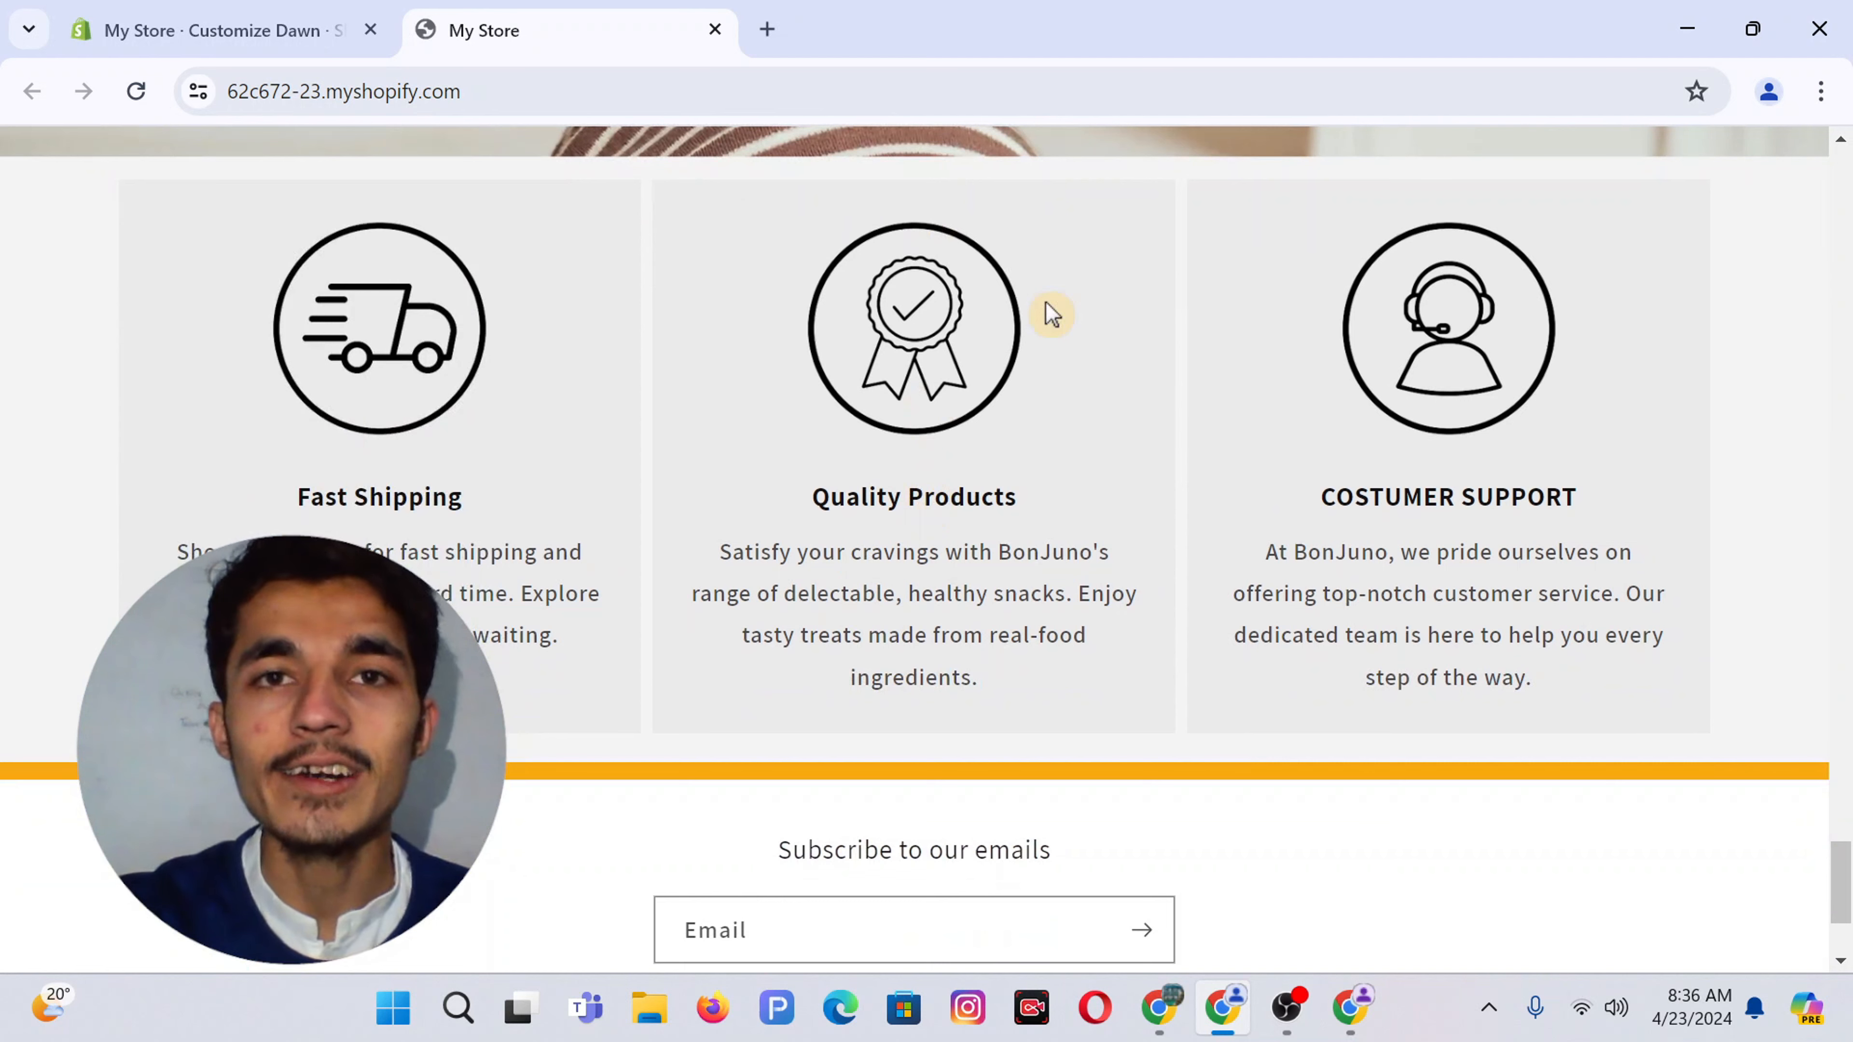
Open Shopify's free-trial page from the sponsored 'Create an Online Store Today' Google result
left_click(1368, 995)
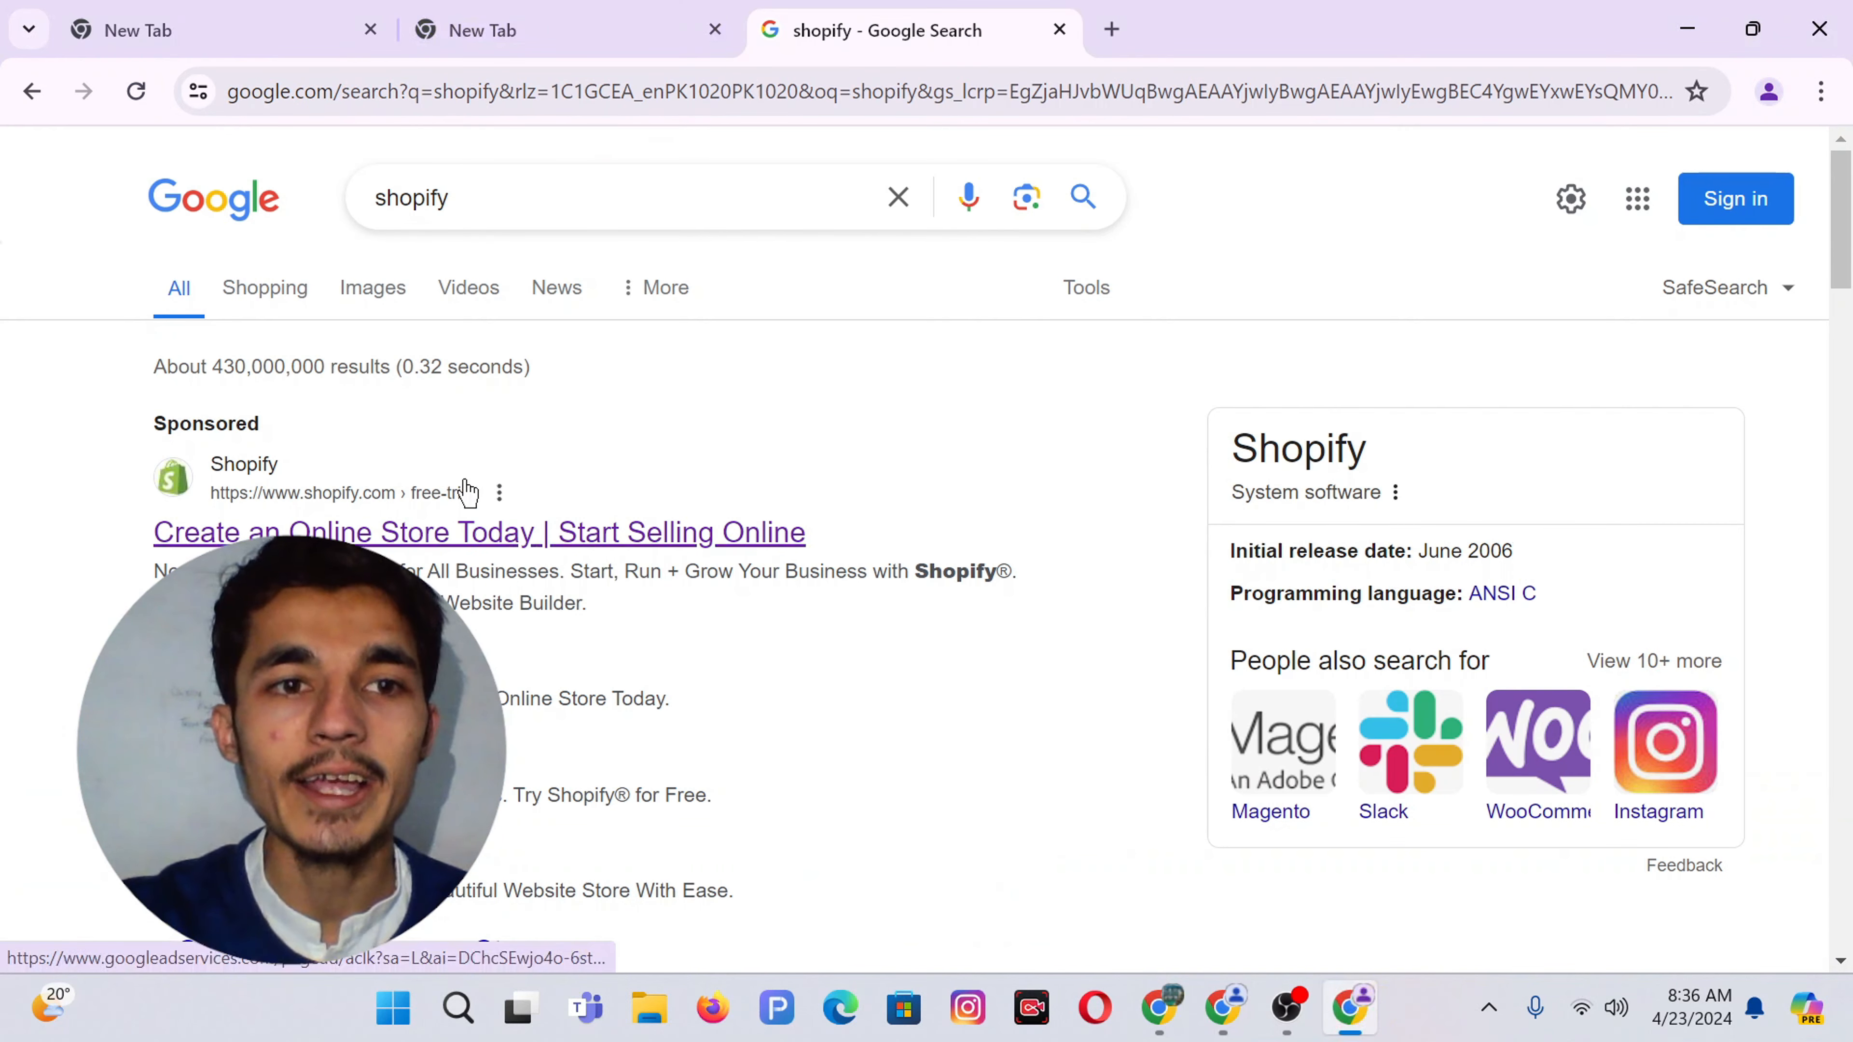
left_click(459, 198)
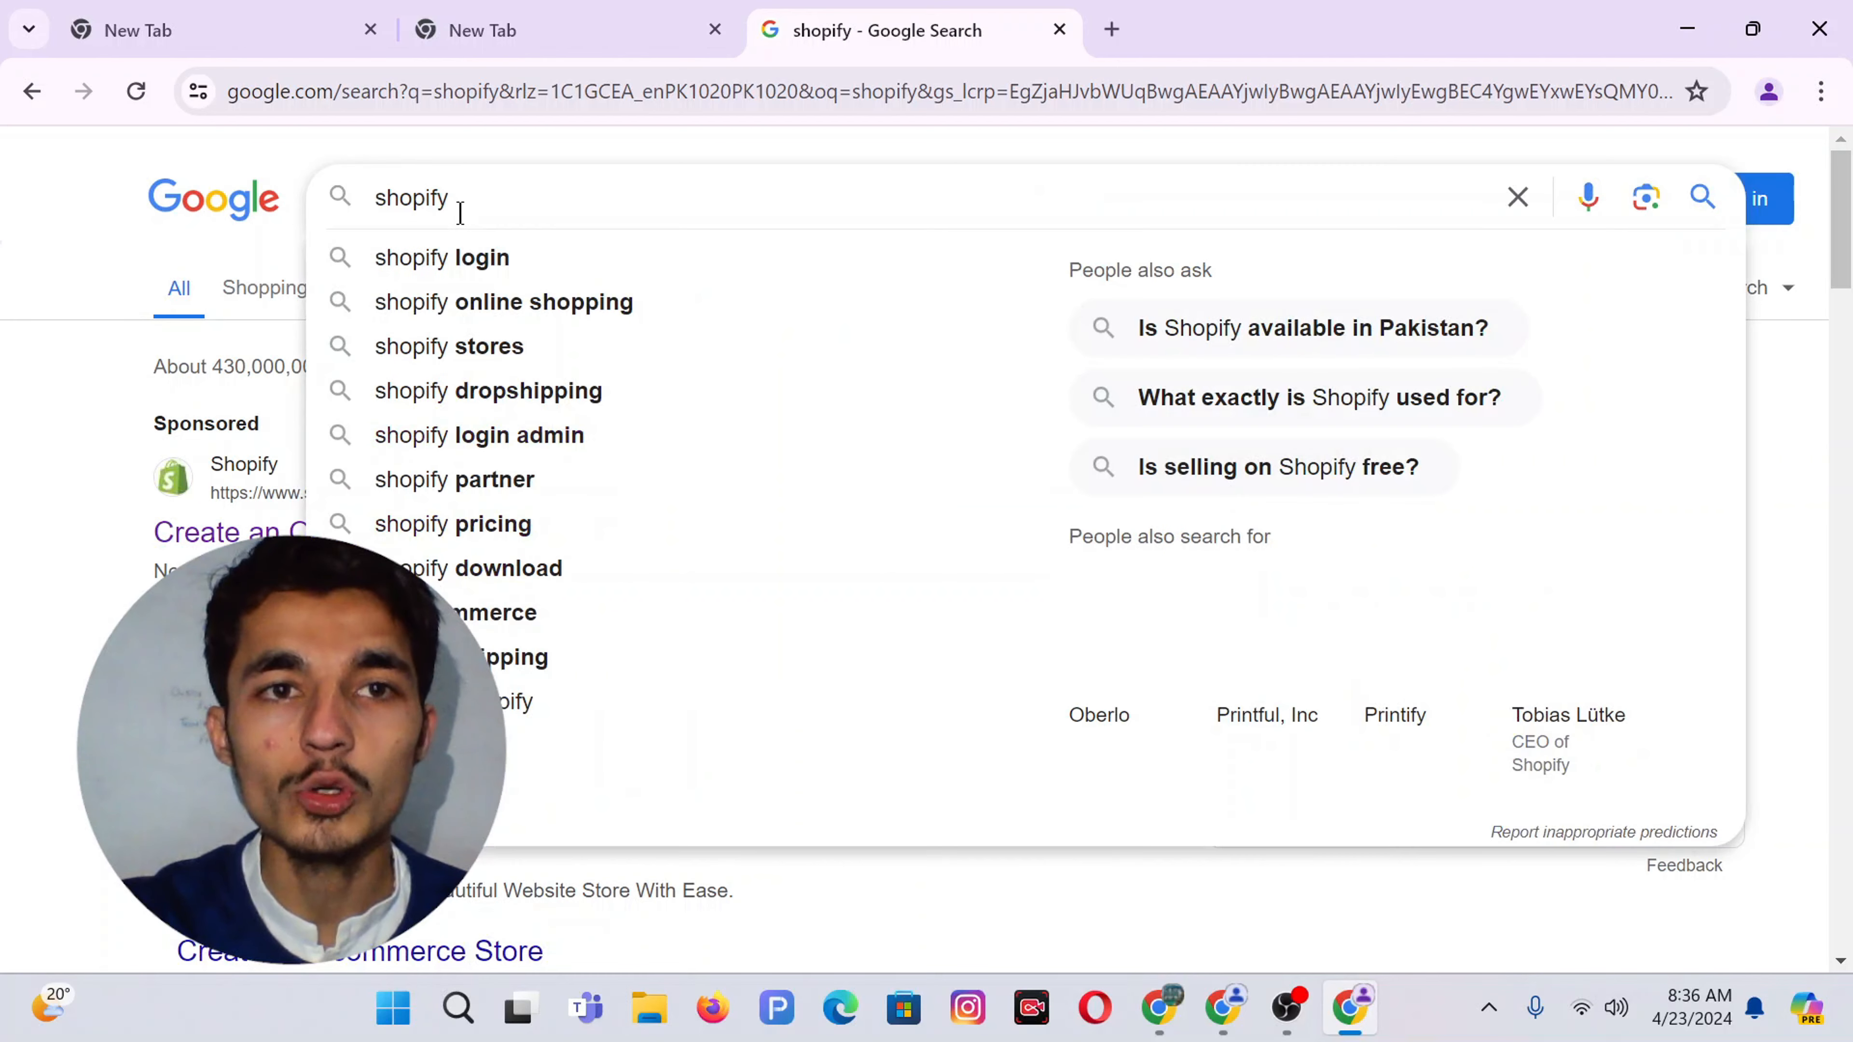
left_click(233, 511)
left_click(299, 531)
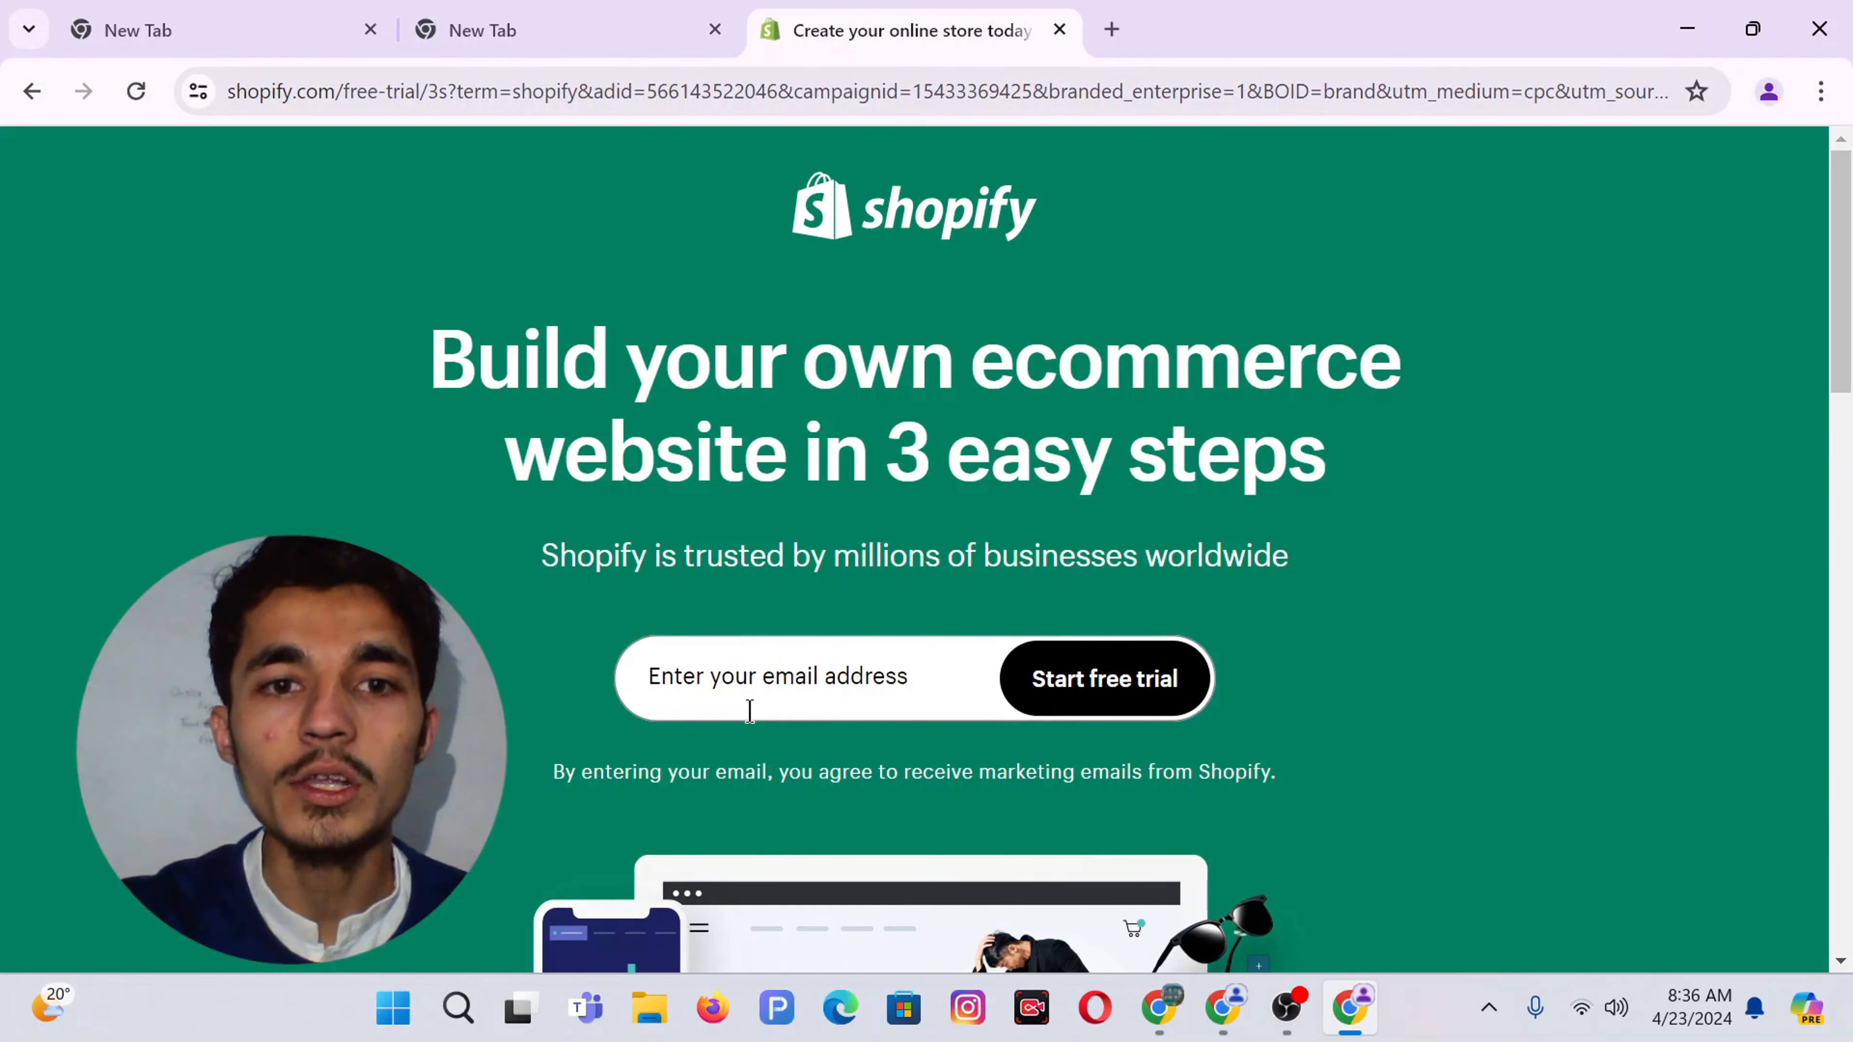
Paste the signup email address and start the Shopify free trial
left_click(750, 712)
key("ctrl+v")
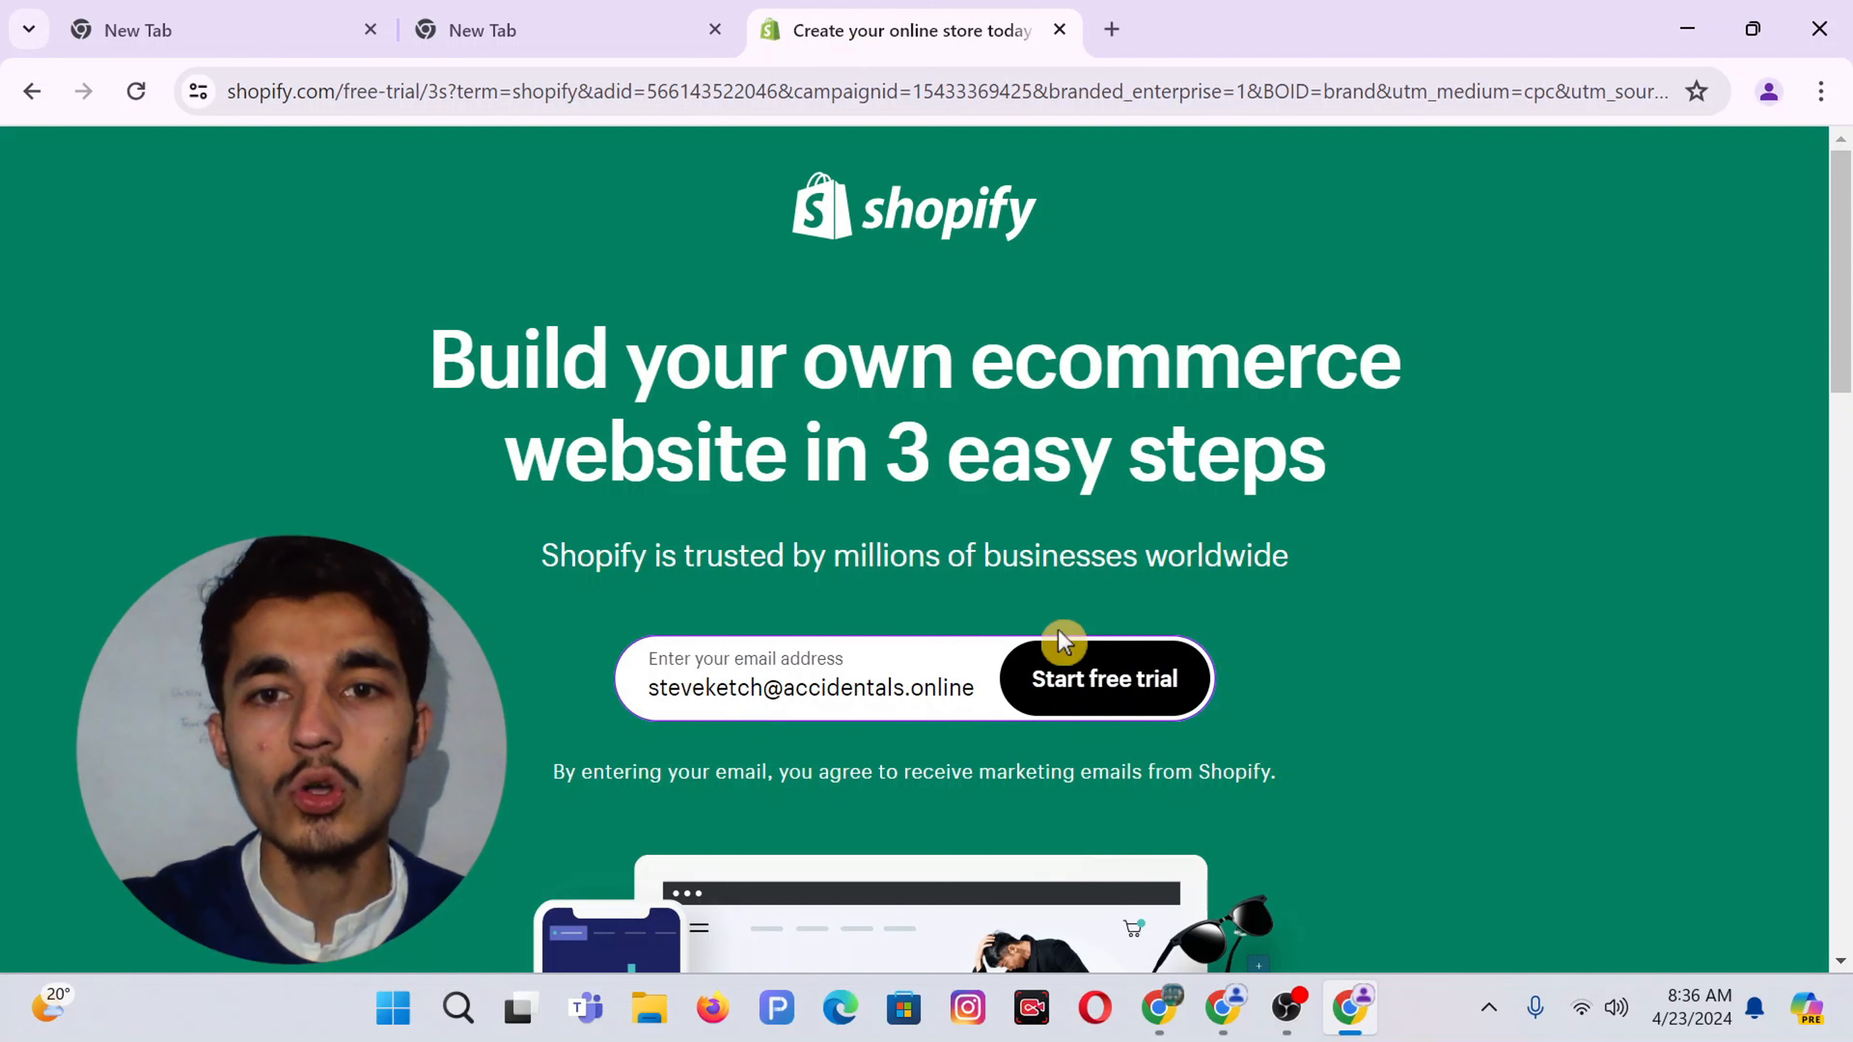
left_click(1108, 688)
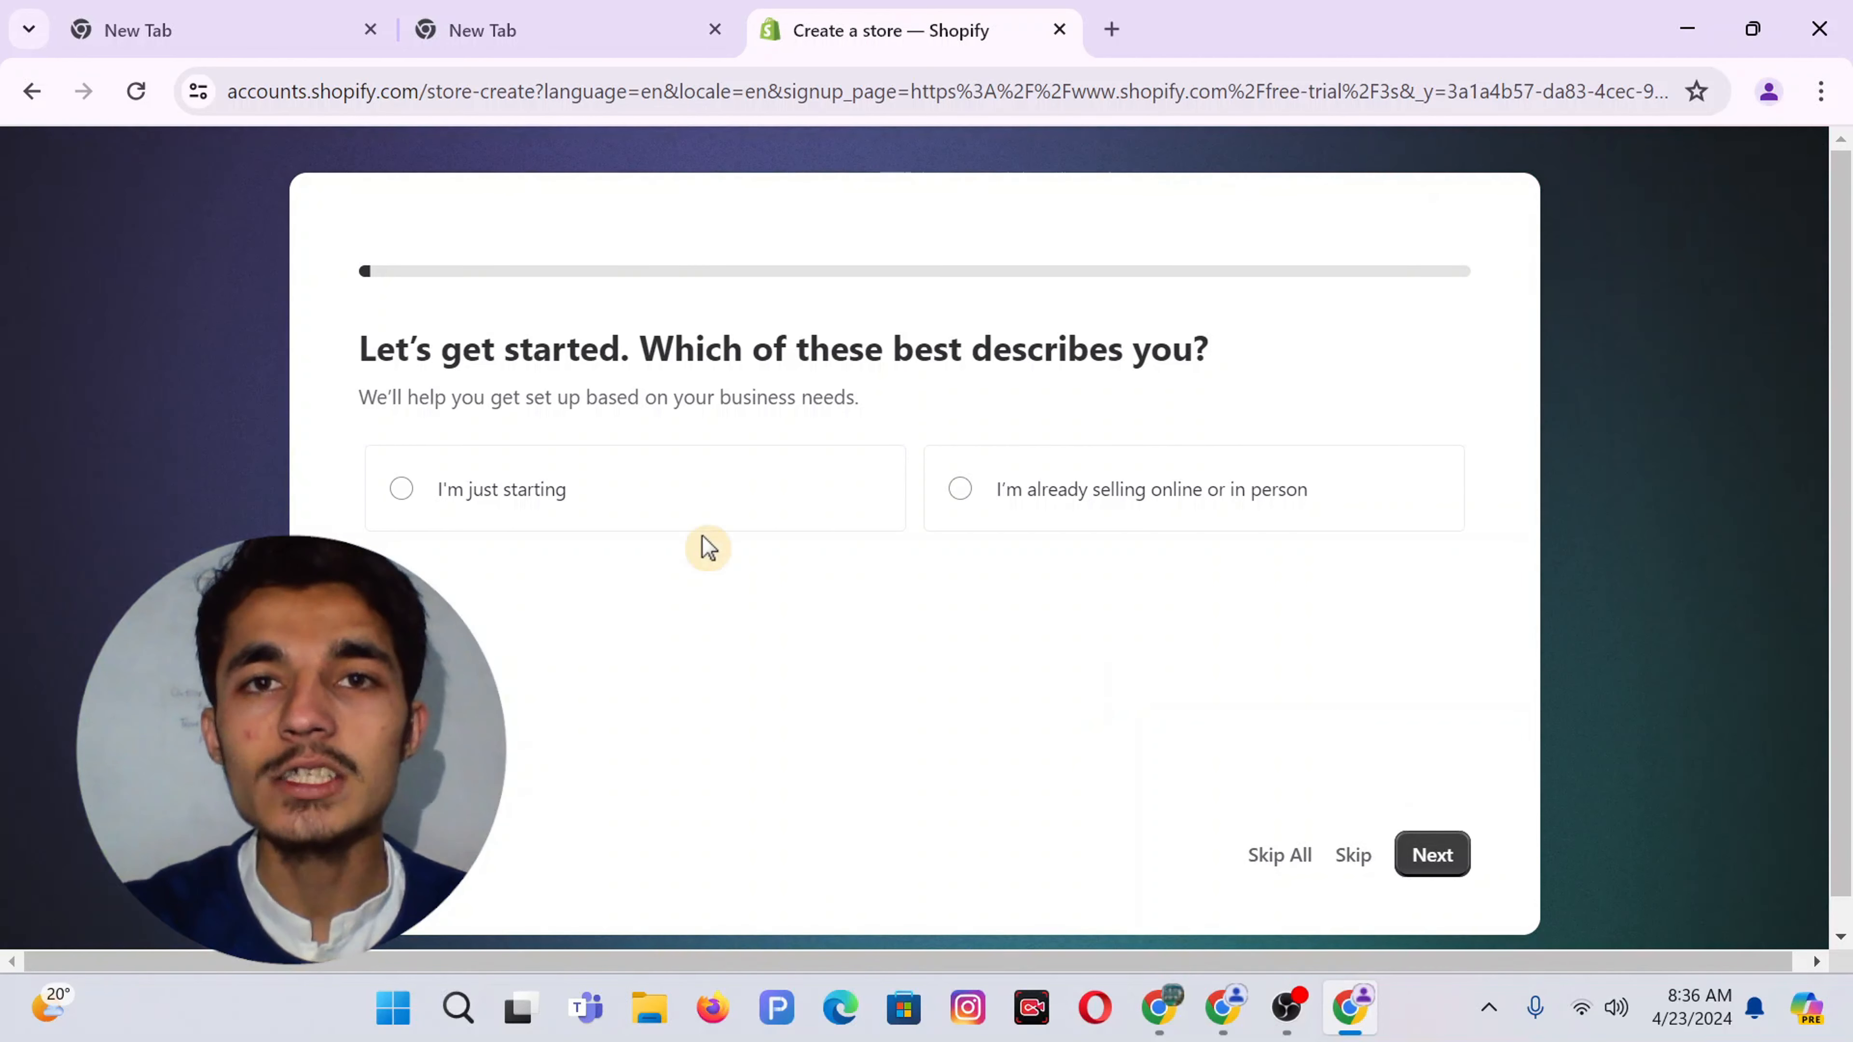
Answer the setup questions: just starting, an online store, dropshipping products, and Pakistan as location
left_click(529, 489)
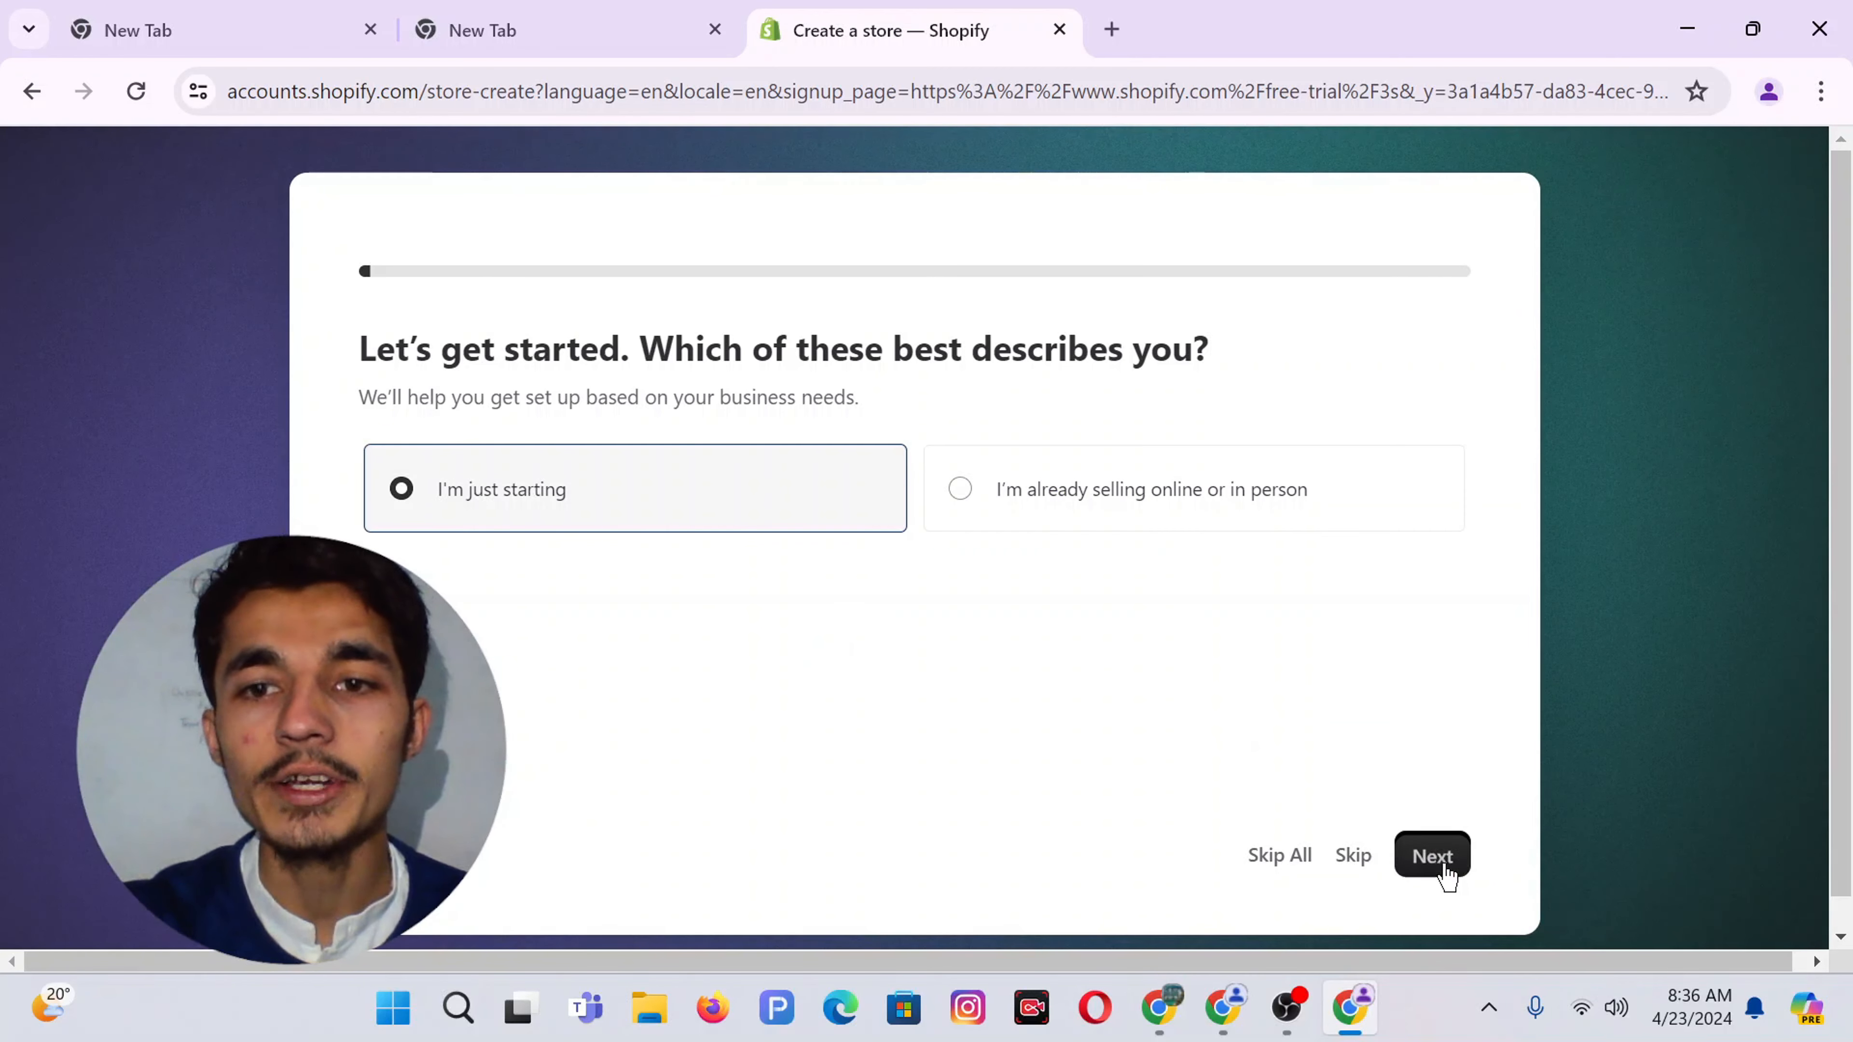
left_click(1431, 856)
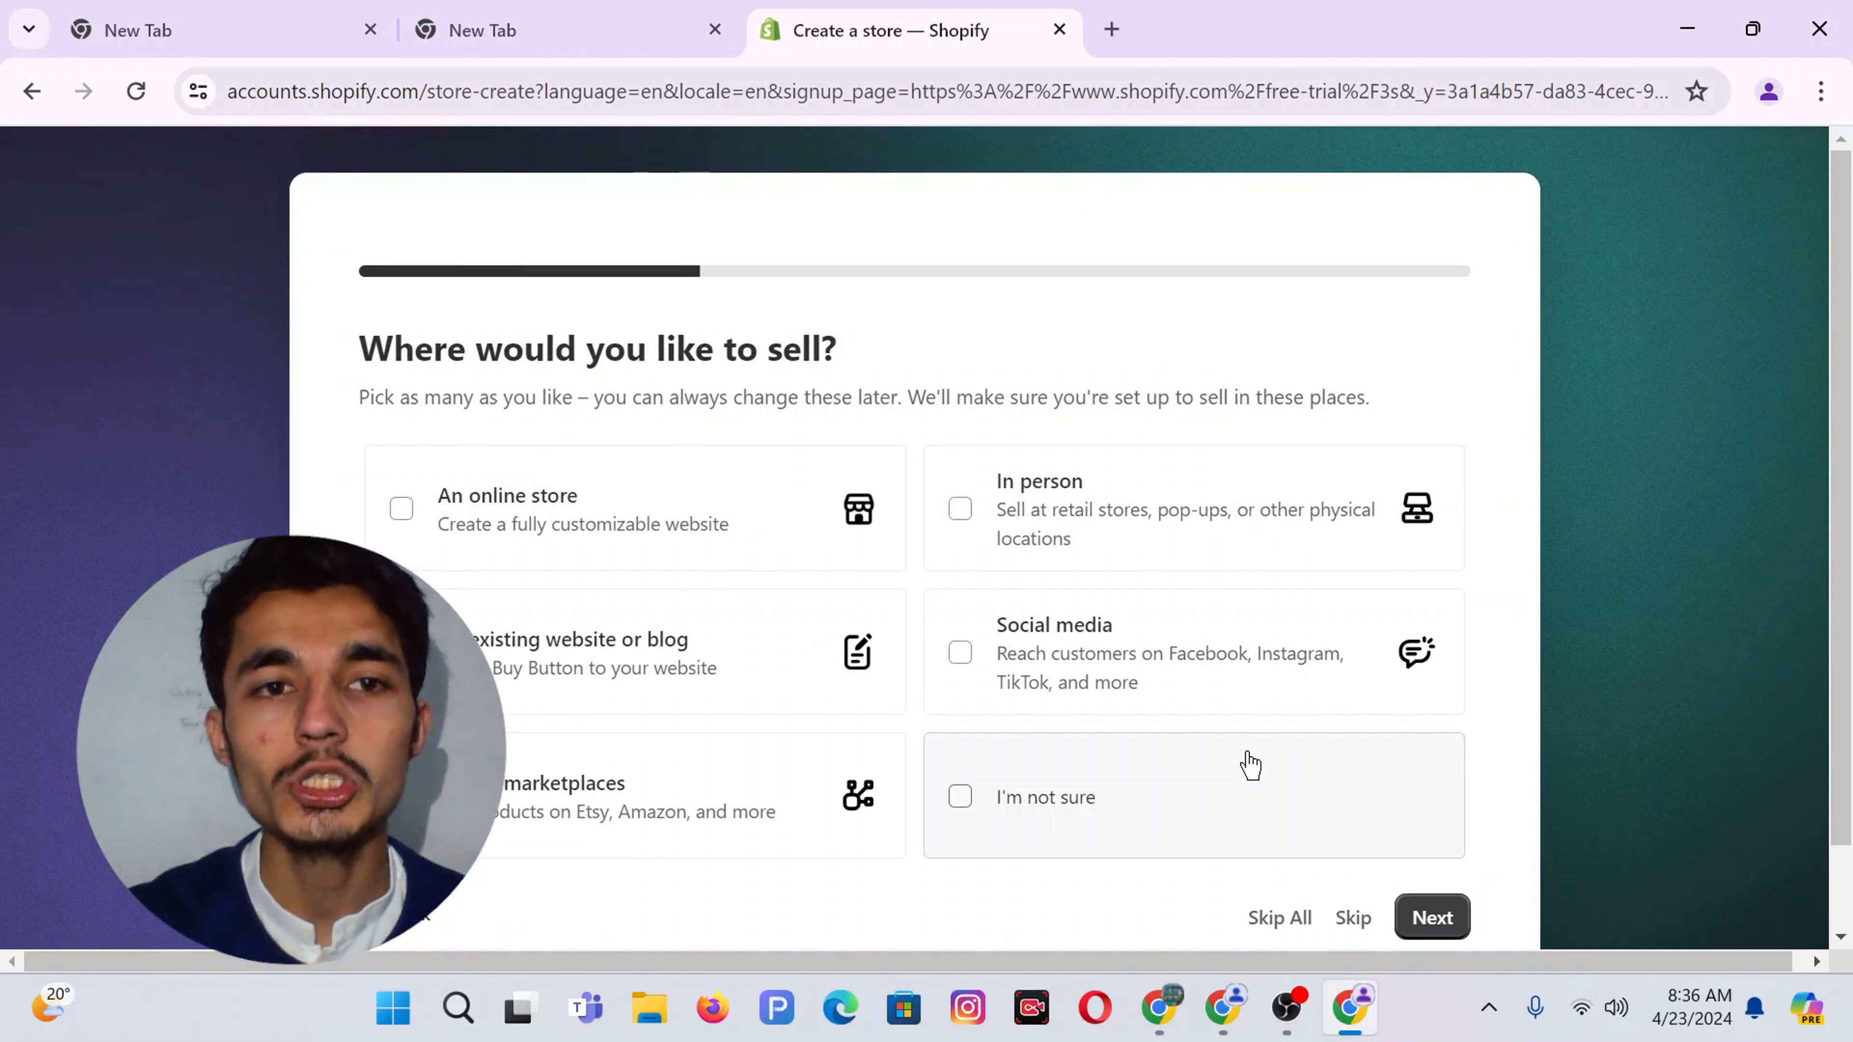
left_click(745, 551)
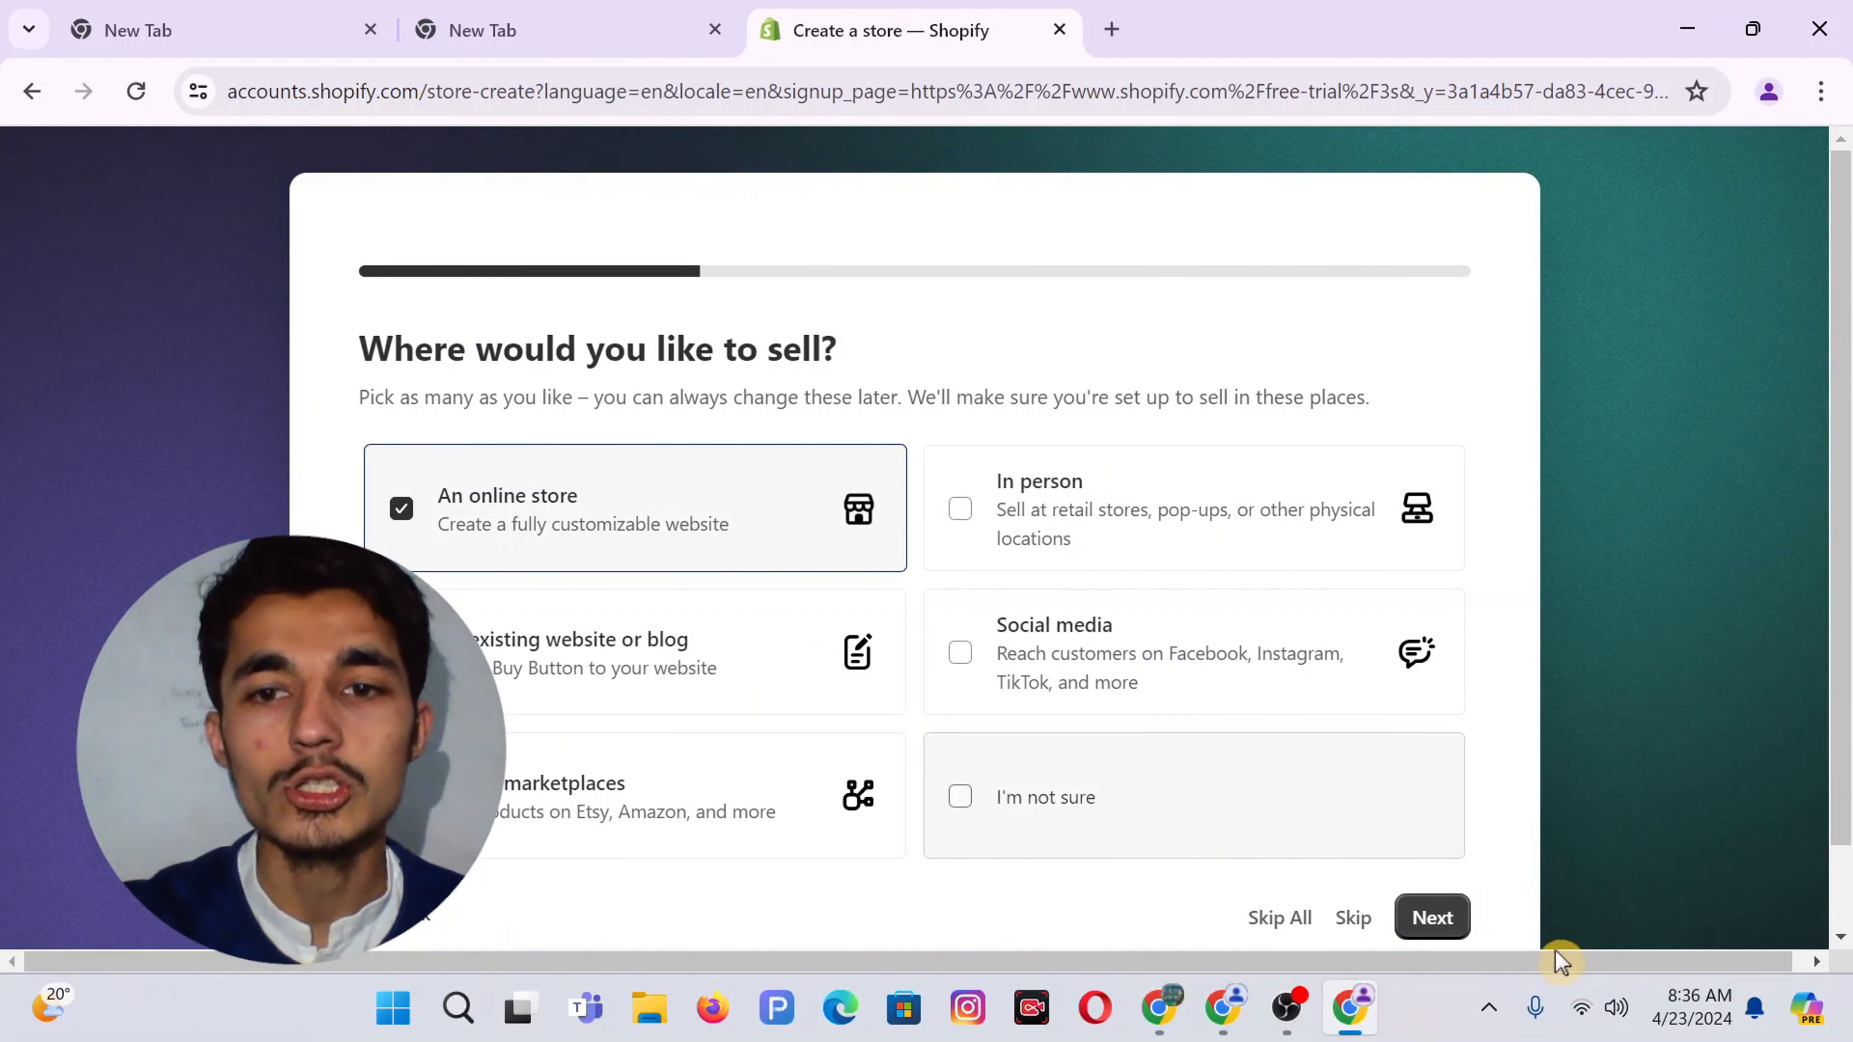
left_click(1431, 918)
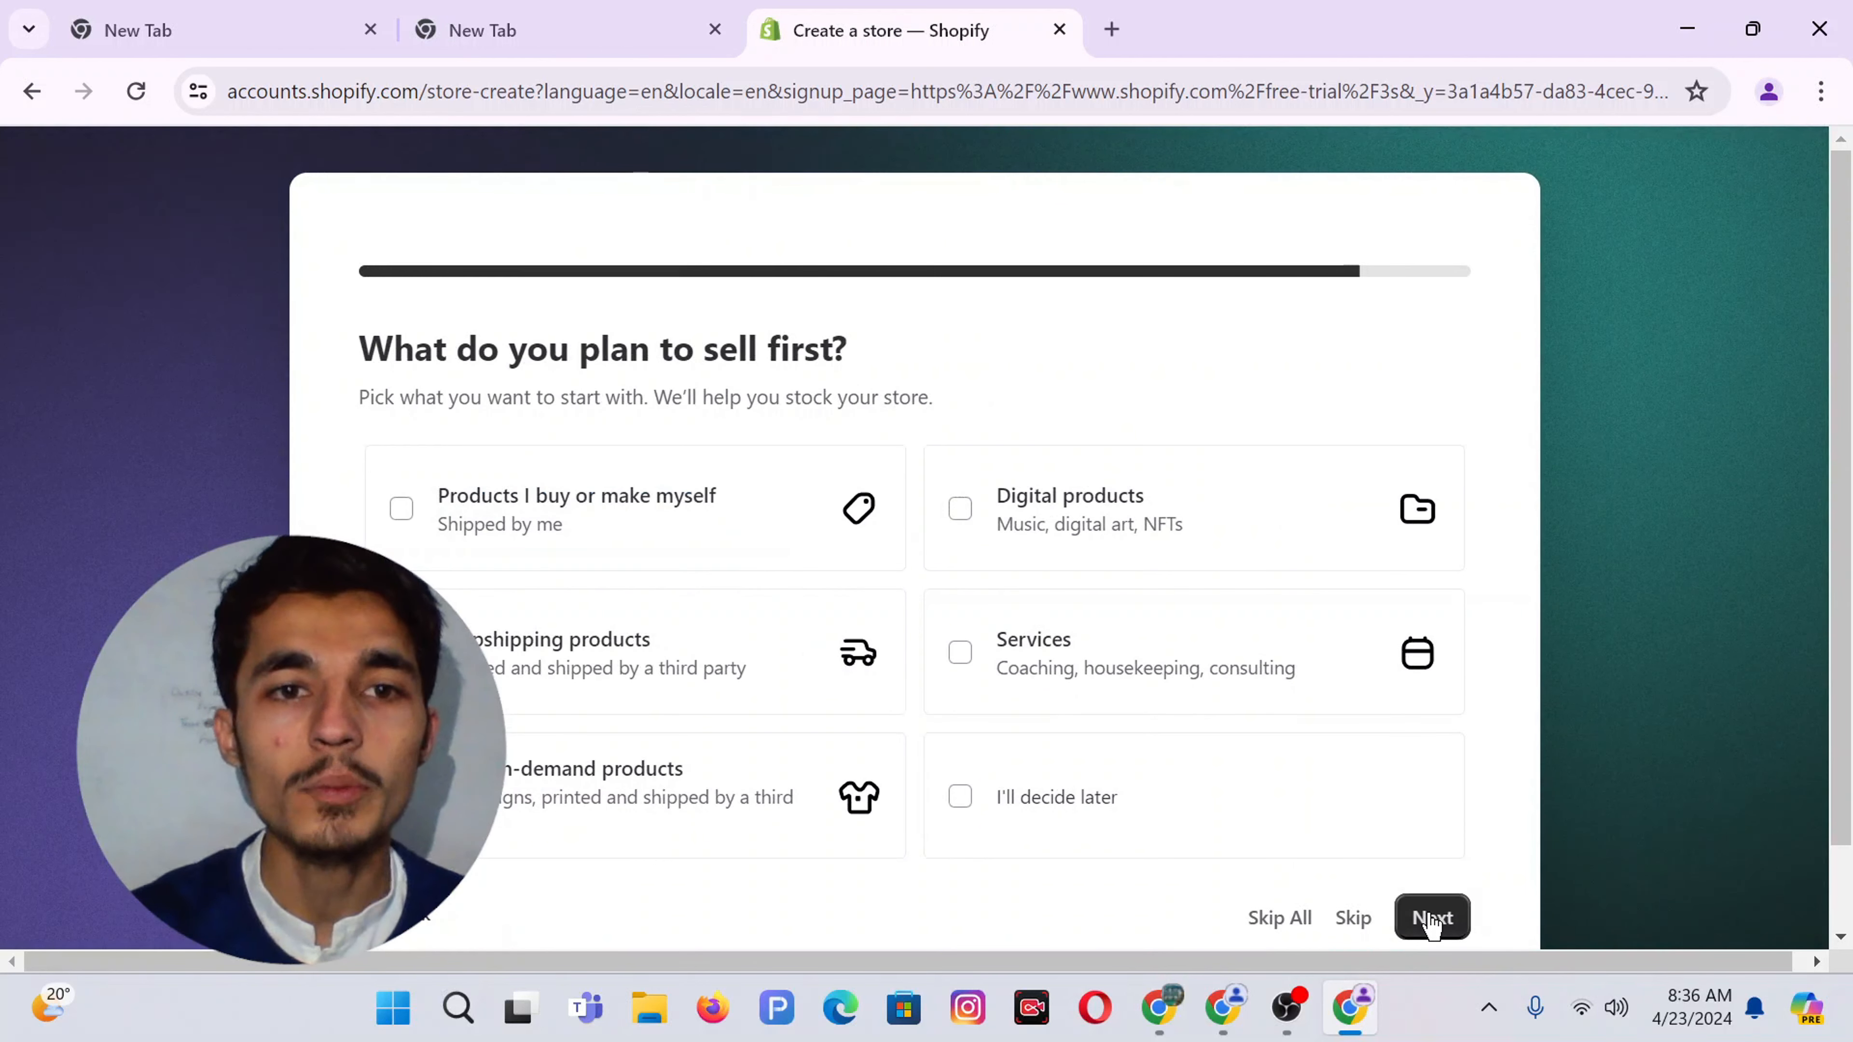
left_click(542, 640)
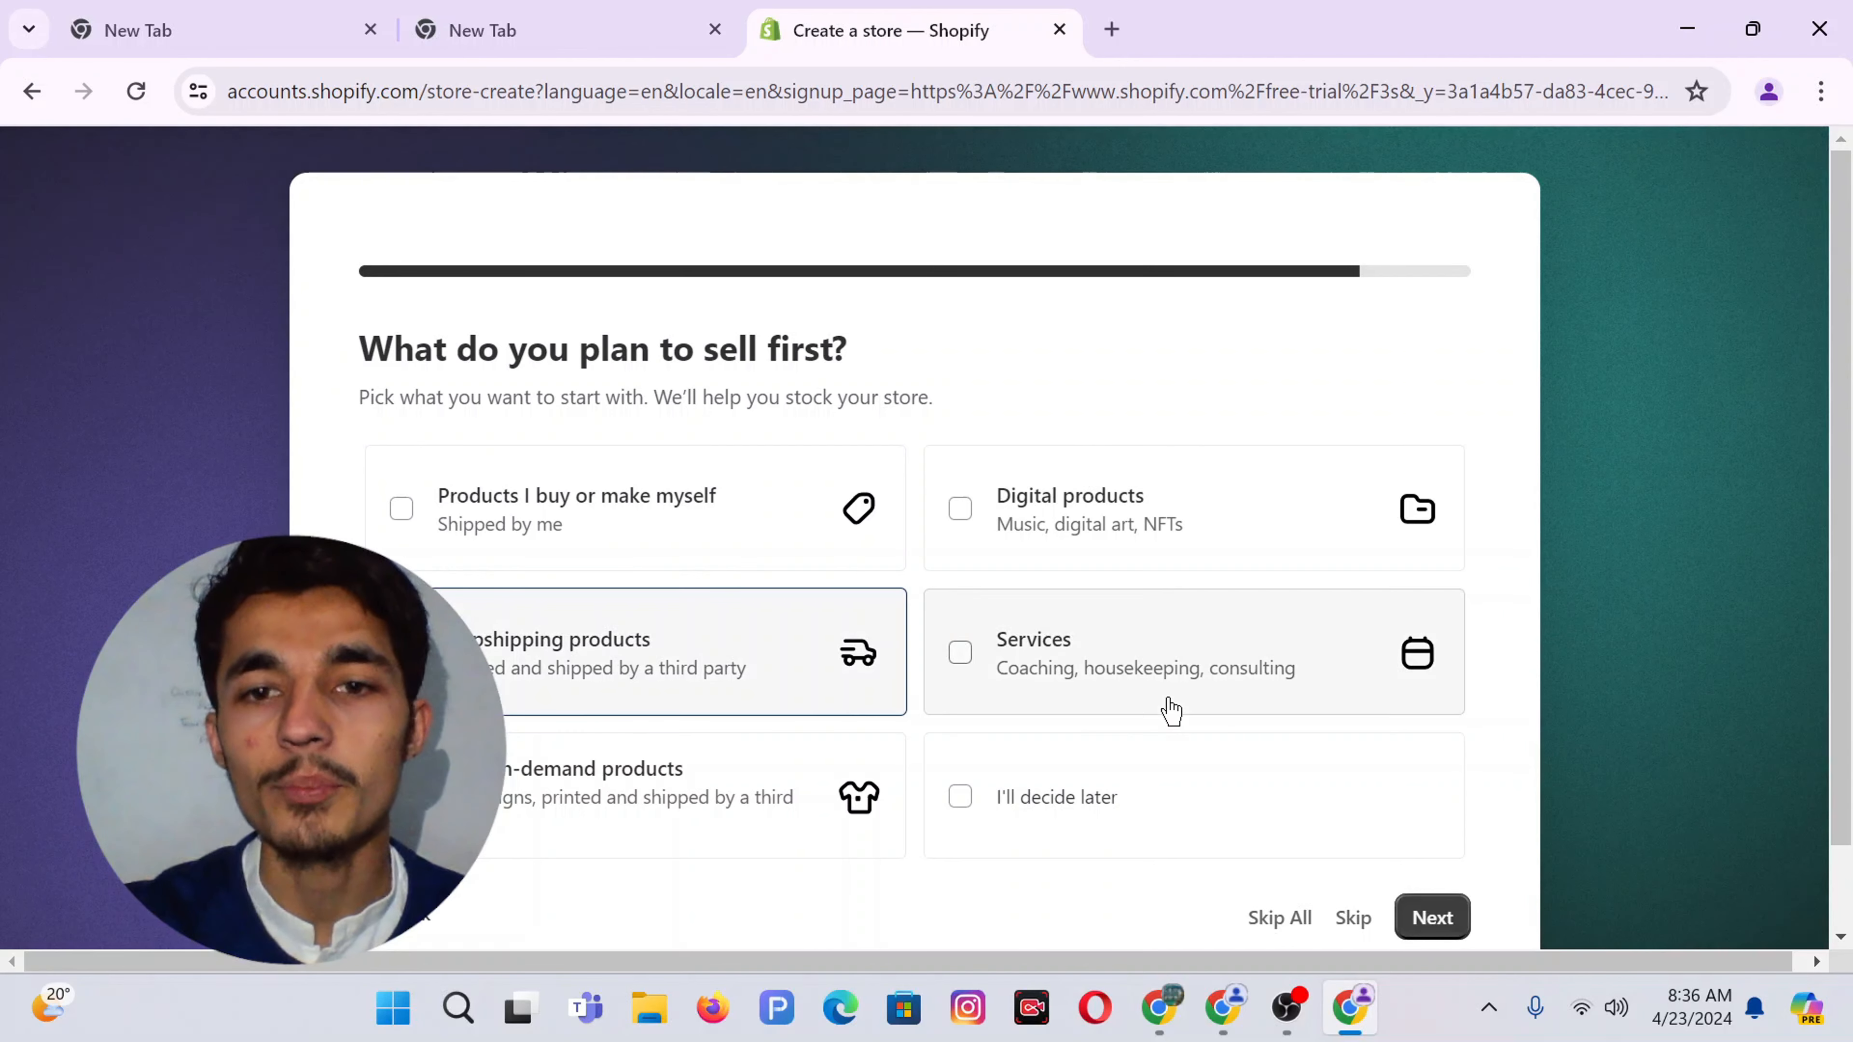
left_click(1432, 917)
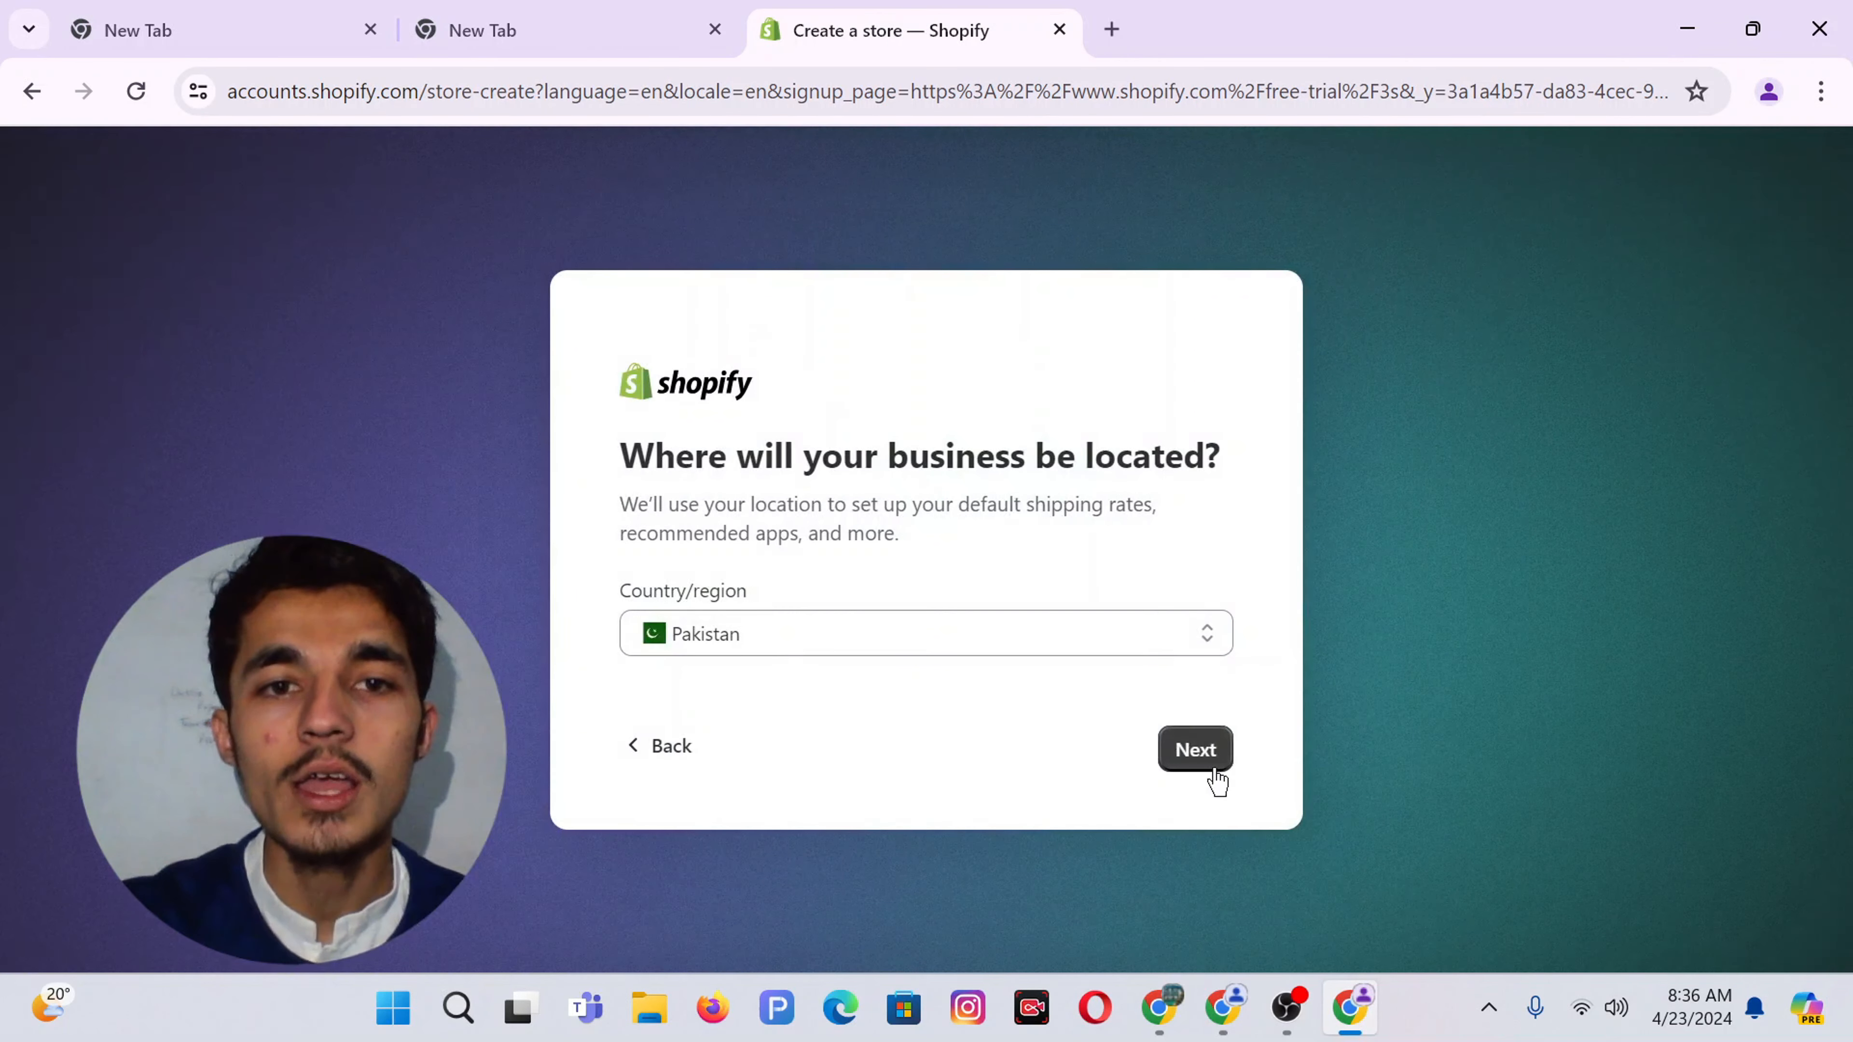
left_click(1188, 740)
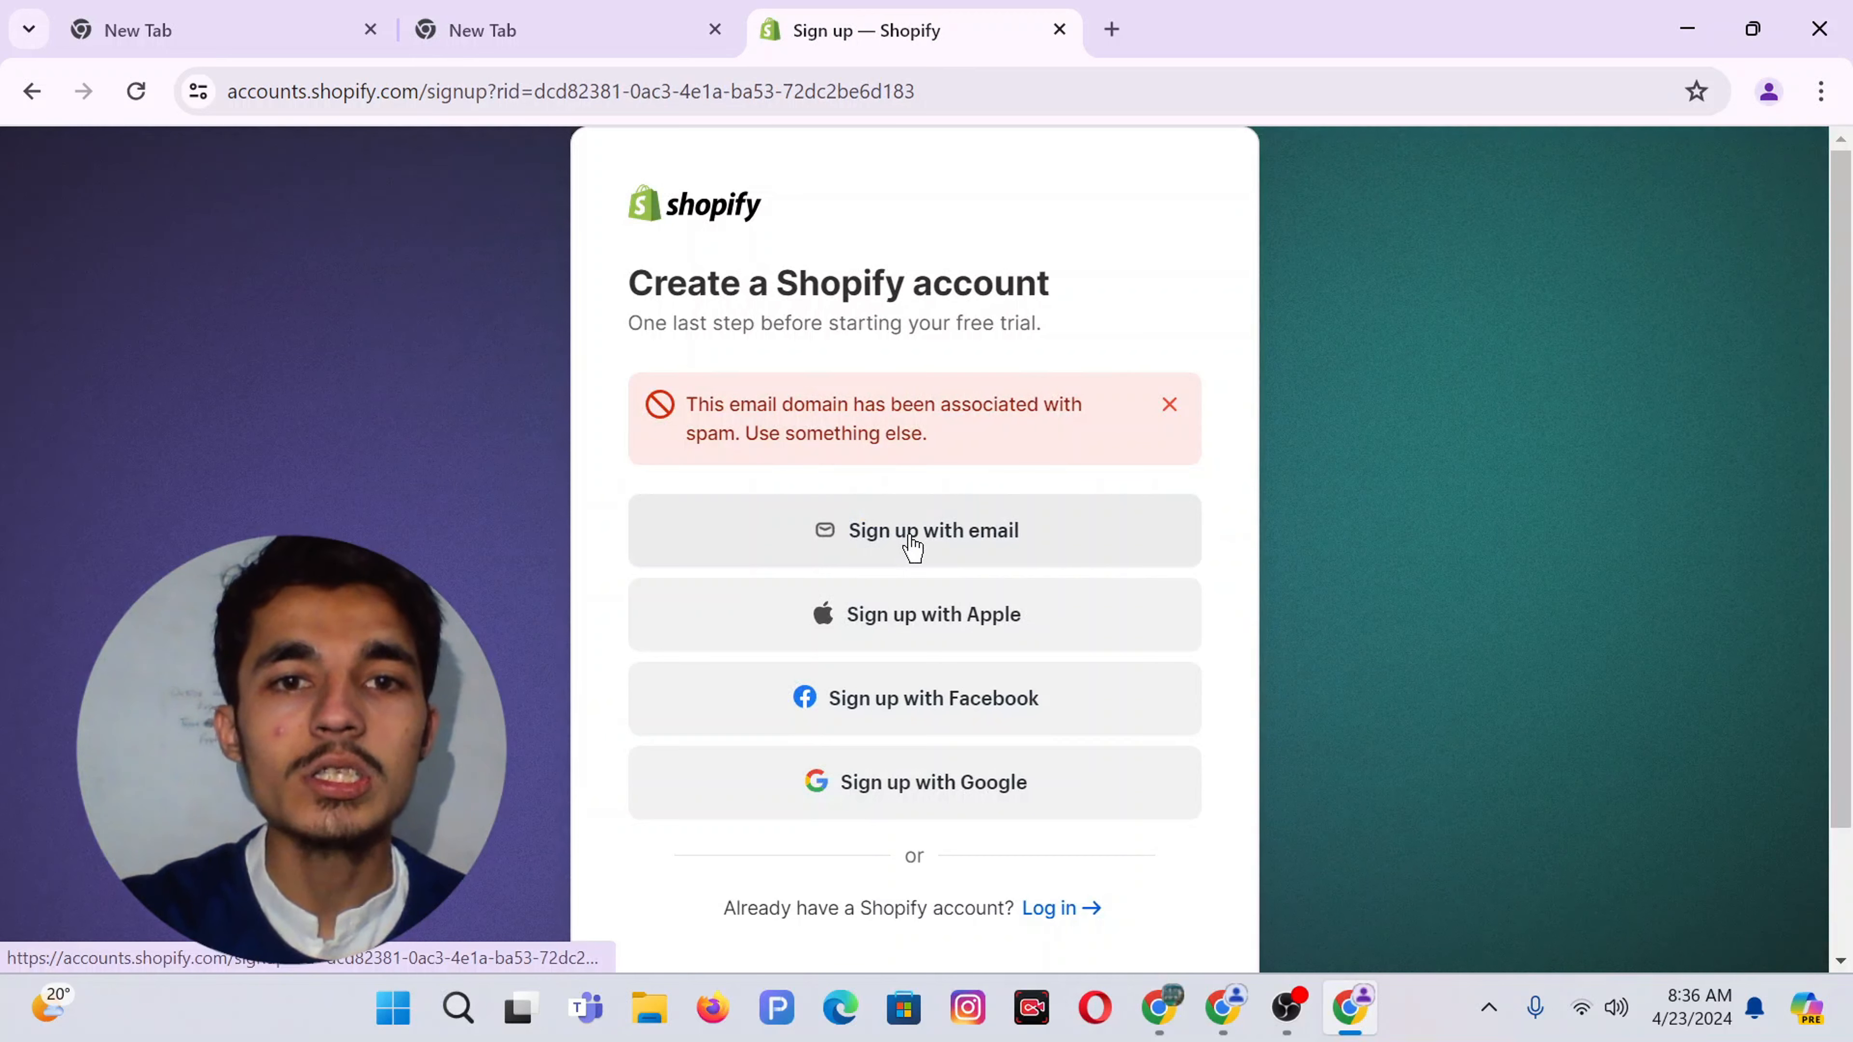
Sign up with email, verify the address, enter a password and create the Shopify account
left_click(947, 538)
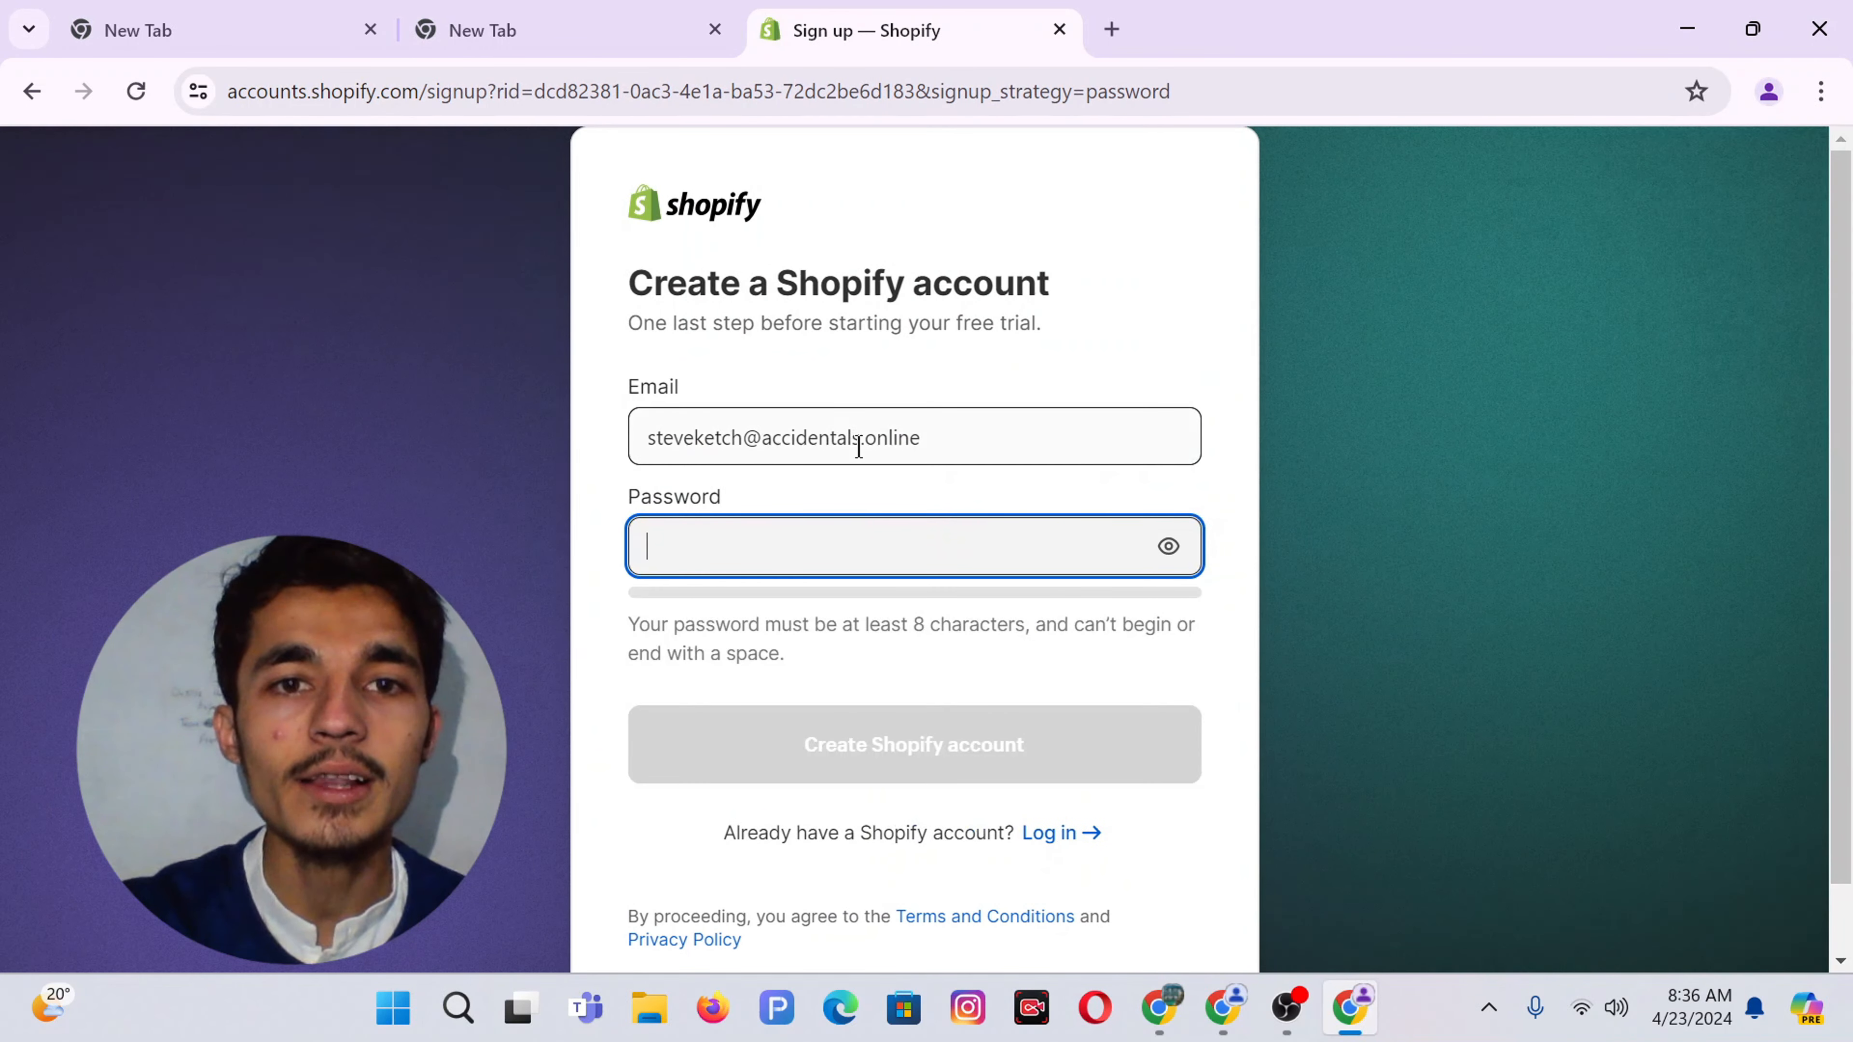
left_click(858, 447)
key("ctrl+a")
key("End")
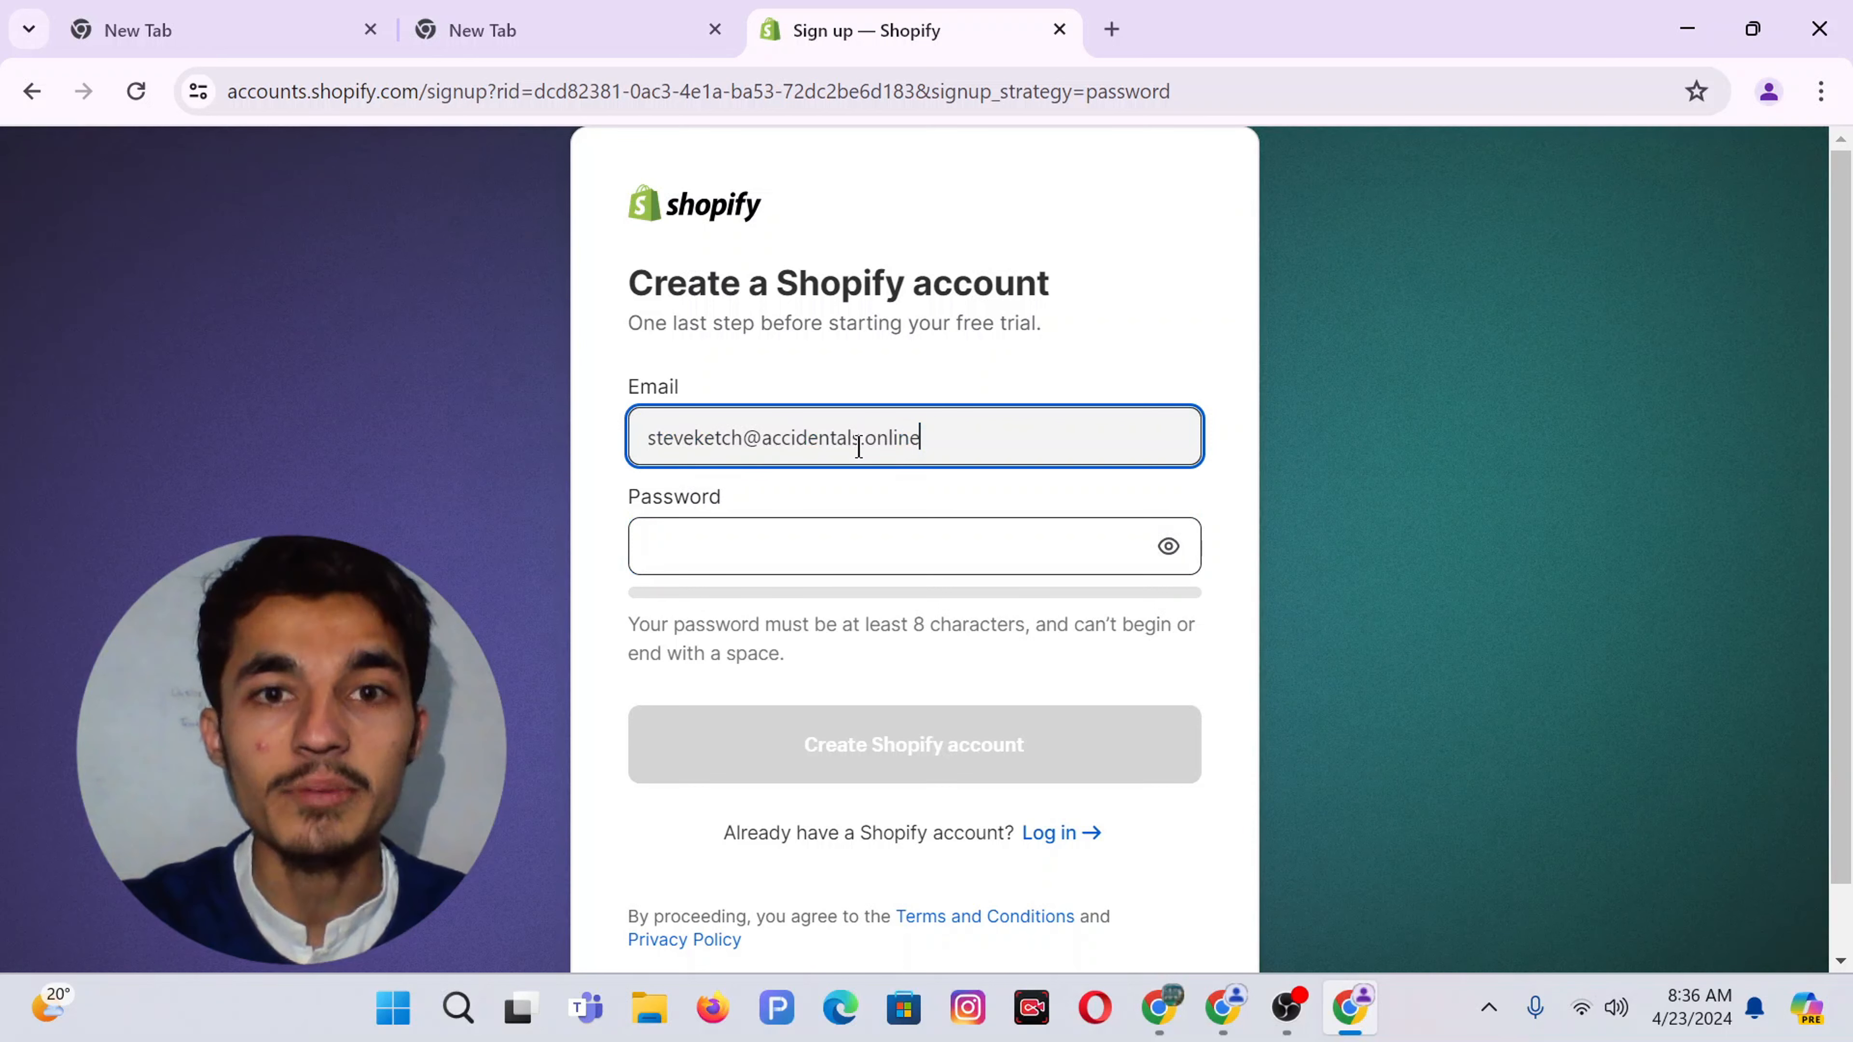
left_click(776, 554)
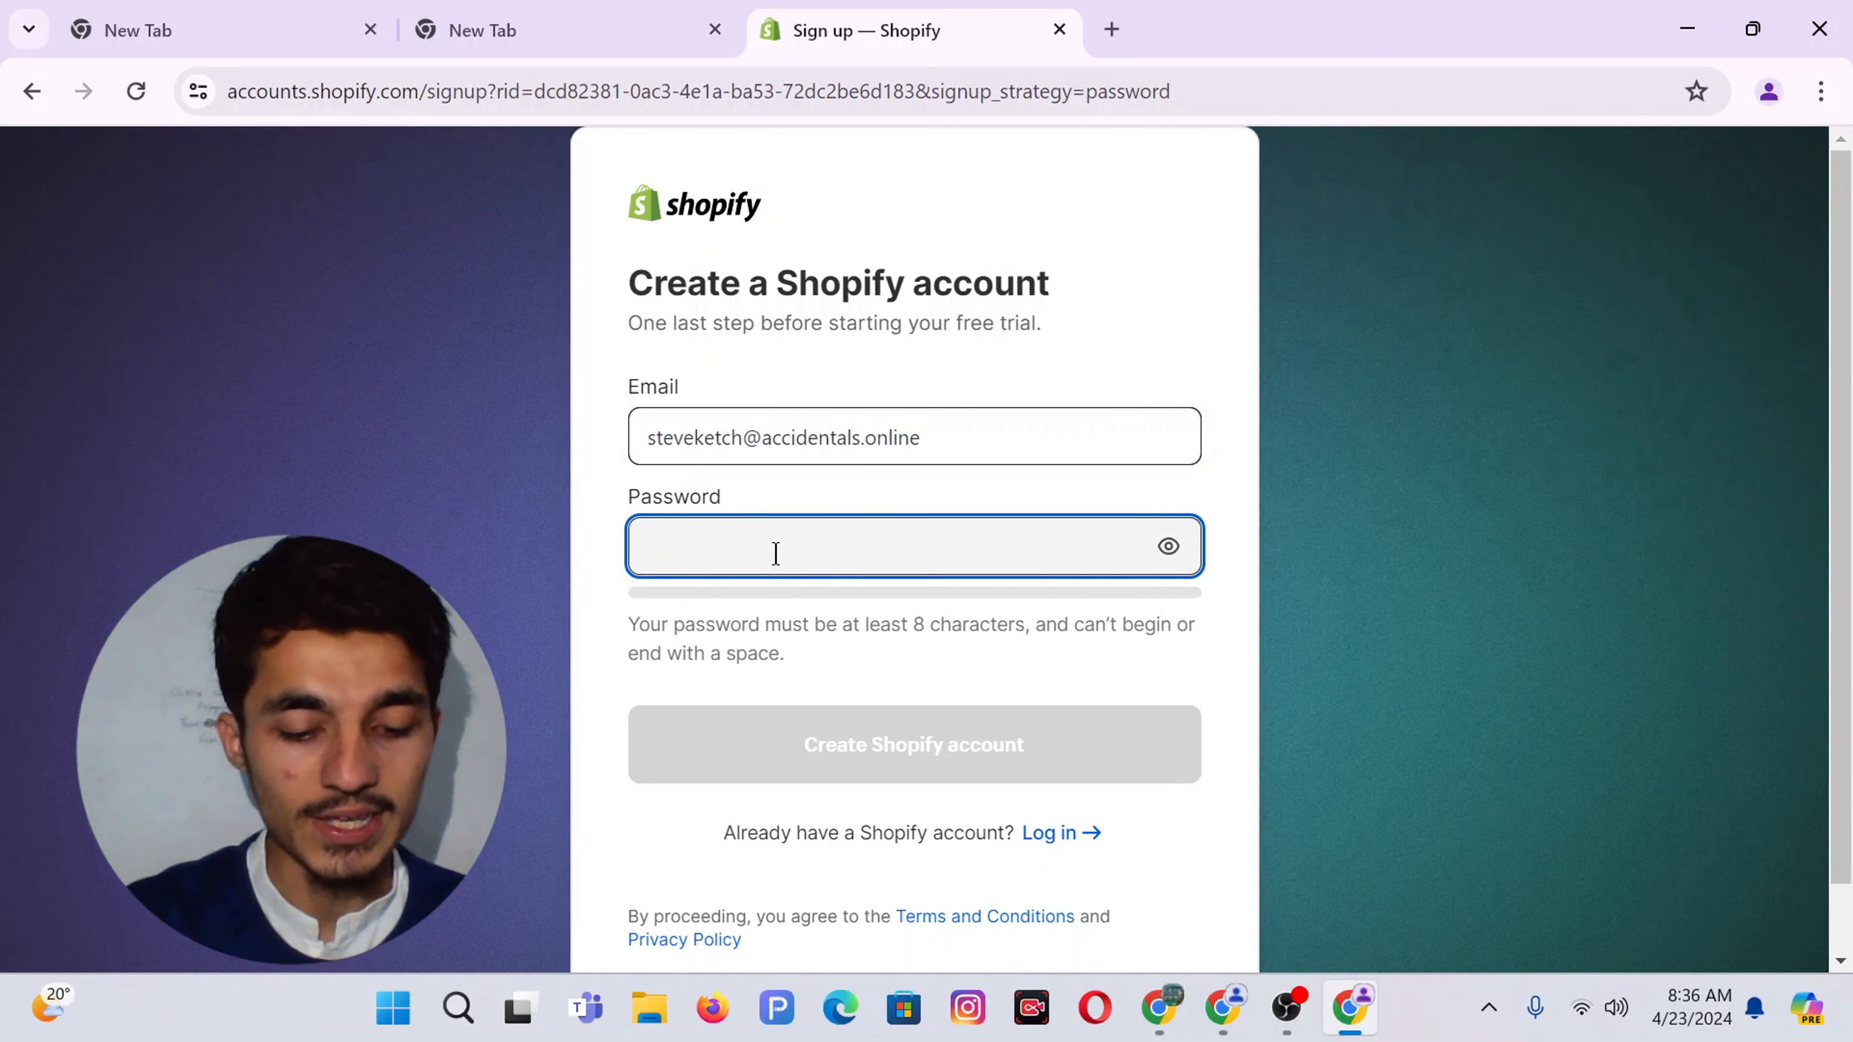
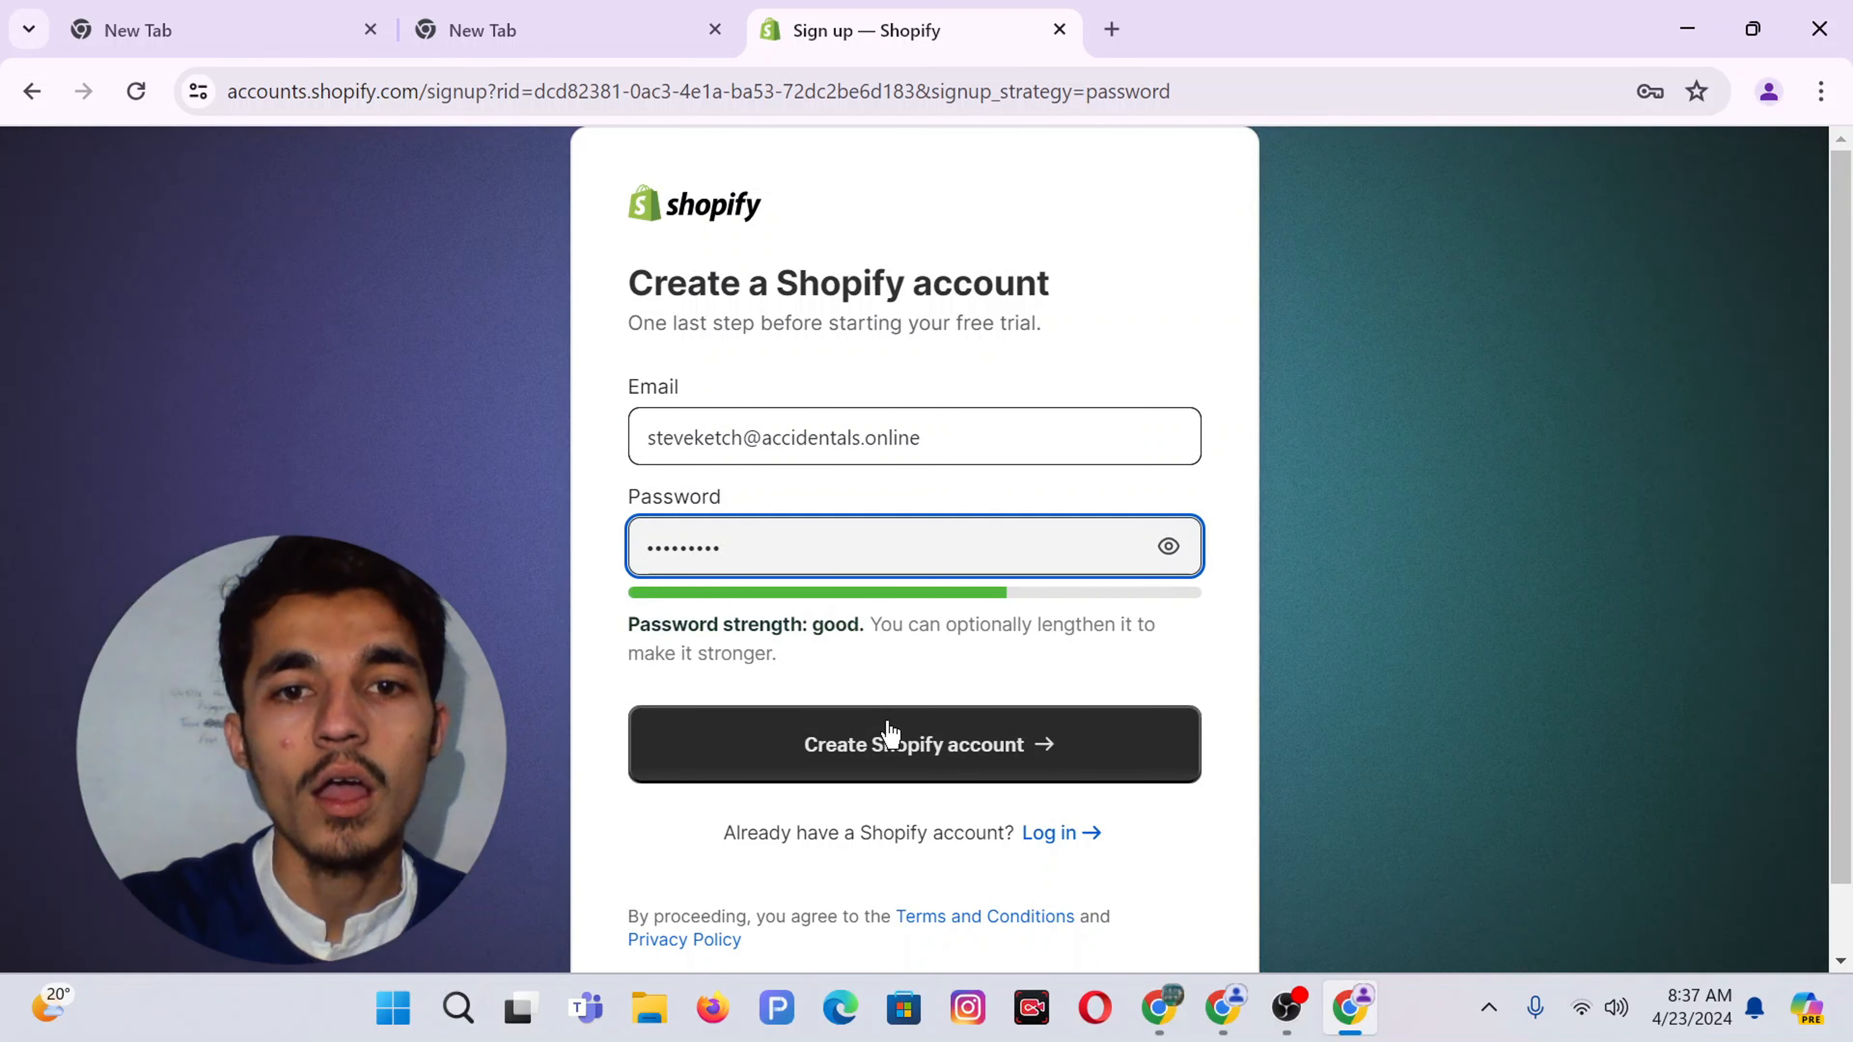
left_click(946, 746)
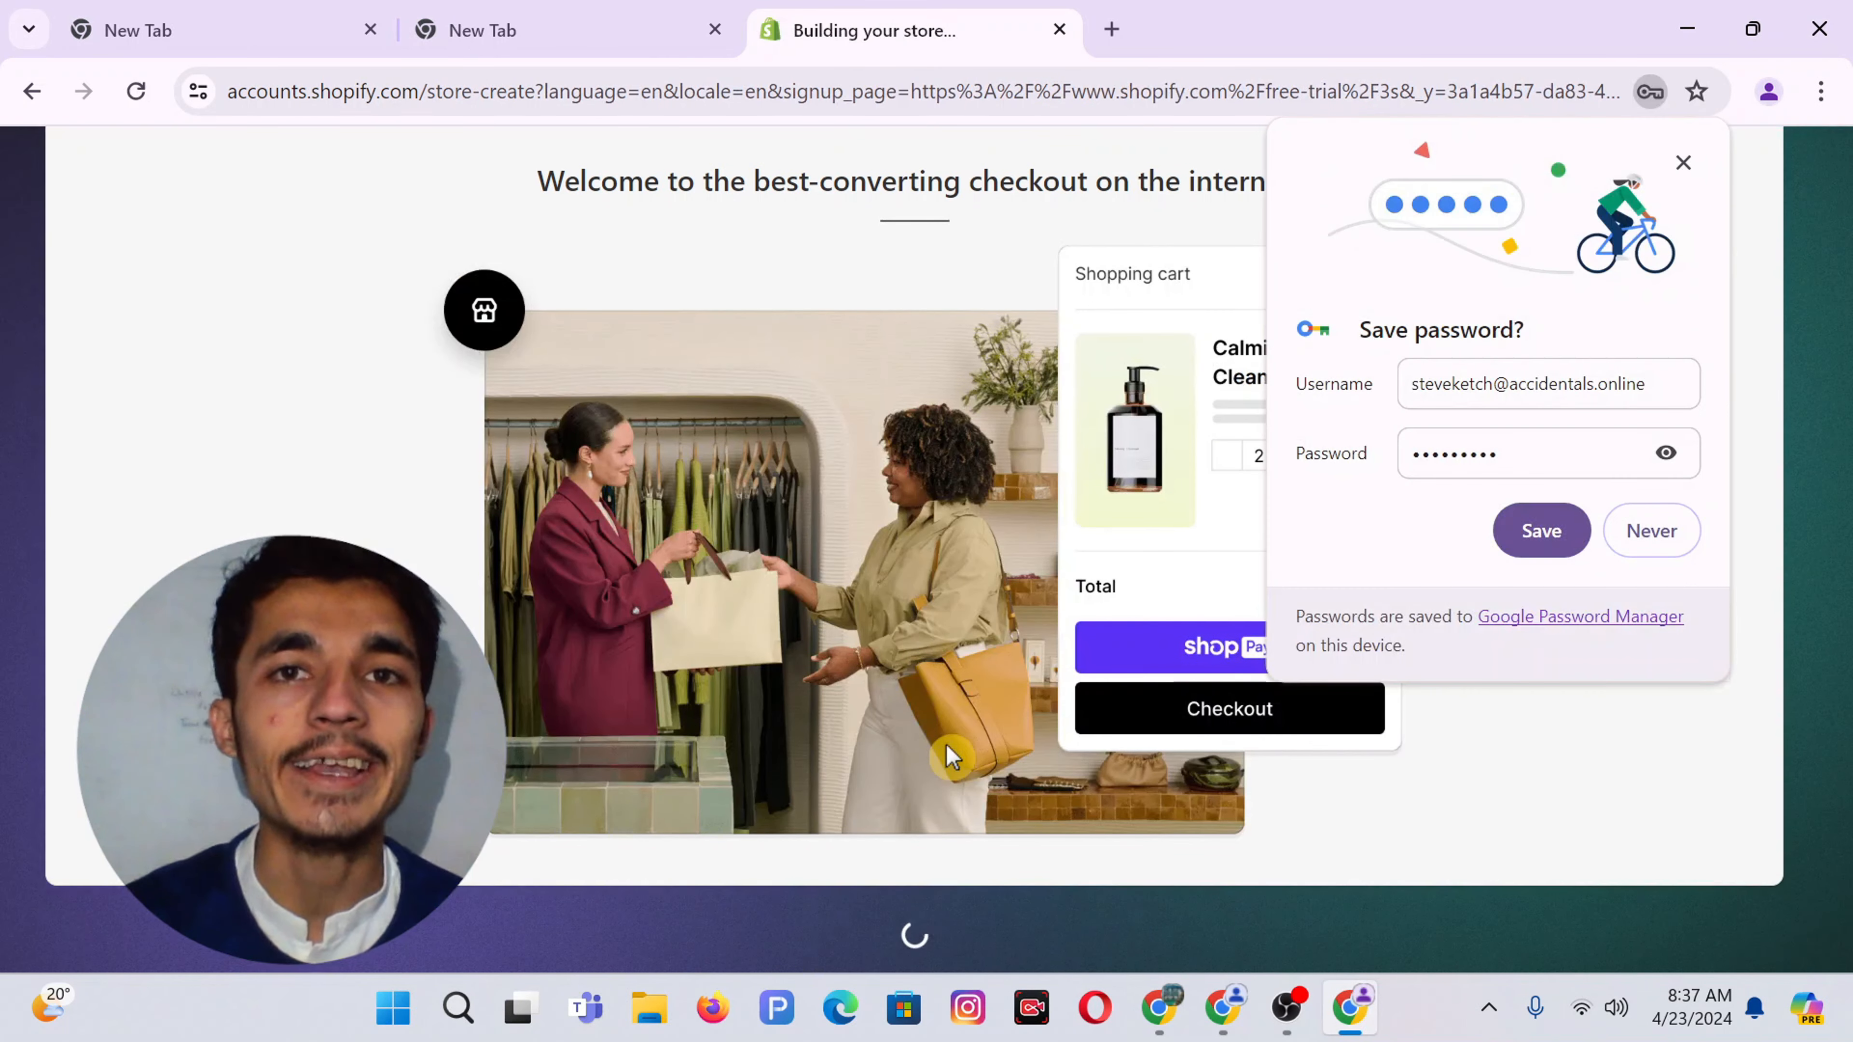
Save the login in the browser and open the Dawn theme in the theme editor
left_click(1541, 531)
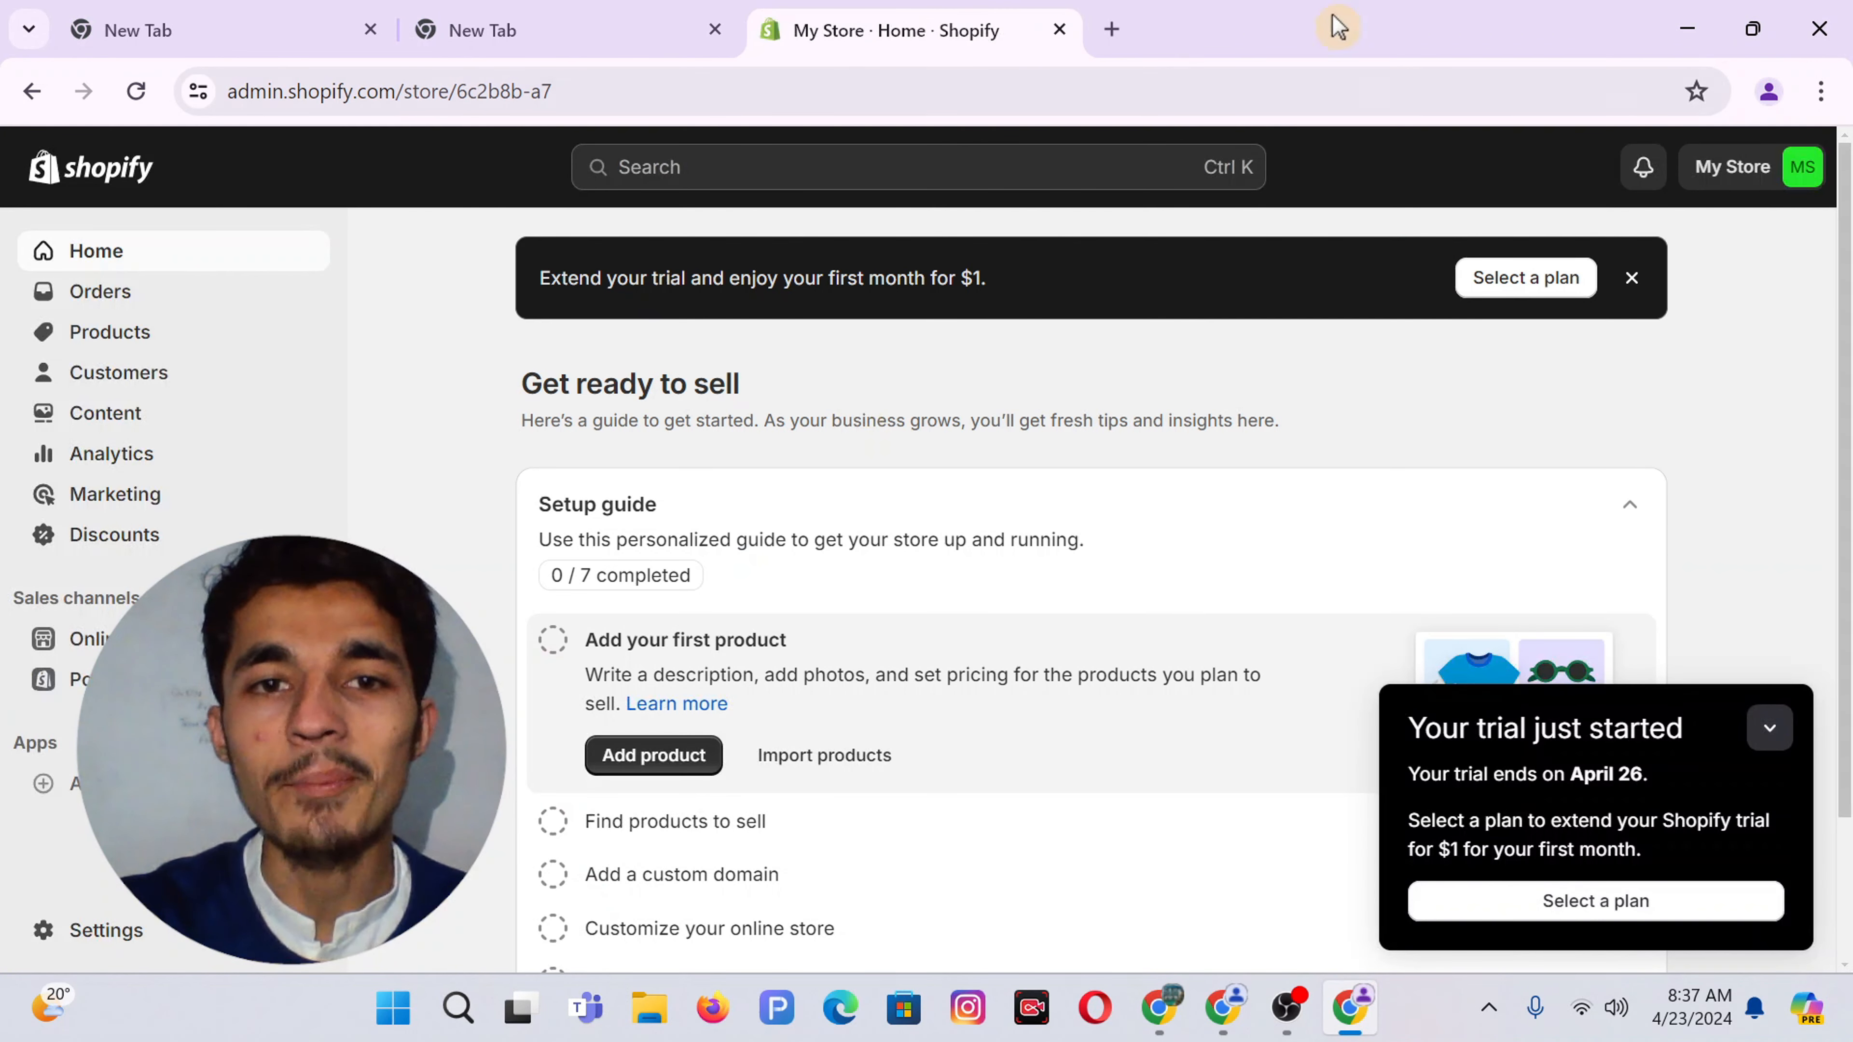
left_click(90, 643)
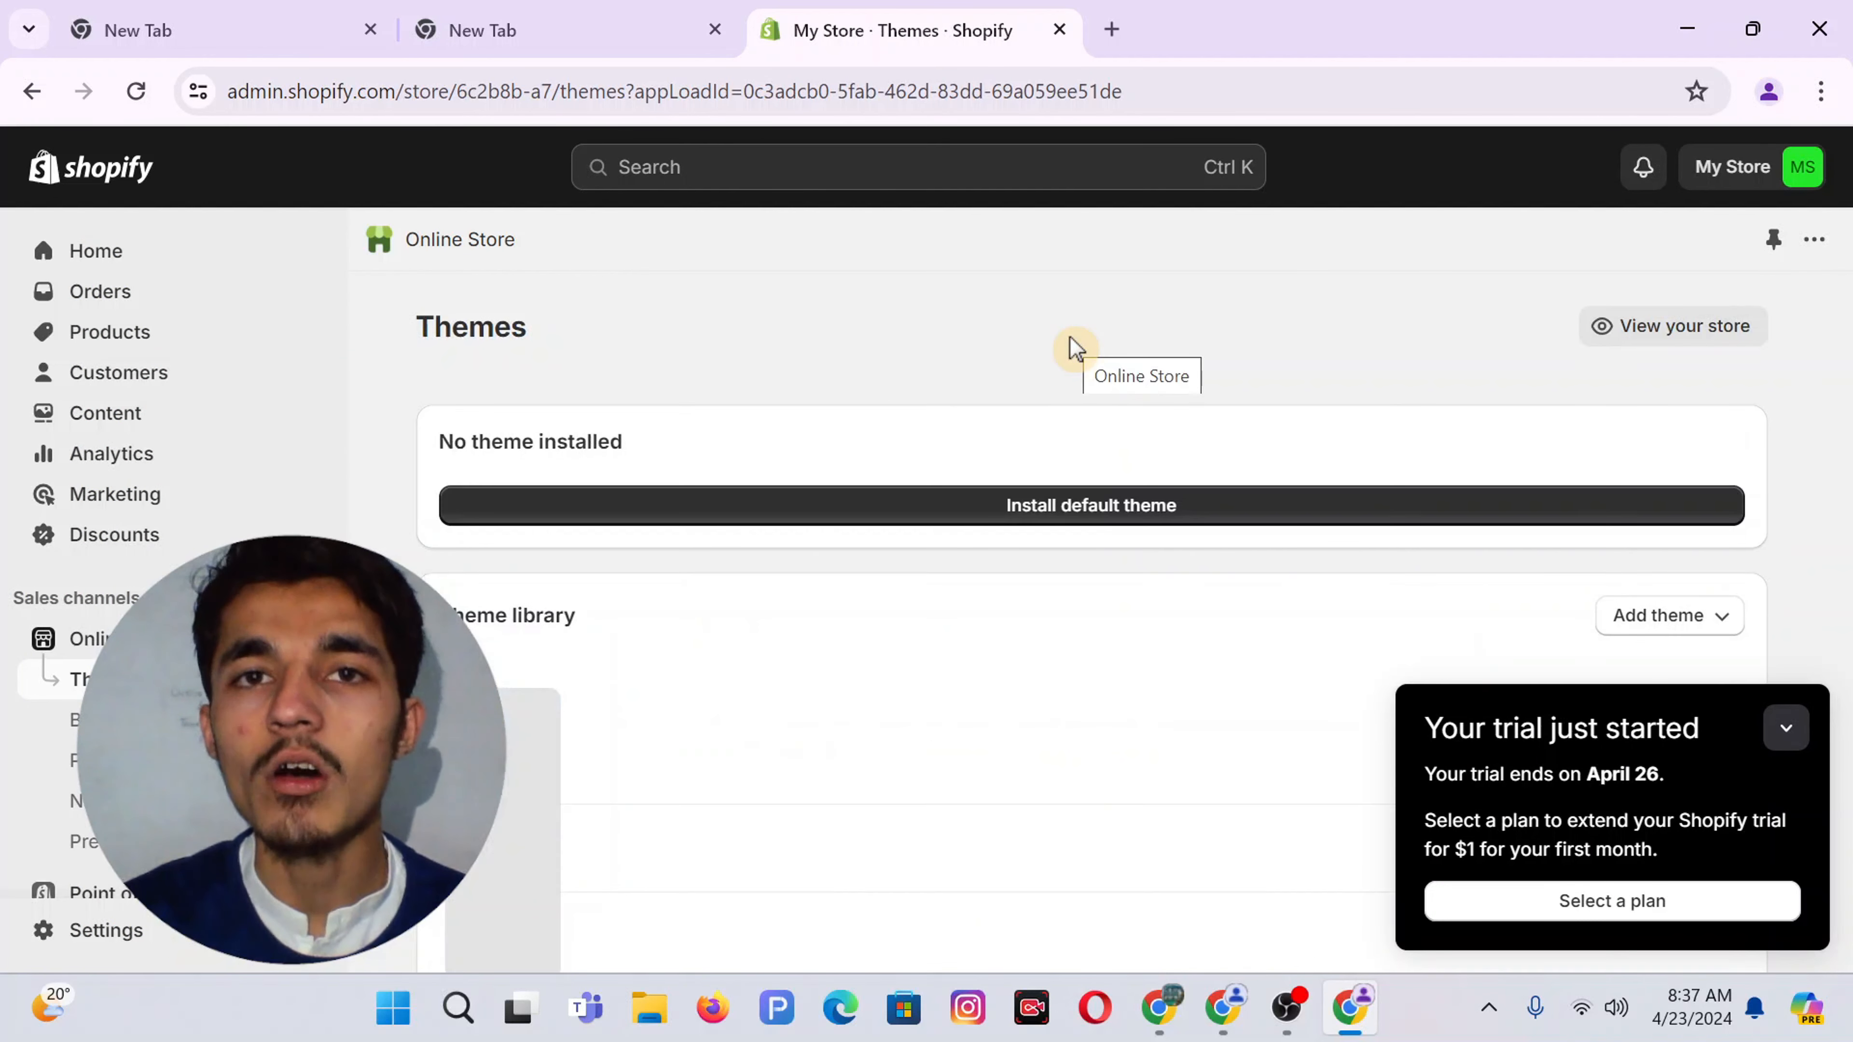
scroll(894, 726, "down", 12)
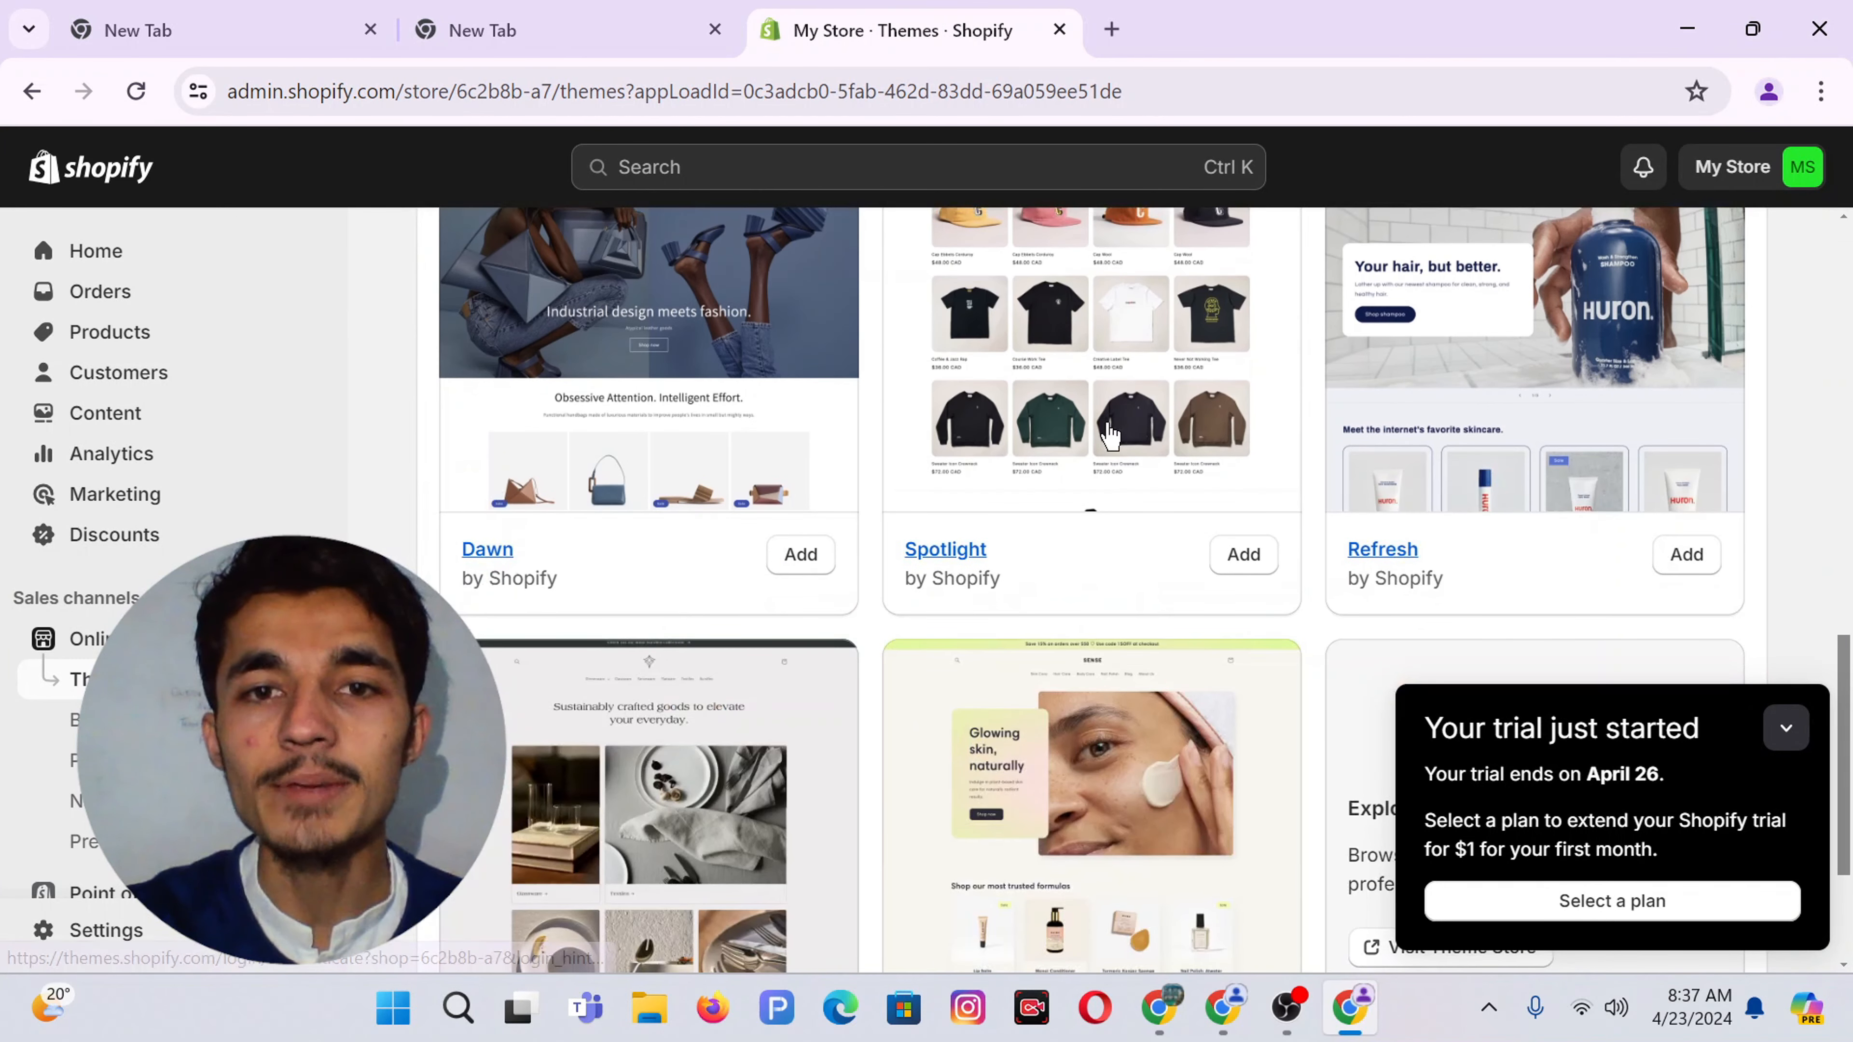
scroll(931, 571, "up", 10)
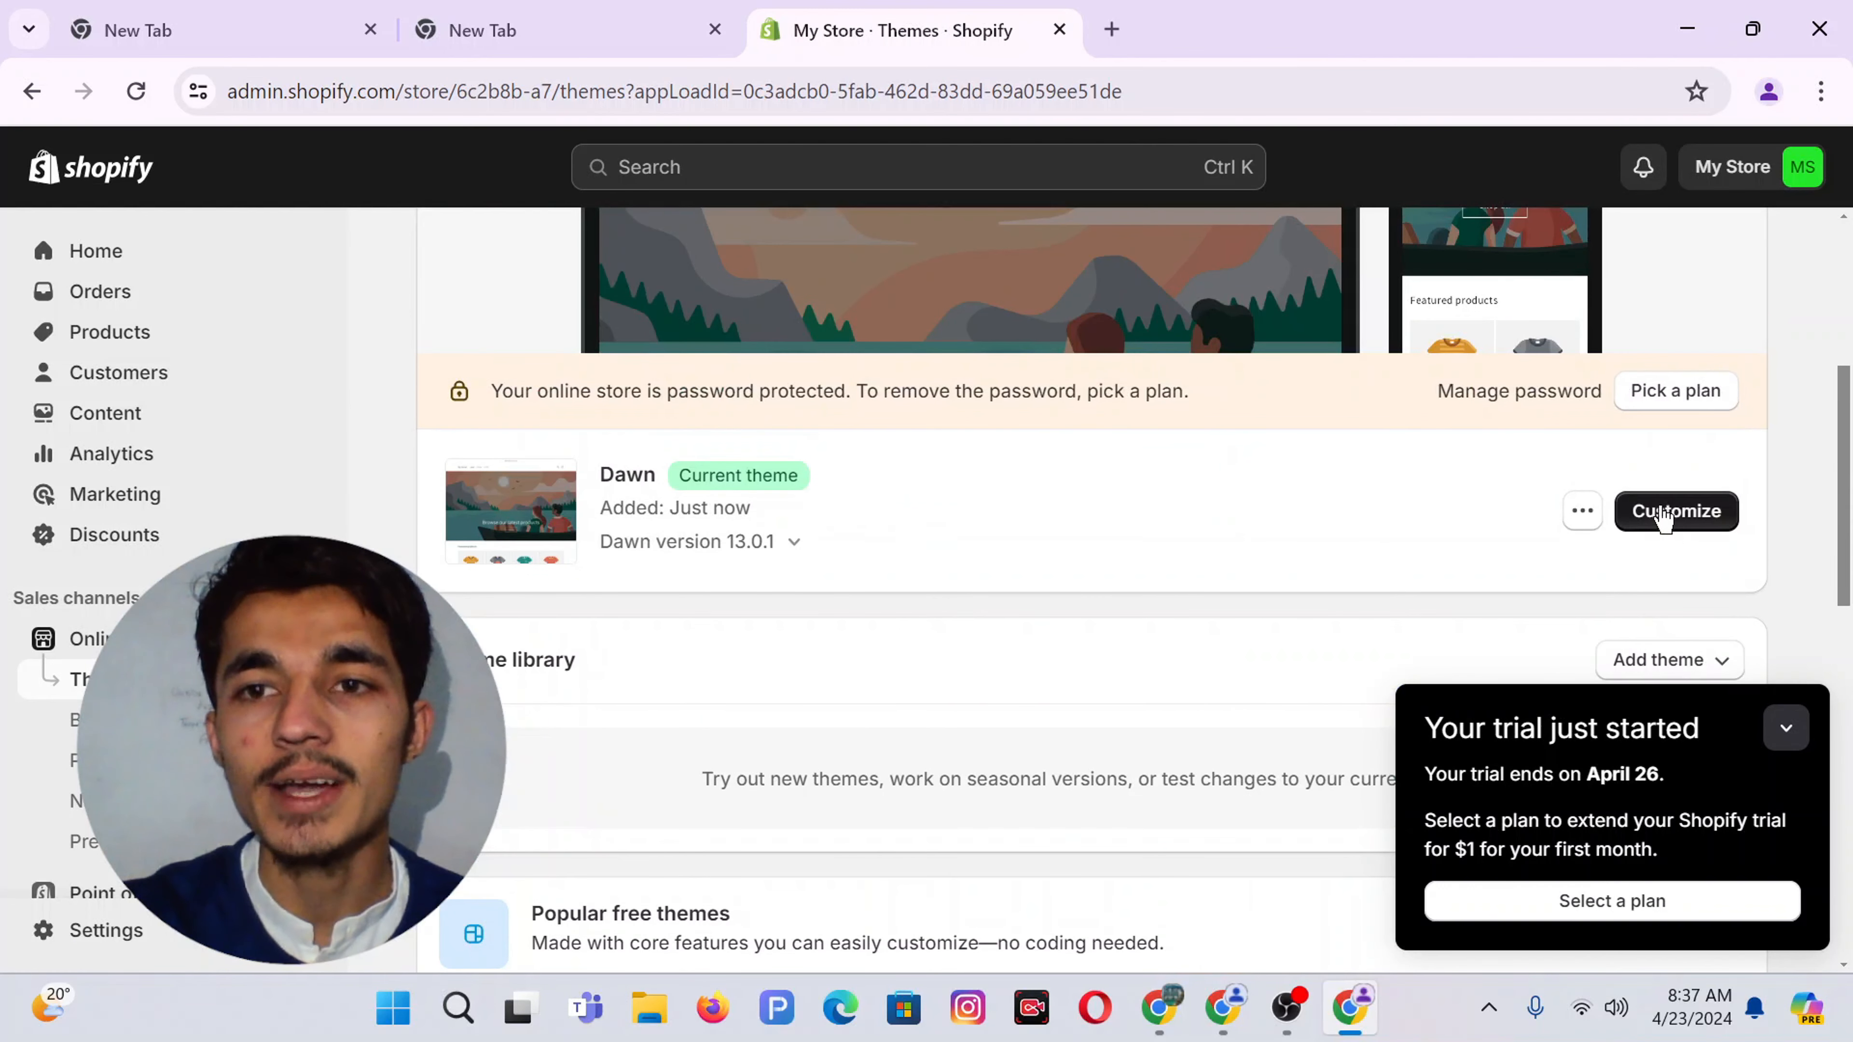
left_click(1705, 513)
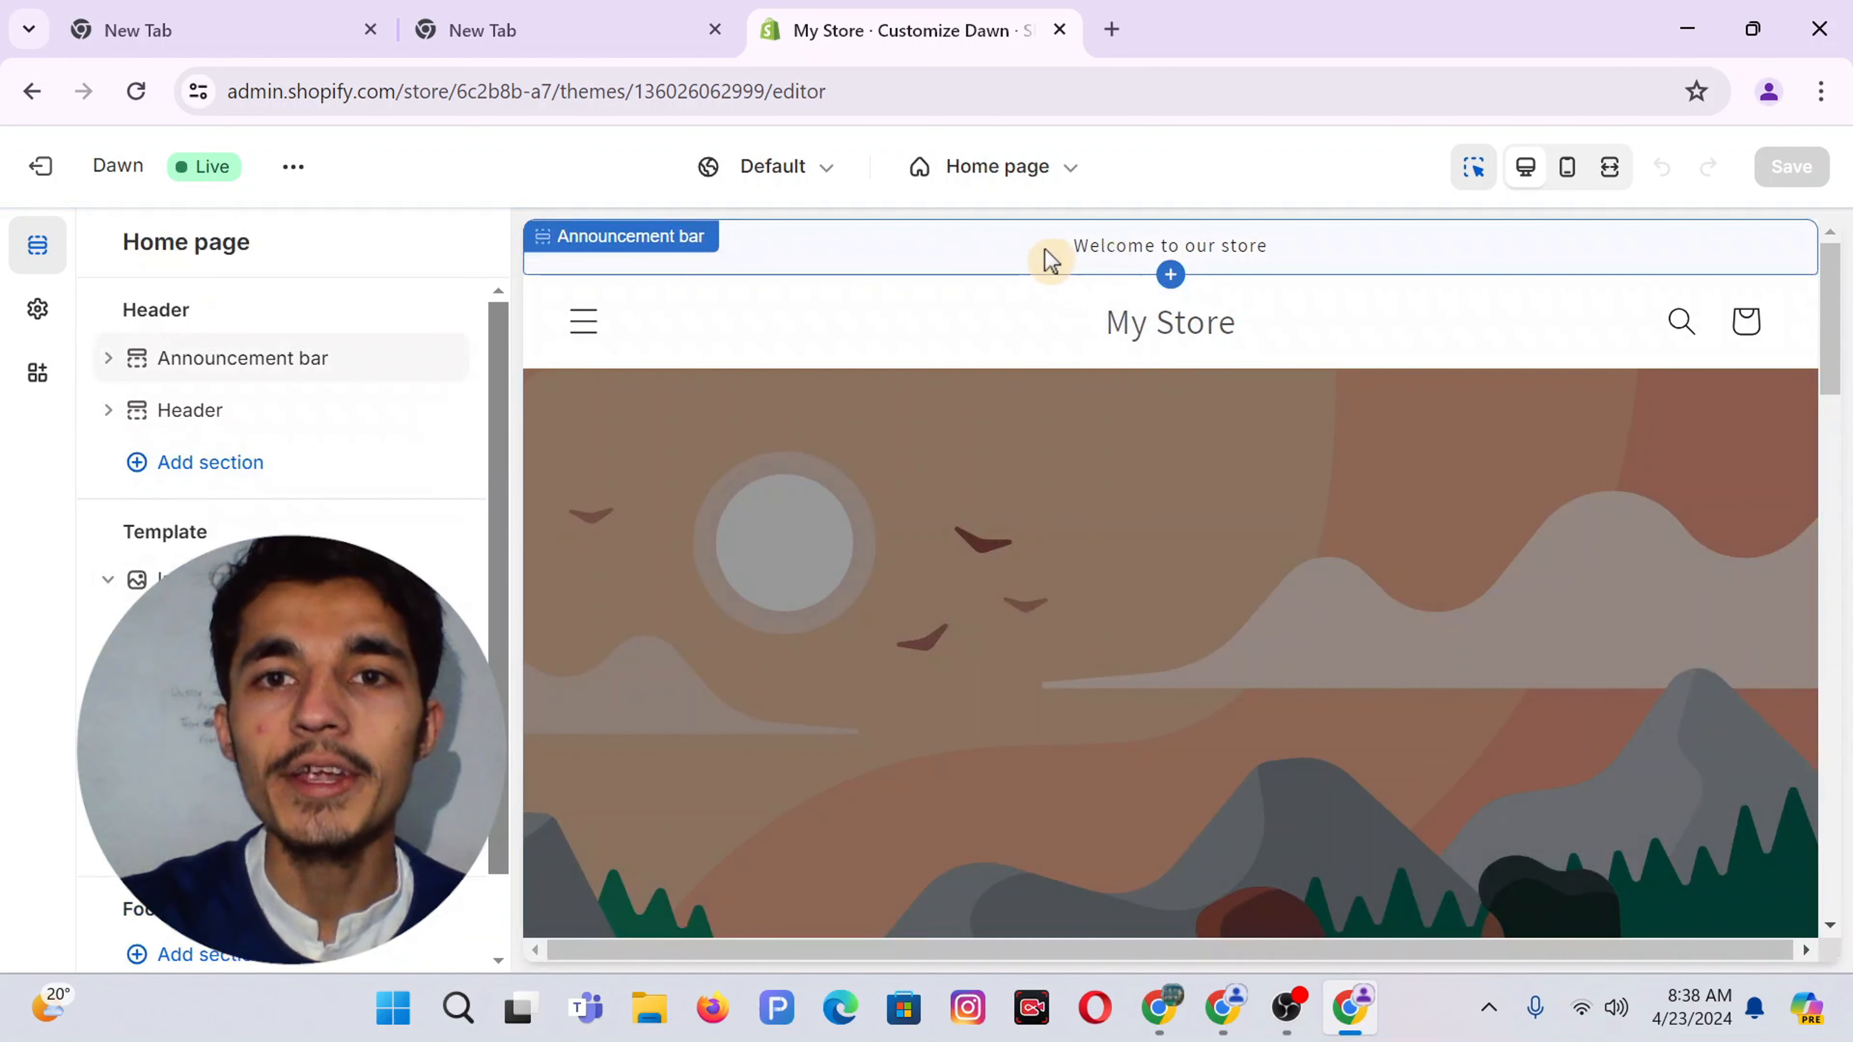
Change the first announcement's text to 'Free Shipping To United State'
left_click(1000, 255)
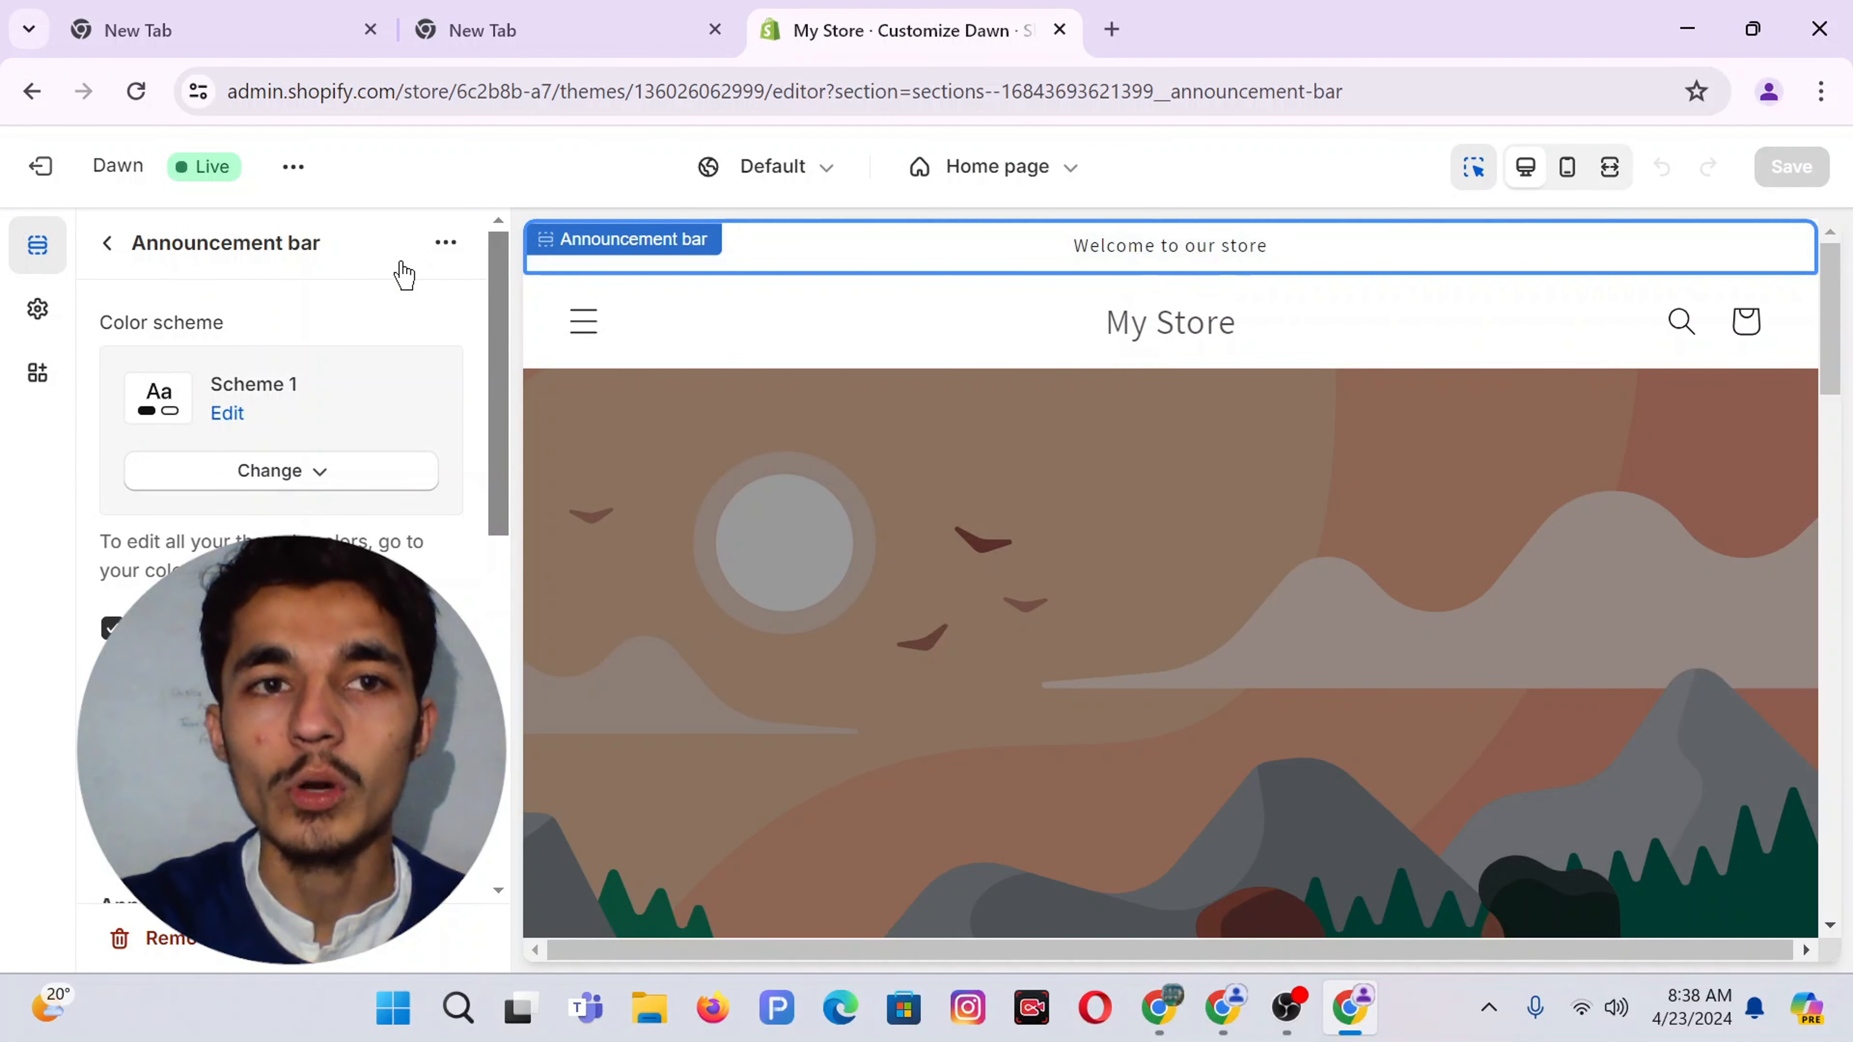
left_click(106, 245)
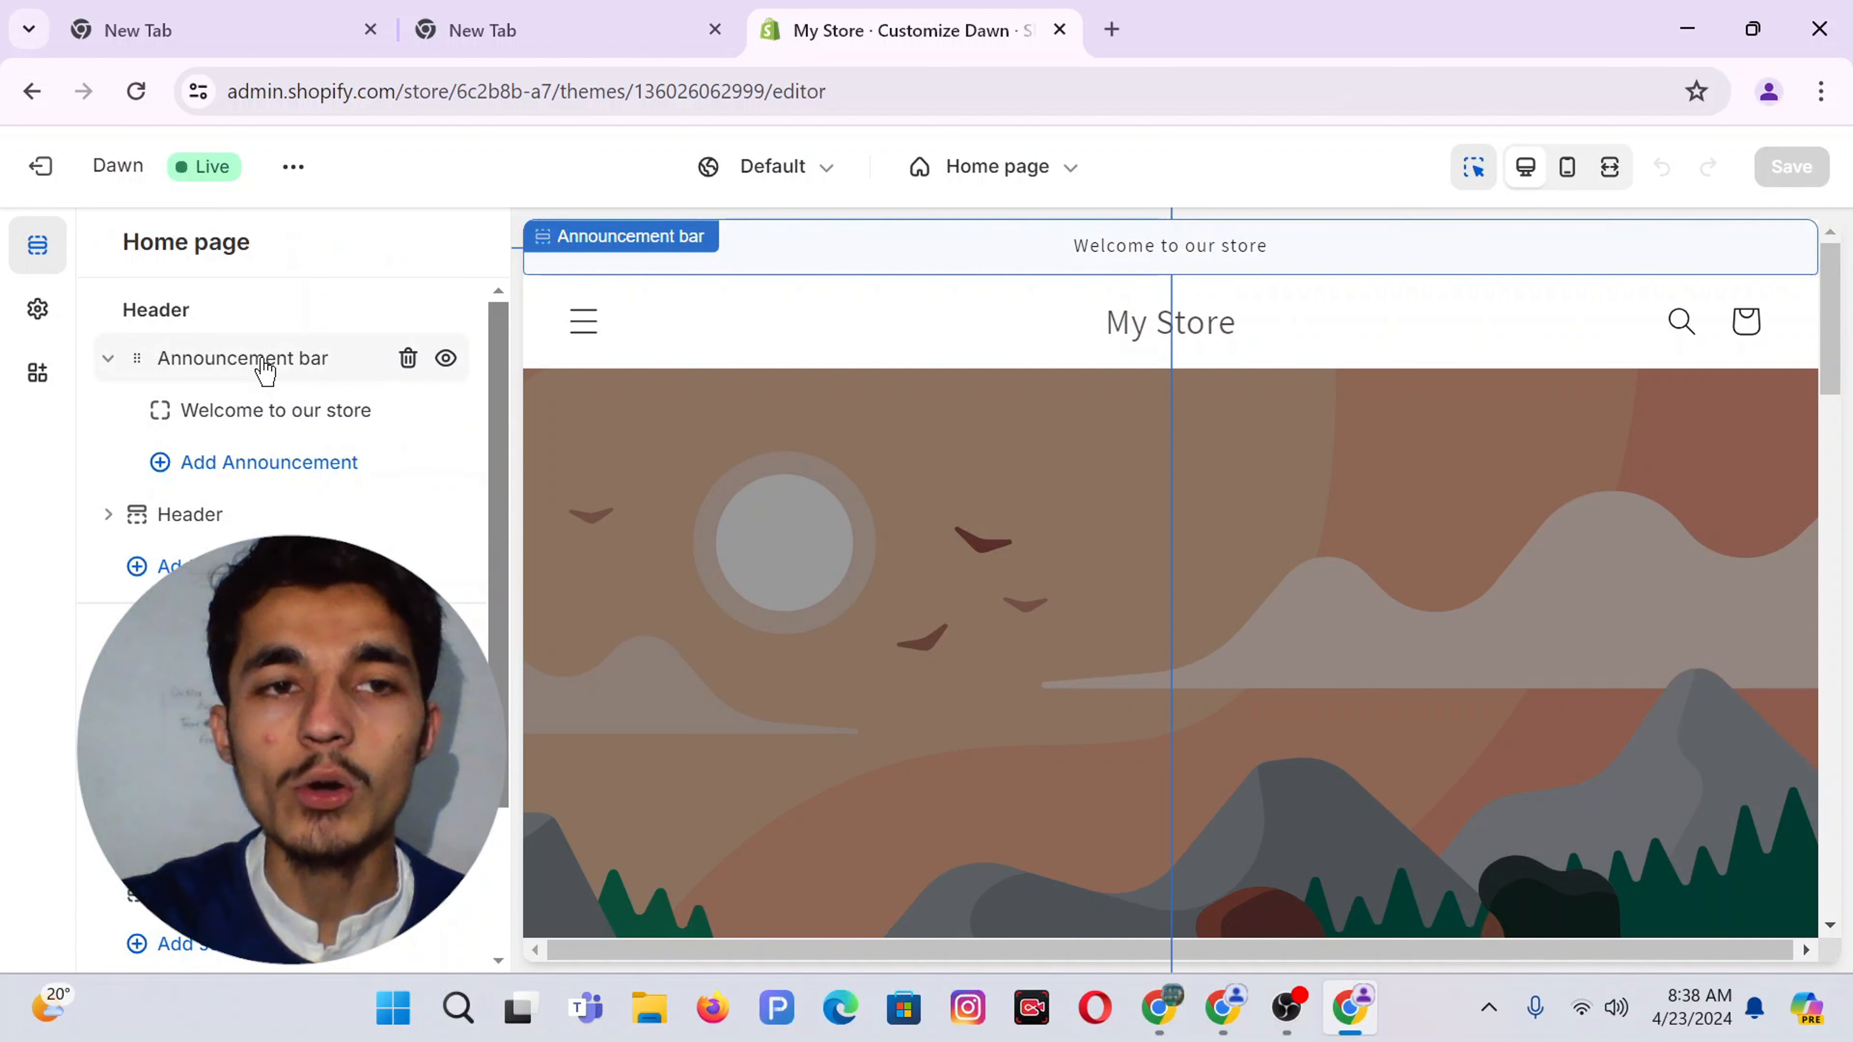
left_click(248, 413)
left_click(207, 369)
key("ctrl+a")
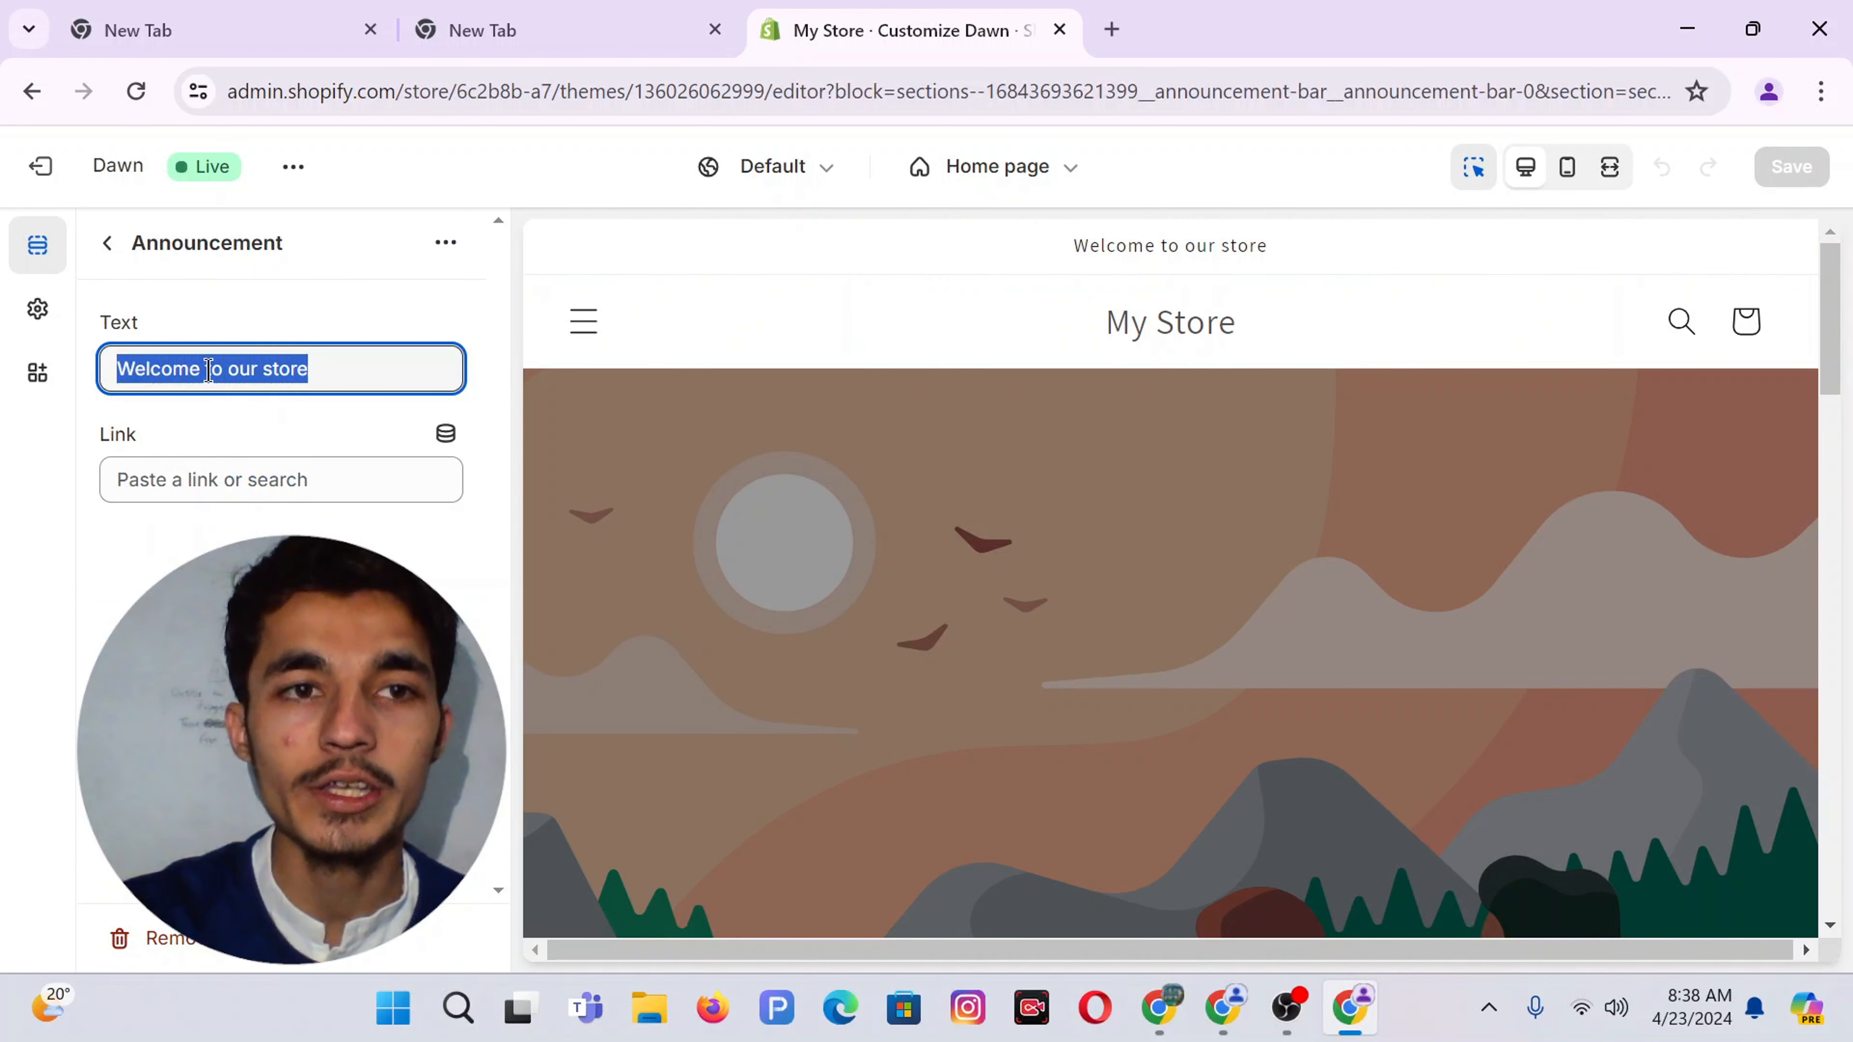
type("Free Shipping To Un")
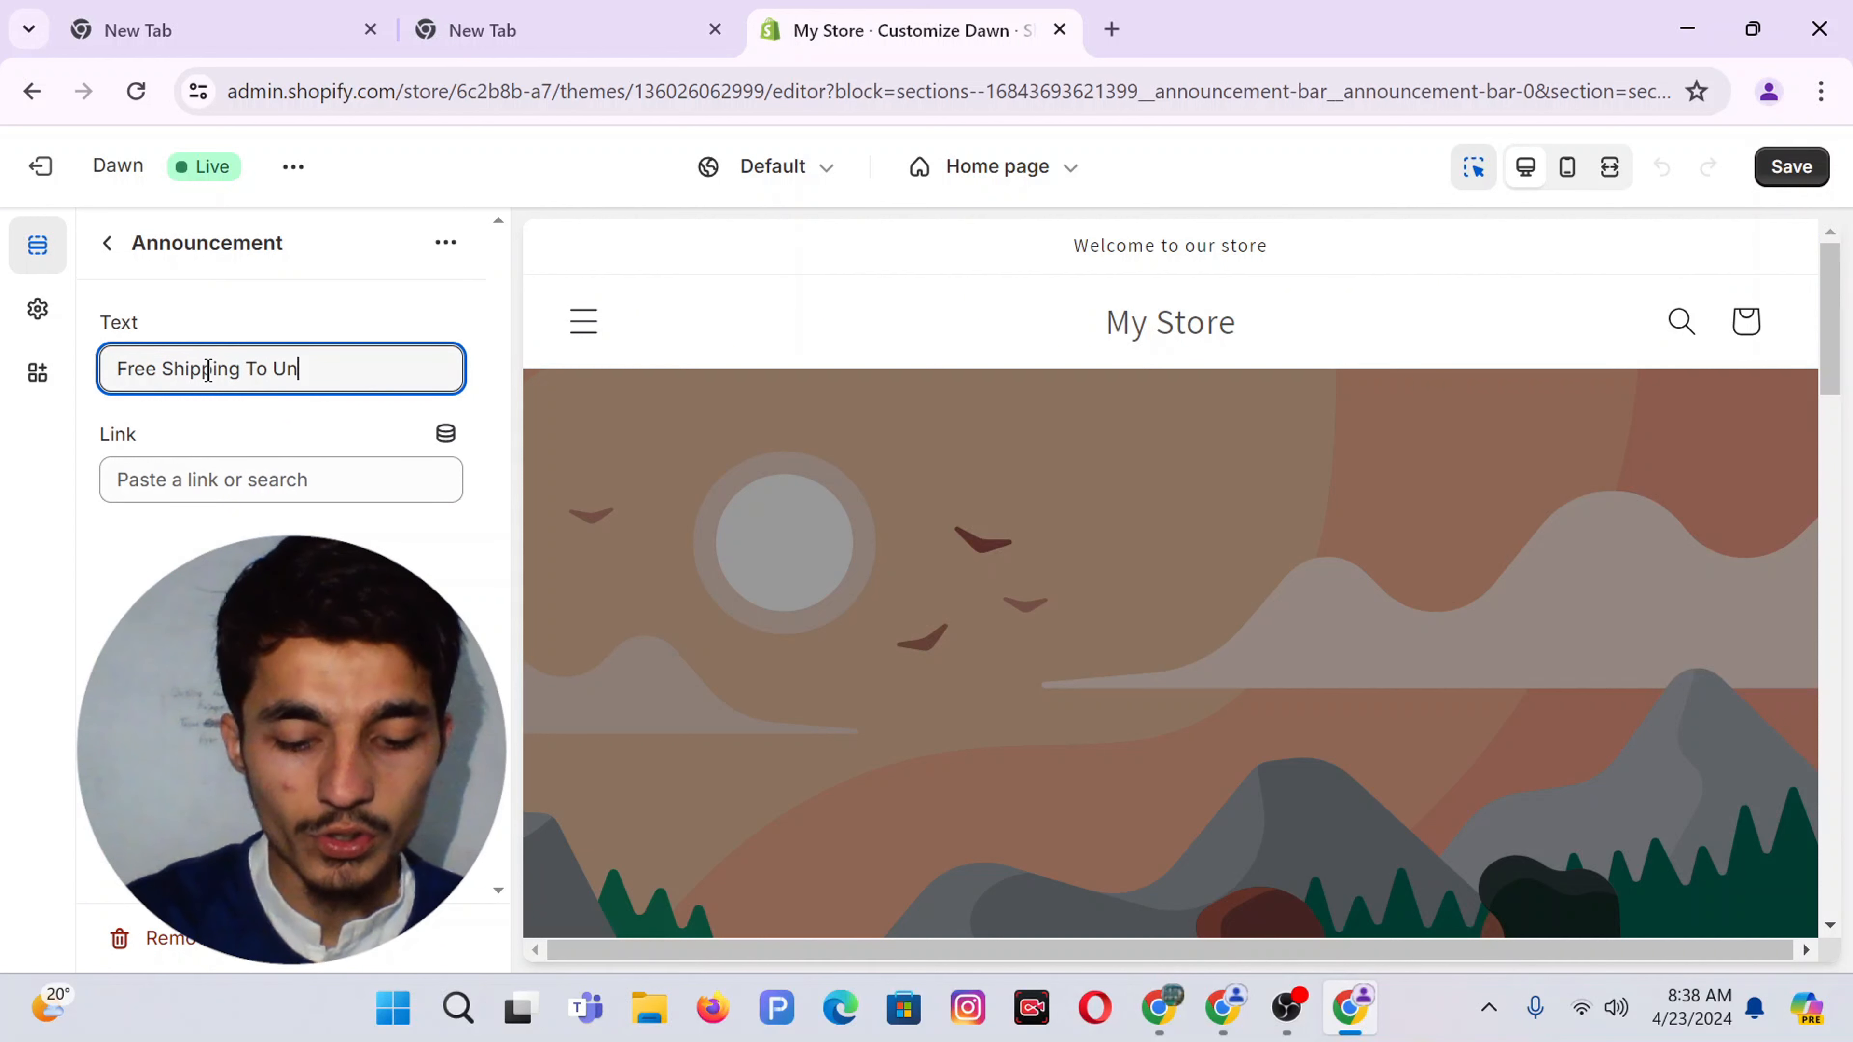
type("ited State")
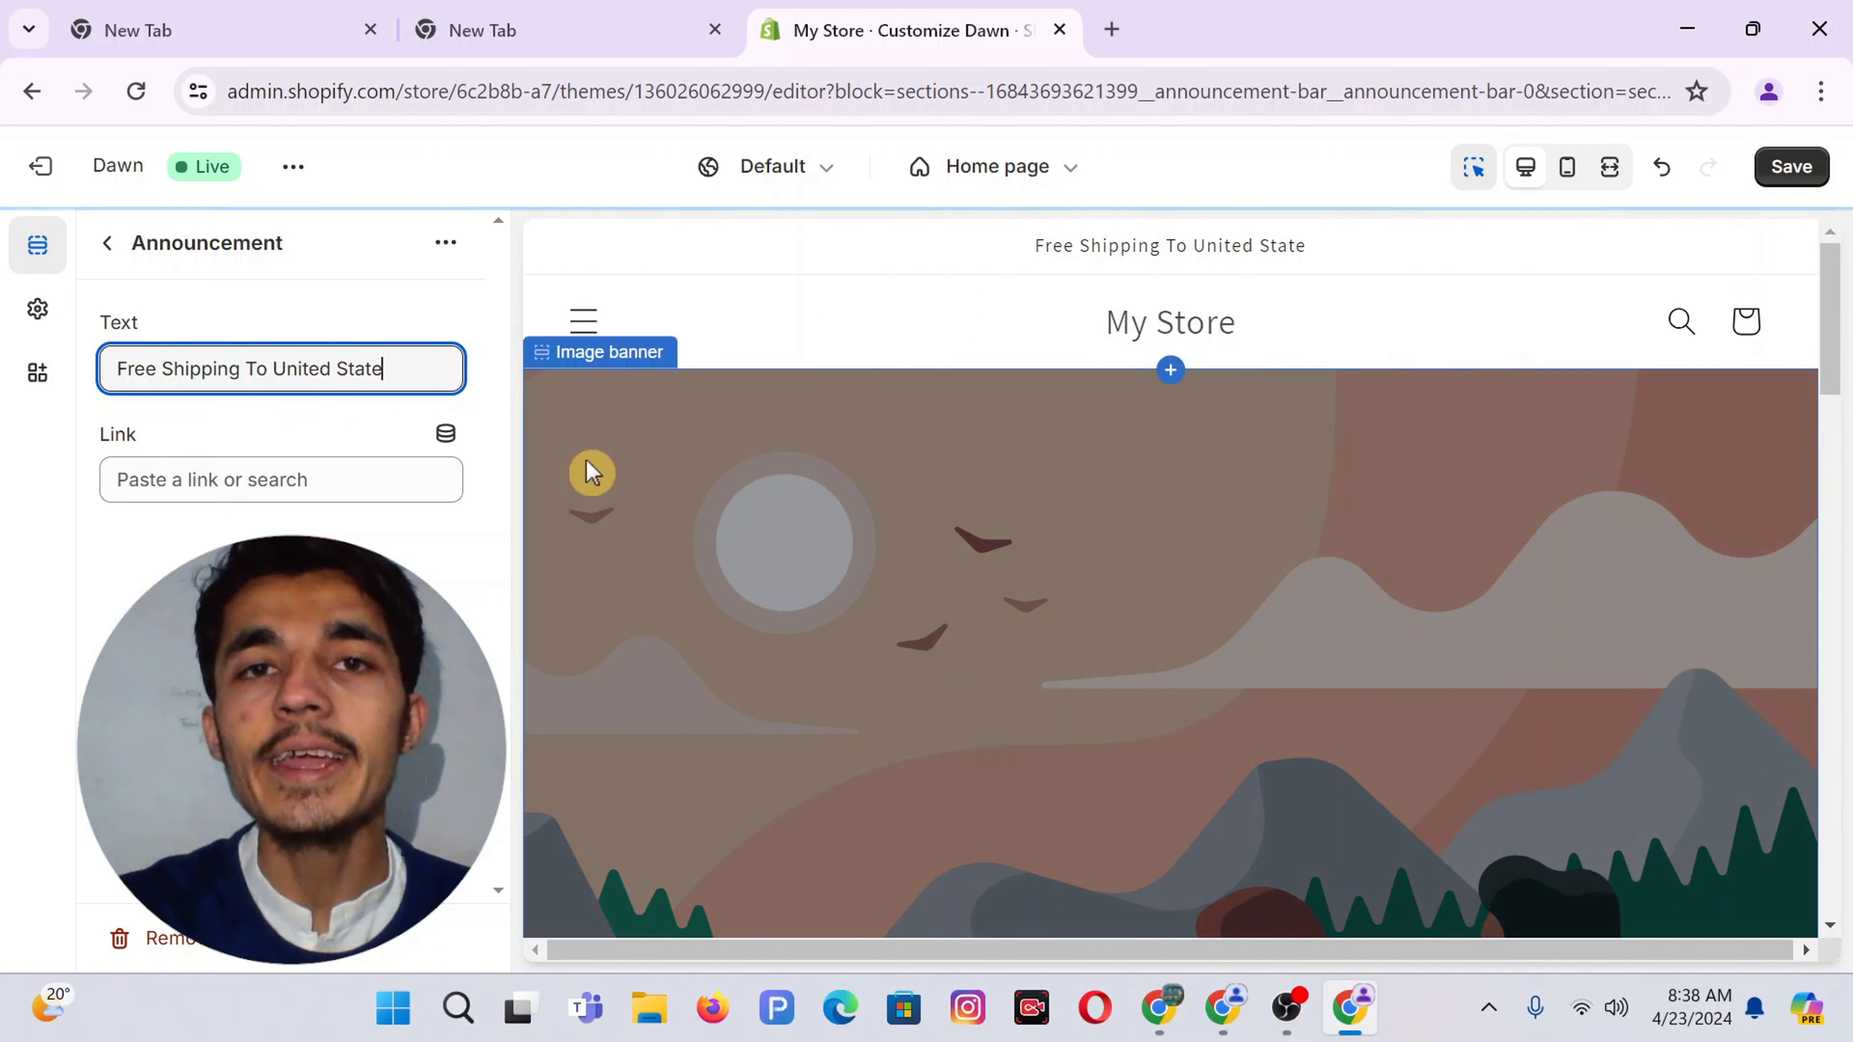
left_click(108, 243)
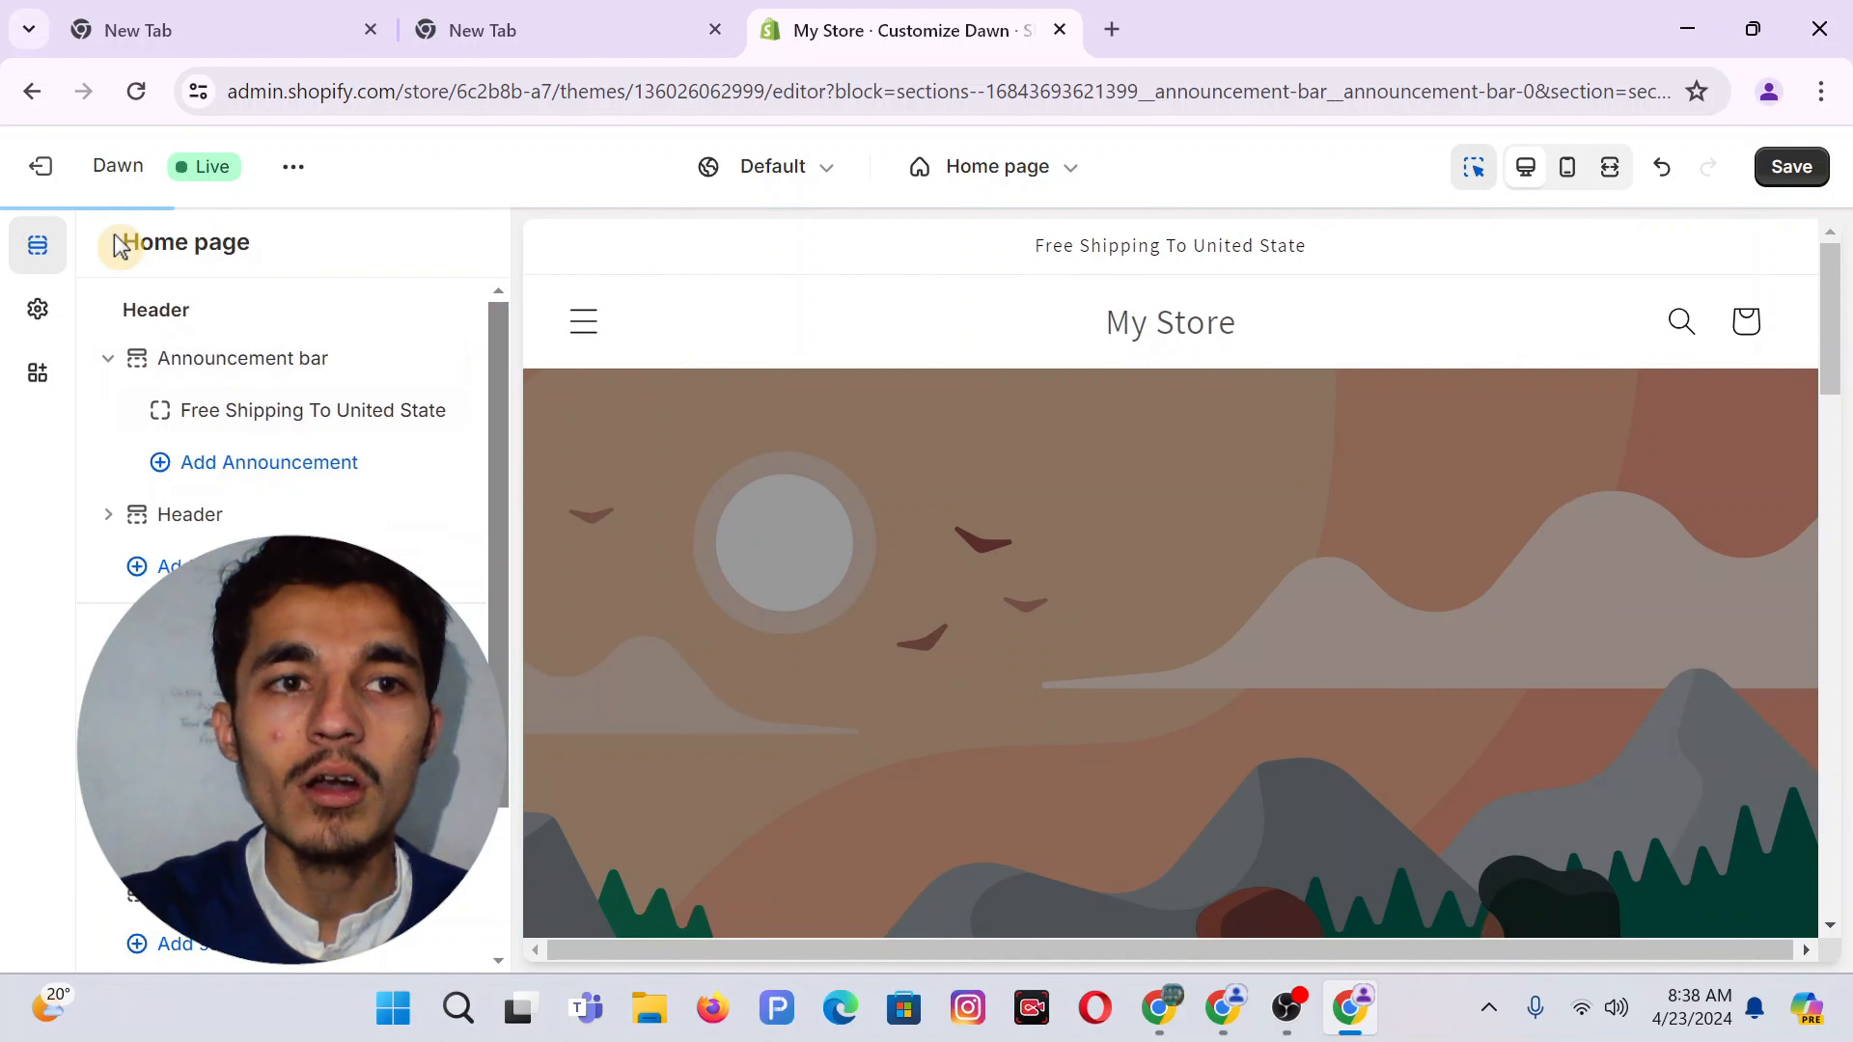
Add a second announcement reading '30 Days Return' and open the announcement bar settings
left_click(242, 463)
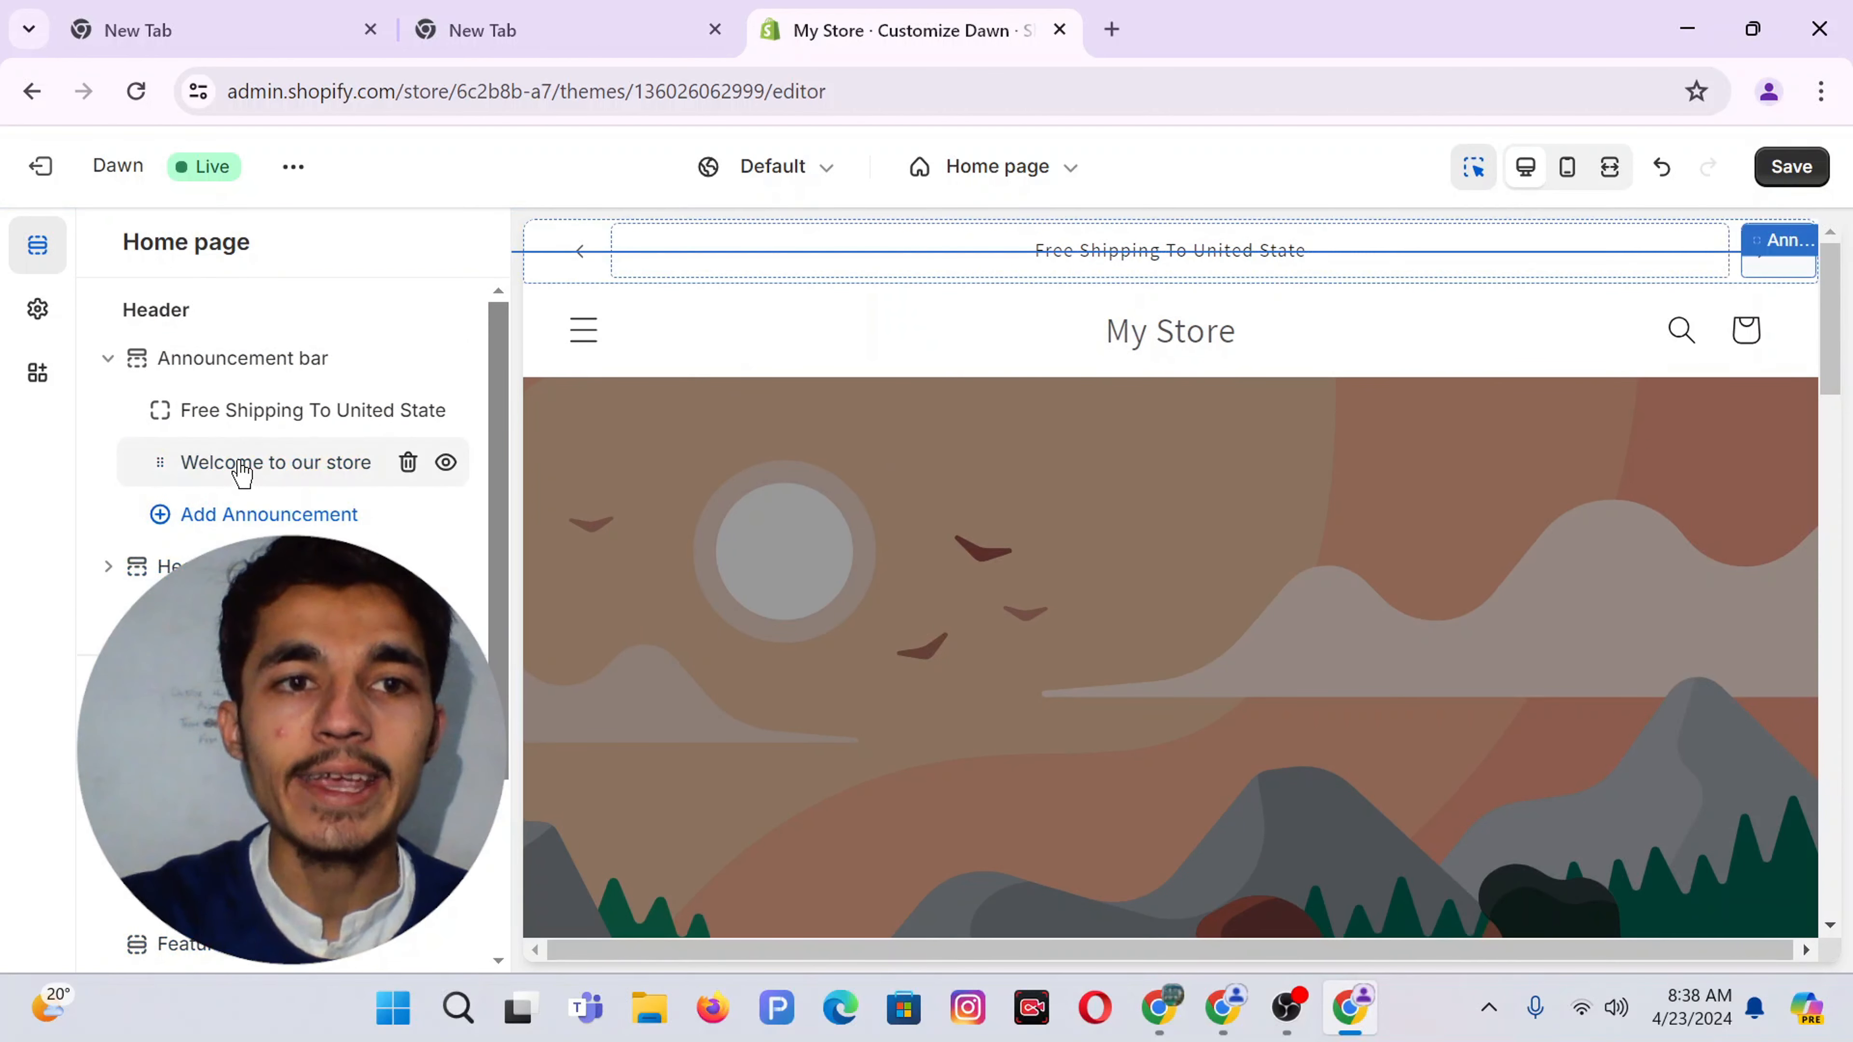
left_click(242, 467)
triple_click(228, 369)
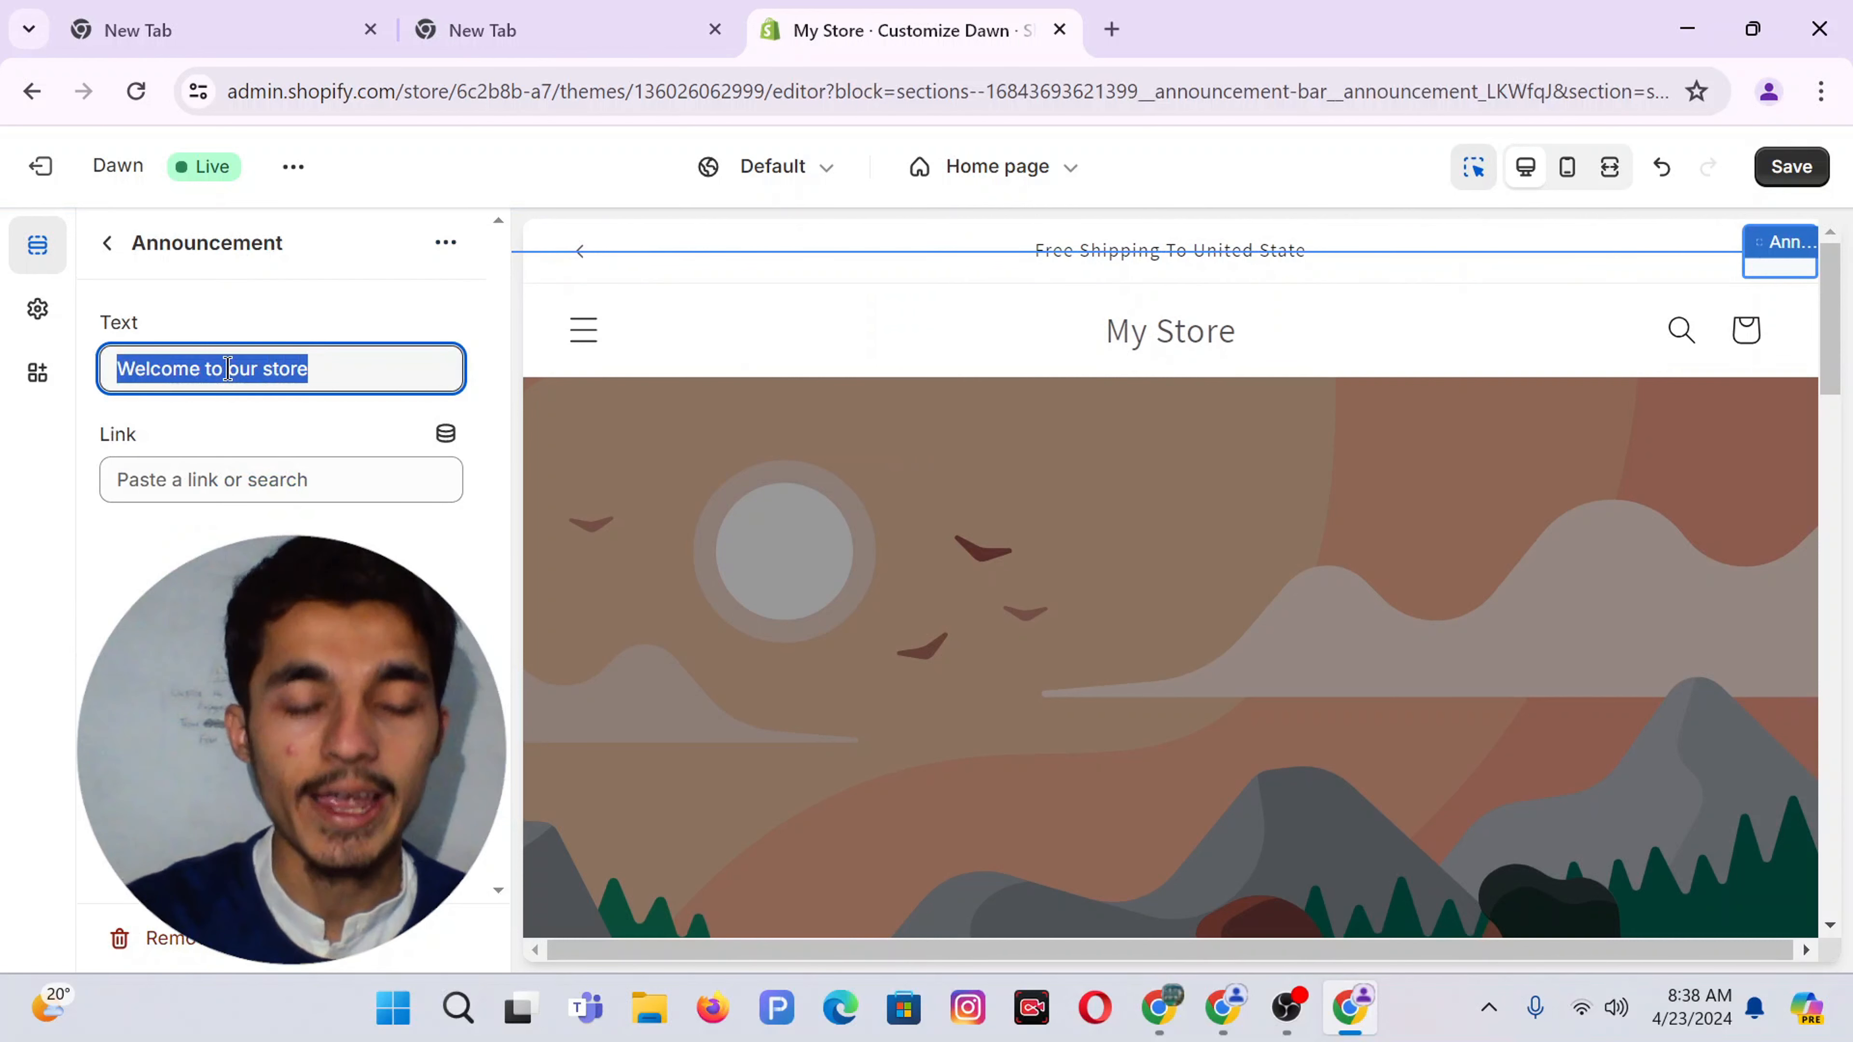
type("30 Days Re")
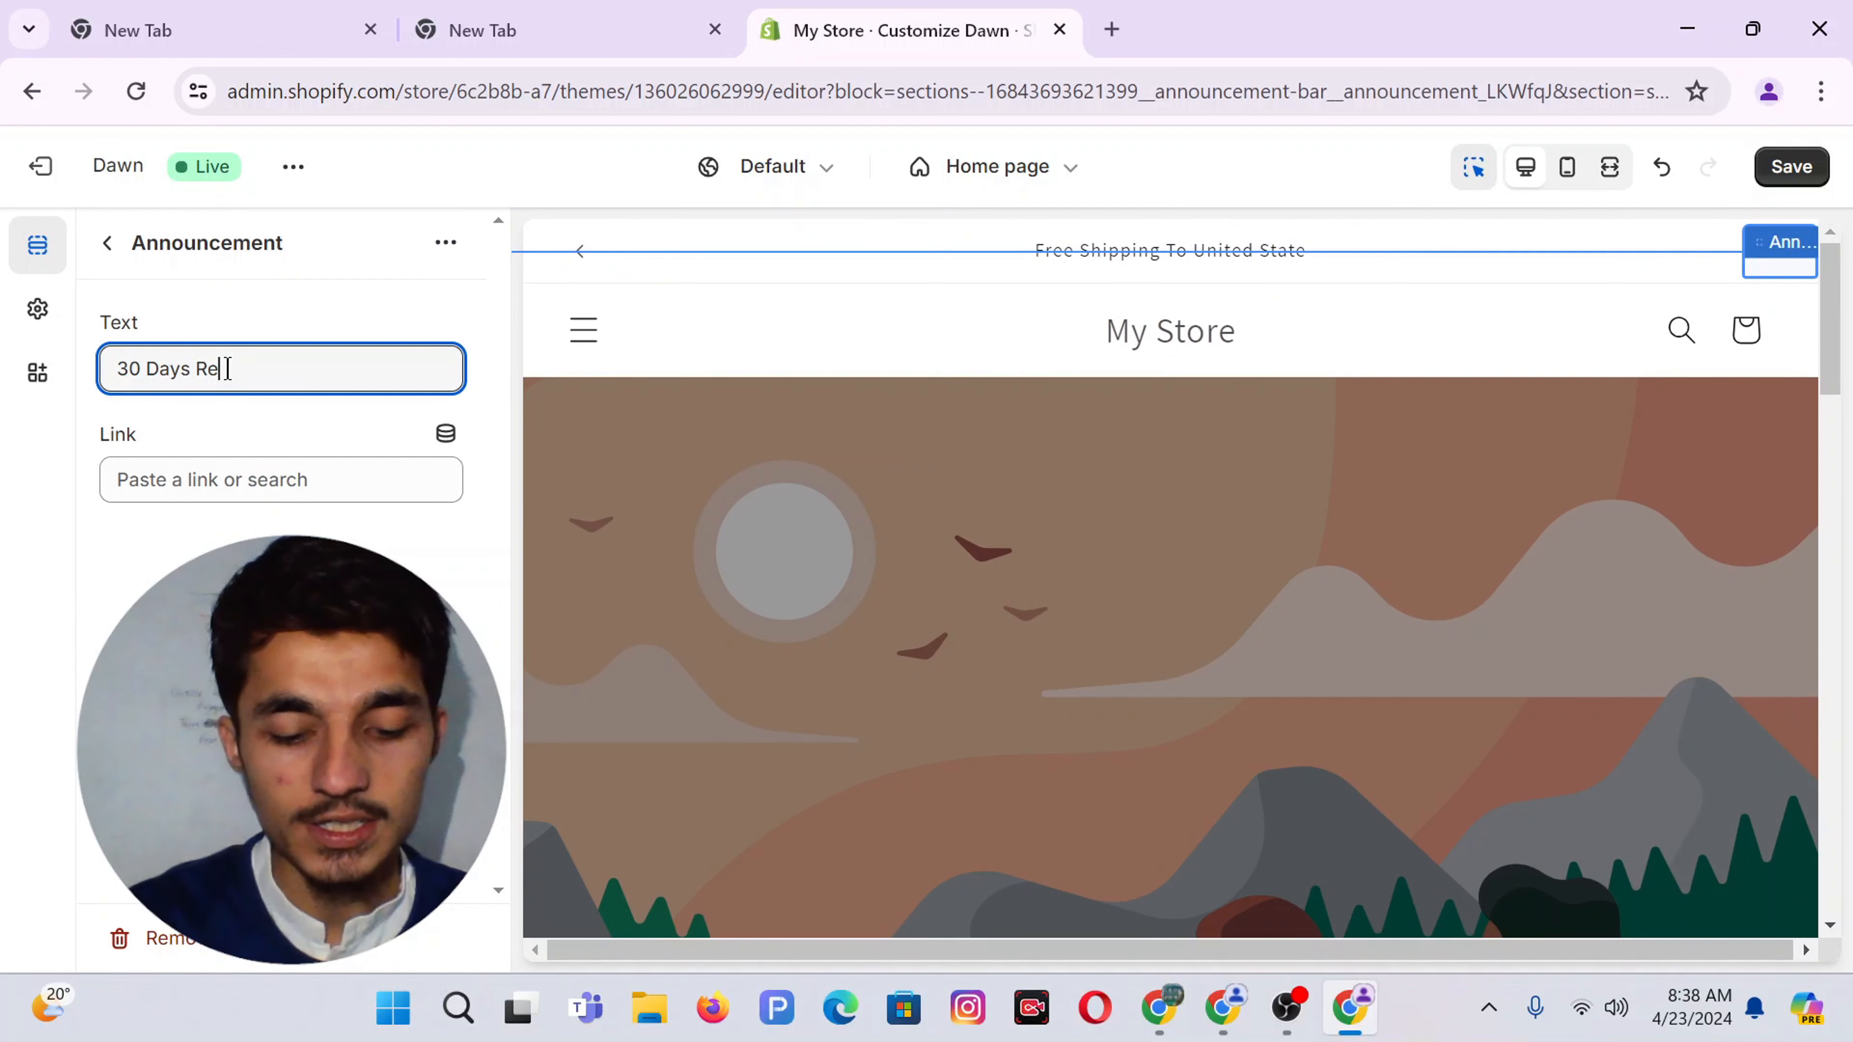
type("turn")
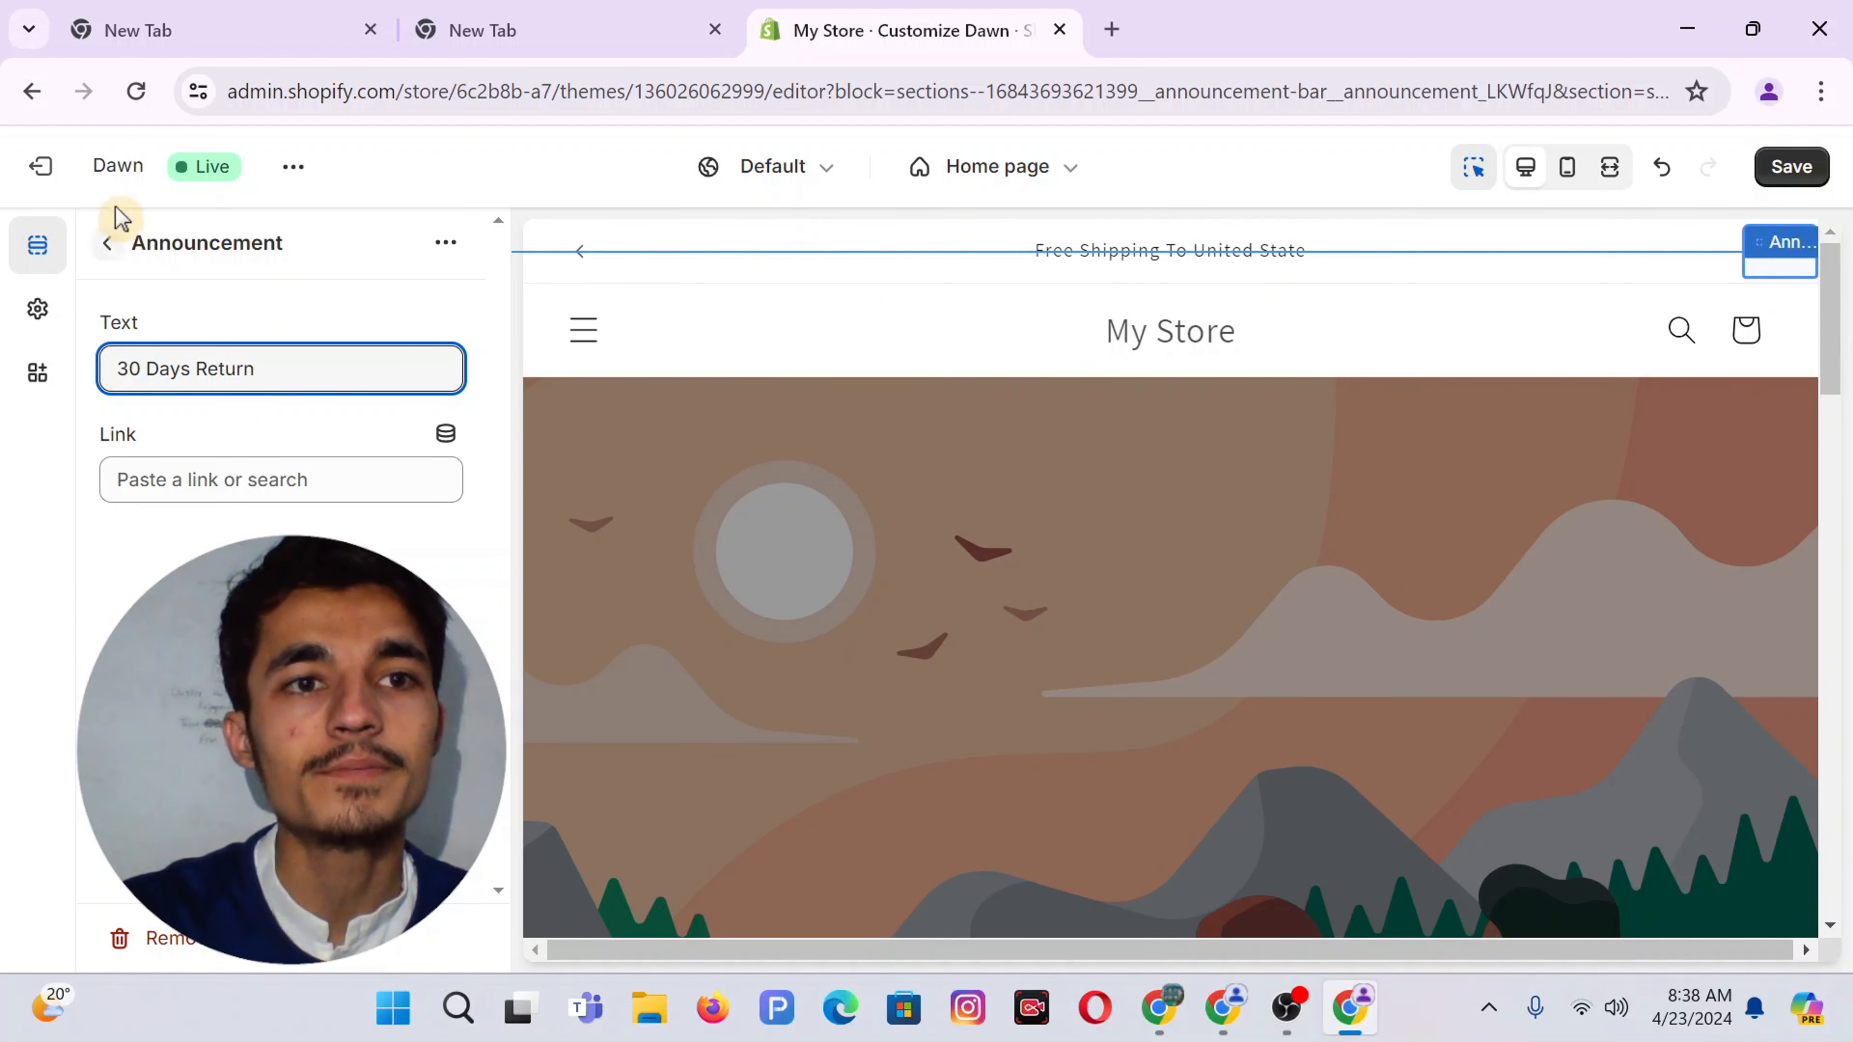
left_click(107, 244)
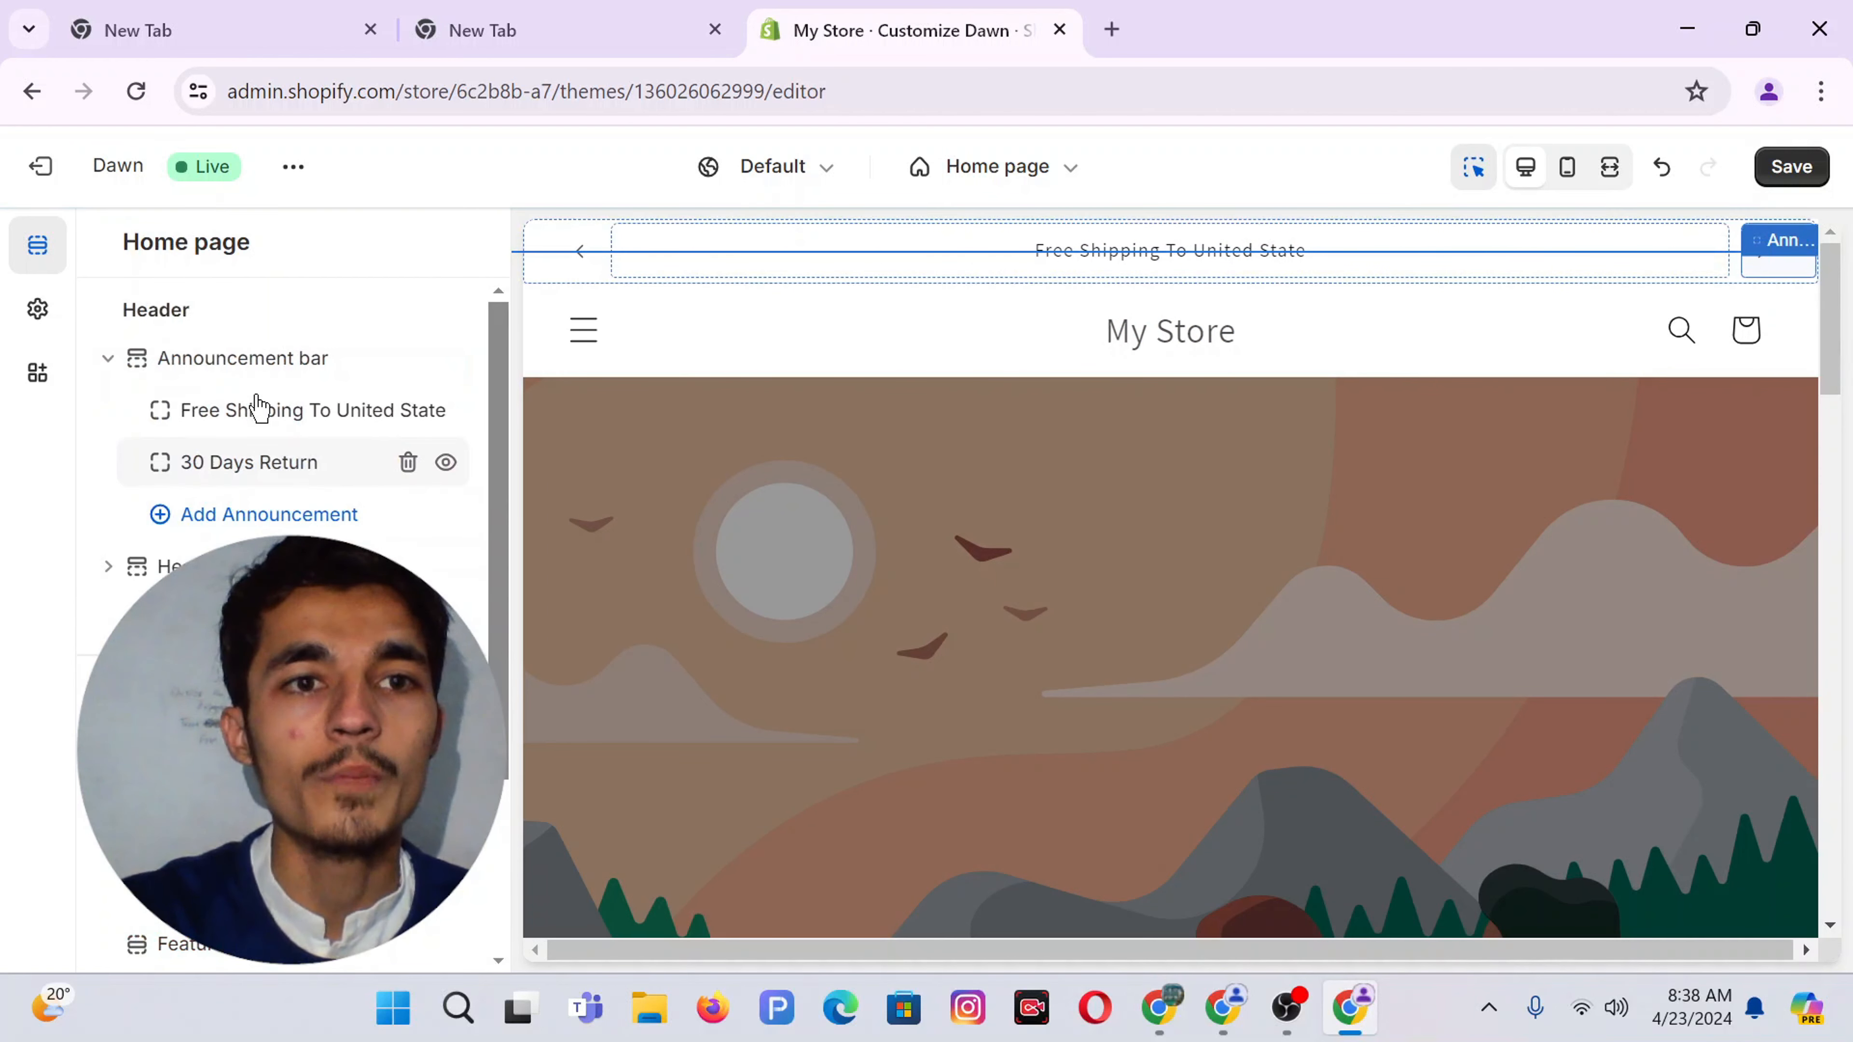
left_click(235, 374)
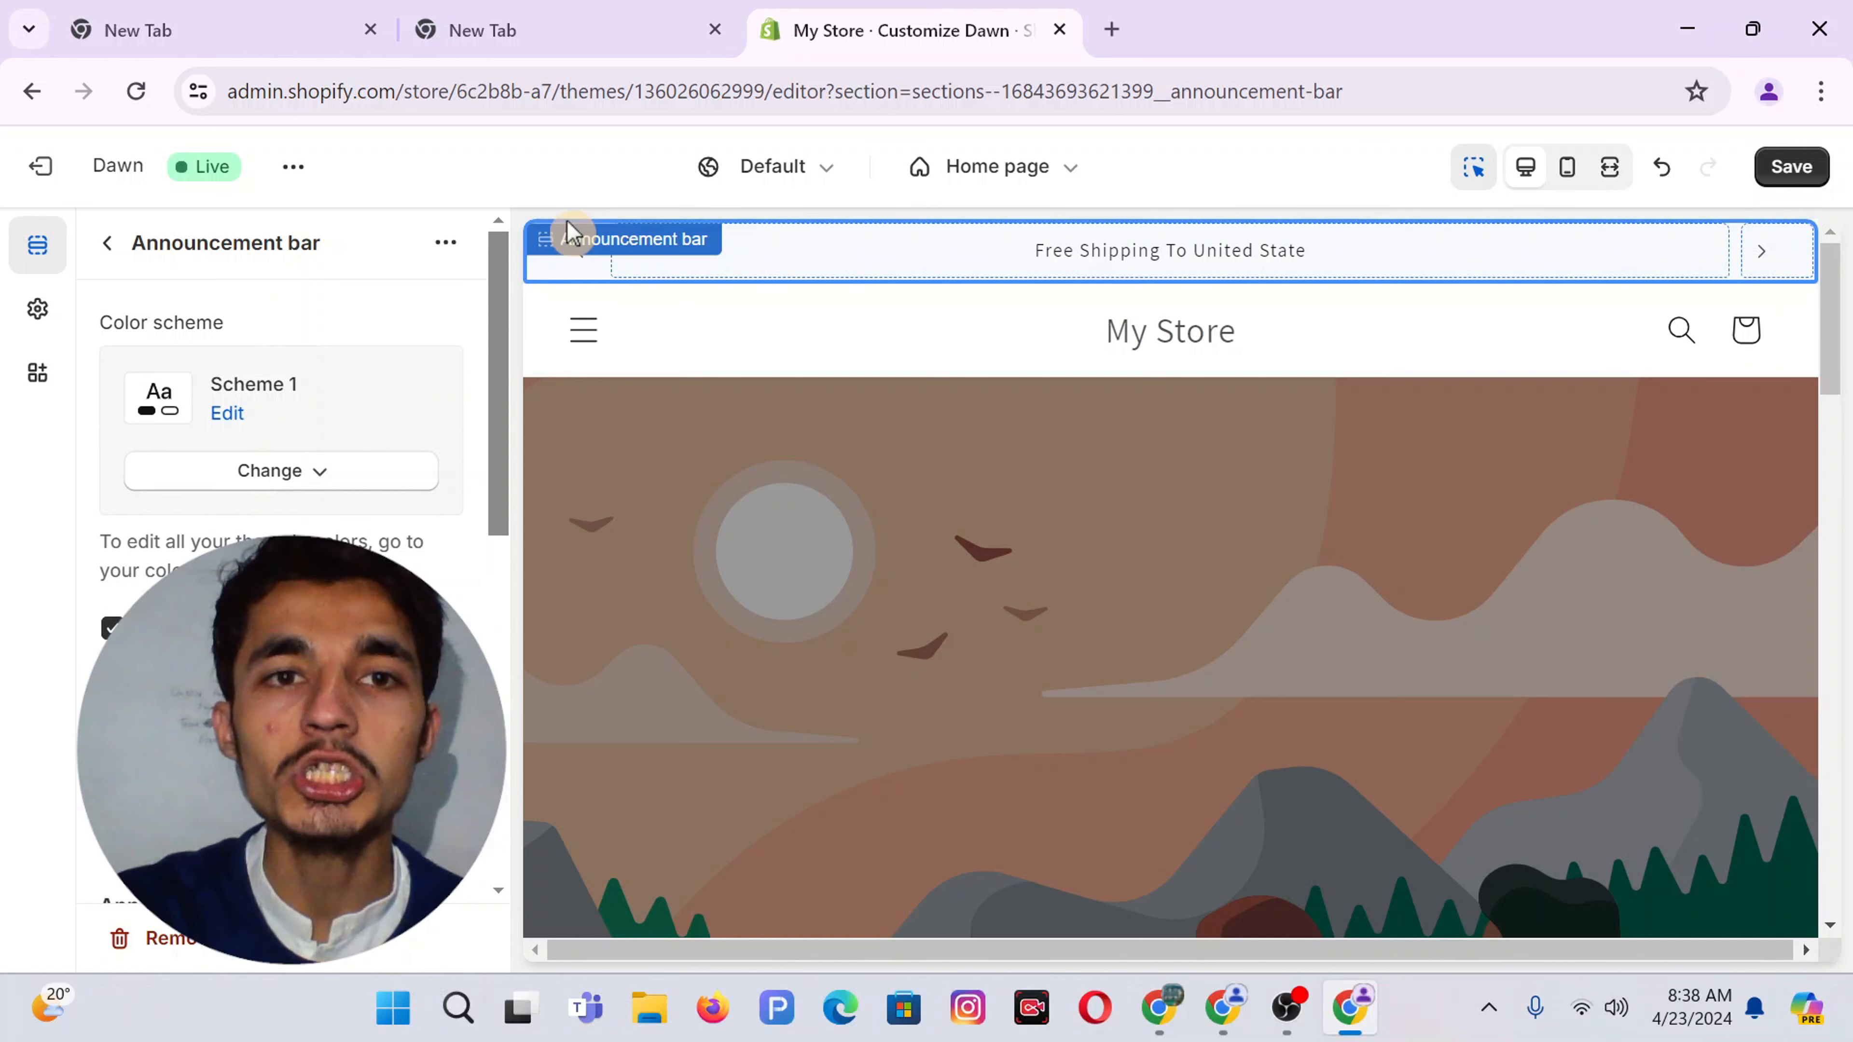
Give colour scheme 6 an orange #F7A90F background, copied from another tab
left_click(37, 315)
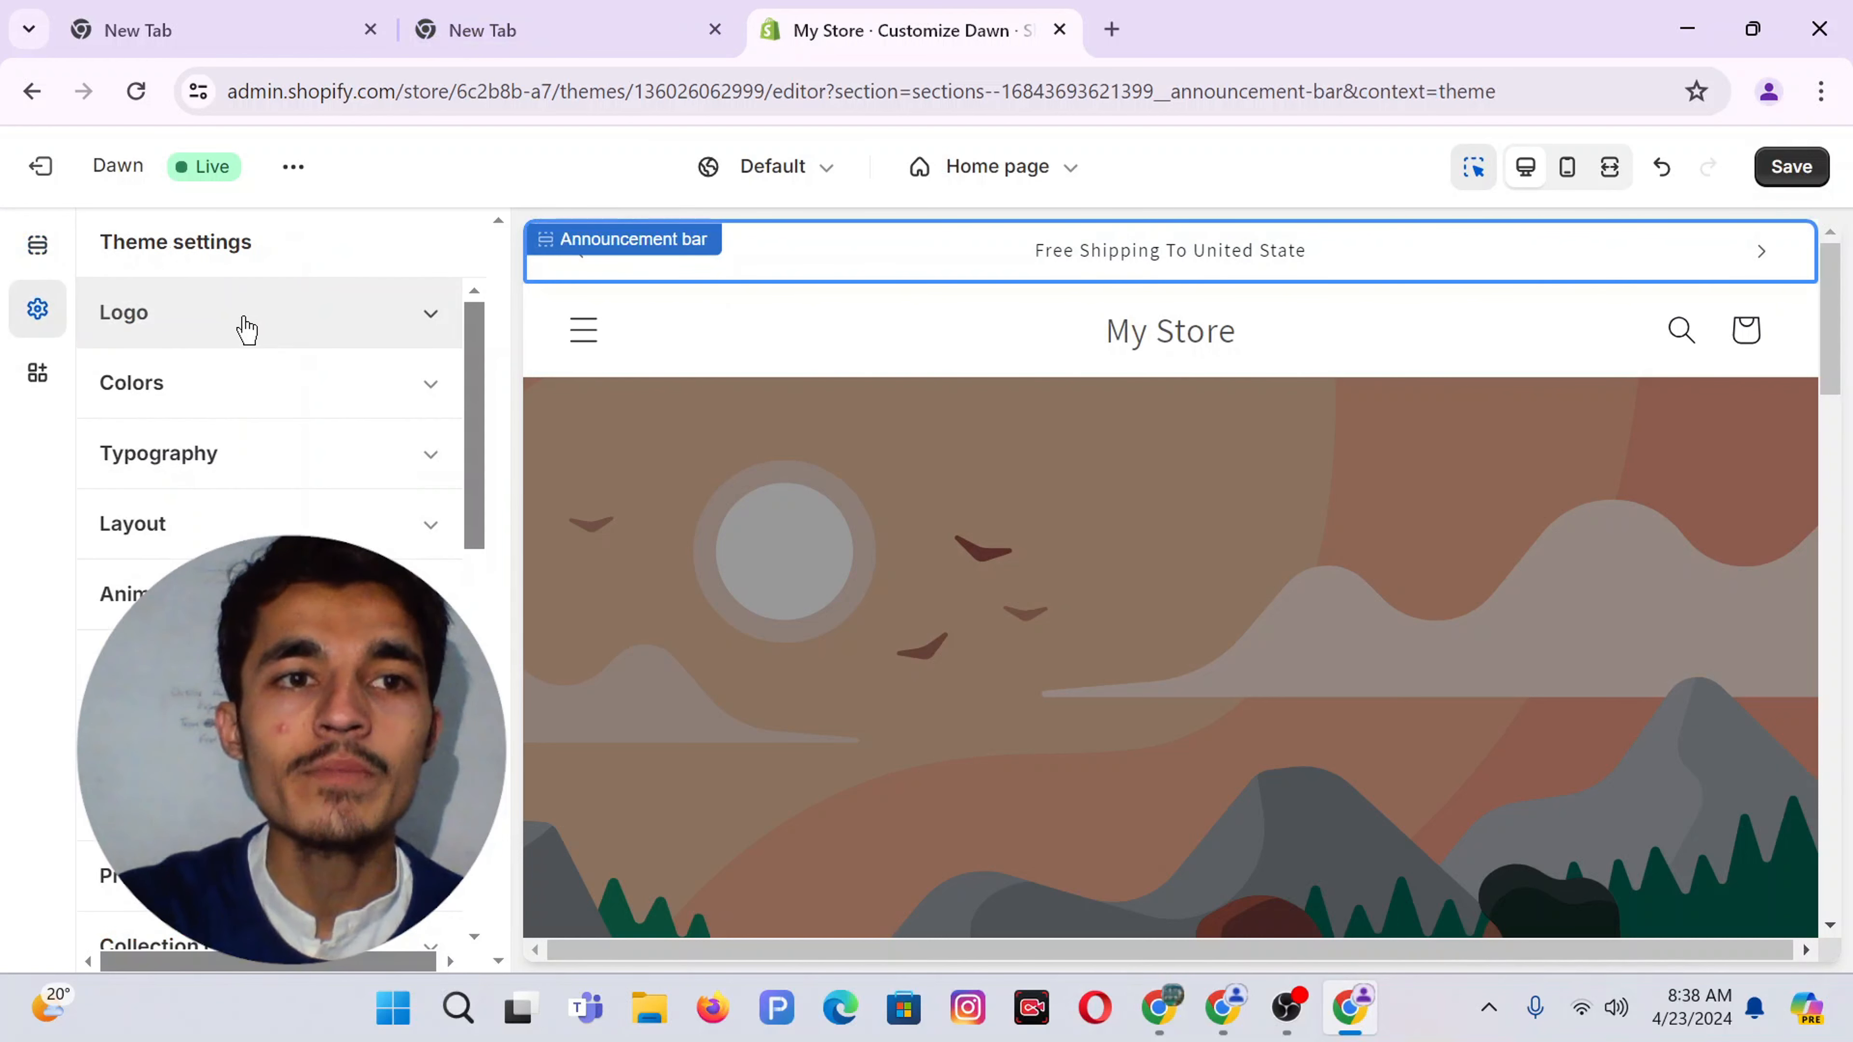
left_click(149, 382)
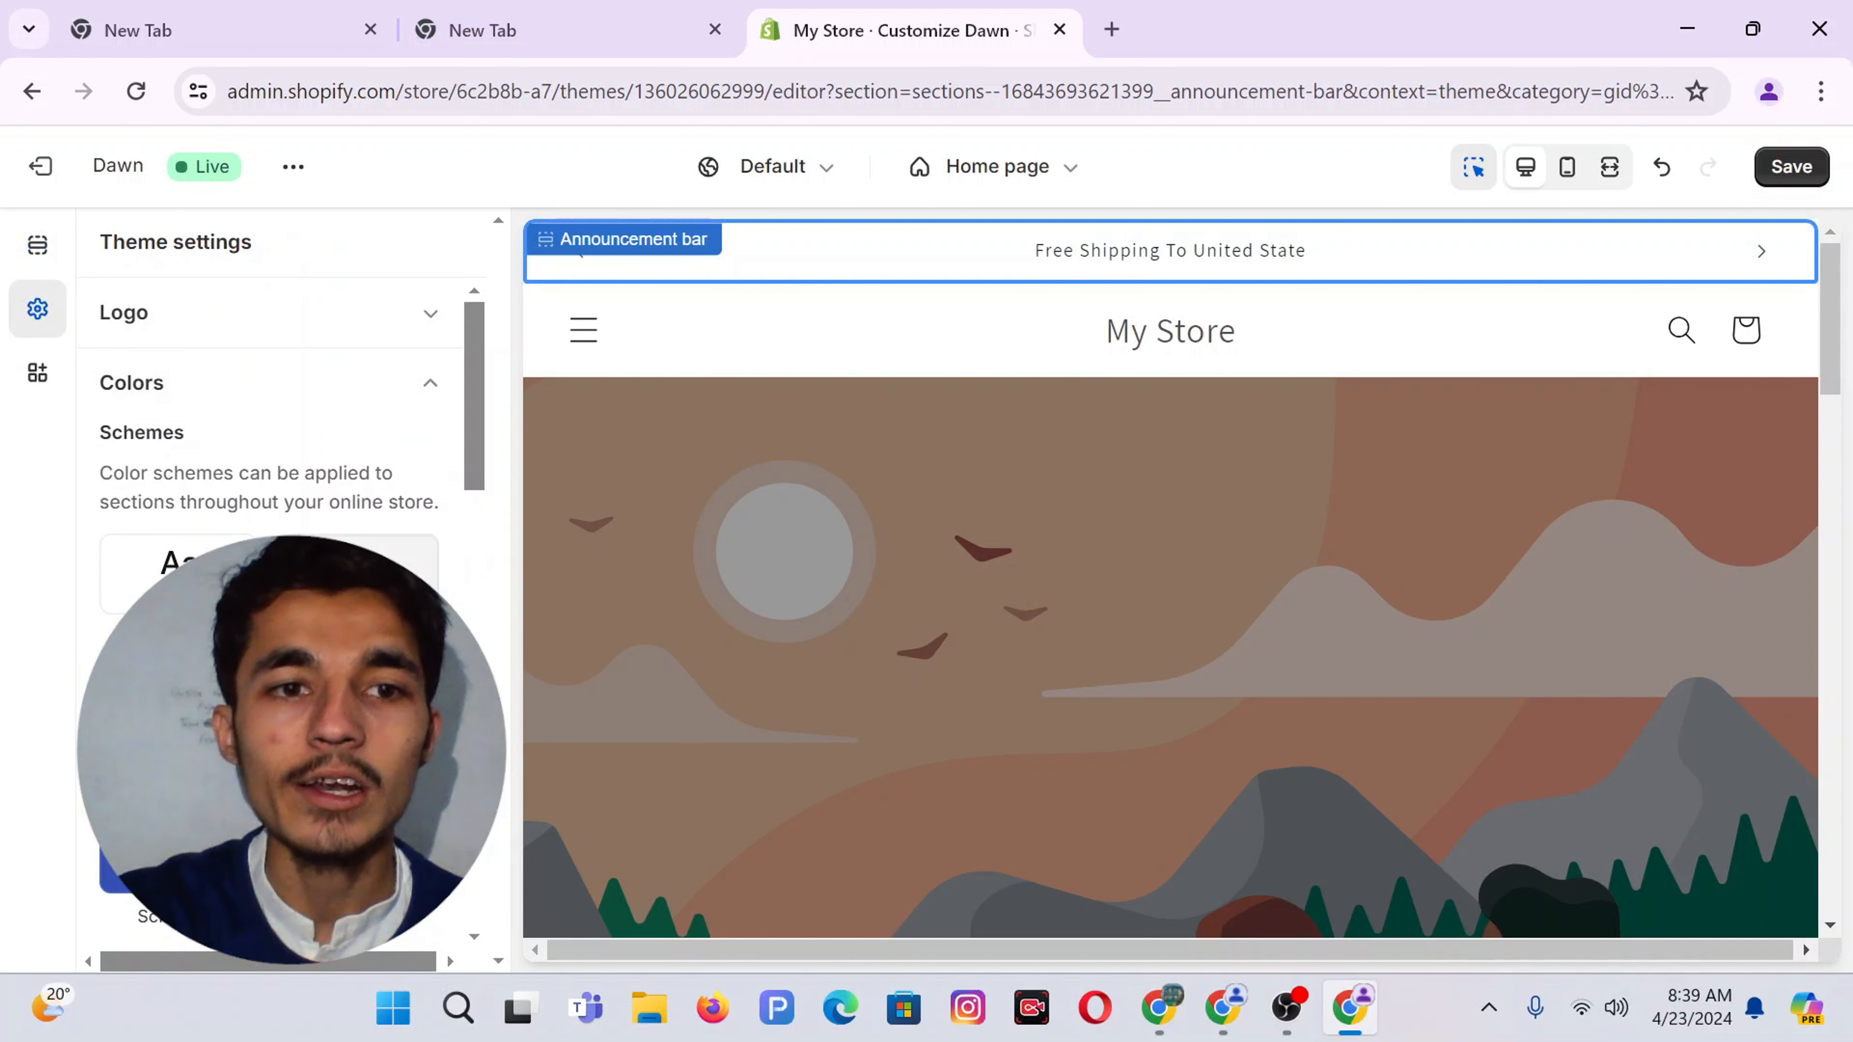
left_click(359, 690)
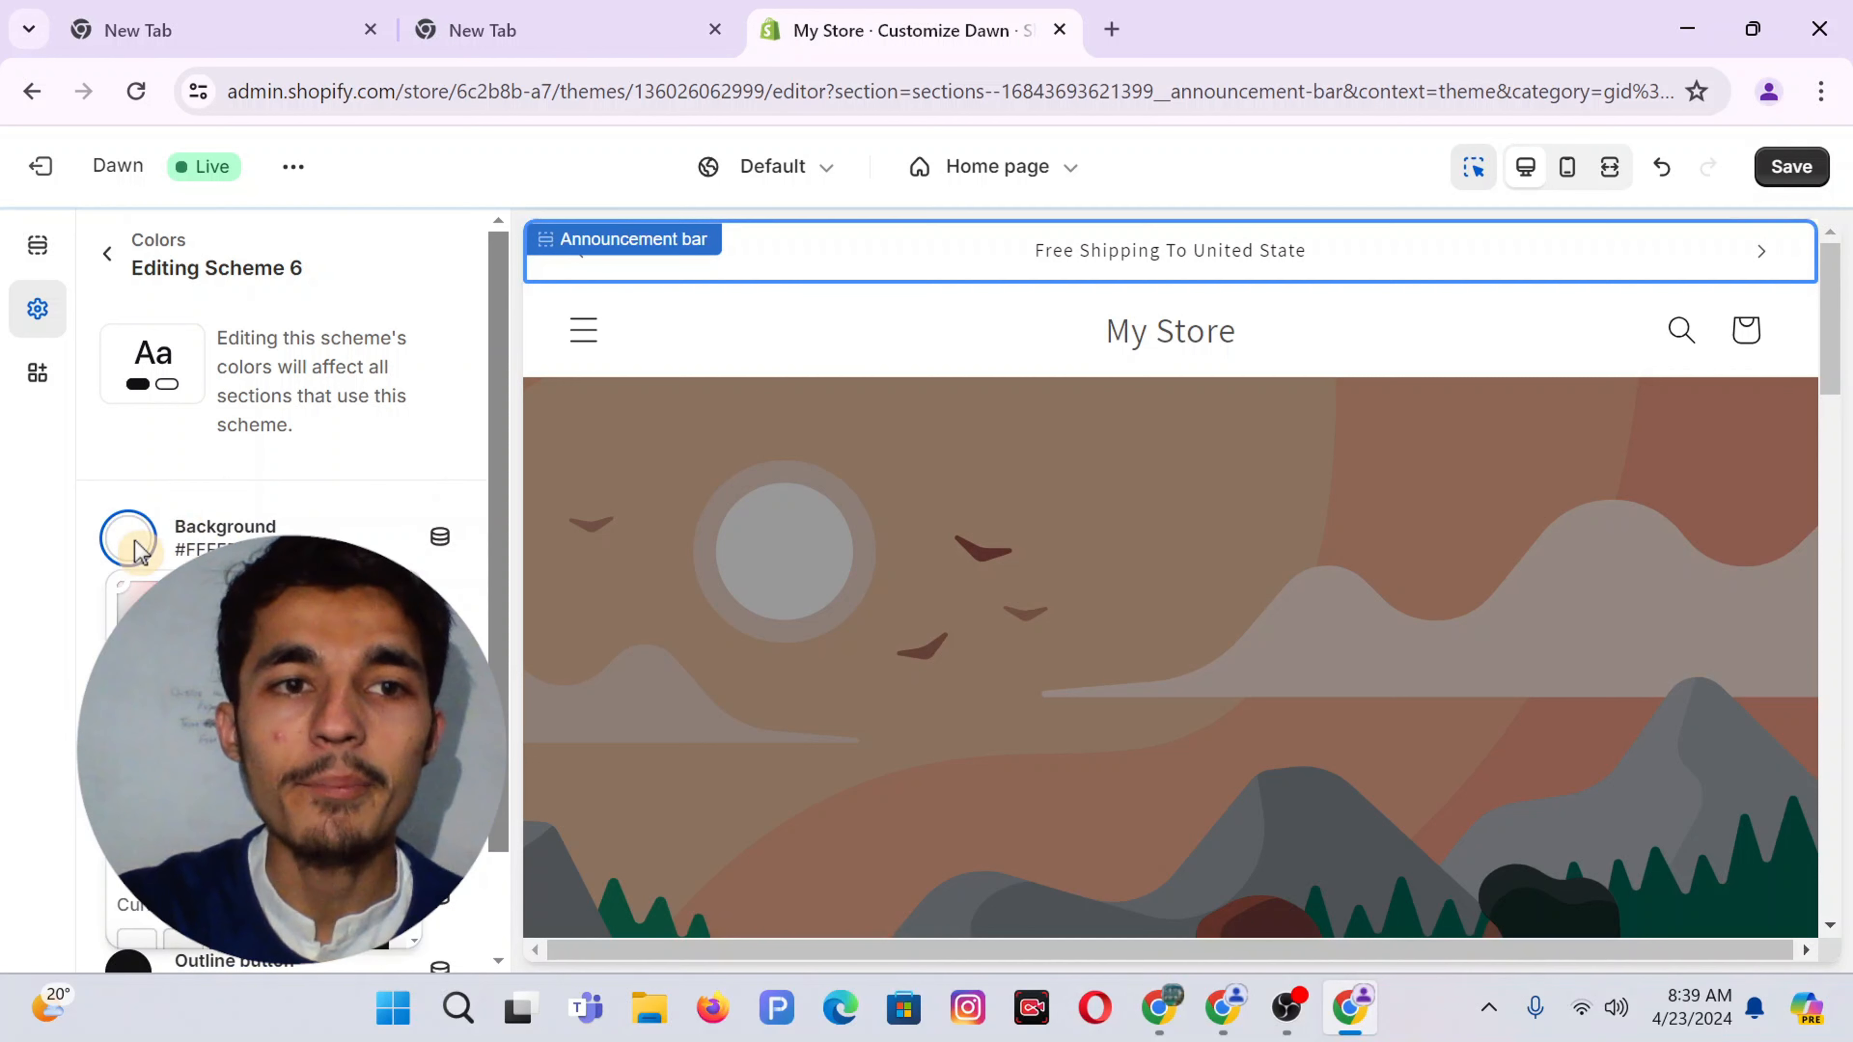
left_click(605, 16)
left_click(416, 95)
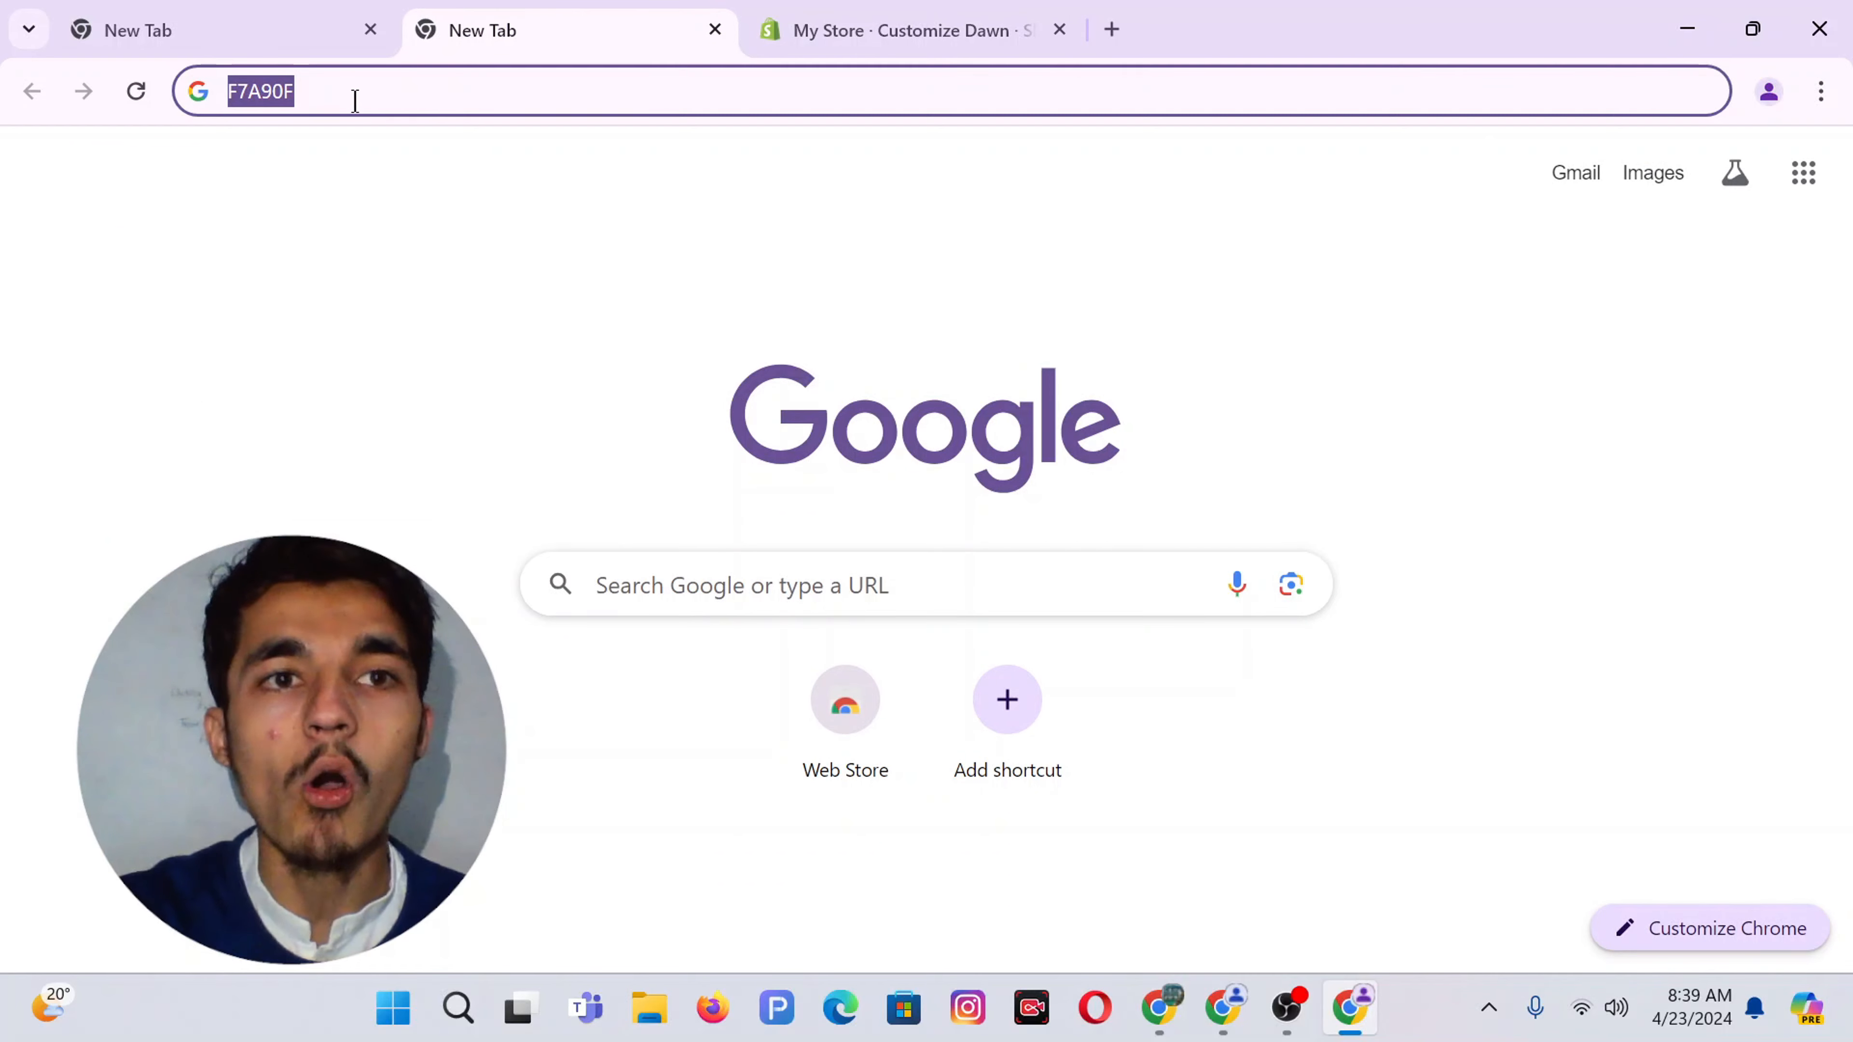
left_click(822, 13)
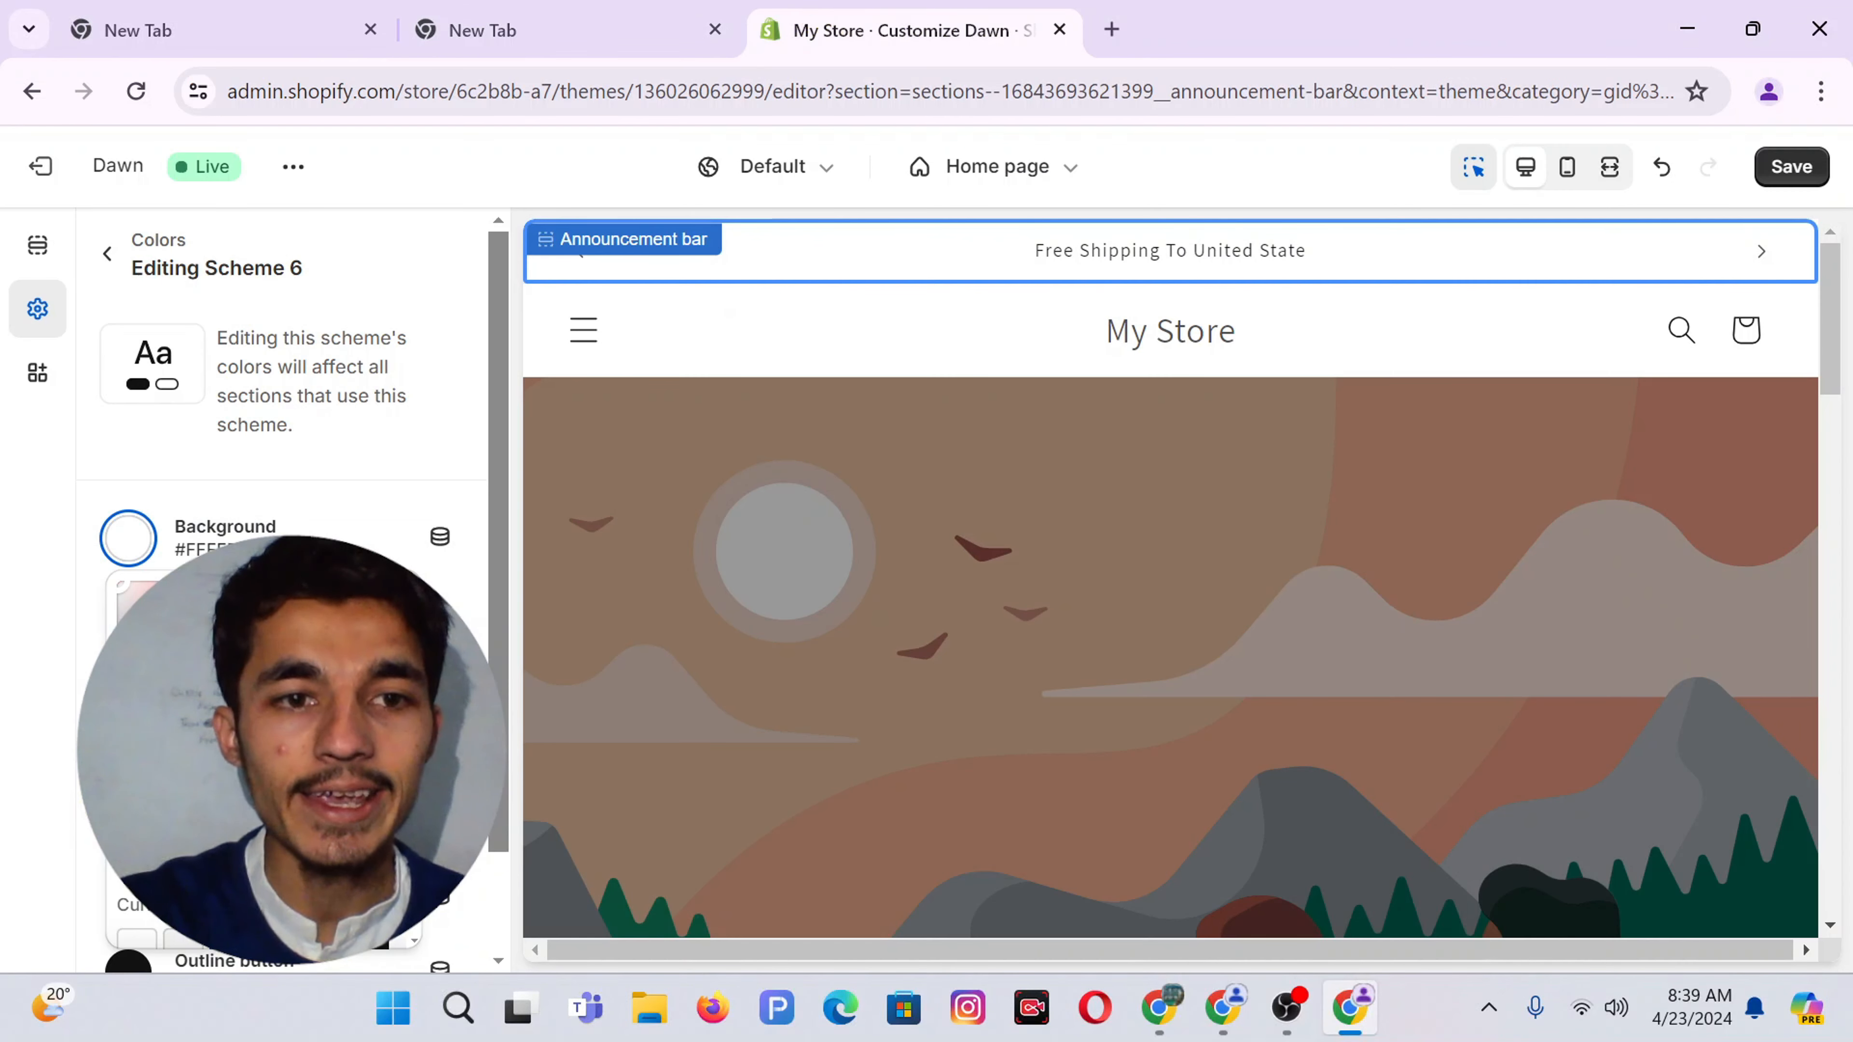
left_click(54, 690)
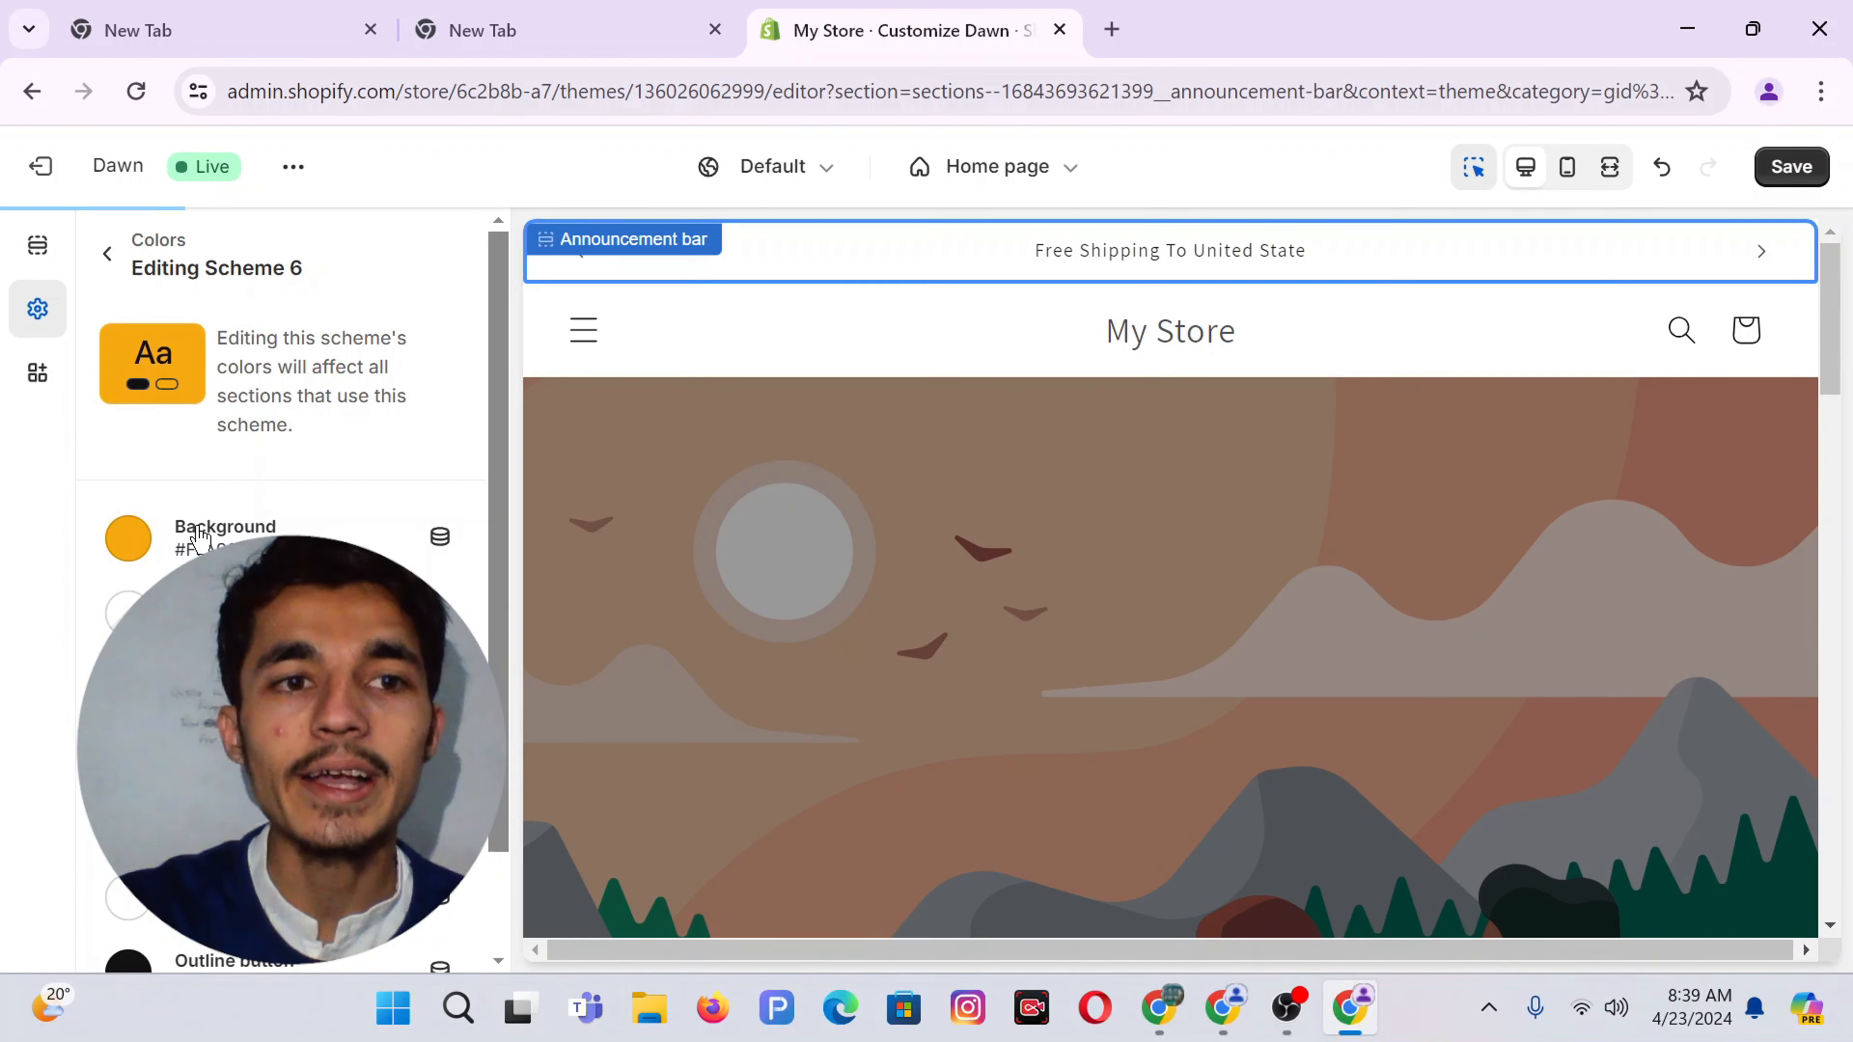
In scheme 6, change one dark colour to white FFF and another to the orange swatch
scroll(215, 544, "down", 1)
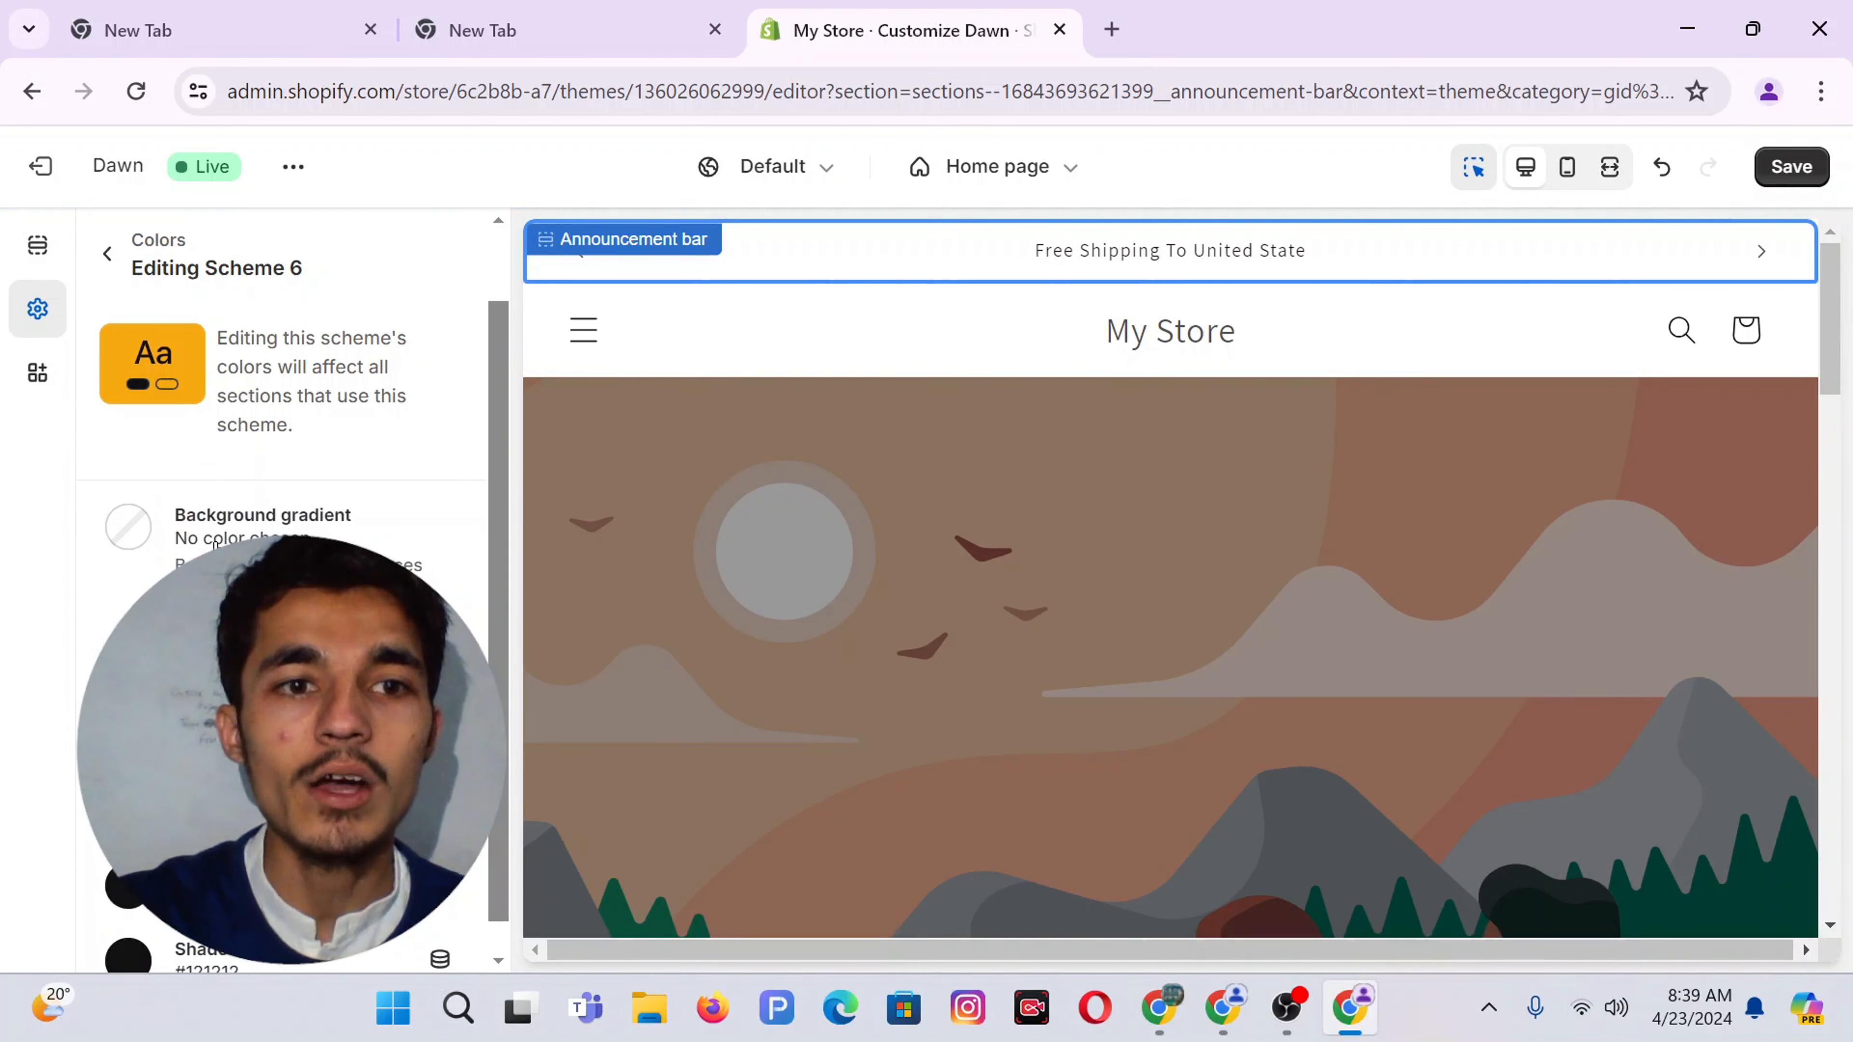
left_click(128, 628)
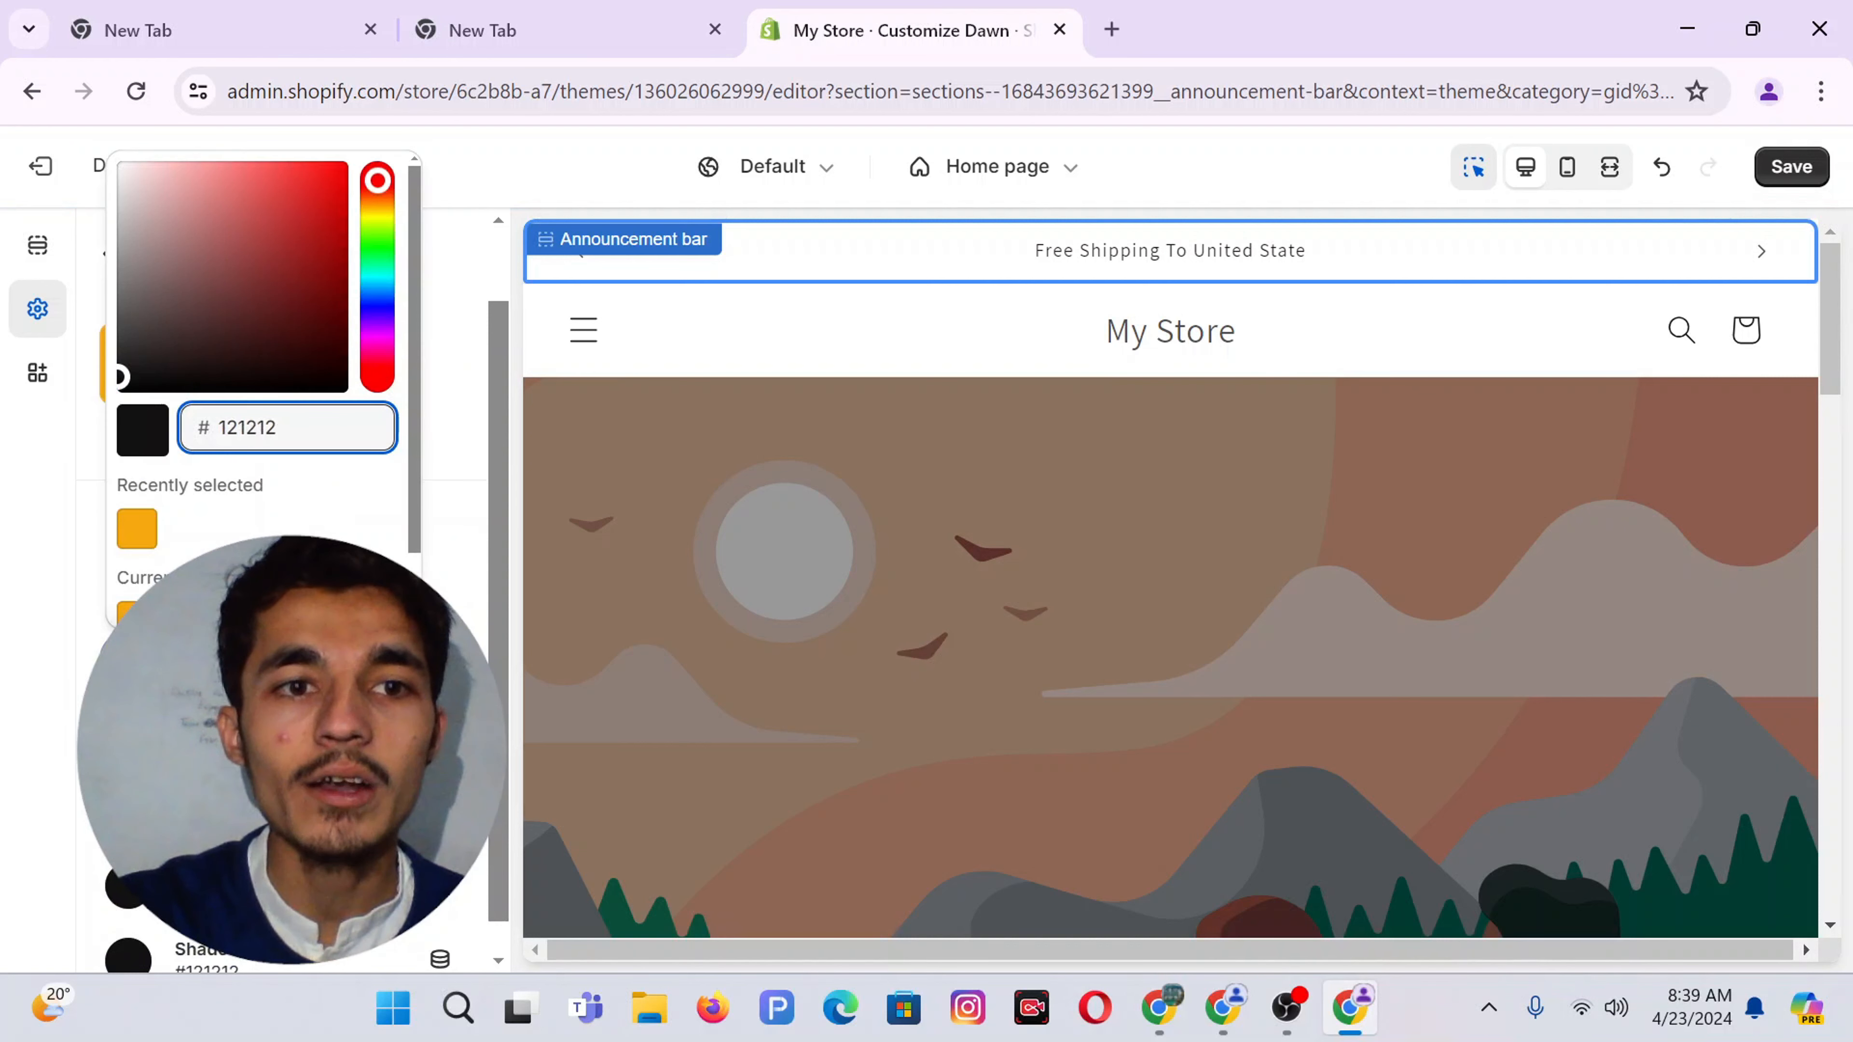
key("ctrl+a")
type("FFF")
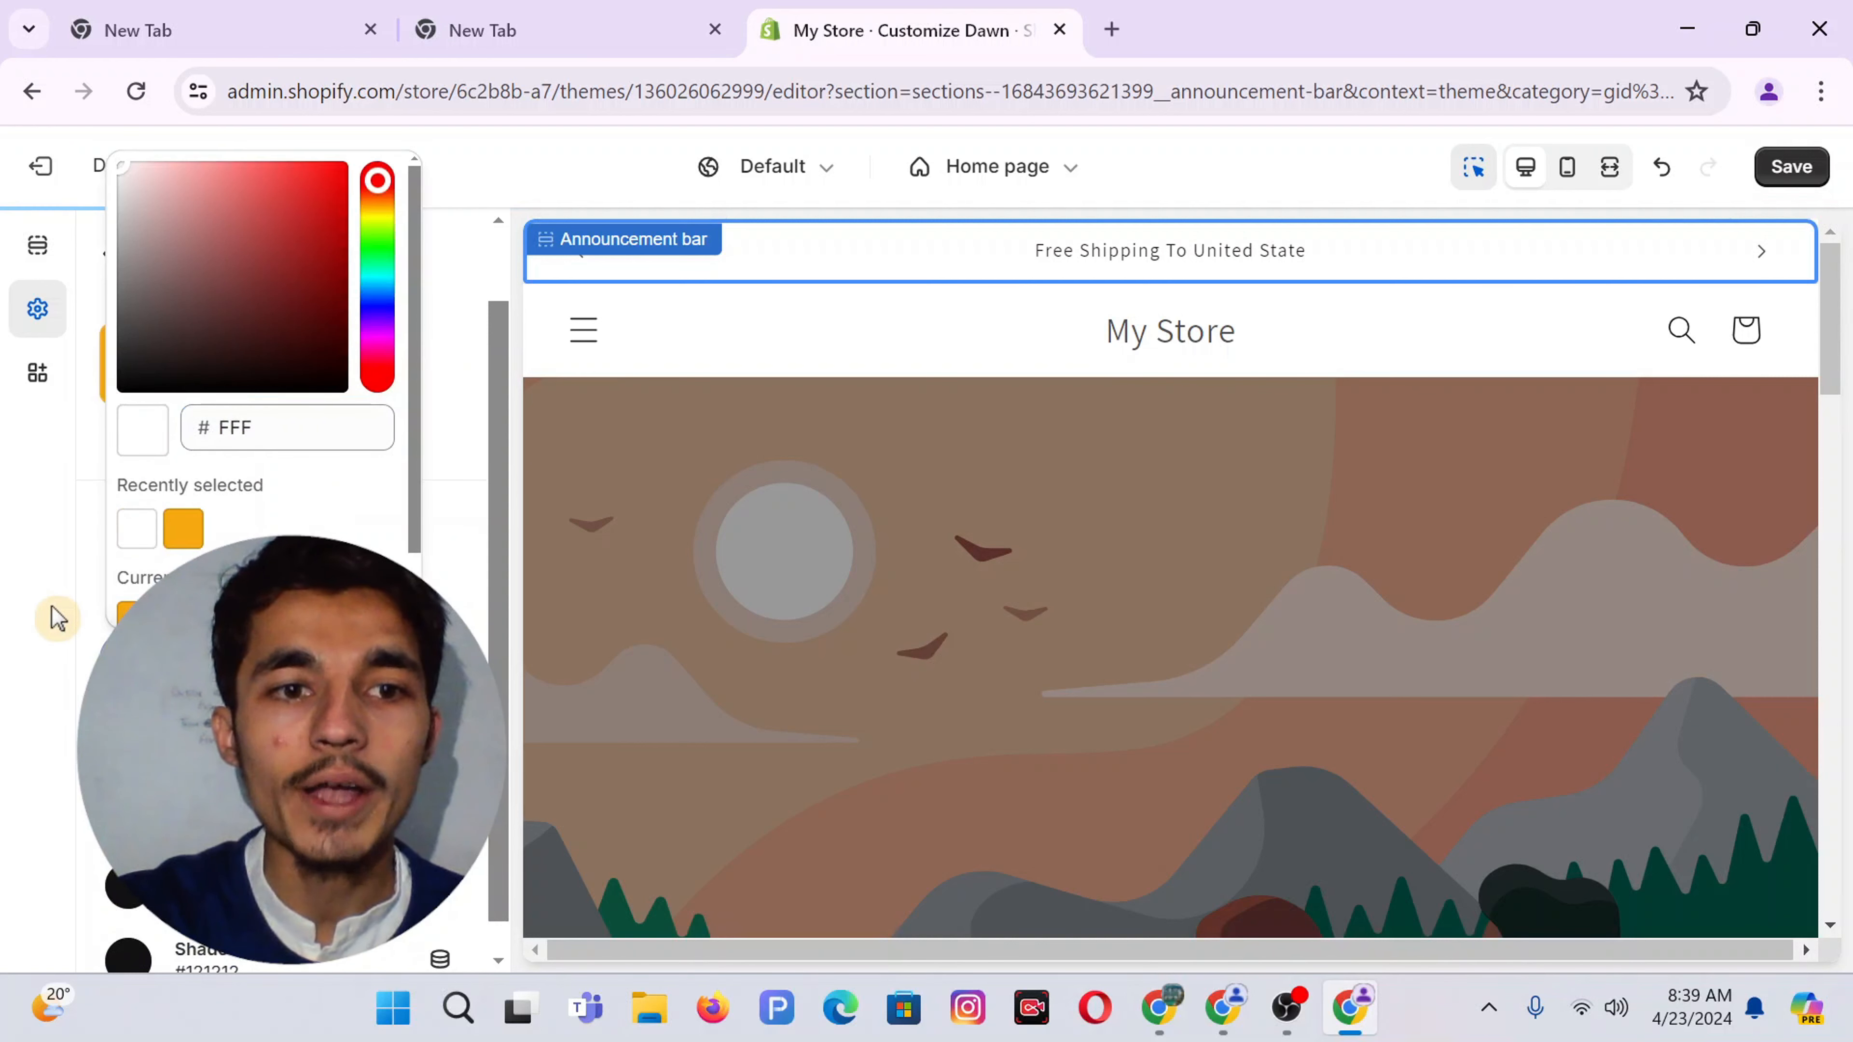
left_click(58, 619)
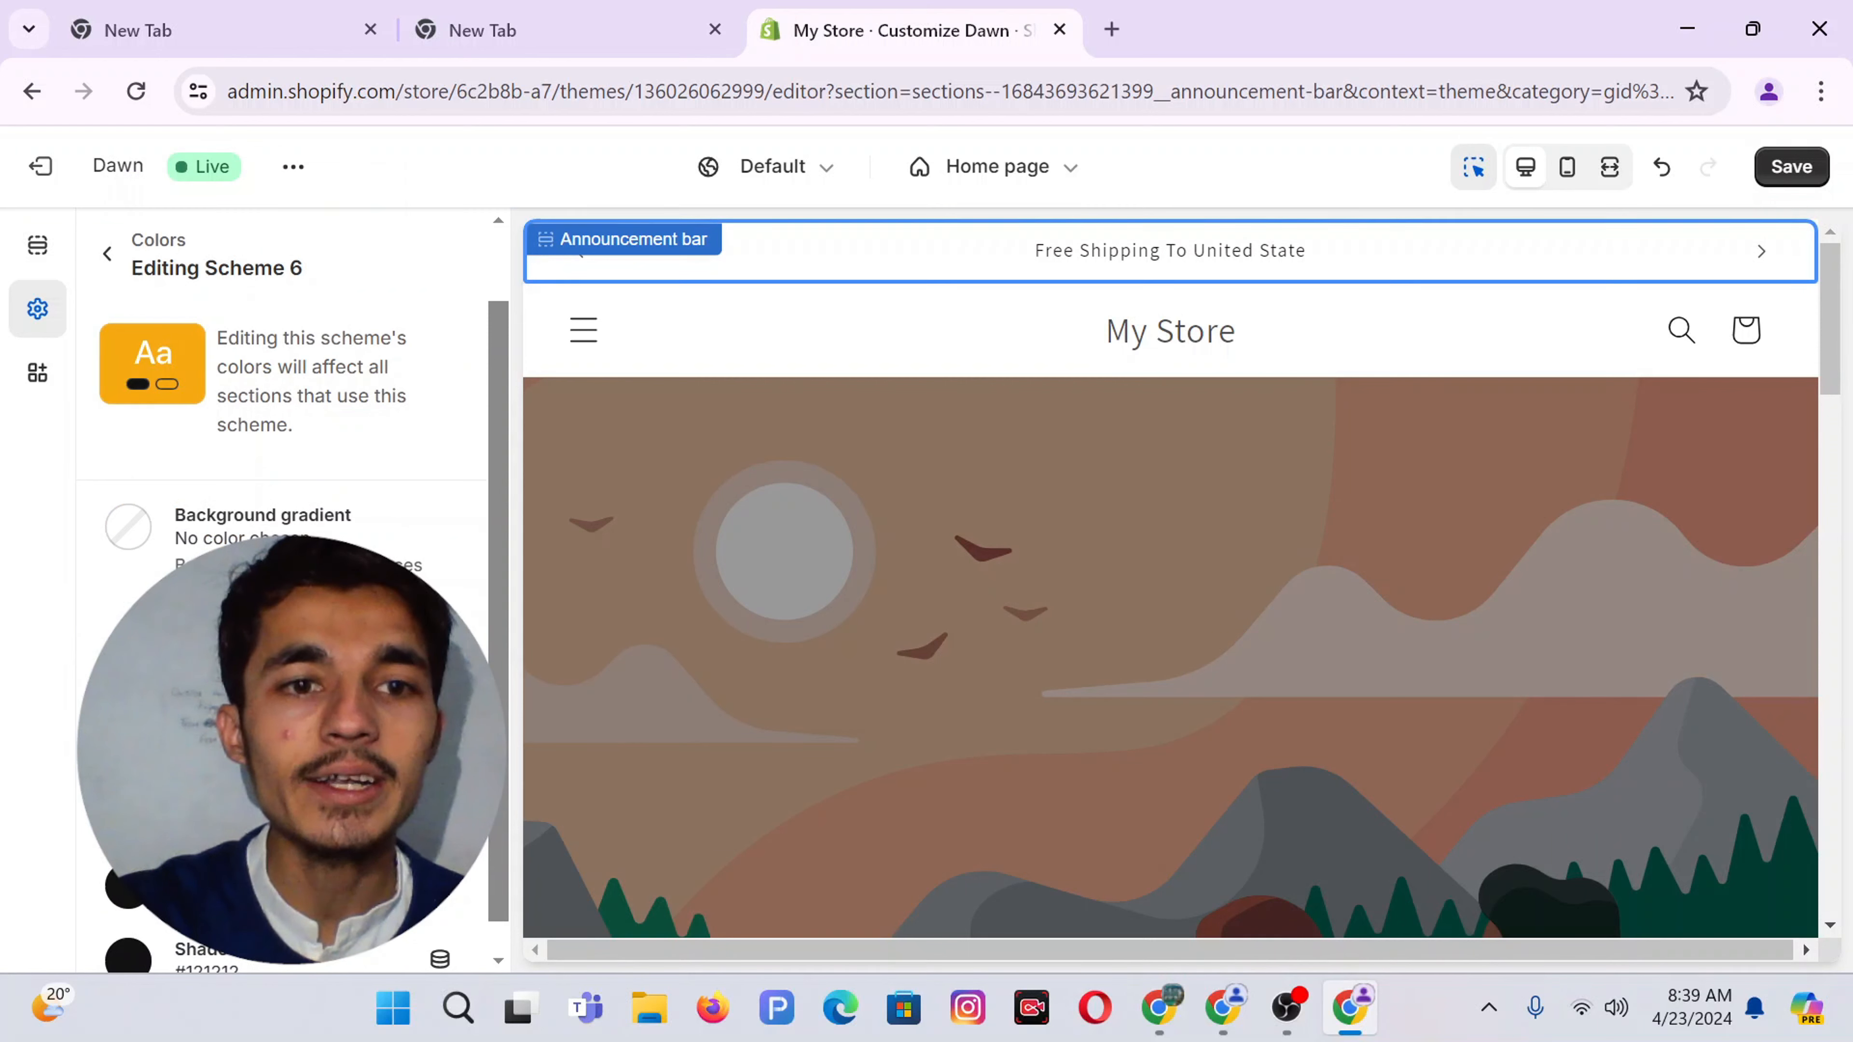
left_click(151, 545)
left_click(182, 532)
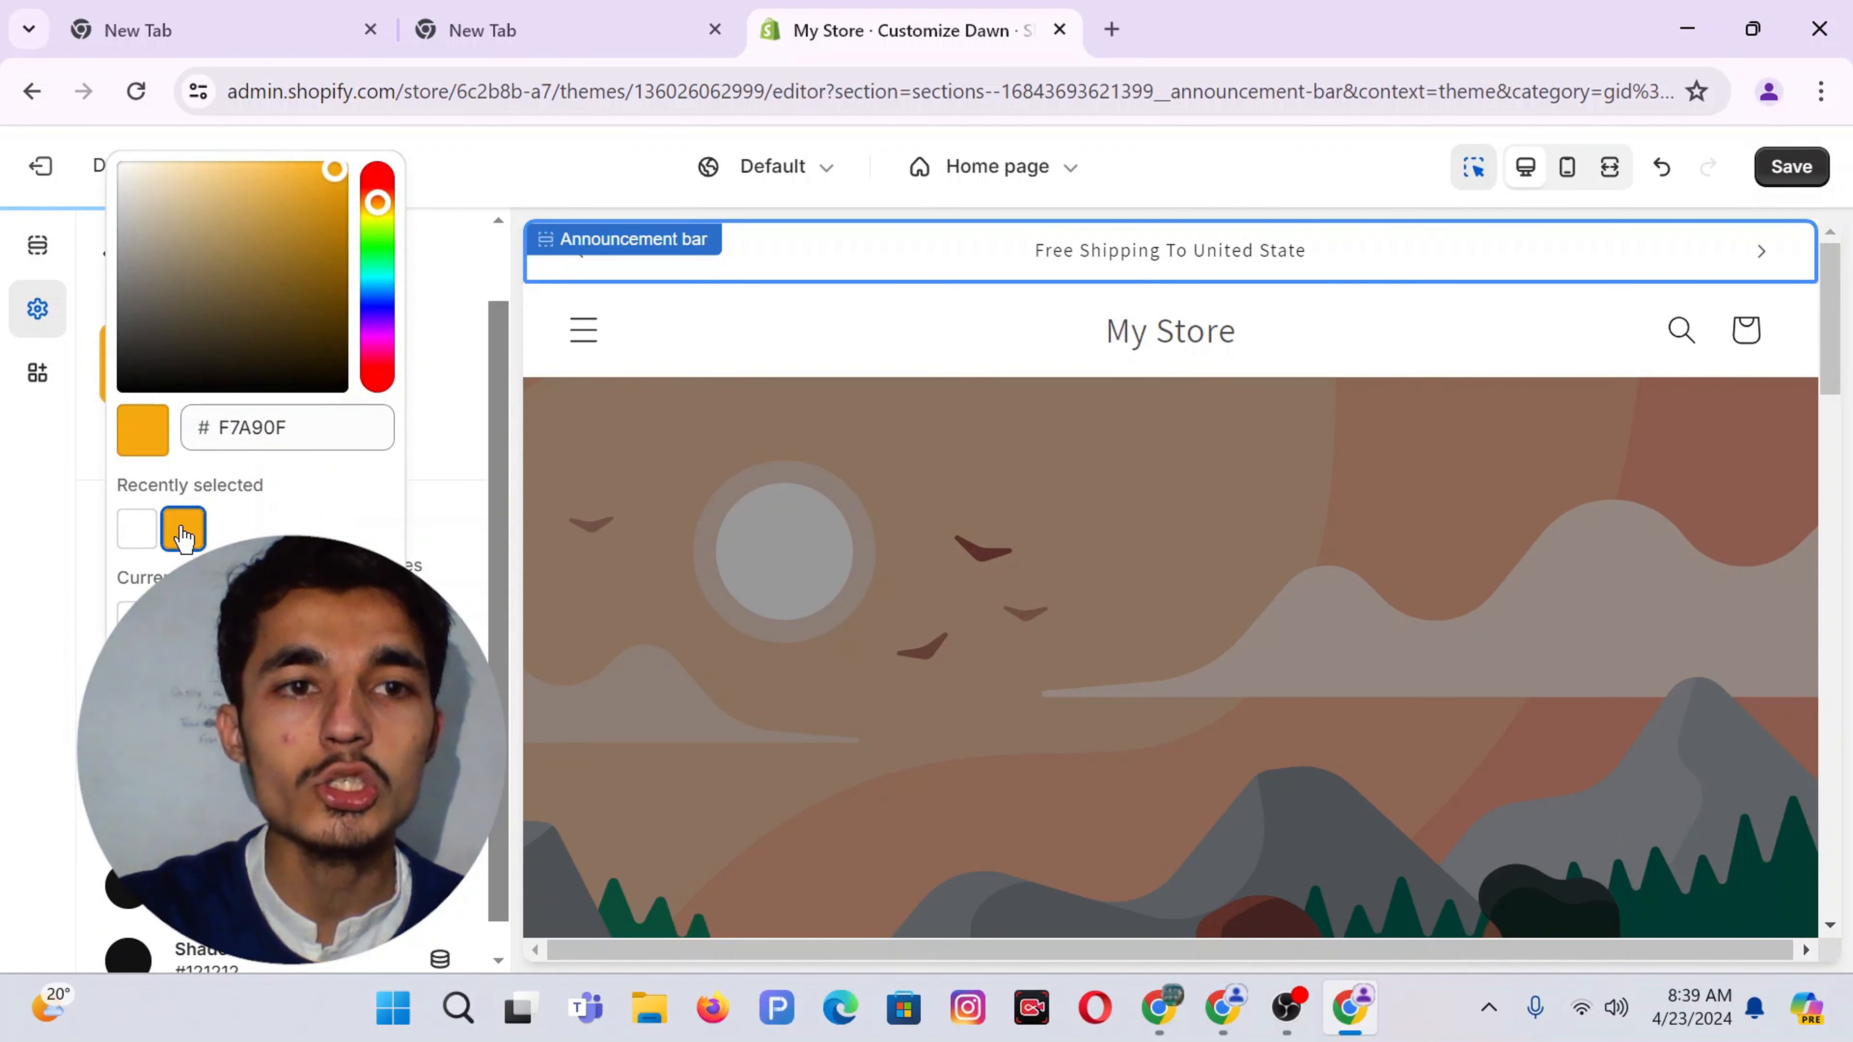
left_click(13, 636)
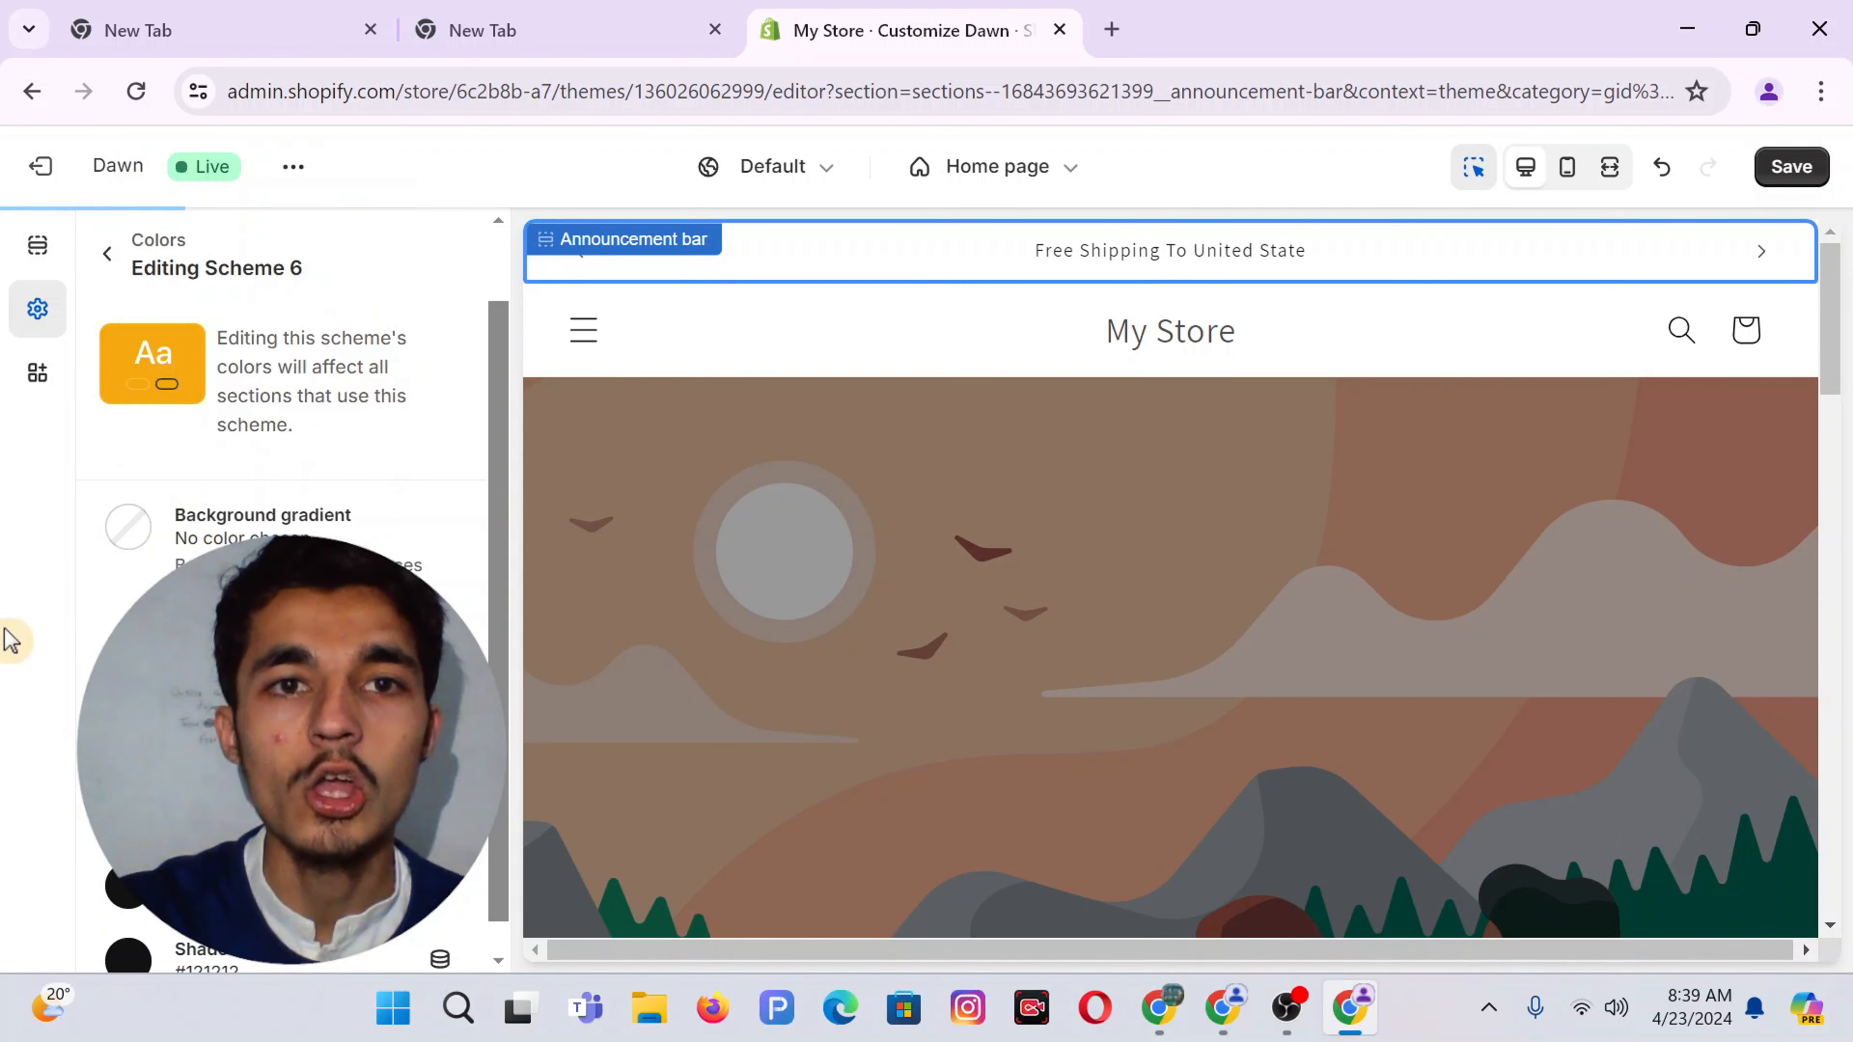
left_click(799, 257)
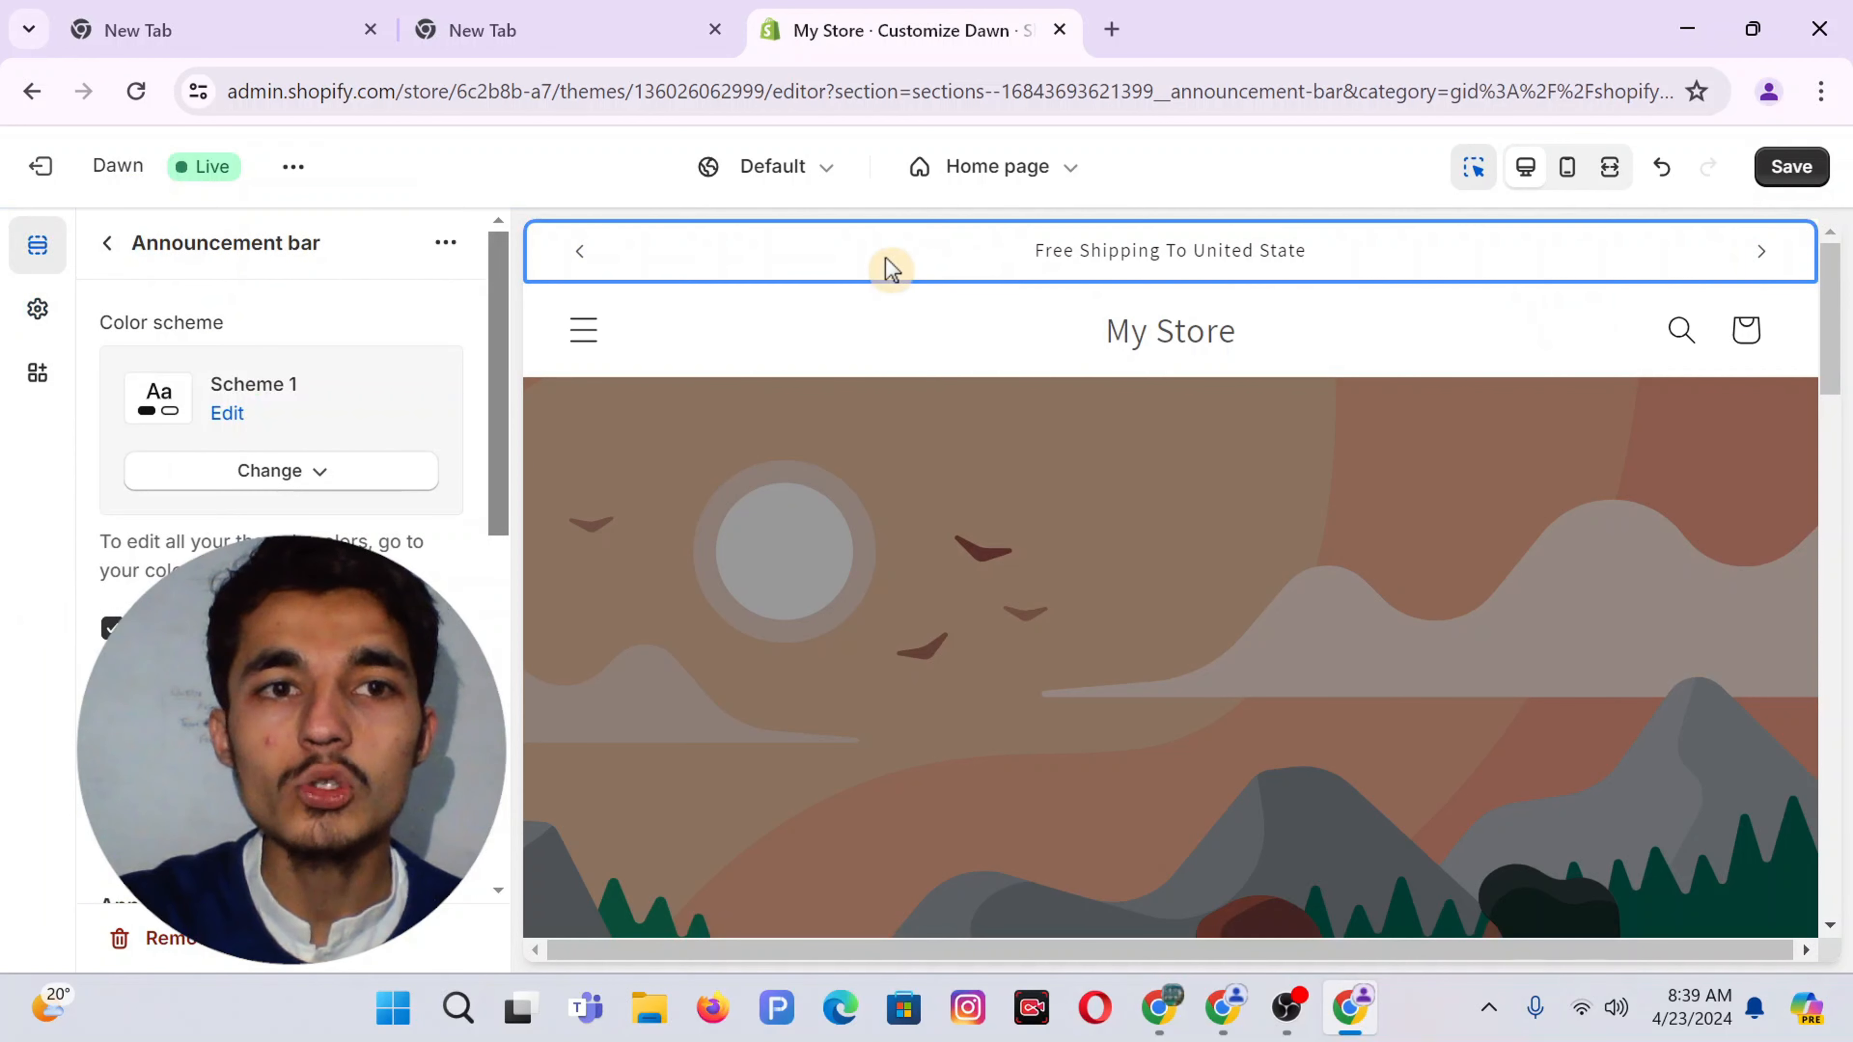
Switch the announcement bar's colour scheme to Scheme 6
left_click(316, 476)
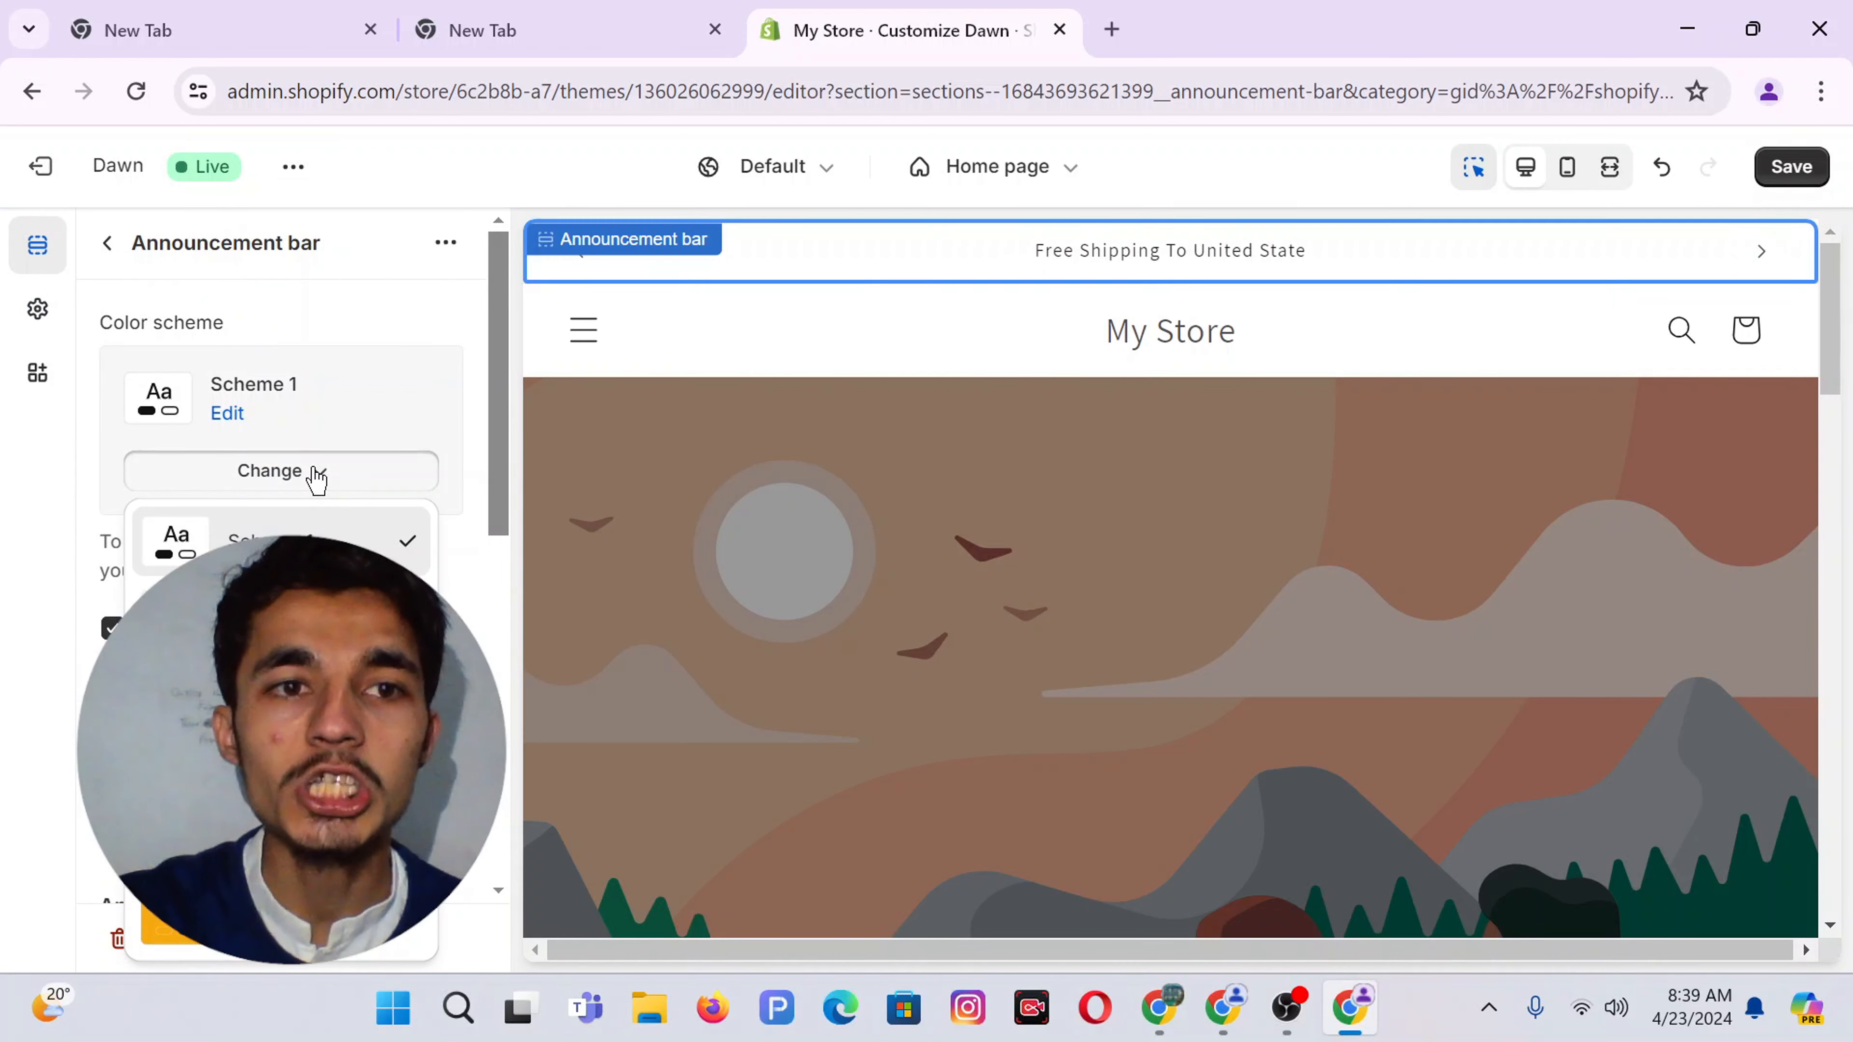
left_click(171, 926)
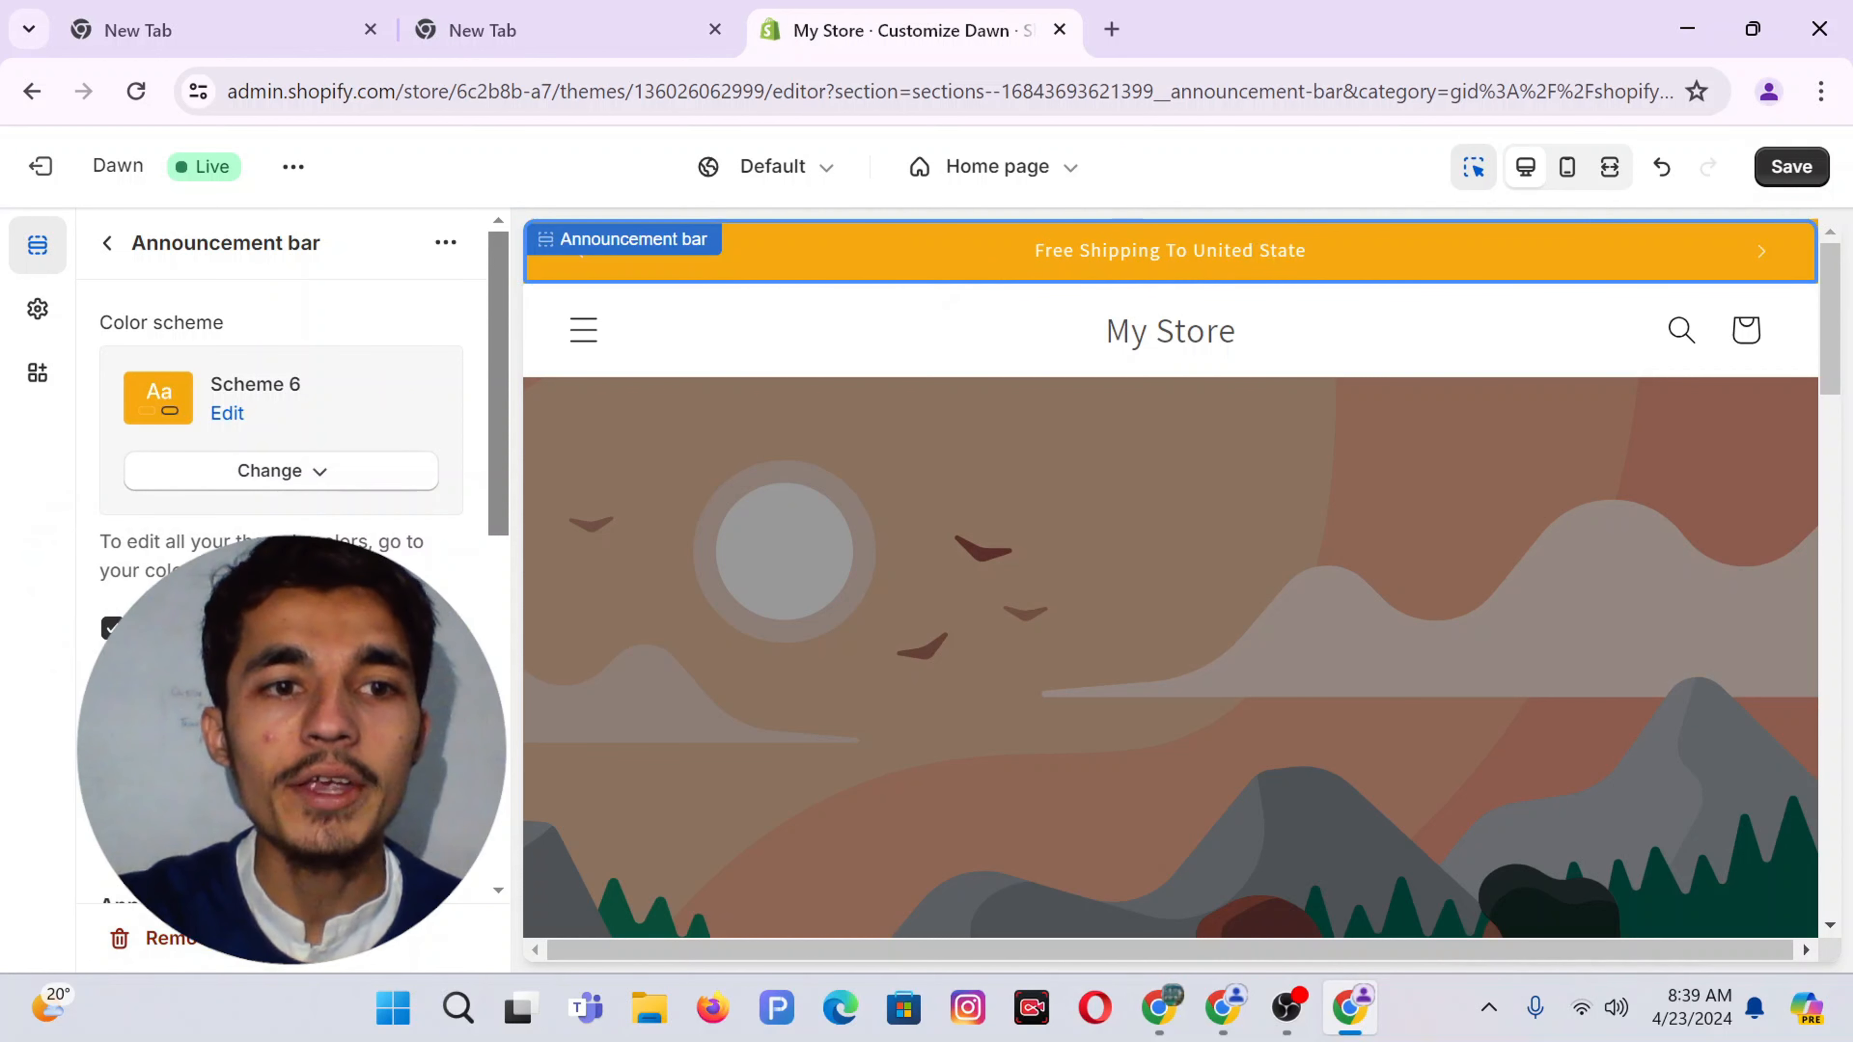
scroll(281, 438, "down", 6)
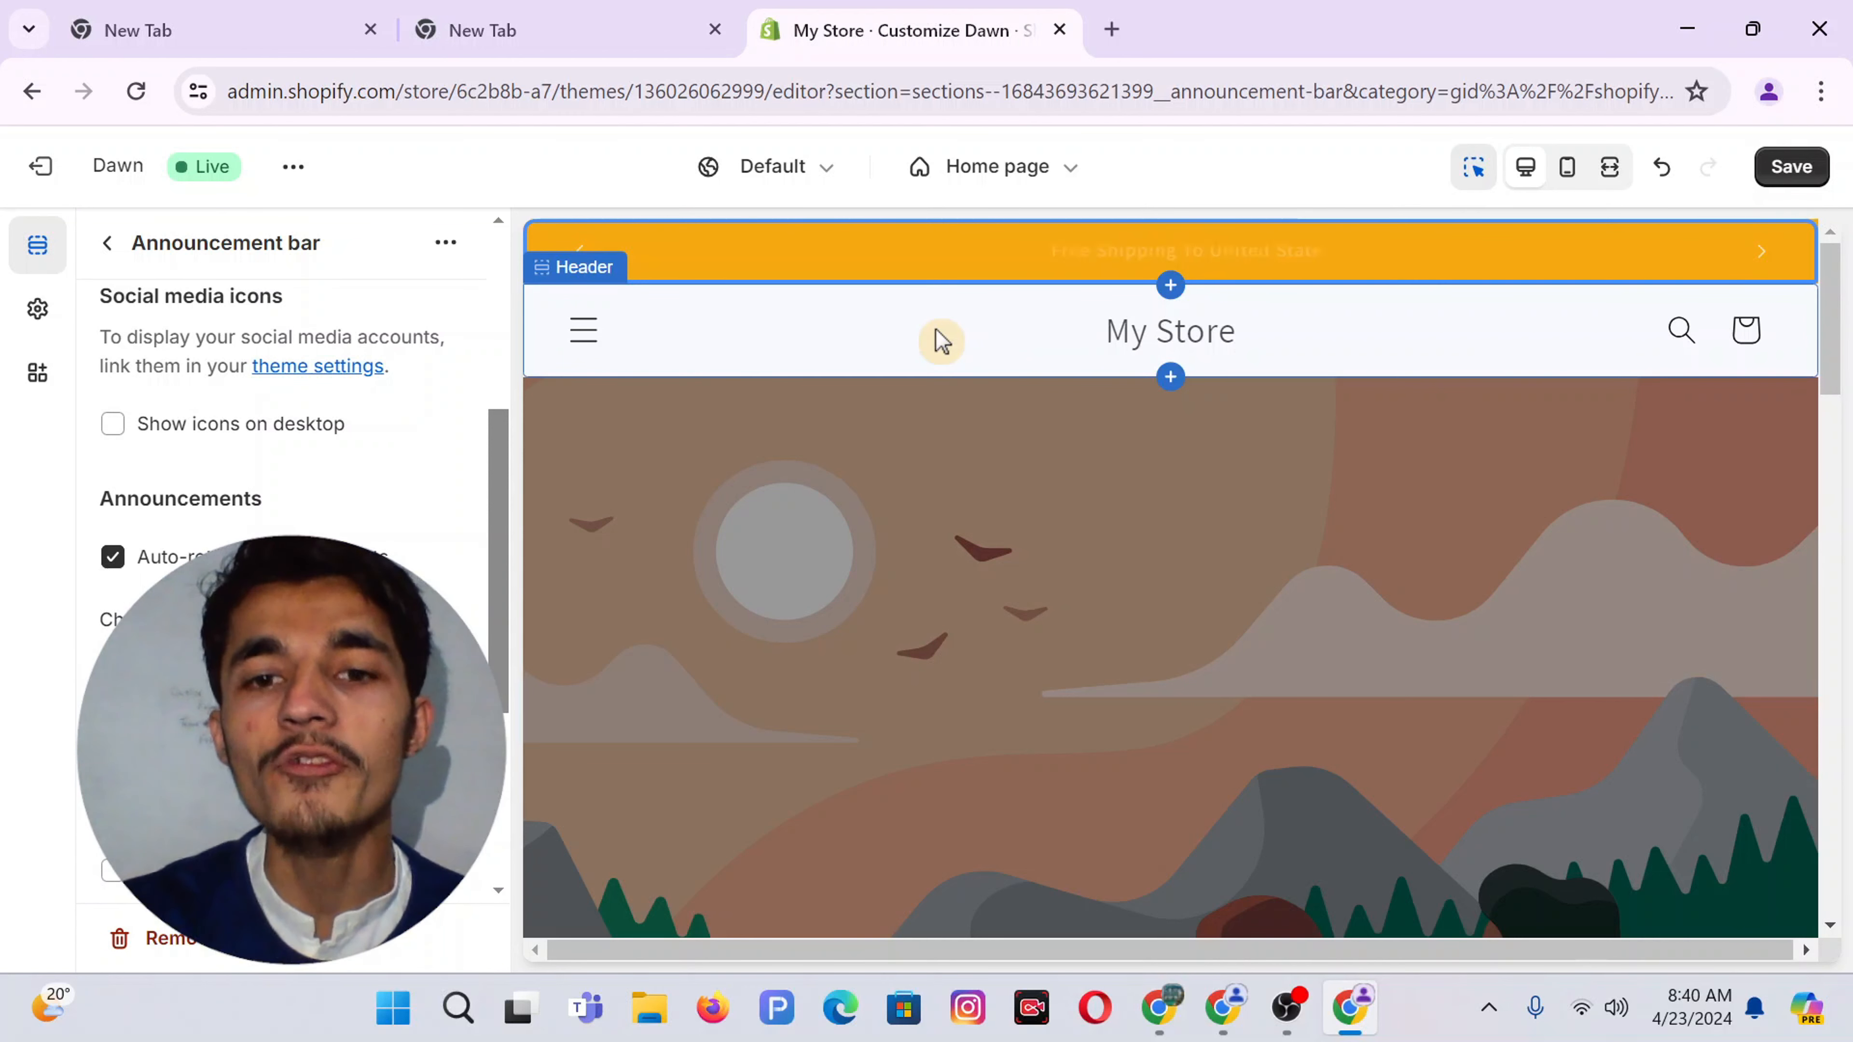
Check the orange announcement bar at the top of the live storefront, then return to Canva
left_click(1223, 1014)
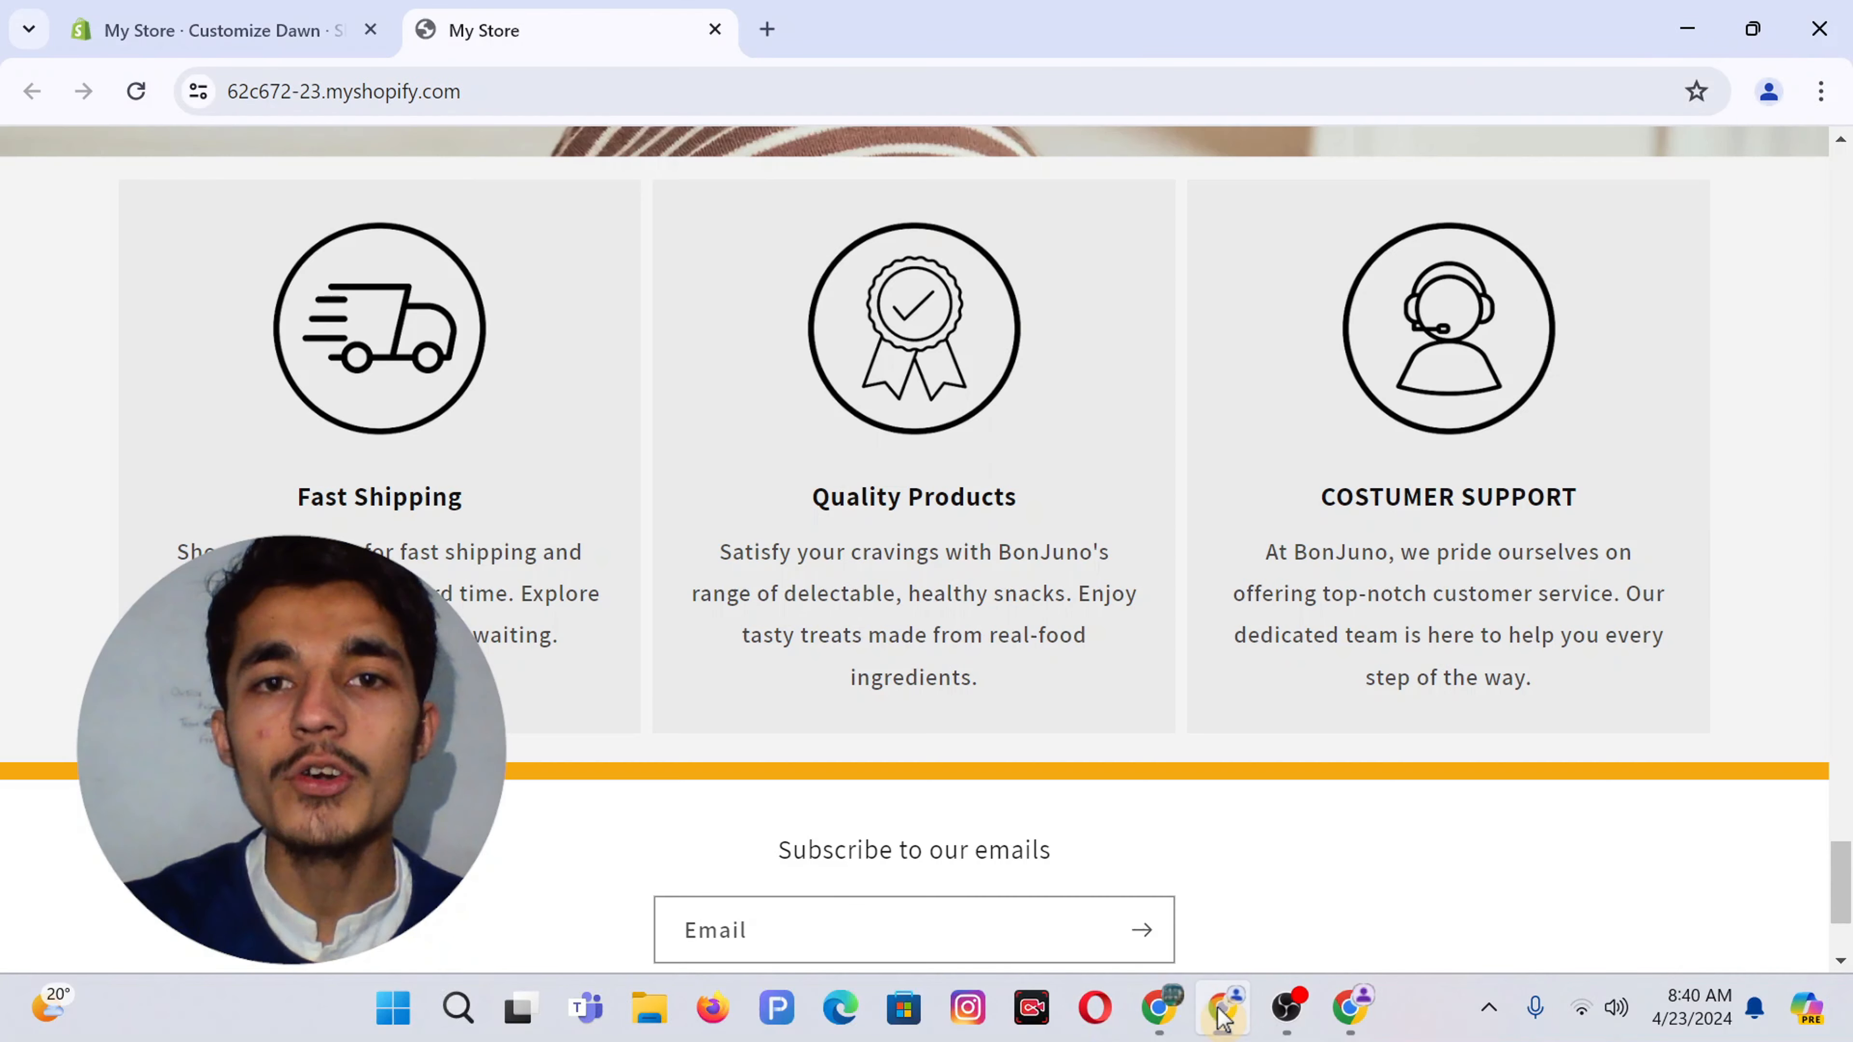
scroll(1035, 337, "up", 20)
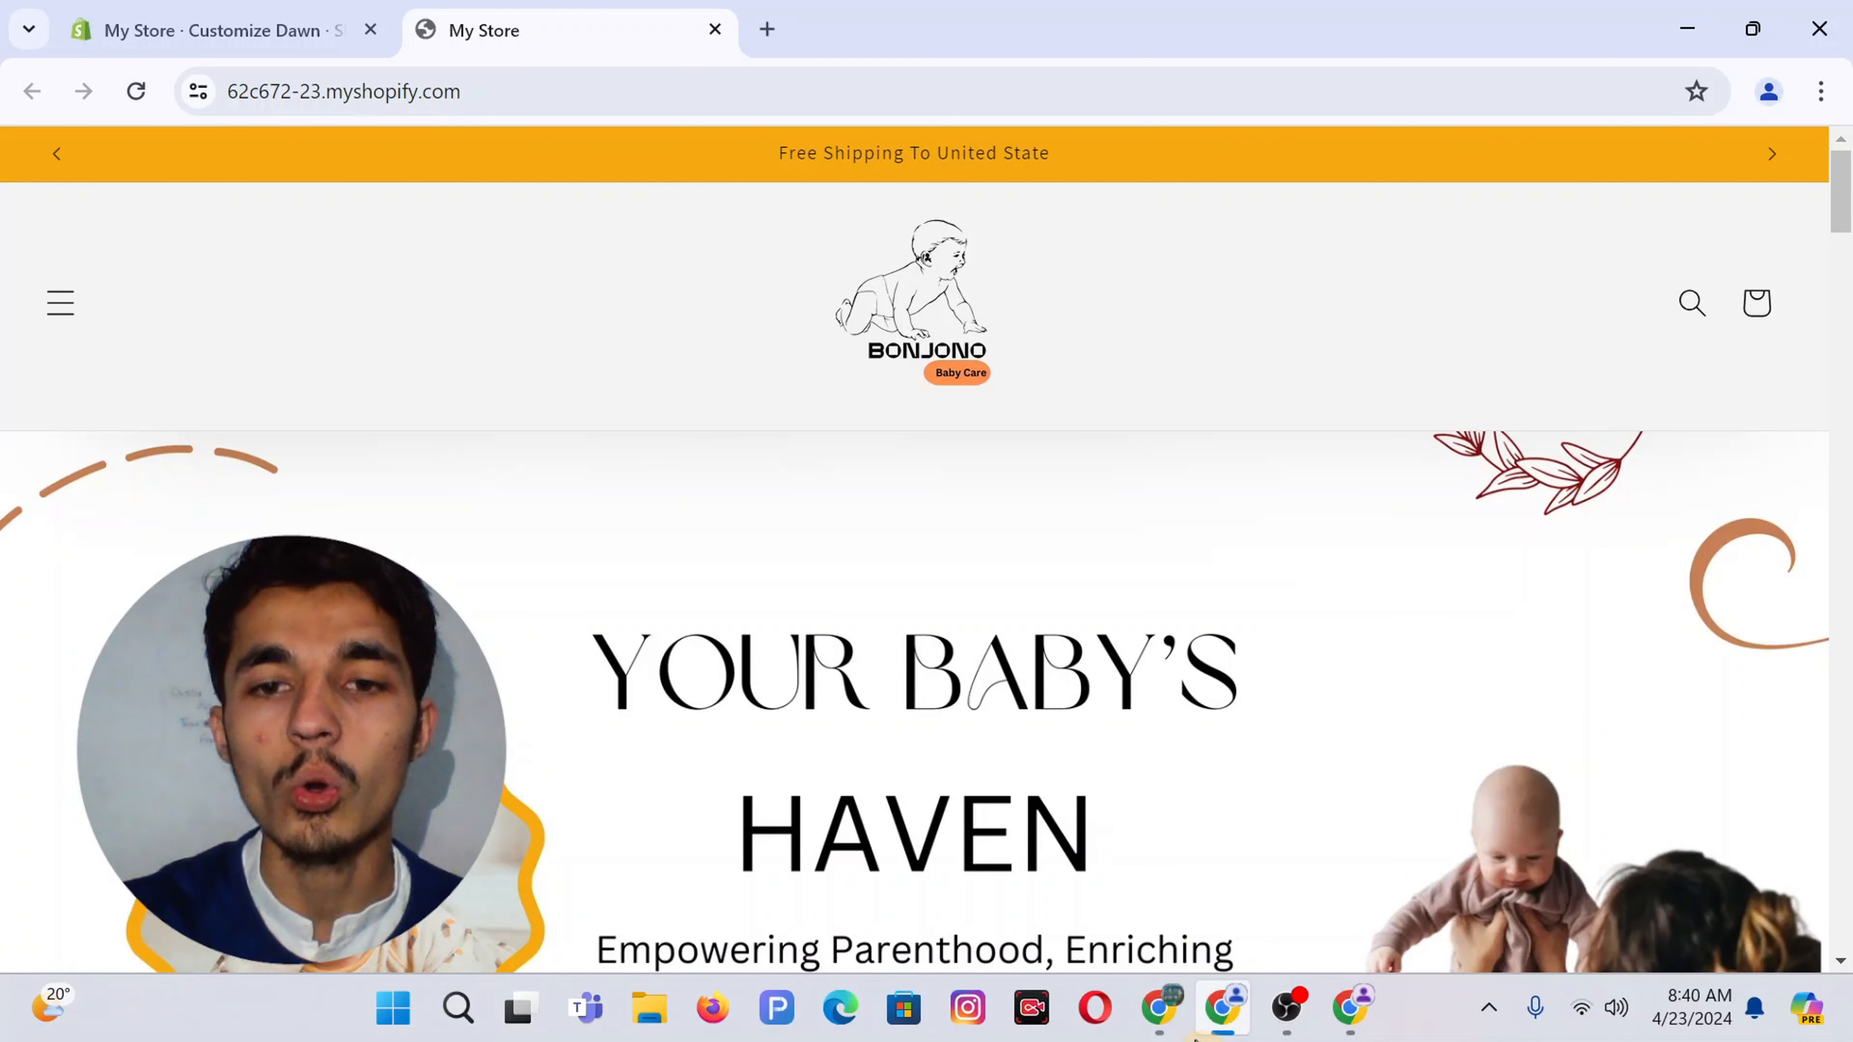
left_click(1162, 1018)
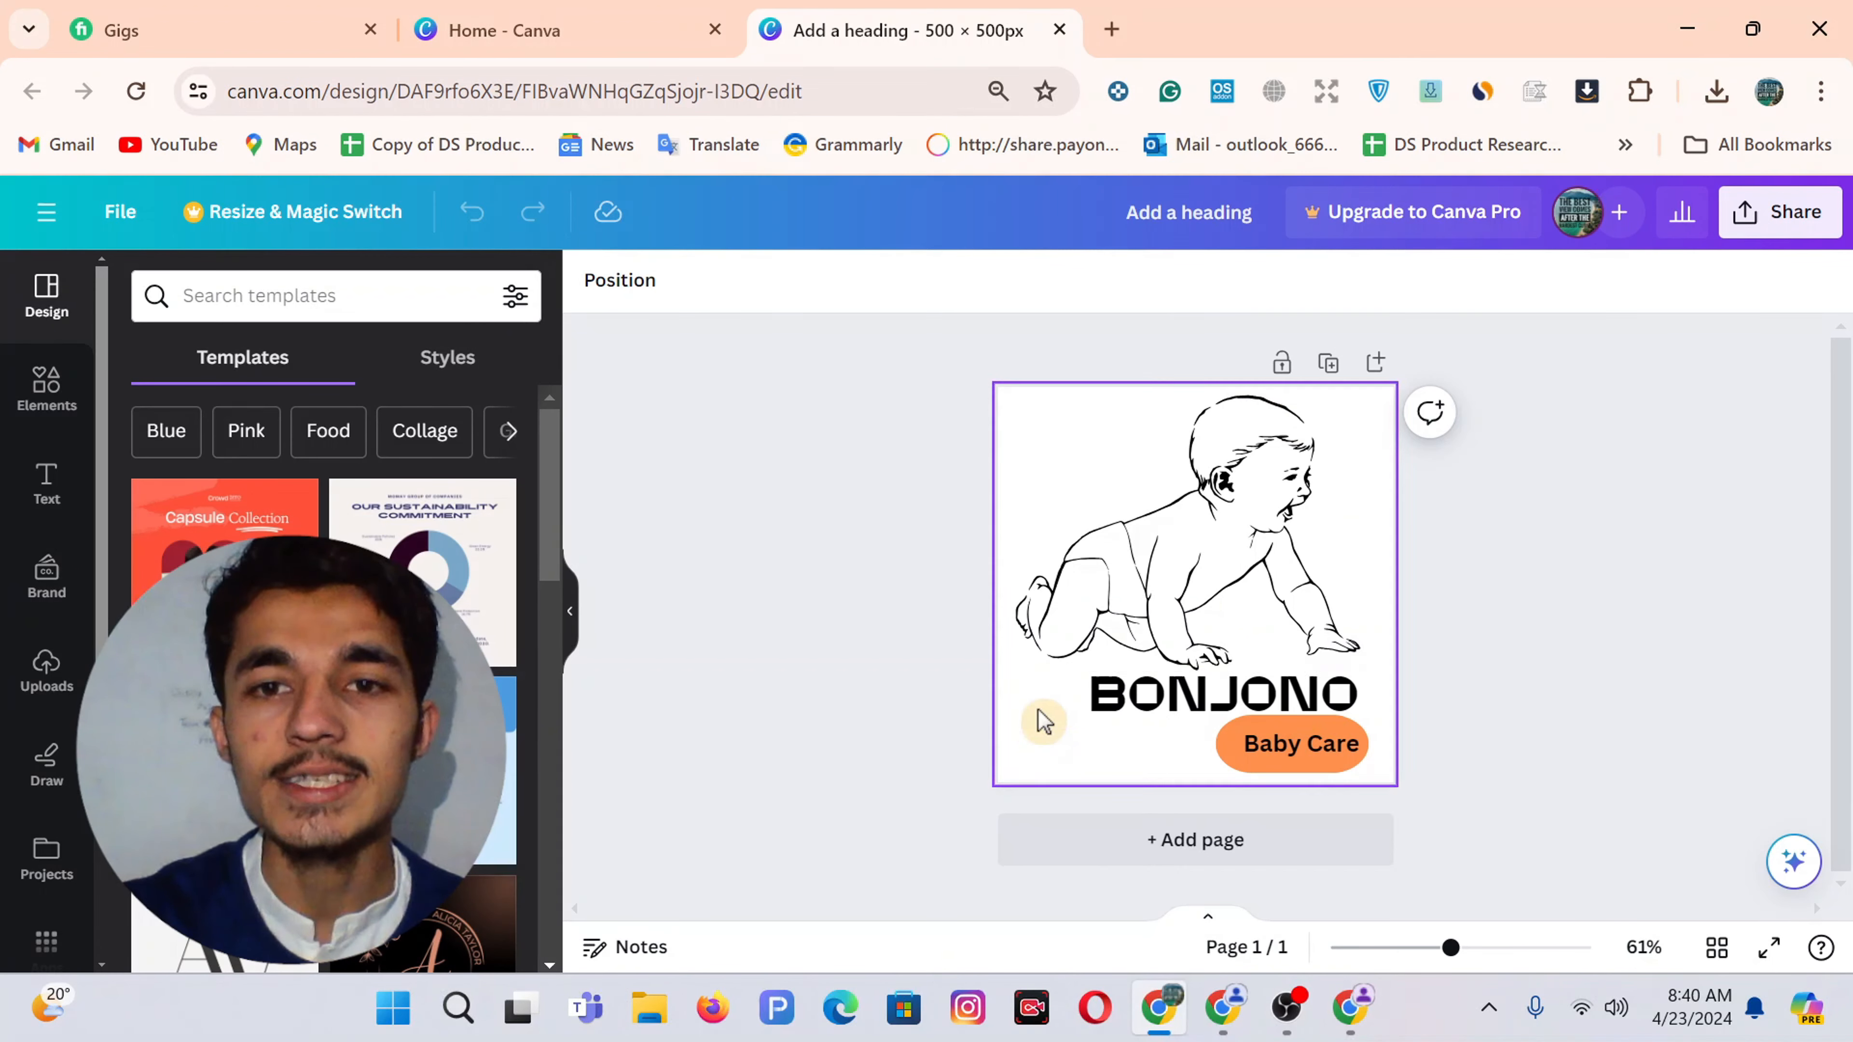
Create a custom-size 500 × 500 px Canva design from the Home page
left_click(555, 13)
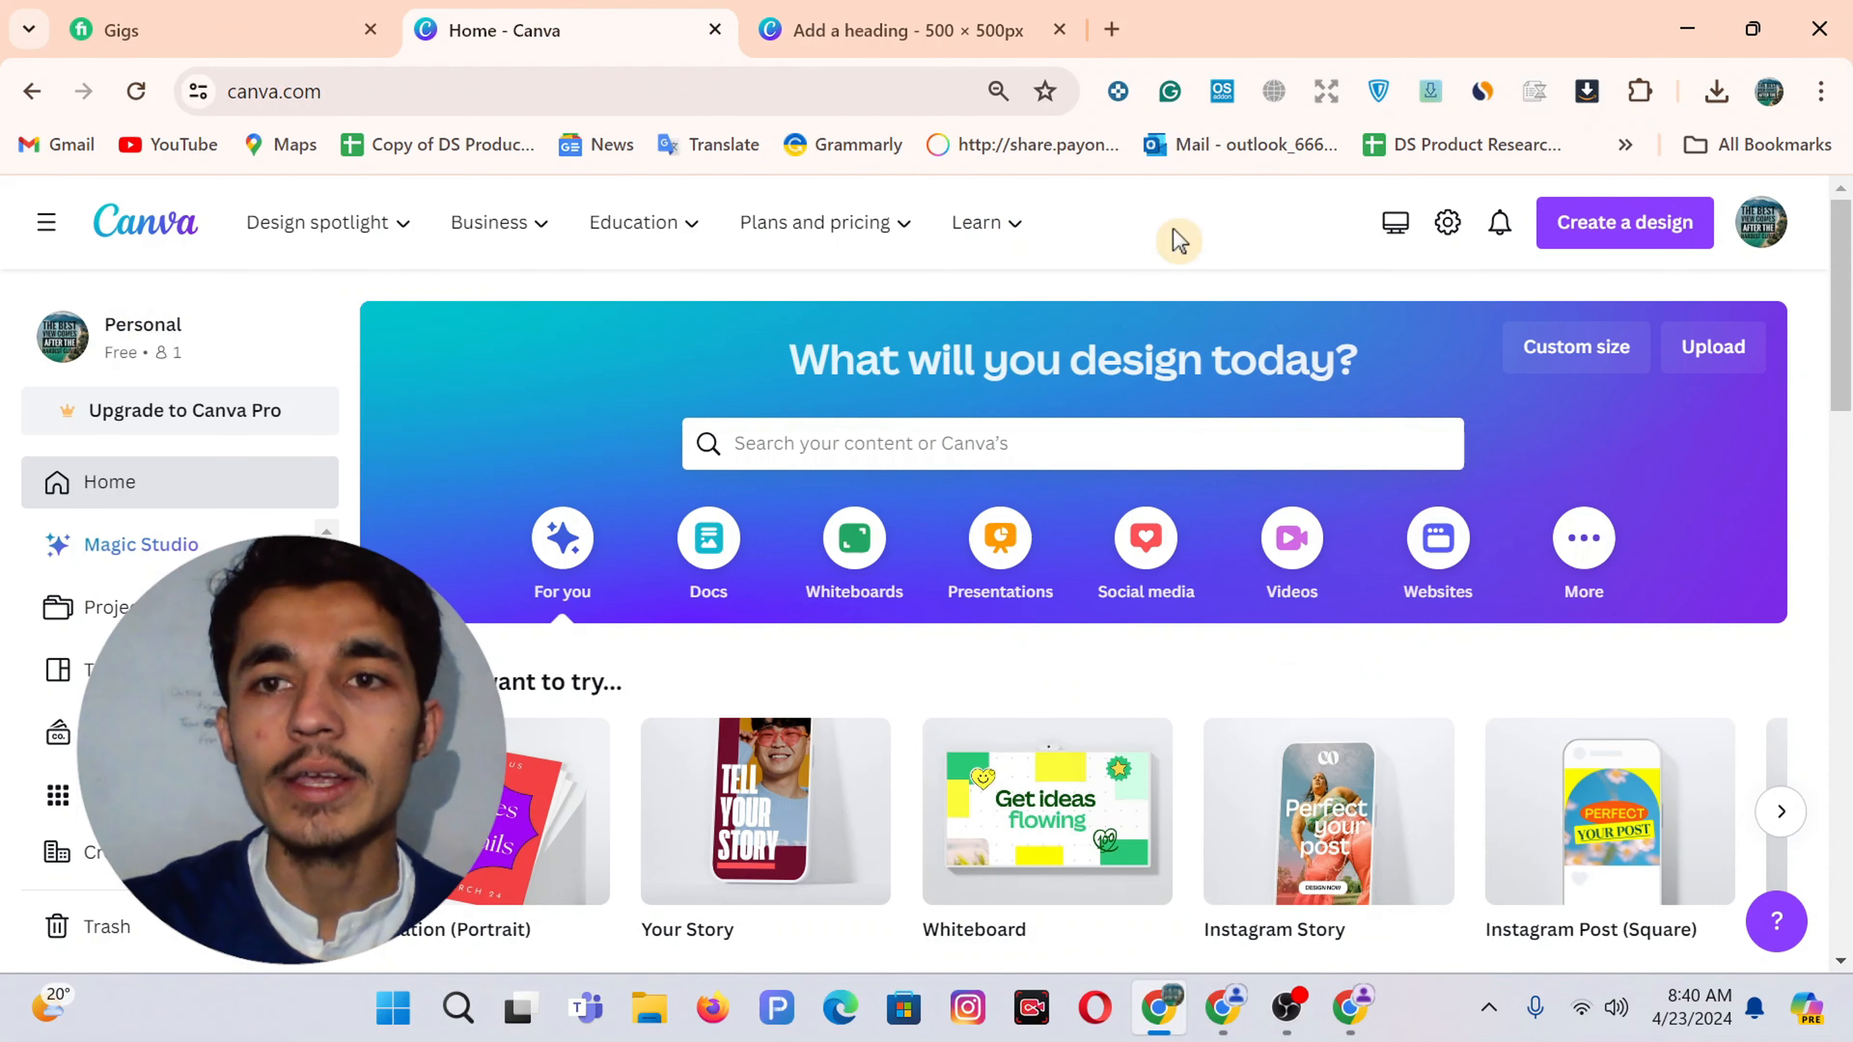
left_click(1616, 233)
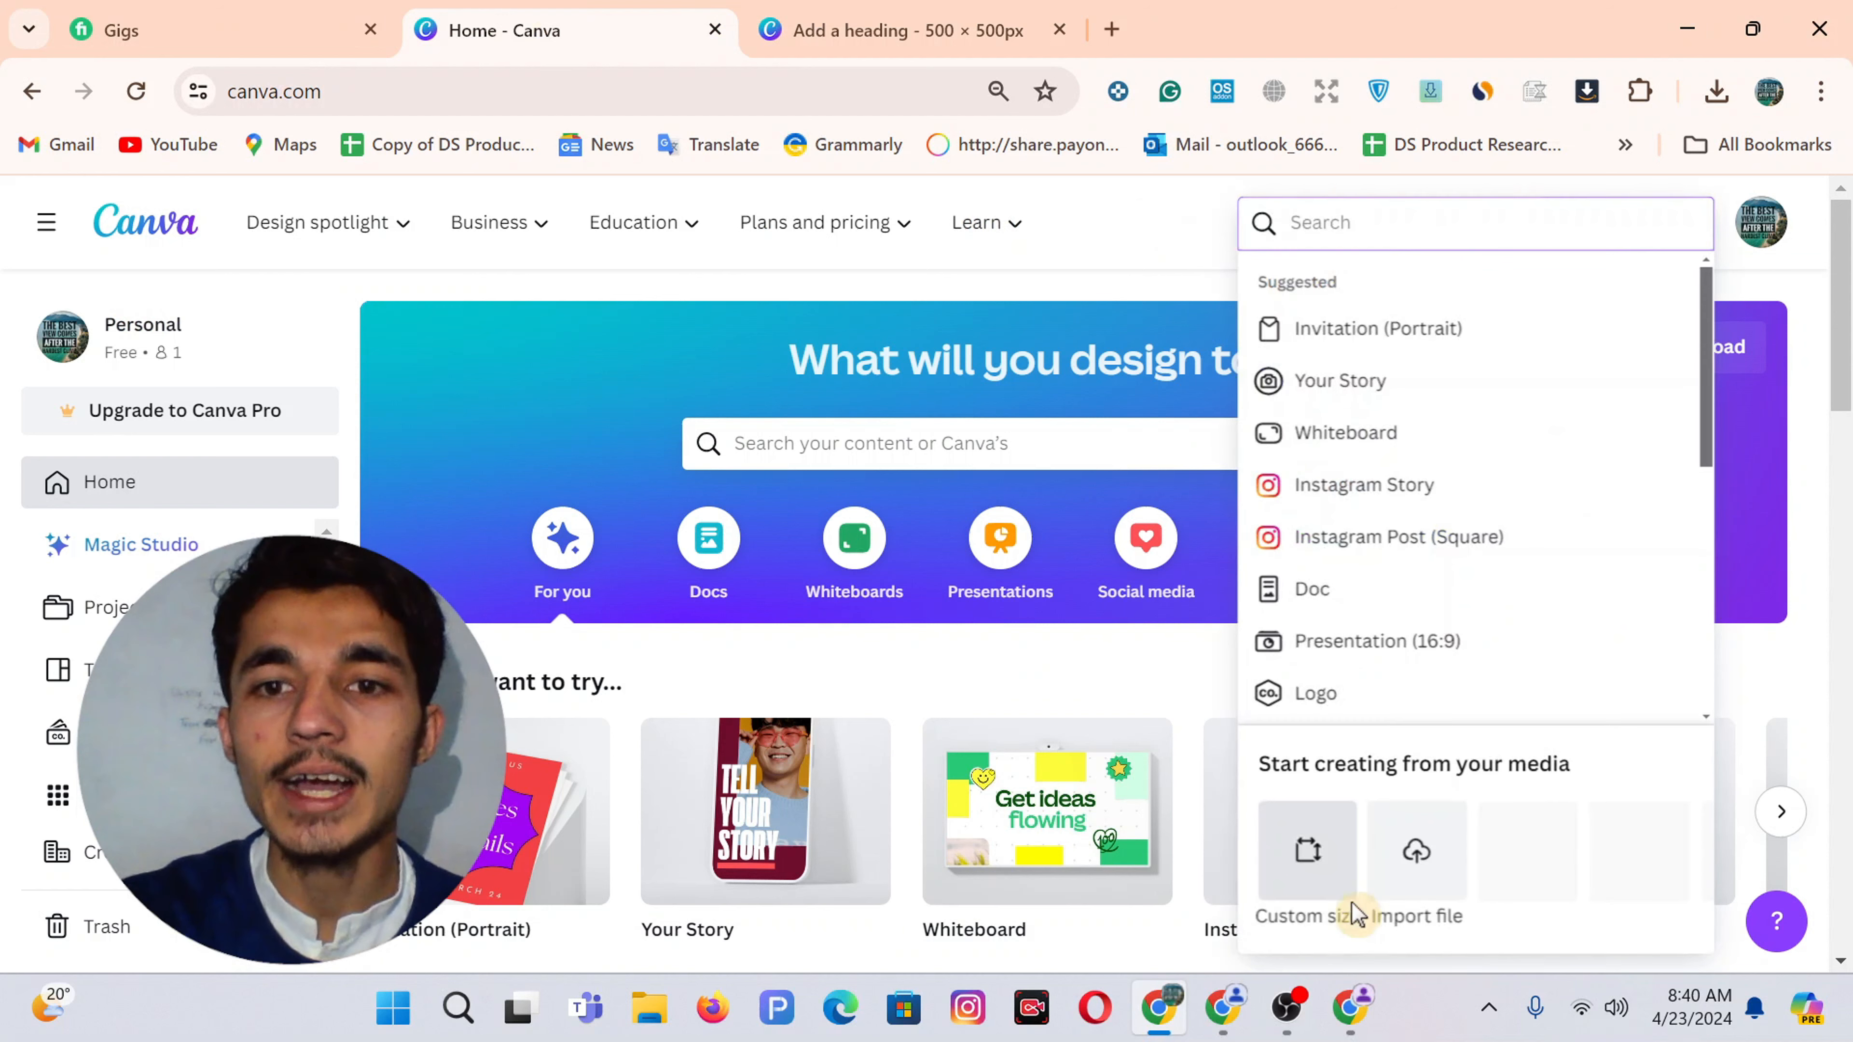
left_click(1306, 854)
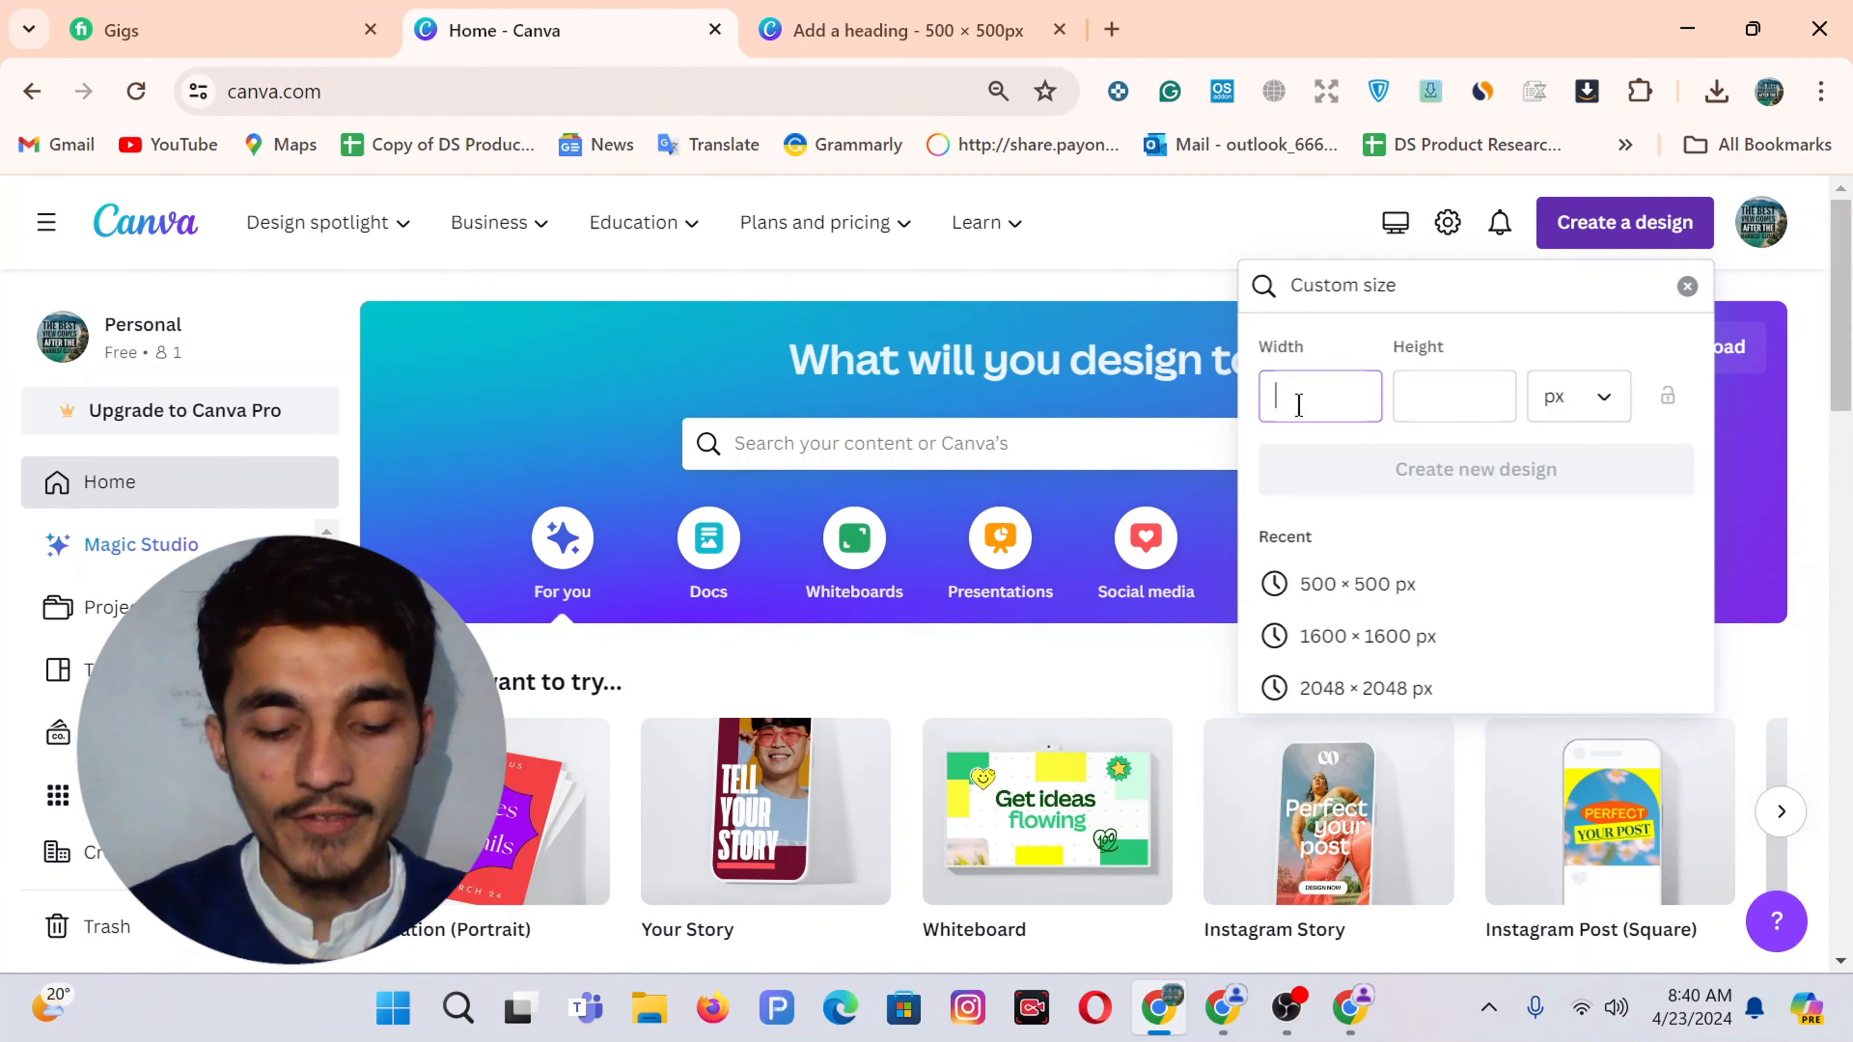
left_click(1453, 407)
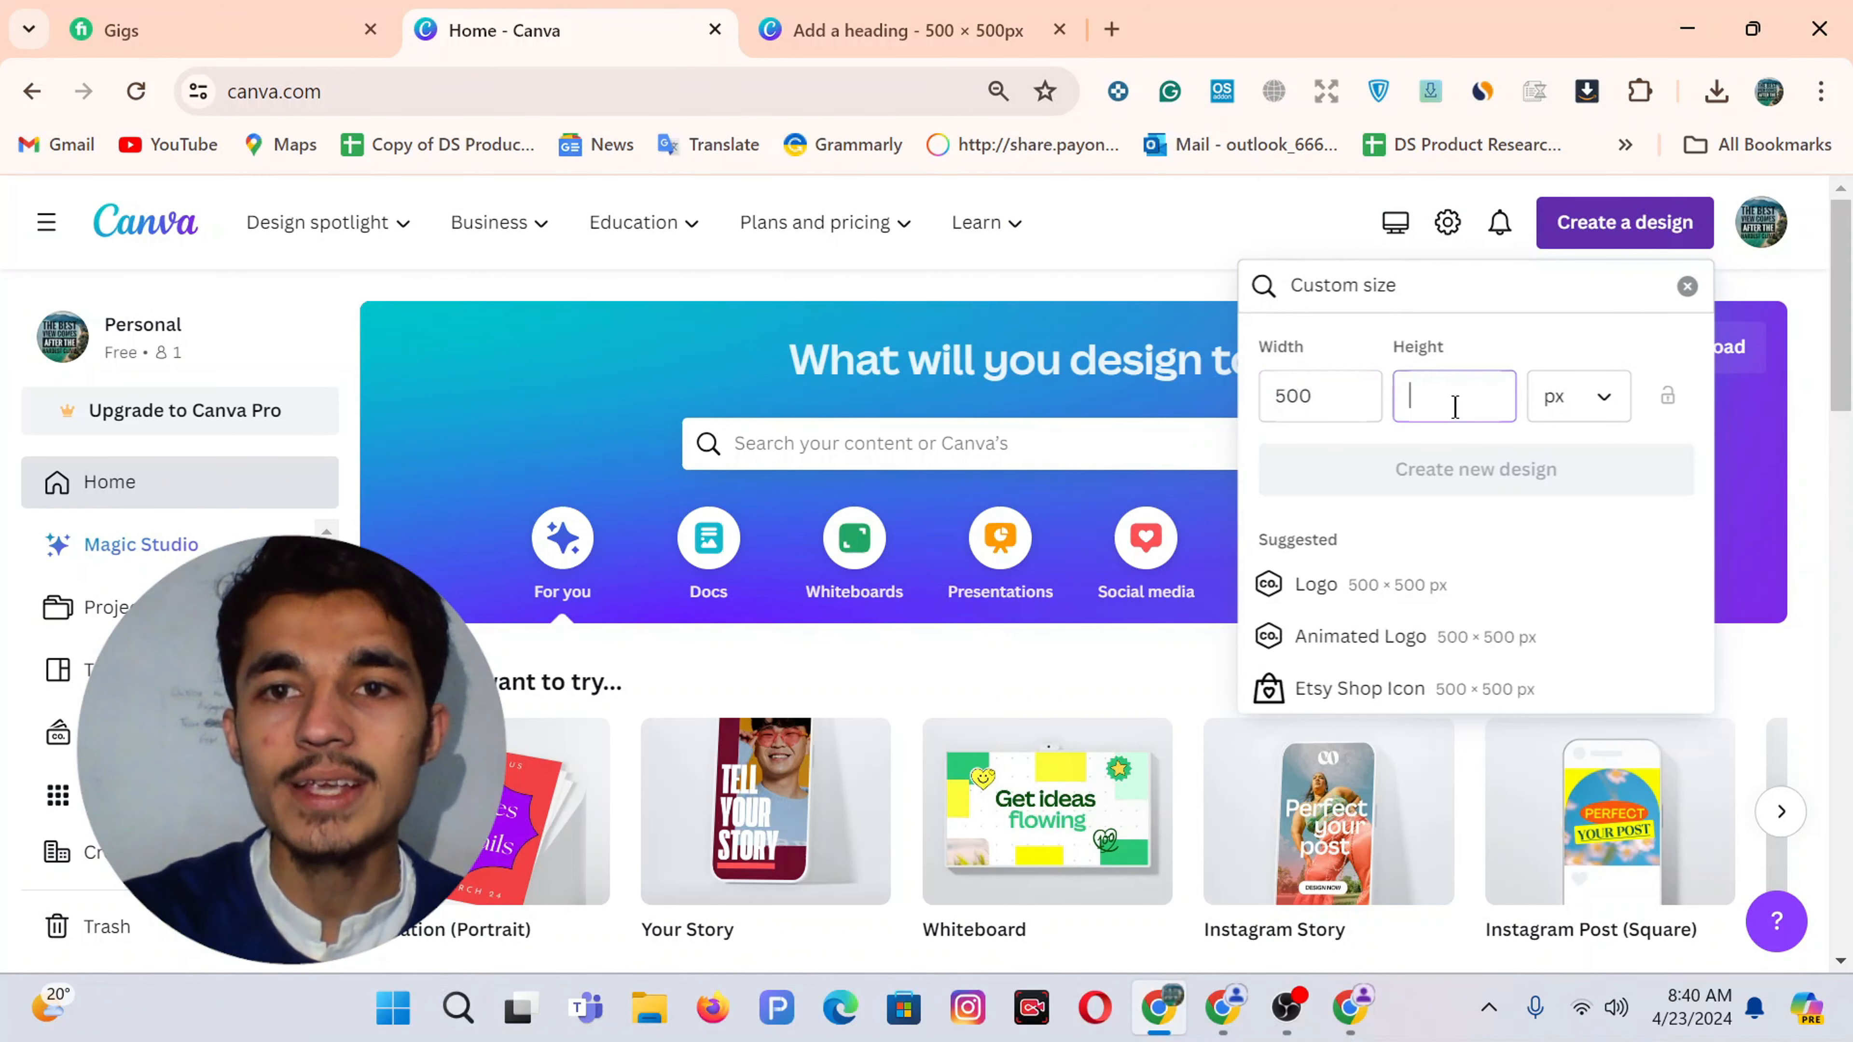
type("500")
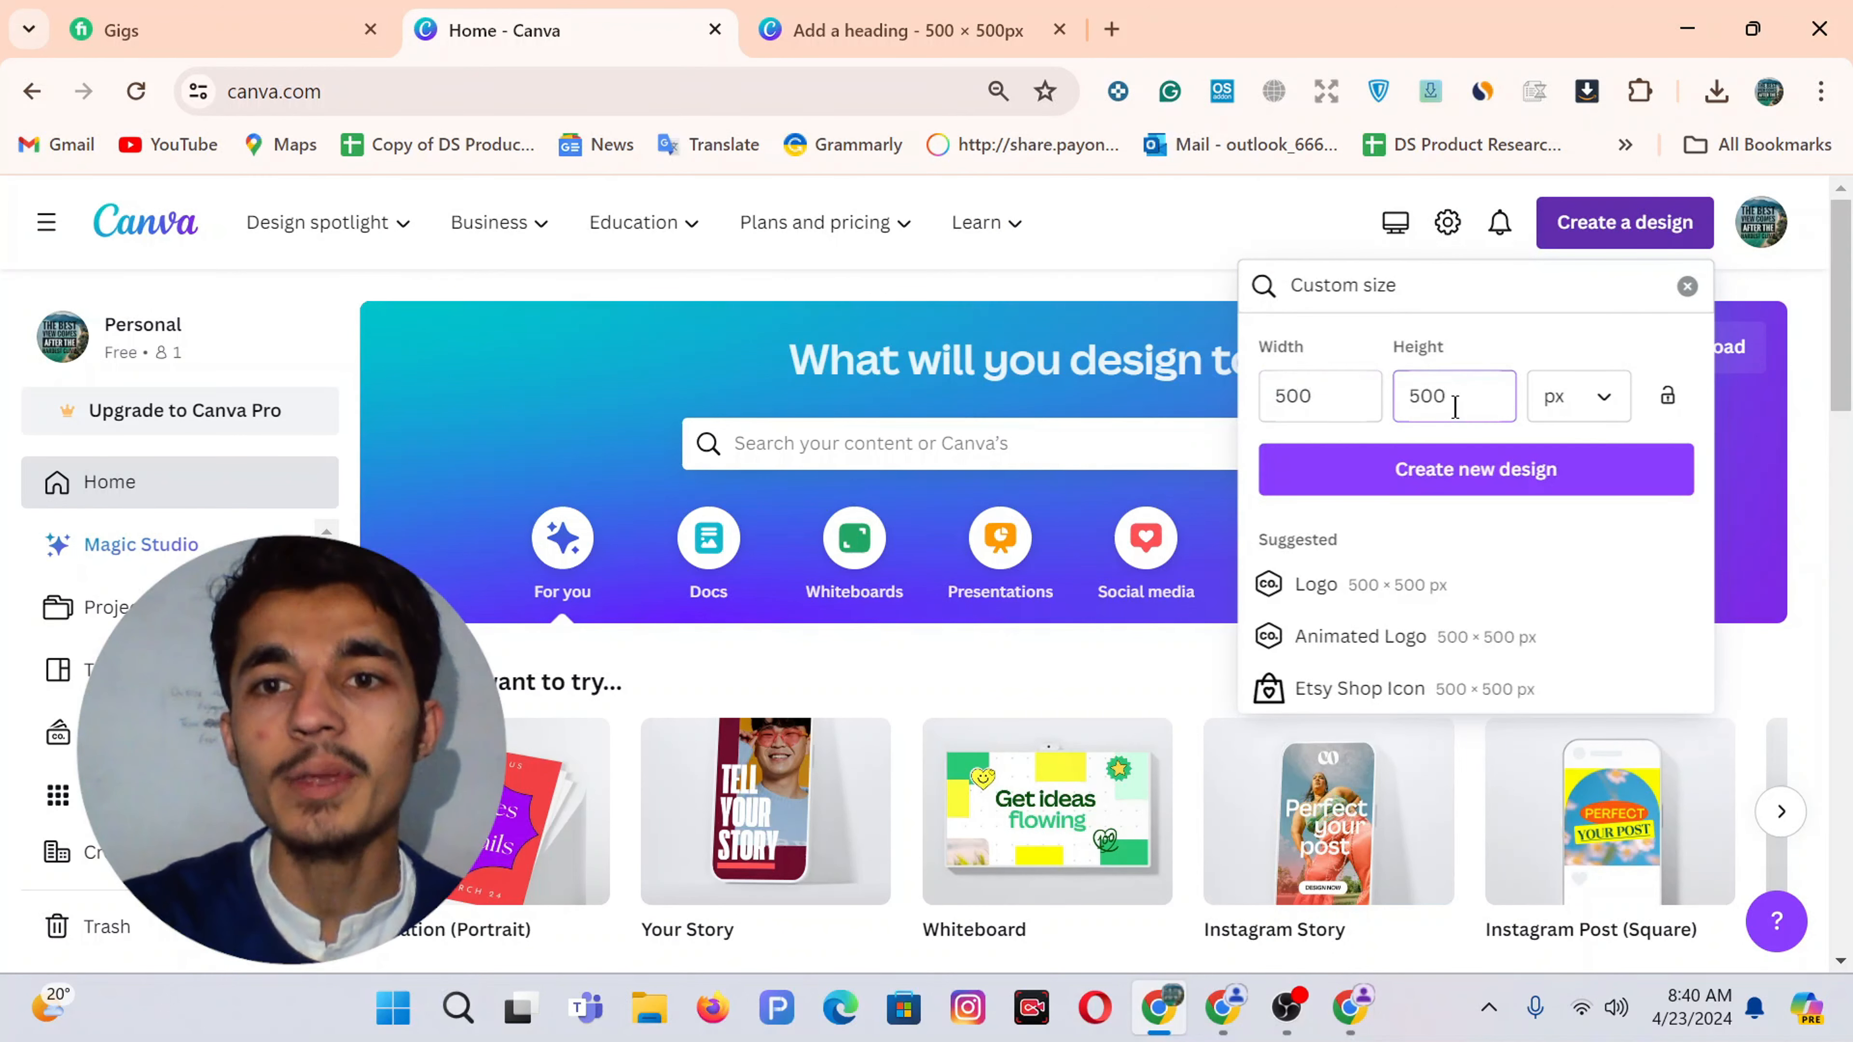
left_click(1433, 470)
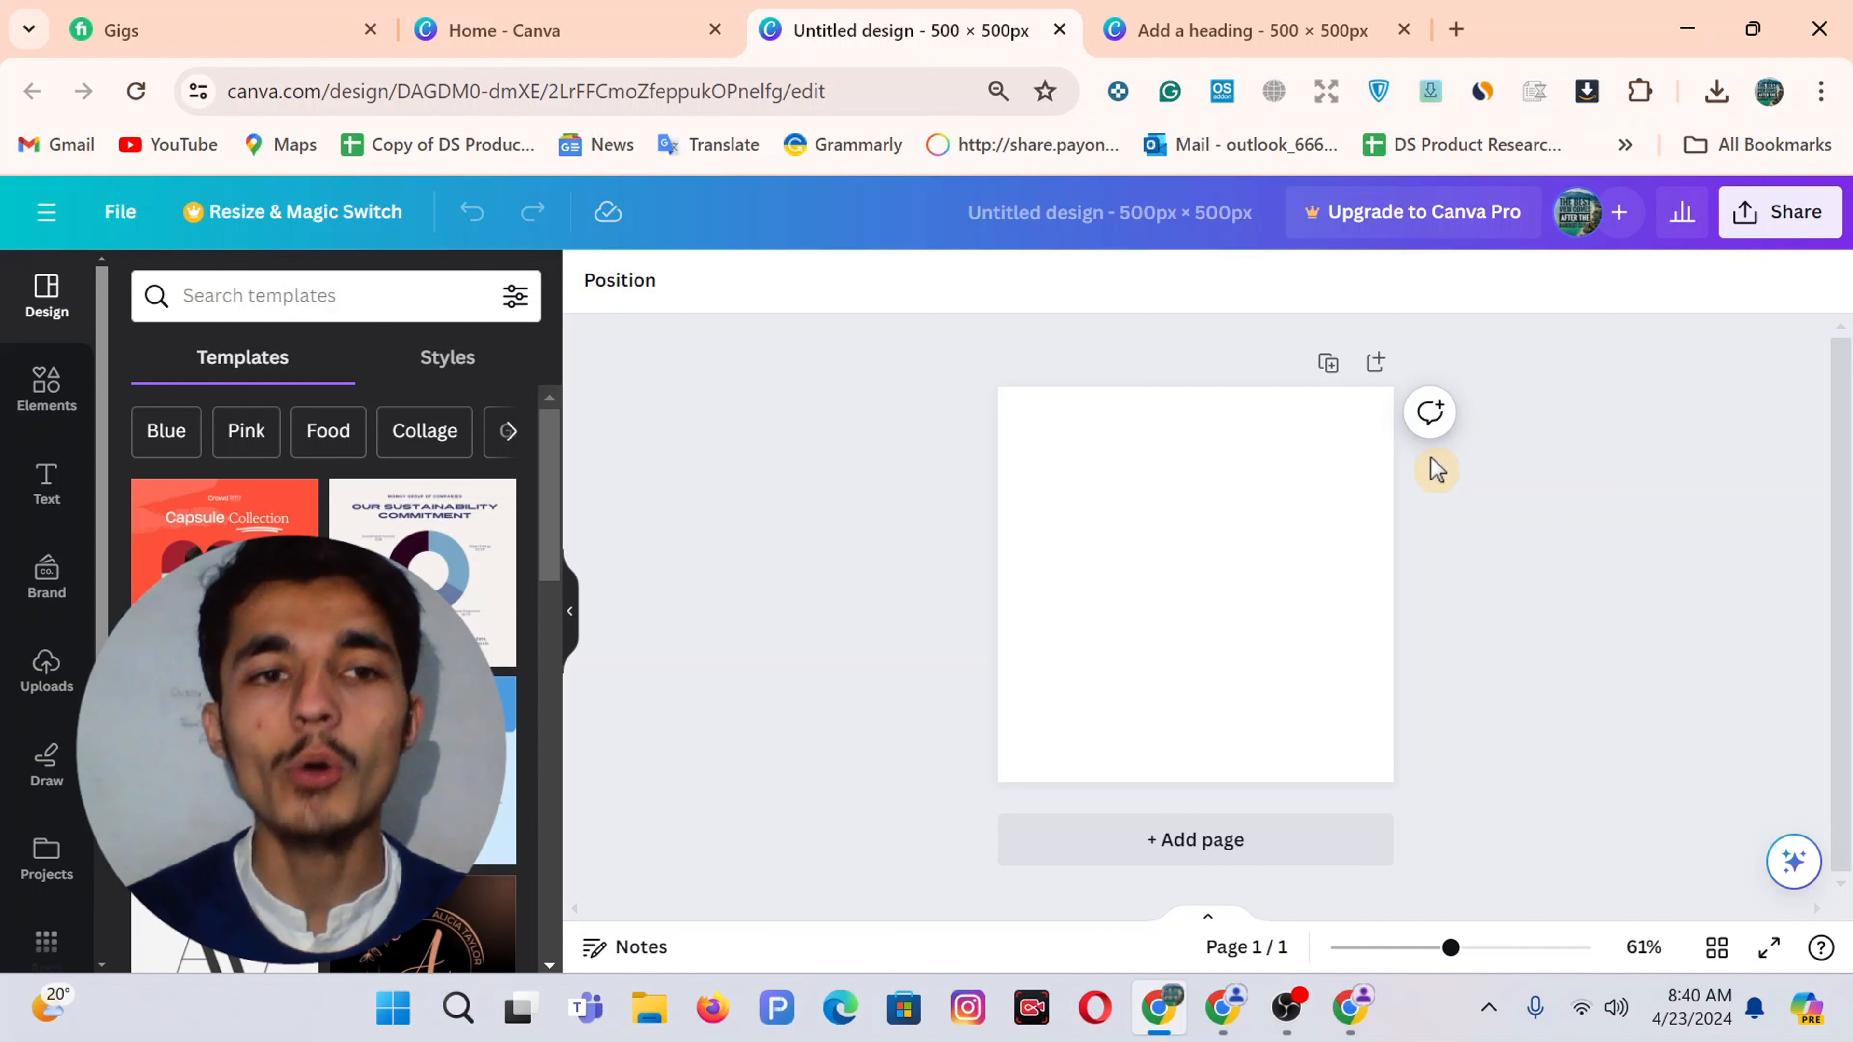
Search Canva elements for 'baby' and browse the Graphics results
left_click(46, 387)
left_click(261, 298)
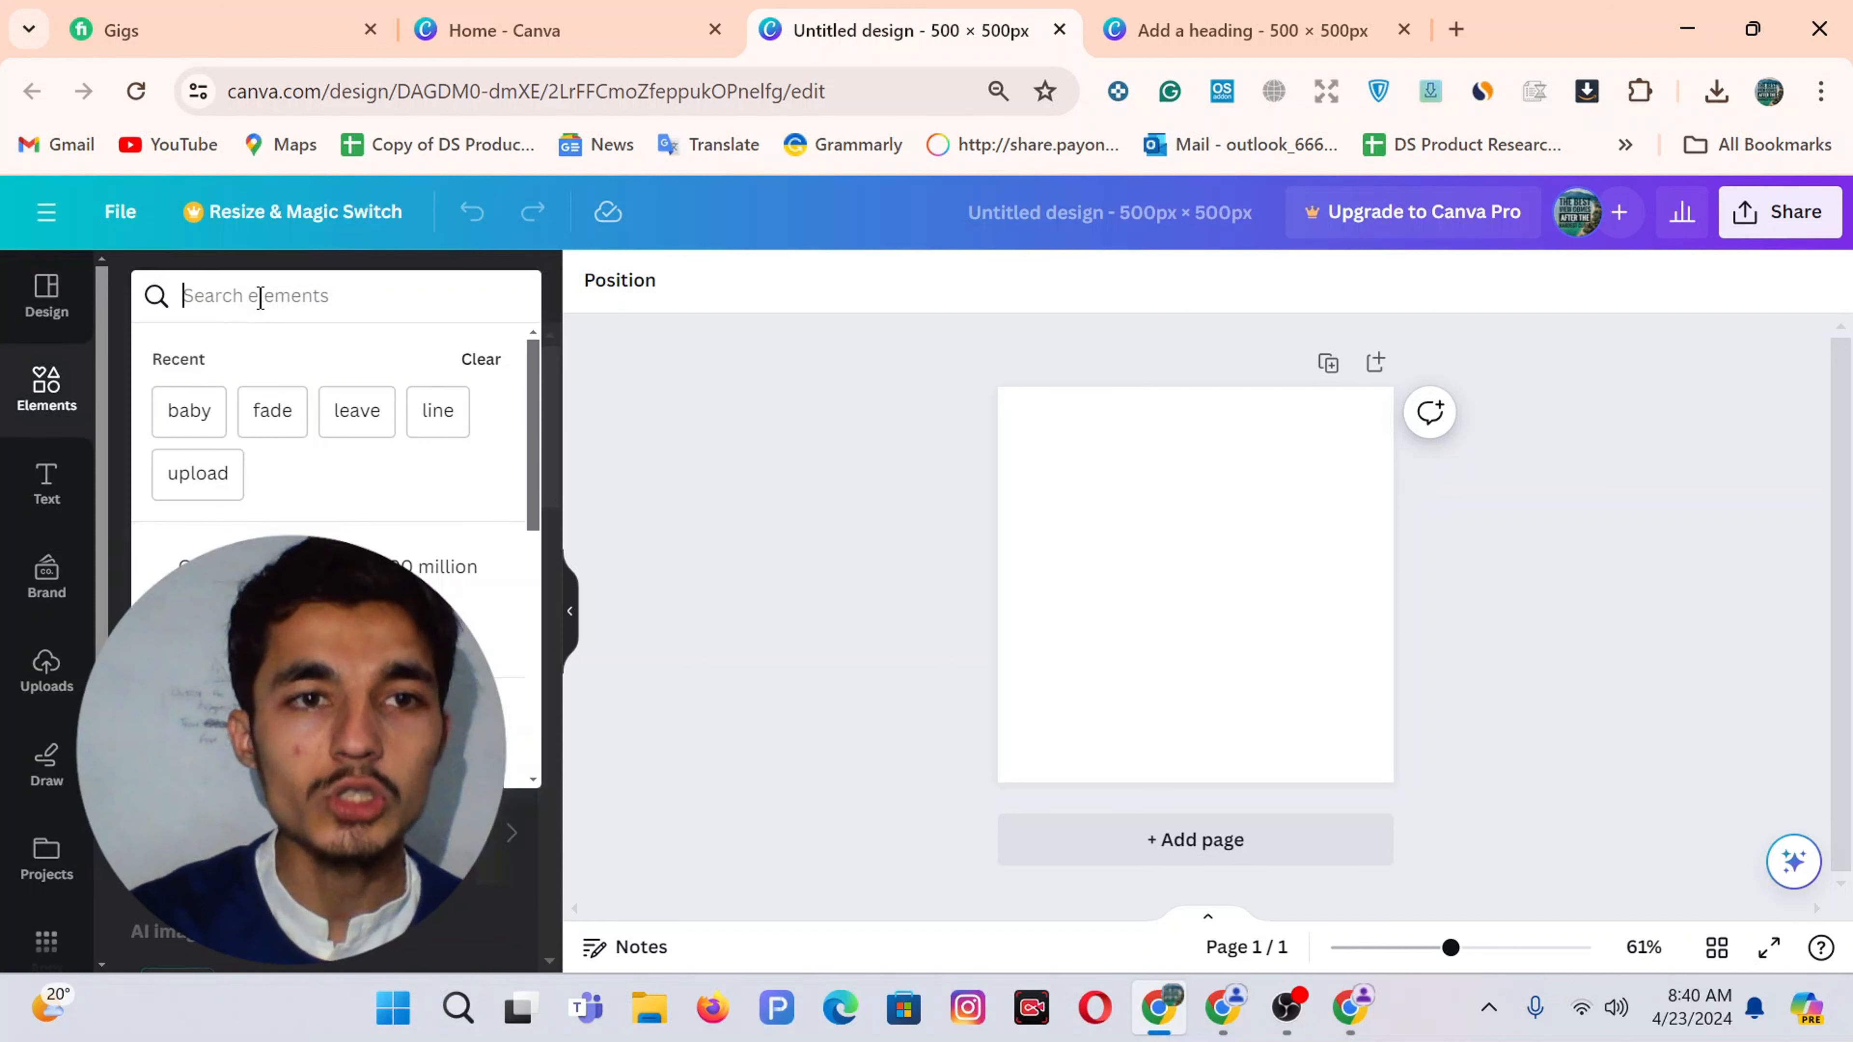
type("baby")
key("Return")
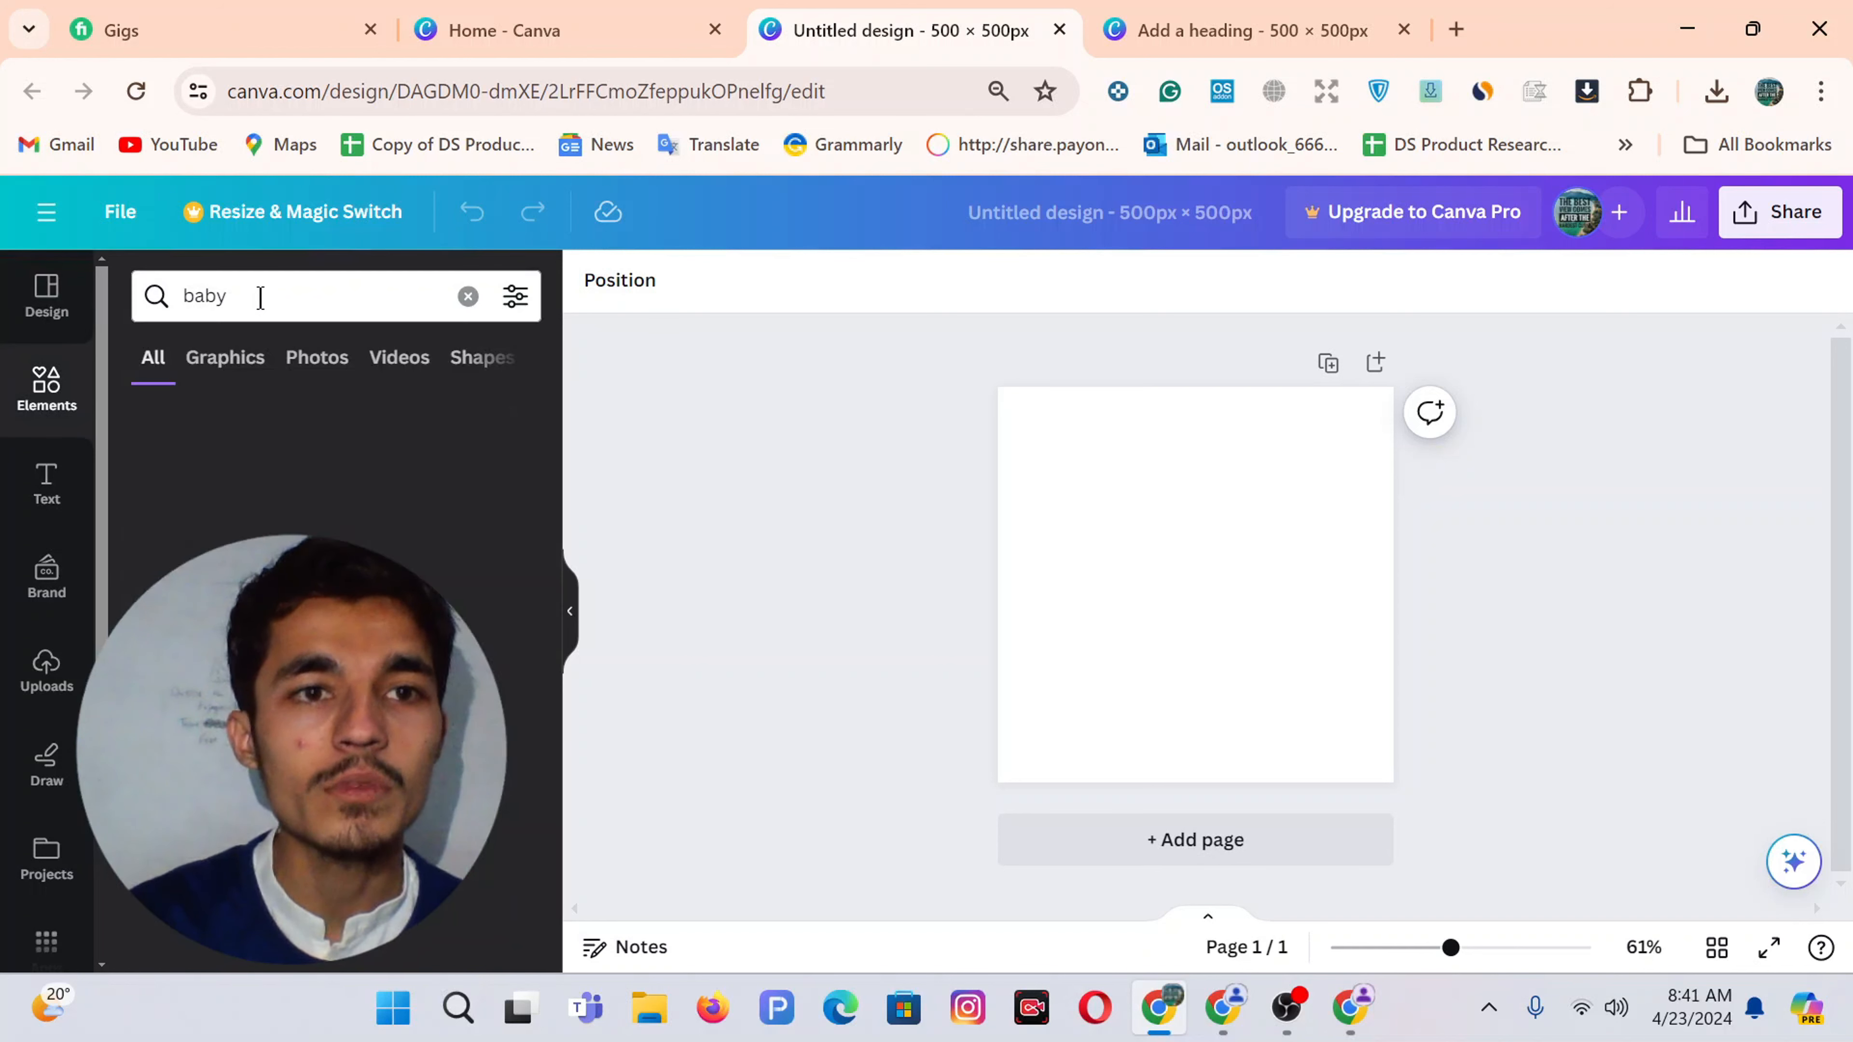
left_click(216, 359)
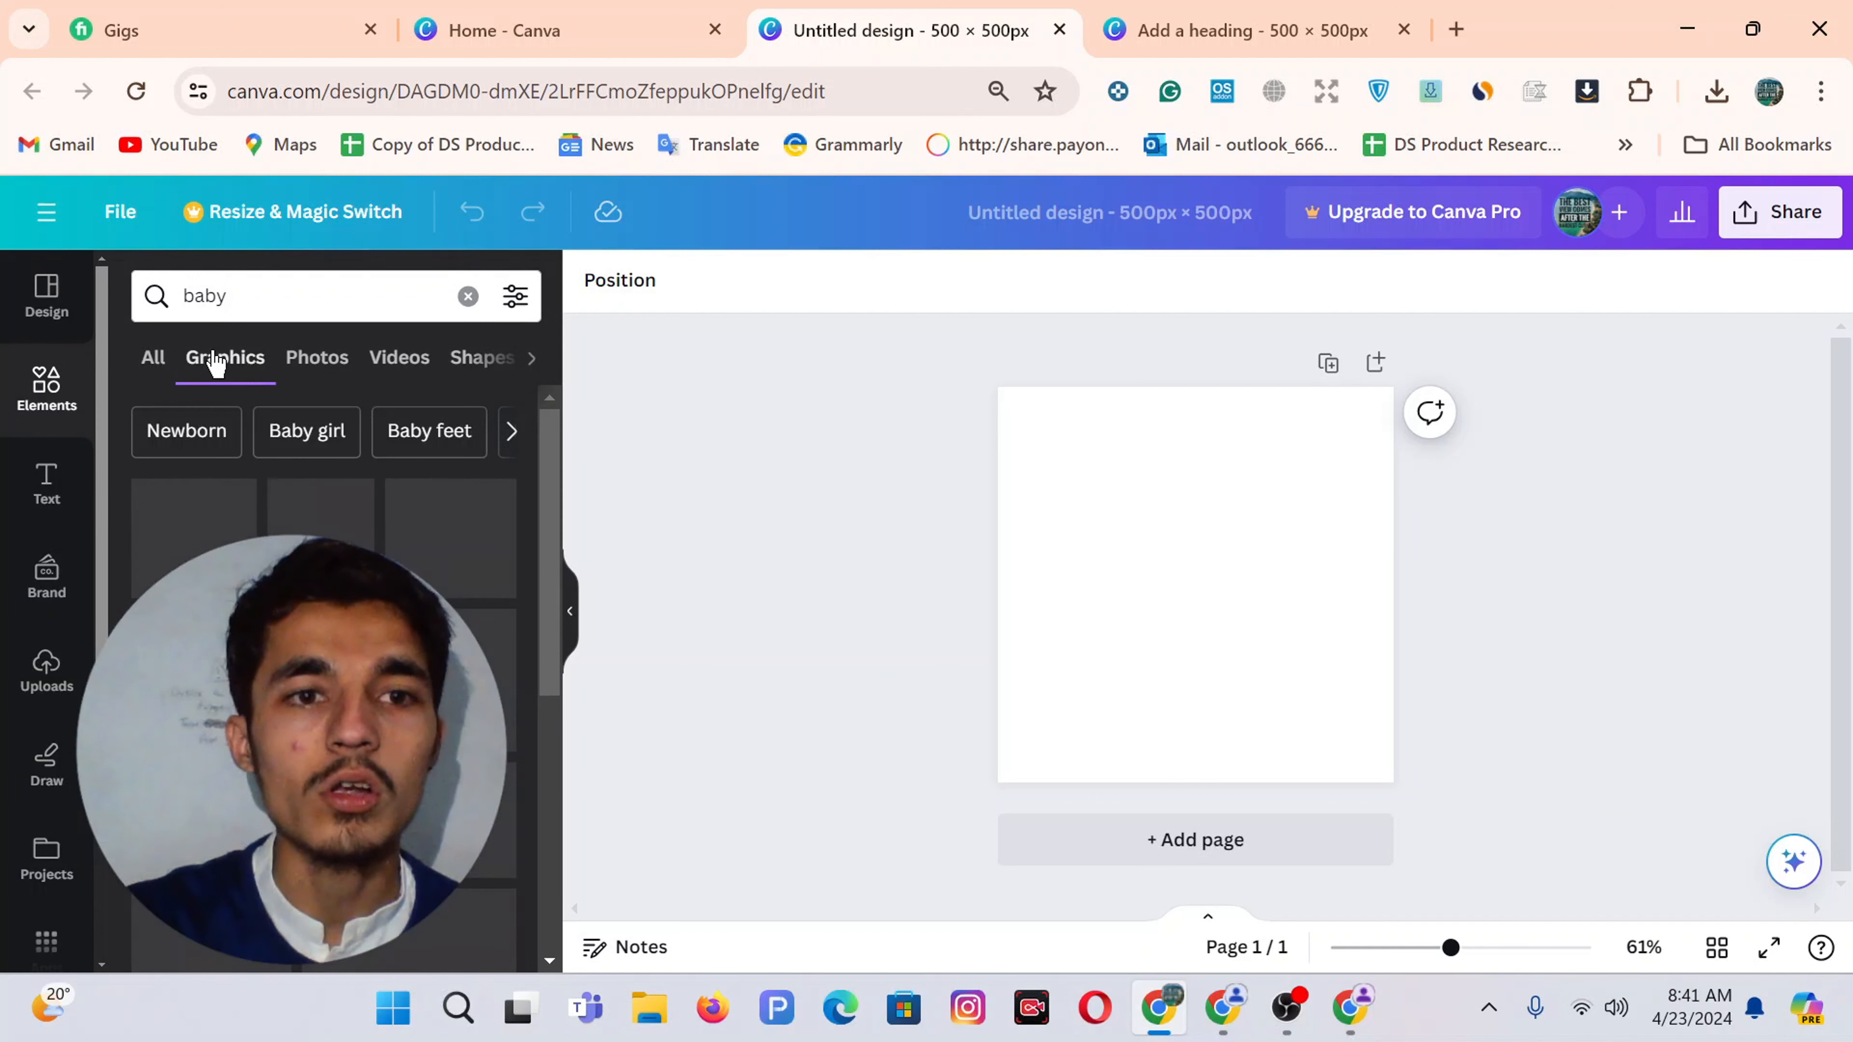
scroll(328, 511, "down", 1)
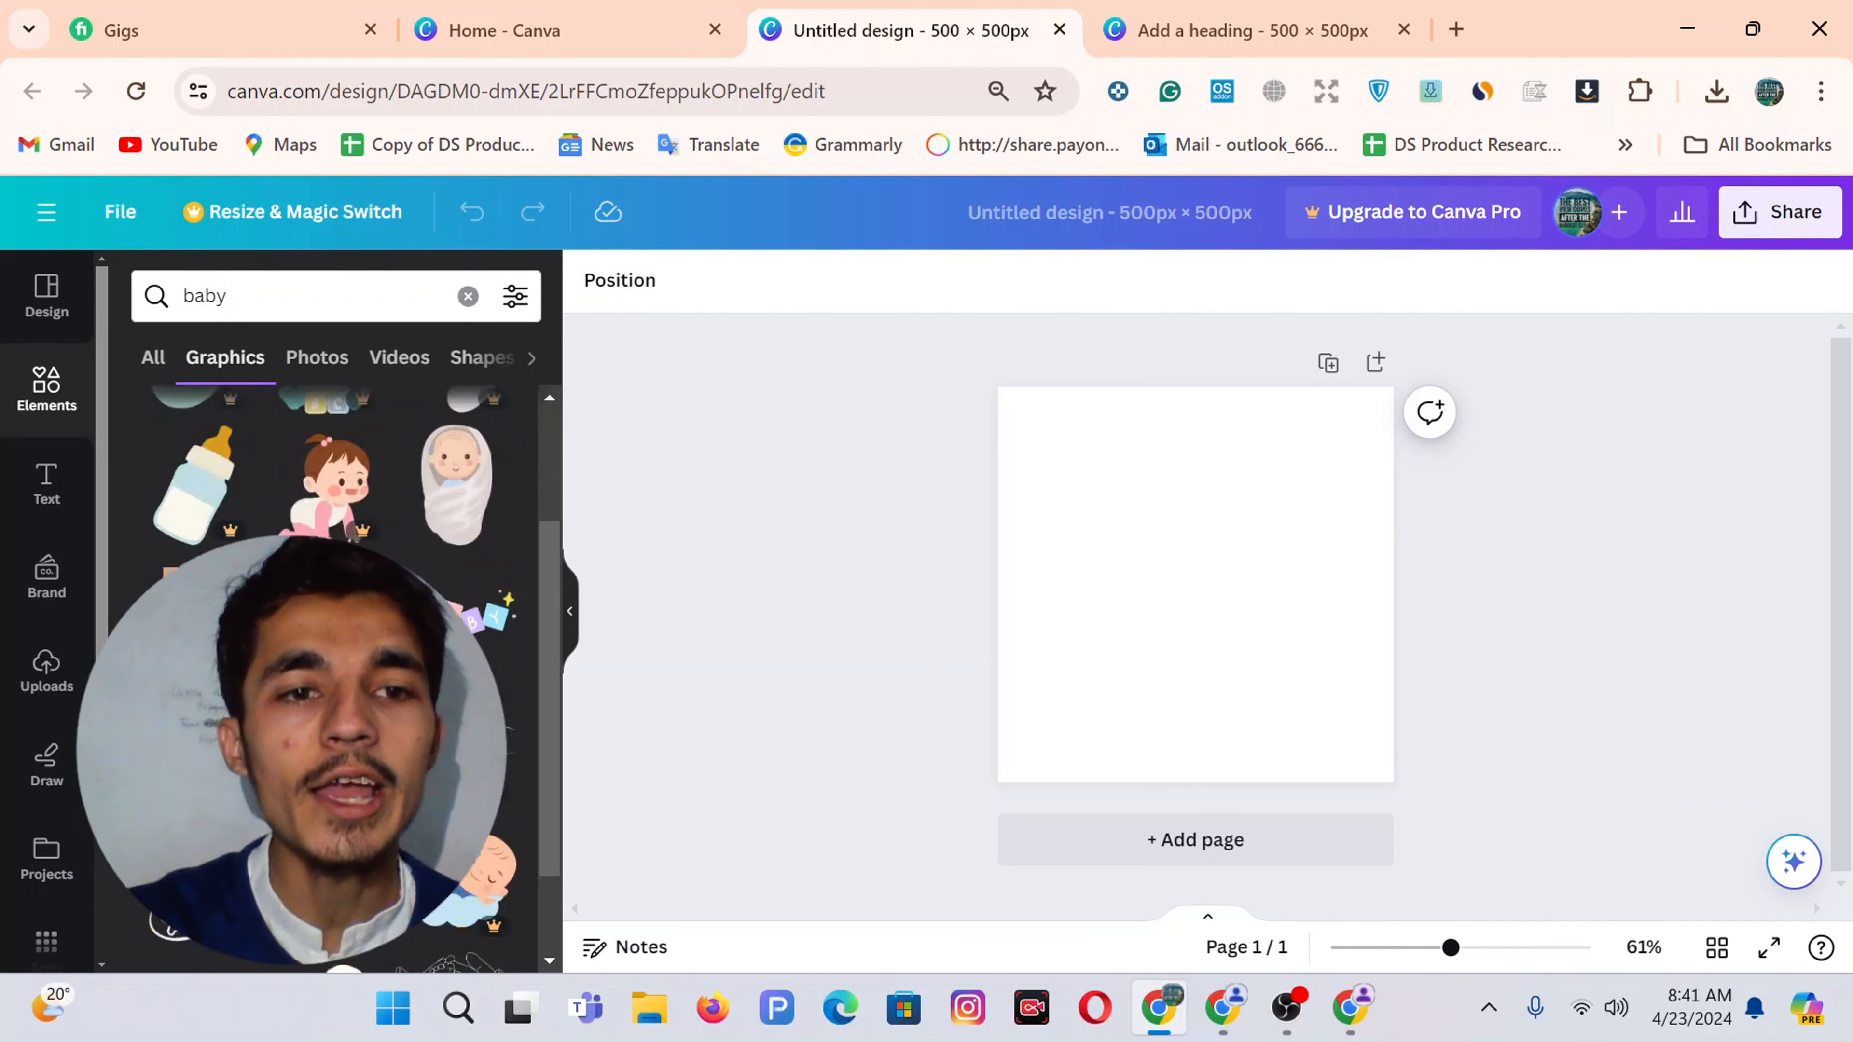
scroll(403, 559, "down", 5)
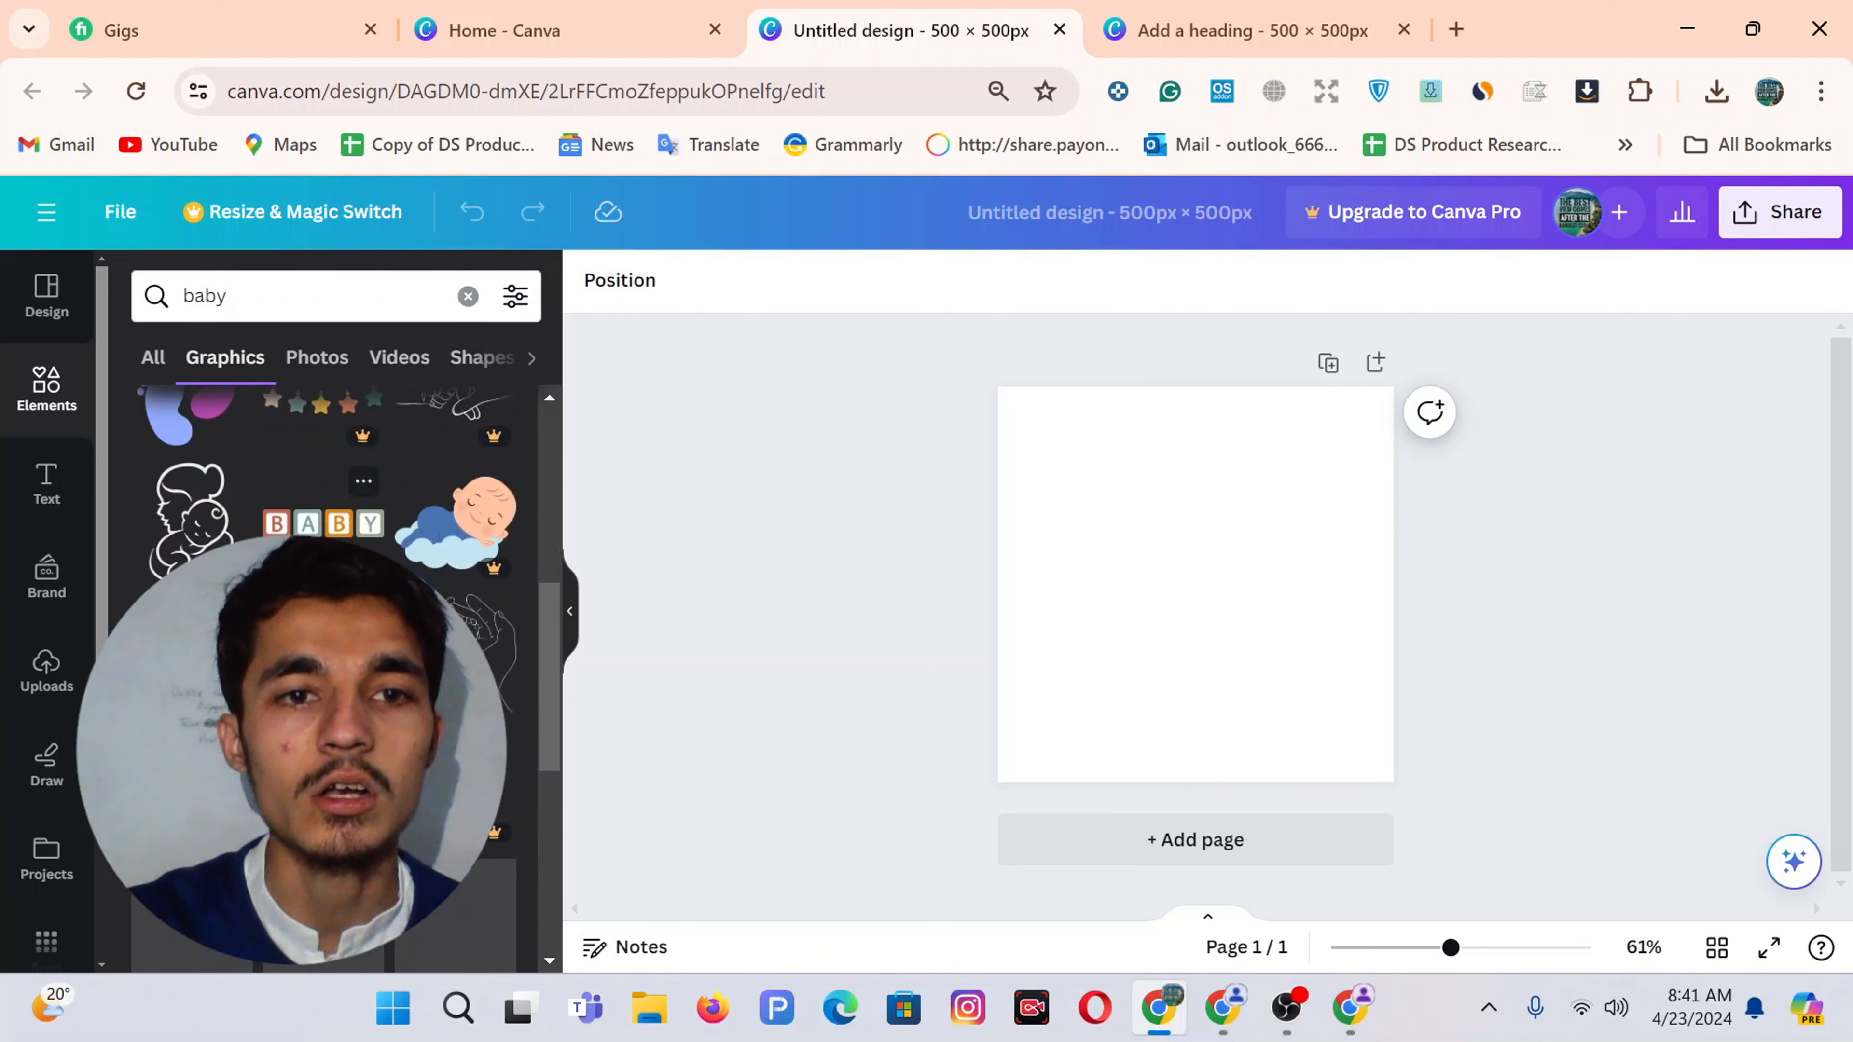
scroll(403, 558, "down", 10)
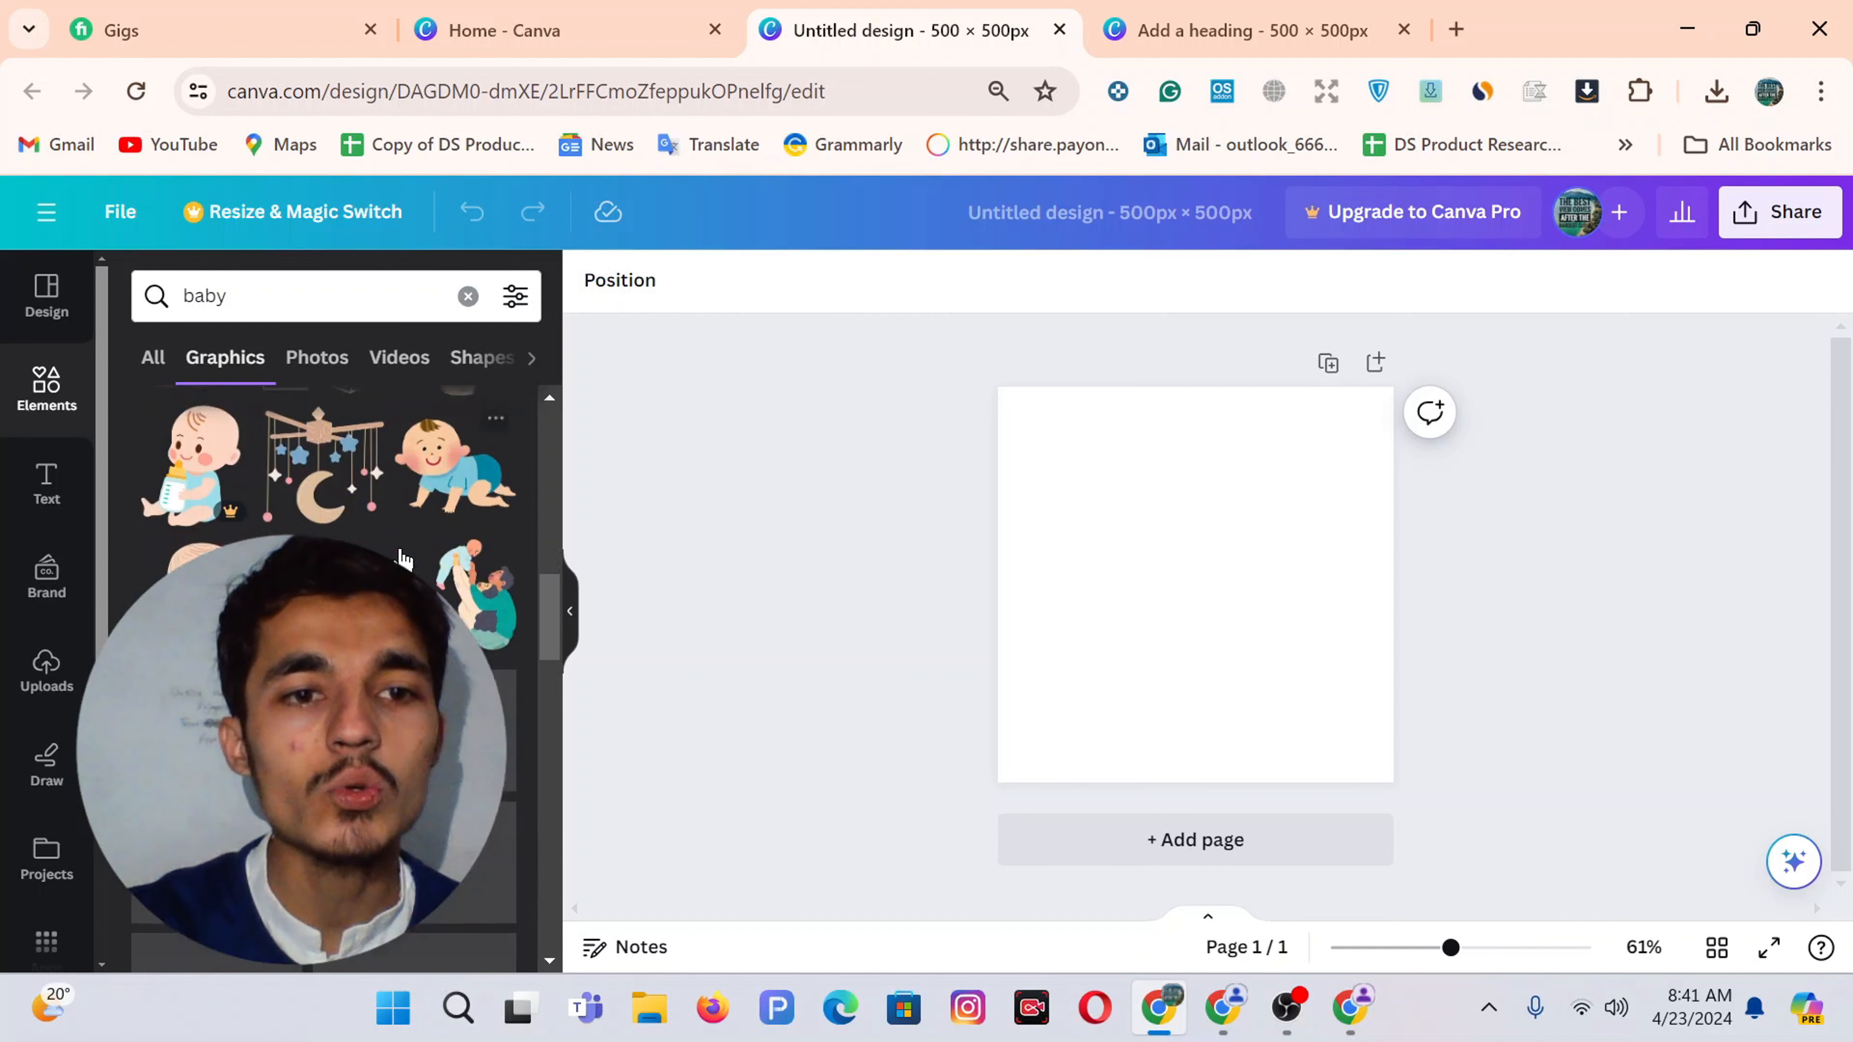
scroll(325, 679, "down", 10)
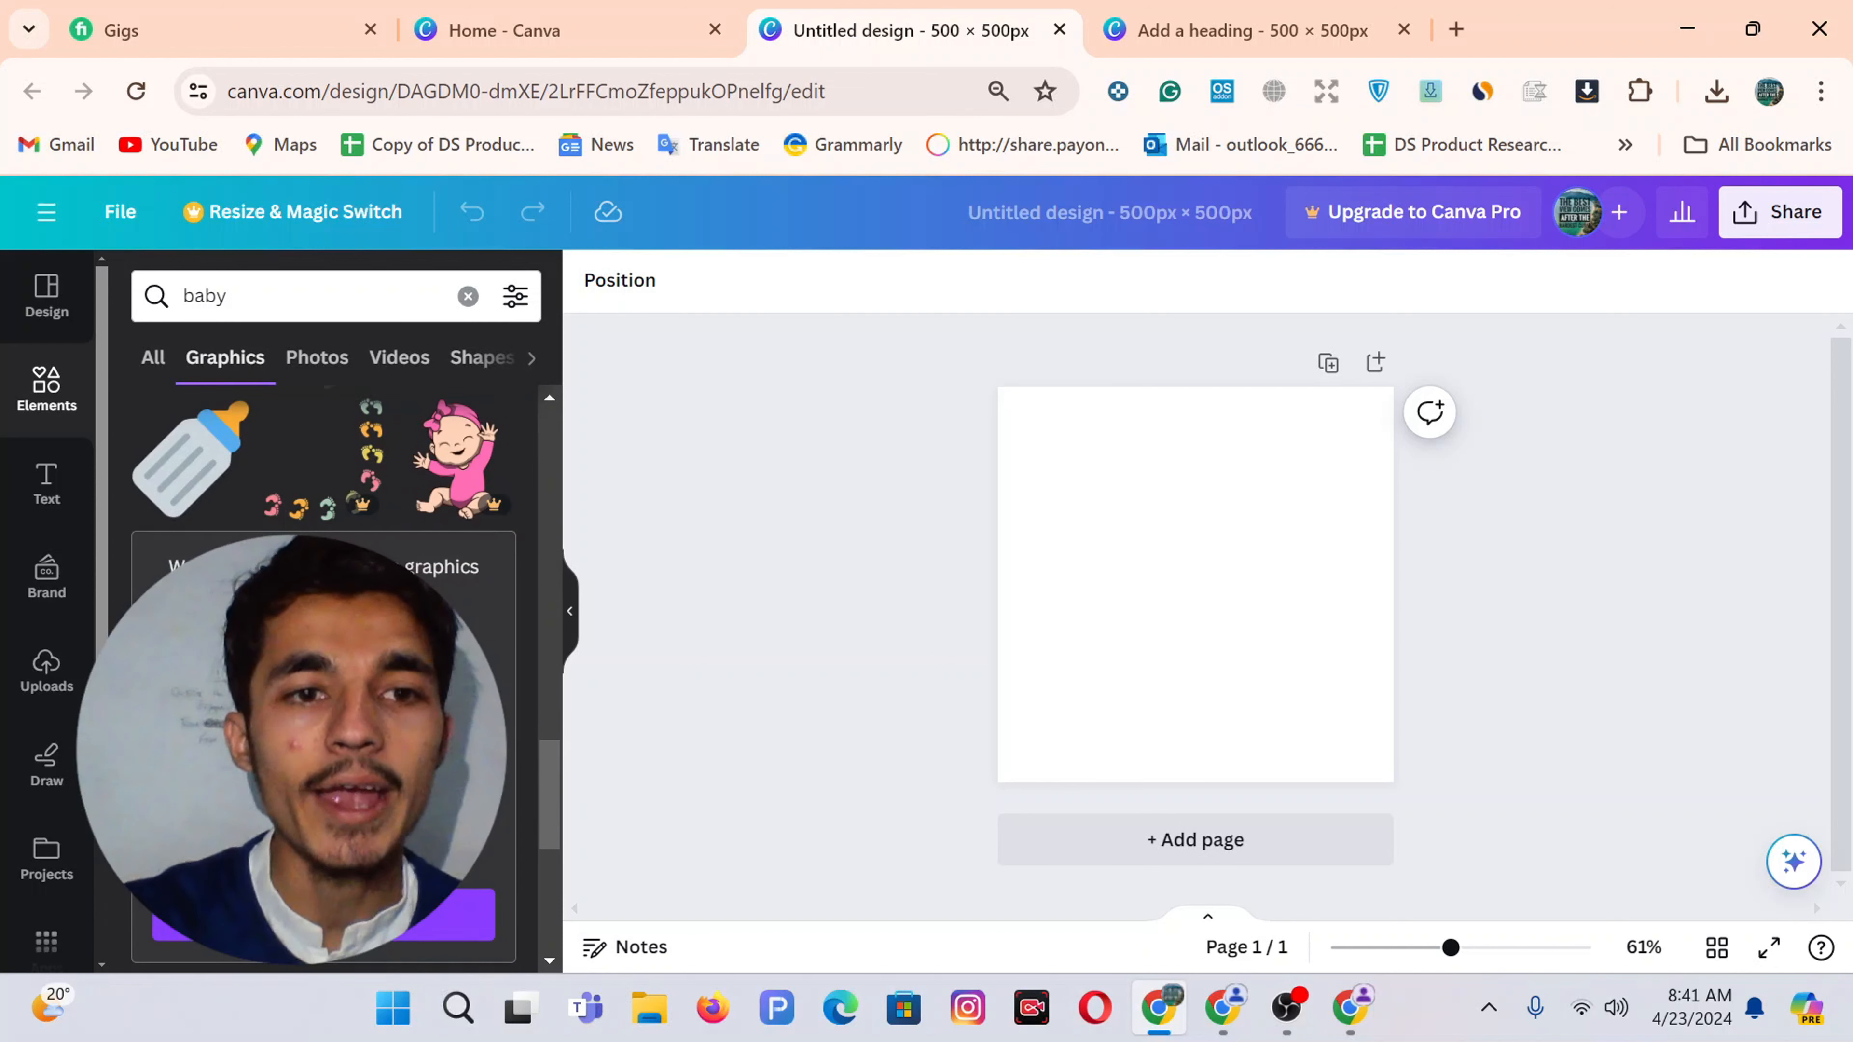
scroll(324, 679, "down", 3)
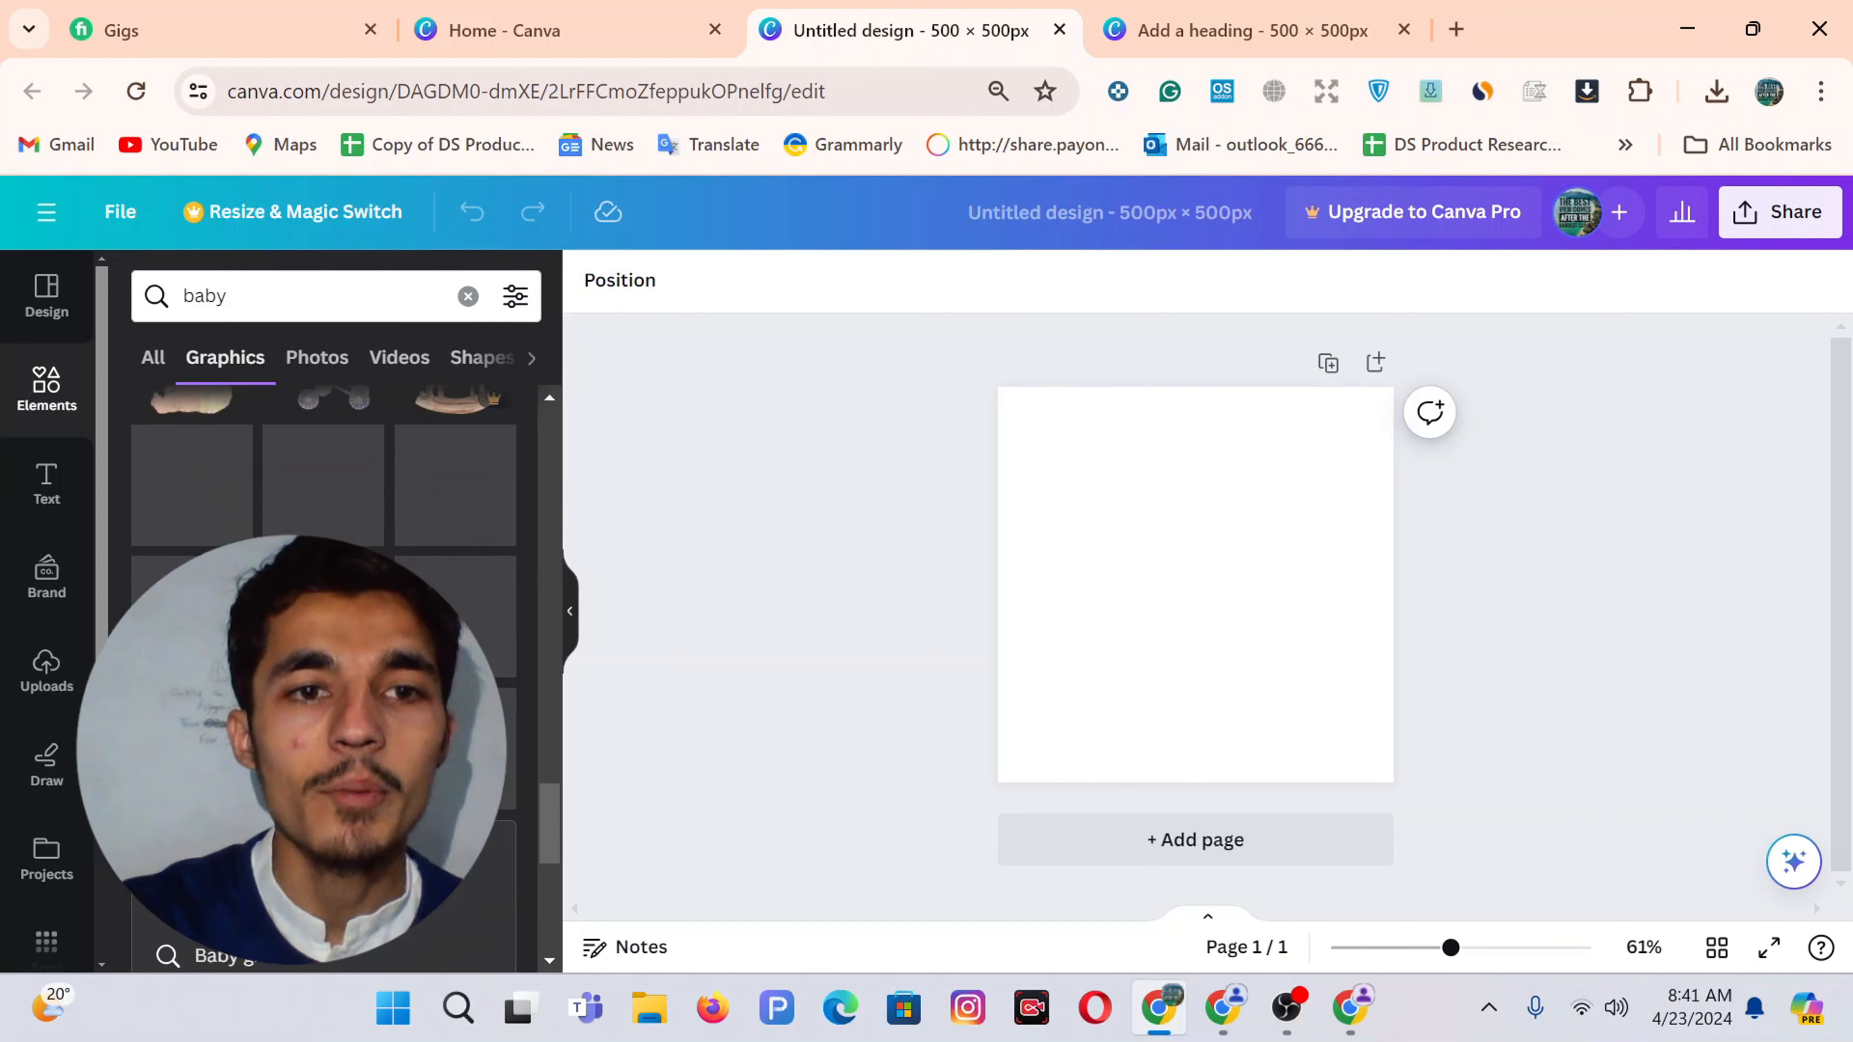
left_click(511, 30)
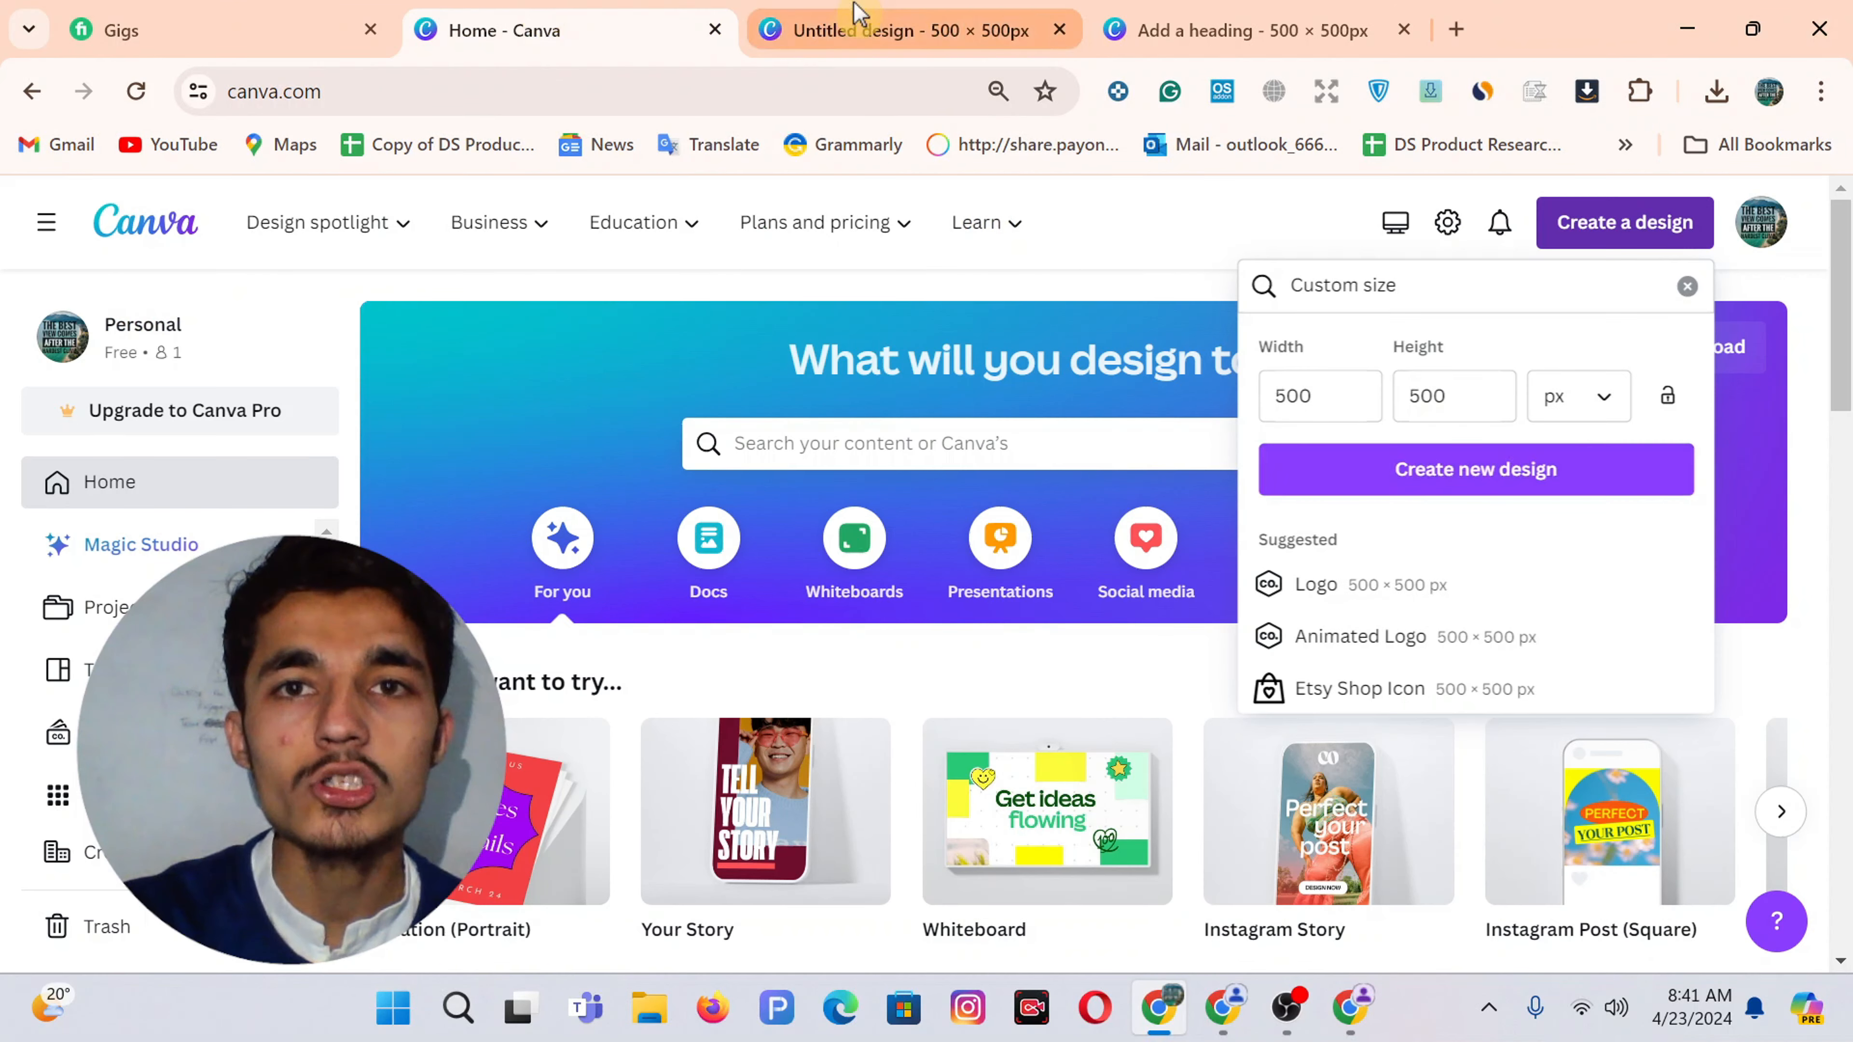
left_click(802, 22)
key("ctrl+Tab")
left_click(798, 11)
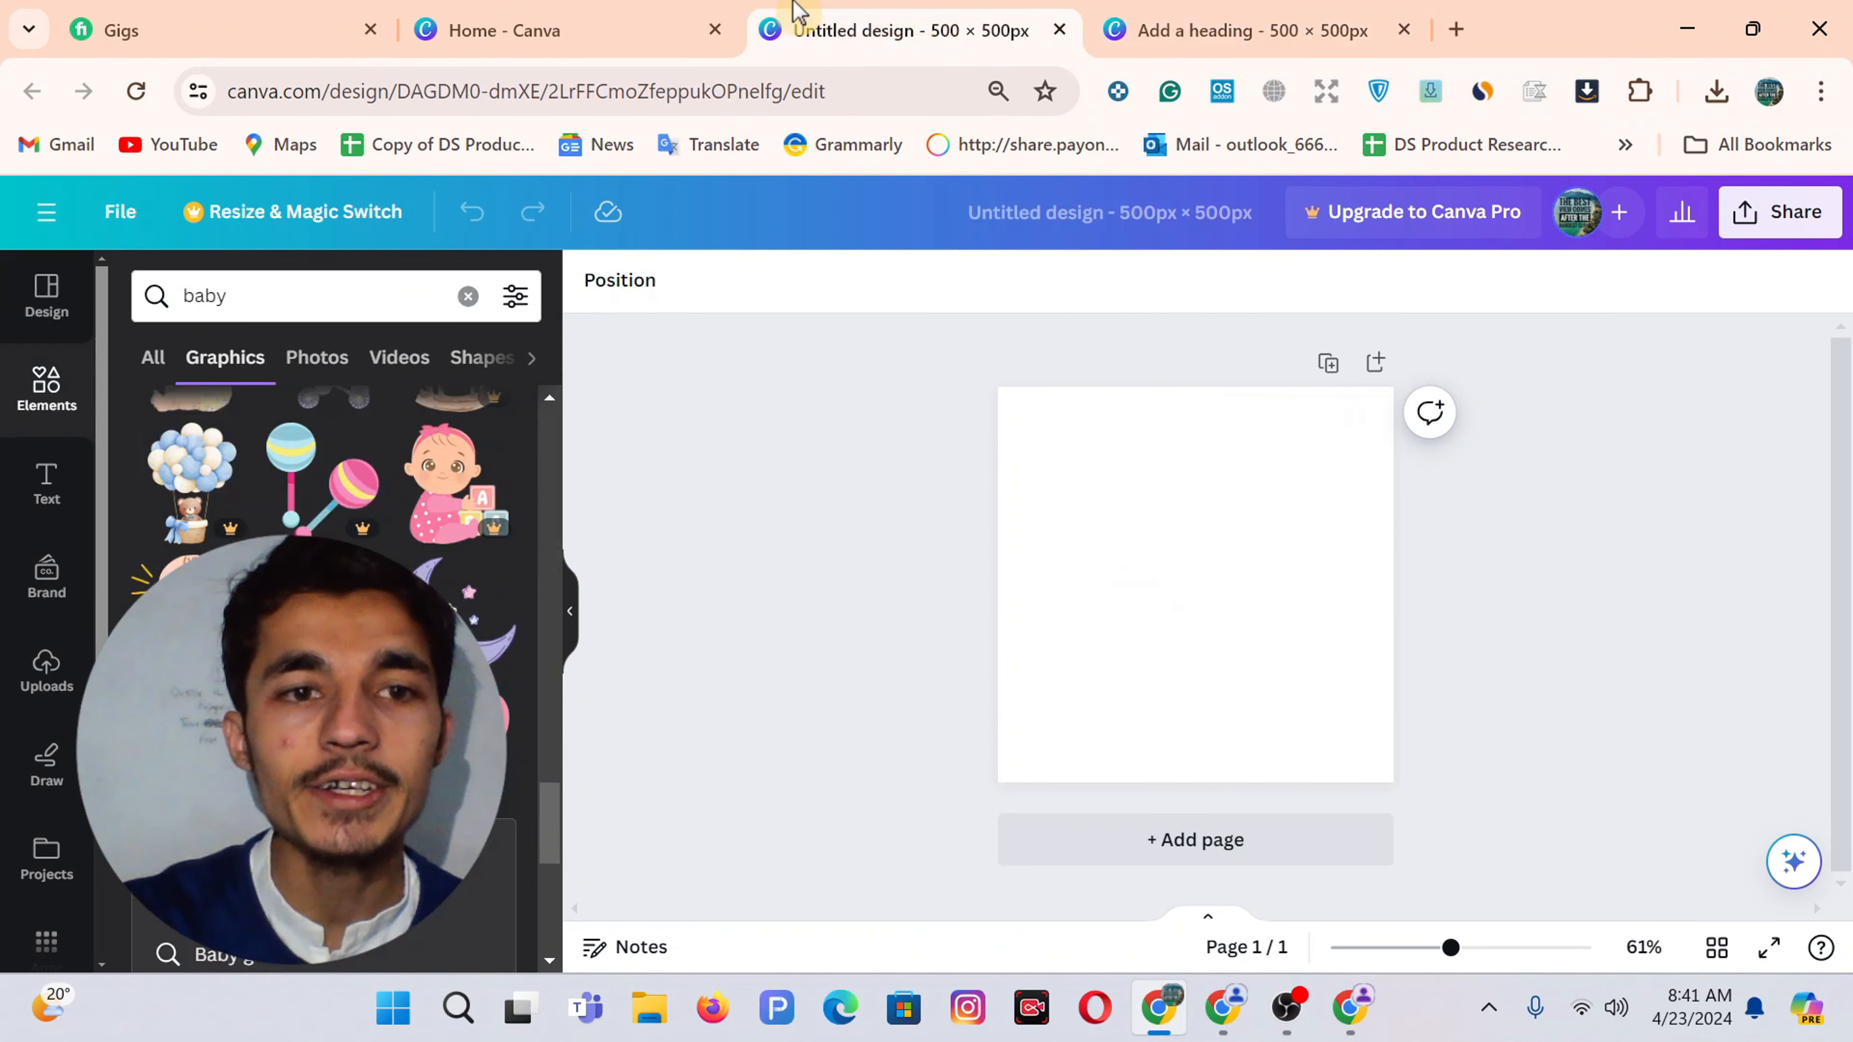
scroll(325, 475, "down", 5)
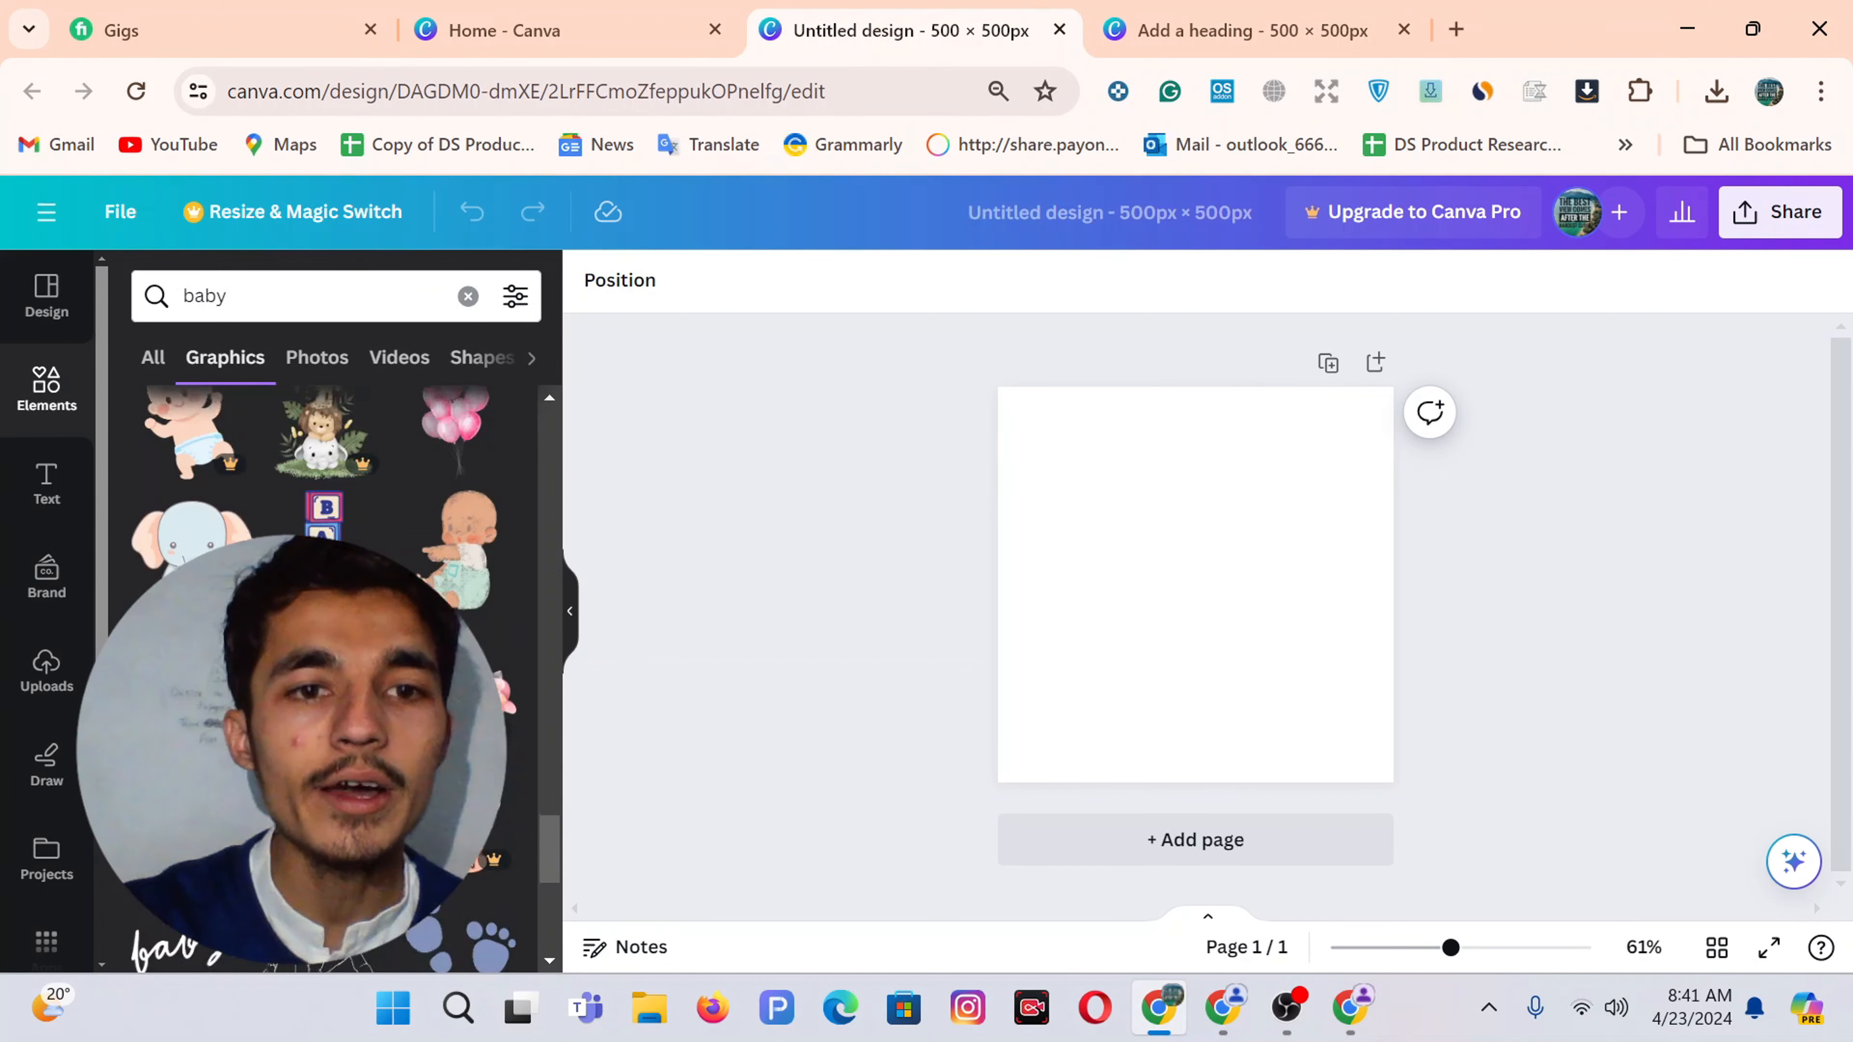
scroll(324, 474, "up", 2)
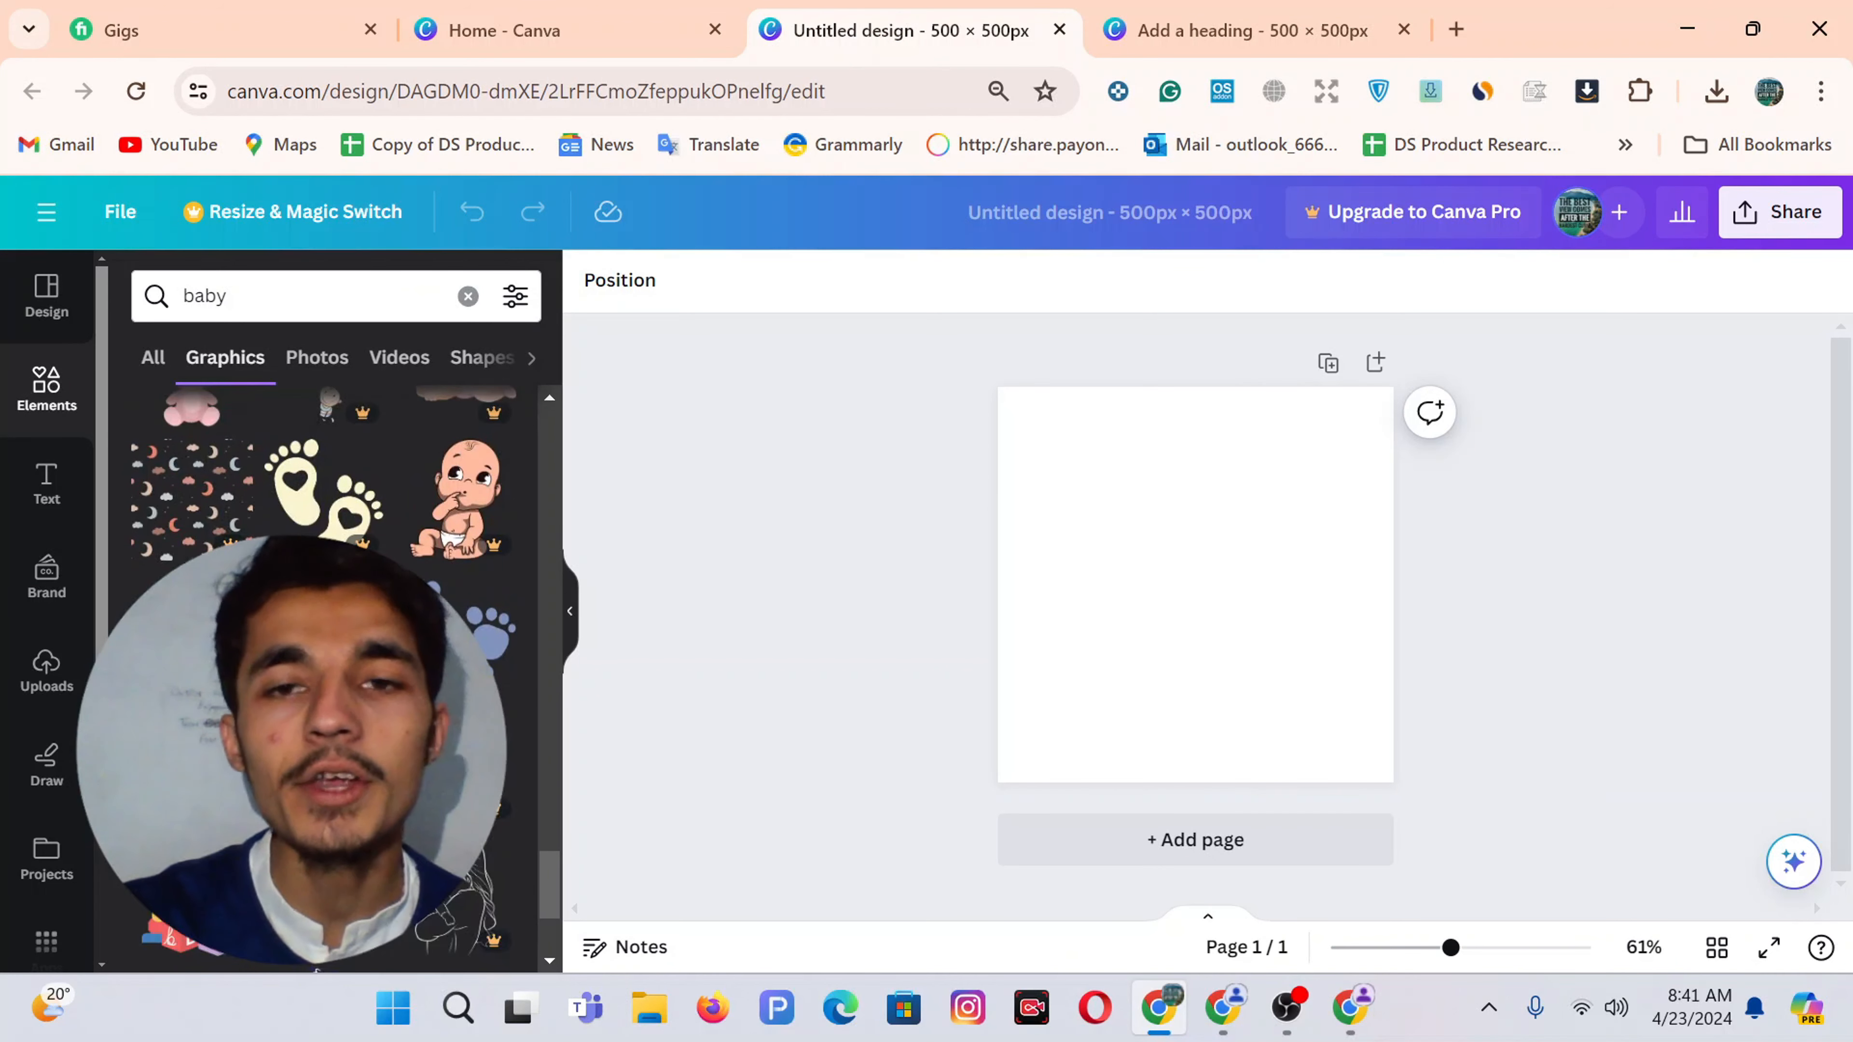
Add the crawling-baby line drawing, enlarge it and position it across the page top
left_click(467, 744)
mouse_move(1168, 548)
left_mouse_down()
mouse_move(1104, 464)
mouse_move(1108, 480)
left_mouse_up()
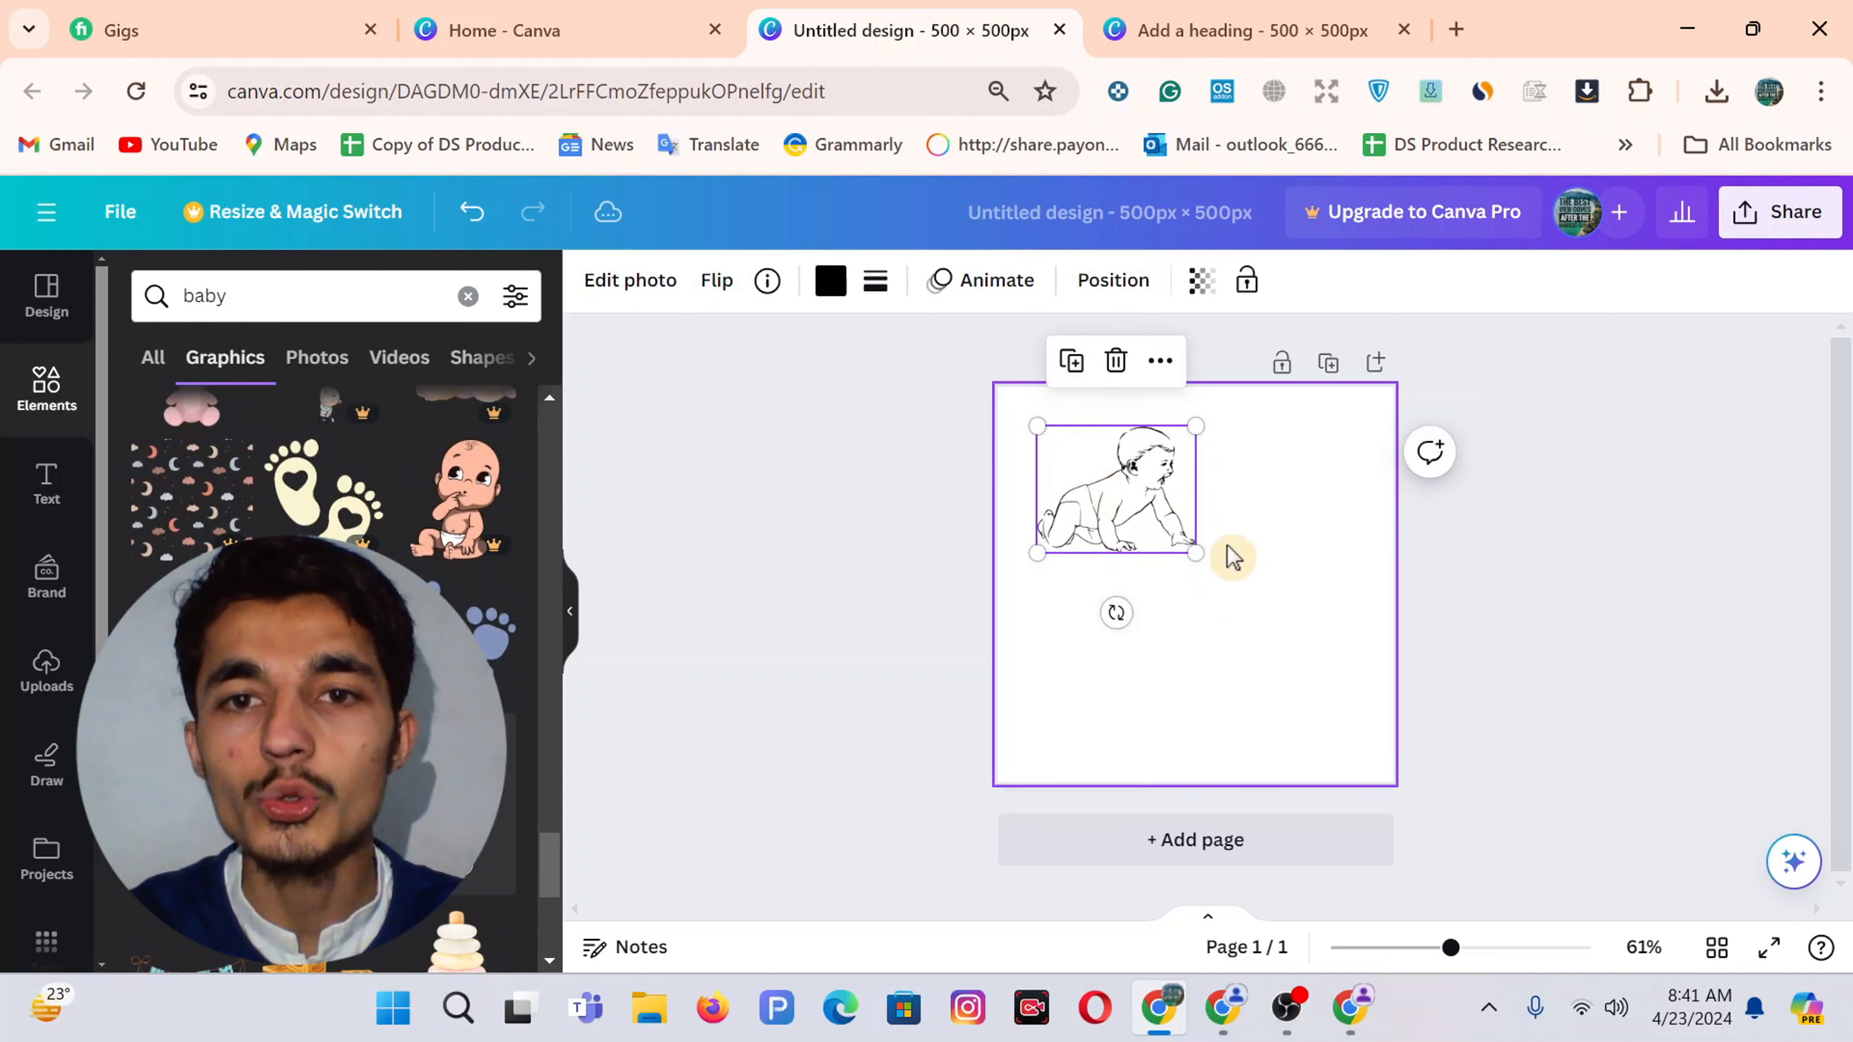
left_click_drag(1196, 553, 1394, 642)
left_click_drag(1278, 538, 1229, 529)
Add a heading below the baby drawing reading 'BonJuno'
left_click(1497, 531)
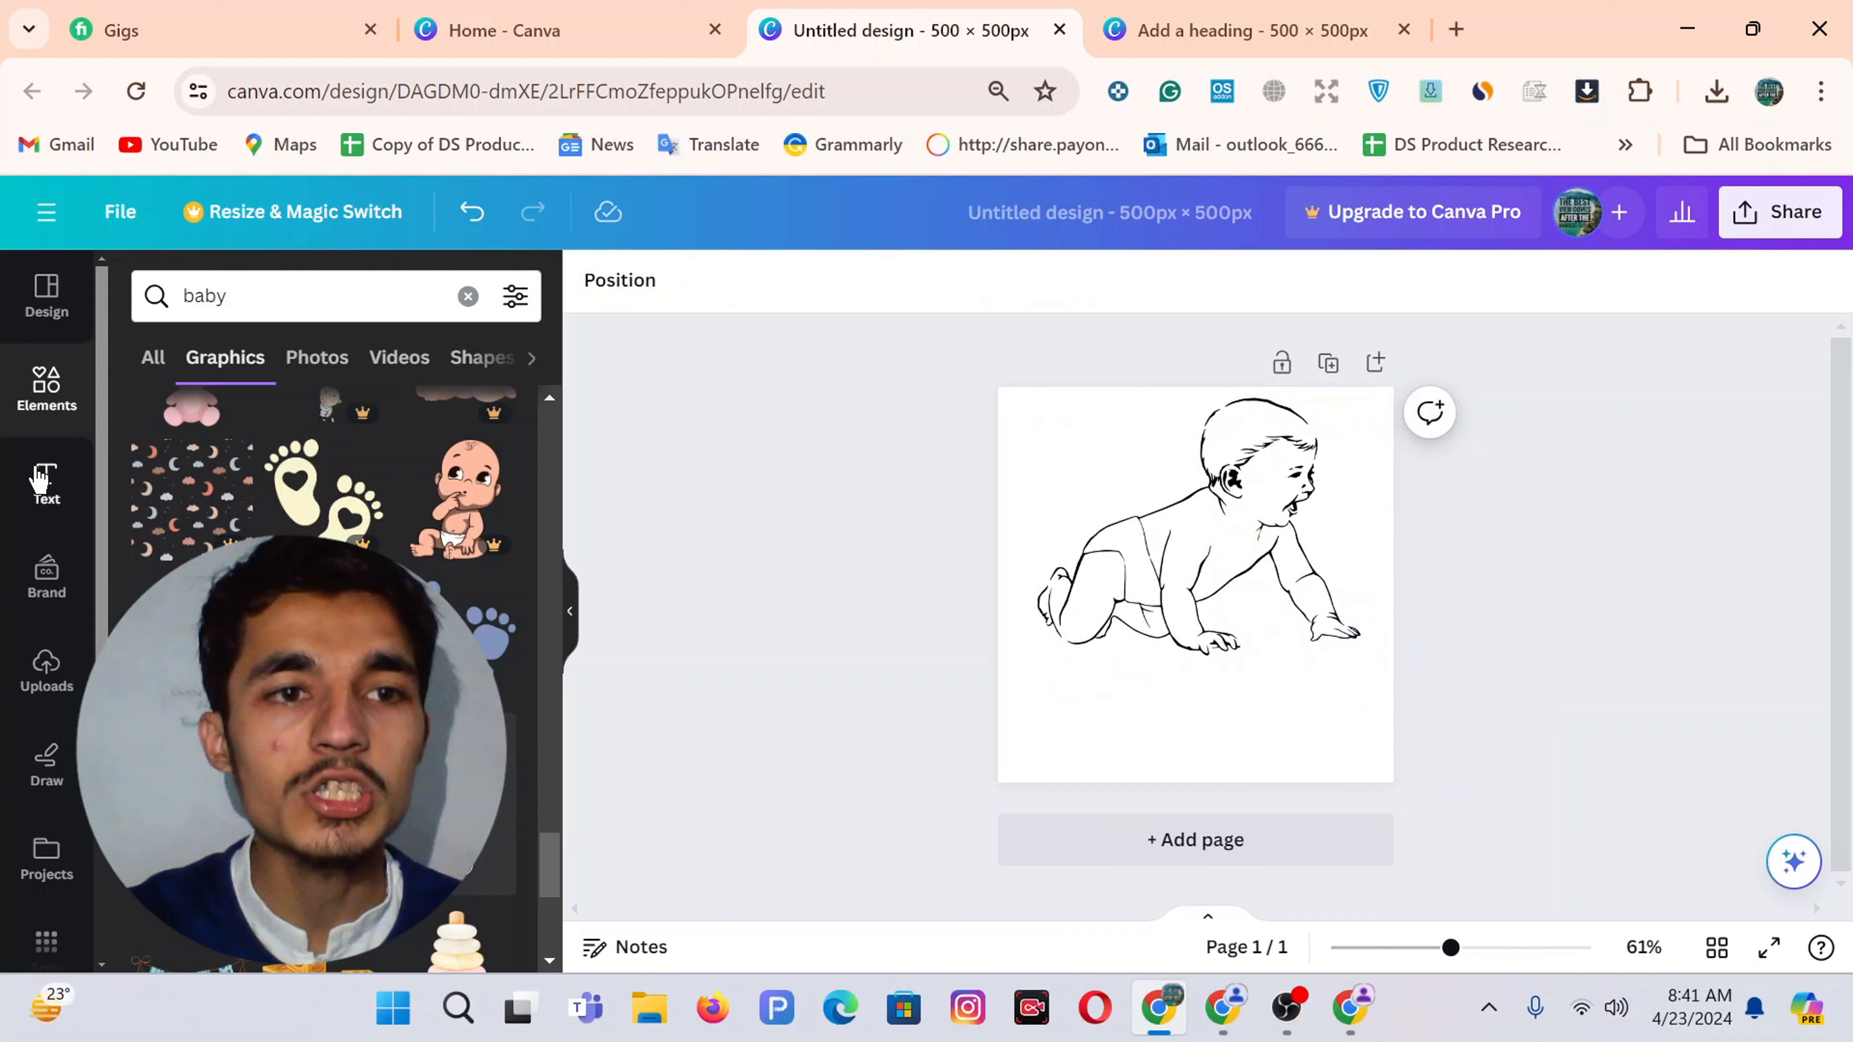
left_click(40, 478)
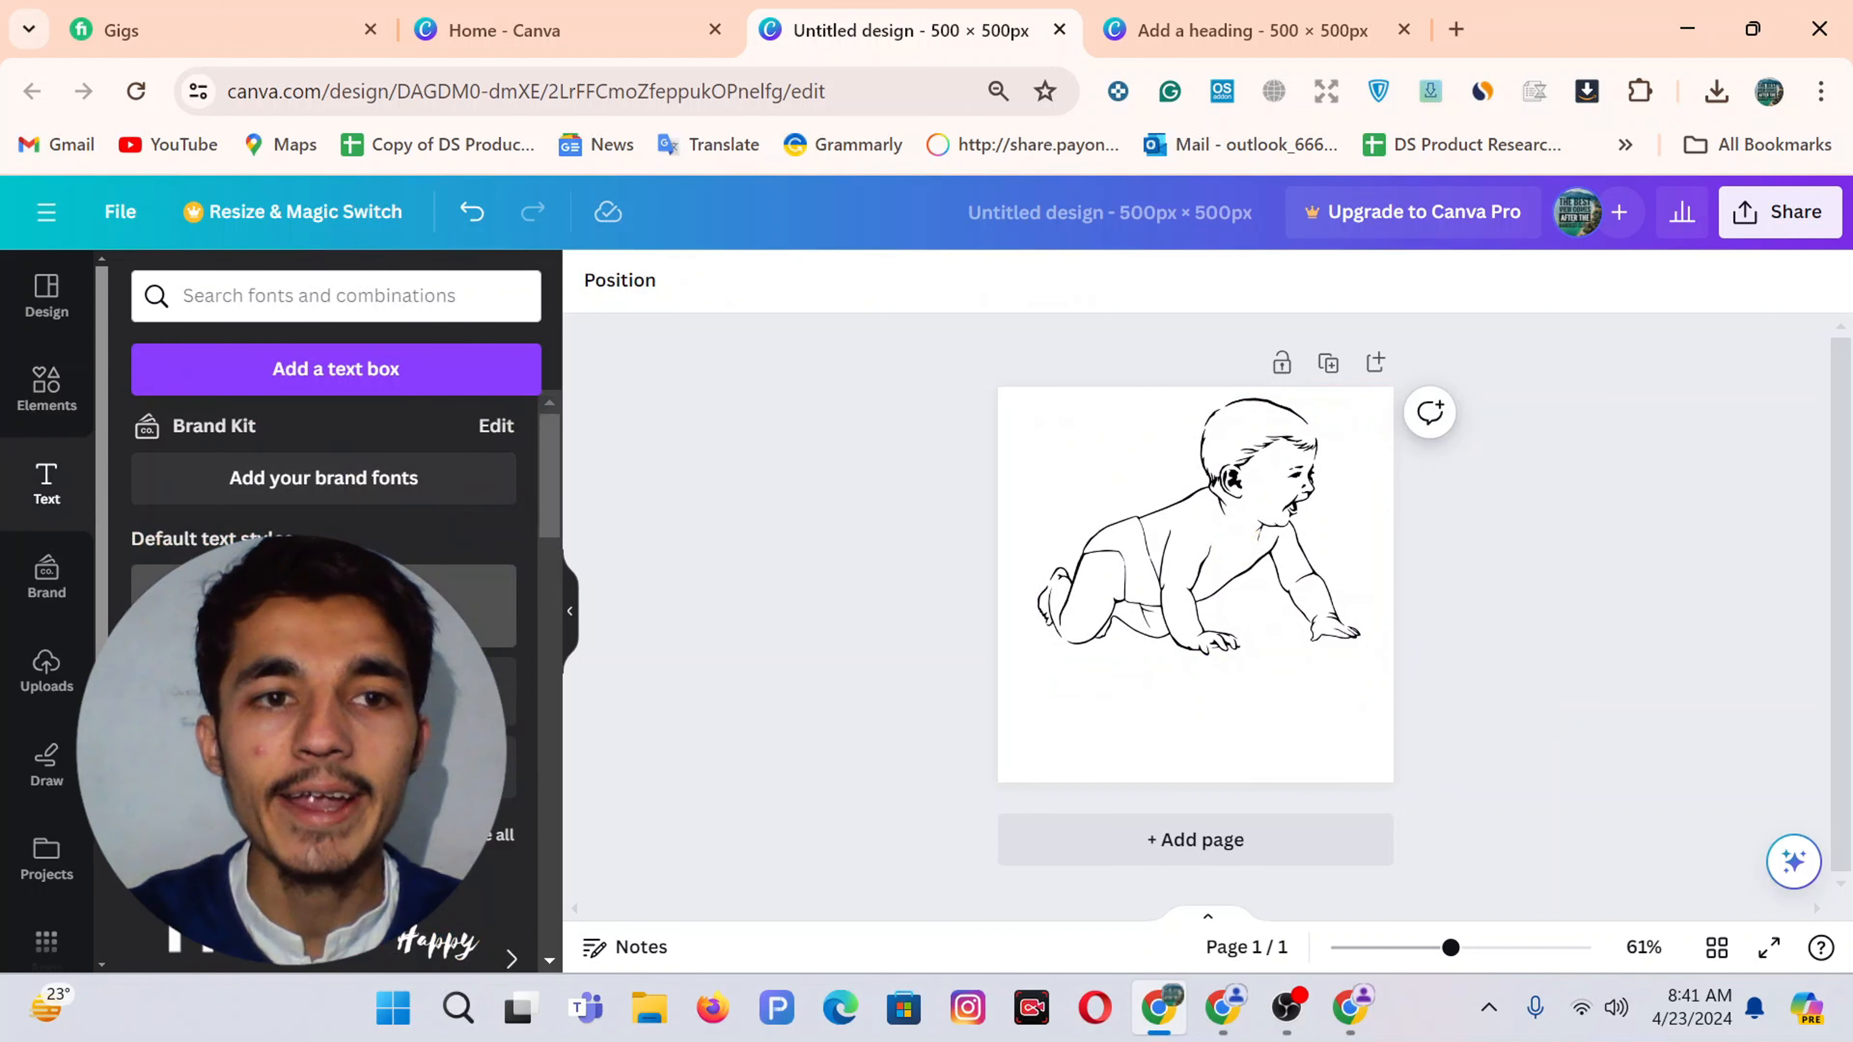
left_click(323, 606)
left_click_drag(1218, 670, 1253, 785)
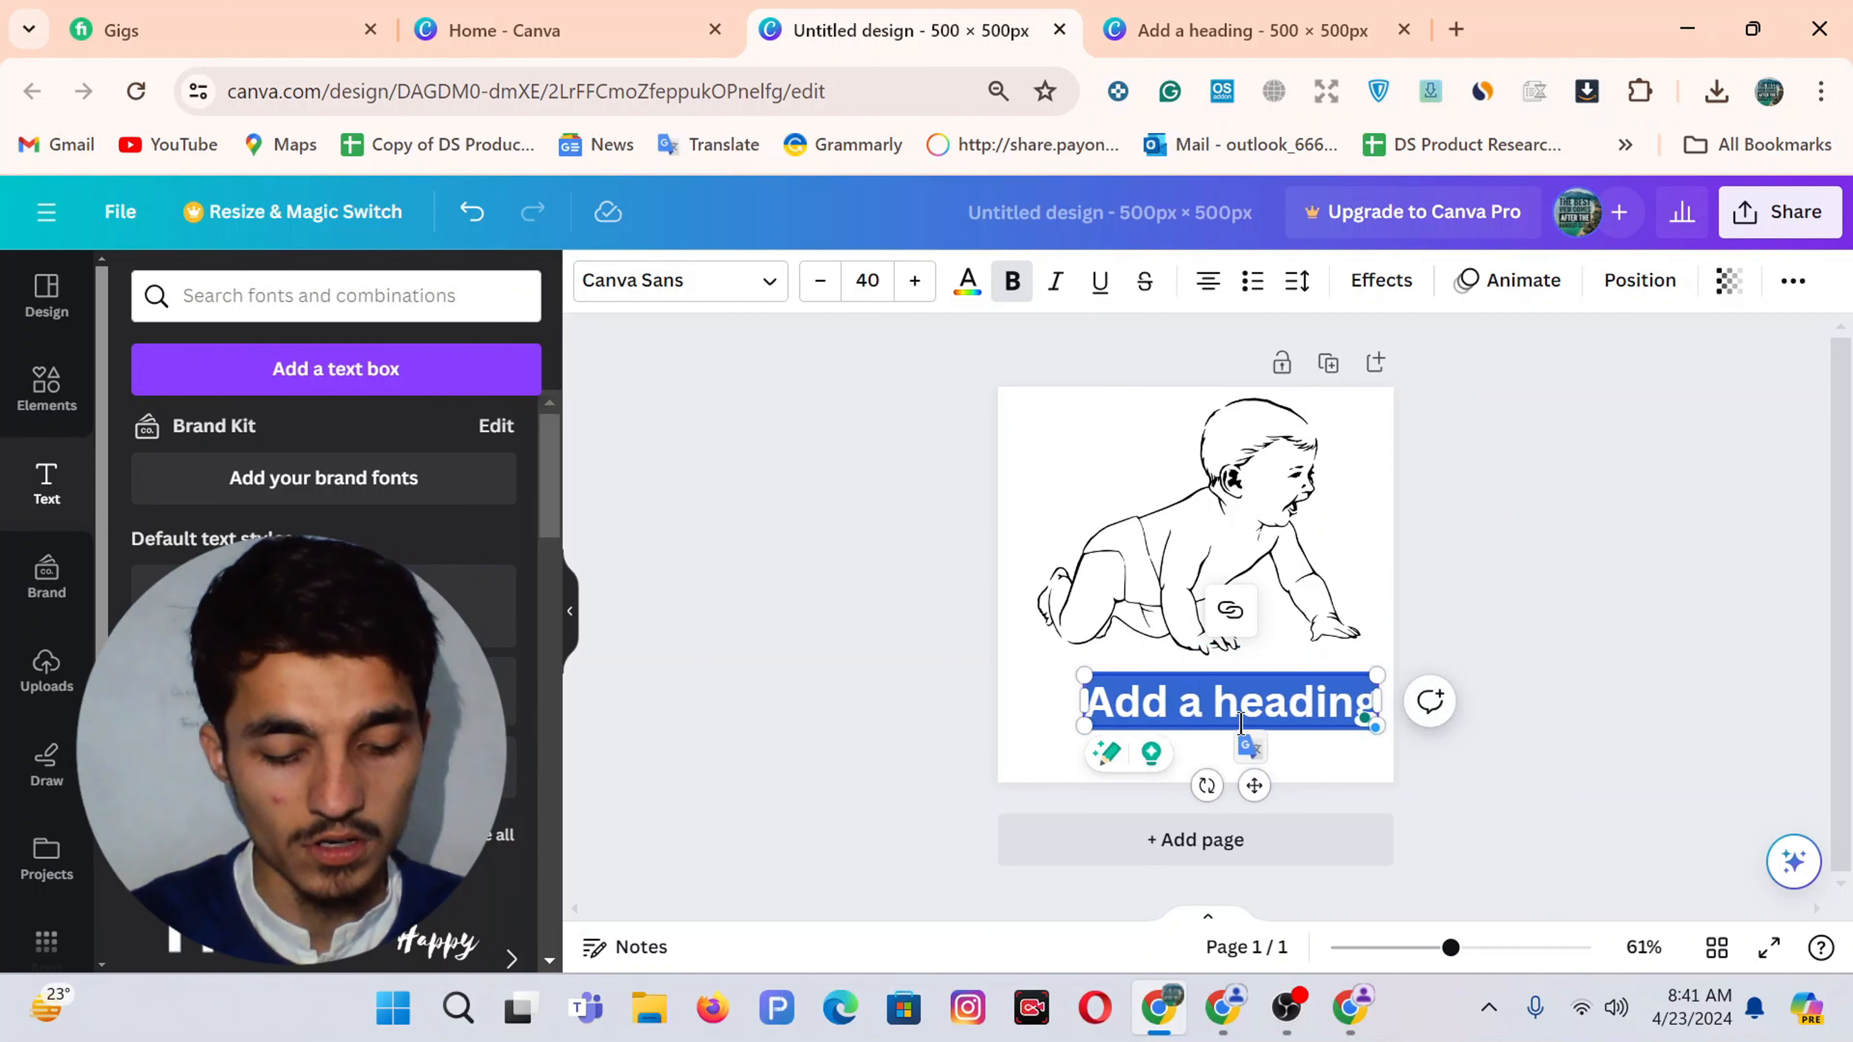
type("Bon")
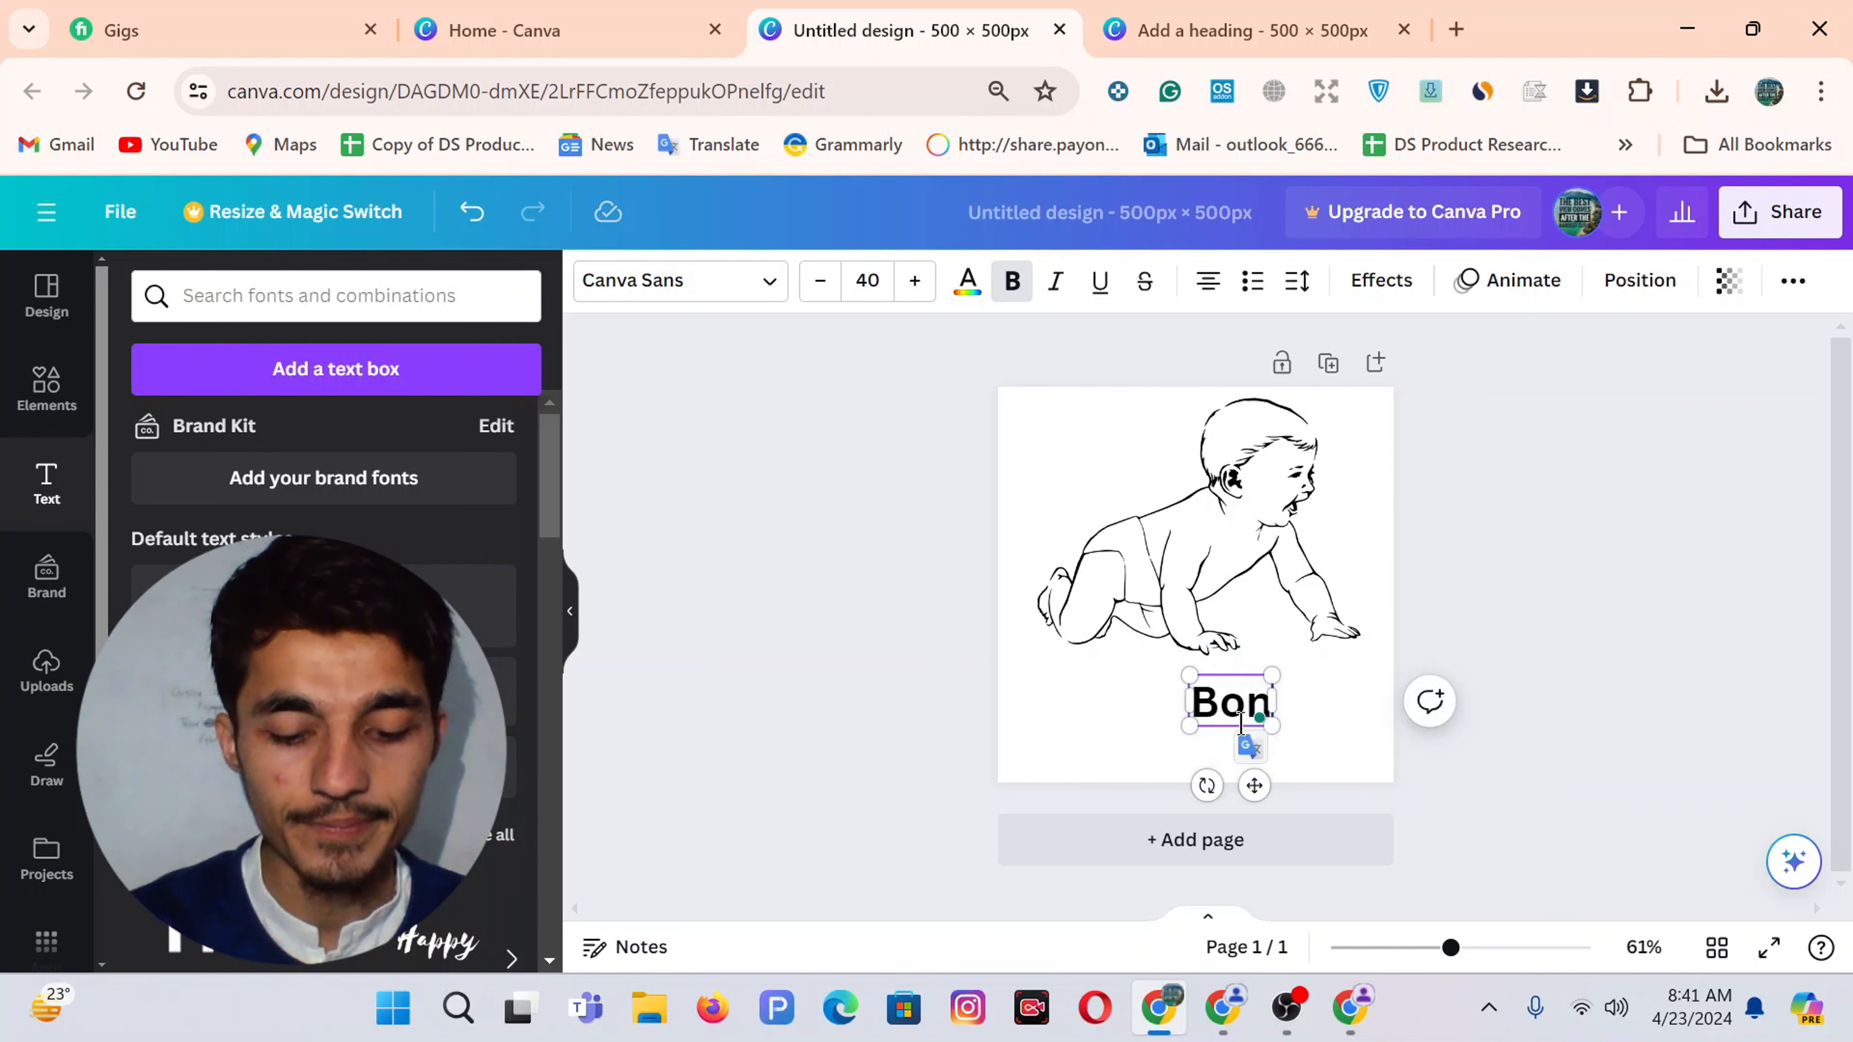
type("juni")
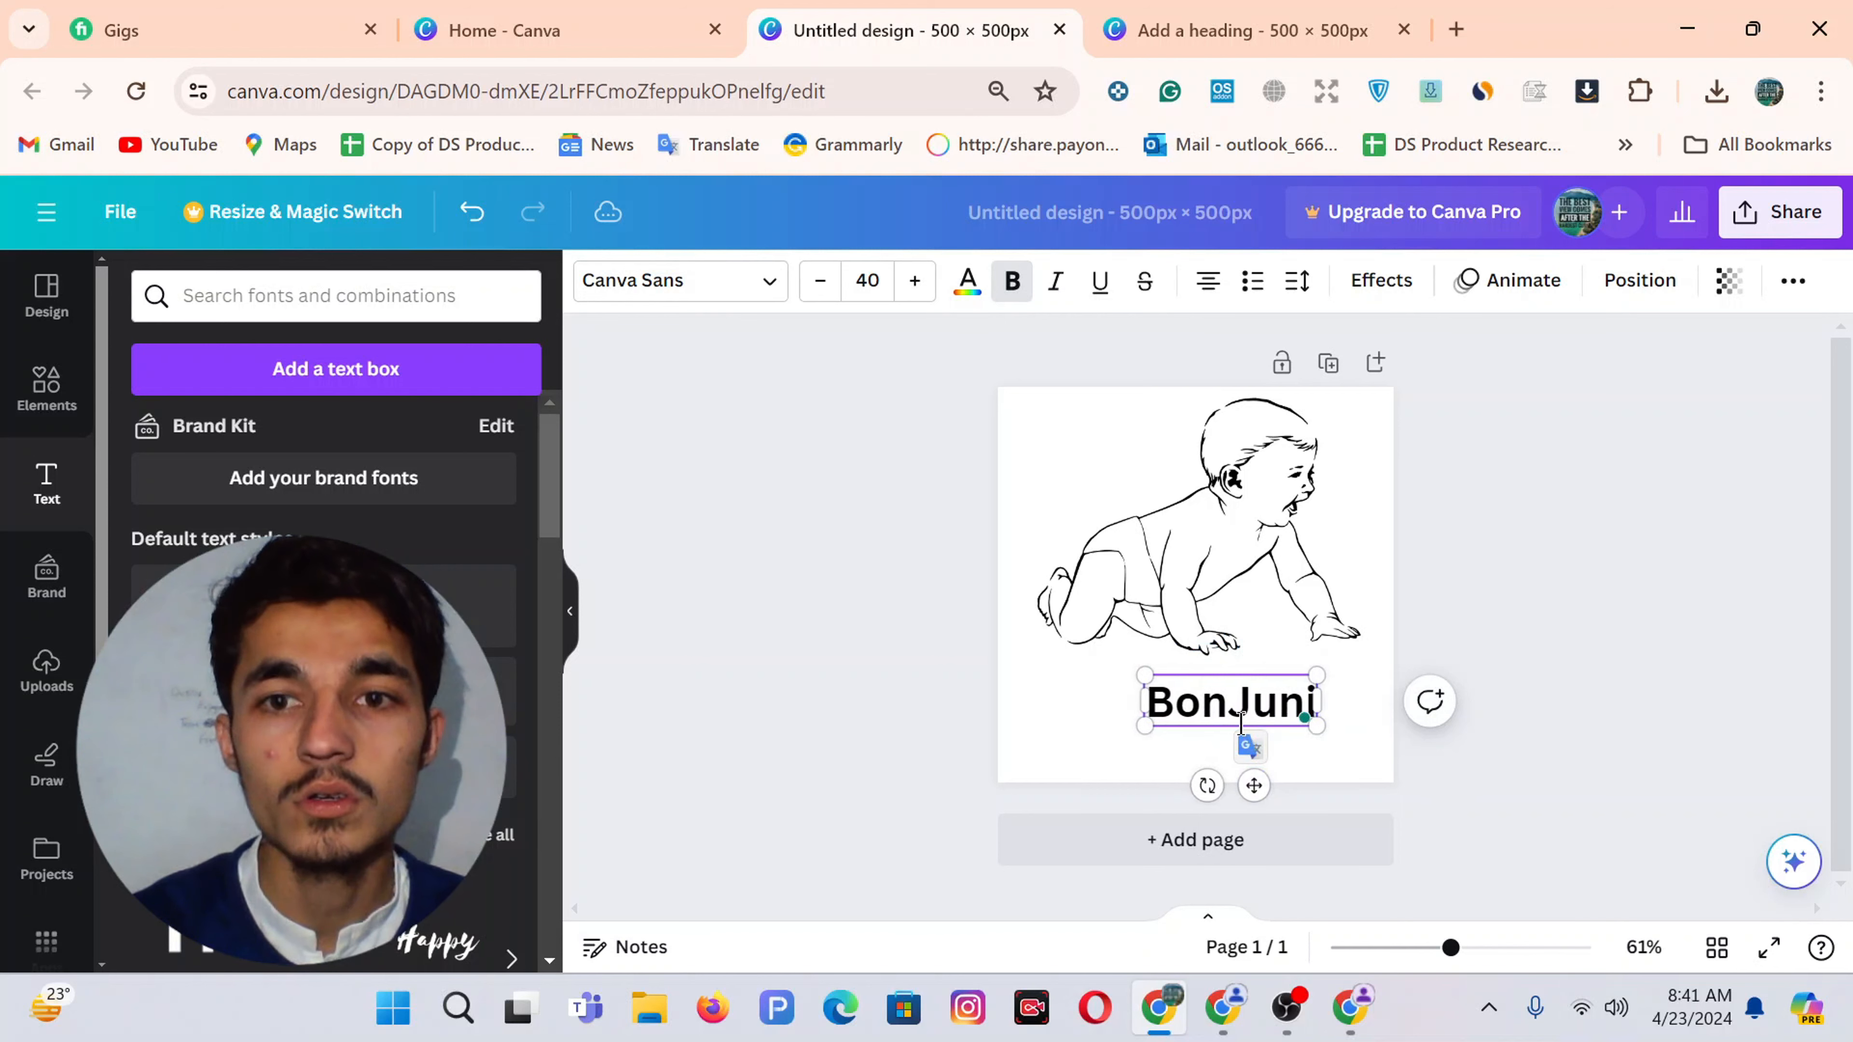
key("BackSpace")
type("o")
Set the heading font to SK Primo, enlarge and nudge it, then add a 'Baby Care' subheading
double_click(1233, 702)
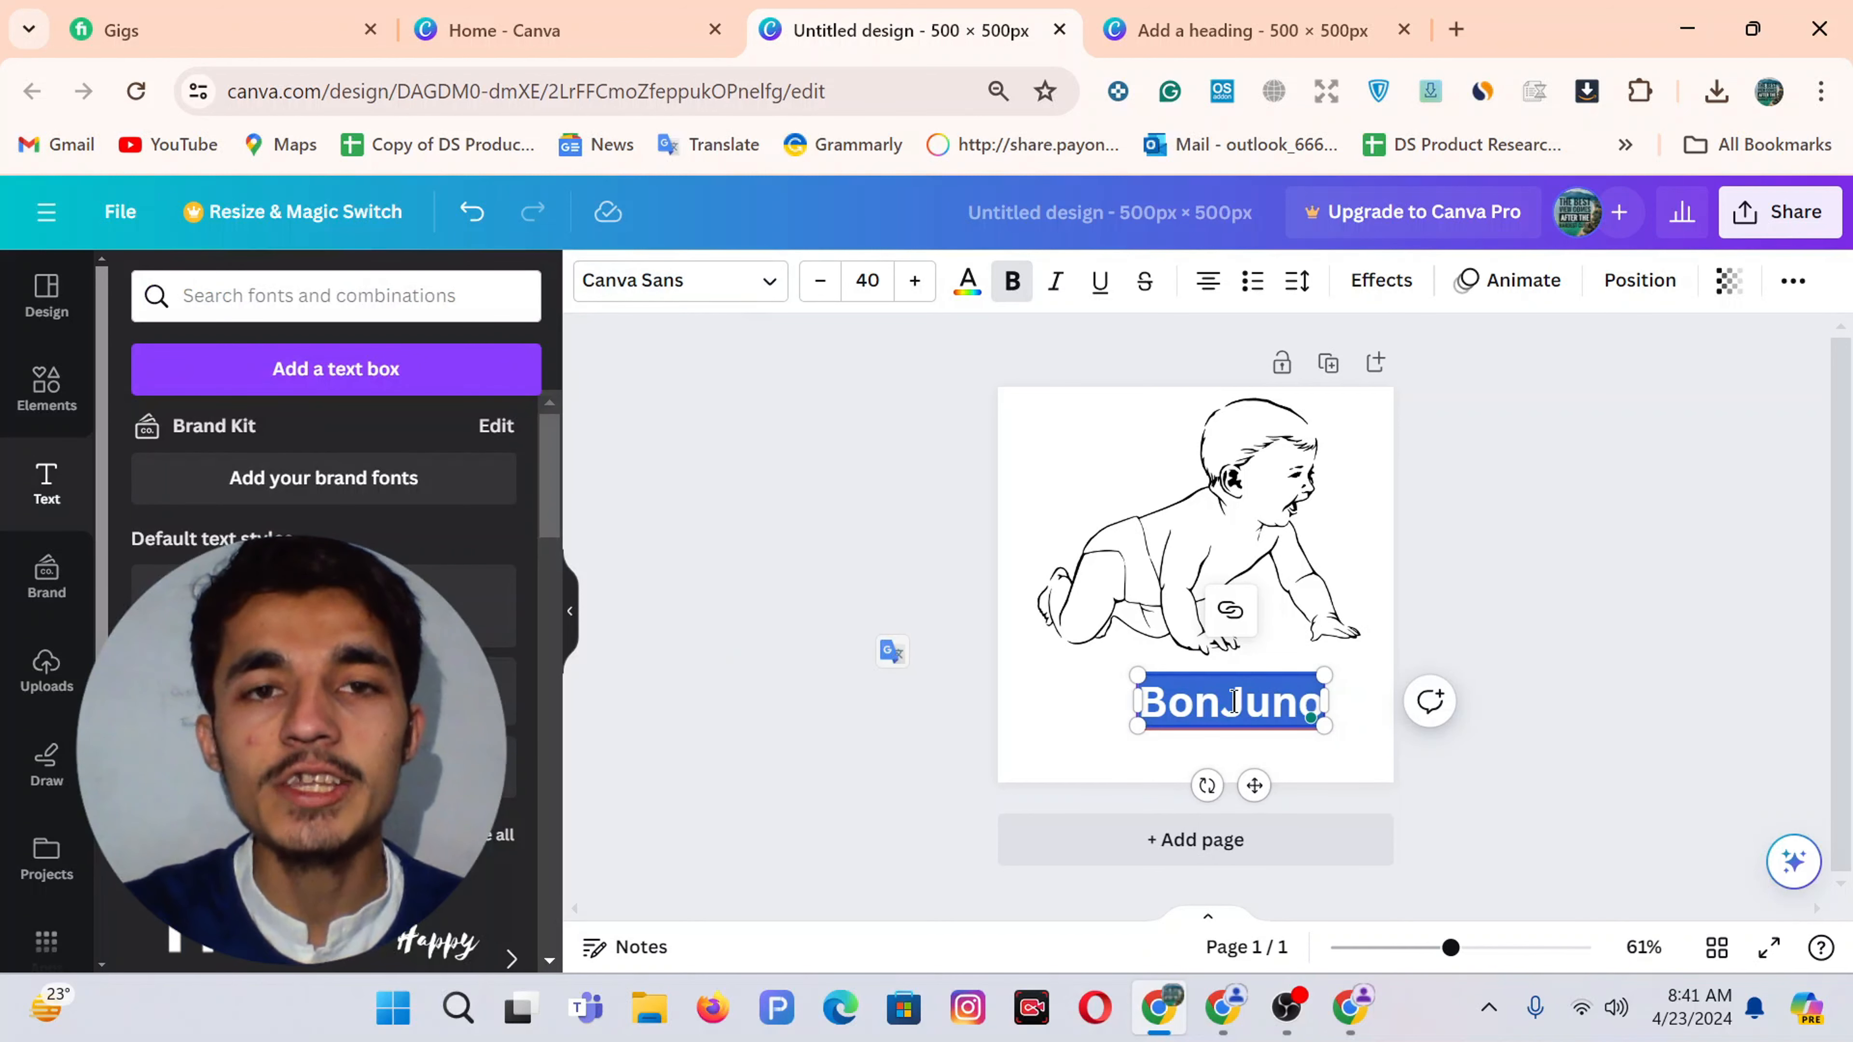
left_click(666, 292)
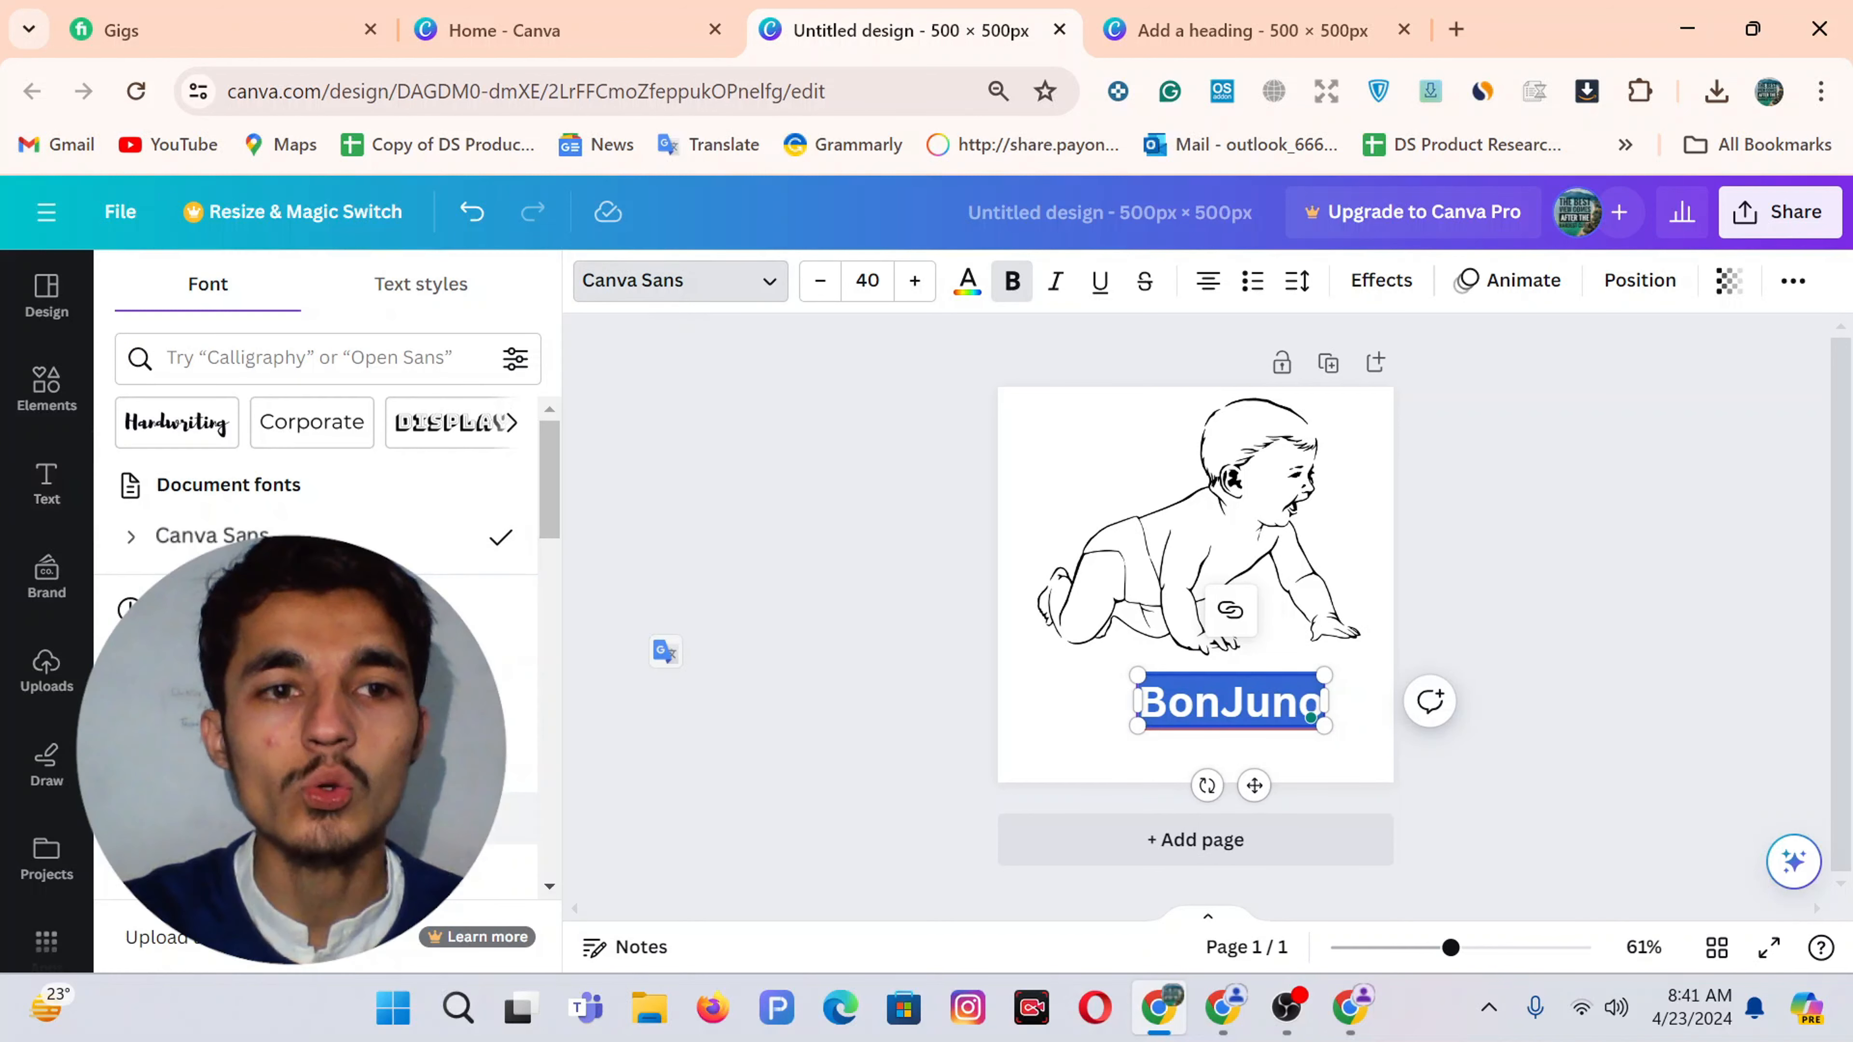
left_click(510, 662)
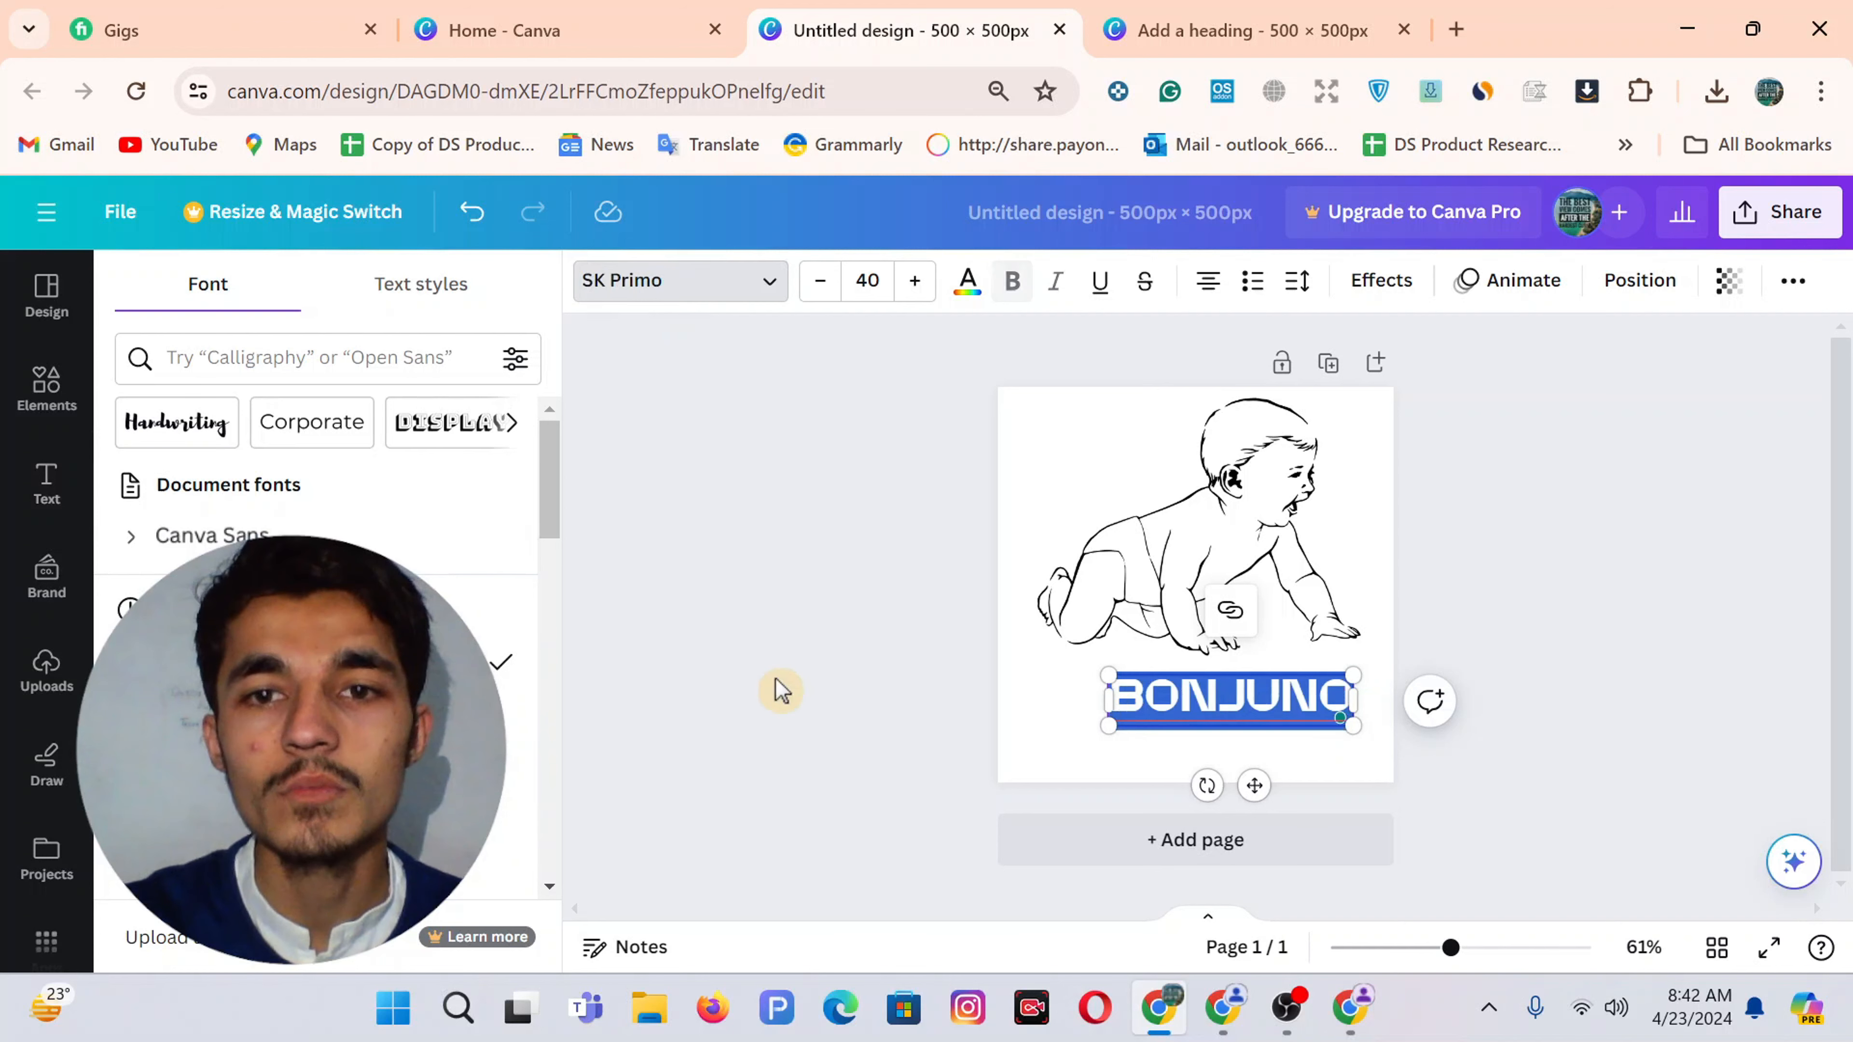
left_click_drag(1108, 675, 1066, 667)
left_click_drag(1232, 783, 1246, 789)
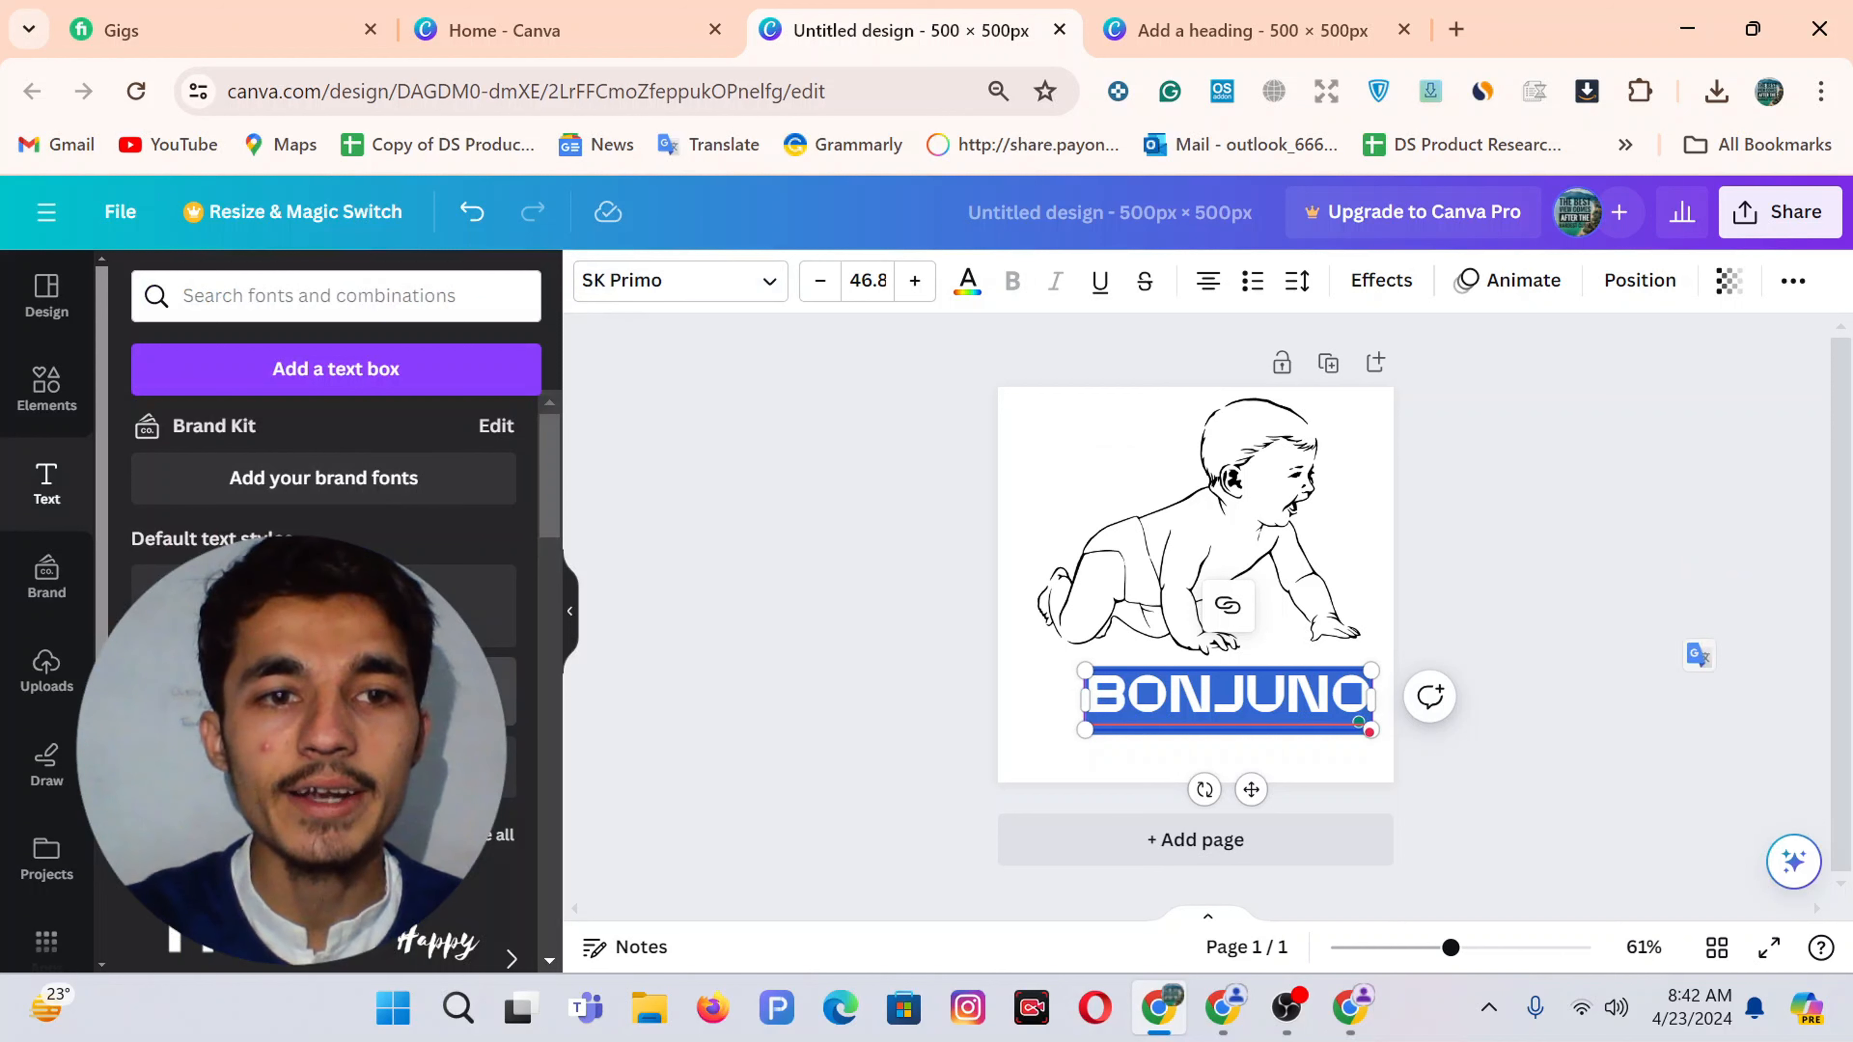
left_click_drag(321, 689, 1240, 811)
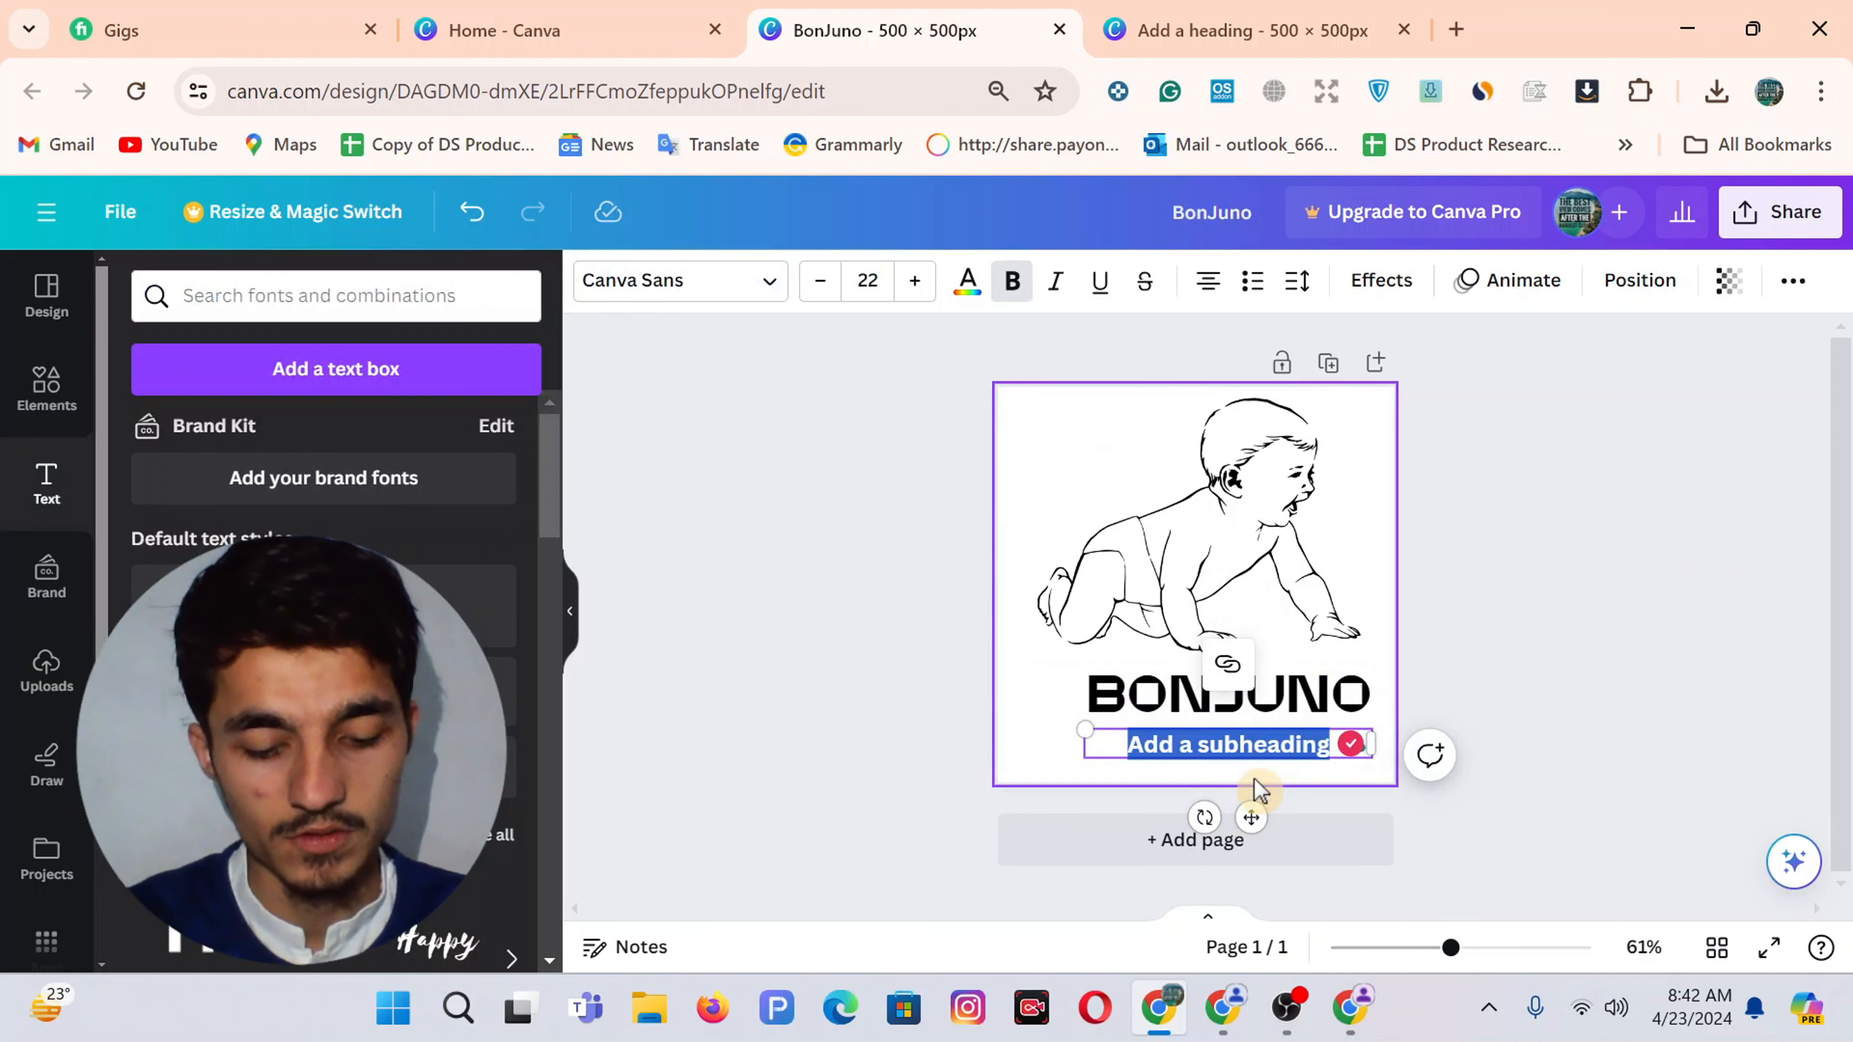
type("Baby Care")
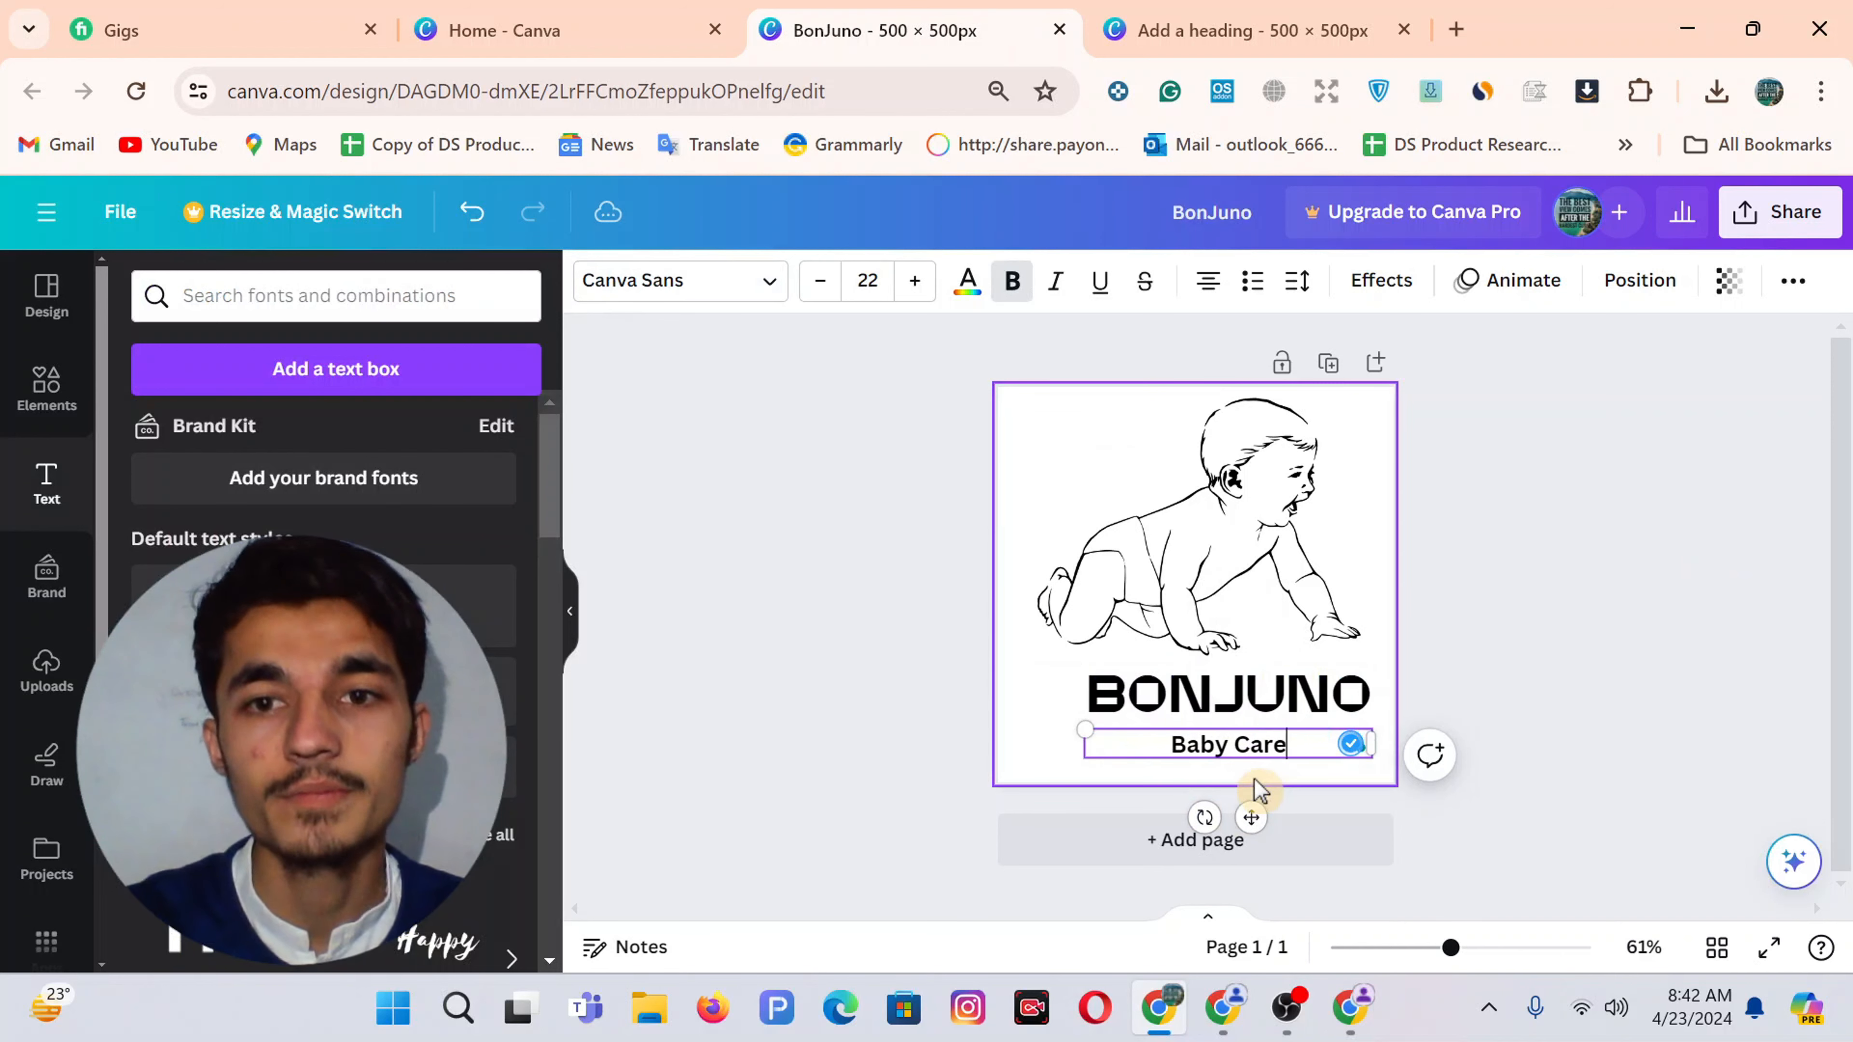
Place a grey rounded-rectangle shape from Shapes behind the Baby Care text, sized to frame it
left_click(1215, 773)
left_click(1215, 755)
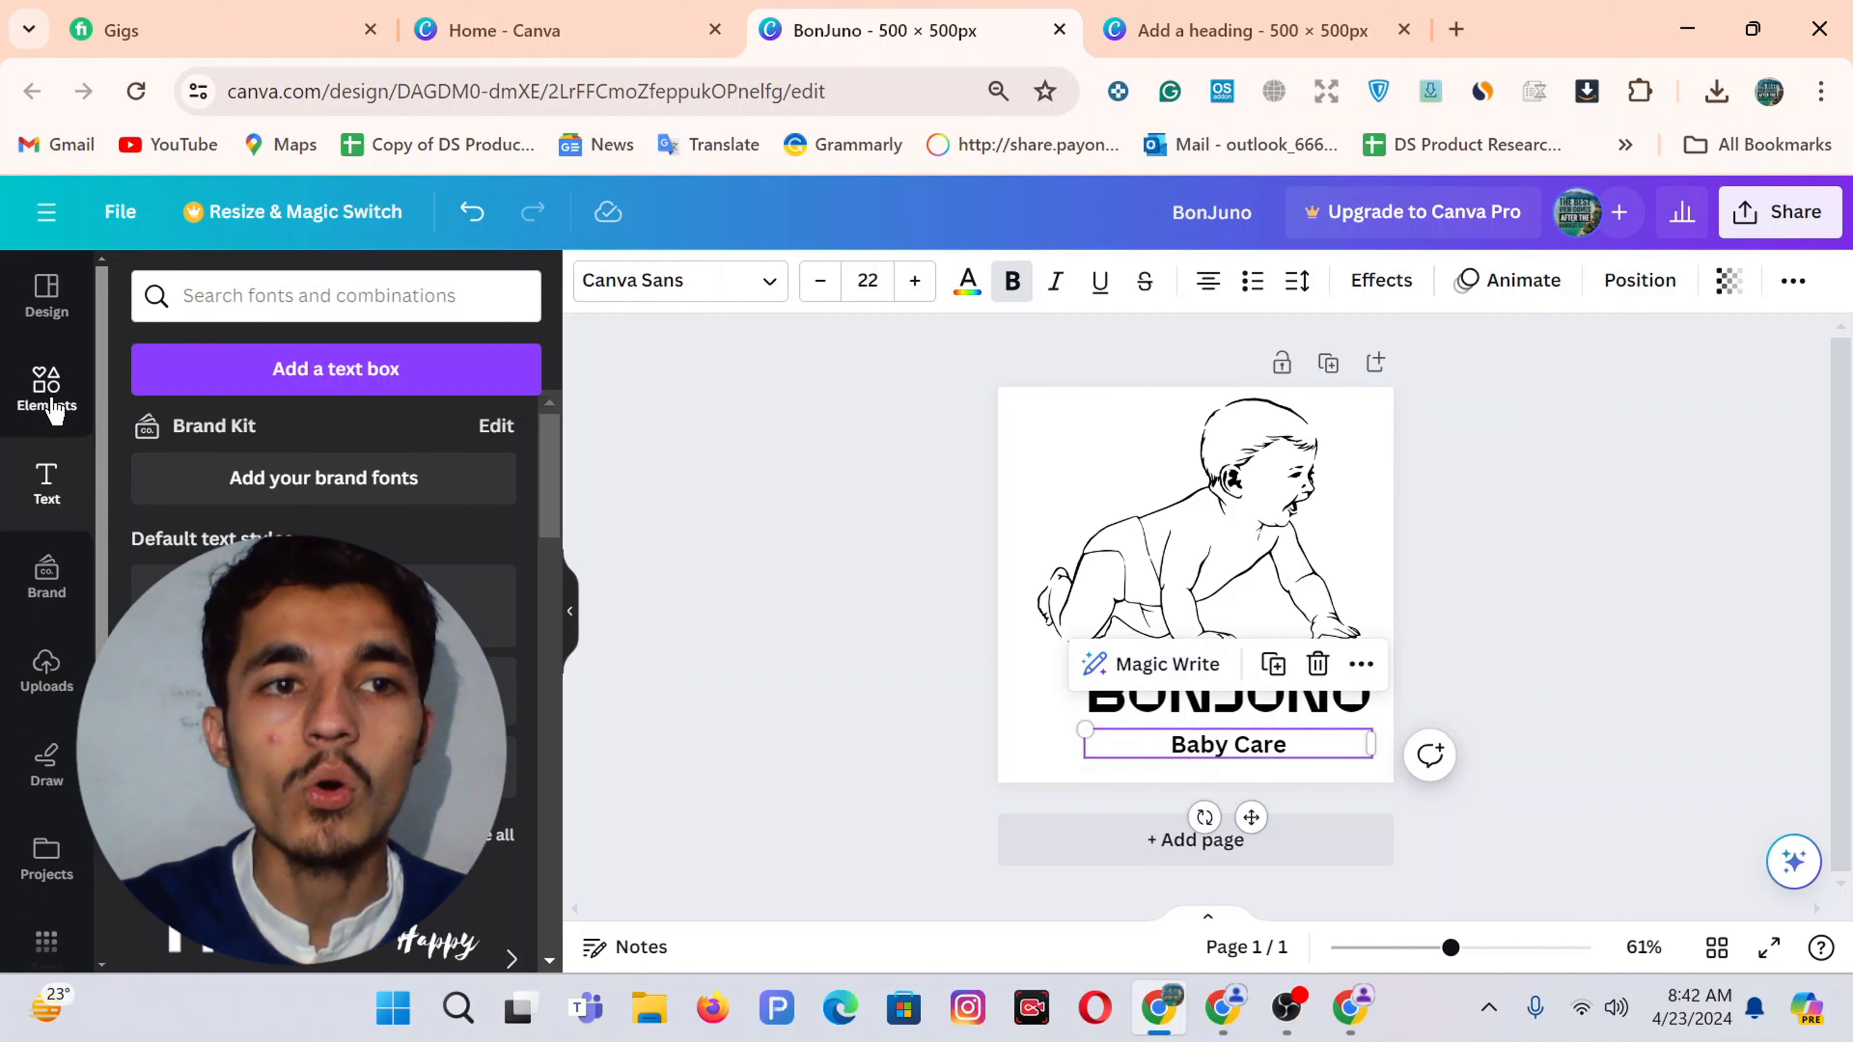
left_click(50, 397)
left_click(467, 297)
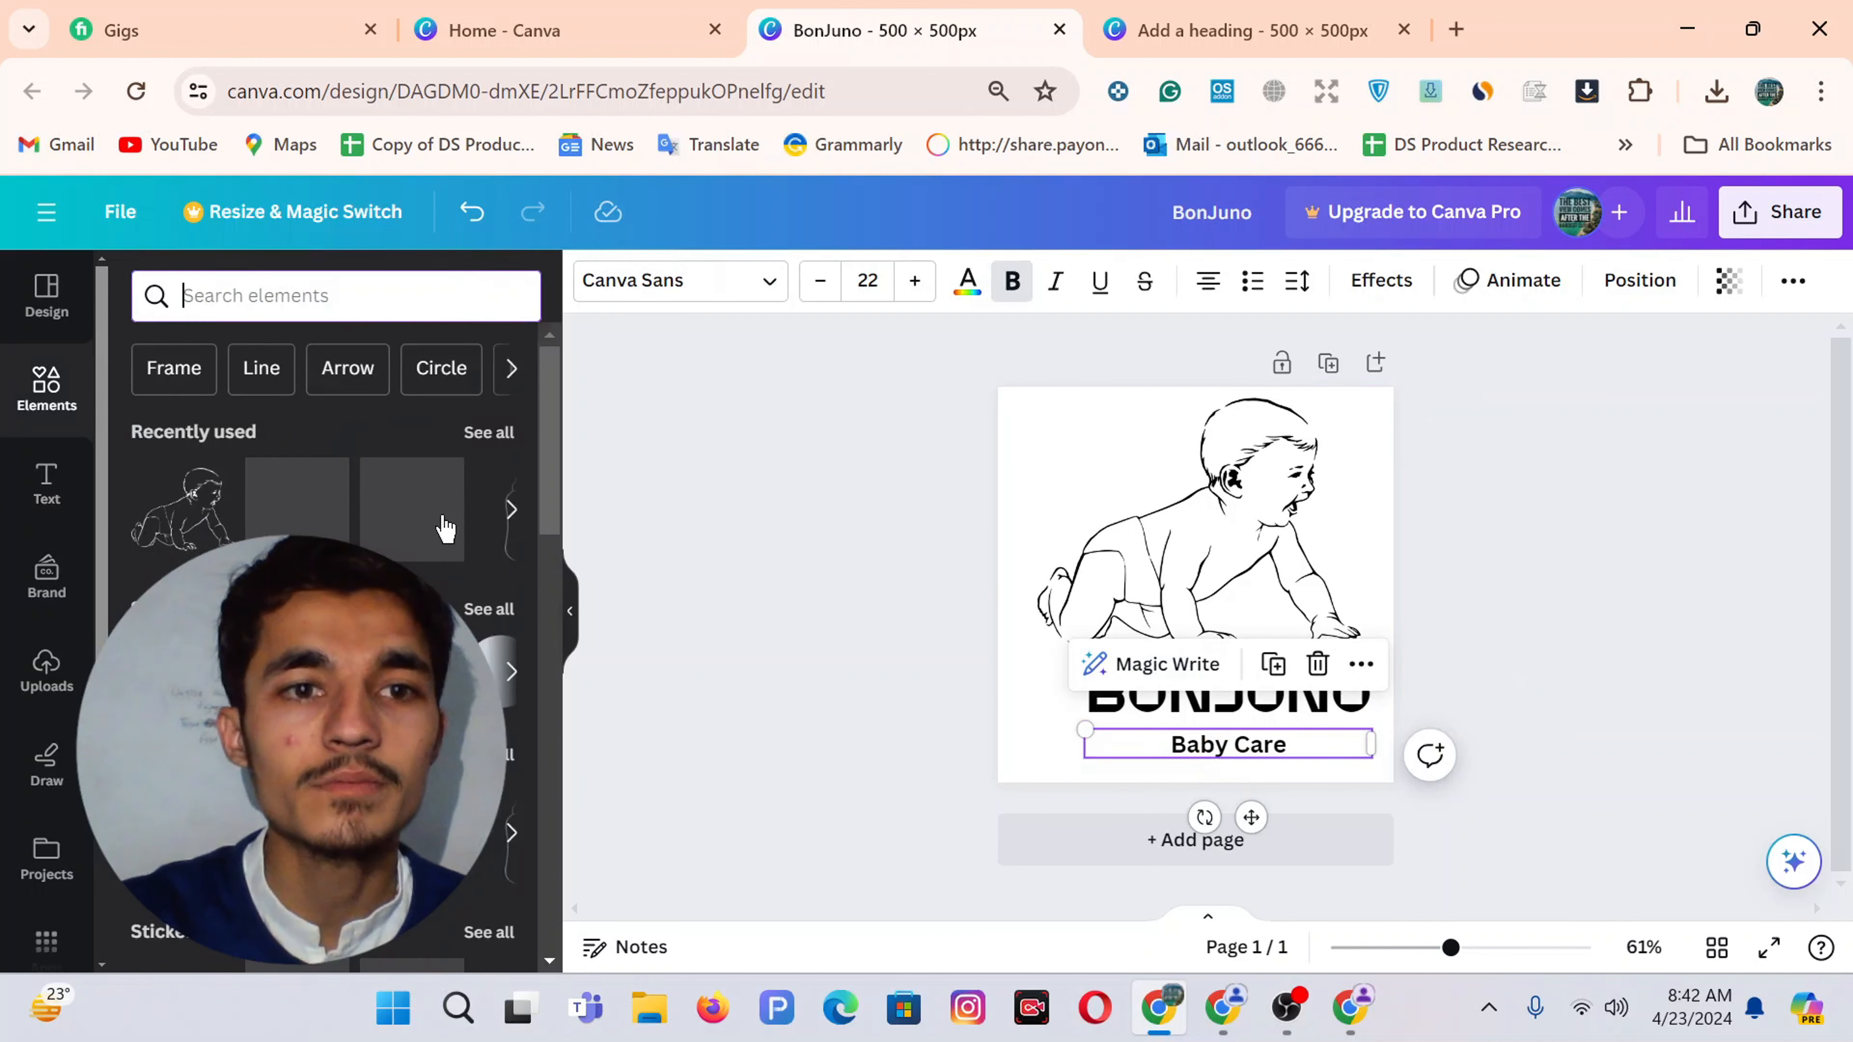
left_click(471, 611)
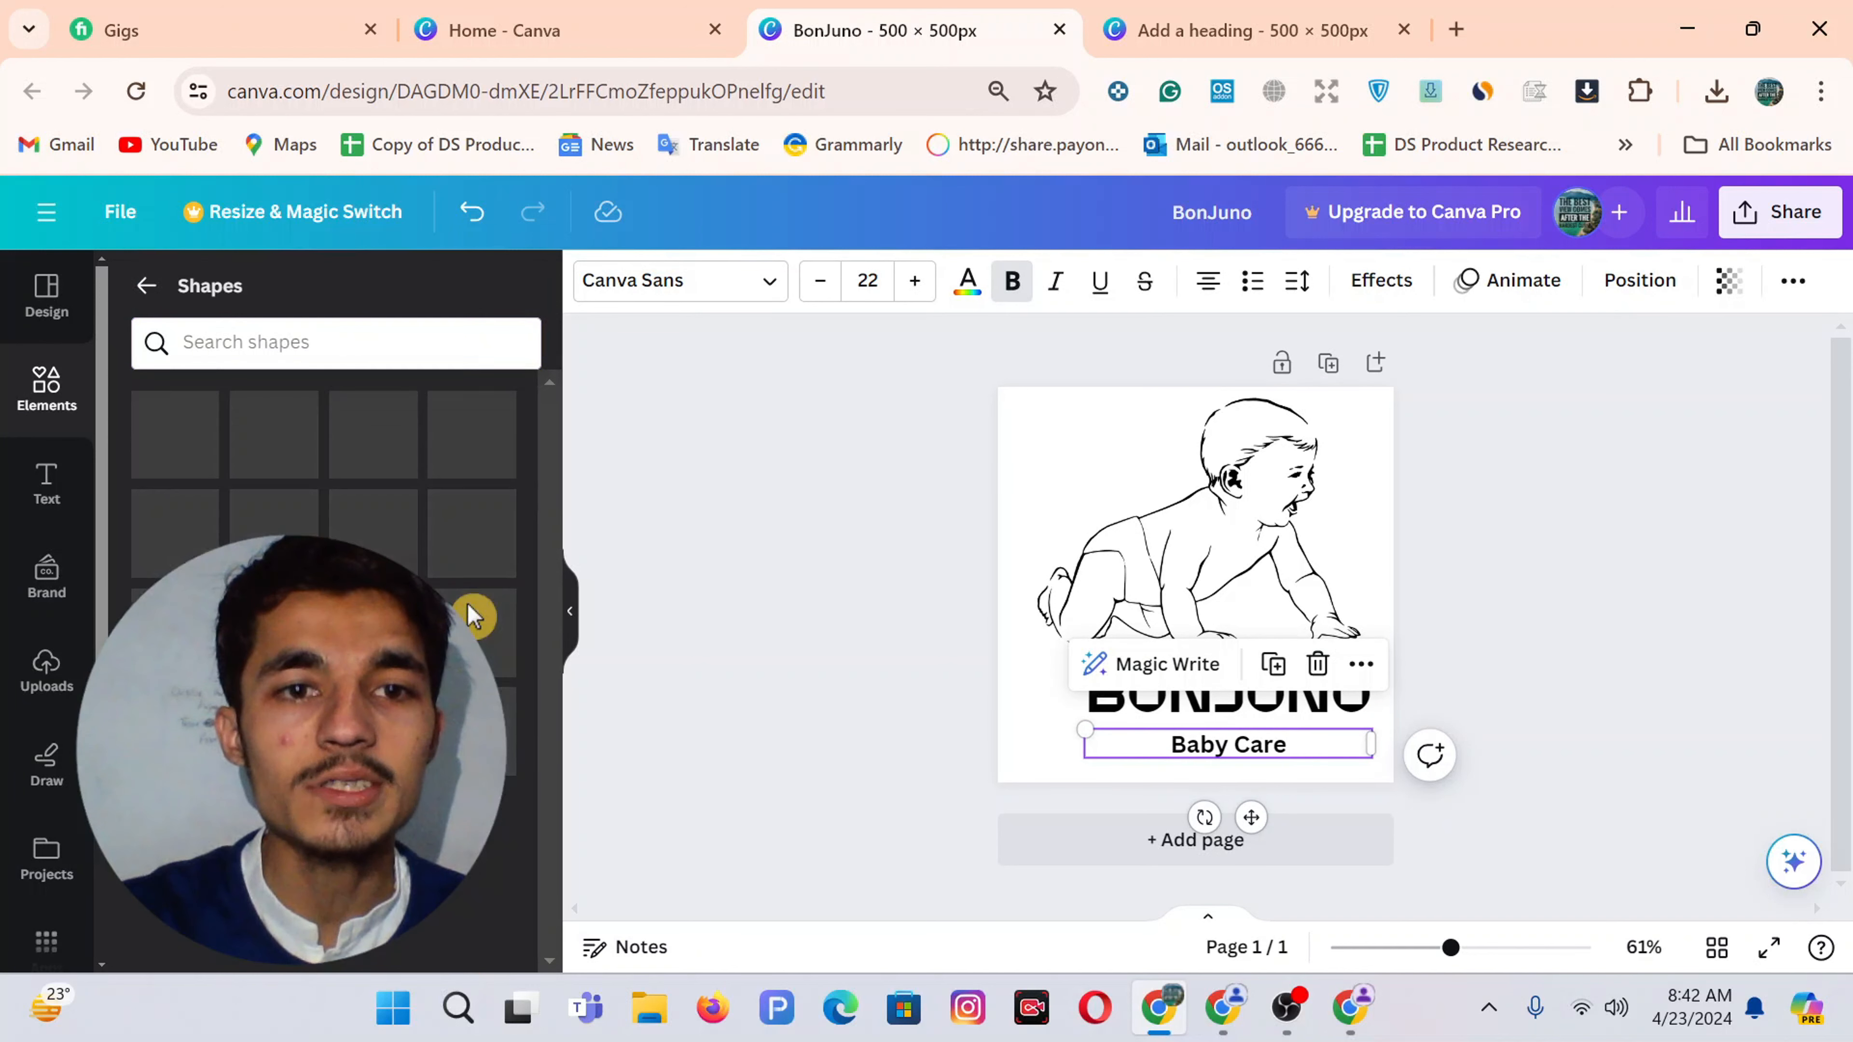
scroll(325, 511, "down", 5)
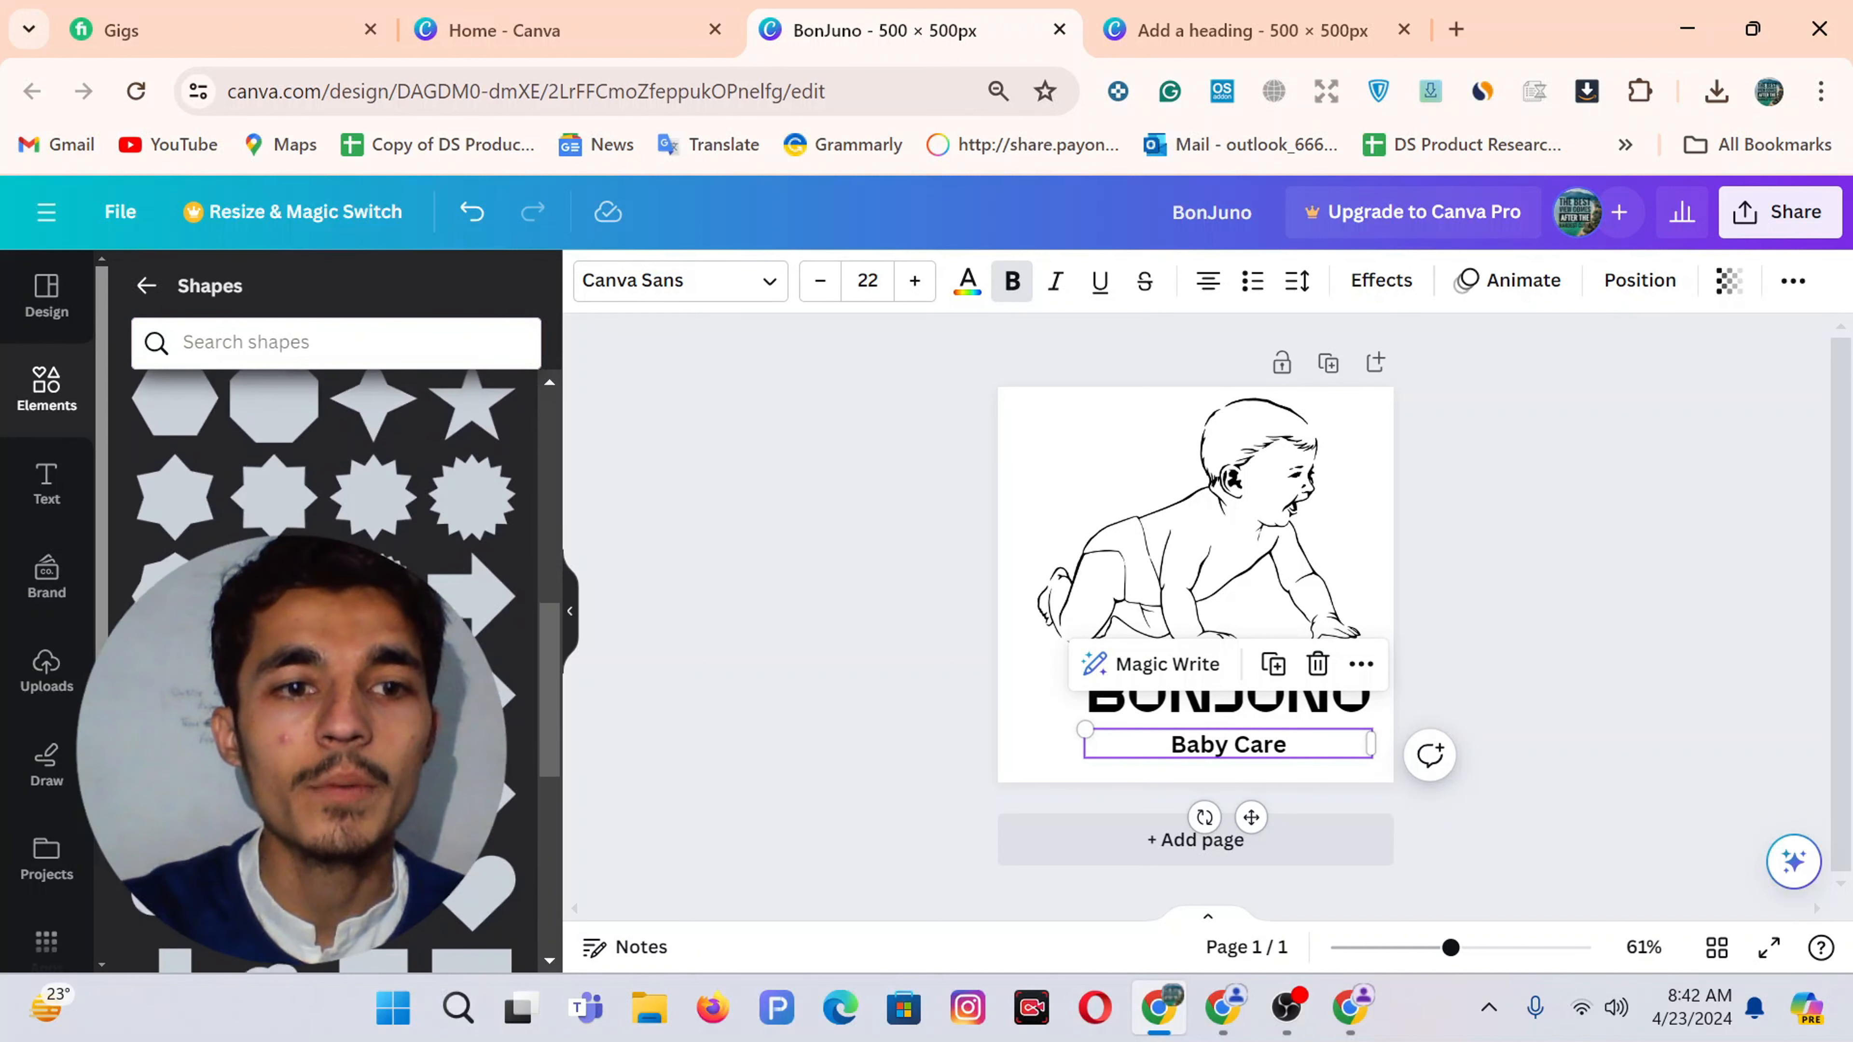
left_click(372, 657)
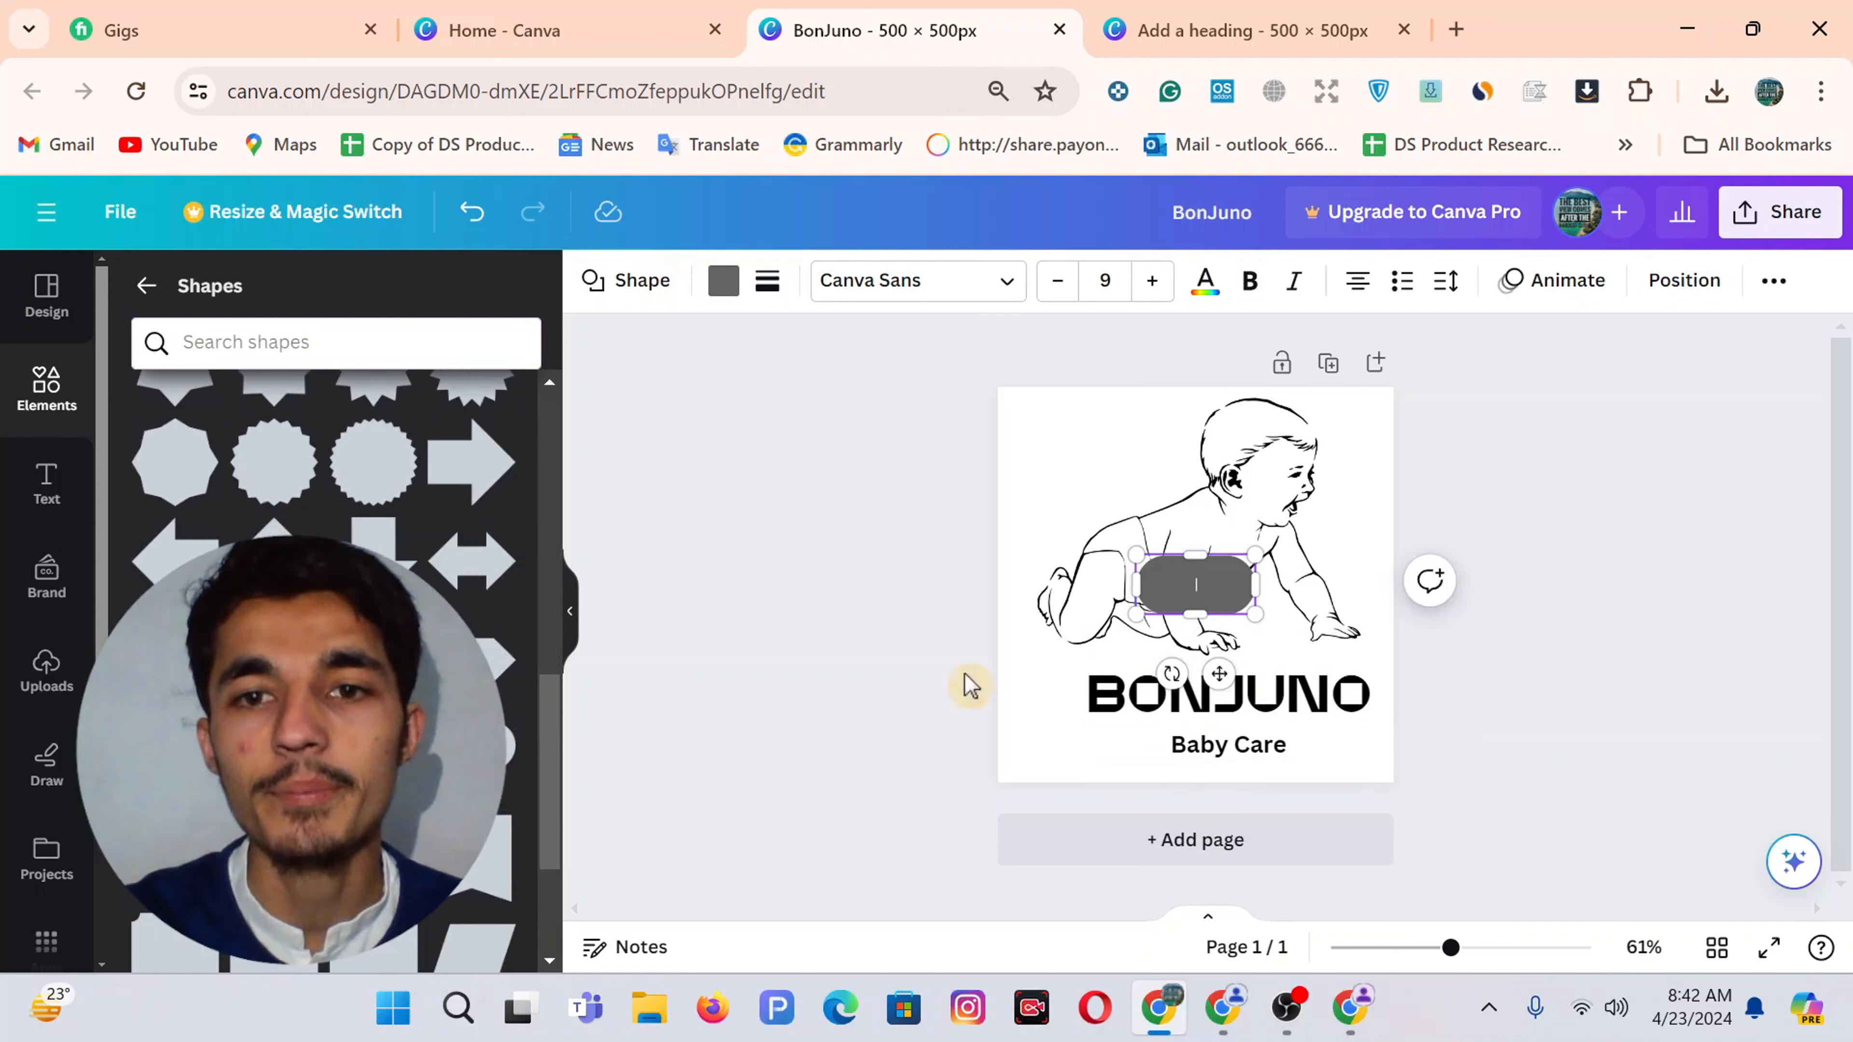
left_click_drag(1121, 617, 1188, 831)
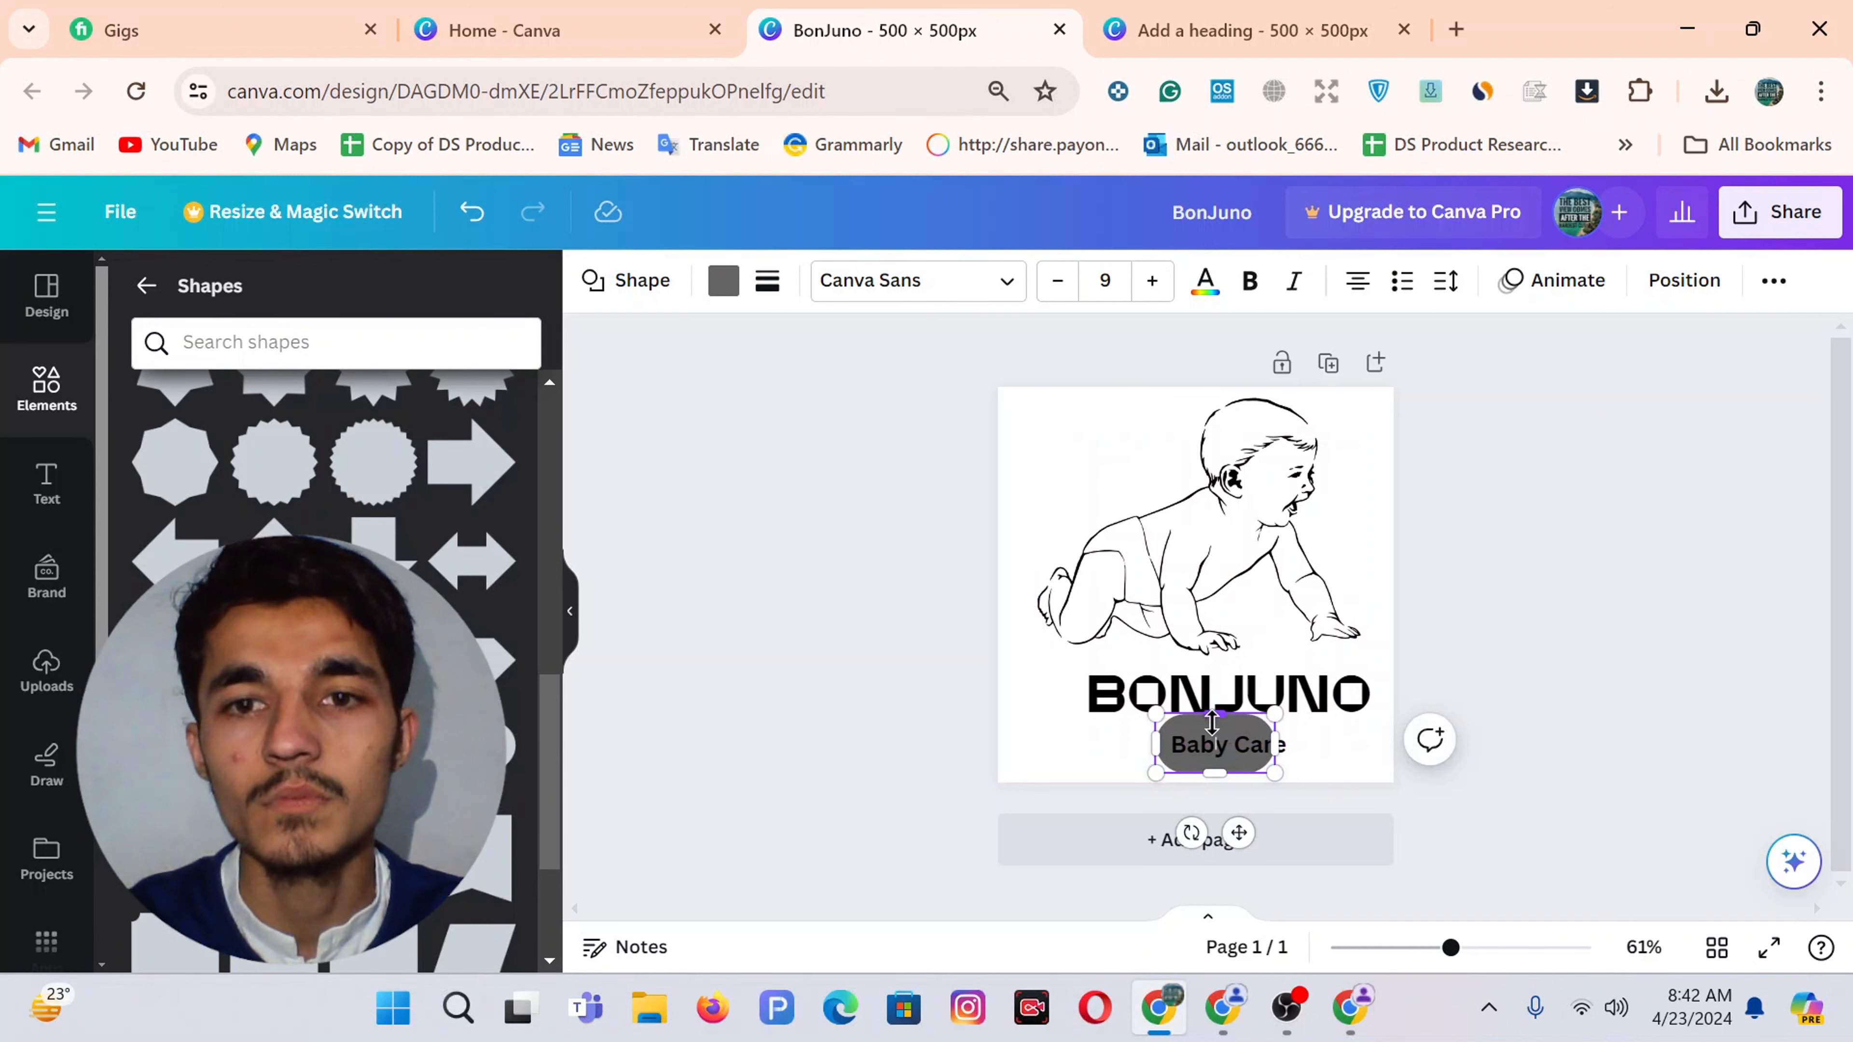
left_click_drag(1215, 716, 1304, 744)
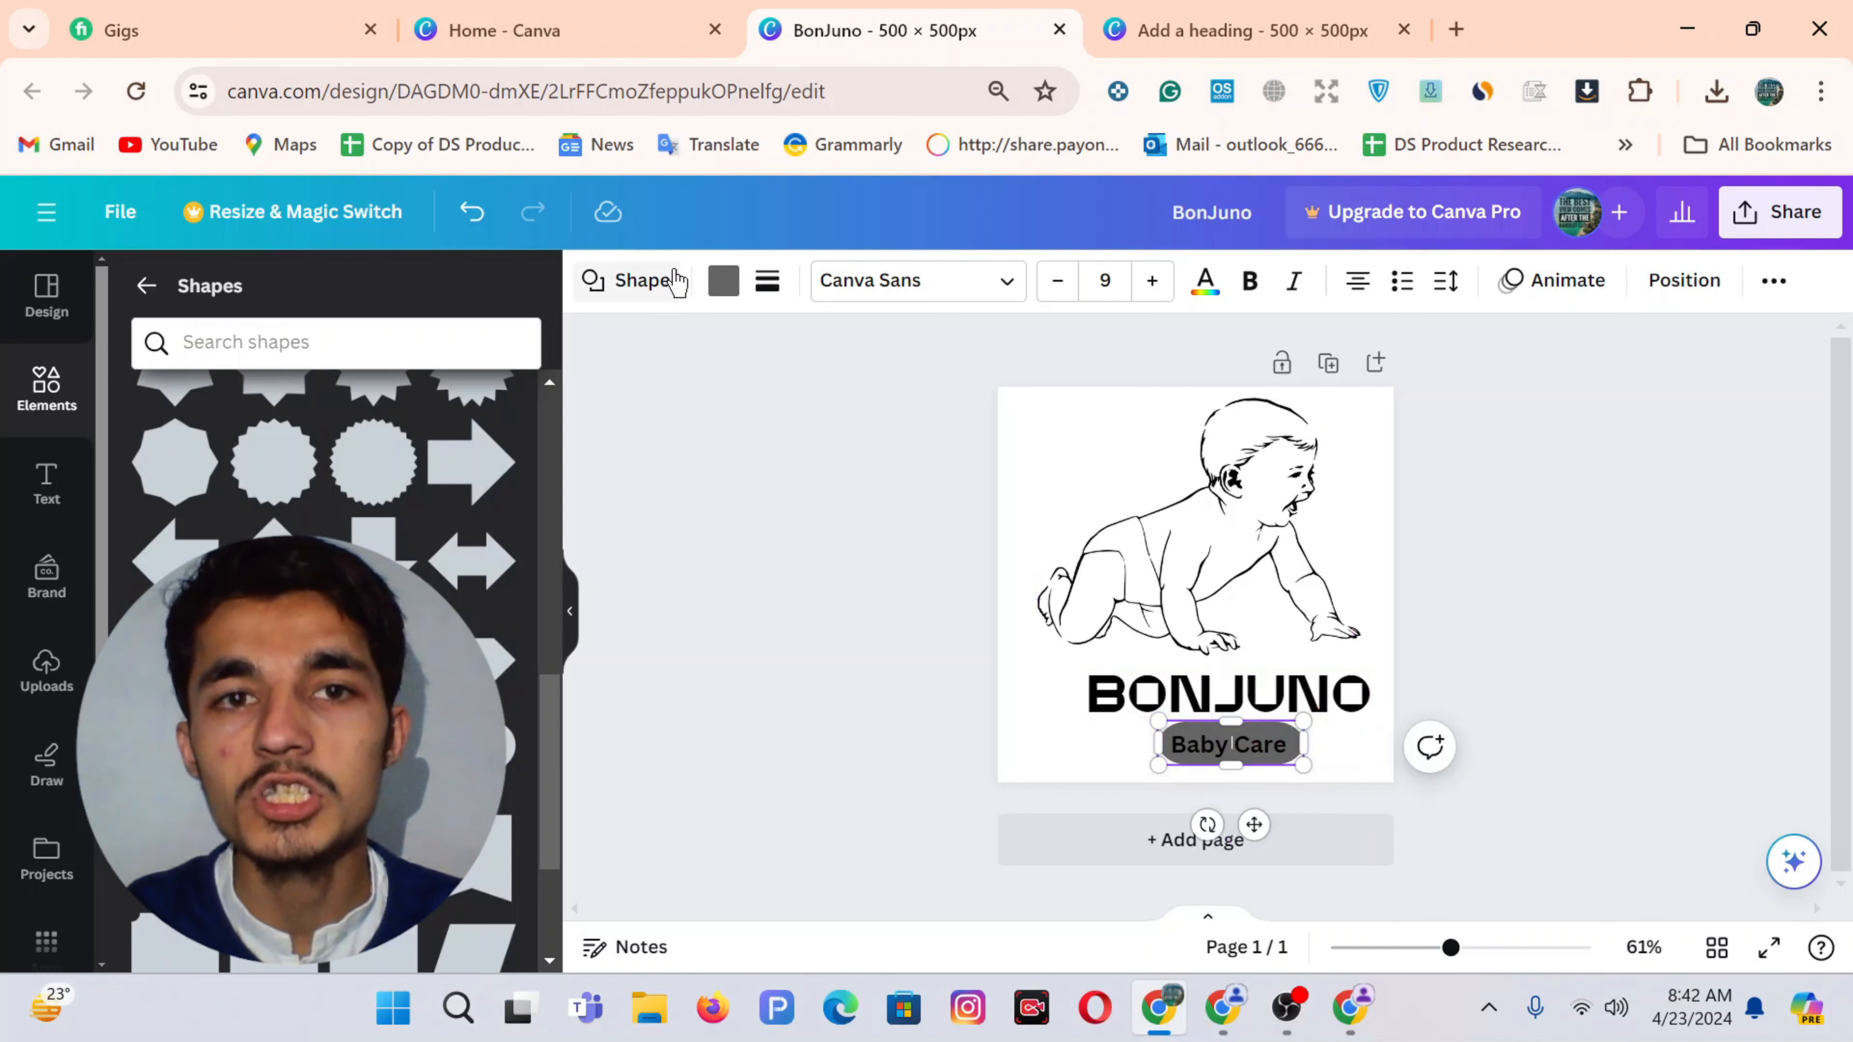
Colour the Baby Care pill with the custom orange F7A90F
left_click(723, 281)
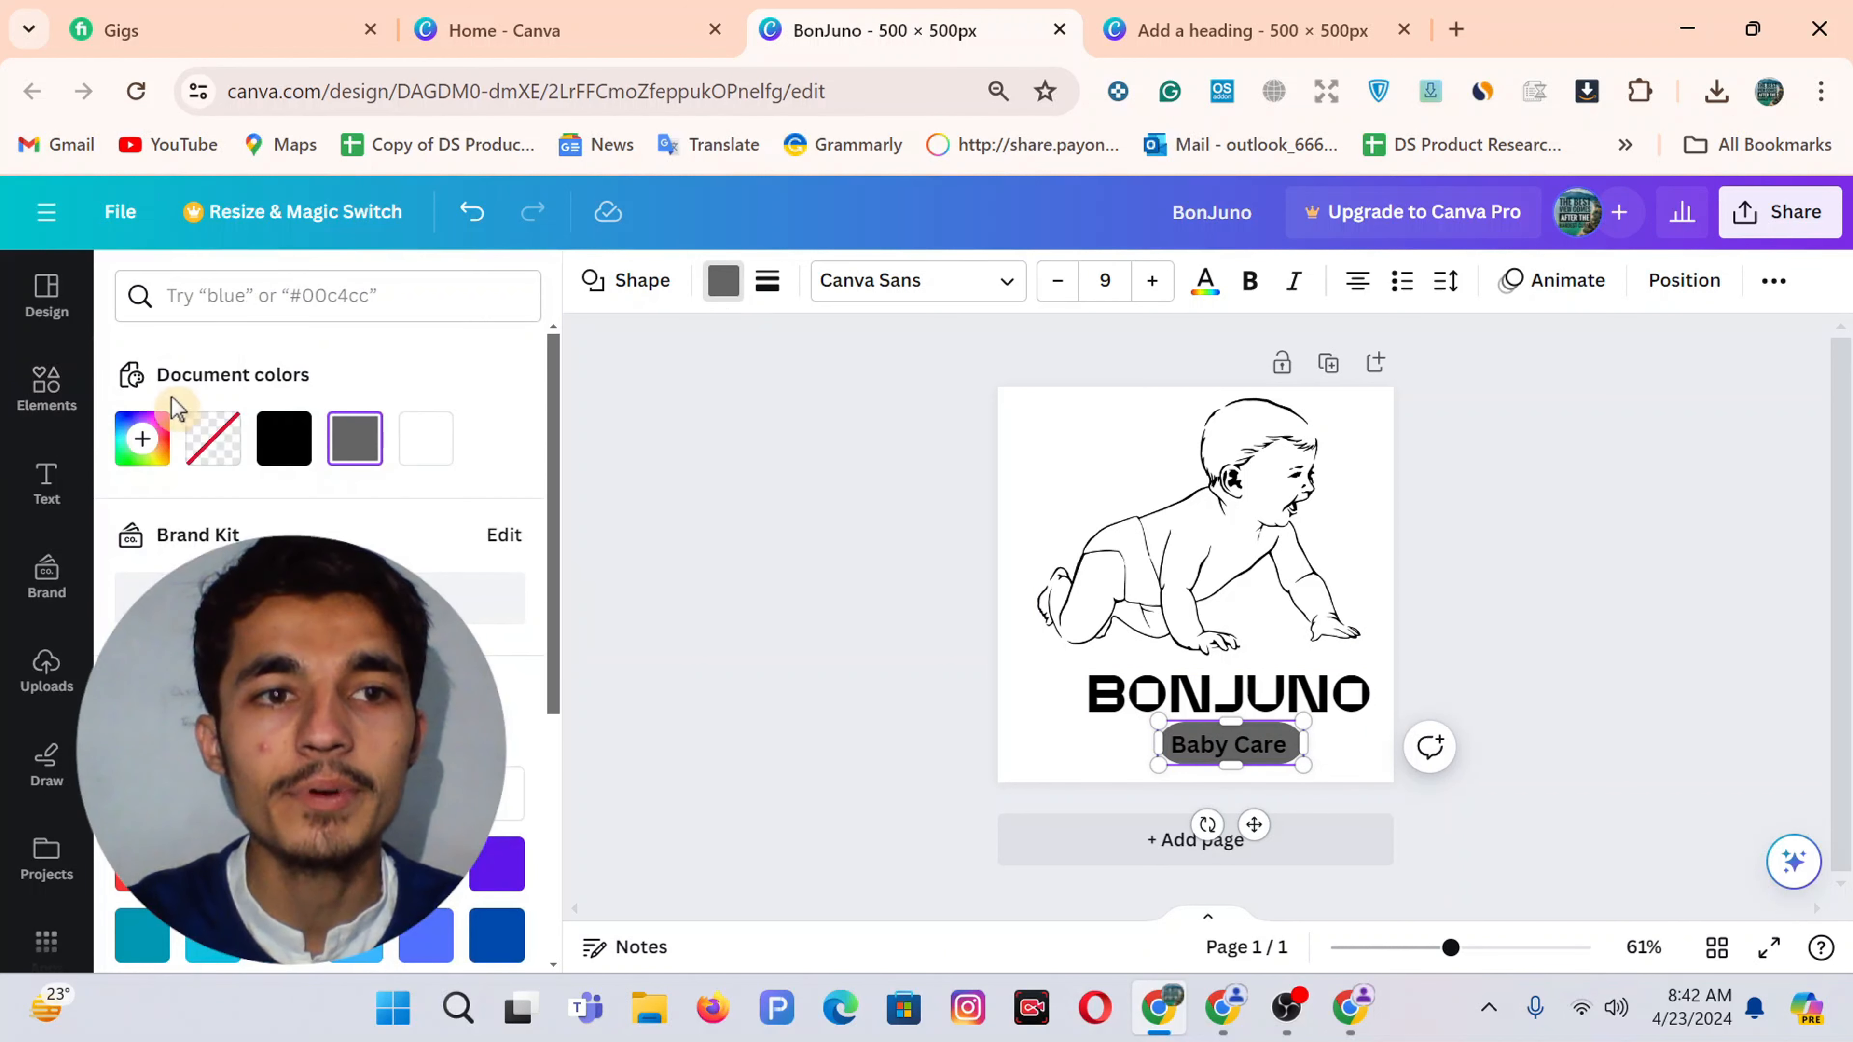
left_click(142, 439)
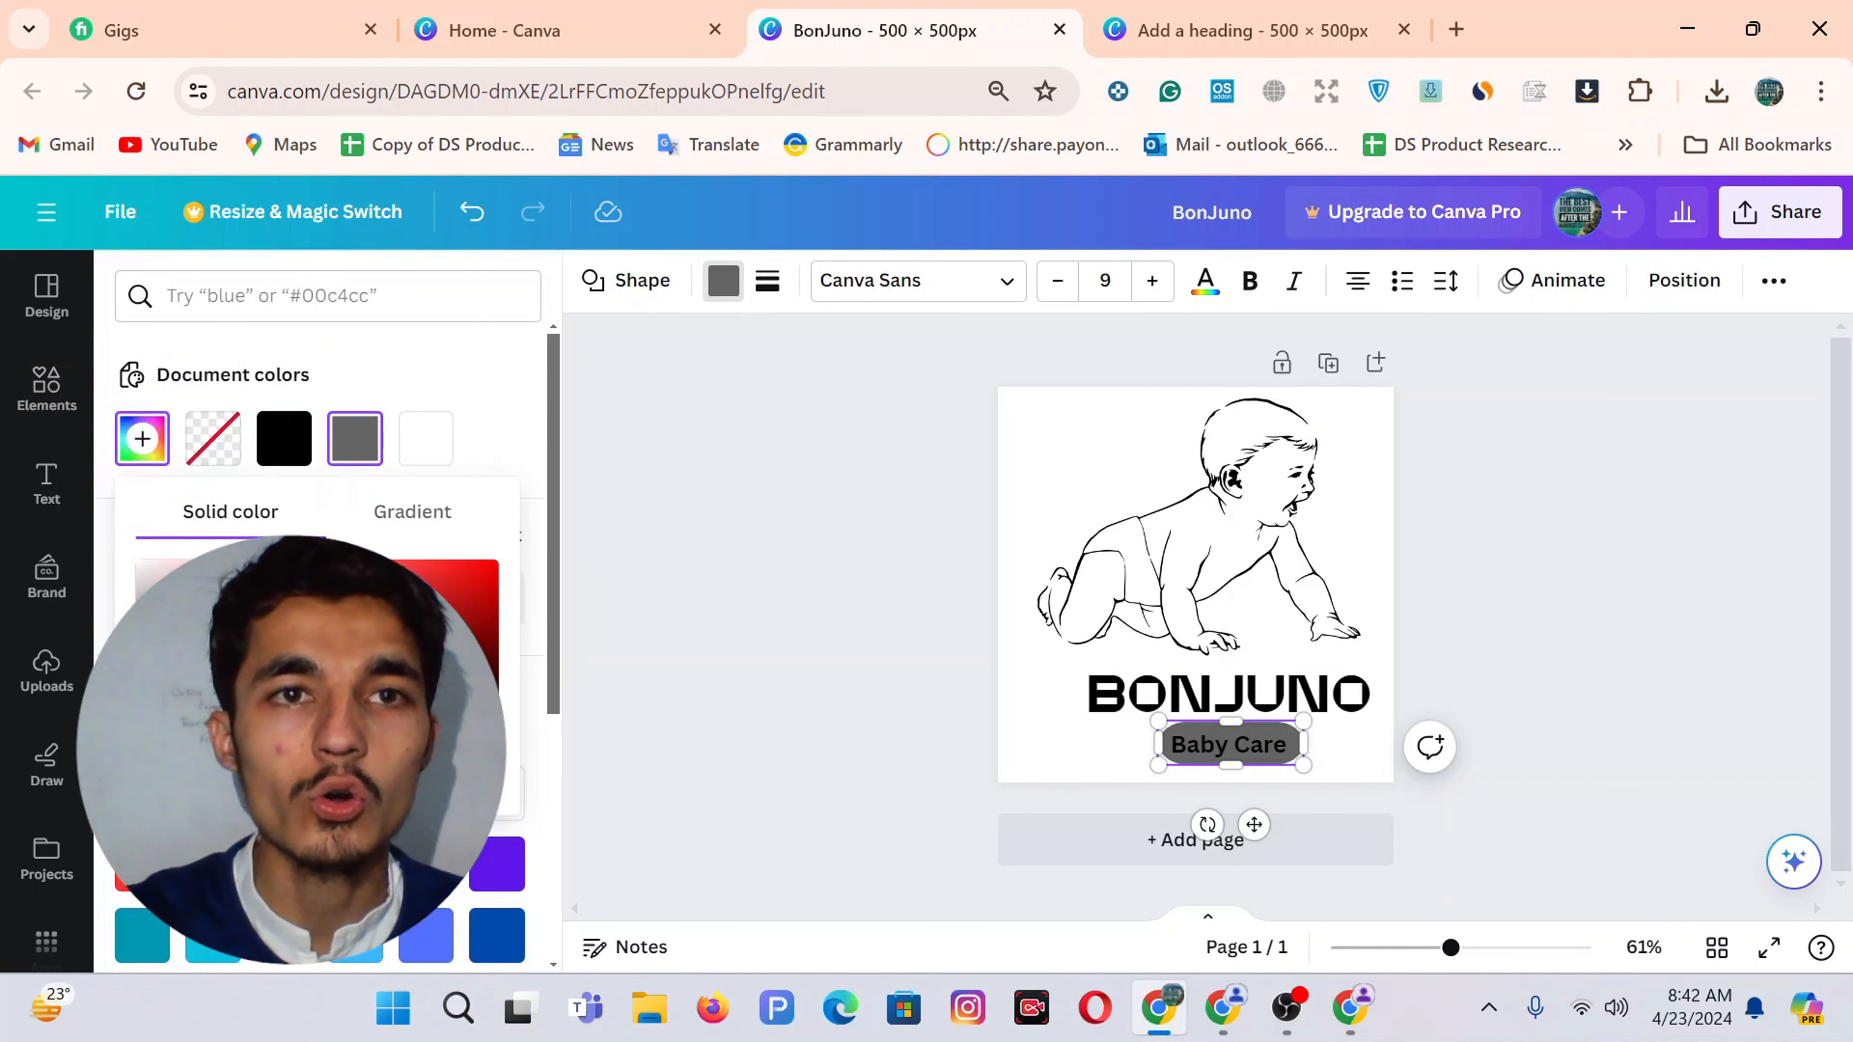
left_click(1223, 1007)
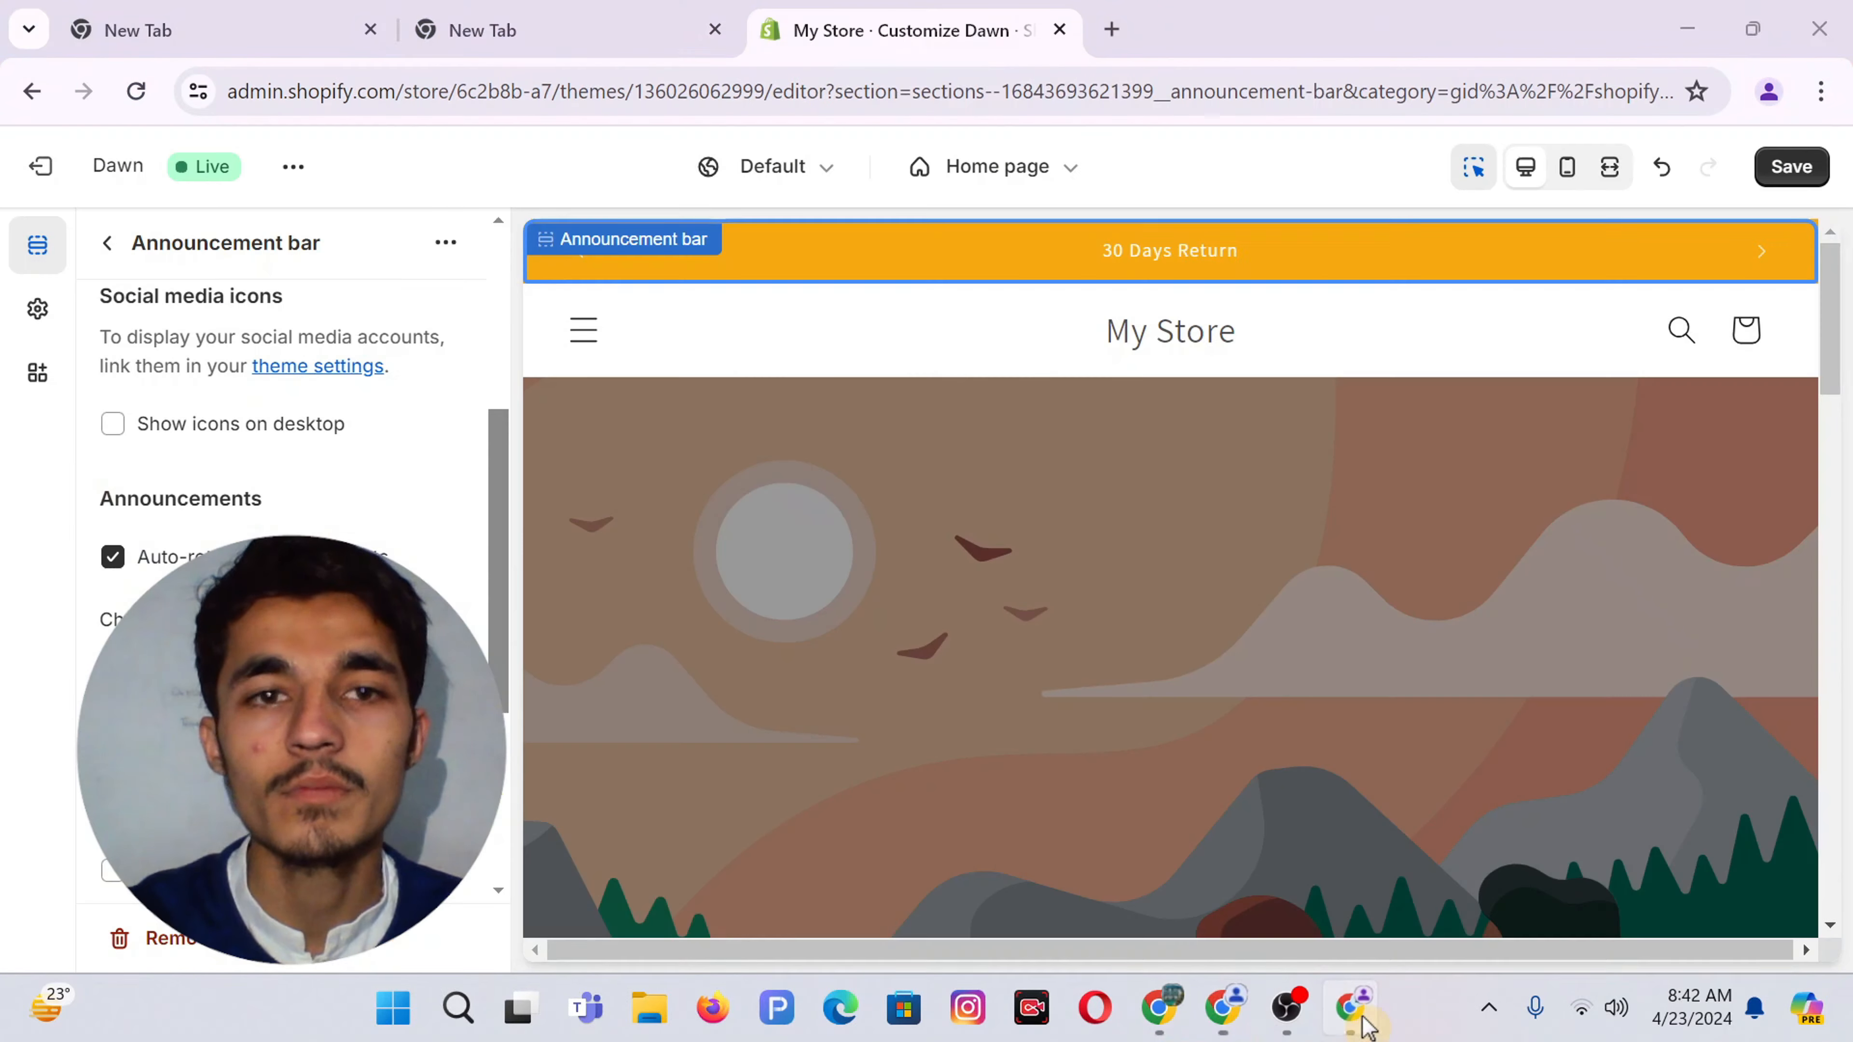
left_click(482, 30)
left_click(368, 90)
key("ctrl+c")
key("alt+Tab")
key("ctrl+v")
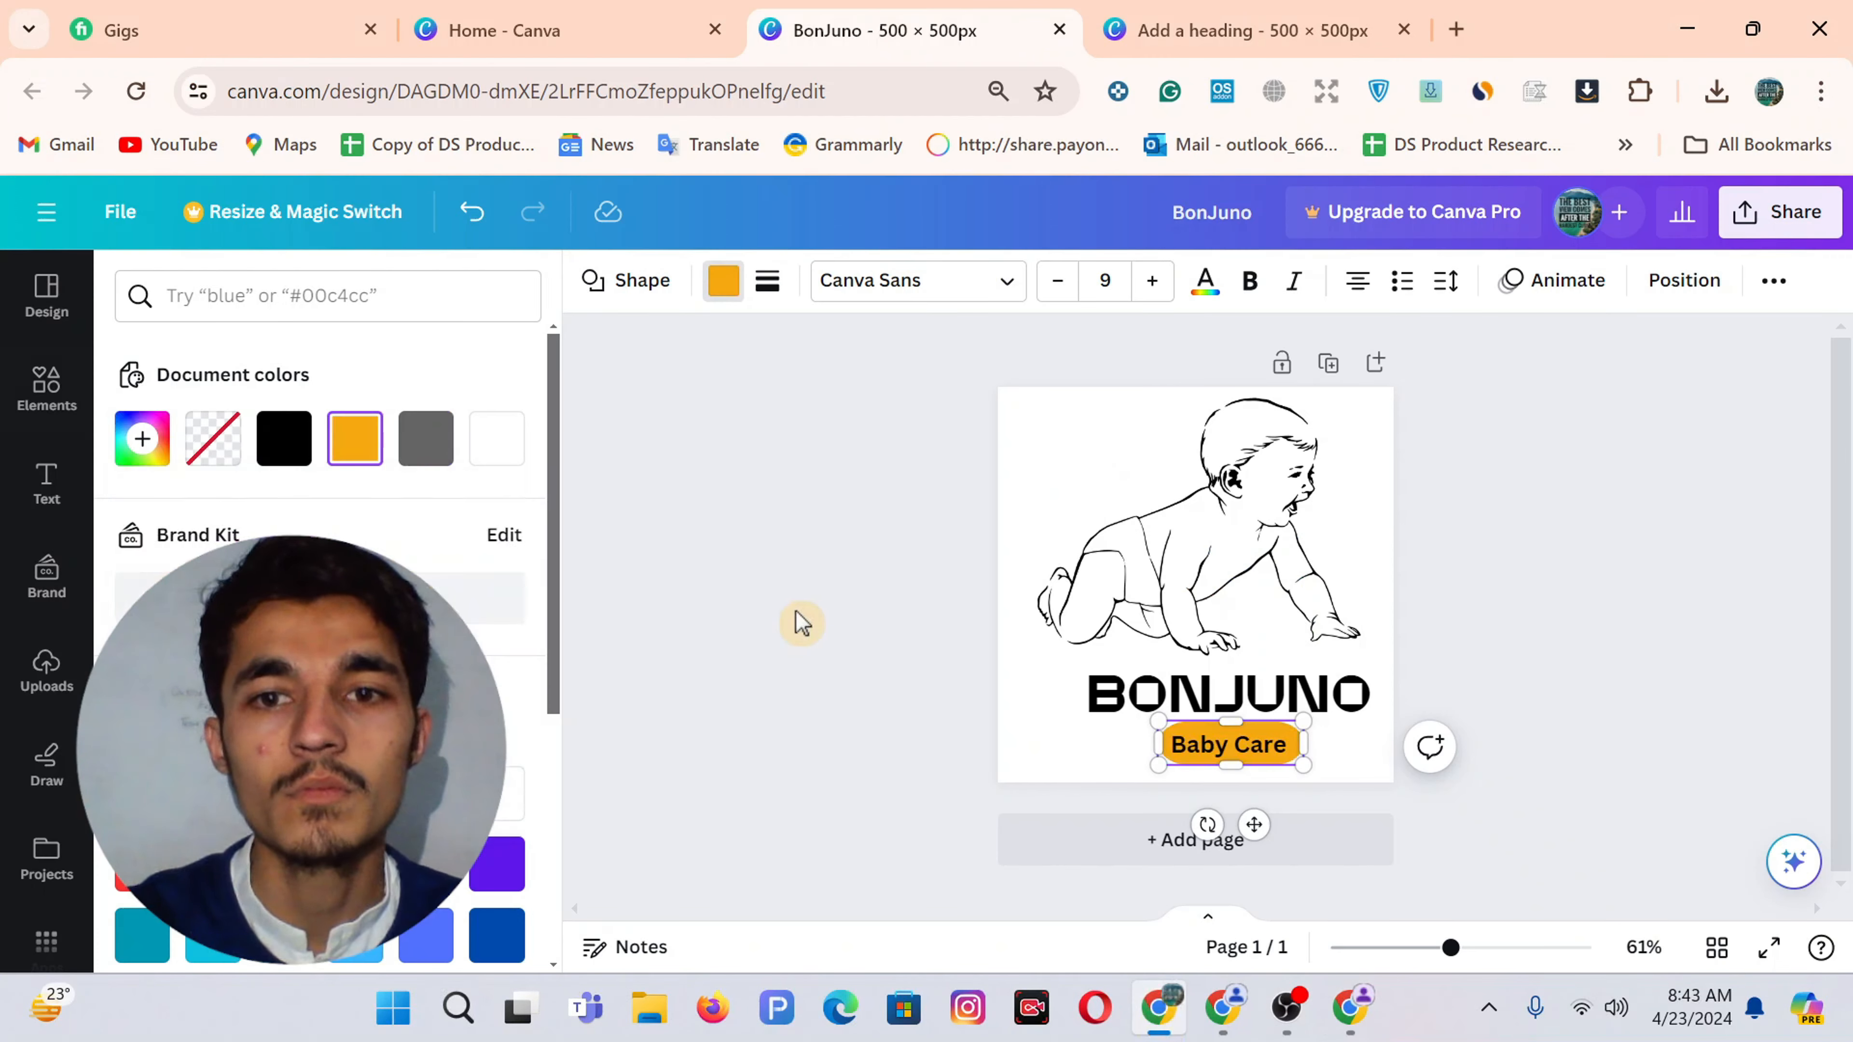
left_click(1345, 779)
left_click(1301, 746)
Slightly resize the baby drawing and settle the Baby Care label beneath BONJUNO
left_click(1224, 526)
left_click_drag(1033, 397, 1029, 395)
left_click(1293, 700)
left_click(1456, 654)
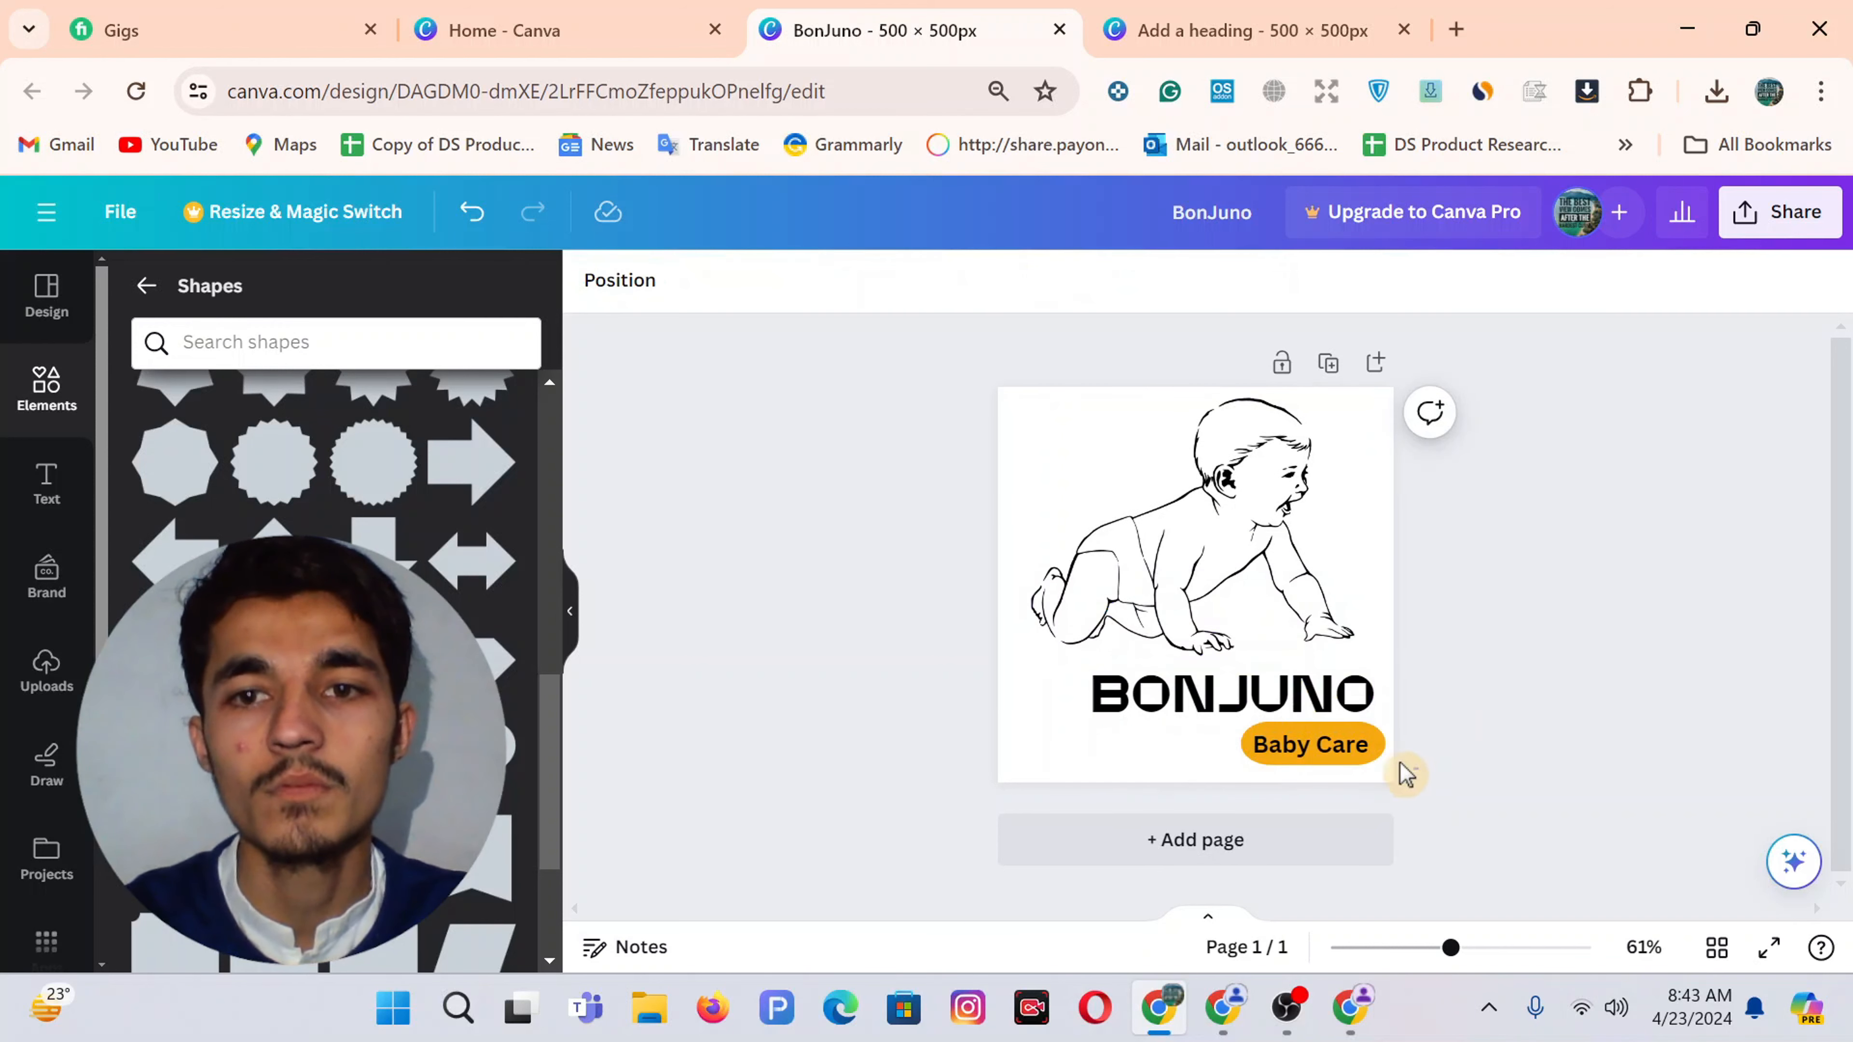
left_click(1402, 766)
left_click(1542, 586)
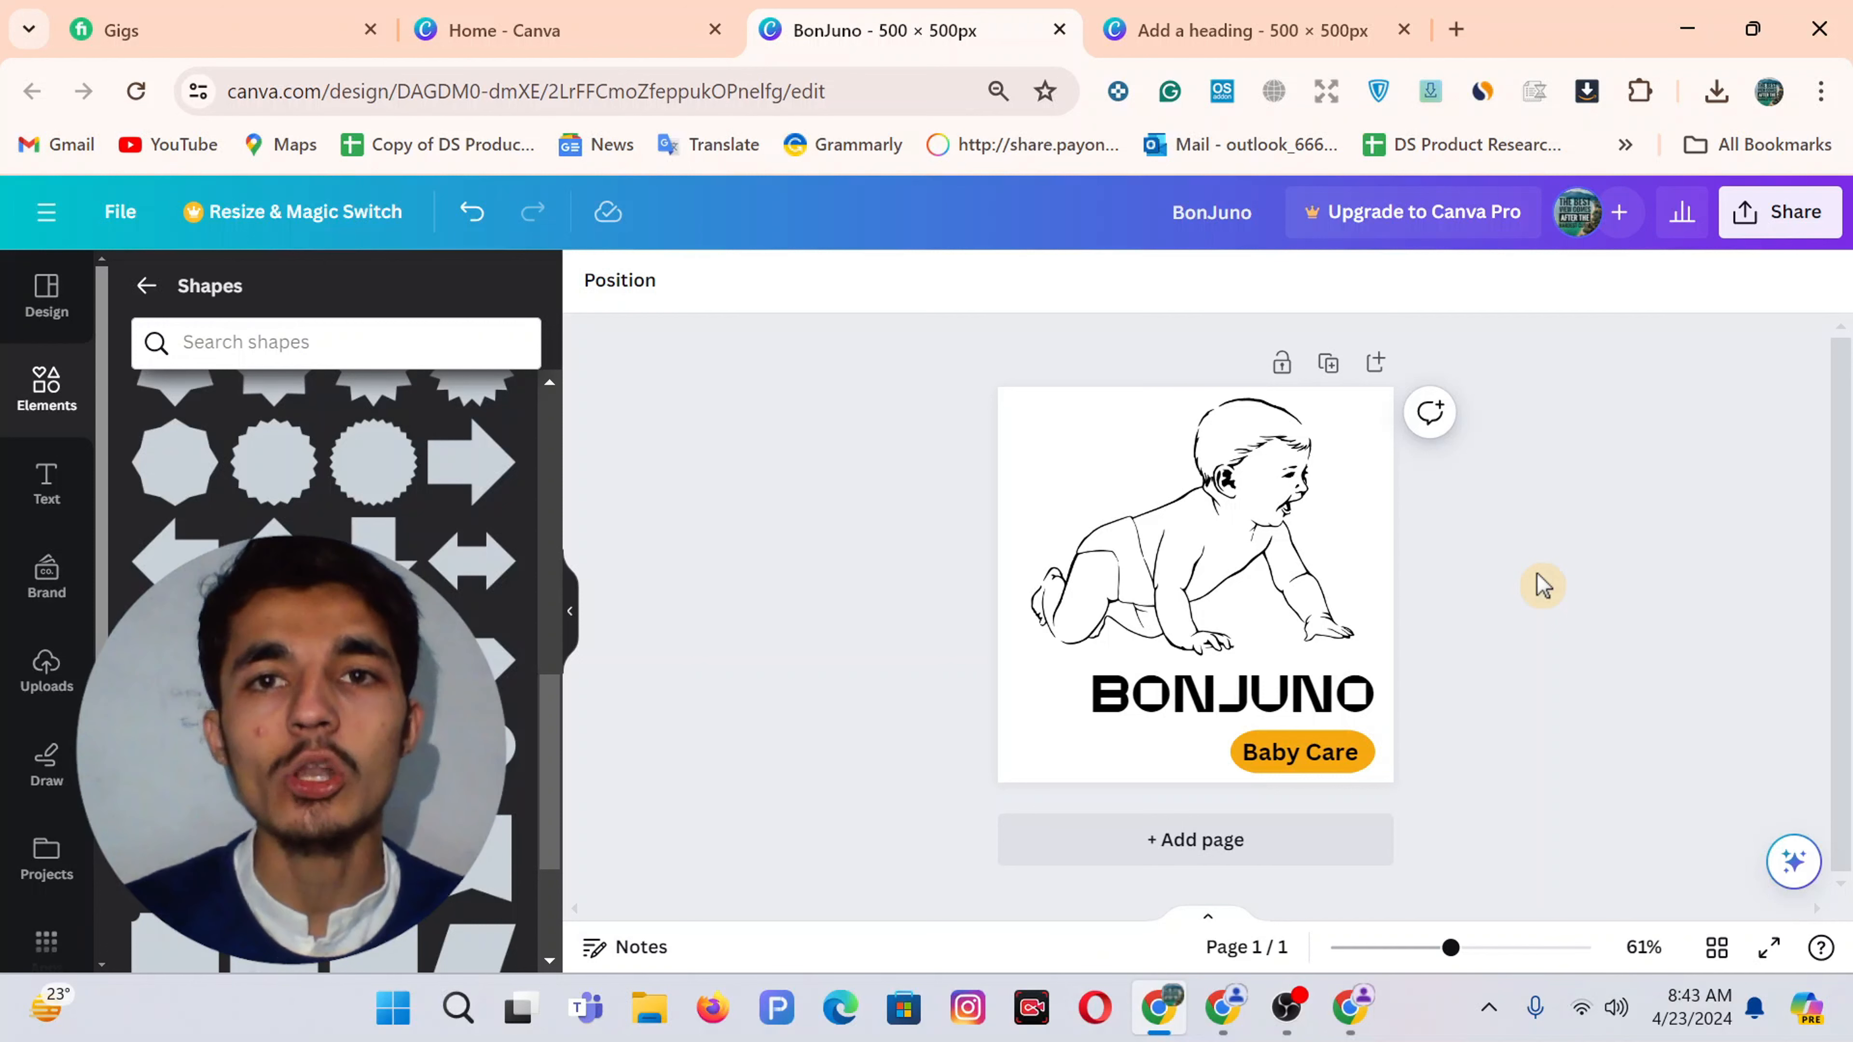
Download the 'Add a heading' logo design as a PNG
left_click(1230, 26)
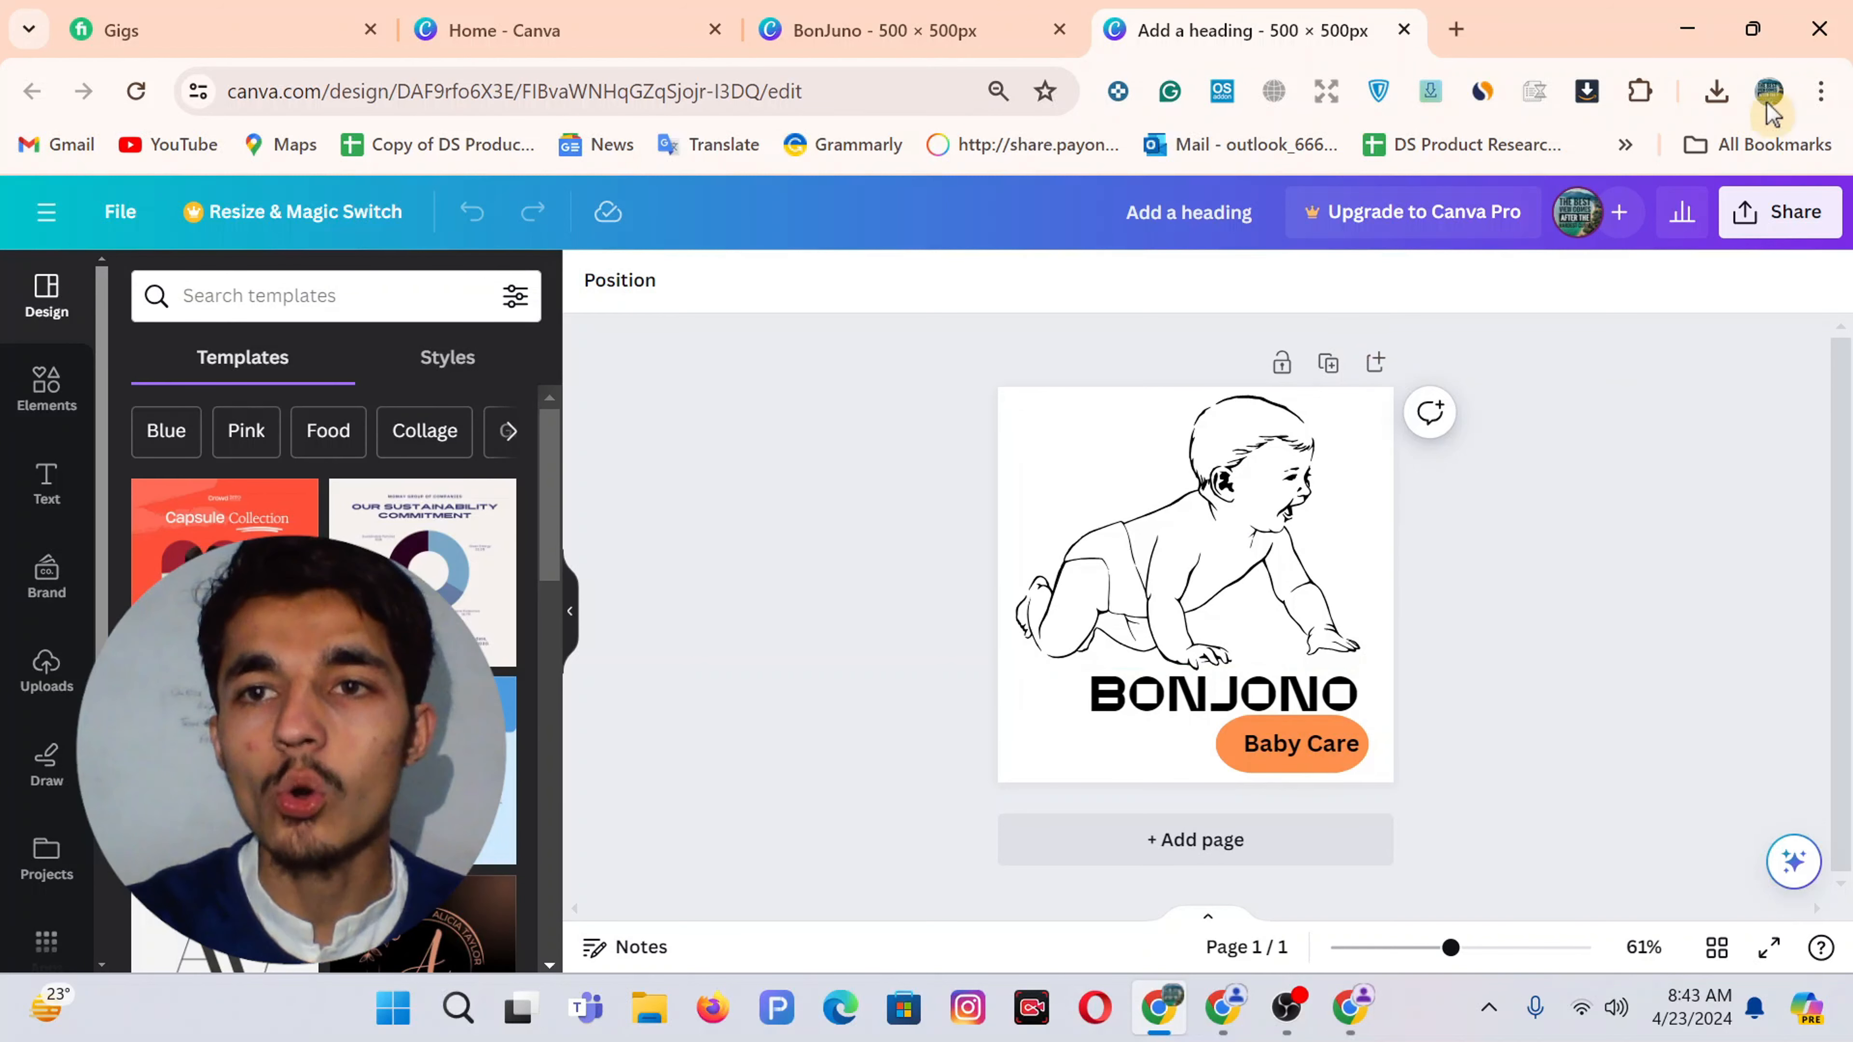
left_click(1780, 213)
scroll(1535, 643, "down", 2)
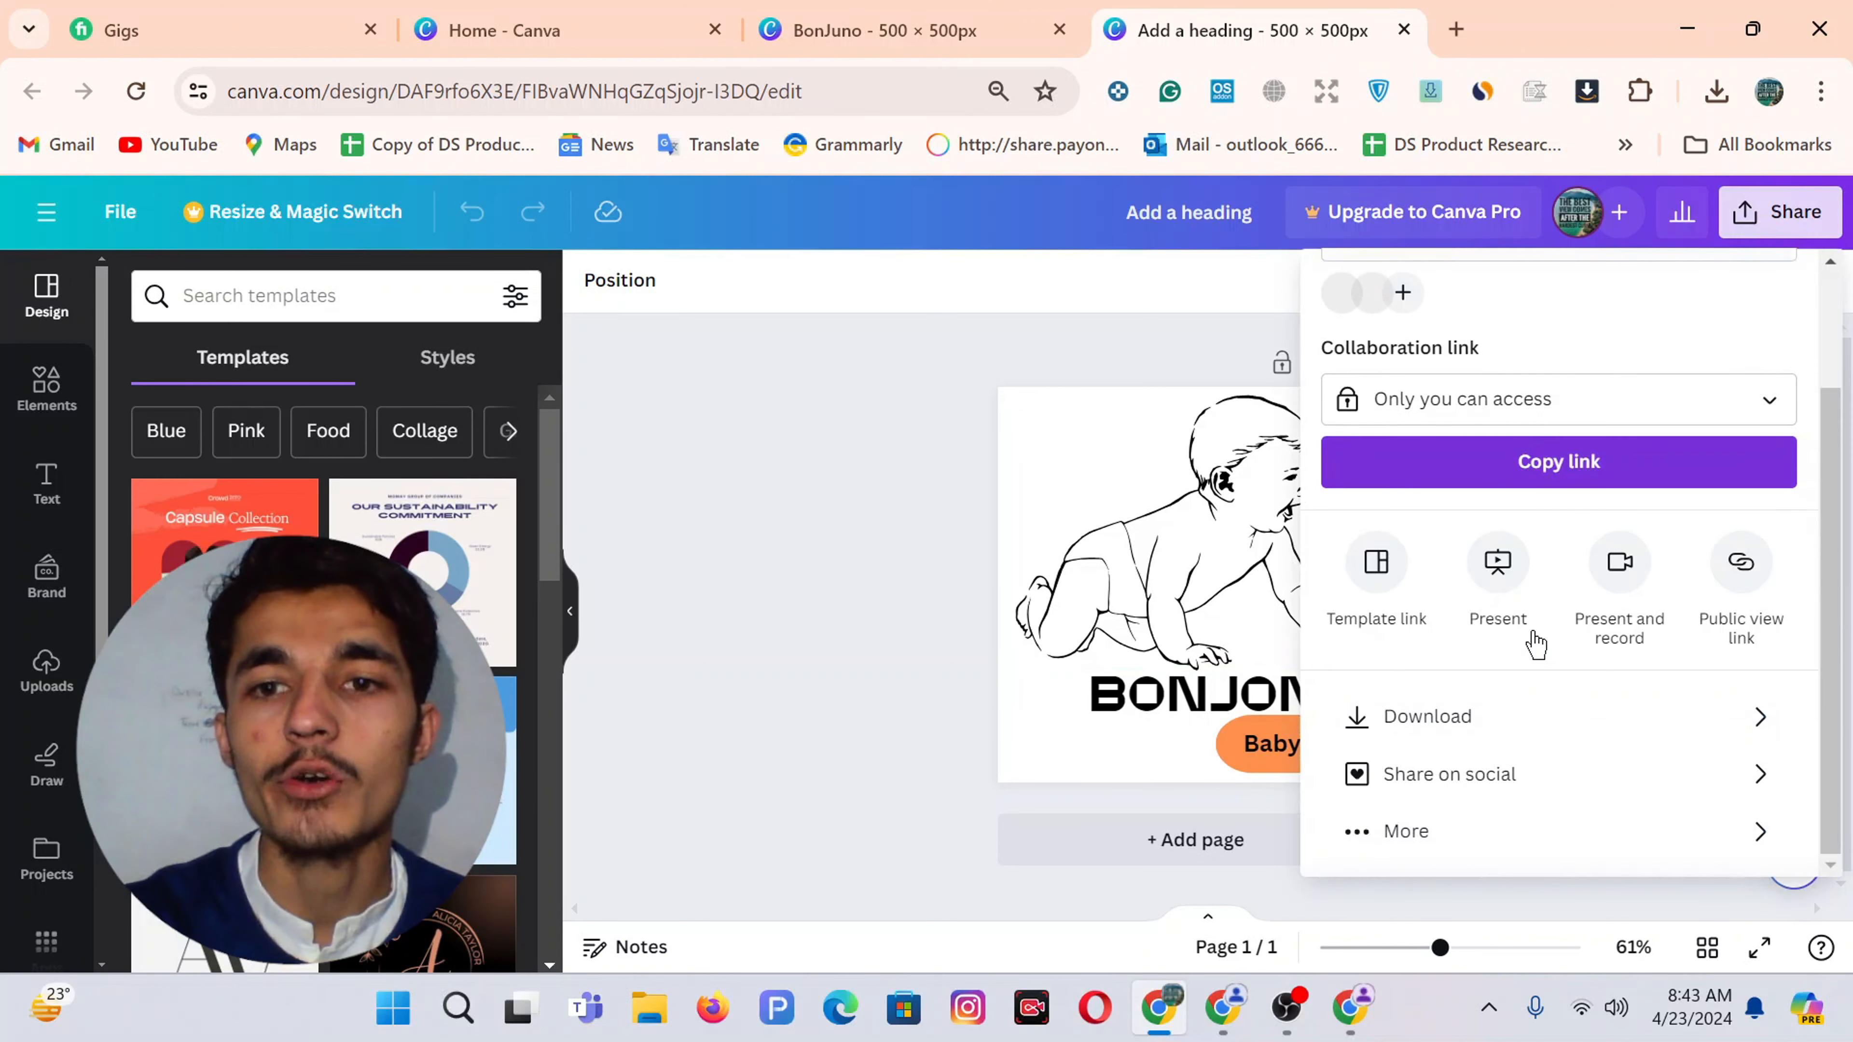
left_click(1413, 718)
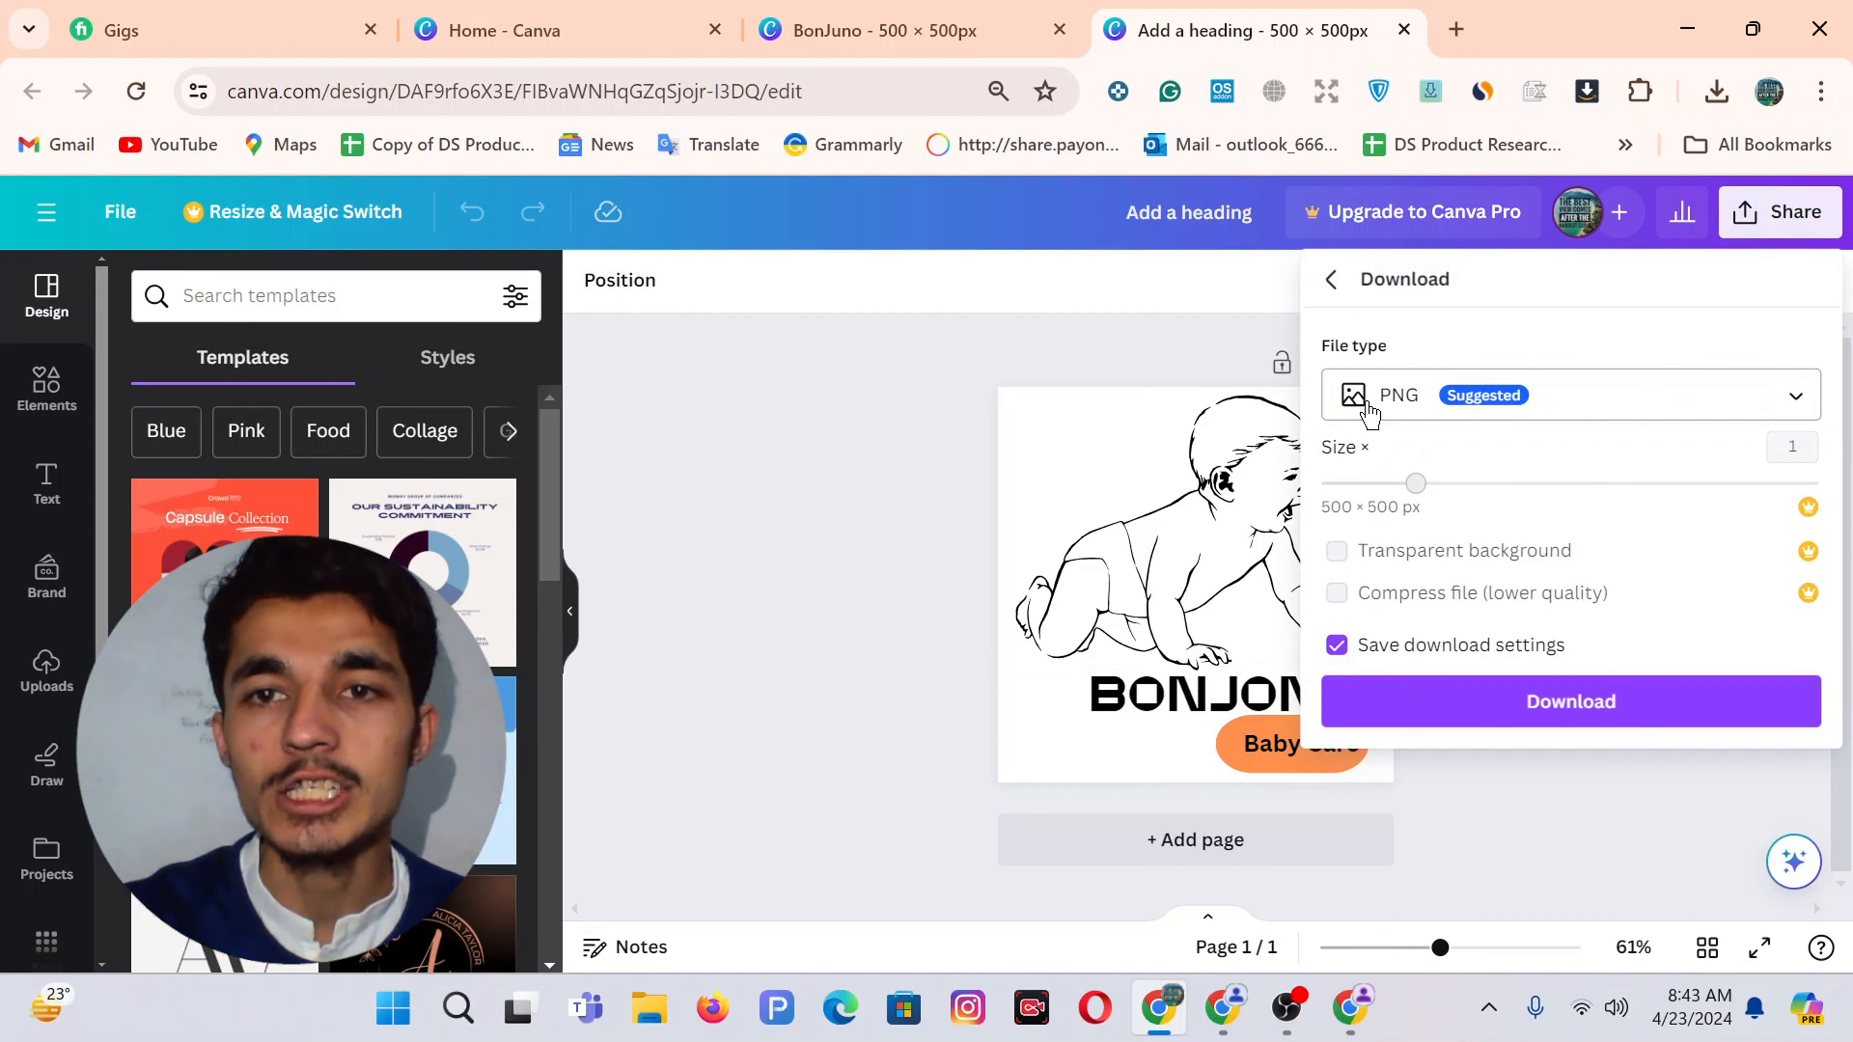
left_click(1463, 712)
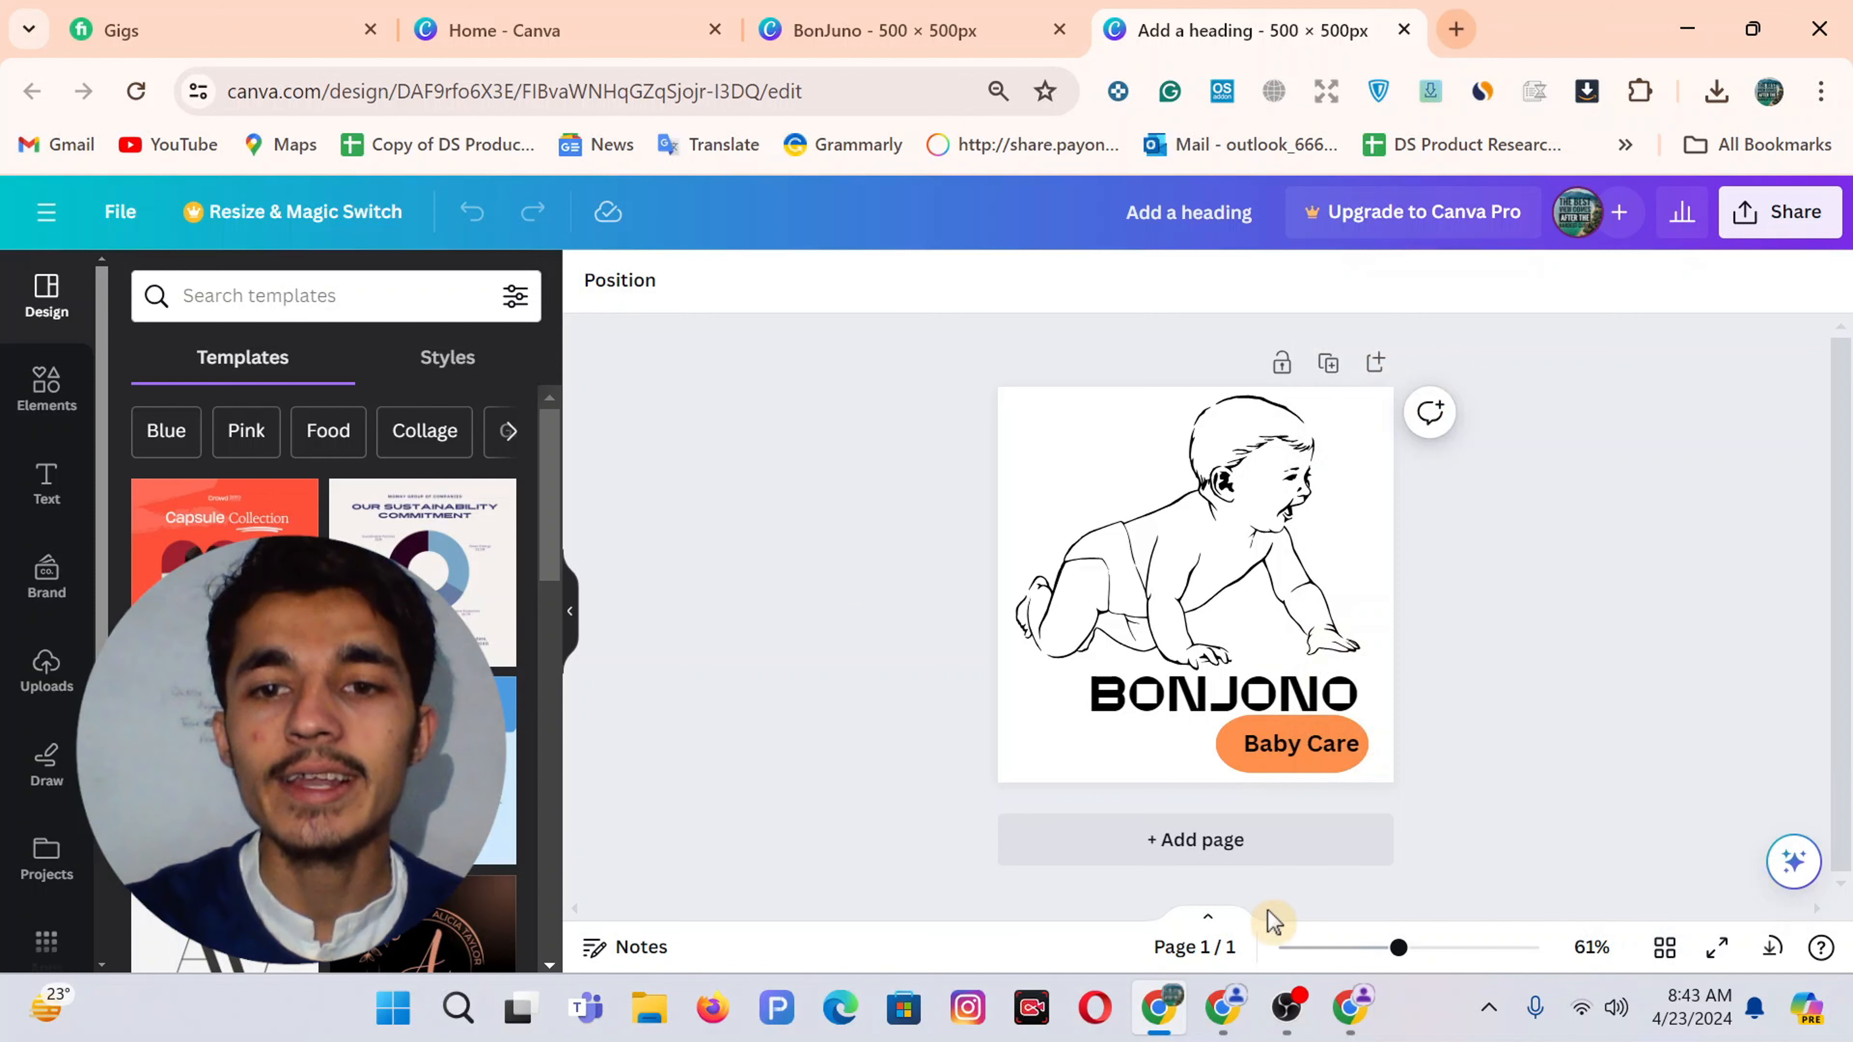
left_click(1349, 1005)
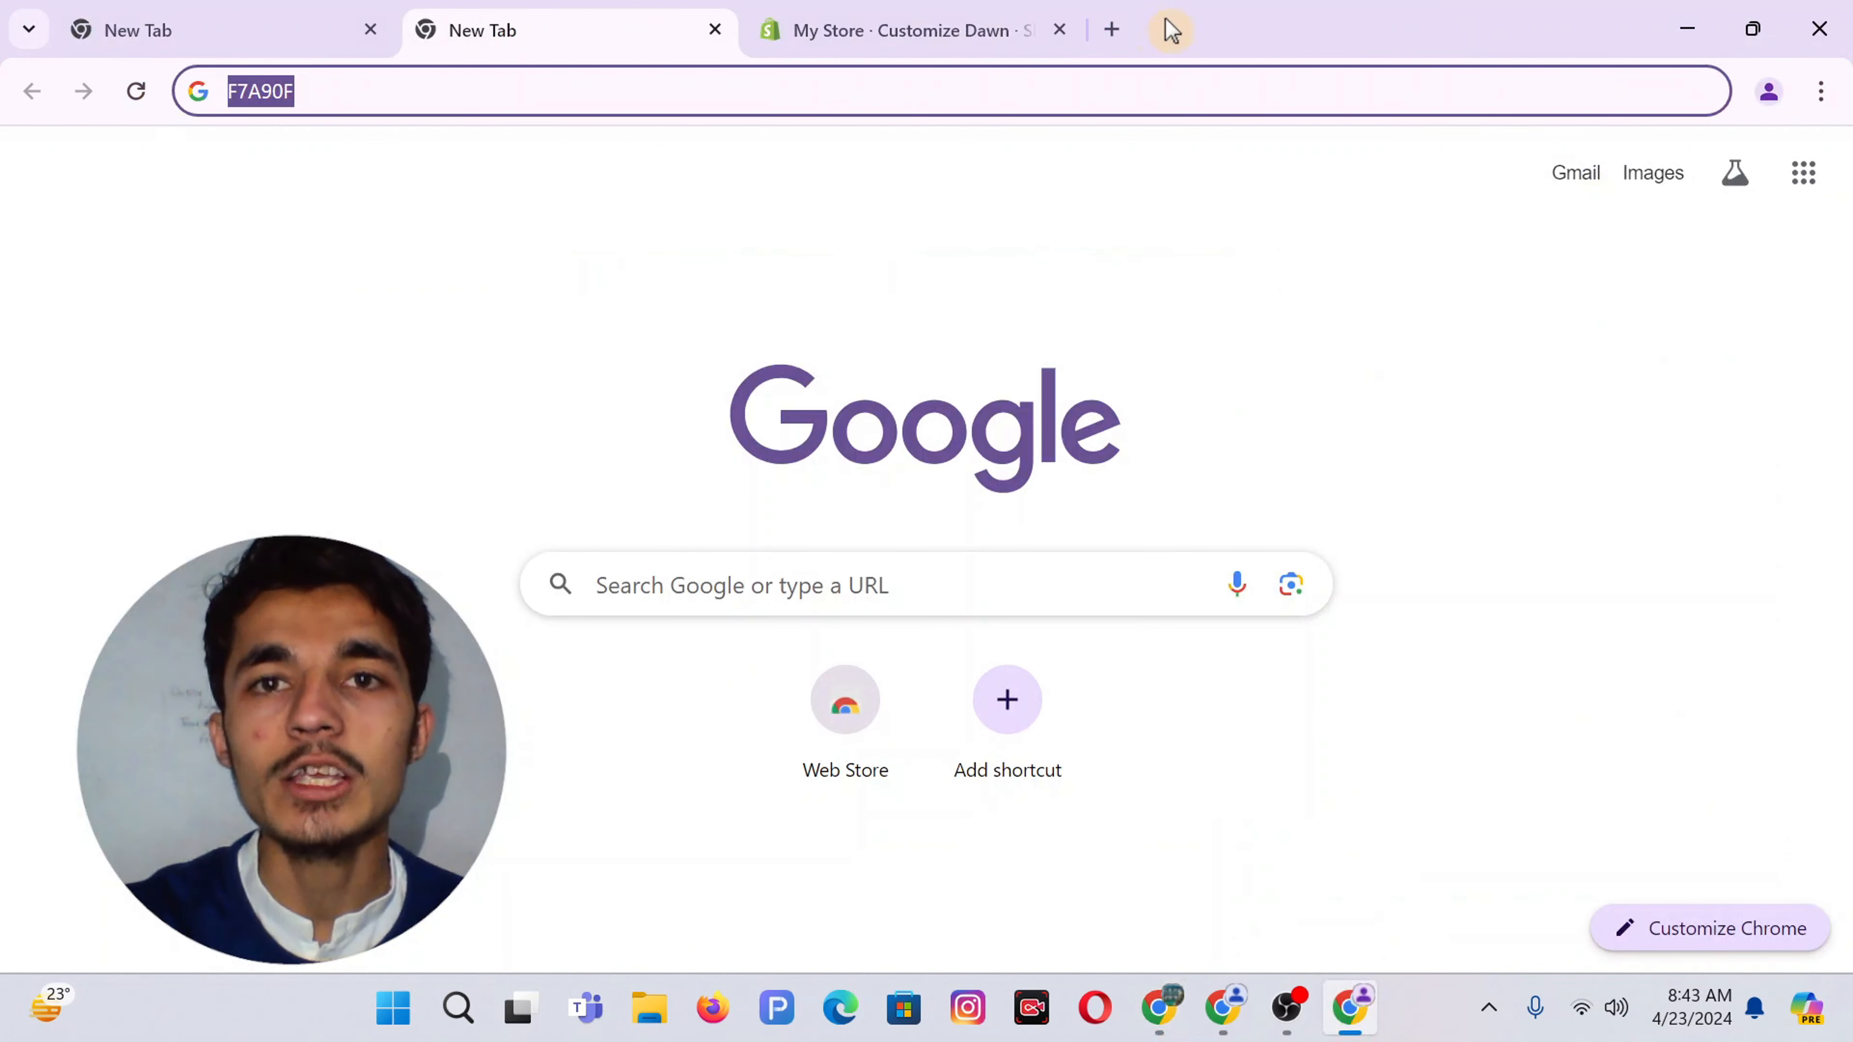
Search 'bg' in a new tab and open the remove.bg website
left_click(1123, 31)
type("bg")
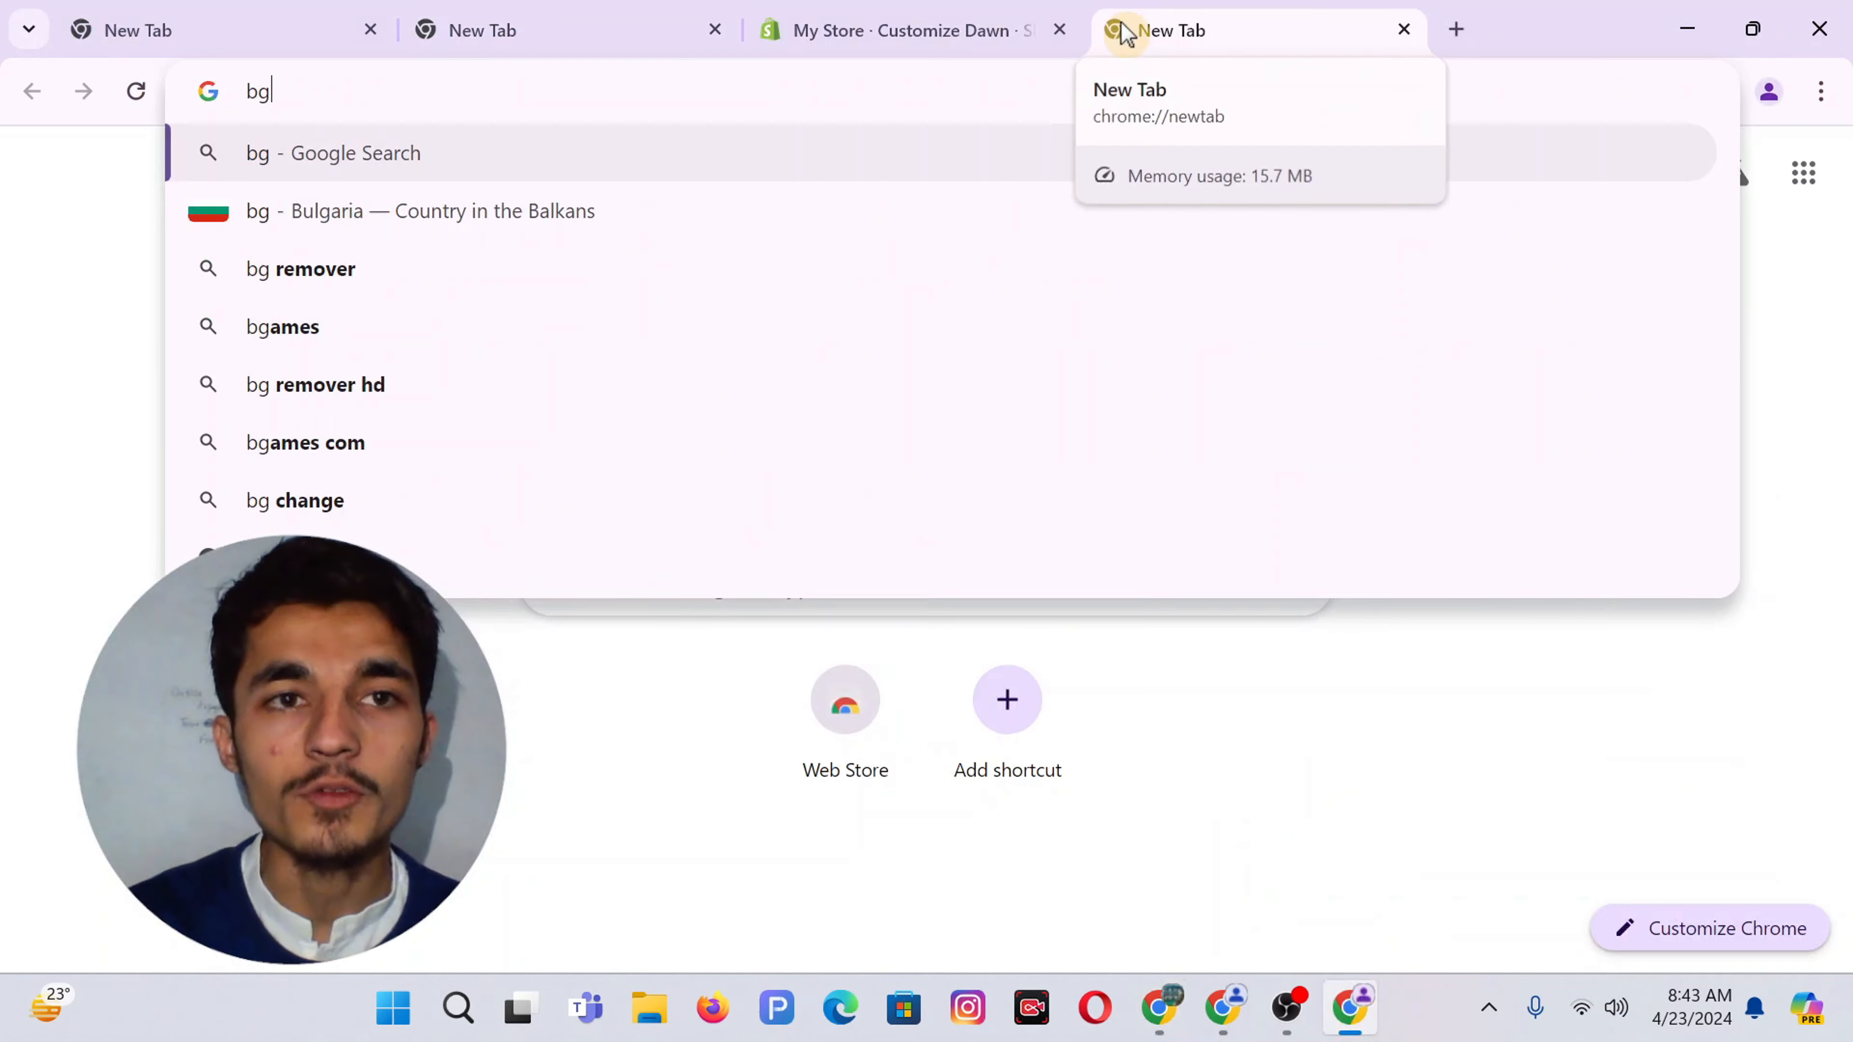
key("Return")
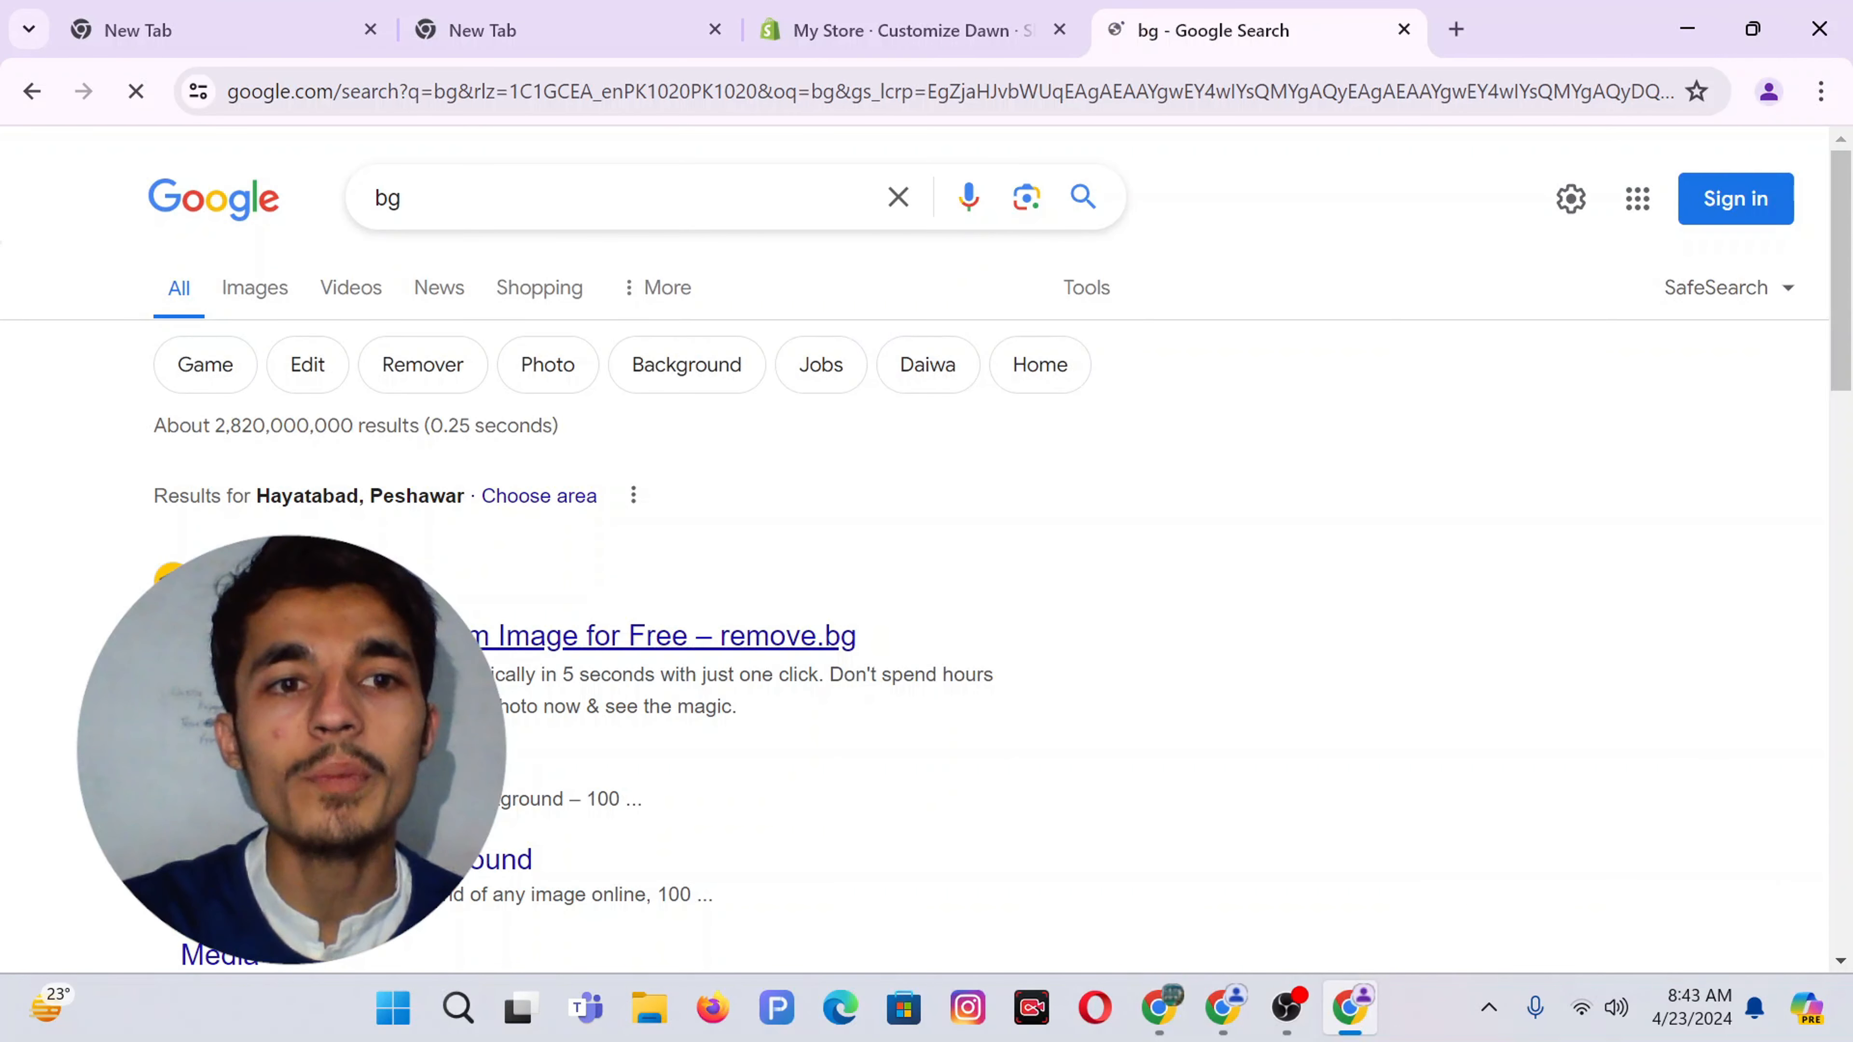
left_click(364, 635)
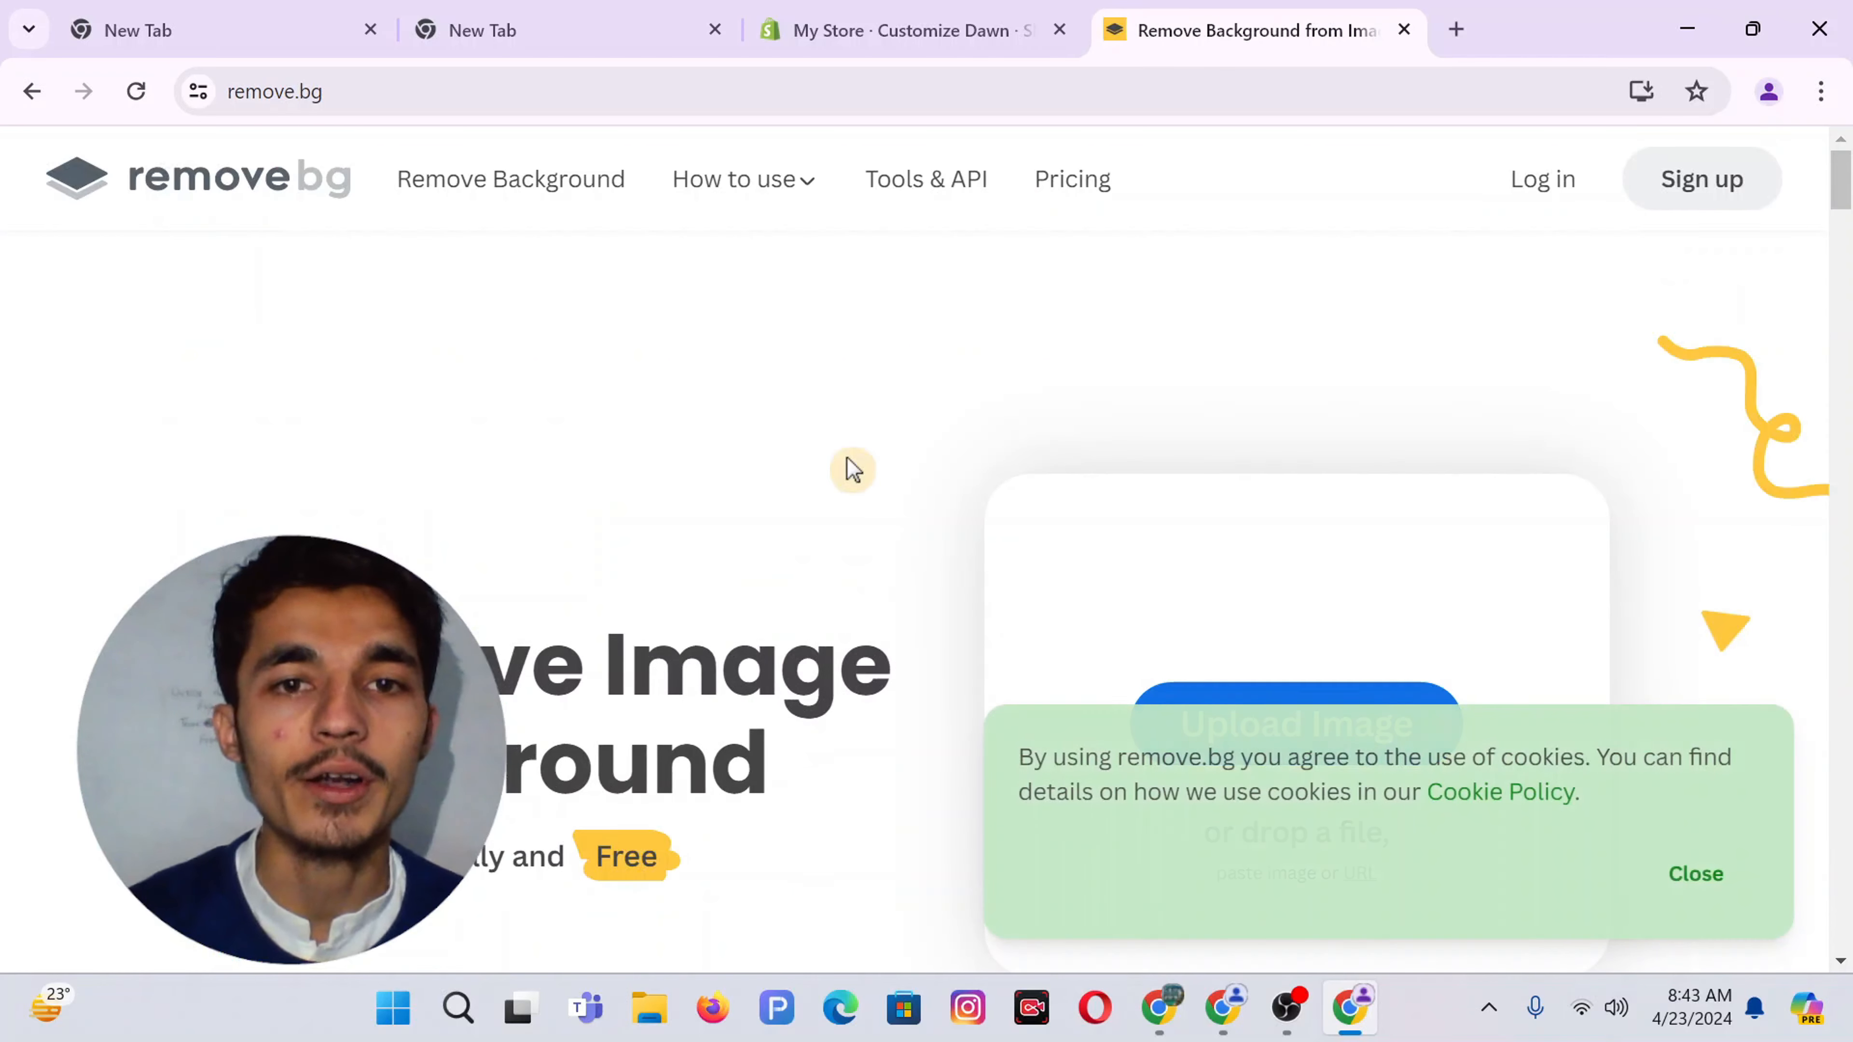
left_click(1696, 876)
Upload 'Add a heading (19)' from Downloads and download the background-free PNG
left_click(1316, 728)
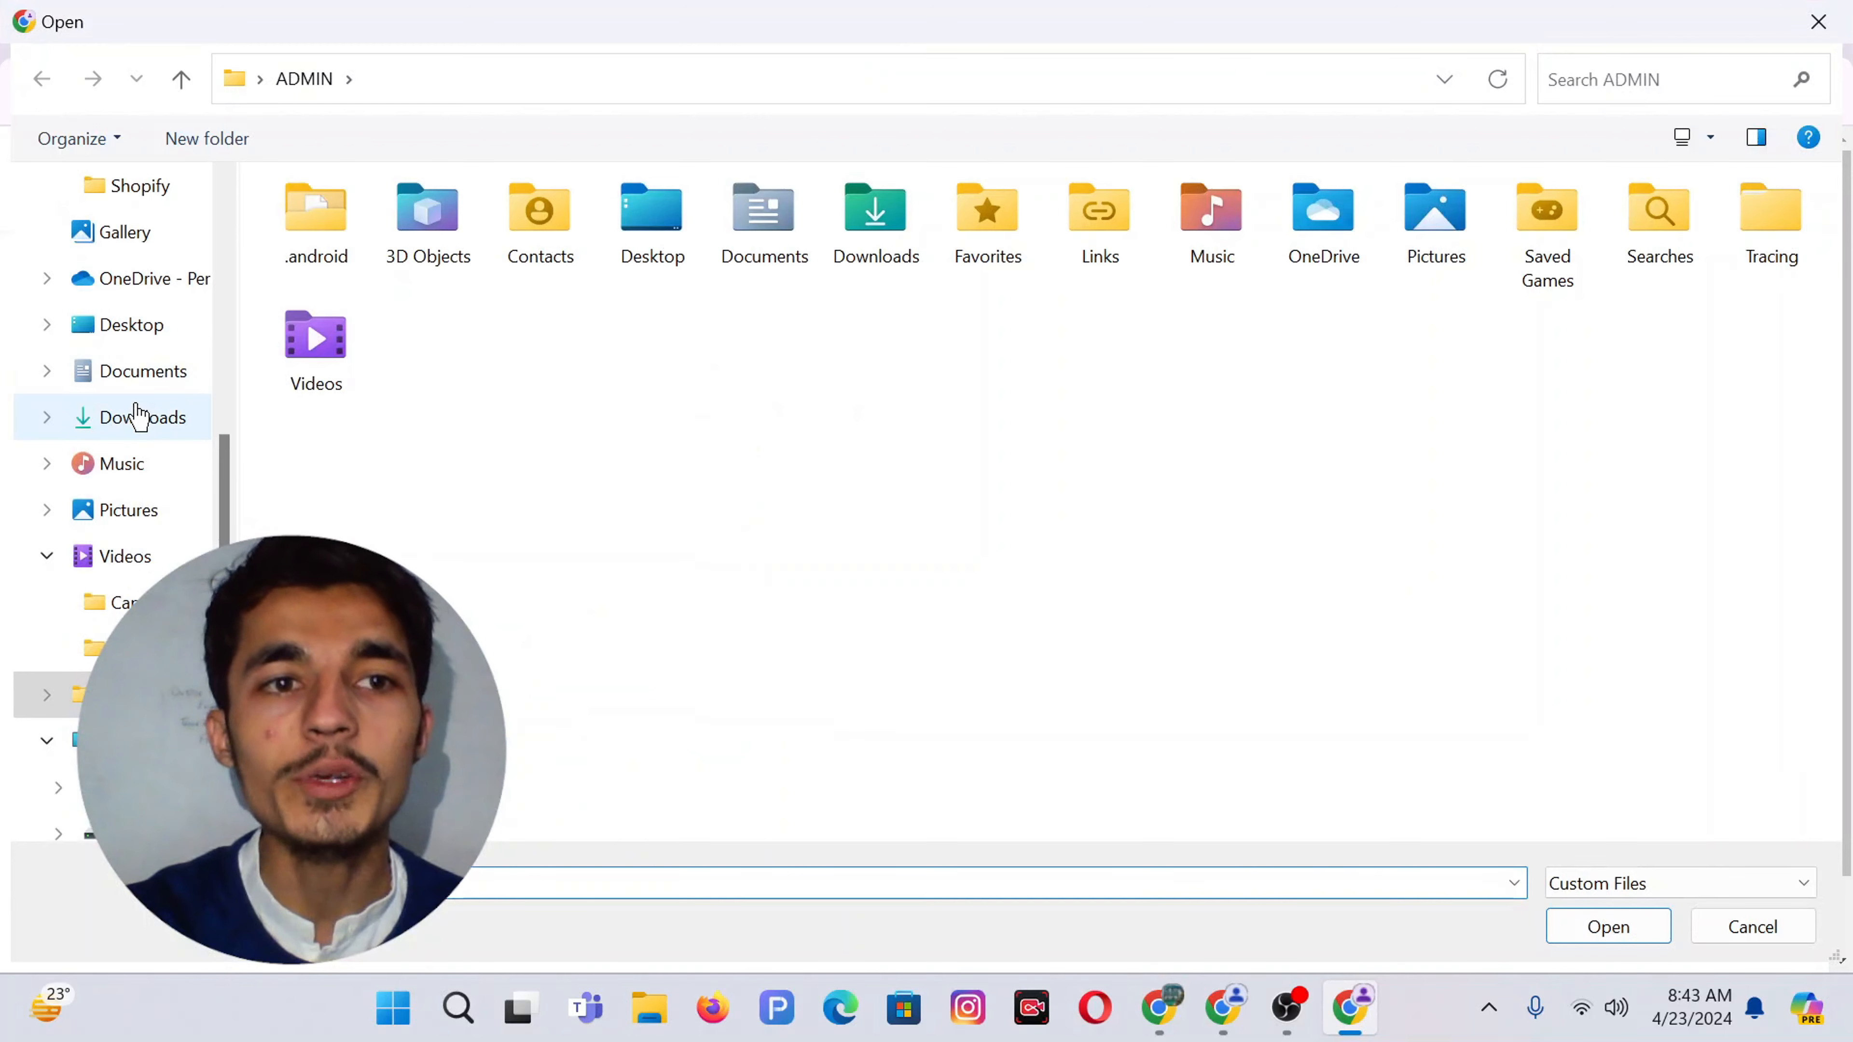
left_click(151, 415)
double_click(351, 267)
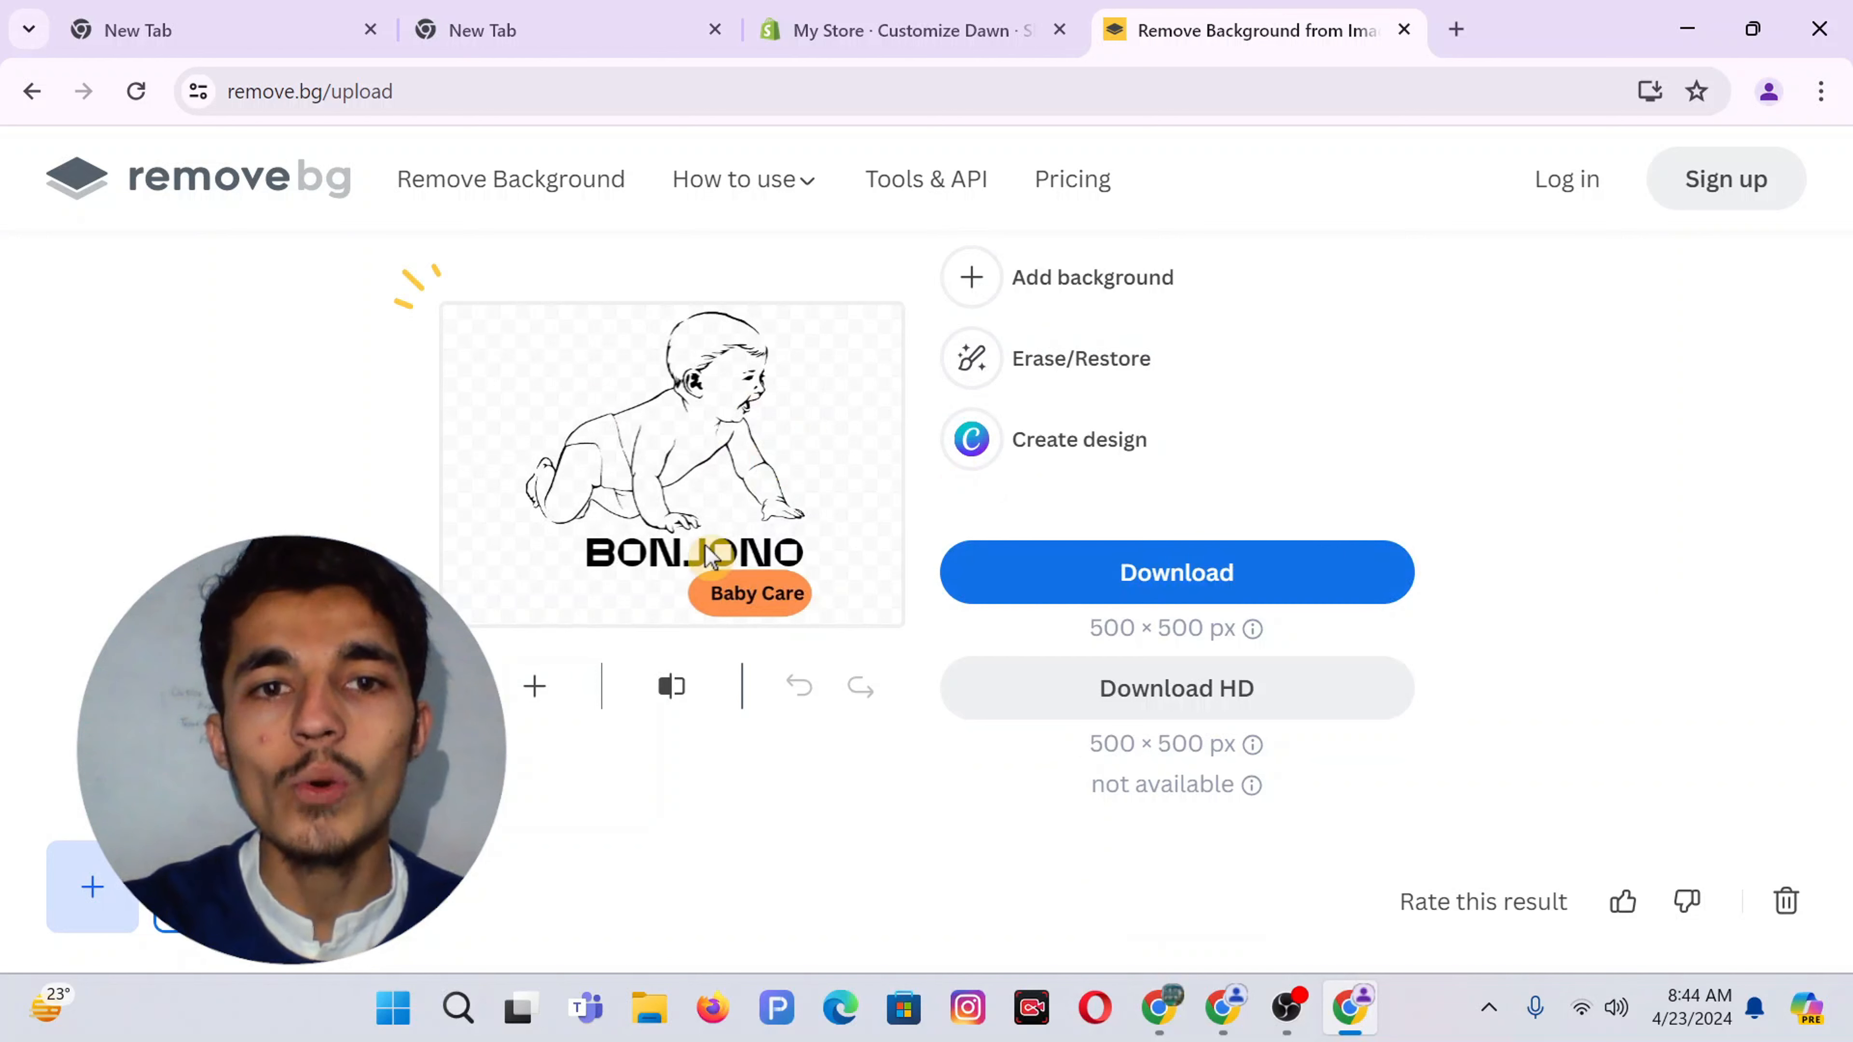
left_click(1133, 571)
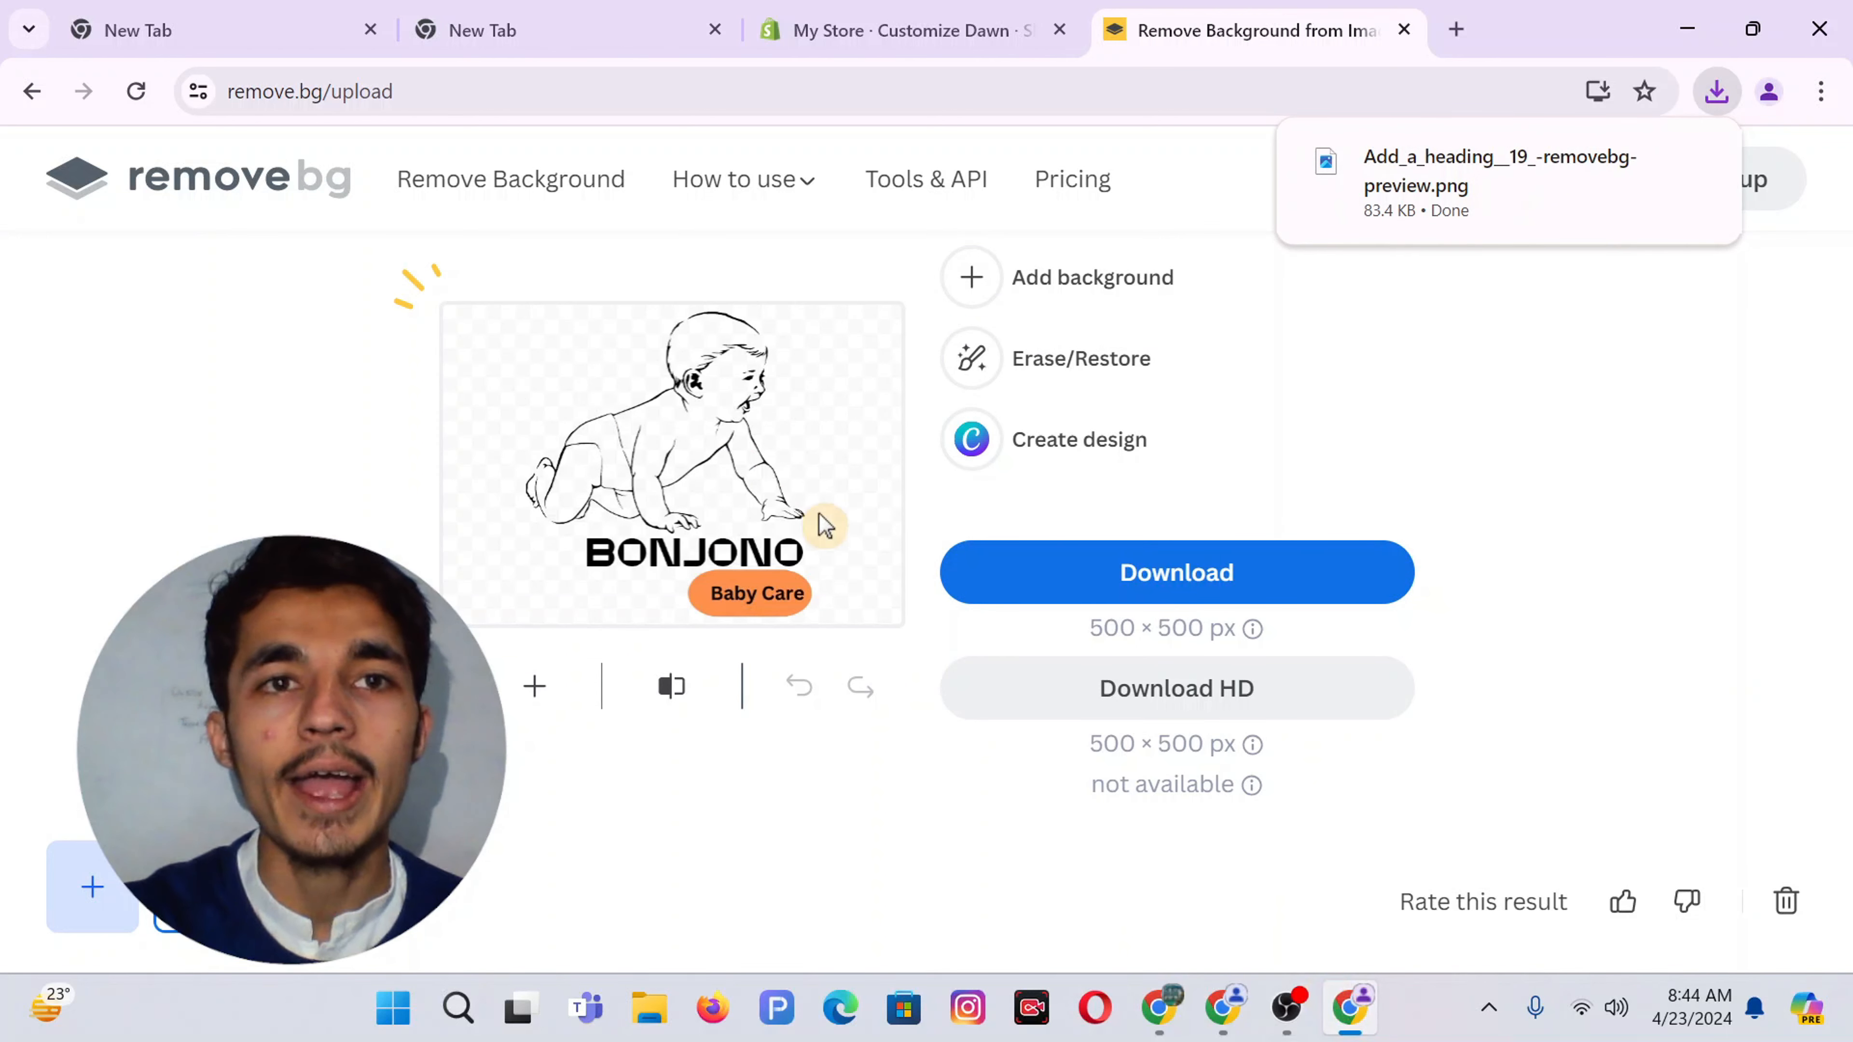
left_click(802, 29)
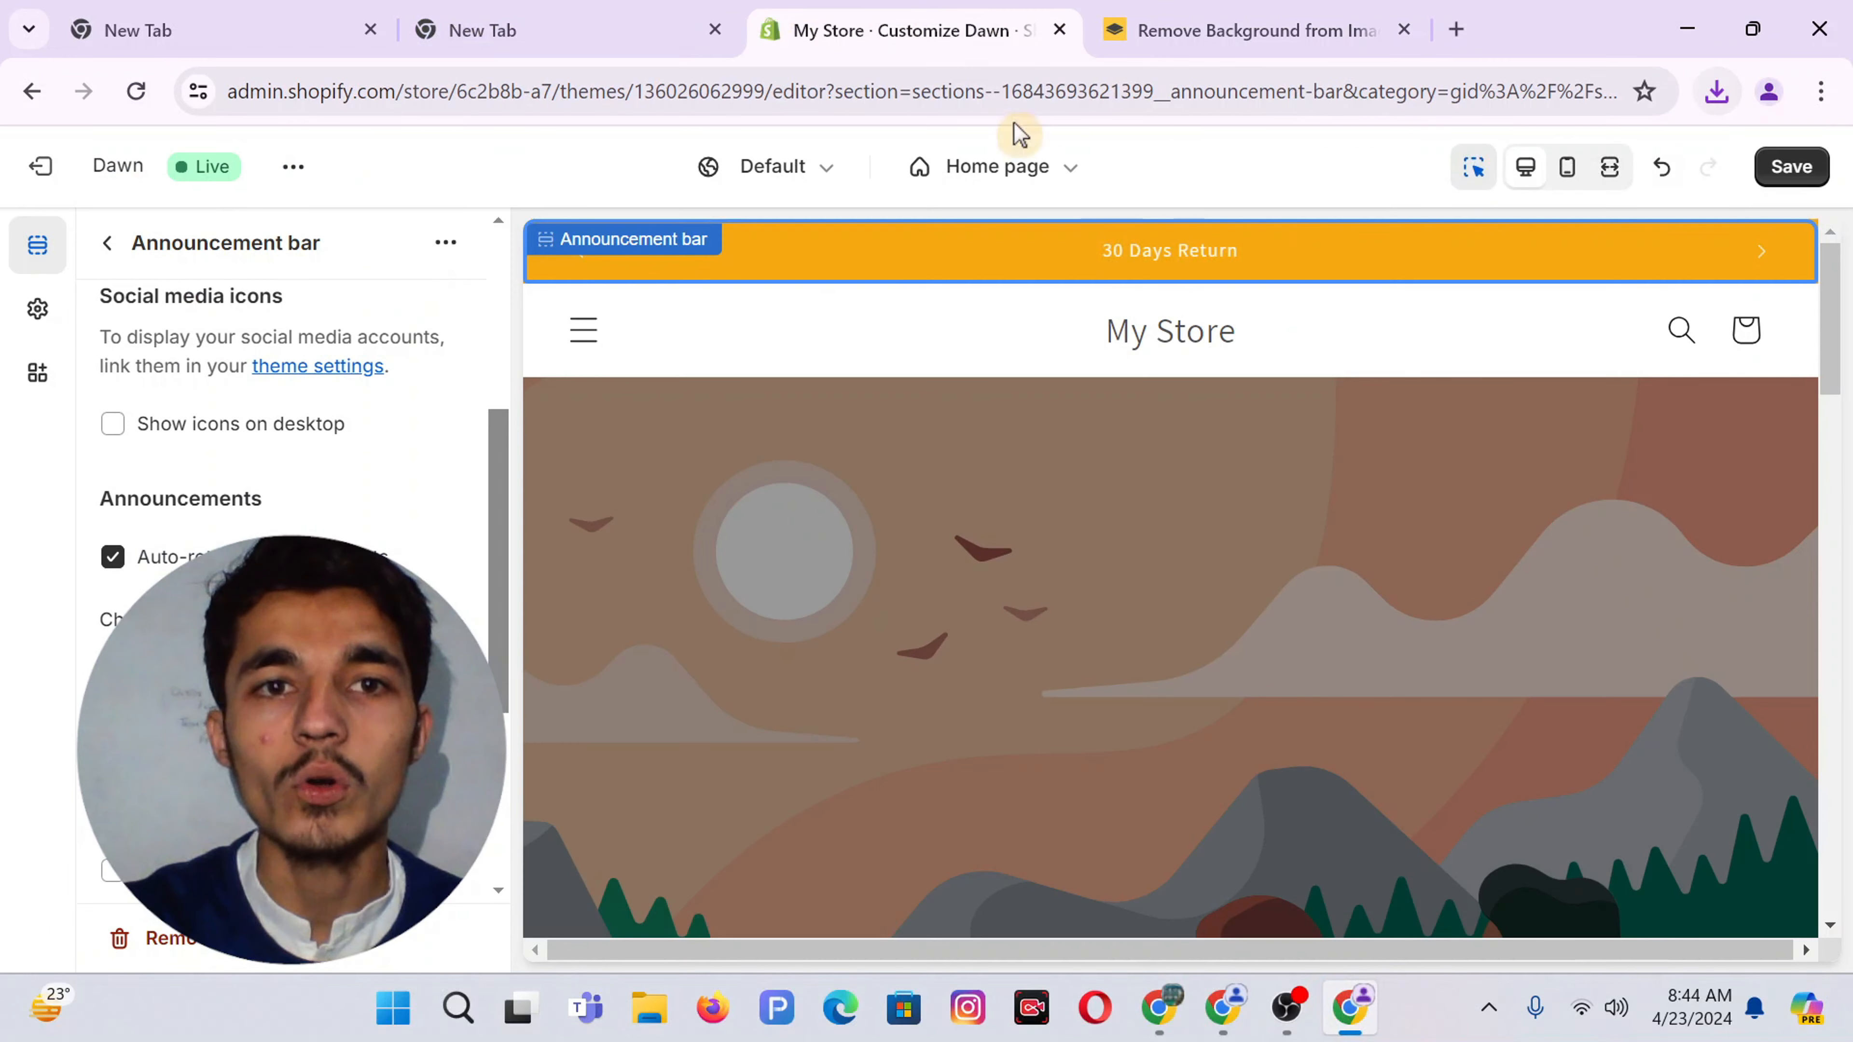
Set the header's desktop logo position to Middle center
left_click(1167, 332)
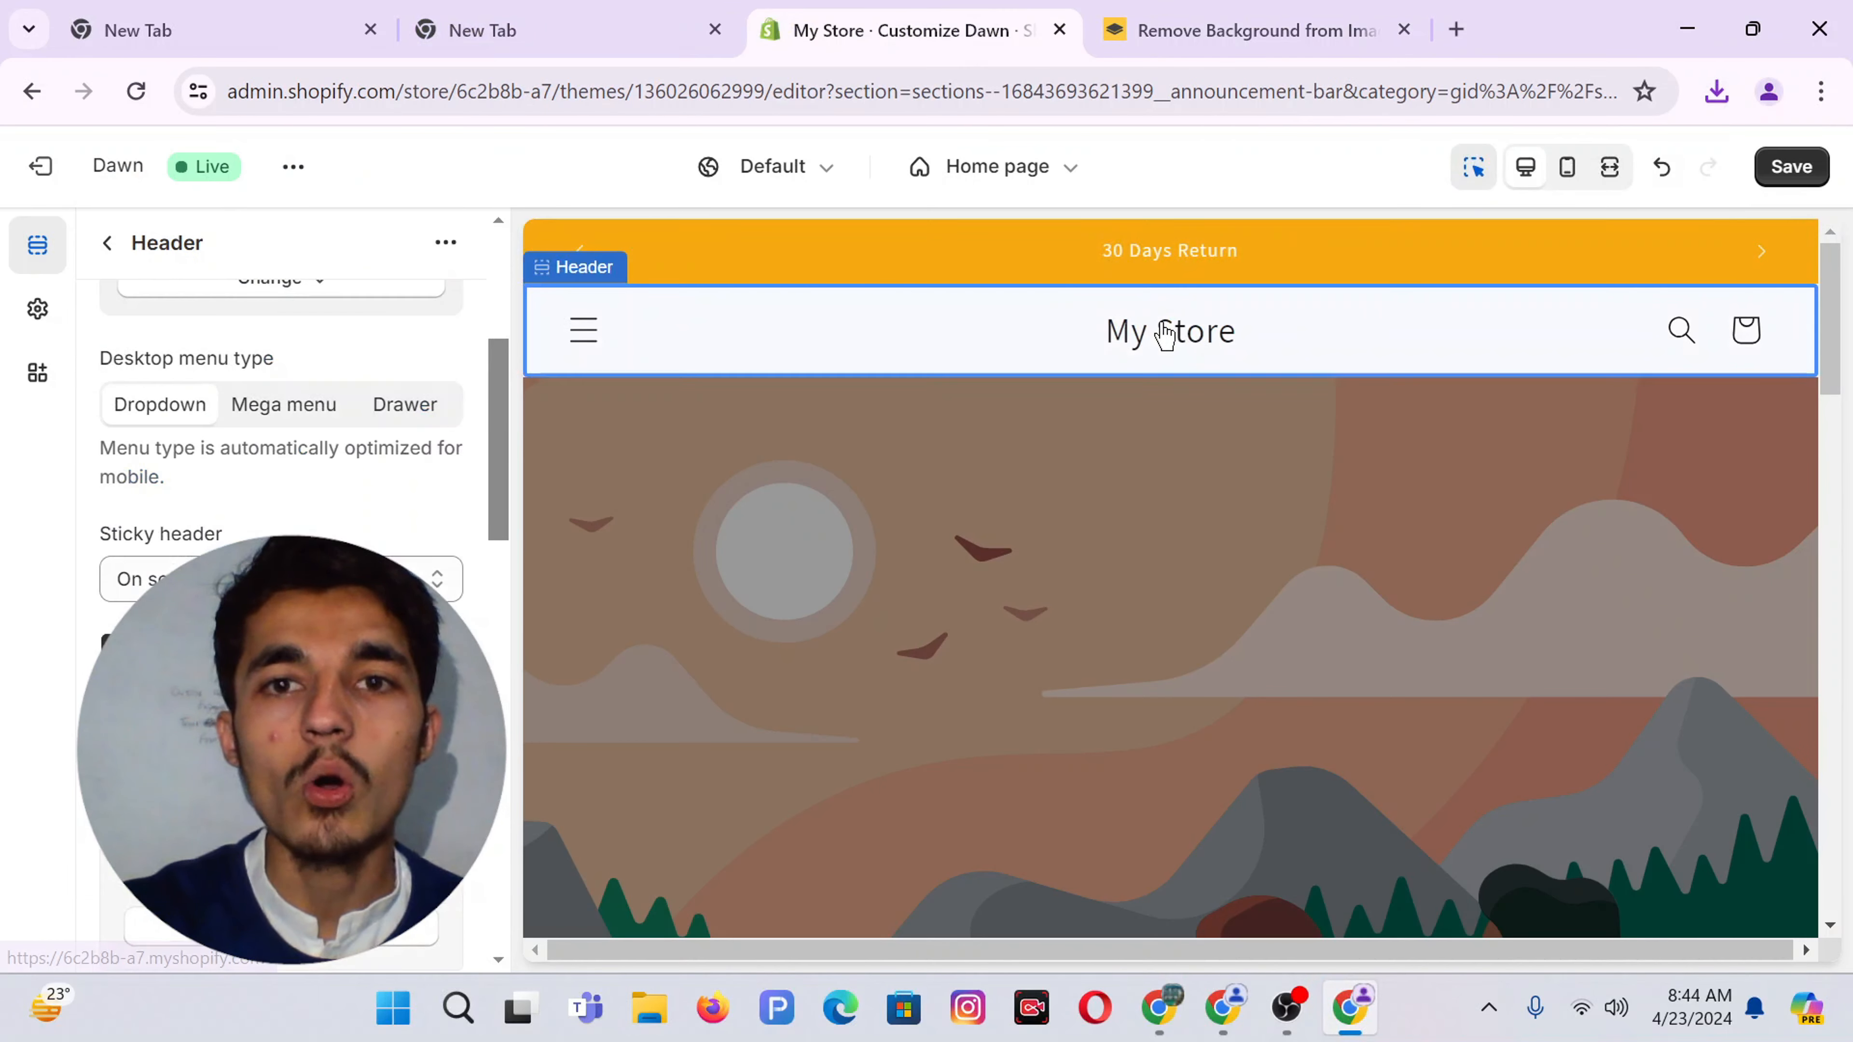
scroll(186, 405, "up", 5)
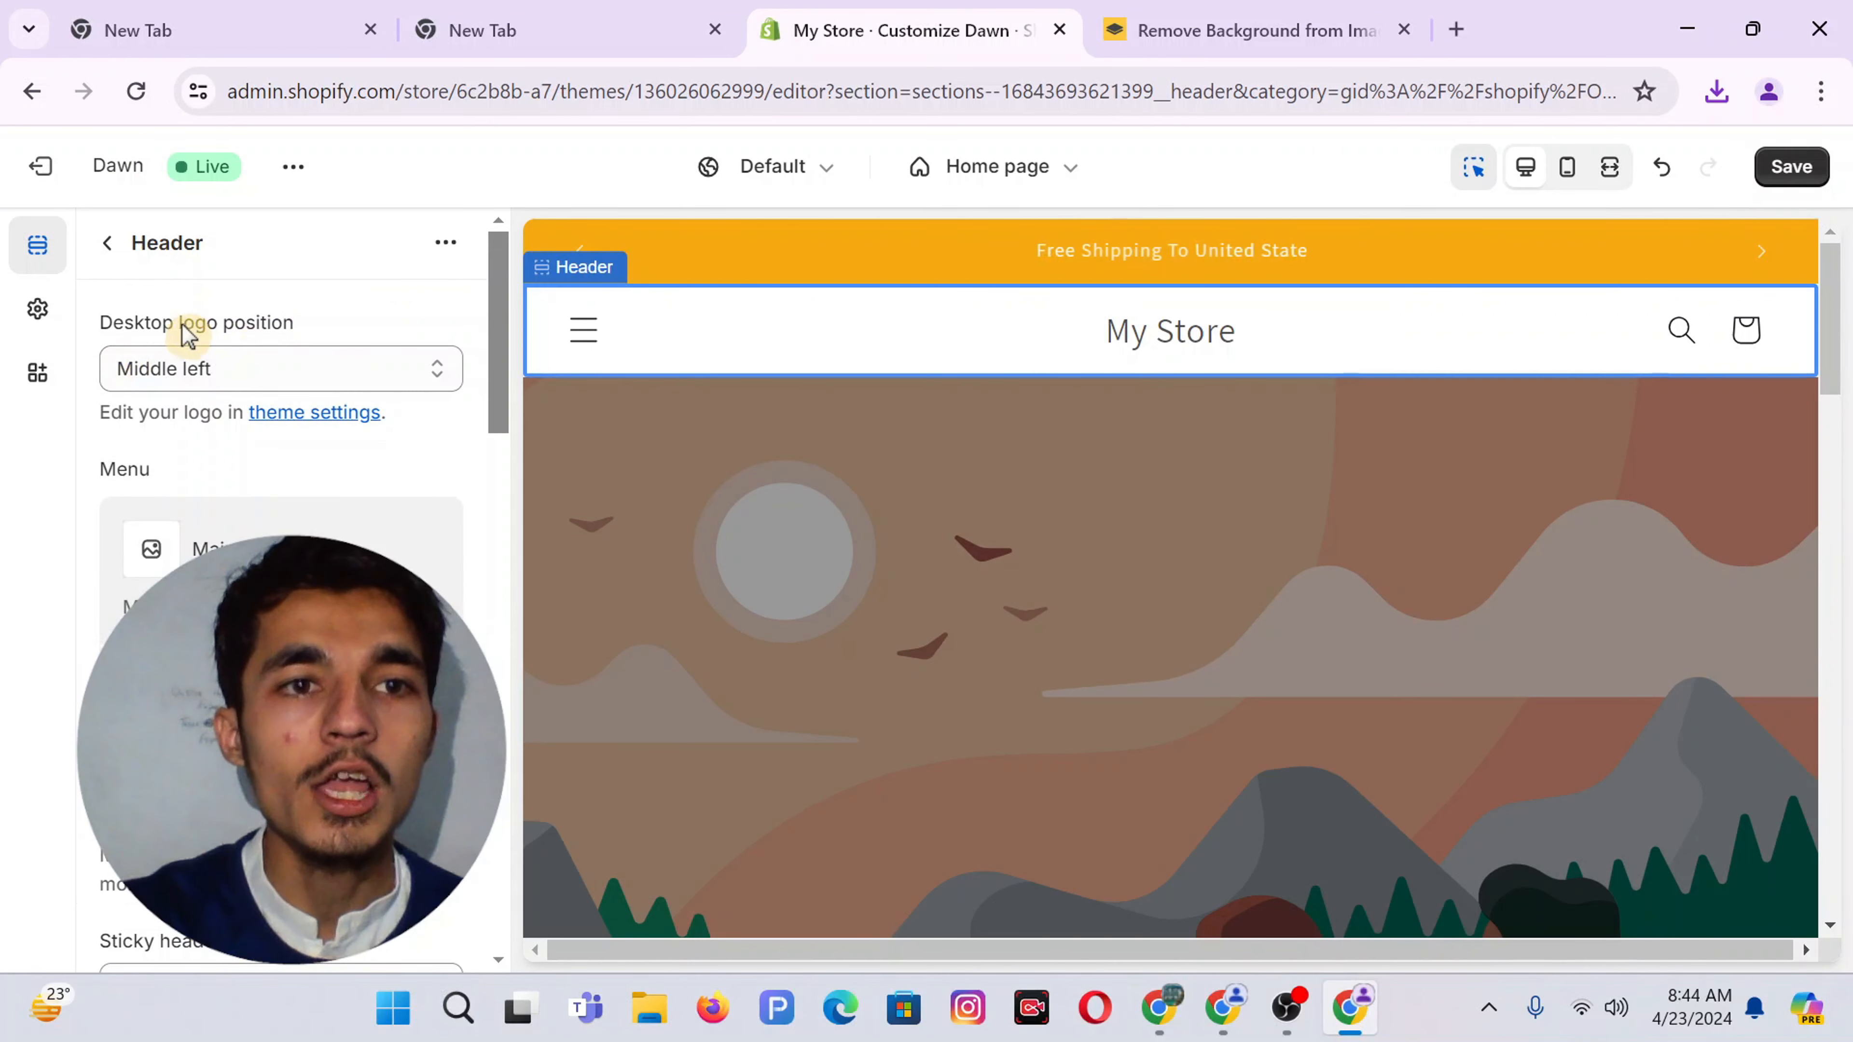
left_click(193, 370)
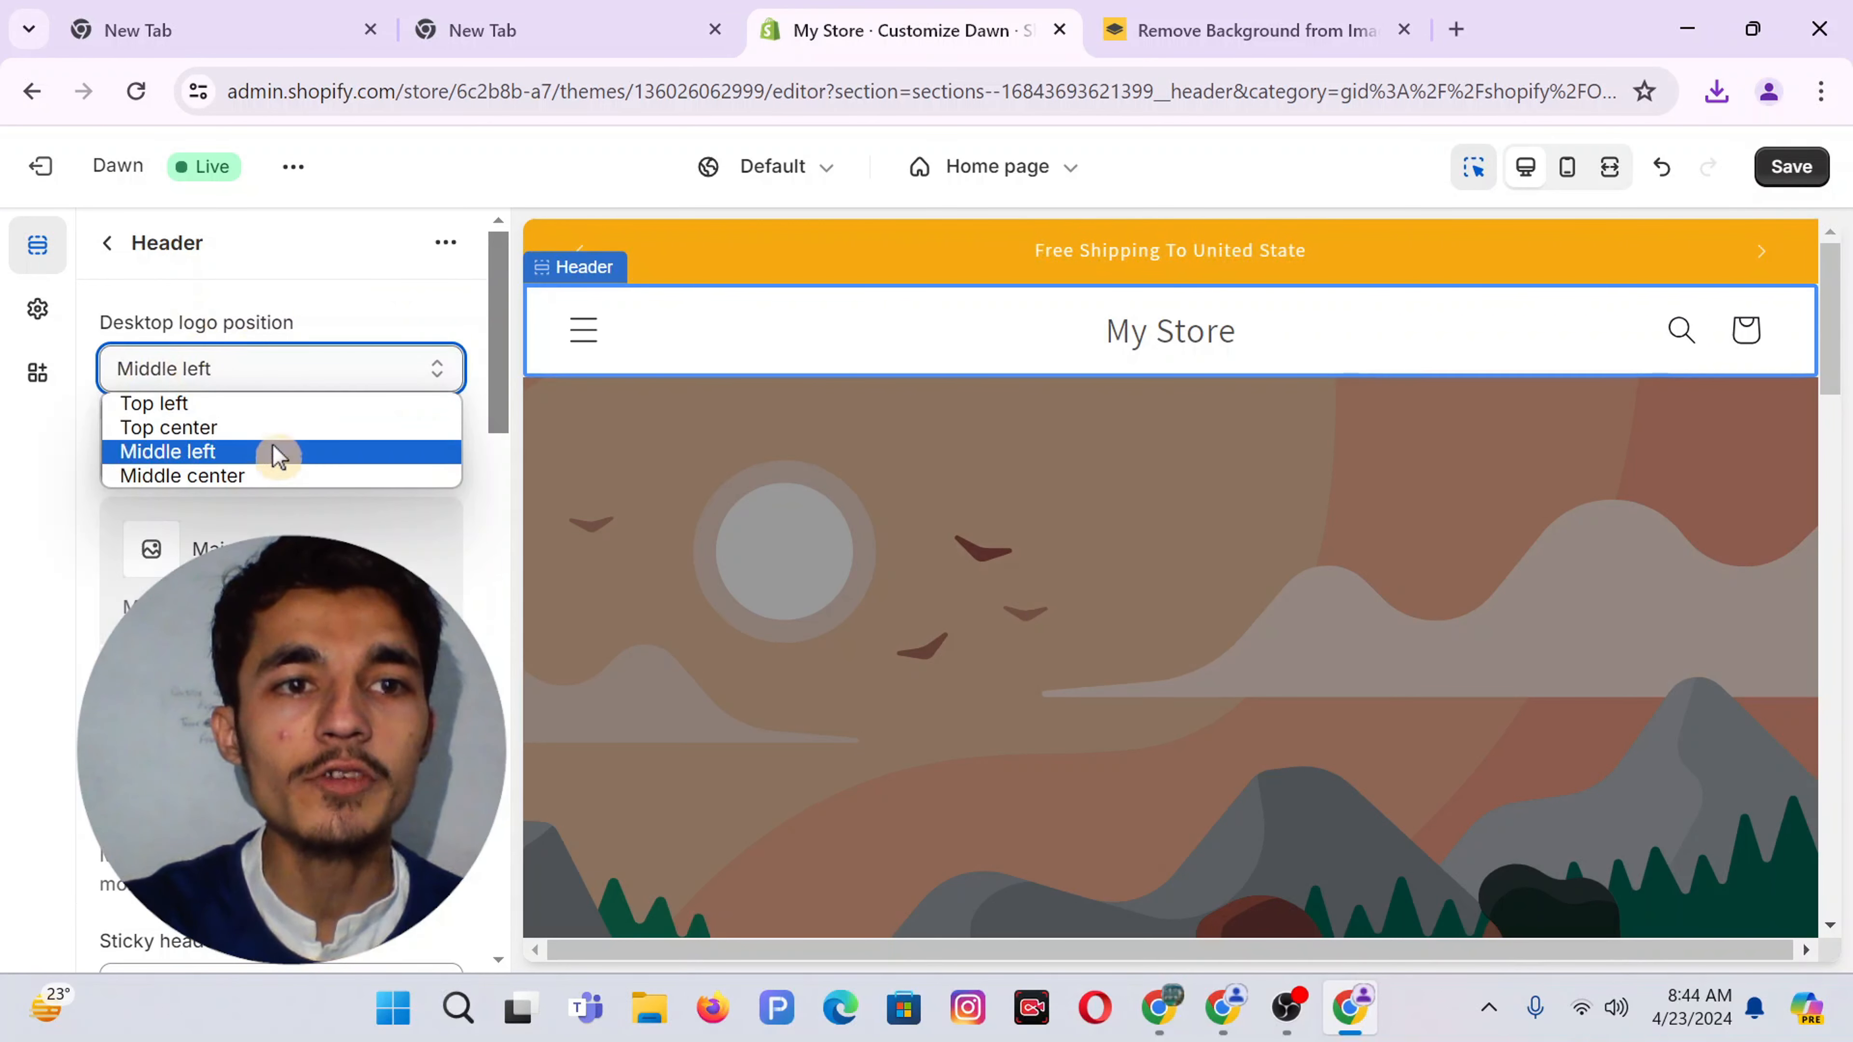
left_click(183, 476)
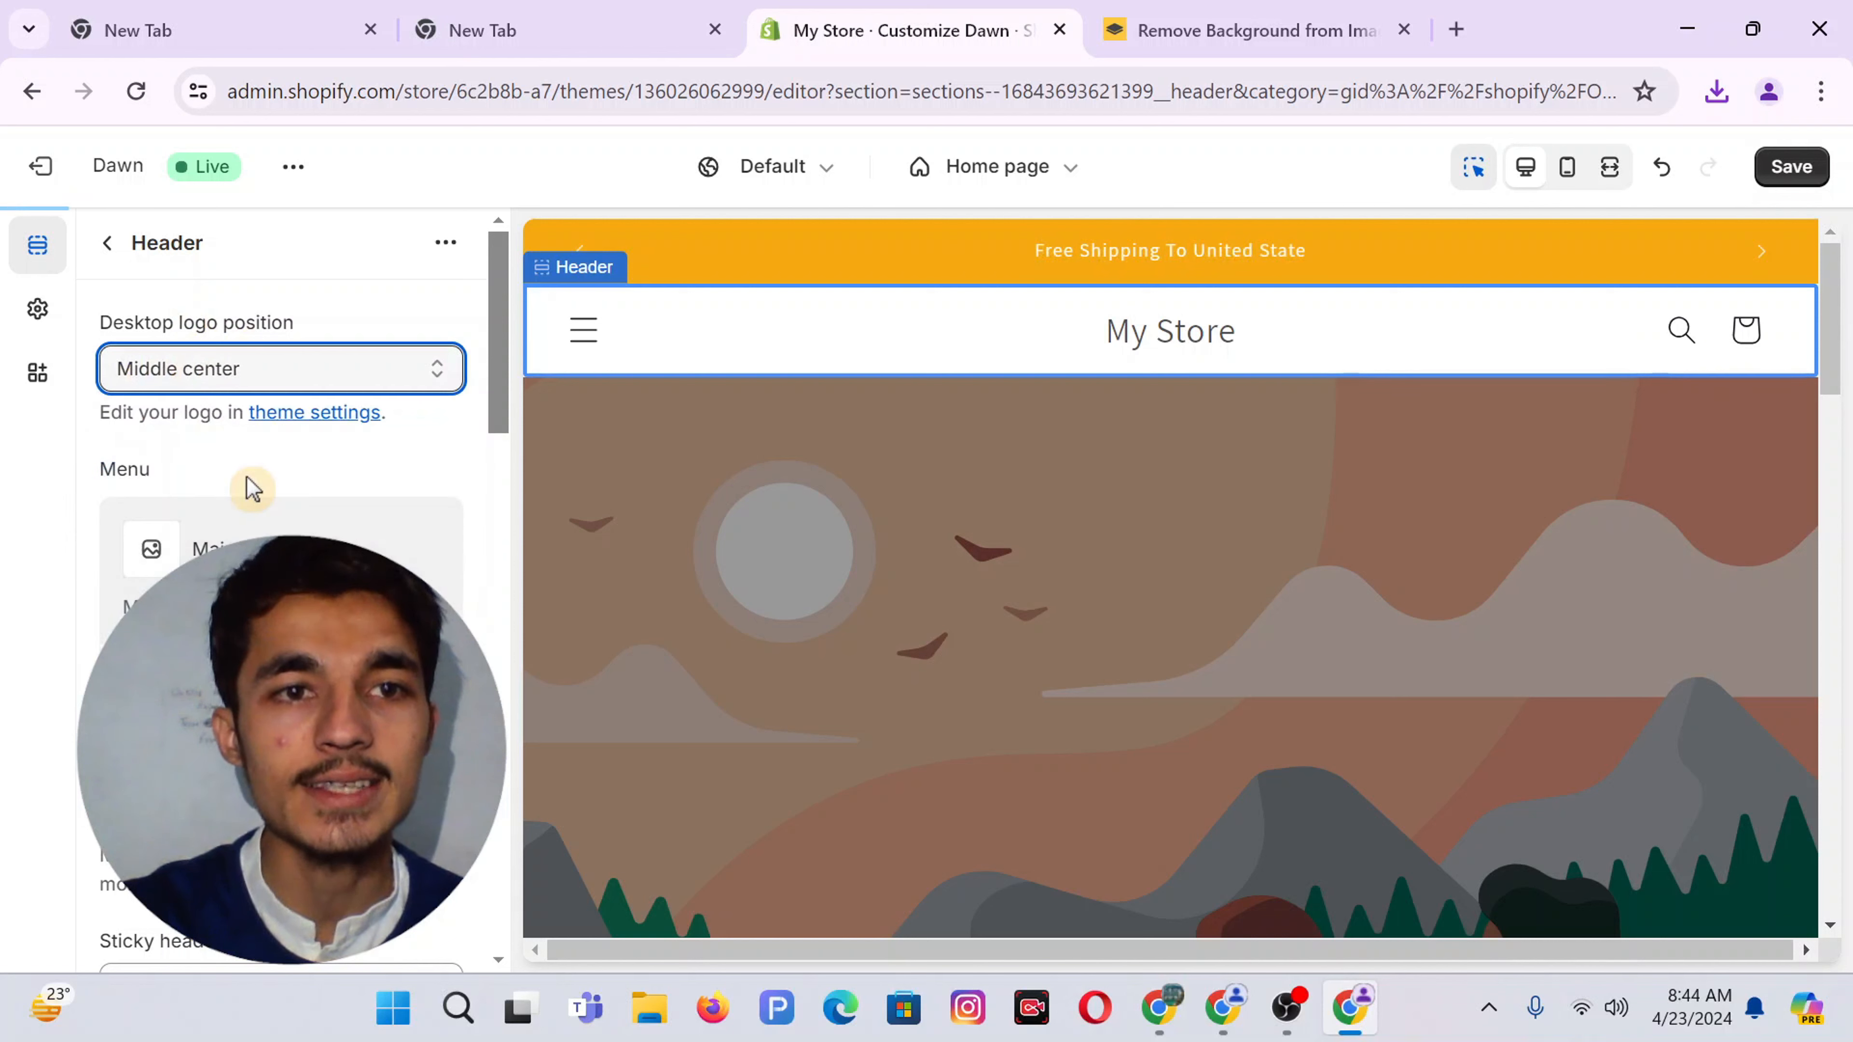
Set the header's Sticky header option to None
scroll(280, 438, "down", 3)
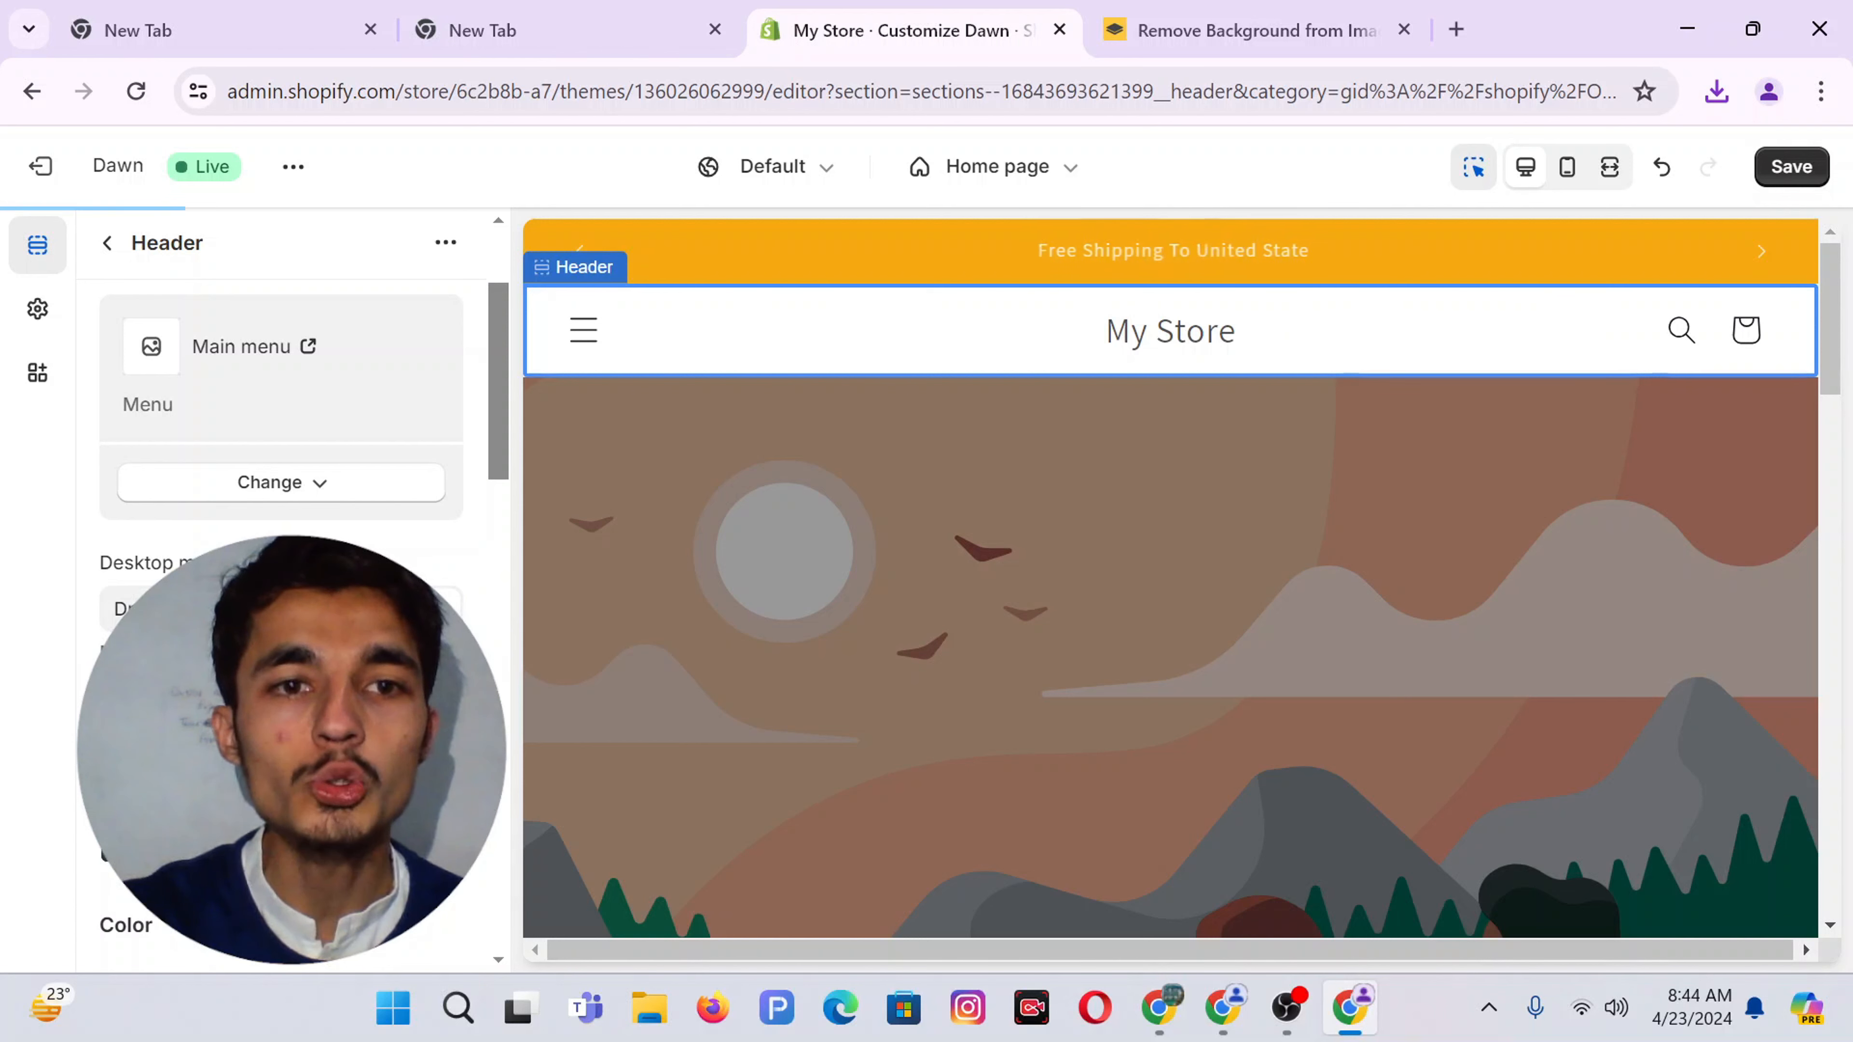
scroll(281, 438, "down", 3)
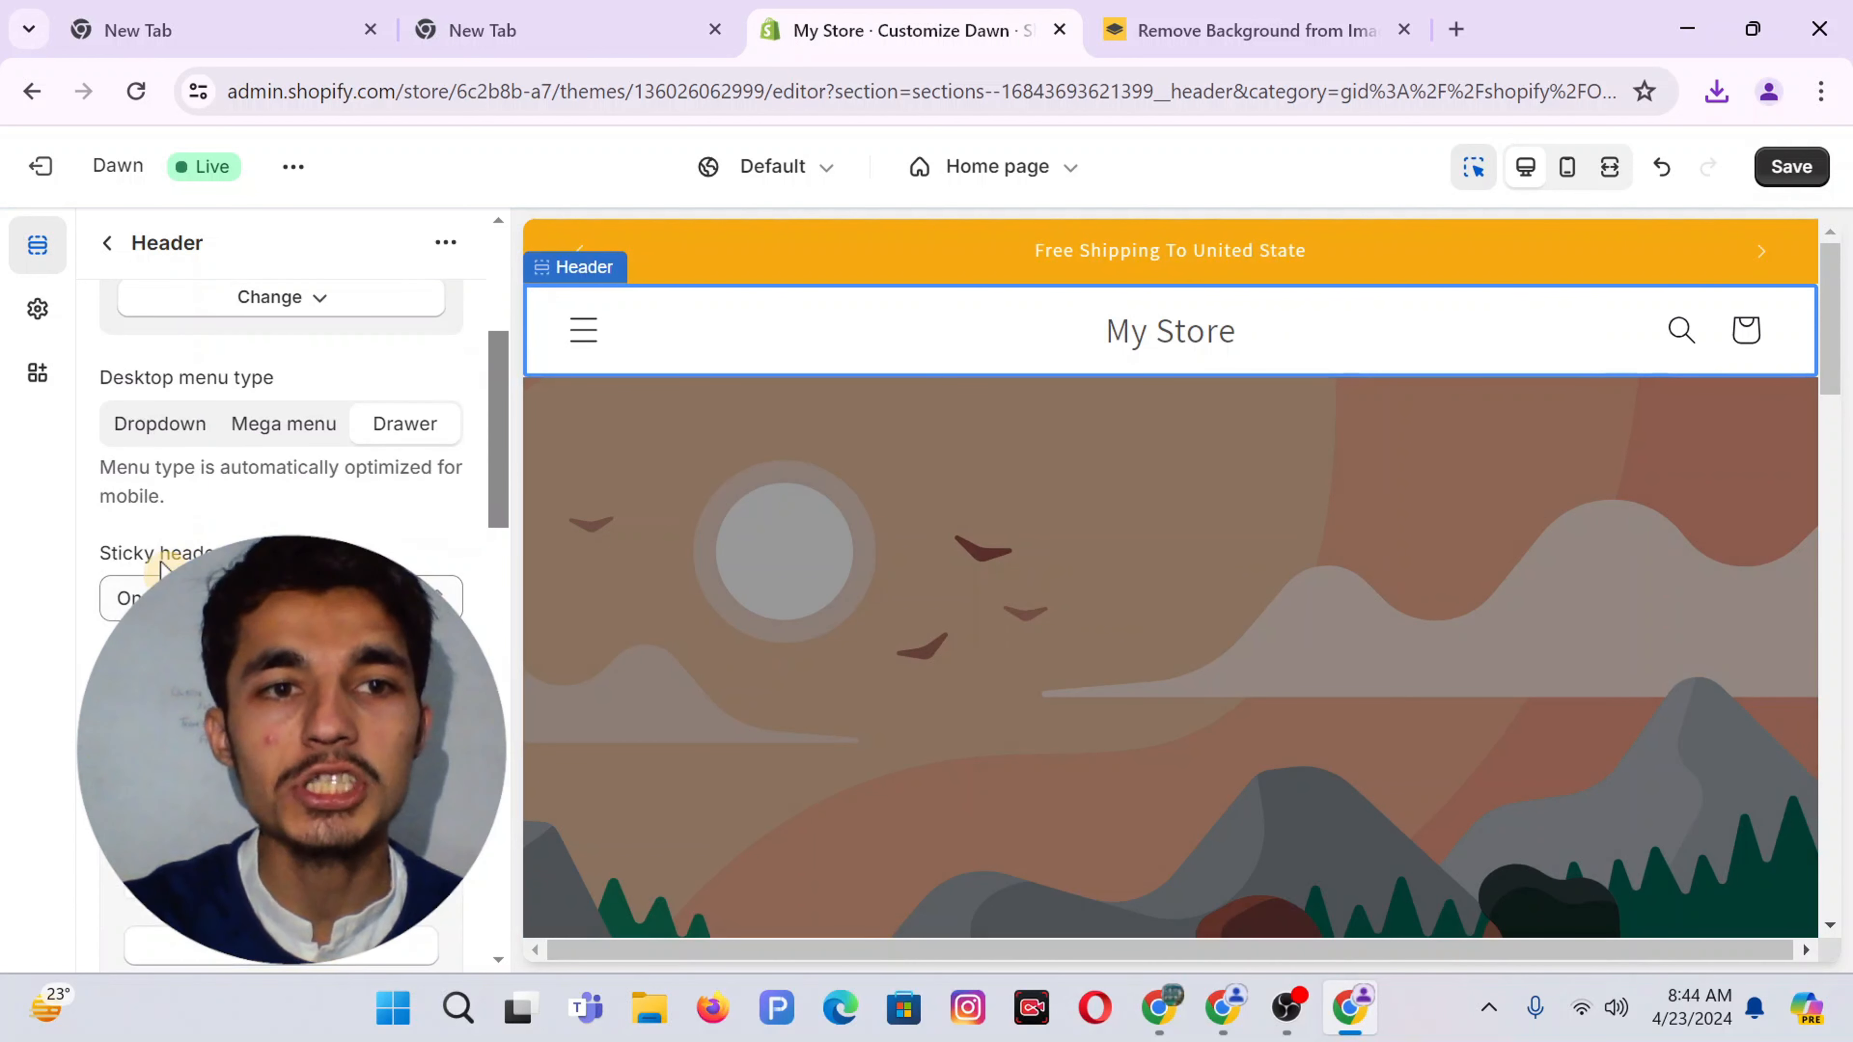
scroll(1117, 517, "down", 3)
scroll(1117, 517, "up", 2)
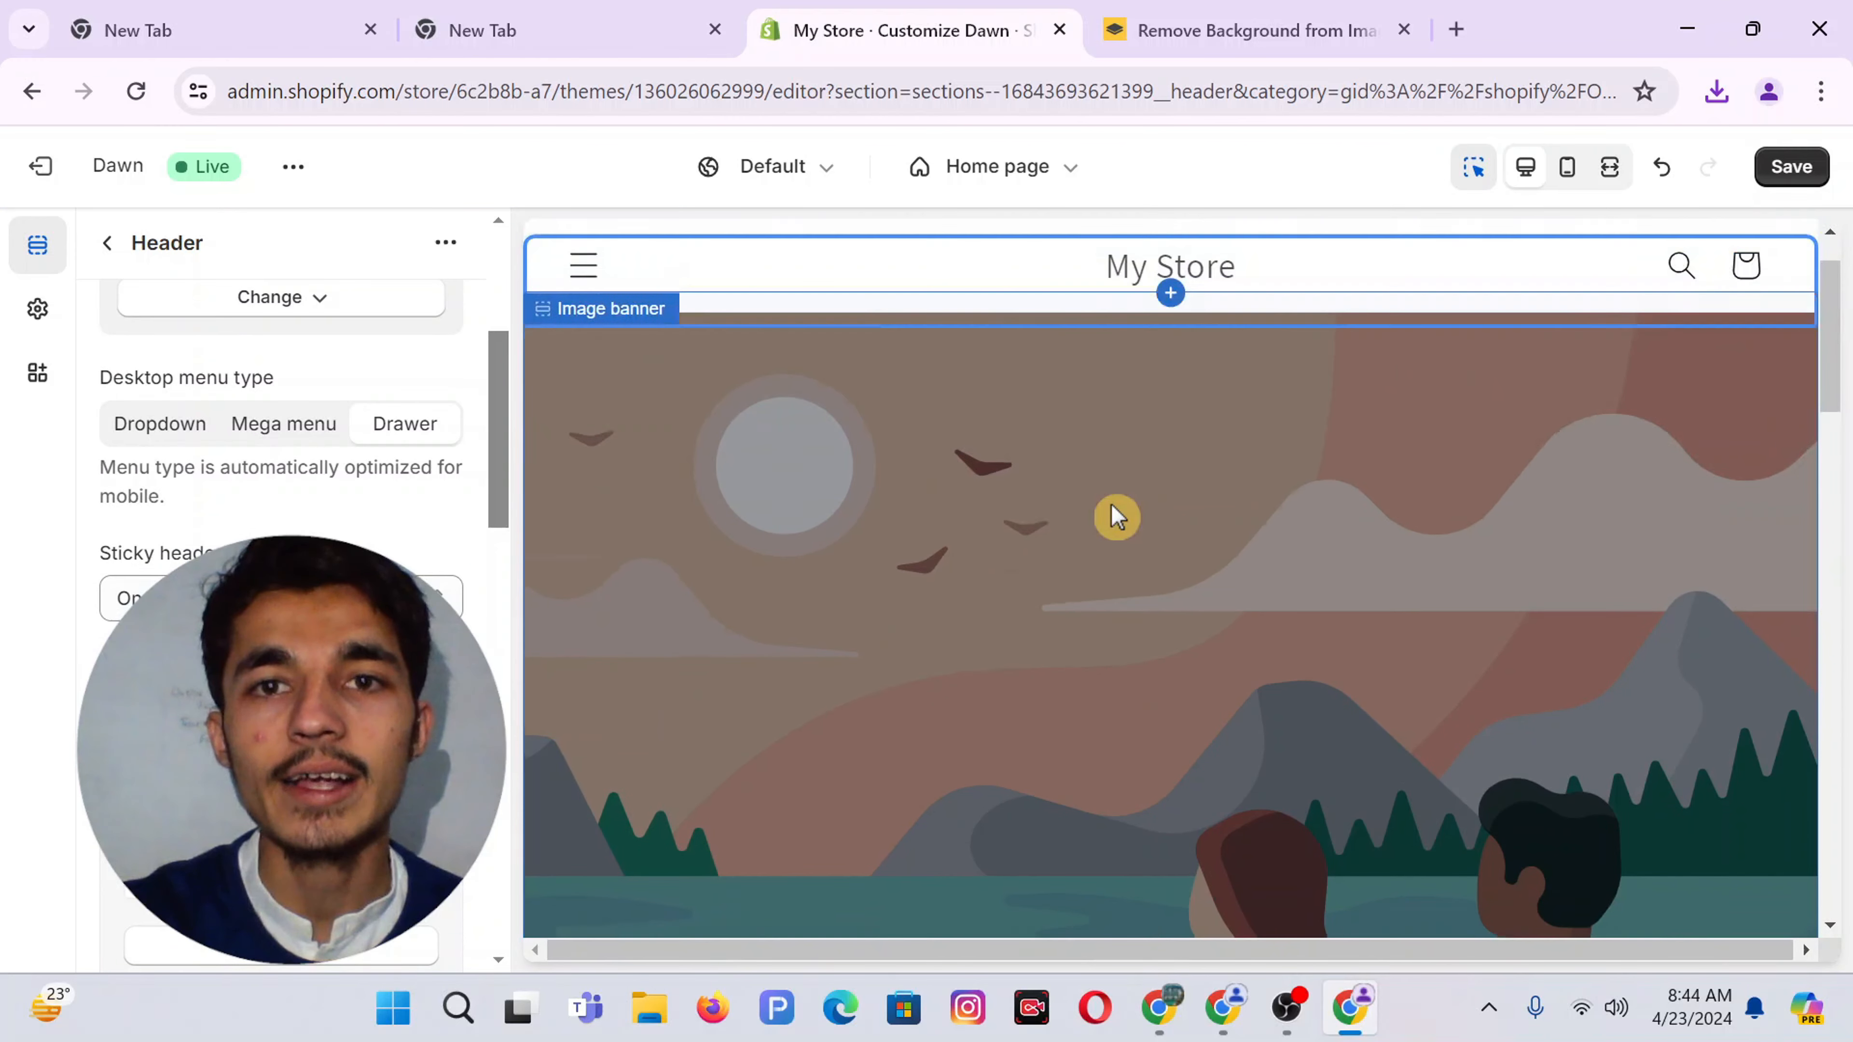
scroll(1117, 517, "down", 3)
scroll(1117, 518, "up", 3)
scroll(1117, 517, "down", 1)
scroll(1114, 503, "up", 1)
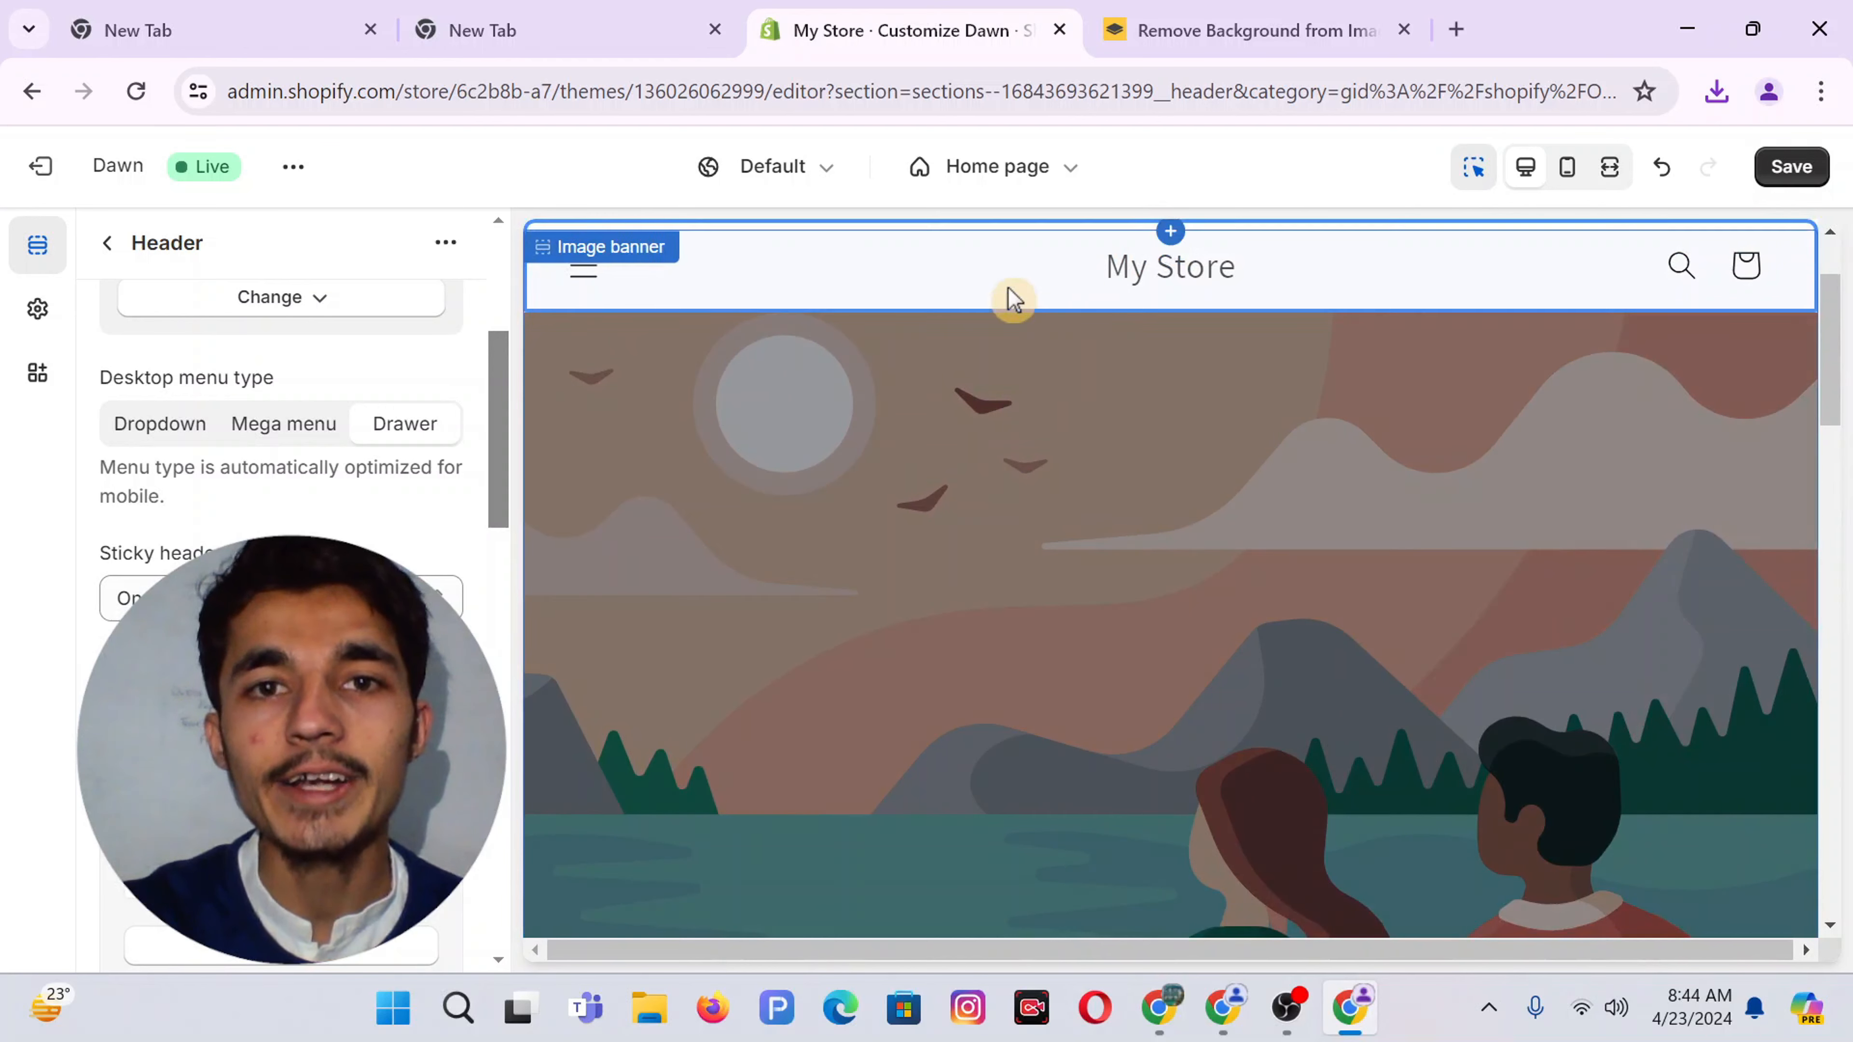
left_click(132, 598)
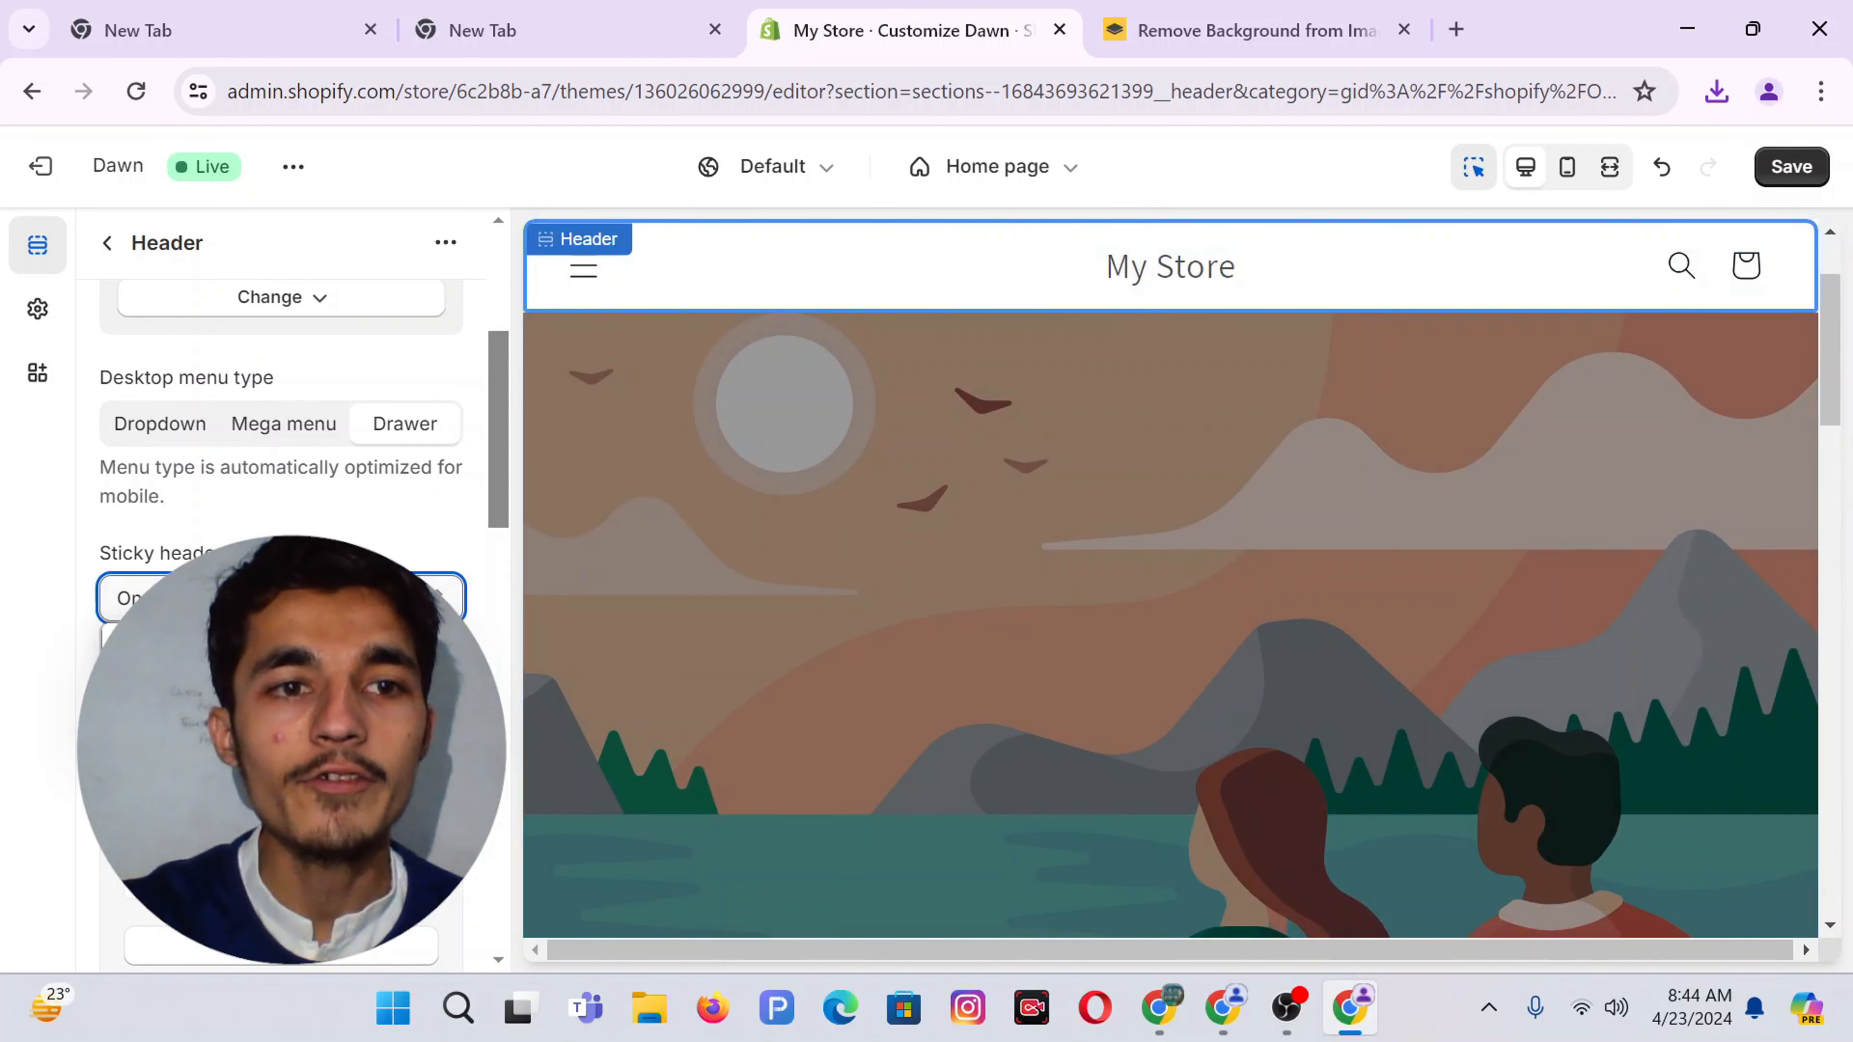
left_click(132, 635)
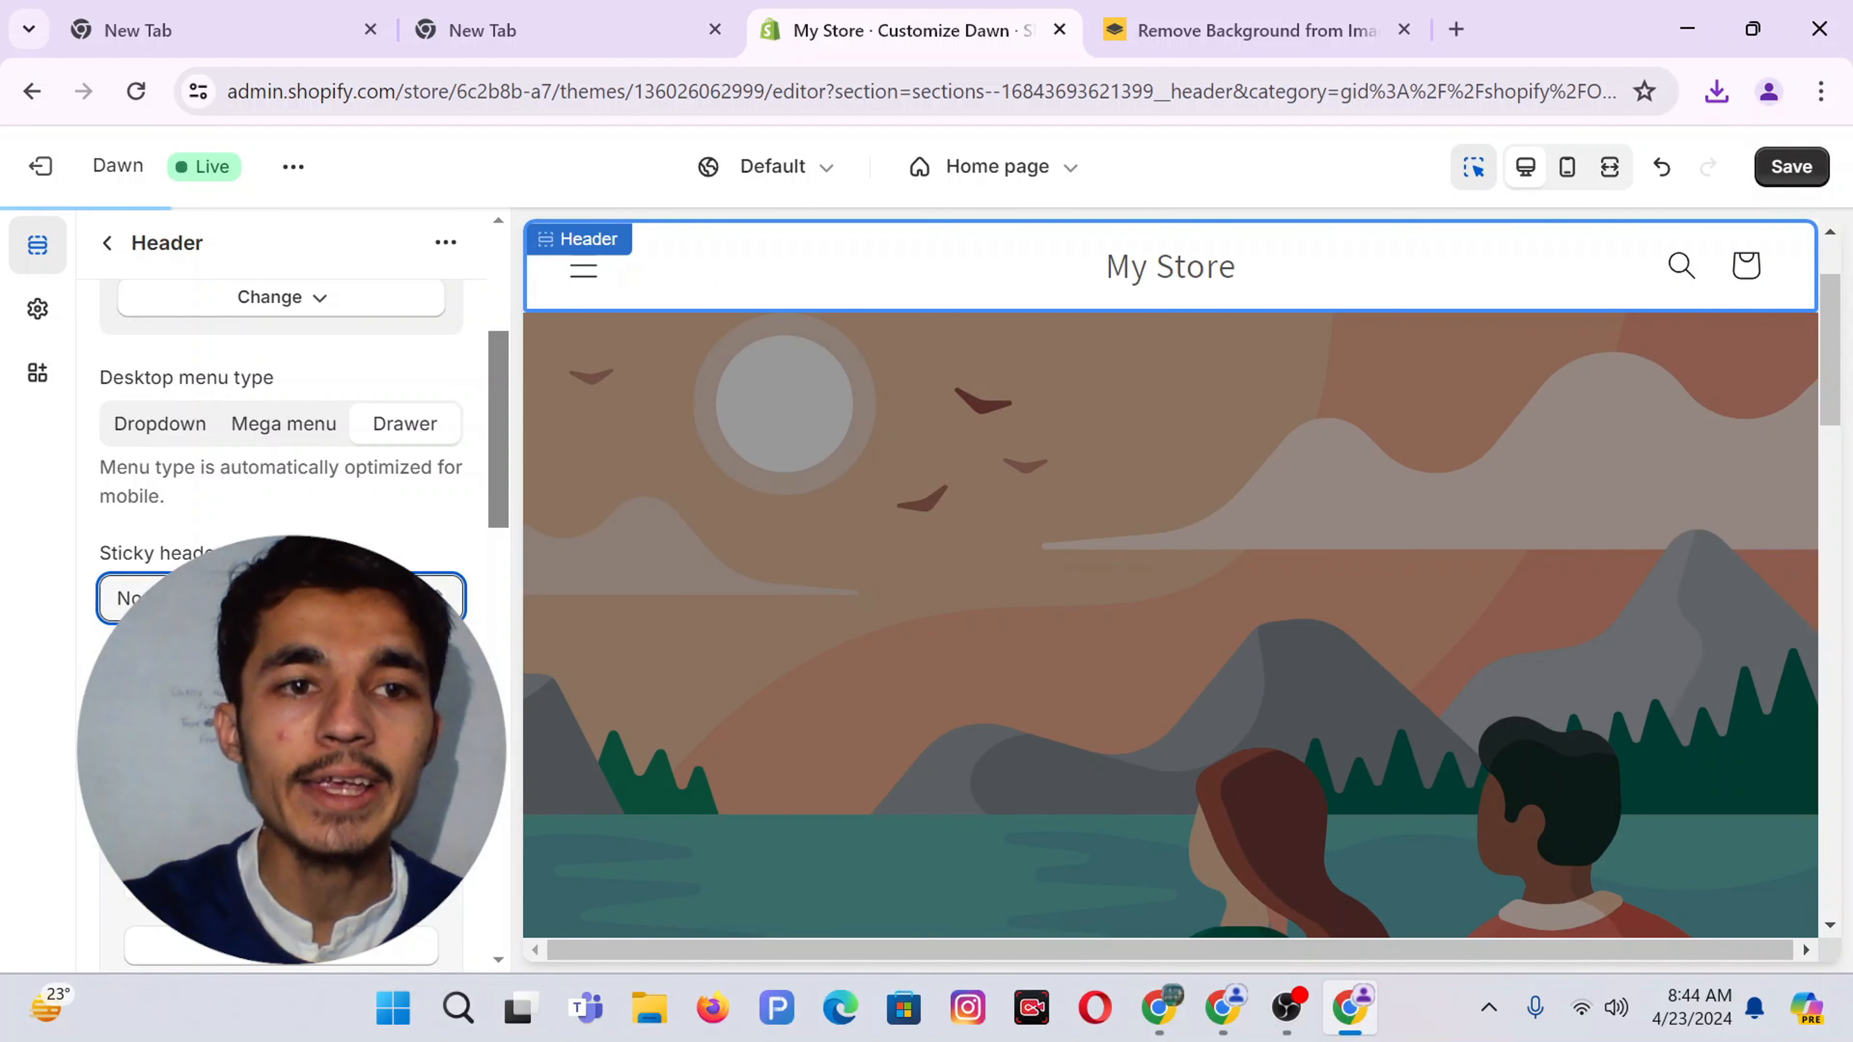
scroll(146, 540, "down", 3)
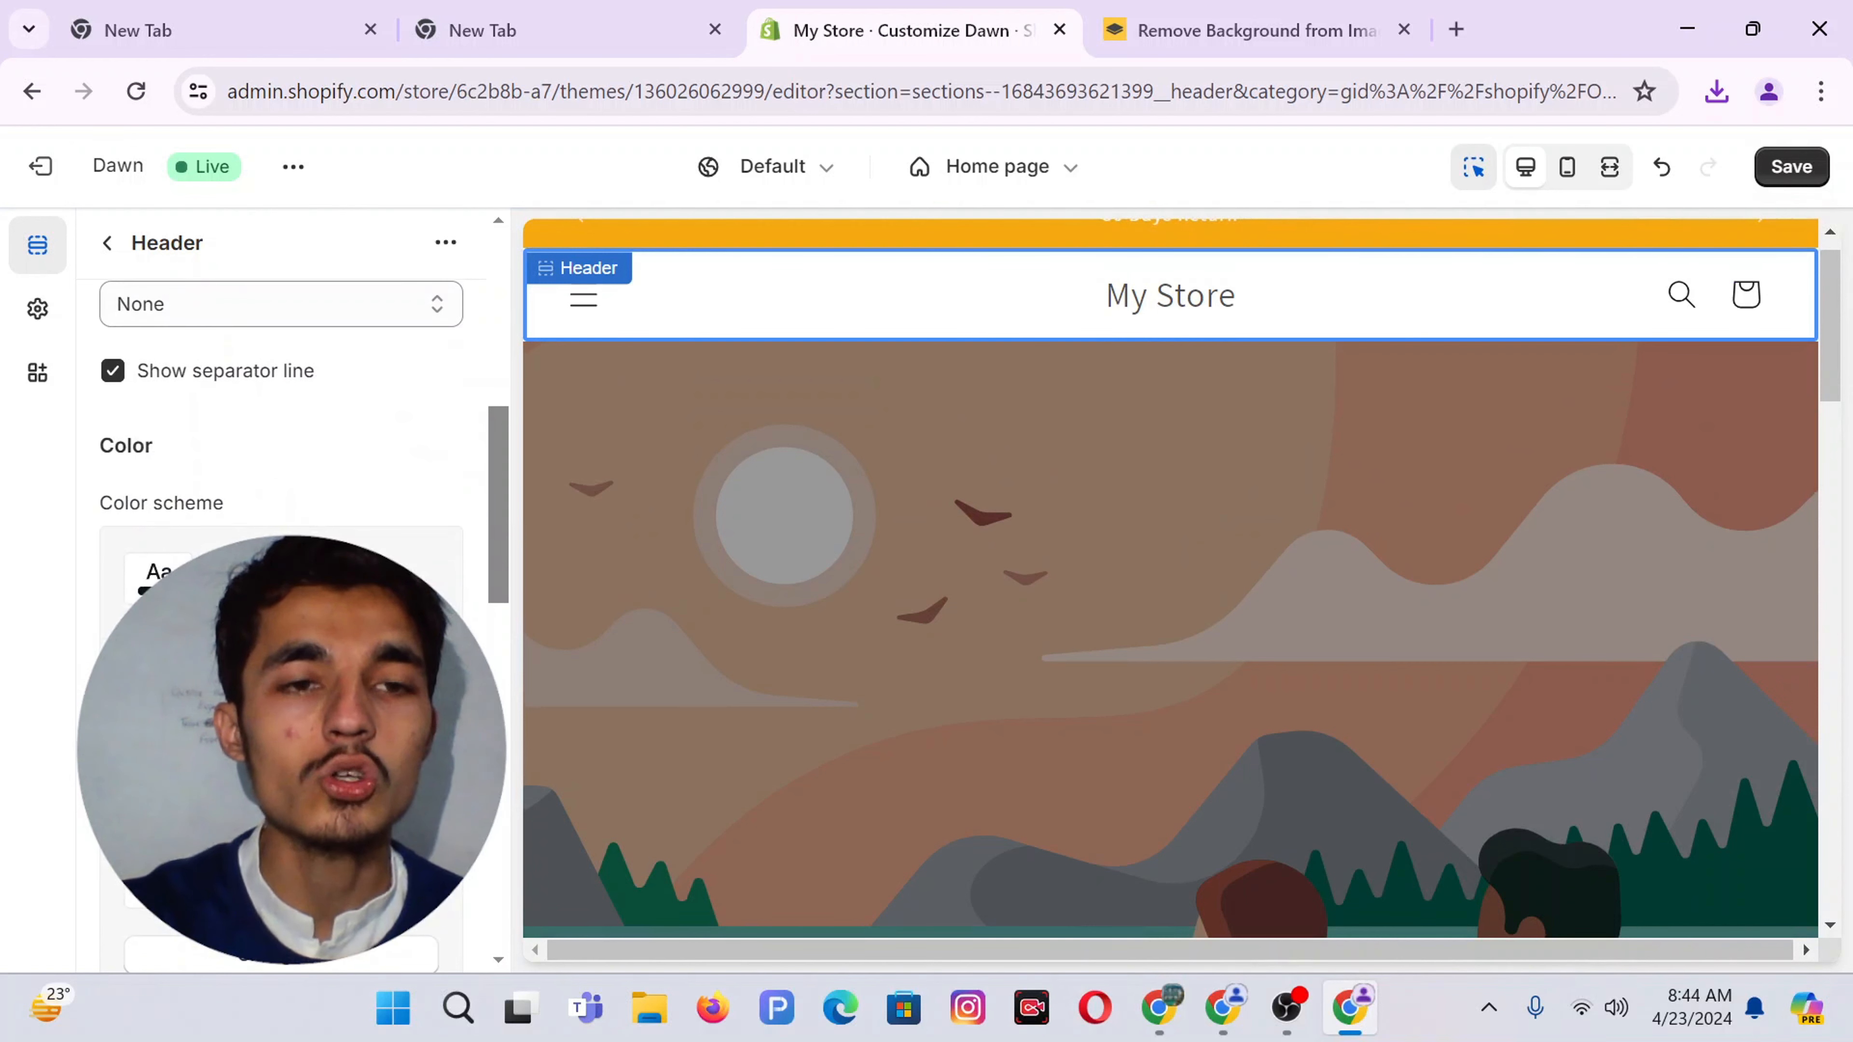
Apply colour Scheme 2 to the header and review the remaining header options
left_click(277, 576)
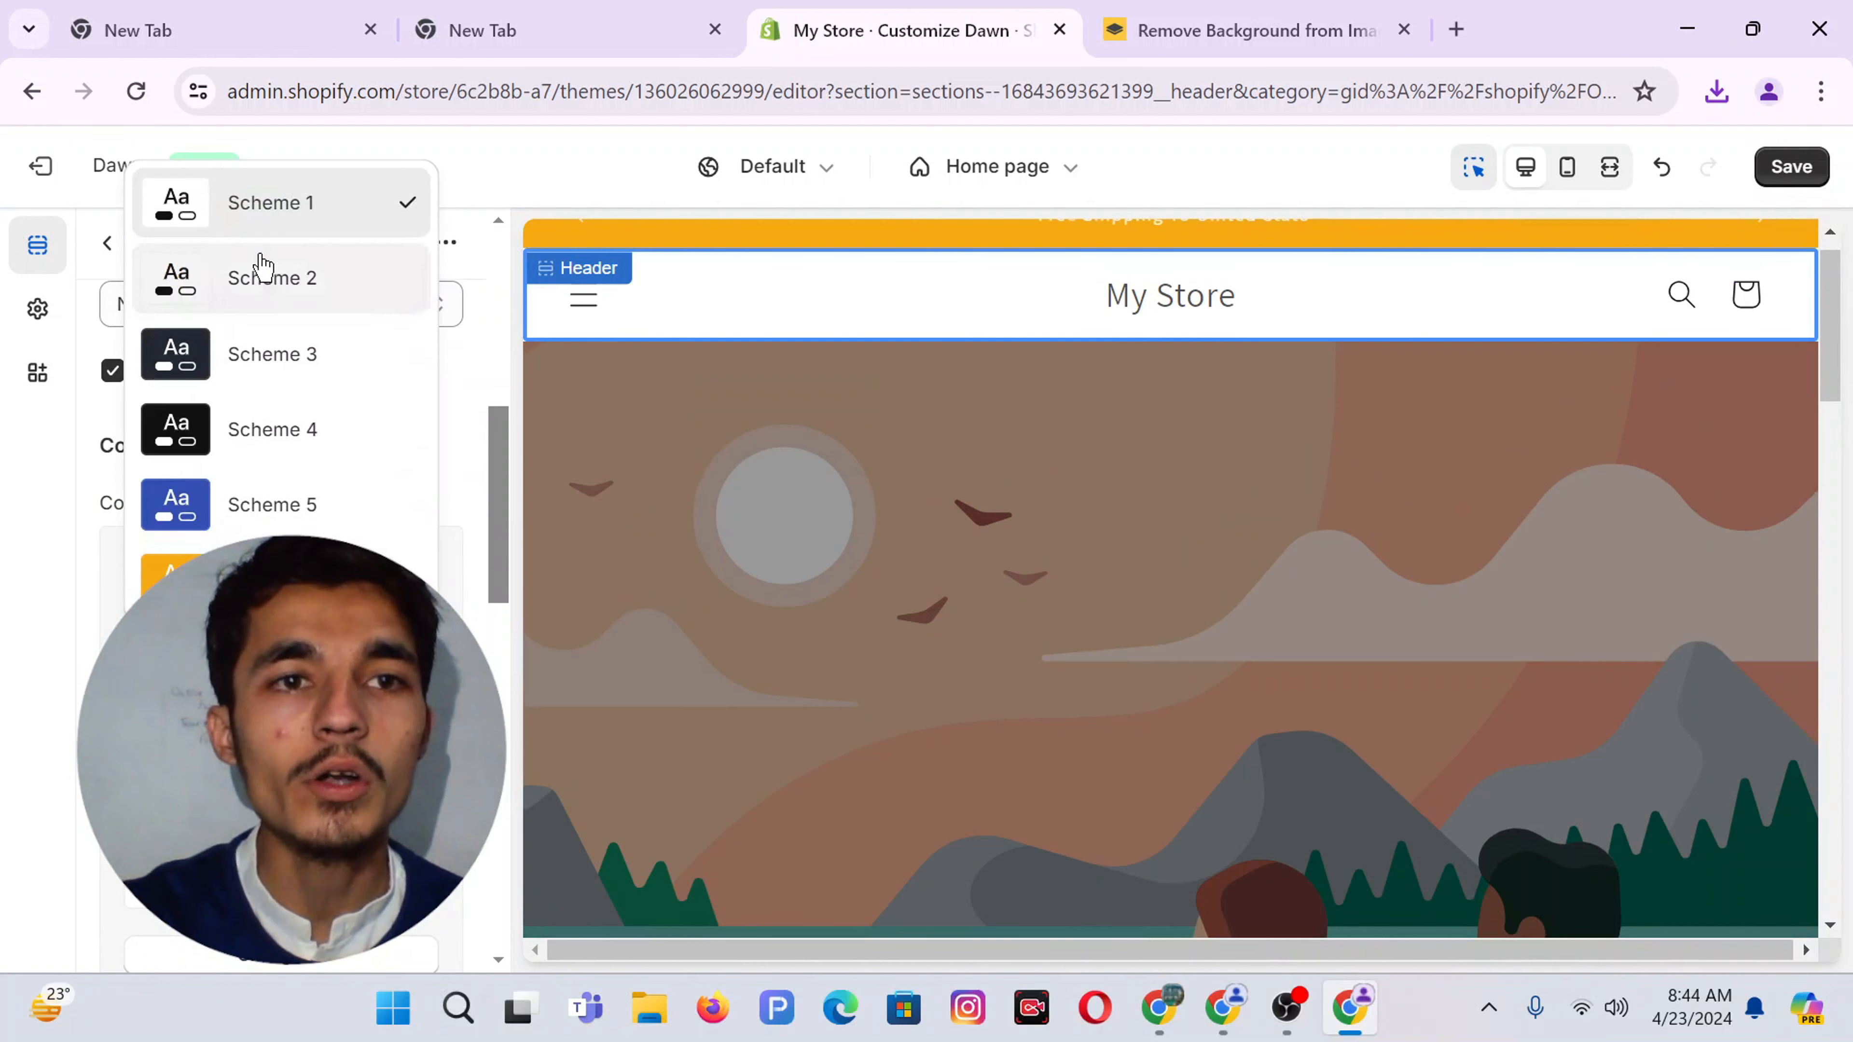
left_click(279, 279)
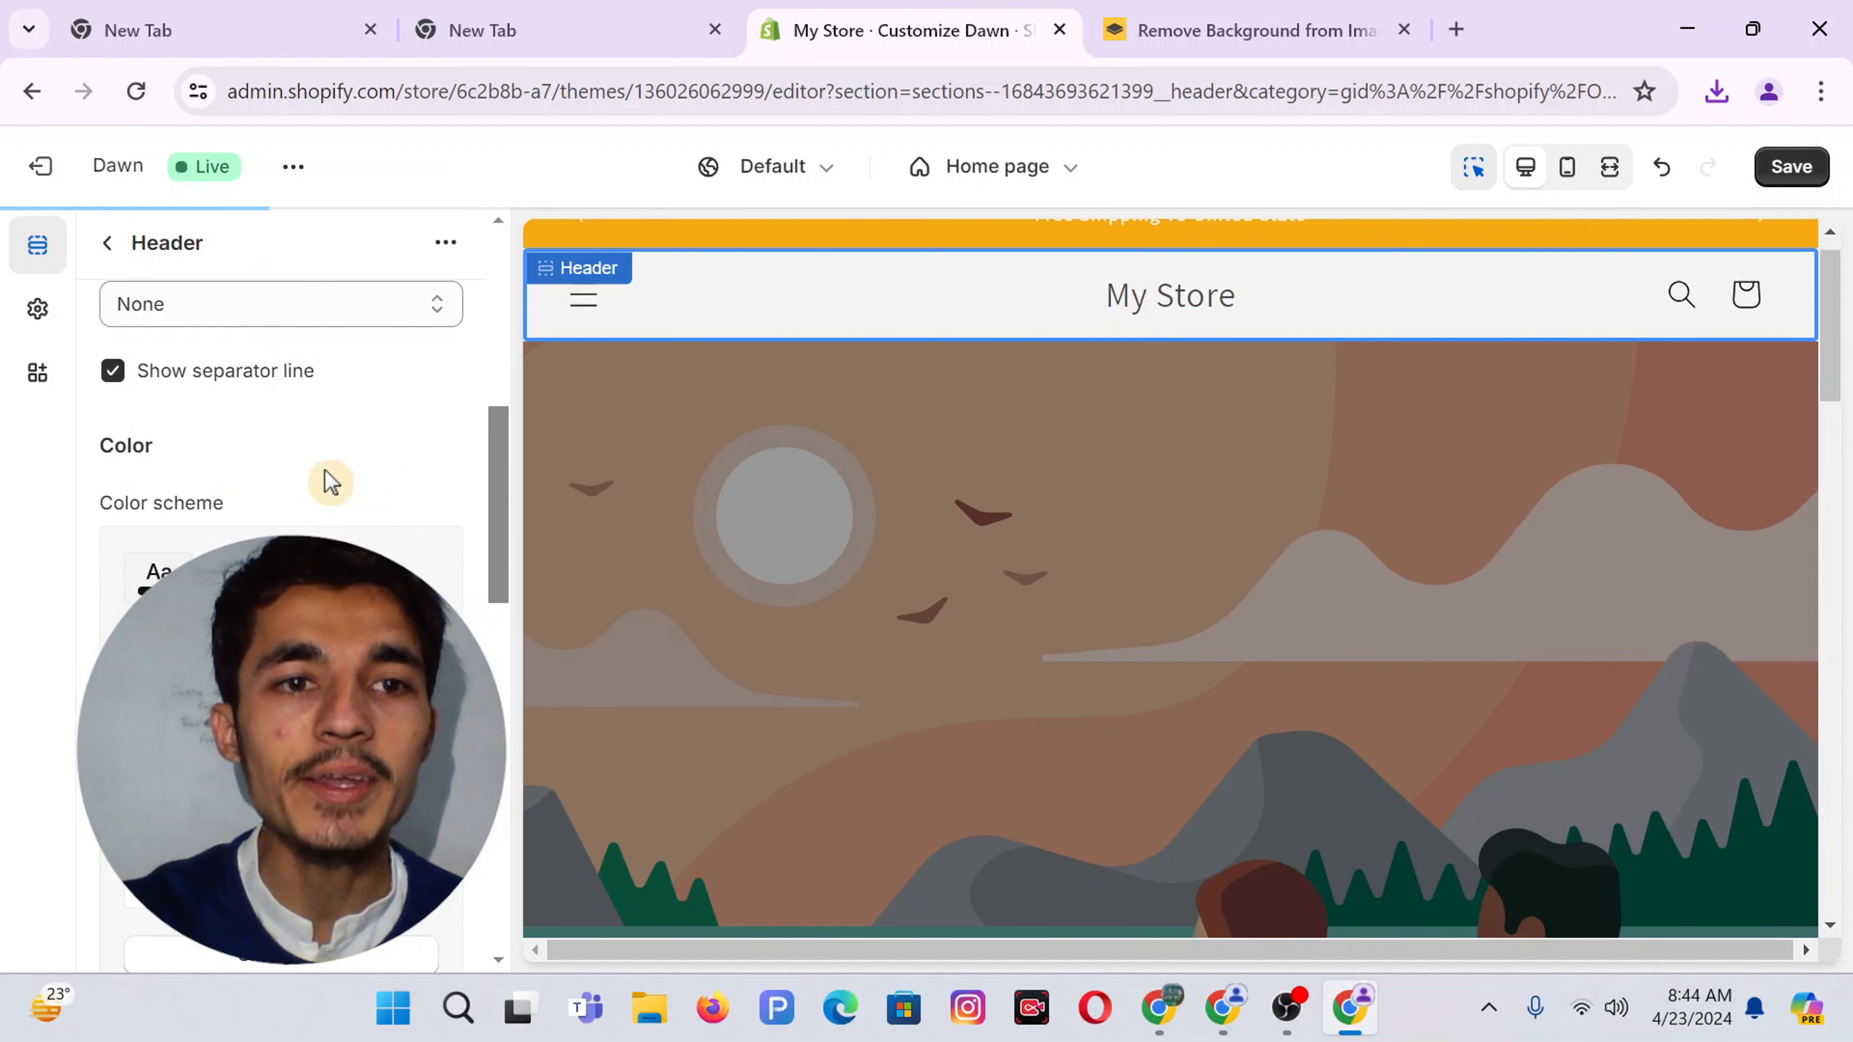
scroll(326, 479, "down", 3)
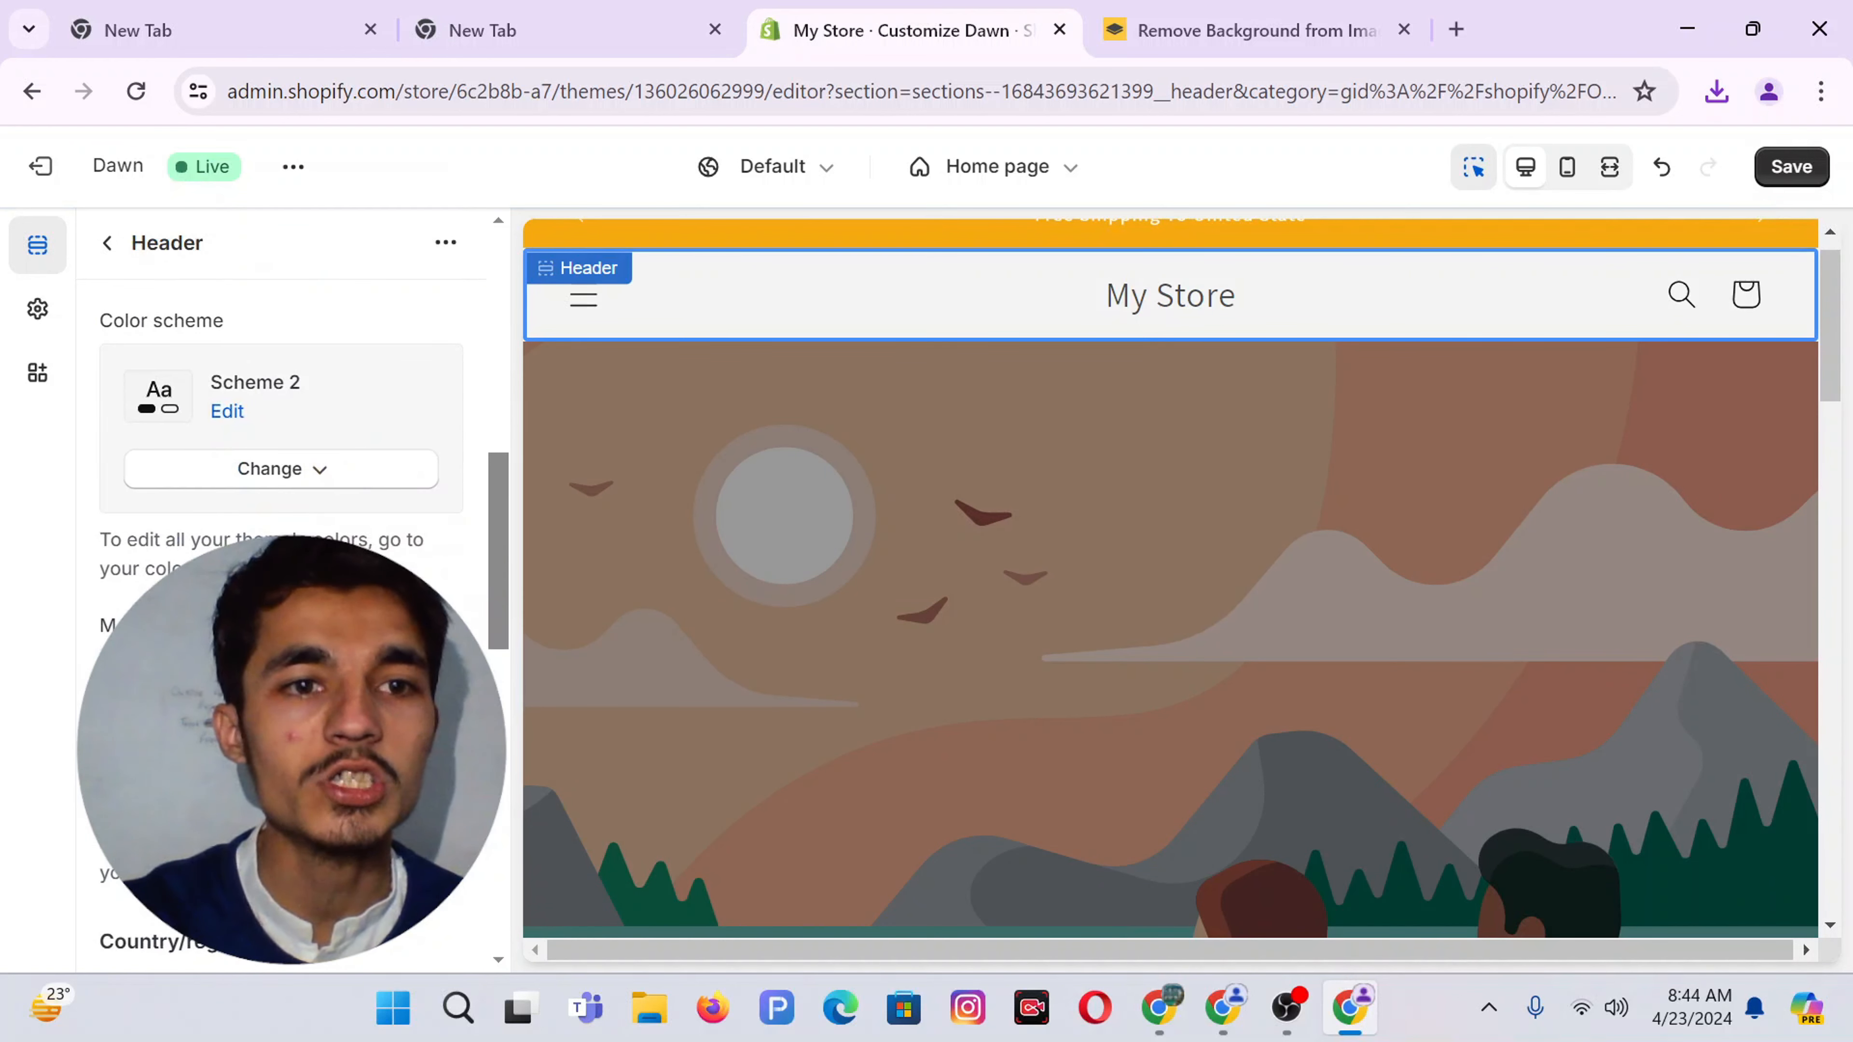
scroll(281, 584, "down", 10)
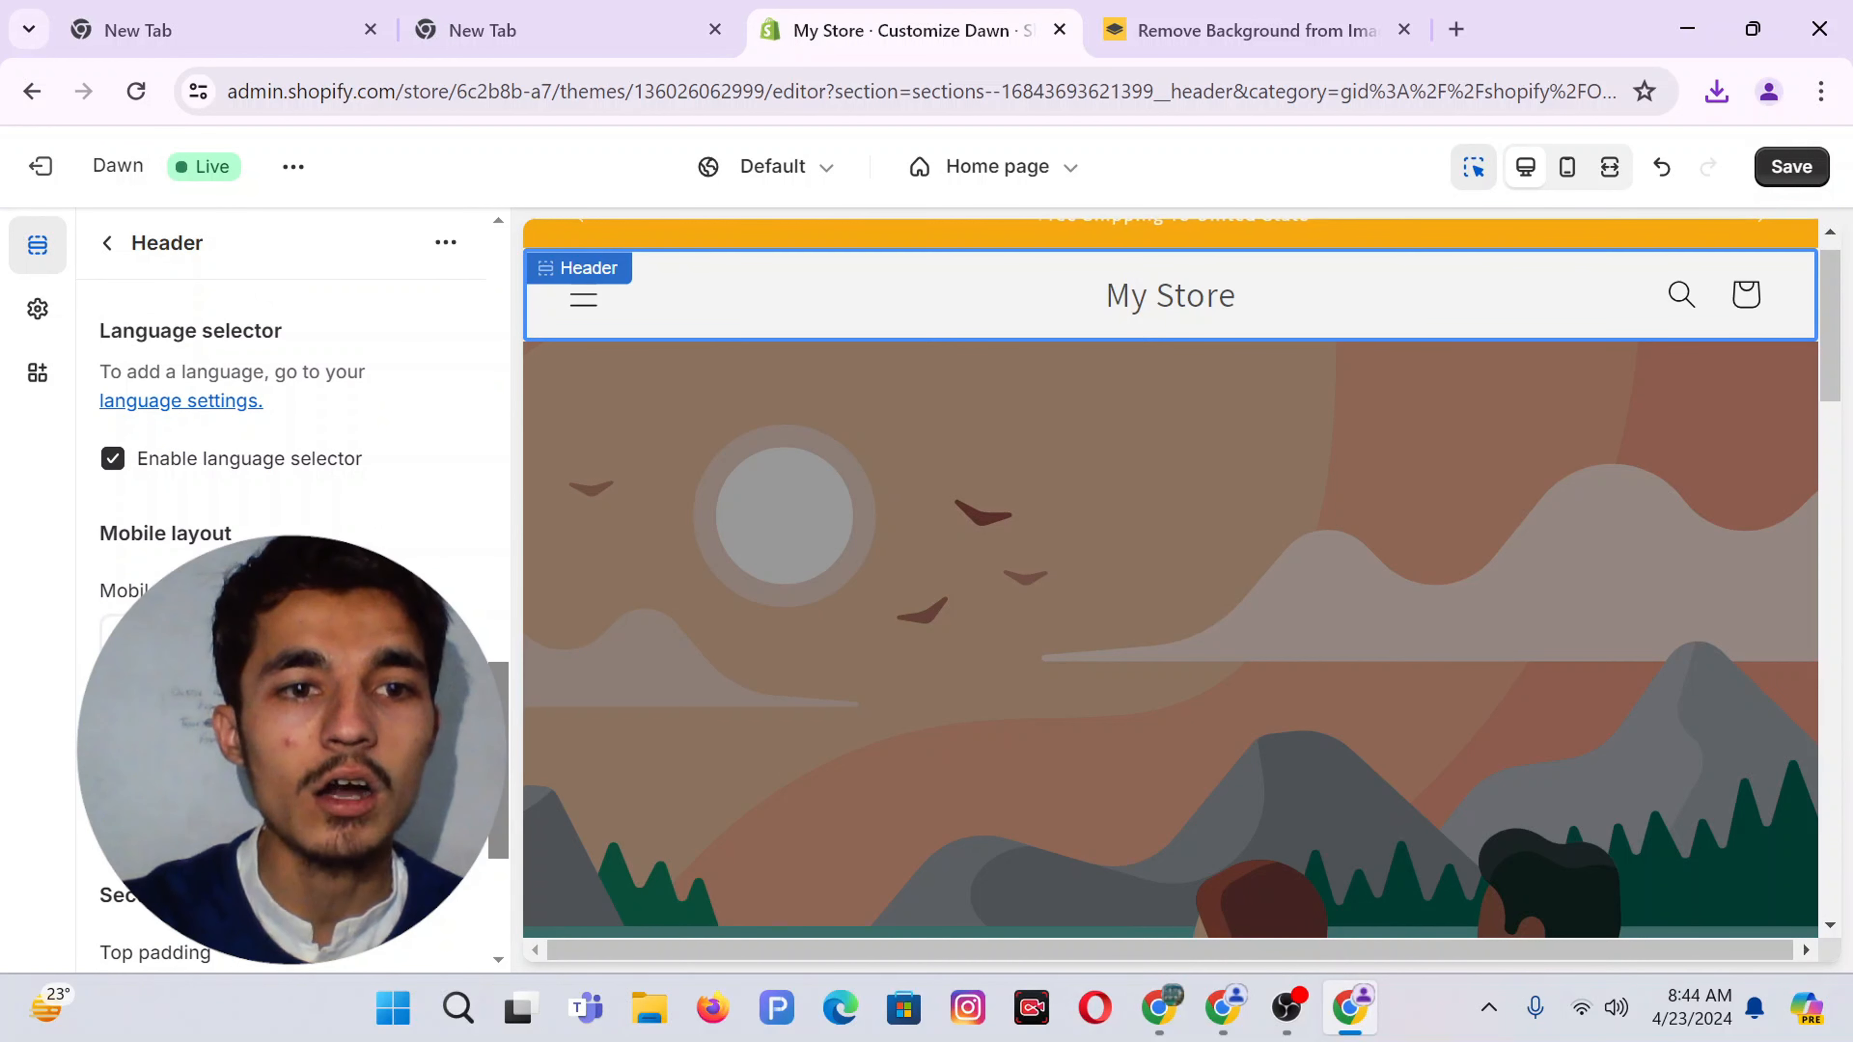
scroll(280, 584, "down", 3)
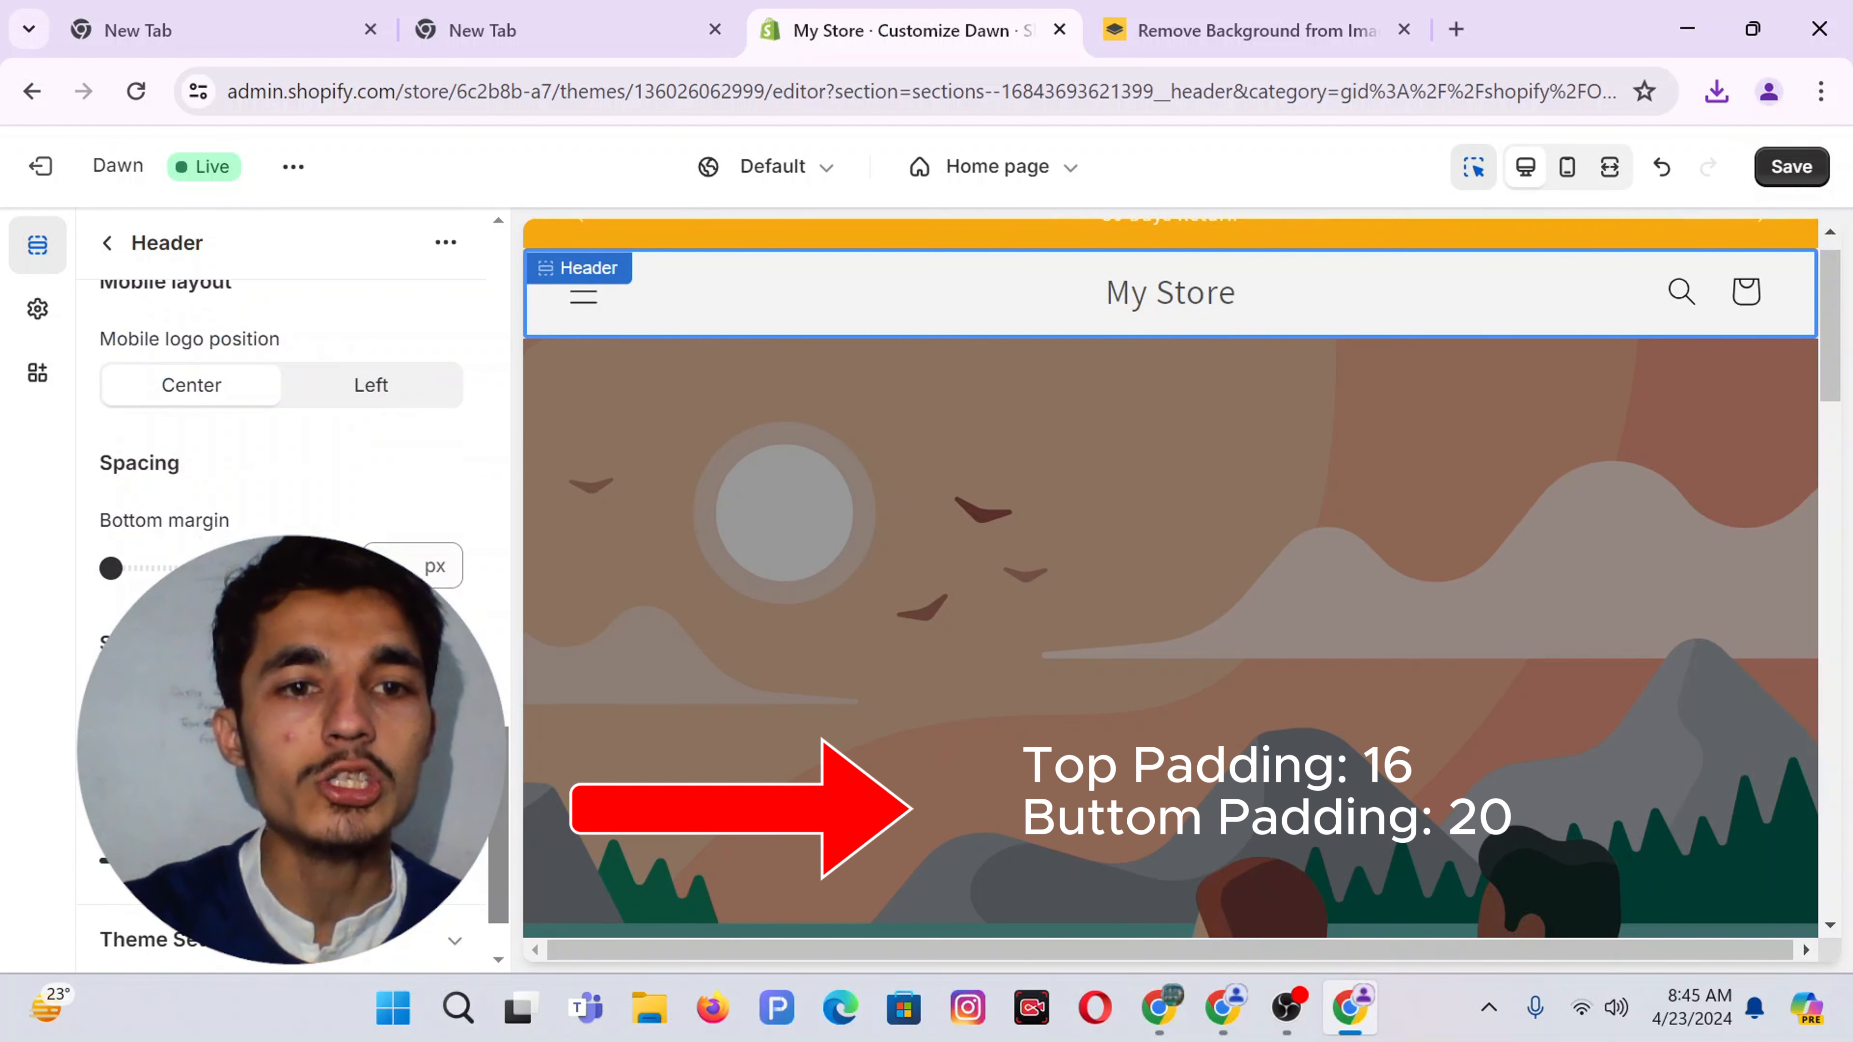
scroll(281, 584, "up", 13)
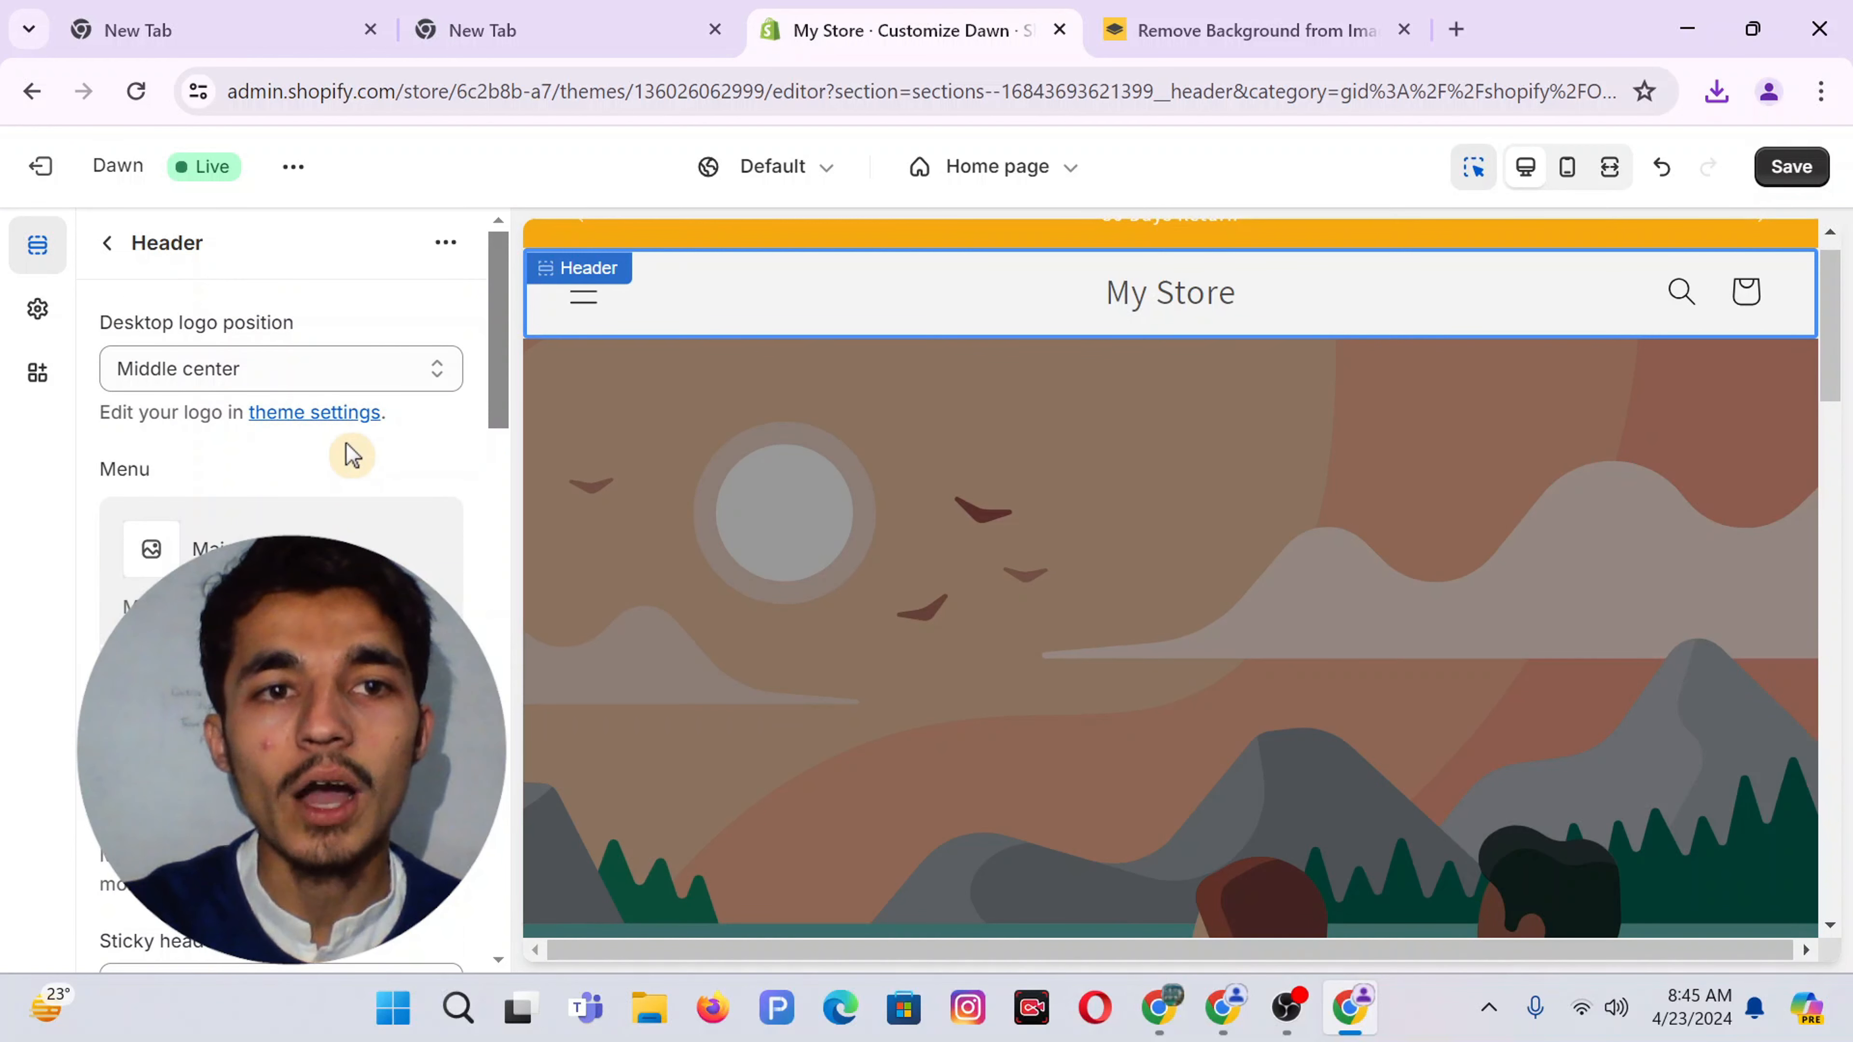
Upload the transparent BONJONO Baby Care PNG as the theme's logo image
left_click(327, 427)
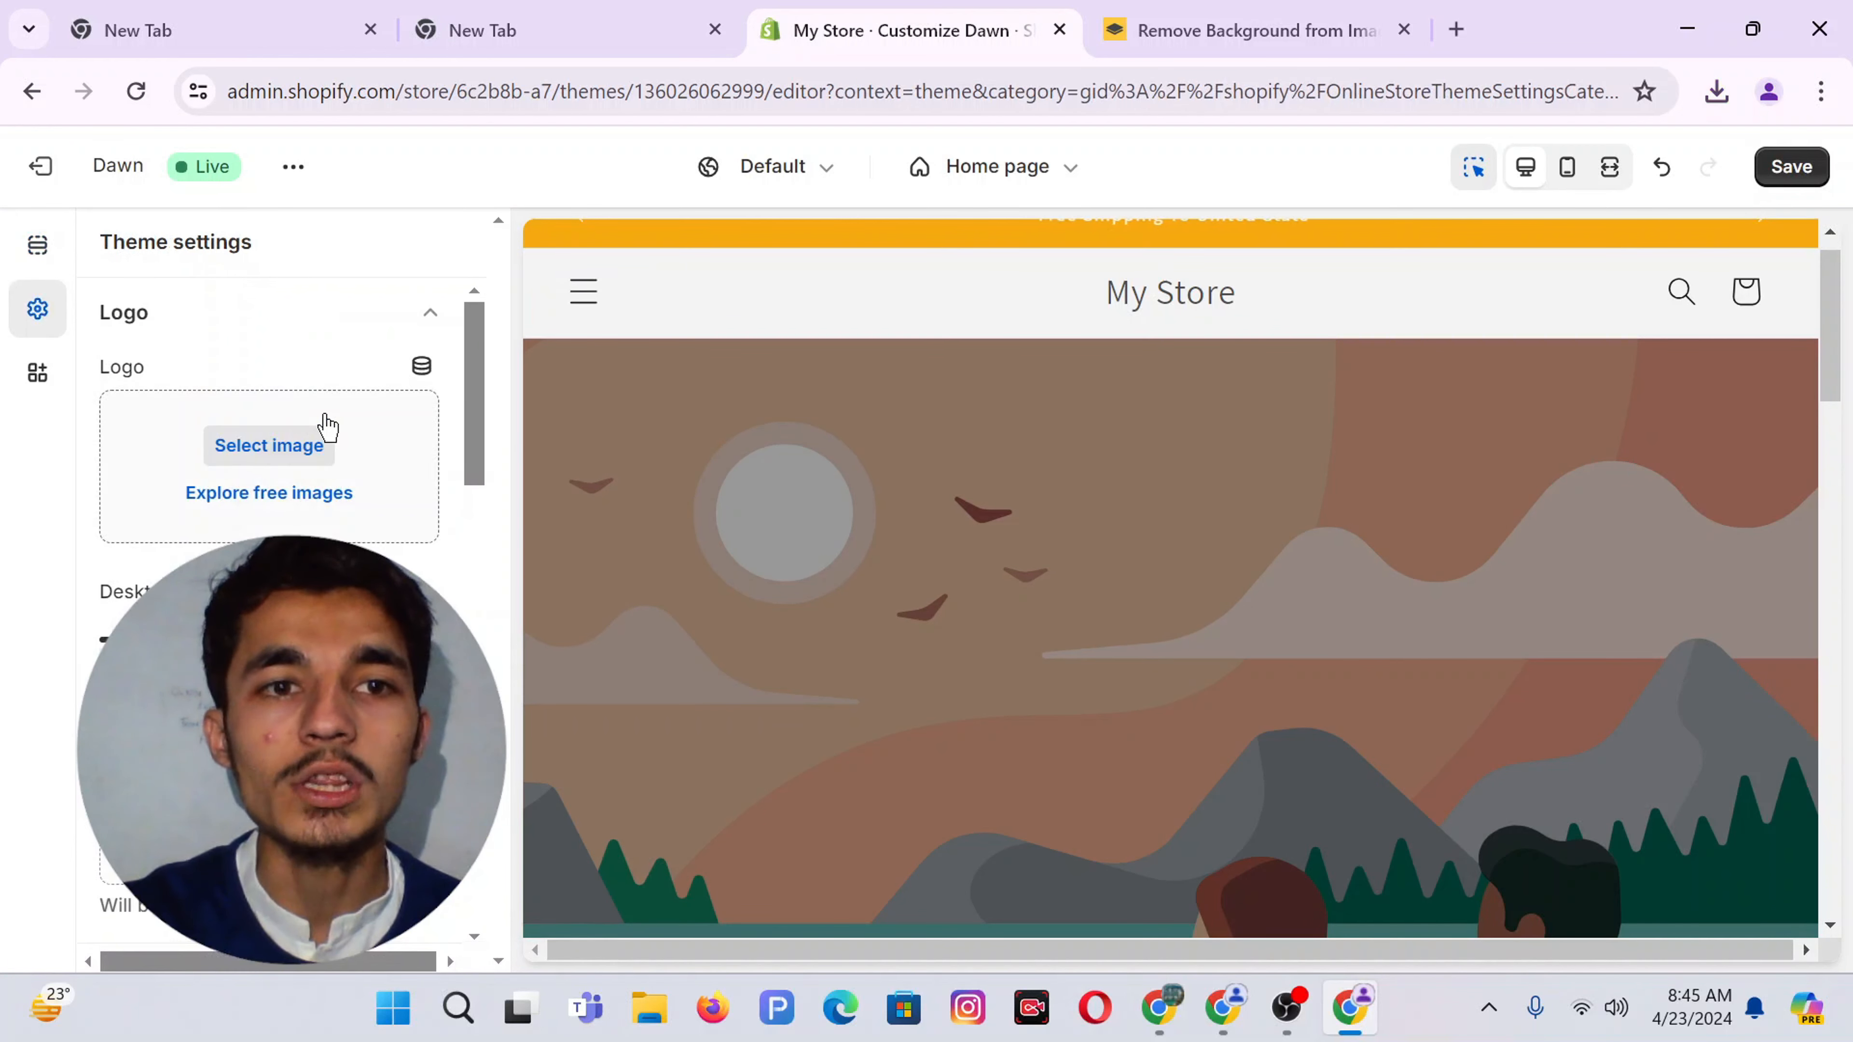
left_click_drag(179, 379, 74, 380)
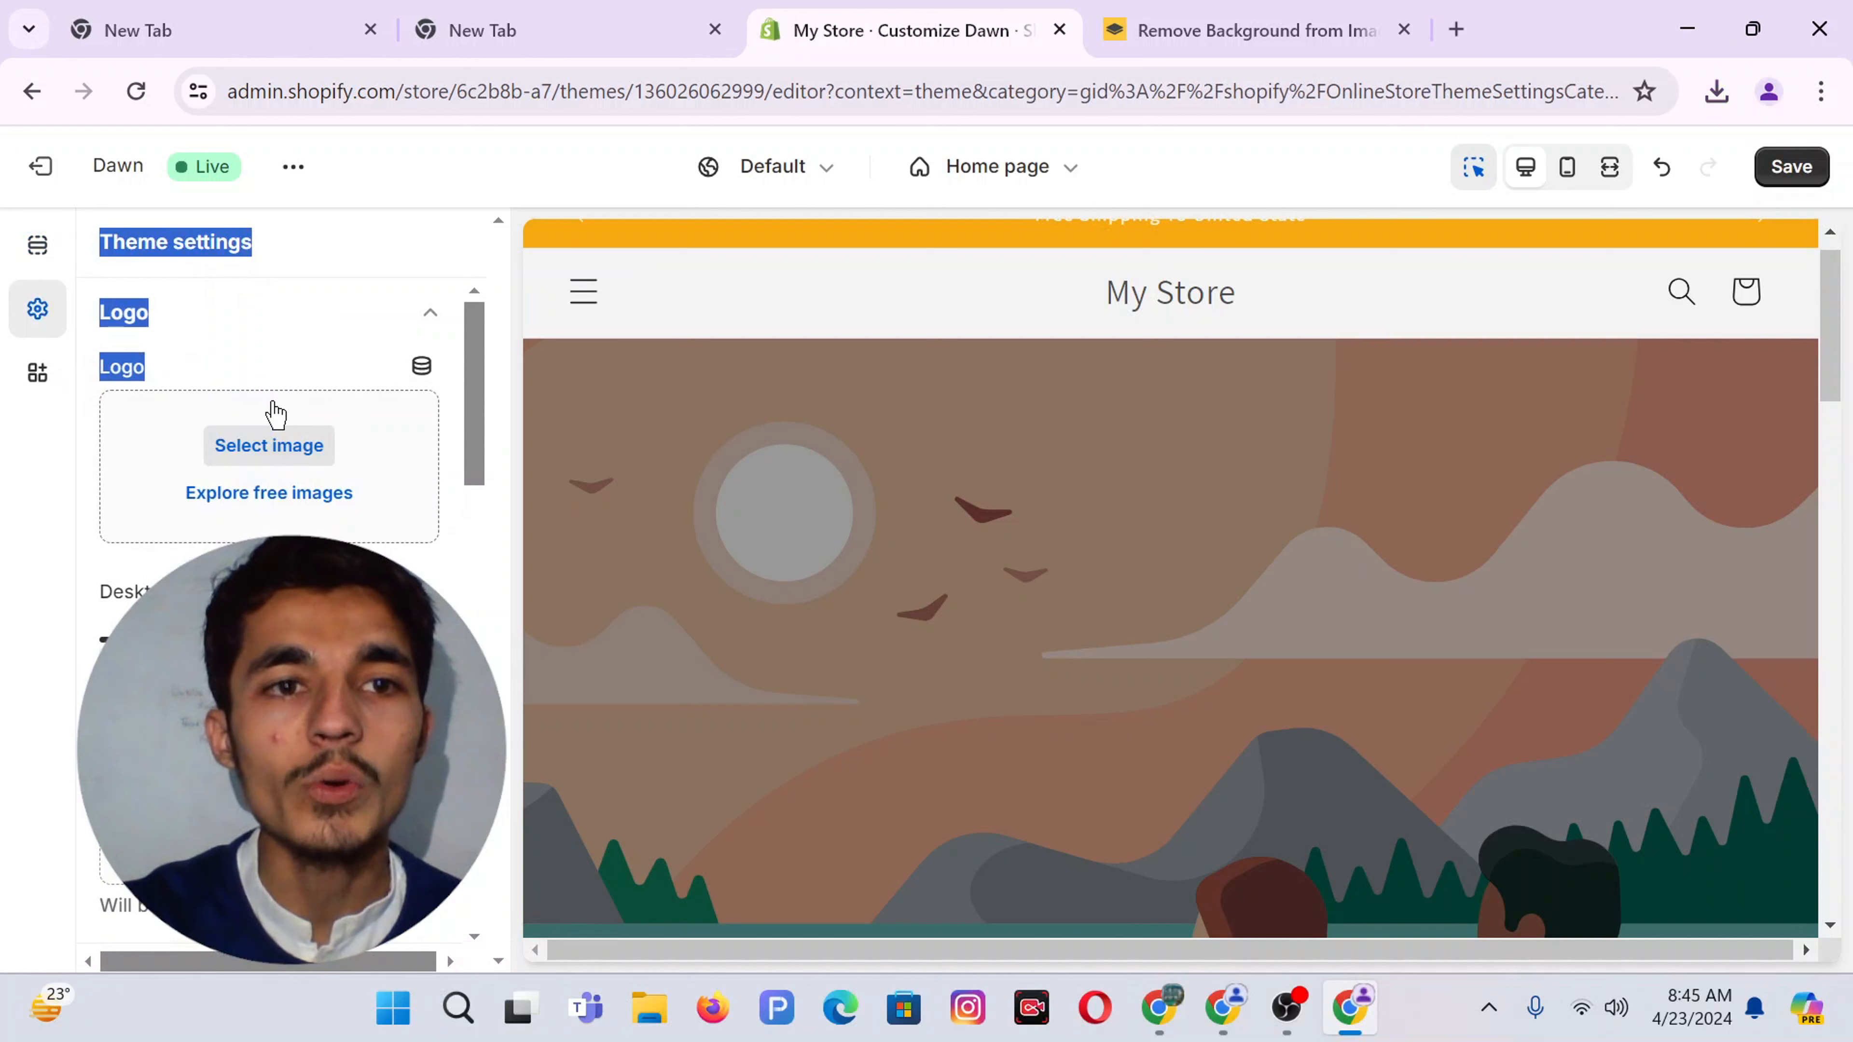
left_click(266, 446)
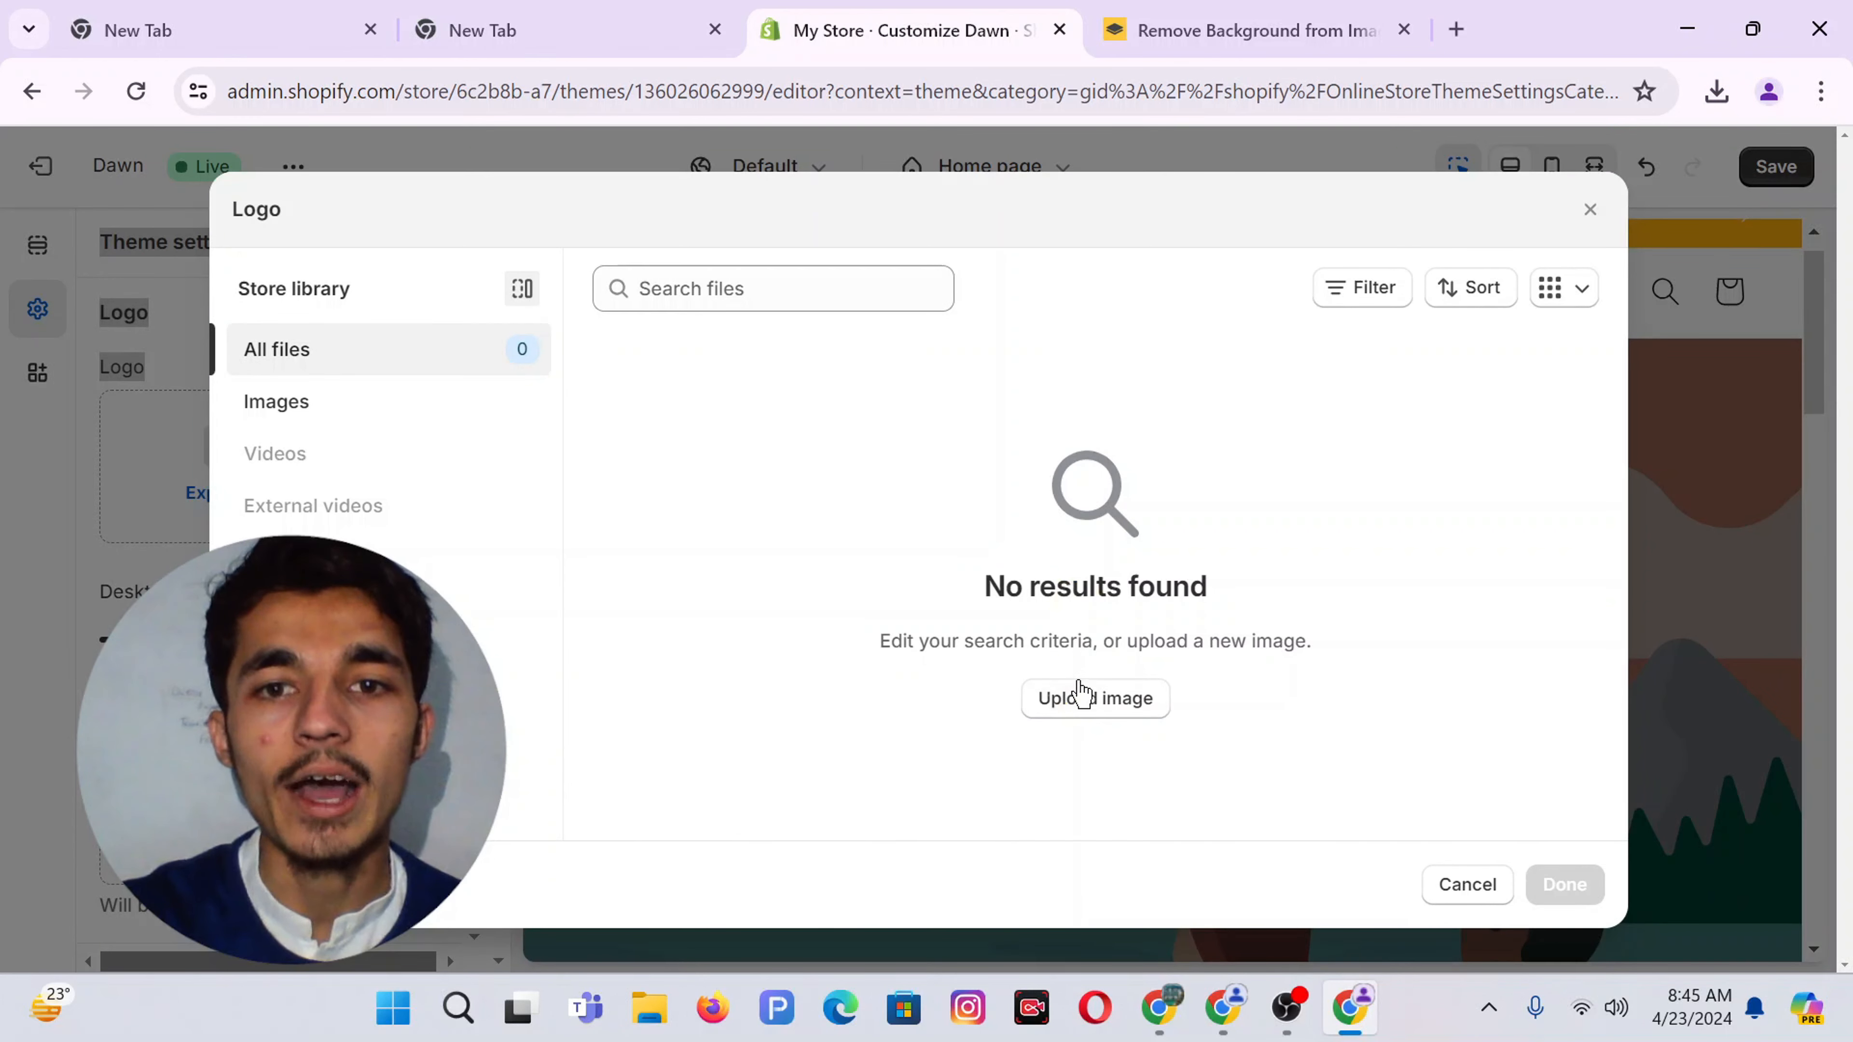
left_click(1086, 696)
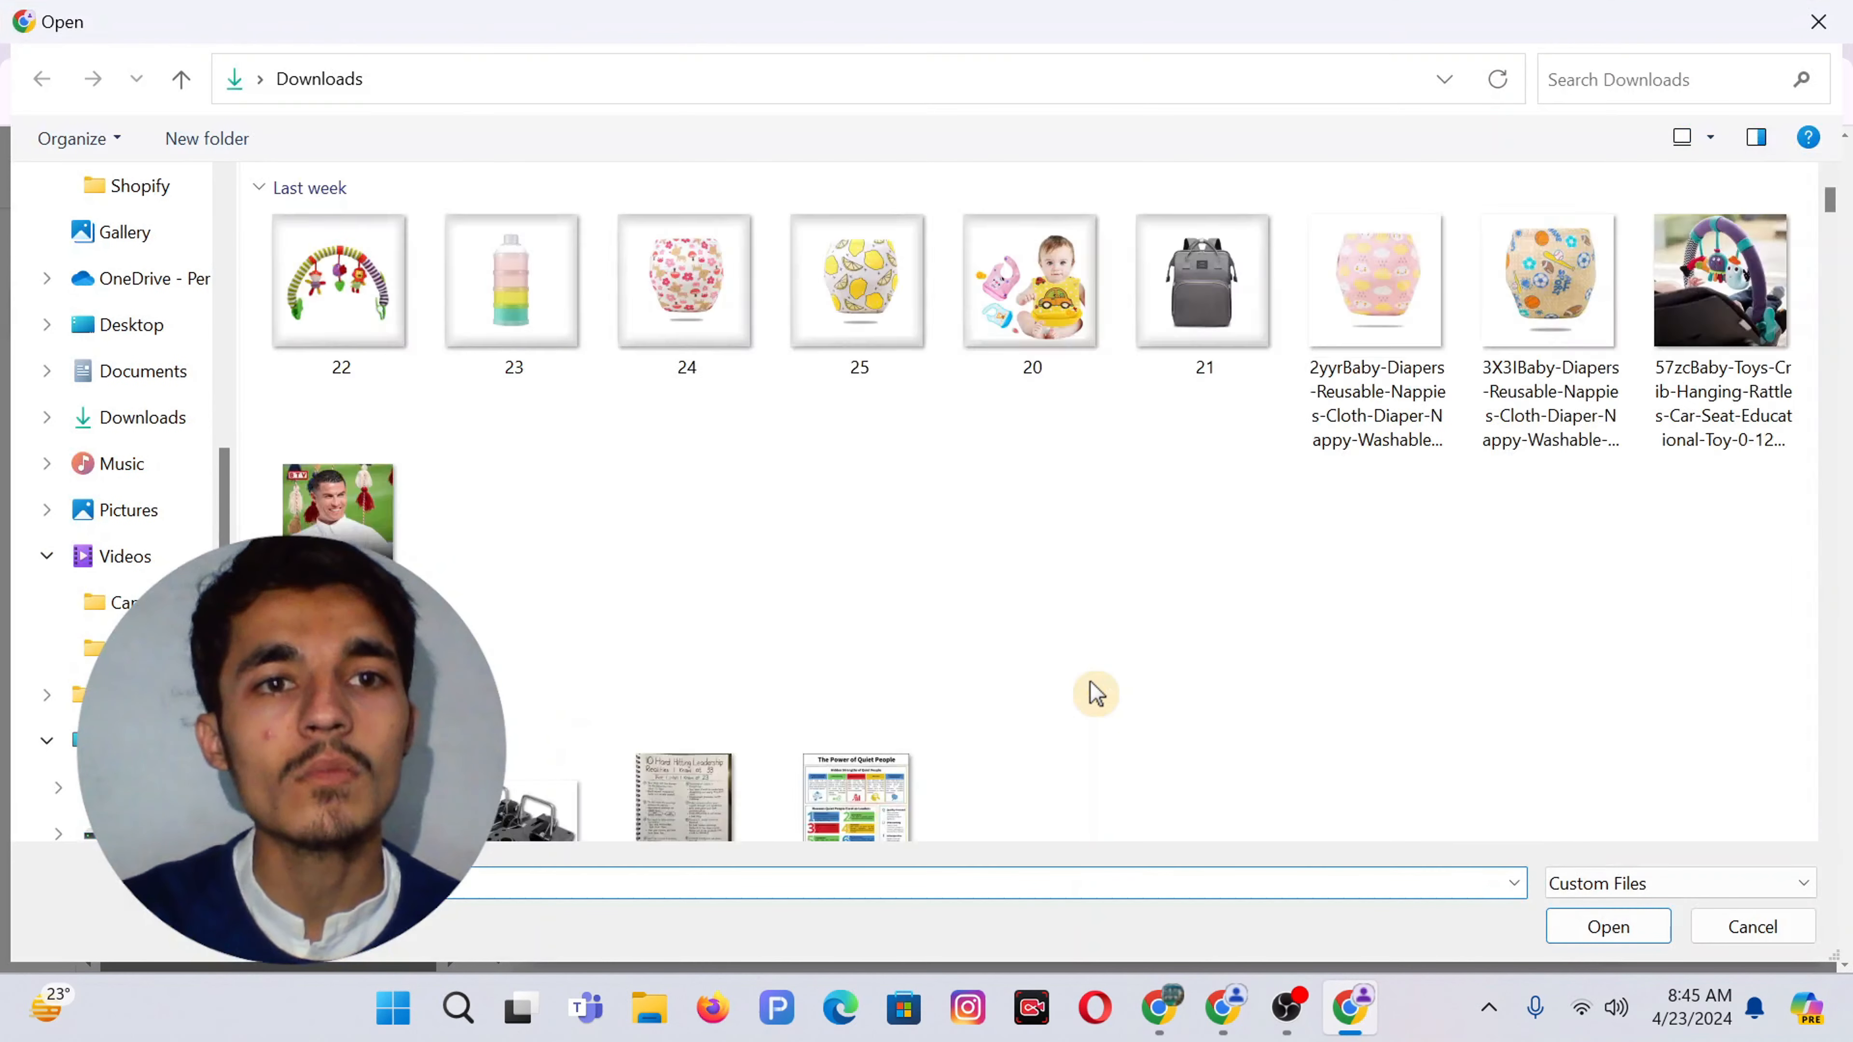
double_click(342, 314)
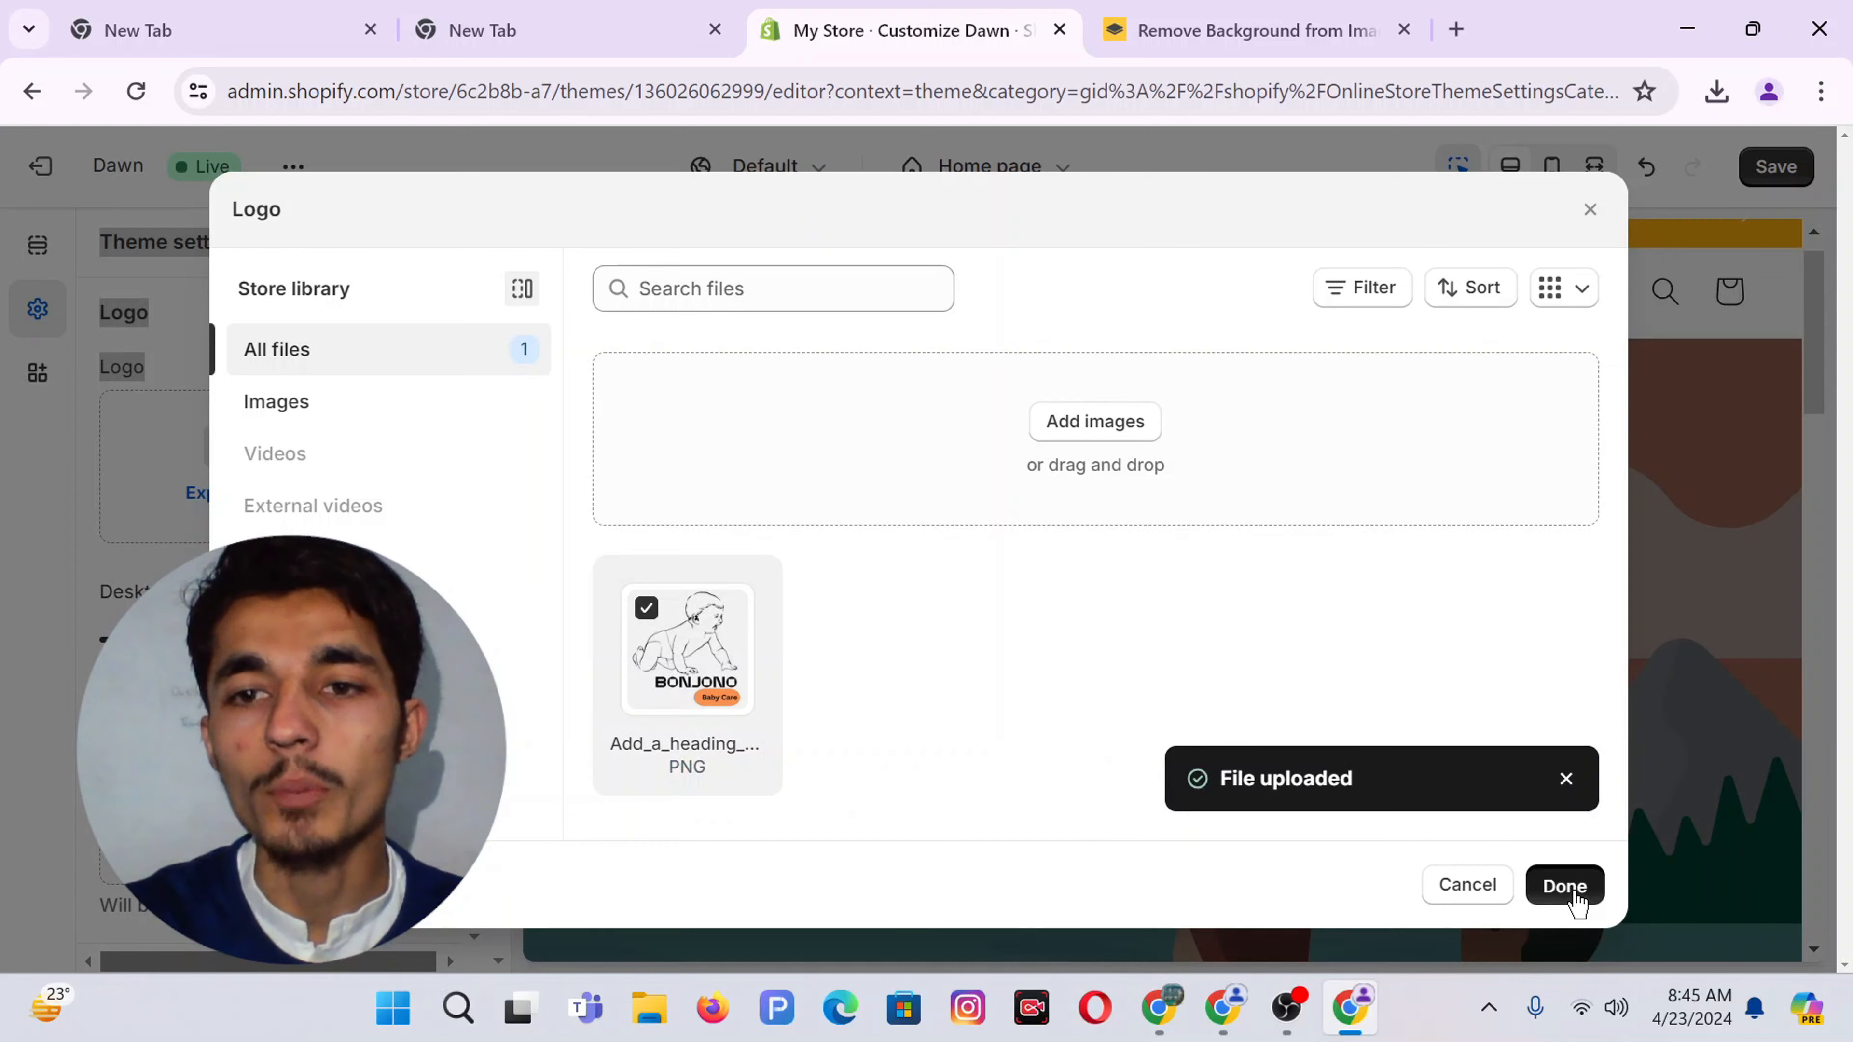
left_click(1568, 885)
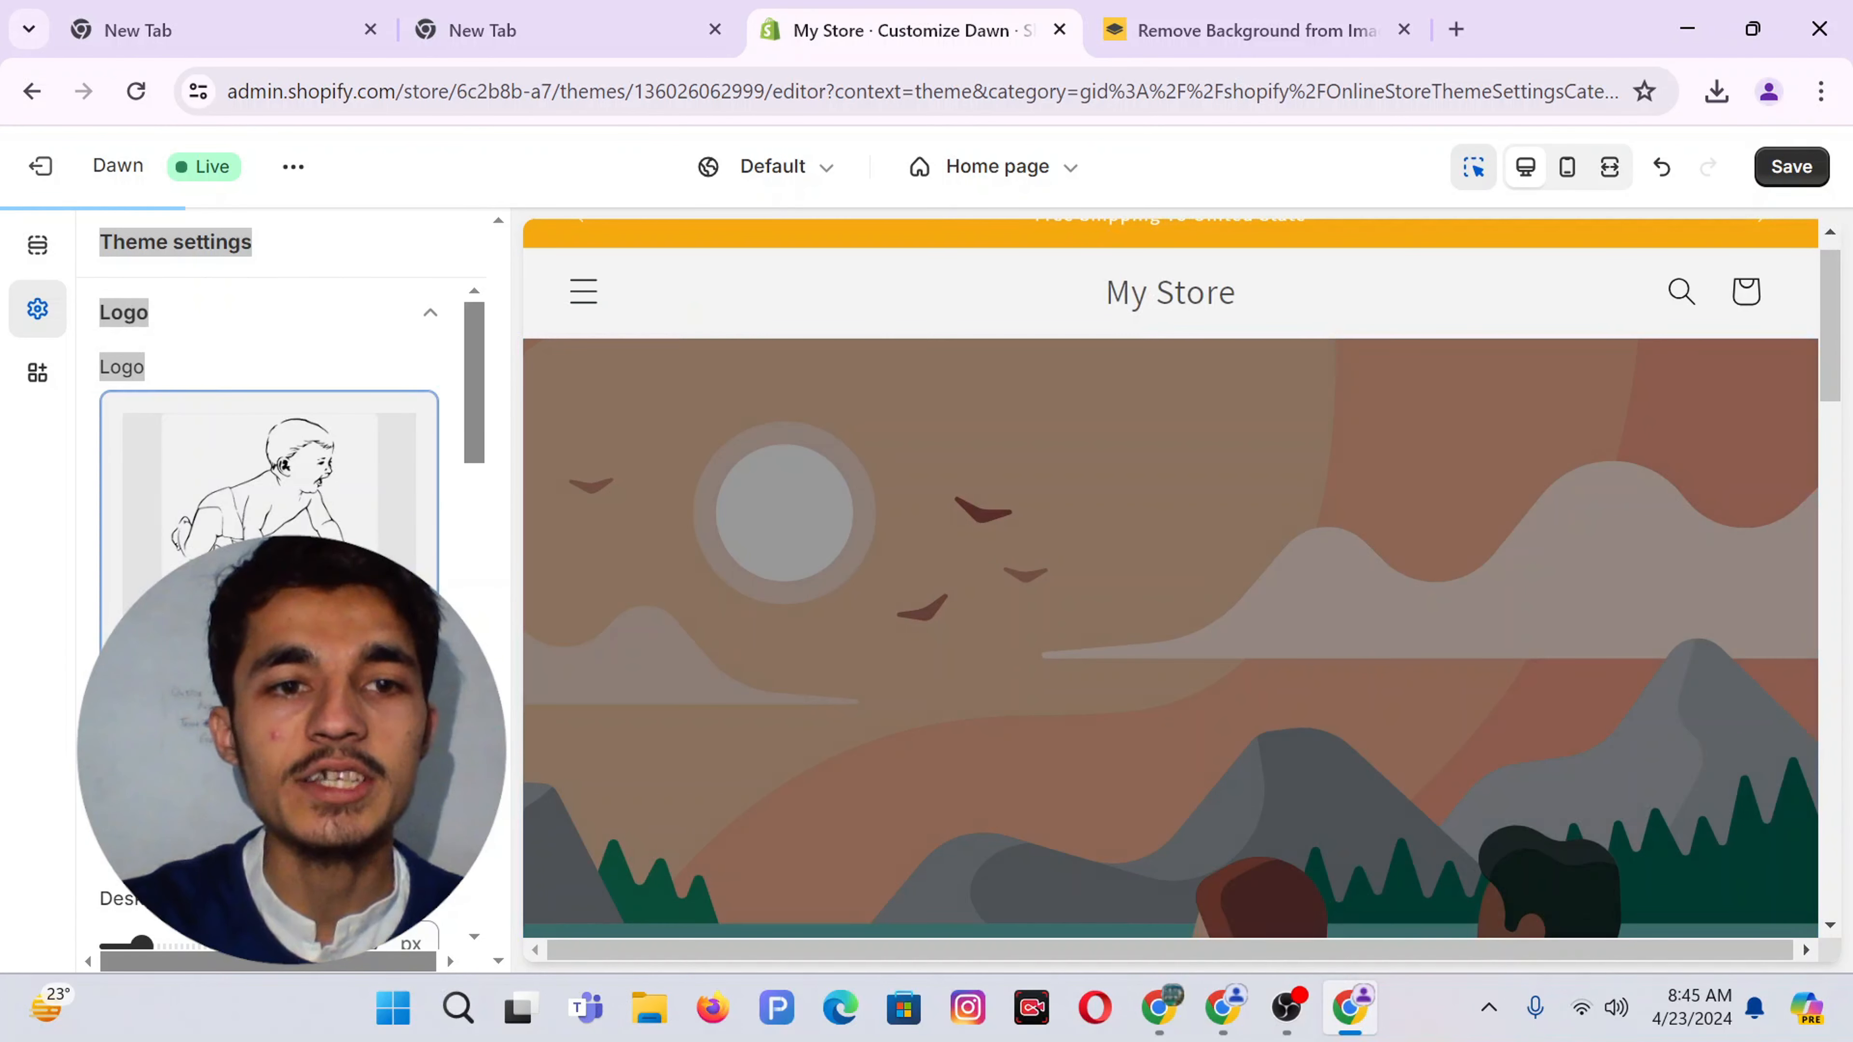
Look over the logo settings and save the theme
scroll(270, 408, "down", 3)
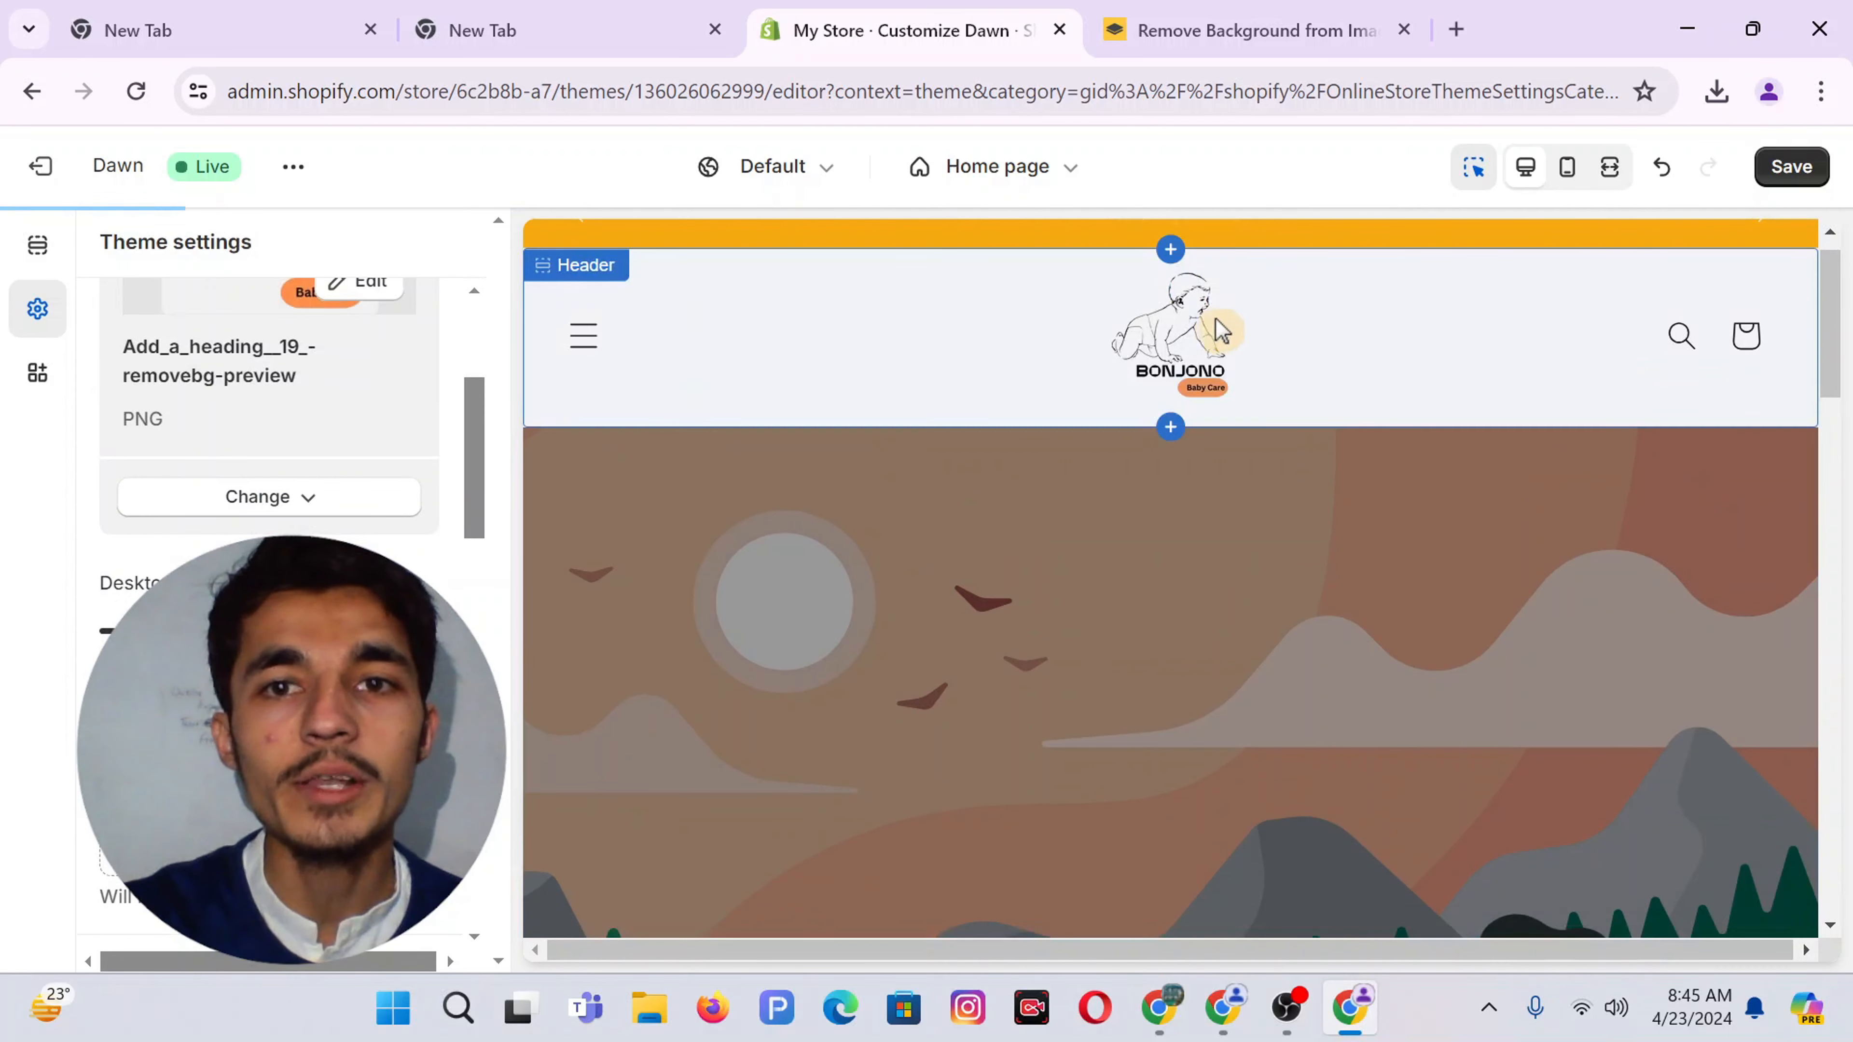
scroll(270, 438, "down", 5)
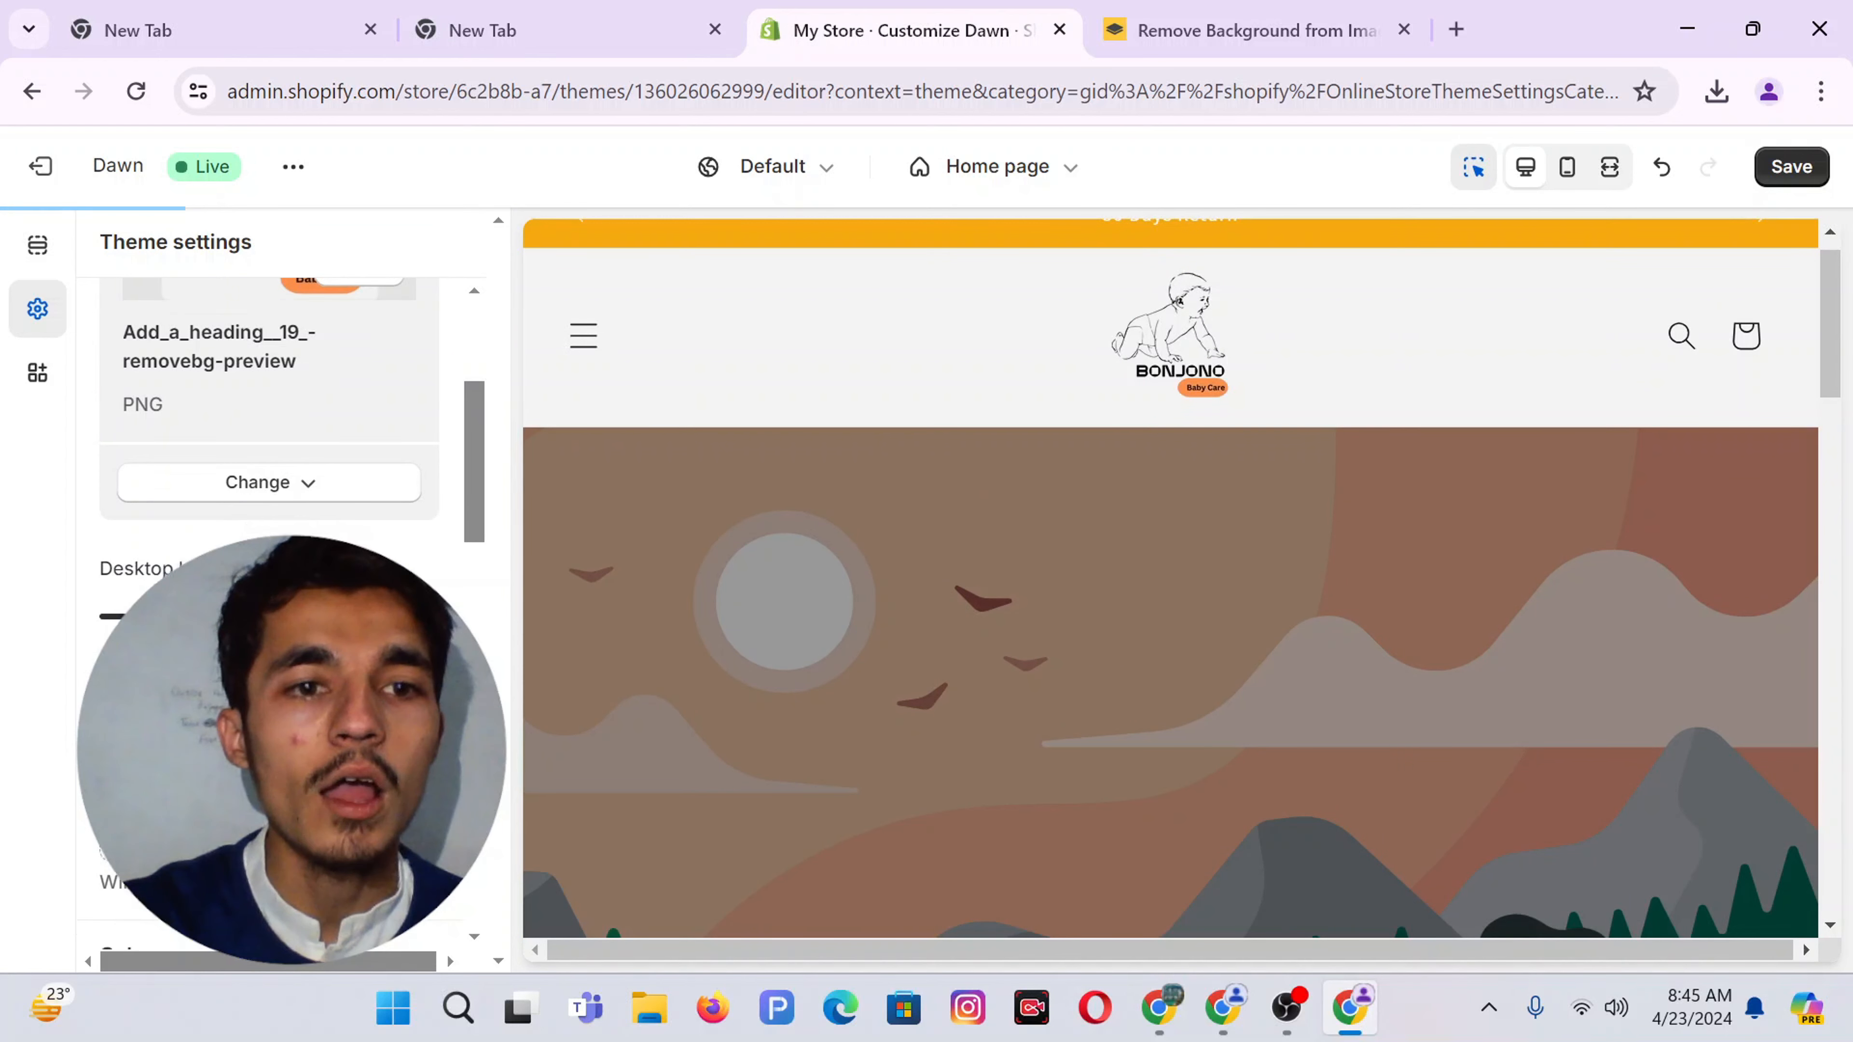
scroll(270, 438, "up", 3)
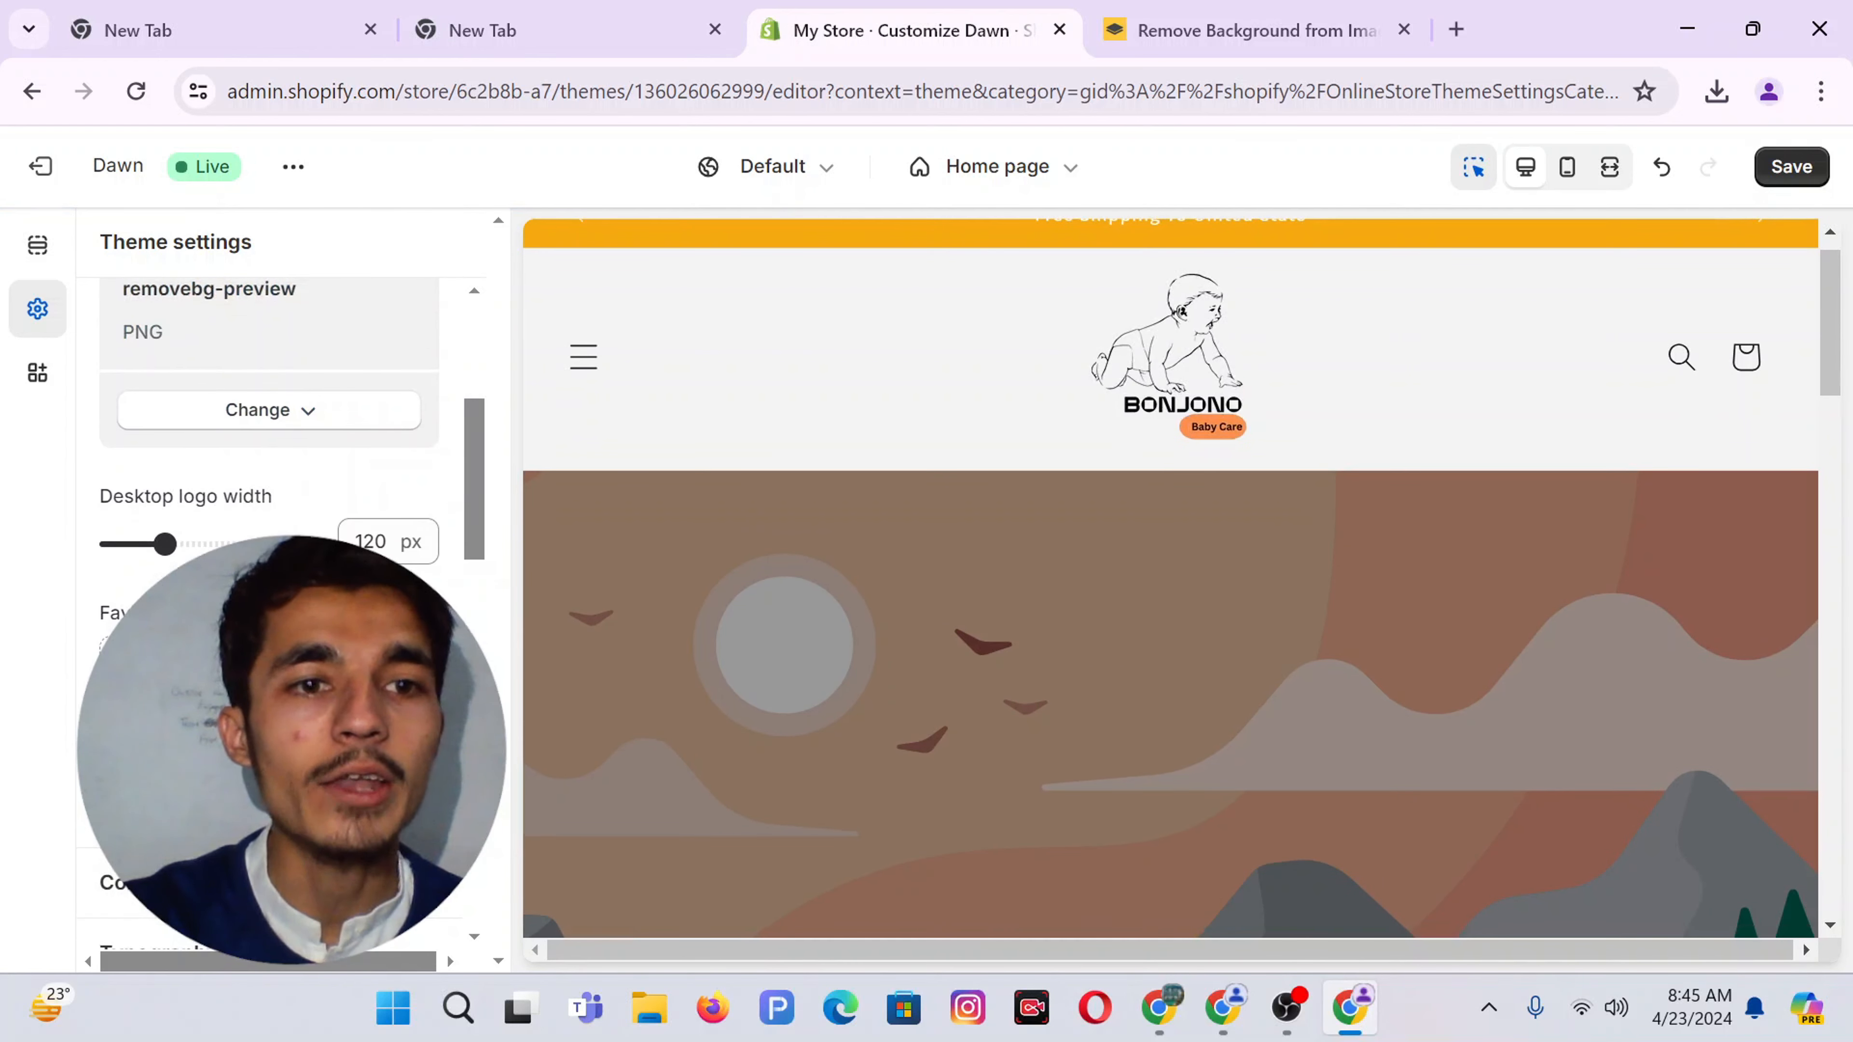
scroll(269, 438, "up", 3)
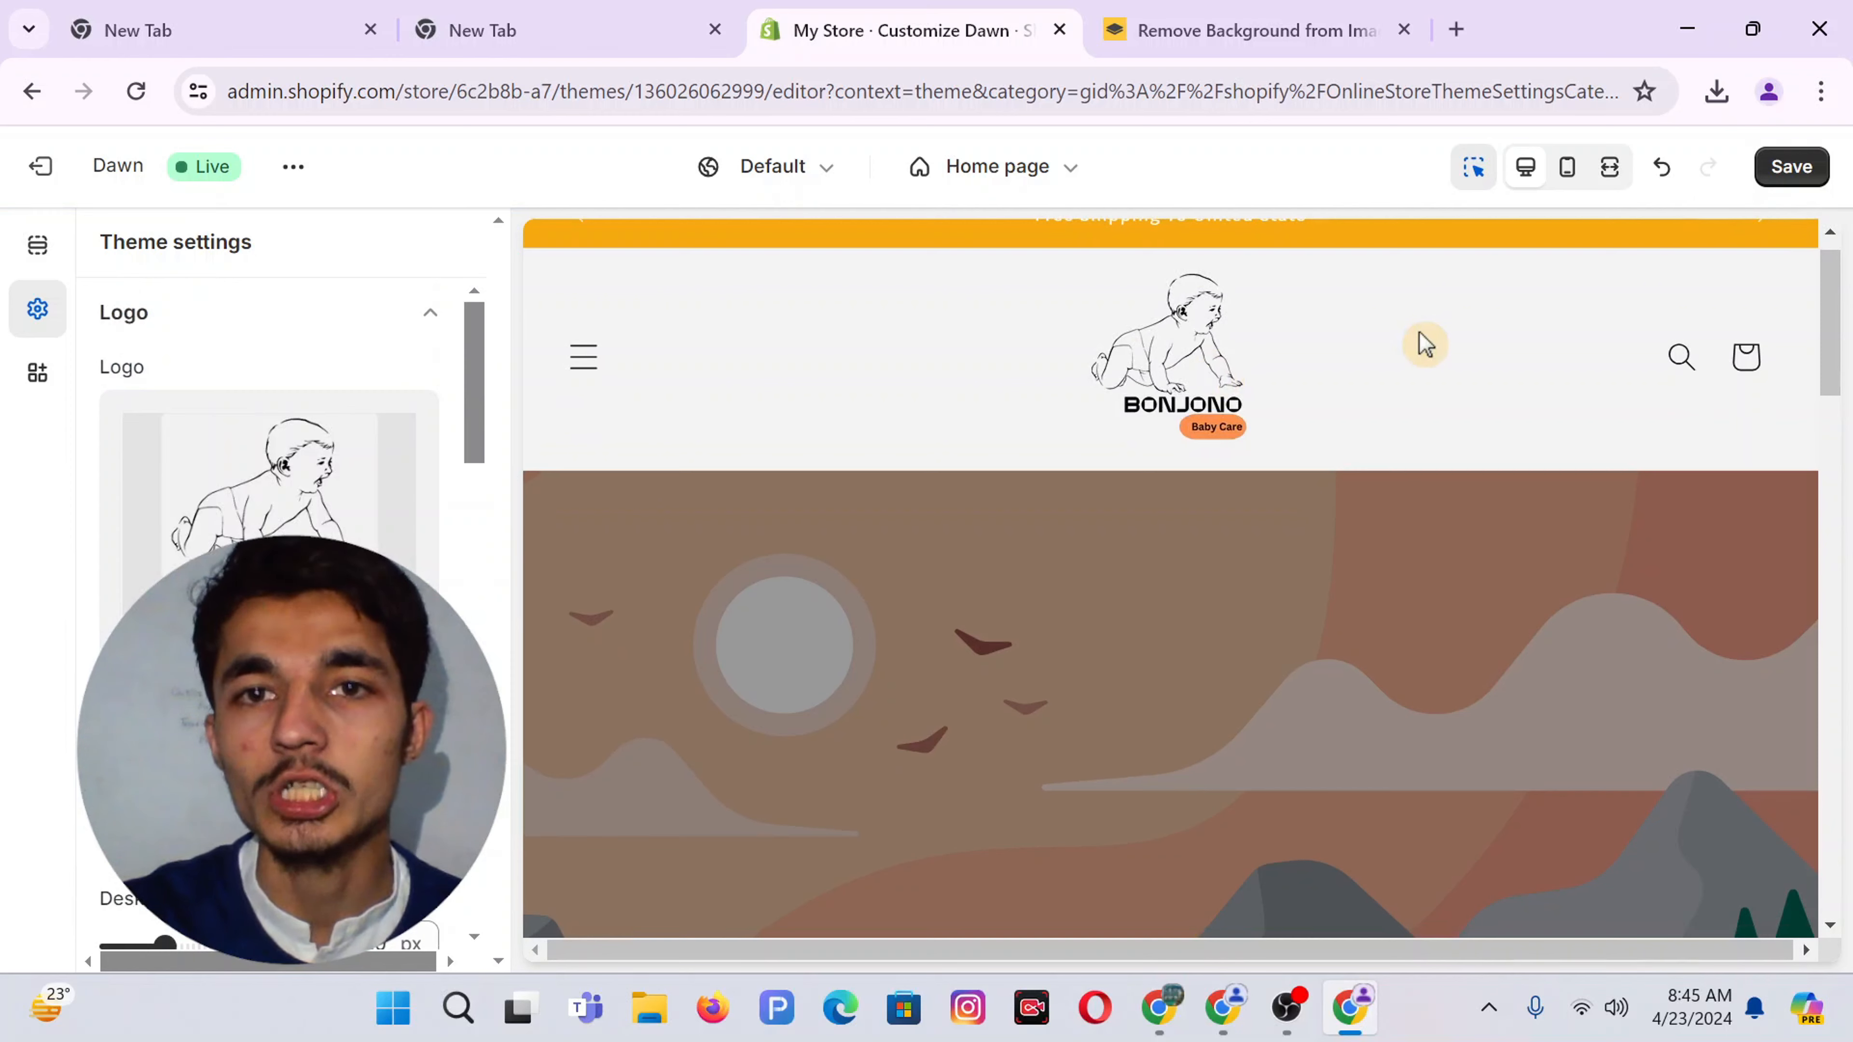
left_click(1795, 171)
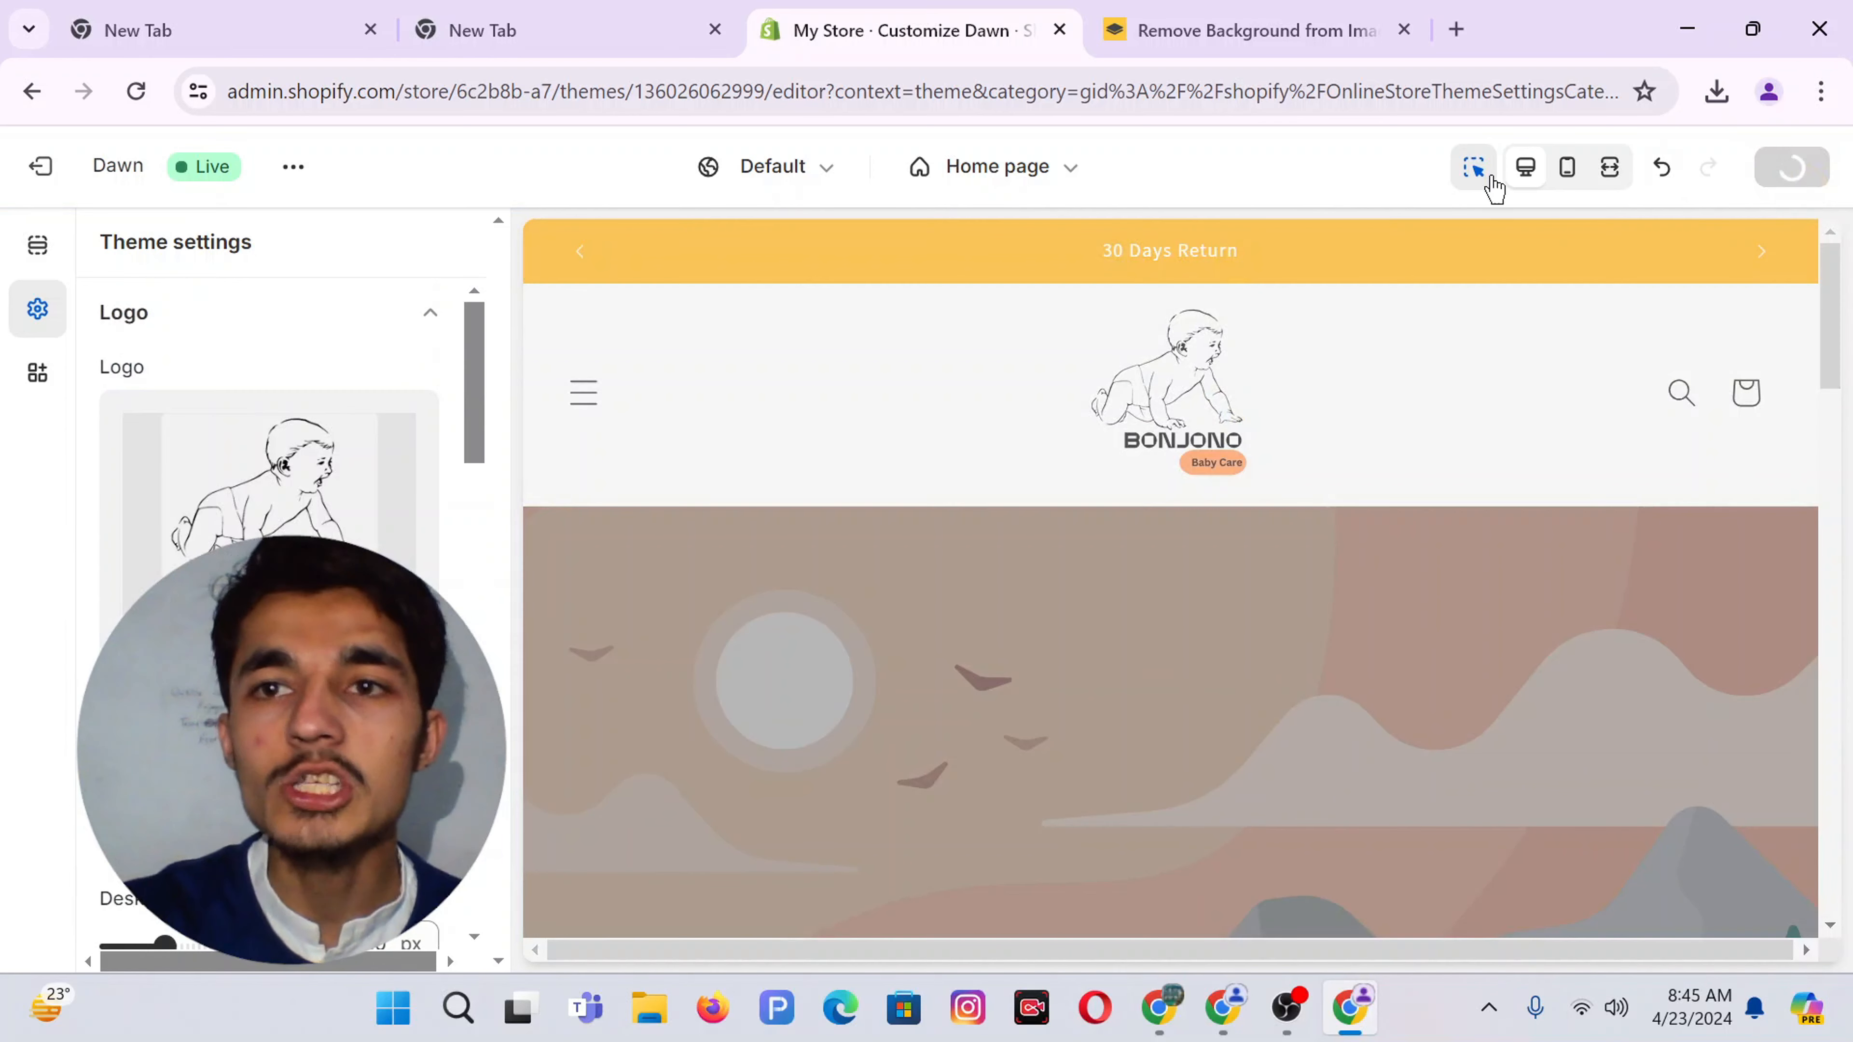
Check the saved storefront, then return to the Canva editor window
scroll(997, 646, "down", 5)
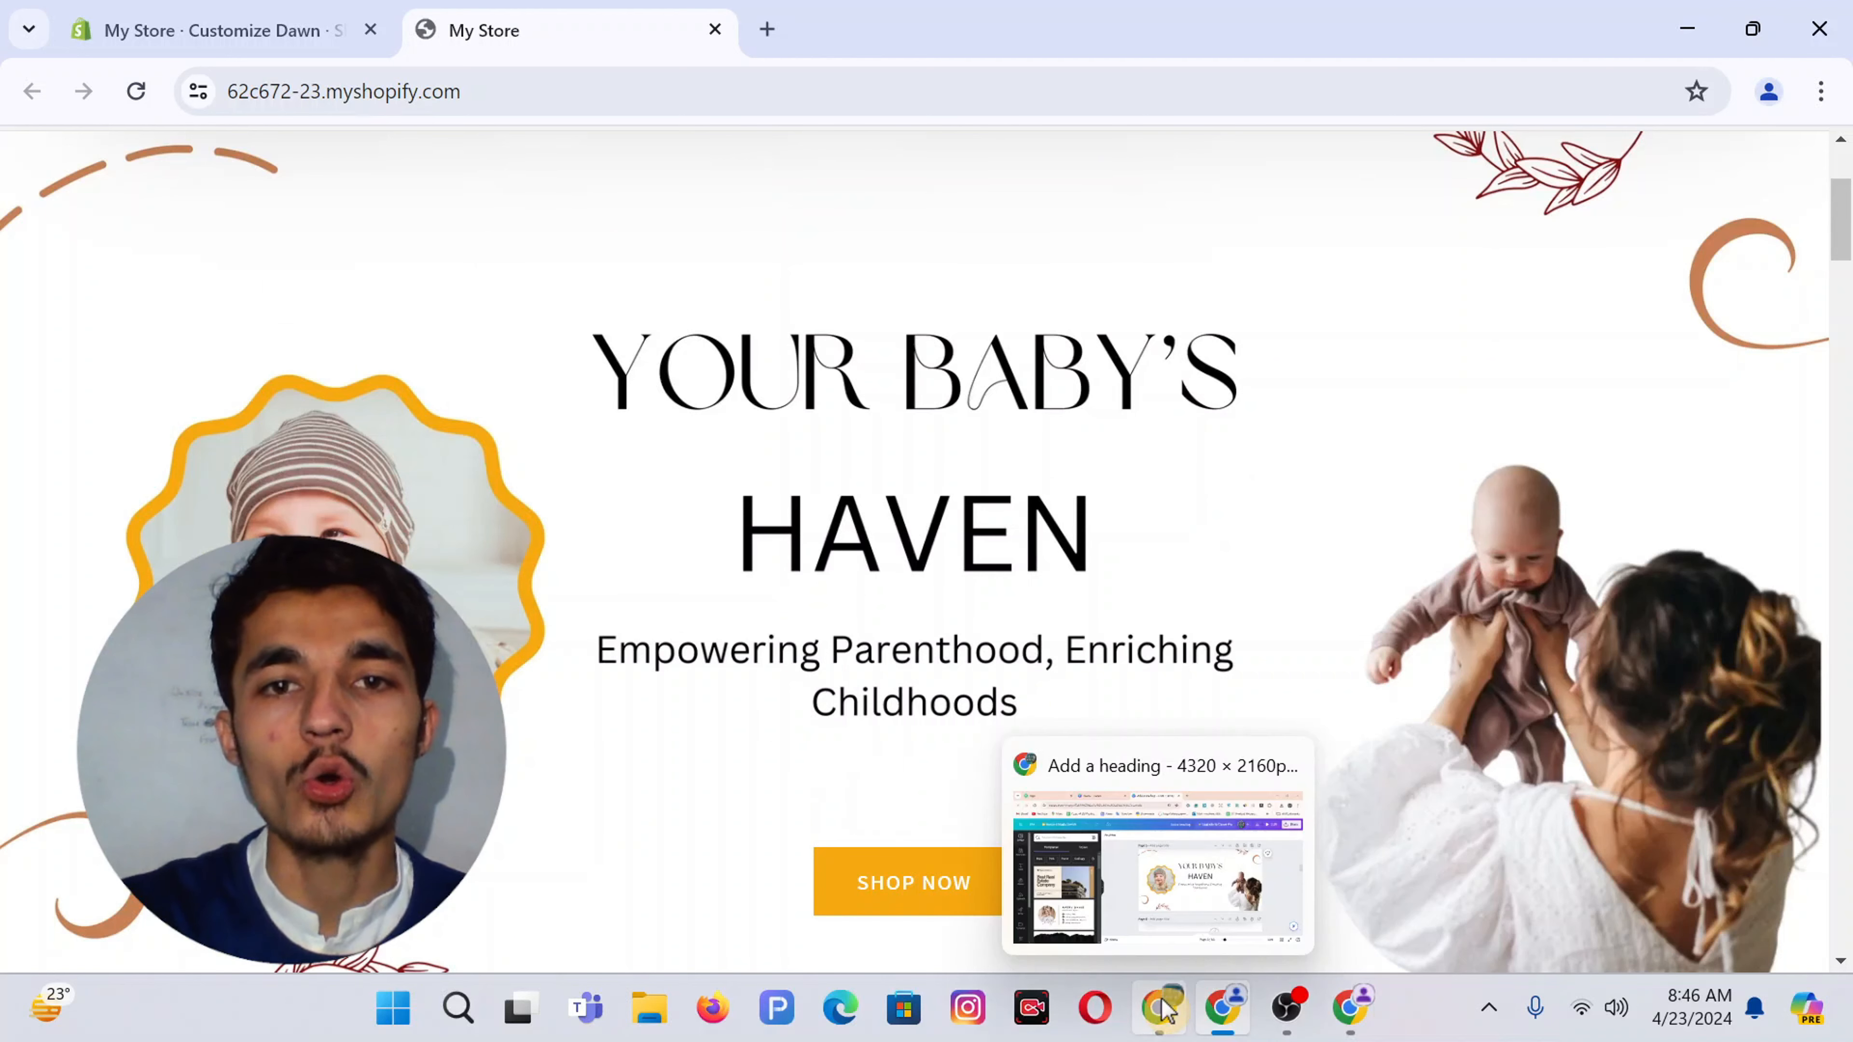
left_click(1164, 1010)
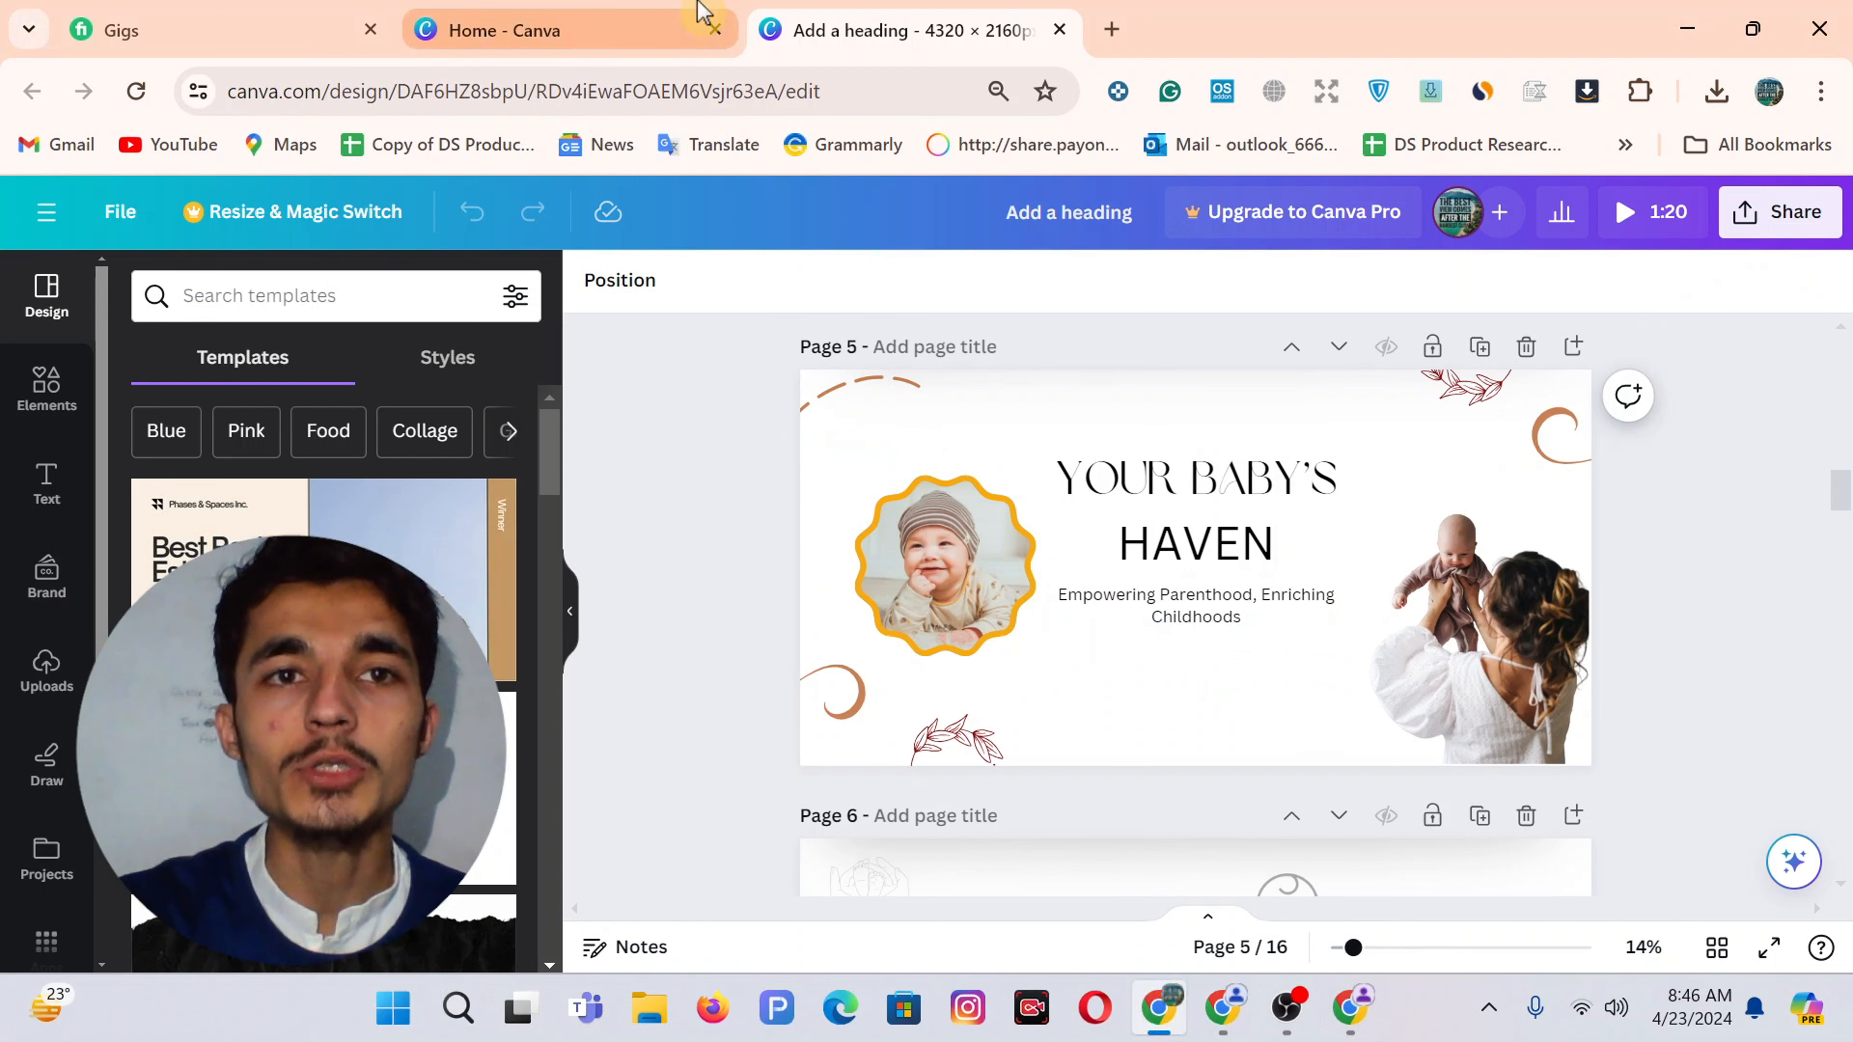
From Canva Home, create a custom-size design of 4320 × 2160 px
left_click(649, 10)
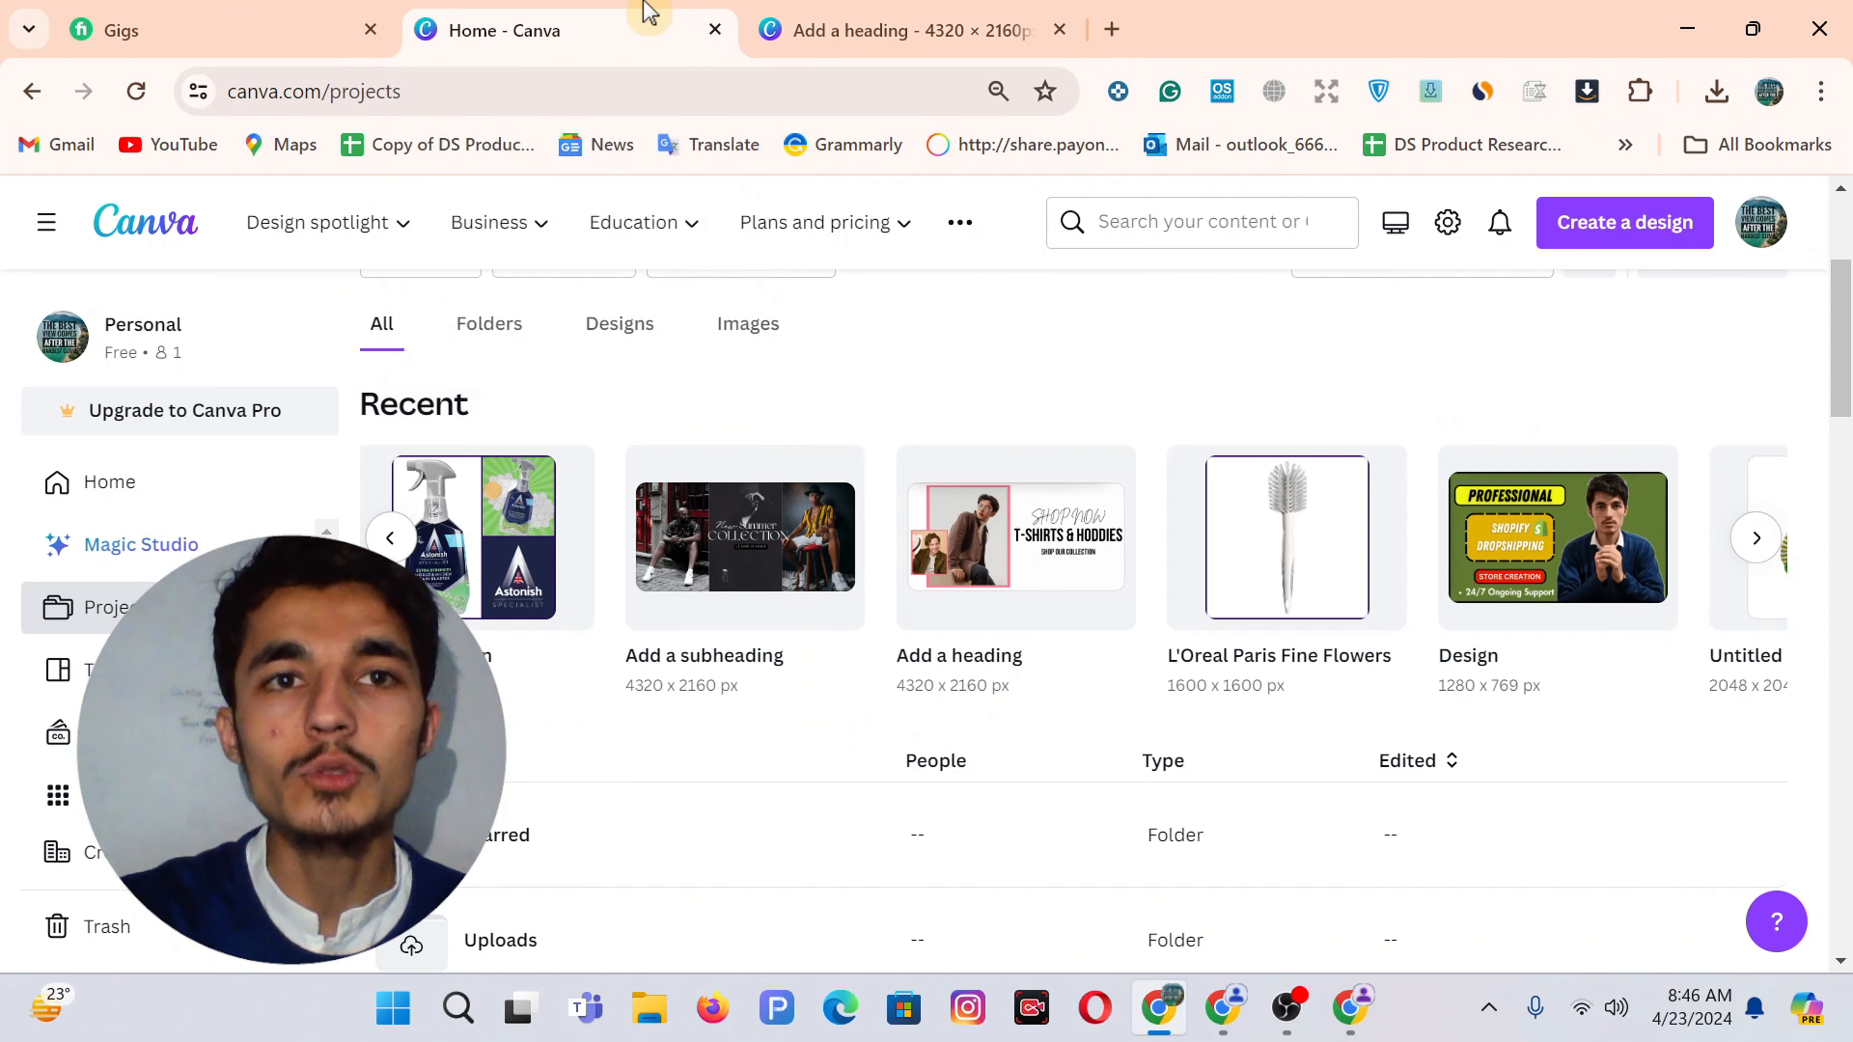
left_click(1625, 228)
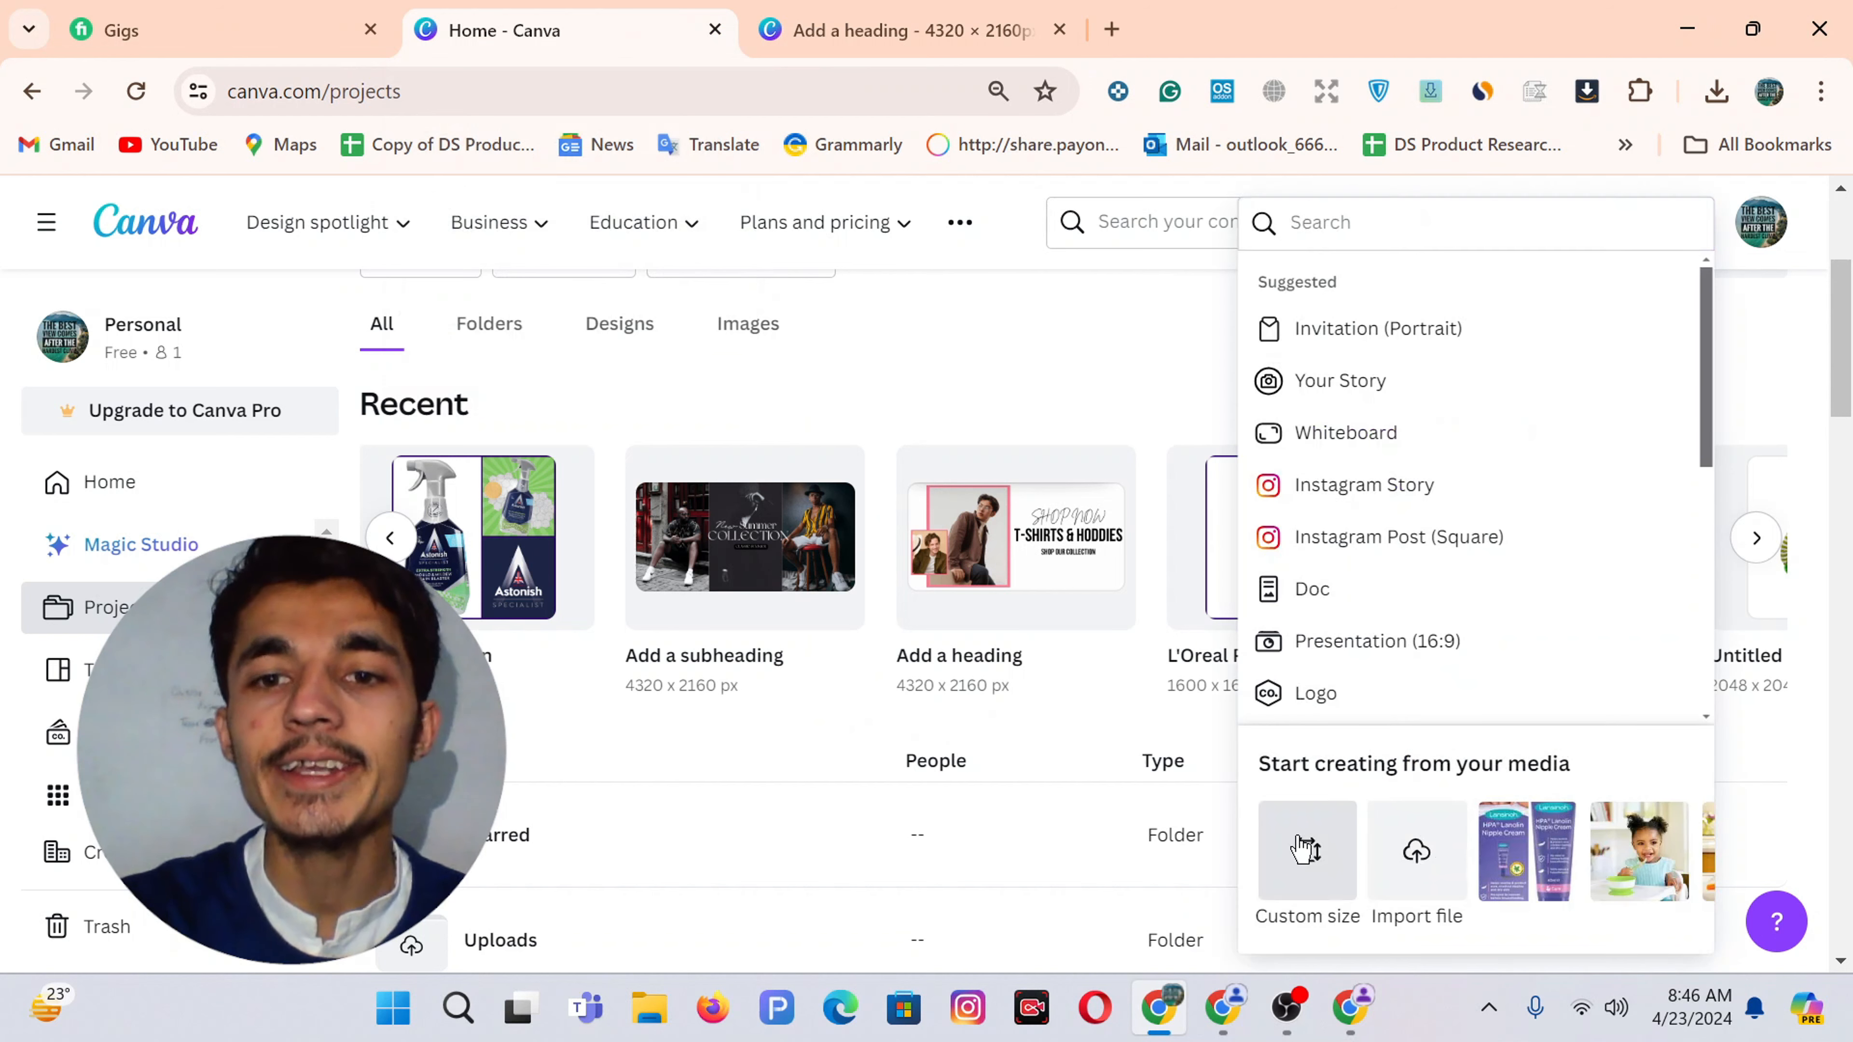
left_click(1305, 850)
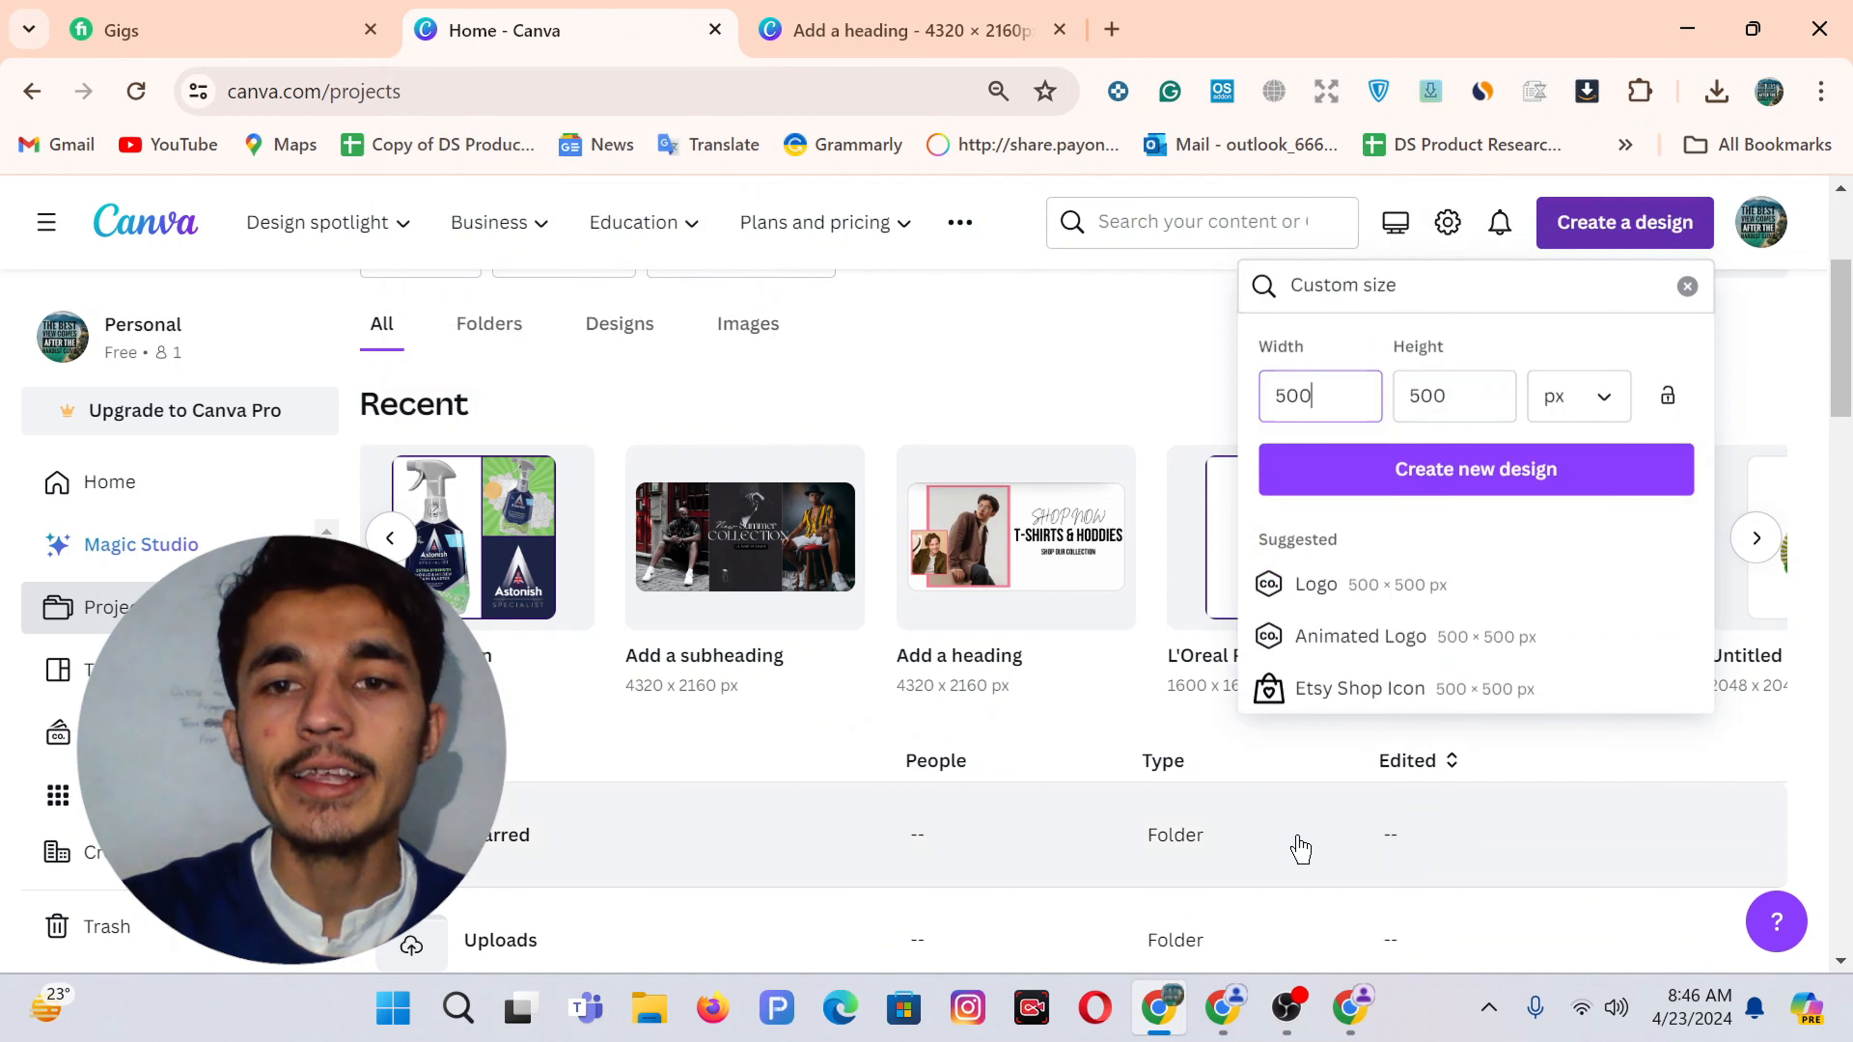
left_click(1501, 400)
key("BackSpace")
key("BackSpace")
key("BackSpace")
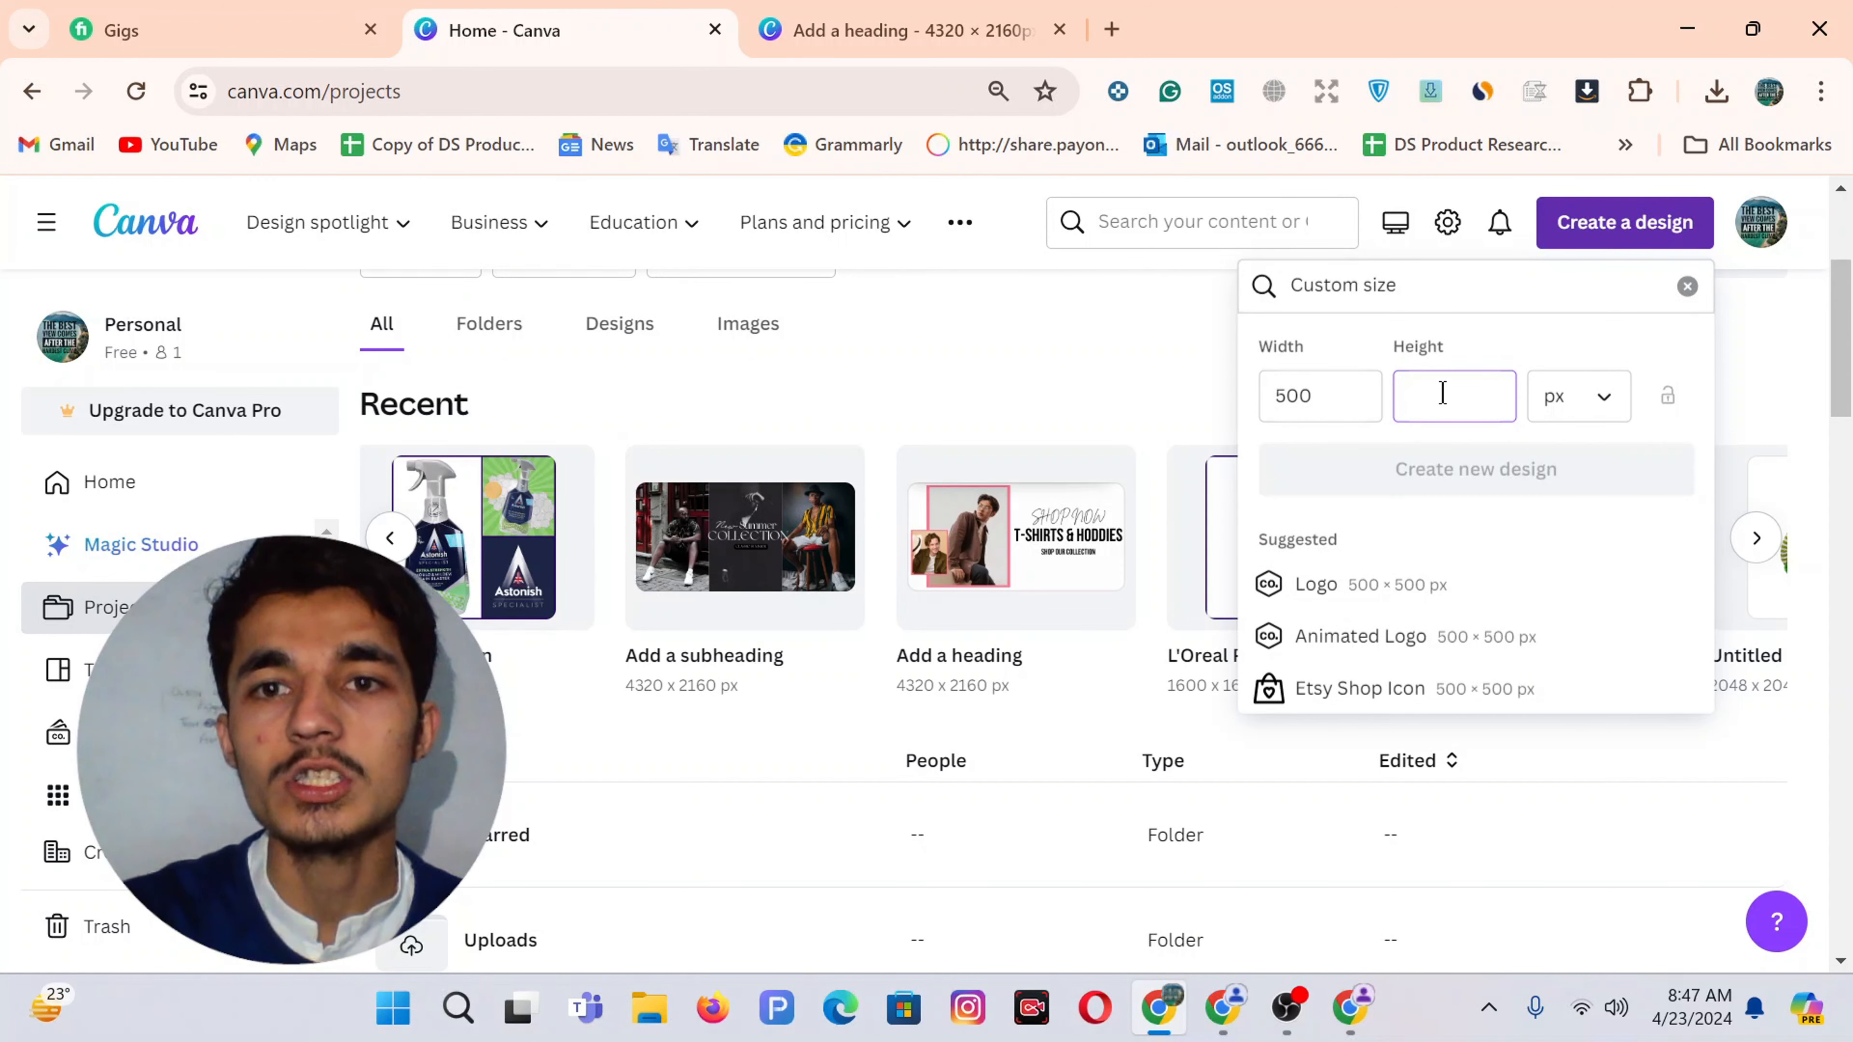
left_click(1335, 393)
key("BackSpace")
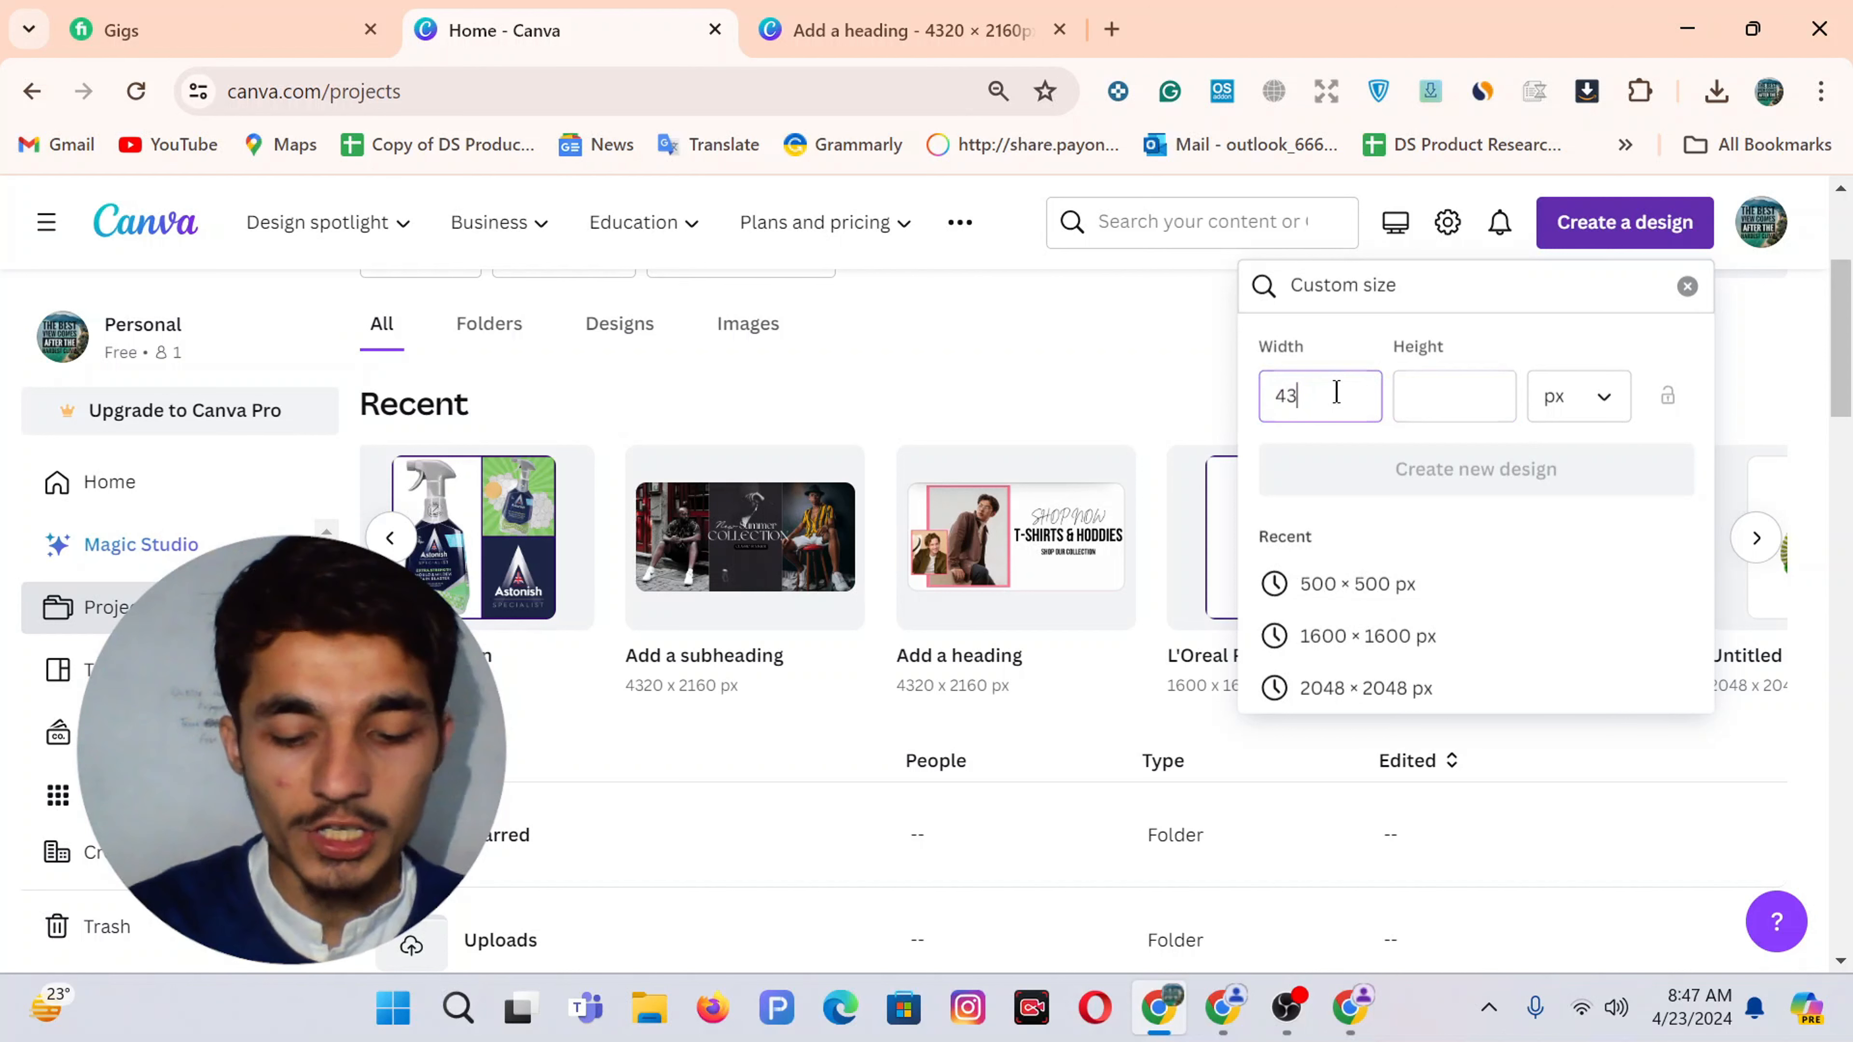
left_click(1421, 388)
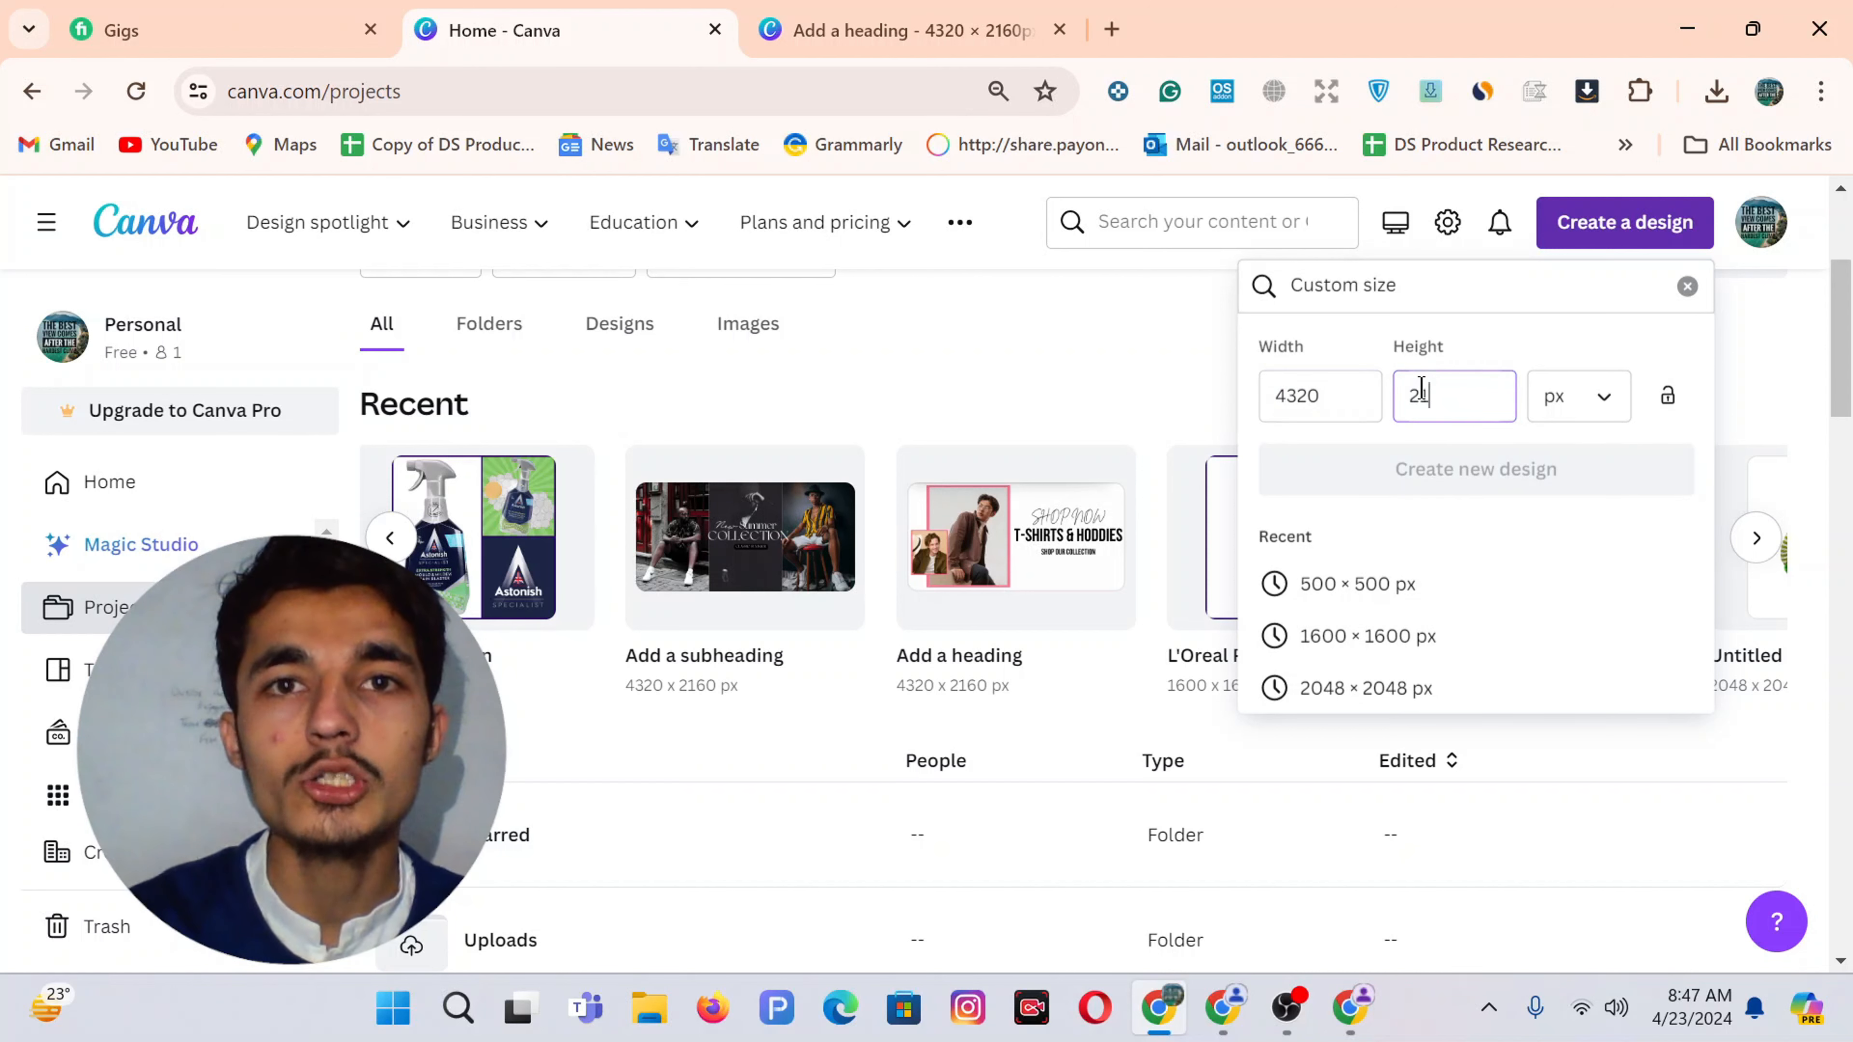
type("2160")
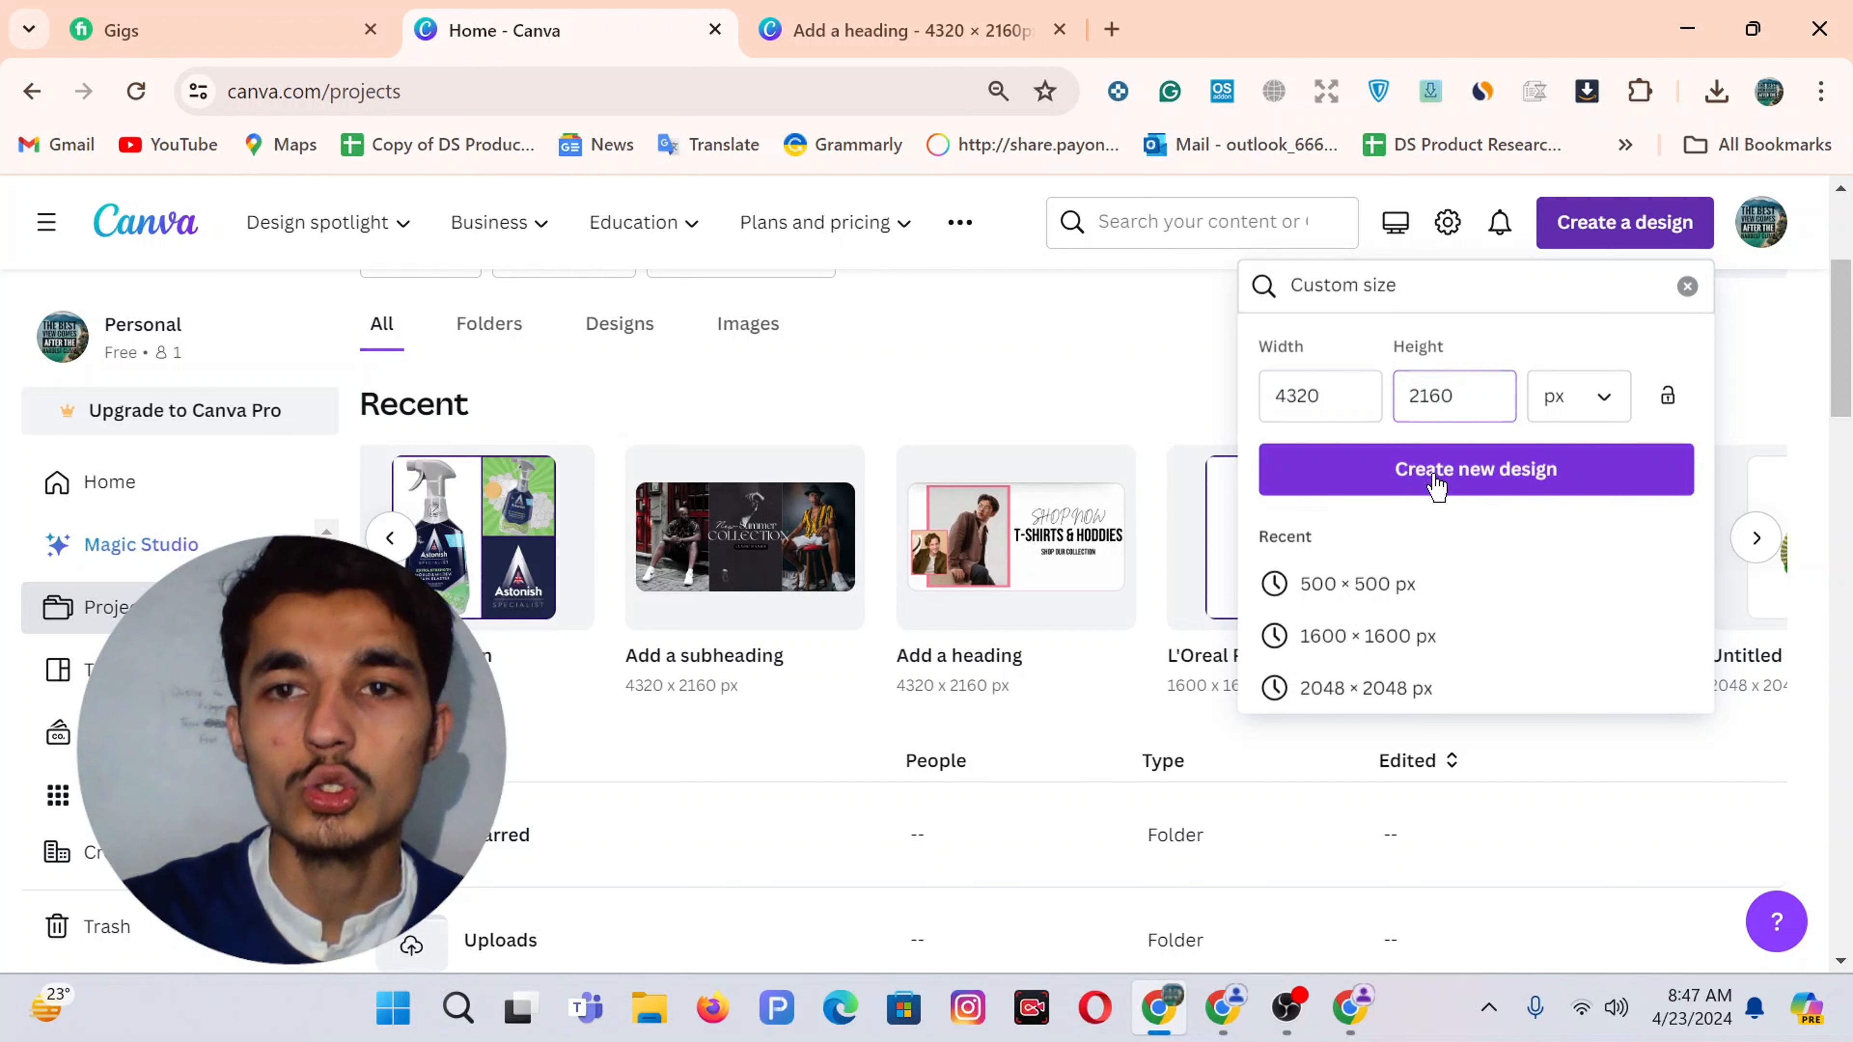
left_click(1436, 485)
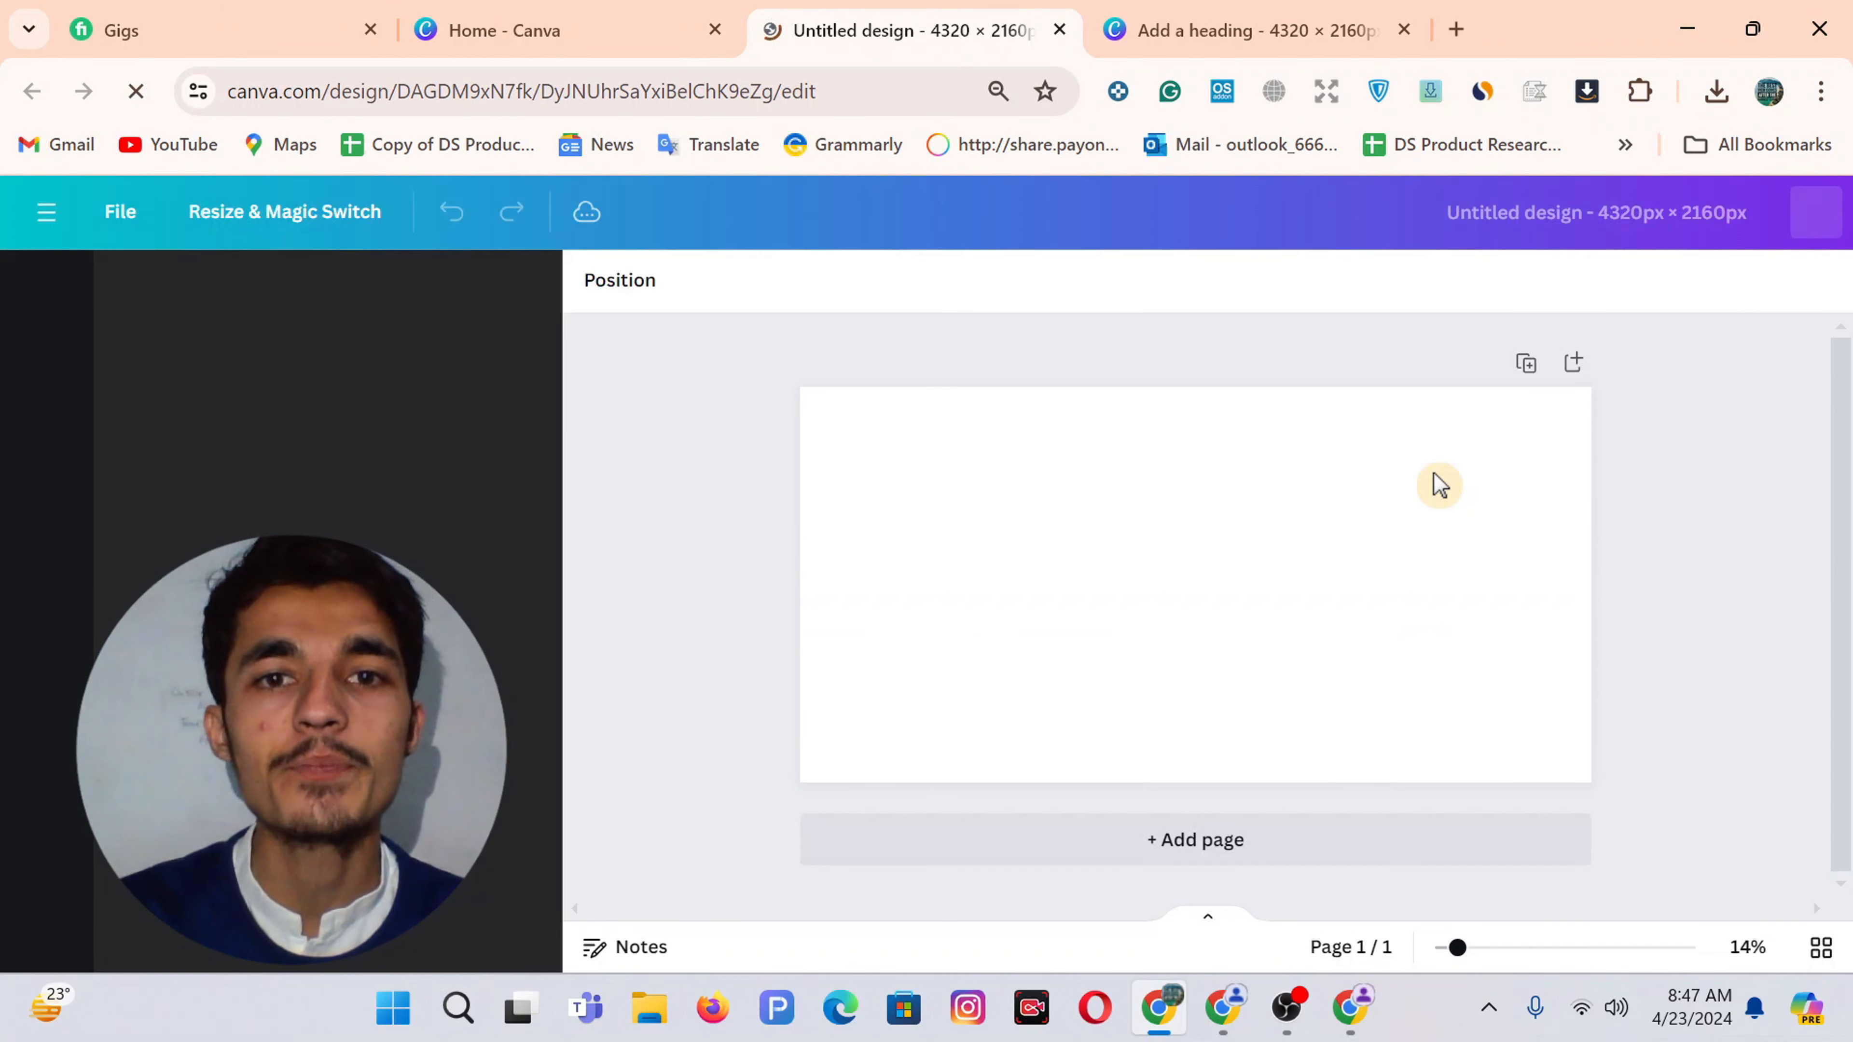
Open pexels.com in a new tab, search for 'baby', and scroll through the results
left_click(1470, 38)
type("p")
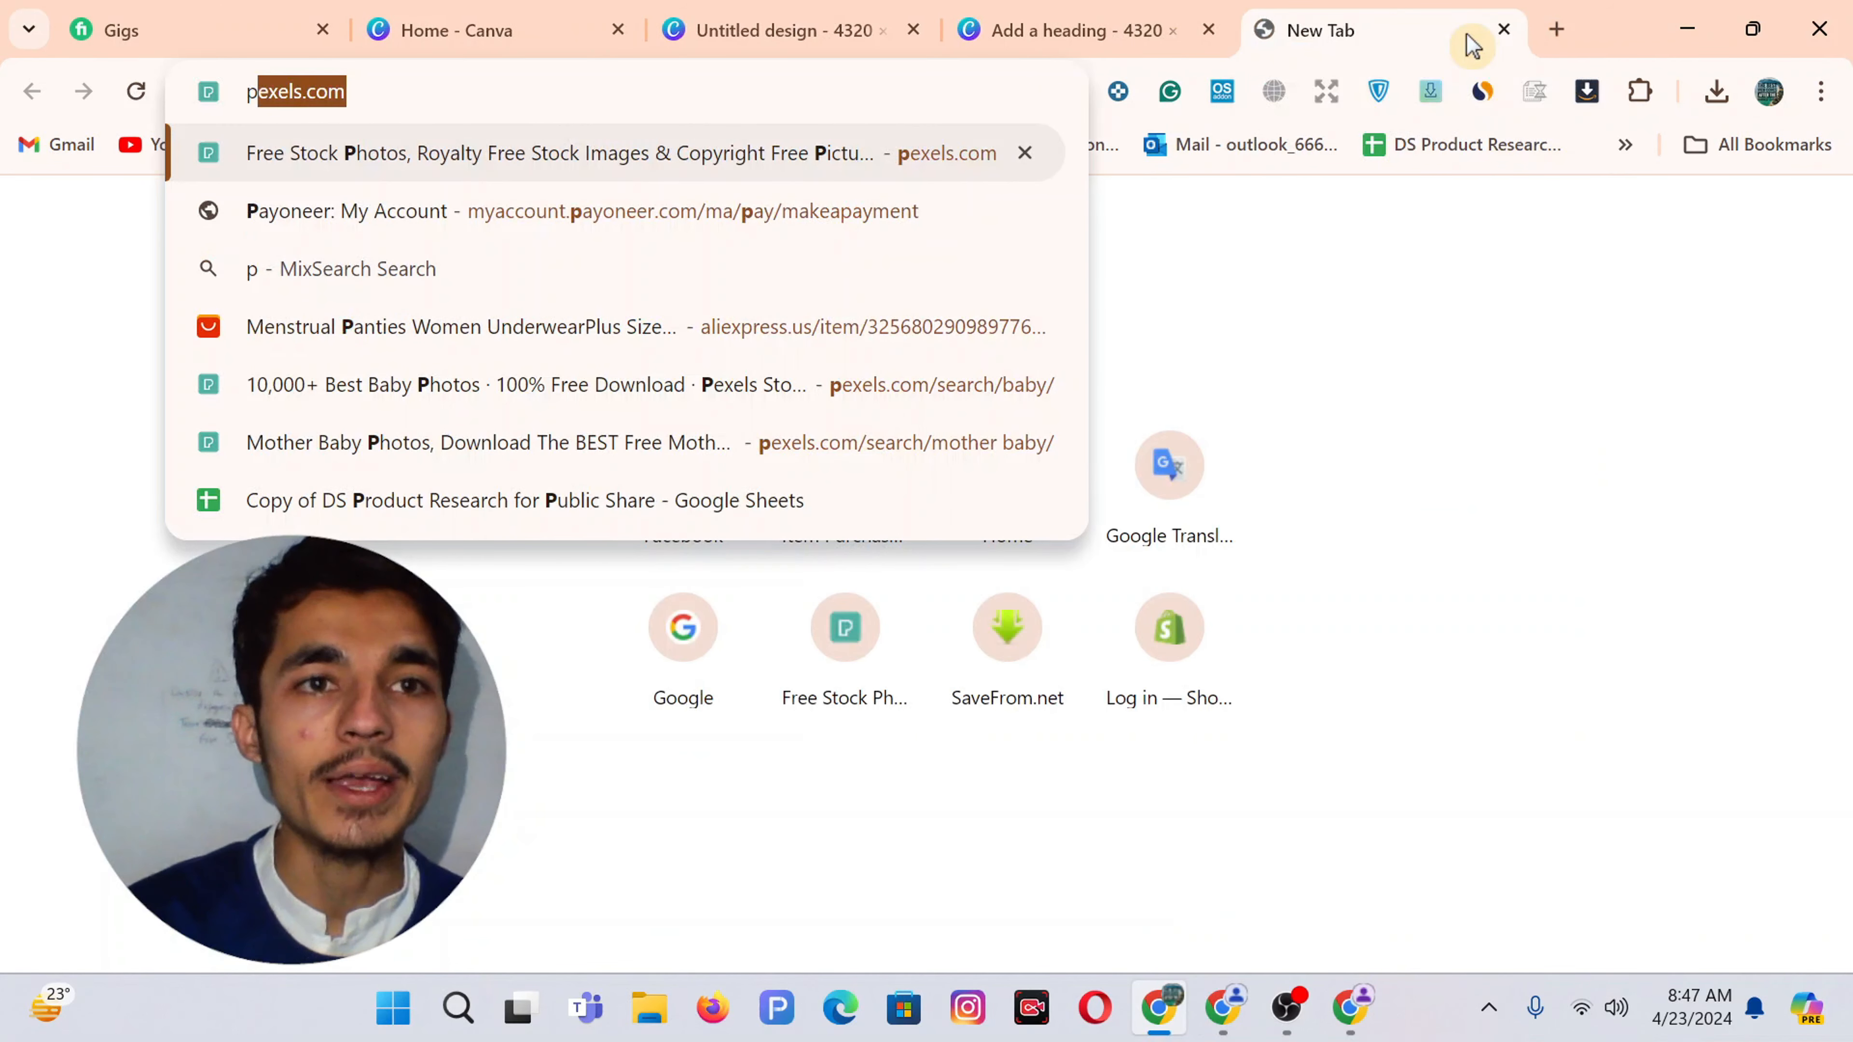
key("Return")
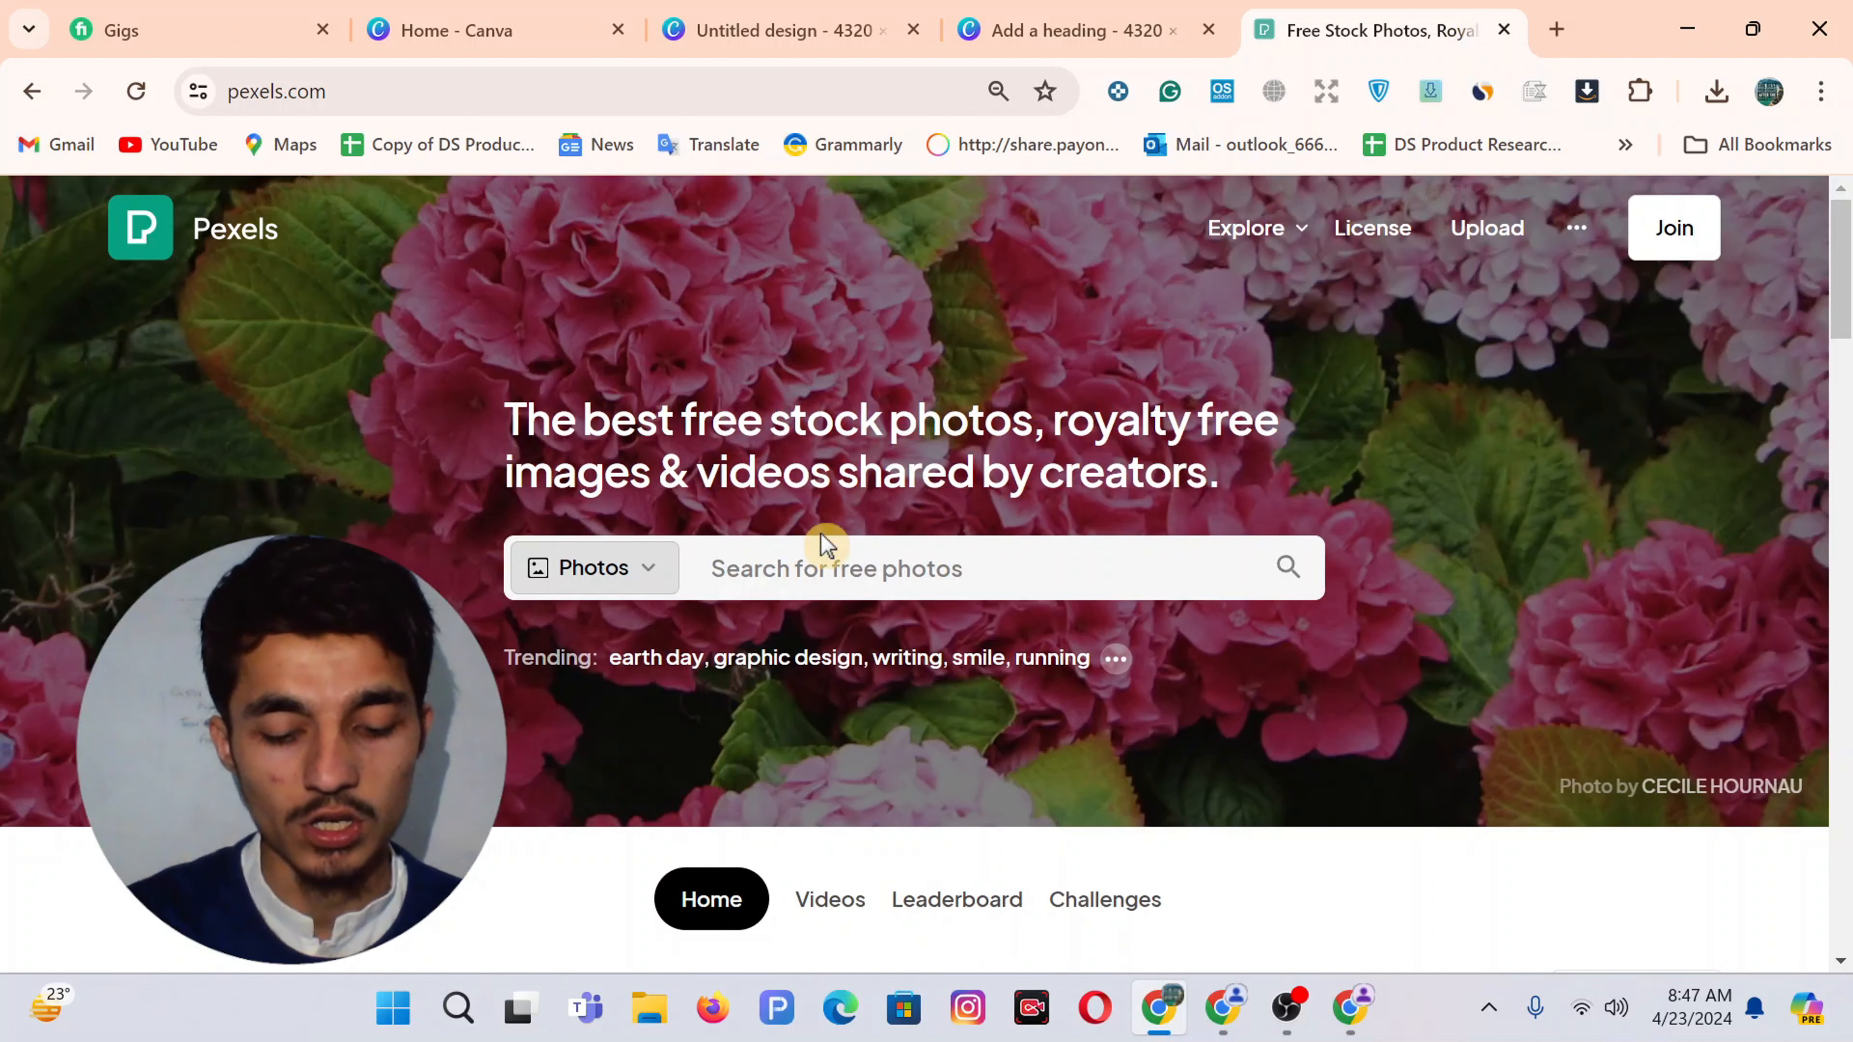
type("baby")
key("Return")
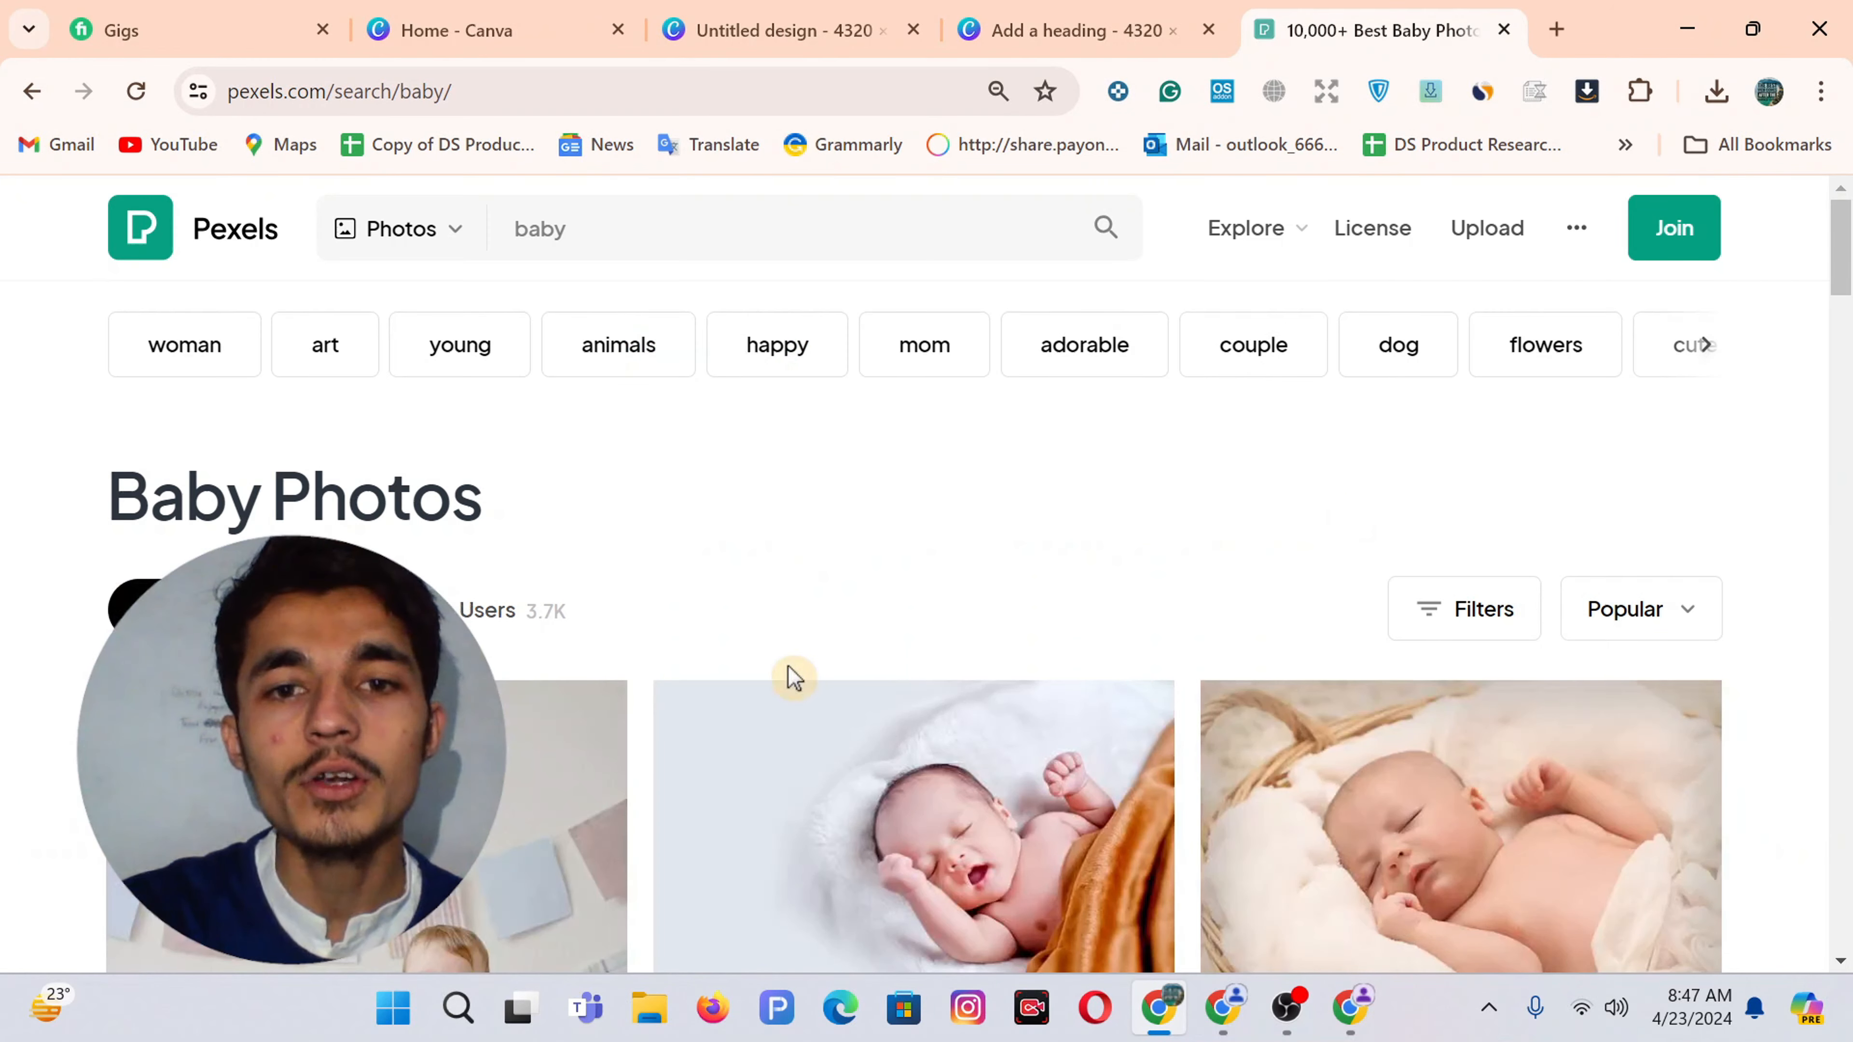
scroll(785, 675, "down", 5)
scroll(1194, 613, "down", 10)
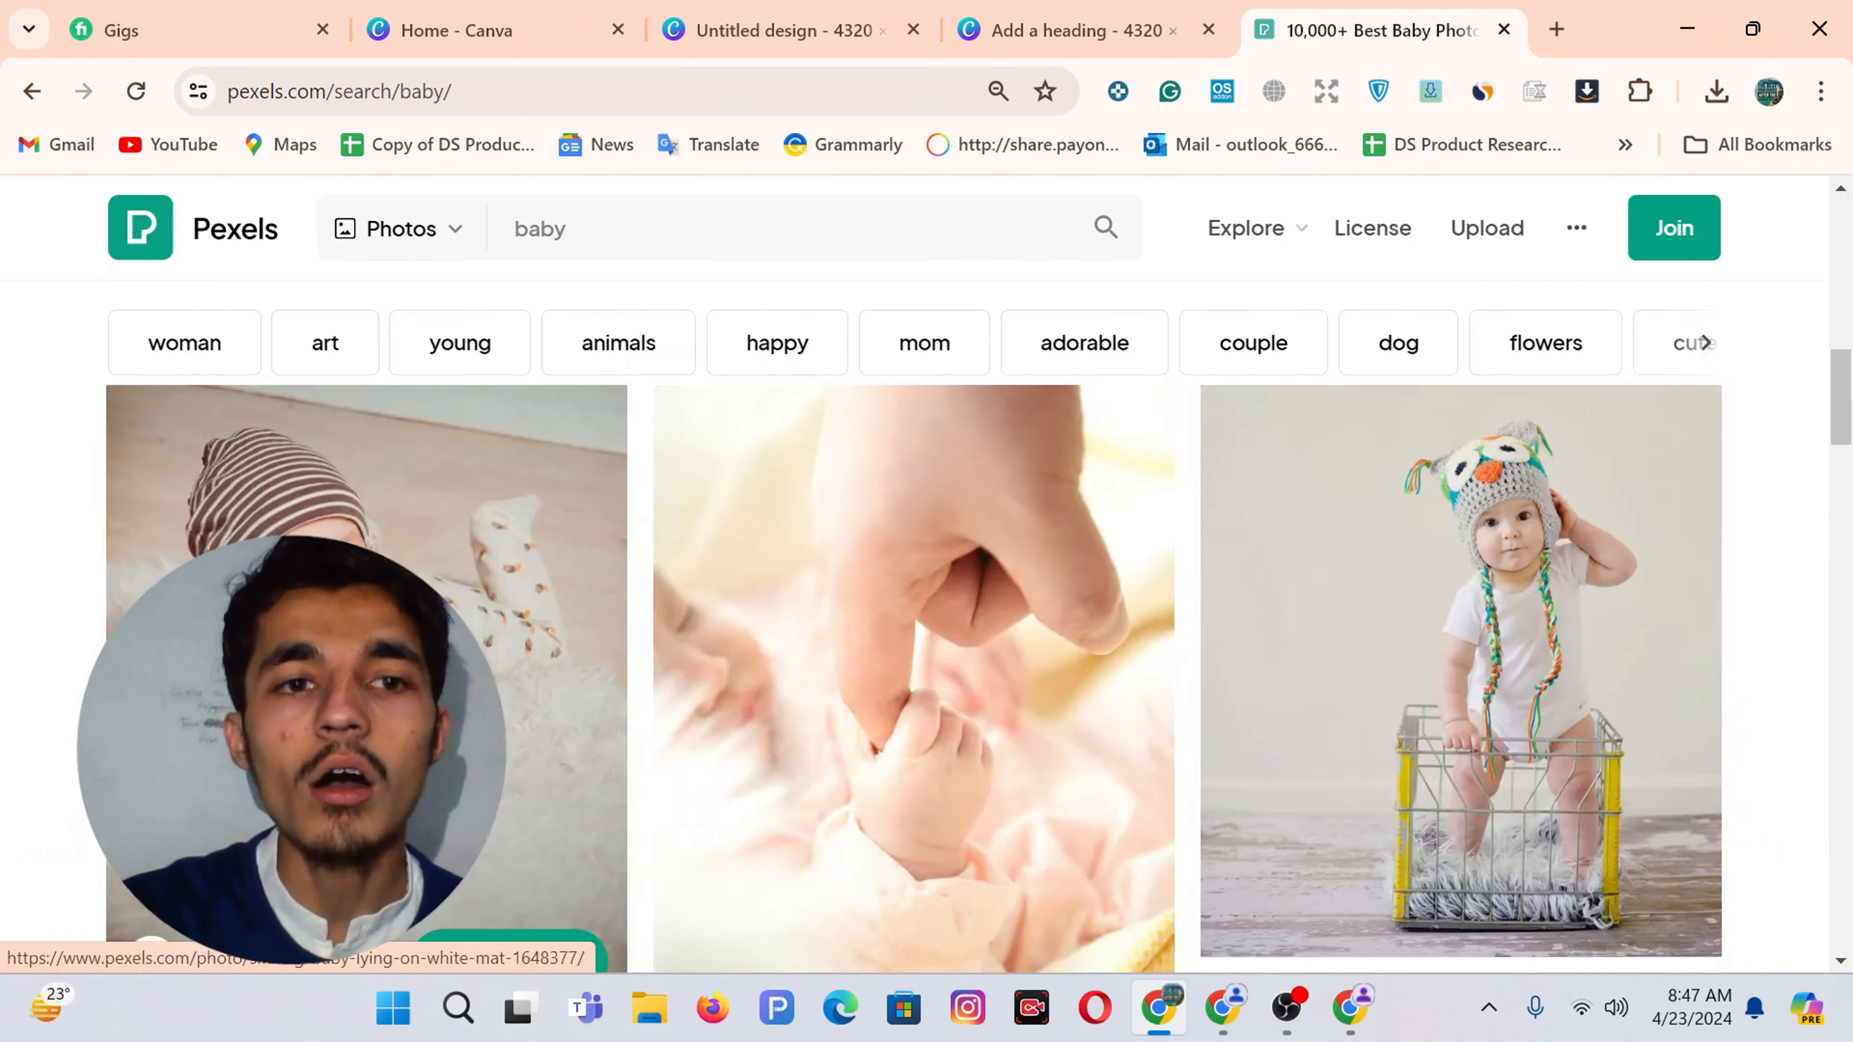
scroll(834, 687, "down", 10)
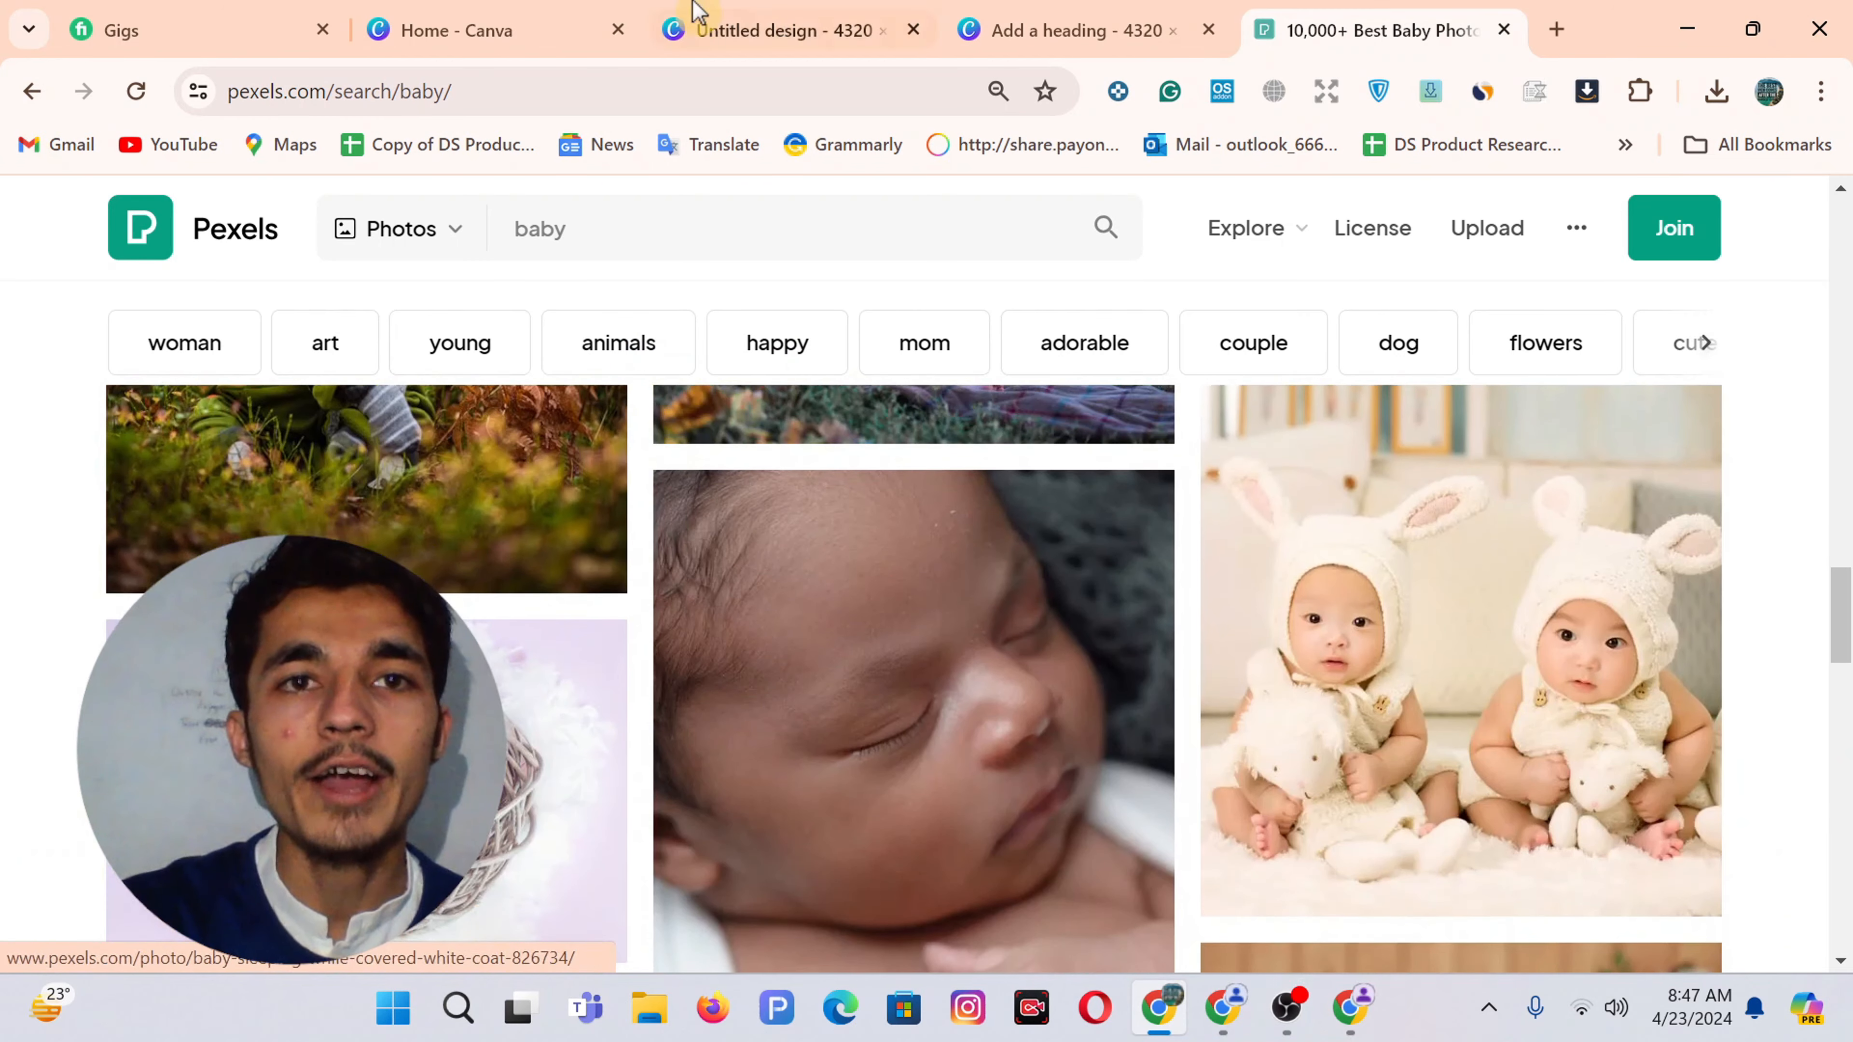
Glance over the Canva design and projects tabs, then return to the Pexels baby results
left_click(697, 15)
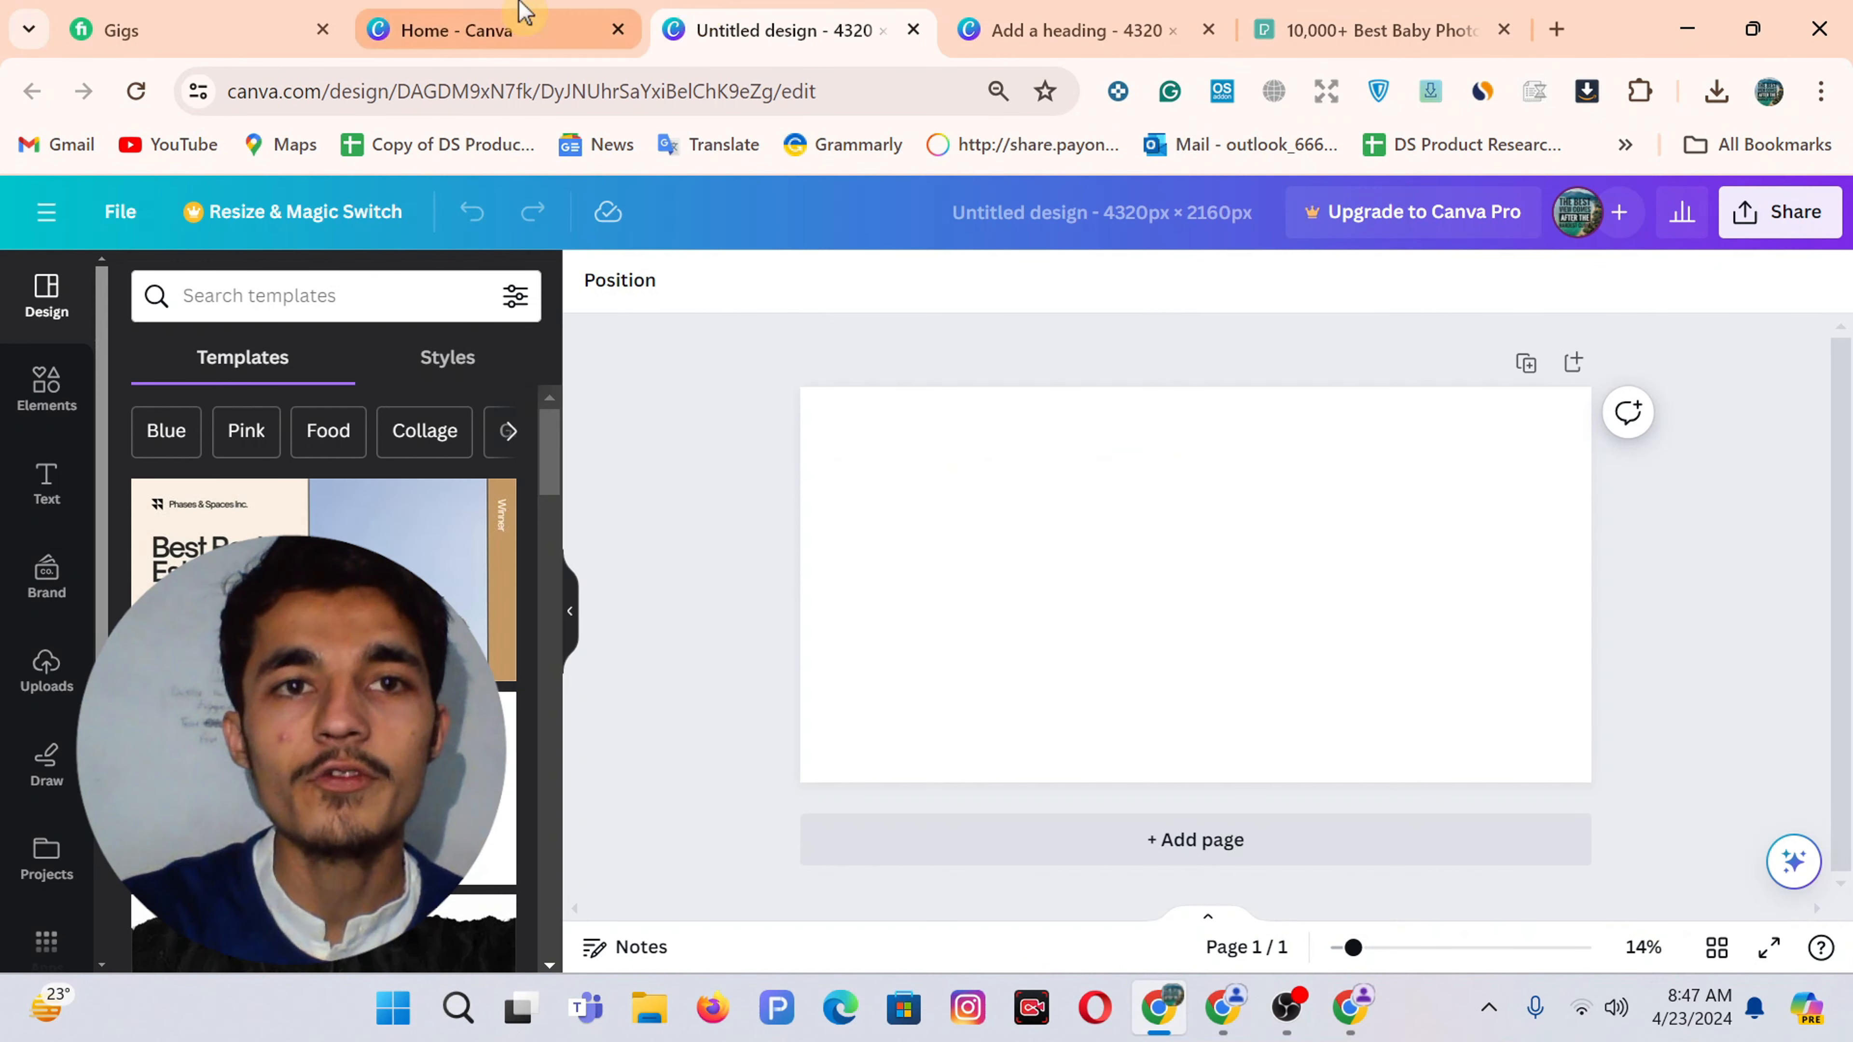
left_click(518, 16)
left_click(1059, 10)
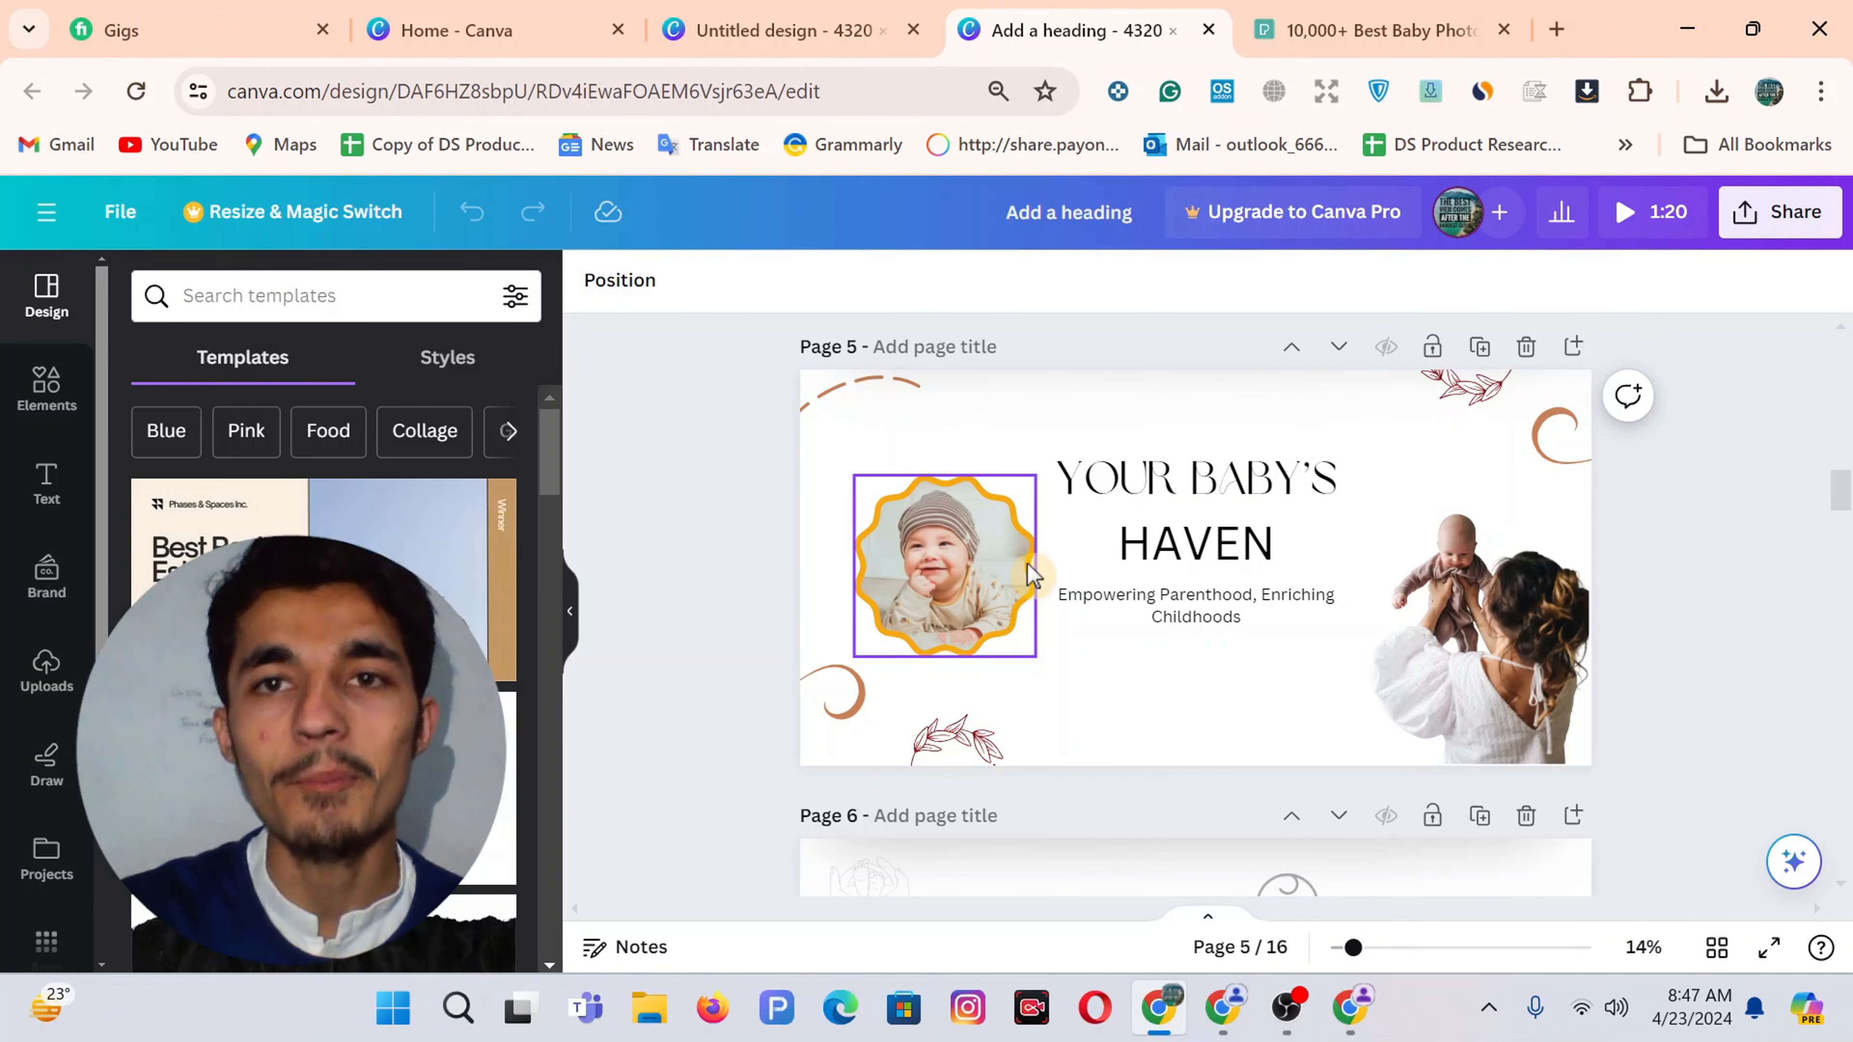
left_click(1383, 10)
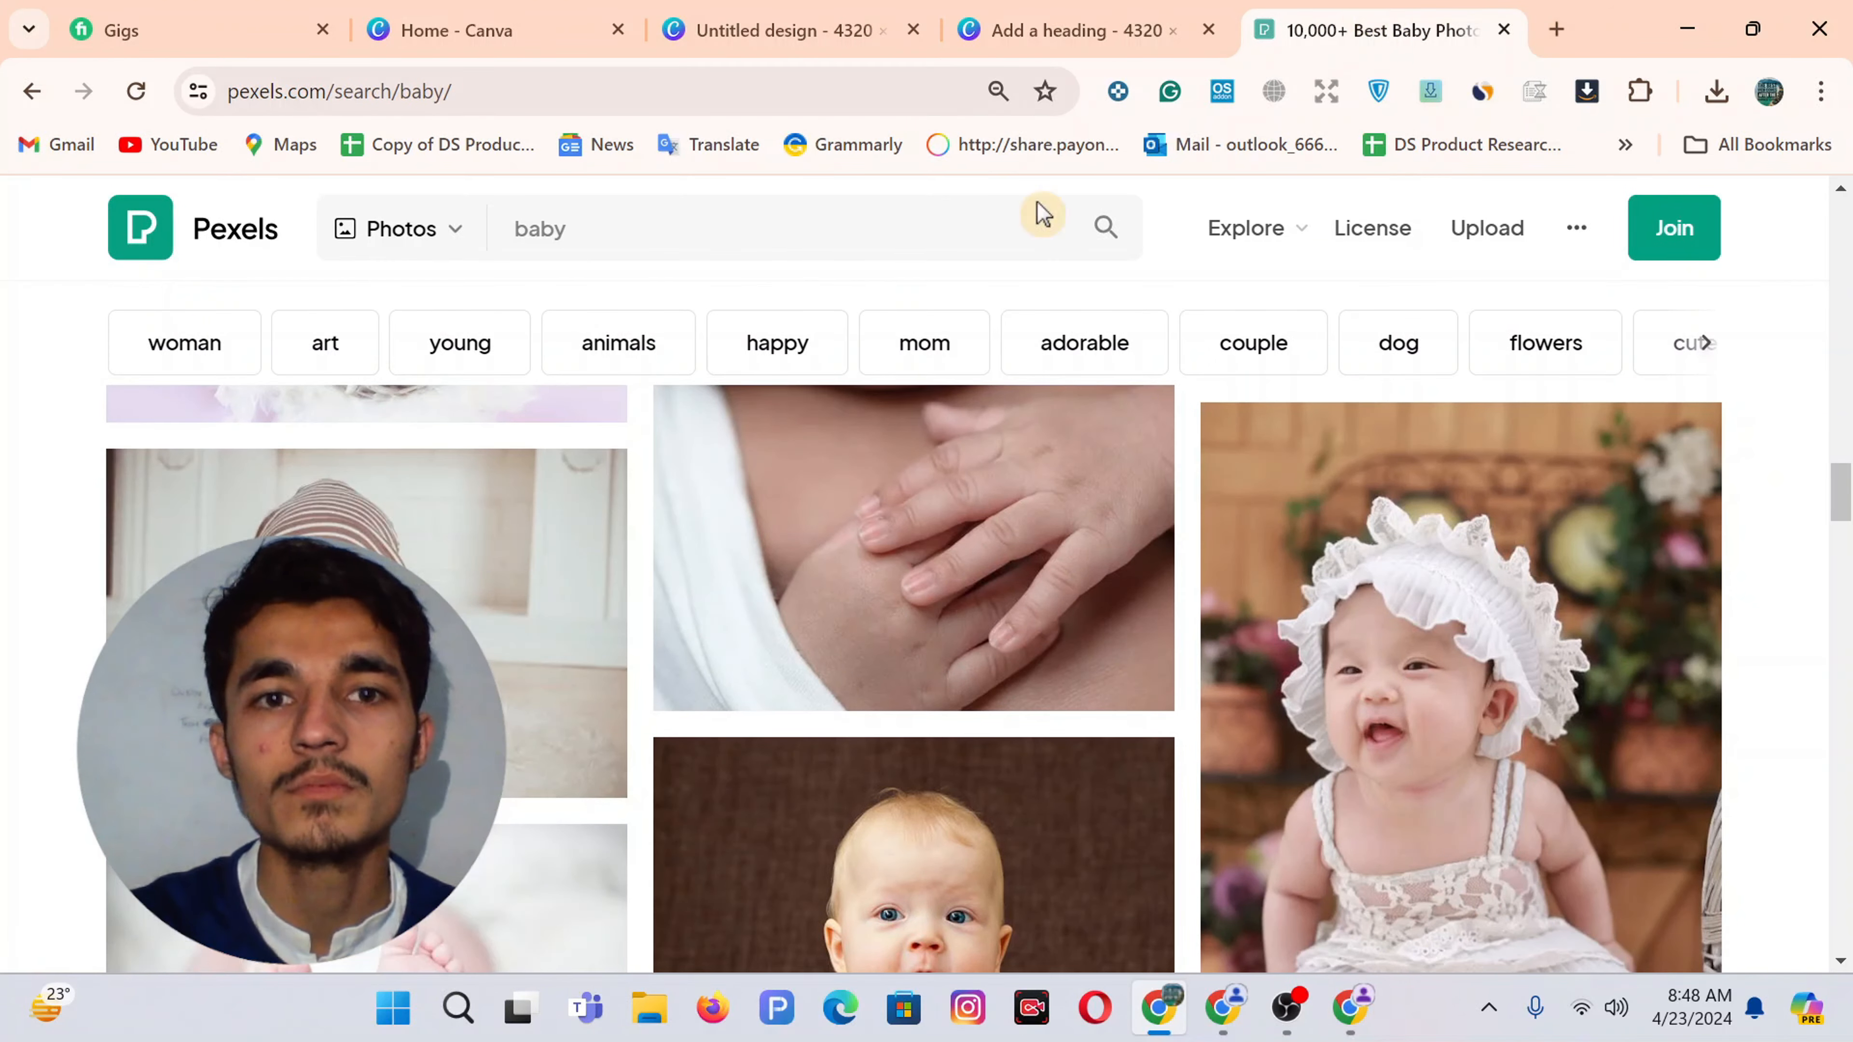
Open Pexels in another new tab and search for 'mom' photos
left_click(1558, 31)
type("pexels.com")
key("Return")
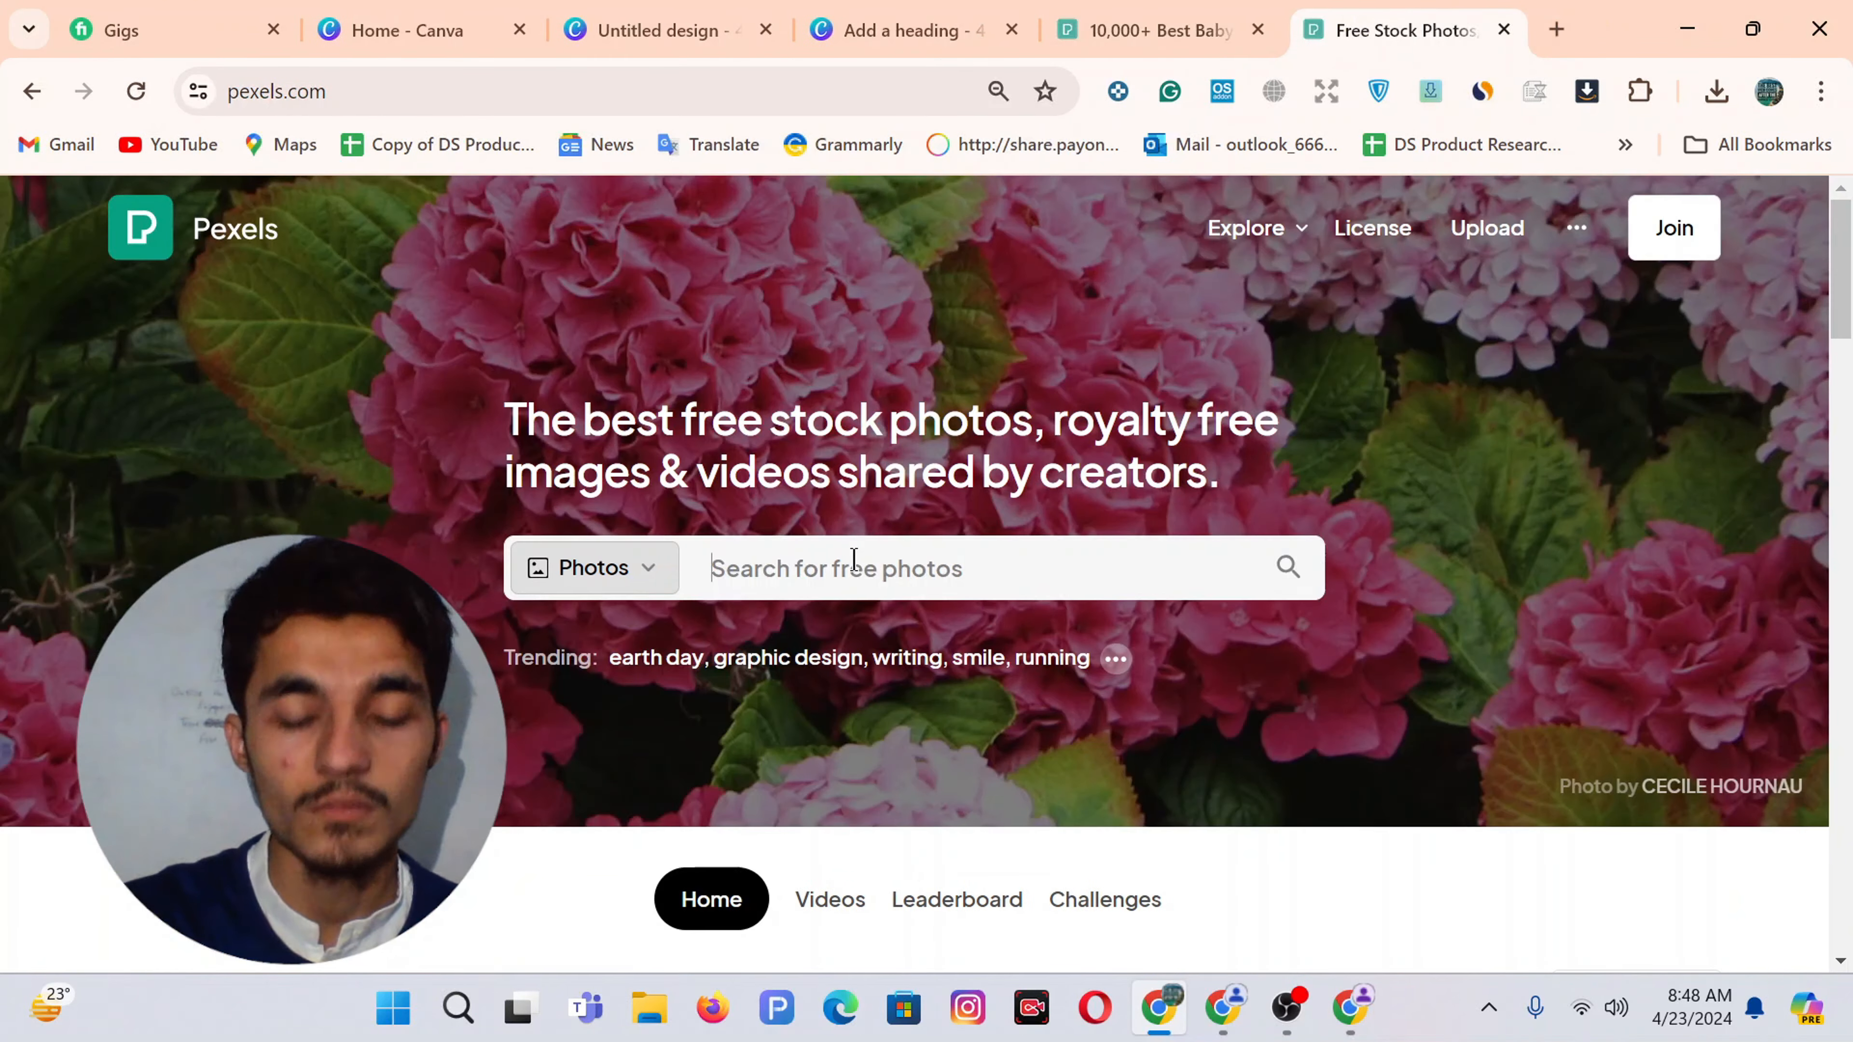
left_click(850, 564)
type("mom")
key("Return")
Refine the Pexels search to 'mom baby' and browse the results
scroll(939, 568, "down", 20)
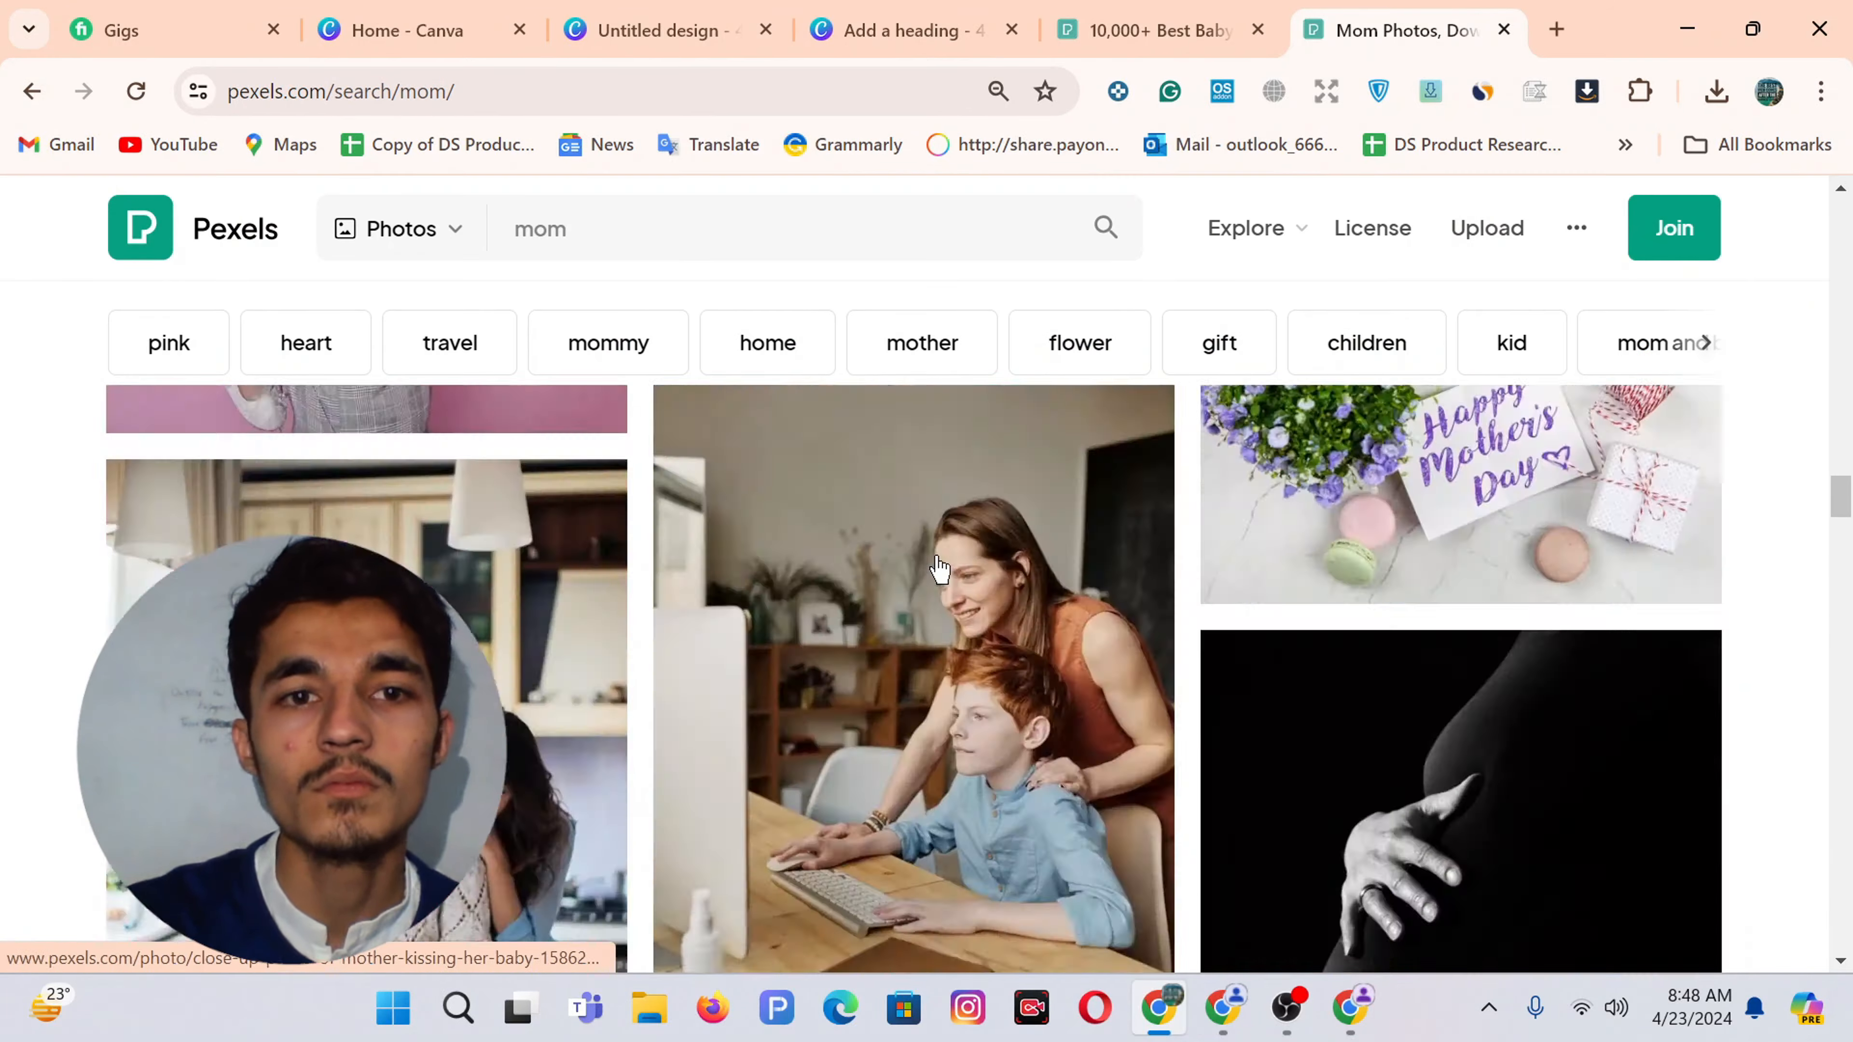
scroll(939, 568, "down", 20)
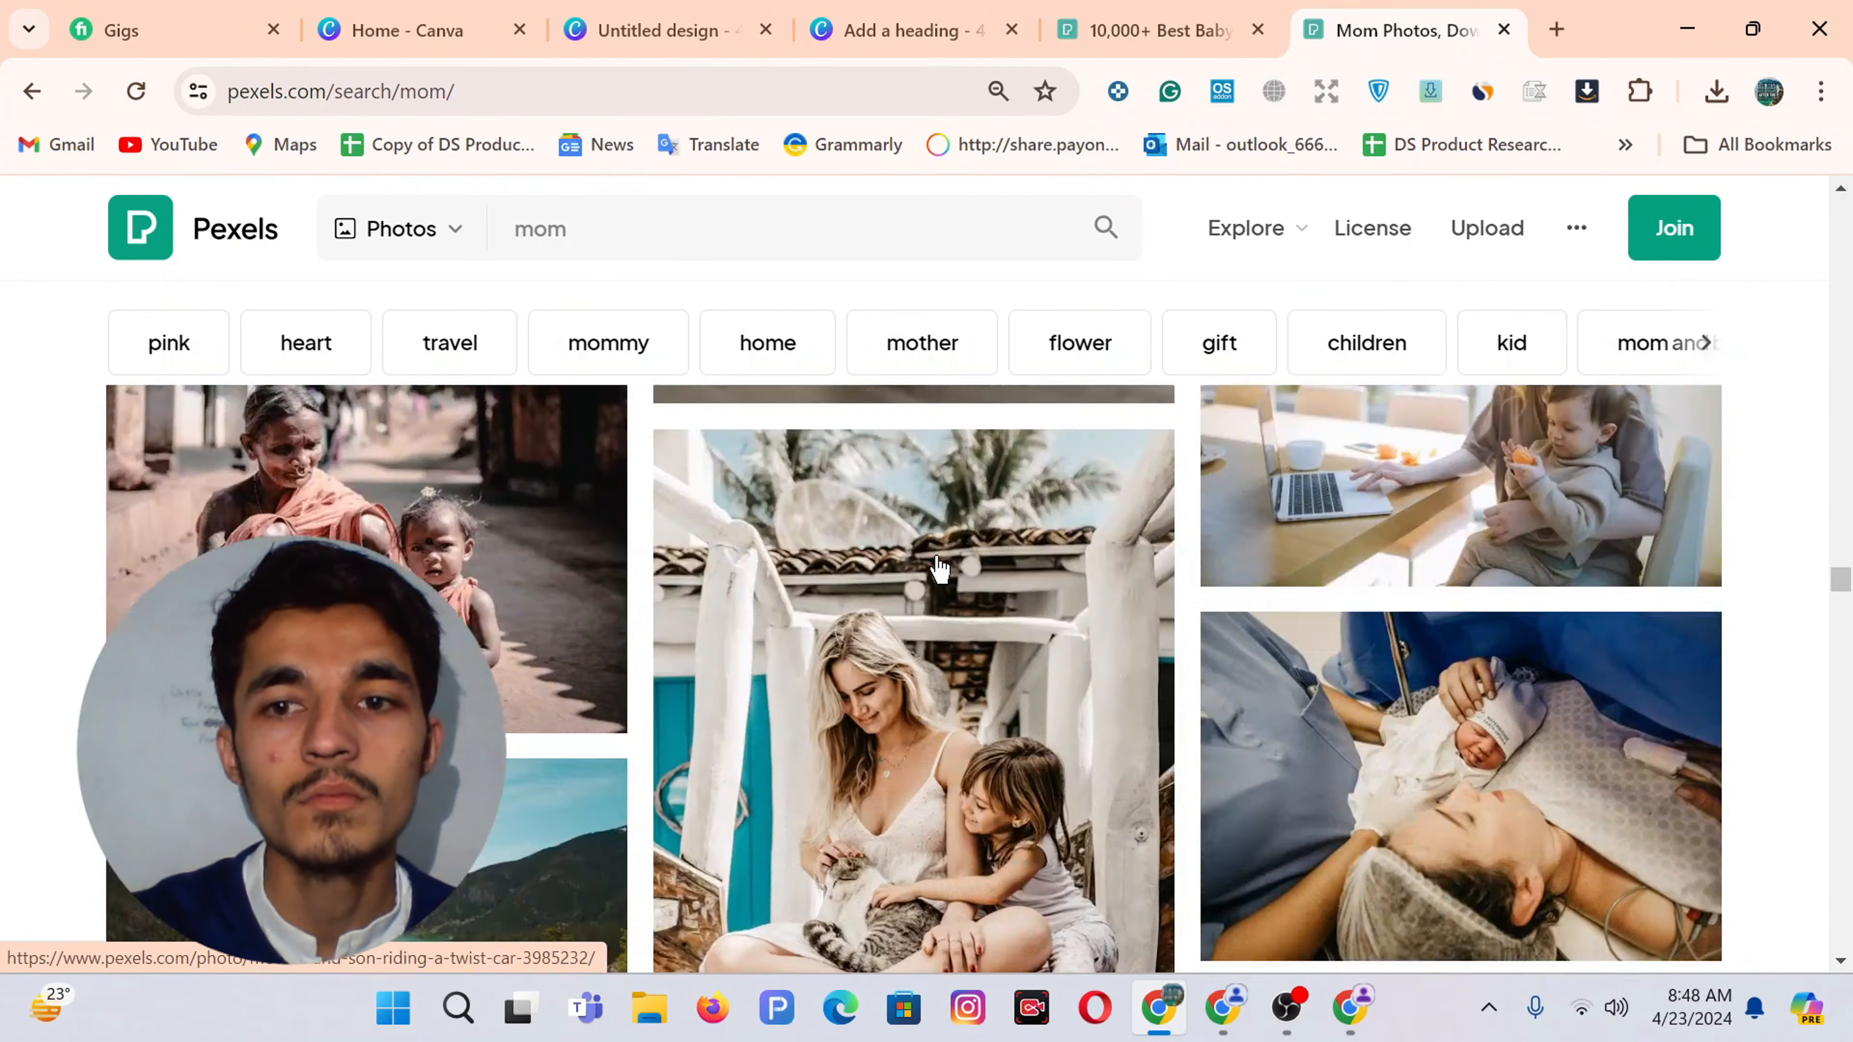
scroll(939, 568, "down", 15)
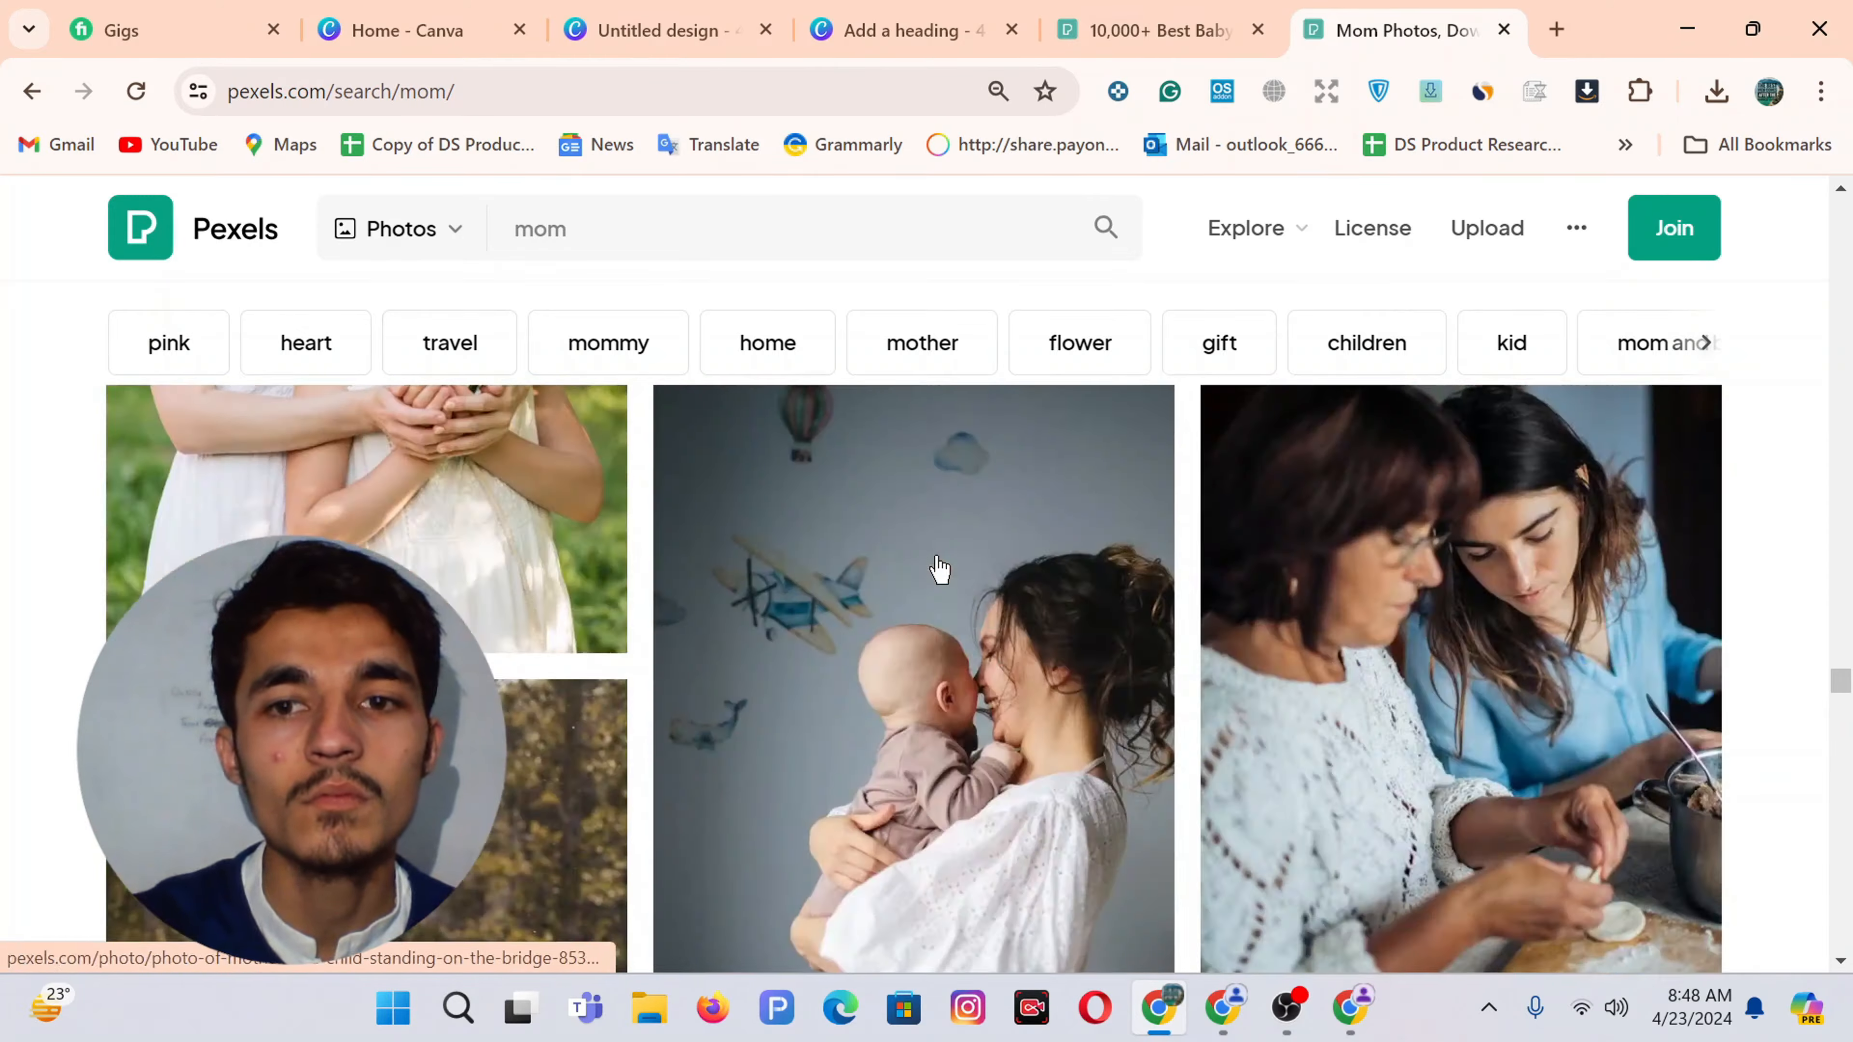
left_click(591, 237)
type("baby")
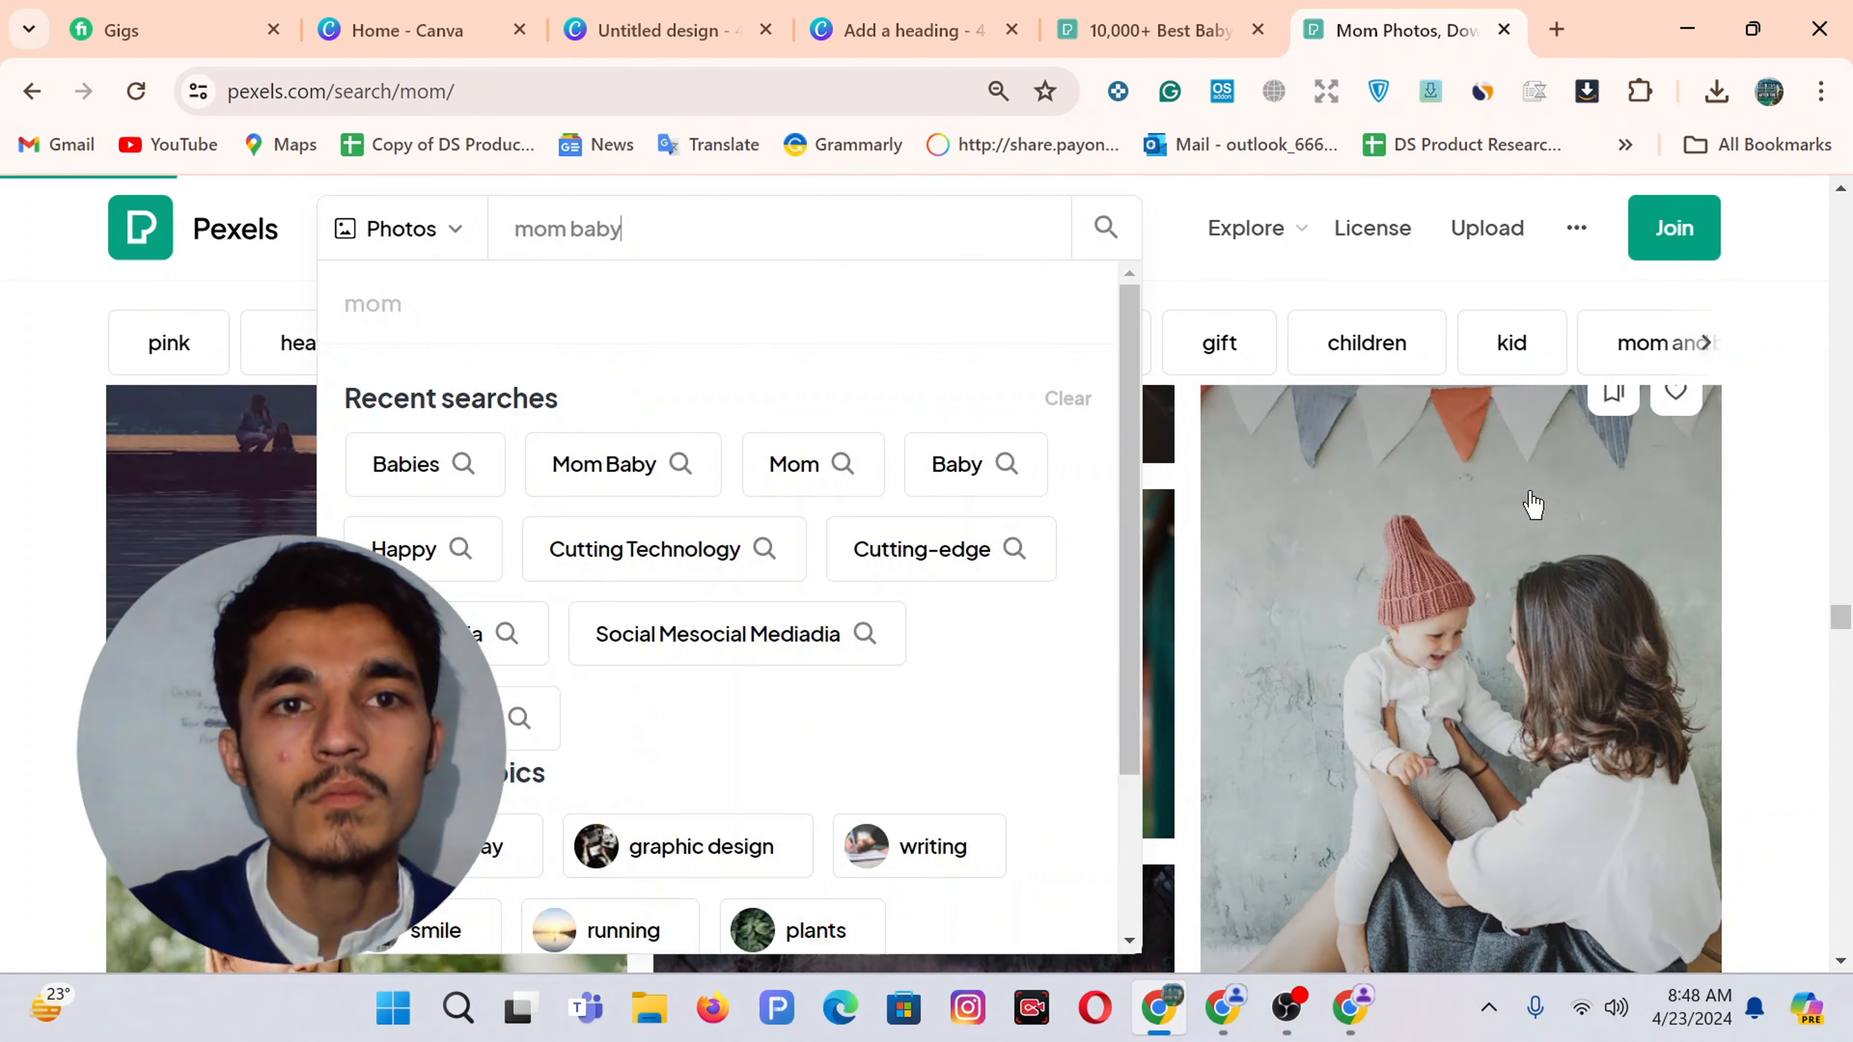
key("Return")
scroll(892, 697, "down", 10)
scroll(894, 702, "up", 5)
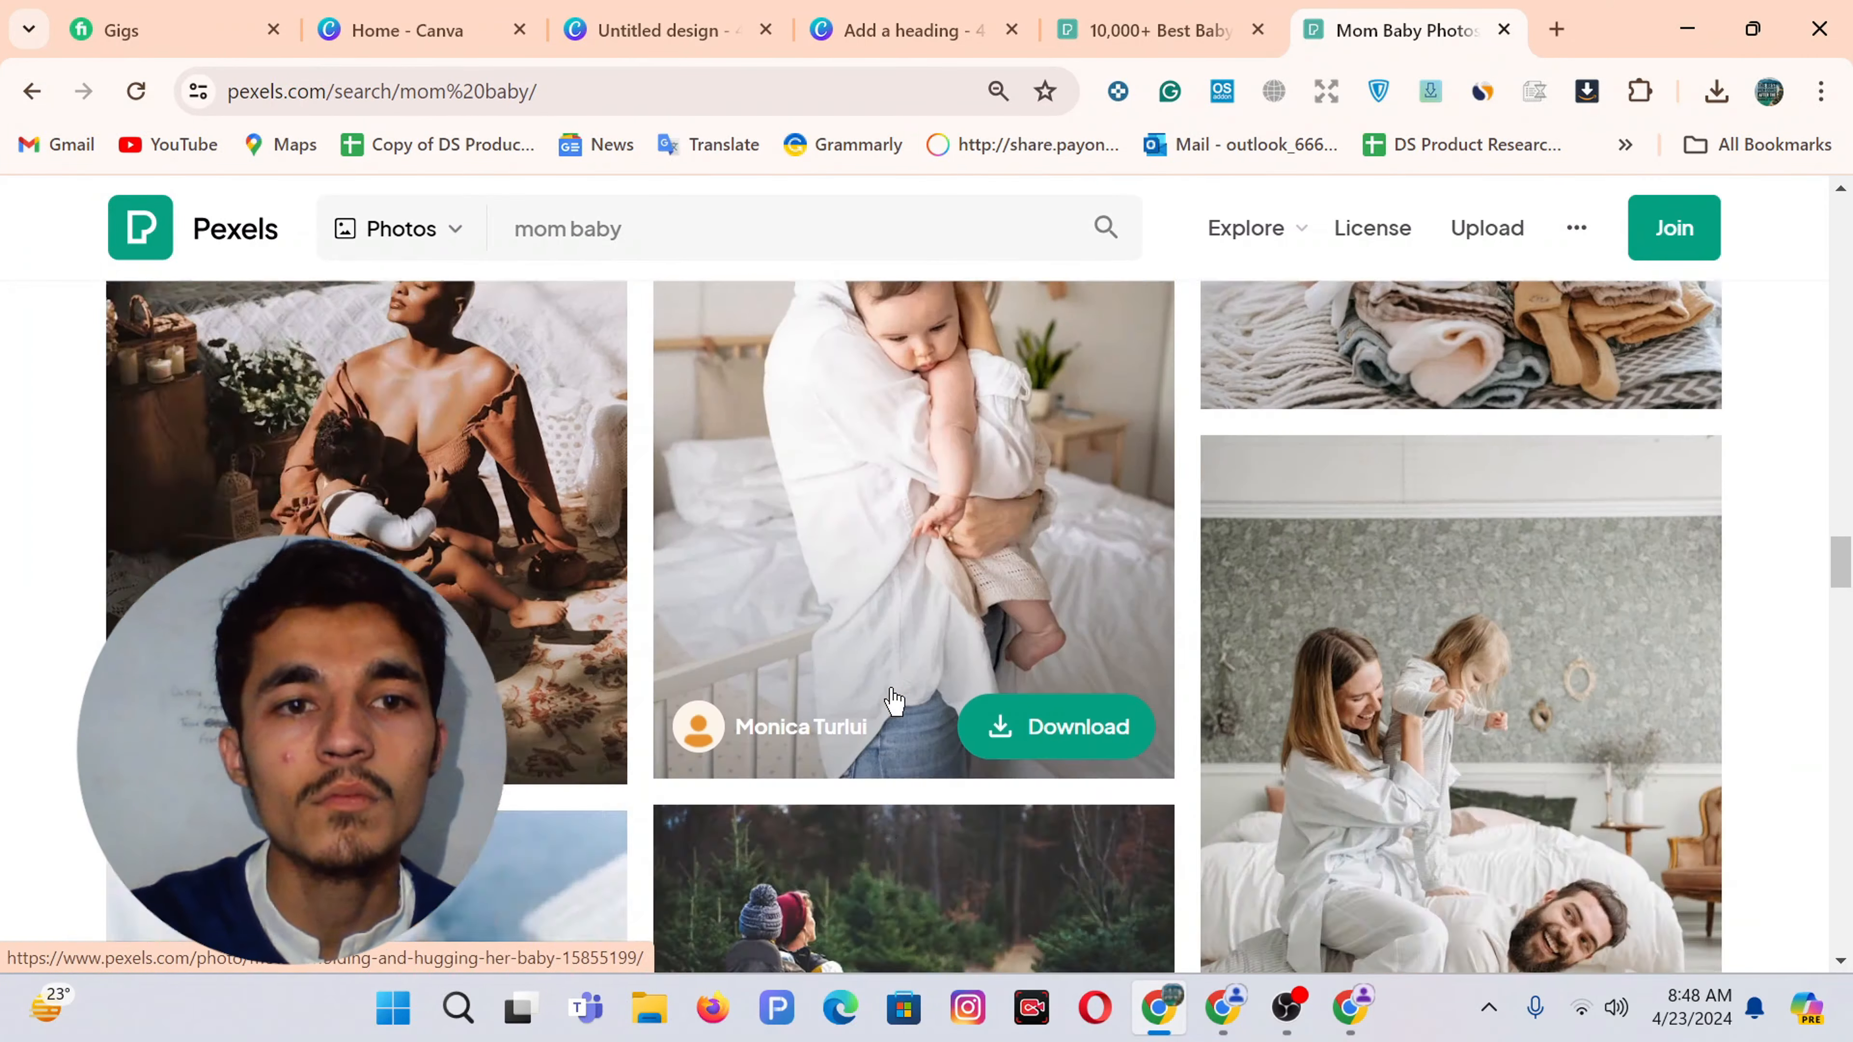
Dismiss the sign-in popup and search suggestions, then return to the 'mom baby' results
key("ctrl+shift+Tab")
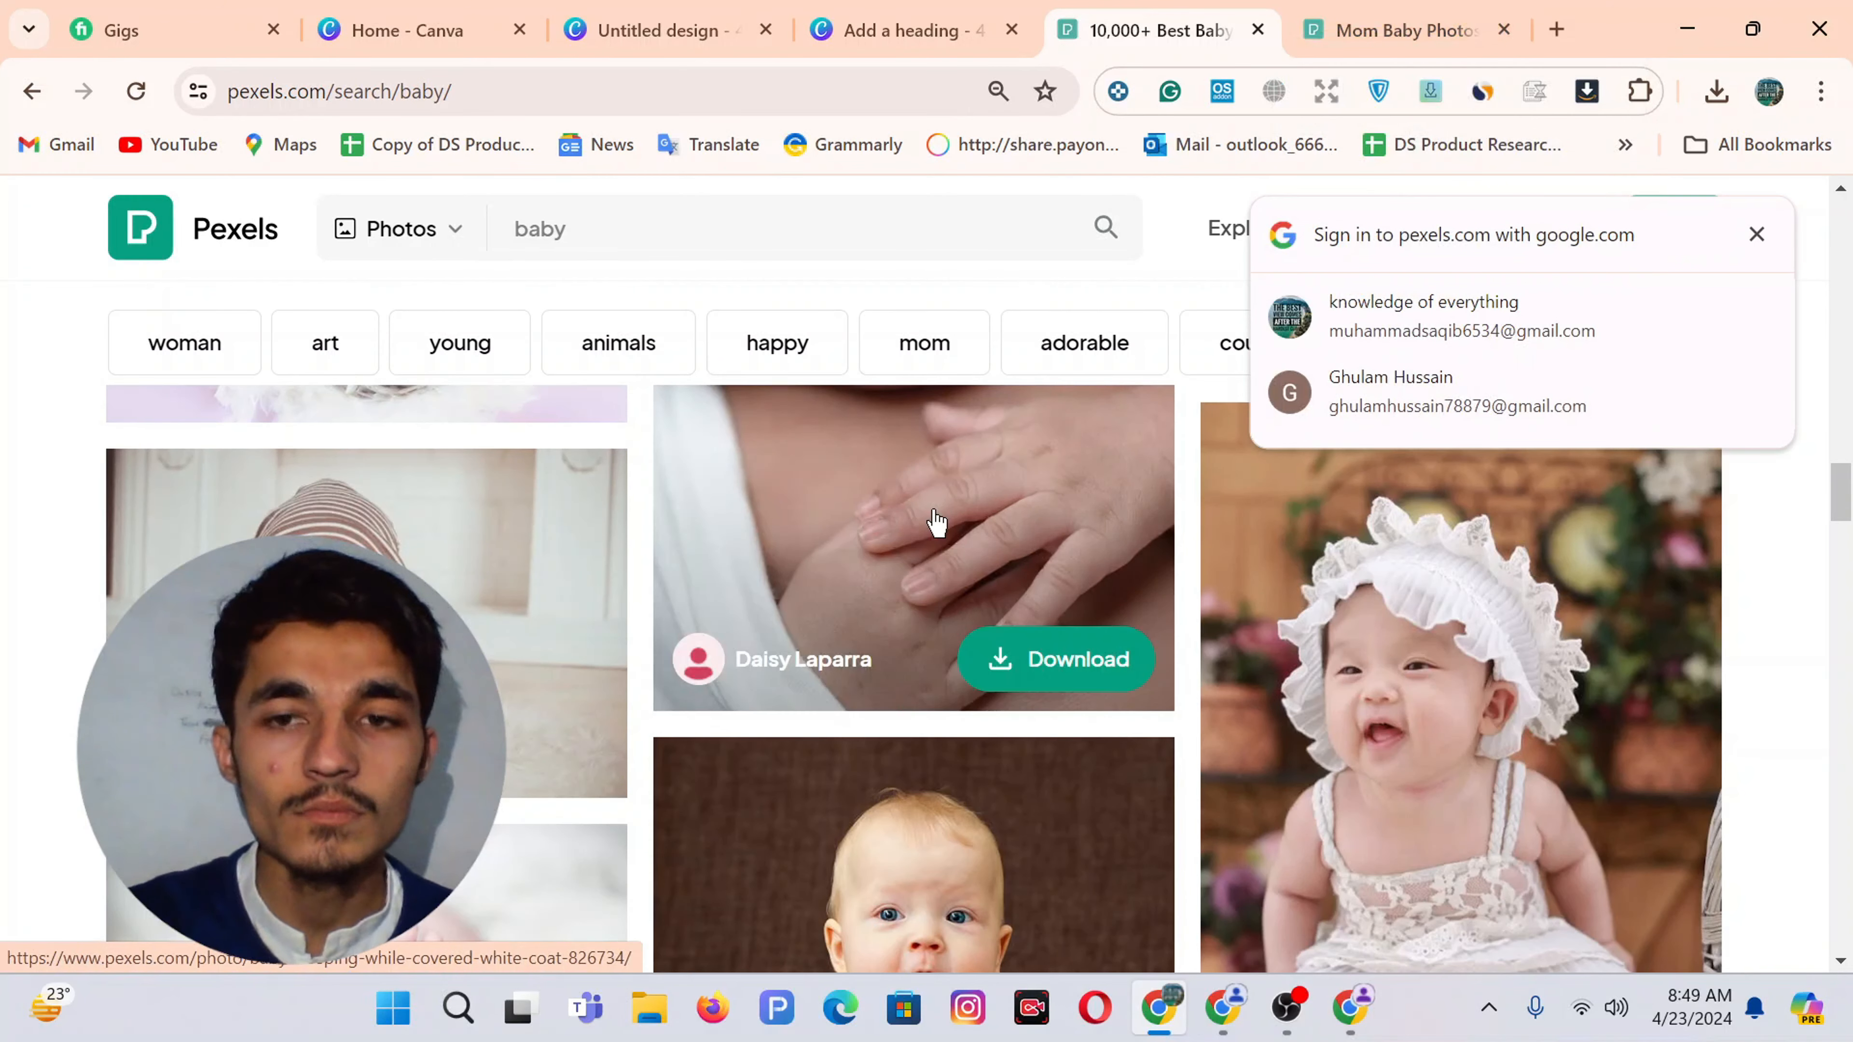
left_click(1386, 30)
left_click(1123, 26)
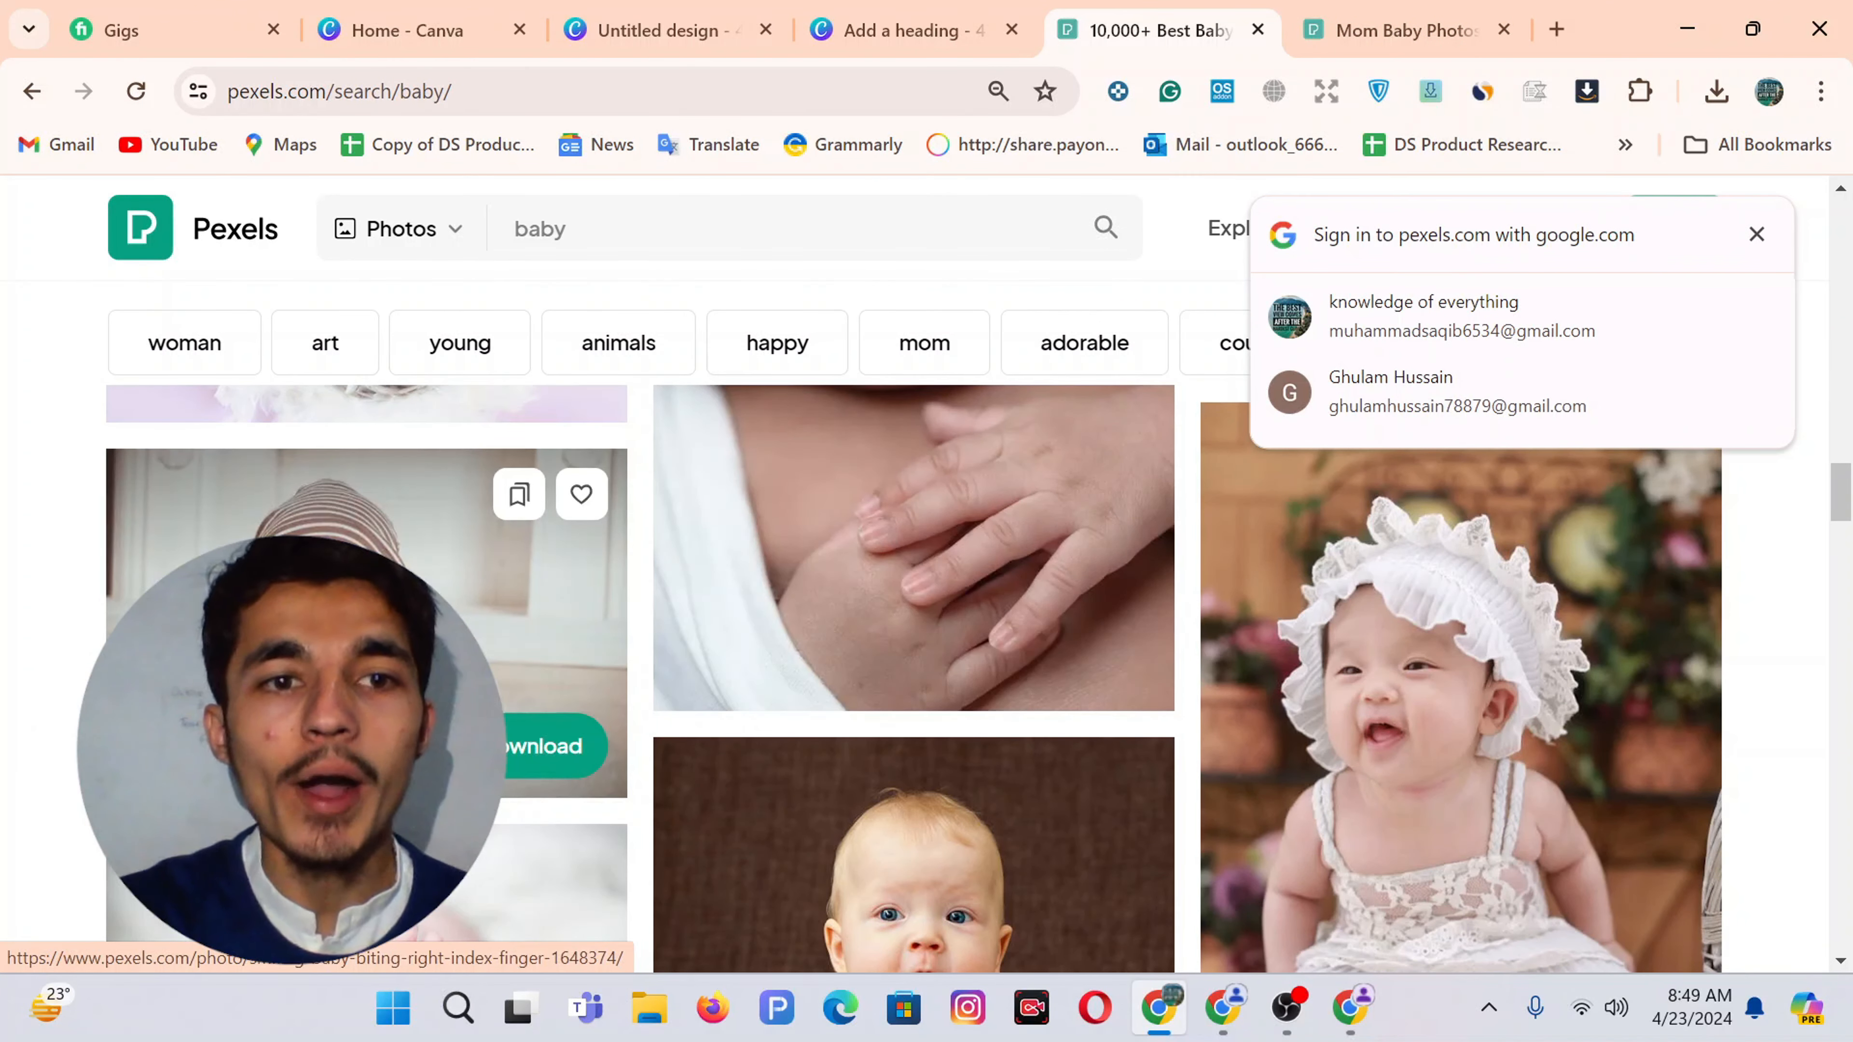
left_click(587, 236)
left_click(11, 591)
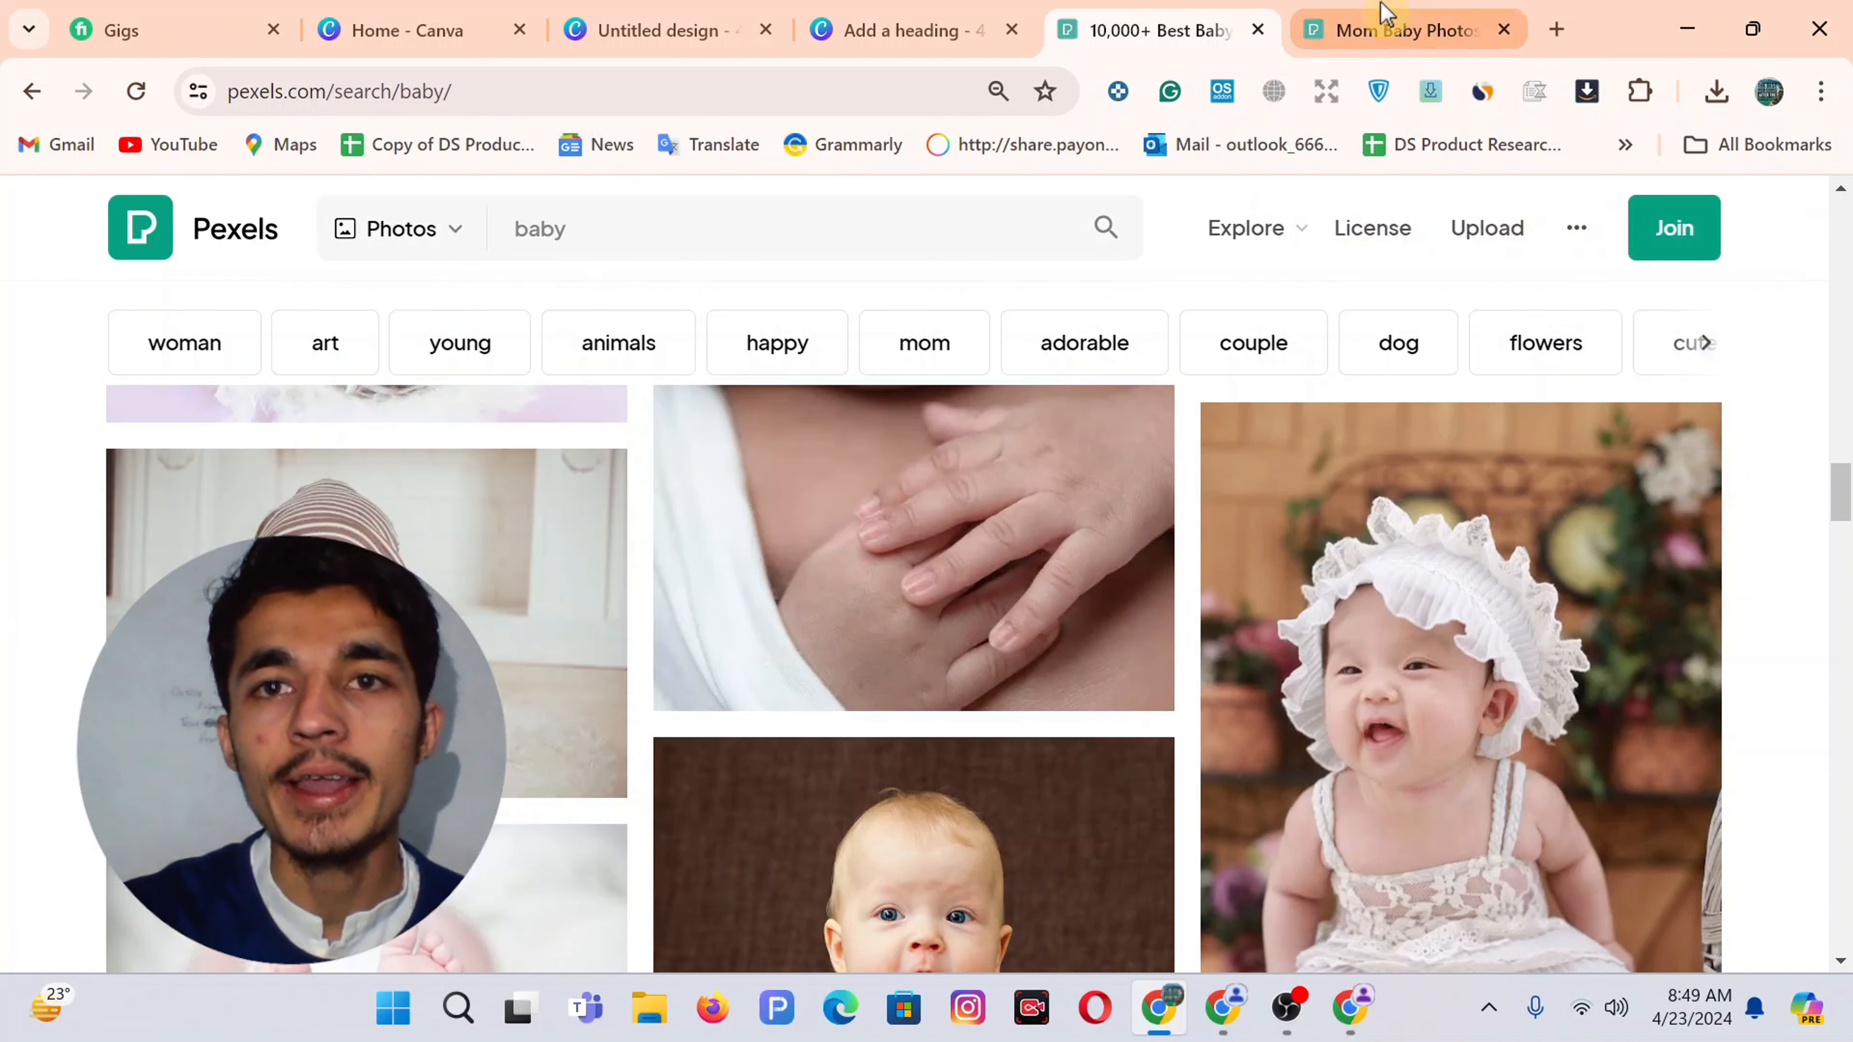
left_click(1386, 28)
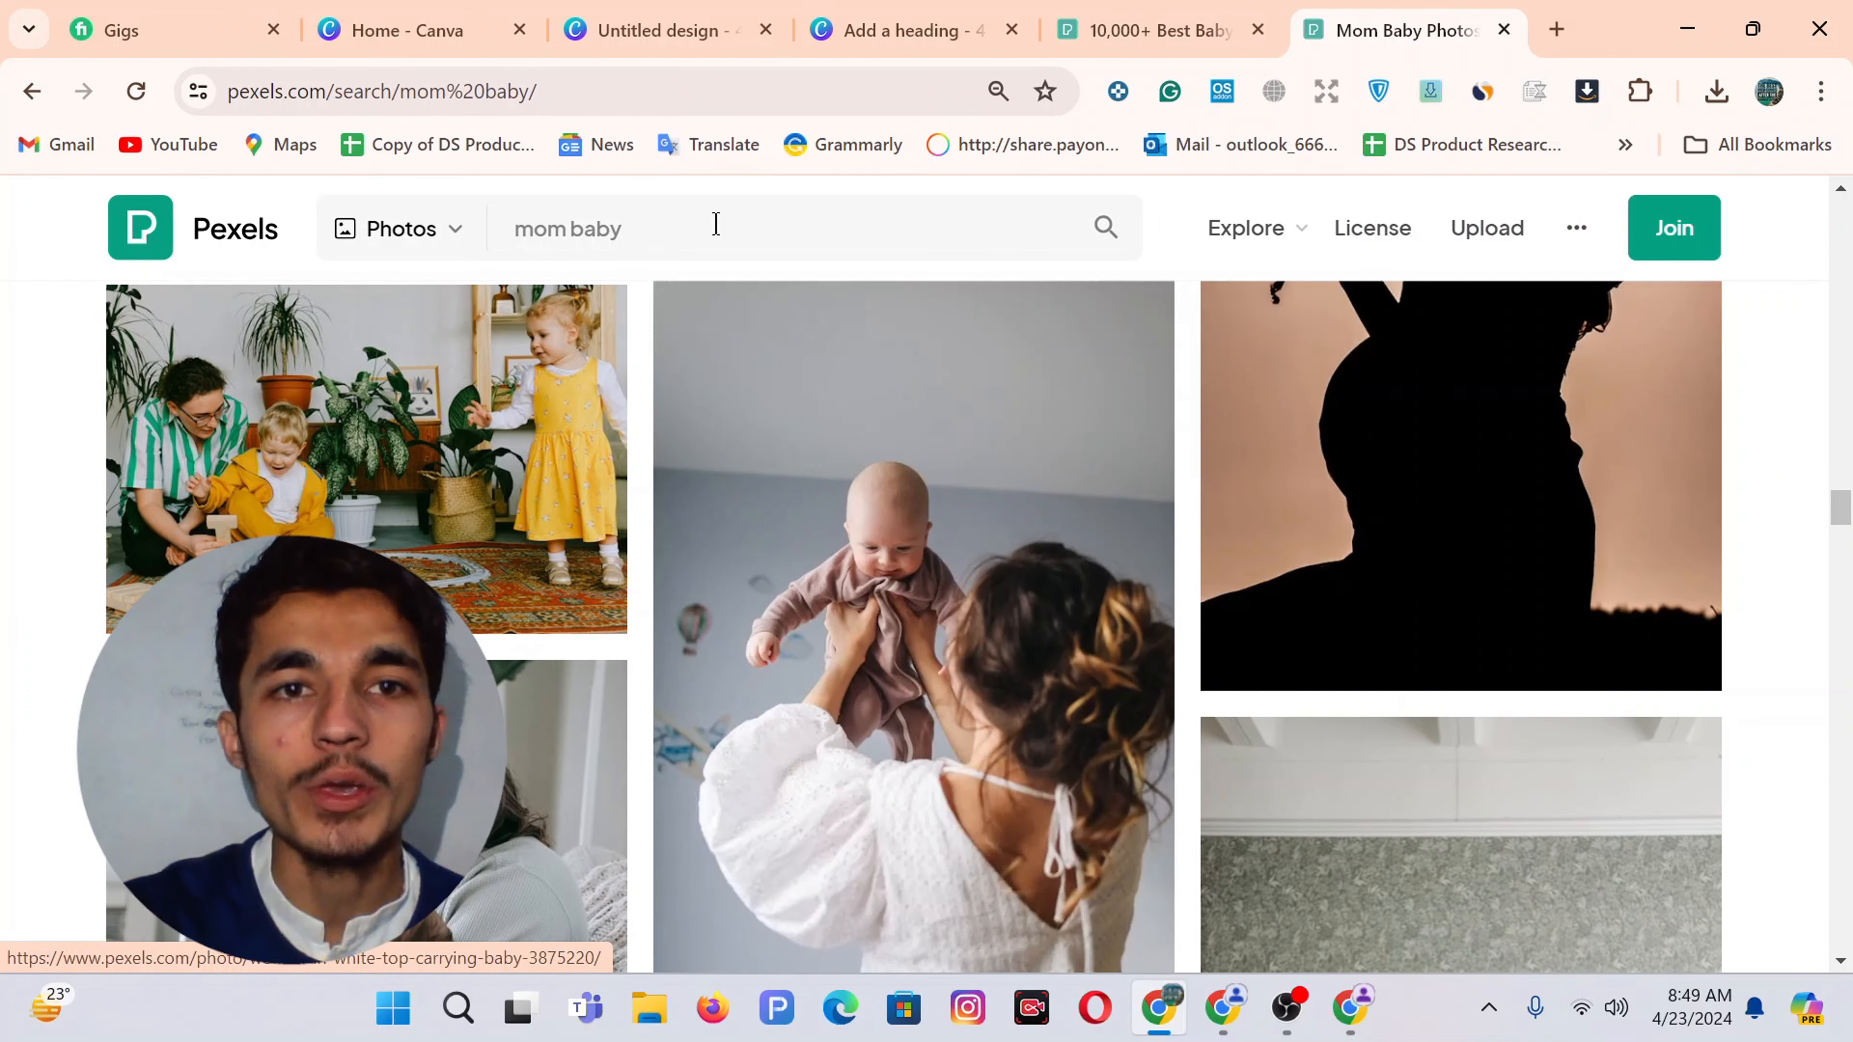
scroll(912, 584, "down", 3)
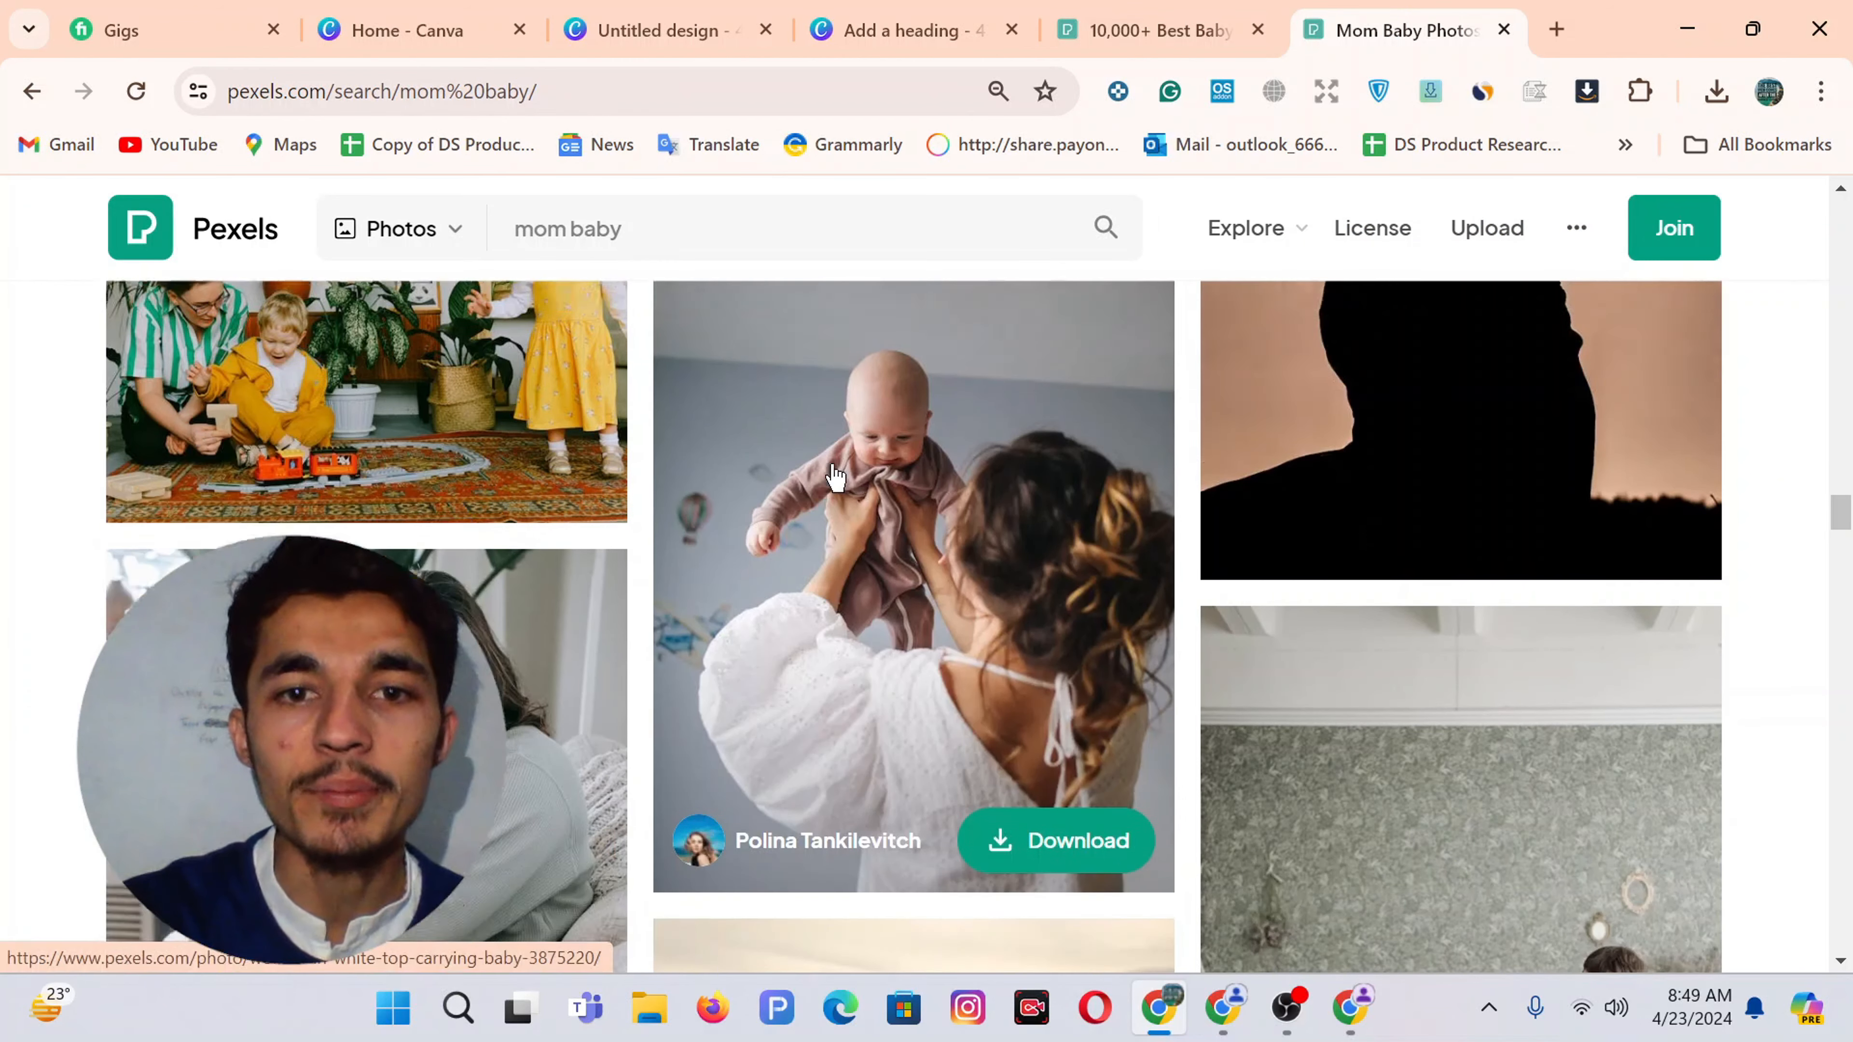
Download the photo of the mother lifting her baby and close the thank-you popup
left_click(1047, 695)
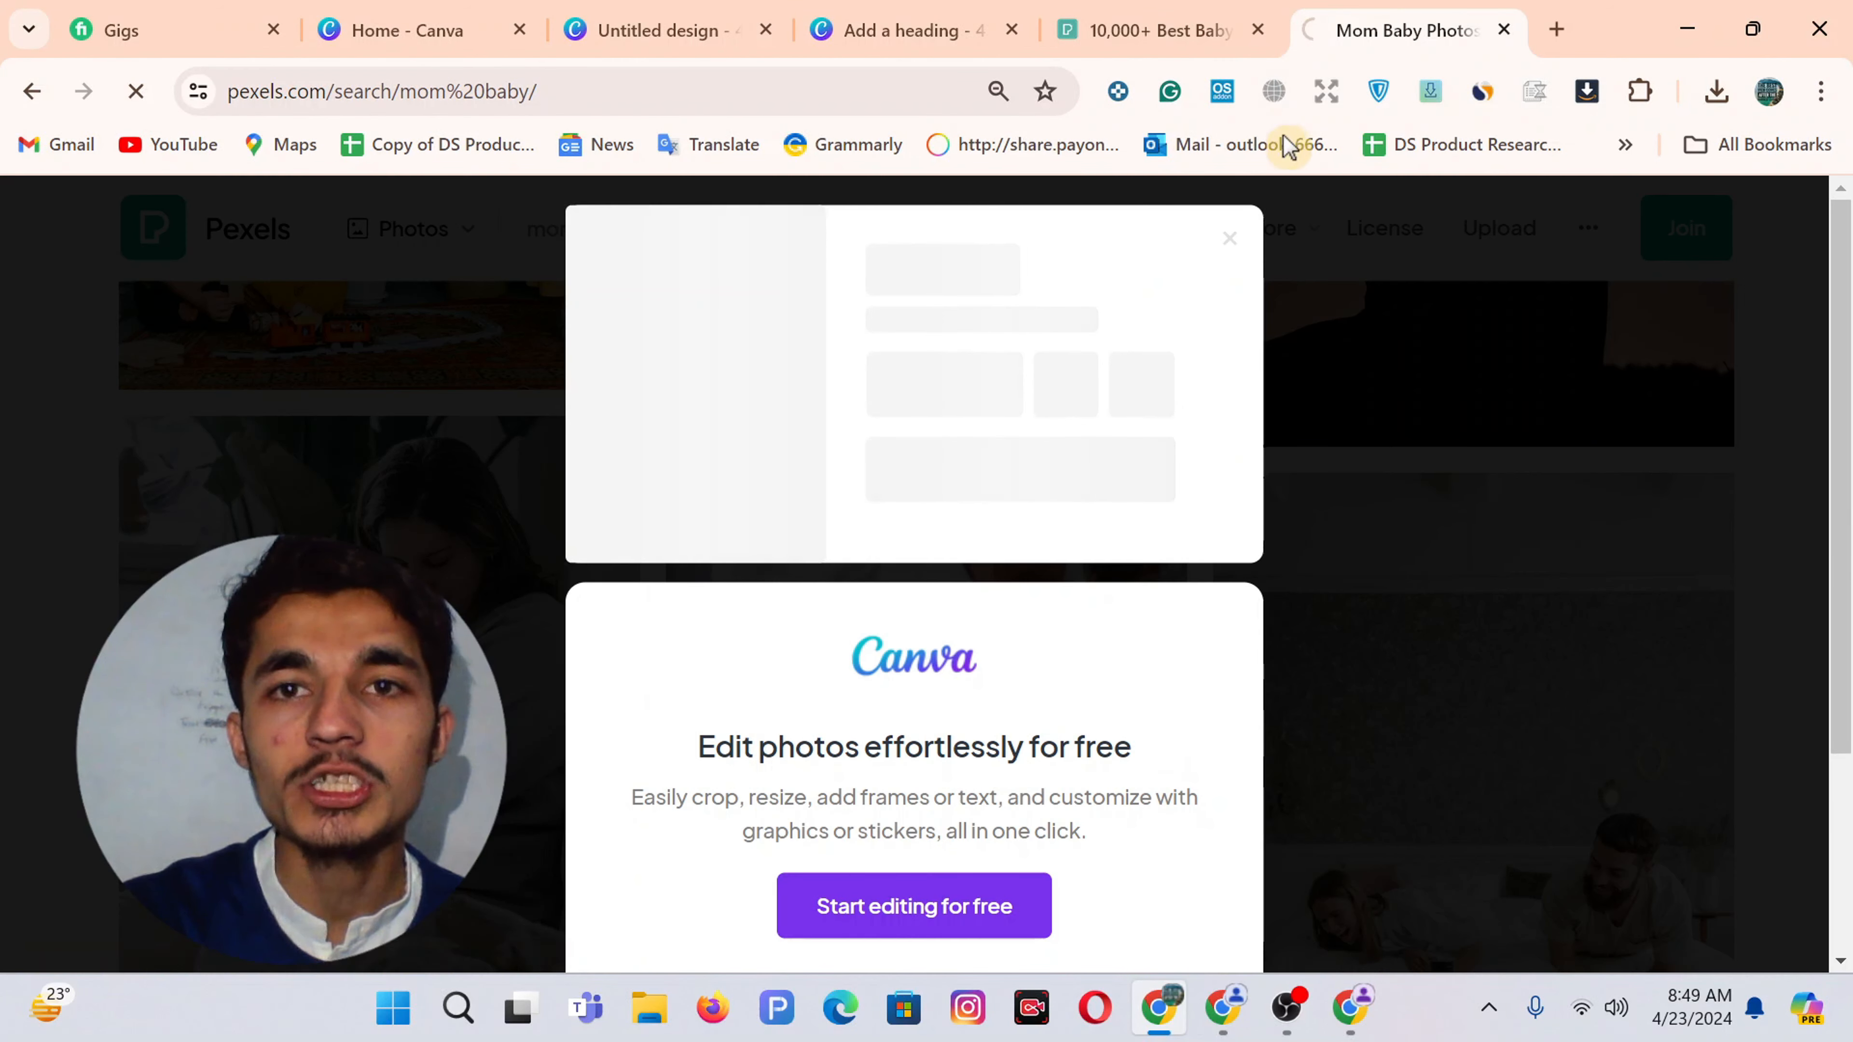
left_click(1159, 29)
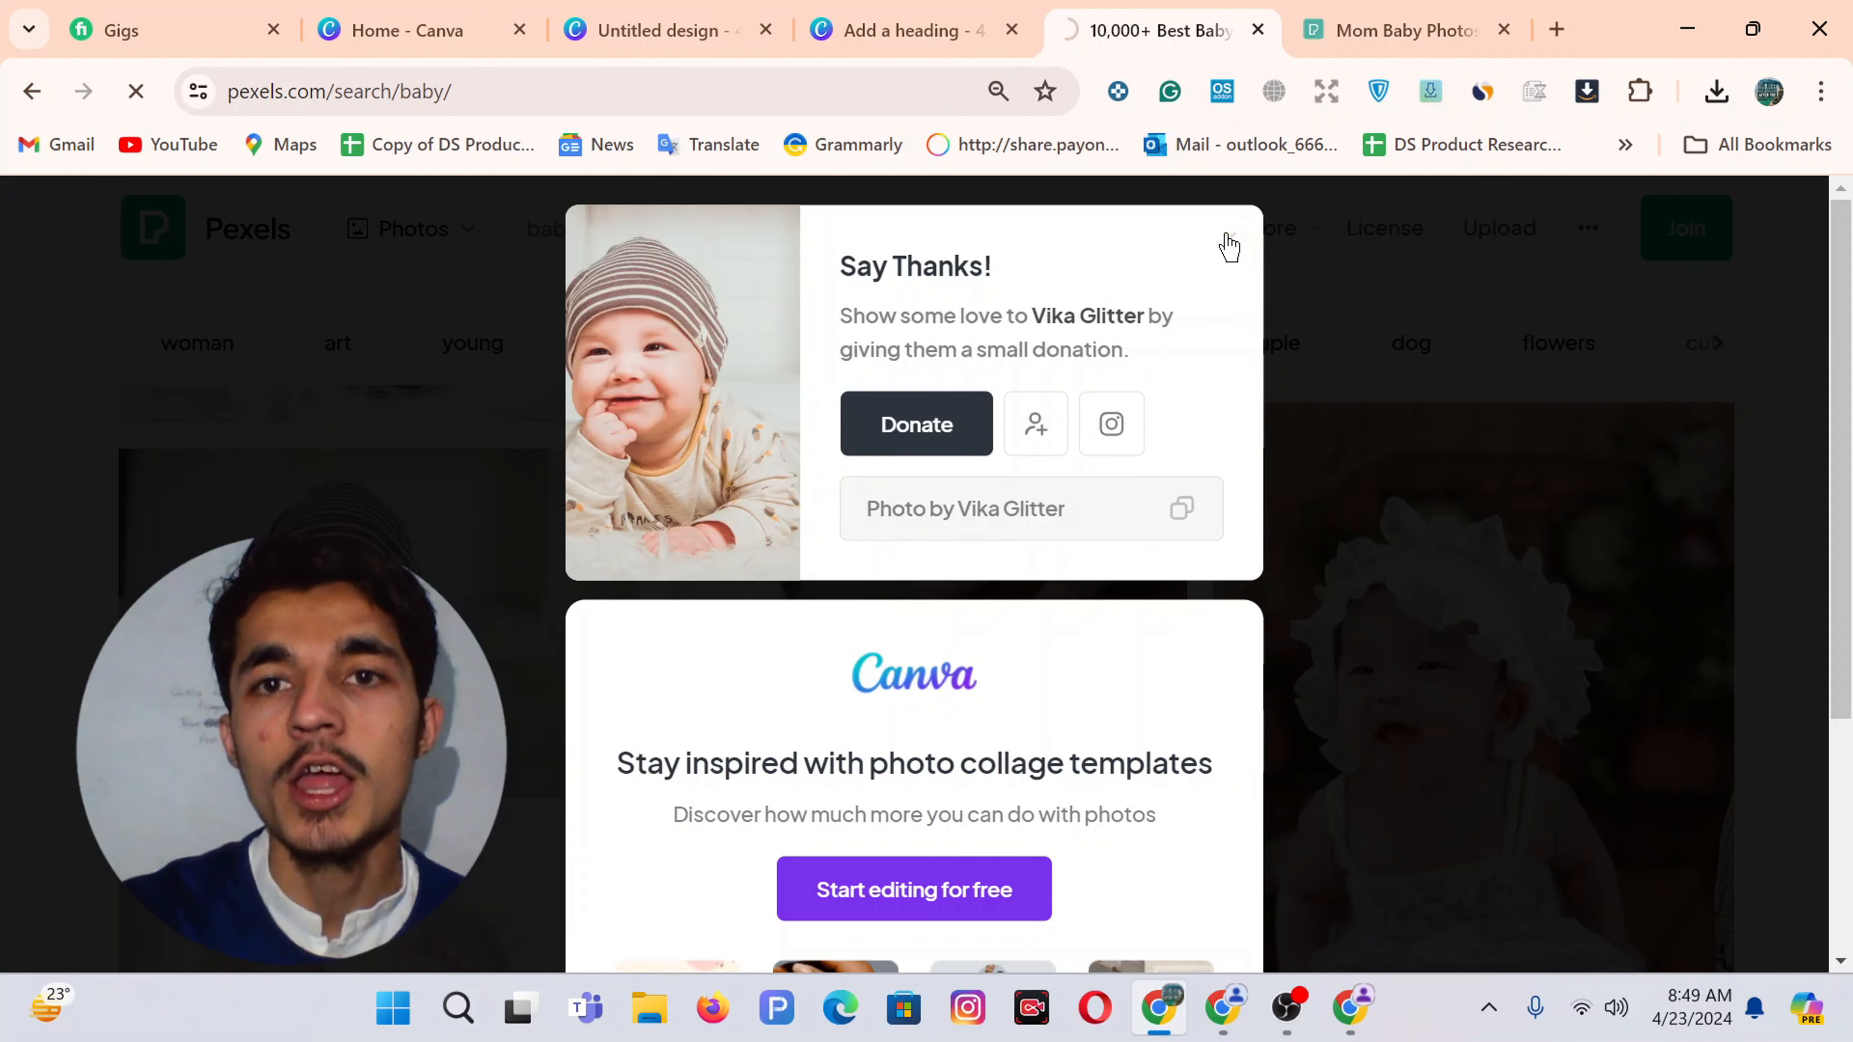
left_click(1225, 244)
mouse_move(1227, 244)
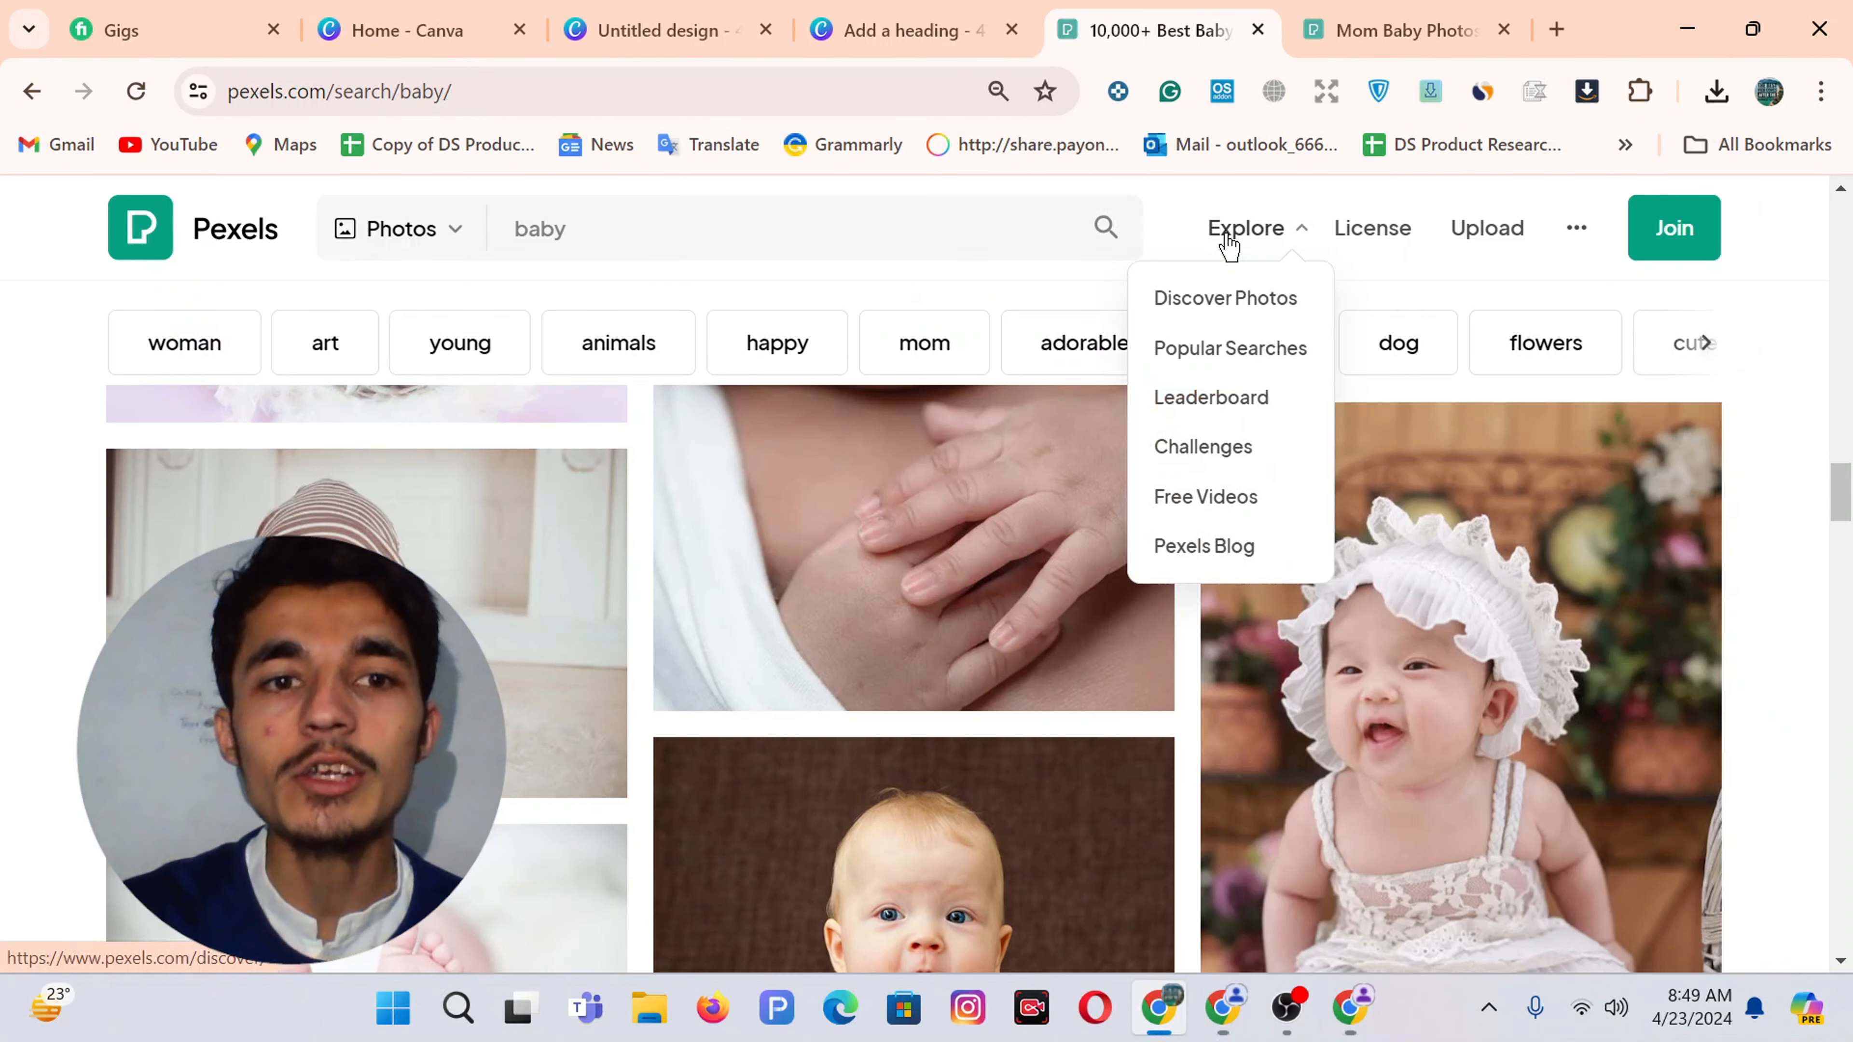
scroll(1561, 605, "down", 2)
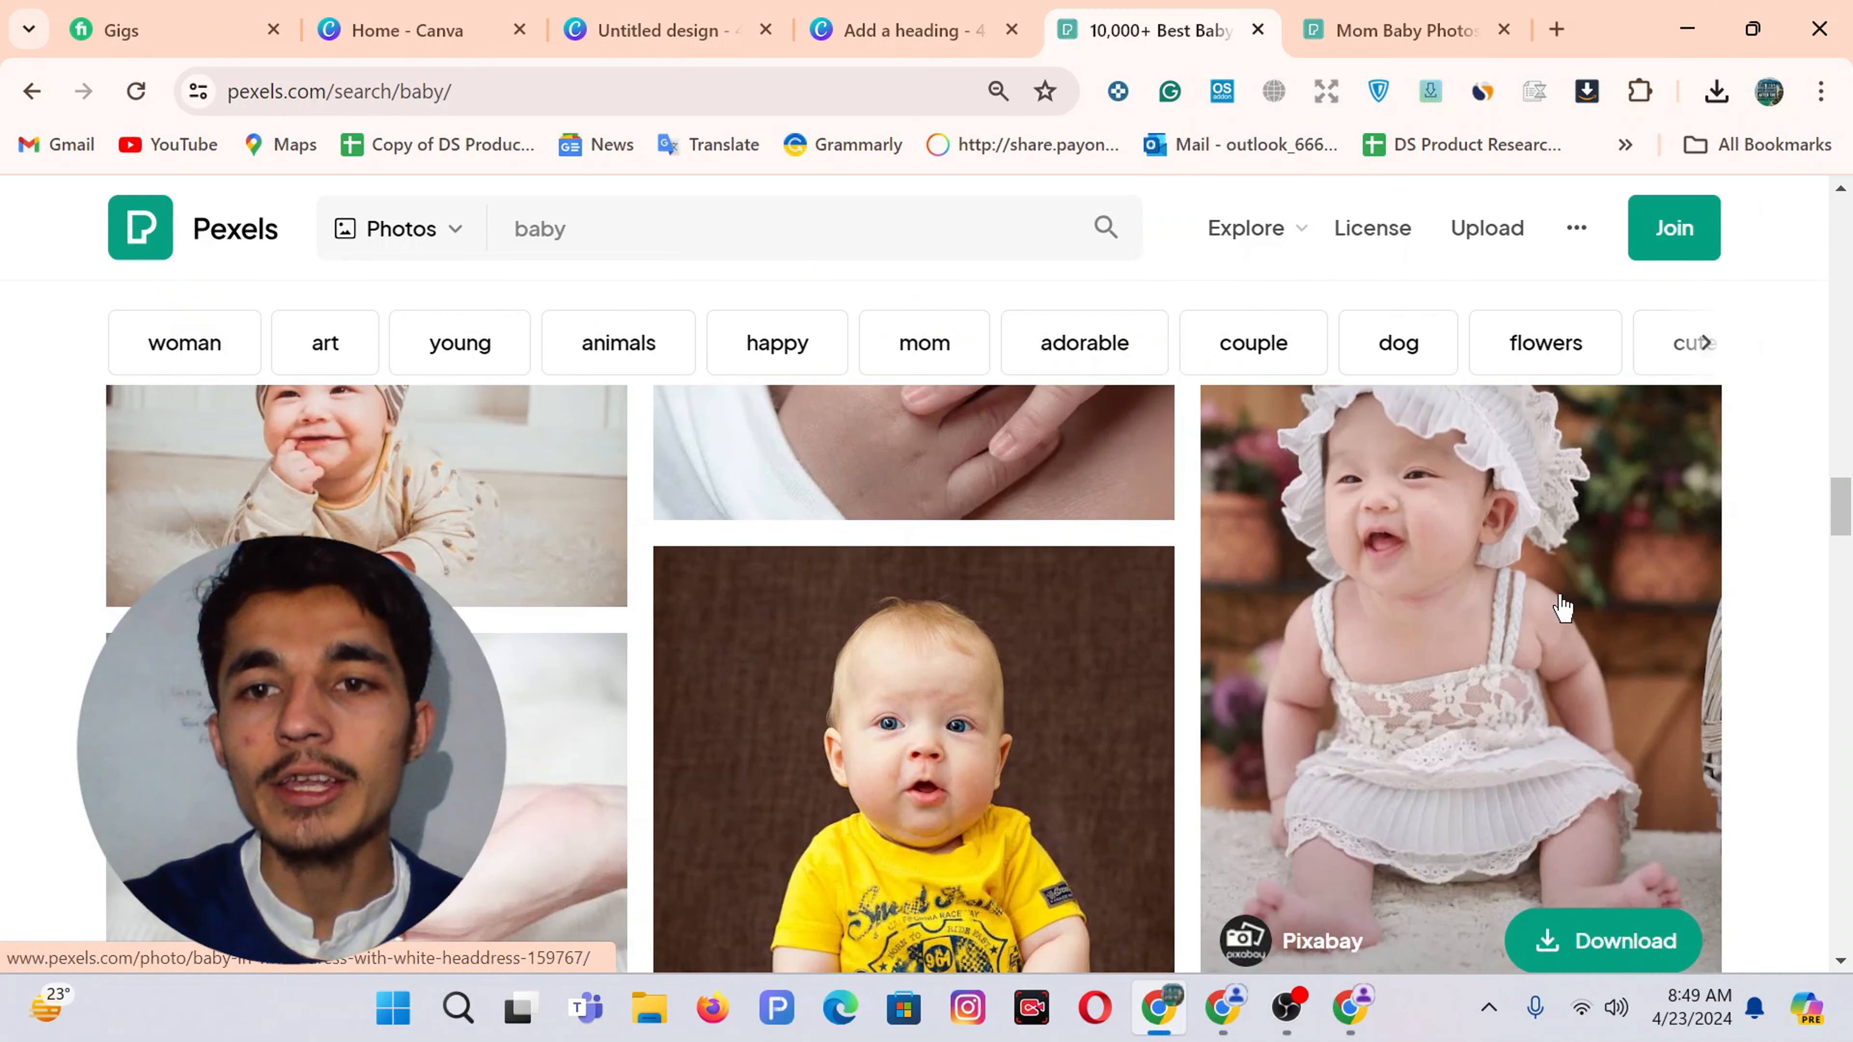
scroll(1354, 690, "down", 3)
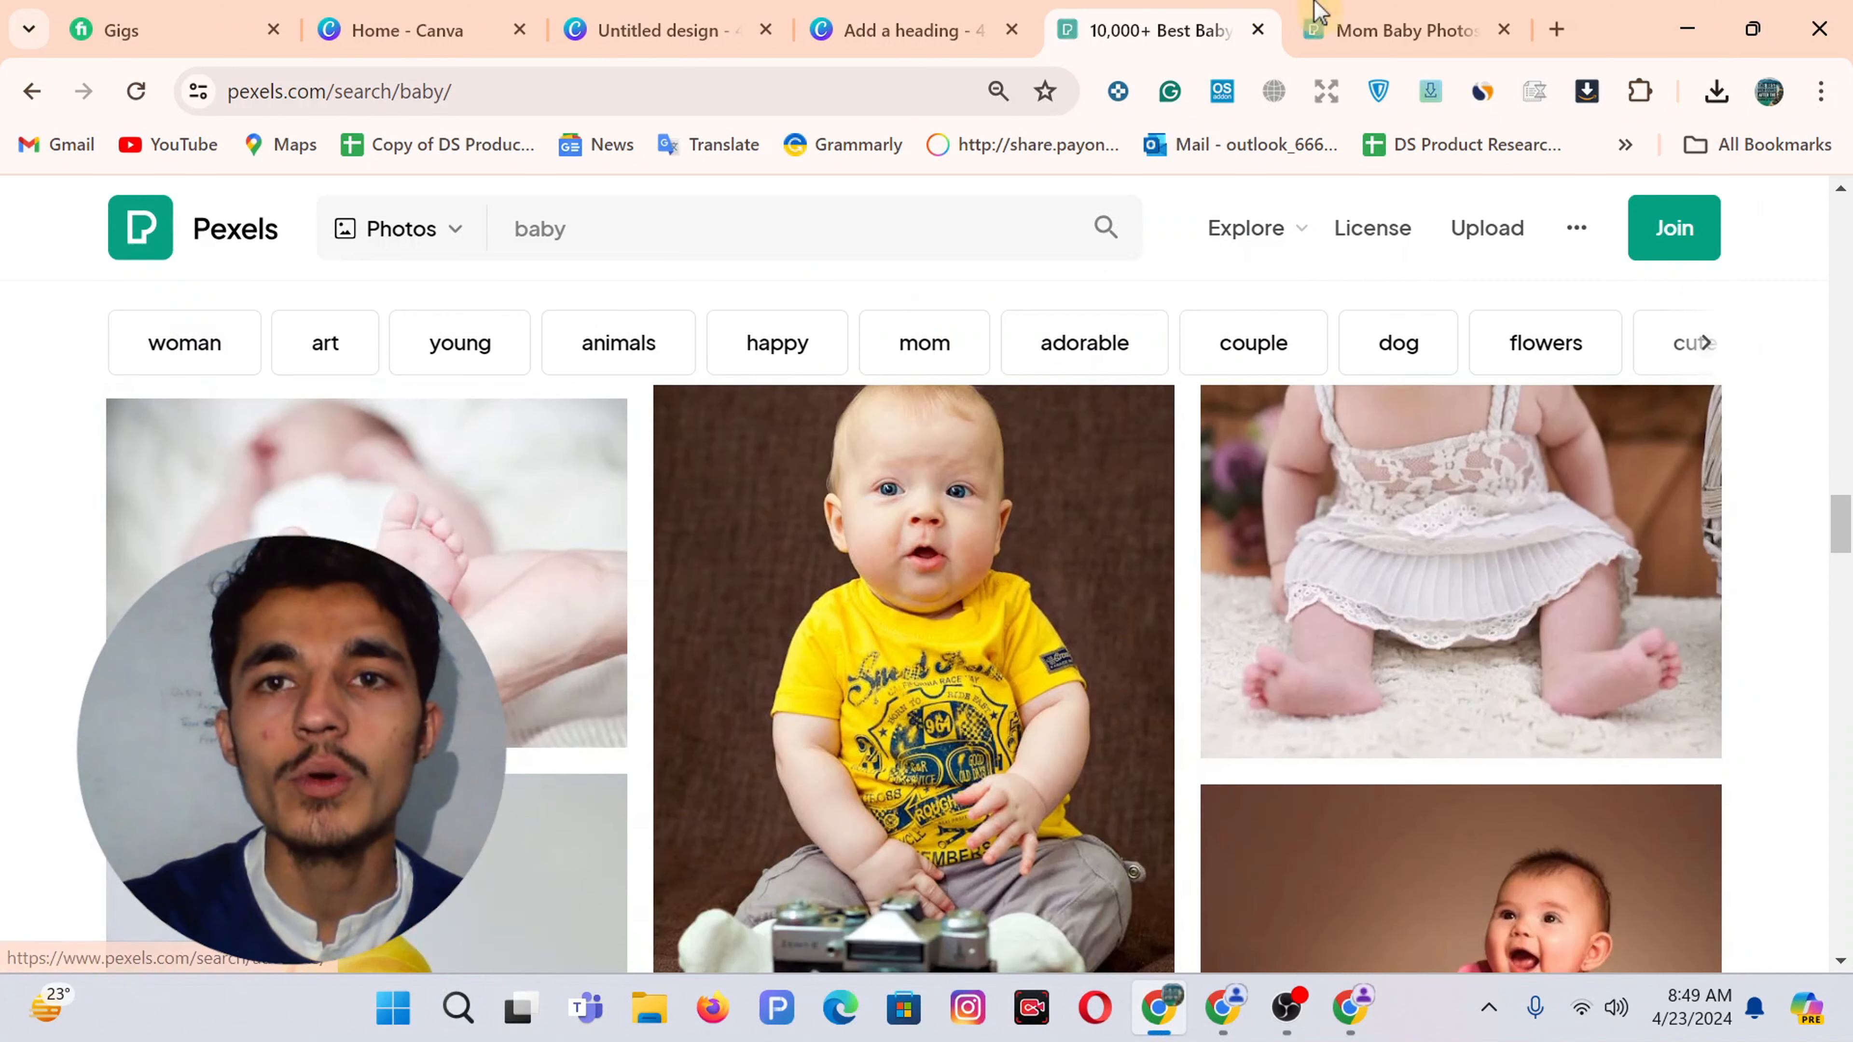
Look over the 'mom baby' results once more, then go back to the blank Canva design
left_click(1397, 11)
scroll(935, 600, "down", 4)
scroll(934, 600, "up", 6)
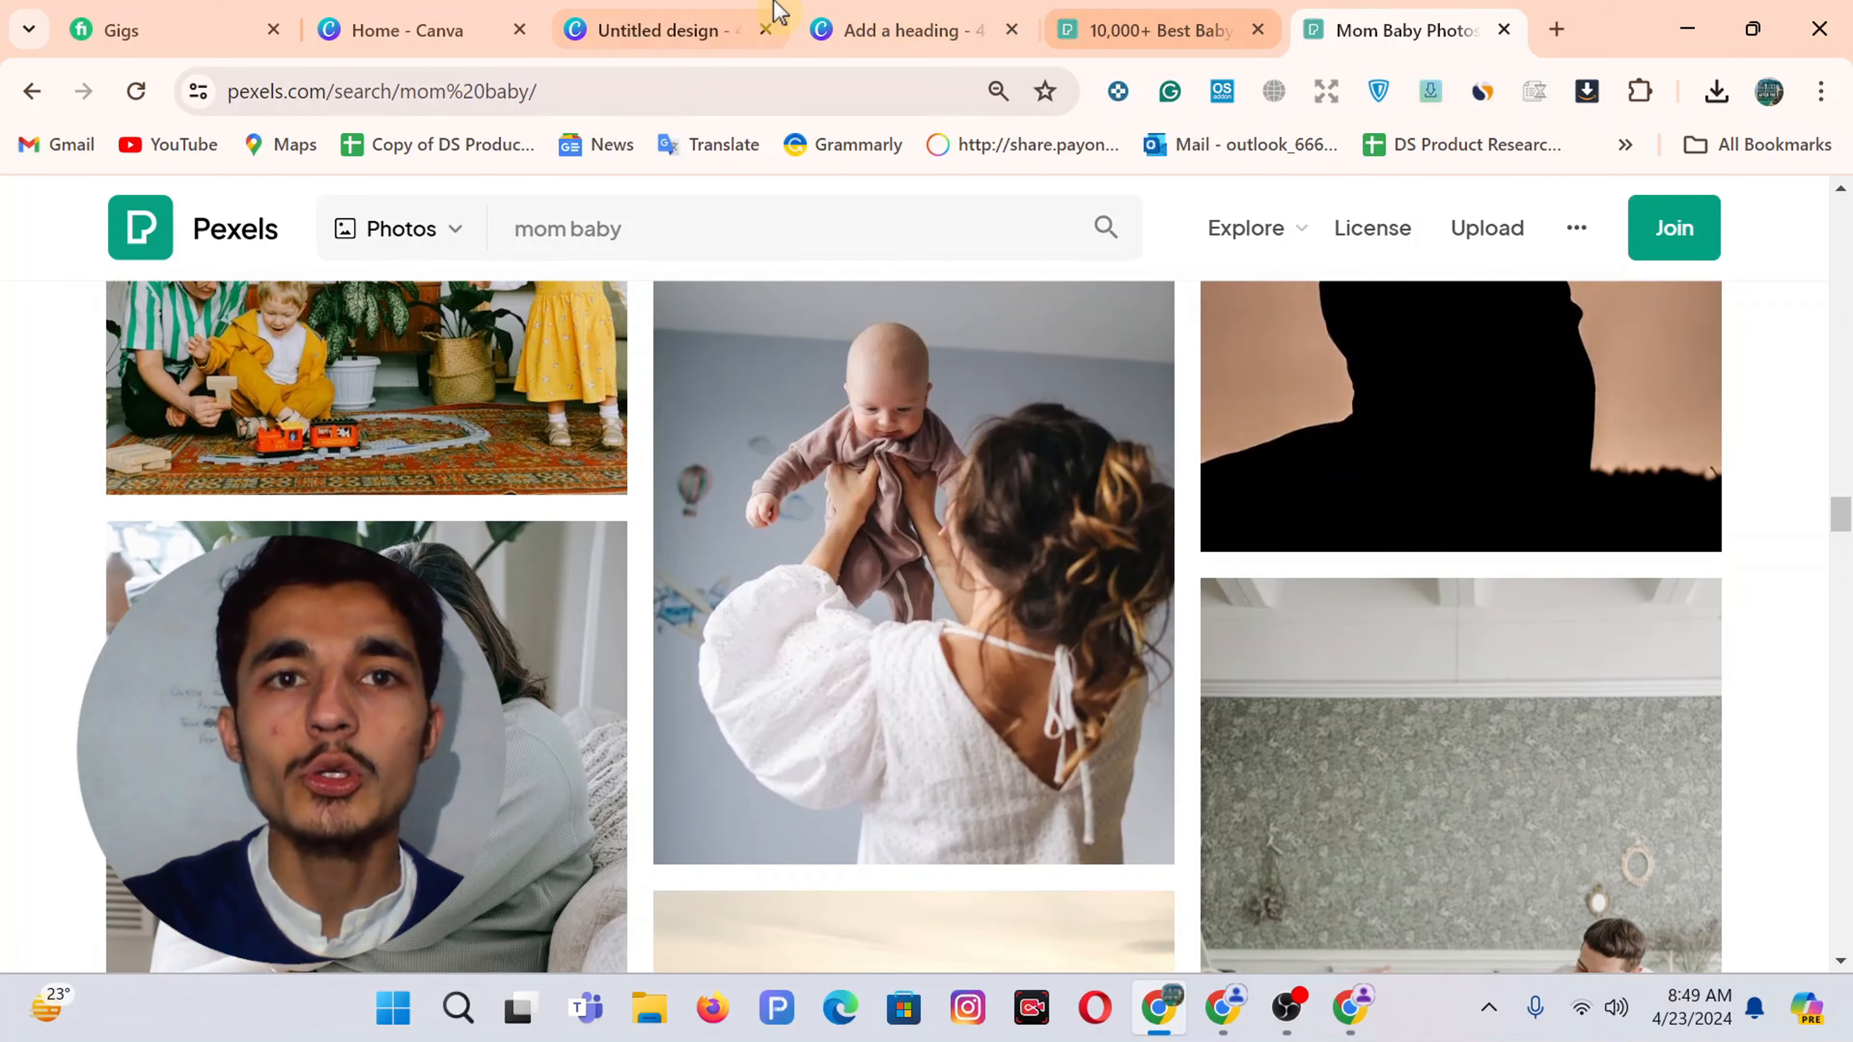
left_click(706, 11)
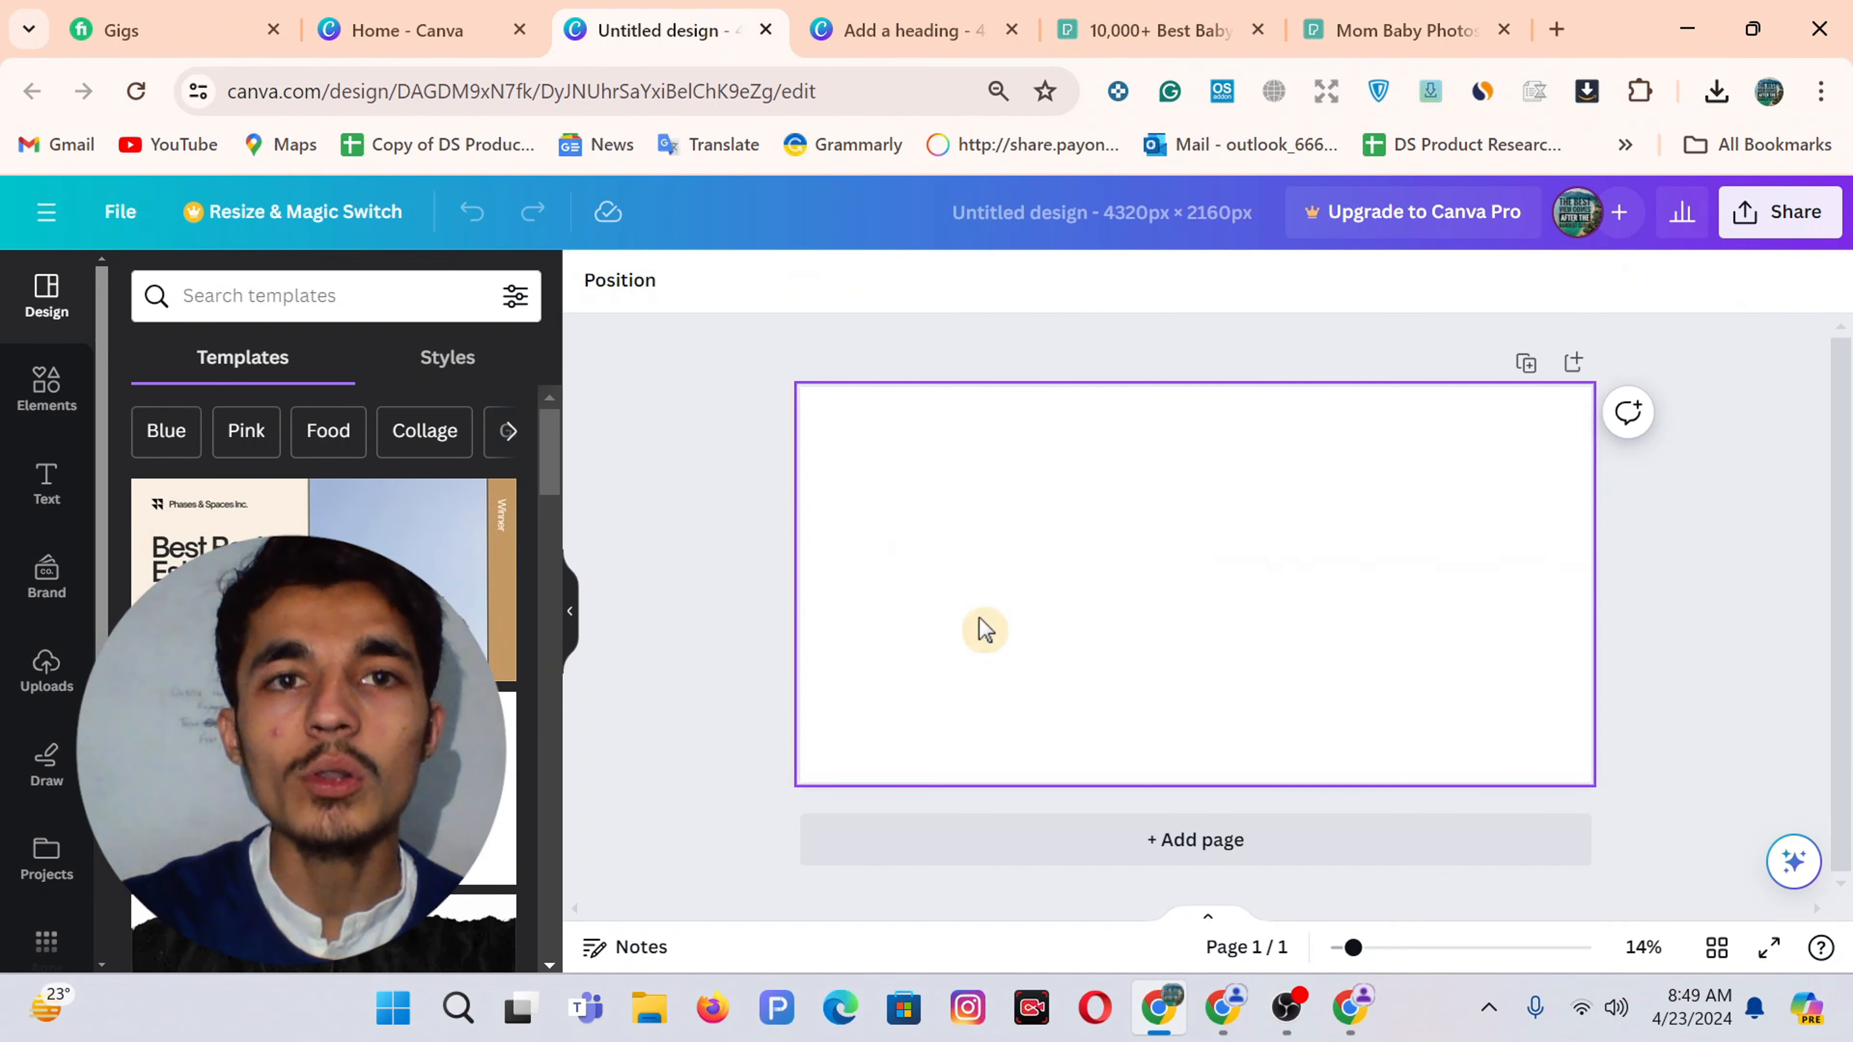
Upload the mother-and-baby and smiling baby photos, test-place the mother-and-baby photo, then delete it
left_click(1208, 488)
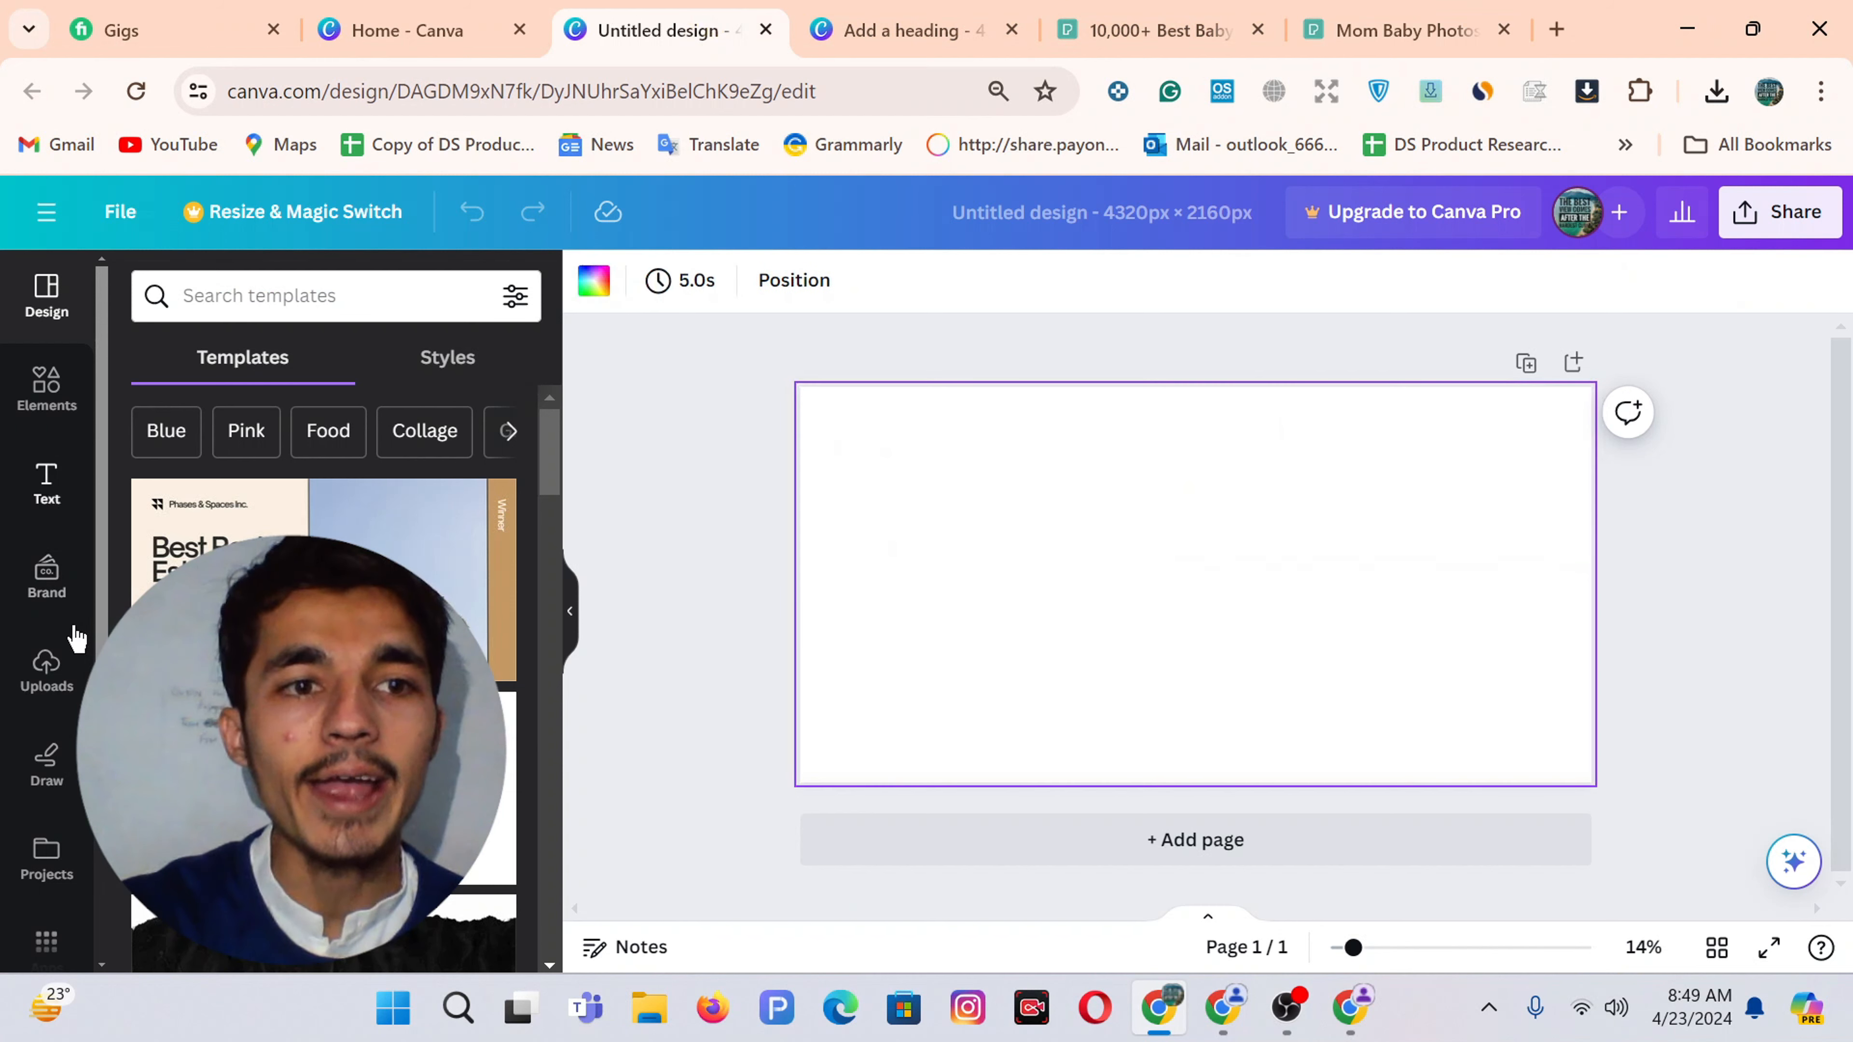
left_click(45, 664)
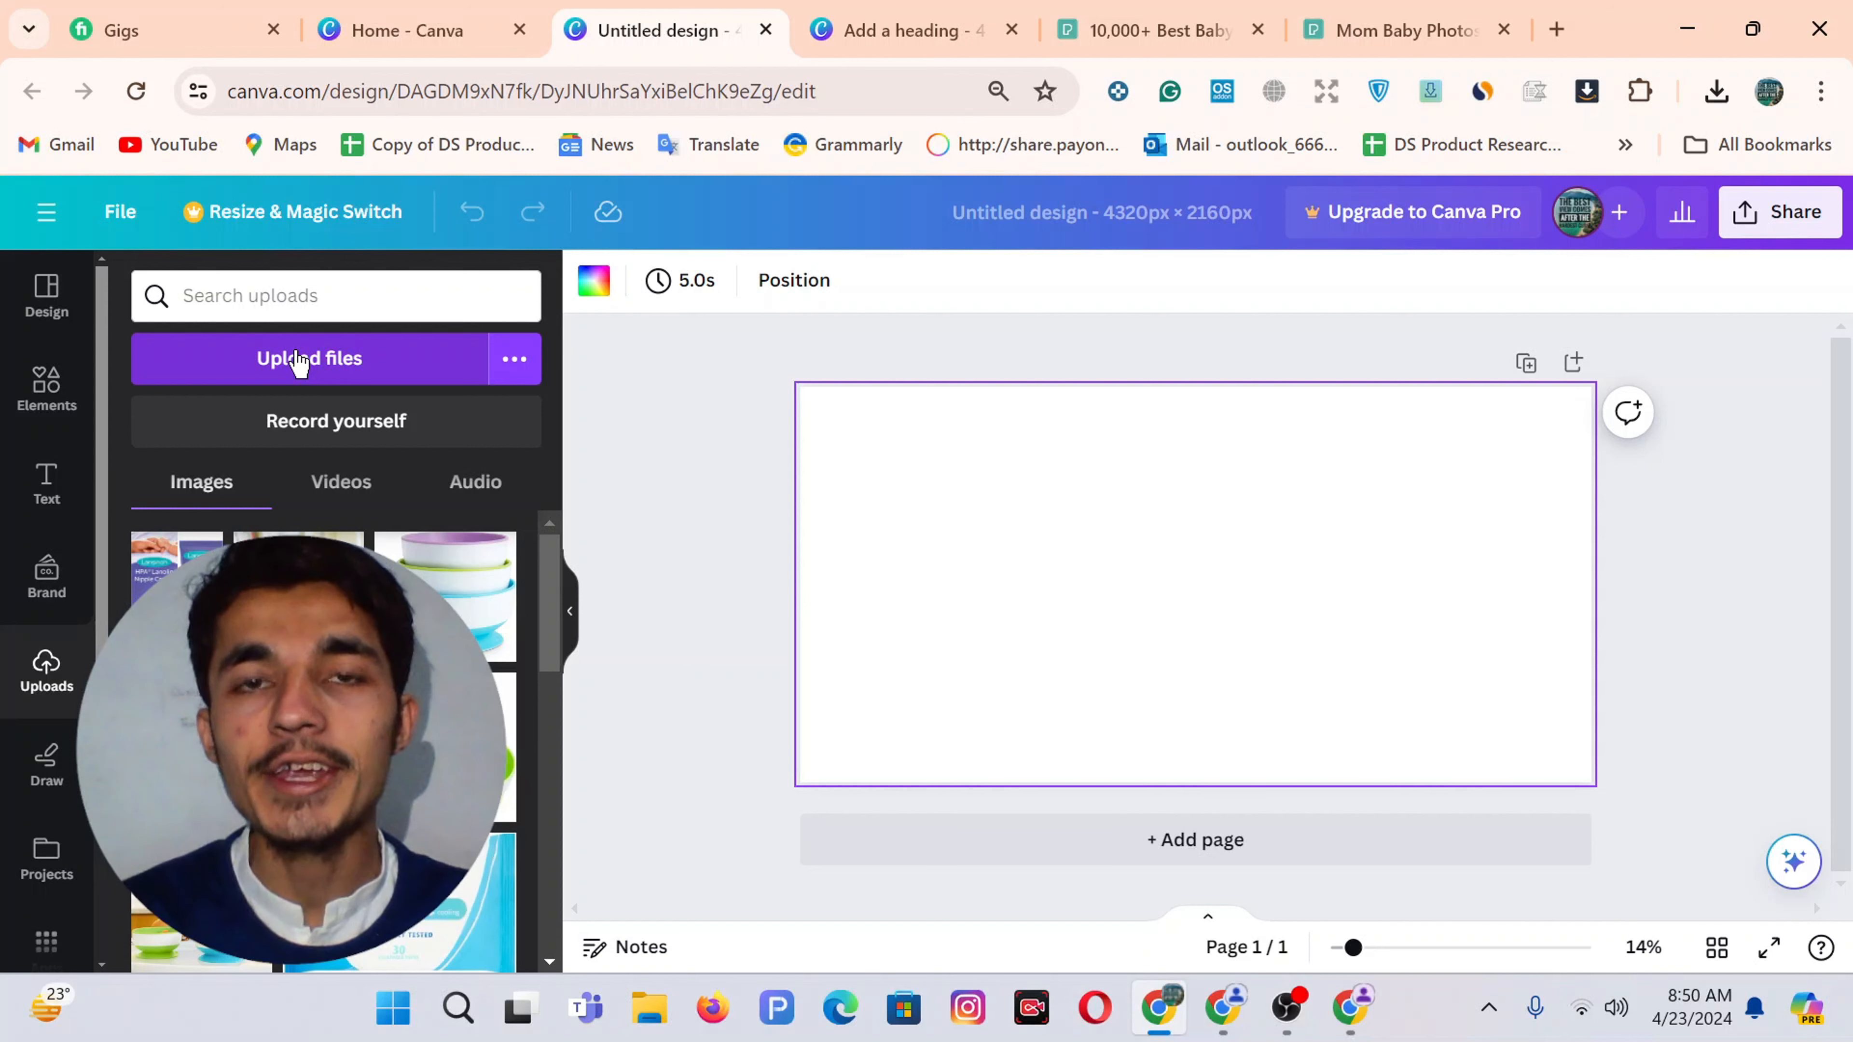
left_click(299, 361)
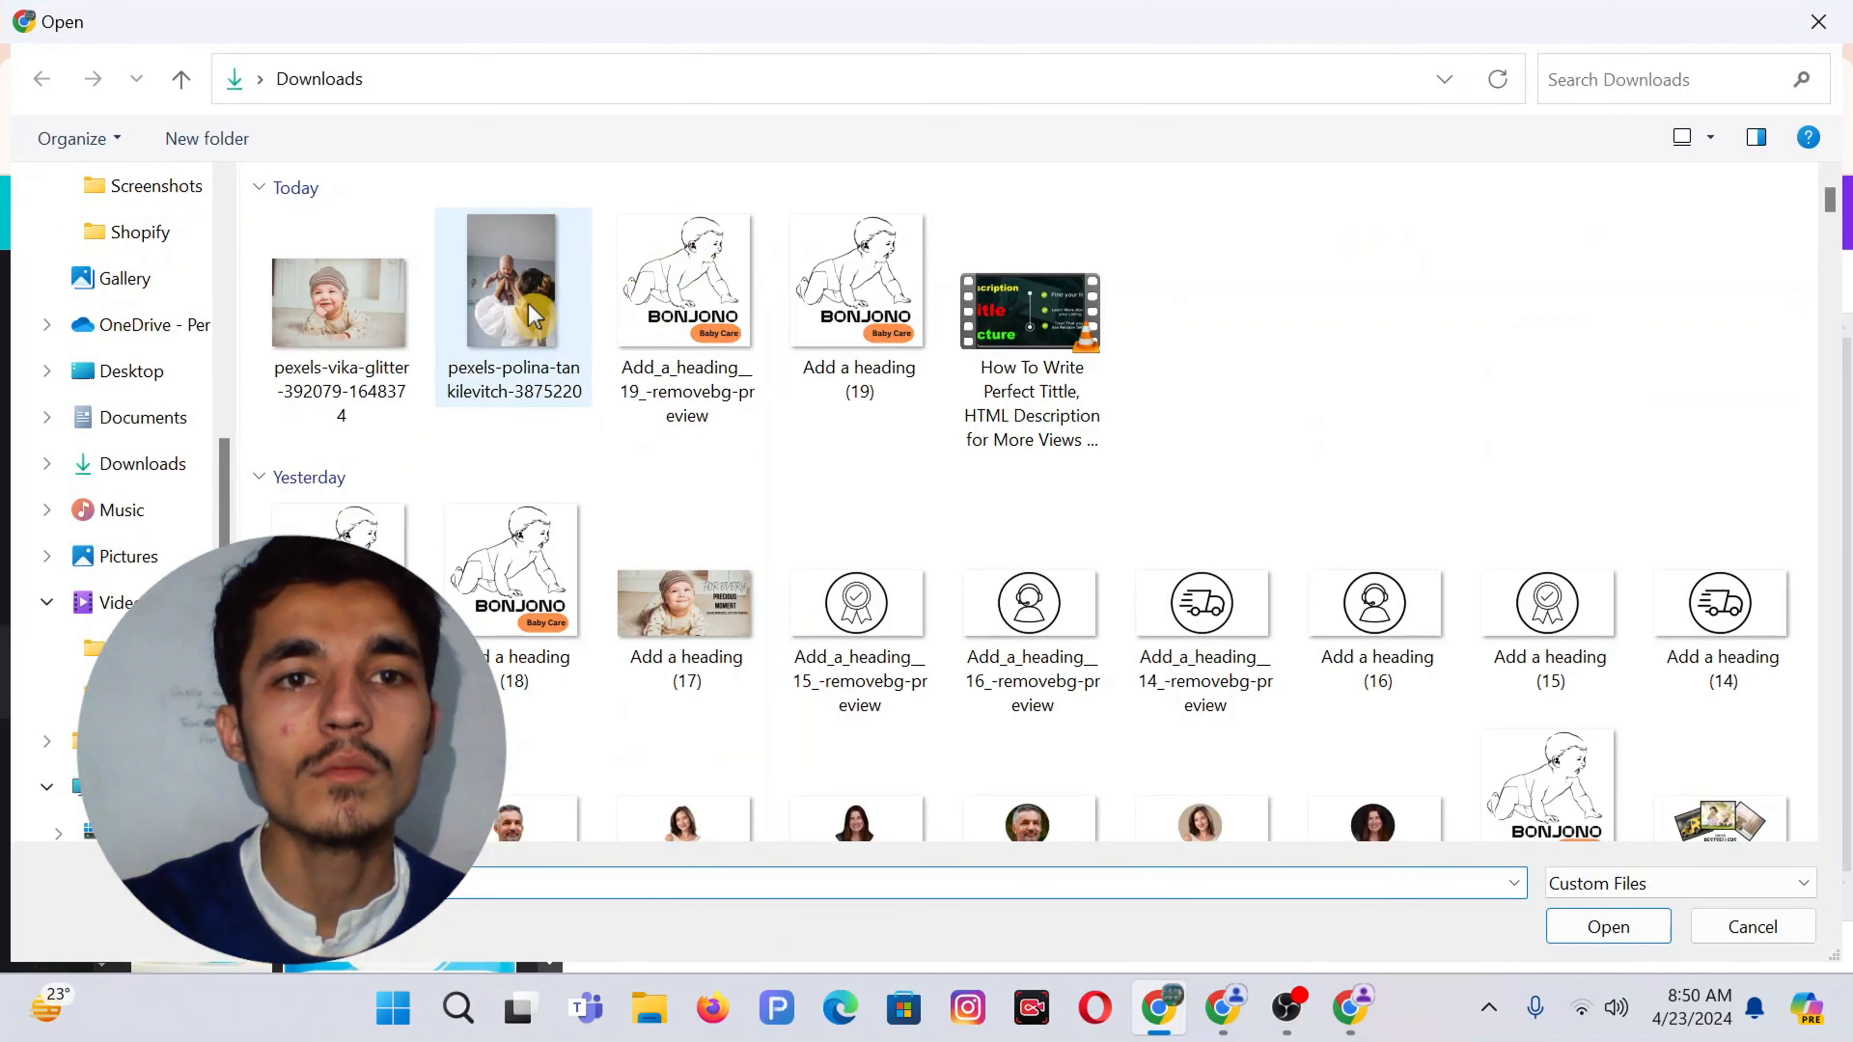
left_click(513, 291)
left_click(394, 314, "ctrl")
key("Return")
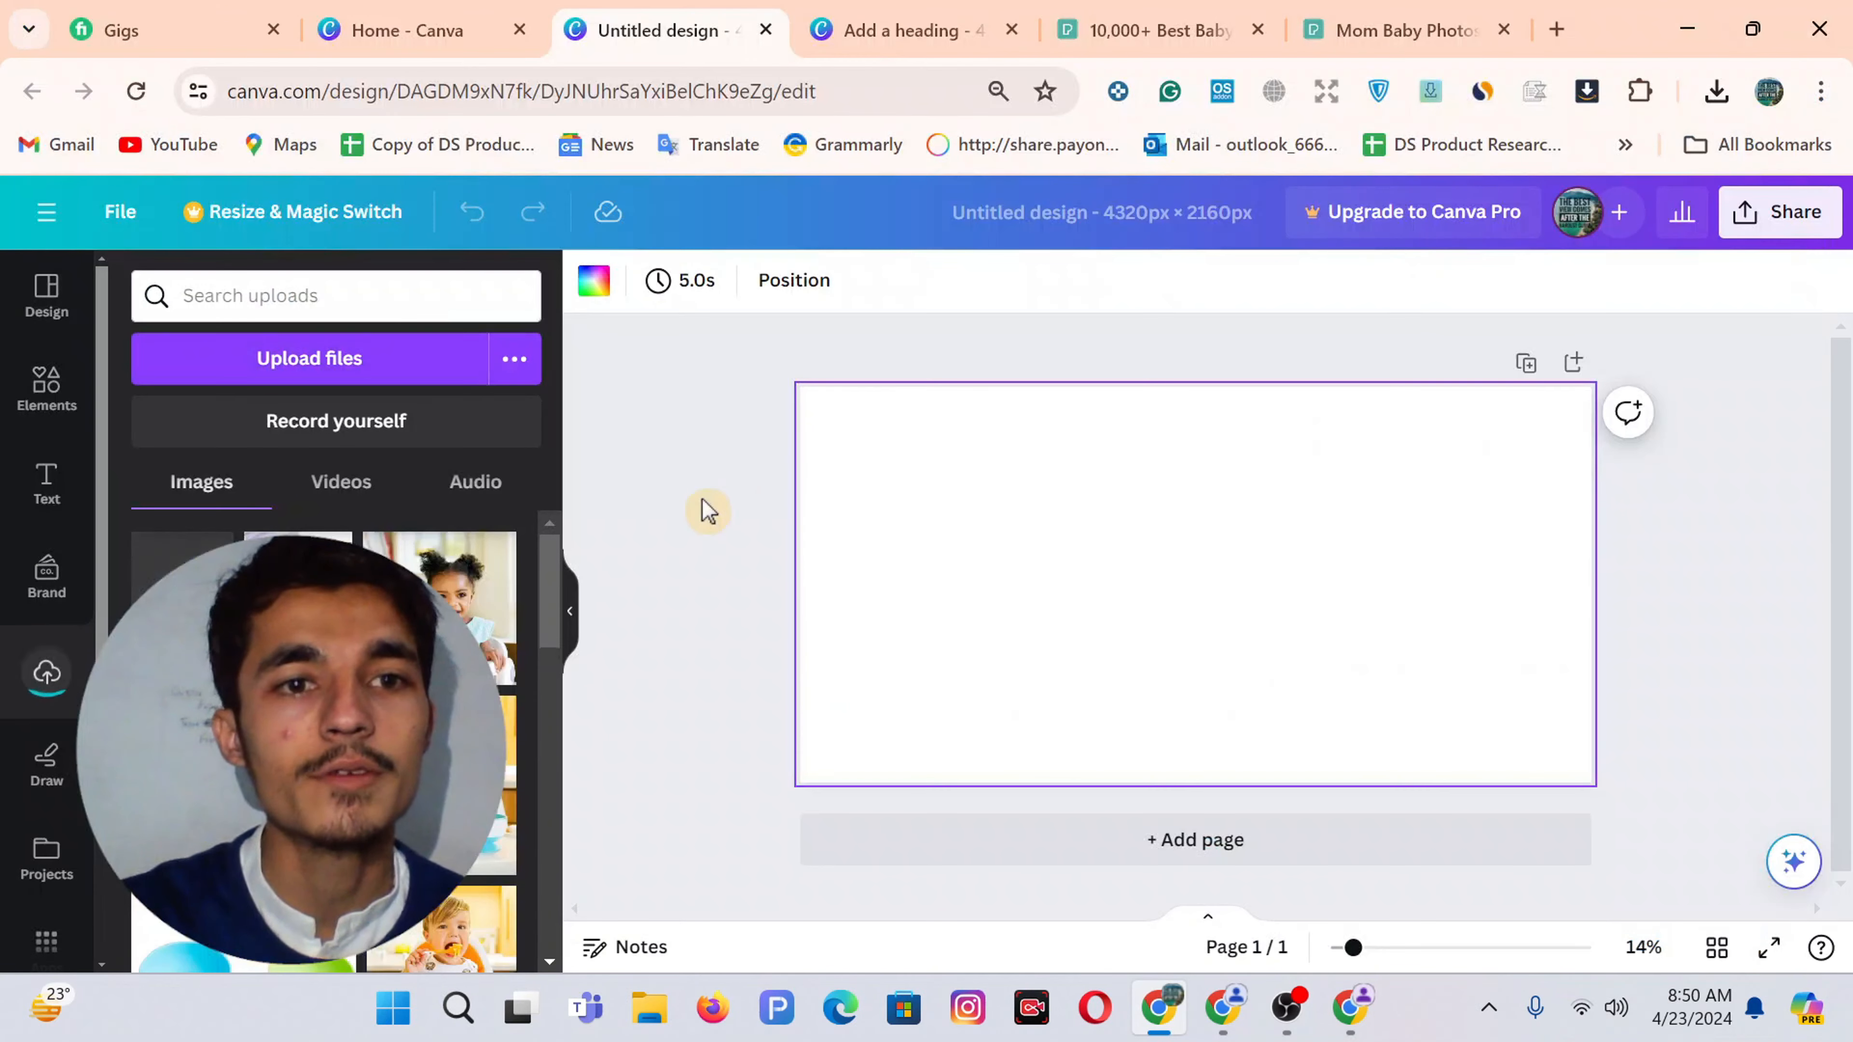
left_click(467, 615)
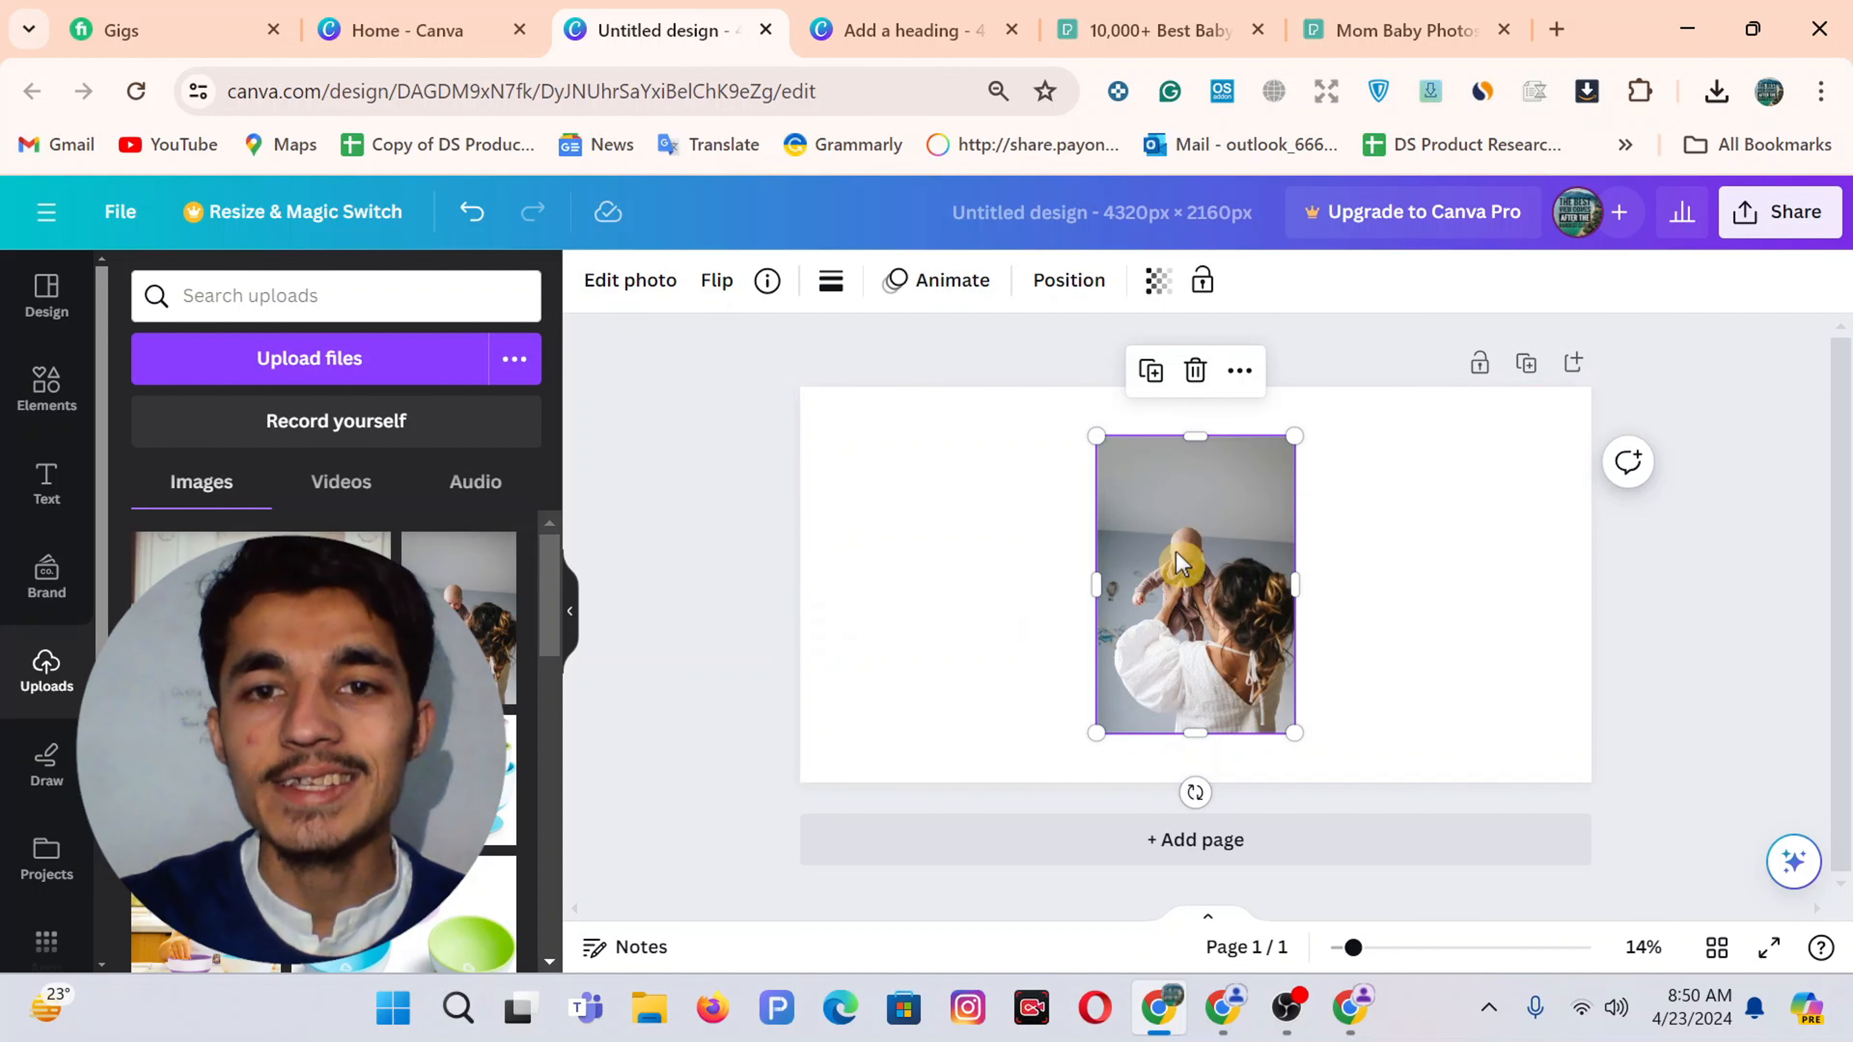
left_click(1195, 370)
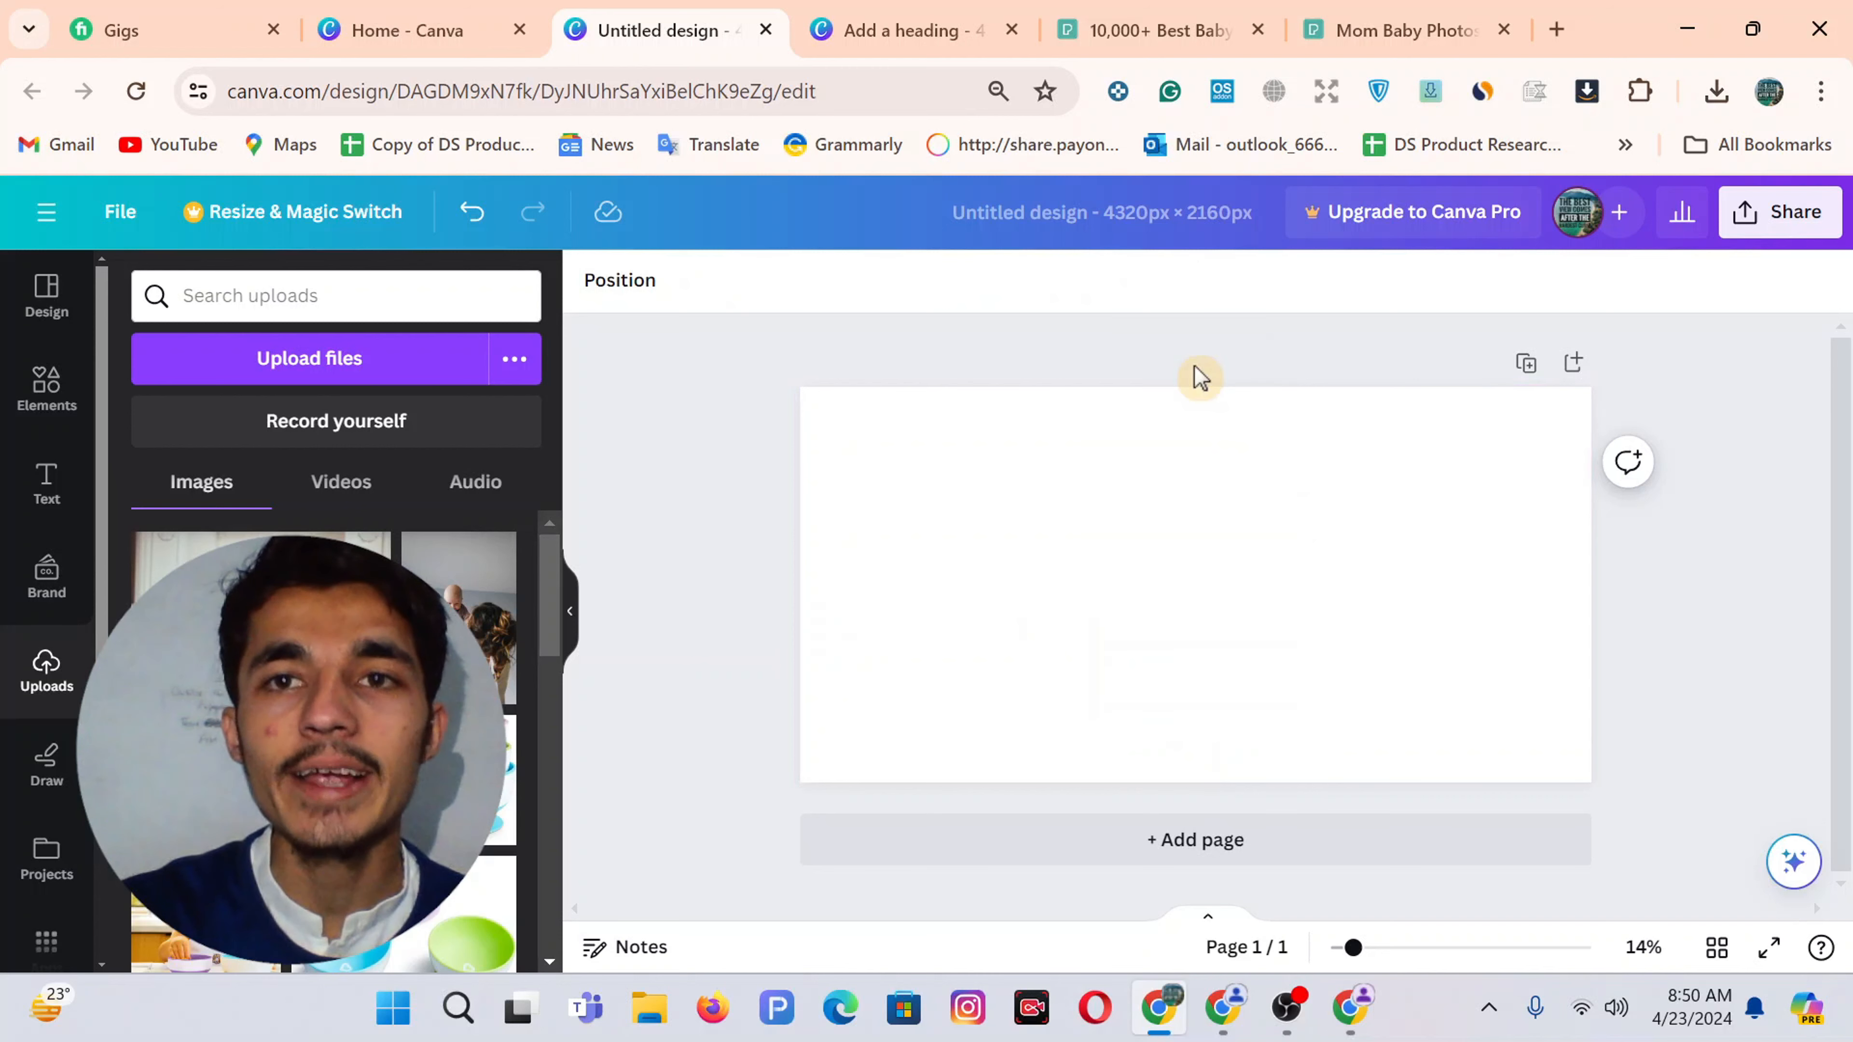
Remove the mother-and-baby photo's background in remove.bg and download the 408 × 612 PNG
left_click(1358, 1014)
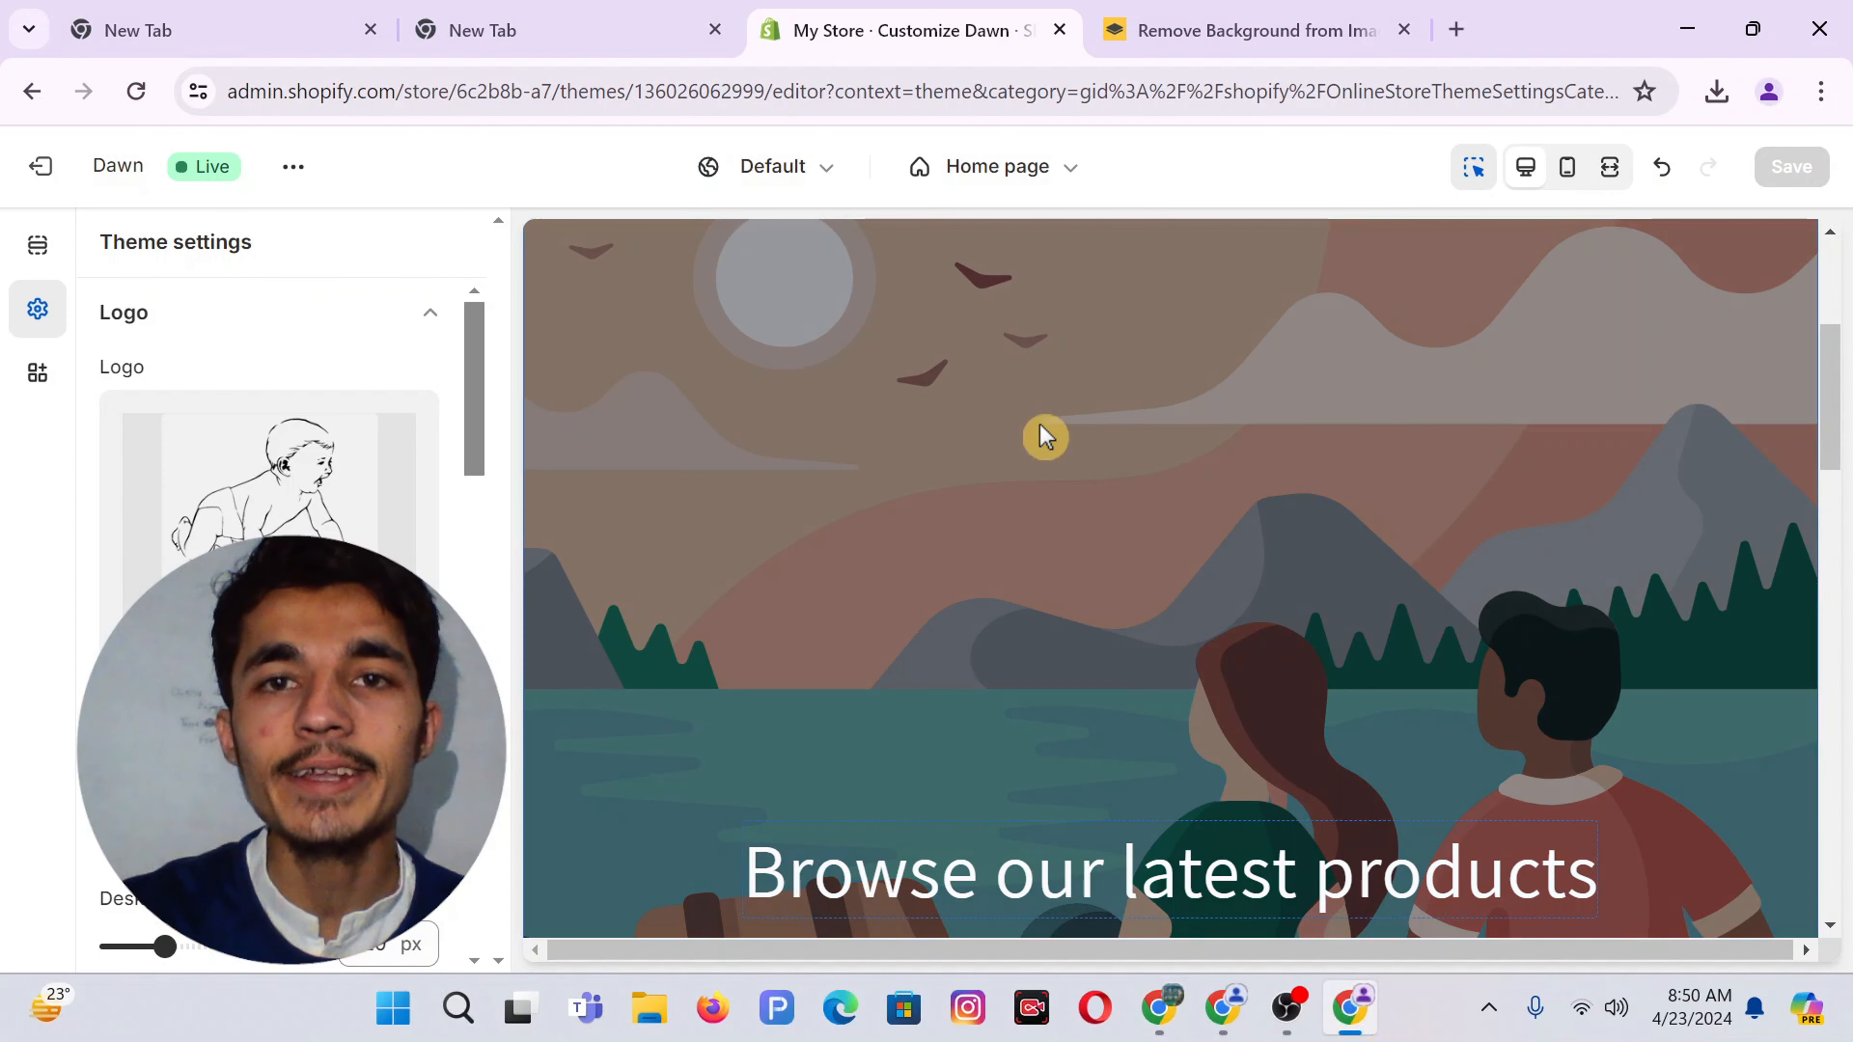
left_click(1202, 21)
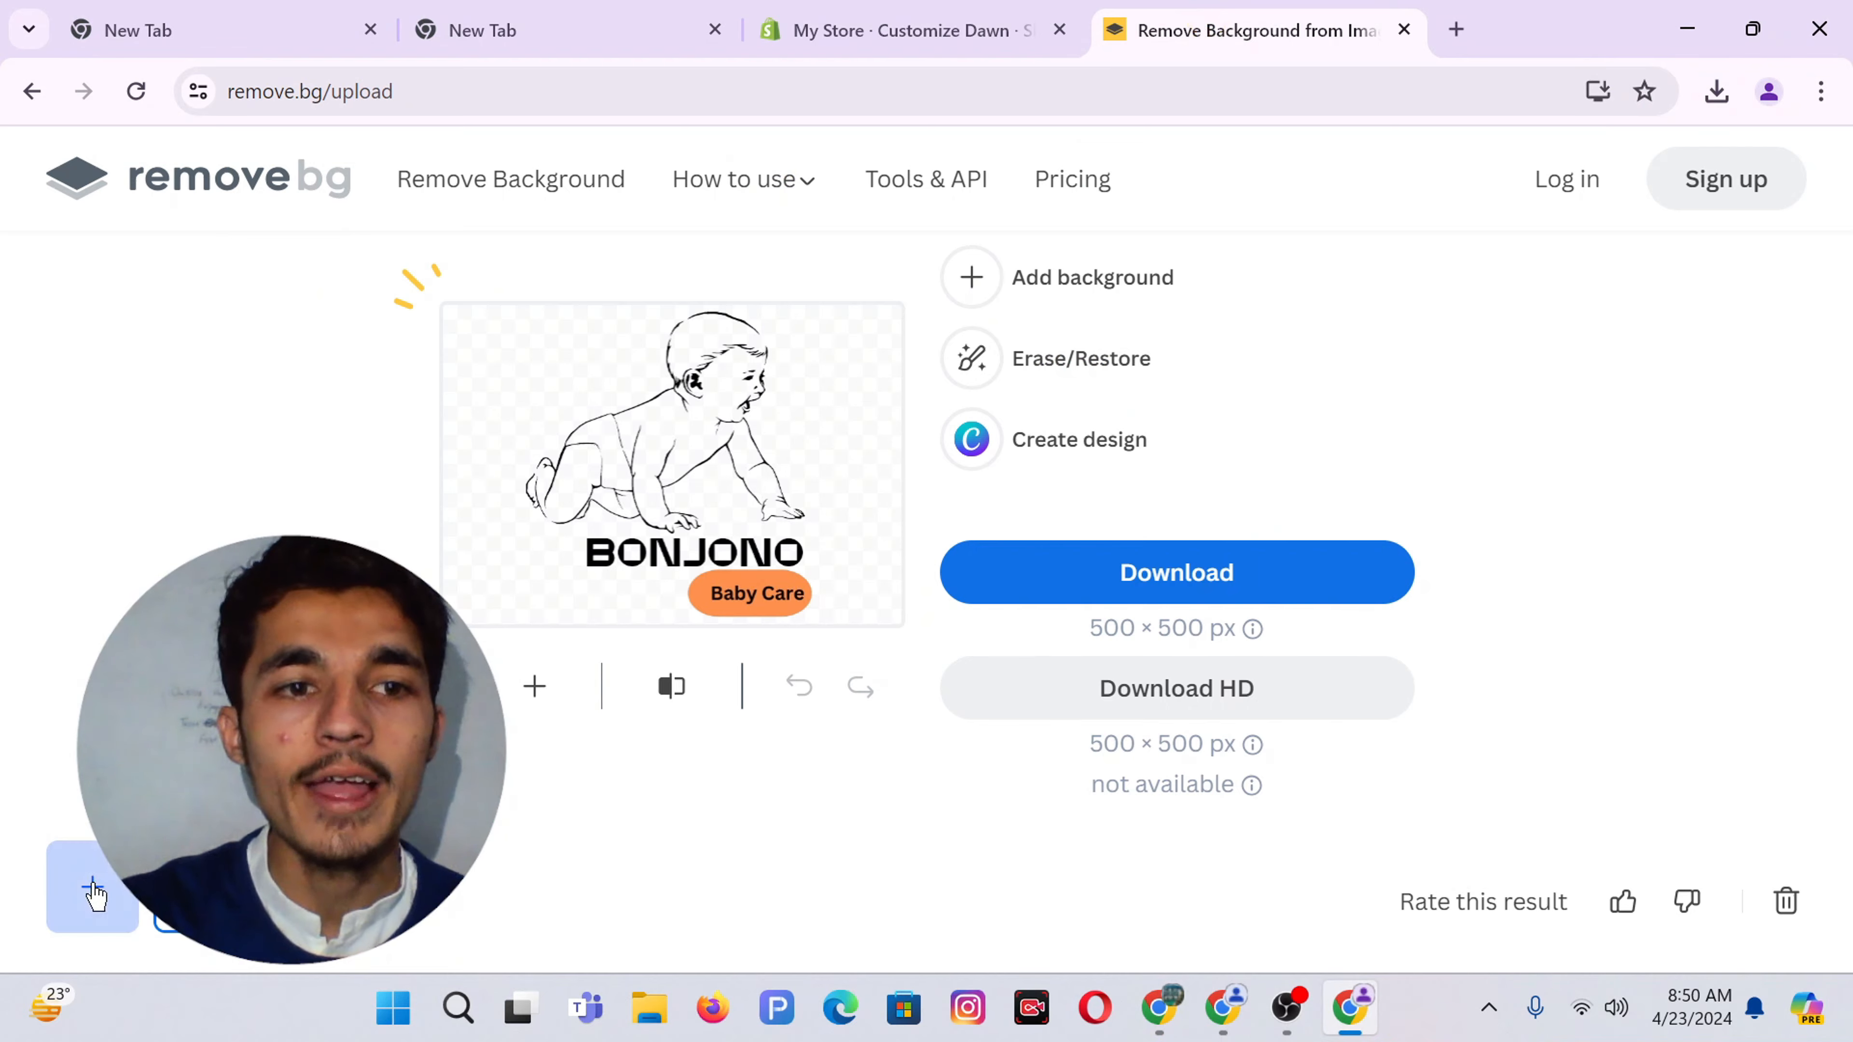
left_click(341, 394)
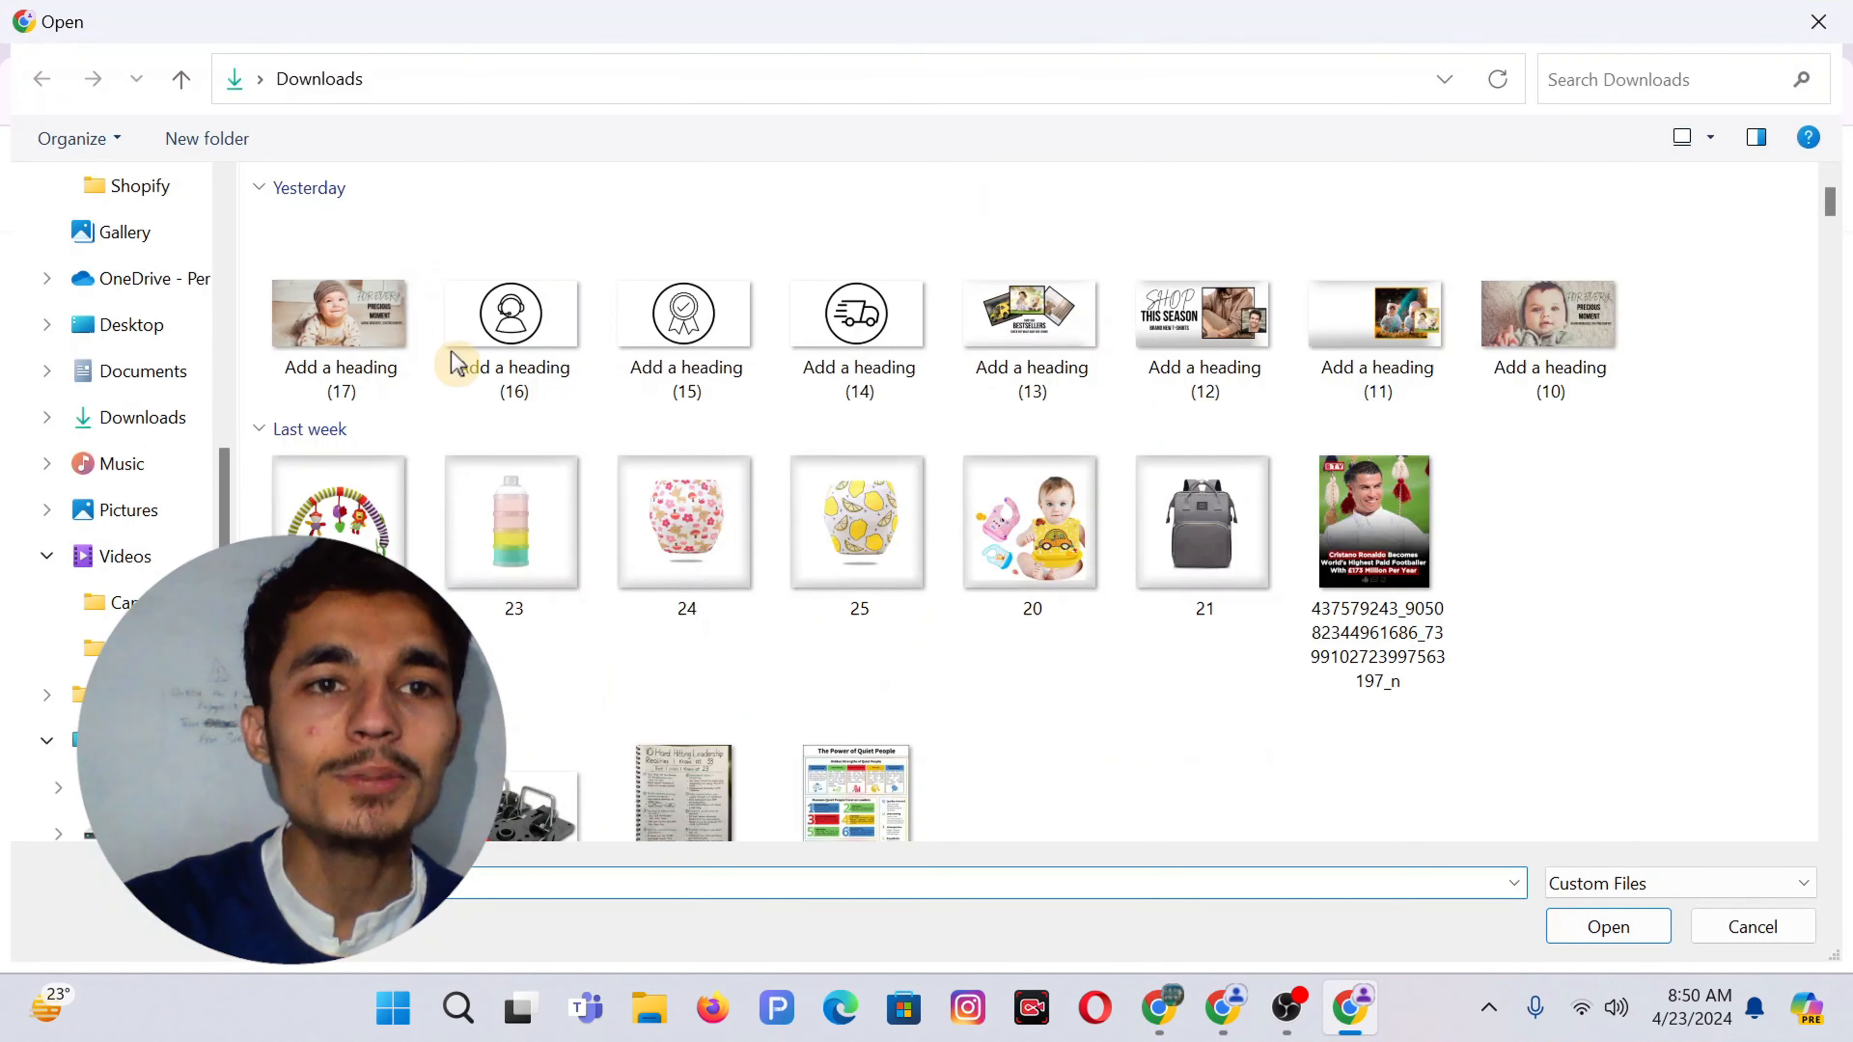
left_click(516, 310)
double_click(516, 310)
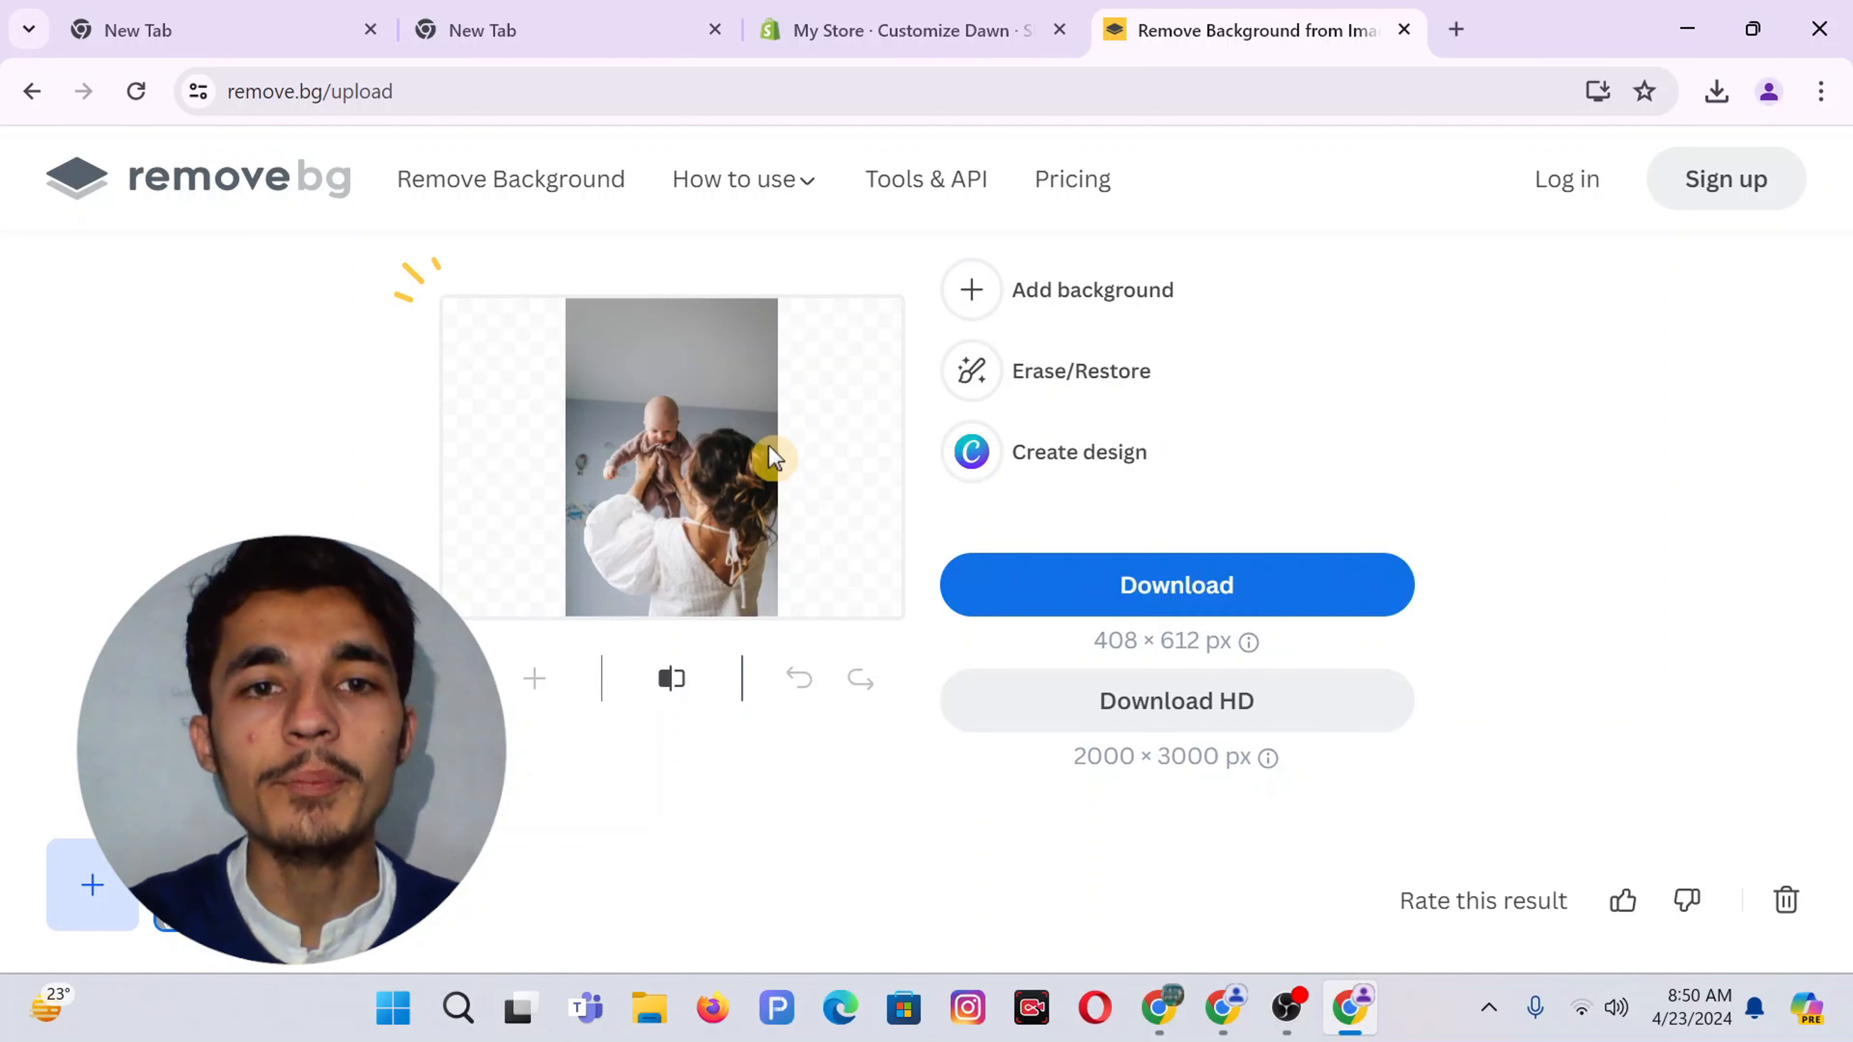
left_click(634, 479)
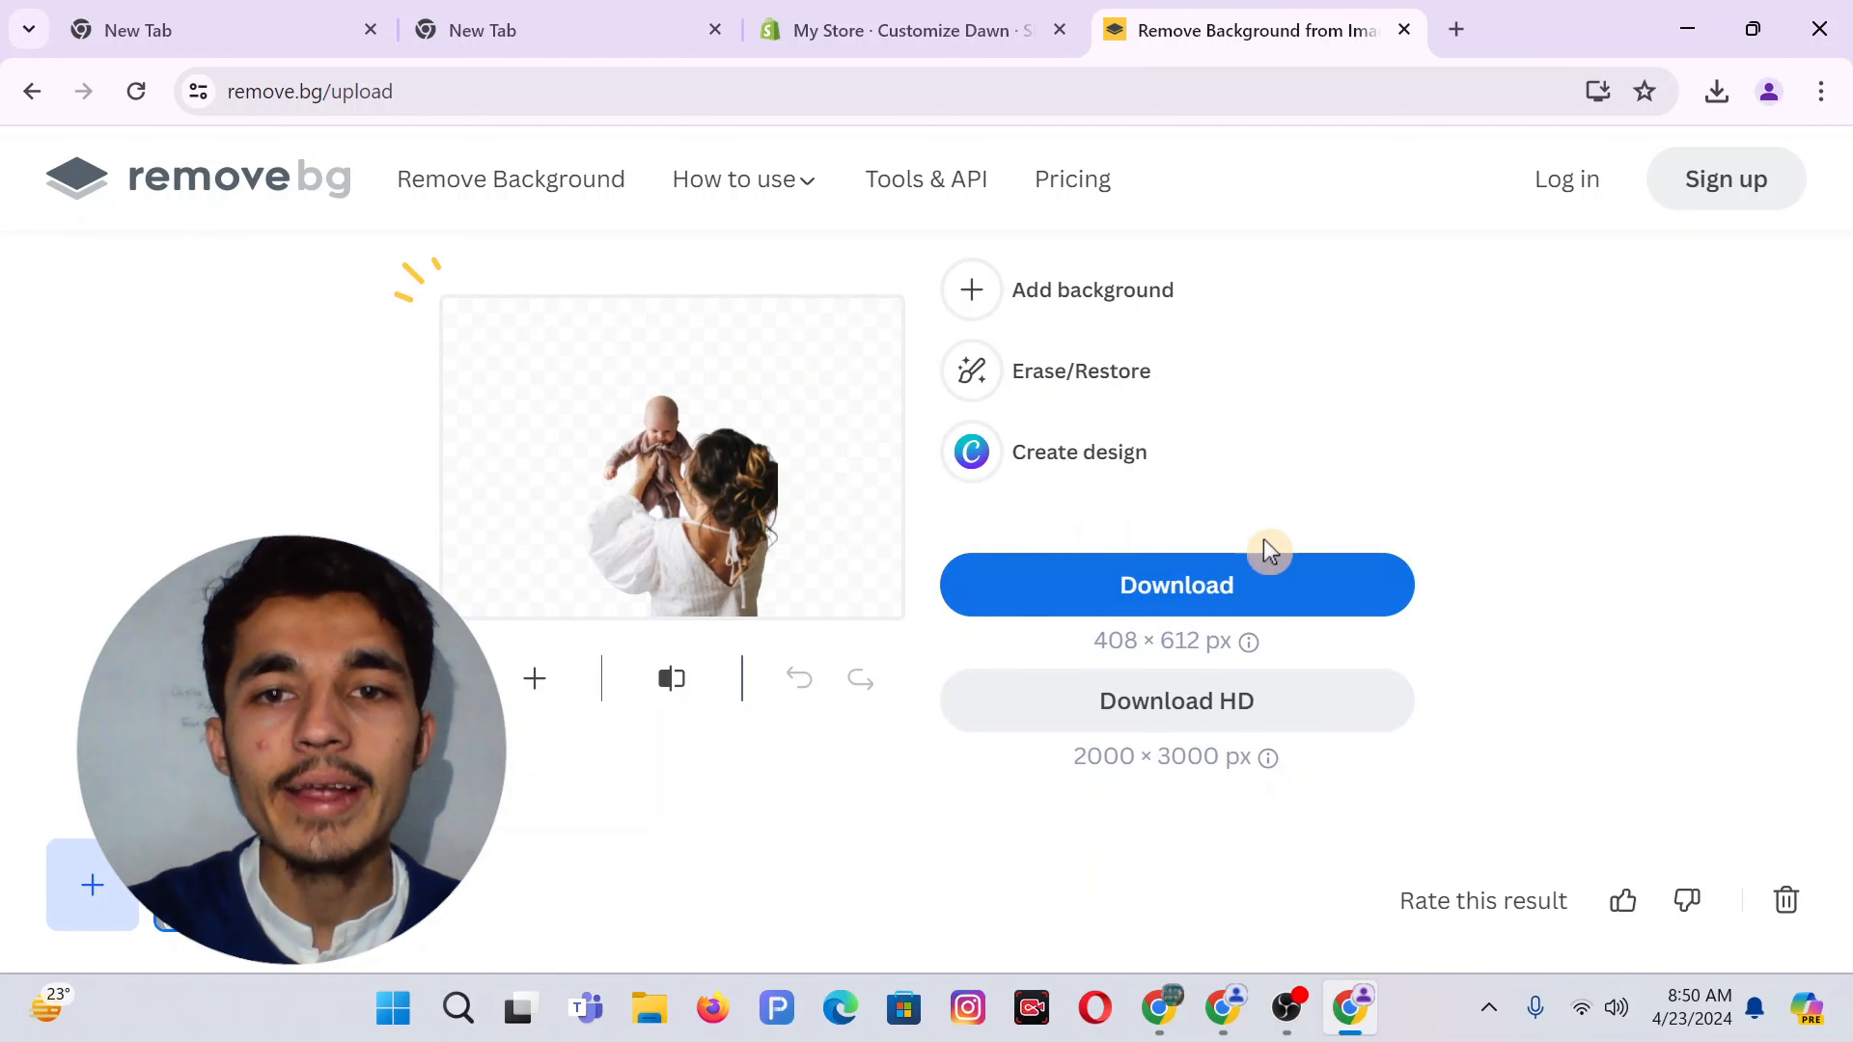
left_click(1154, 584)
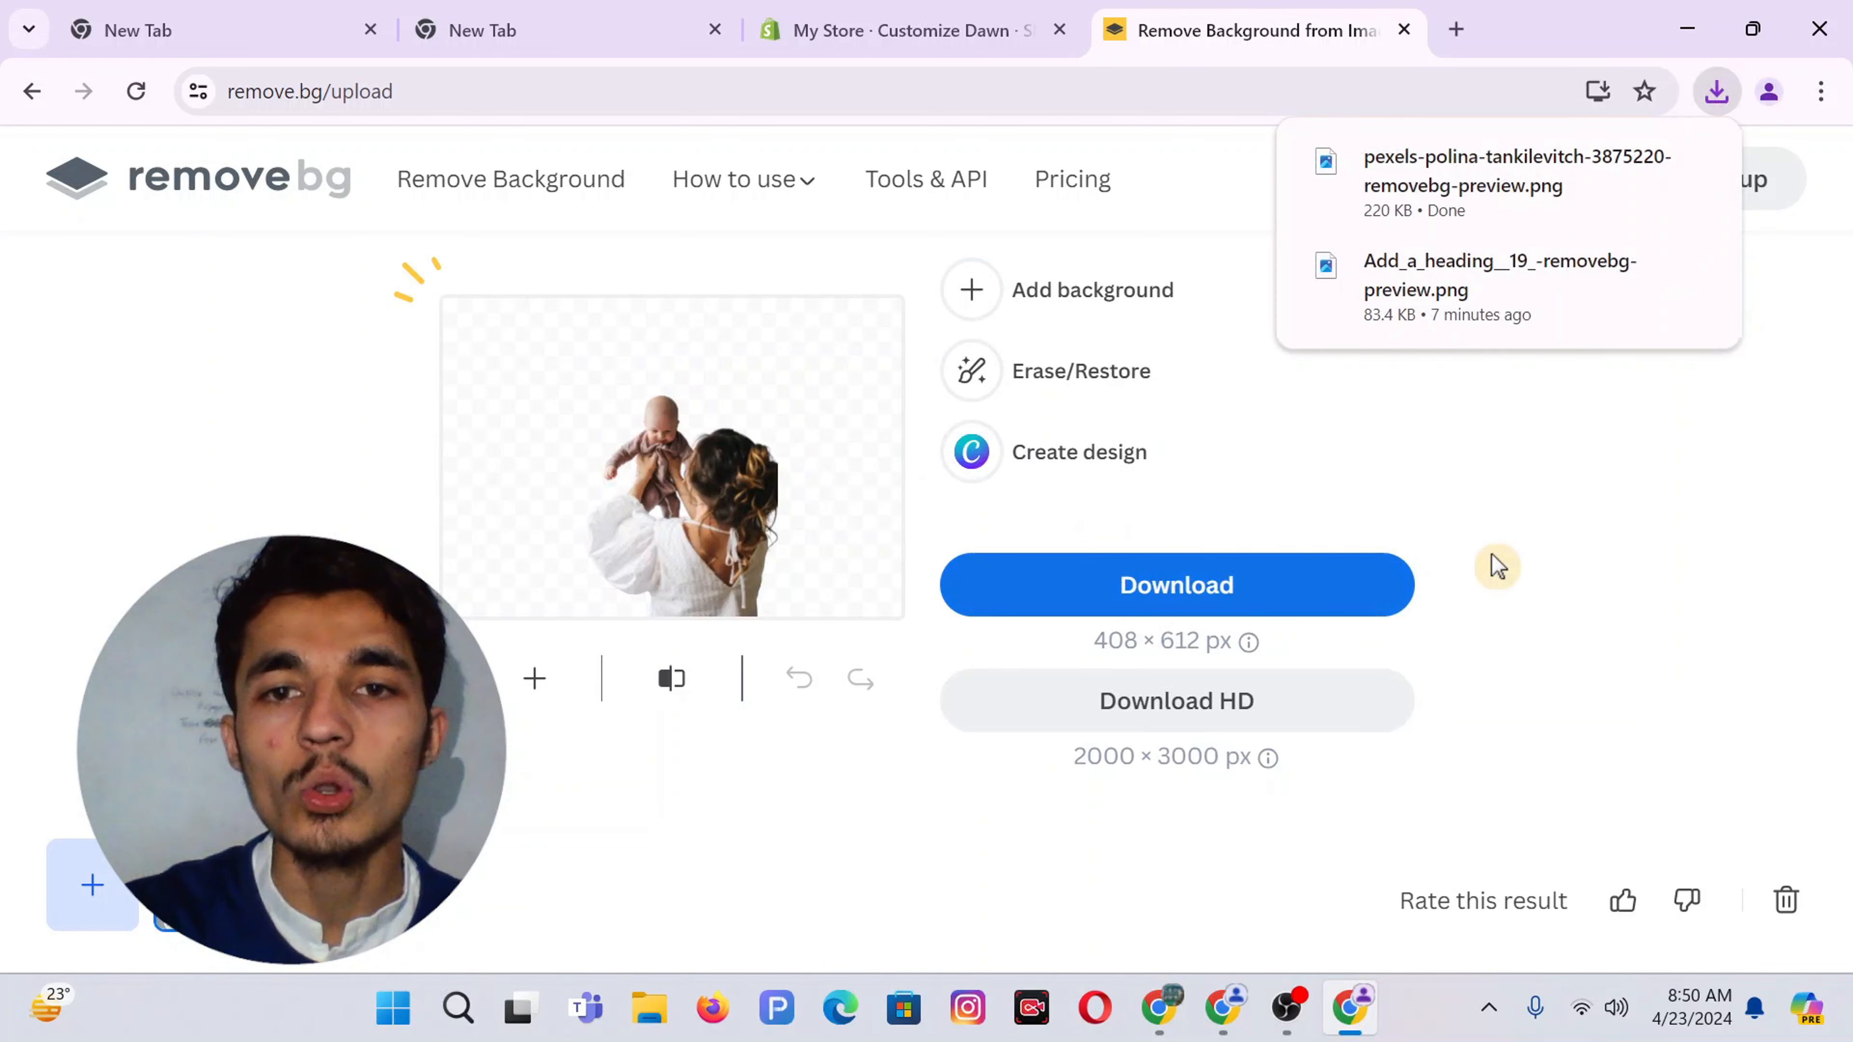
mouse_move(1162, 1010)
left_click(1160, 868)
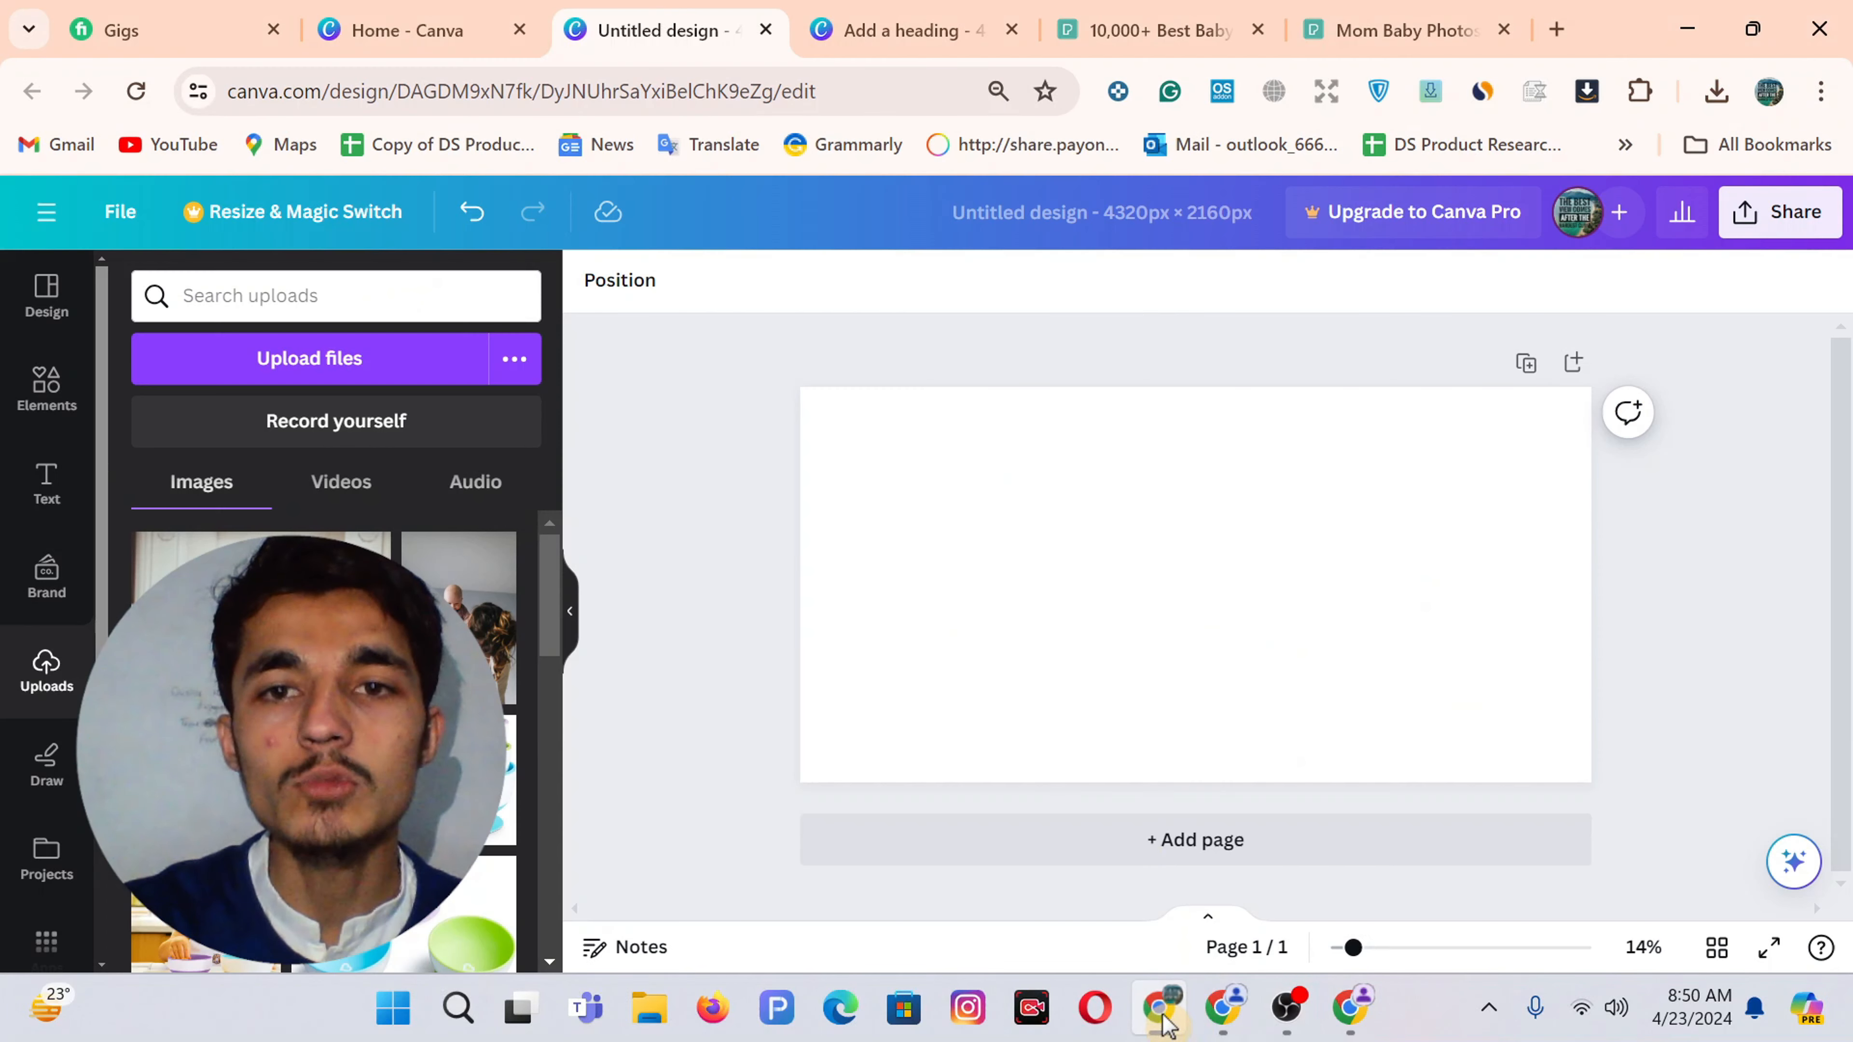
Upload the removebg-preview PNG, move it to the bottom right, and enlarge it to fill the right side
left_click(303, 357)
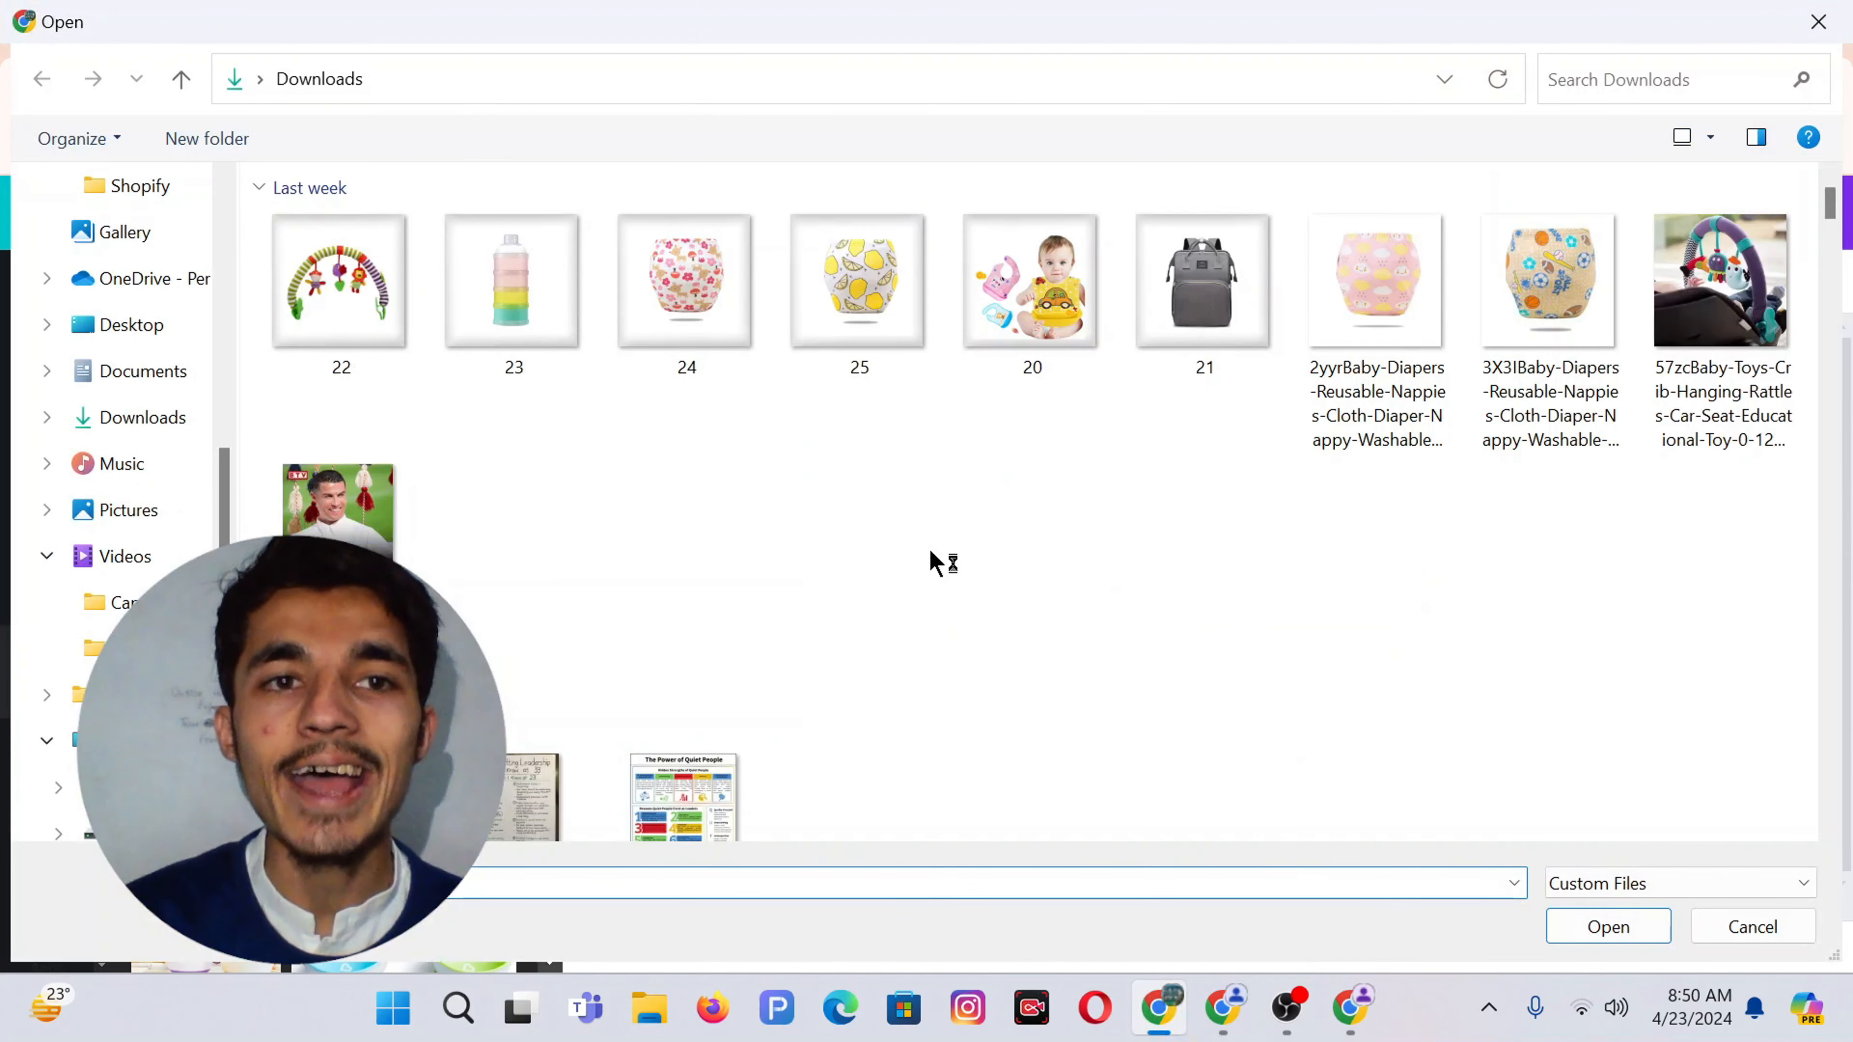
double_click(365, 321)
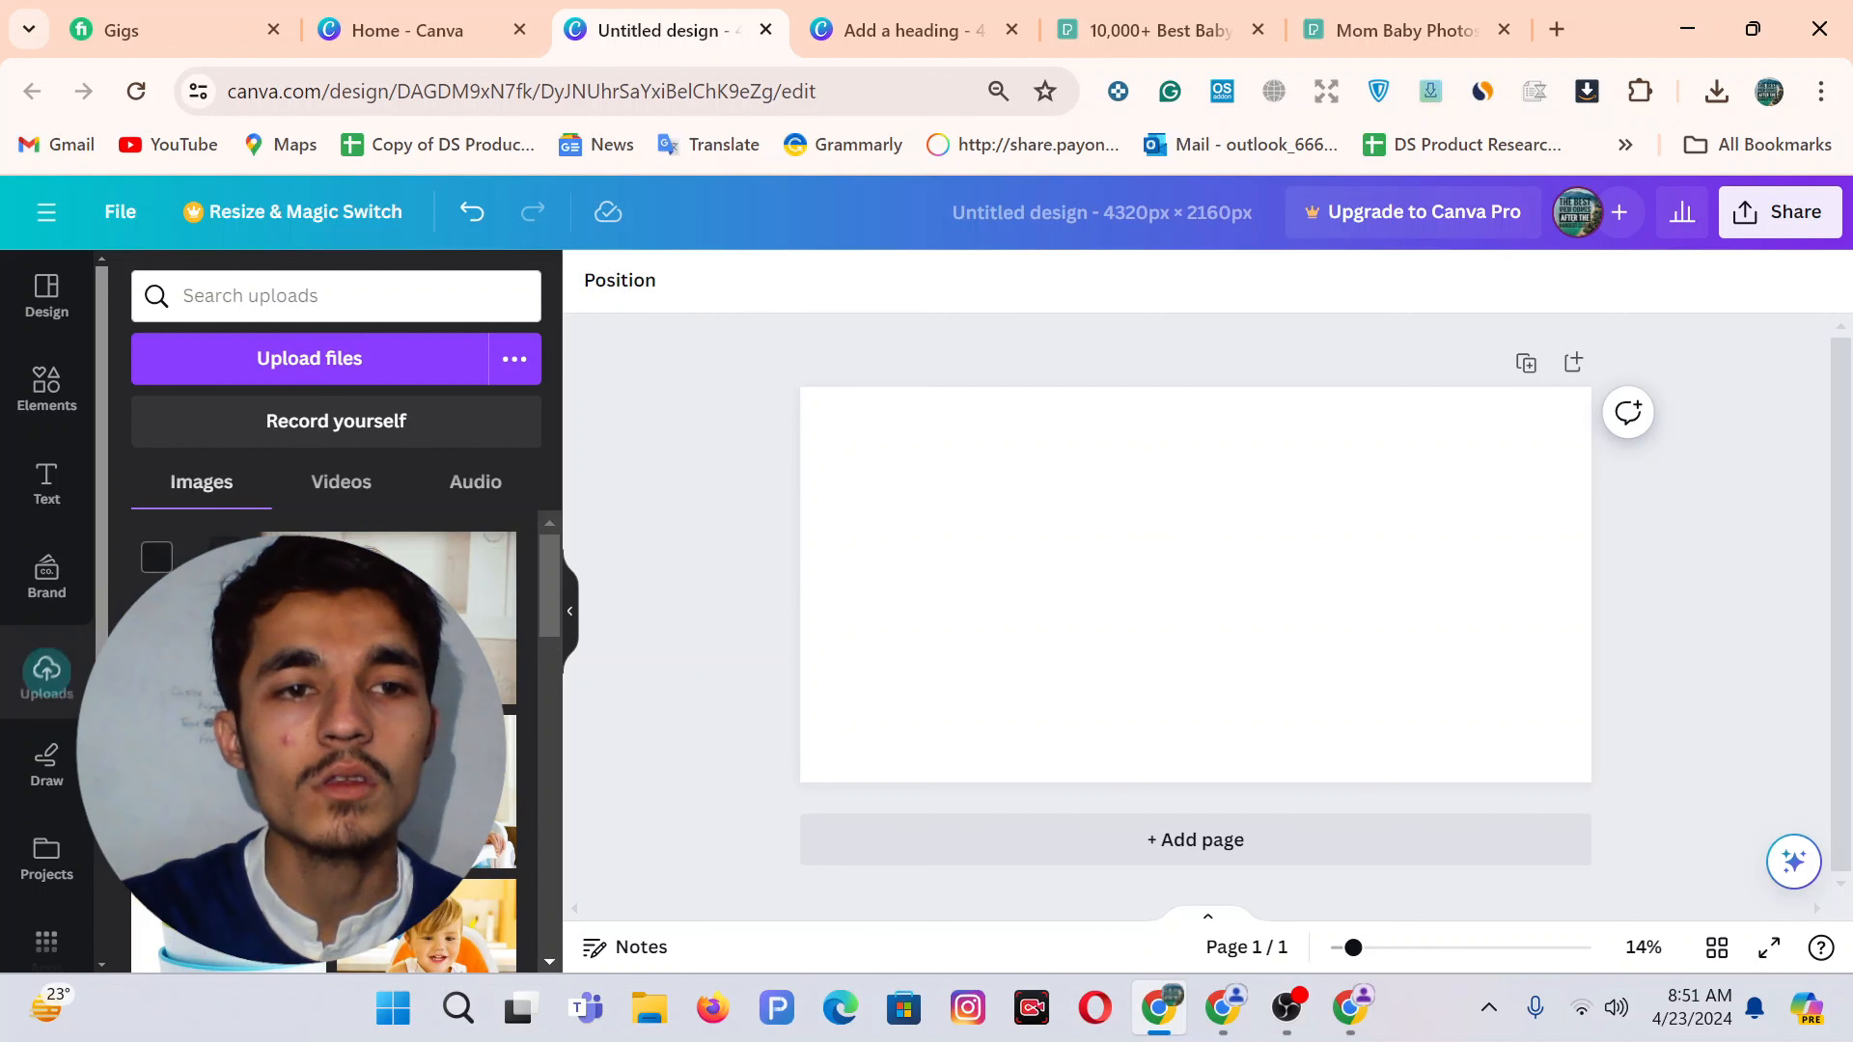
left_click_drag(1227, 597, 1450, 677)
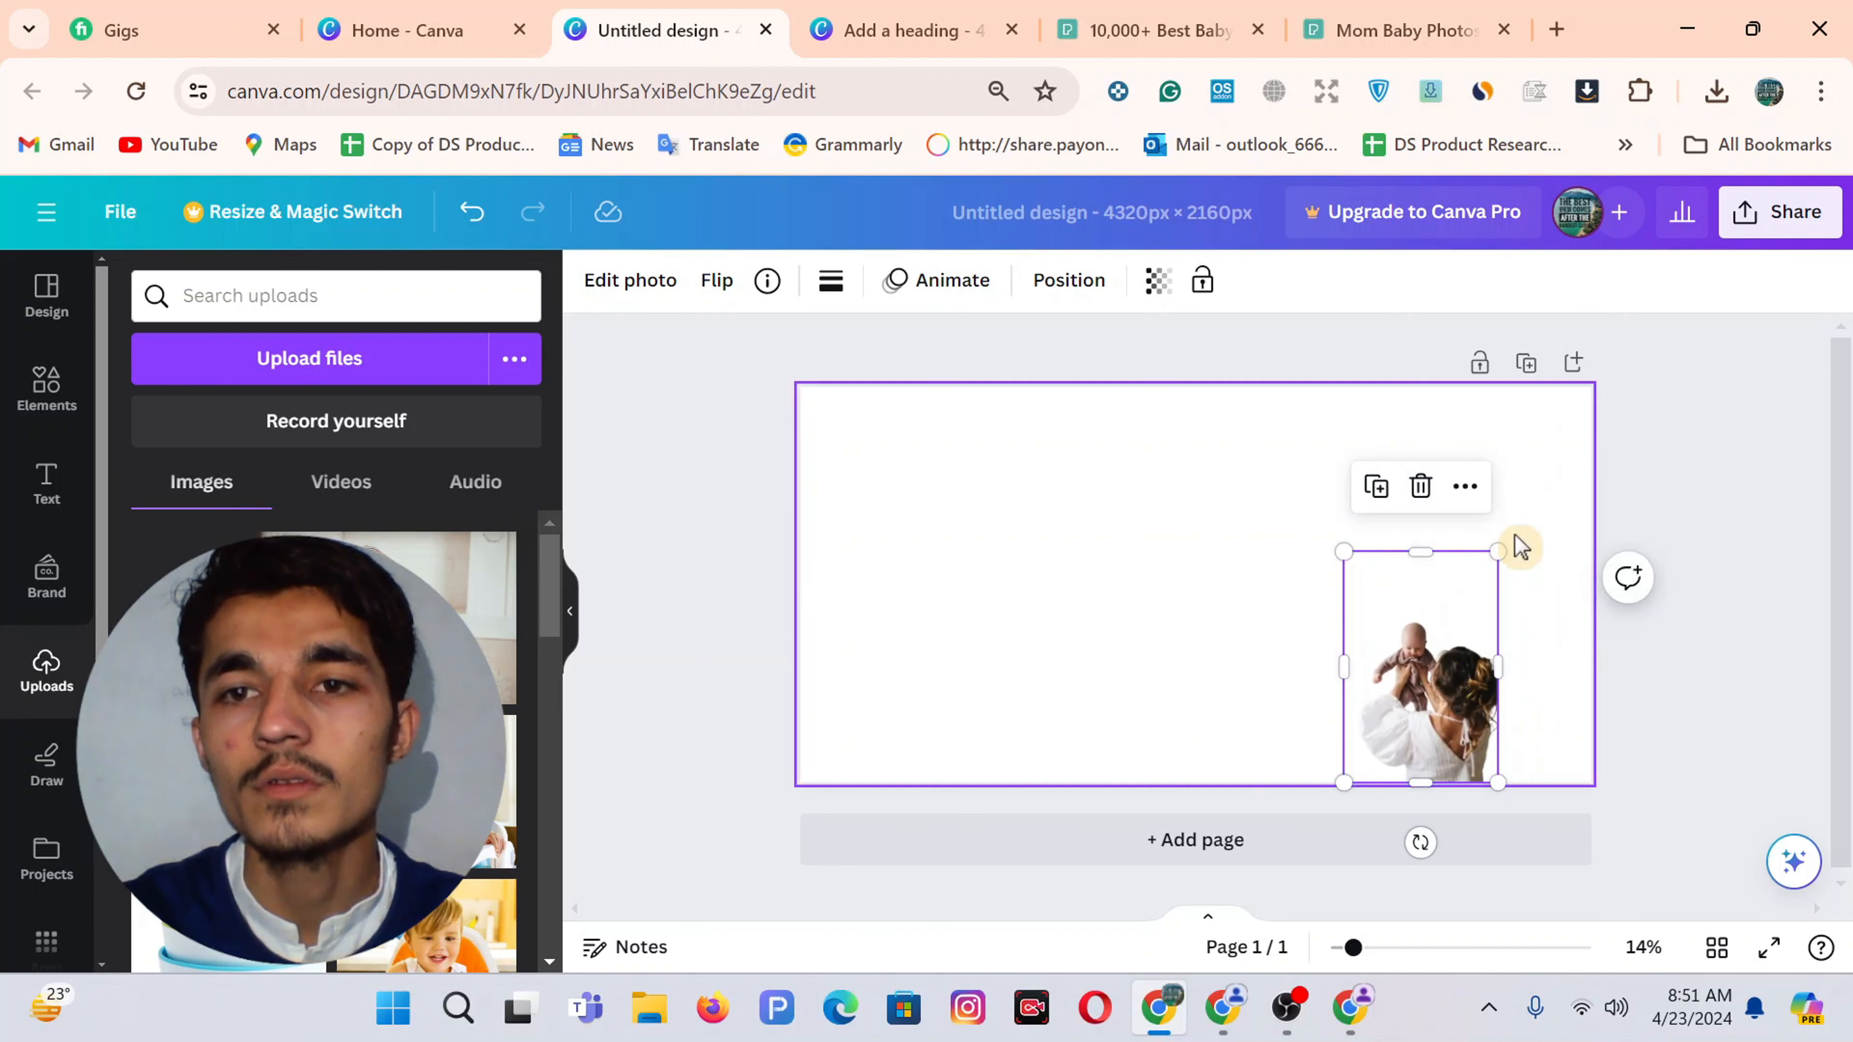
left_click_drag(1499, 543, 1589, 410)
left_click(1725, 493)
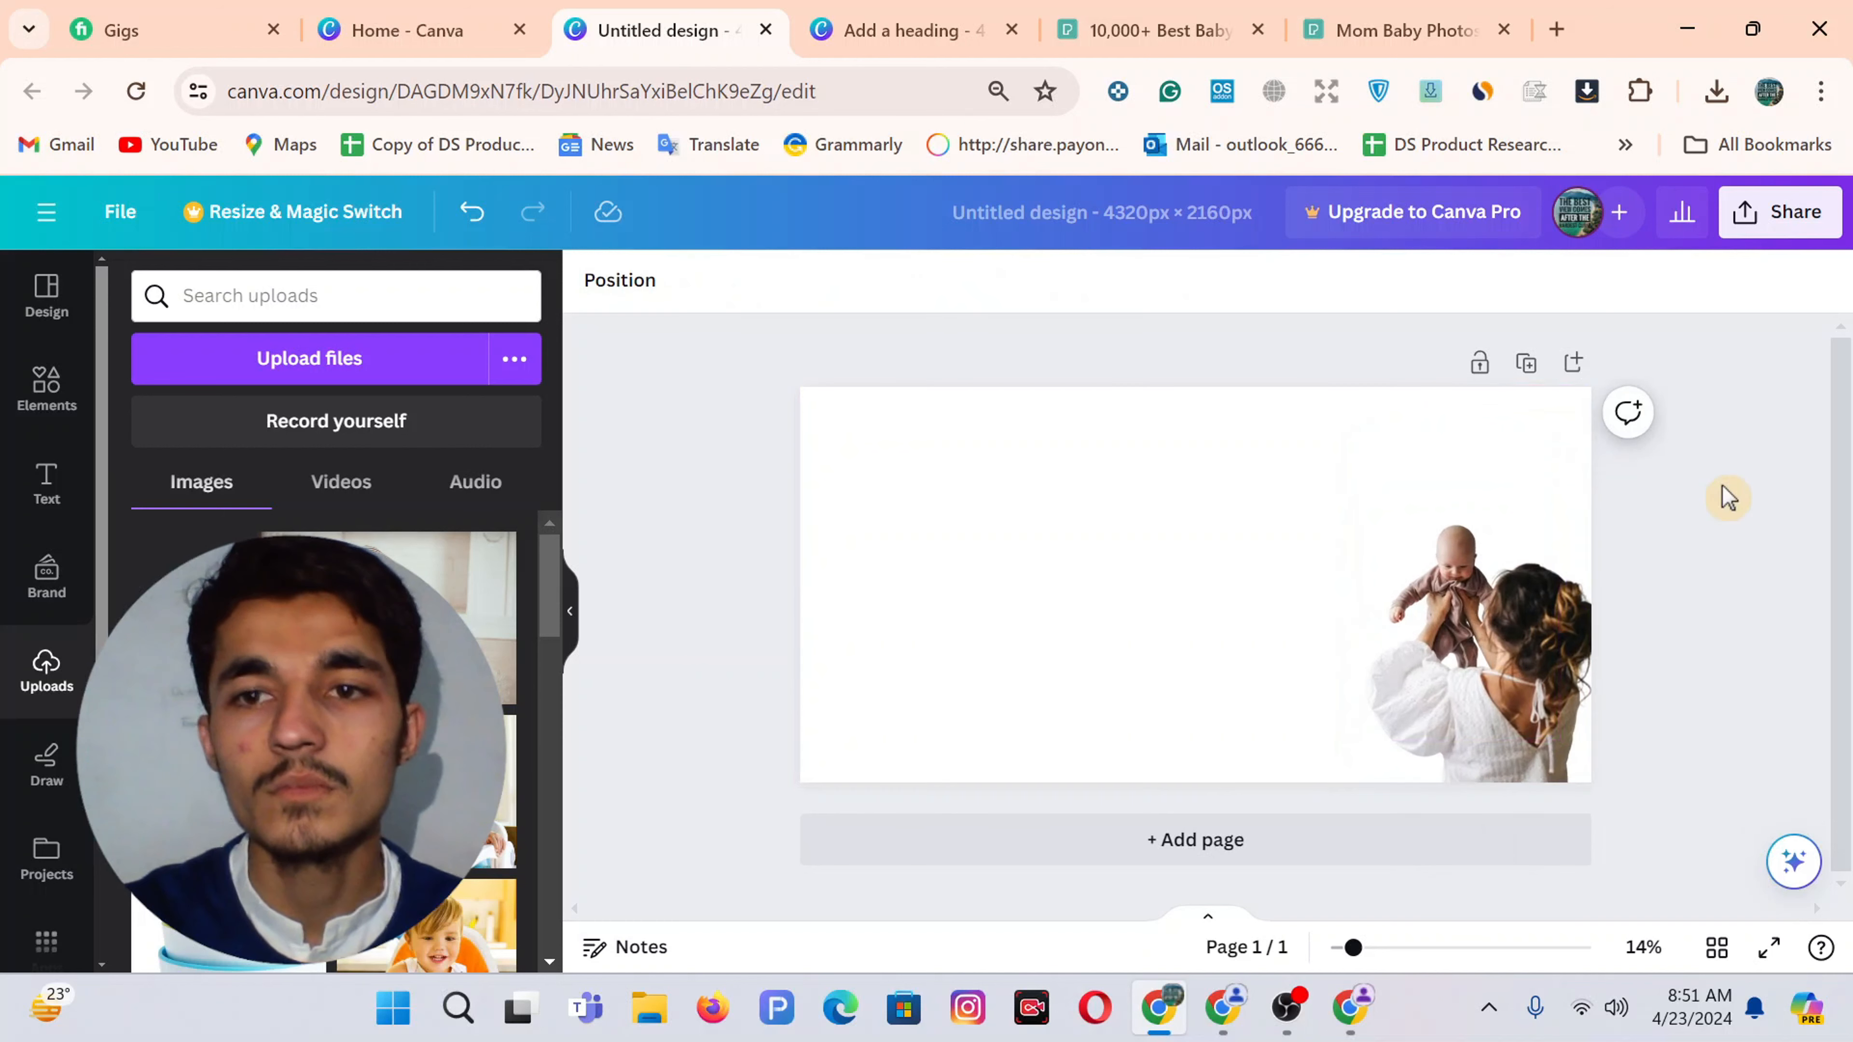
Add an octagon frame from the basic shape frames and move it to the banner's left side
left_click(44, 387)
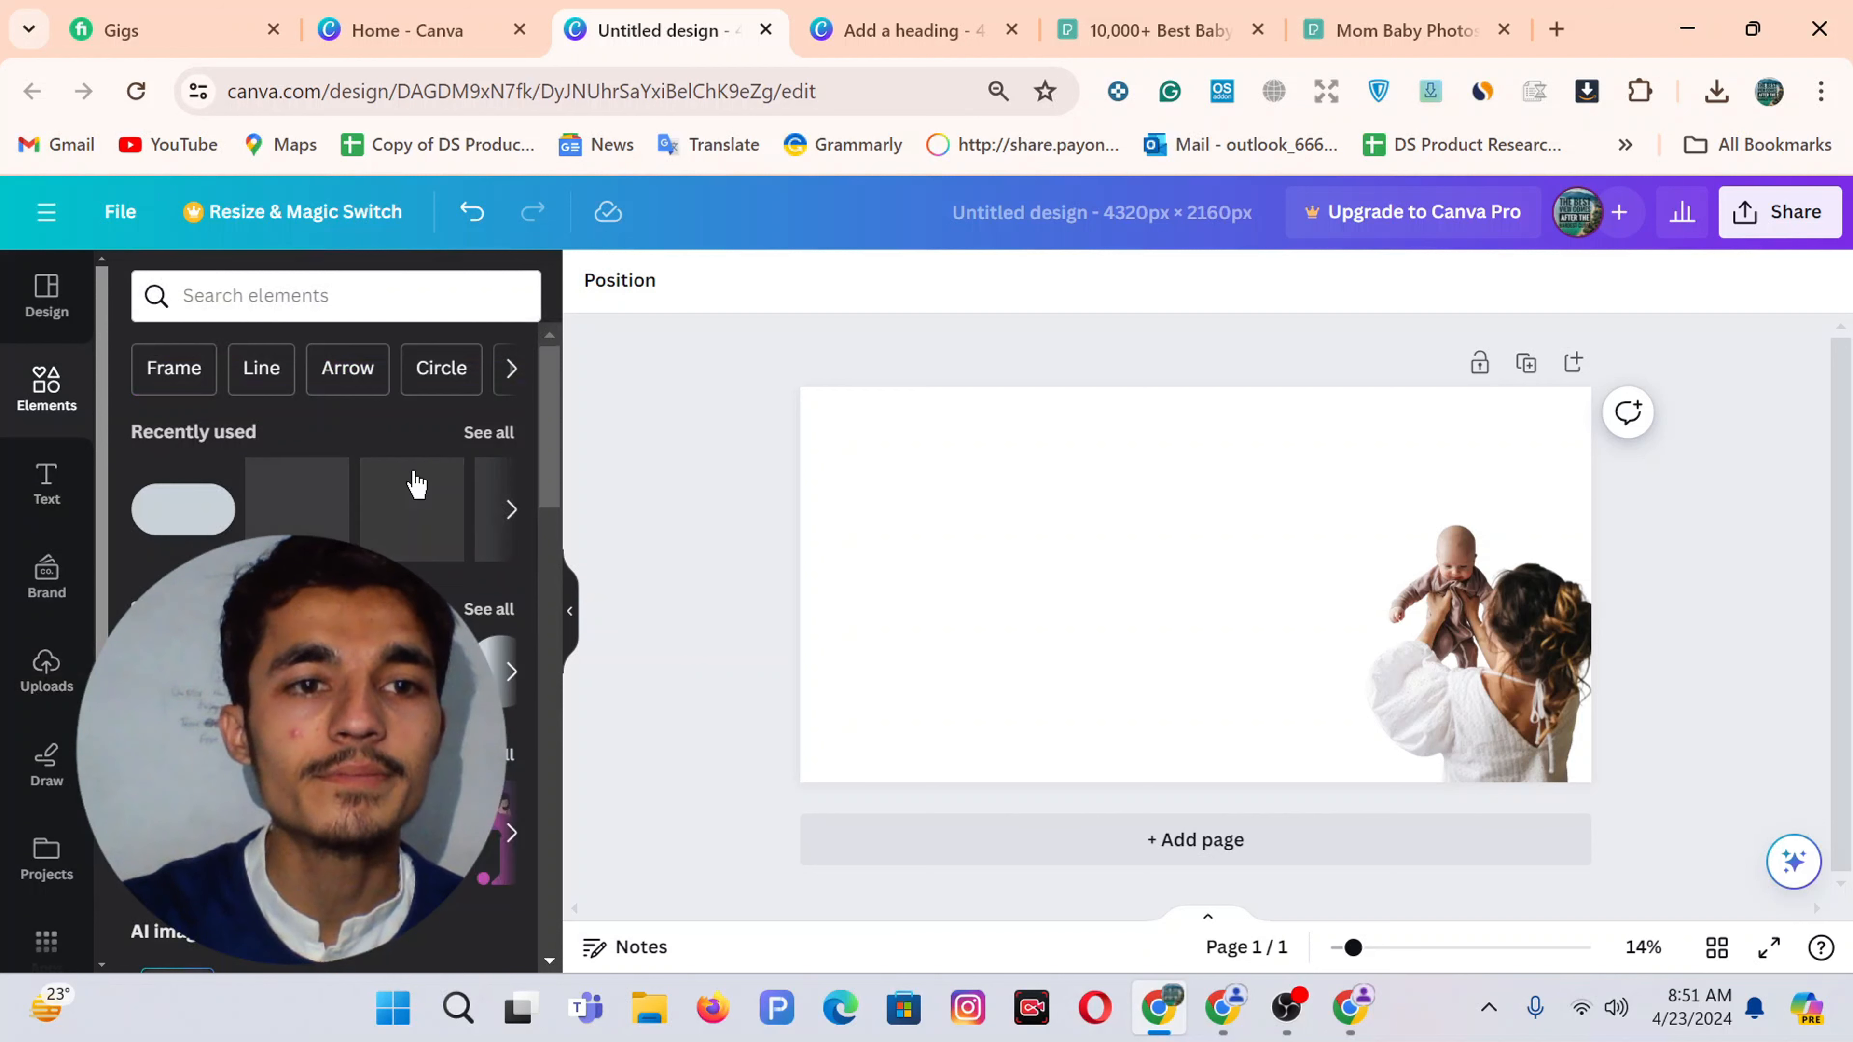
scroll(419, 482, "down", 10)
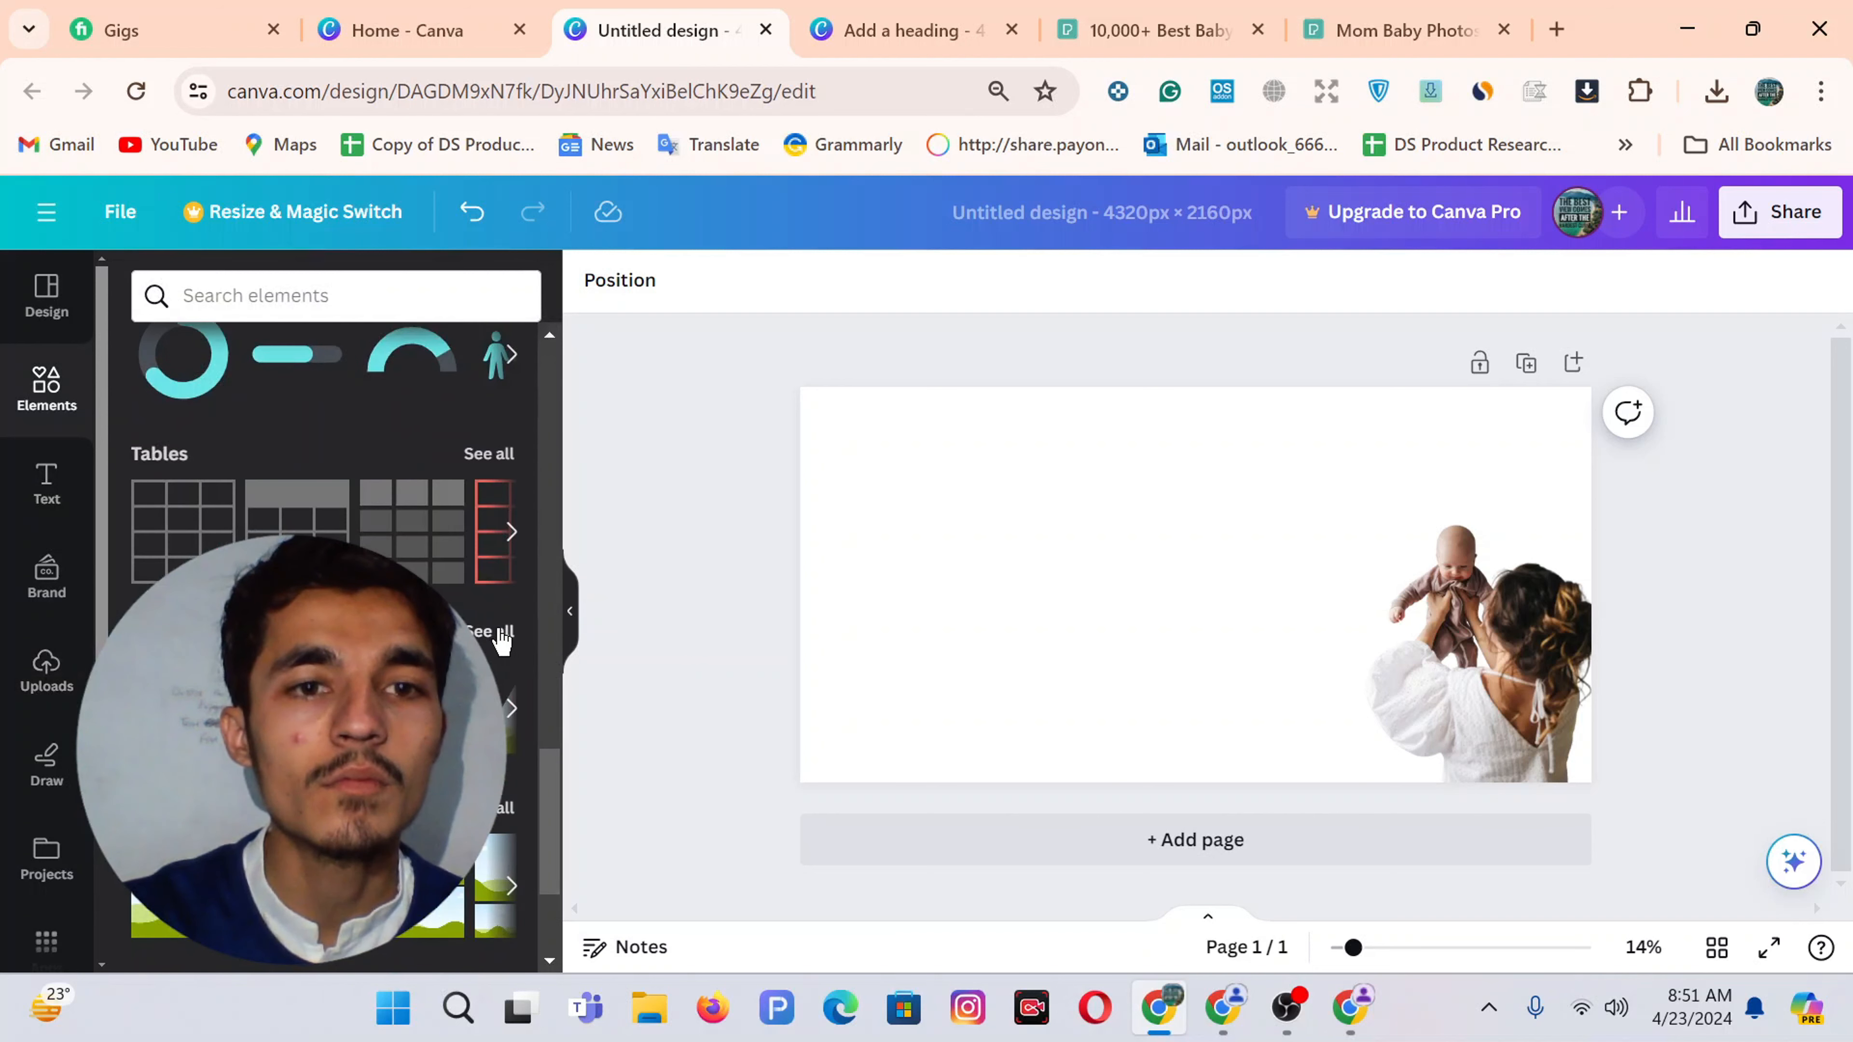
left_click(490, 631)
left_click(490, 407)
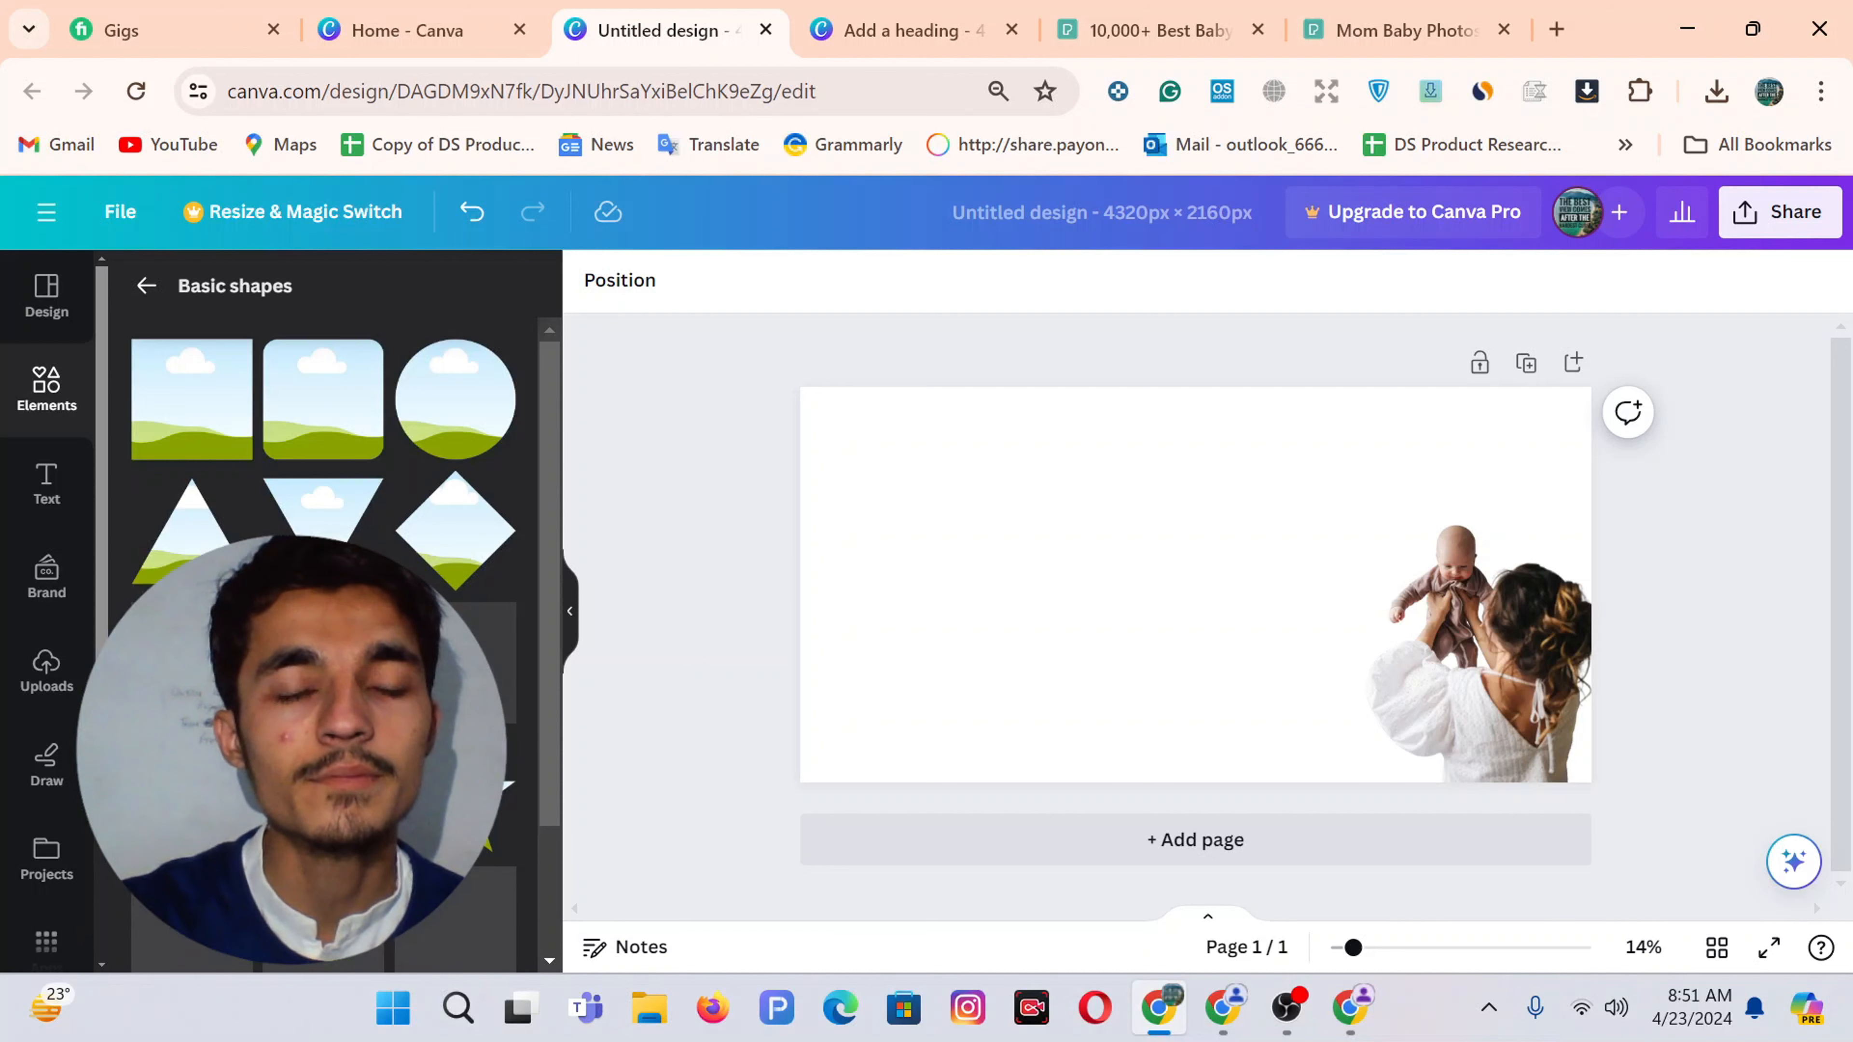
scroll(320, 511, "down", 5)
scroll(320, 511, "up", 3)
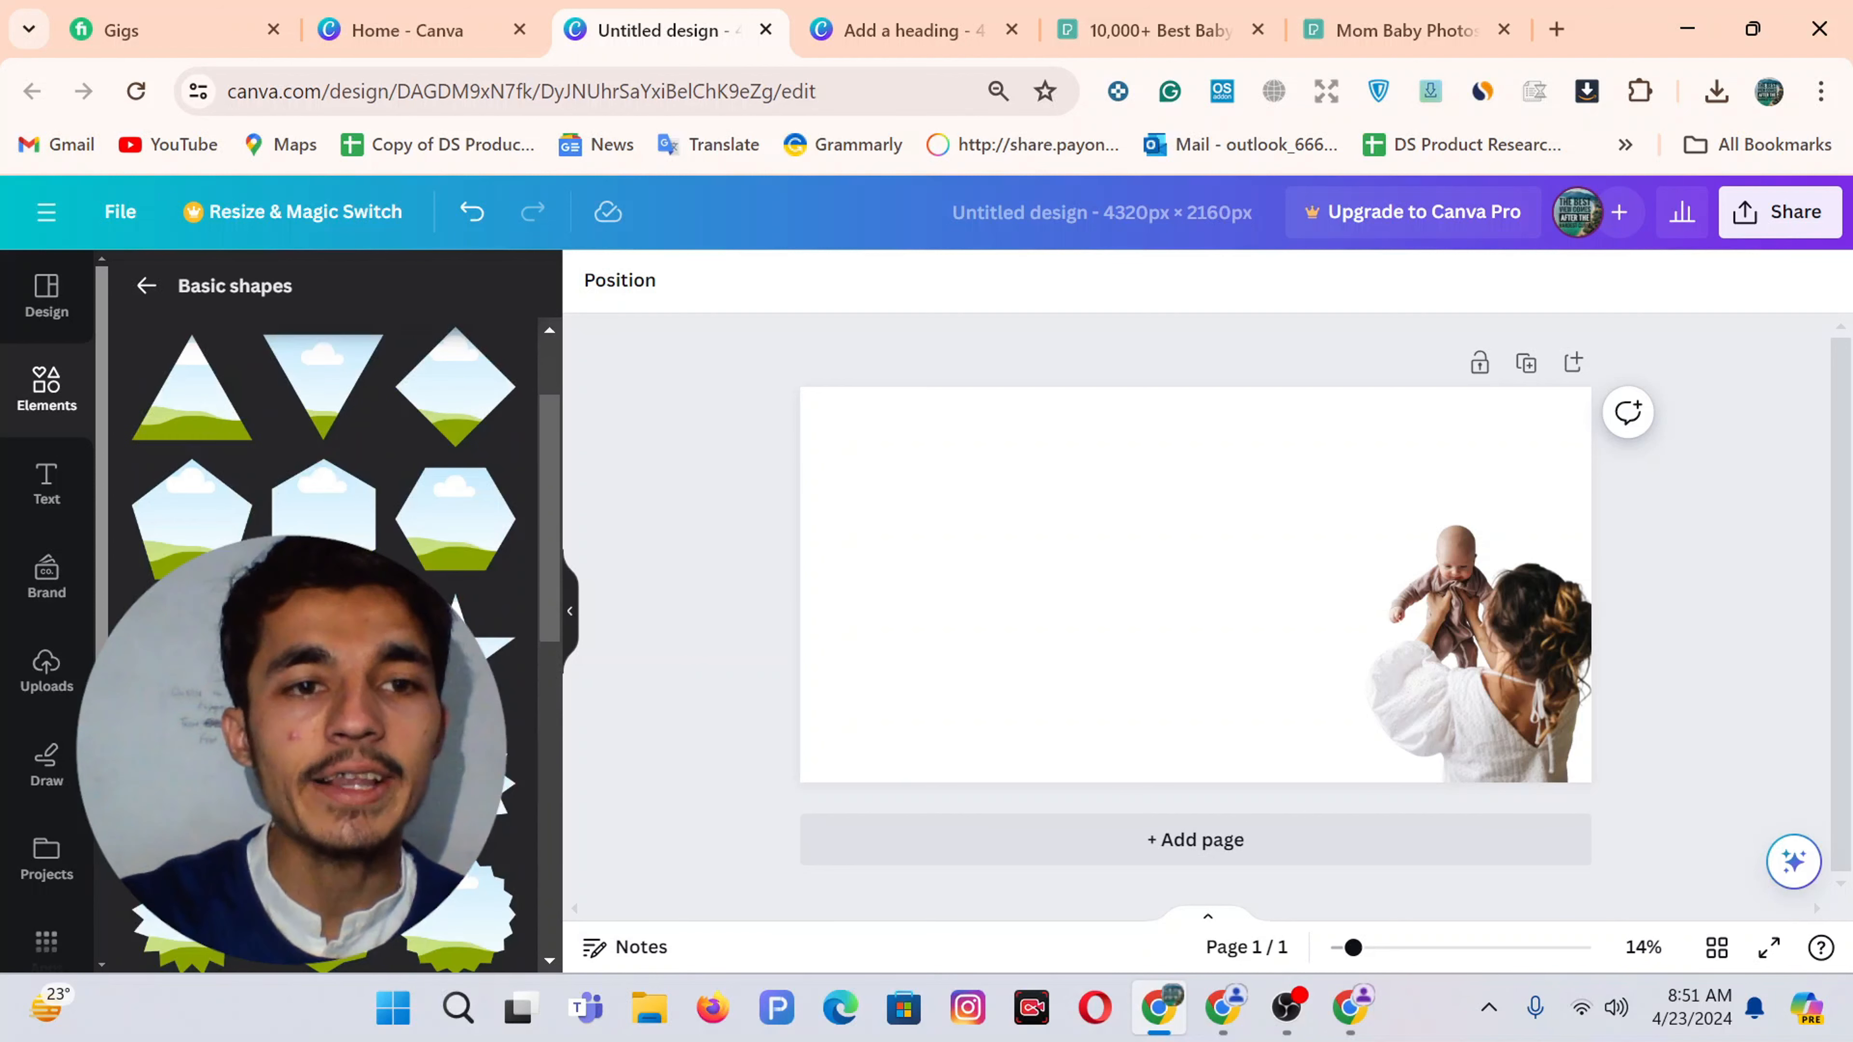
left_click(192, 642)
left_click_drag(1203, 620, 944, 612)
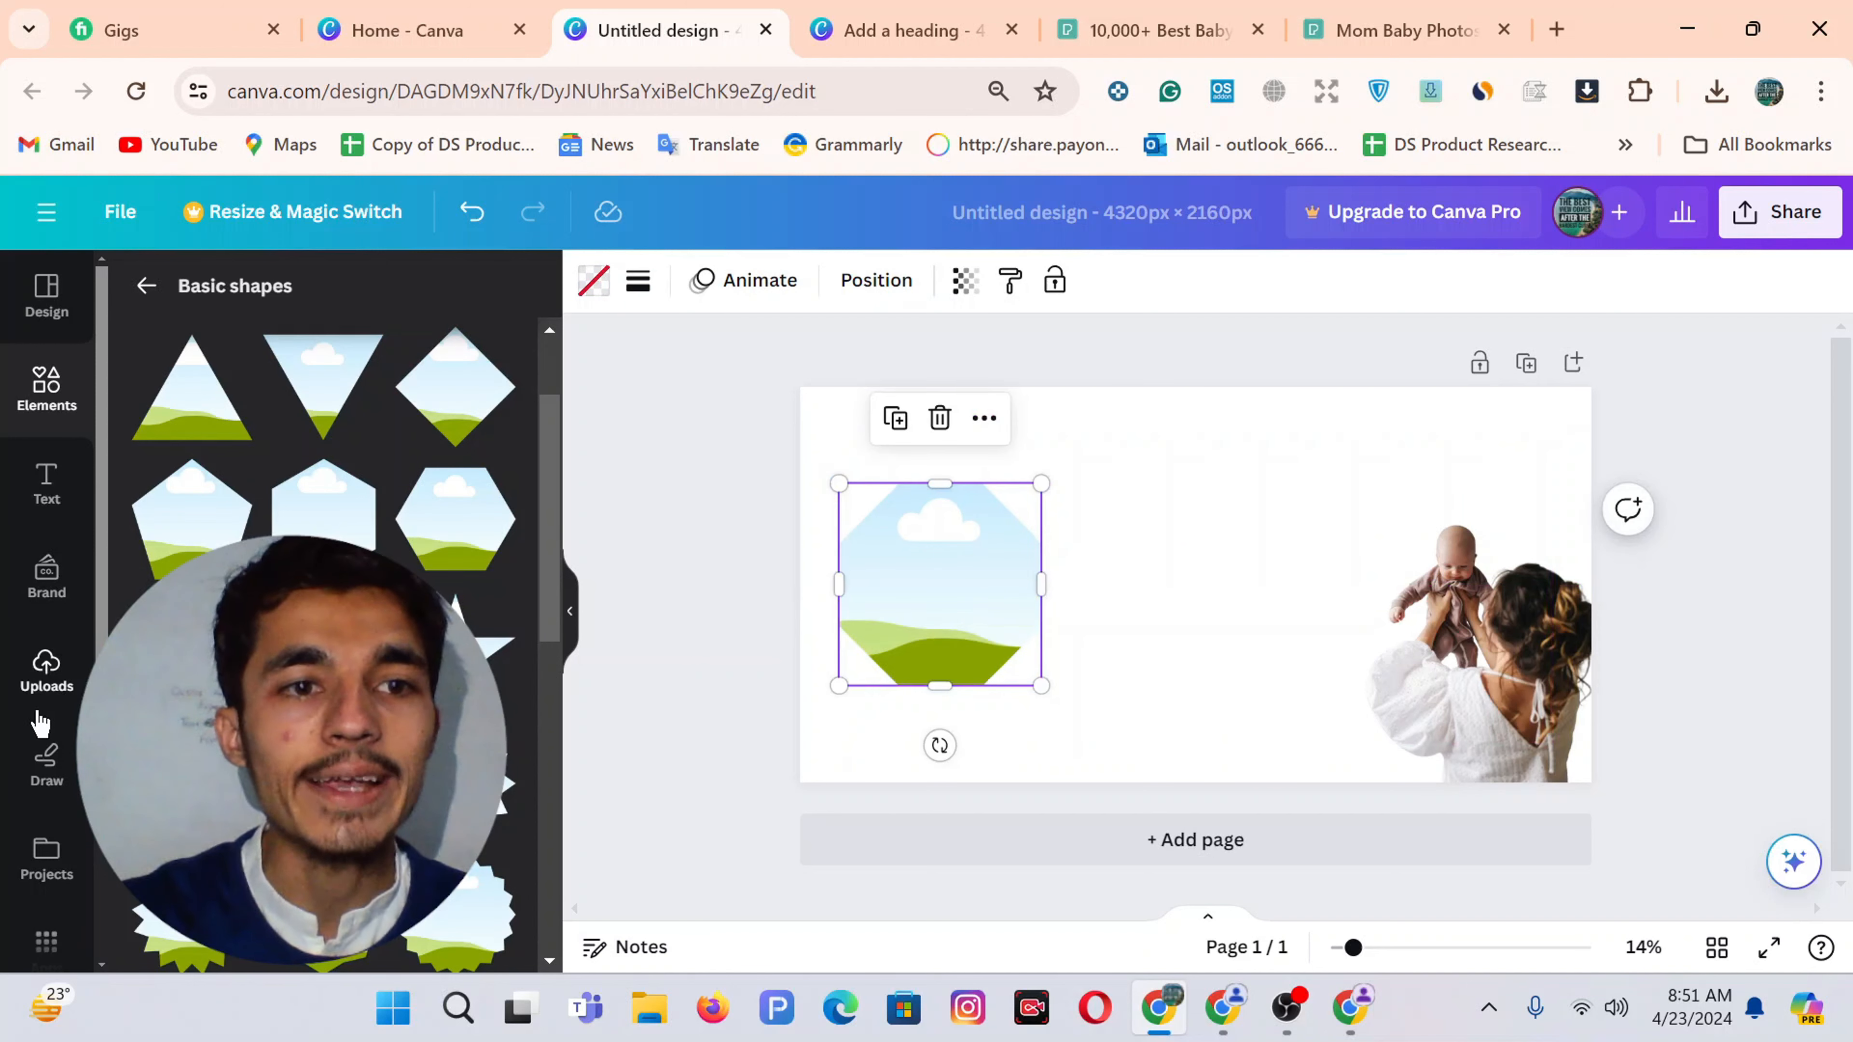
Fill the octagon with the uploaded smiling baby photo and shift the photo slightly right inside it
left_click(46, 668)
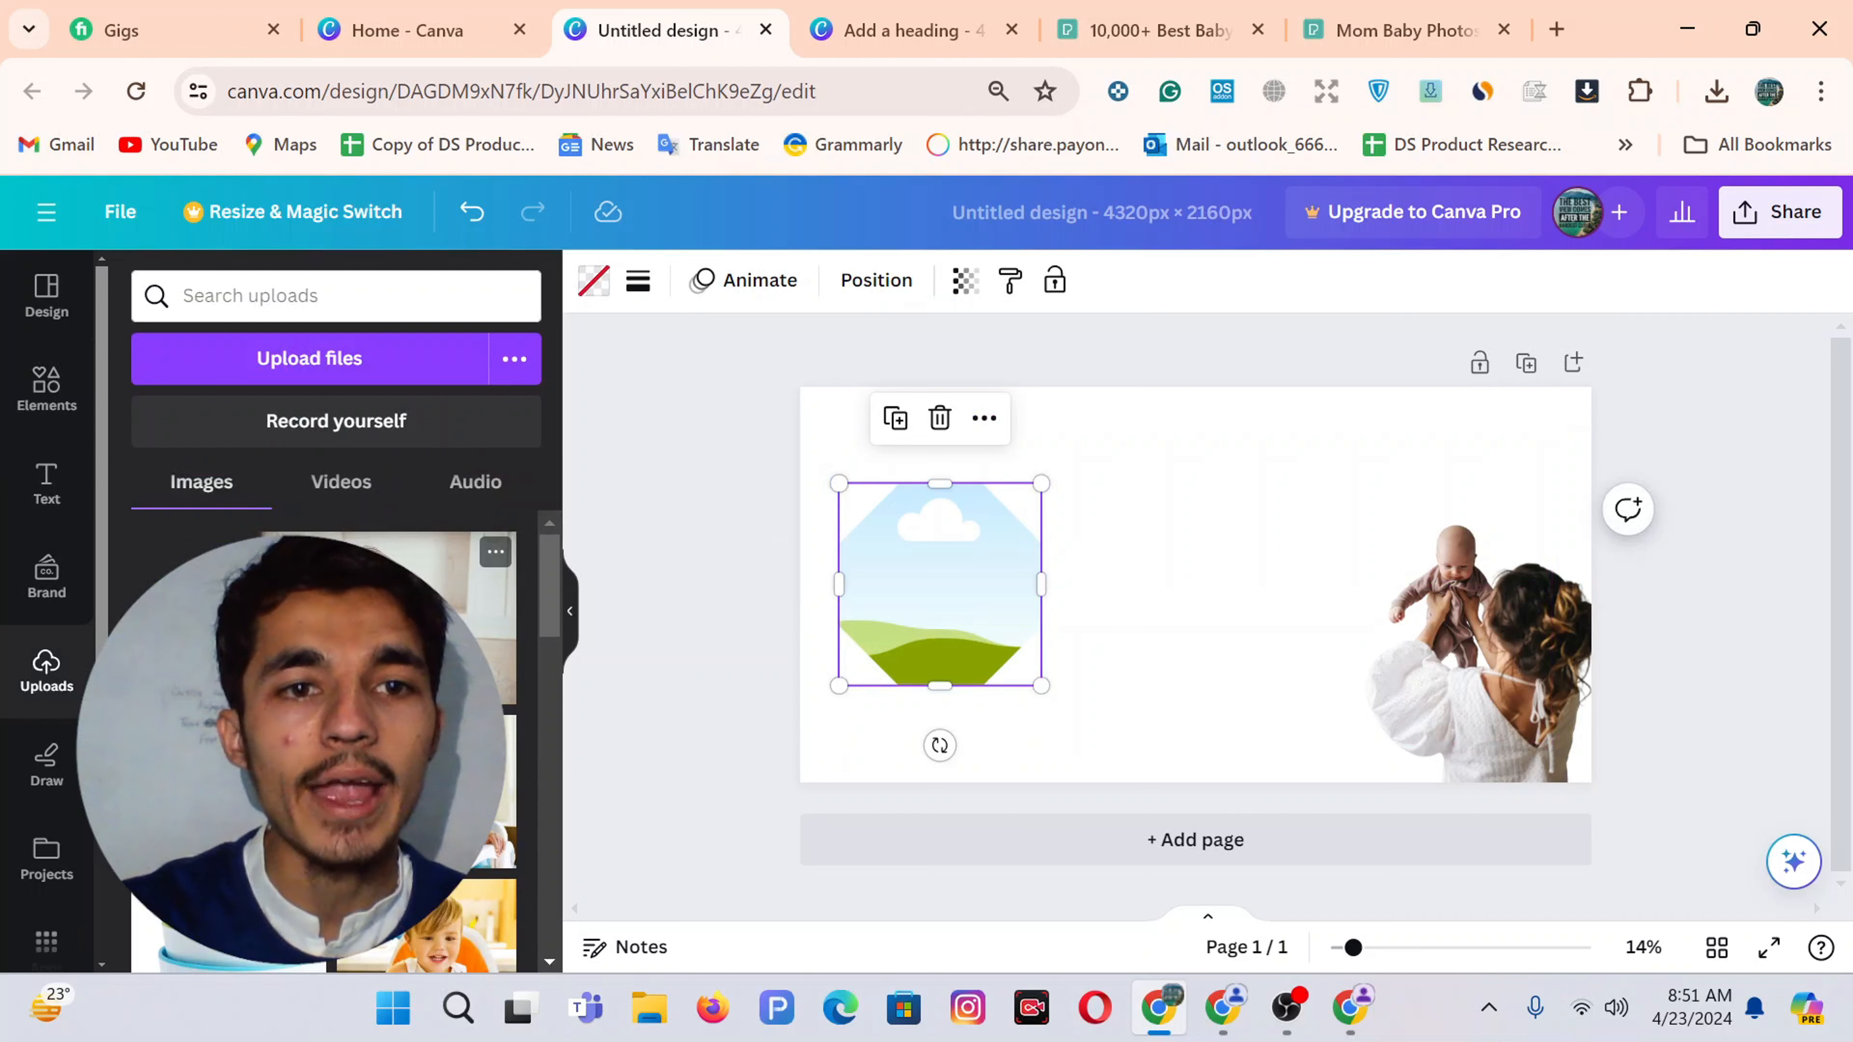
left_click(409, 620)
left_click_drag(1147, 622, 921, 615)
left_click(919, 611)
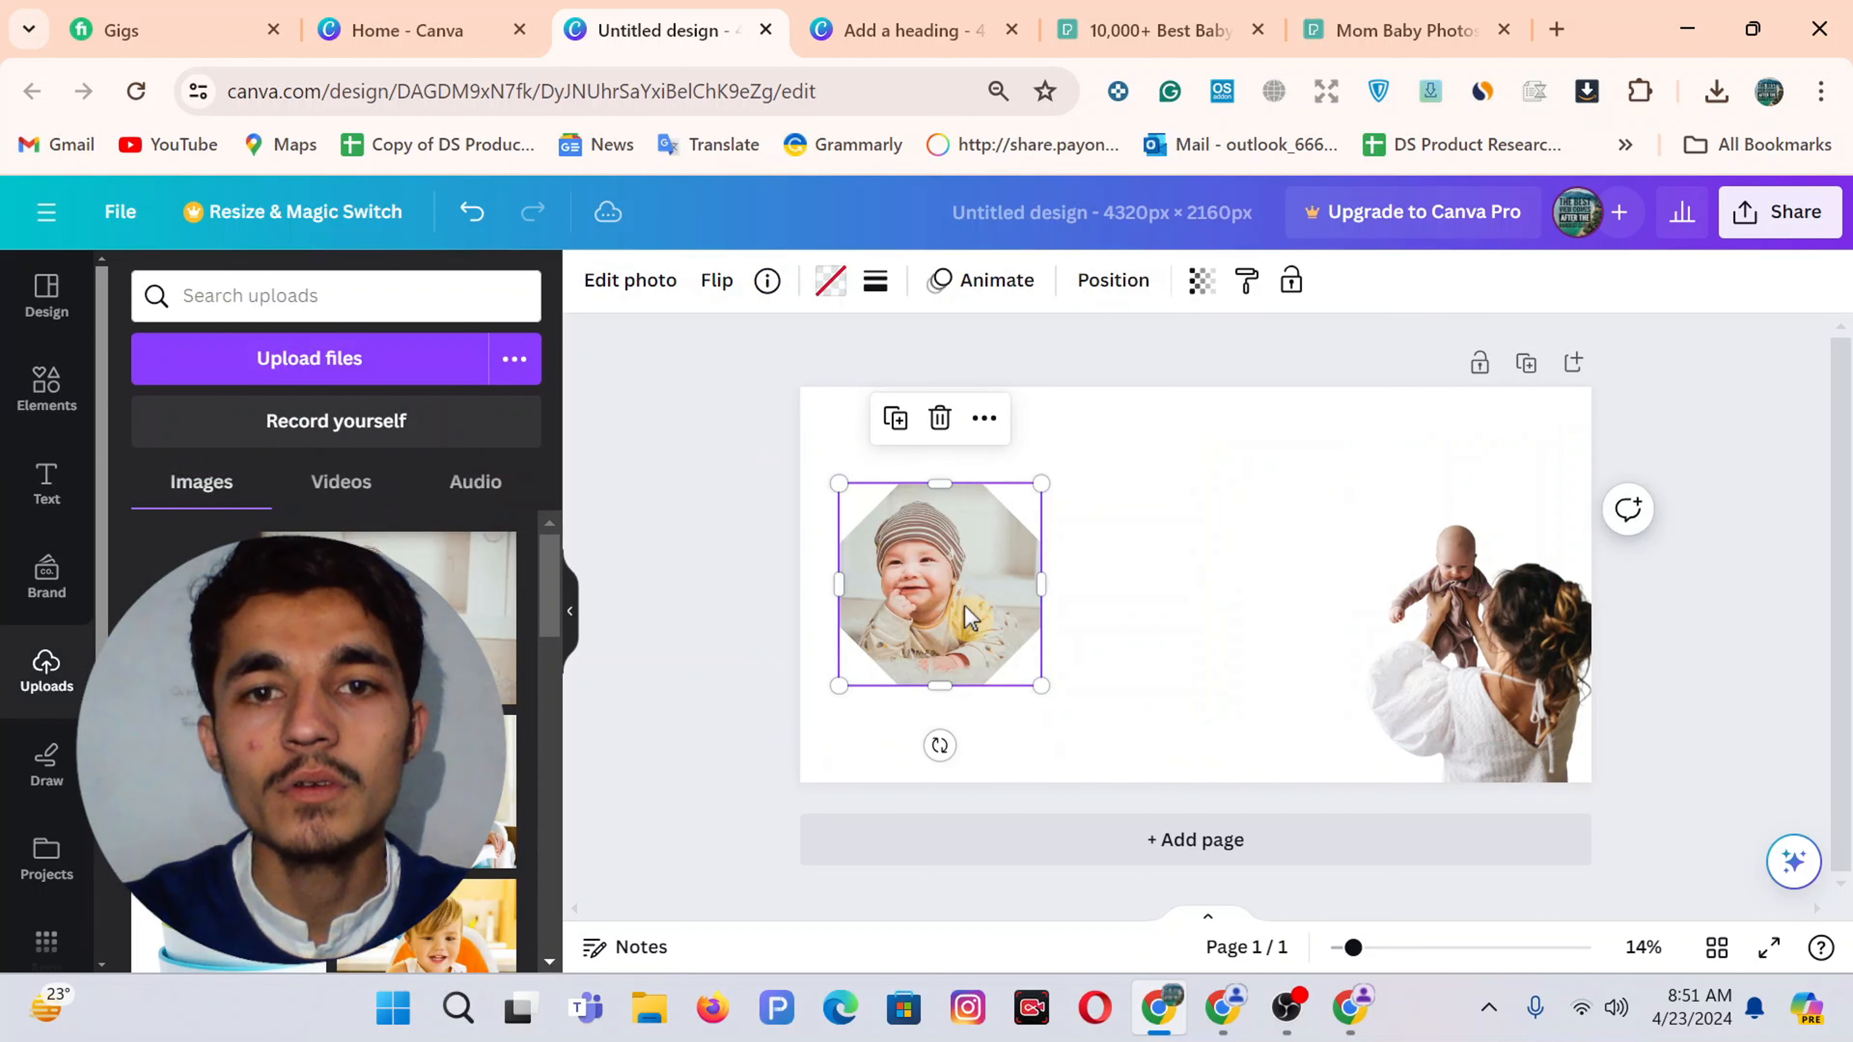
left_click(930, 613)
double_click(927, 604)
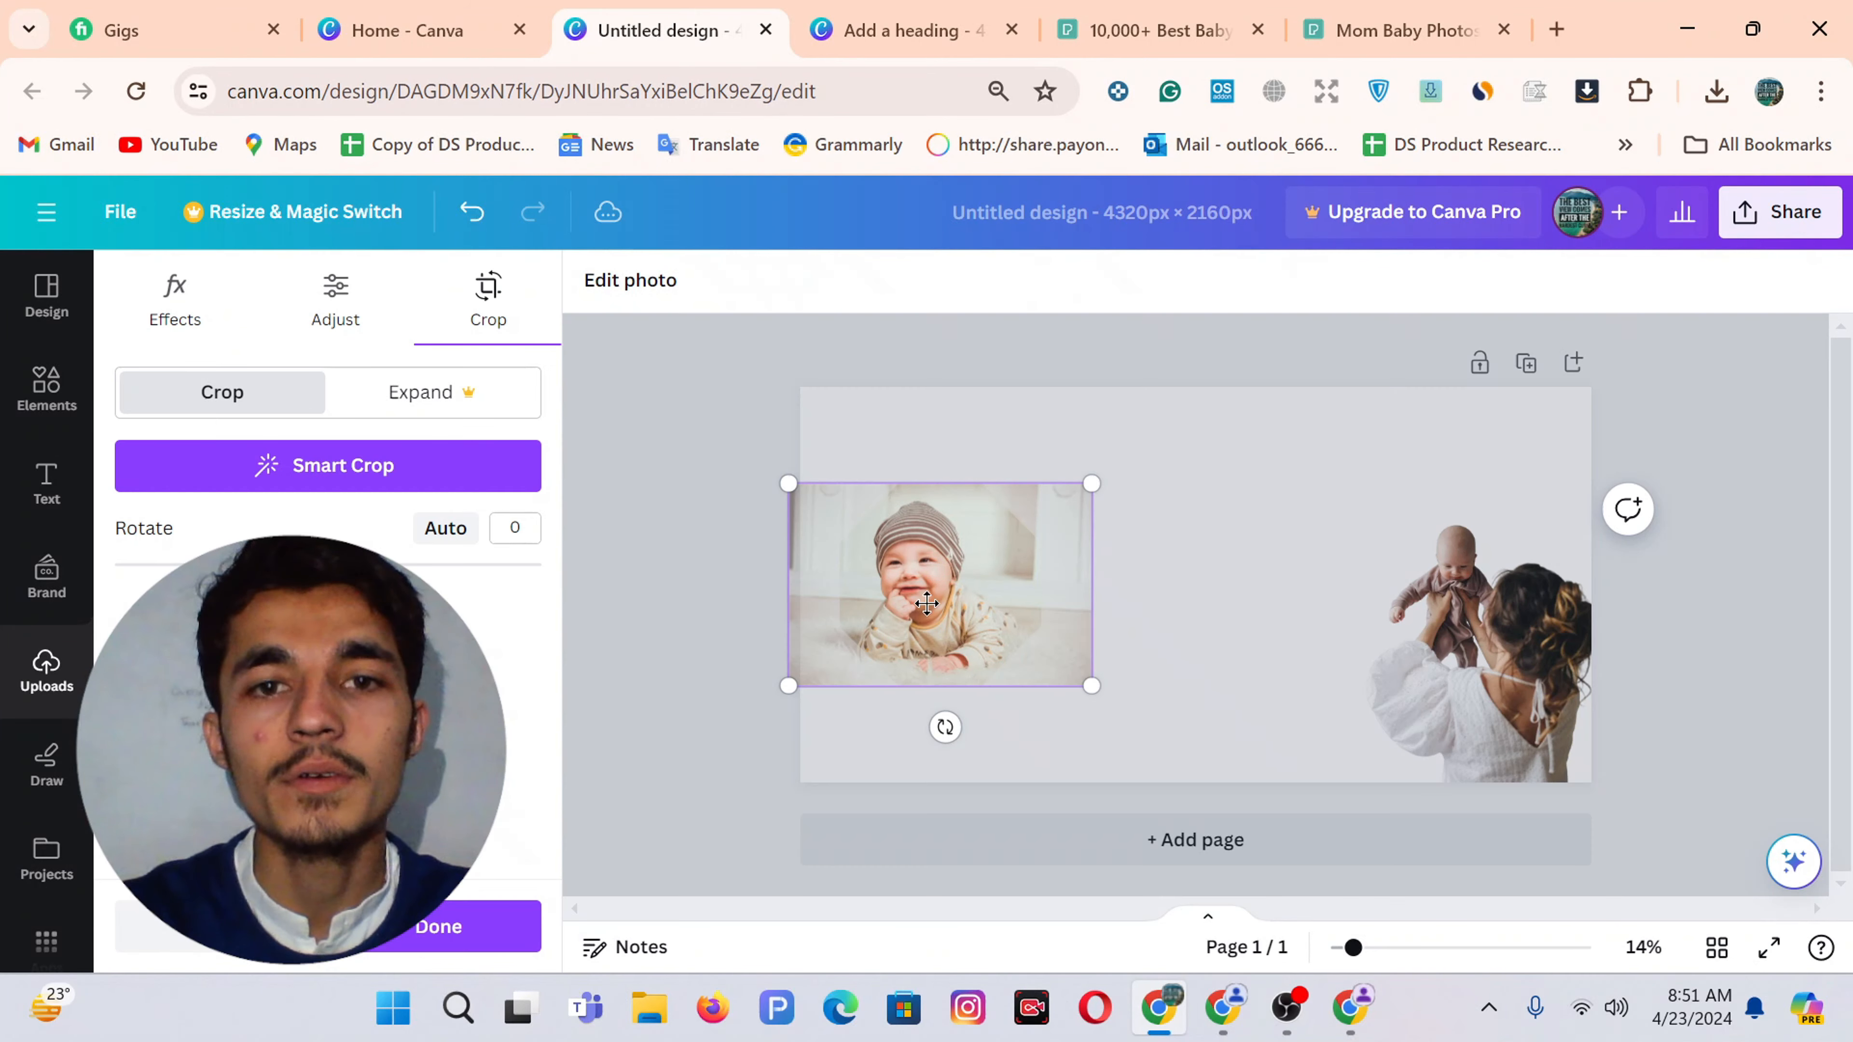
left_click_drag(962, 596, 974, 596)
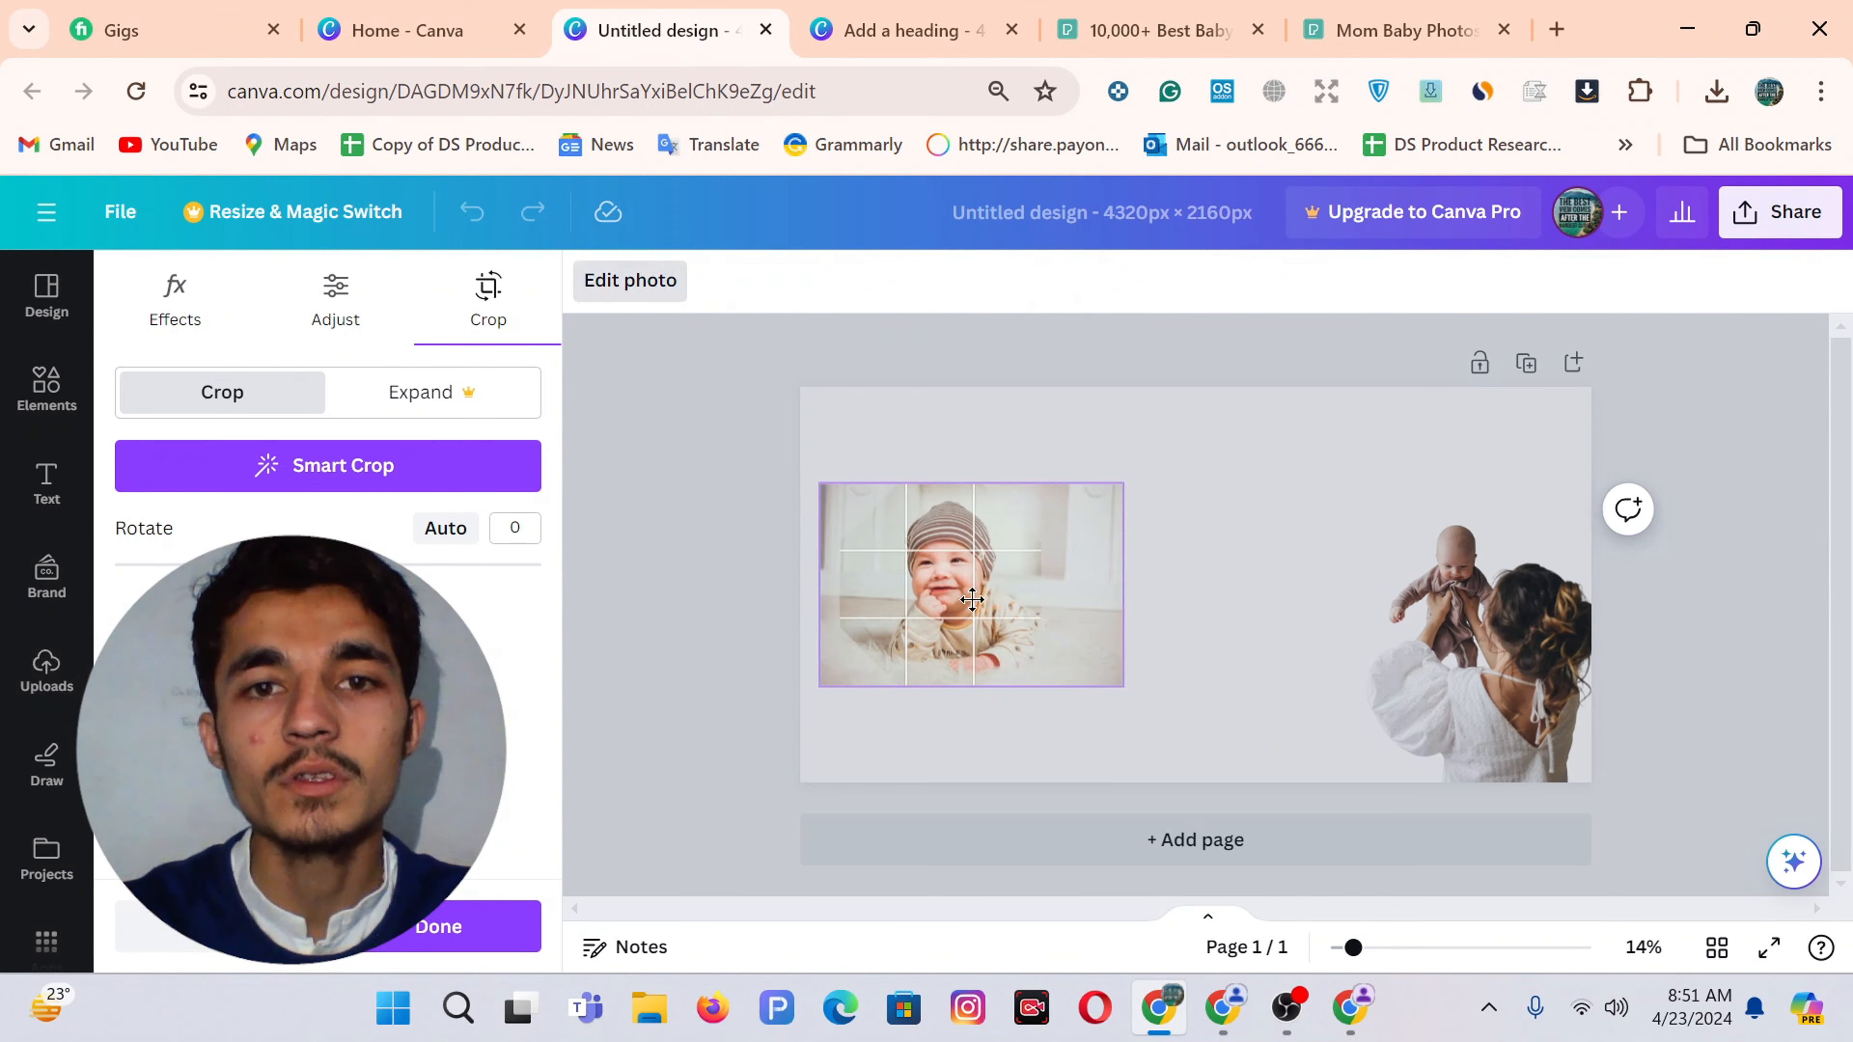
left_click(1087, 450)
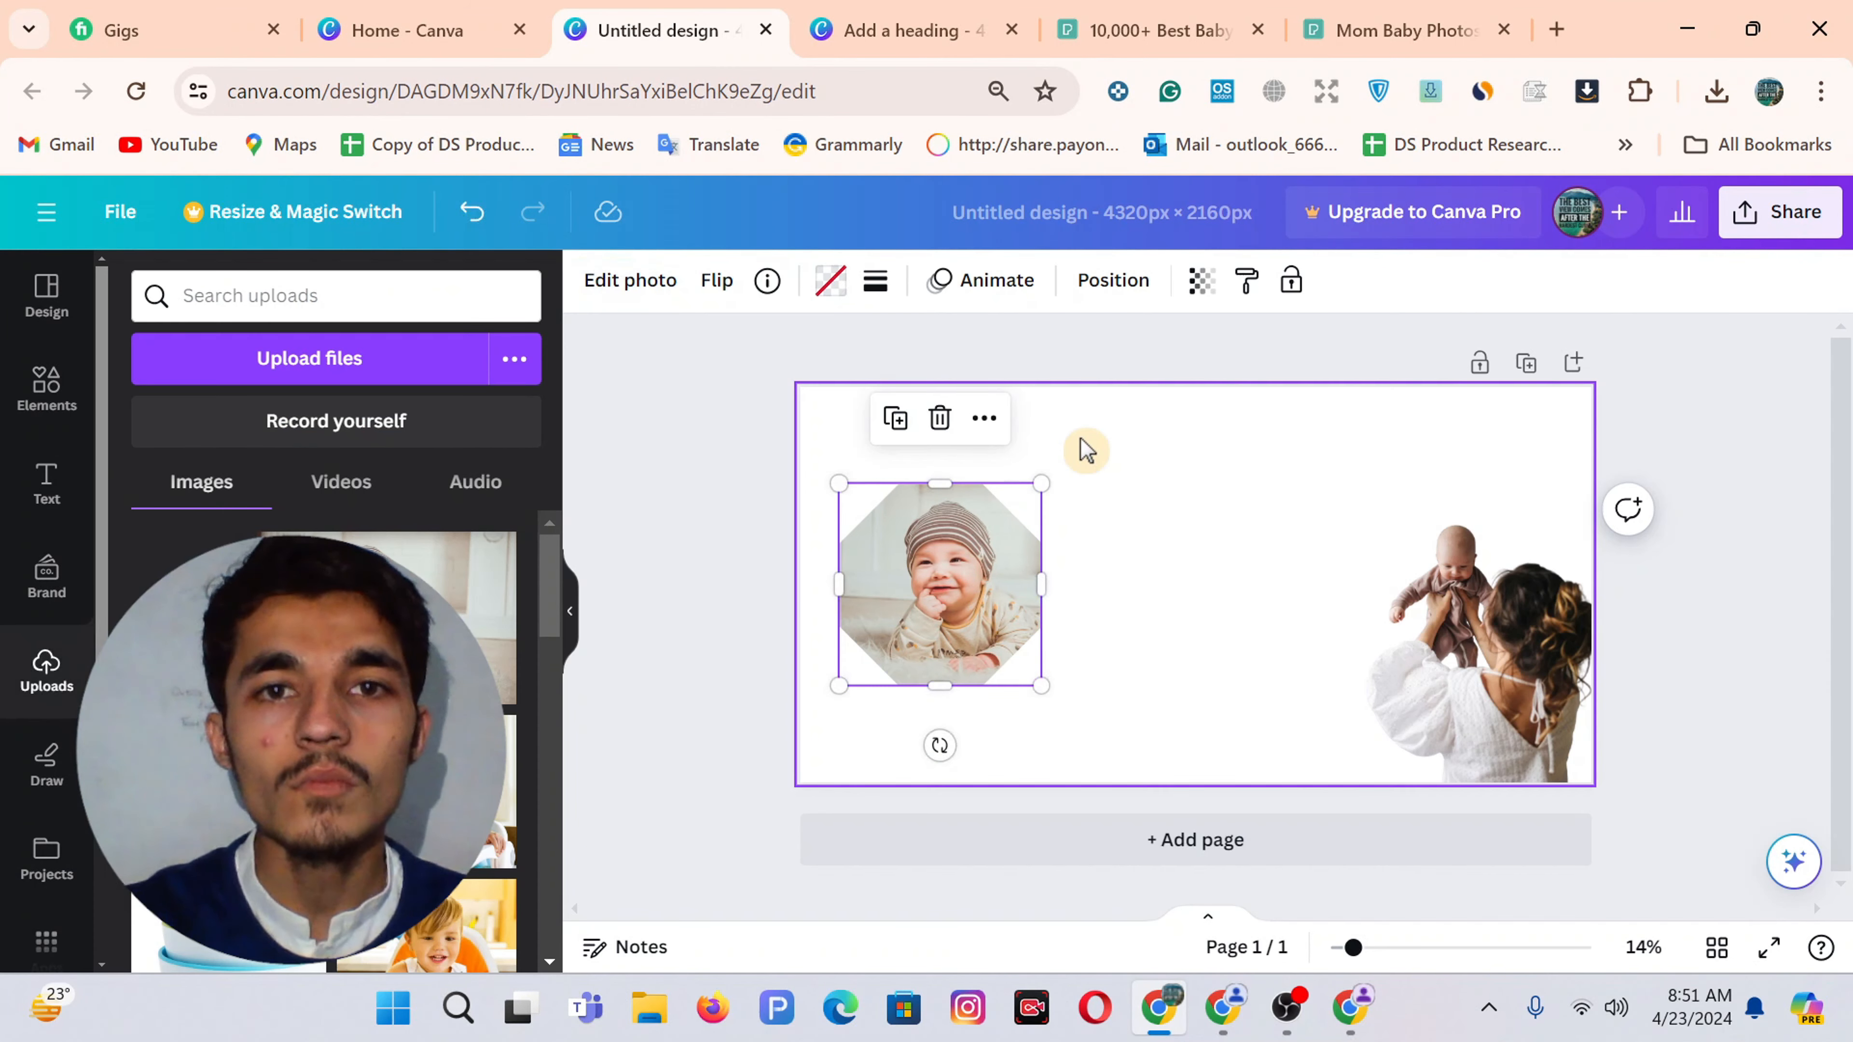
left_click(1144, 556)
Give the octagon photo a solid border with weight 30
left_click(937, 581)
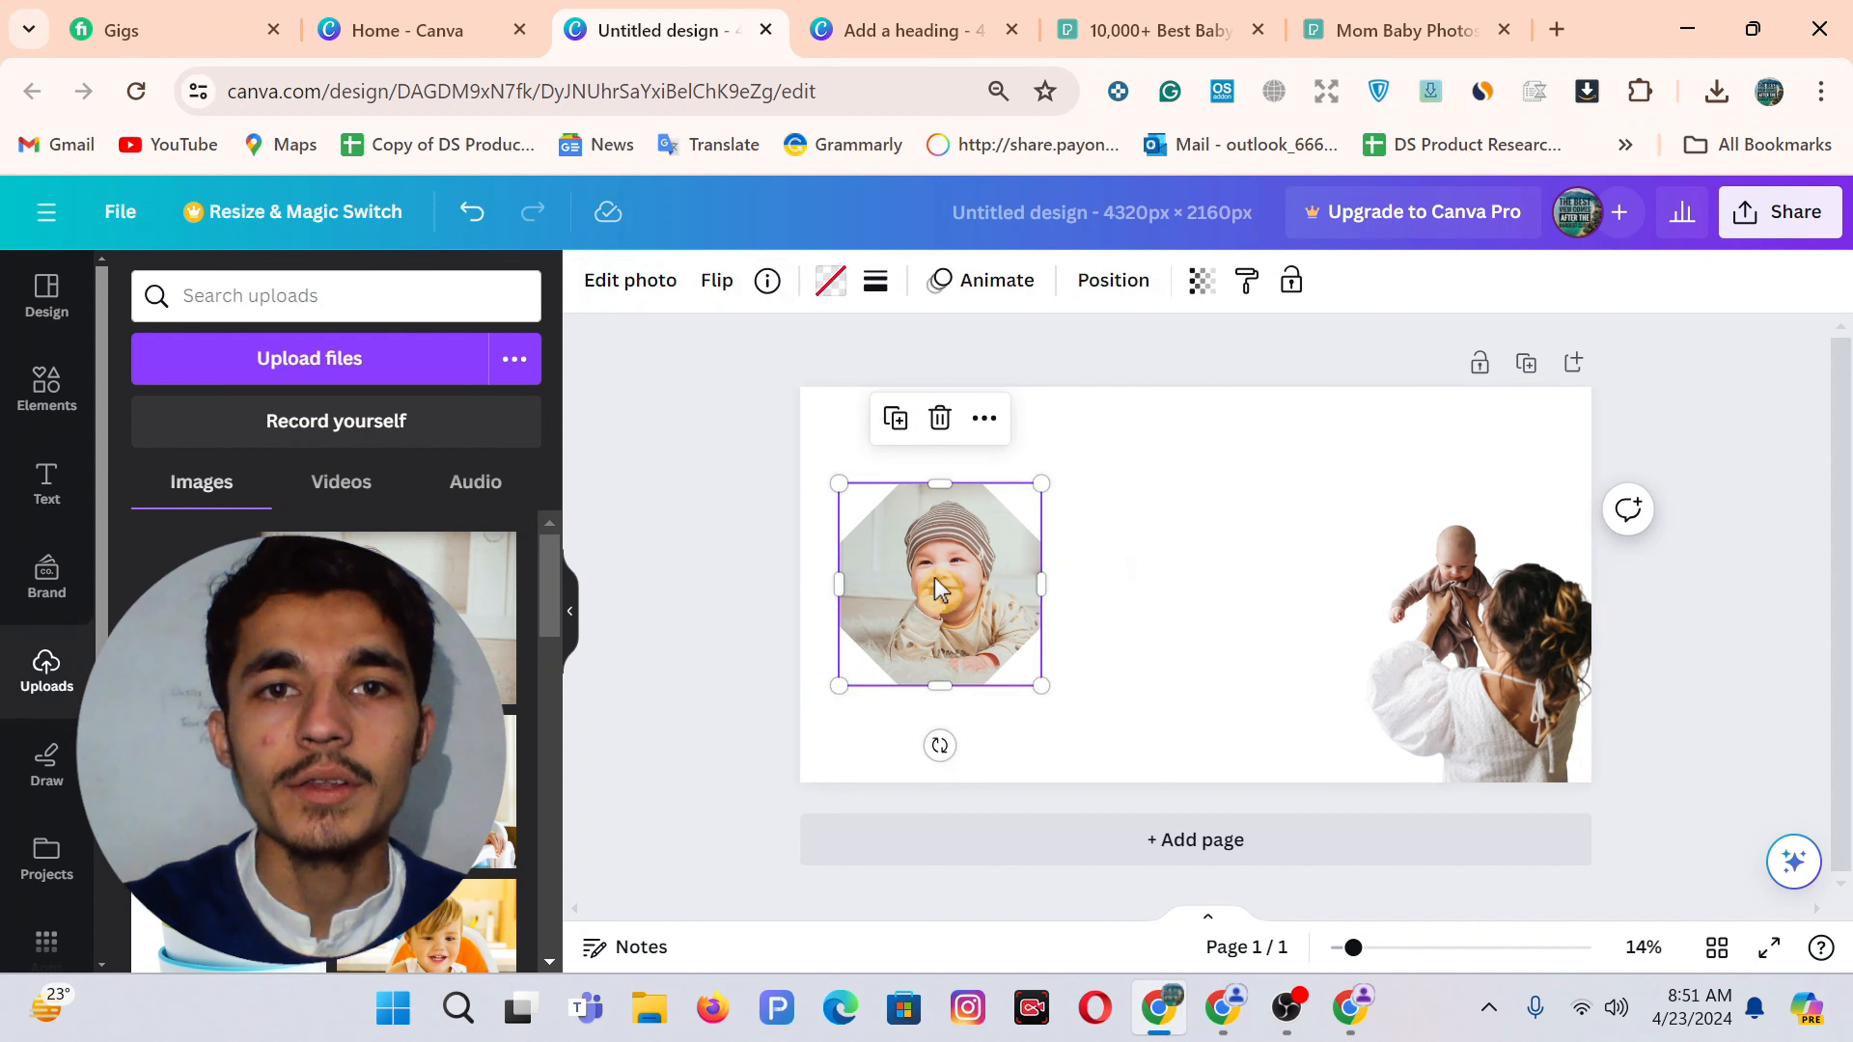
left_click(875, 284)
left_click(981, 381)
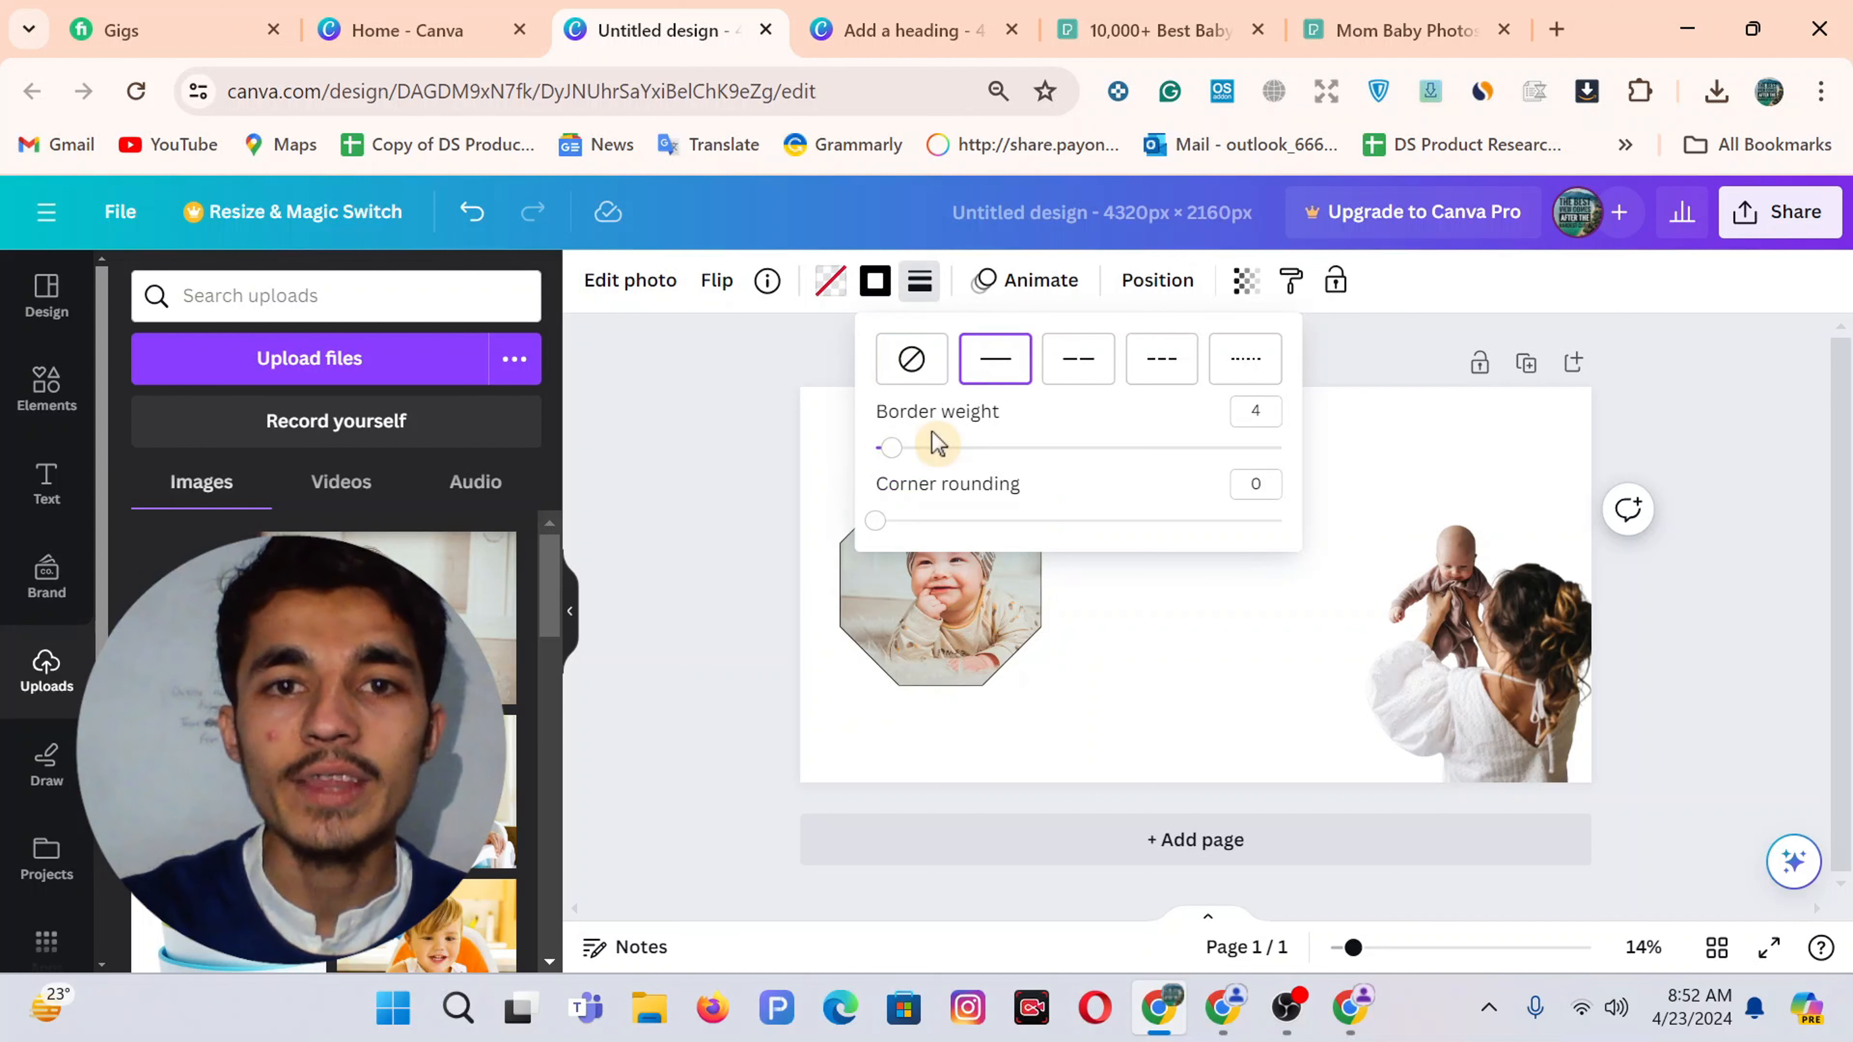
left_click(1244, 421)
type("2")
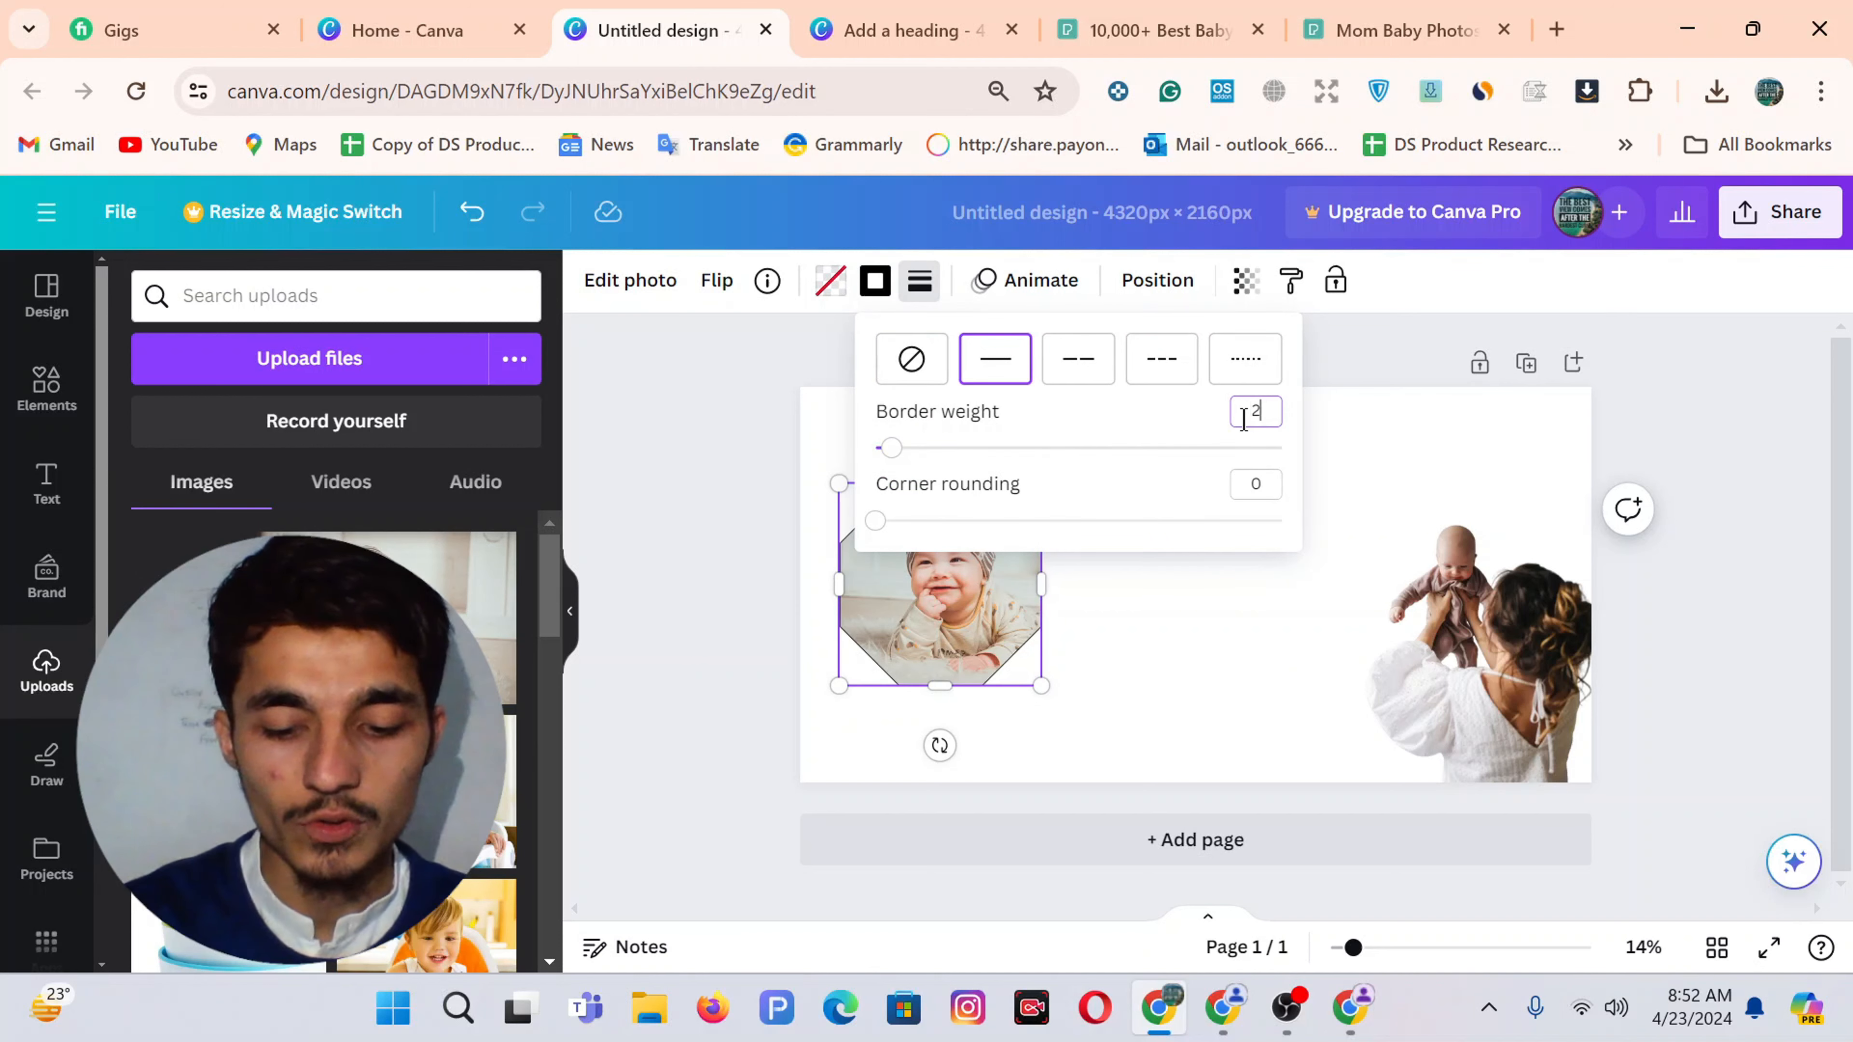
type("0")
type("3")
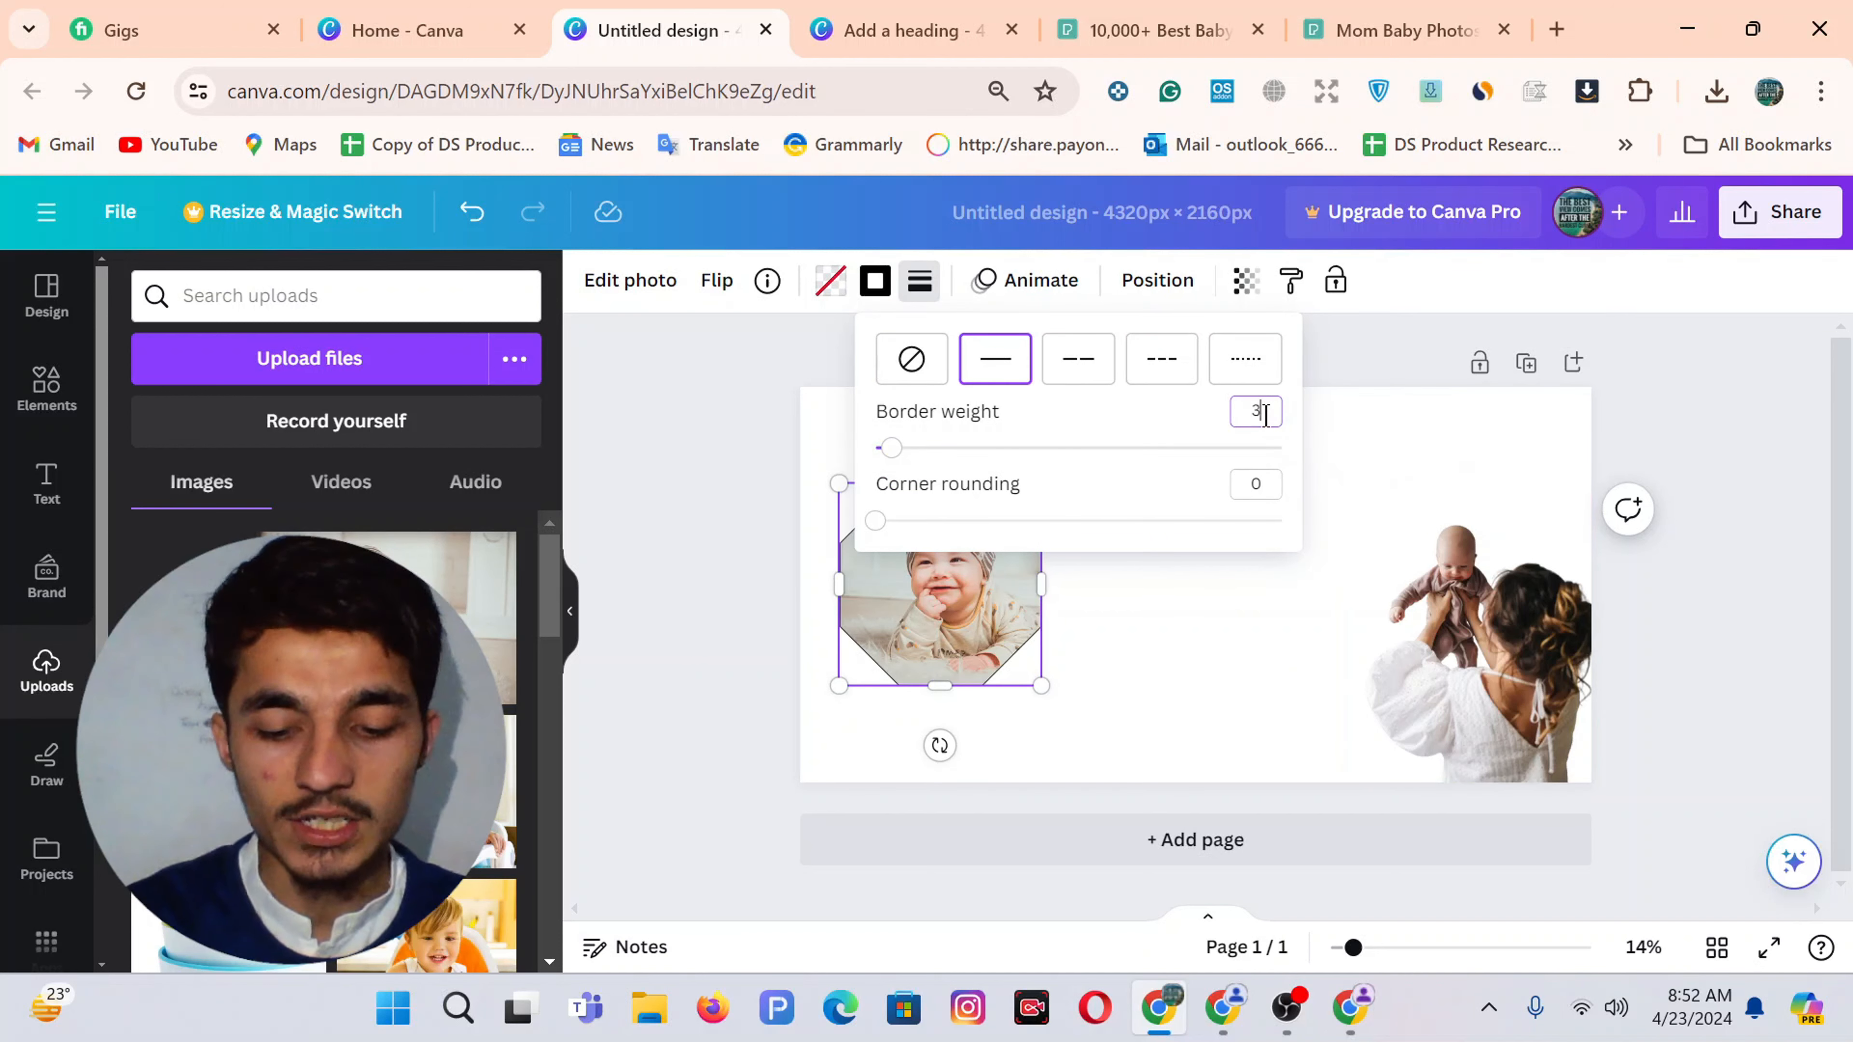
type("0")
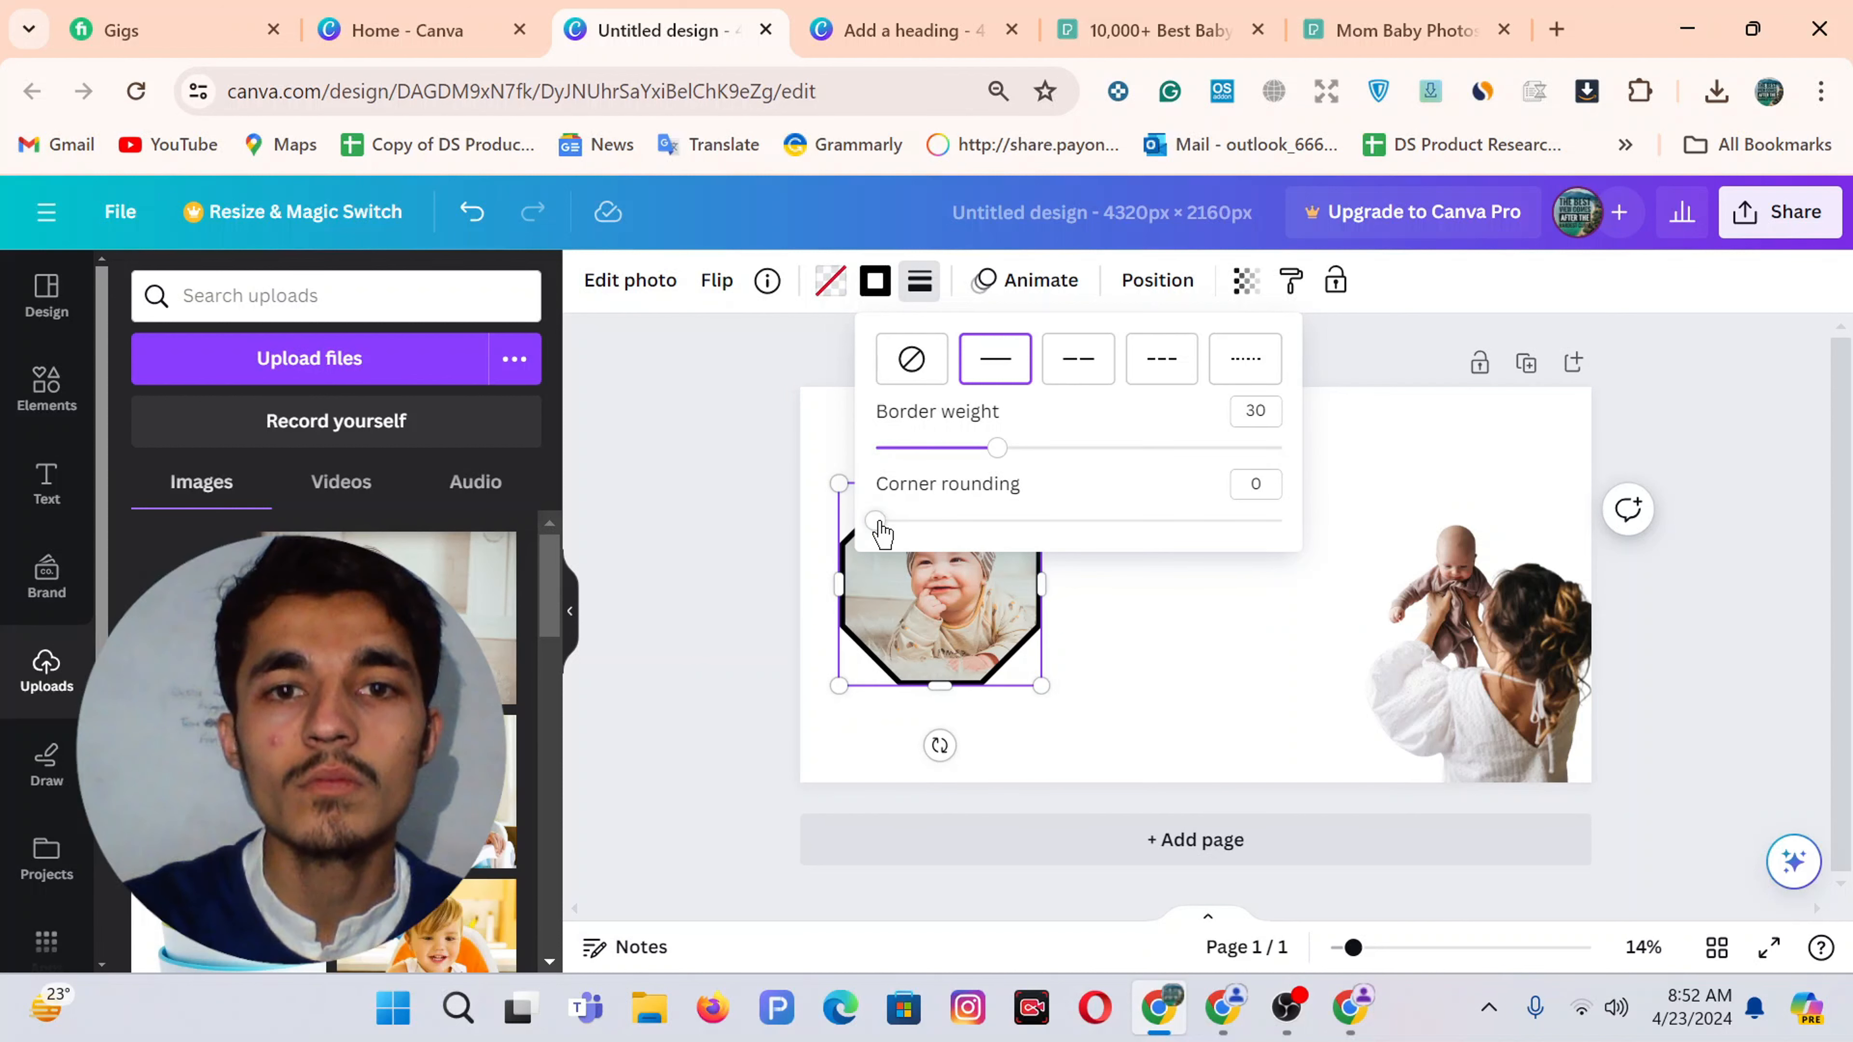
left_click_drag(879, 524, 913, 521)
left_click(1113, 629)
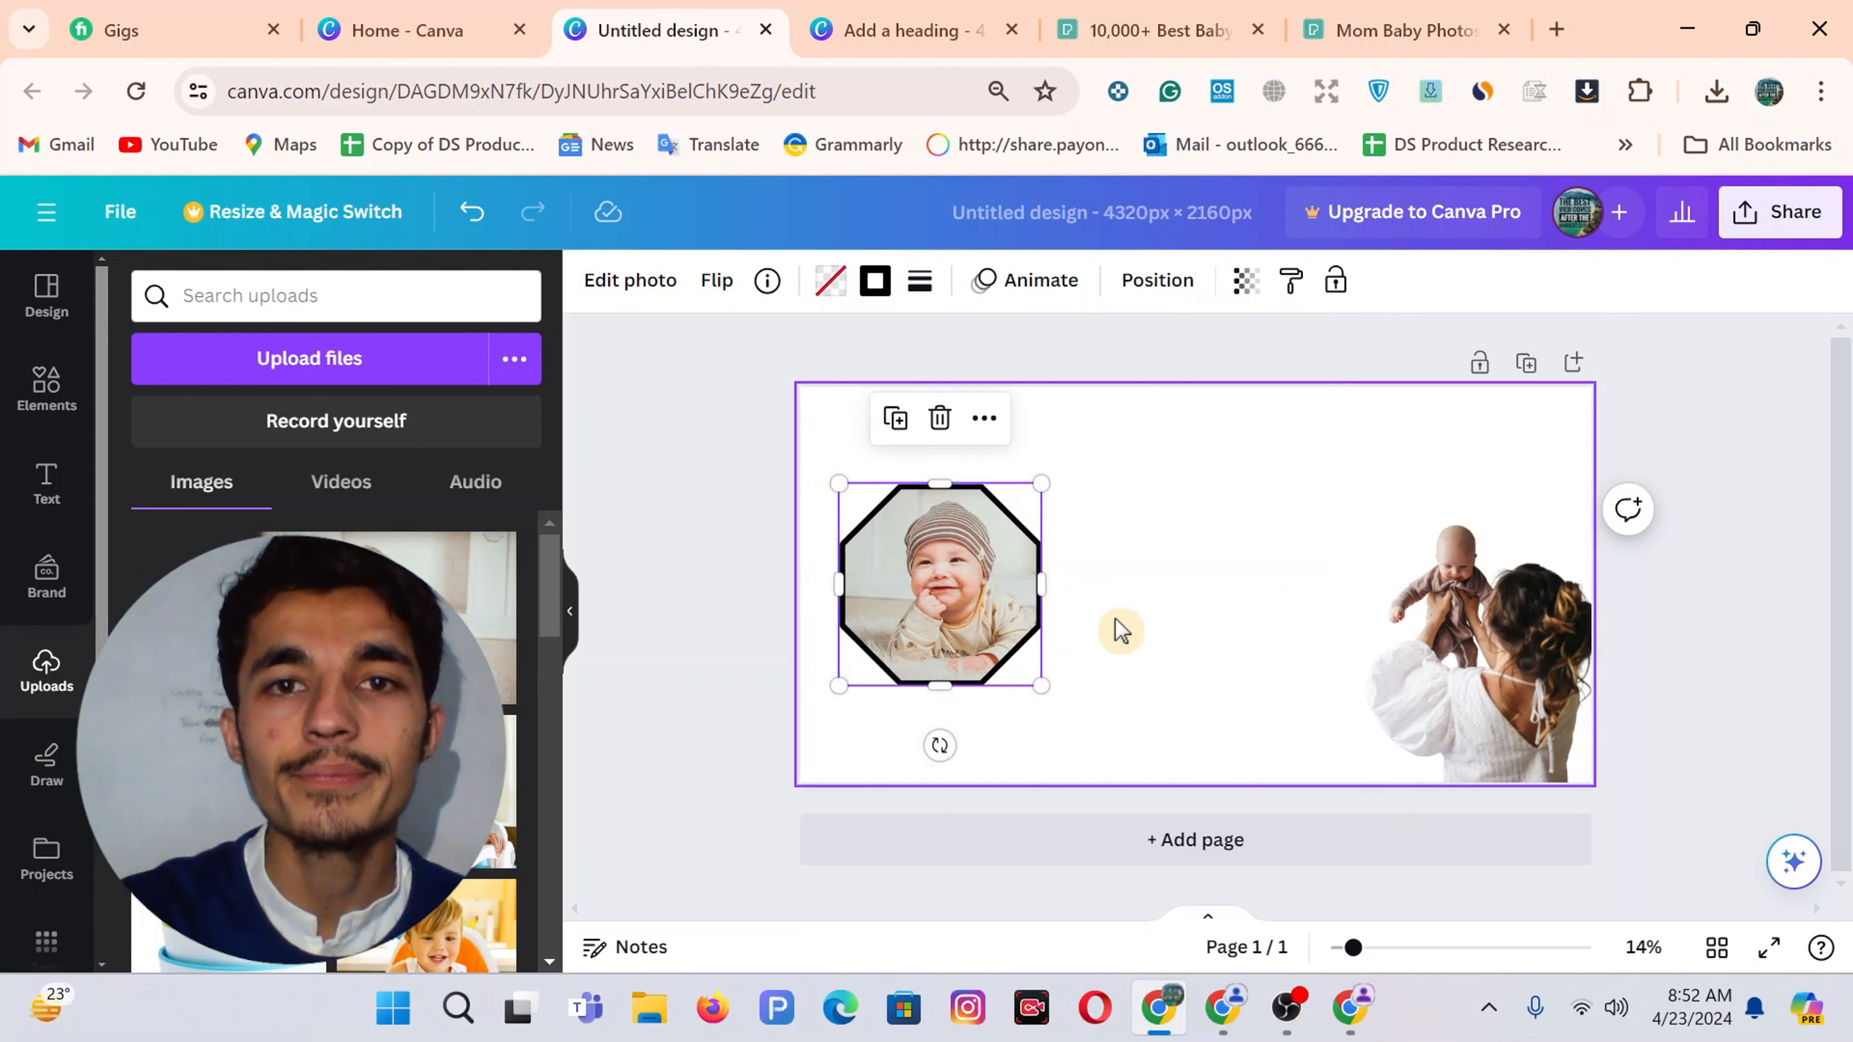
left_click(948, 605)
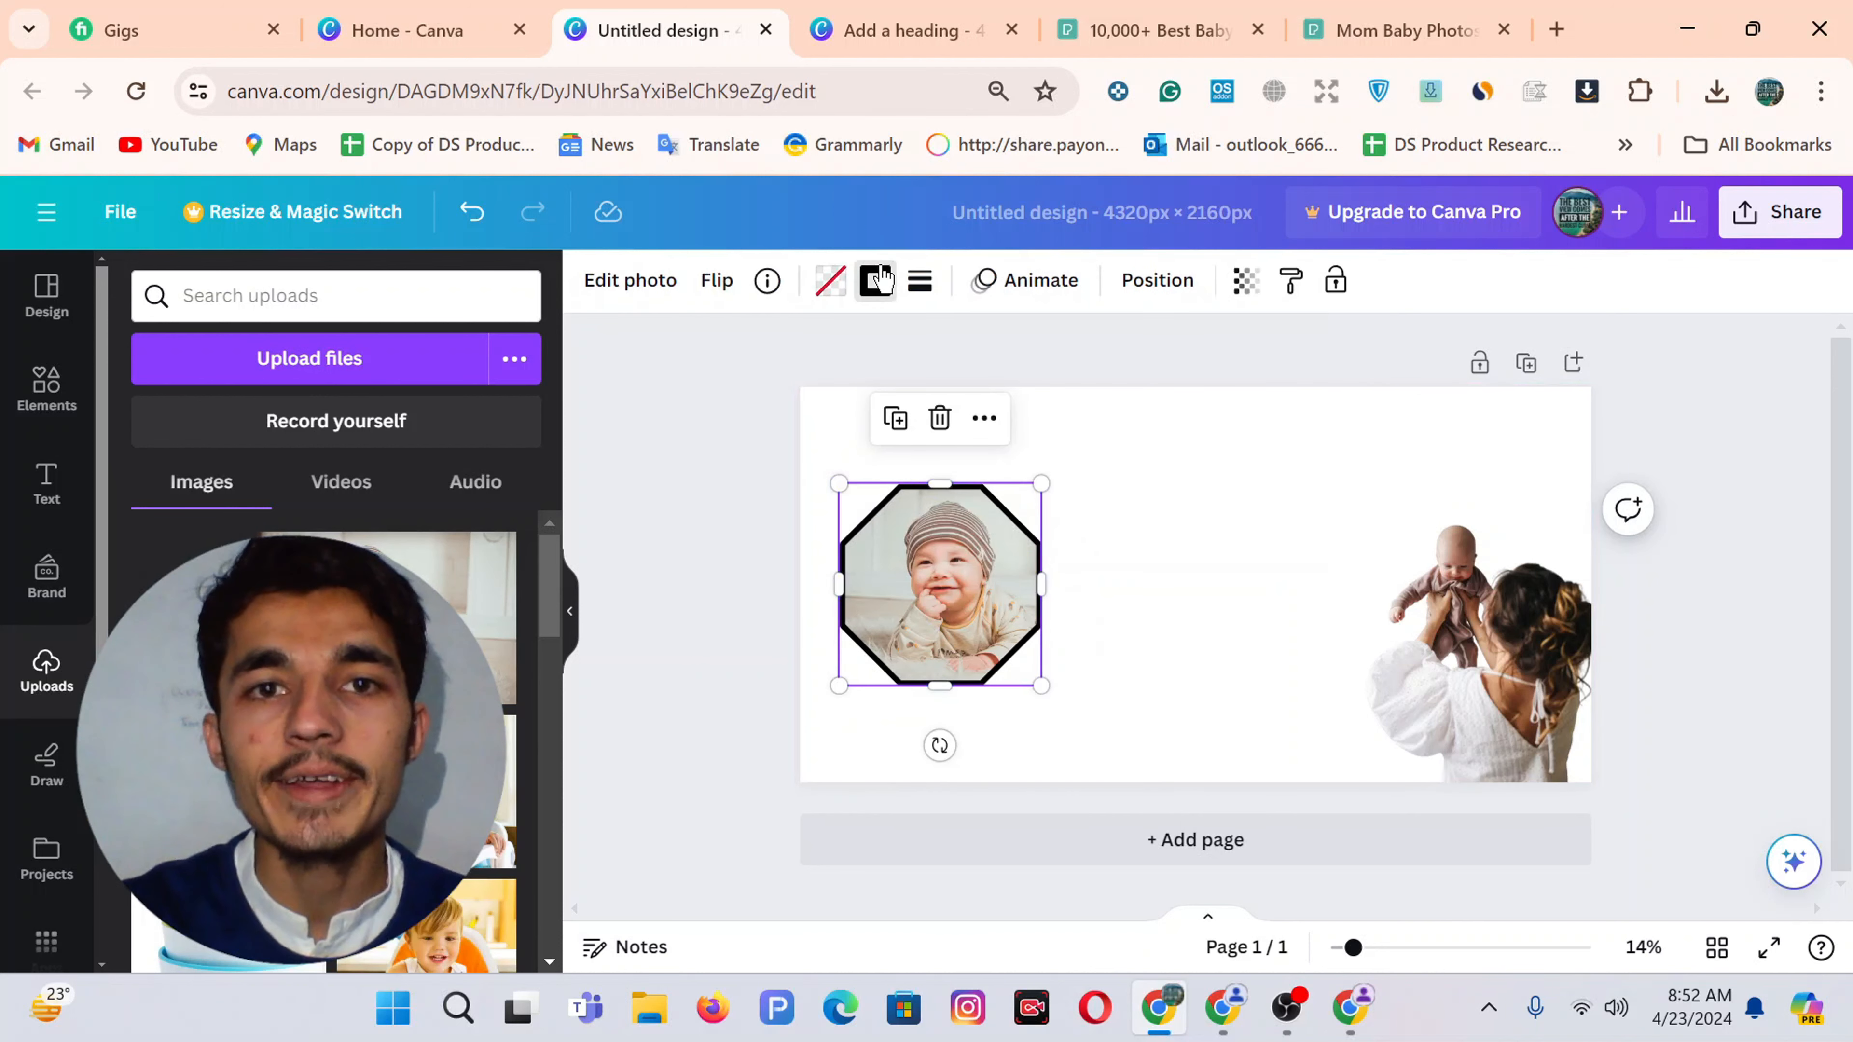
Bring up the border colour choices, then find the hex colour code in the other browser window
left_click(877, 279)
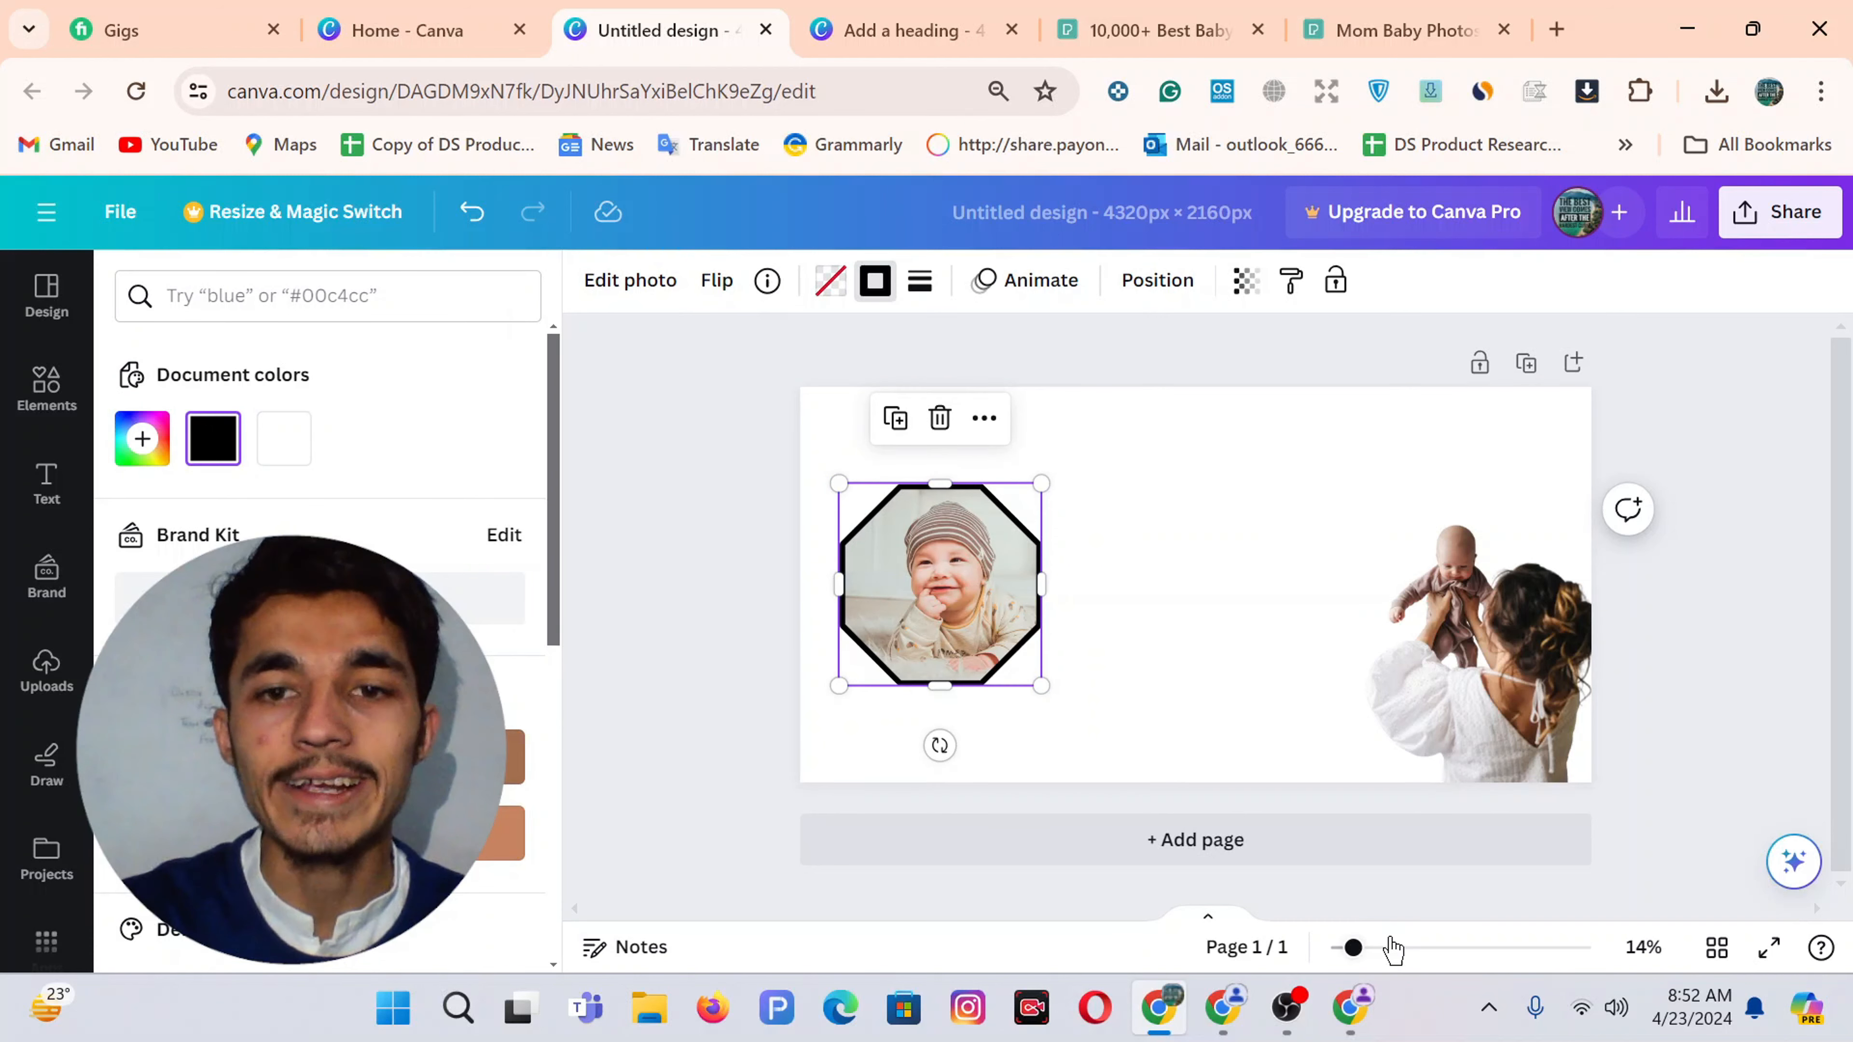
left_click(1351, 1032)
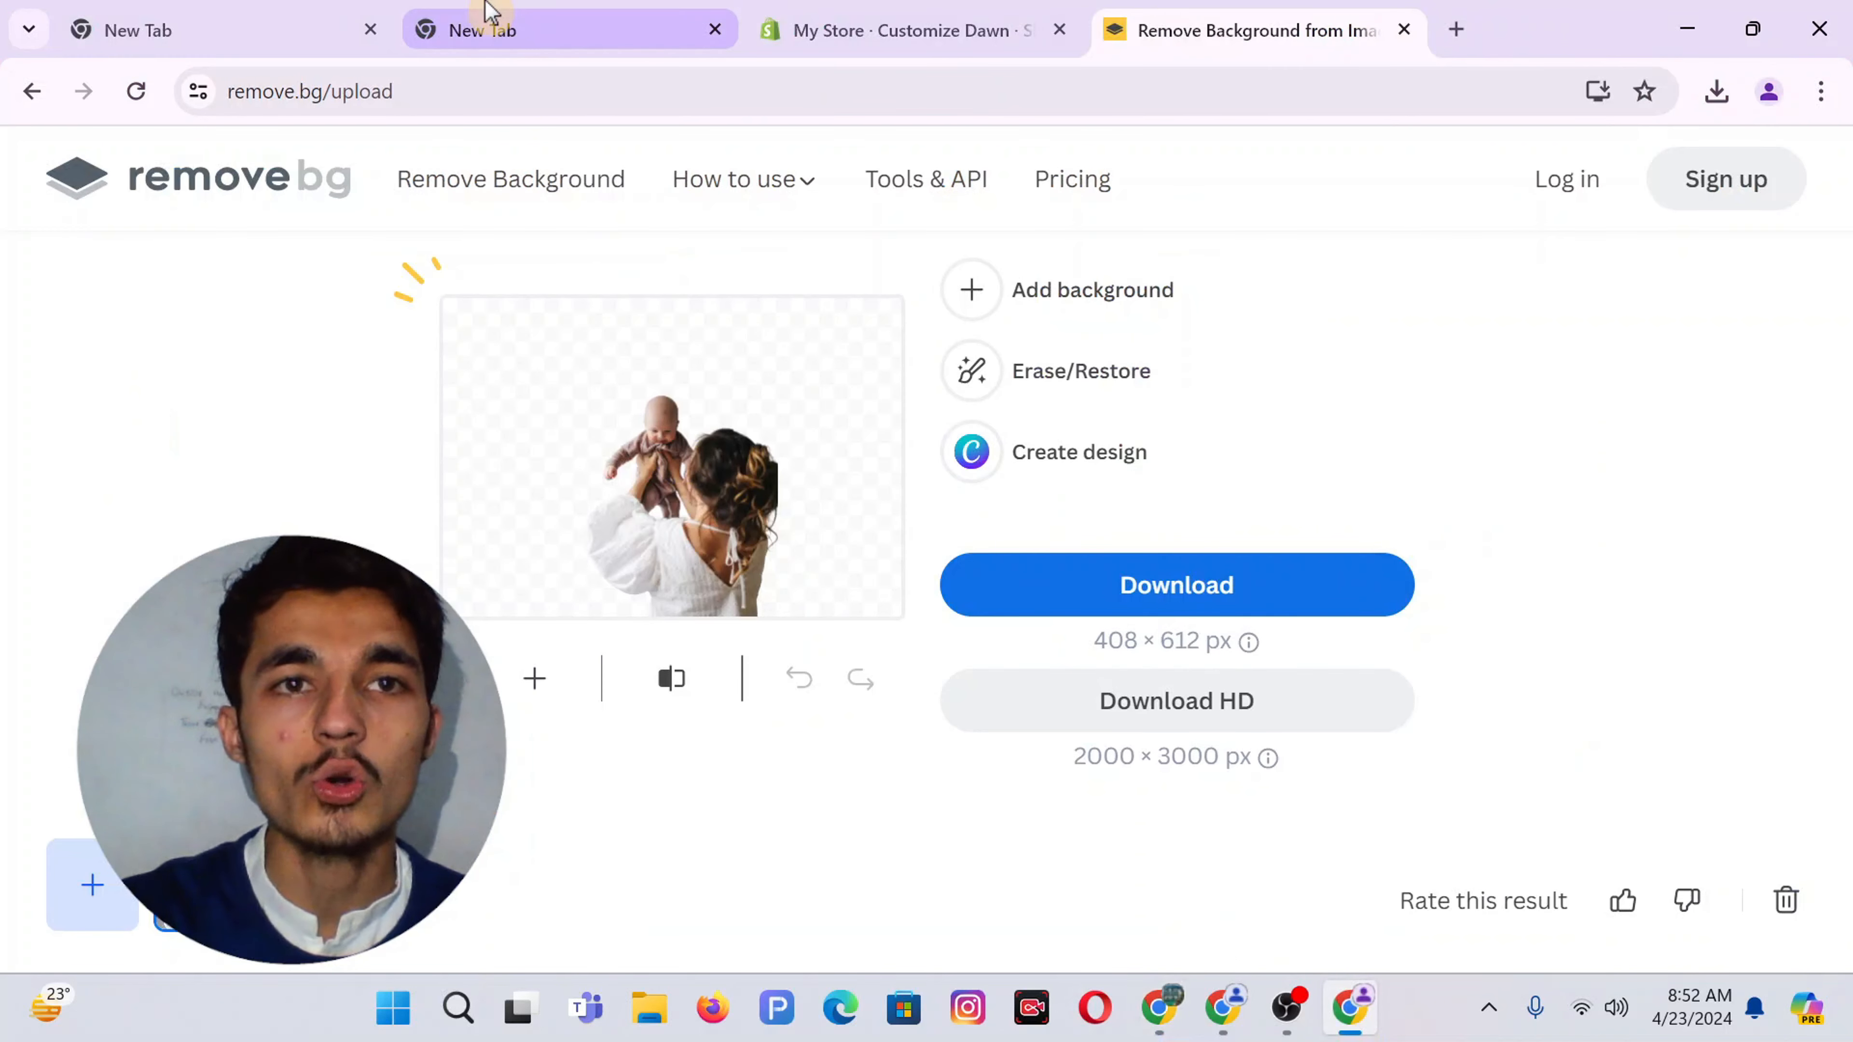
left_click(488, 21)
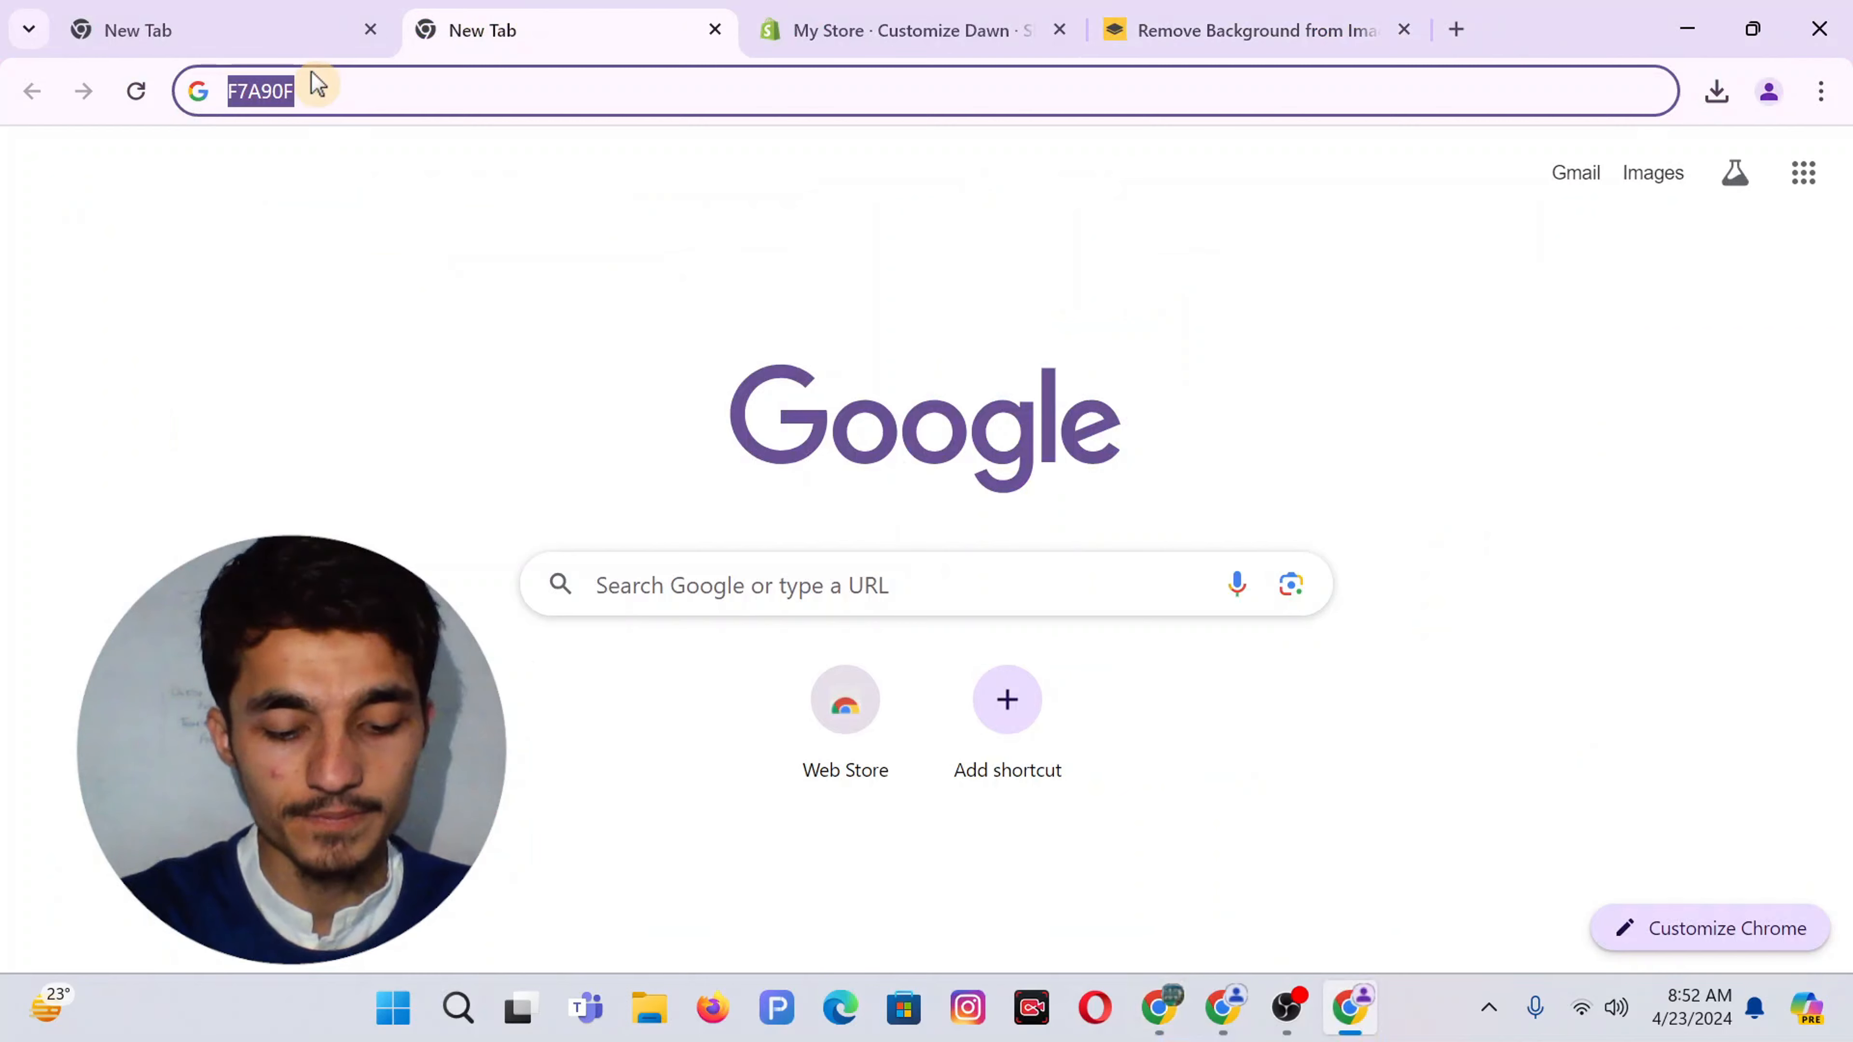
Change the octagon's border colour to orange F7A90F and nudge the frame slightly left
left_click(1223, 1008)
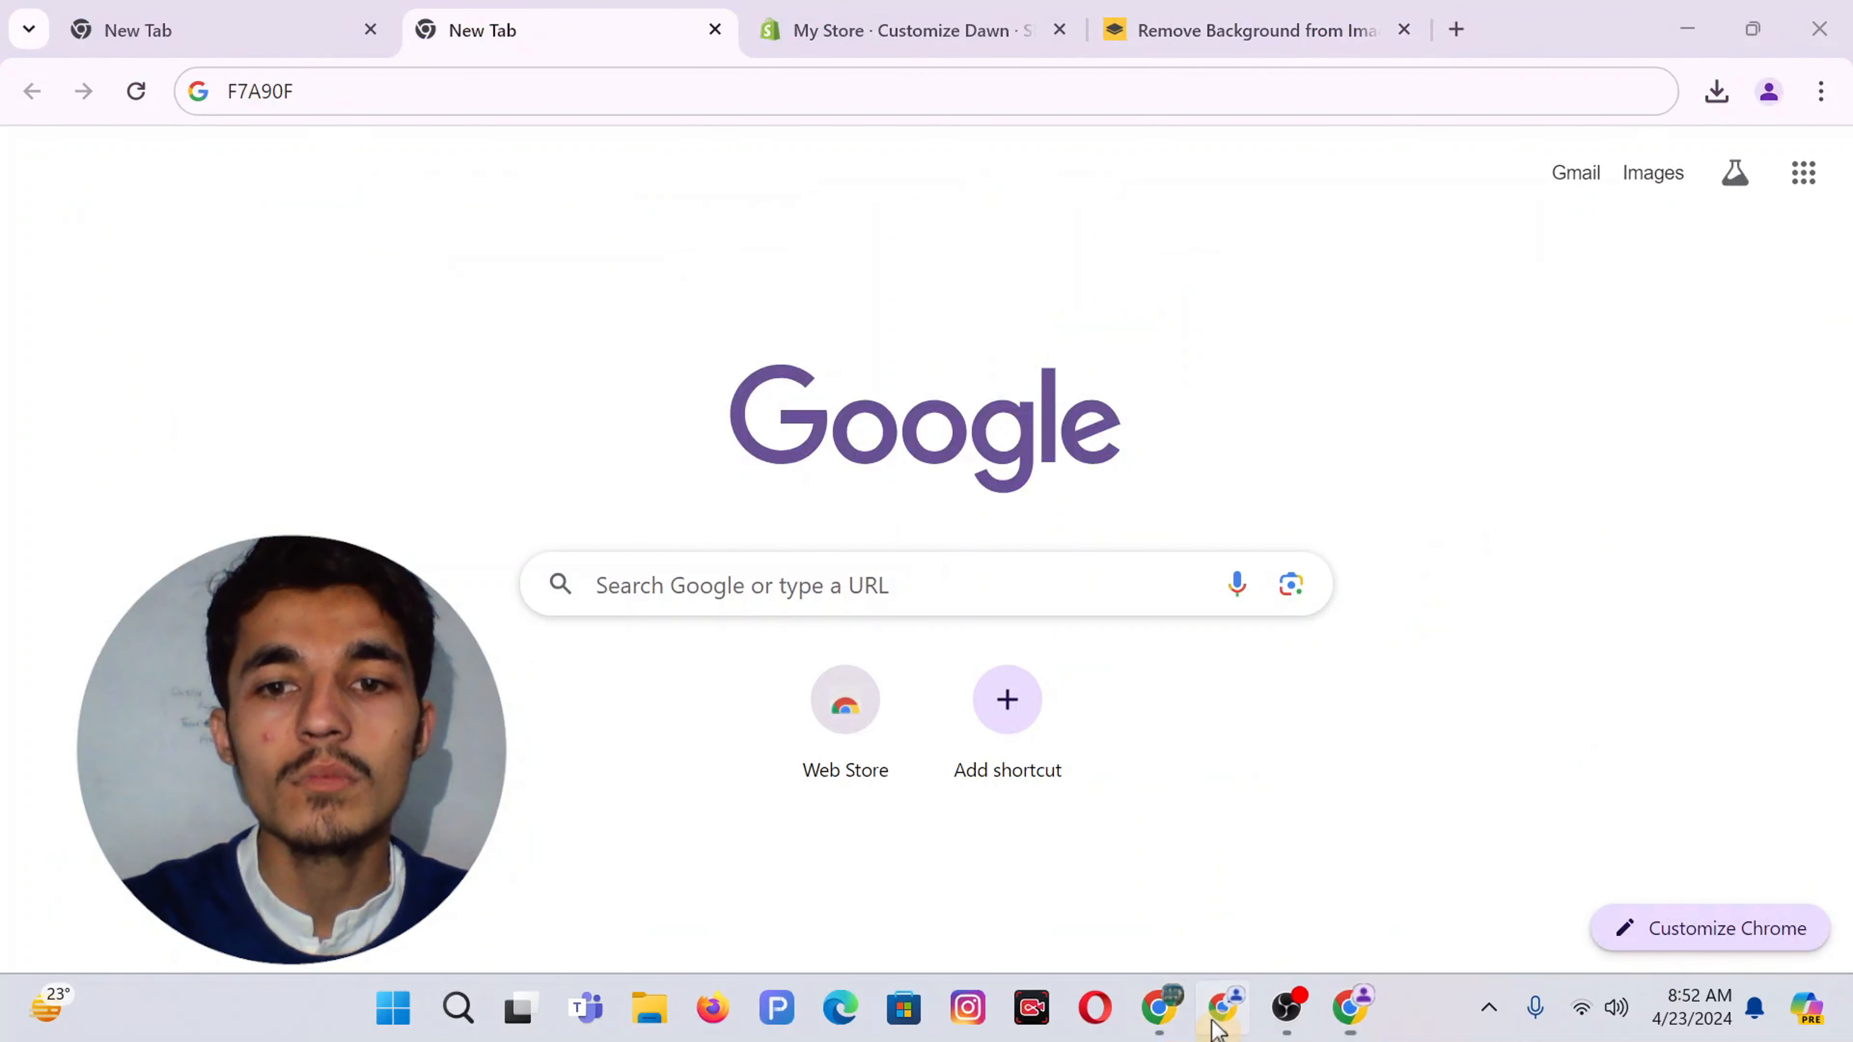
left_click(1161, 1008)
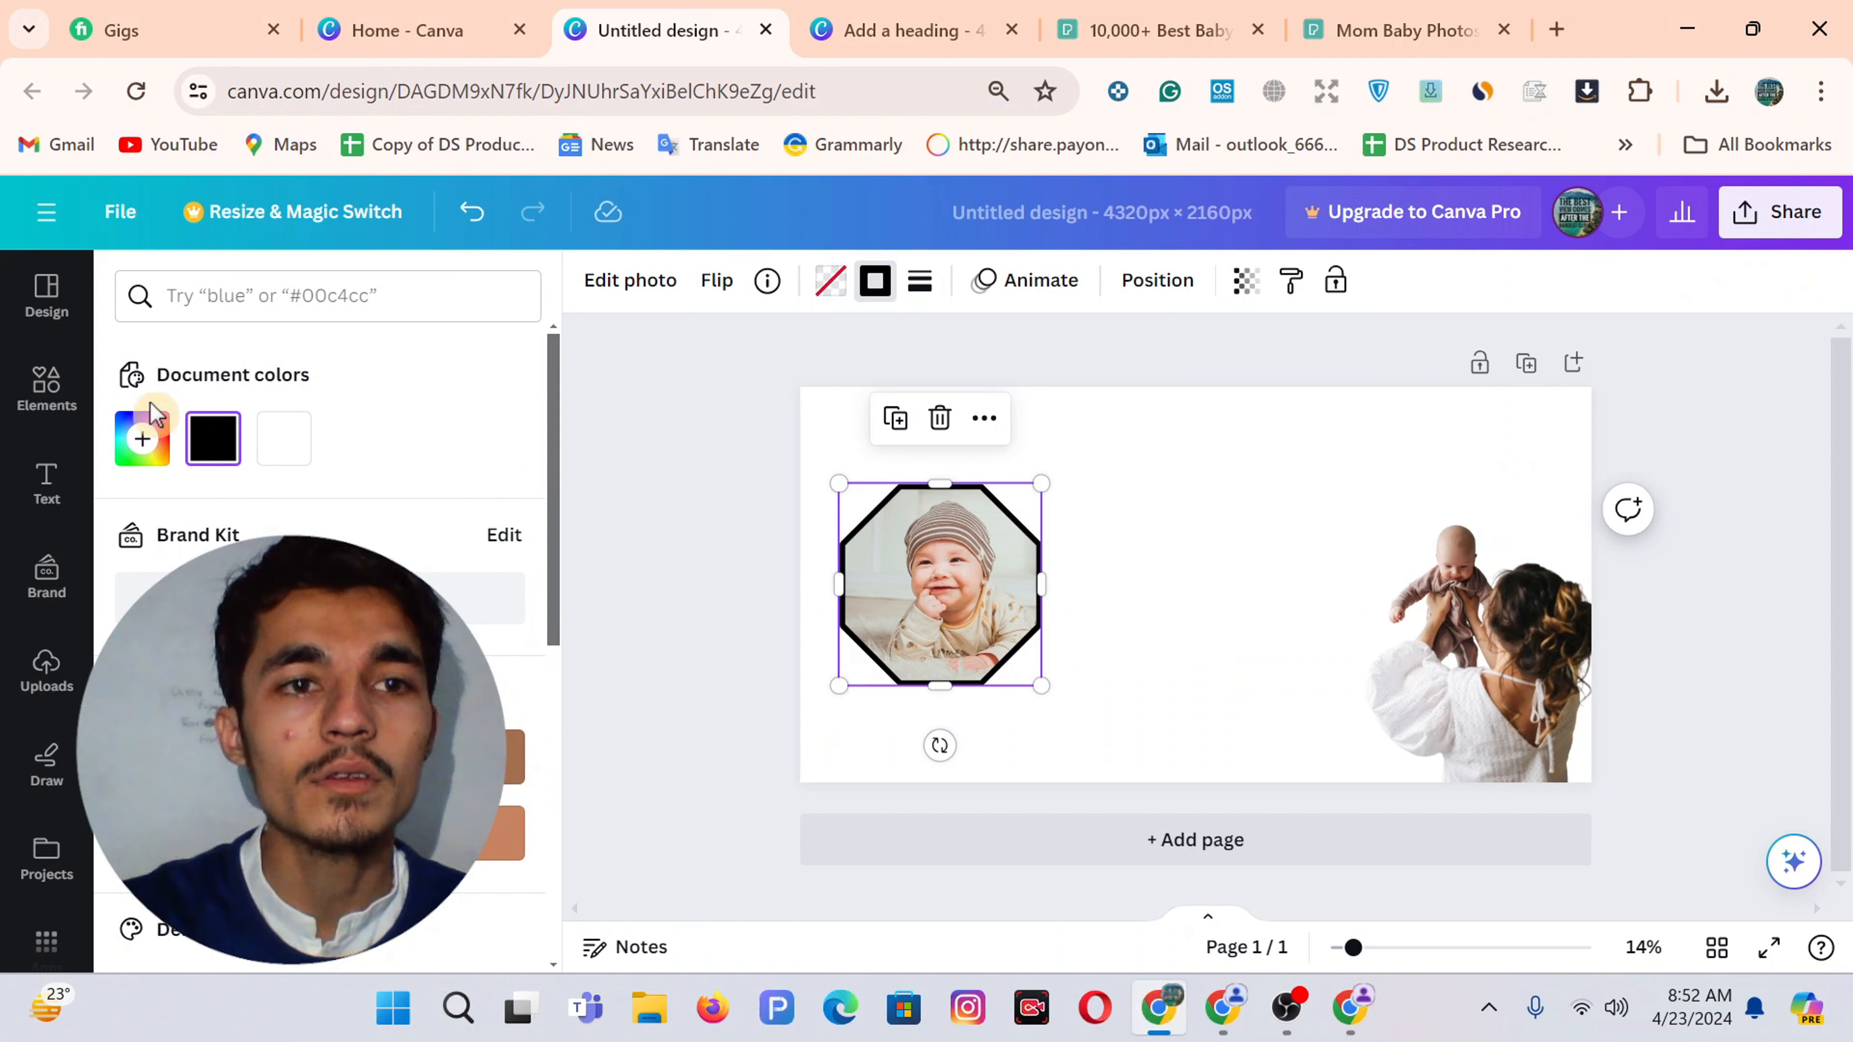
left_click(153, 415)
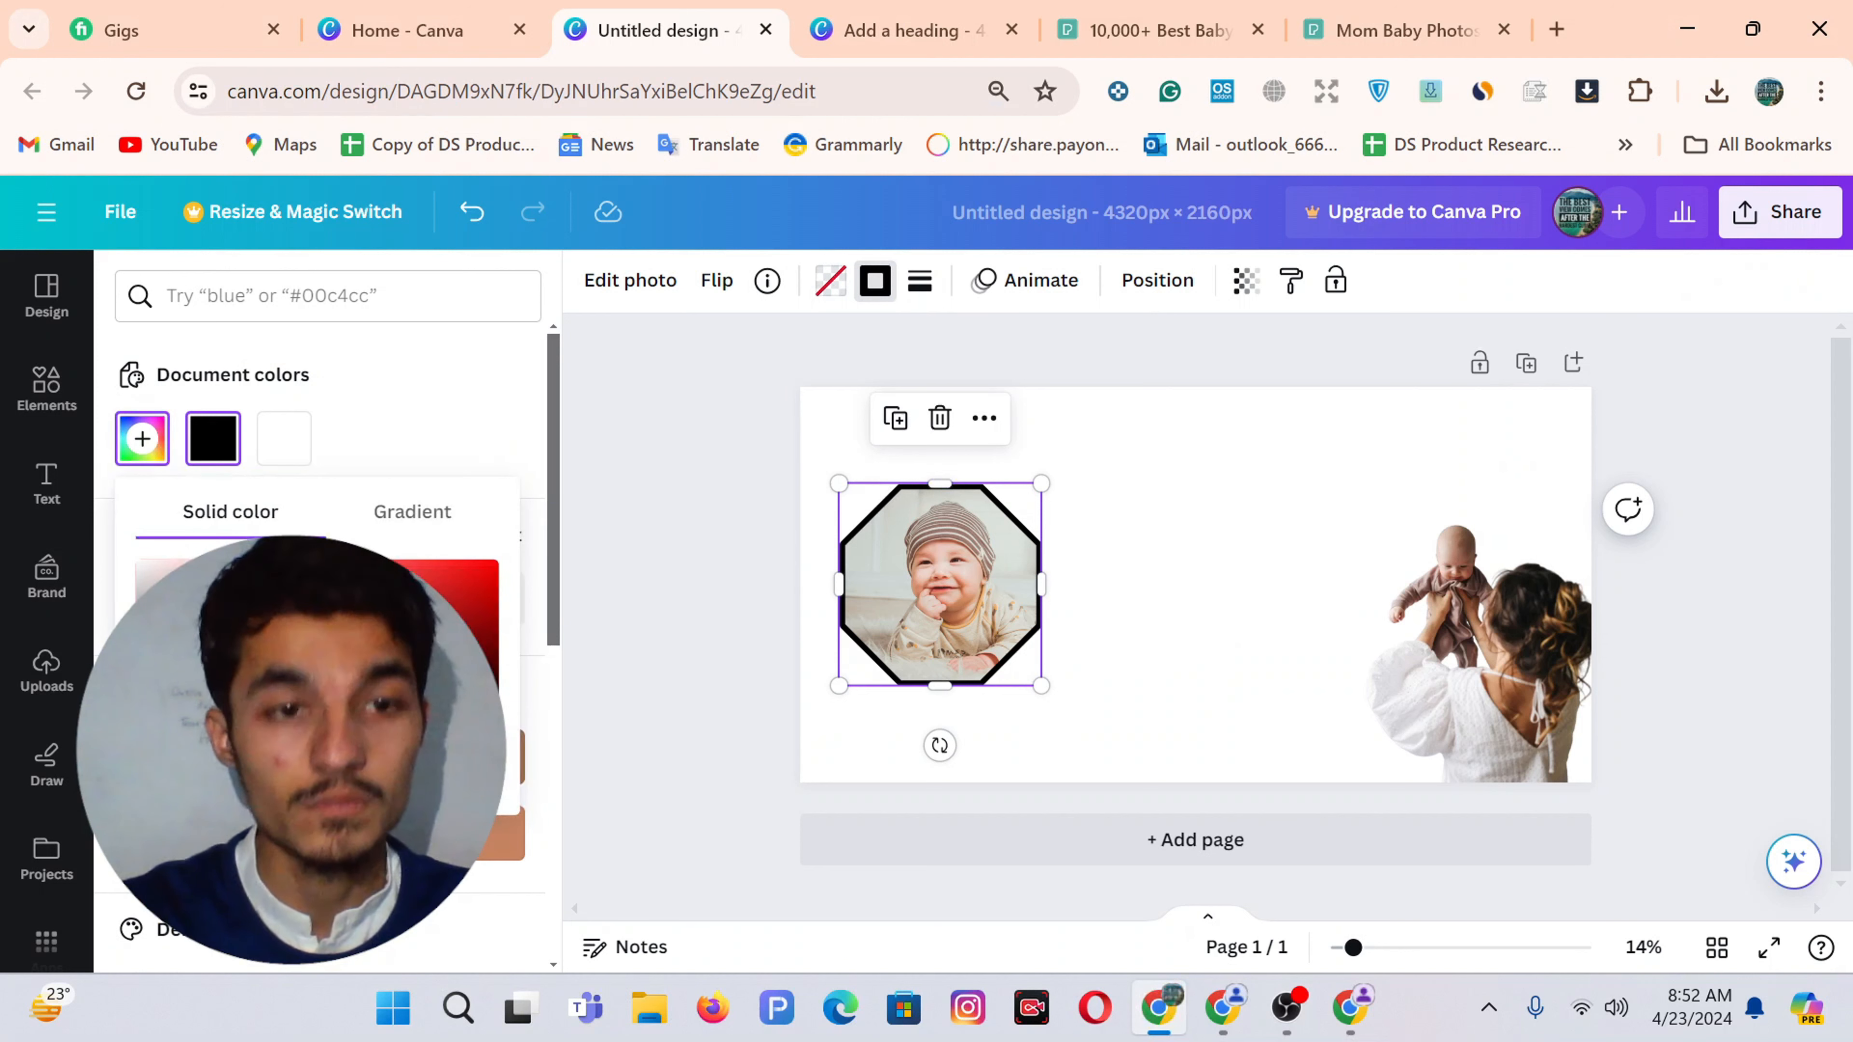
left_click(175, 756)
left_click(1164, 612)
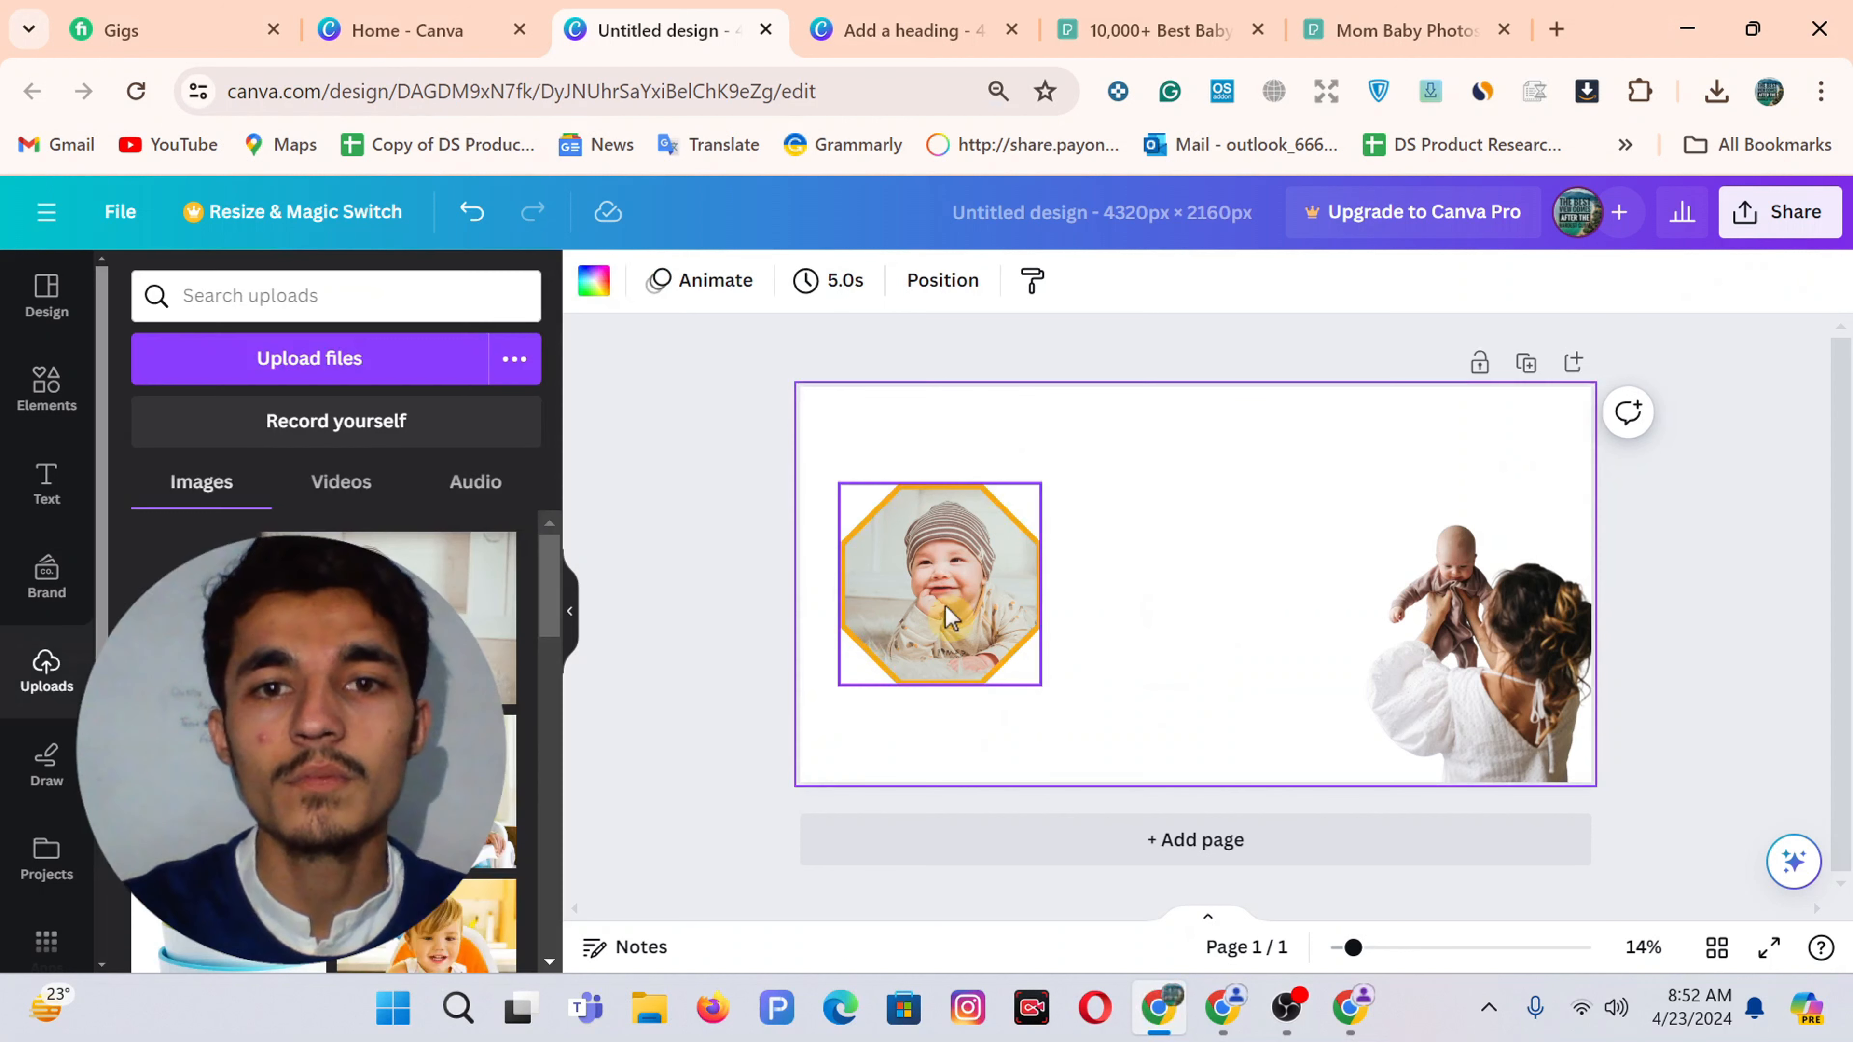
left_click_drag(955, 619, 945, 619)
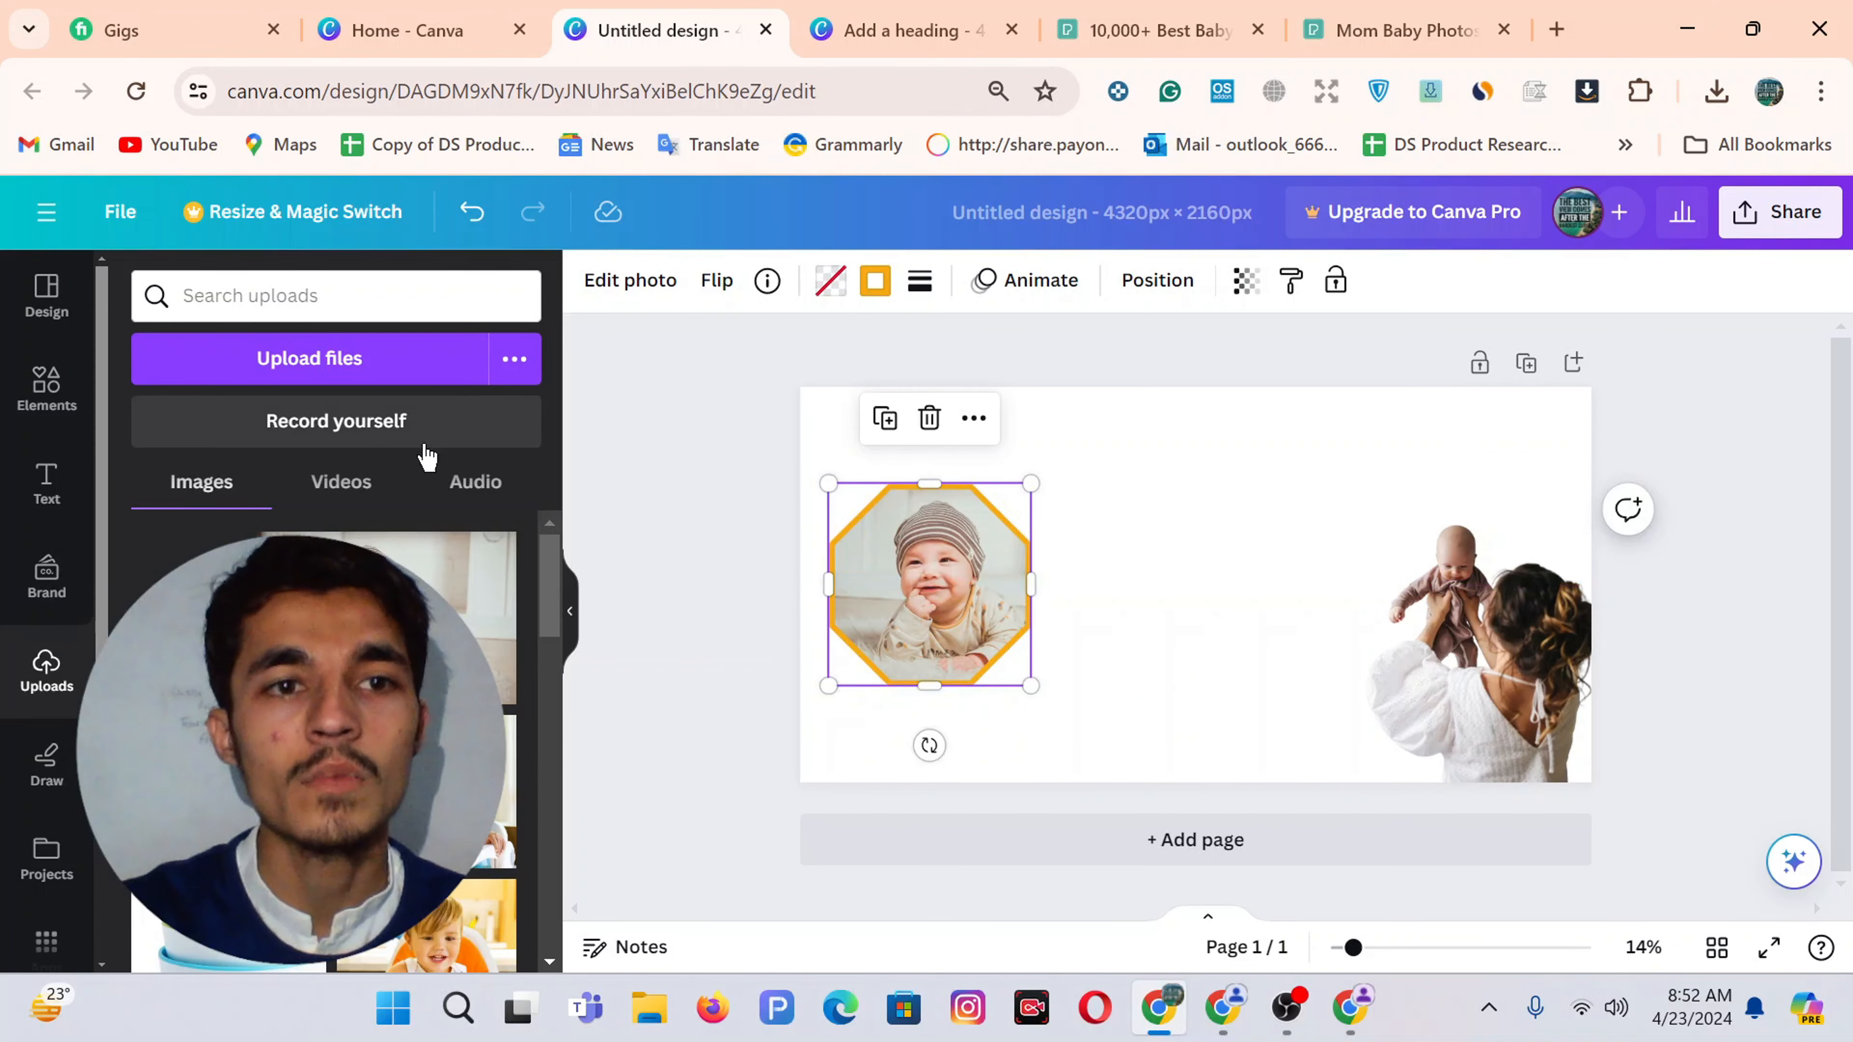
left_click(47, 486)
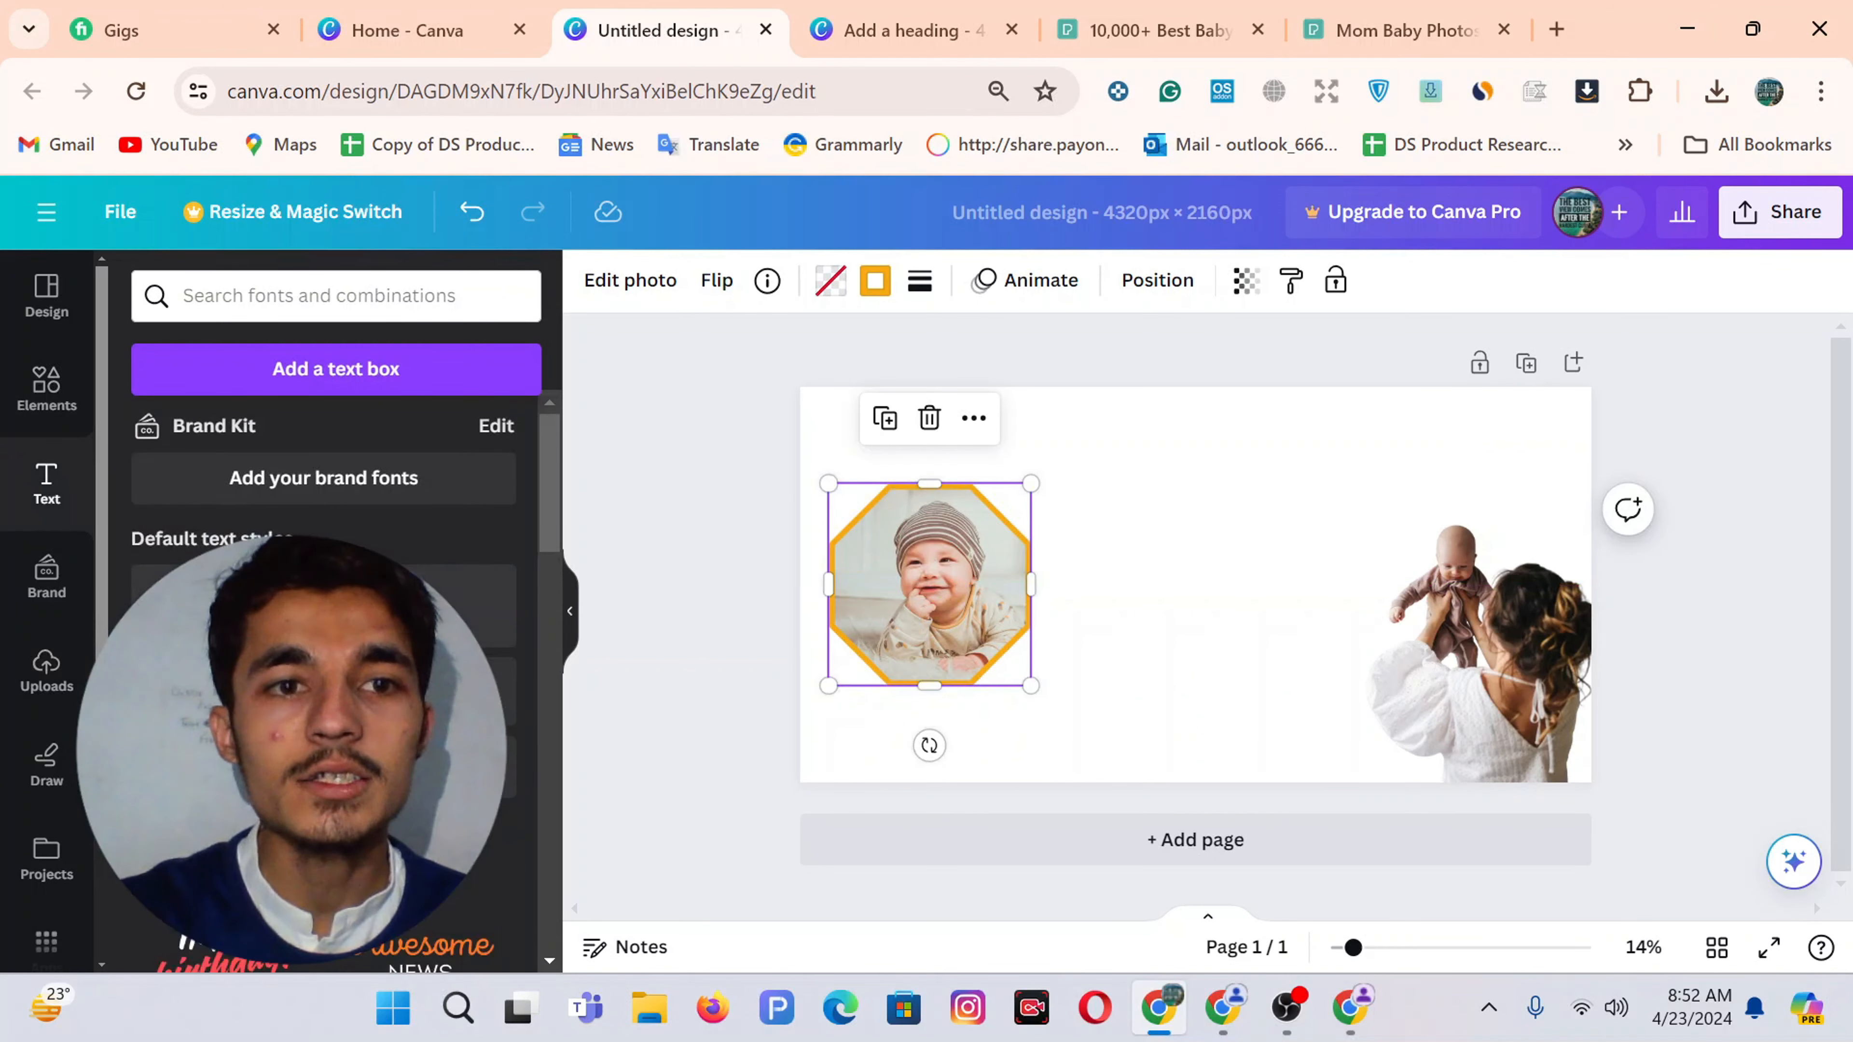
Add a heading near the top centre and replace its text with 'Your Baby's Haven' from the reference
left_click(323, 606)
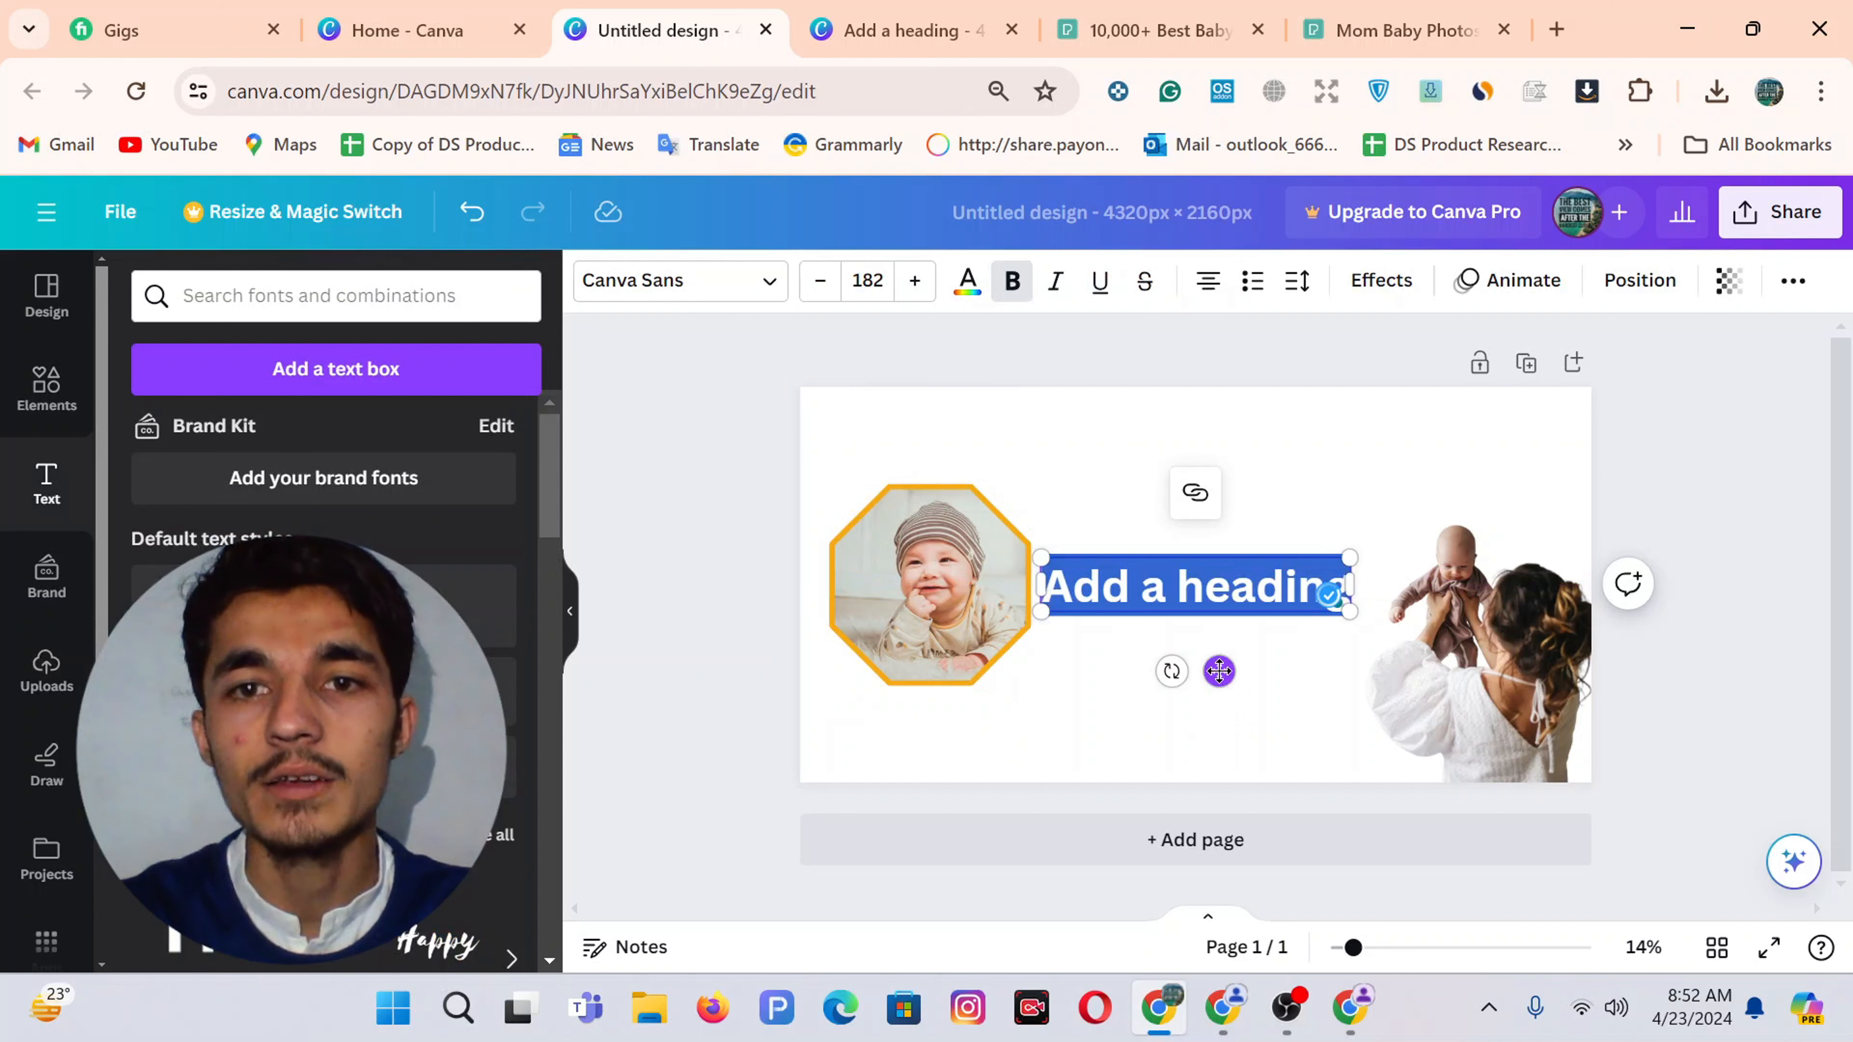
left_click_drag(1219, 671, 1241, 551)
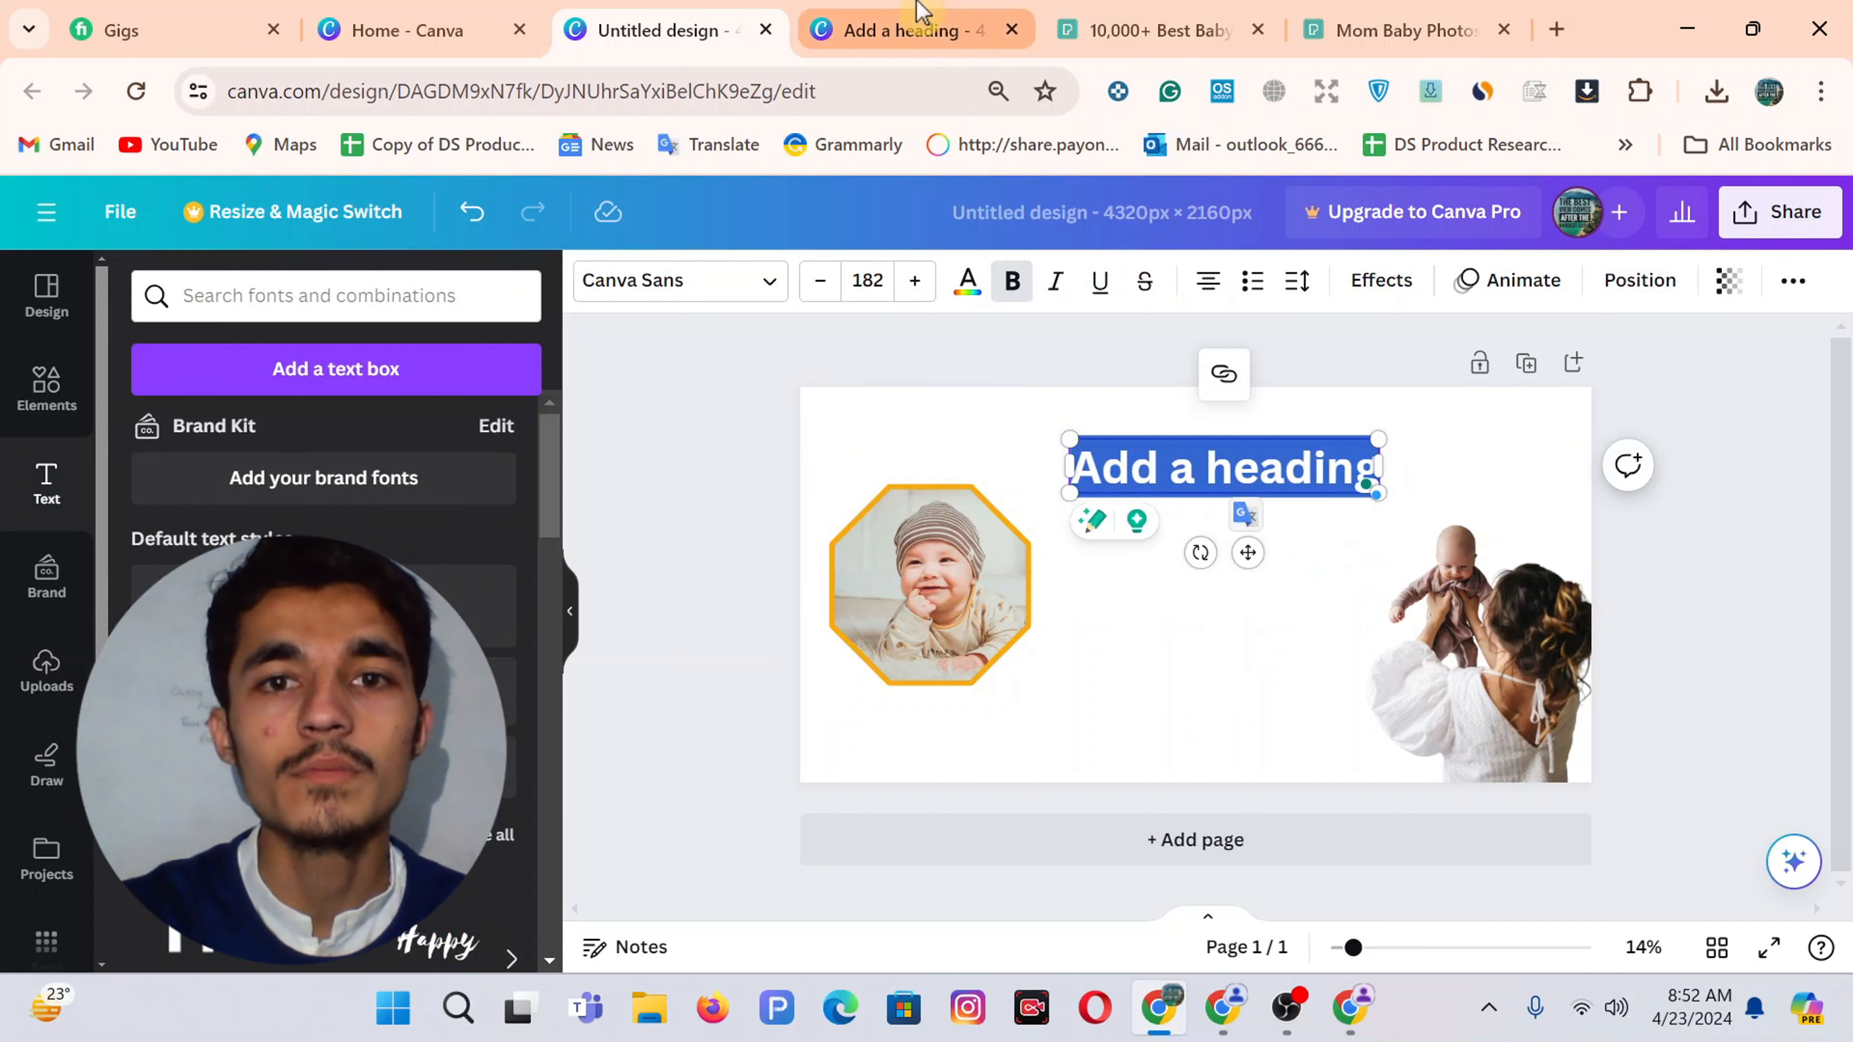
left_click(920, 14)
double_click(1228, 511)
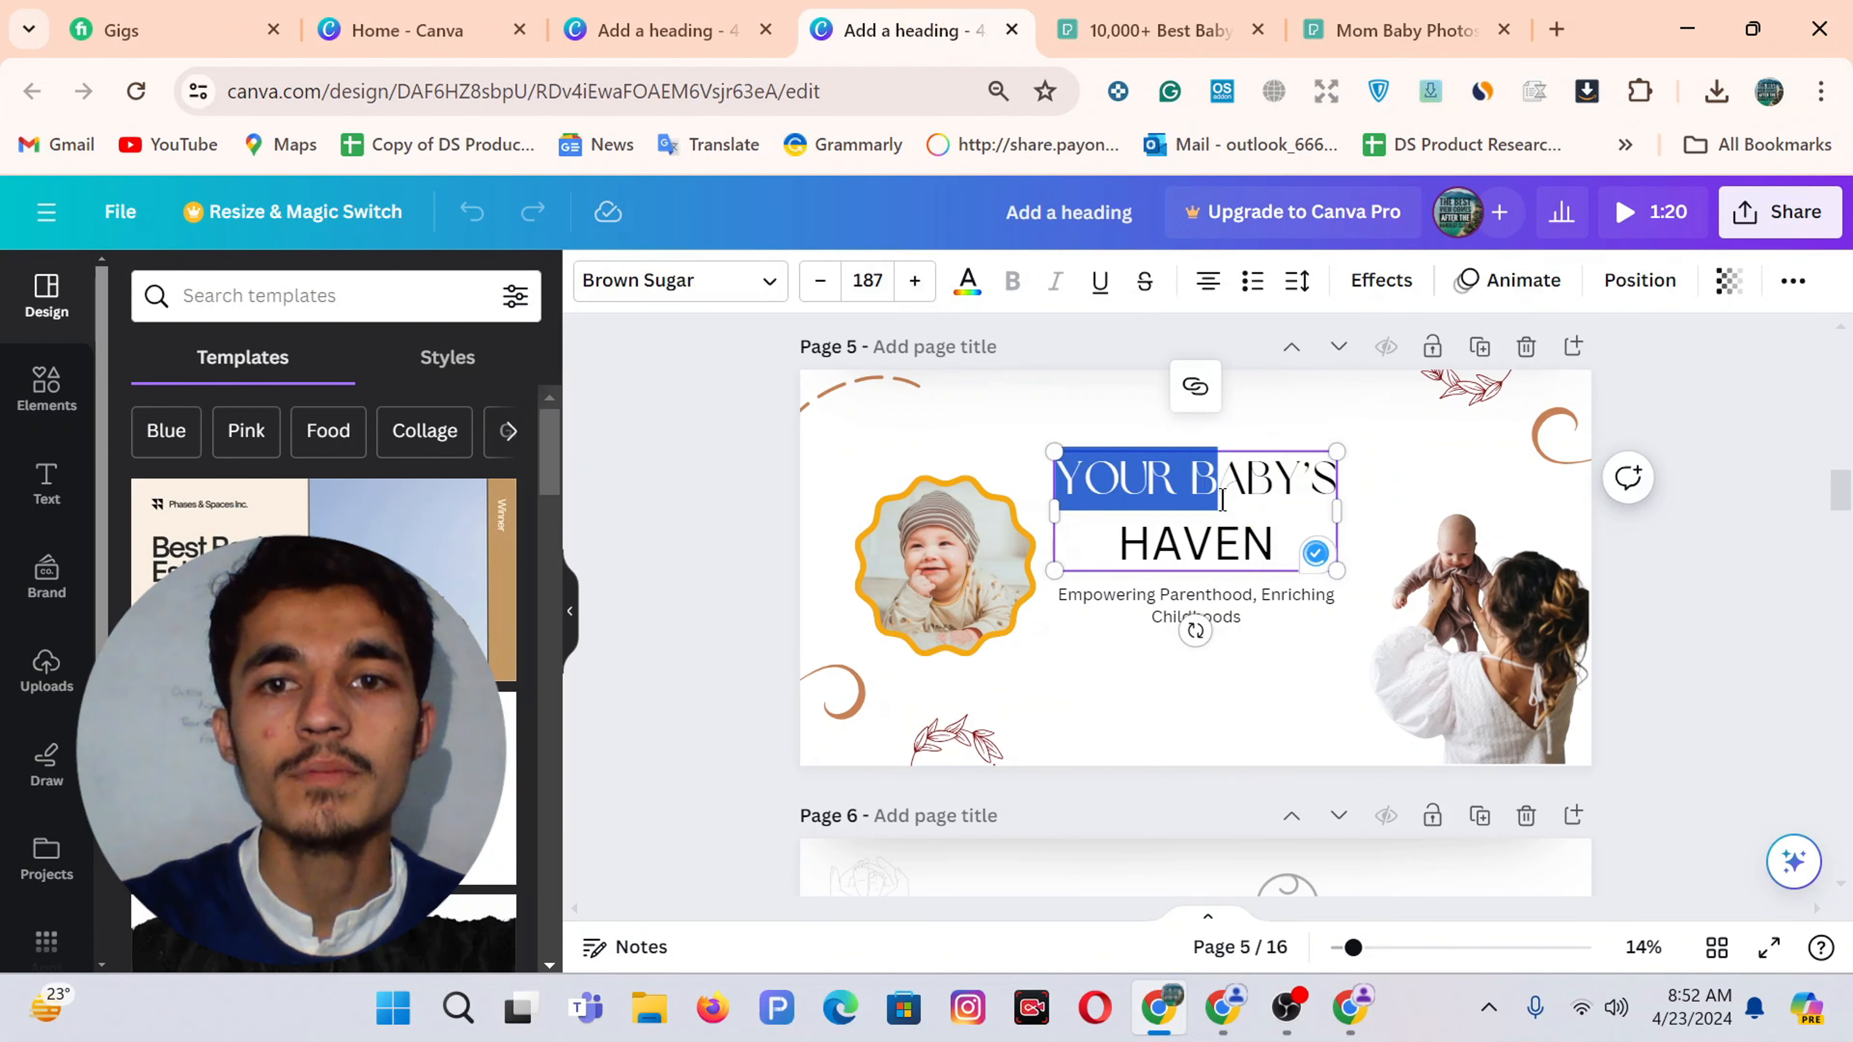
key("ctrl+a")
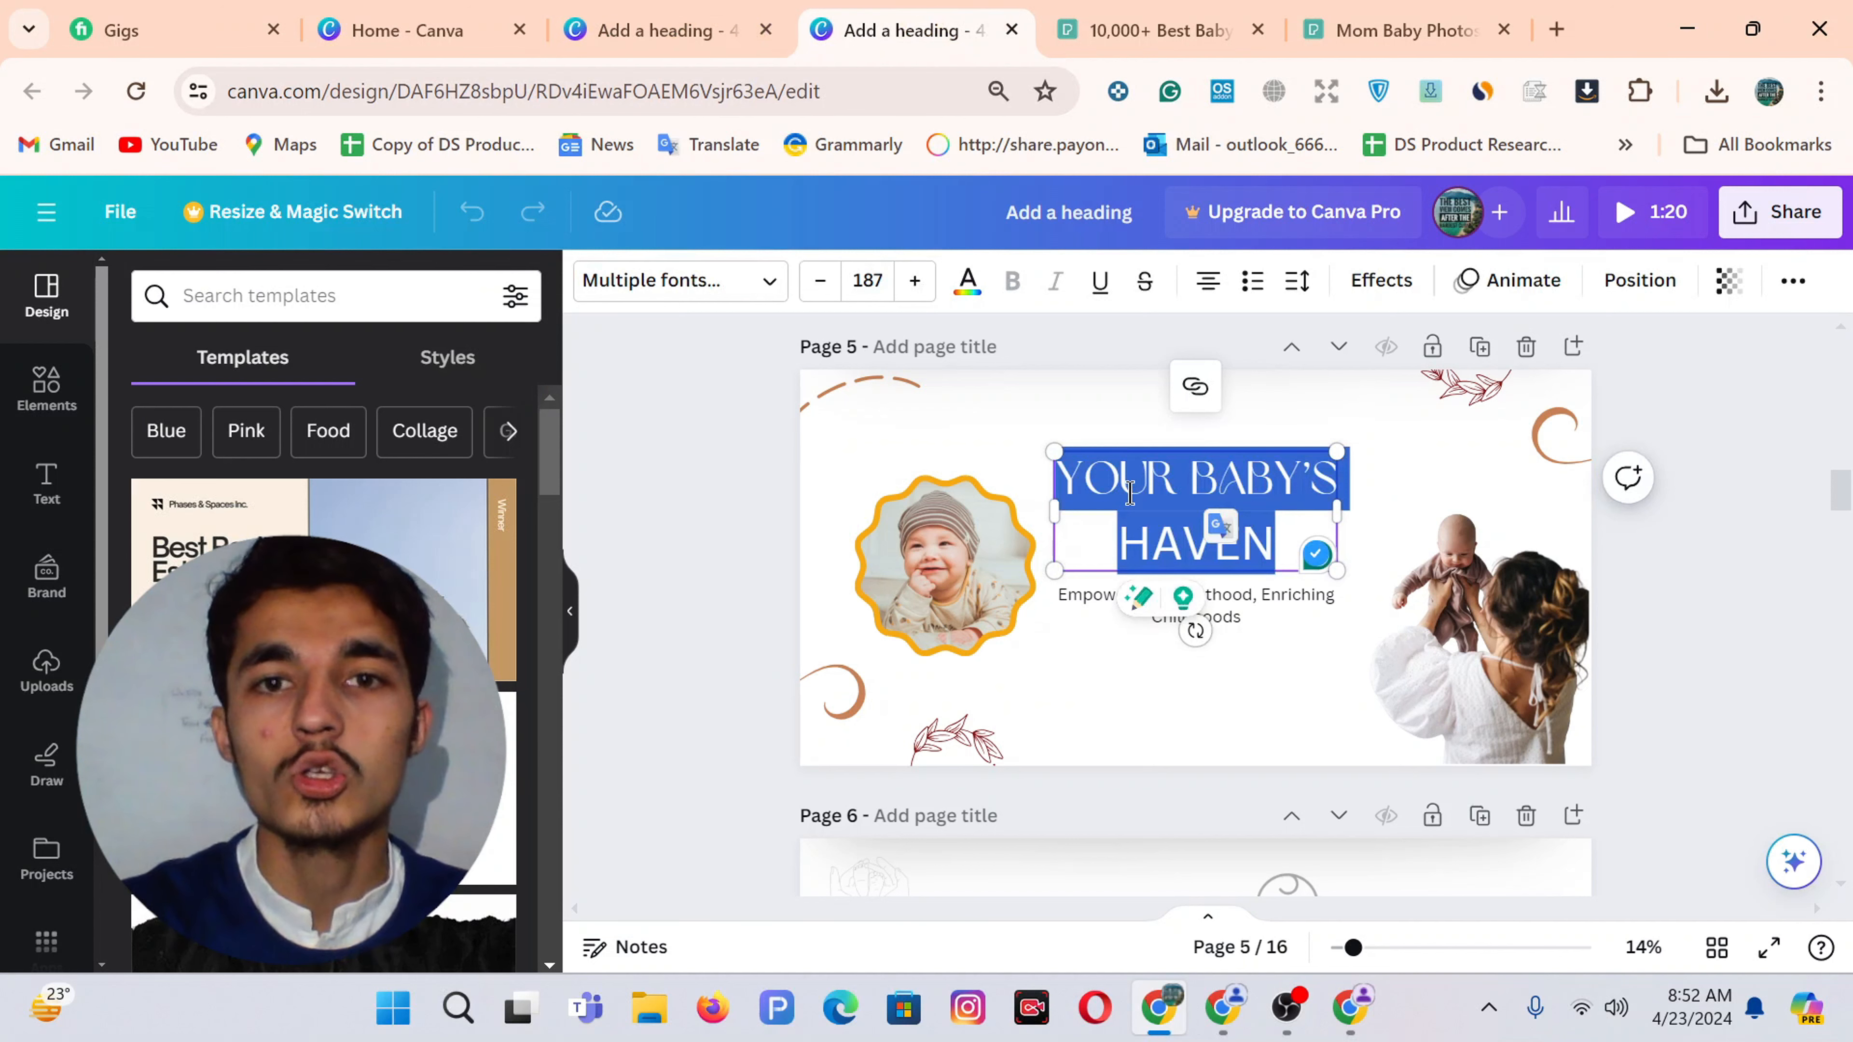
left_click(657, 29)
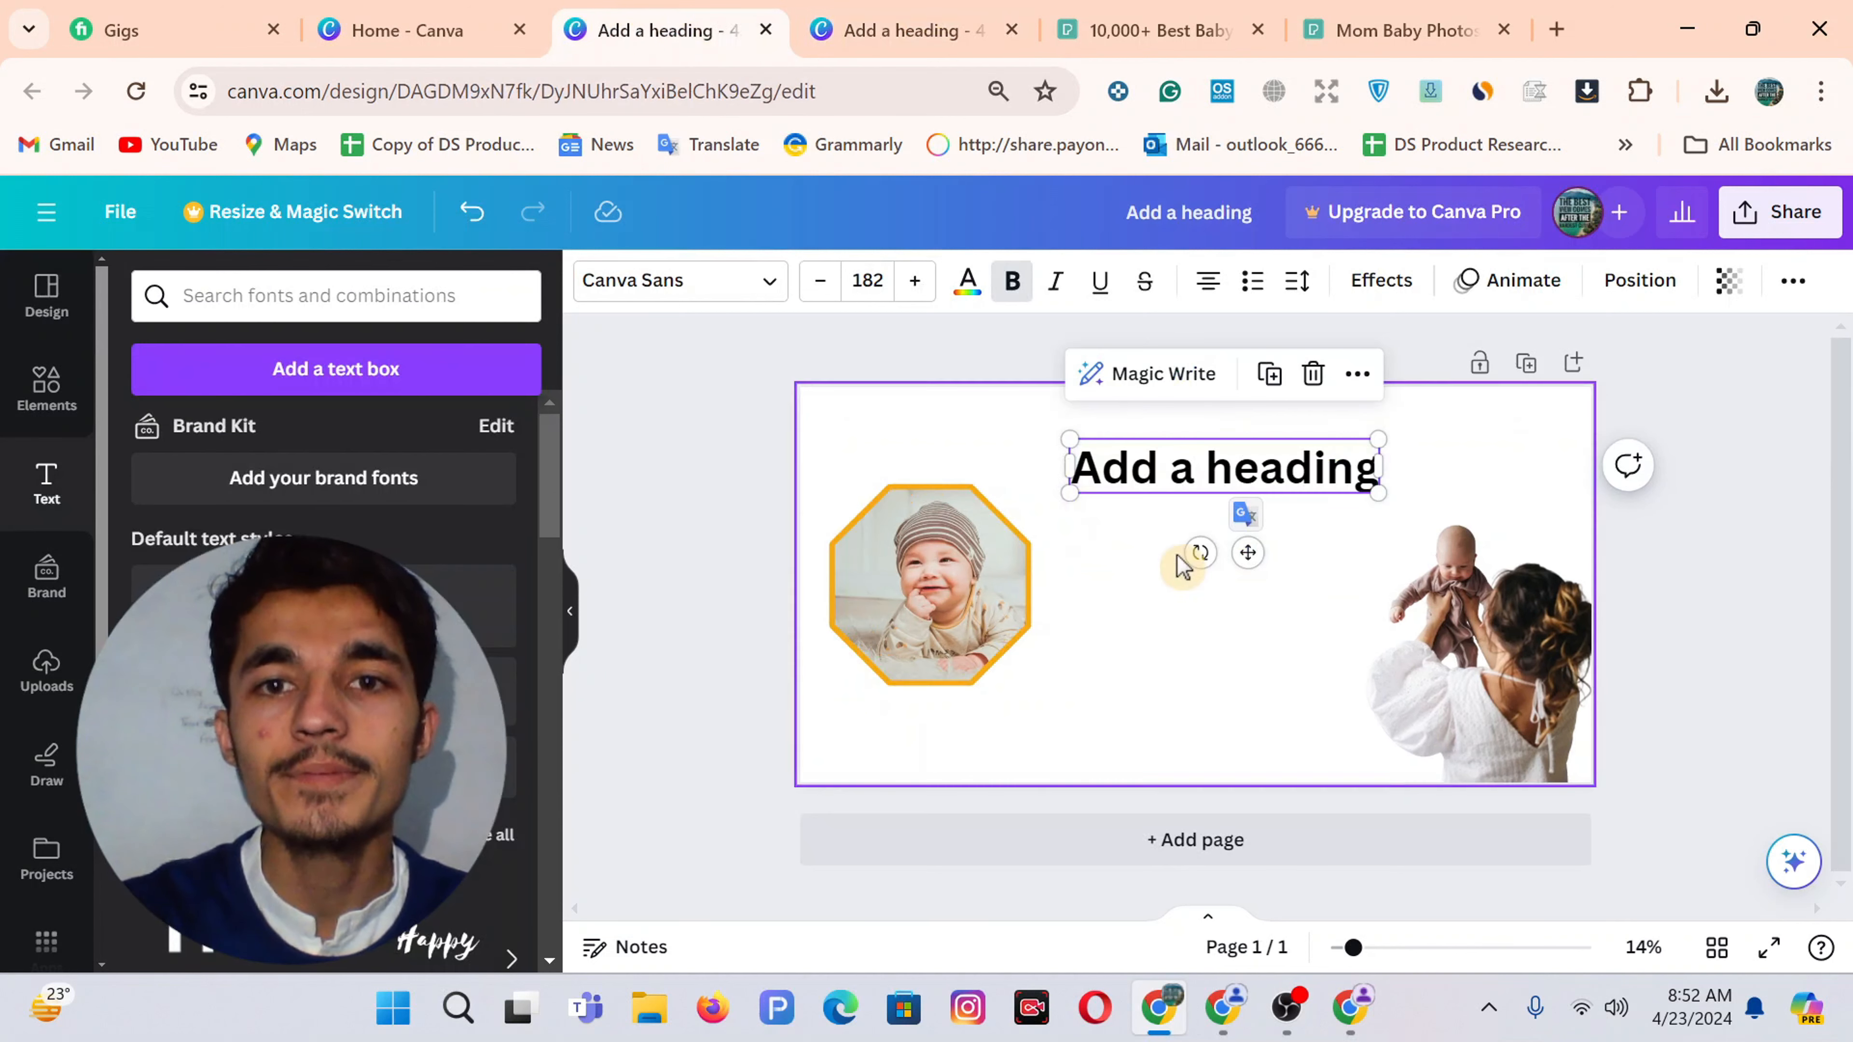
left_click_drag(1070, 467, 1187, 468)
key("ctrl+a")
type("Your Baby’s Haven")
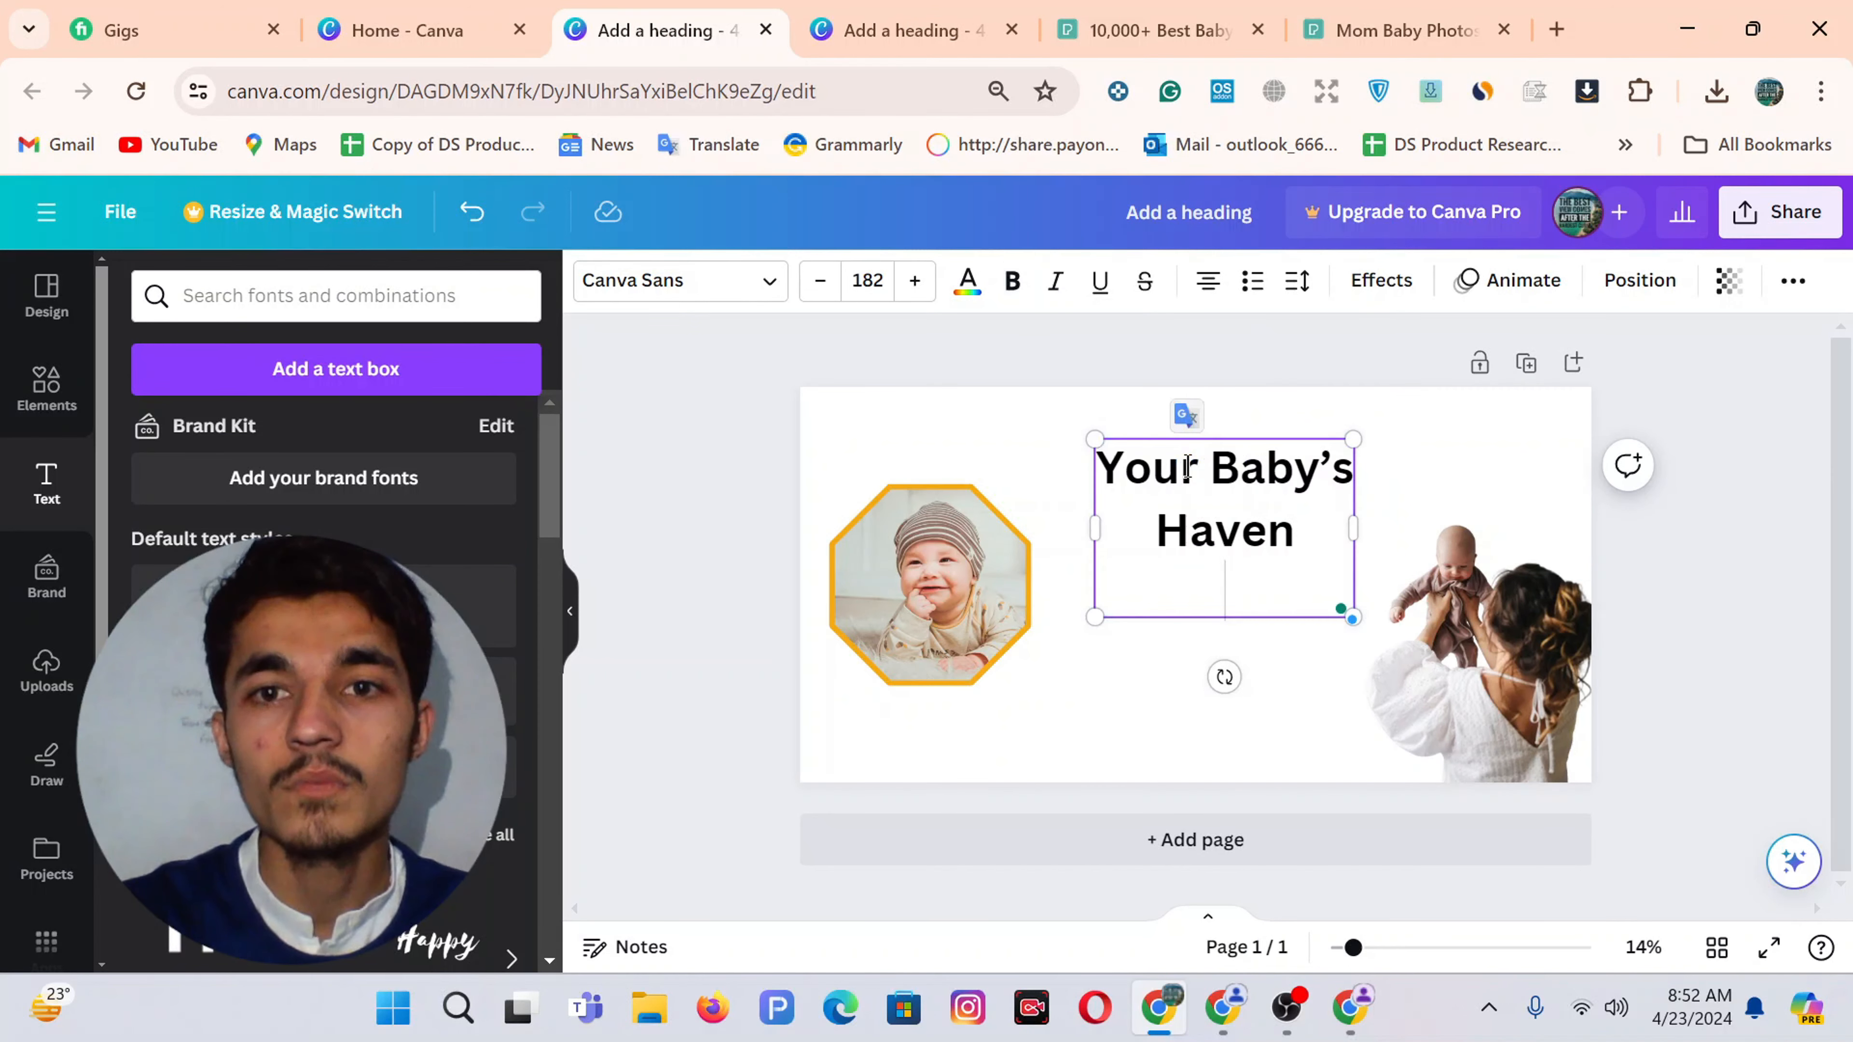
key("BackSpace")
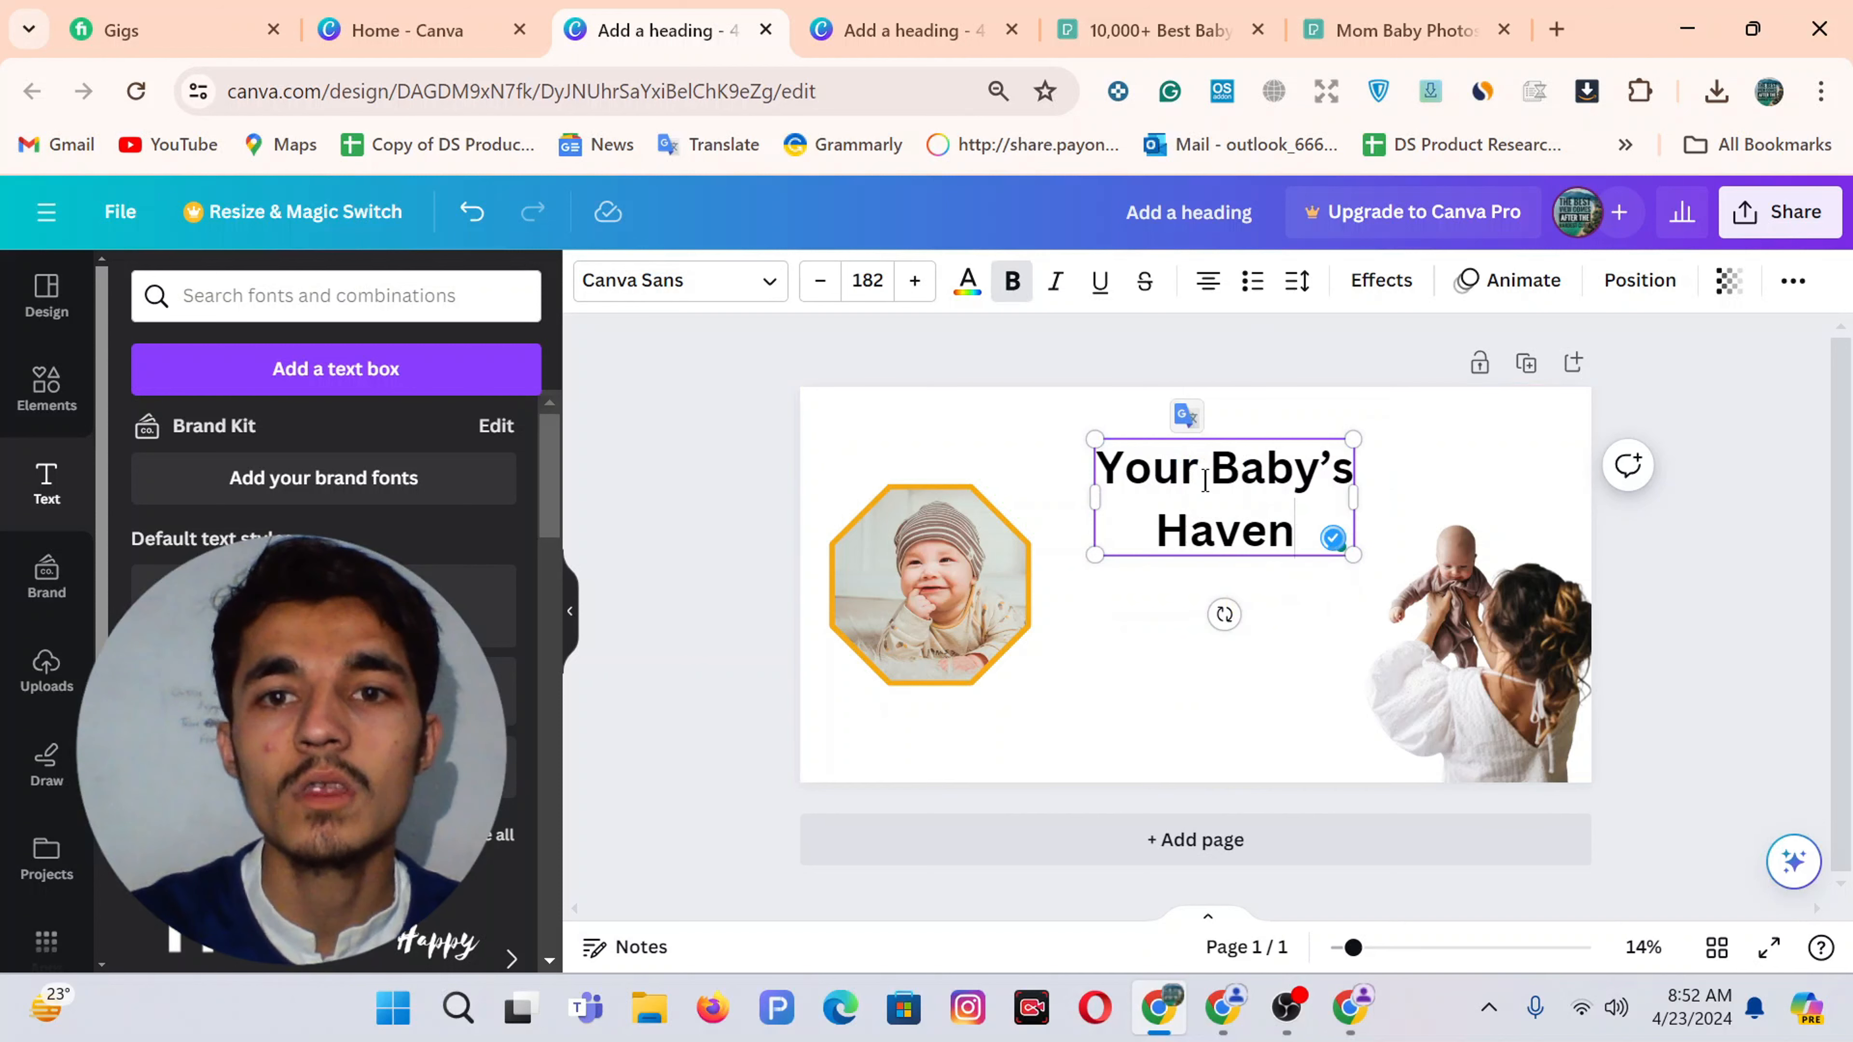
Check the reference heading's fonts: Brown Sugar for 'YOUR BABY'S' and Canva Sans for 'HAVEN'
left_click(883, 27)
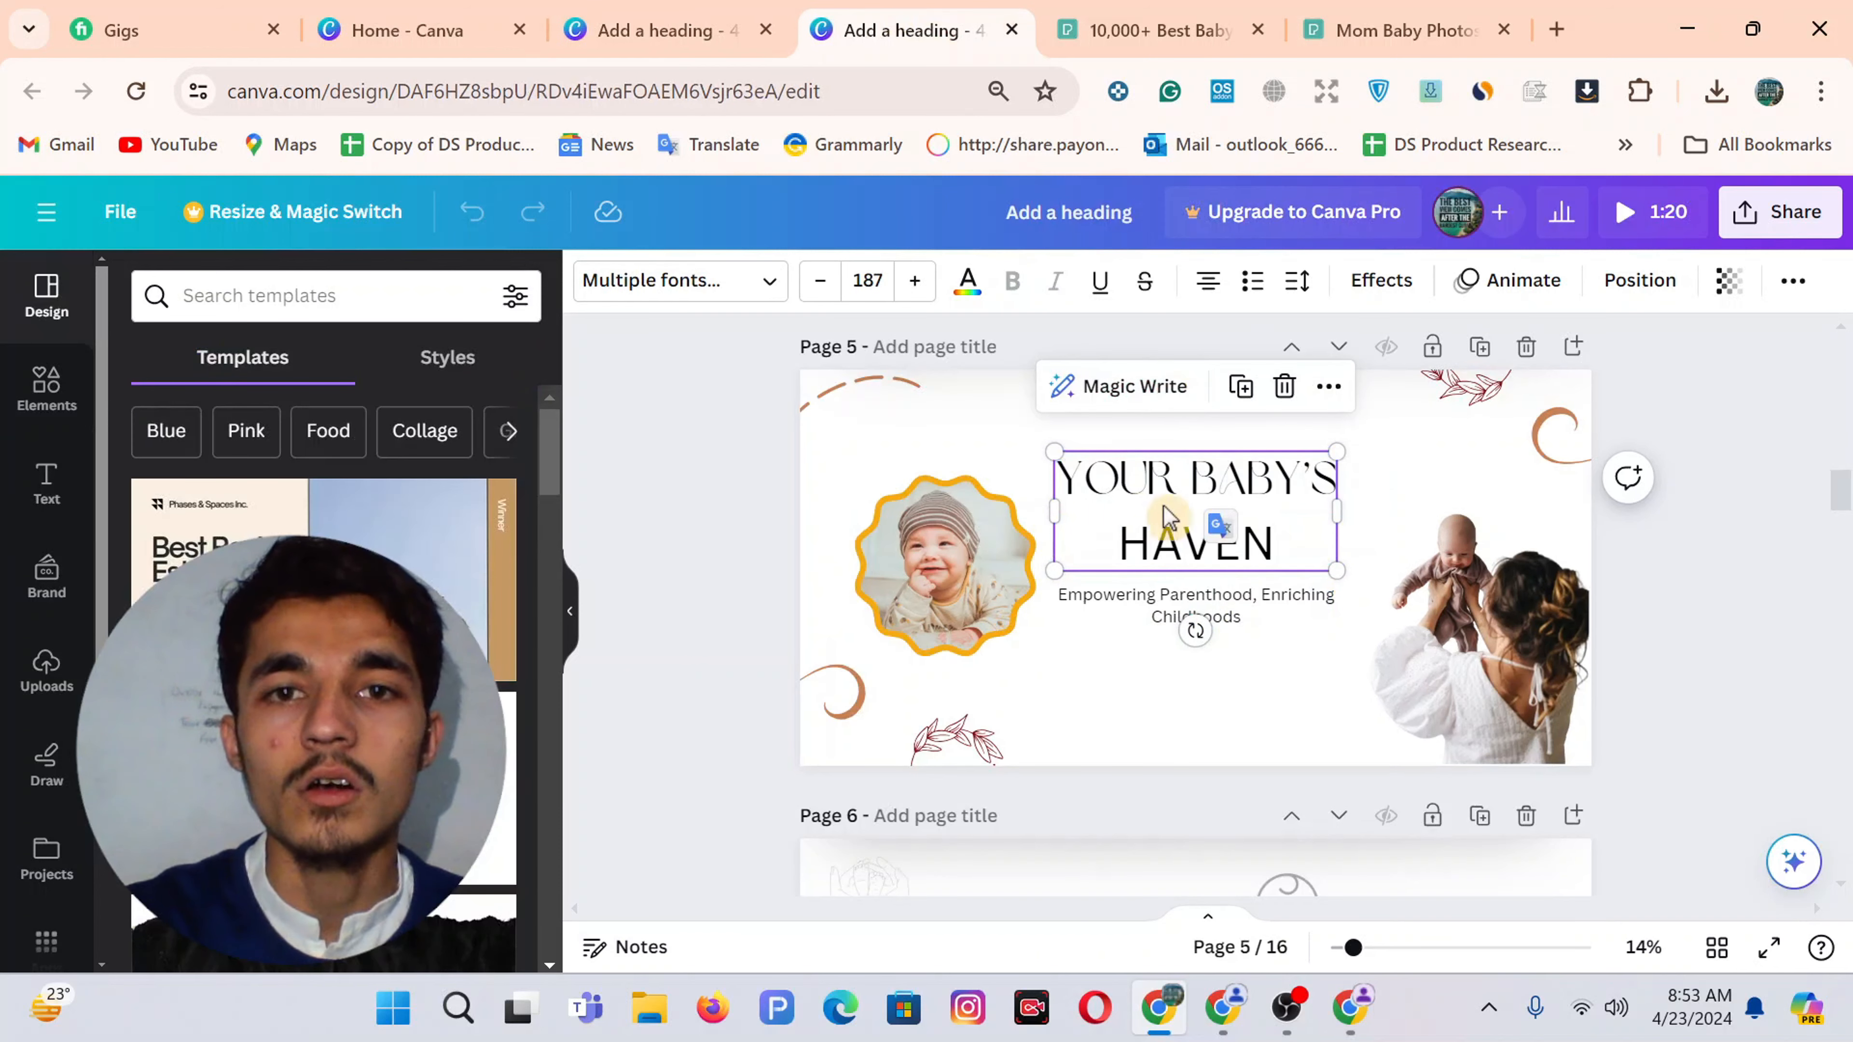
left_click(1152, 476)
double_click(1152, 478)
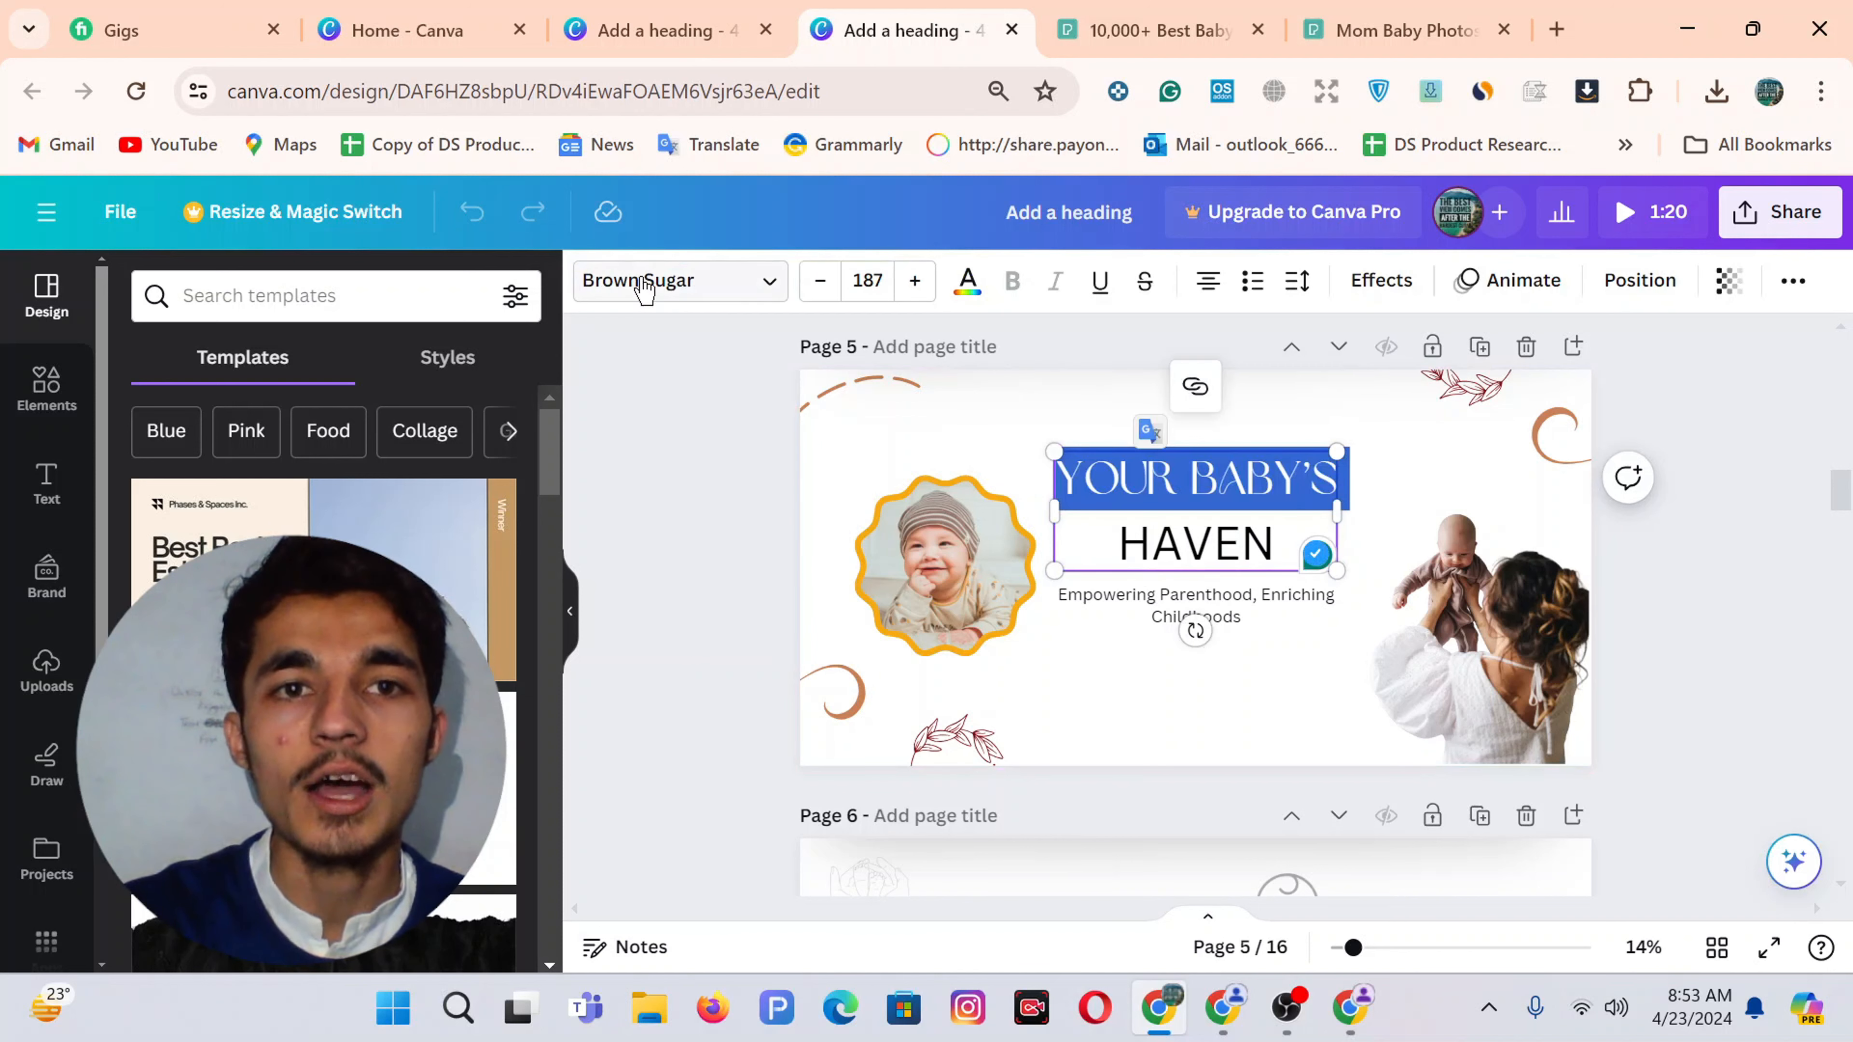
left_click(1197, 544)
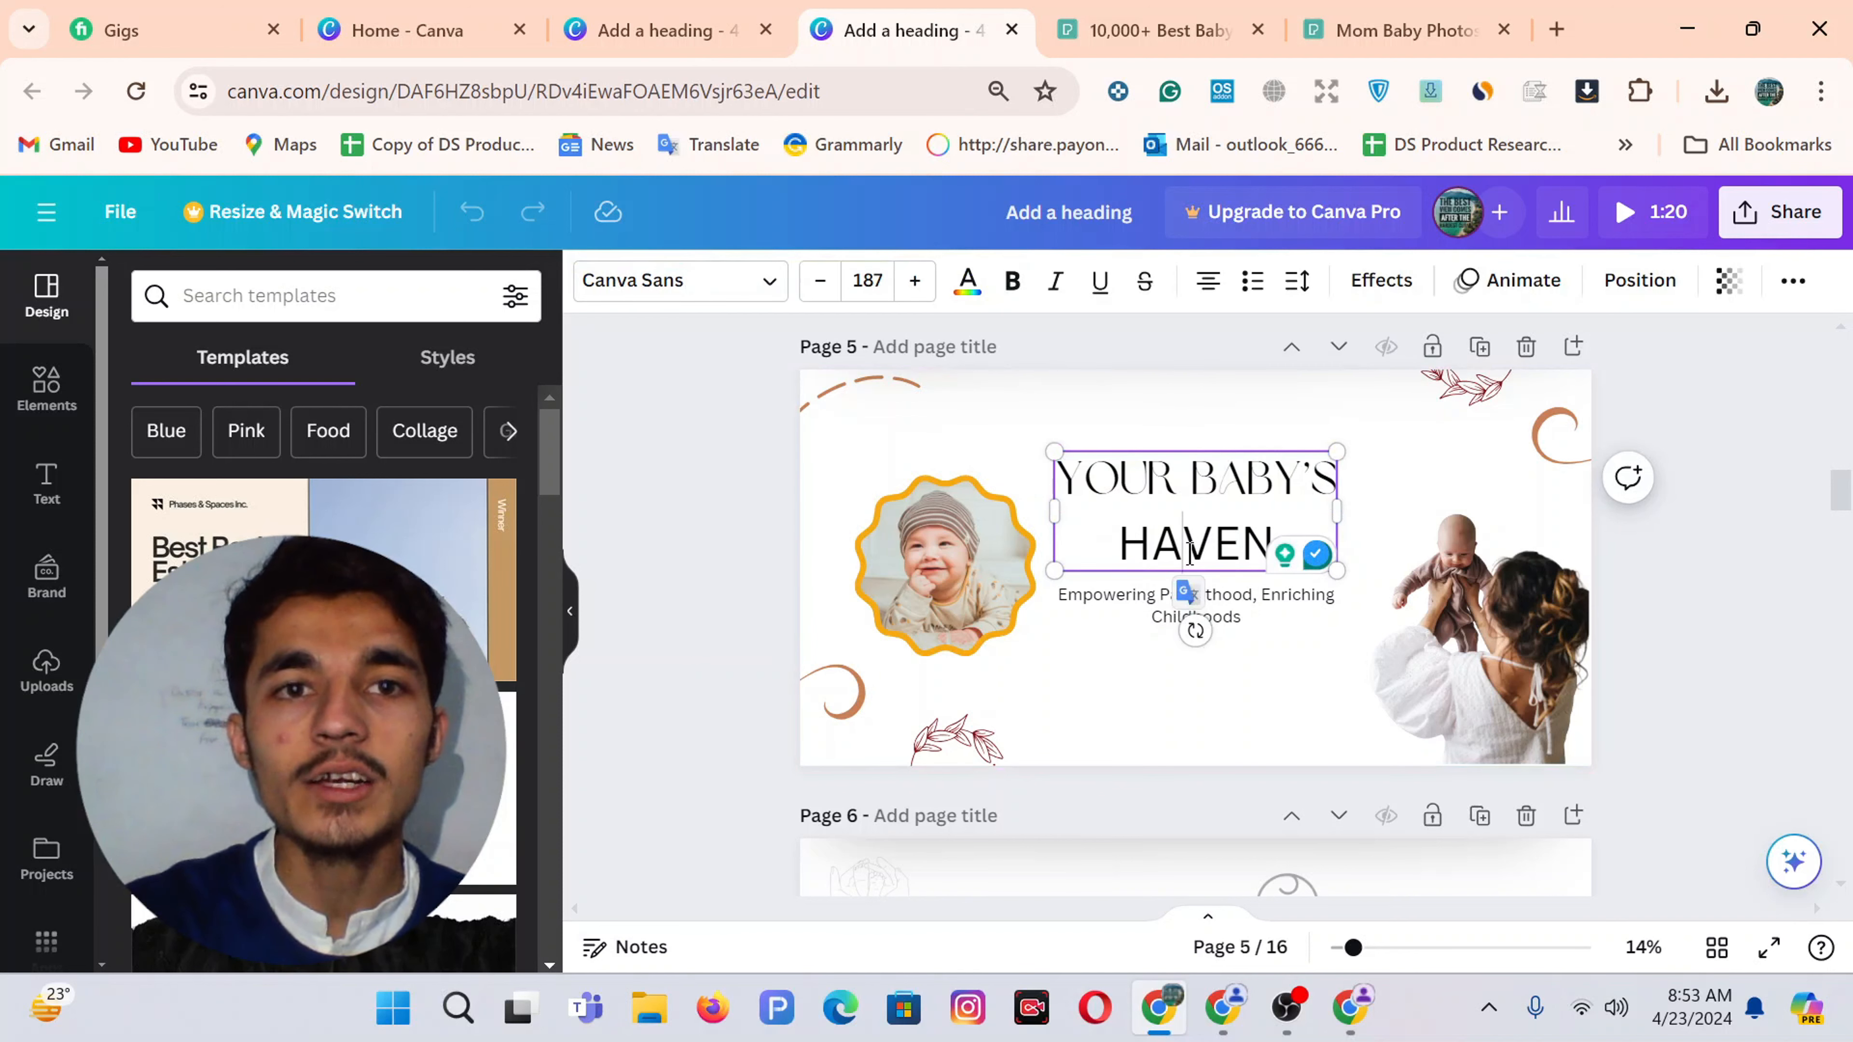
left_click(733, 38)
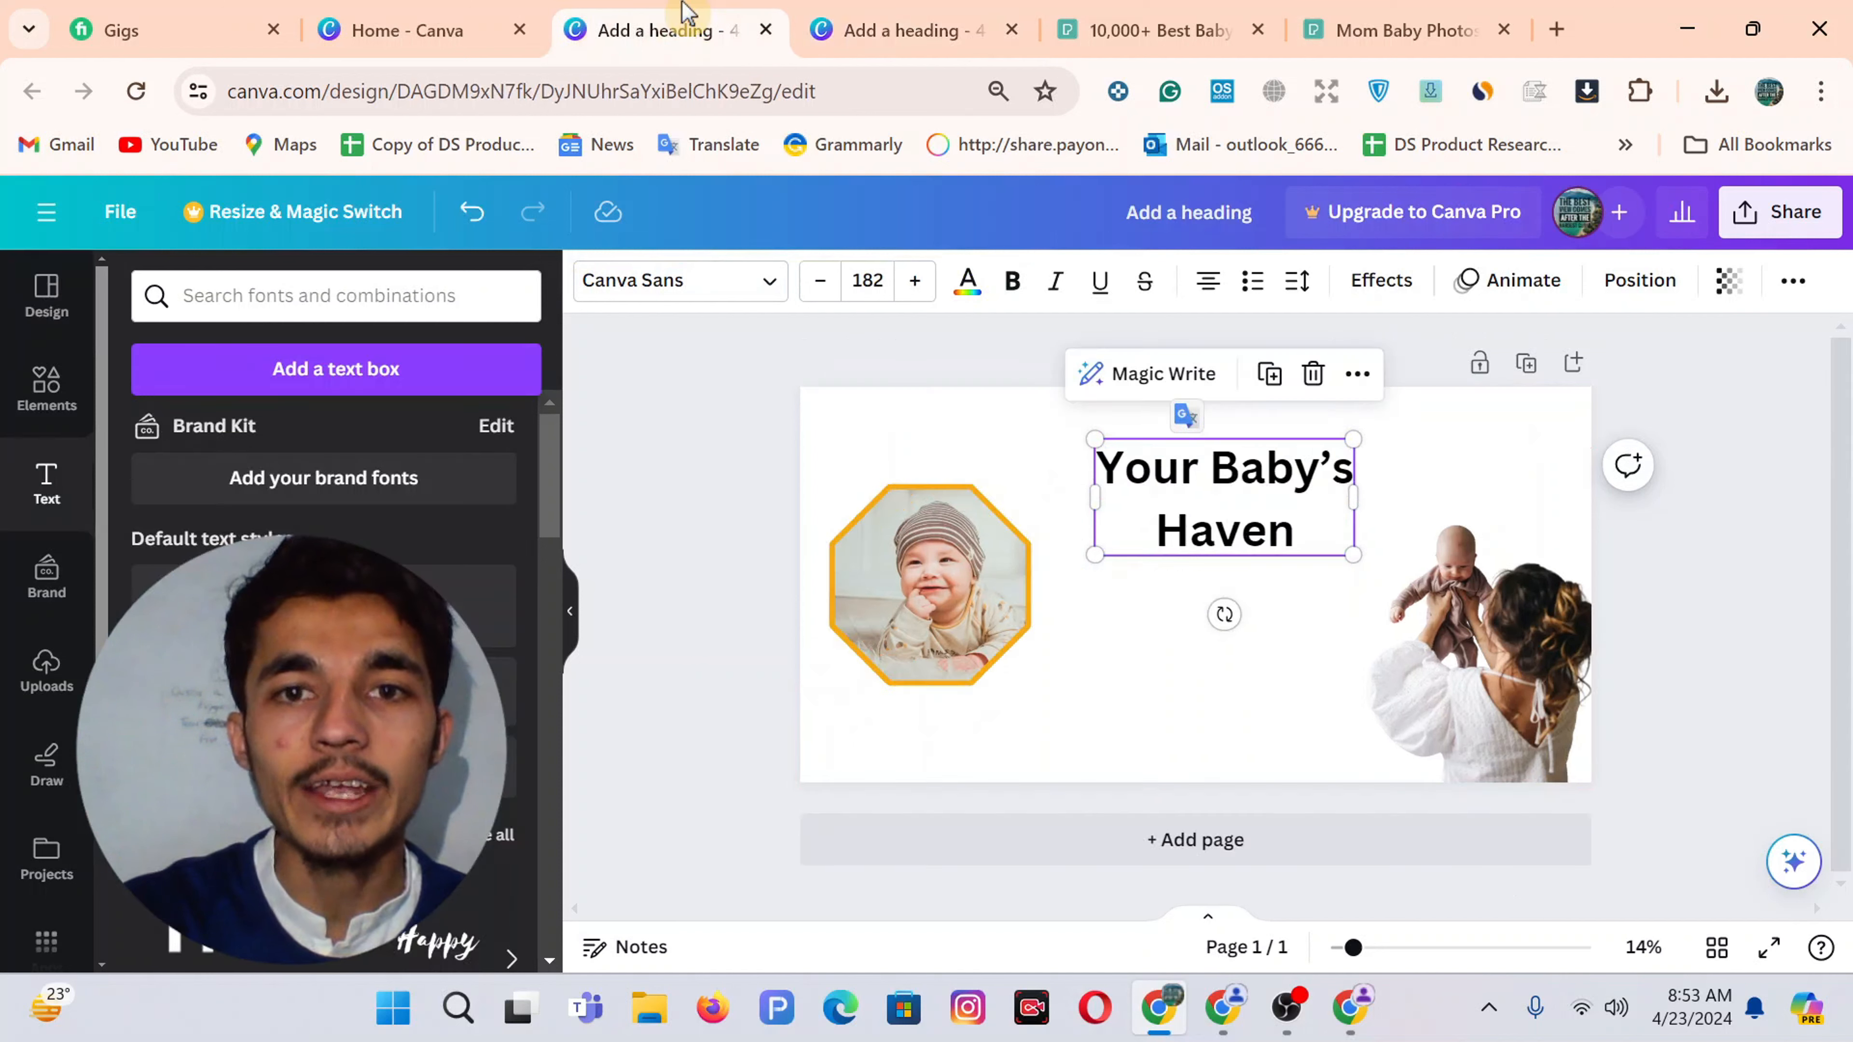
Set the heading's first line 'YOUR BABY'S' in the Brown Sugar font
double_click(1216, 467)
key("shift+Home")
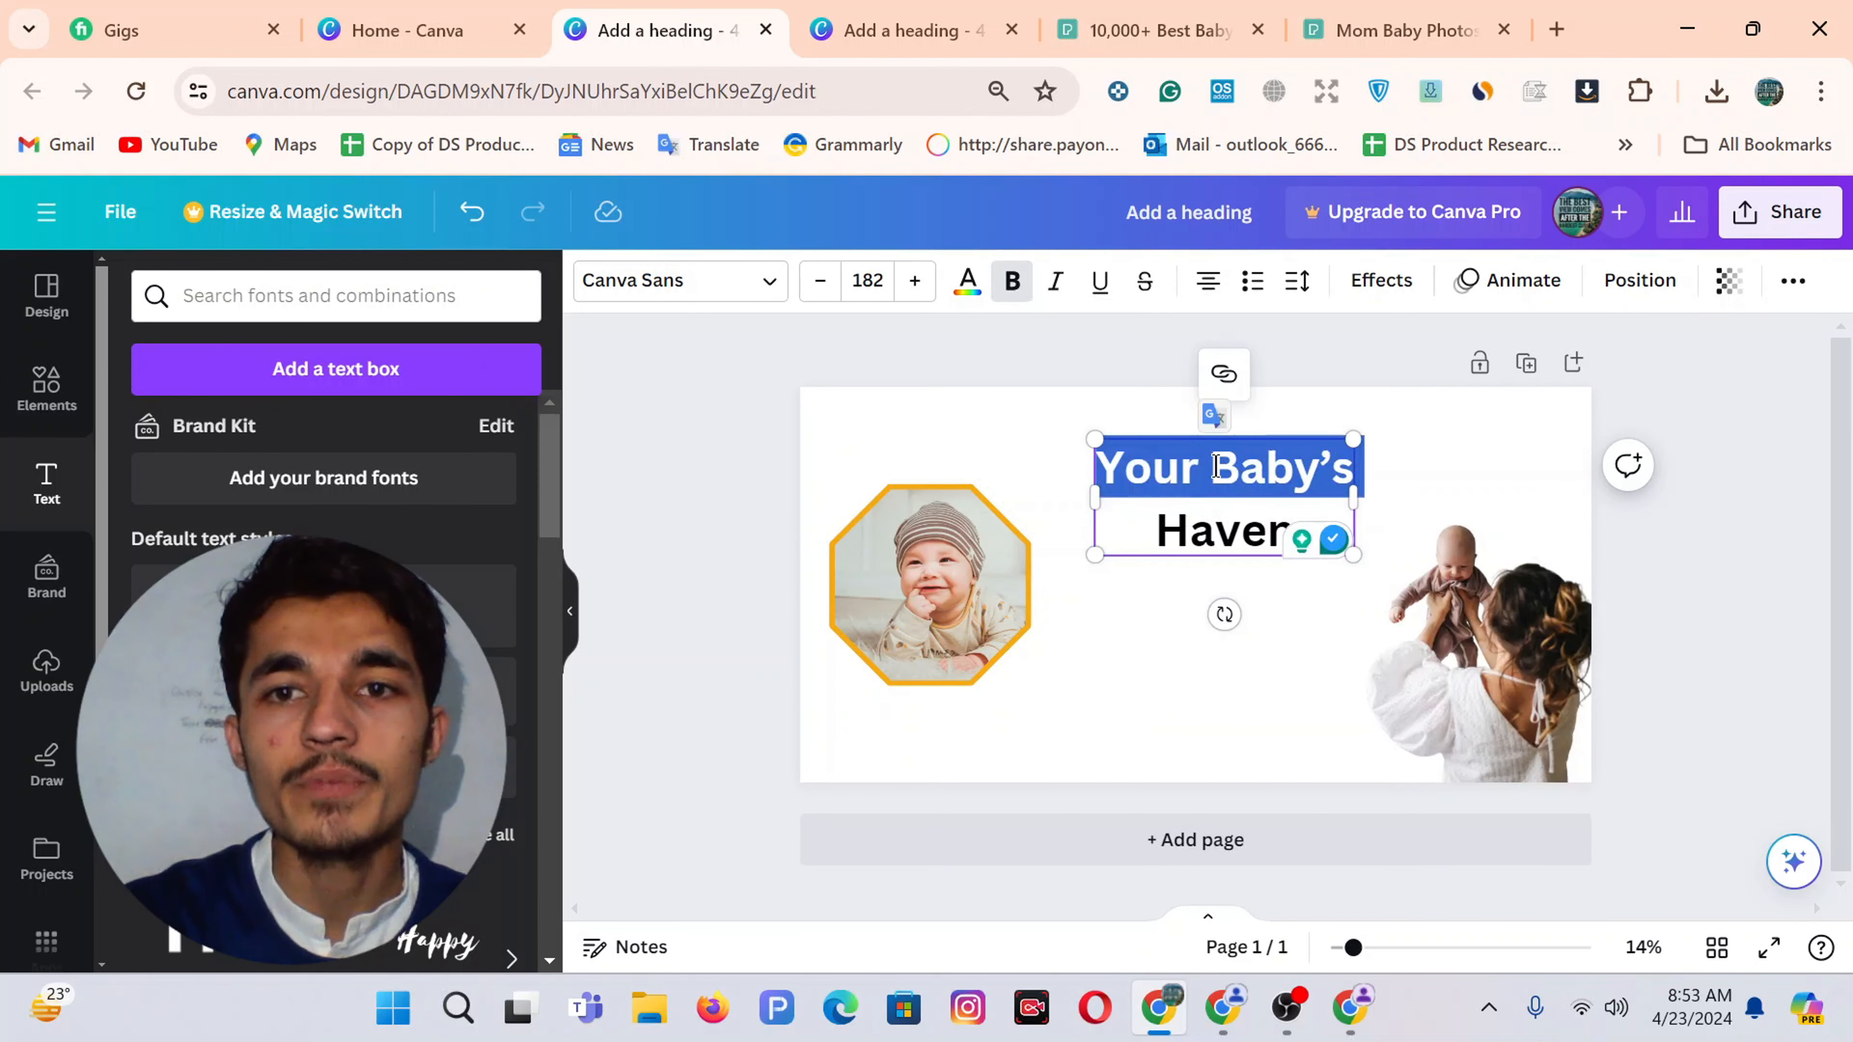
left_click(711, 286)
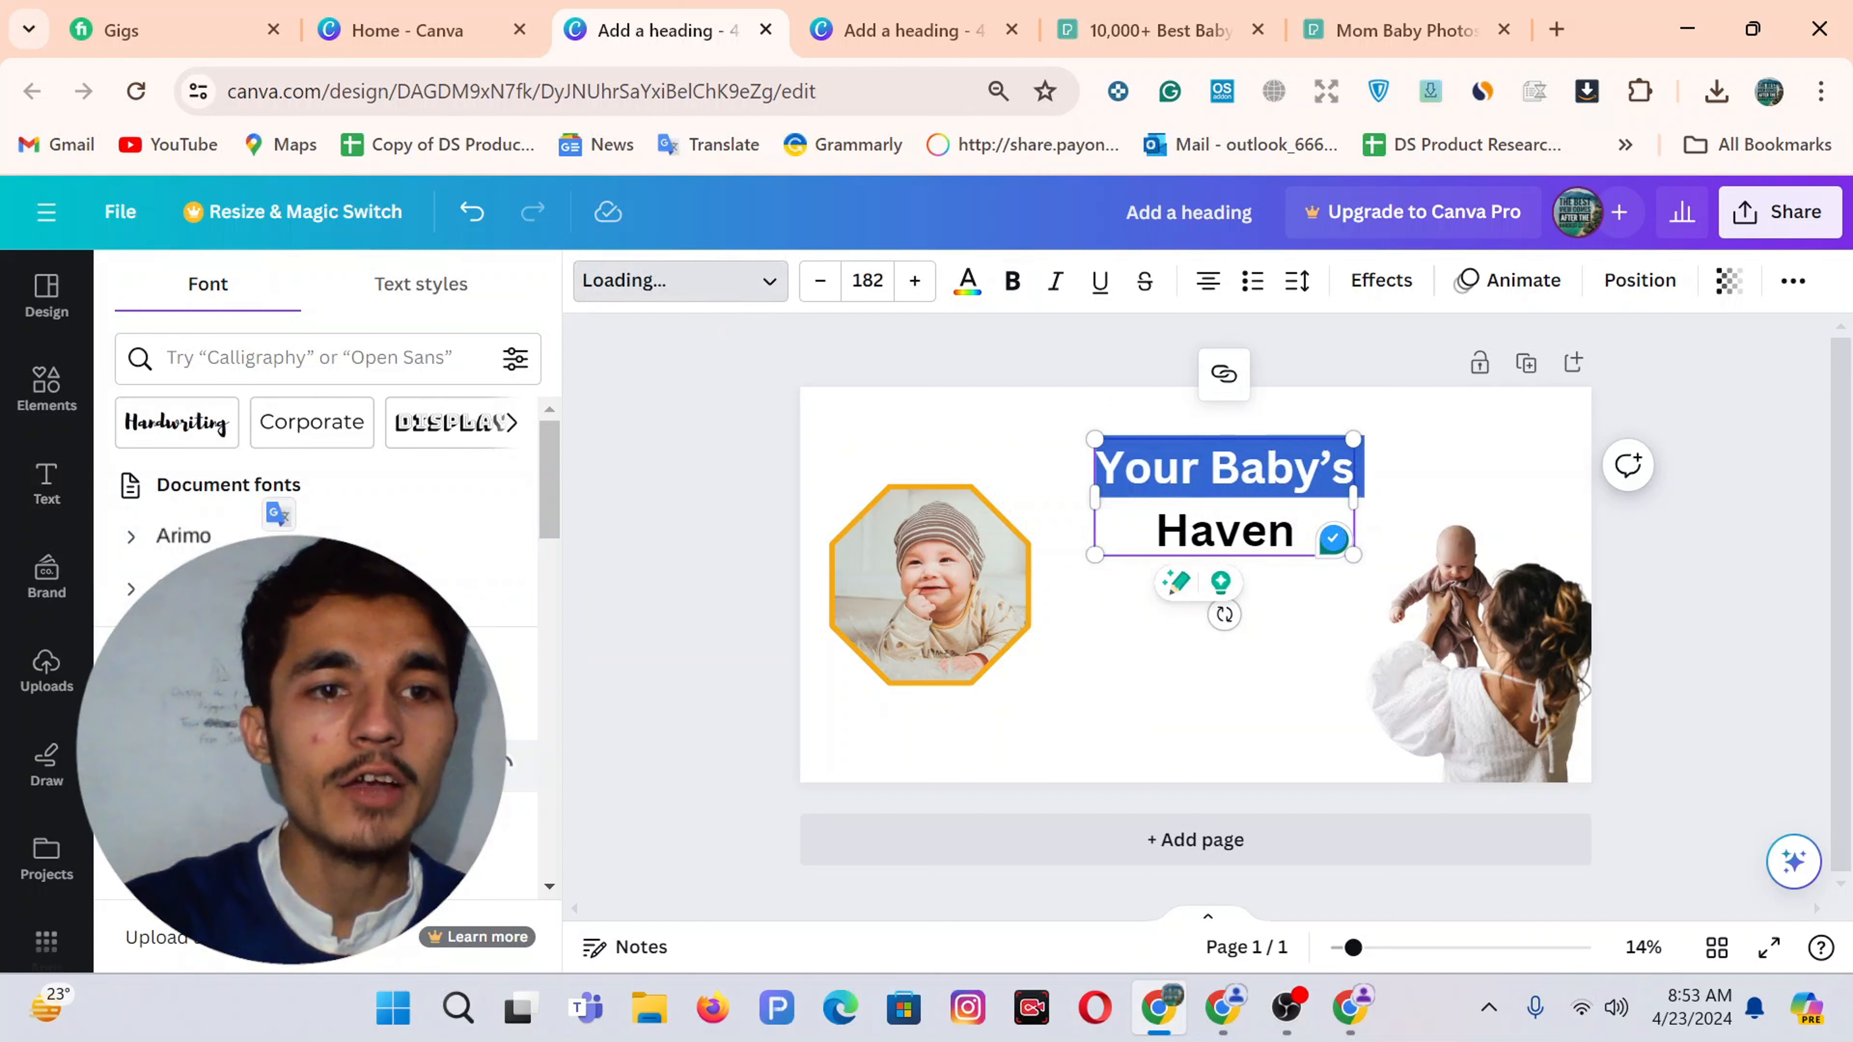
Remove the bold formatting from 'Haven'
left_click(1229, 536)
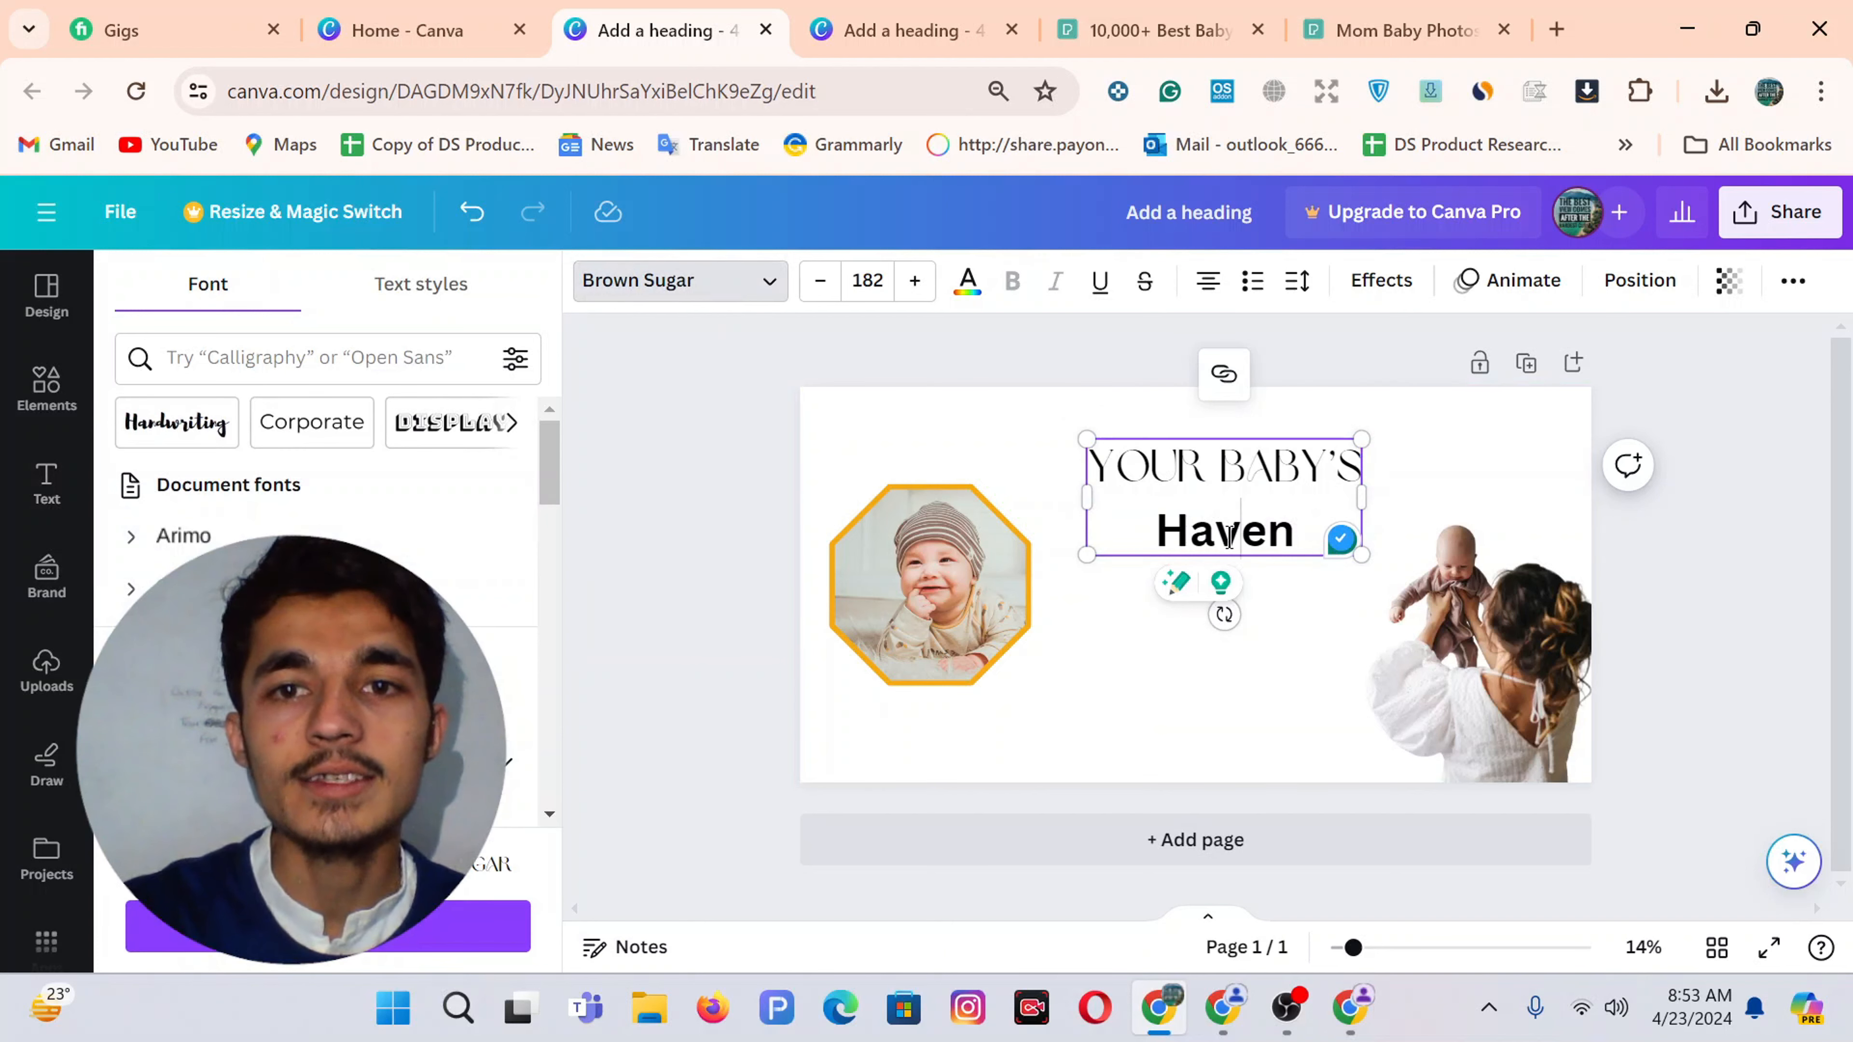
double_click(1229, 537)
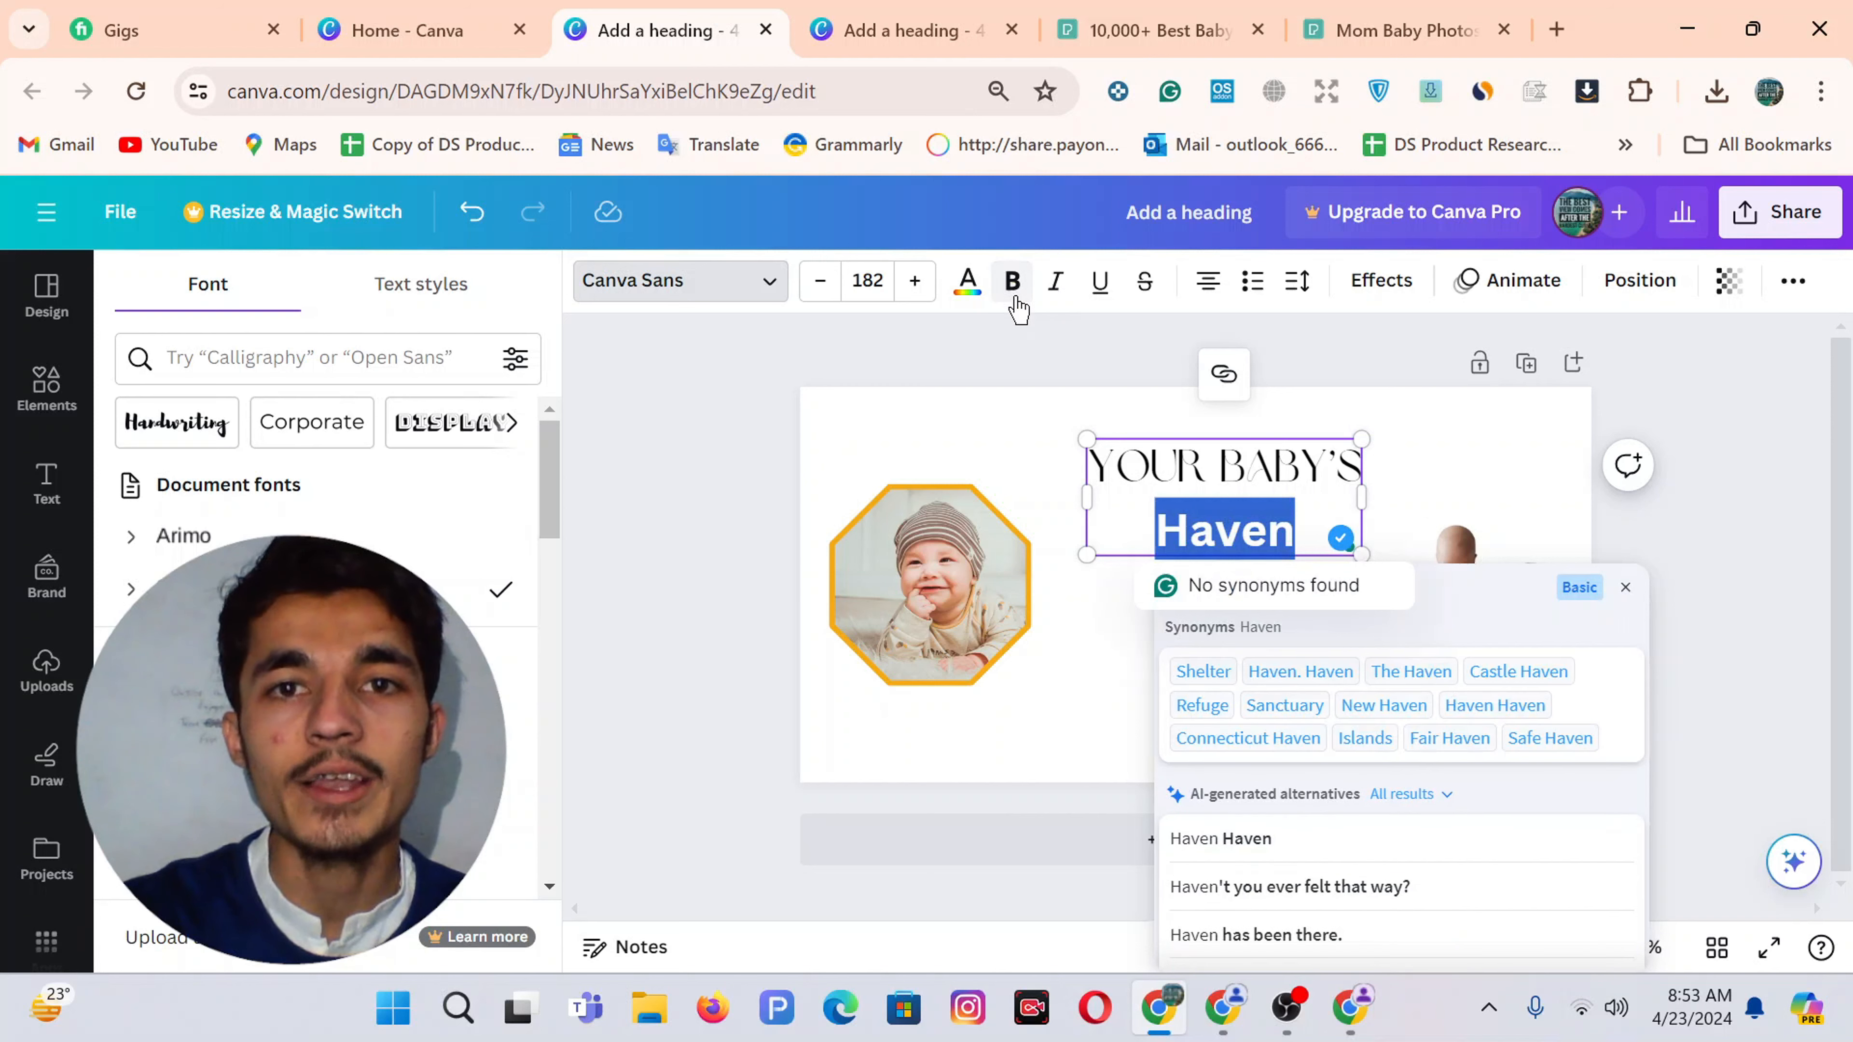
left_click(1014, 288)
left_click(1227, 682)
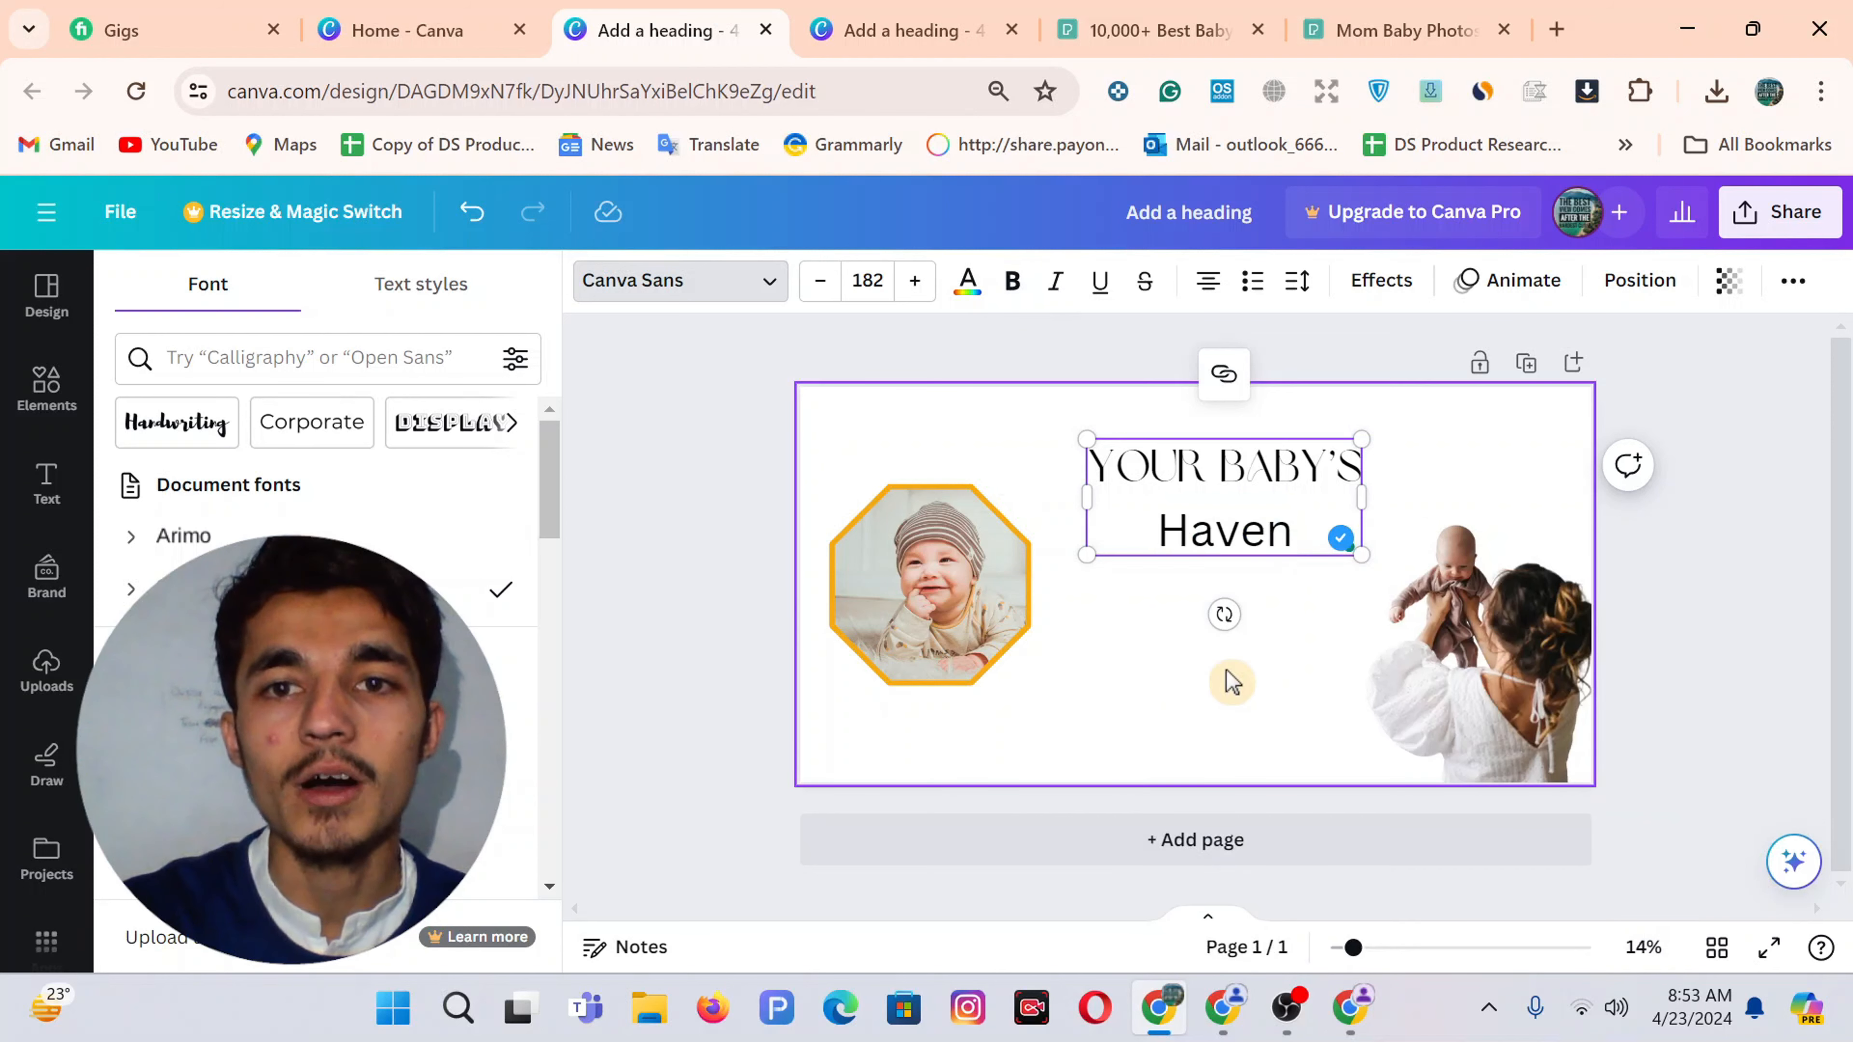
Enlarge the whole heading to size 203 and shift it slightly left
left_click(1229, 500)
left_click_drag(1356, 438, 1385, 427)
left_click_drag(1244, 497, 1226, 510)
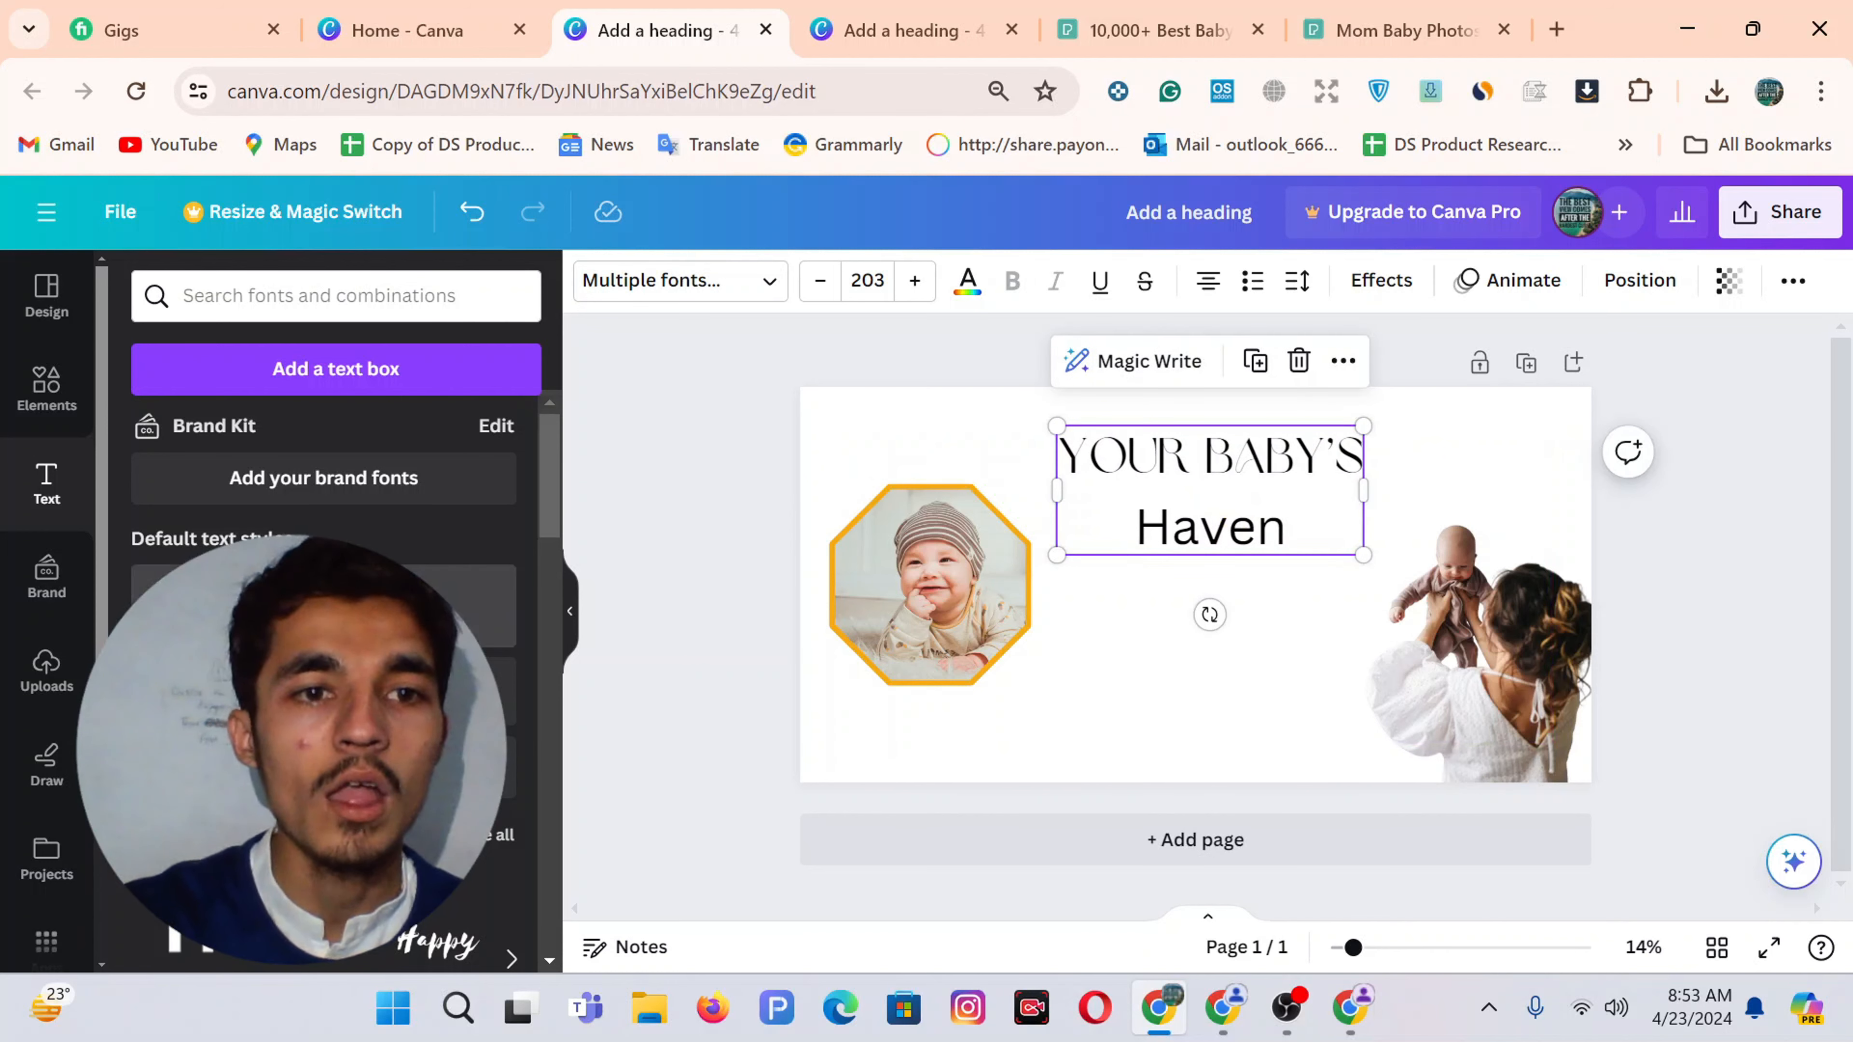
Add a subheading text box below Haven and copy the subtitle text from the reference design
left_click(323, 689)
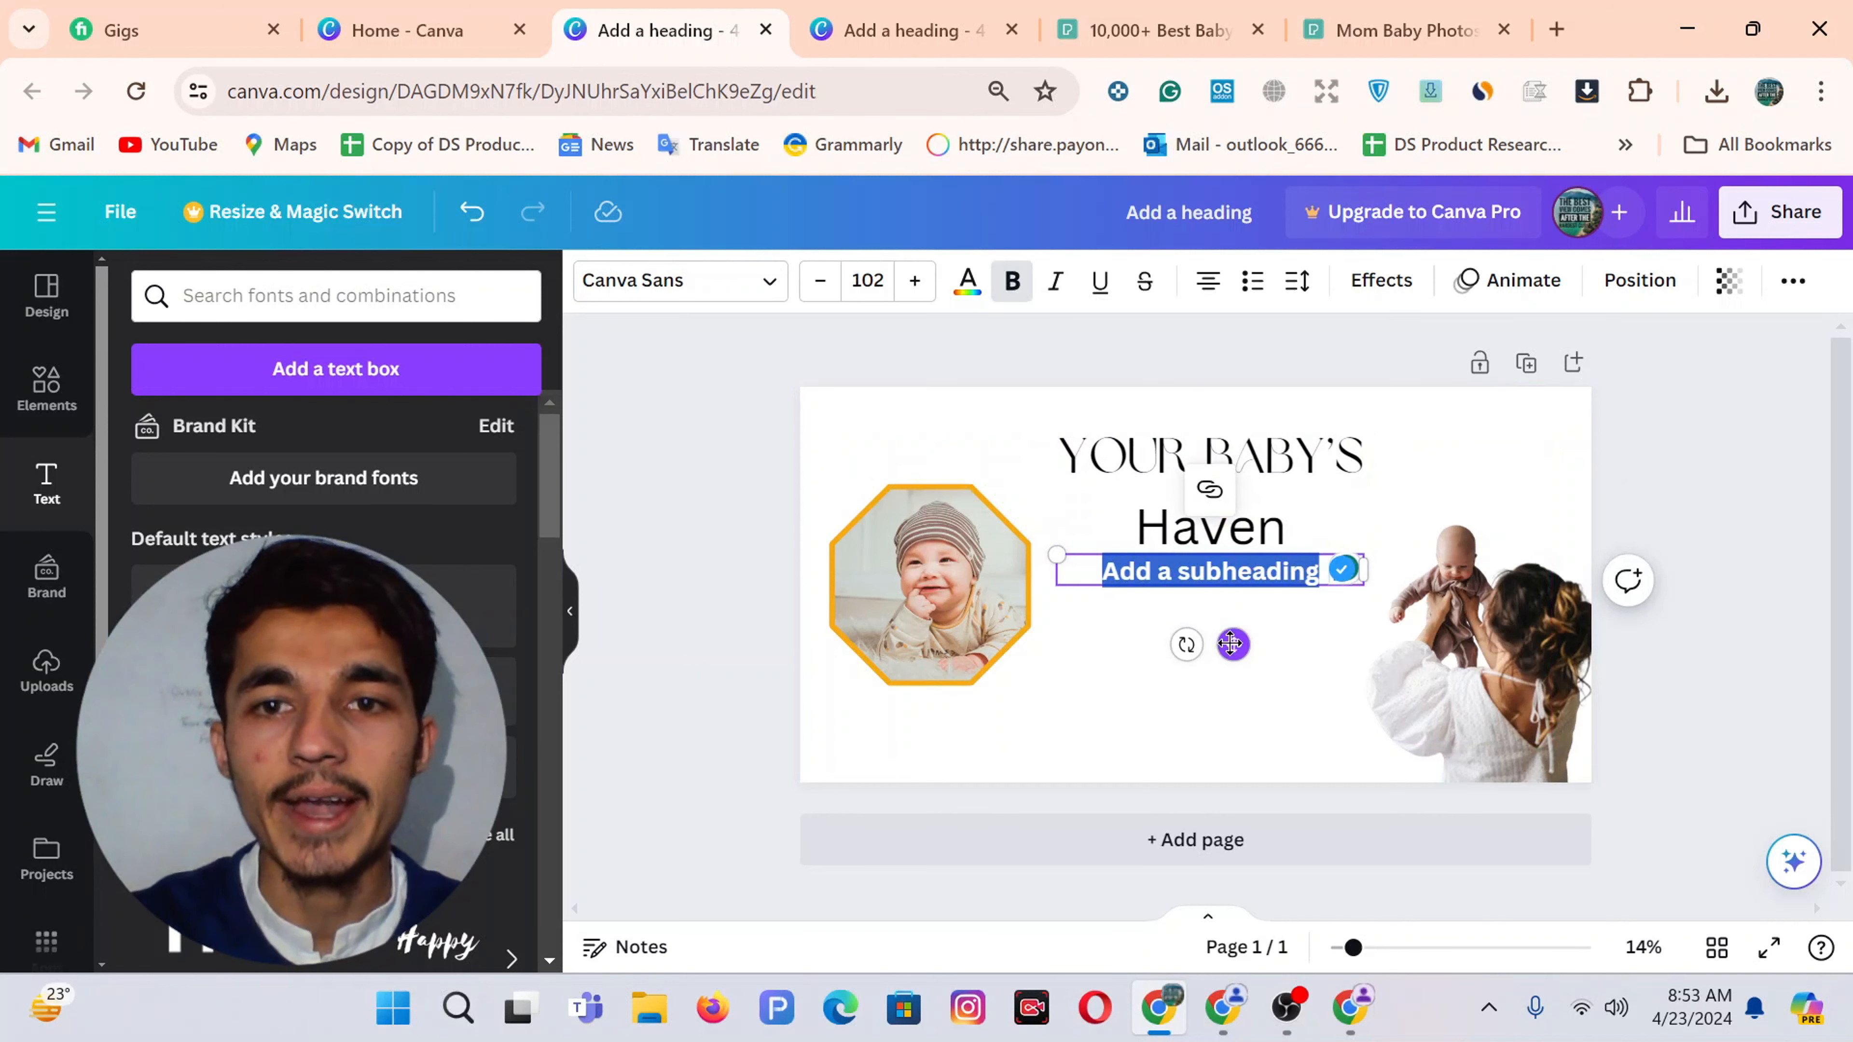
left_click_drag(1232, 643, 1211, 669)
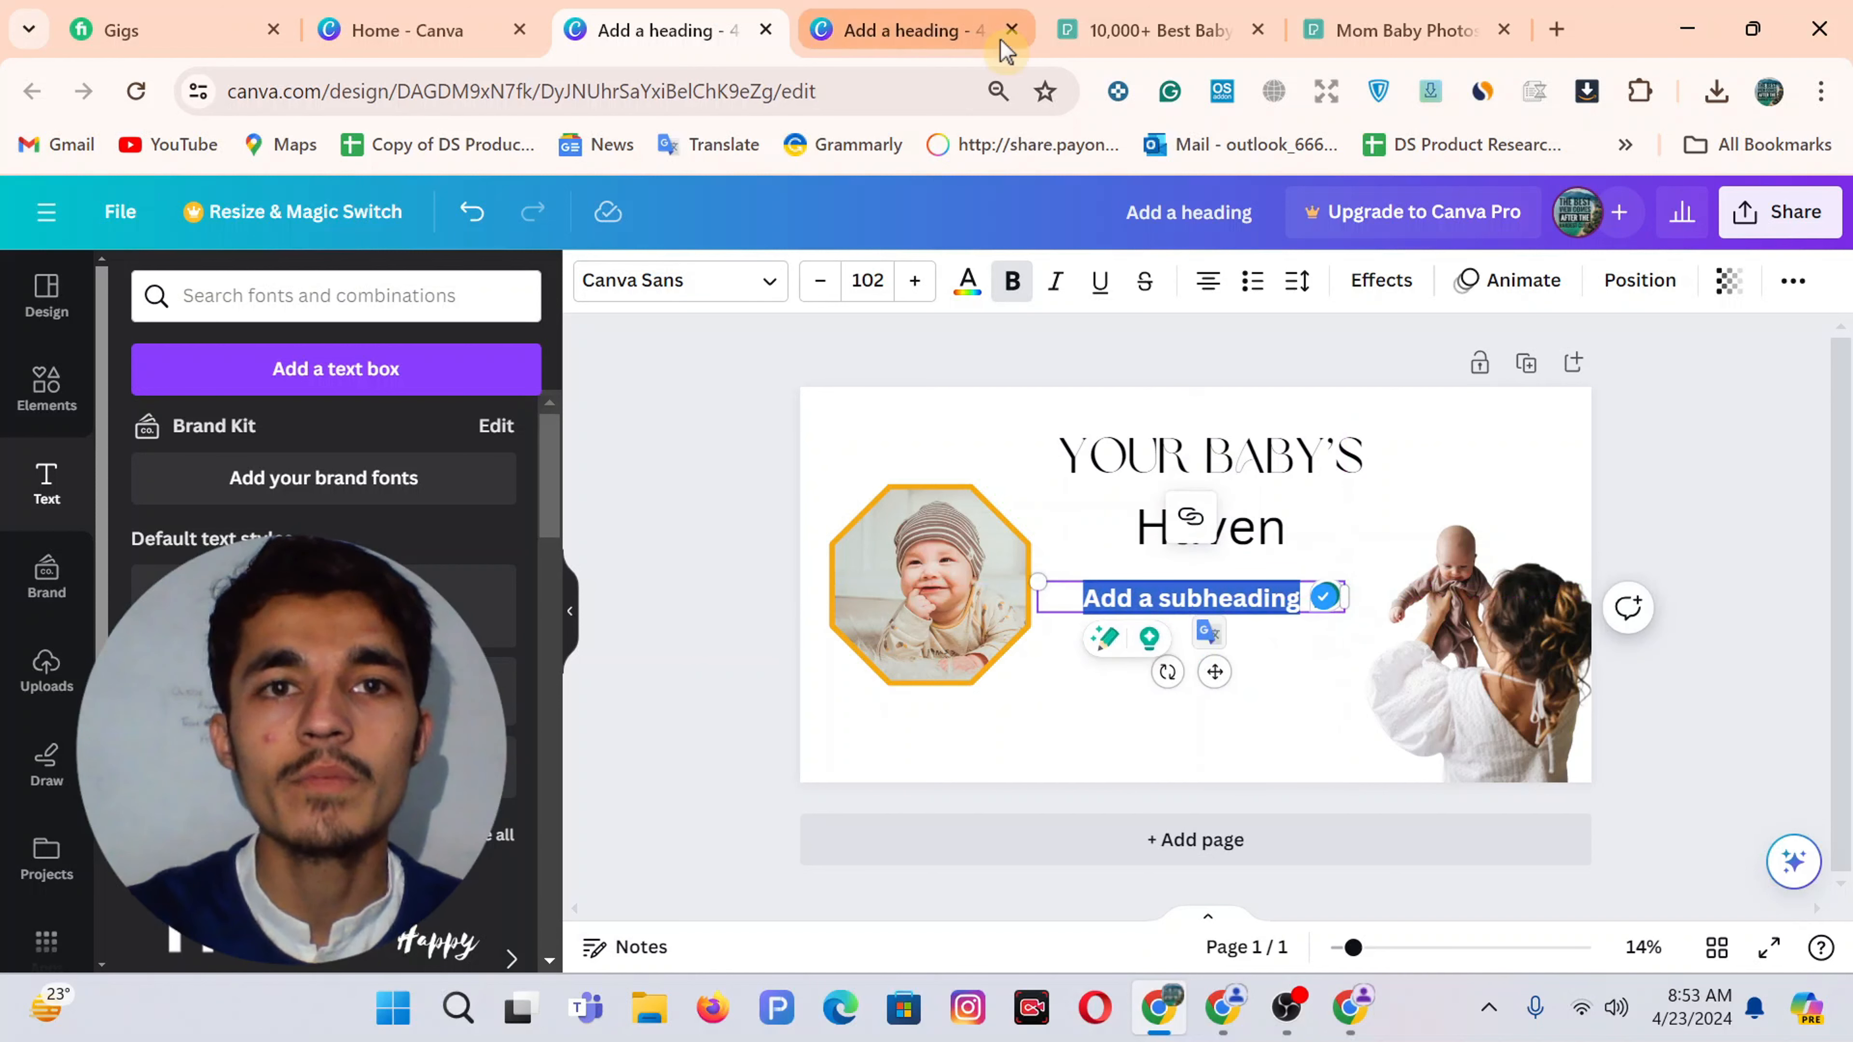
left_click(1025, 16)
left_click(1183, 599)
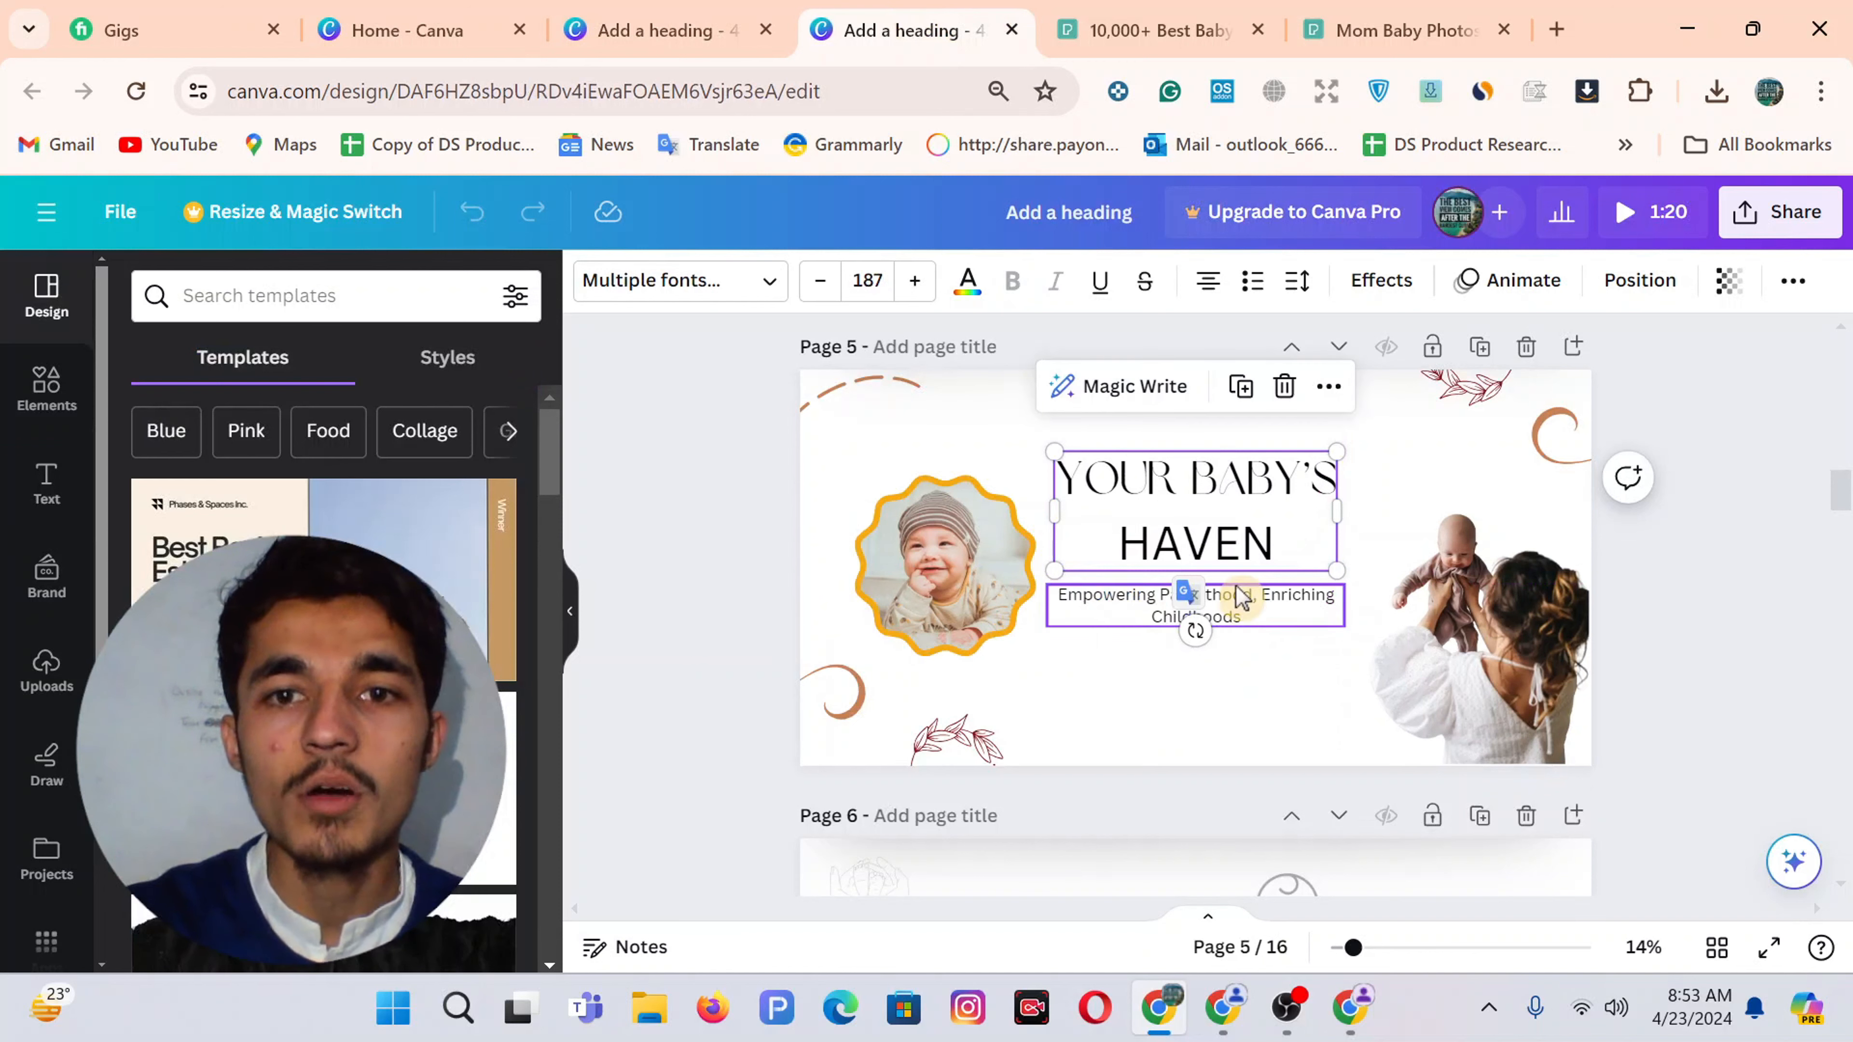
left_click_drag(1059, 595, 1118, 595)
key("ctrl+a")
key("ctrl+c")
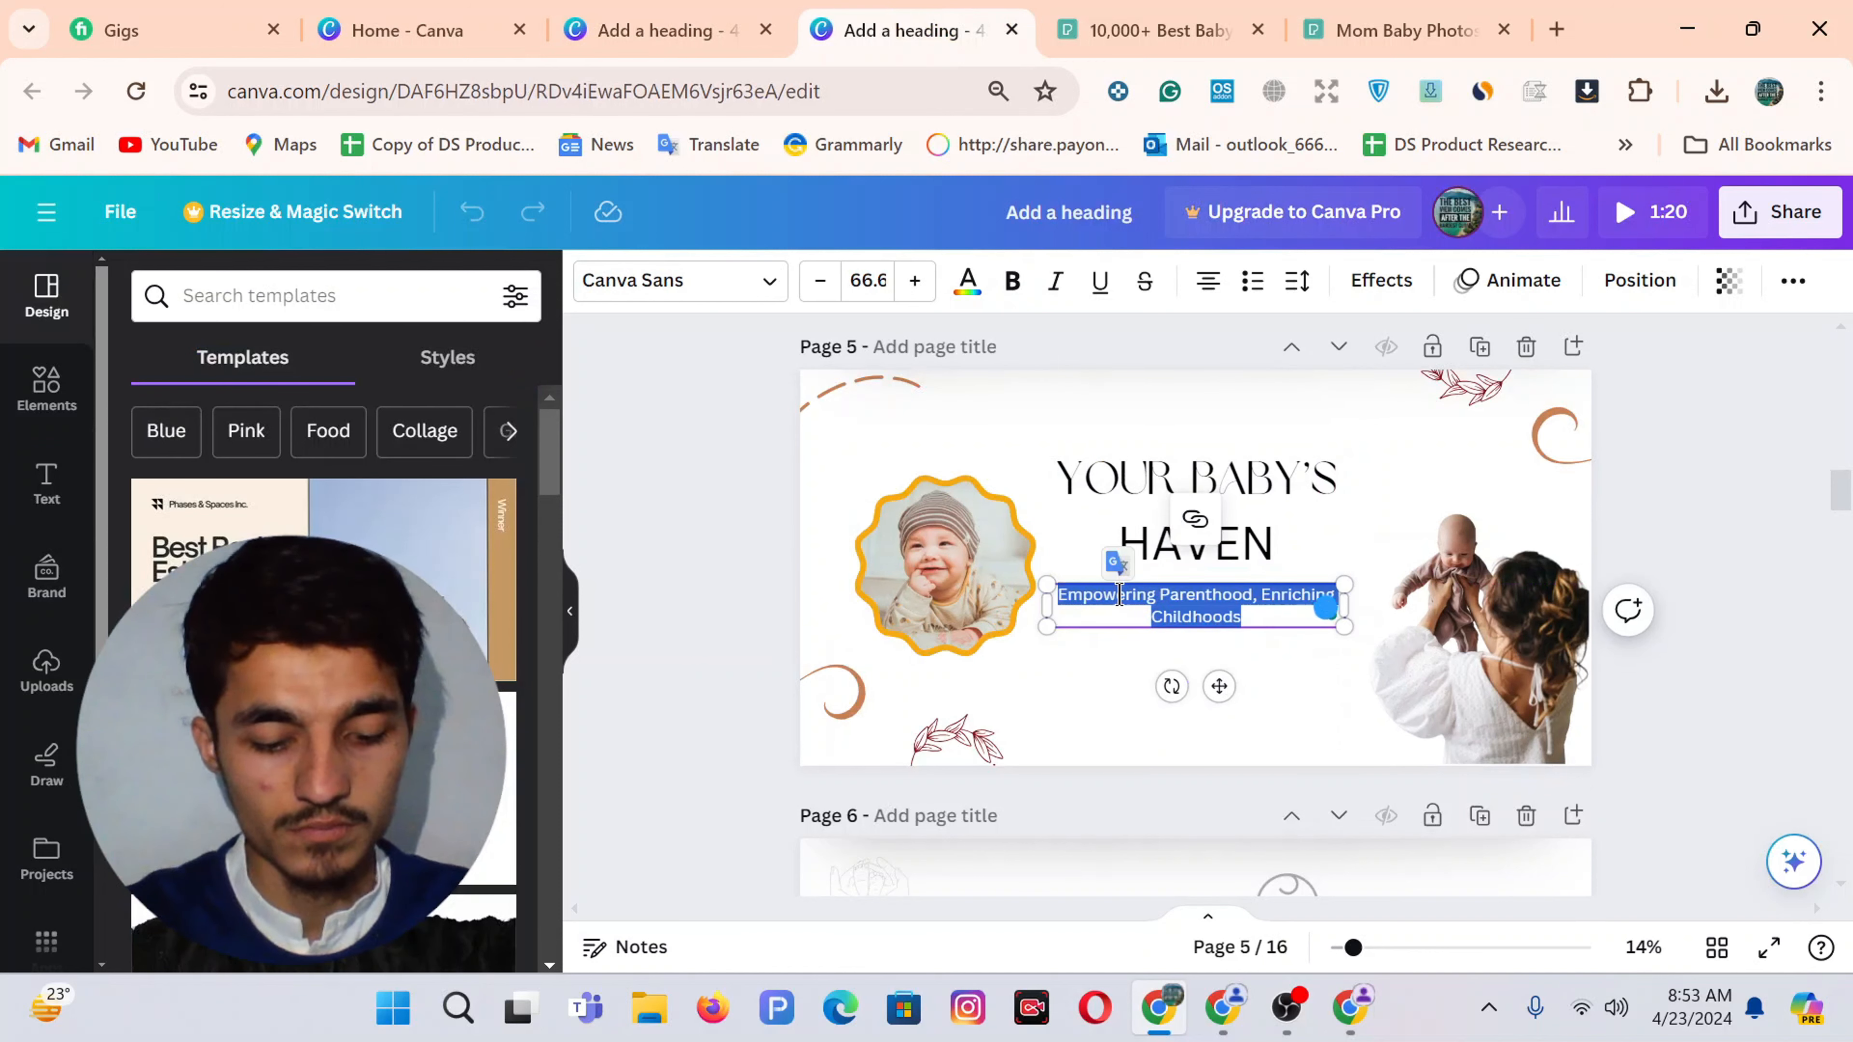
left_click(660, 29)
Replace the placeholder subheading with 'Empowering Parenthood, Enriching Childhoods'
left_click(1168, 595)
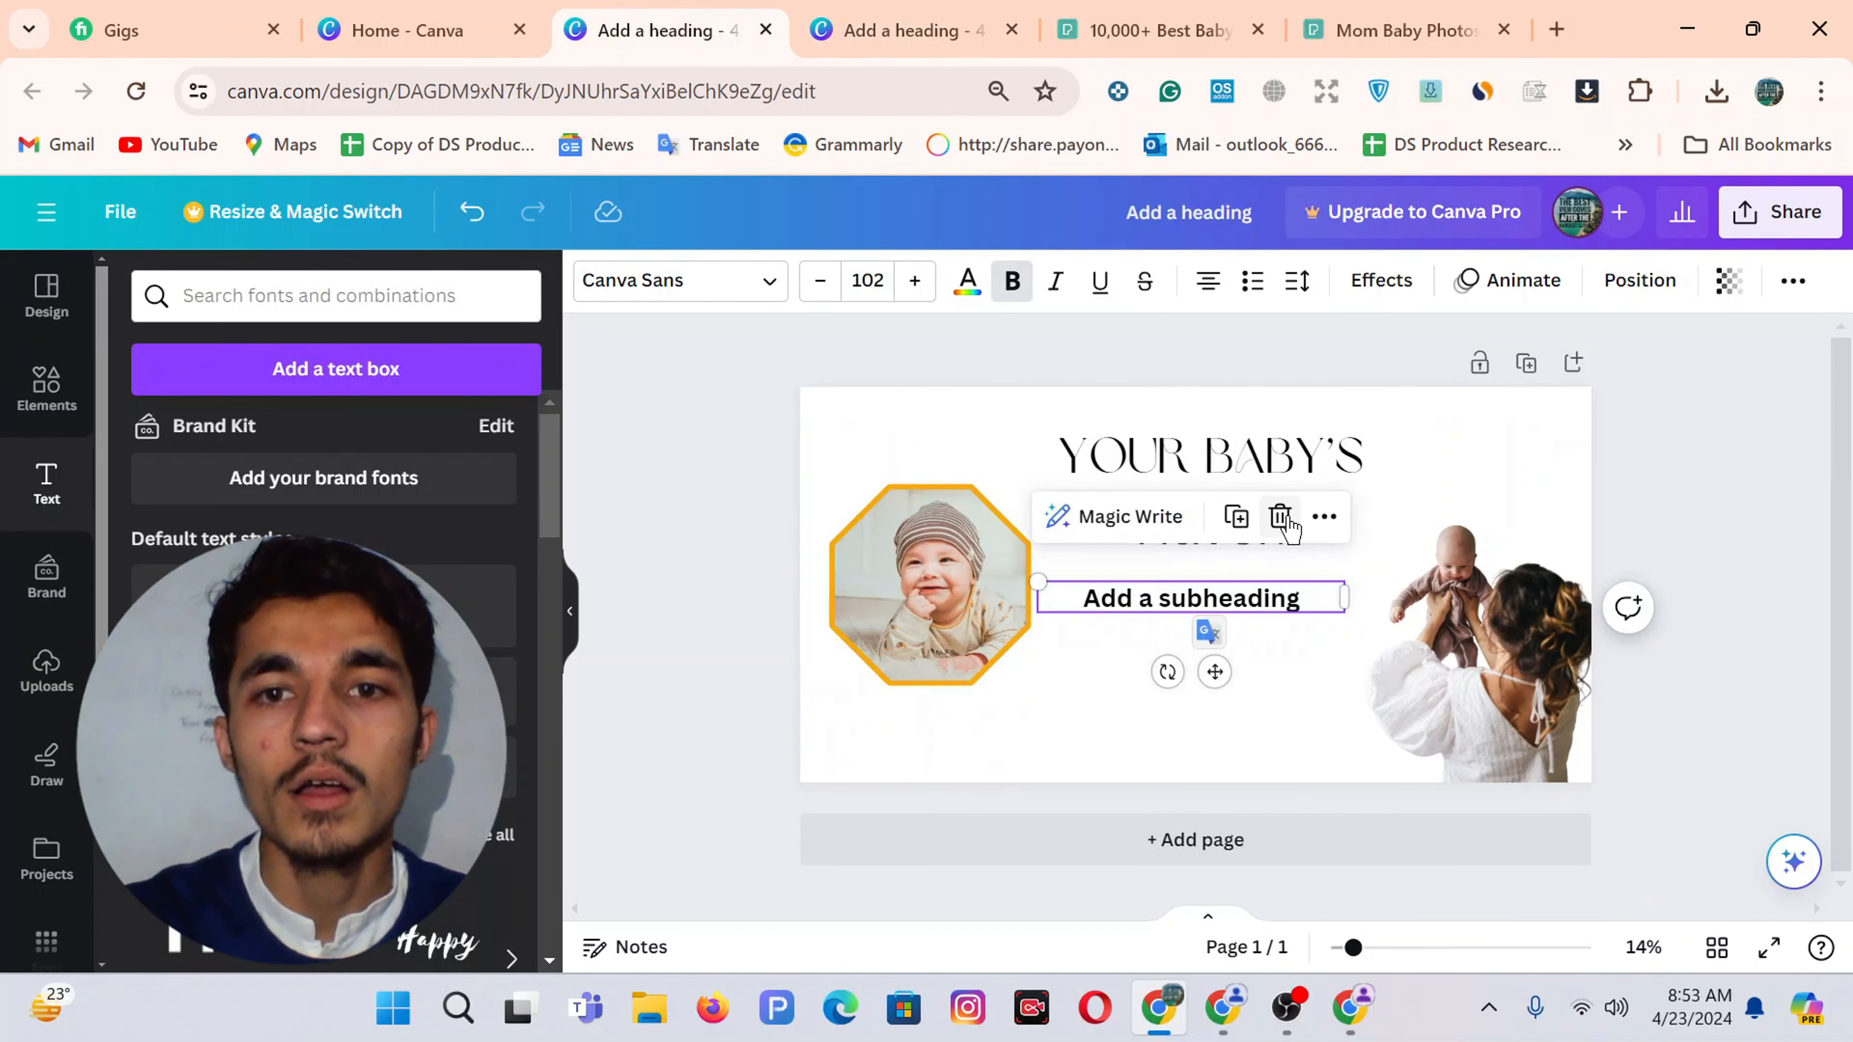
key("shift+Home")
key("ctrl+a")
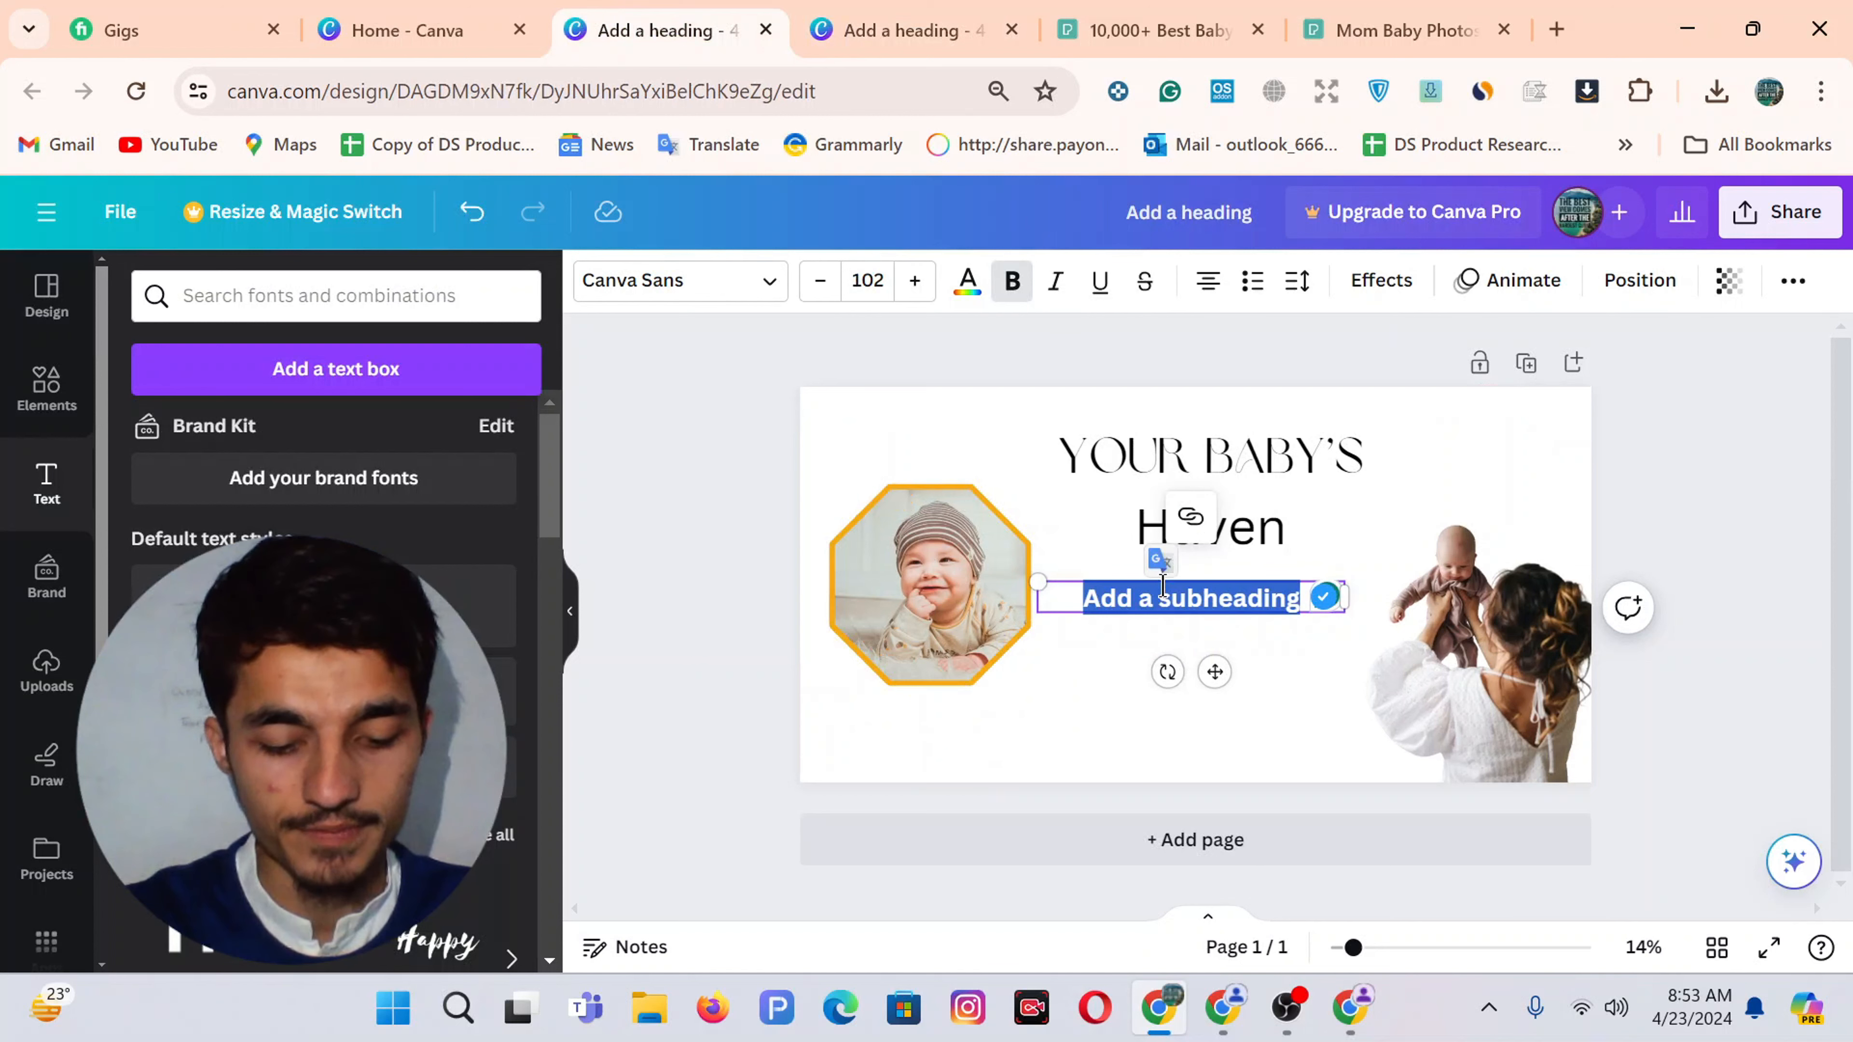
key("ctrl+v")
Make the subtitle regular weight instead of bold and adjust its box size
key("ctrl+a")
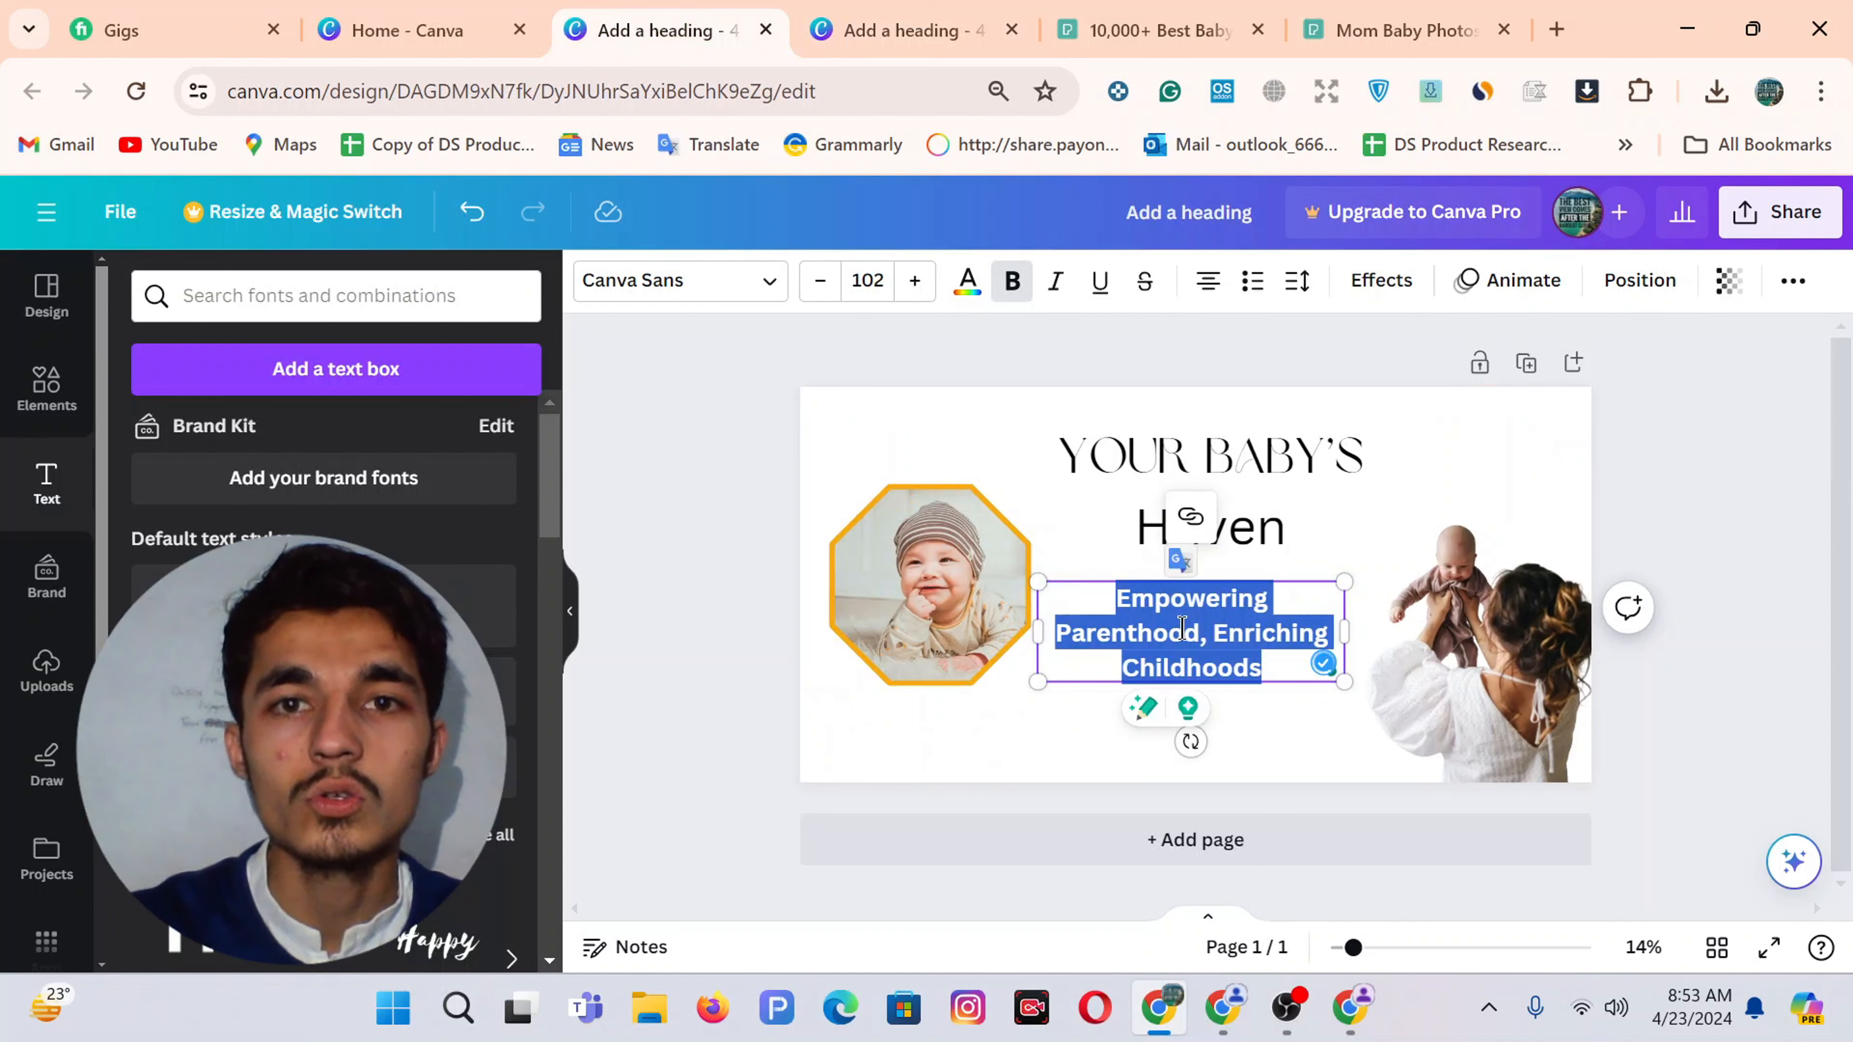
left_click(1011, 281)
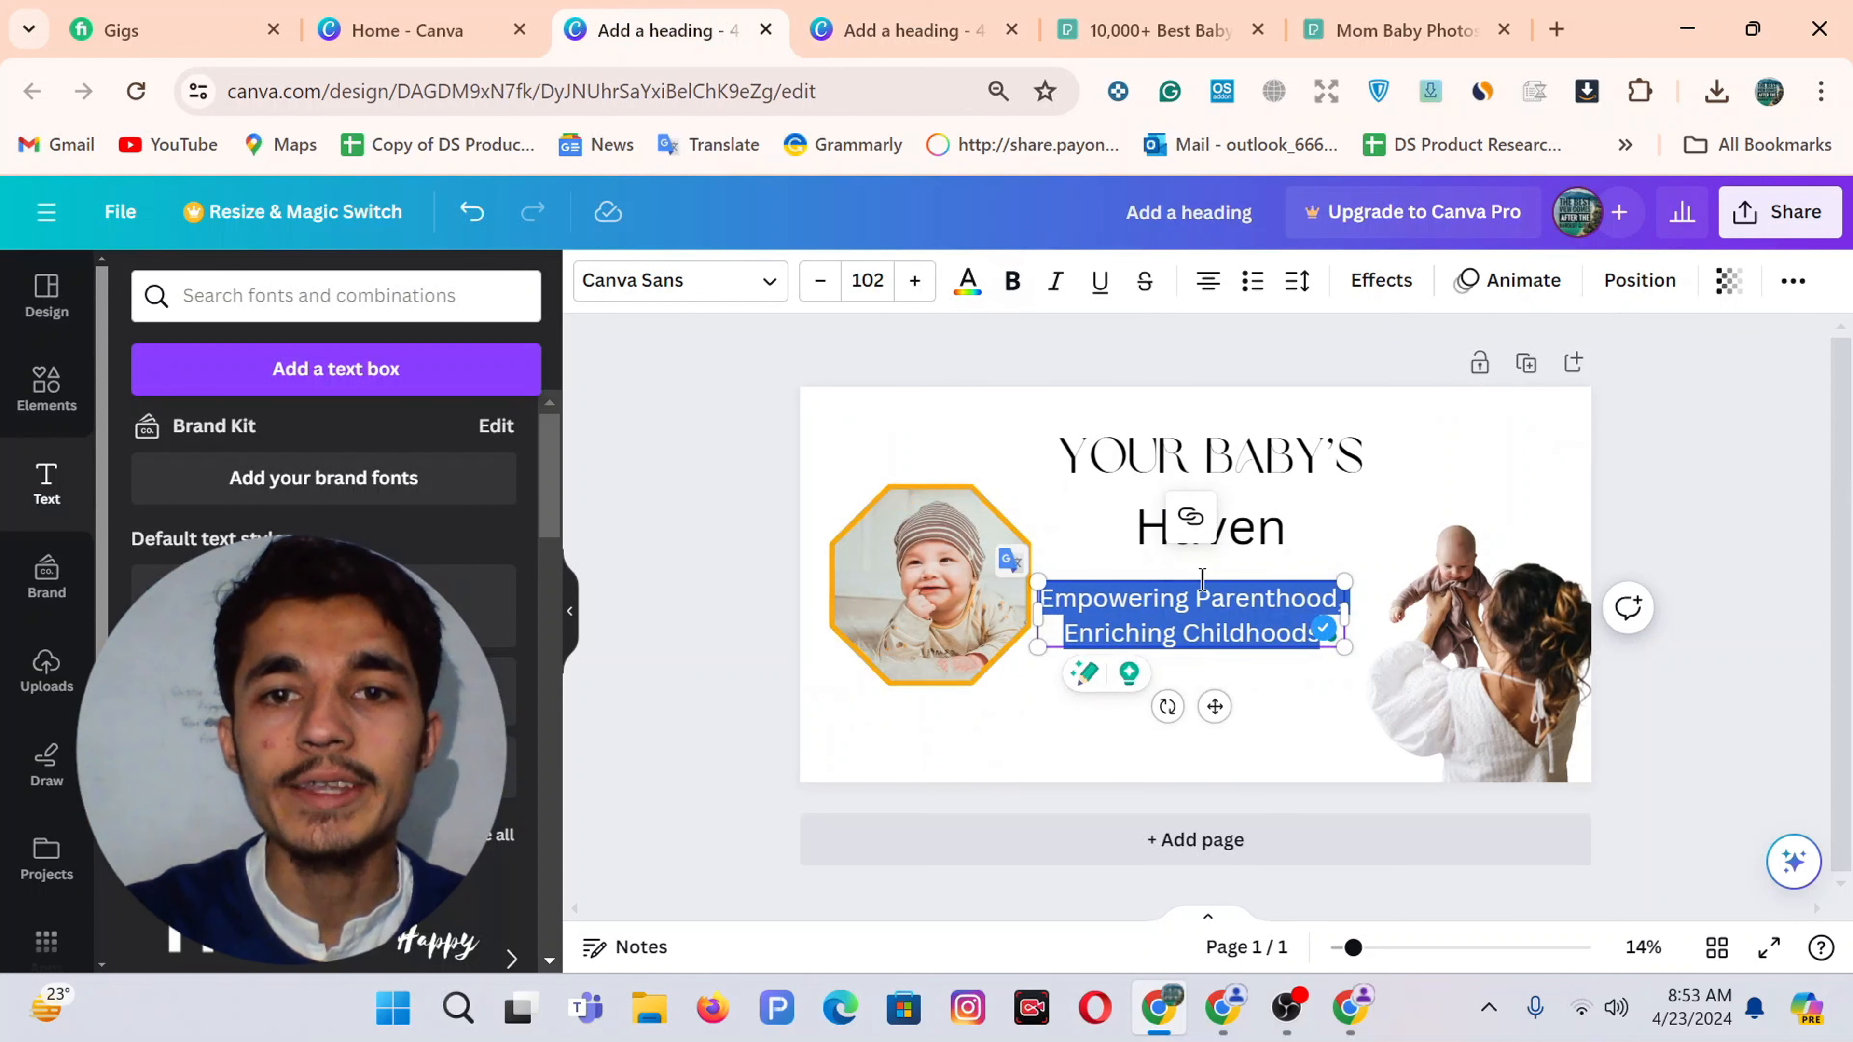
left_click_drag(1361, 656, 1381, 687)
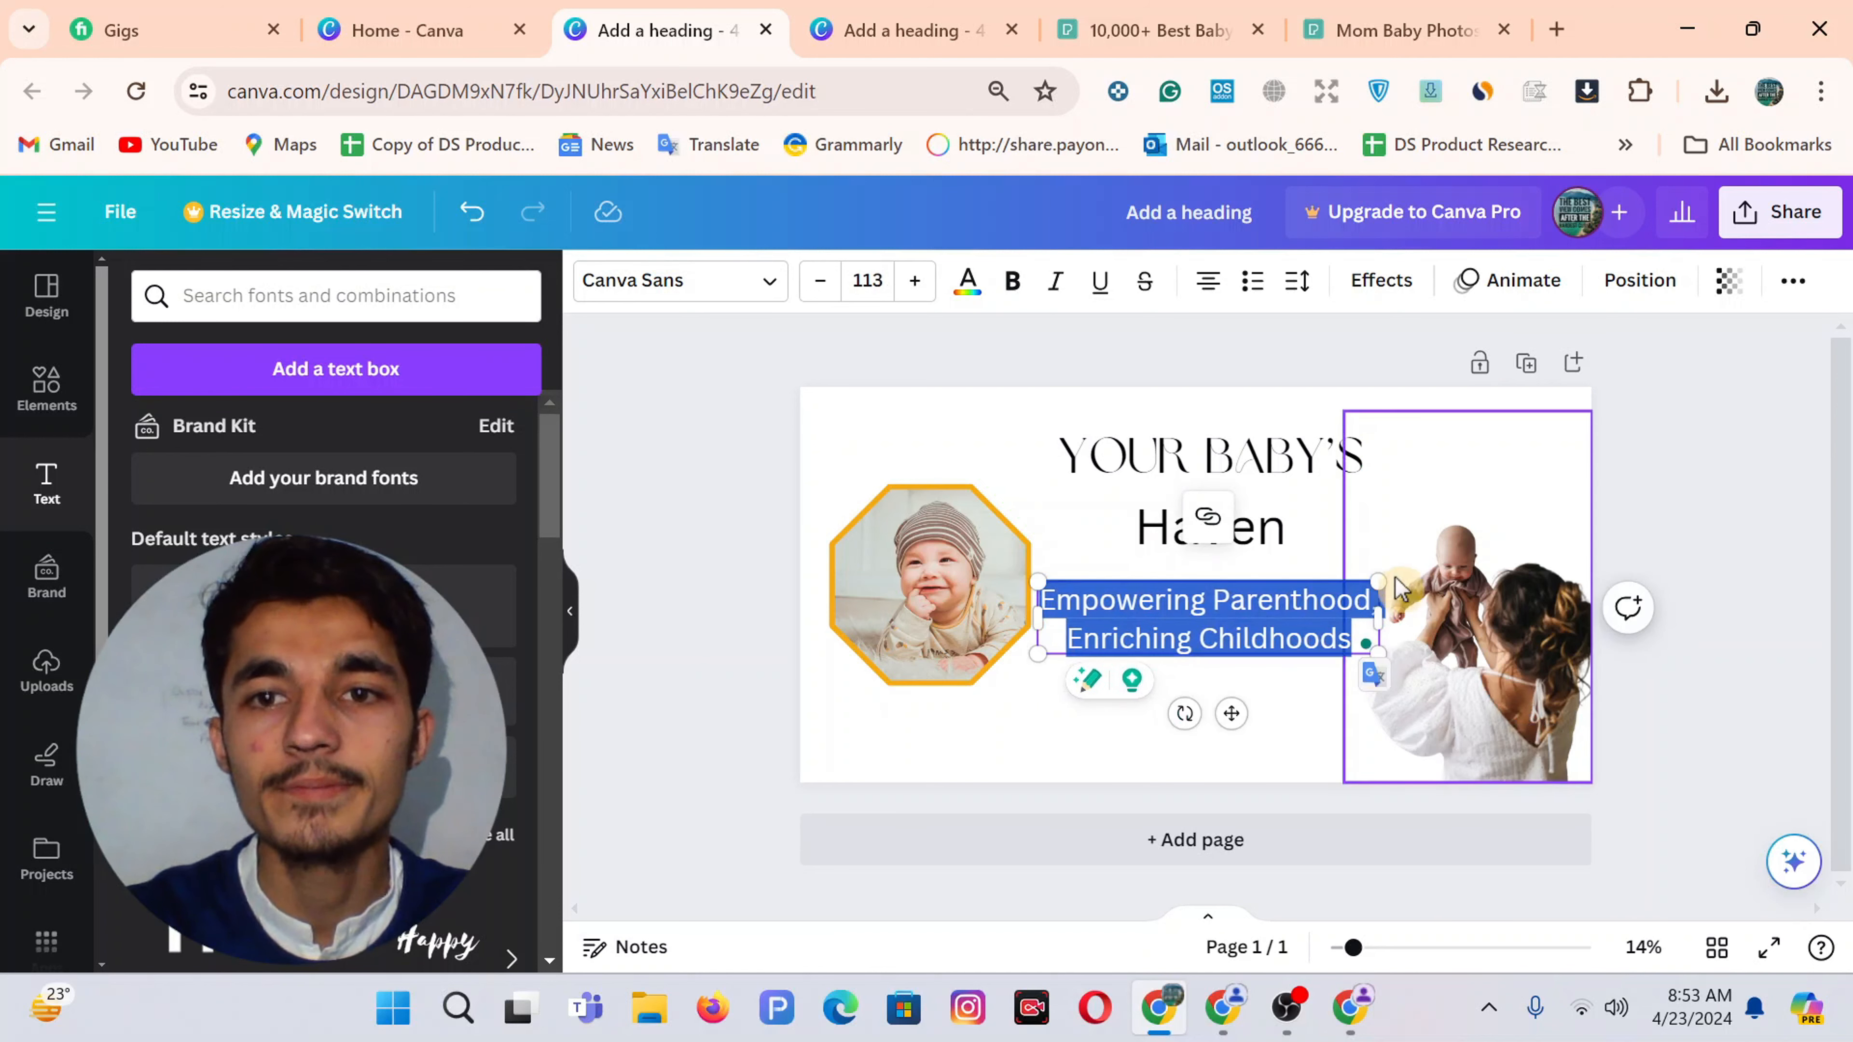
key("ctrl+z")
left_click(1265, 732)
left_click(1207, 629)
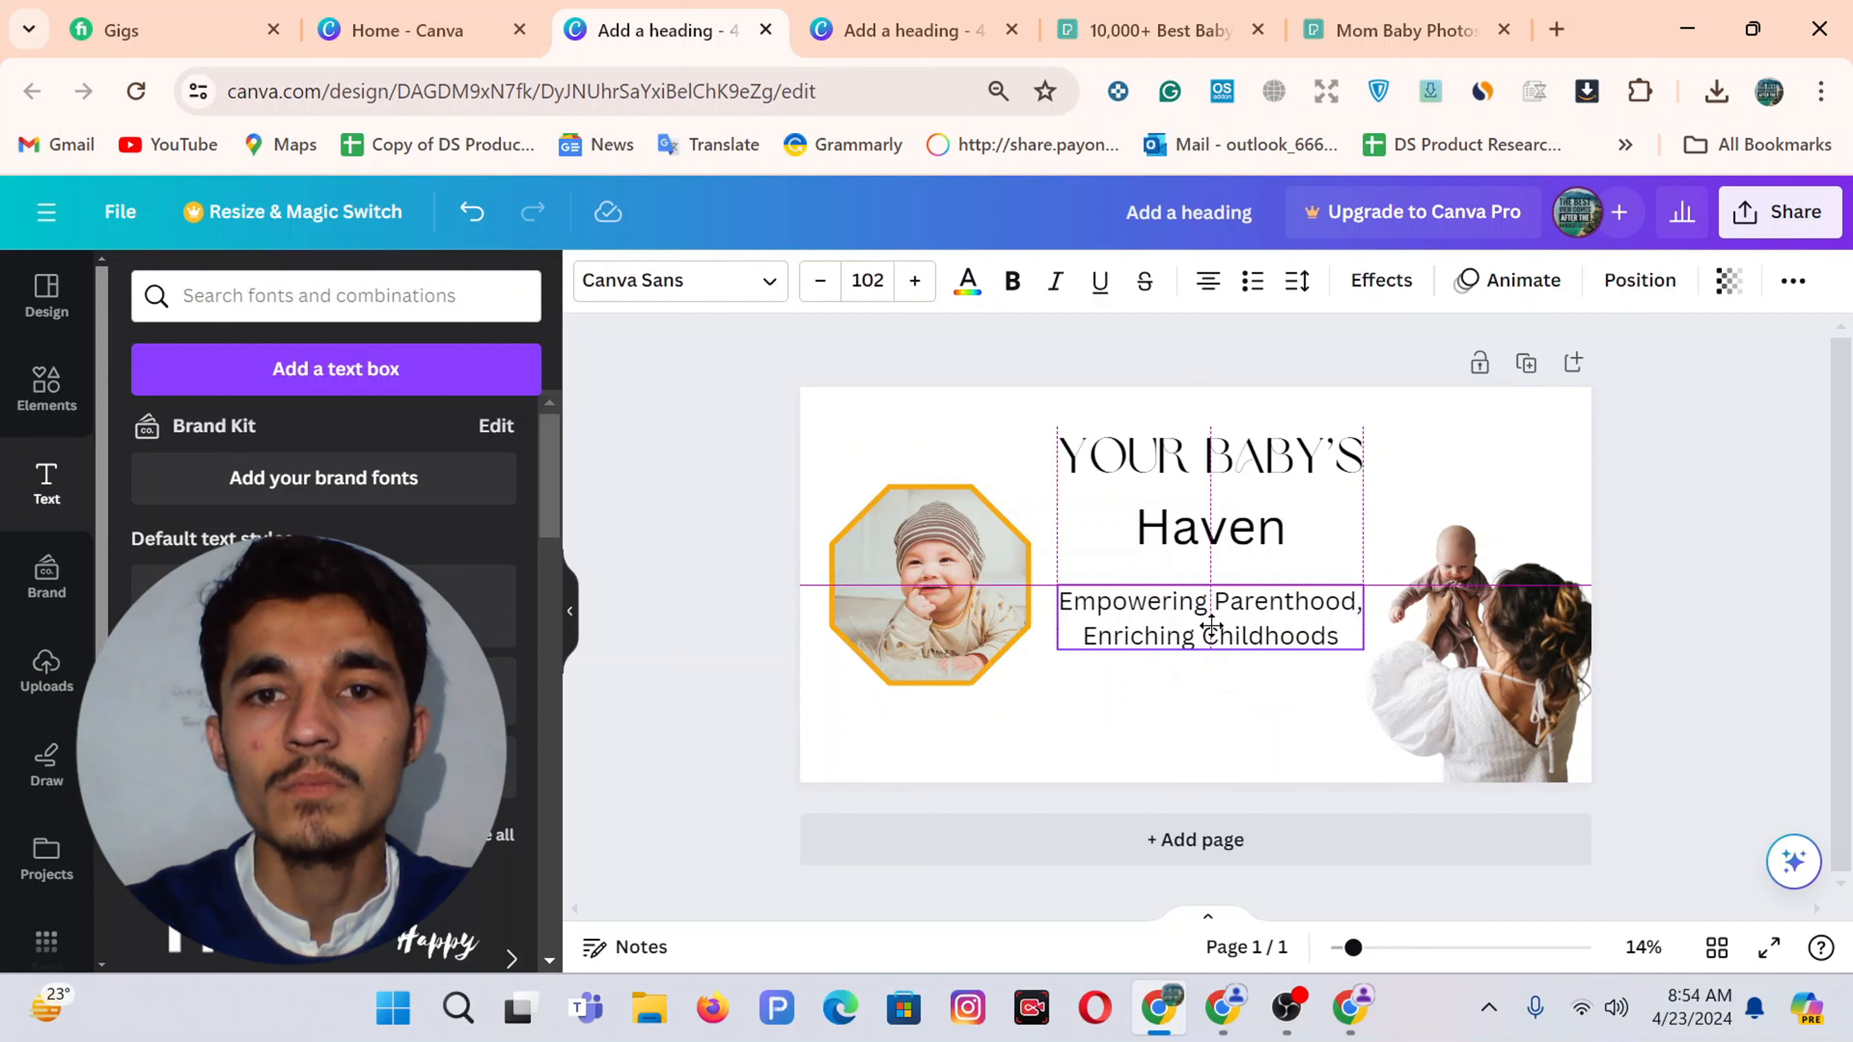
Shrink the mother-and-baby photo, nudge the octagon baby photo, and slightly enlarge the heading
left_click_drag(1429, 627, 1427, 672)
left_click_drag(1344, 410, 1378, 463)
left_click(1662, 629)
left_click_drag(948, 643, 936, 650)
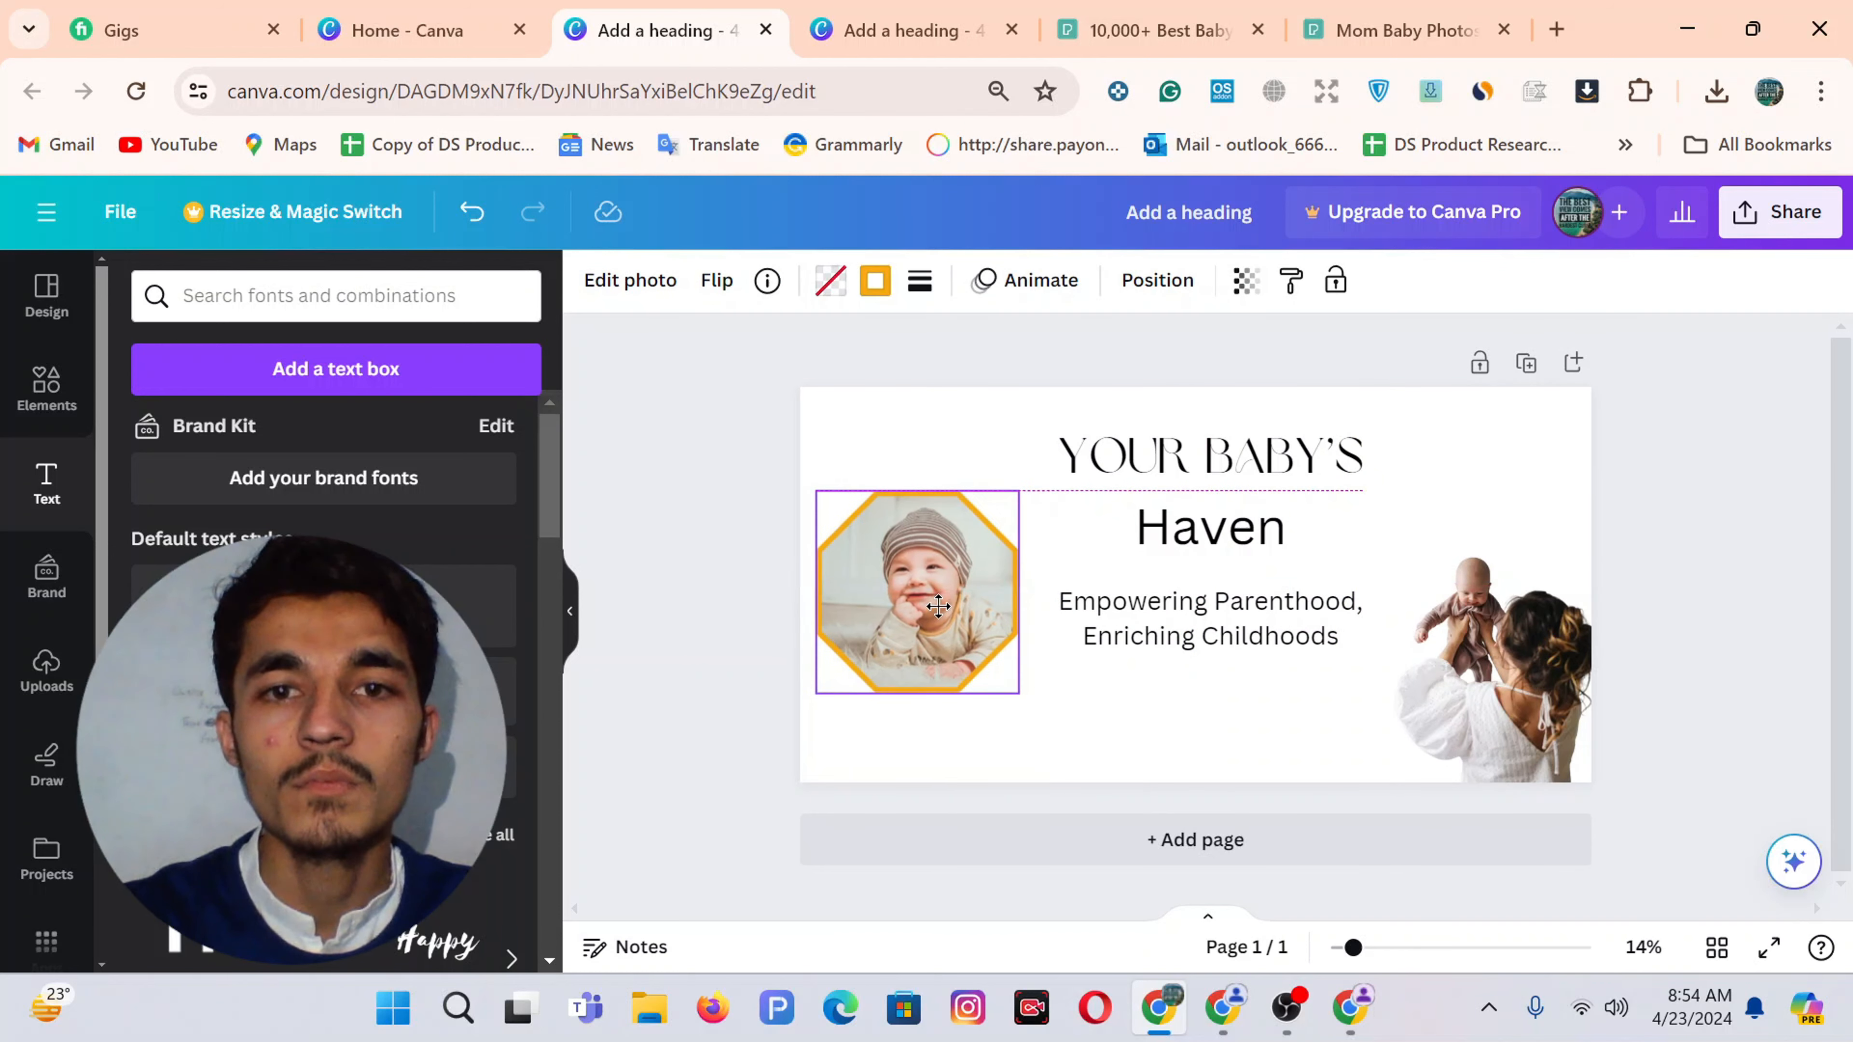
left_click(1219, 625)
left_click(1167, 456)
left_click_drag(1055, 419, 1043, 410)
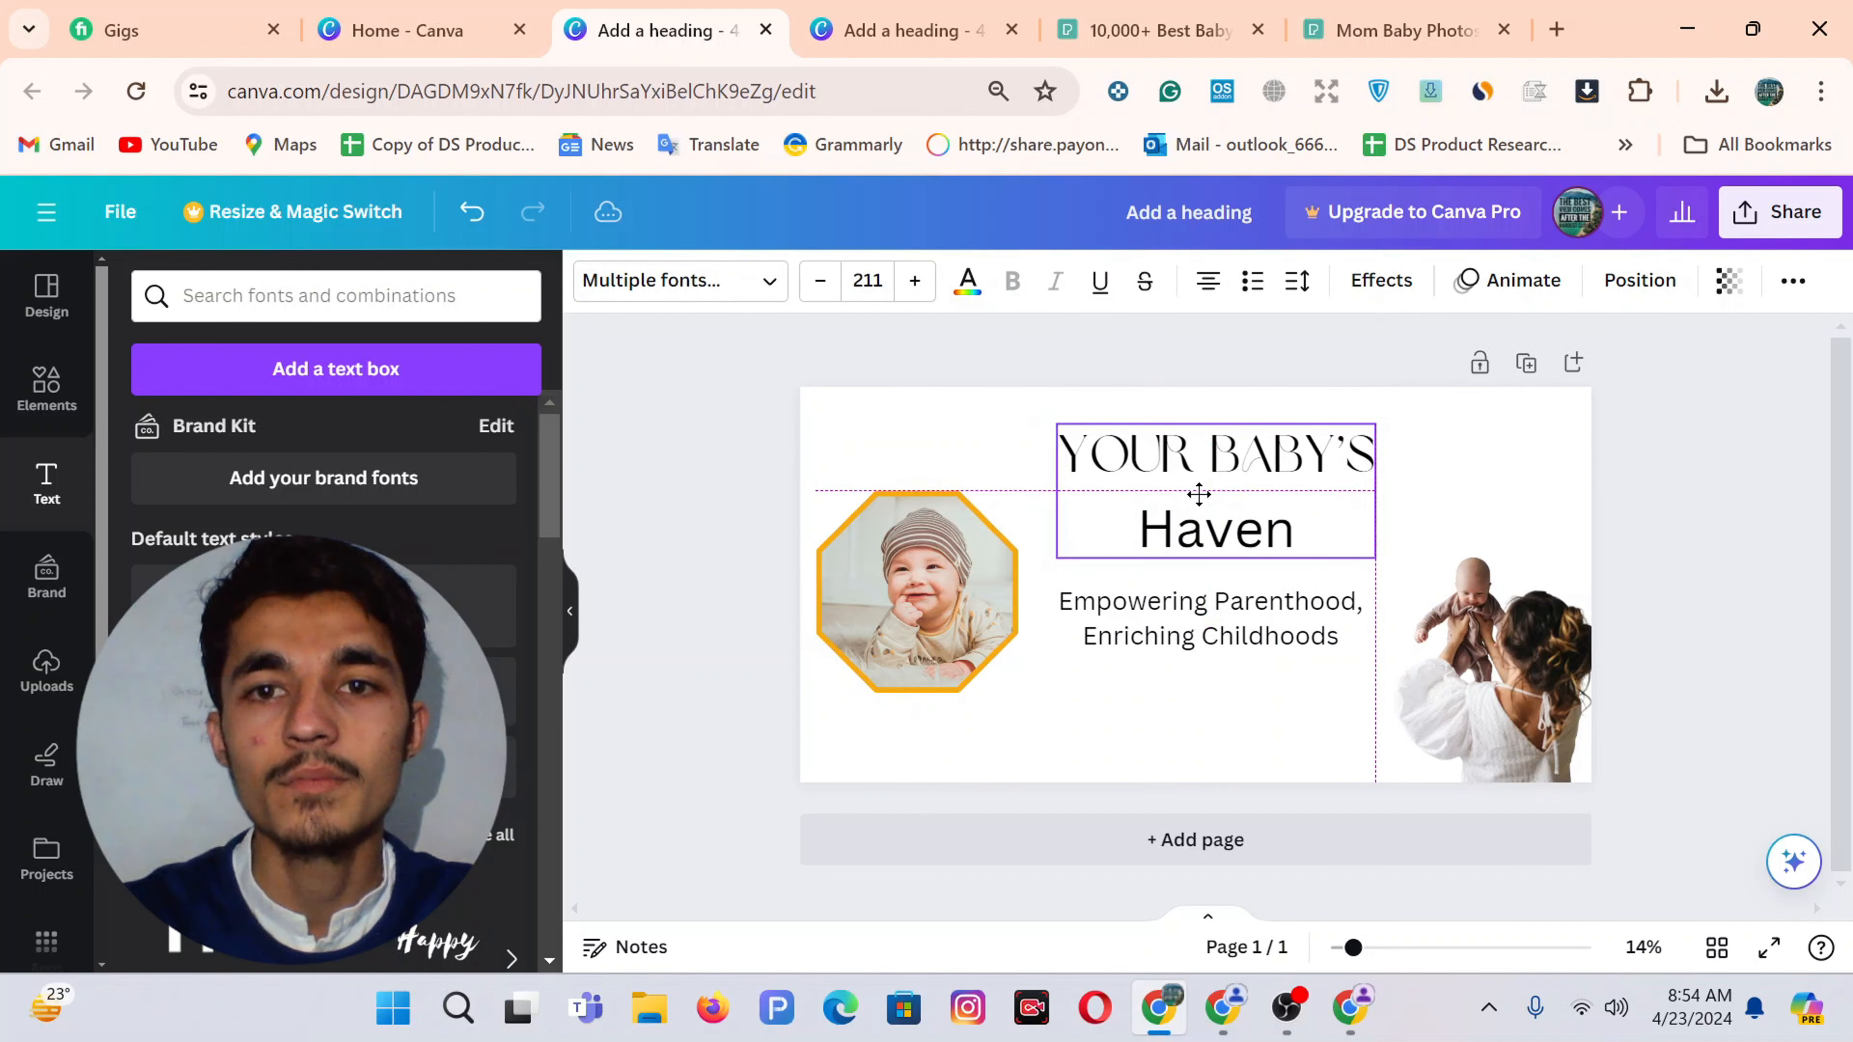
left_click(1024, 489)
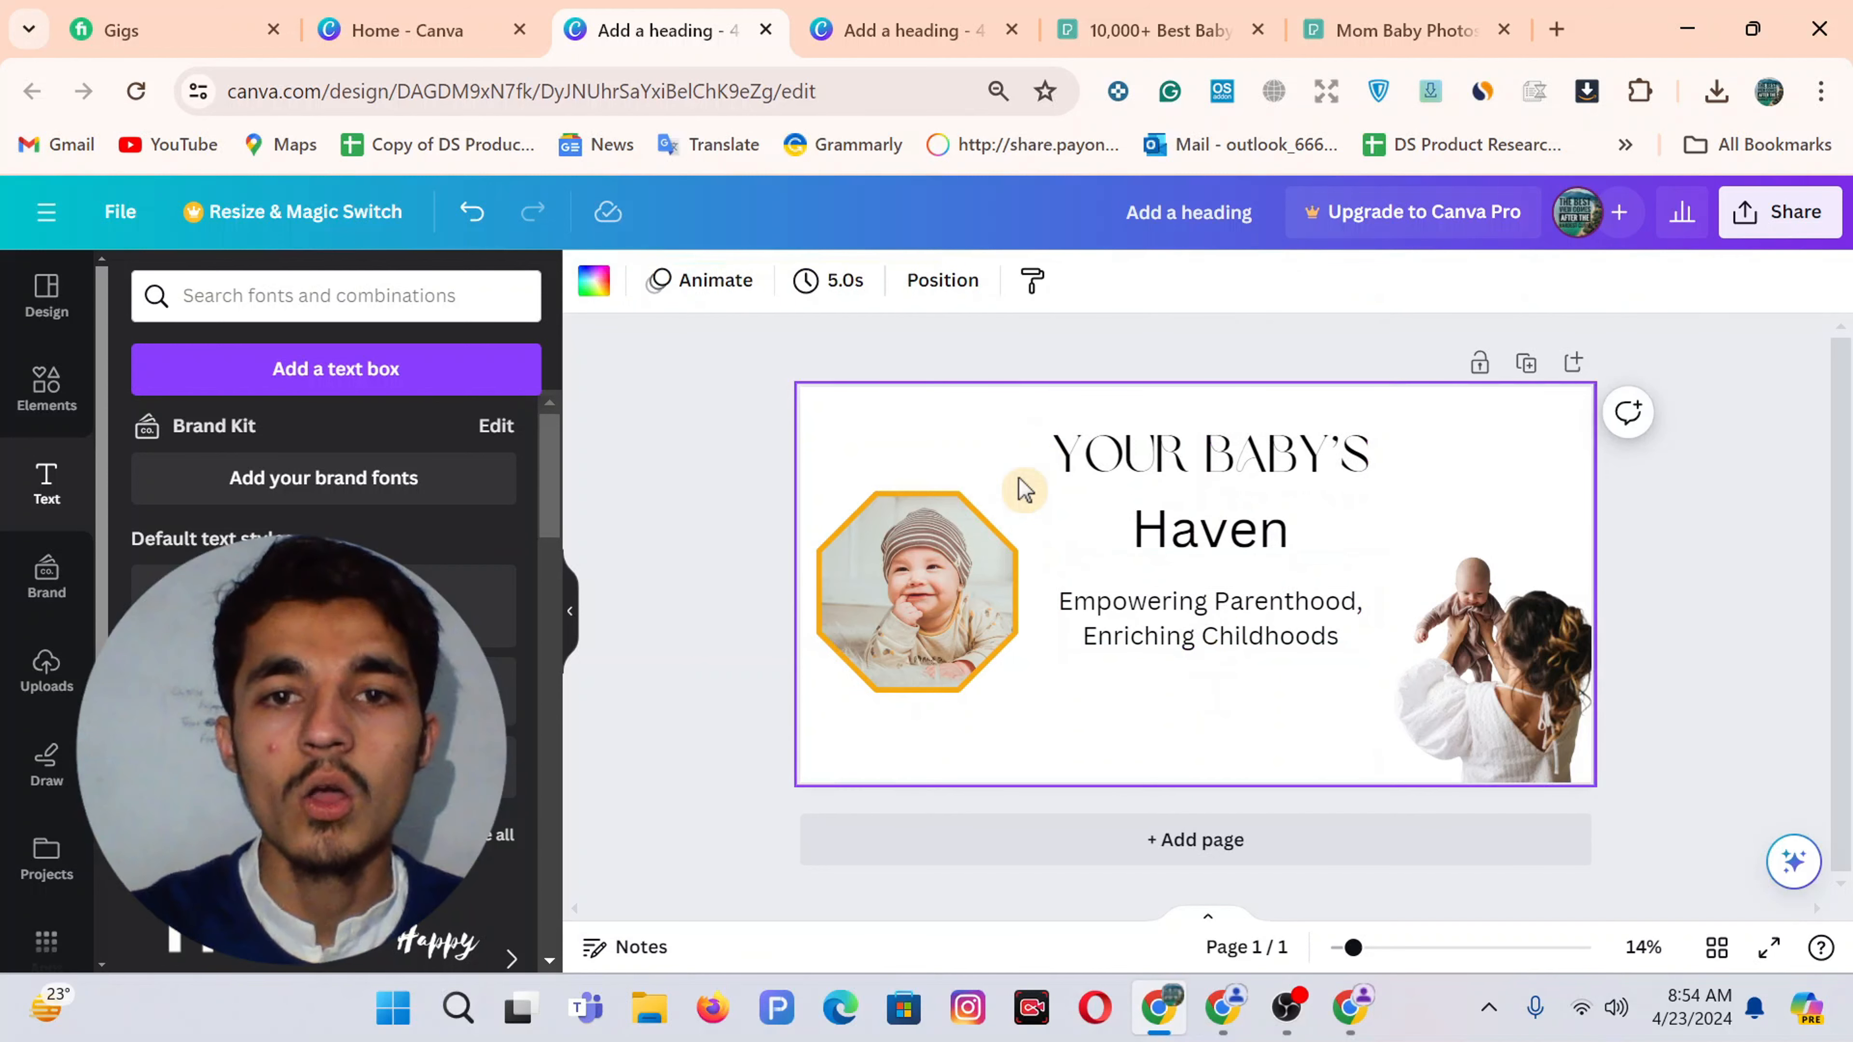
Inspect the arc and leaf decorations in the reference Baby's Haven design
left_click(875, 14)
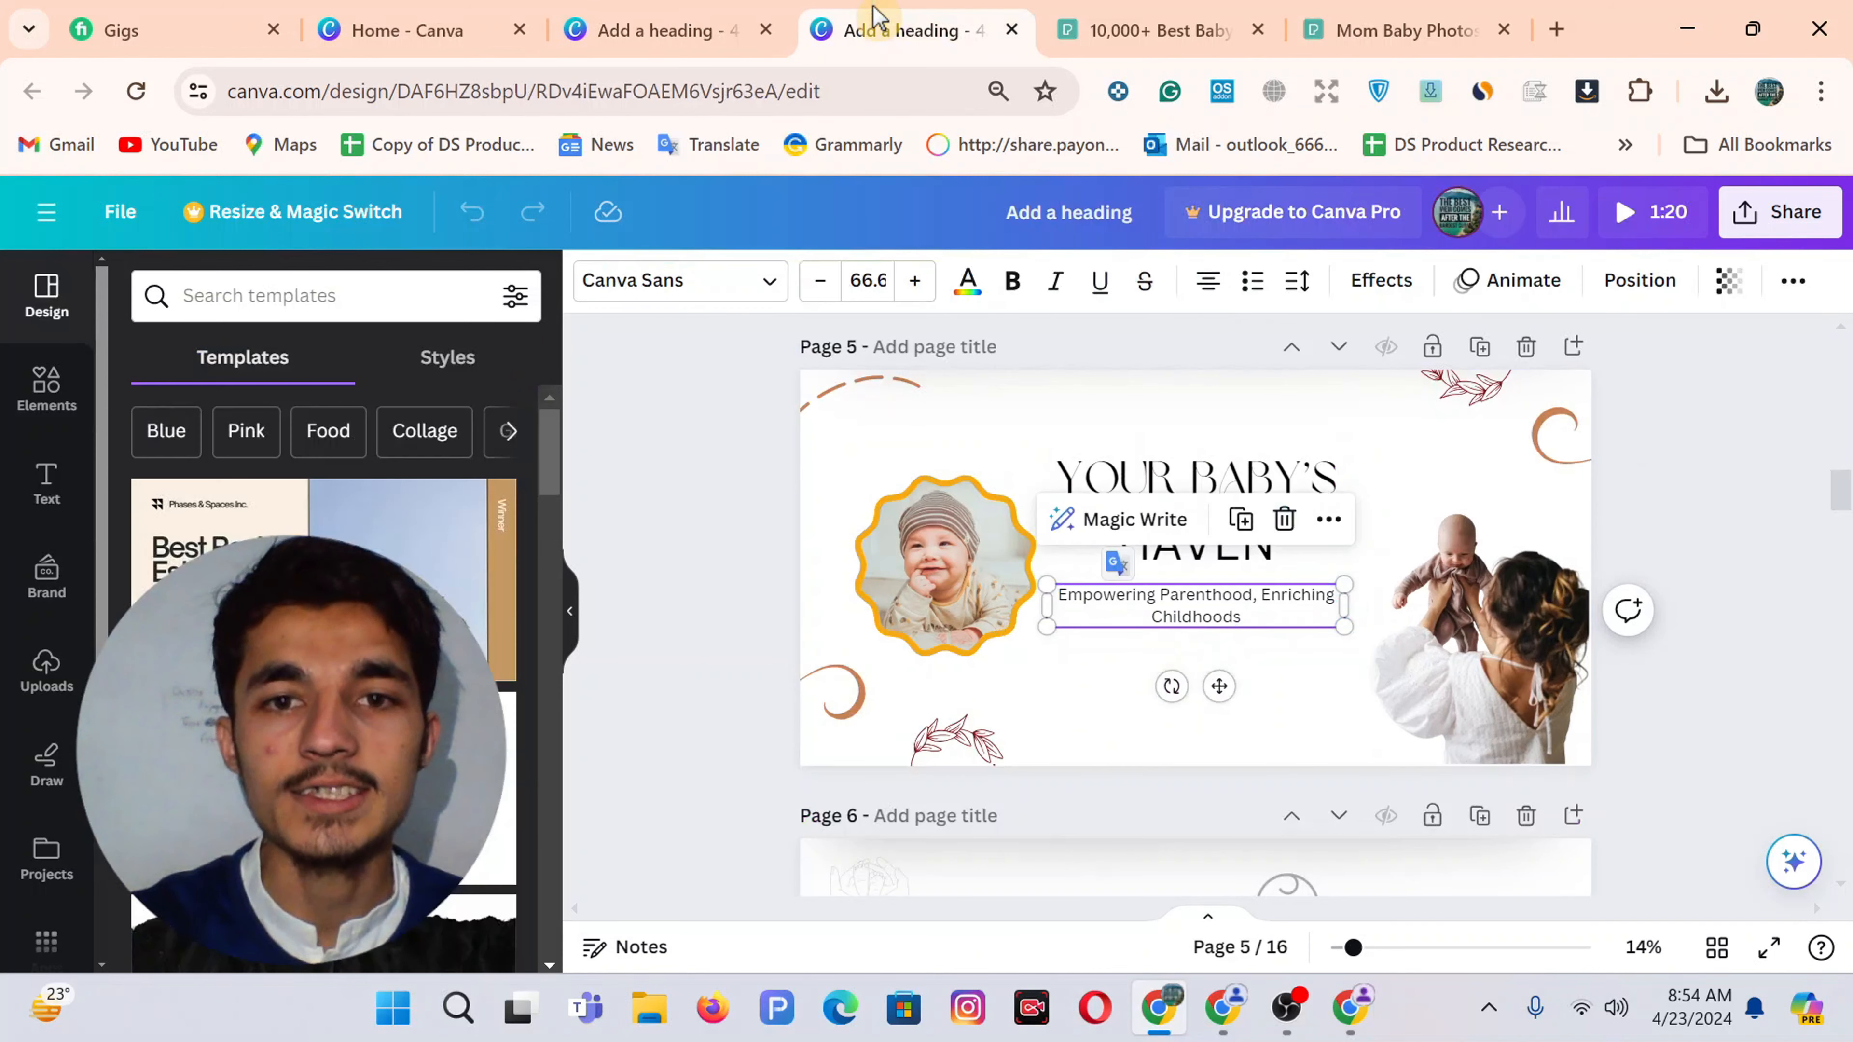
left_click(833, 707)
left_click(961, 756)
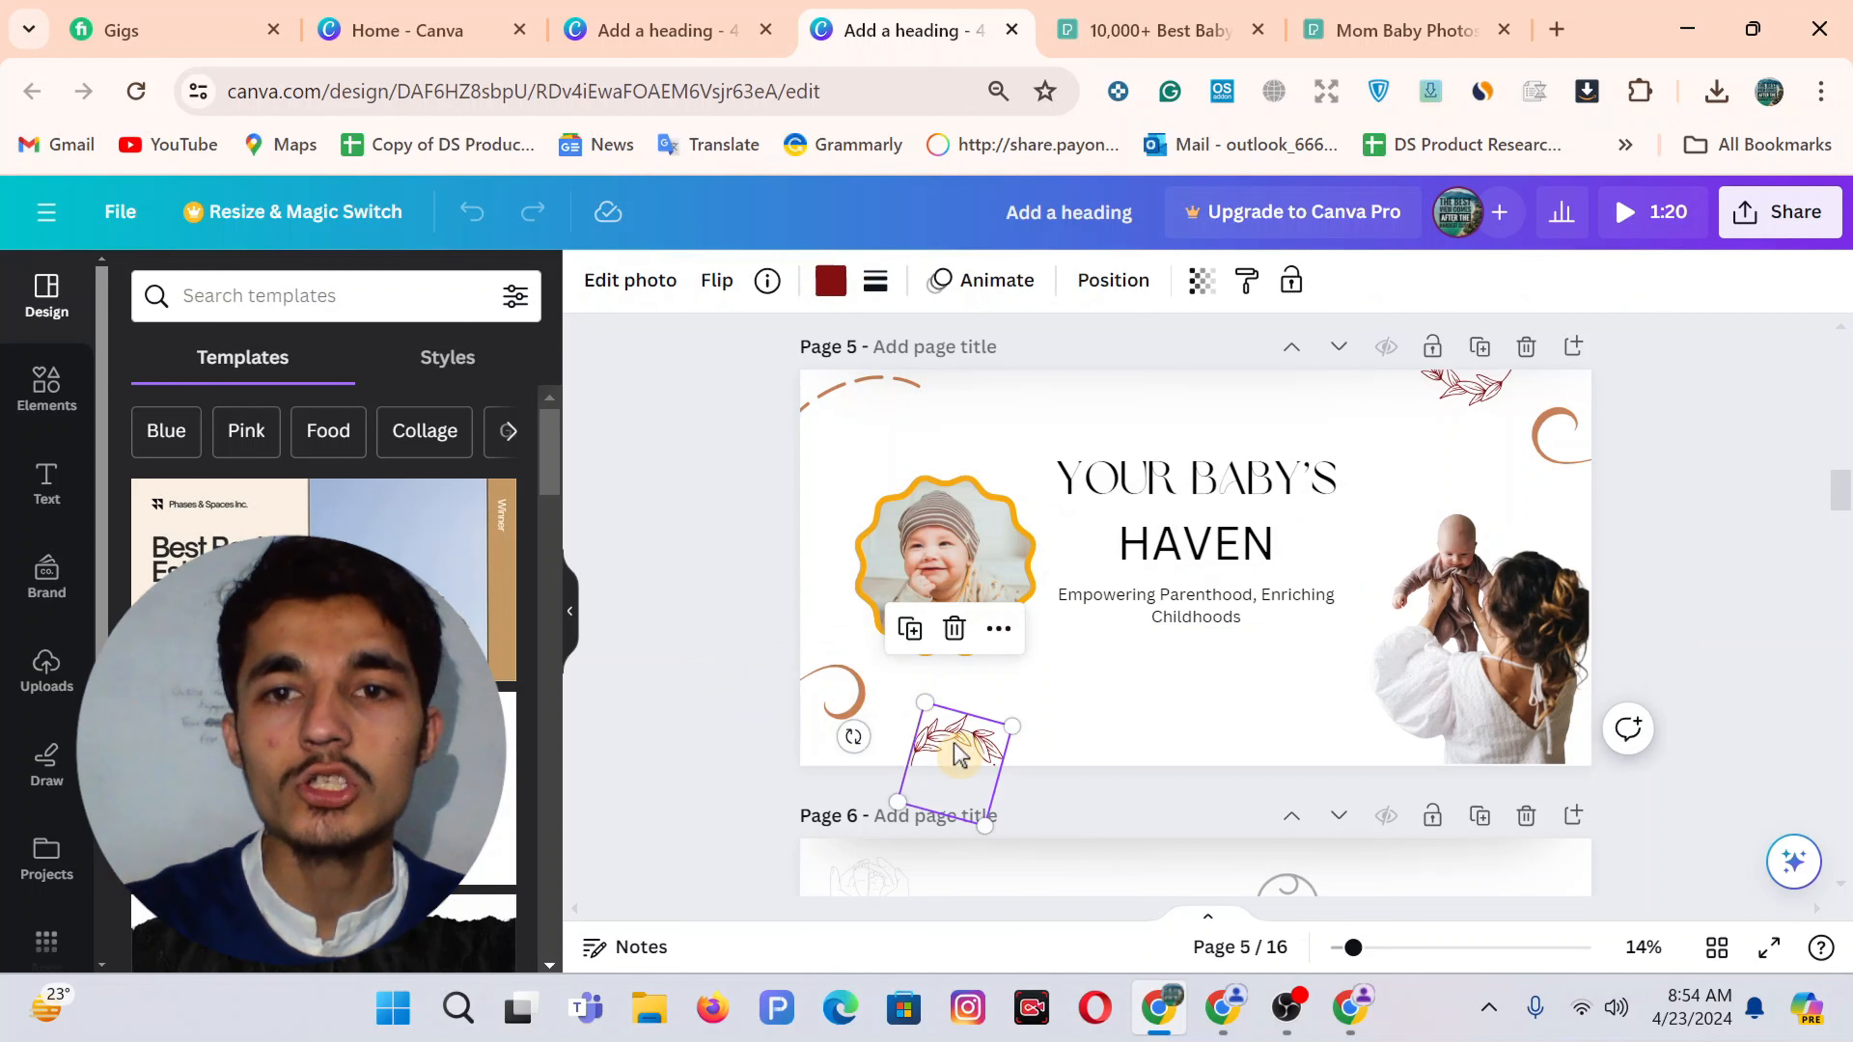
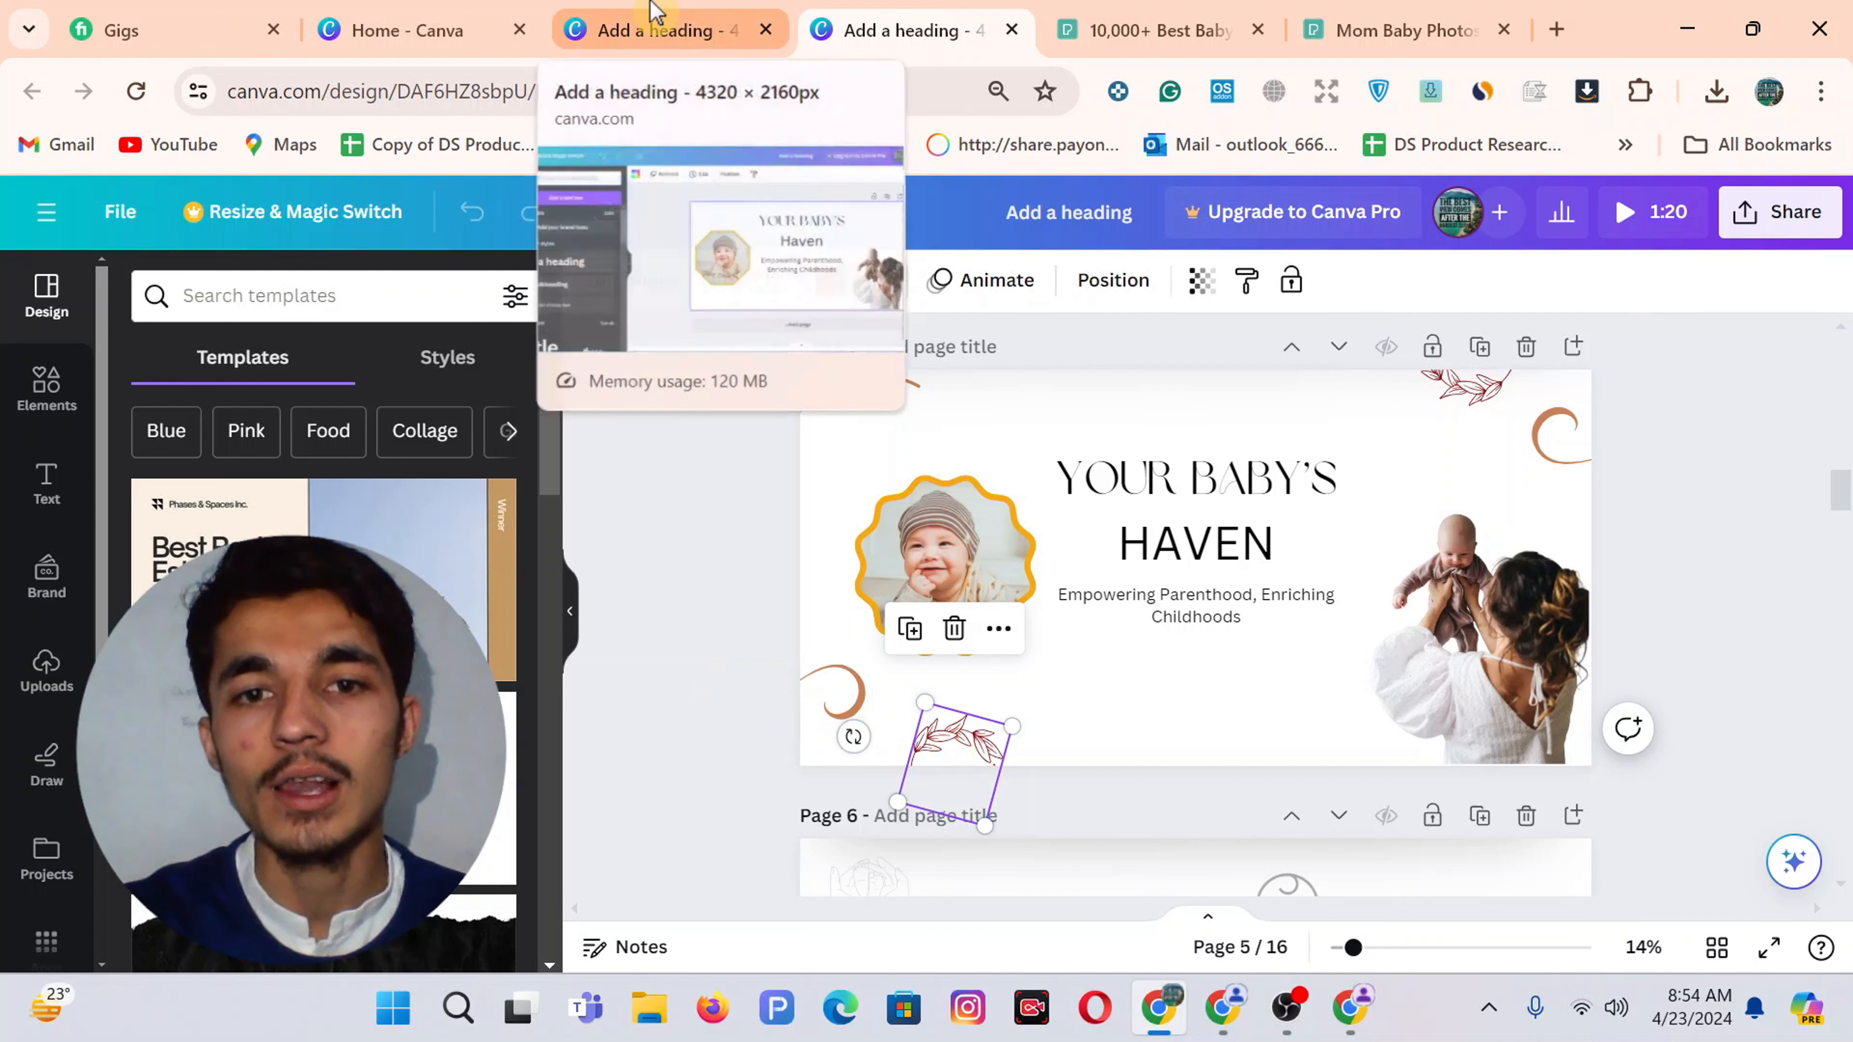
Search the Elements library for leaf graphics in the one-page Haven banner
left_click(653, 14)
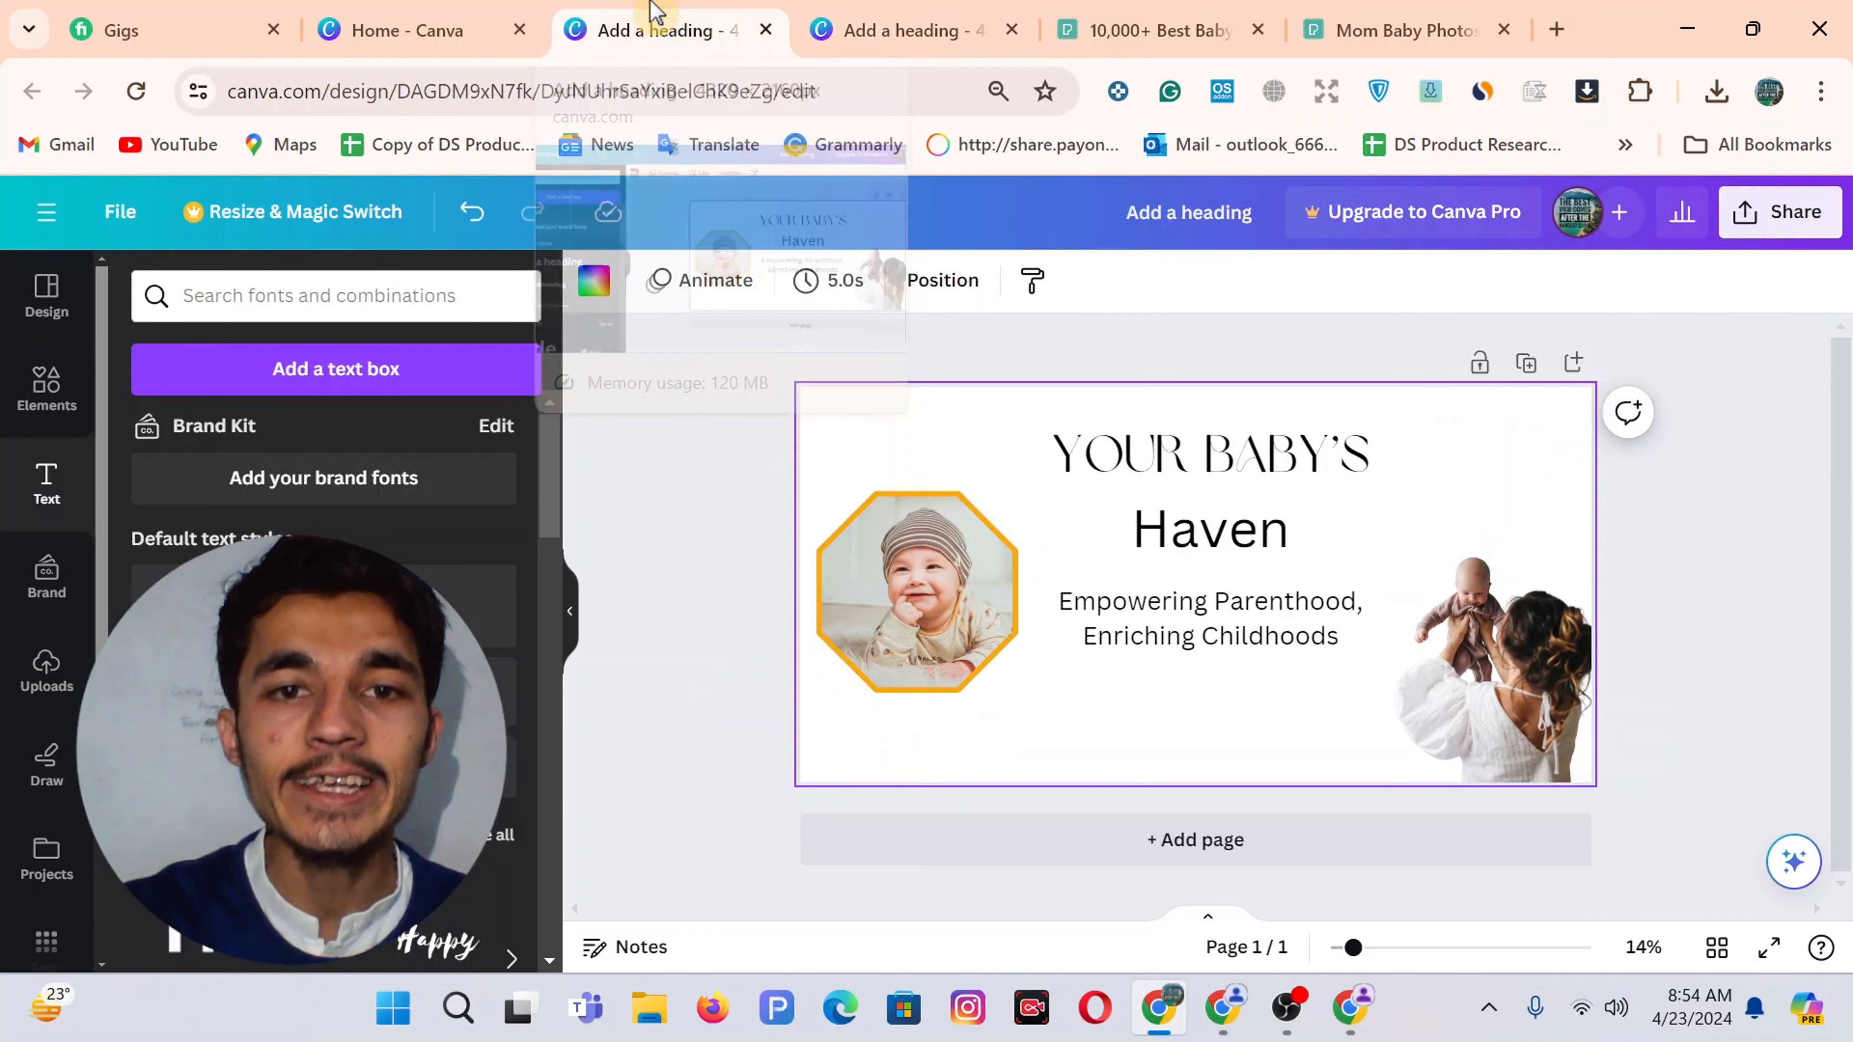
left_click(44, 383)
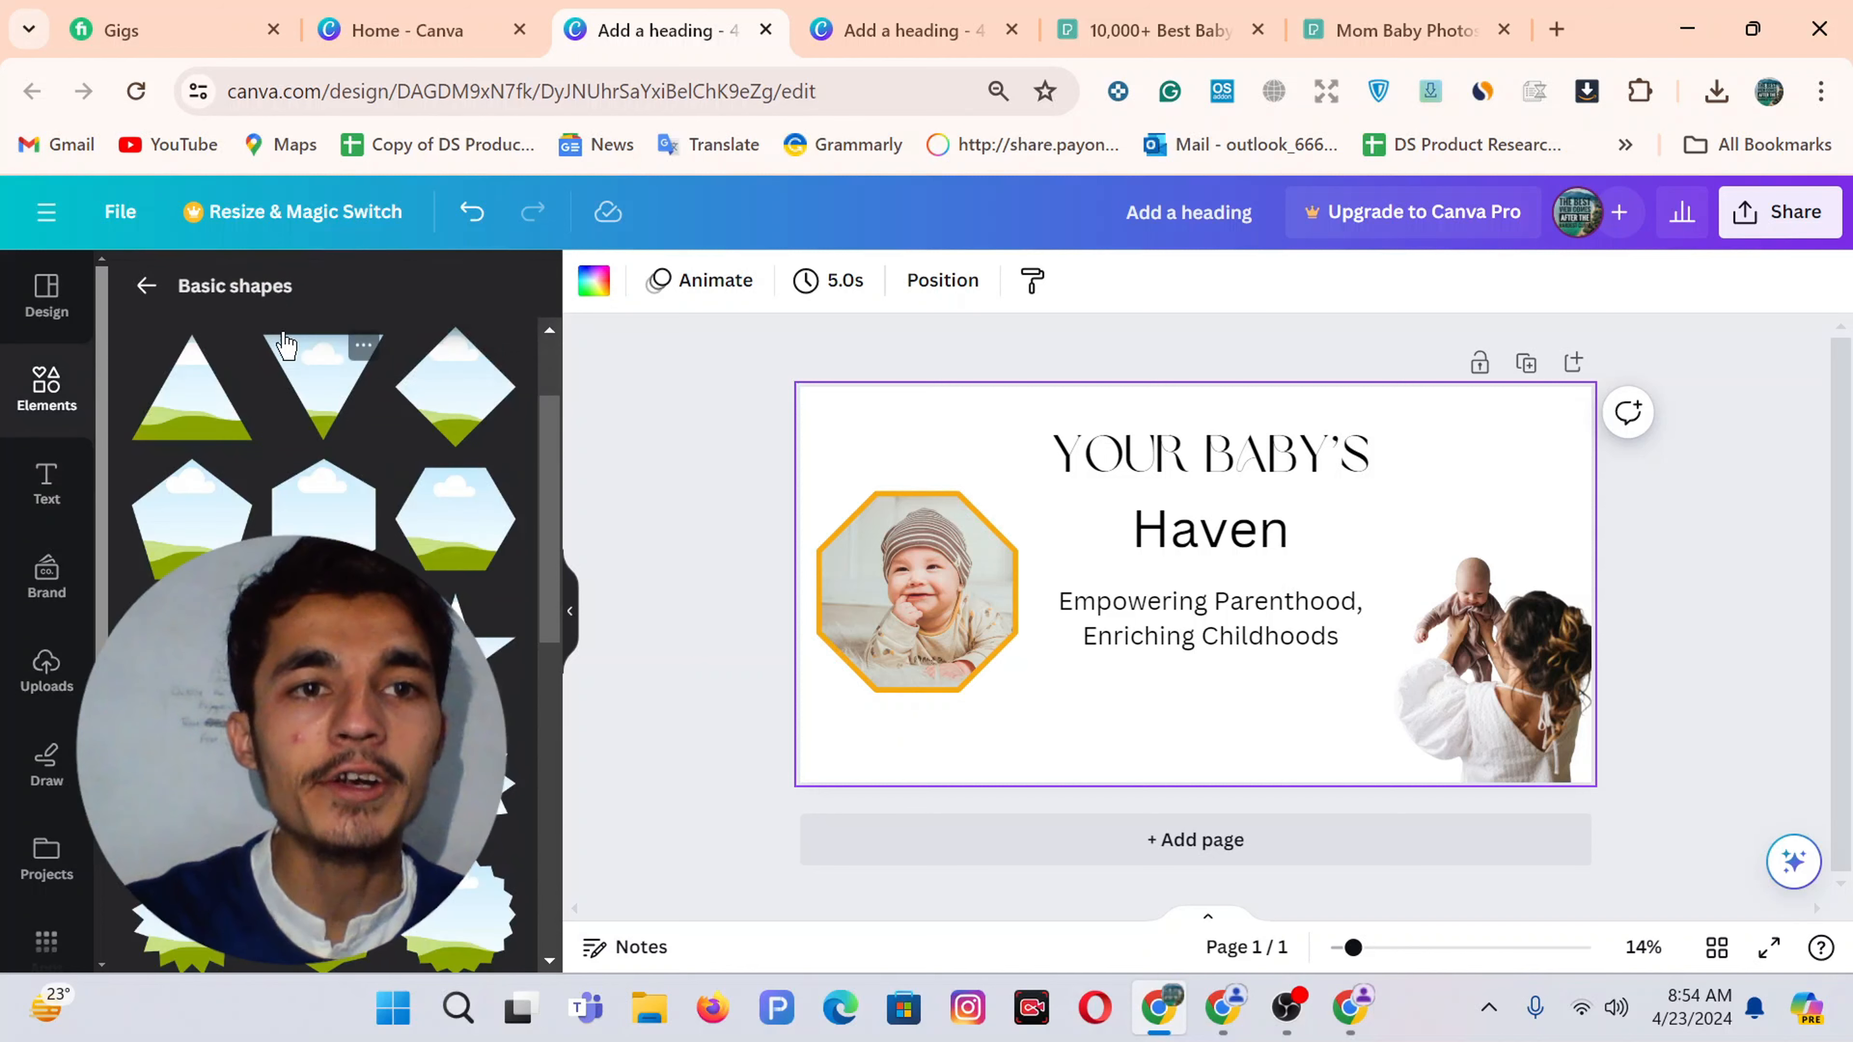
left_click(148, 296)
left_click(155, 294)
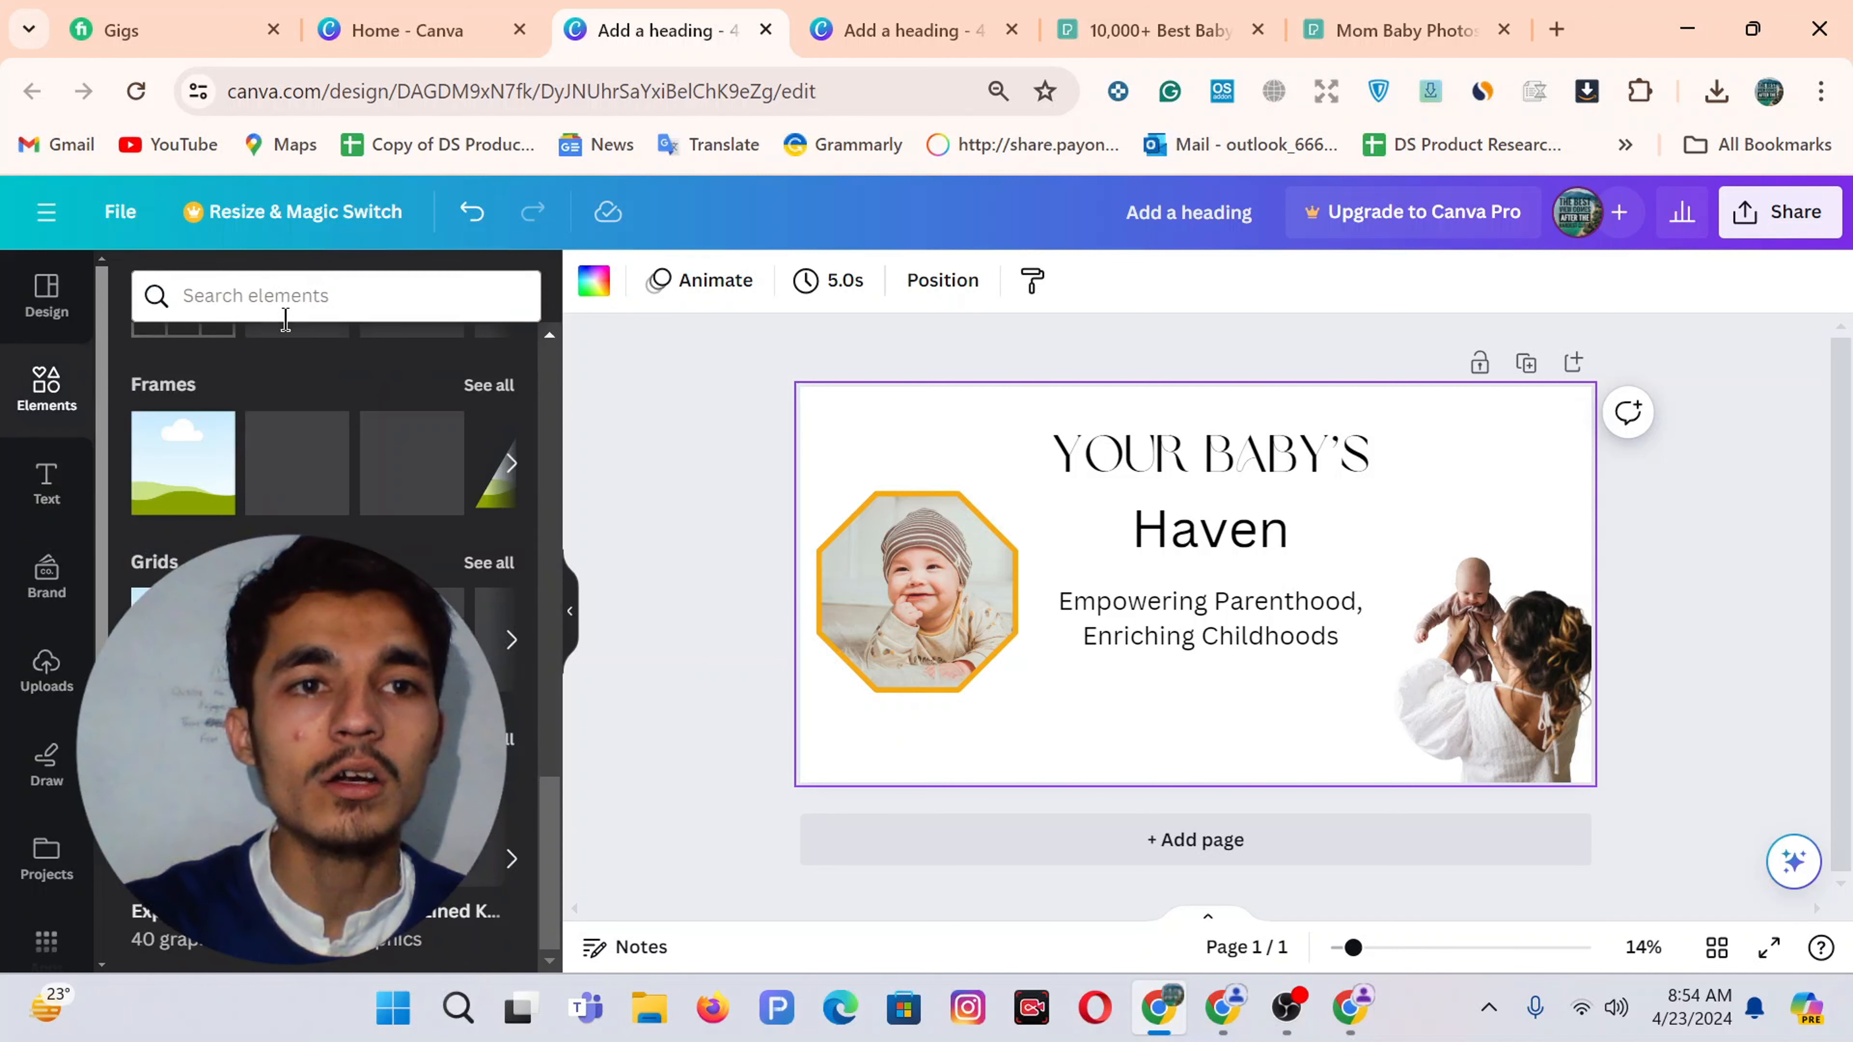
scroll(248, 497, "up", 10)
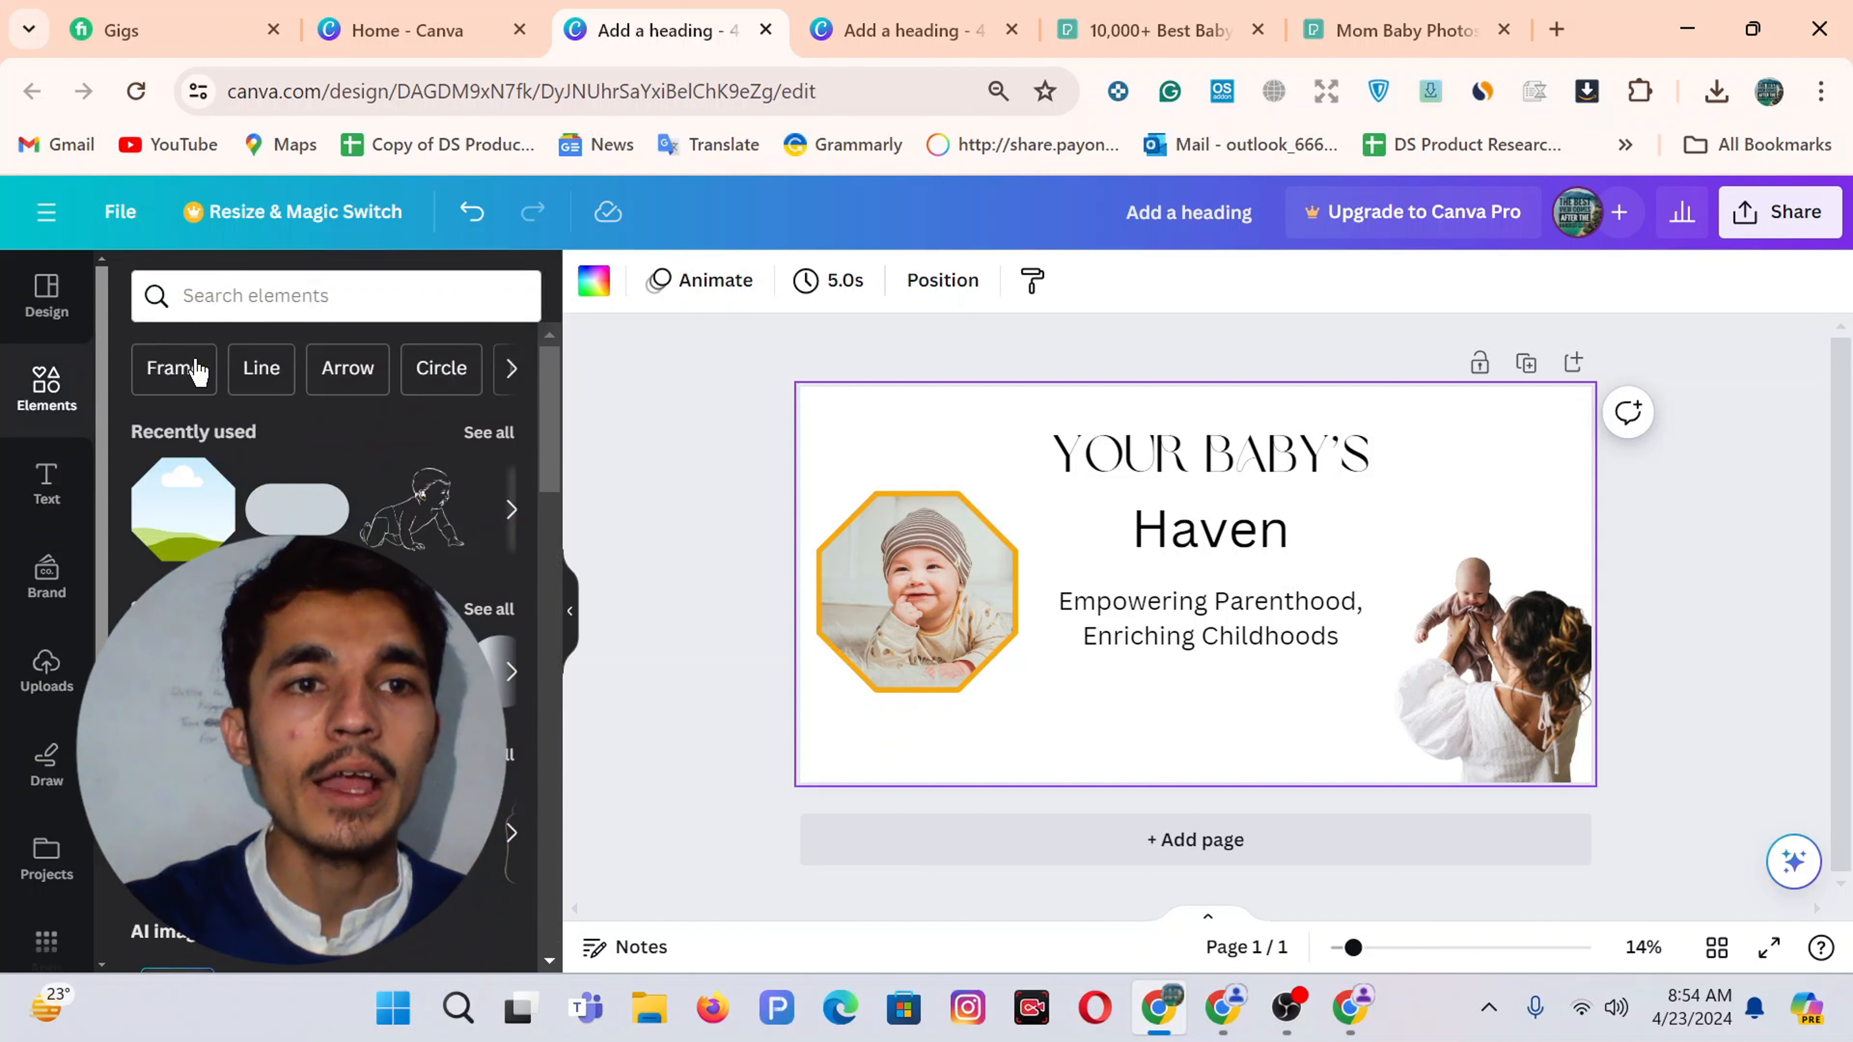
left_click(274, 290)
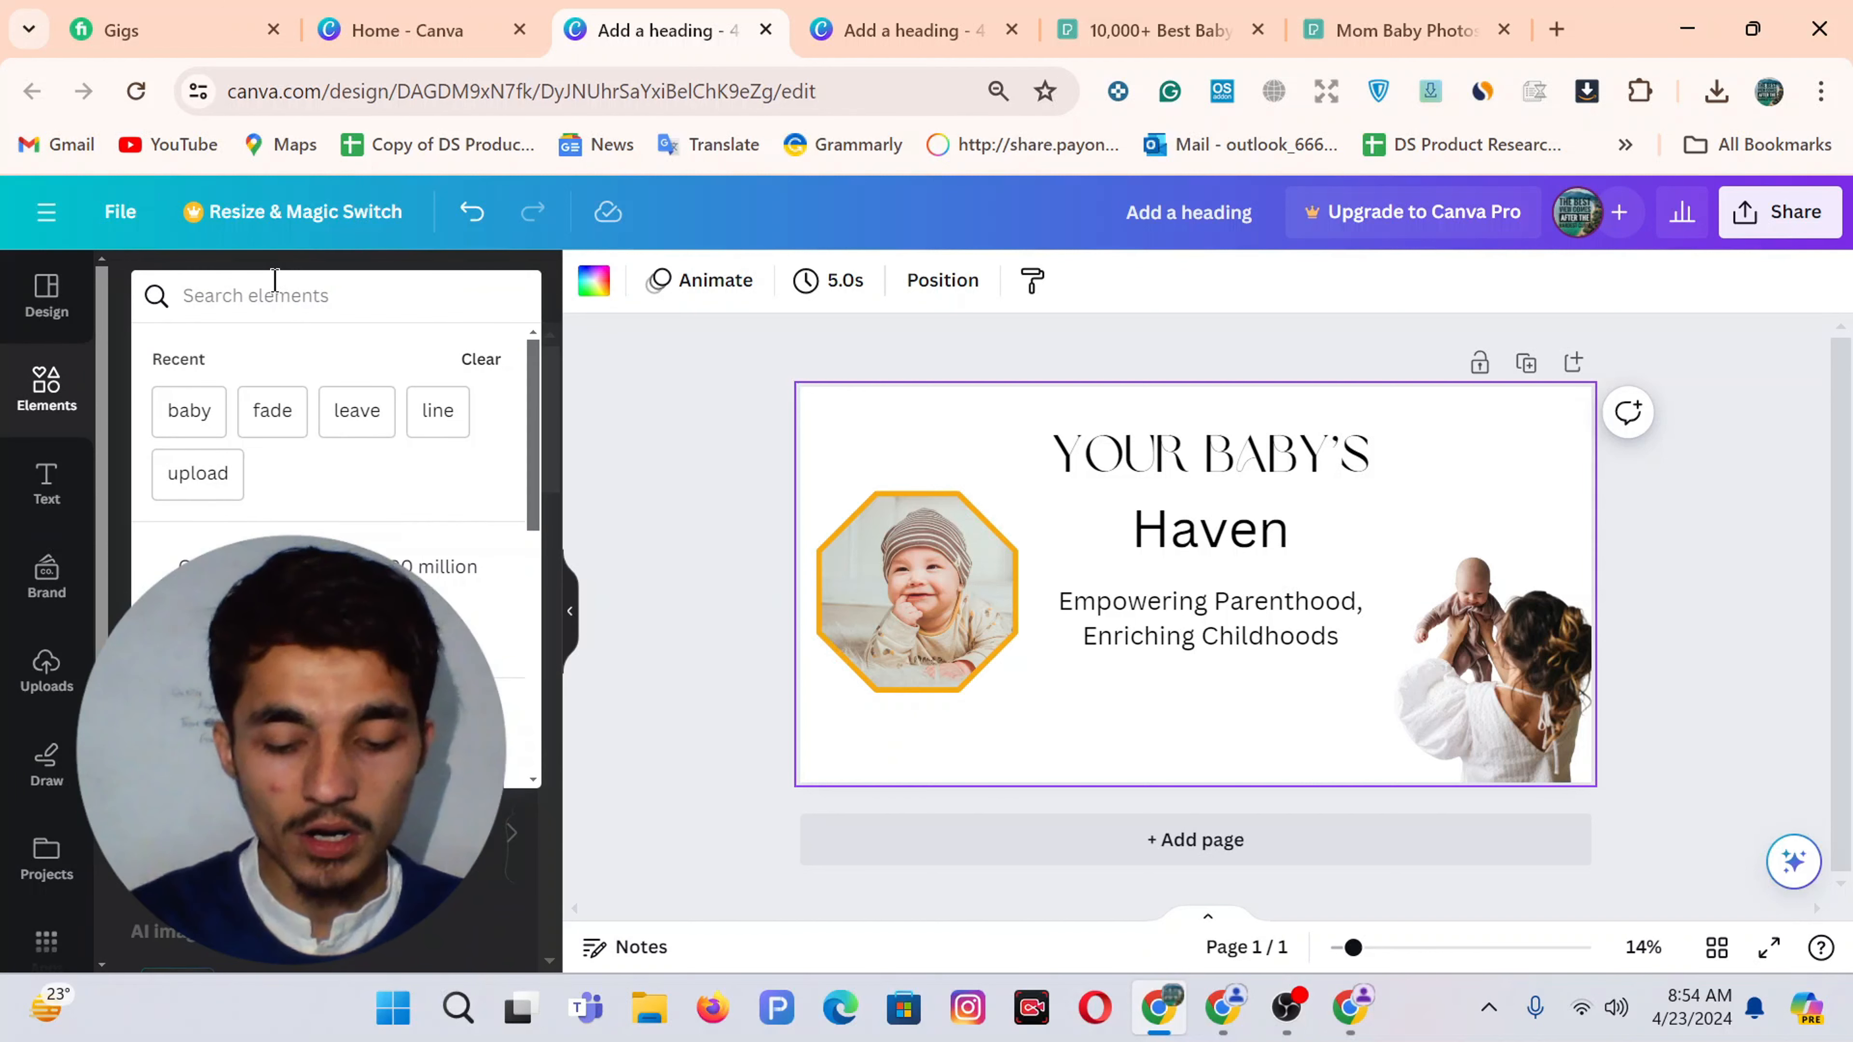
type("leave")
key("Return")
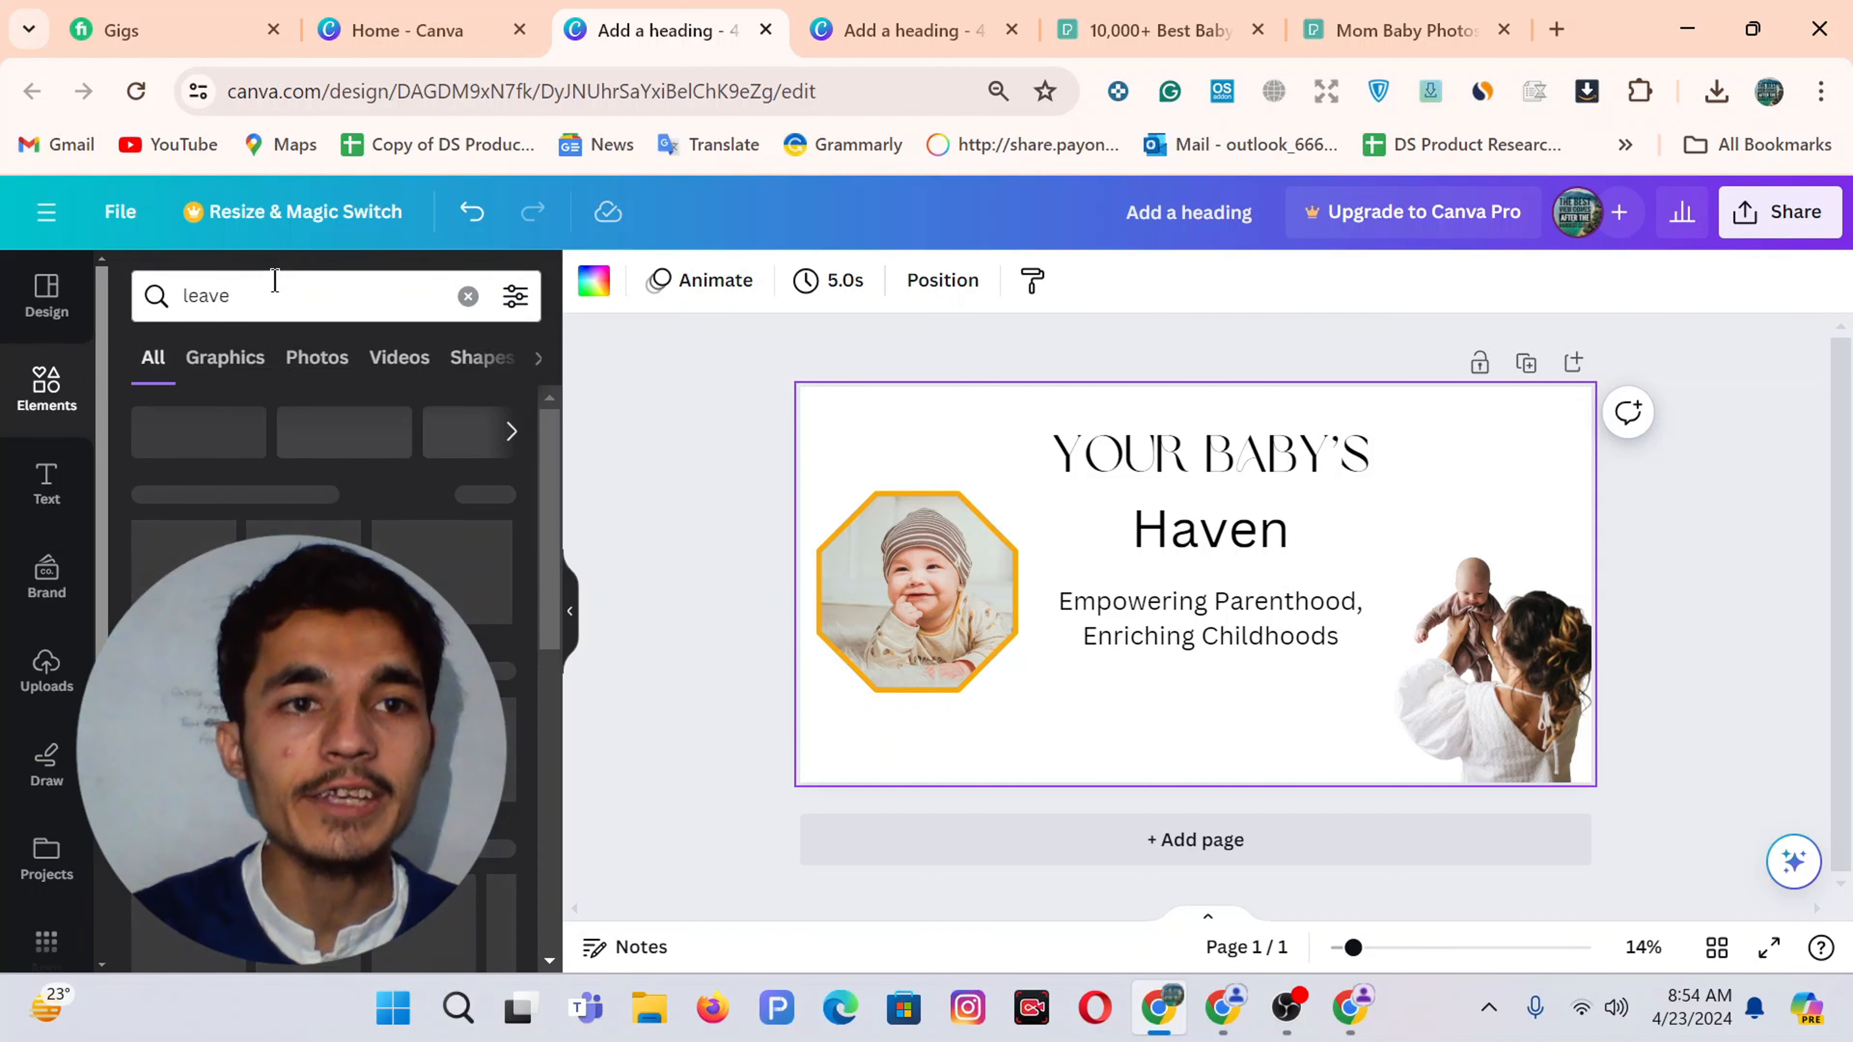
left_click(243, 364)
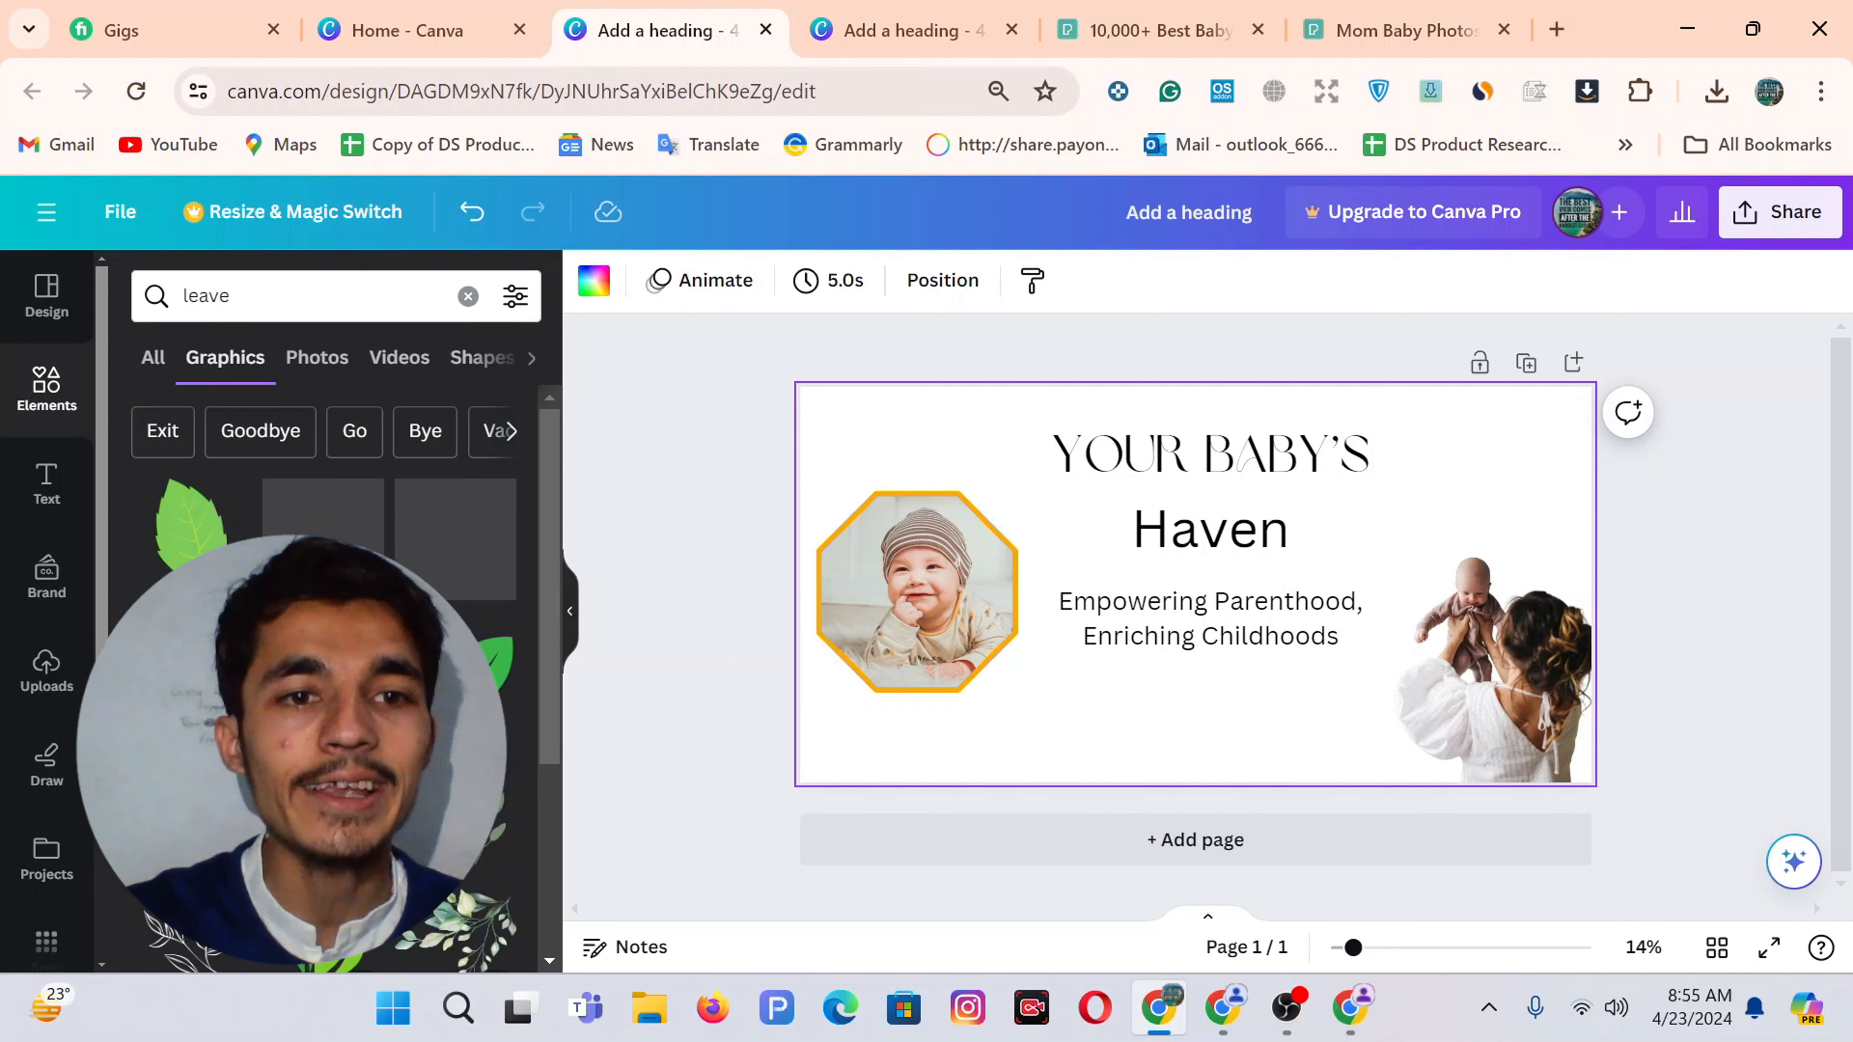
scroll(496, 730, "down", 3)
scroll(377, 538, "up", 4)
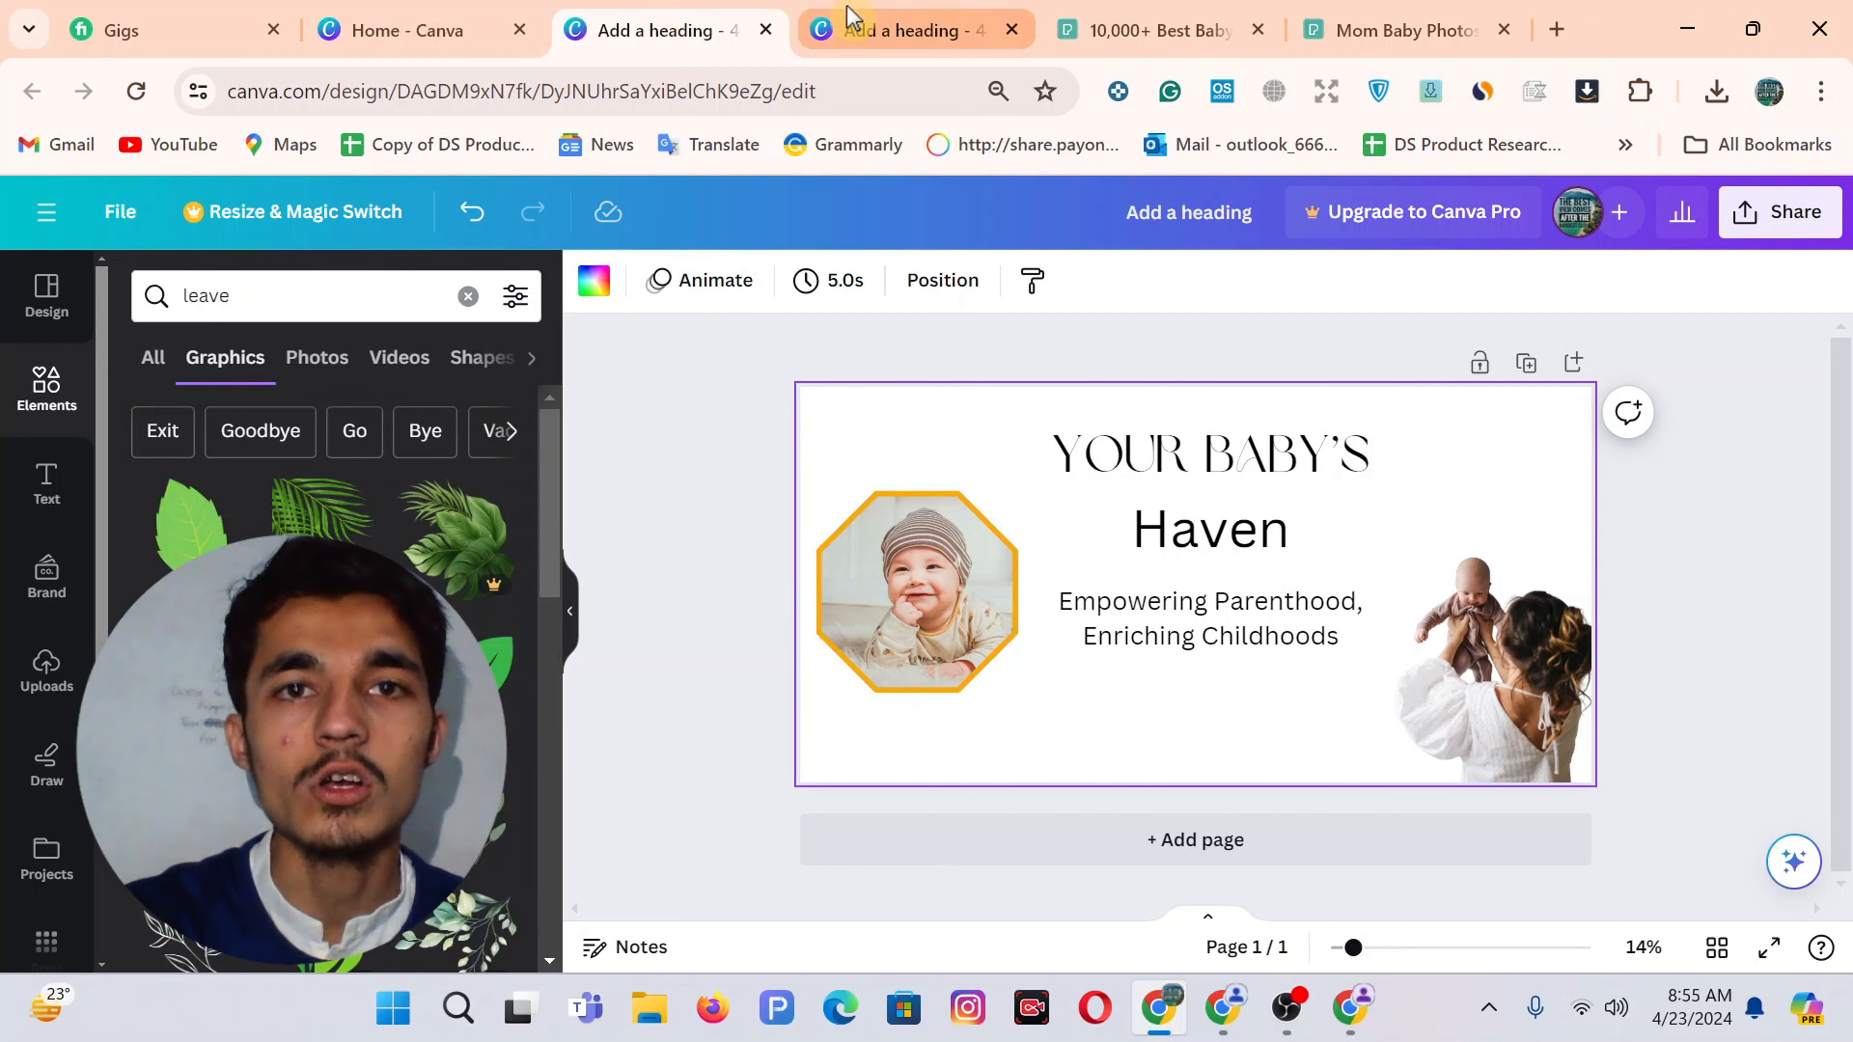
Copy the small lower-left curved swirl from the 16-page reference design
left_click(905, 30)
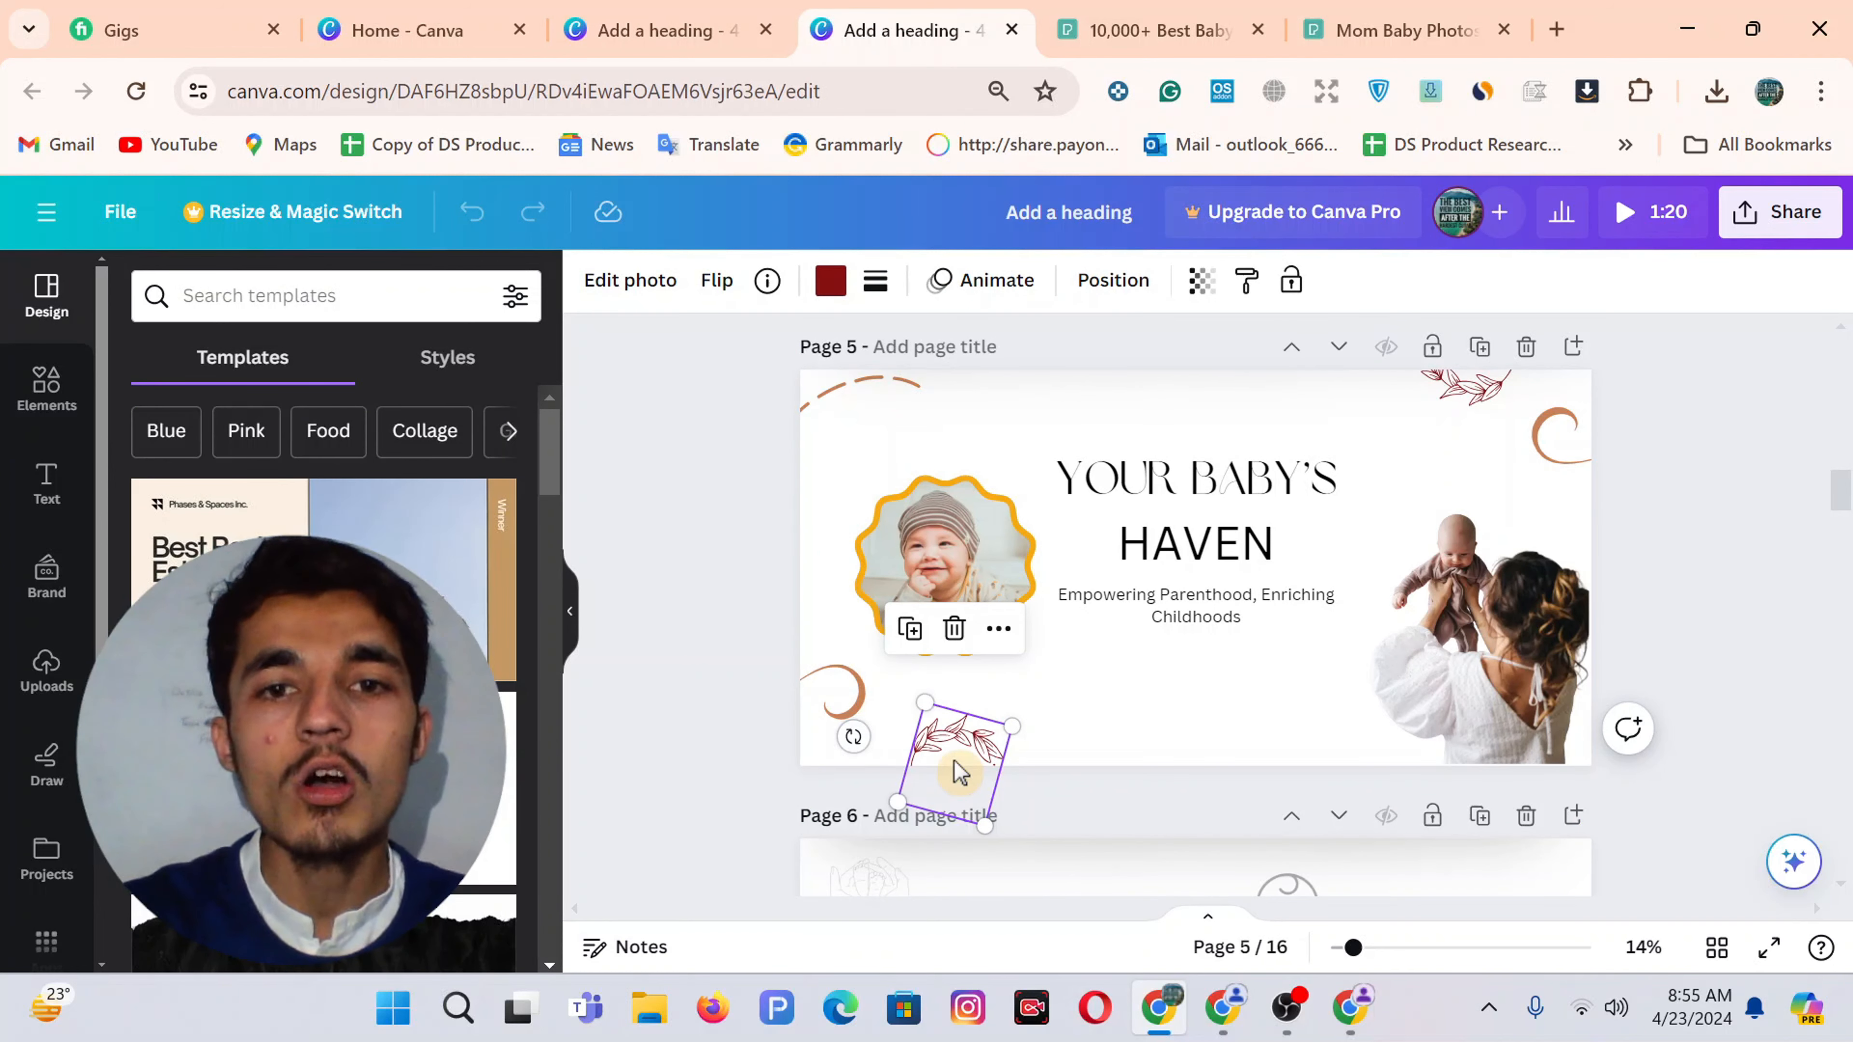
left_click(657, 30)
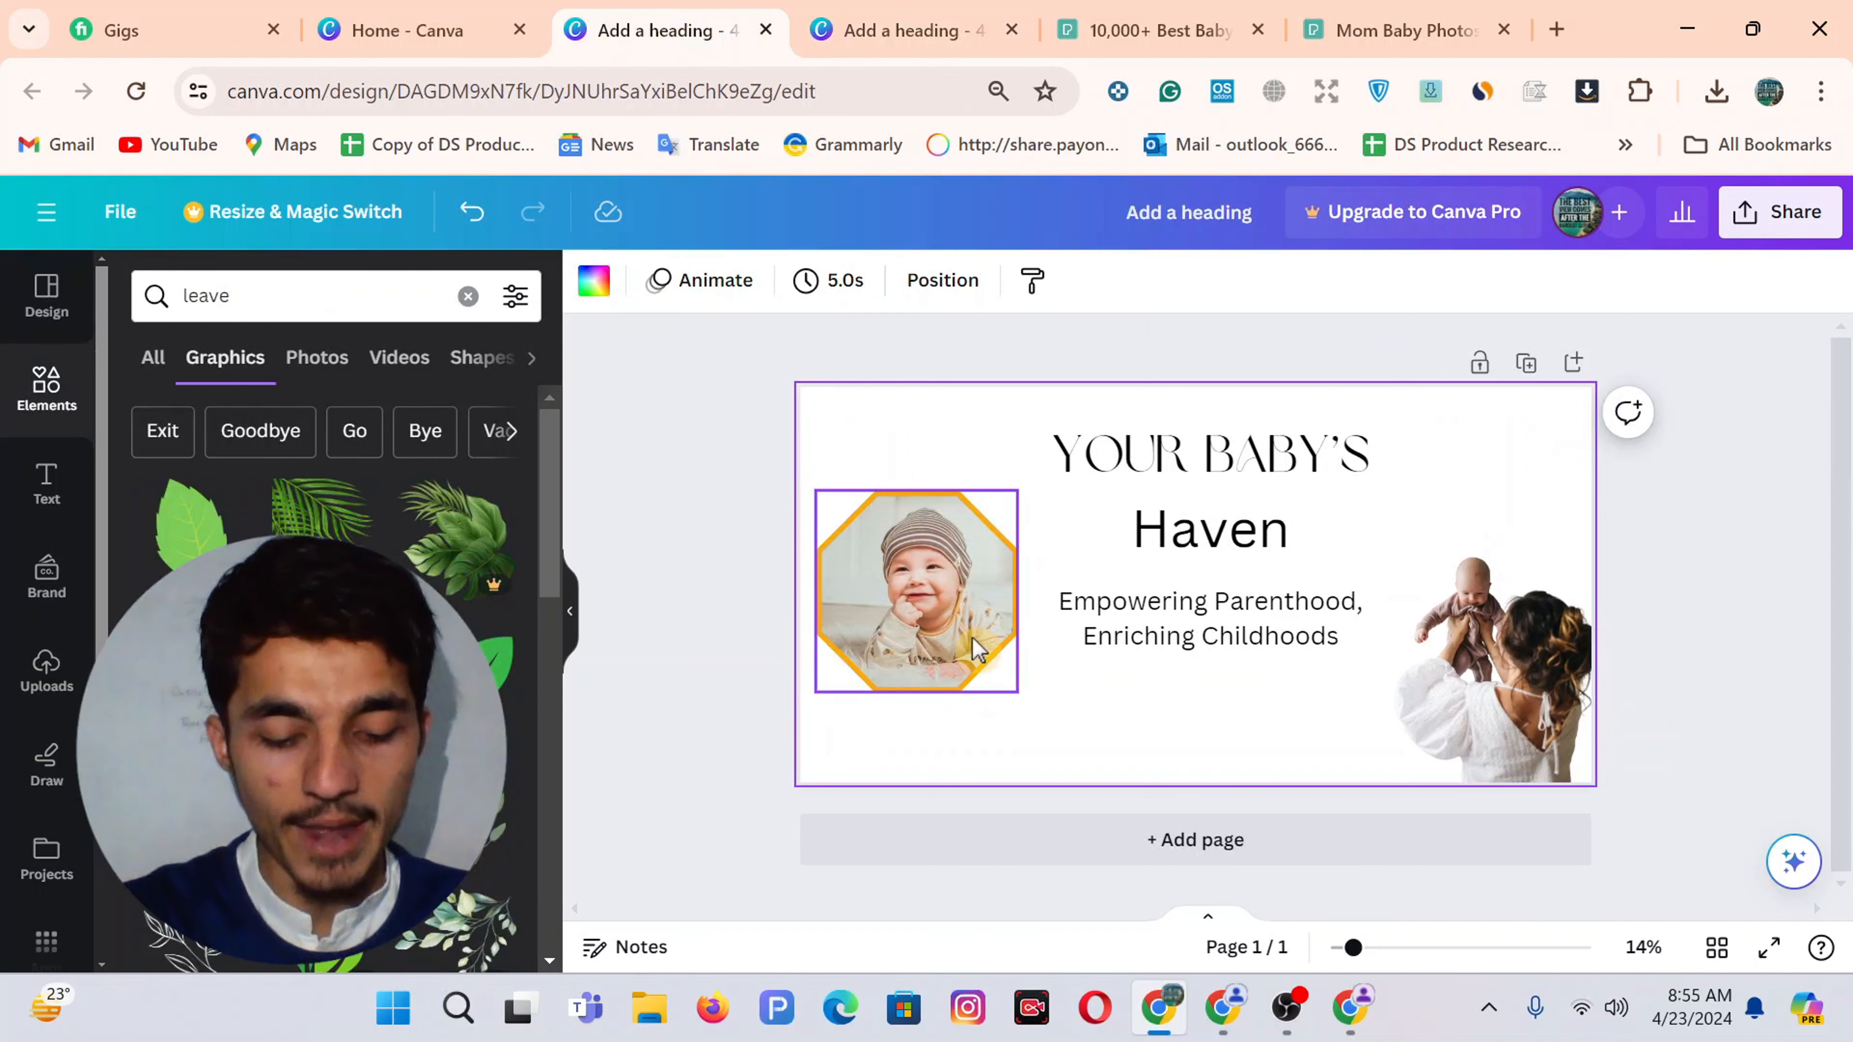
left_click(977, 648)
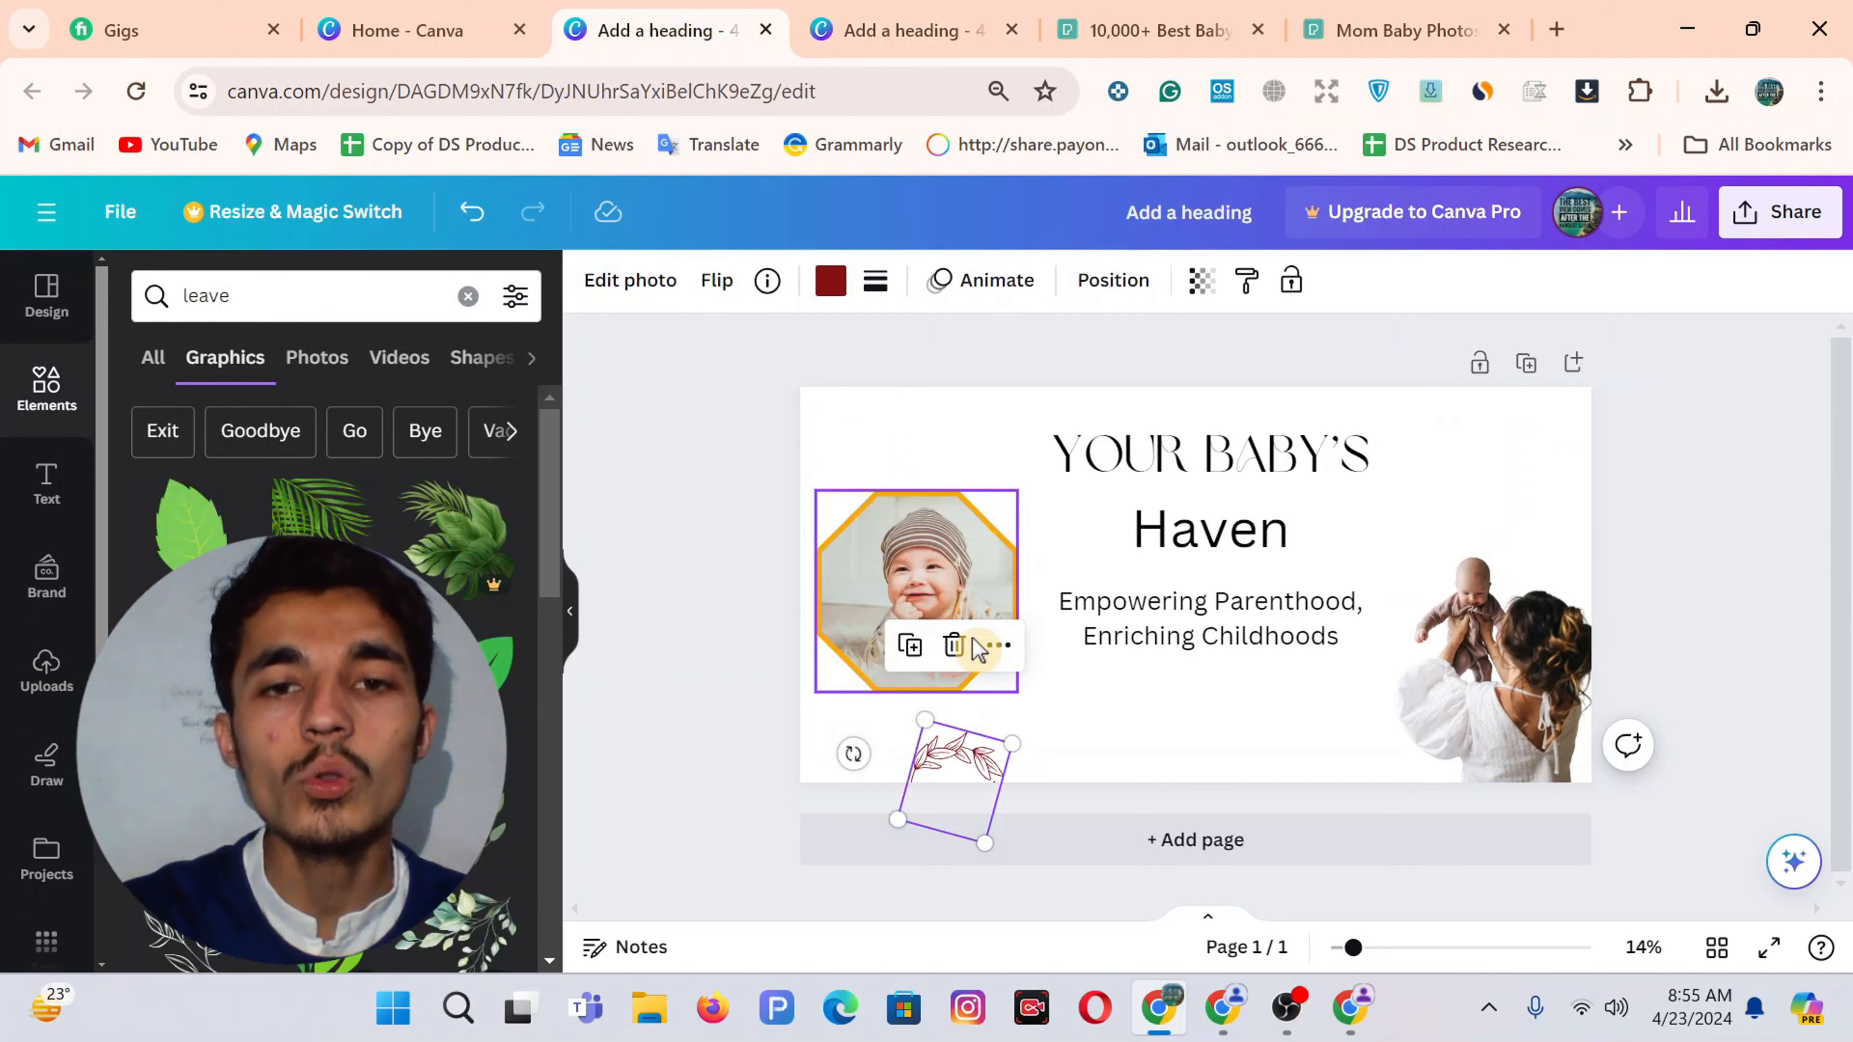
left_click(394, 30)
left_click(817, 9)
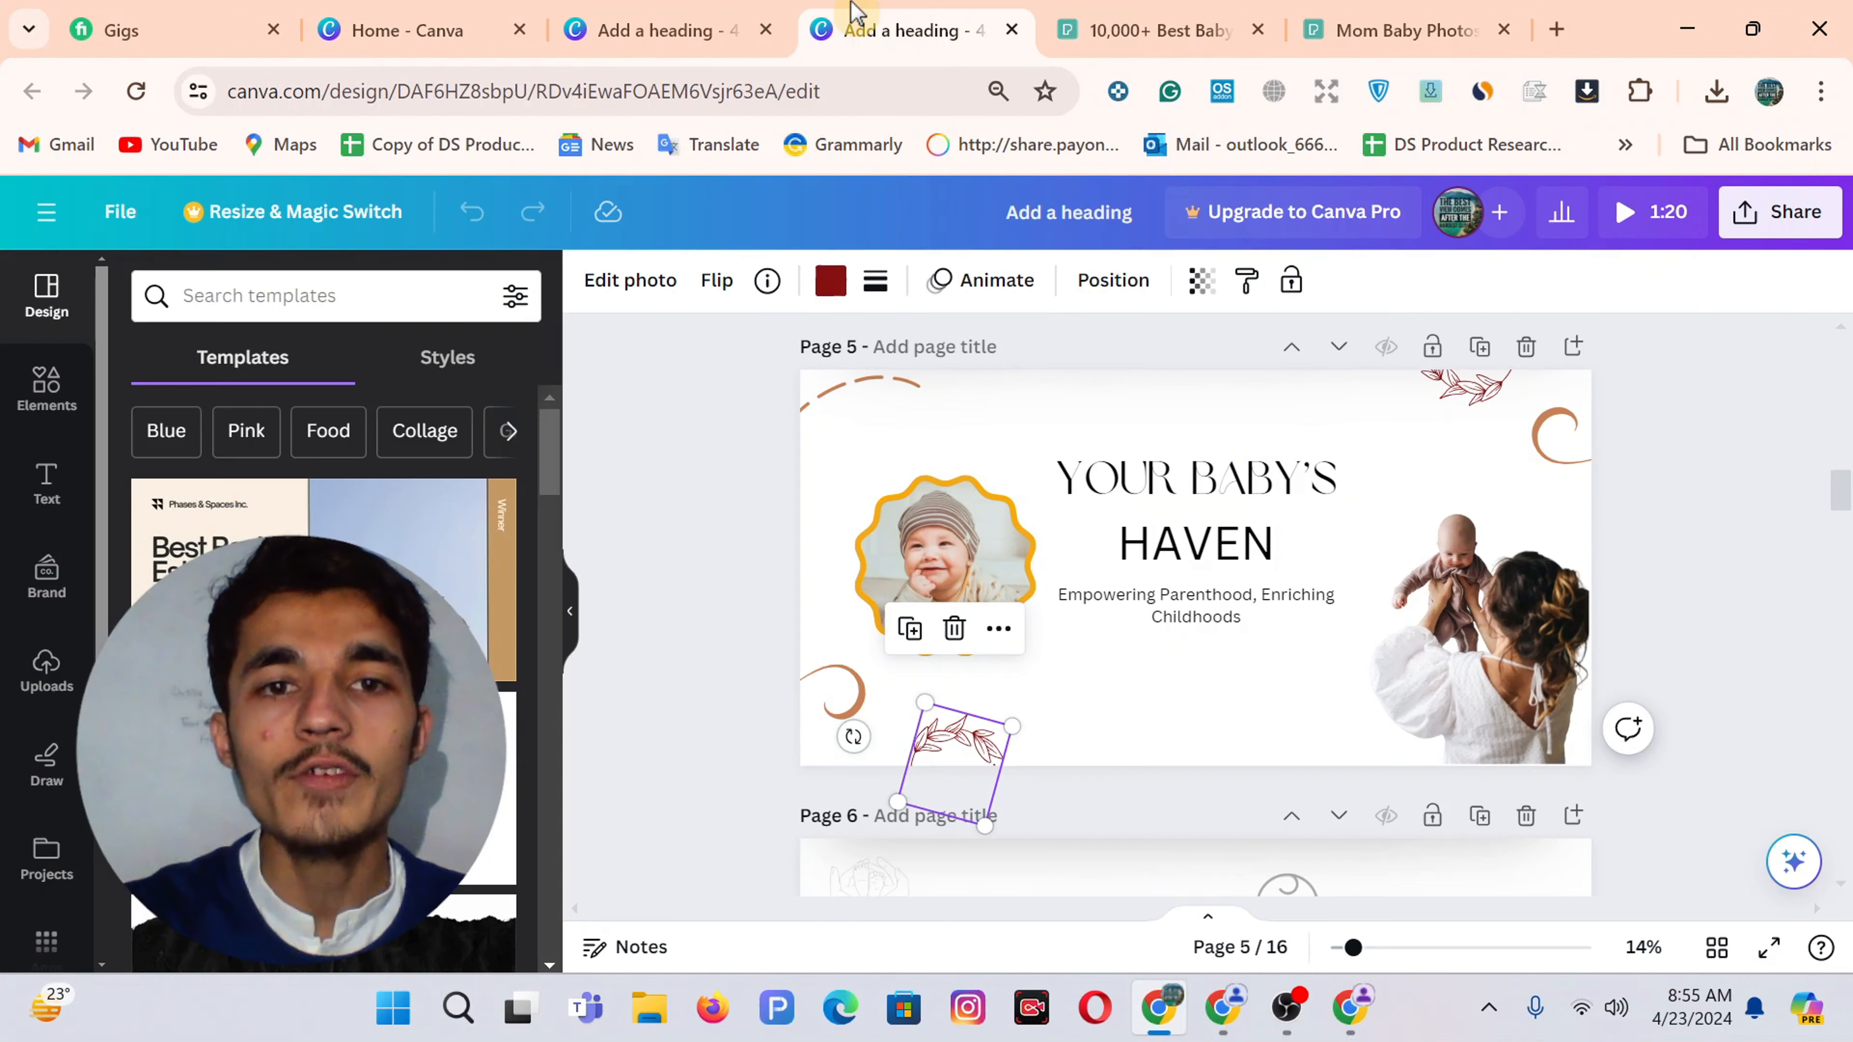
left_click(846, 699)
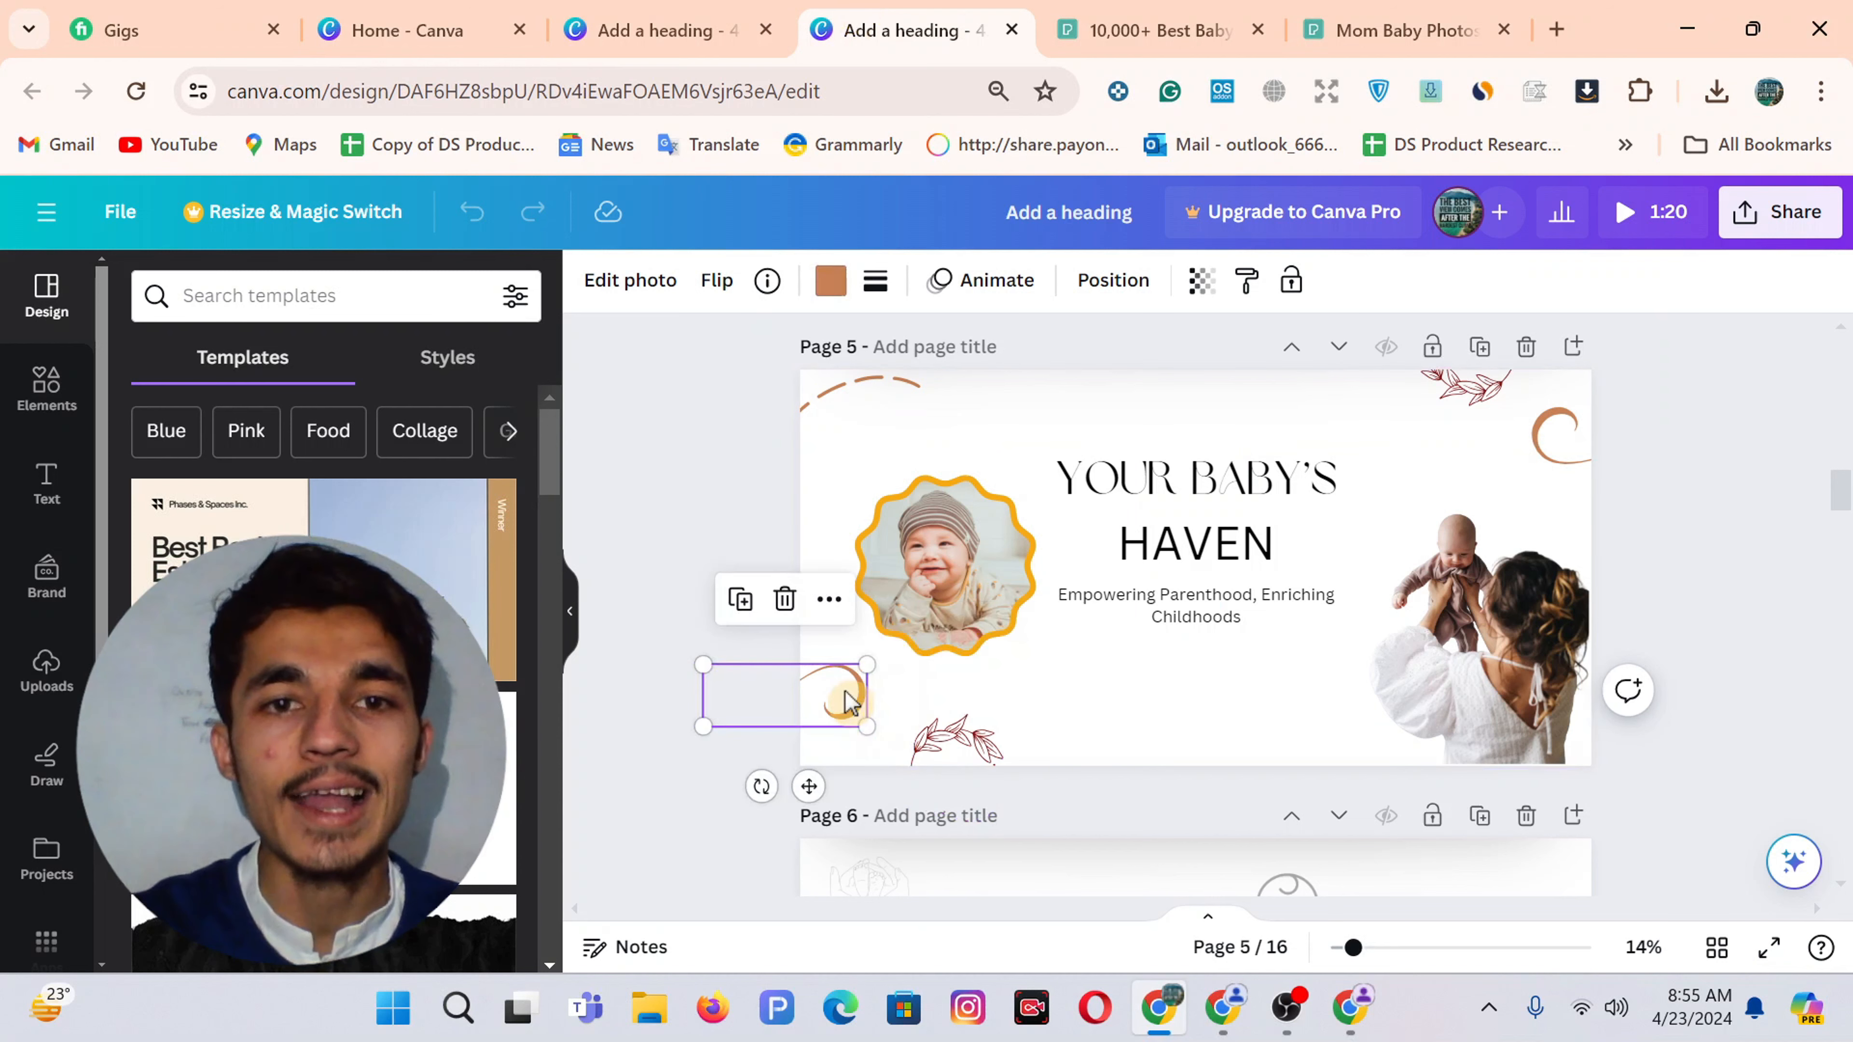
Bring the top-right curved swirl from the reference design across to the Haven banner
left_click(657, 29)
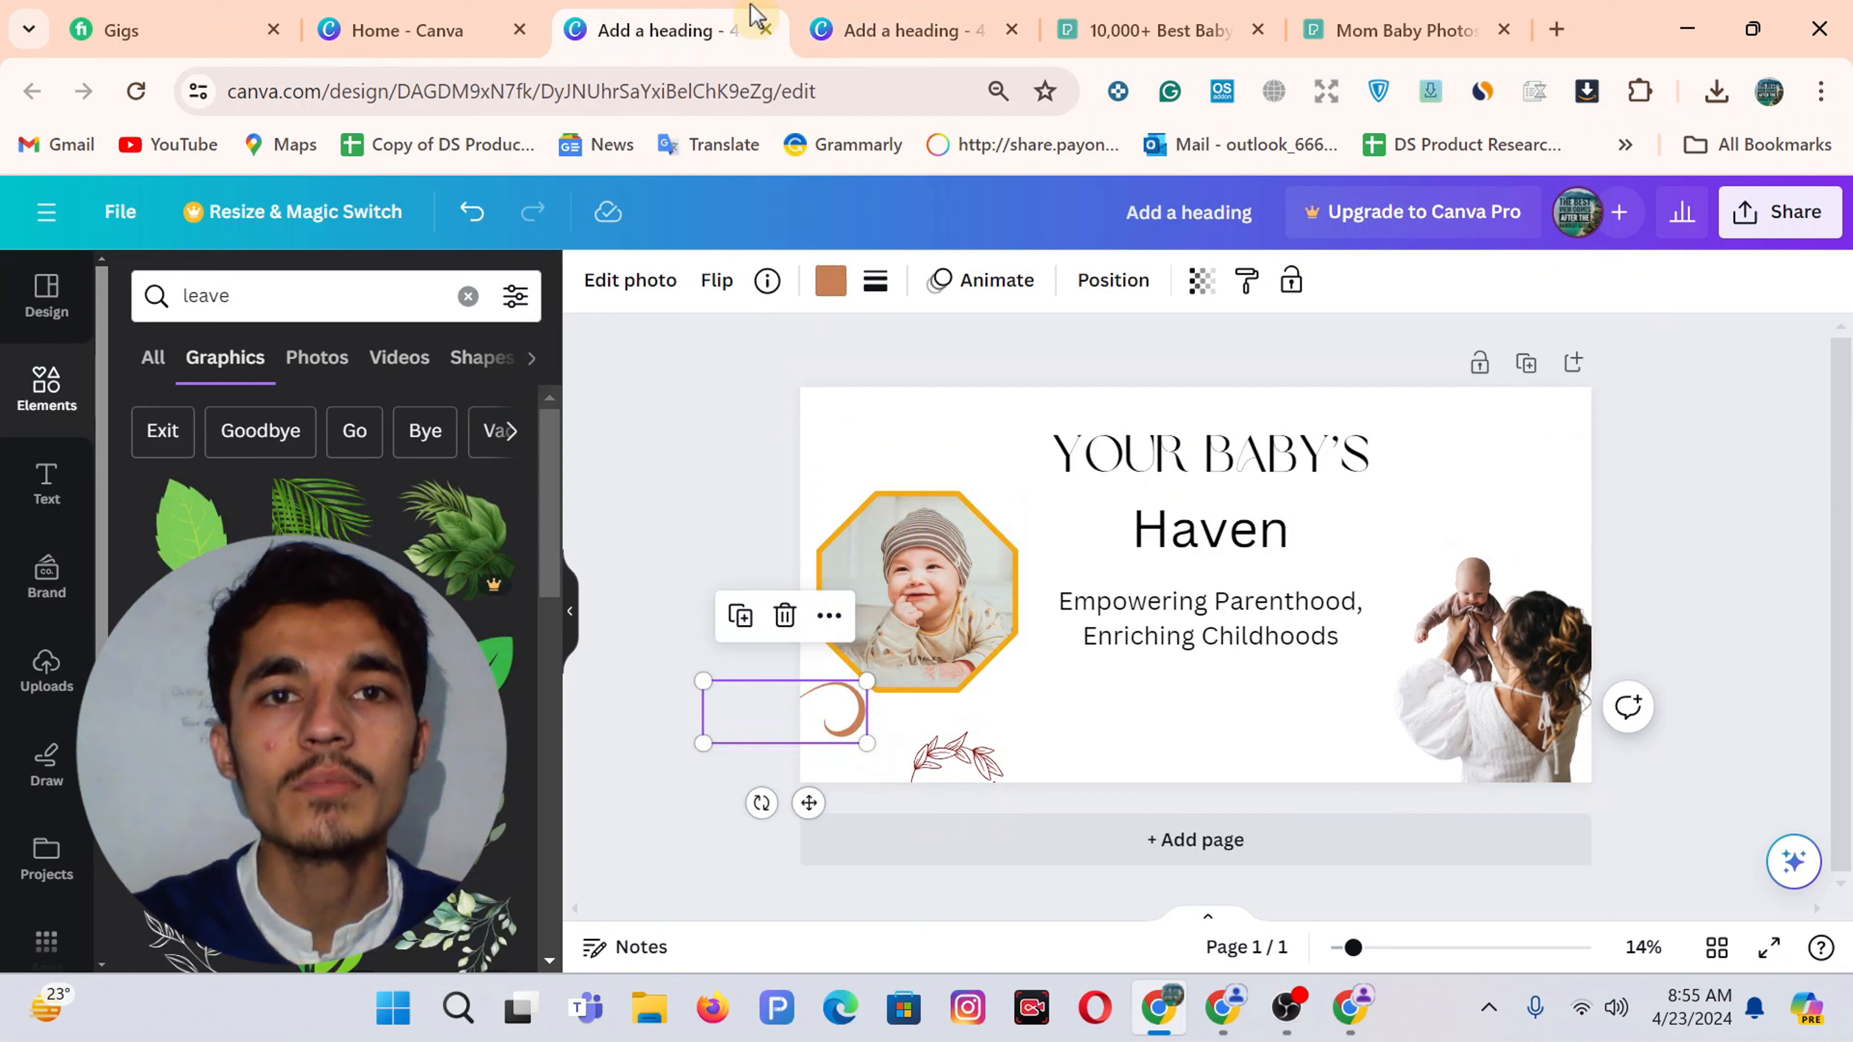
left_click(913, 23)
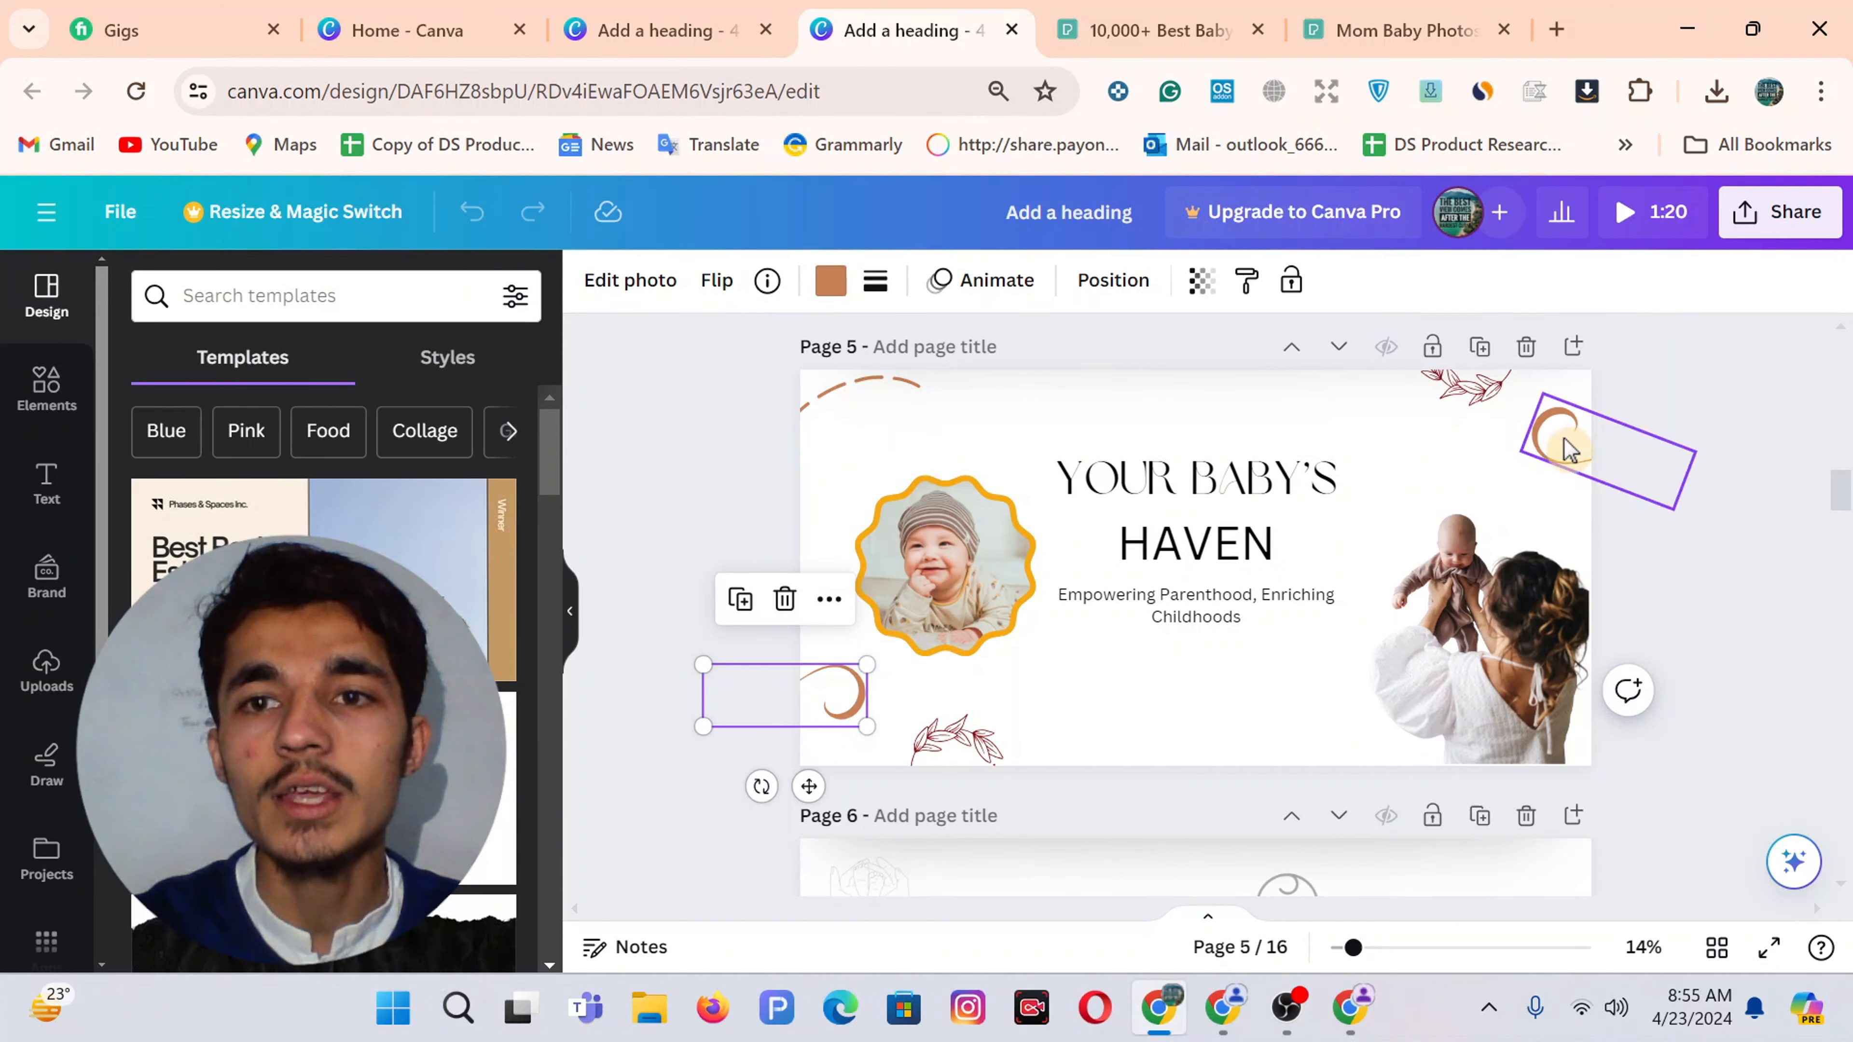
left_click(1559, 460)
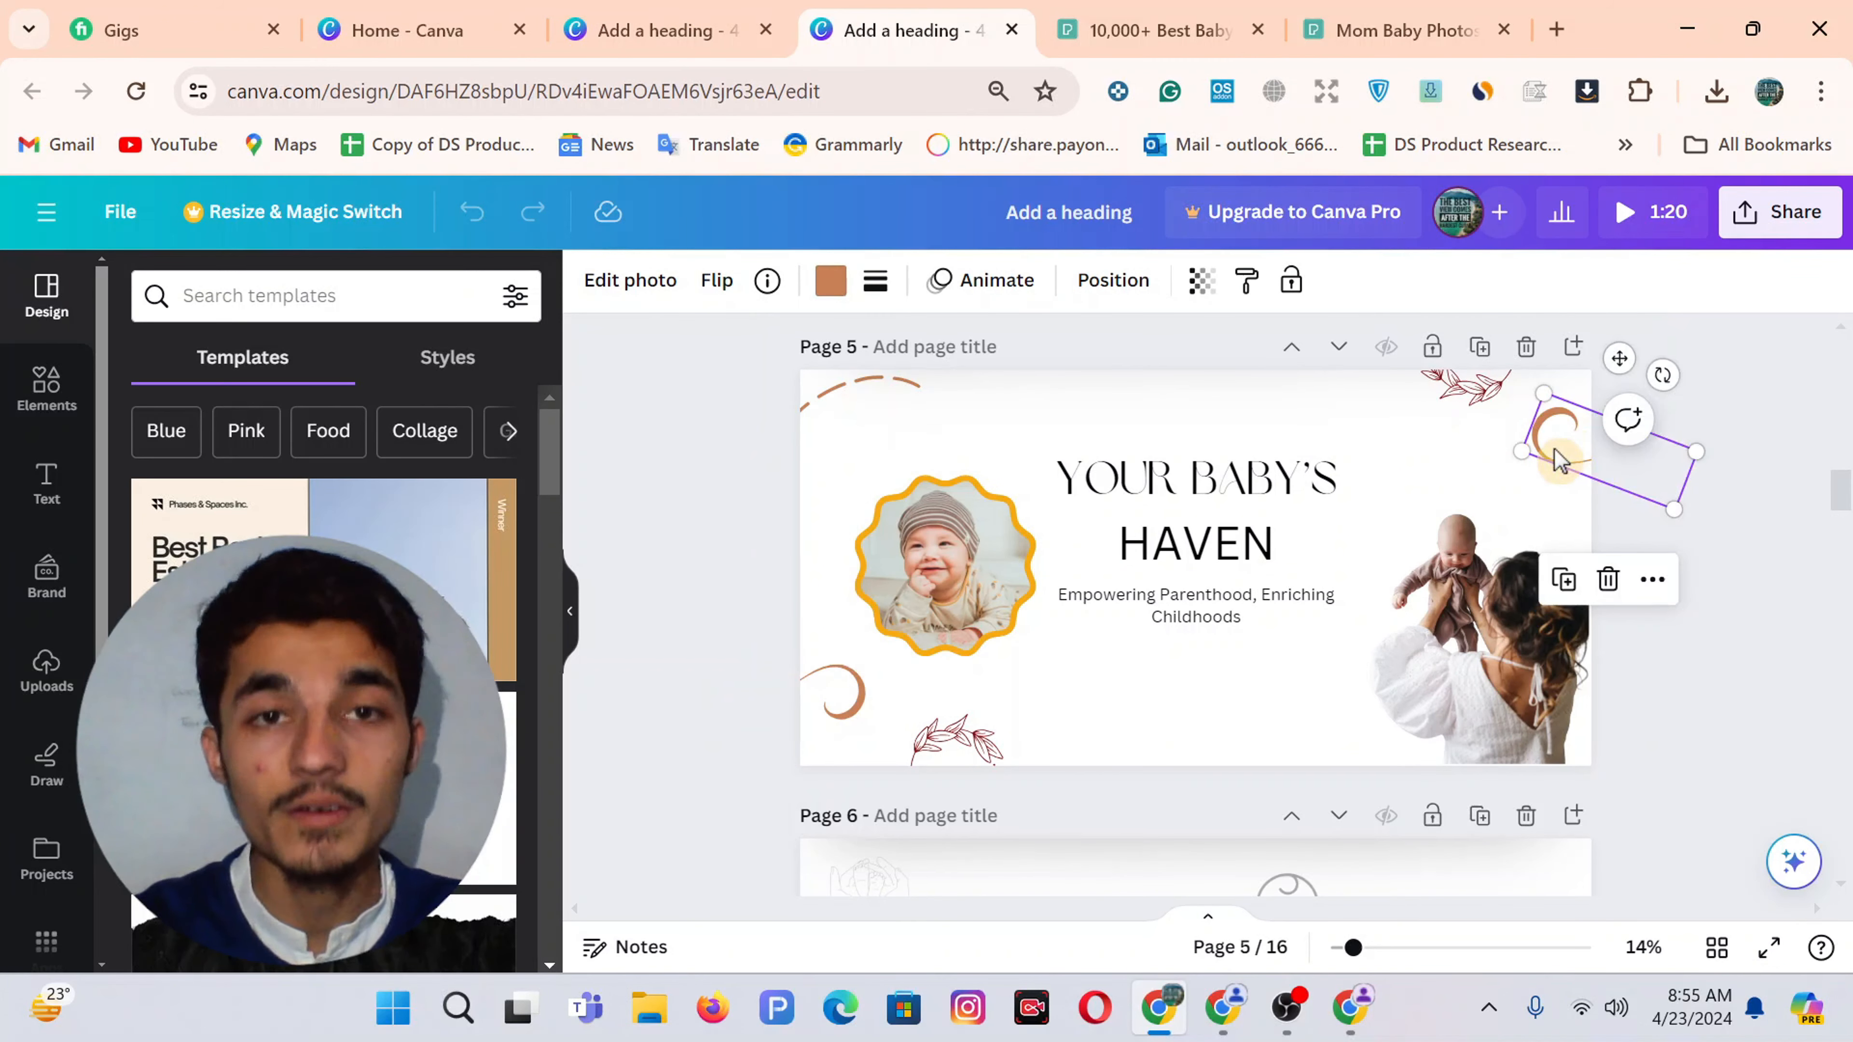
left_click(653, 26)
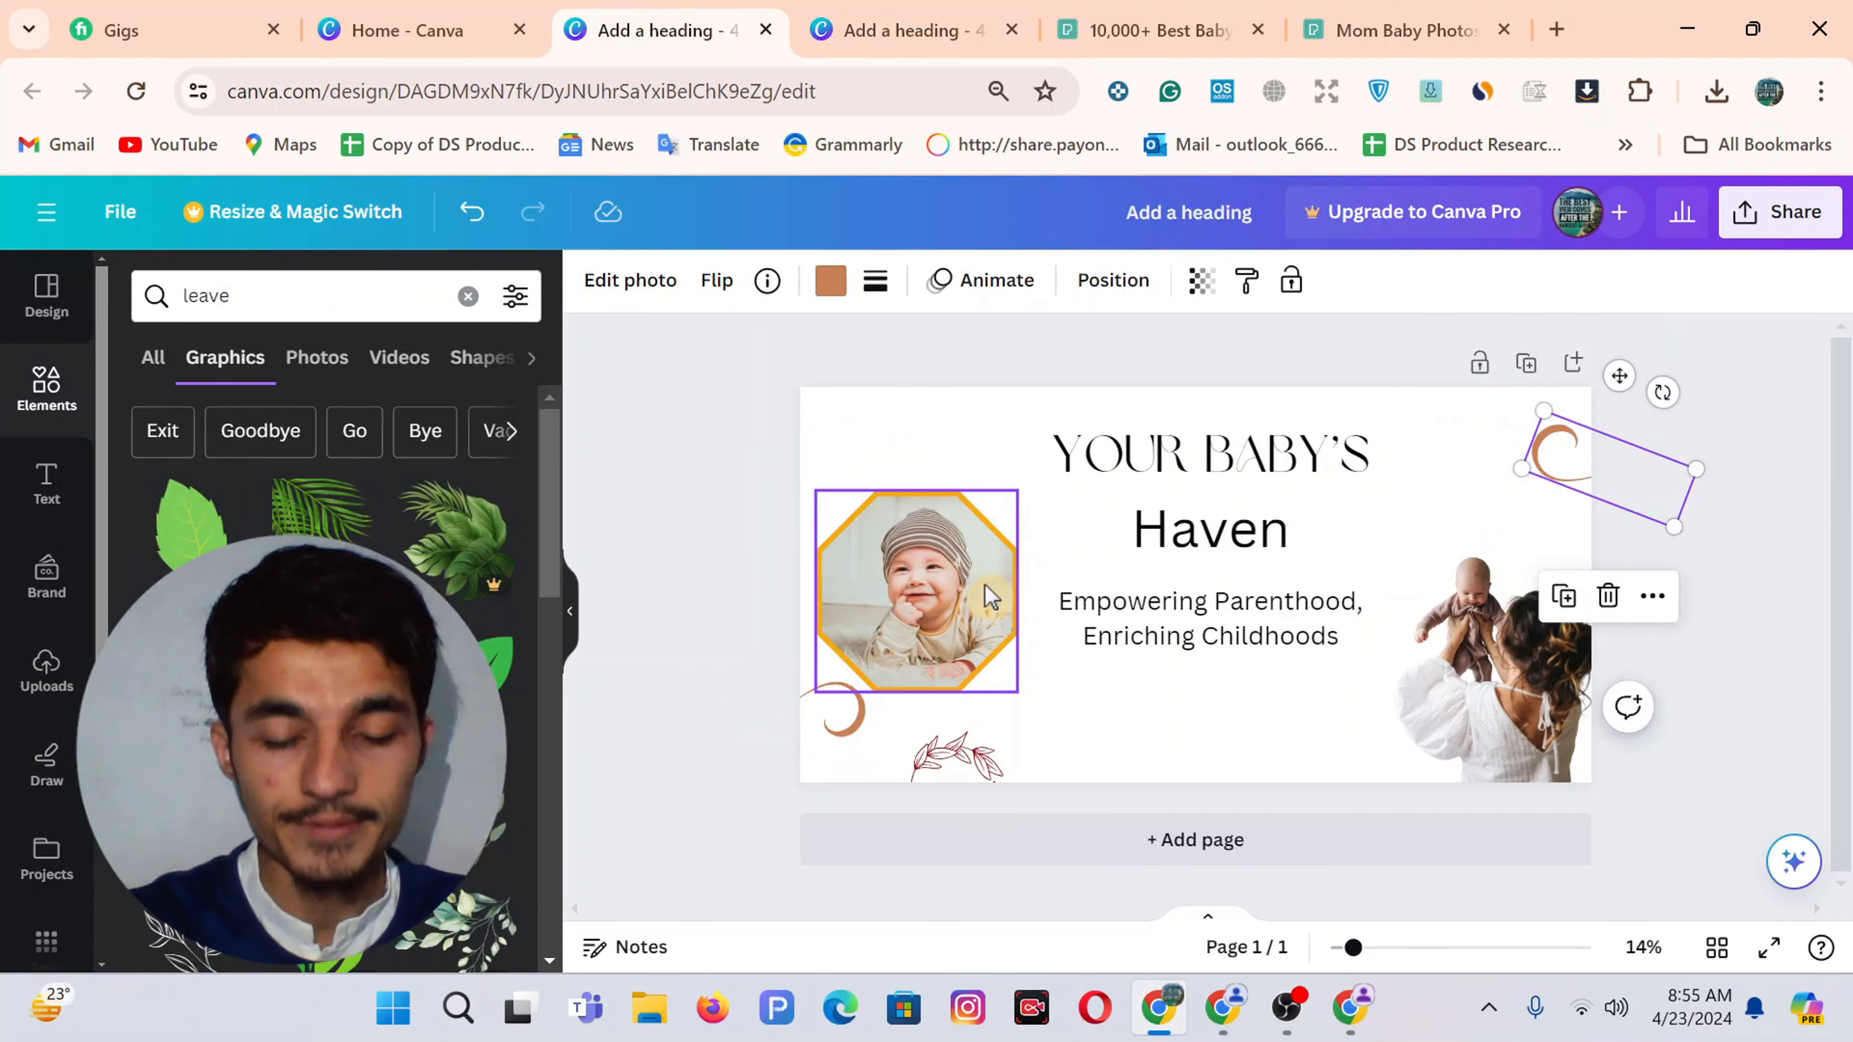
left_click(861, 27)
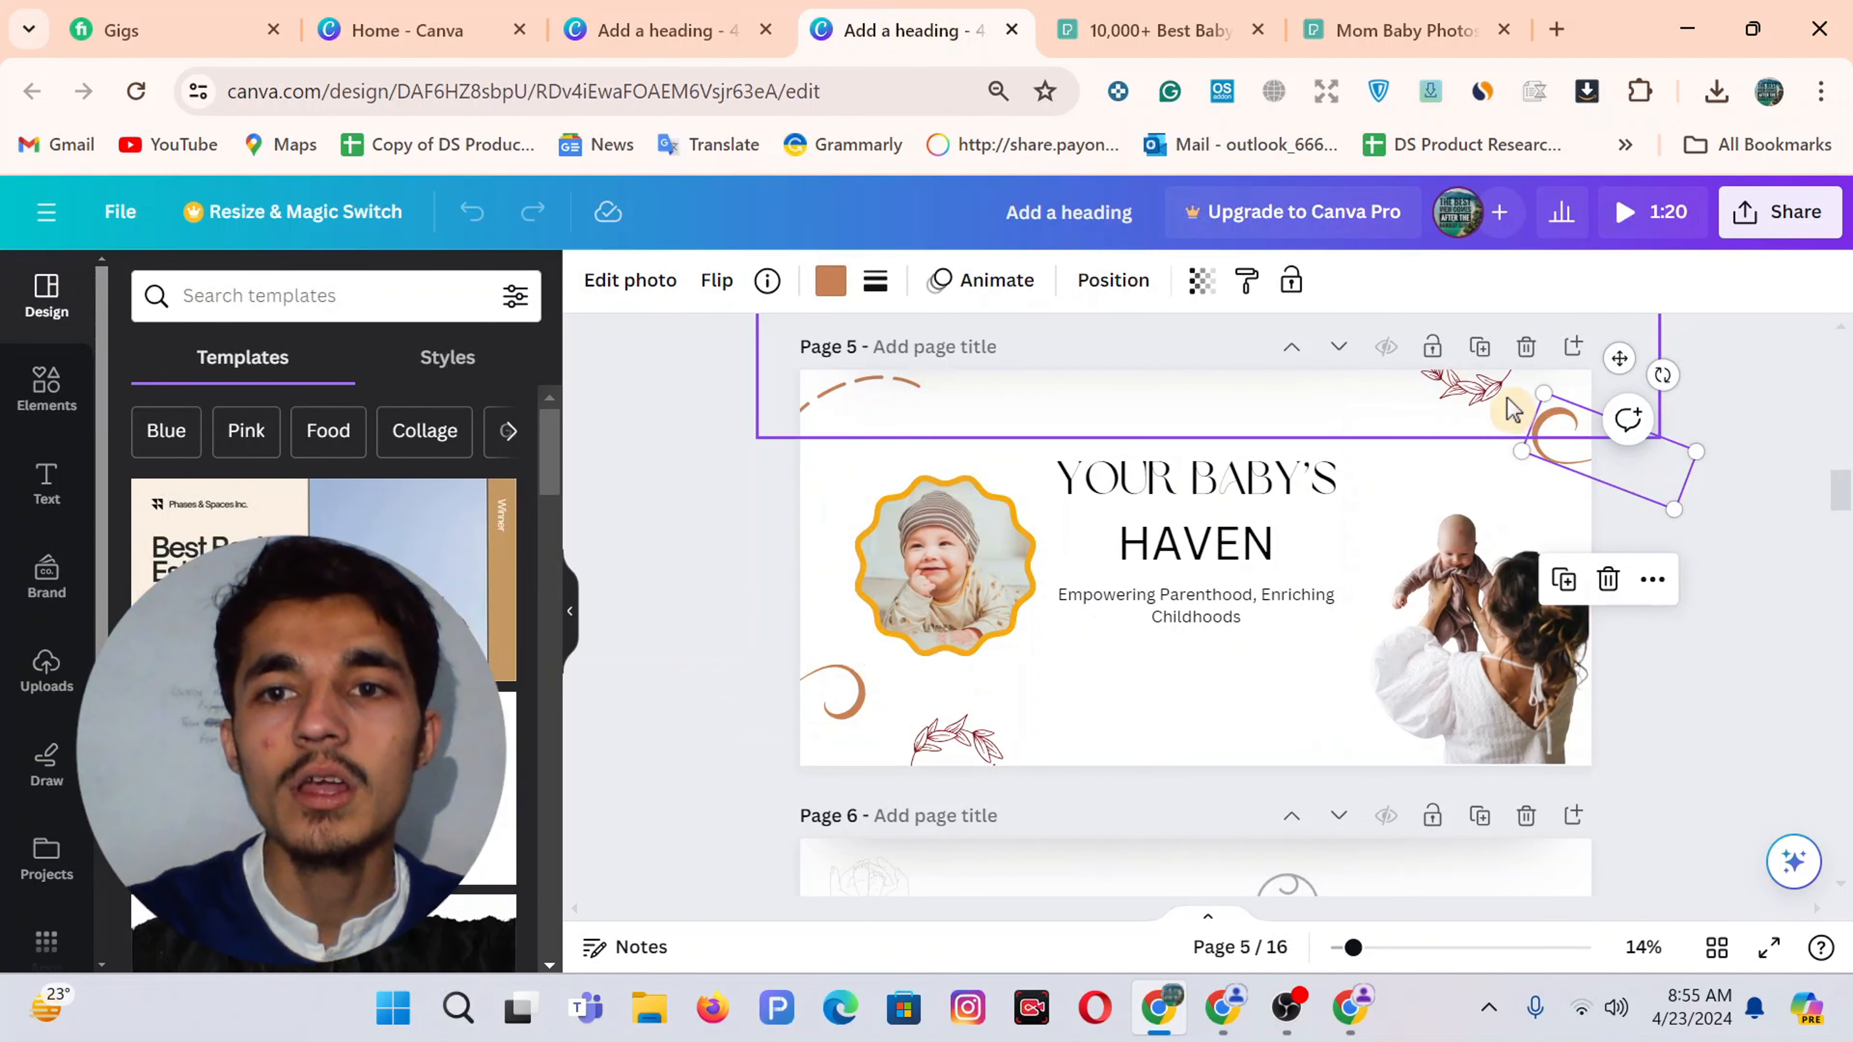
Copy the leaf sprig from page 5's layer list into the Haven banner
left_click(1098, 279)
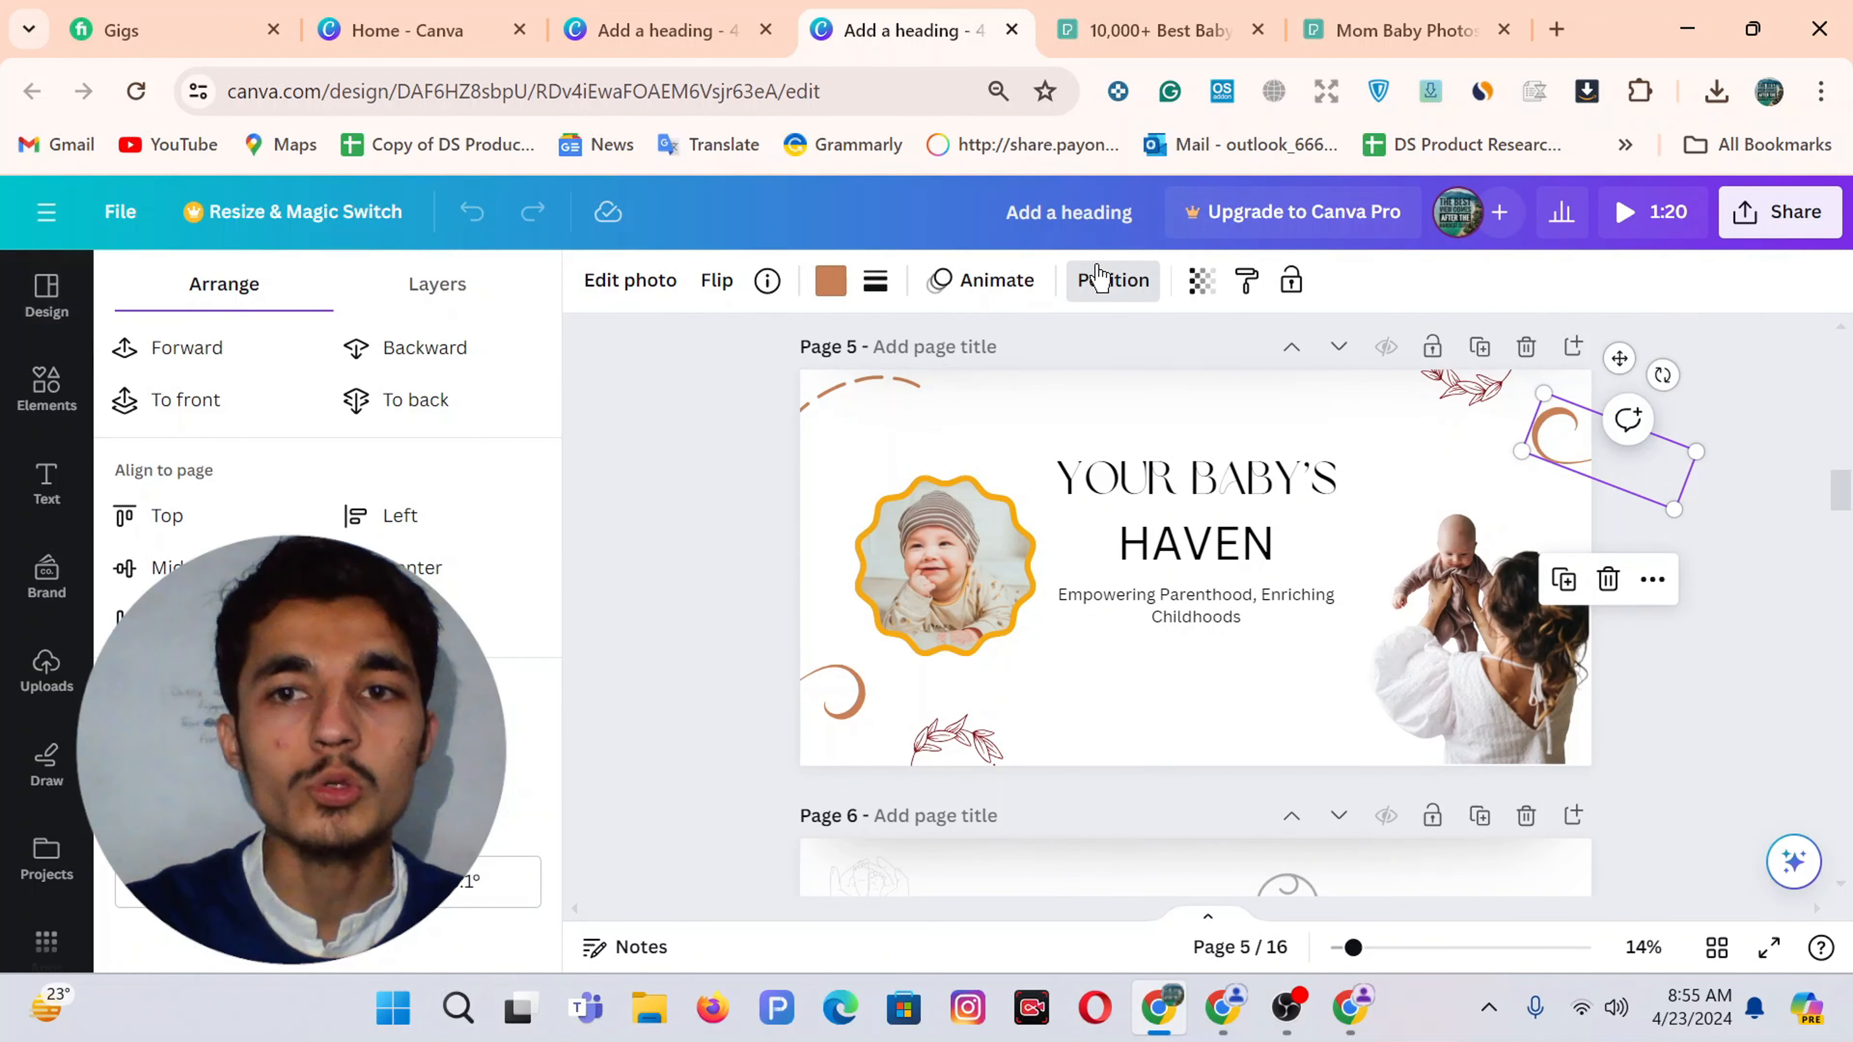
left_click(420, 284)
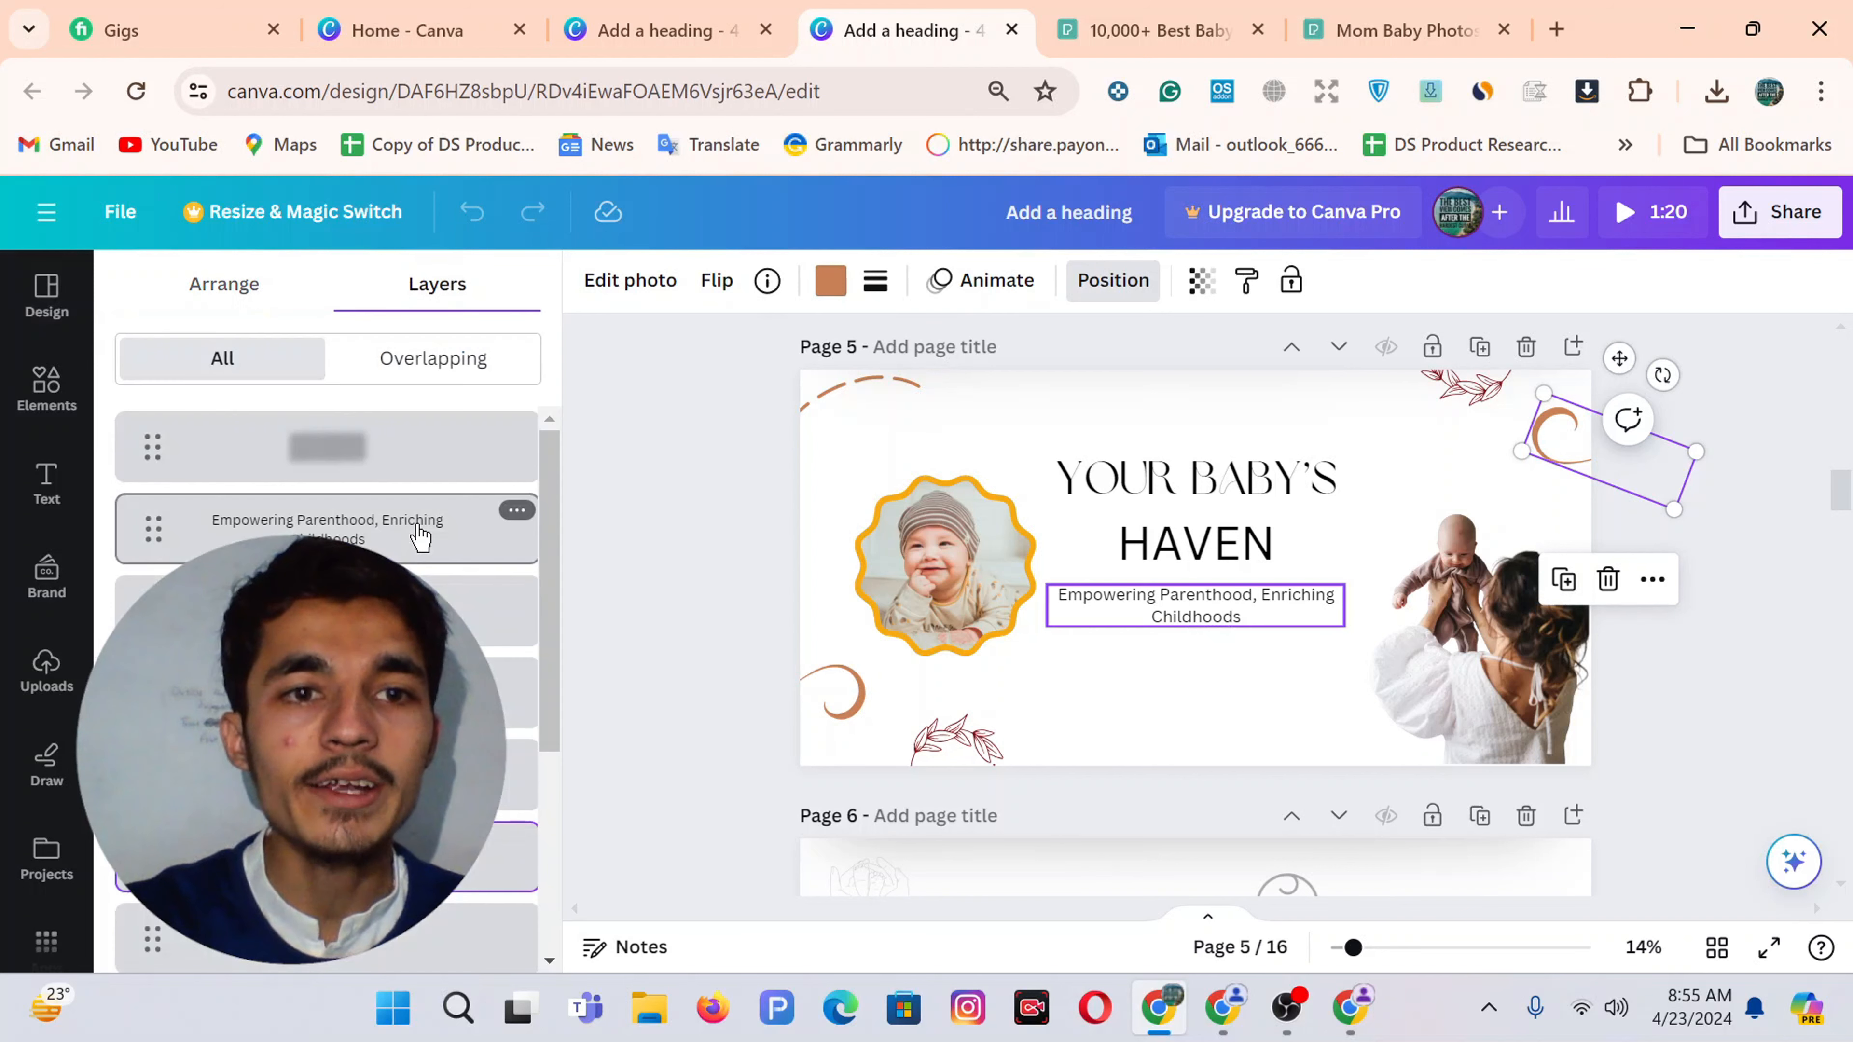
left_click(437, 770)
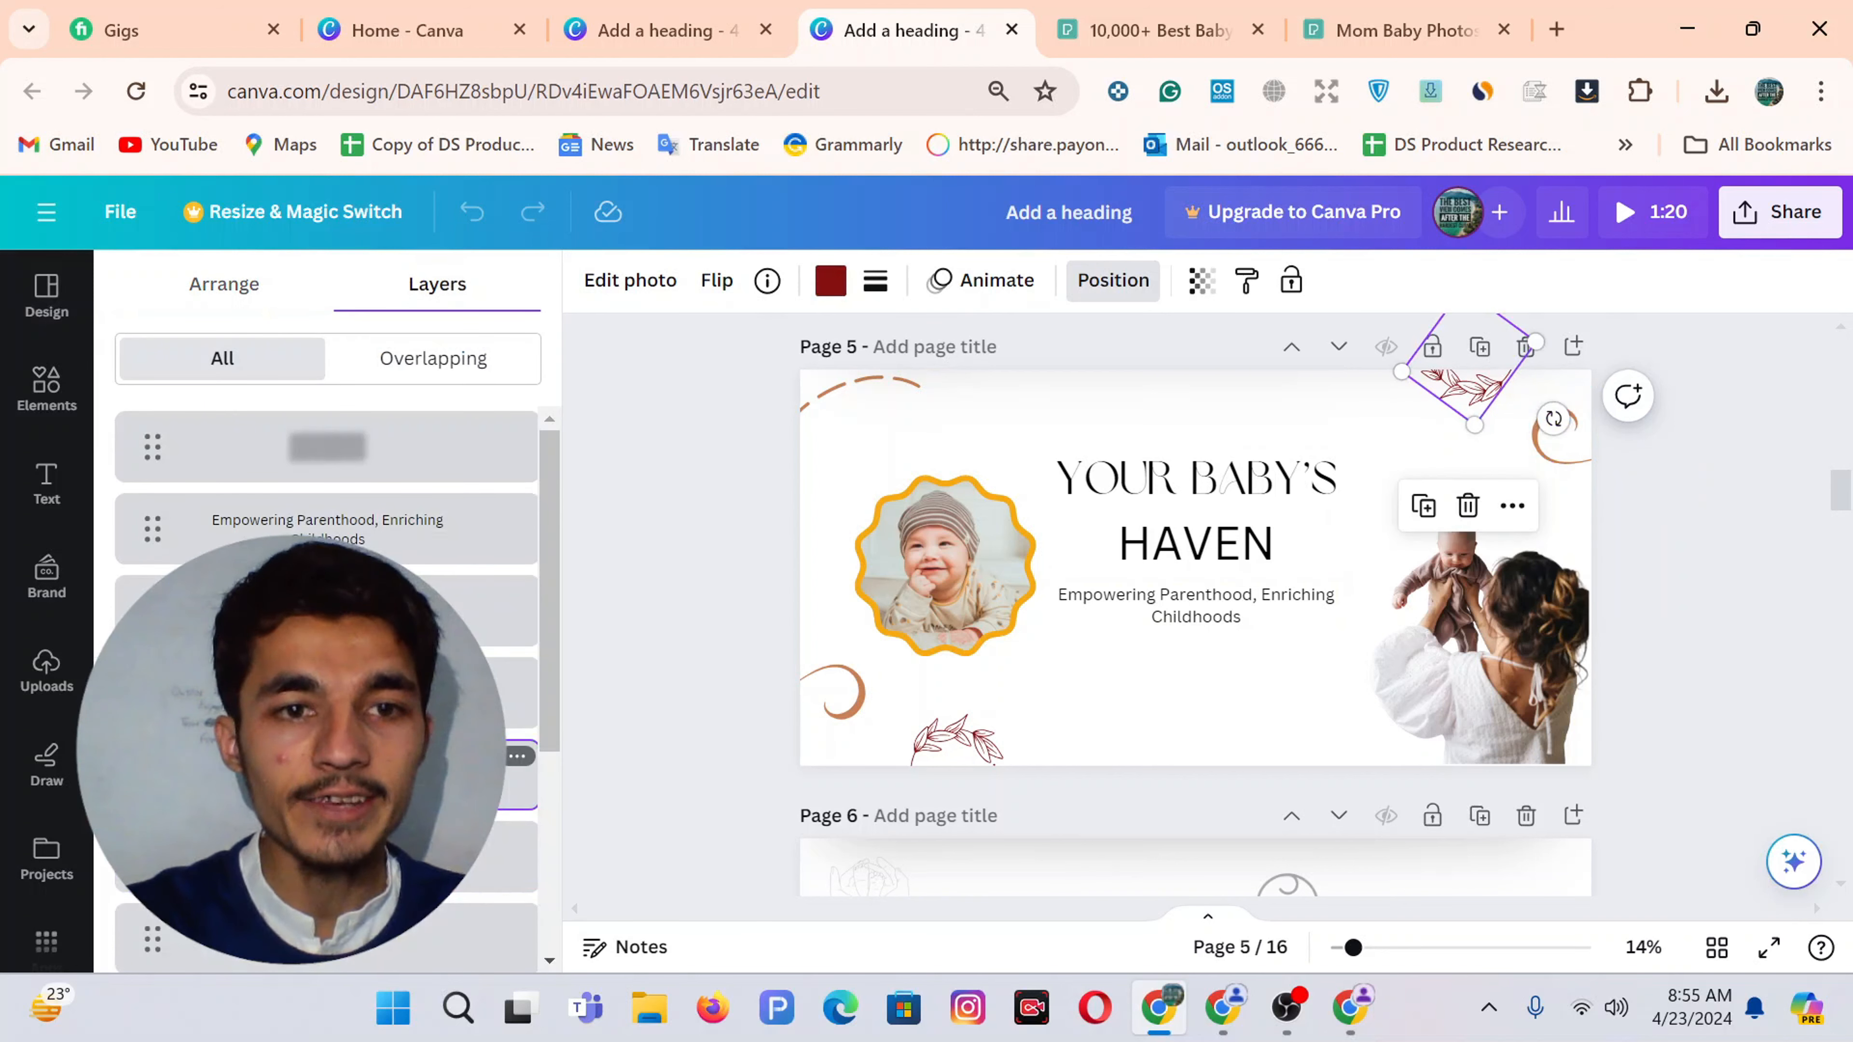
left_click(717, 11)
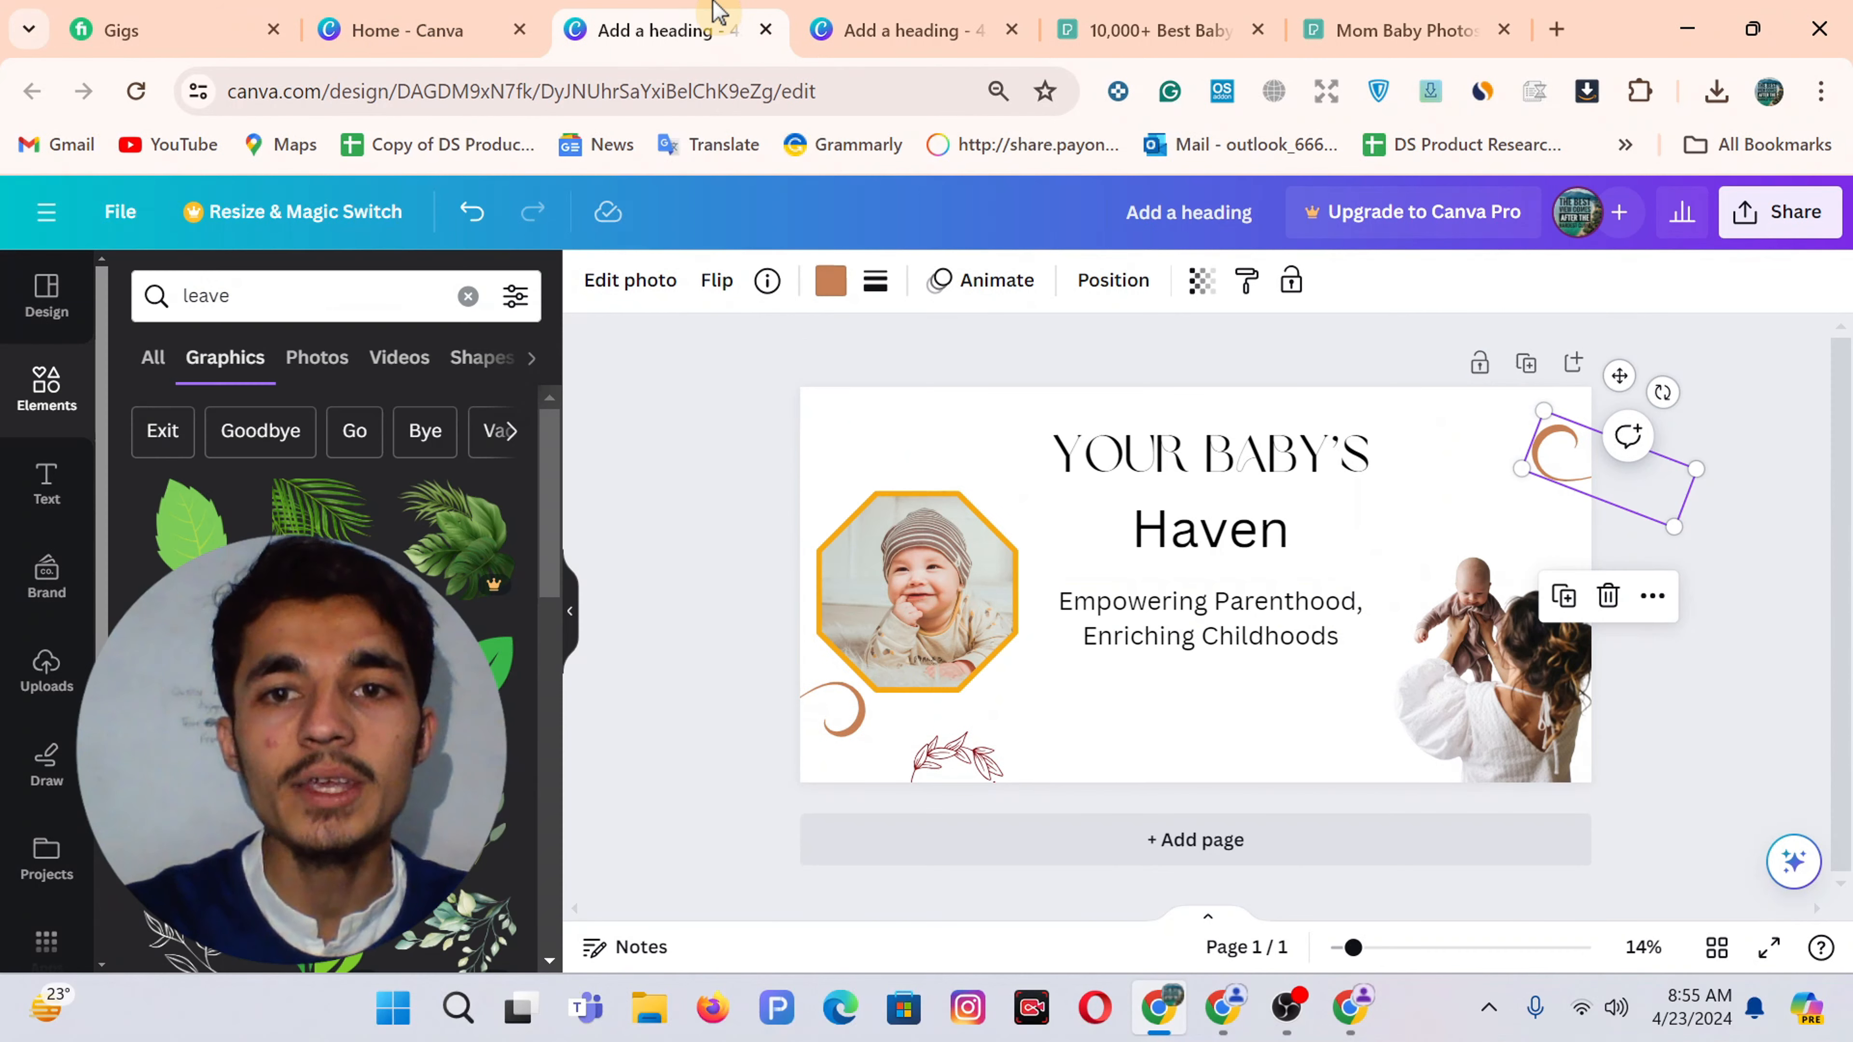
left_click(855, 21)
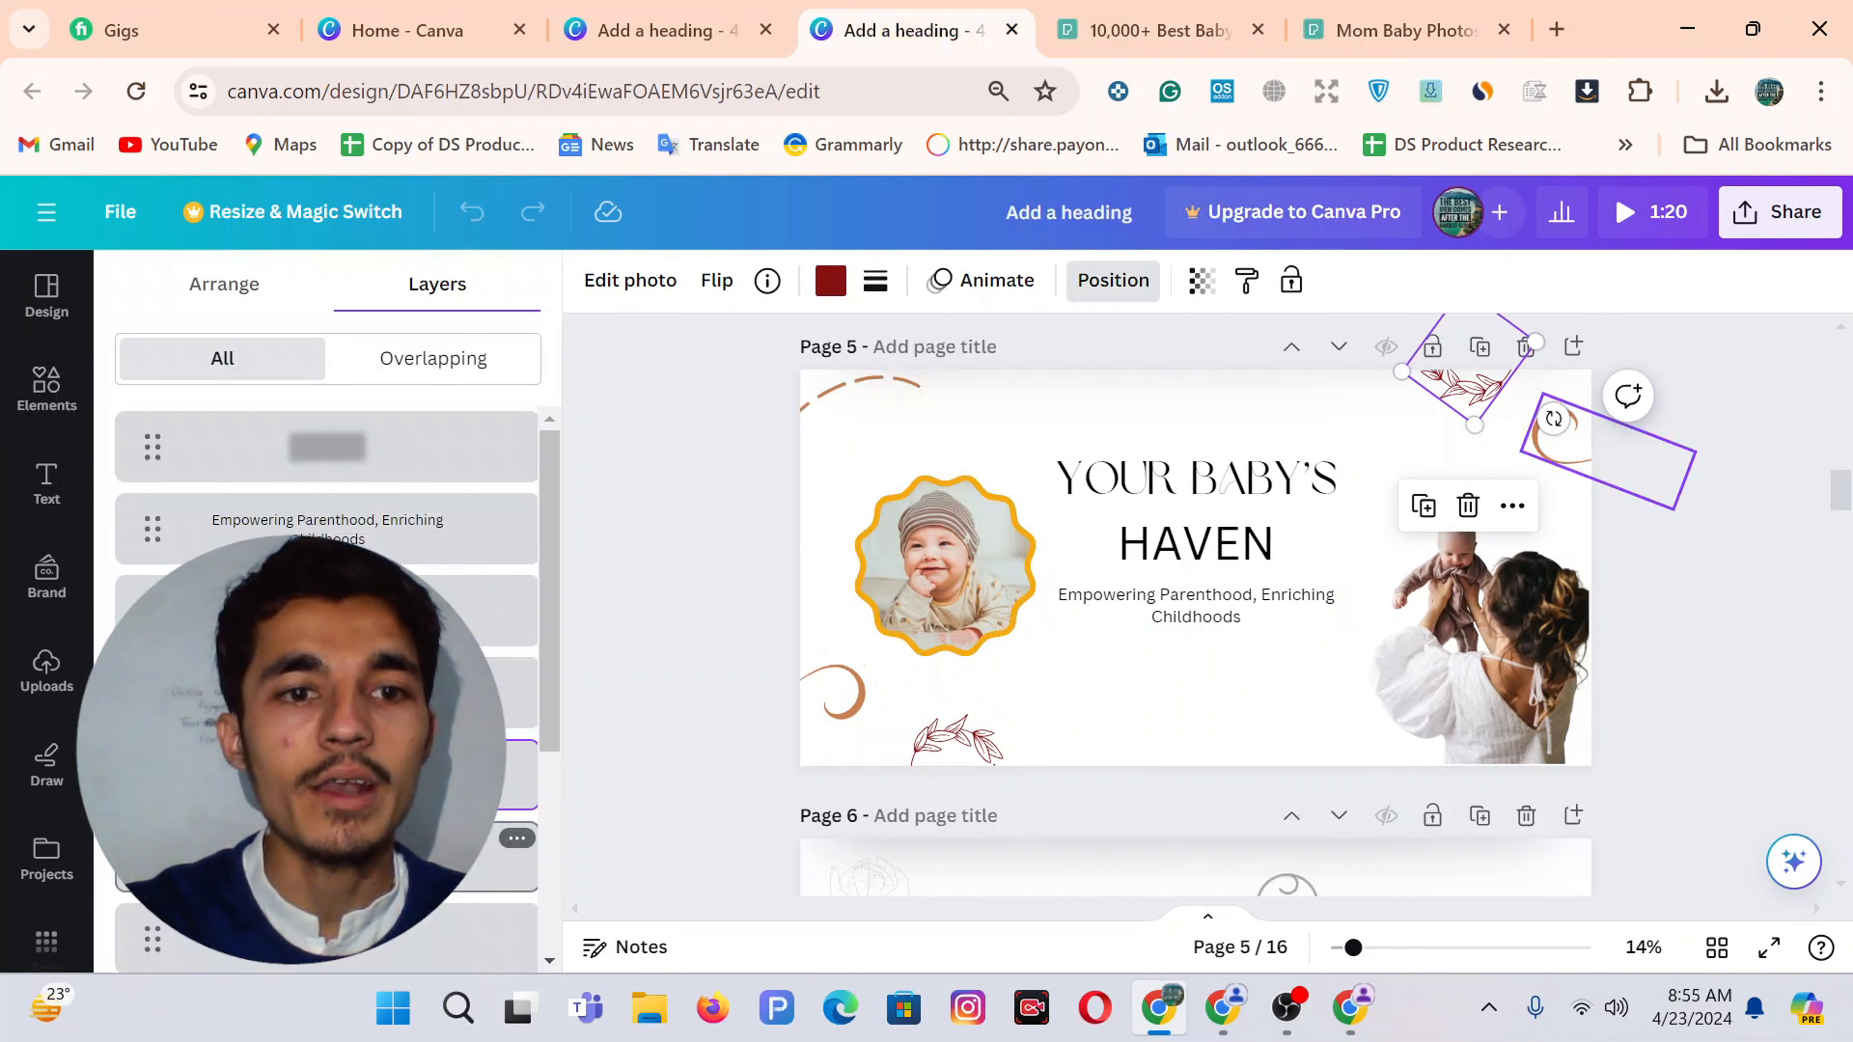
Paste page 5's top-left dashed swirl into the single-page banner with Ctrl+V
scroll(327, 511, "down", 2)
scroll(326, 511, "up", 1)
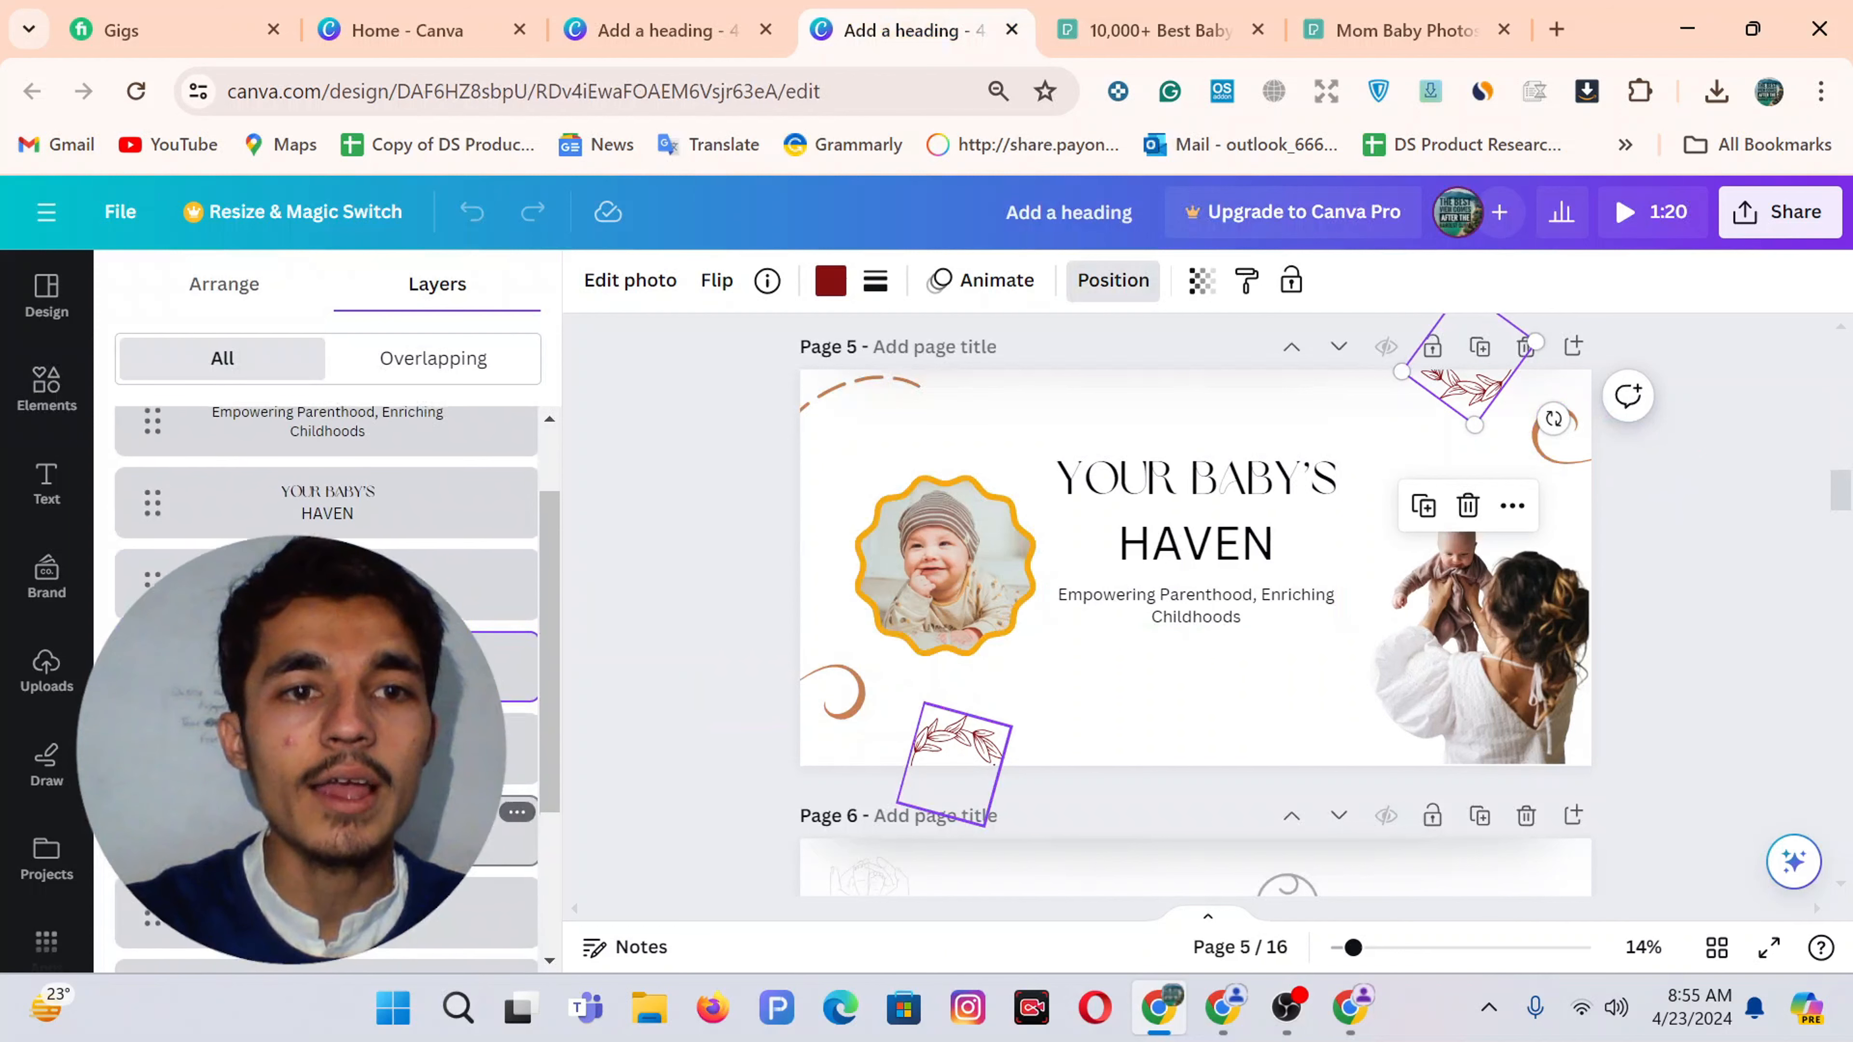
left_click(328, 583)
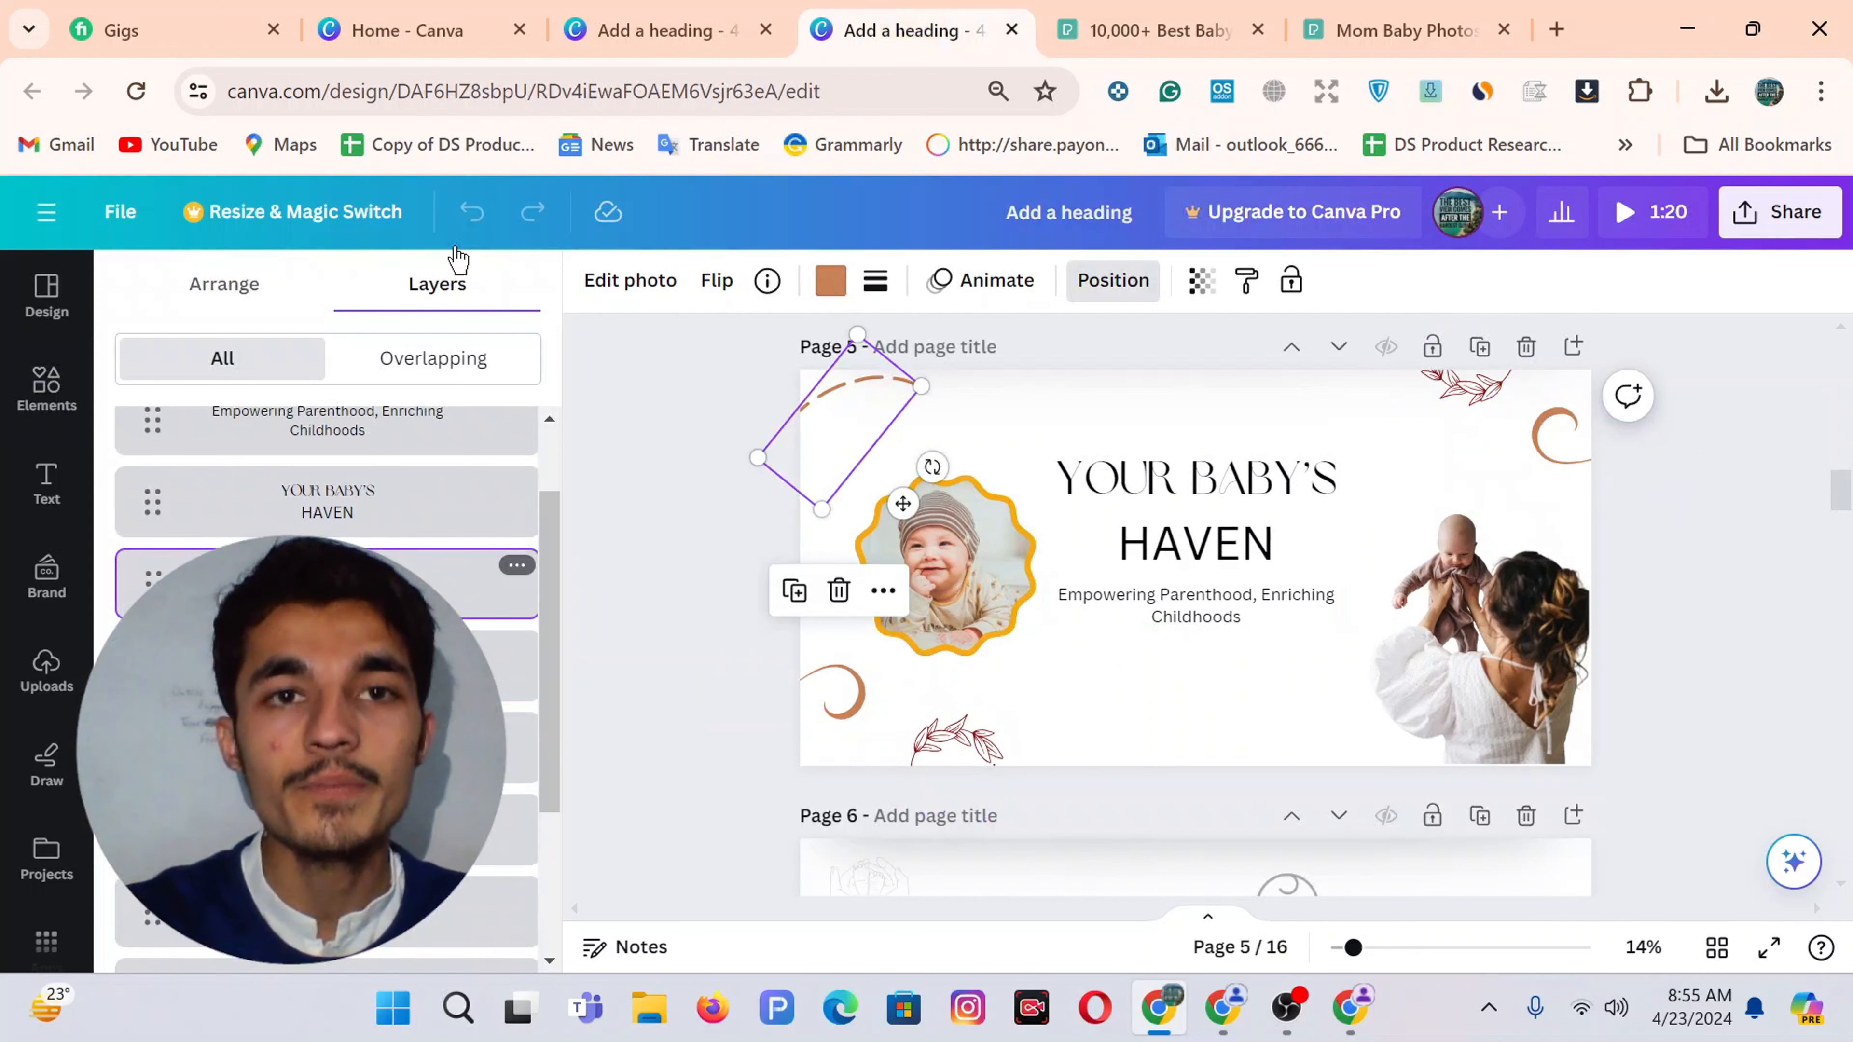
left_click(642, 29)
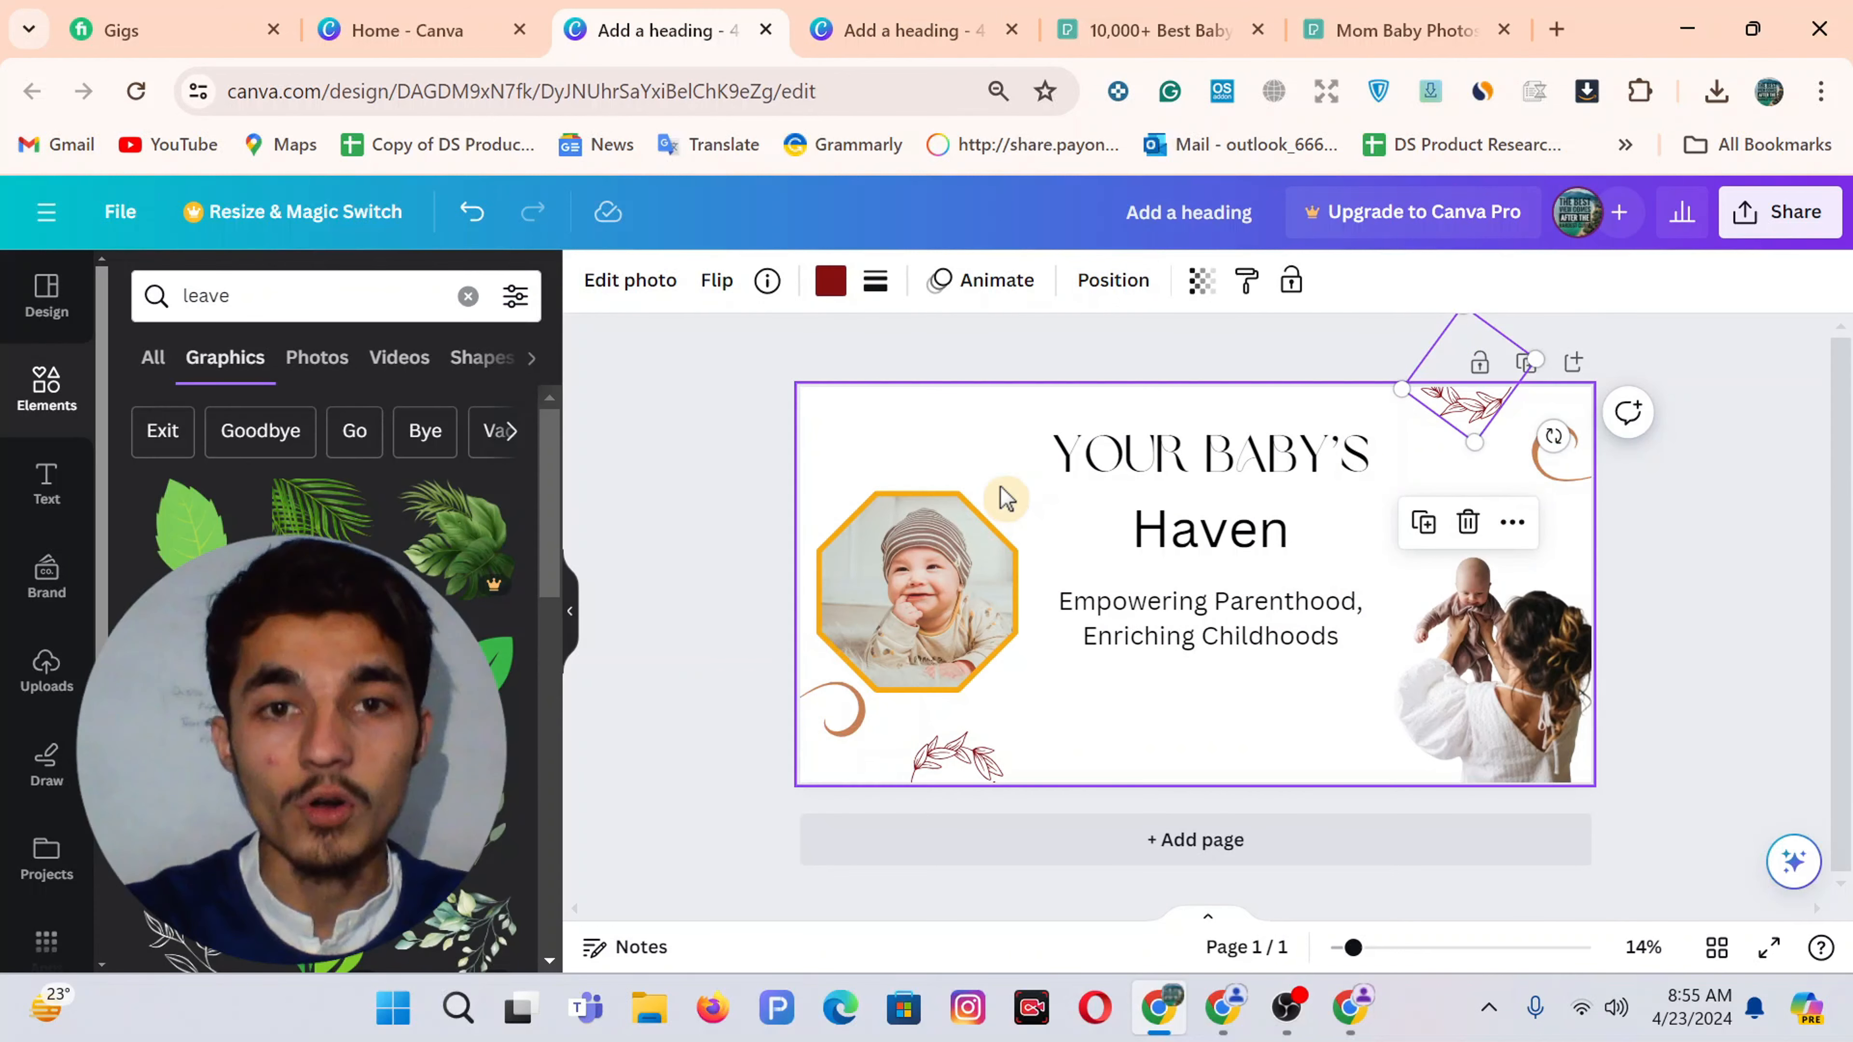
key("ctrl+v")
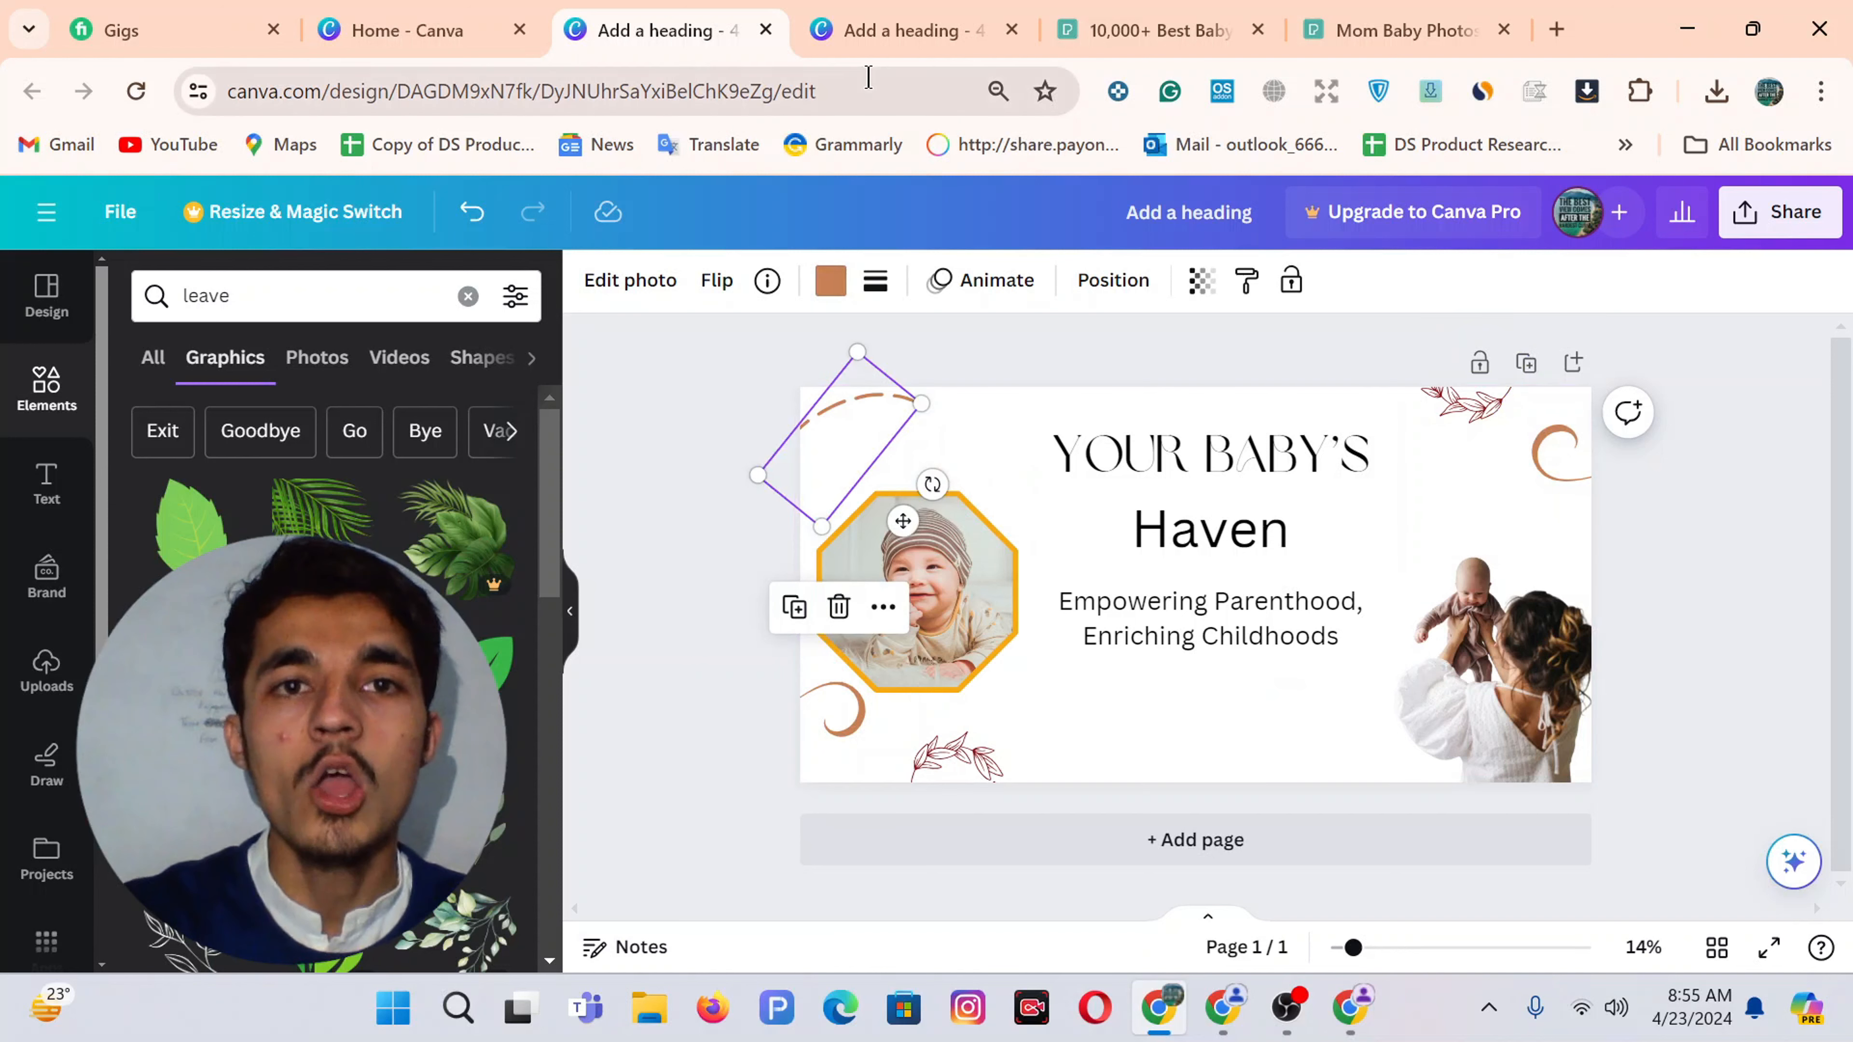
left_click(875, 29)
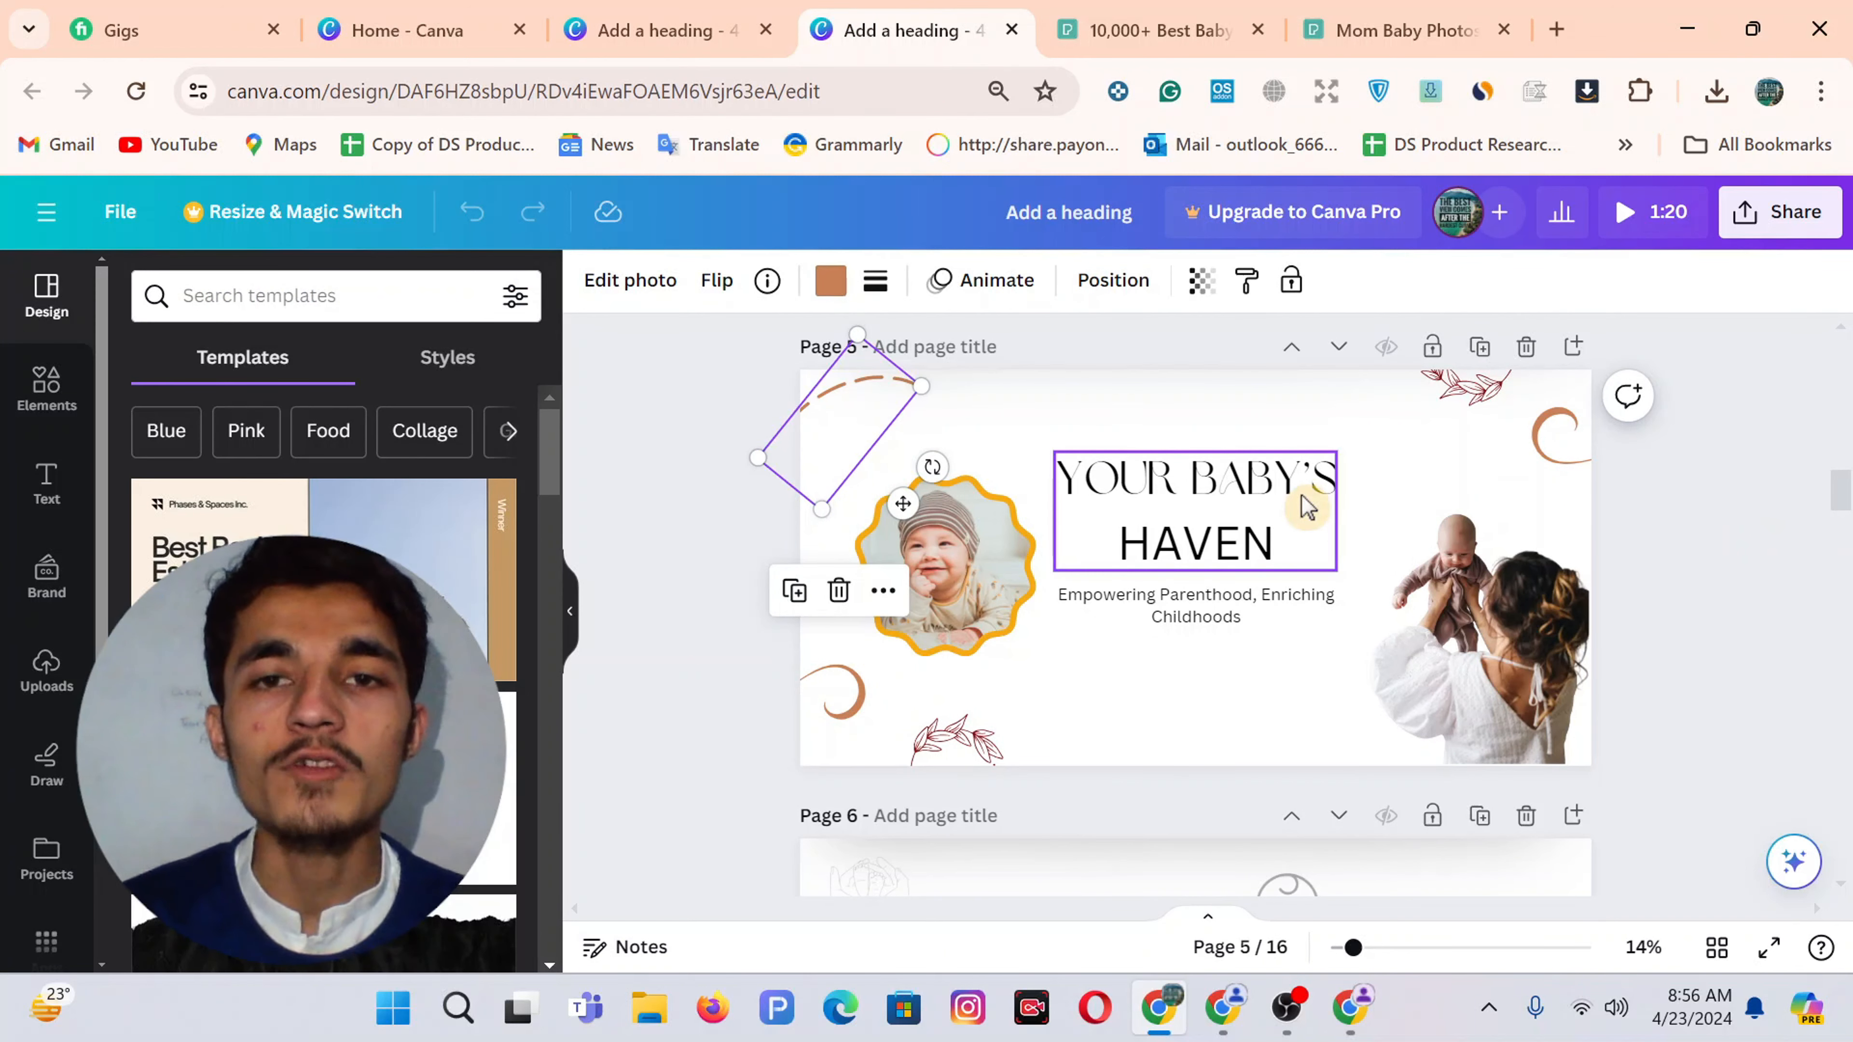
left_click(1160, 420)
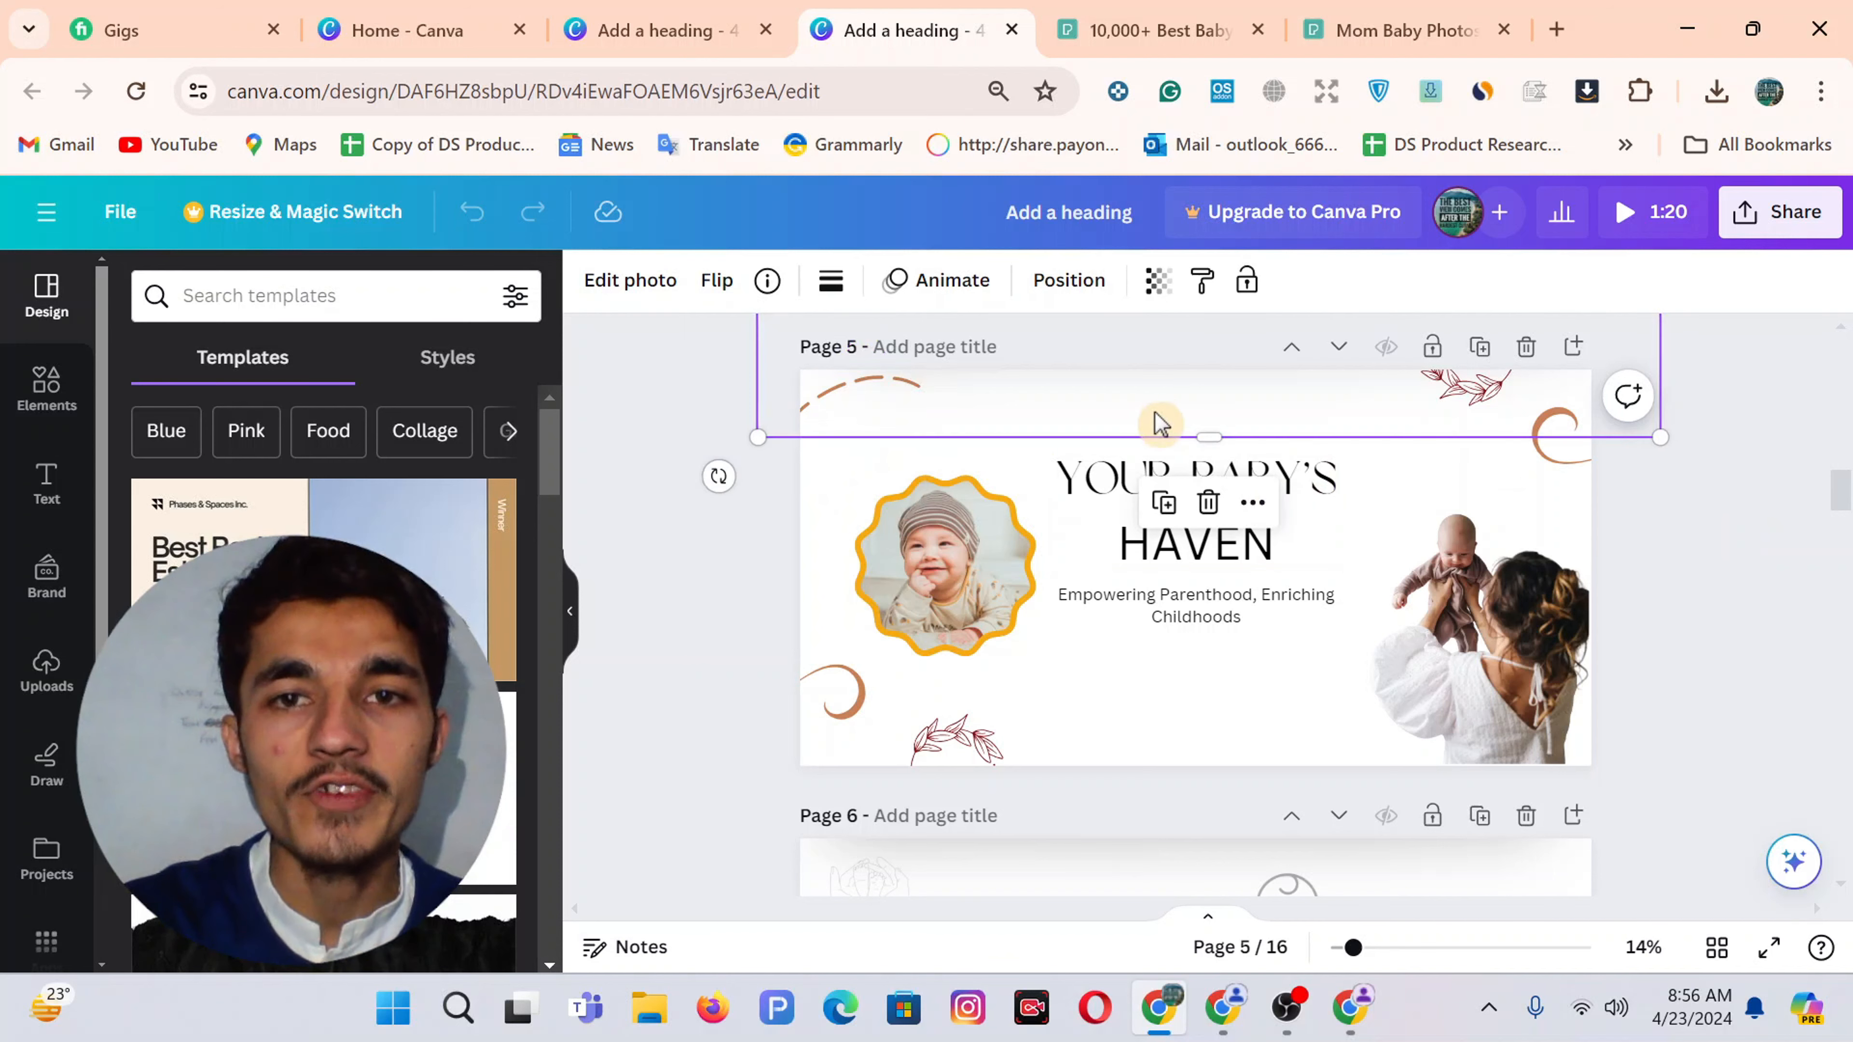
double_click(1160, 421)
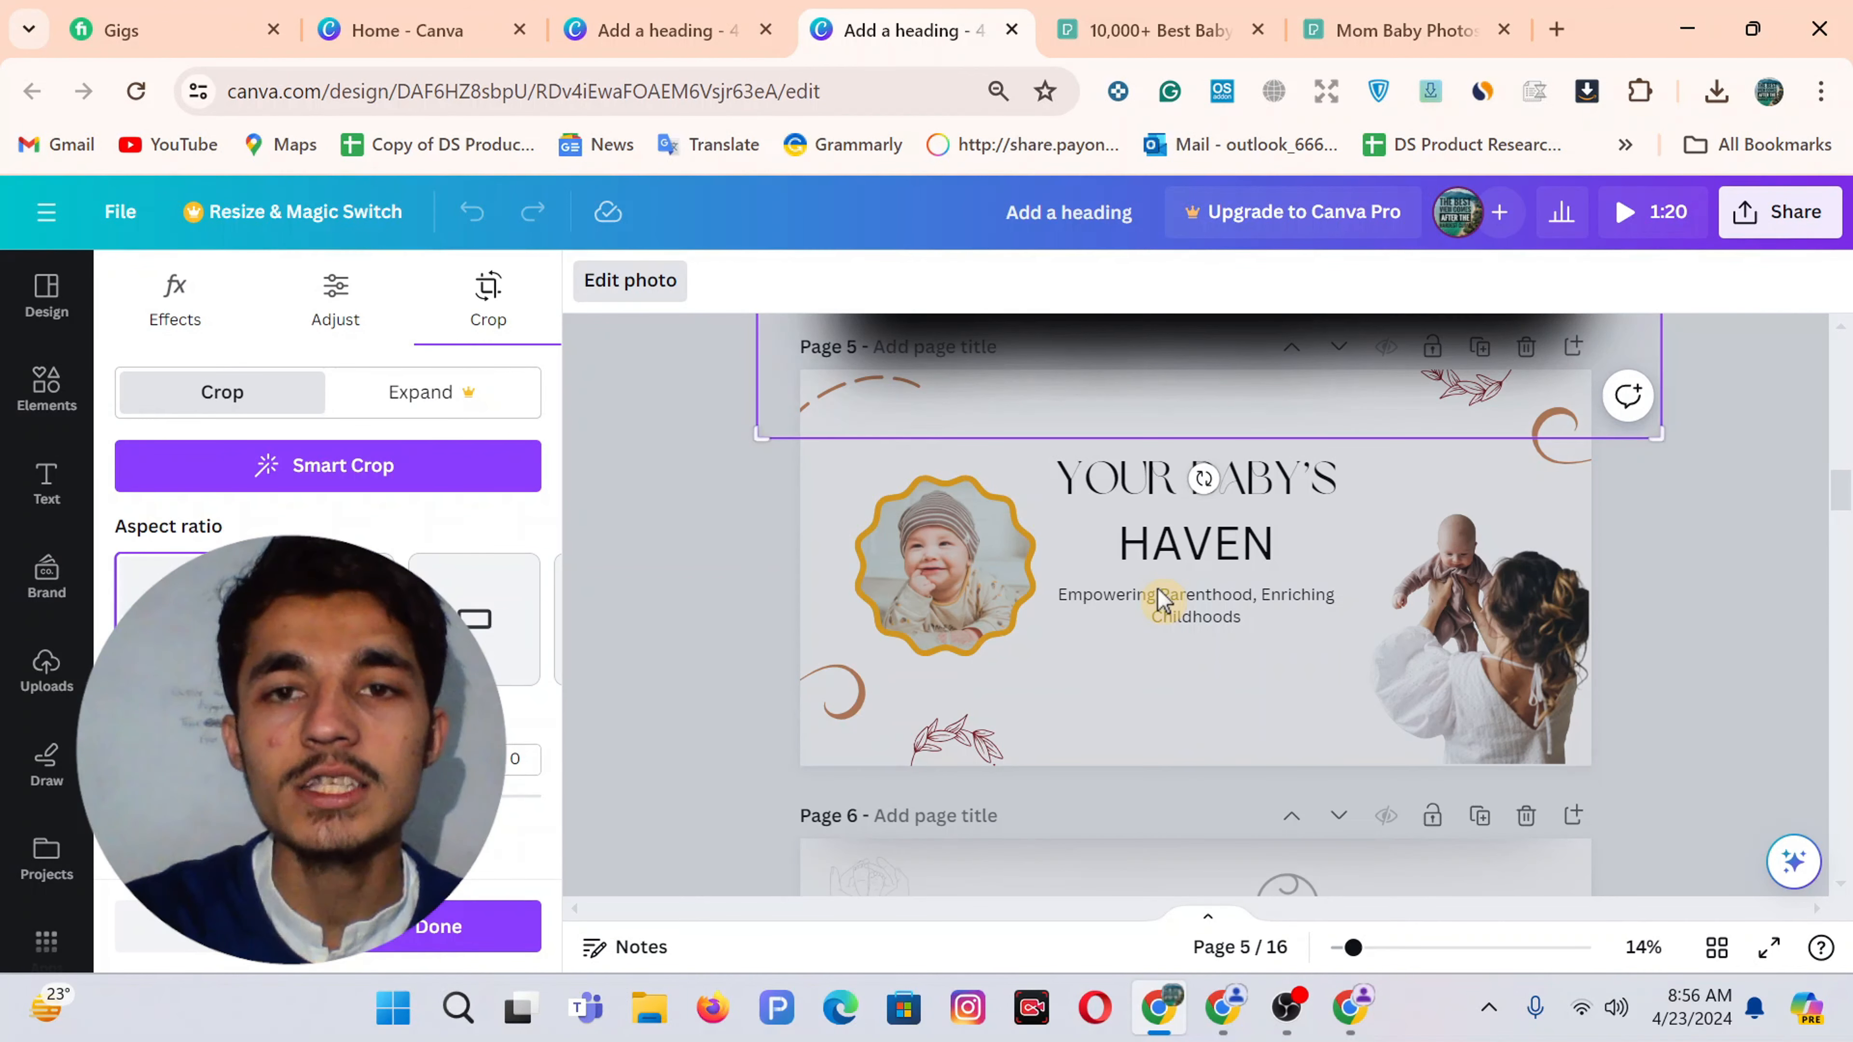
key("Escape")
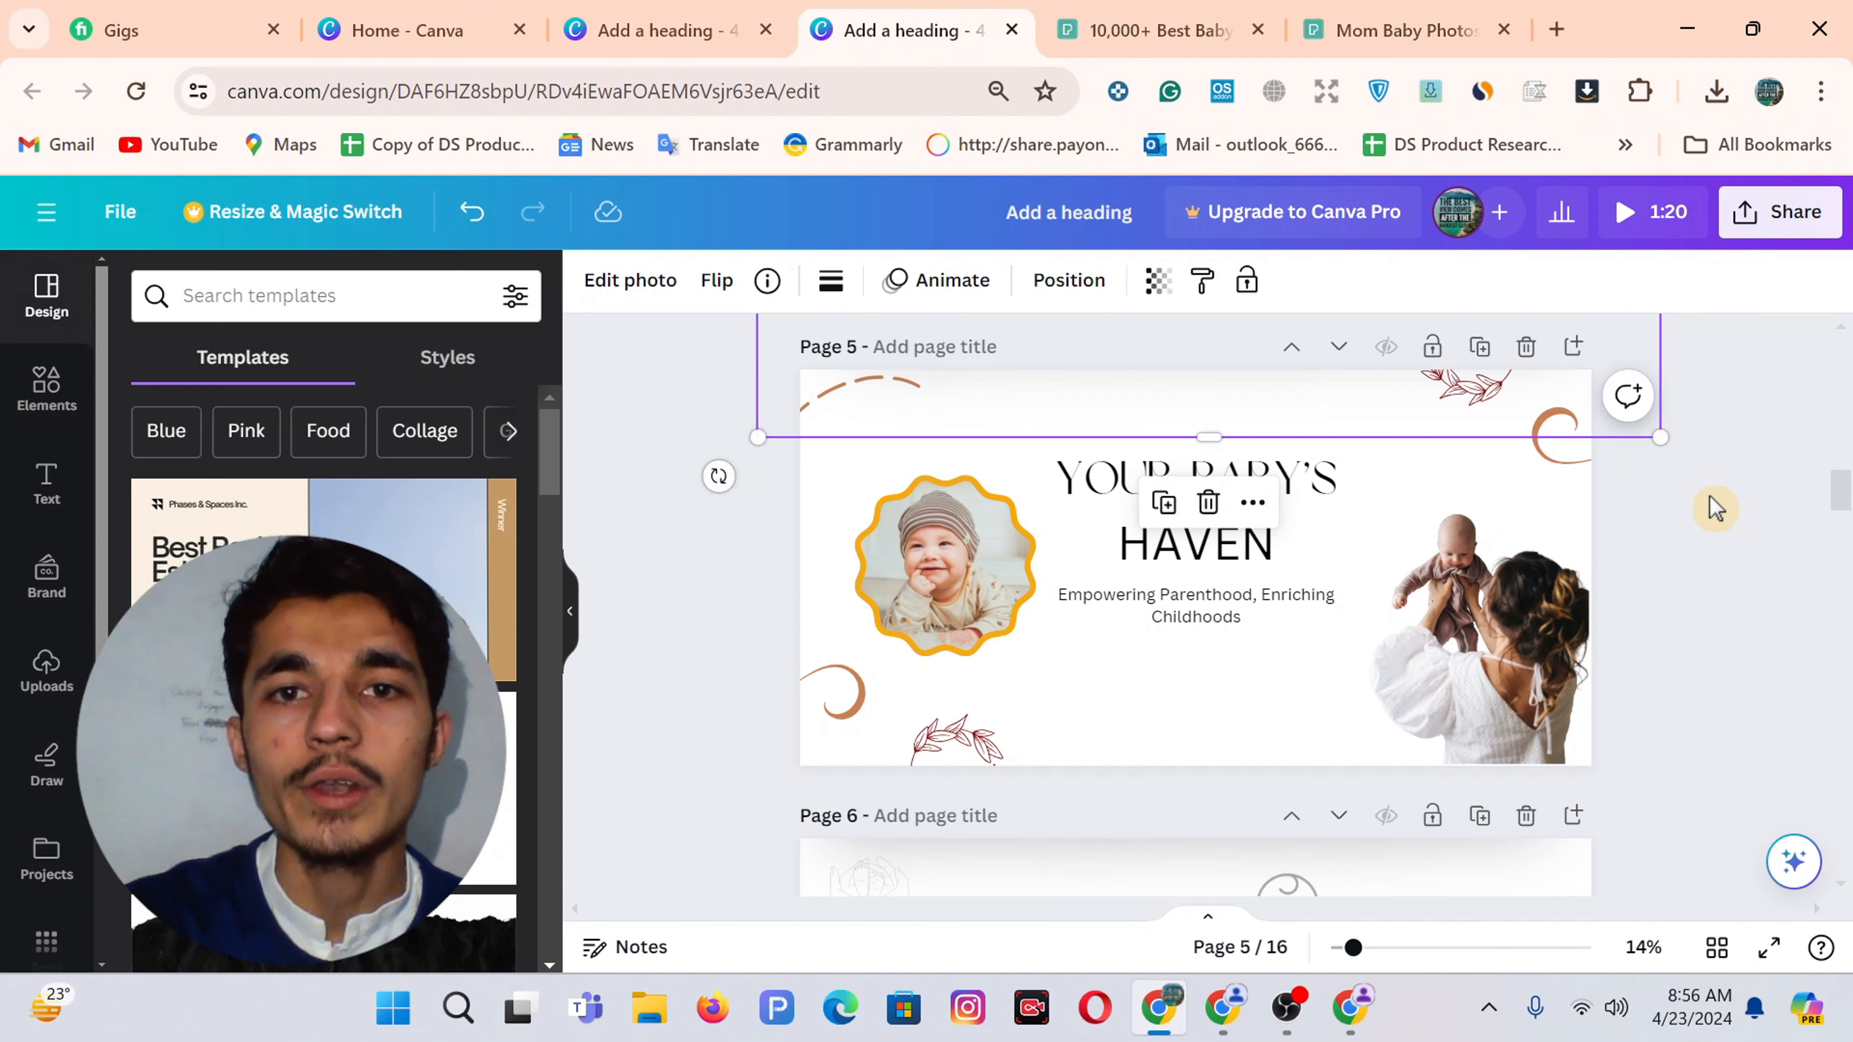
left_click(645, 14)
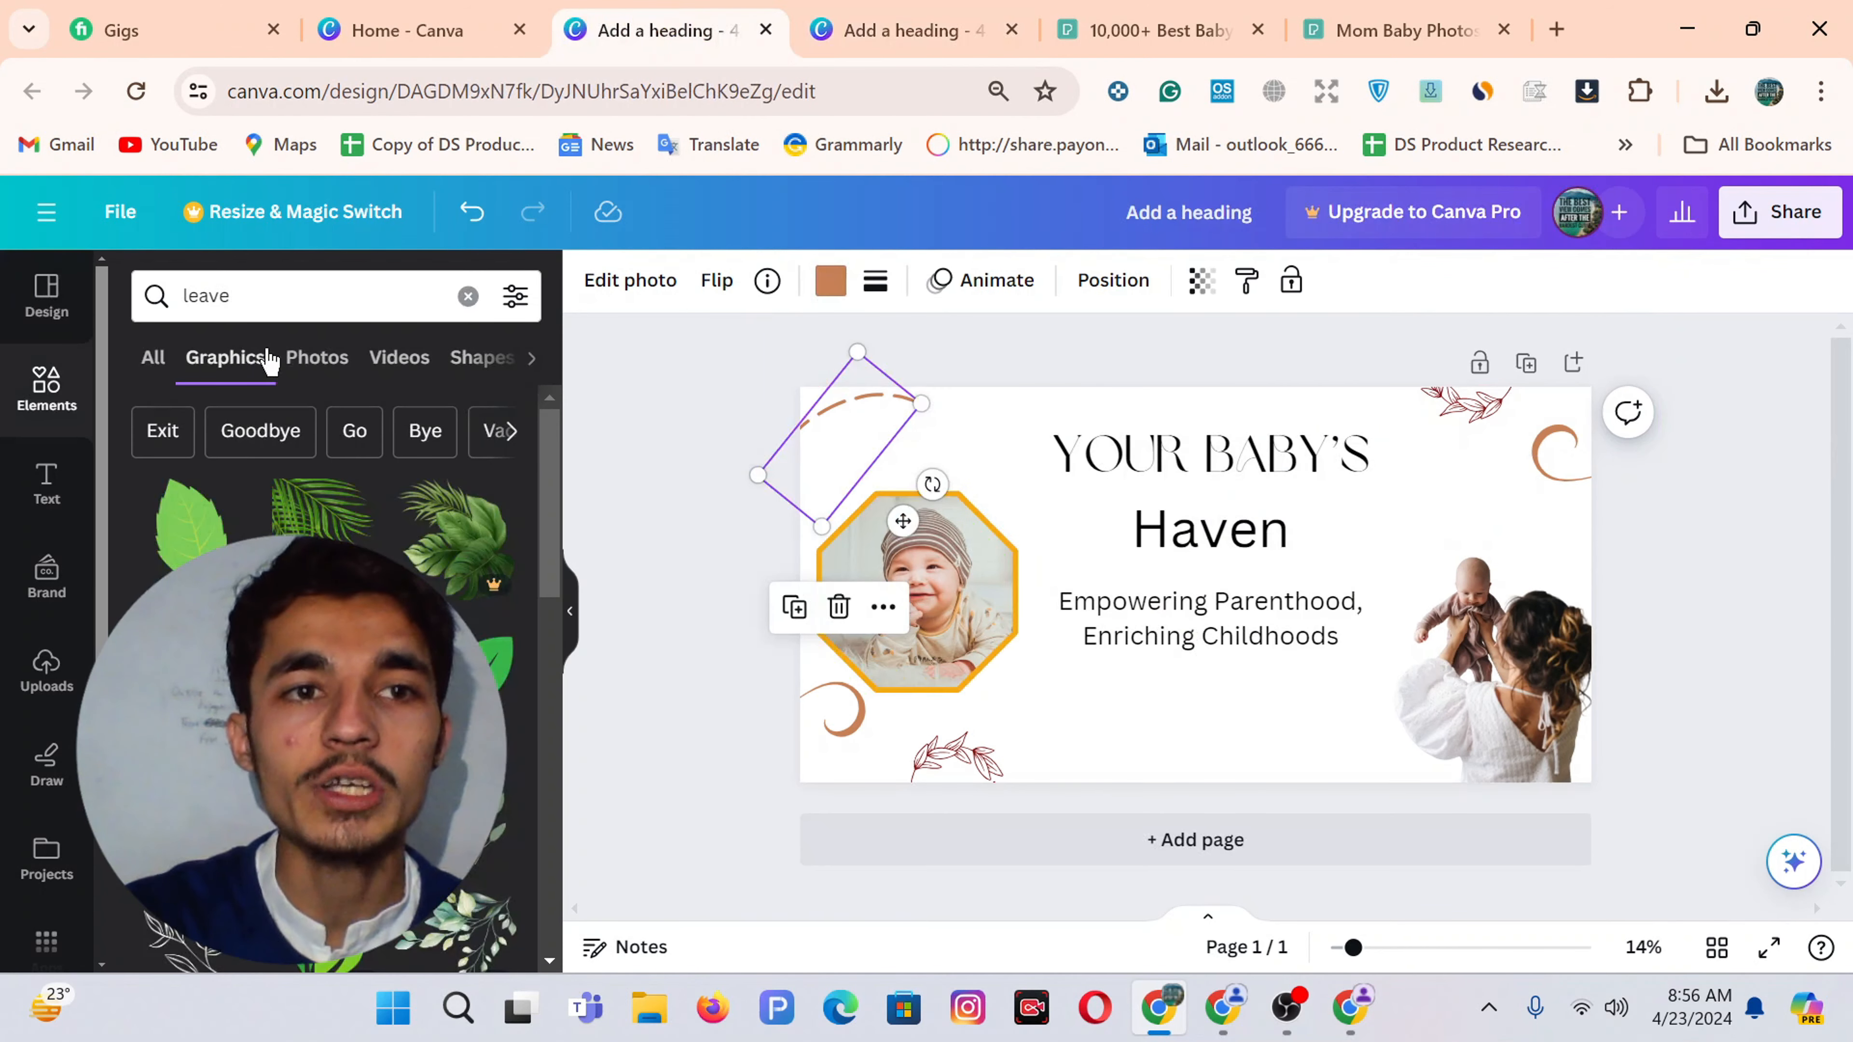
Search elements for 'fade' and browse all the matching graphics
left_click(467, 296)
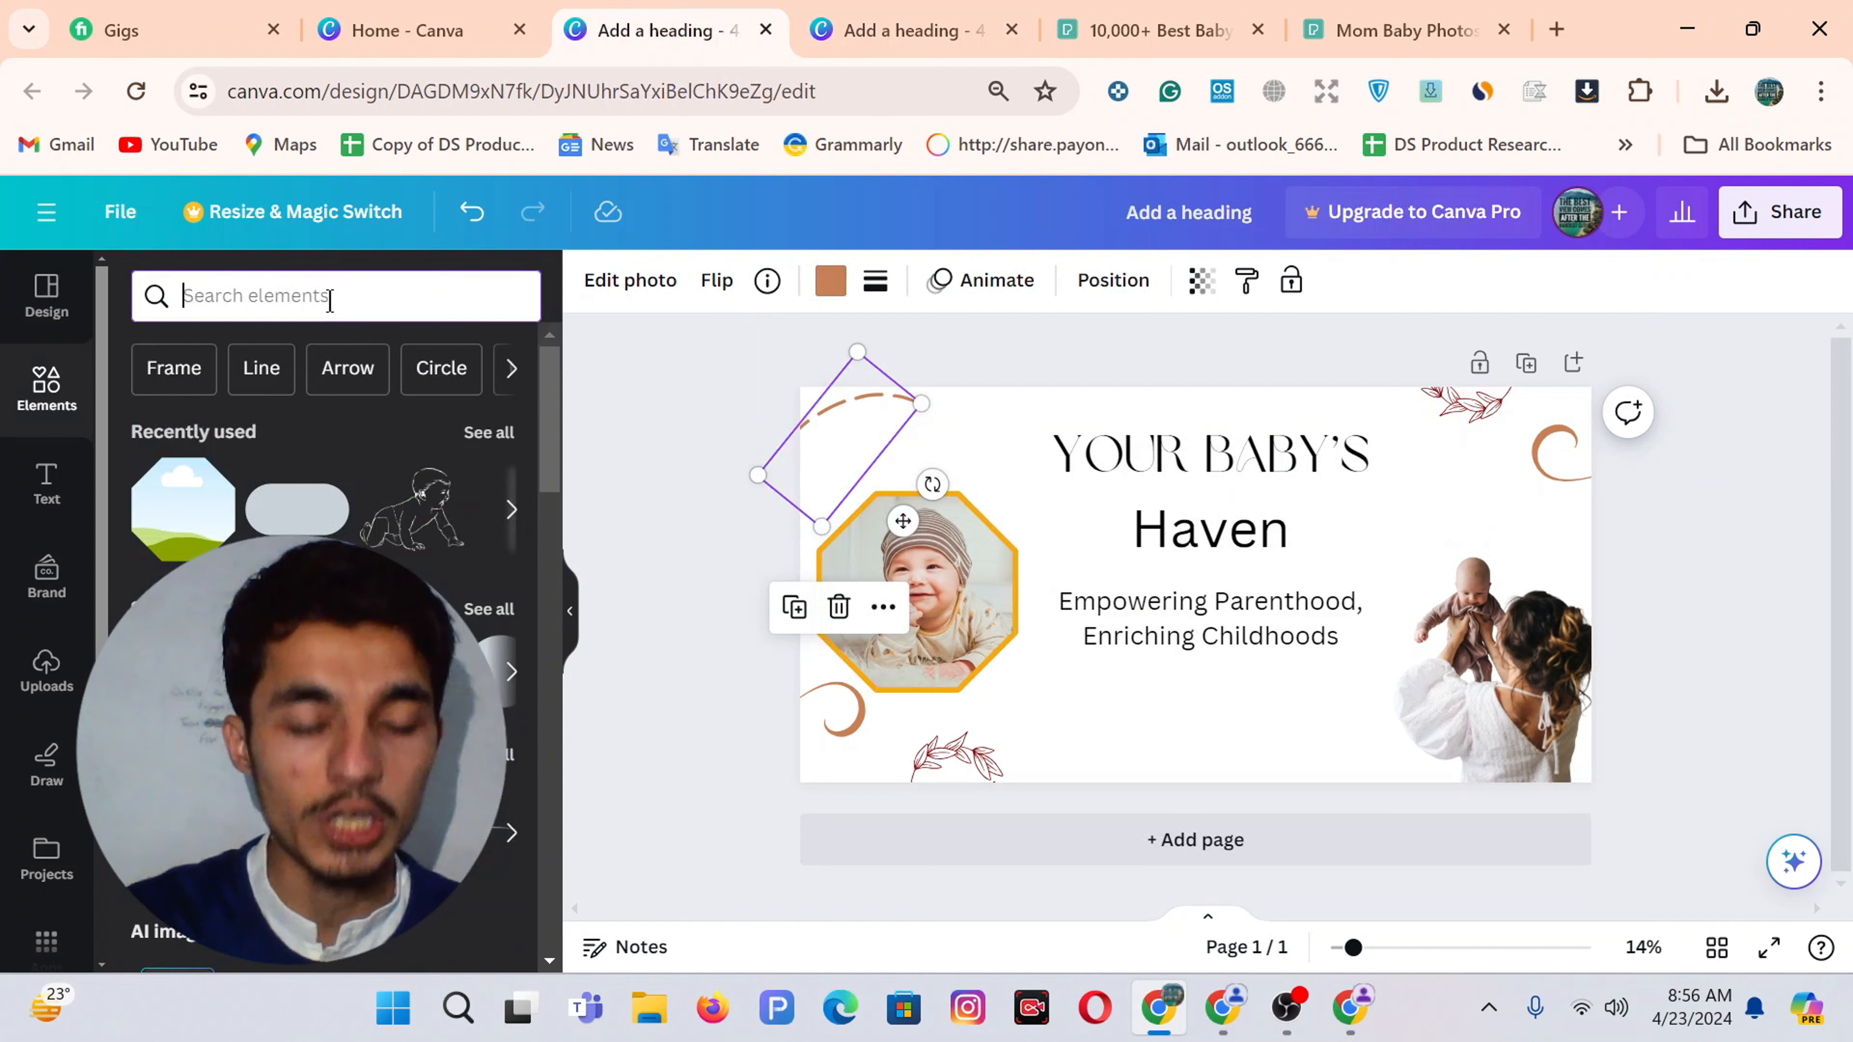
type("fade")
key("Return")
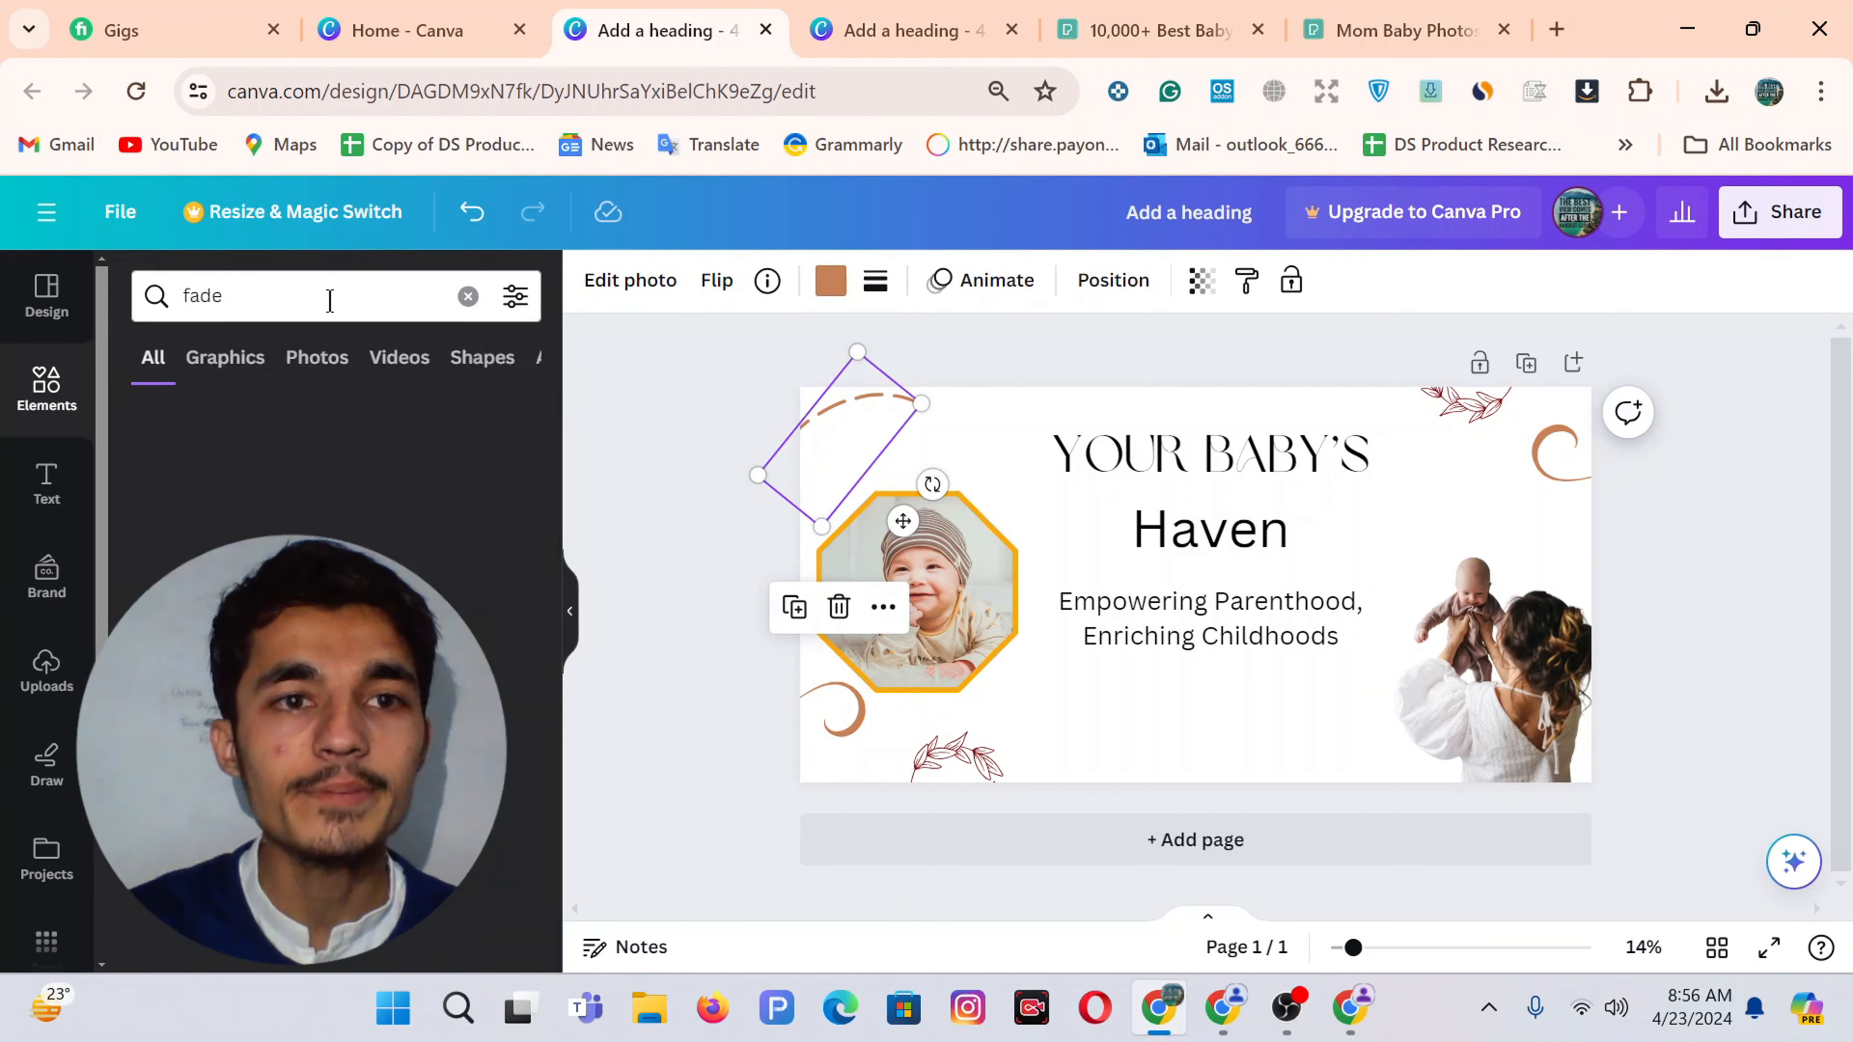
left_click(474, 509)
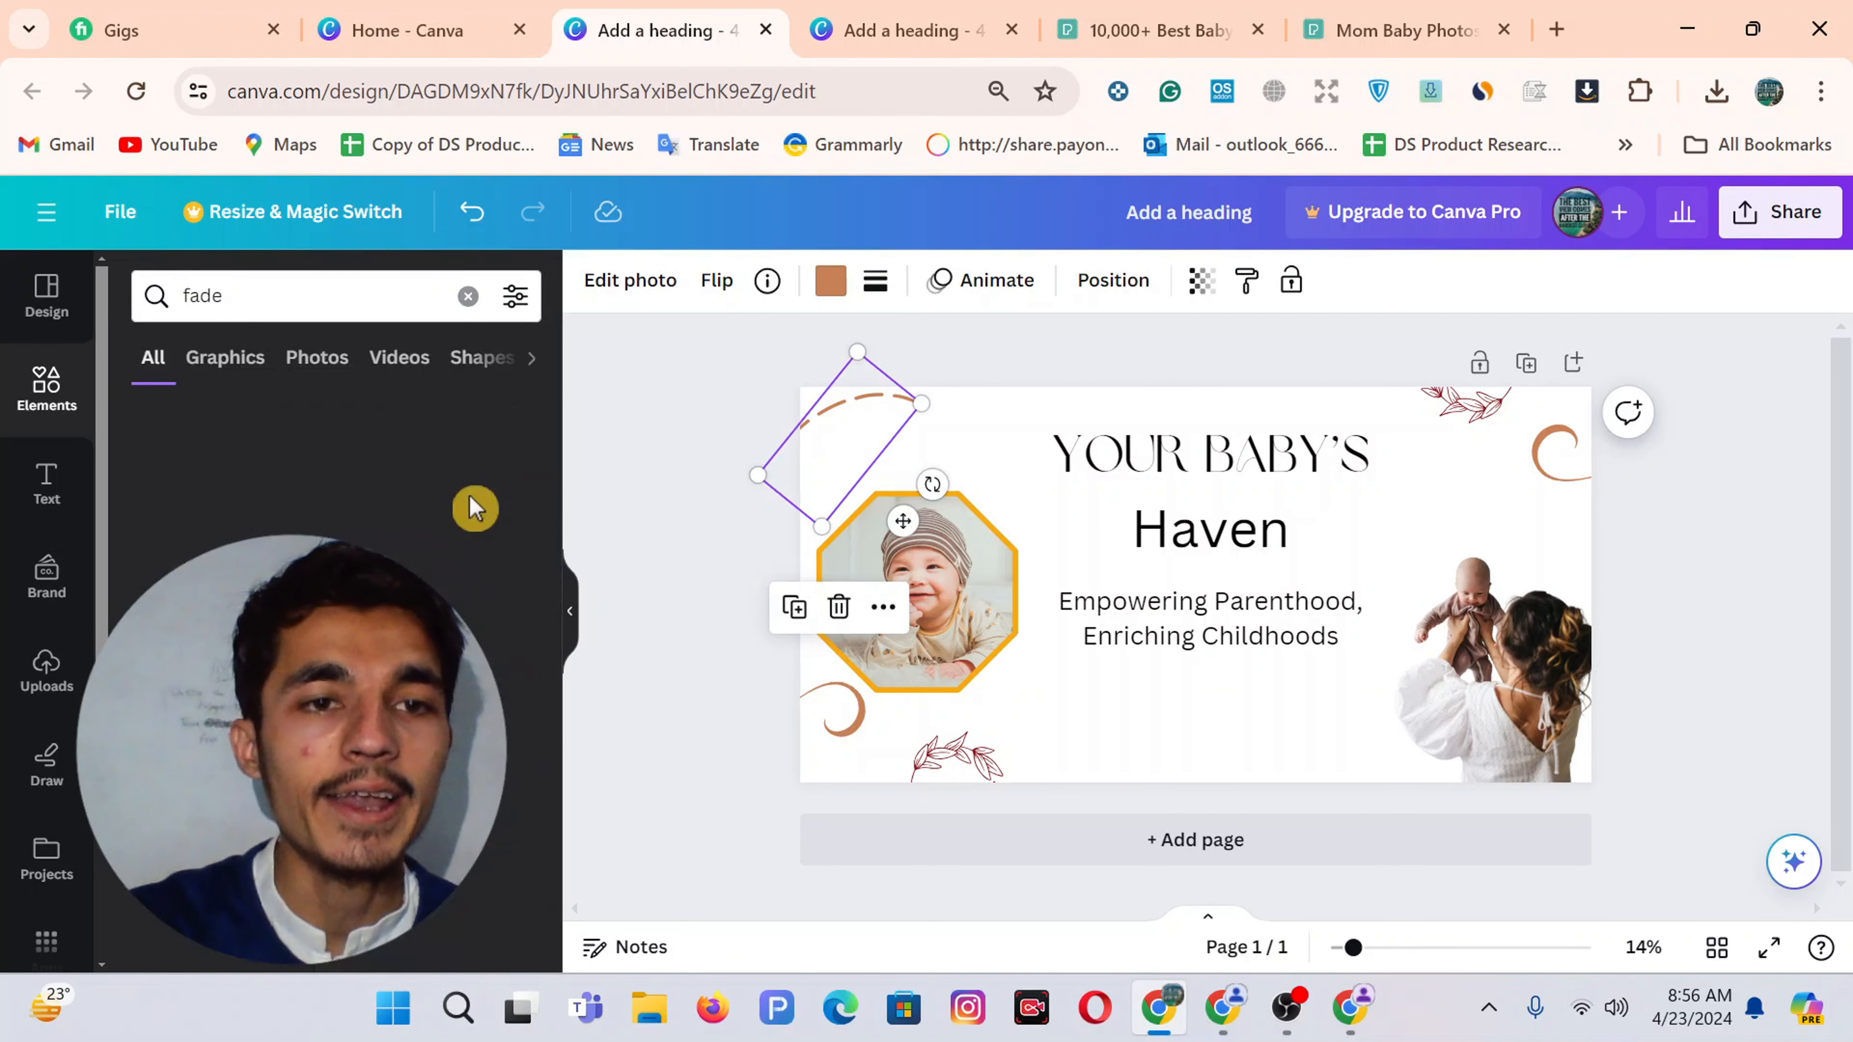
scroll(474, 509, "down", 3)
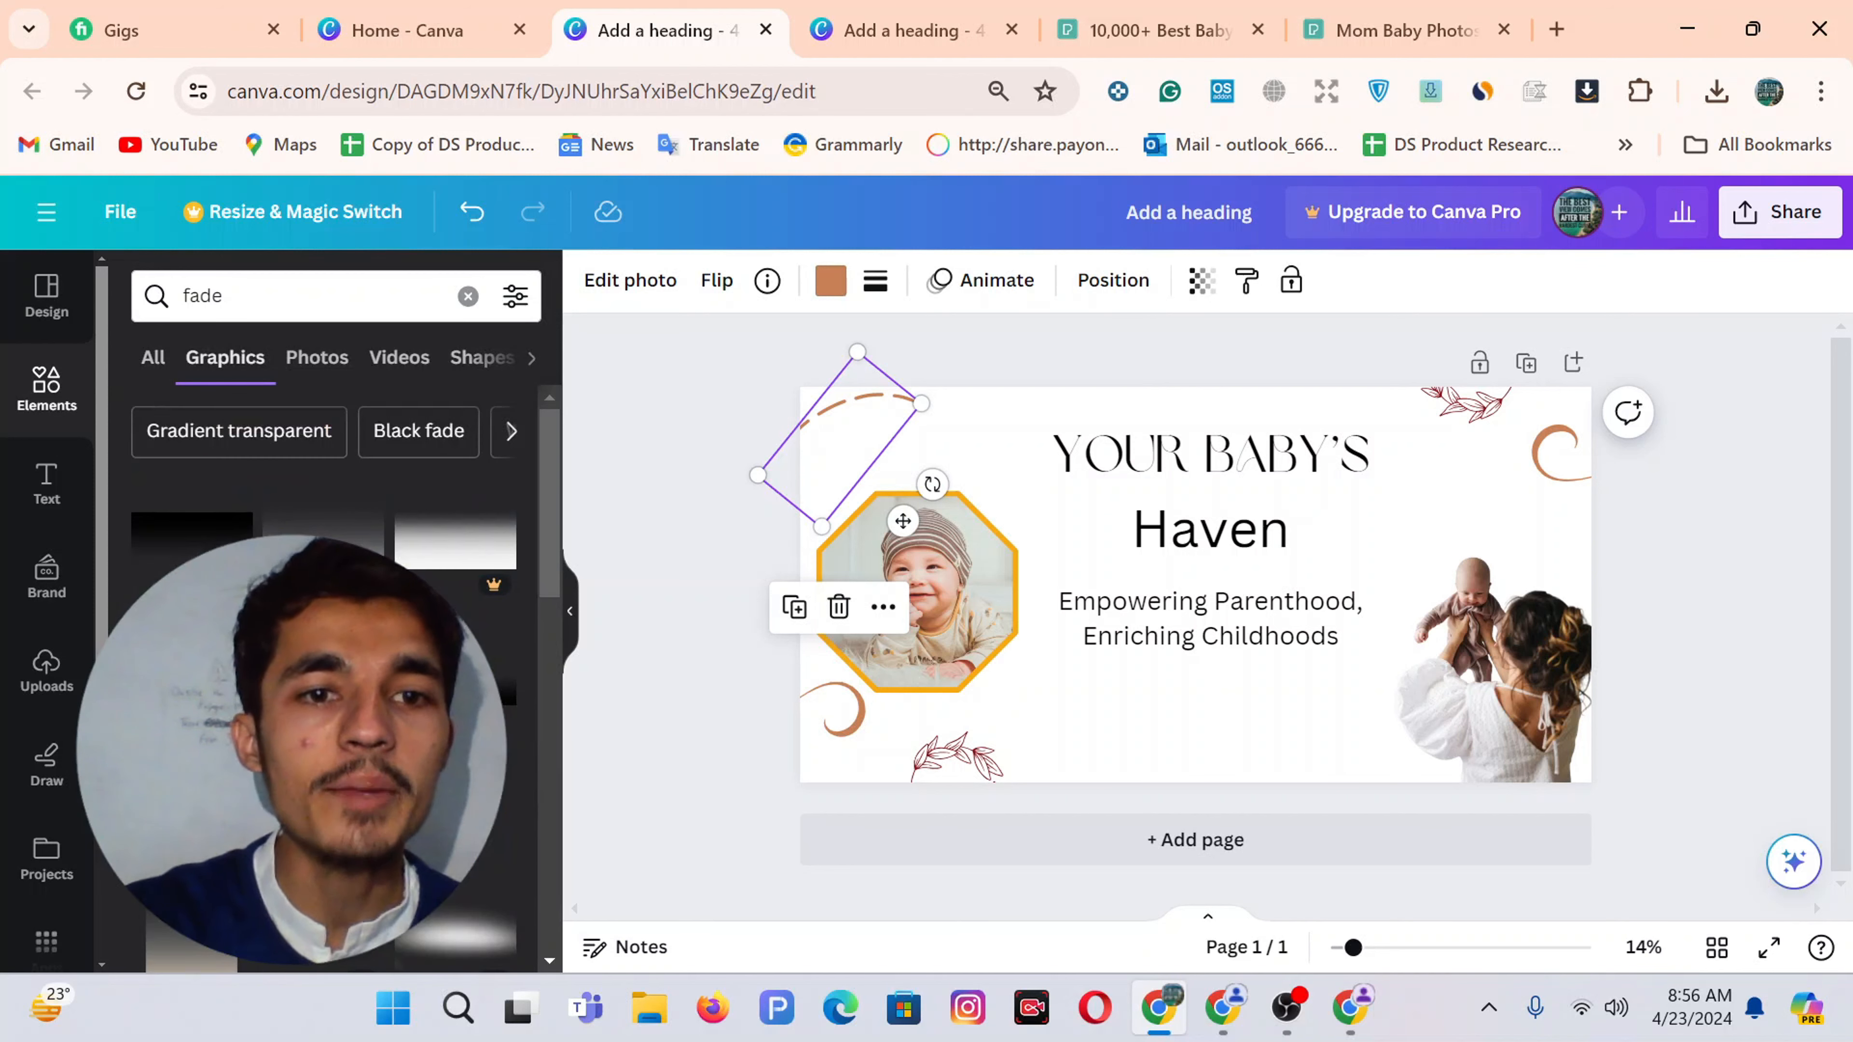
scroll(315, 508, "down", 3)
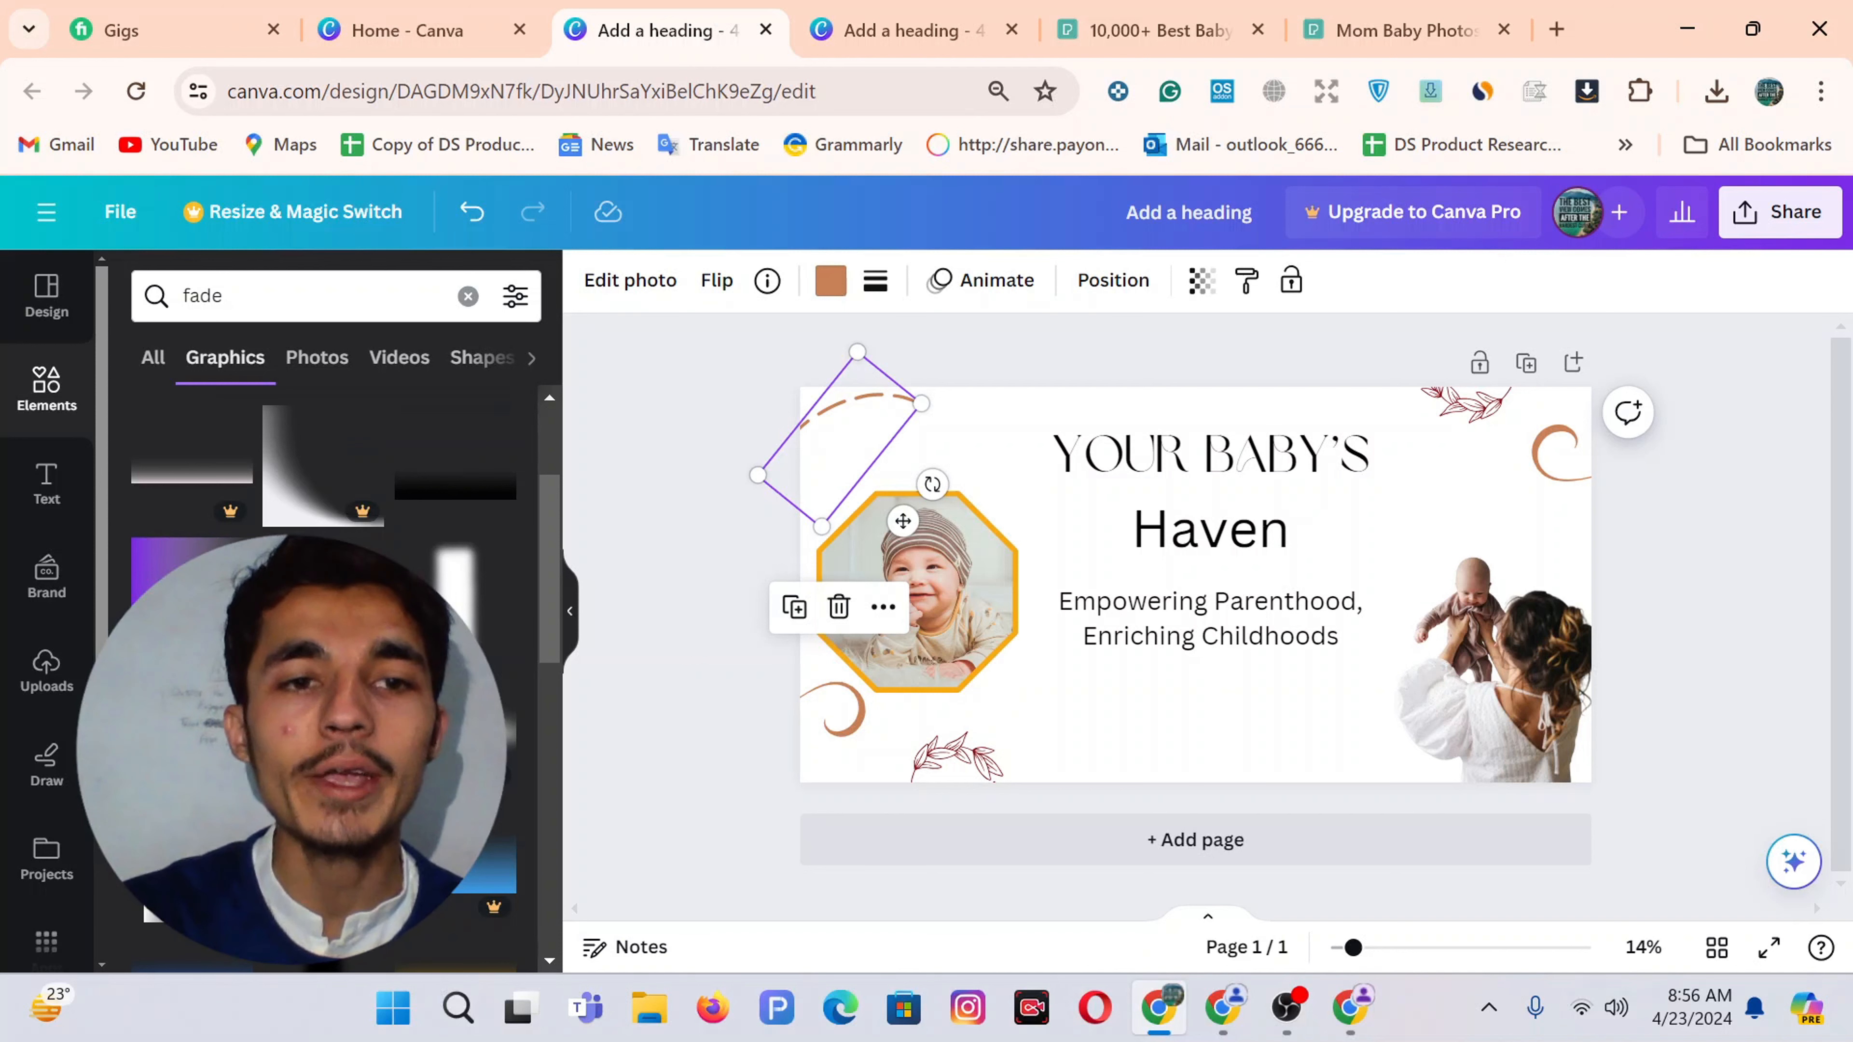
scroll(323, 511, "down", 2)
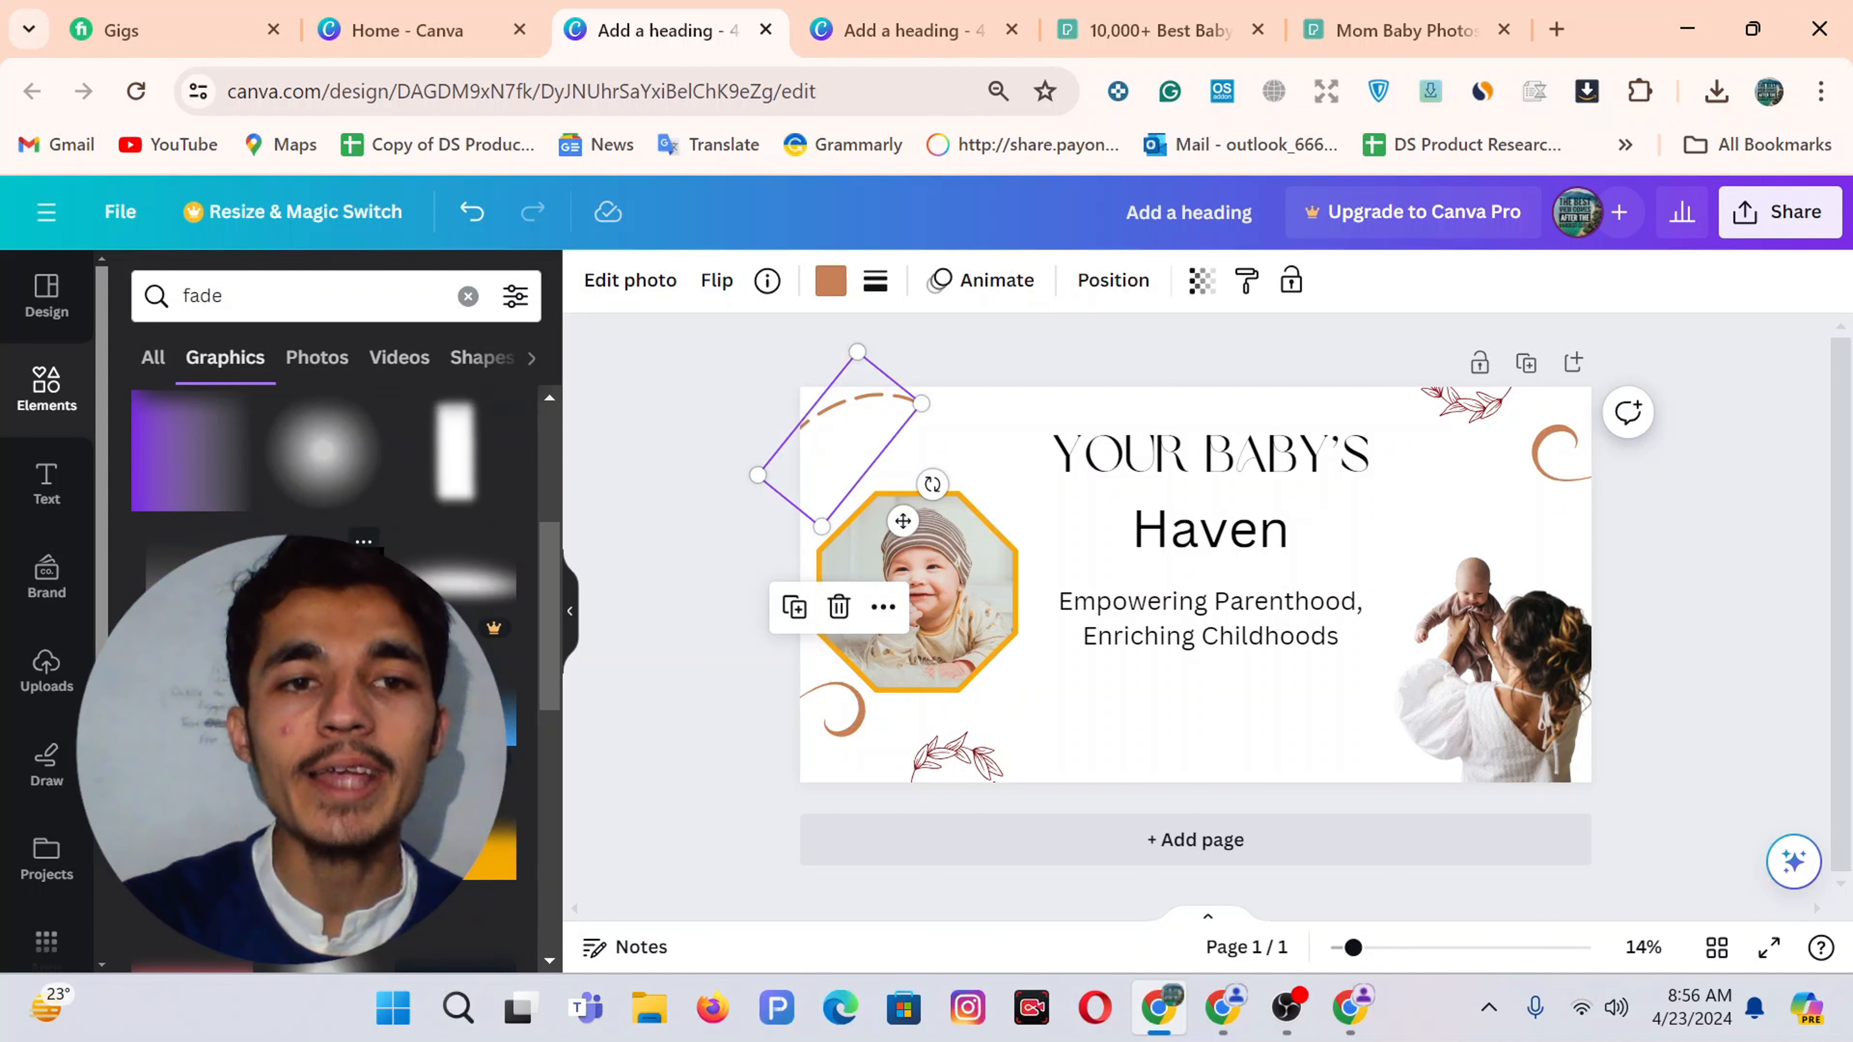
scroll(323, 511, "down", 2)
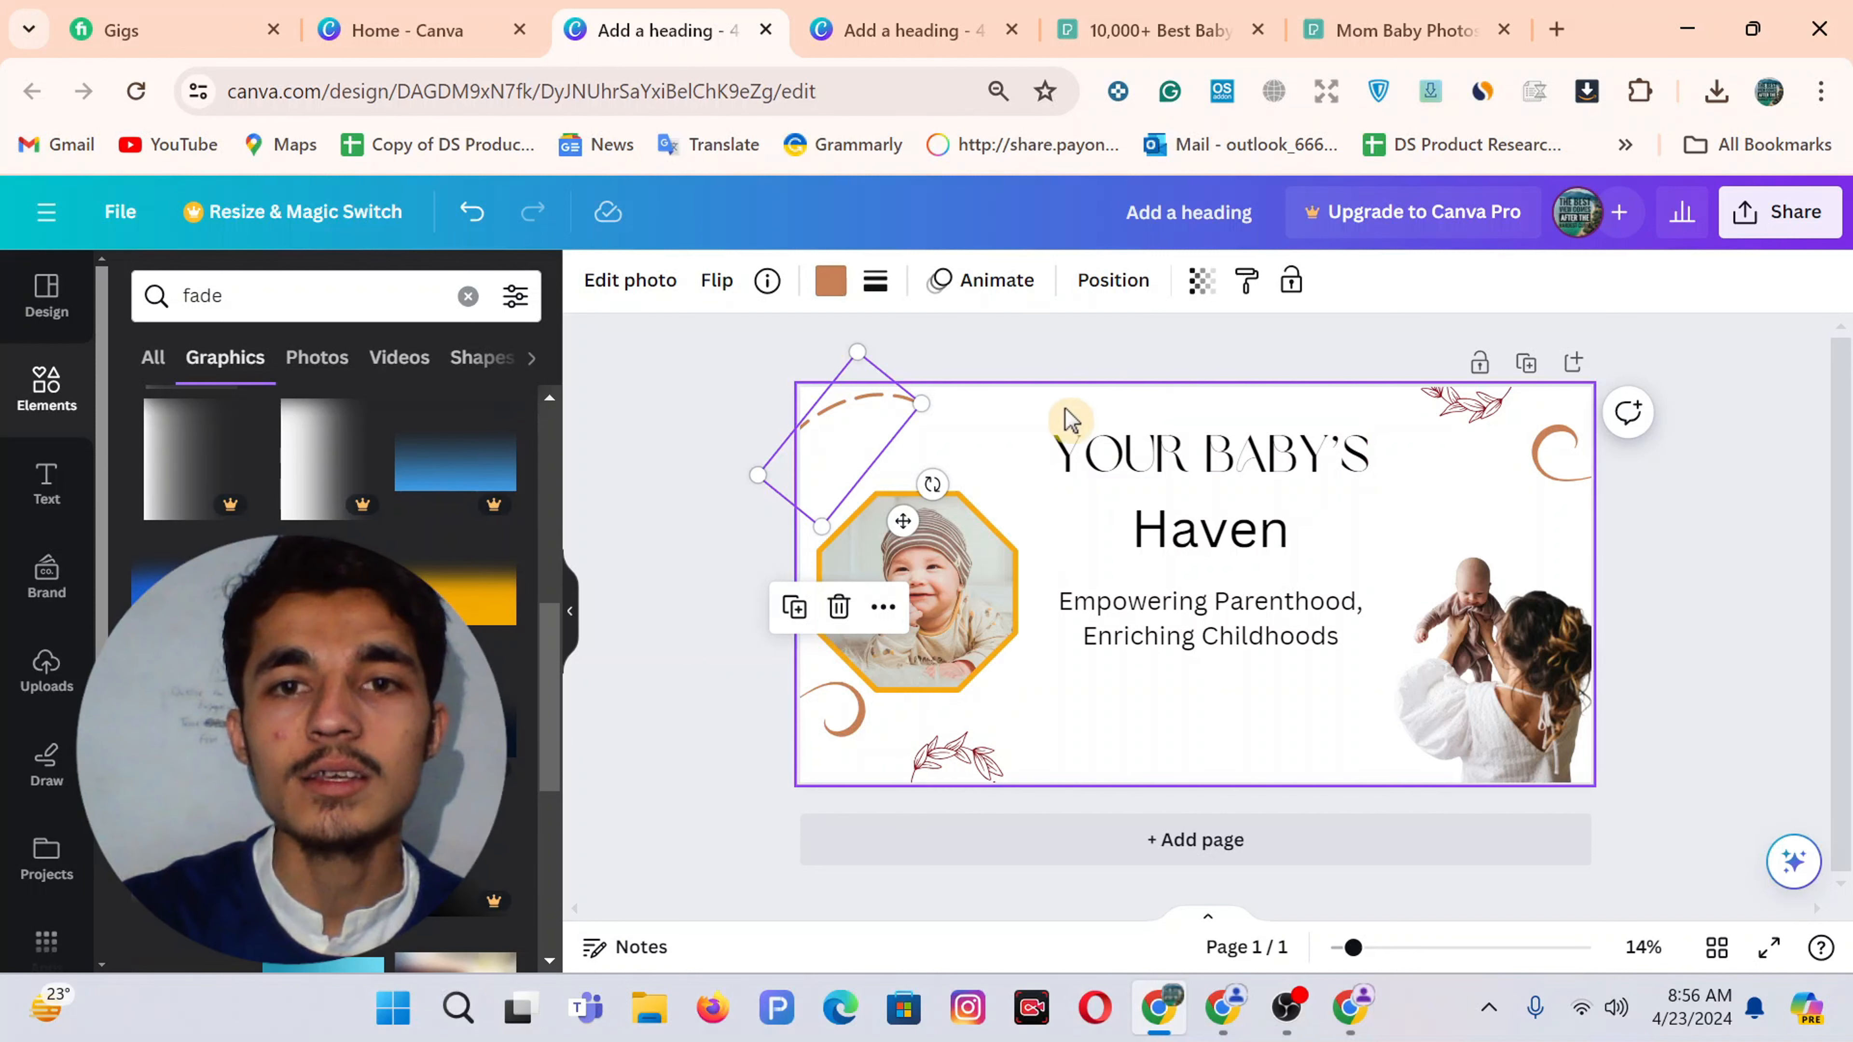
Inspect the top fade image in the 16-page design's crop mode, then return to the banner
left_click(933, 11)
scroll(1116, 499, "up", 1)
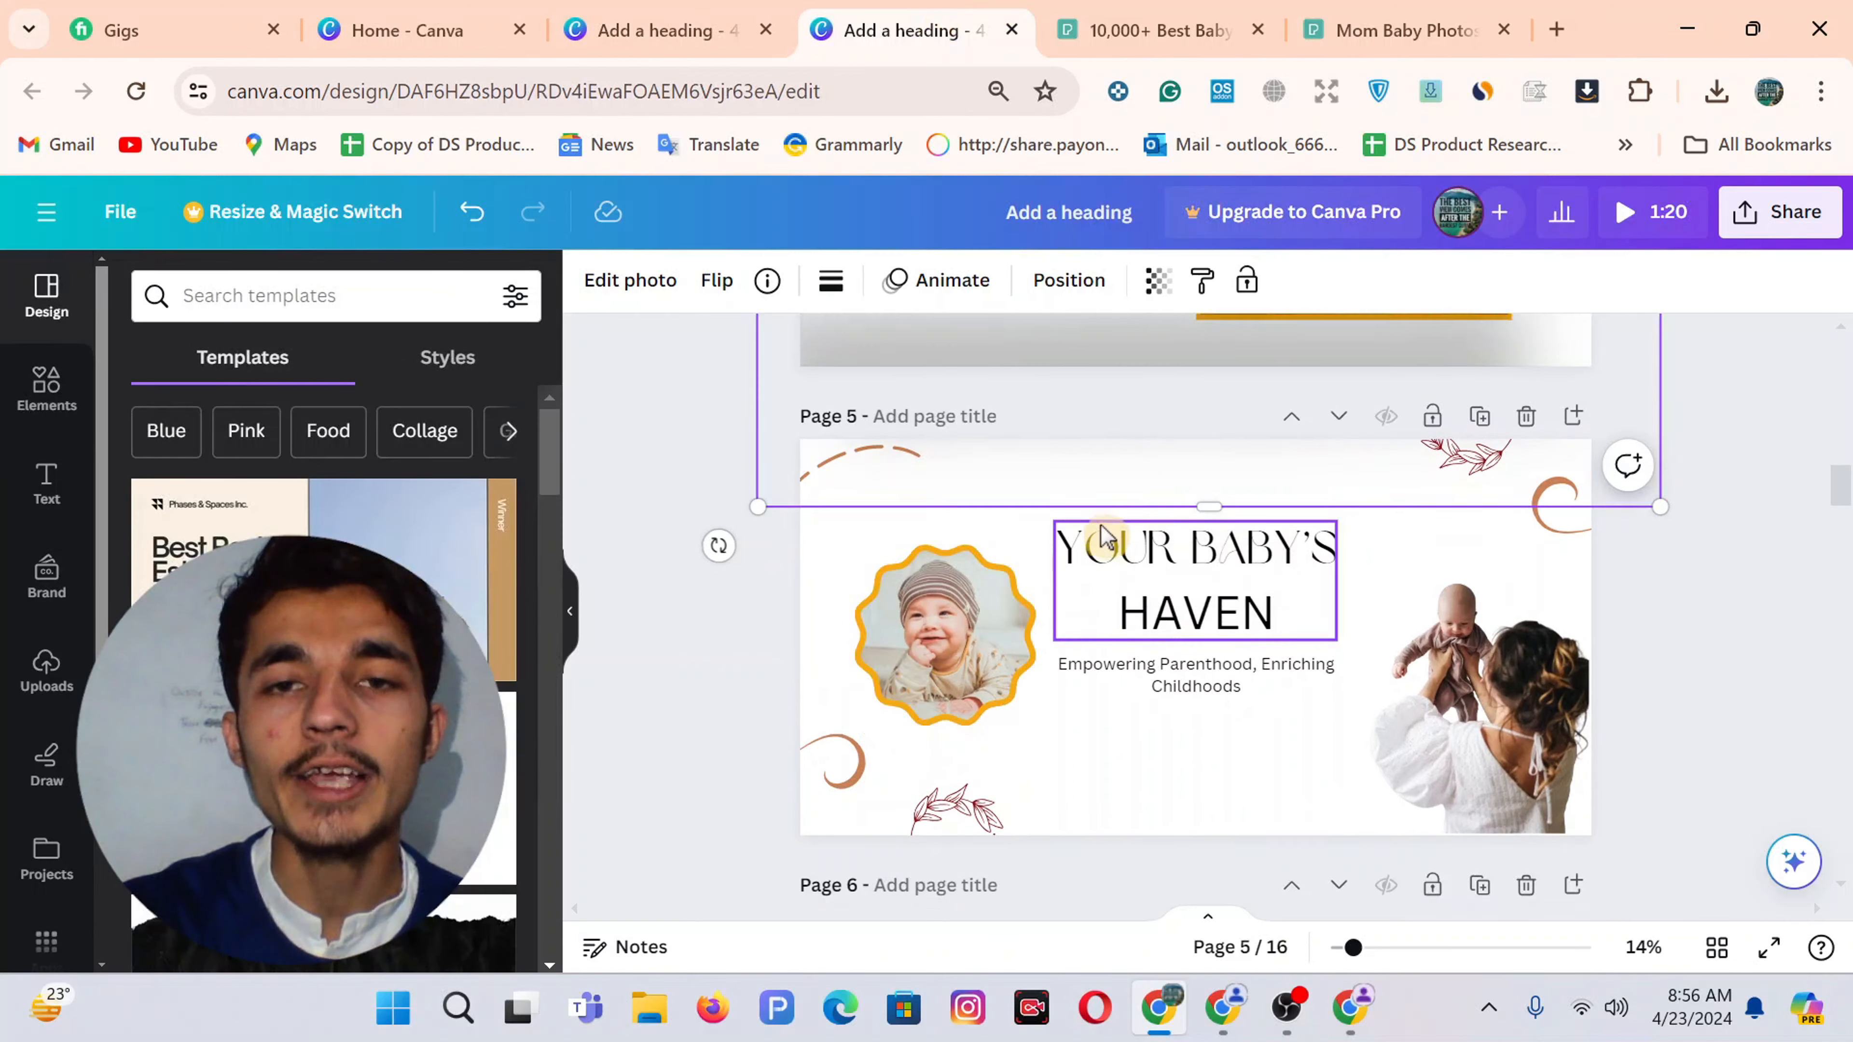
double_click(1104, 479)
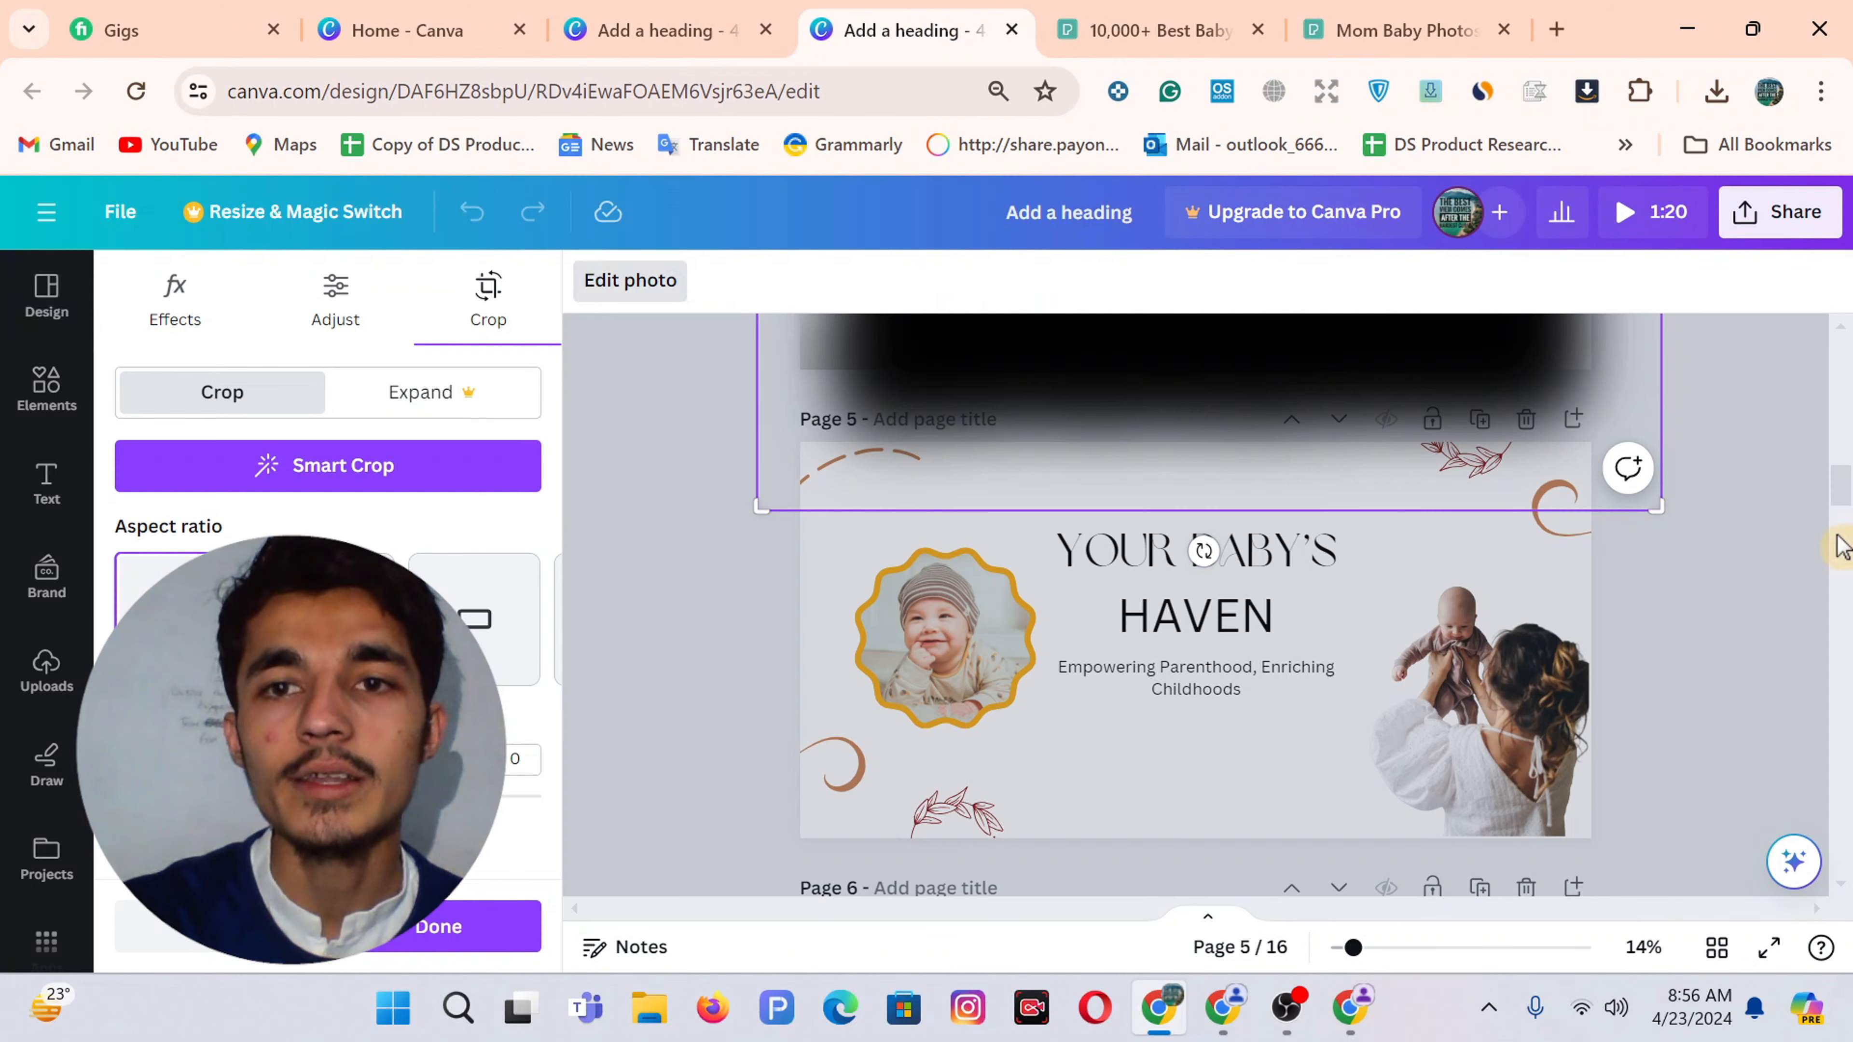
left_click(1653, 624)
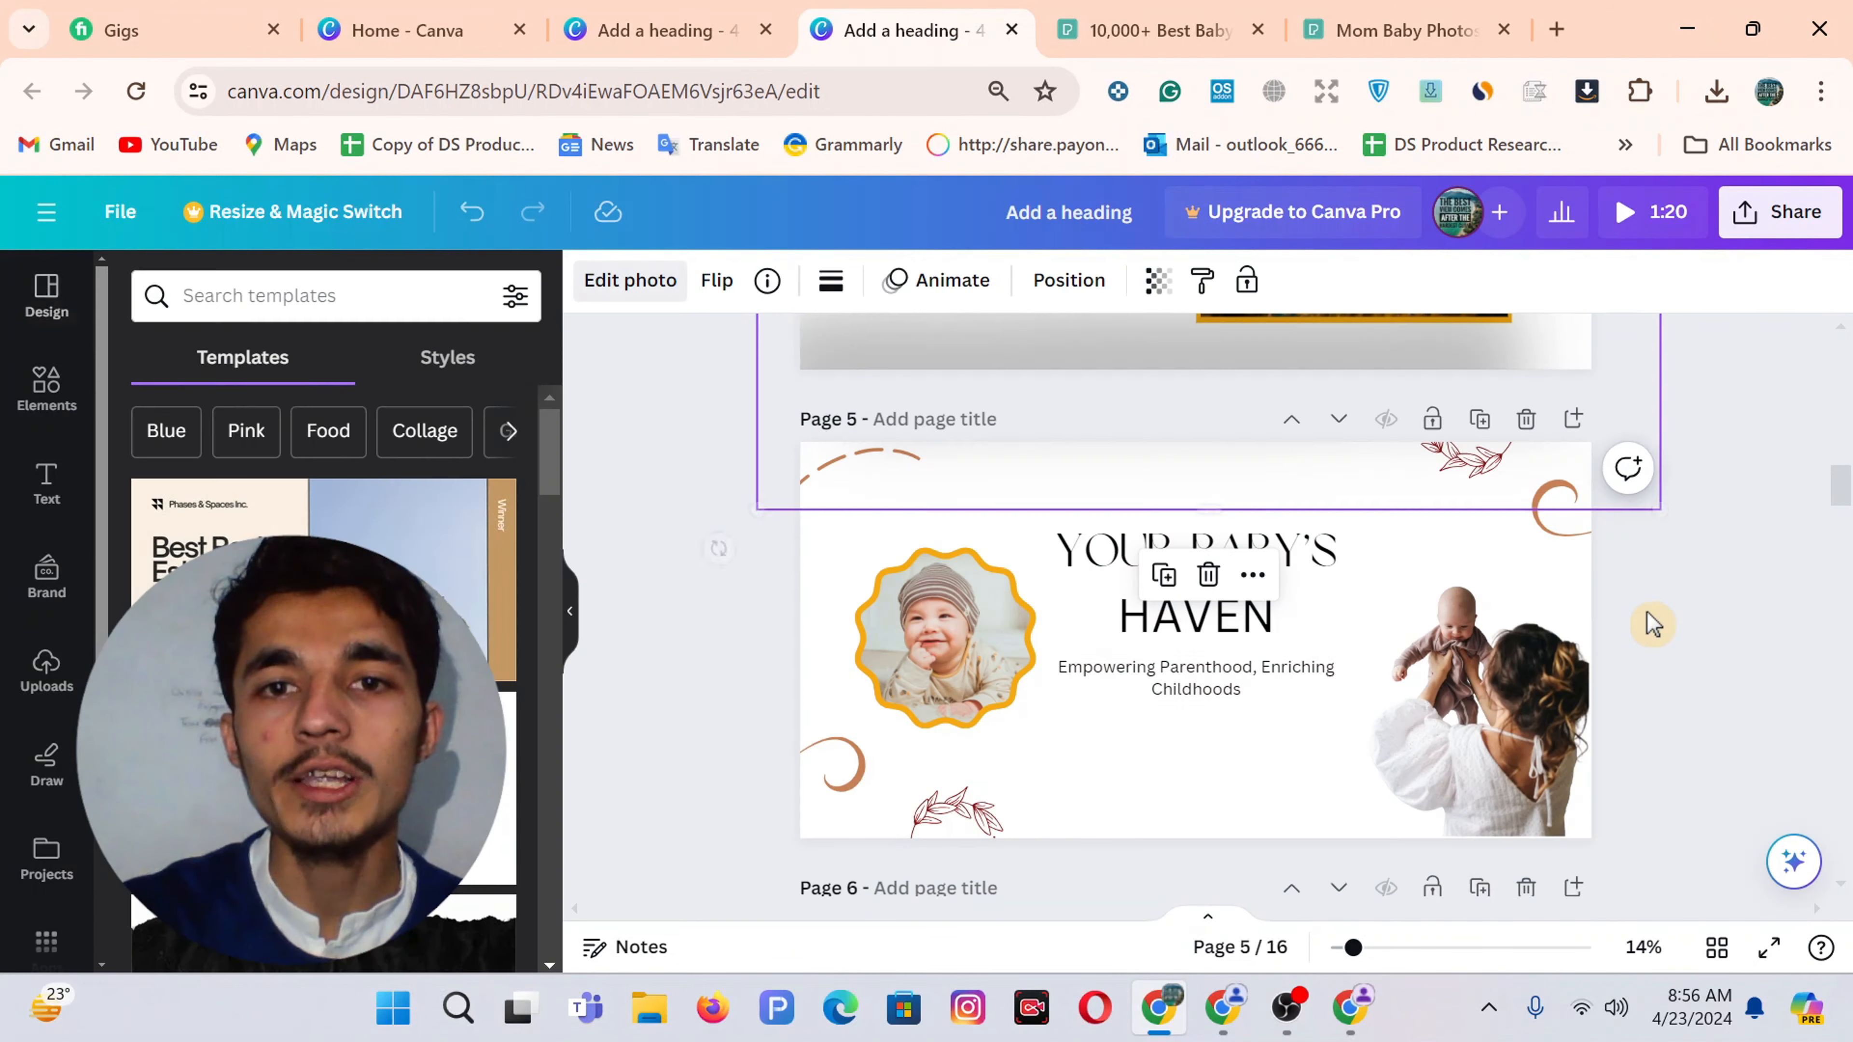
left_click(619, 10)
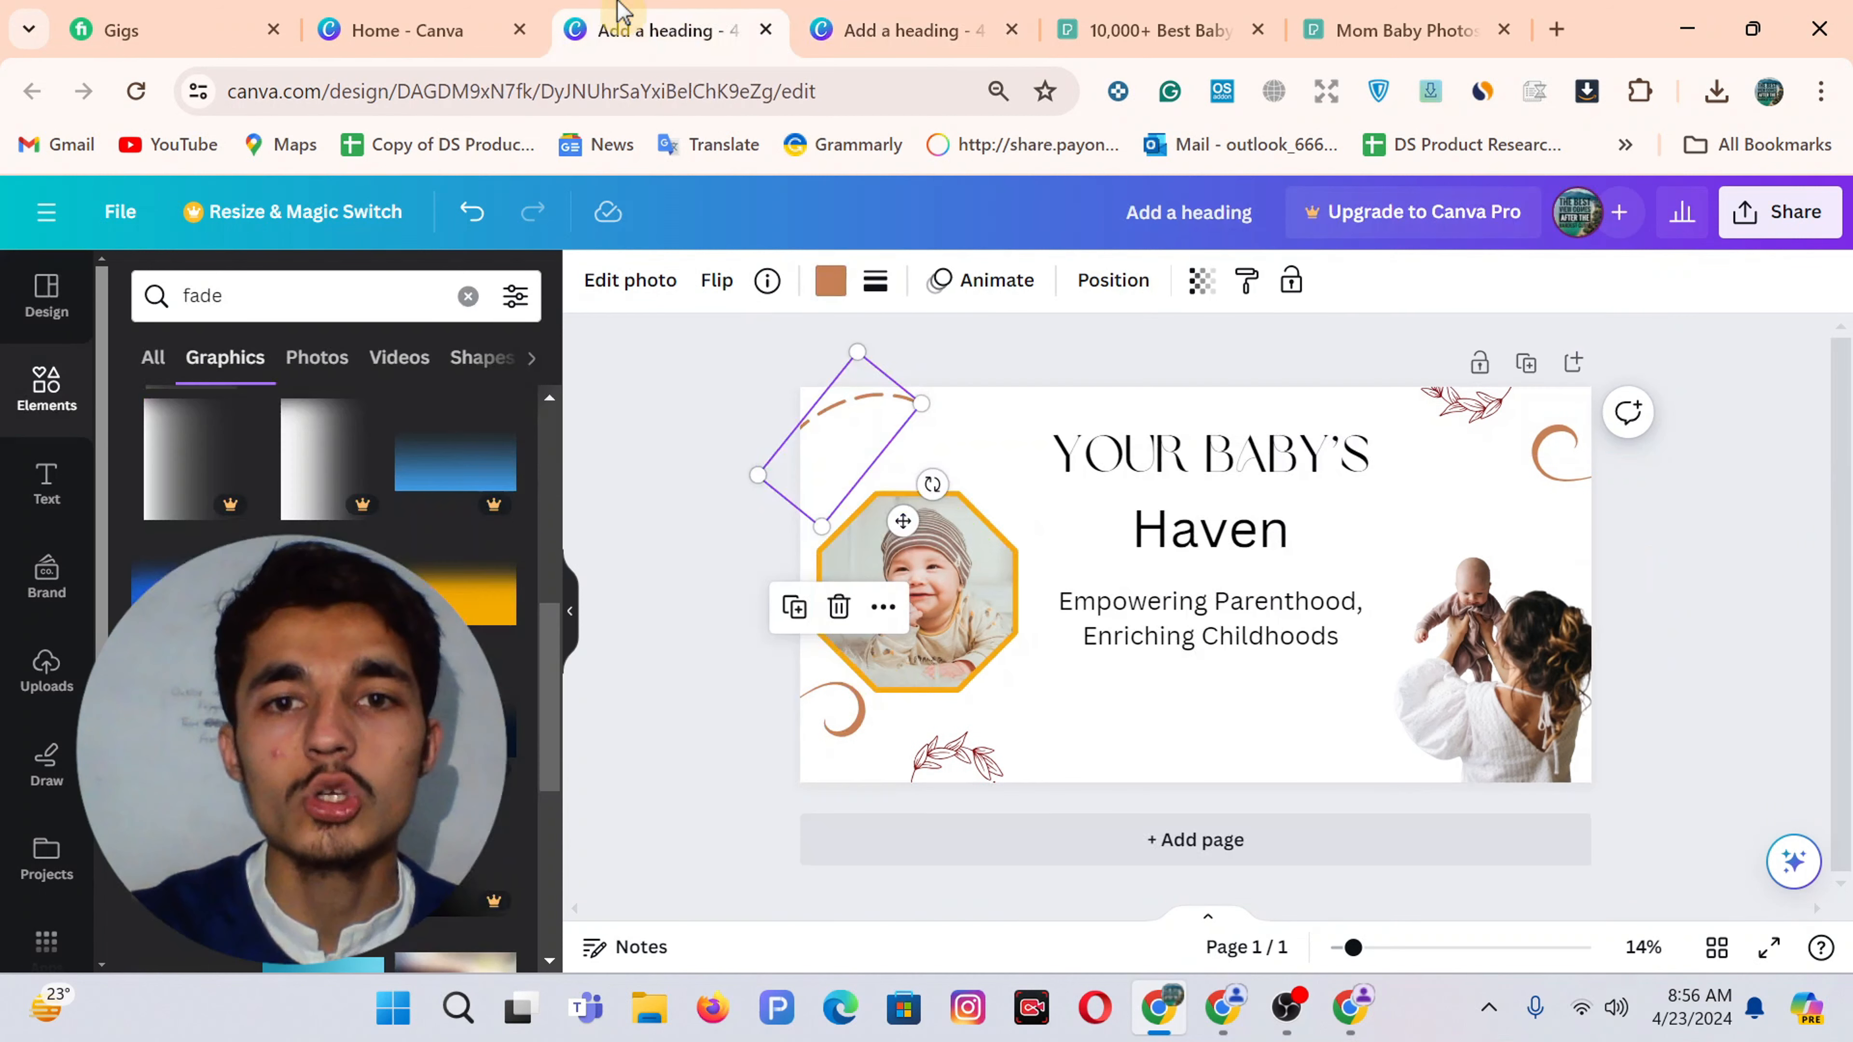
Add a black fade graphic, rotate it horizontal, and stretch it across the banner
left_click(320, 731)
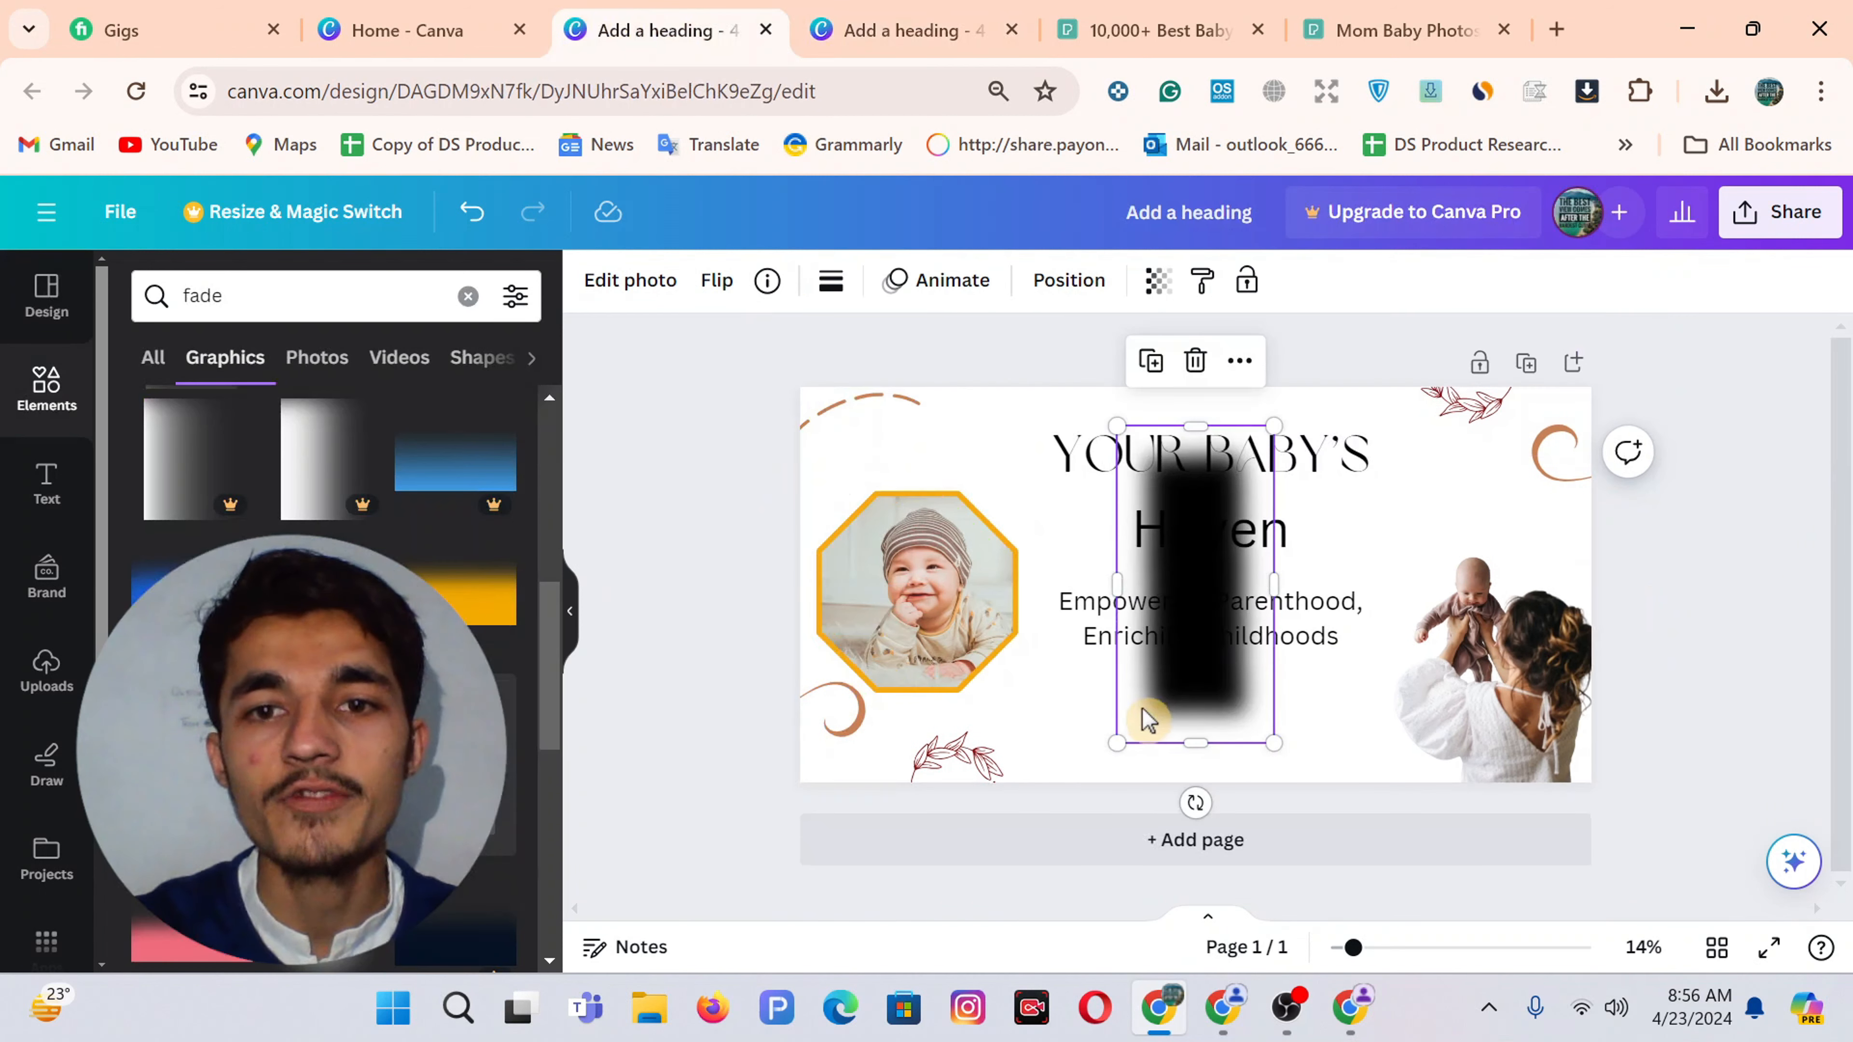
mouse_move(1196, 803)
left_mouse_down()
mouse_move(1397, 656)
mouse_move(1389, 581)
left_mouse_up()
left_click(1159, 588)
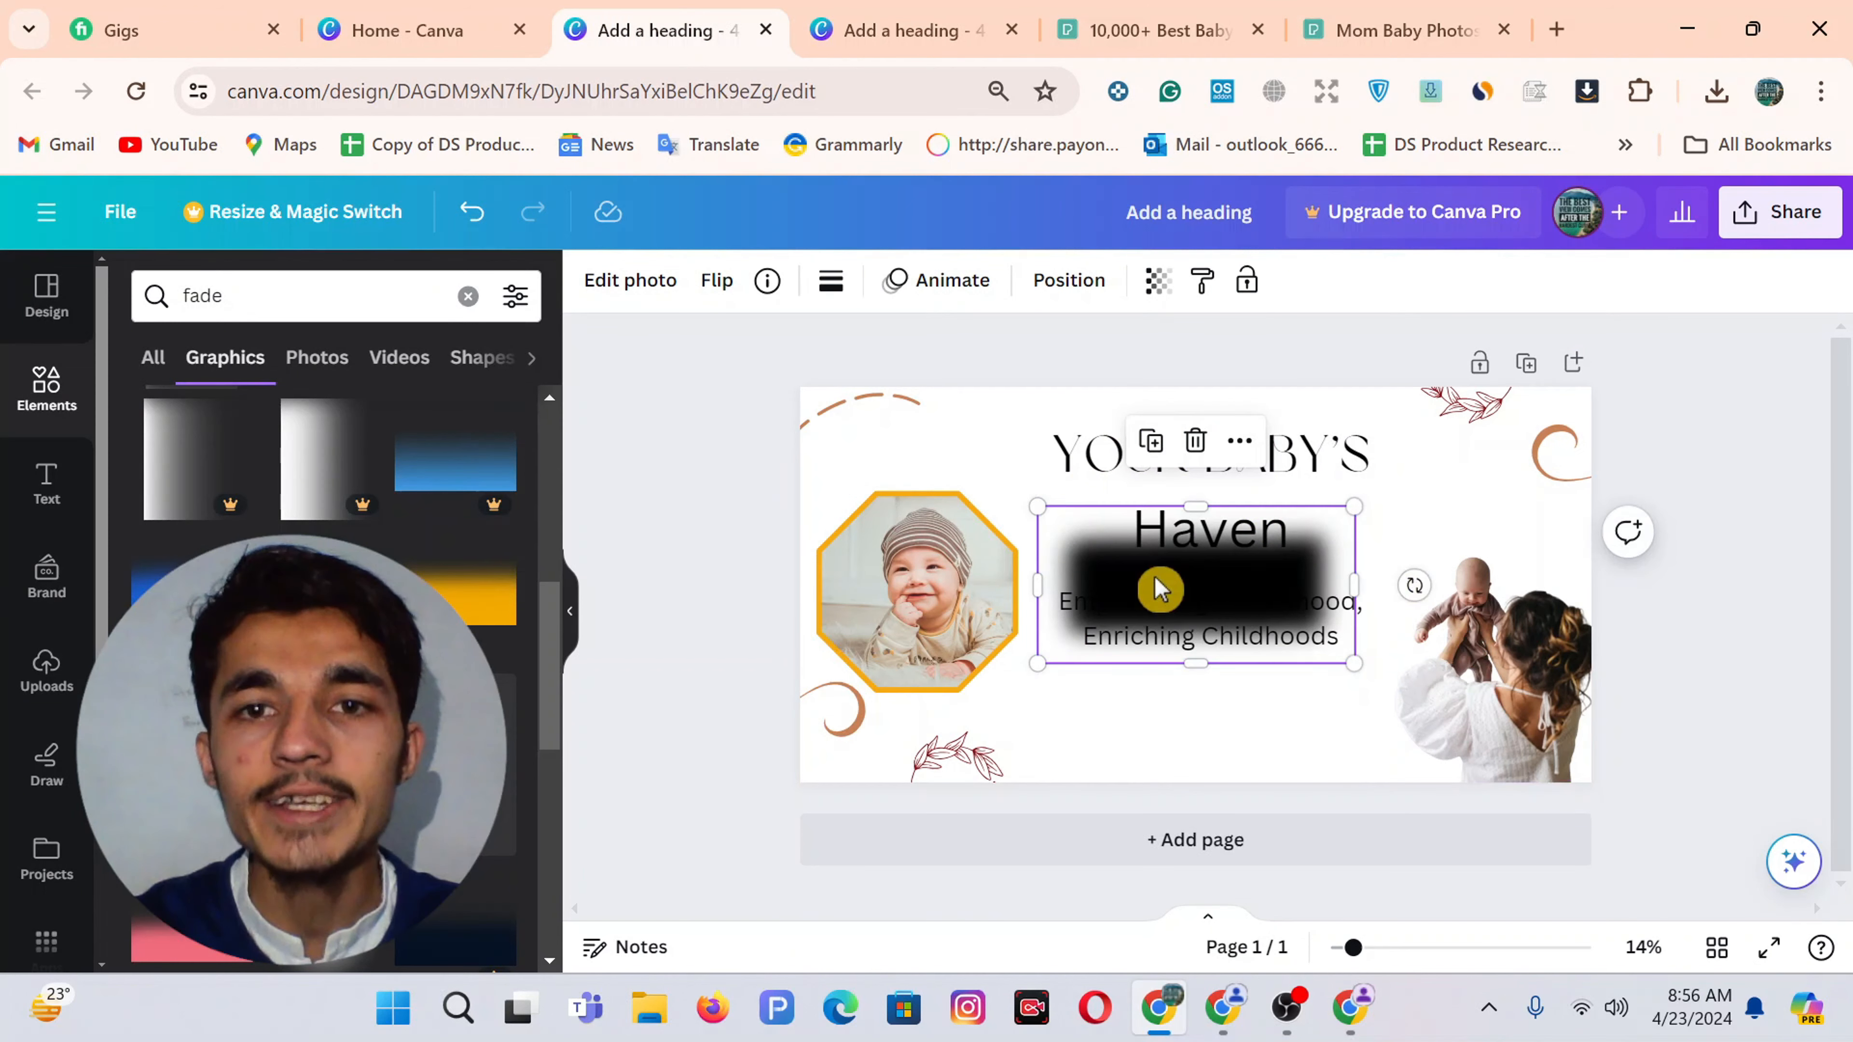
left_click_drag(1037, 590, 1035, 591)
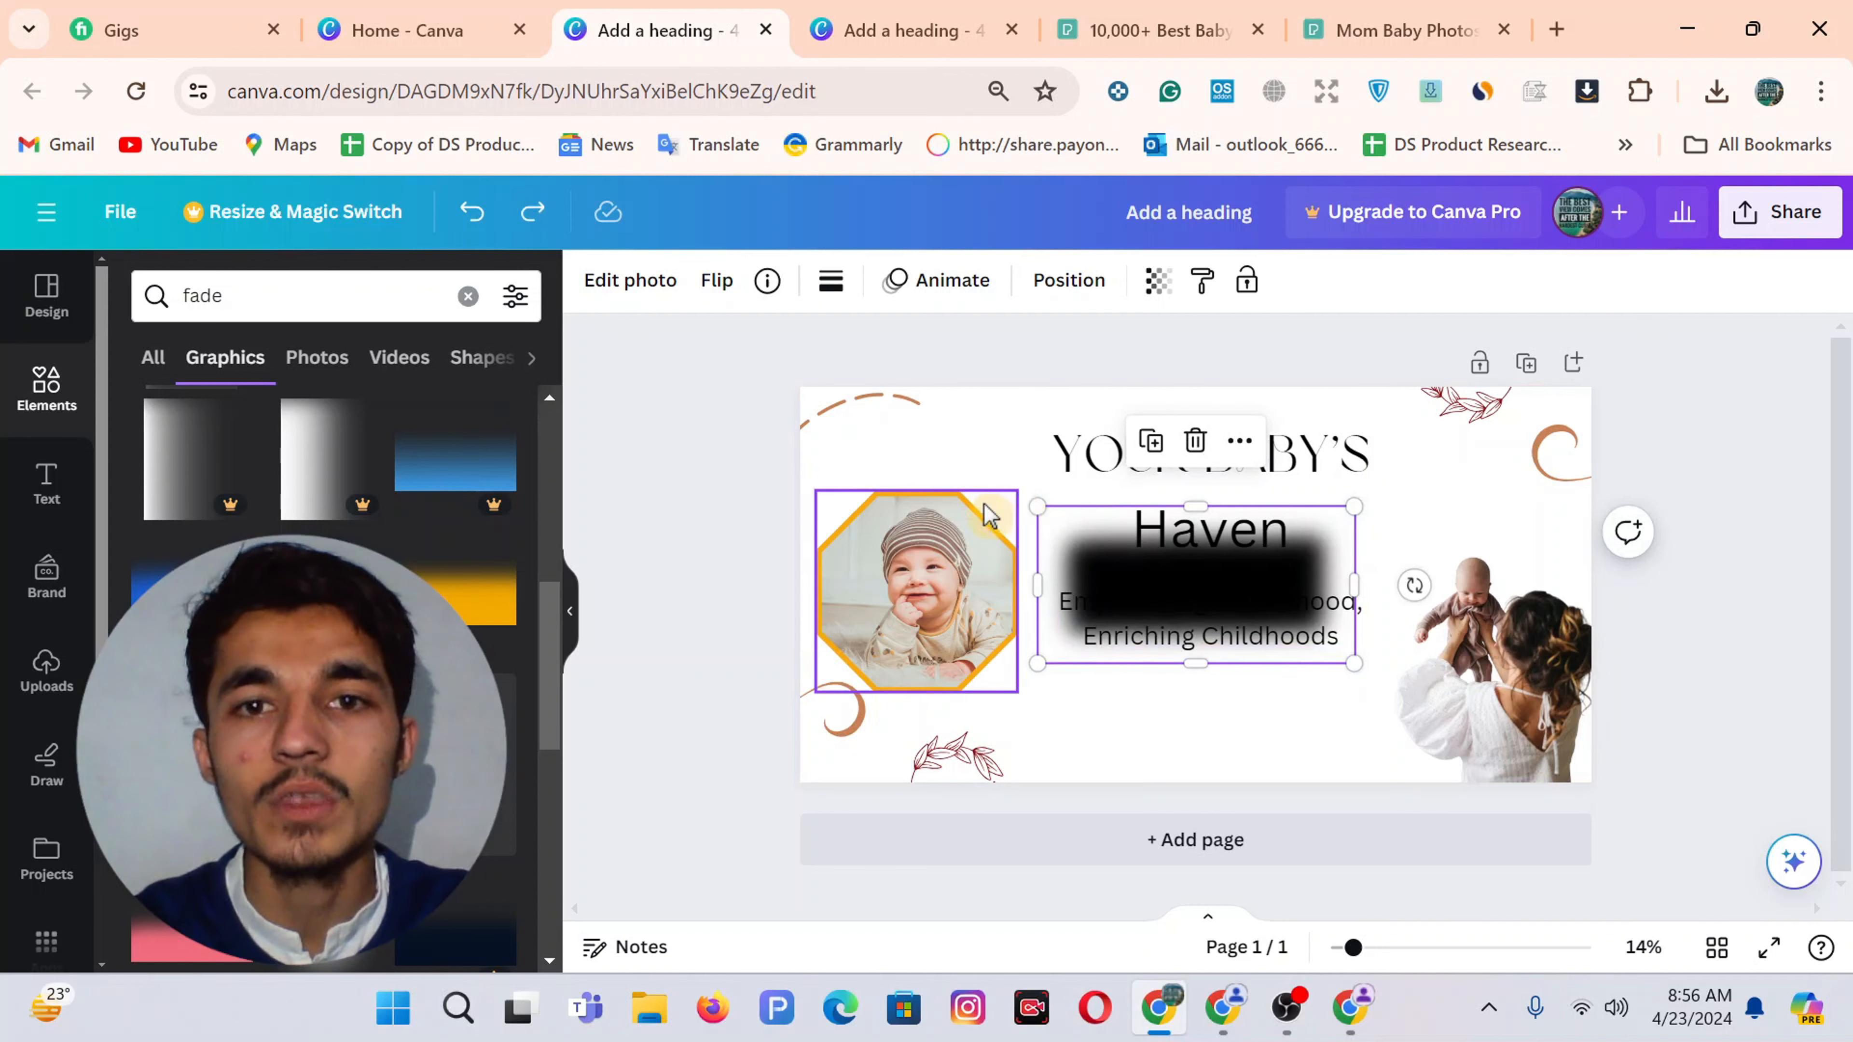
left_click_drag(1031, 506, 868, 441)
left_click_drag(784, 406, 797, 394)
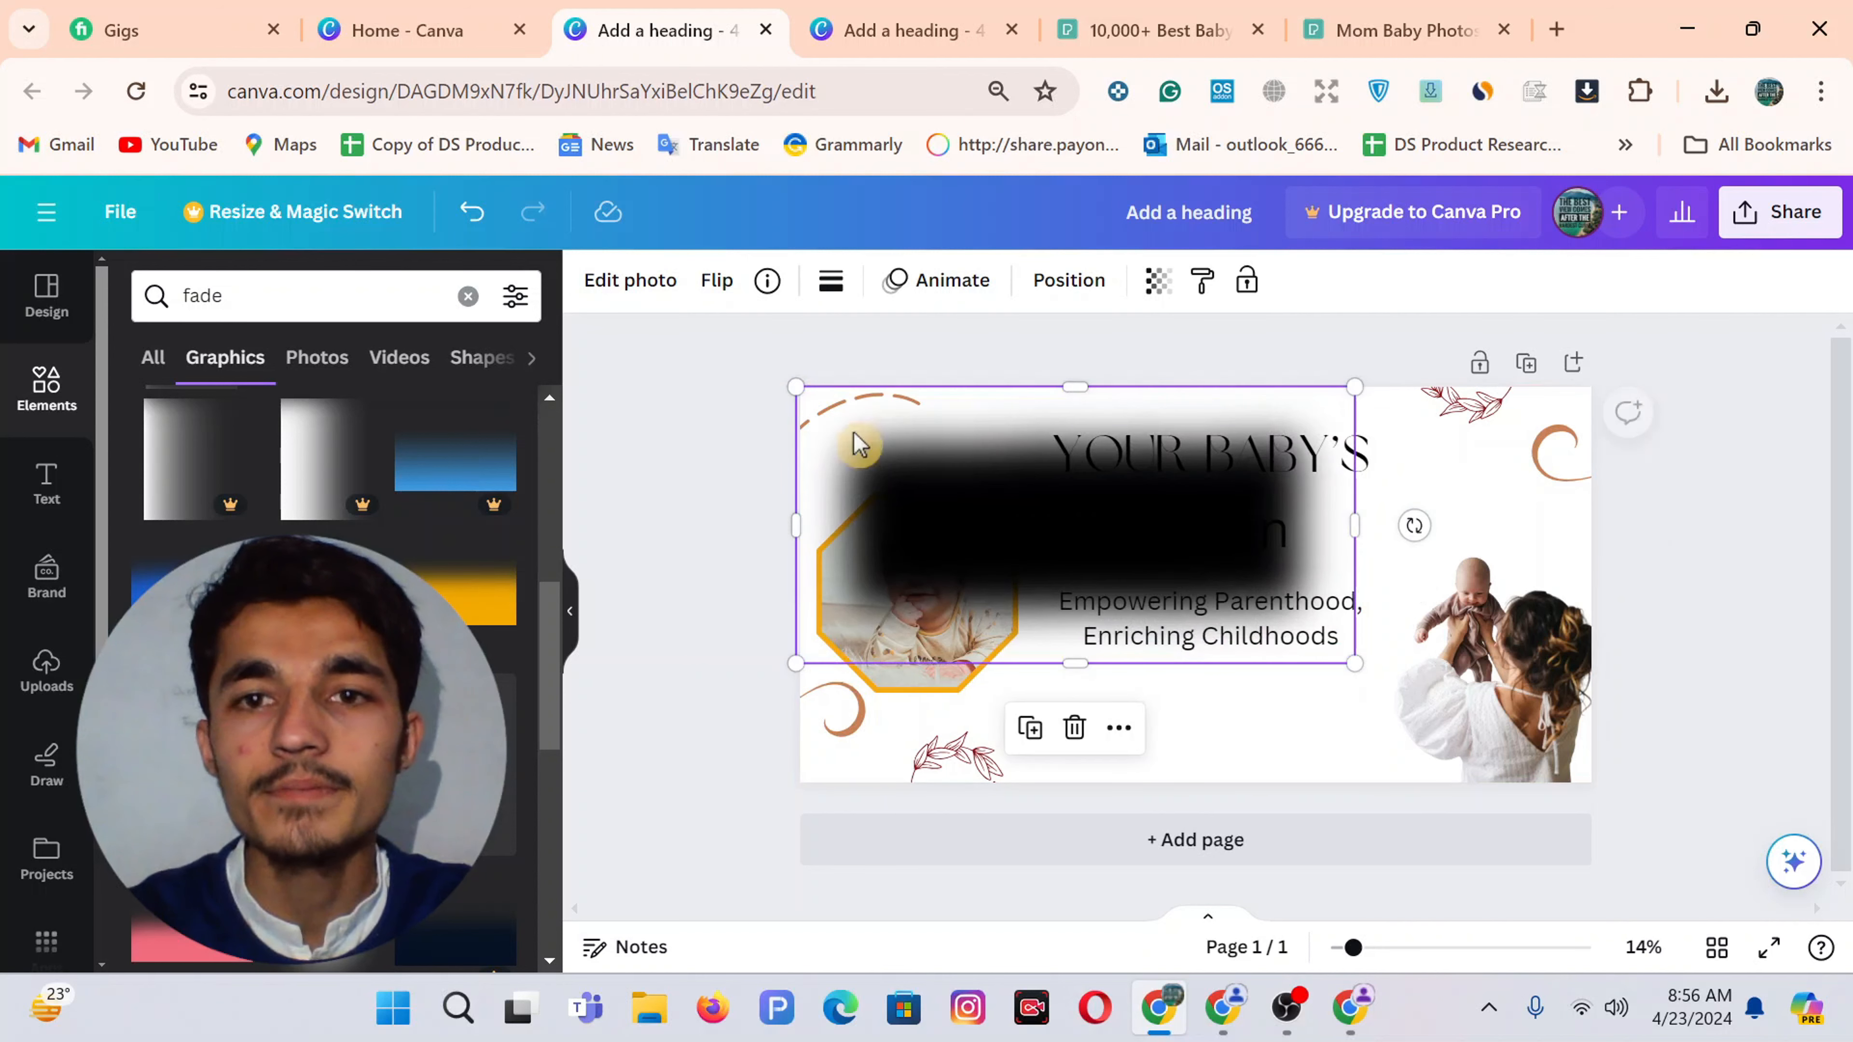
left_click_drag(1354, 662, 1639, 803)
left_click_drag(797, 388, 766, 365)
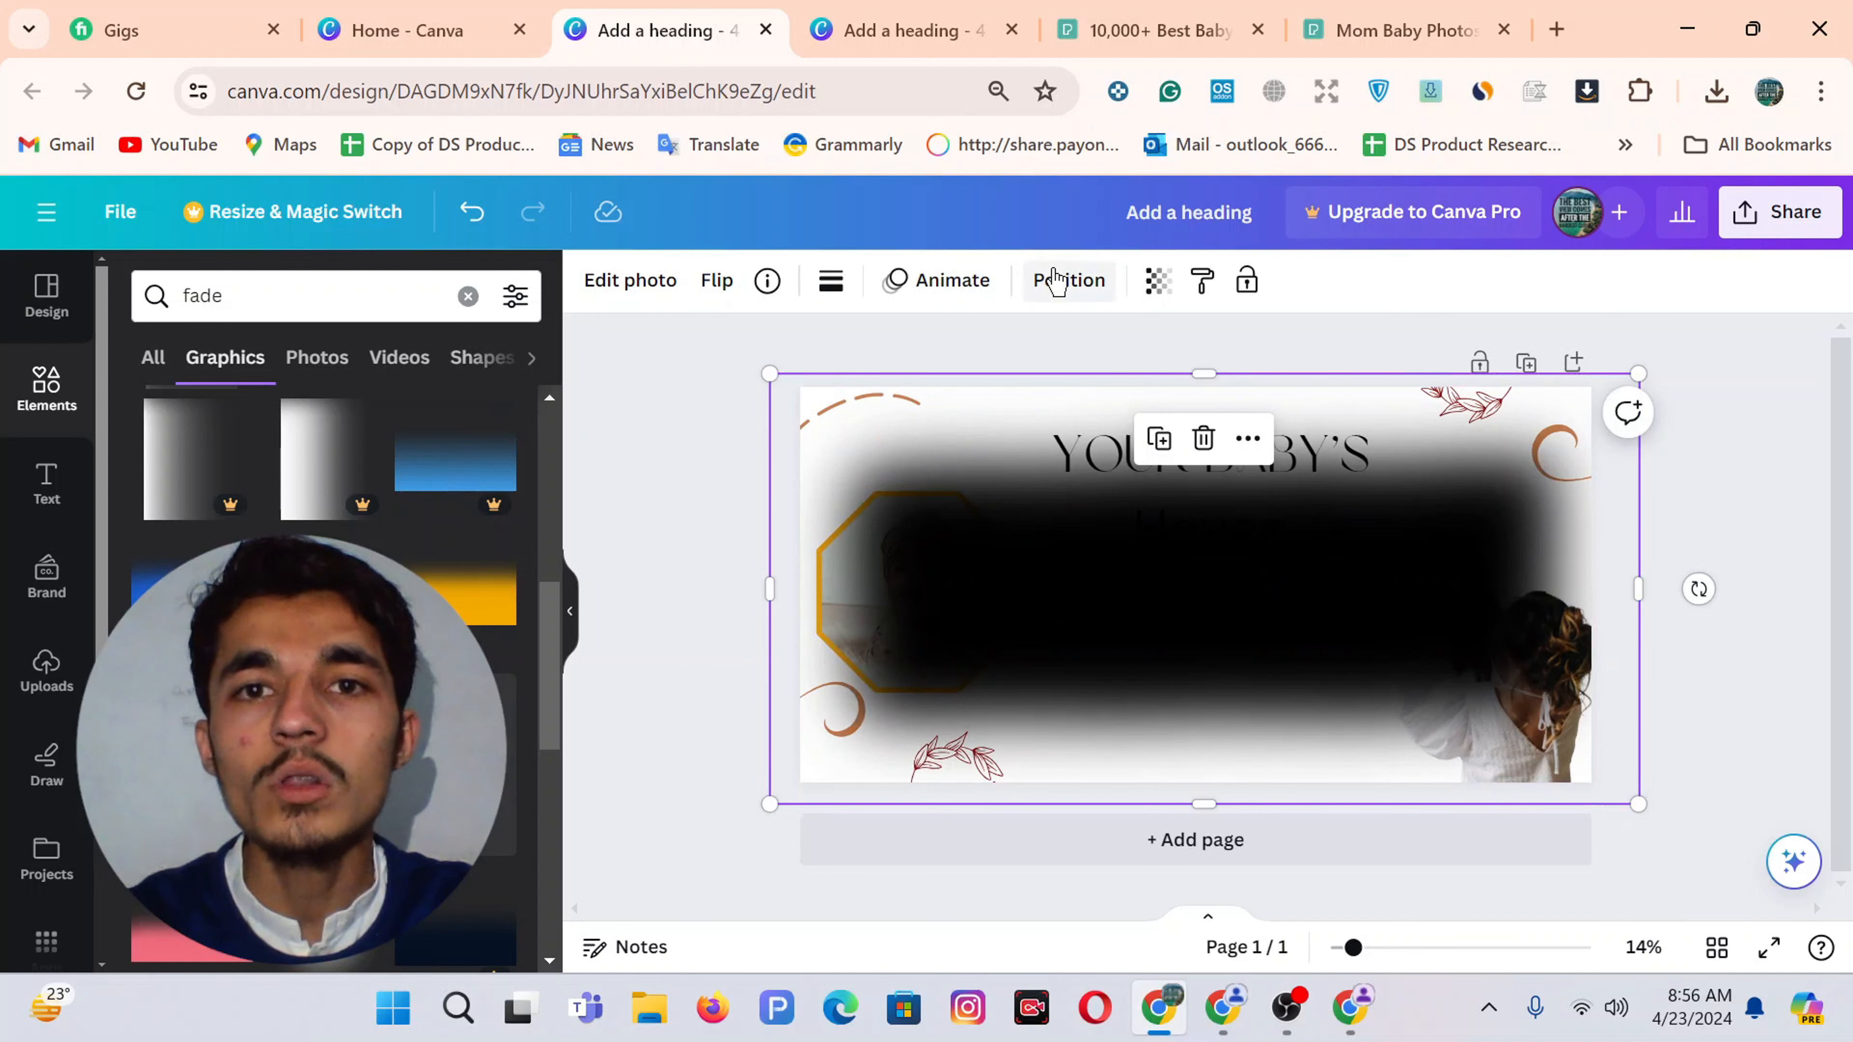
Set the fade's transparency to 53 and move it to the top of the page
left_click(1156, 281)
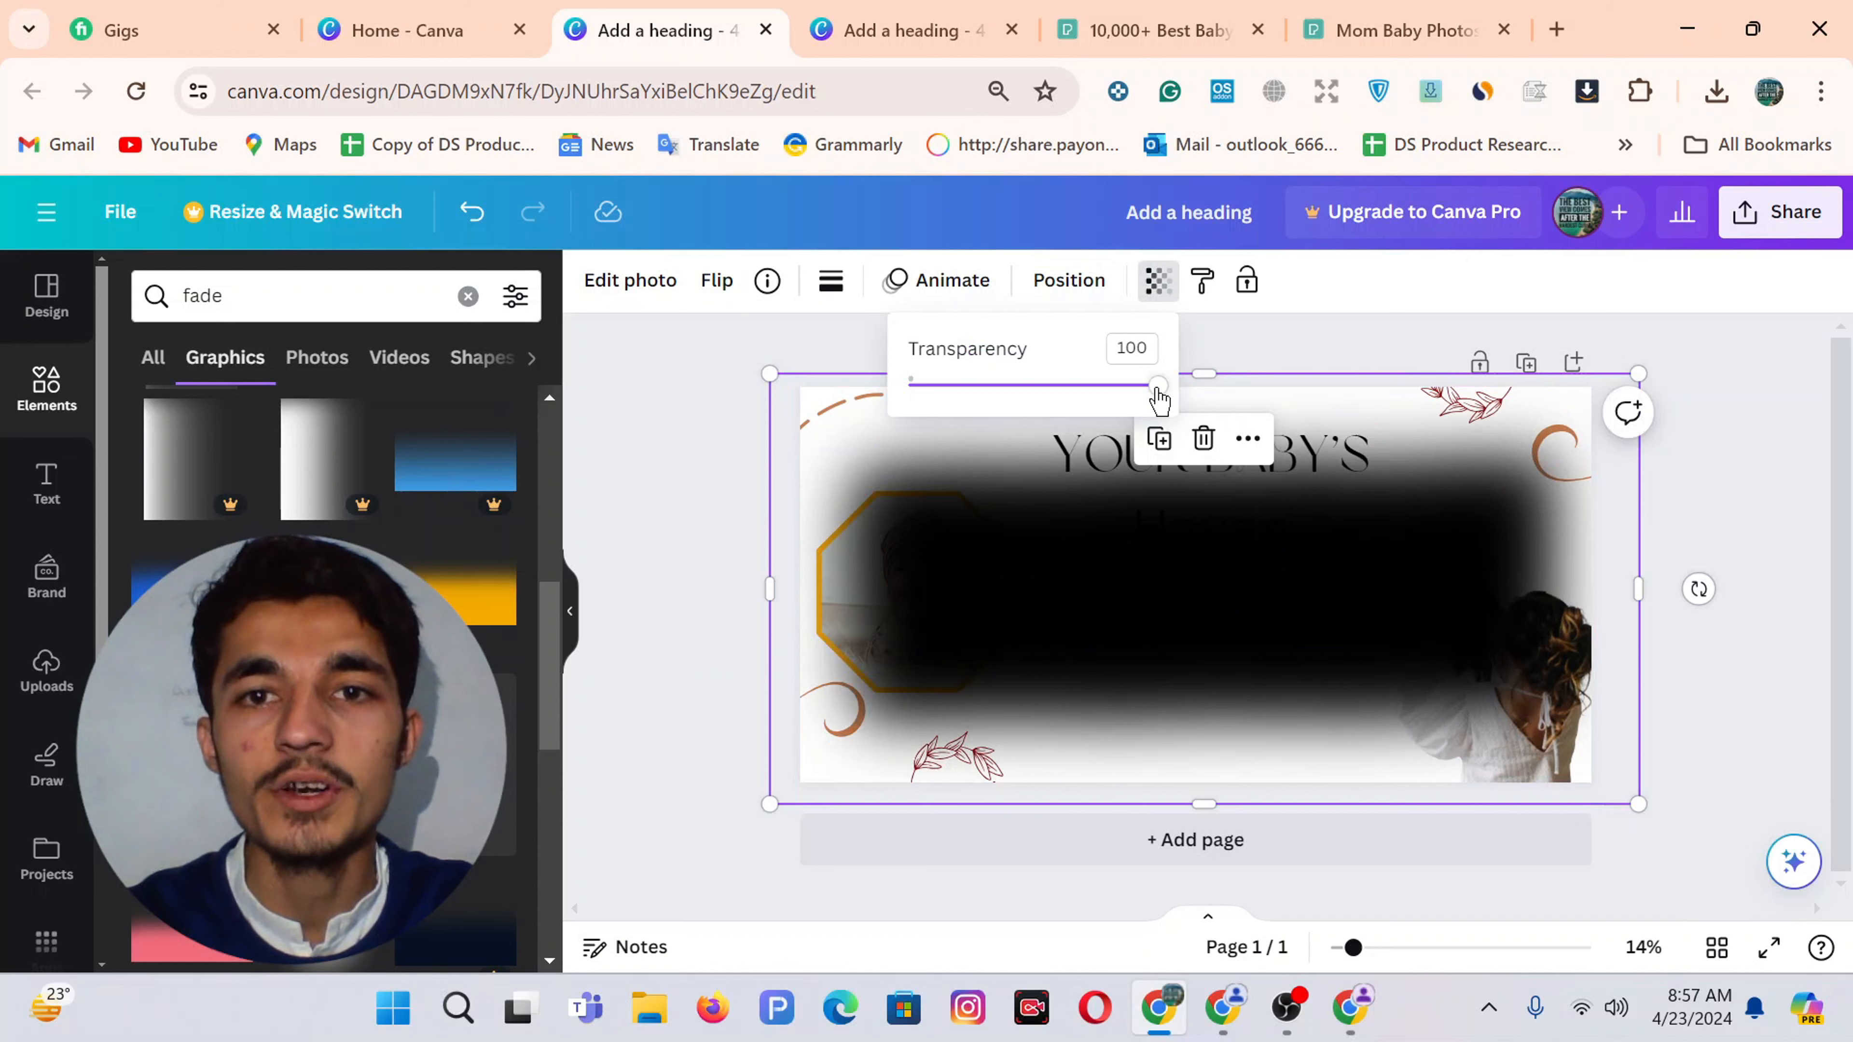
left_click_drag(1155, 400, 1045, 431)
left_click(1193, 636)
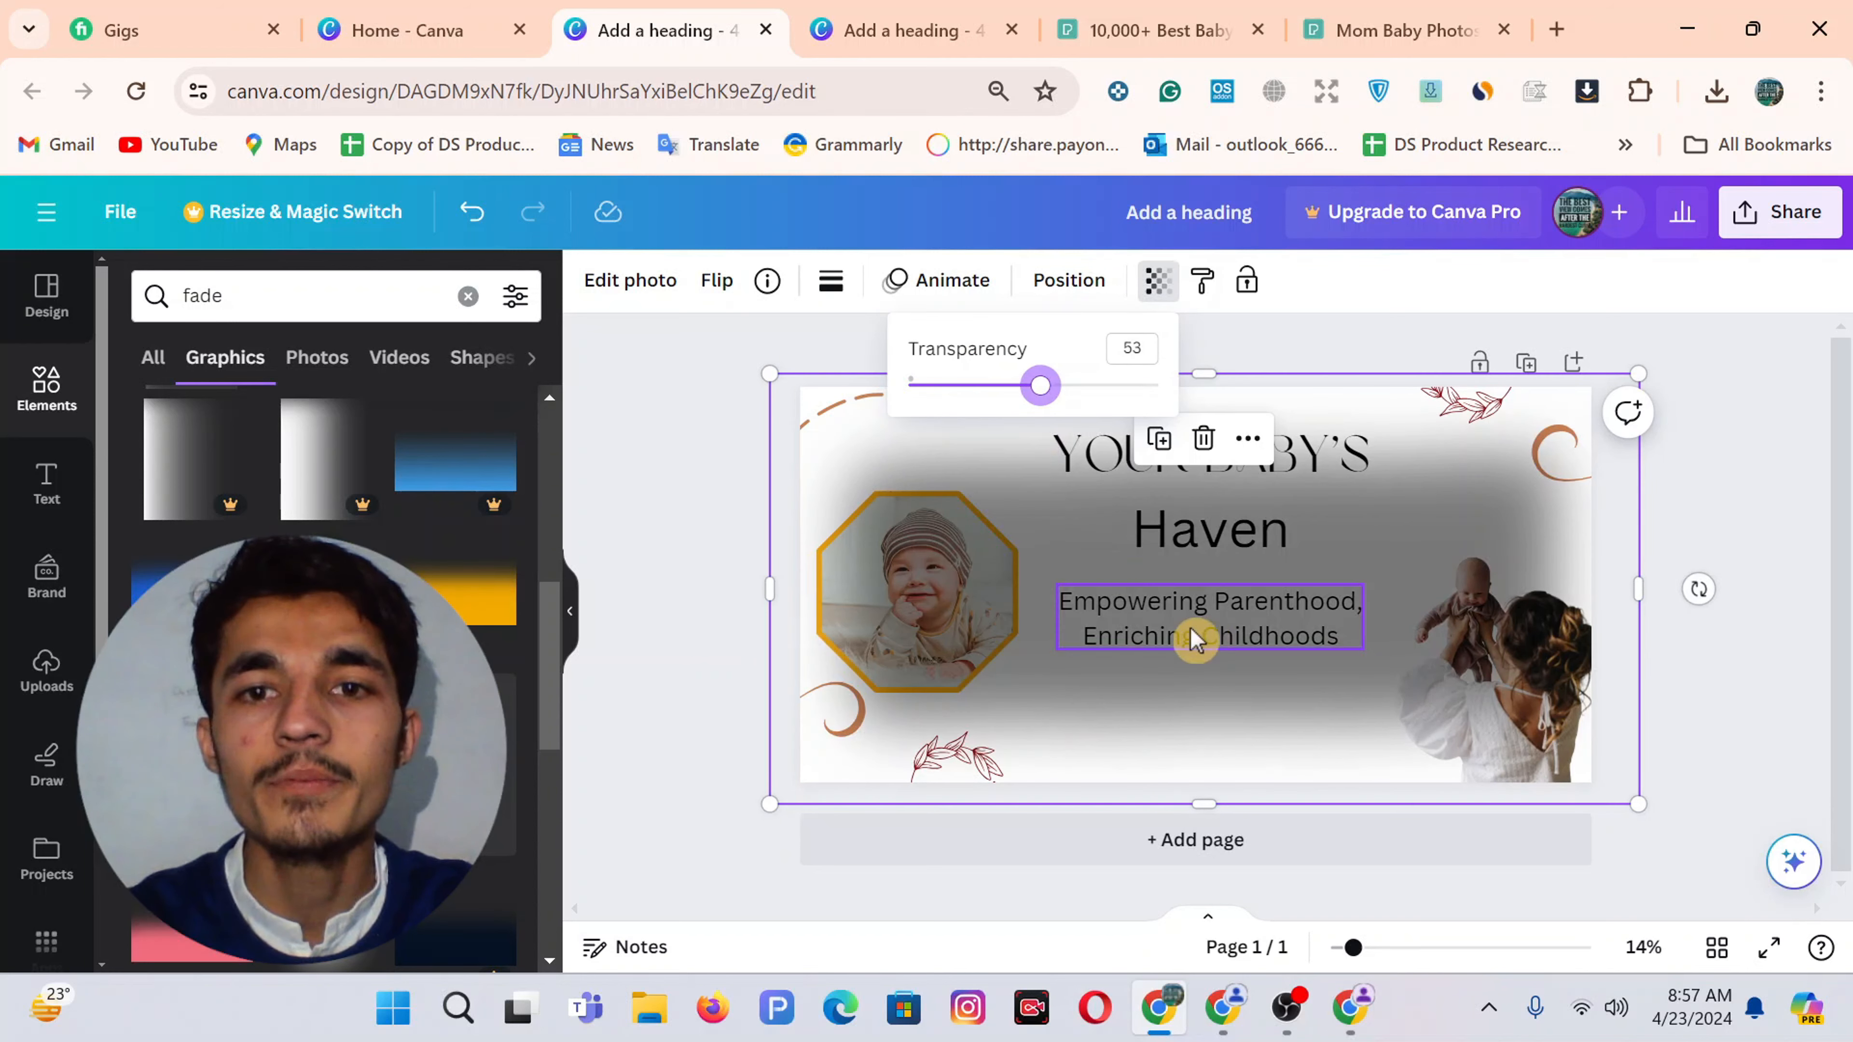
left_click_drag(1109, 715, 1083, 374)
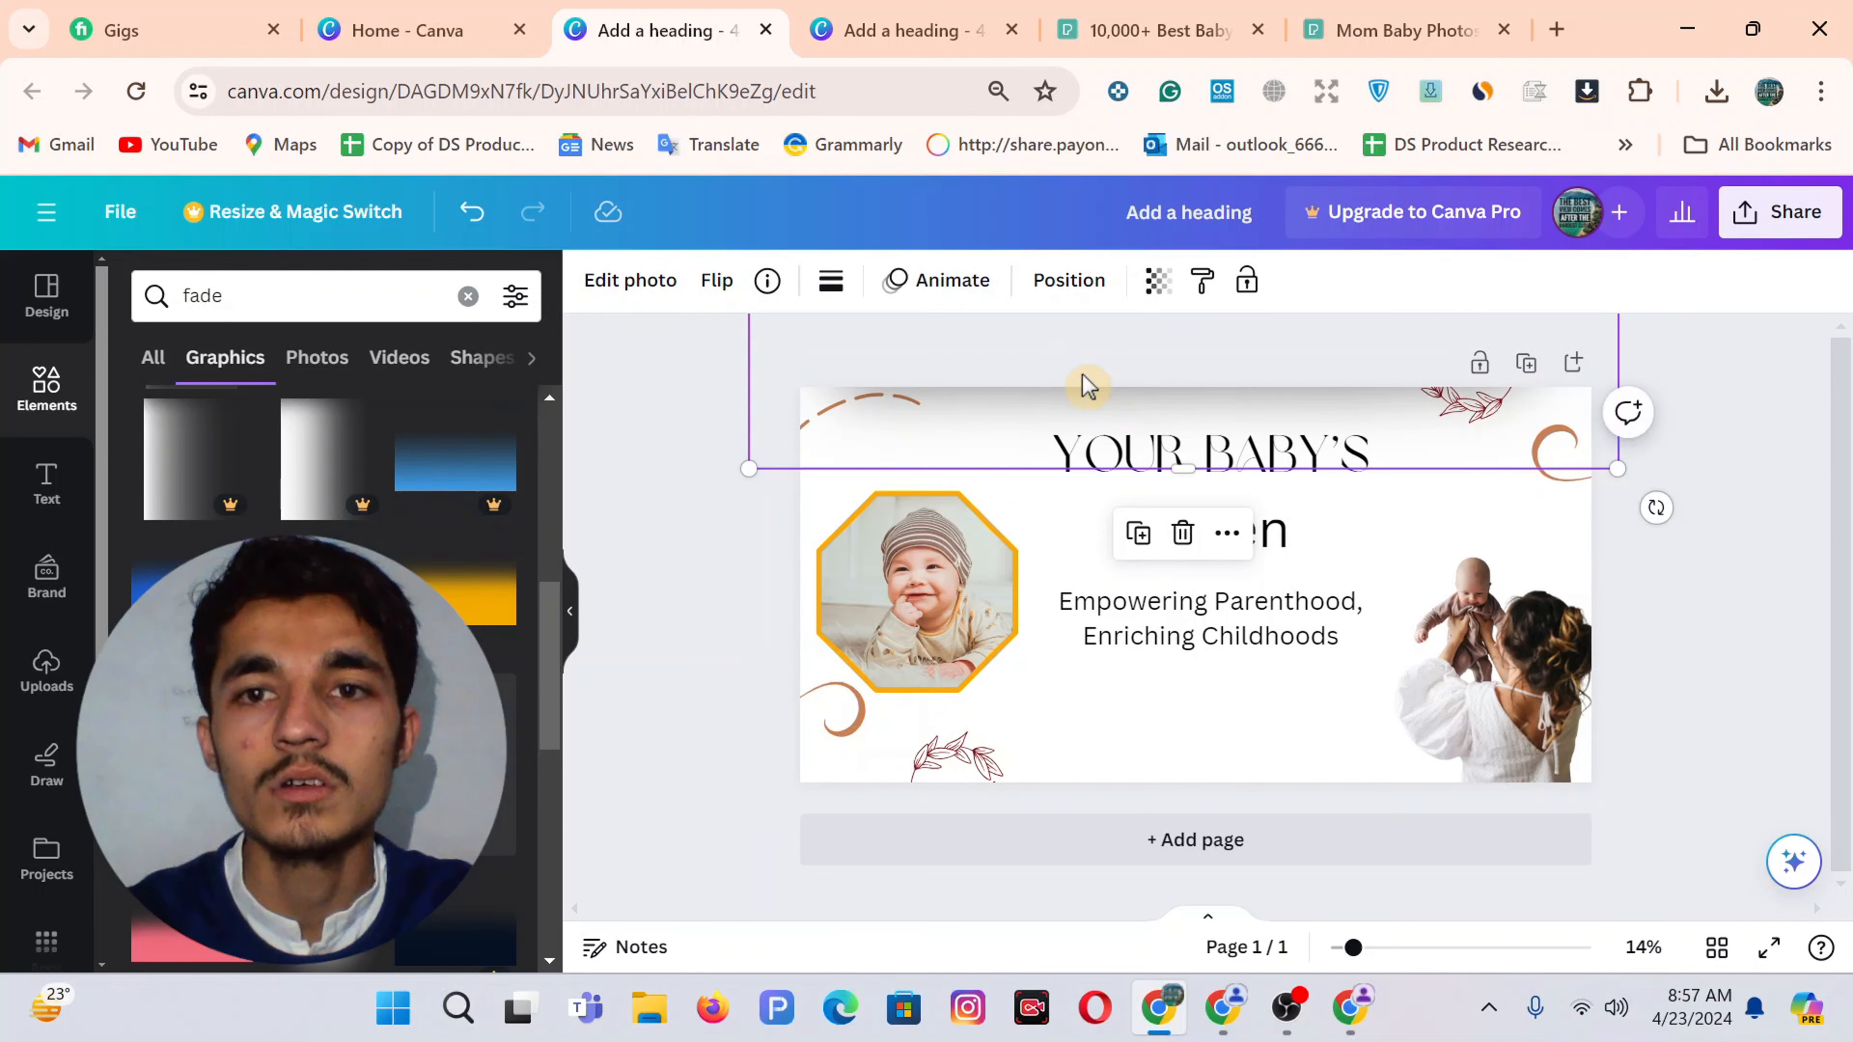
left_click(1687, 578)
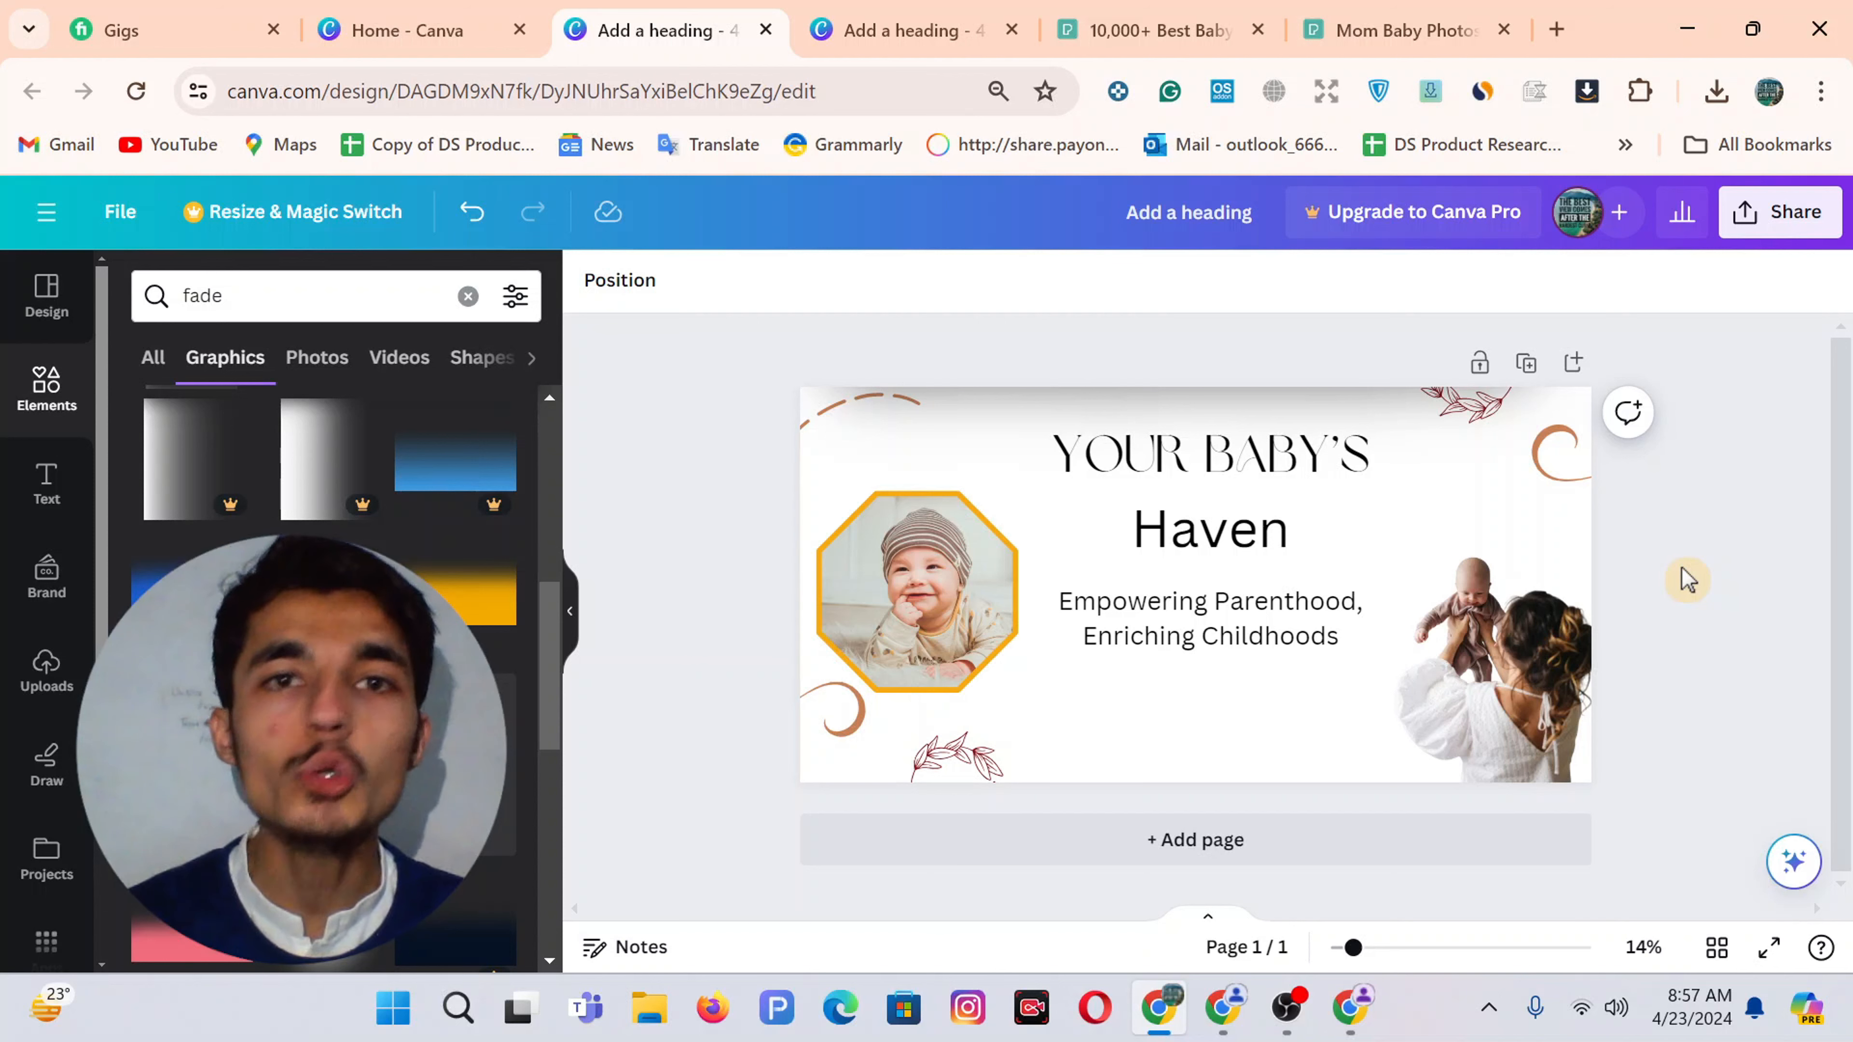
Deselect everything in the 16-page design and bring up its Share > Download settings
left_click(941, 26)
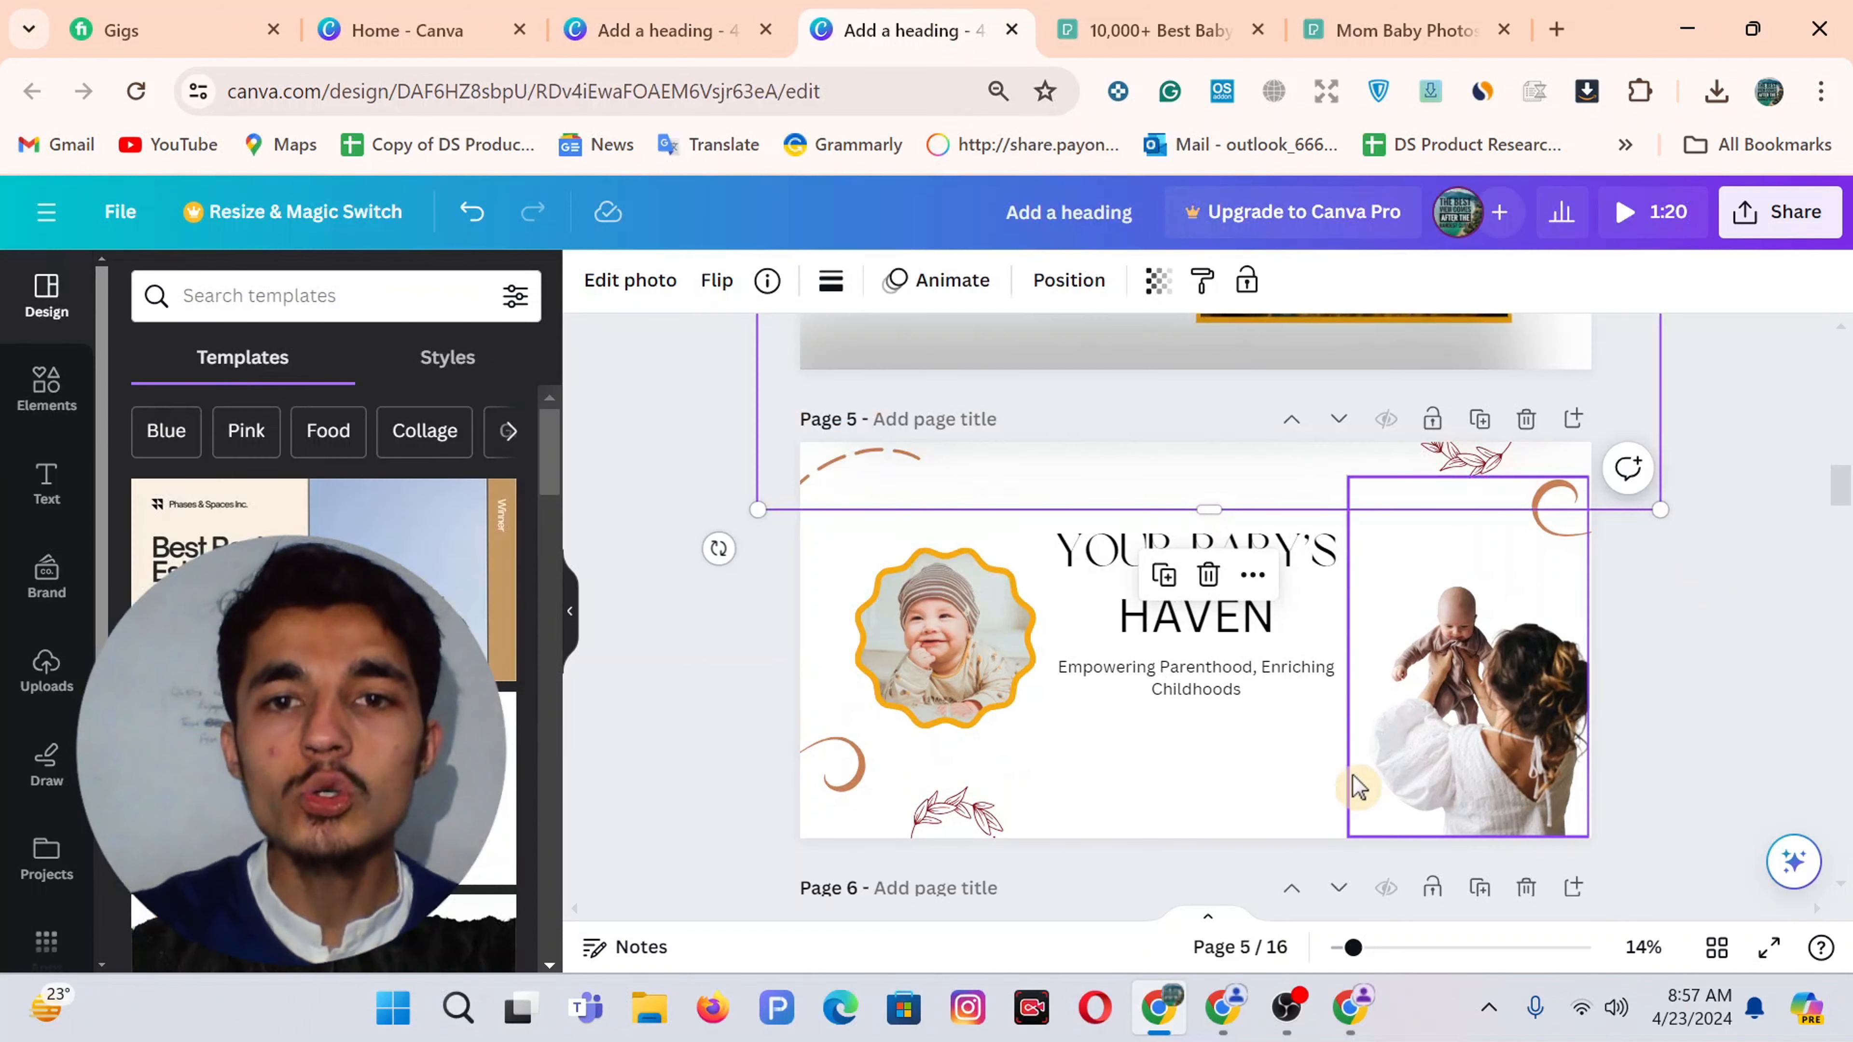
left_click(1185, 730)
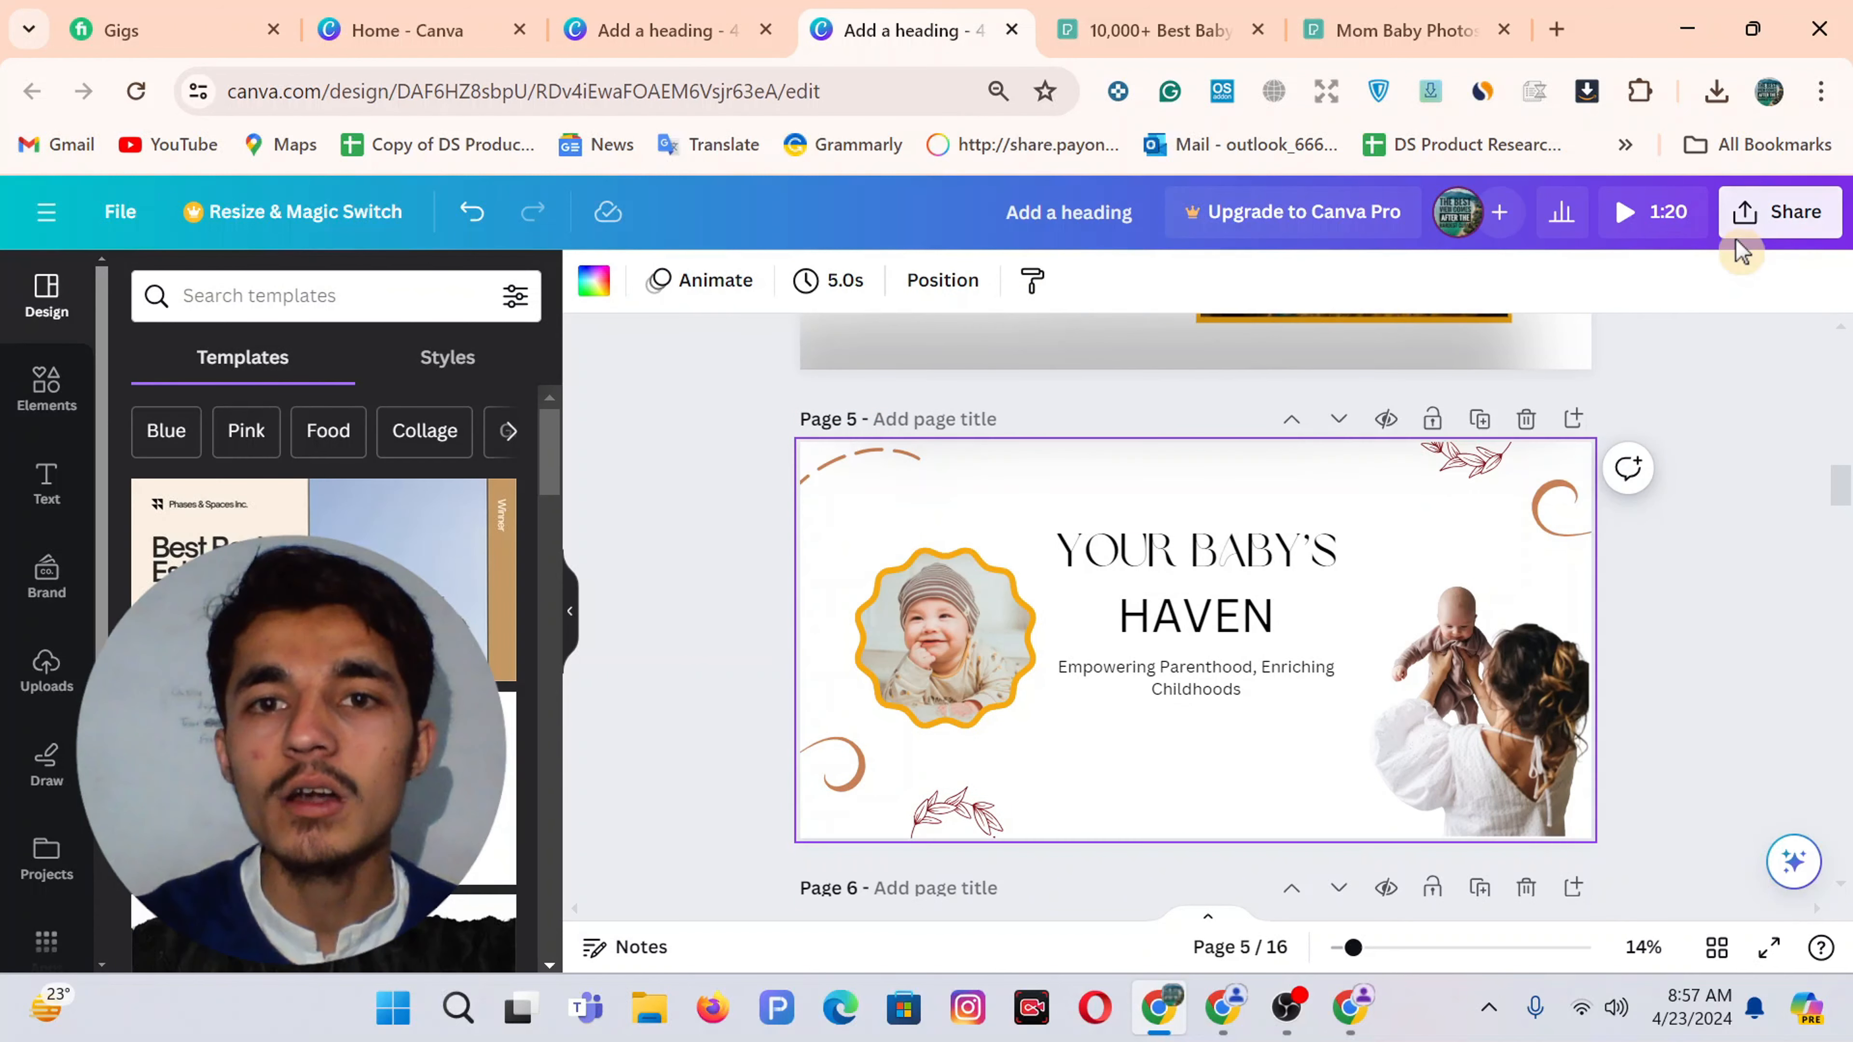
left_click(1759, 483)
scroll(1737, 443, "down", 2)
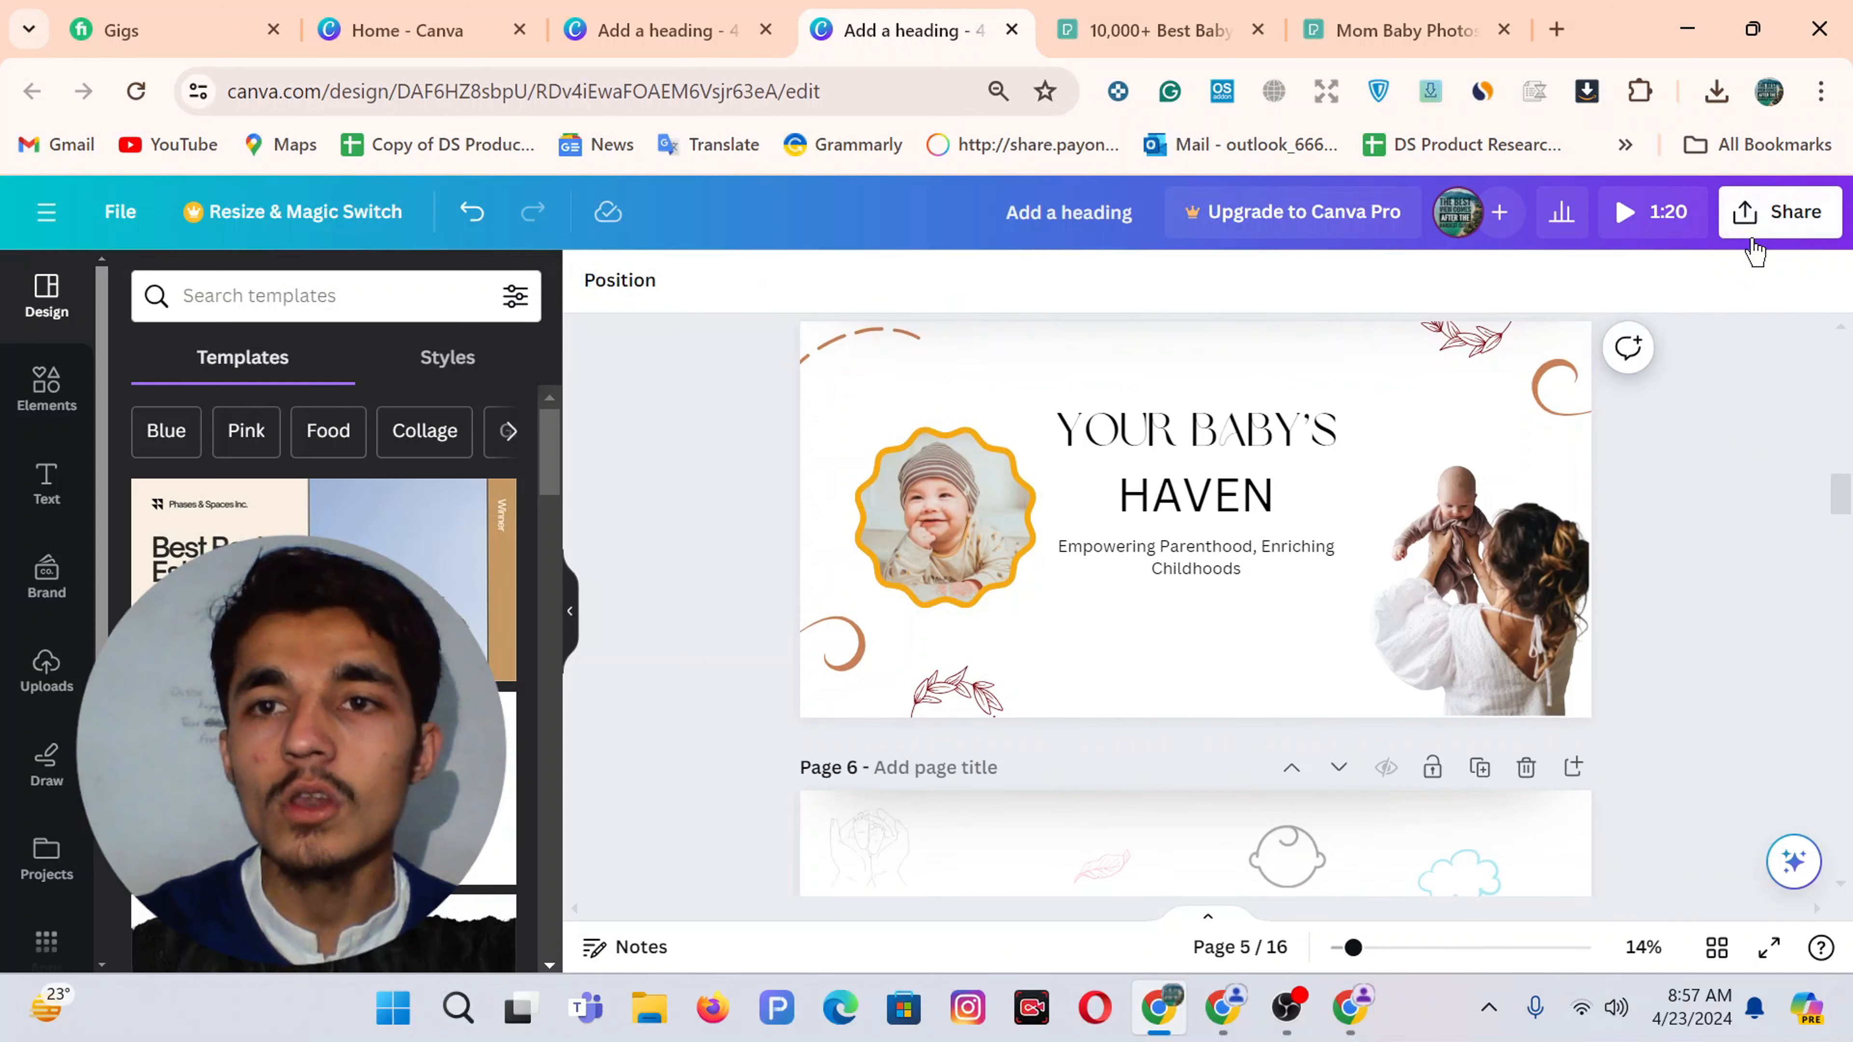
left_click(1773, 228)
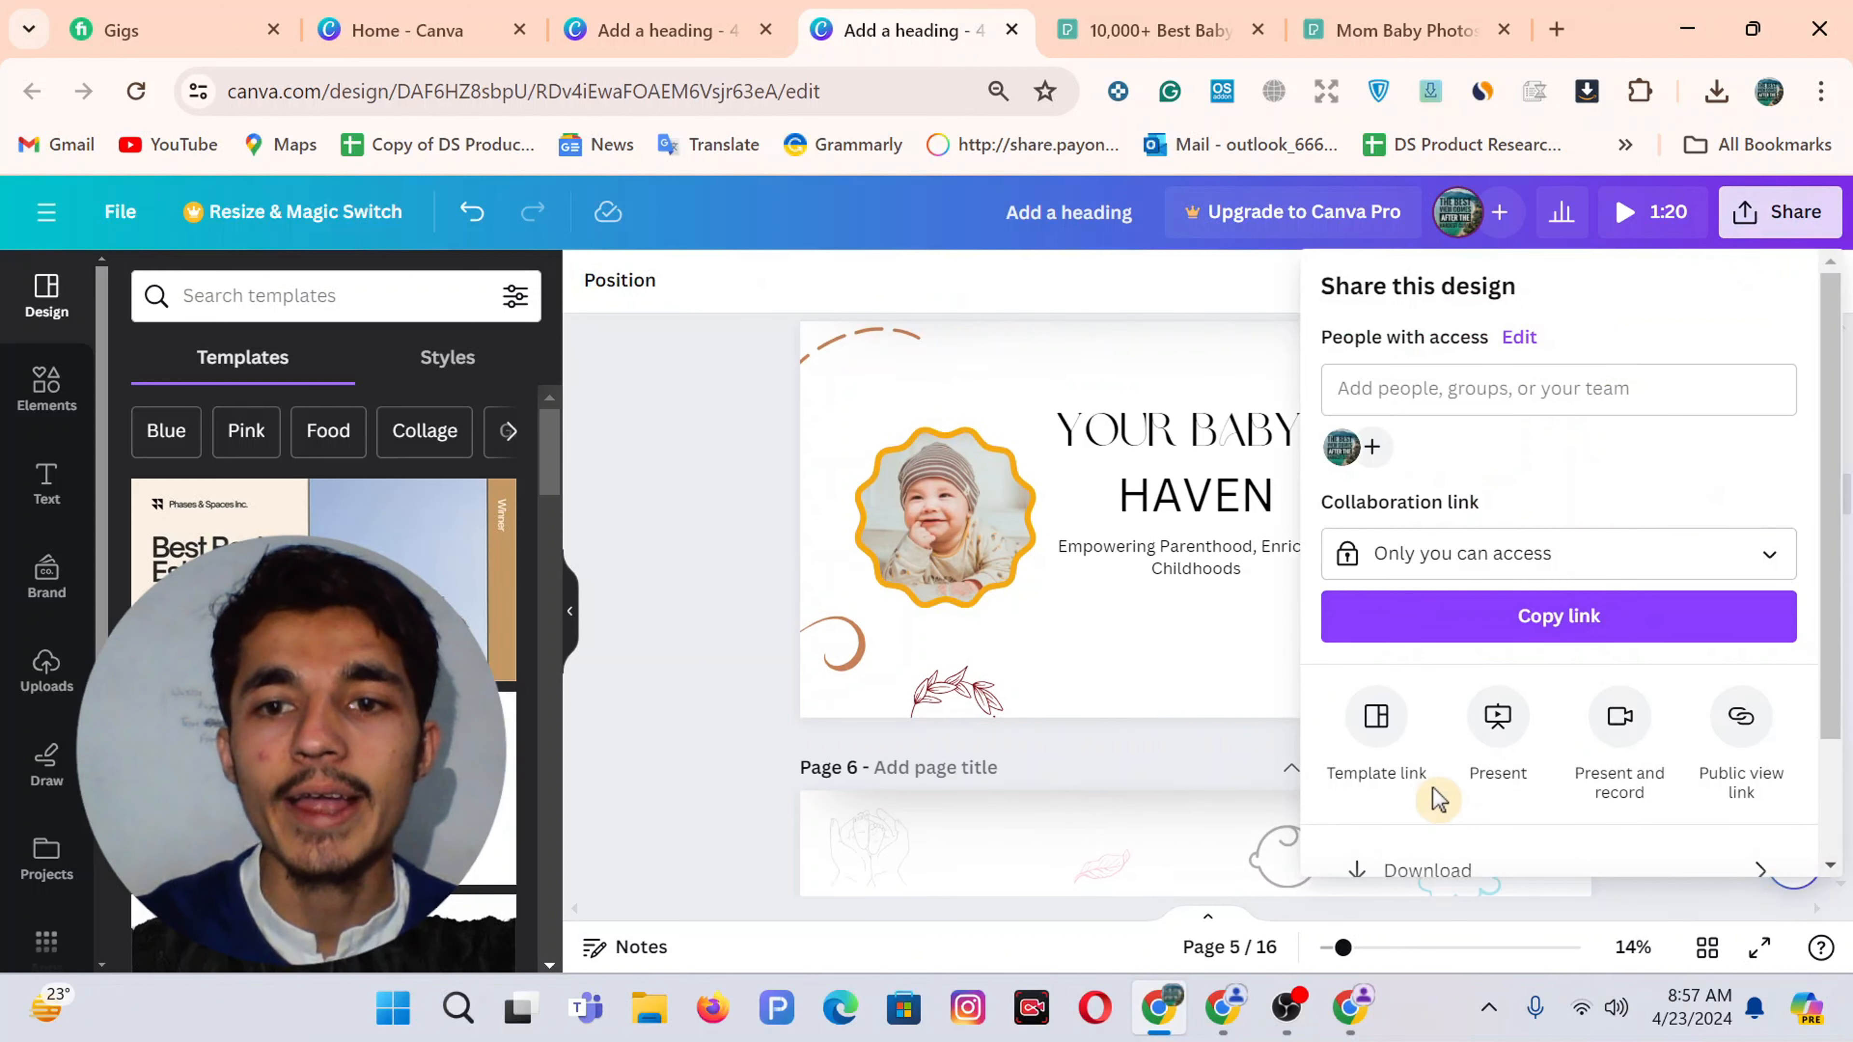
scroll(1473, 772, "down", 2)
left_click(1474, 763)
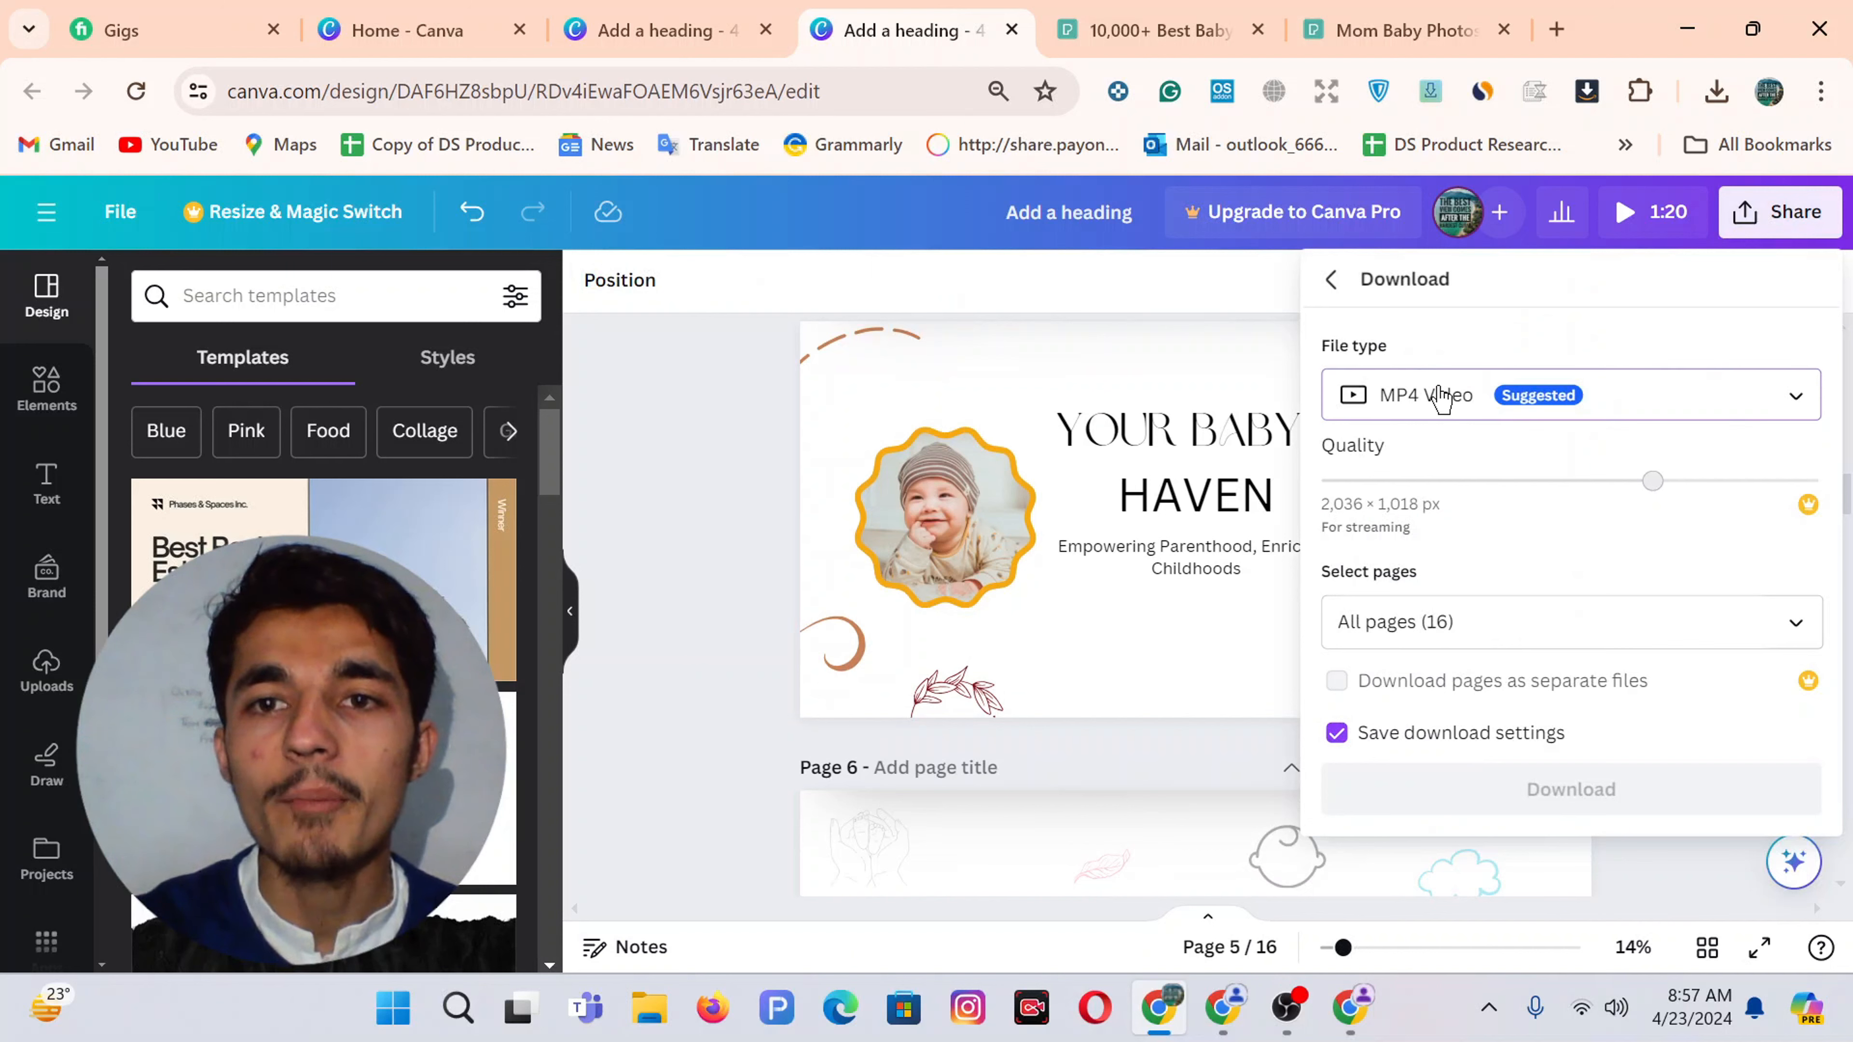
Download only page 5 as a PNG file
left_click(1476, 409)
left_click(1474, 412)
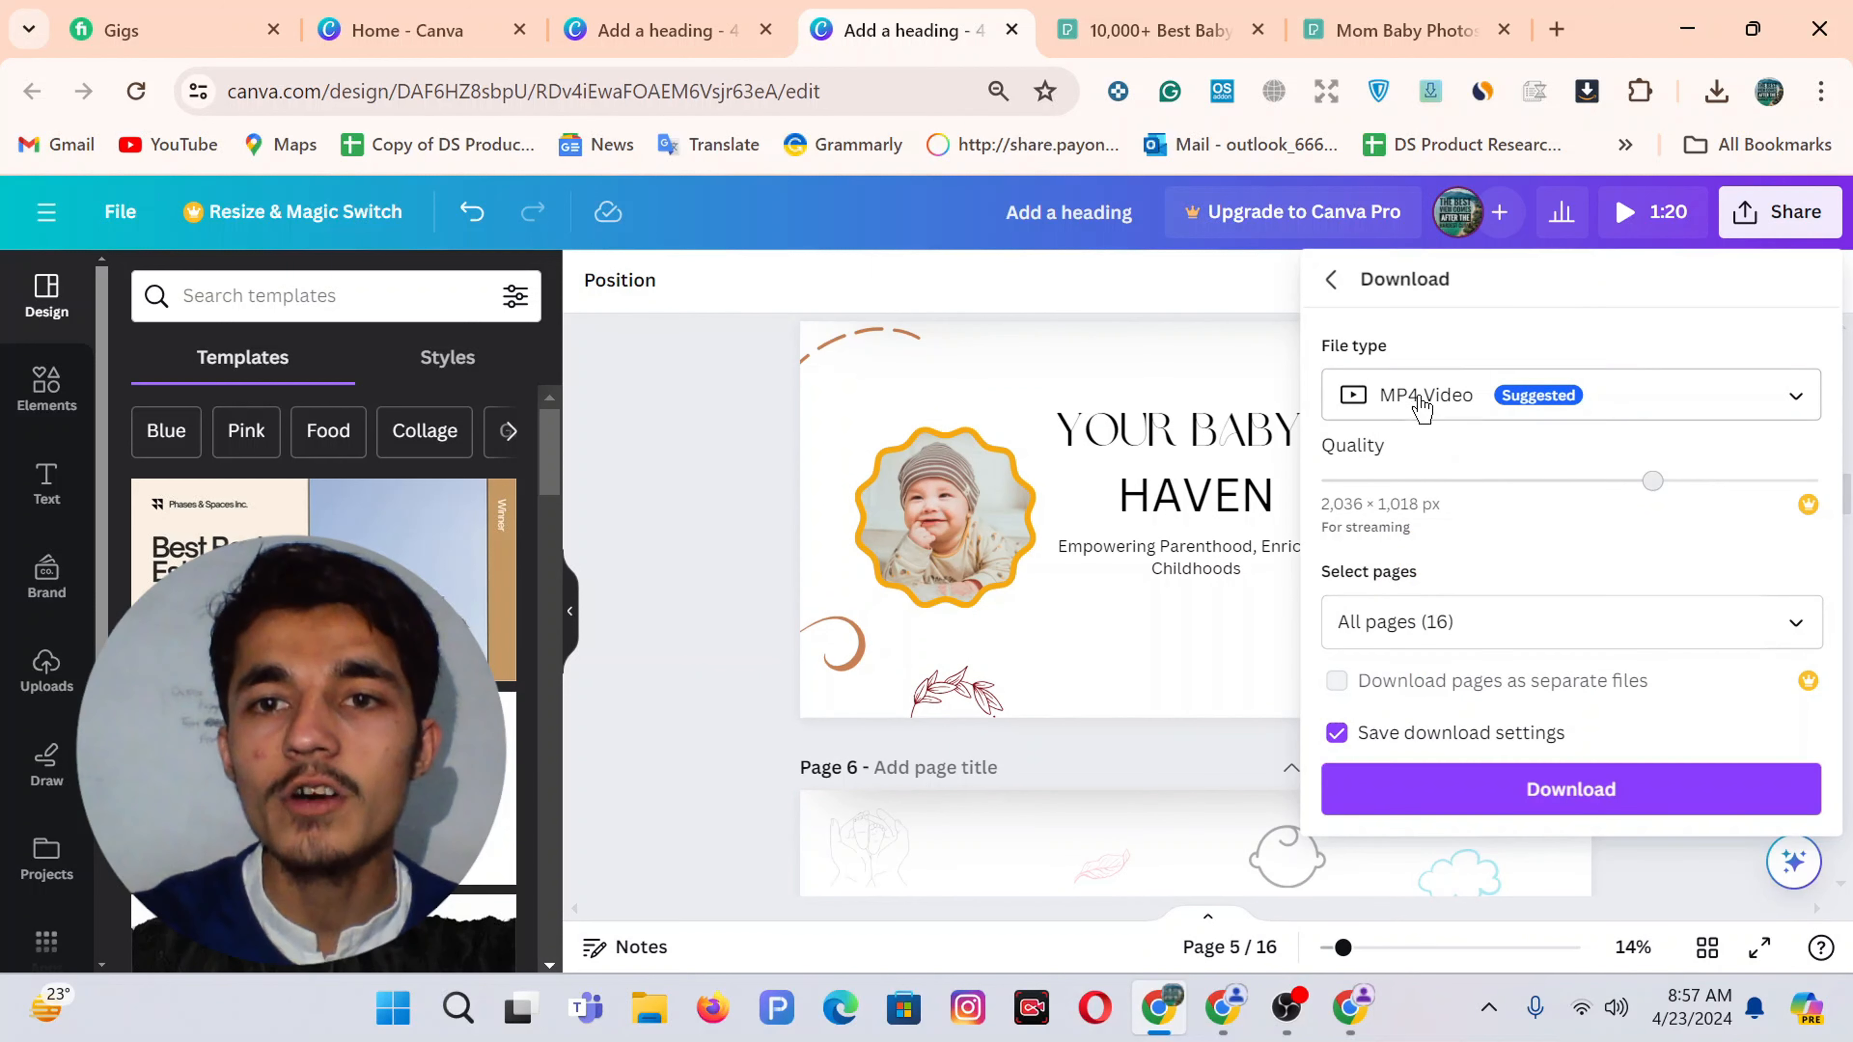
left_click(1418, 401)
left_click(1417, 555)
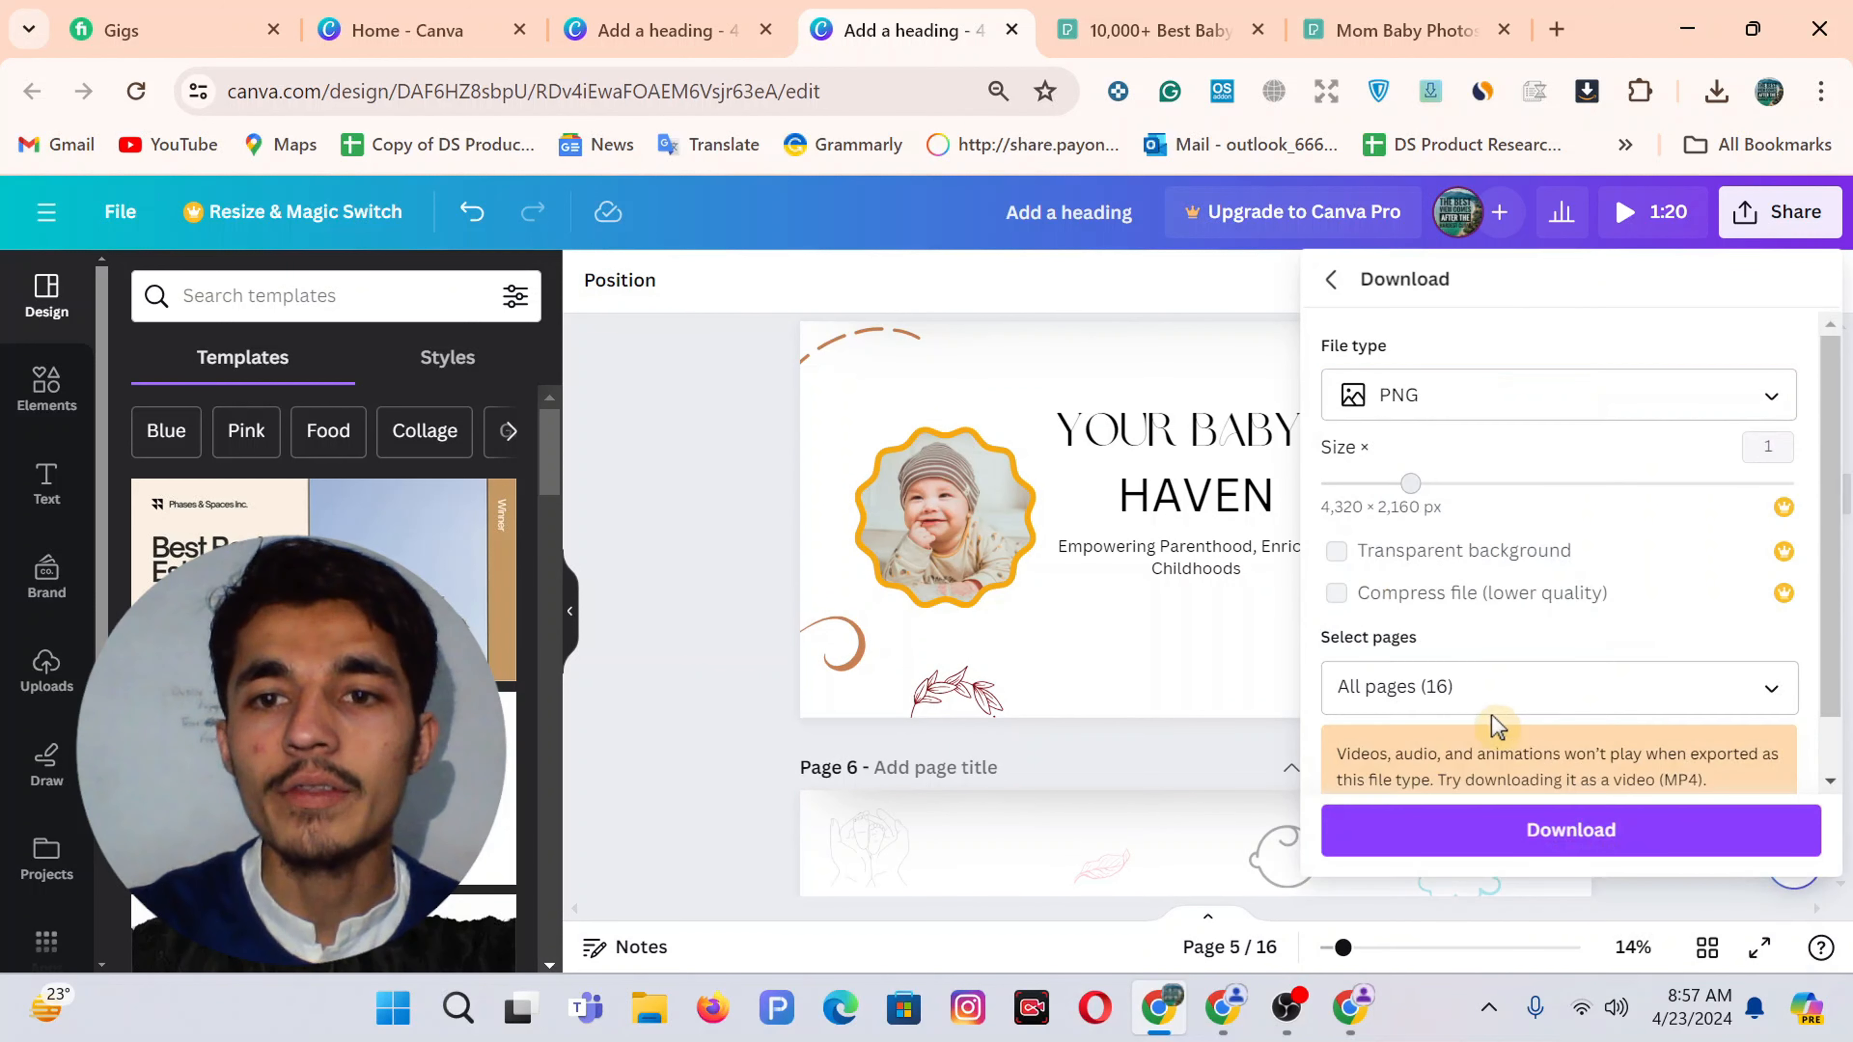
left_click(1481, 690)
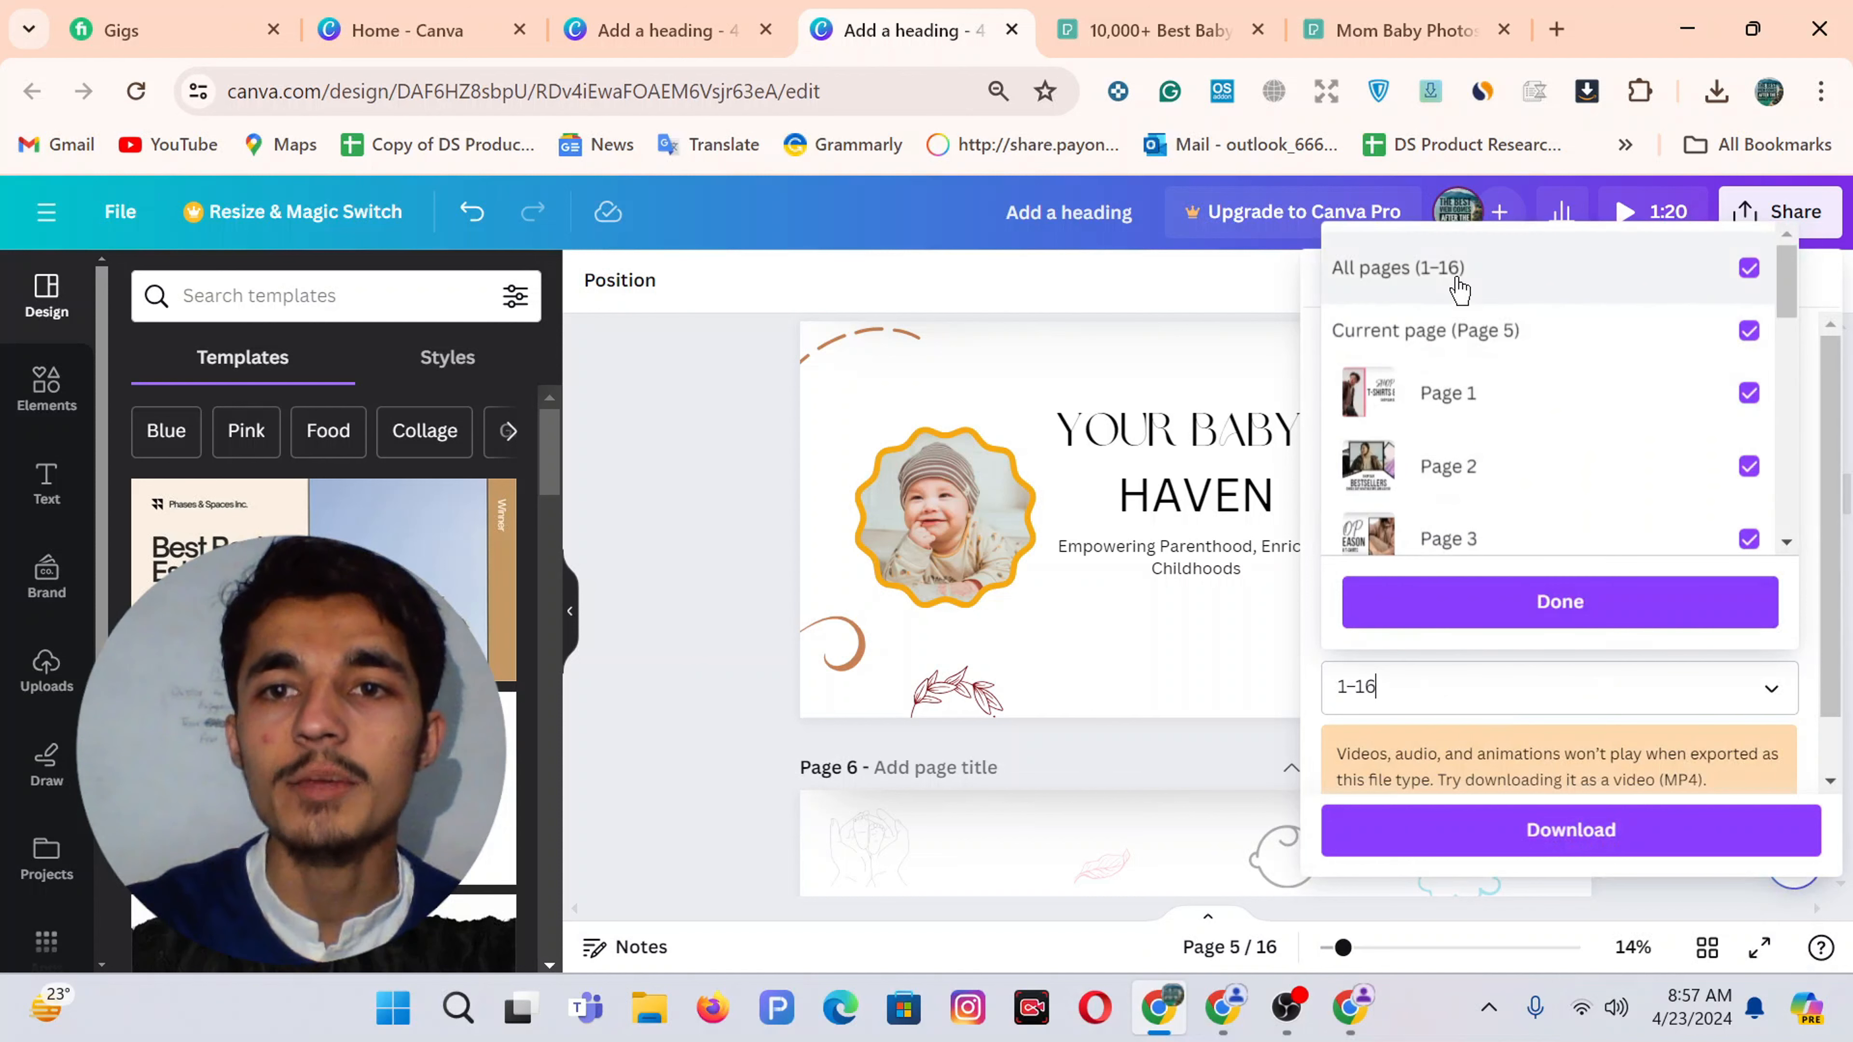
left_click(1457, 278)
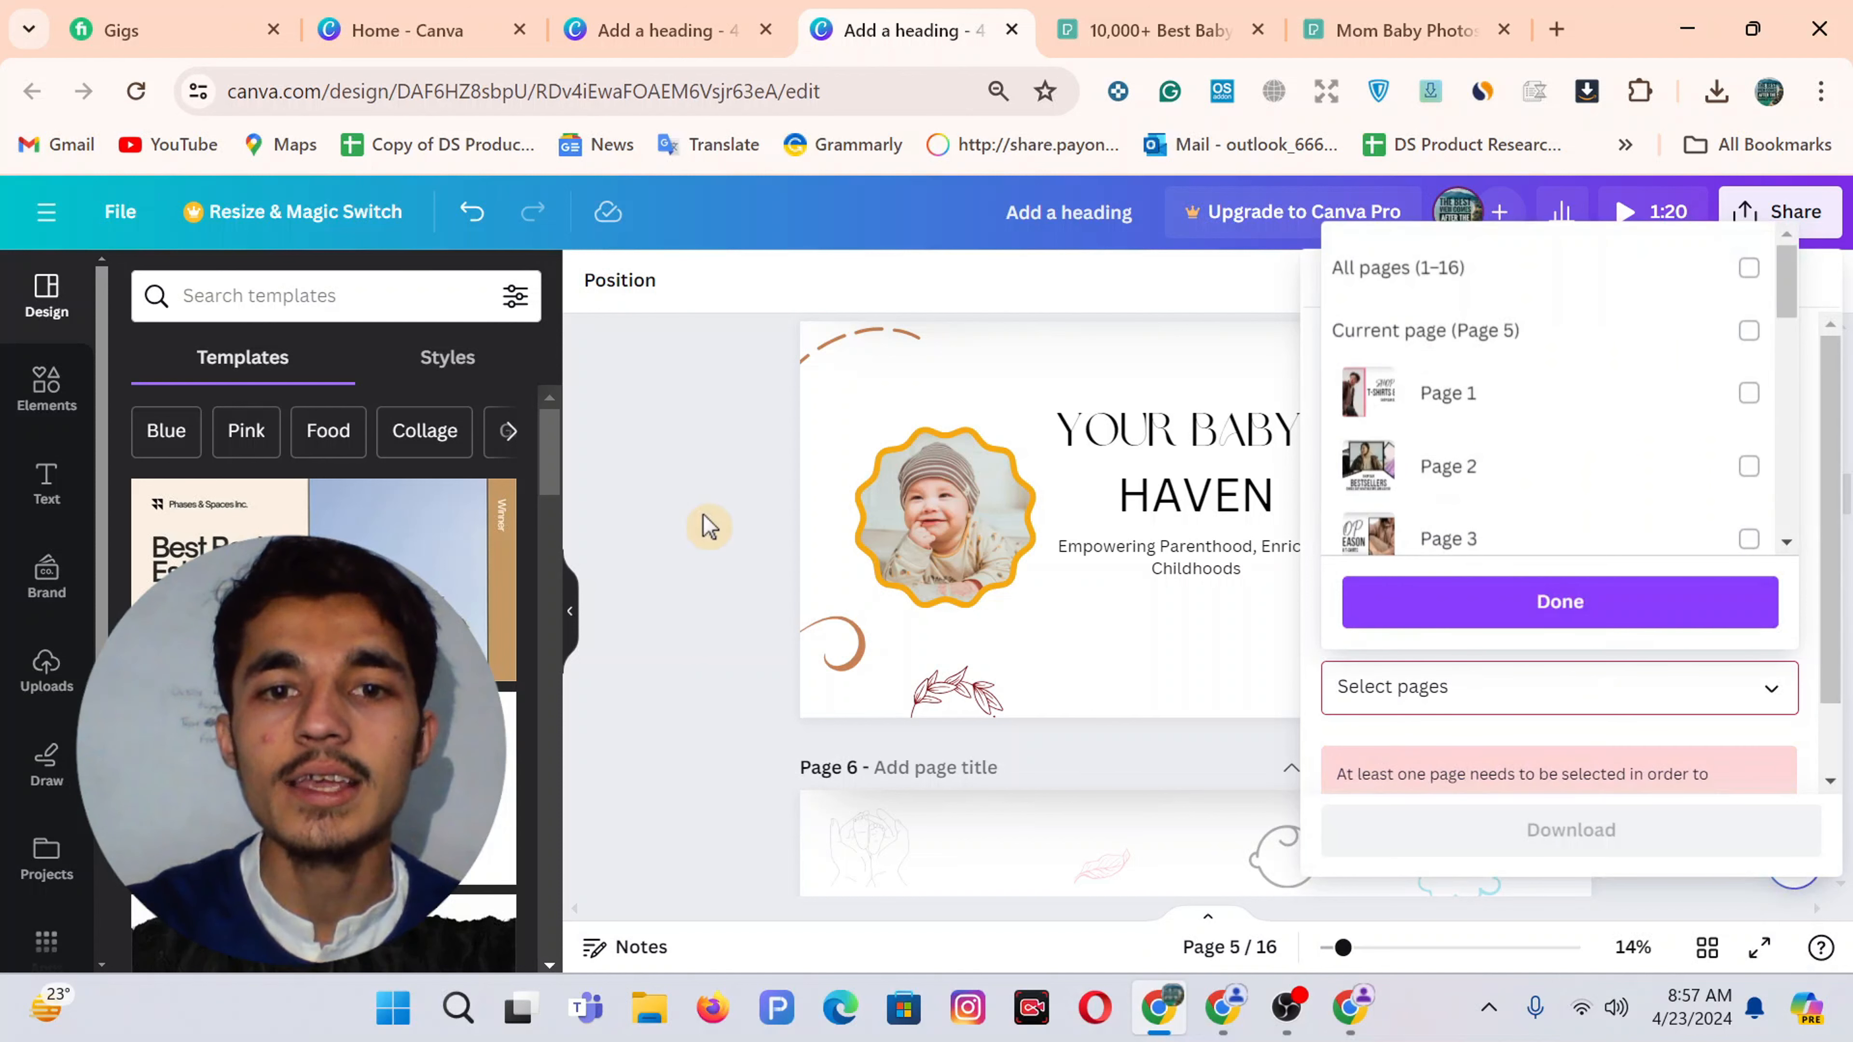
left_click(1499, 353)
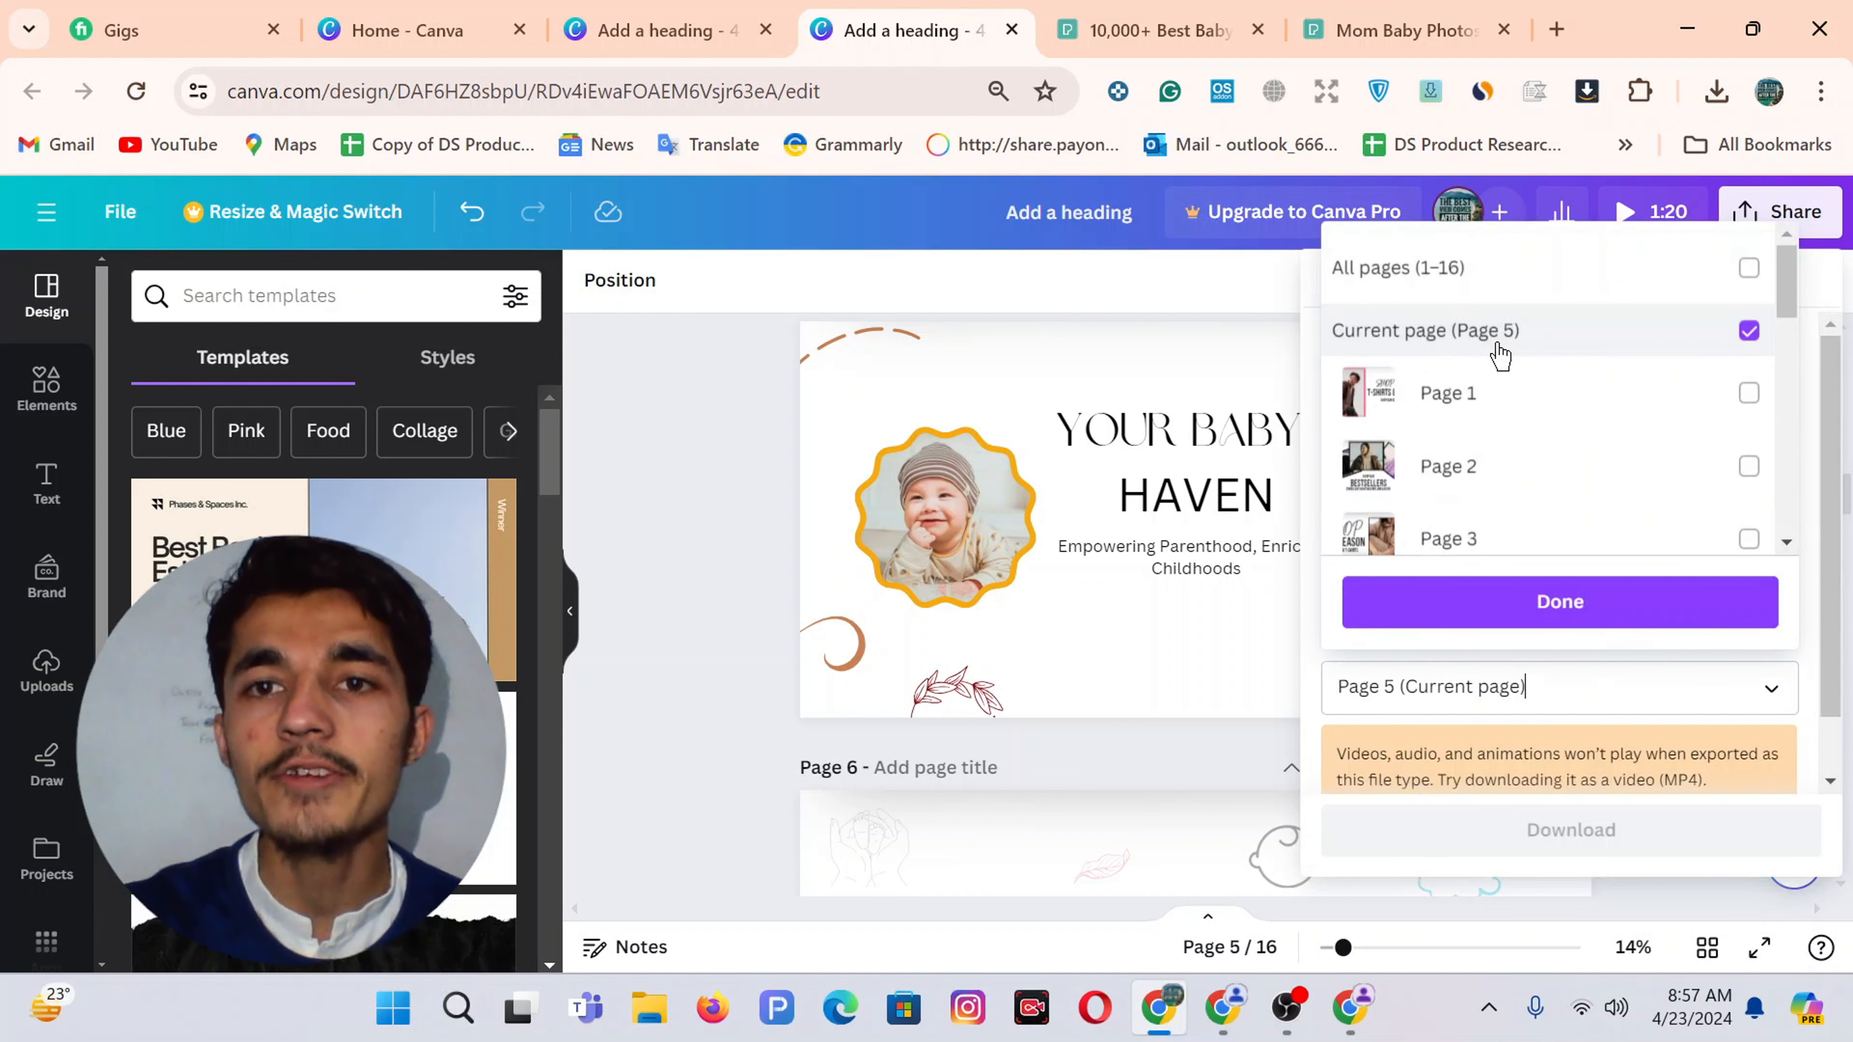
left_click(1499, 606)
left_click(1557, 846)
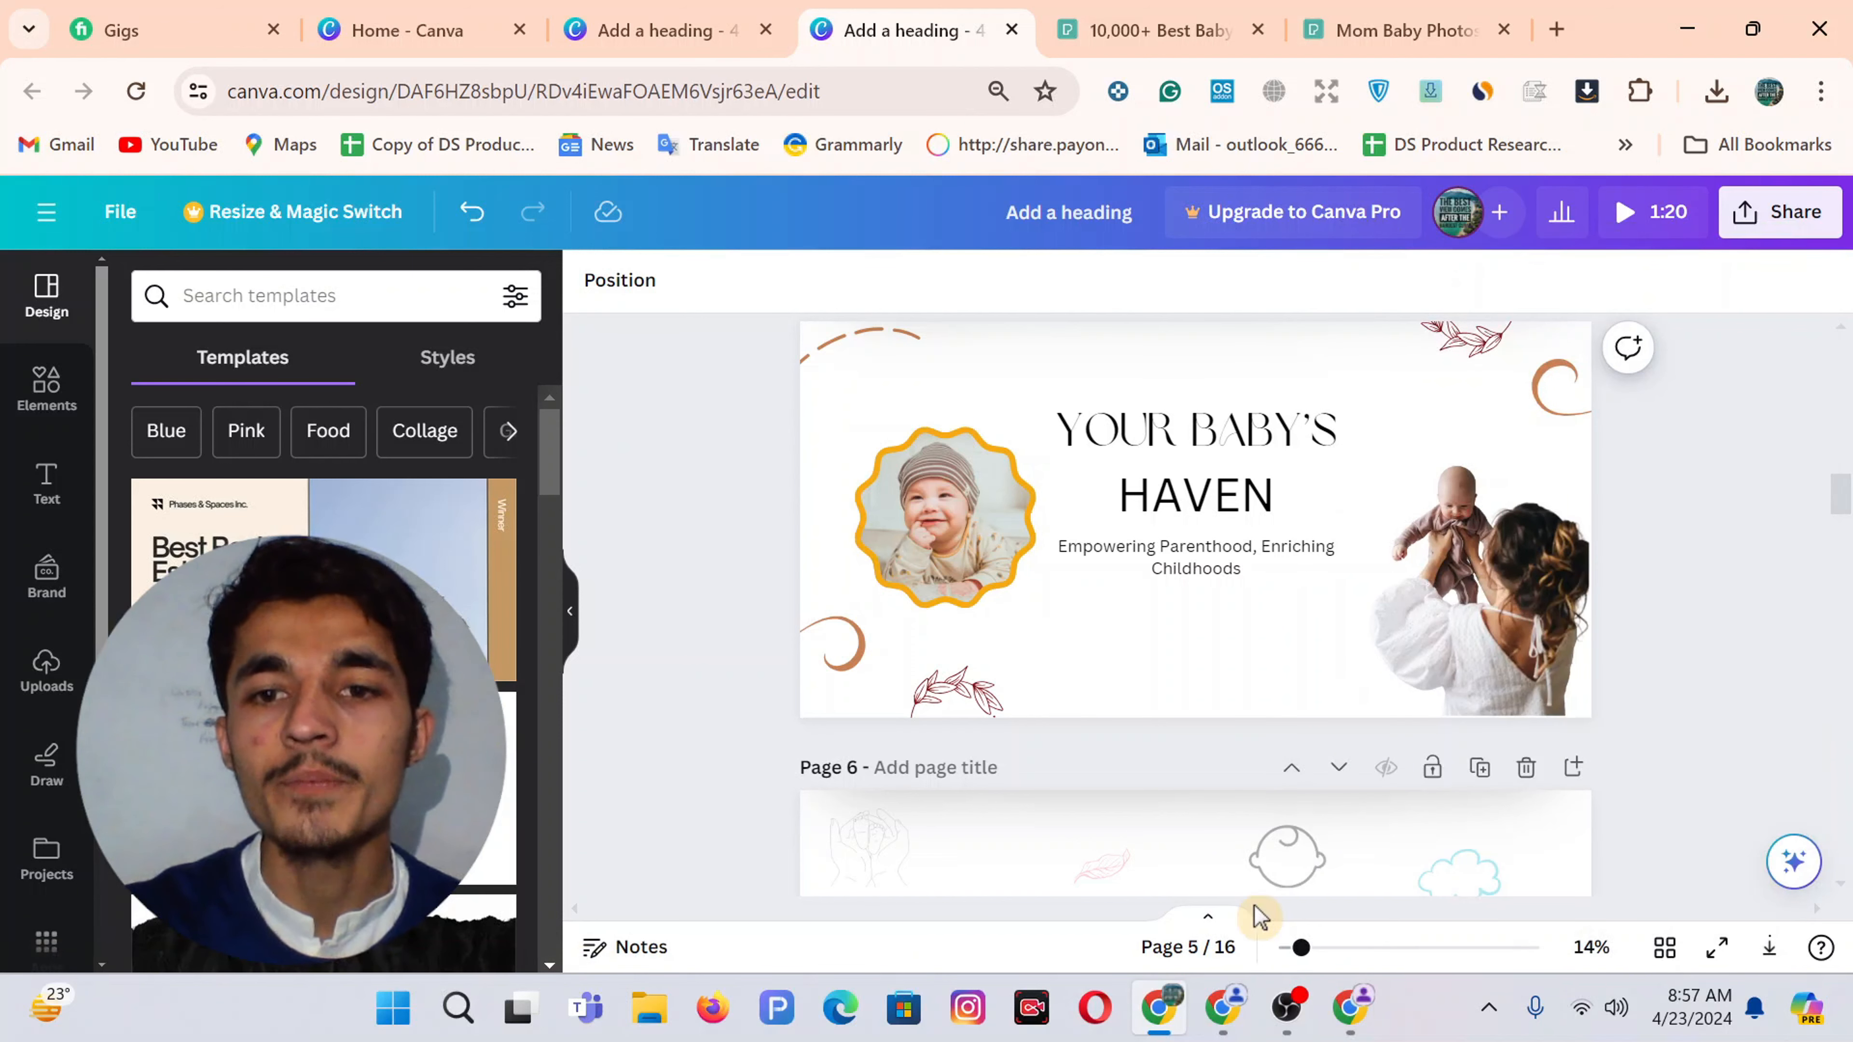
left_click(1349, 1007)
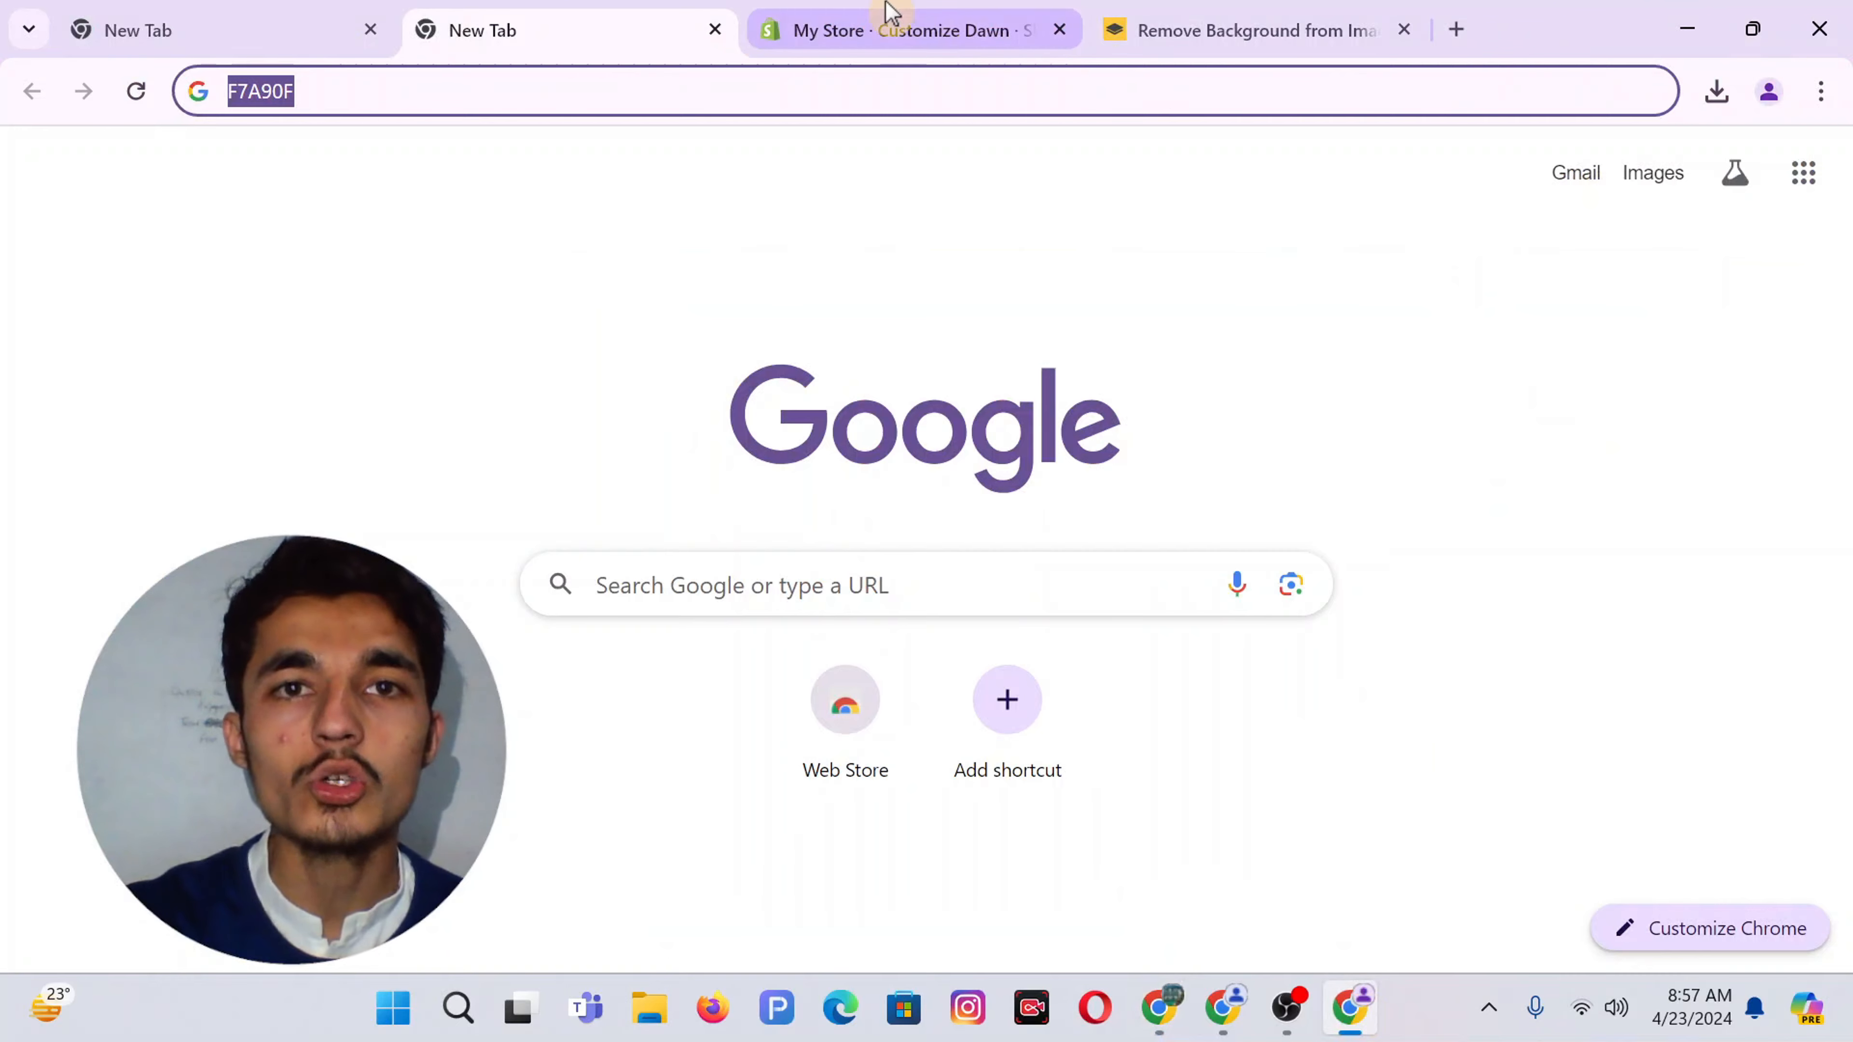
Upload 'Add a heading (20)' and set it as the Dawn image banner's first image
left_click(886, 22)
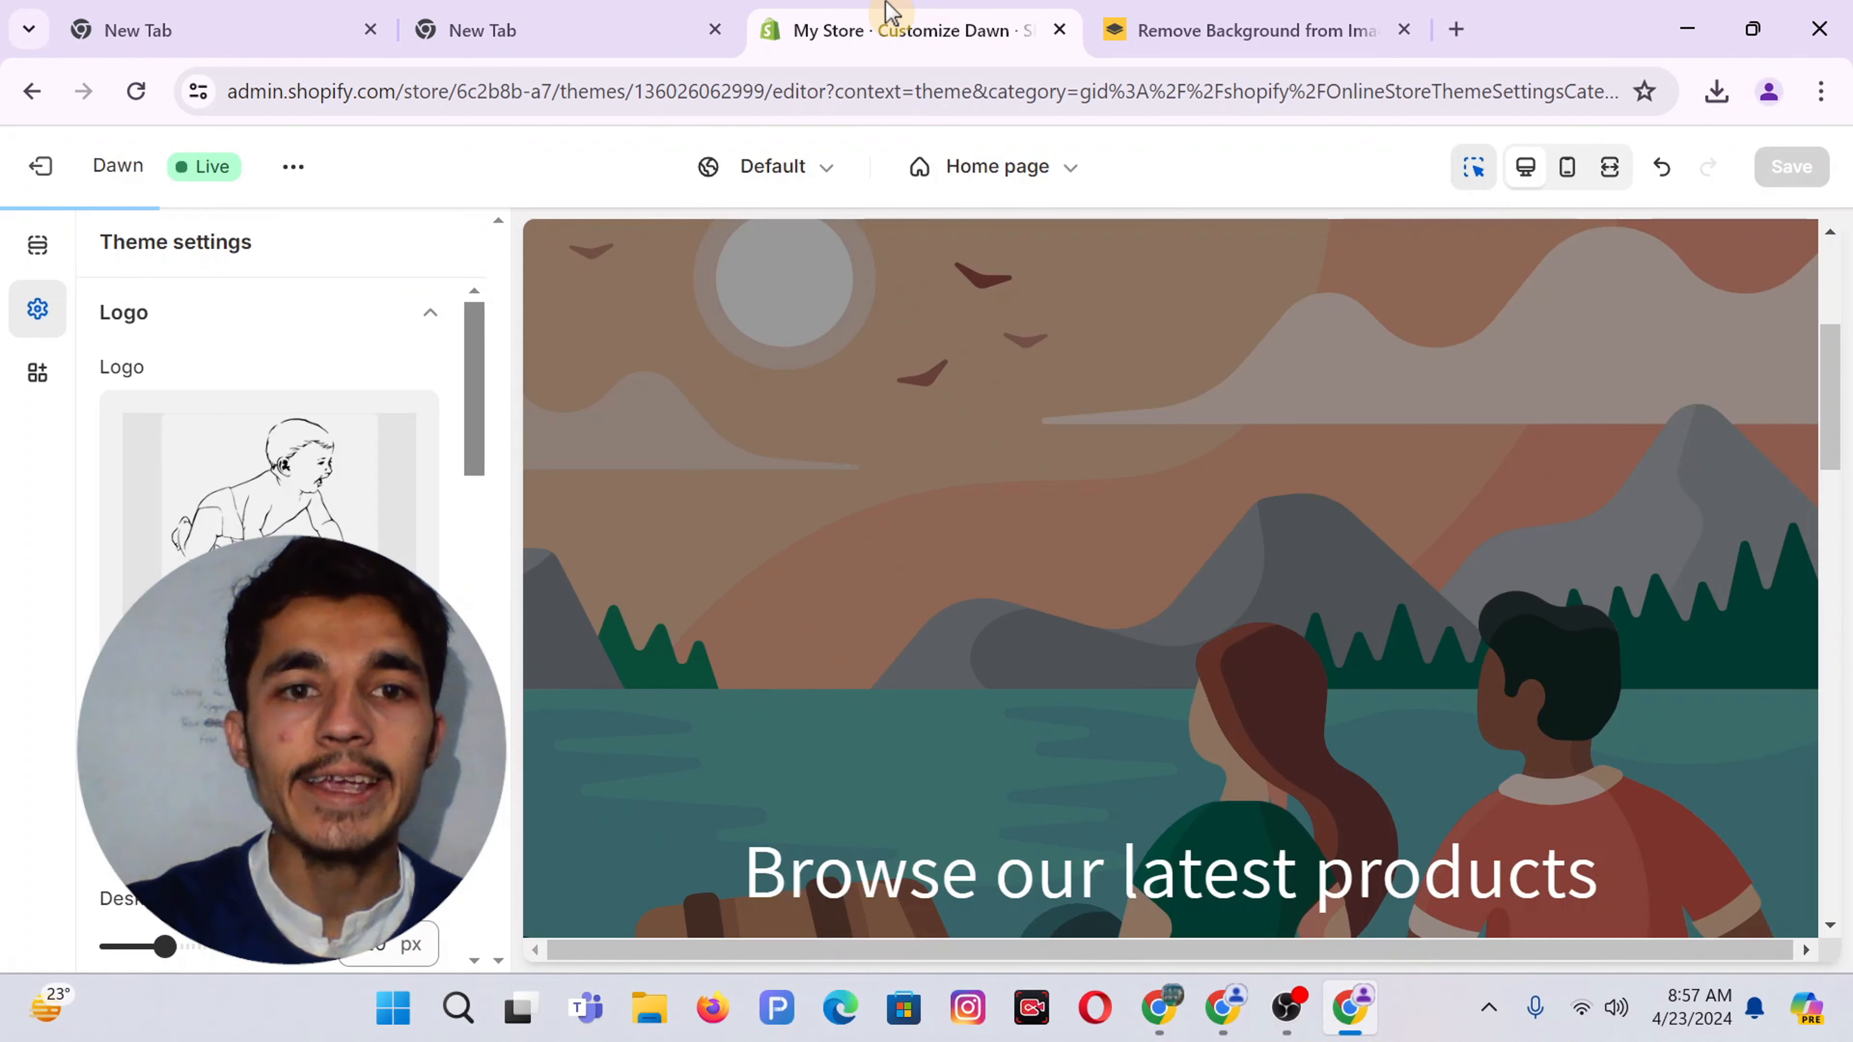
left_click(782, 555)
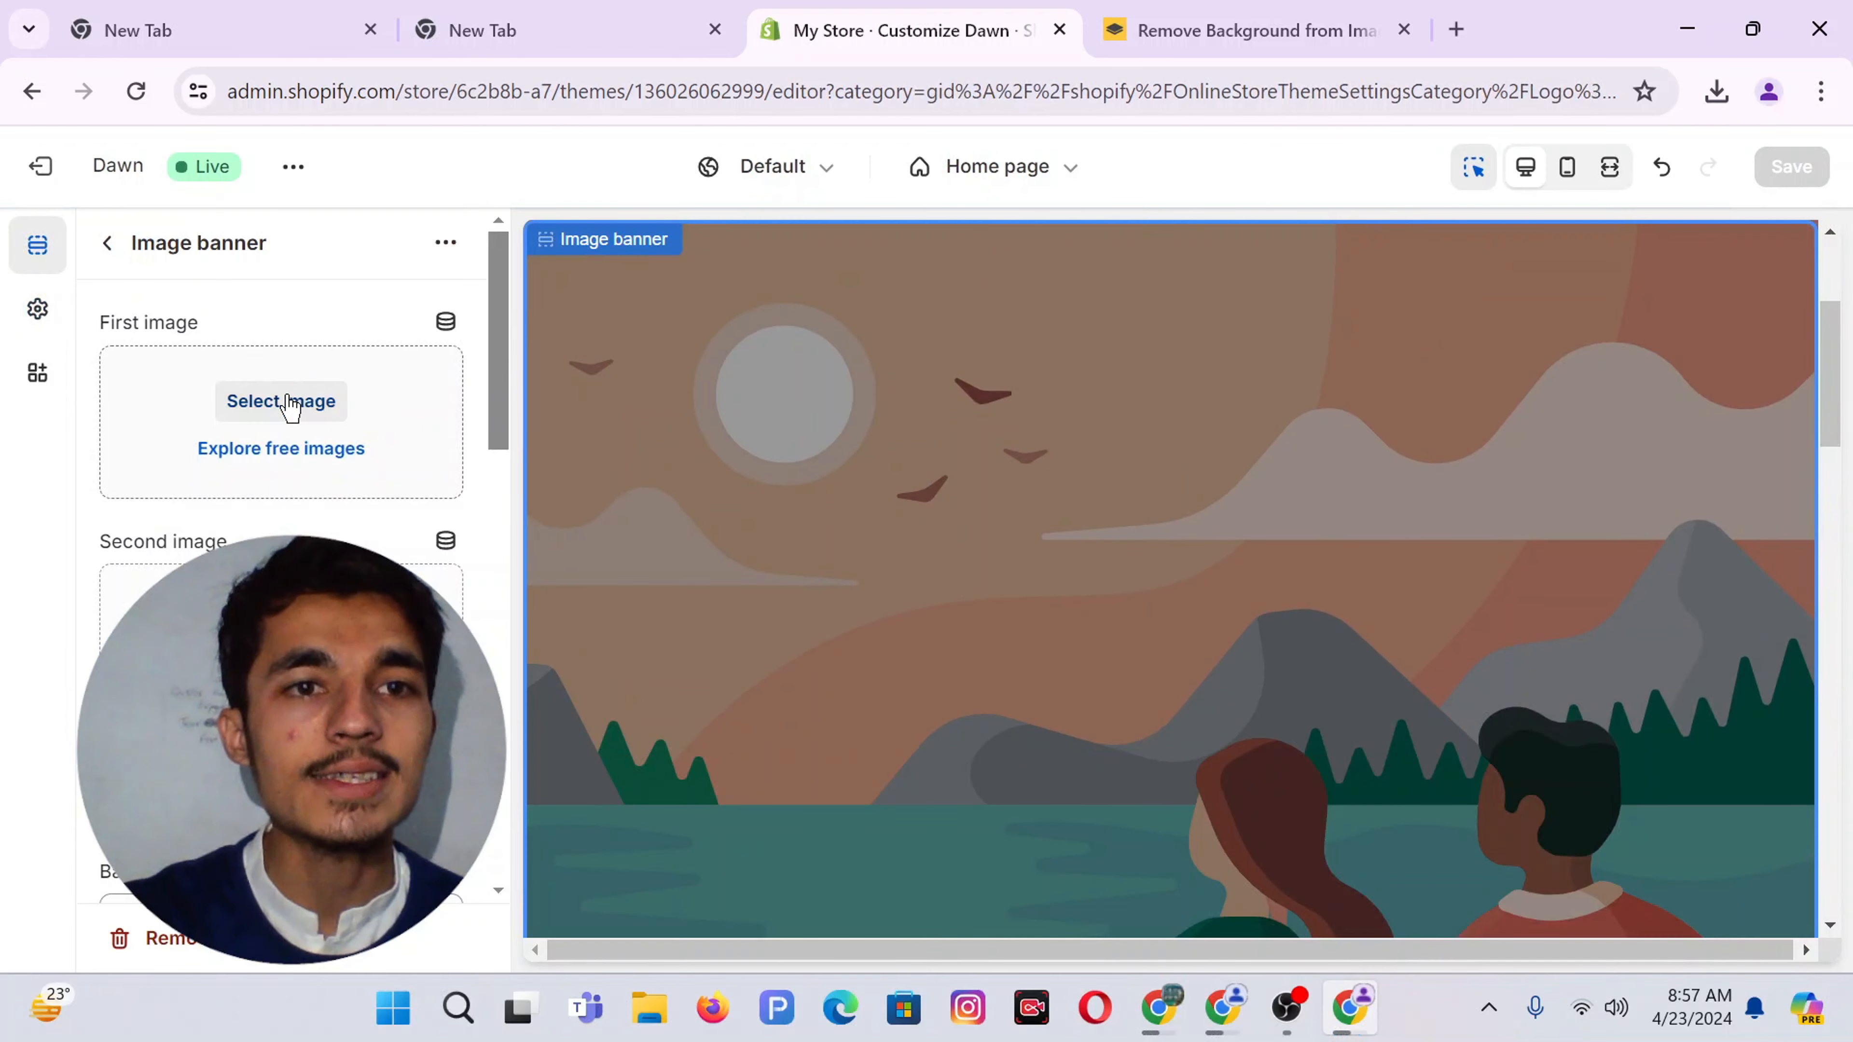
left_click(282, 401)
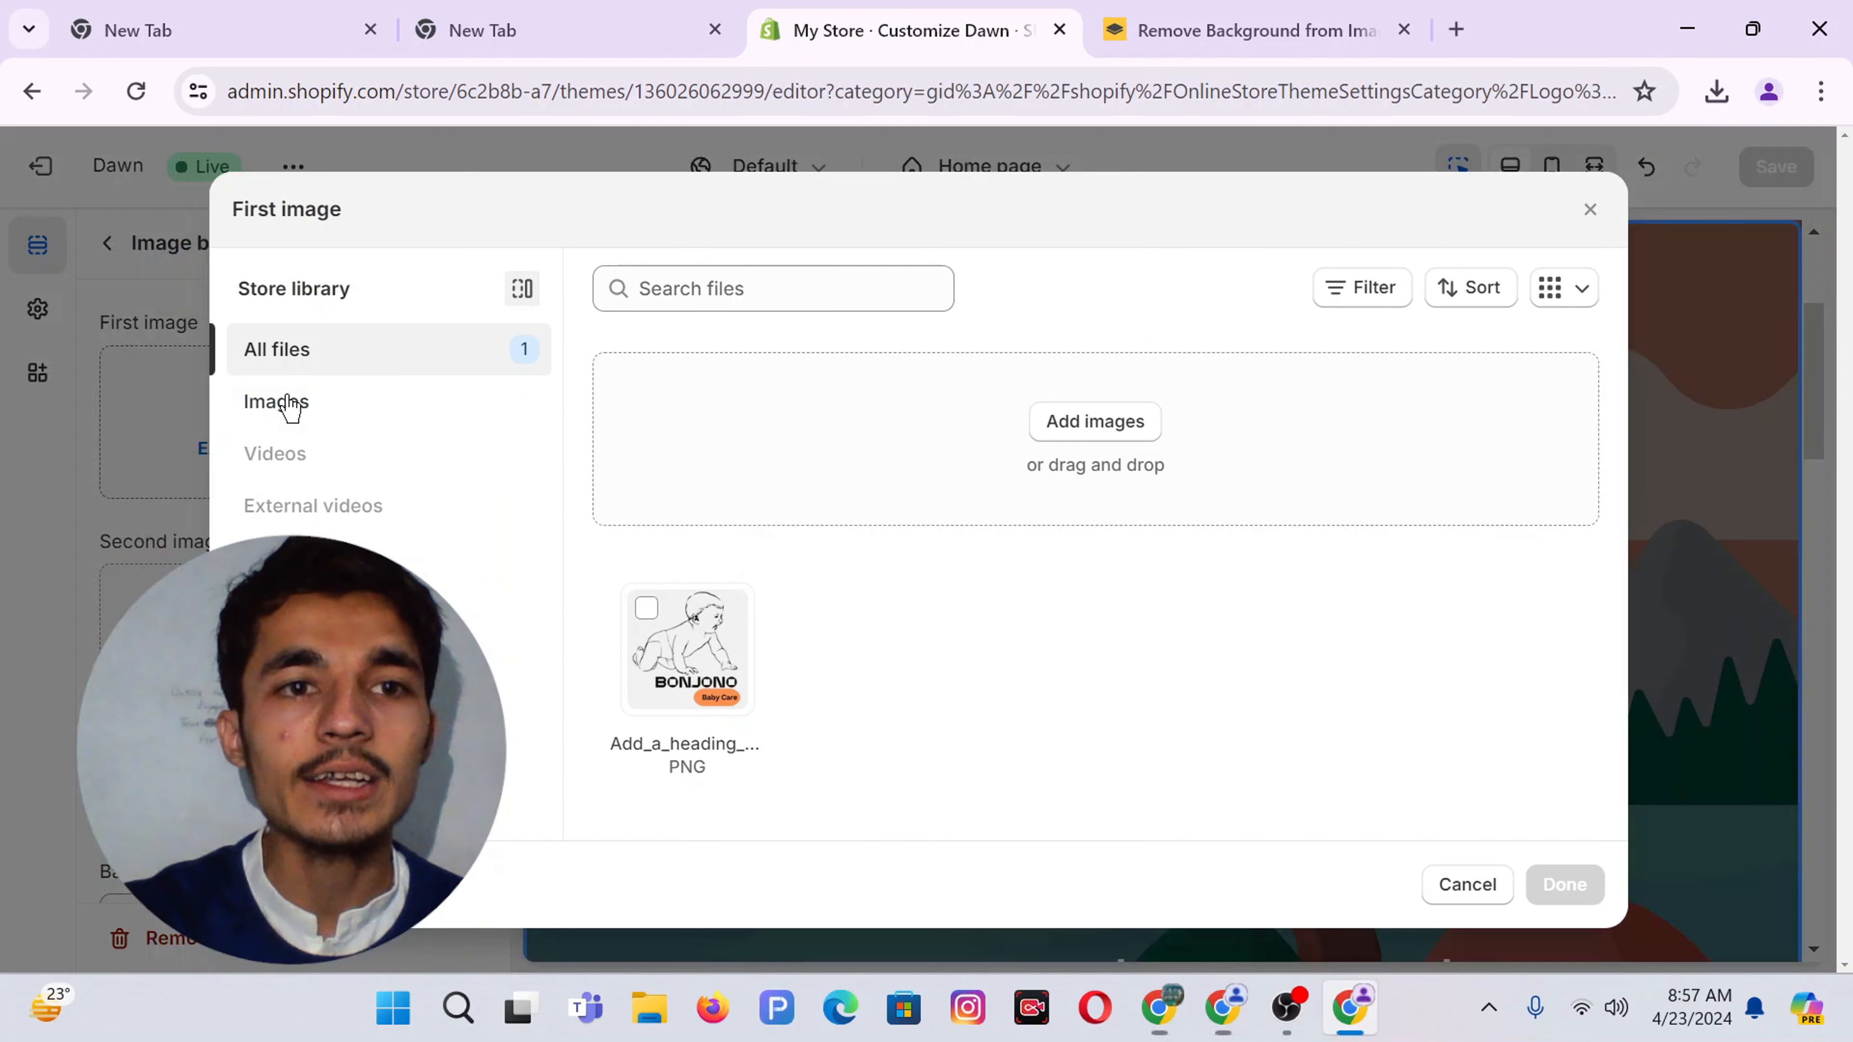
left_click(1092, 423)
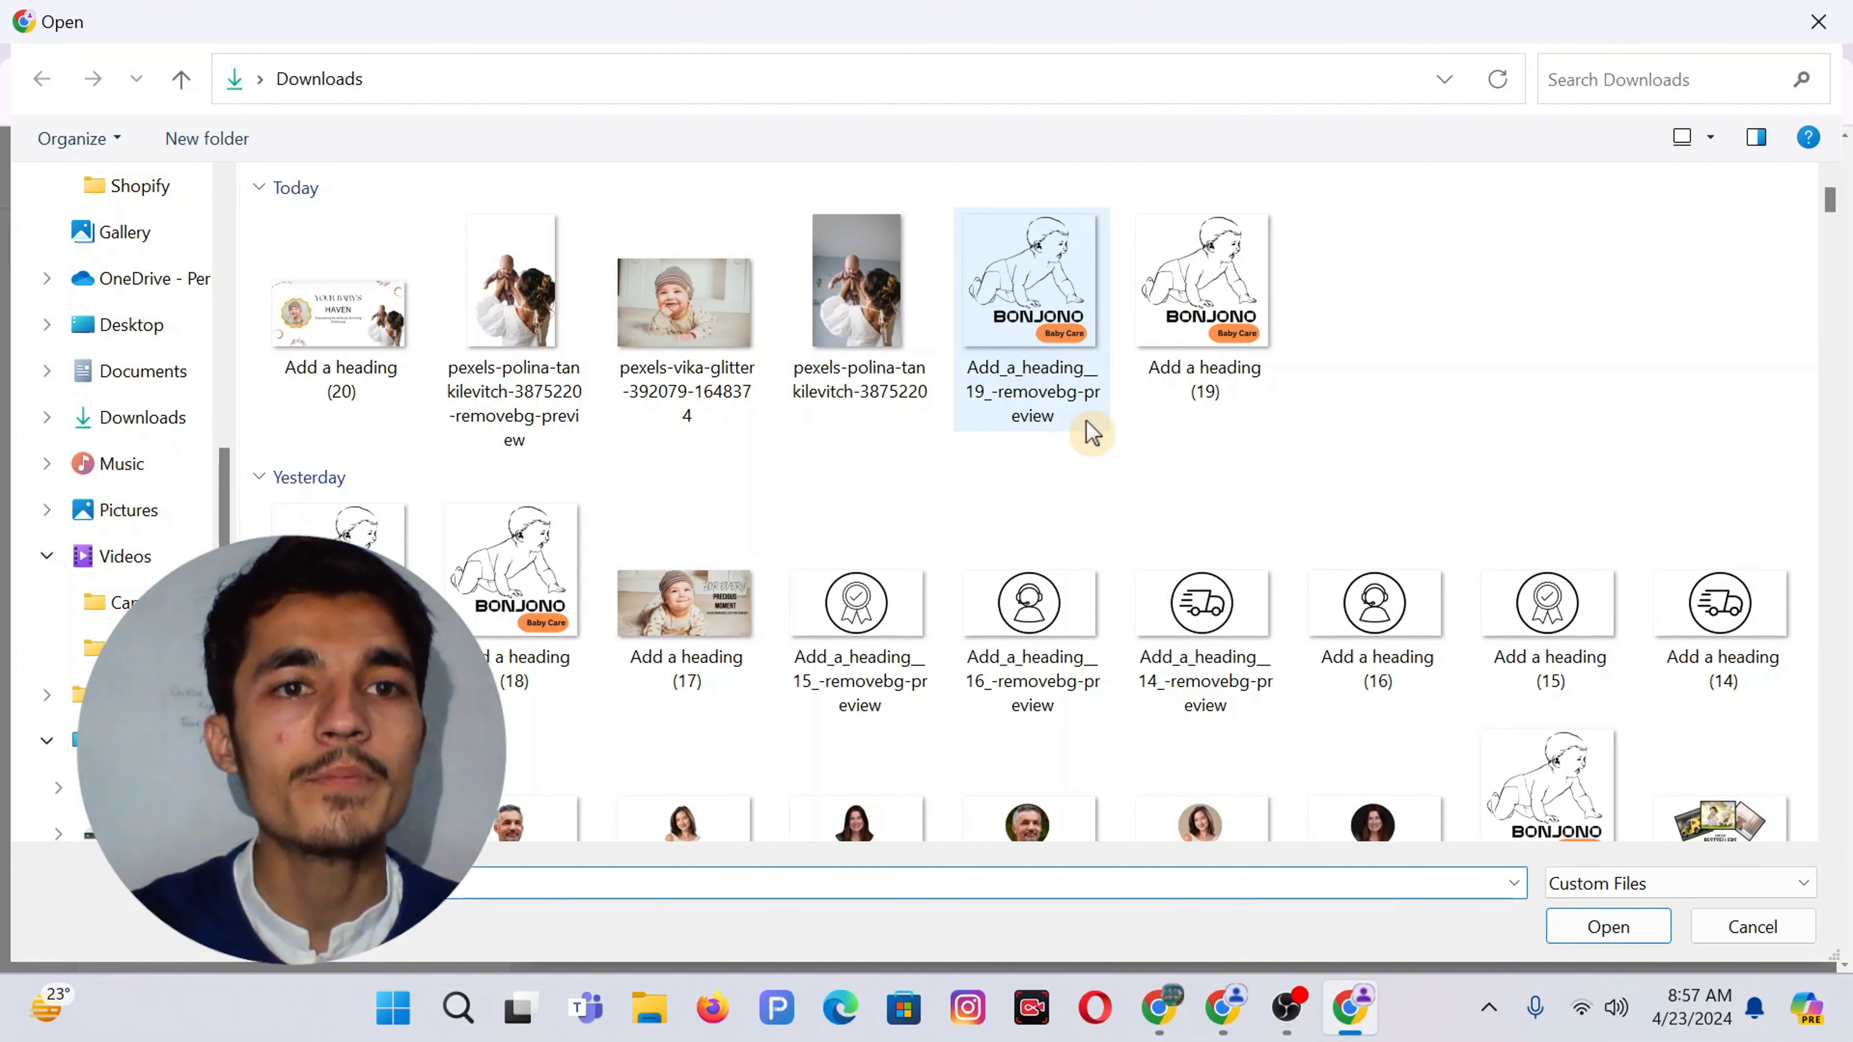
left_click(356, 347)
double_click(356, 347)
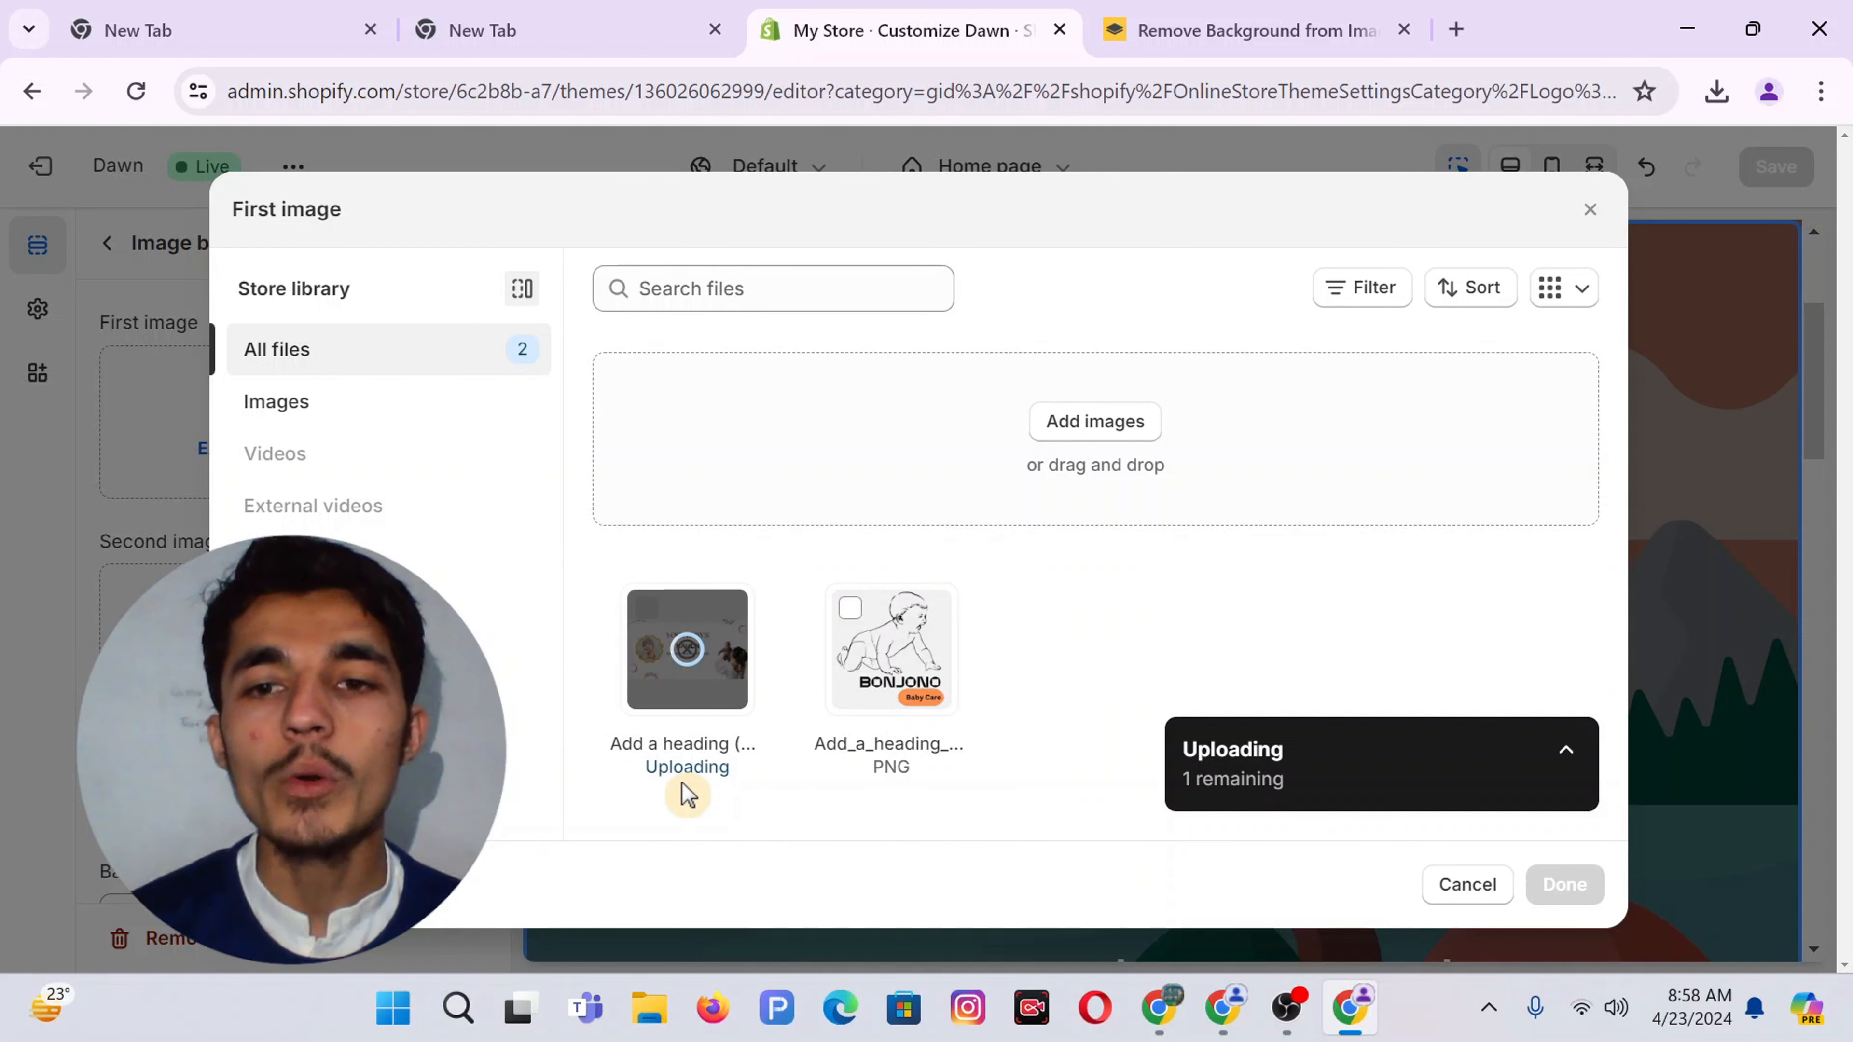
left_click(1565, 884)
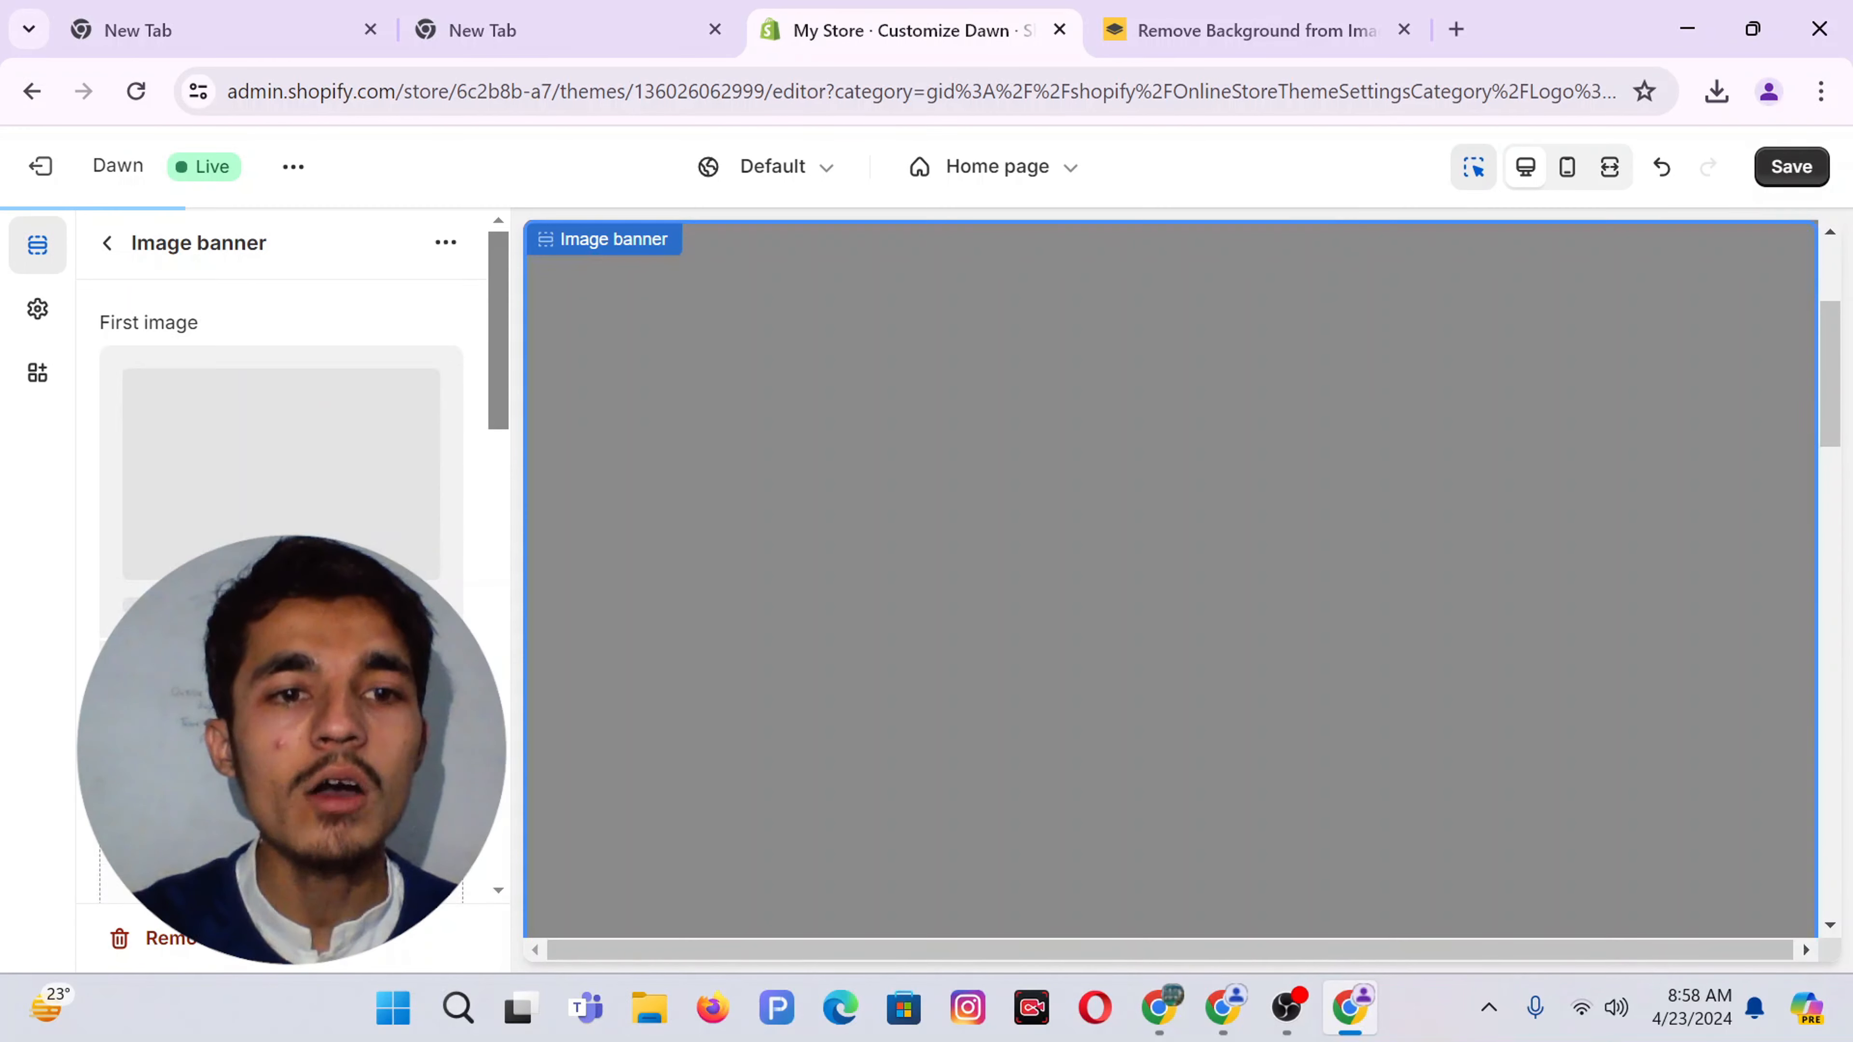
scroll(341, 542, "down", 3)
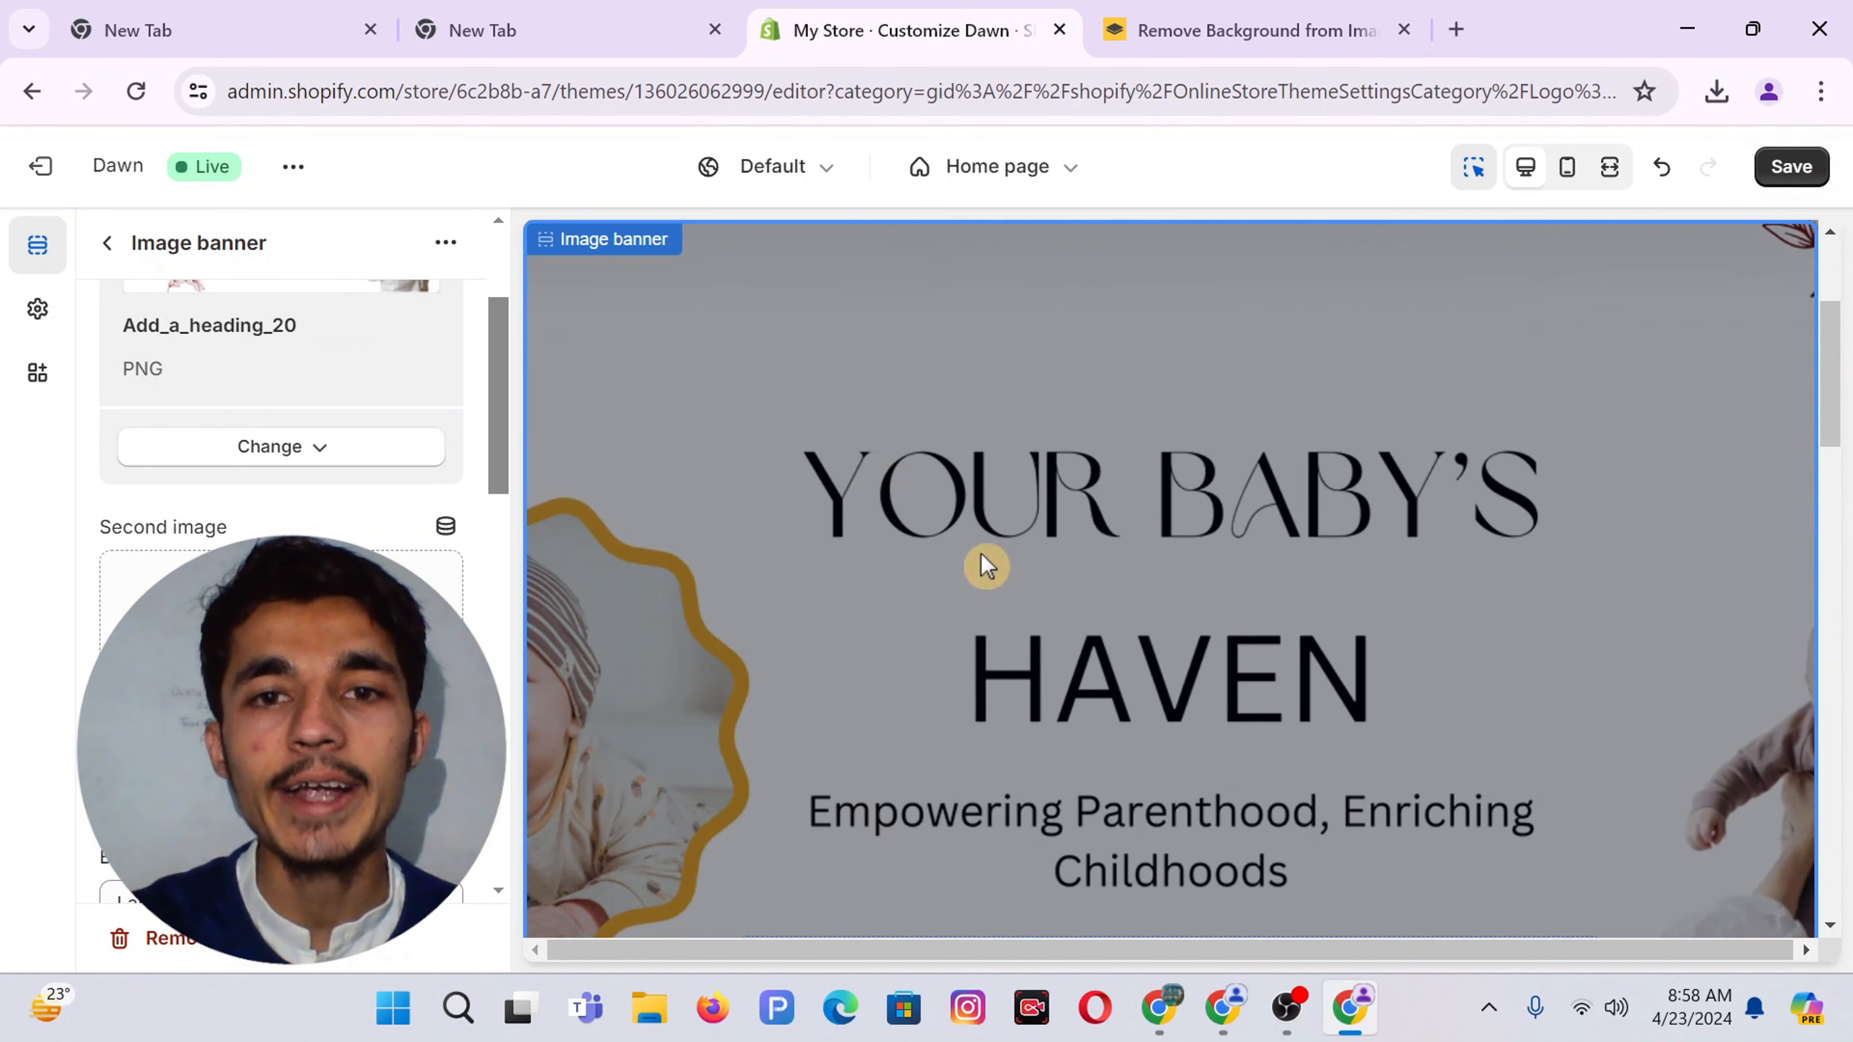
scroll(1051, 525, "down", 1)
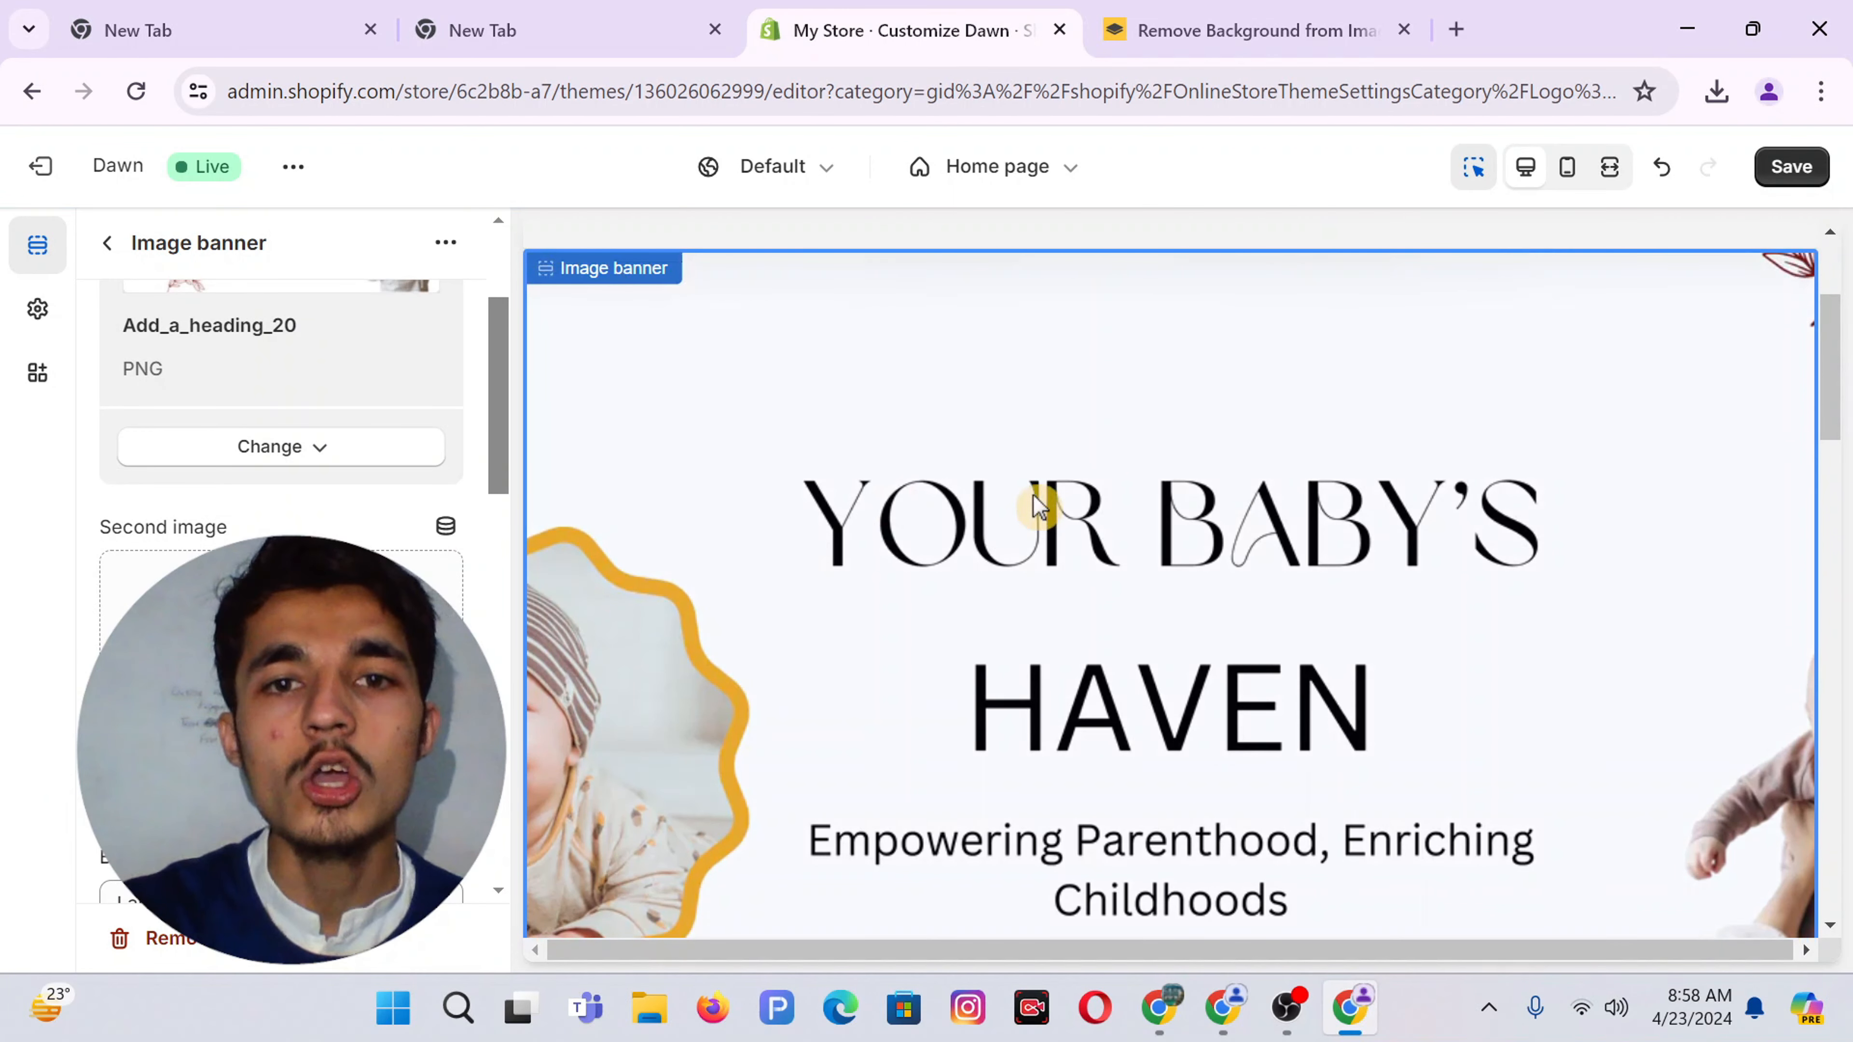
scroll(227, 505, "up", 3)
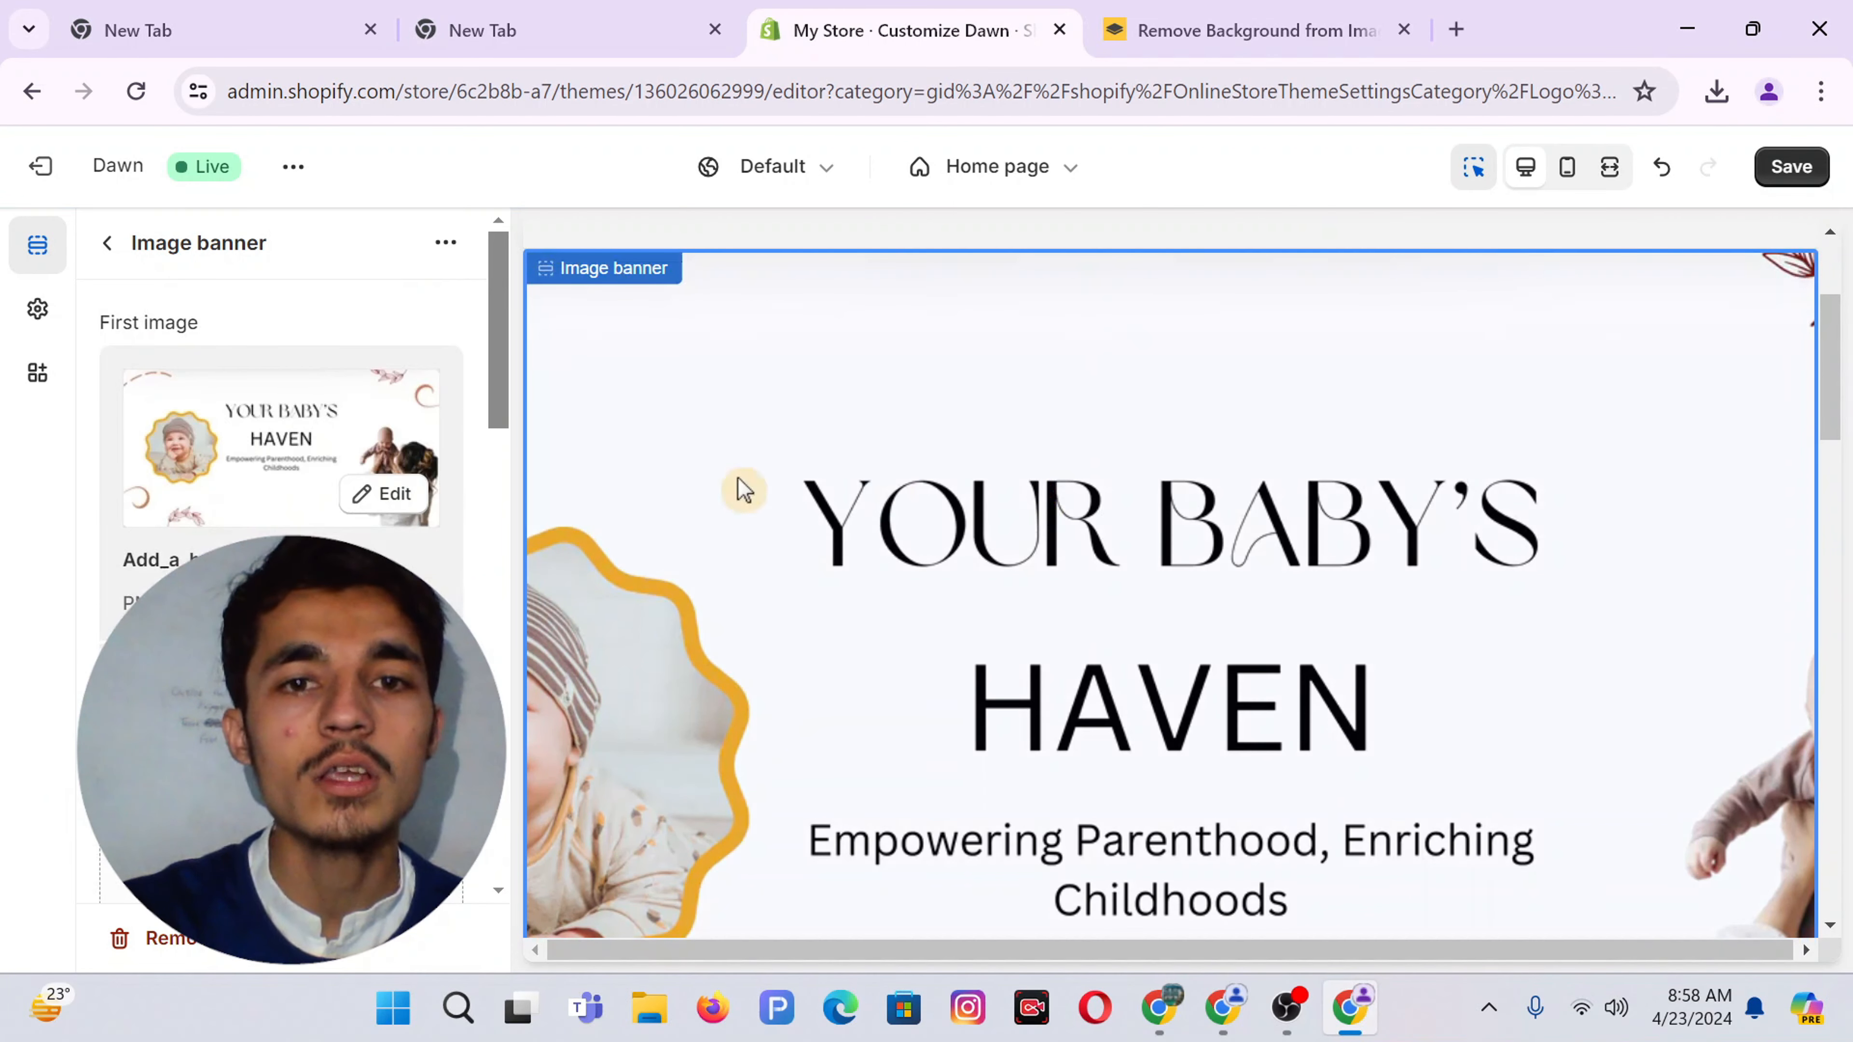
scroll(496, 648, "down", 5)
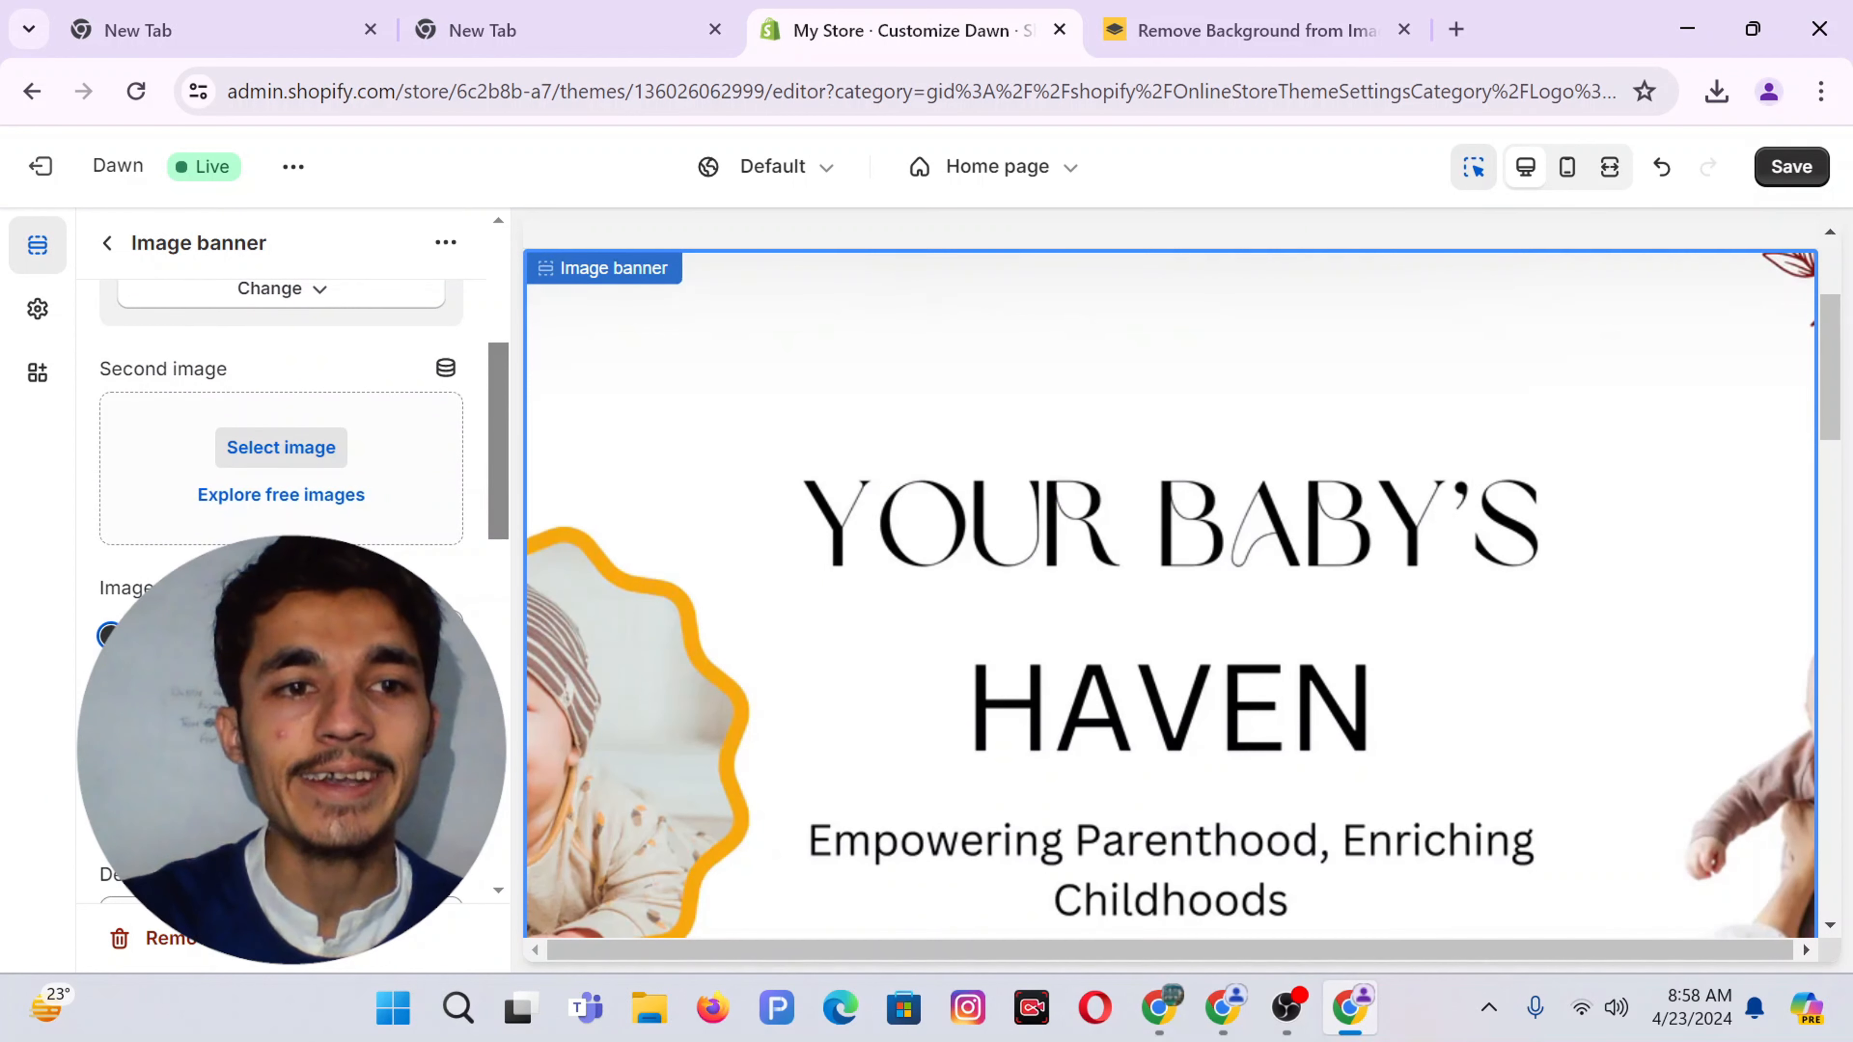
scroll(281, 453, "down", 2)
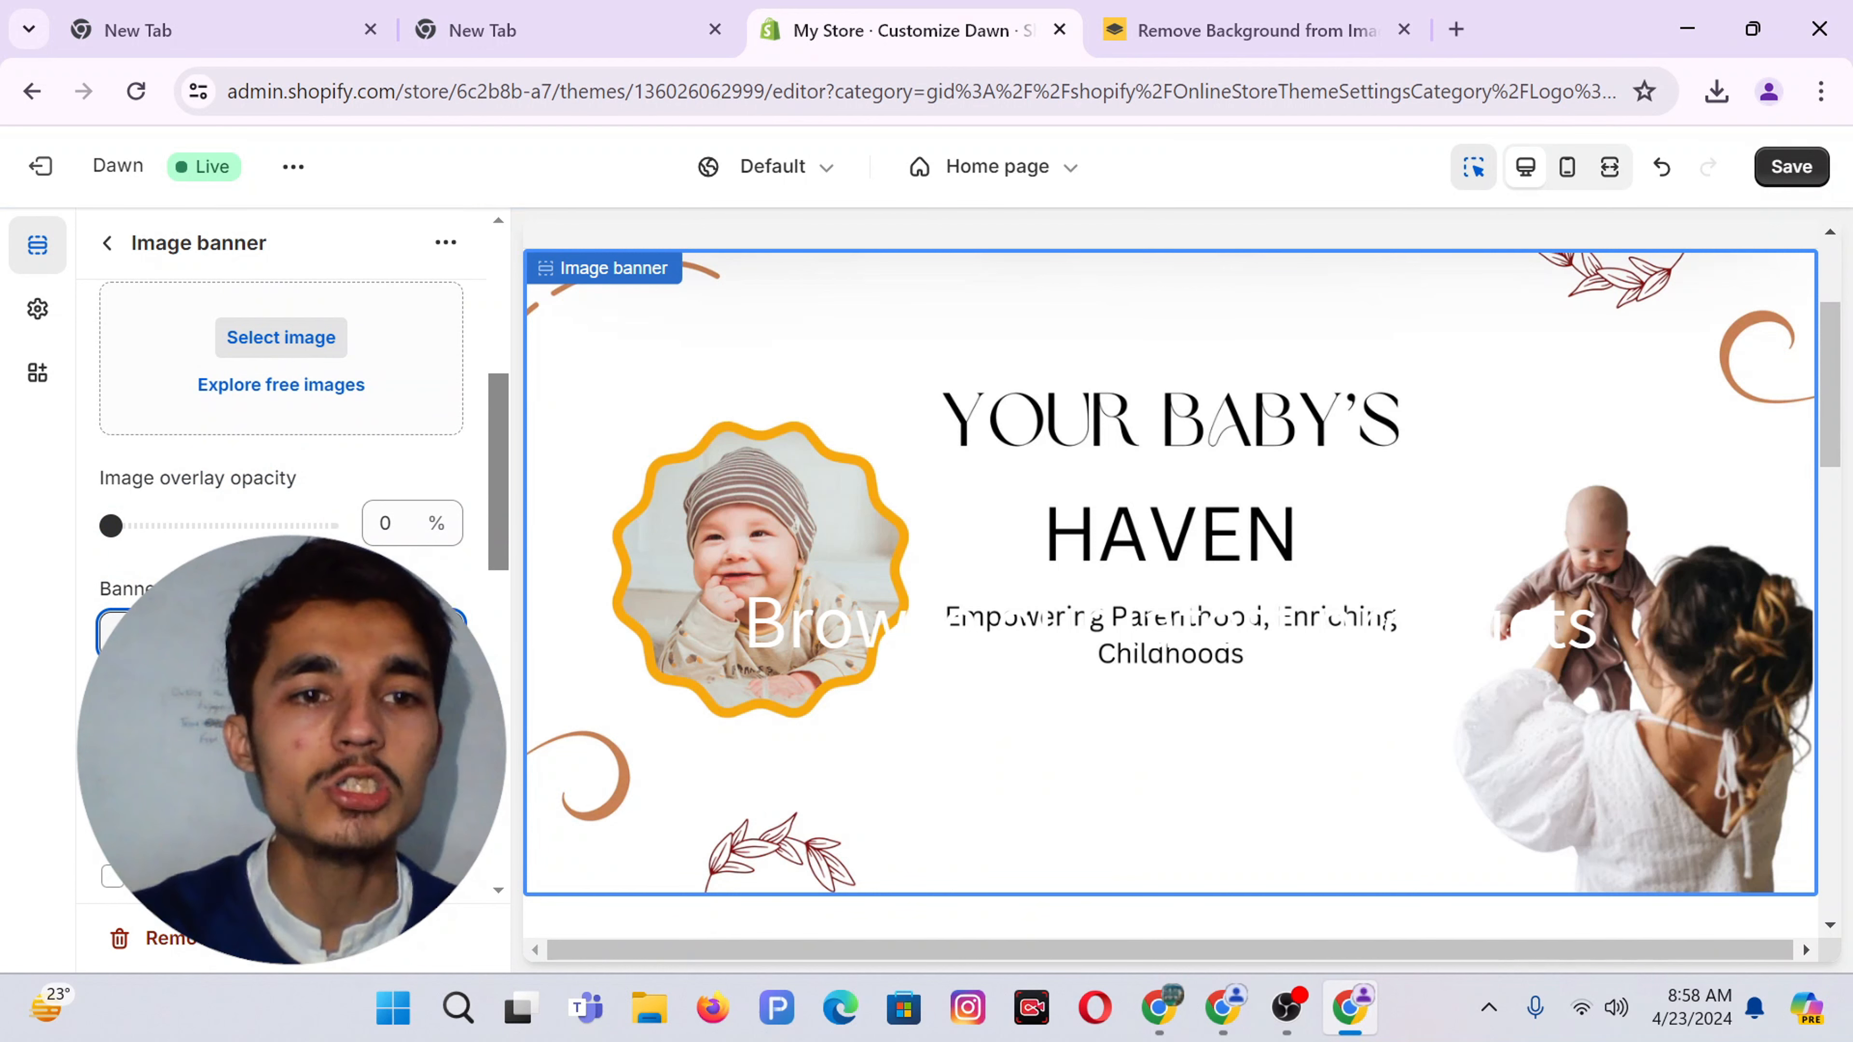
scroll(281, 453, "down", 2)
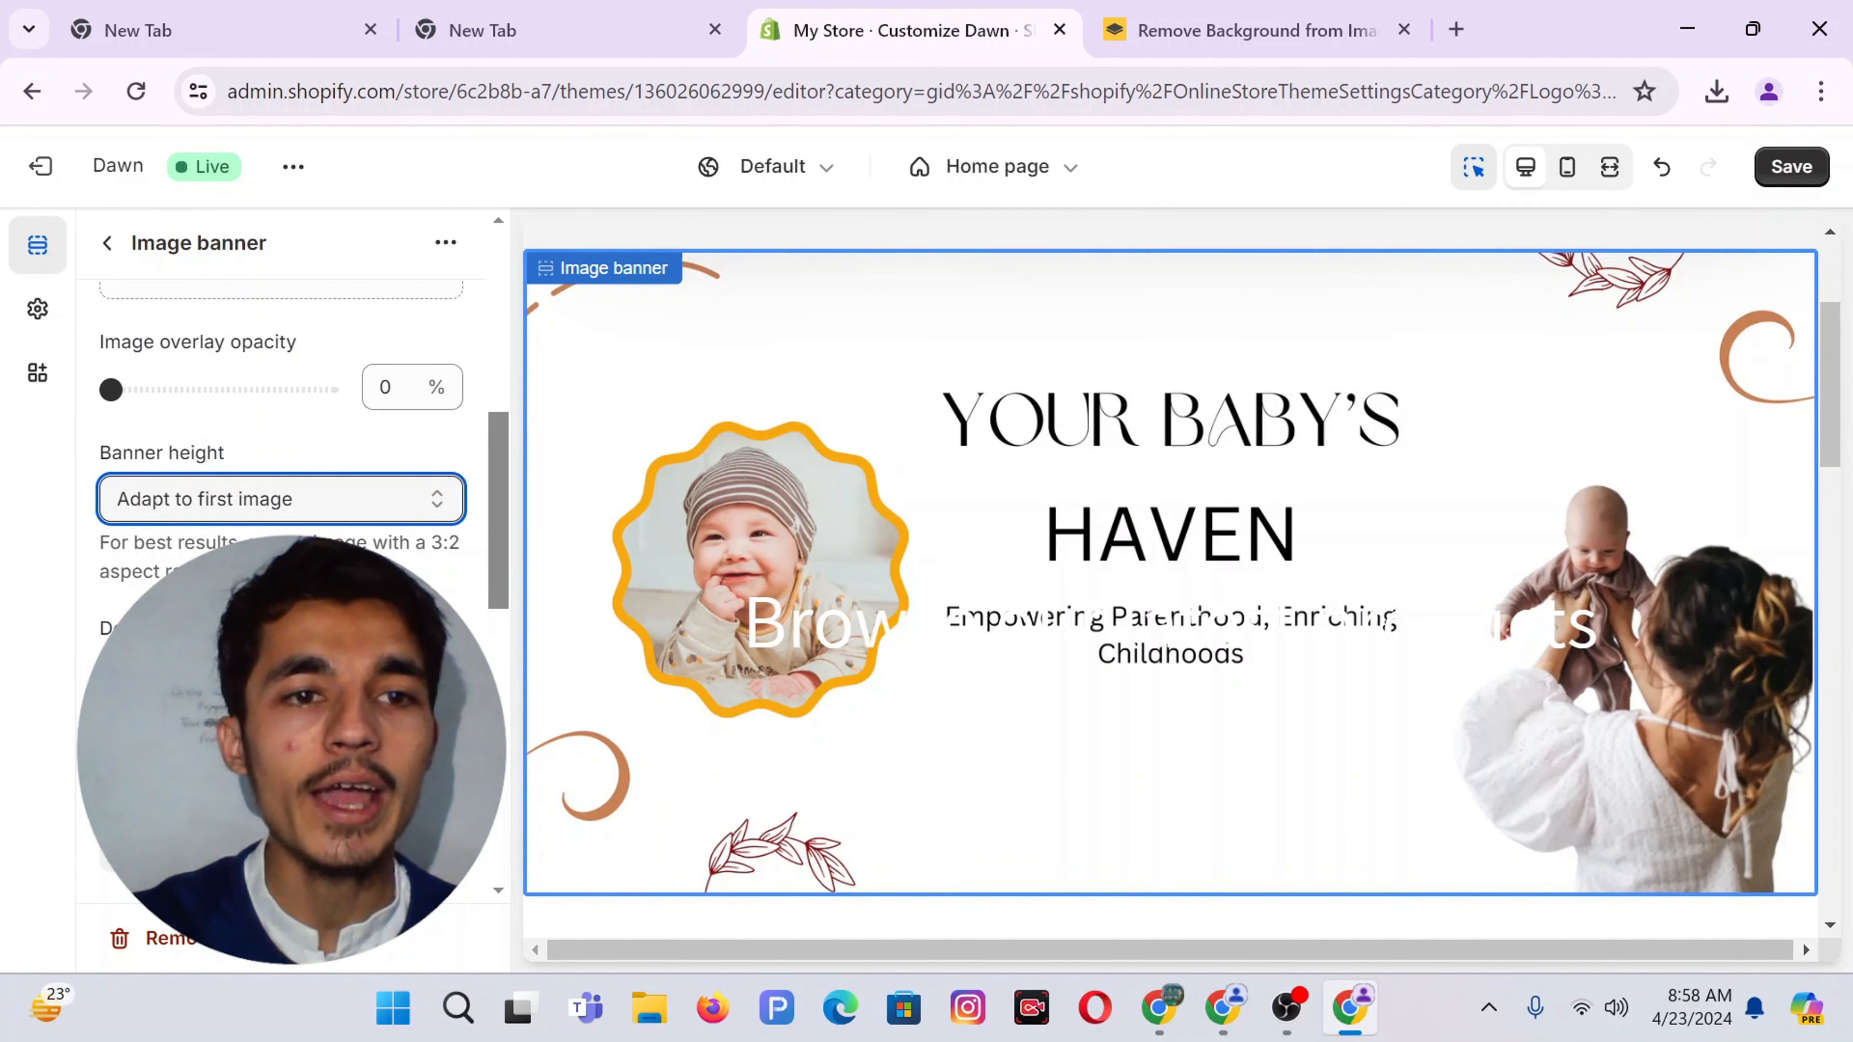
scroll(281, 452, "down", 3)
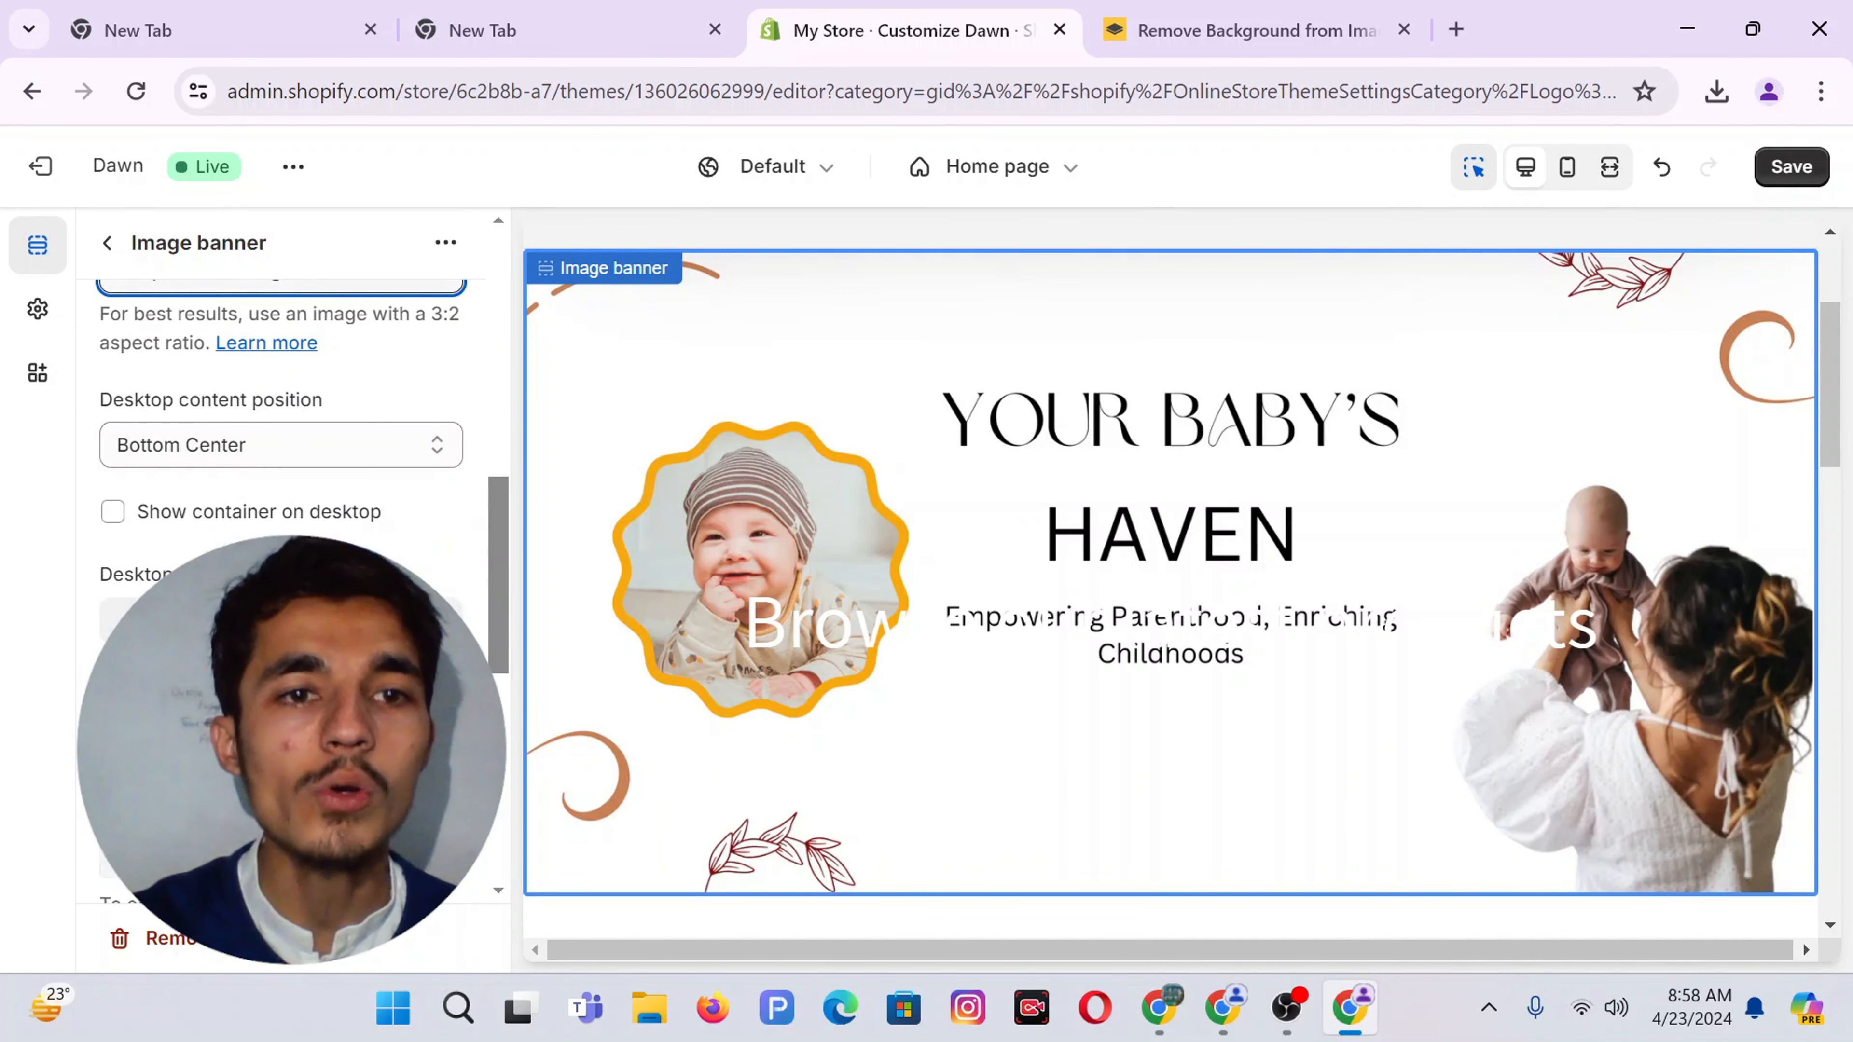
scroll(281, 453, "down", 2)
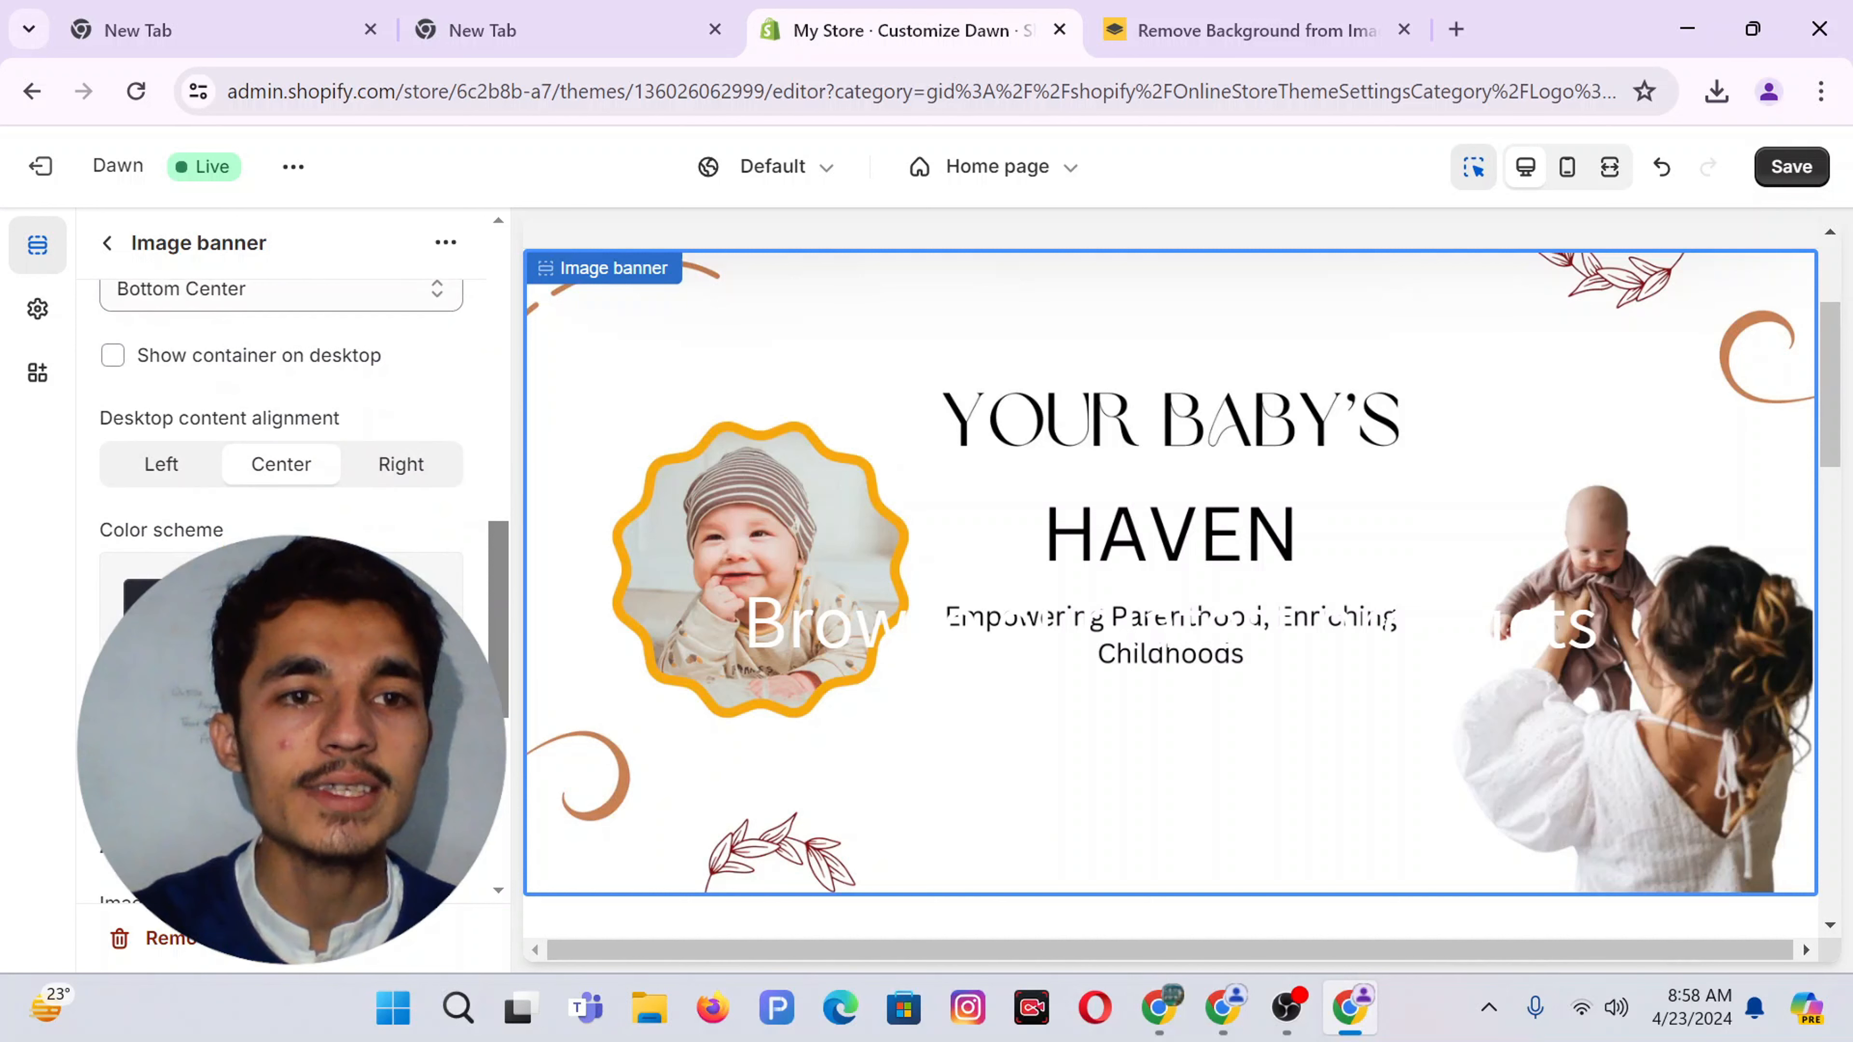
scroll(281, 452, "down", 4)
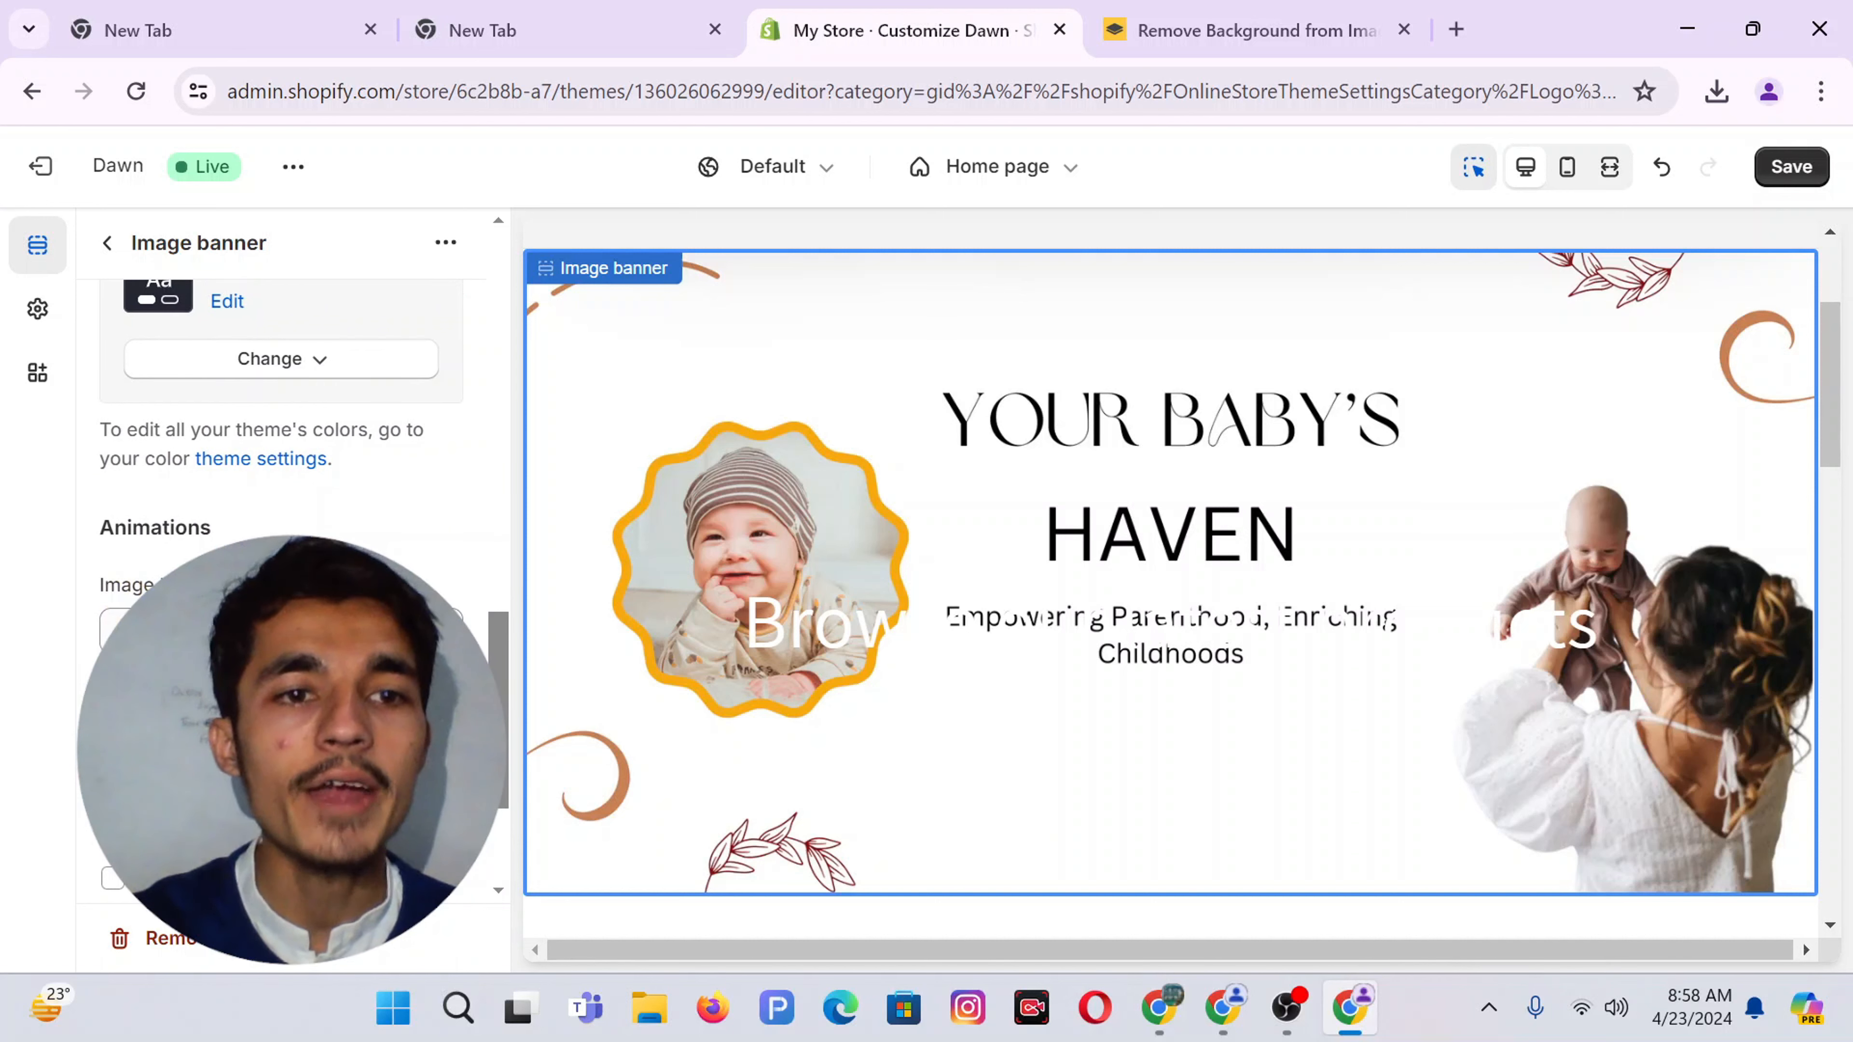
scroll(280, 453, "down", 3)
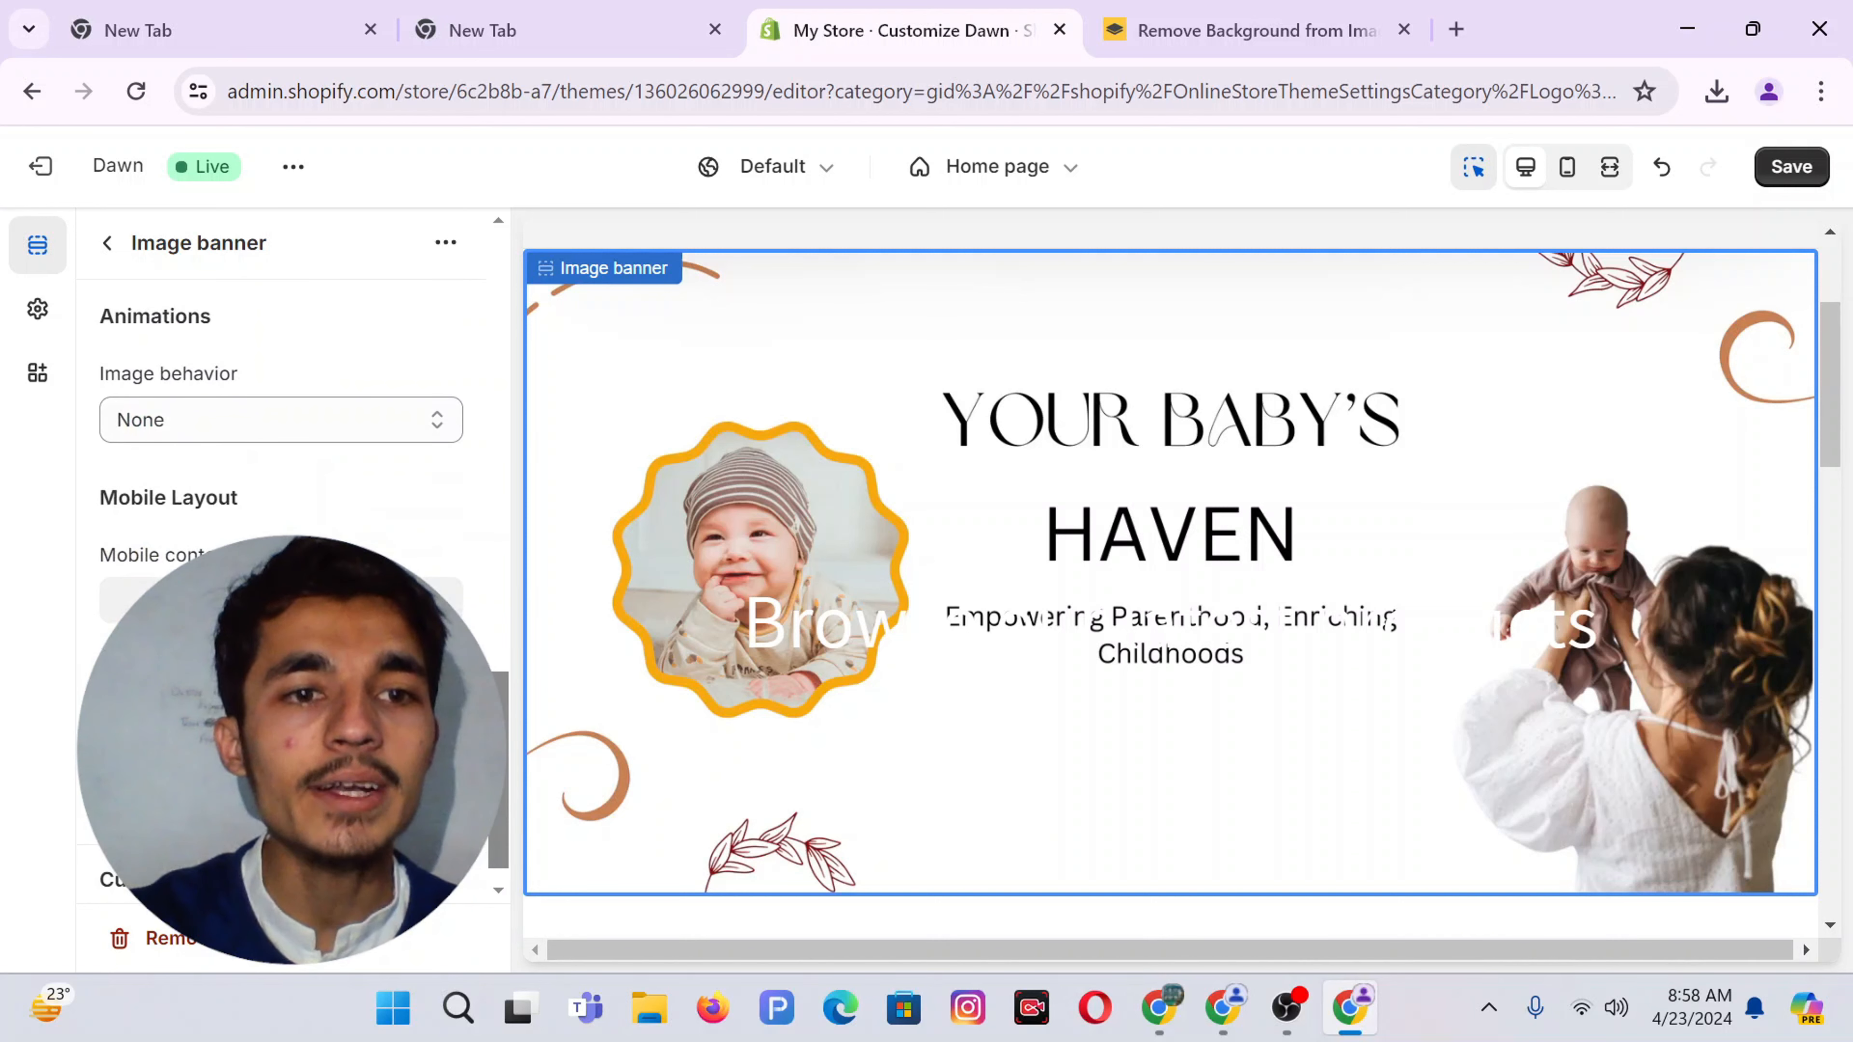
scroll(281, 511, "up", 8)
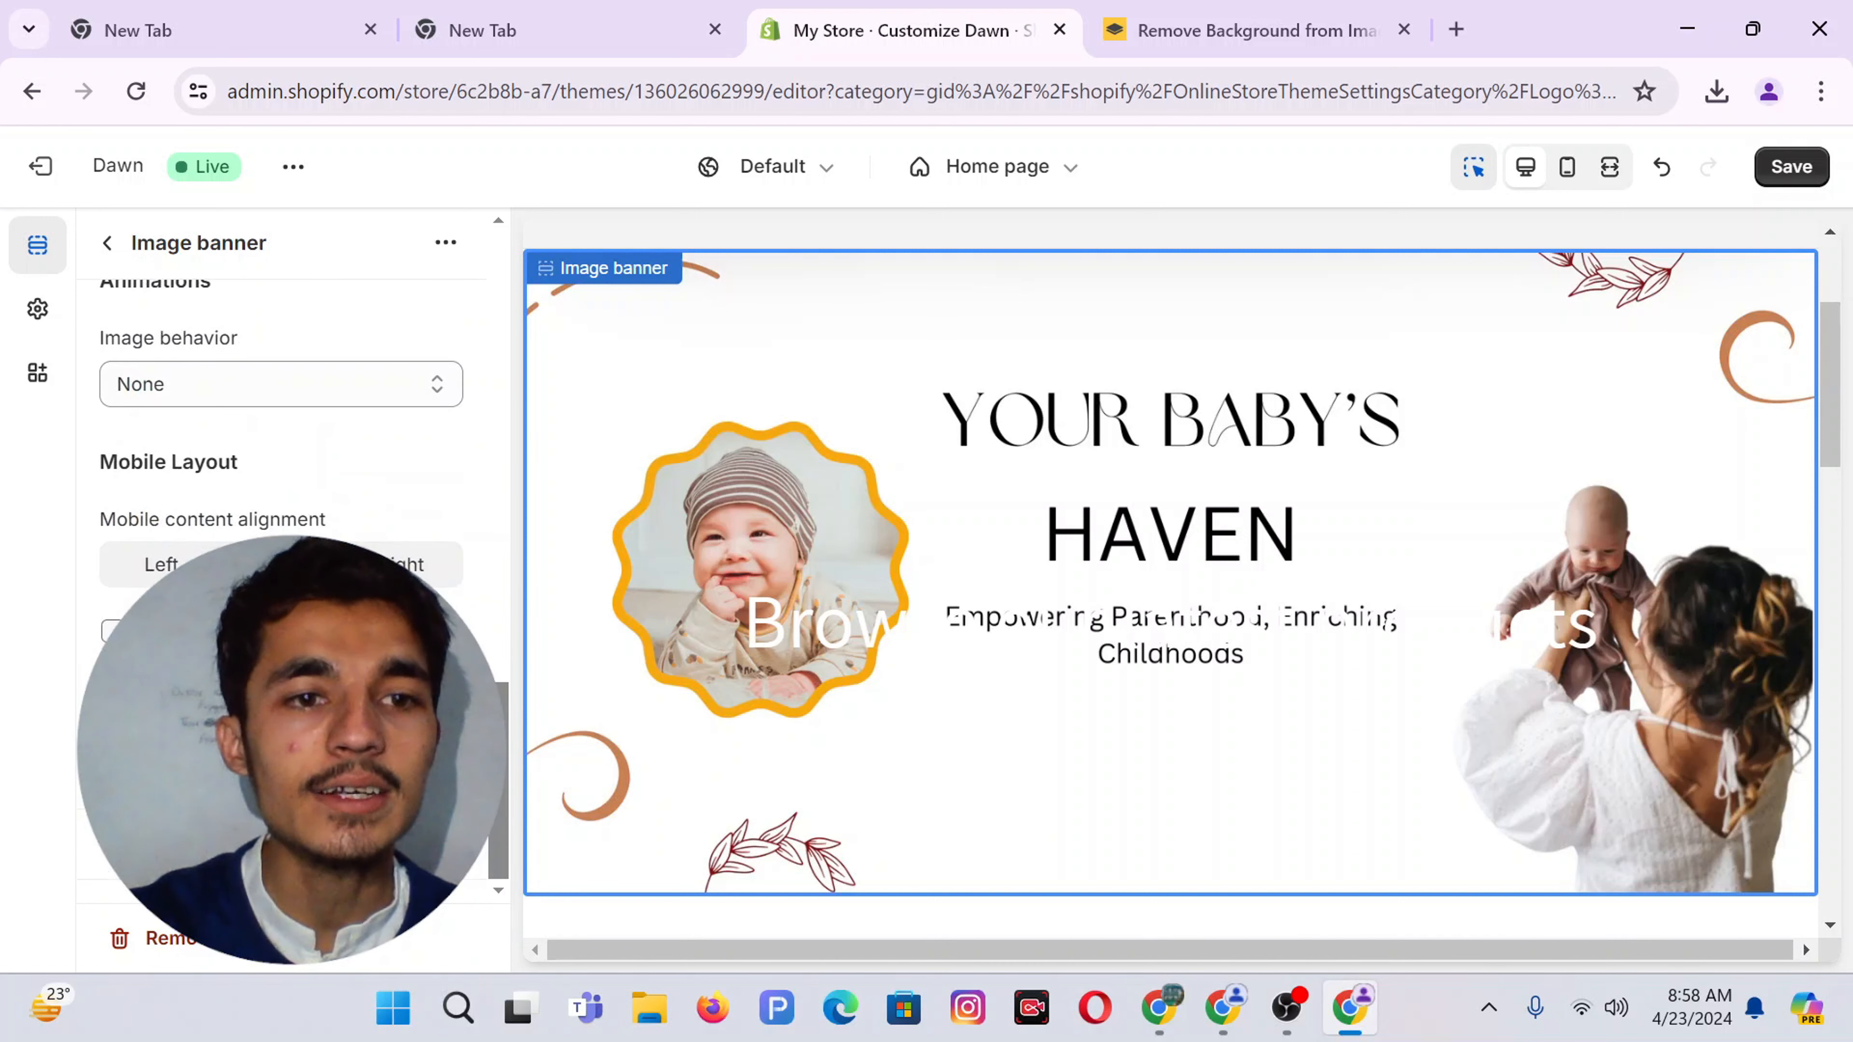
Clear the 'Browse our latest products' heading text from the image banner
left_click(853, 631)
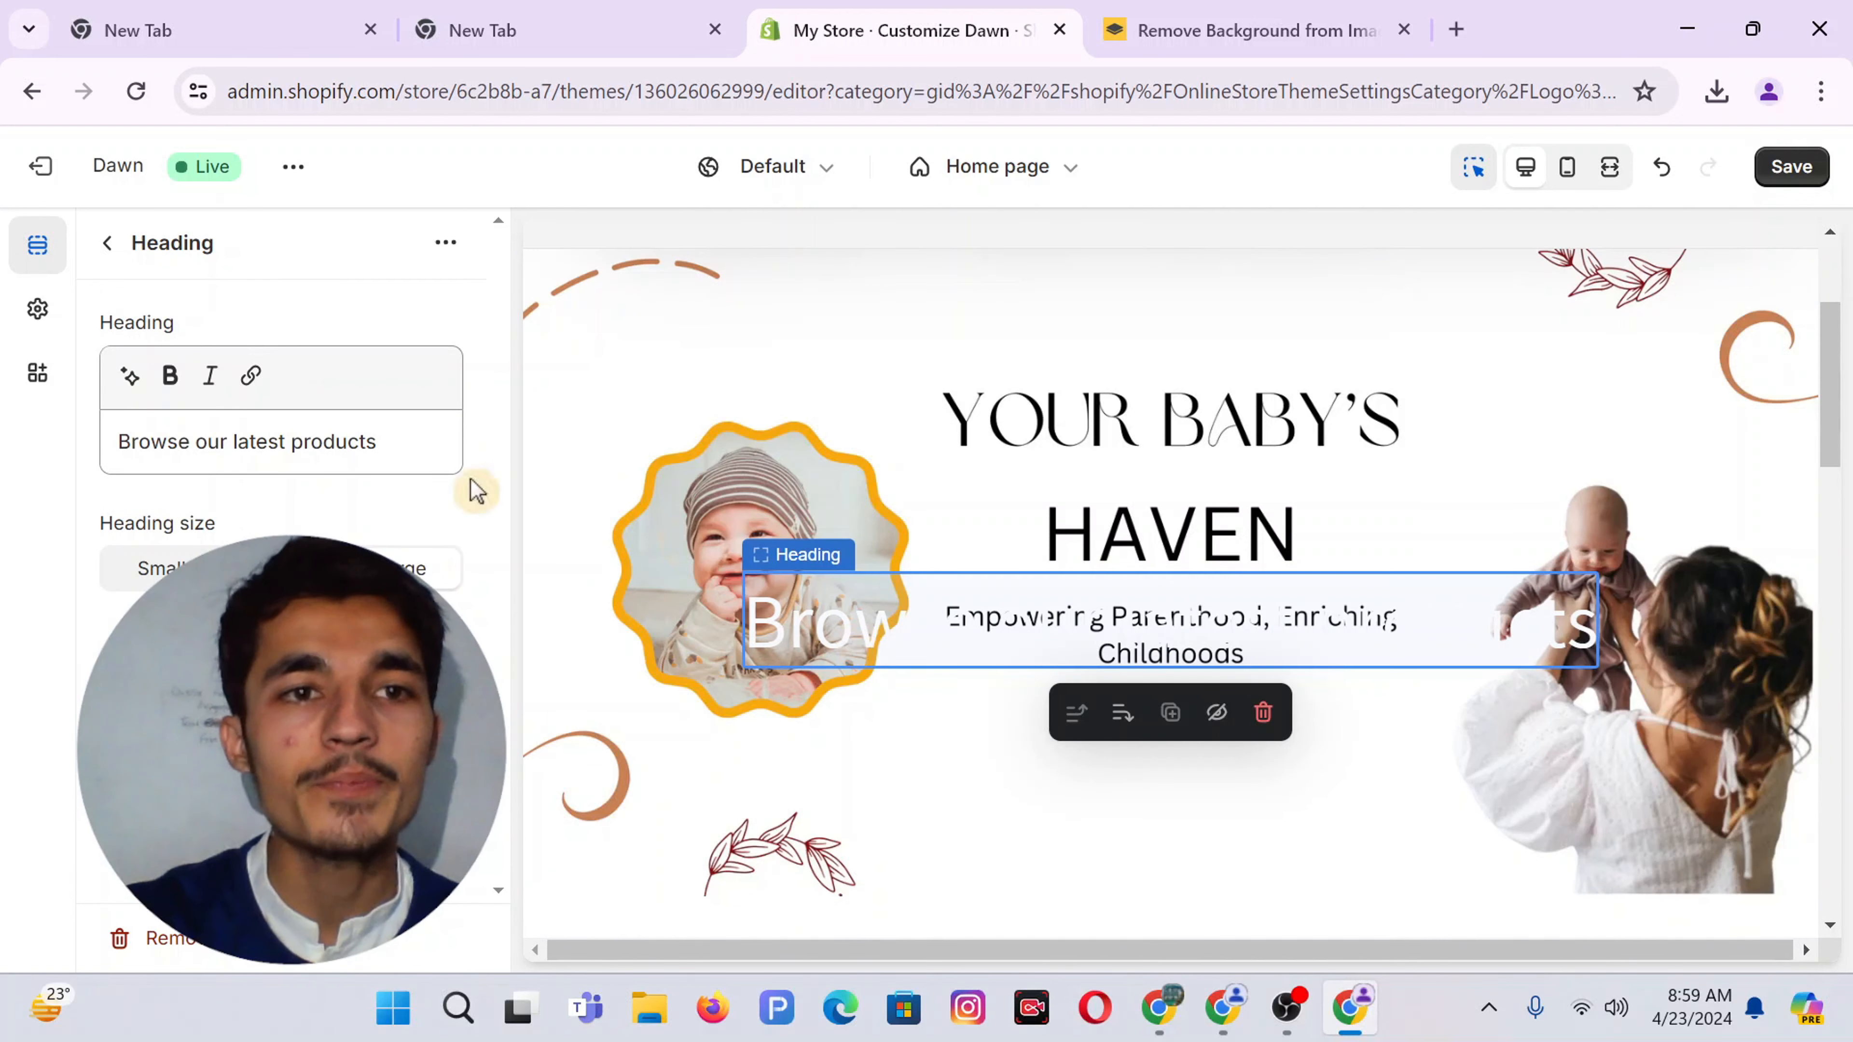
triple_click(222, 441)
key("BackSpace")
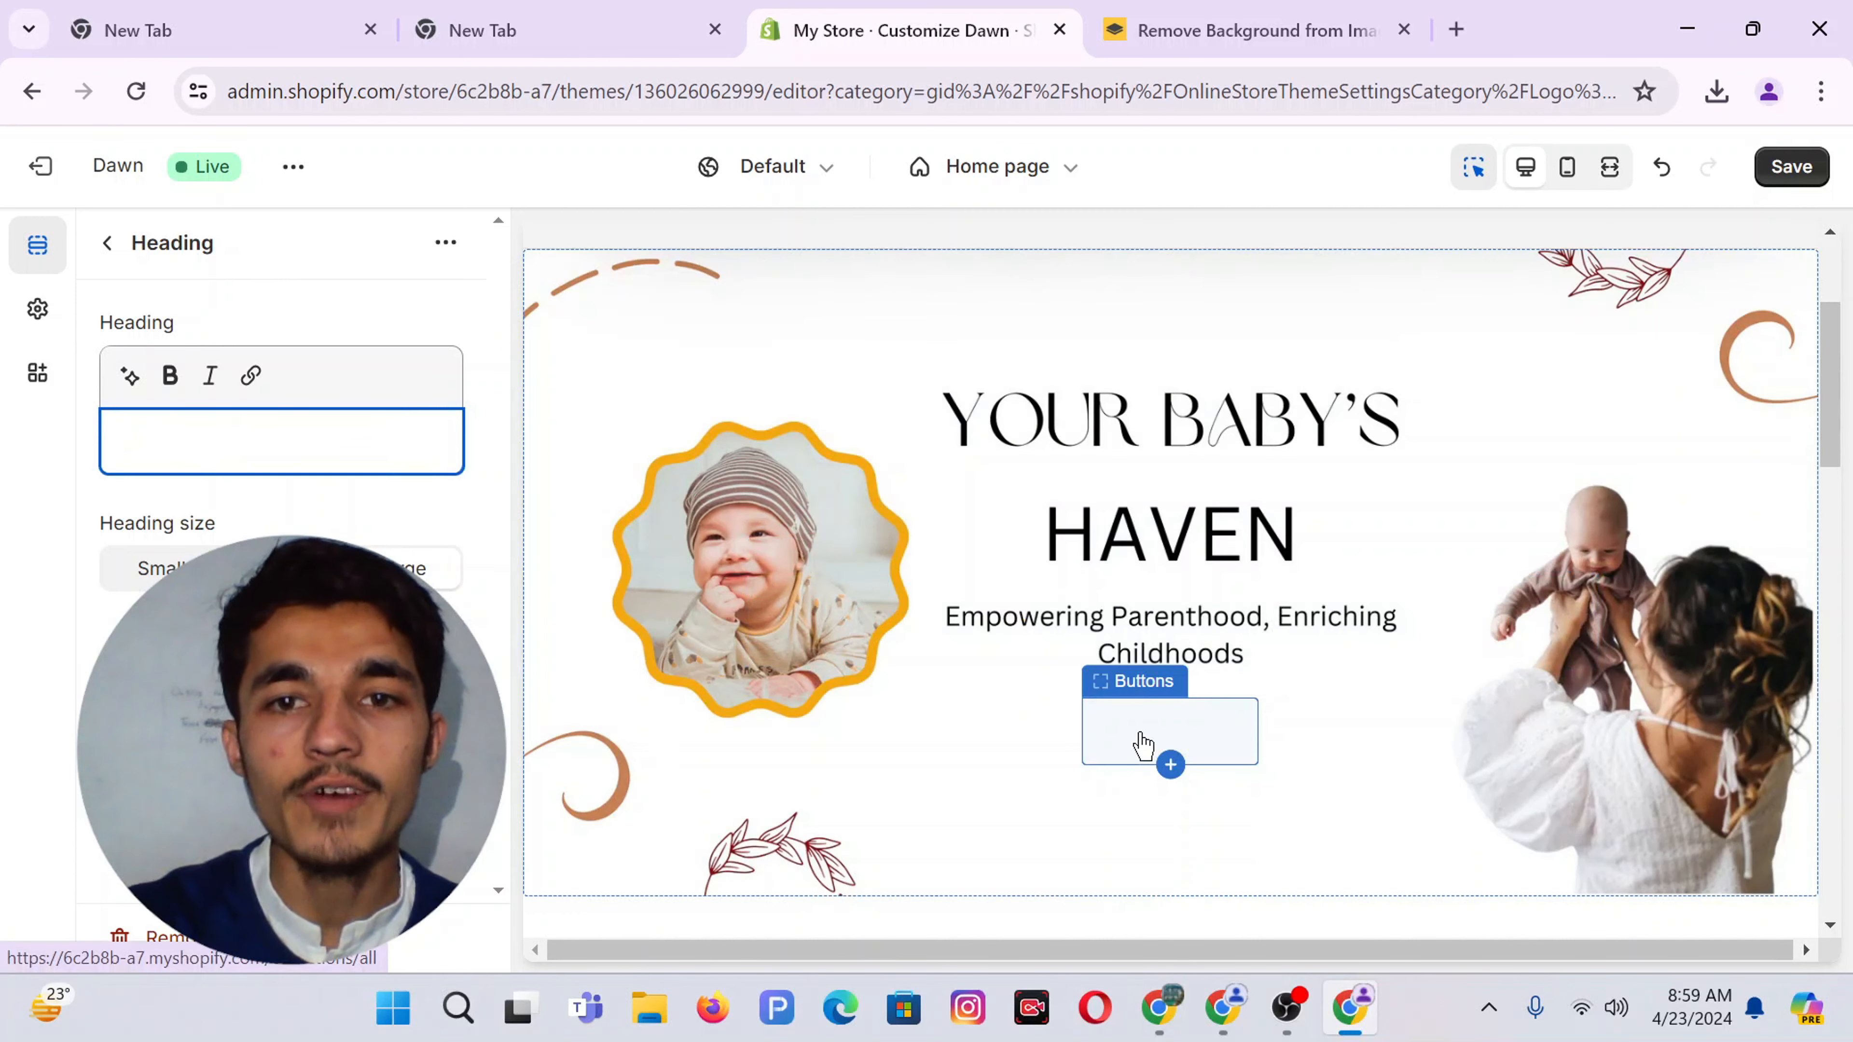
Return the theme editor to the Home page
left_click(1142, 744)
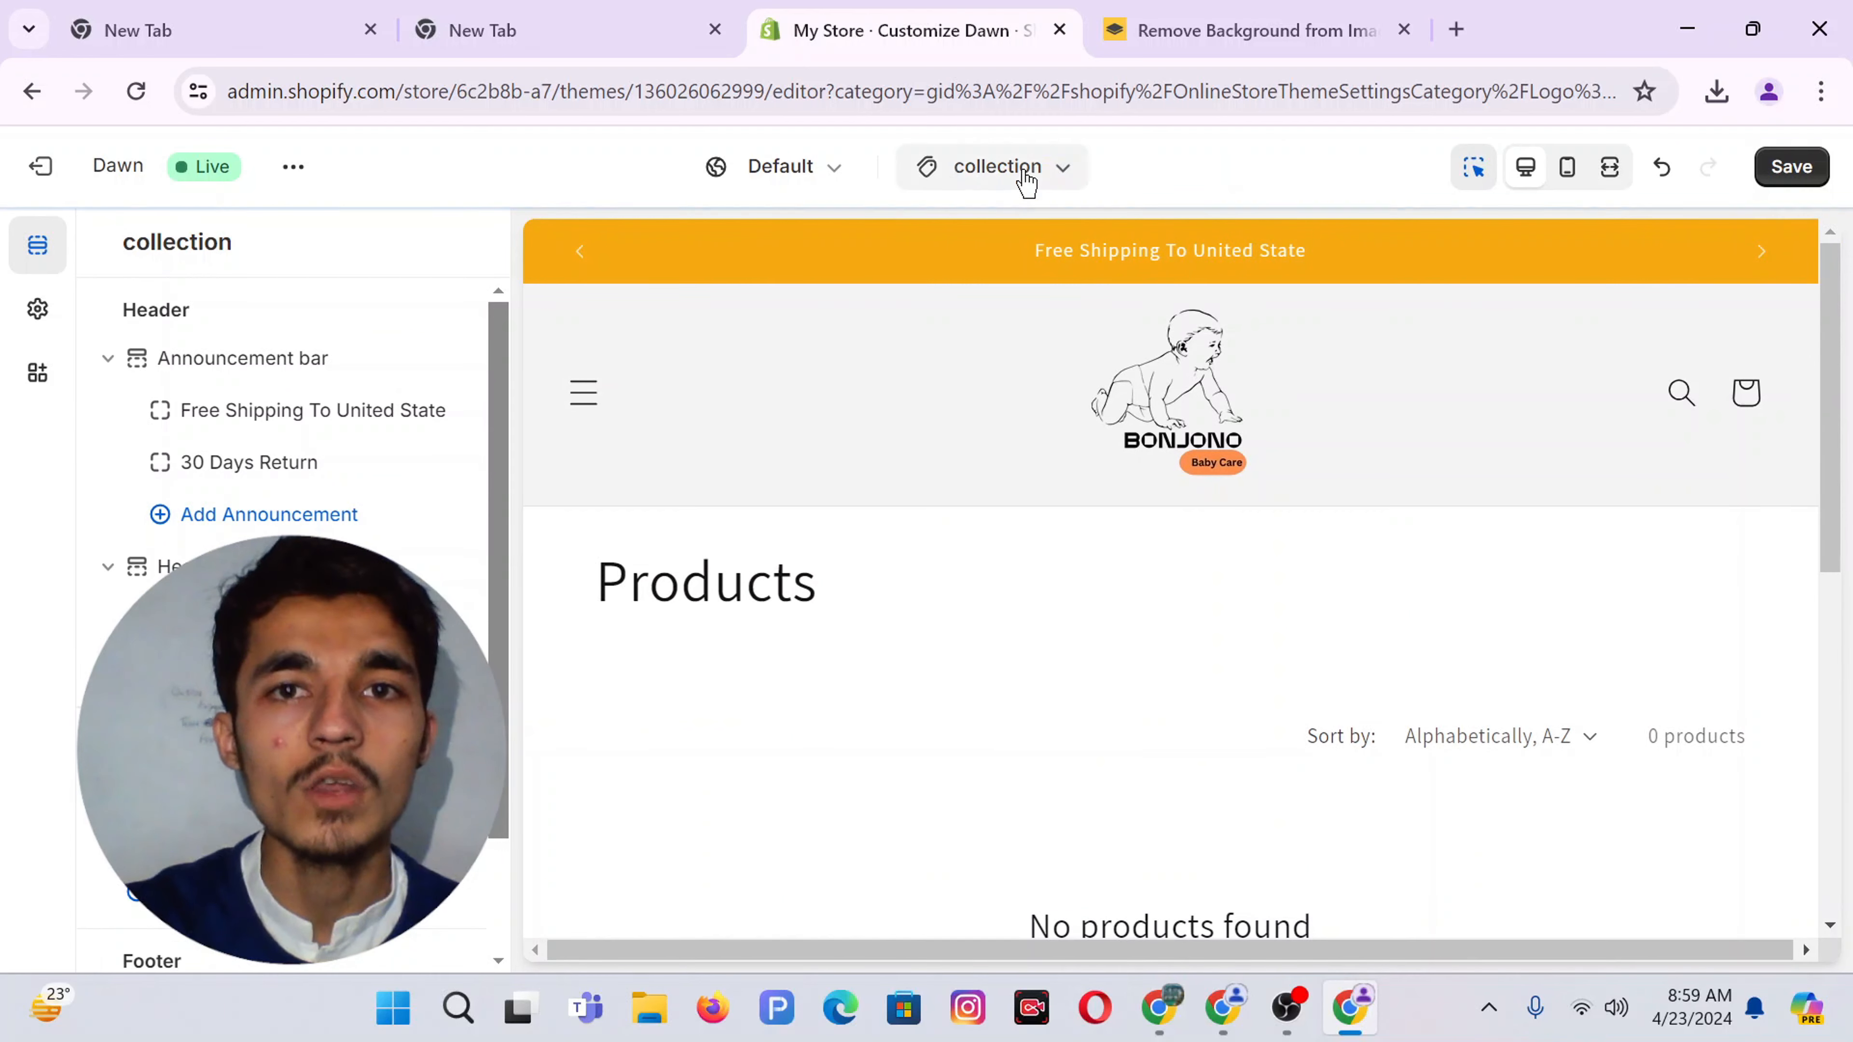
left_click(1026, 179)
left_click(858, 315)
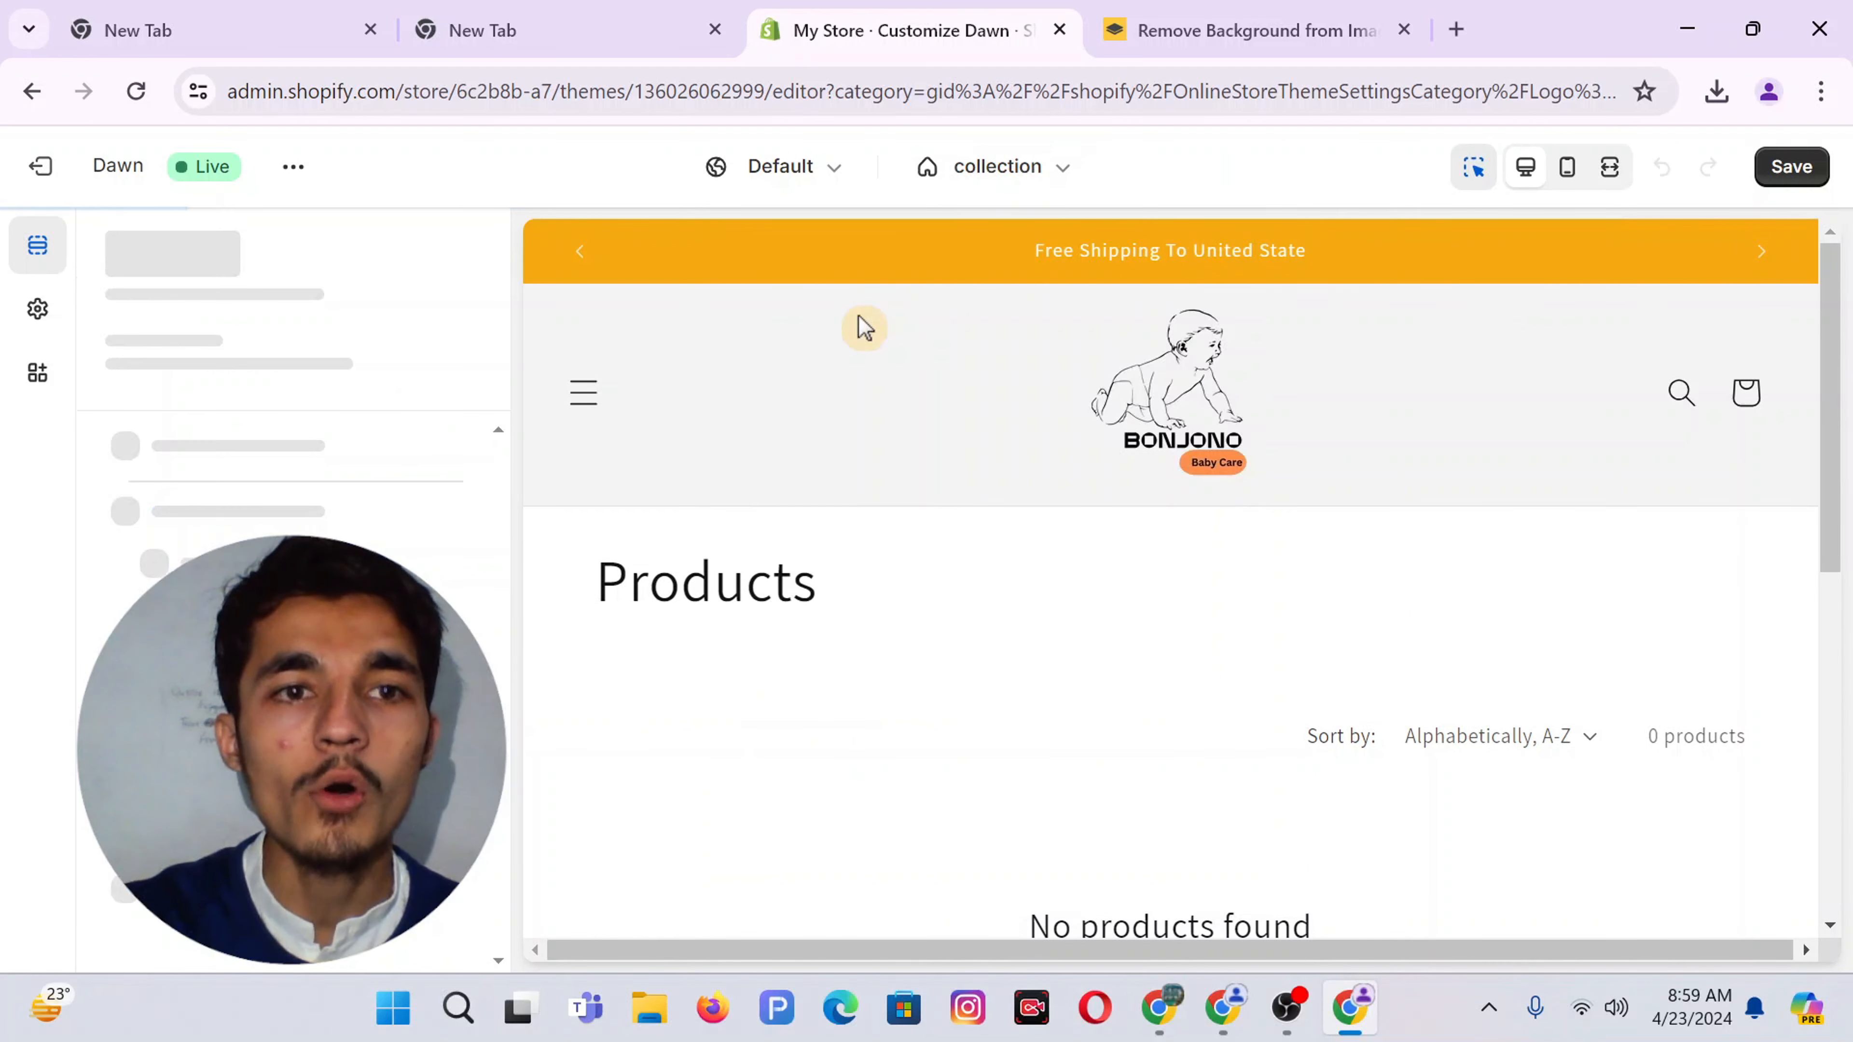
scroll(1226, 668, "down", 5)
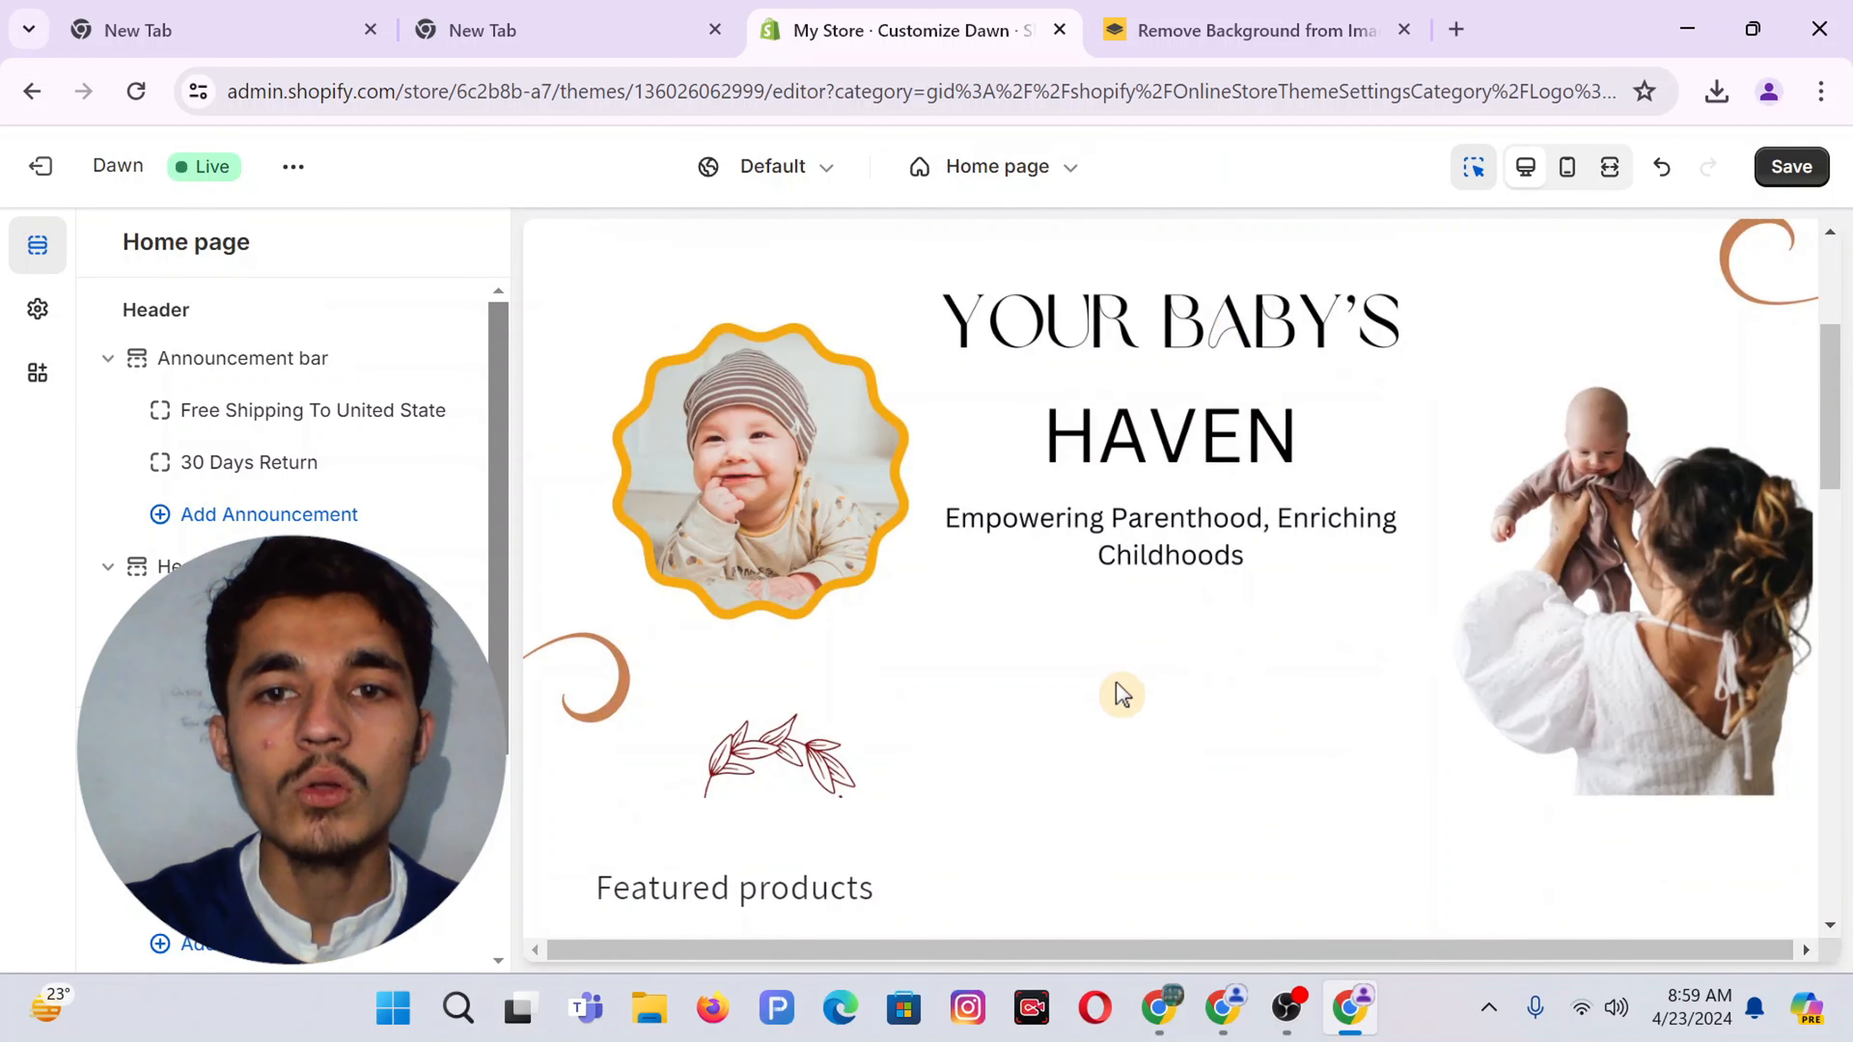
Relabel the banner button SHOP NOW, link it to All collections, and untick its outline option
left_click(1171, 654)
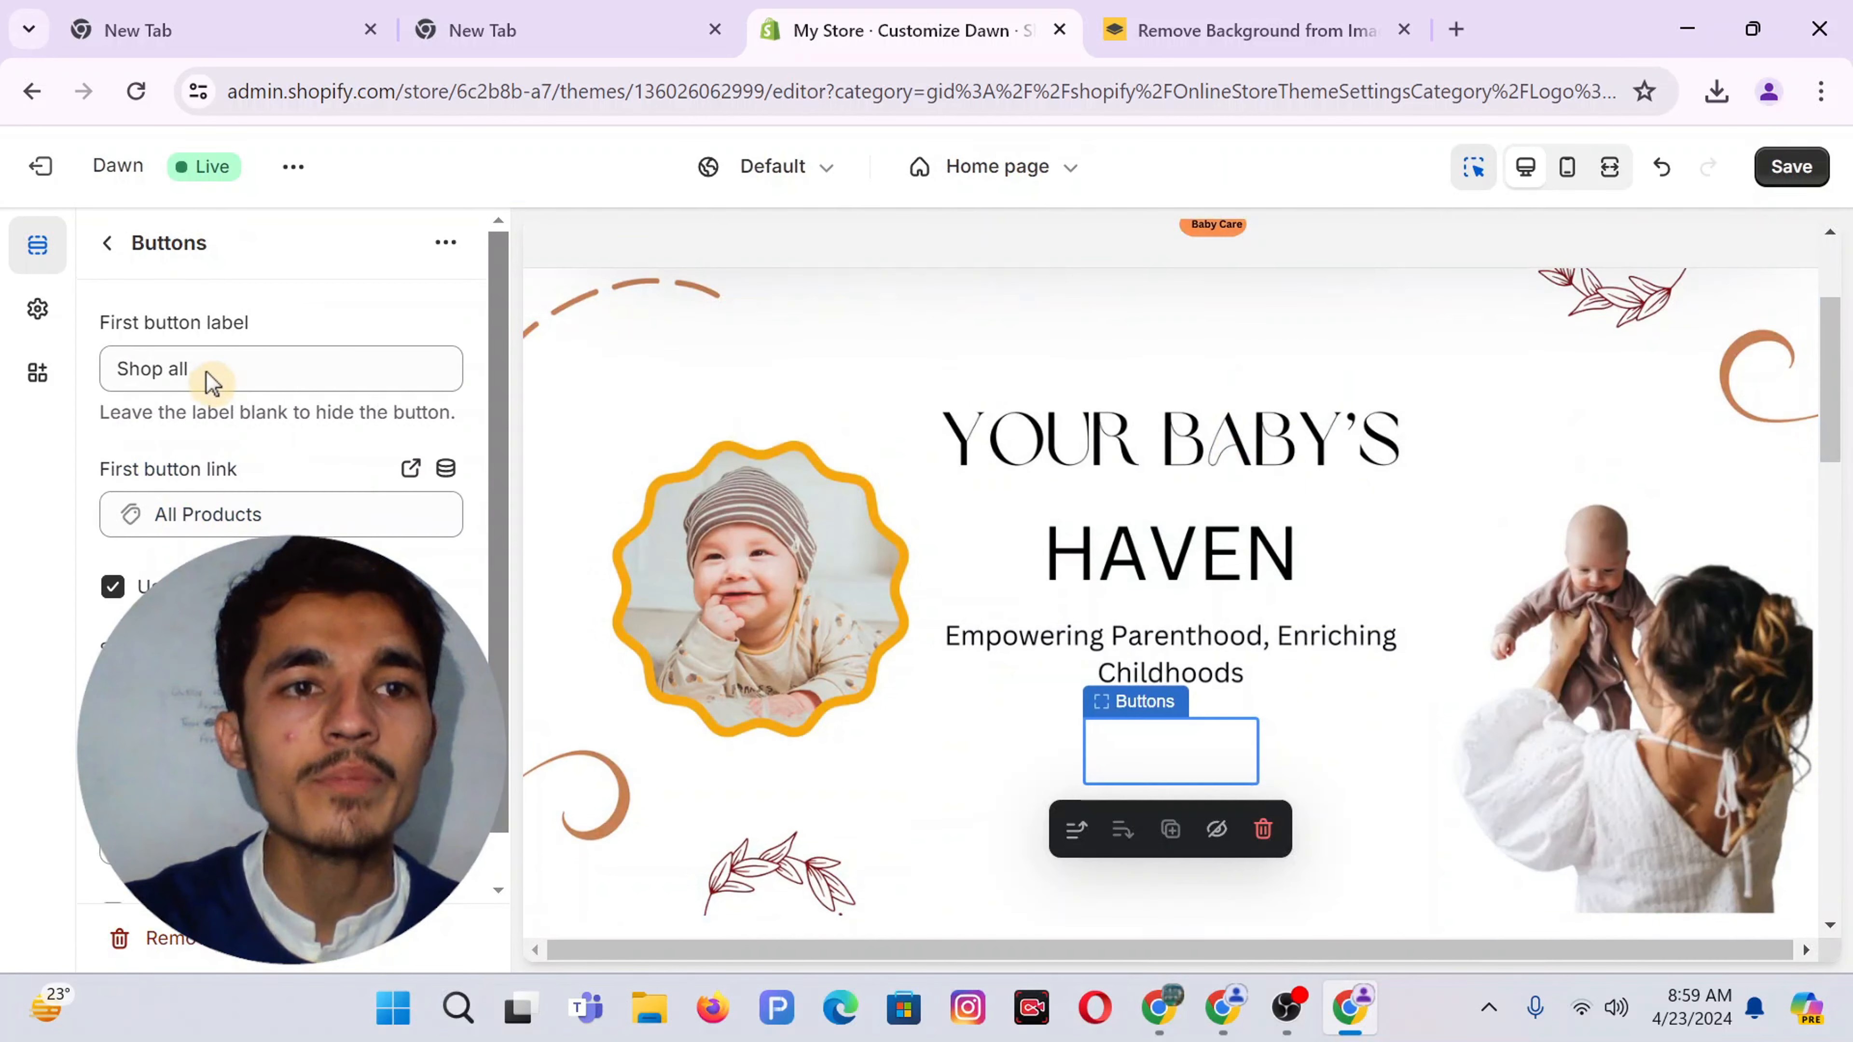
triple_click(206, 371)
type("SHOP NOW")
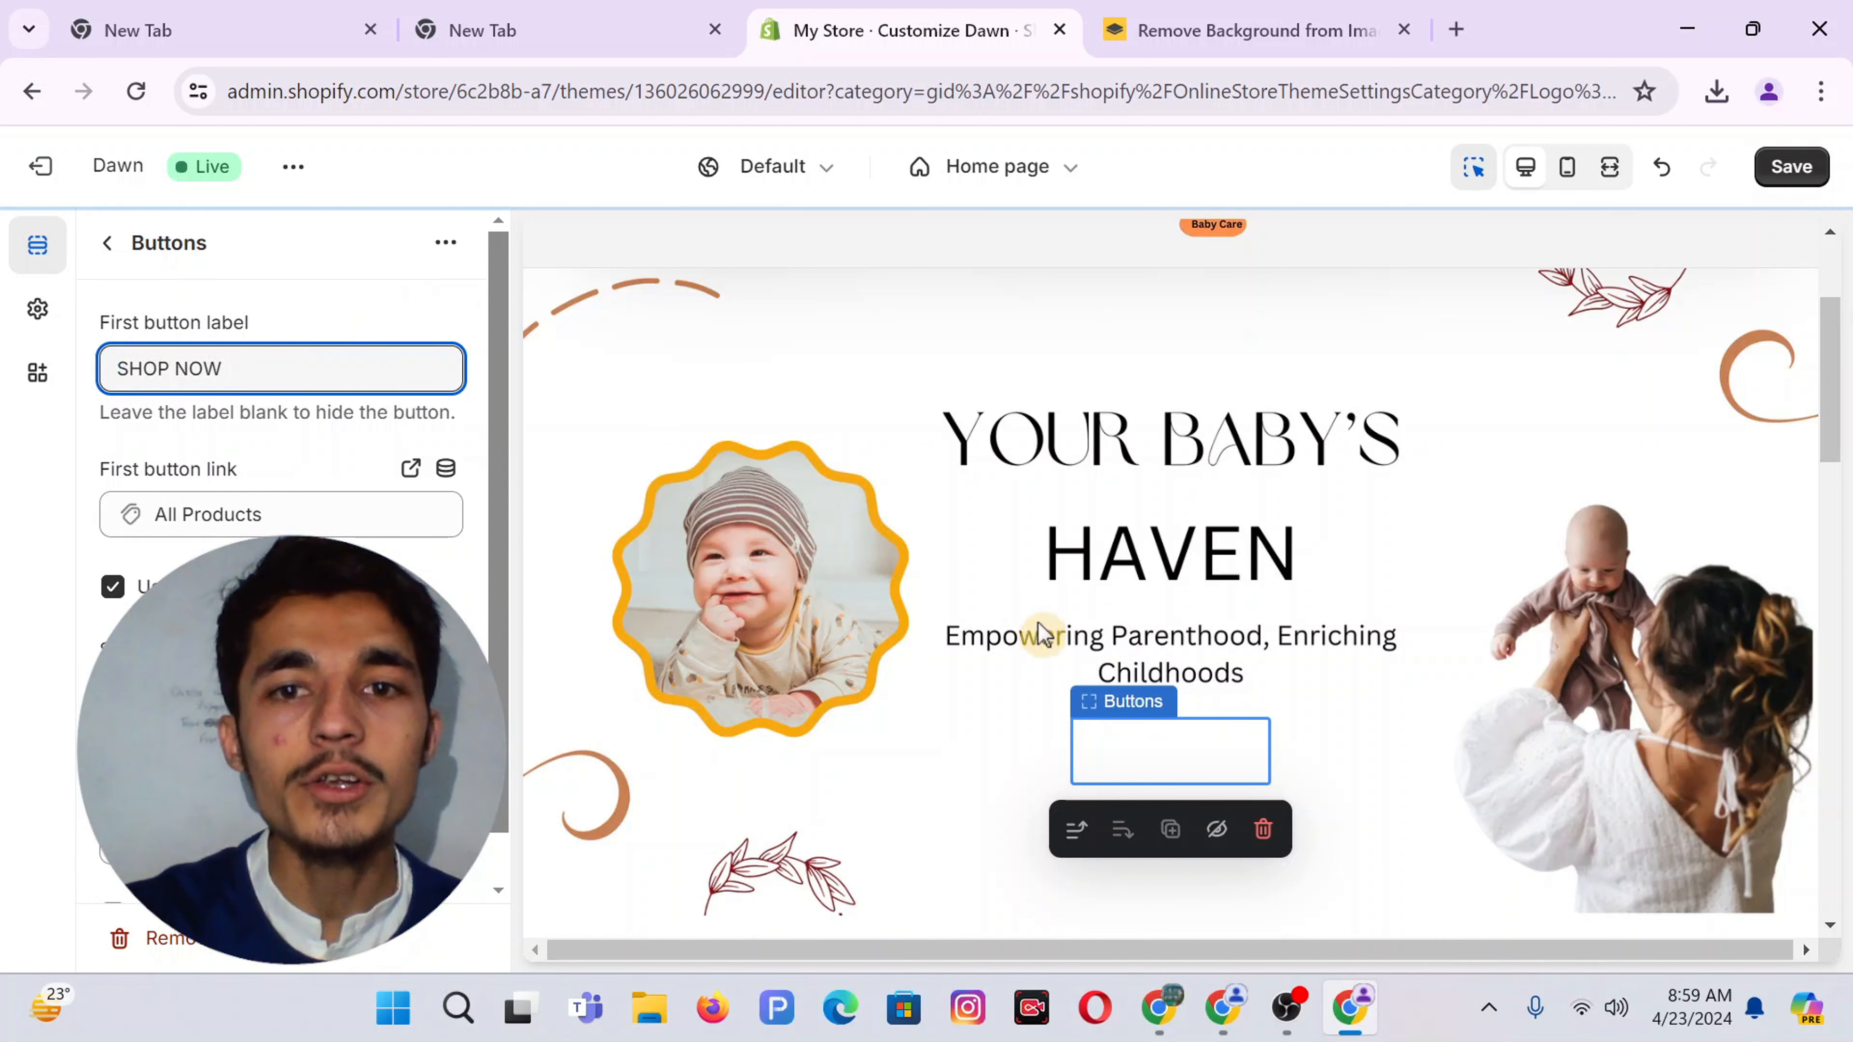
left_click(246, 515)
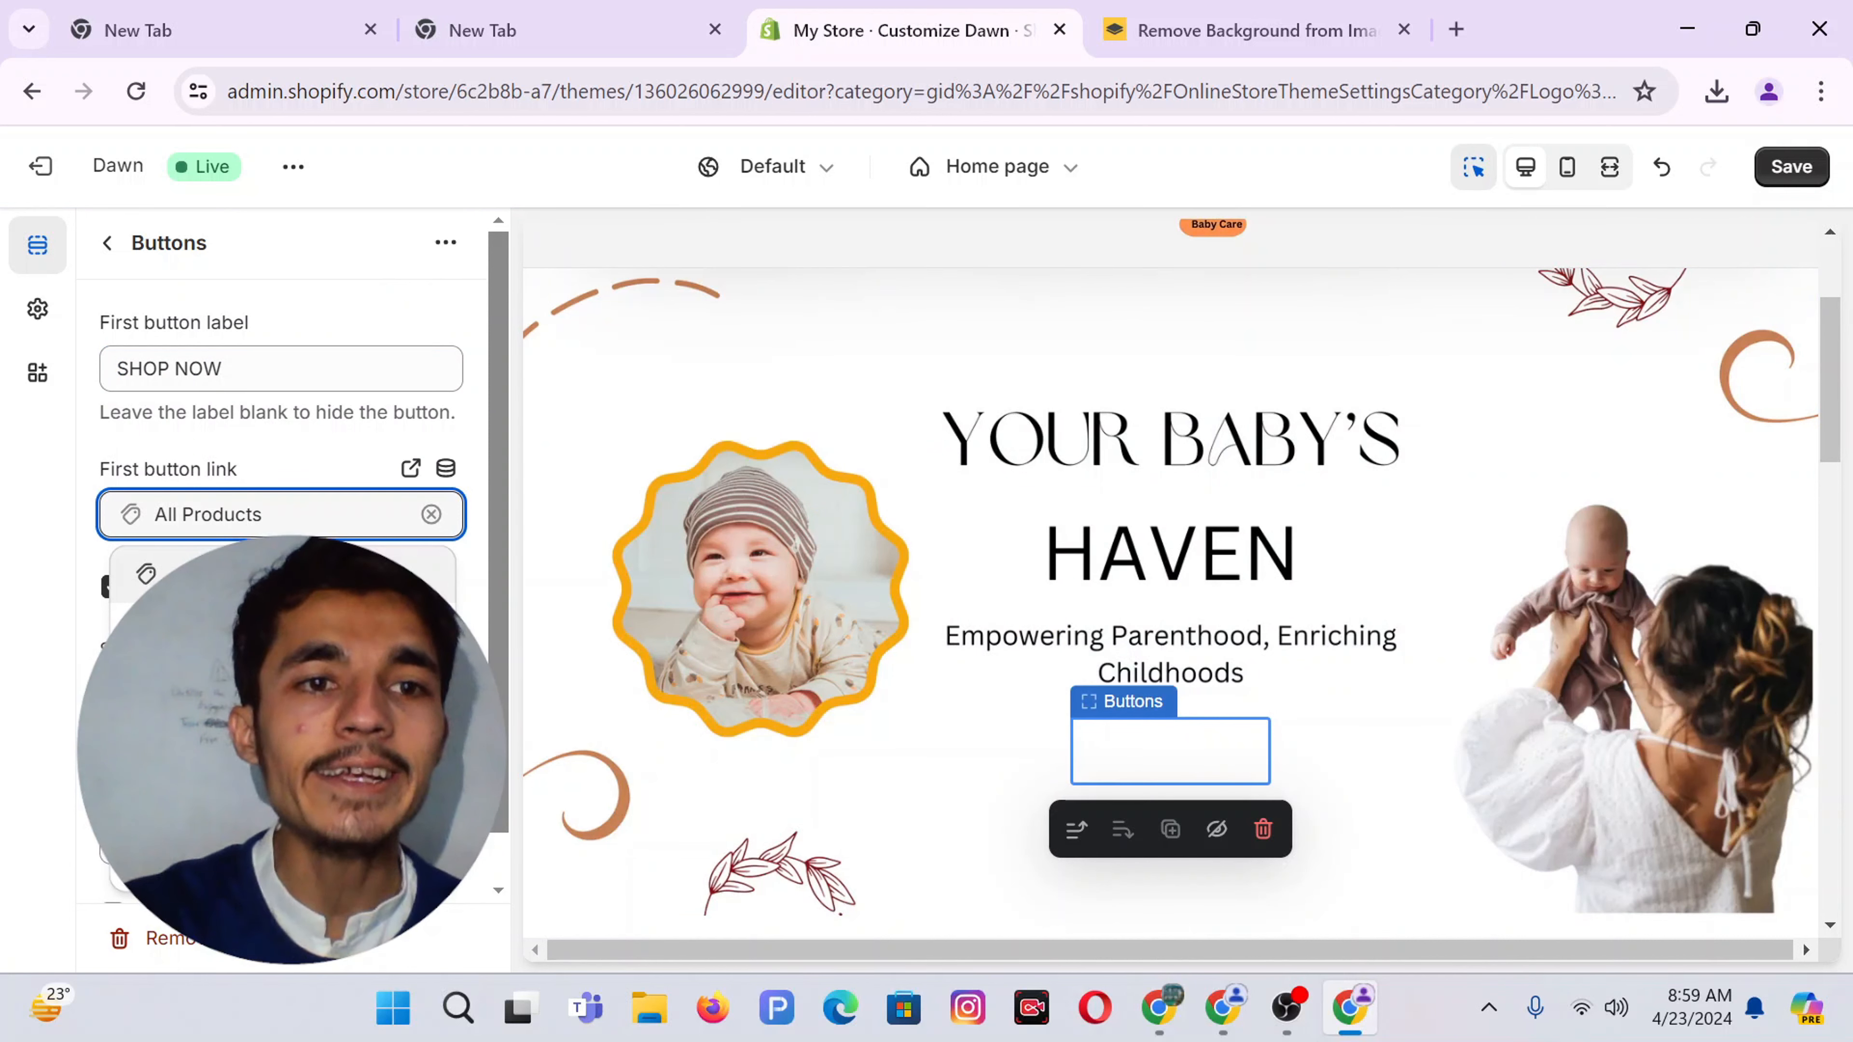
left_click(263, 536)
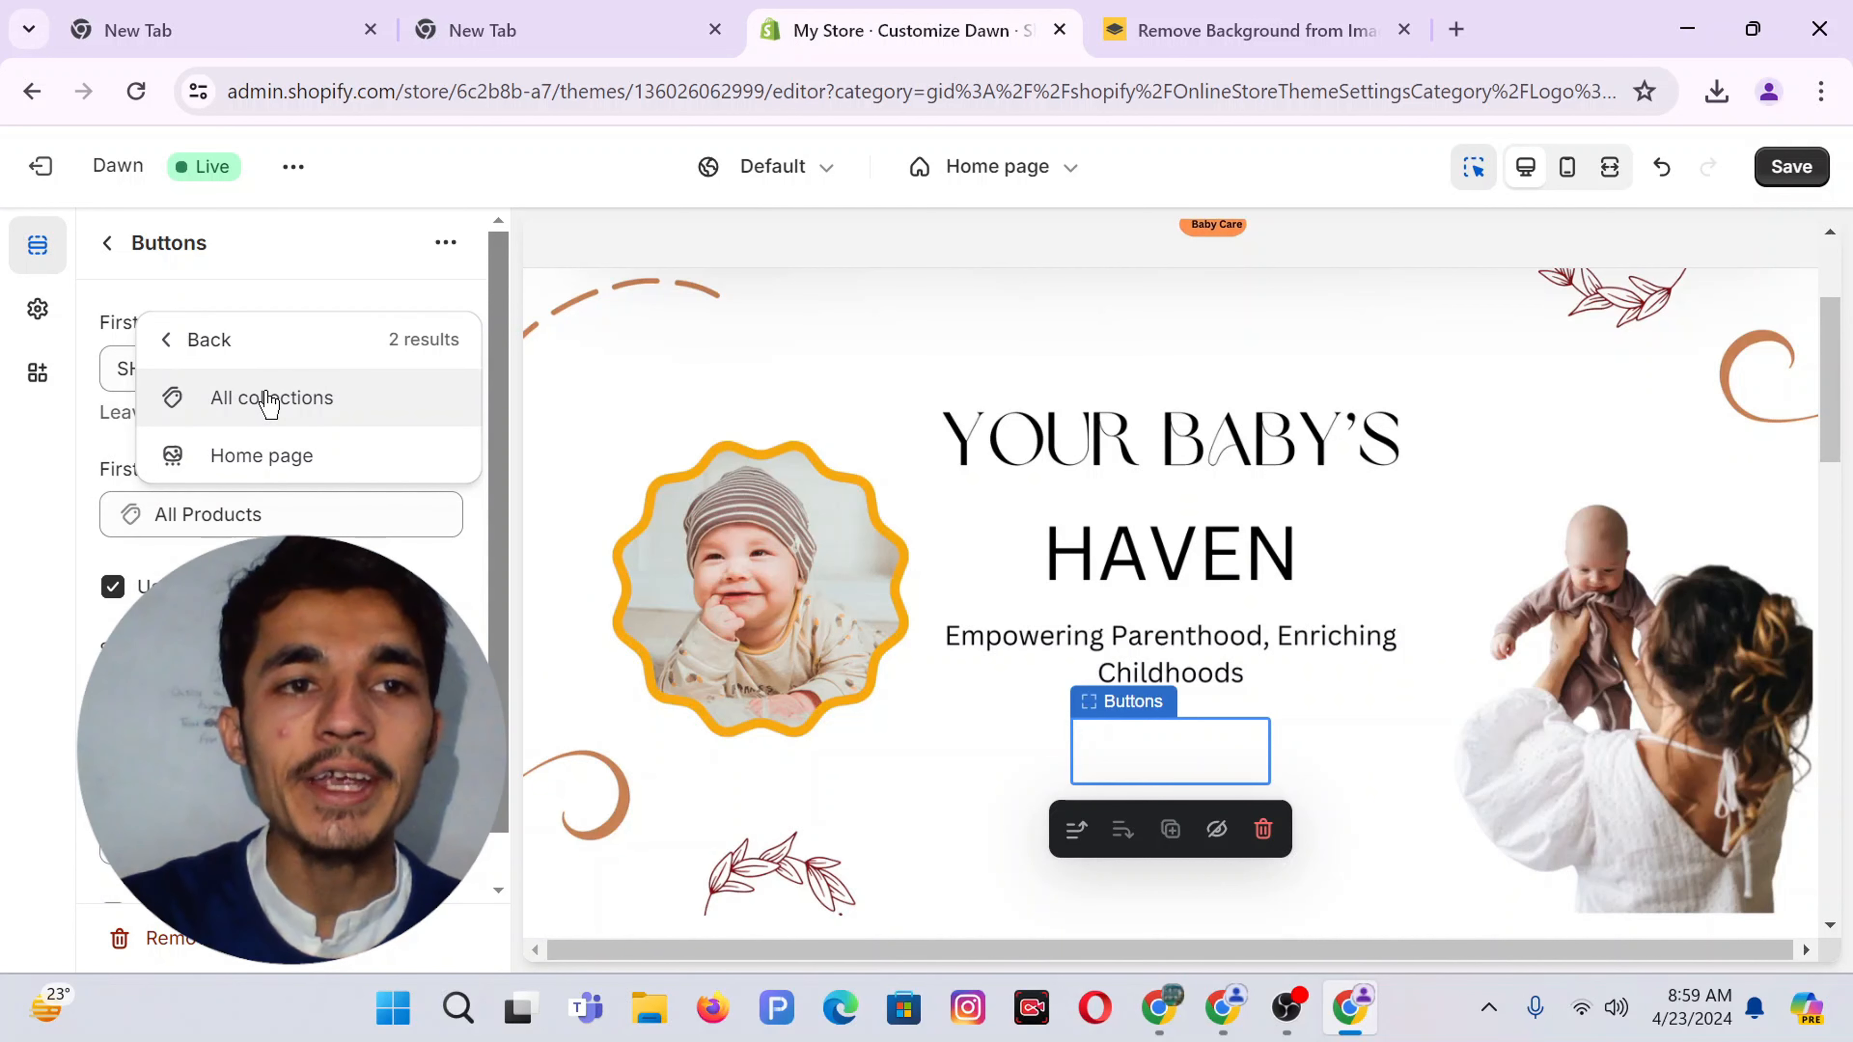
left_click(269, 400)
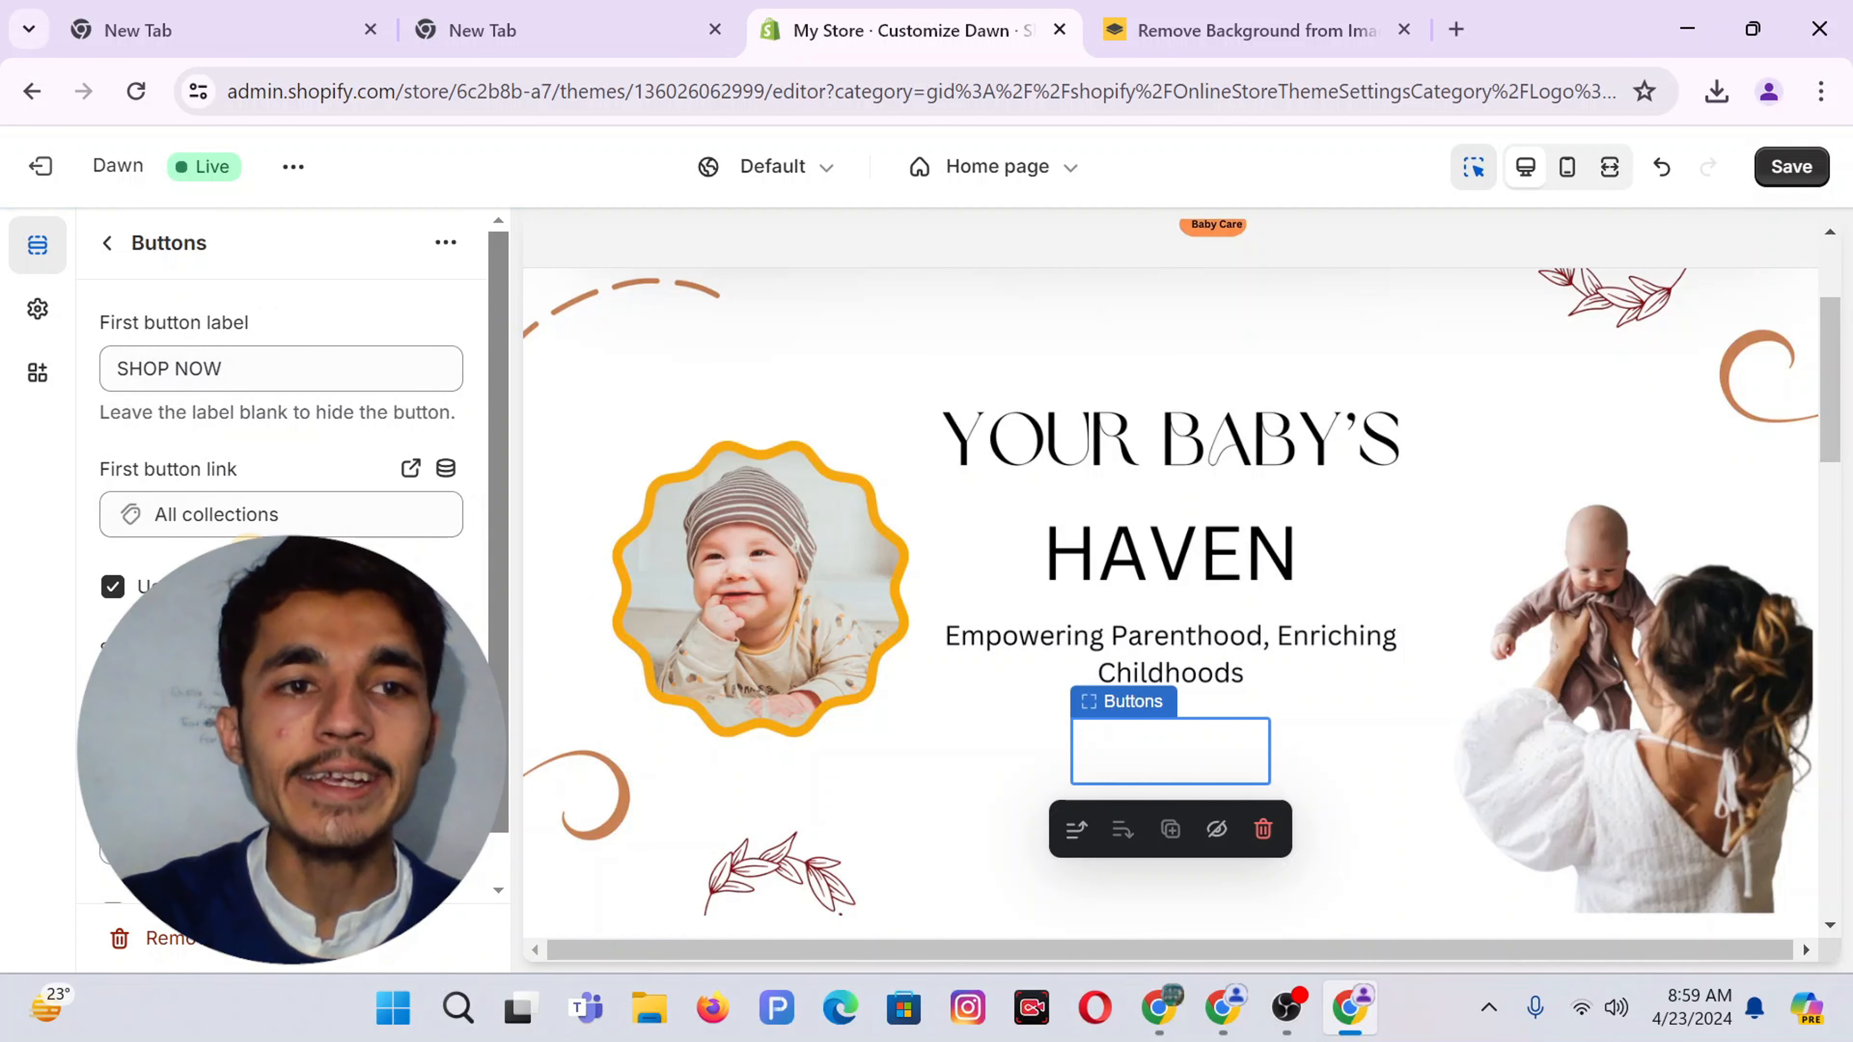
left_click(113, 586)
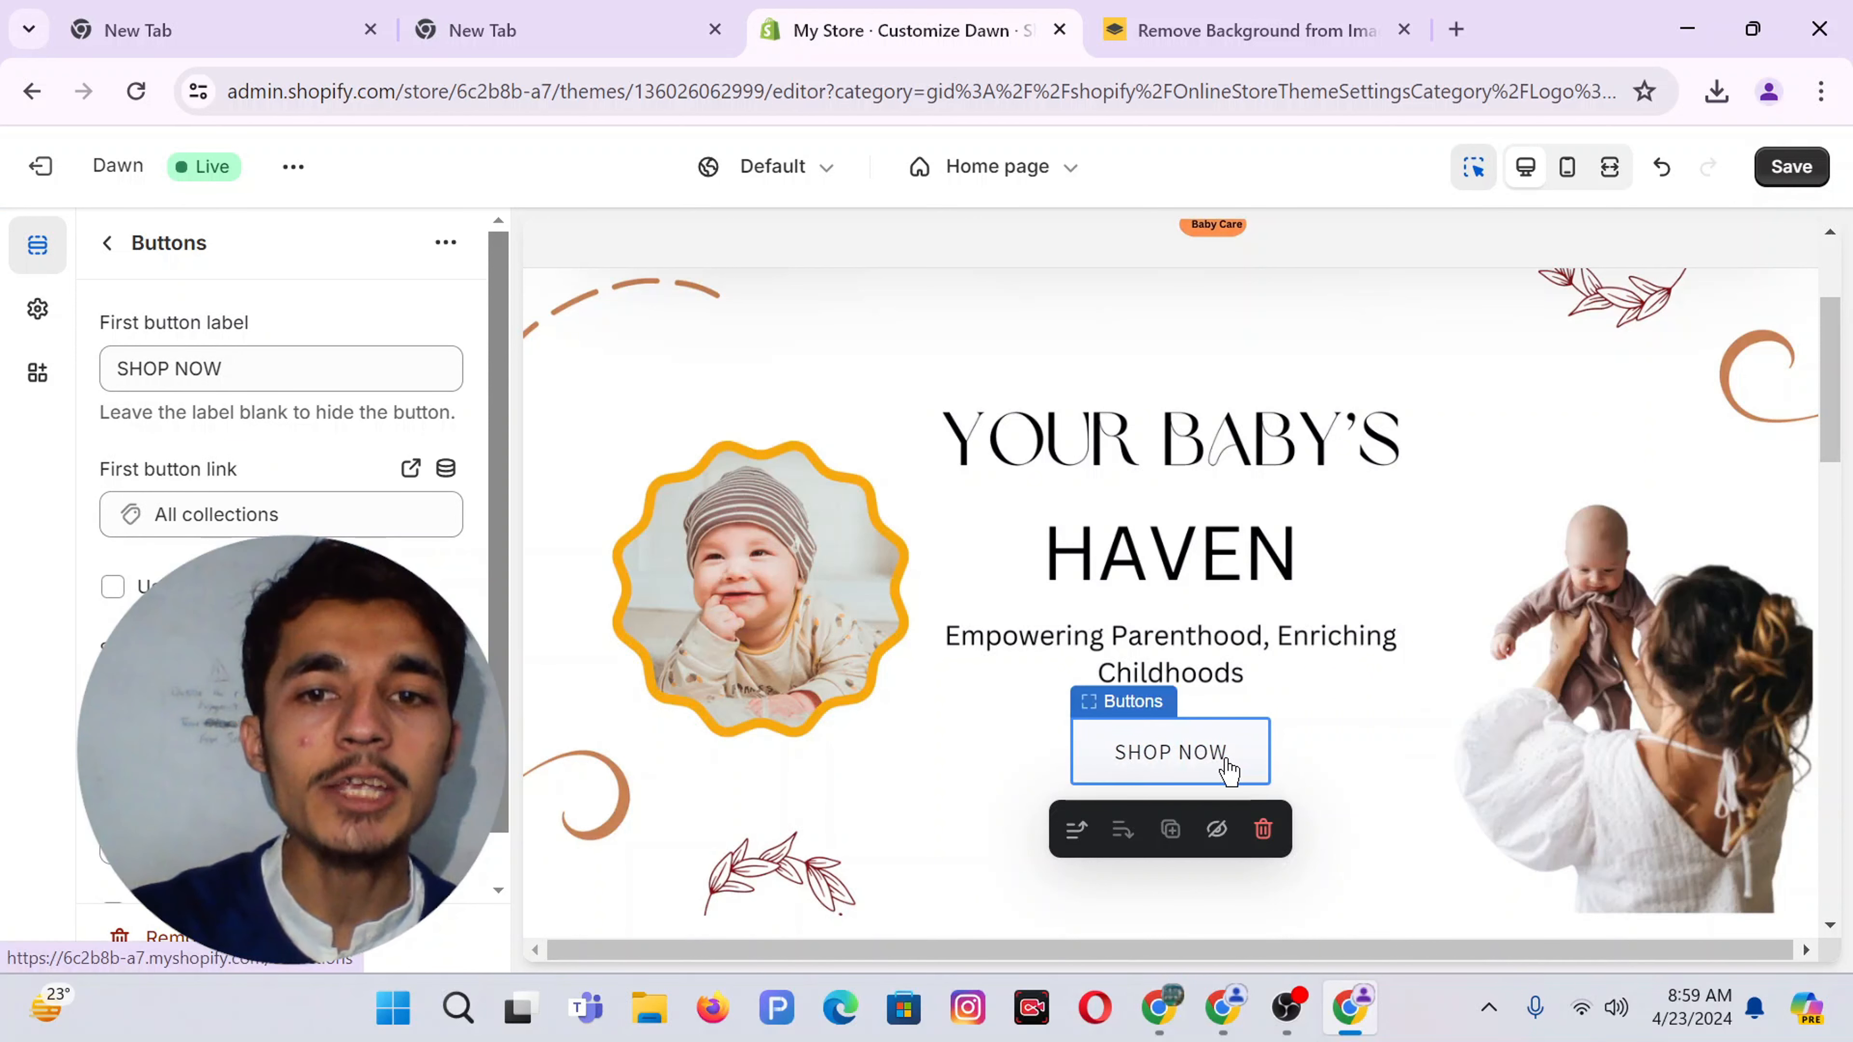
left_click(51, 319)
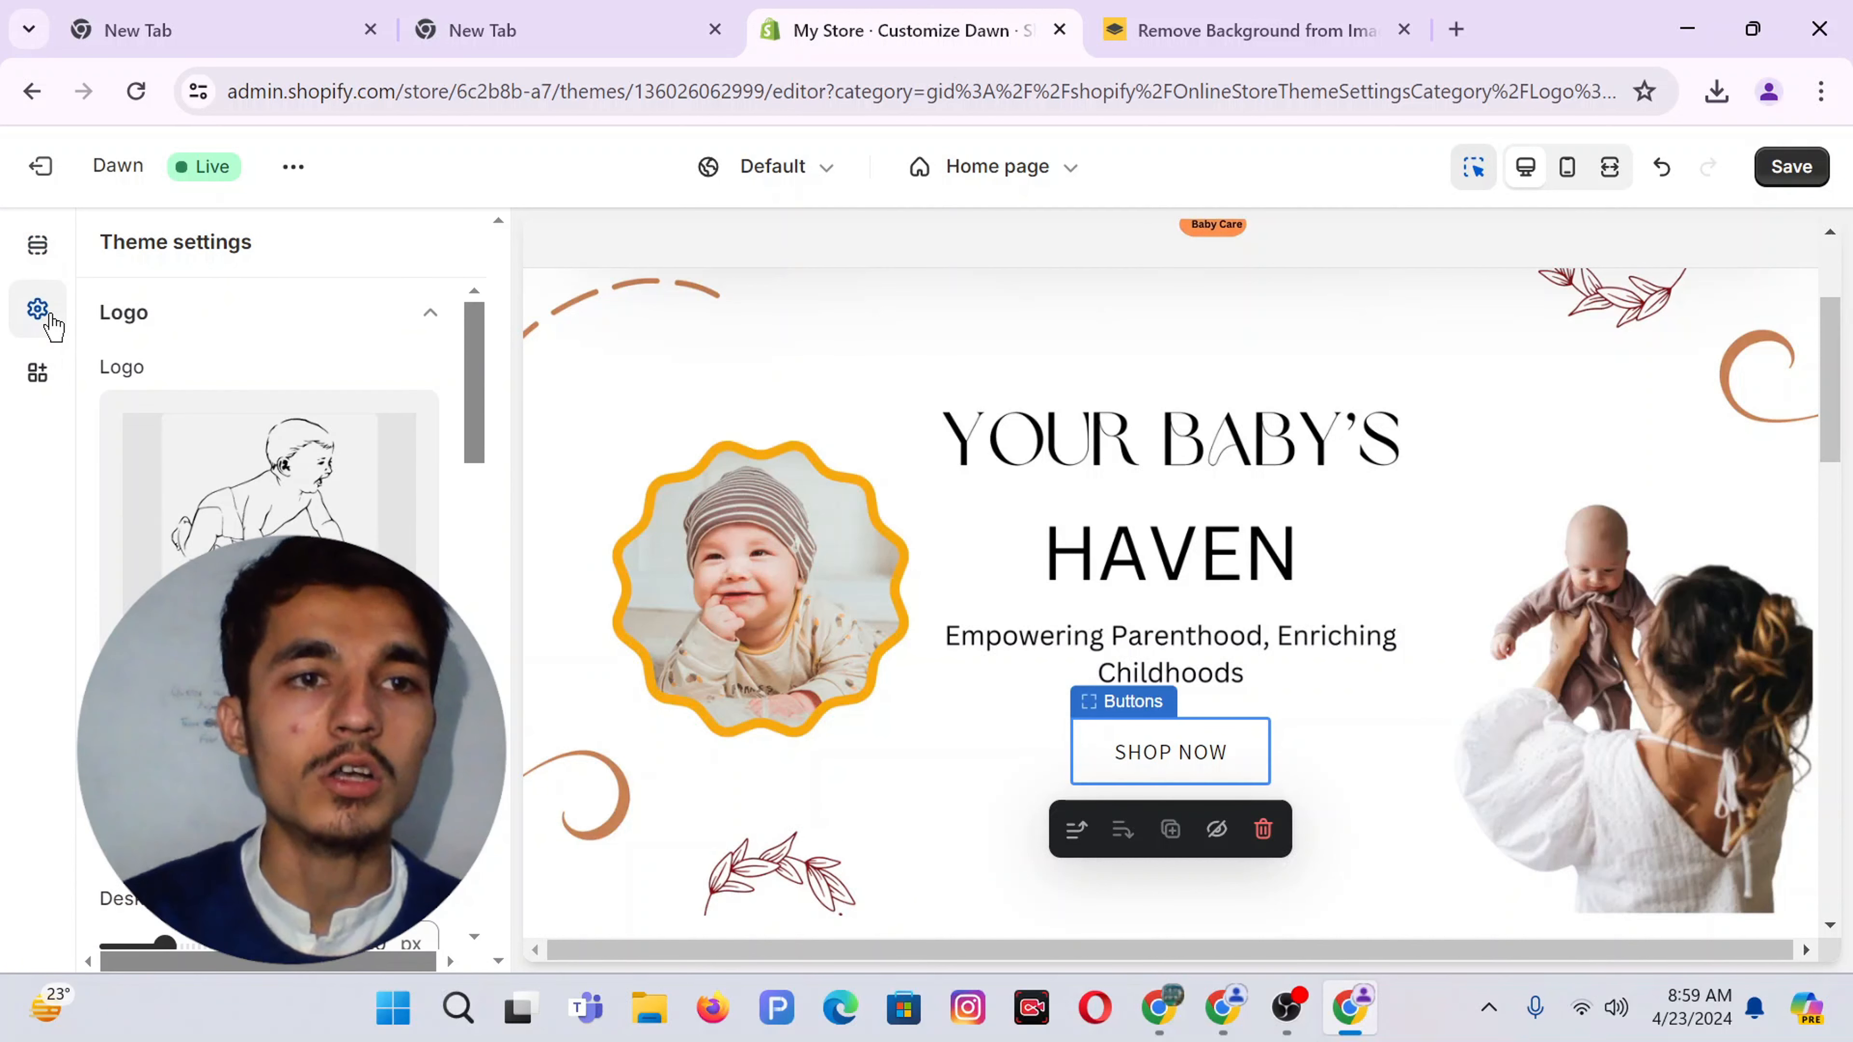
Bring up the image banner's Color scheme choices, currently Scheme 3
scroll(270, 475, "down", 8)
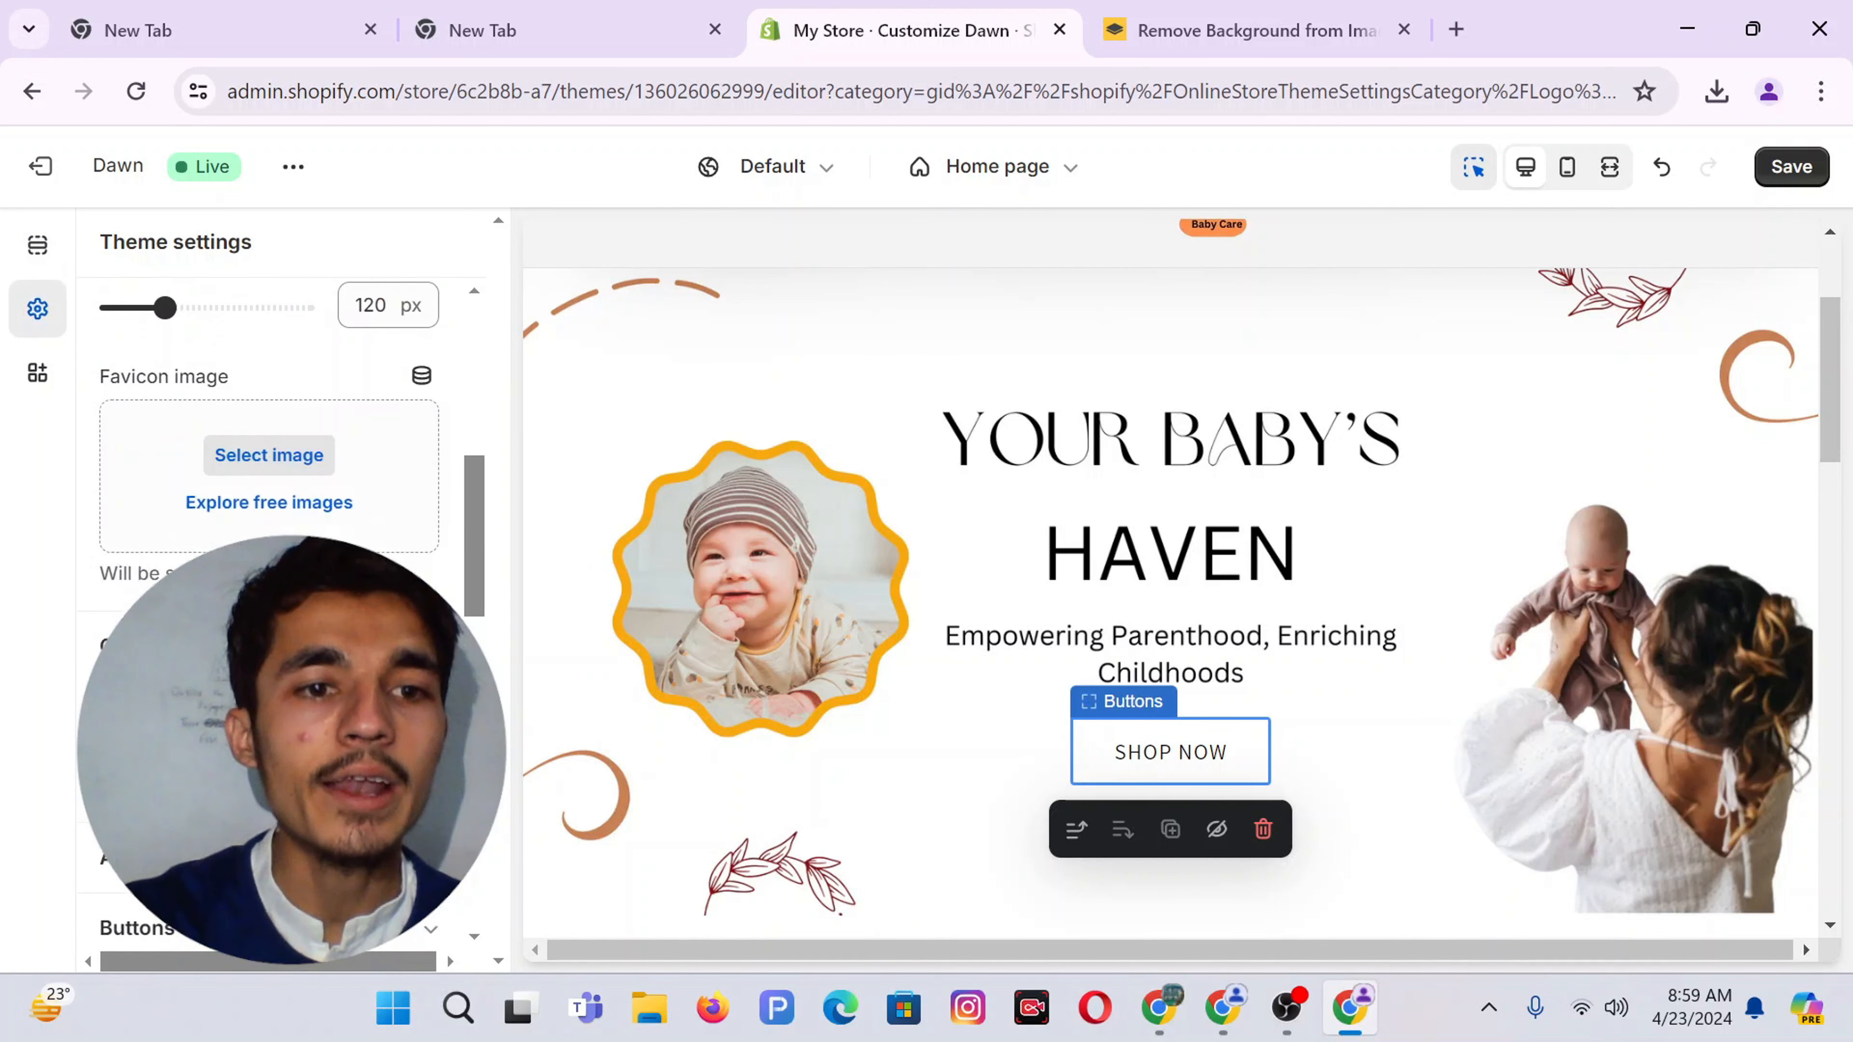
scroll(269, 475, "up", 8)
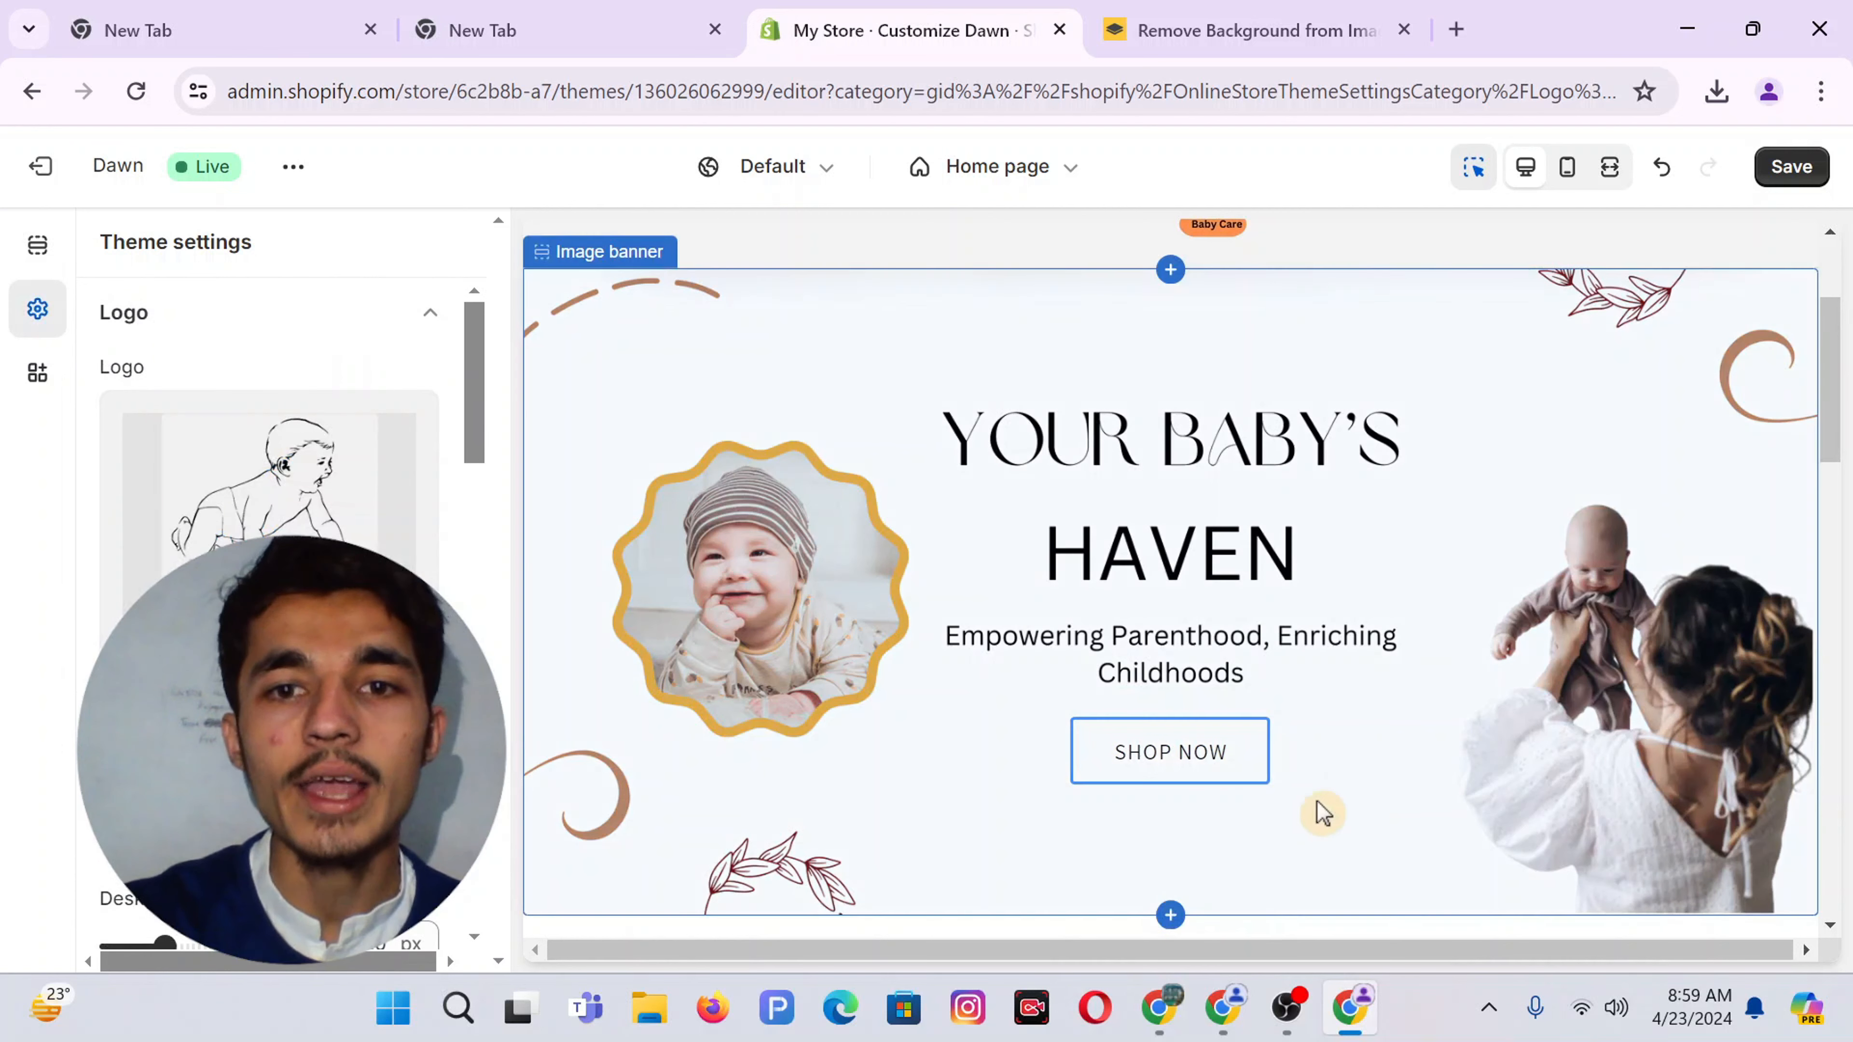
left_click(992, 803)
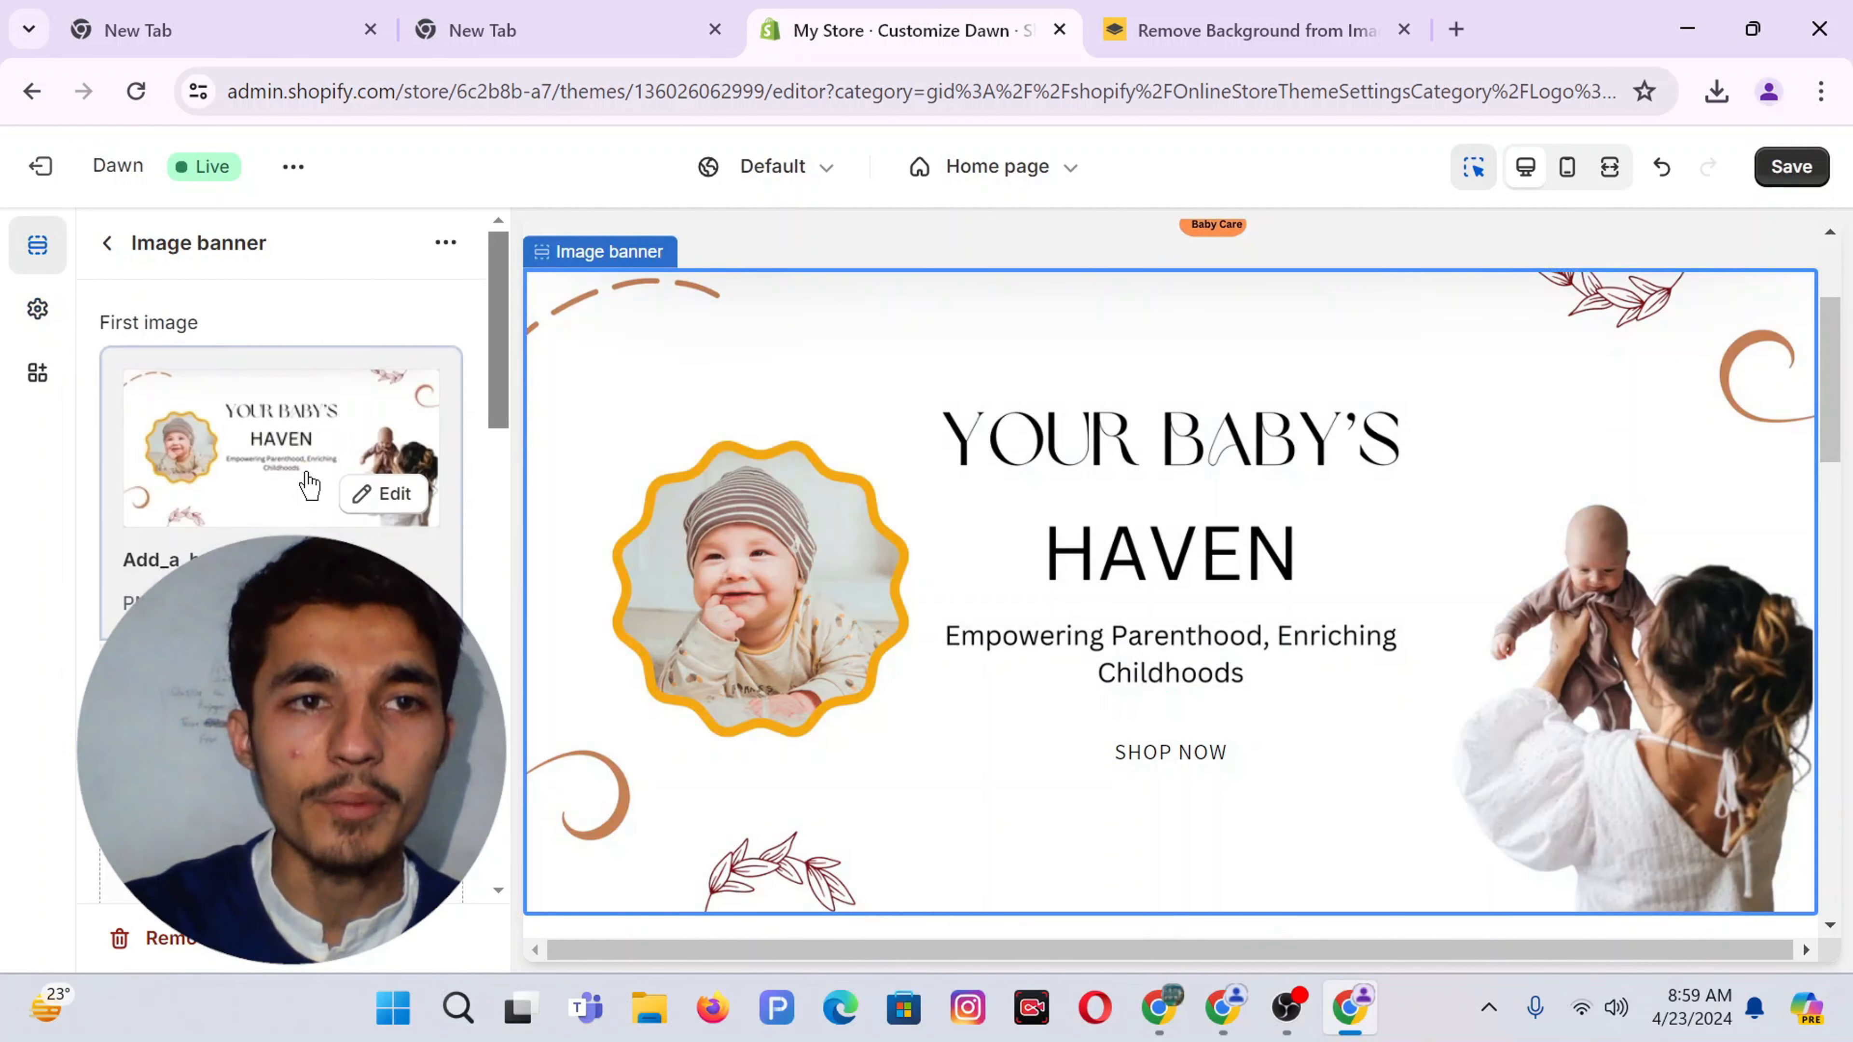
scroll(310, 485, "down", 10)
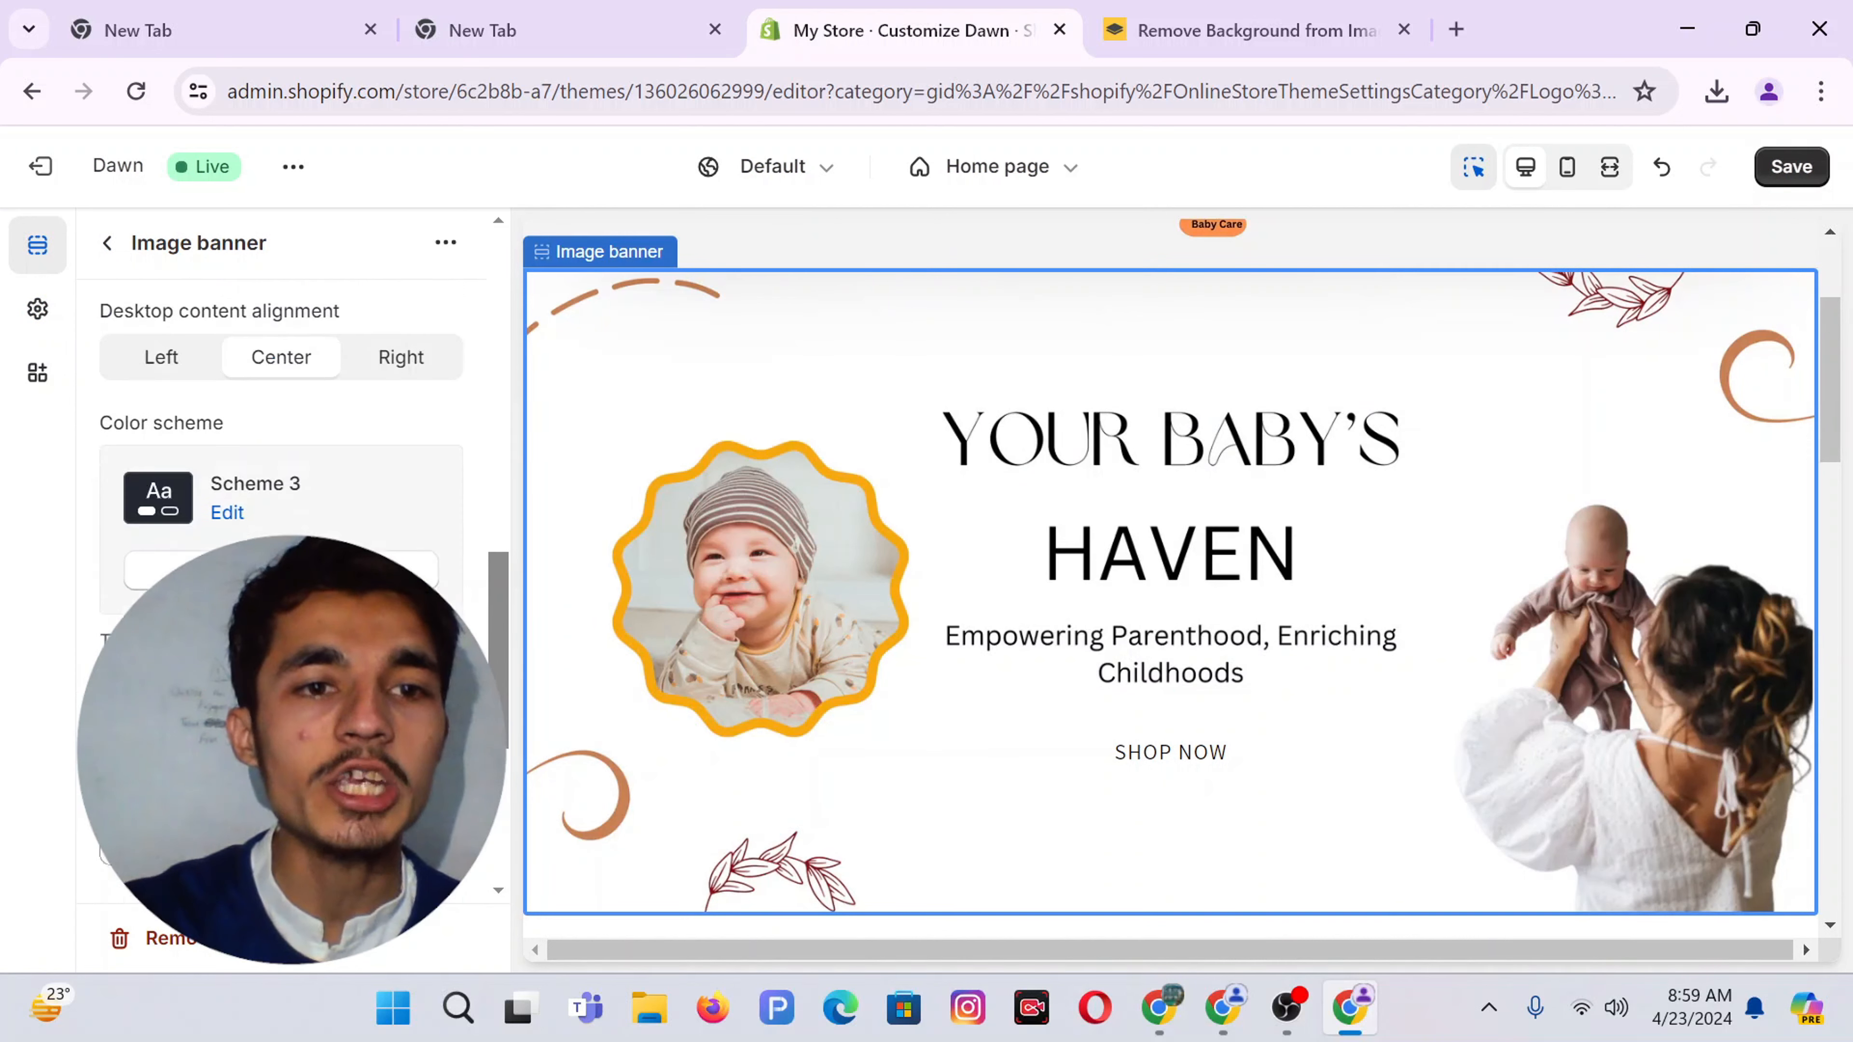
left_click(266, 482)
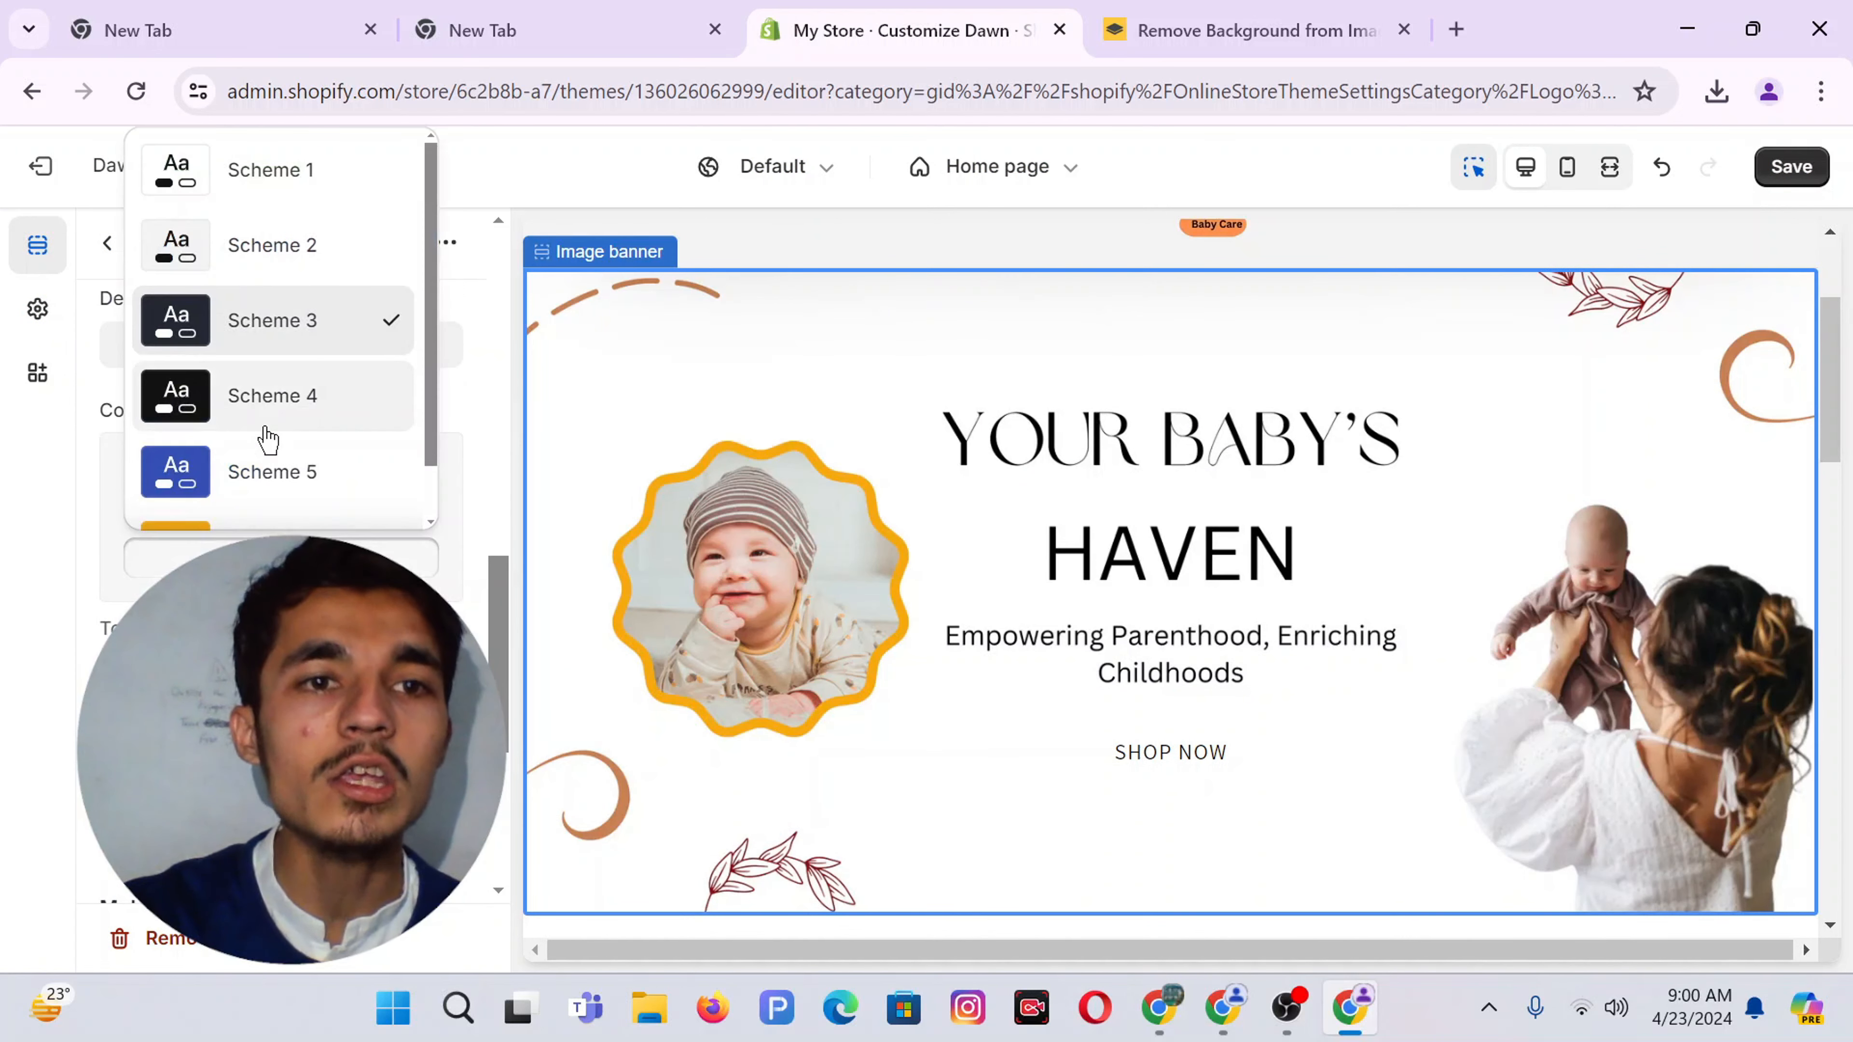
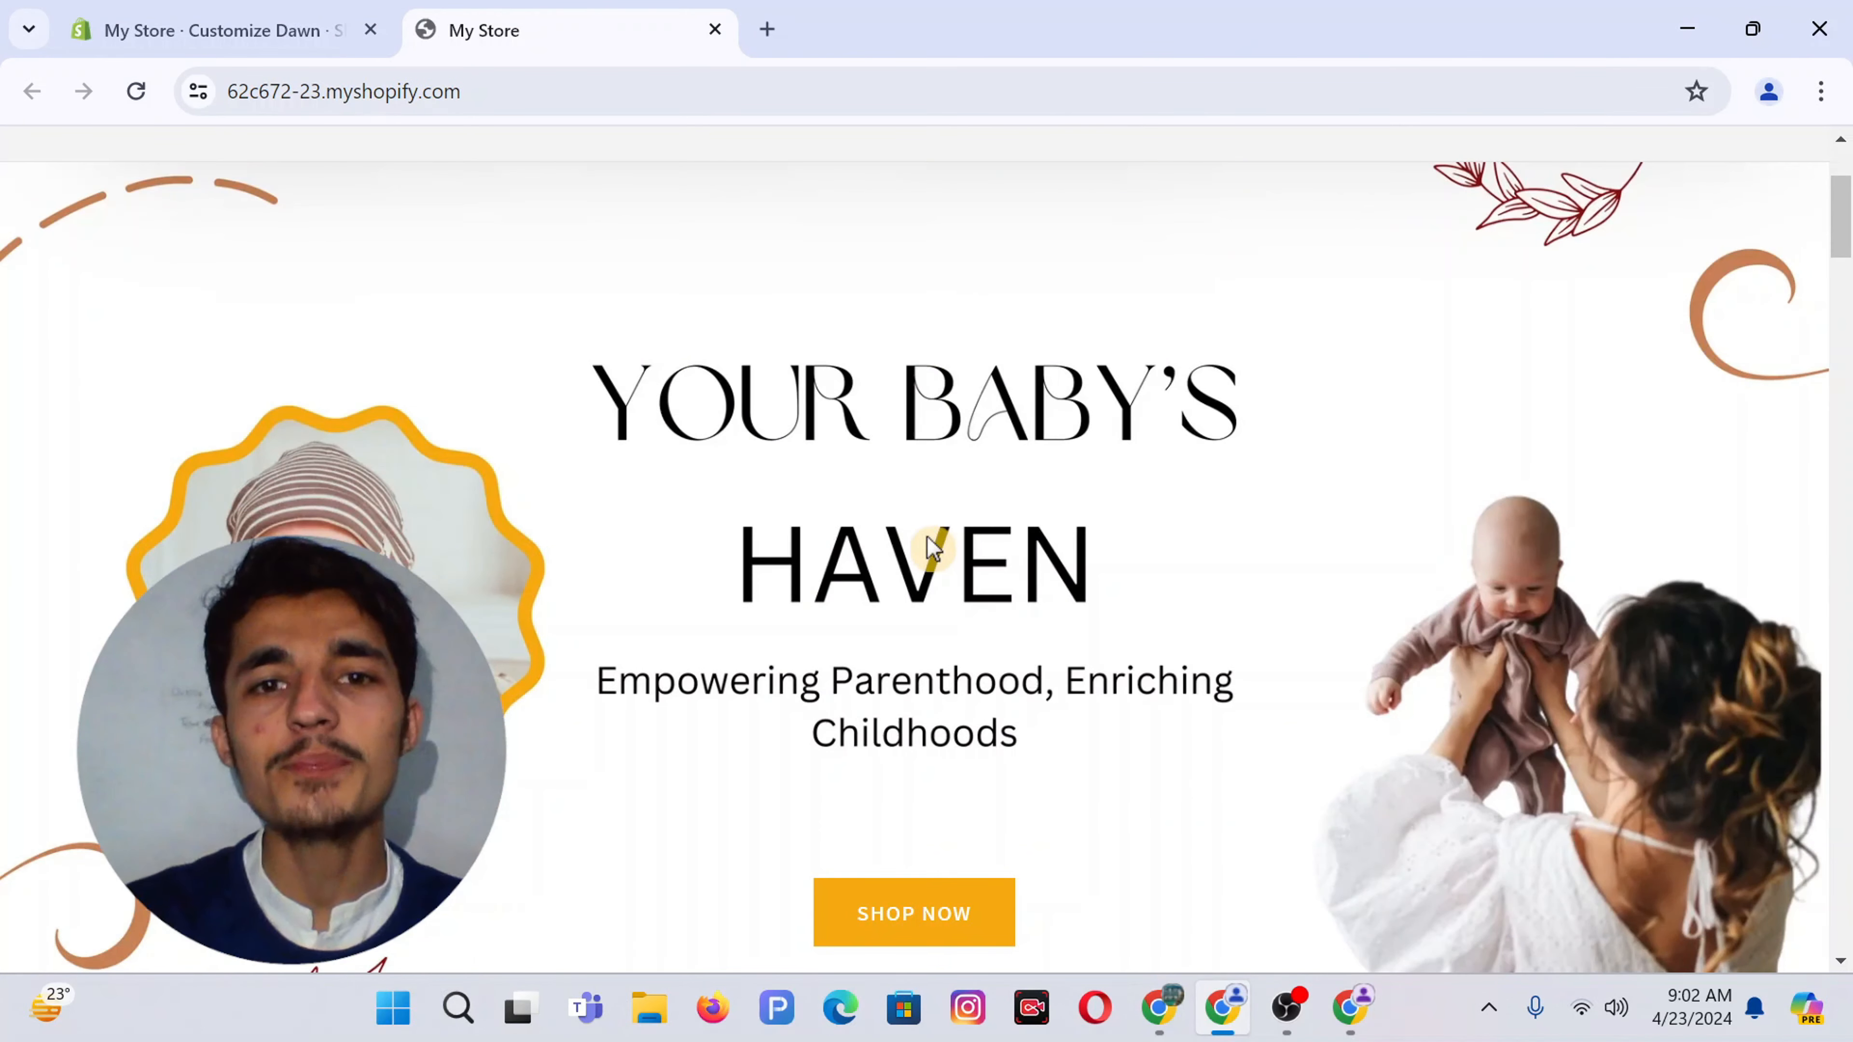
Scroll the live store to check the Your Baby's Haven hero, Welcome To BonJuno section and collection cards
scroll(934, 547, "down", 10)
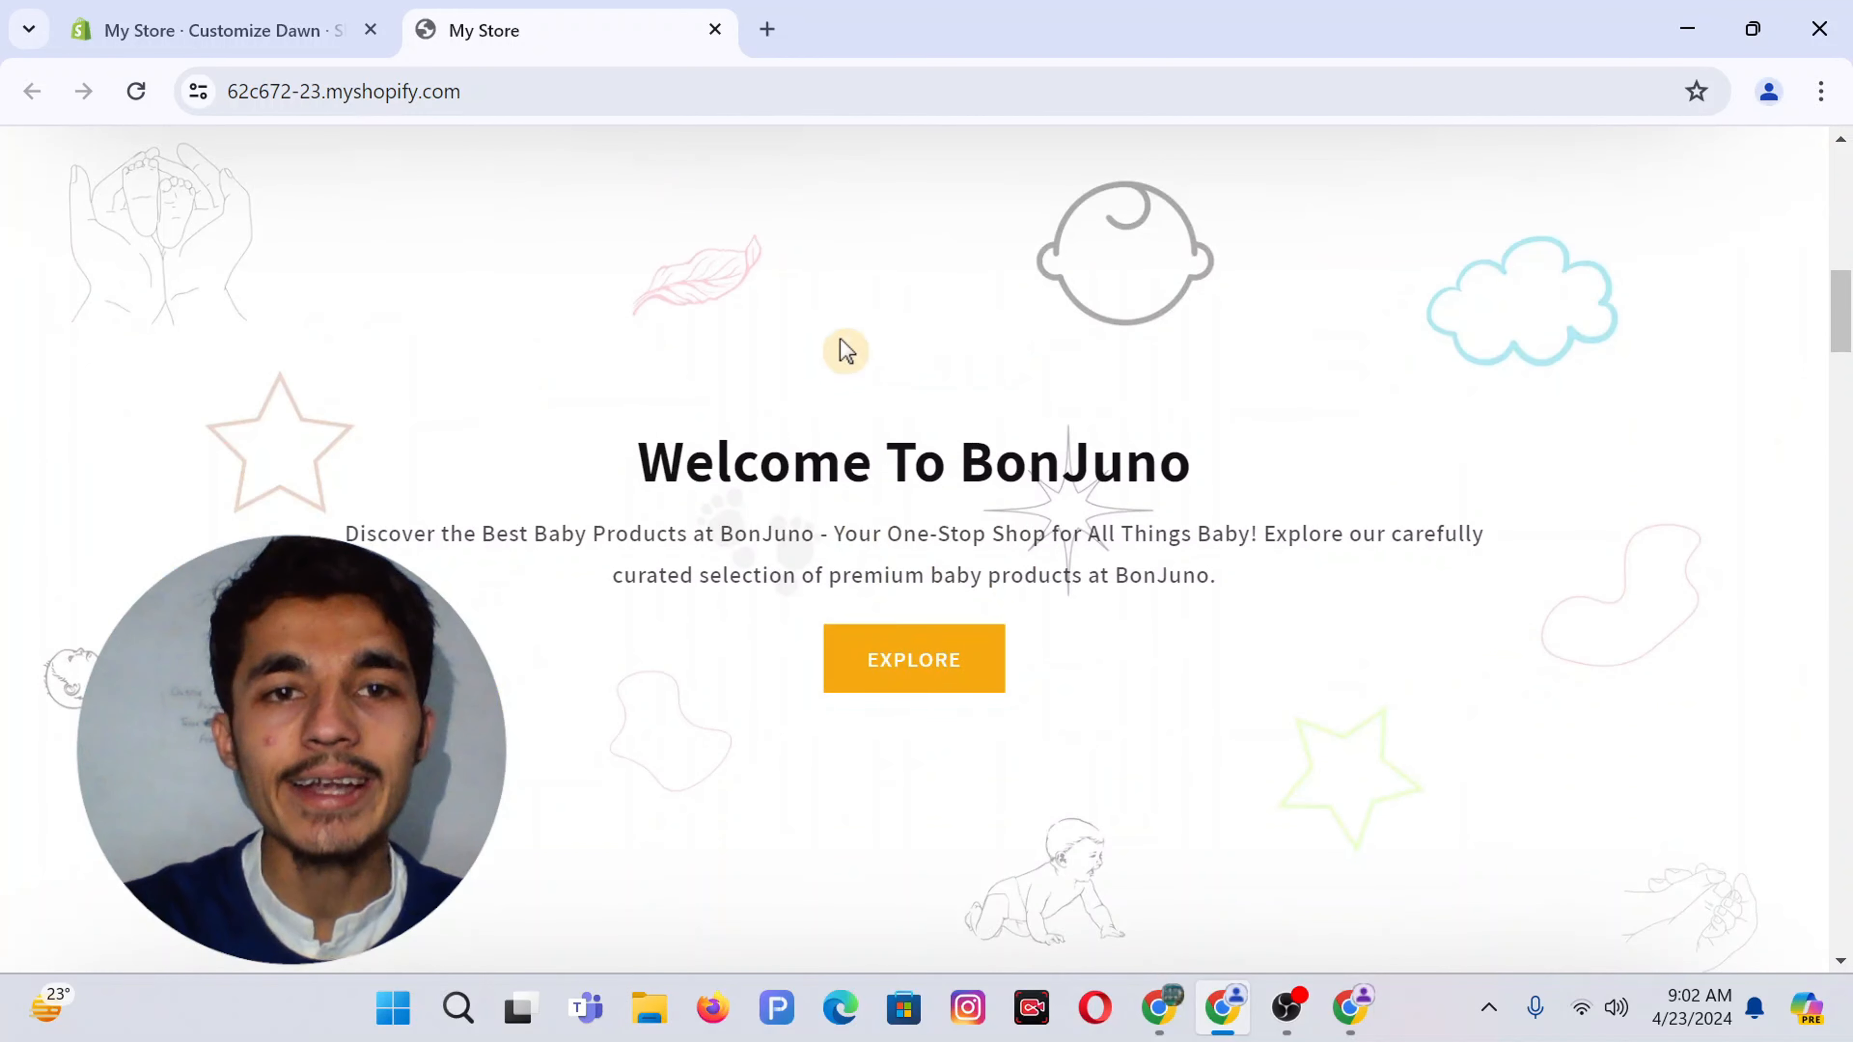
scroll(840, 356, "down", 7)
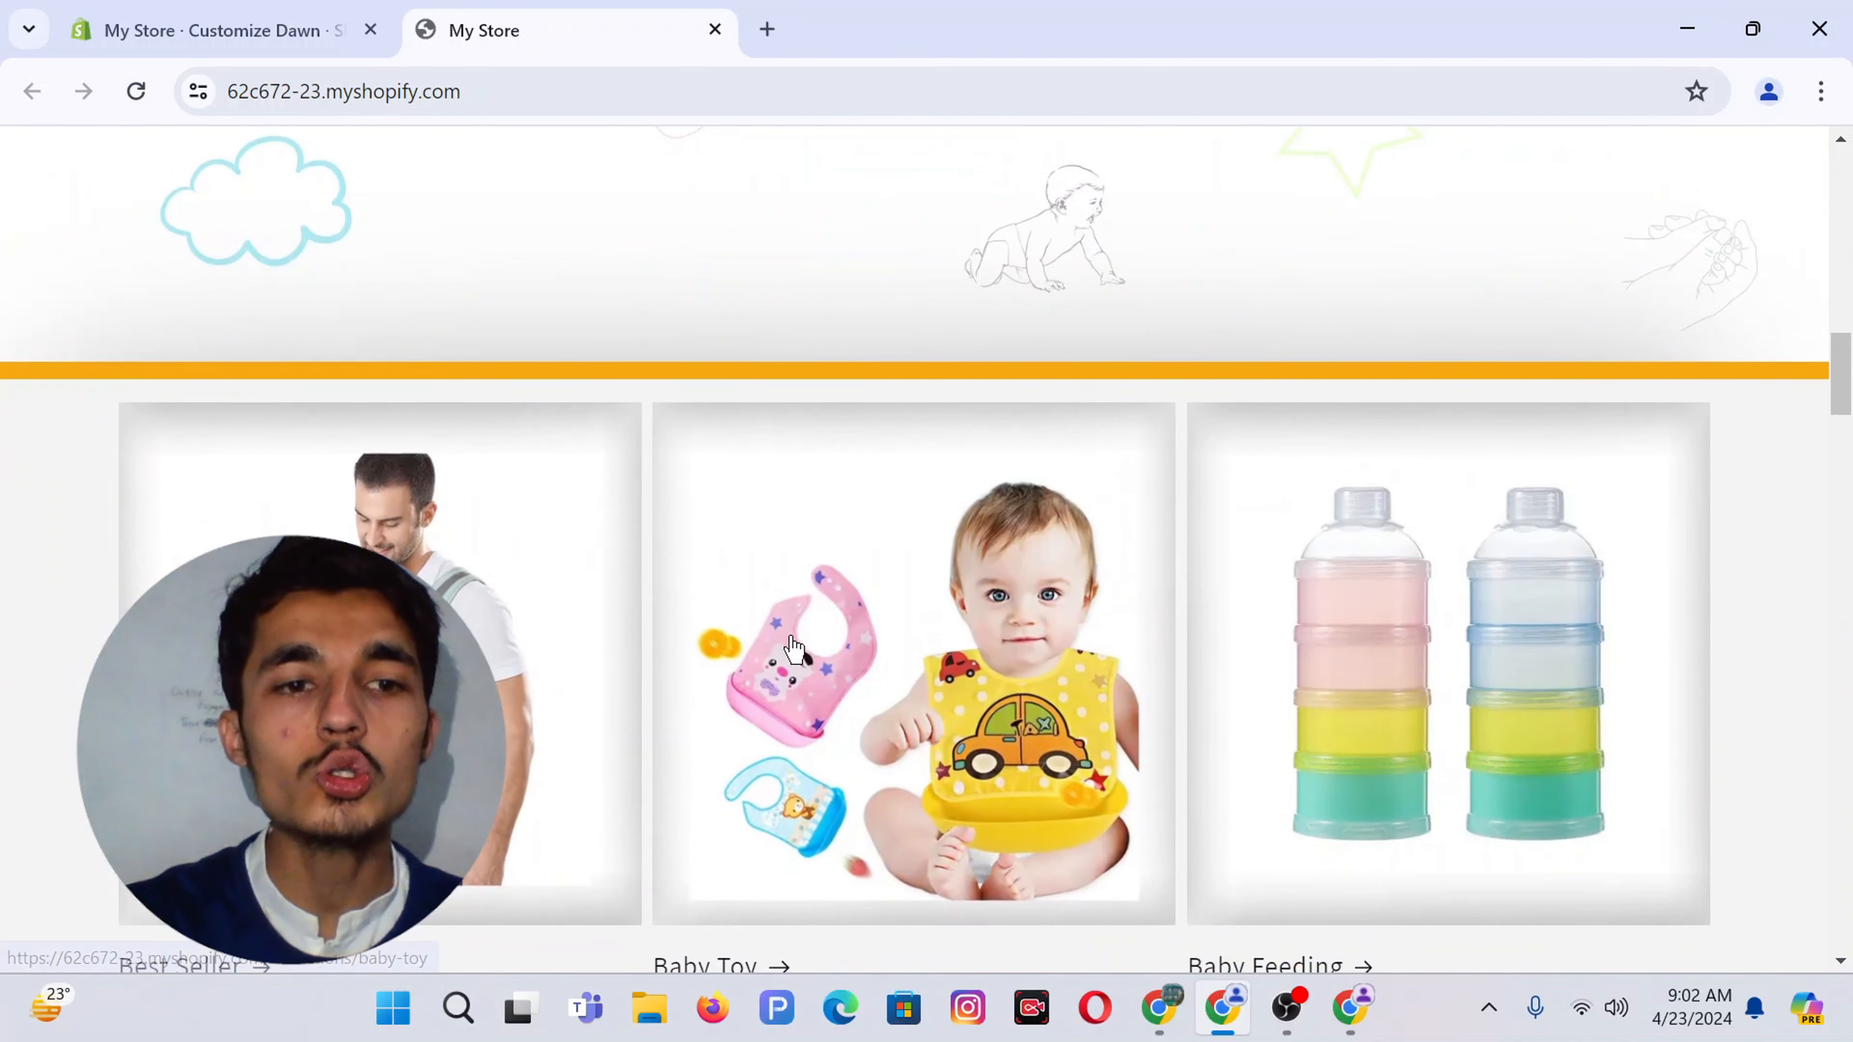
scroll(1167, 438, "down", 2)
scroll(1521, 522, "up", 2)
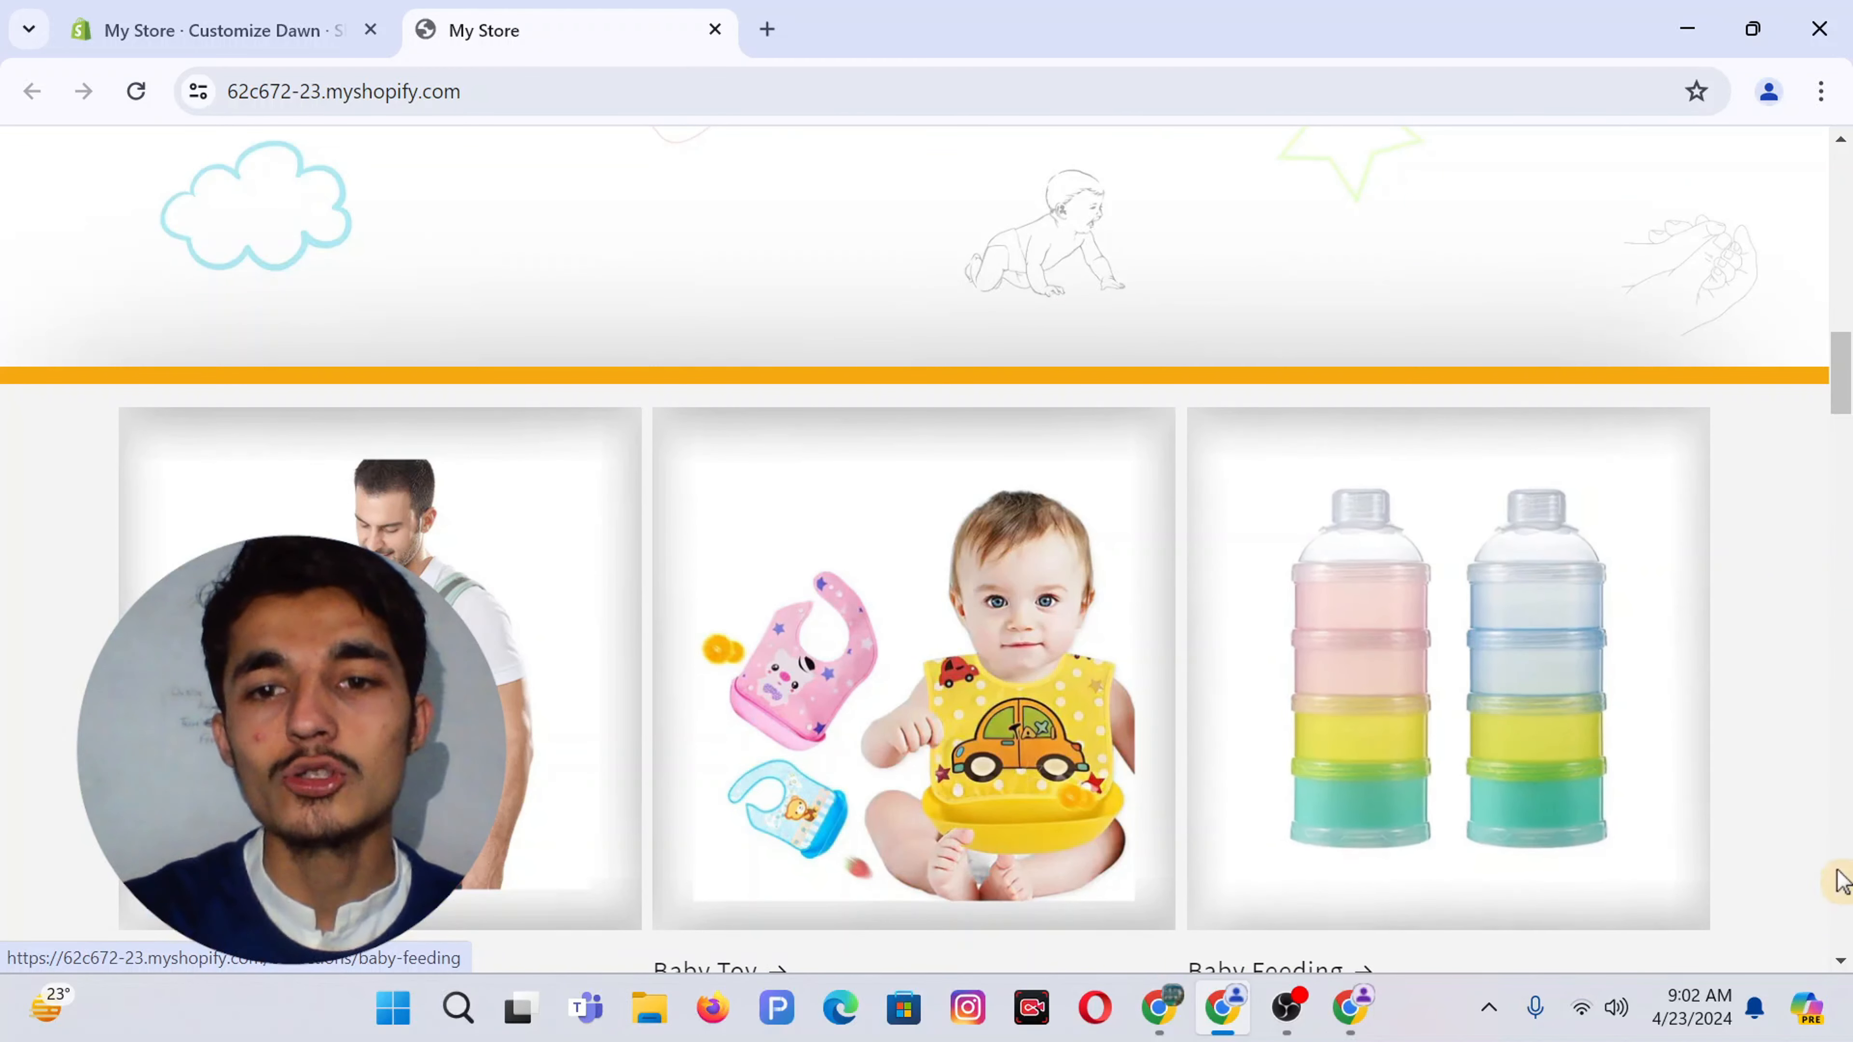
scroll(1100, 595, "up", 10)
scroll(1100, 586, "down", 4)
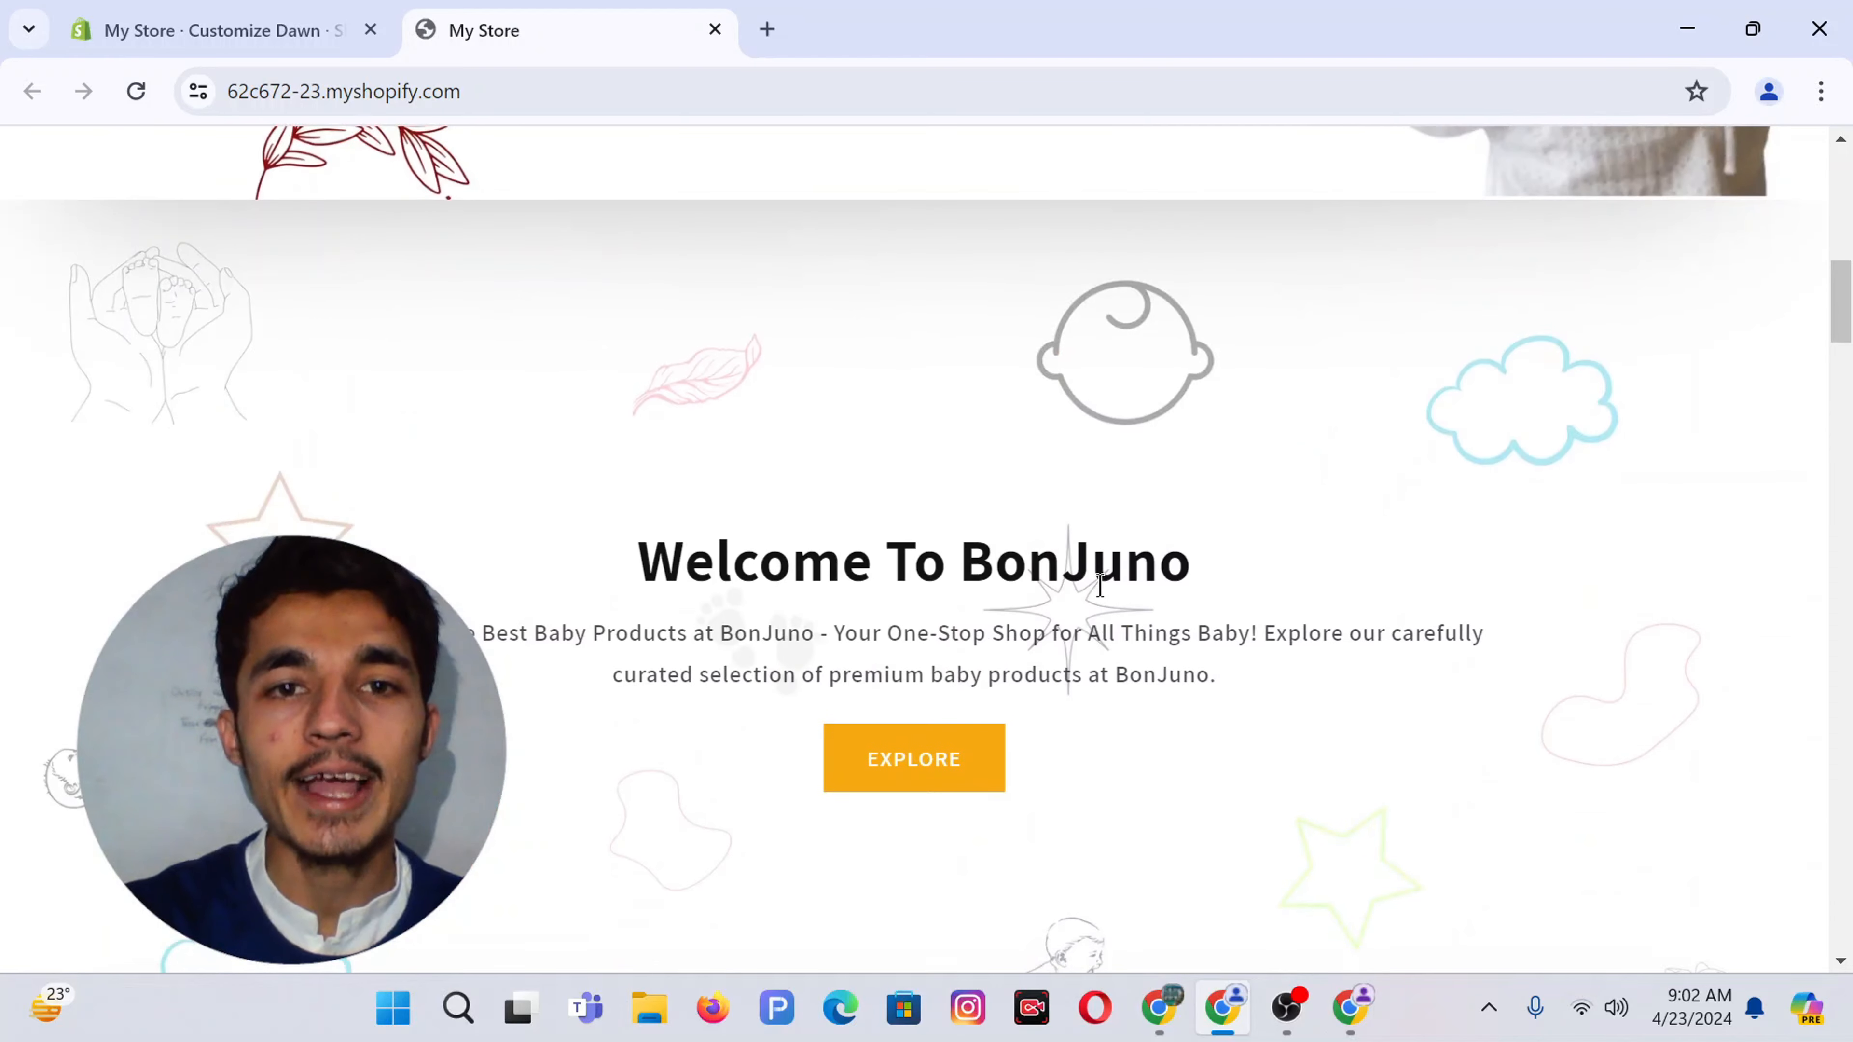
Switch to Canva and scroll through the 16-page reference design
left_click(1167, 1010)
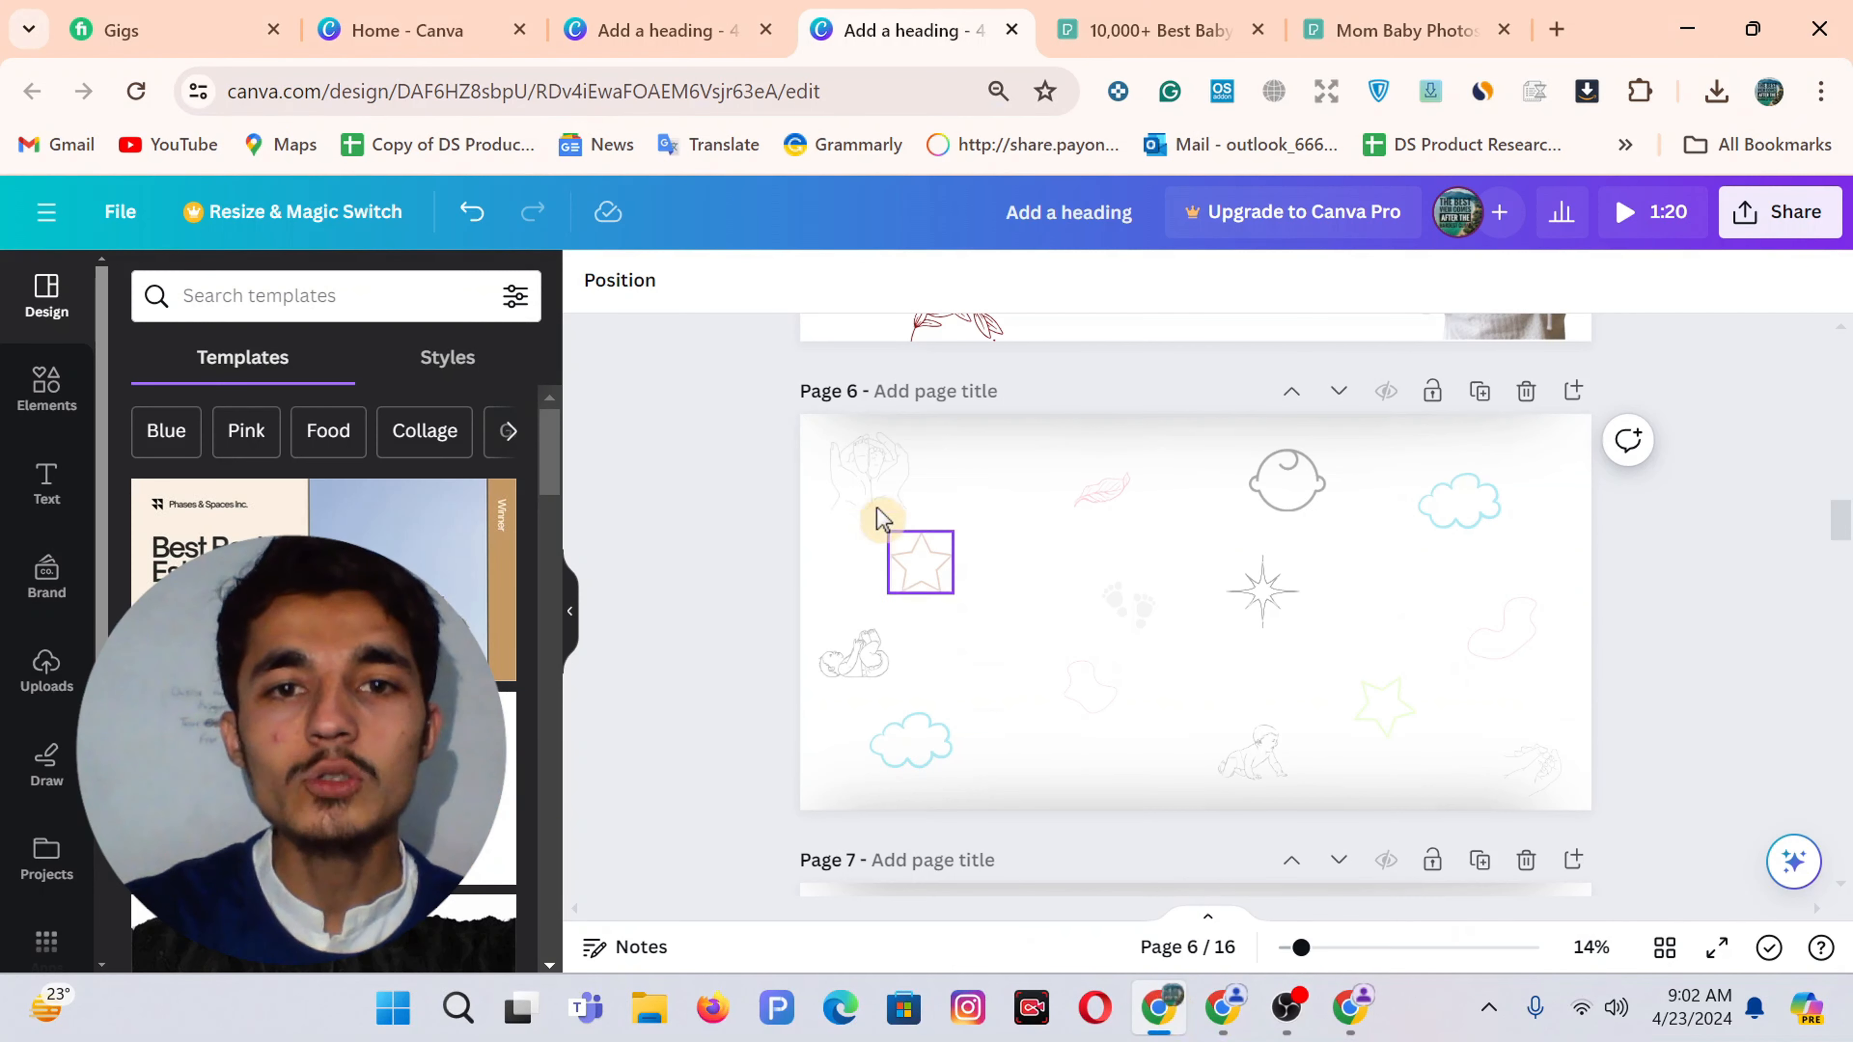
scroll(706, 486, "down", 1)
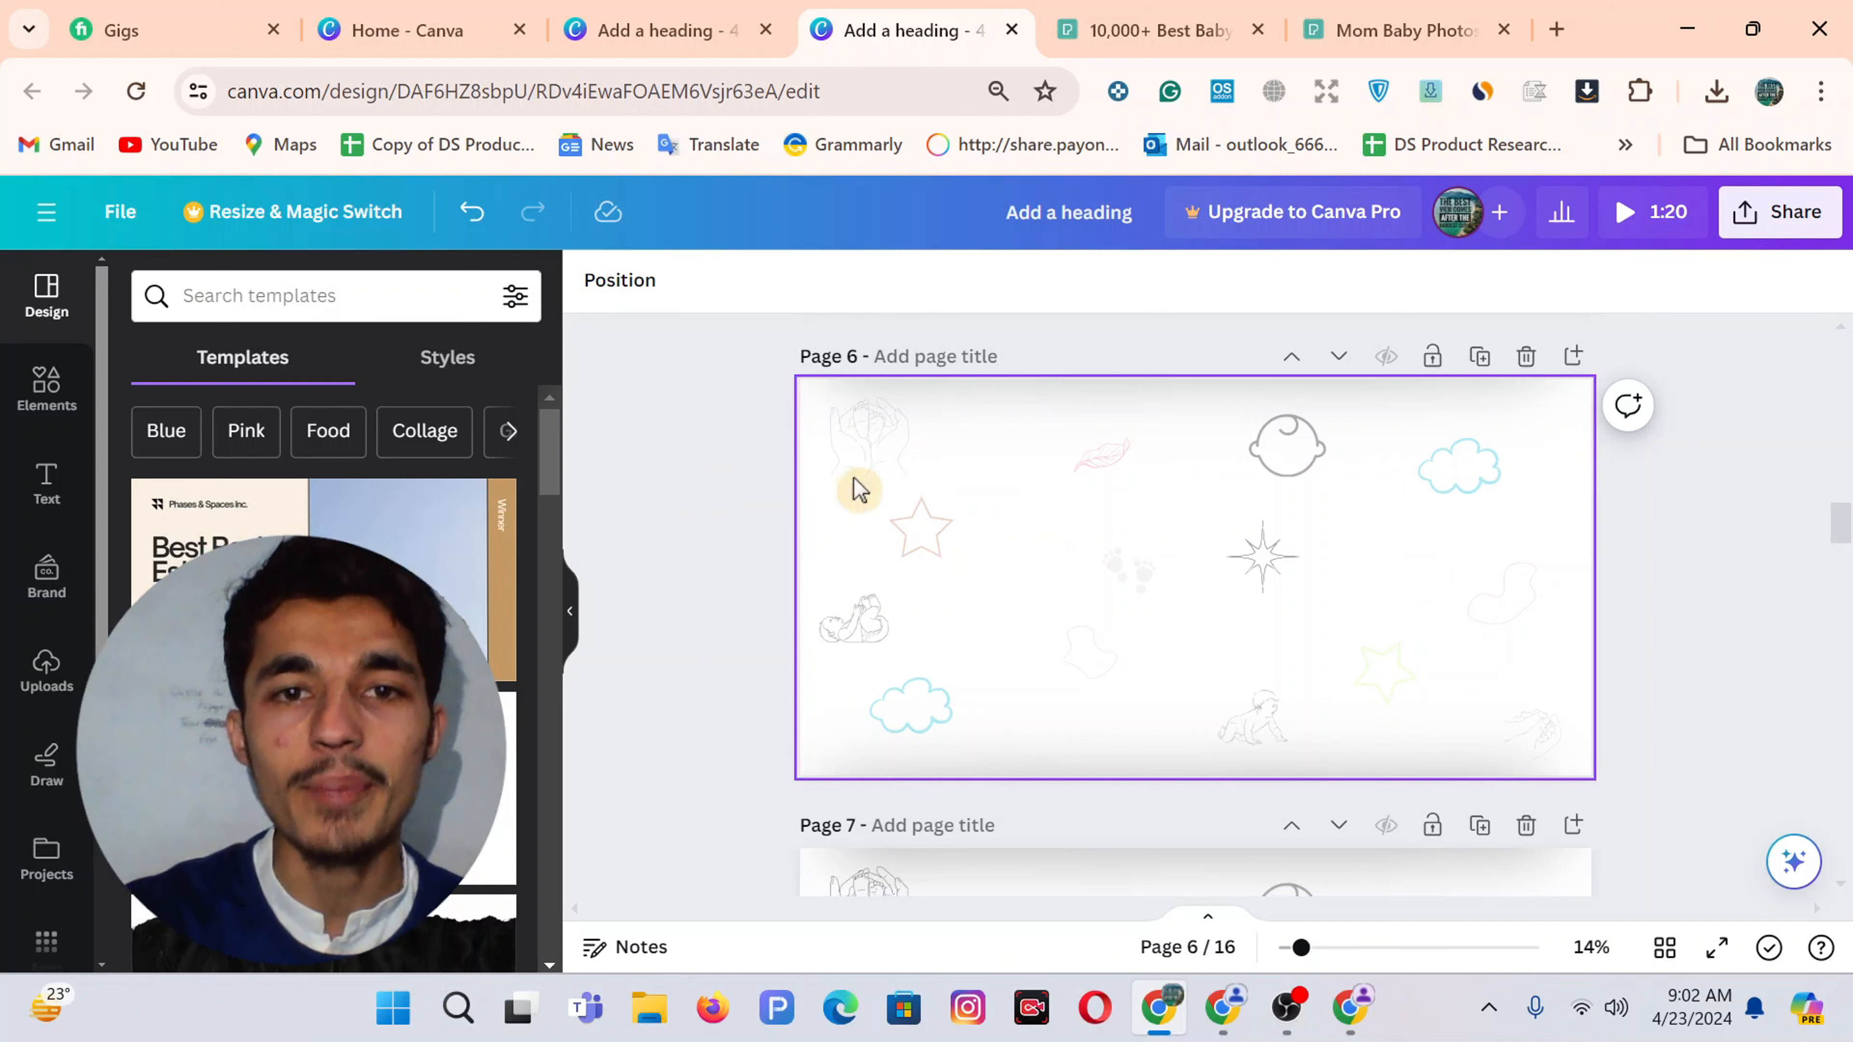
scroll(786, 452, "up", 1)
scroll(781, 448, "up", 5)
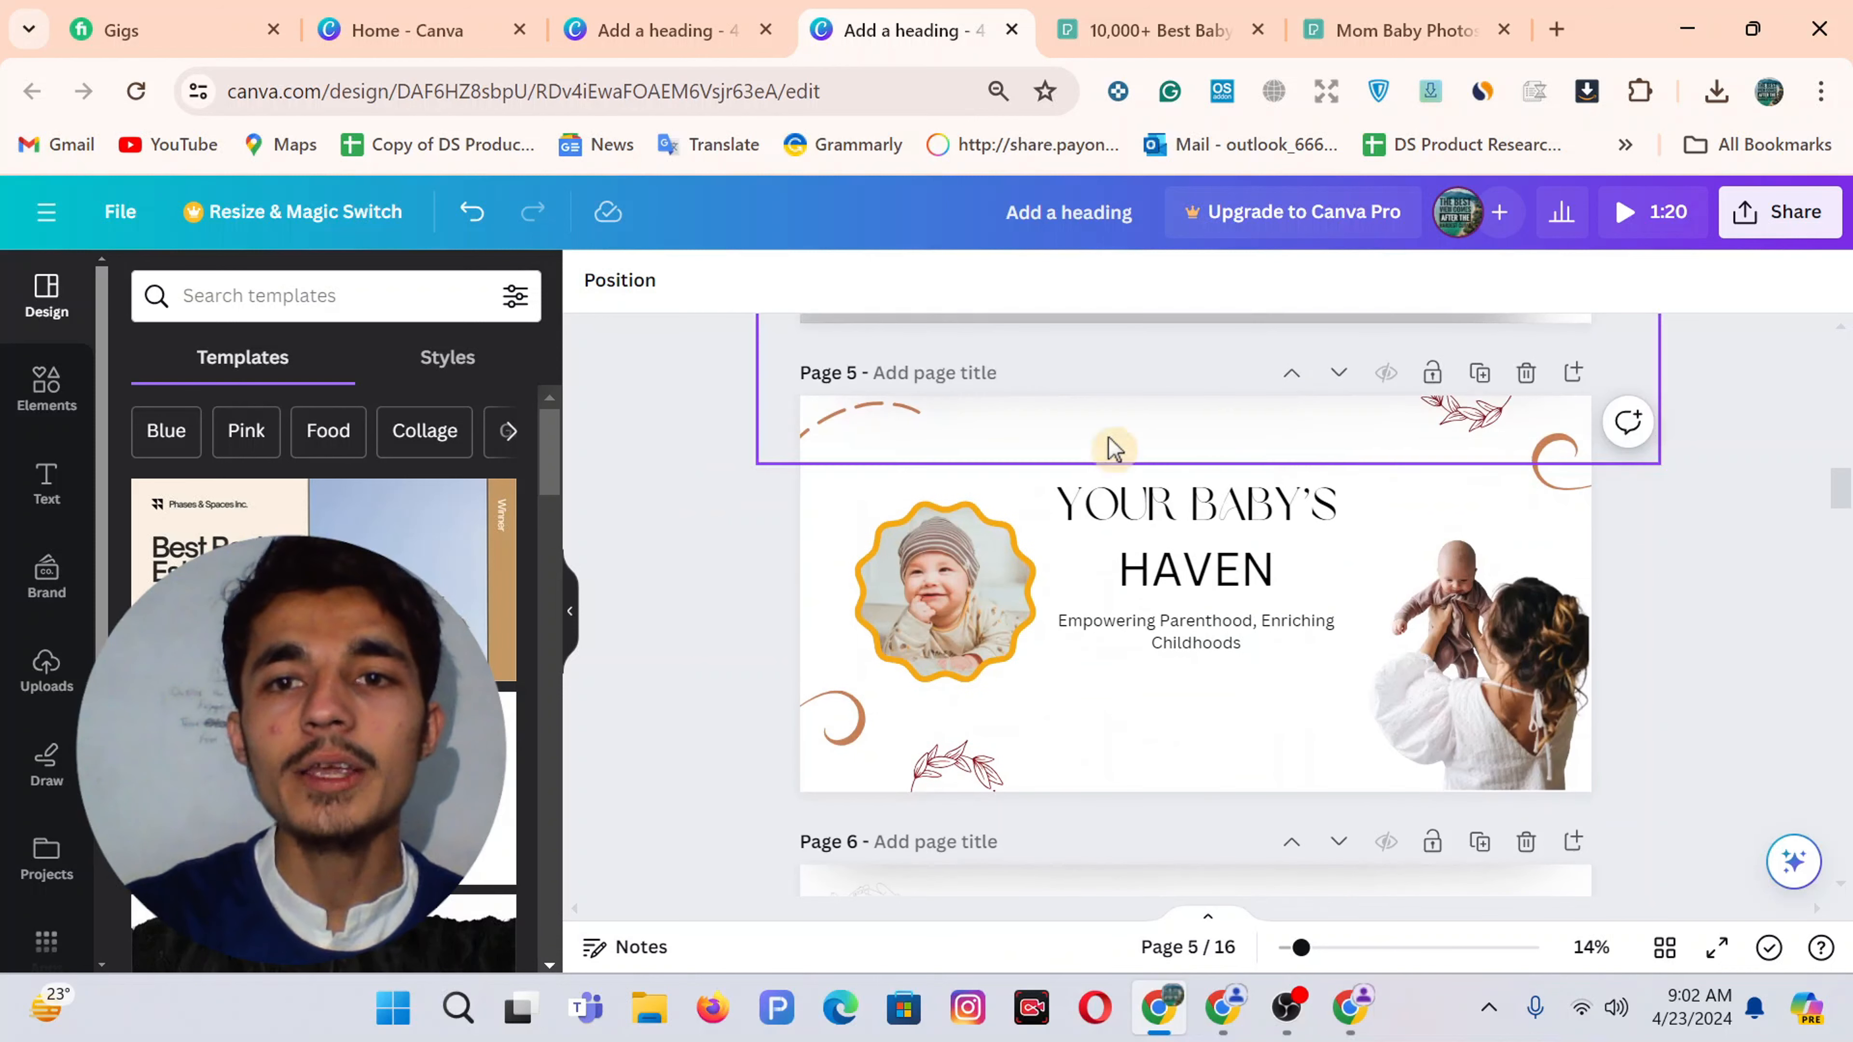
scroll(1232, 551, "down", 15)
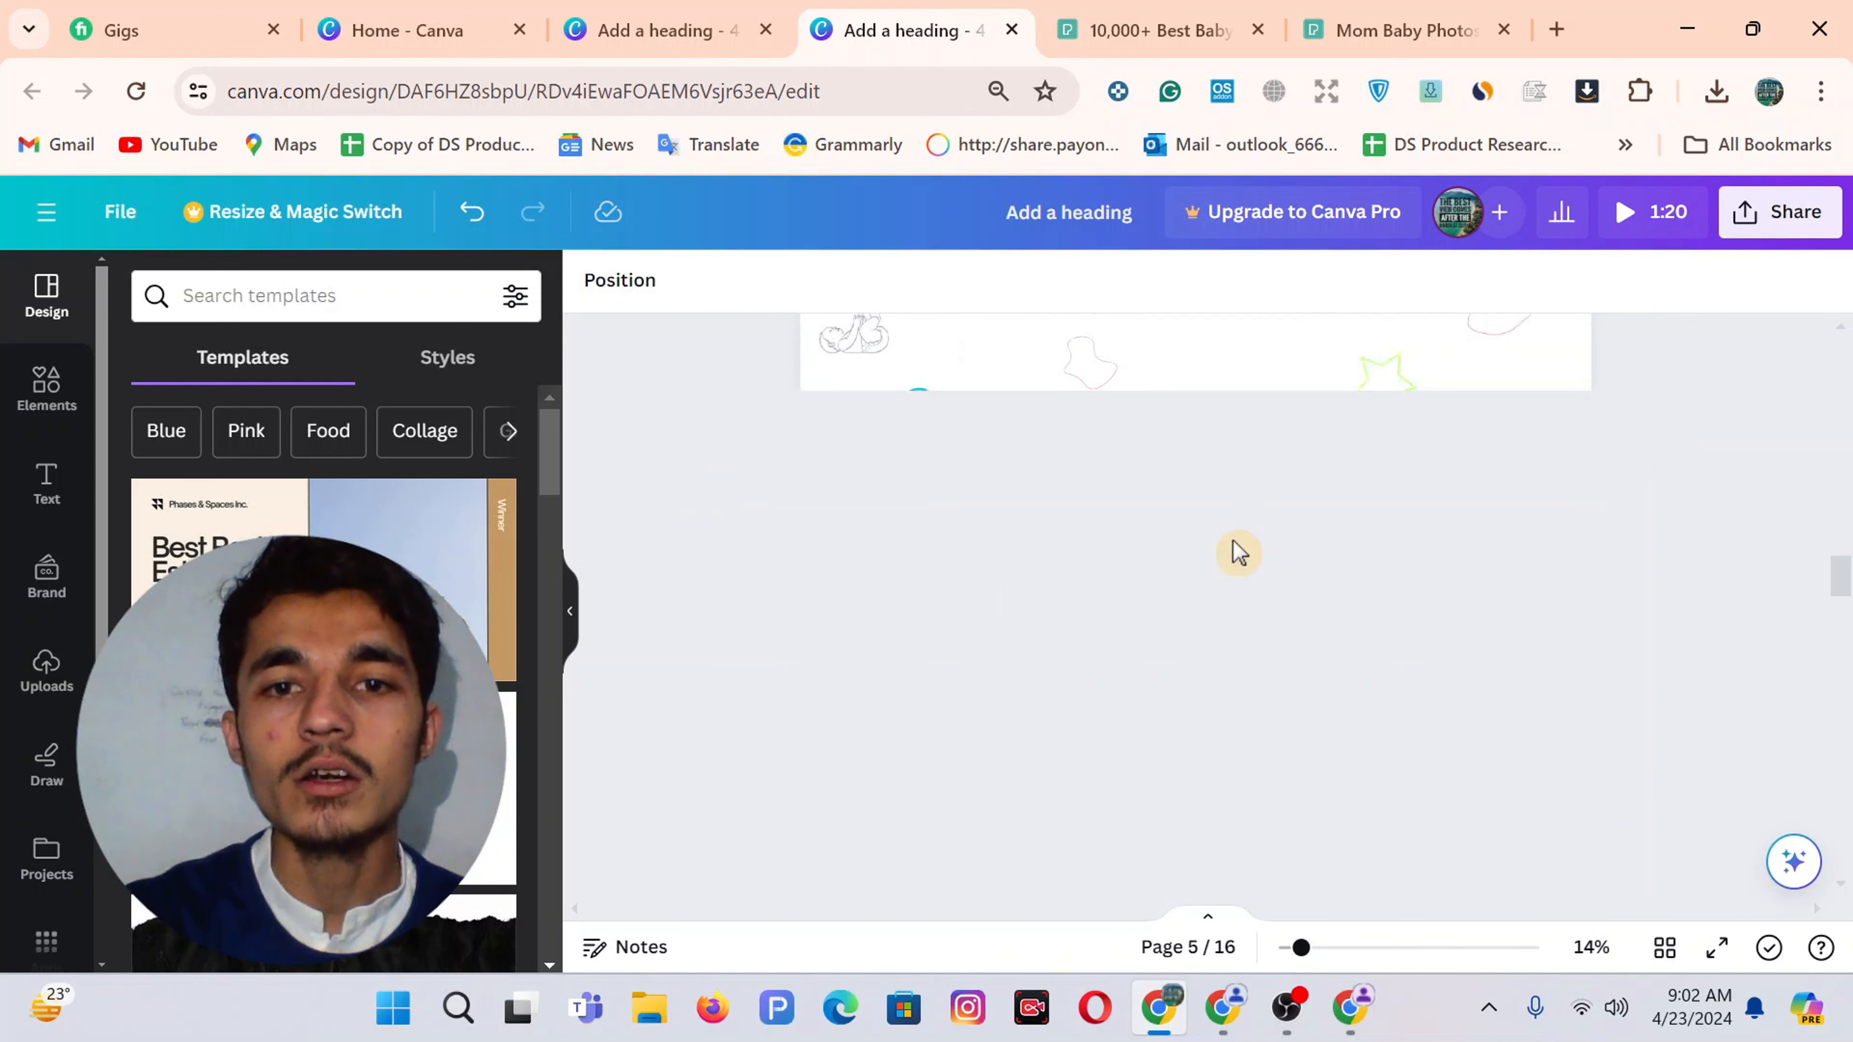
scroll(1233, 551, "down", 8)
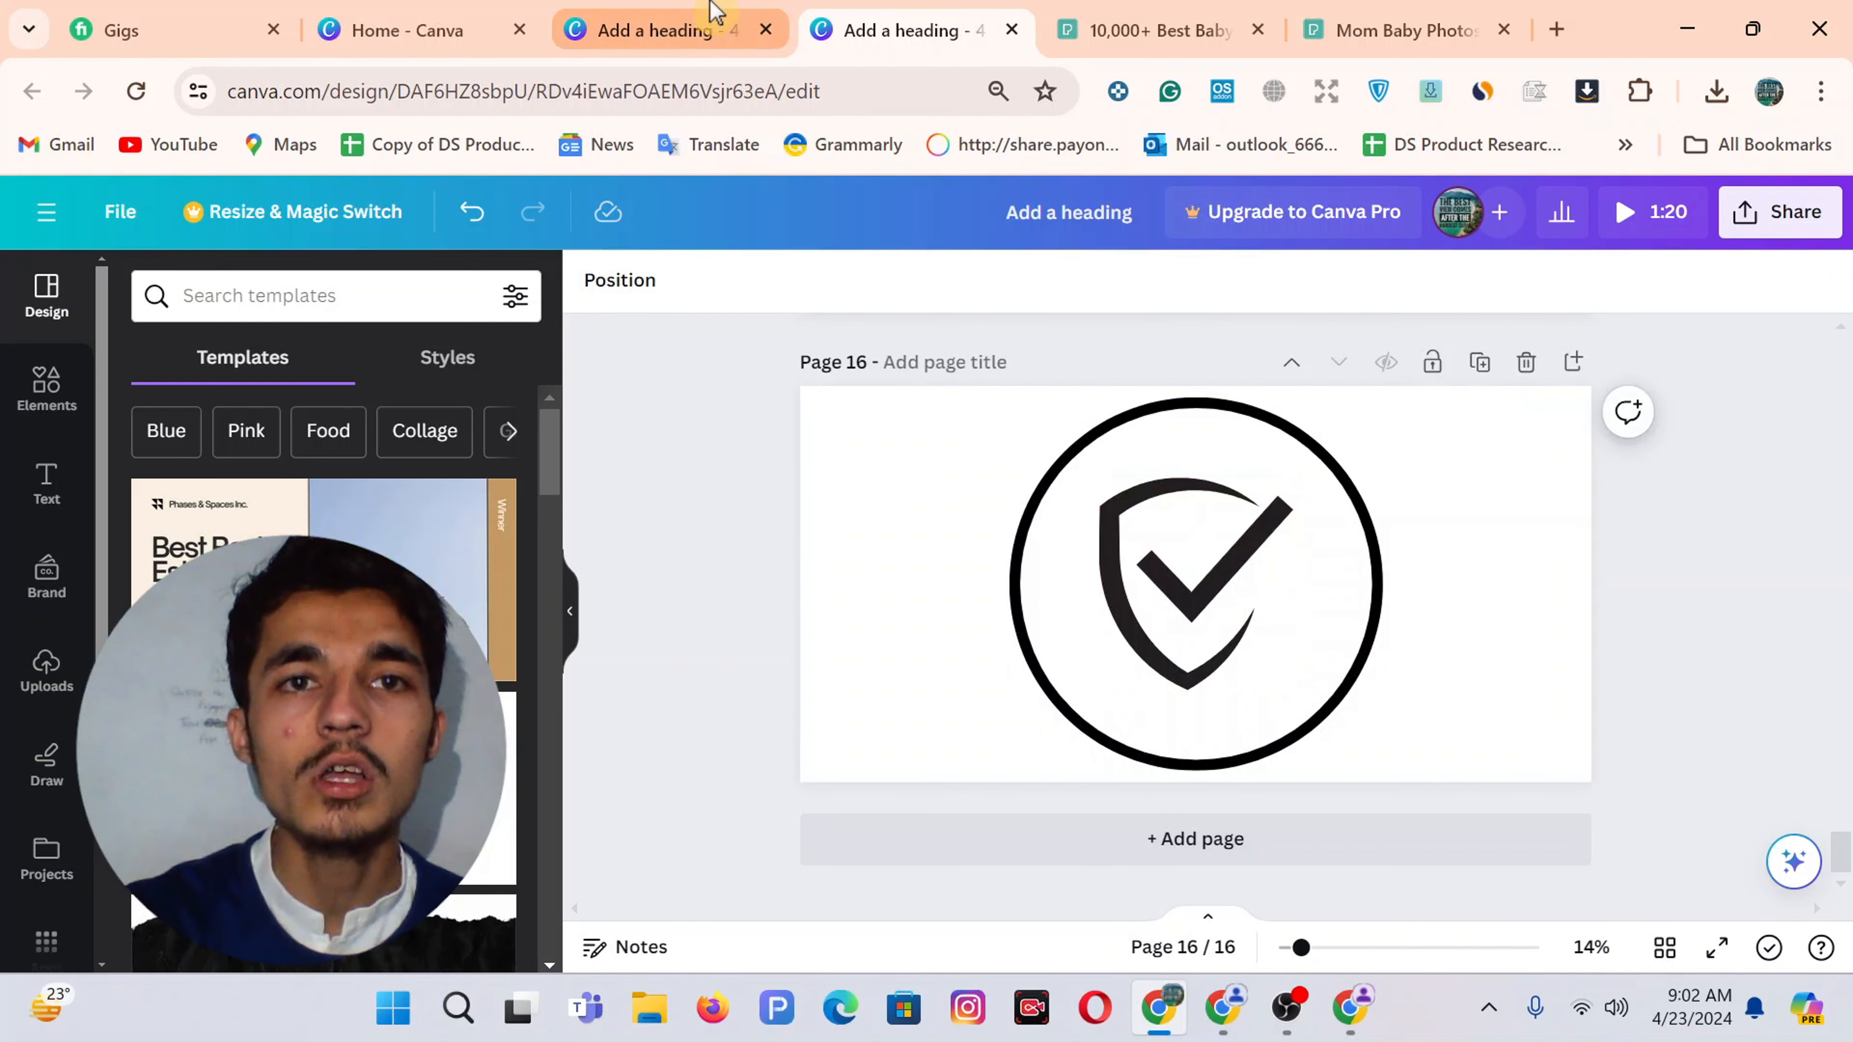
Add a blank second page to the Your Baby's Haven design
left_click(665, 23)
left_click(1297, 861)
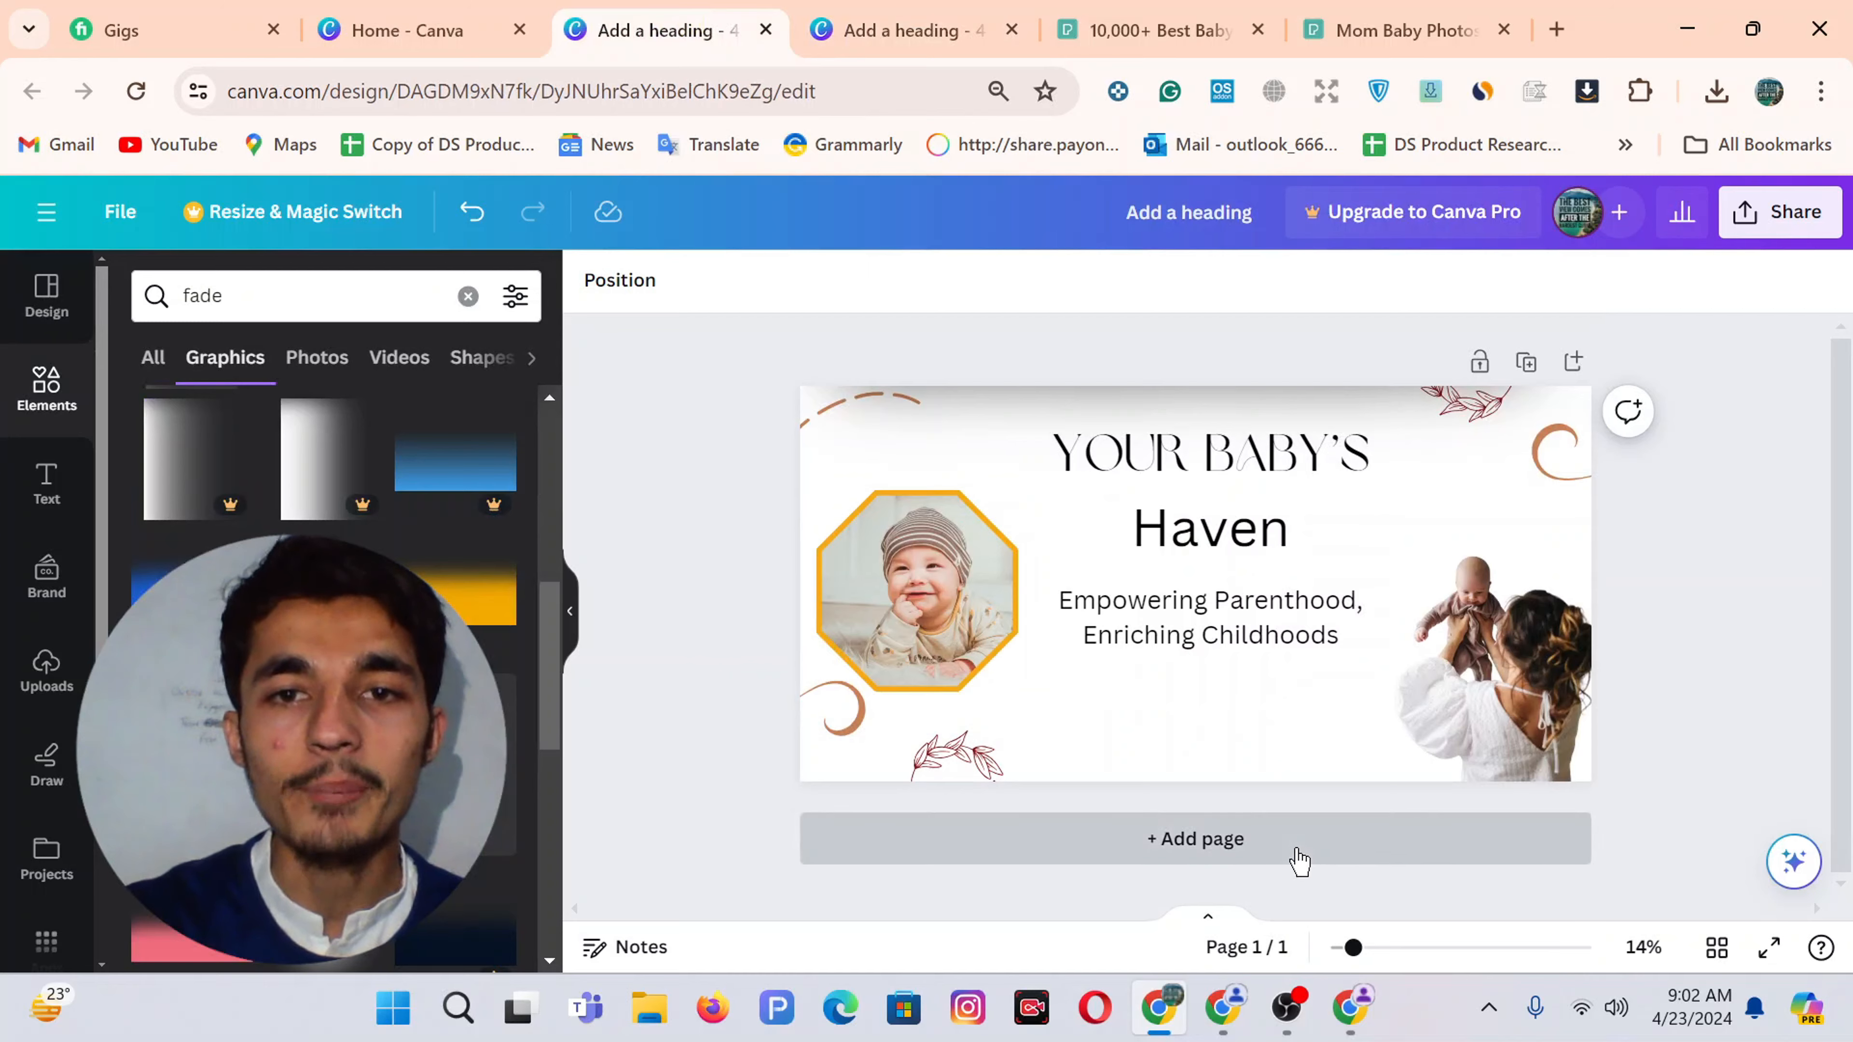
left_click(854, 11)
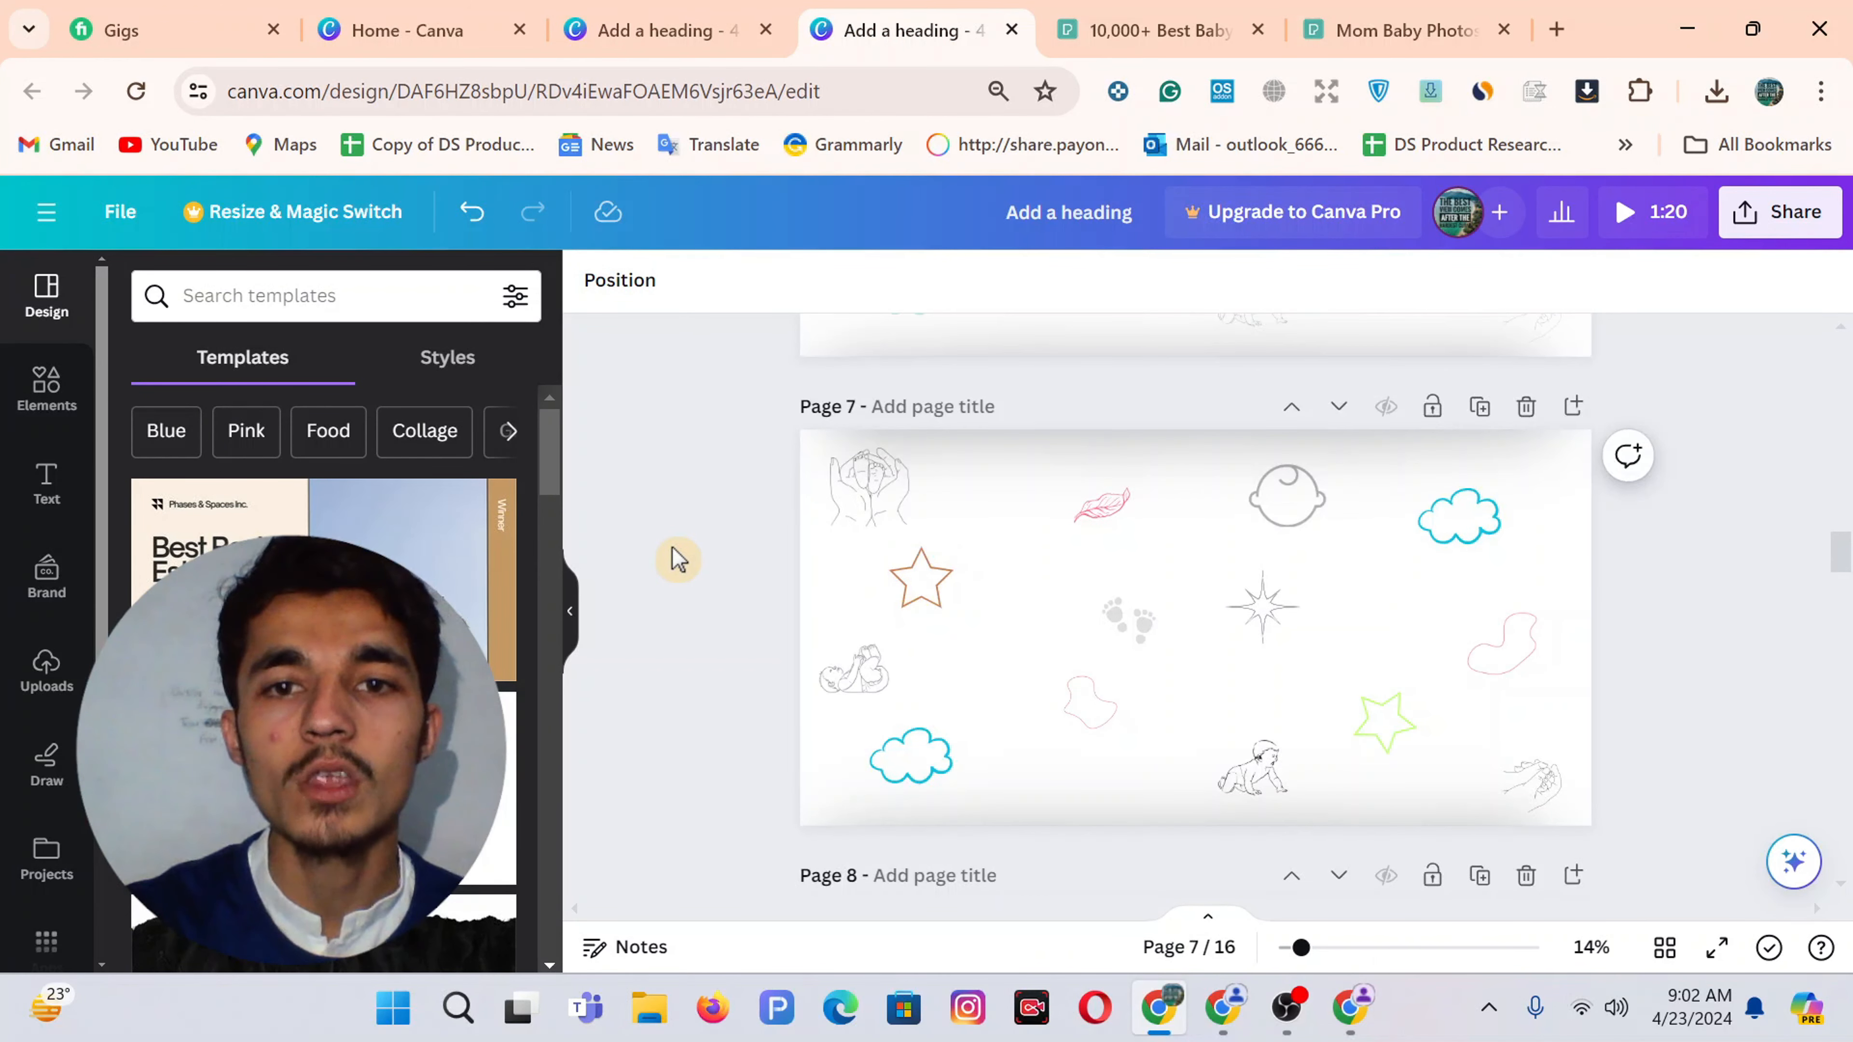
scroll(918, 592, "up", 5)
scroll(1188, 543, "up", 2)
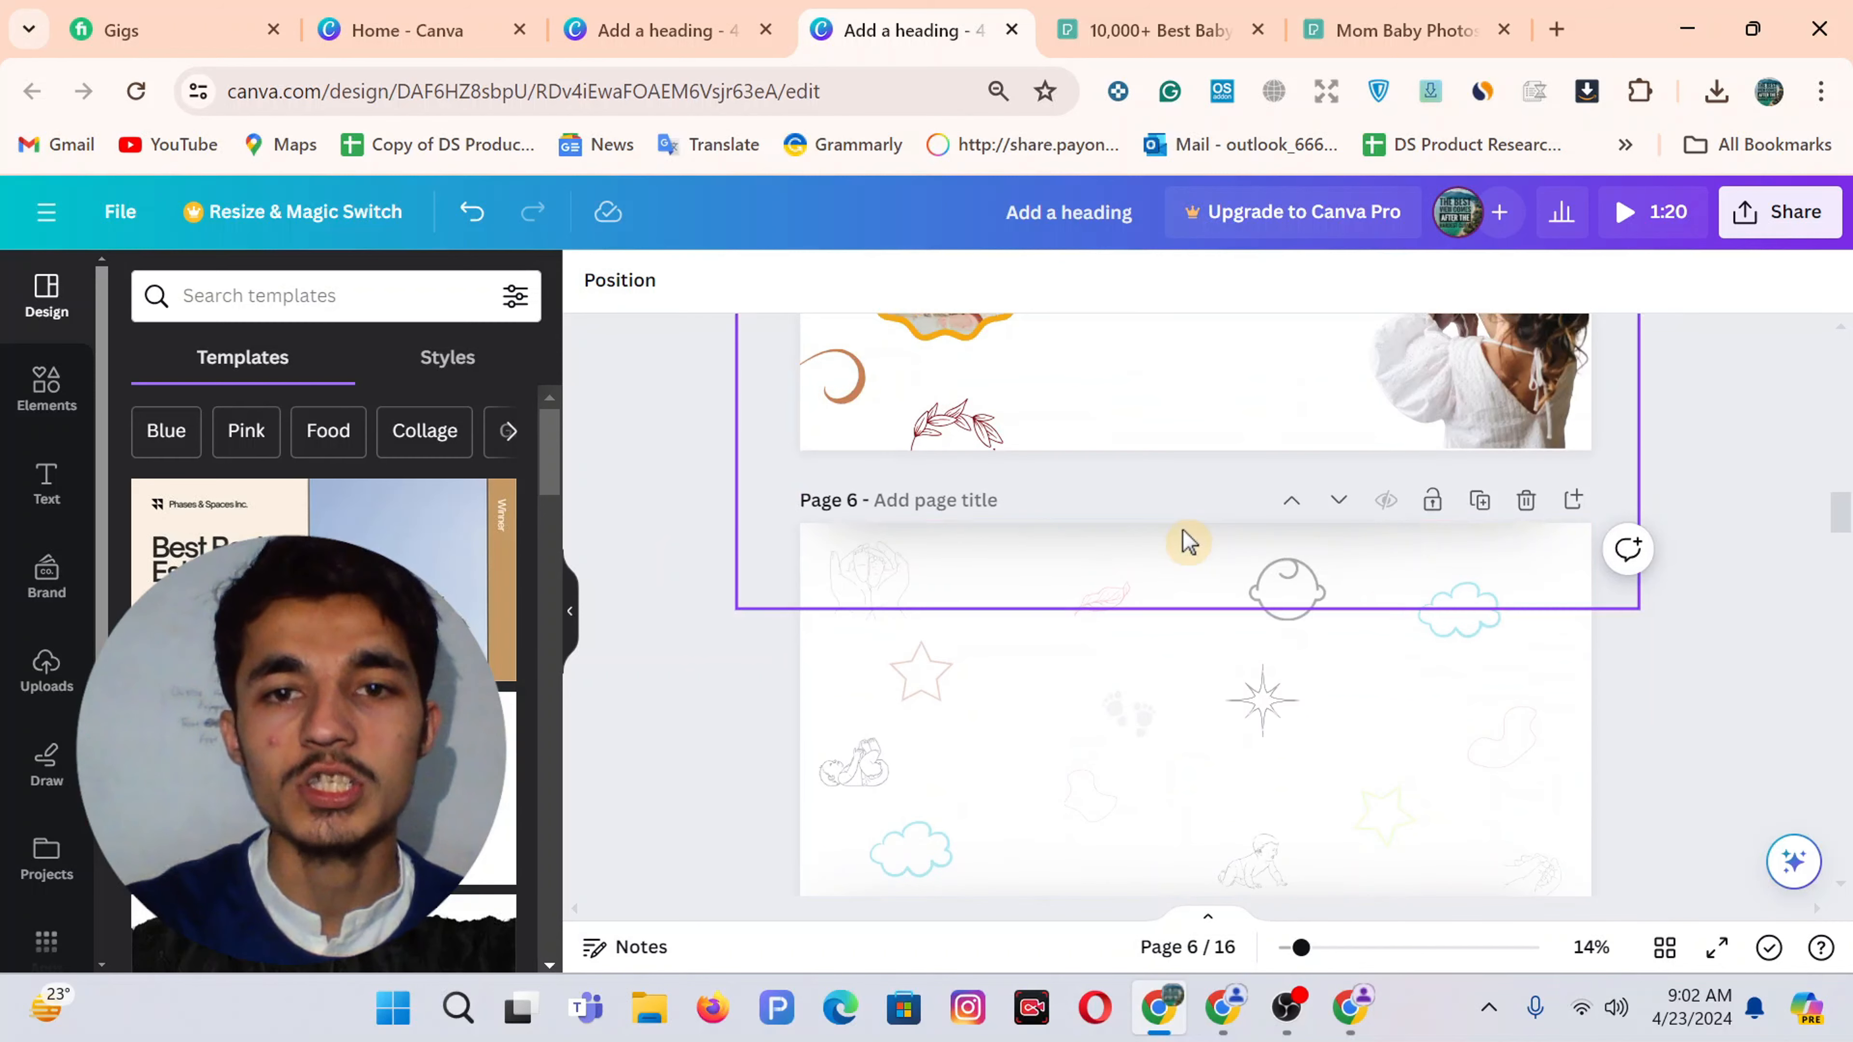
left_click(633, 12)
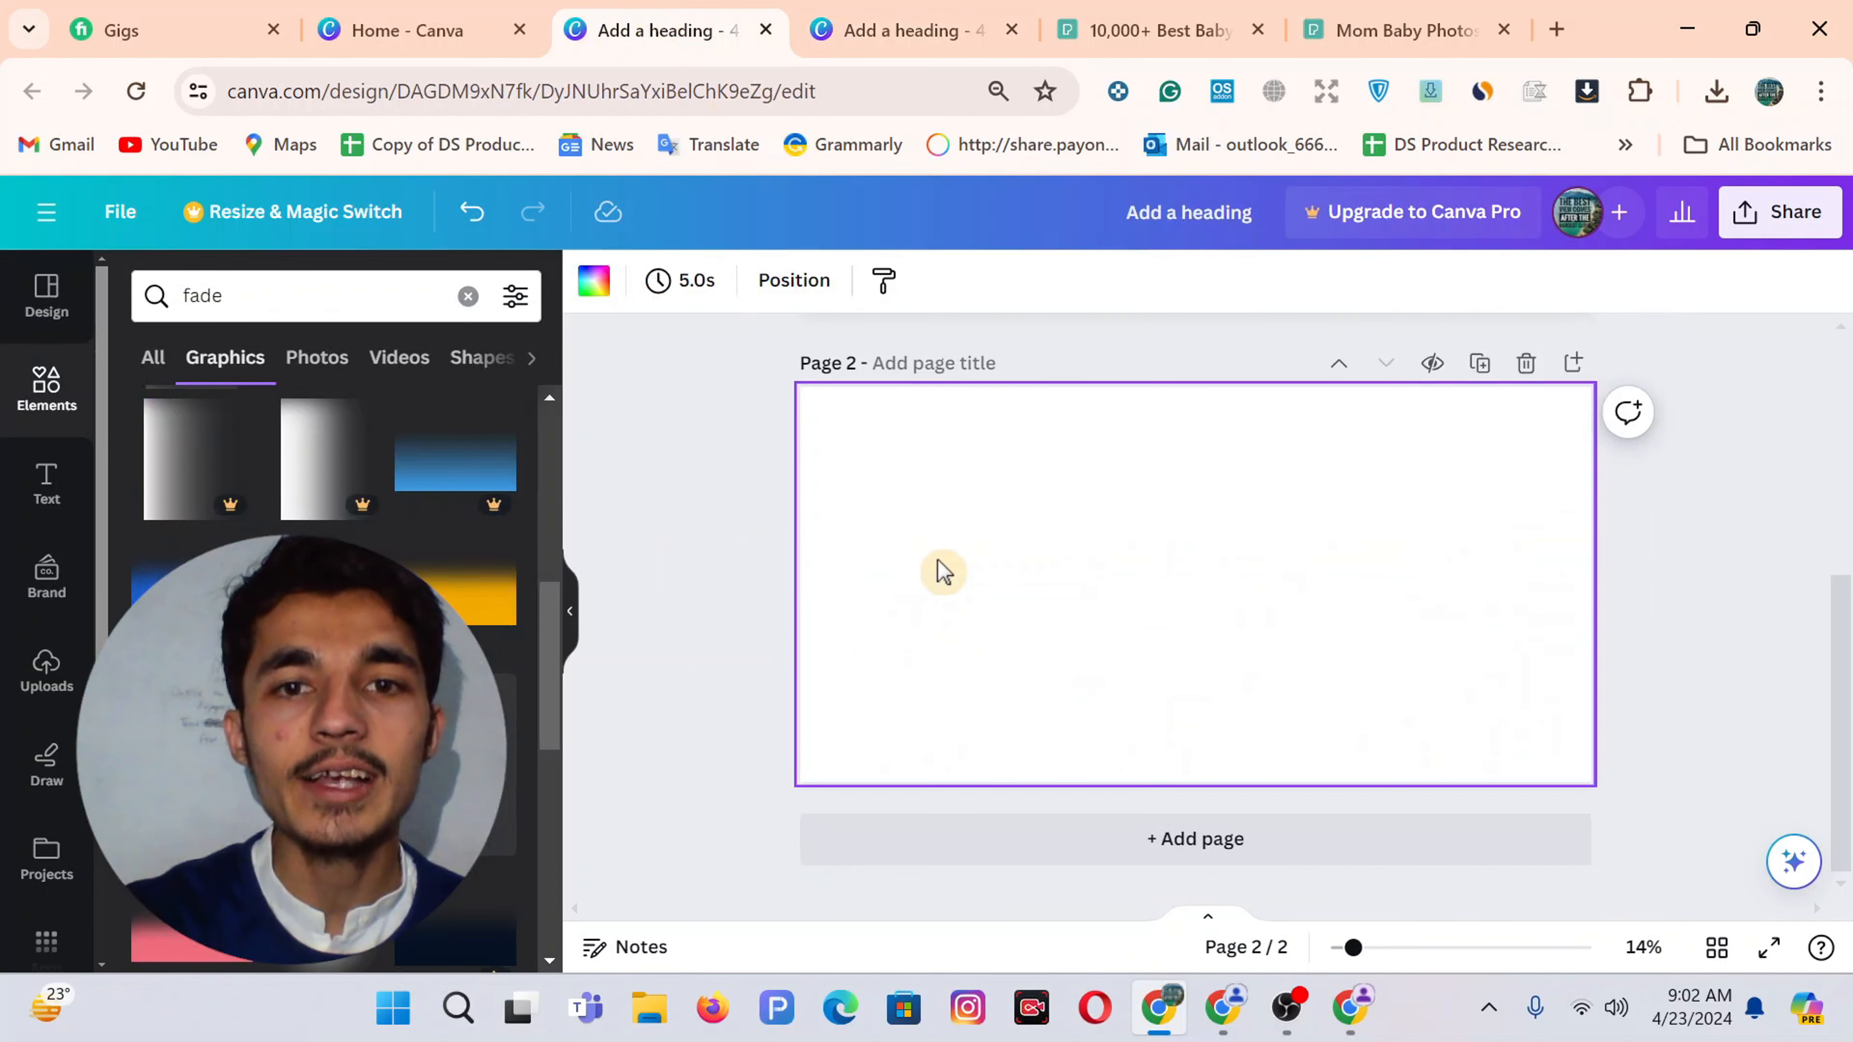
Replace the old fade search with a Canva Elements search for 'BABY'
left_click(467, 296)
left_click(304, 301)
type("BAB")
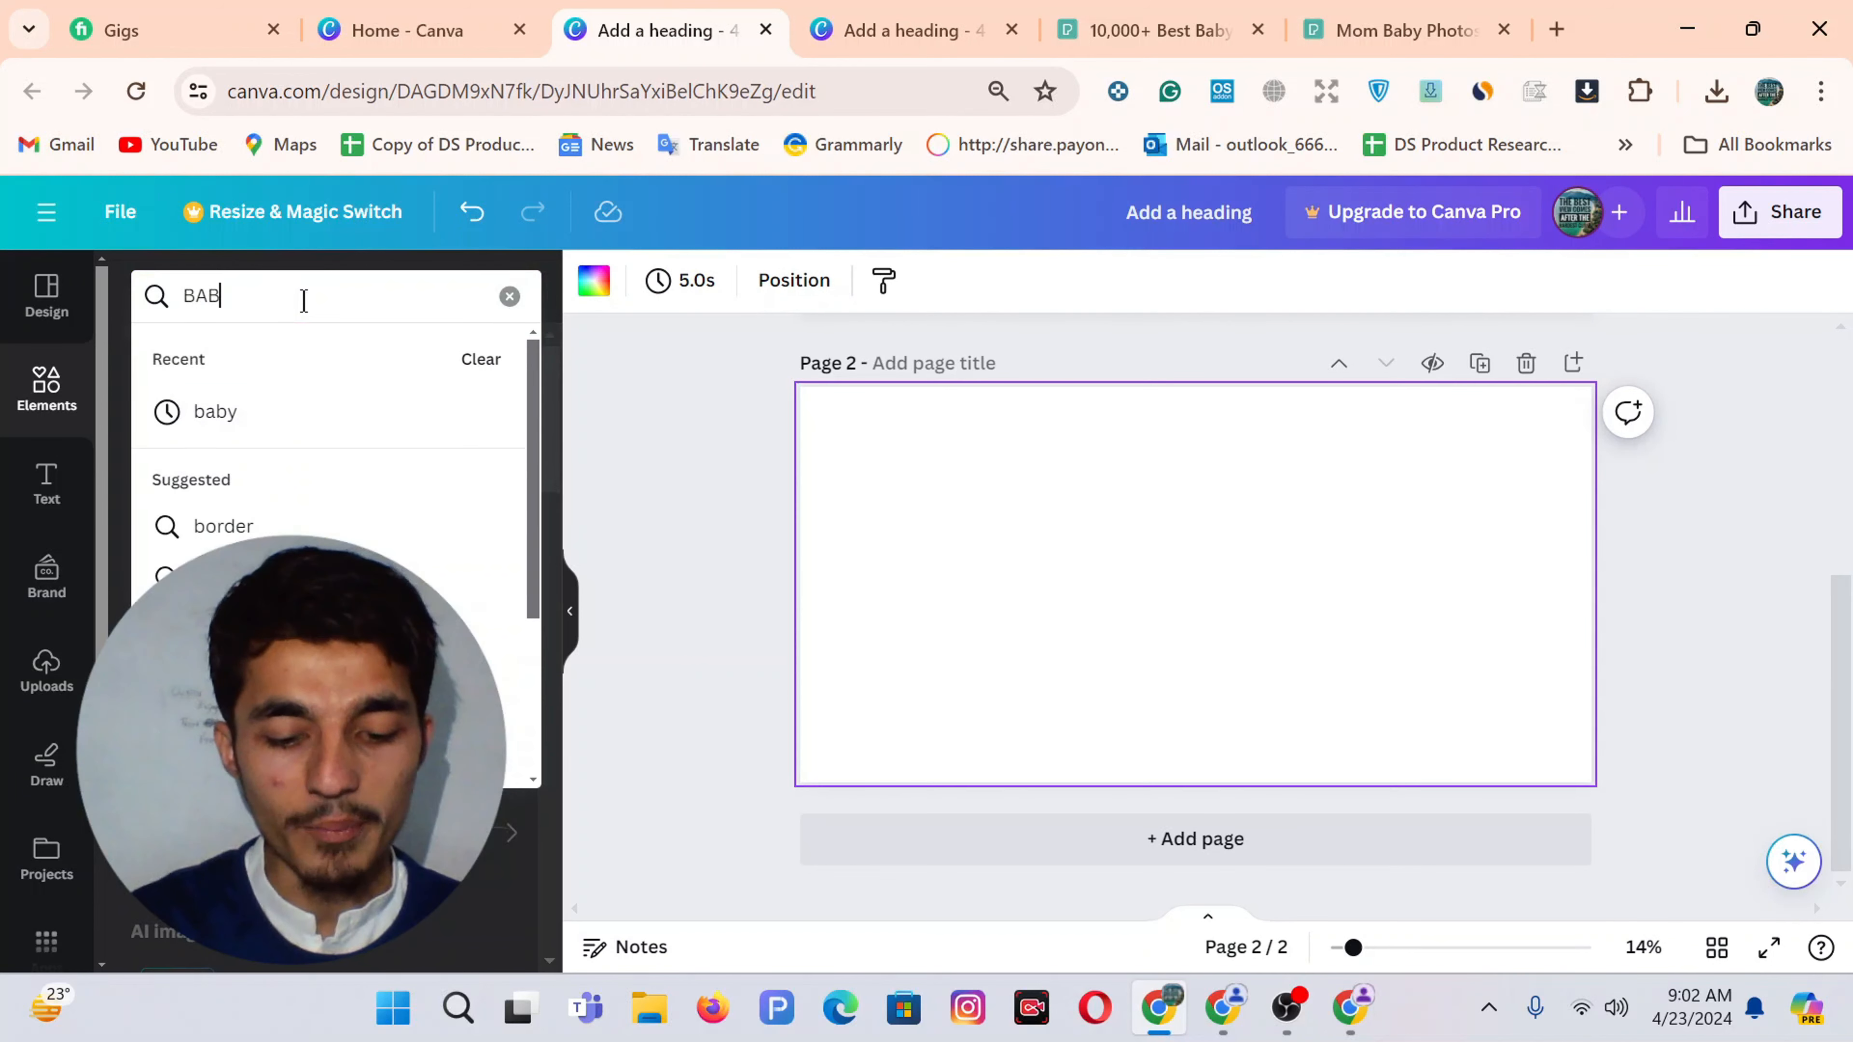
type("Y")
key("Return")
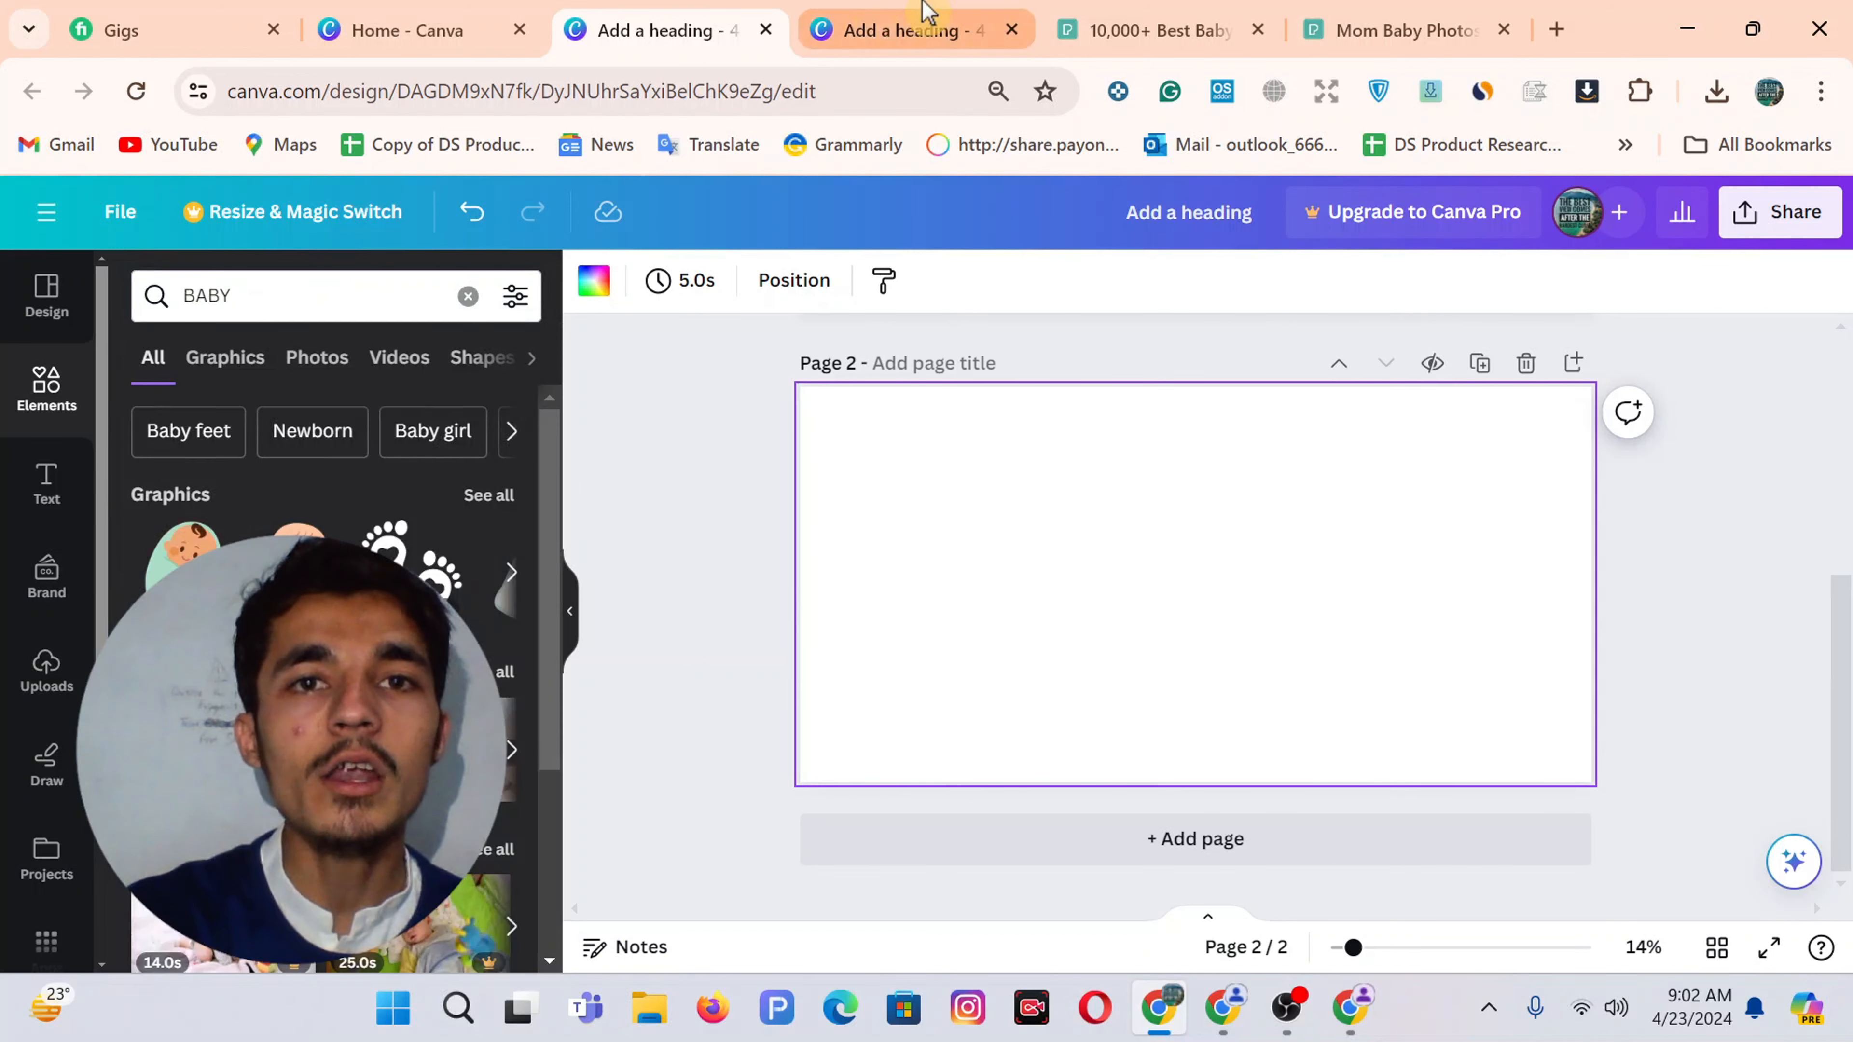
Inspect the baby sketch, crawling baby, cloud, footprints and star doodles on the reference Page 6
left_click(874, 11)
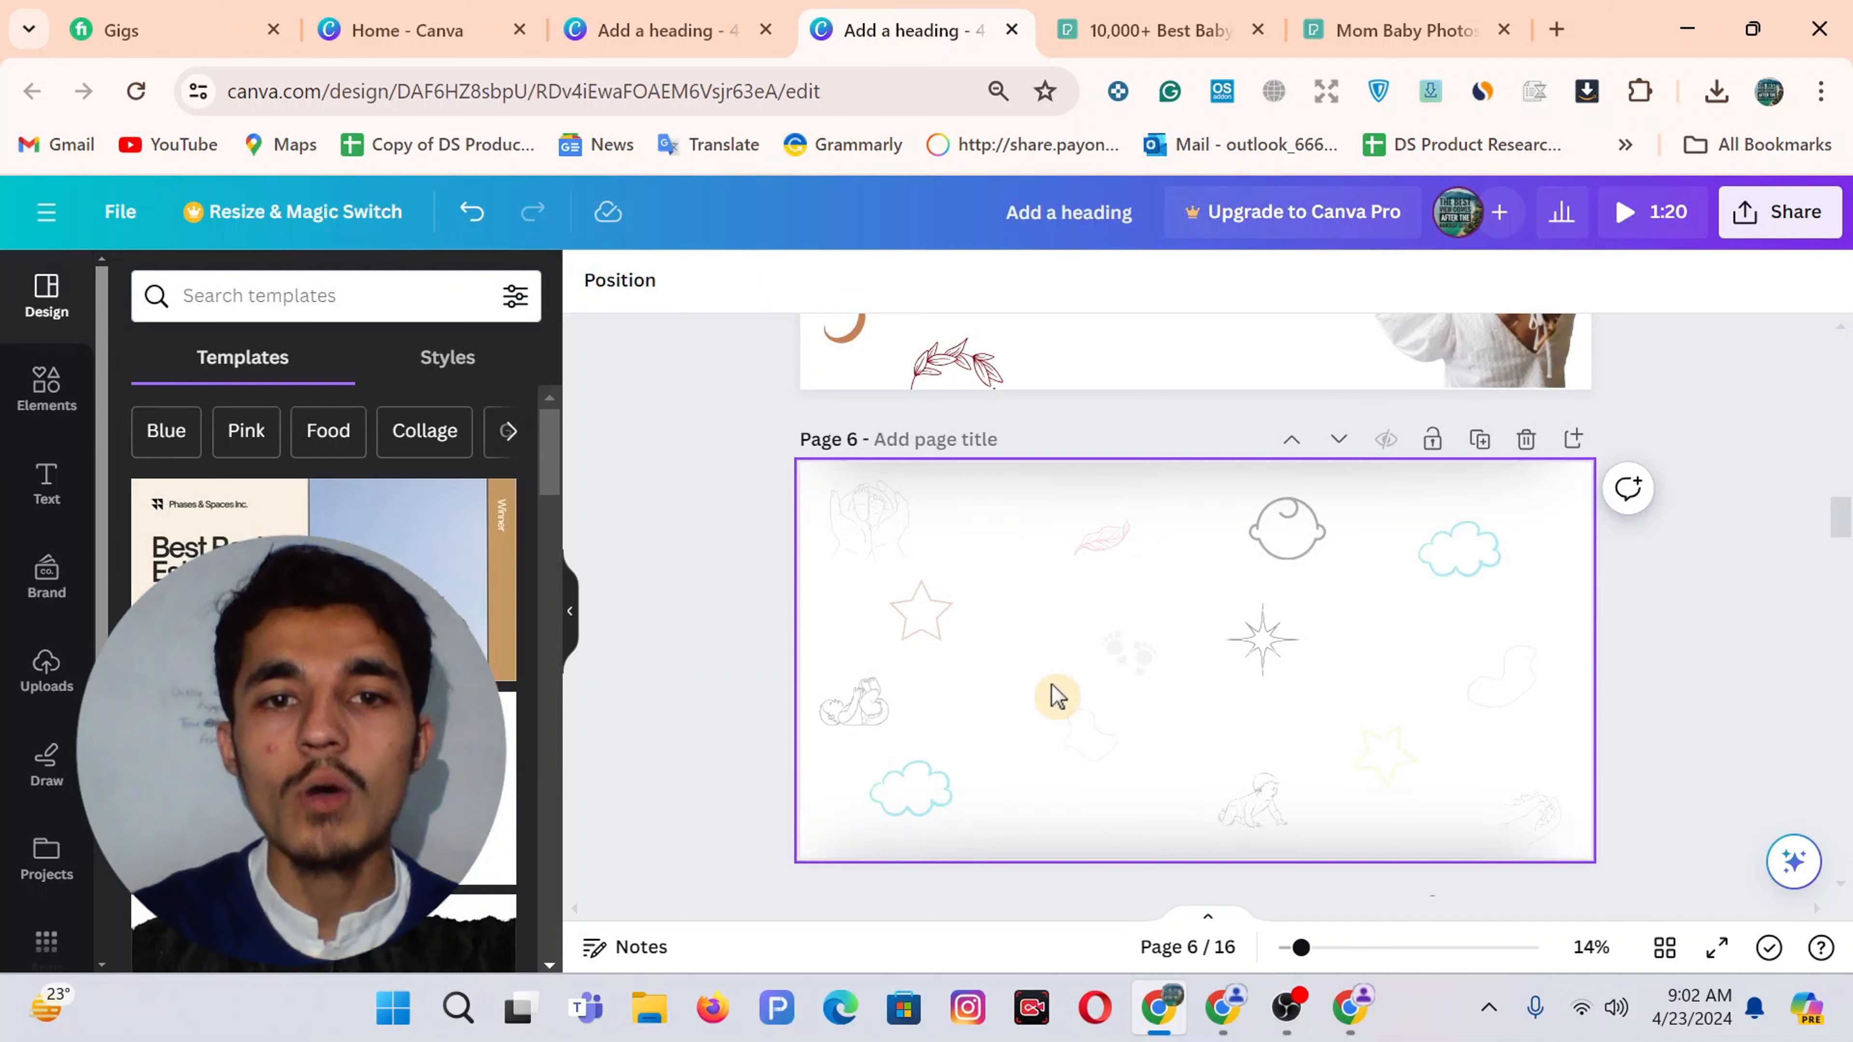
left_click(876, 708)
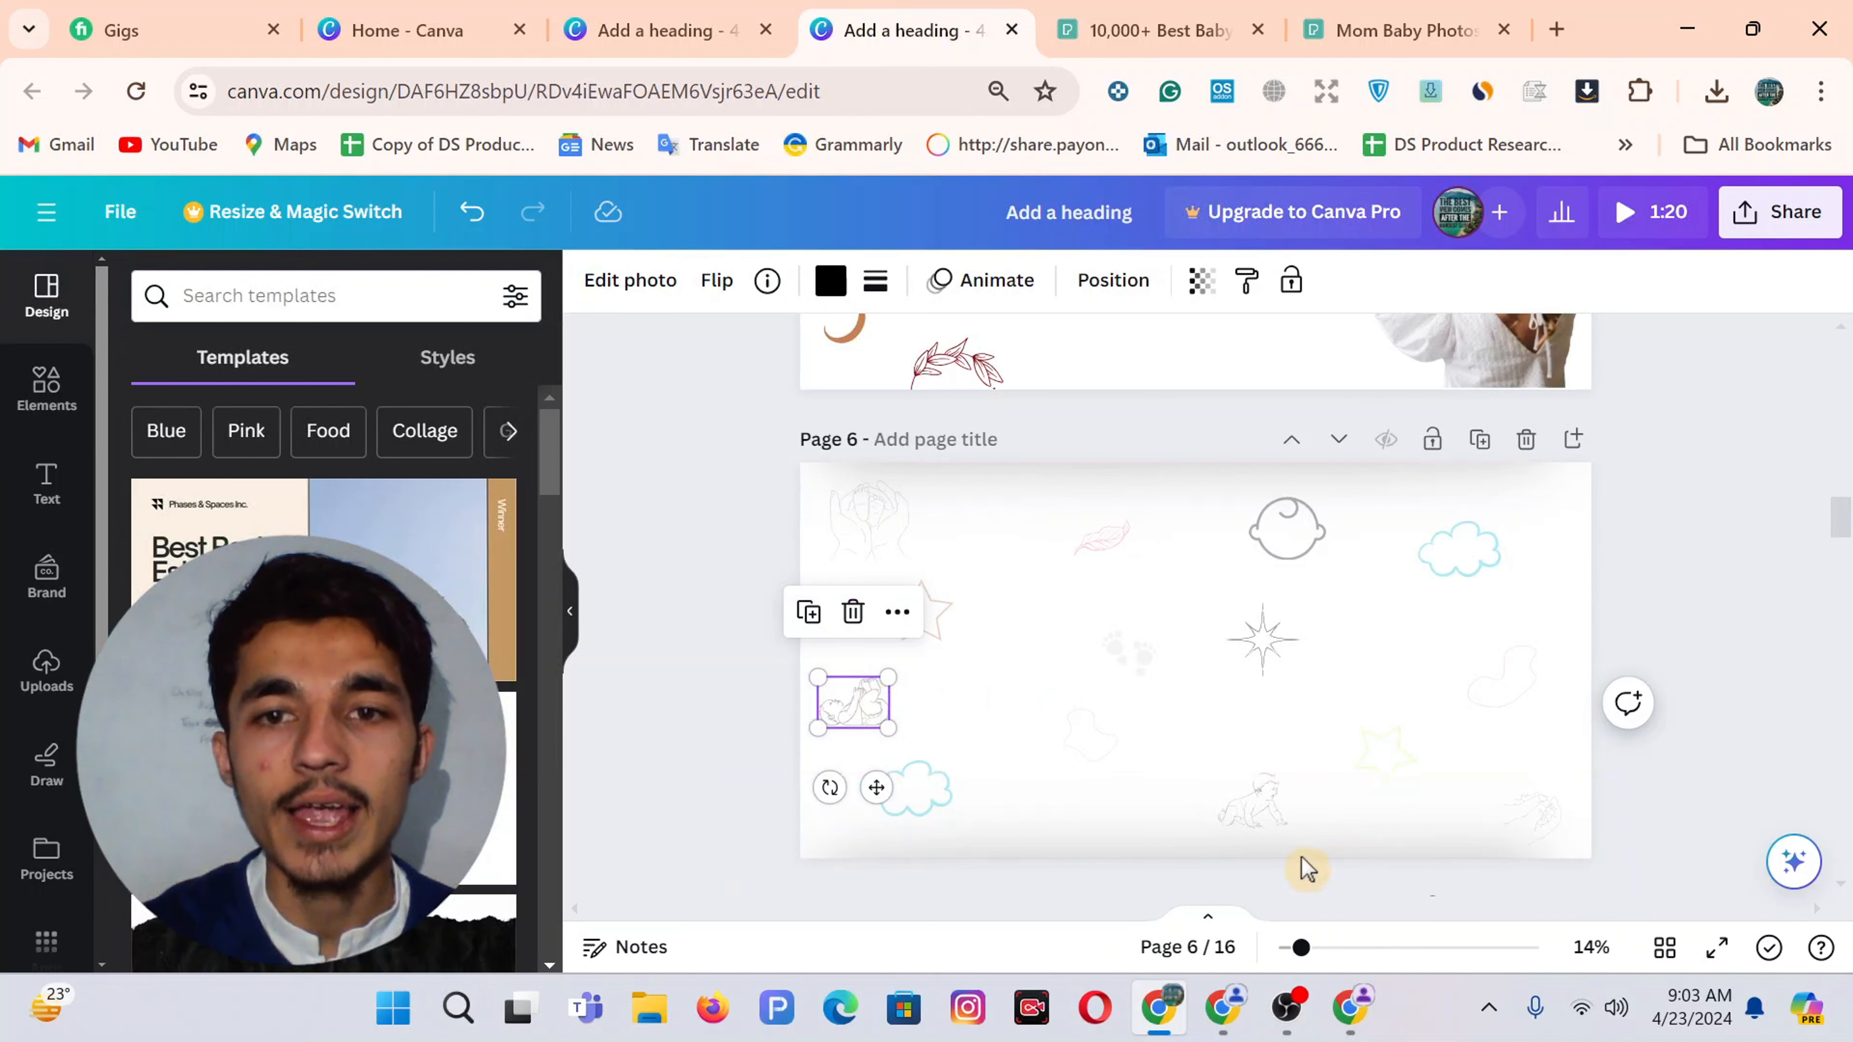
left_click(1265, 814)
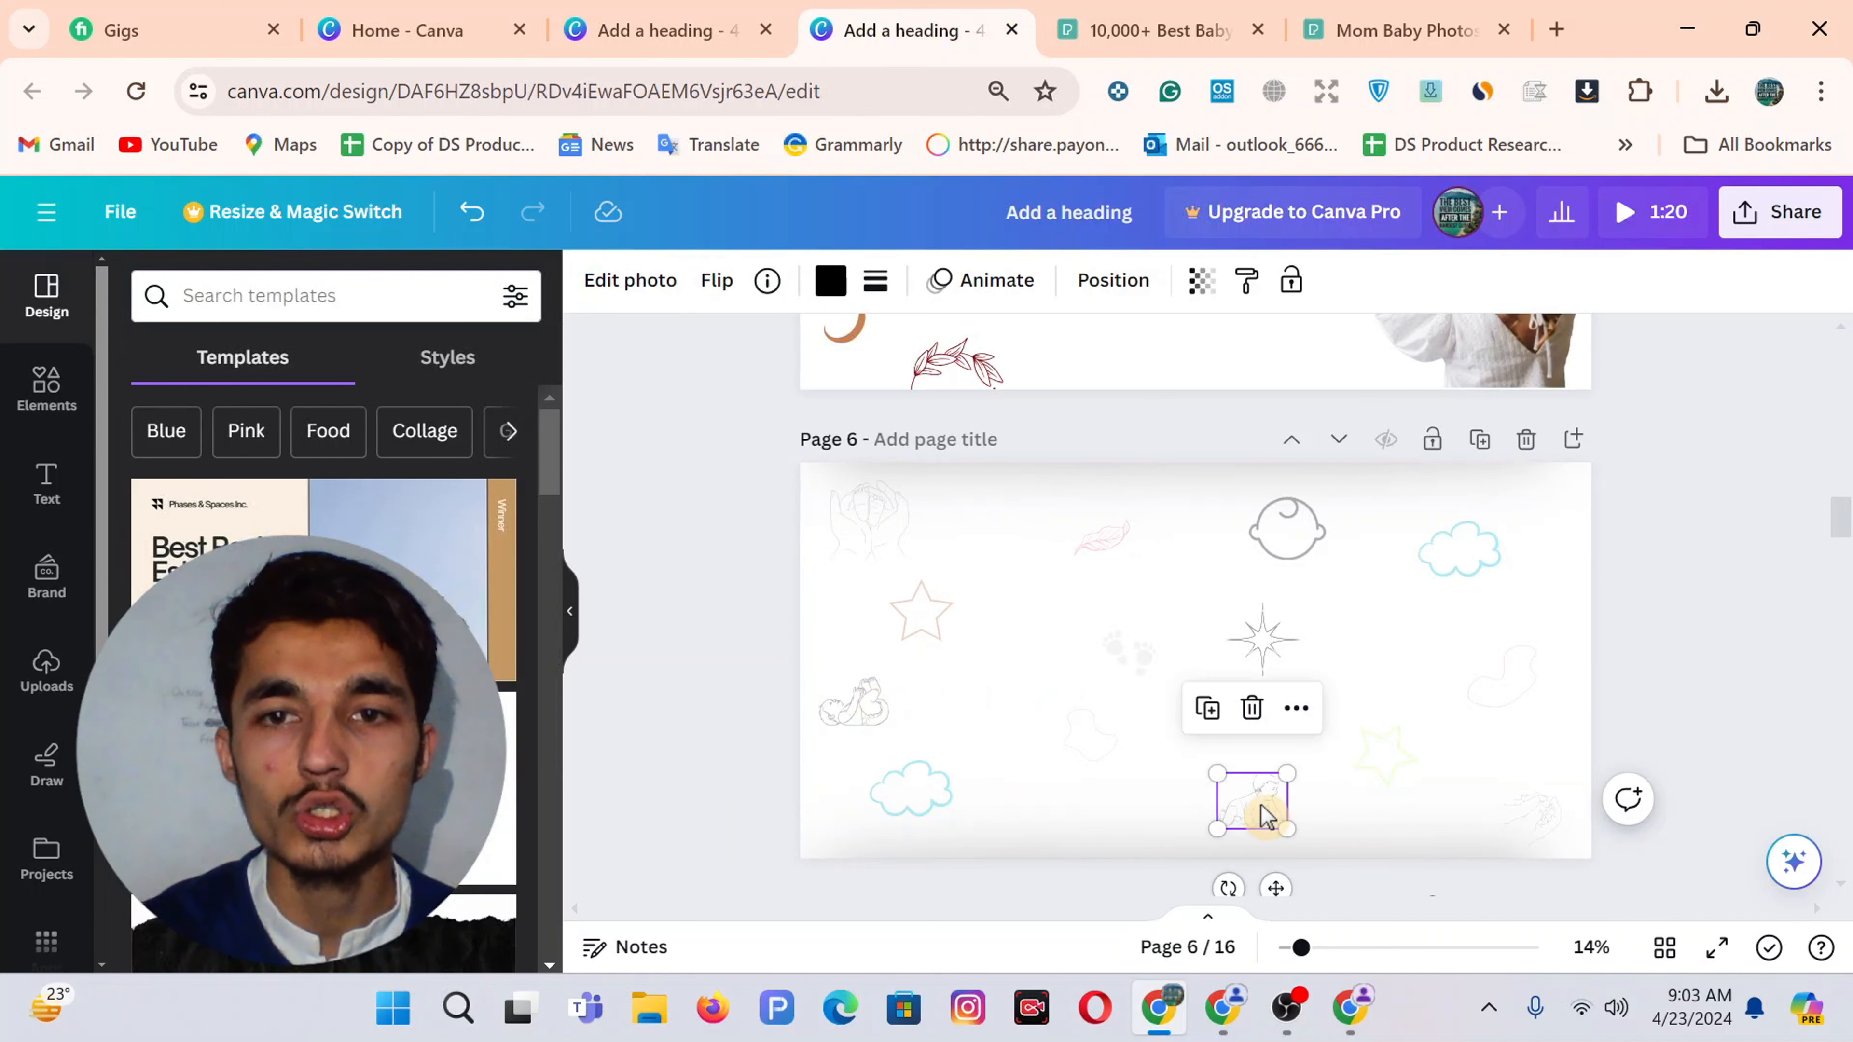
left_click(1461, 564)
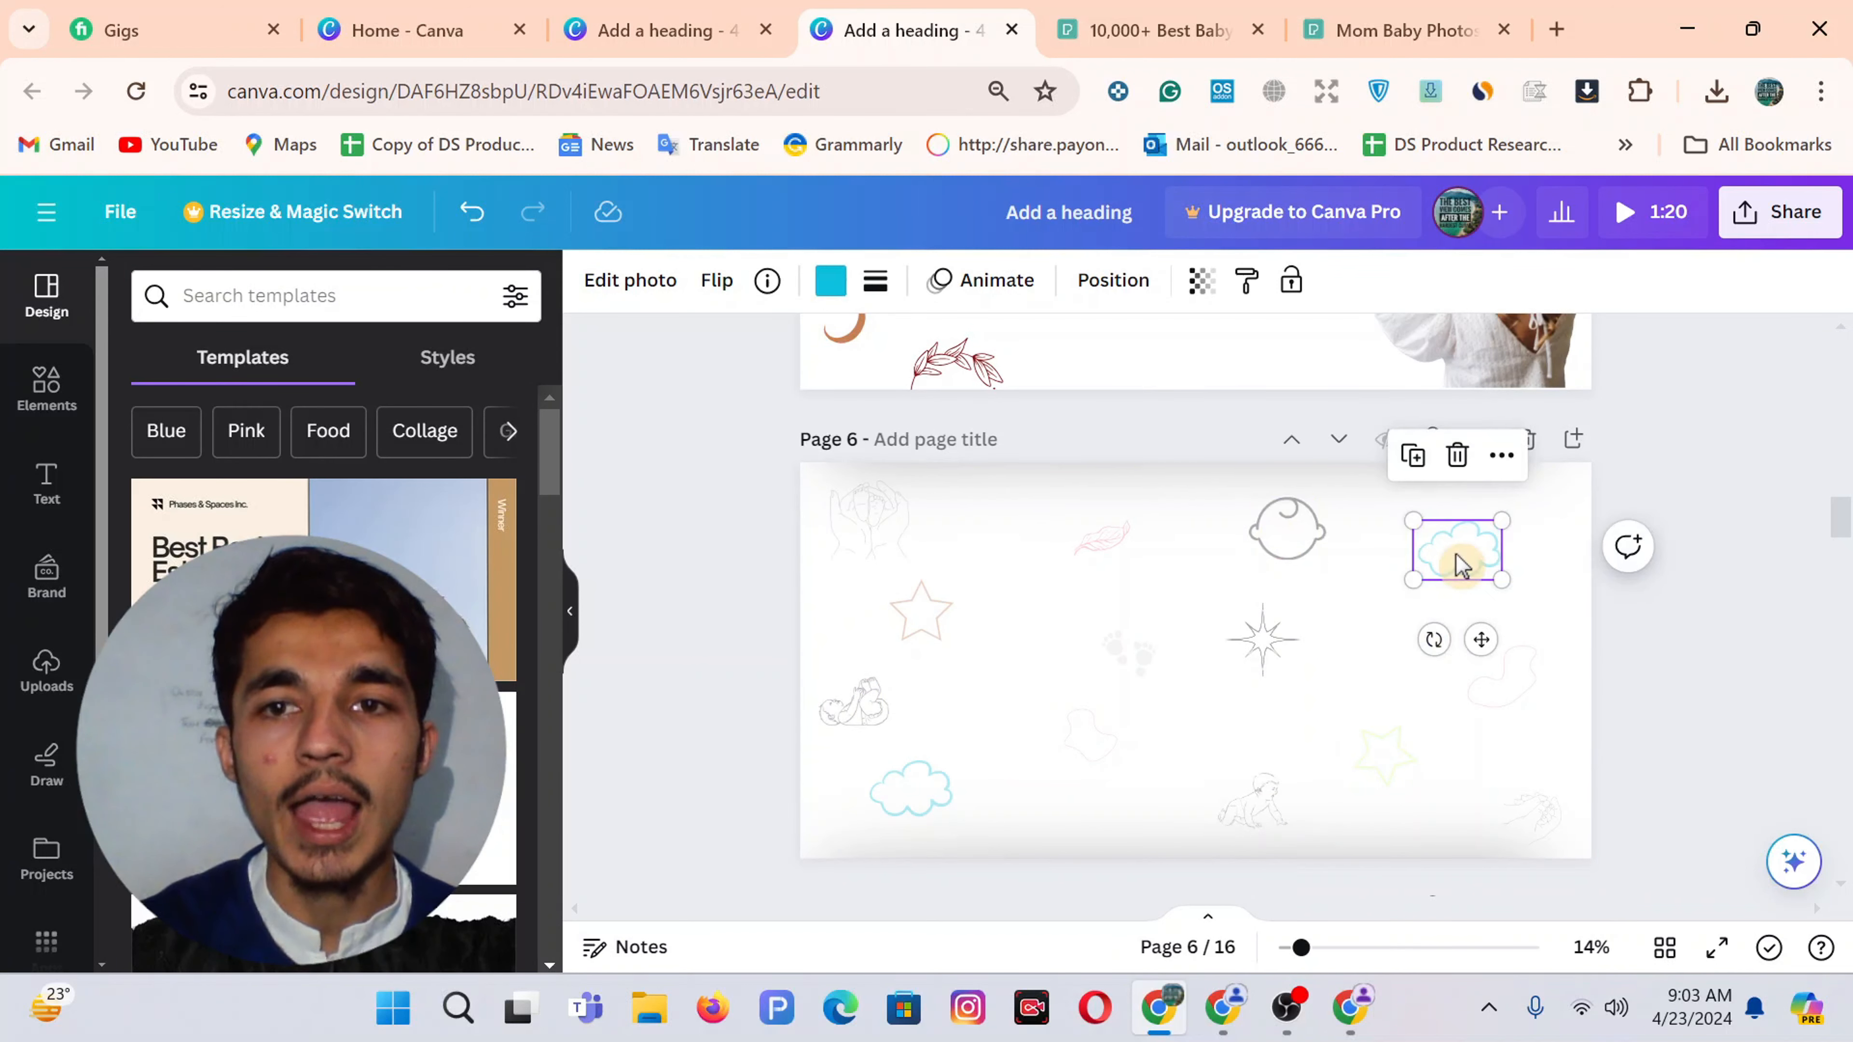
left_click(1138, 665)
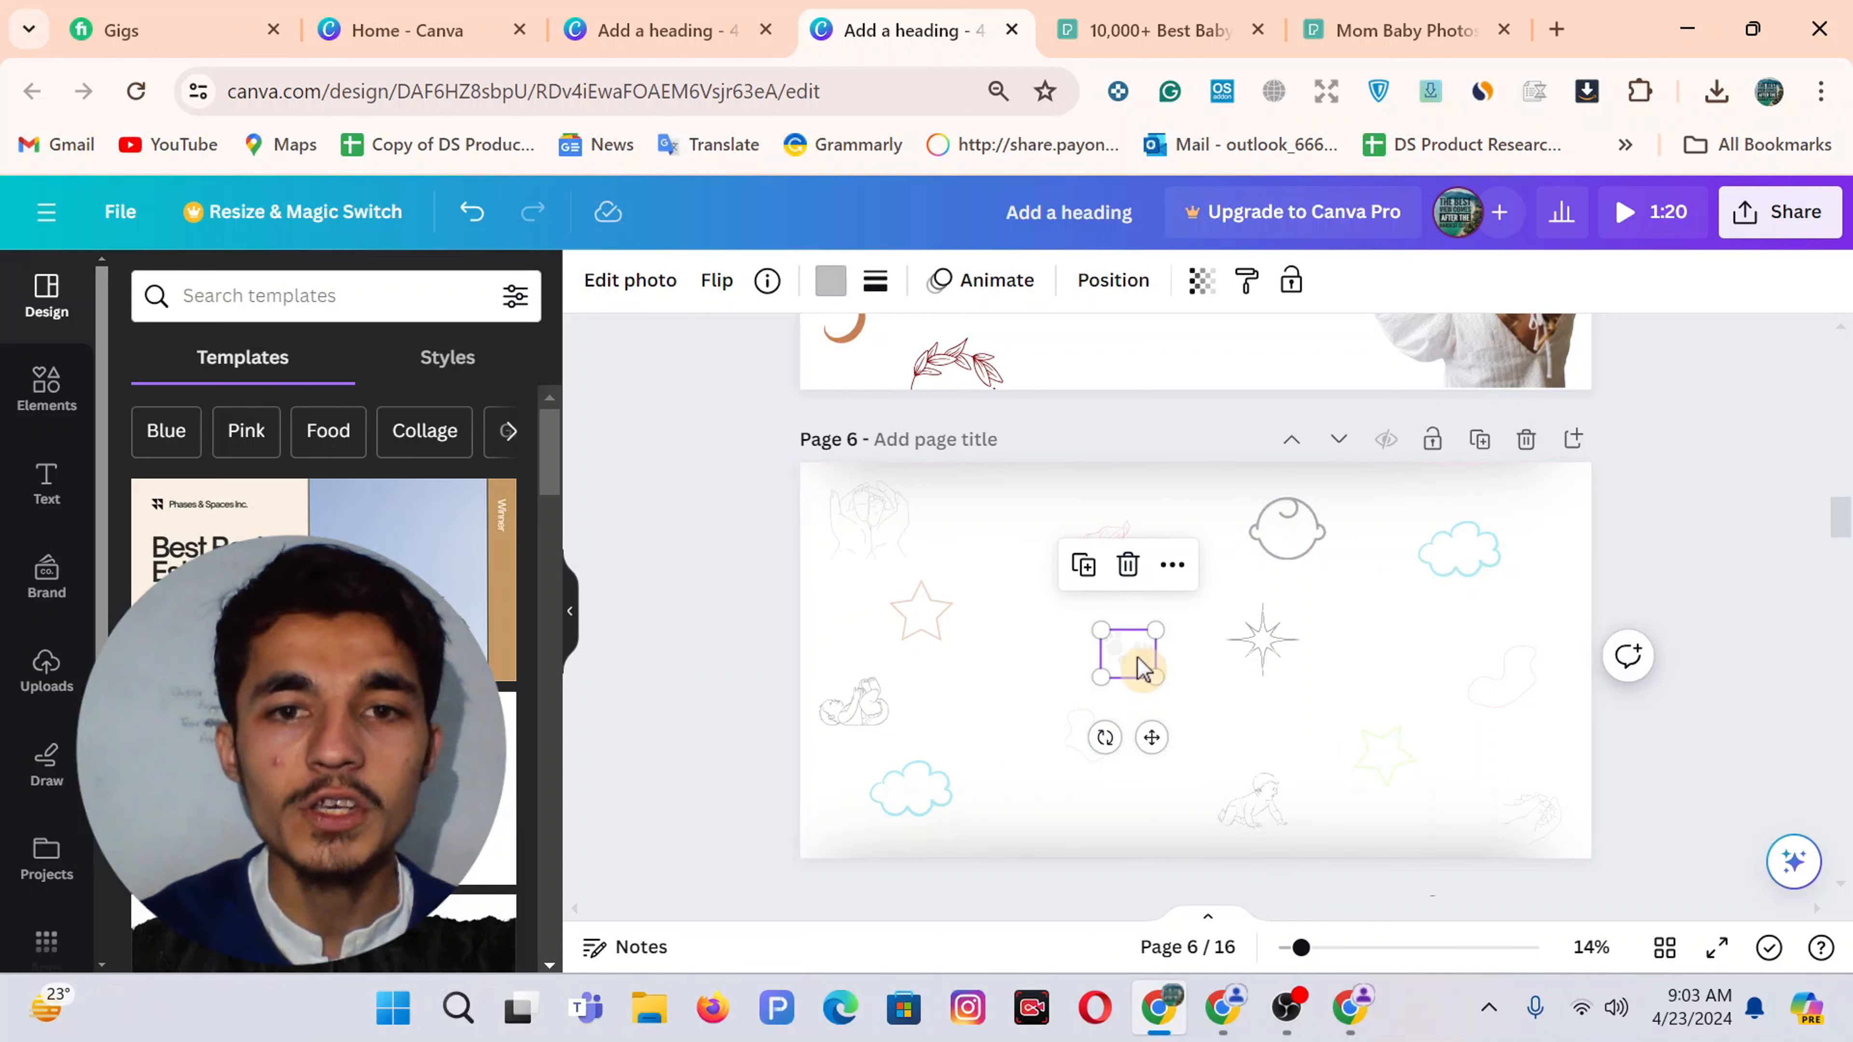
left_click(919, 613)
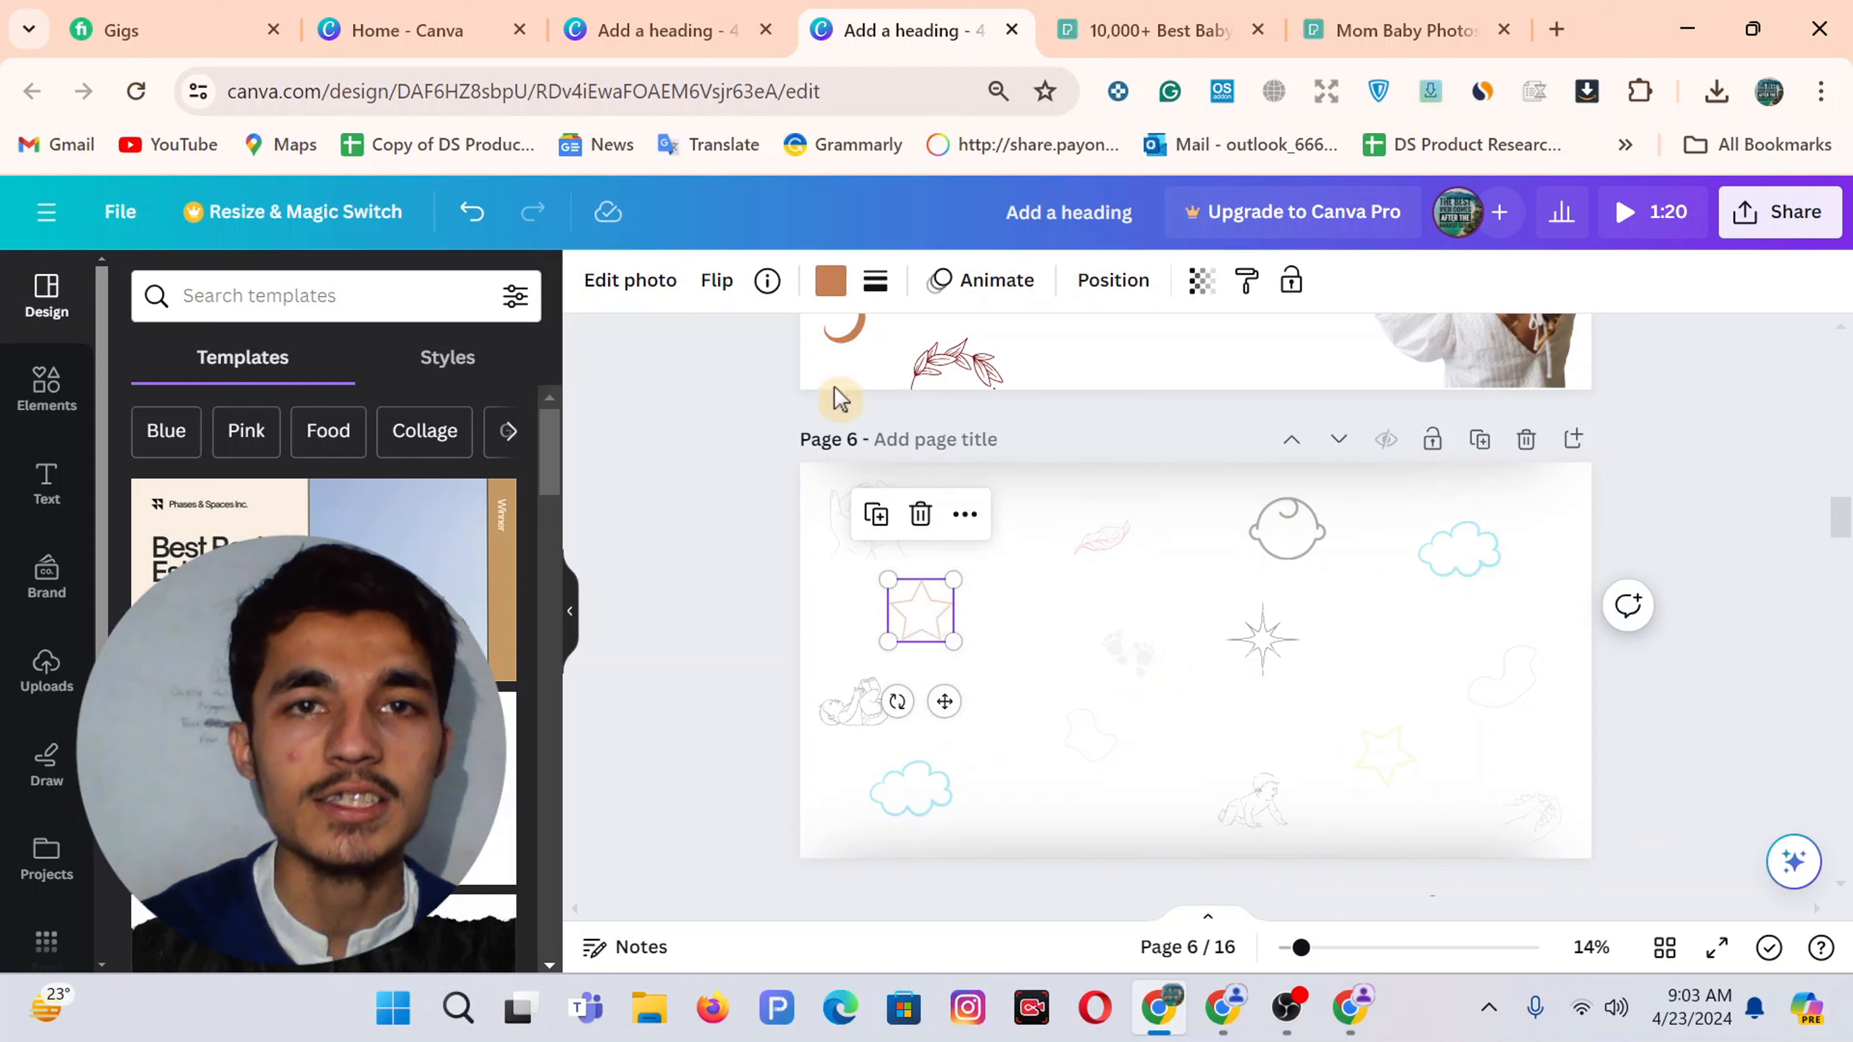
Back in the Your Baby's Haven design, filter the baby results to Graphics
left_click(686, 22)
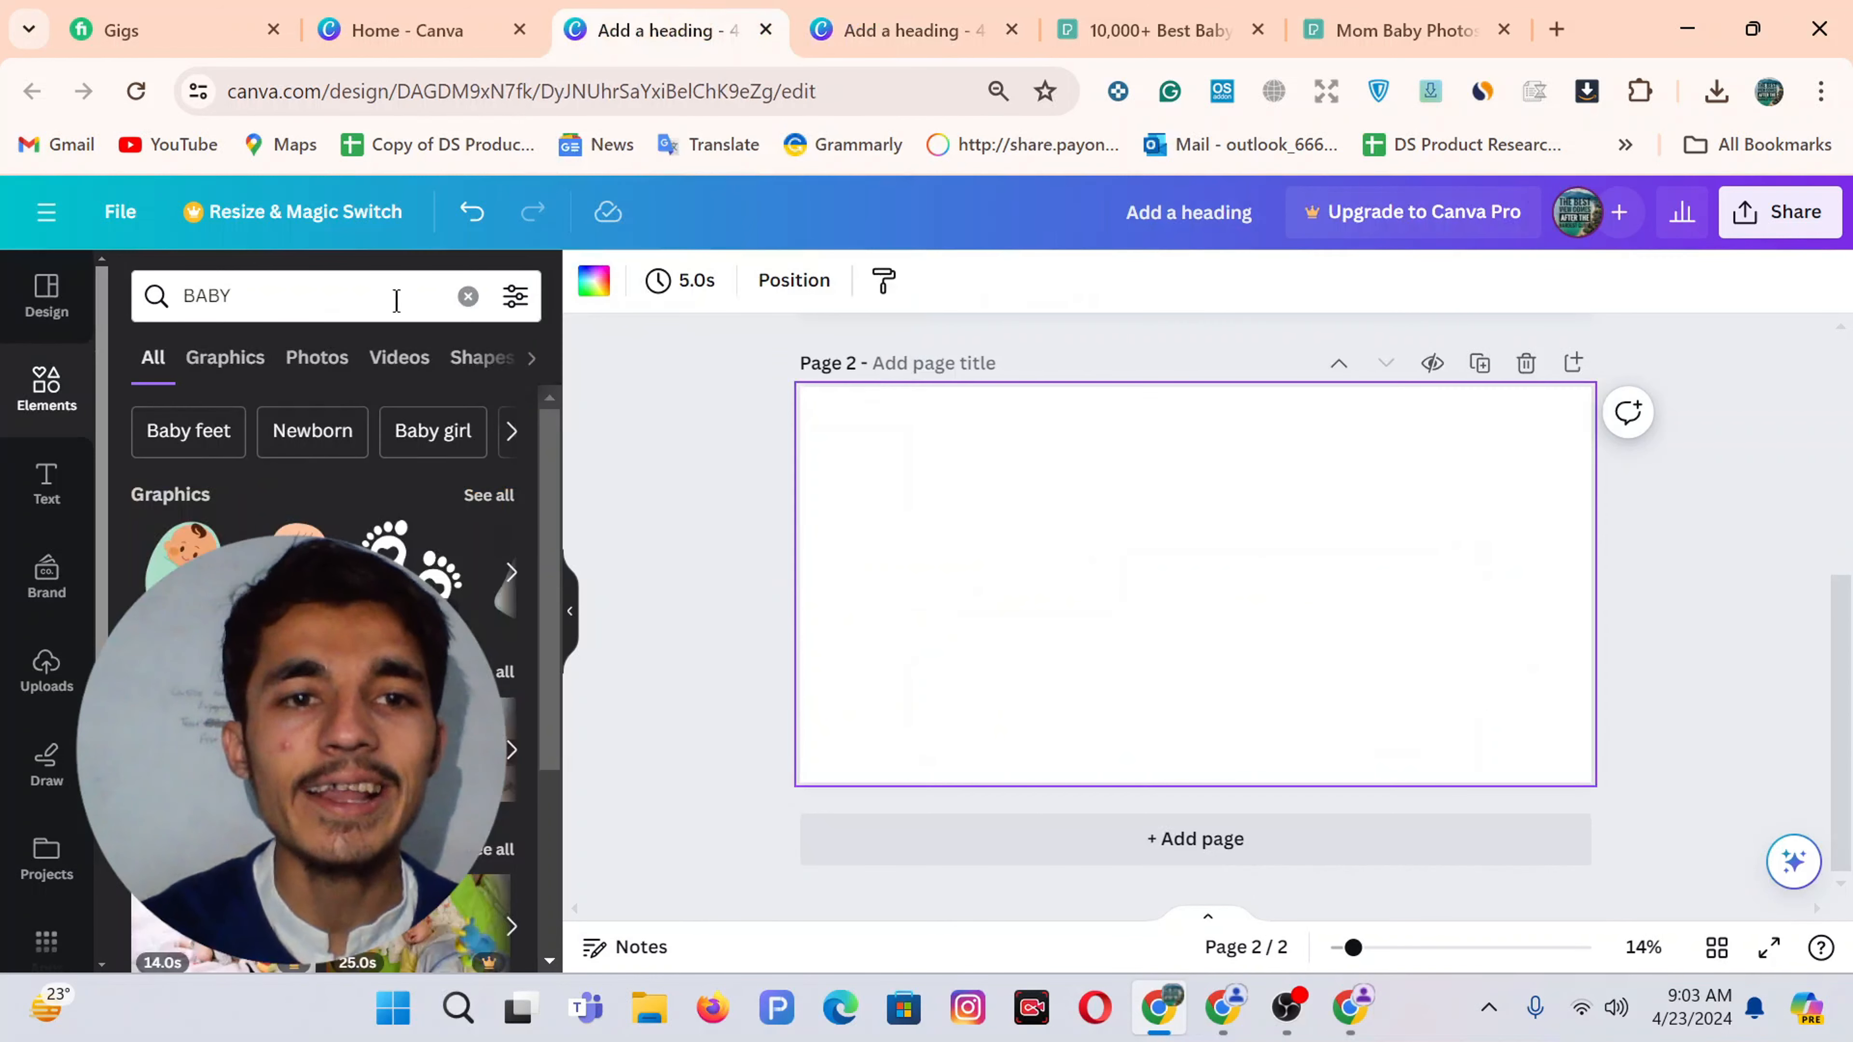
left_click(223, 363)
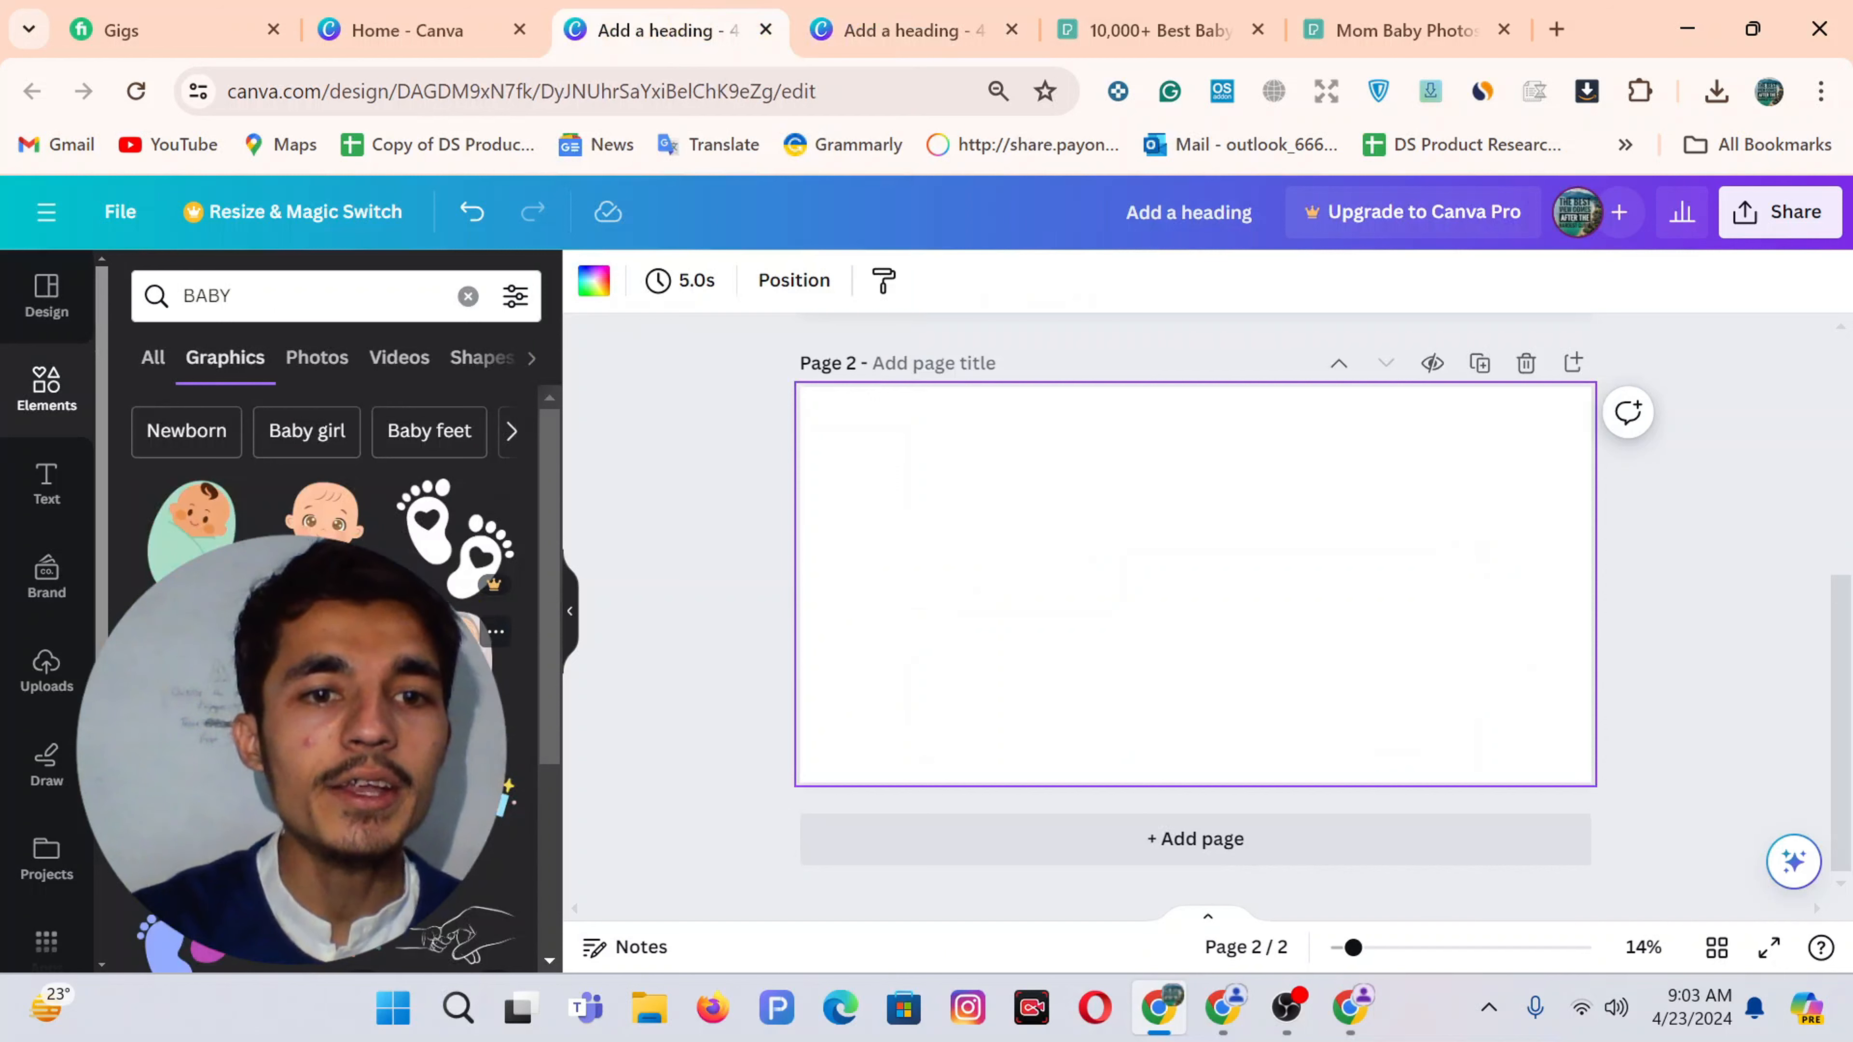
scroll(452, 584, "down", 6)
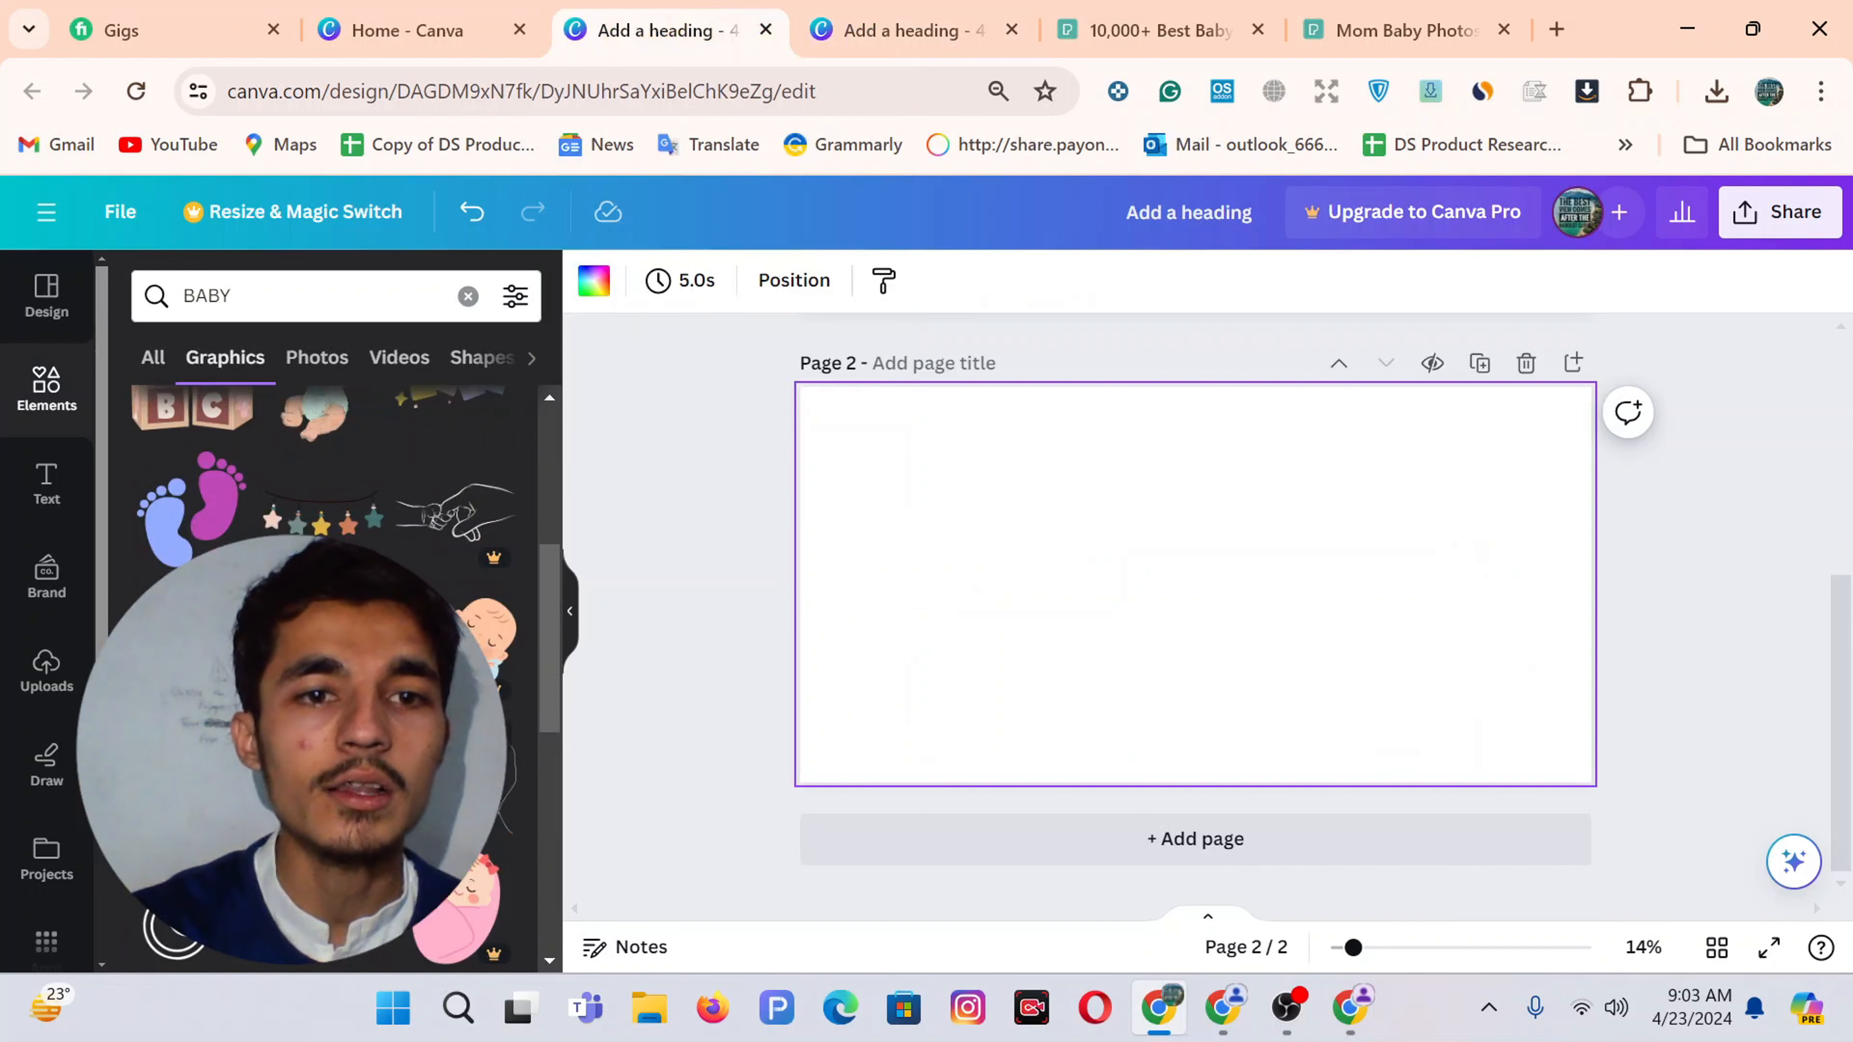
Add a small line-art baby graphic to Page 2 at 50 transparency
left_click_drag(452, 584, 1137, 608)
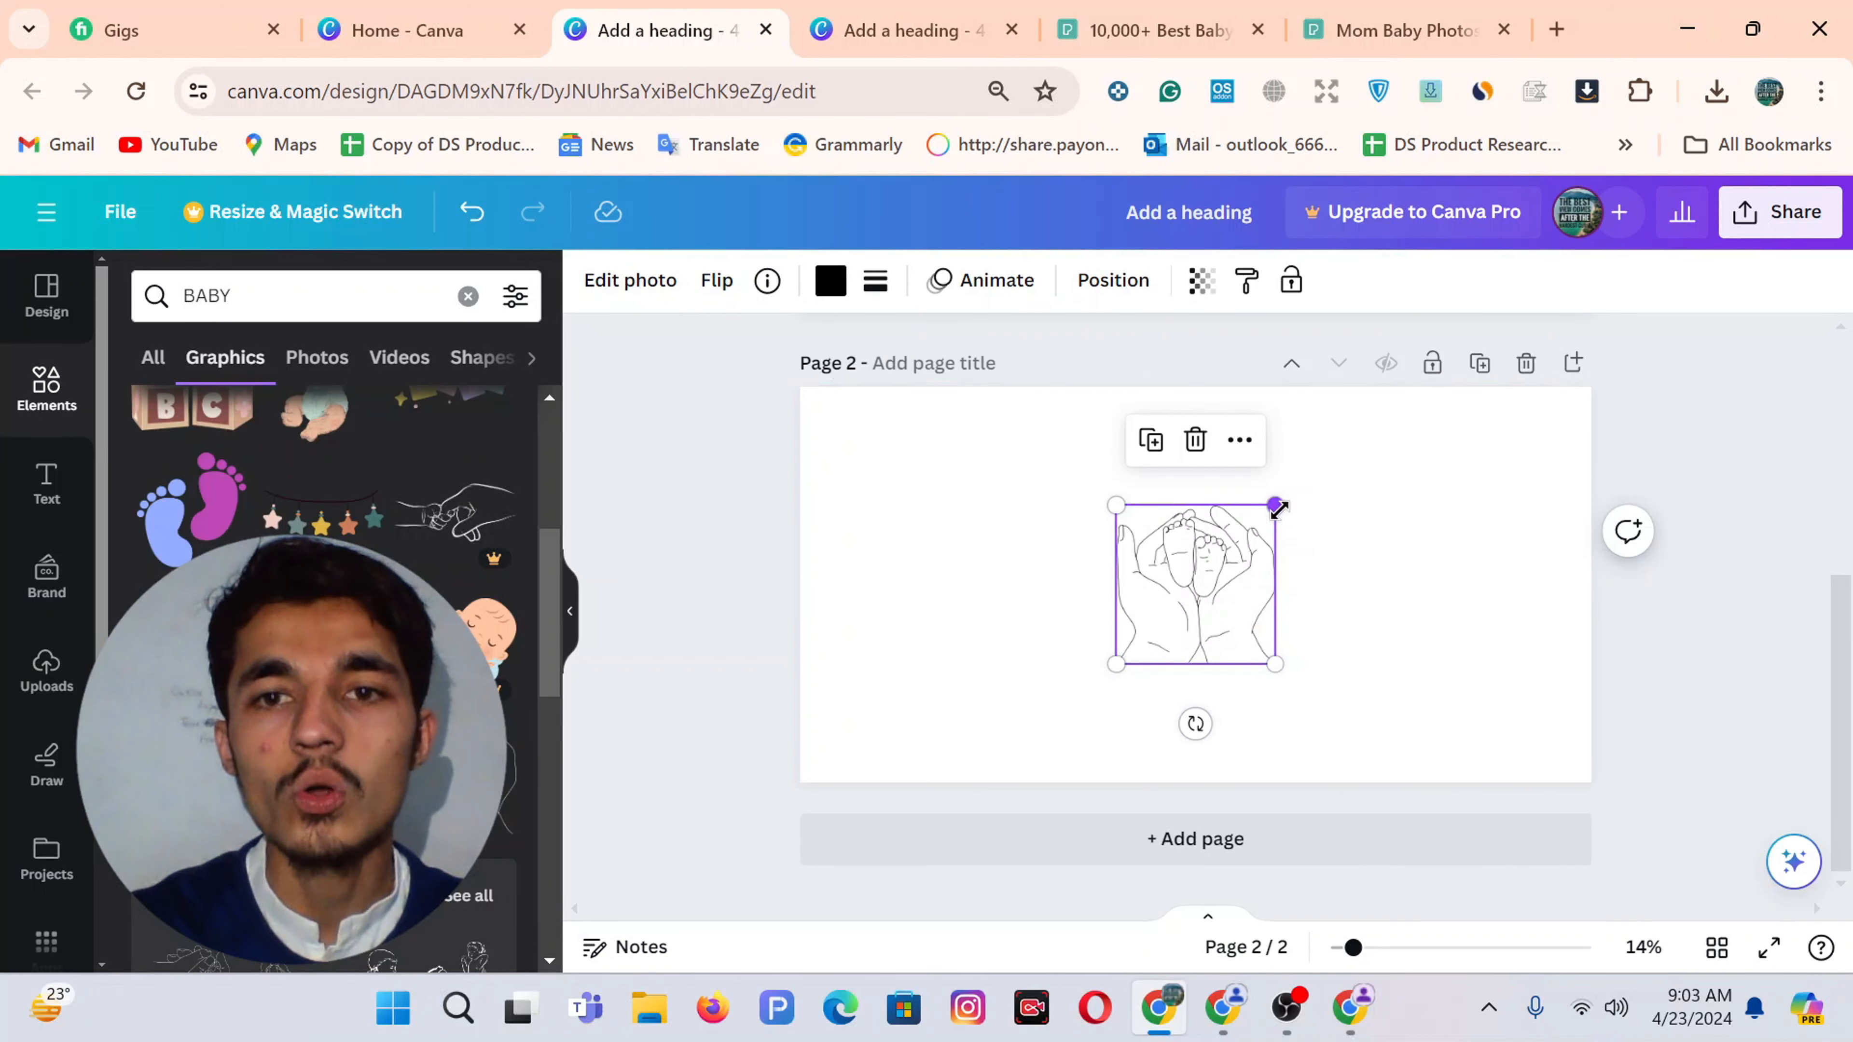
left_click_drag(1278, 505, 1123, 567)
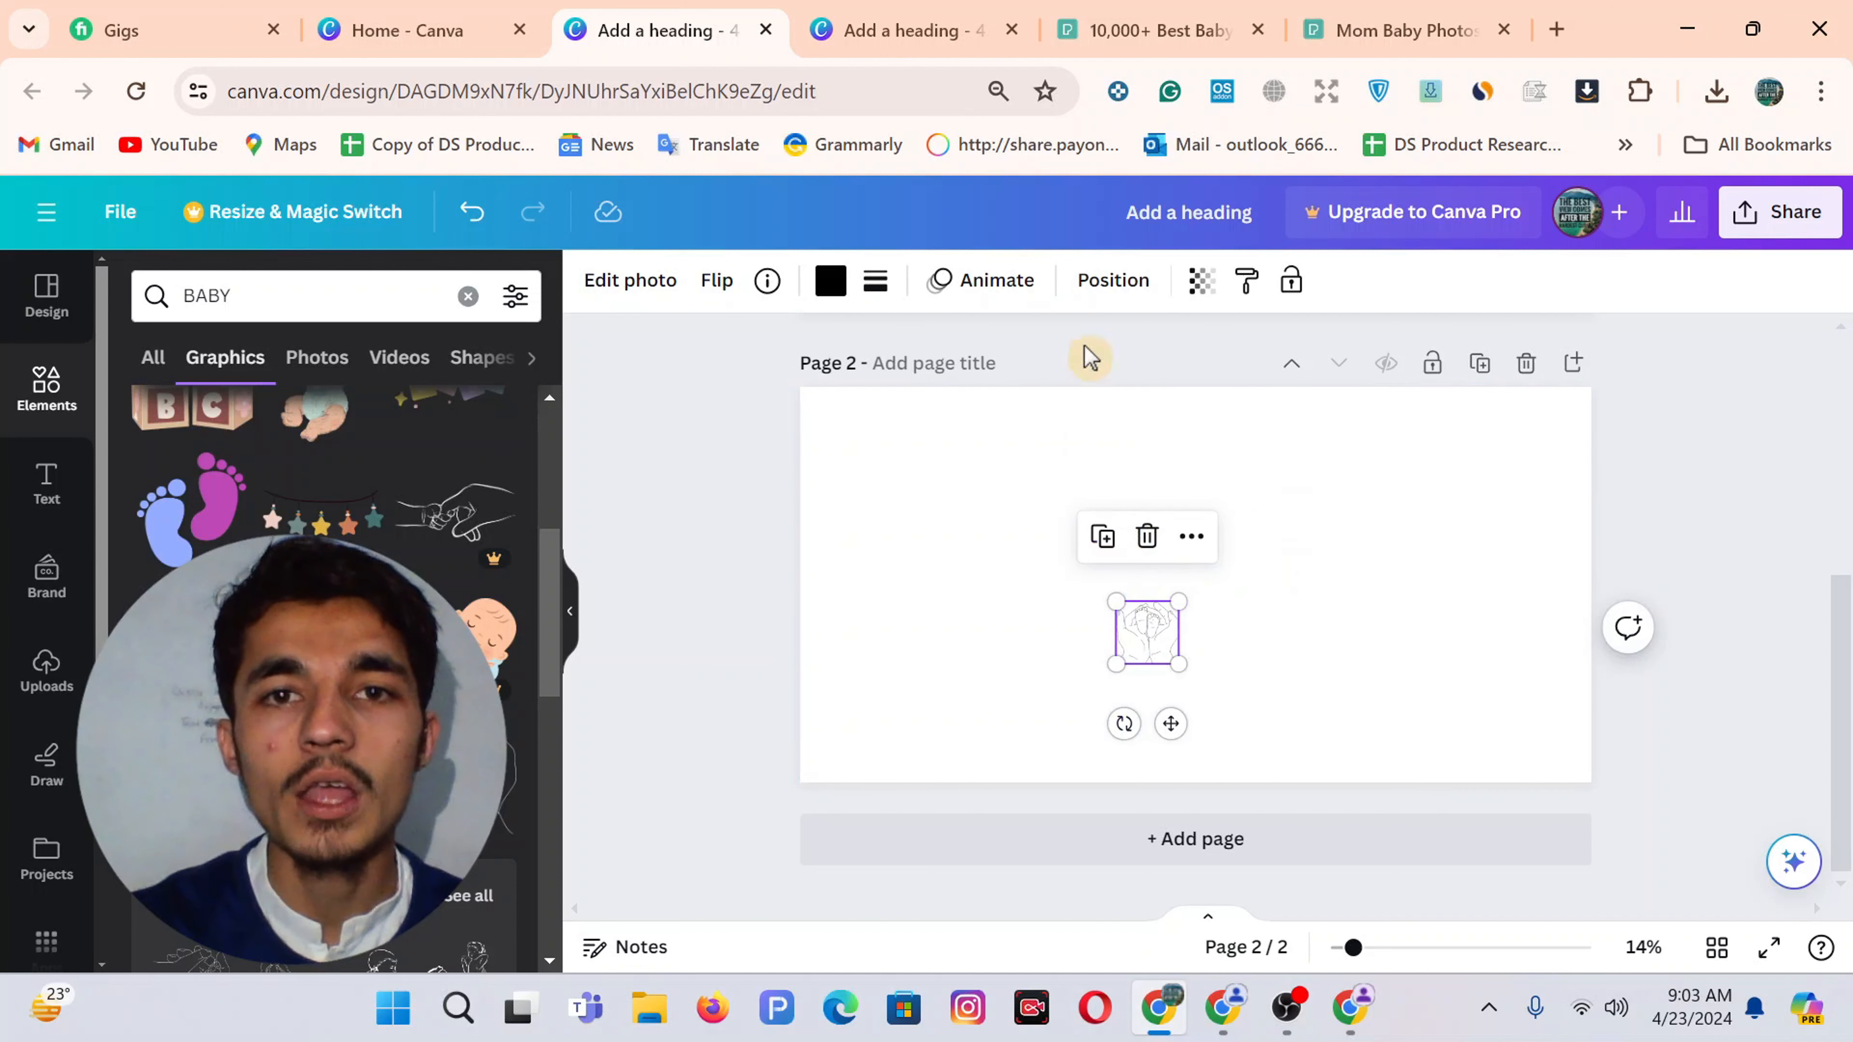
left_click(1202, 284)
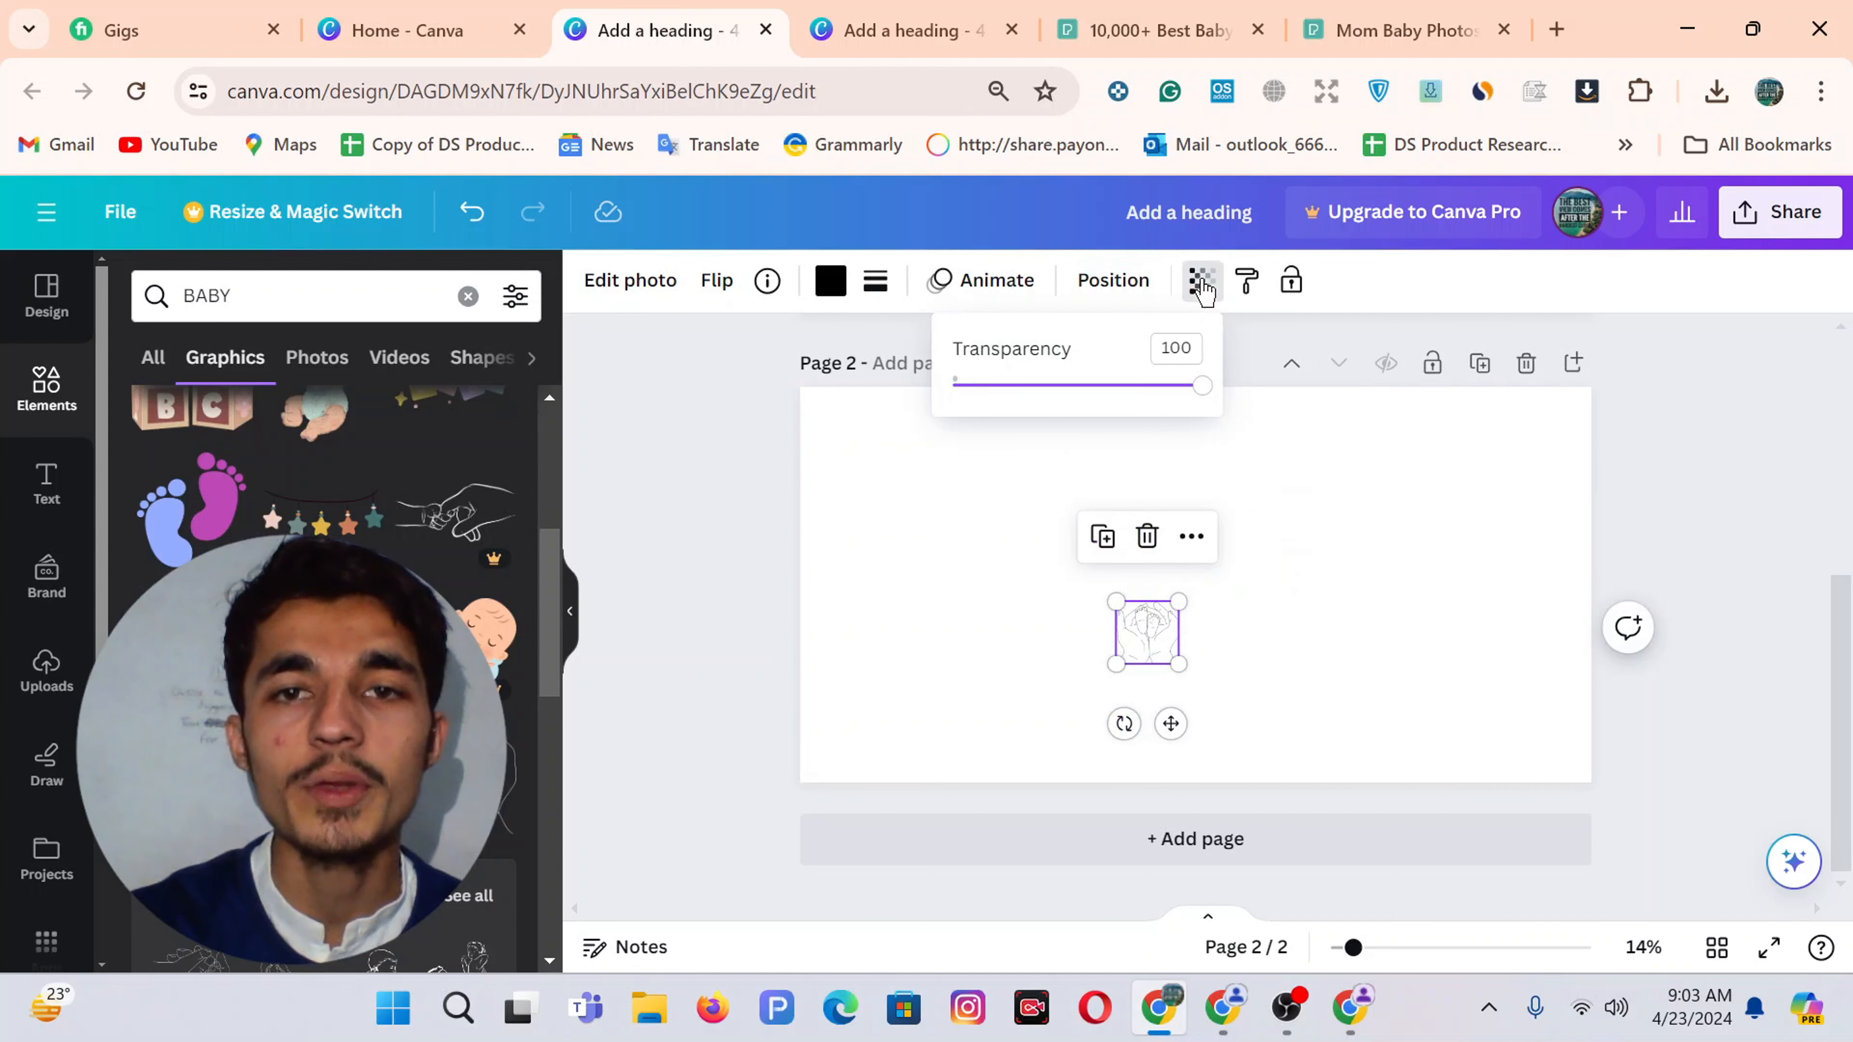
left_click(1177, 347)
key("BackSpace")
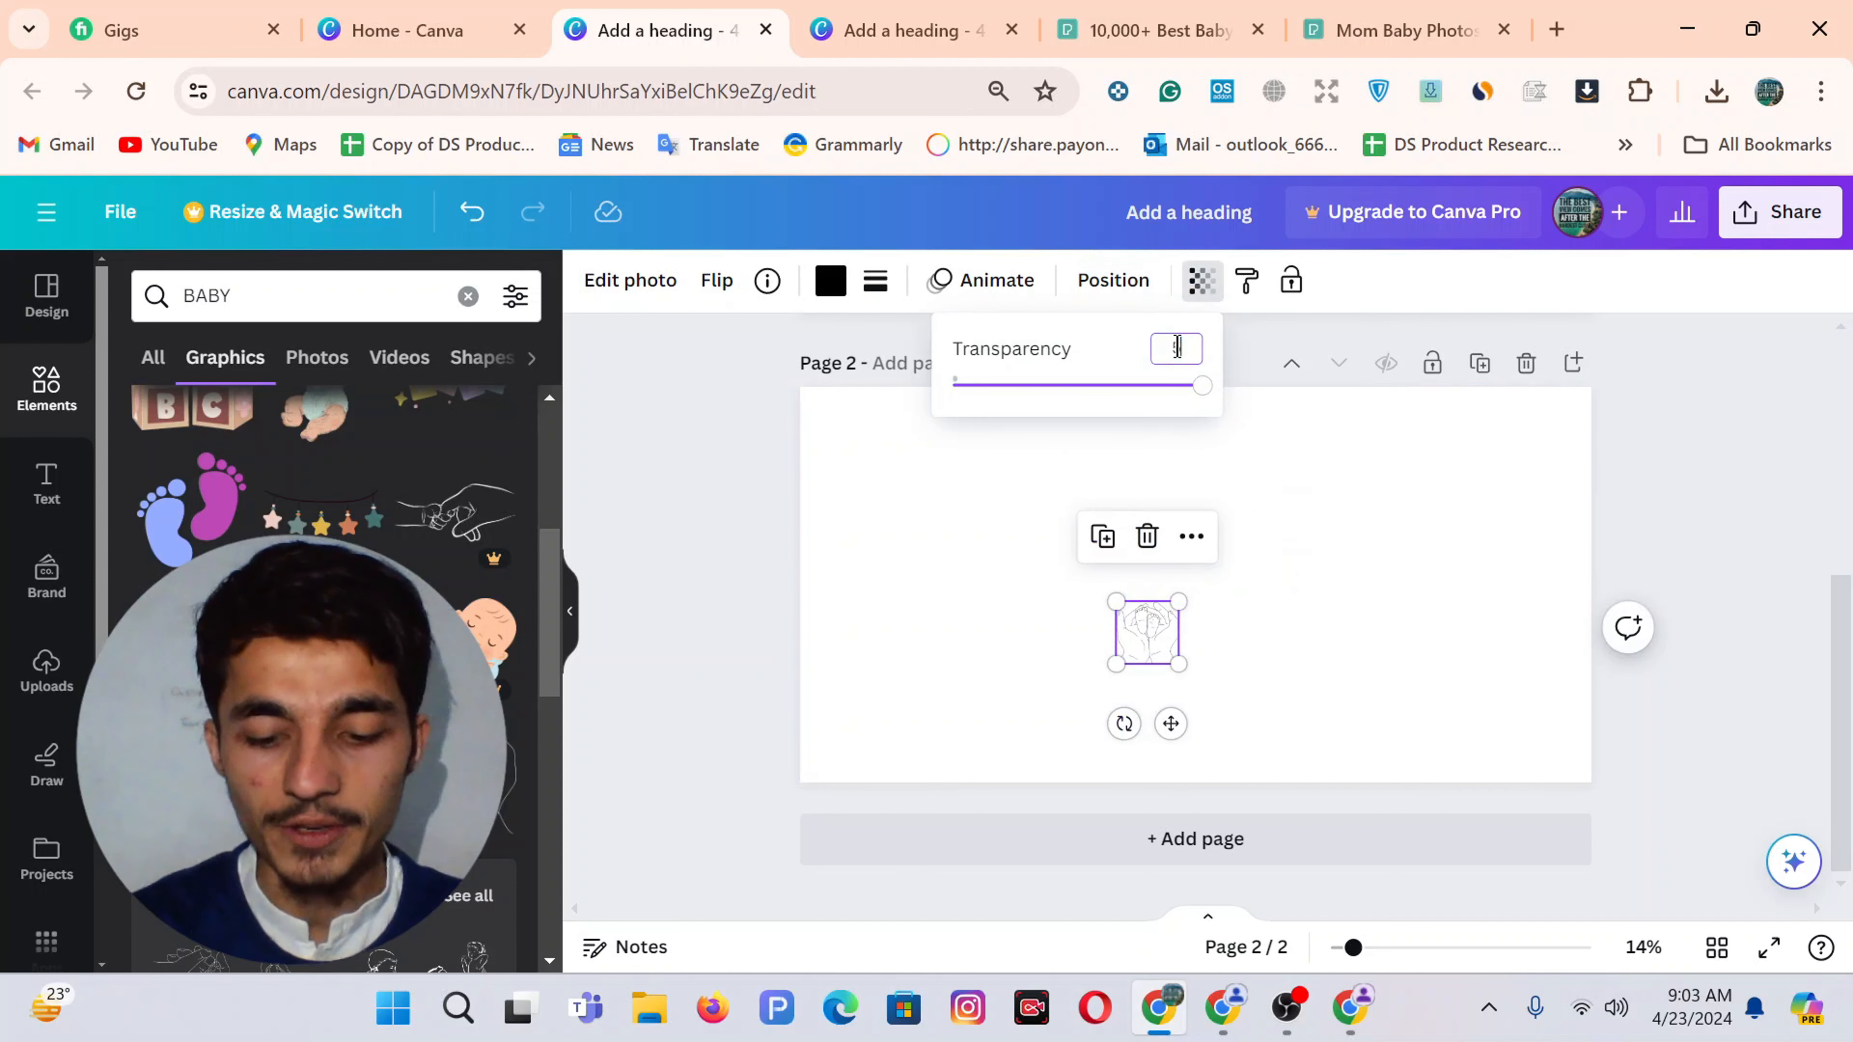
type("50")
left_click(976, 580)
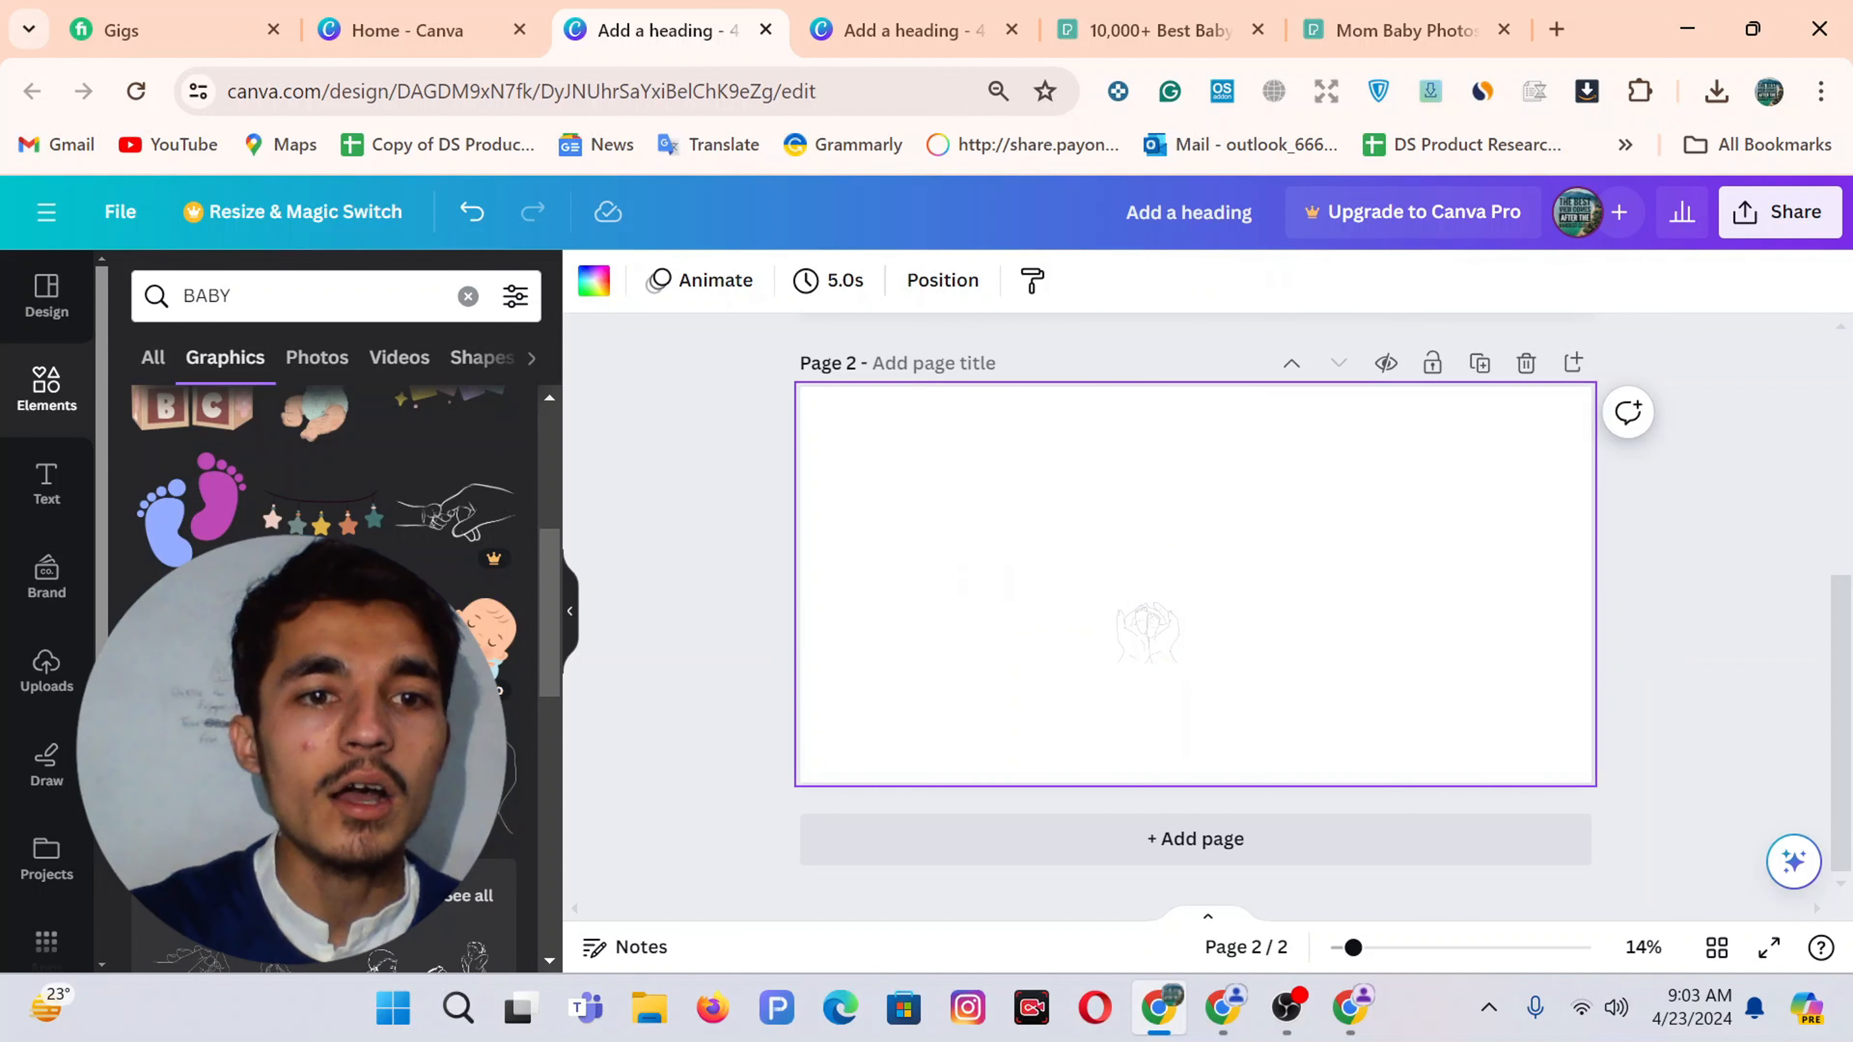
scroll(325, 657, "down", 5)
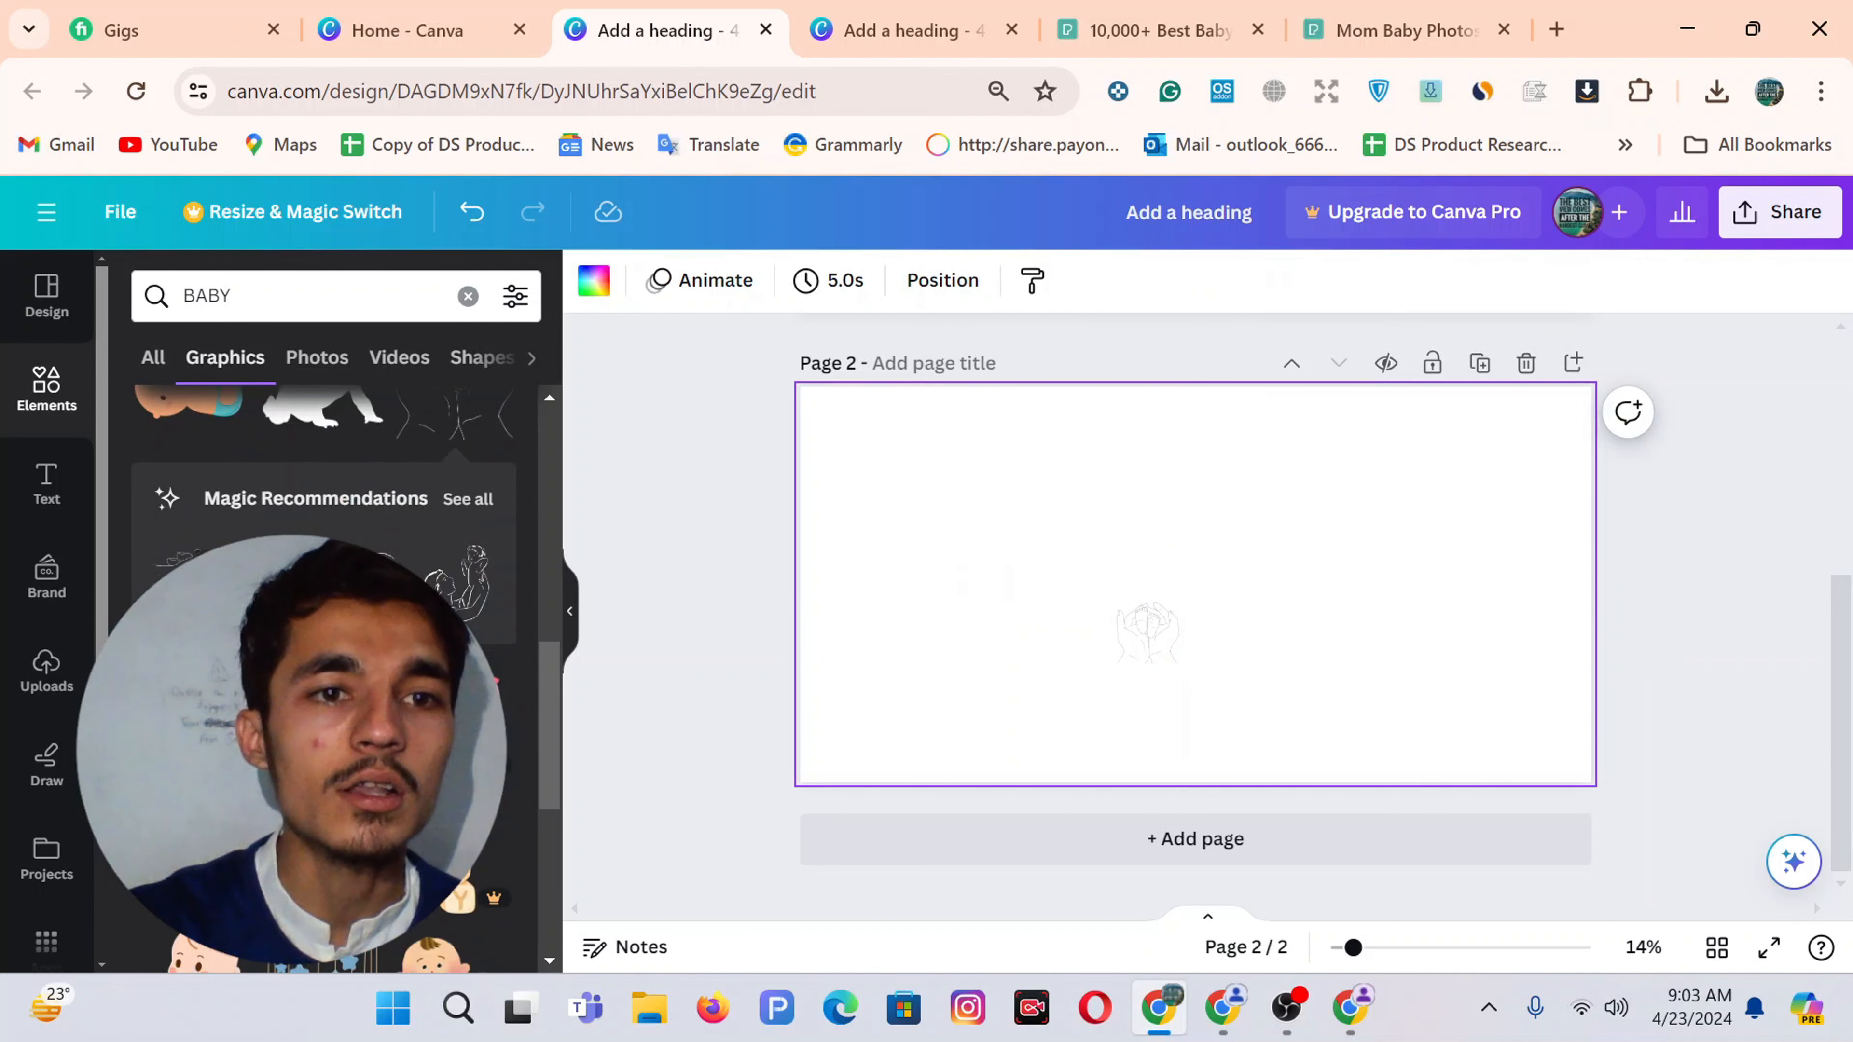
Add a shrunken, partly transparent hand-and-baby line drawing
left_click(460, 584)
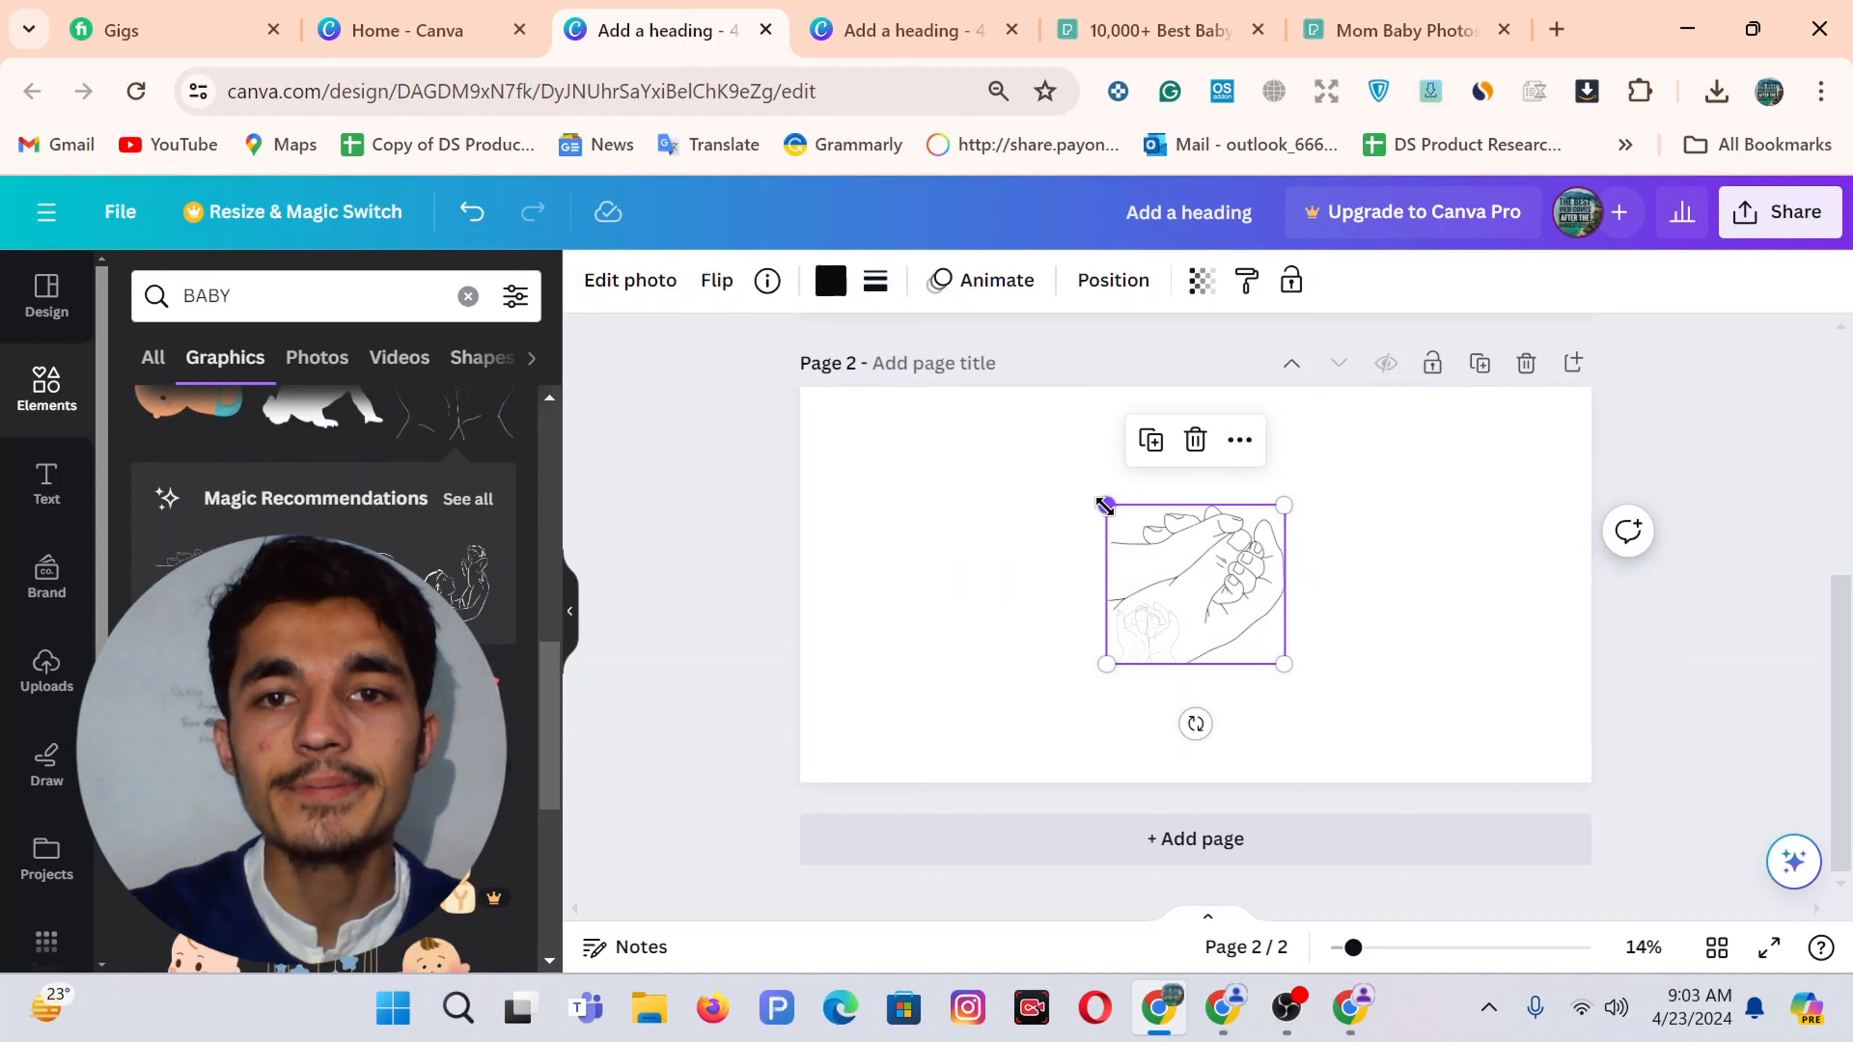
left_click_drag(1105, 507, 936, 565)
left_click(1200, 282)
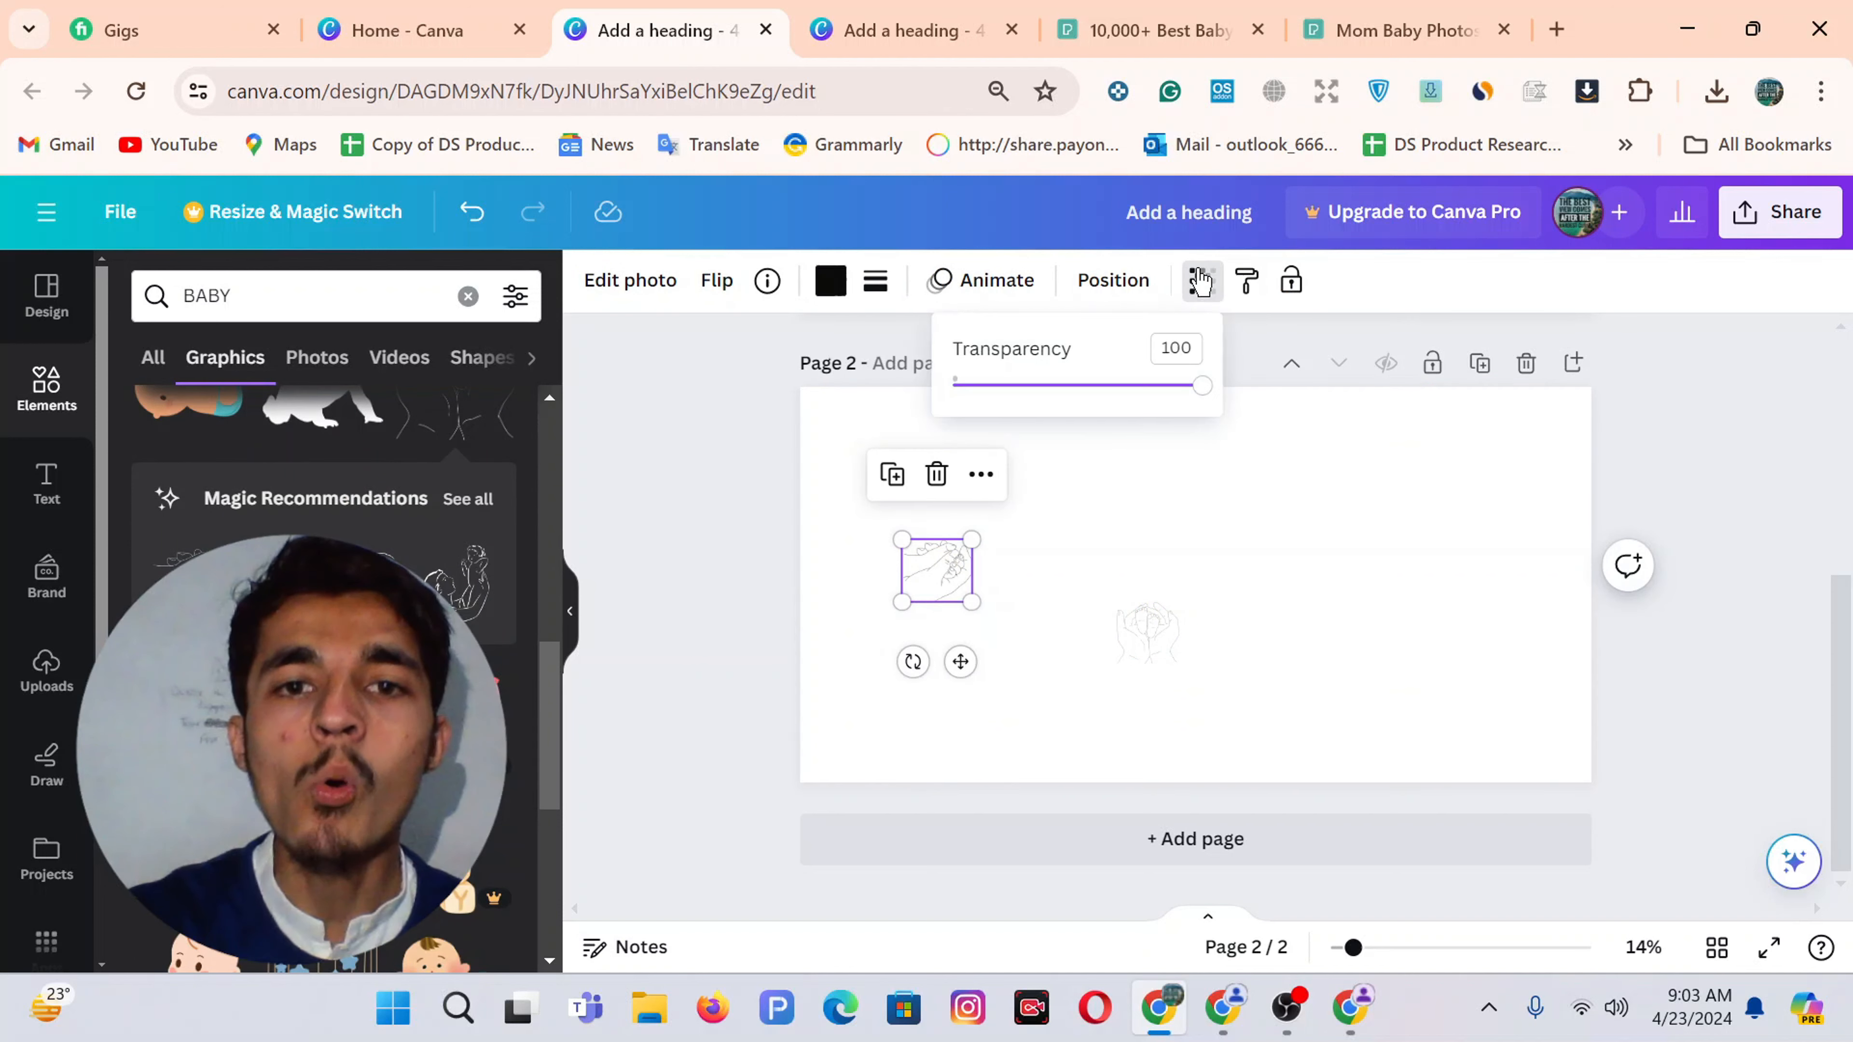
left_click(1059, 387)
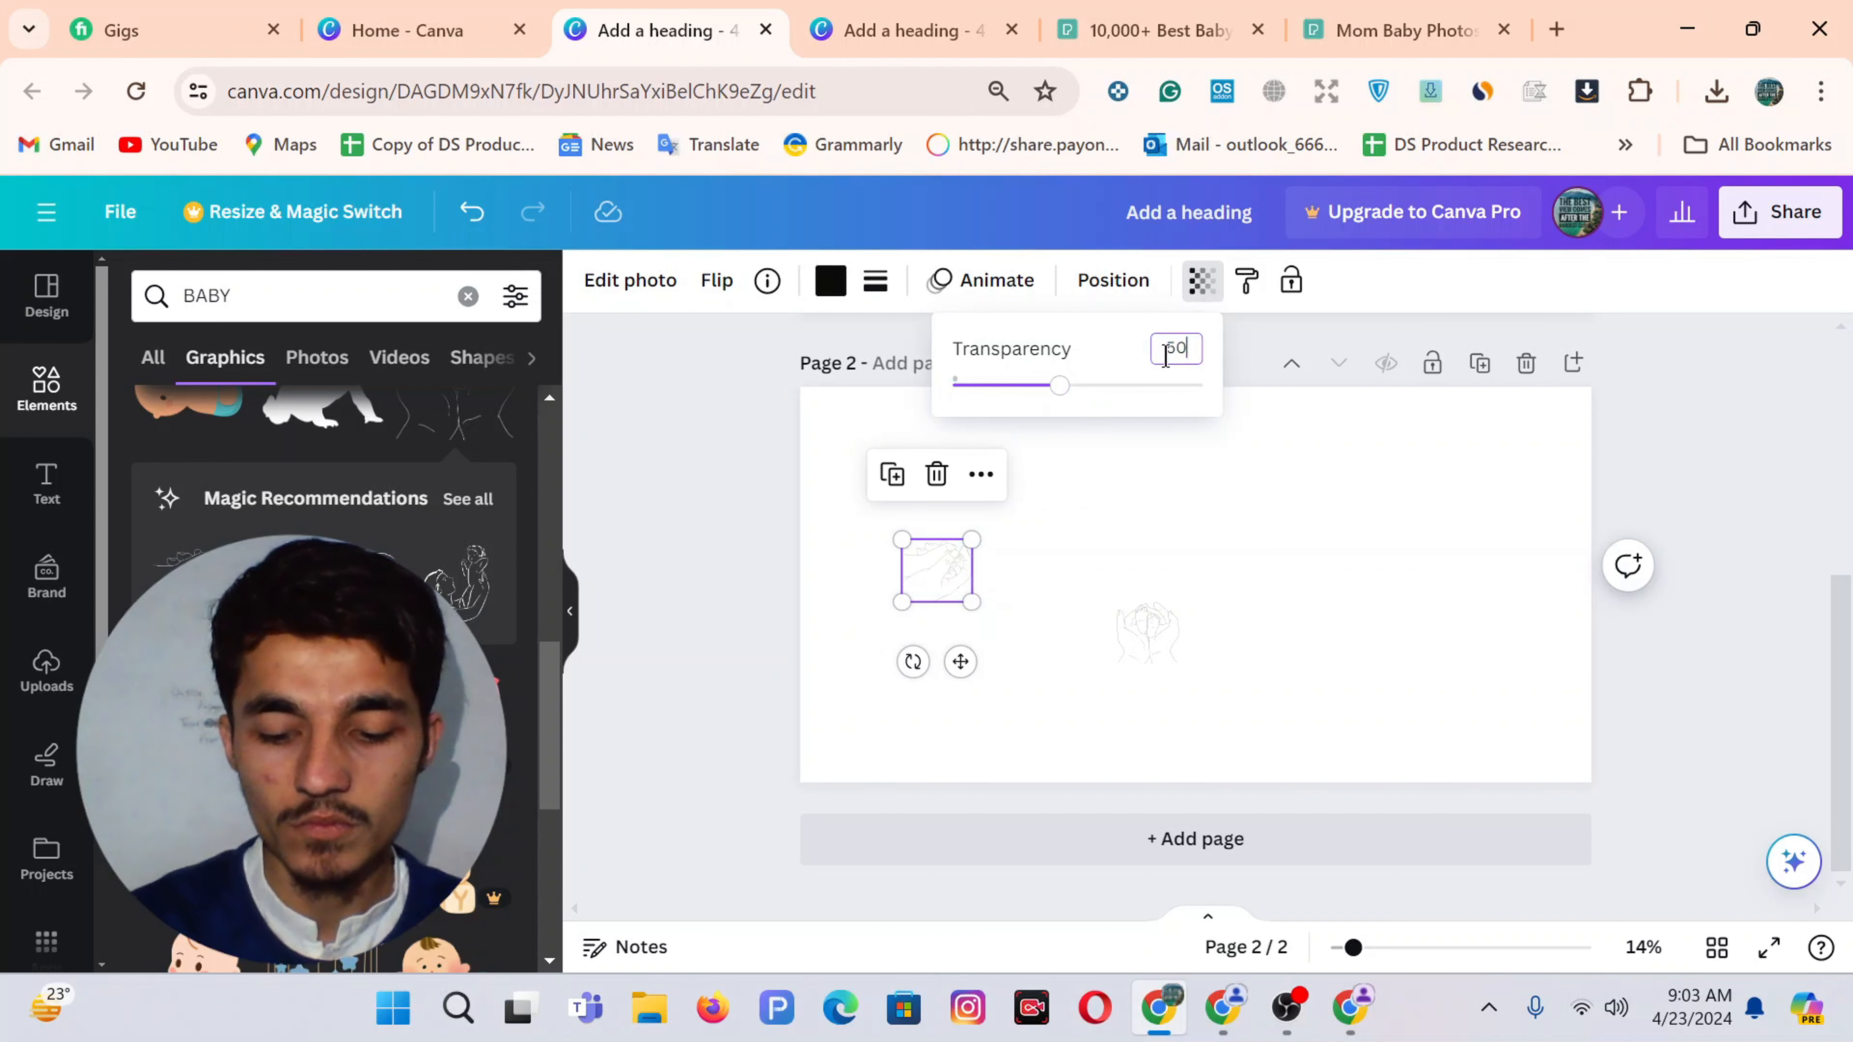
left_click(761, 617)
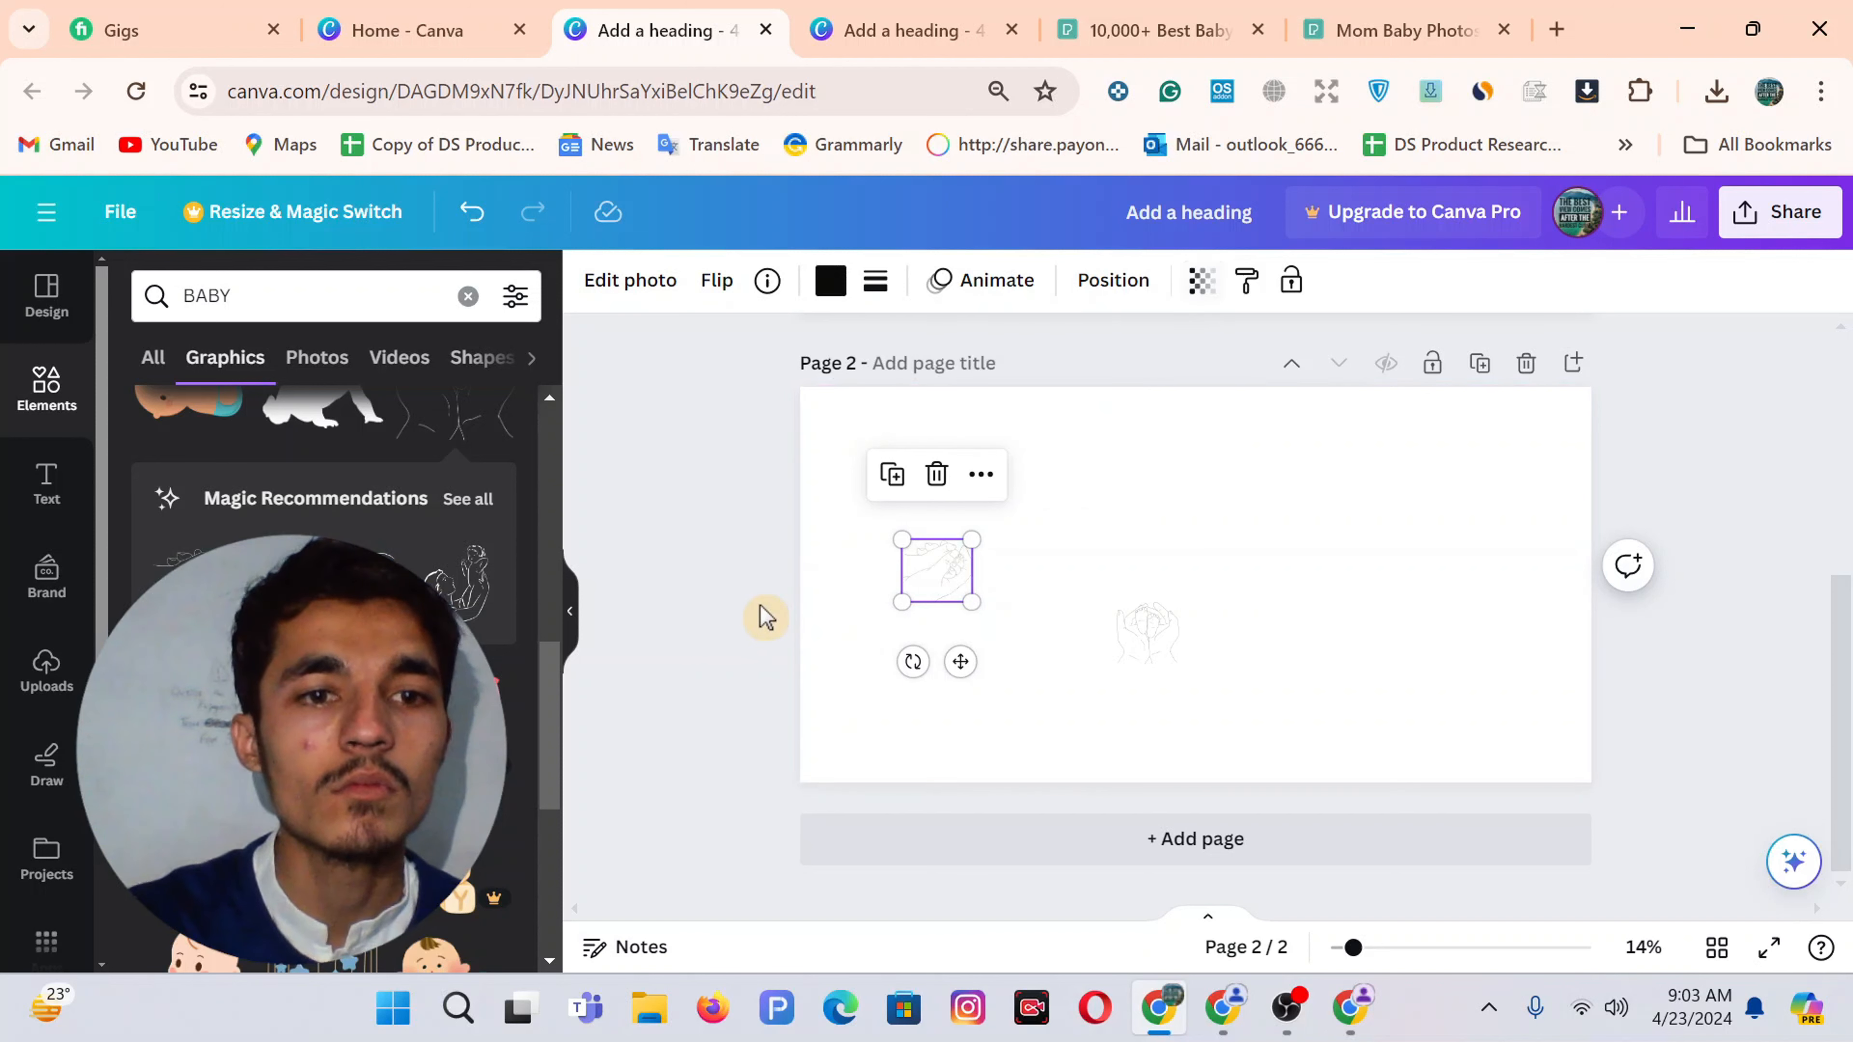
scroll(321, 657, "down", 5)
scroll(178, 543, "up", 3)
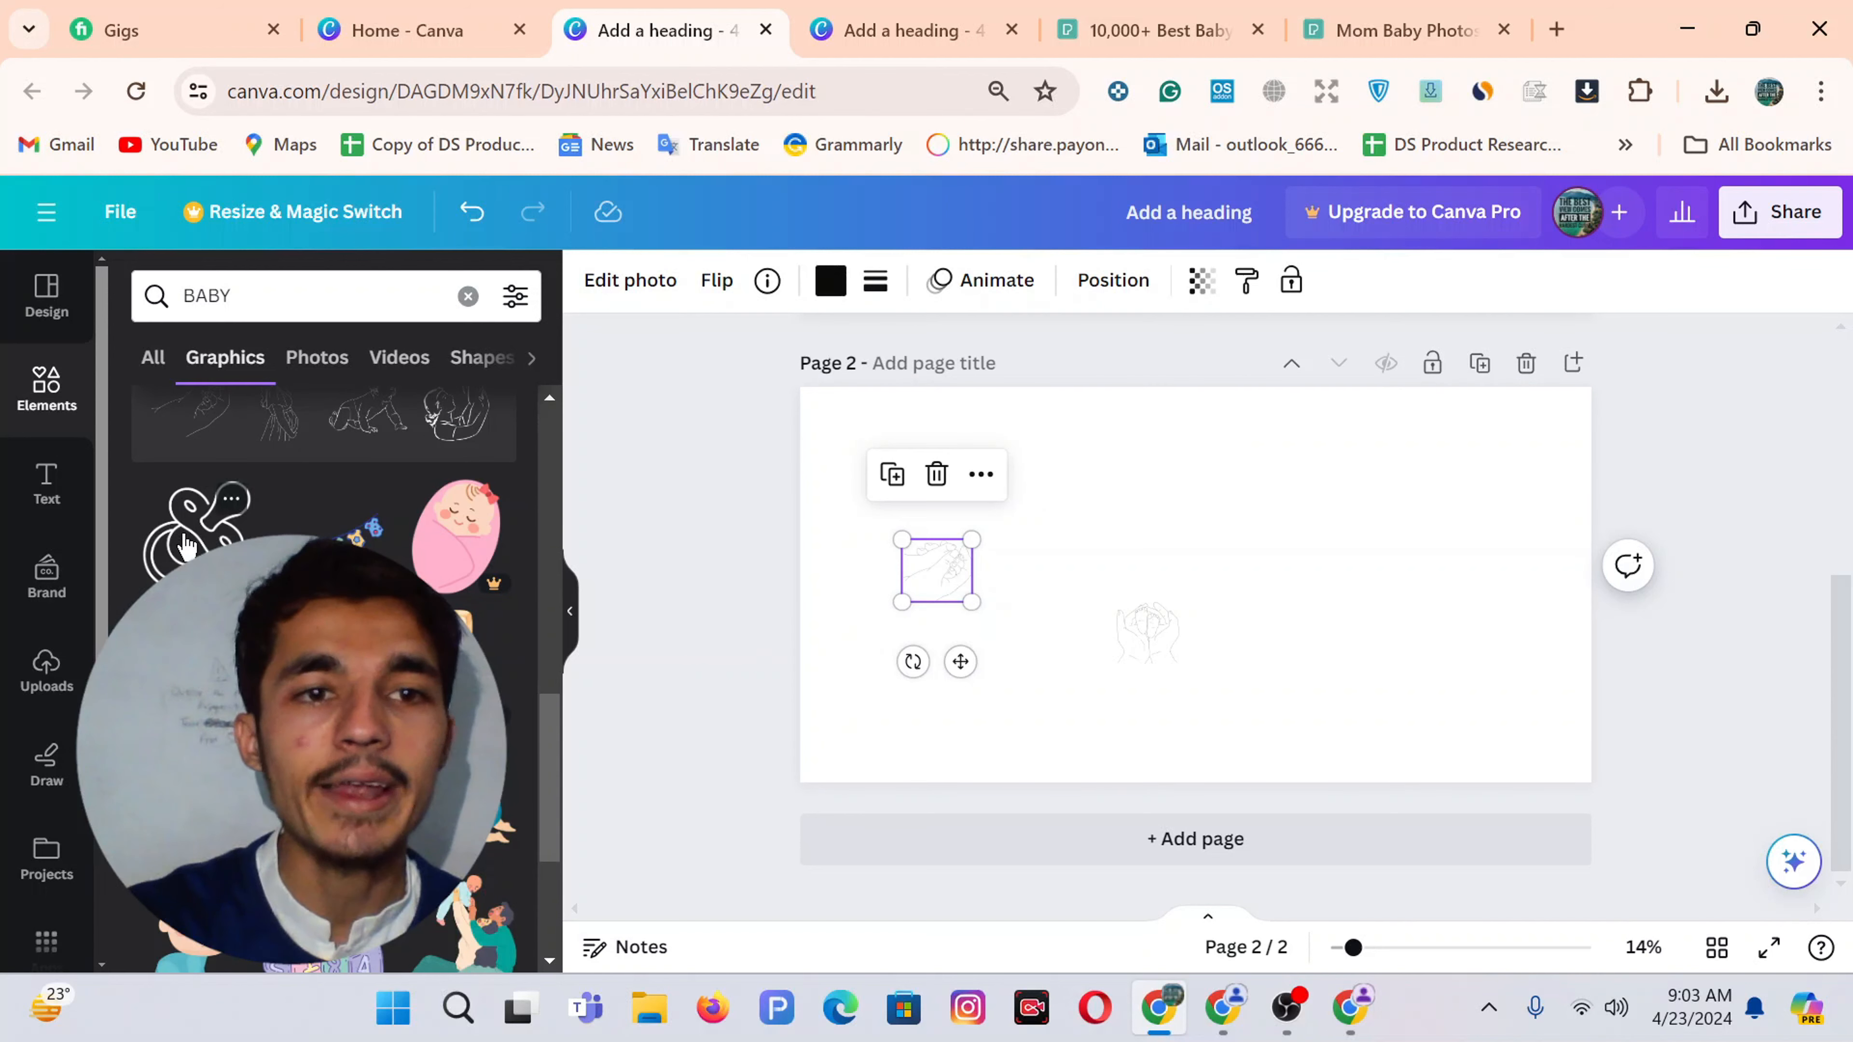
Add a small pacifier line drawing faded to about half opacity
left_click(186, 544)
left_click_drag(1114, 505, 1432, 529)
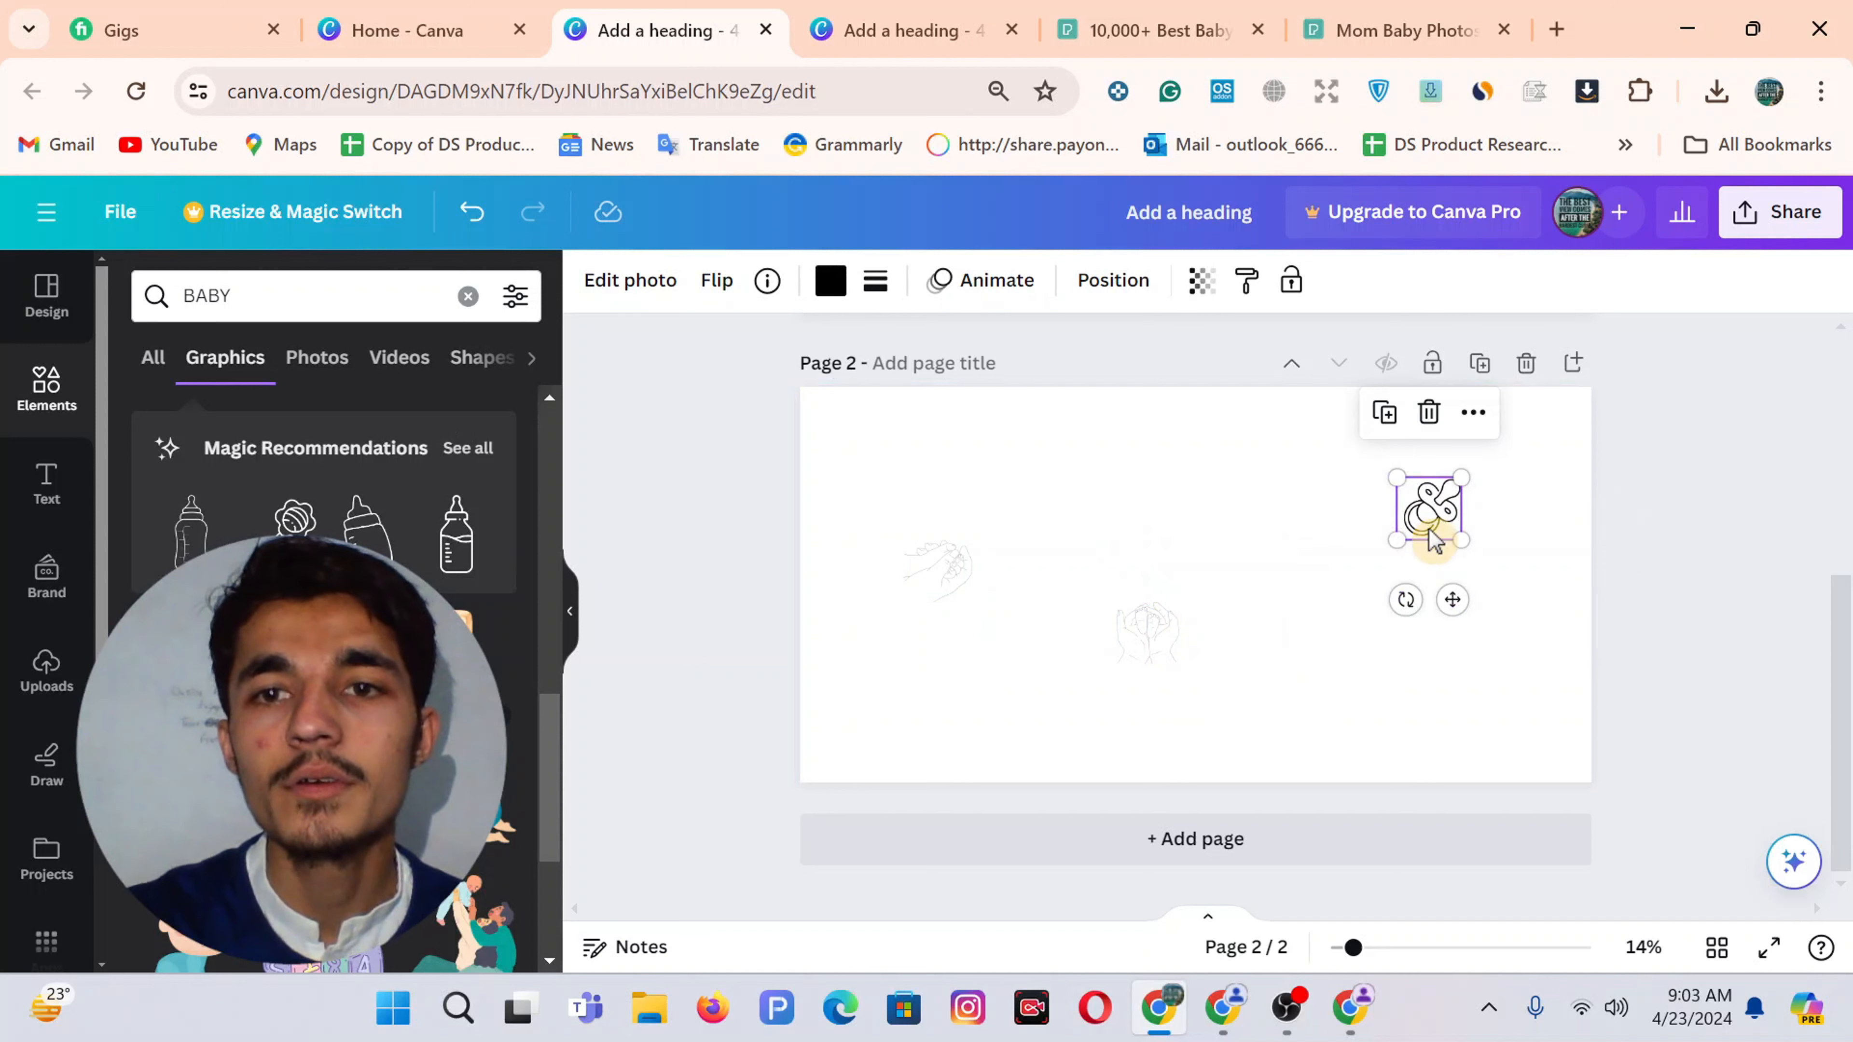
left_click(1189, 284)
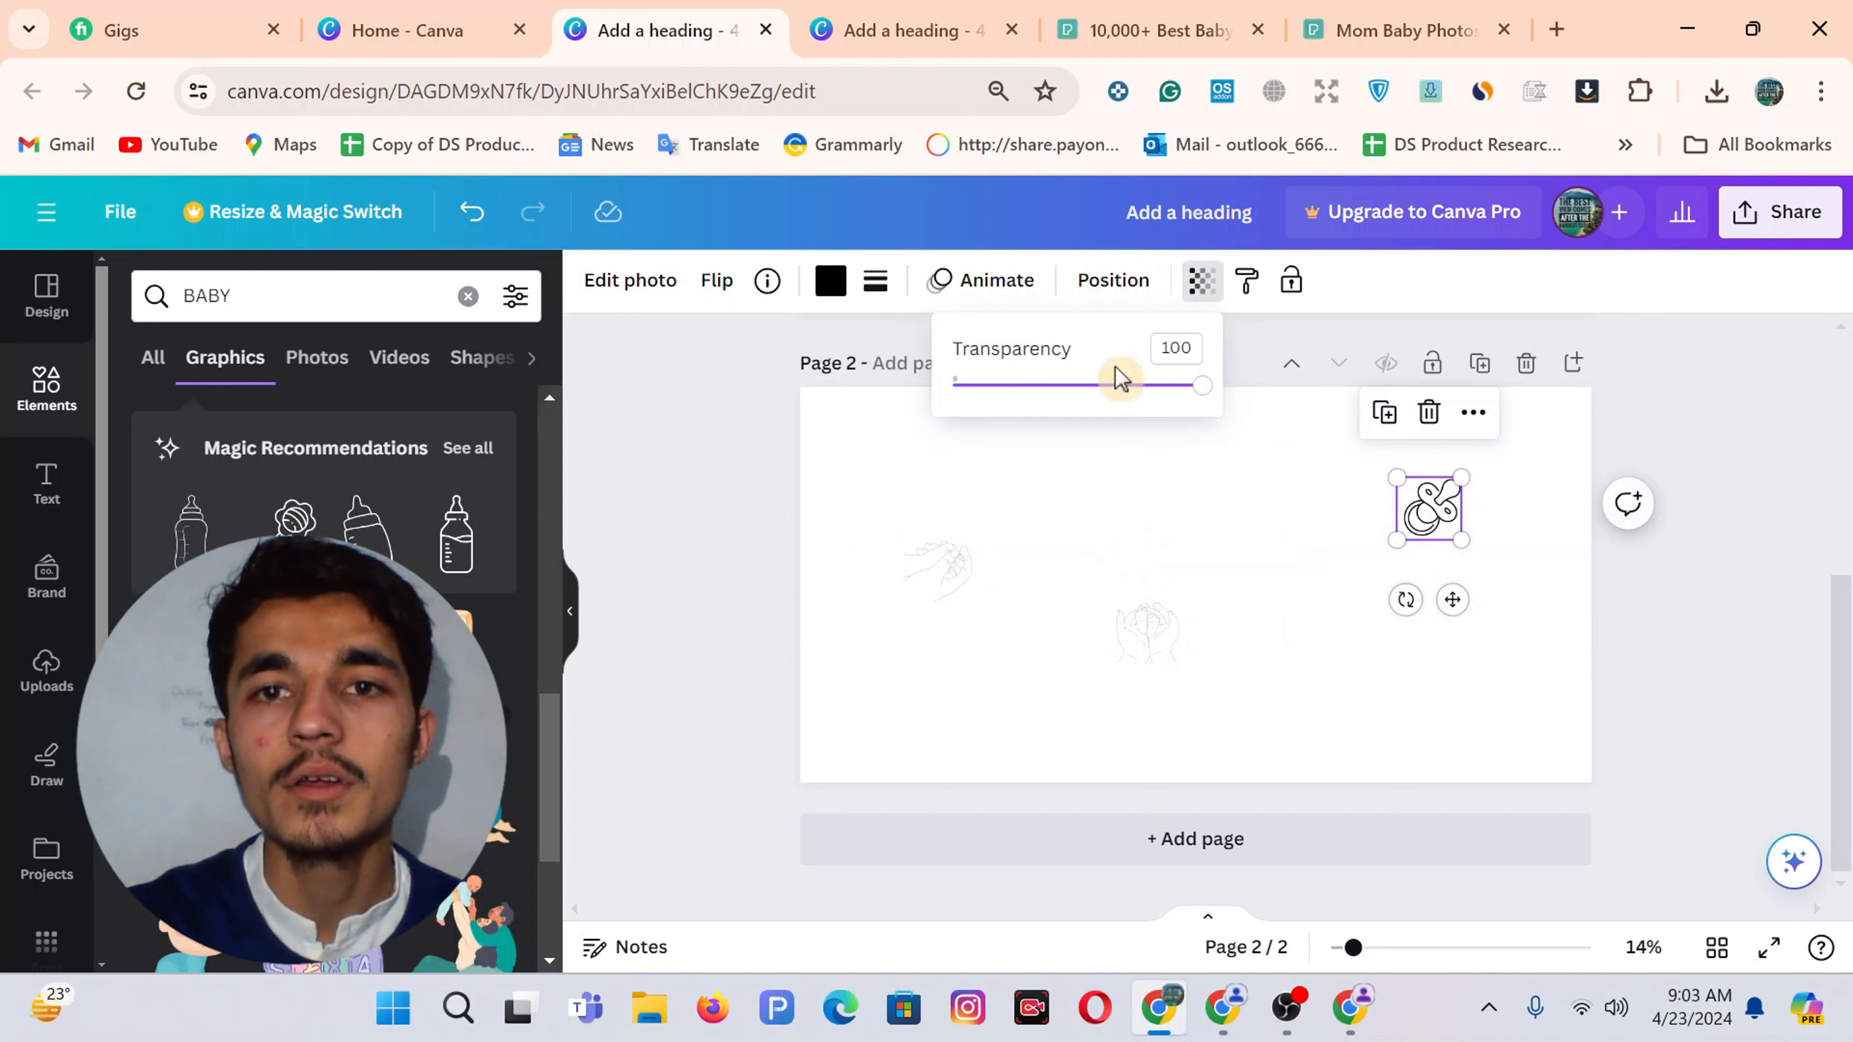
left_click(1071, 385)
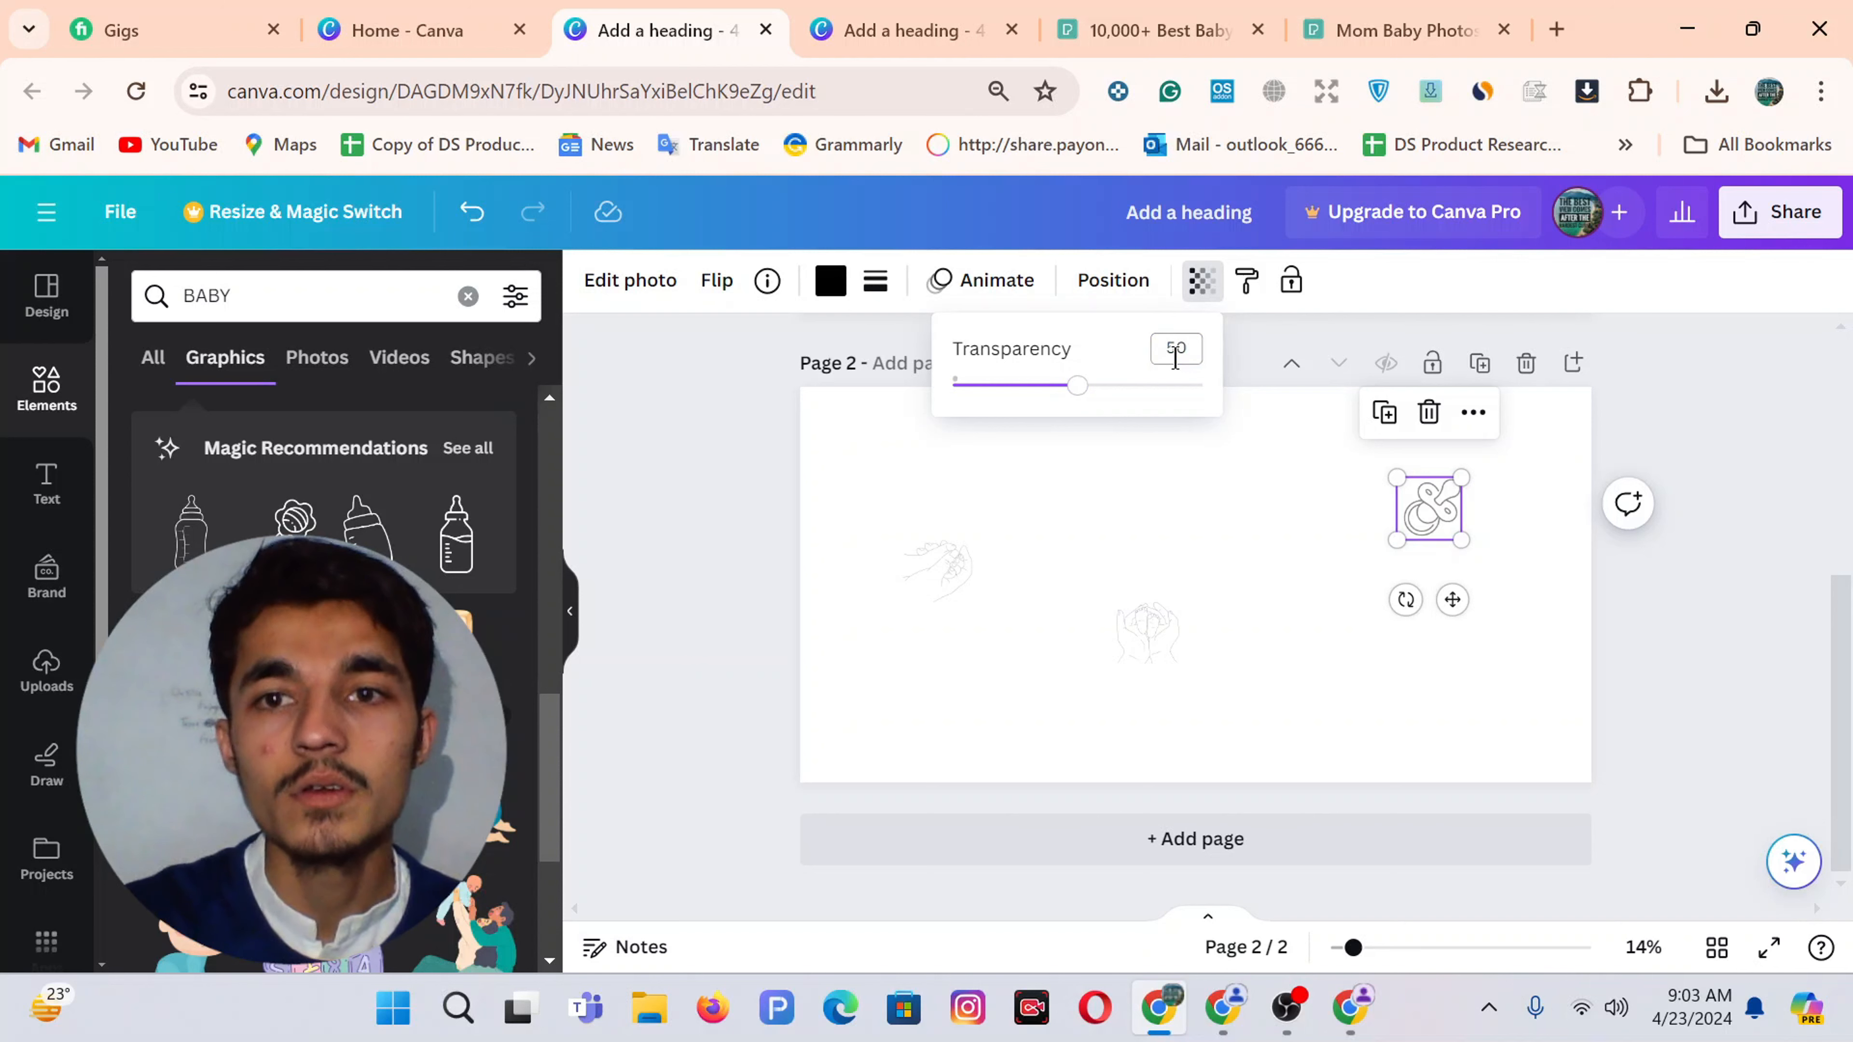
left_click(1270, 517)
Add a small, faded baby-bottle line drawing to Page 2
scroll(323, 474, "up", 3)
scroll(324, 474, "down", 10)
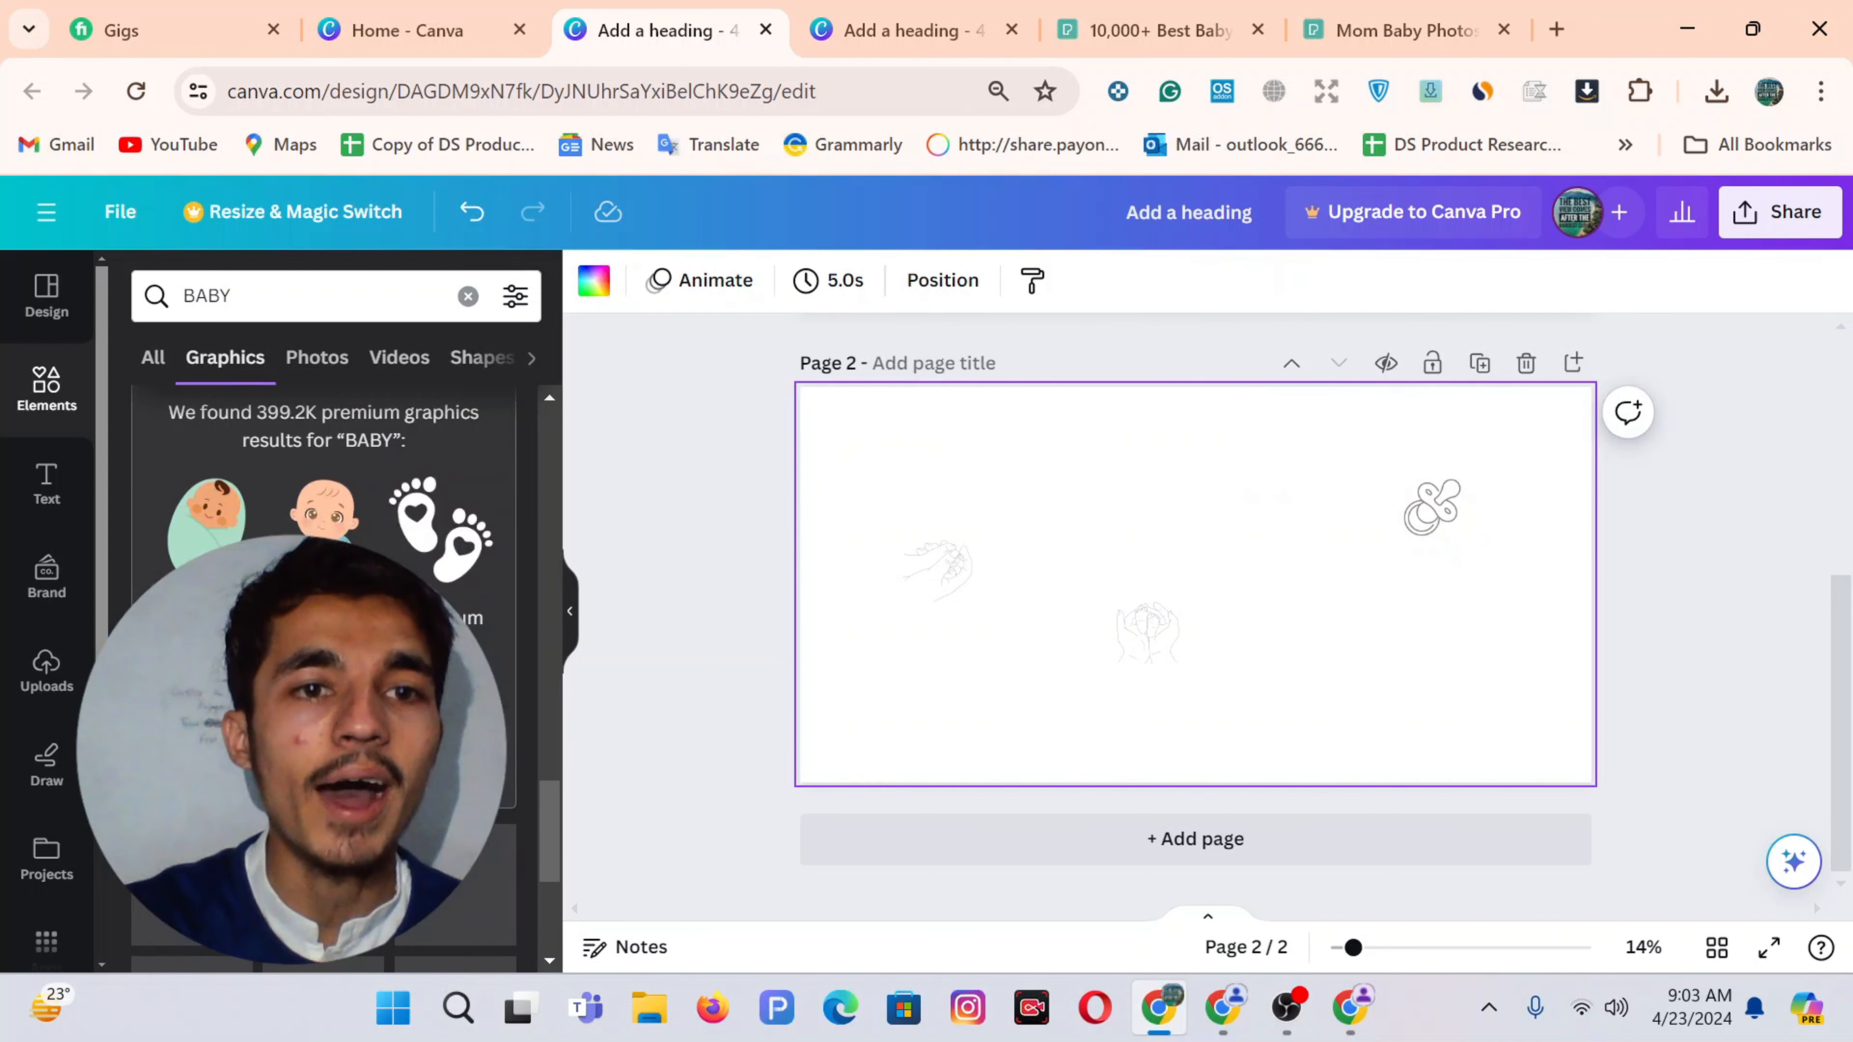
scroll(324, 474, "down", 3)
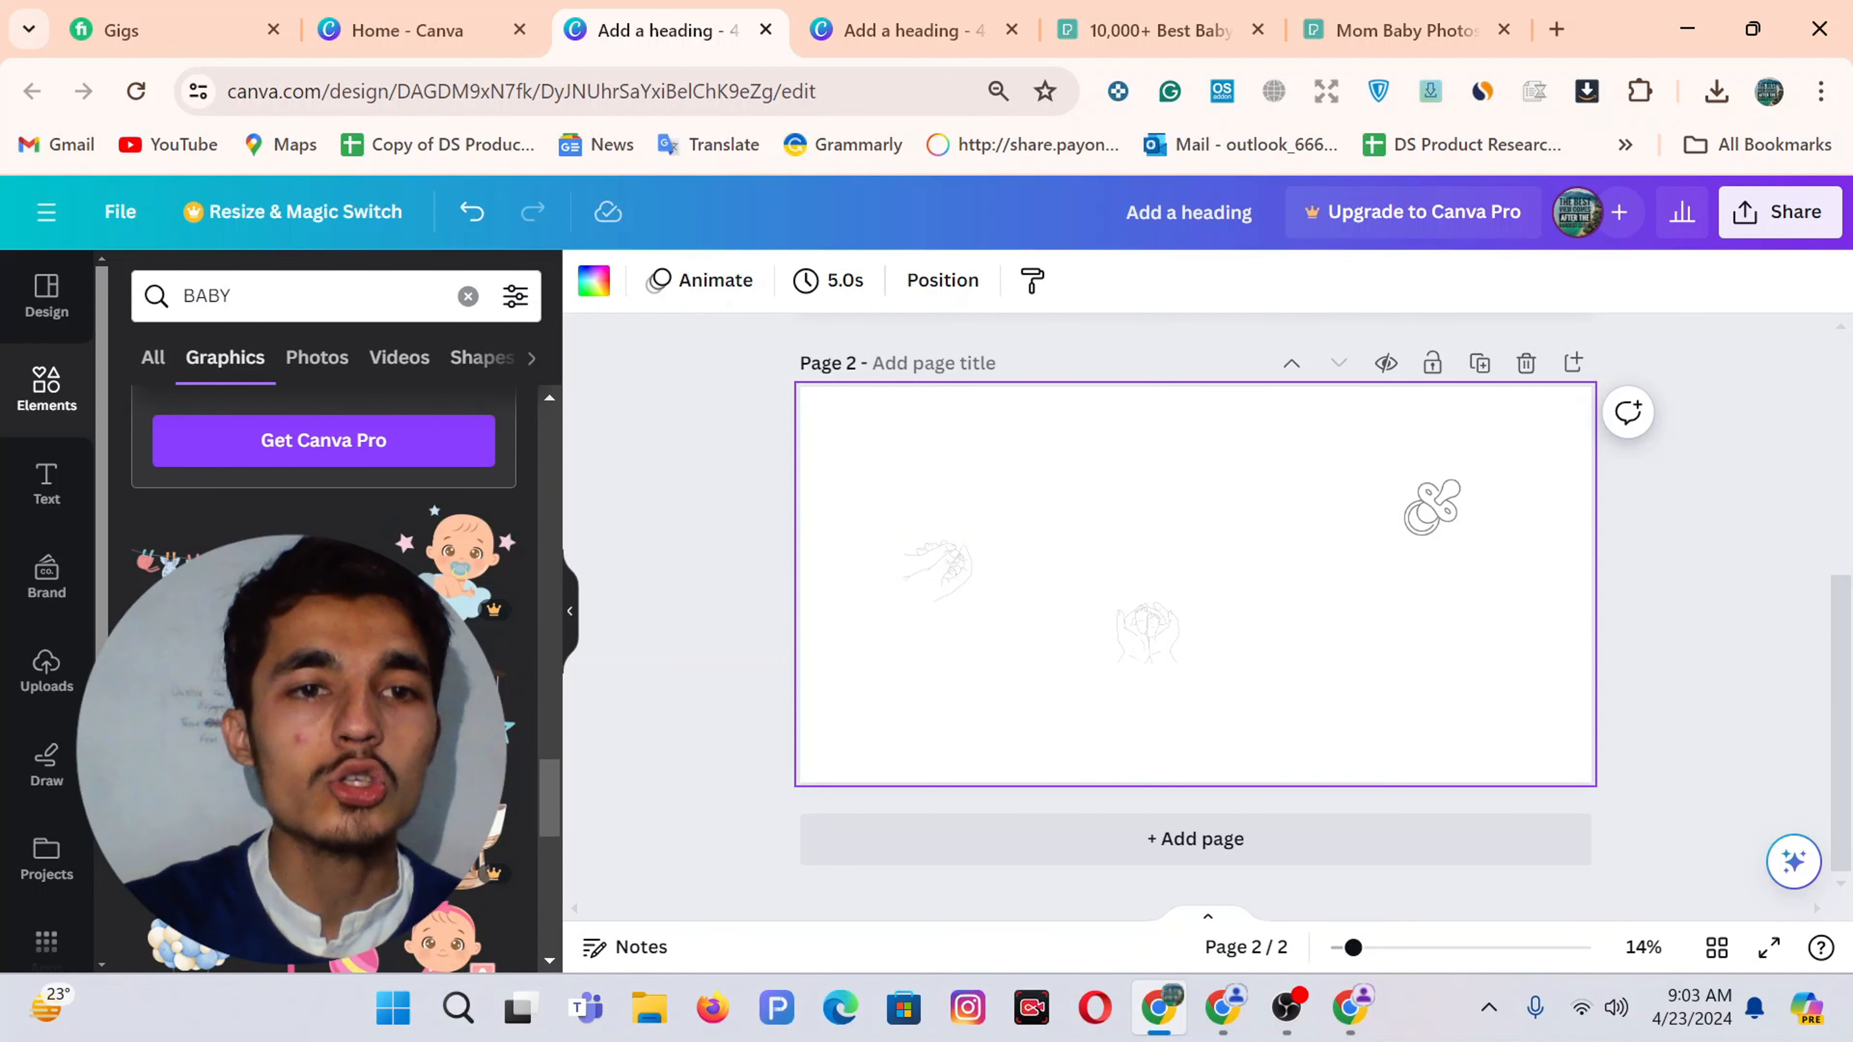
scroll(323, 474, "down", 3)
left_click(321, 730)
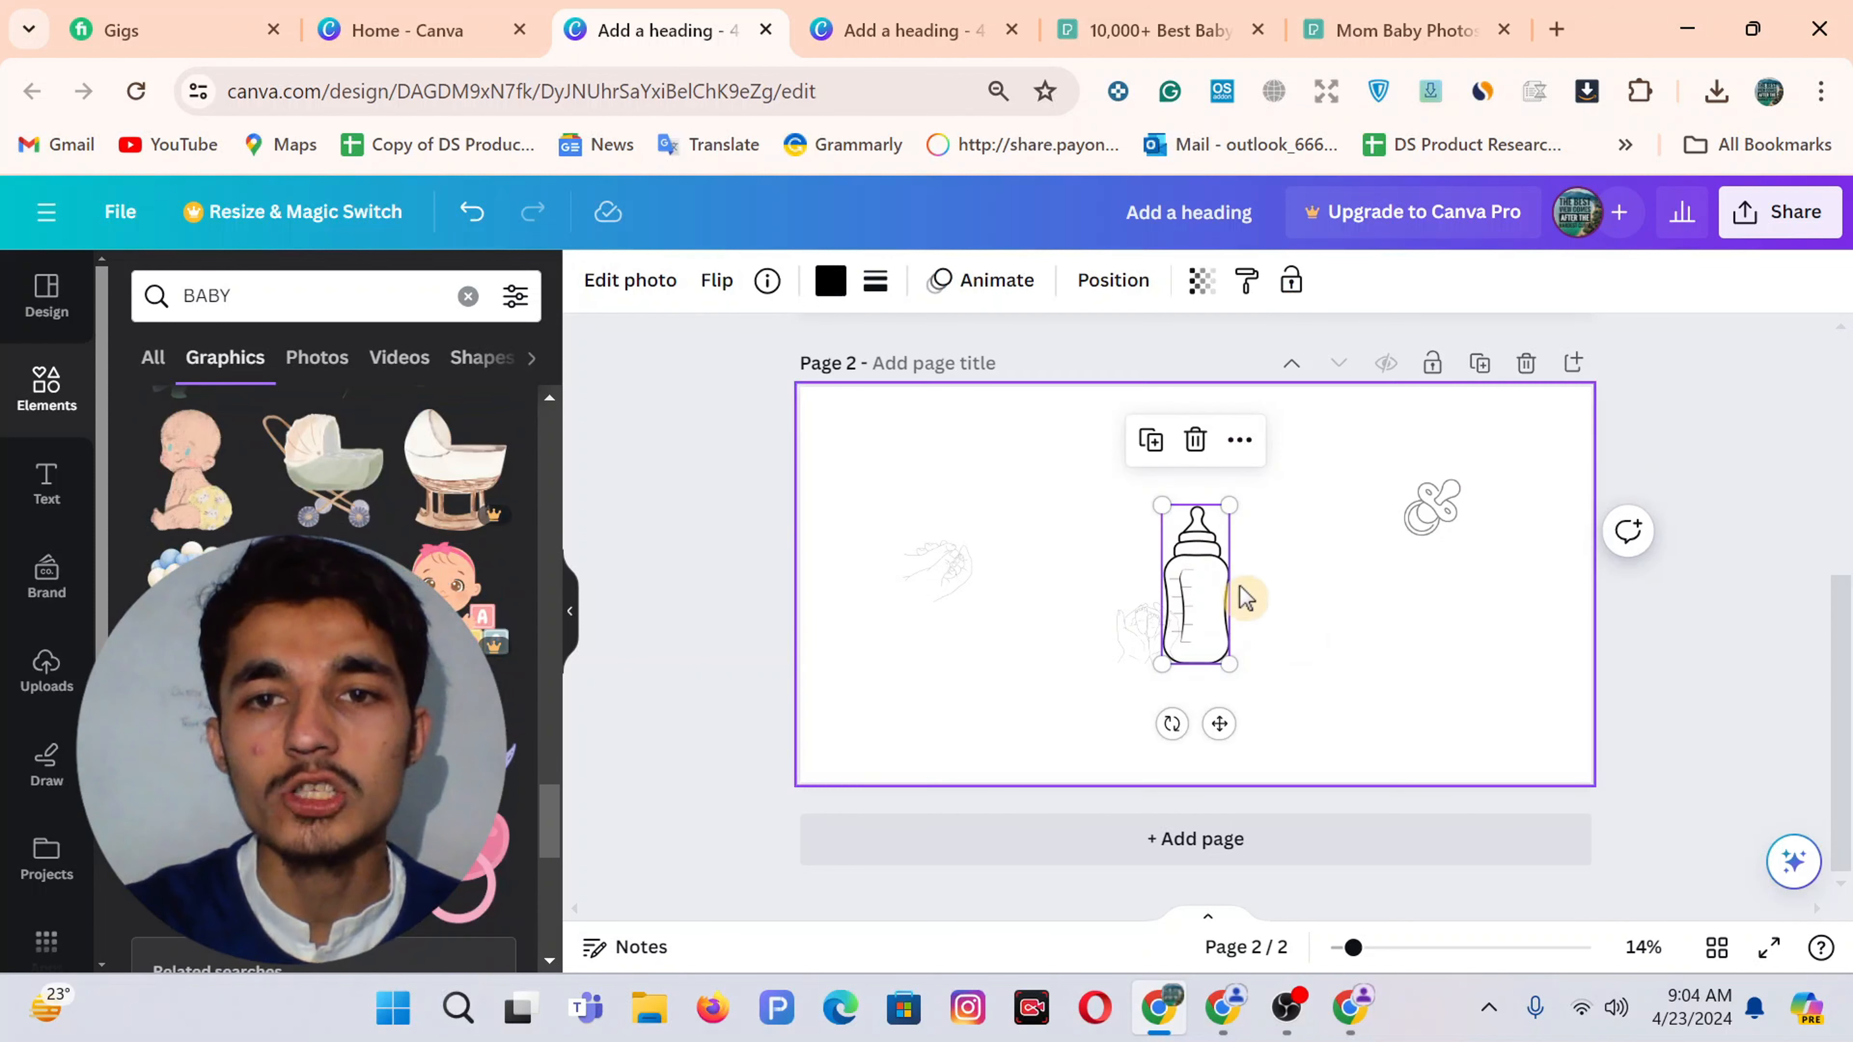
left_click_drag(1185, 540, 1418, 678)
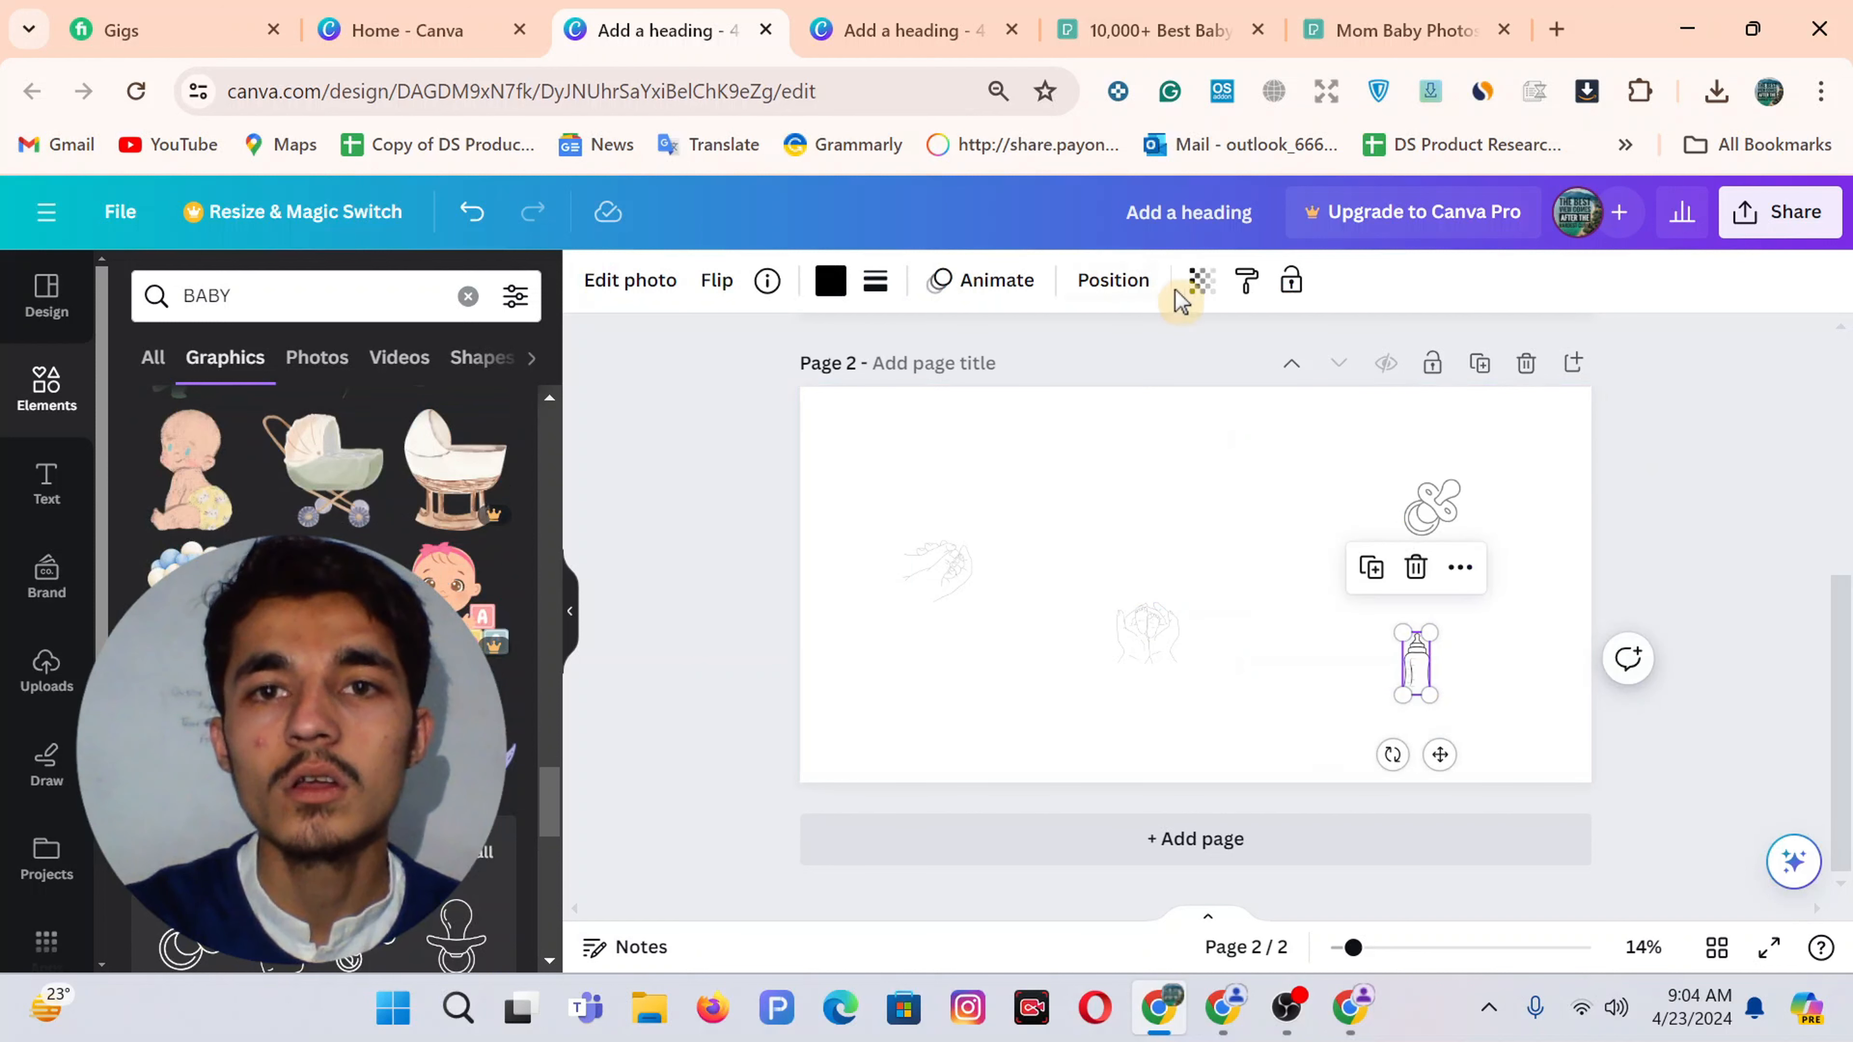
left_click(1200, 281)
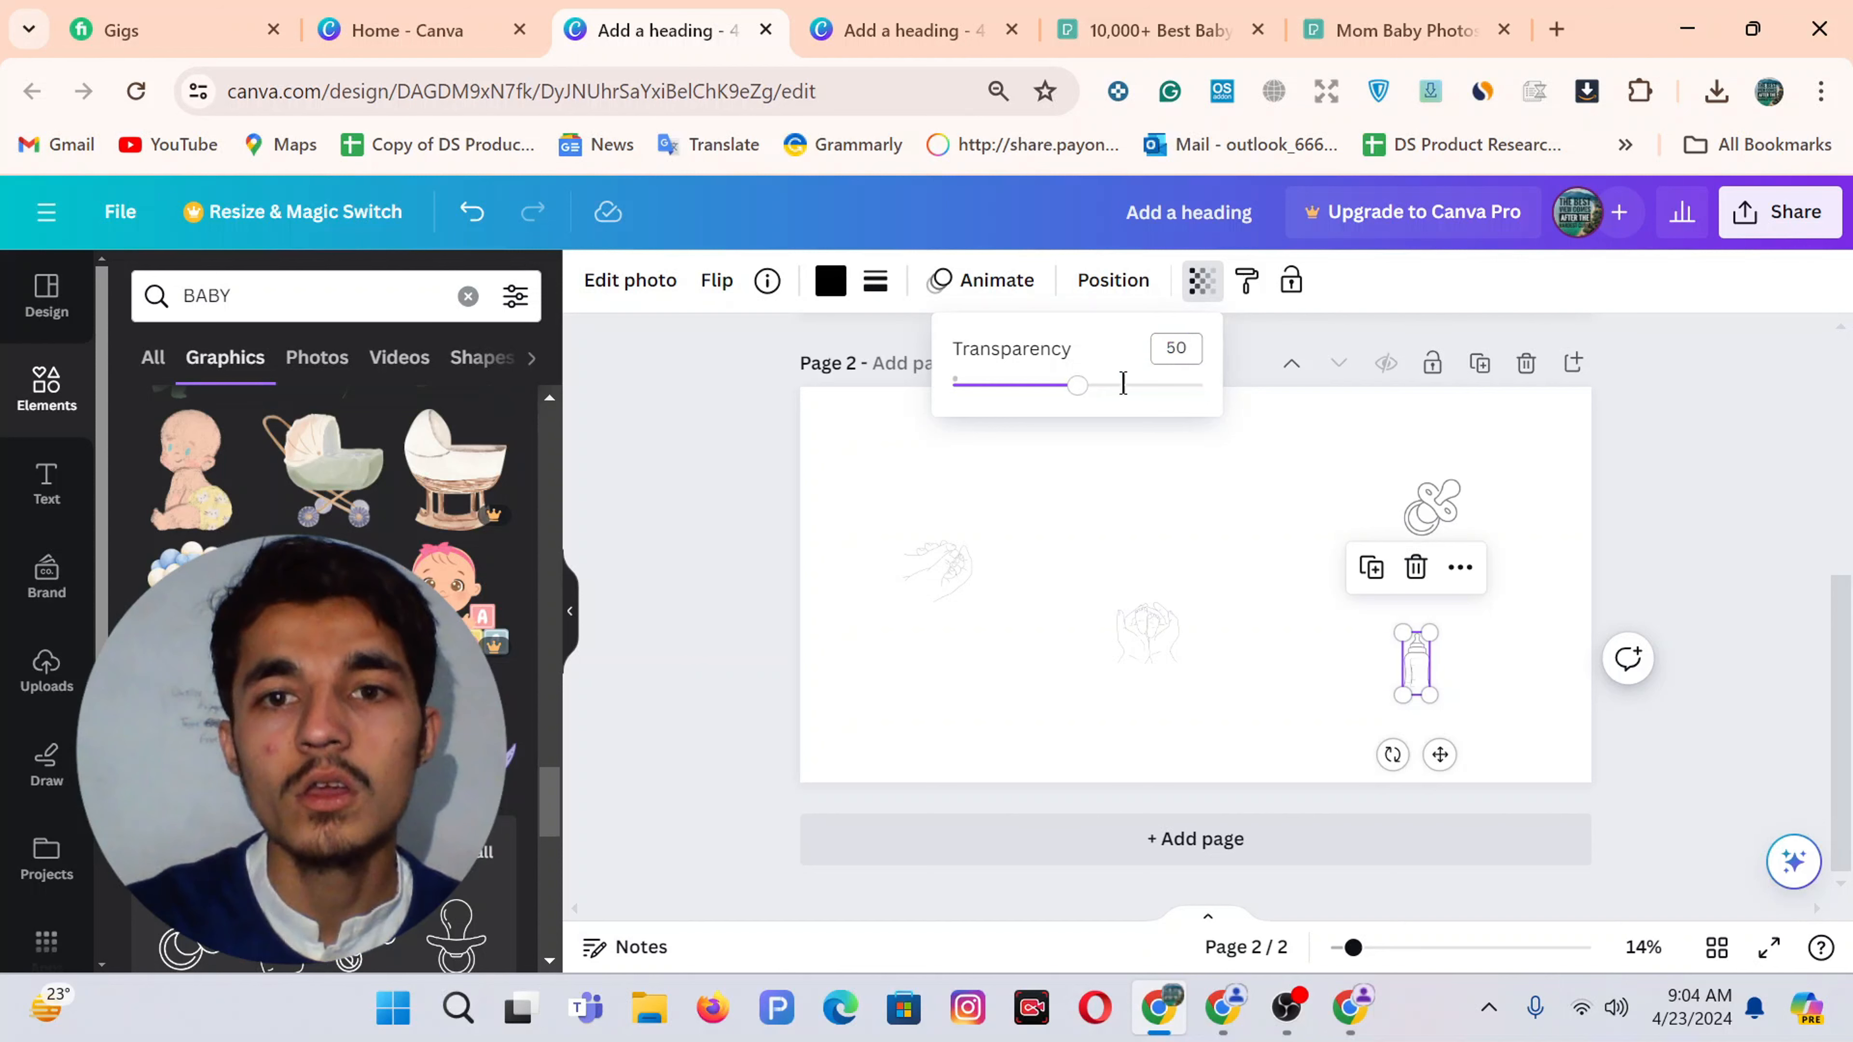
left_click(1241, 595)
Duplicate the hands drawing and spread hands, pacifier and bottle drawings around Page 2
left_click(1162, 646)
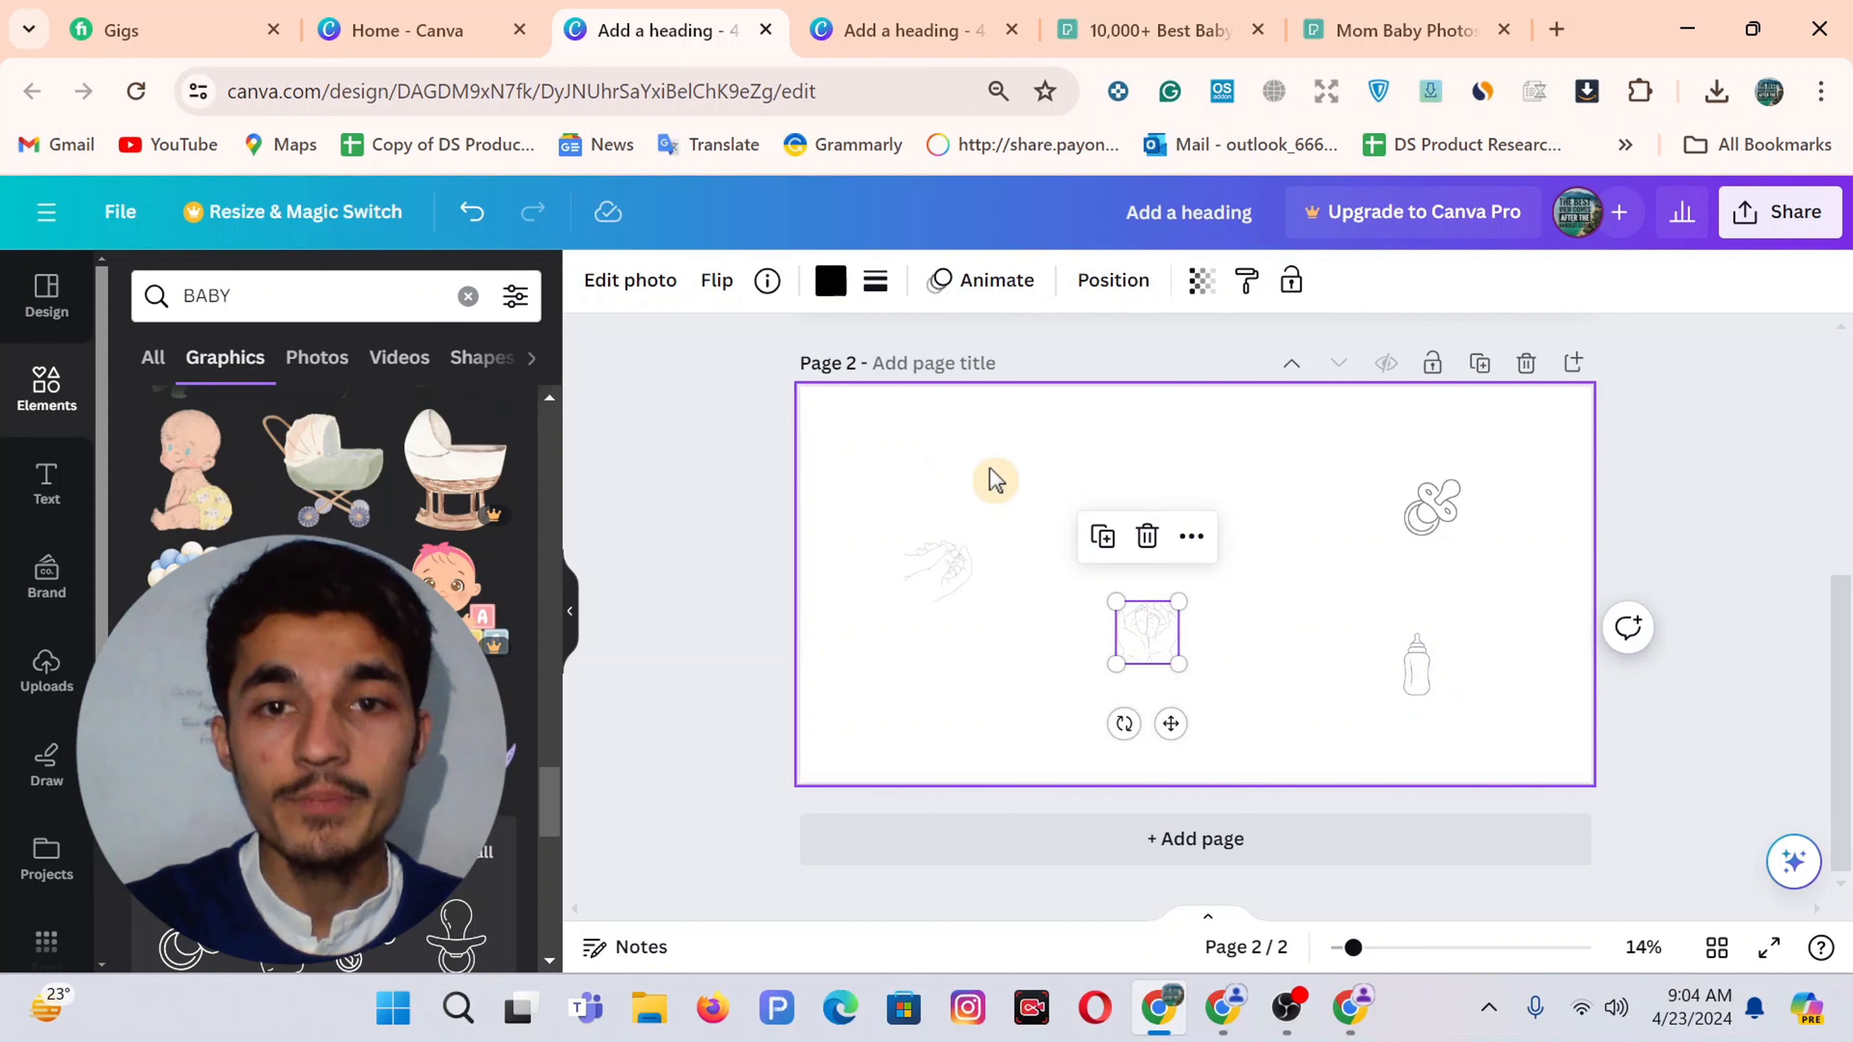
key("ctrl+d")
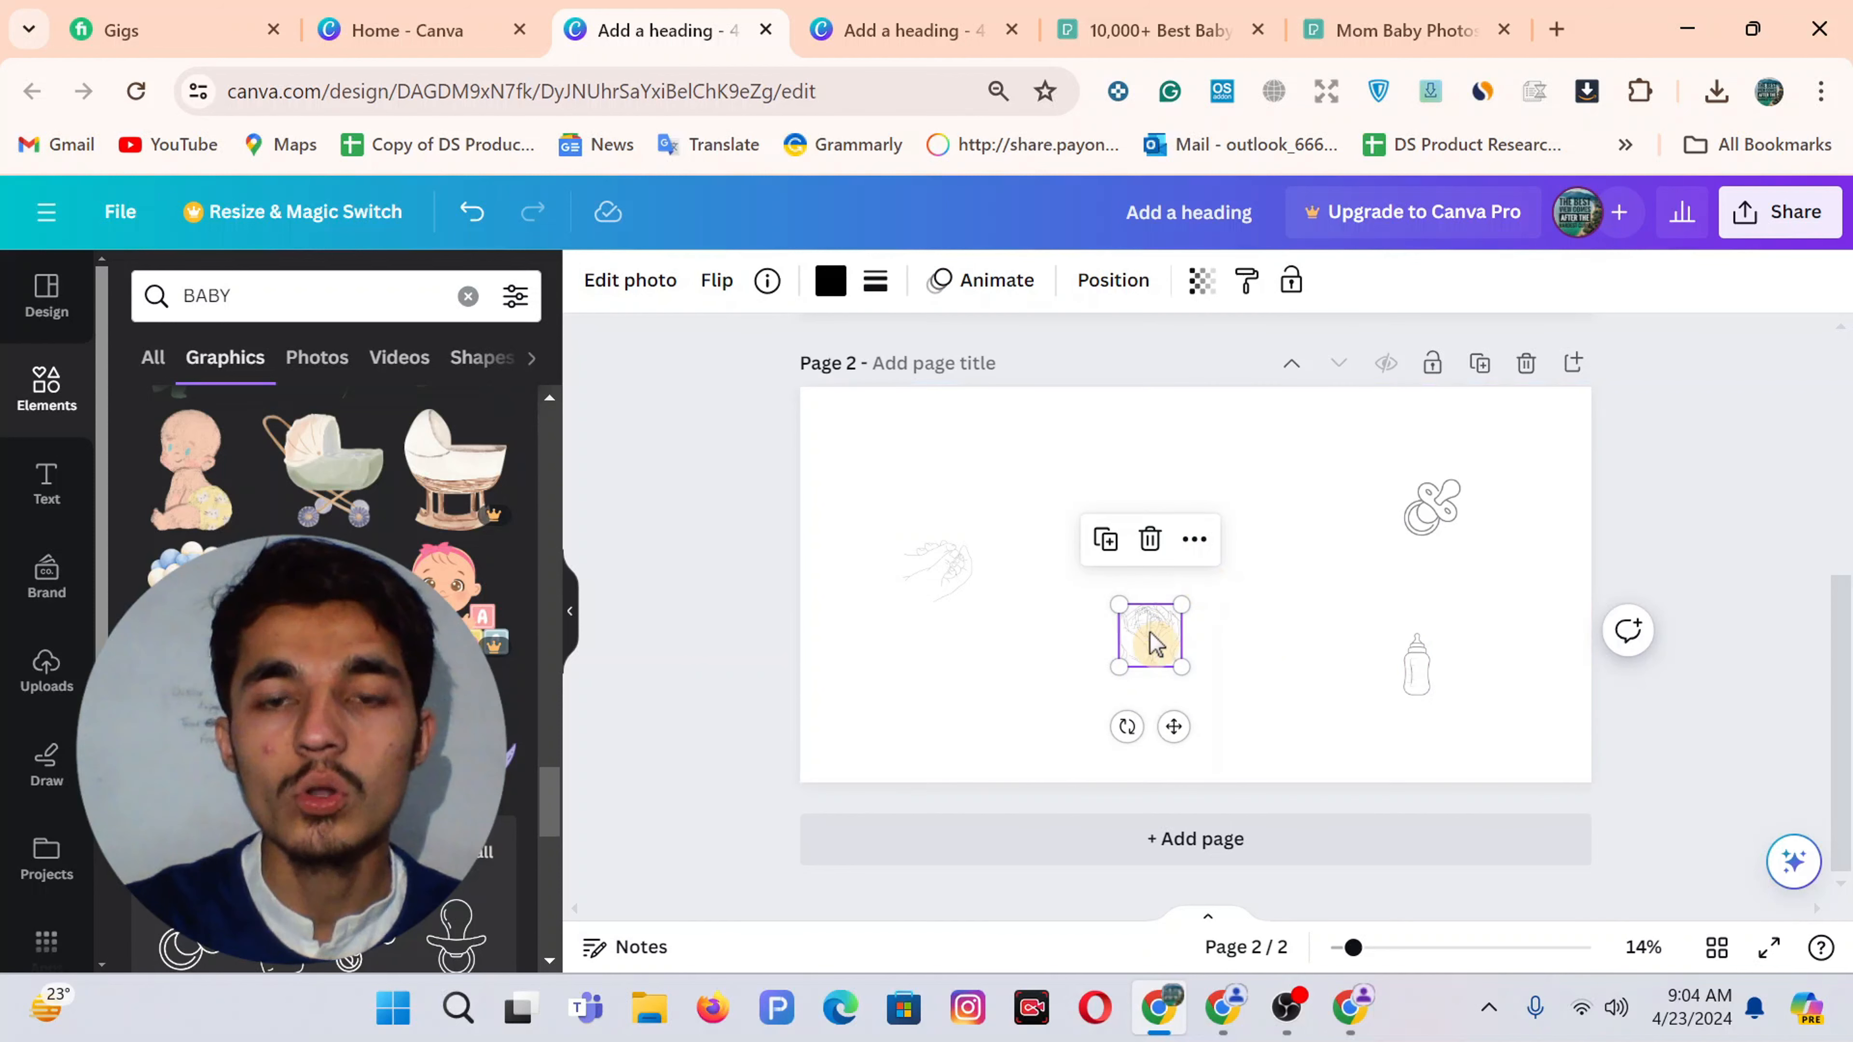
left_click_drag(1156, 642, 1231, 464)
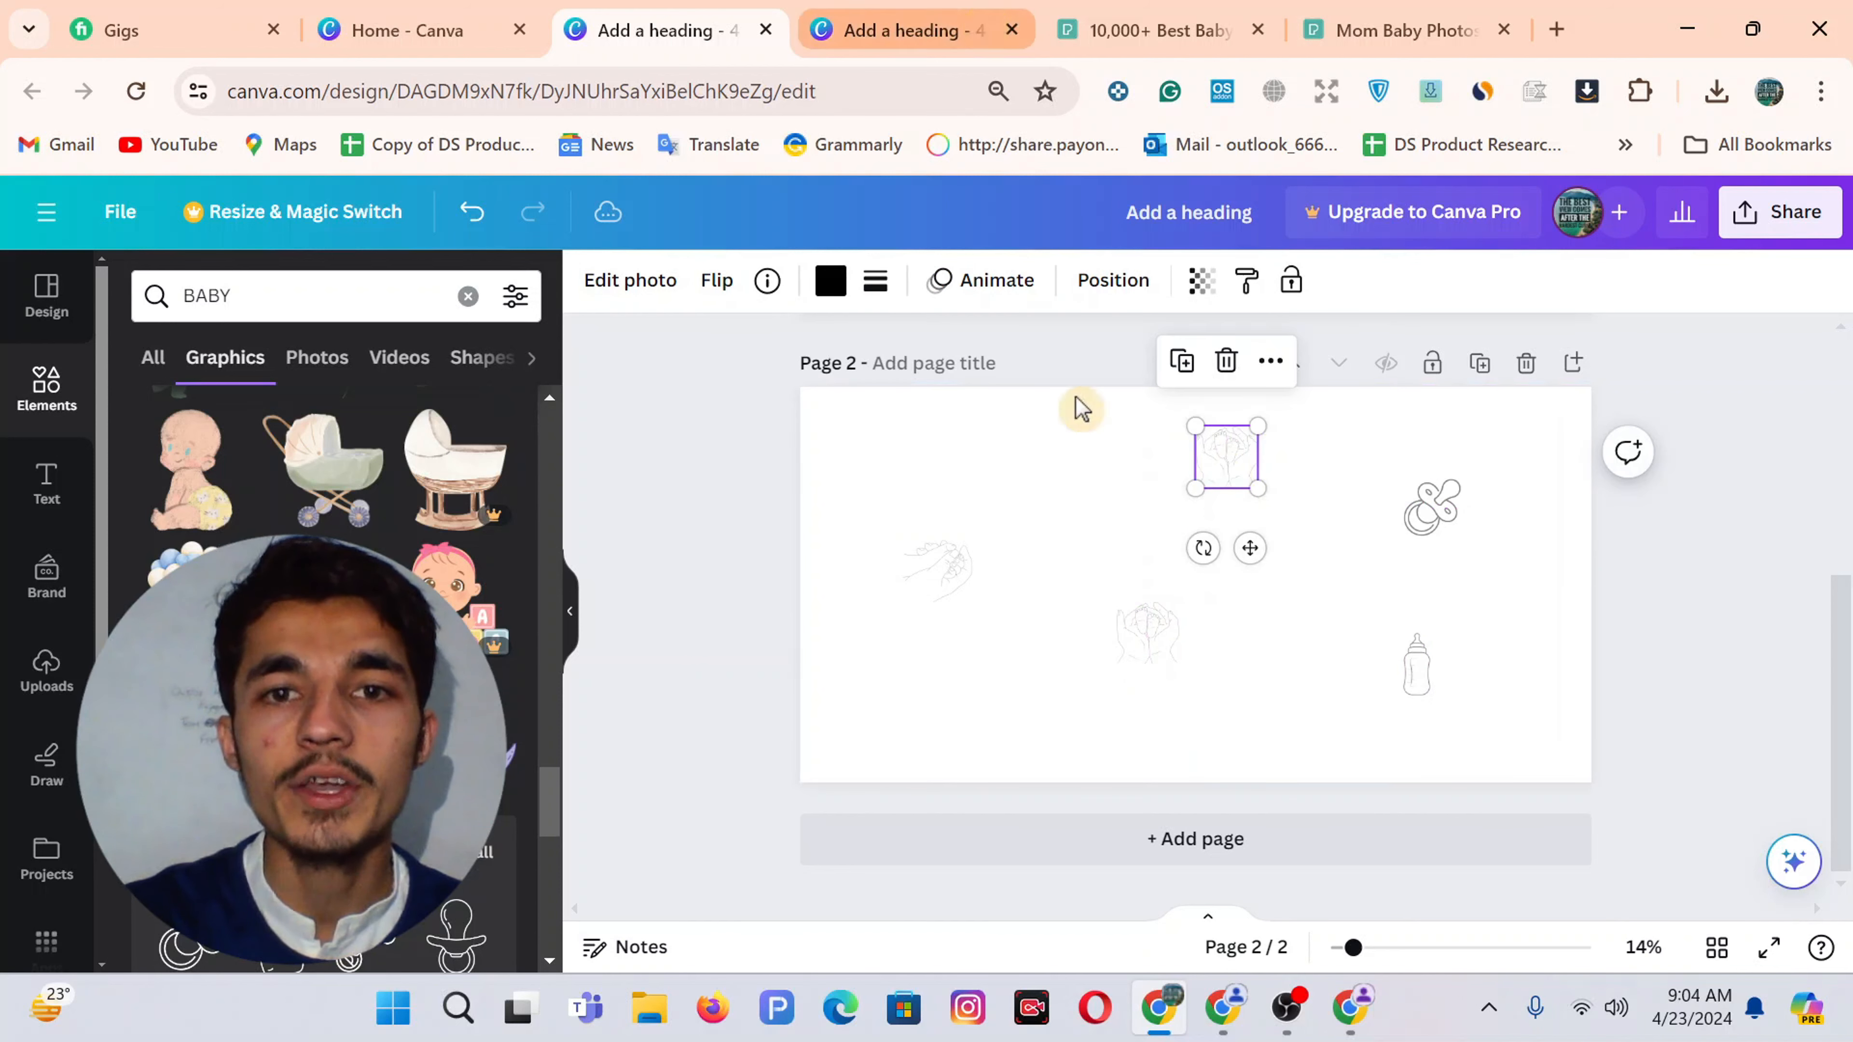
left_click(968, 580)
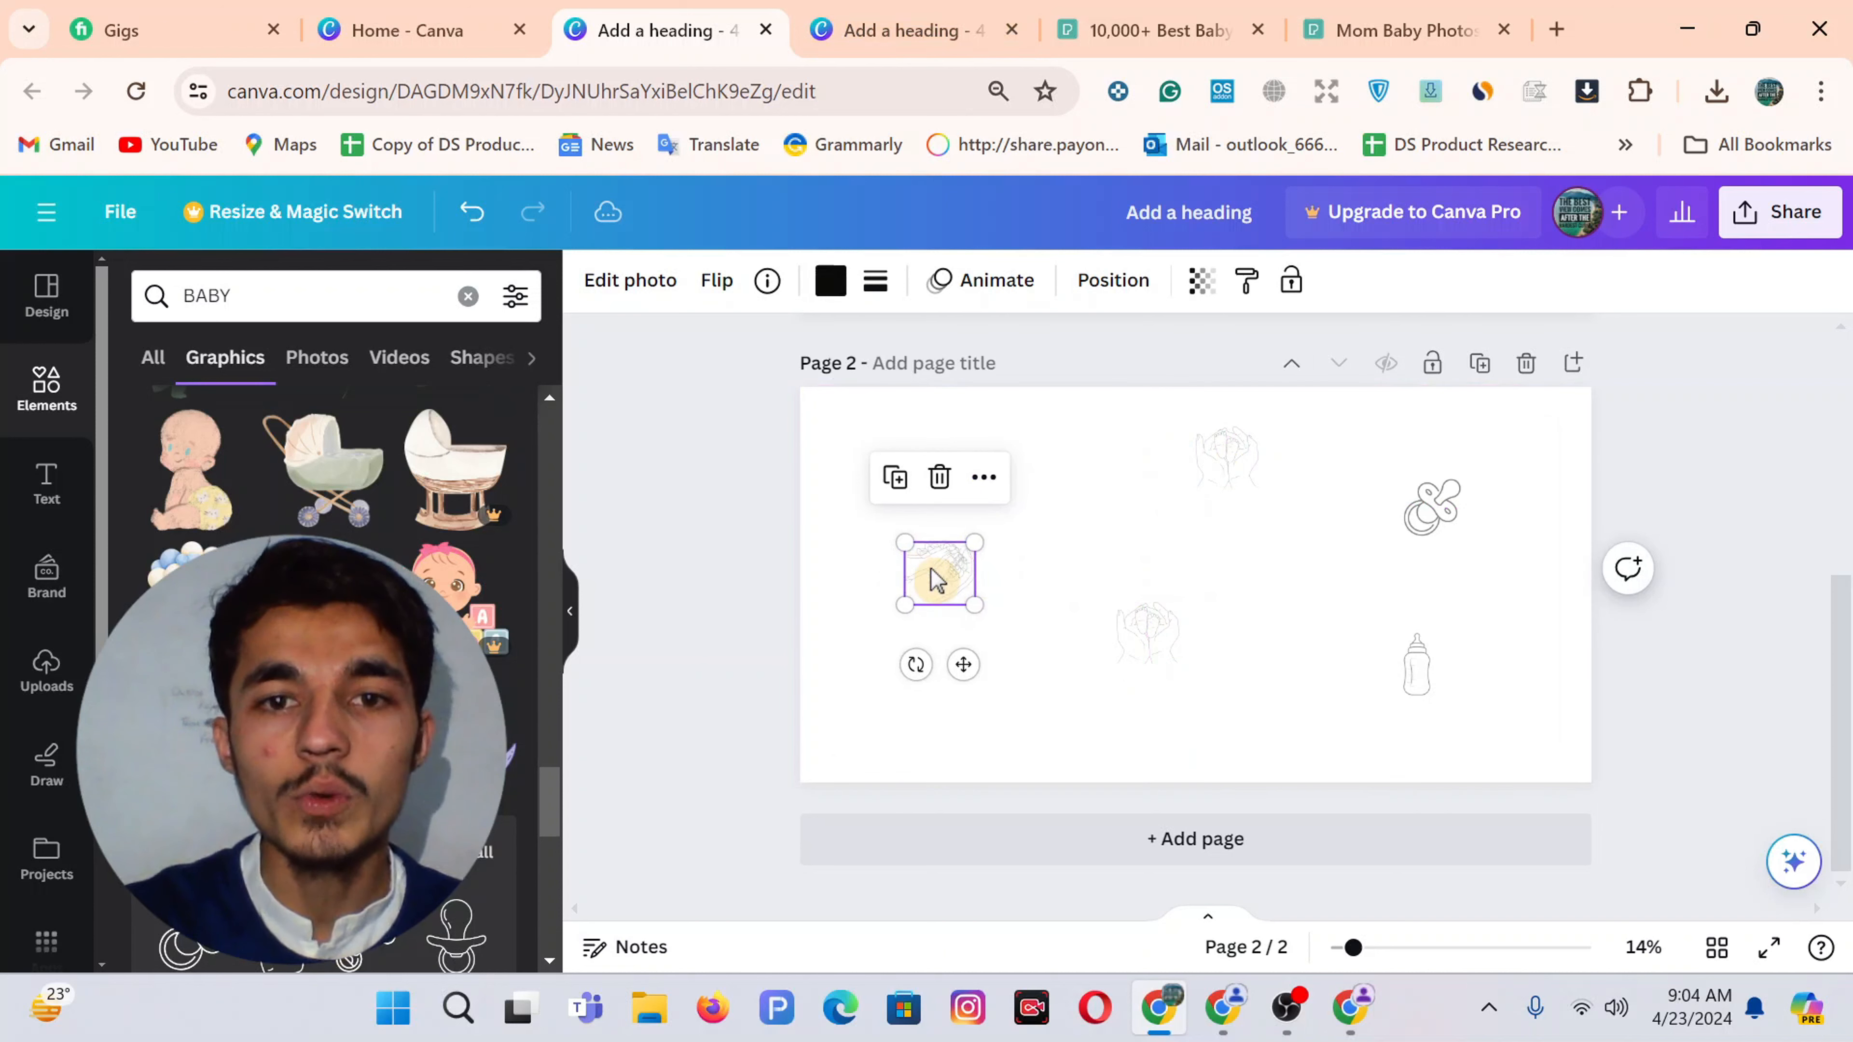
left_click_drag(935, 575, 998, 722)
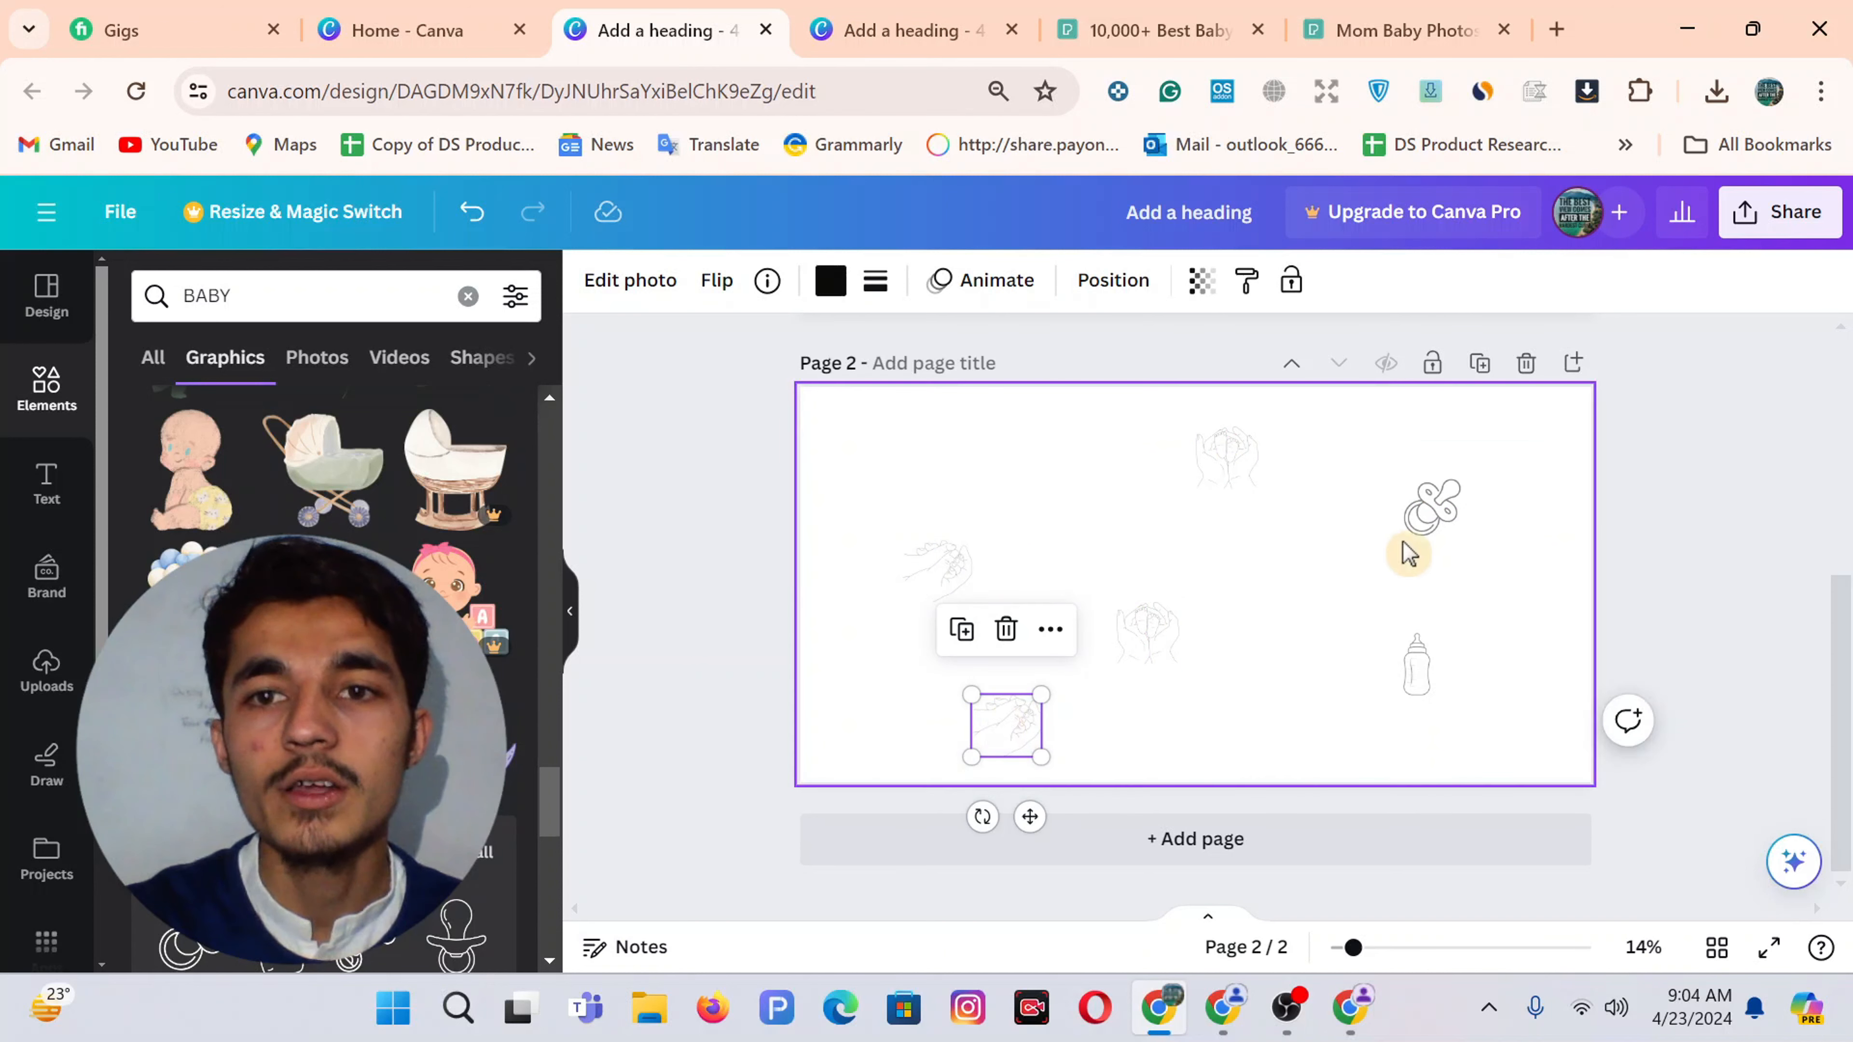
left_click(1443, 524)
left_click_drag(1440, 518, 1057, 473)
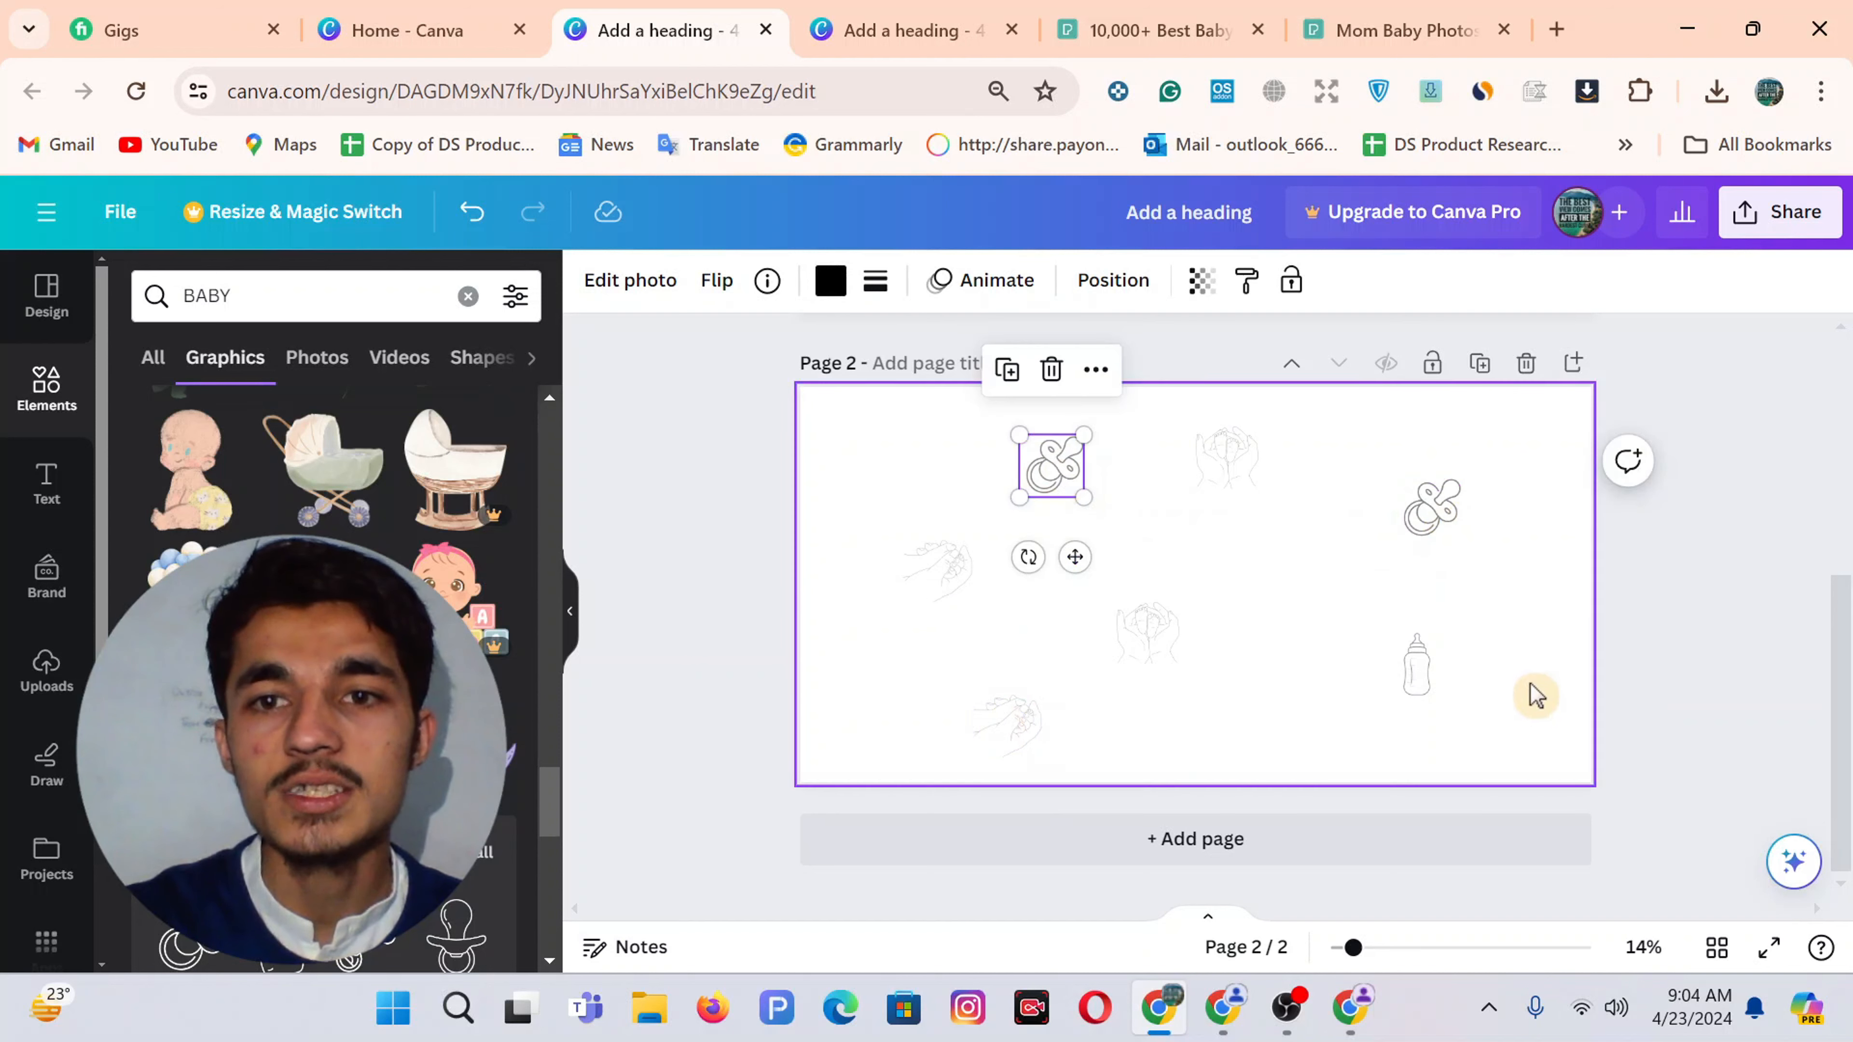
left_click(1414, 662)
left_click_drag(1415, 660, 857, 449)
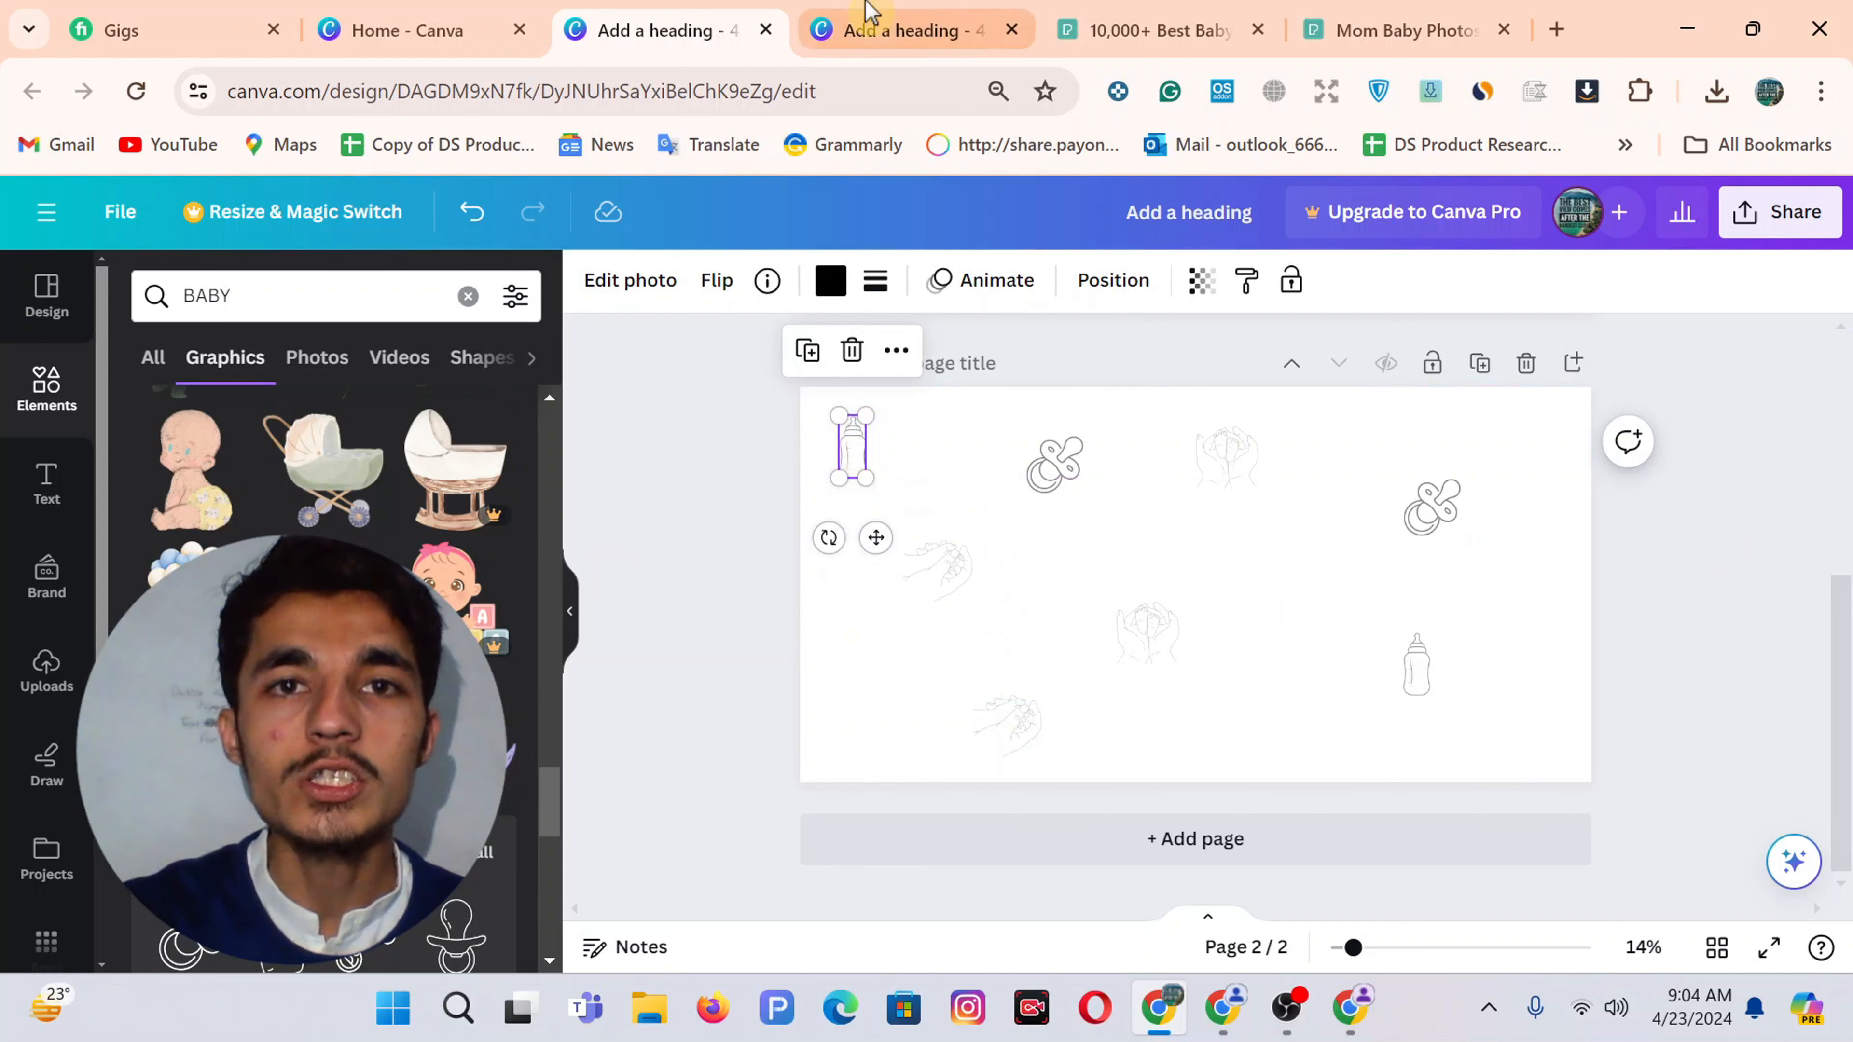
Examine the large element on the reference design's Page 6
left_click(872, 18)
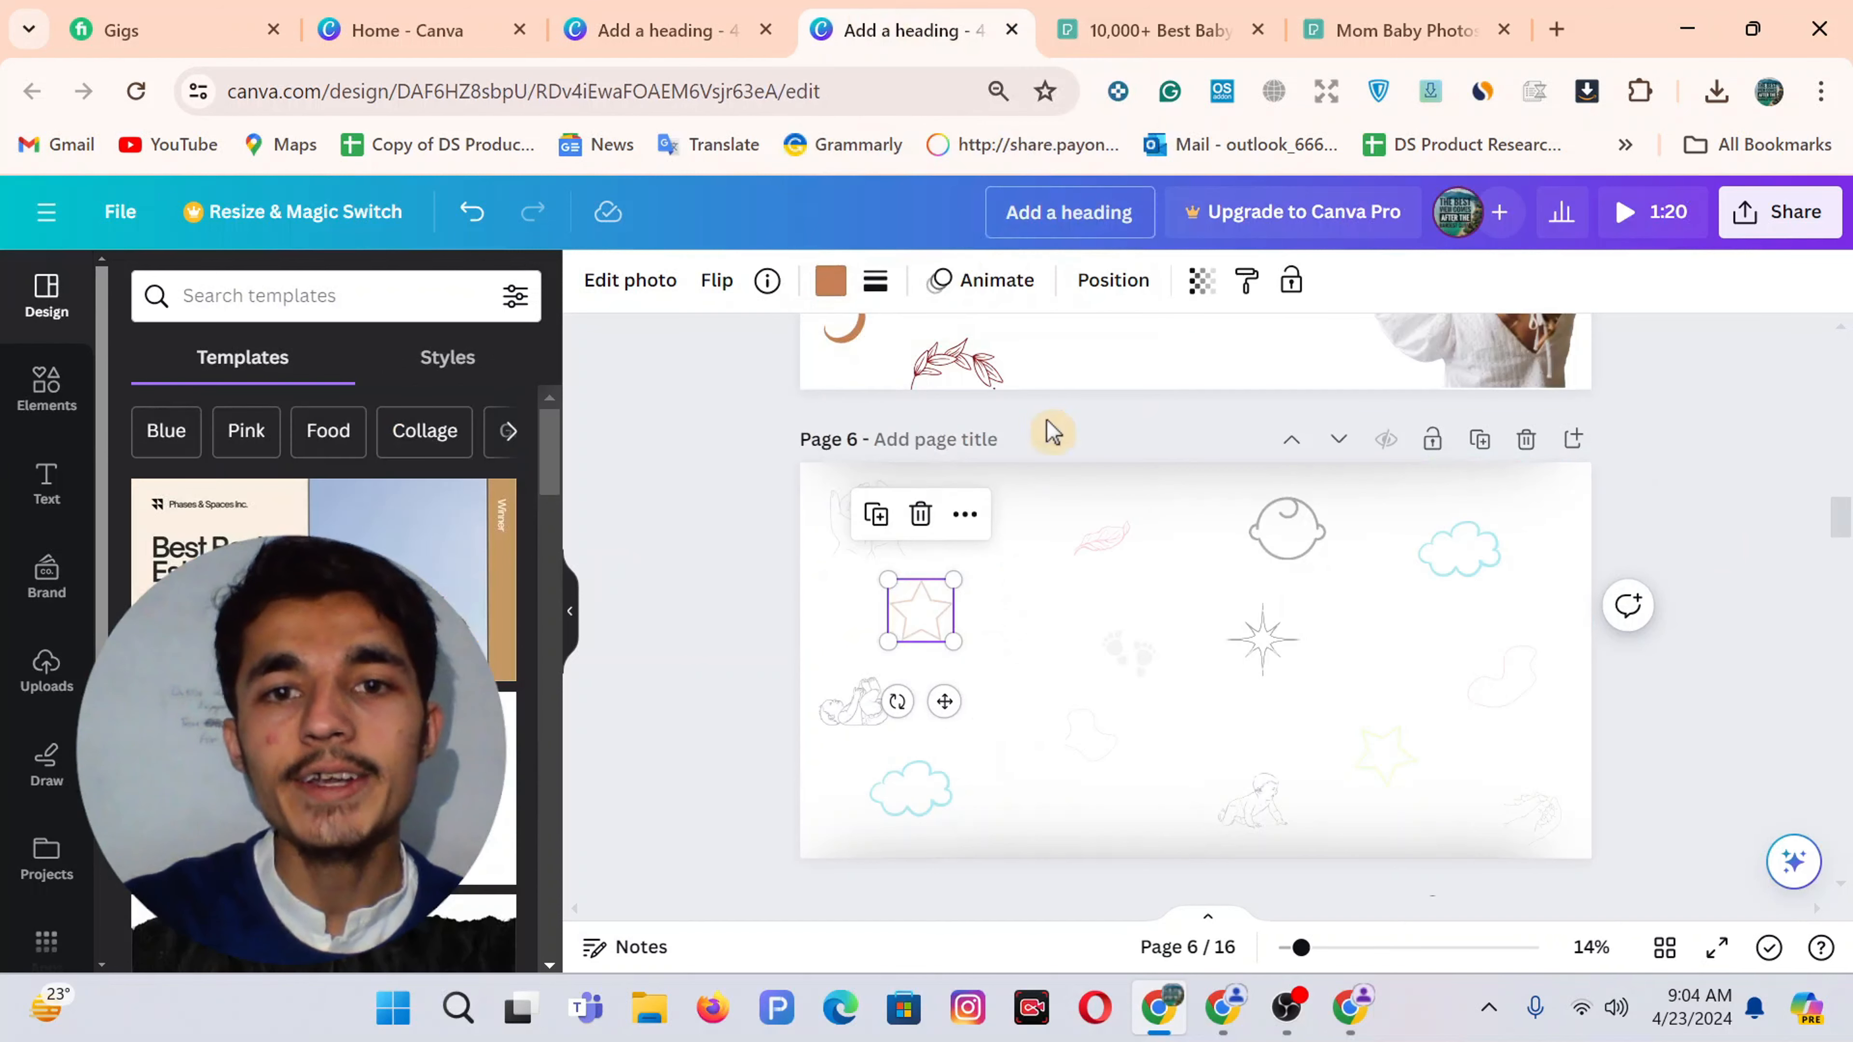
left_click(1200, 480)
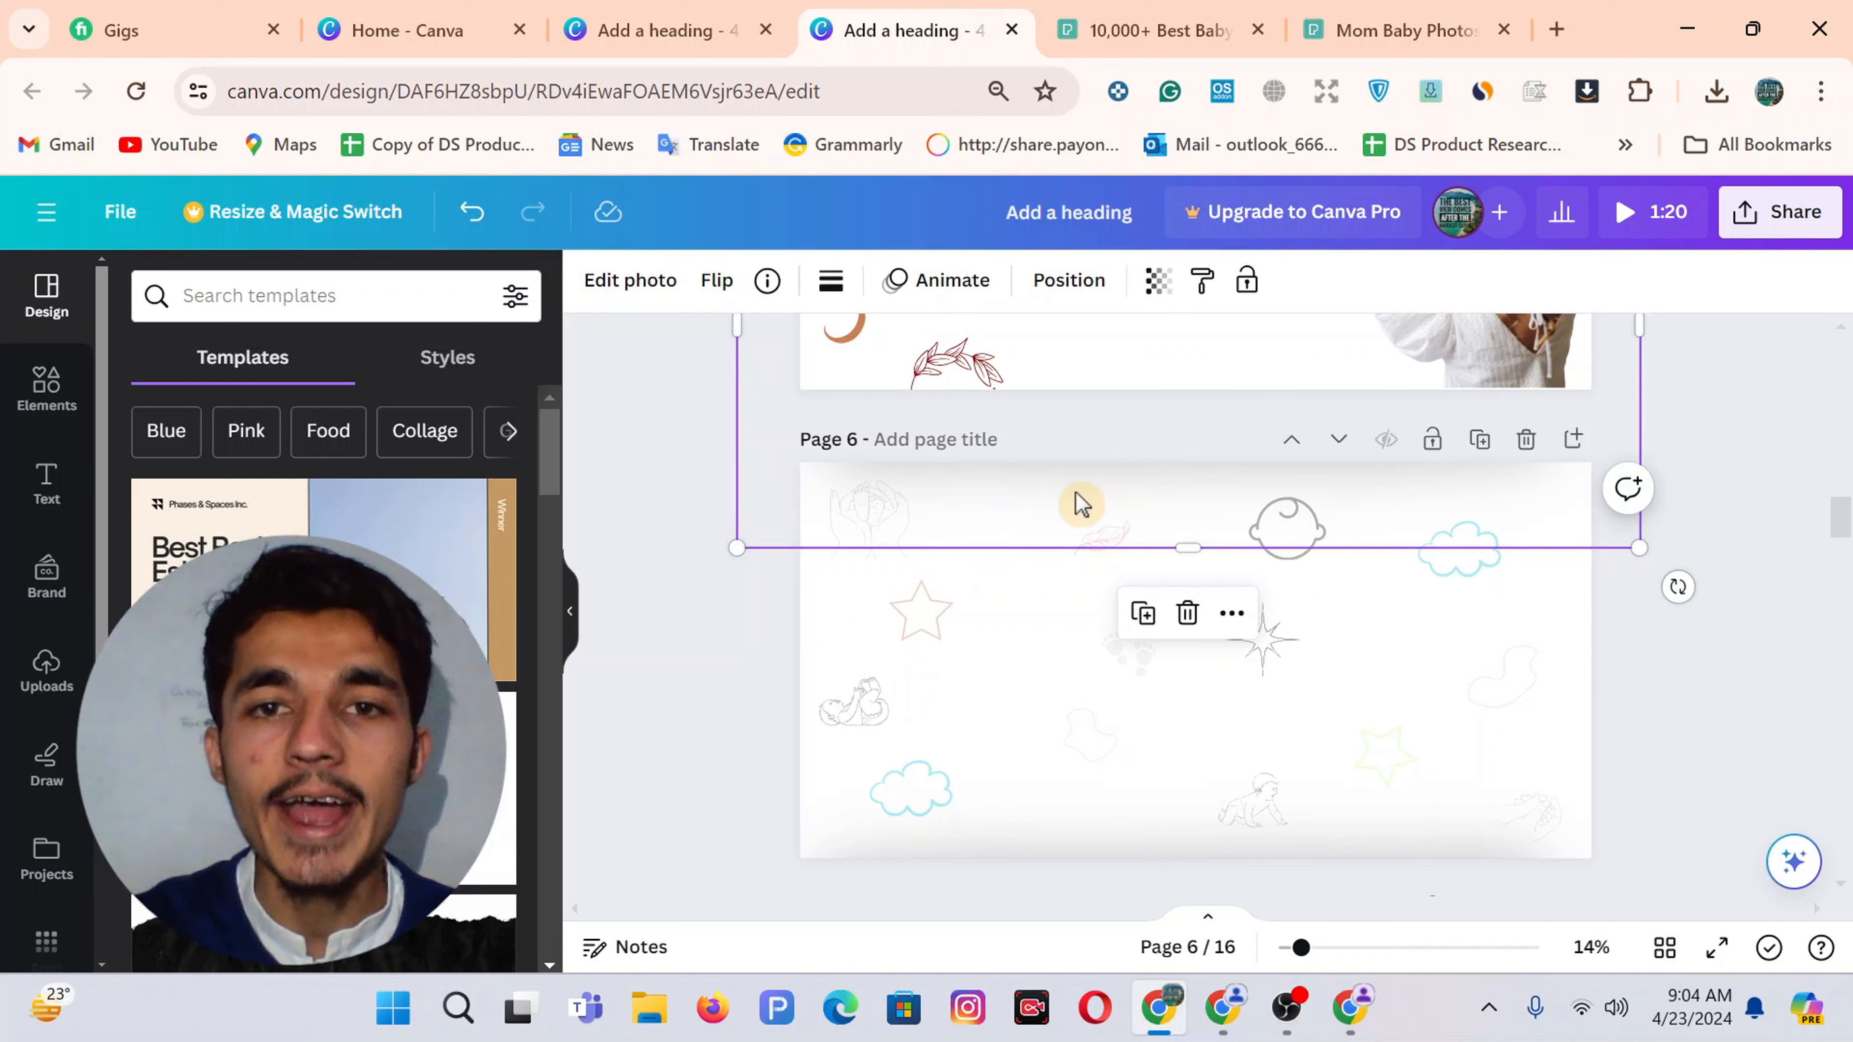
left_click(655, 453)
scroll(650, 451, "up", 3)
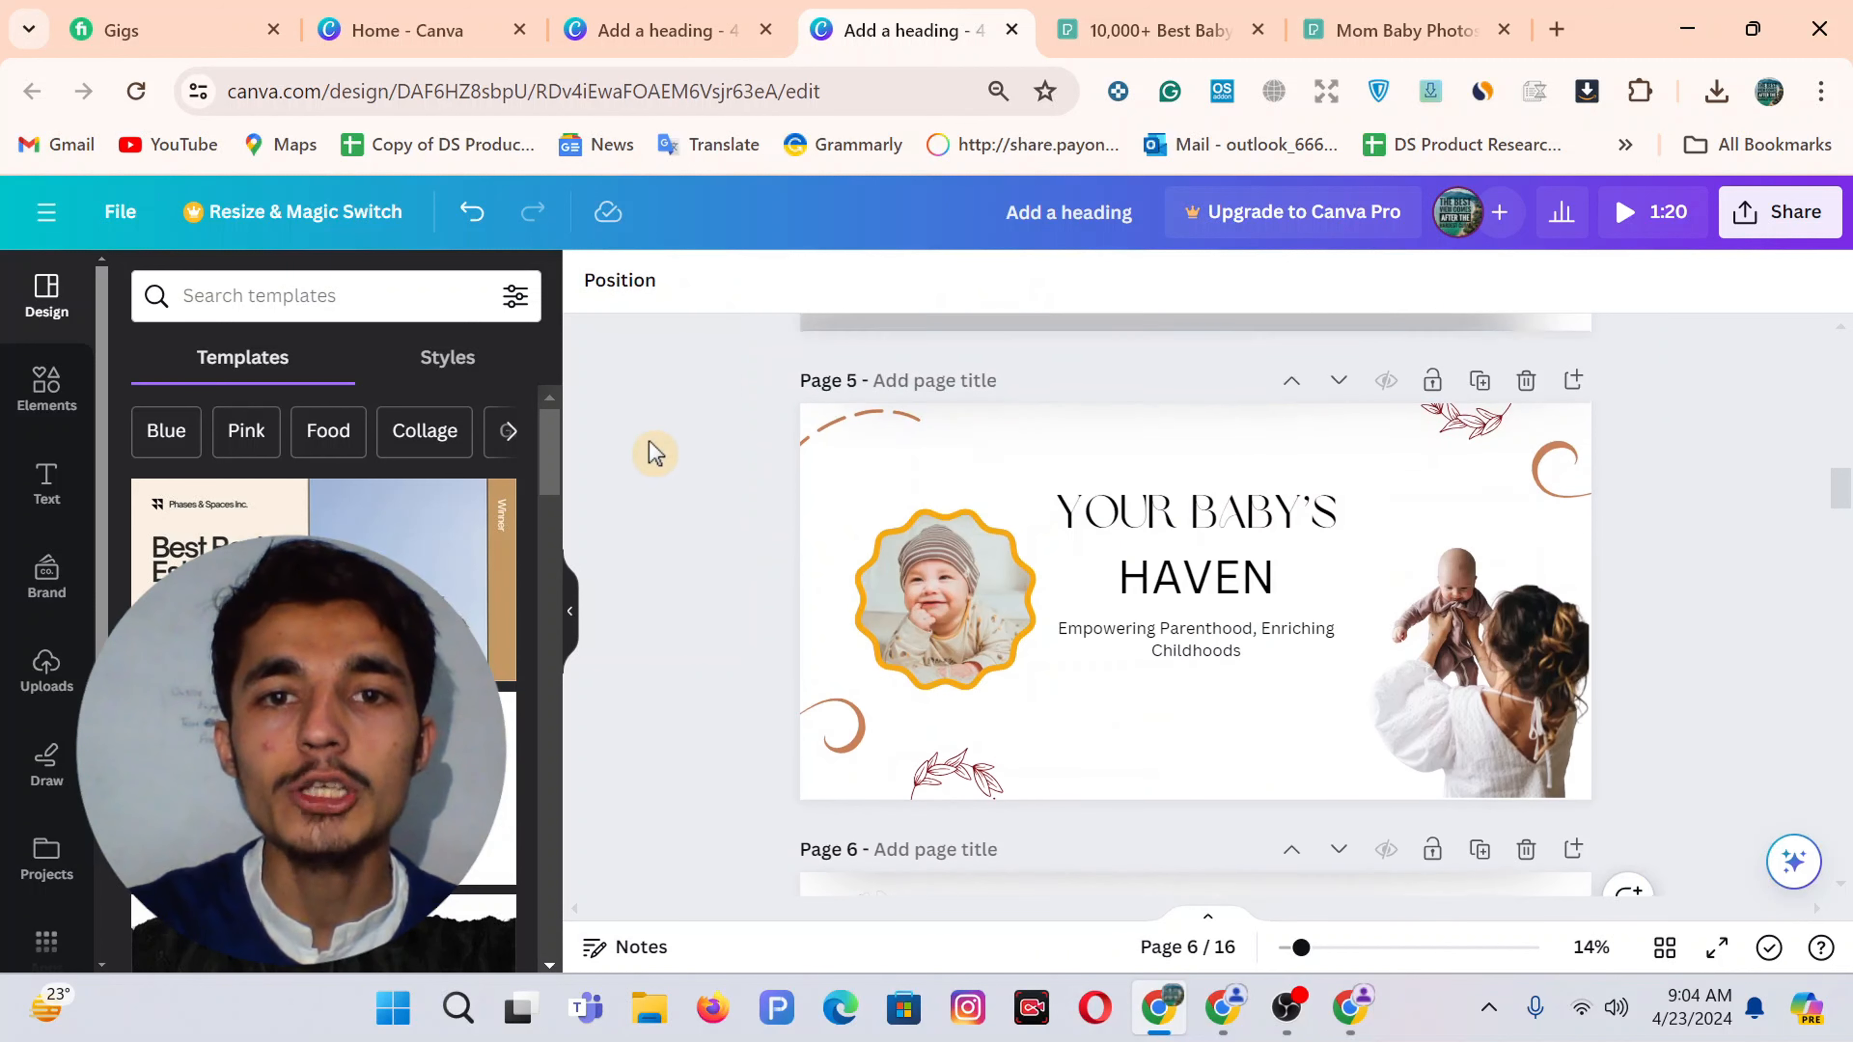
scroll(955, 652, "down", 4)
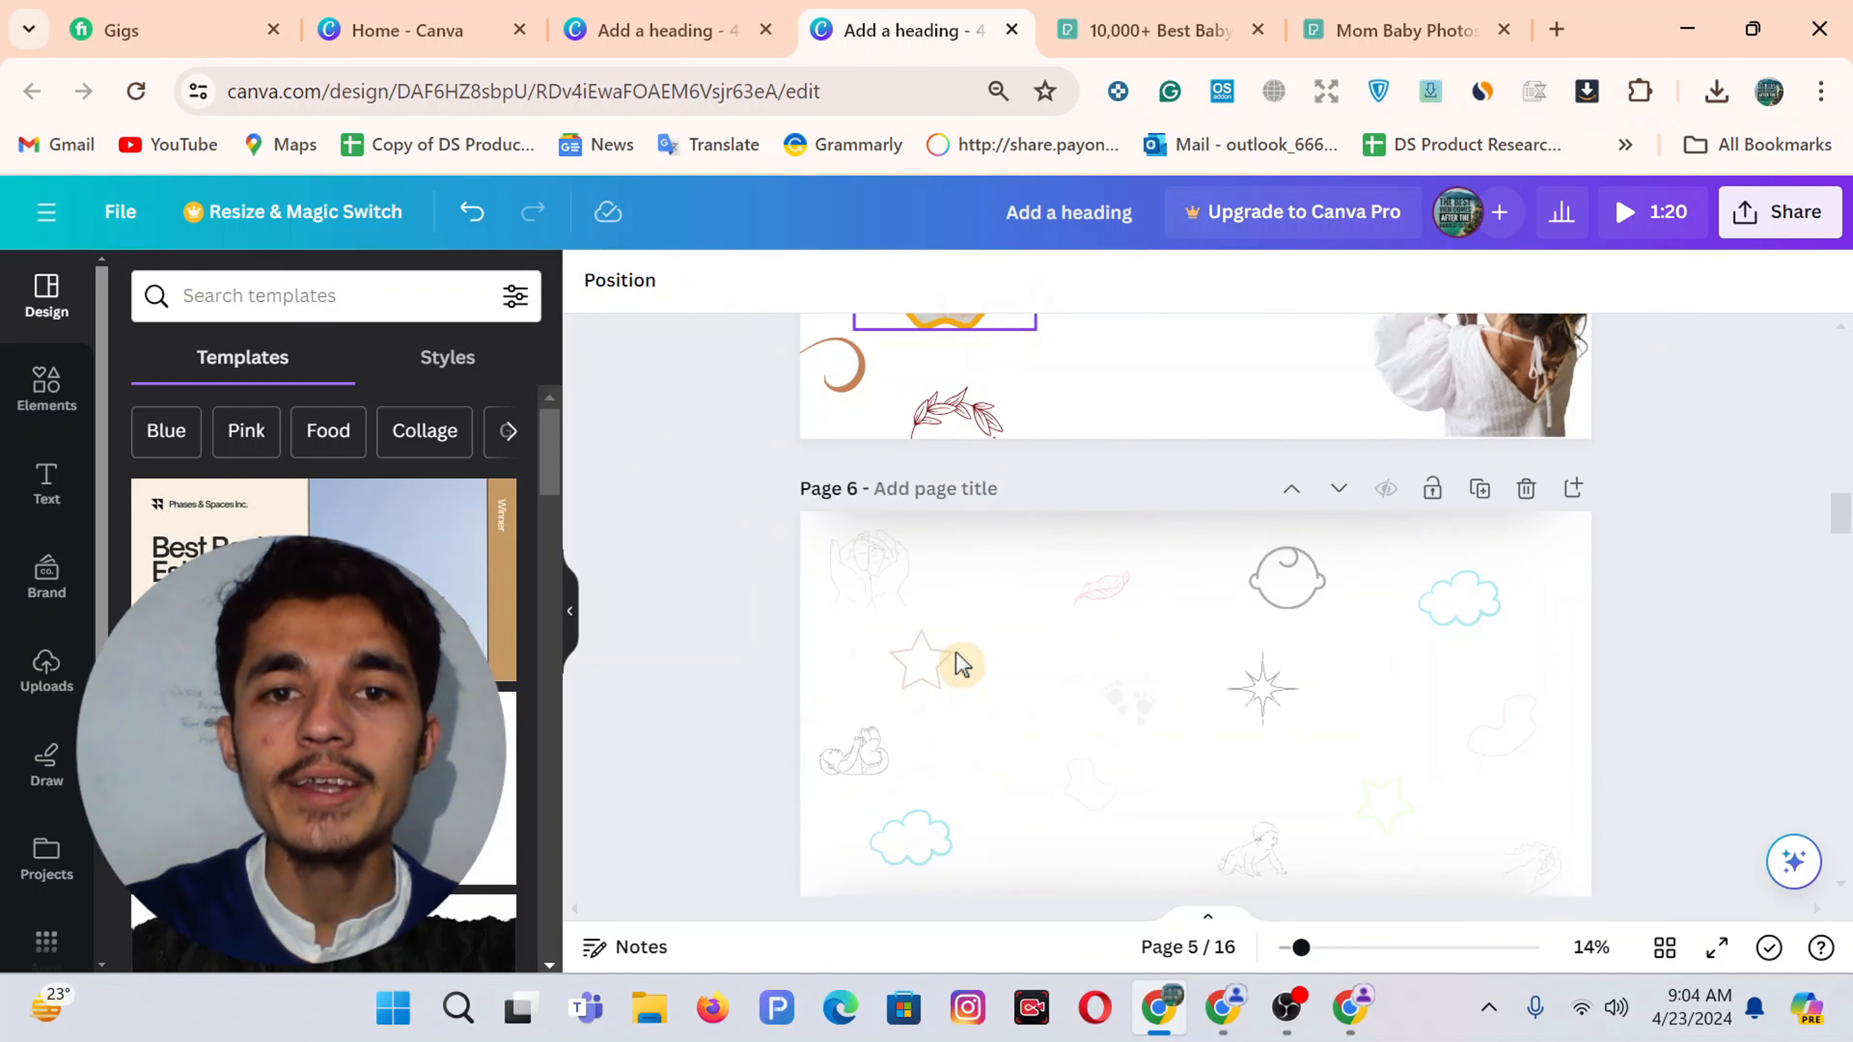
Search Elements for 'FADE' and add a black vertical fade graphic to Page 2
left_click(662, 14)
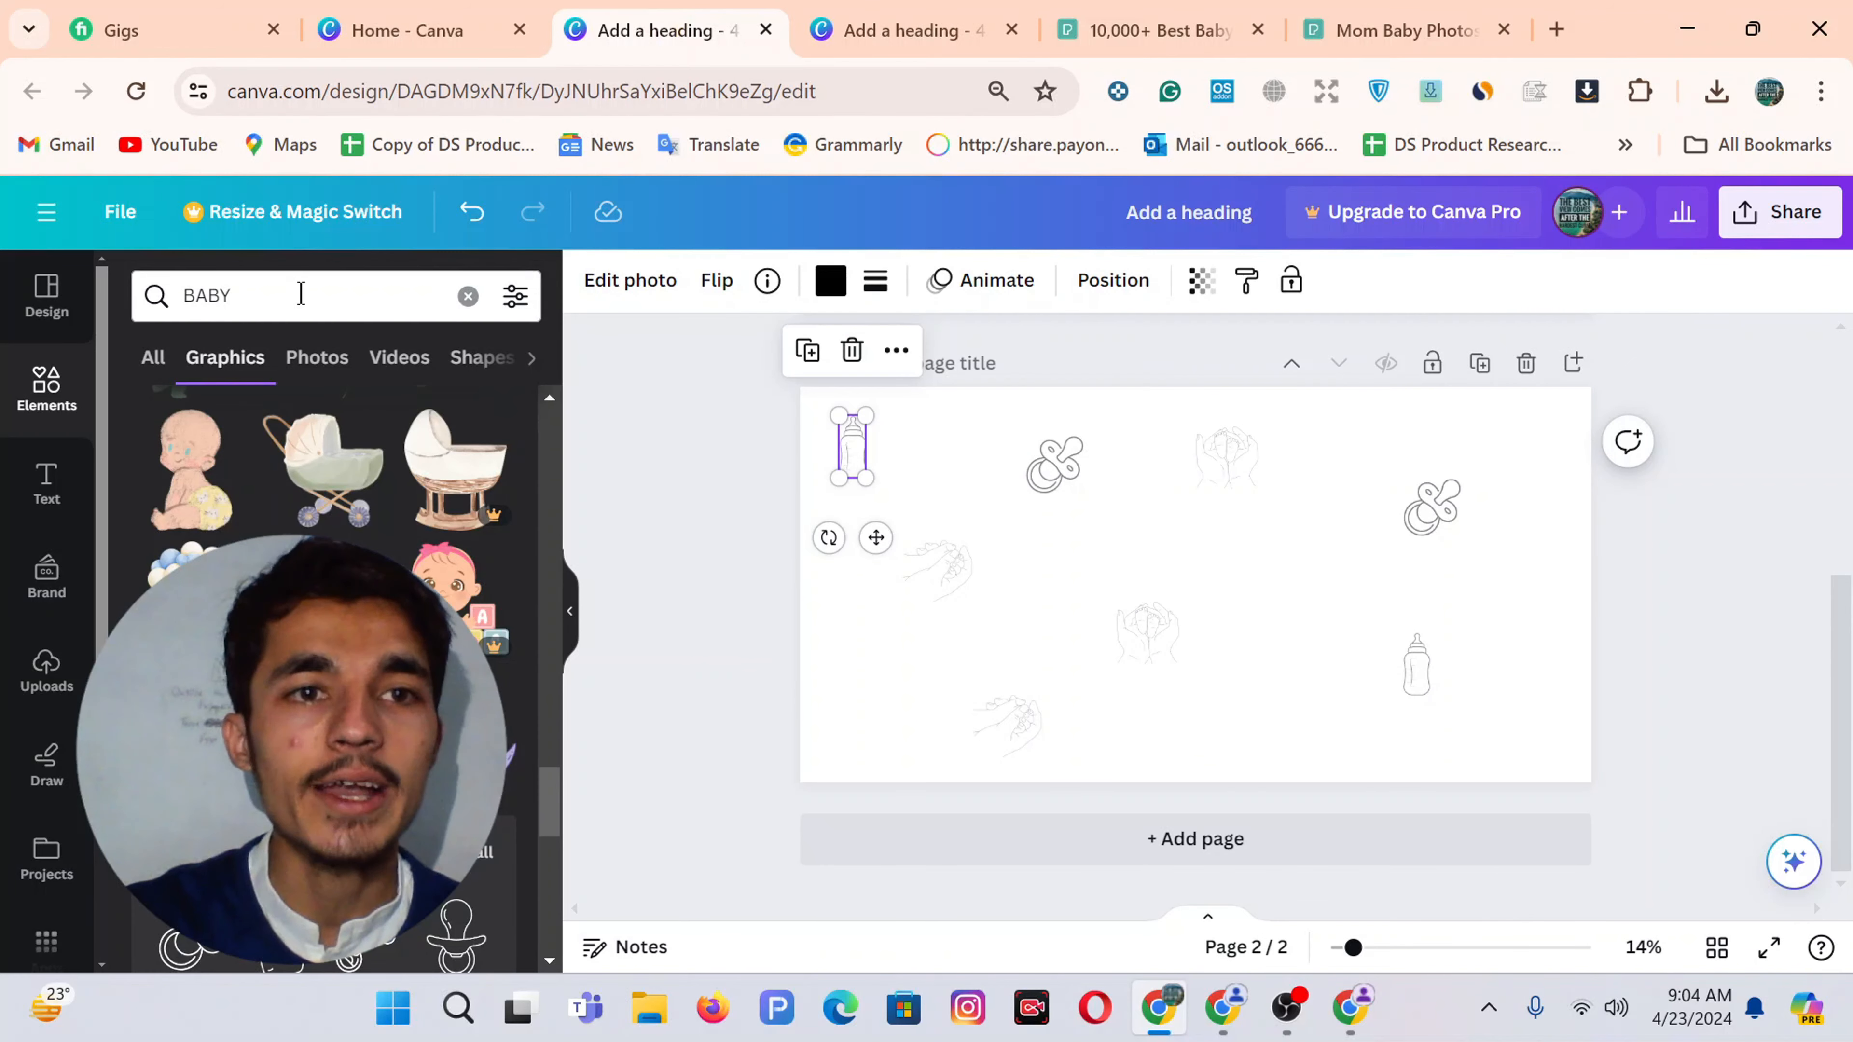
left_click(252, 298)
double_click(252, 298)
type("B")
key("BackSpace")
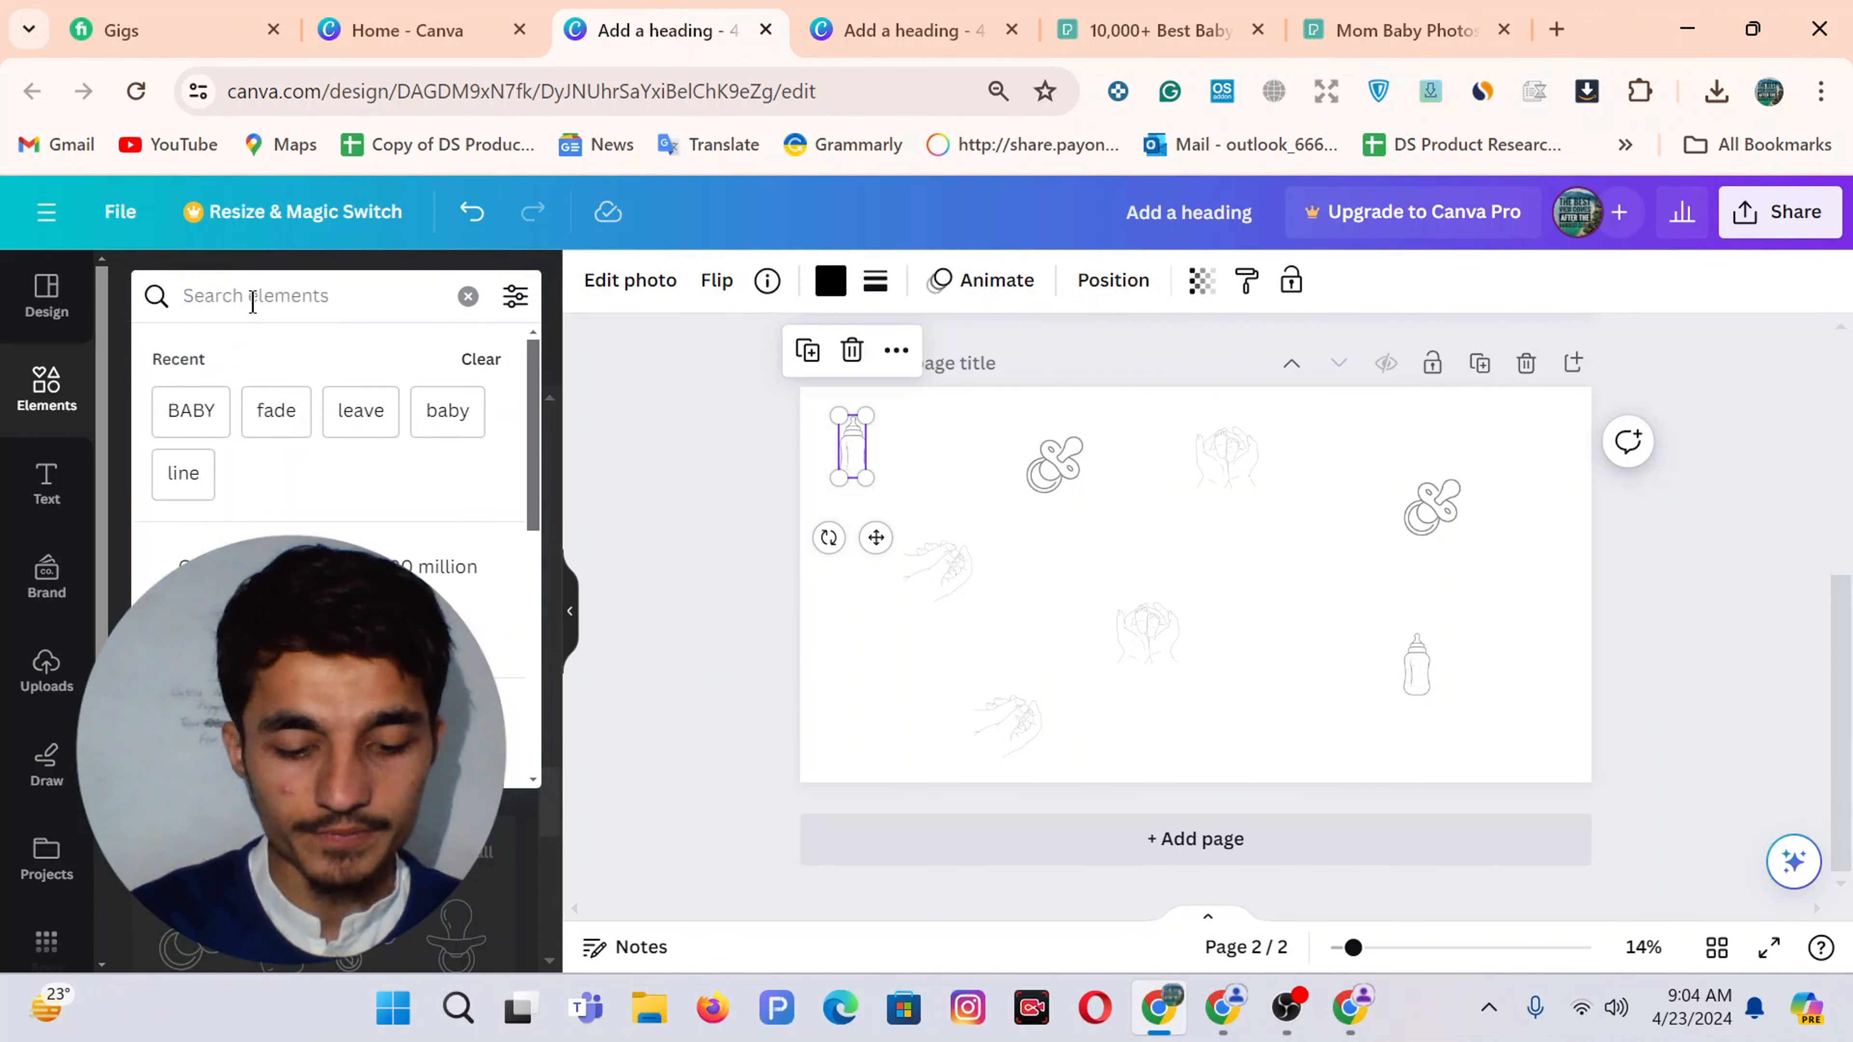
type("FADE")
key("Return")
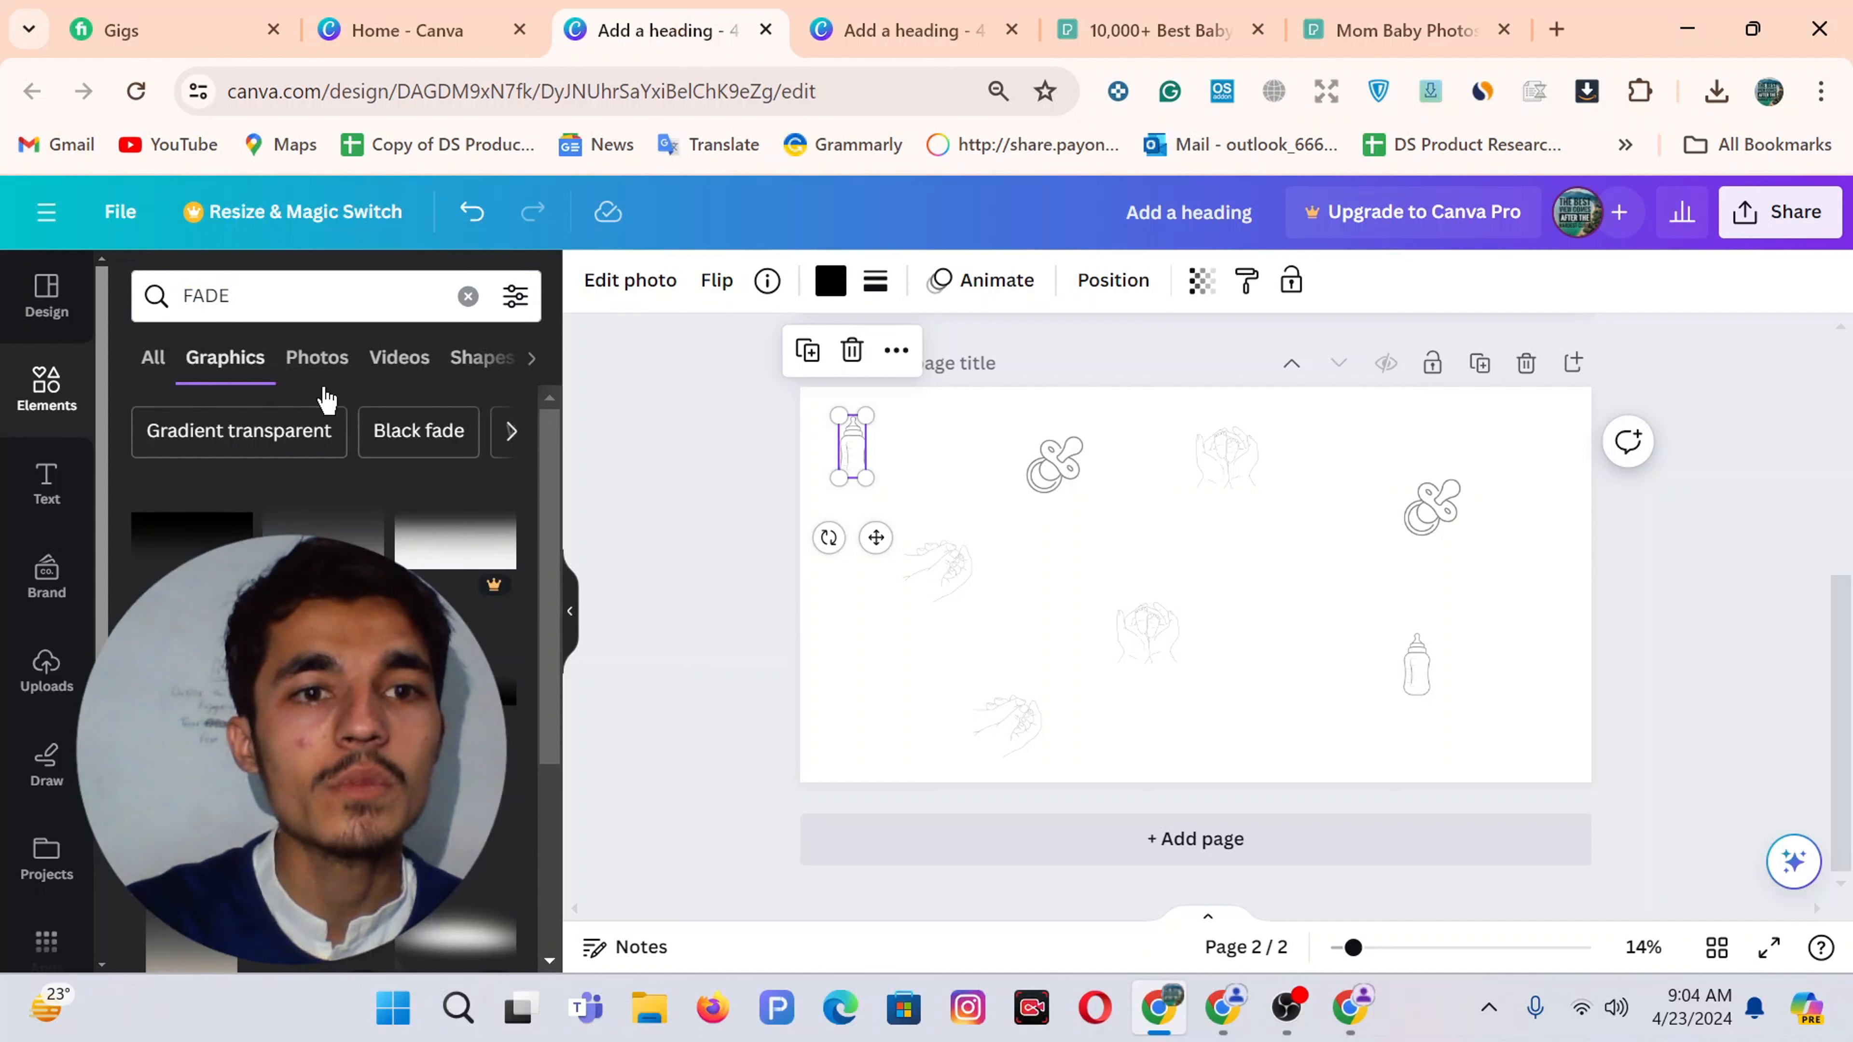
scroll(328, 584, "down", 5)
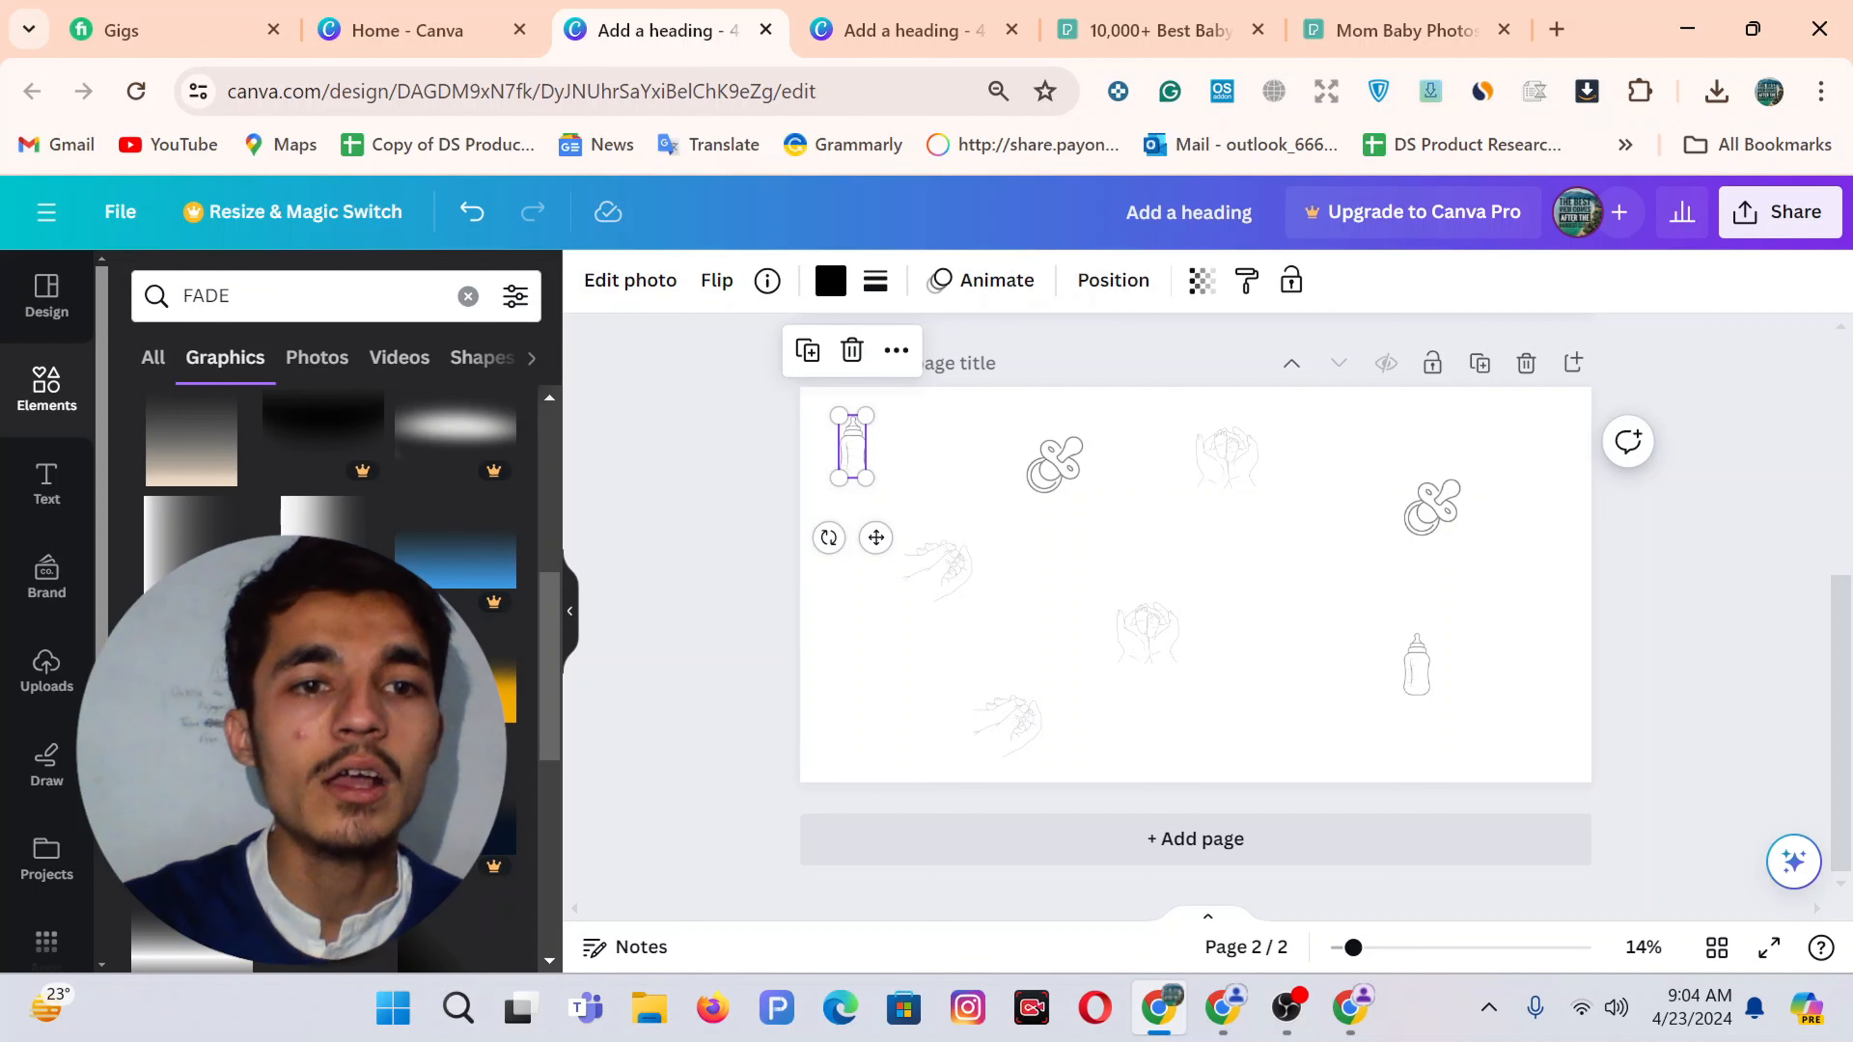
left_click(467, 825)
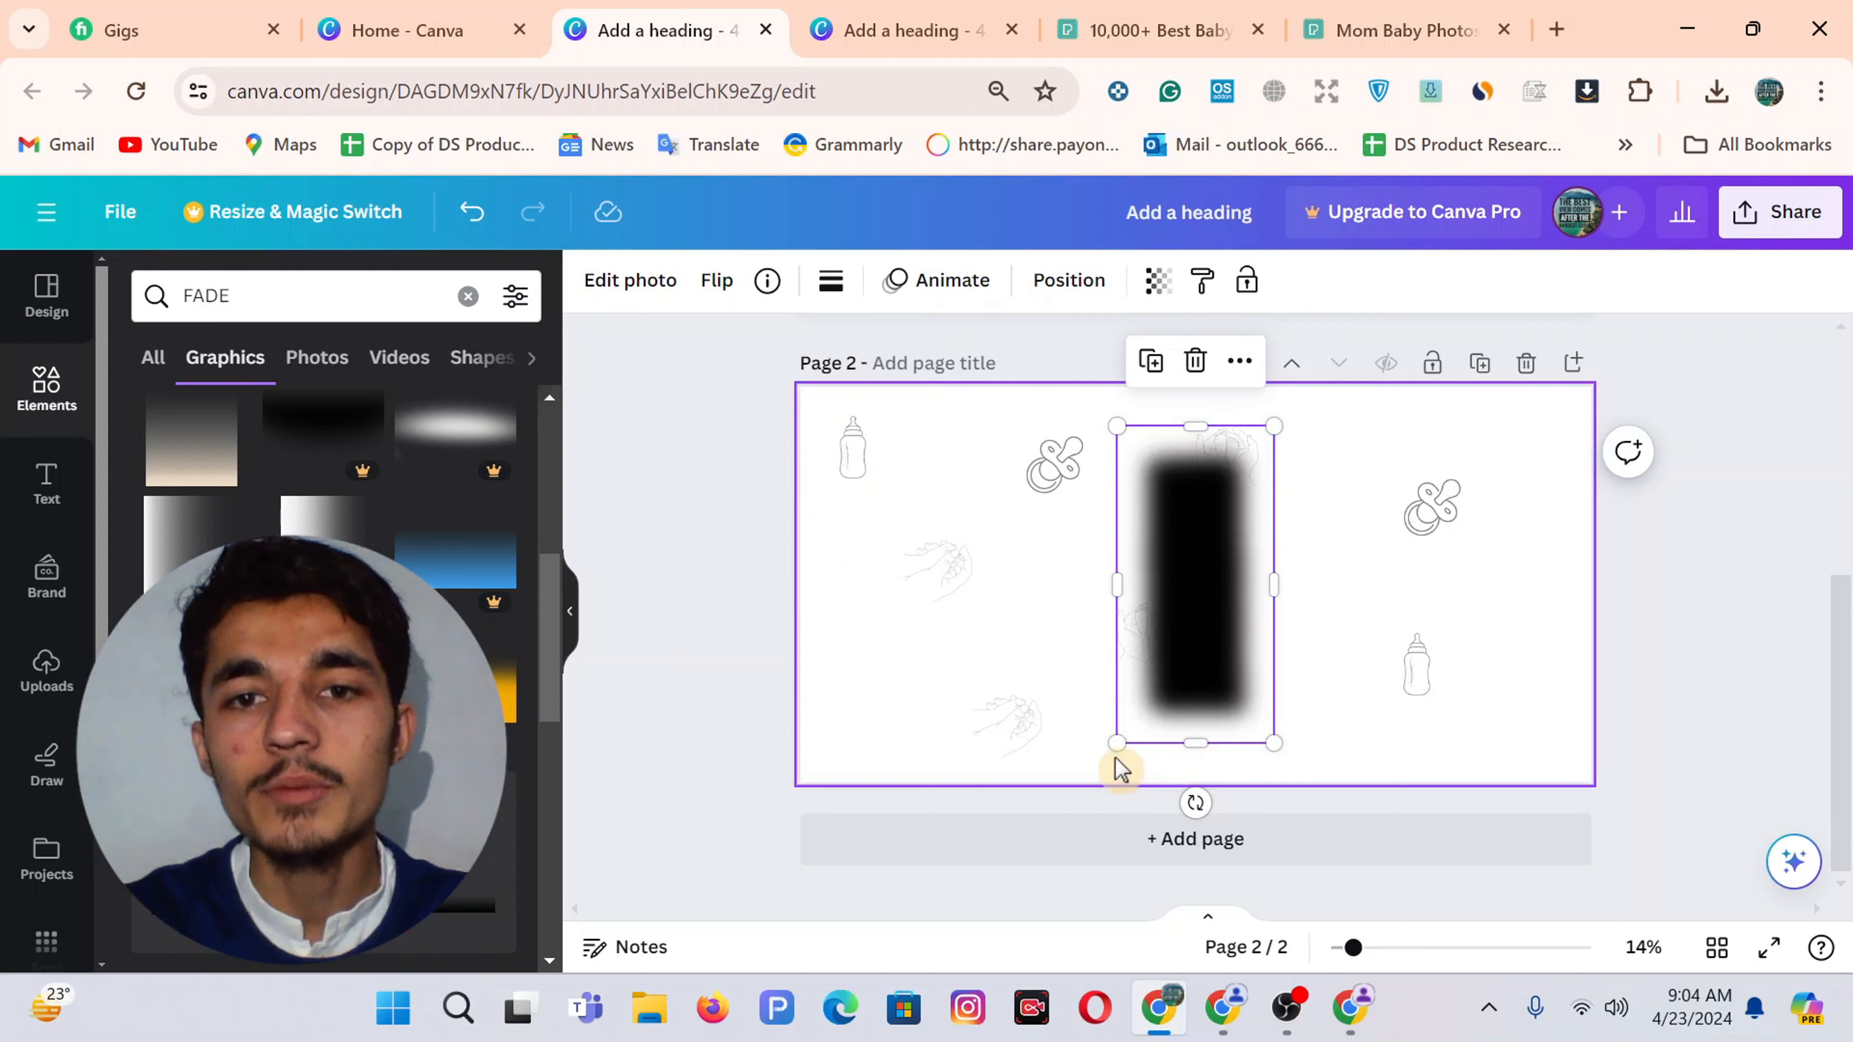
Compare against the reference Page 6 image, then delete the black fade graphic
left_click(959, 26)
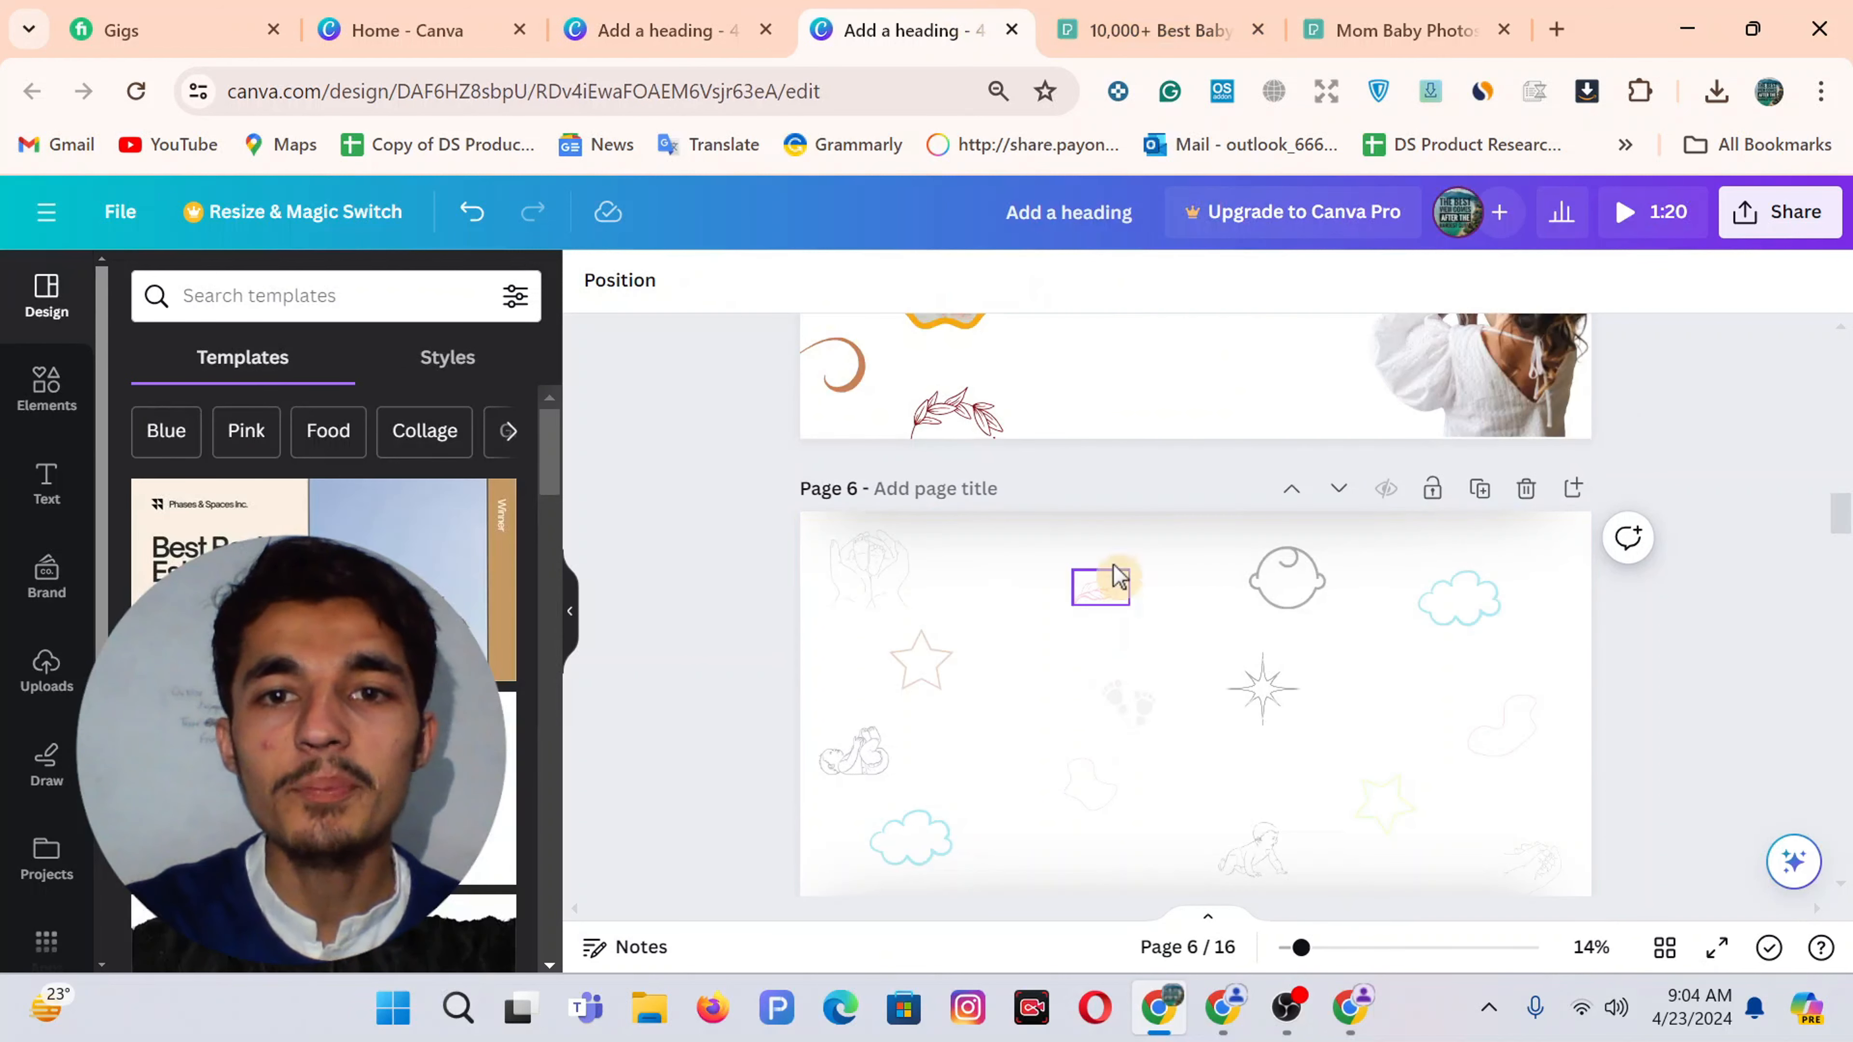
left_click(1111, 546)
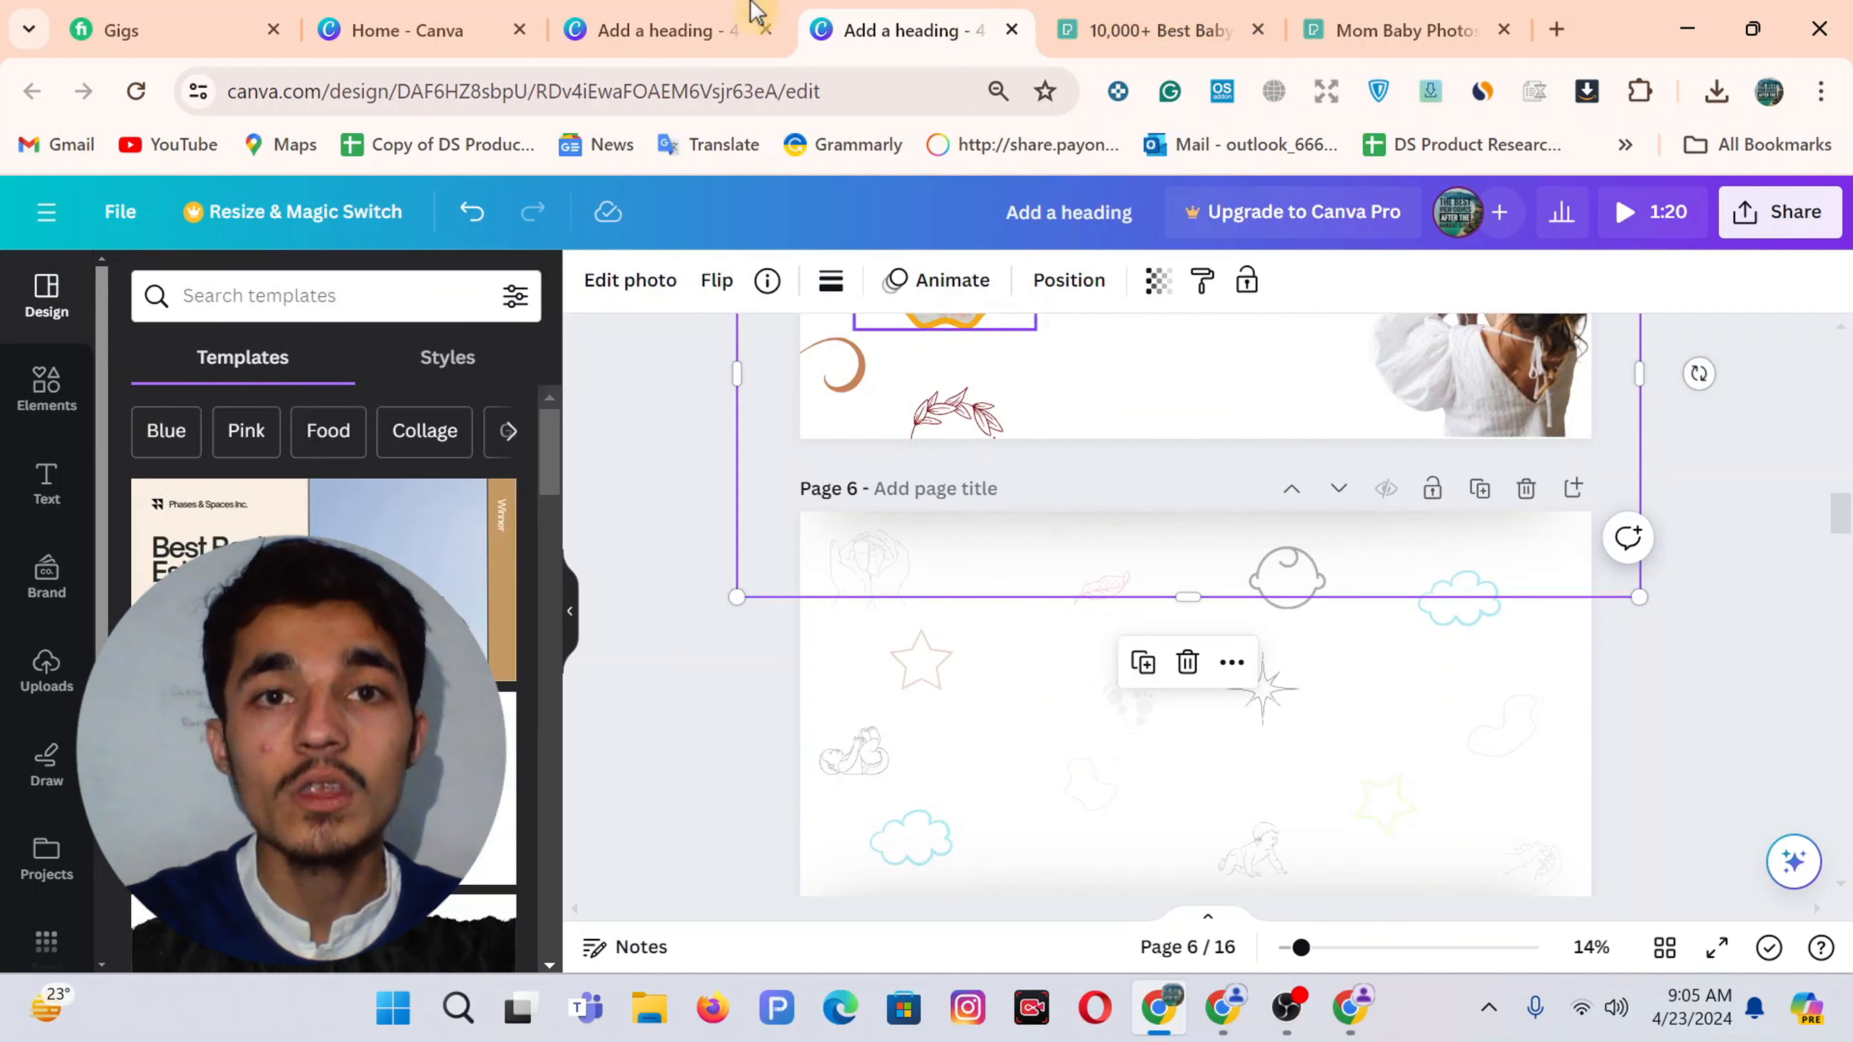
left_click(723, 21)
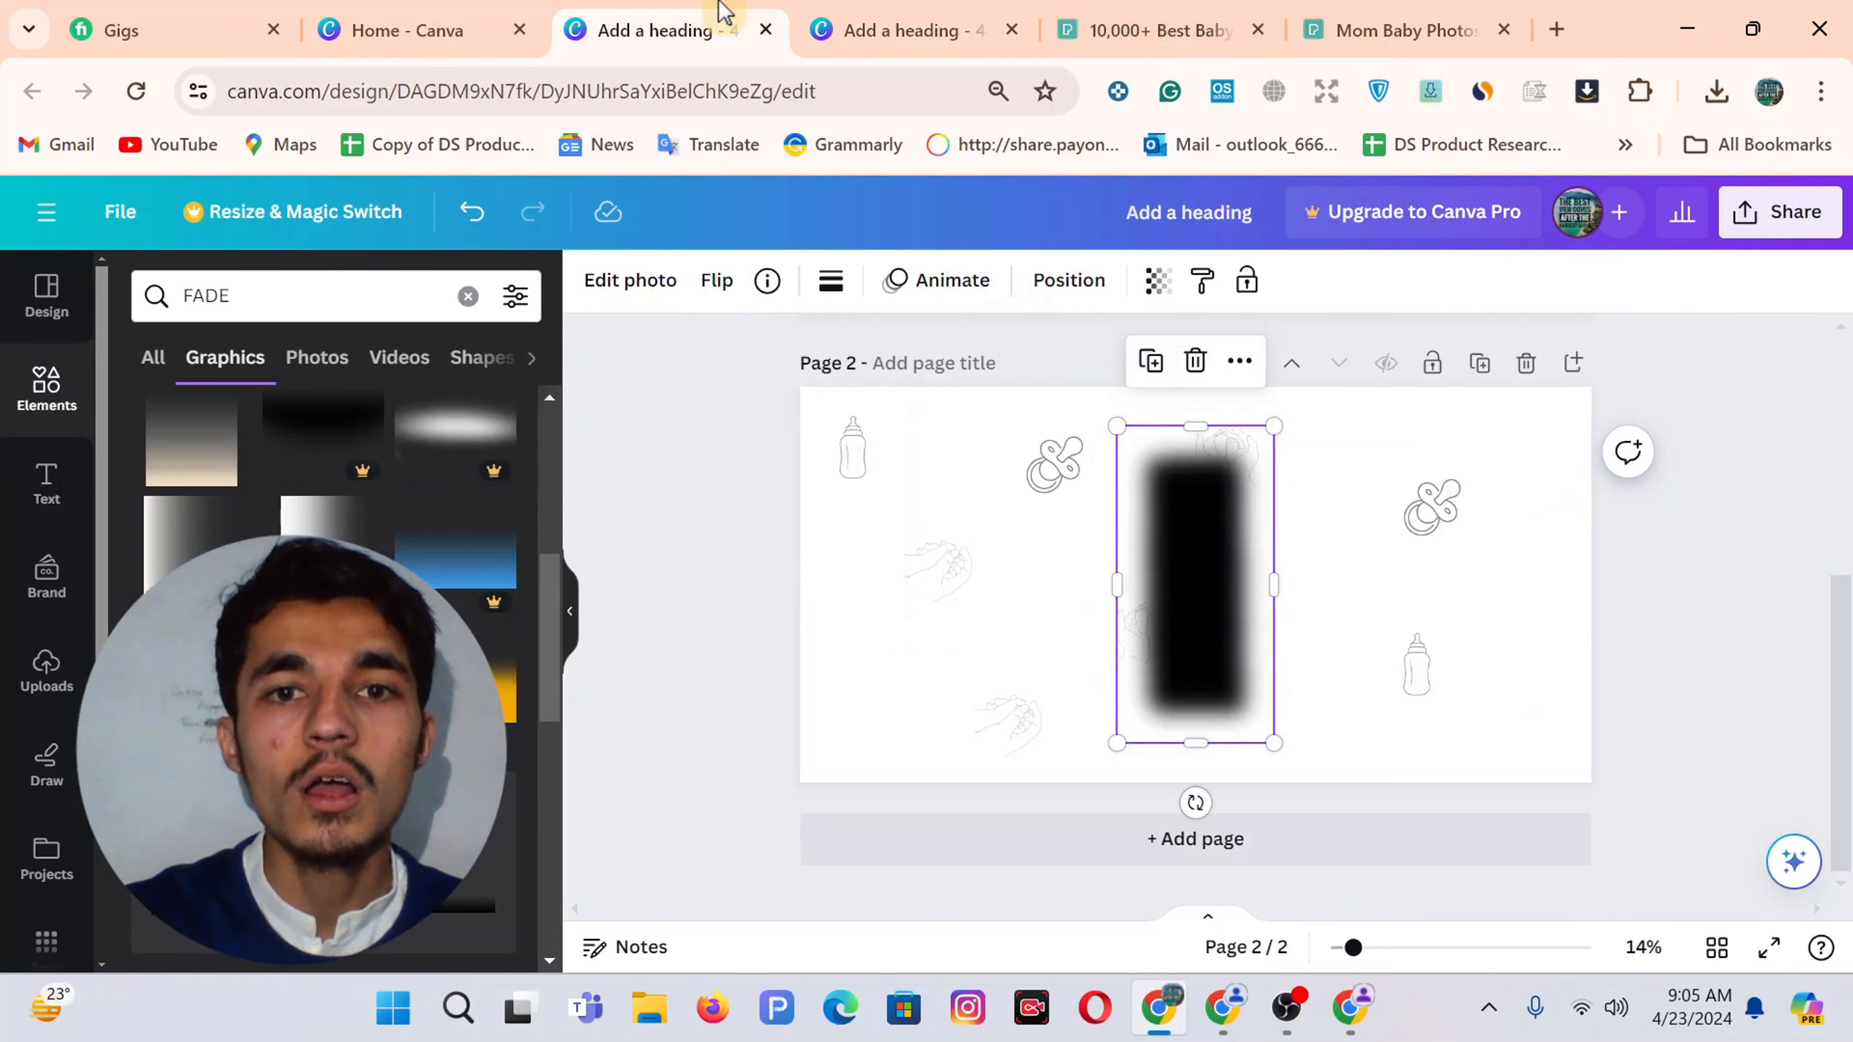
left_click(1196, 364)
Compare Page 6's lower band with Page 2, ending on the 16-page design
left_click(905, 30)
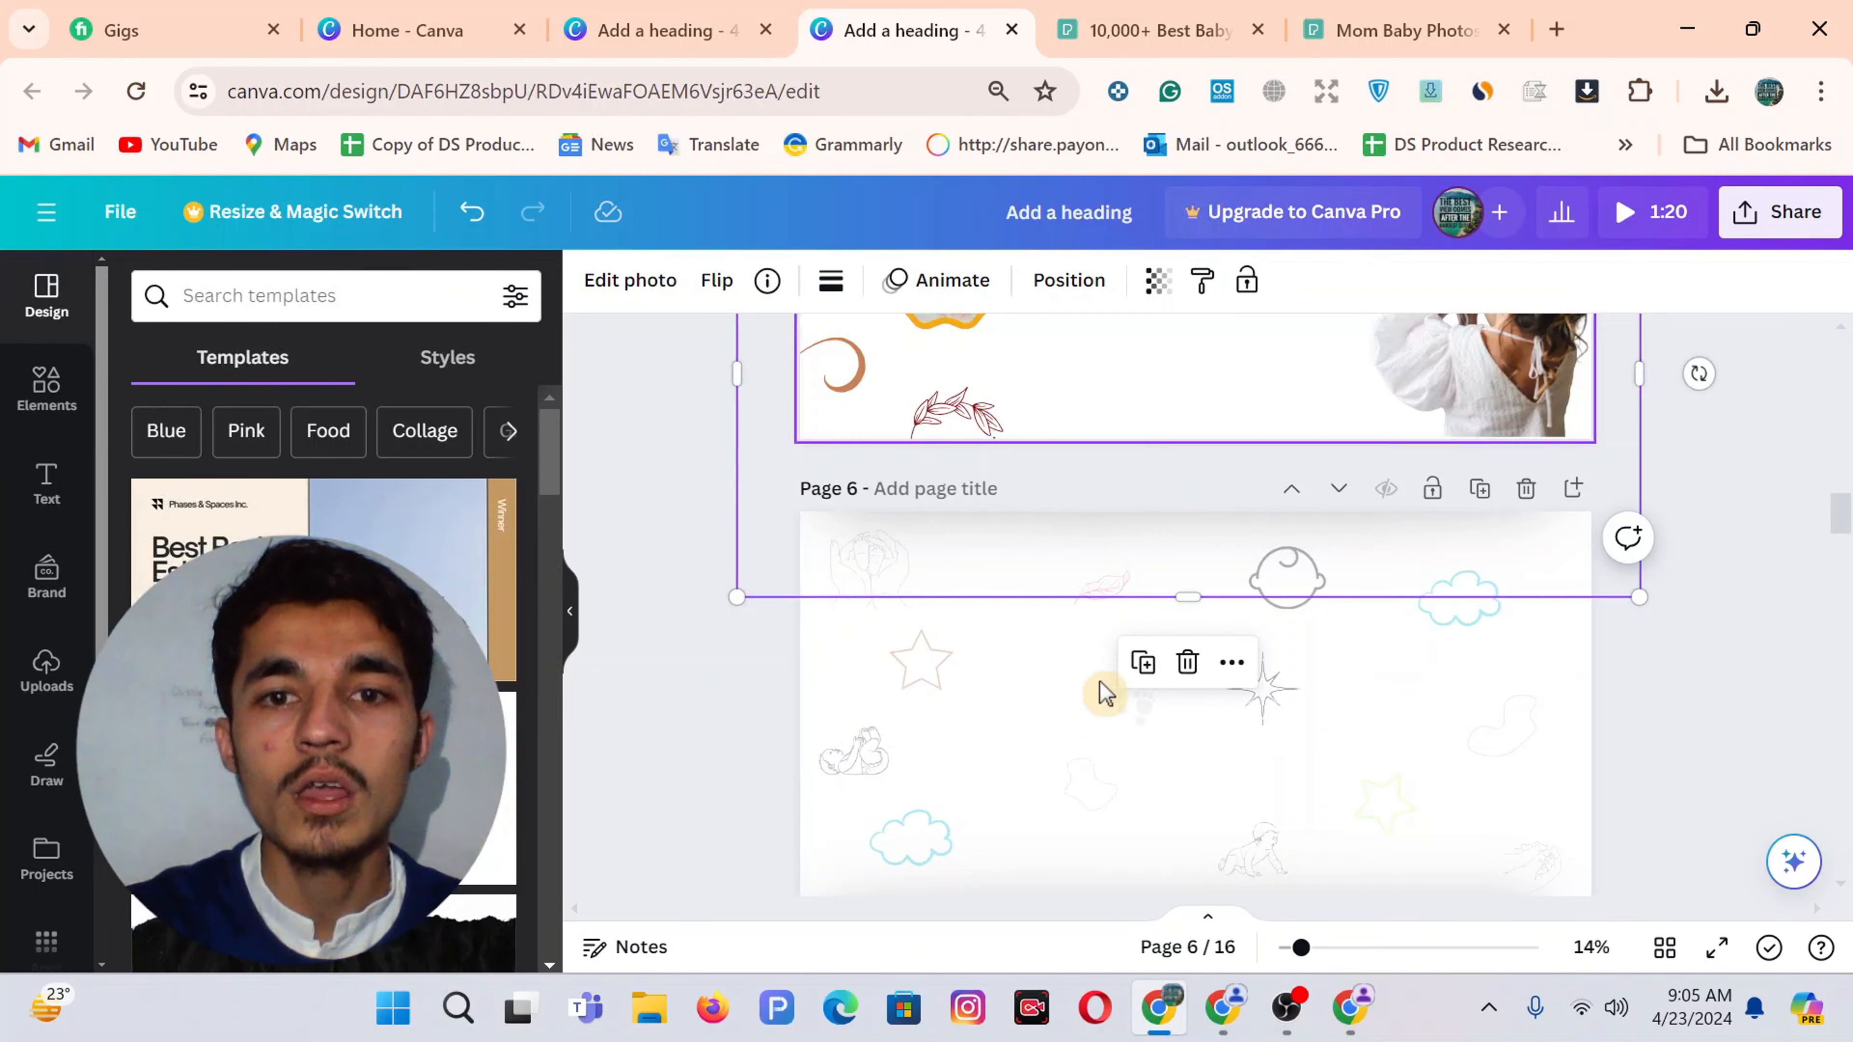
left_click(1059, 767)
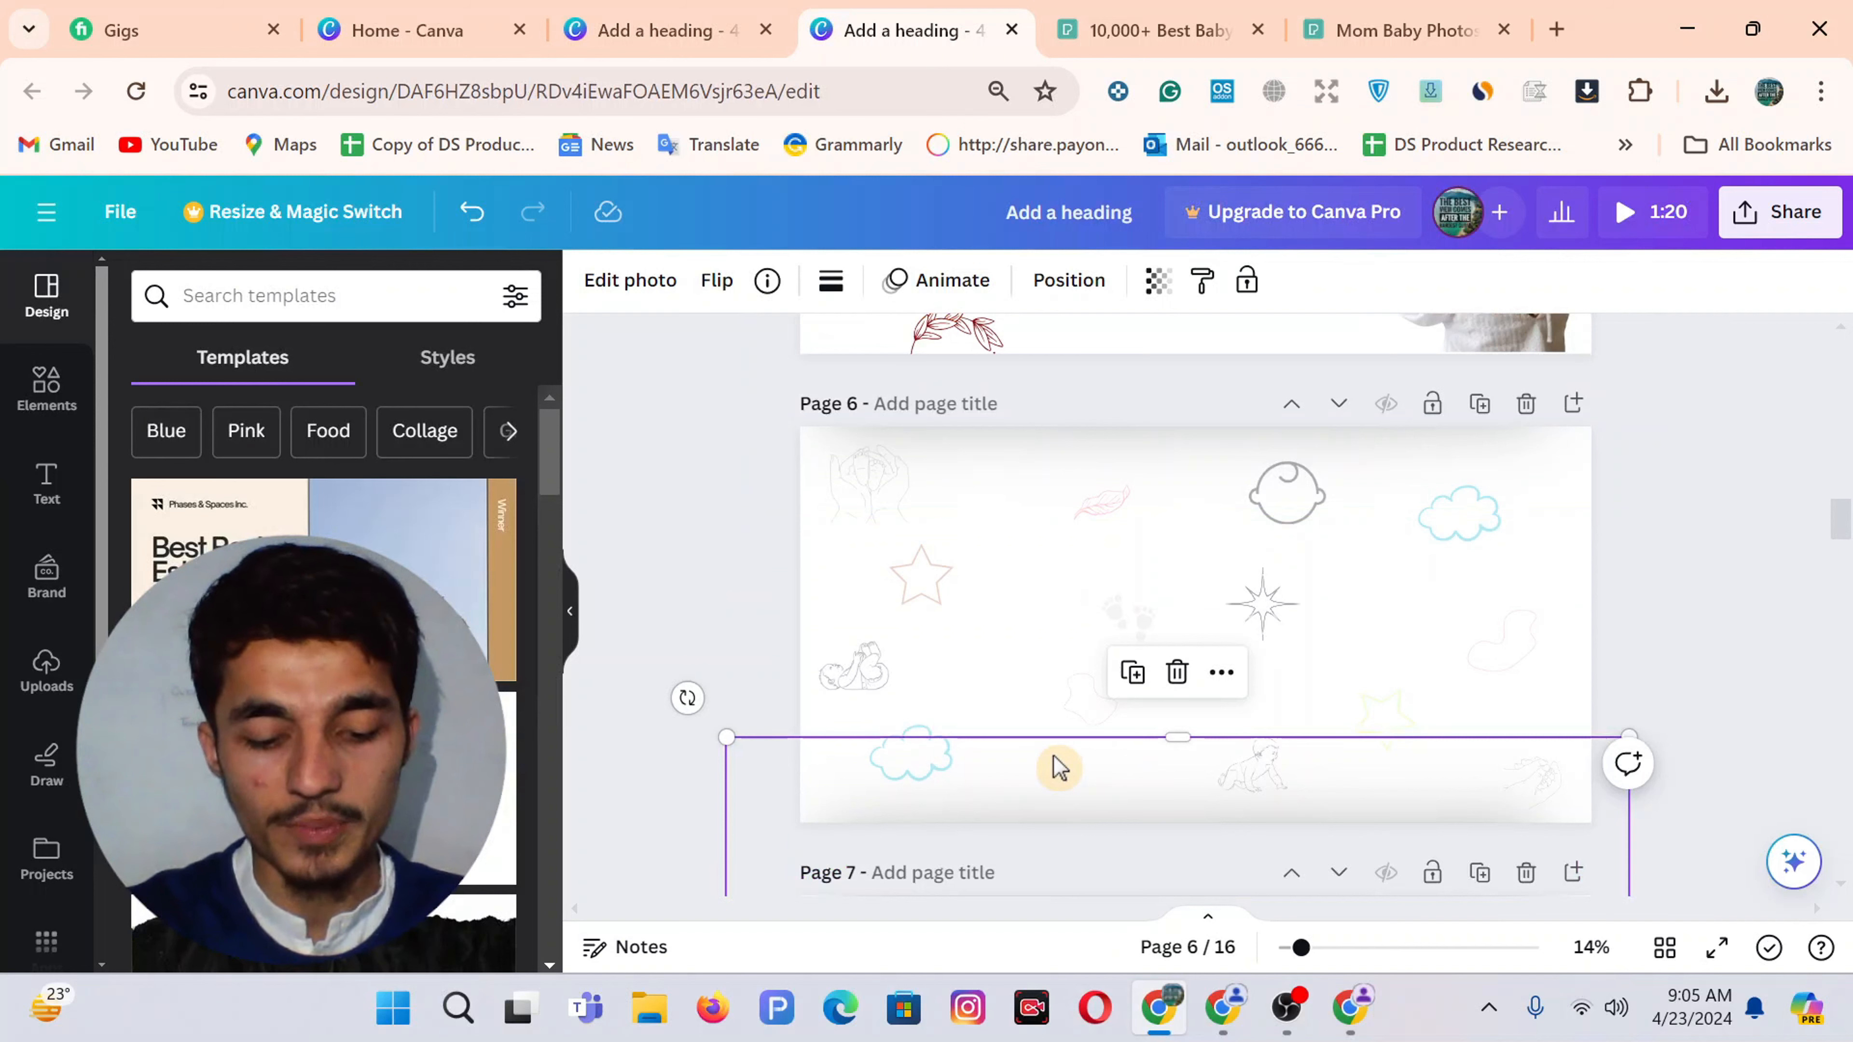
left_click(693, 25)
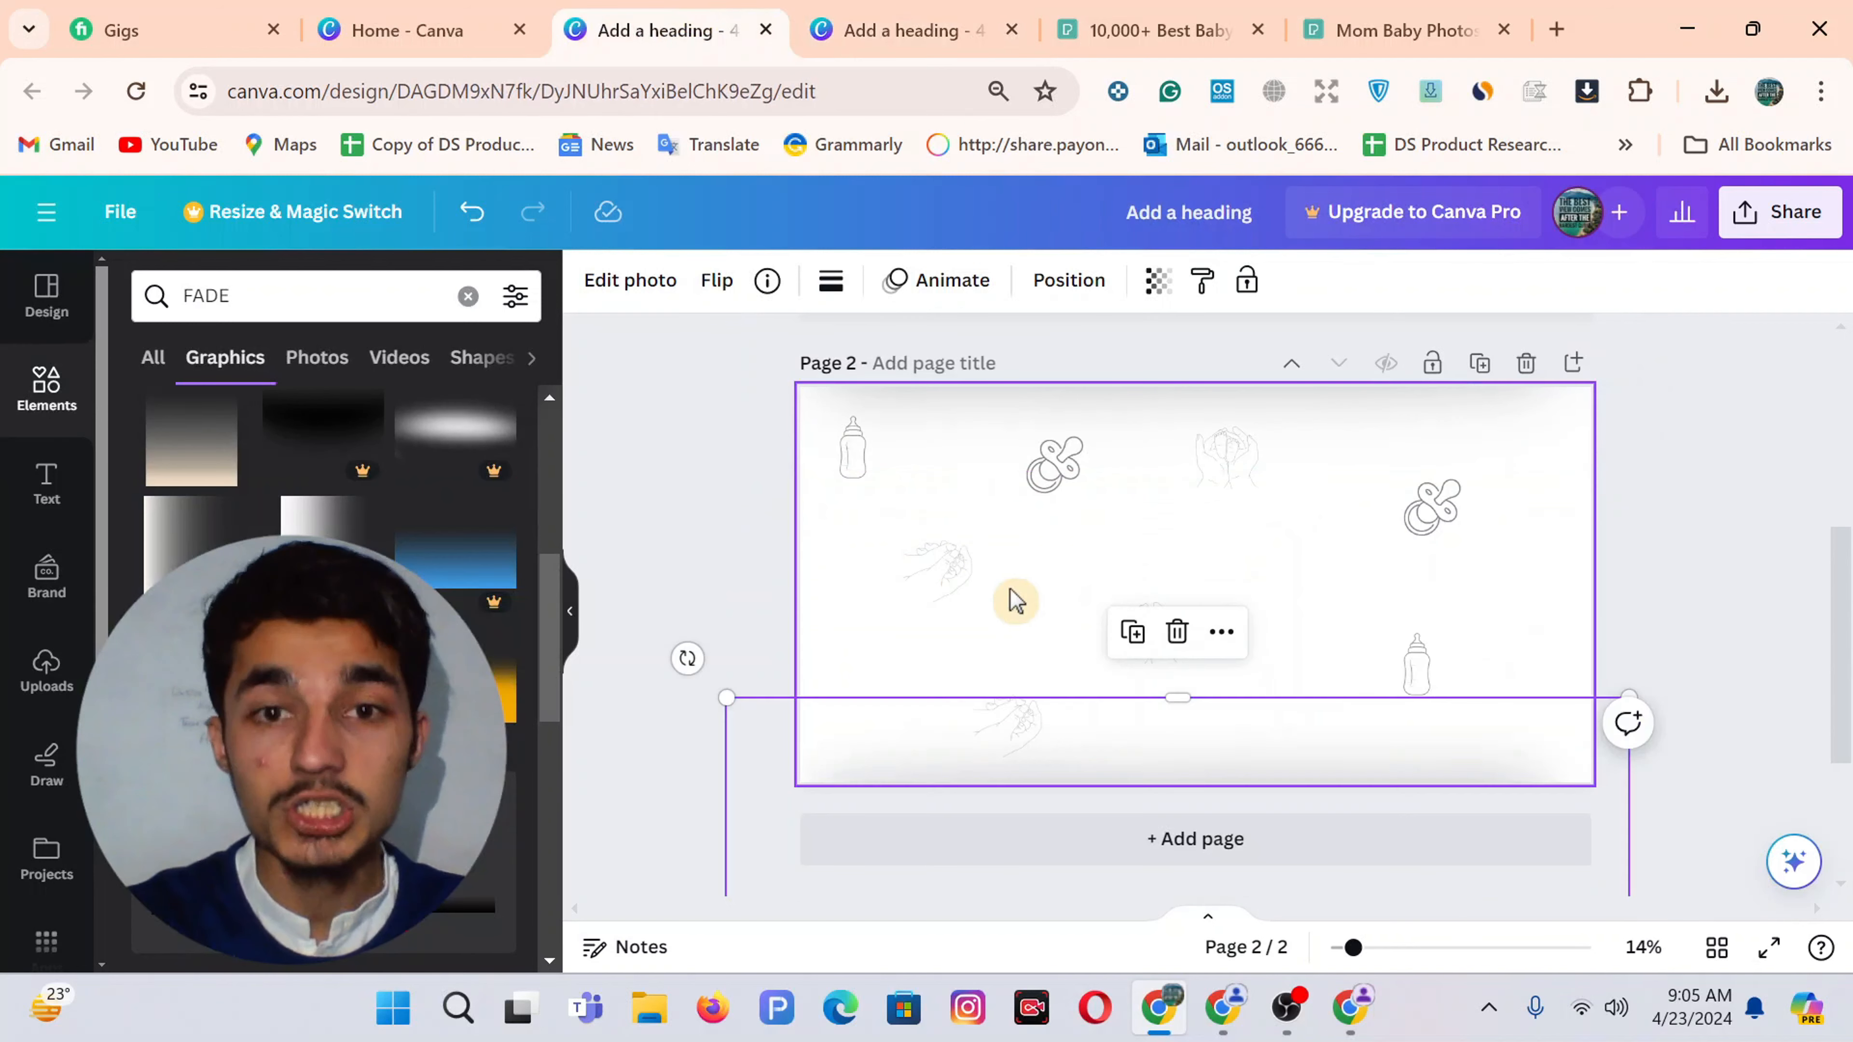
left_click(691, 542)
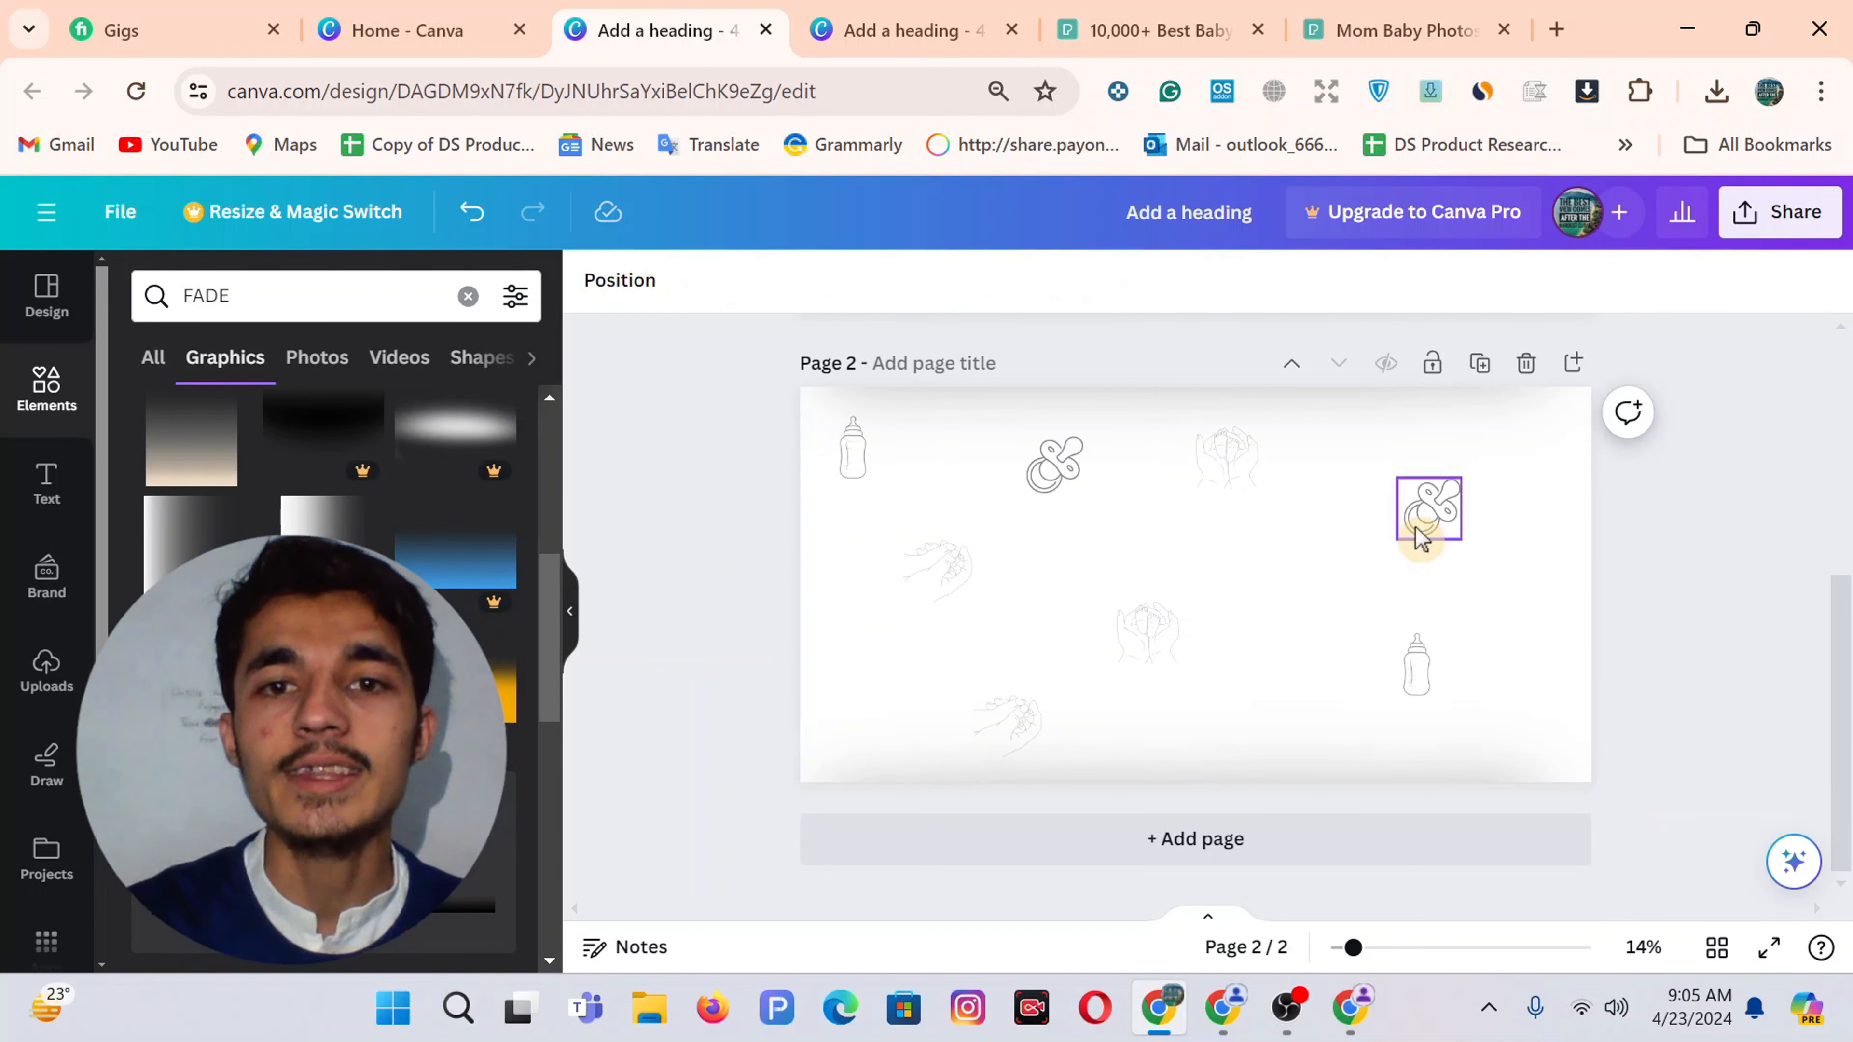
left_click(904, 30)
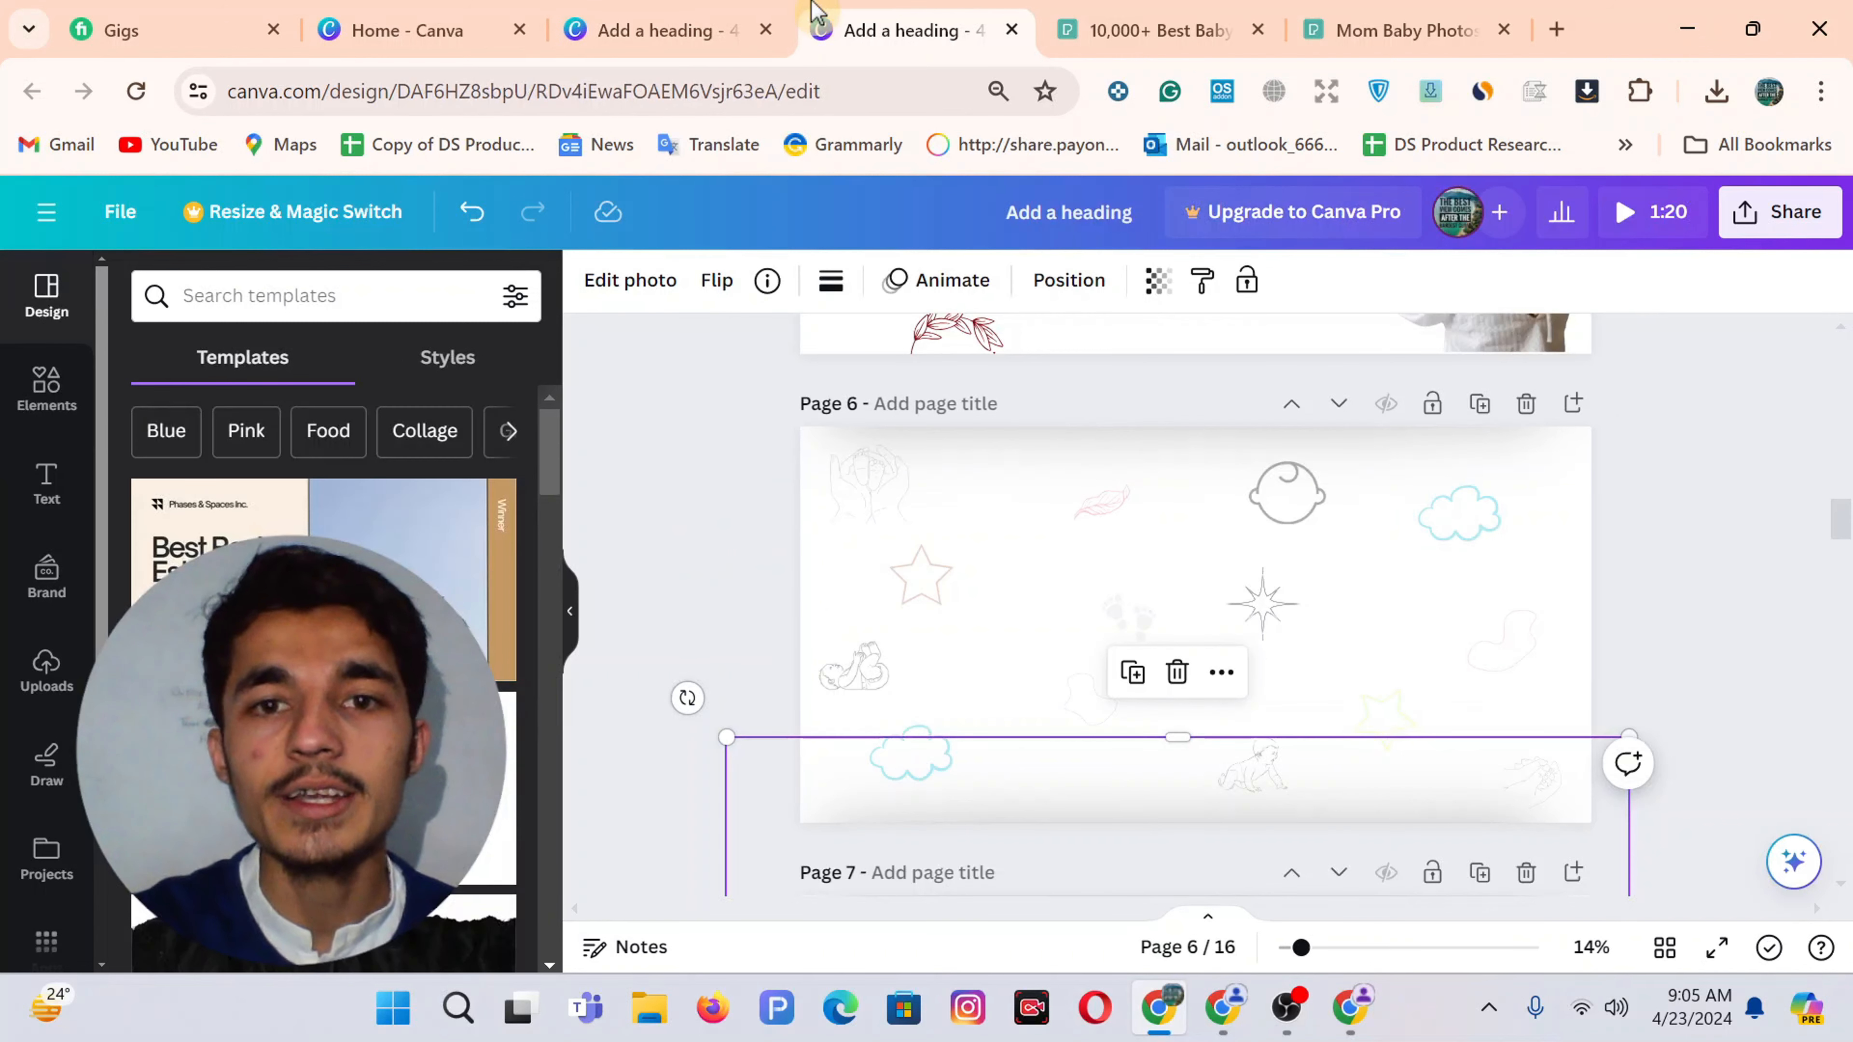
left_click(735, 11)
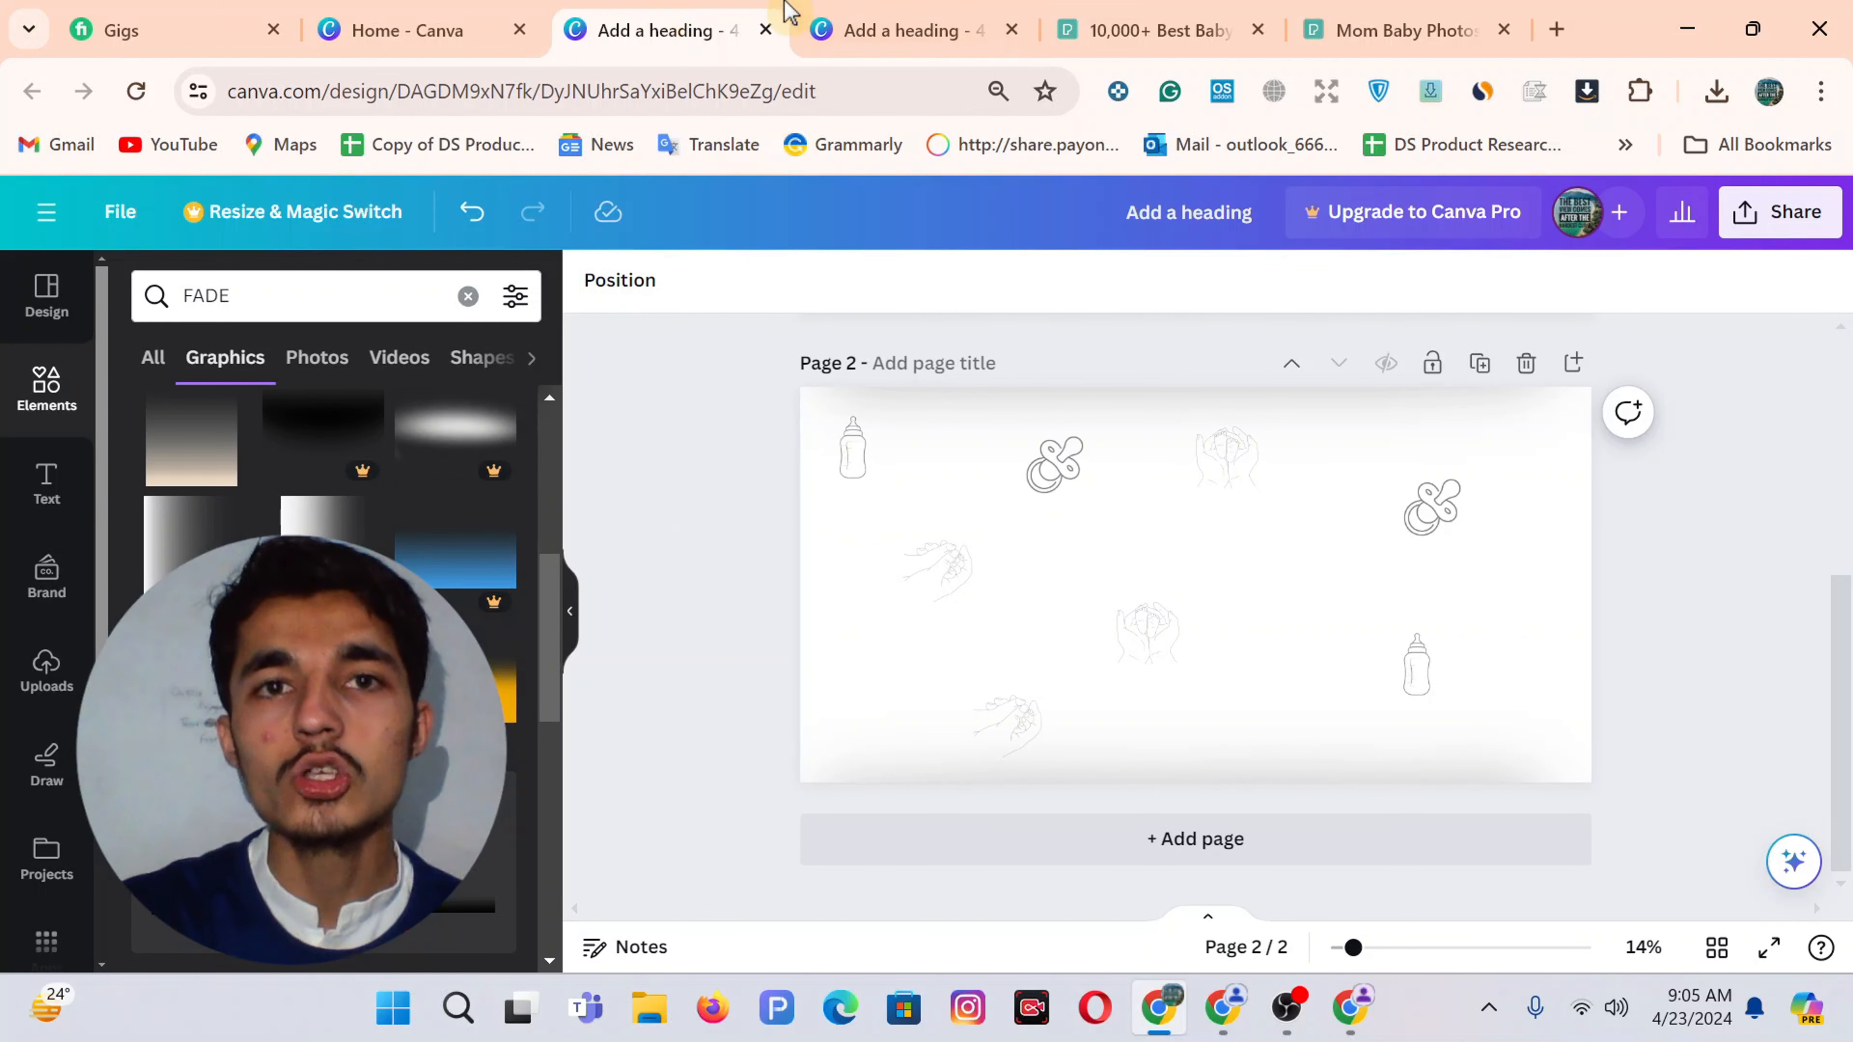
left_click(817, 19)
Download only the current Page 6 of the 16-page design as a PNG
left_click(707, 530)
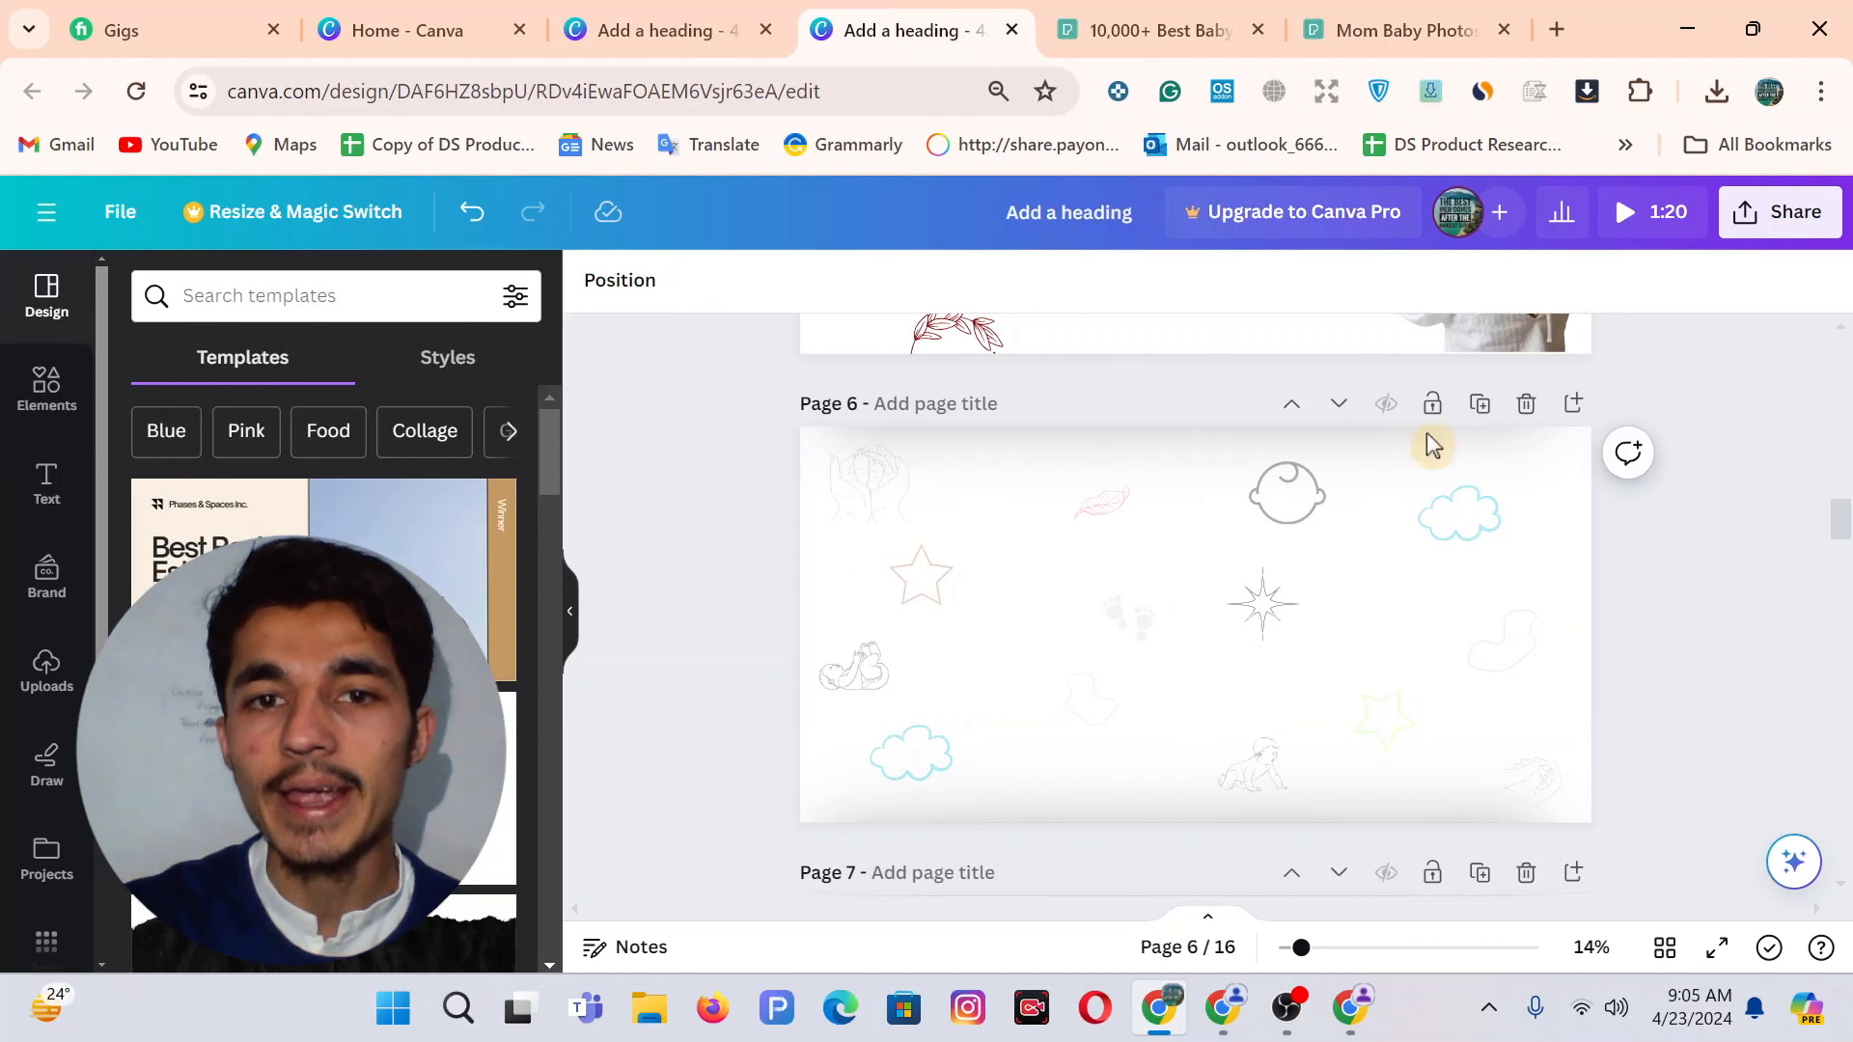
left_click(1780, 212)
scroll(1407, 584, "down", 2)
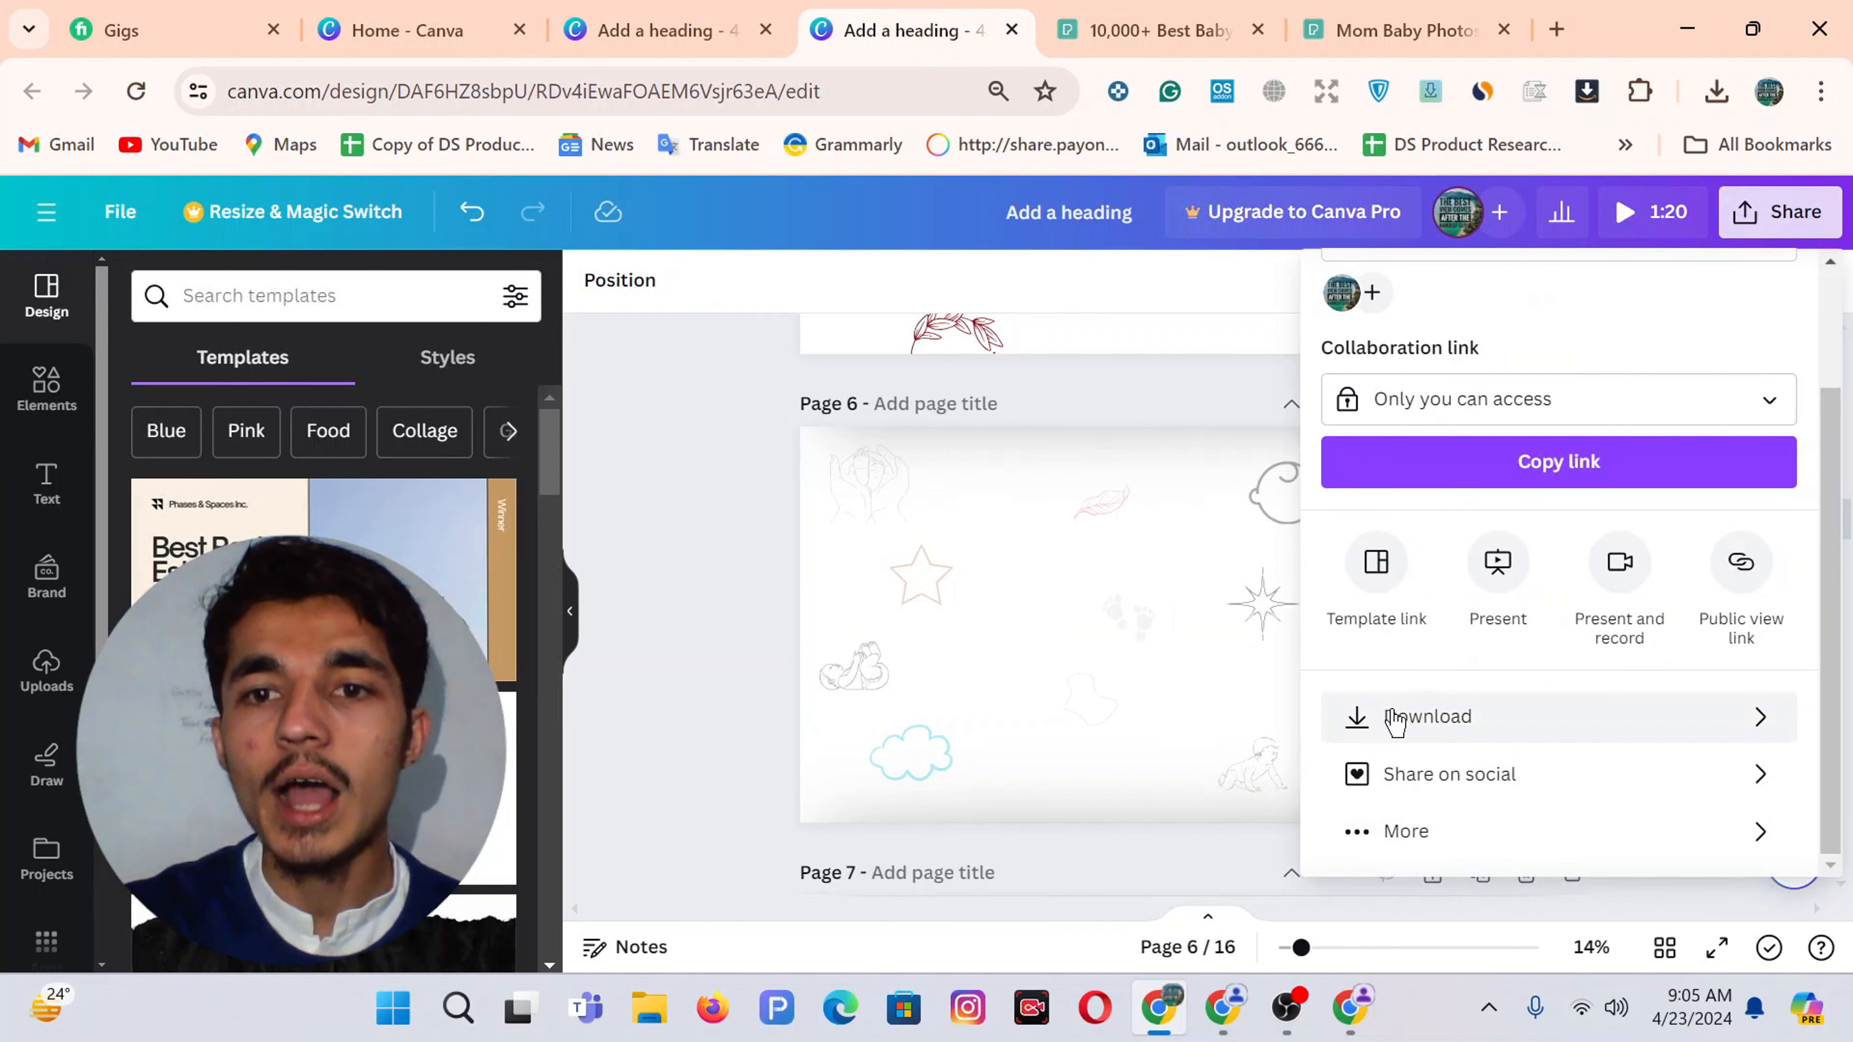
left_click(1395, 719)
left_click(1440, 700)
type("5")
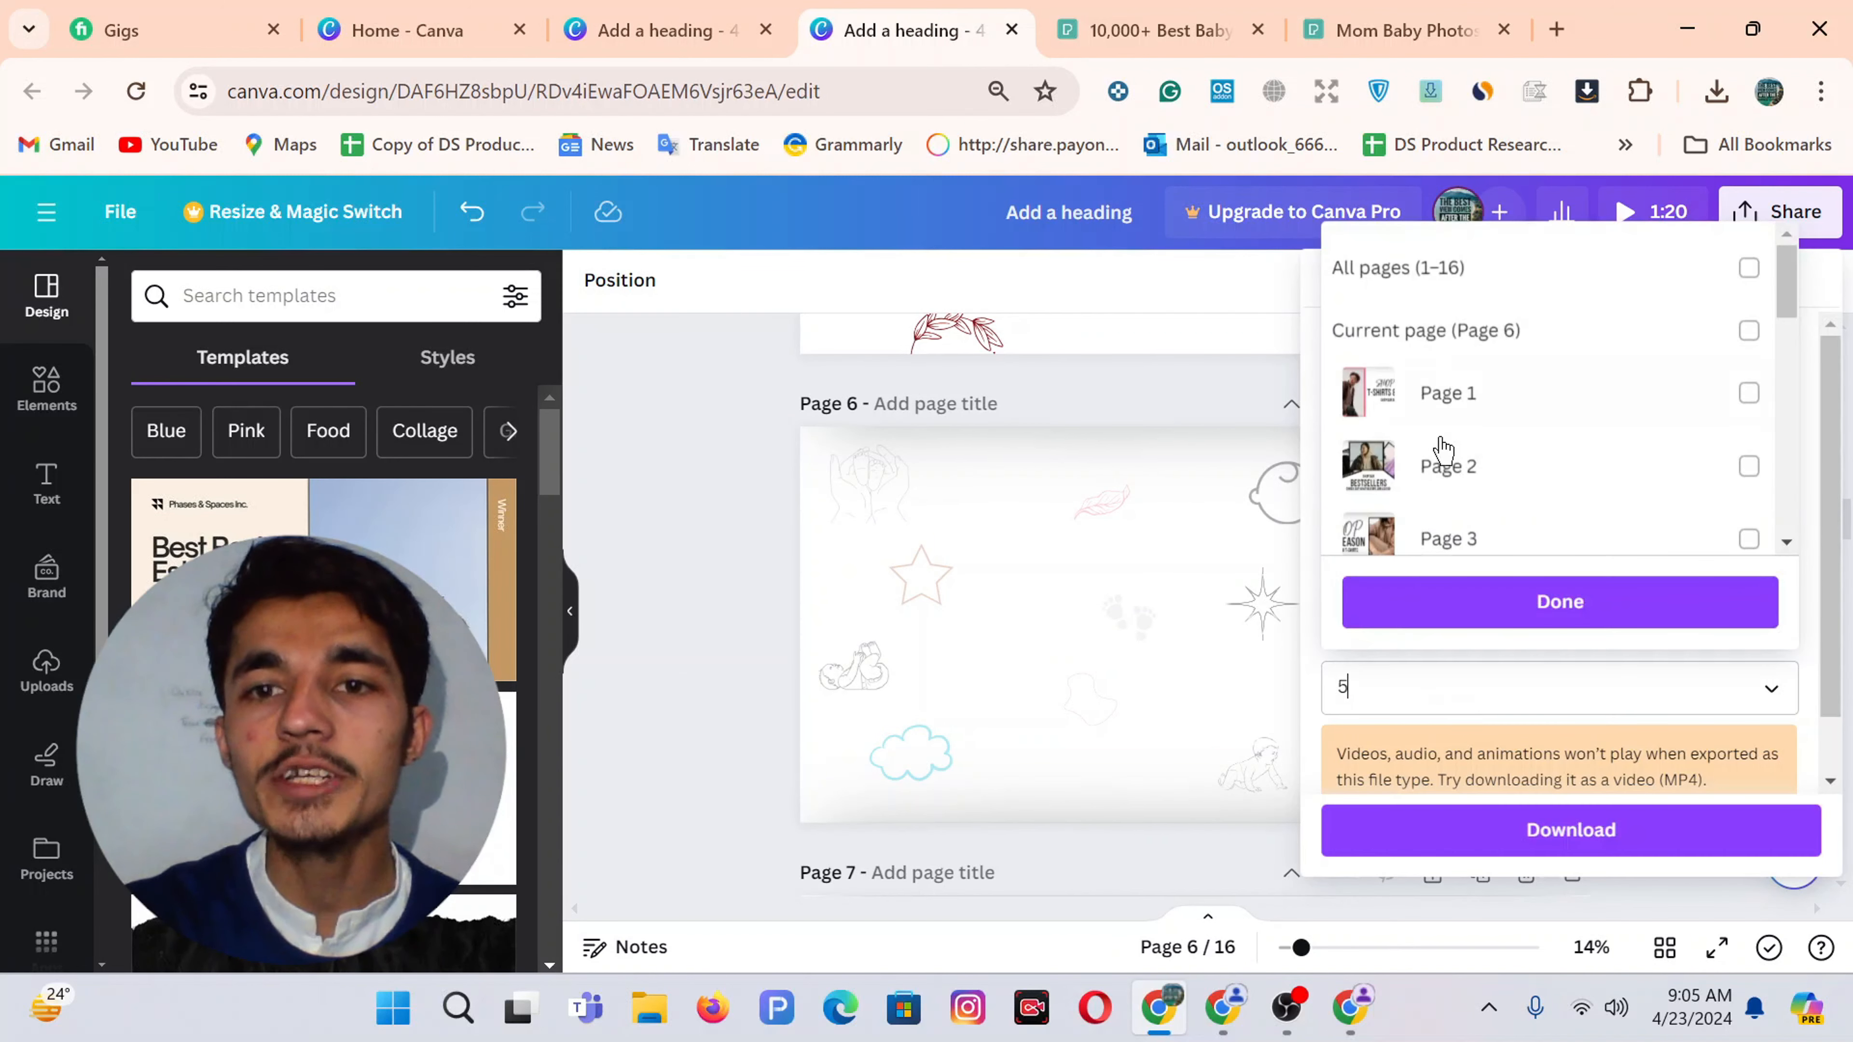
left_click(1428, 286)
left_click(1466, 272)
left_click(1501, 332)
left_click(1409, 597)
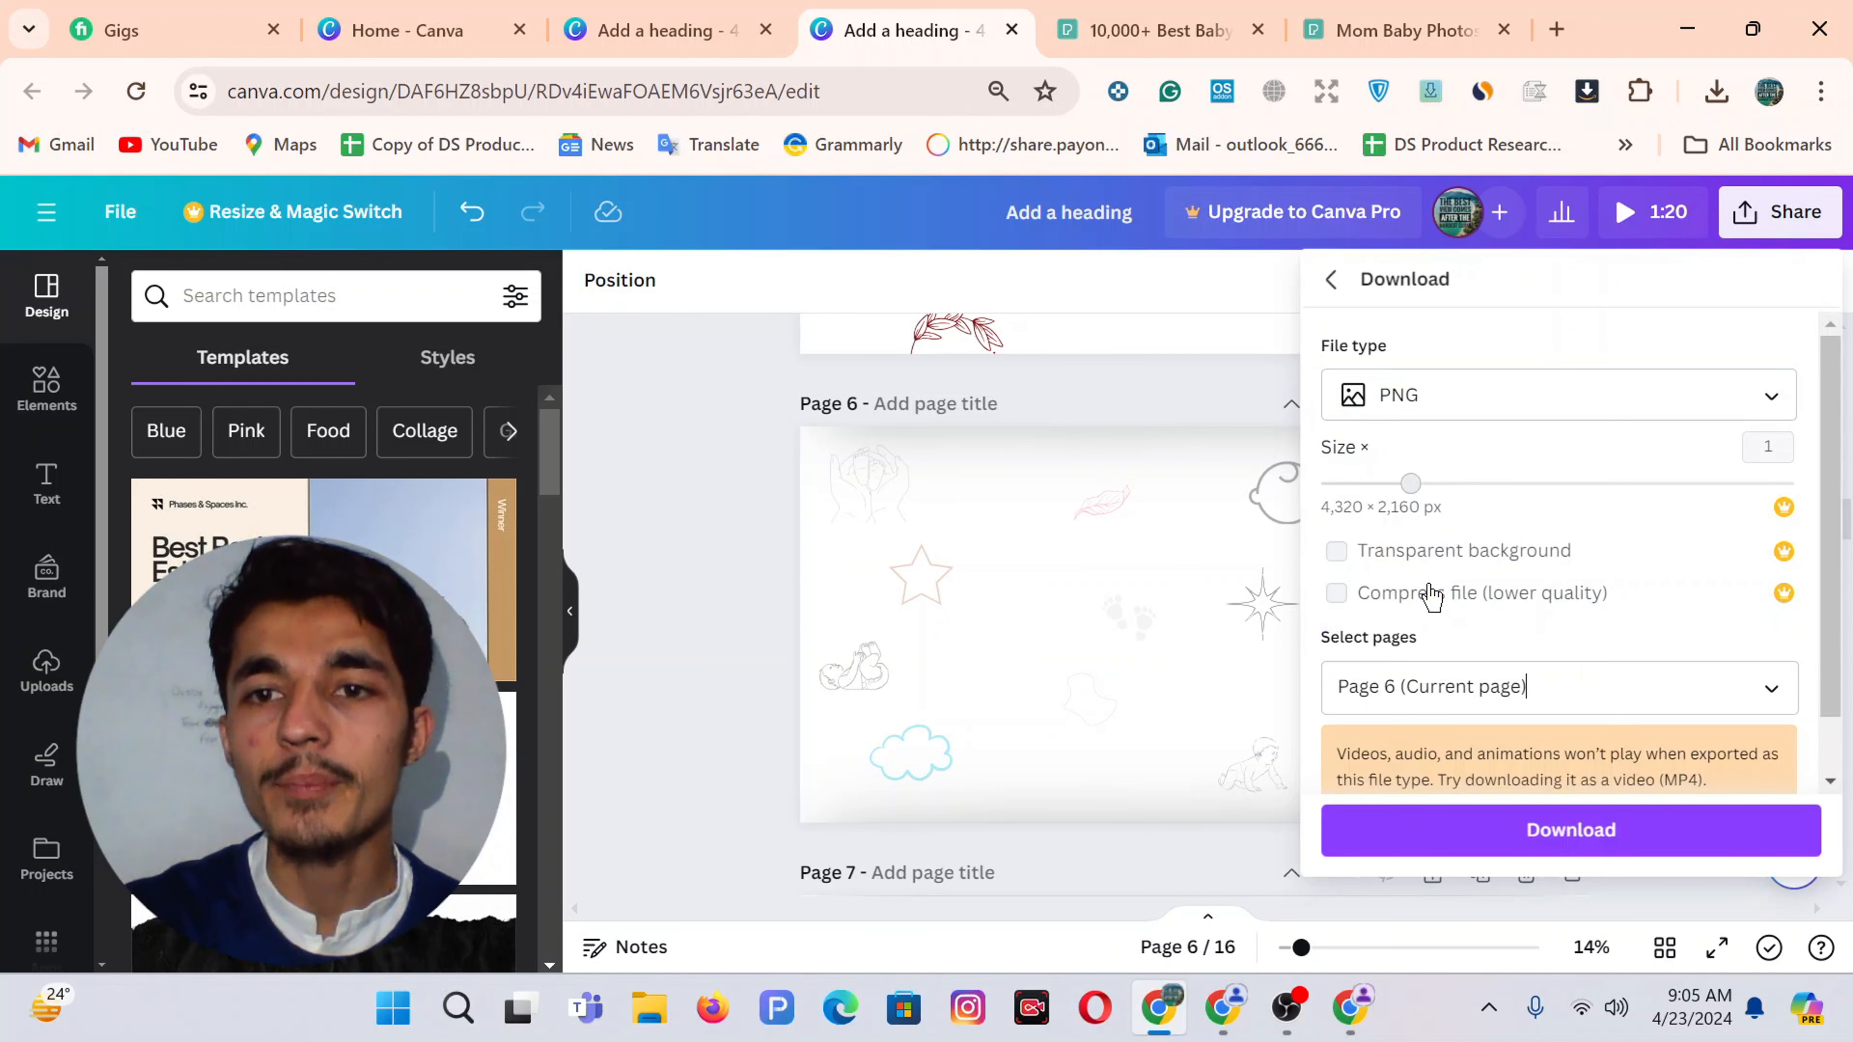
left_click(1525, 833)
Dismiss the recent downloads list and bring the store's browser window forward
left_click(631, 11)
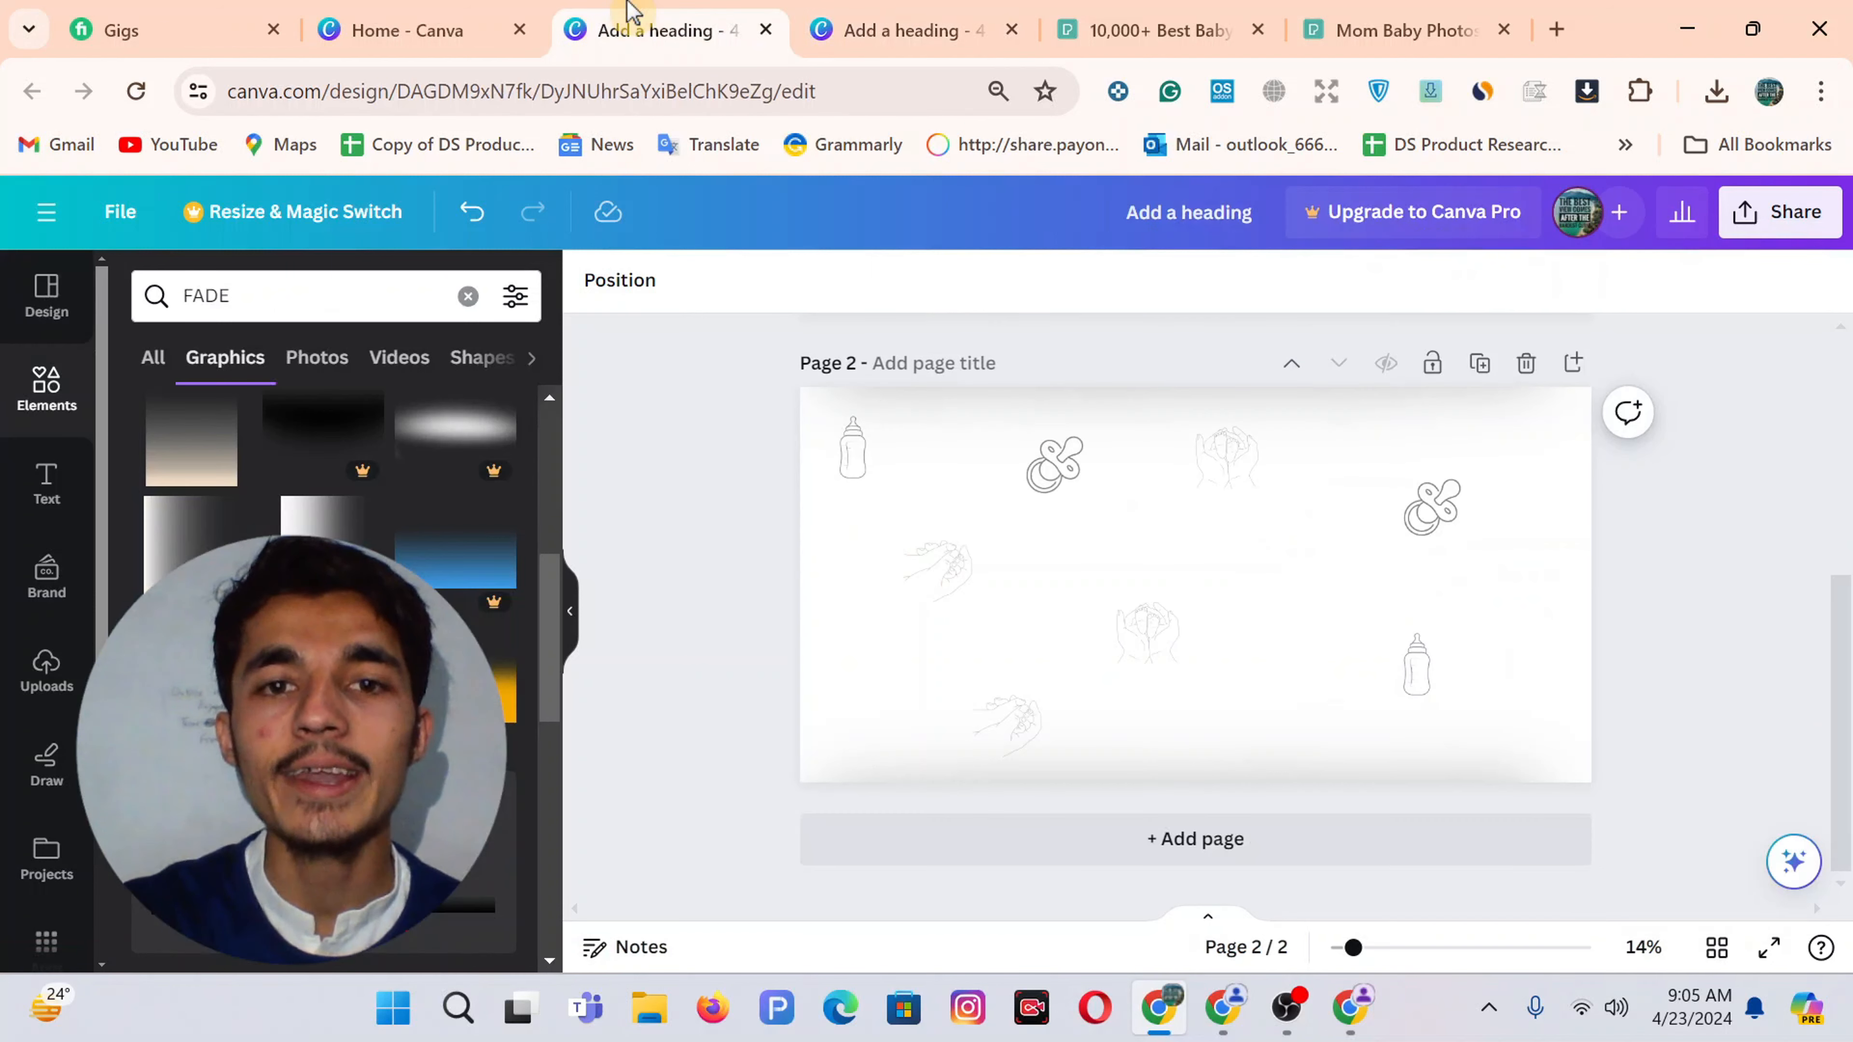
left_click(930, 22)
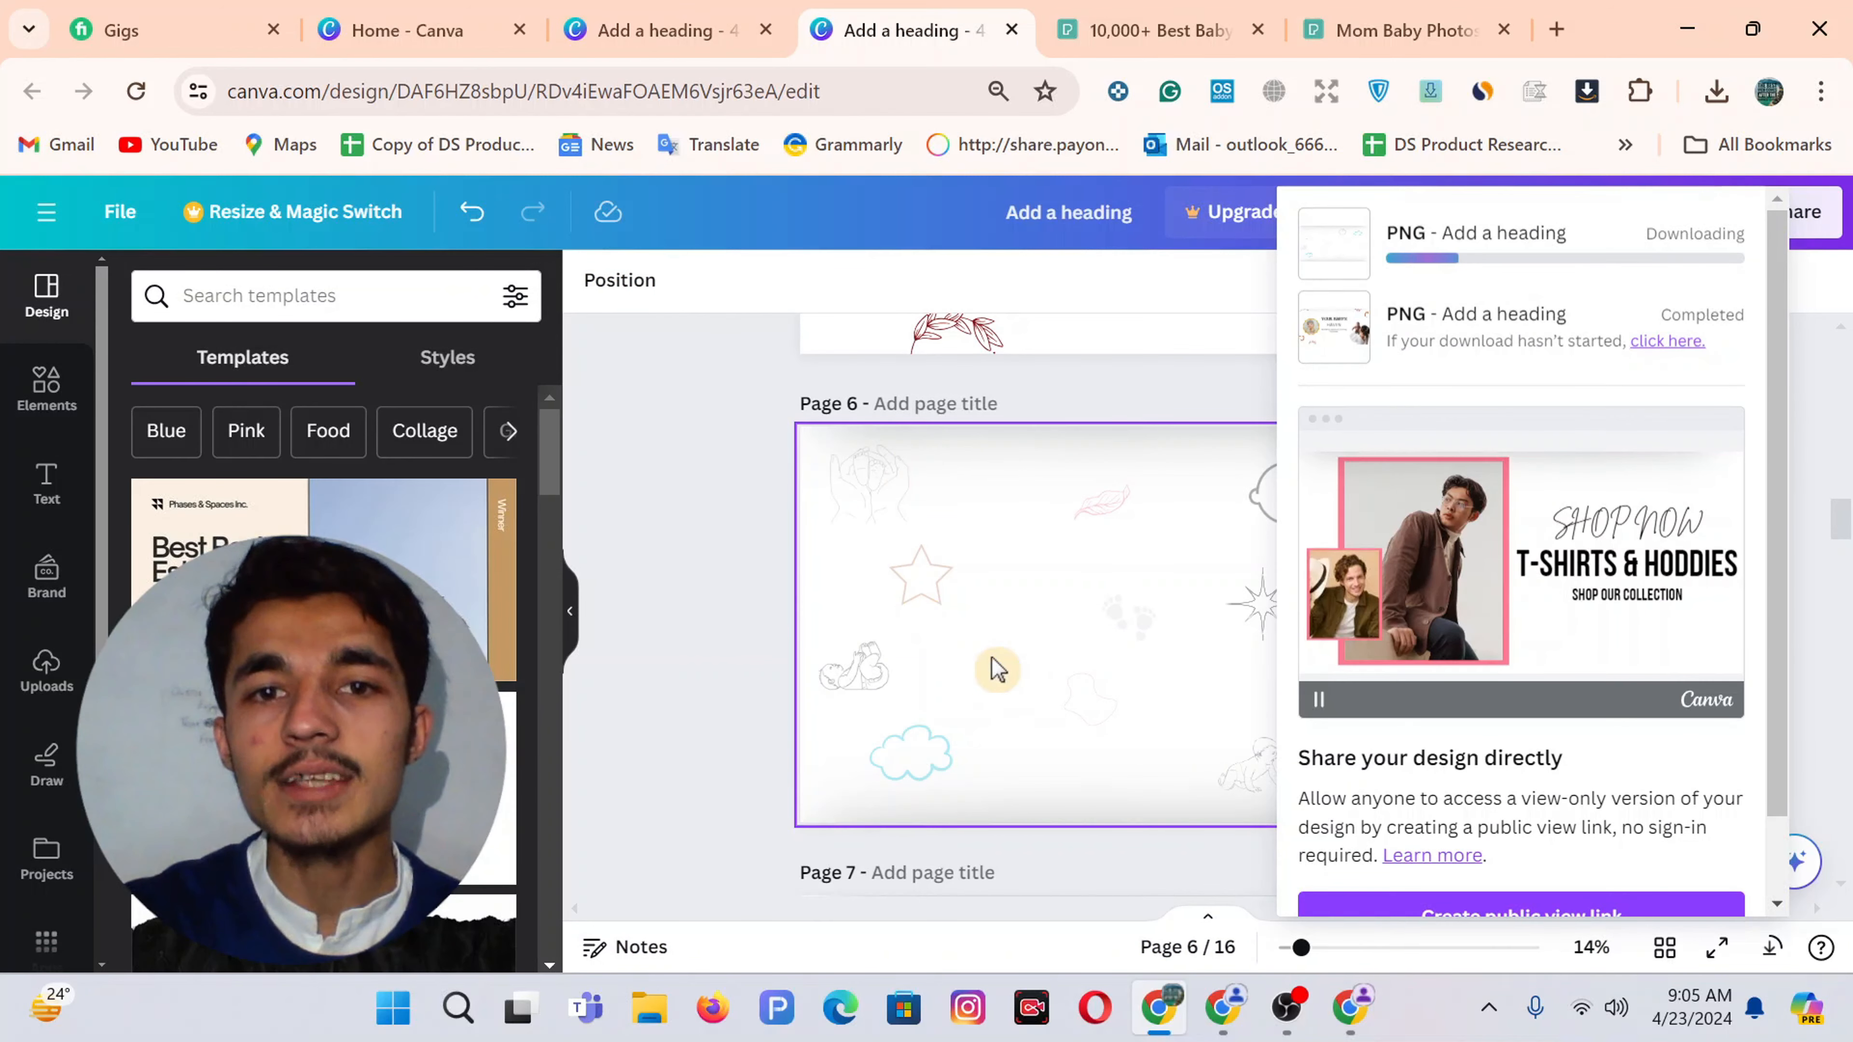
left_click(660, 28)
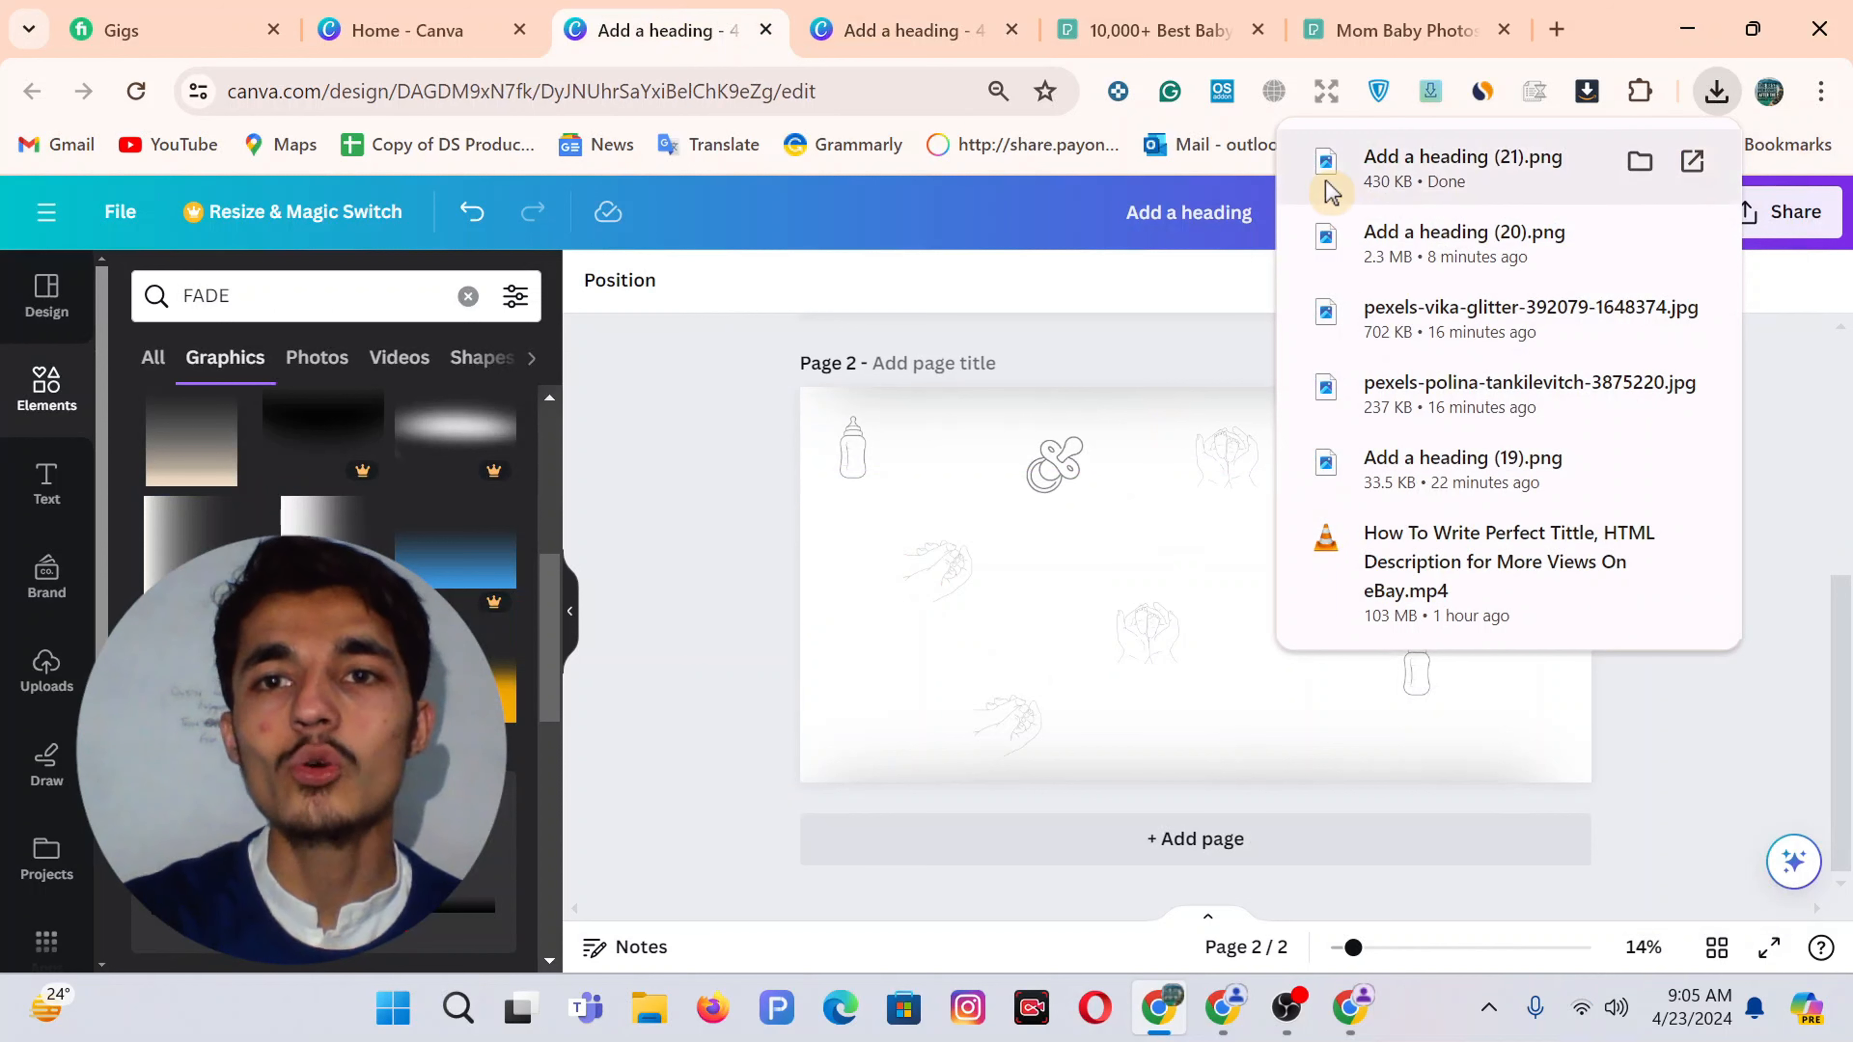
left_click(670, 490)
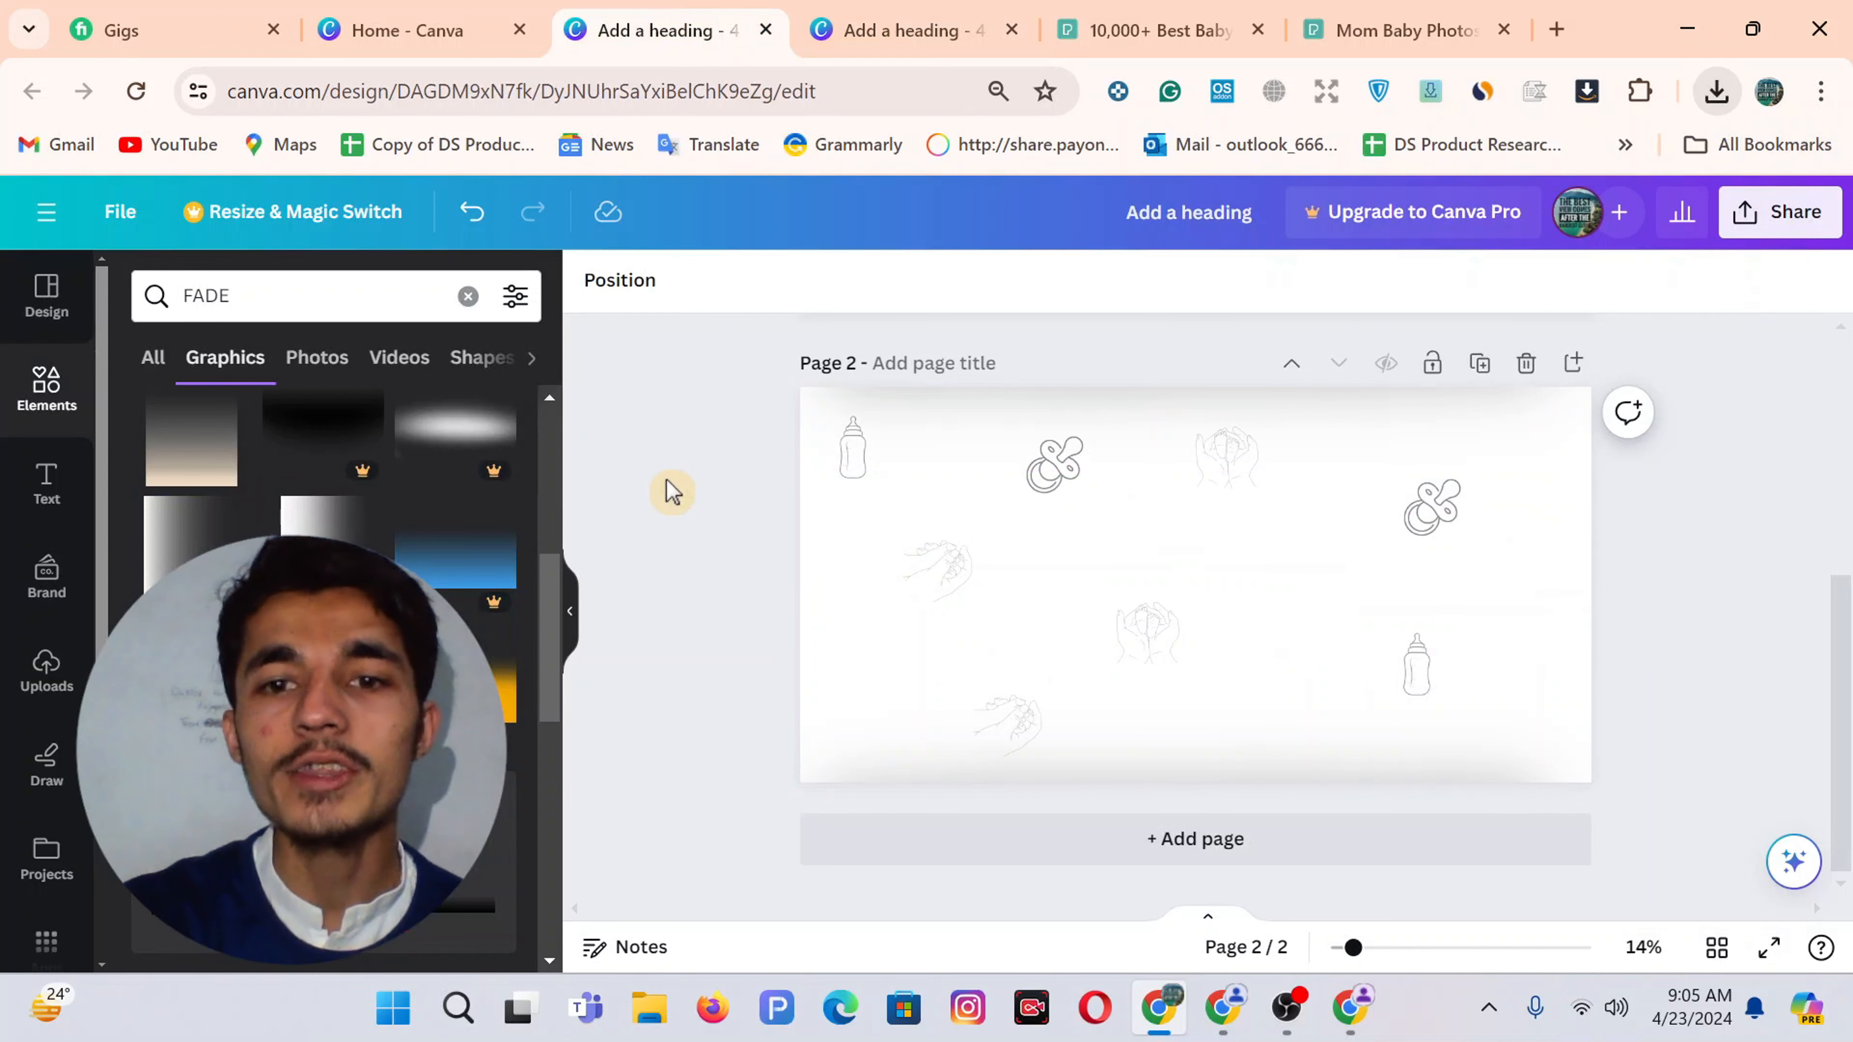
left_click(1352, 1022)
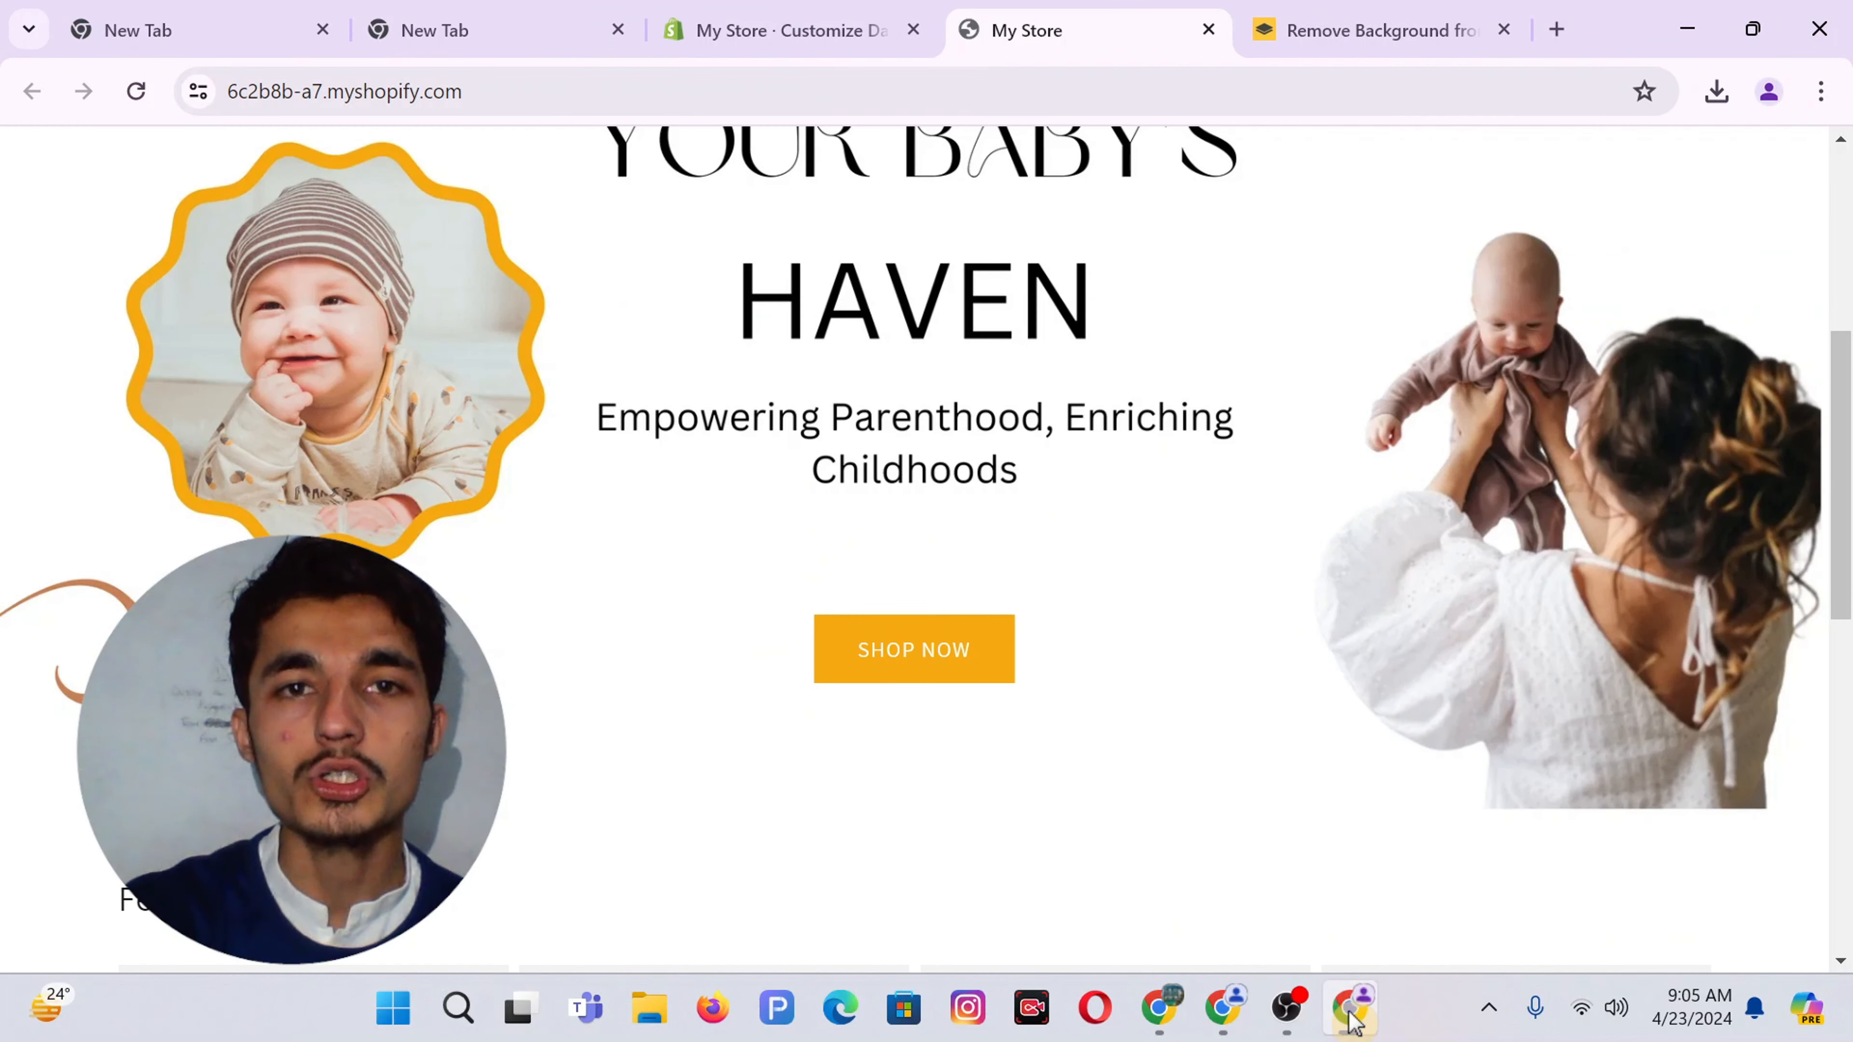
Open the BonJuno store's Dawn customizer and return to the Home page section list
left_click(1223, 1030)
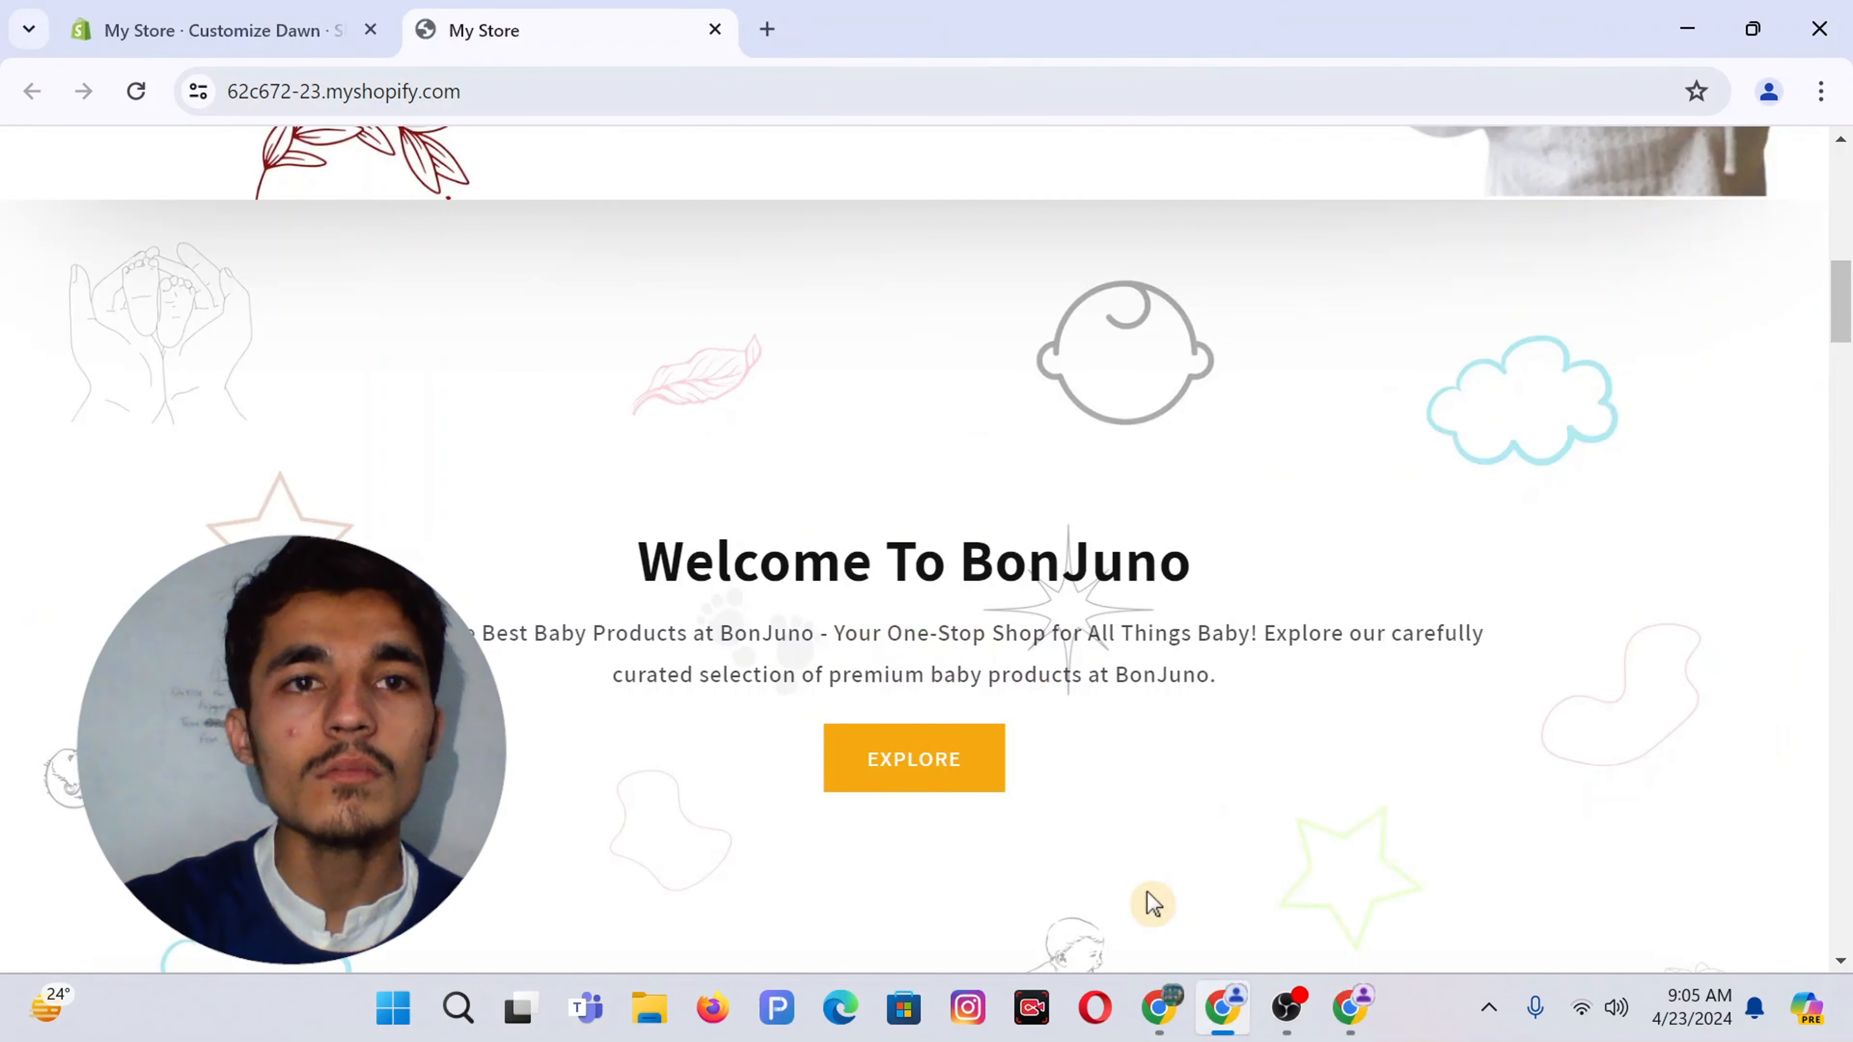
left_click(1375, 1013)
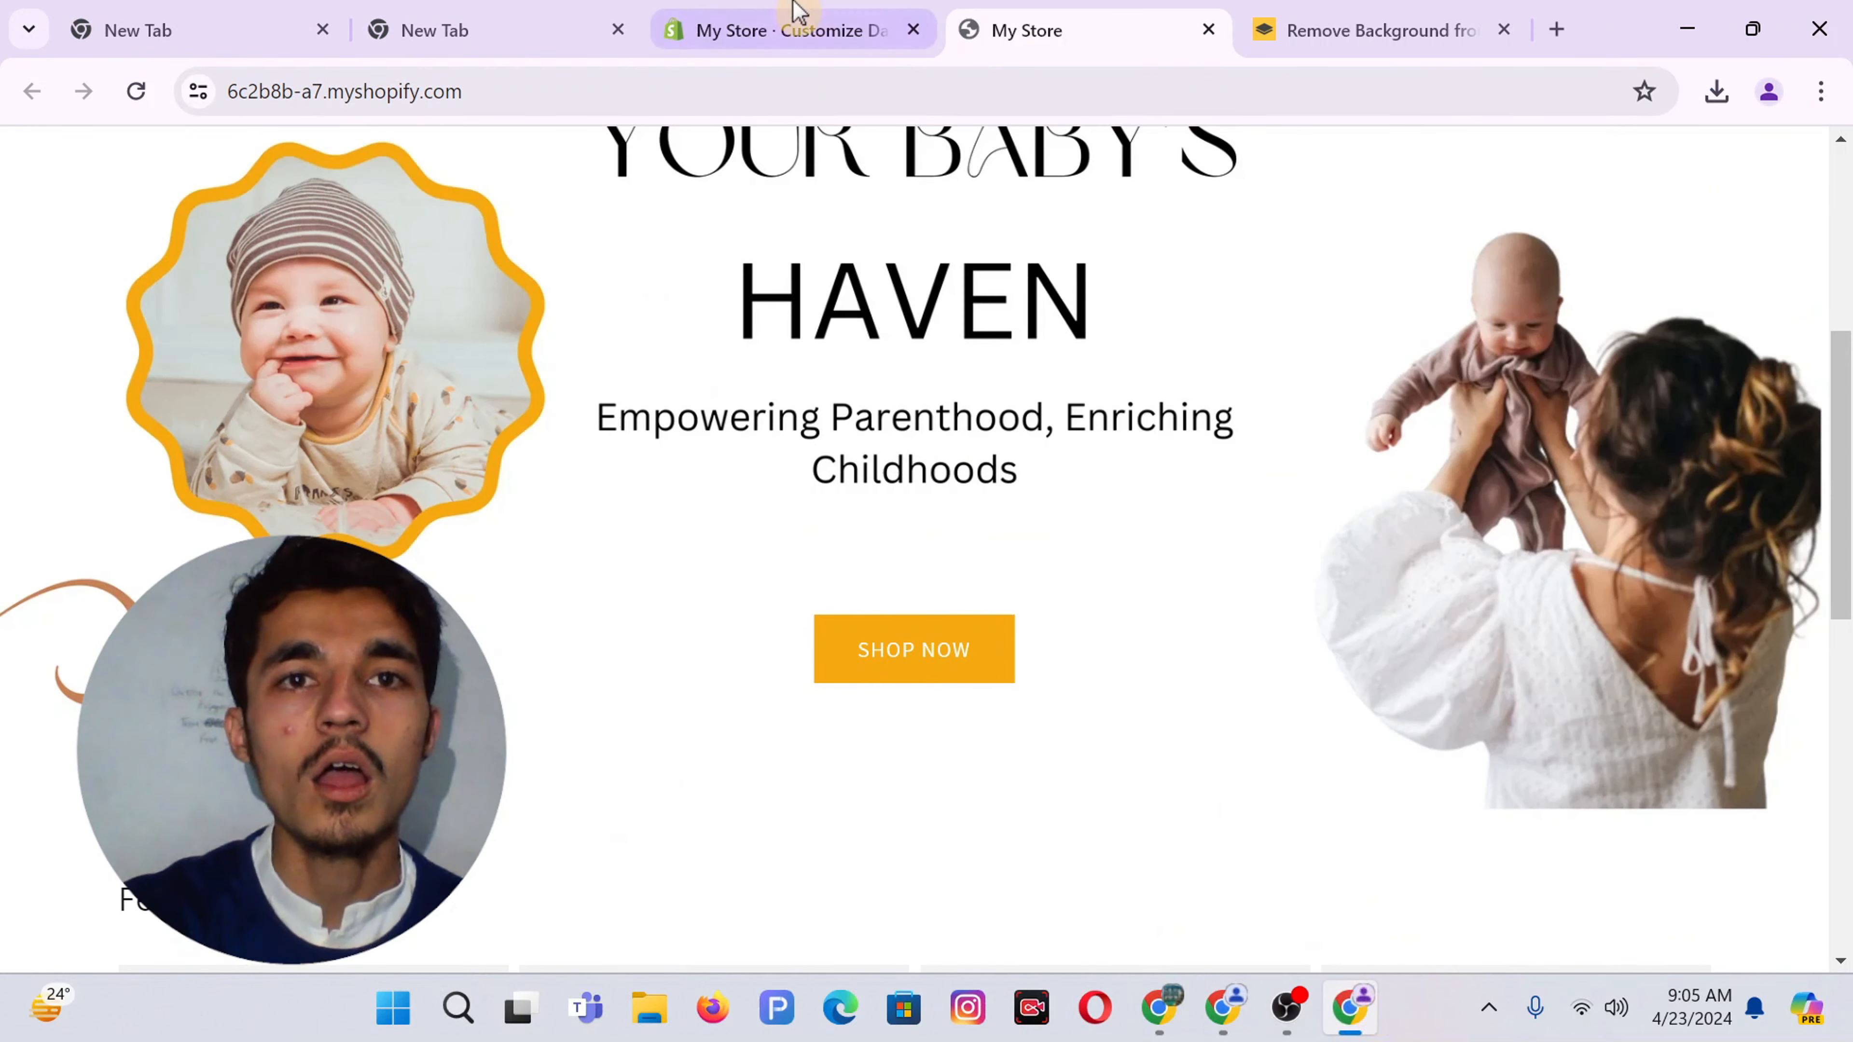
left_click(794, 15)
left_click(64, 731)
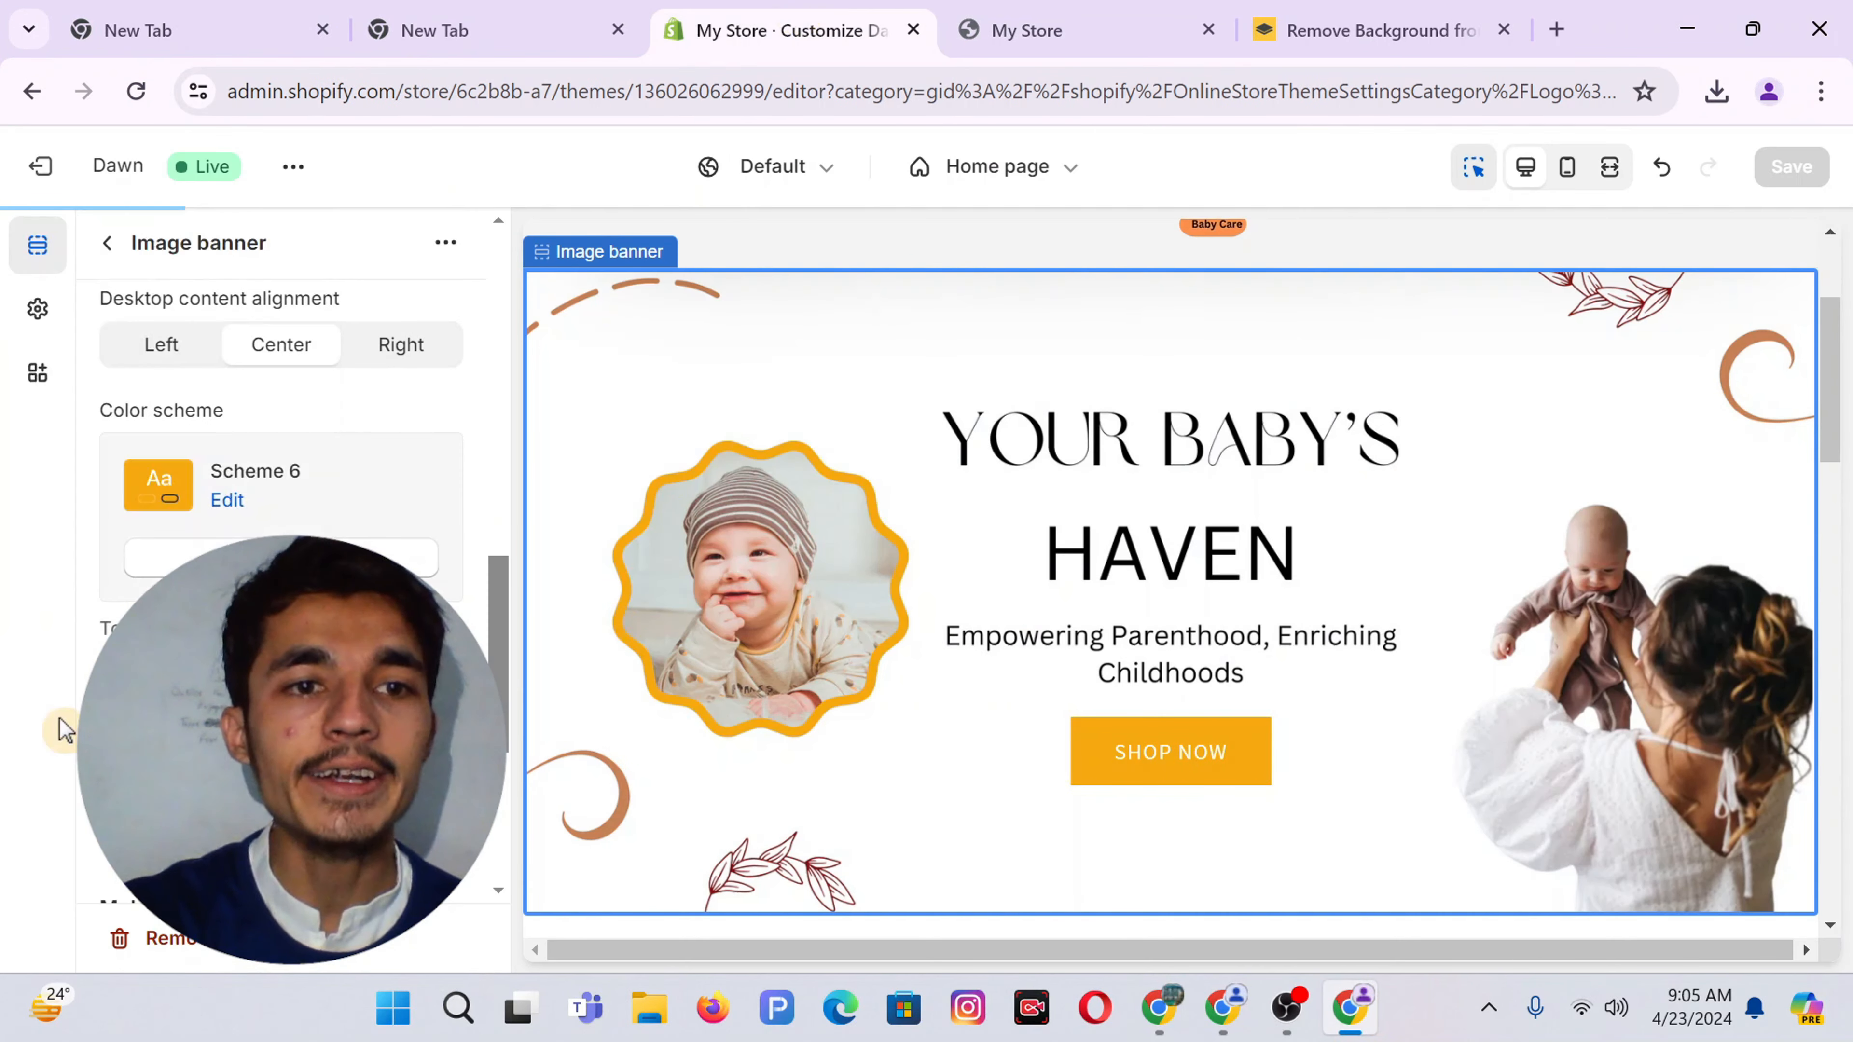
left_click(102, 241)
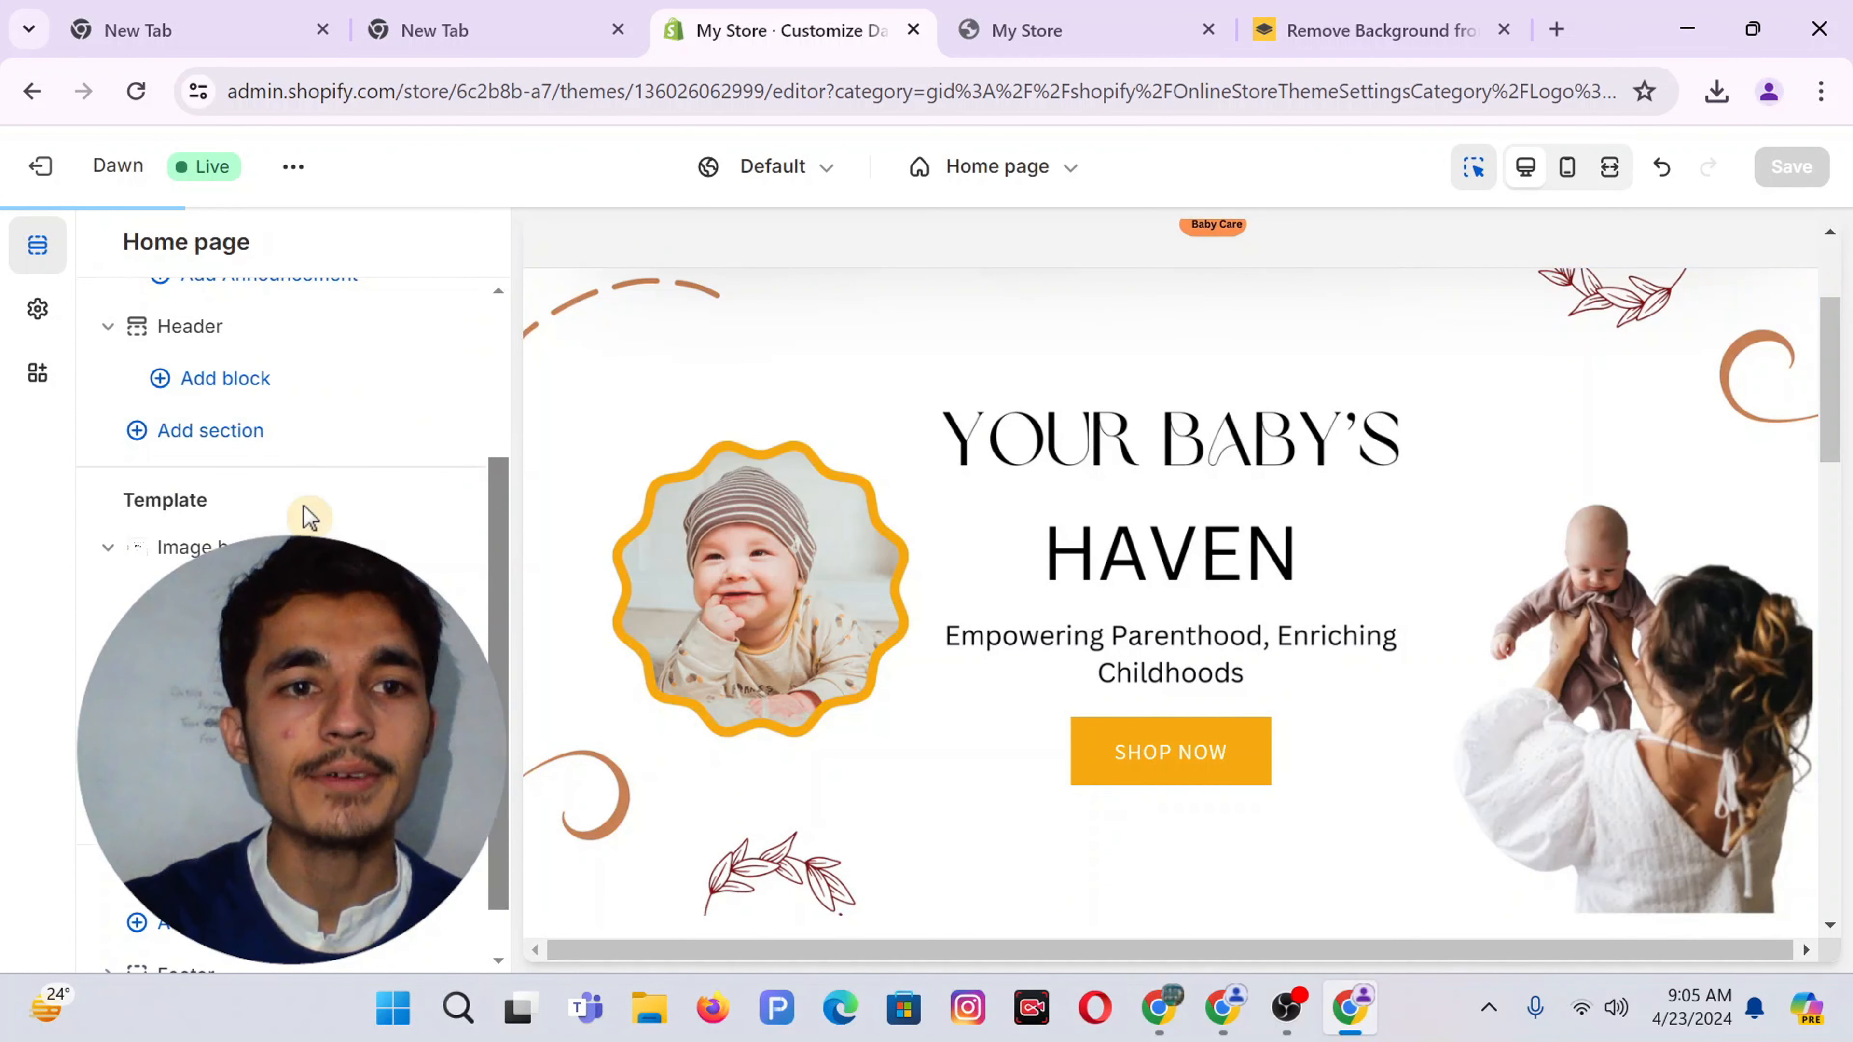
scroll(311, 517, "down", 1)
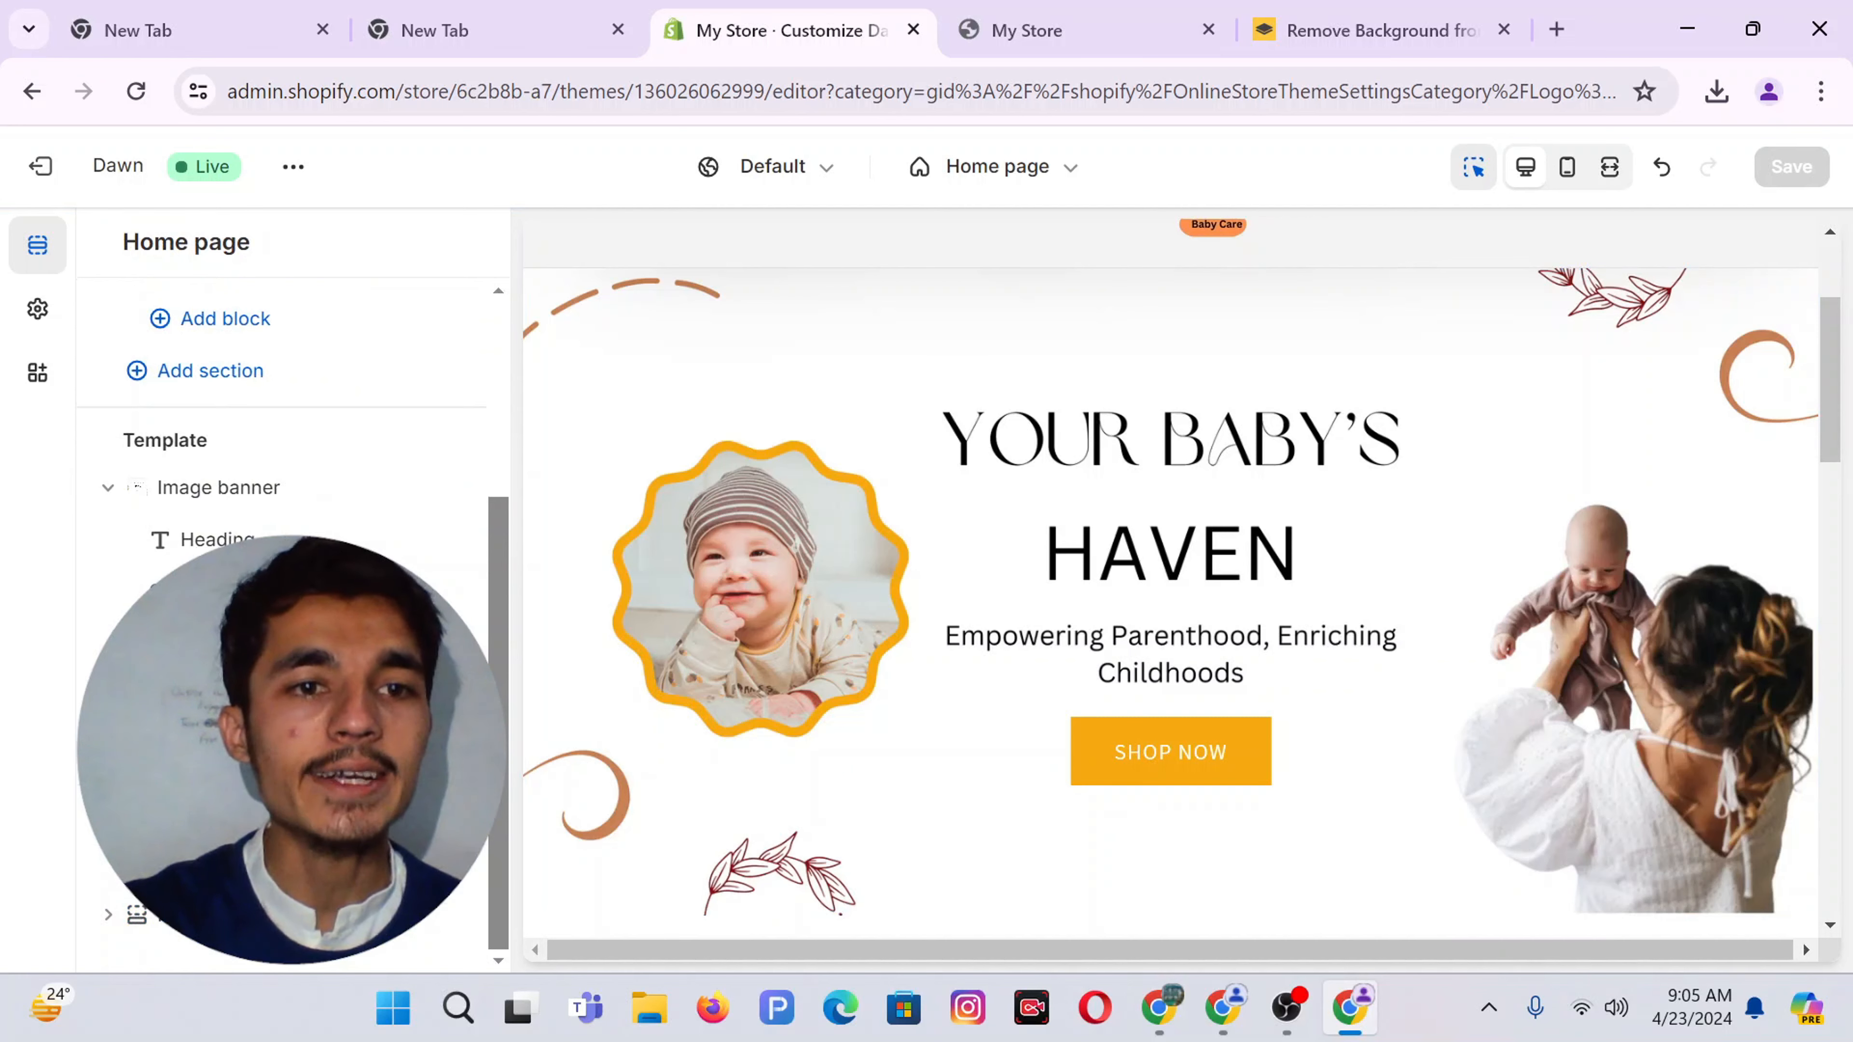
Add a Slideshow section with slide height set to Adapt to first image
left_click(210, 370)
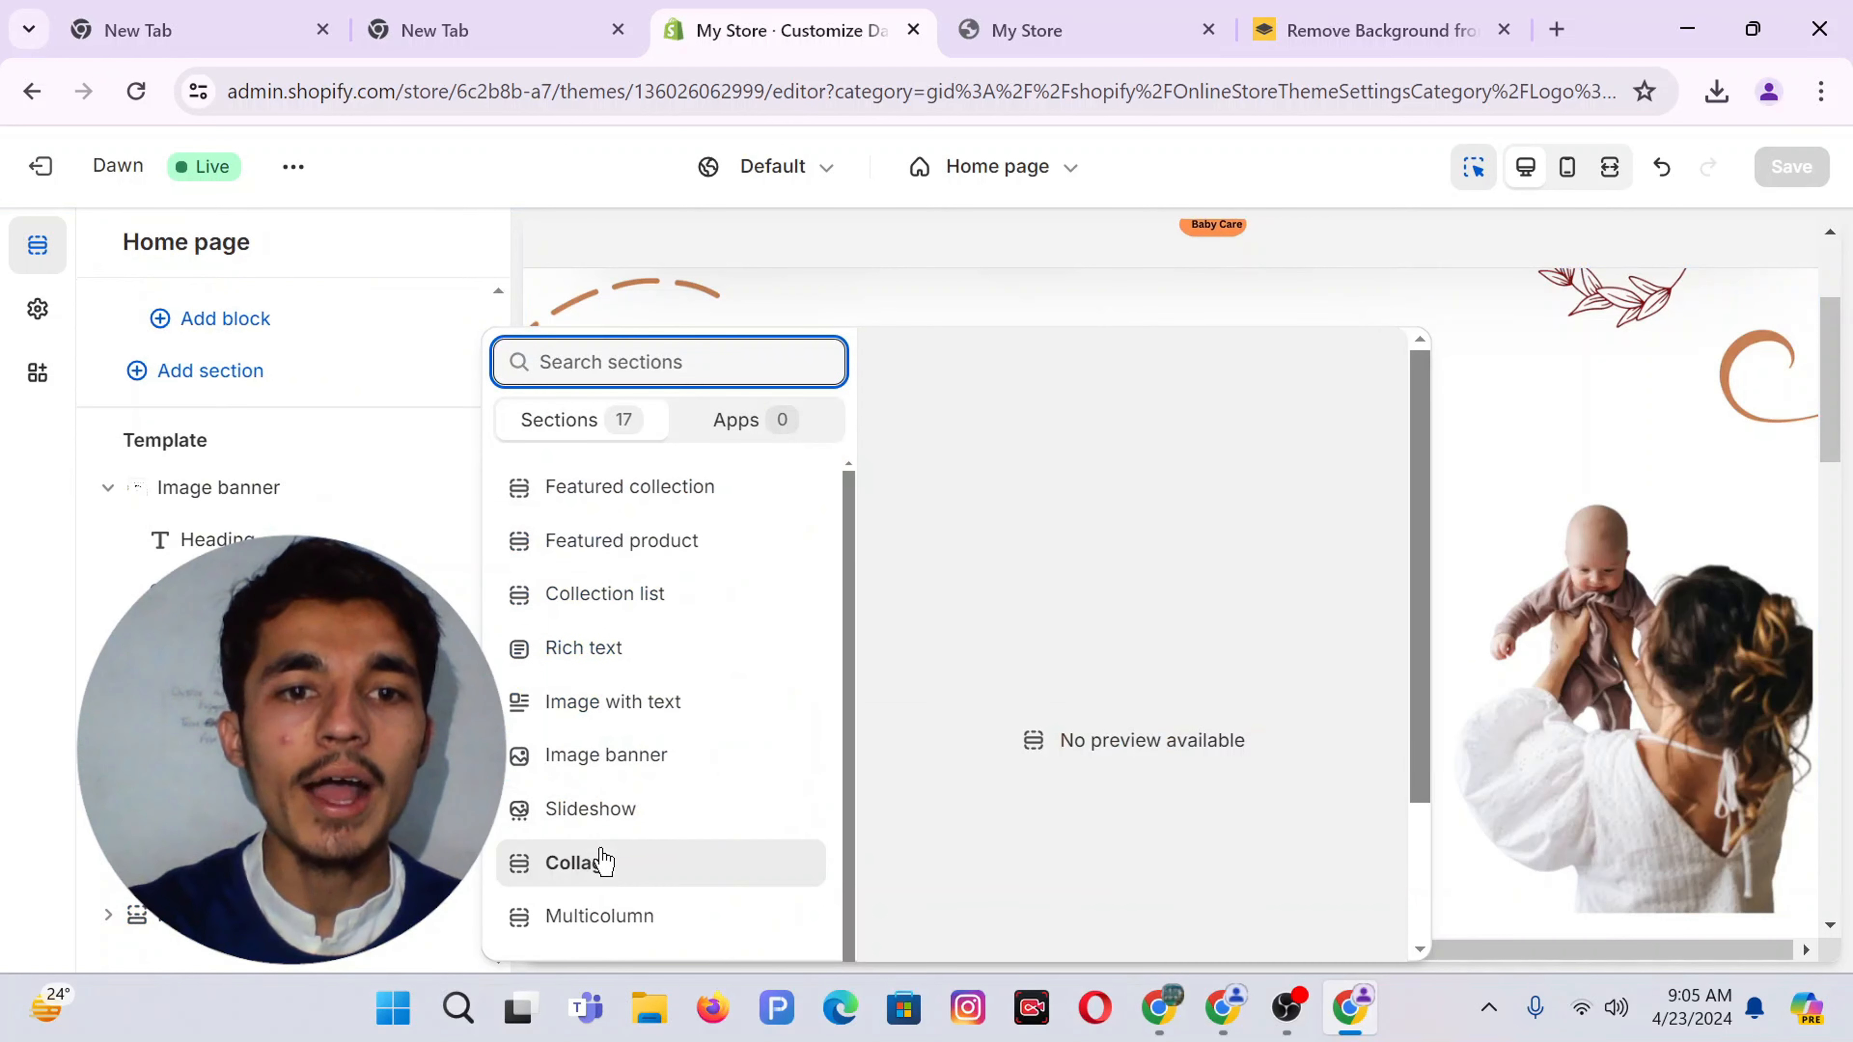
left_click(588, 810)
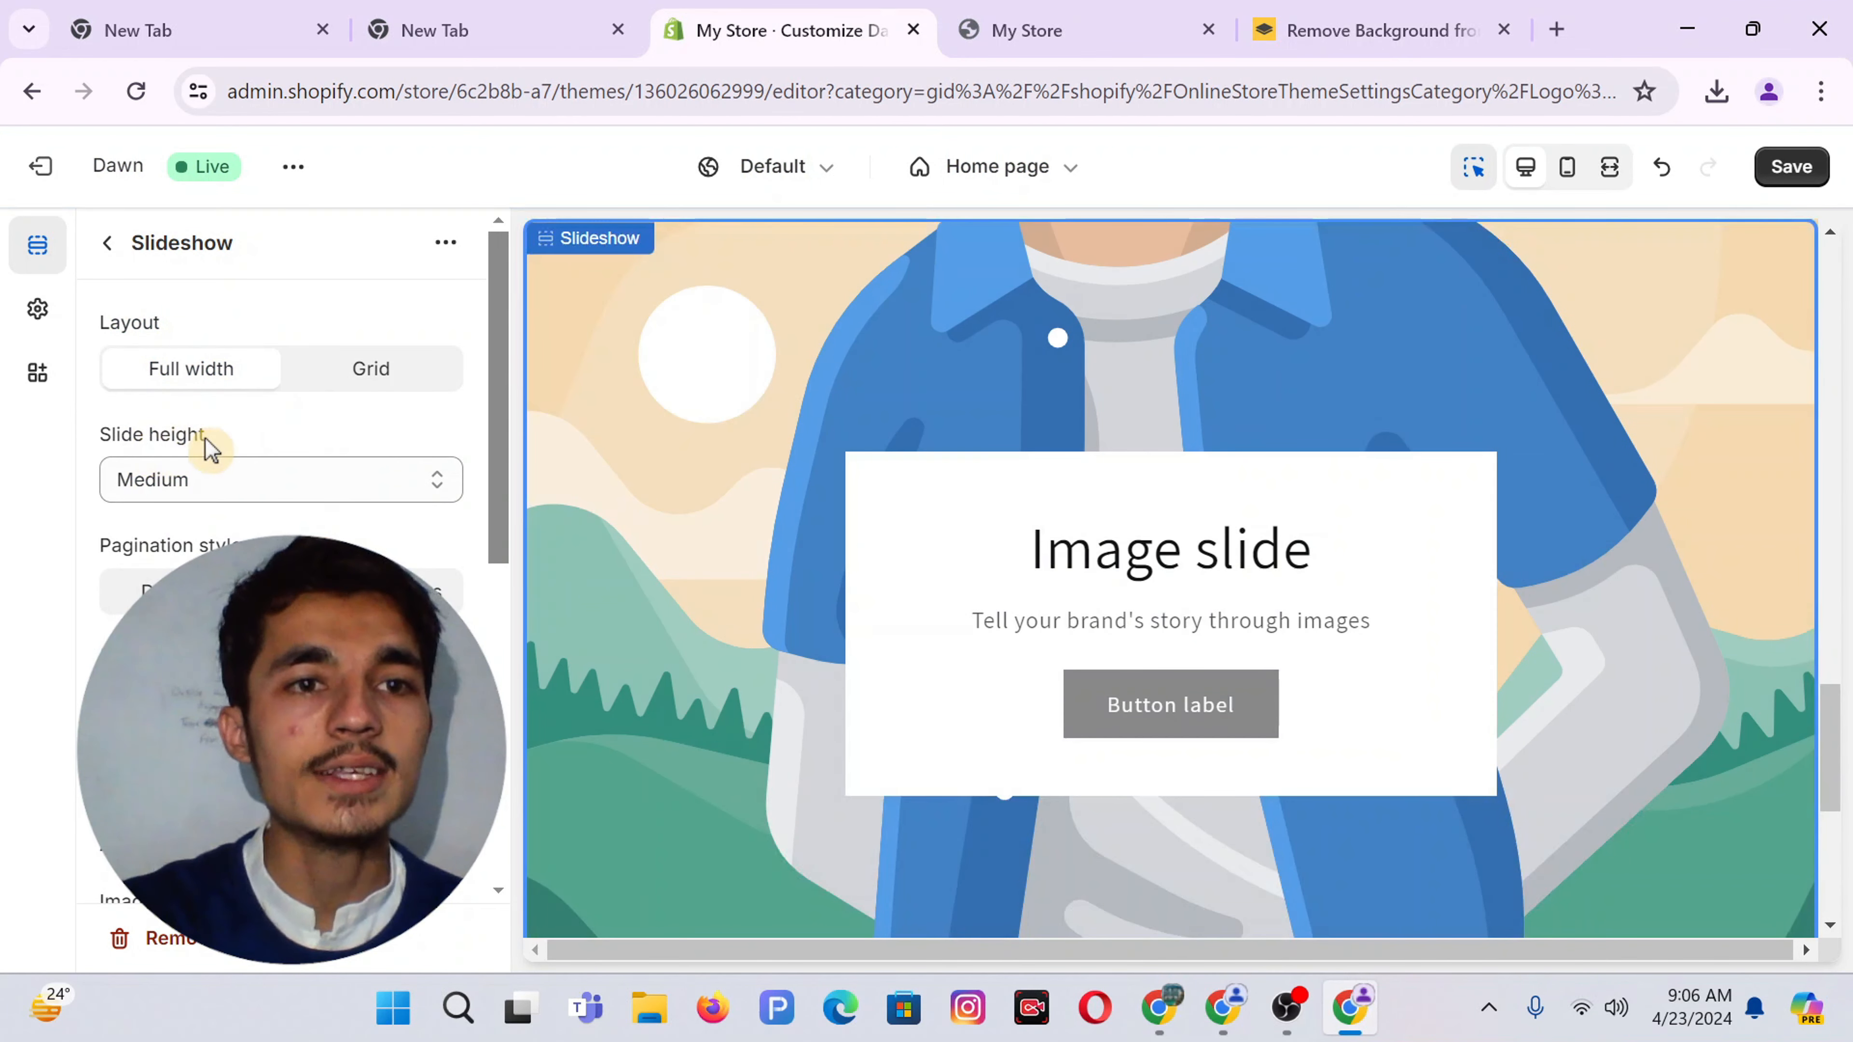
left_click(223, 481)
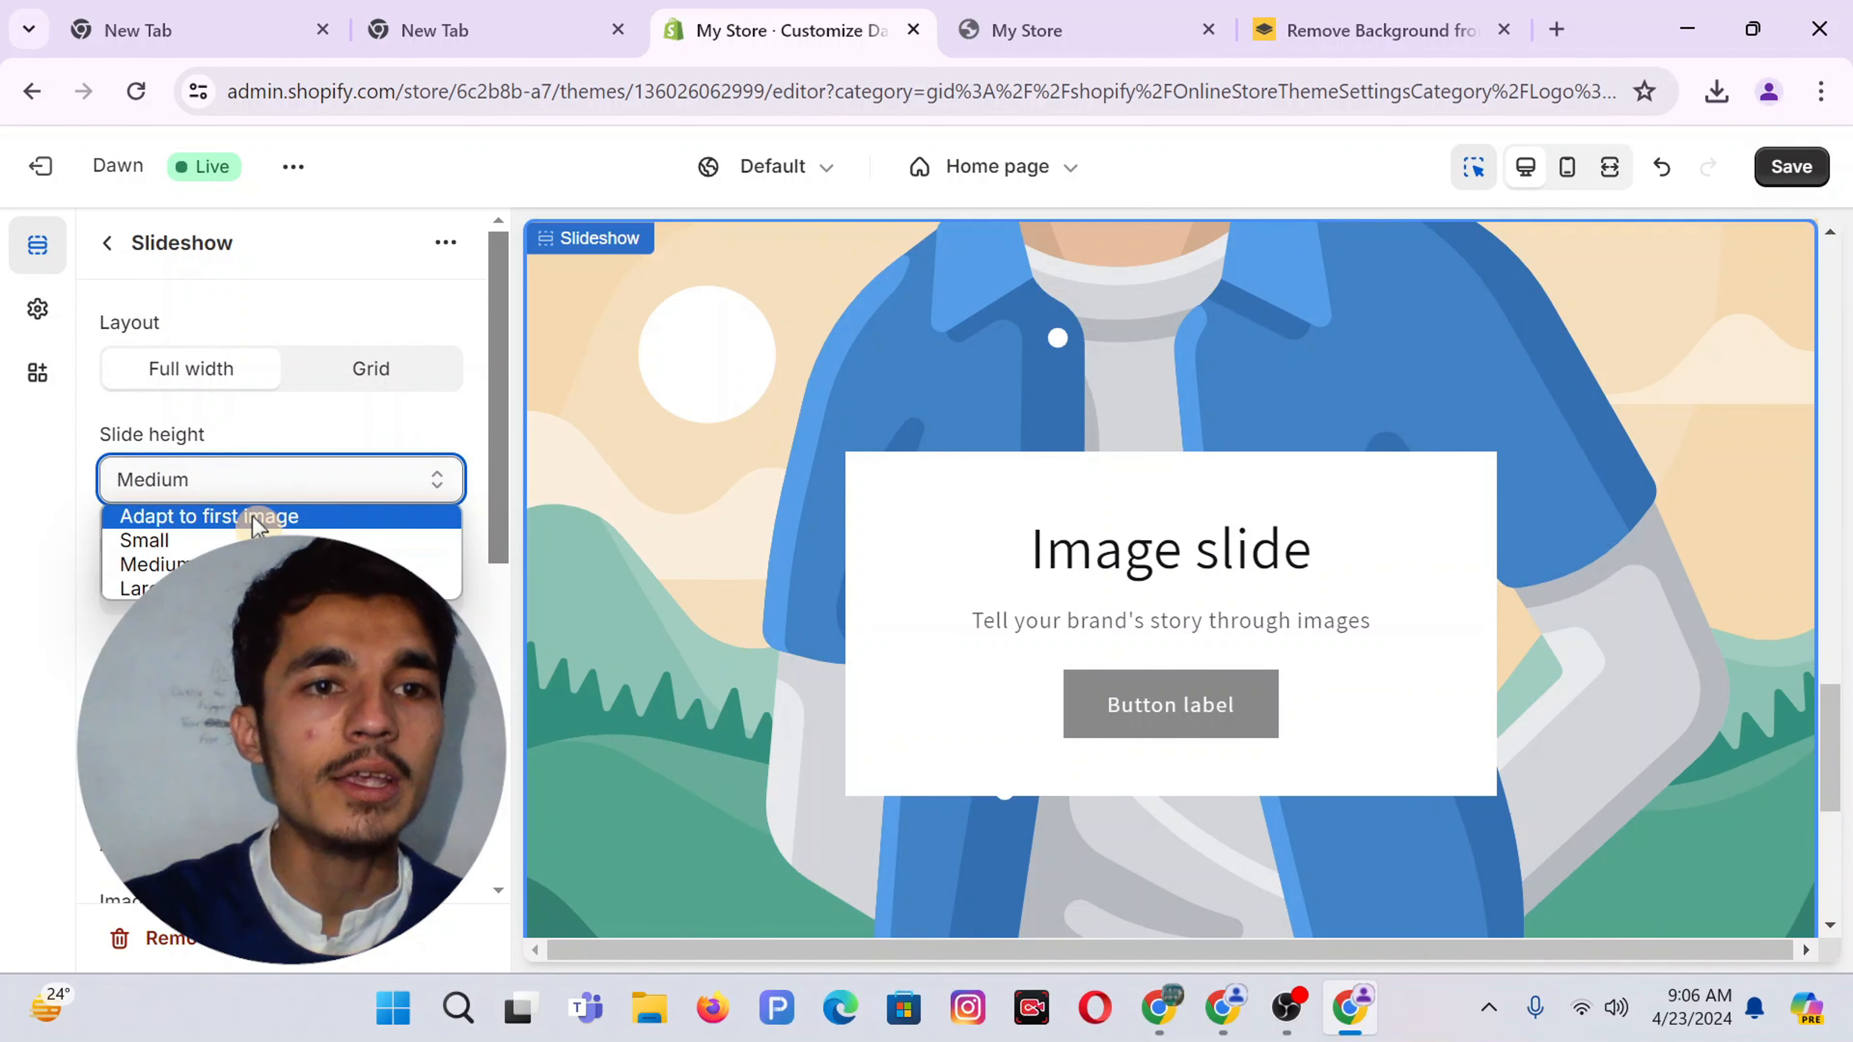
key("Escape")
key("Up")
key("Up")
Turn off Show content below images on mobile and select the image slide
scroll(255, 525, "down", 2)
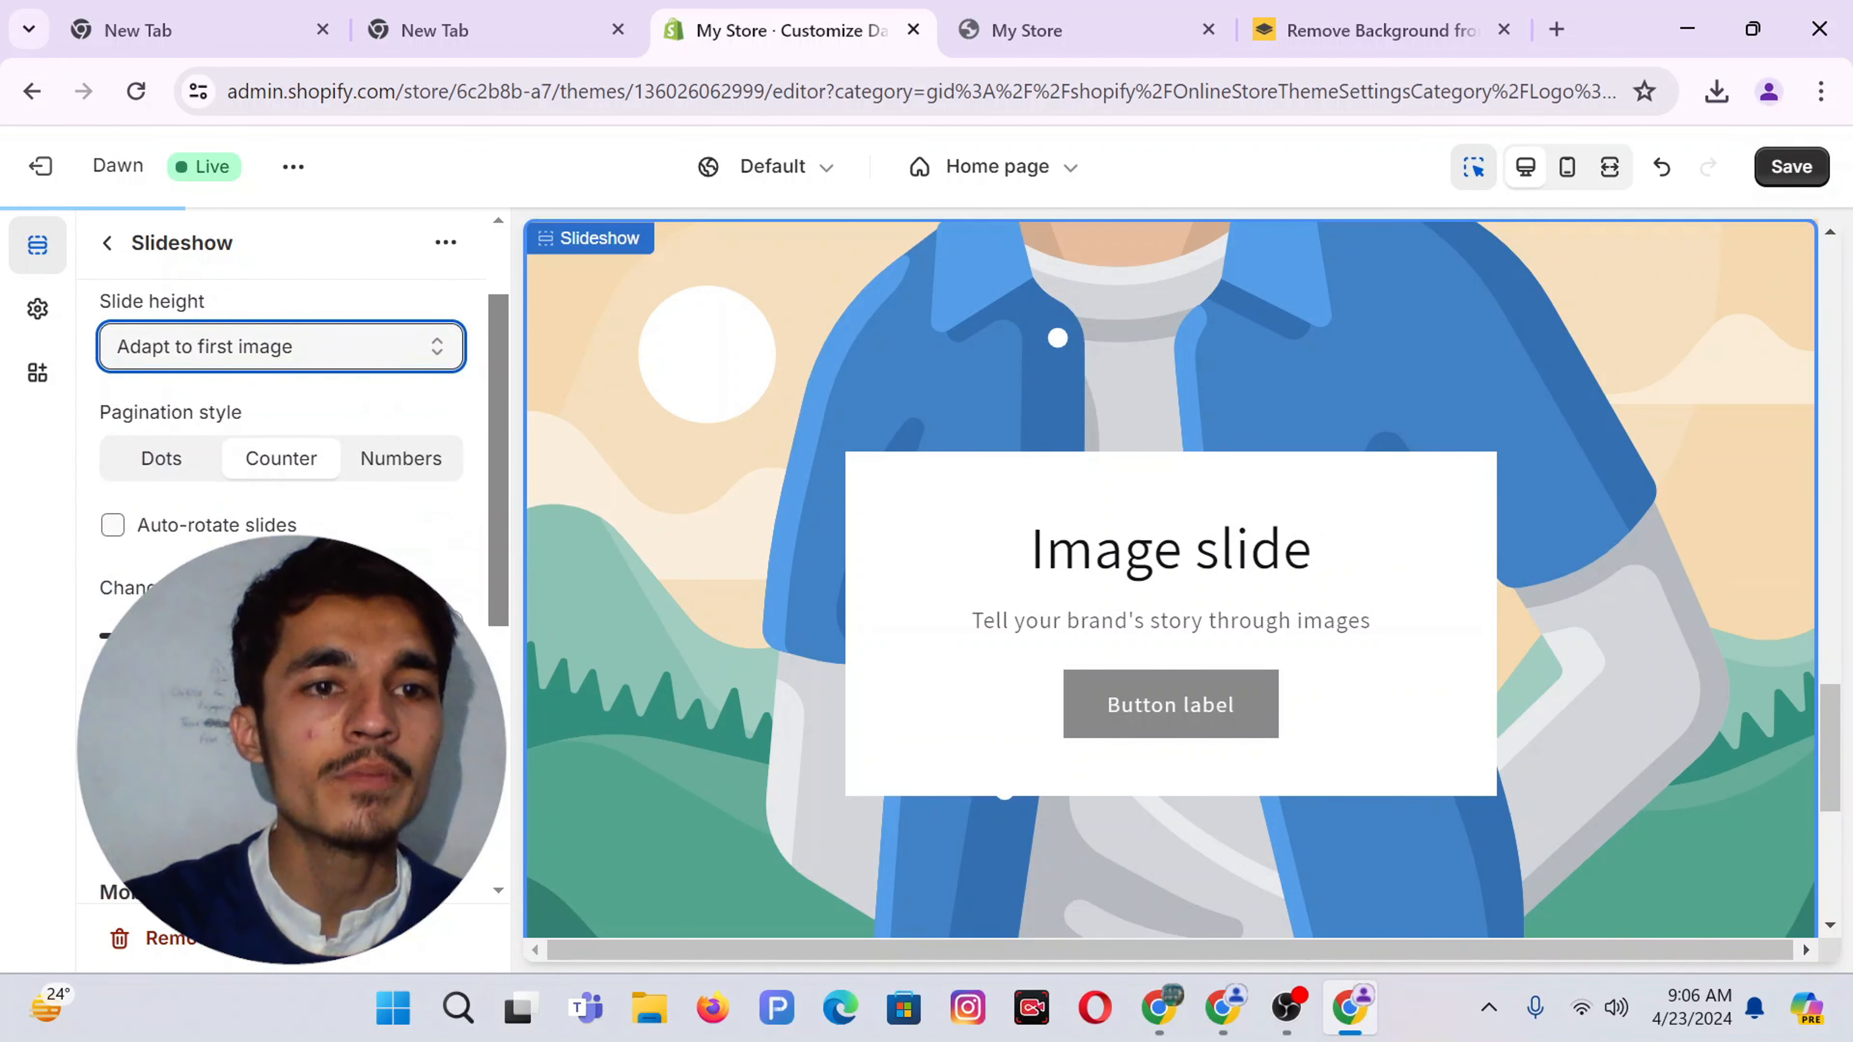
scroll(281, 438, "down", 2)
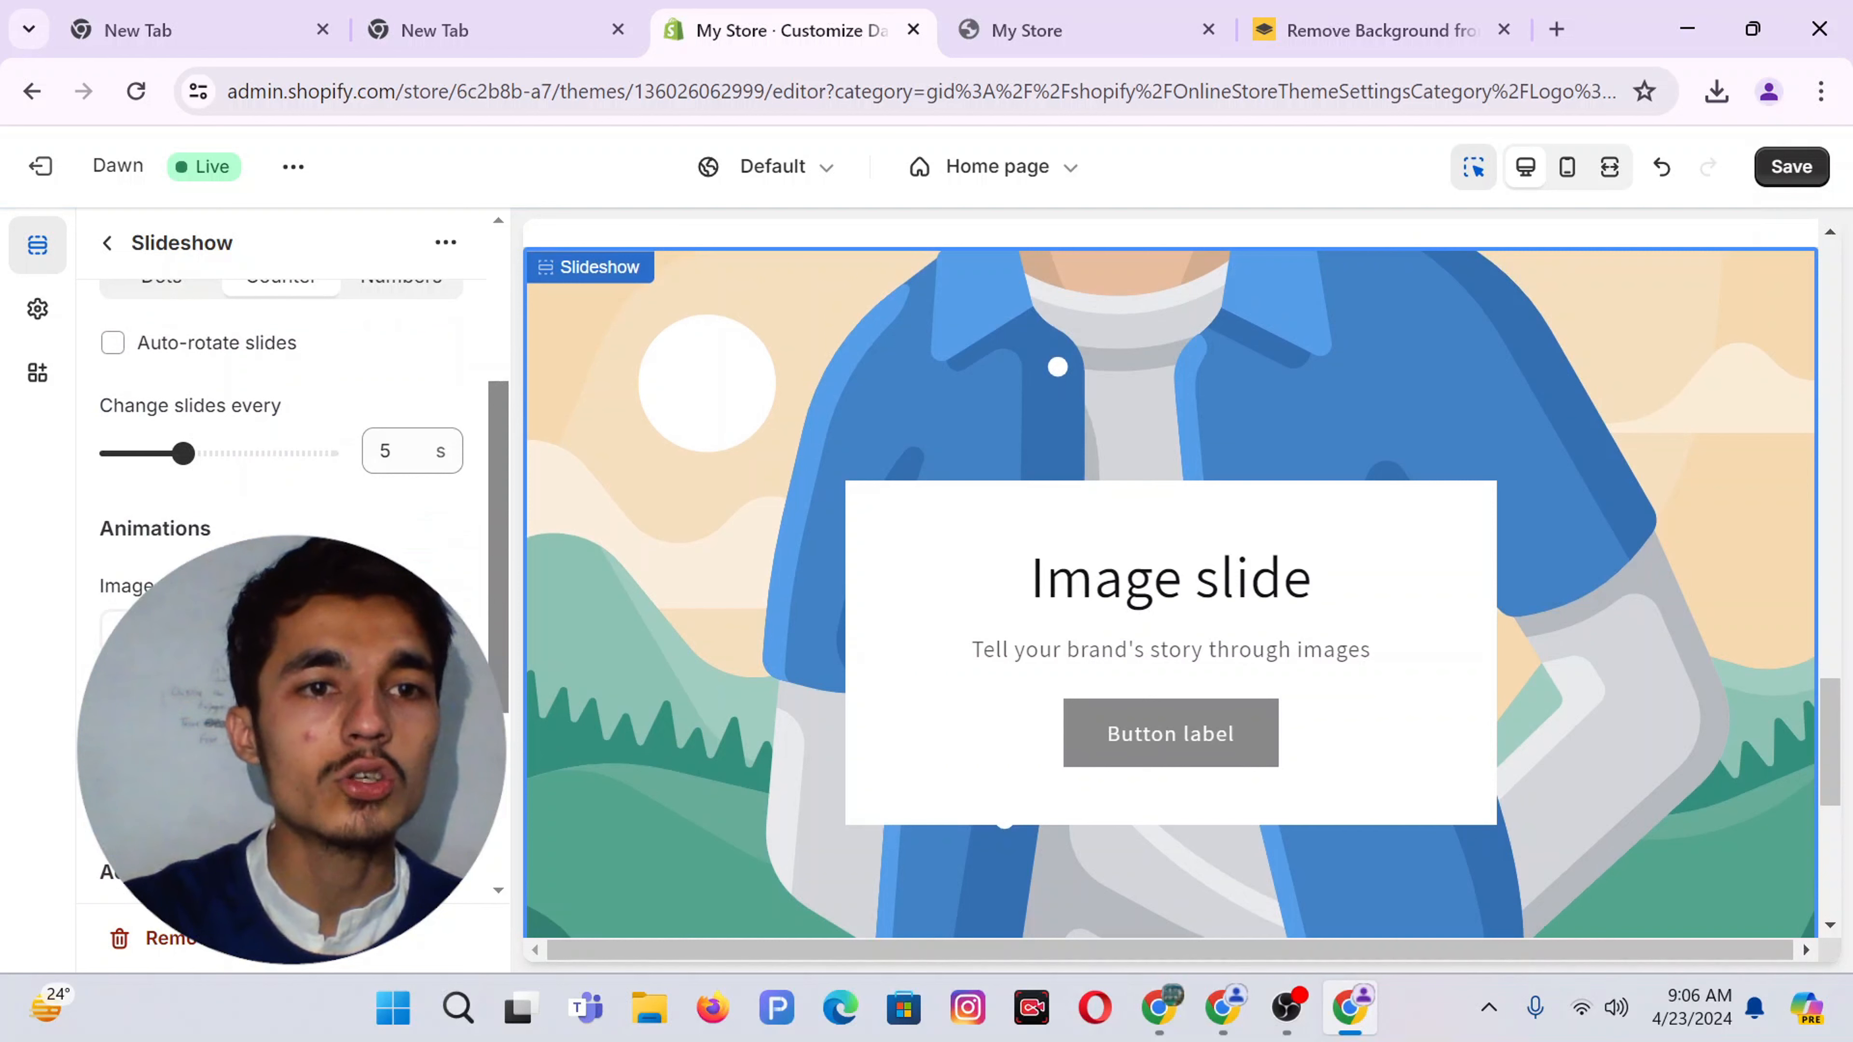
scroll(280, 438, "down", 2)
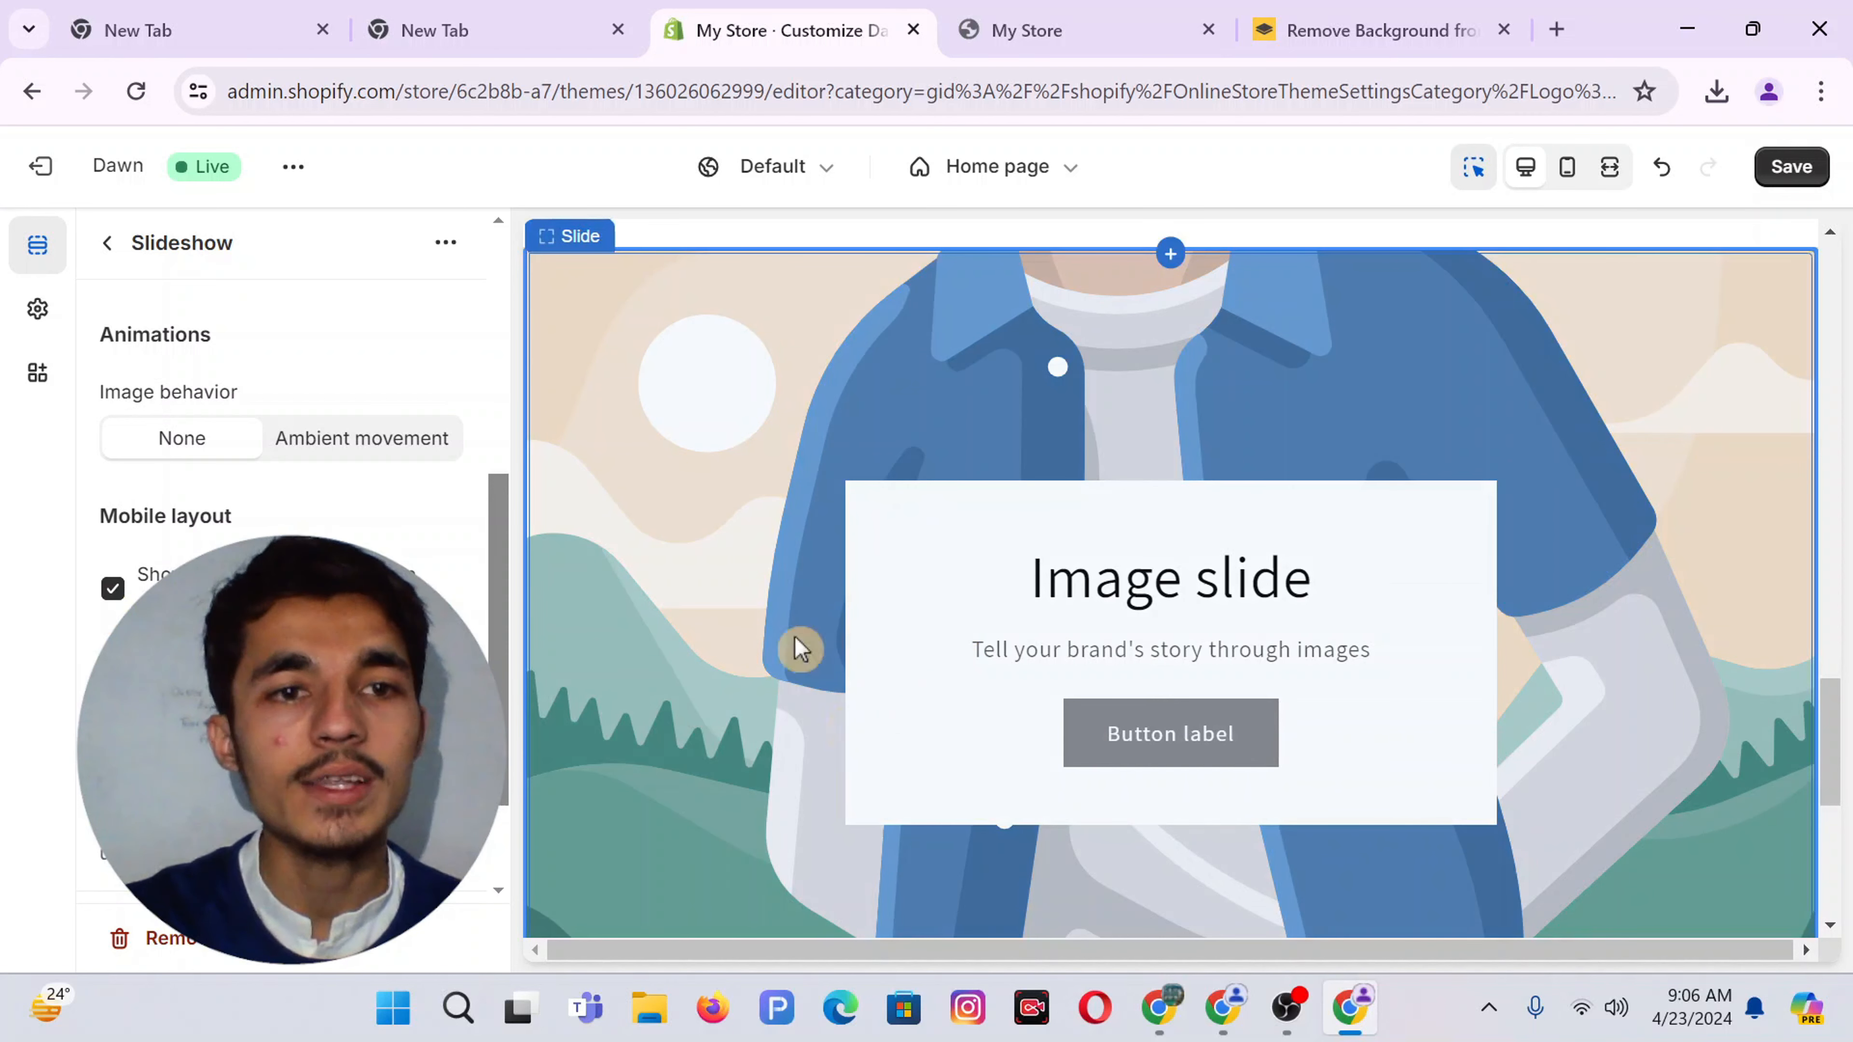
left_click(113, 588)
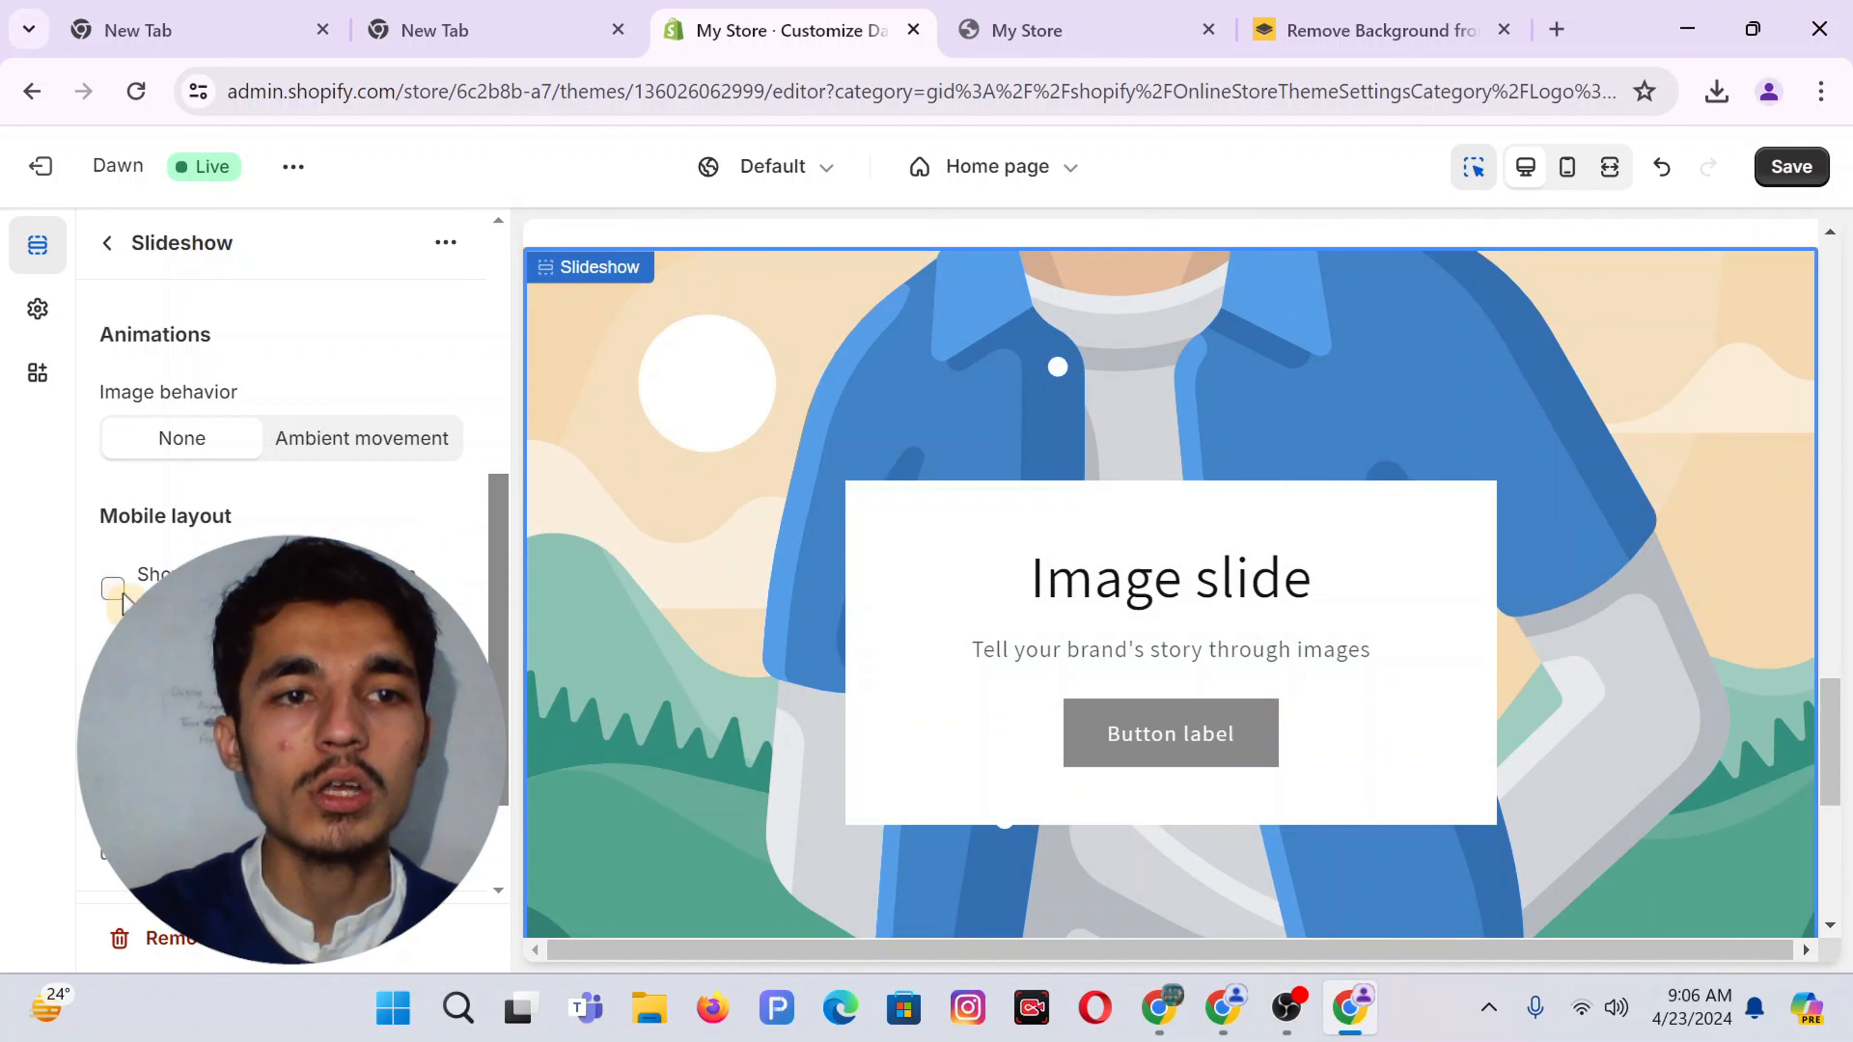
scroll(292, 511, "down", 2)
left_click(276, 626)
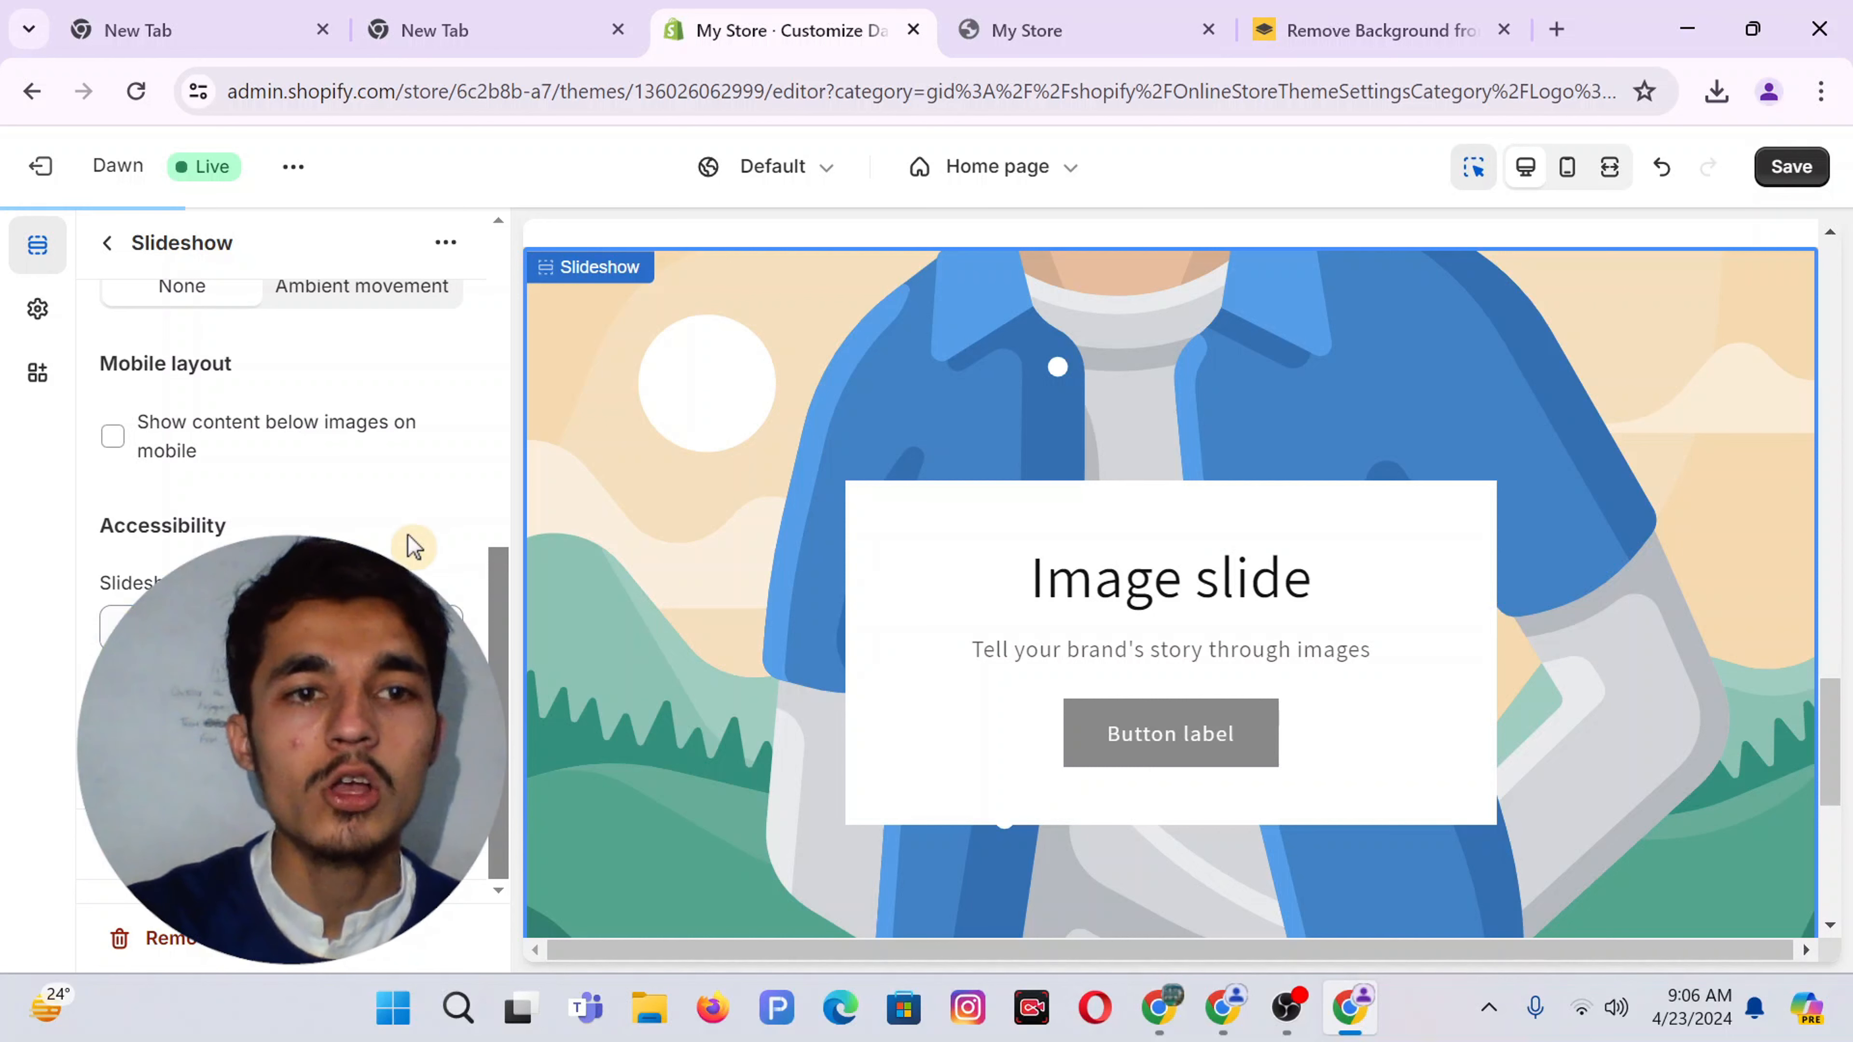
left_click(786, 487)
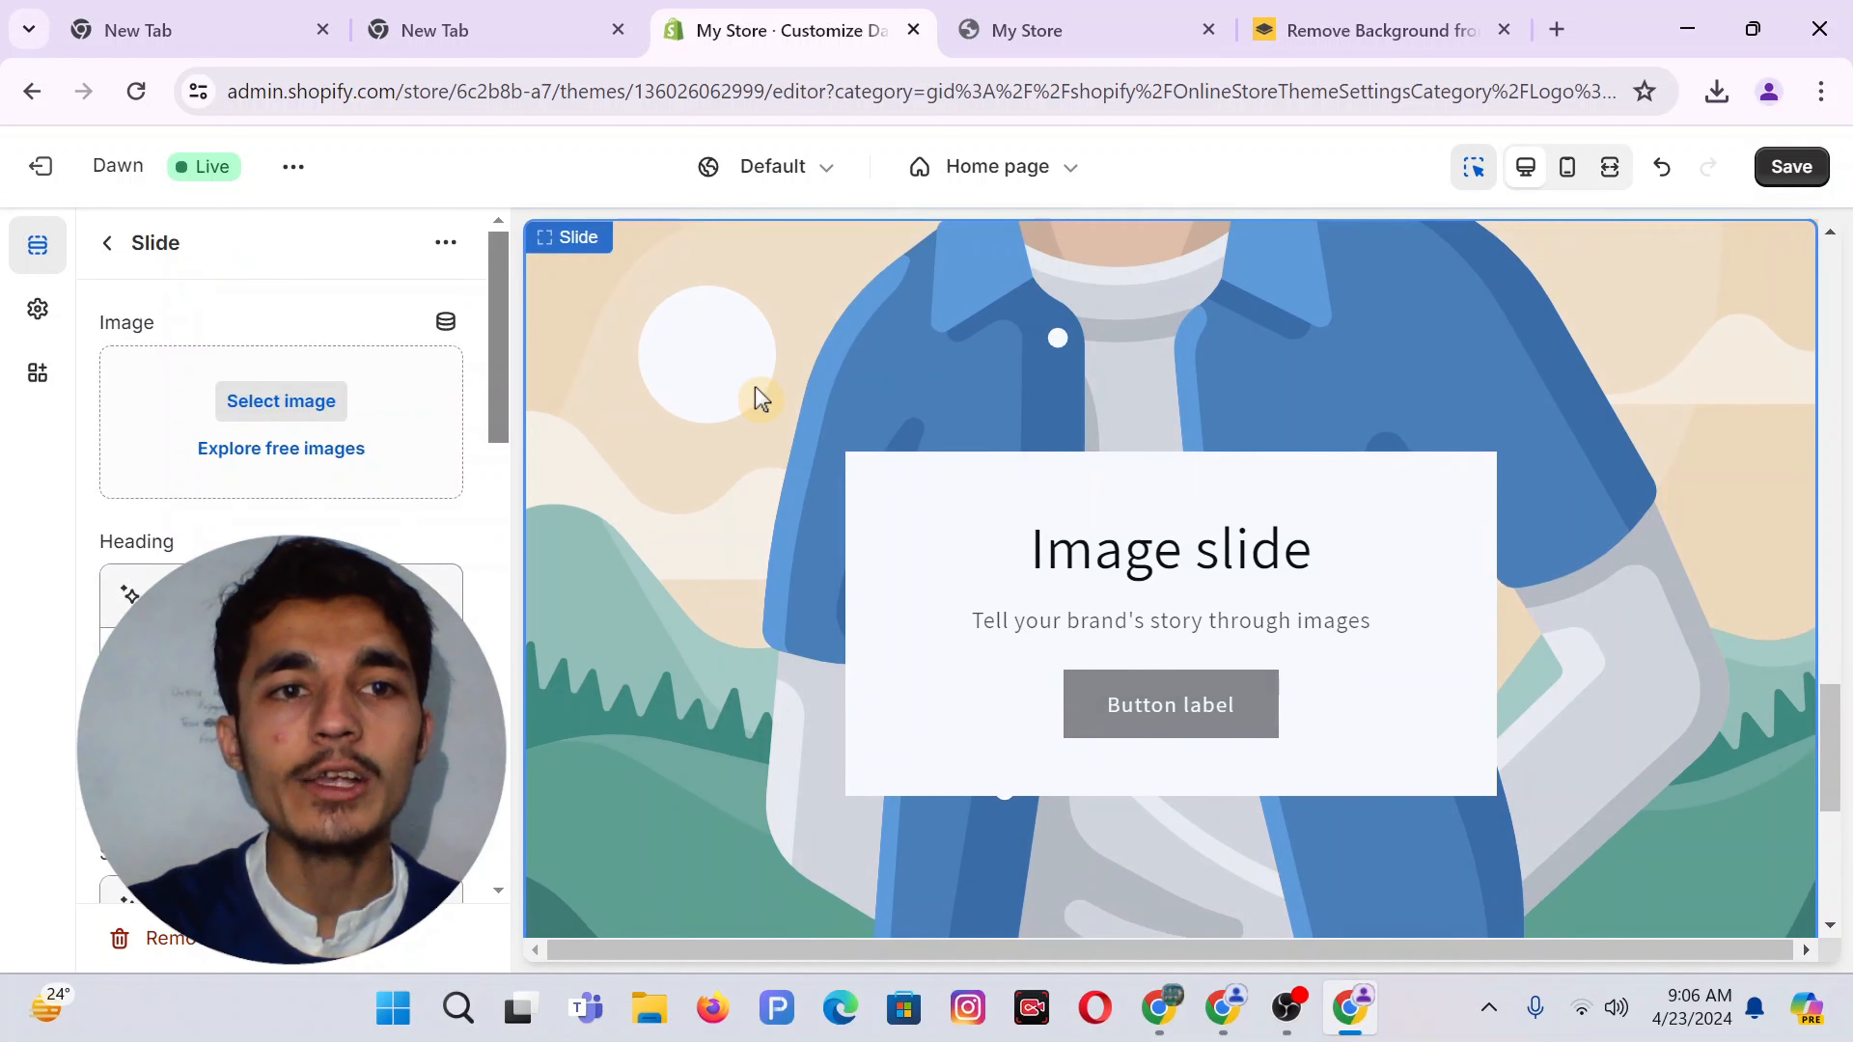
Upload the Add_a_heading_21 PNG and set it as the slide image
left_click(247, 403)
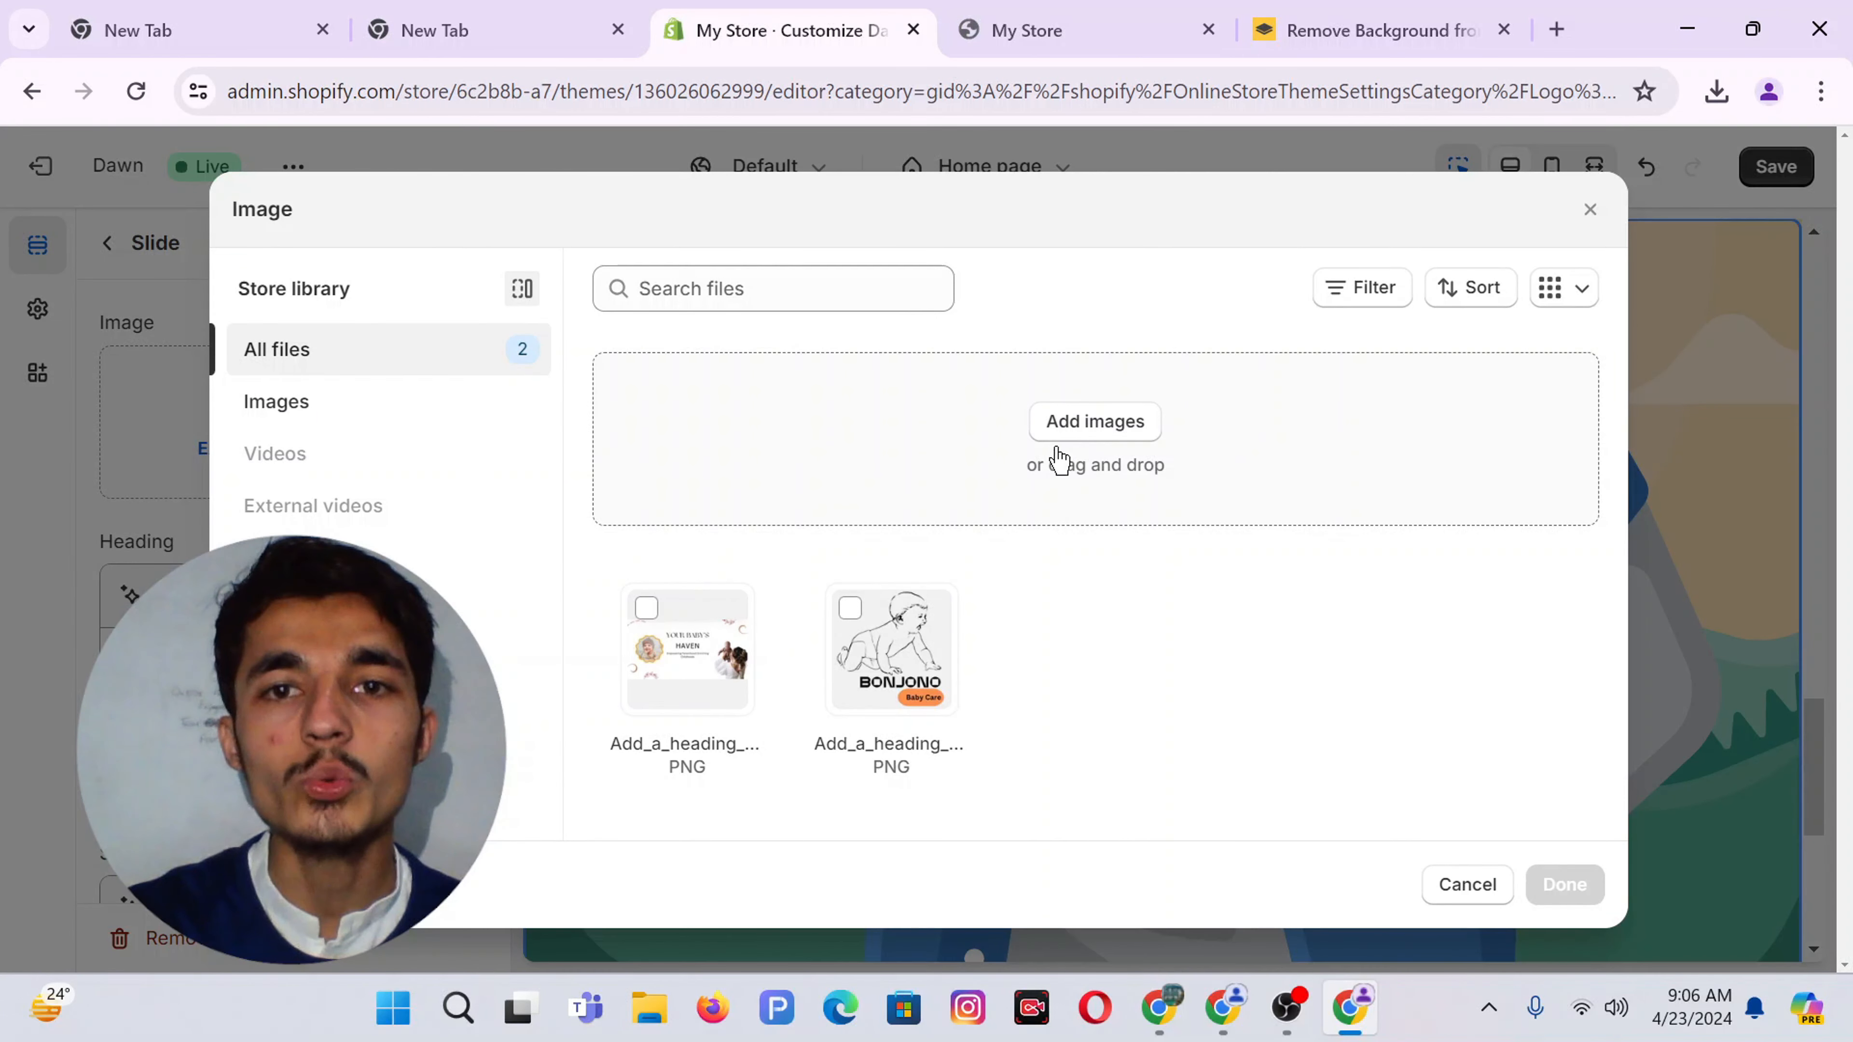
left_click(1066, 432)
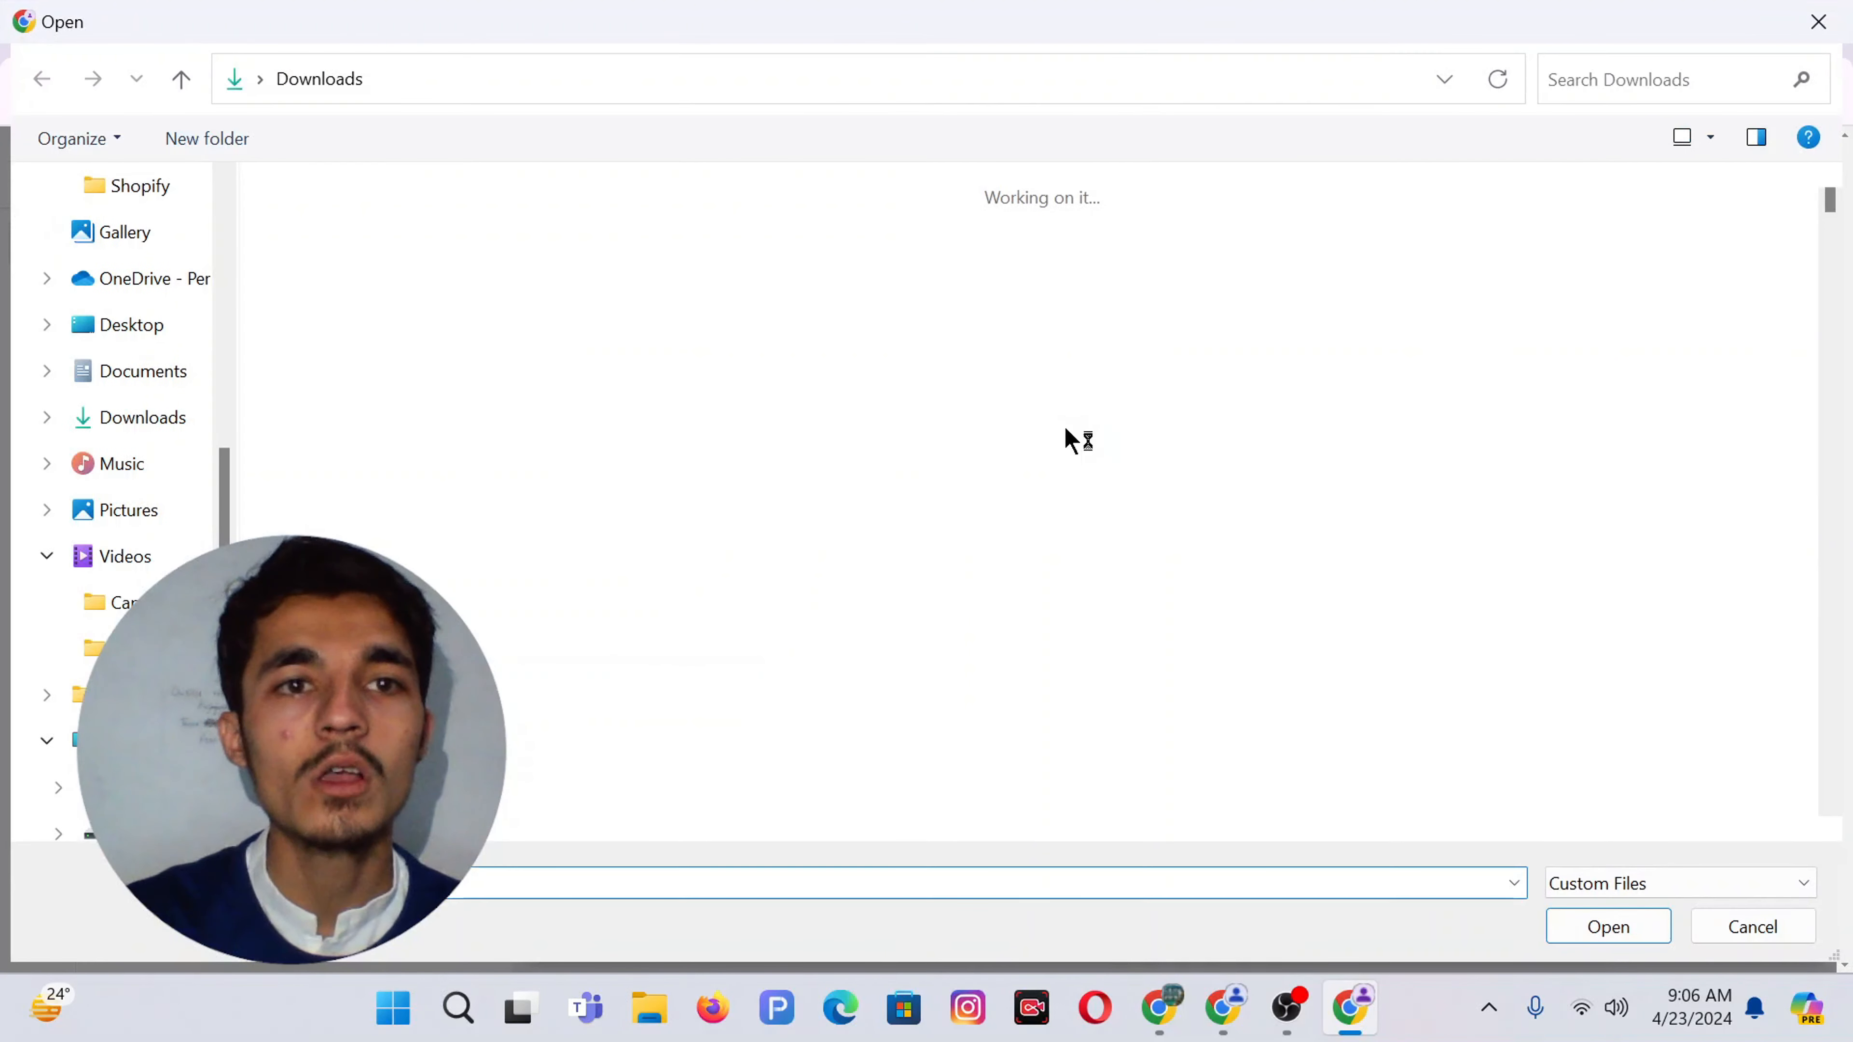
double_click(369, 346)
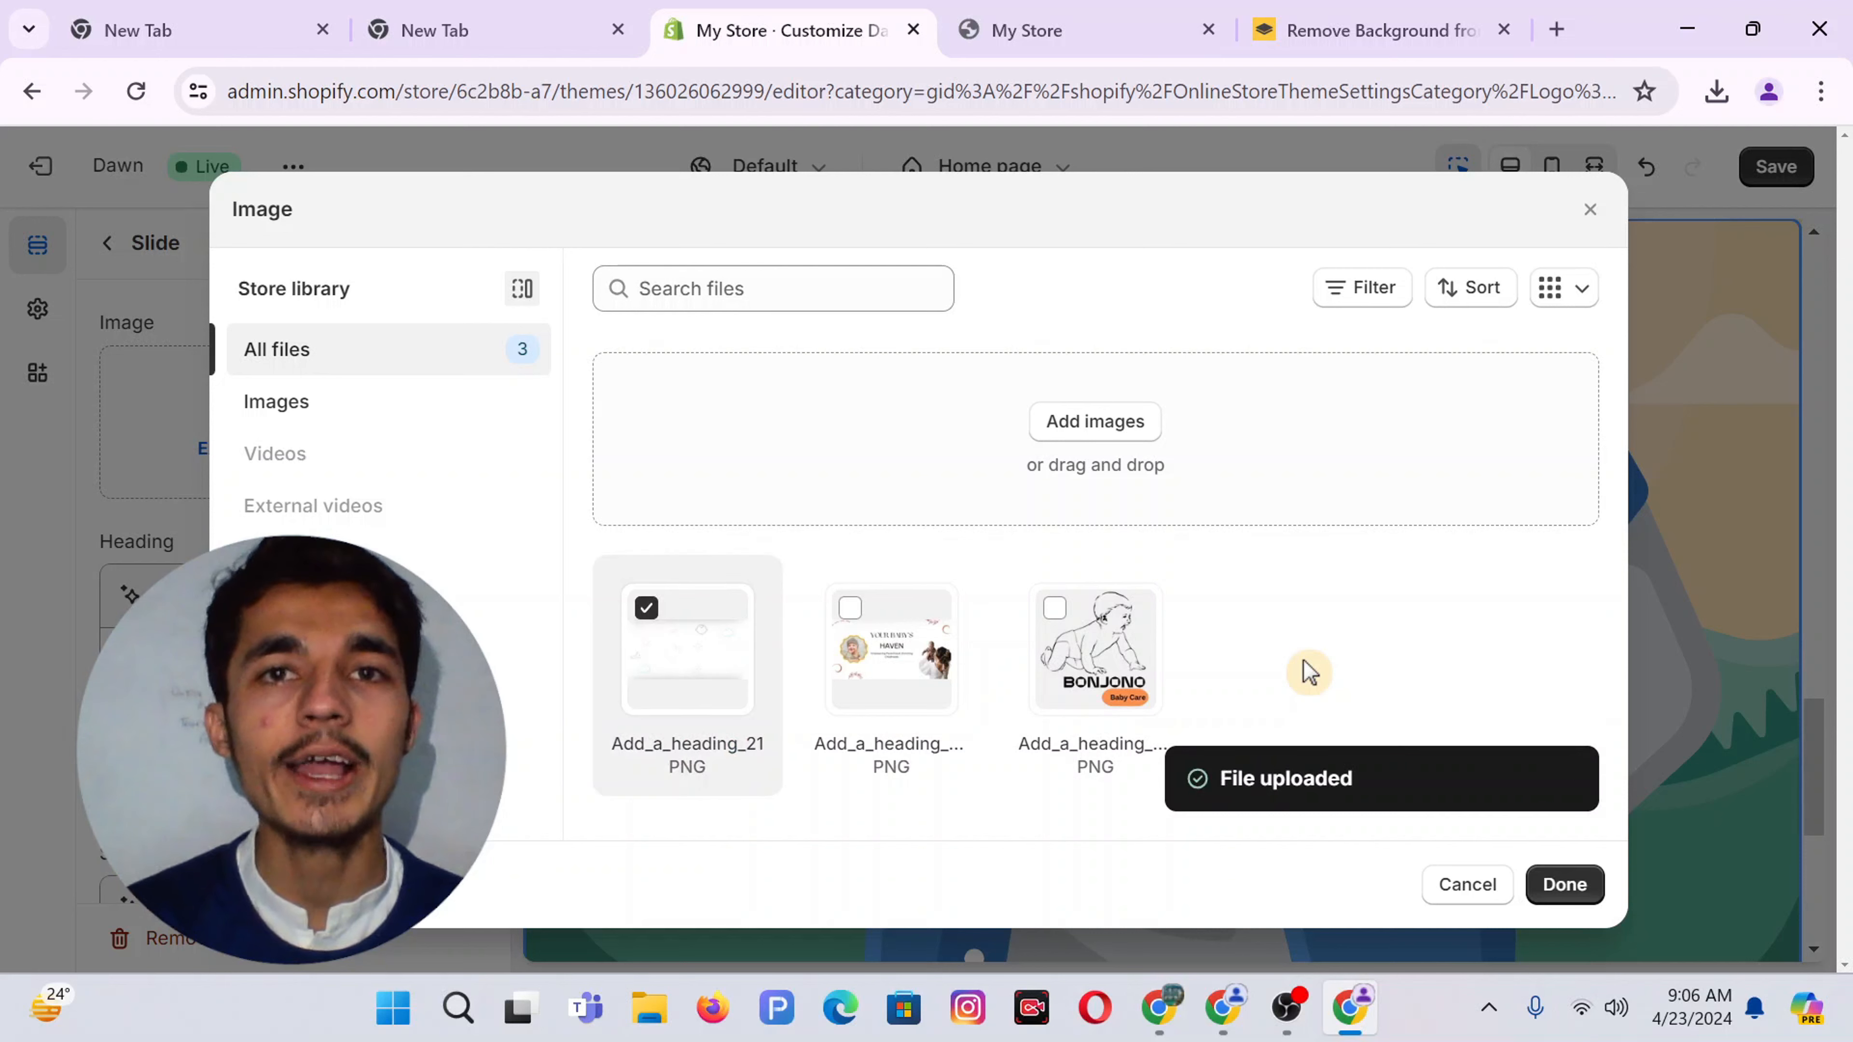
left_click(1563, 883)
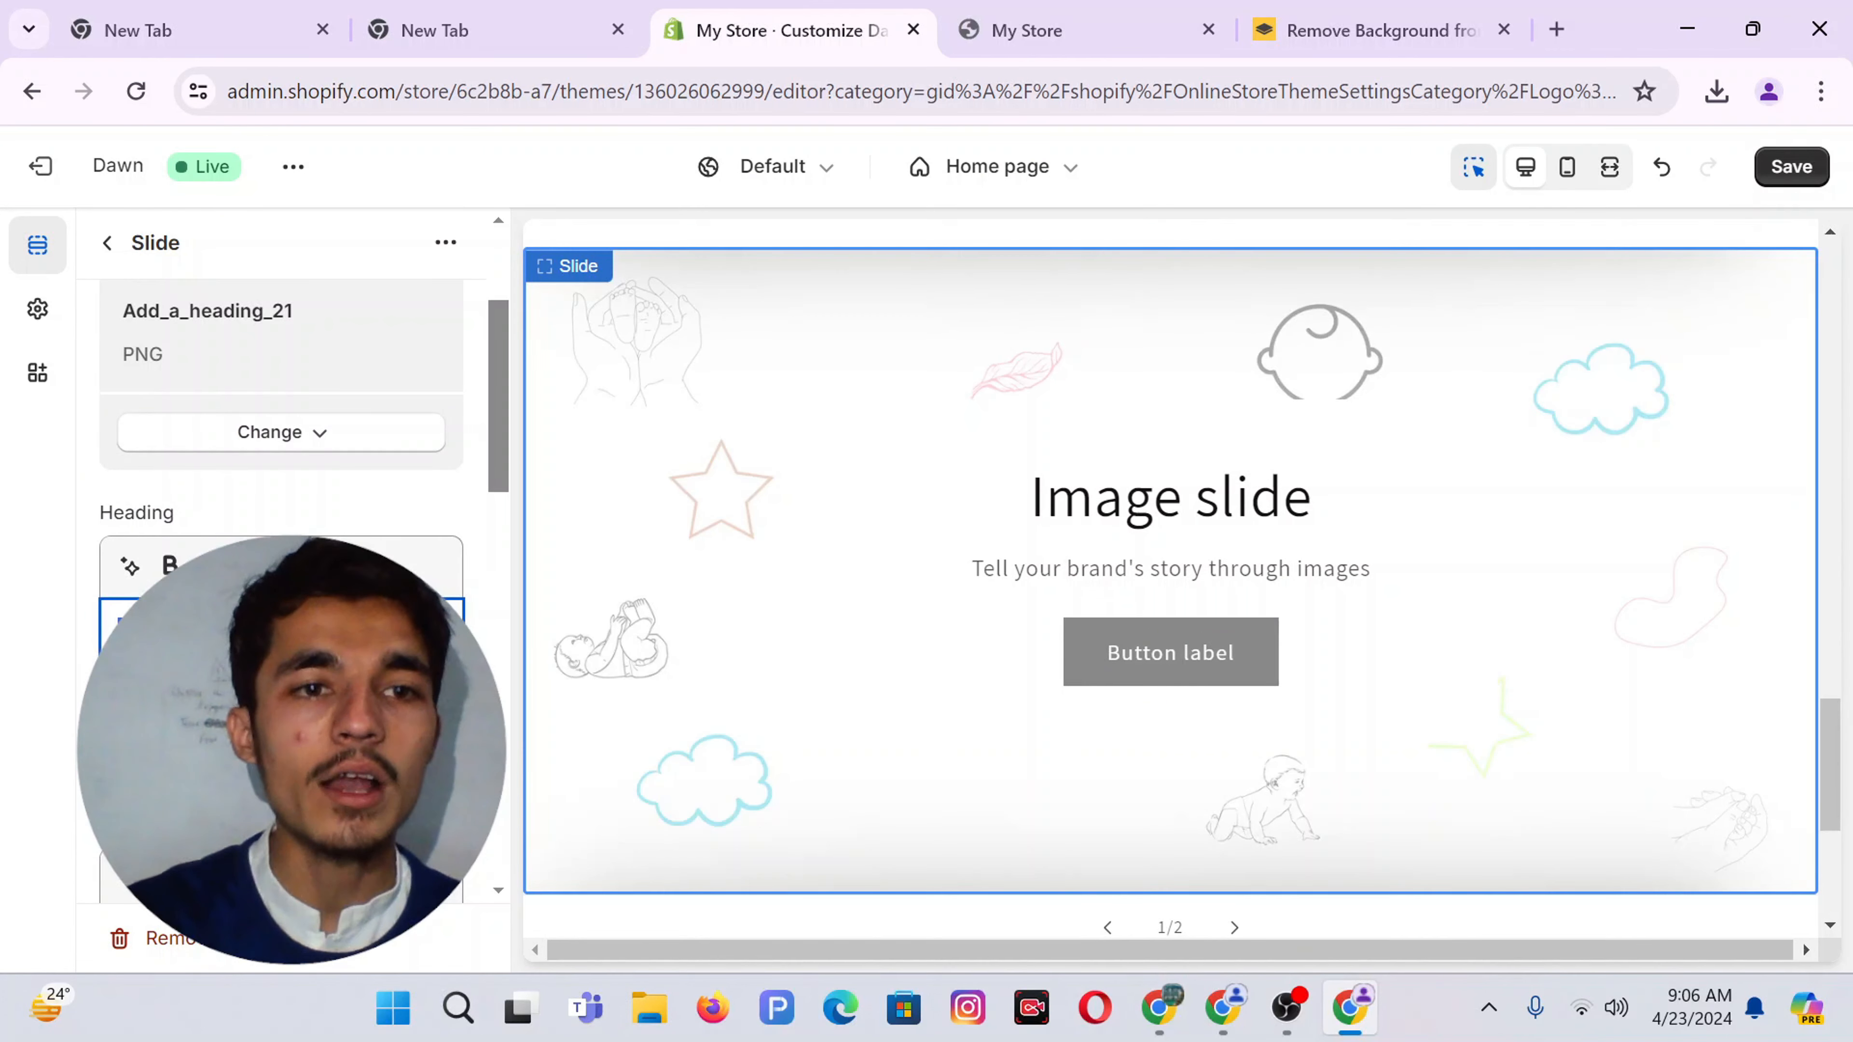
Enter 'Welcome To BonJuno' as the bold slide heading and delete the subheading text
type("W")
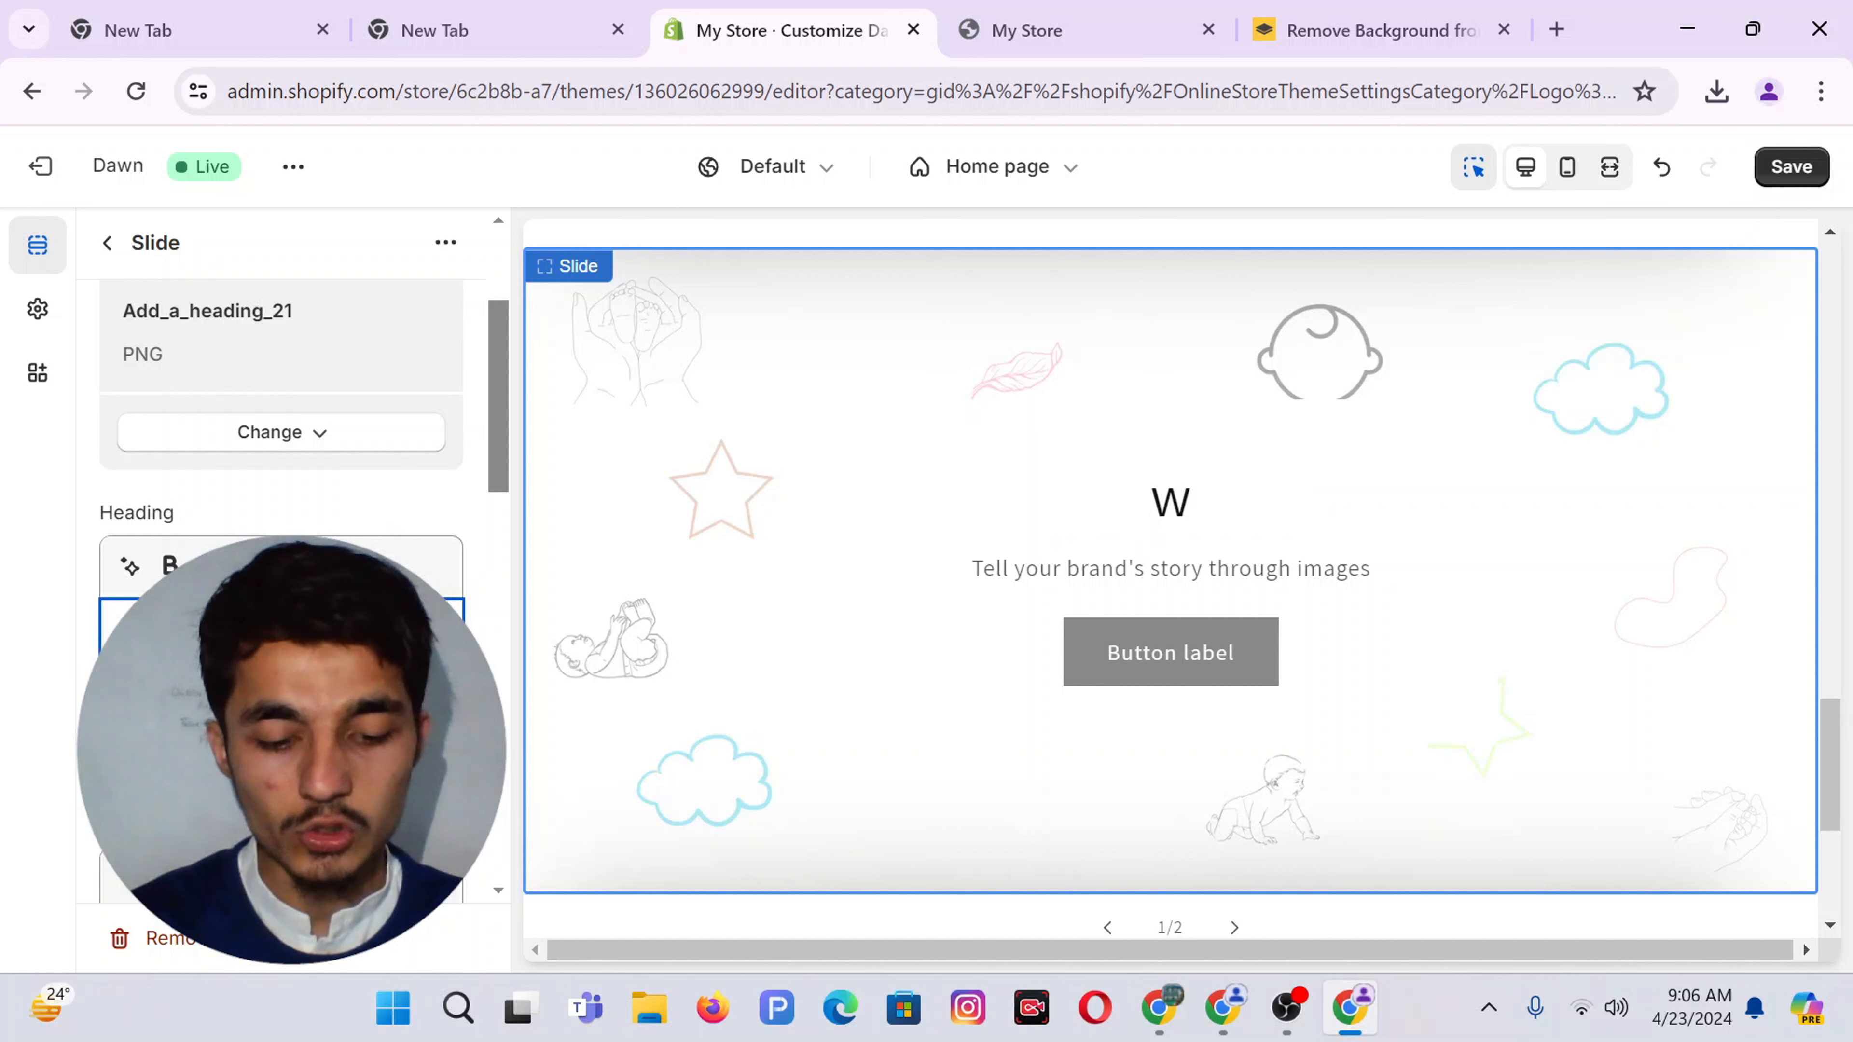
type("elco")
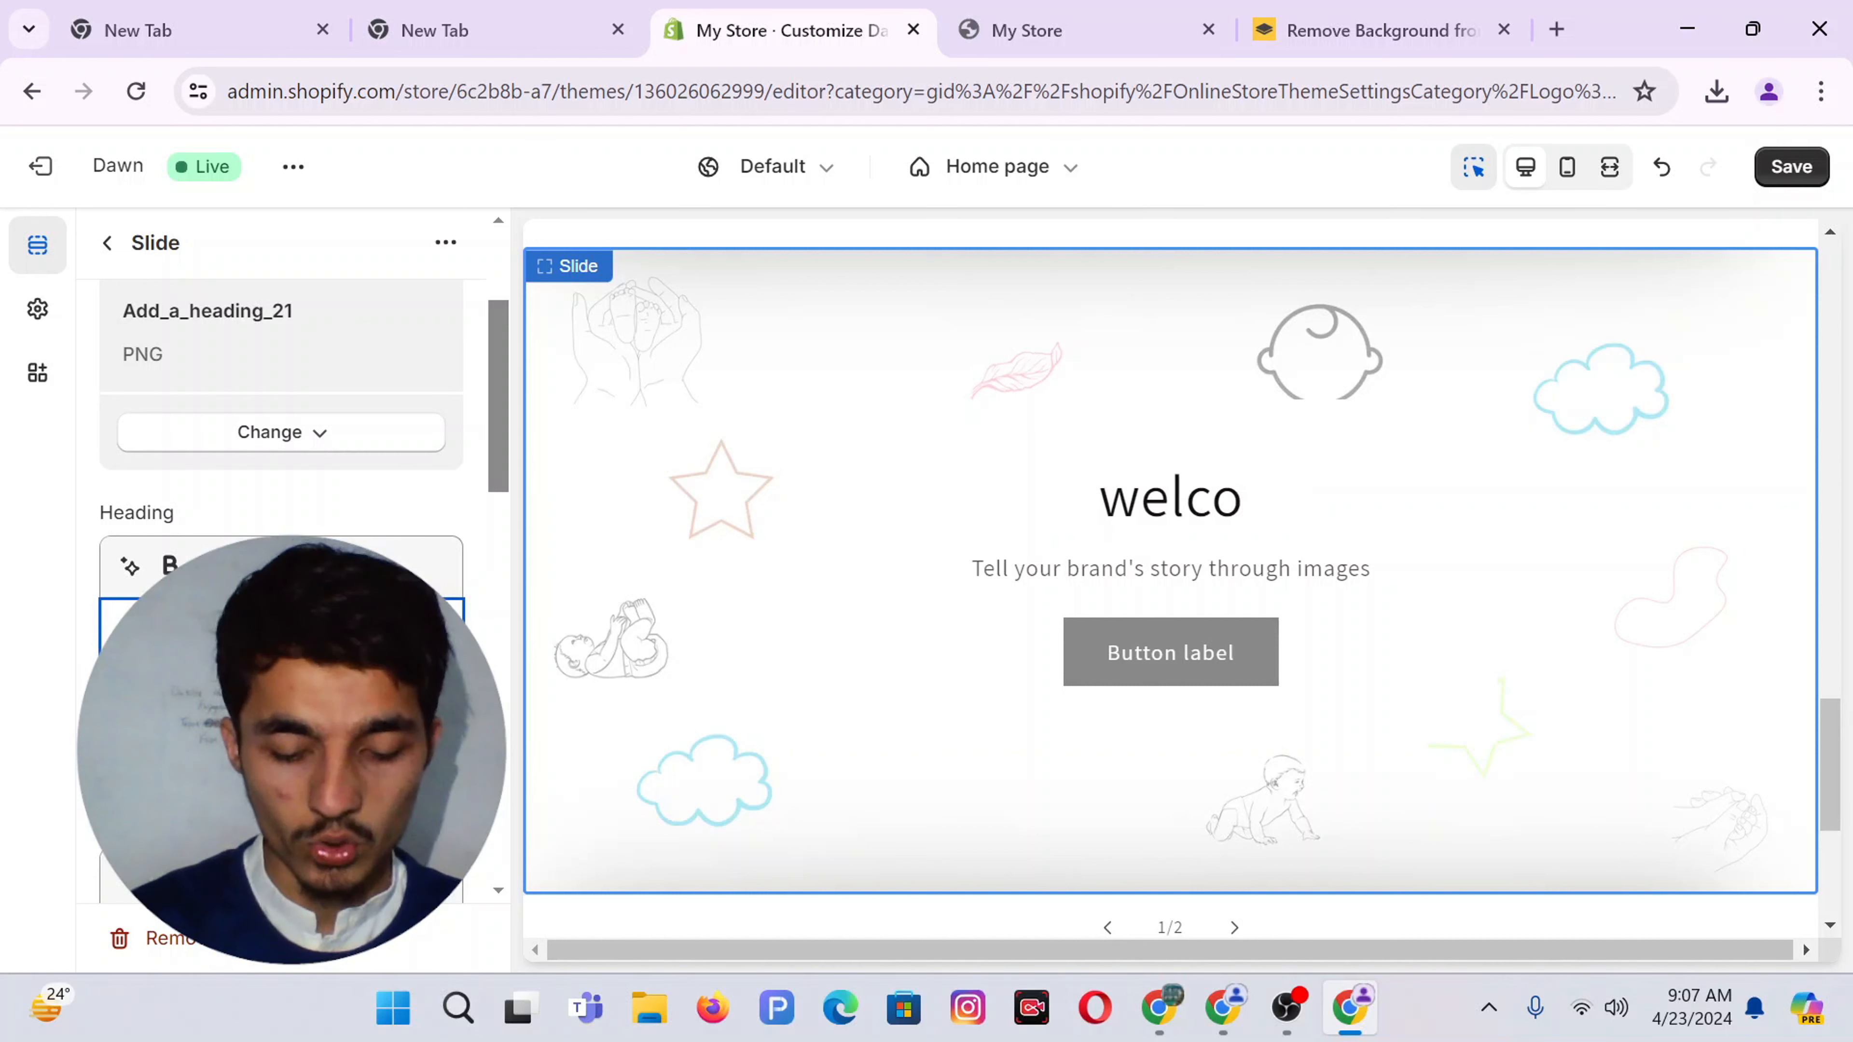
type("me to")
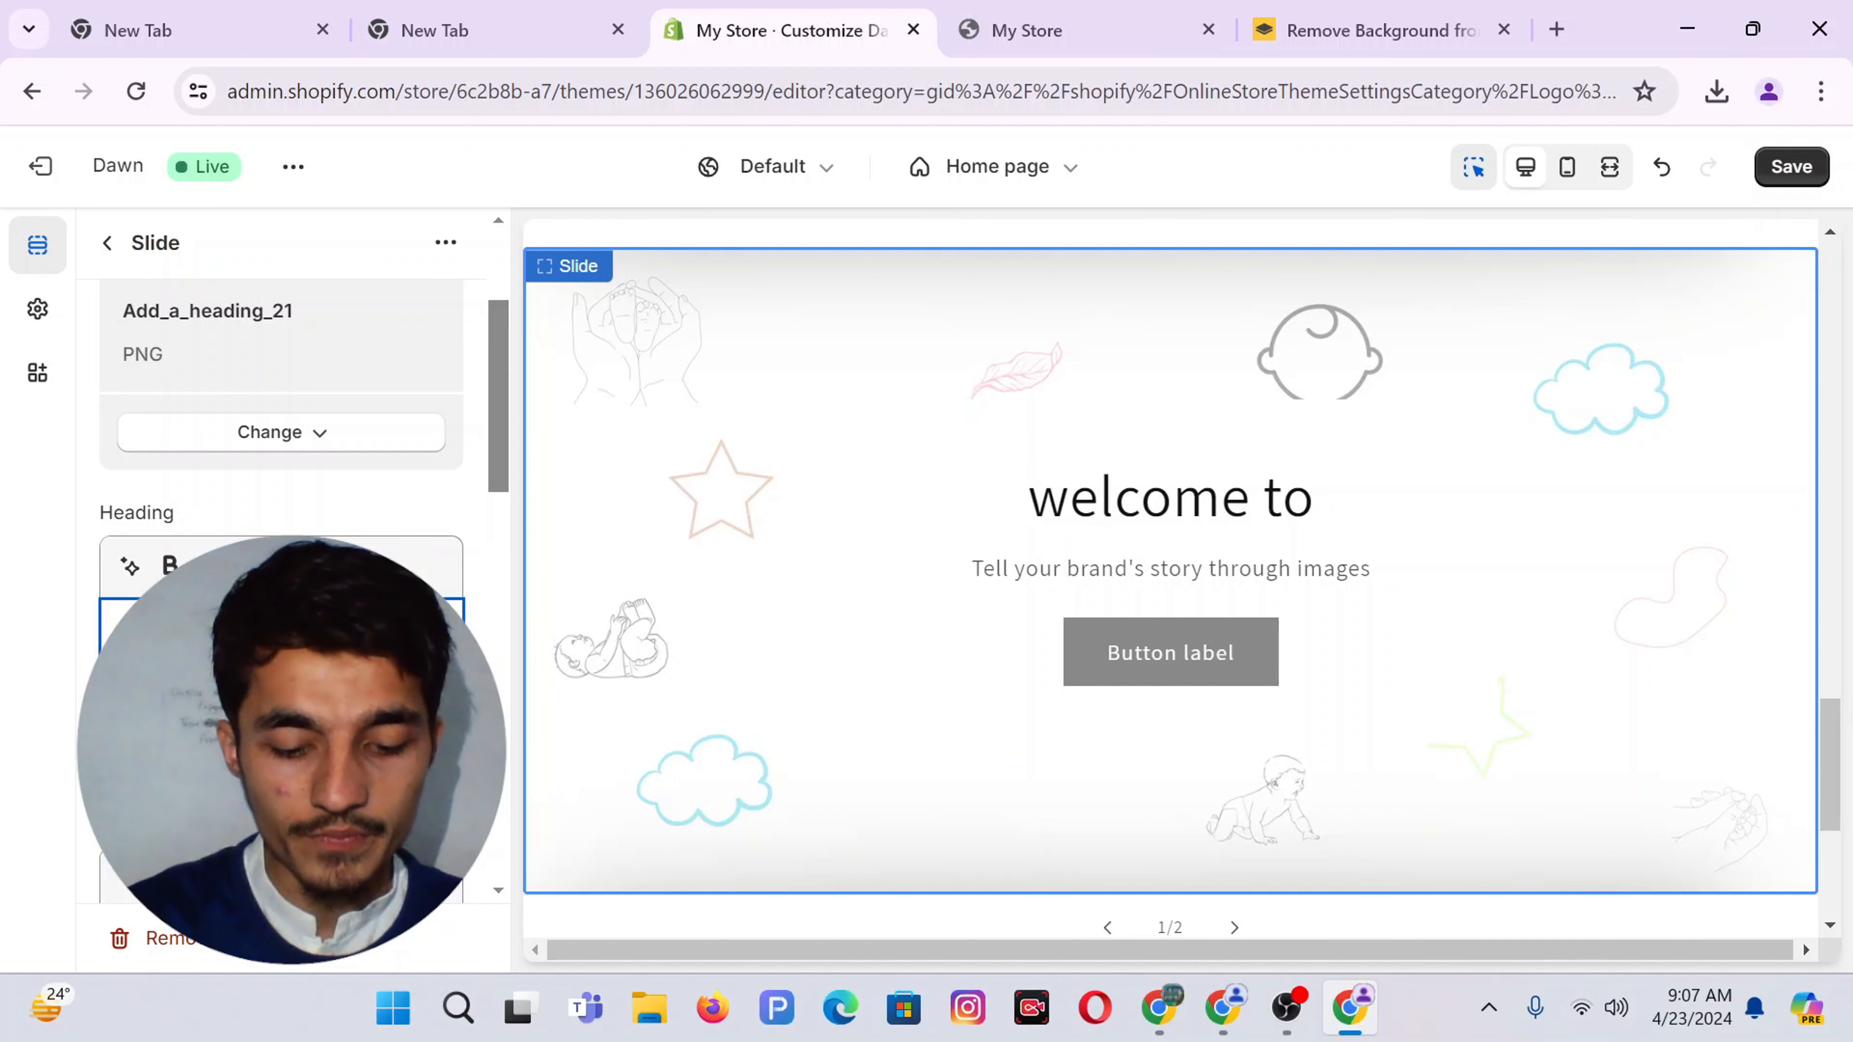
type(" bonjuno")
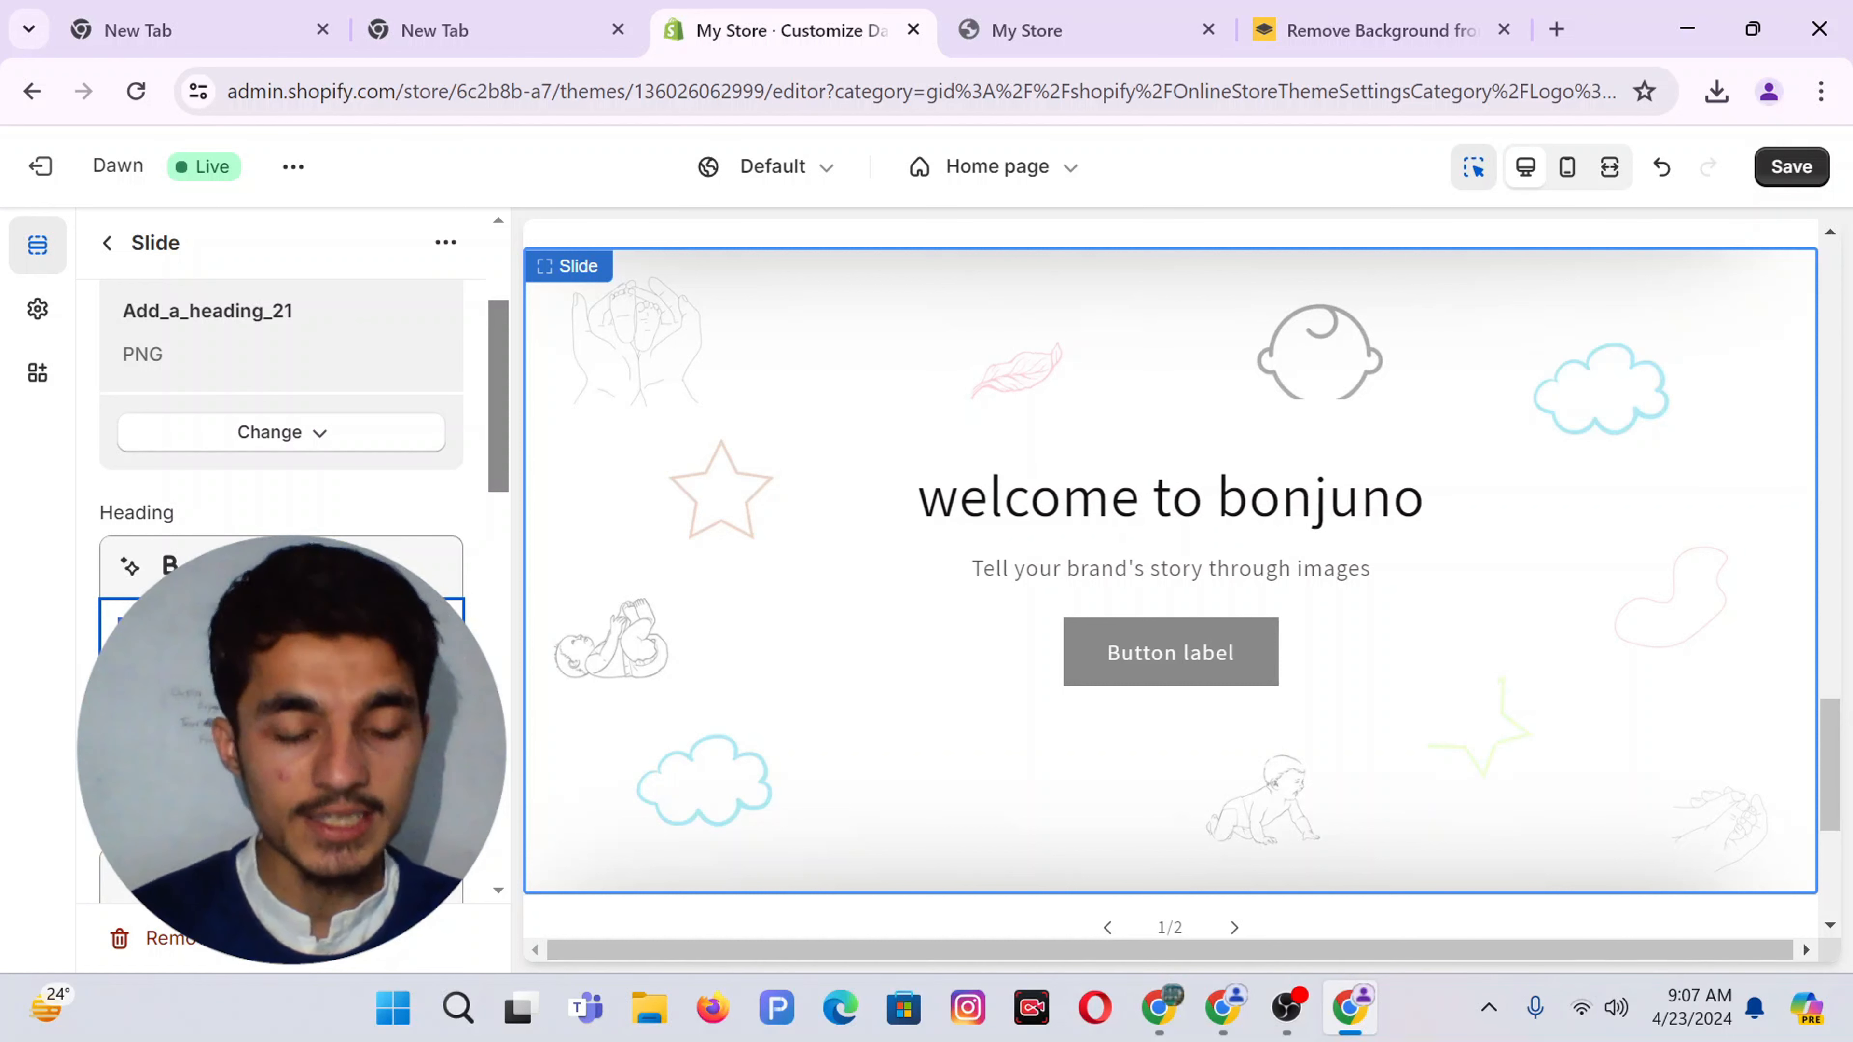
key("ctrl+a")
type("Wel")
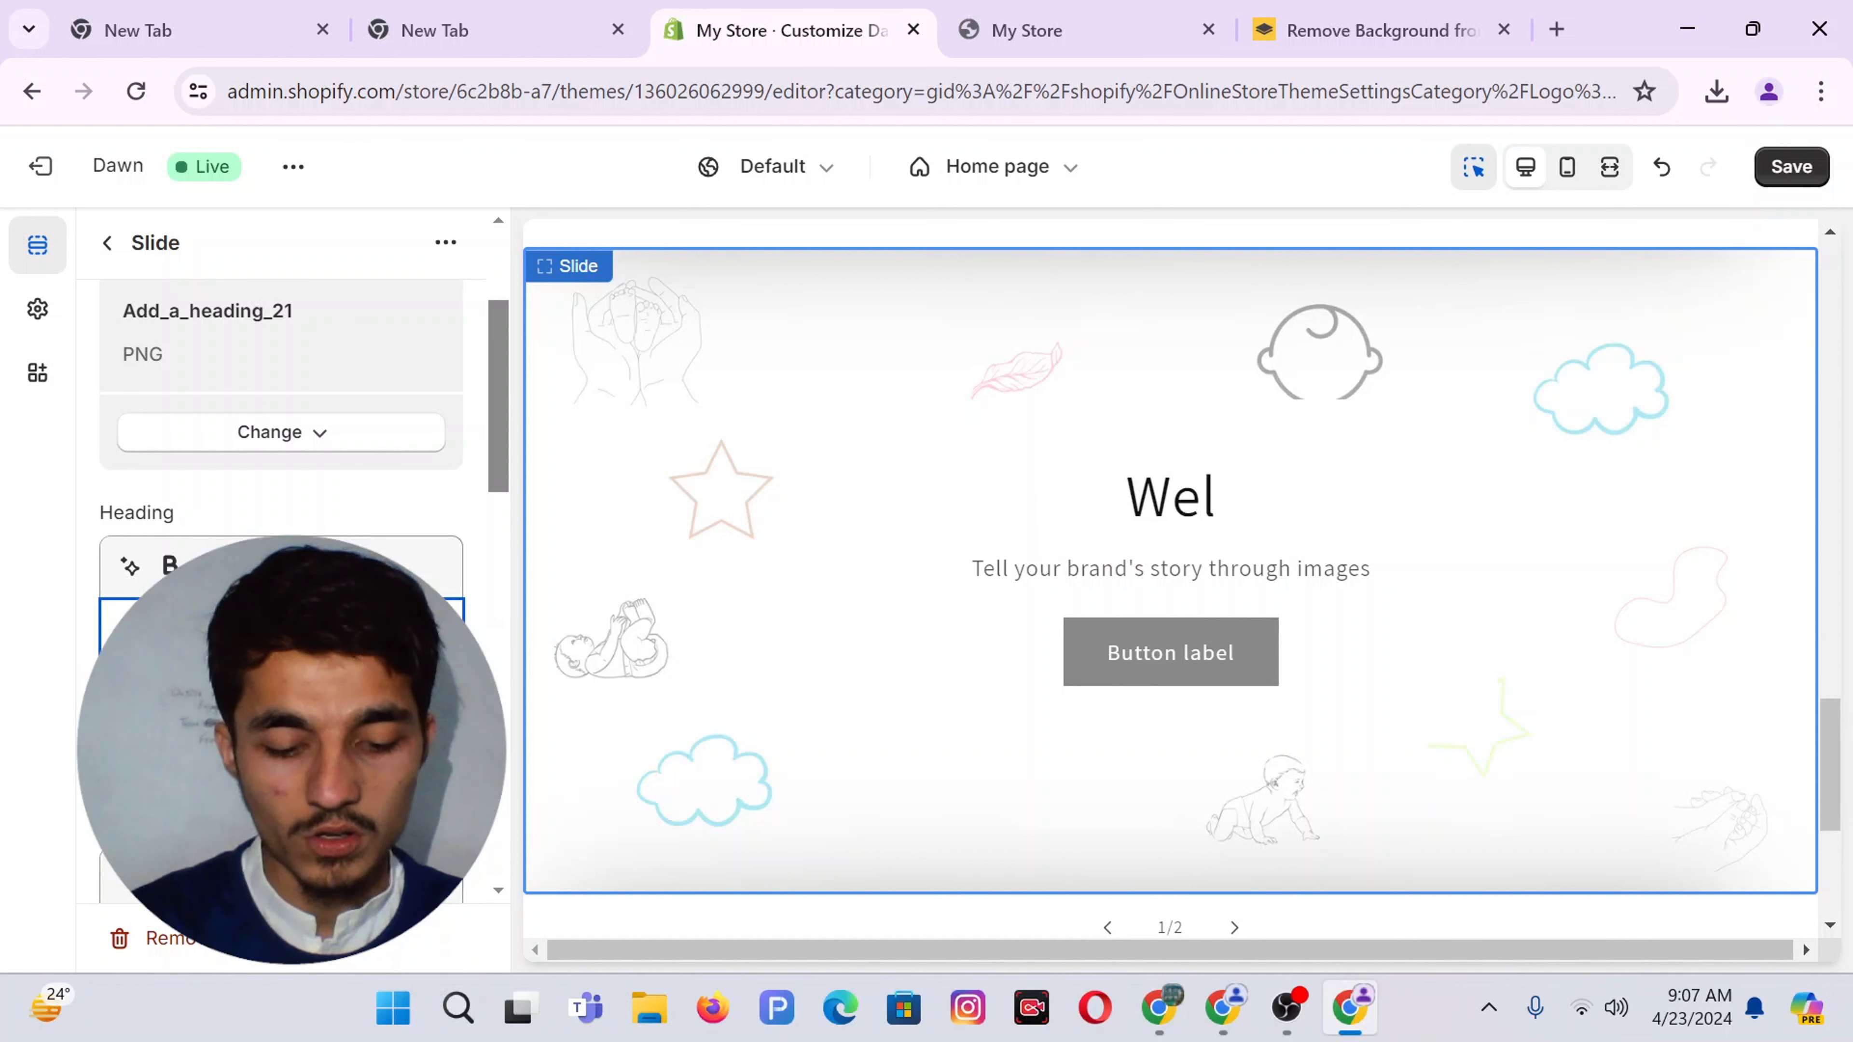
type("come To")
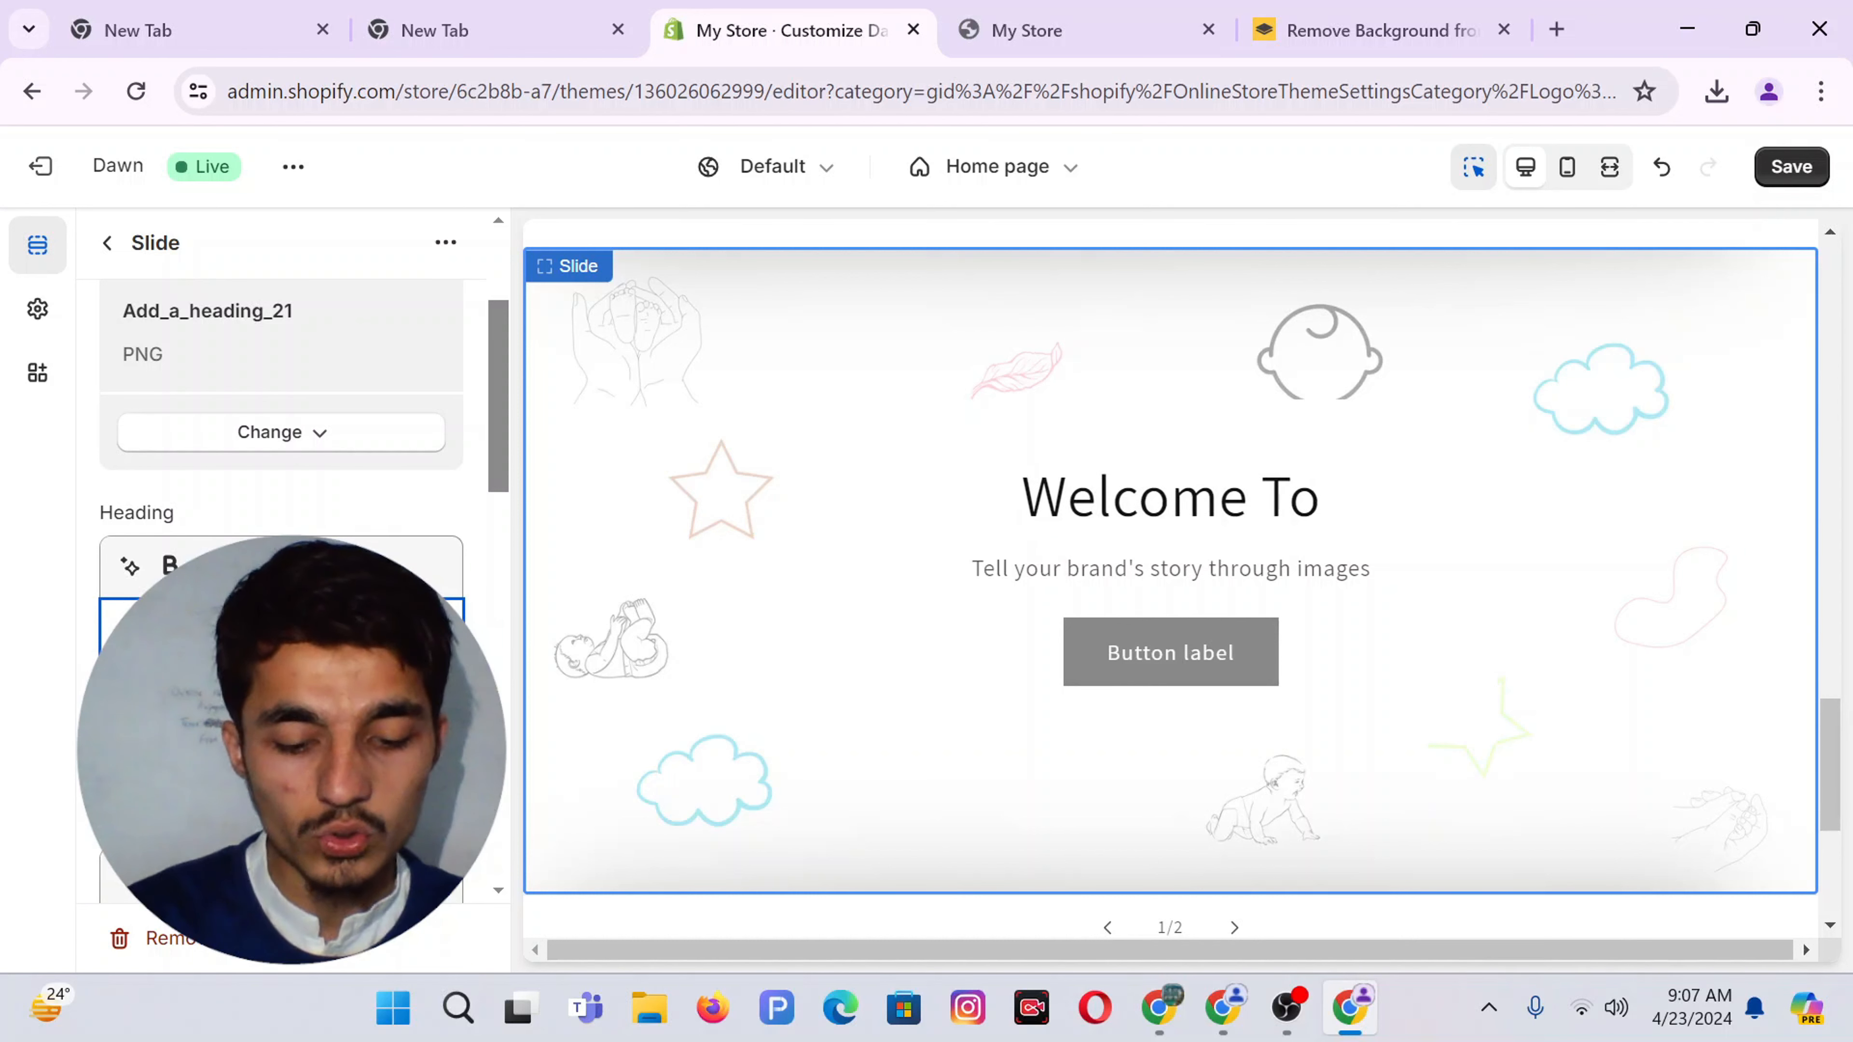
type(" BonJuno")
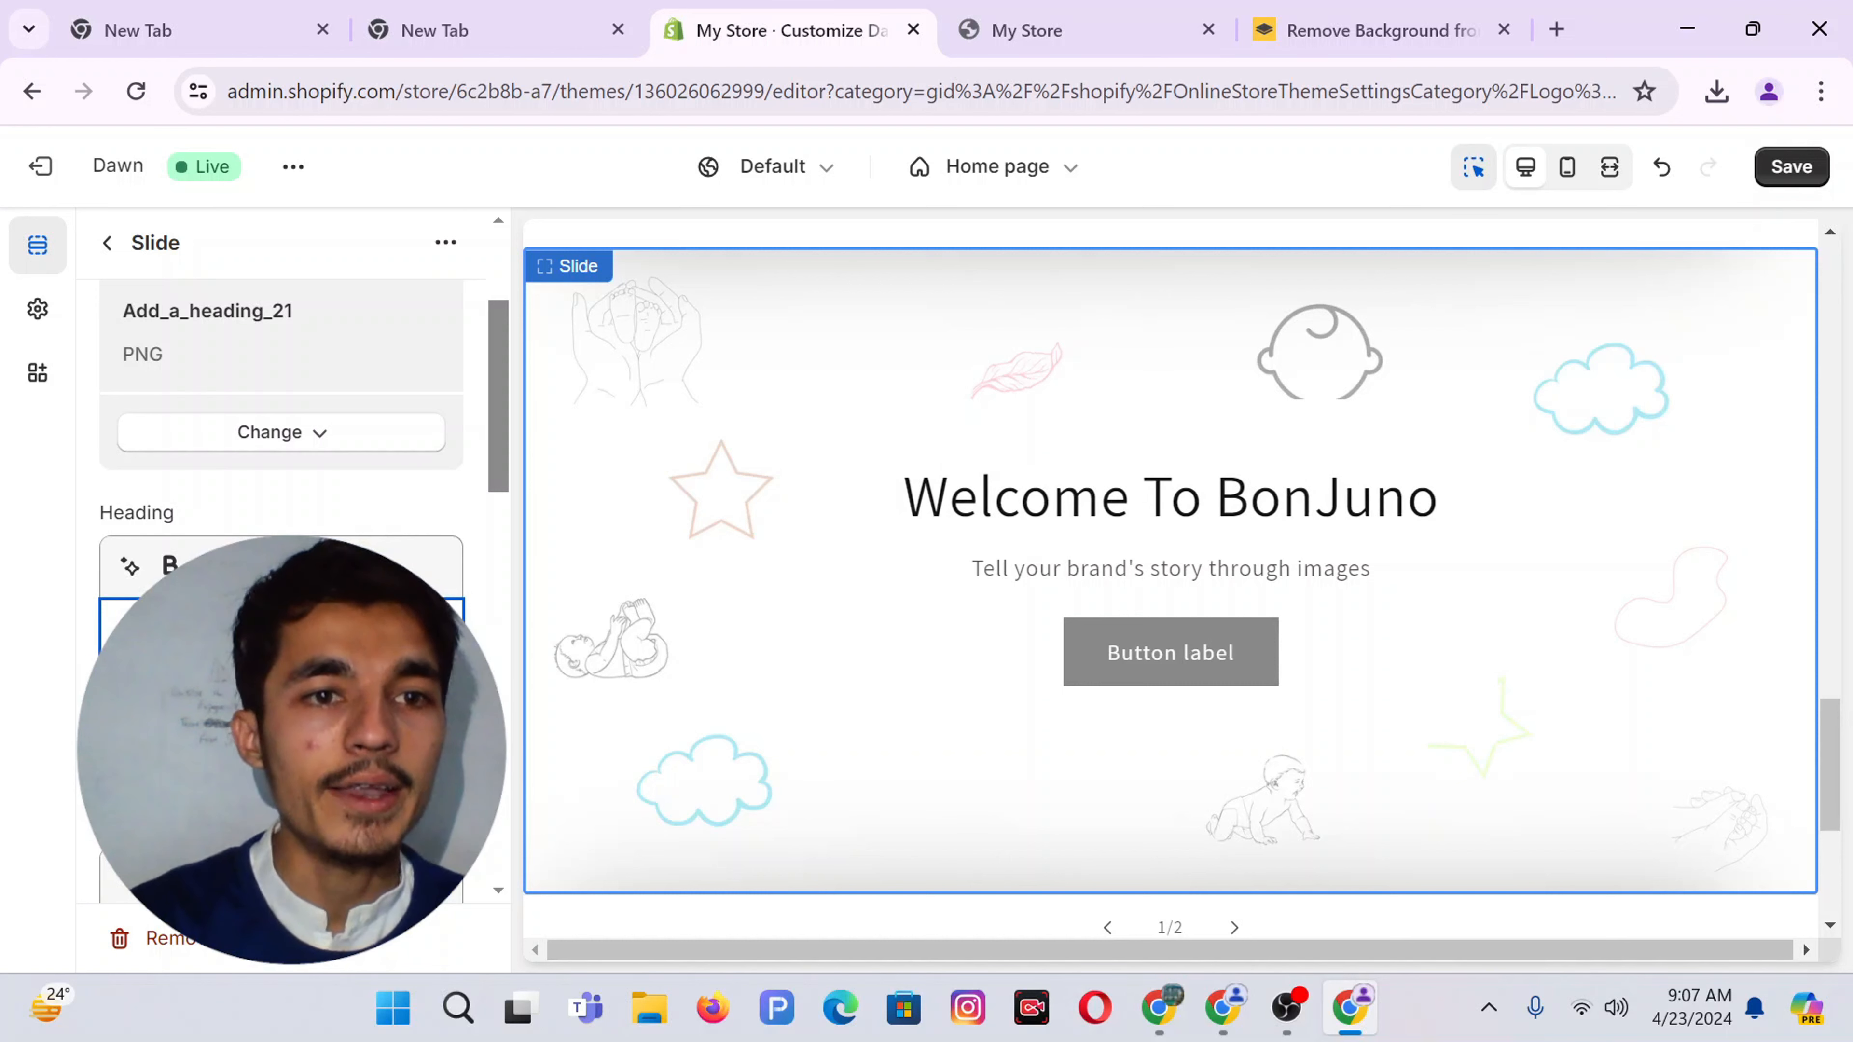
key("ctrl+b")
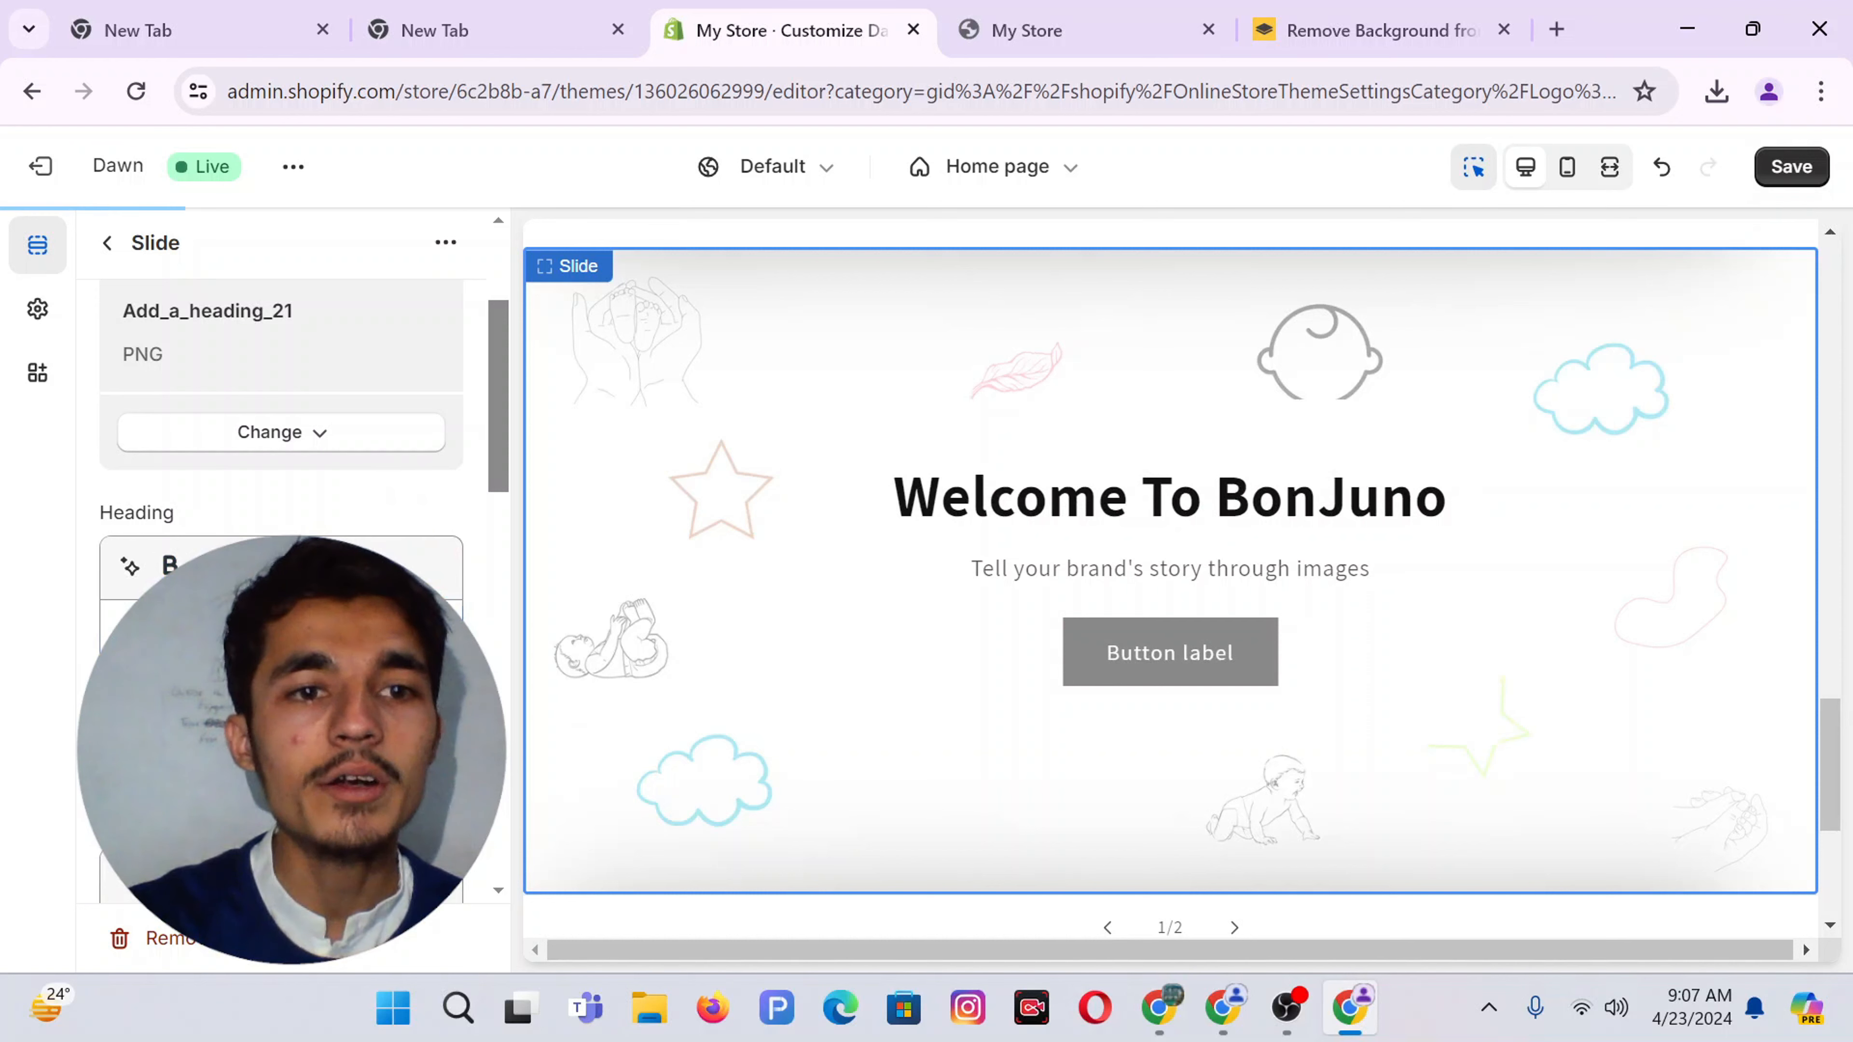
scroll(408, 513, "down", 3)
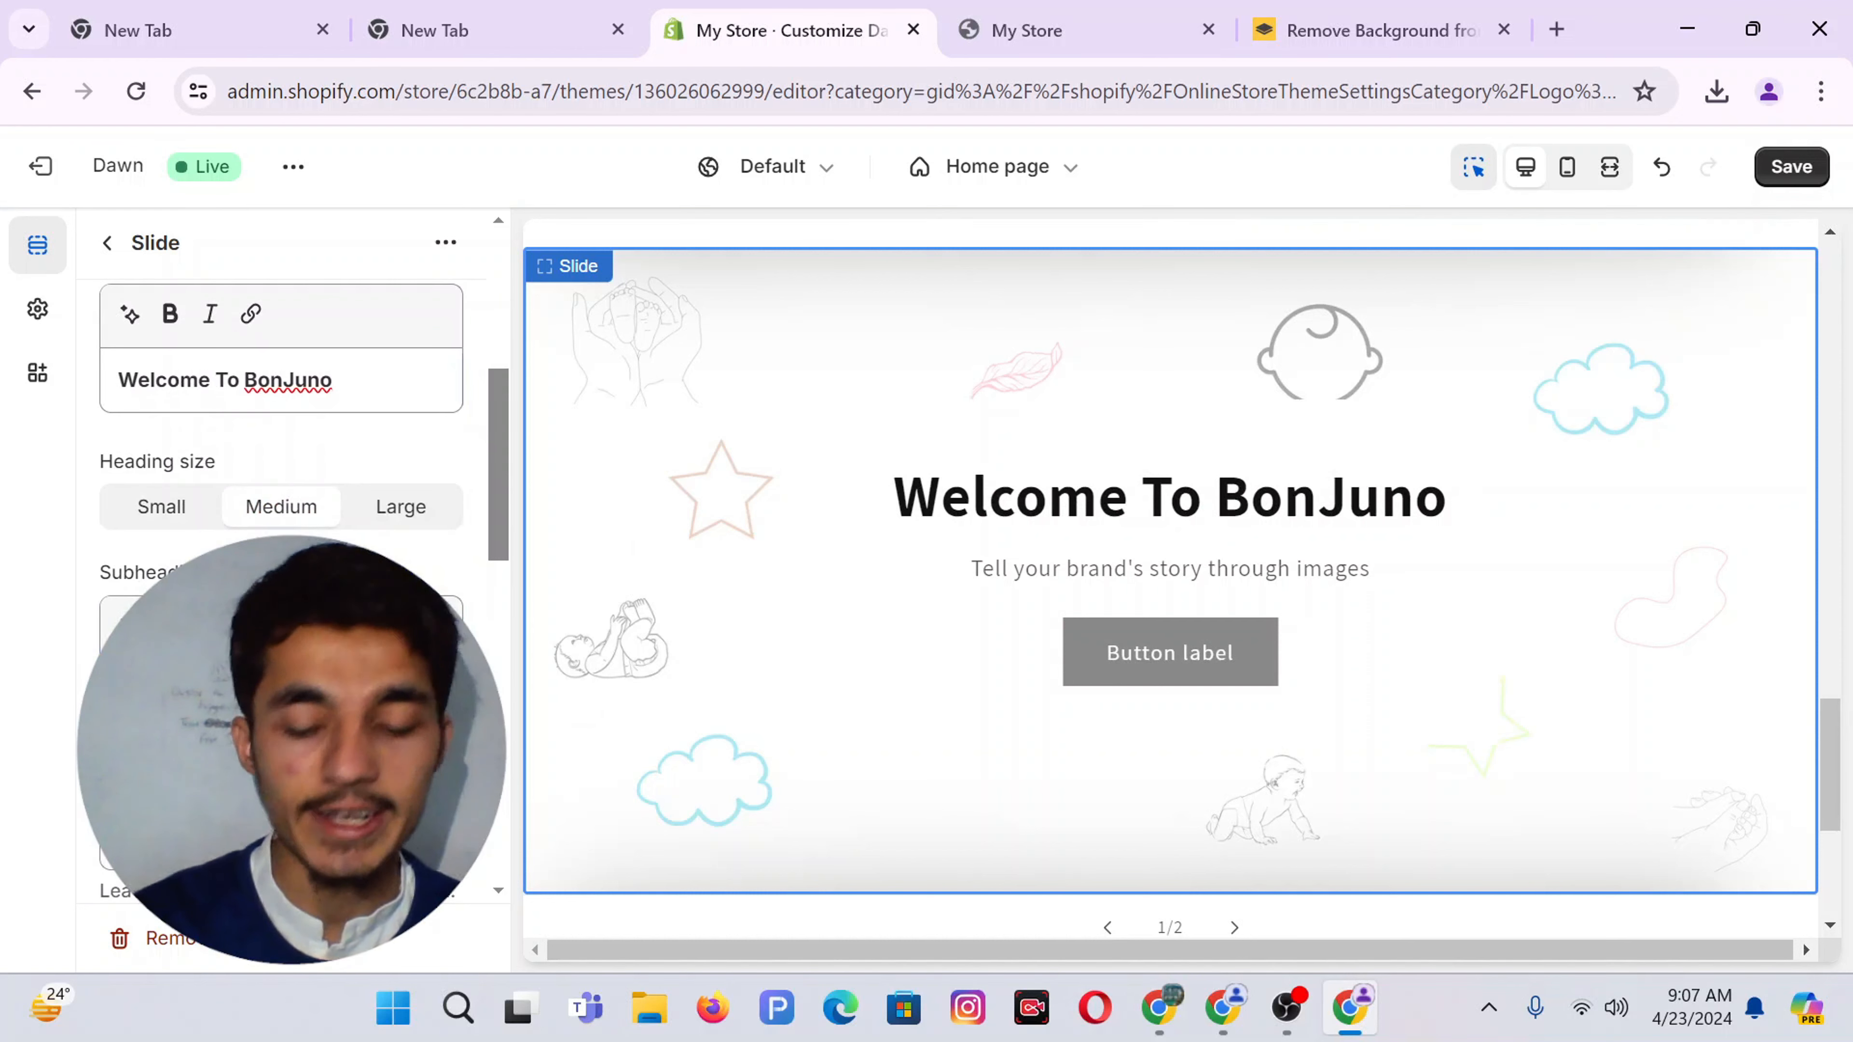
key("BackSpace")
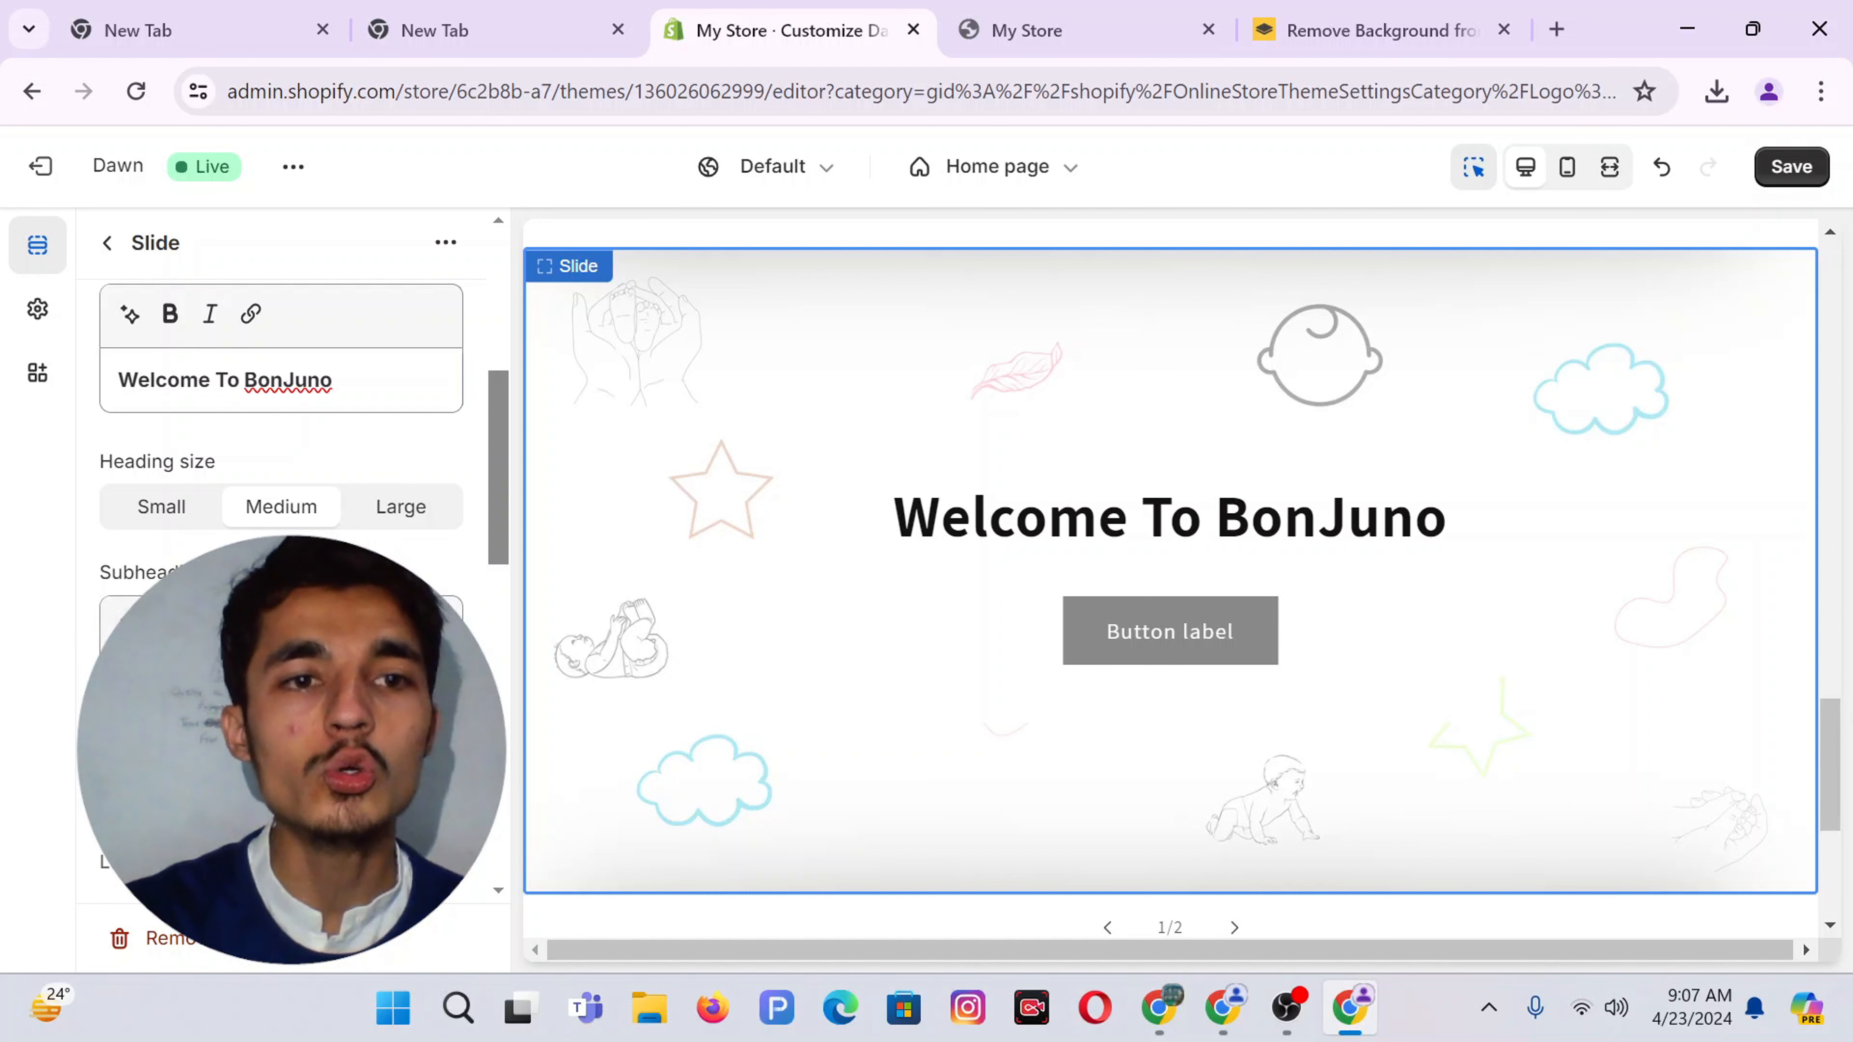
Ask Shopify AI for a slide subheading, describing BonJuno as a dropshipping store focusing on baby items
scroll(281, 511, "down", 1)
left_click(135, 606)
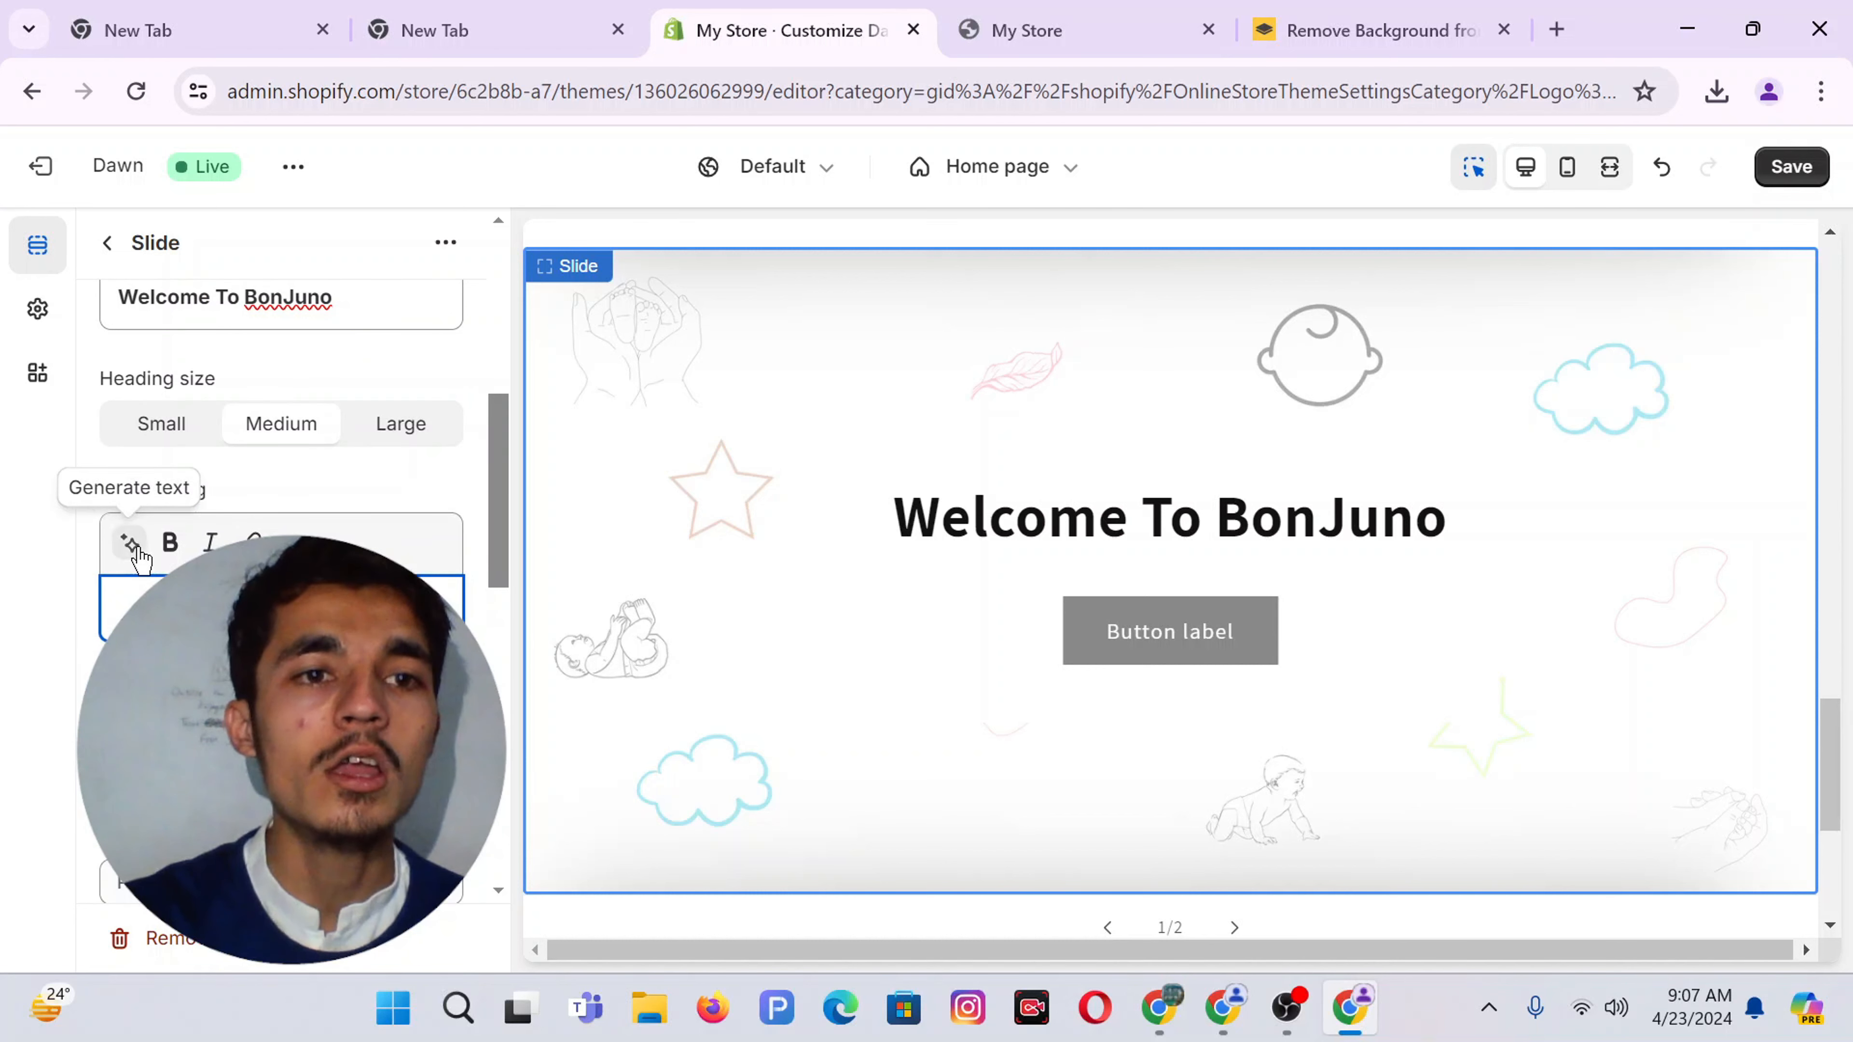
left_click(132, 544)
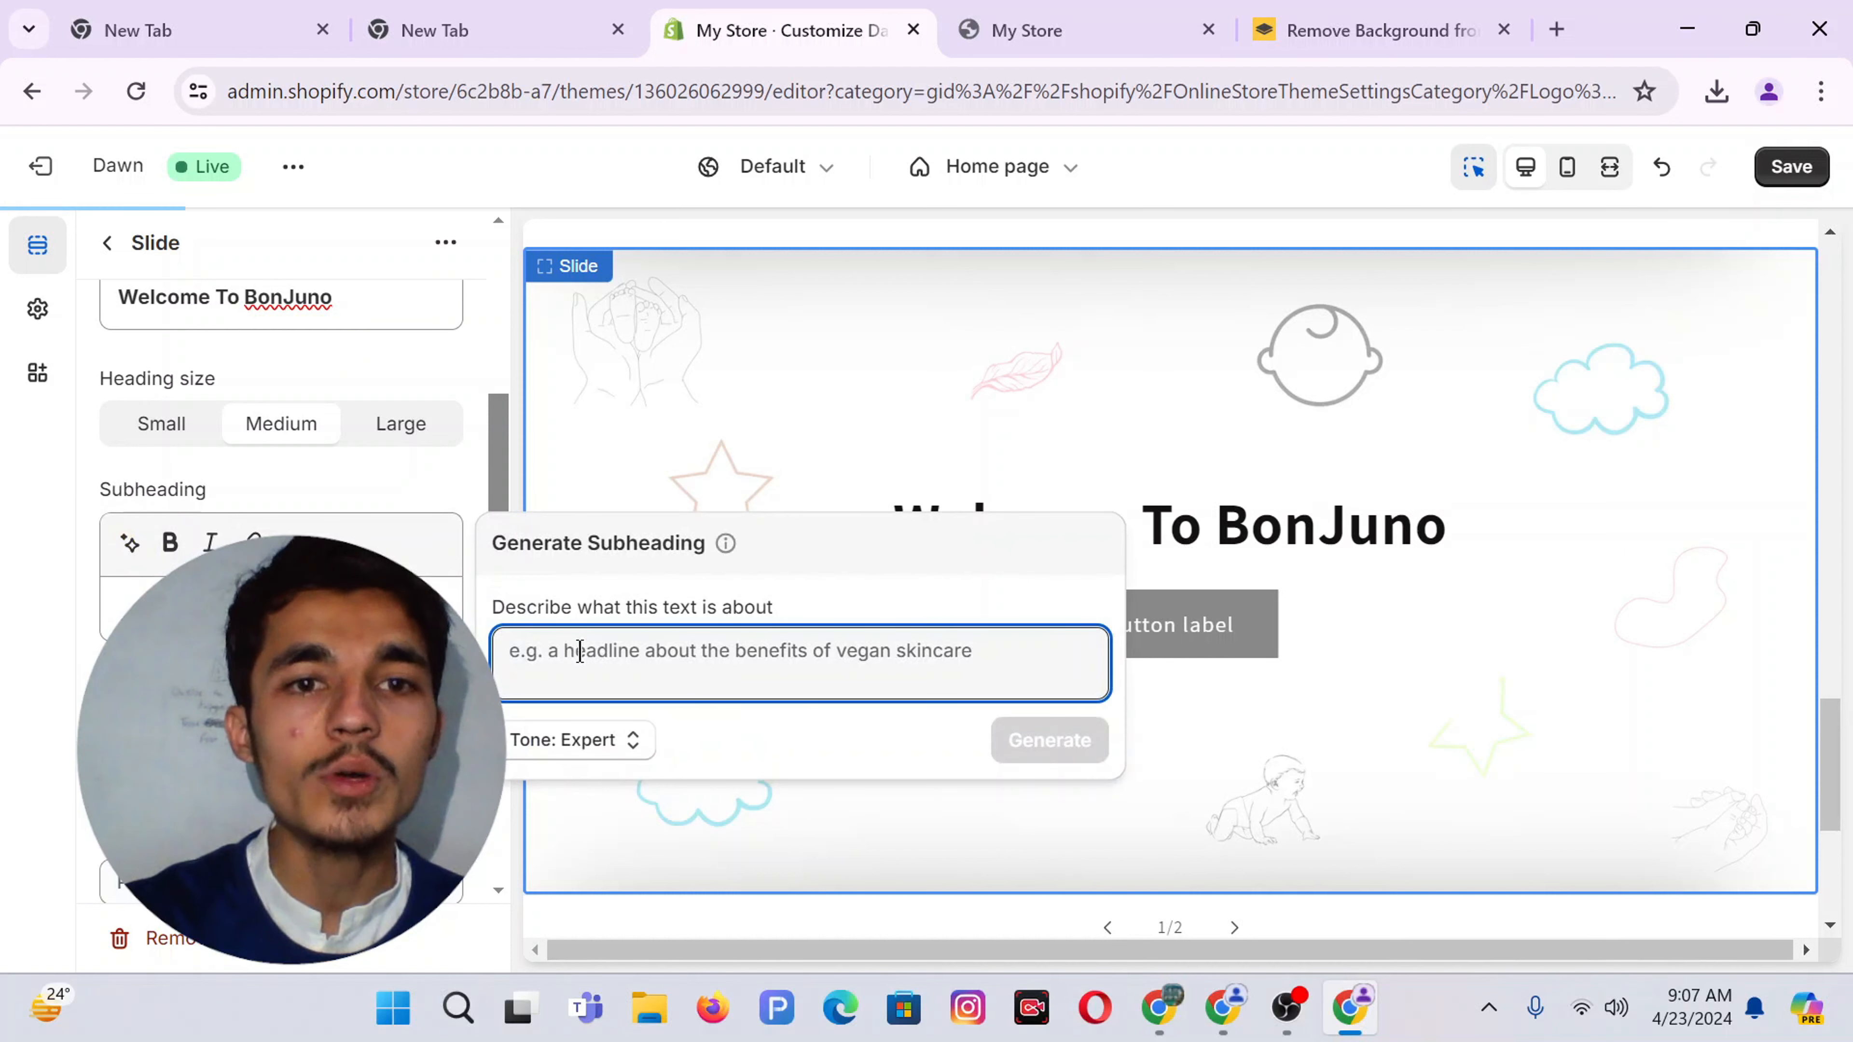
type("I")
key("BackSpace")
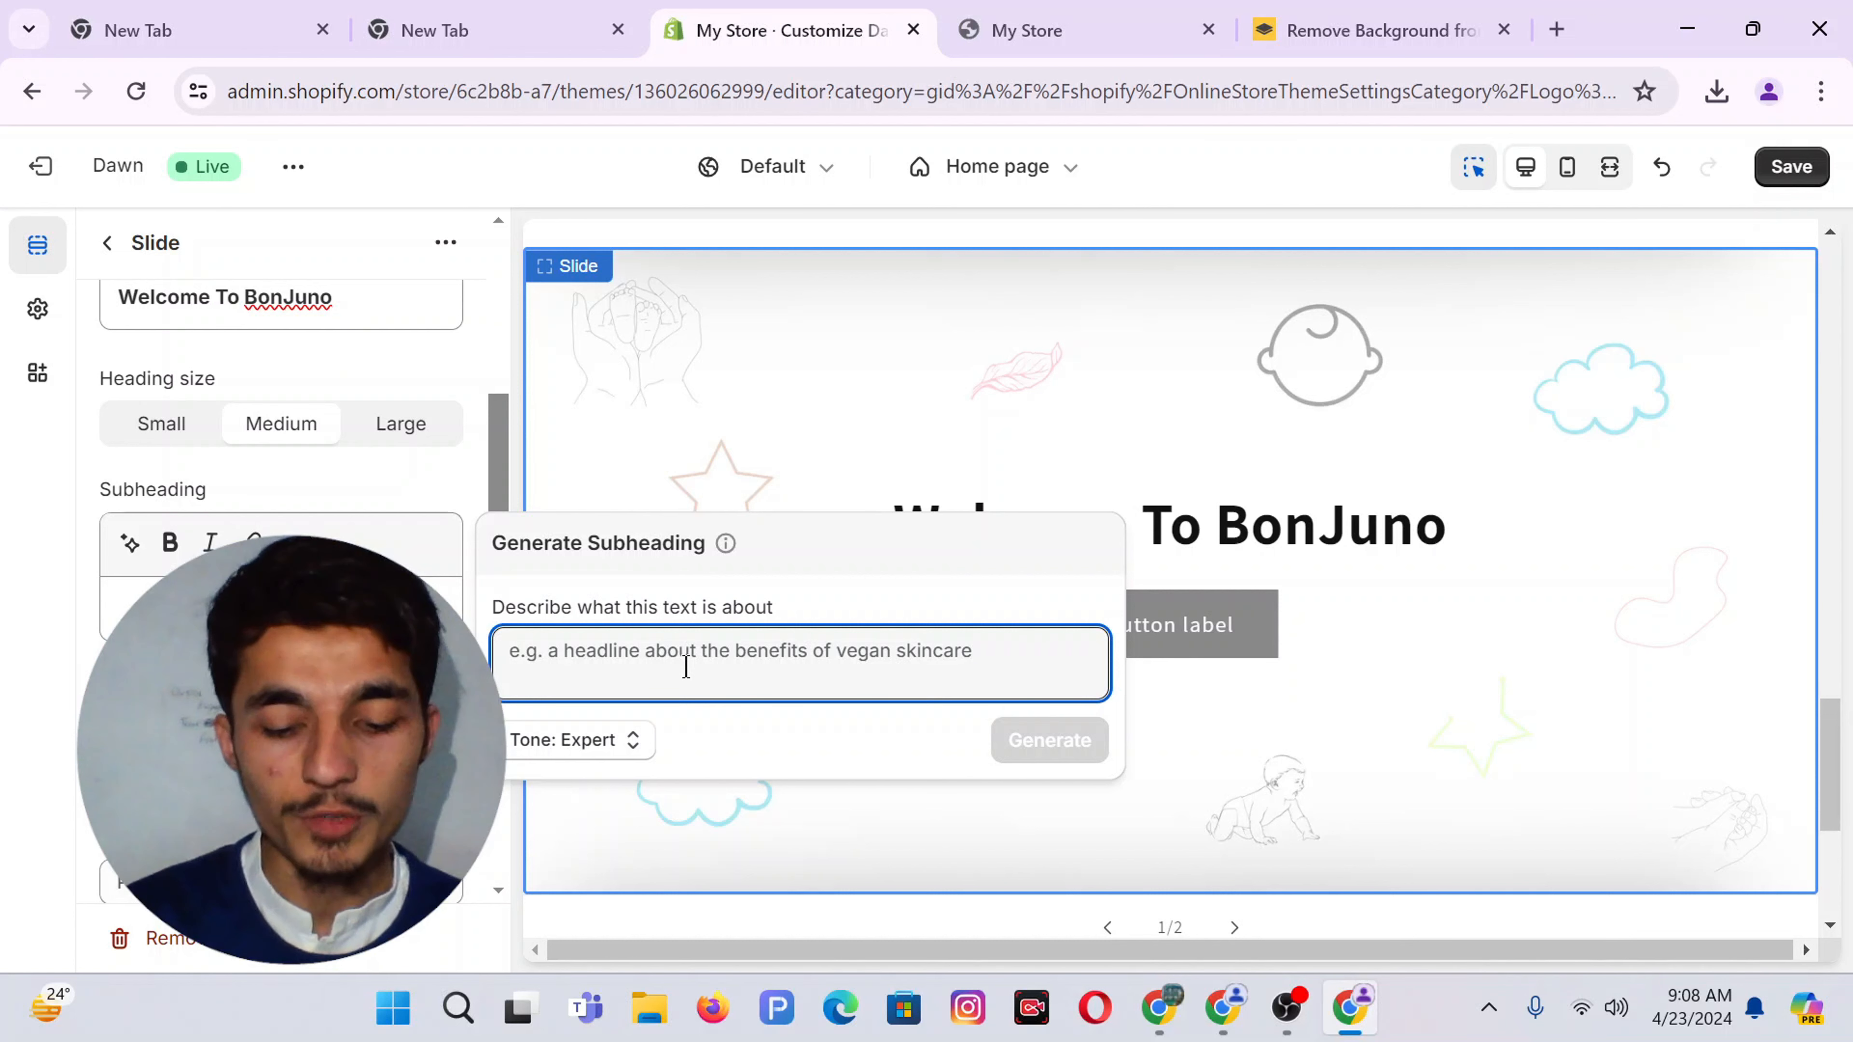
type("I")
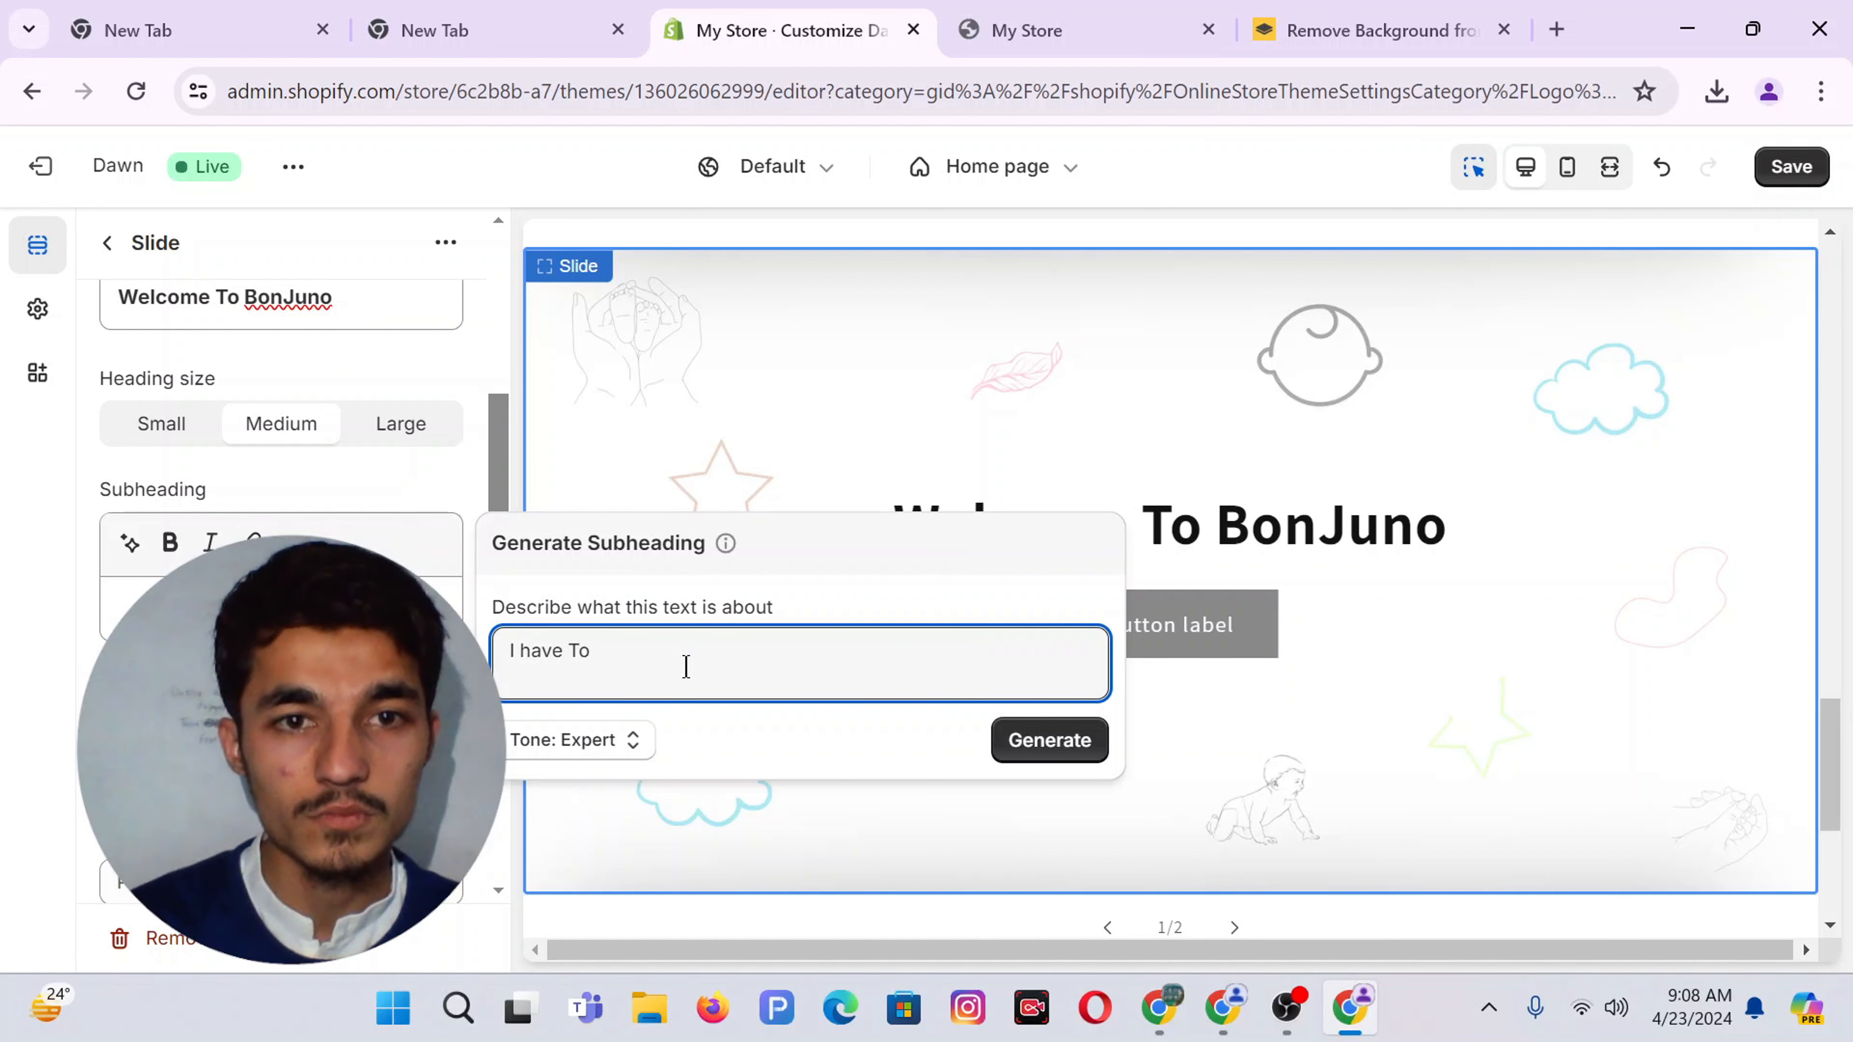
type(" have my shopif")
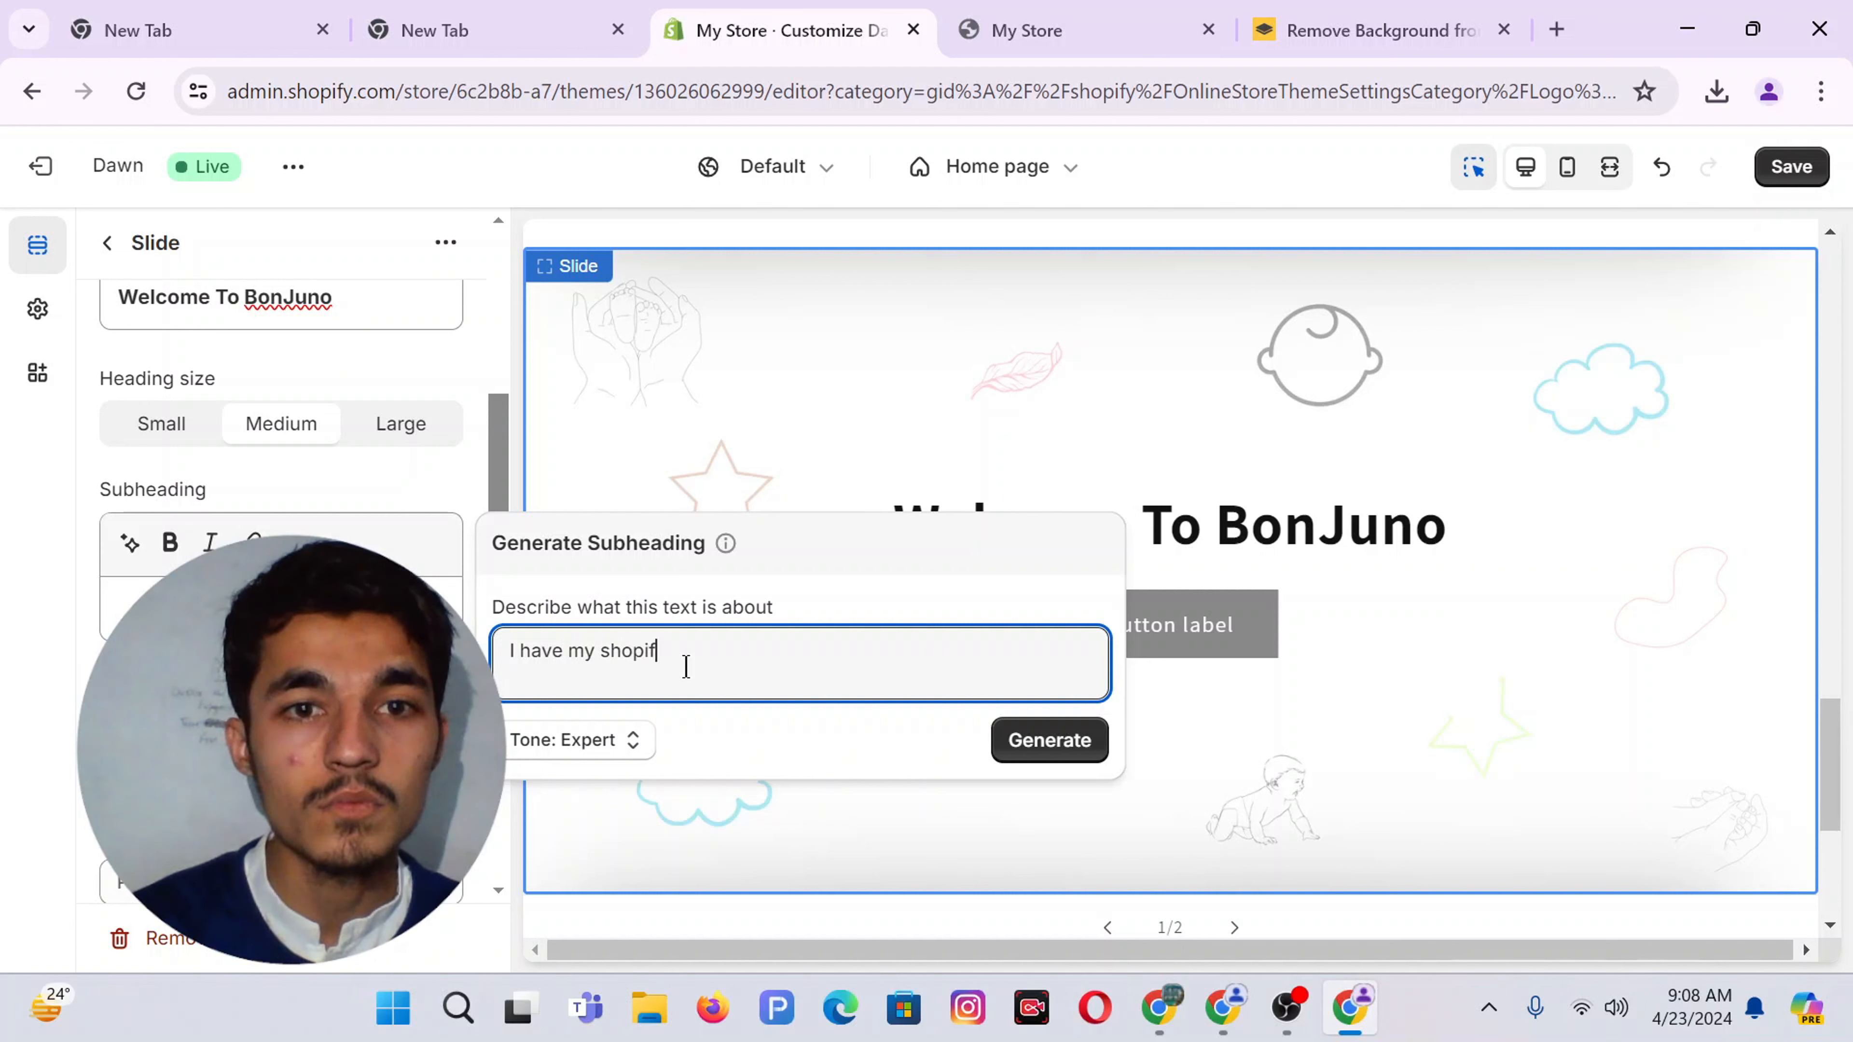
type("y dropshipping store")
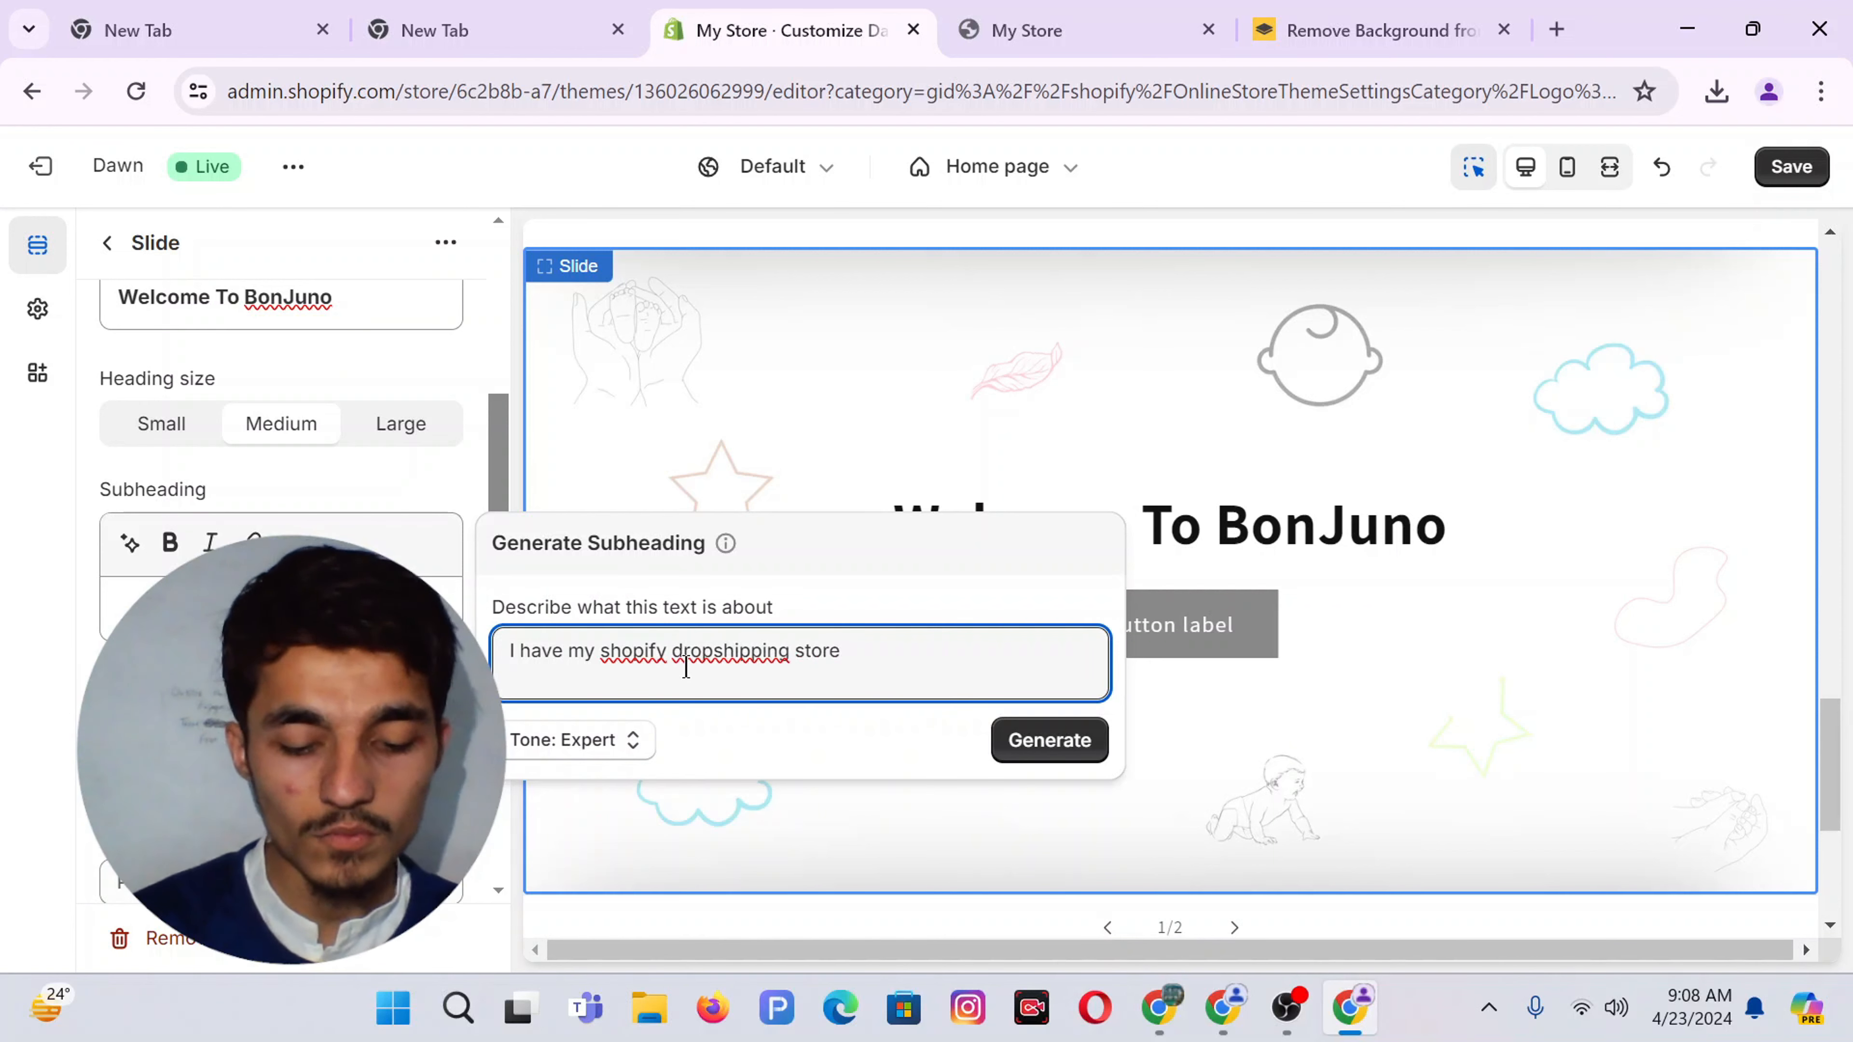
type(" name \" BonJuno\" Foc")
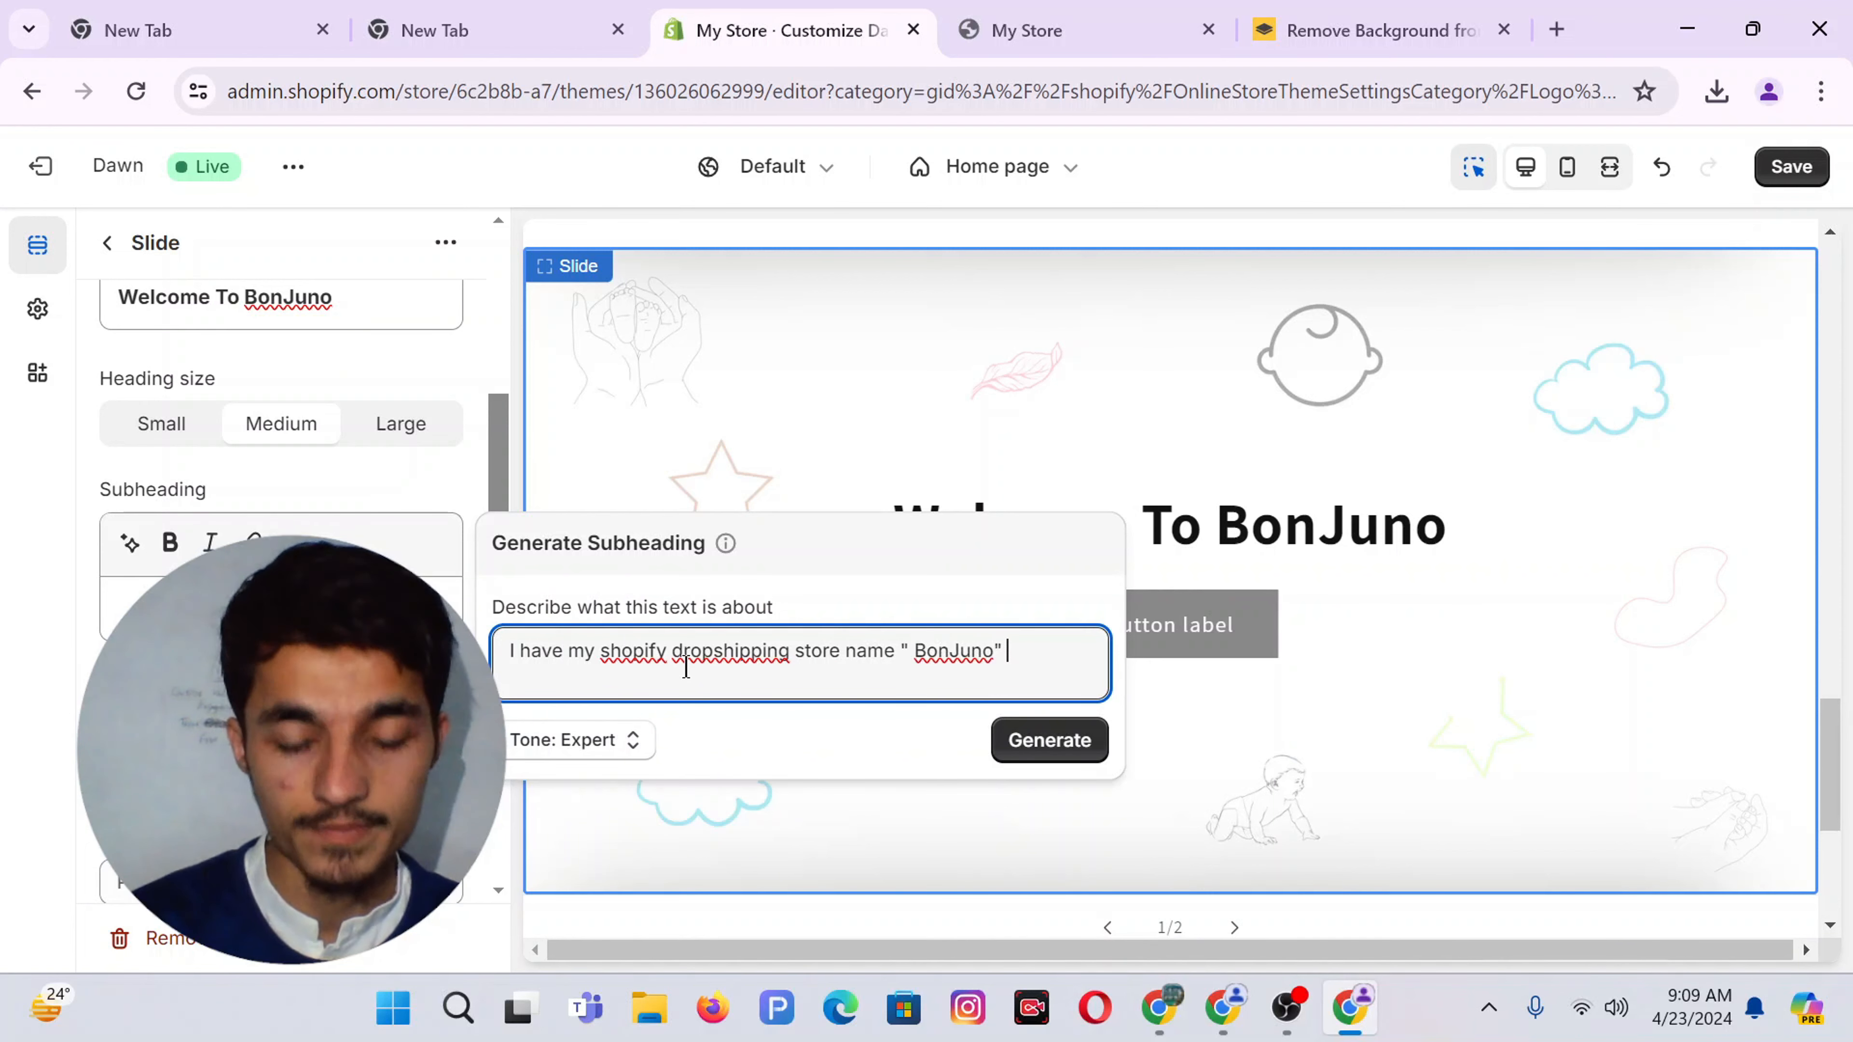
type("ussing on baby item cre")
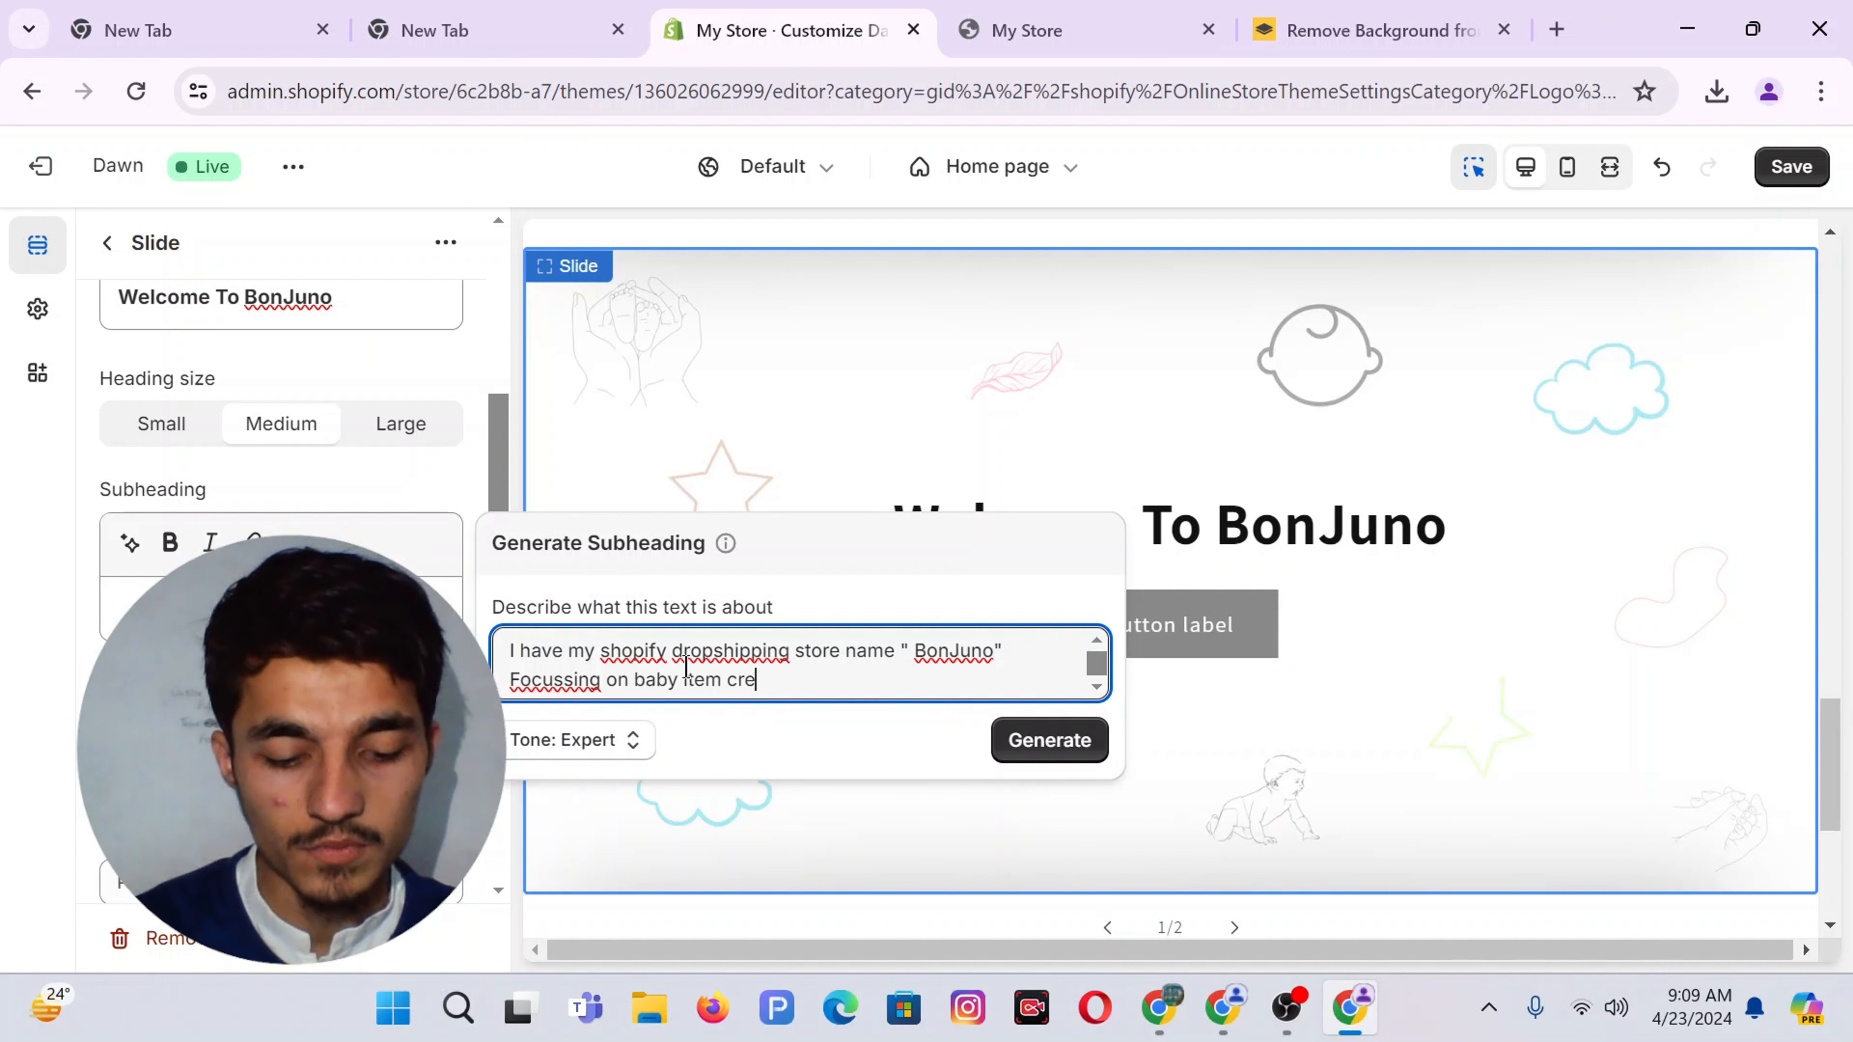
type("ate a description")
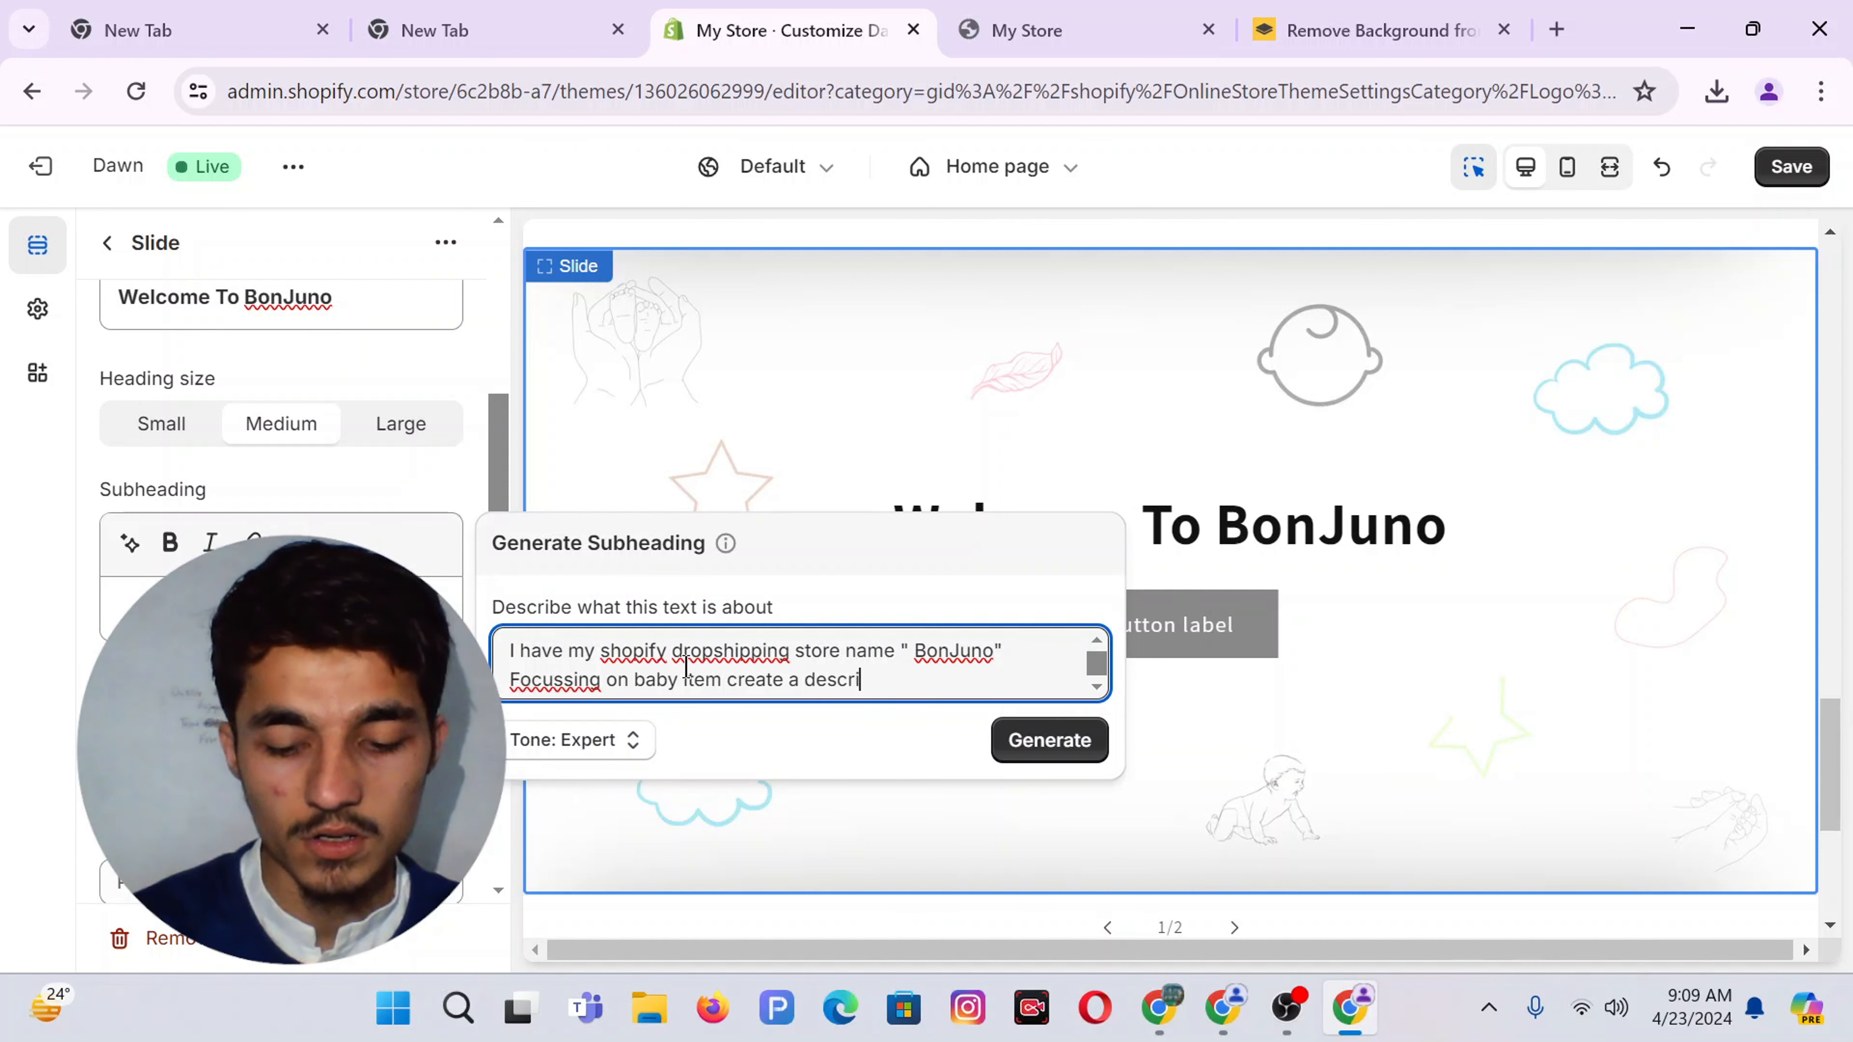
Fix the prompt's spelling, generate suggestions, and use the second one as the subheading
right_click(554, 677)
left_click(620, 186)
left_click(611, 649)
key("BackSpace")
type("S")
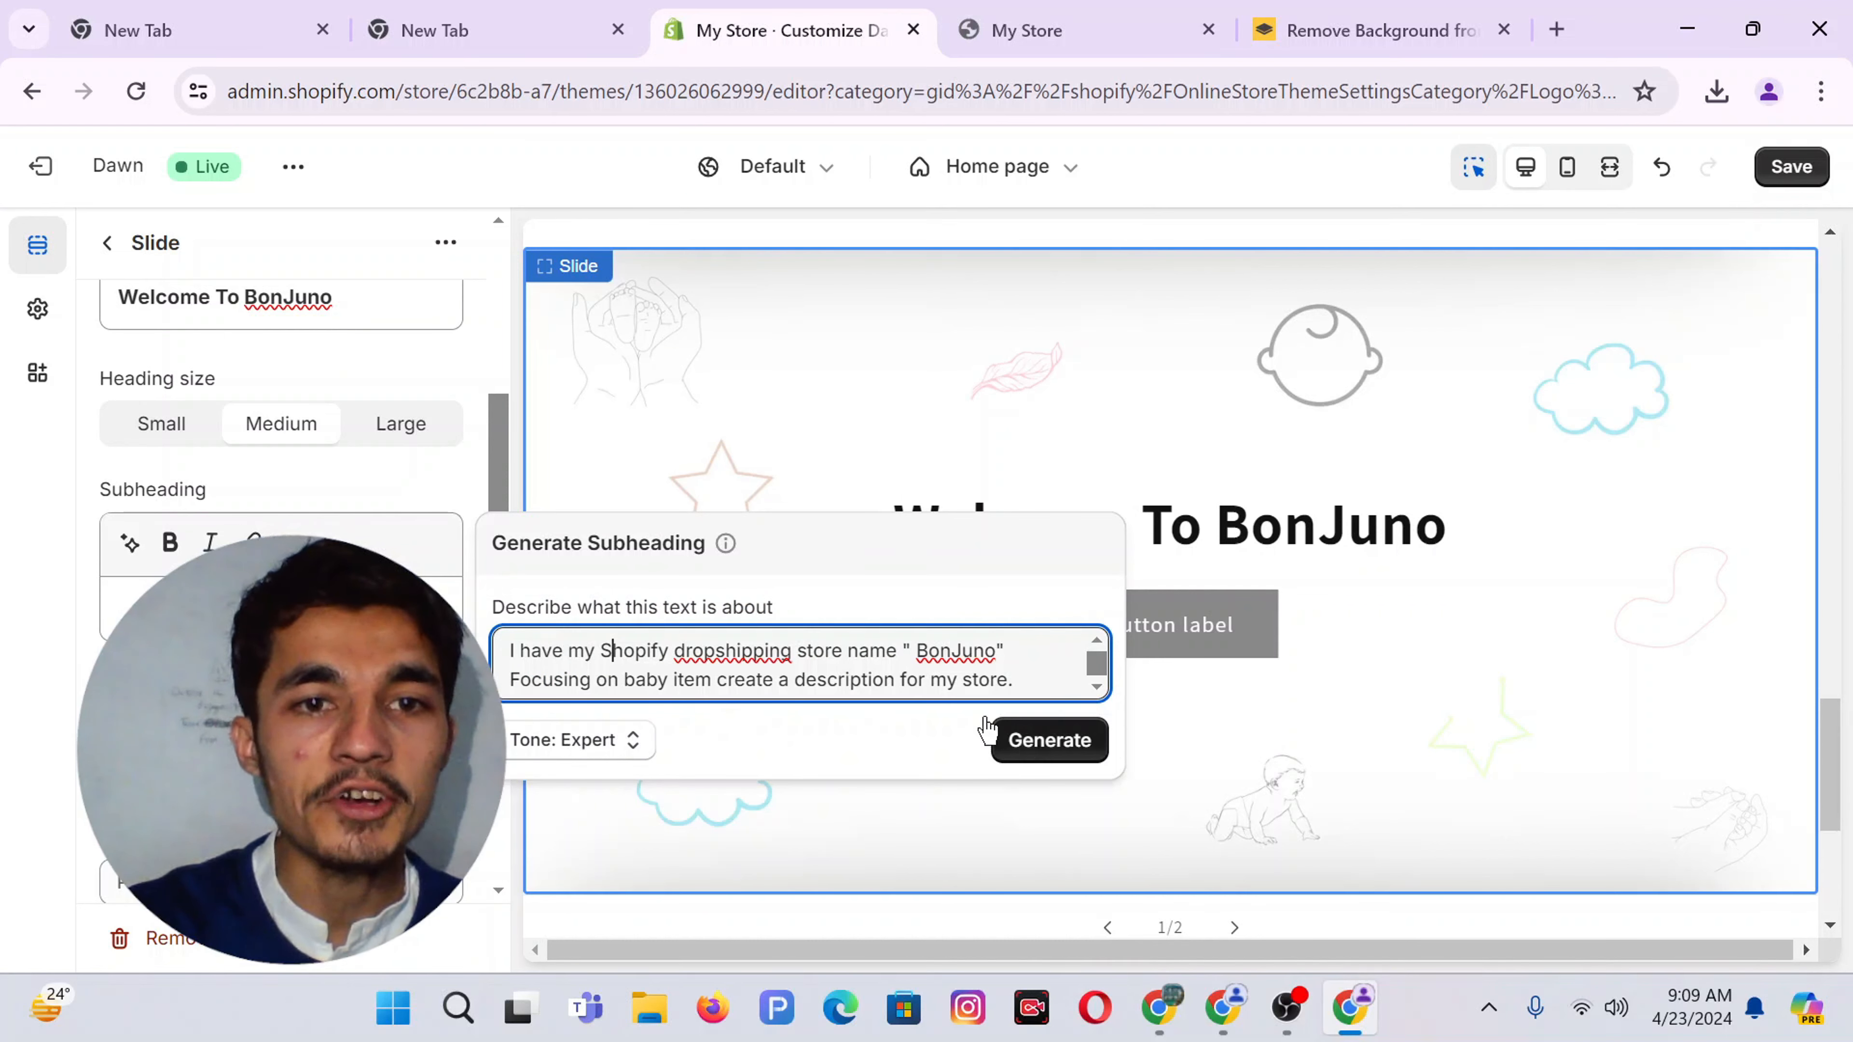
left_click(1050, 753)
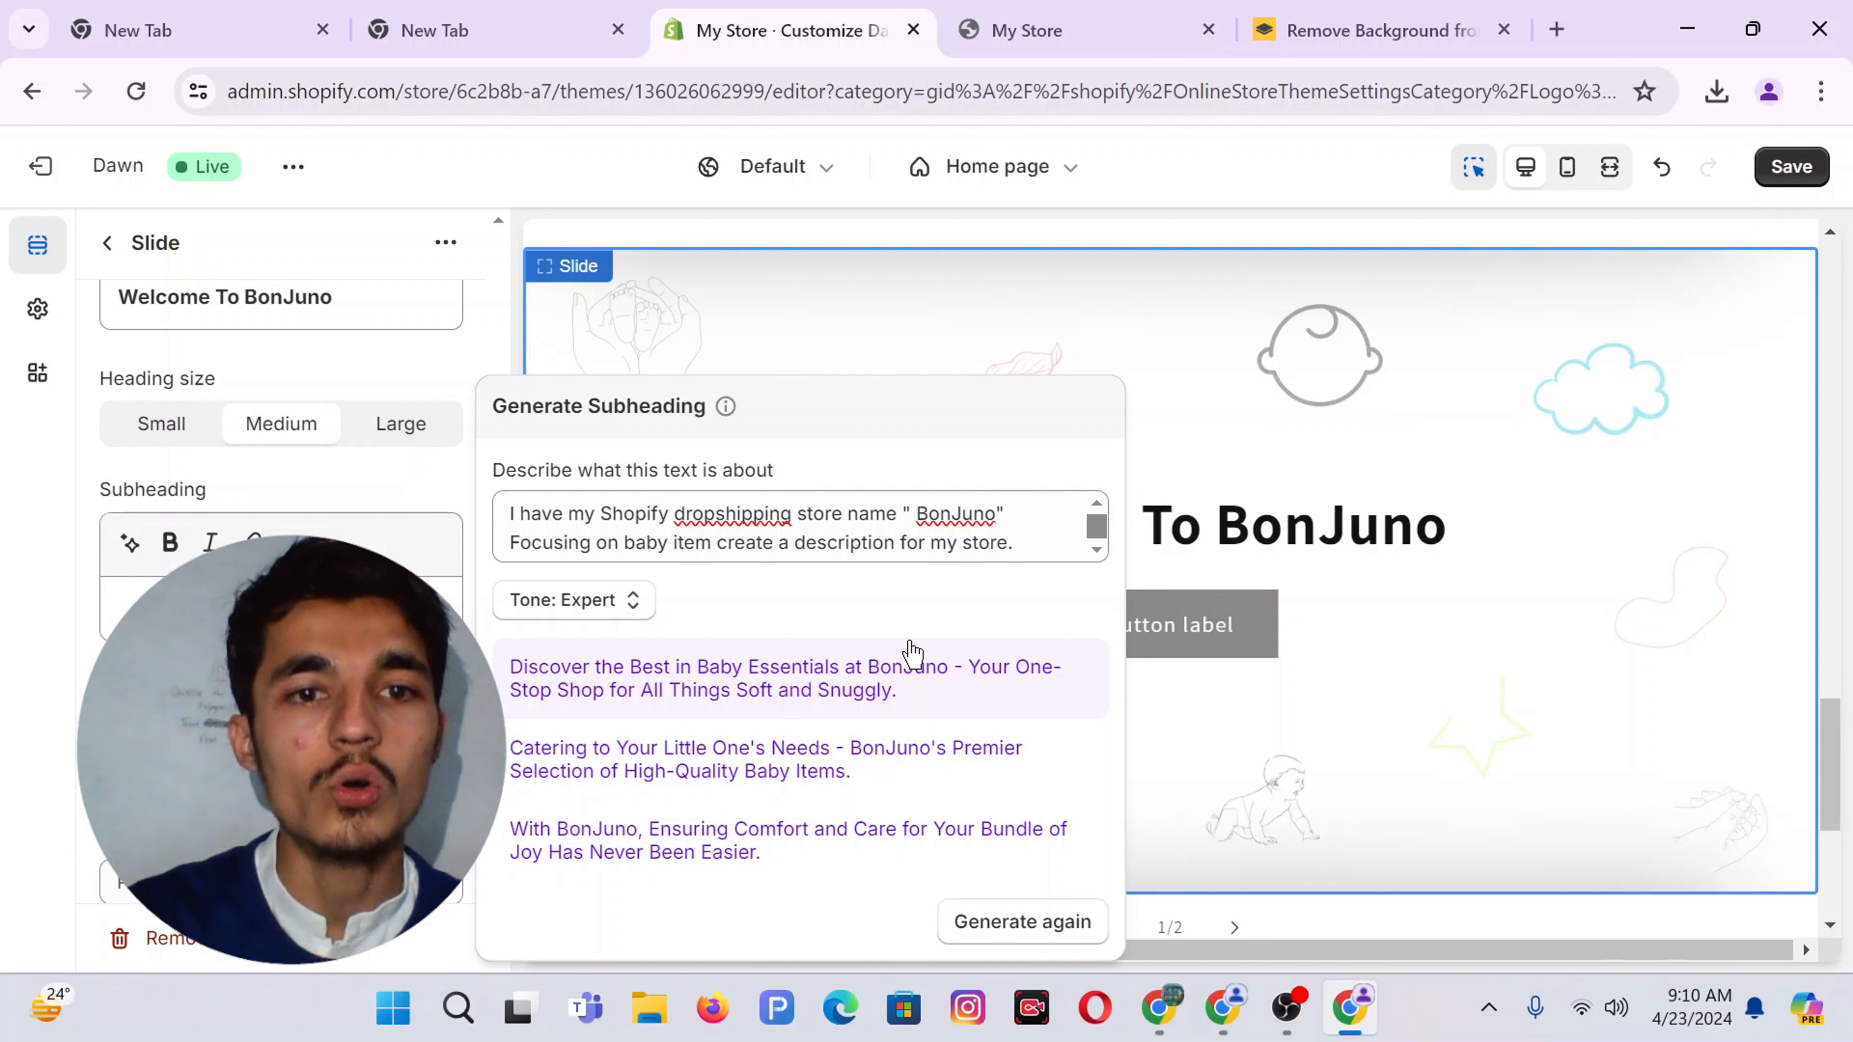
left_click(708, 778)
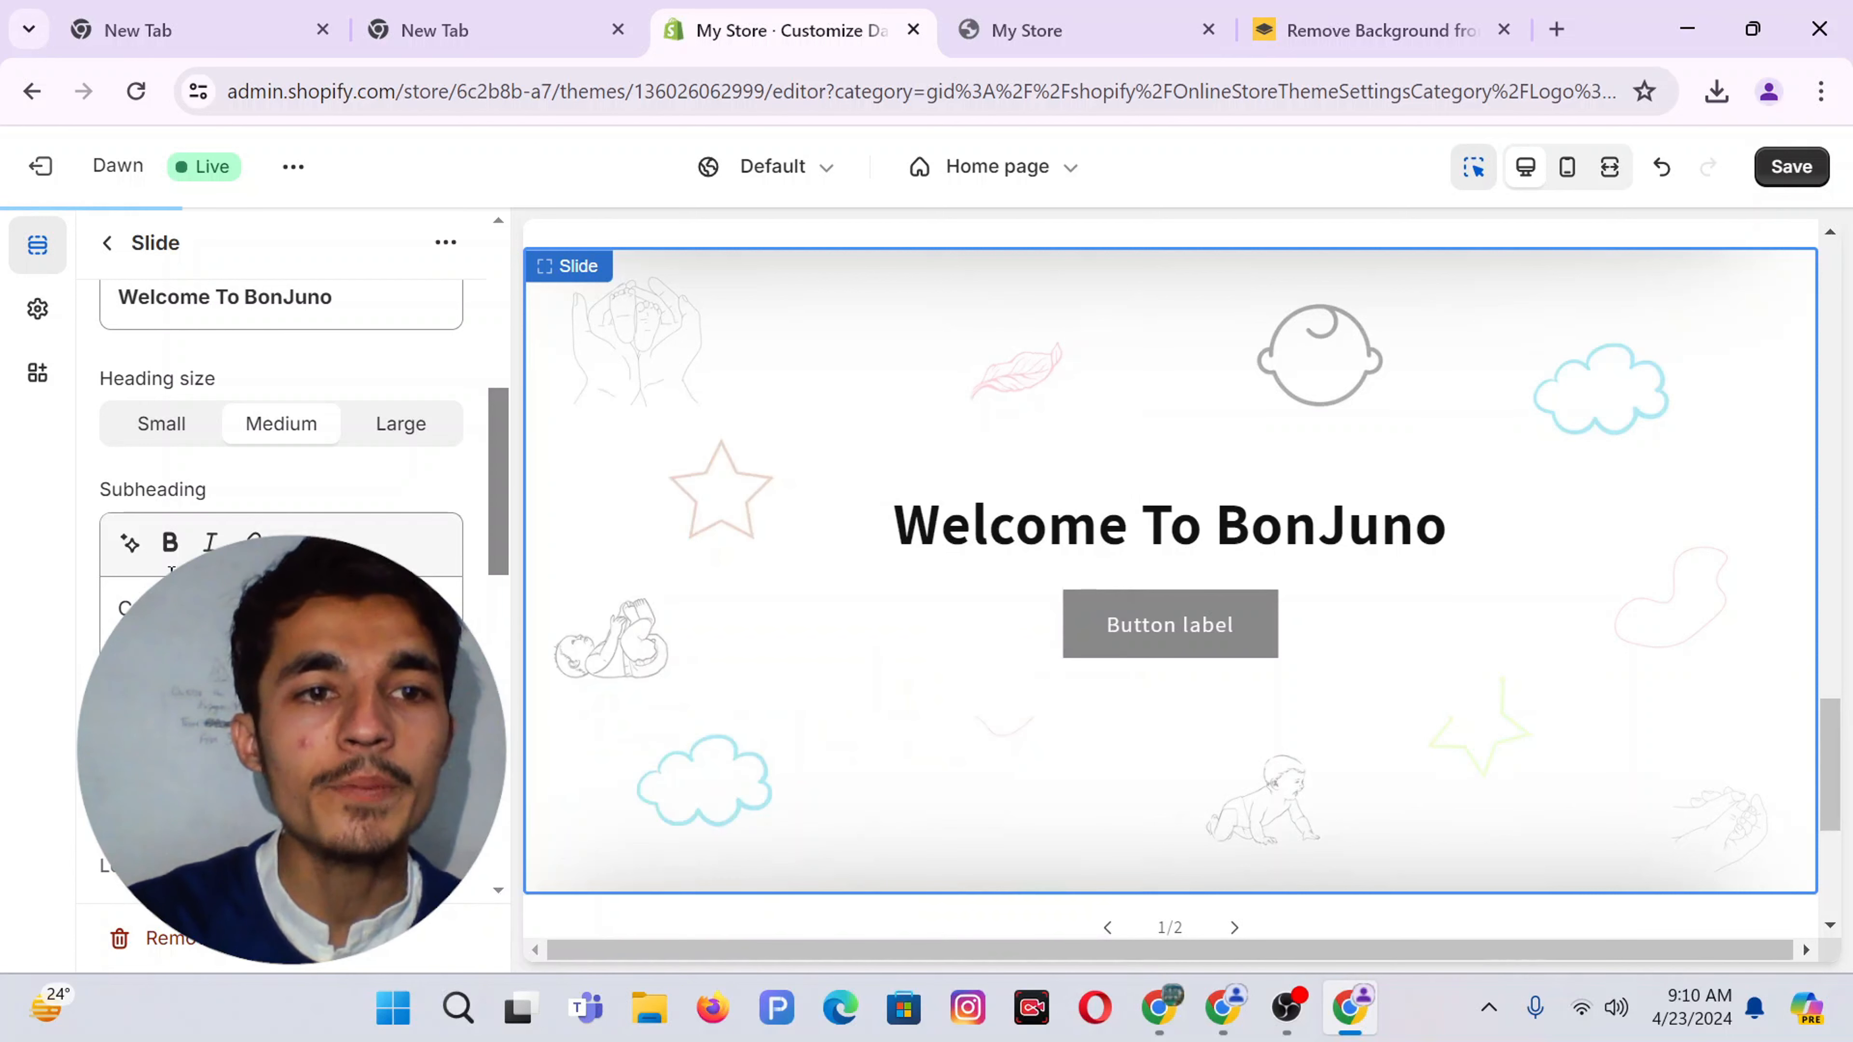
Extend the subheading with AI, using the first suggestion about the expertly curated collection
left_click(111, 606)
key("ctrl+a")
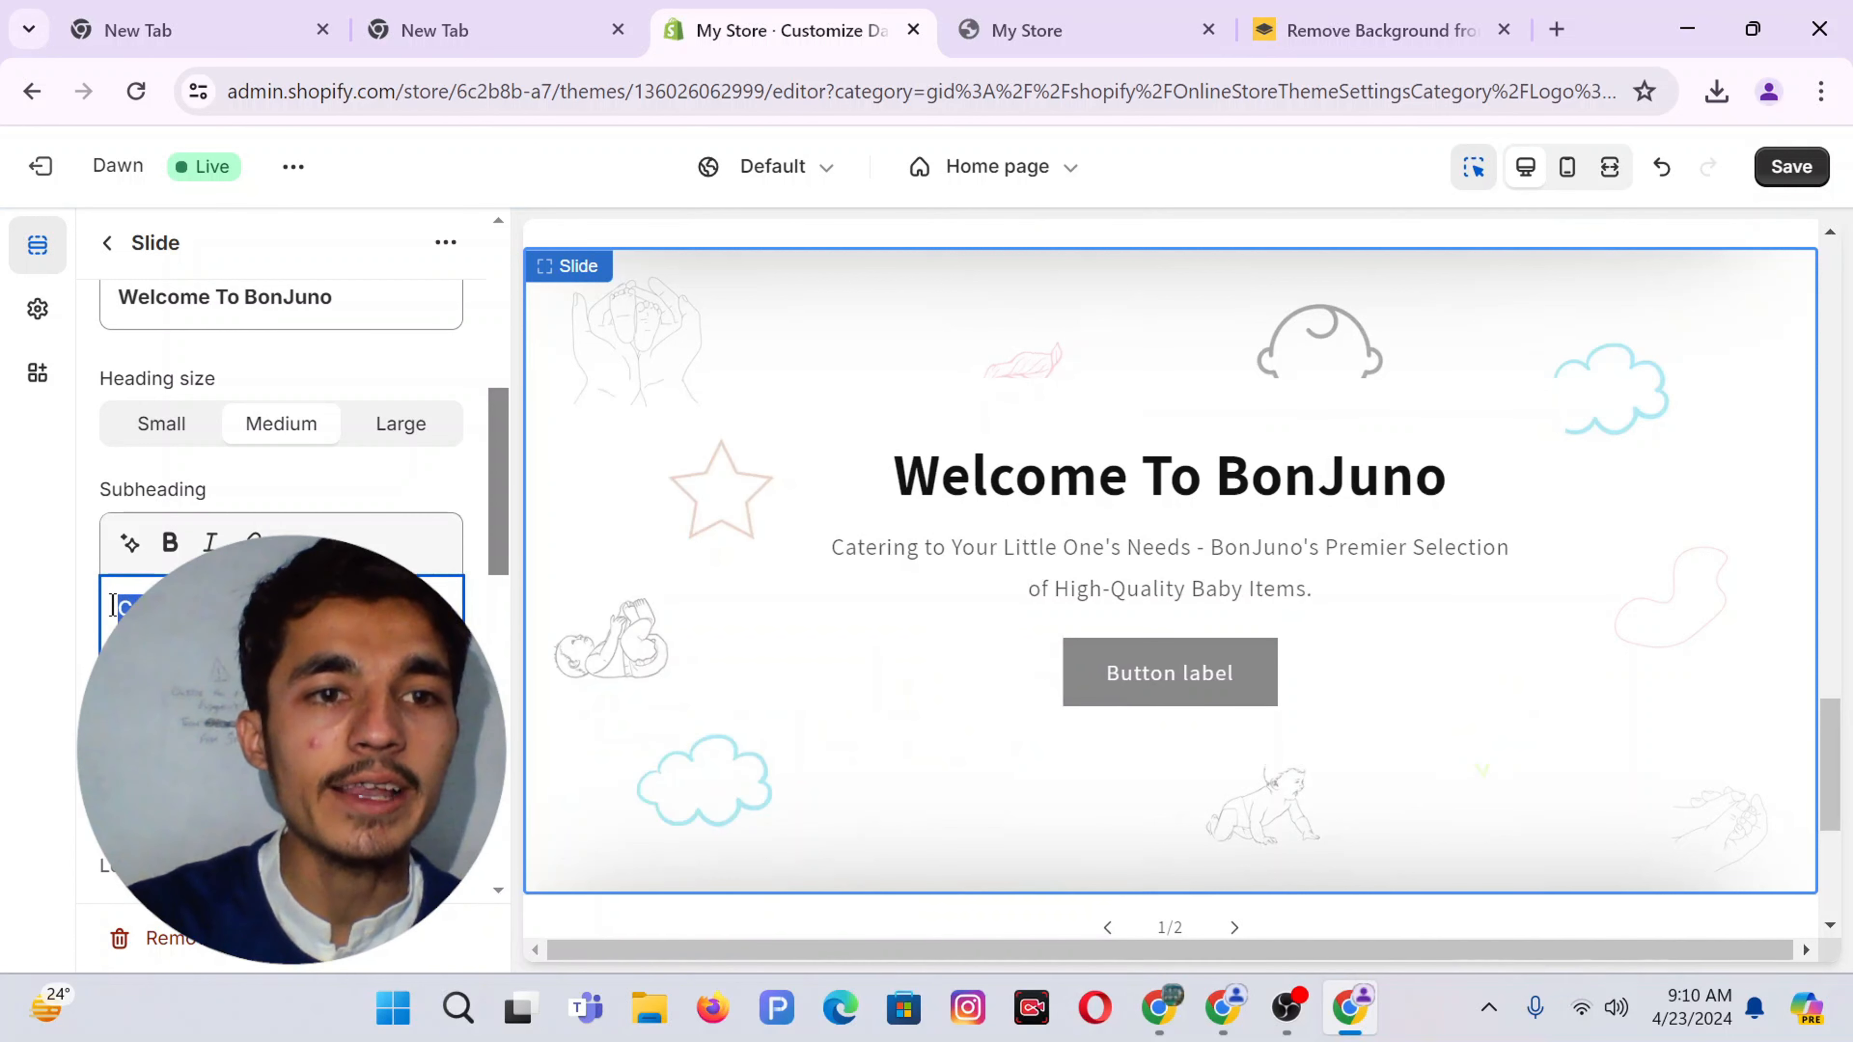
left_click(129, 544)
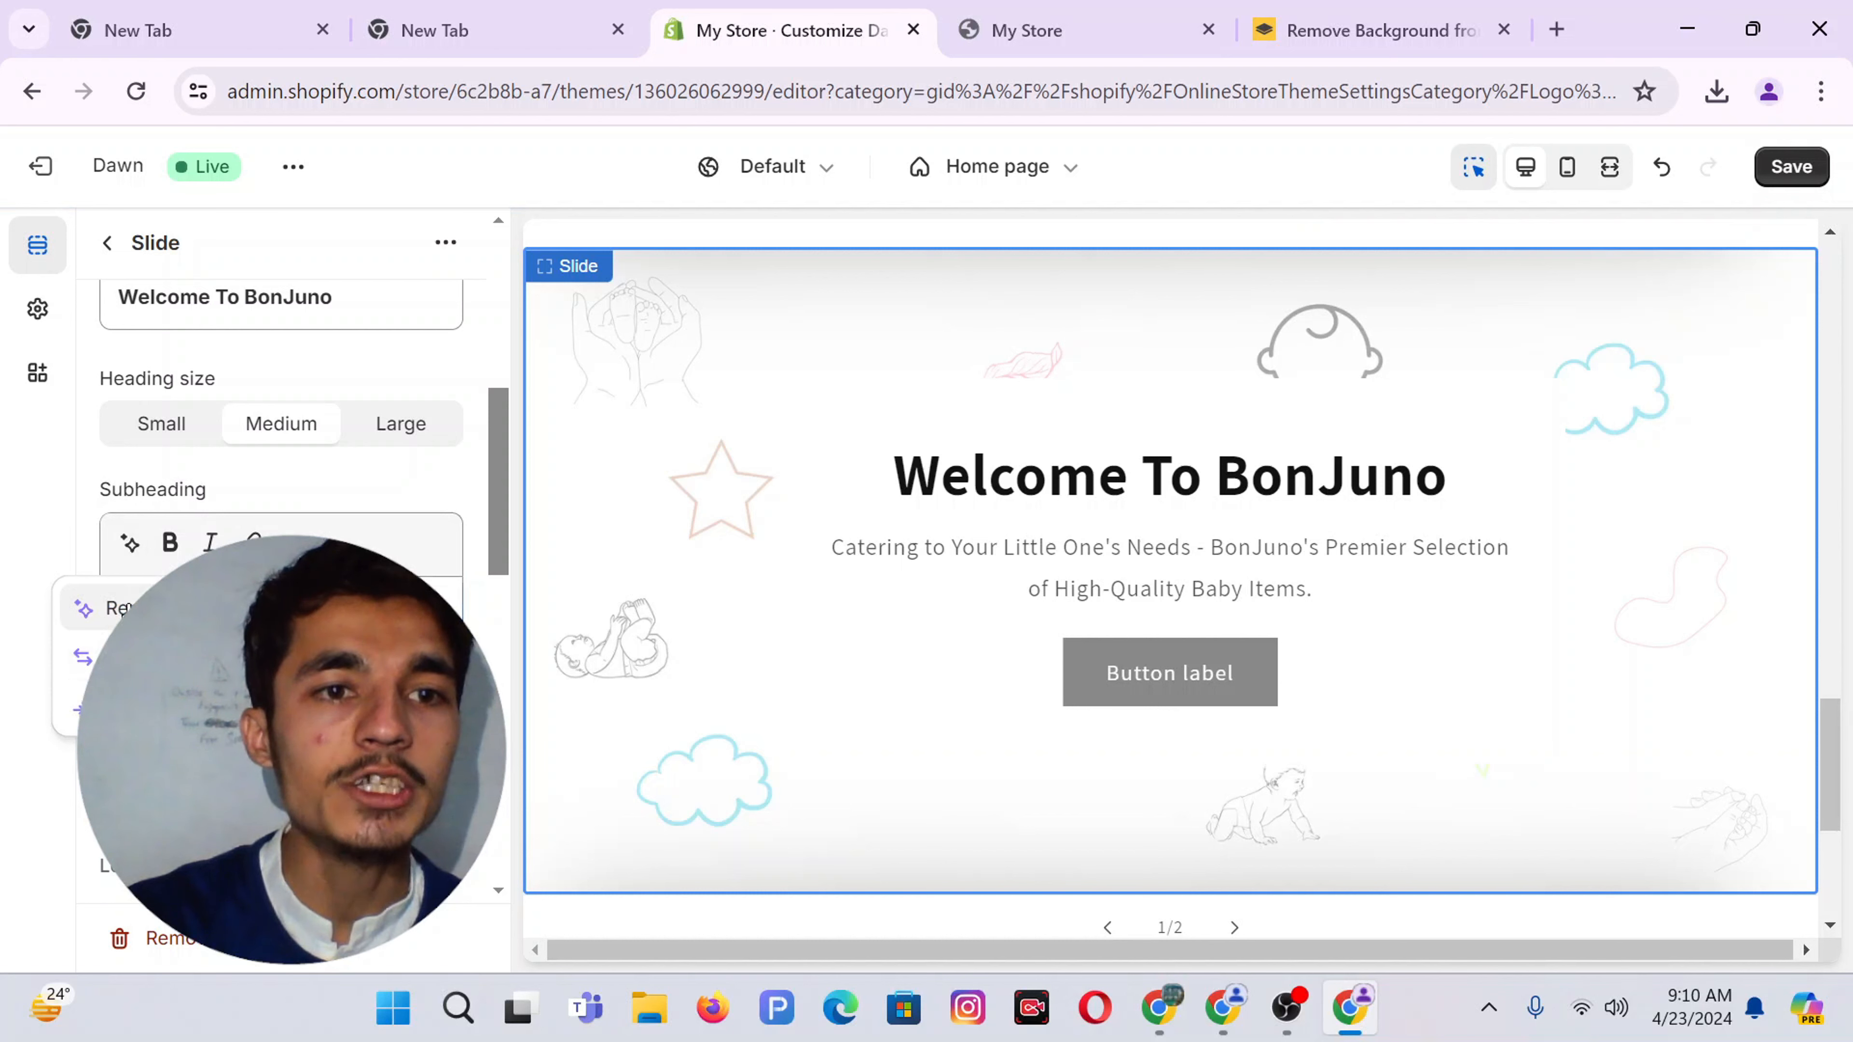
left_click(110, 656)
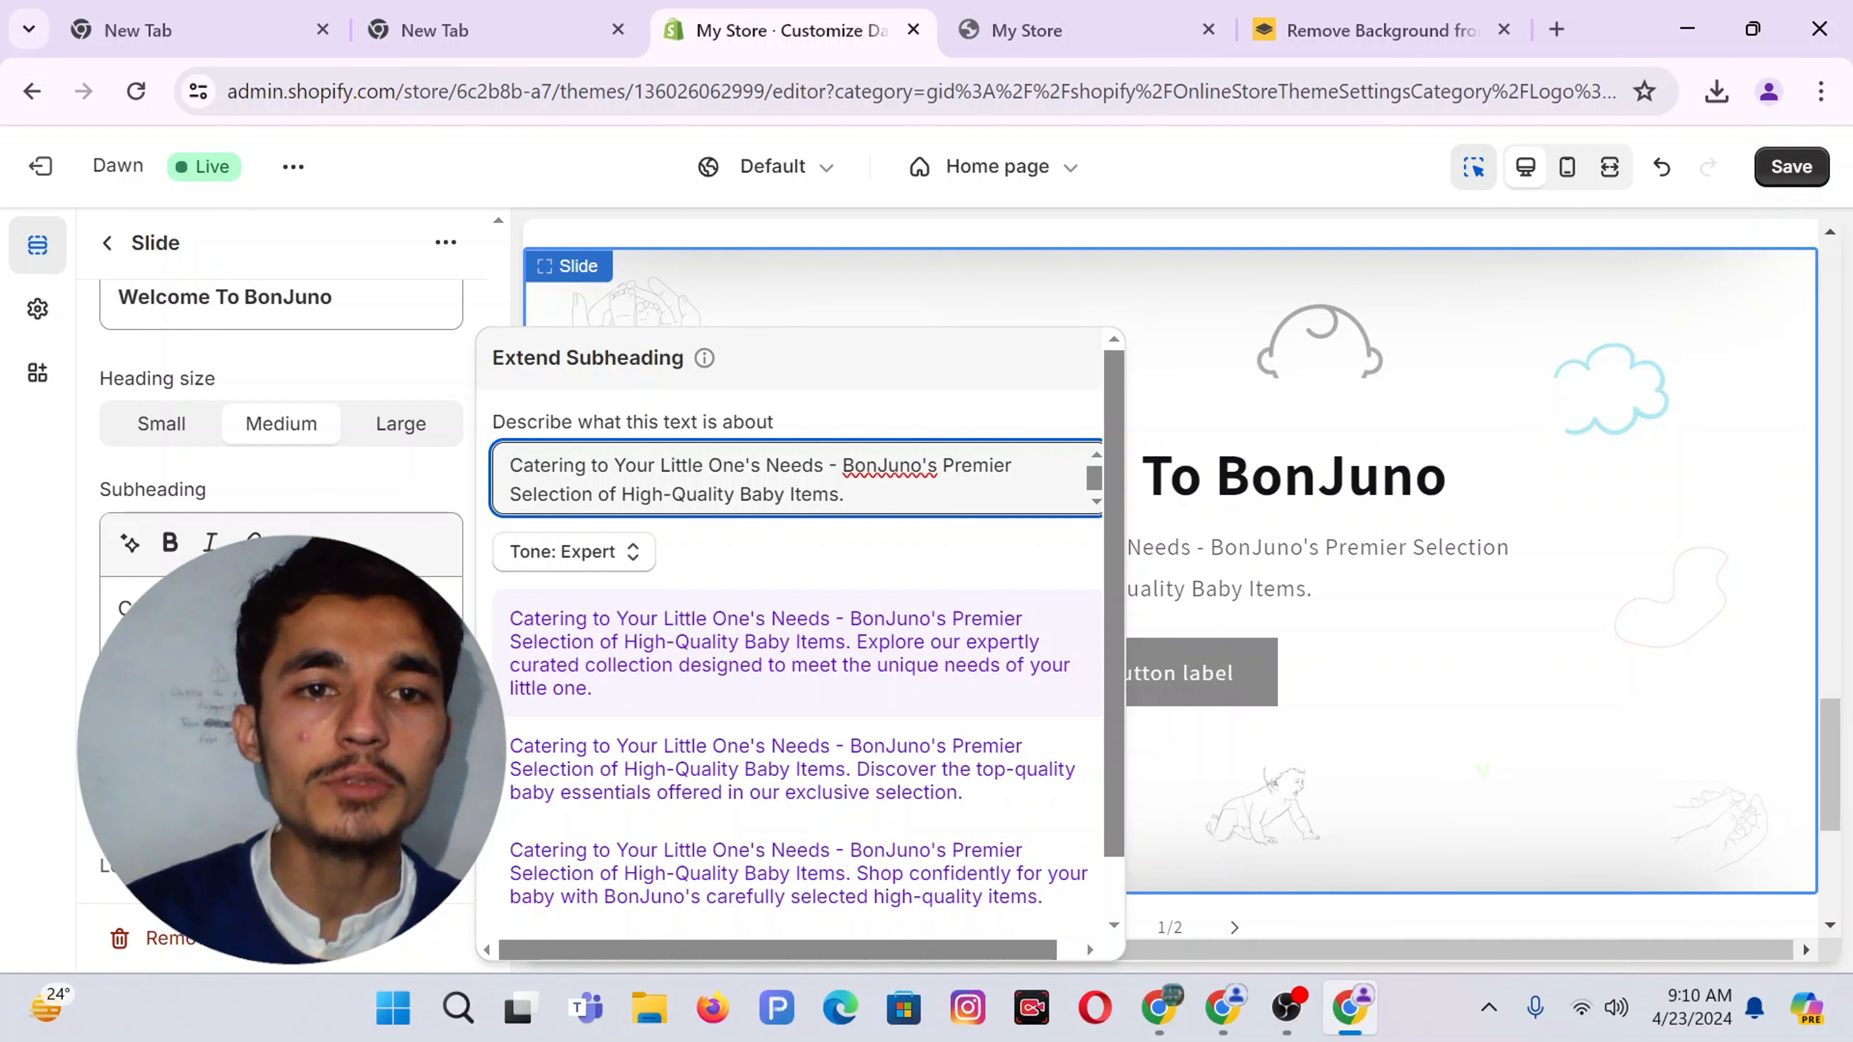
left_click(679, 639)
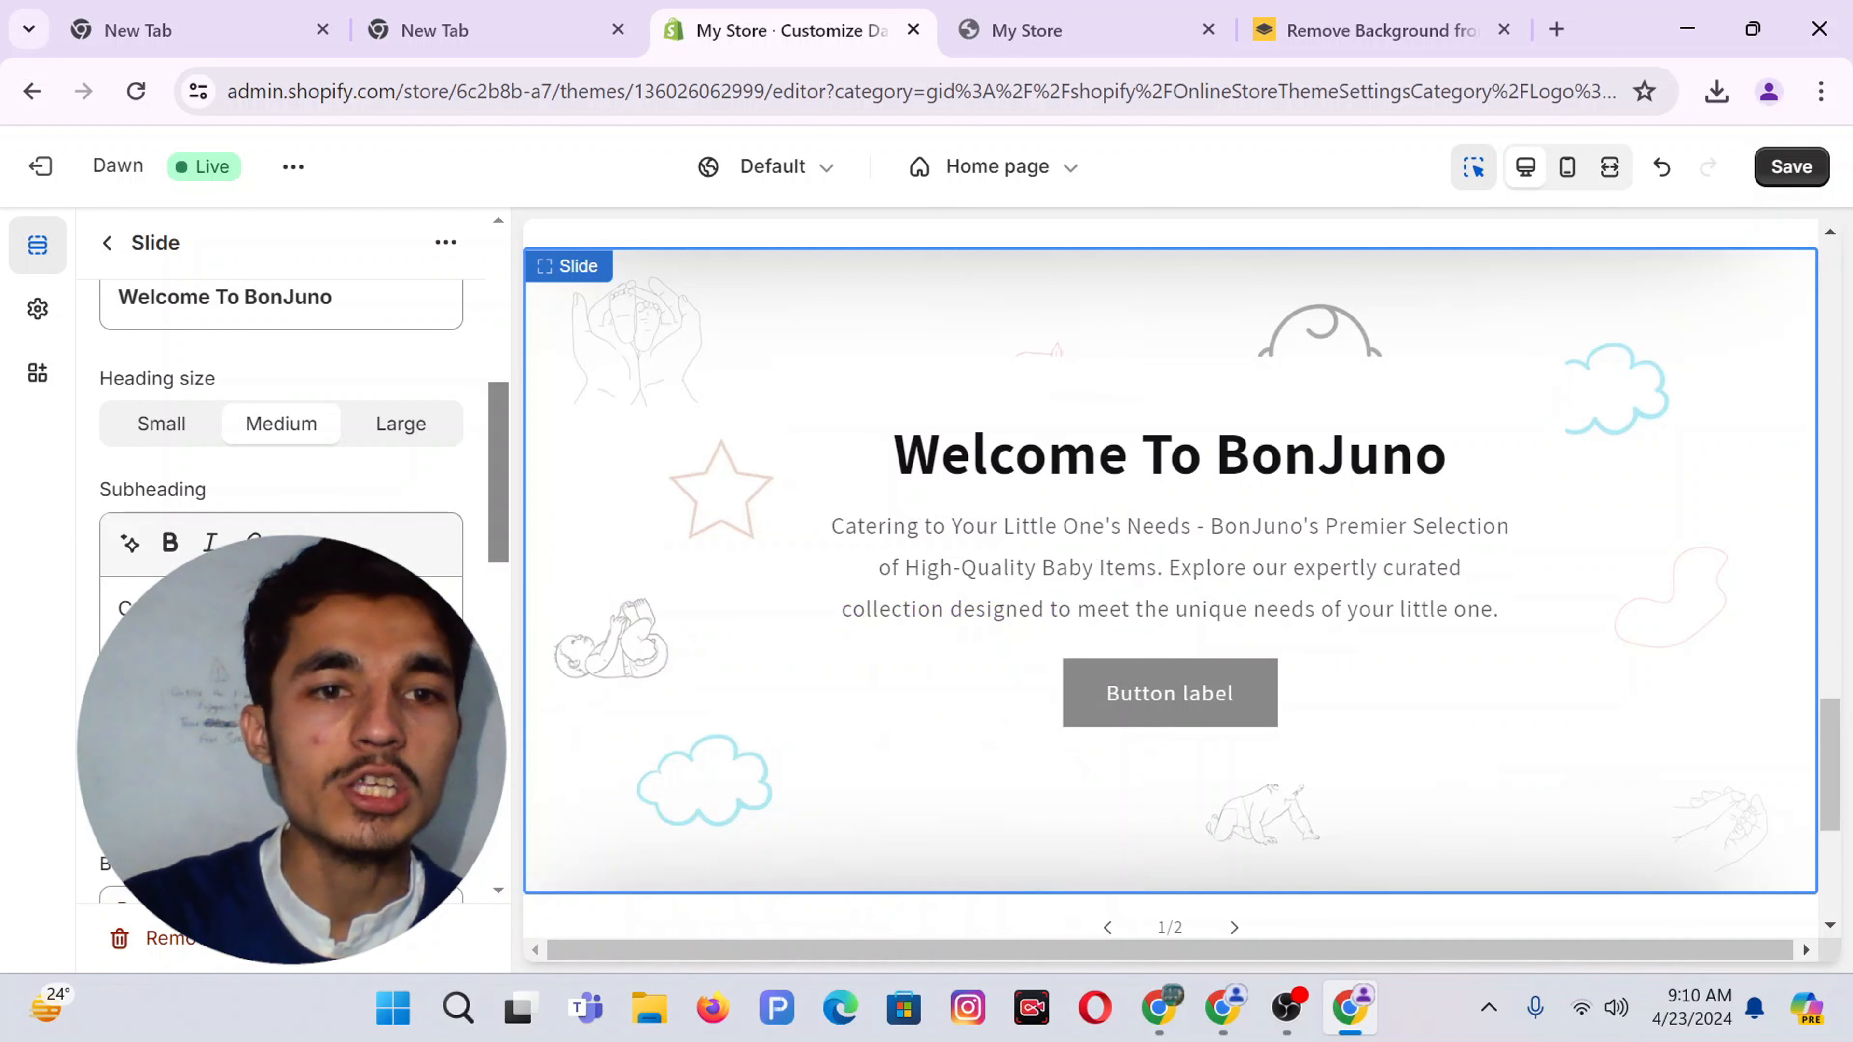
scroll(292, 439, "down", 4)
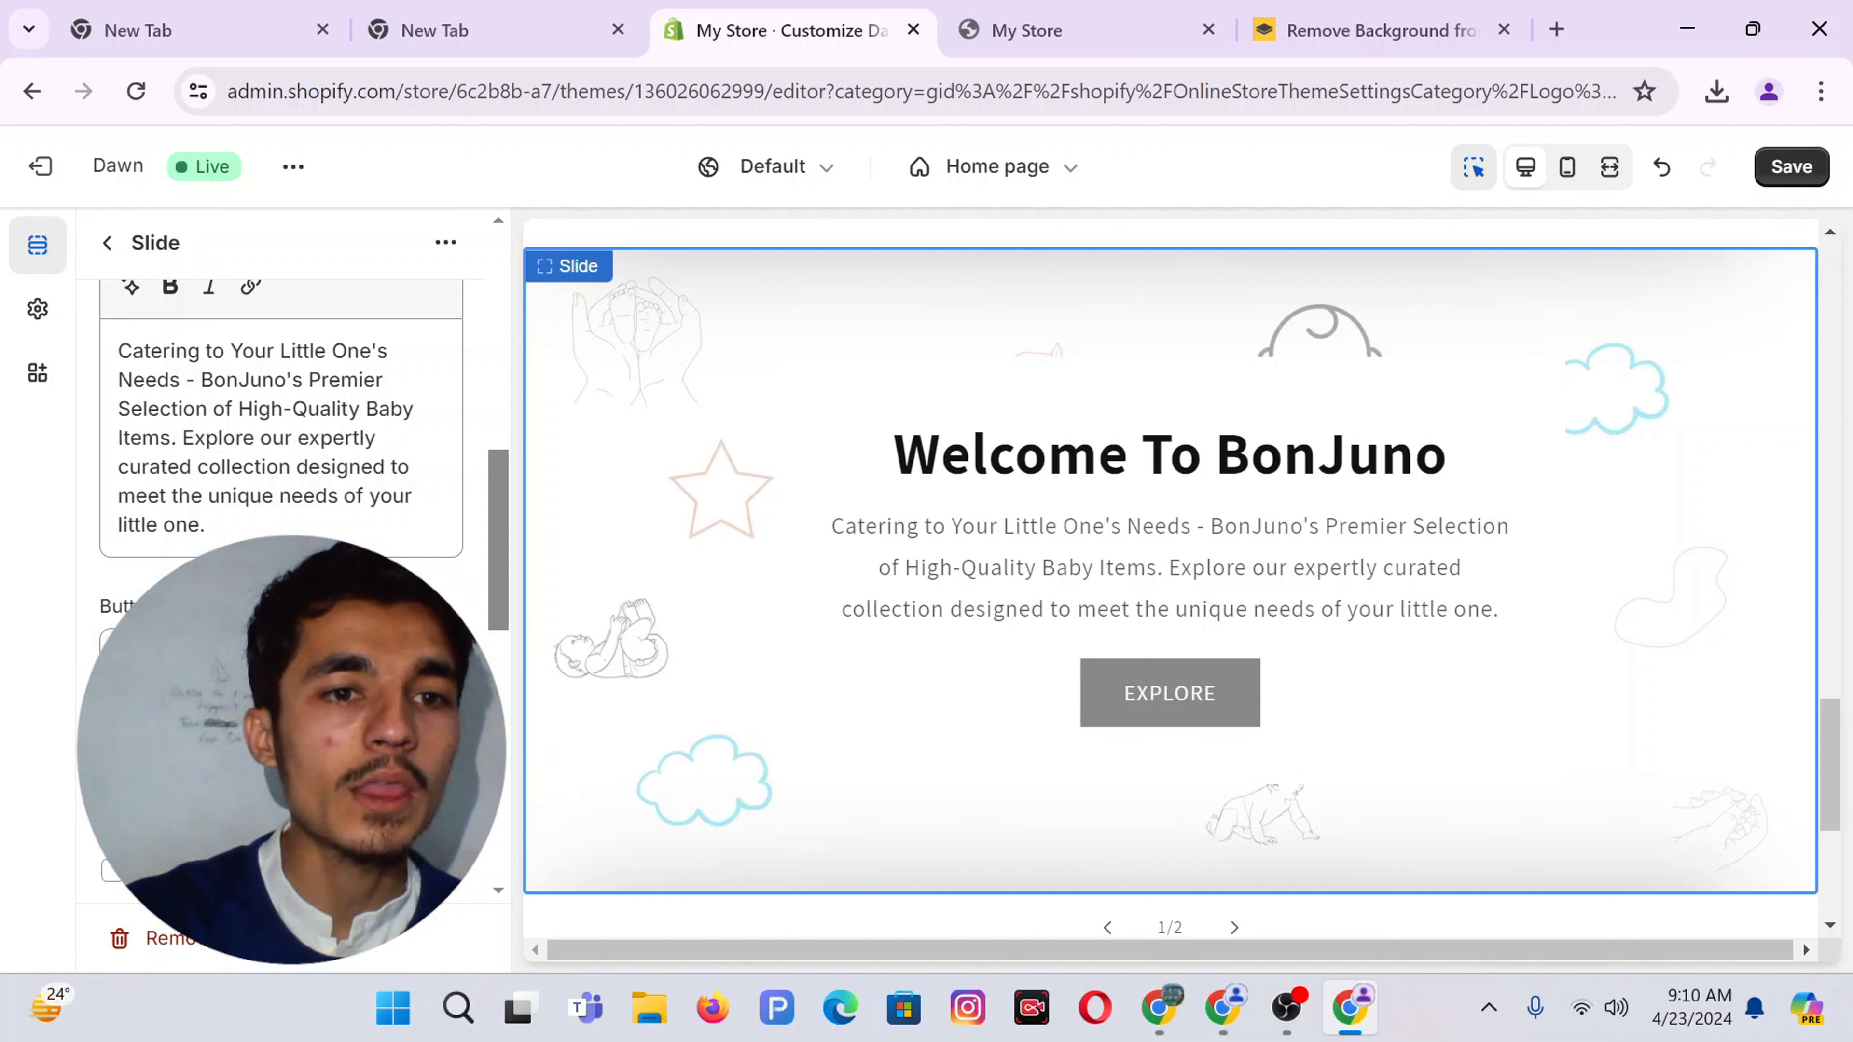
left_click(252, 795)
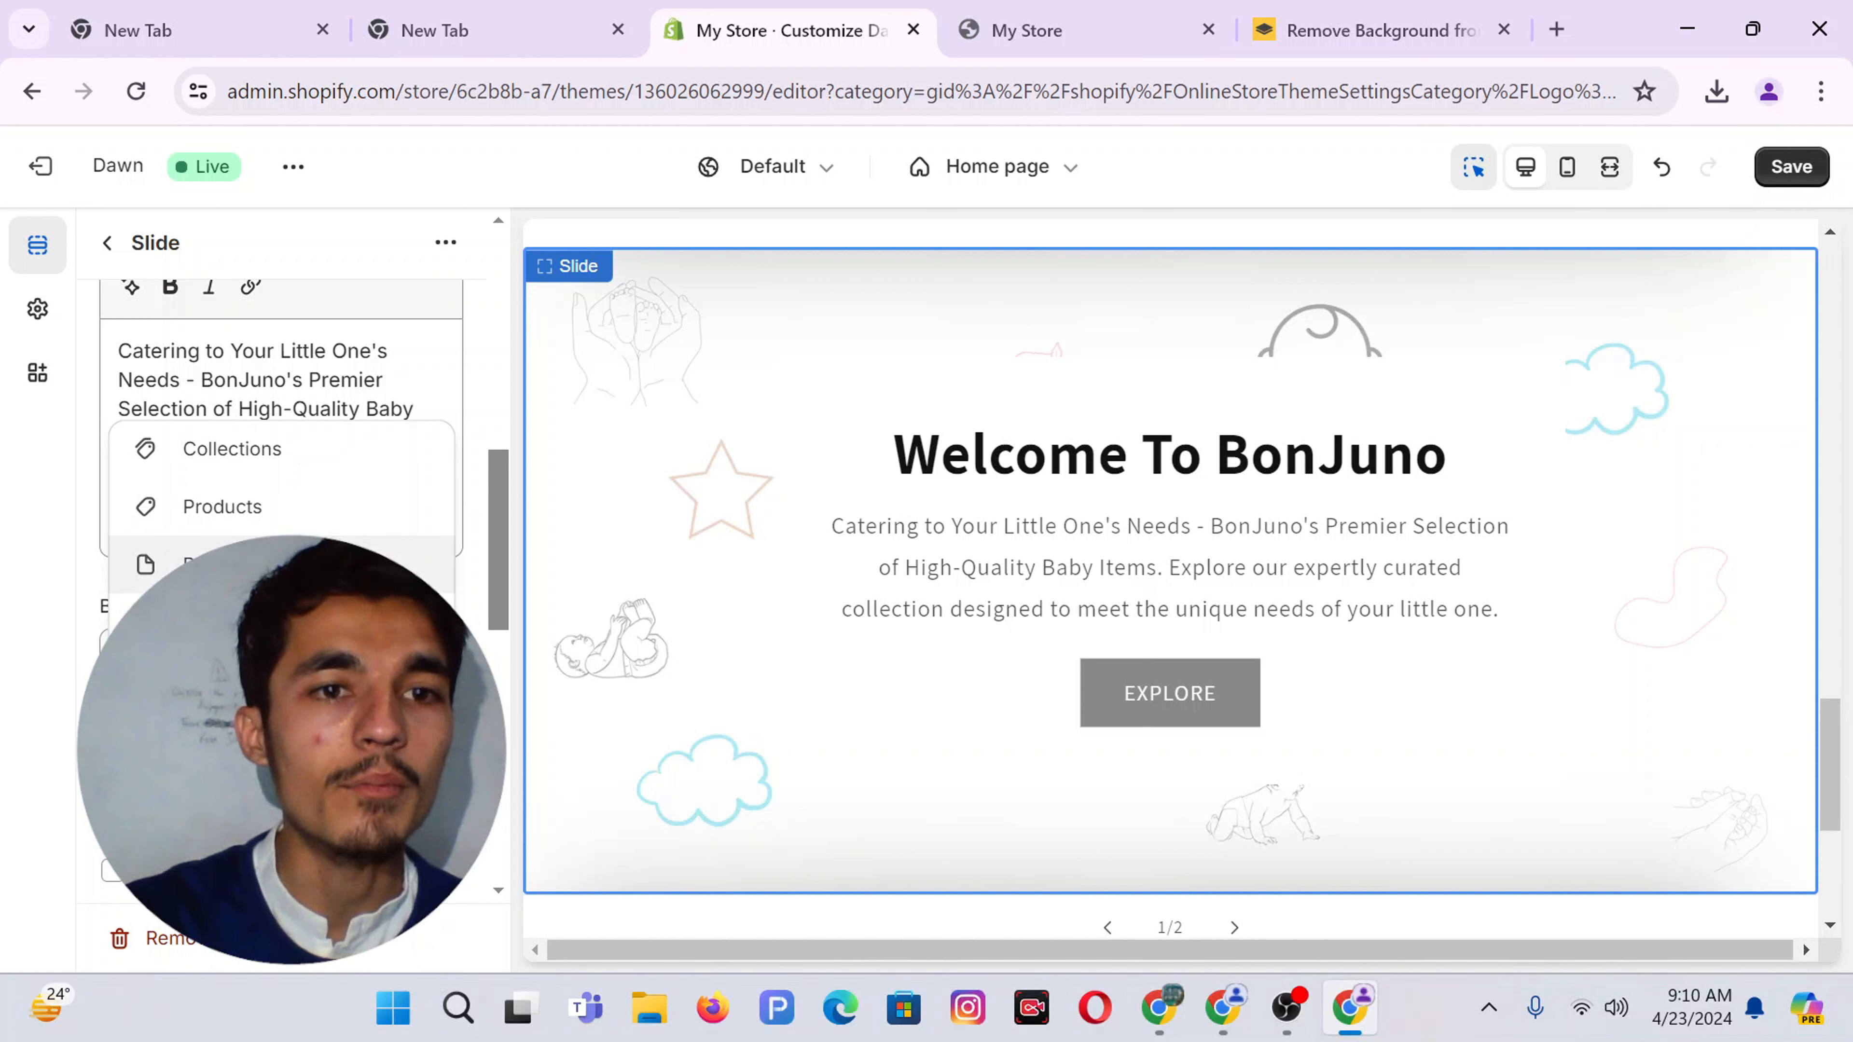
key("Escape")
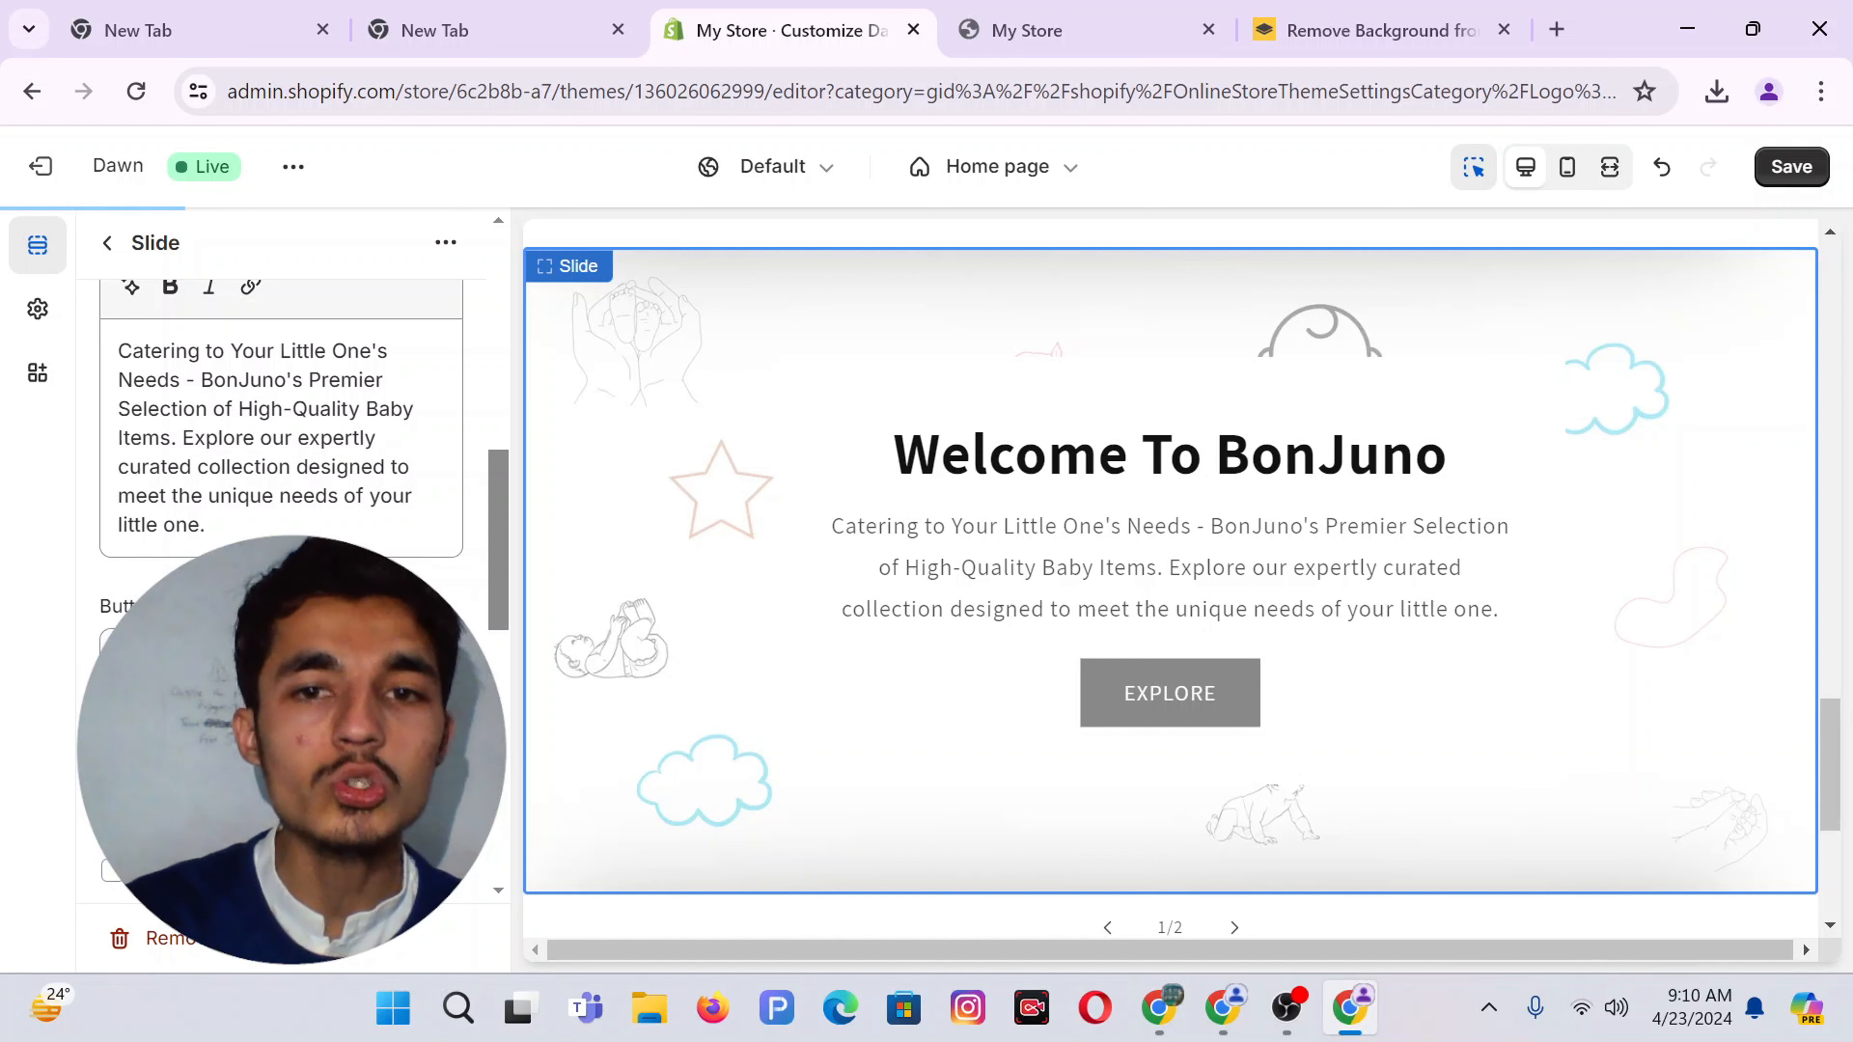
scroll(328, 693, "down", 4)
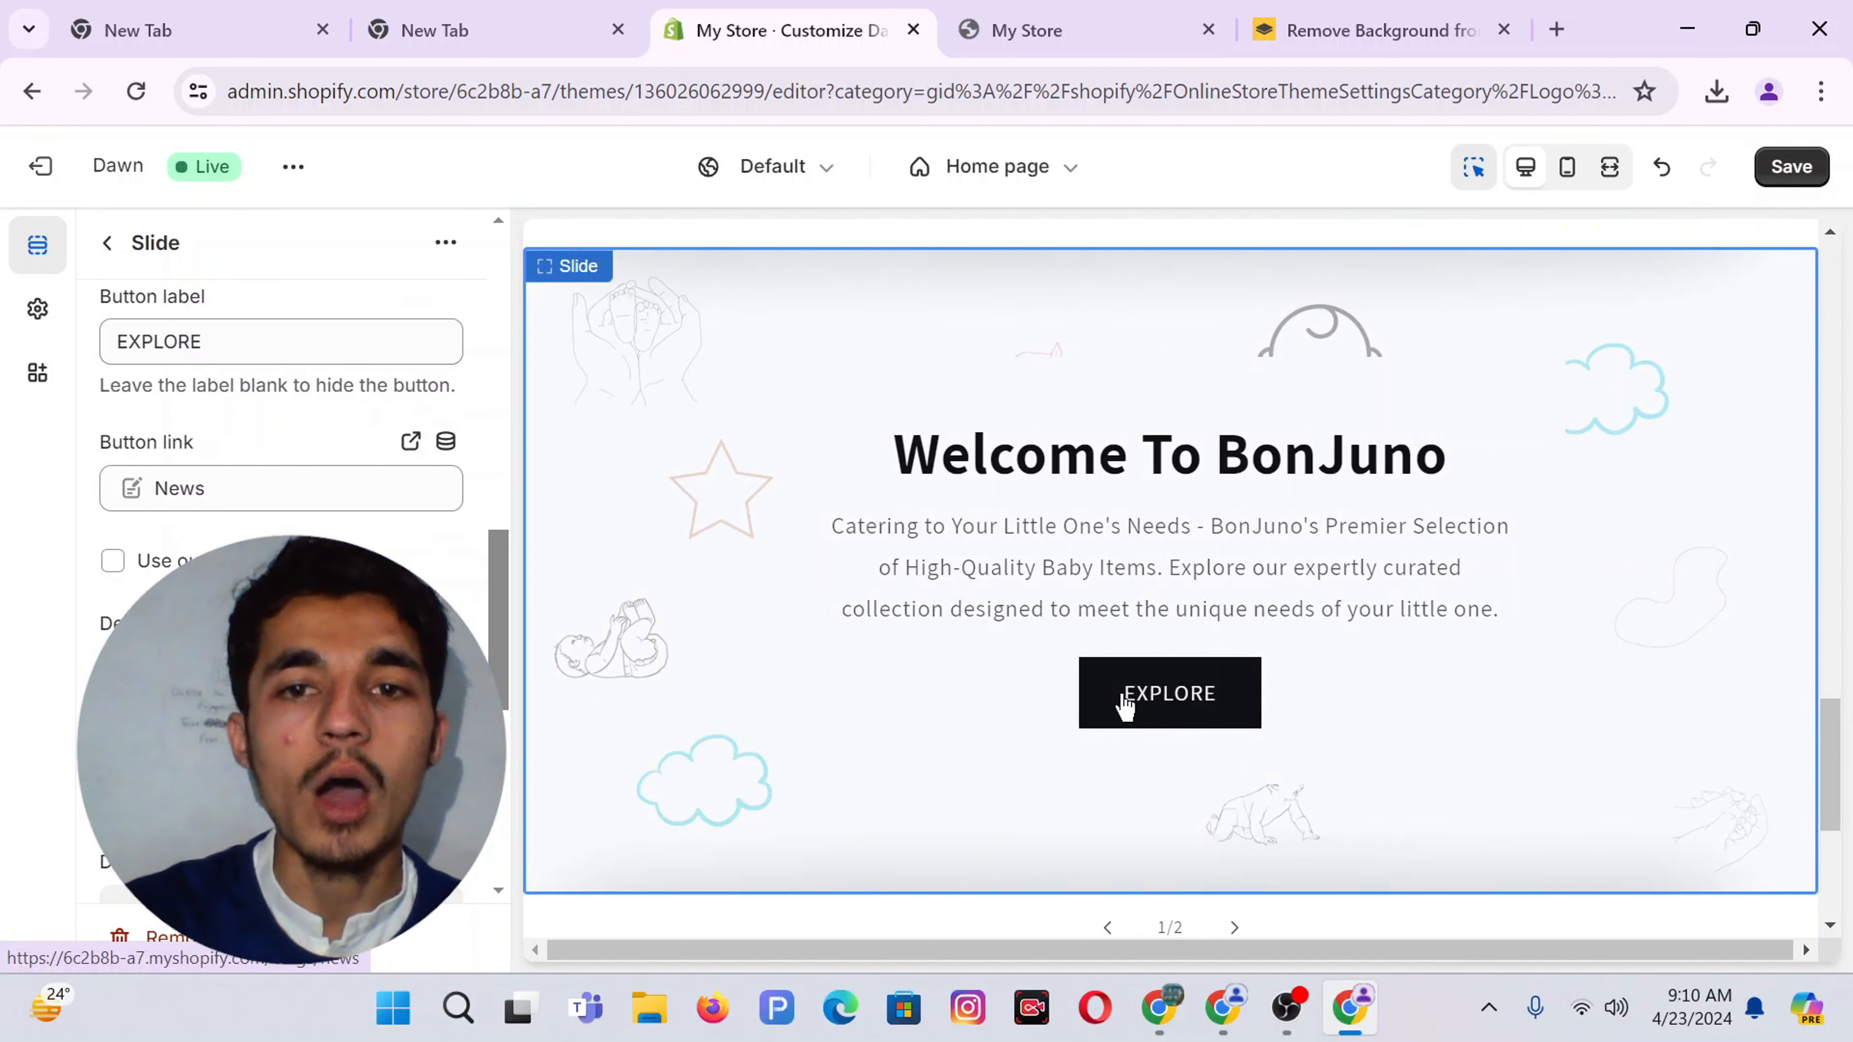
scroll(1110, 614, "up", 10)
scroll(1110, 614, "up", 6)
scroll(1116, 610, "down", 2)
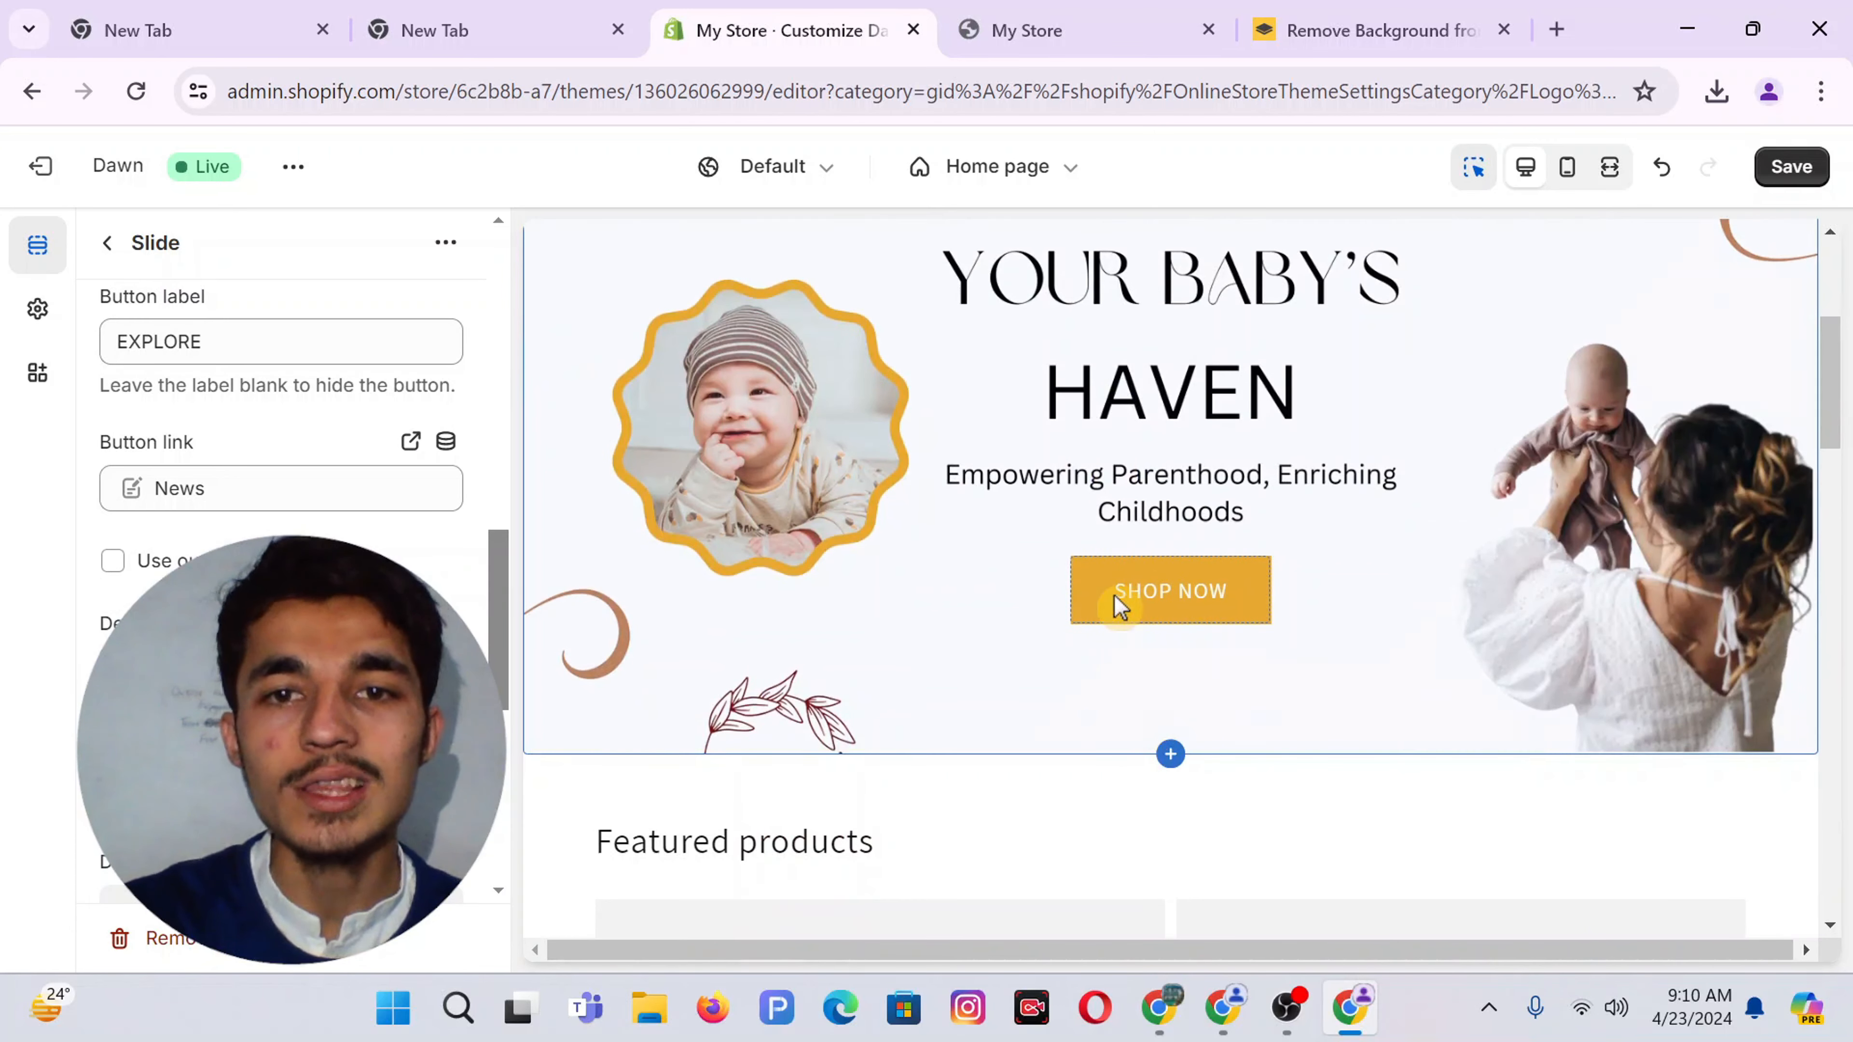
scroll(1120, 606, "down", 10)
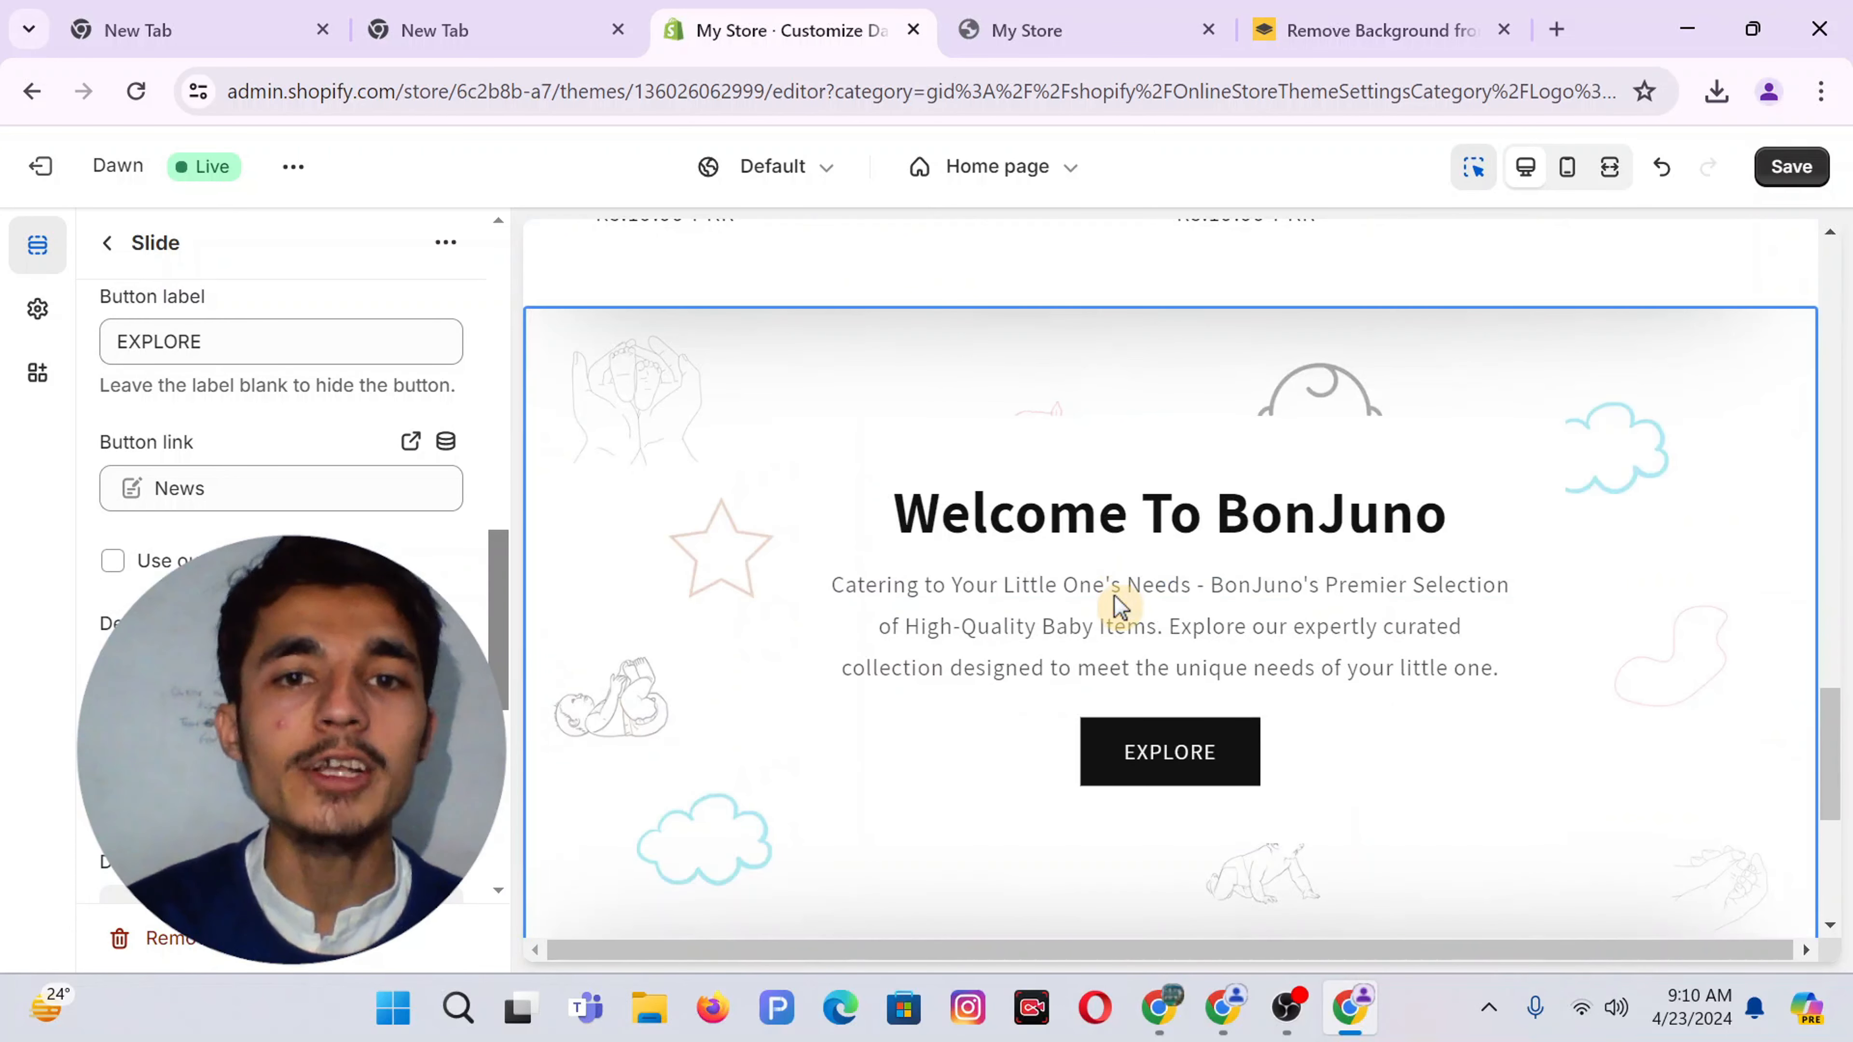
scroll(280, 439, "down", 2)
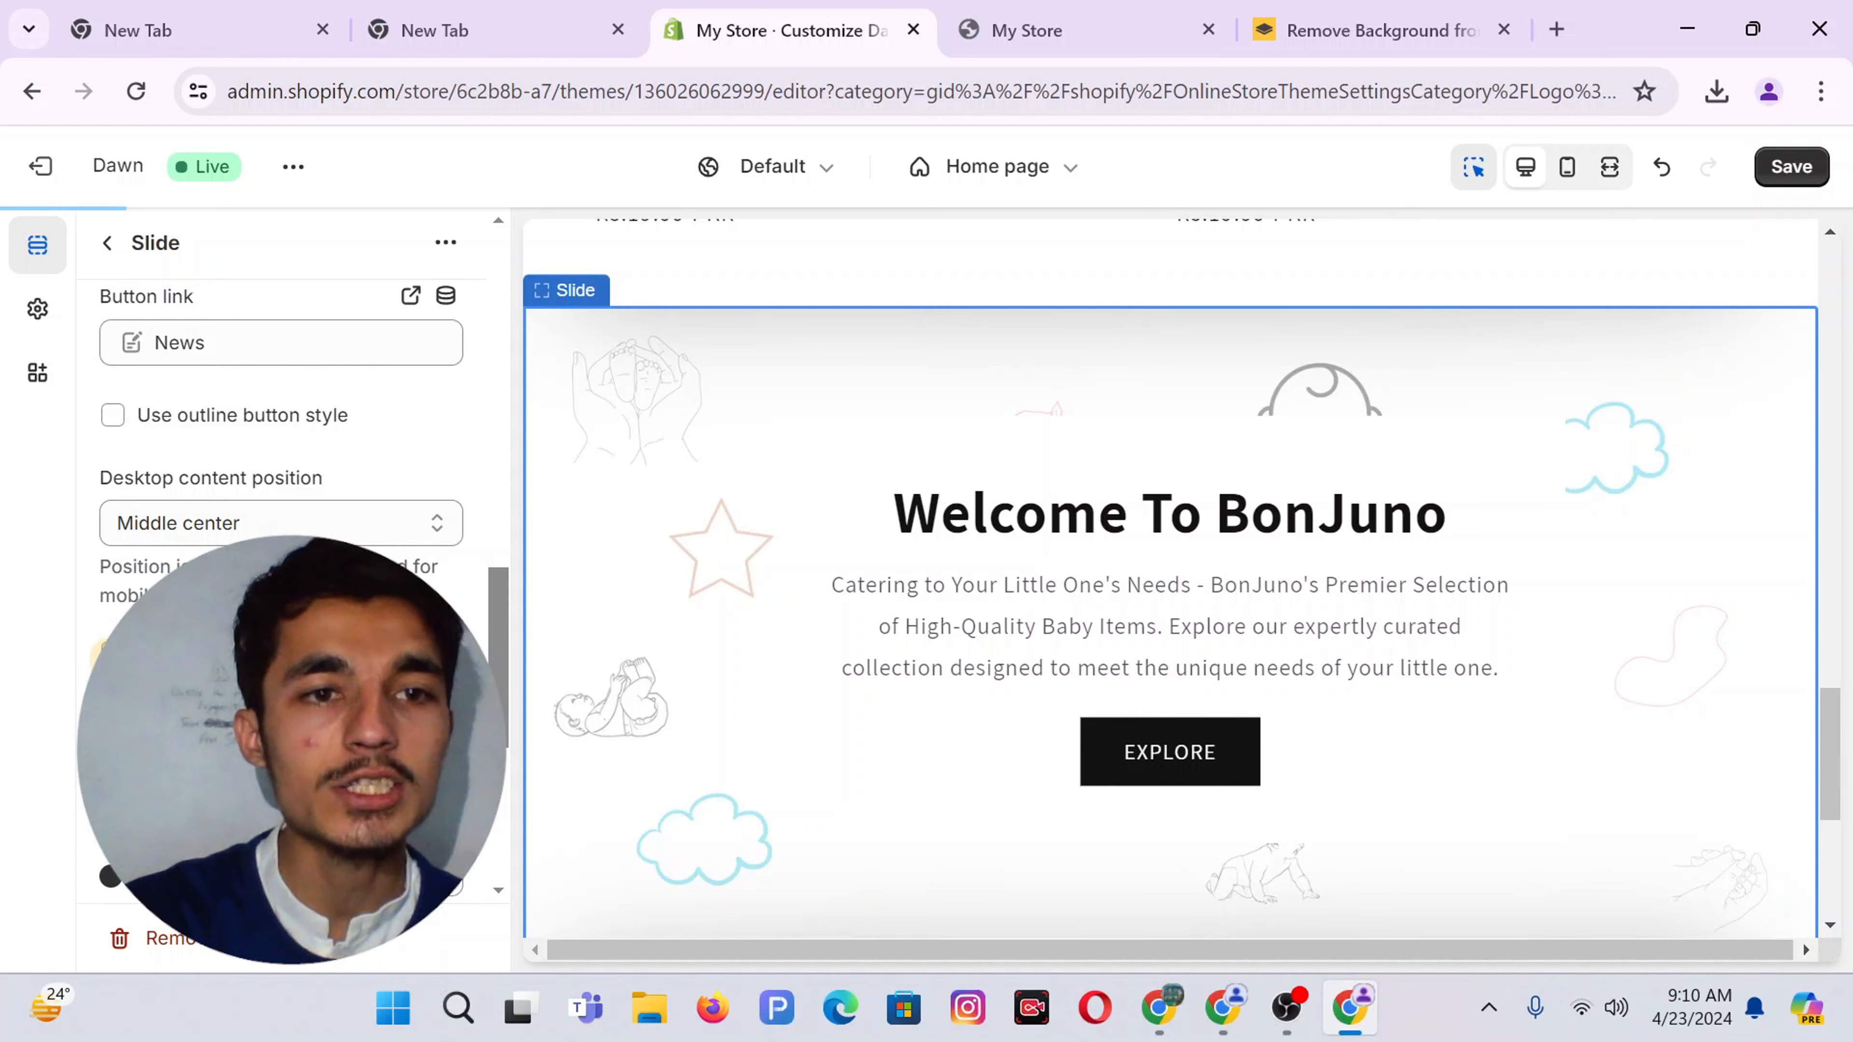
scroll(281, 438, "down", 2)
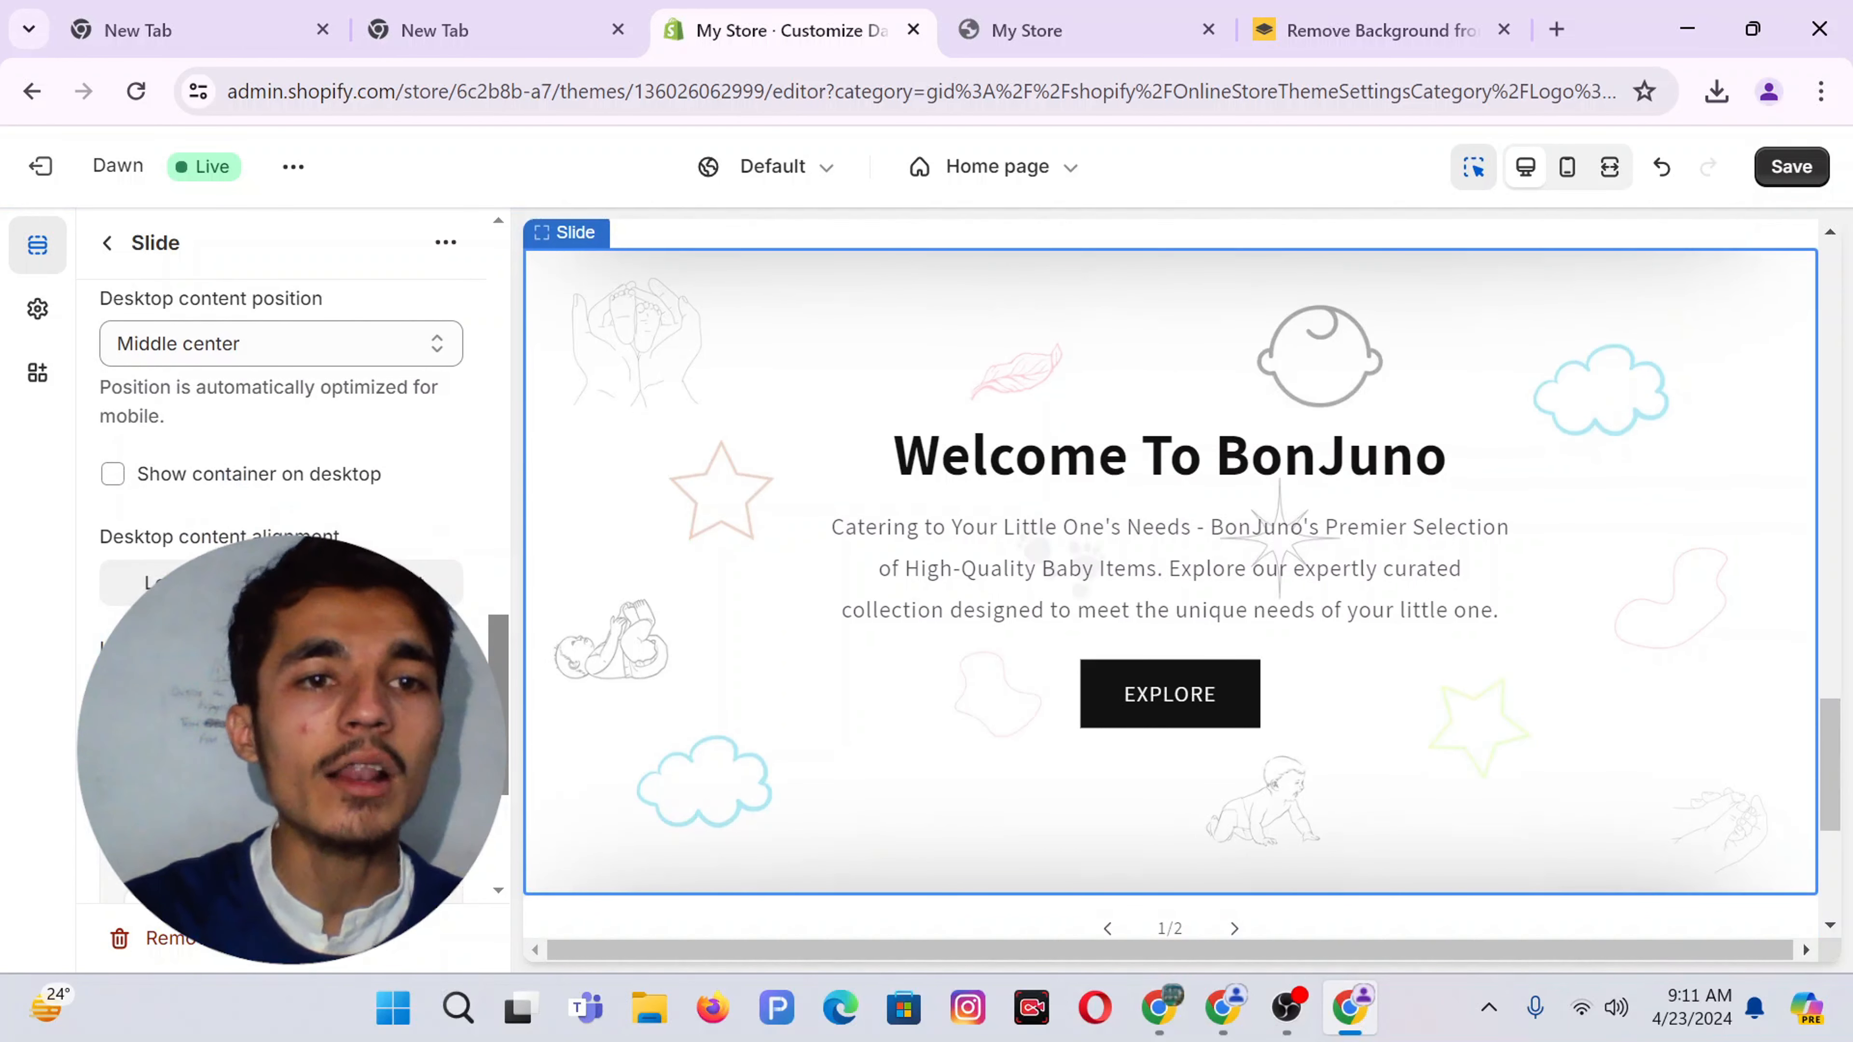
scroll(281, 467, "down", 2)
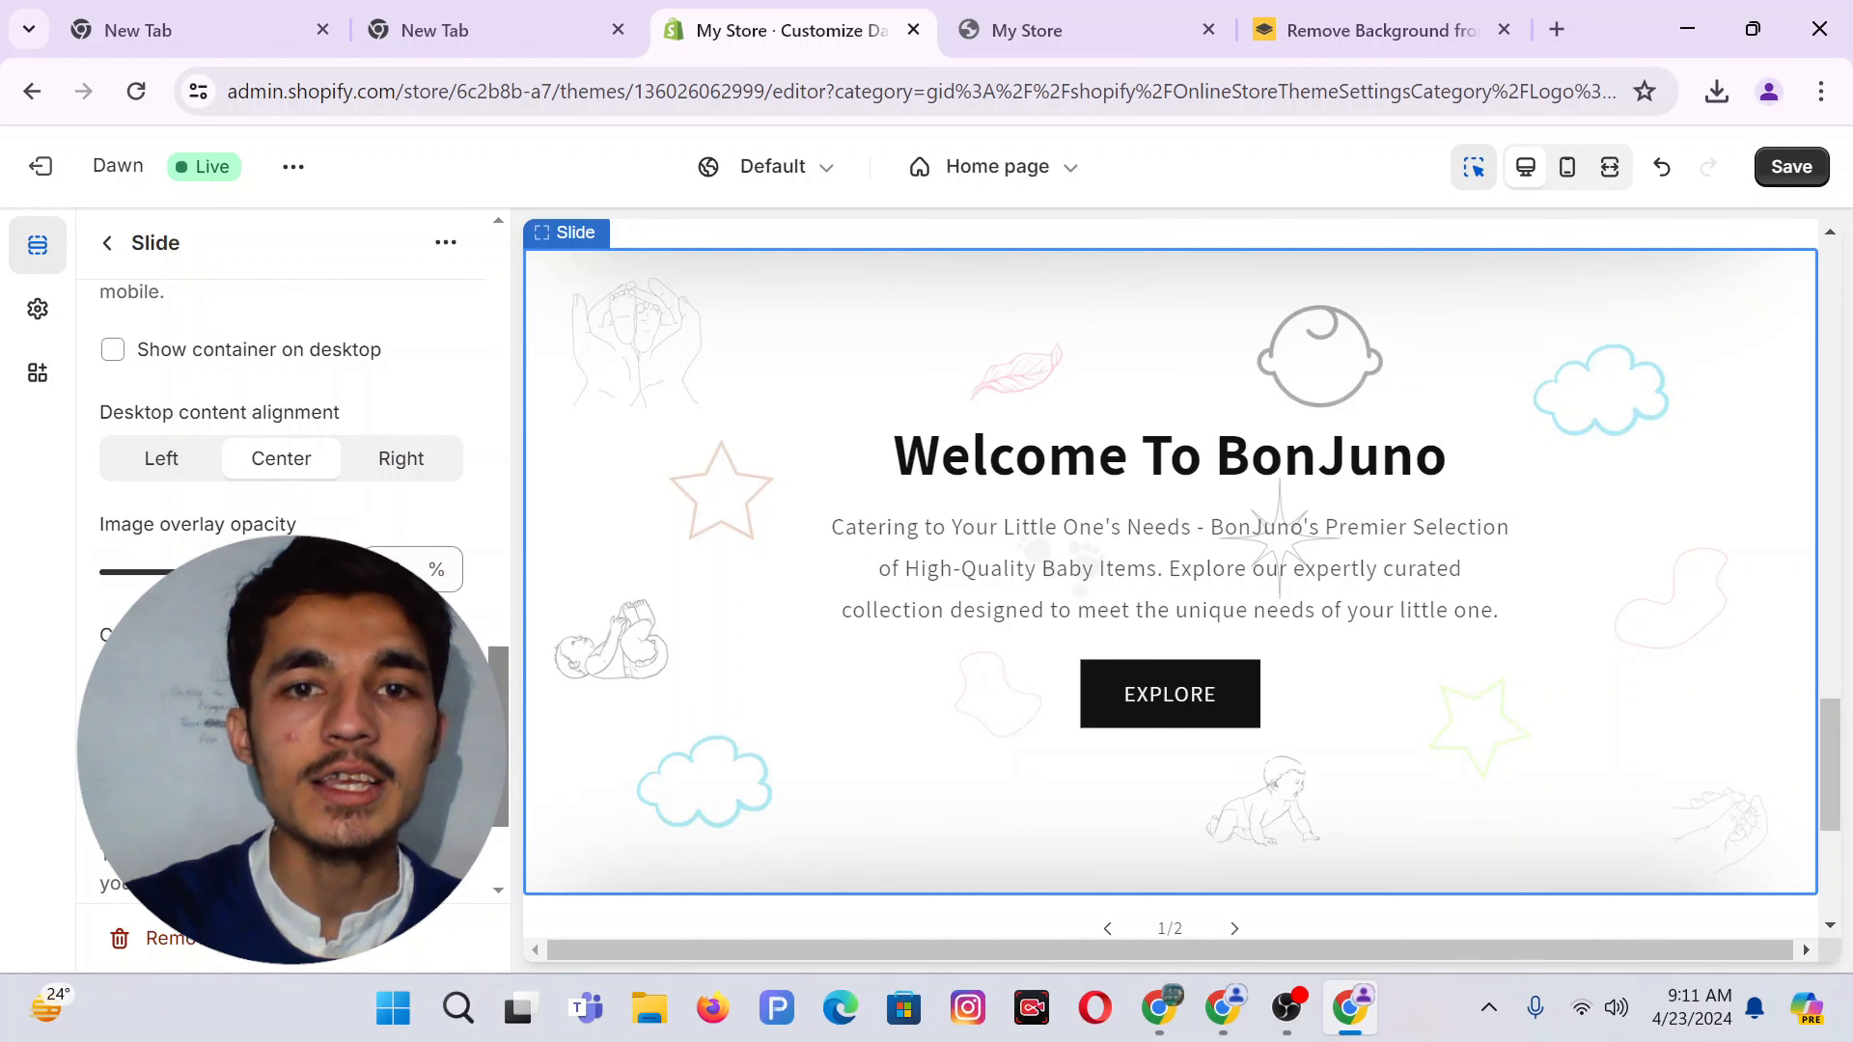
left_click_drag(313, 570, 993, 560)
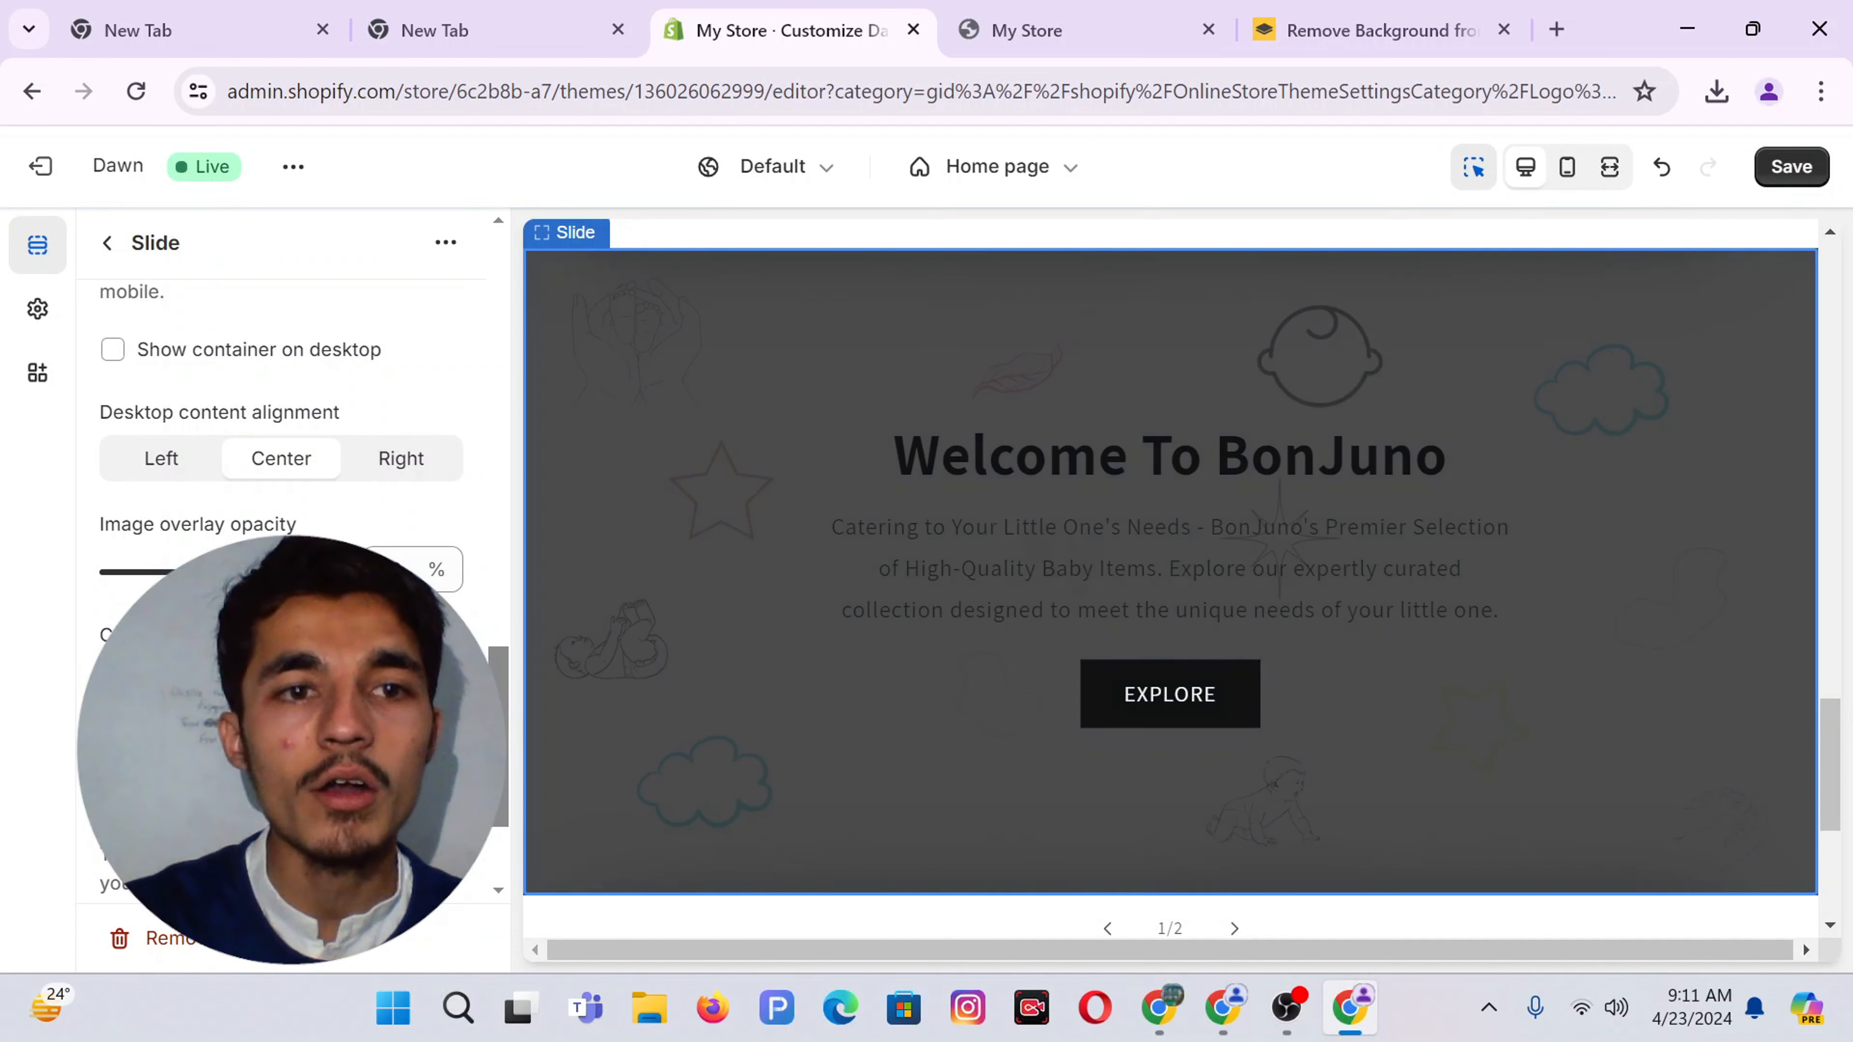
Set the slide's image overlay opacity to 0% and apply the orange colour Scheme 6
left_click_drag(245, 571, 9, 577)
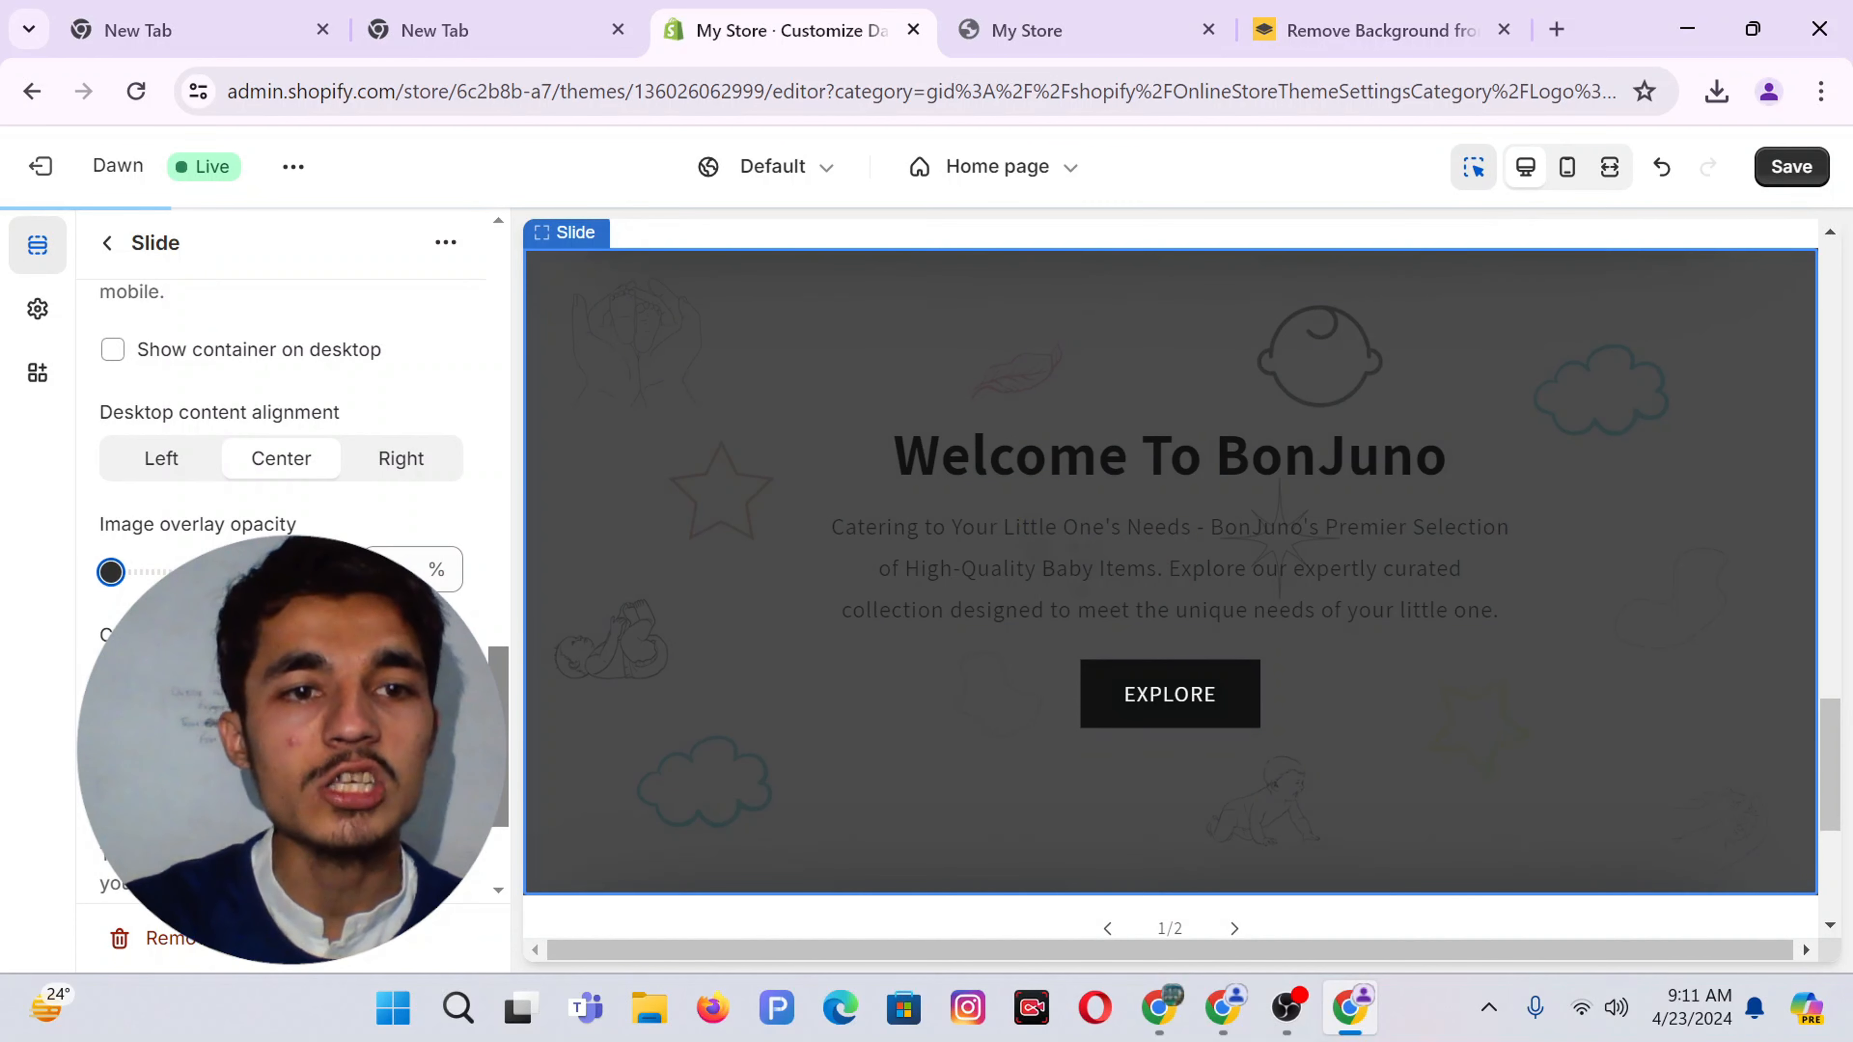
scroll(281, 555, "down", 3)
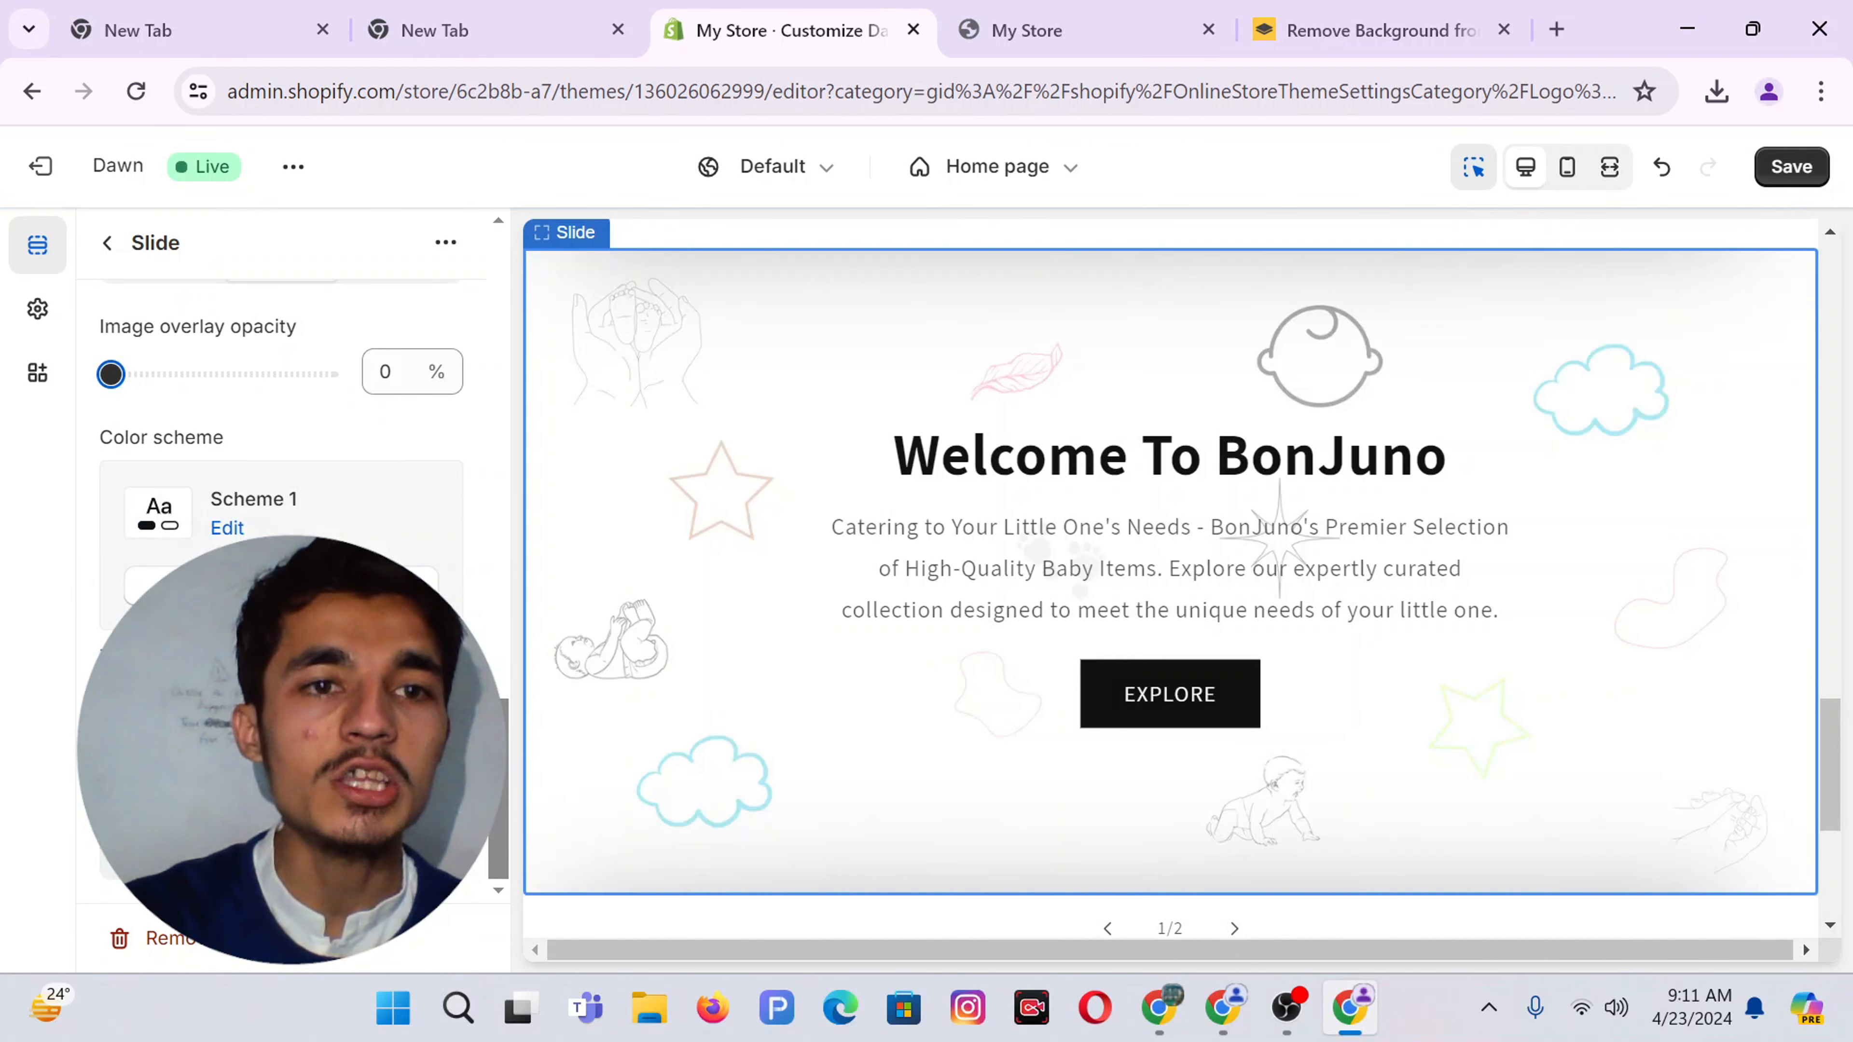
left_click(281, 584)
left_click(277, 540)
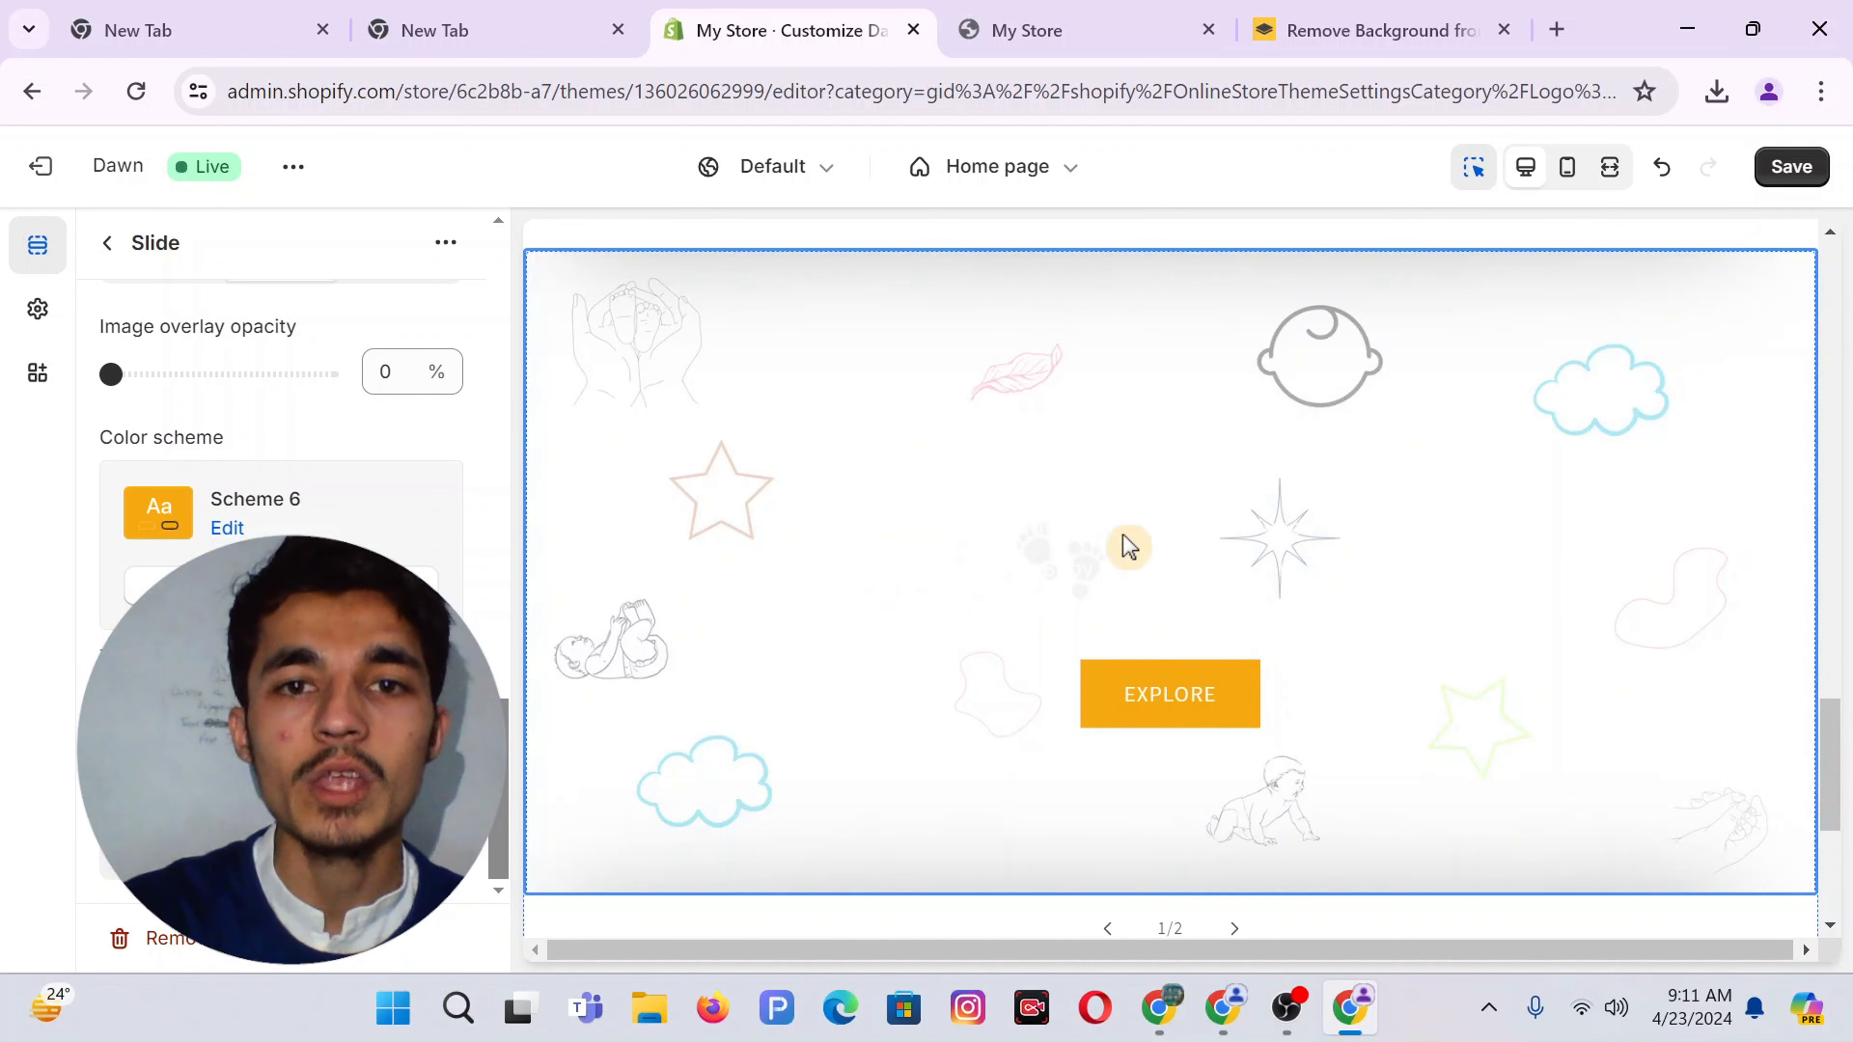
left_click(248, 471)
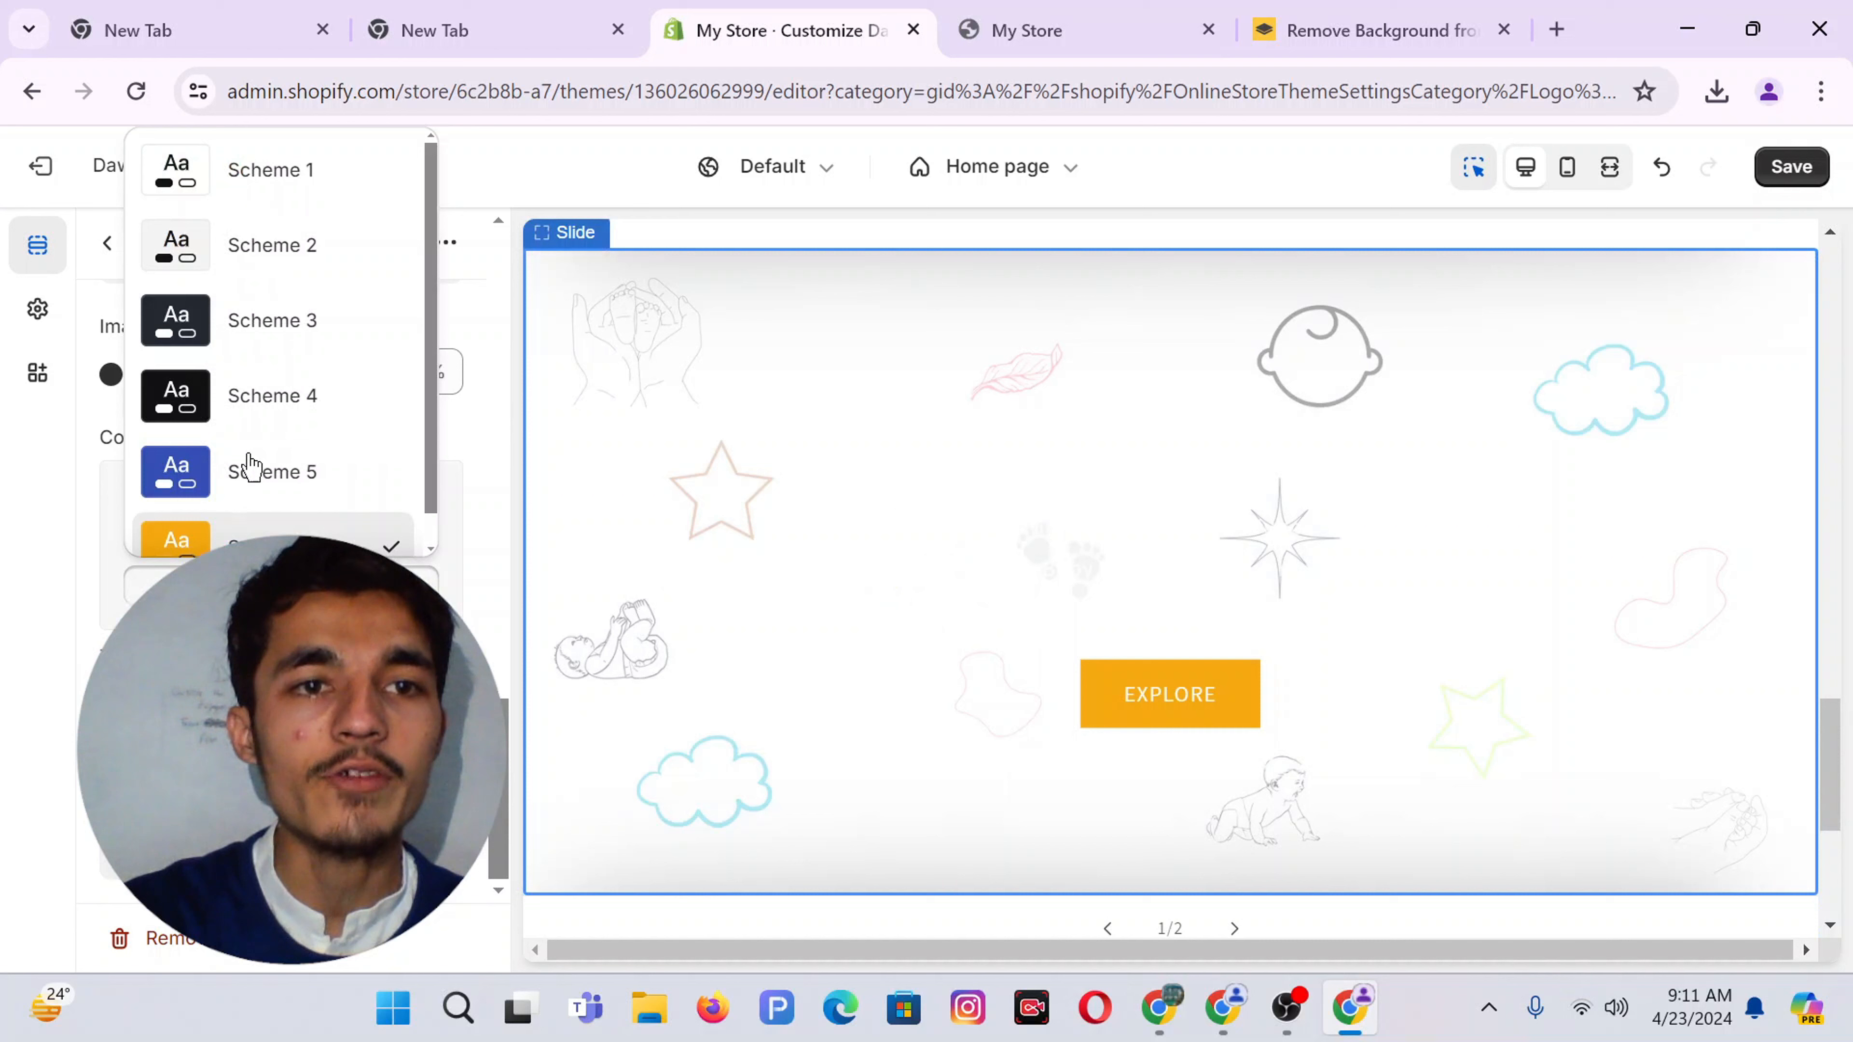
left_click(223, 194)
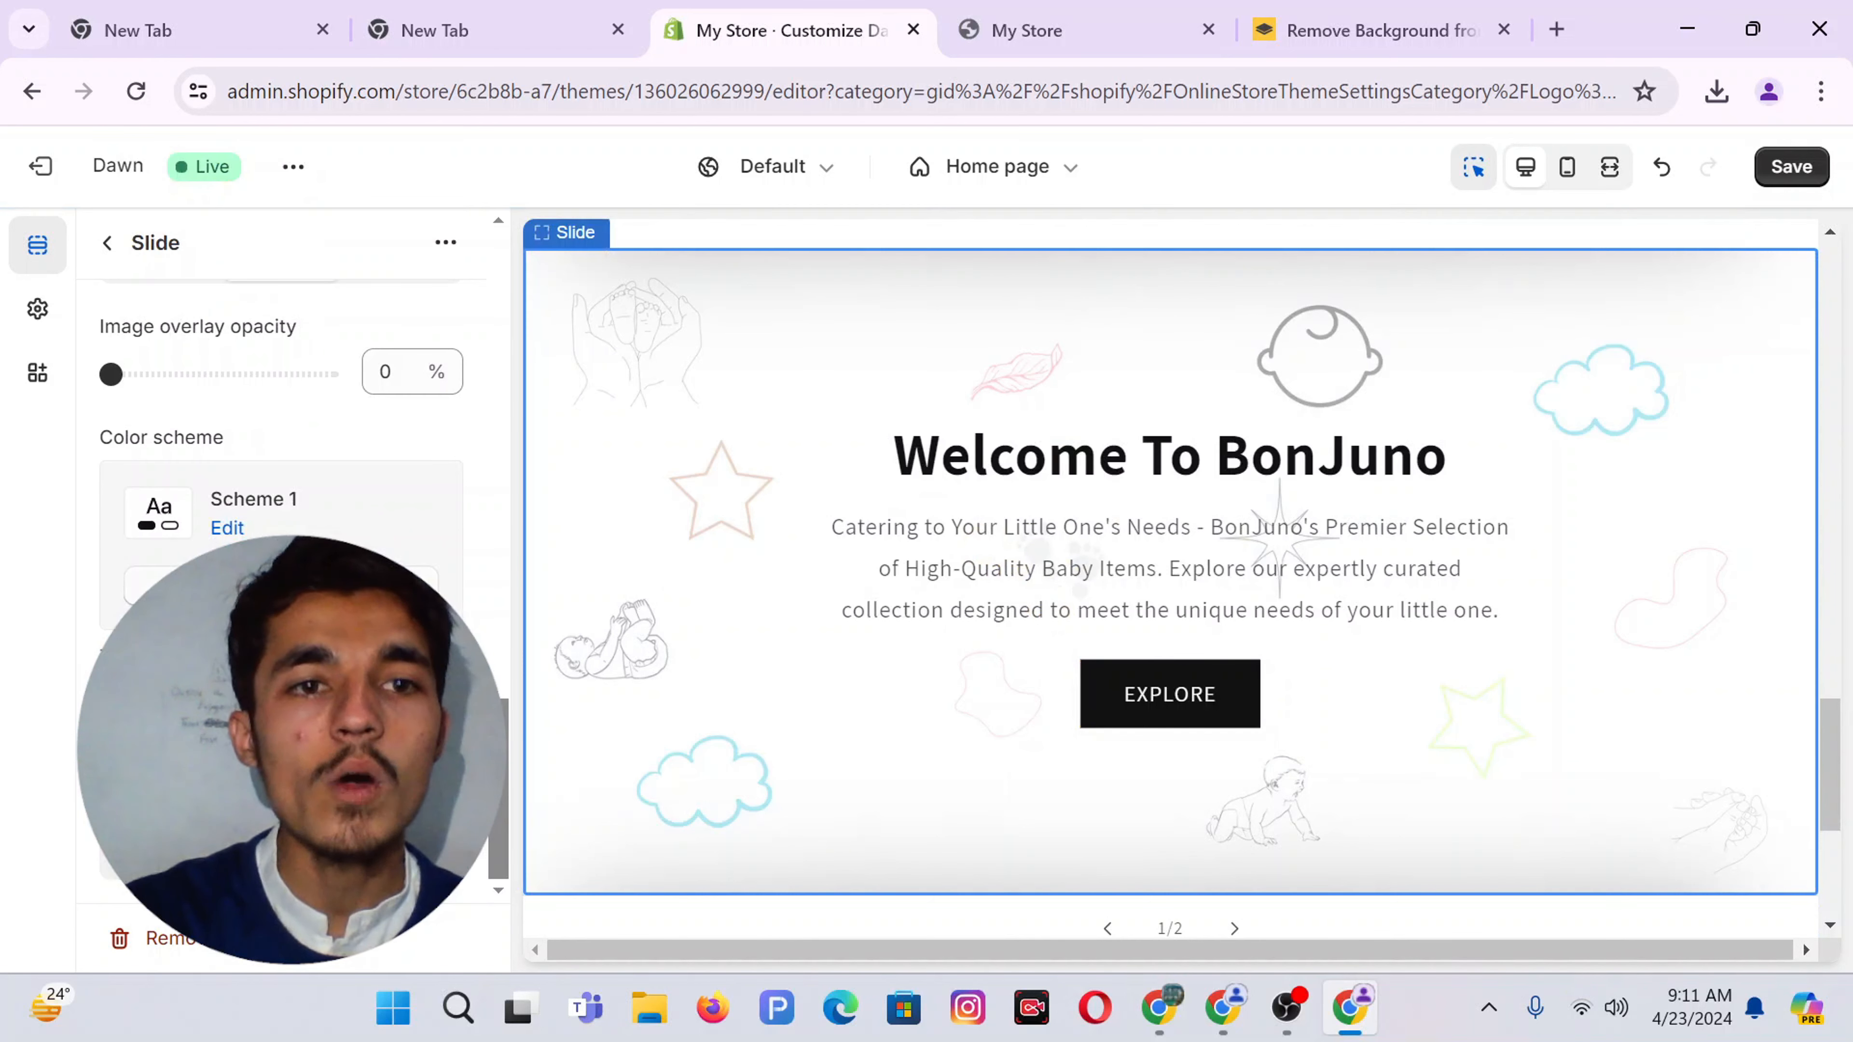
left_click(248, 511)
left_click(241, 538)
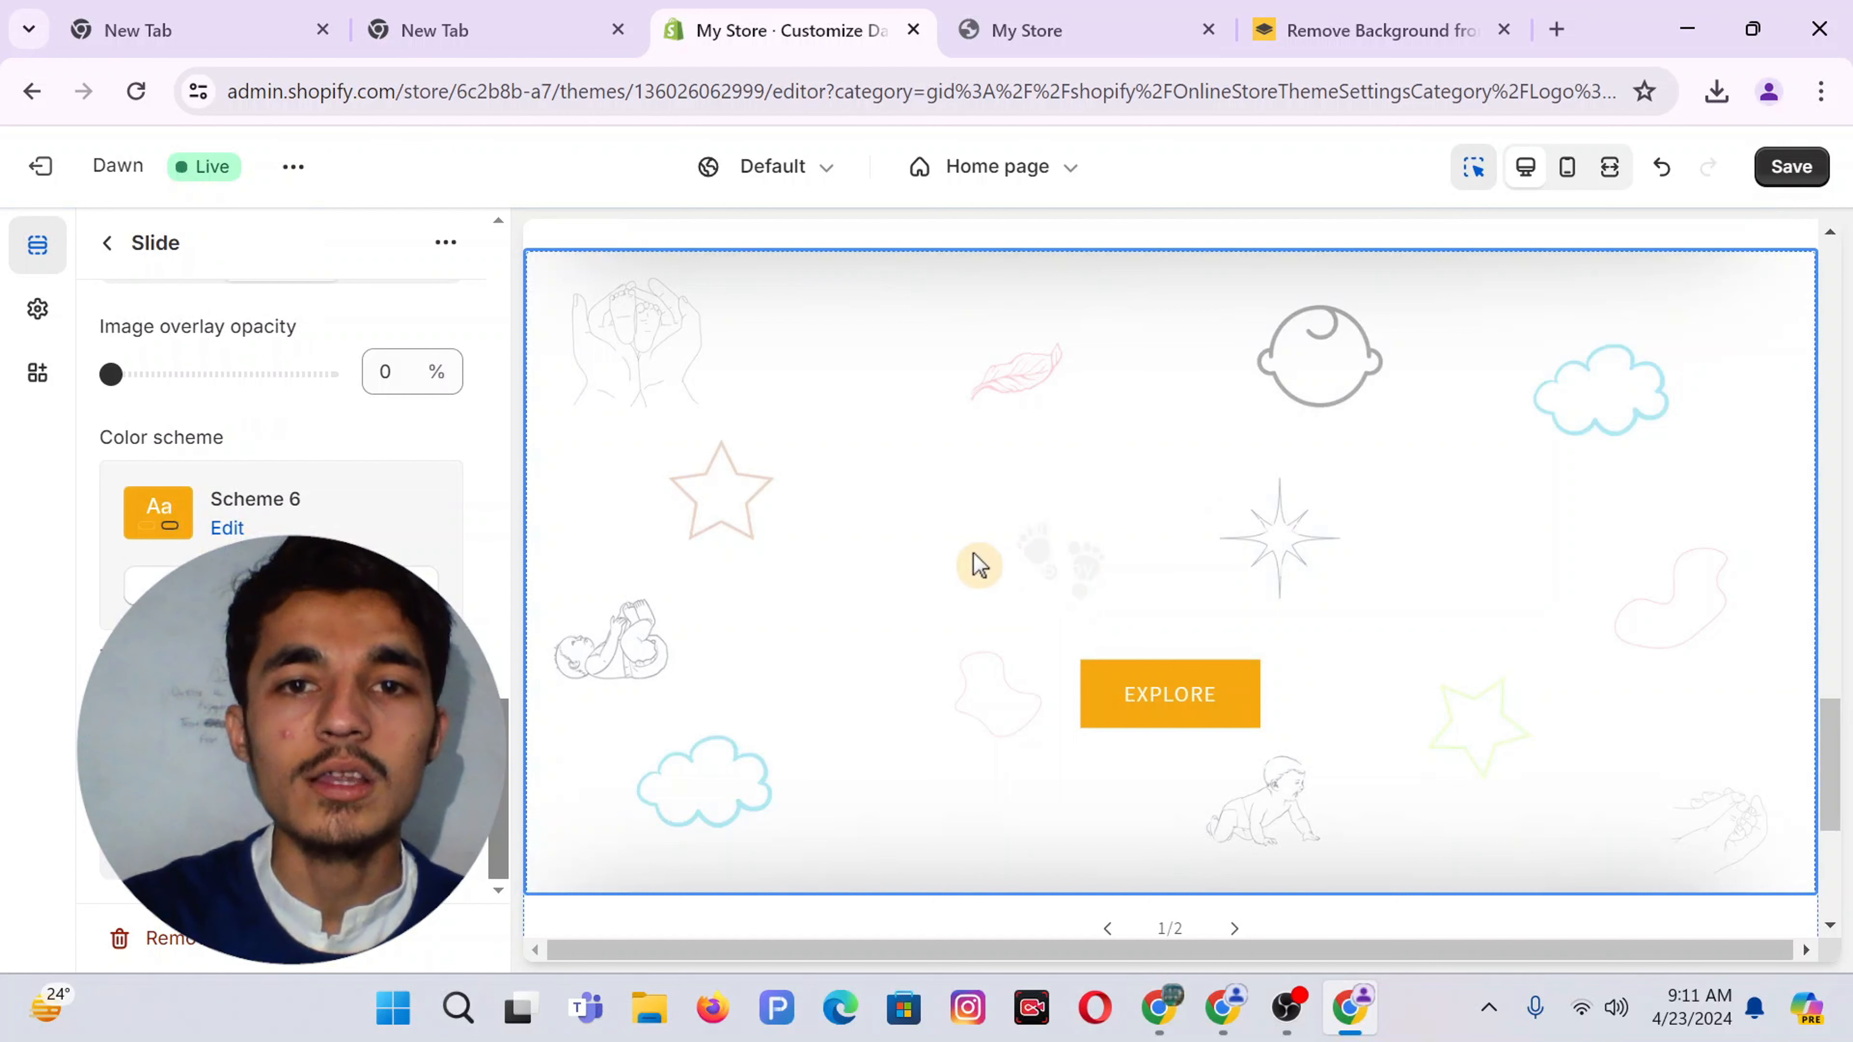
left_click(17, 330)
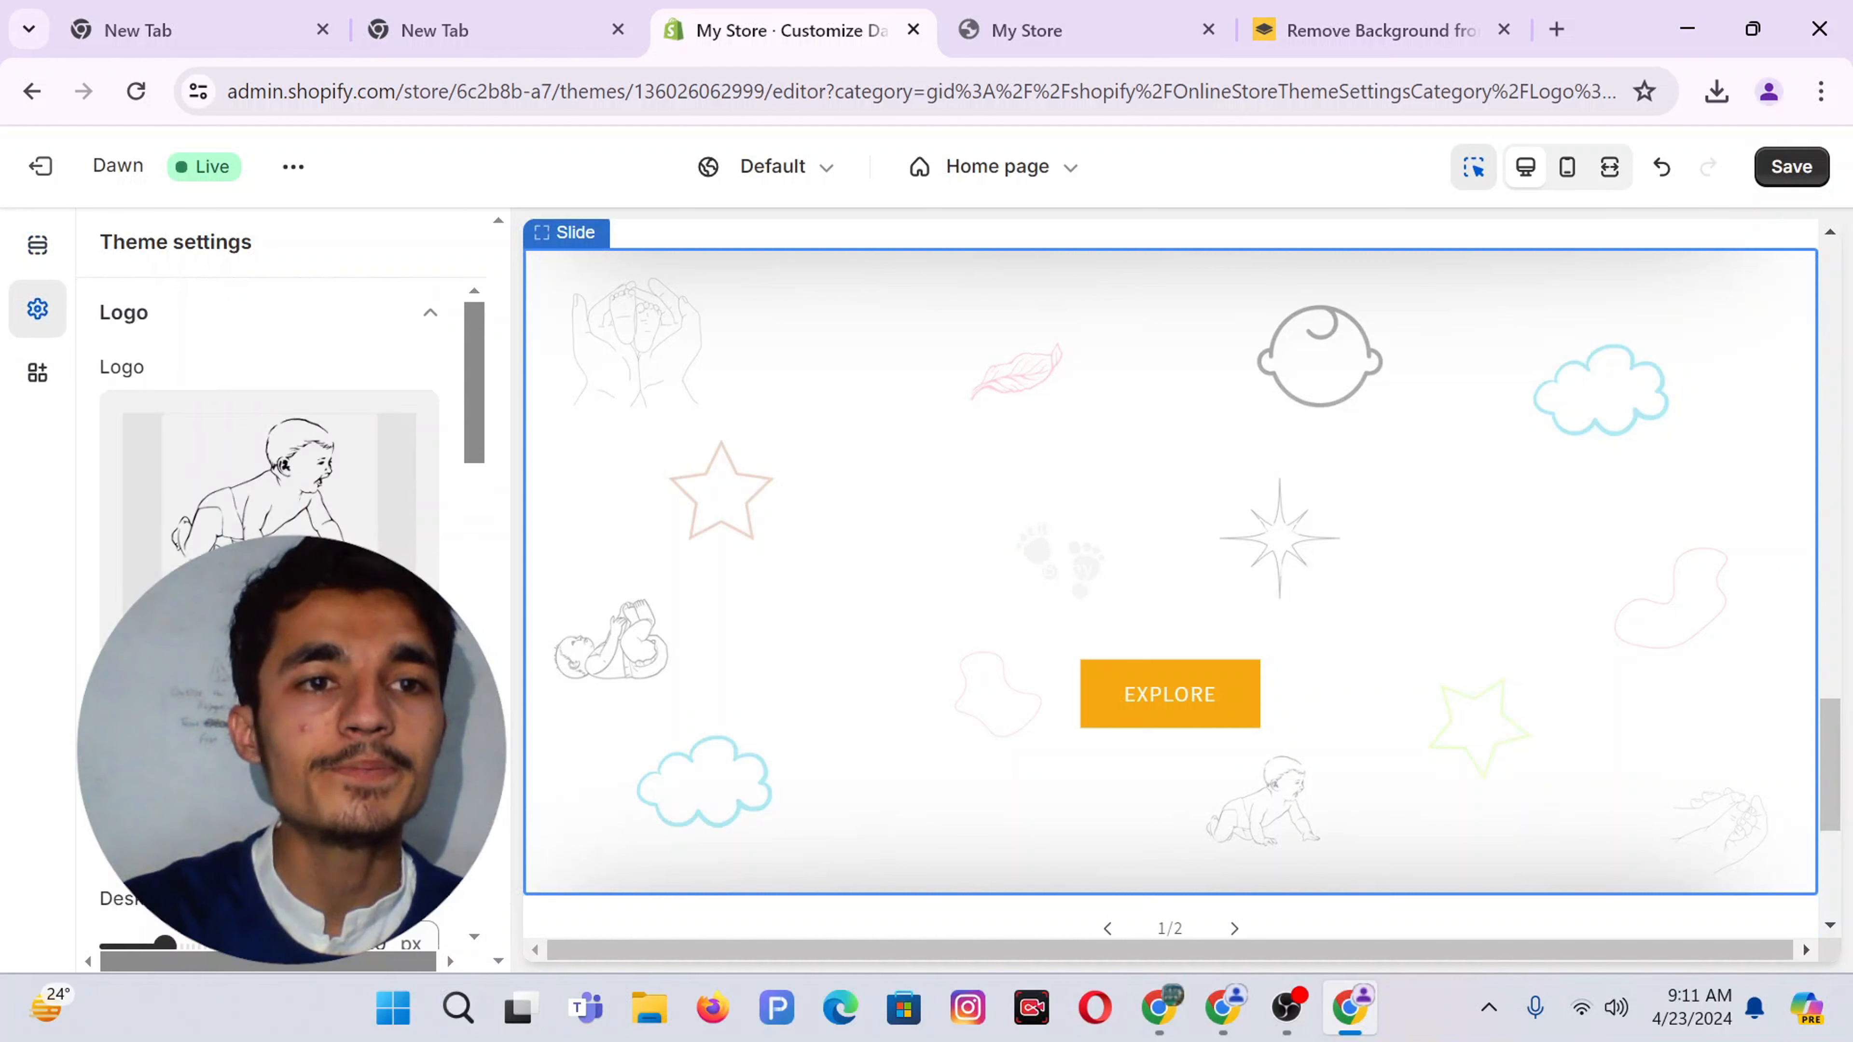
Change Scheme 6's text colour to near-black #121212 and save the theme
scroll(270, 511, "down", 10)
left_click(187, 524)
scroll(191, 522, "down", 5)
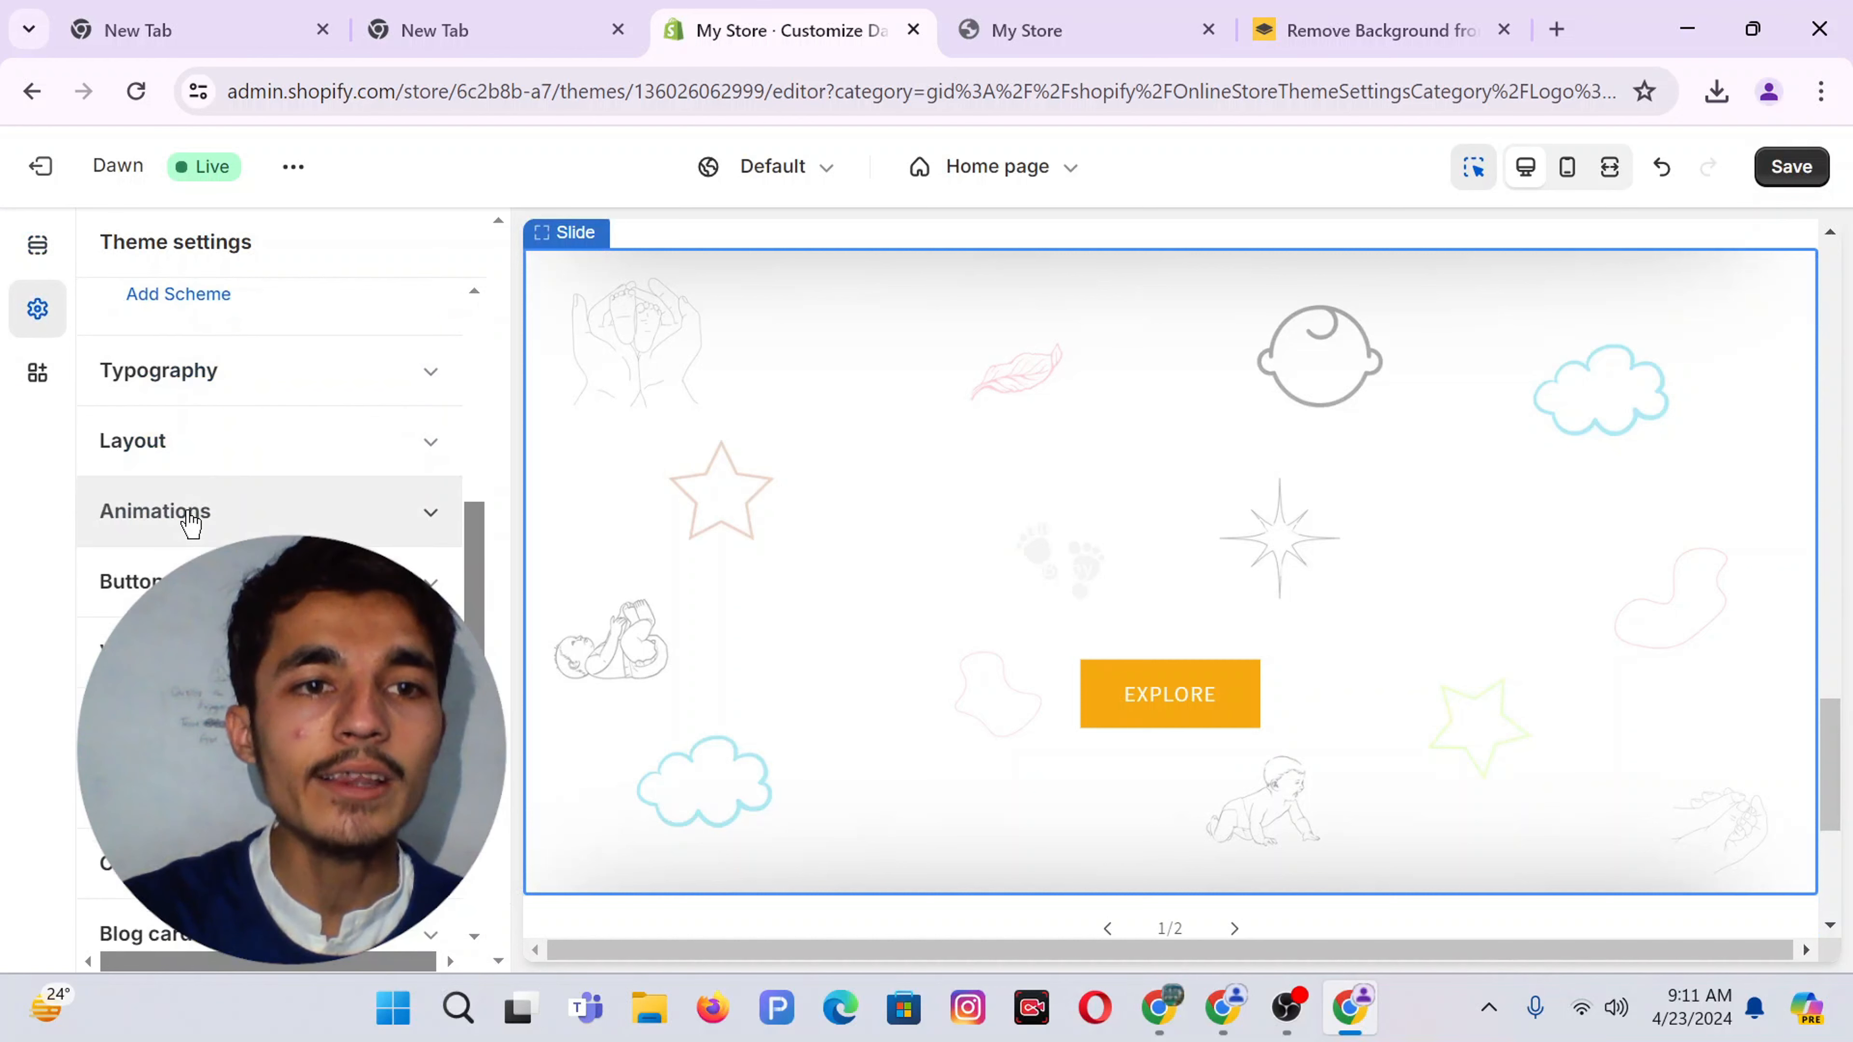
scroll(191, 524, "up", 5)
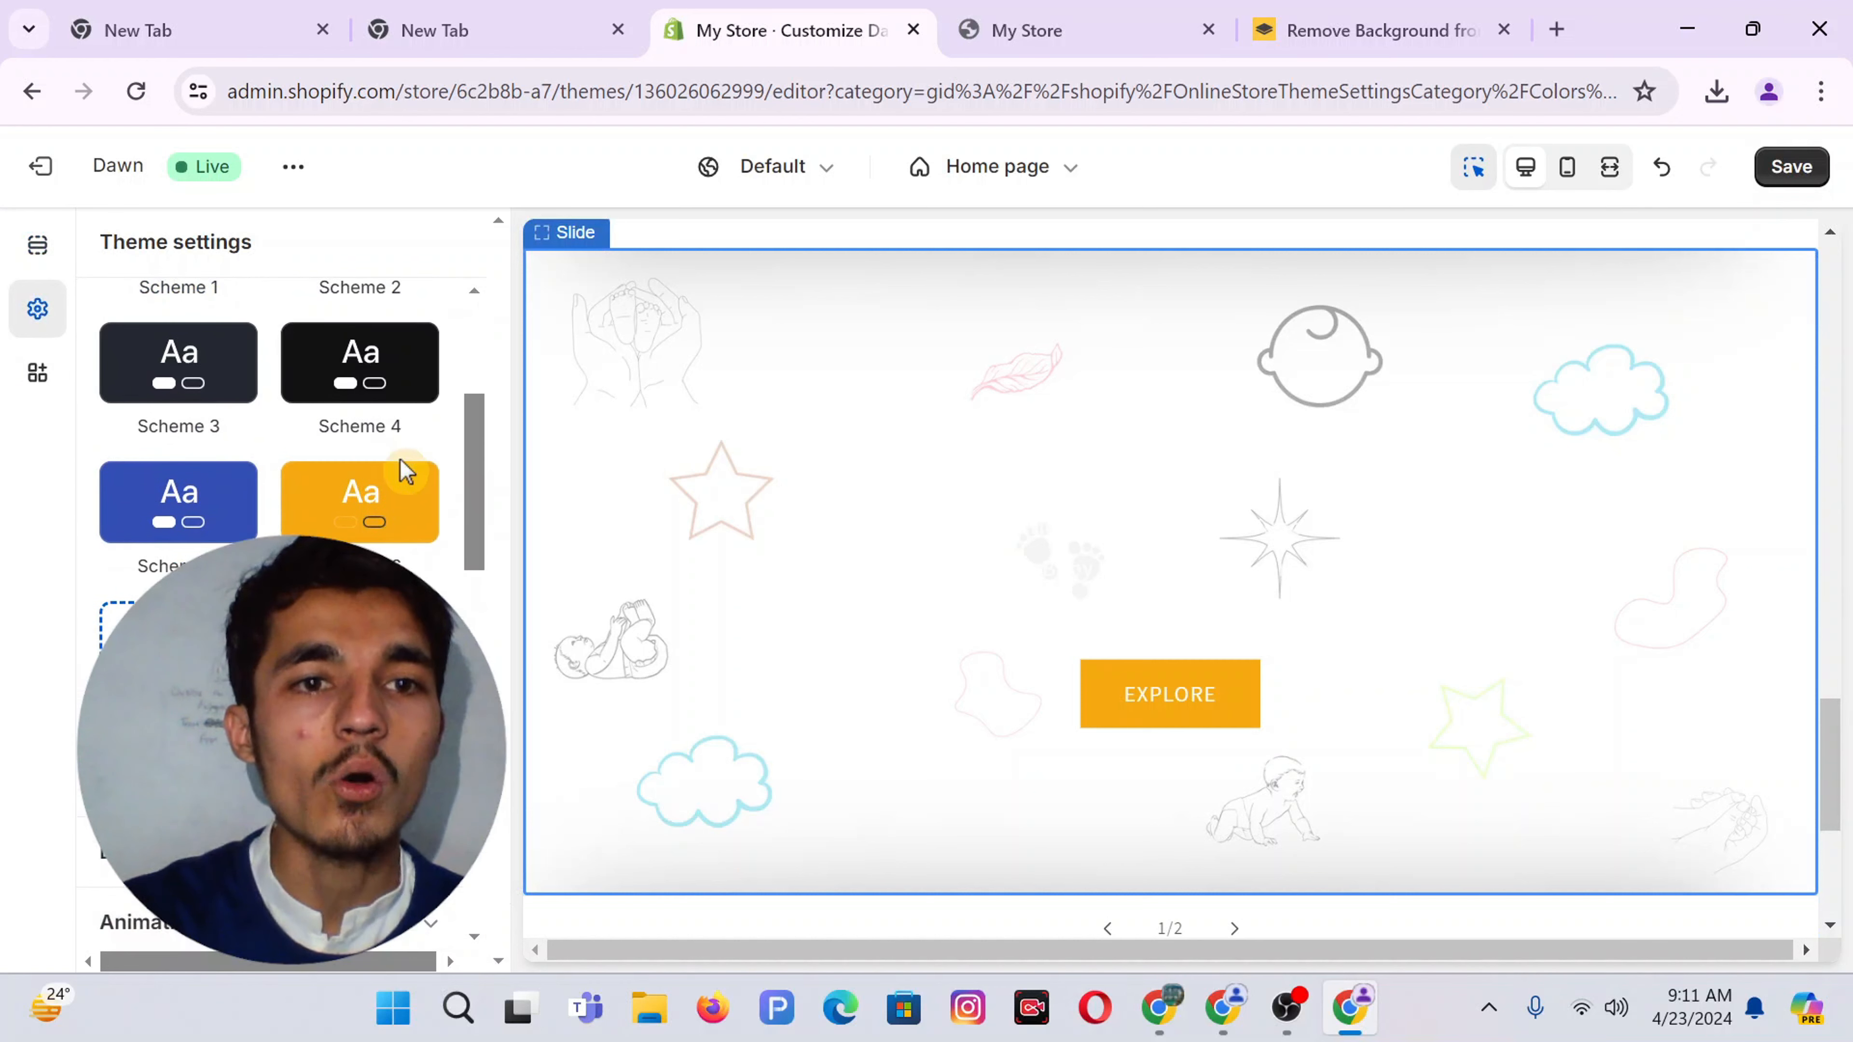
left_click(348, 504)
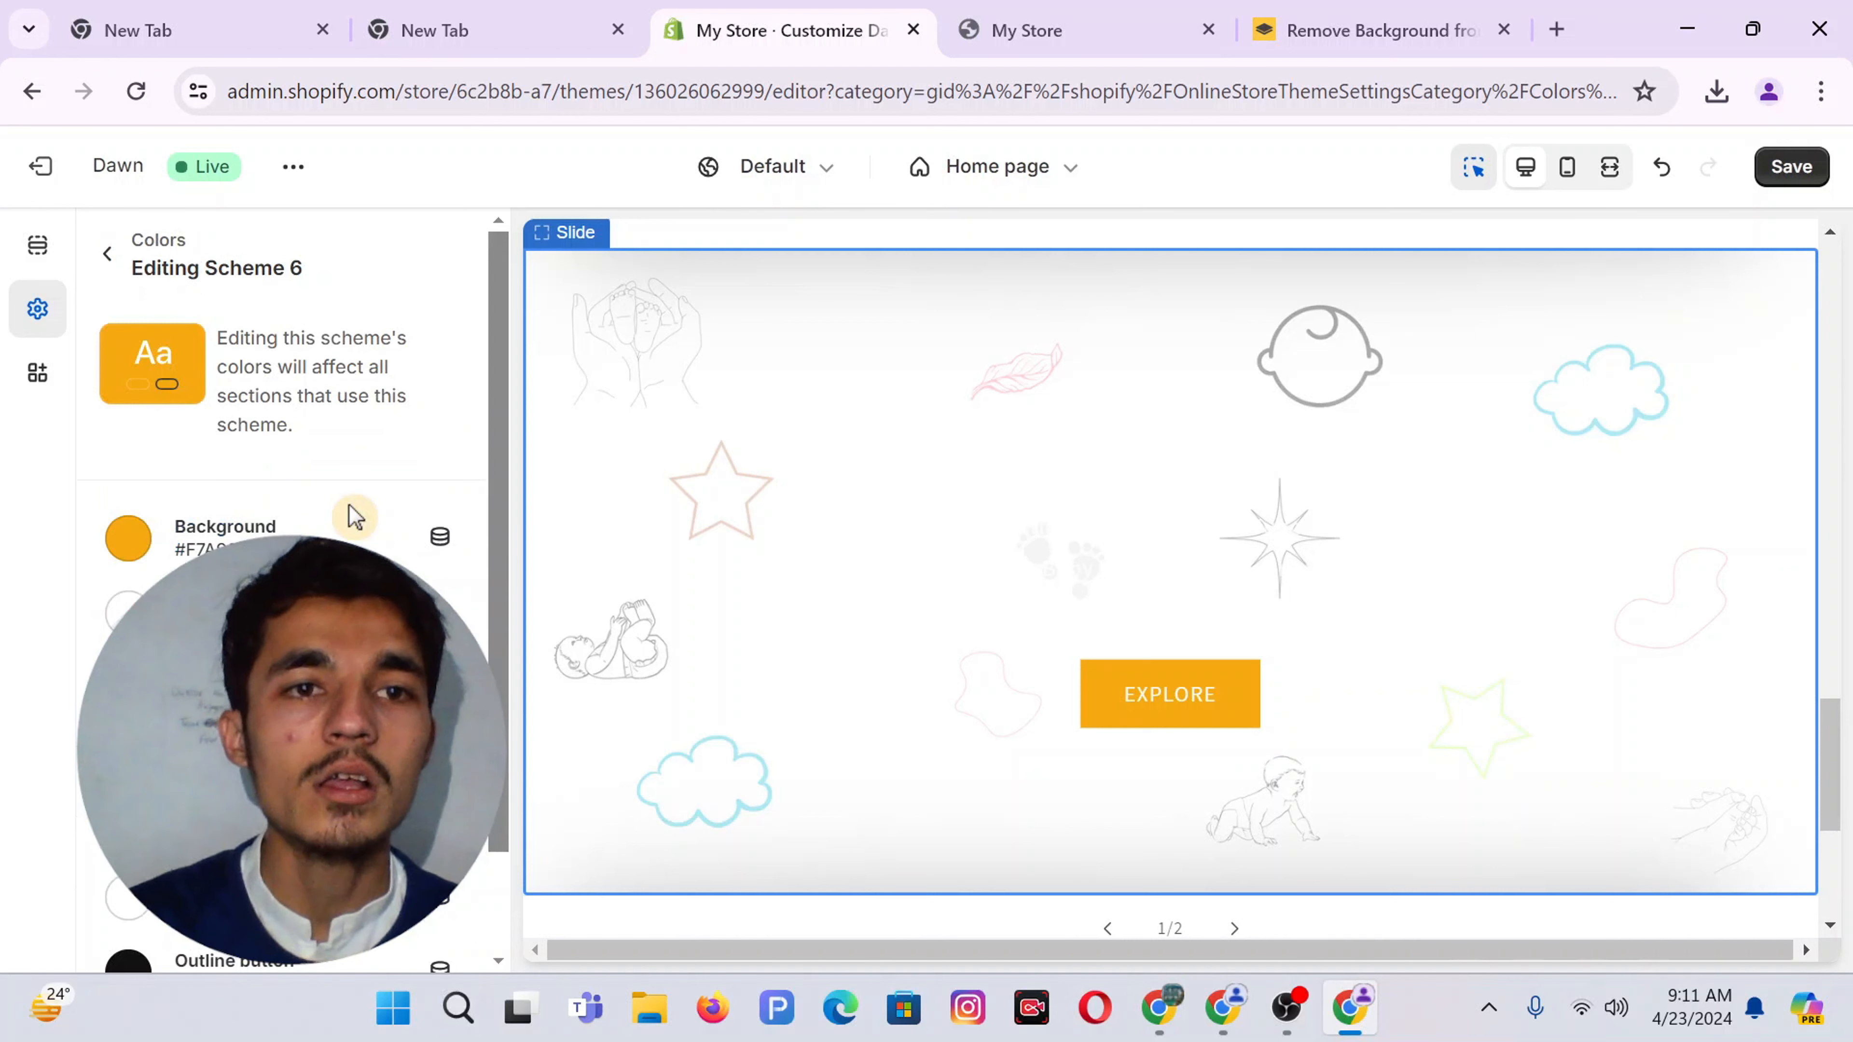
scroll(349, 516, "down", 2)
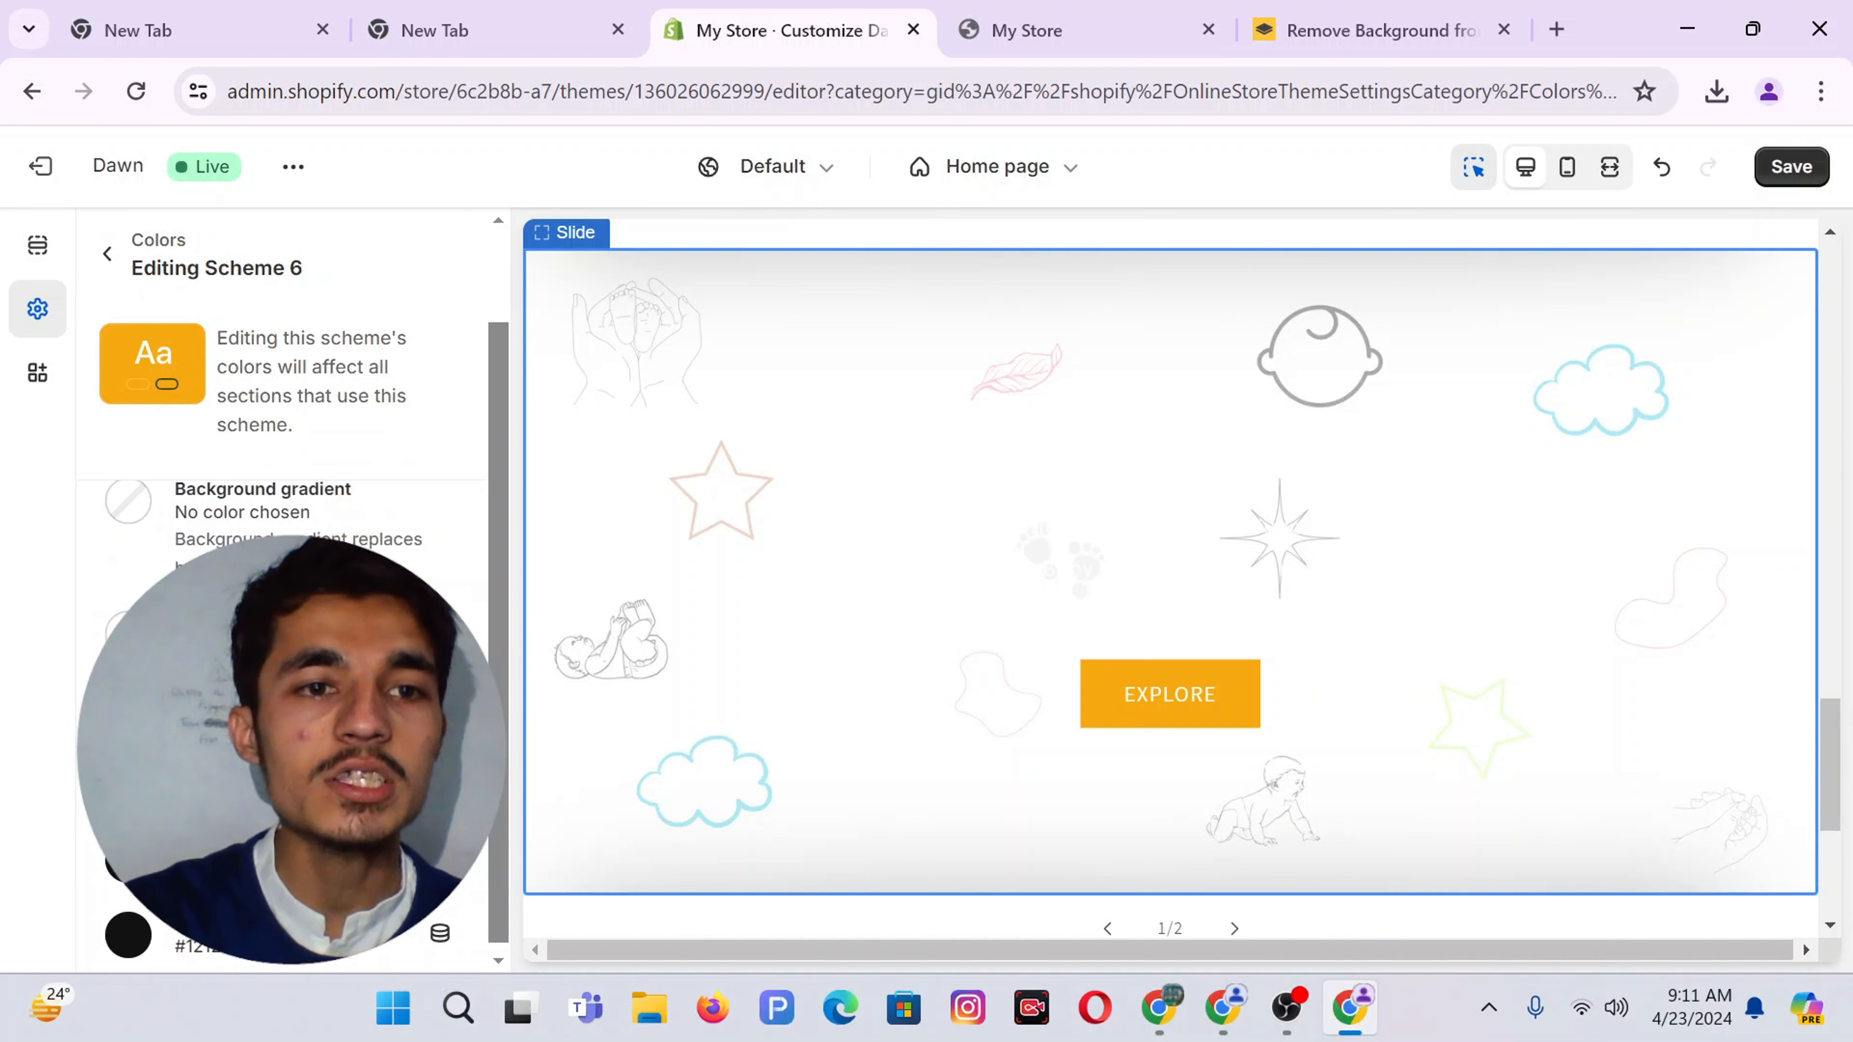
left_click(124, 629)
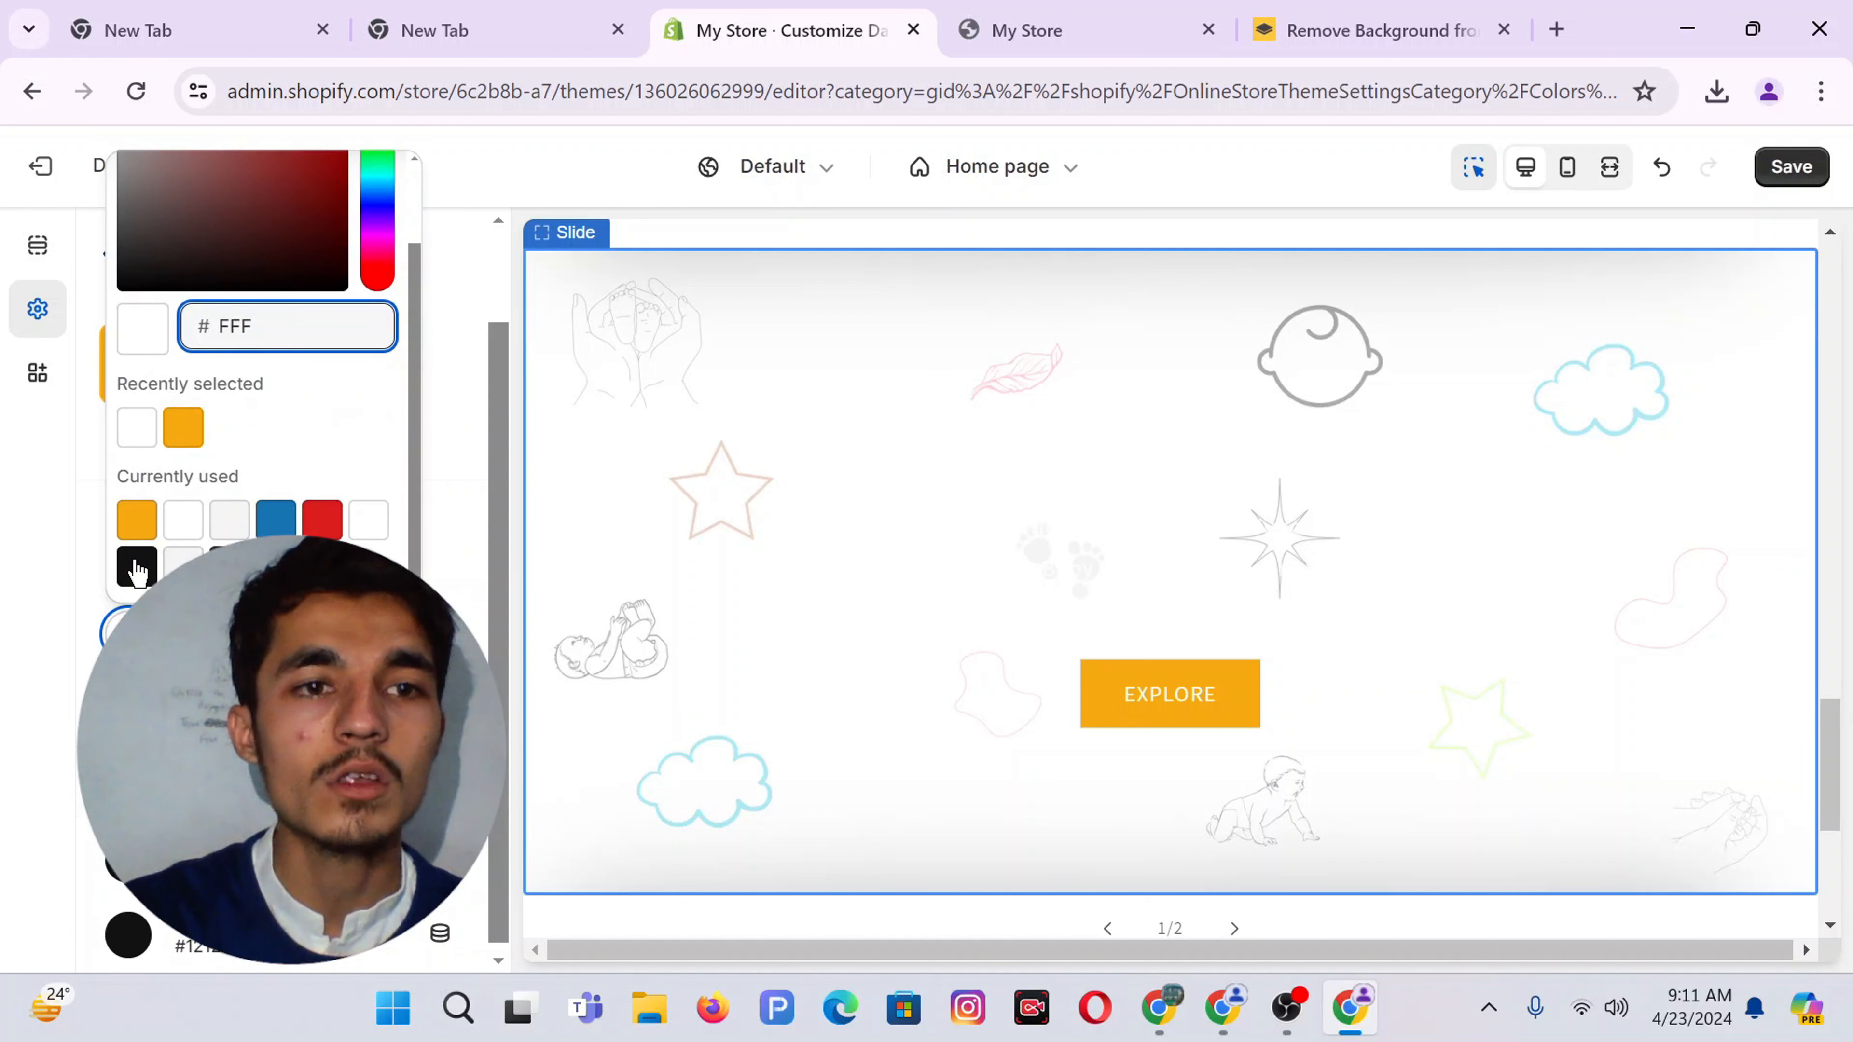
left_click(137, 568)
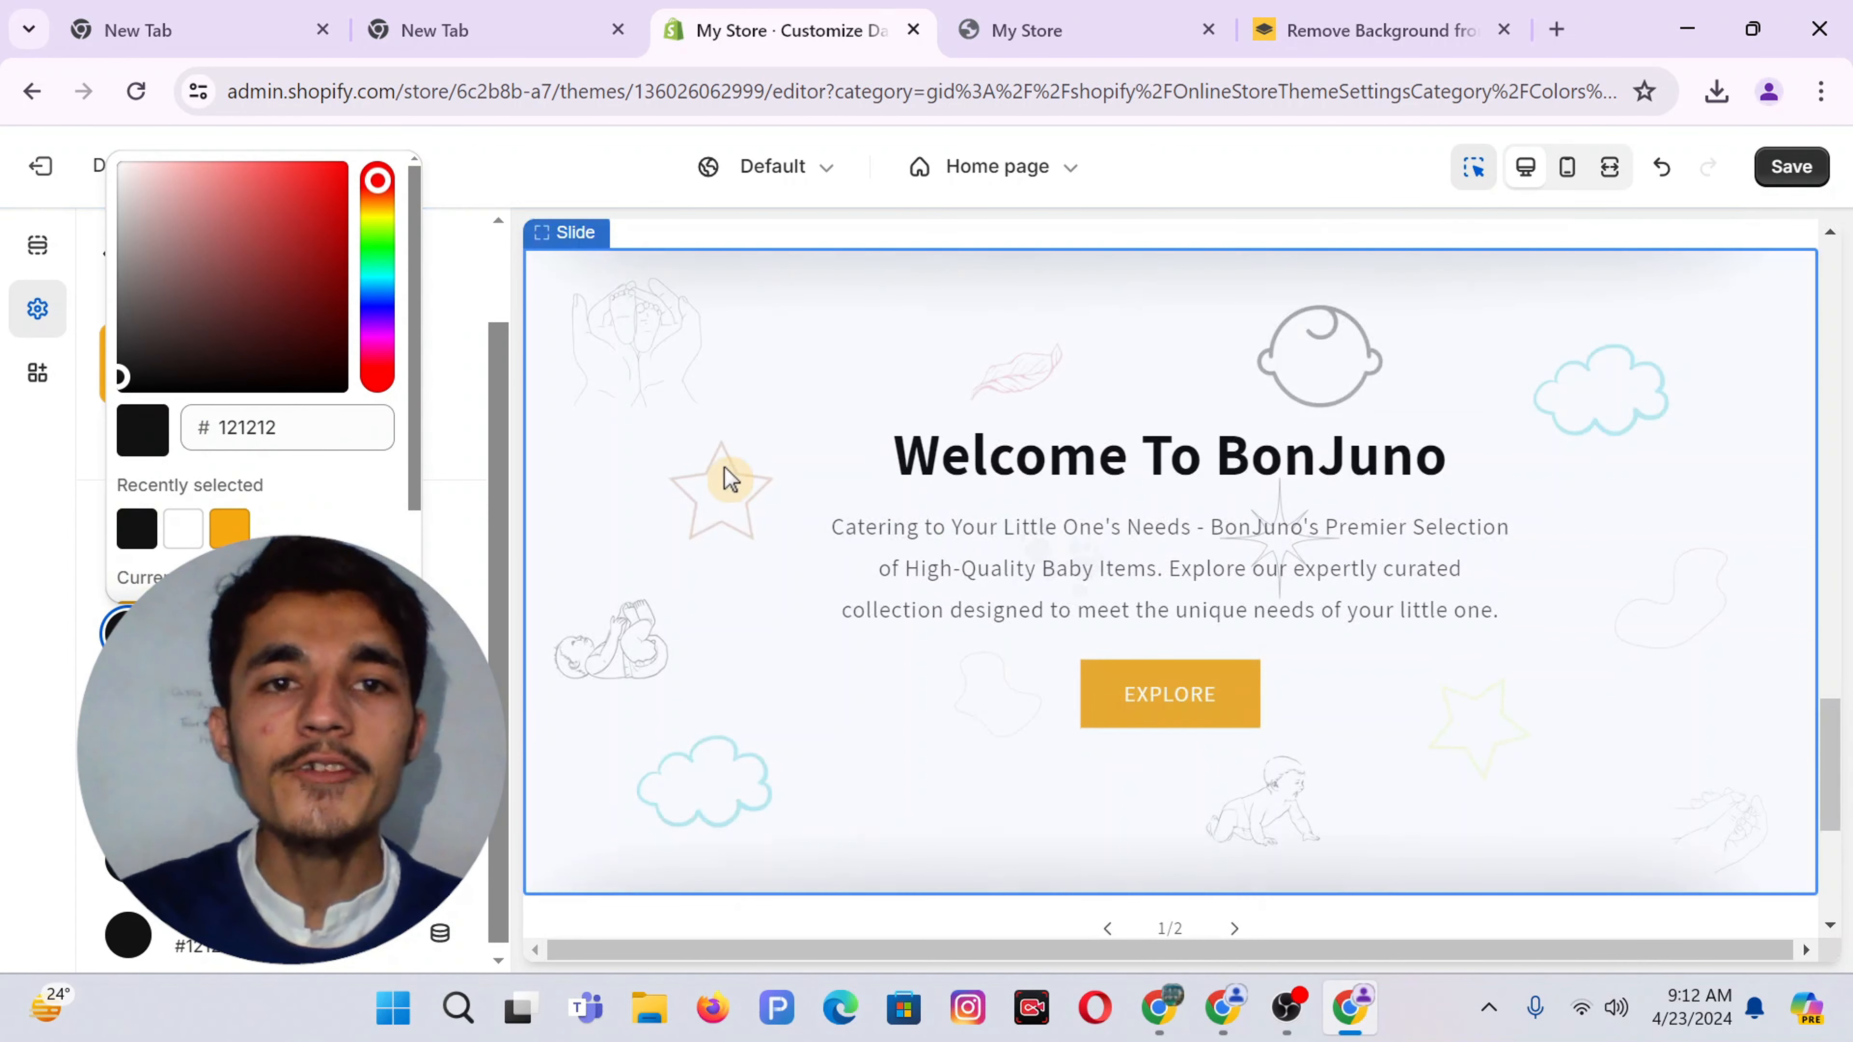
left_click(1801, 166)
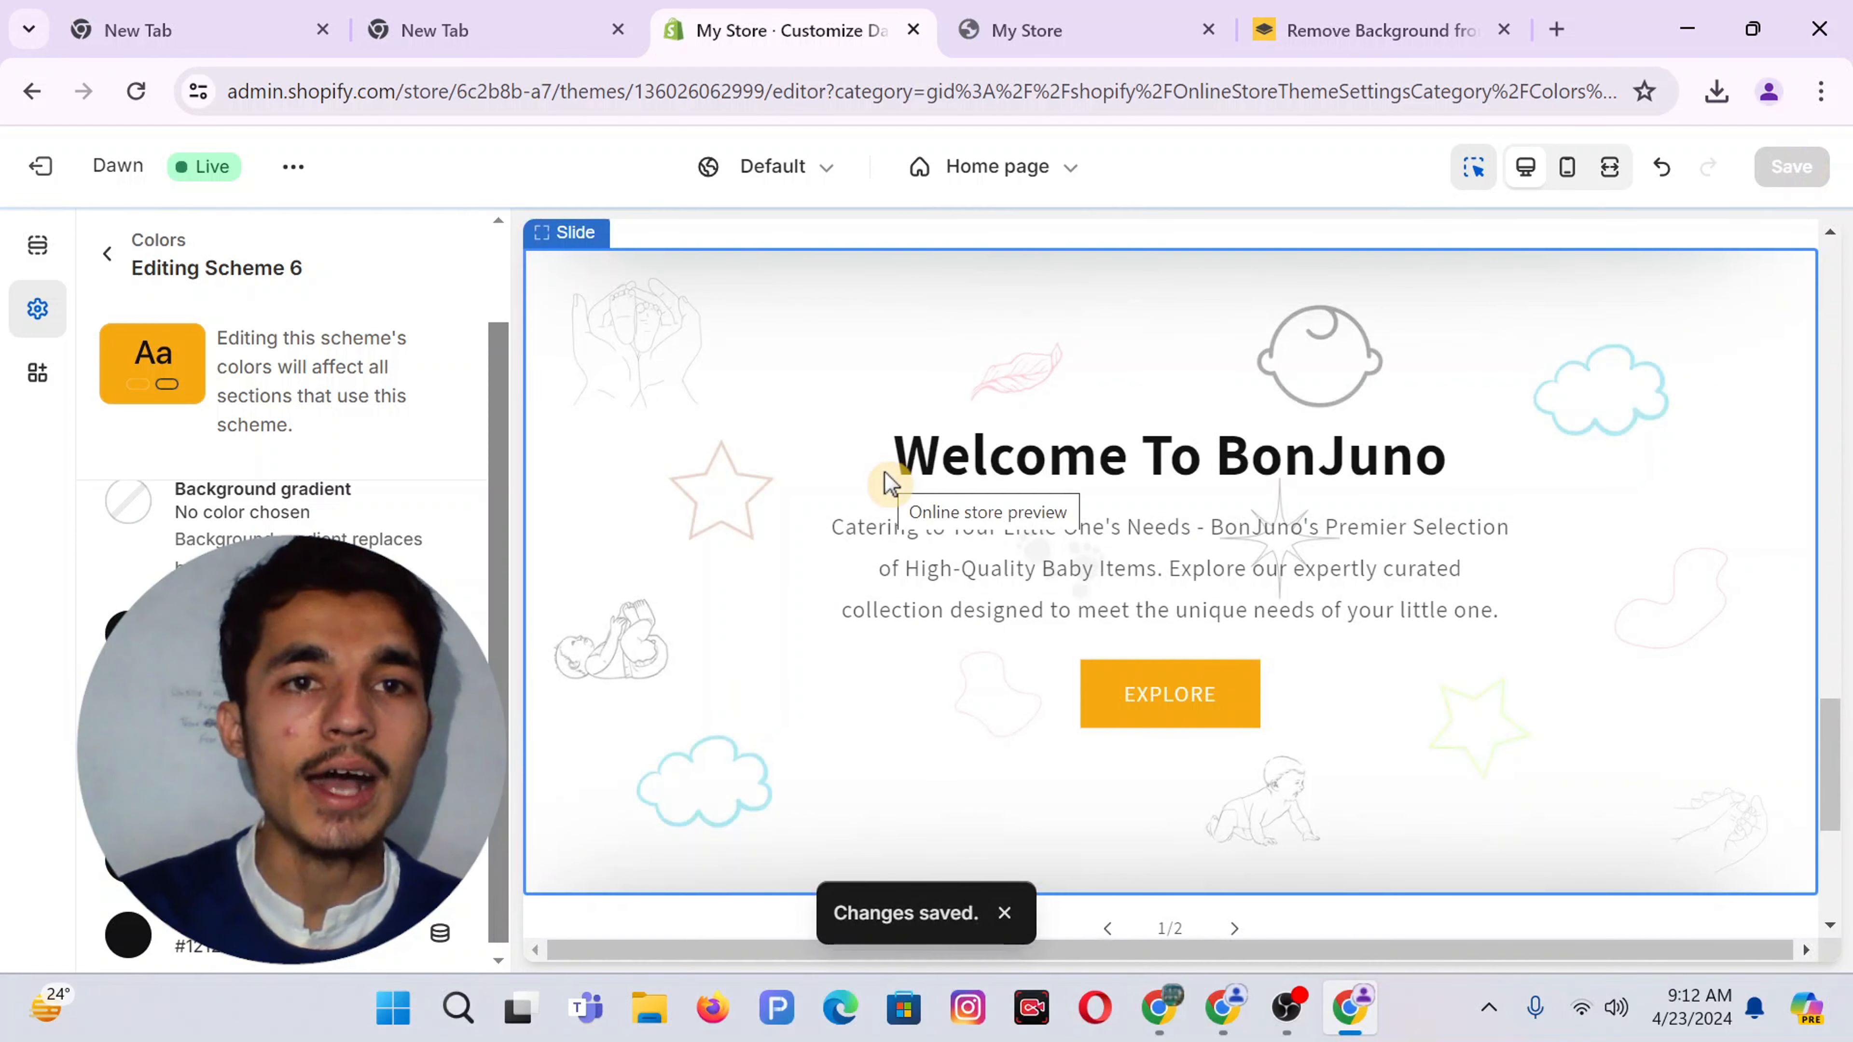
left_click(103, 255)
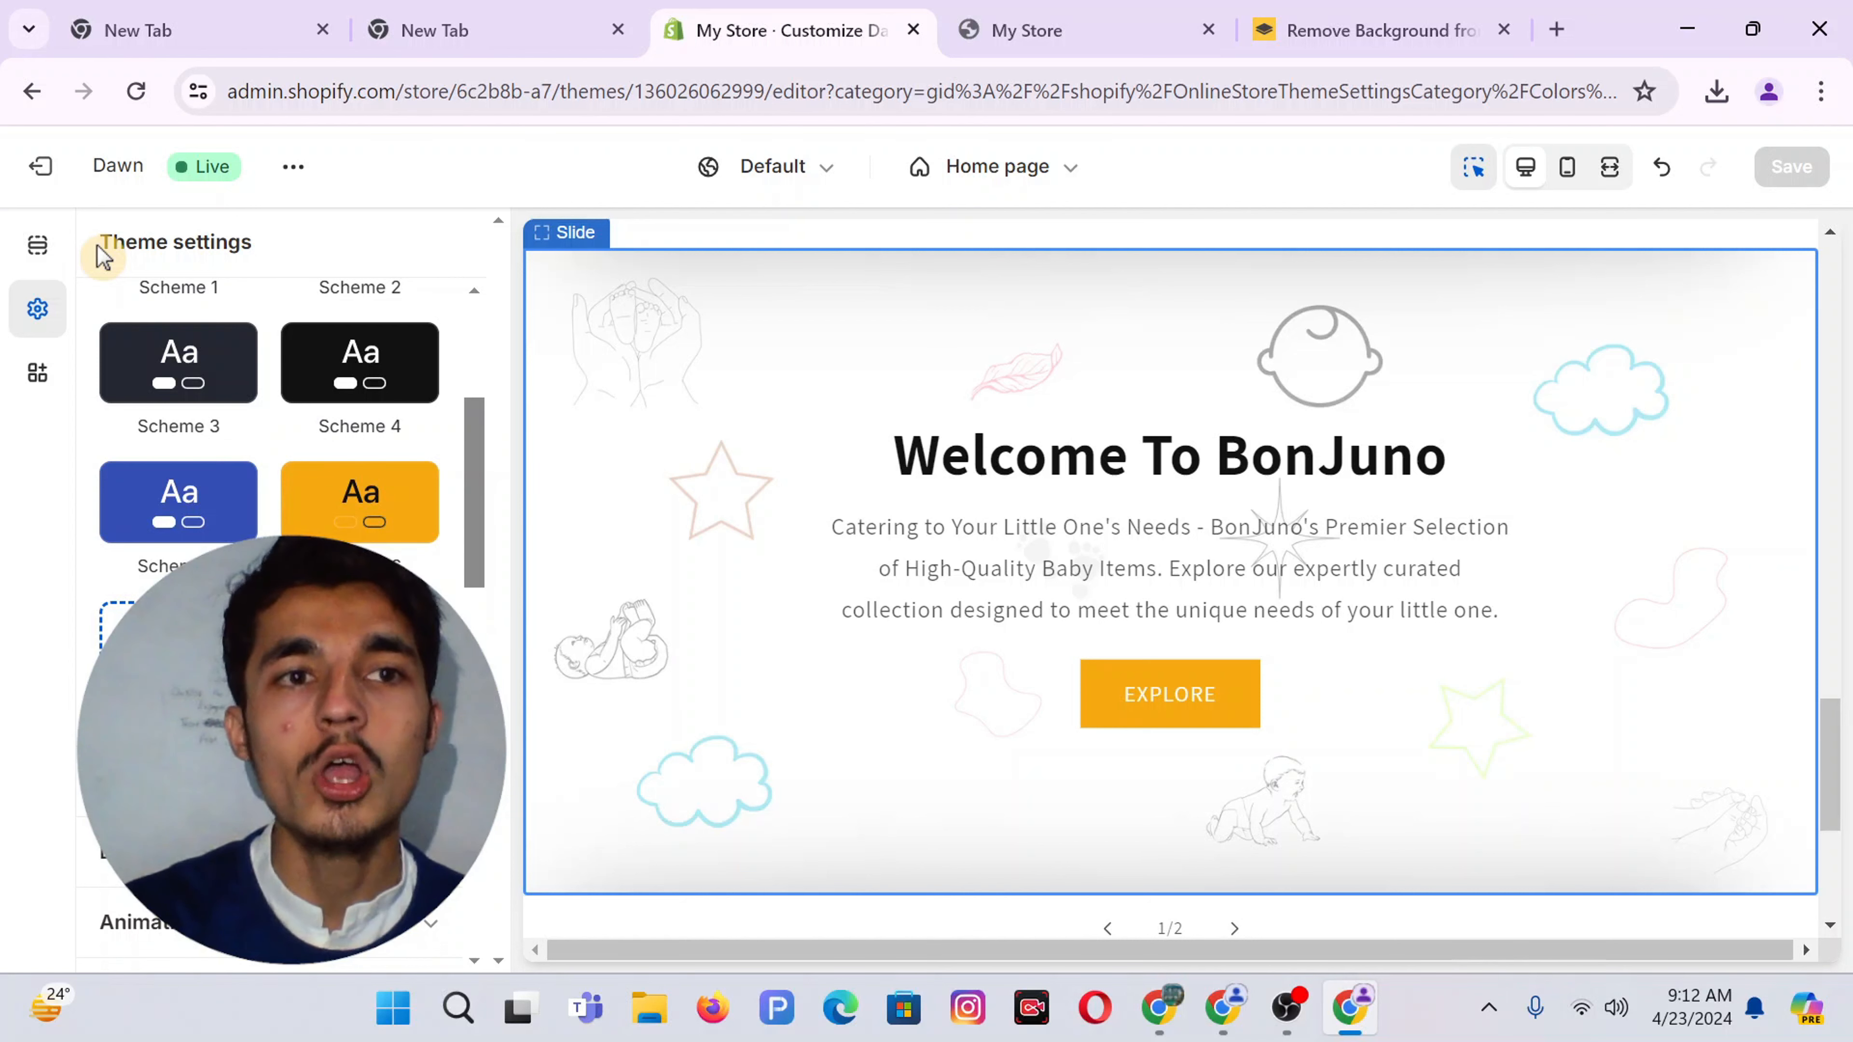
Open the Shopify admin themes page in a new tab and close the storefront tab
left_click(292, 168)
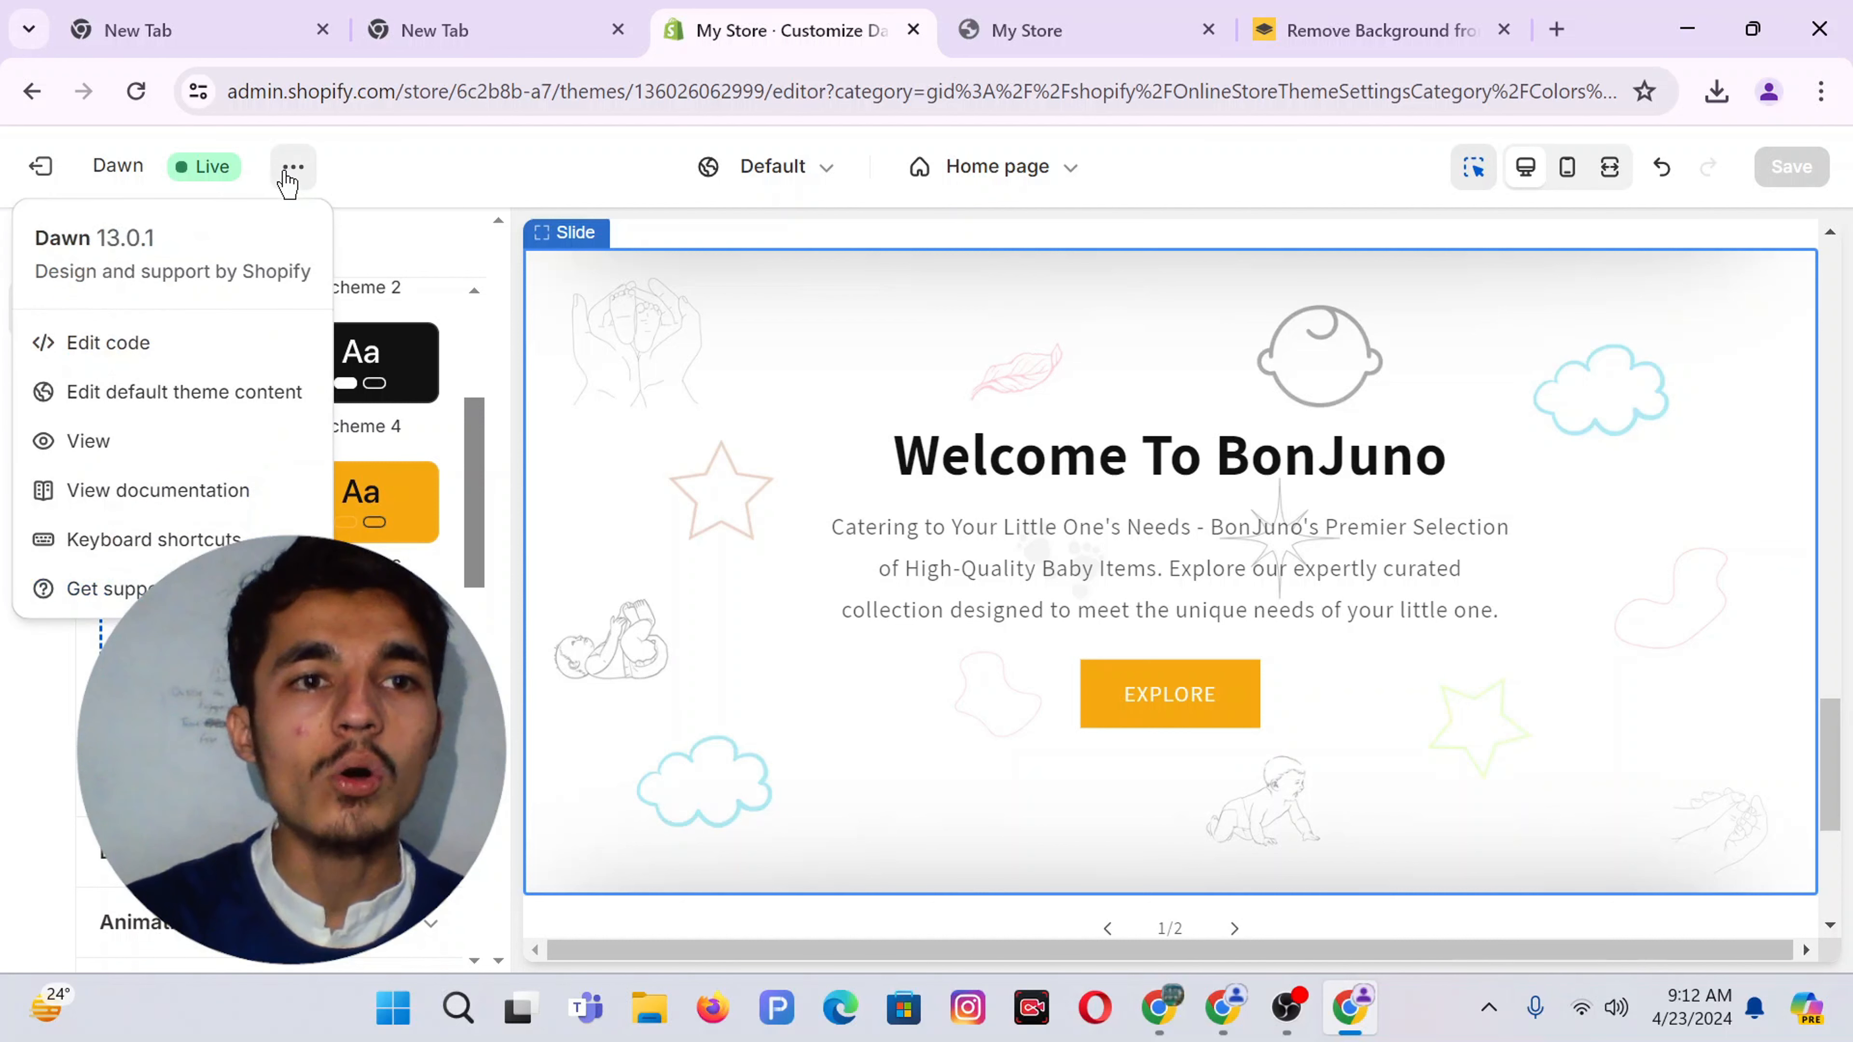
right_click(55, 168)
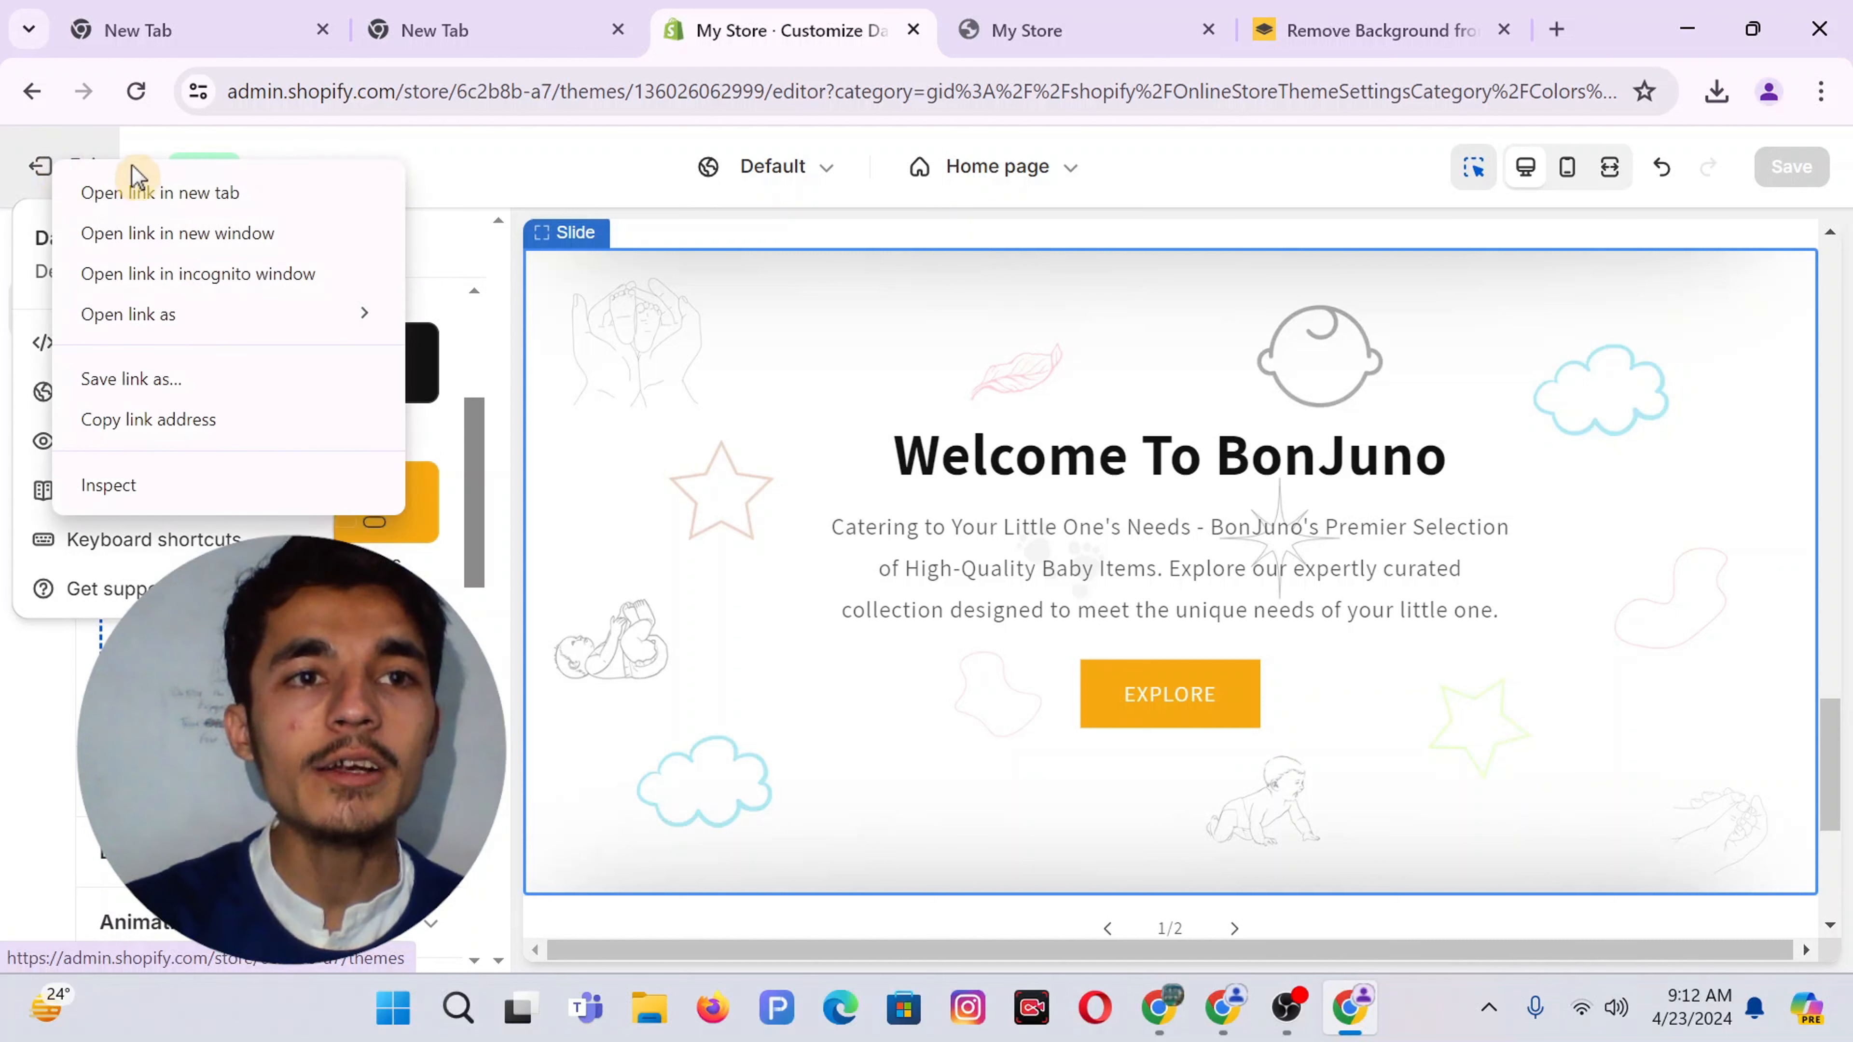
left_click(110, 193)
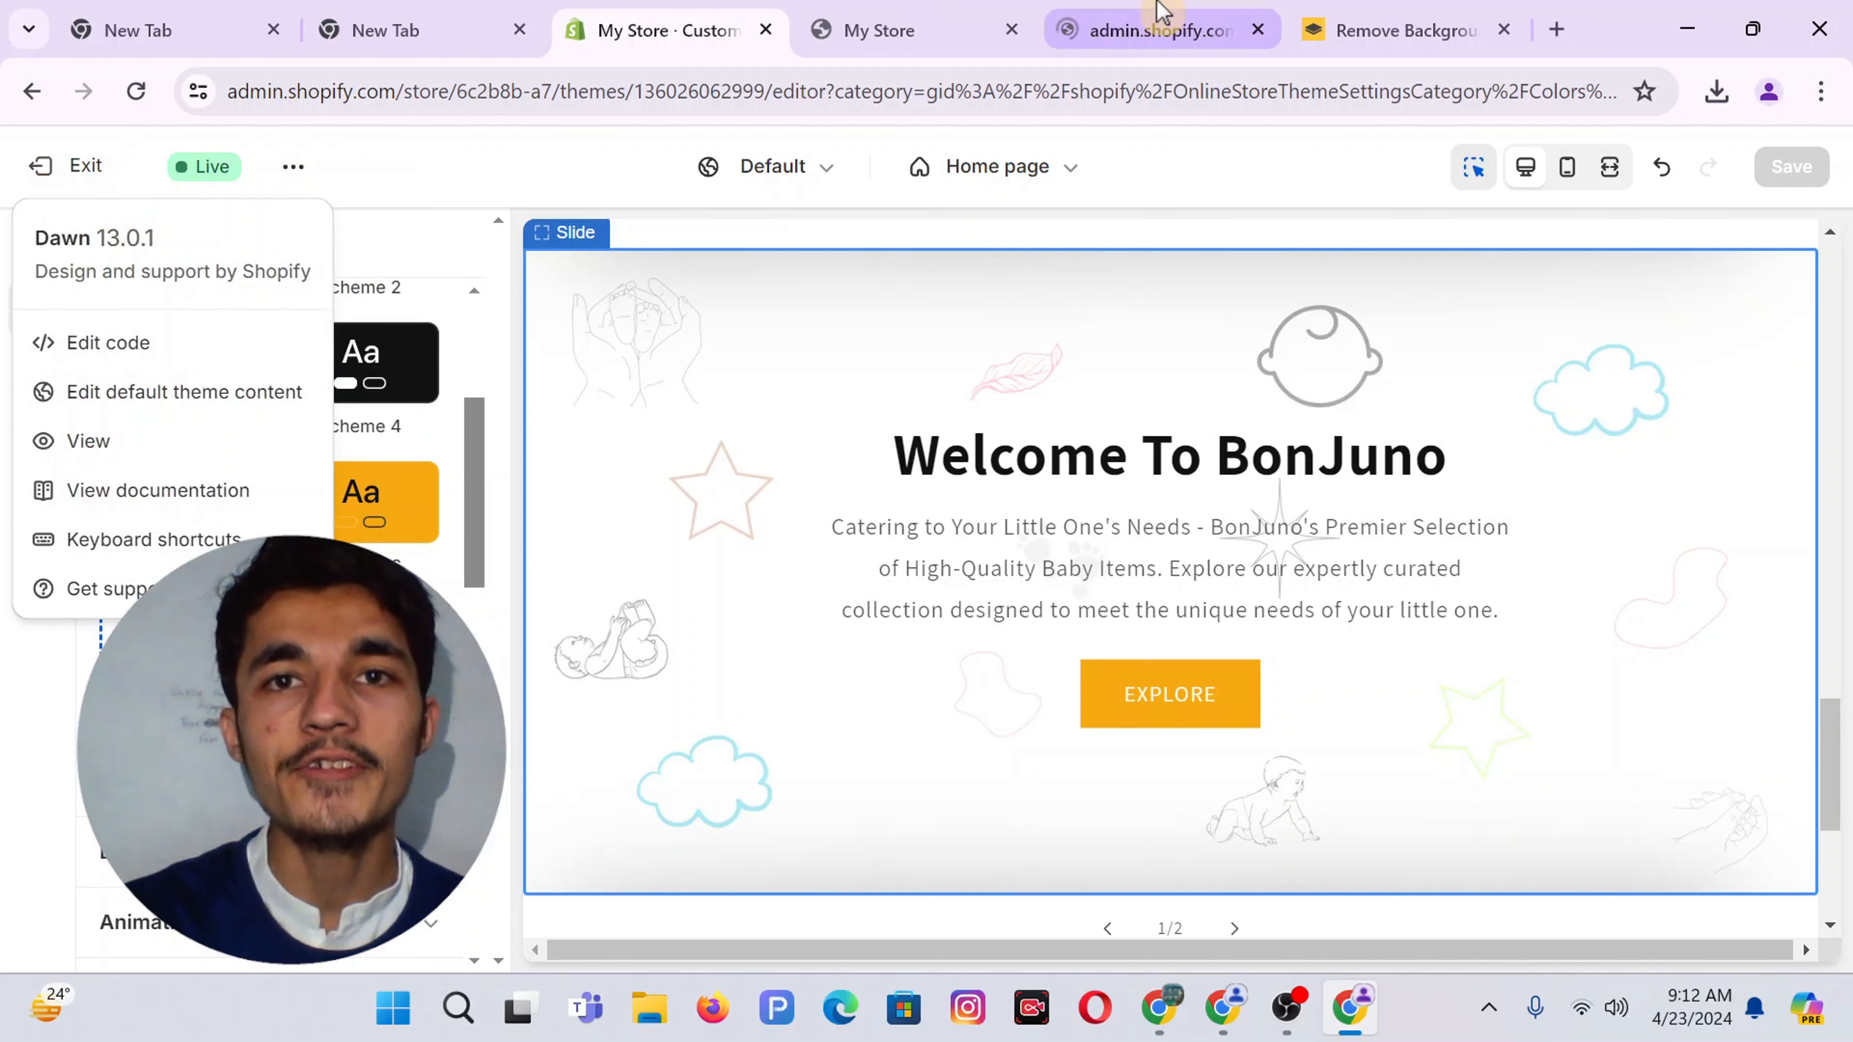
left_click(952, 16)
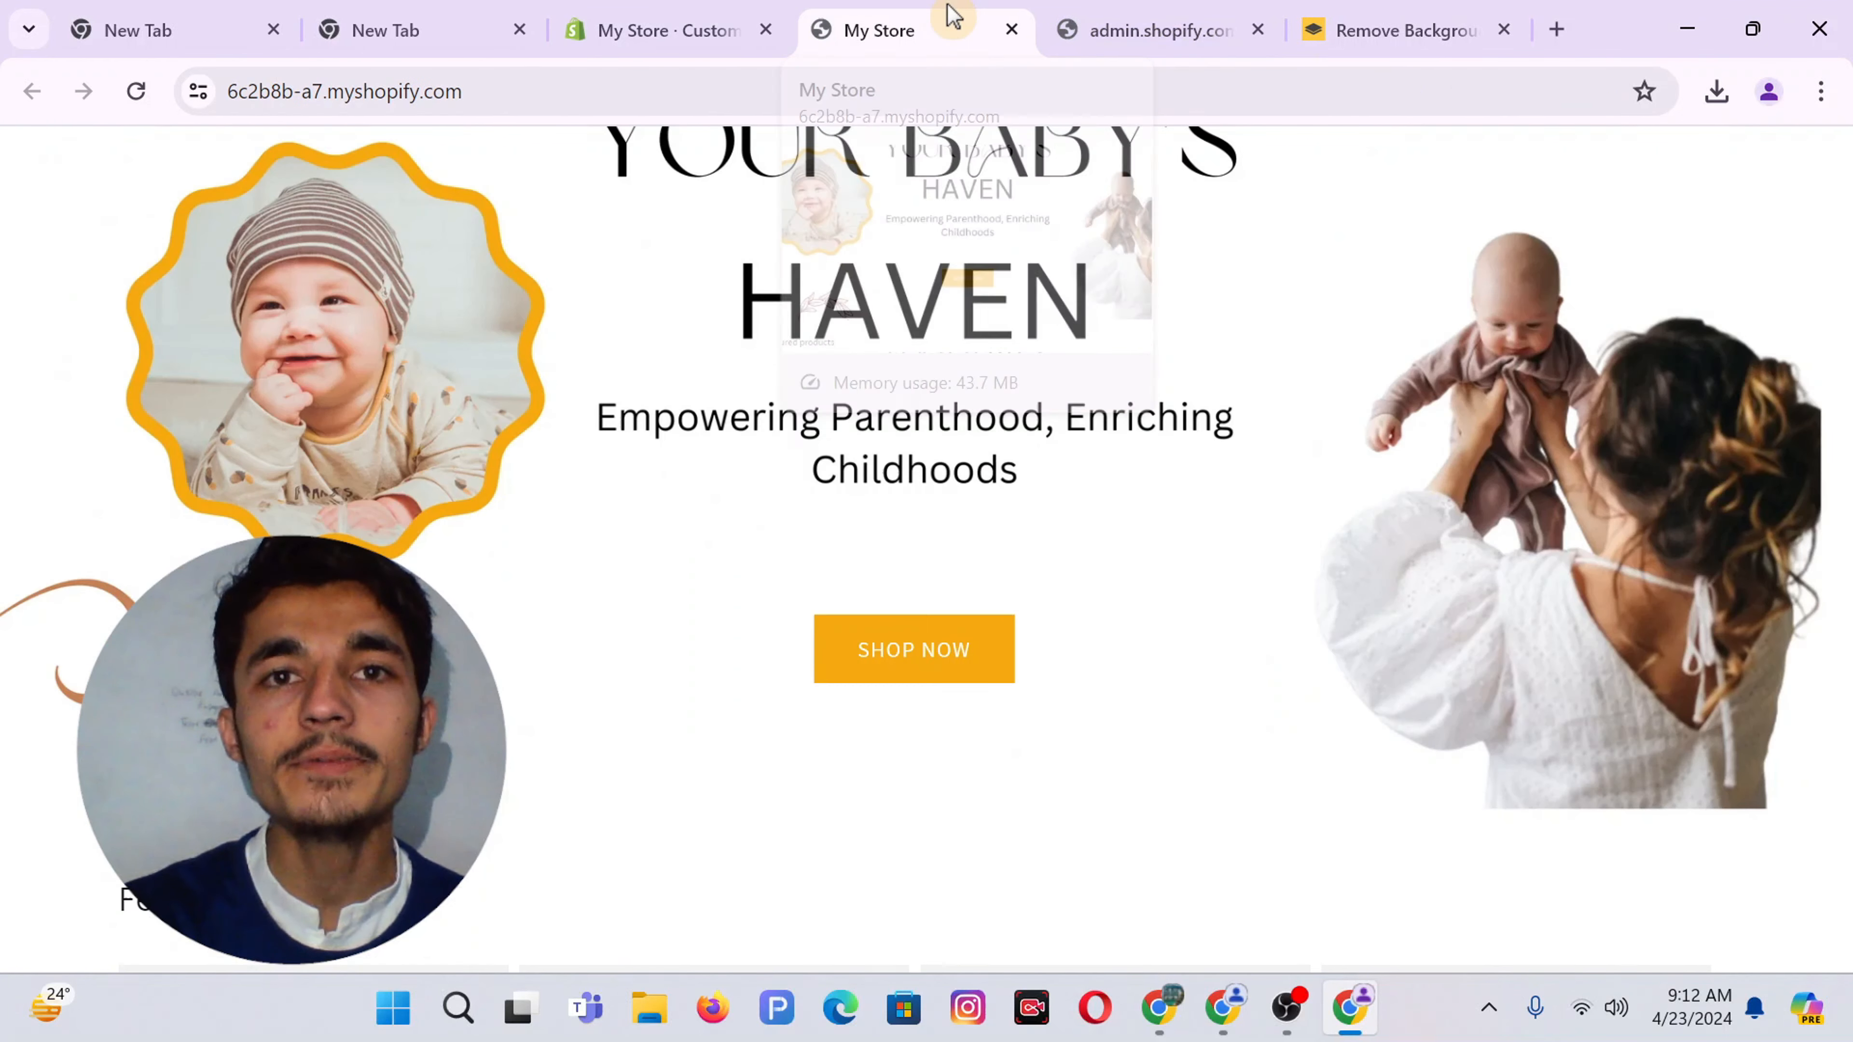
left_click(1010, 30)
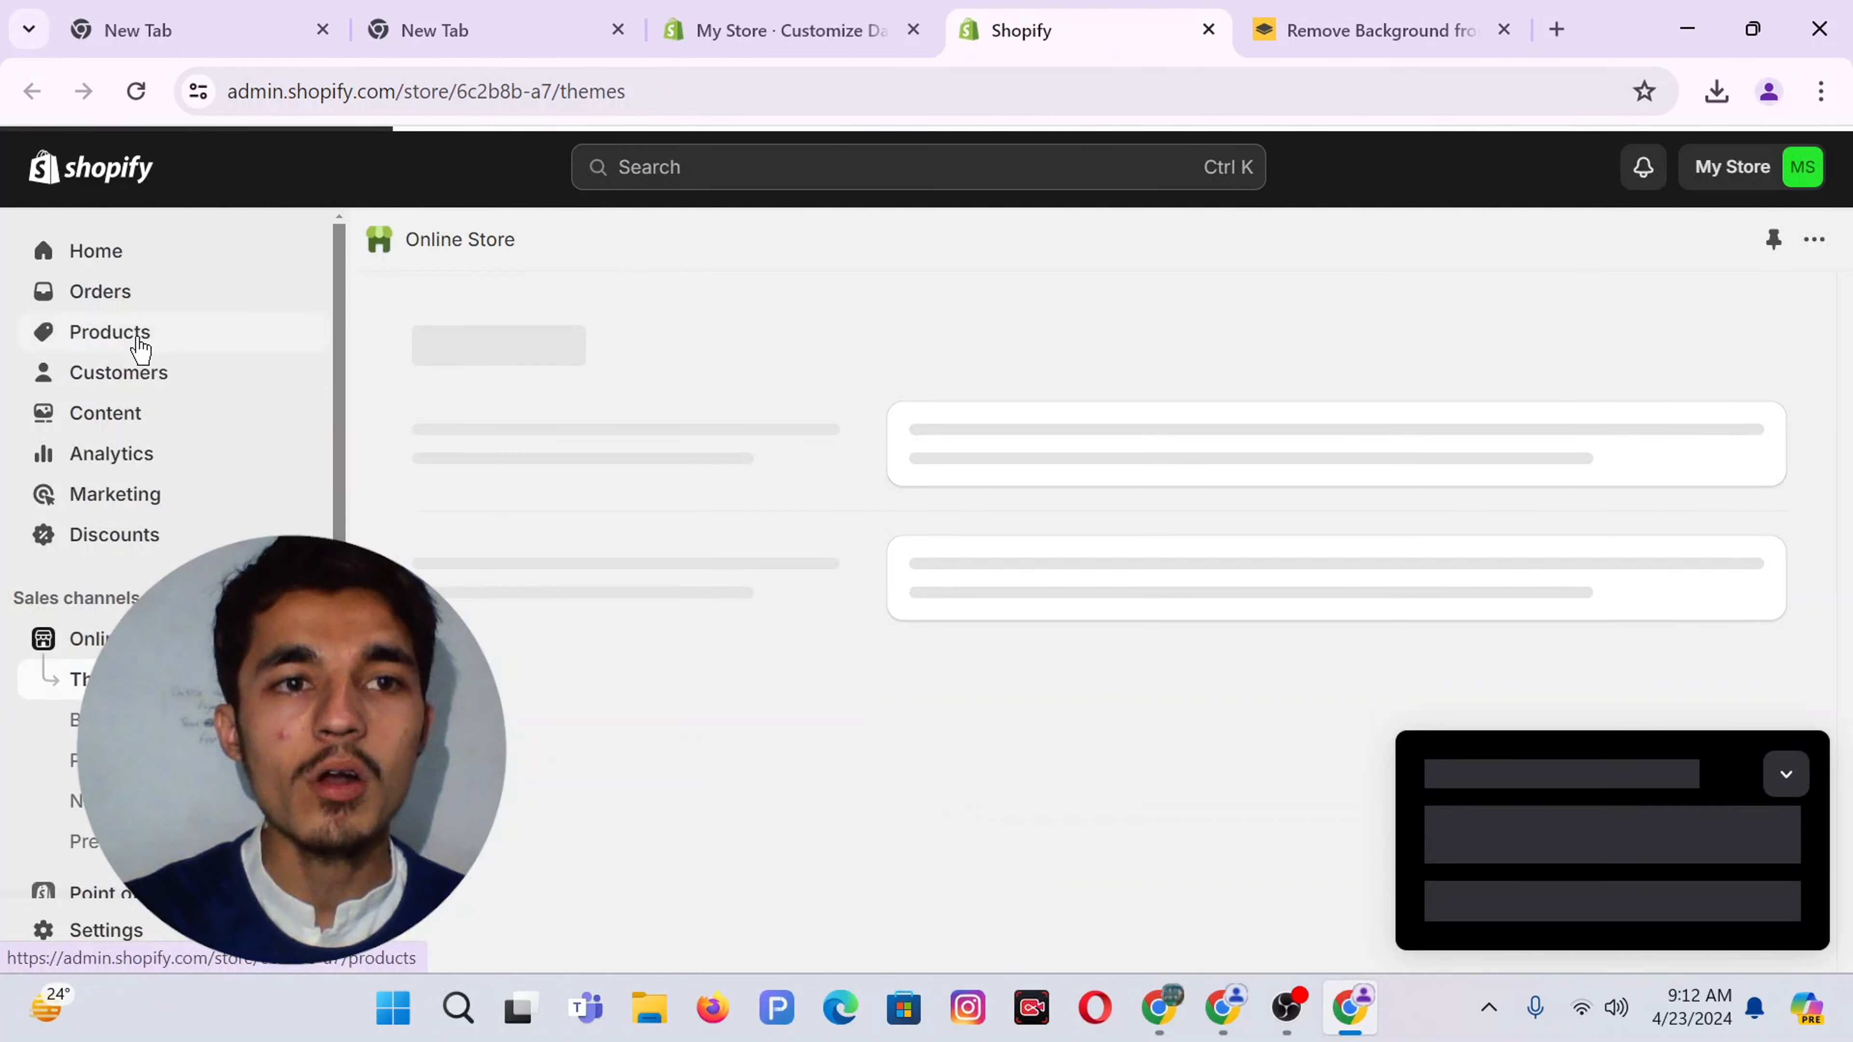
Delete the Home page collection from the Collections list
left_click(138, 342)
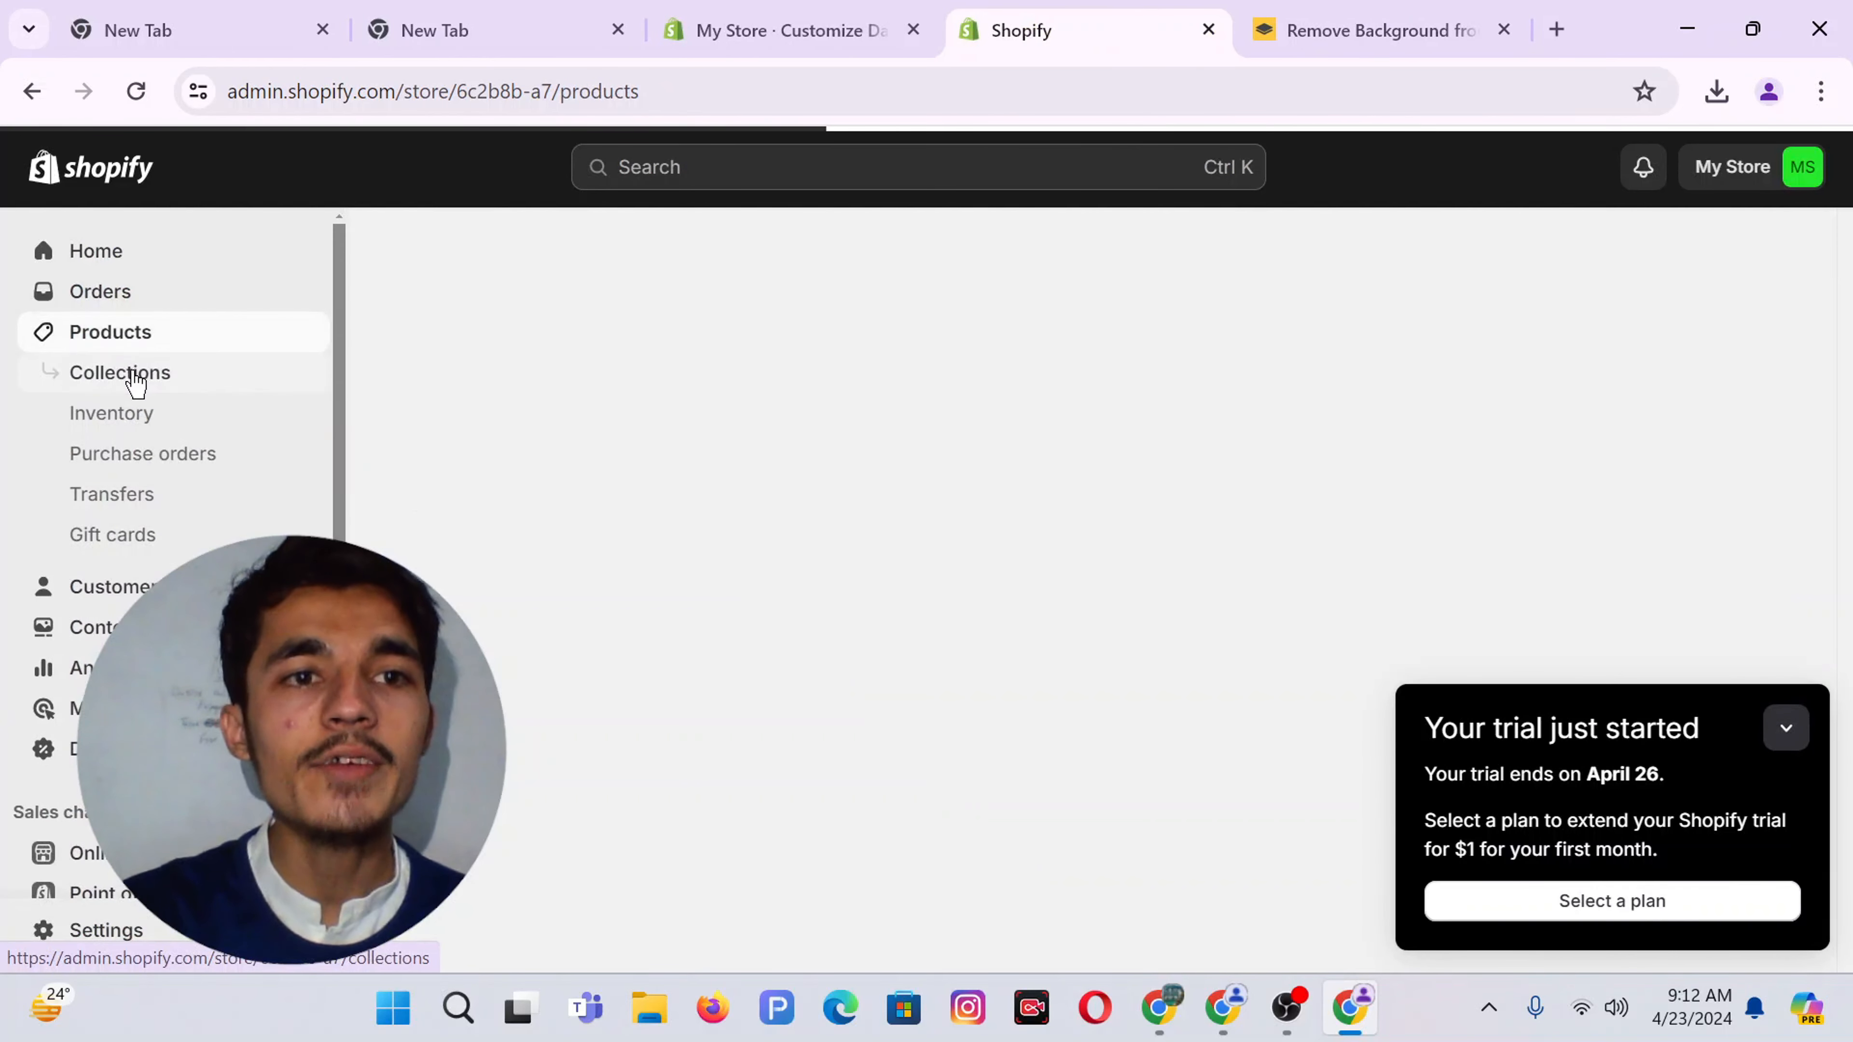
left_click(135, 373)
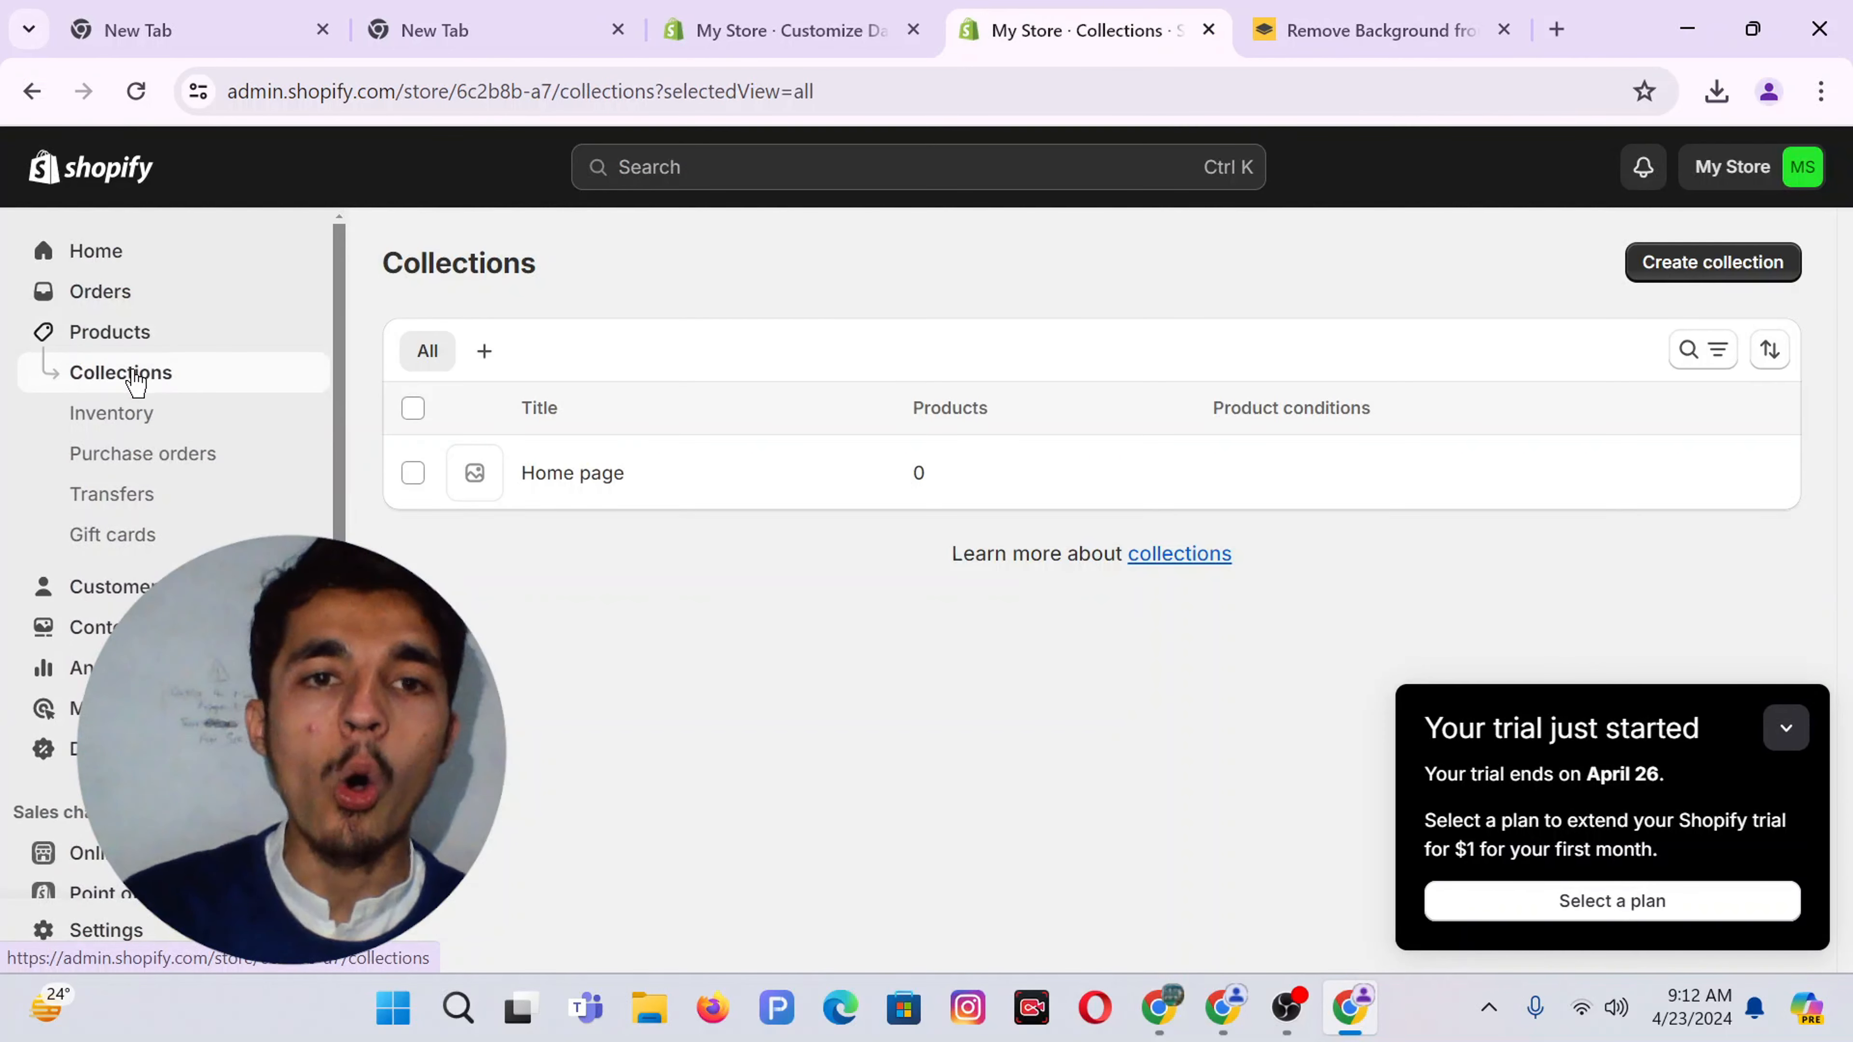
left_click(413, 475)
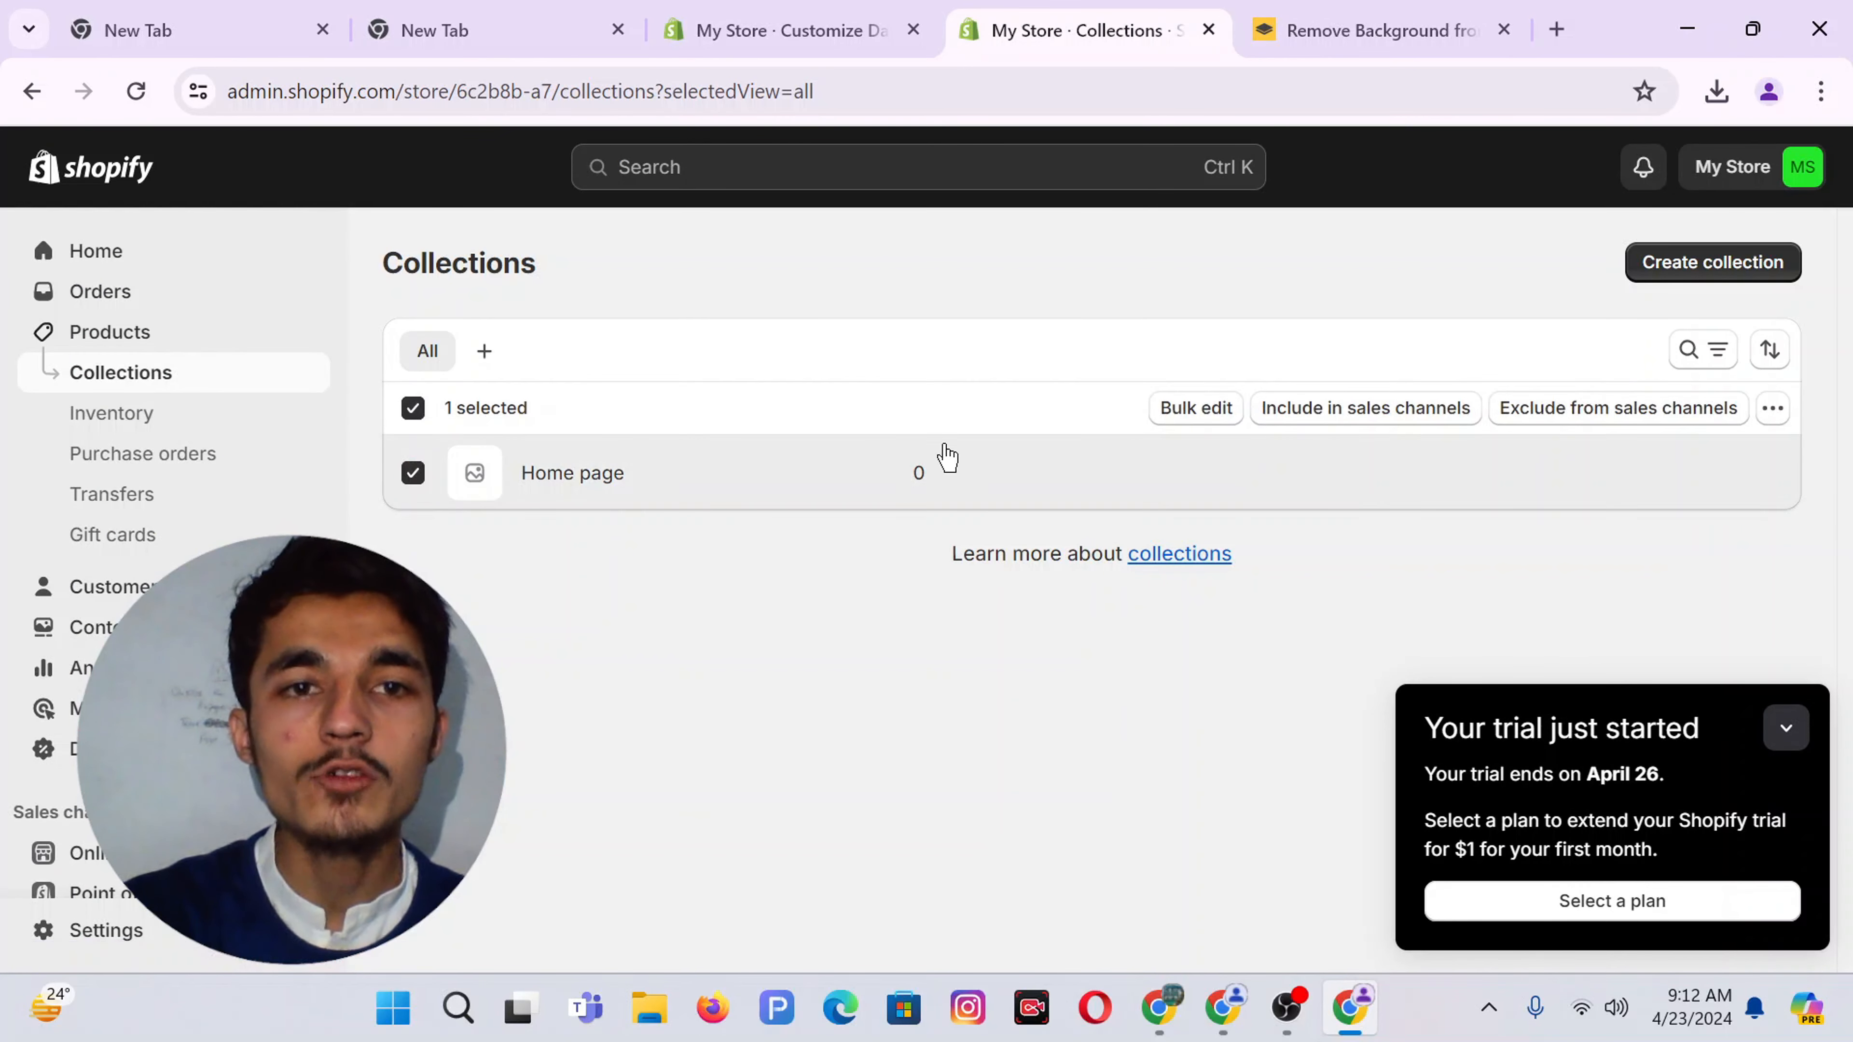
left_click(1773, 409)
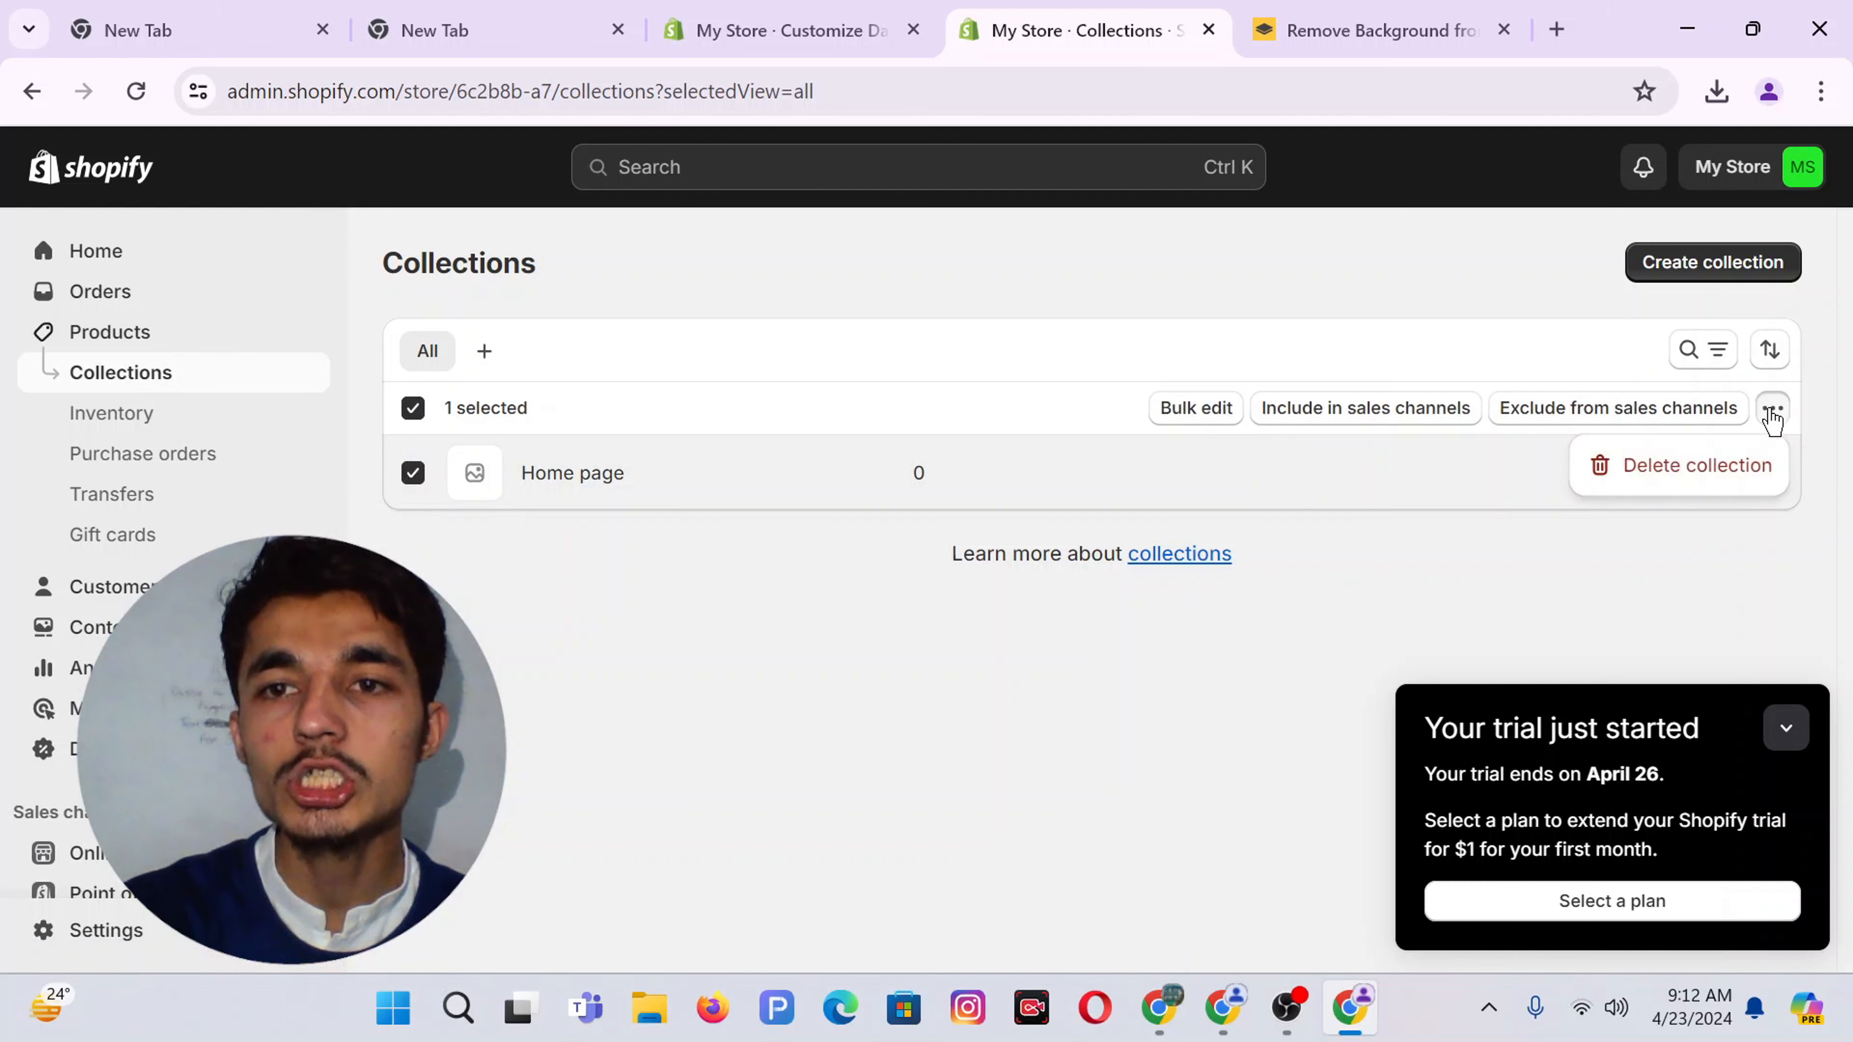
left_click(1661, 473)
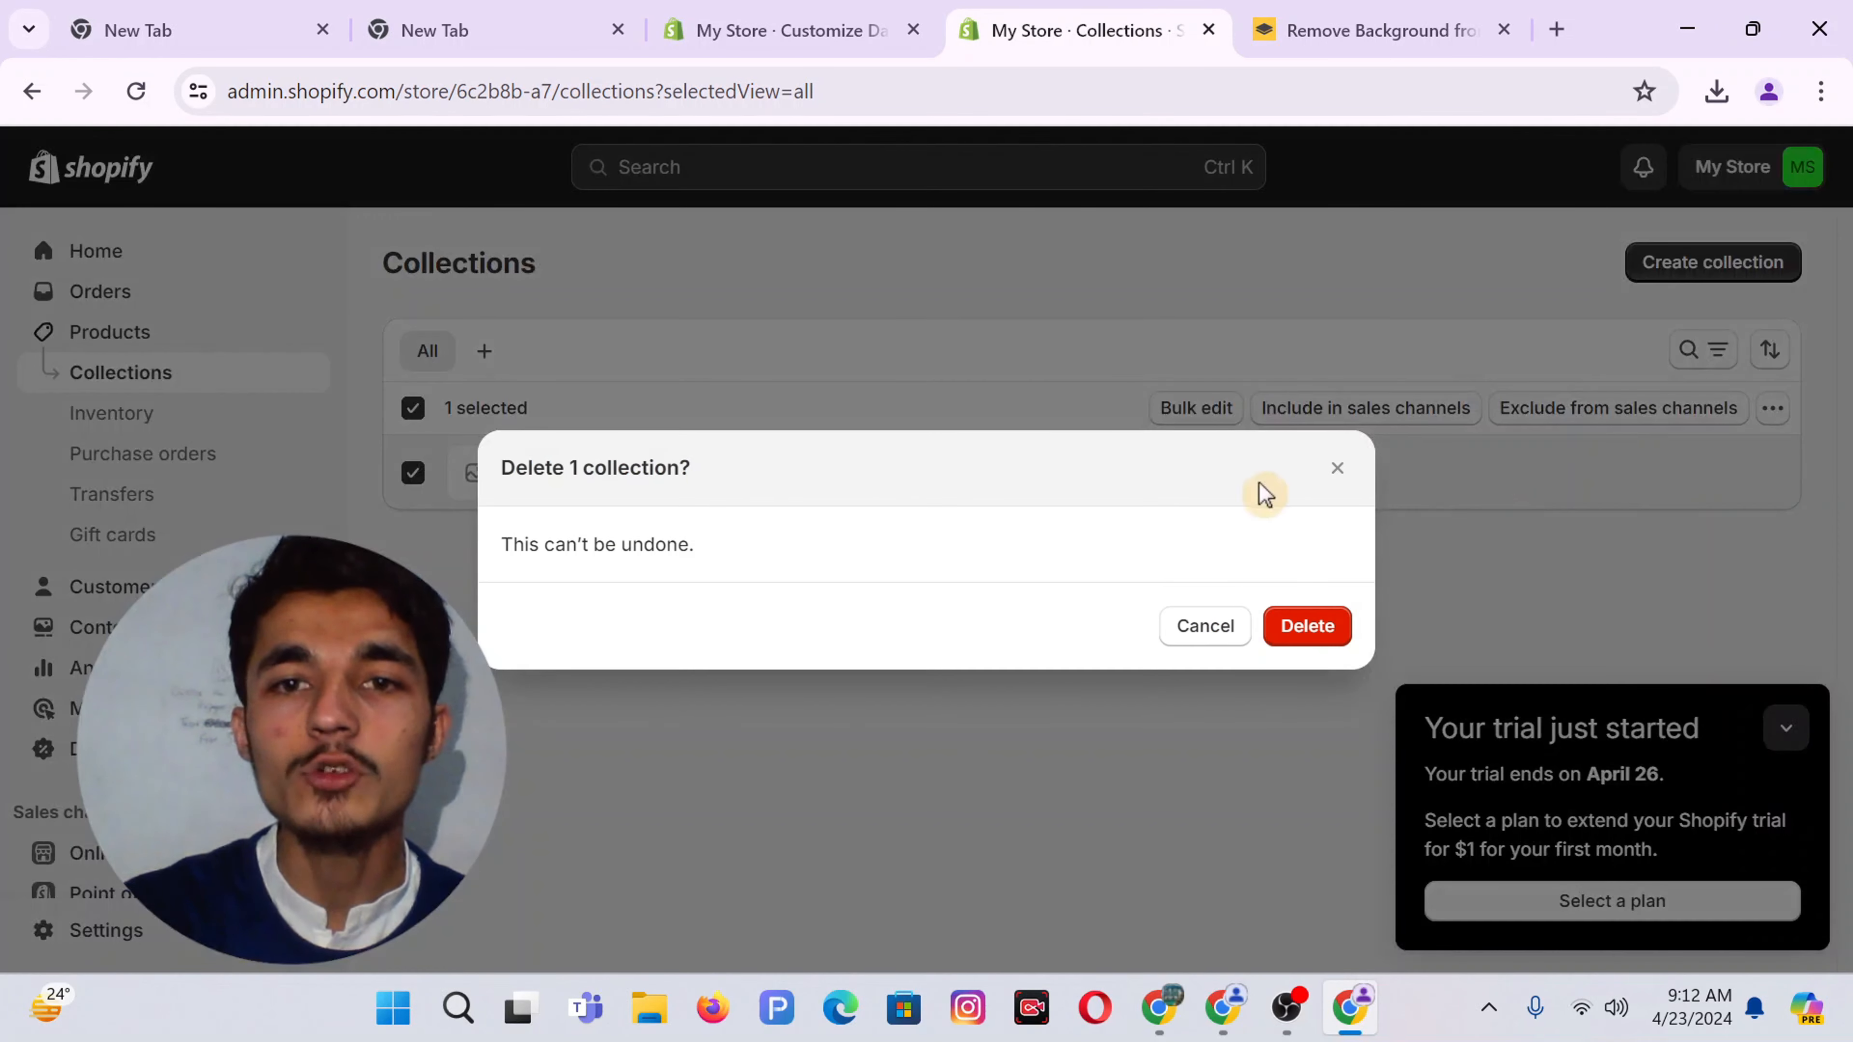
left_click(1309, 627)
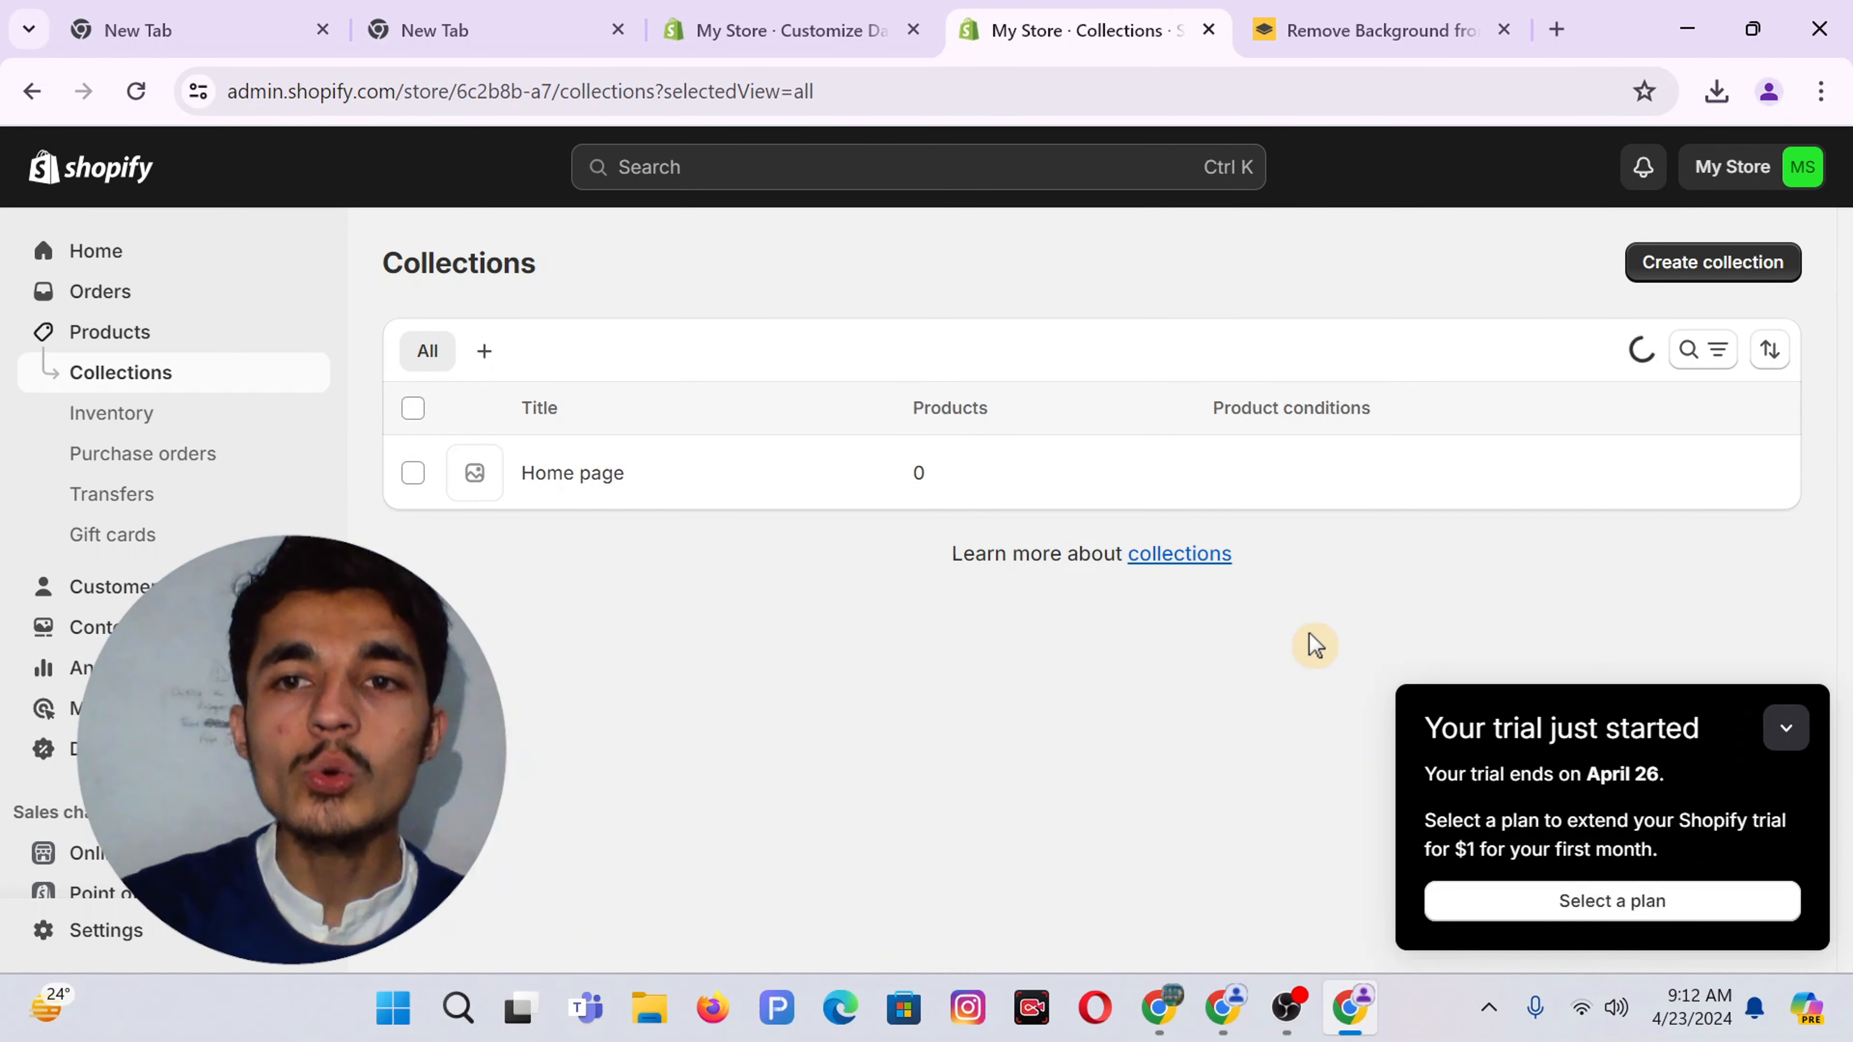
left_click(1048, 835)
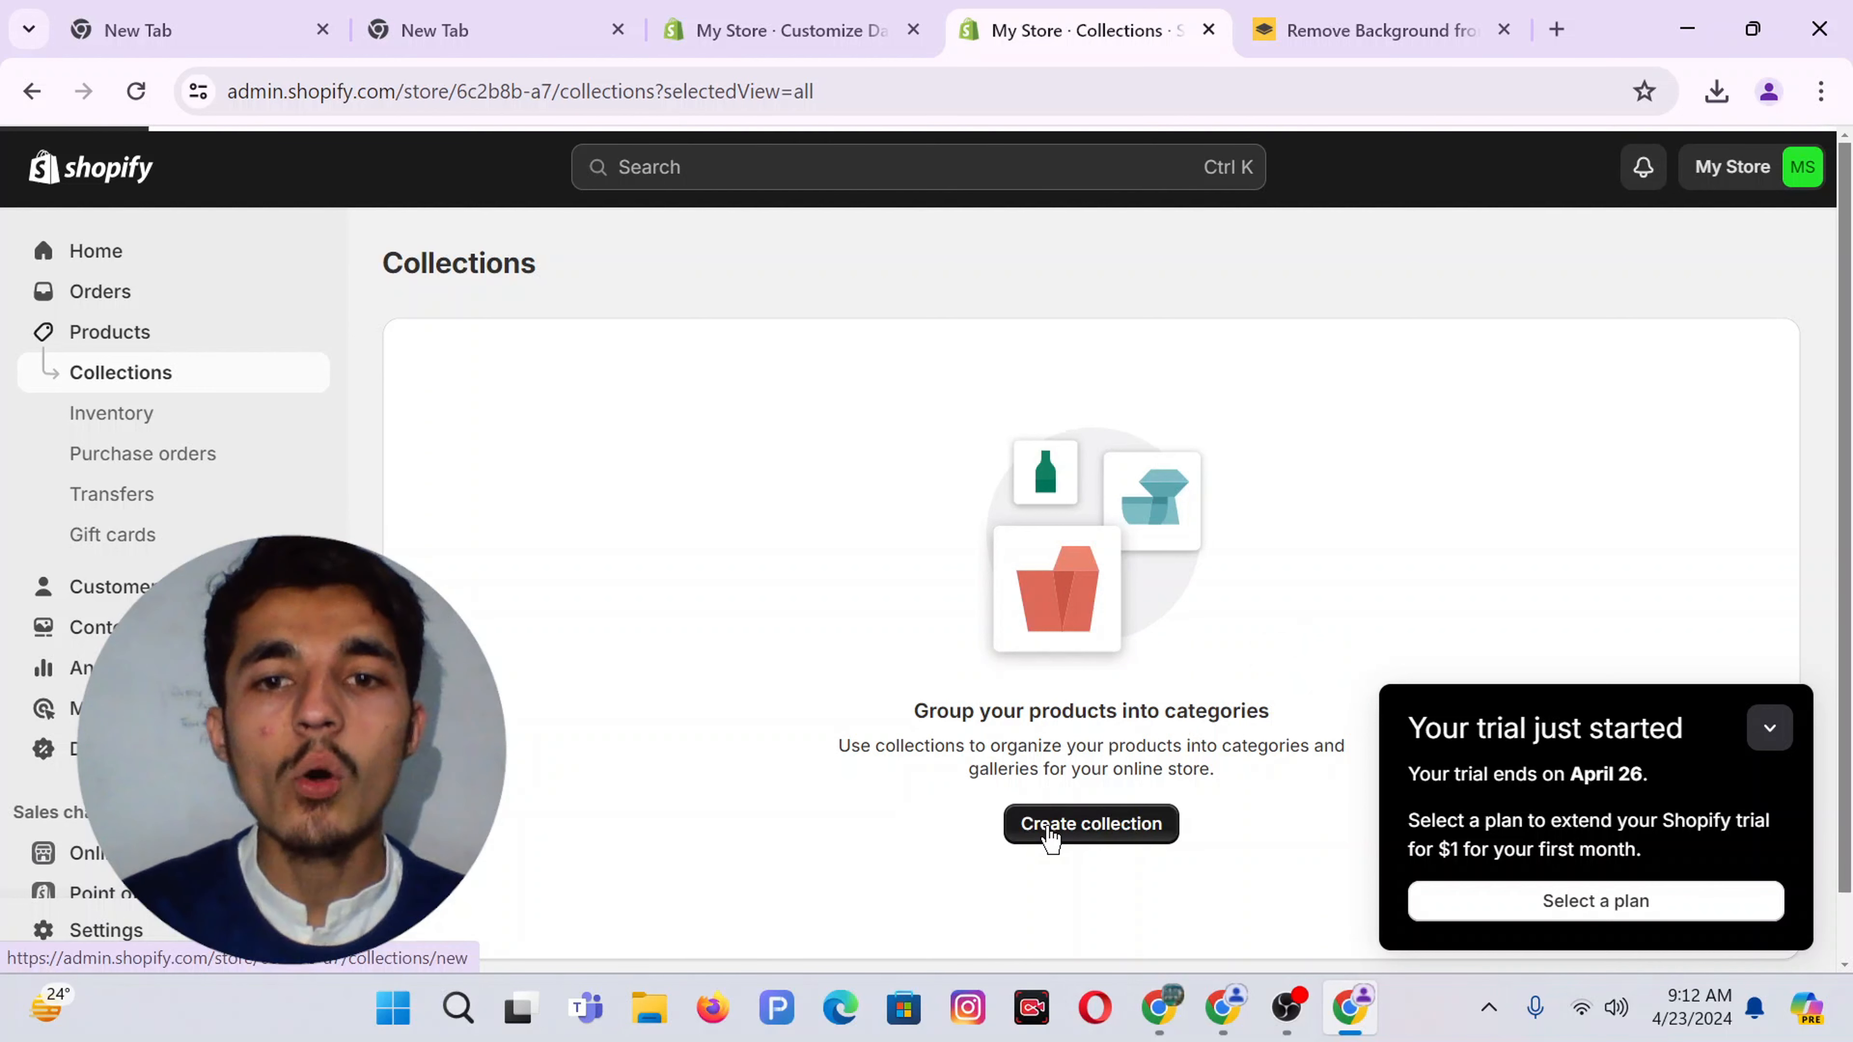
Draft a new collection titled 'Baby Diaper', then switch to the Canva window
left_click(680, 406)
type("Baby Diaper")
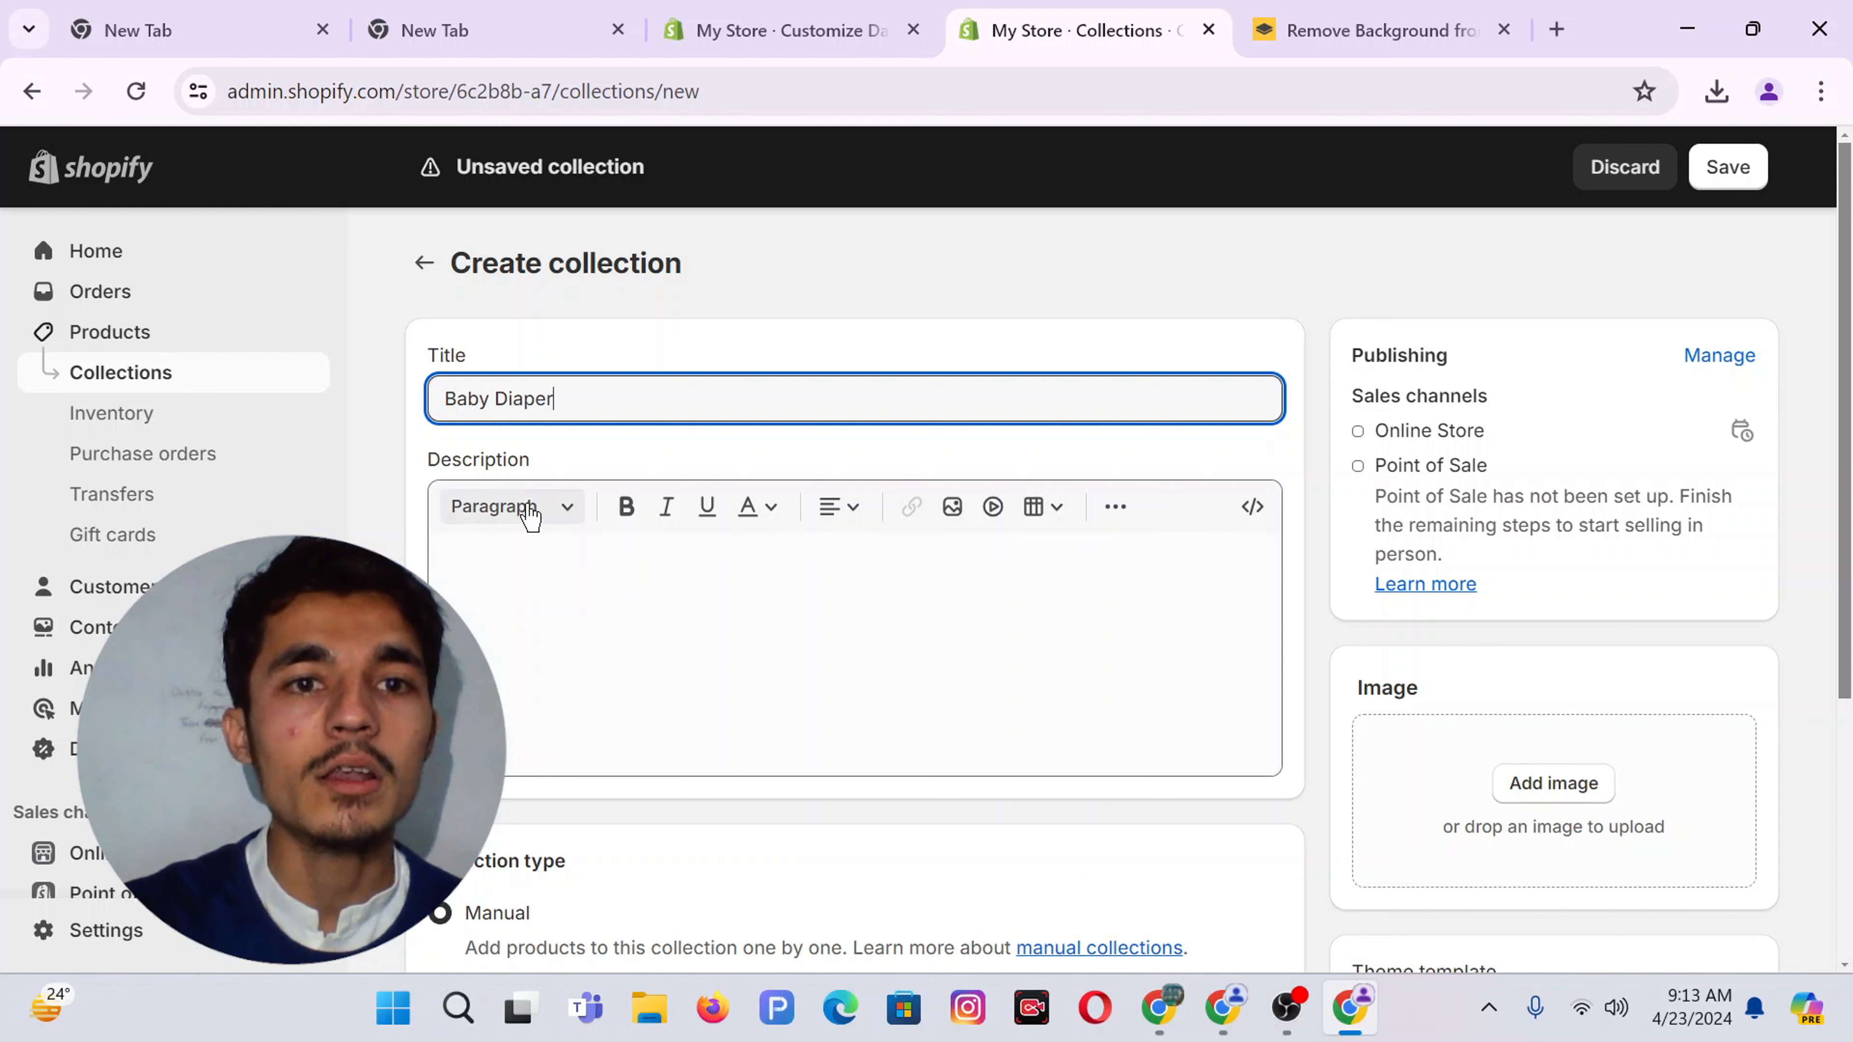
left_click(496, 460)
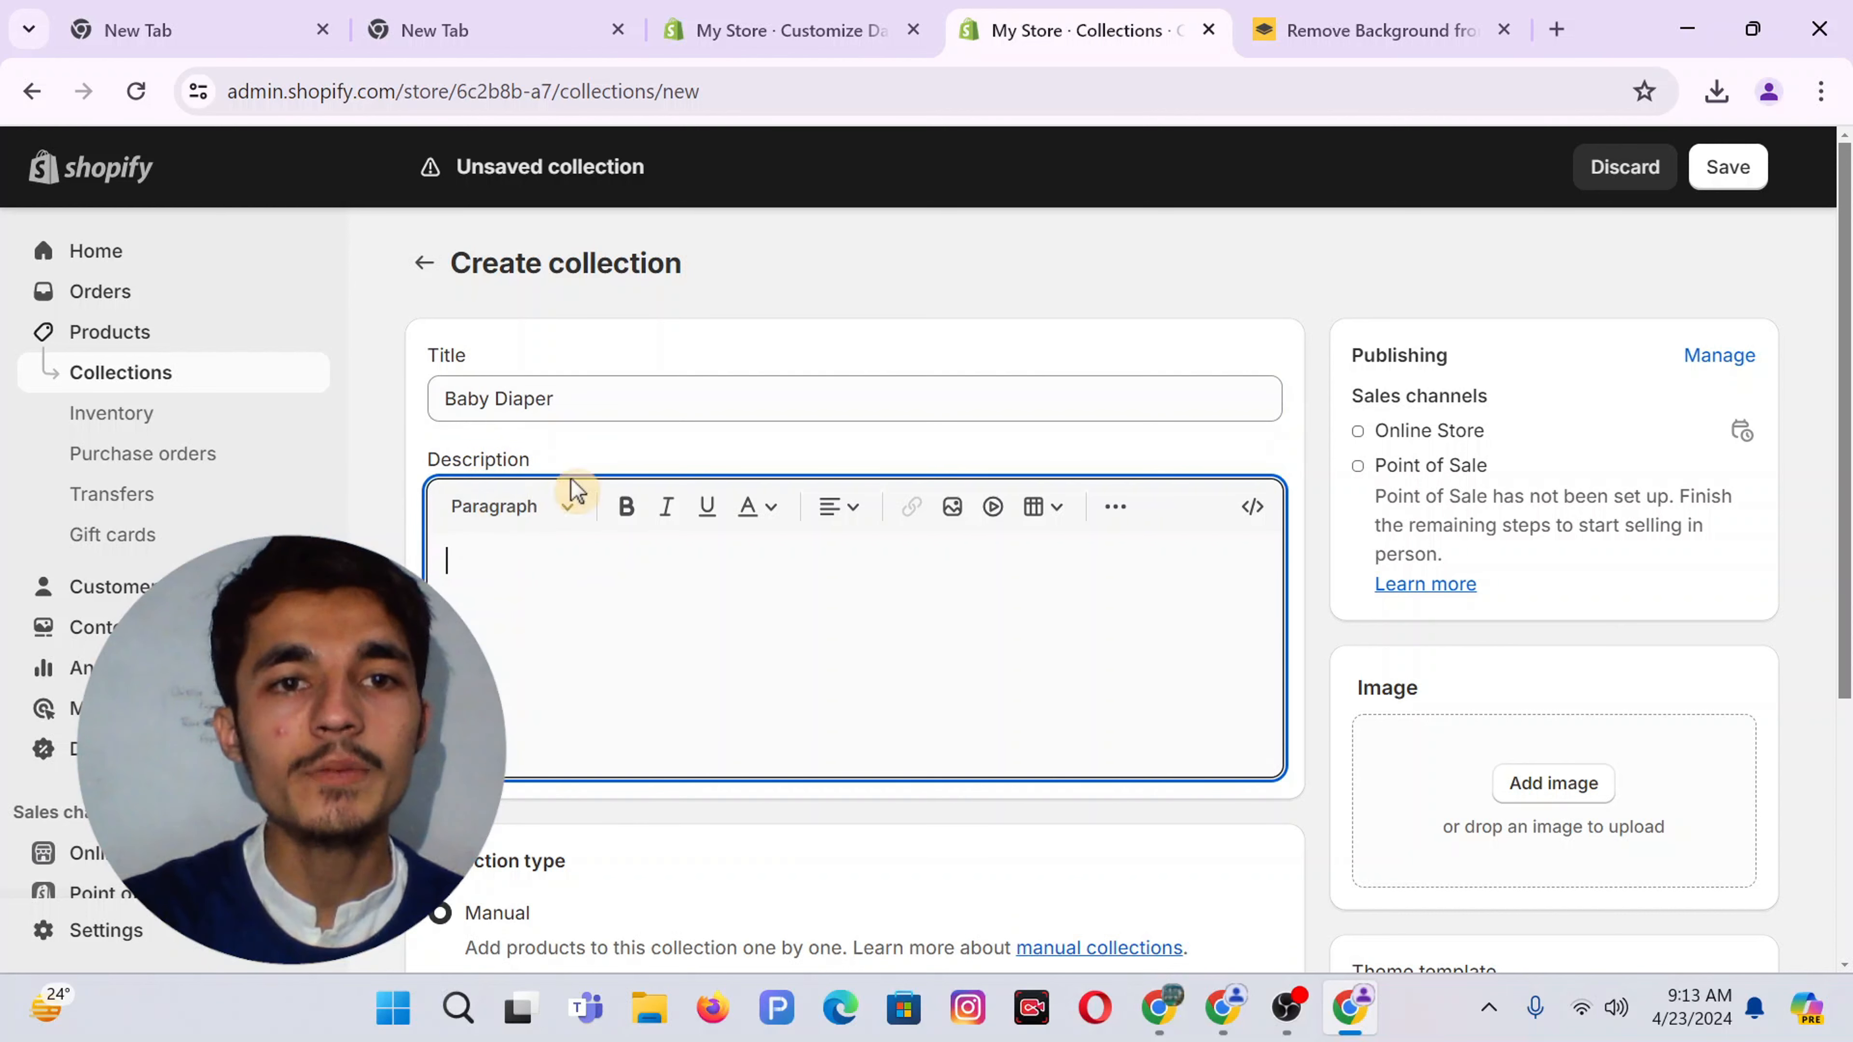
scroll(604, 622, "down", 5)
scroll(599, 620, "up", 5)
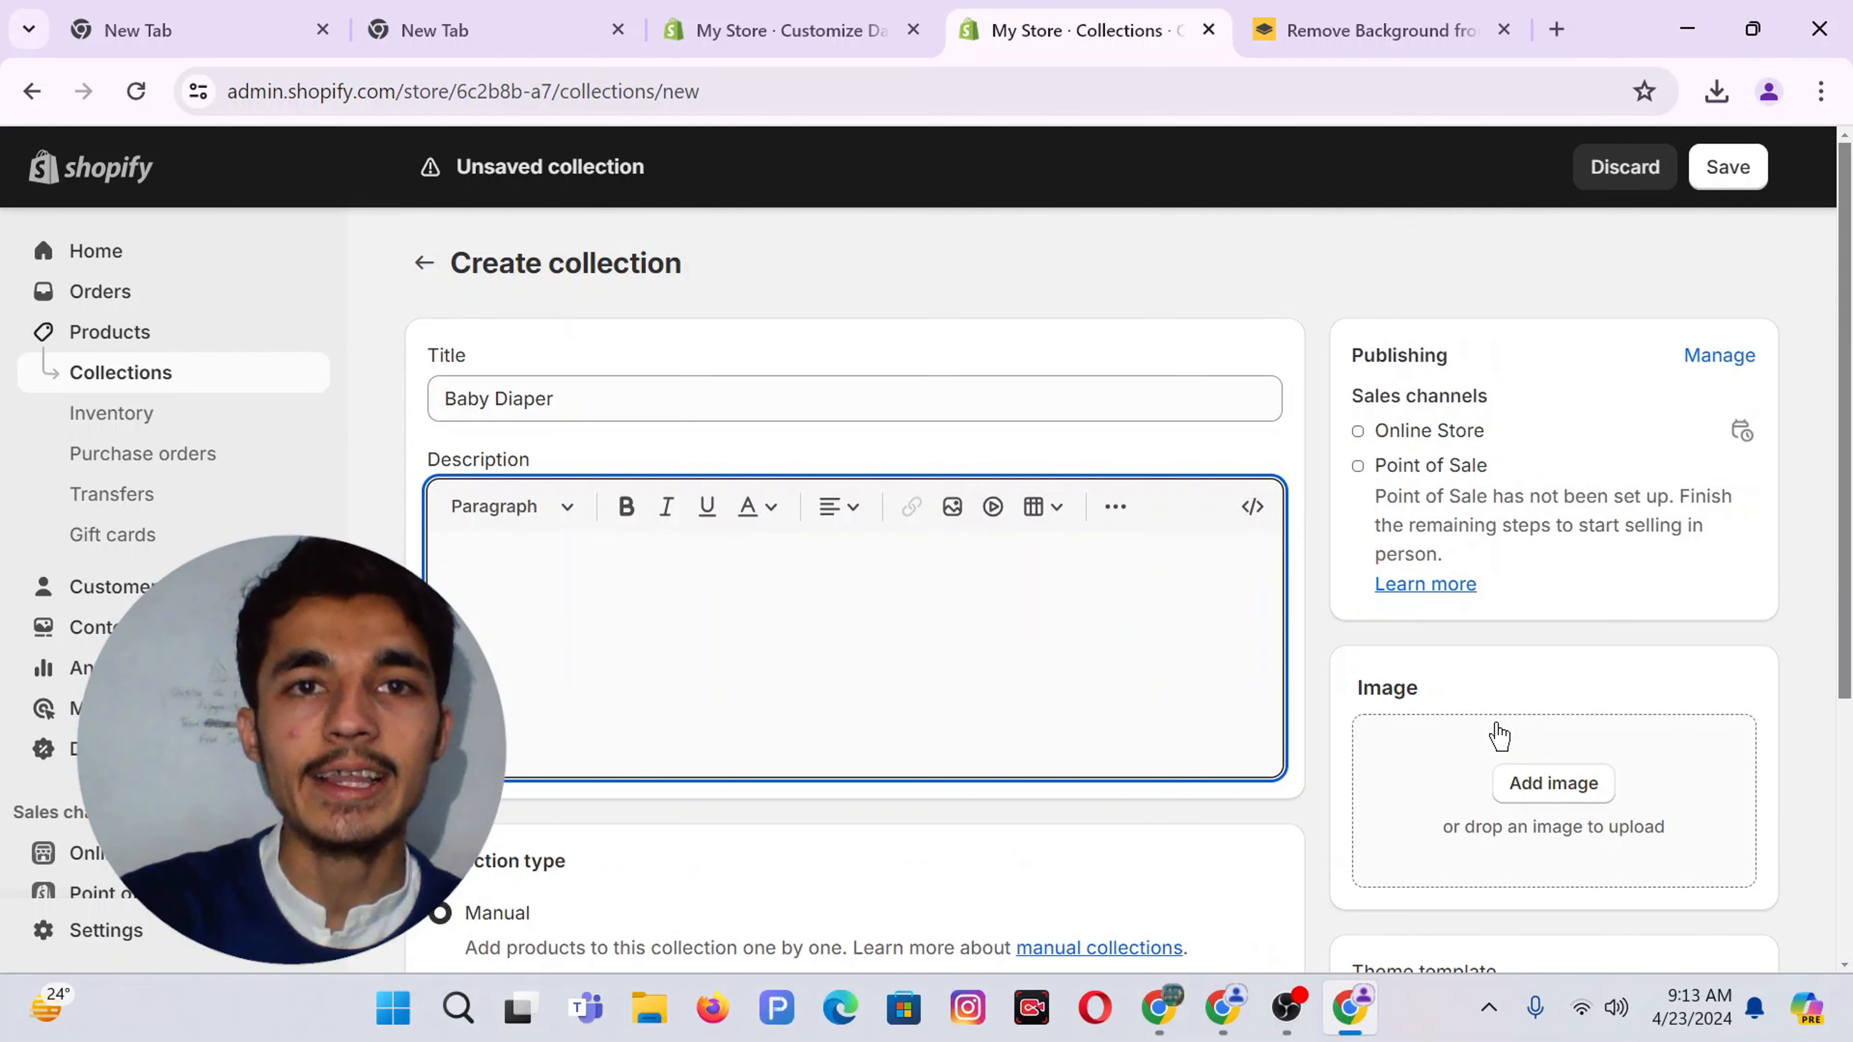
left_click(1174, 986)
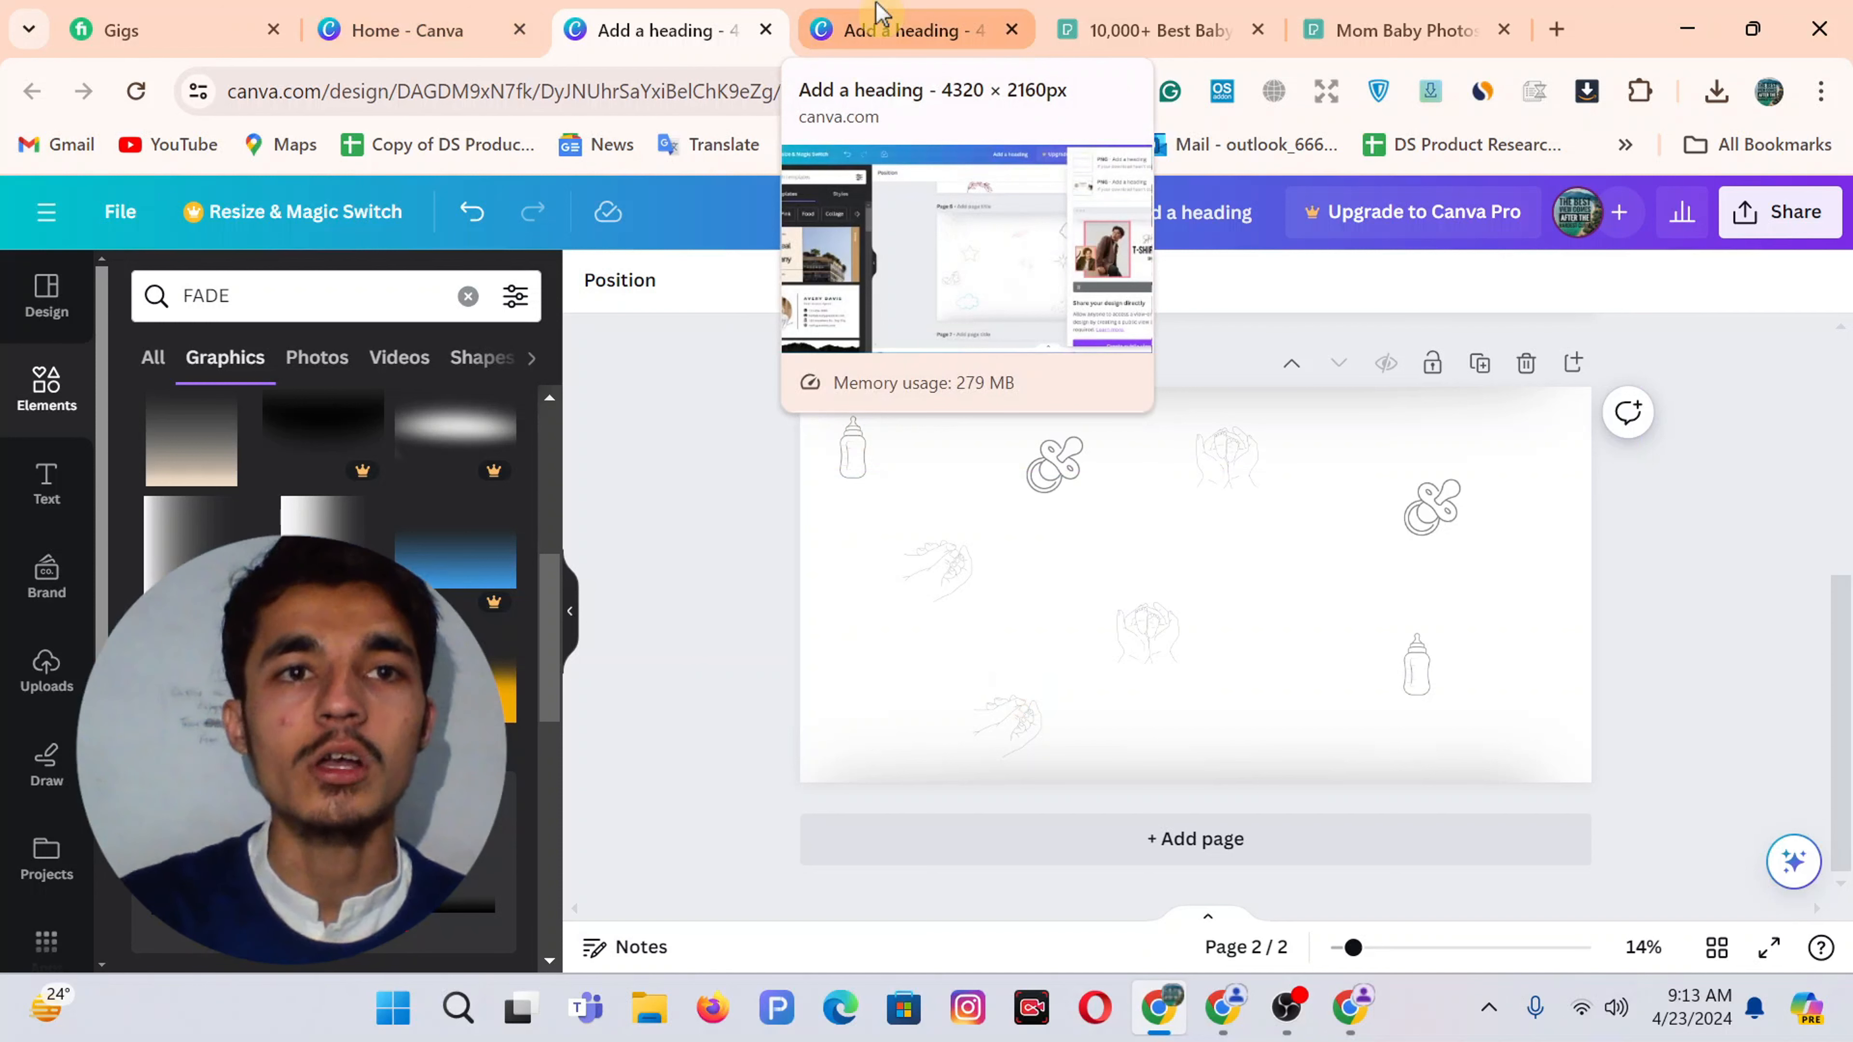
Open an existing 2048 × 2048 px Untitled Design from Canva's recent designs, then return to Shopify
left_click(412, 11)
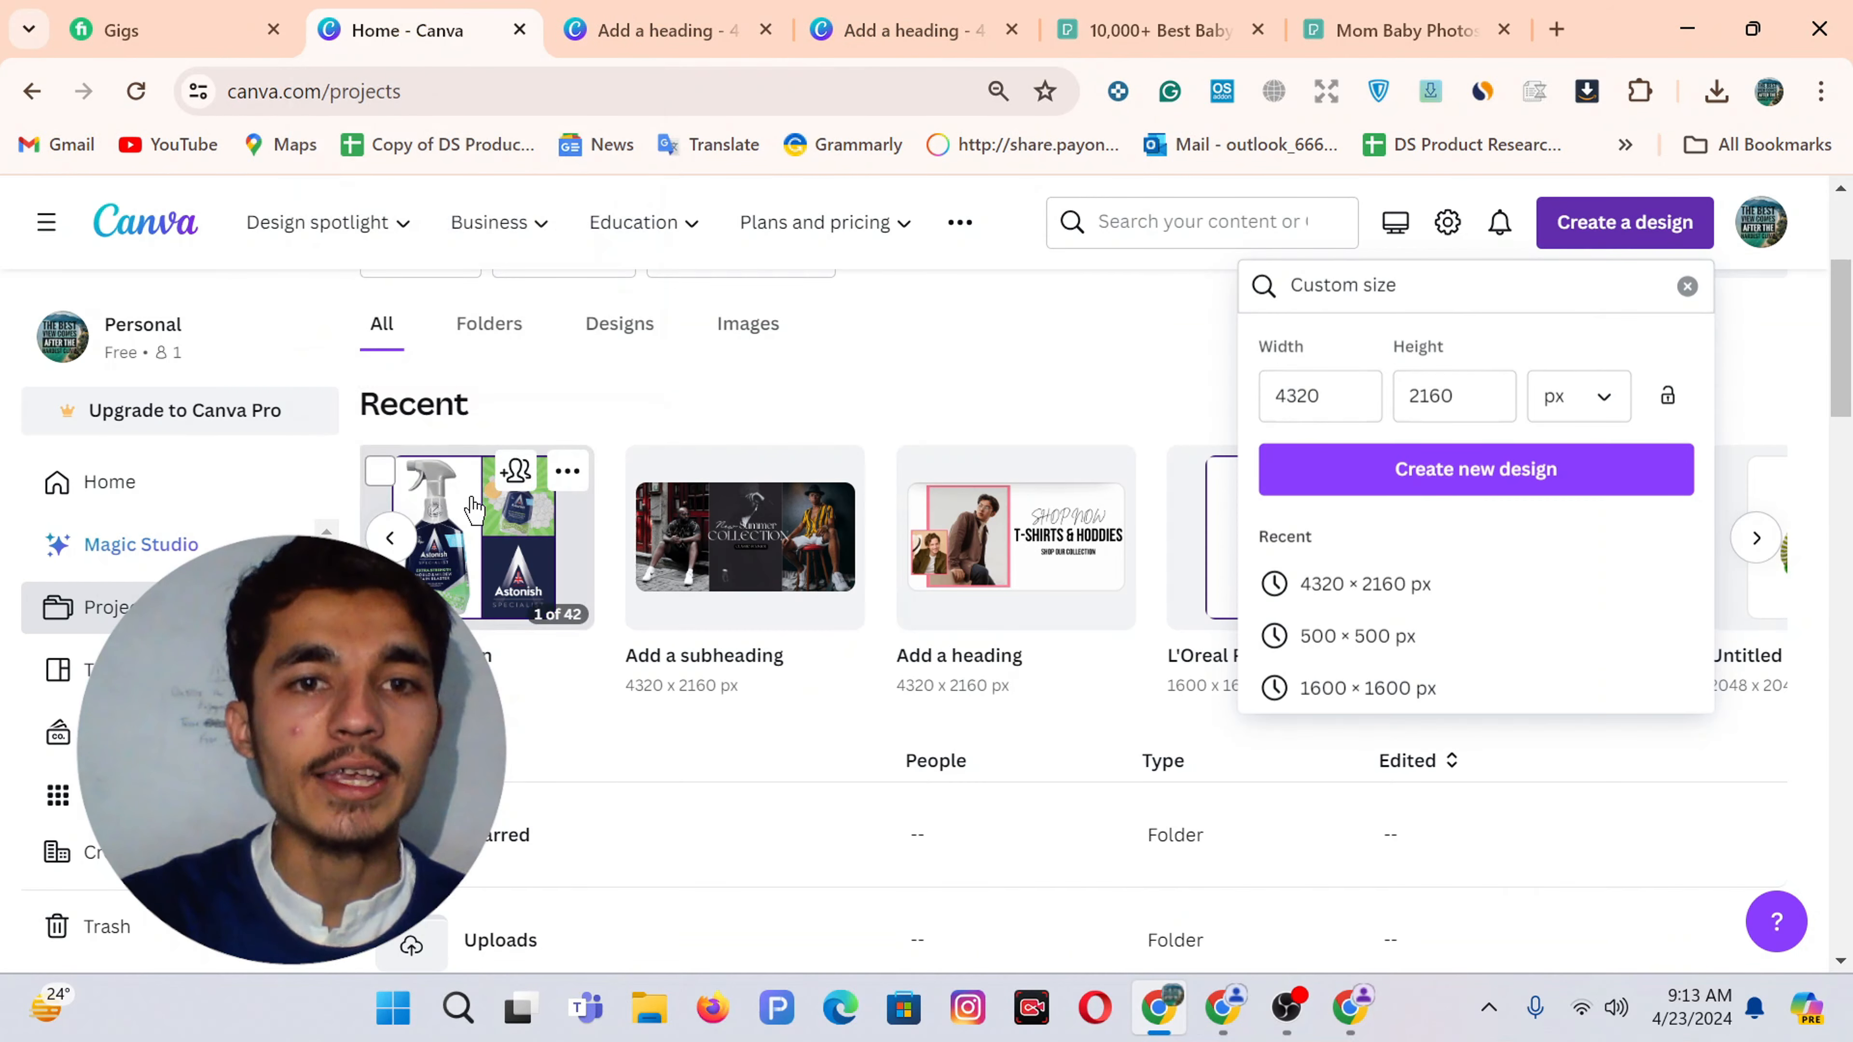
scroll(831, 612, "right", 10)
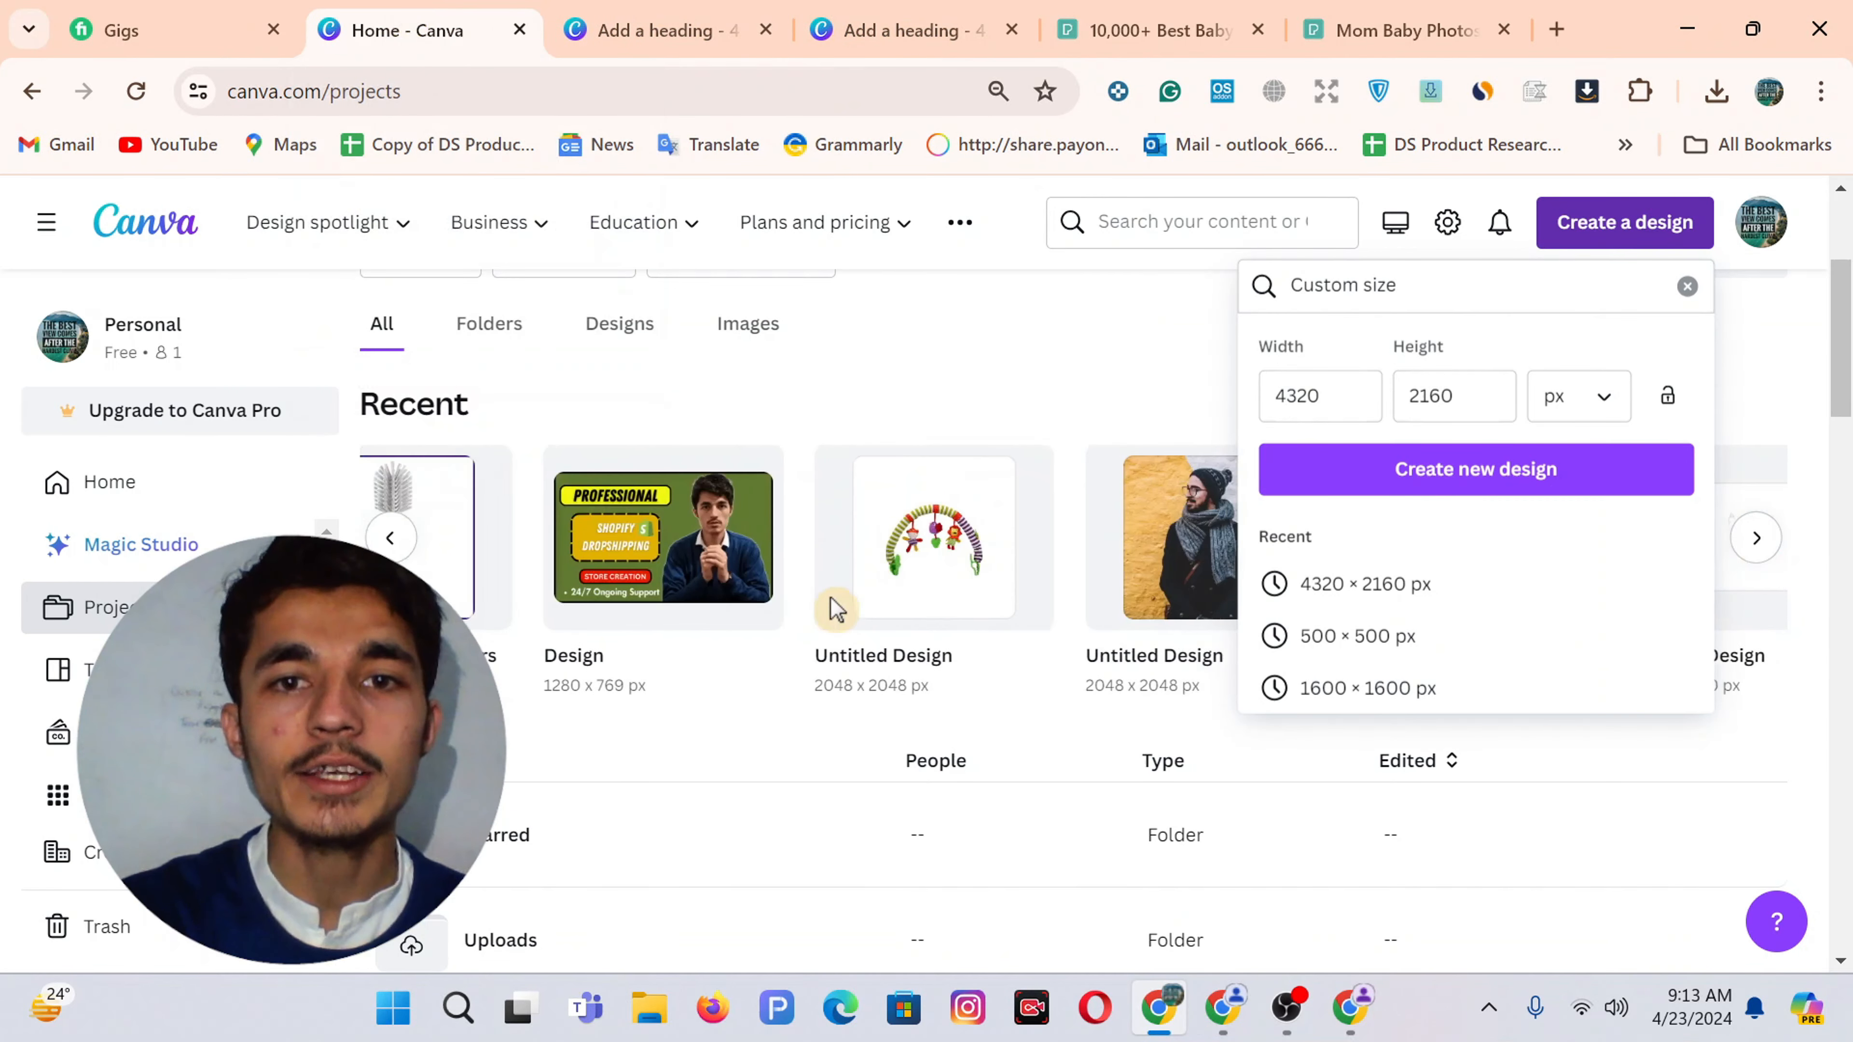
left_click(992, 558)
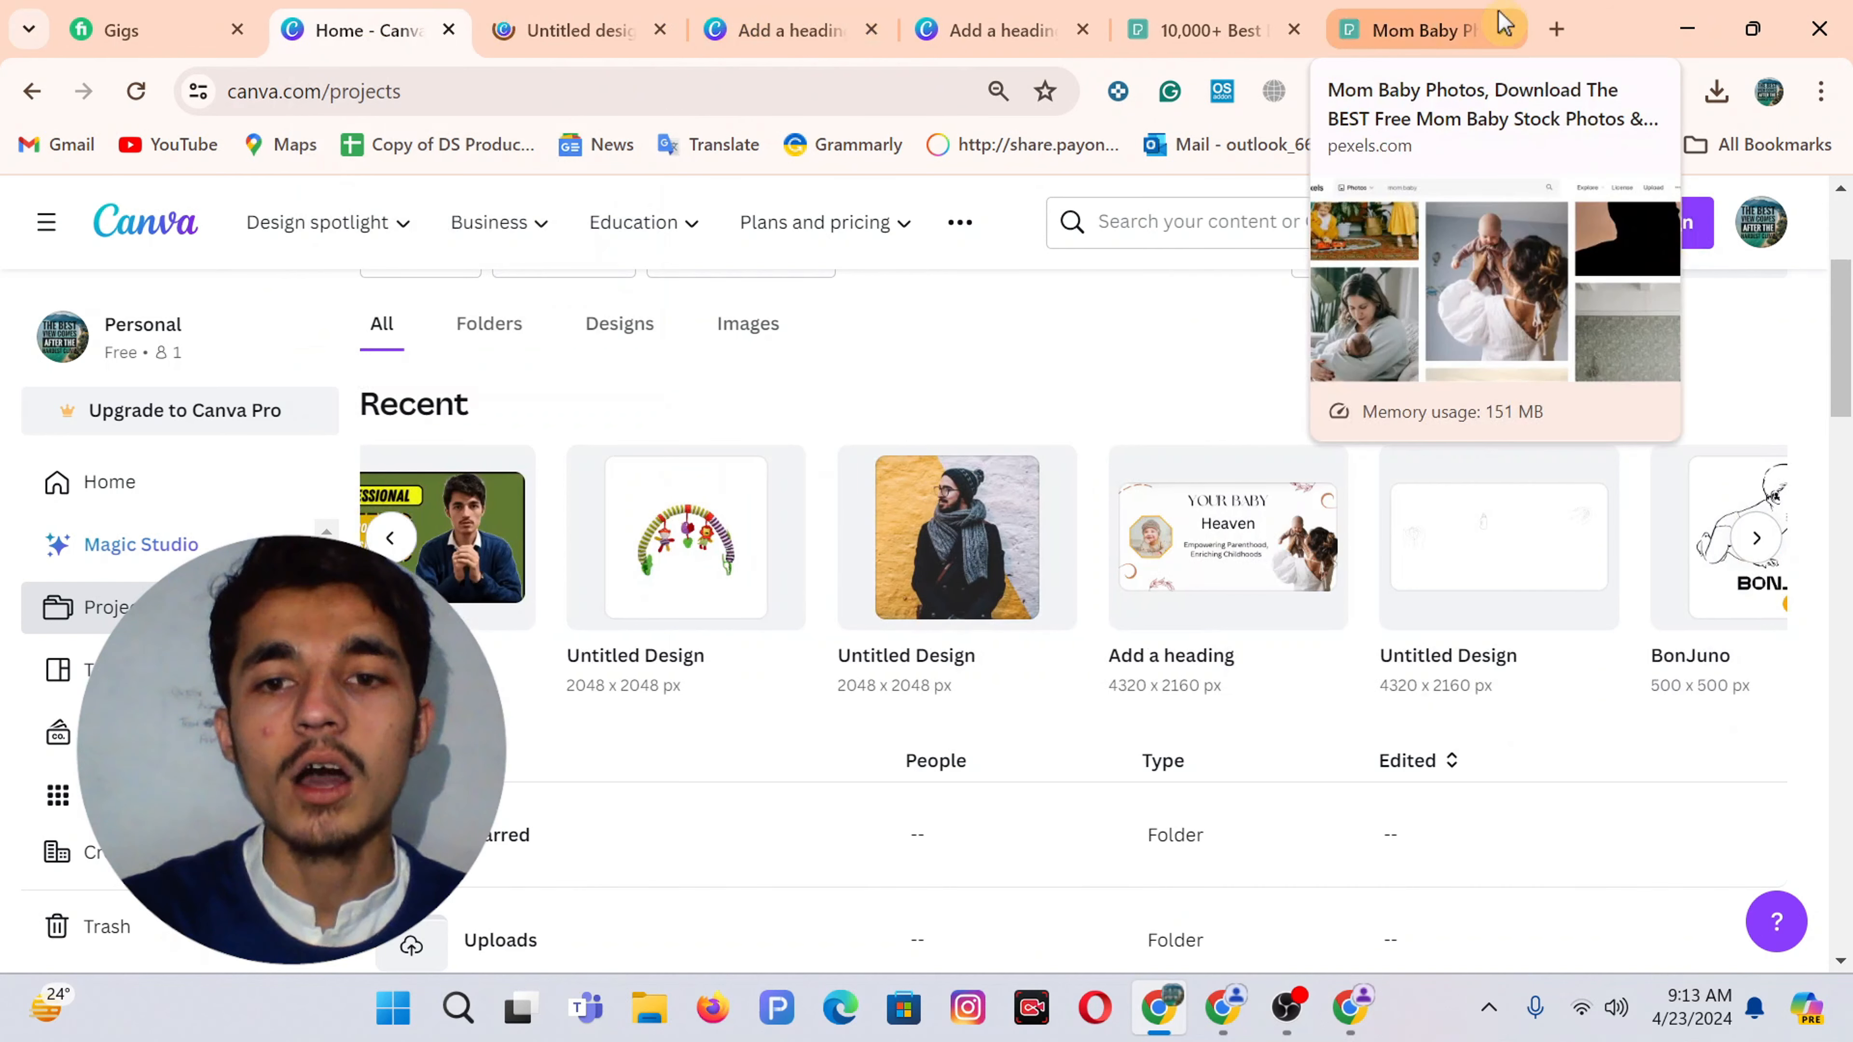
left_click(1346, 1015)
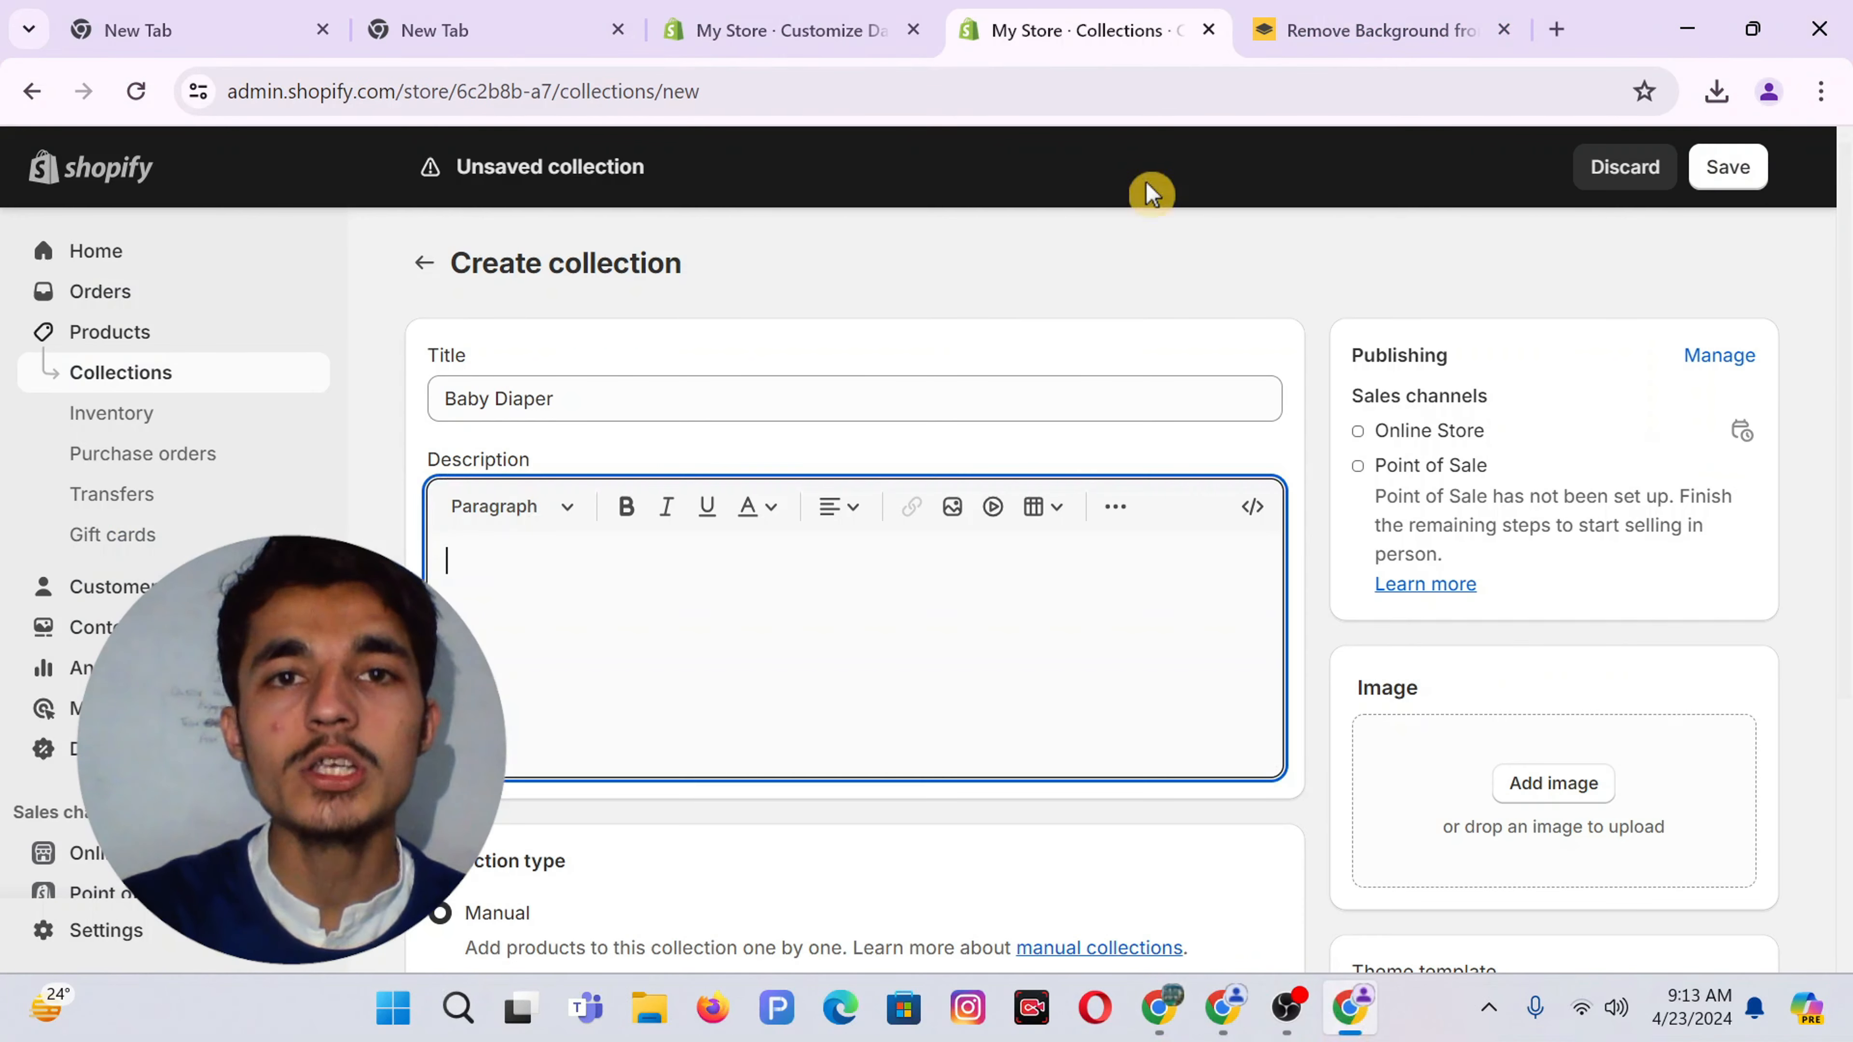
Open AliExpress in a new tab and search it for 'baby diaper'
left_click(1558, 30)
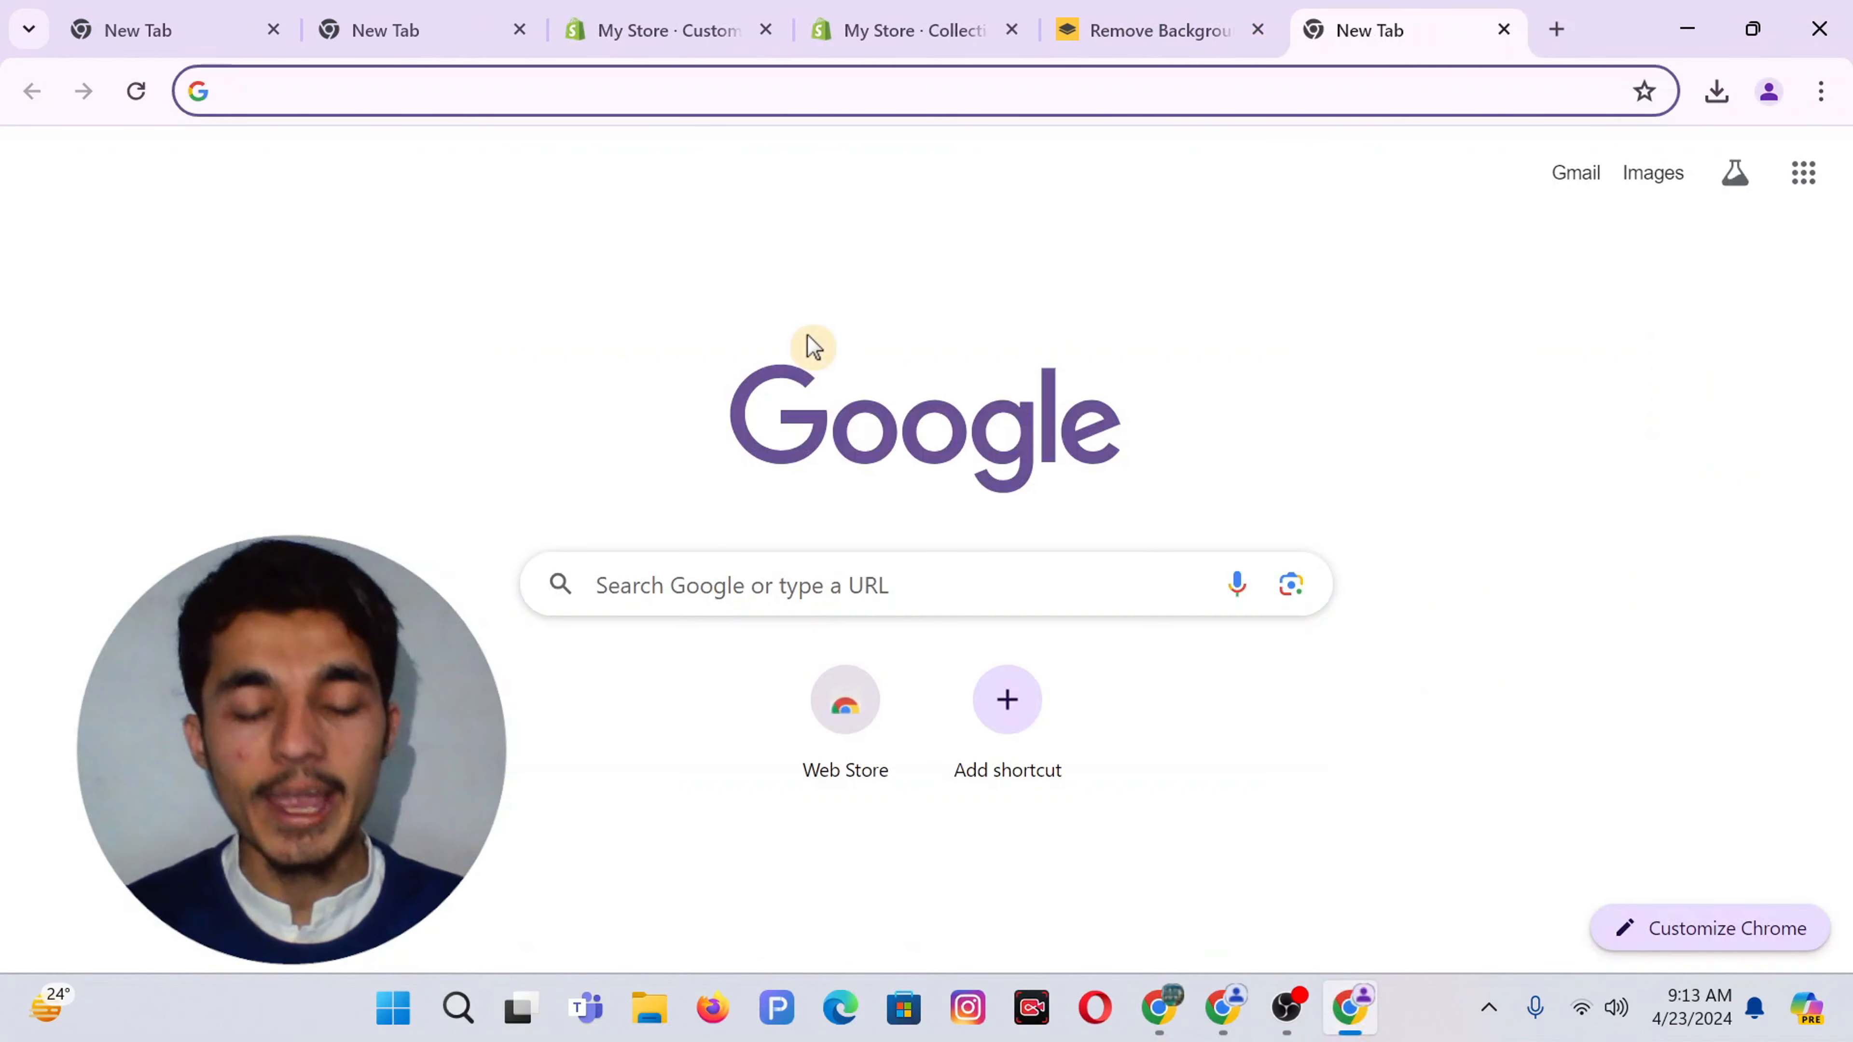
type("alie")
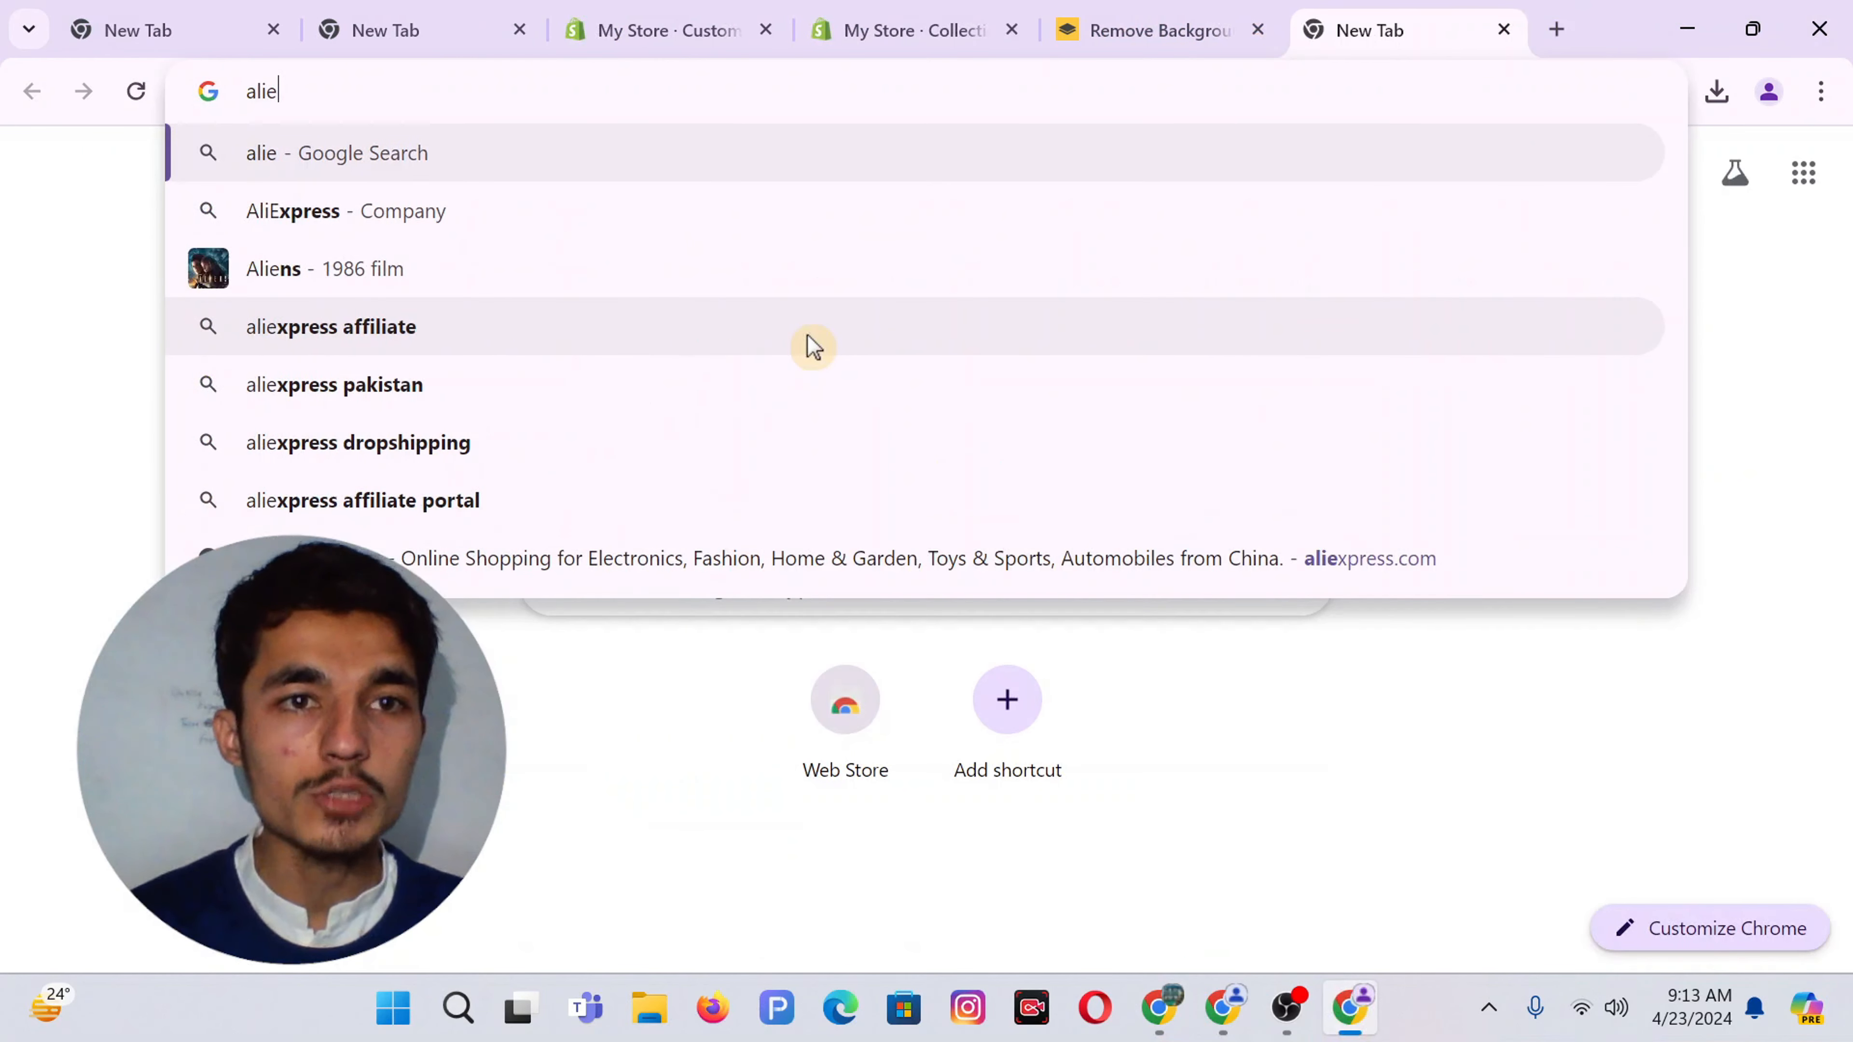
type("xpress")
key("Return")
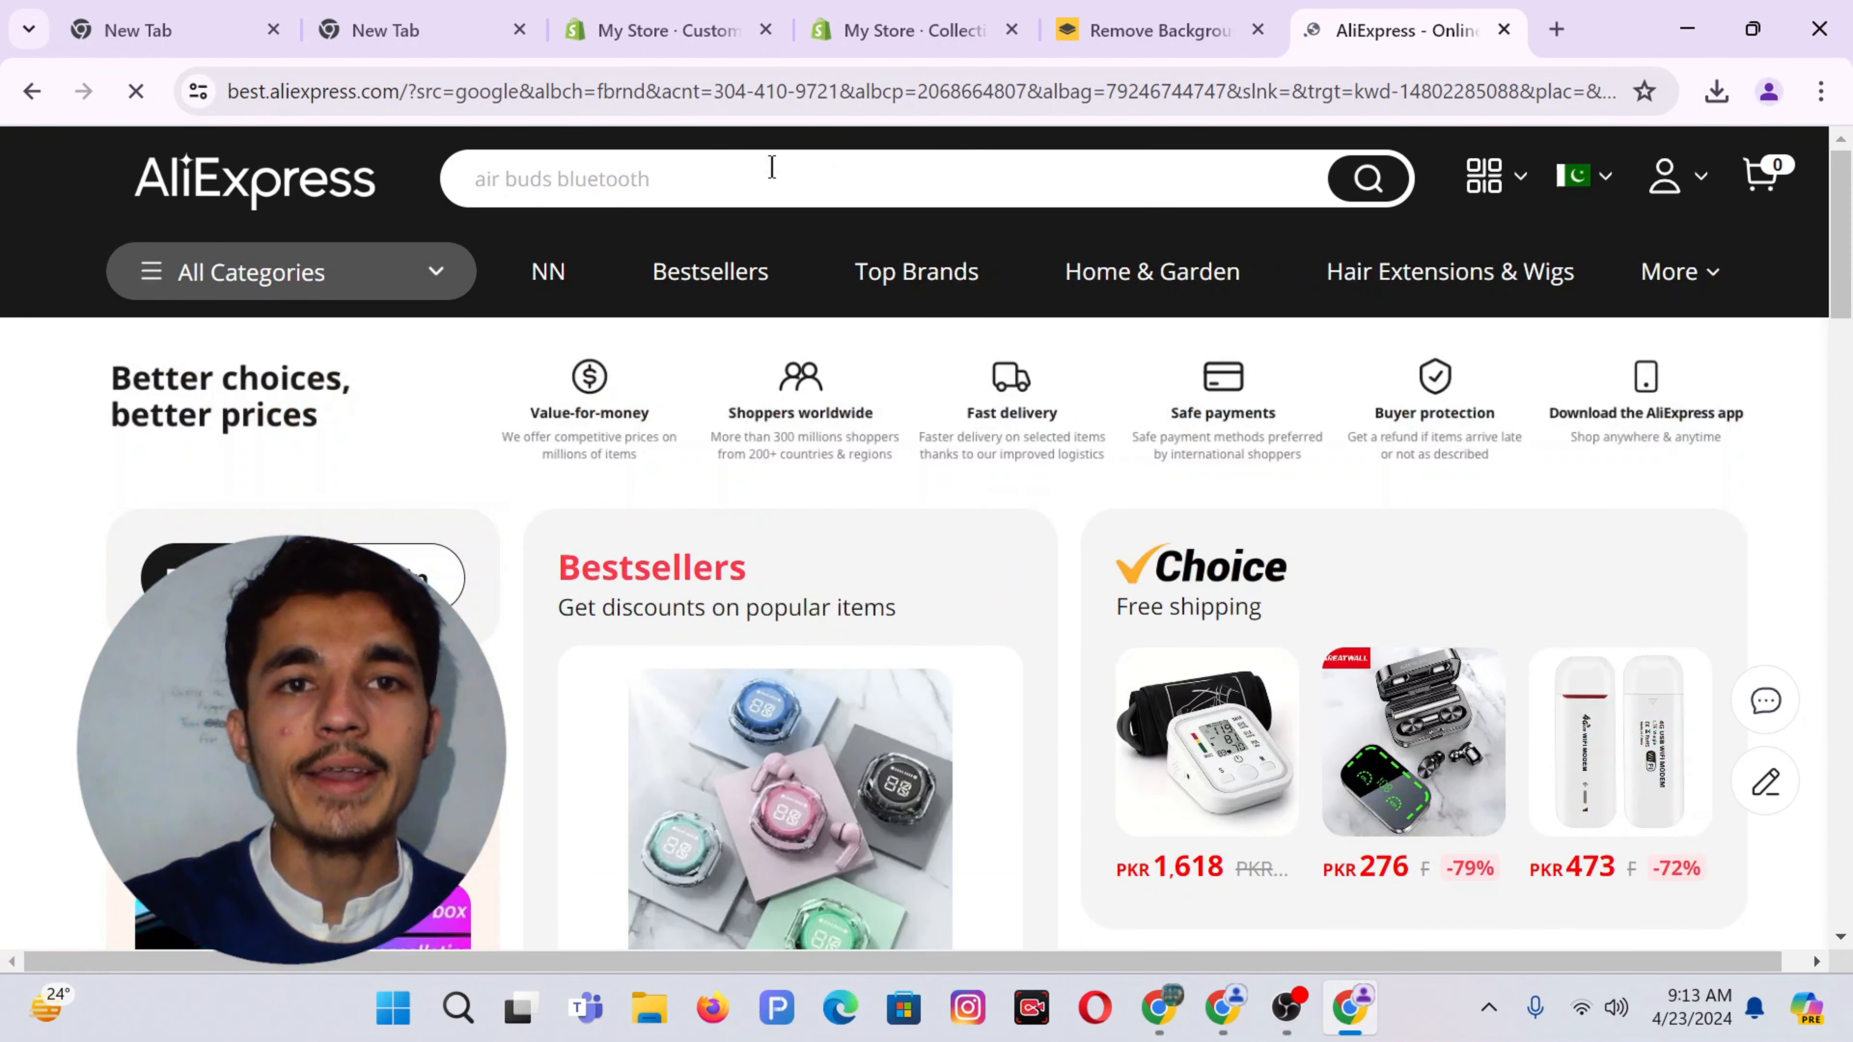
left_click(695, 179)
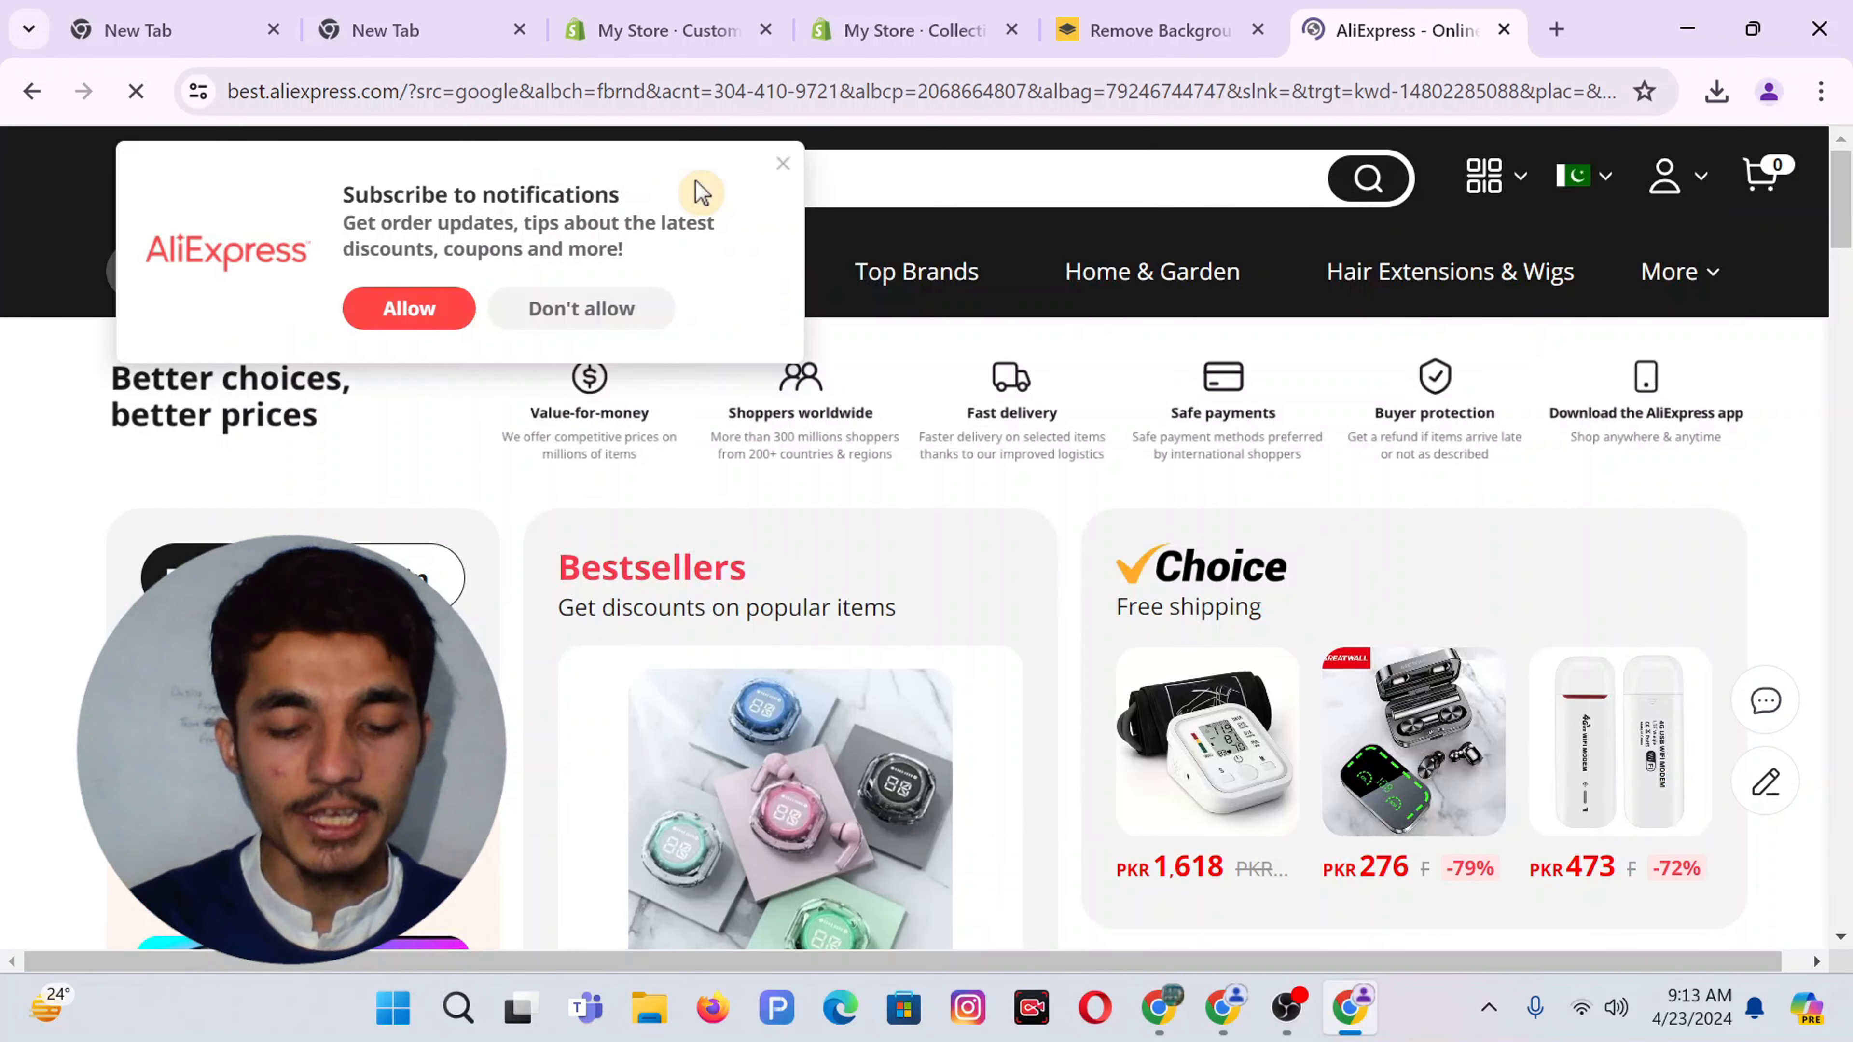
type("baby")
left_click(781, 166)
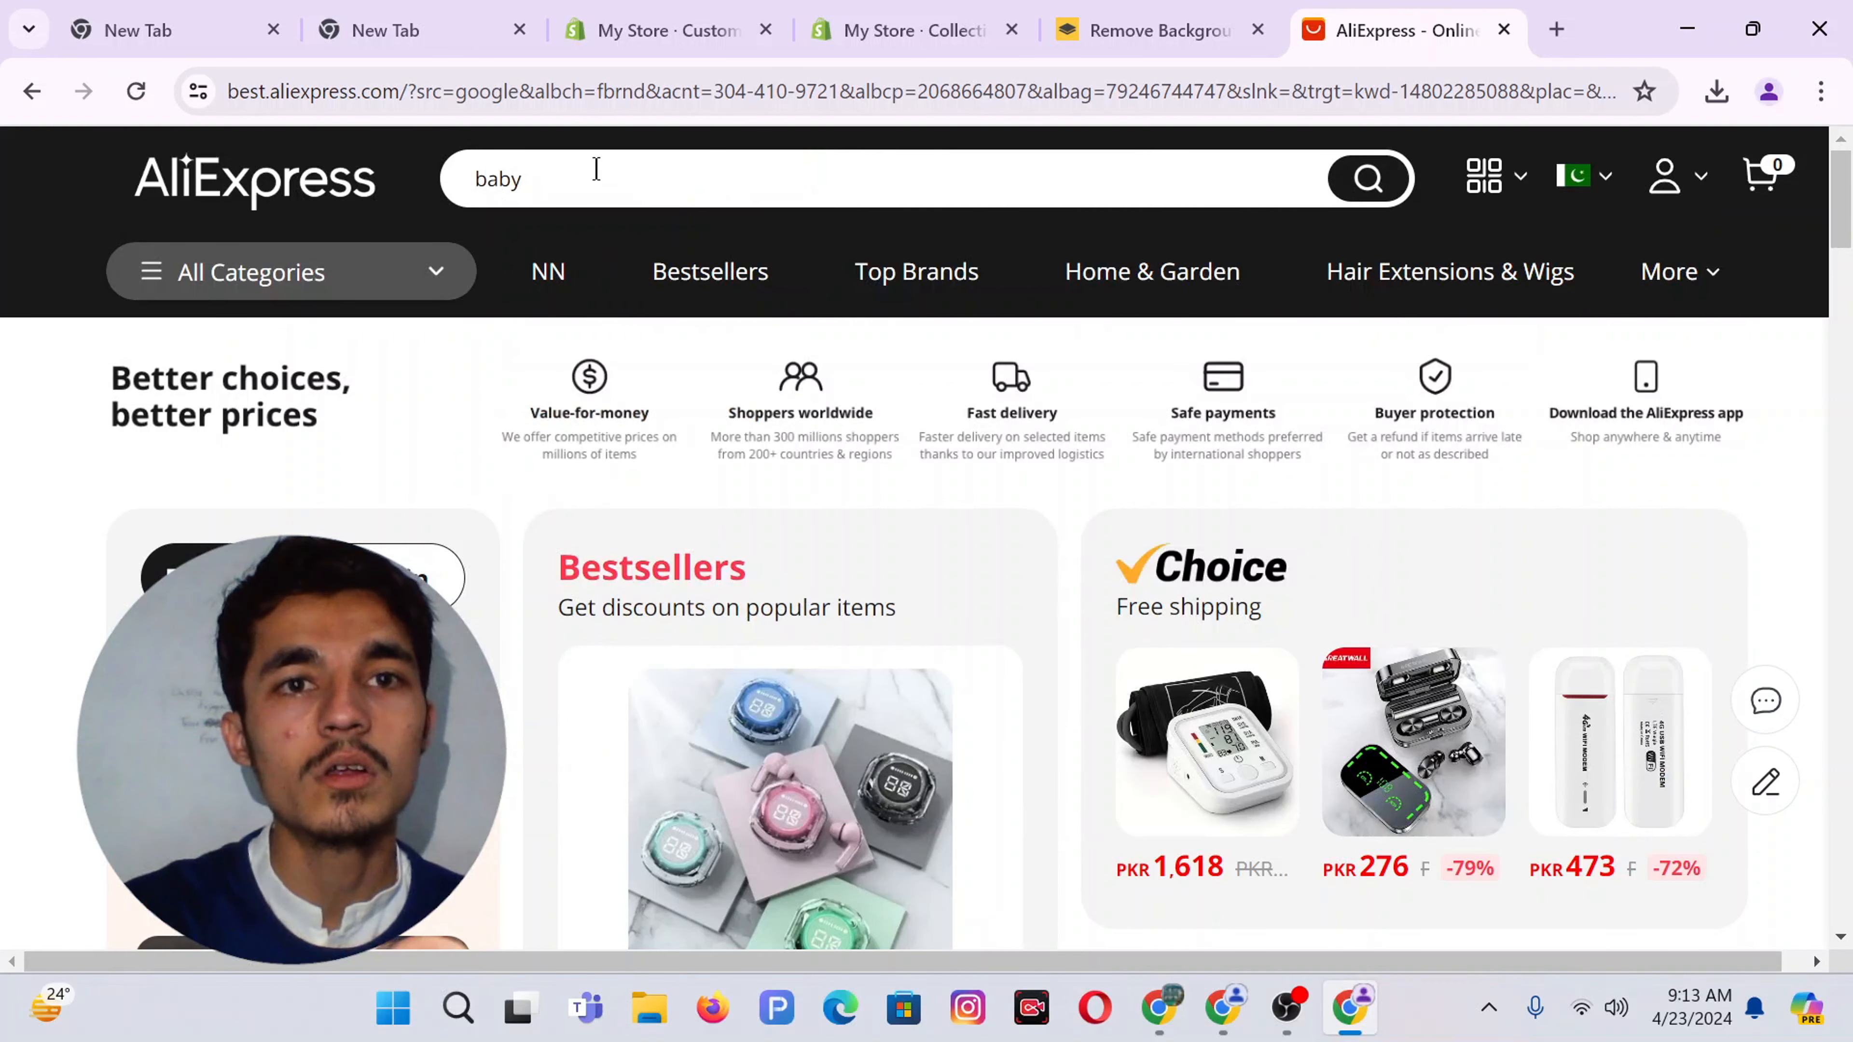
type("diaper")
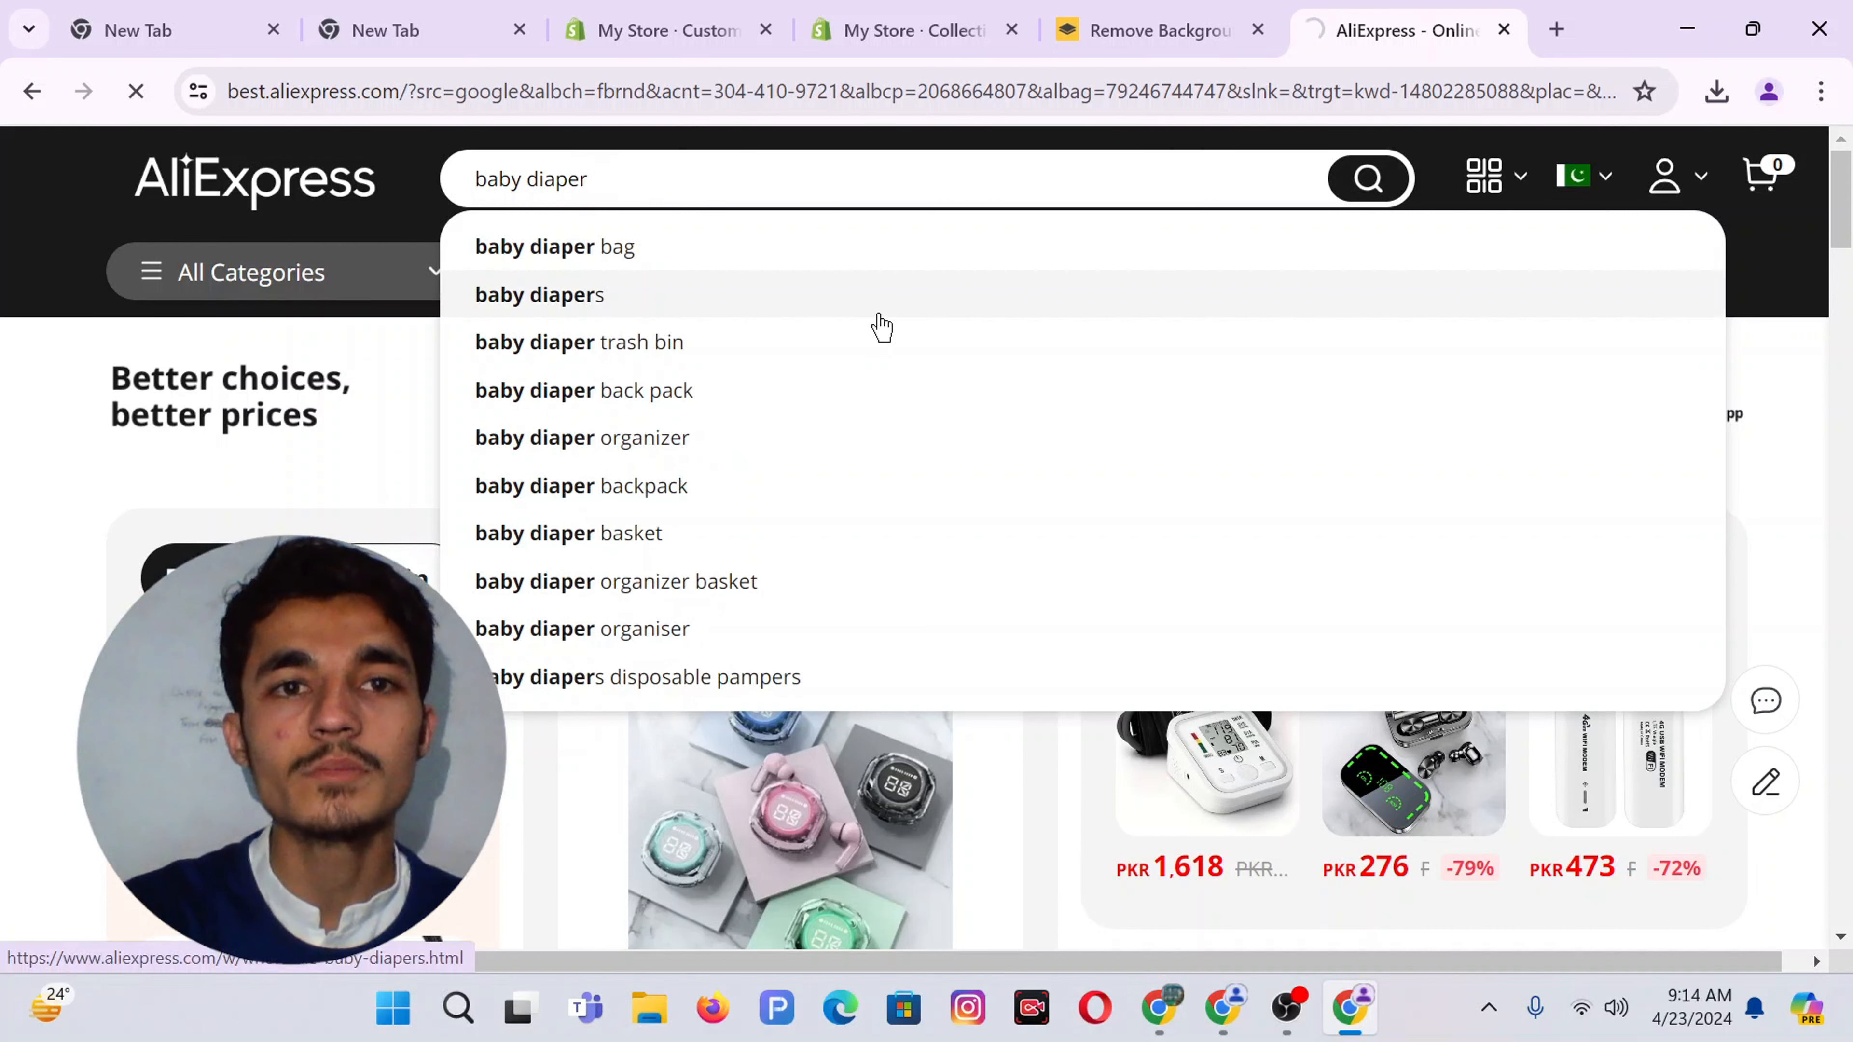
key("Return")
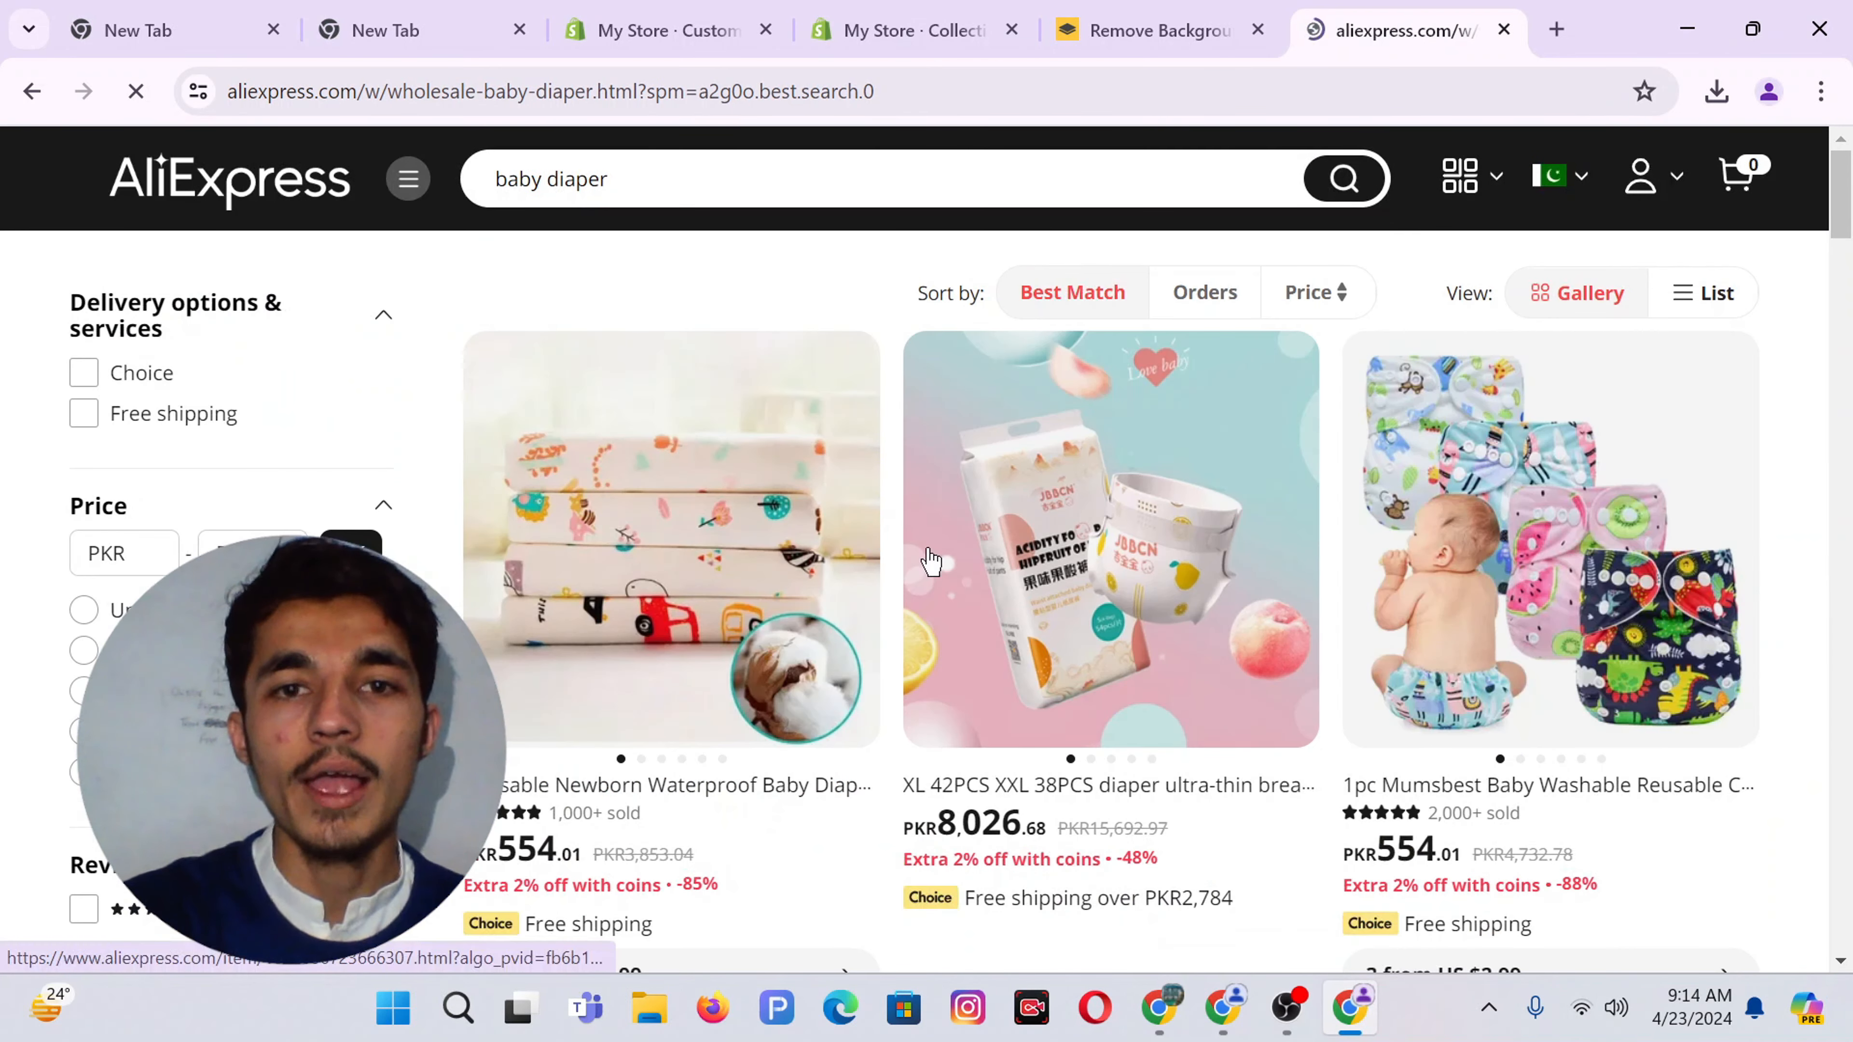
left_click(1160, 1009)
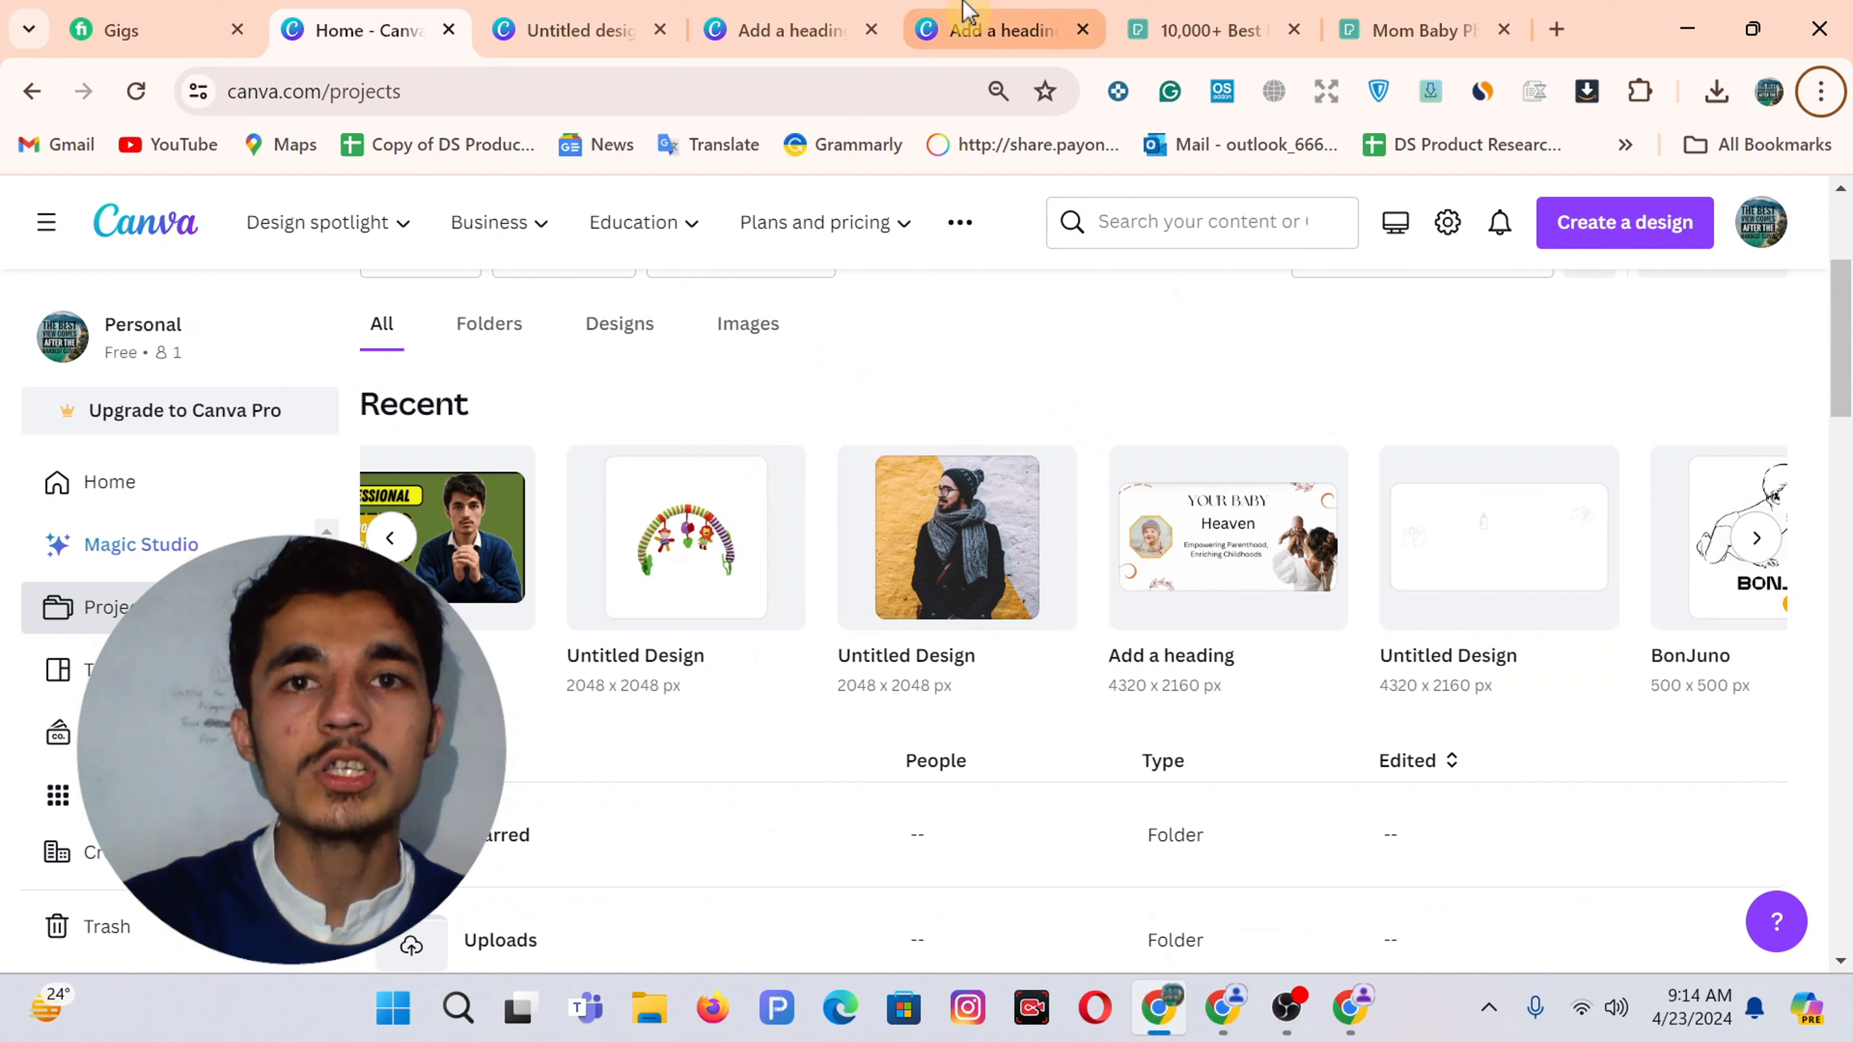
left_click(968, 17)
left_click(777, 26)
left_click(573, 26)
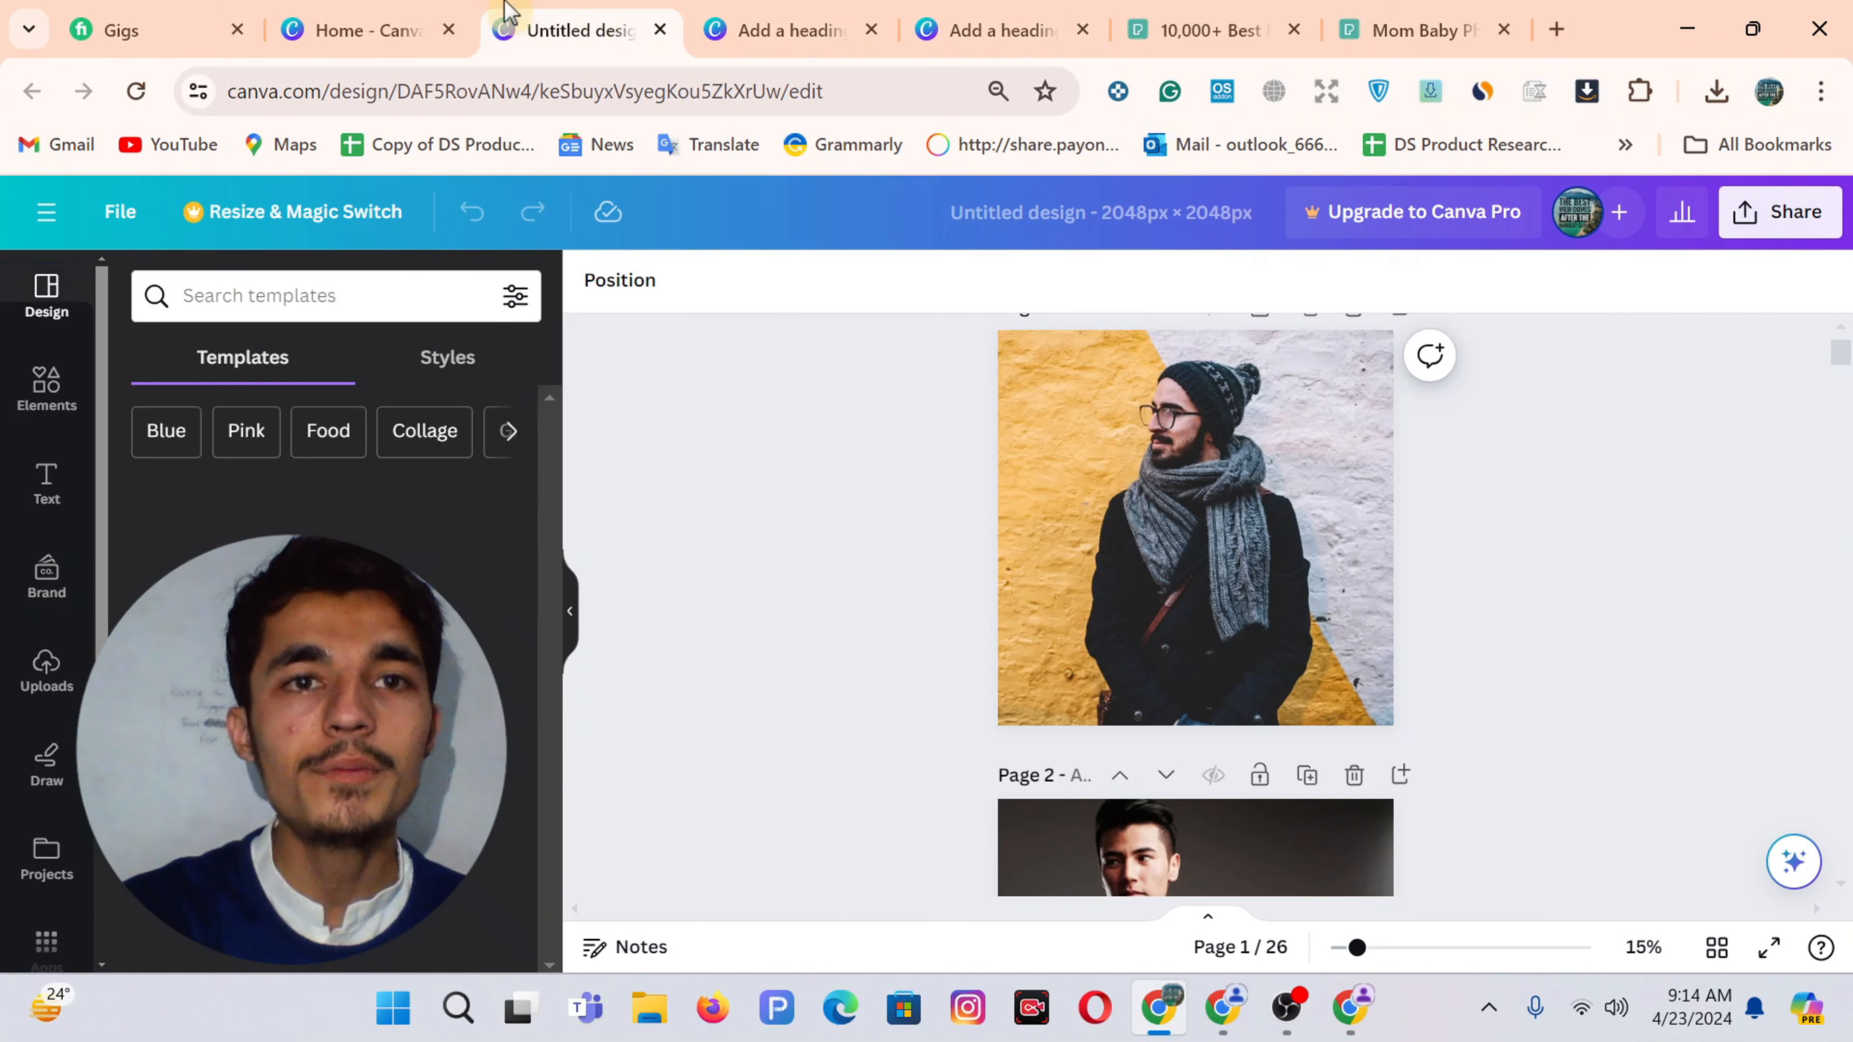
scroll(1071, 571, "down", 20)
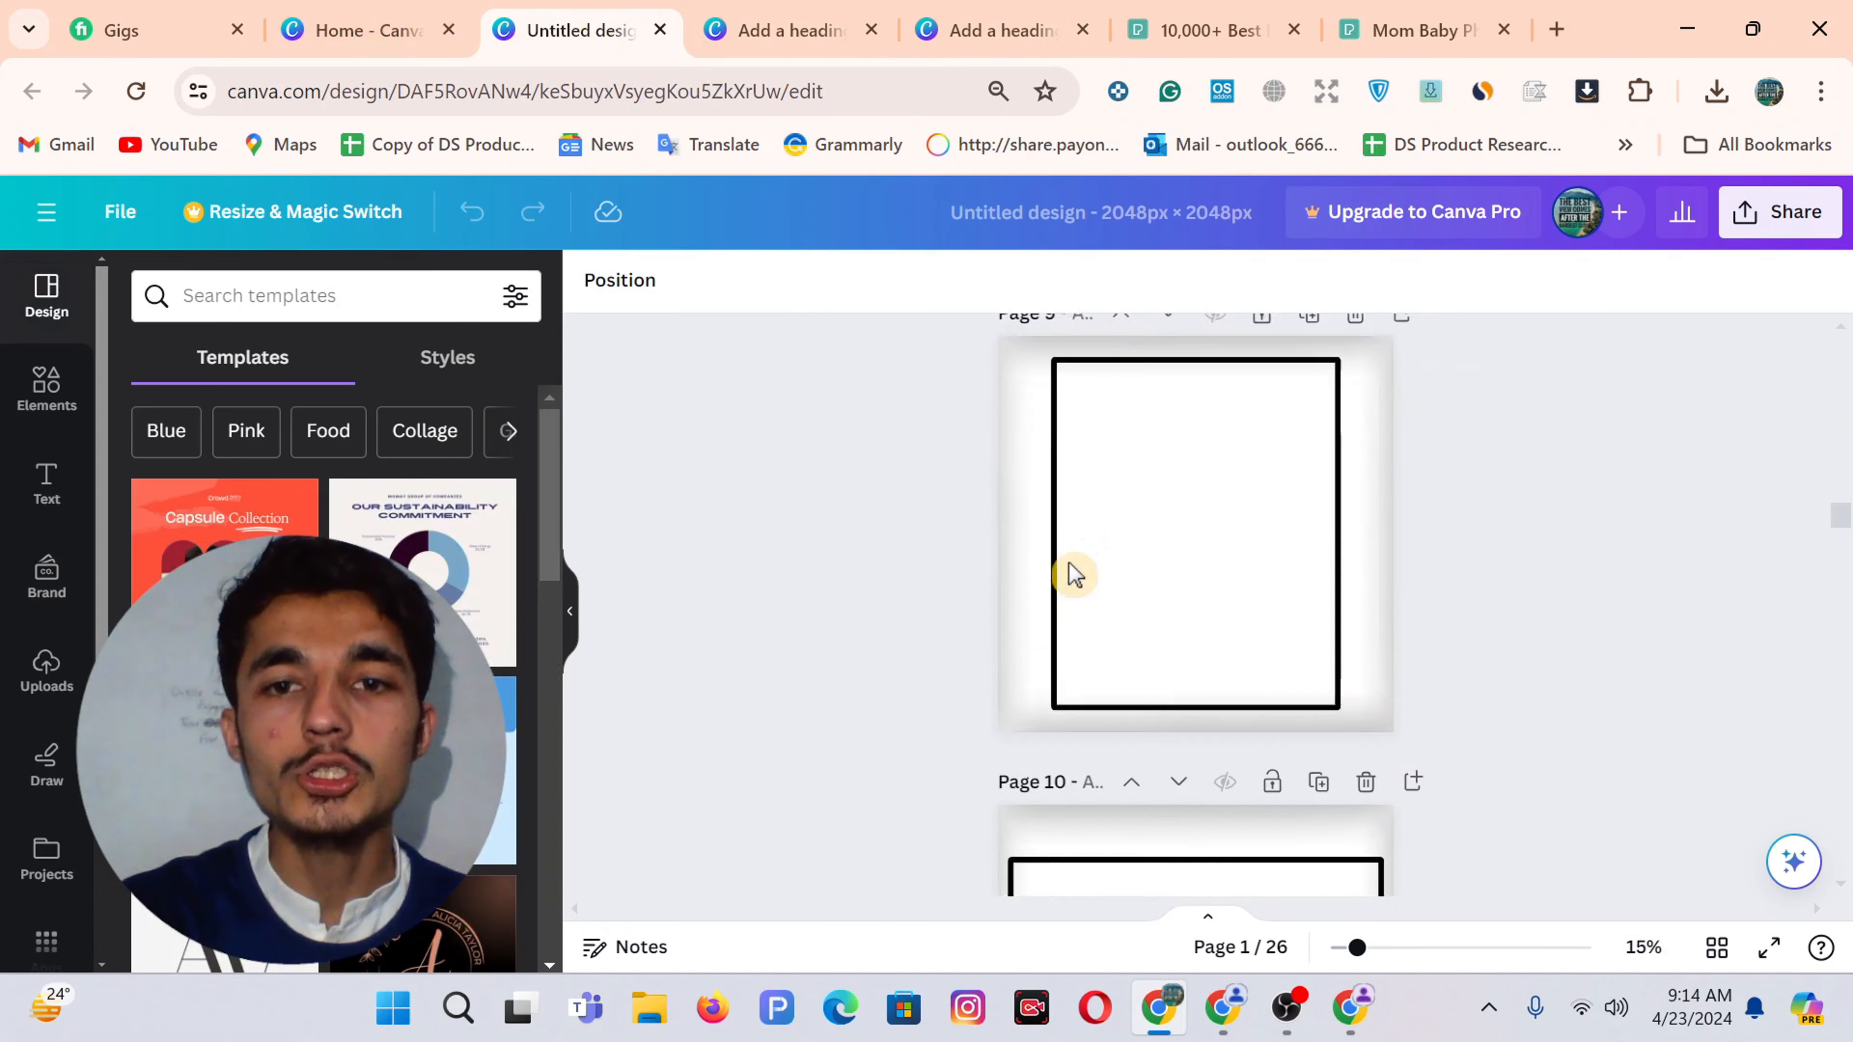
scroll(1074, 573, "down", 10)
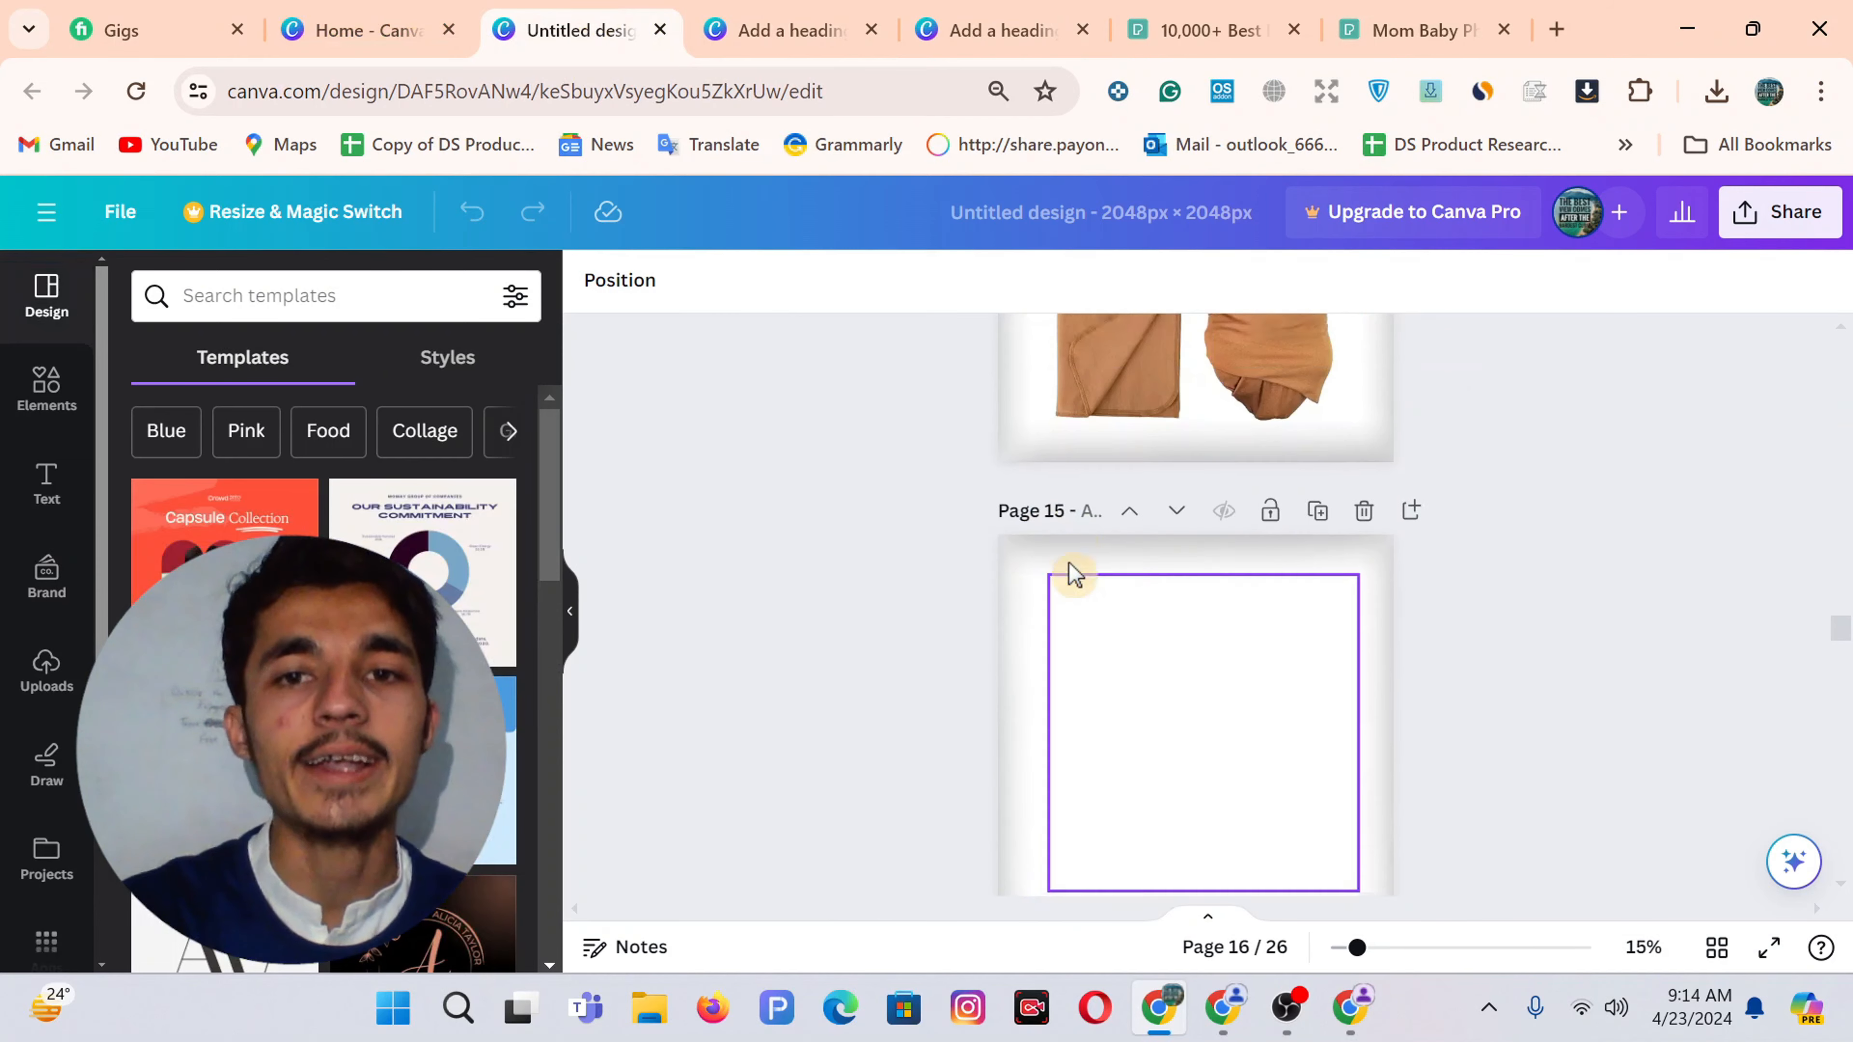
scroll(1074, 573, "down", 20)
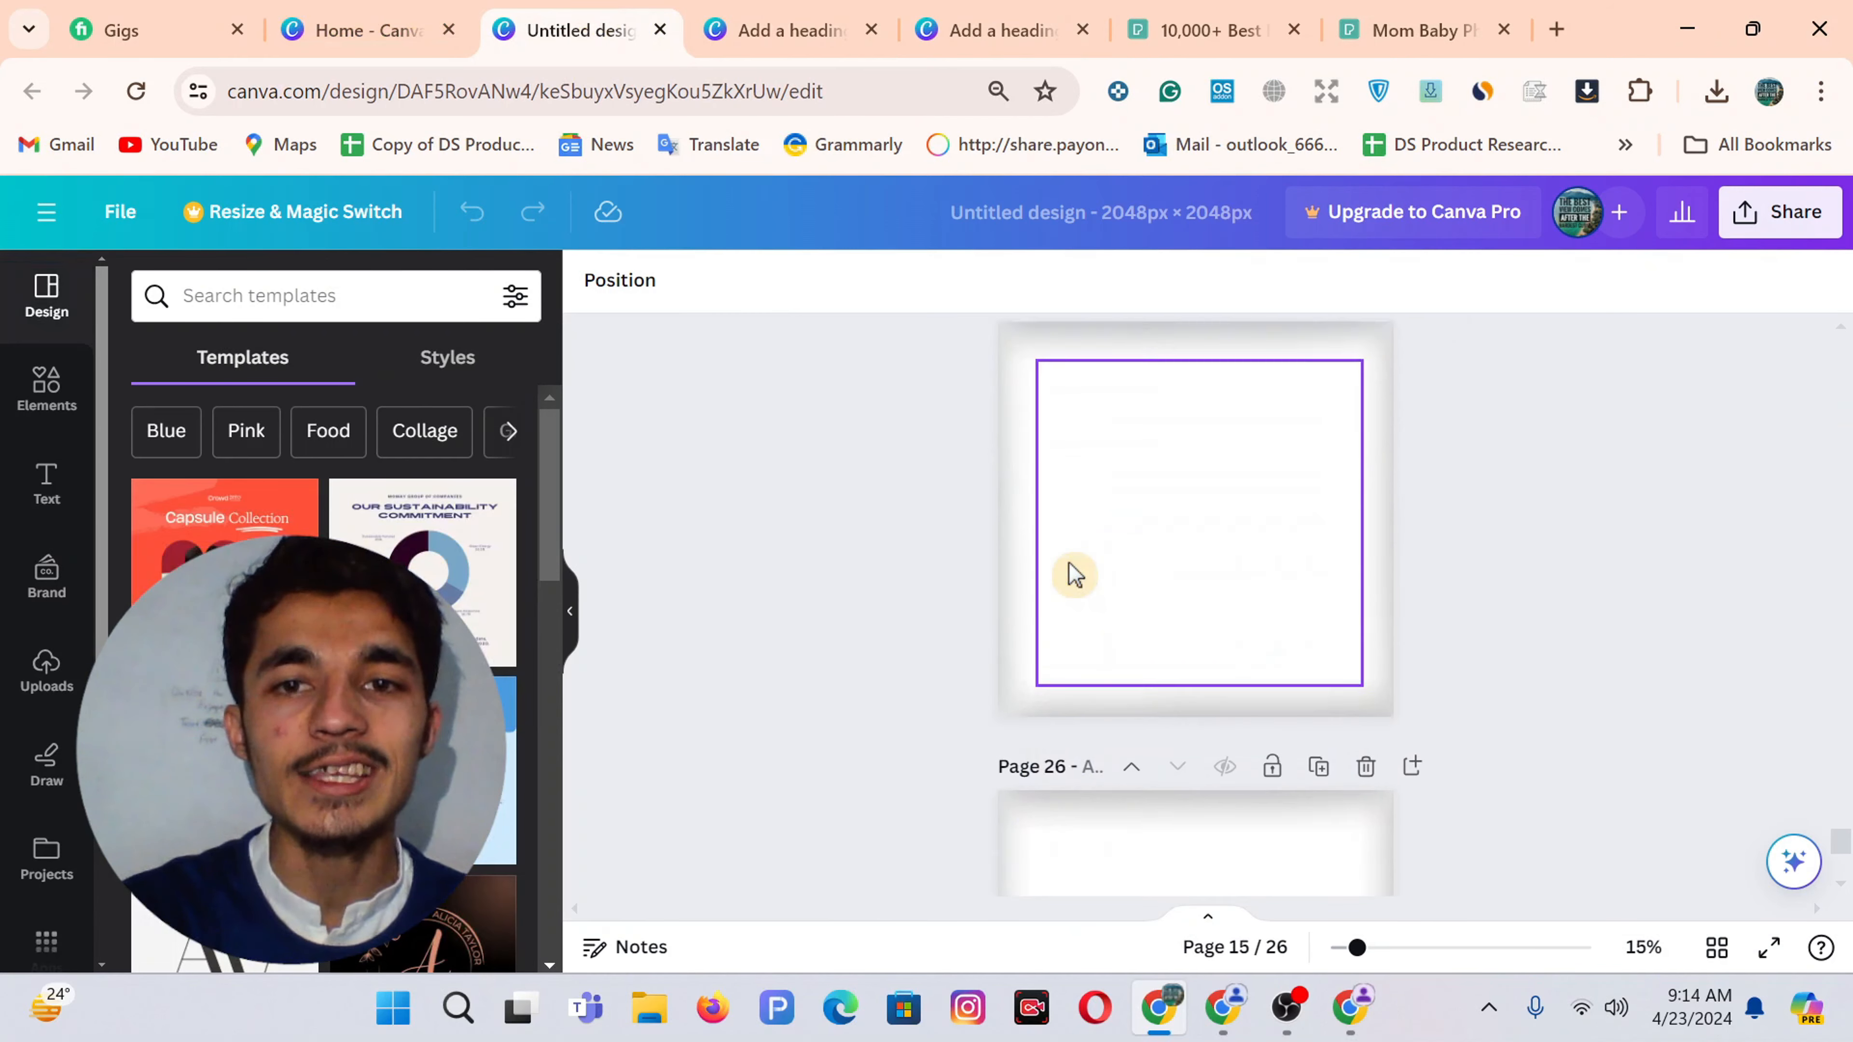
scroll(1074, 573, "up", 10)
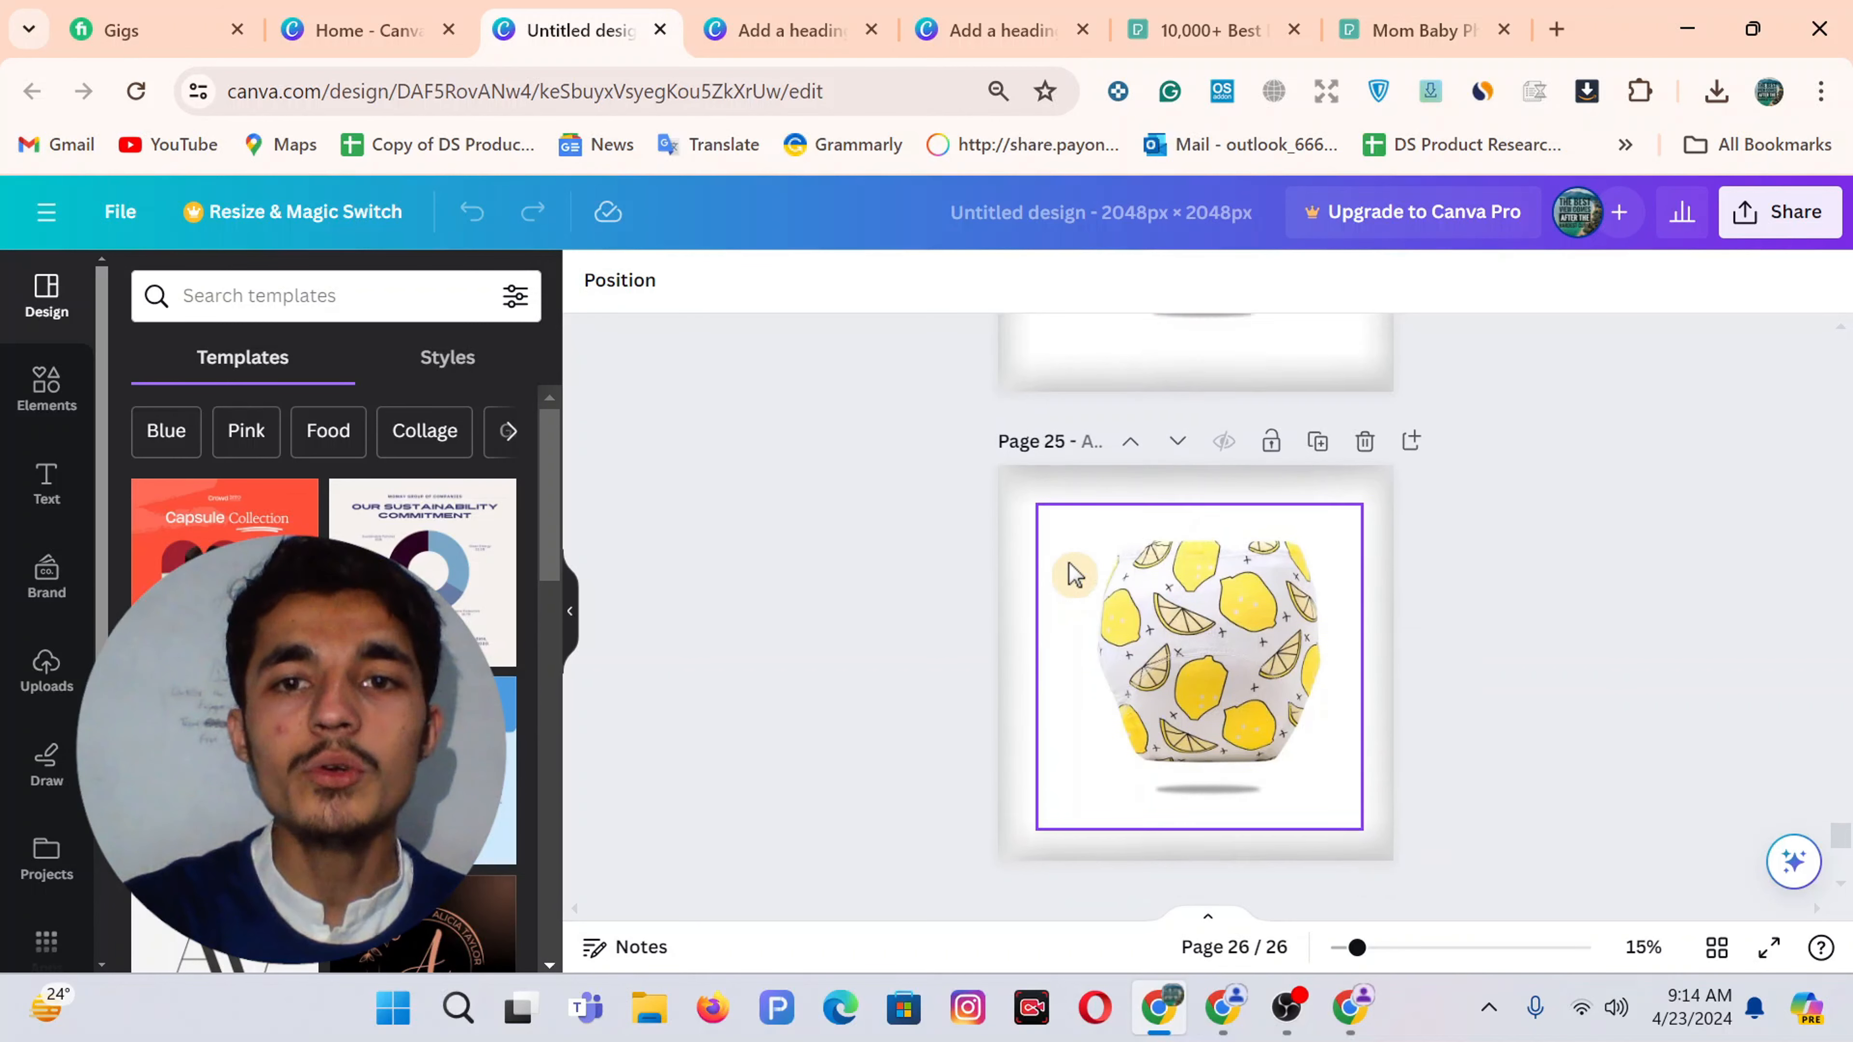
scroll(1074, 573, "up", 8)
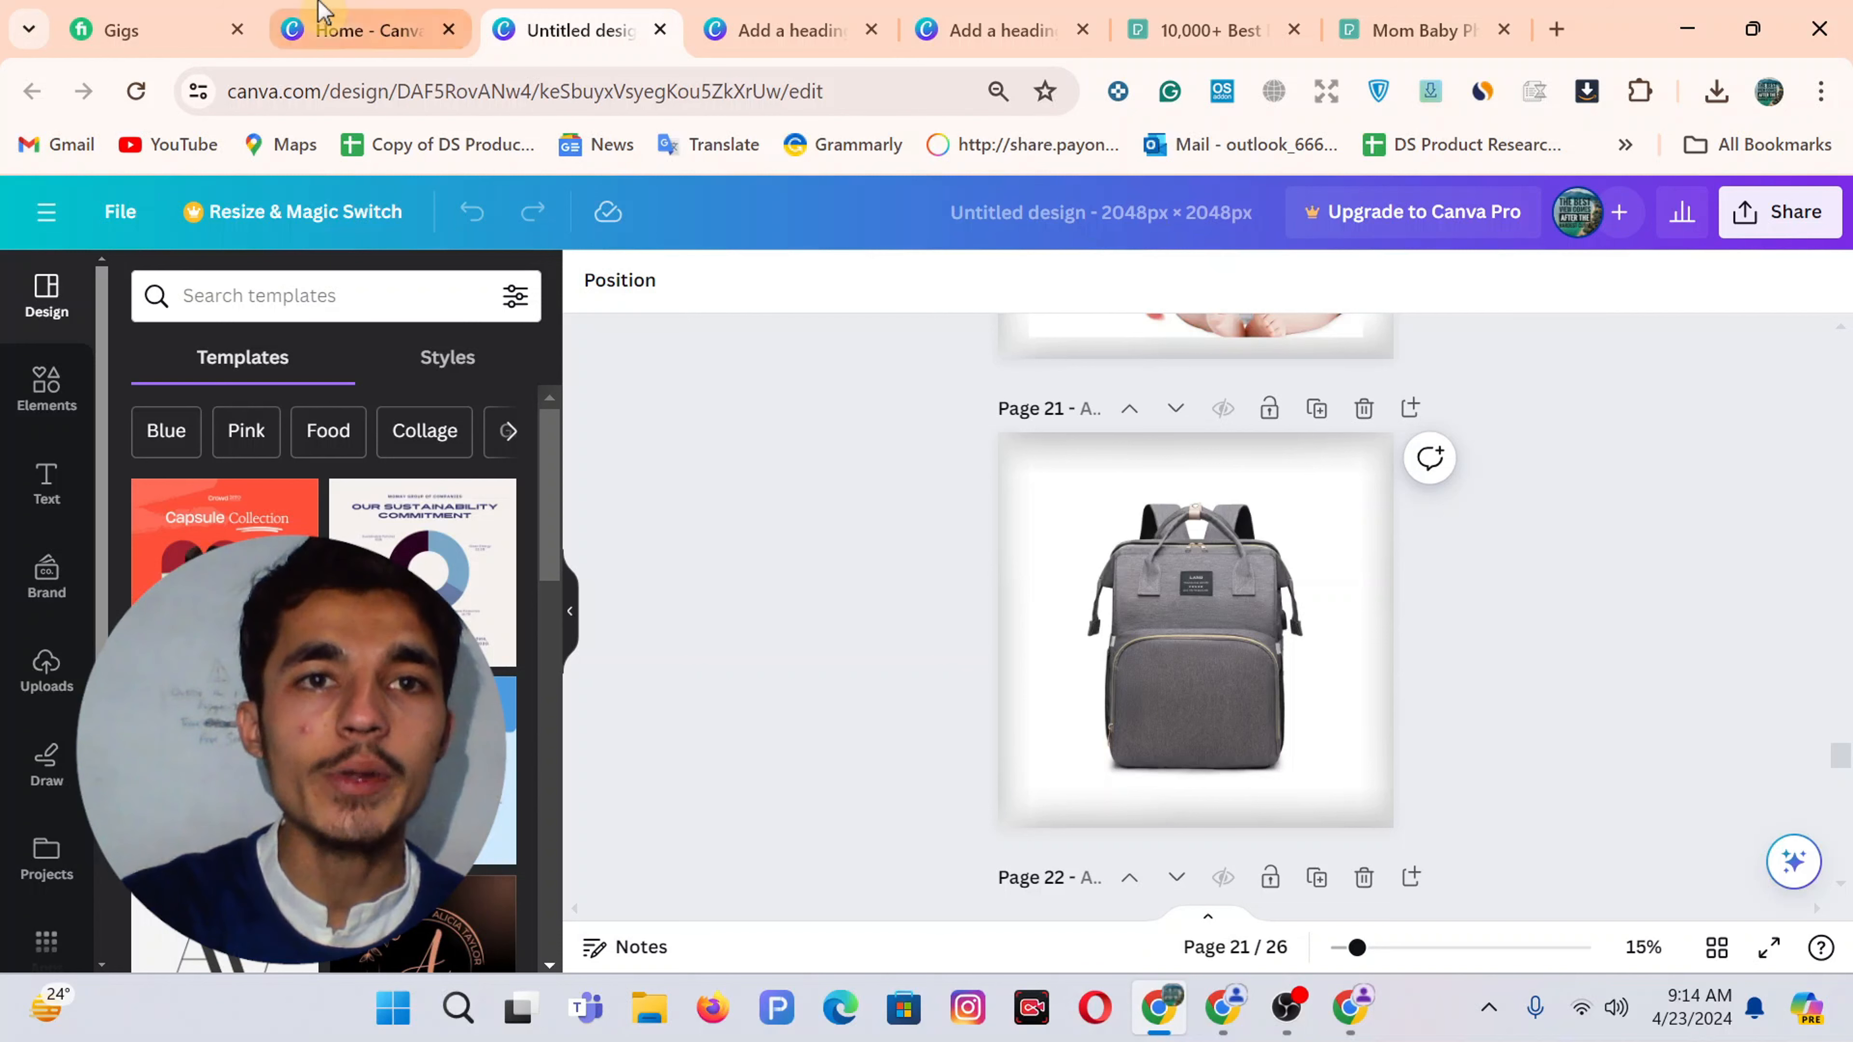
left_click(361, 23)
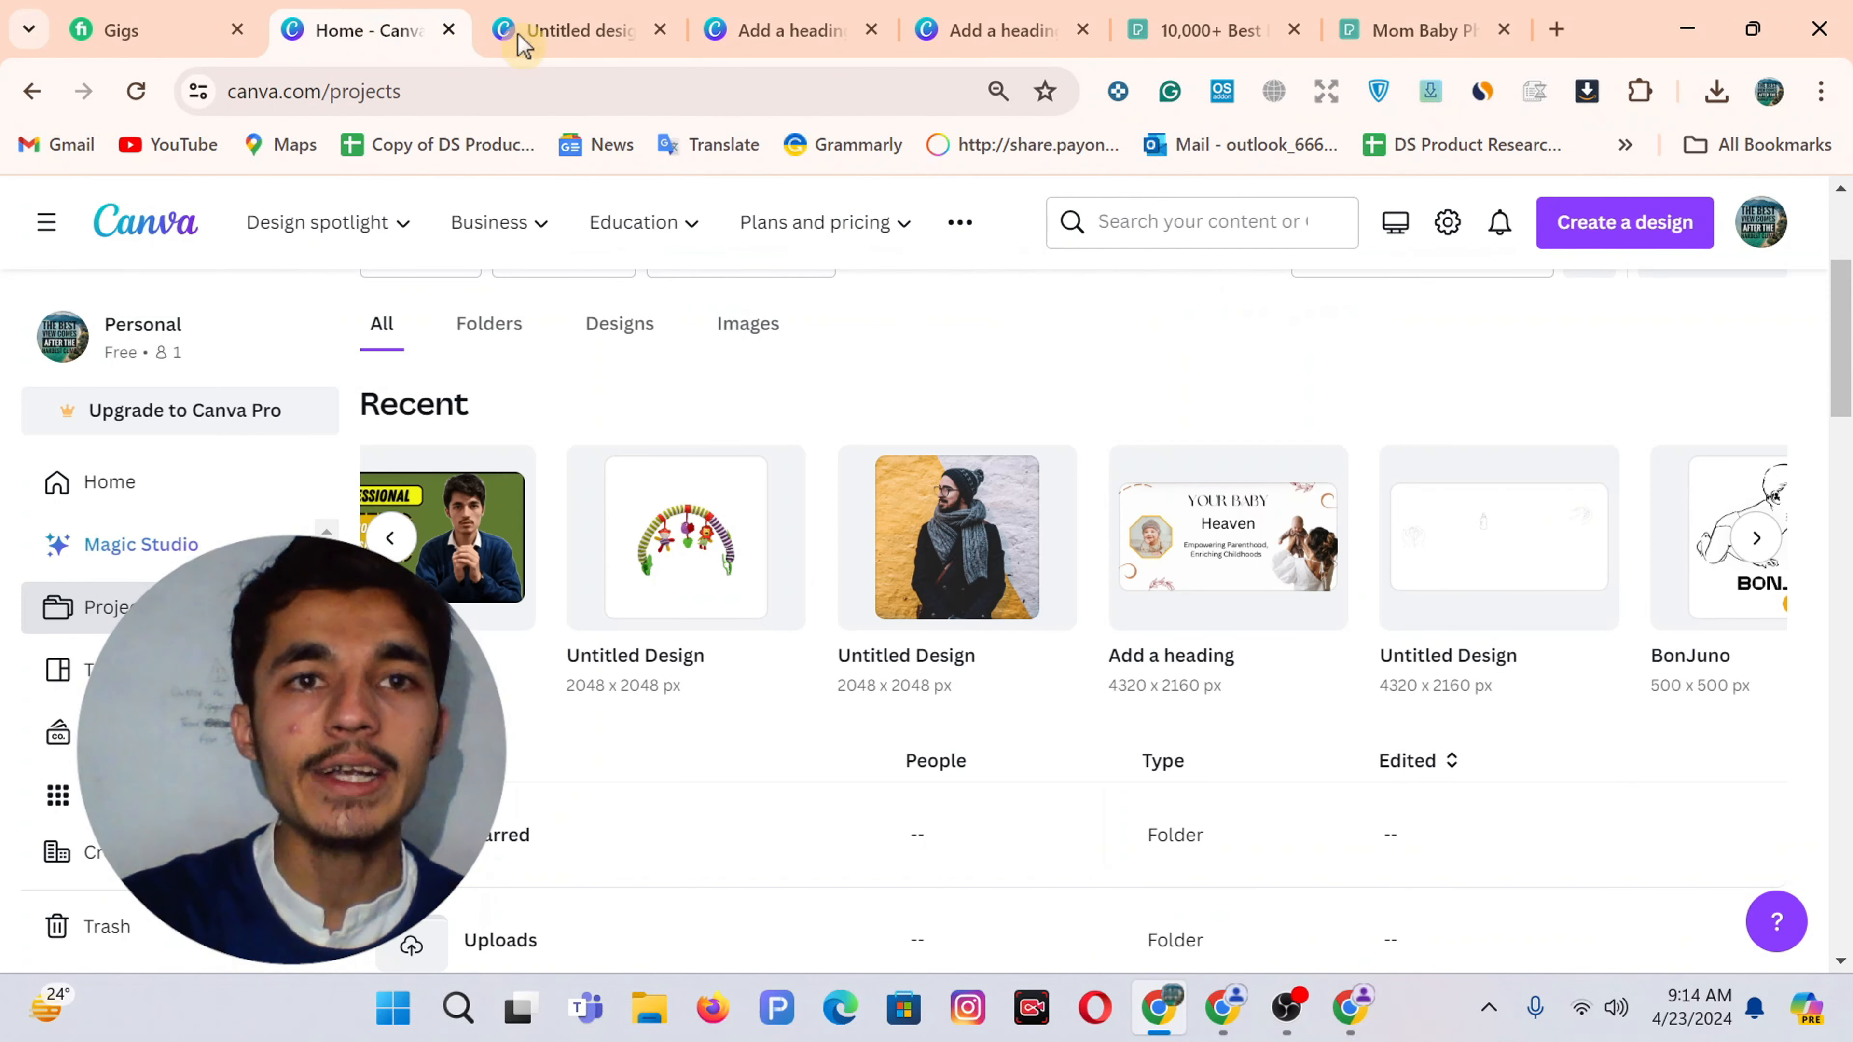
Create a new 2048 × 2048 px custom-size Canva design, then bring AliExpress back
left_click(1623, 233)
scroll(1427, 662, "down", 3)
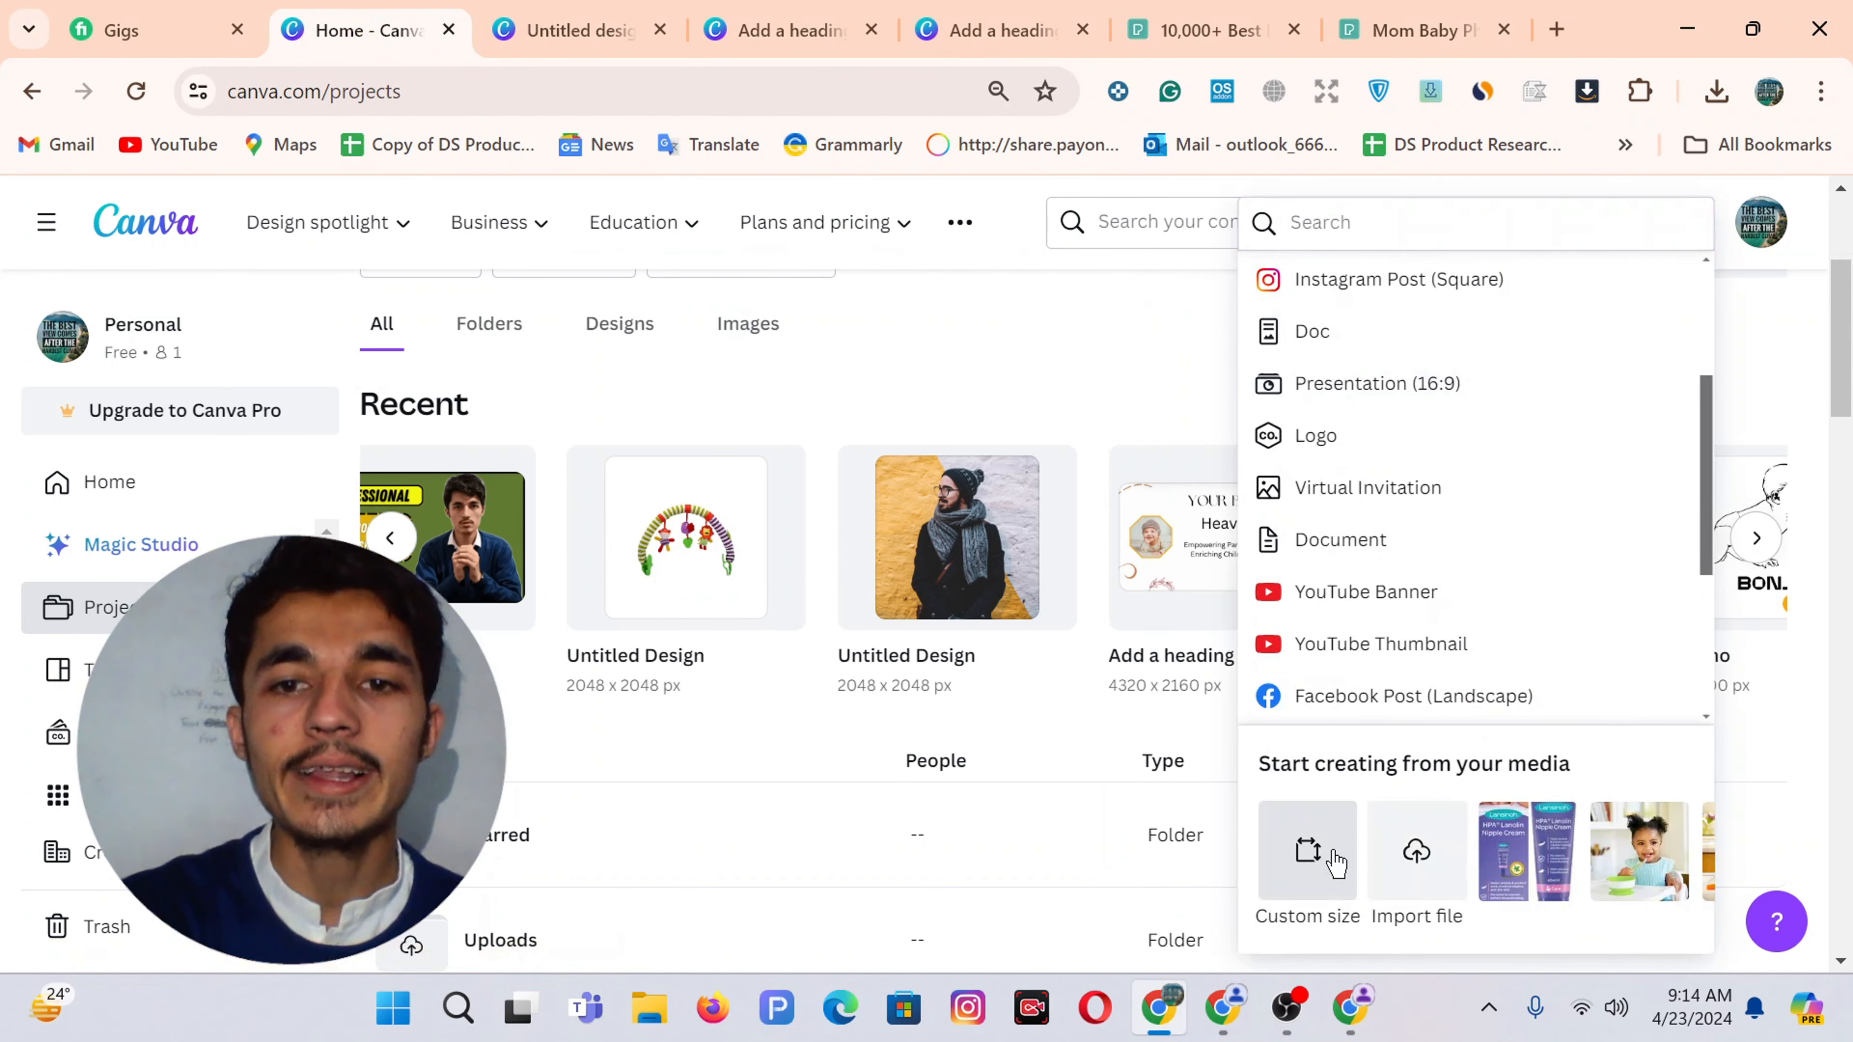
left_click(1312, 854)
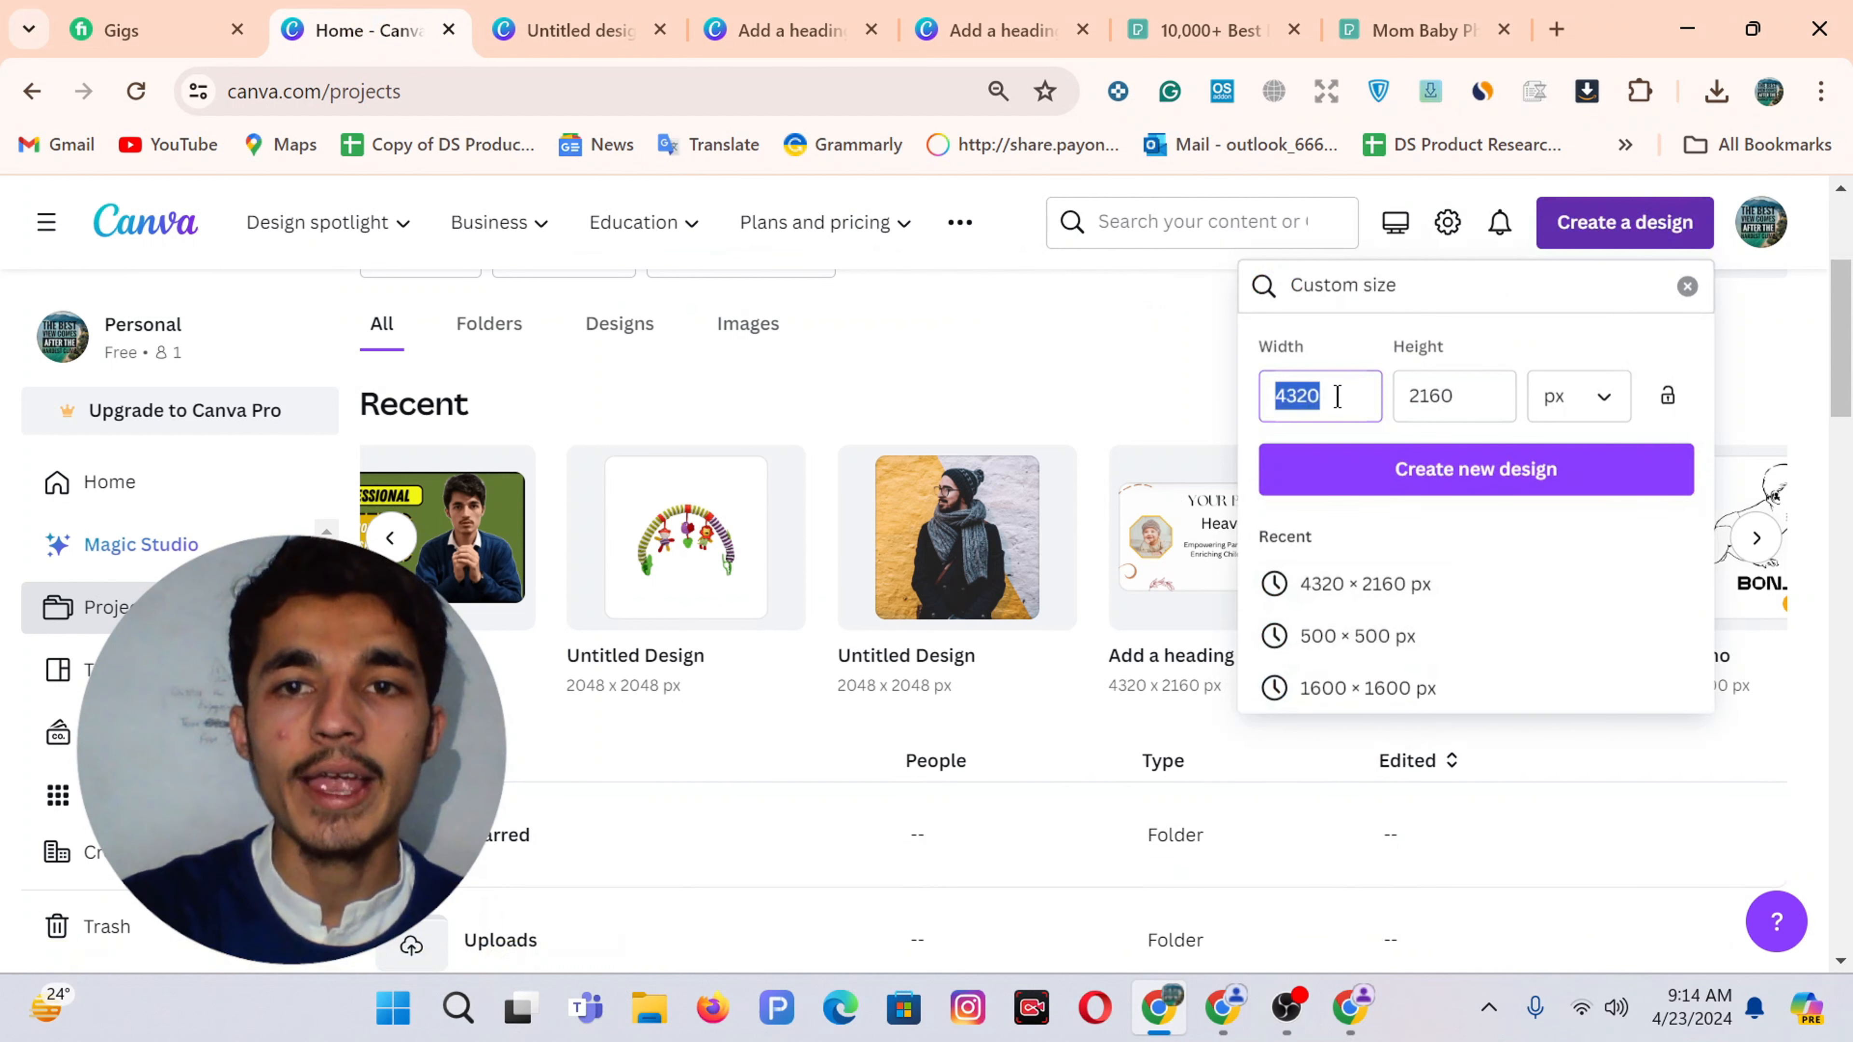
type("20")
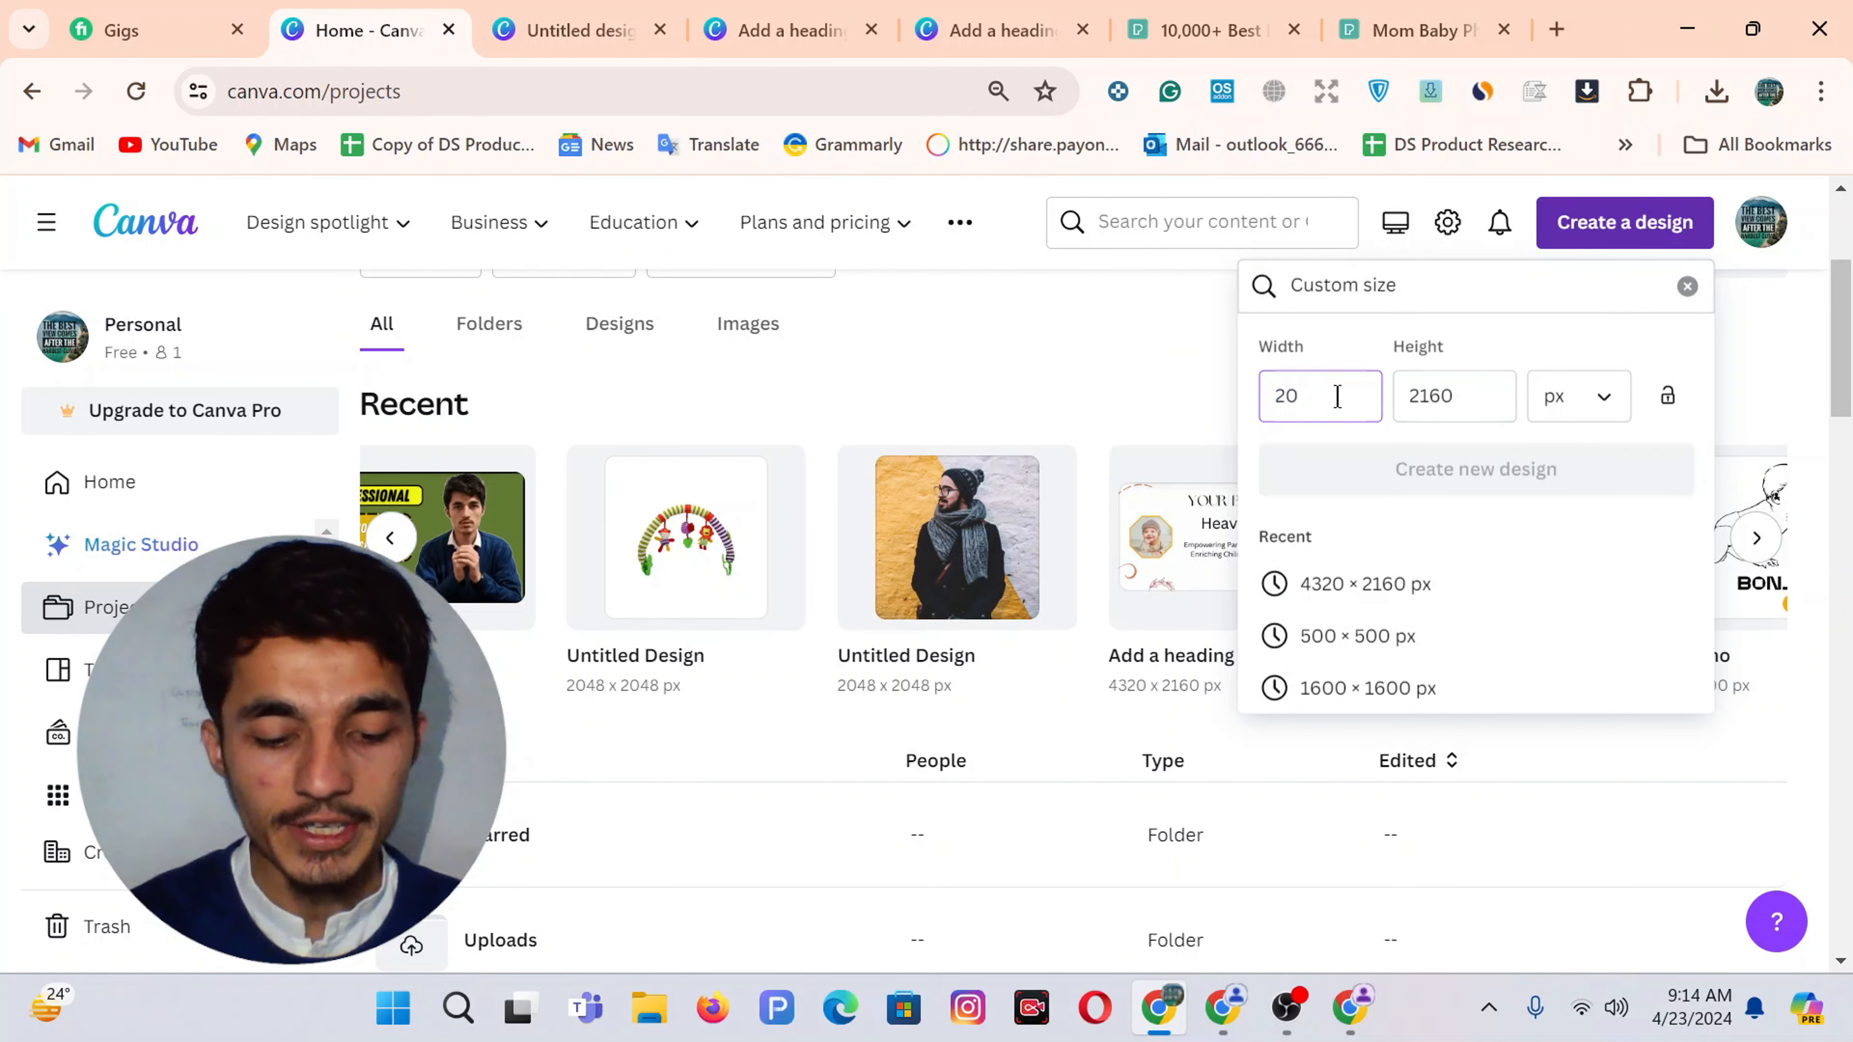
type("49")
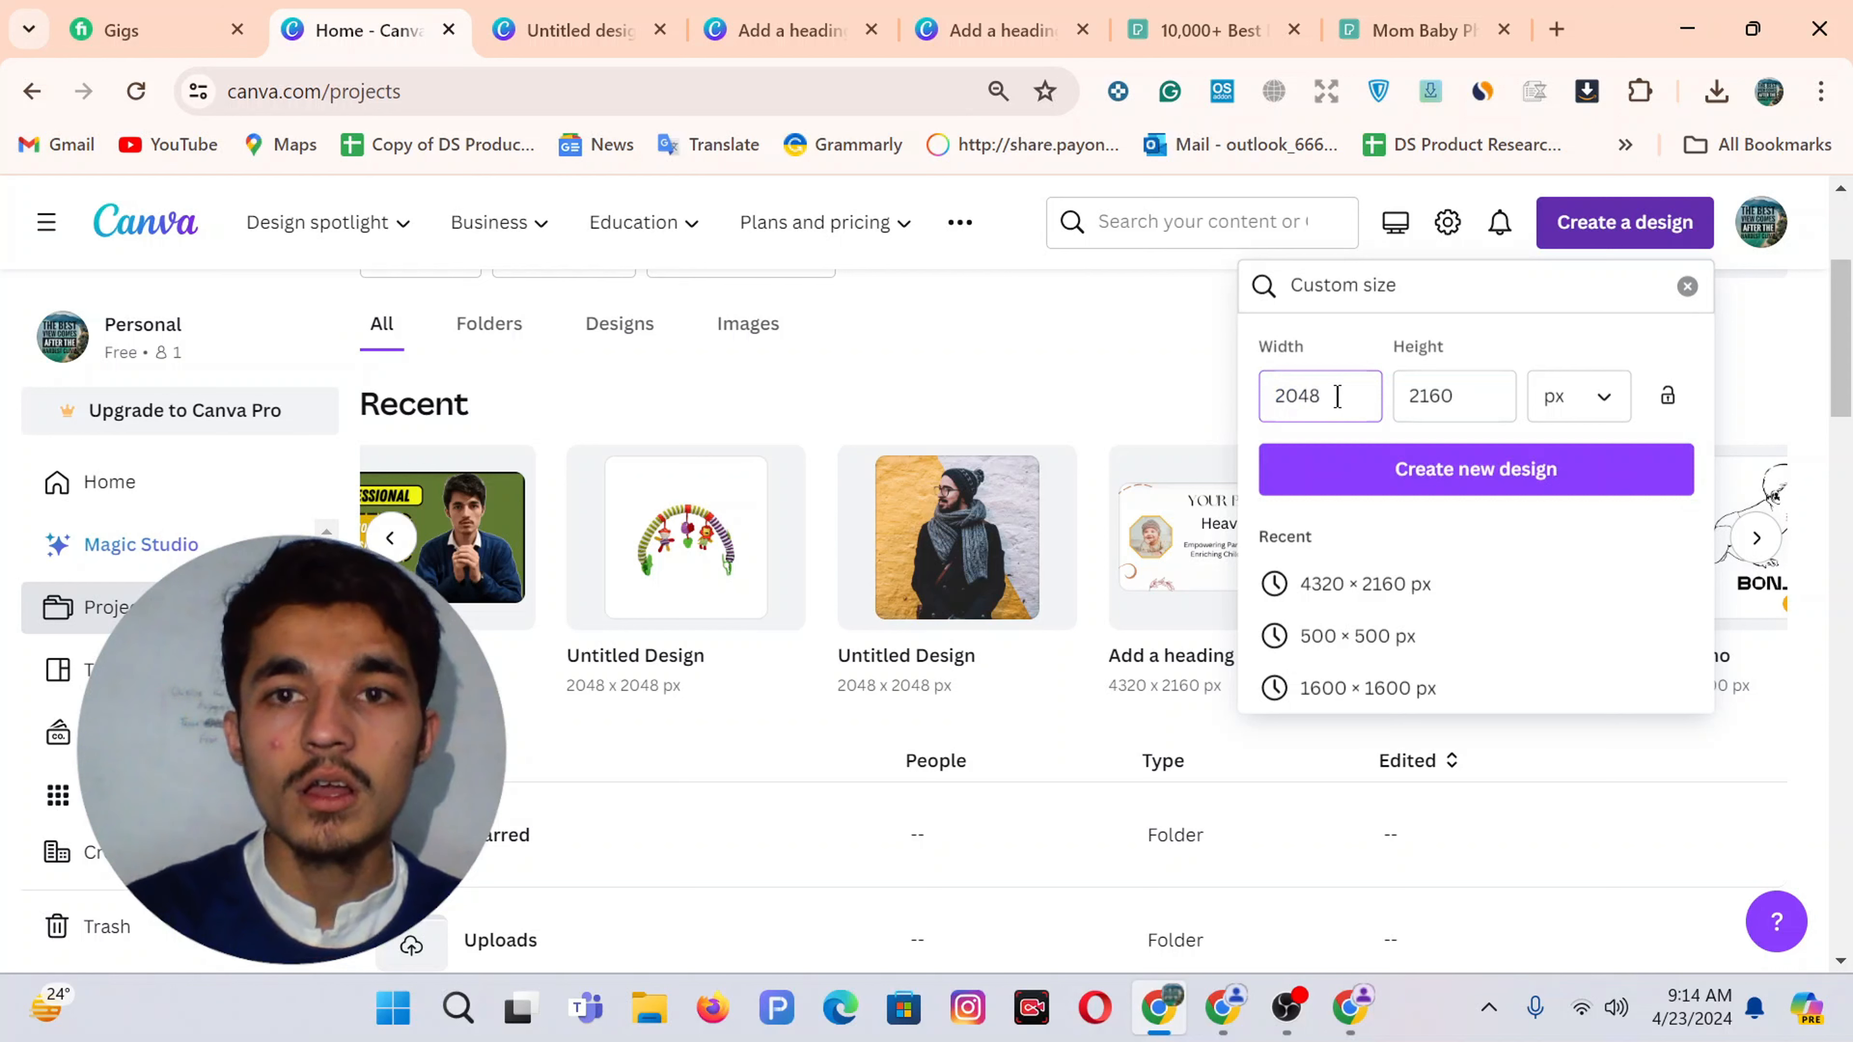
type("20")
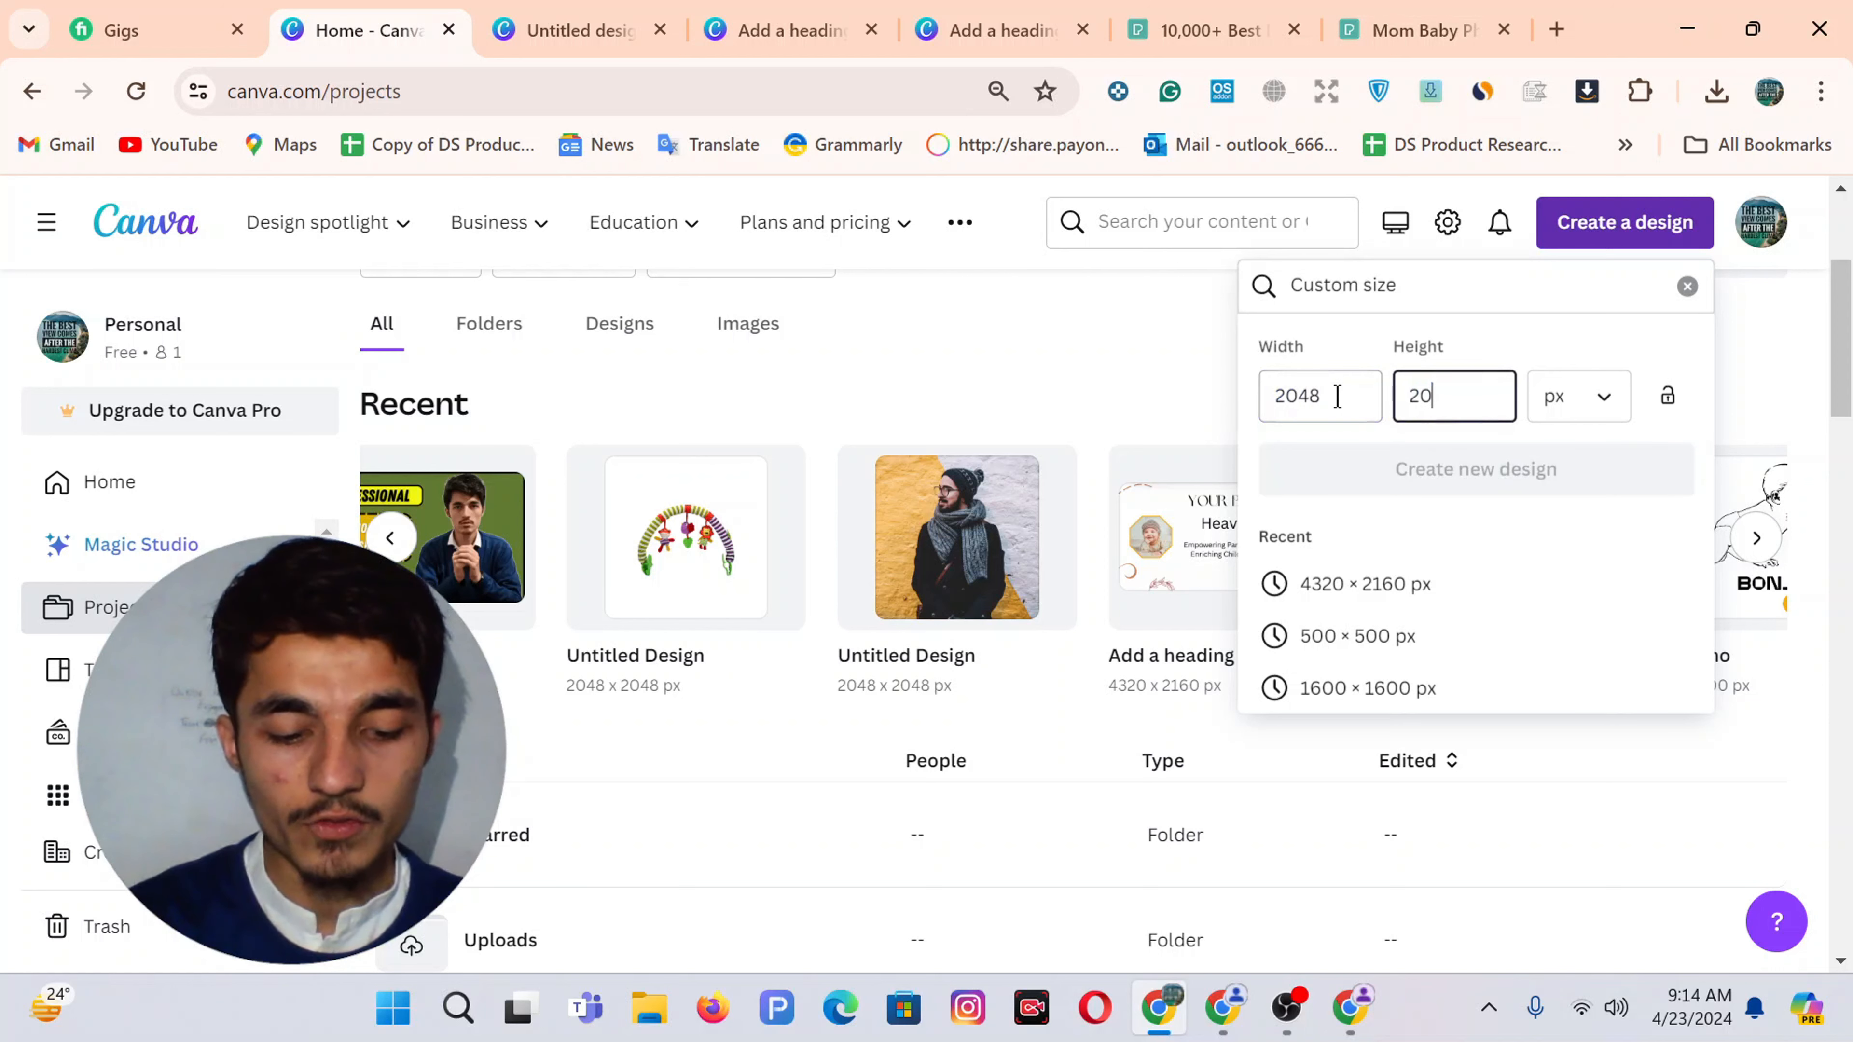
type("48")
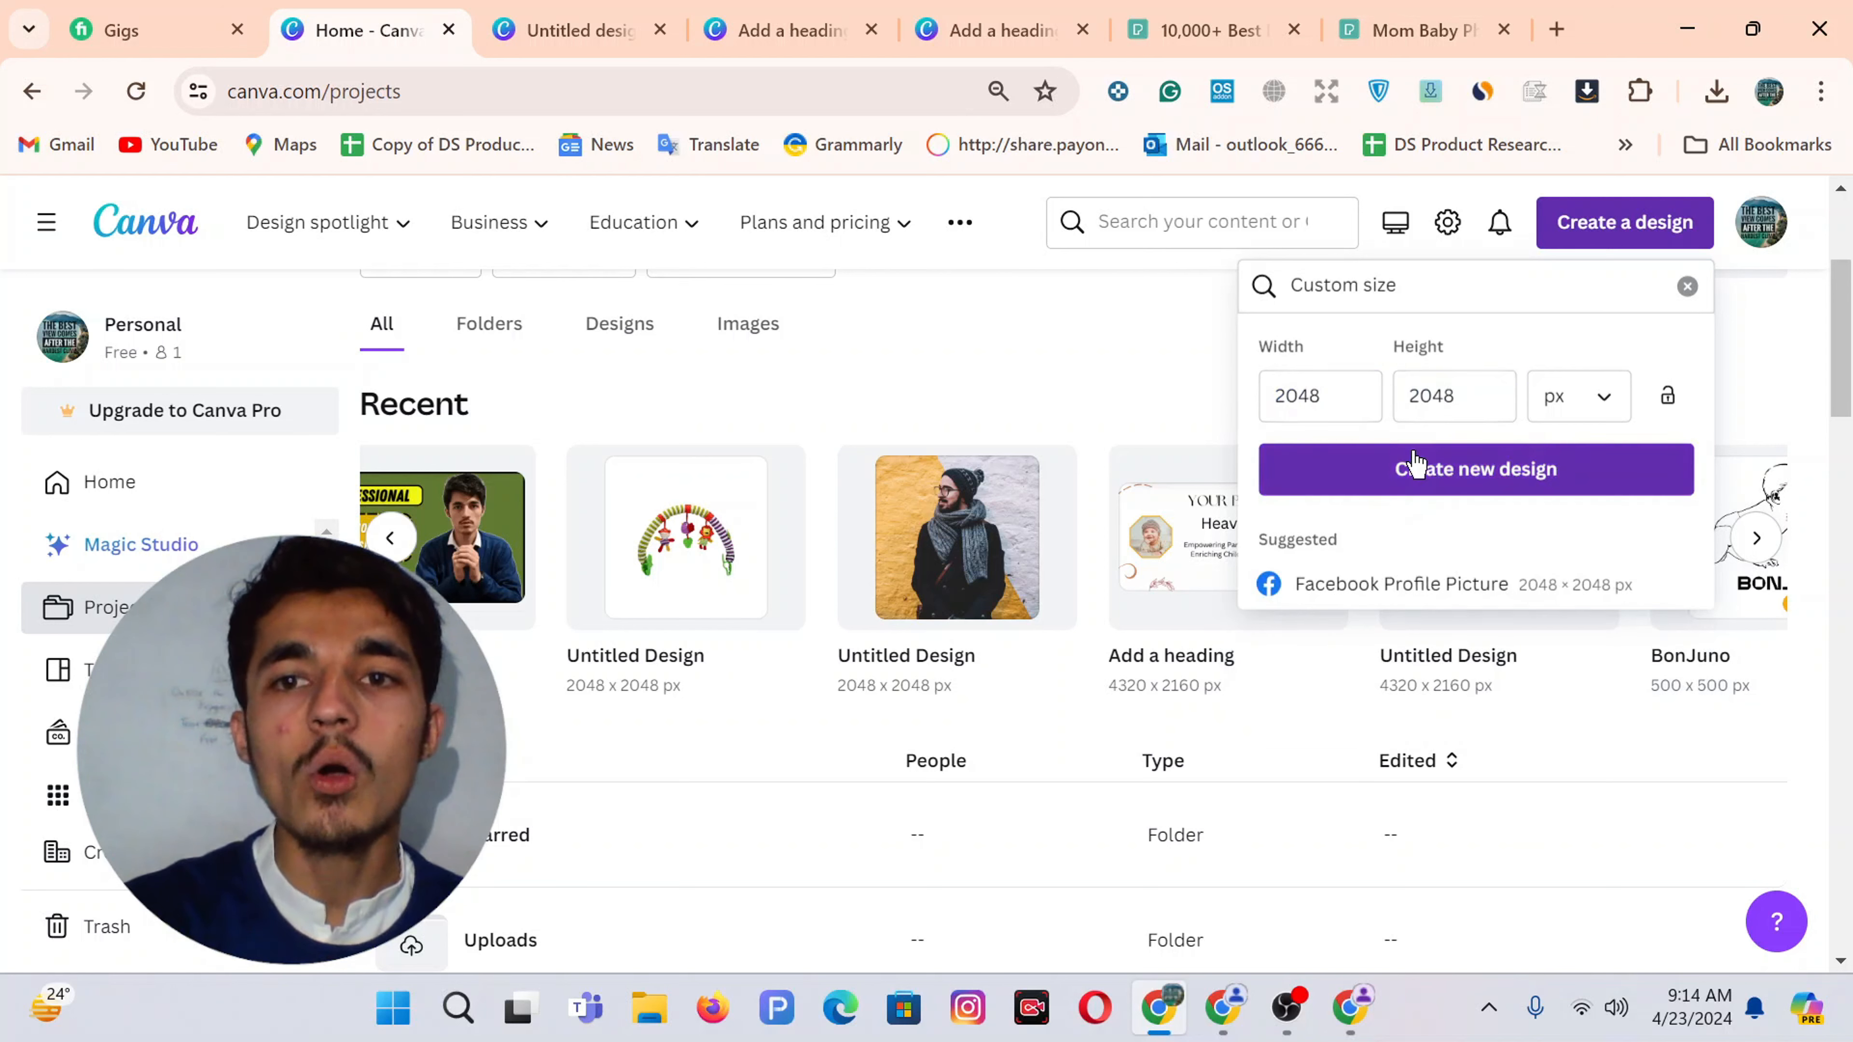
left_click(1417, 465)
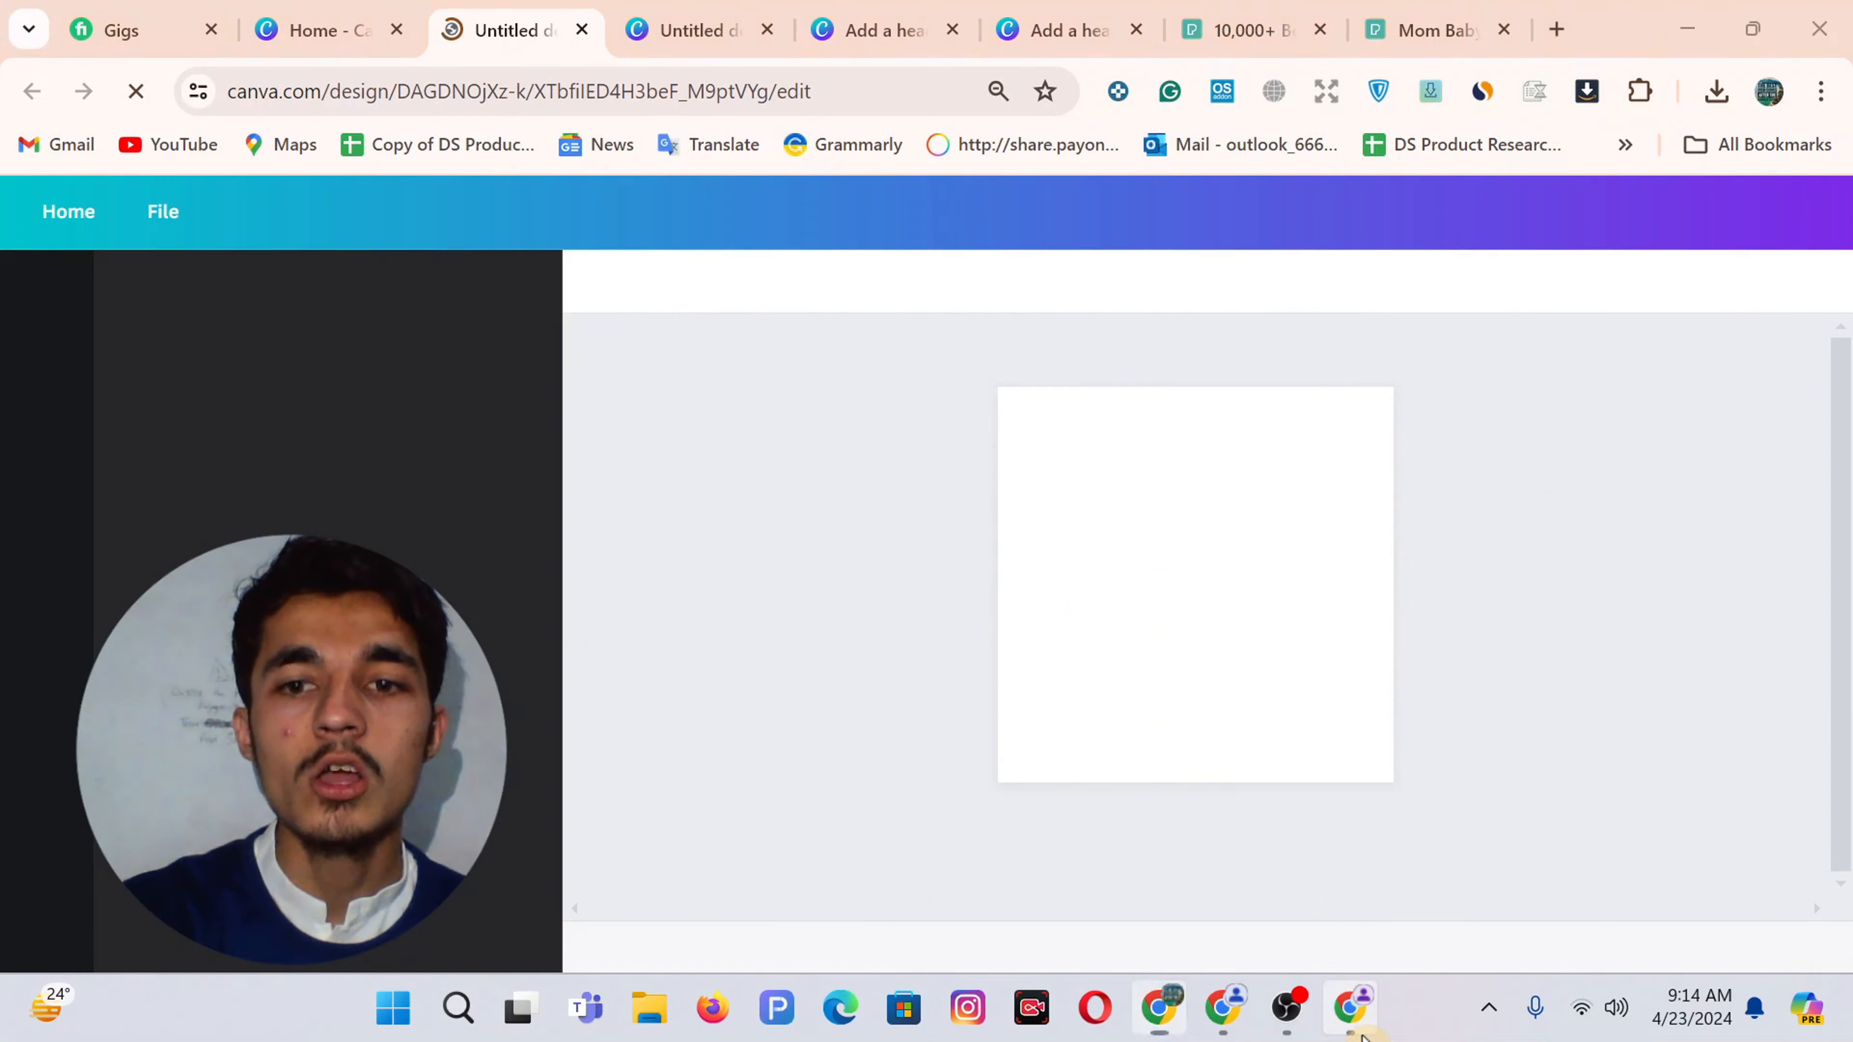
left_click(1354, 1022)
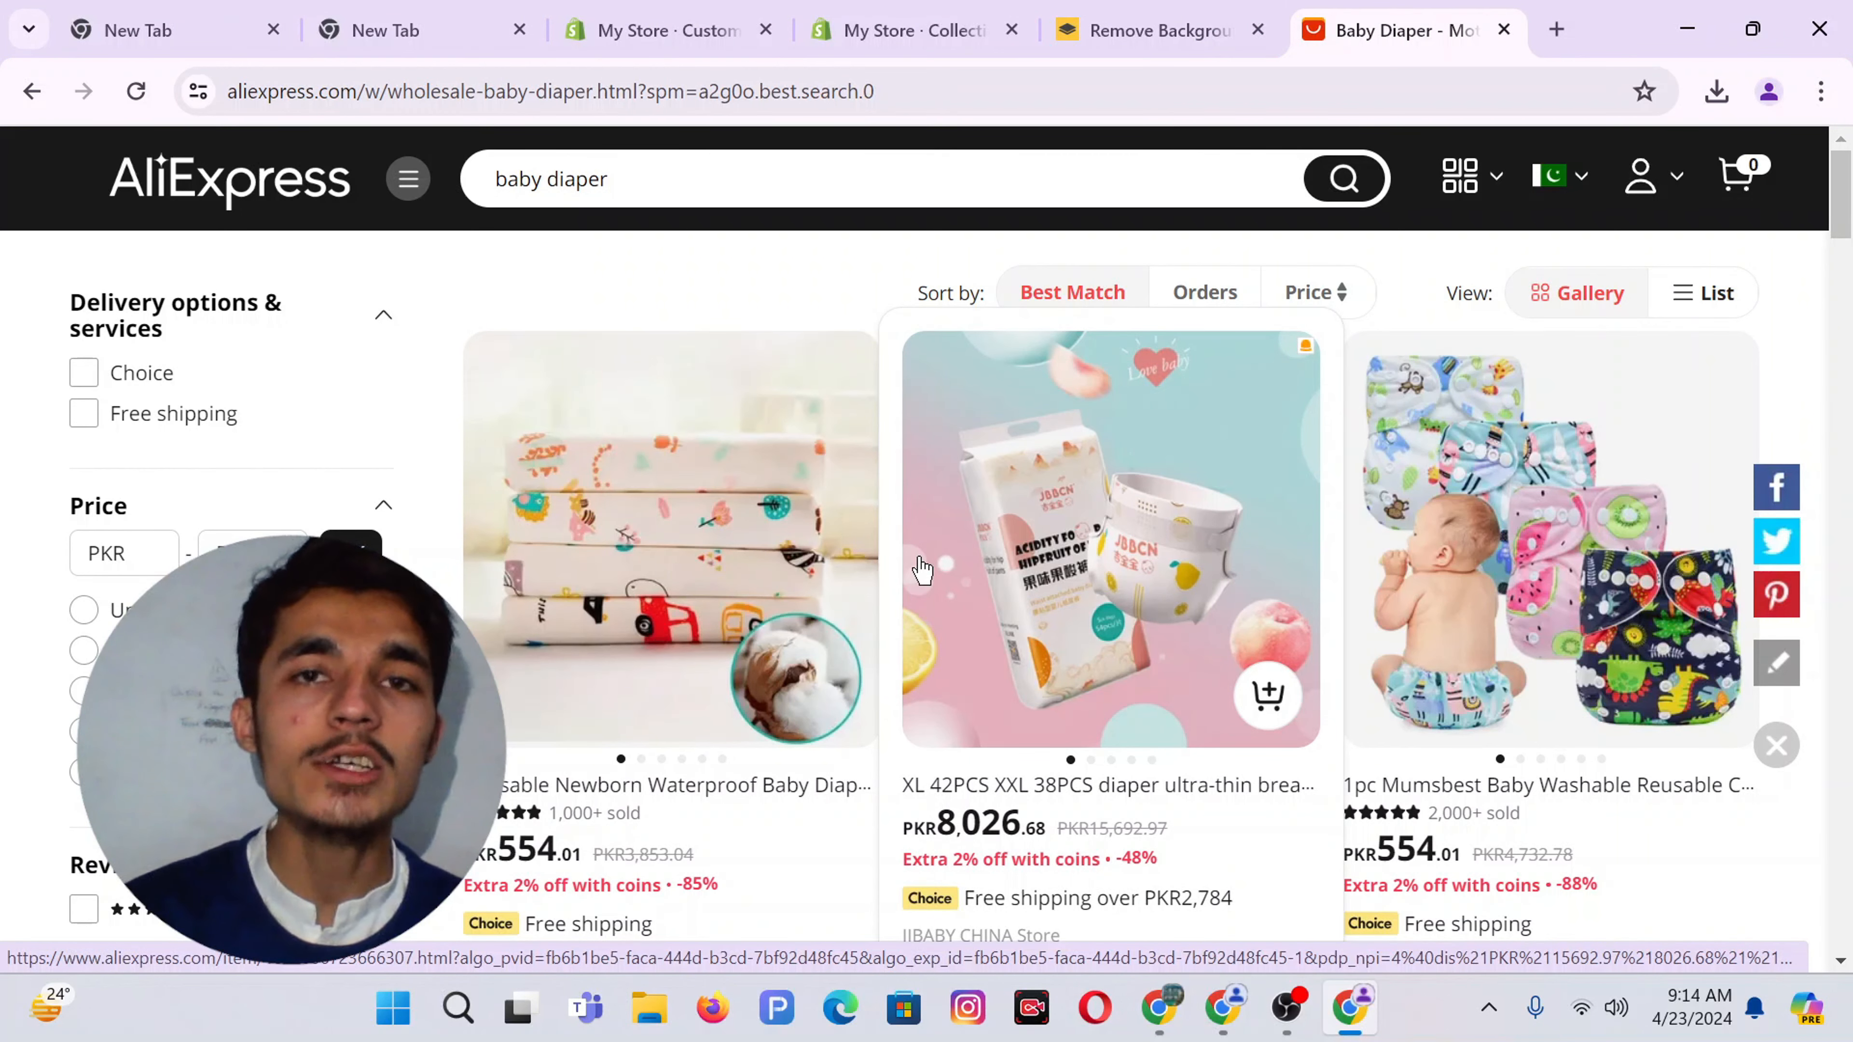
Search Google for 'alidownloader' and open the AliMedia extension's Chrome Web Store page
left_click(1557, 29)
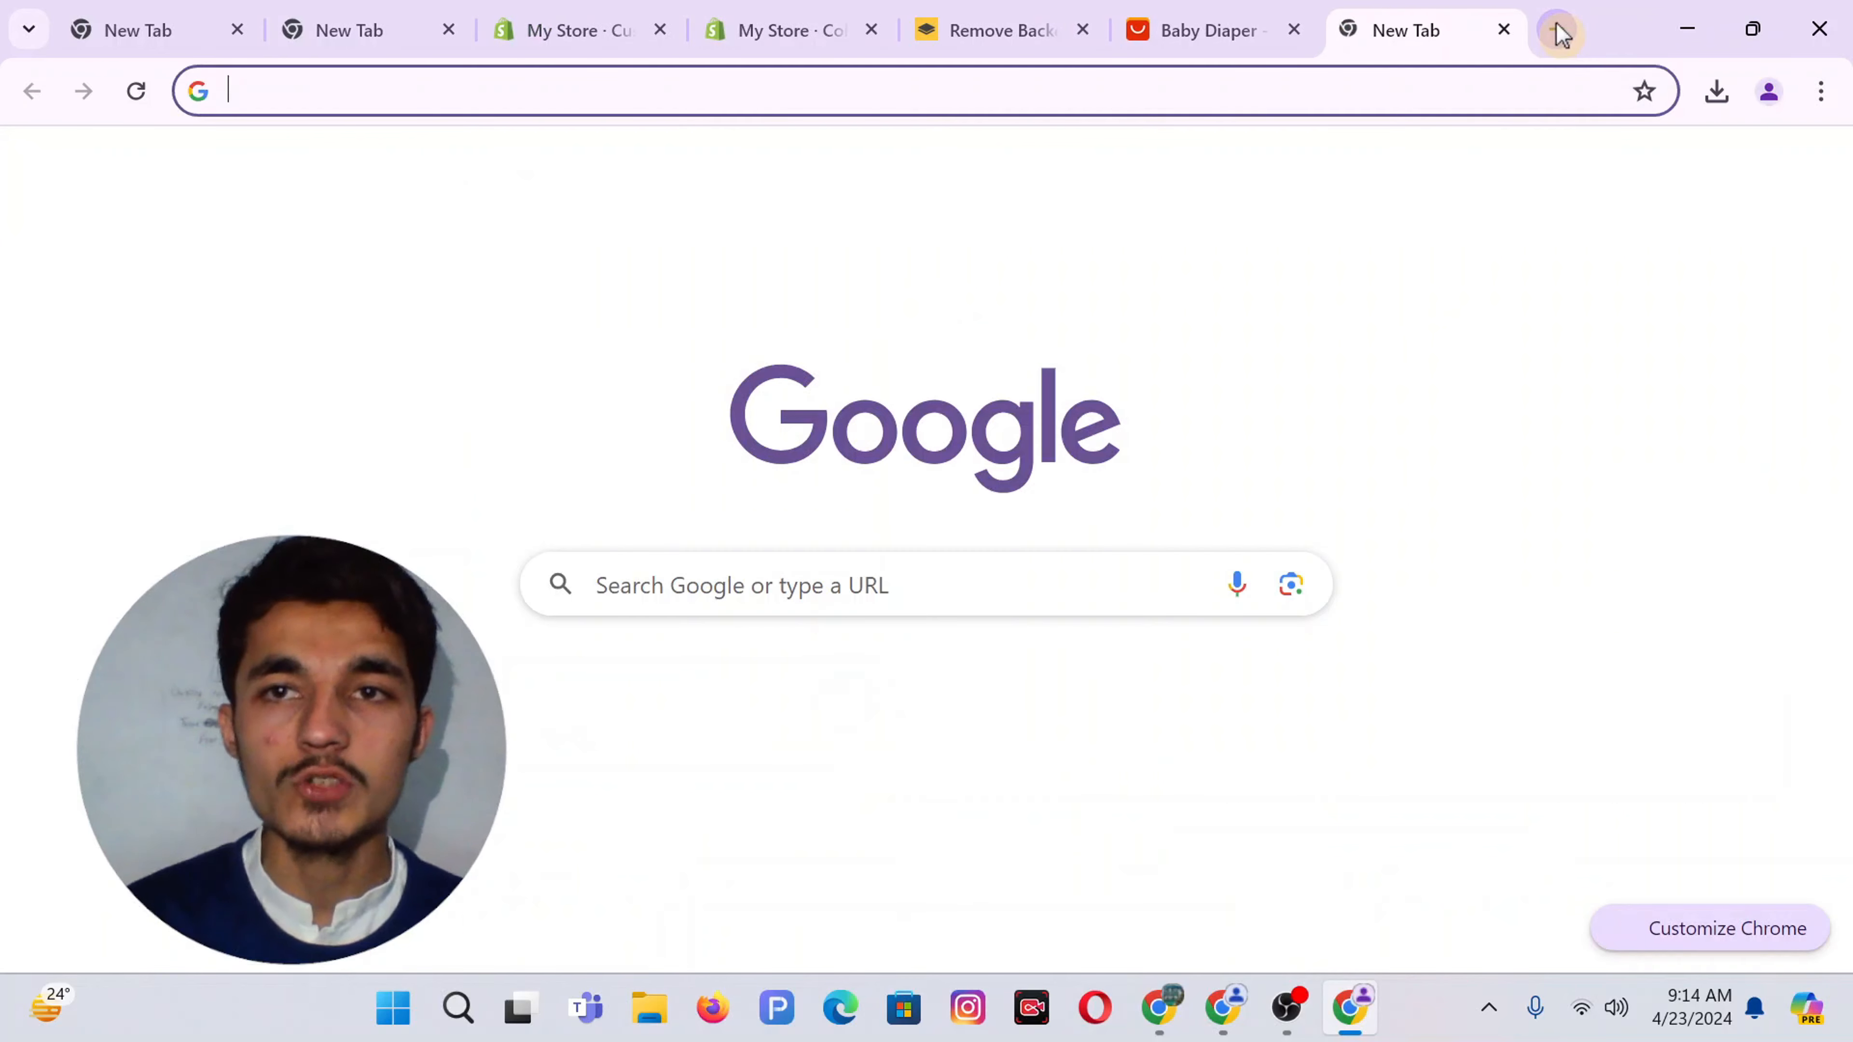
type("ALI")
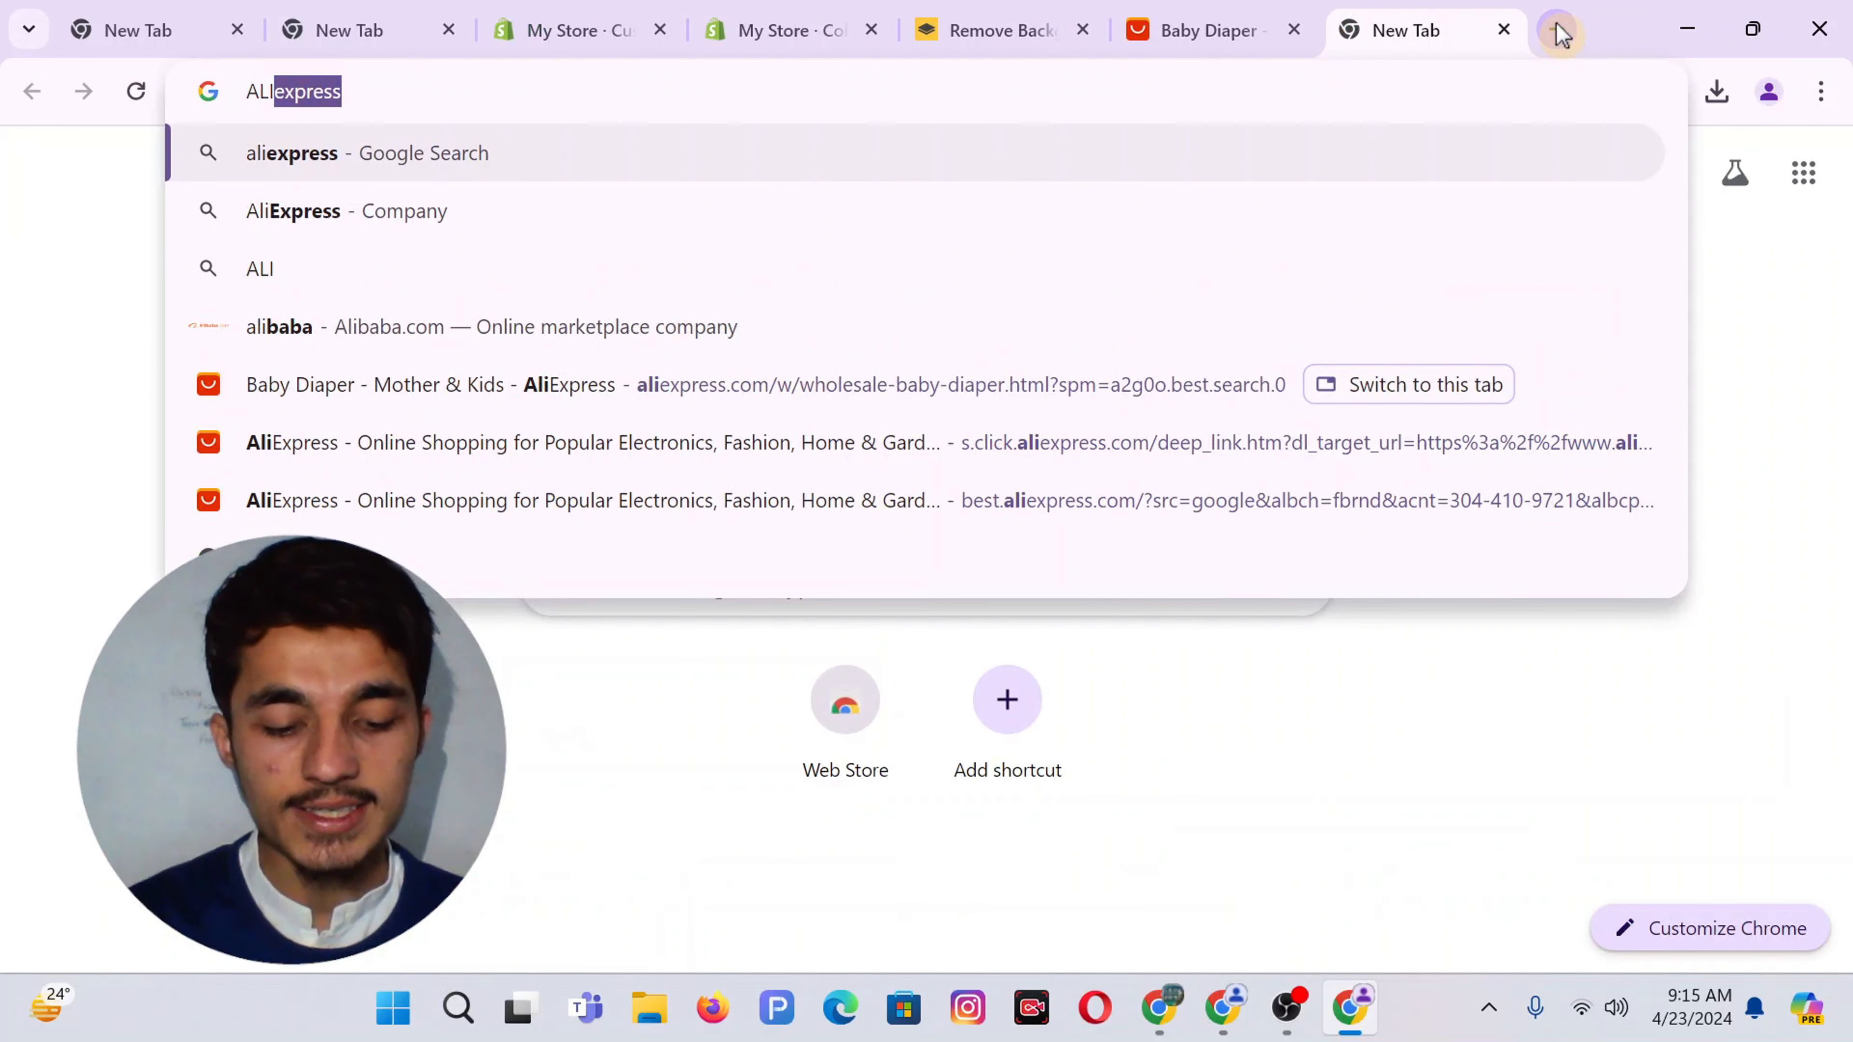
type("DOW")
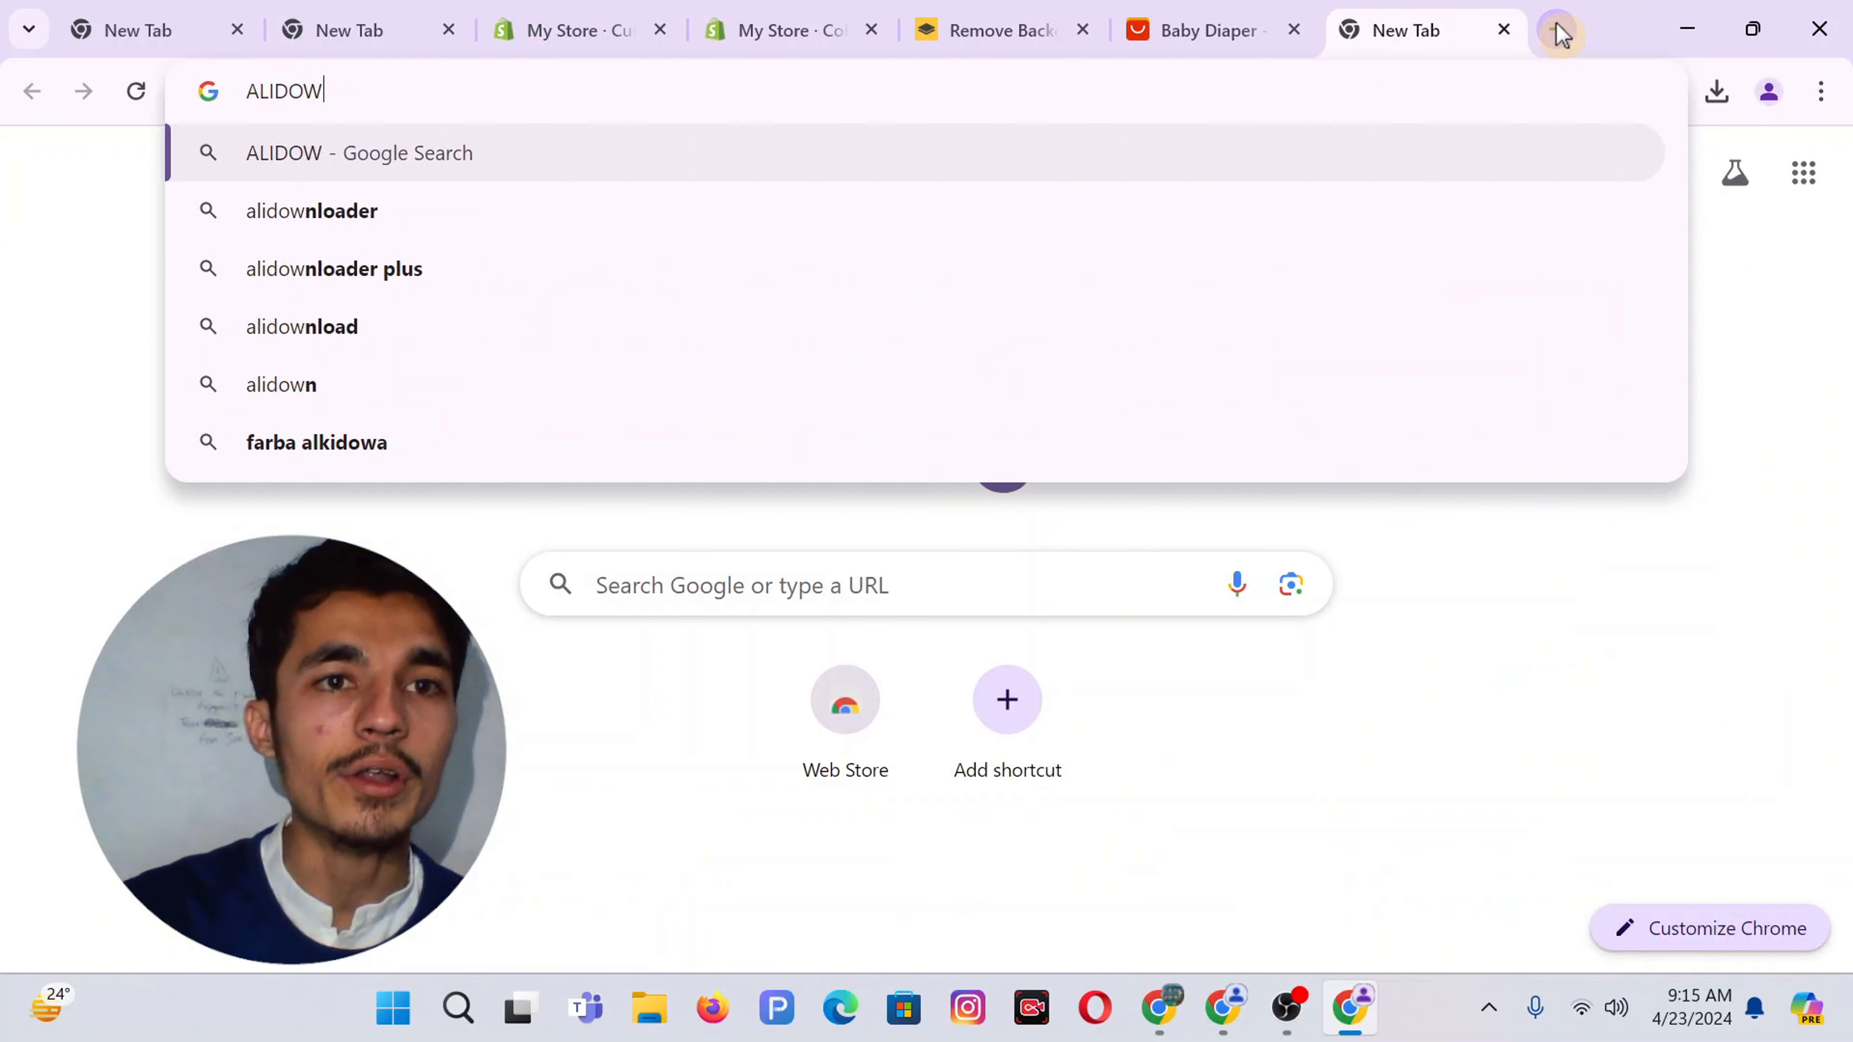
left_click(413, 228)
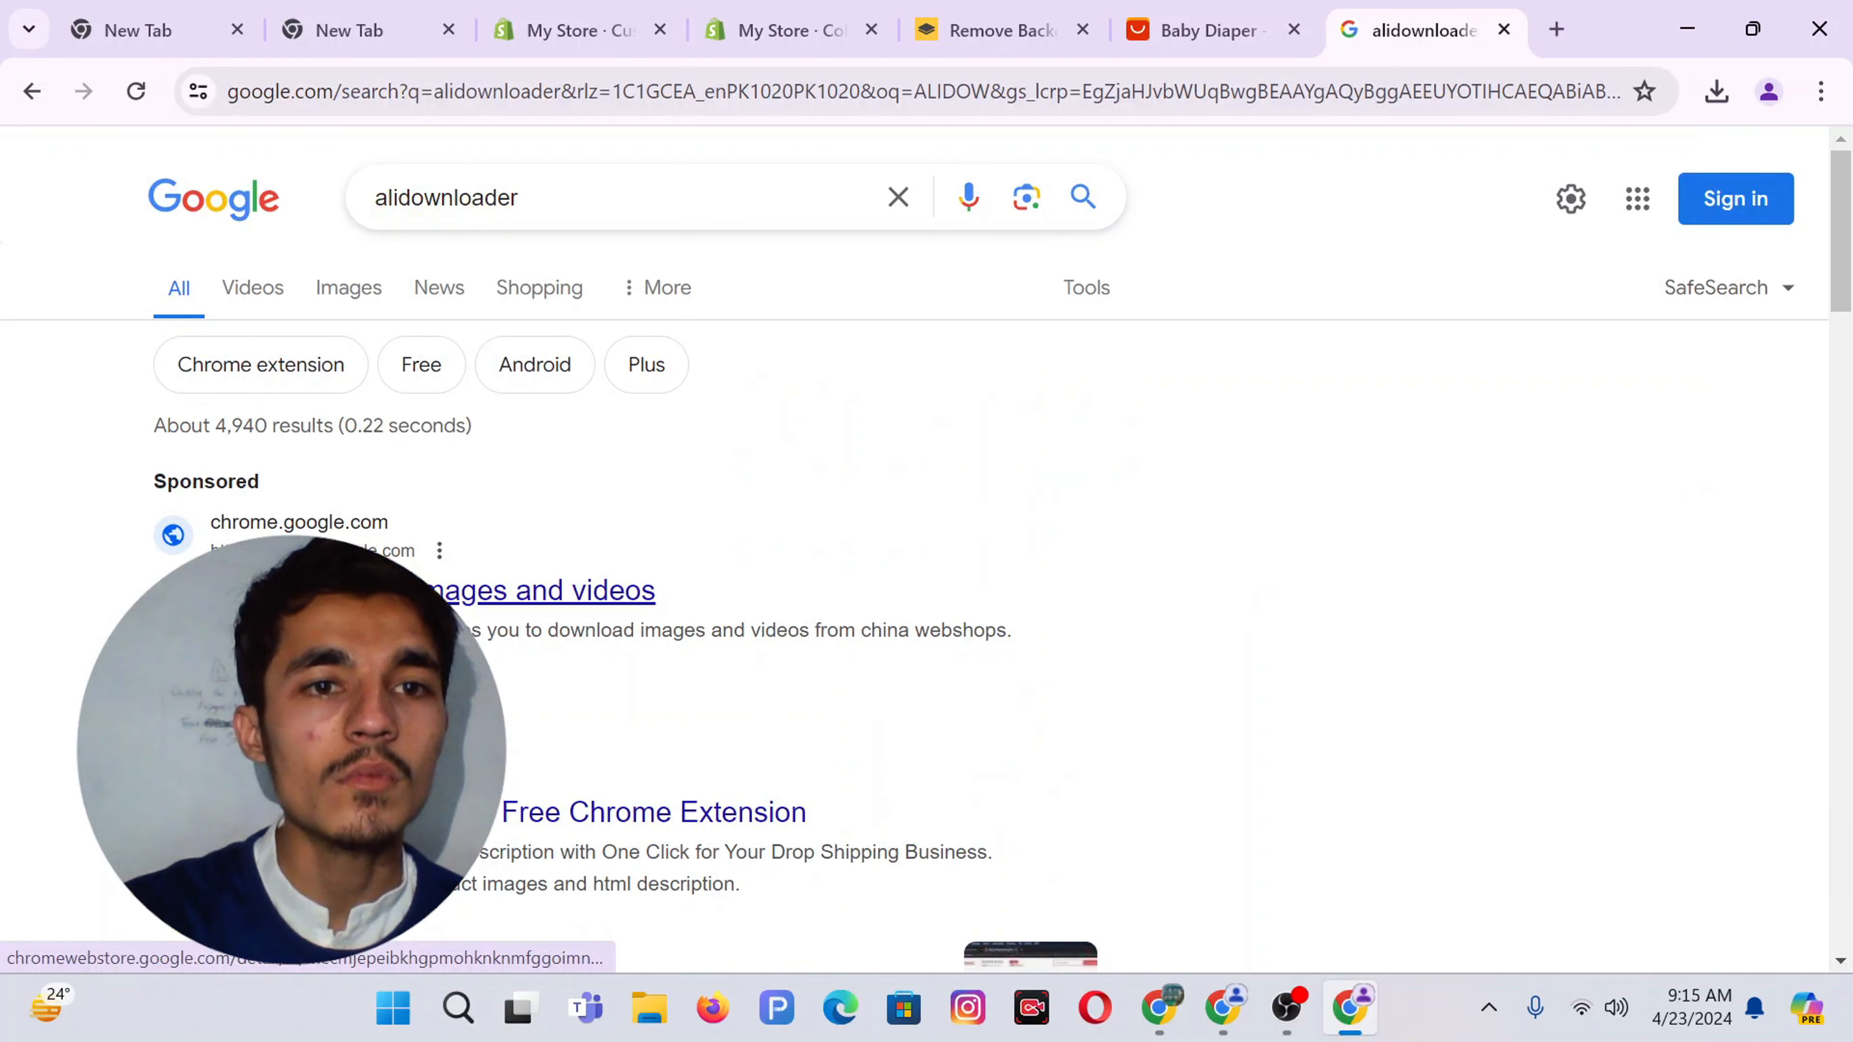
middle_click(328, 590)
scroll(620, 625, "down", 2)
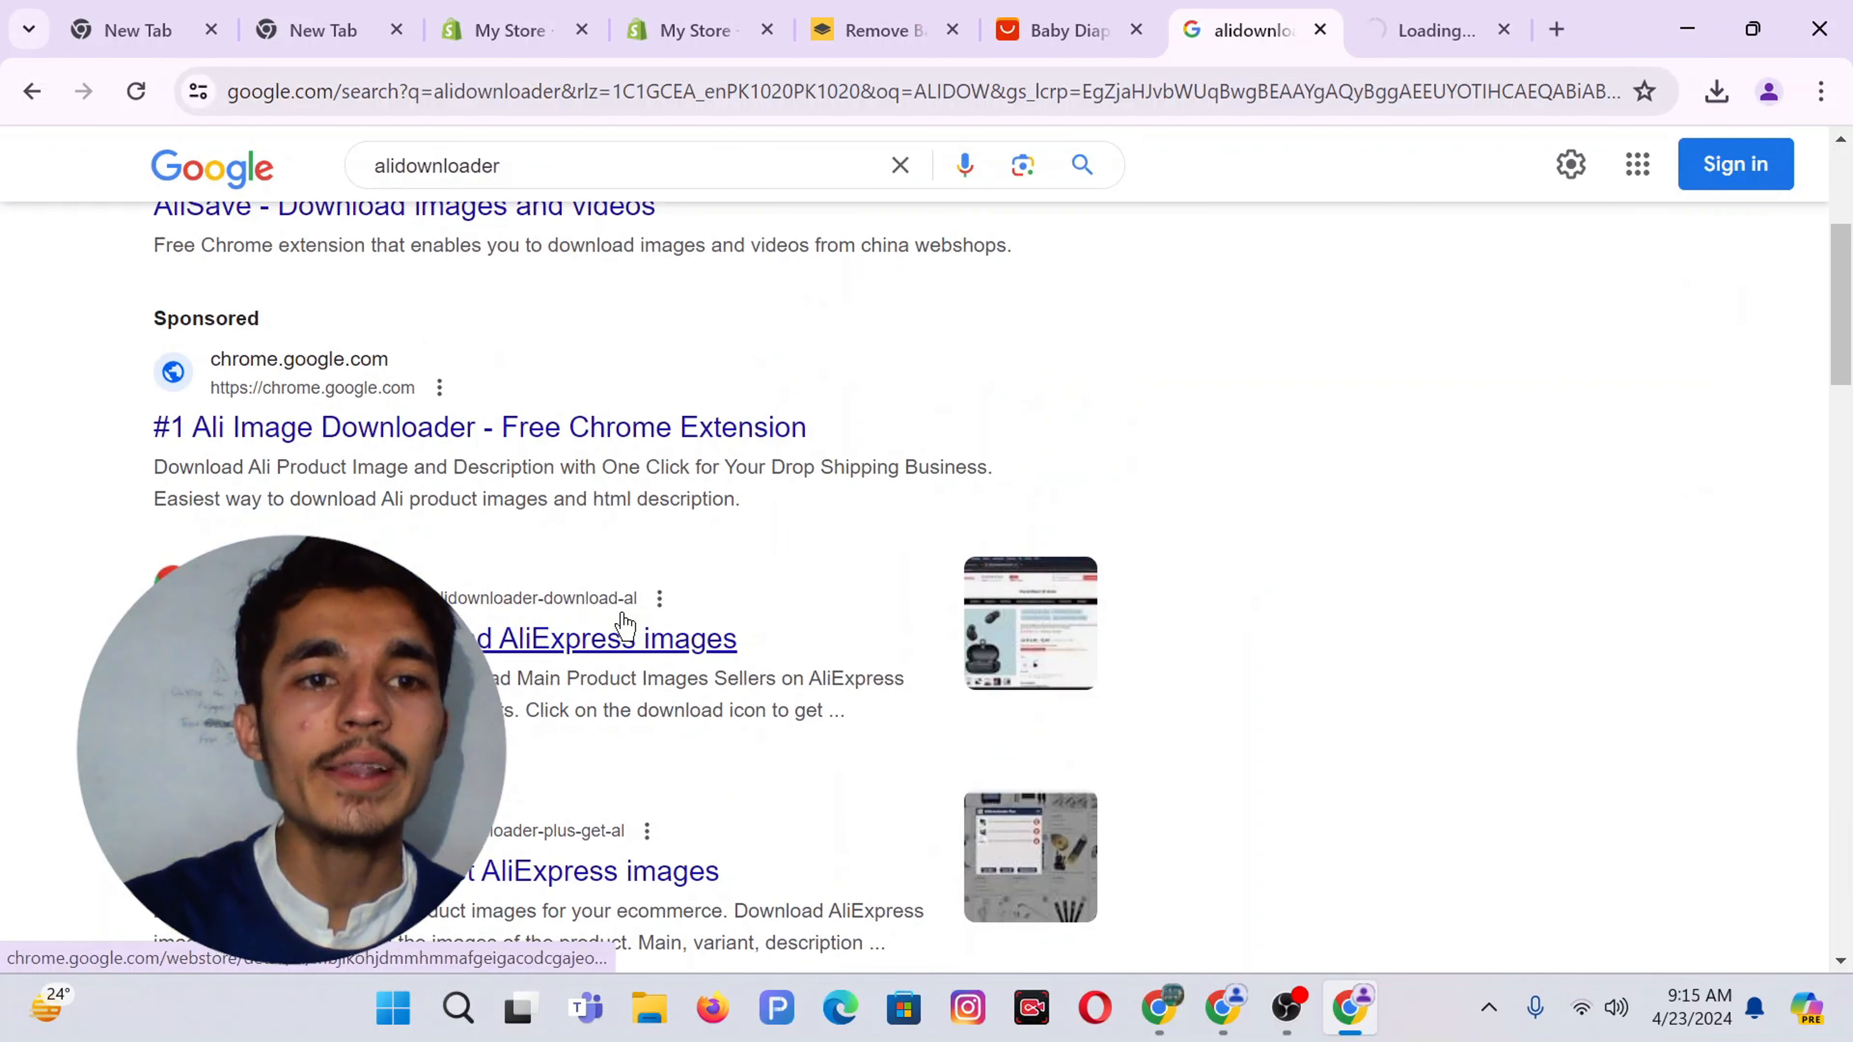
left_click(1427, 21)
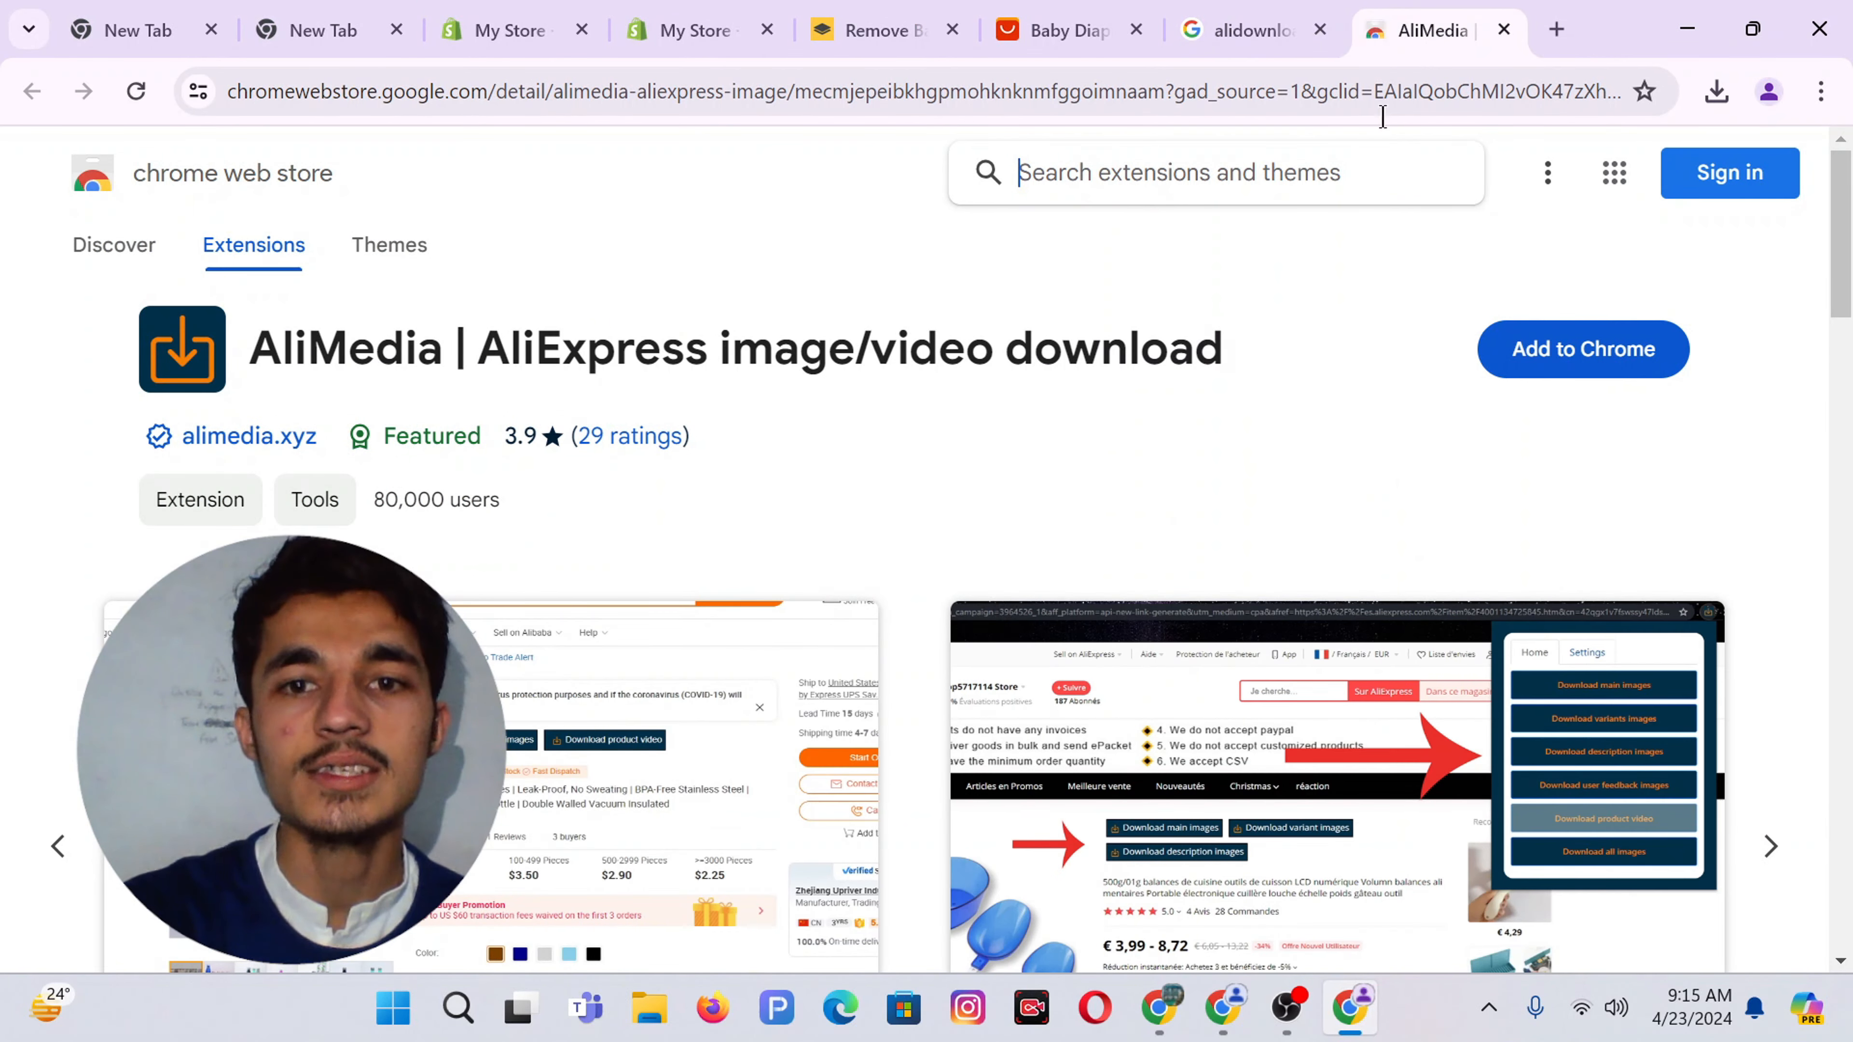
Install the AliDownloader extension from its Chrome Web Store page, found via the Google results
left_click(1204, 25)
scroll(713, 551, "down", 2)
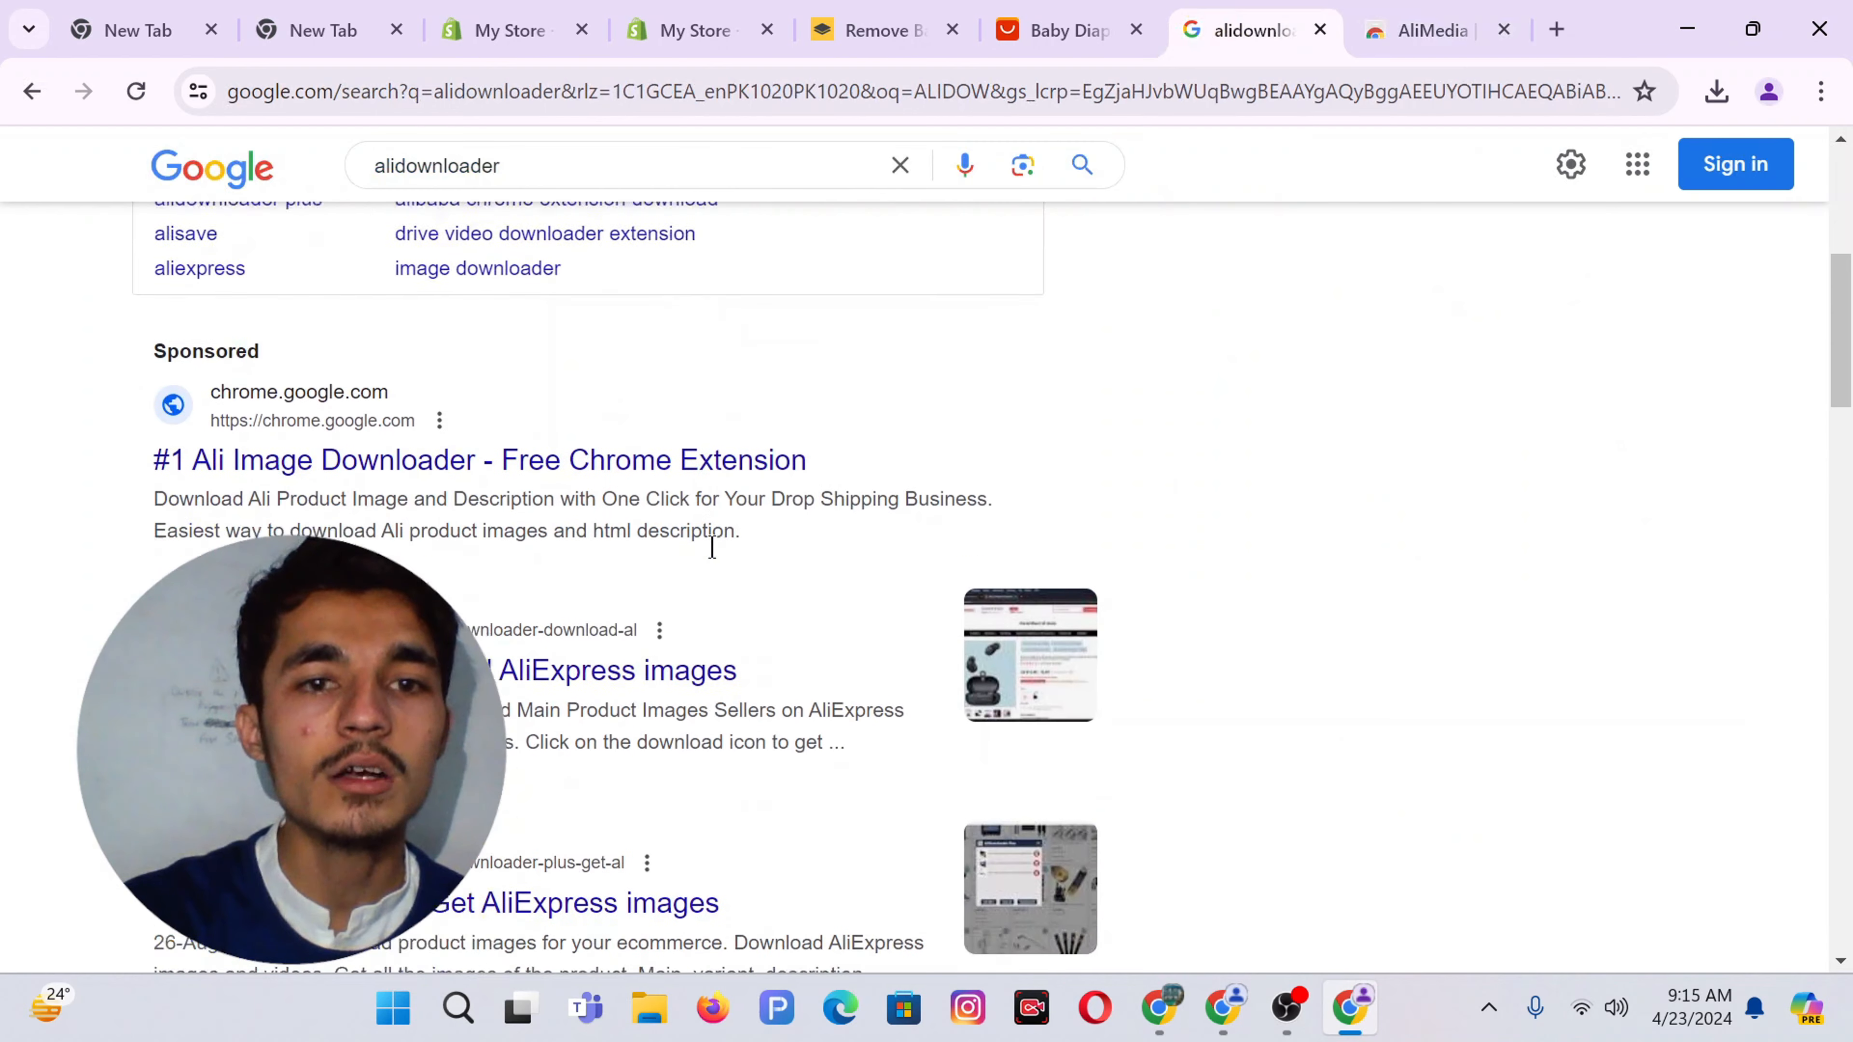
scroll(712, 547, "down", 2)
middle_click(502, 544)
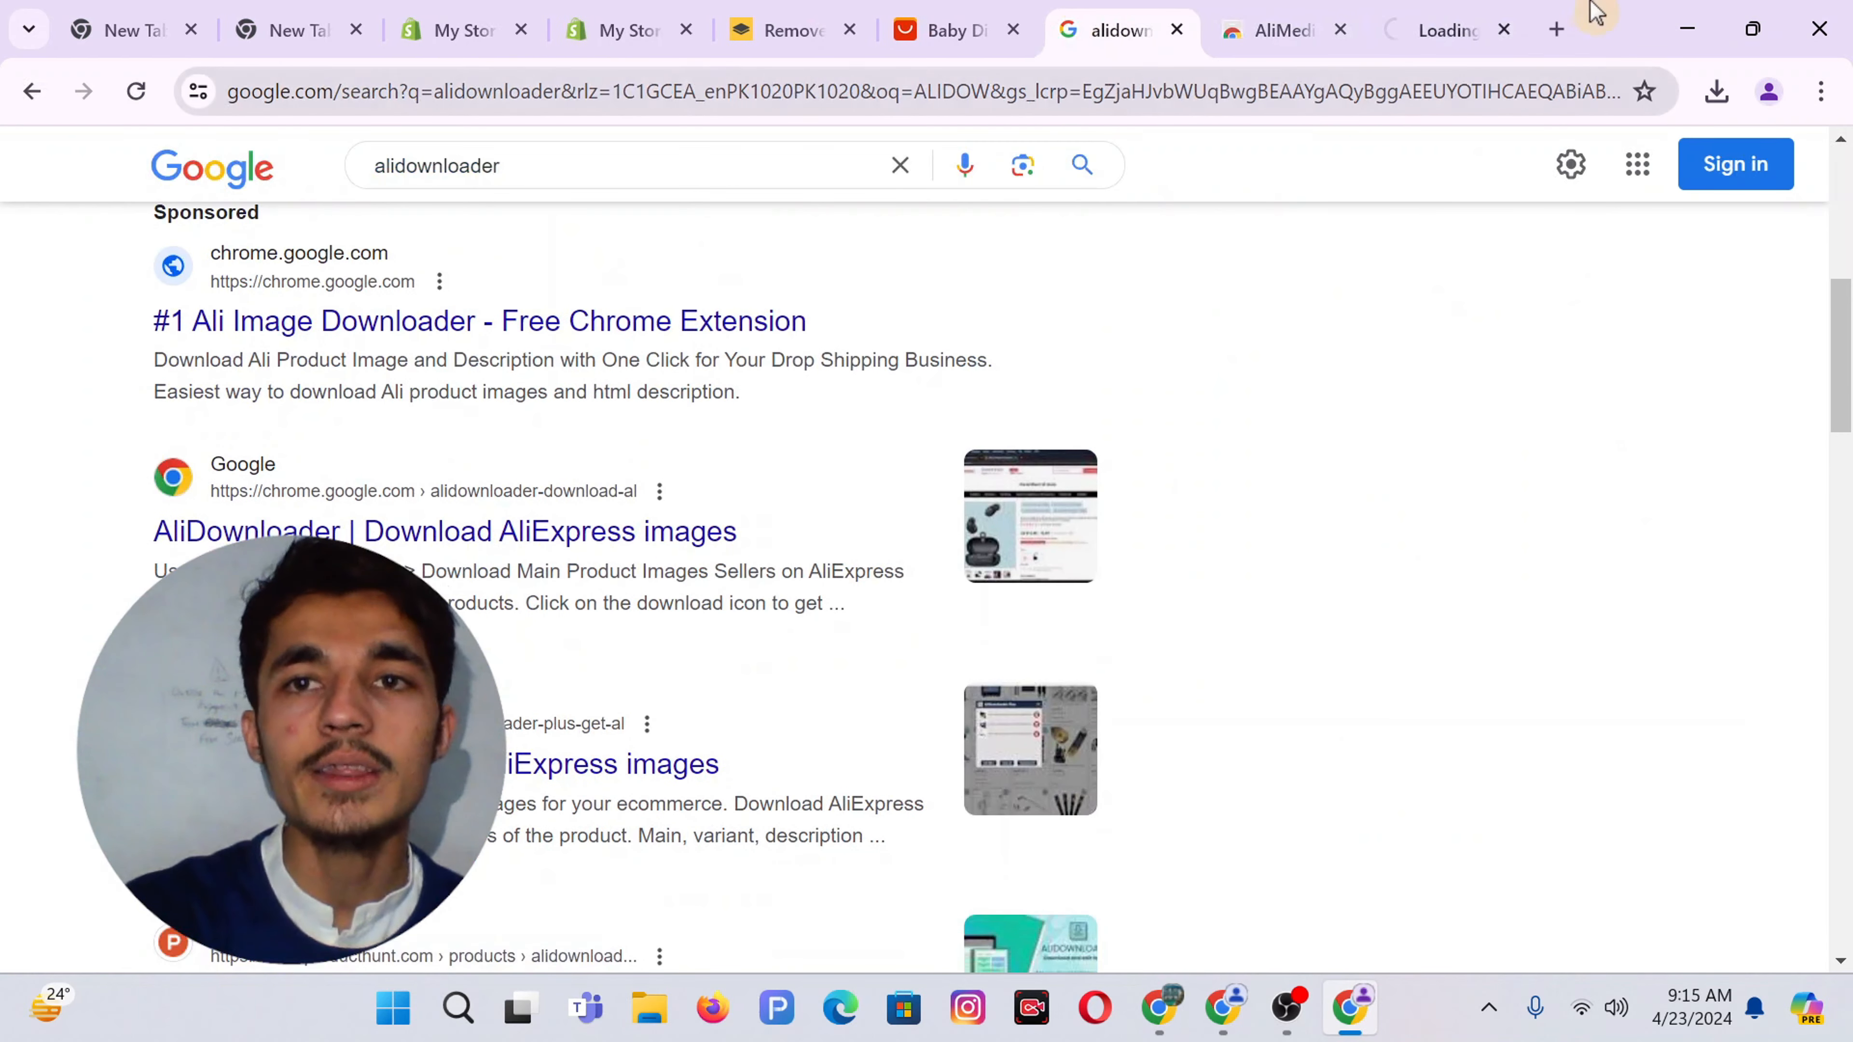
left_click(1411, 11)
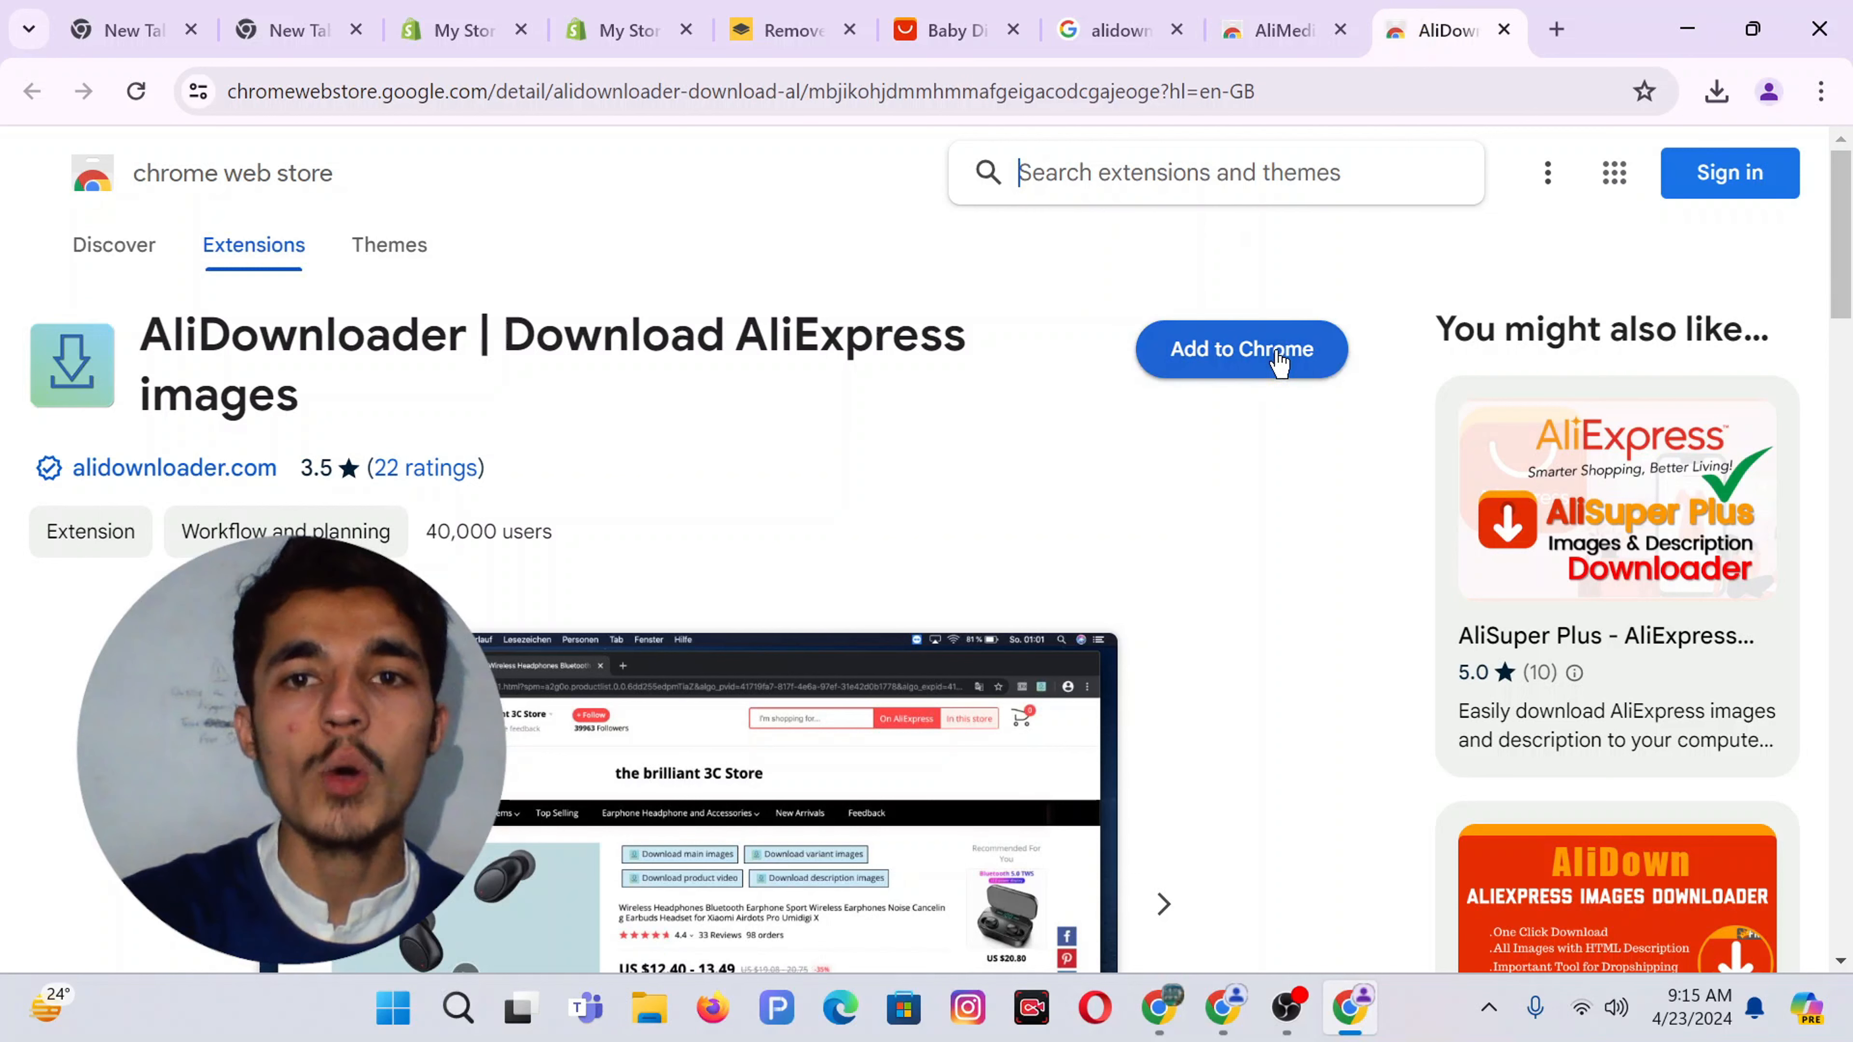
left_click(1261, 358)
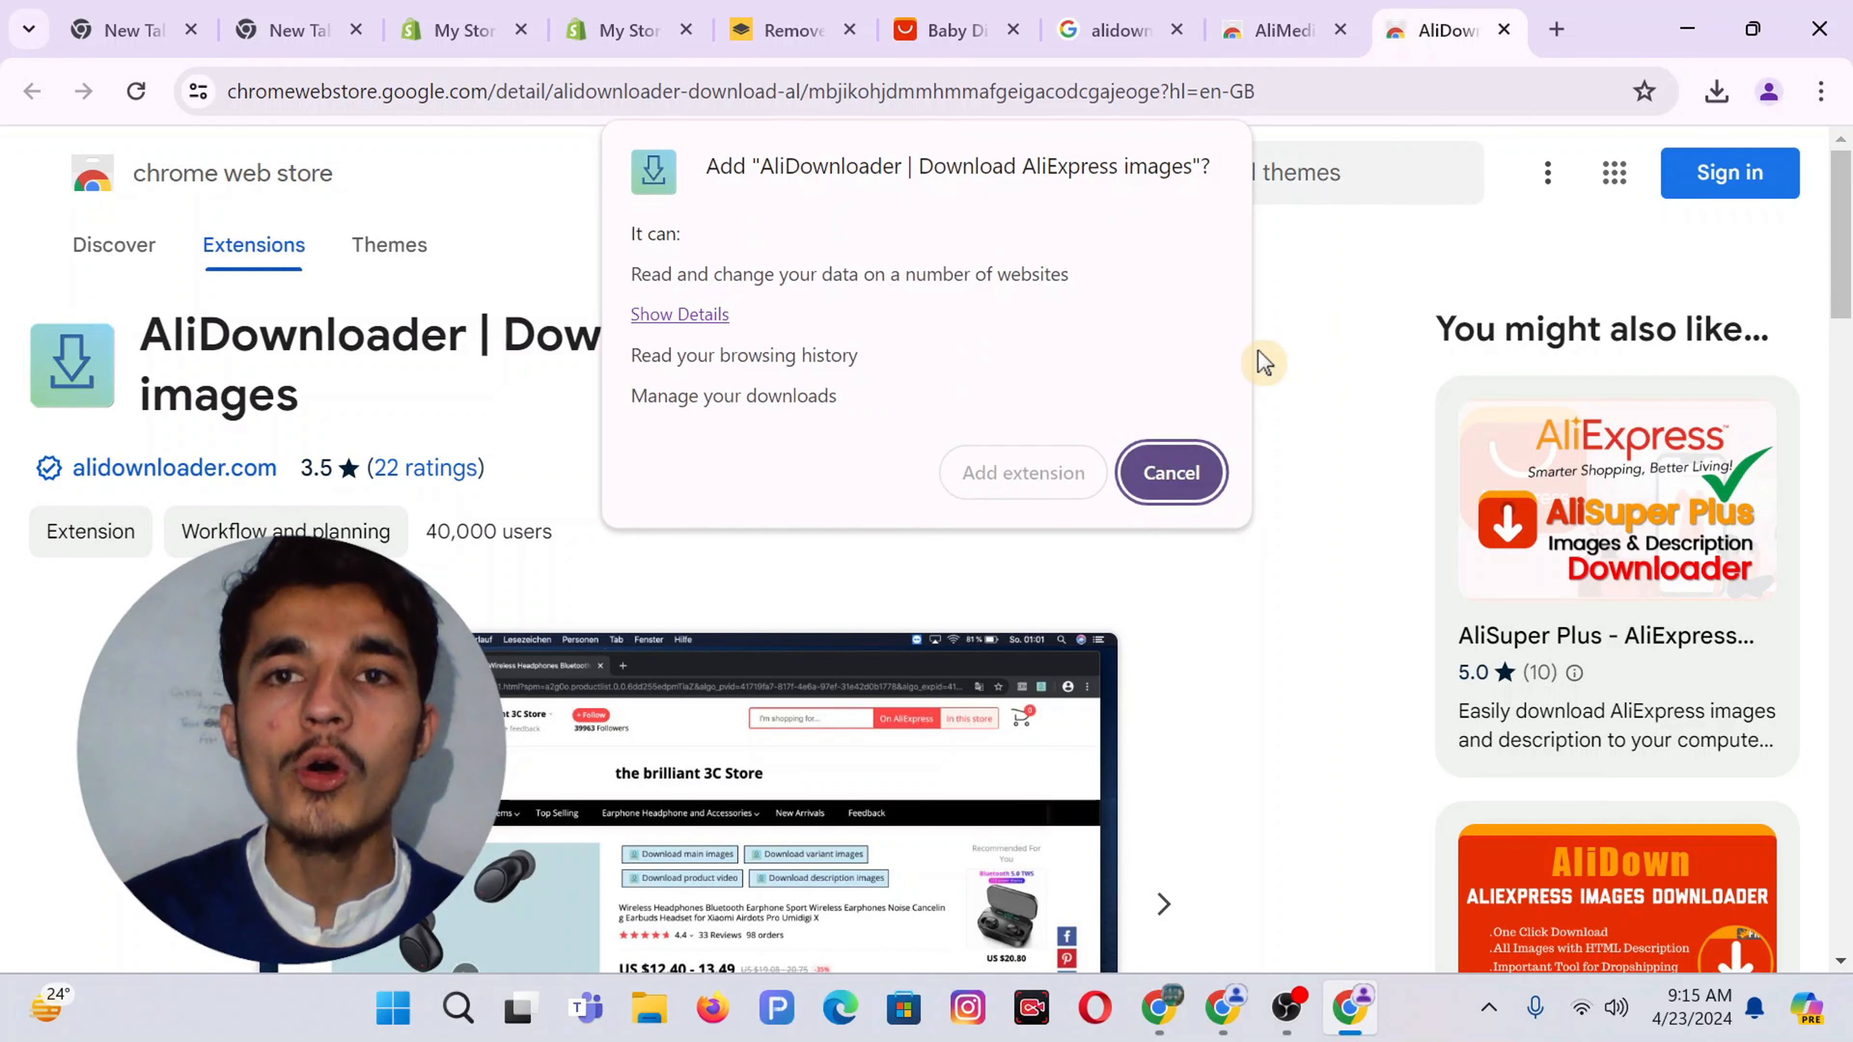
left_click(1009, 474)
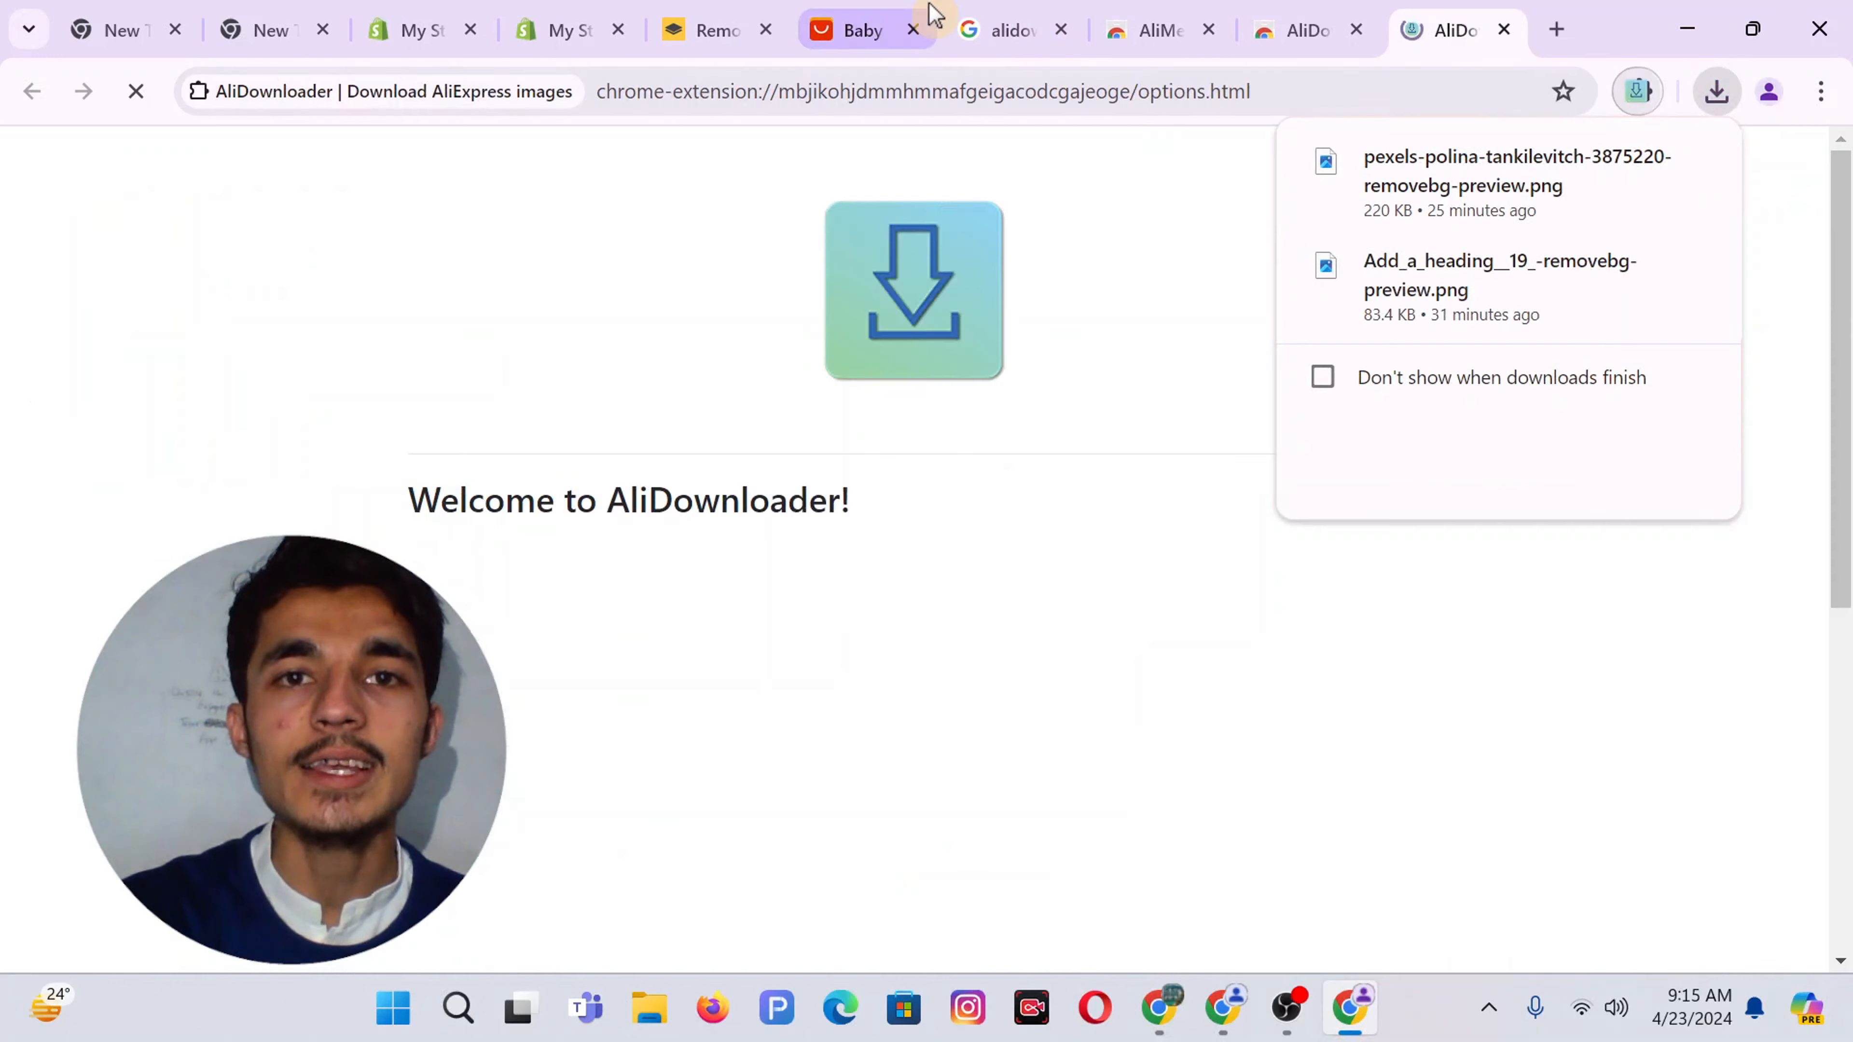
Close the Google search, AliMedia and AliDownloader store tabs
left_click(932, 16)
left_click(1044, 41)
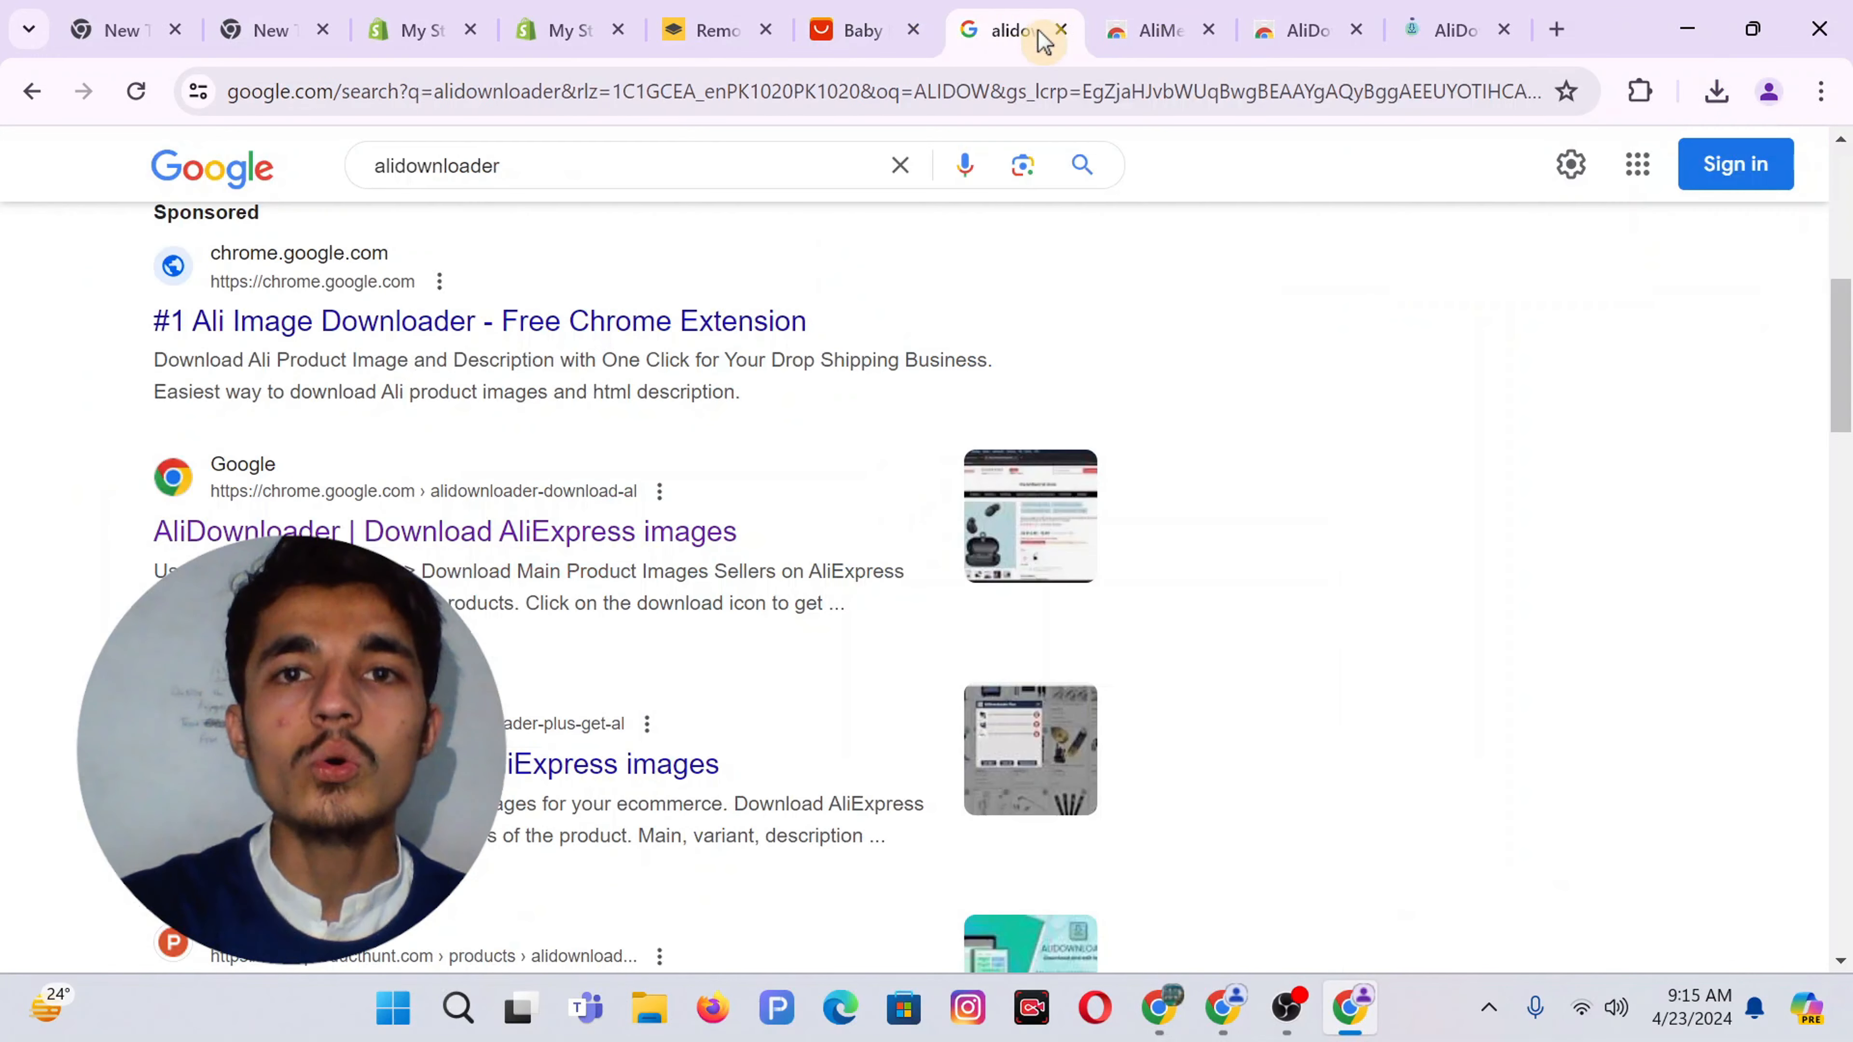
left_click(1059, 33)
left_click(1059, 33)
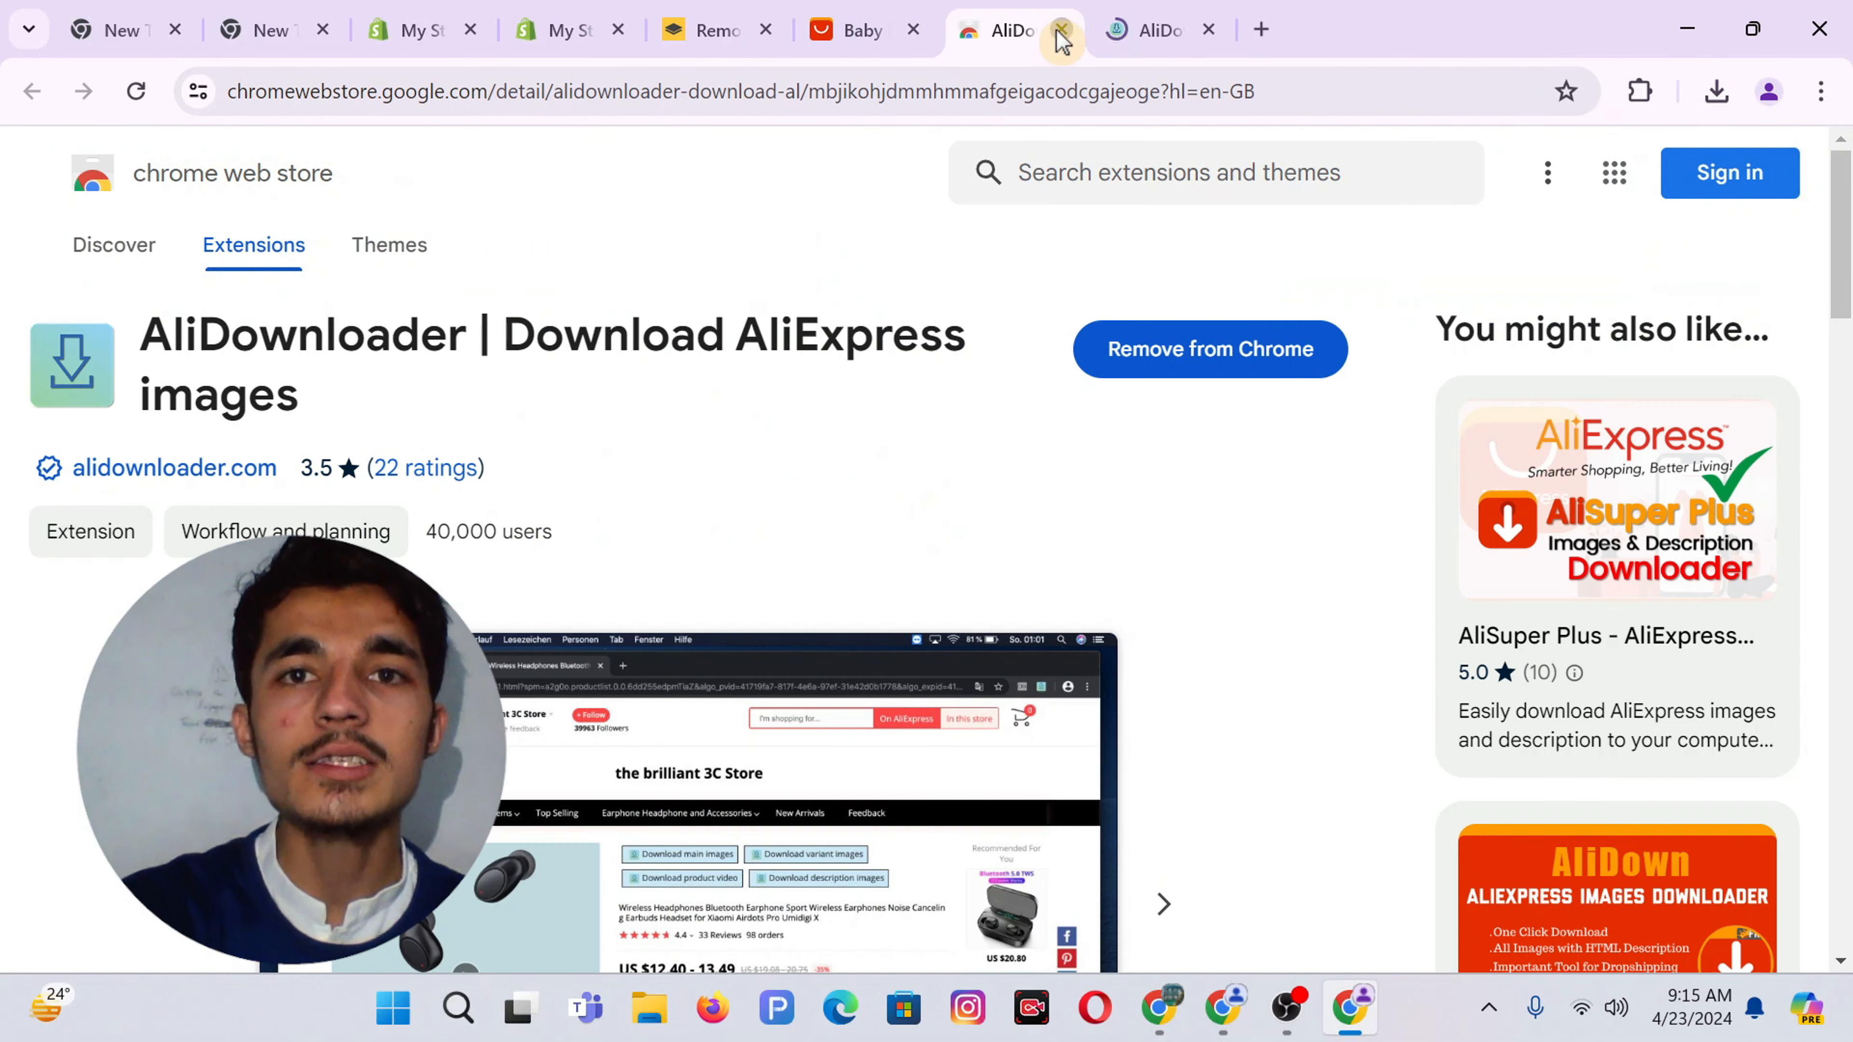
left_click(1062, 29)
Close the welcome tab and open the Happyflute diaper, nappy backpack and training-pants listings in background tabs
left_click(1059, 33)
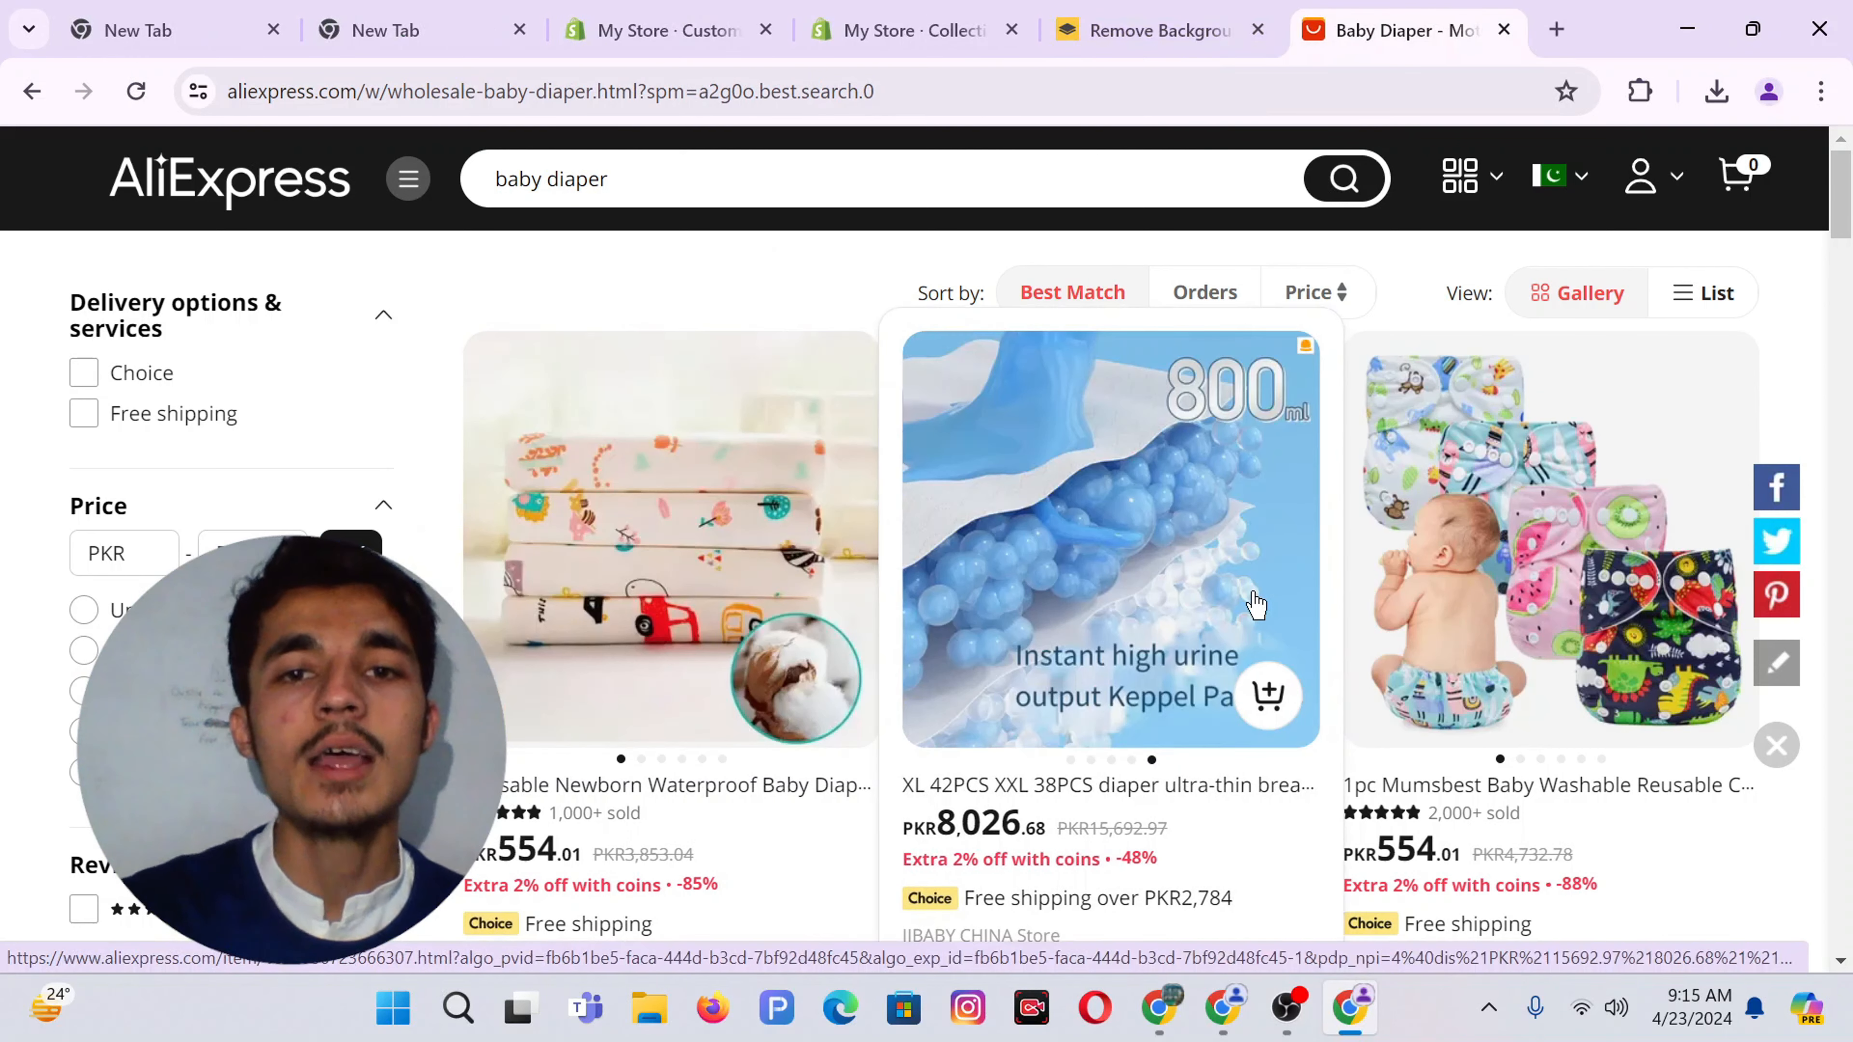
scroll(1111, 603, "down", 5)
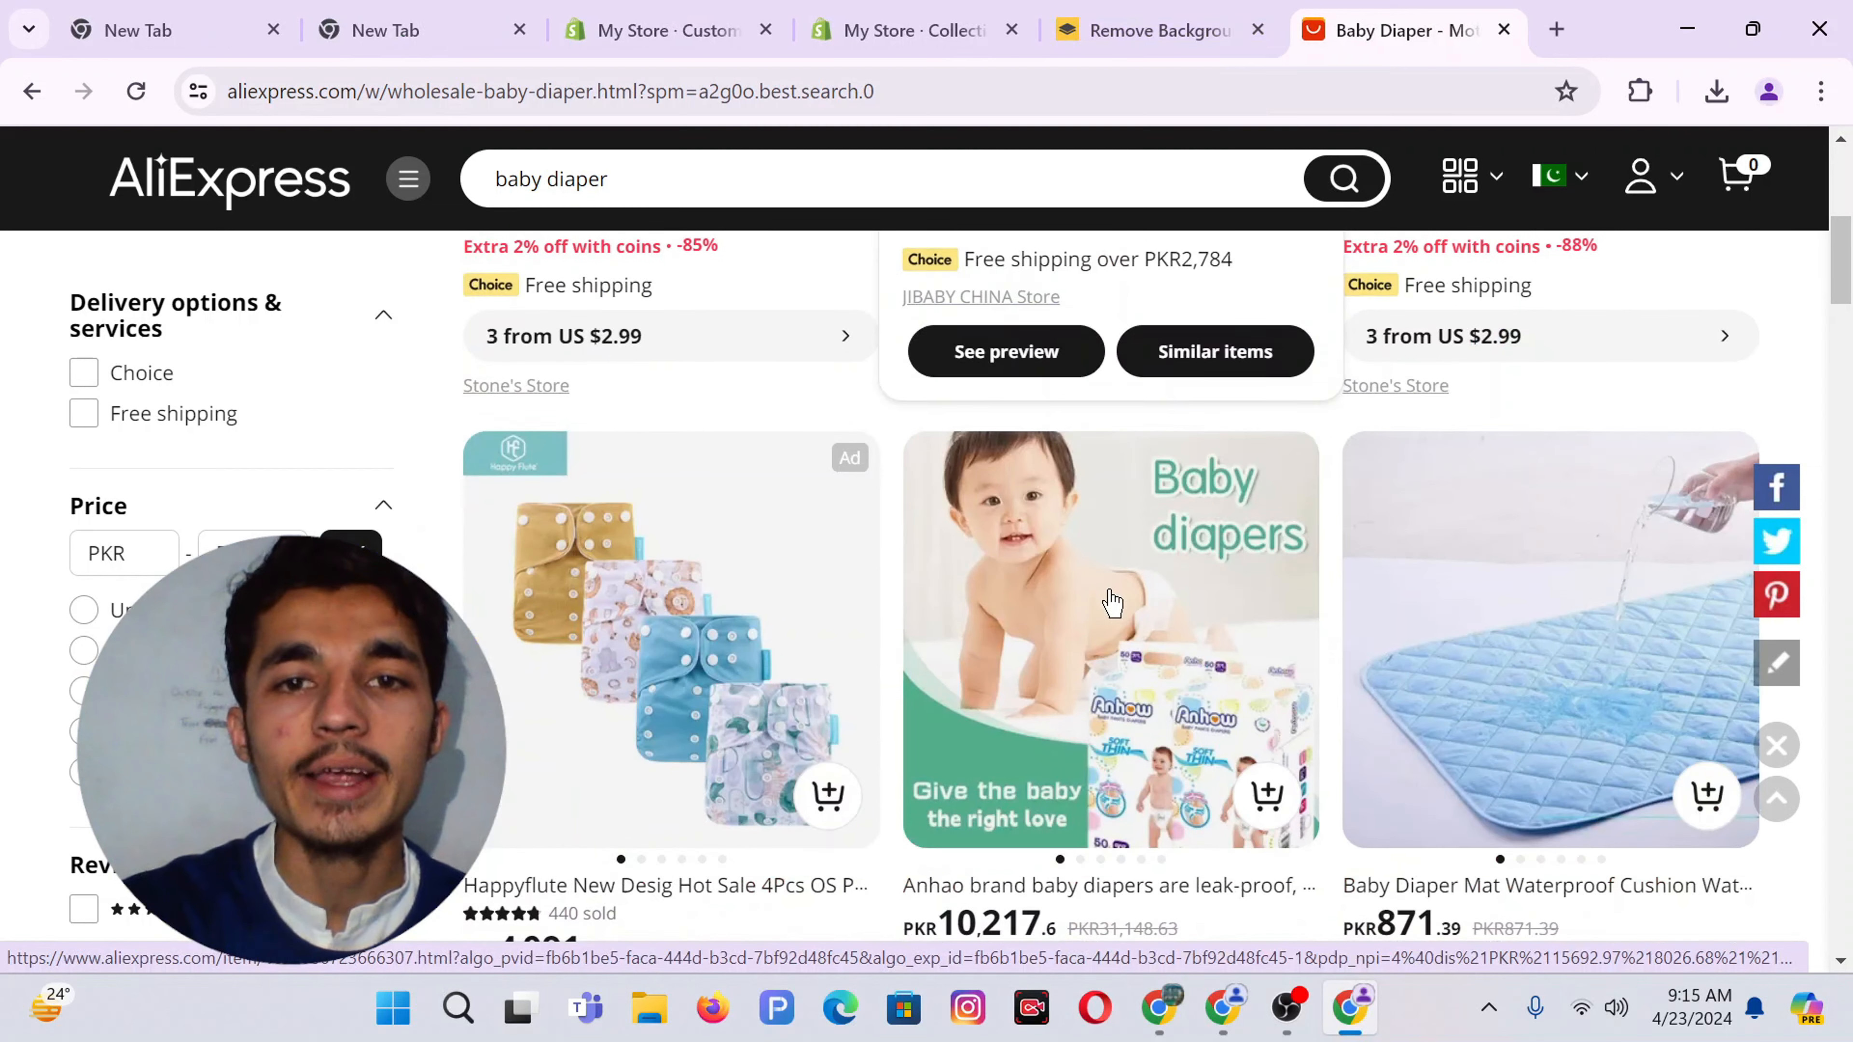
middle_click(665, 637)
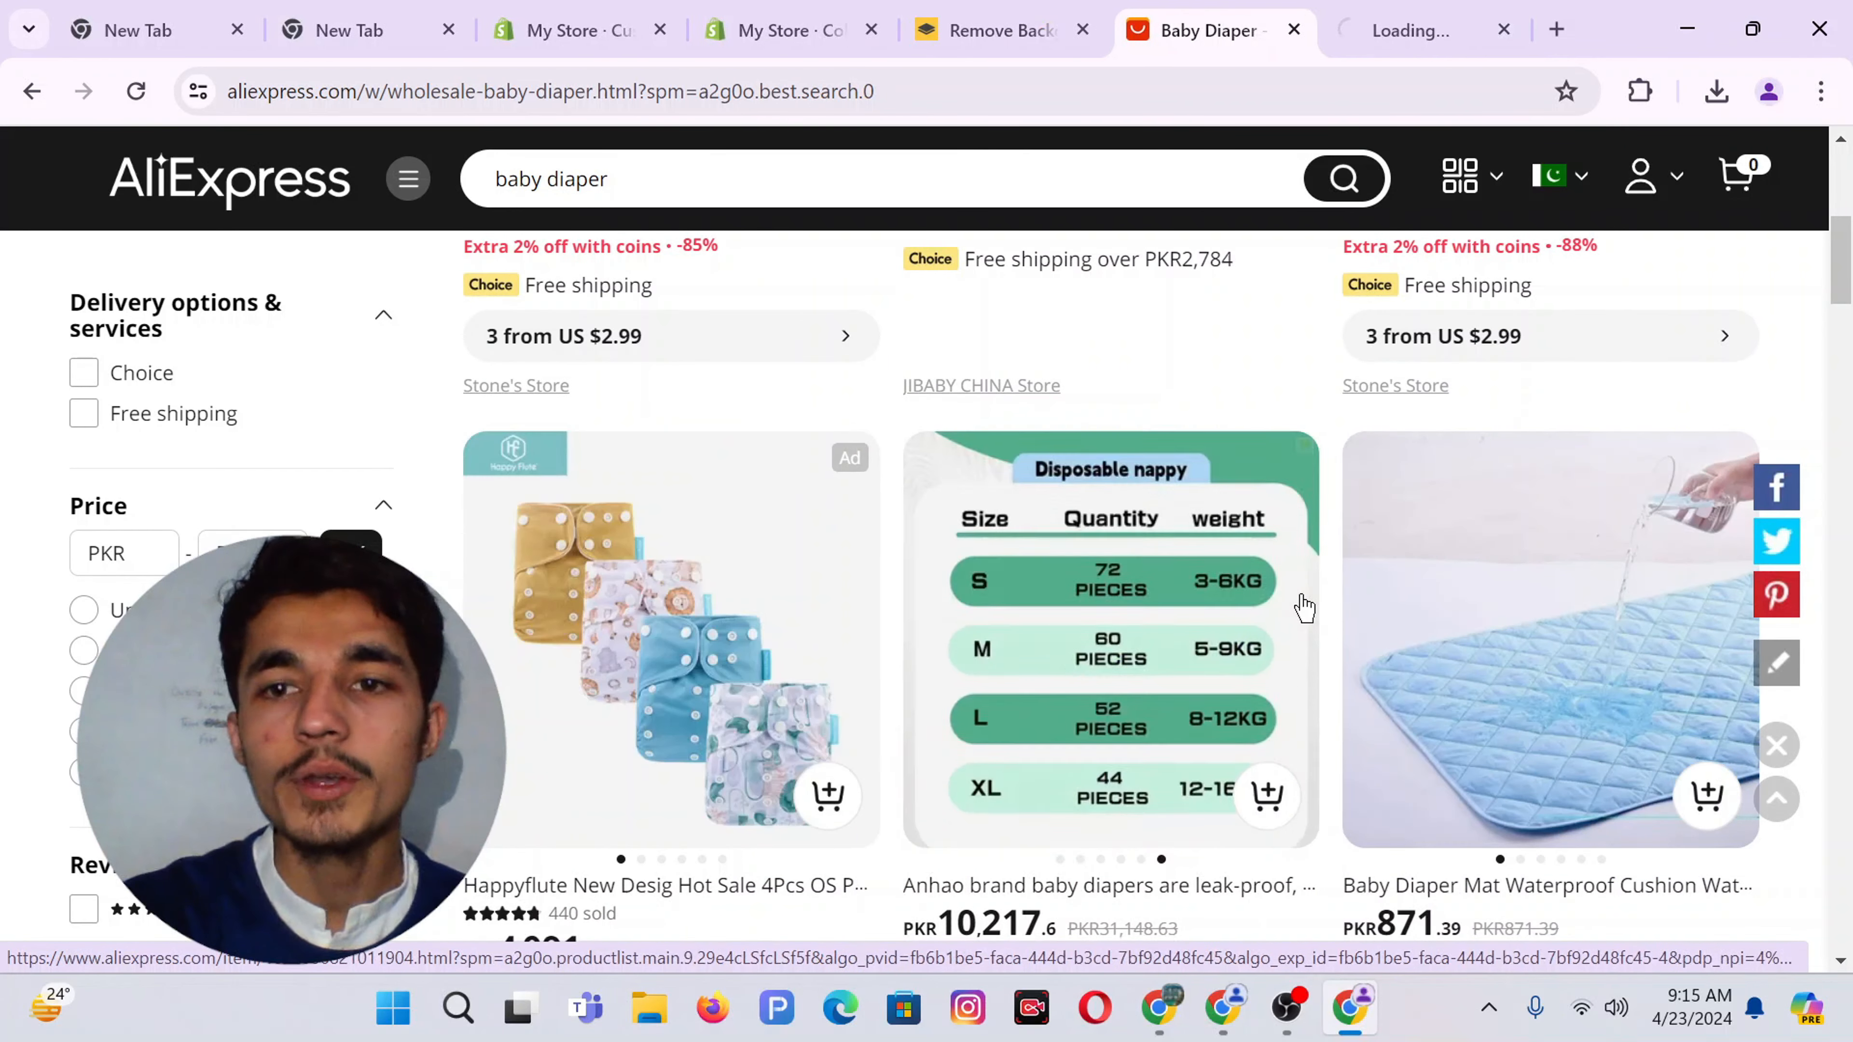
scroll(1303, 604, "down", 5)
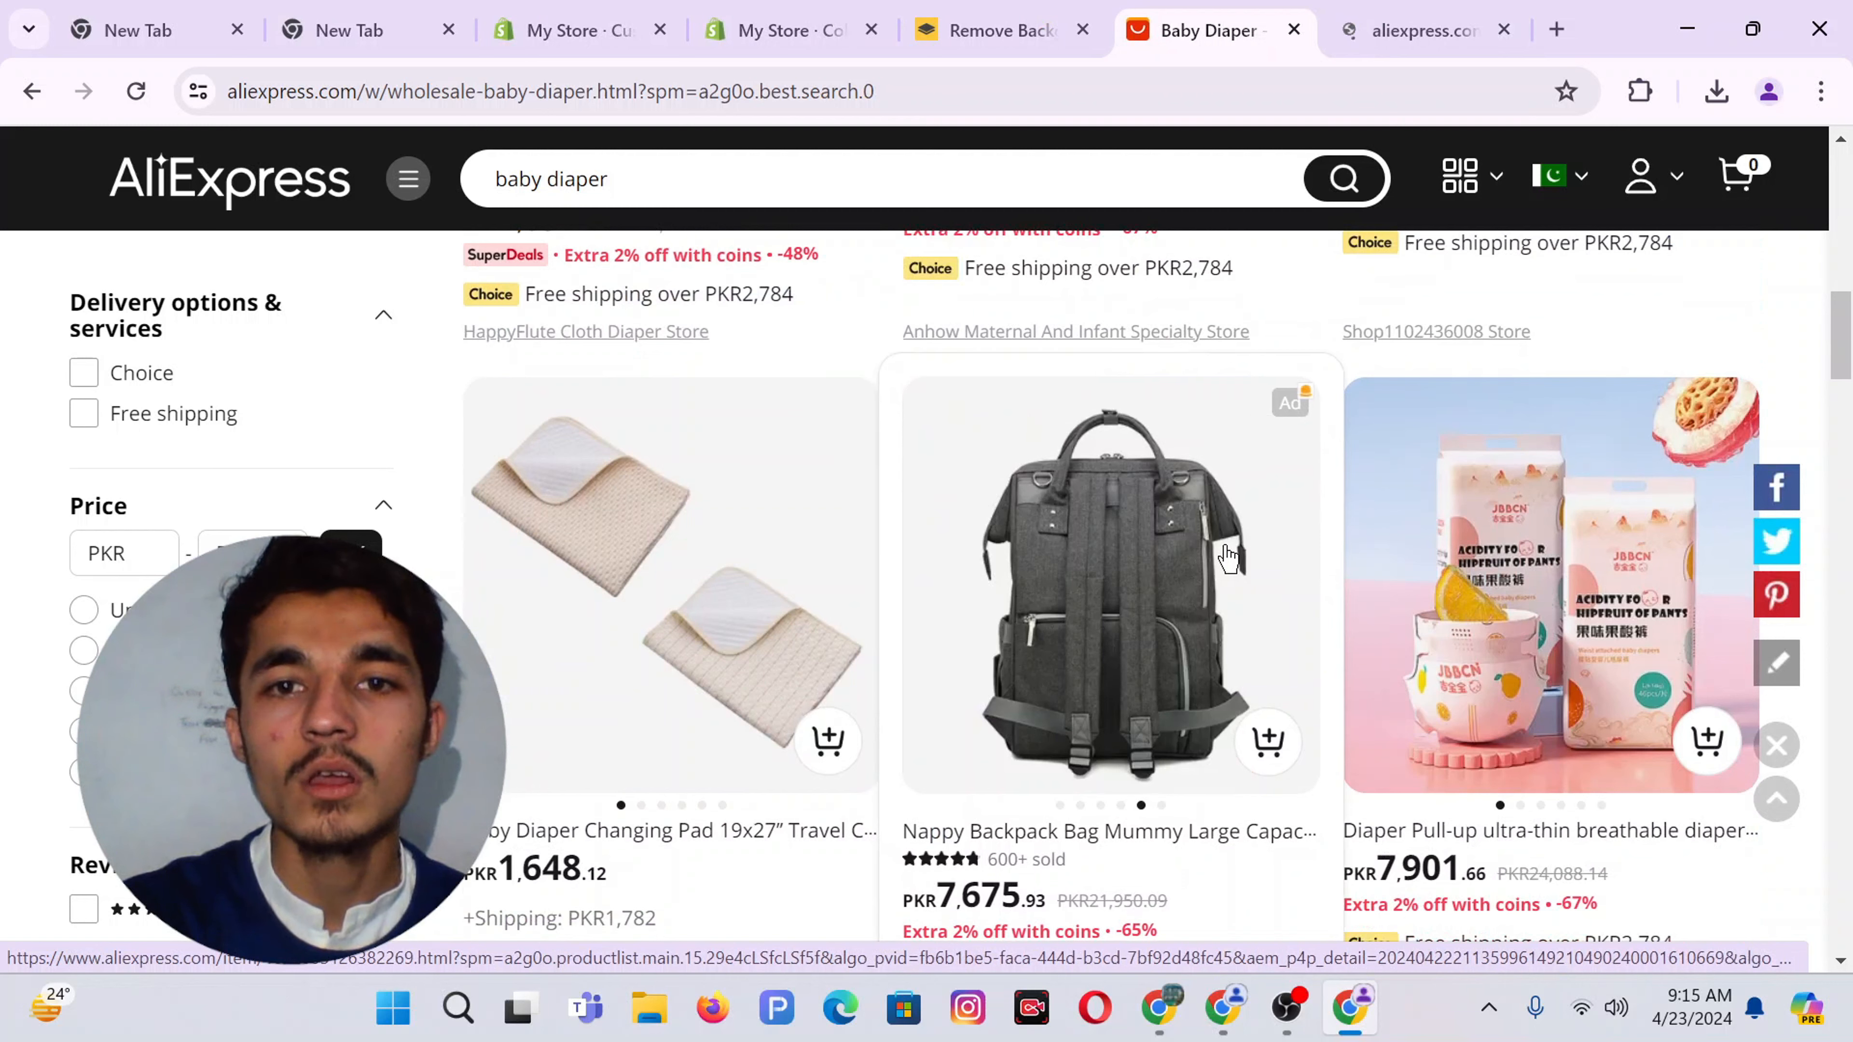
middle_click(1104, 581)
scroll(1105, 579, "down", 5)
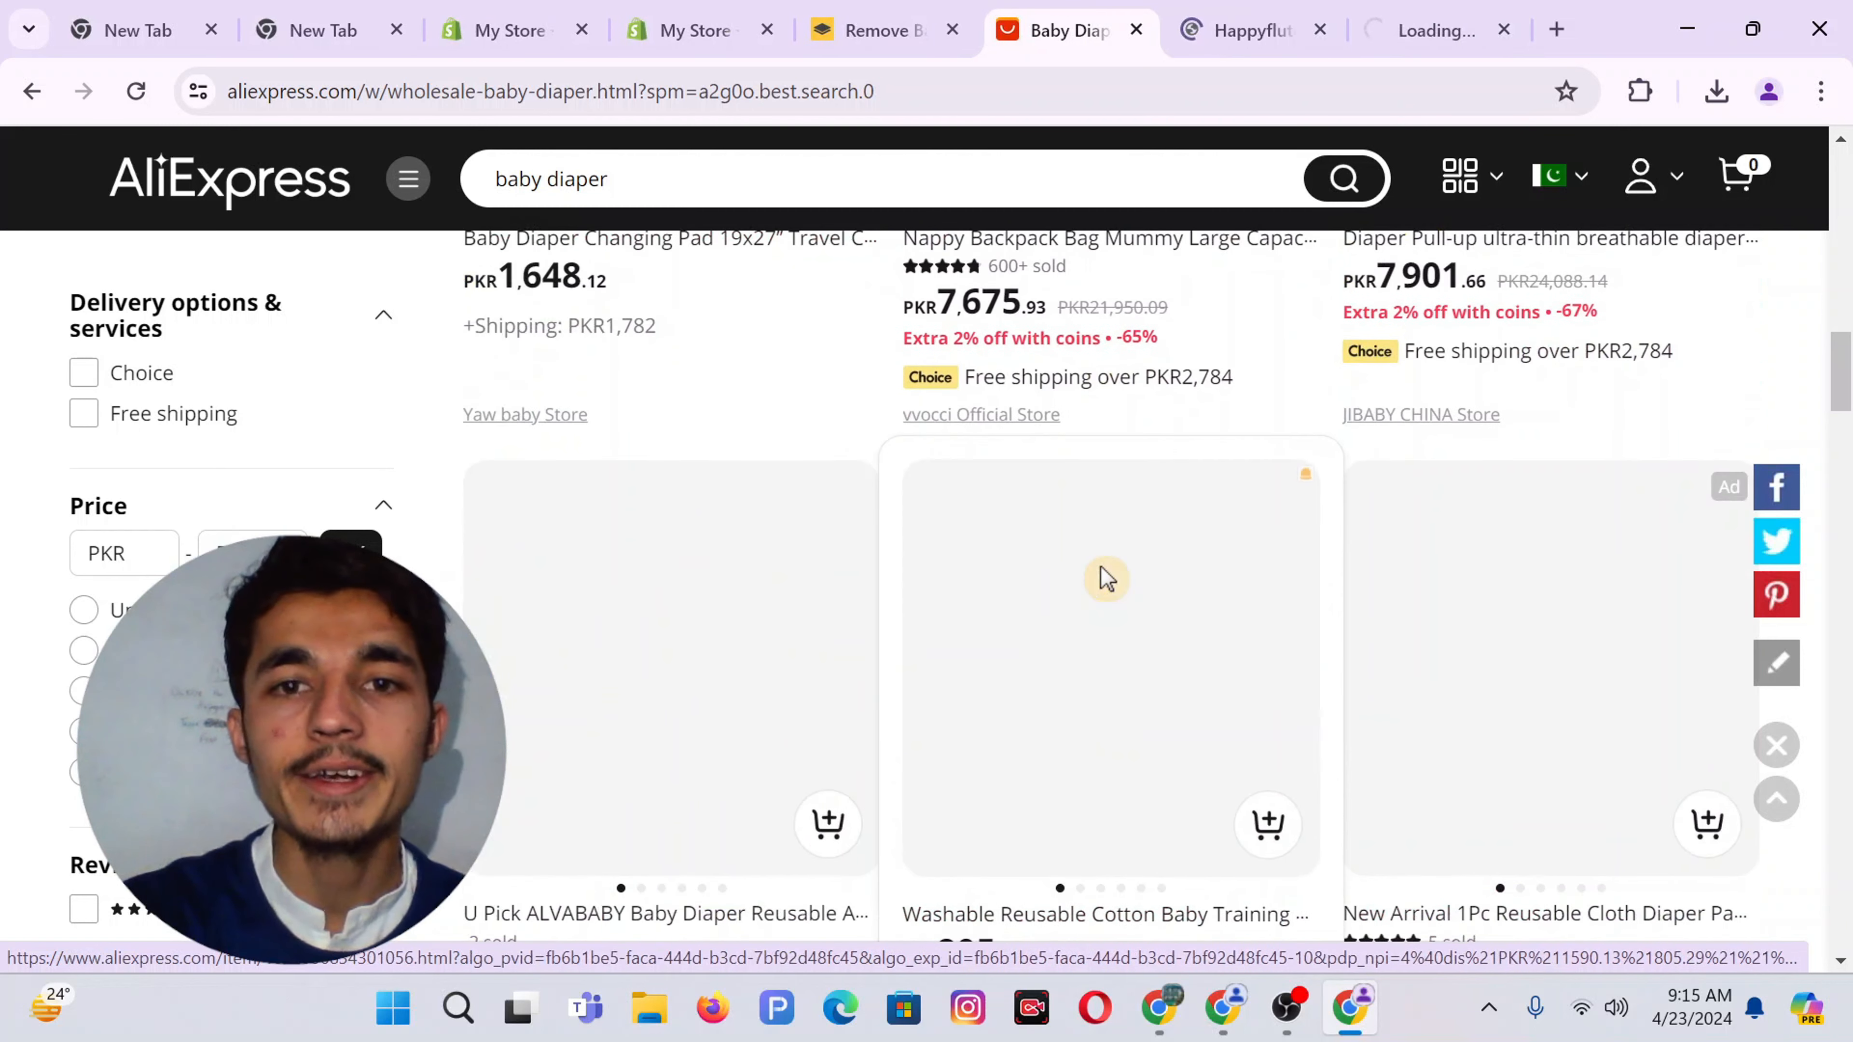
scroll(1105, 580, "down", 2)
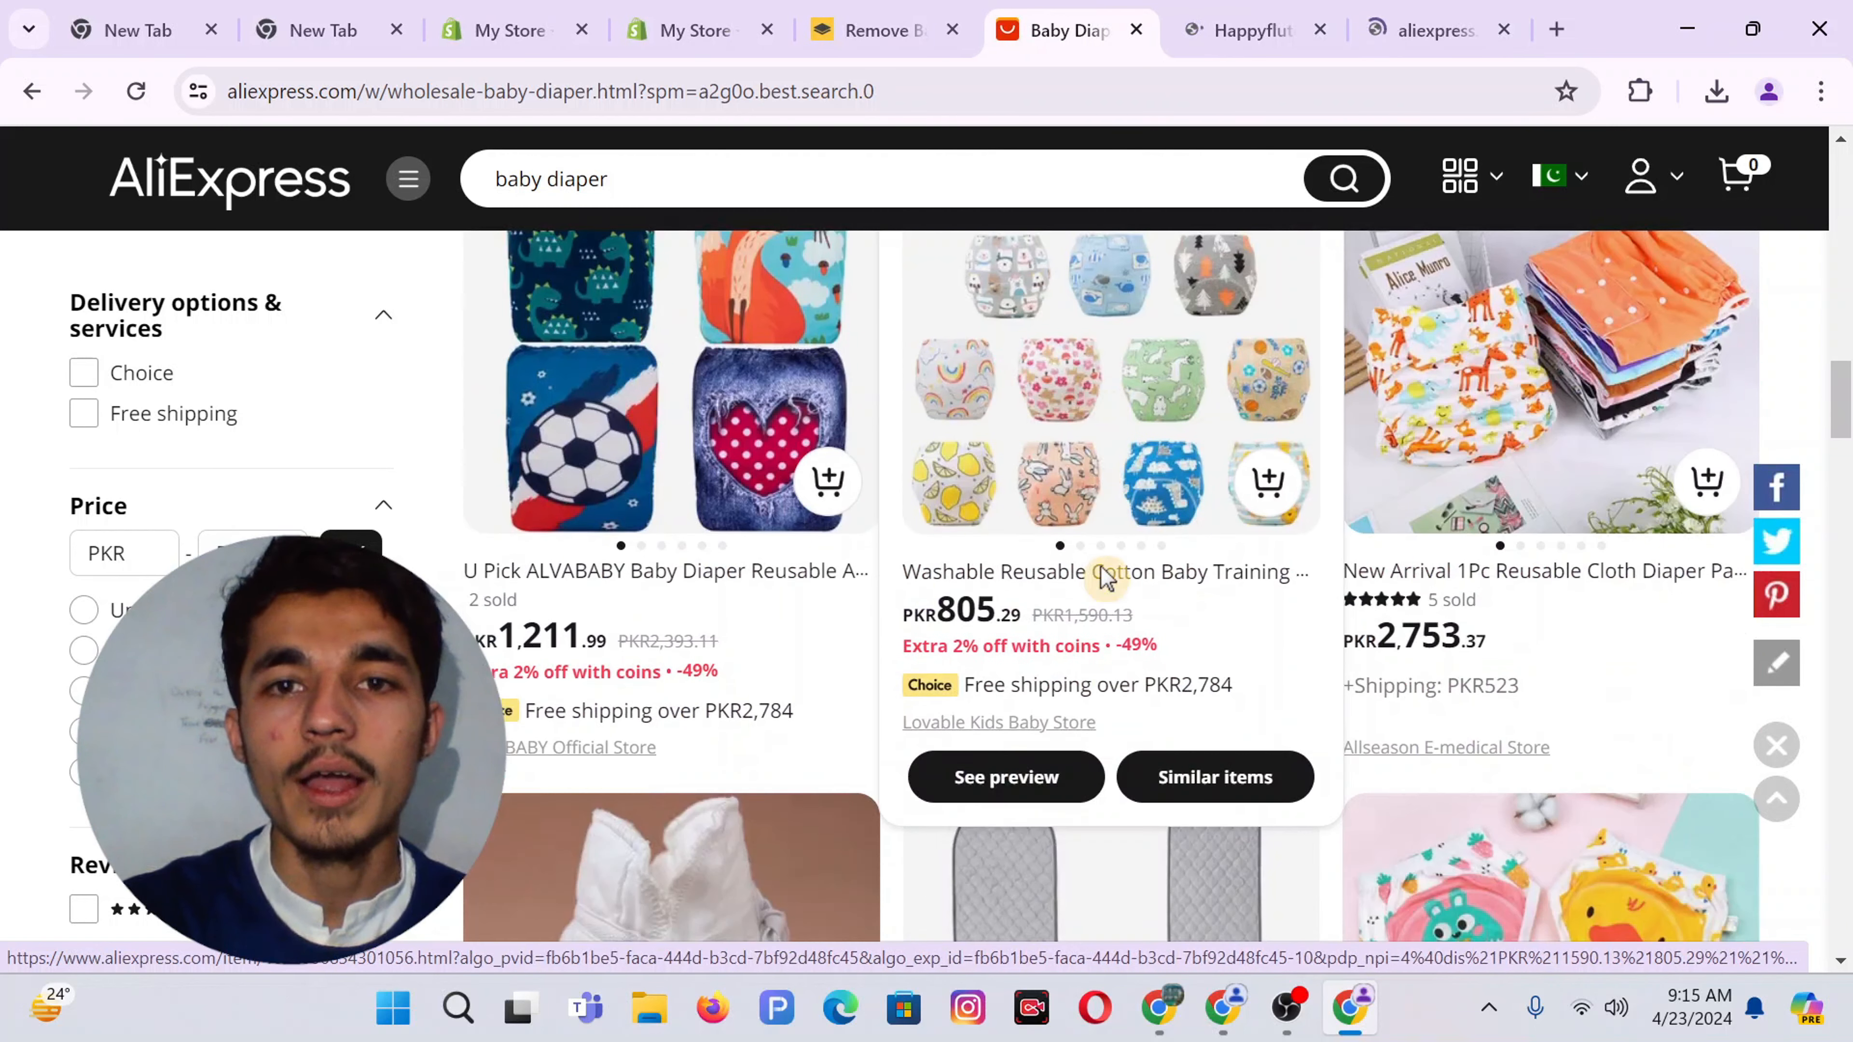
middle_click(1102, 474)
scroll(1100, 468, "down", 5)
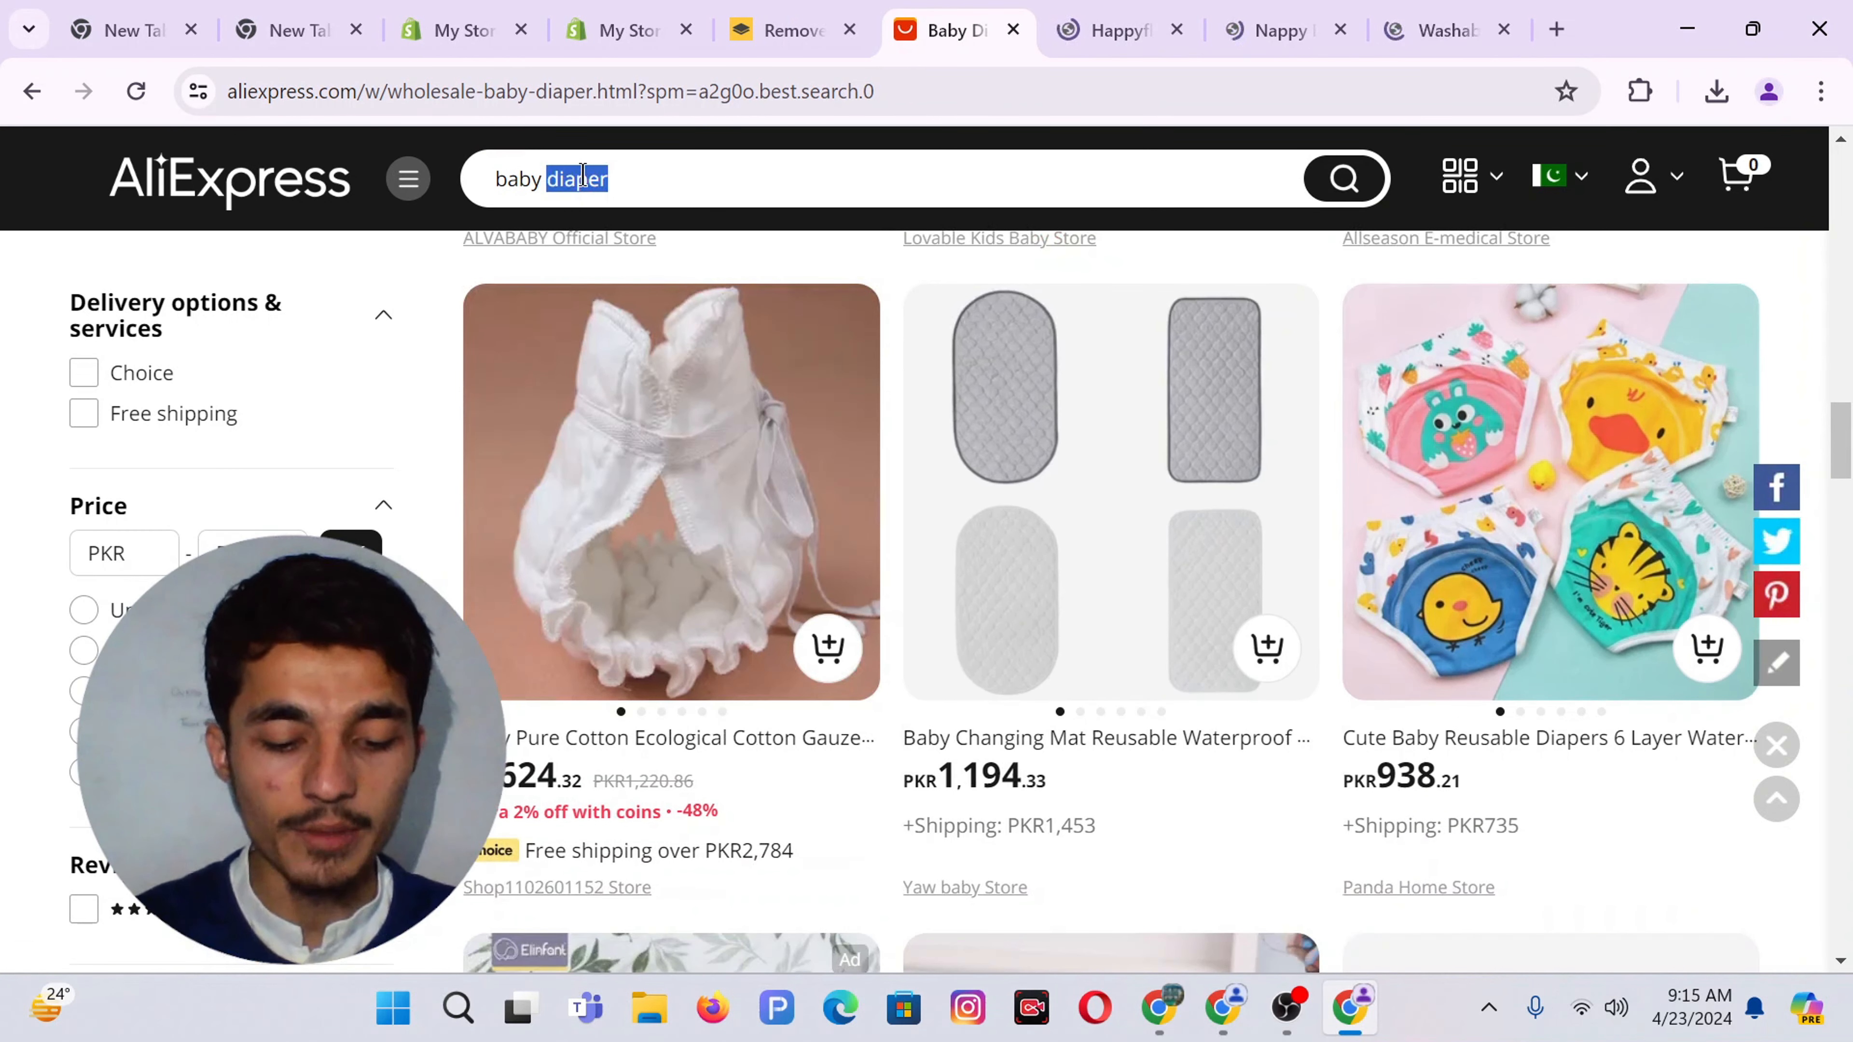
Search 'baby FEEDING' and open the silicone pacifier and yellow newborn bib listings in background tabs
type("DING")
key("Return")
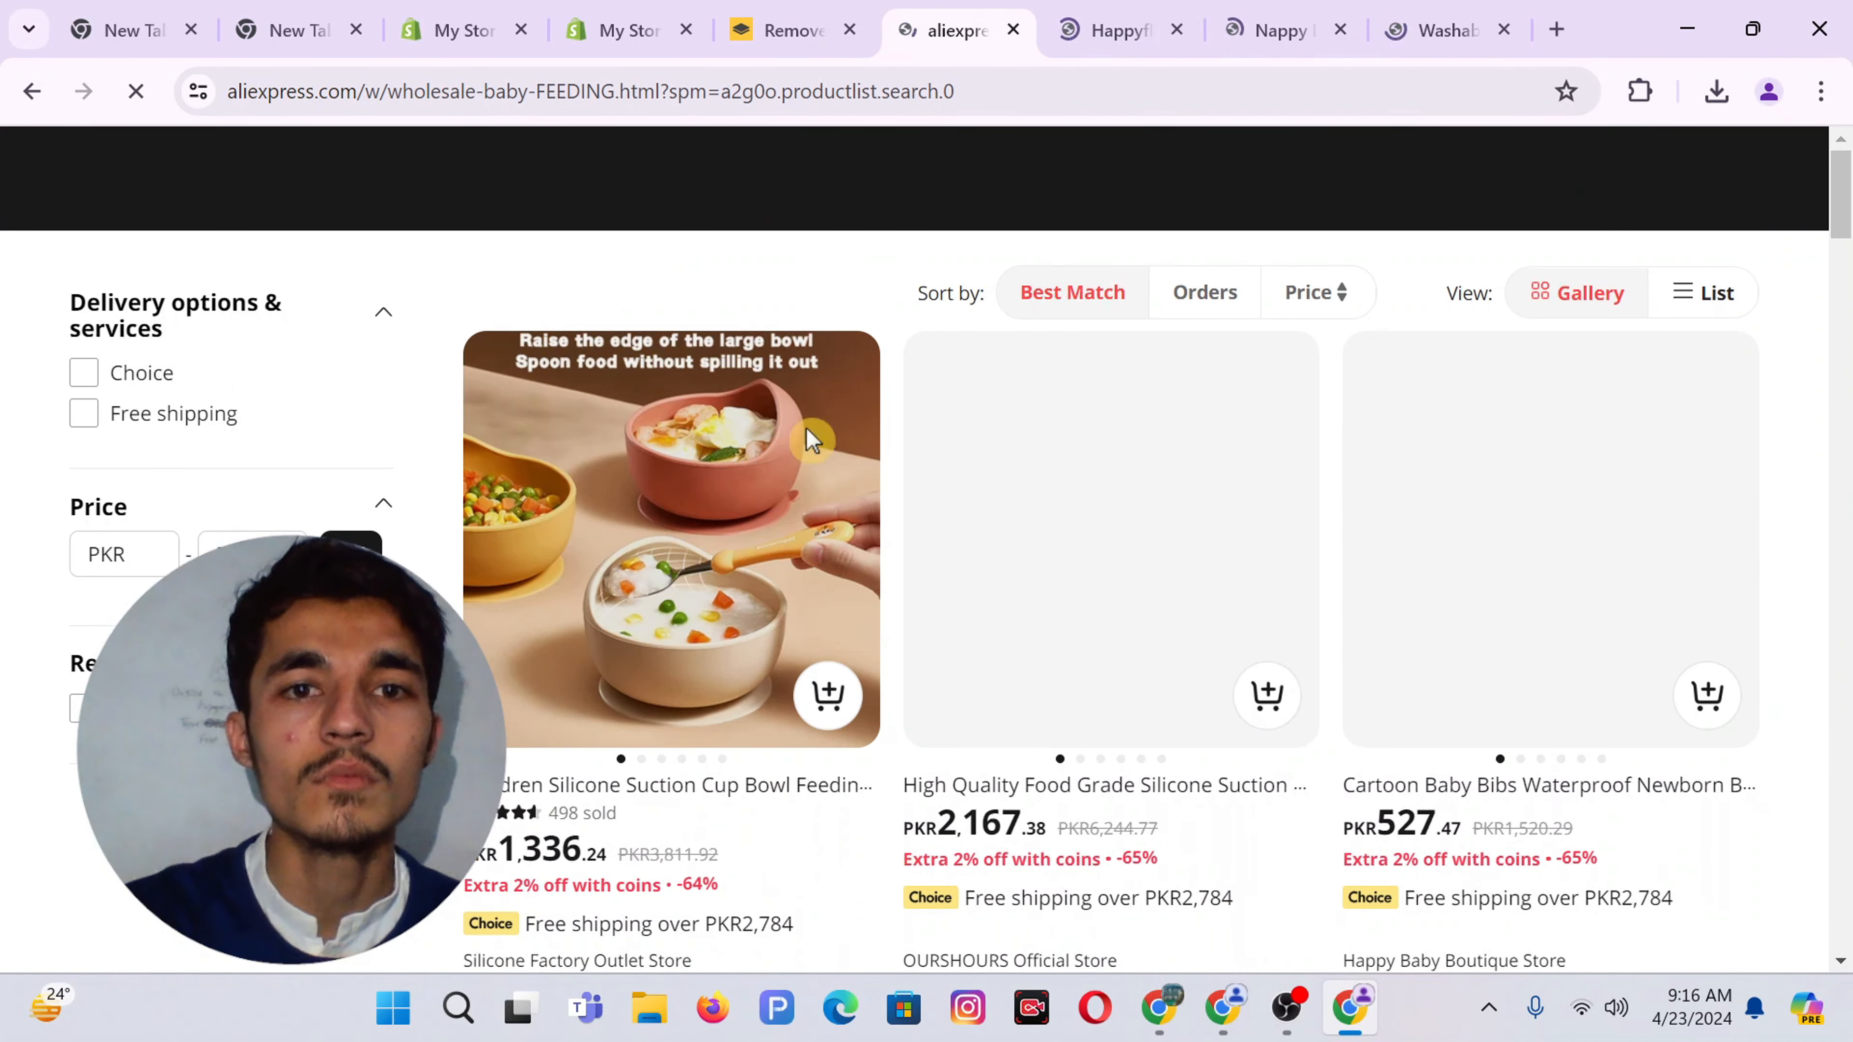
scroll(1100, 603, "down", 5)
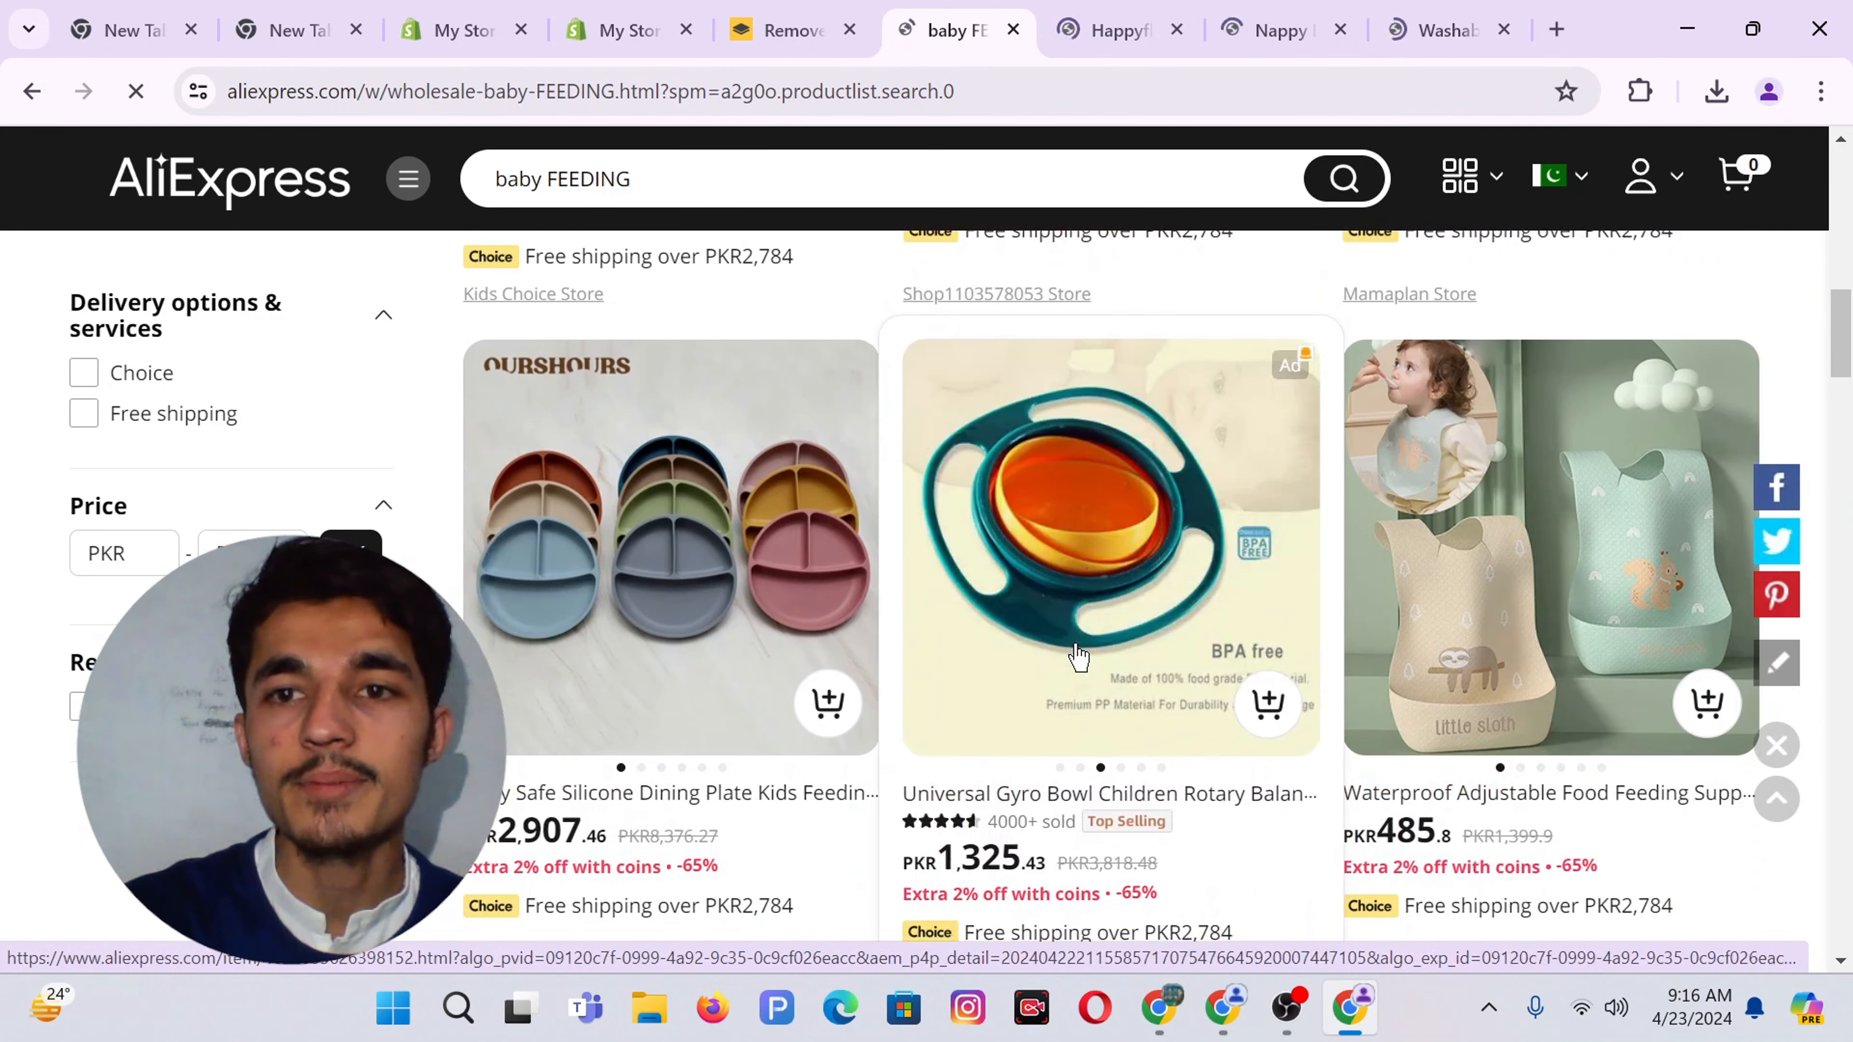
scroll(920, 650, "down", 5)
scroll(909, 635, "down", 5)
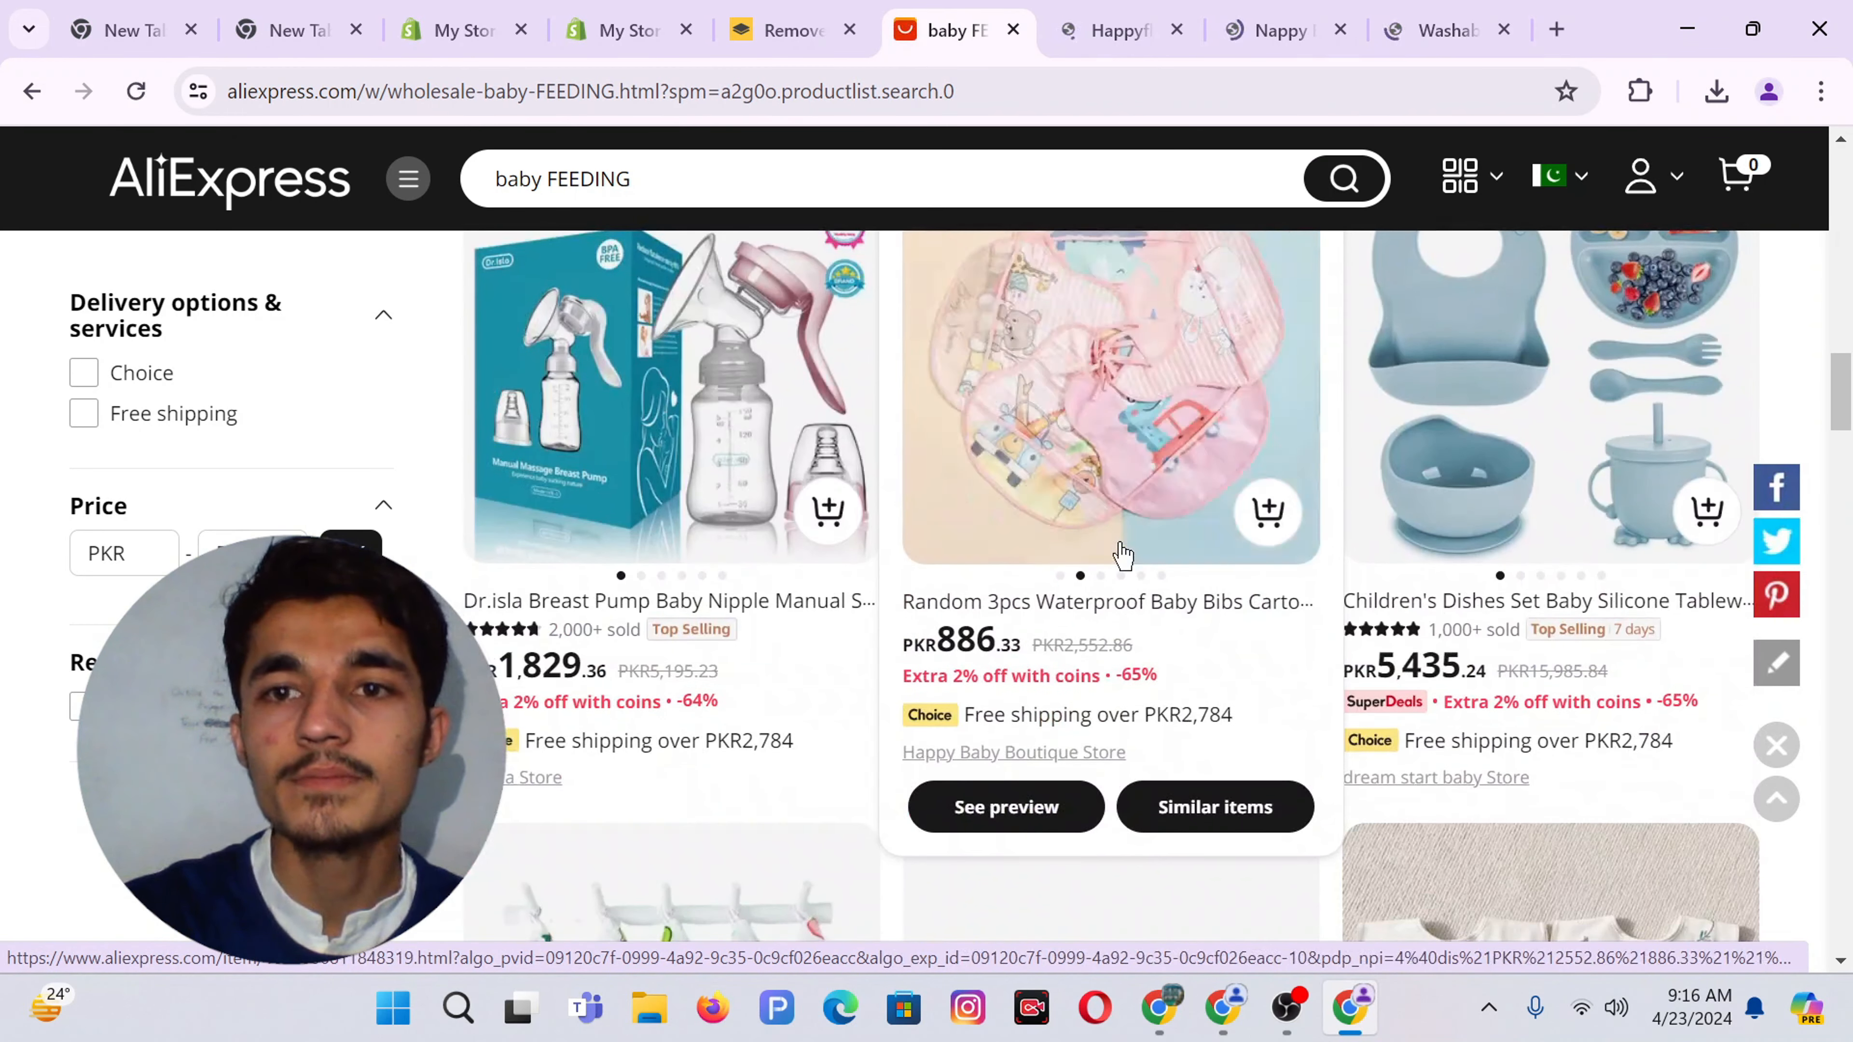
middle_click(1077, 471)
scroll(1077, 471, "down", 5)
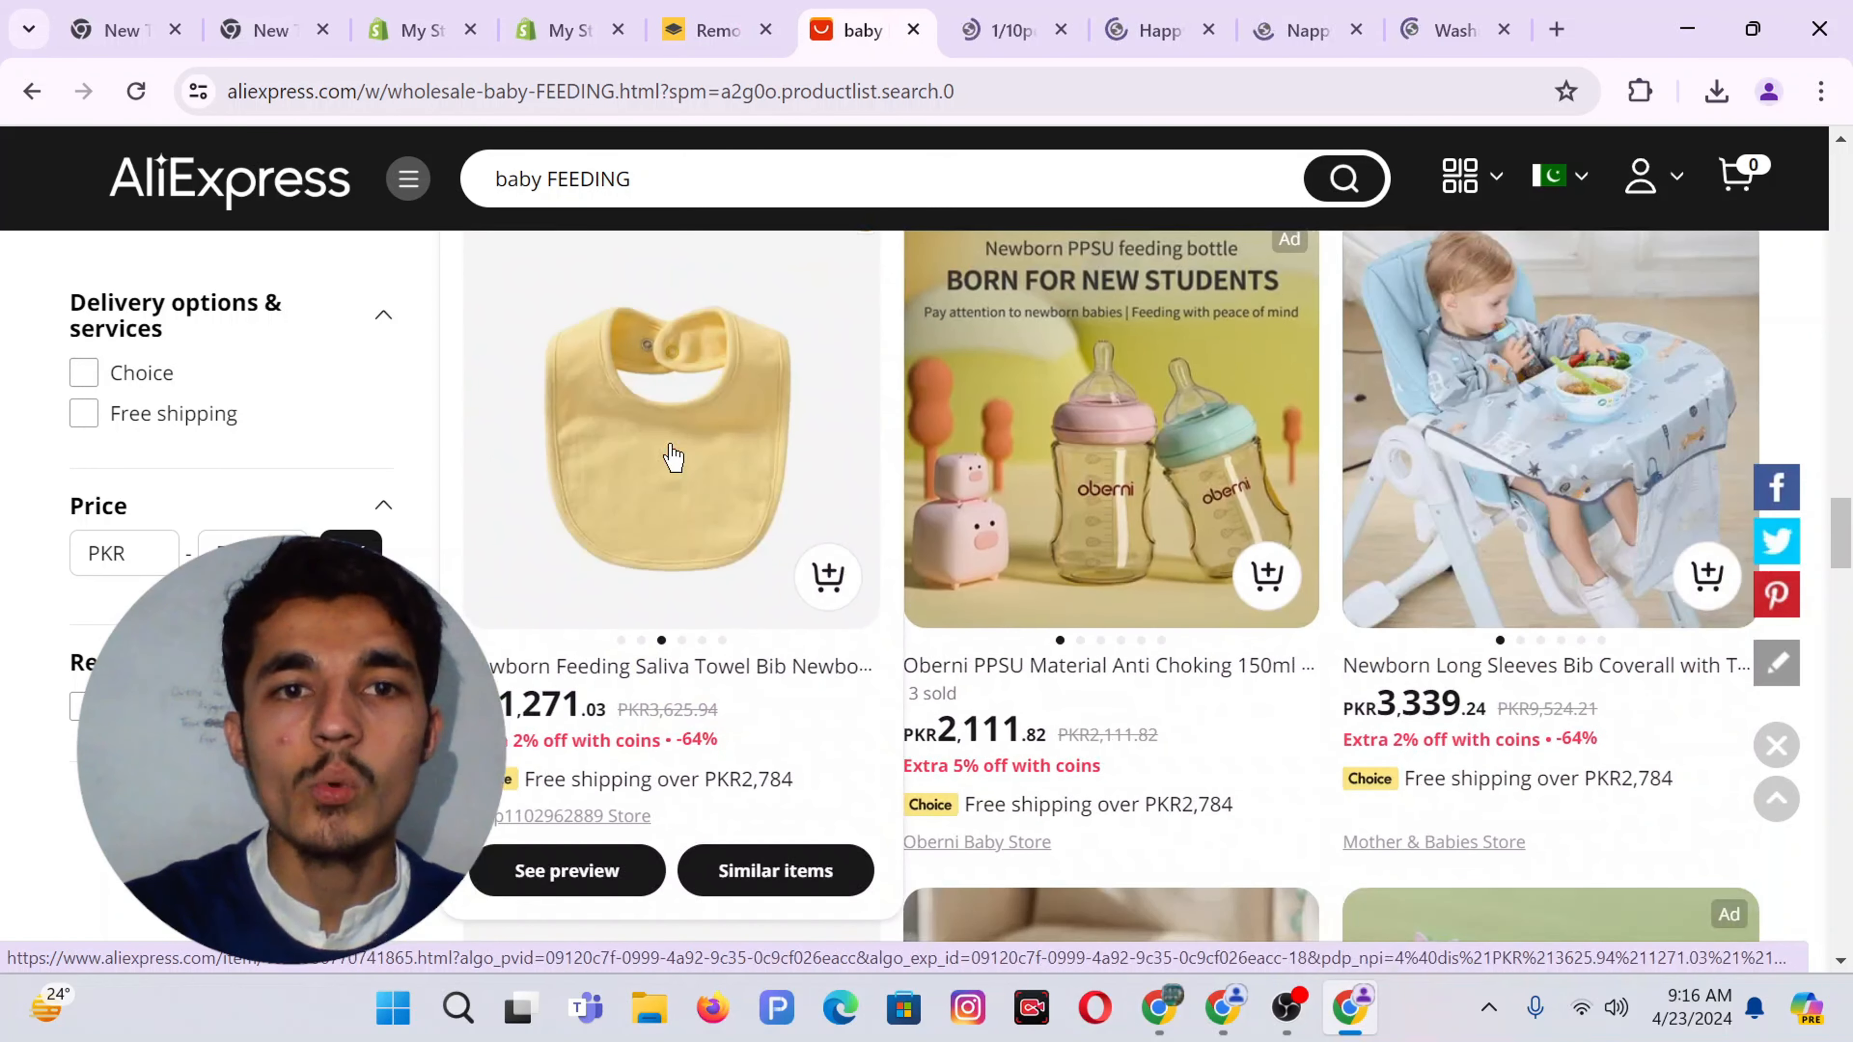
middle_click(837, 452)
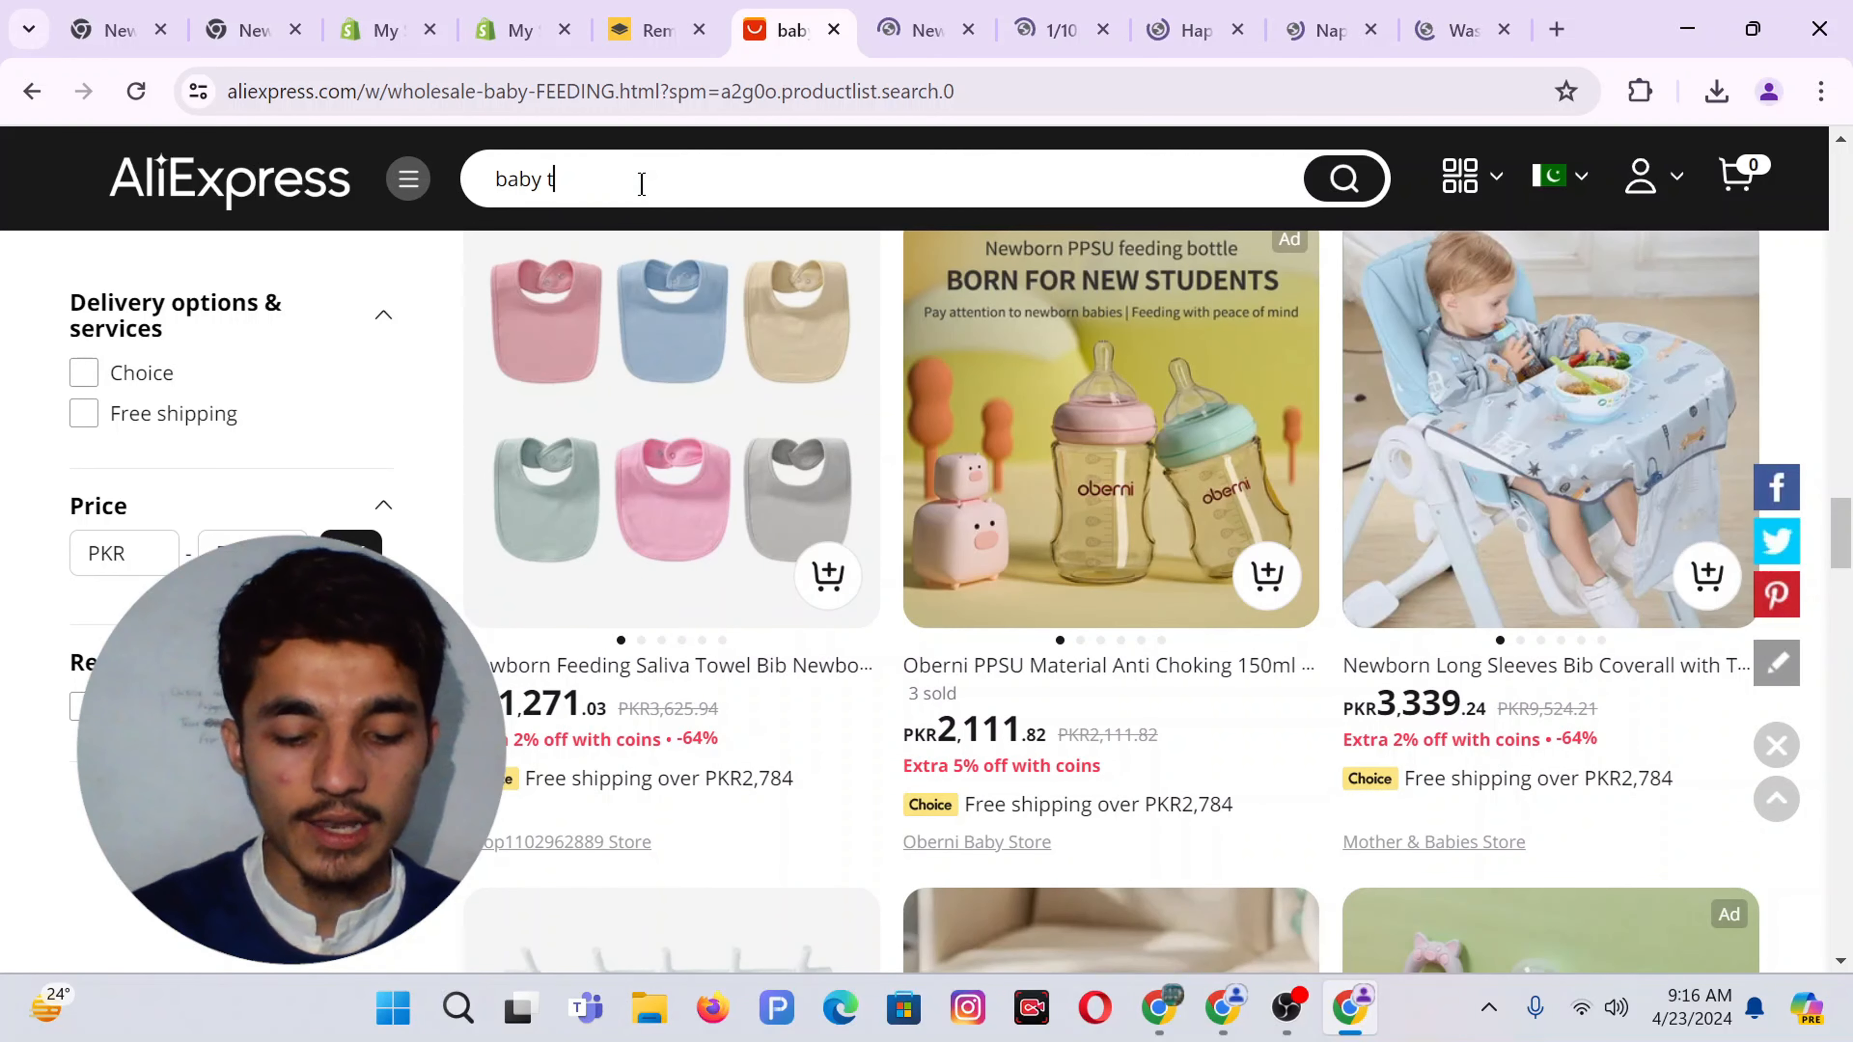
Search 'baby toy' and scroll through the results
type("o")
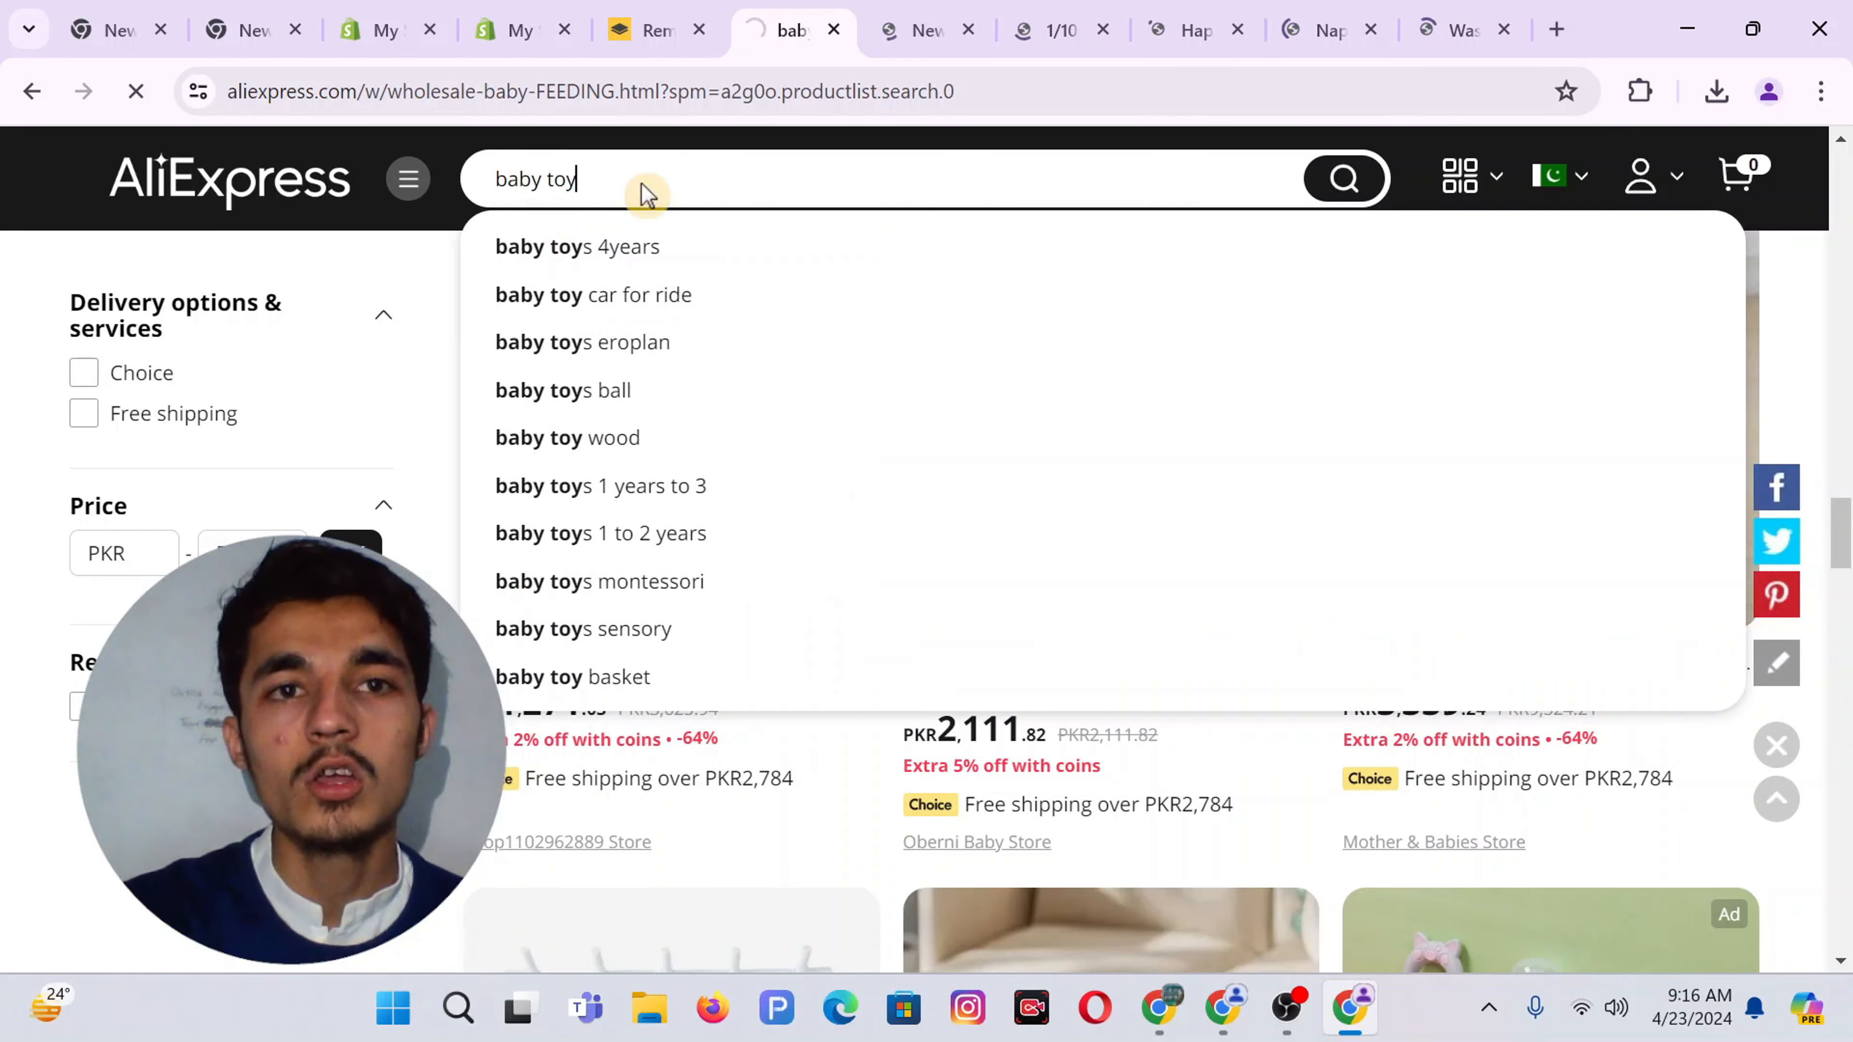
type("y")
key("Return")
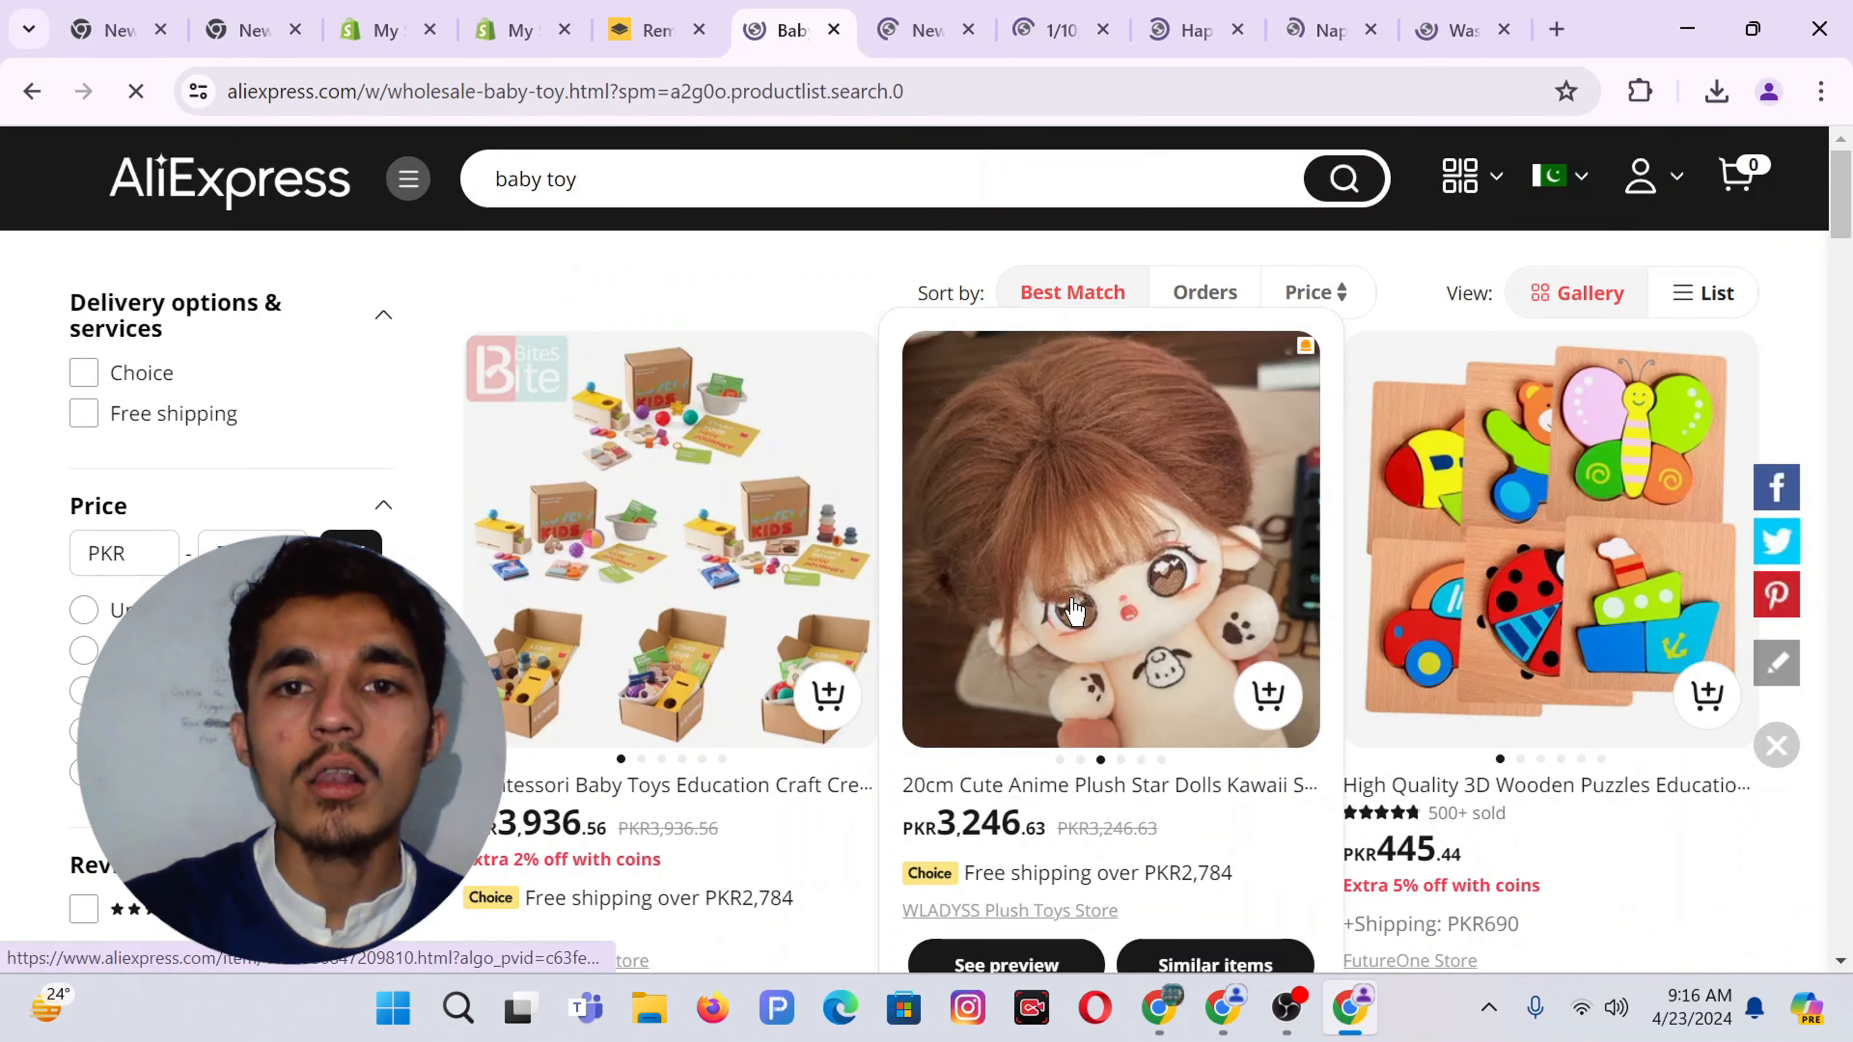
scroll(1075, 609, "down", 5)
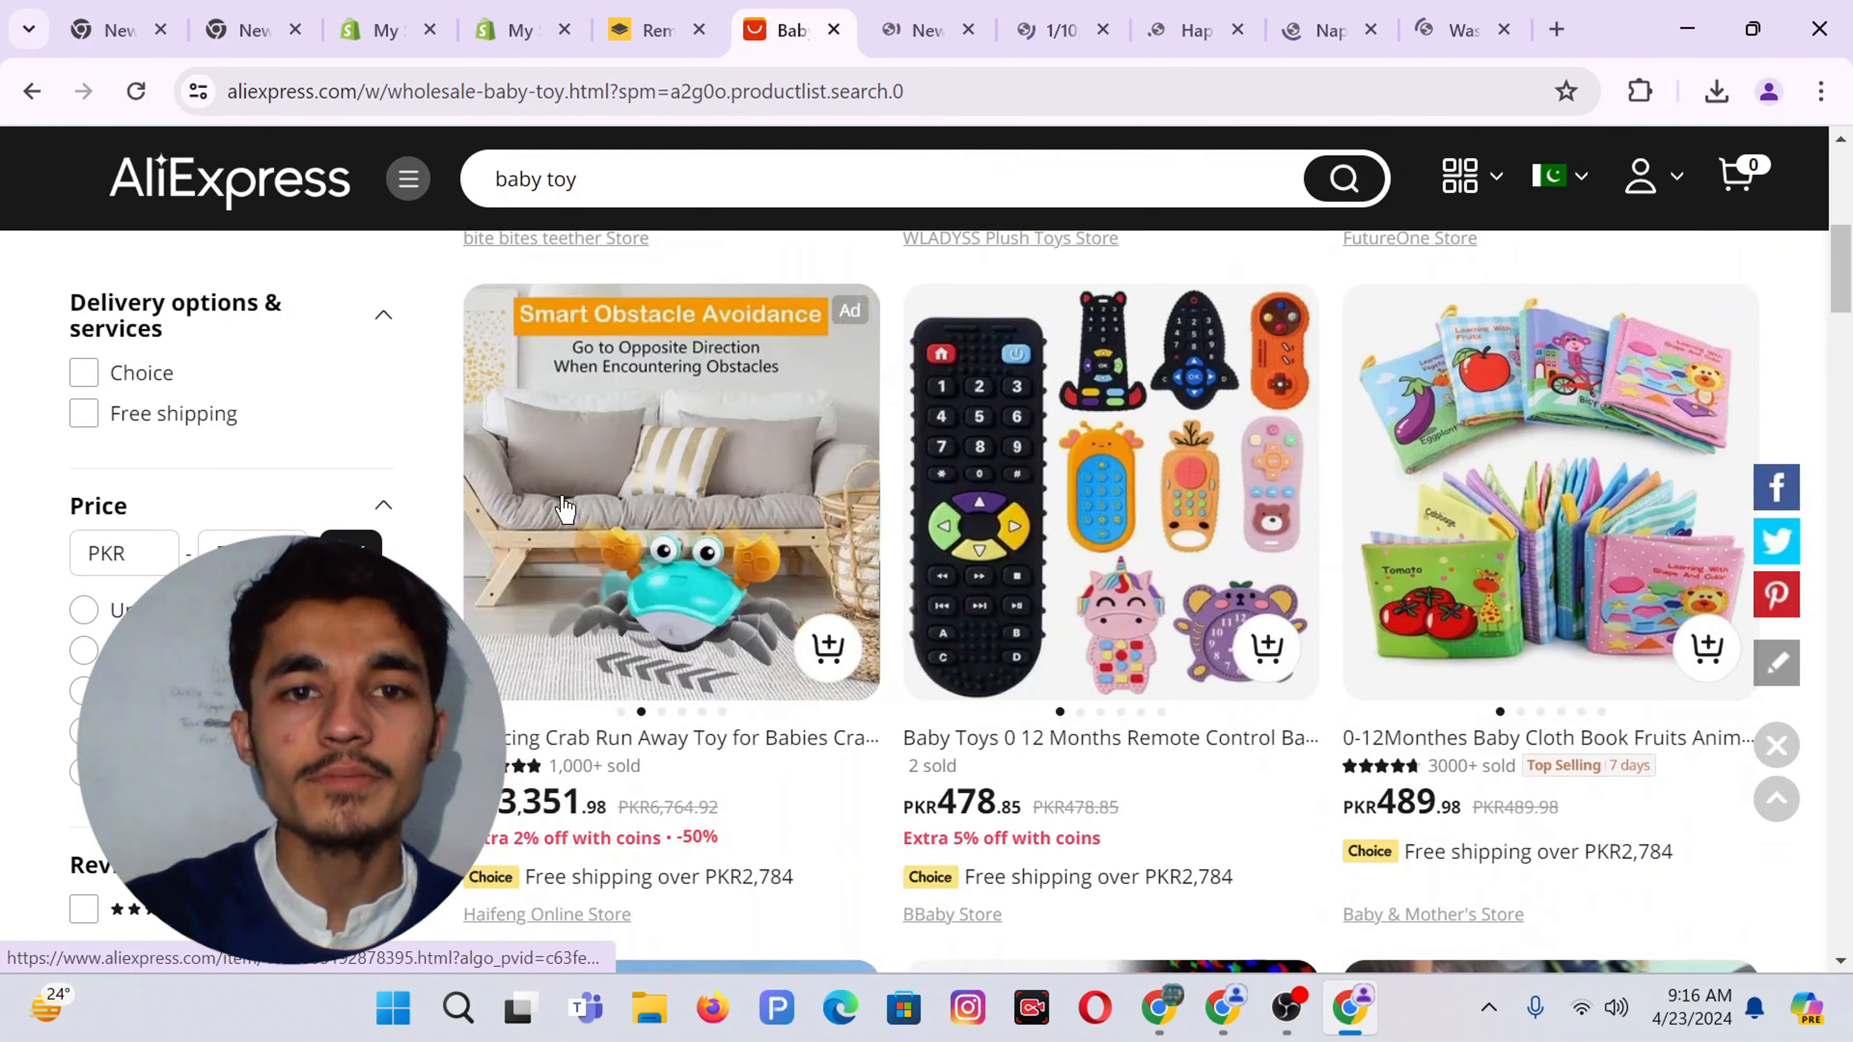
scroll(566, 508, "down", 10)
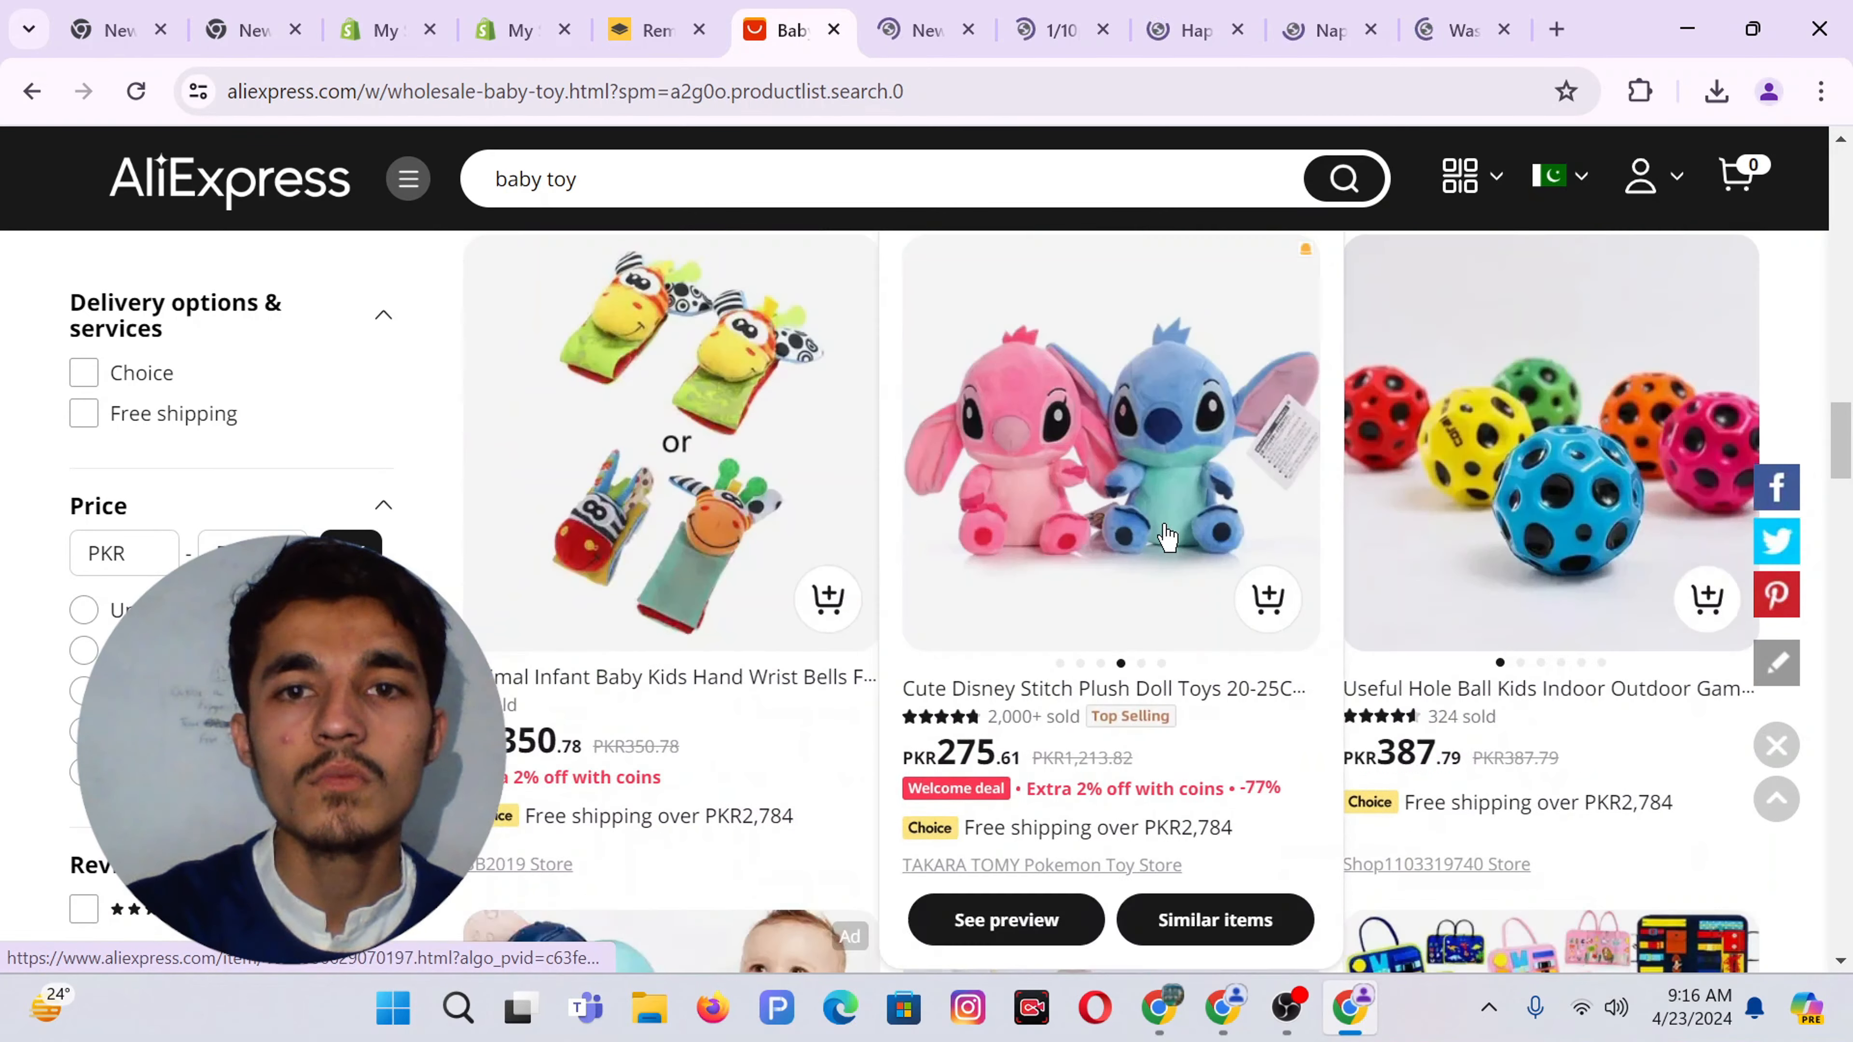
scroll(1167, 538, "down", 10)
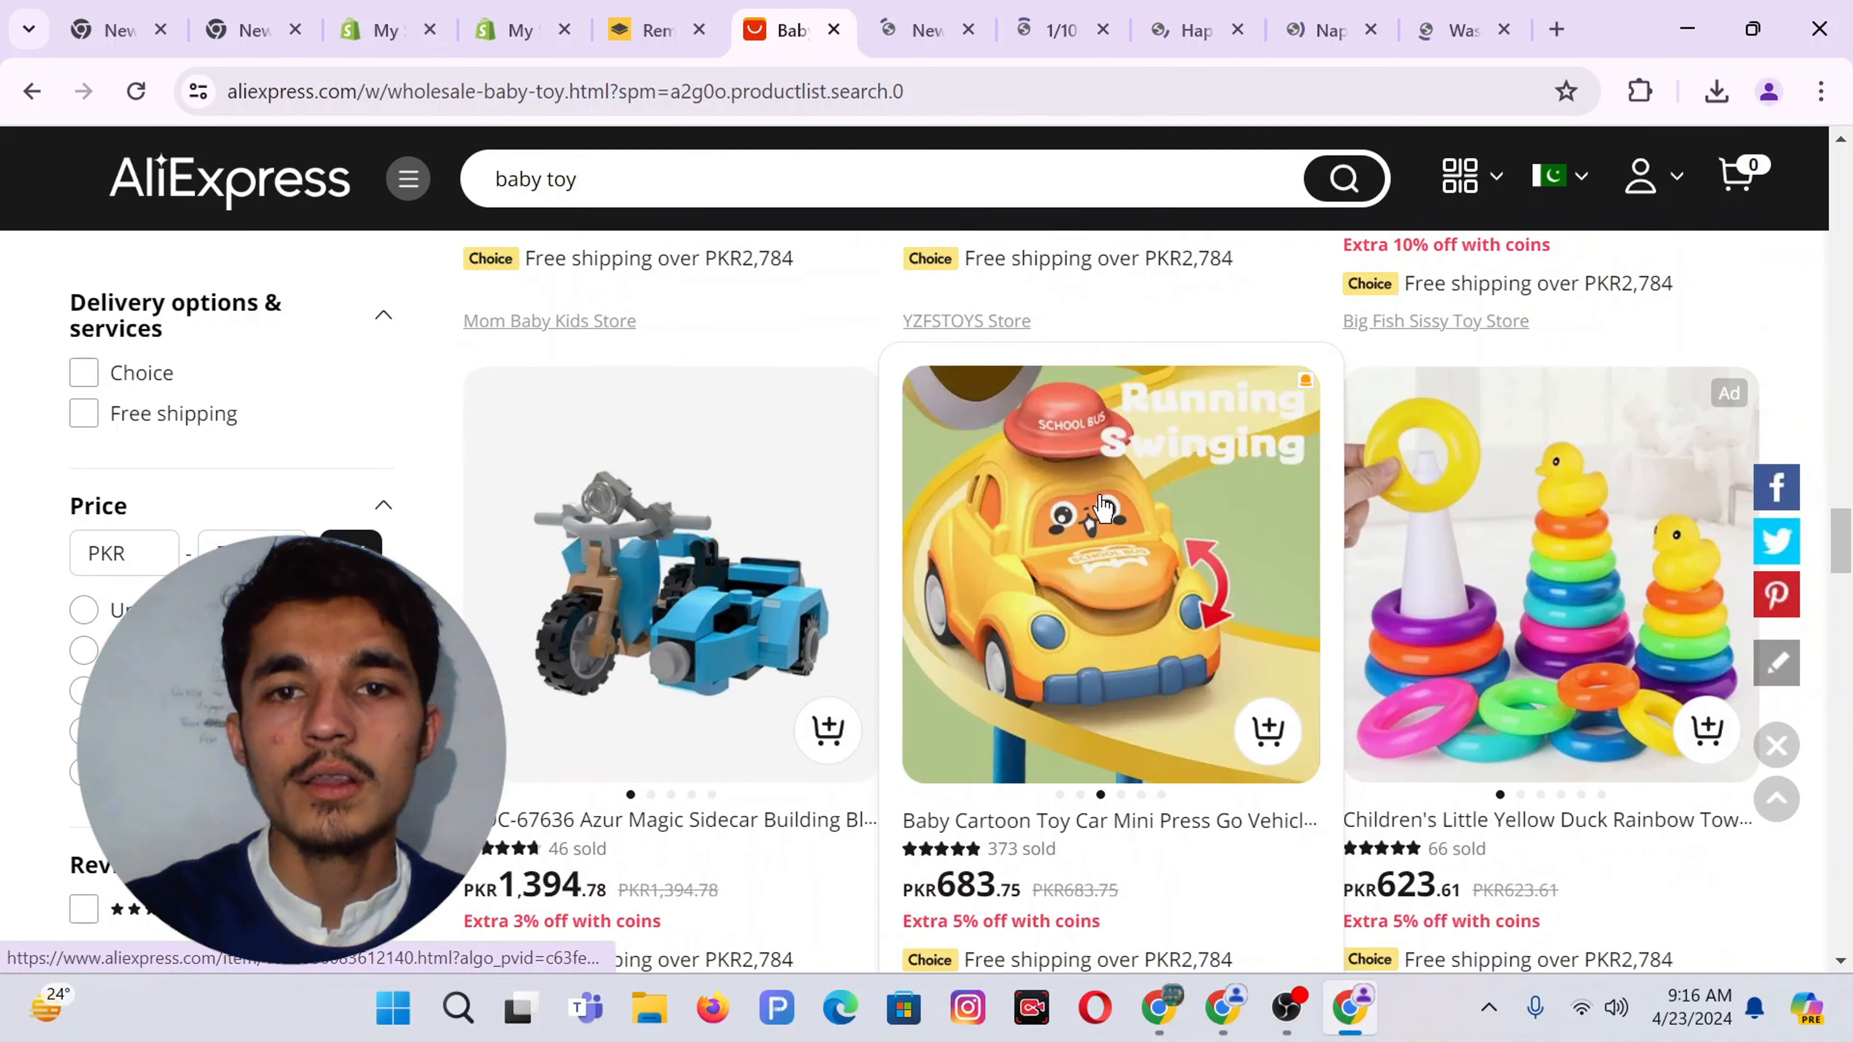
Download the washable diaper pants' variant images
left_click(1103, 507, "ctrl")
scroll(1058, 584, "down", 12)
scroll(992, 655, "down", 8)
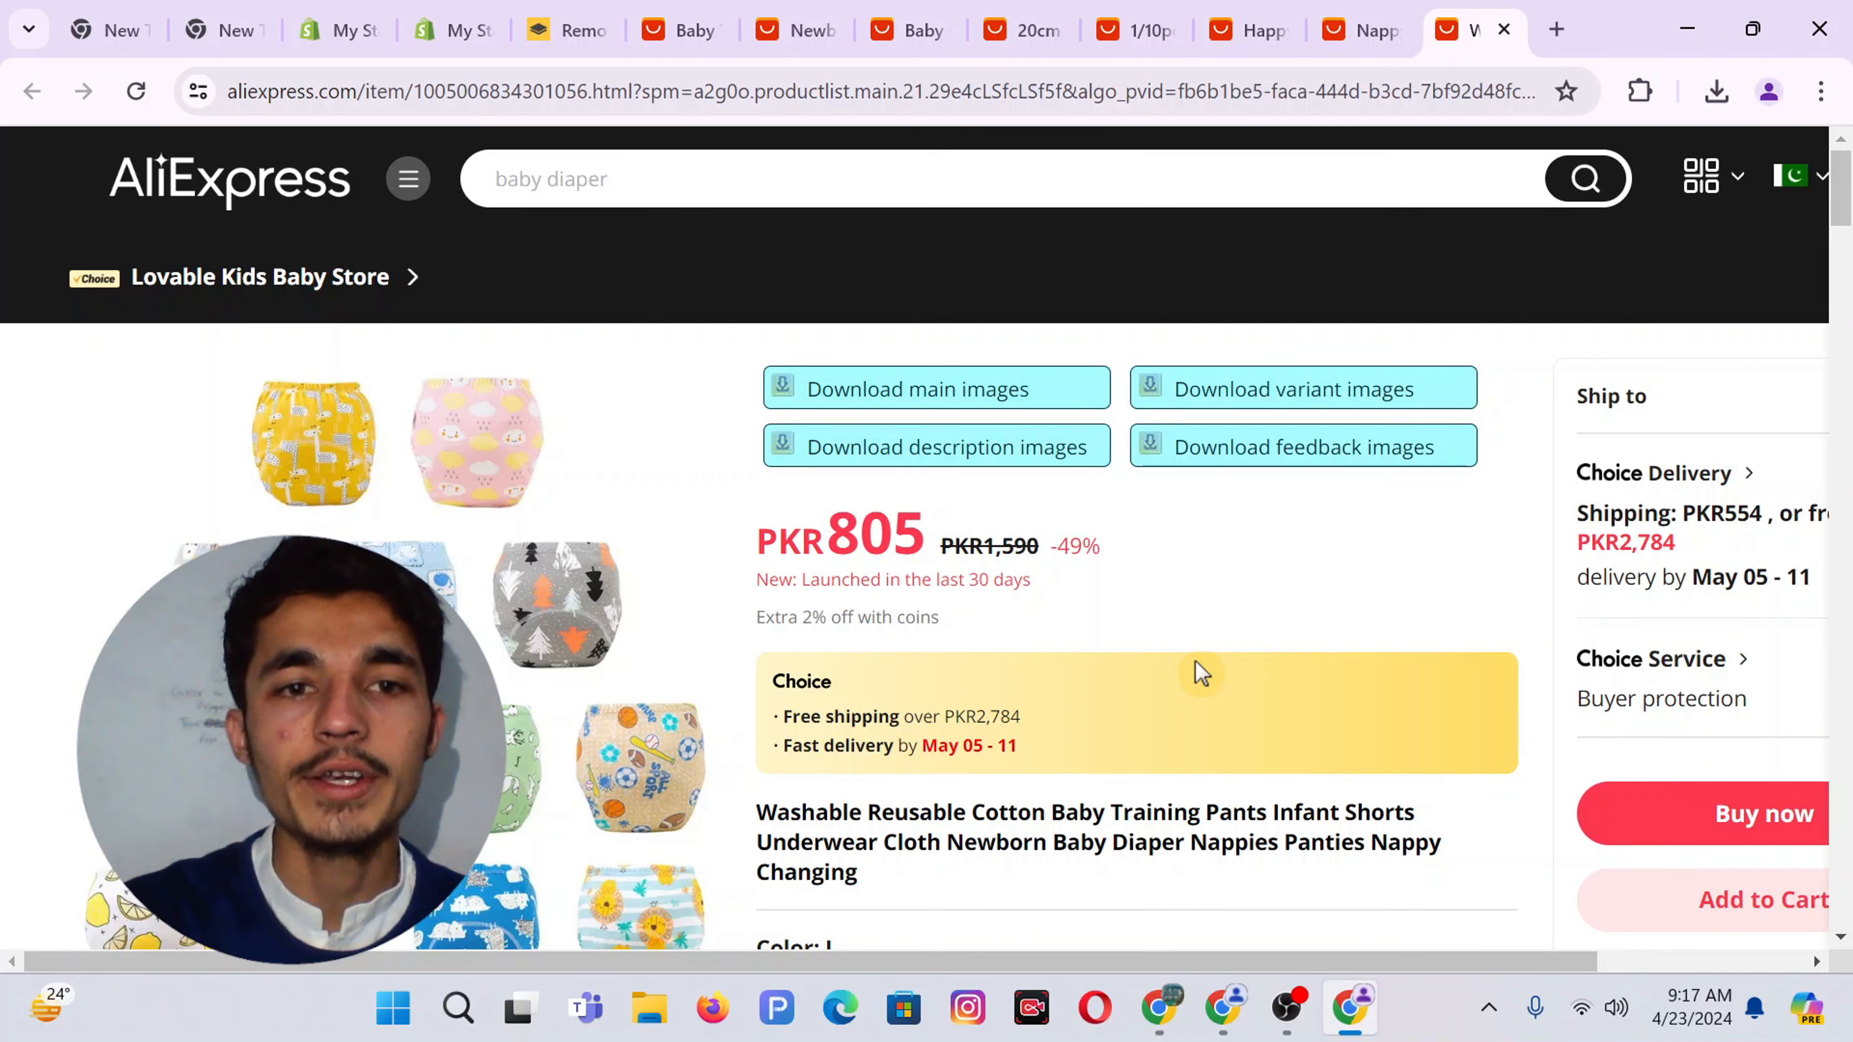
scroll(1194, 661, "down", 3)
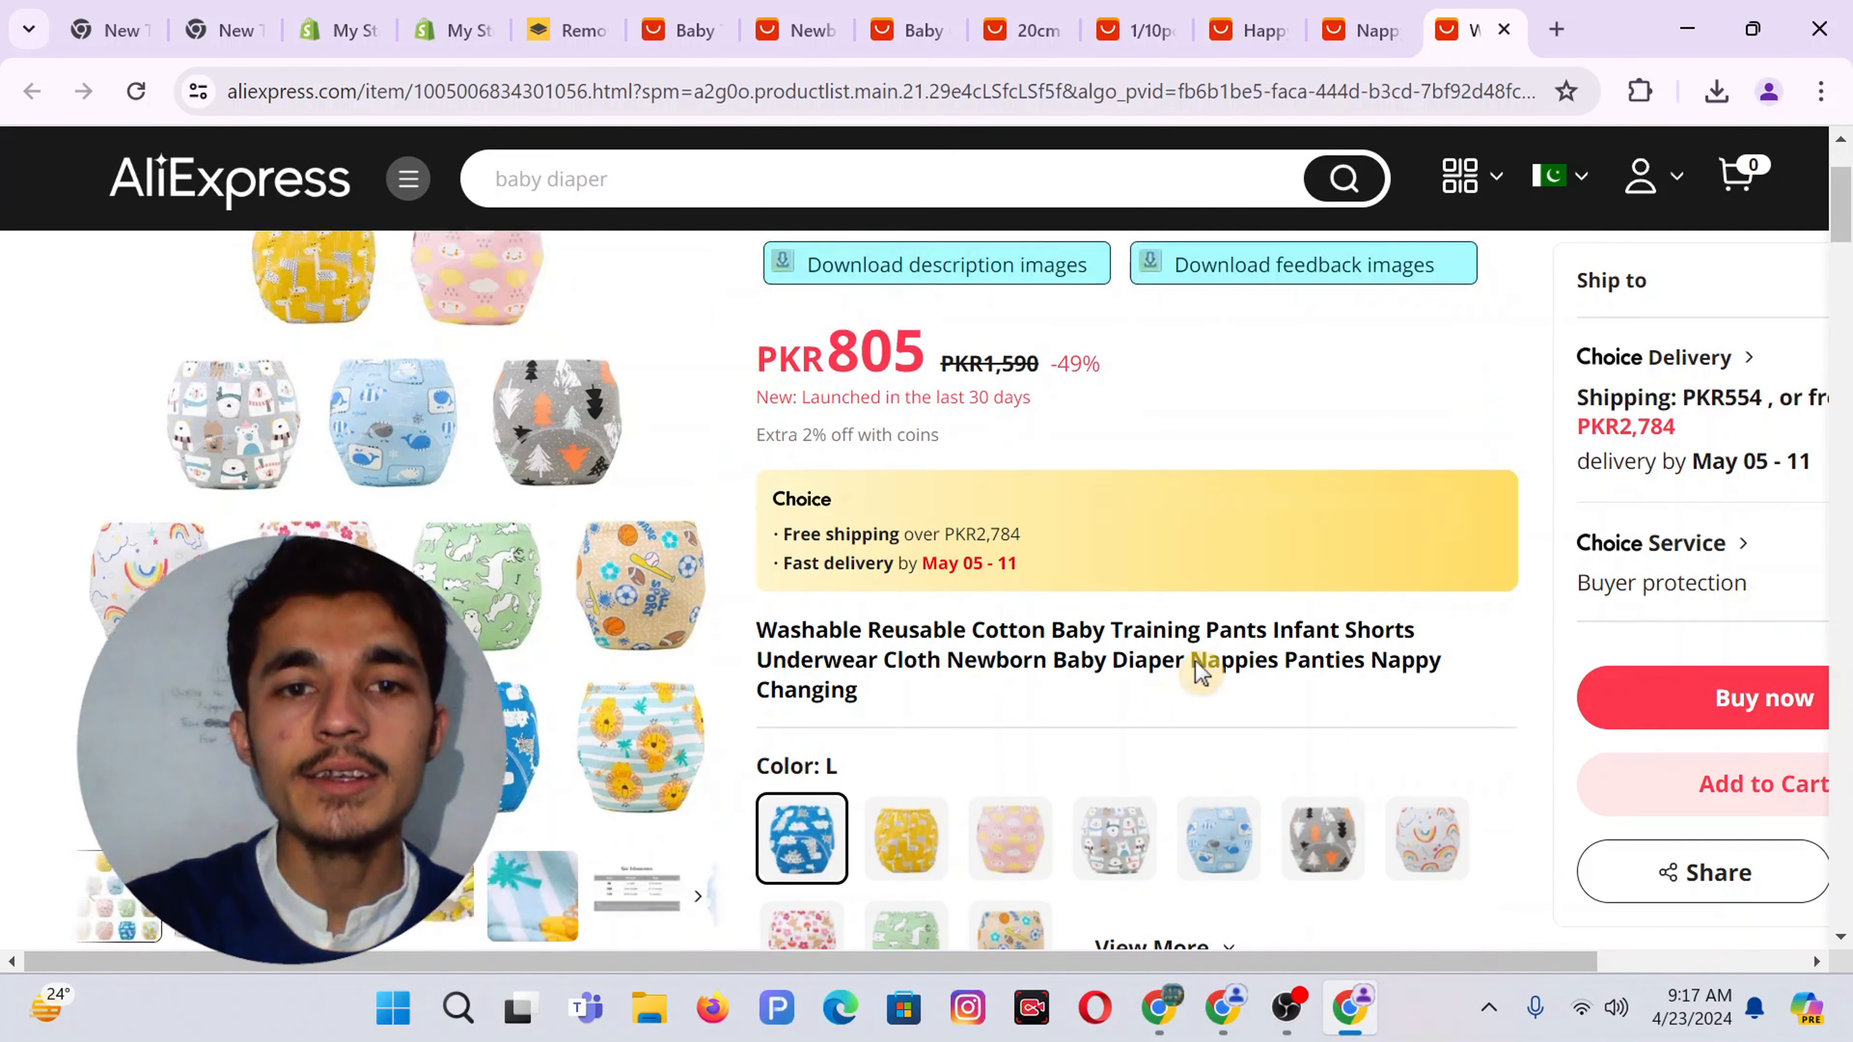
scroll(1194, 660, "up", 3)
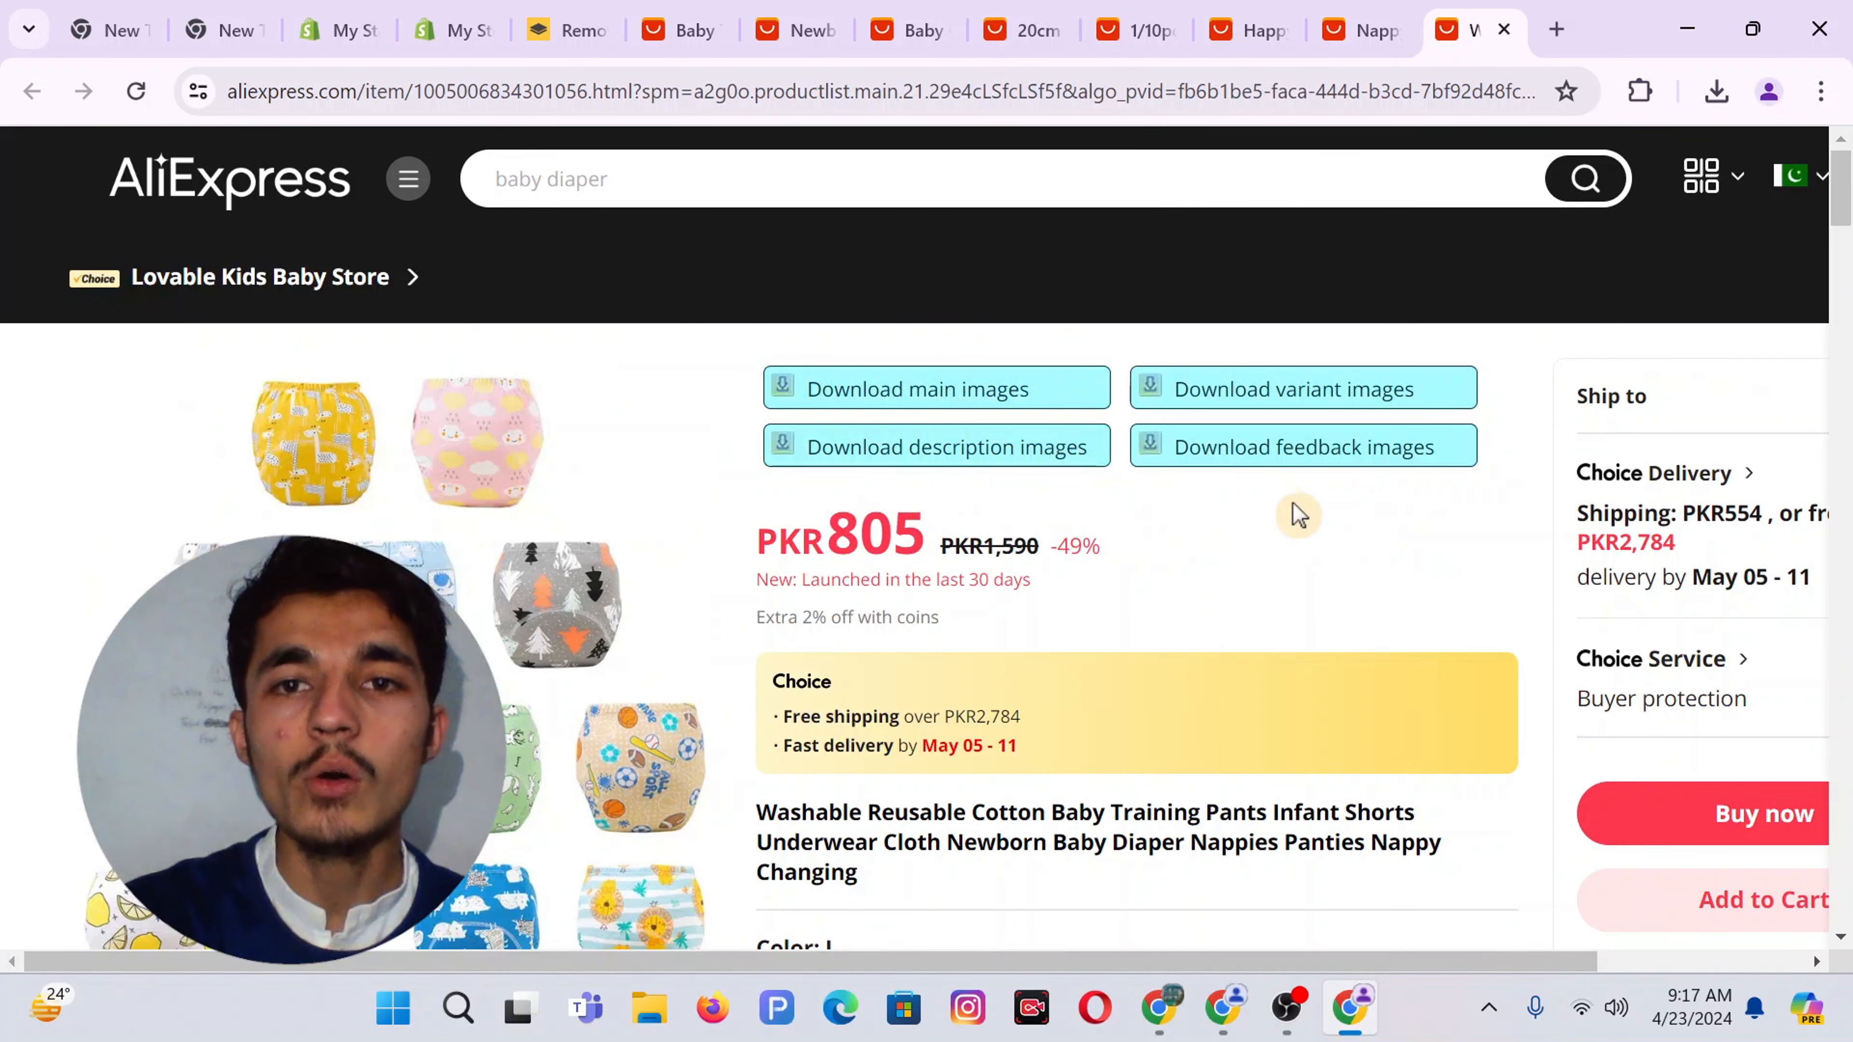
left_click(1220, 414)
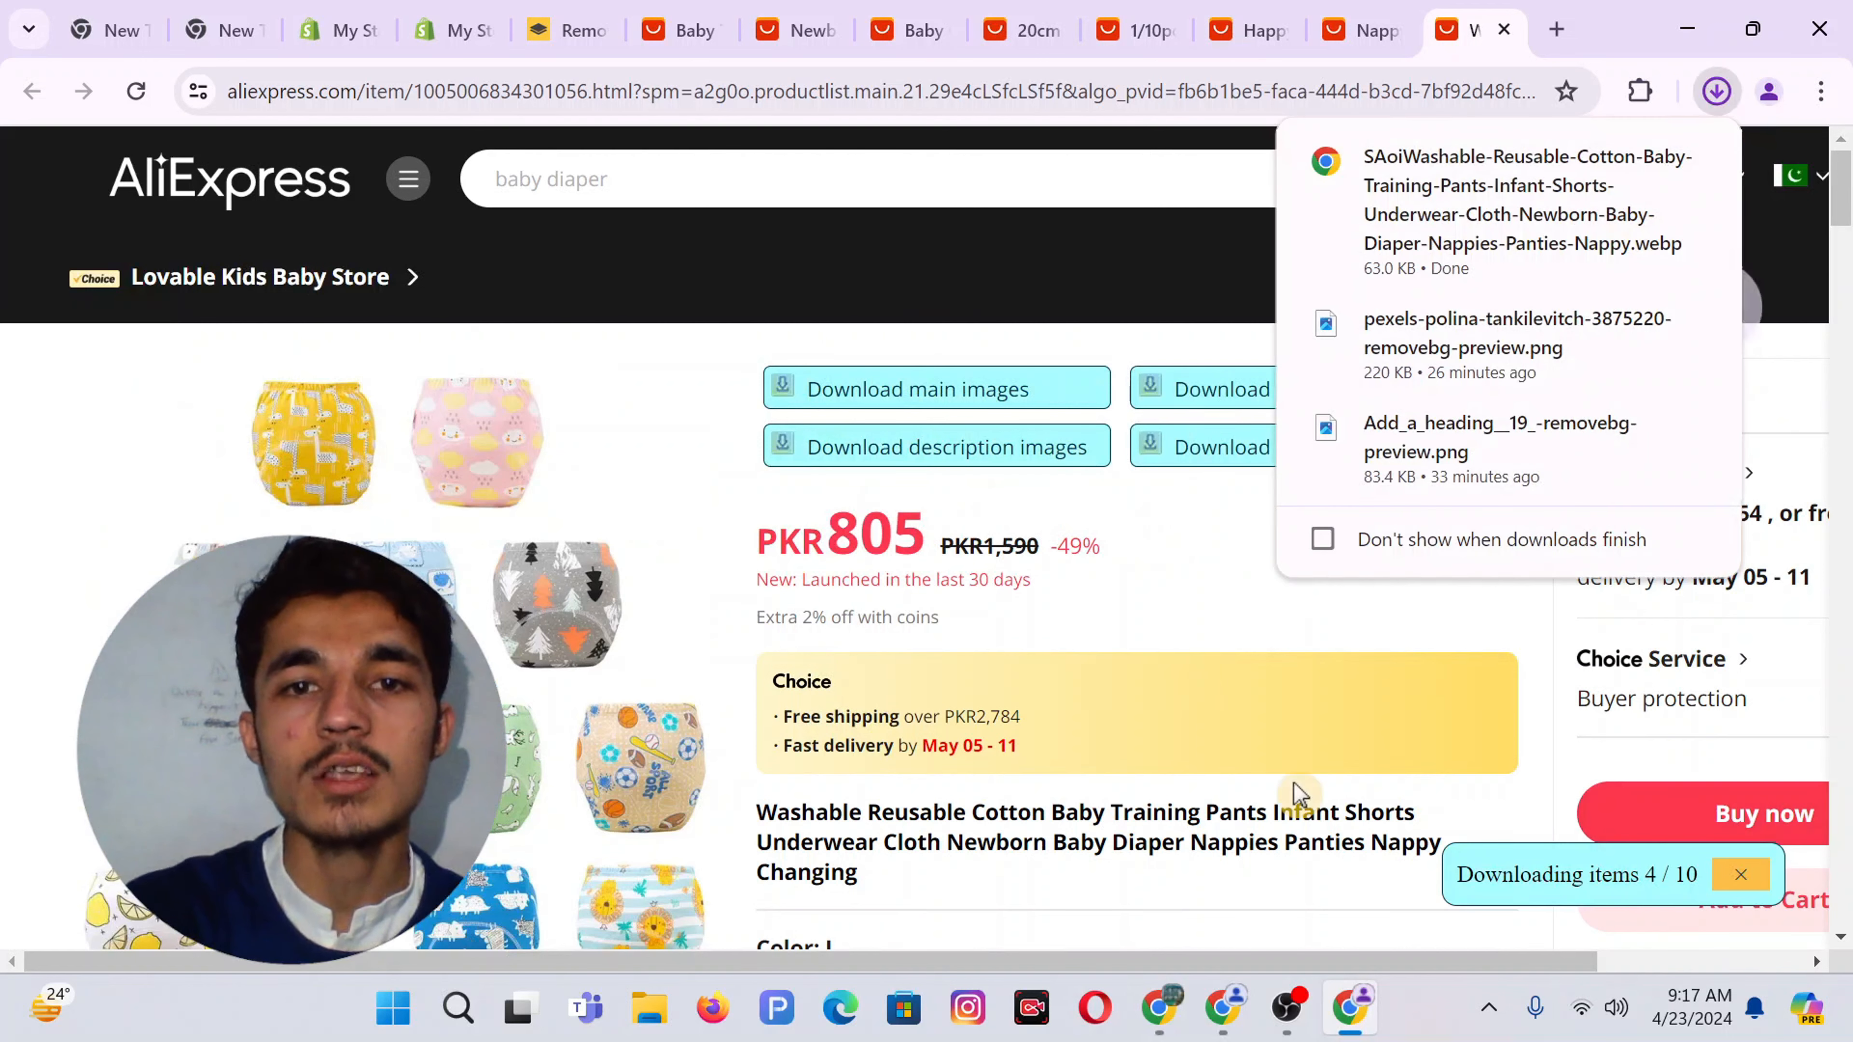
Download the nappy backpack's variant images
scroll(650, 670, "down", 5)
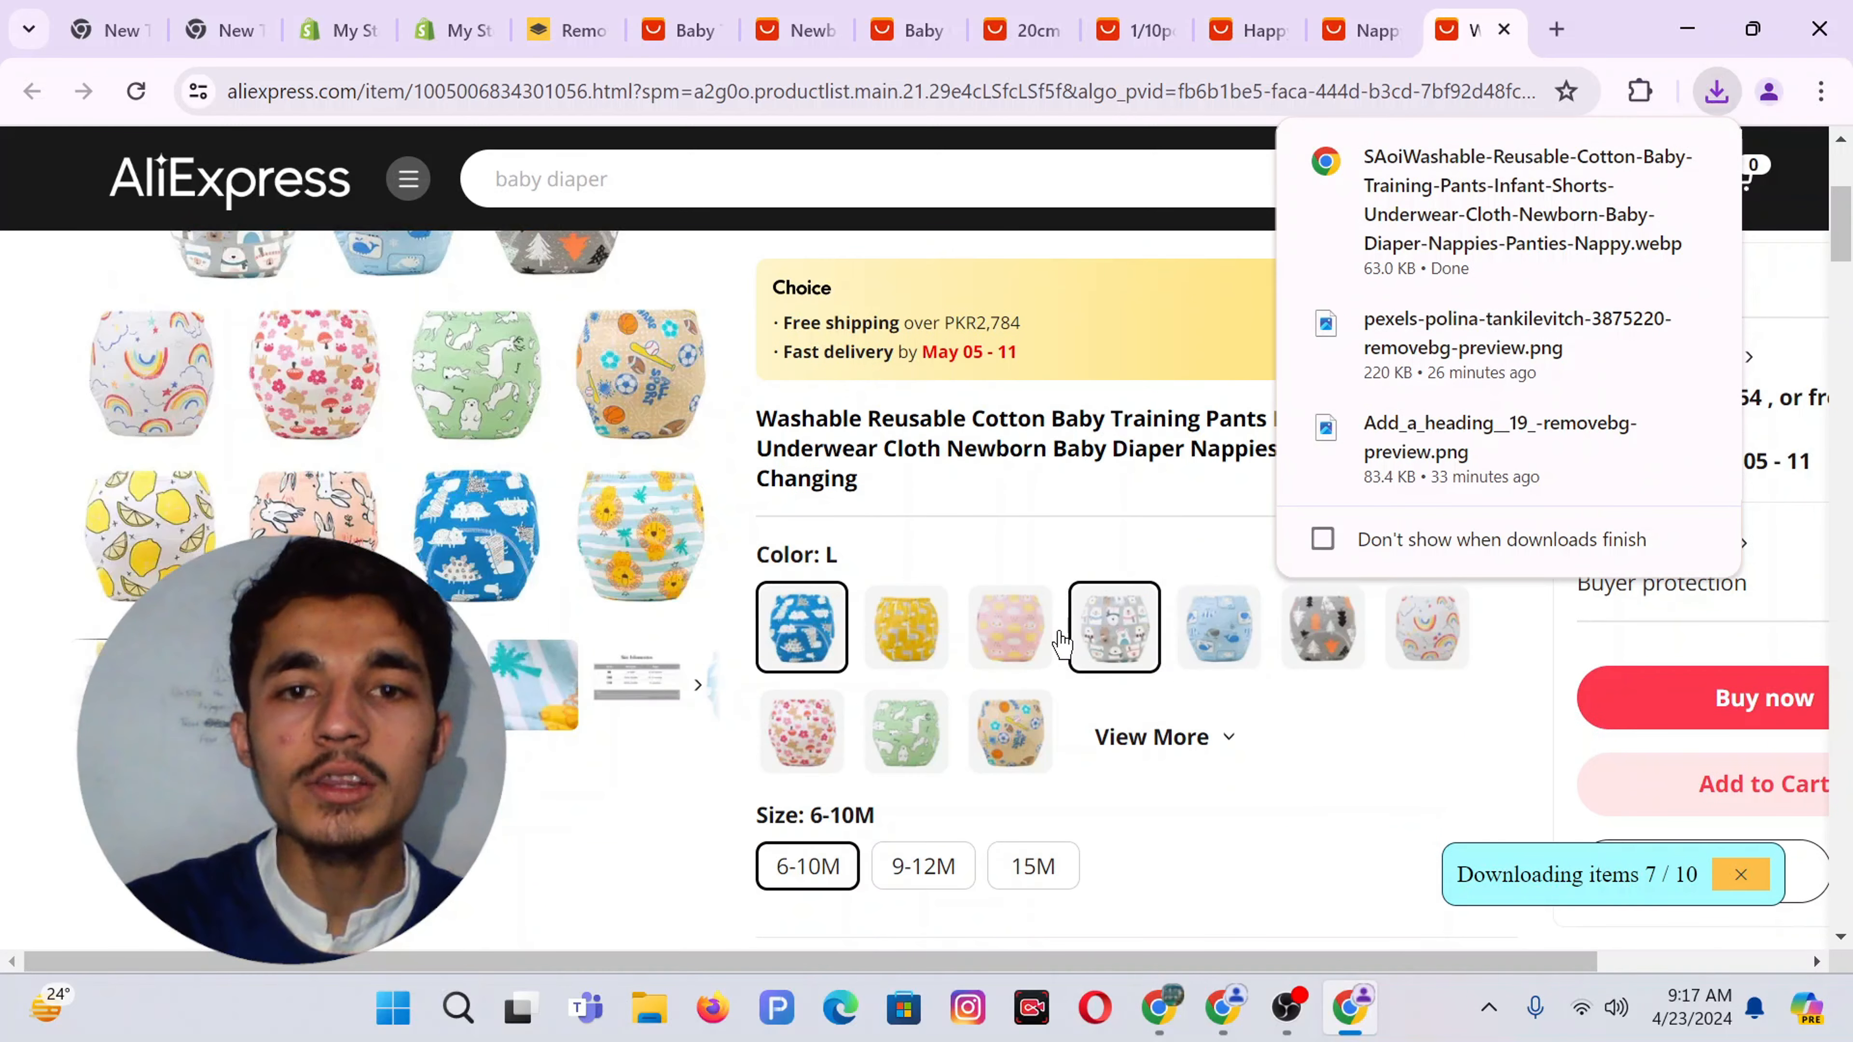
left_click(1361, 29)
scroll(1058, 546, "down", 5)
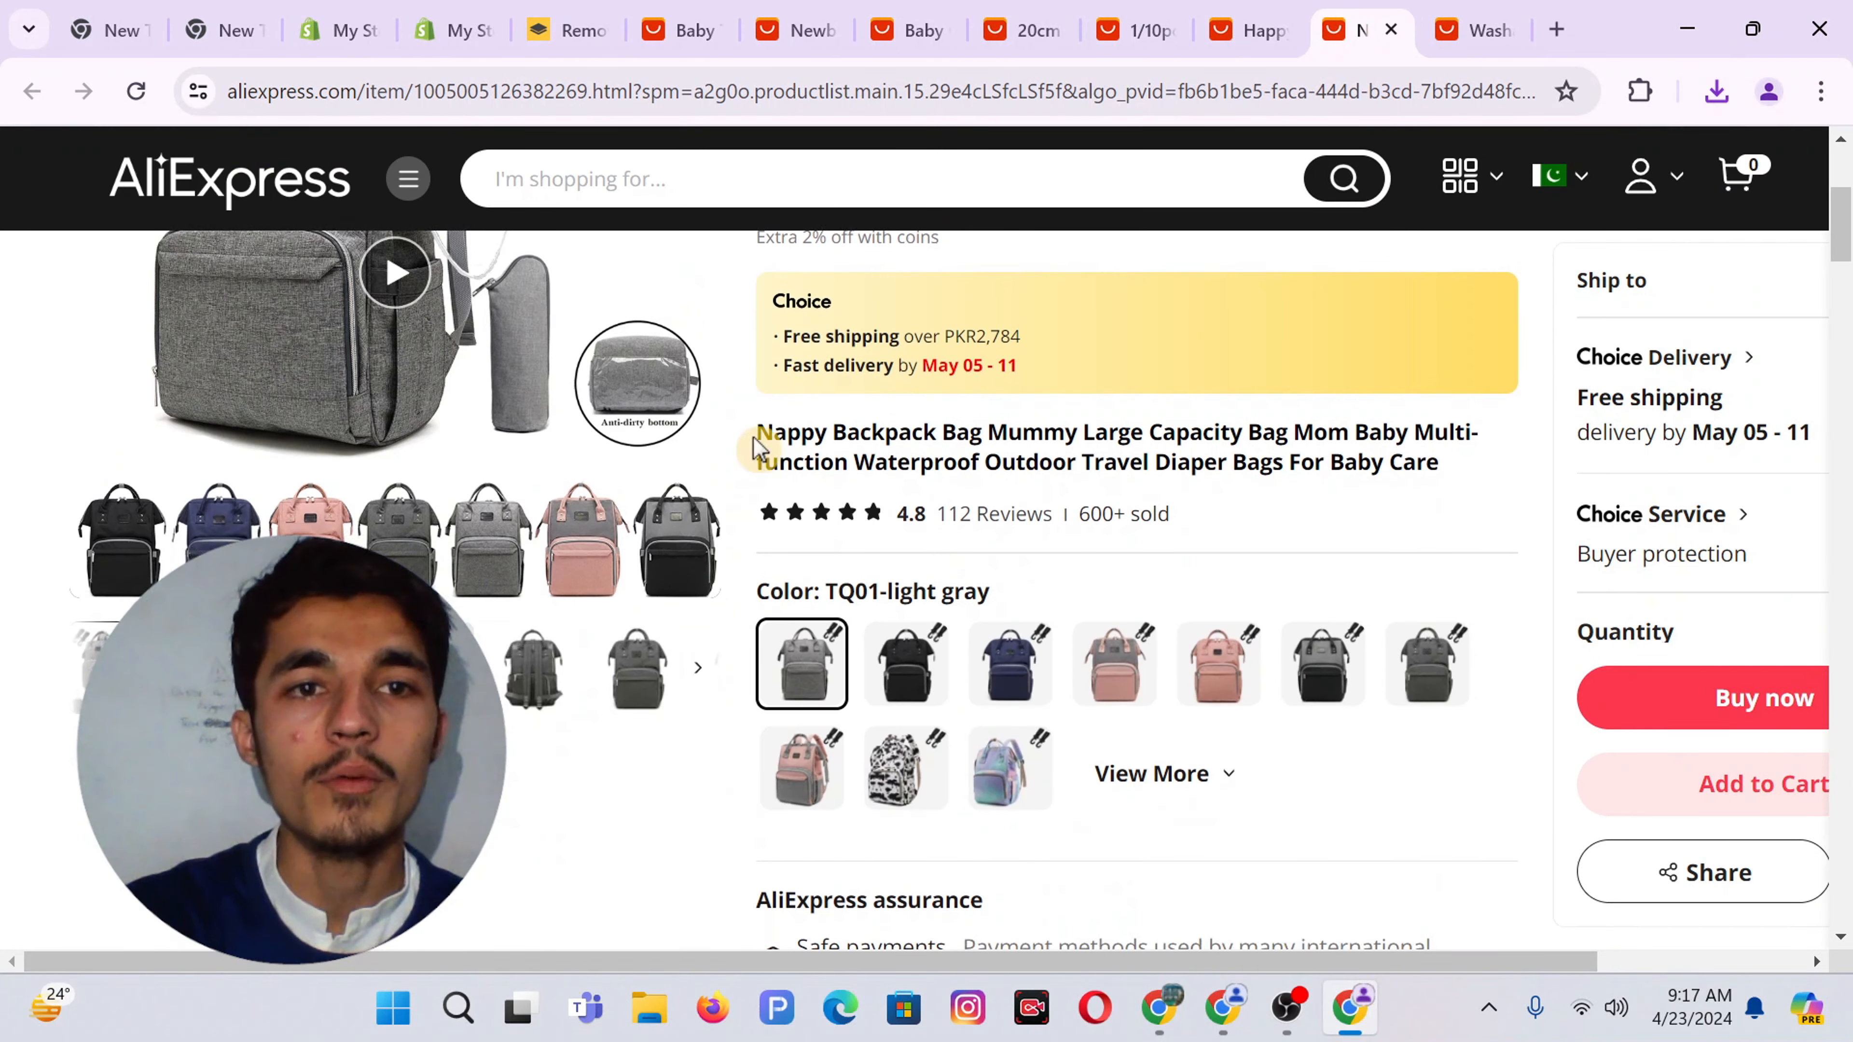
scroll(759, 446, "up", 5)
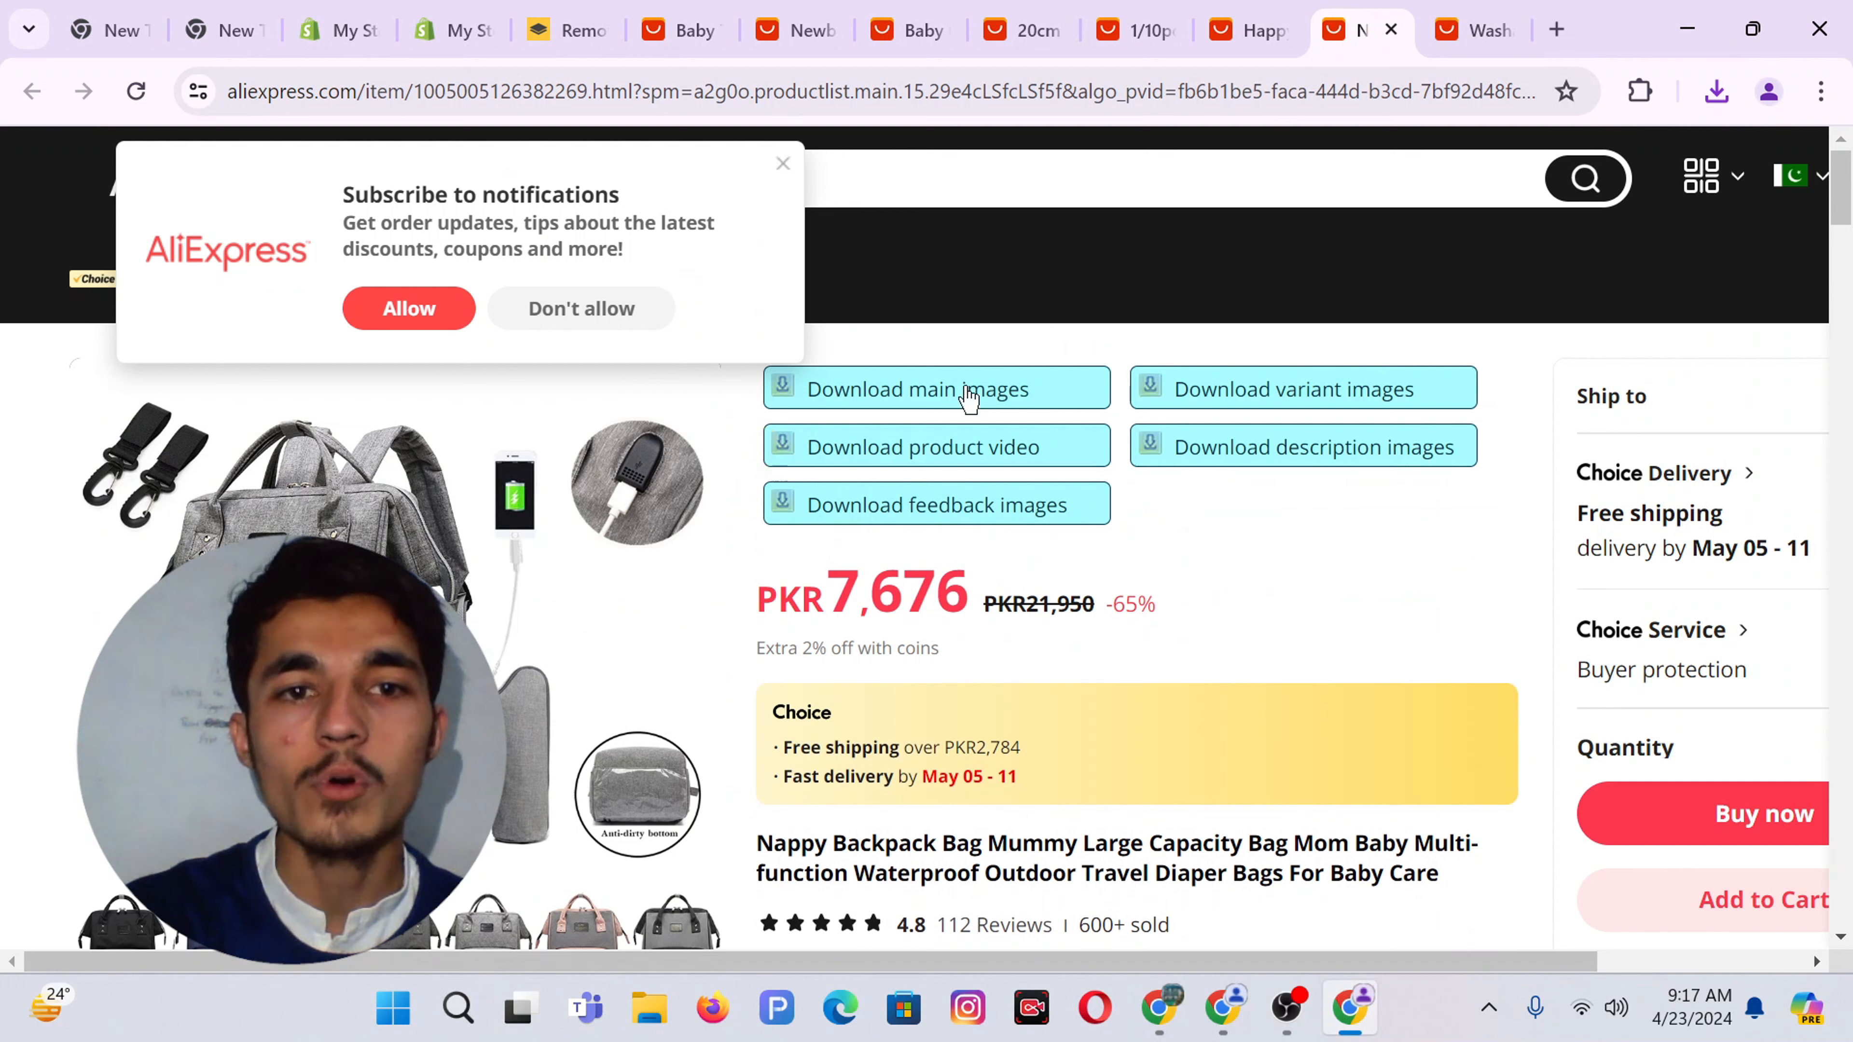
left_click(1282, 404)
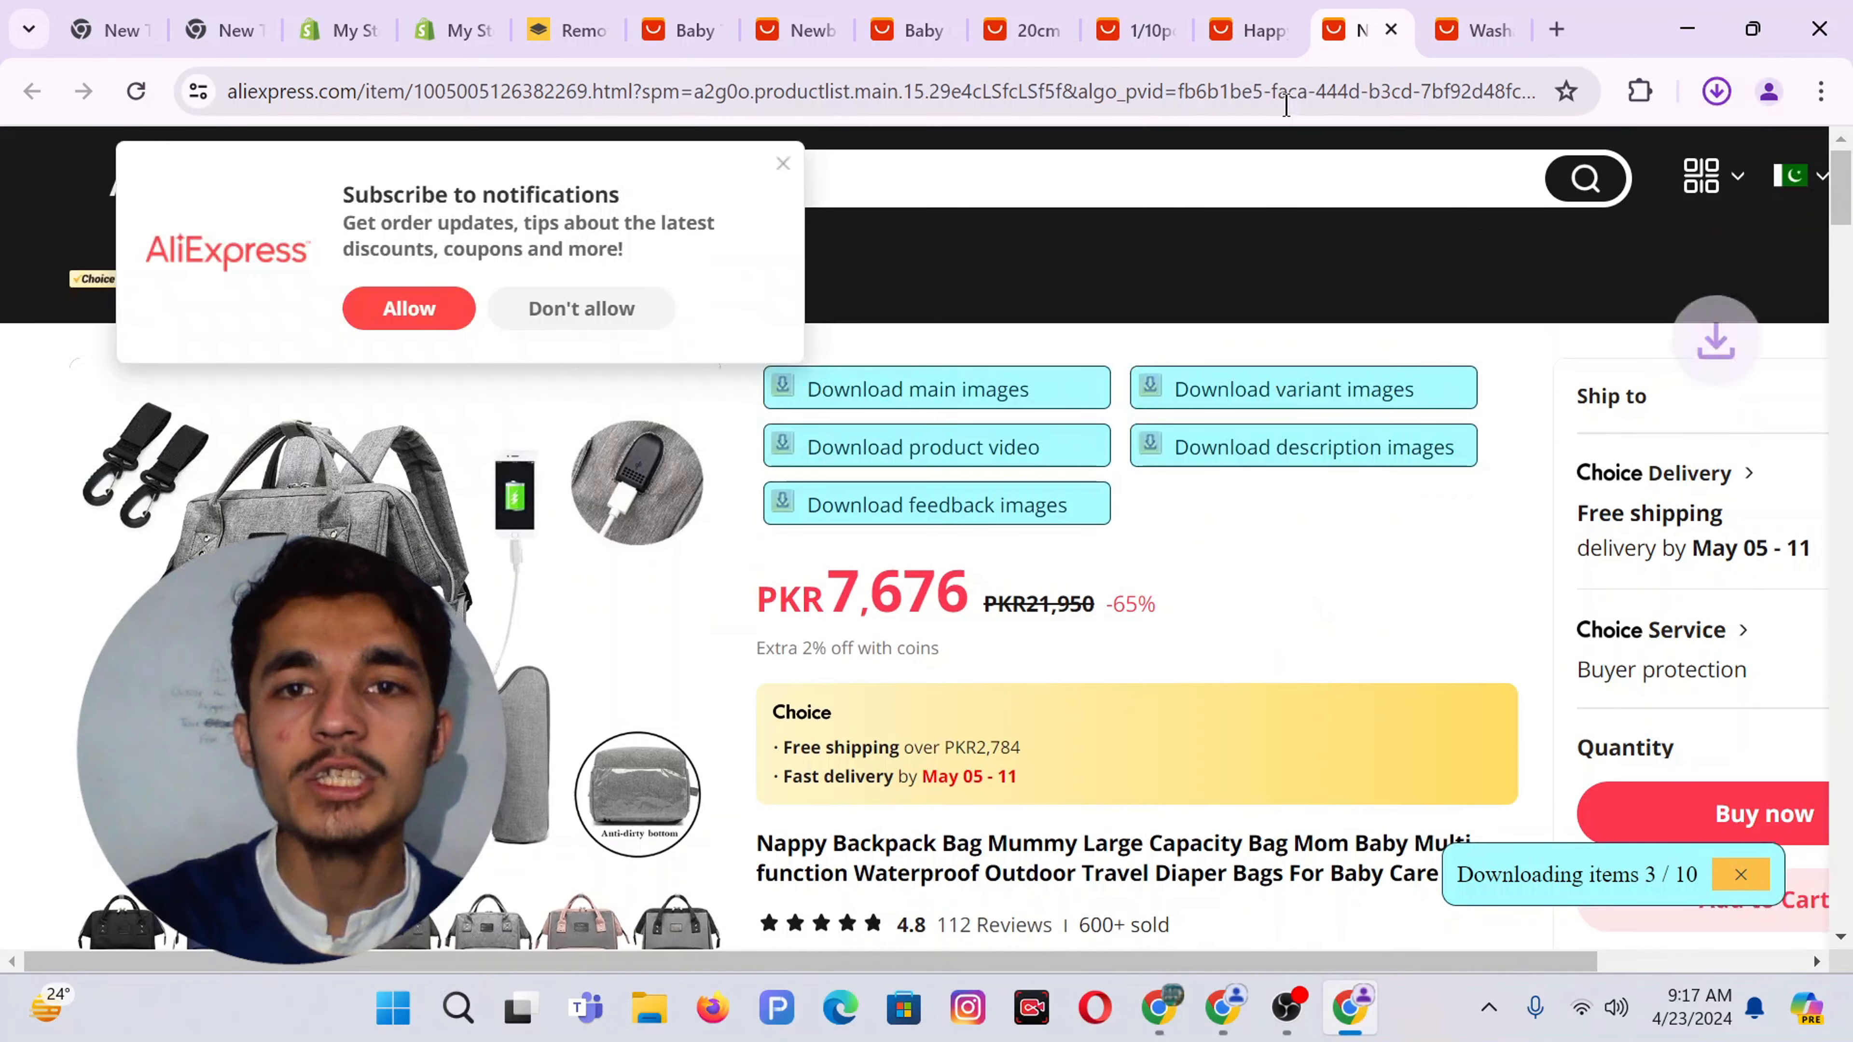
Close the Happyflute diaper tab and download the Stitch plush variant images
left_click(1278, 21)
left_click(1160, 398)
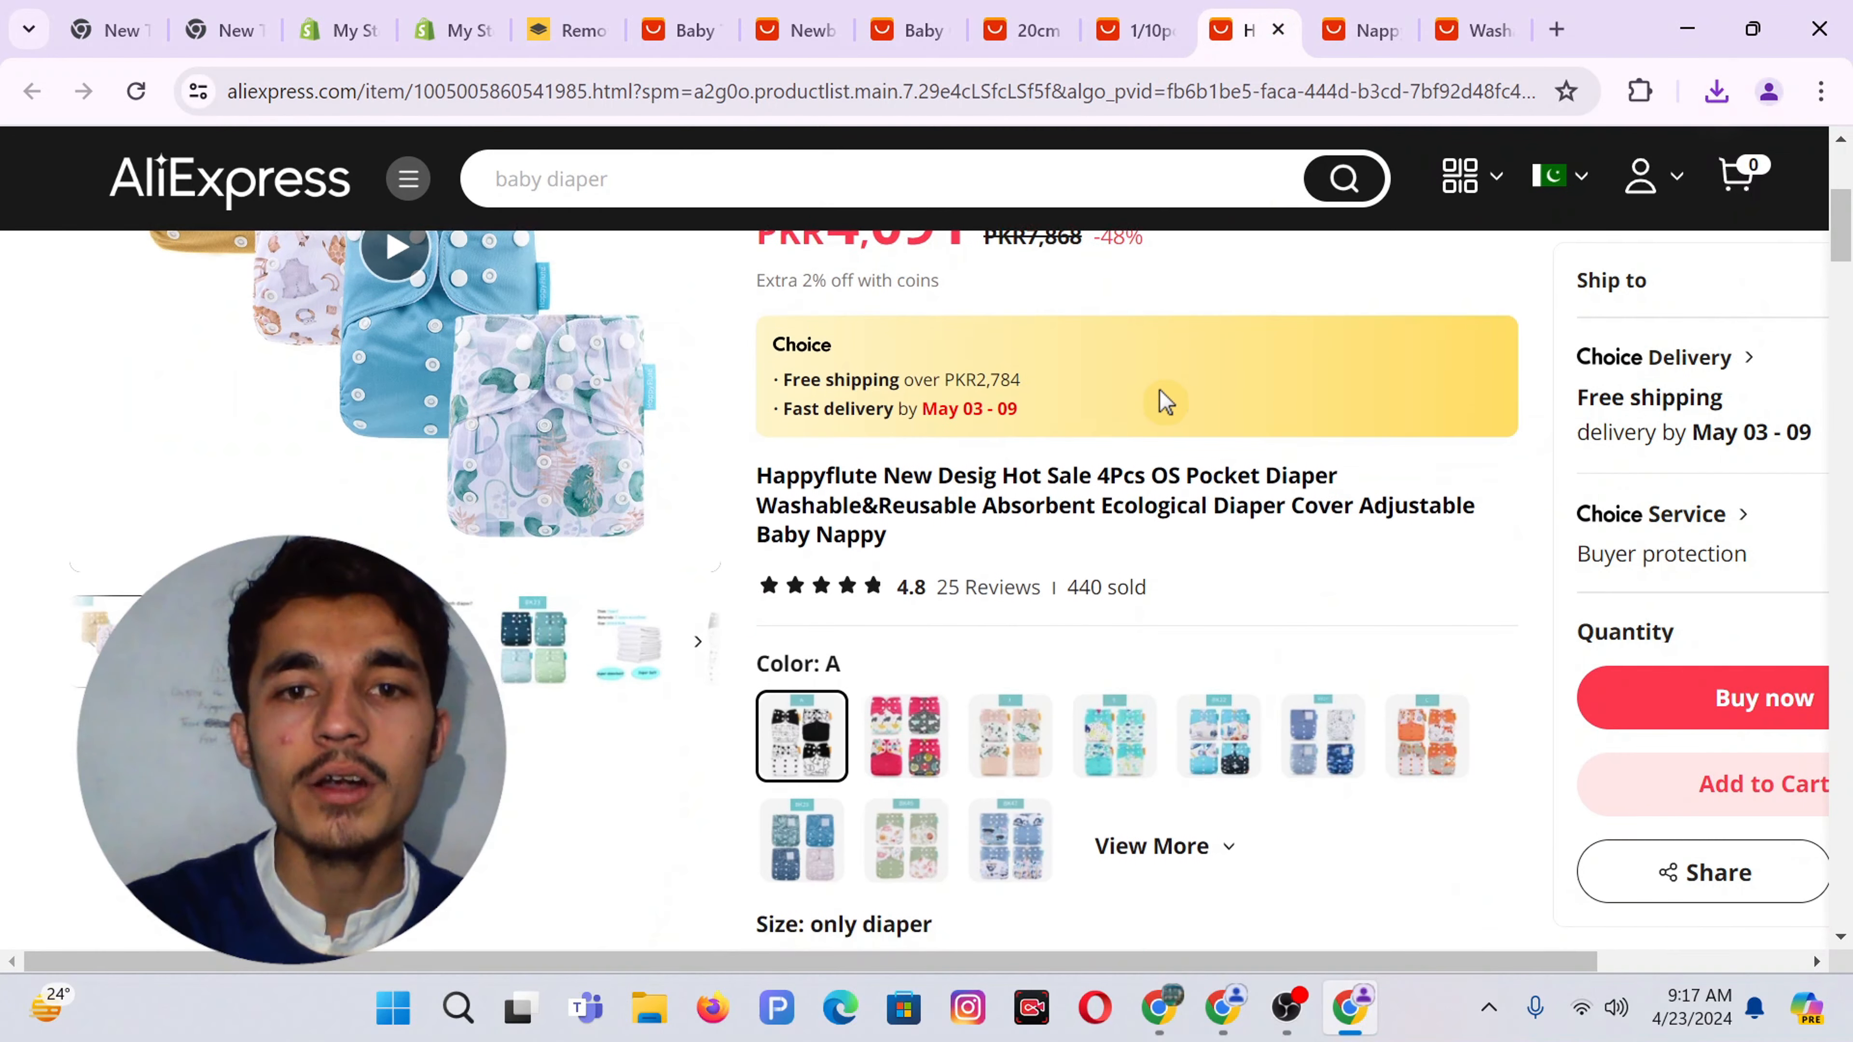
left_click(1280, 28)
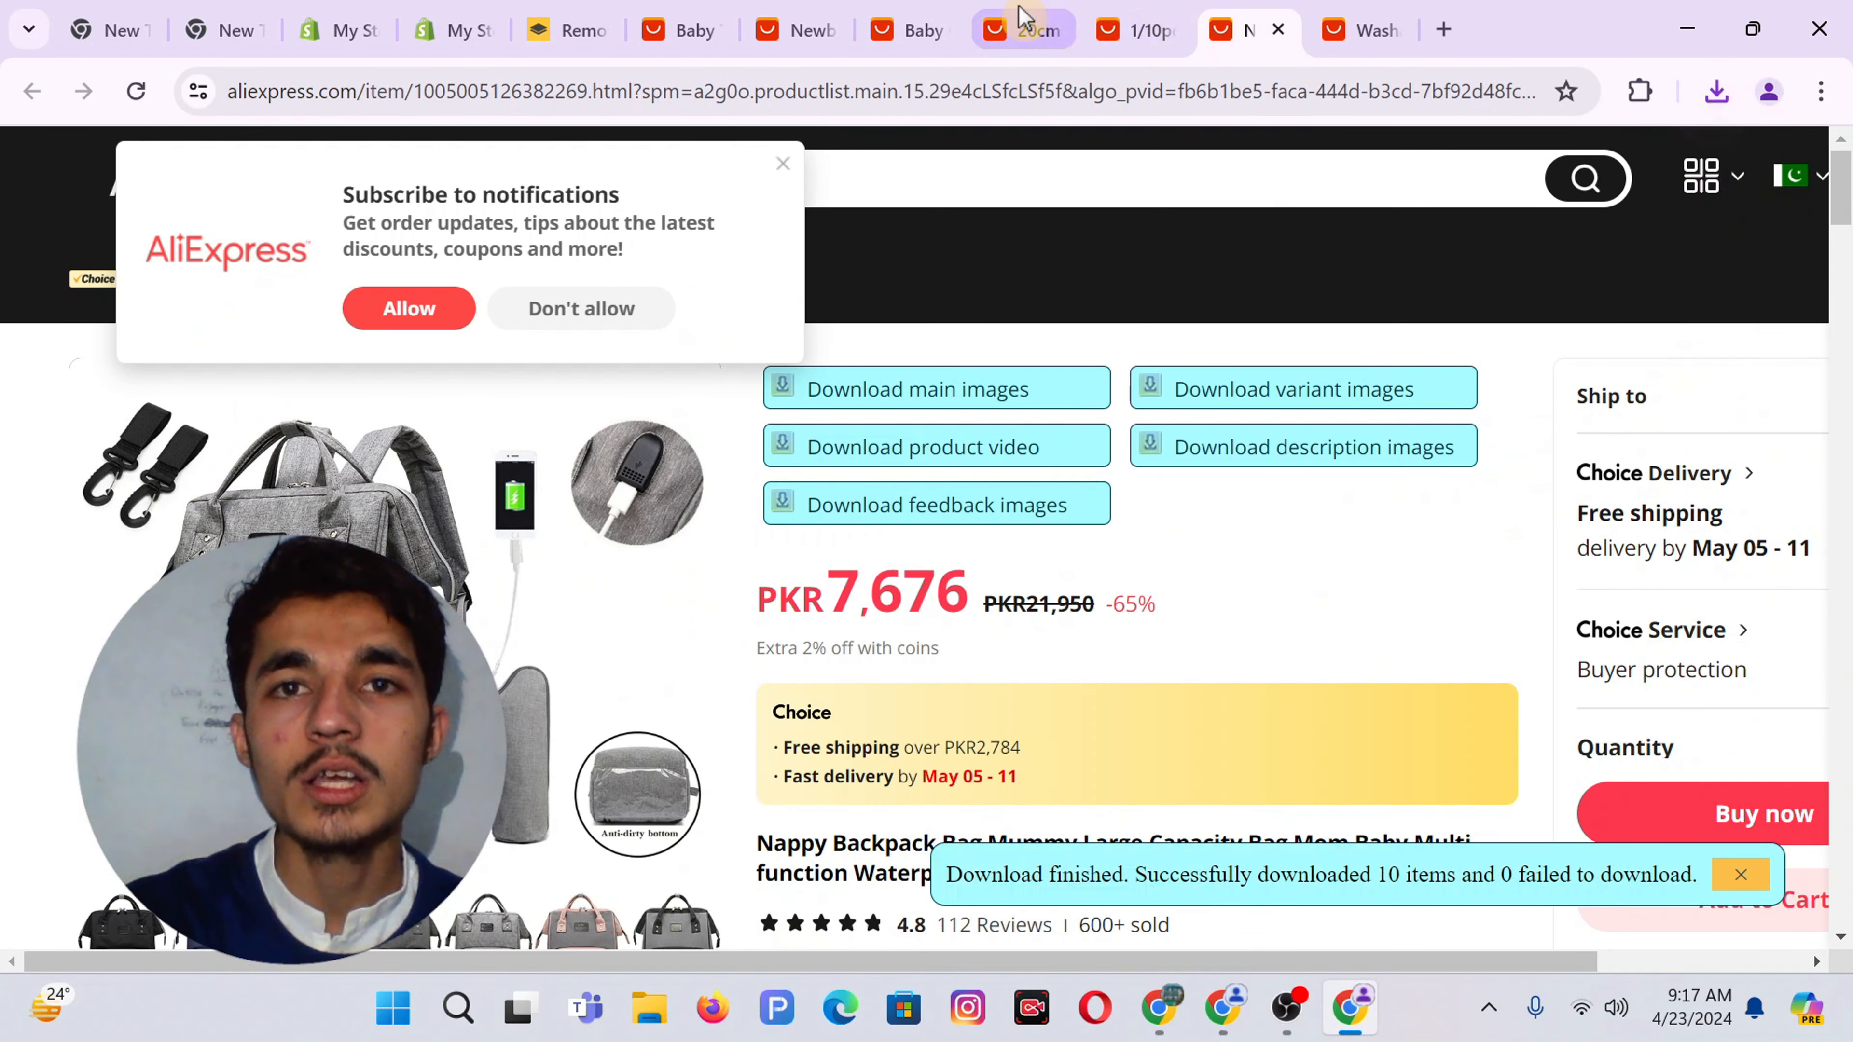
left_click(1023, 21)
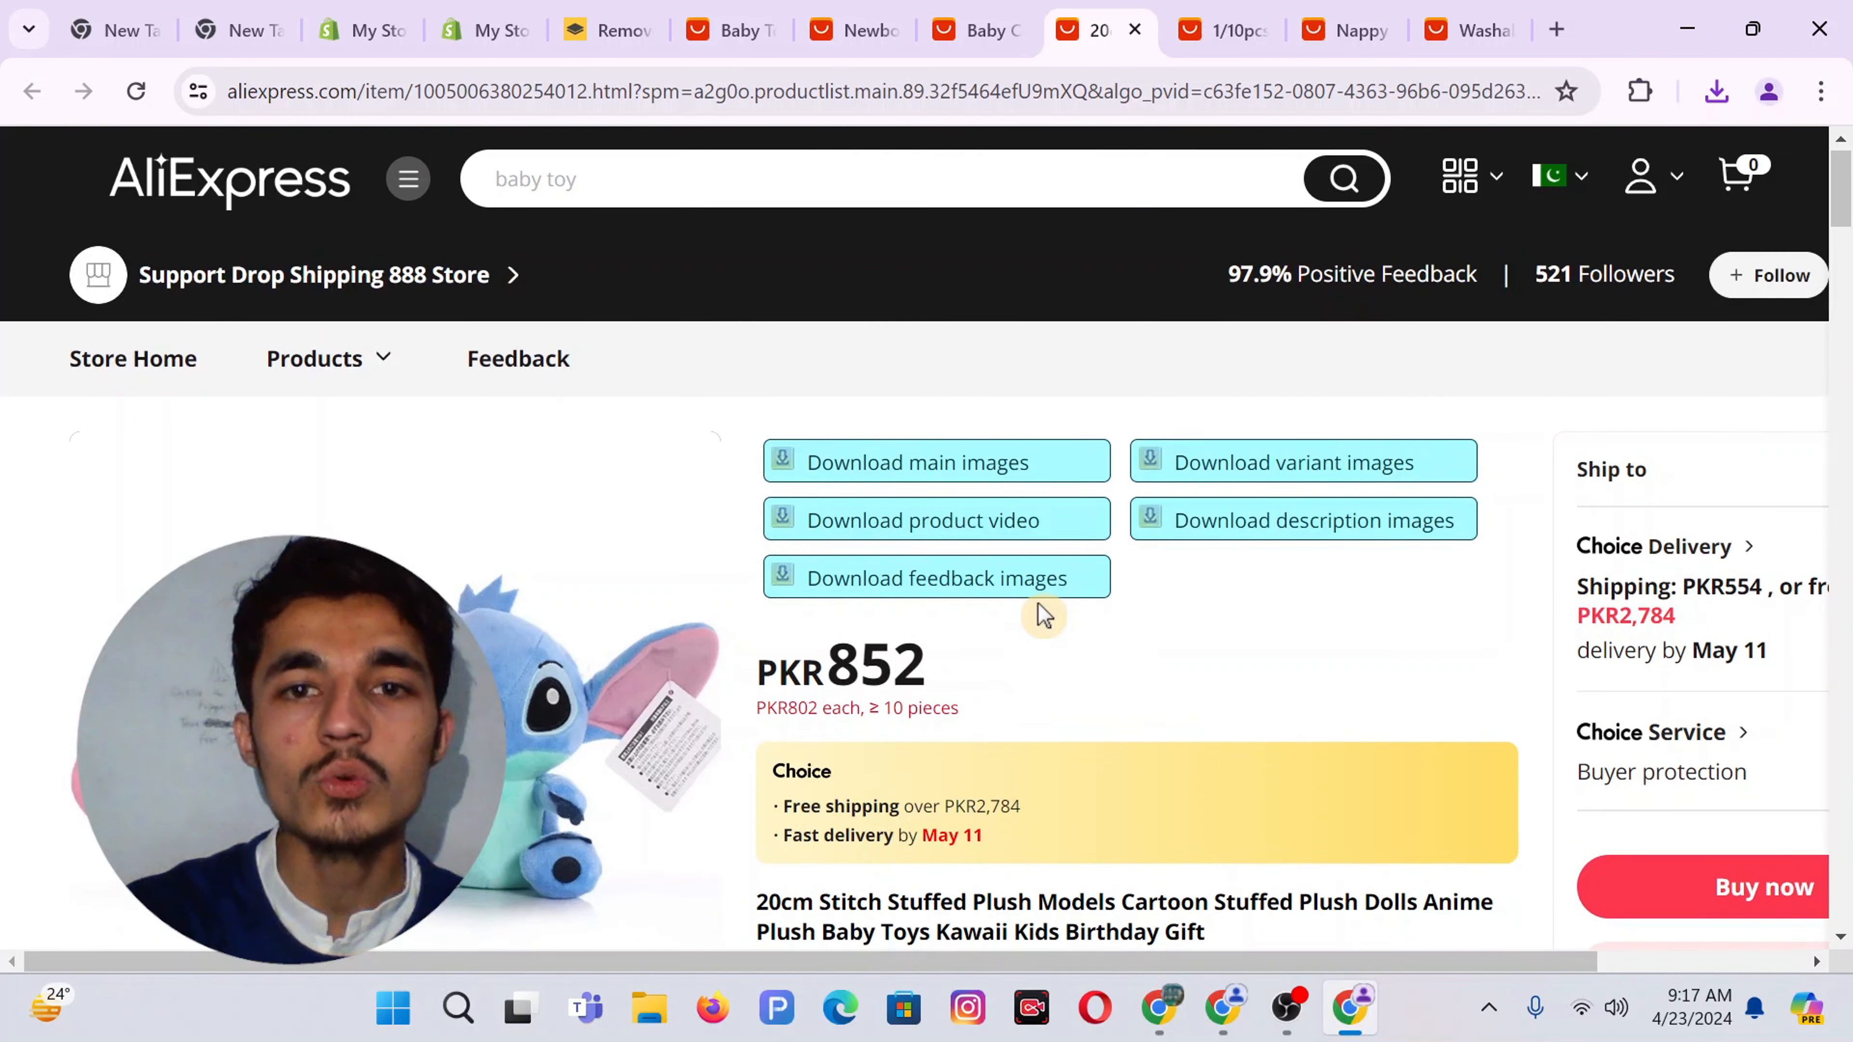
left_click(1238, 471)
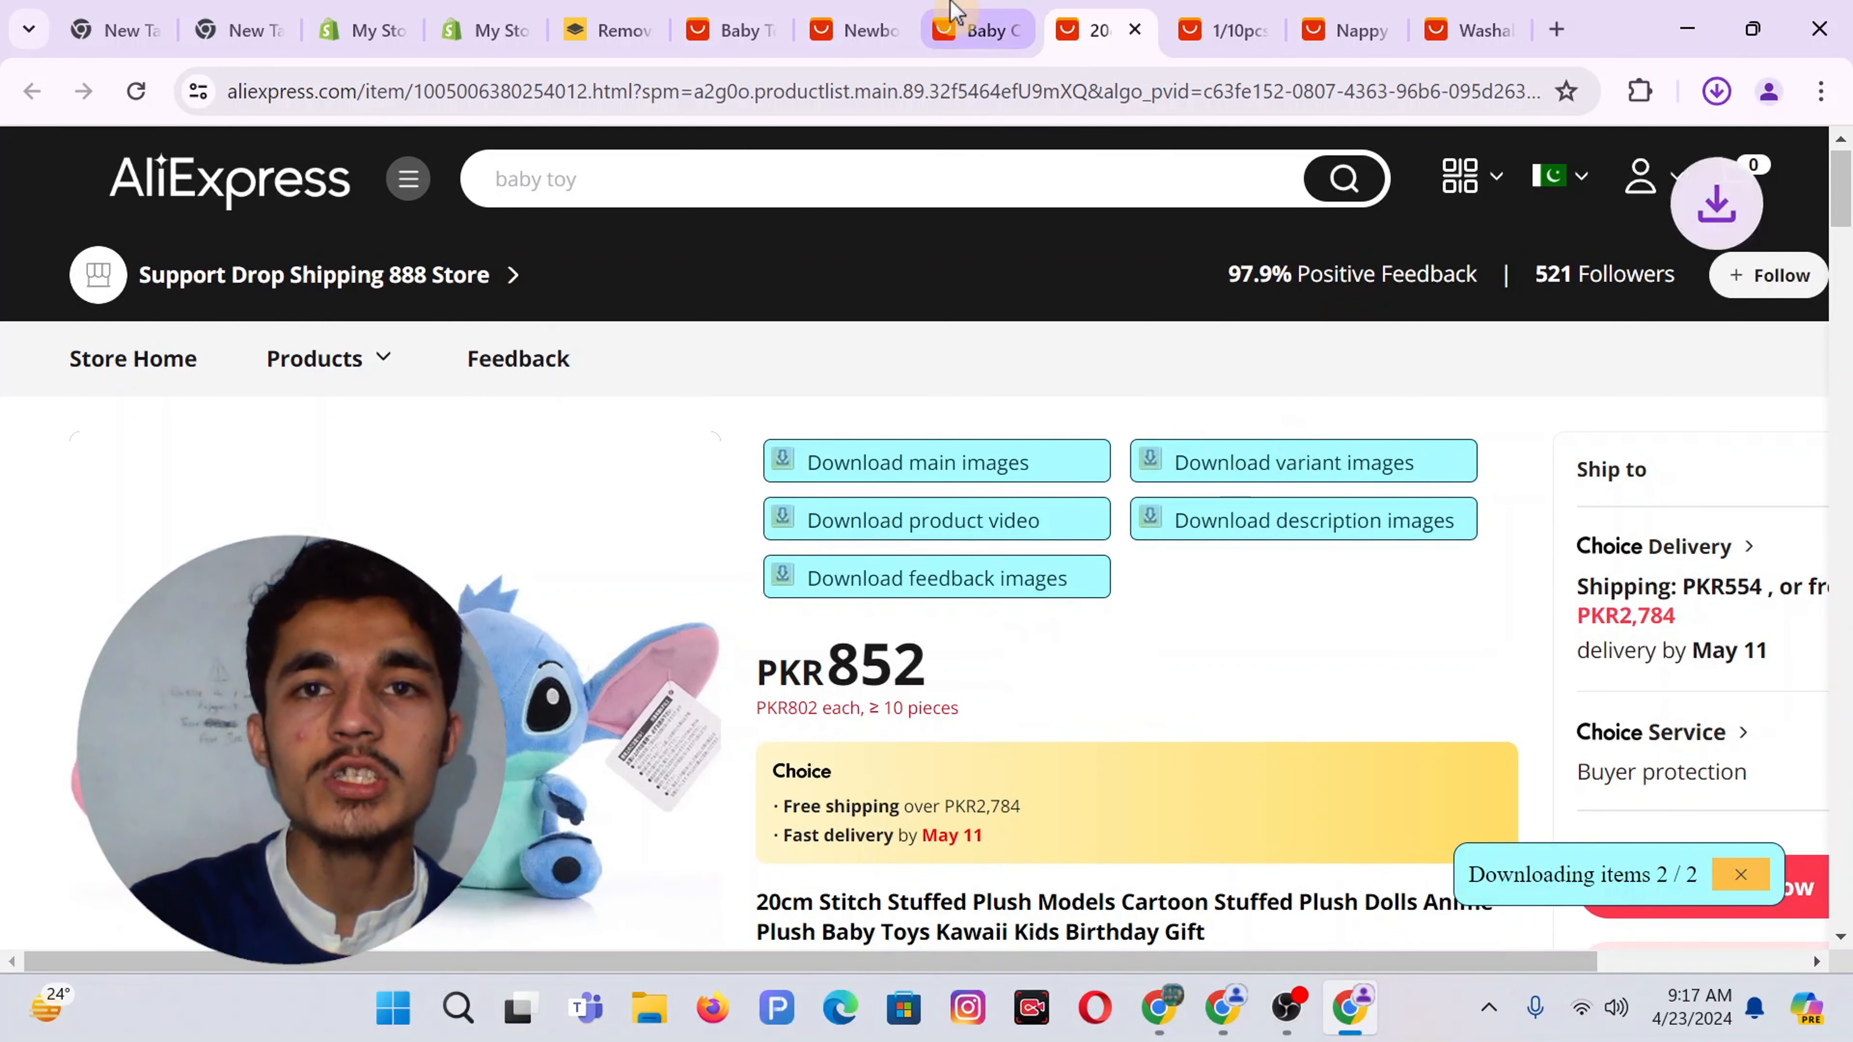
Download the newborn feeding bib's variant images, then bring up the Canva window
left_click(854, 29)
scroll(968, 456, "down", 5)
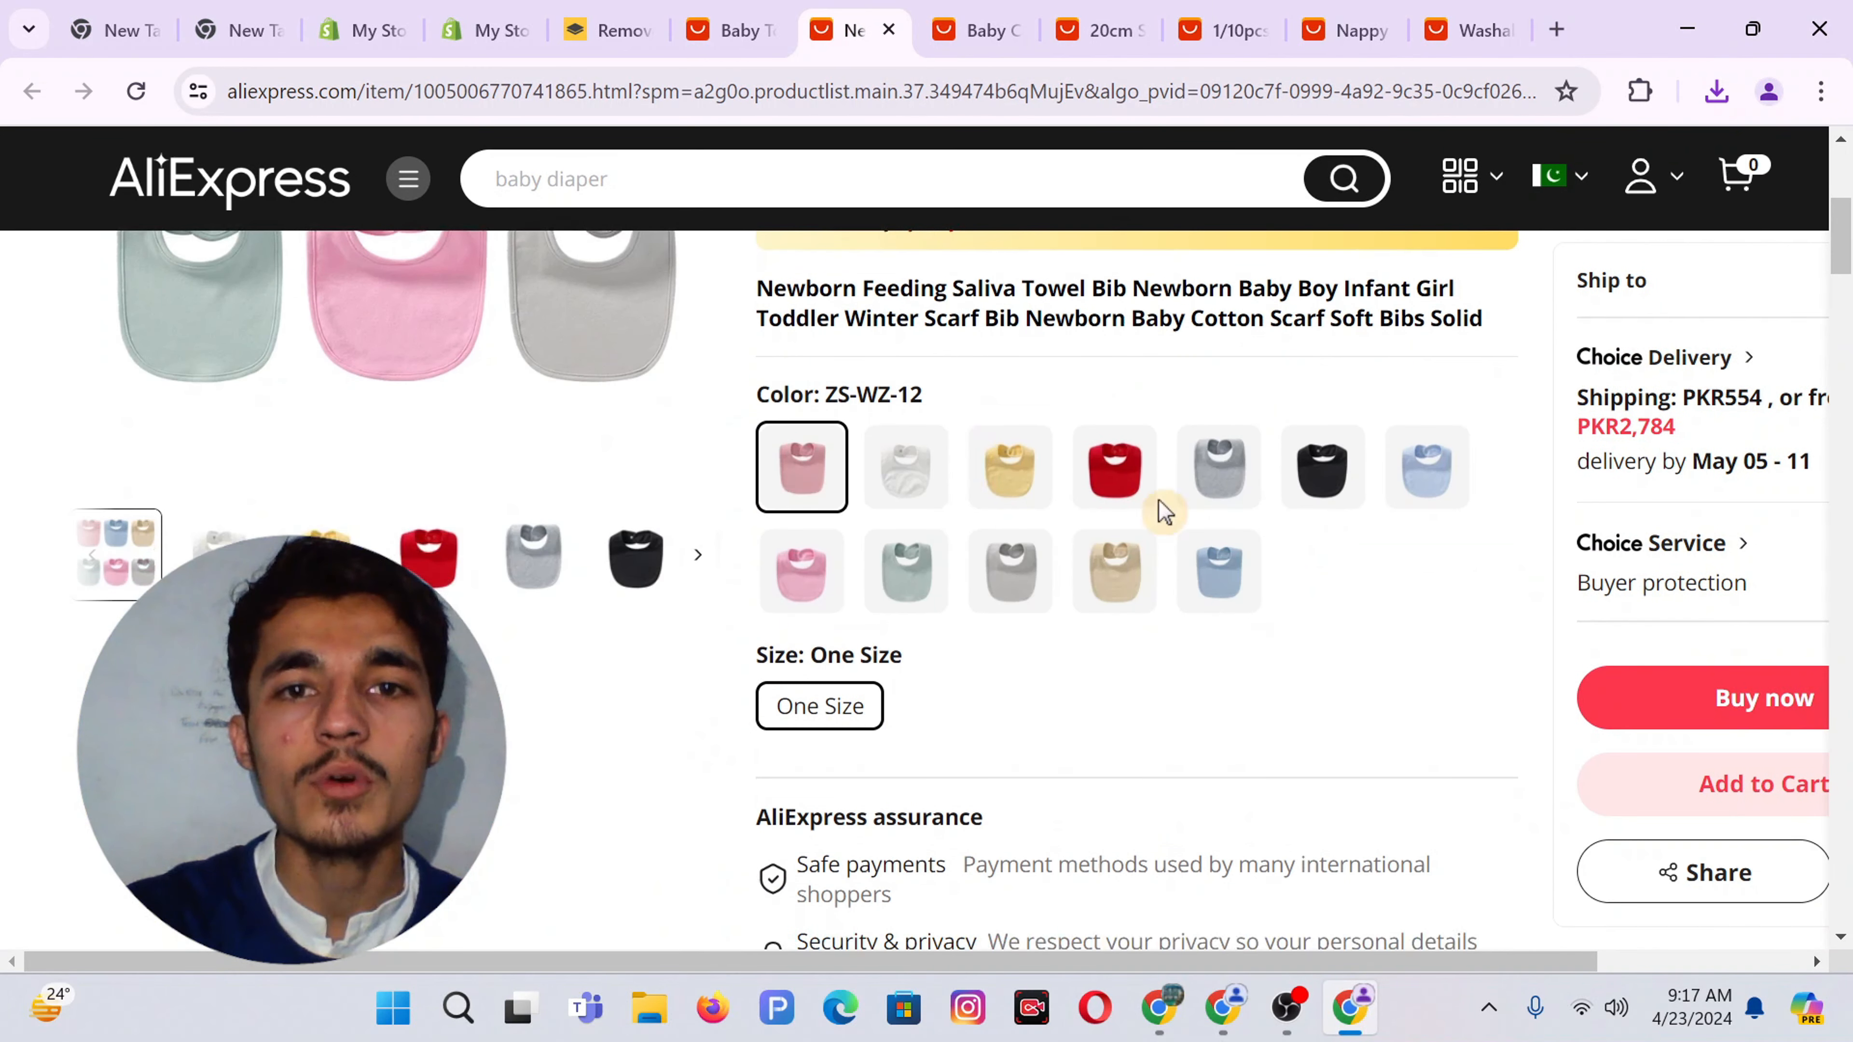
scroll(1408, 400, "up", 5)
left_click(1282, 397)
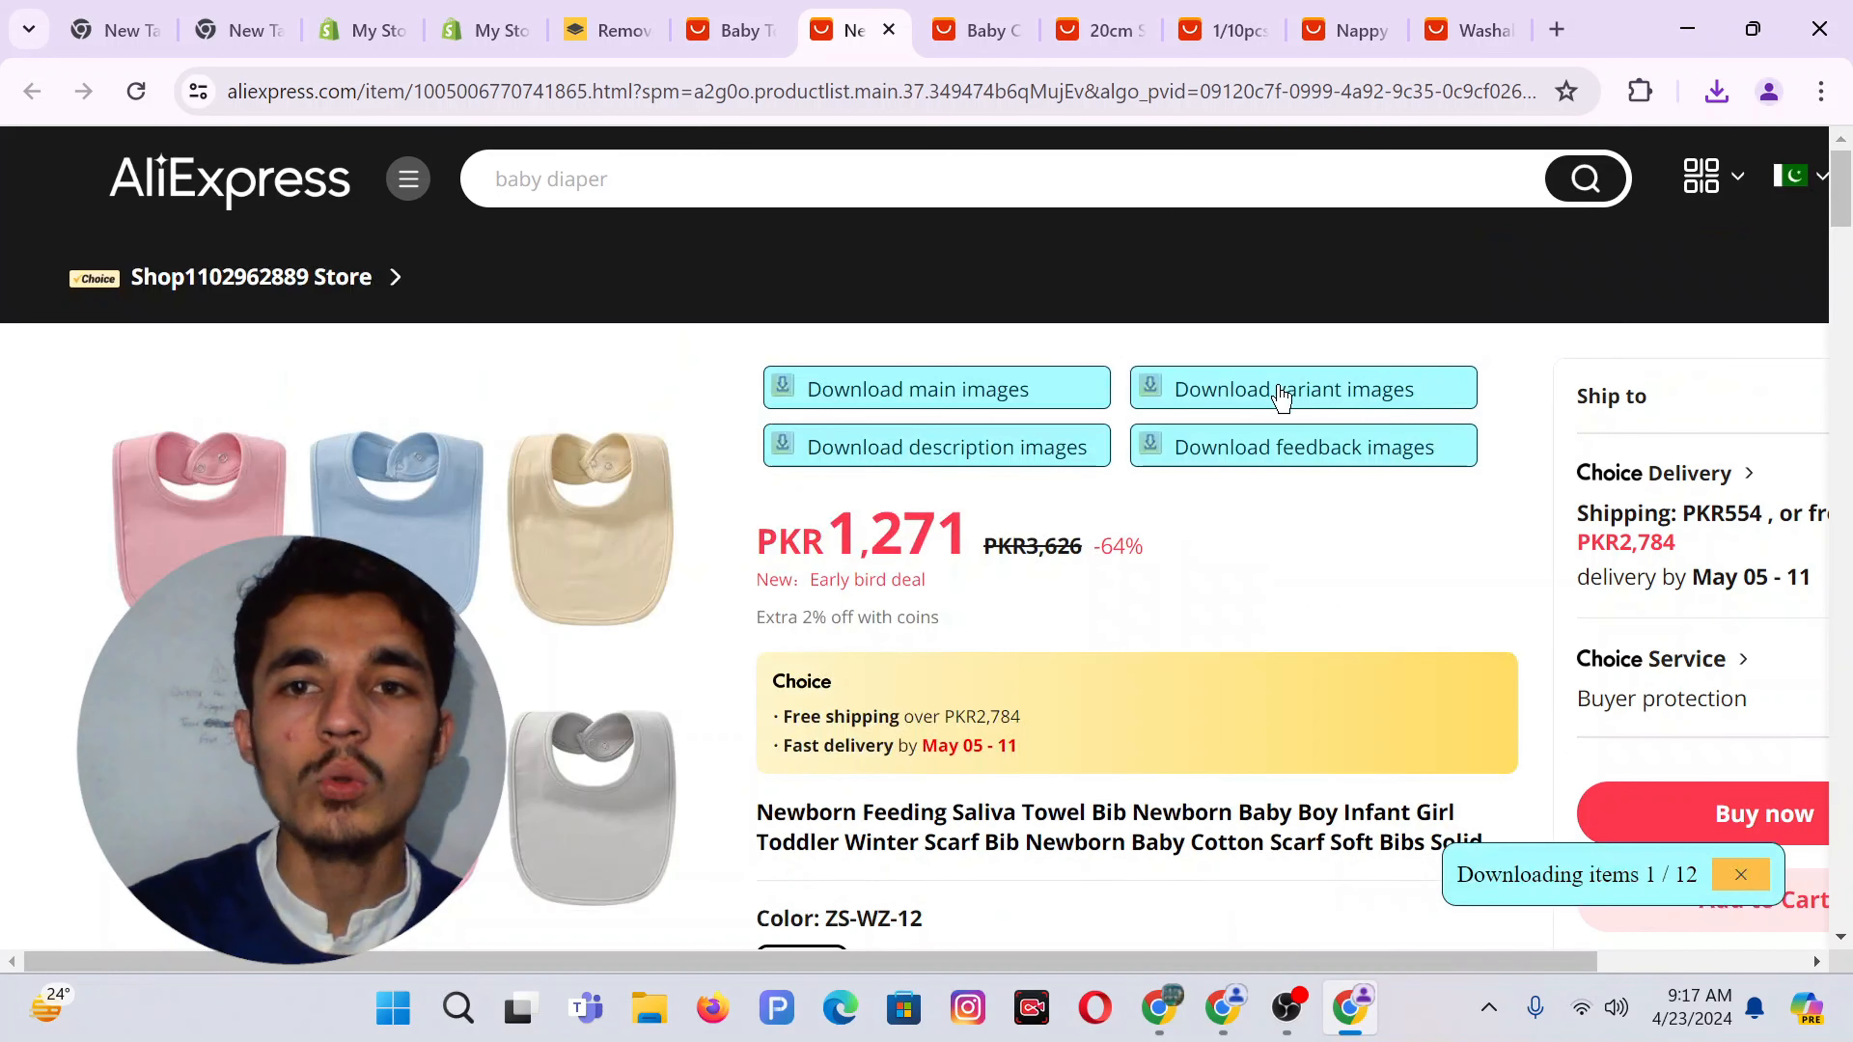
left_click(736, 9)
left_click(1156, 1005)
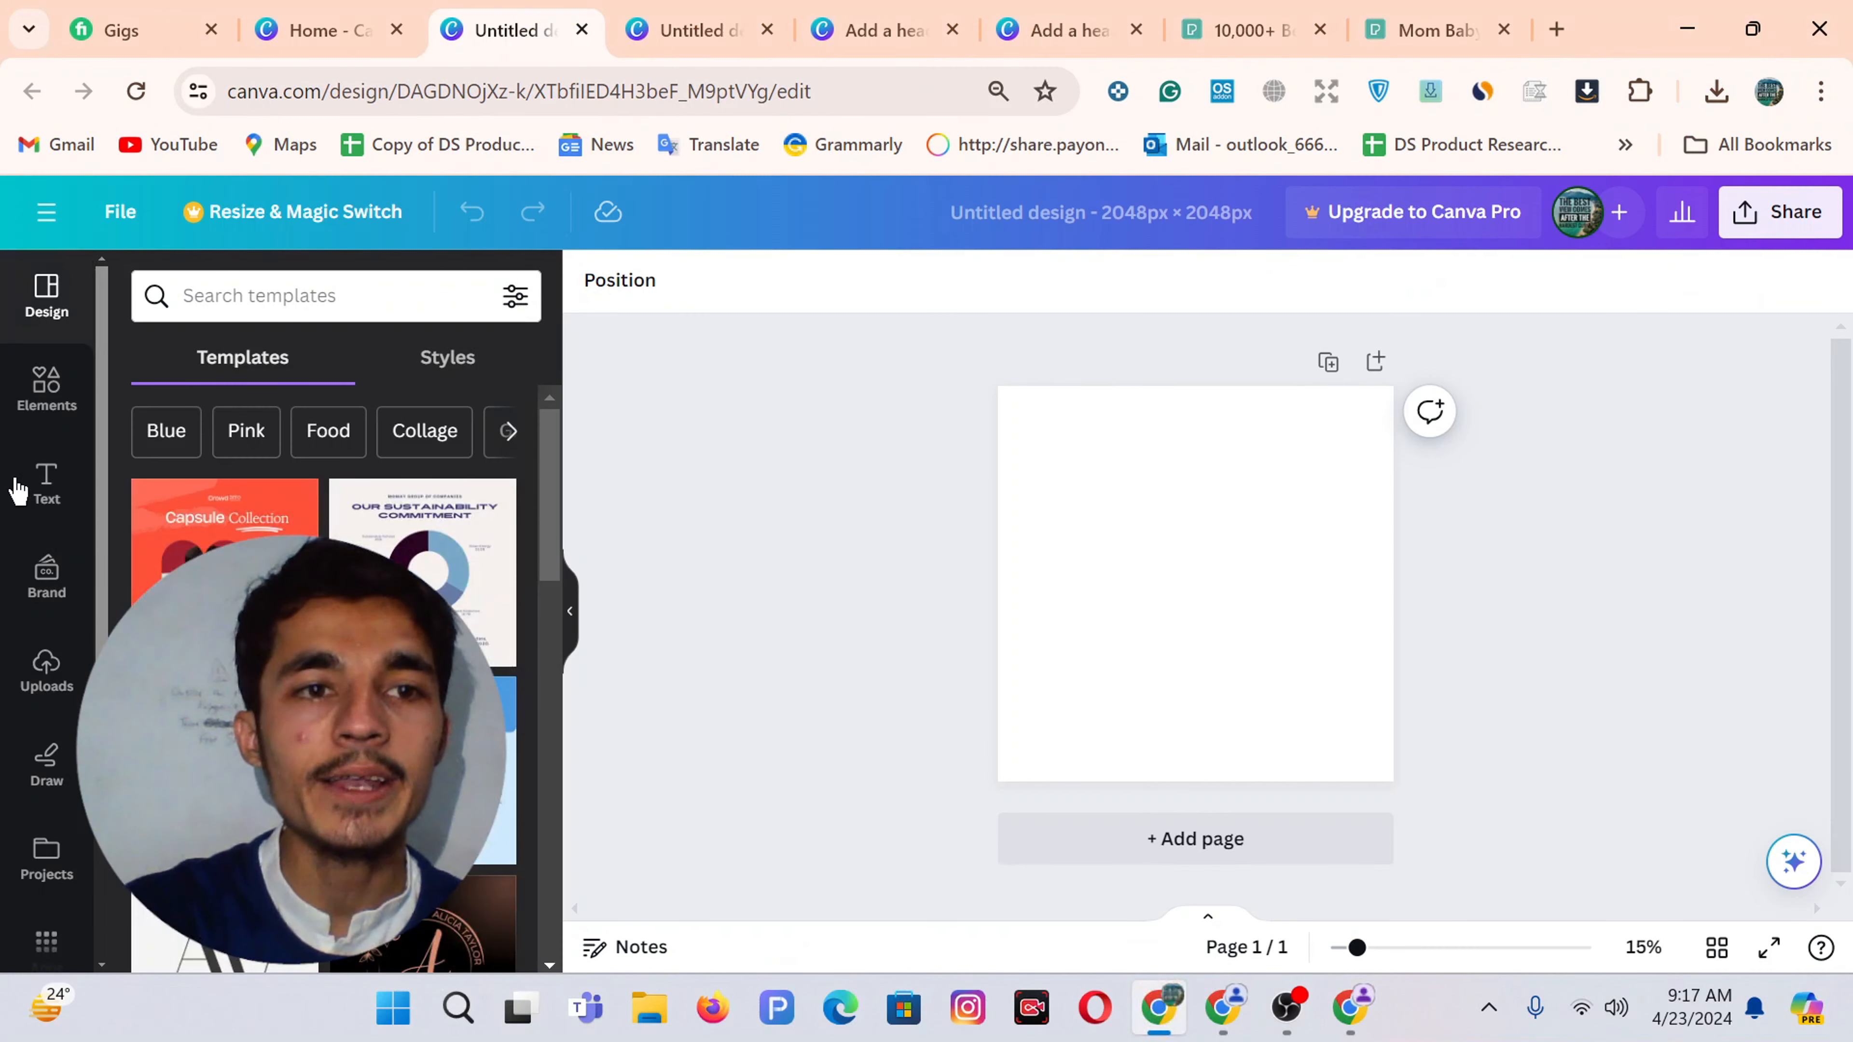
Upload the blue bib, Stitch plush, iridescent and grey backpack, and green training-pants images from Downloads
left_click(46, 672)
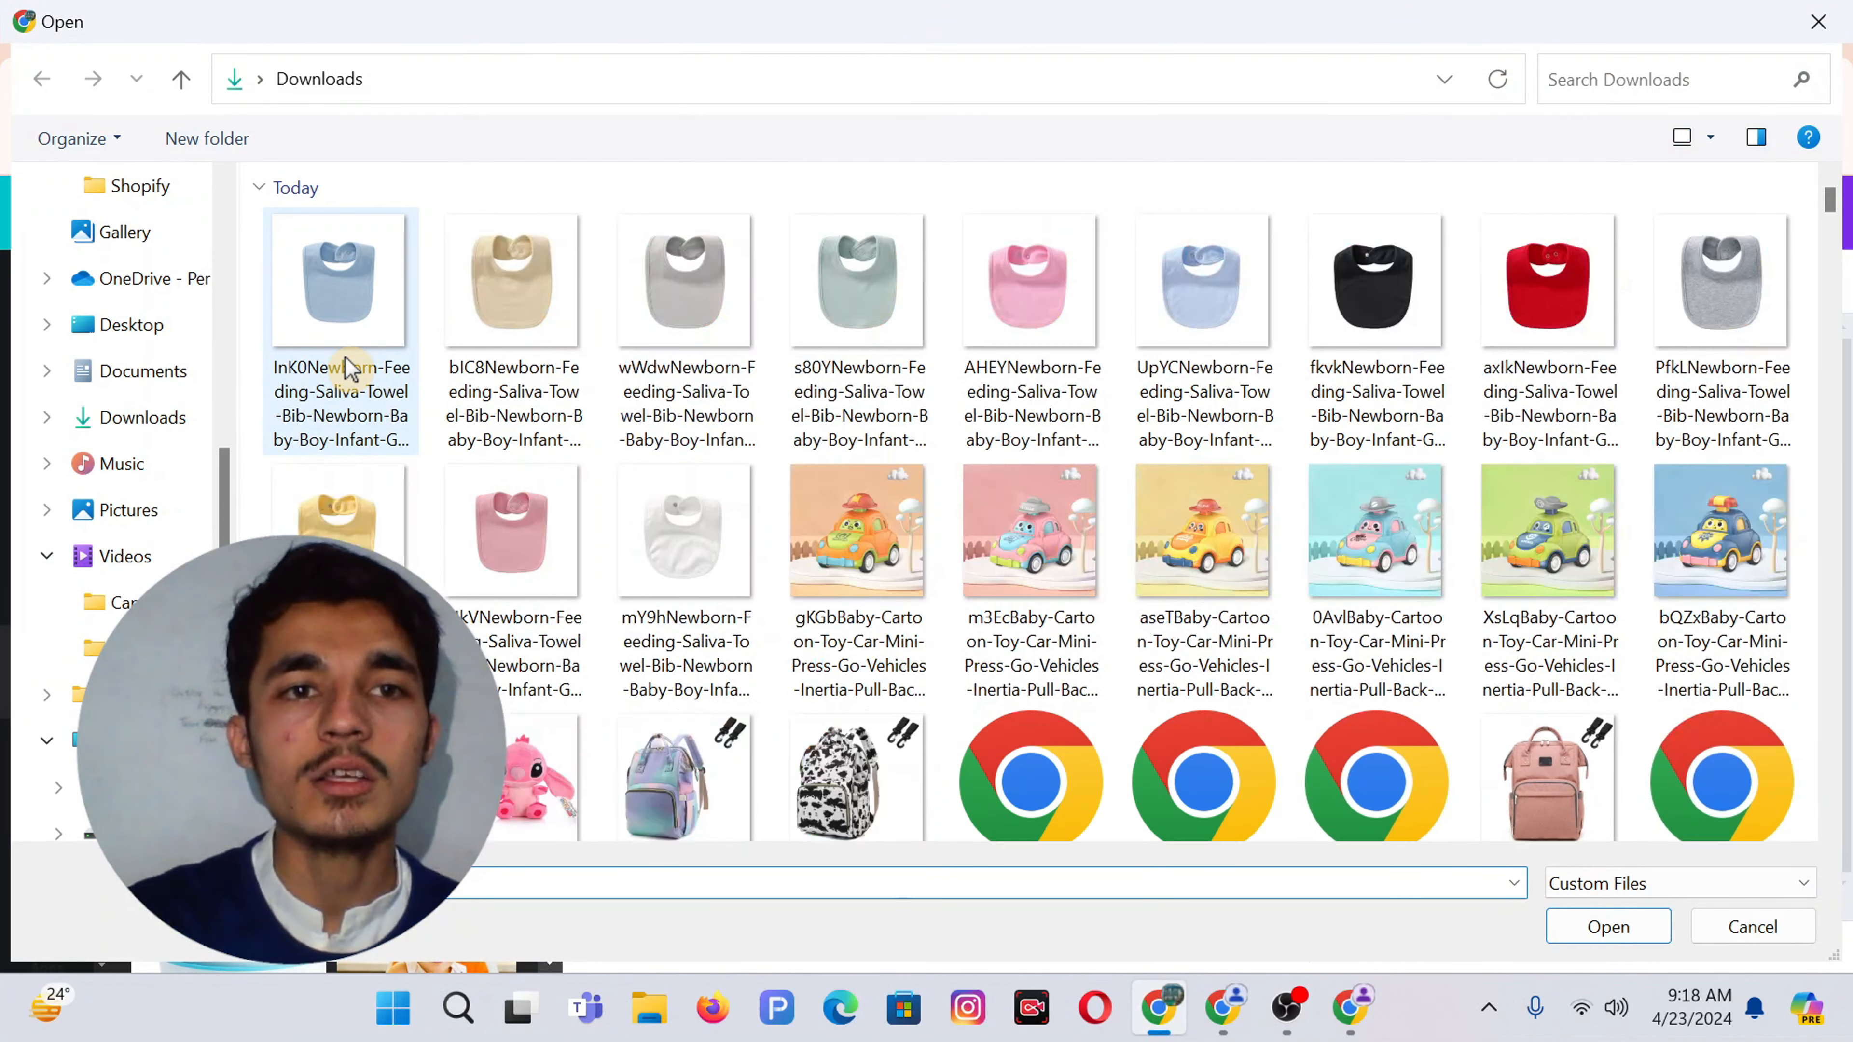
left_click(335, 319)
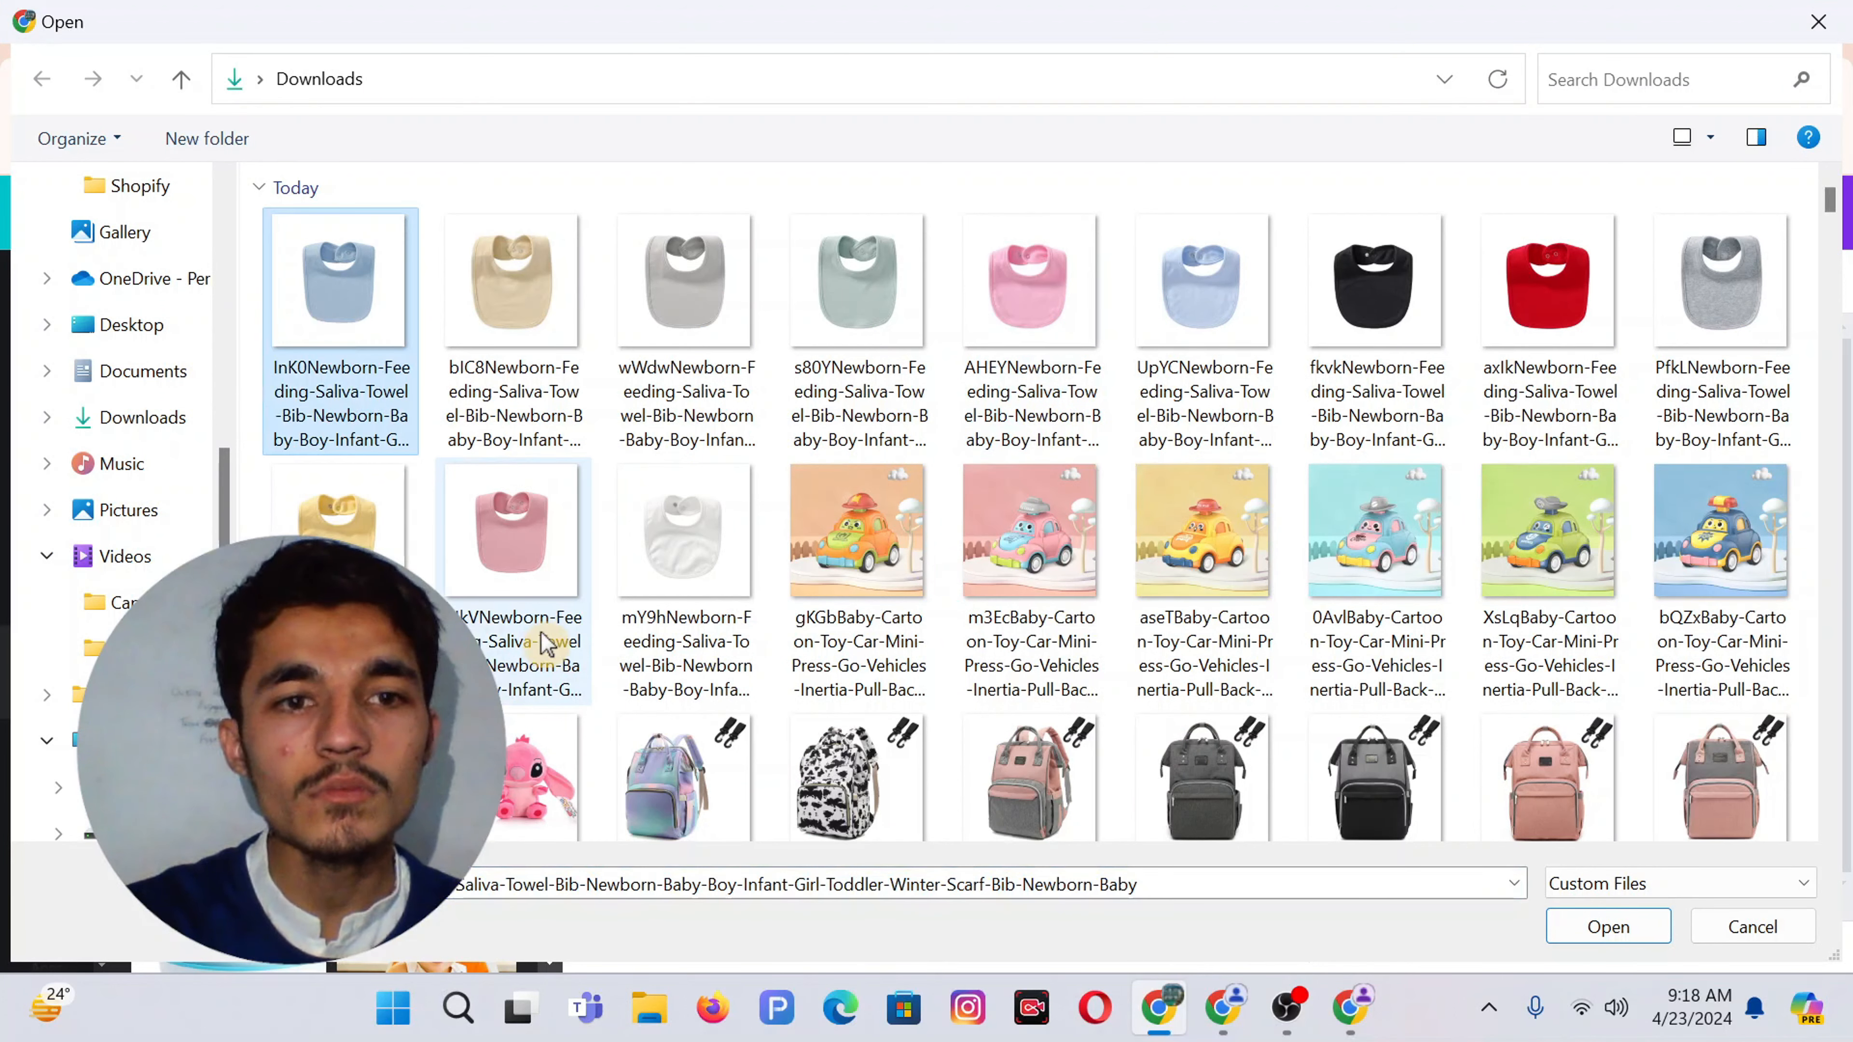
left_click(536, 781, "ctrl")
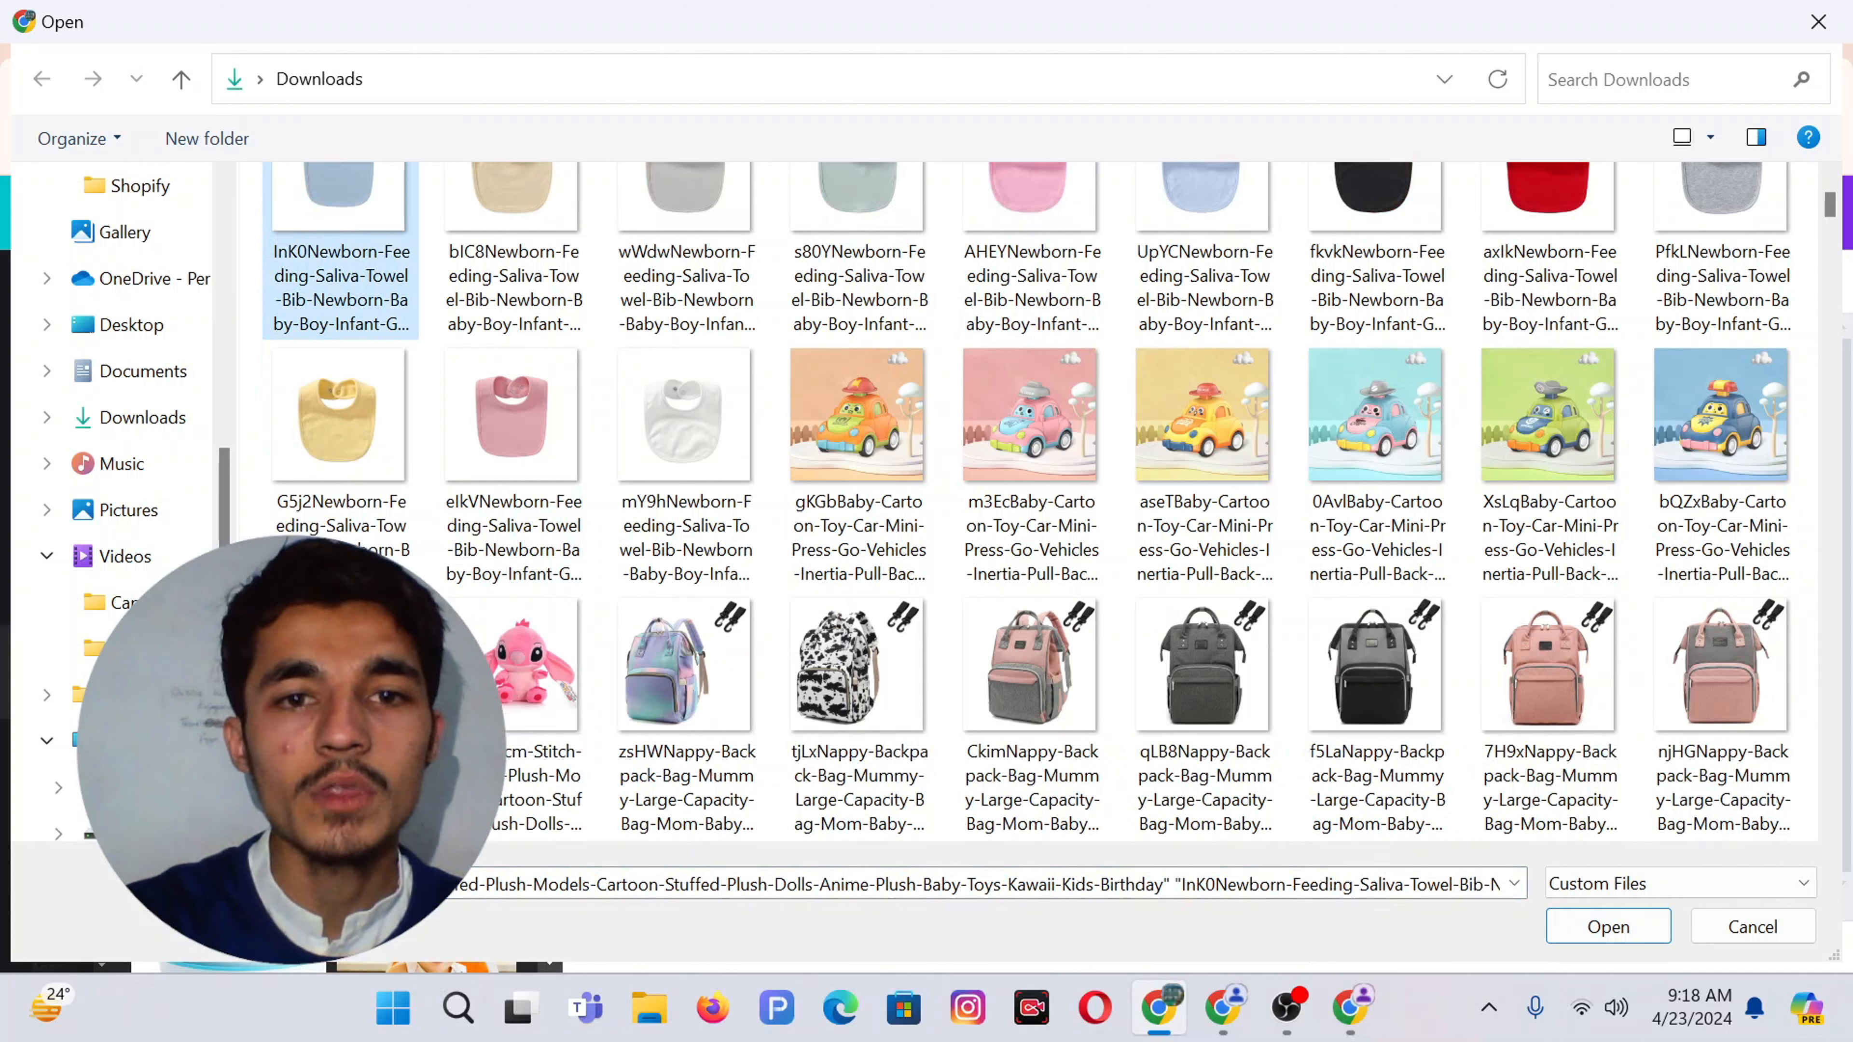
left_click(660, 697, "ctrl")
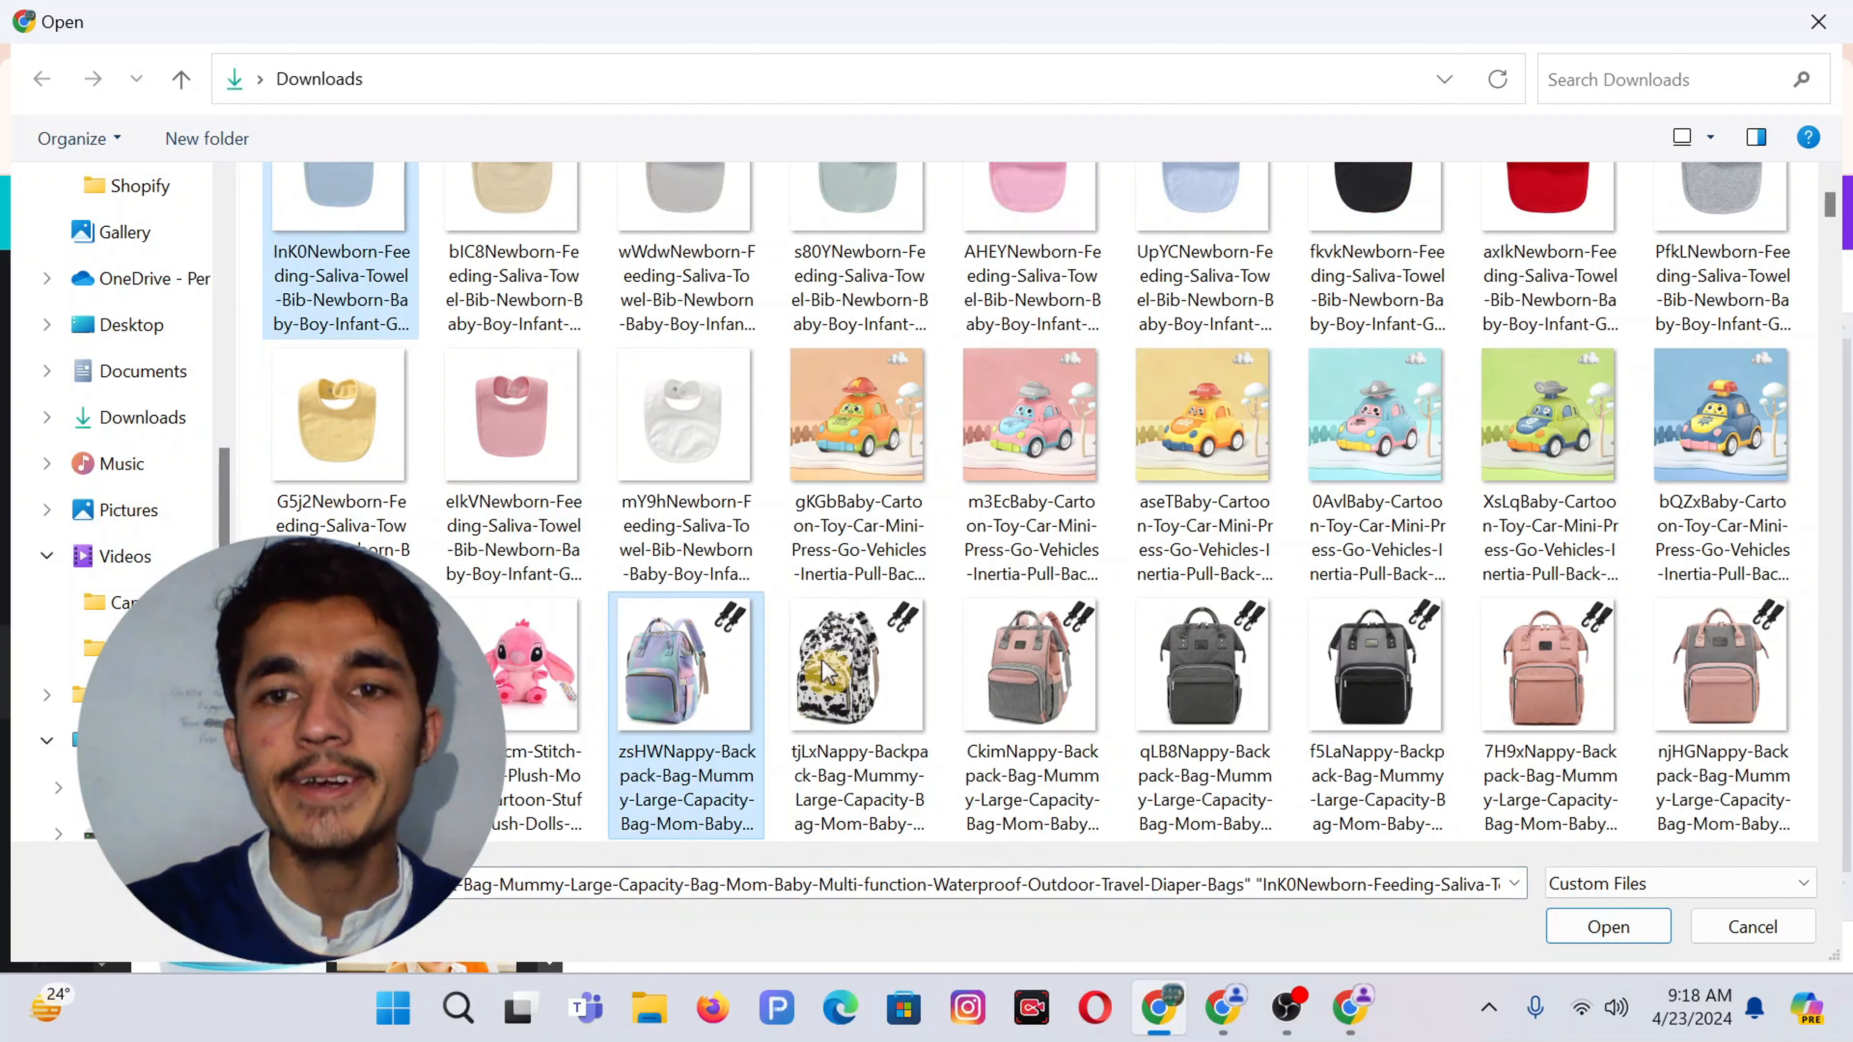
left_click(1171, 686, "ctrl")
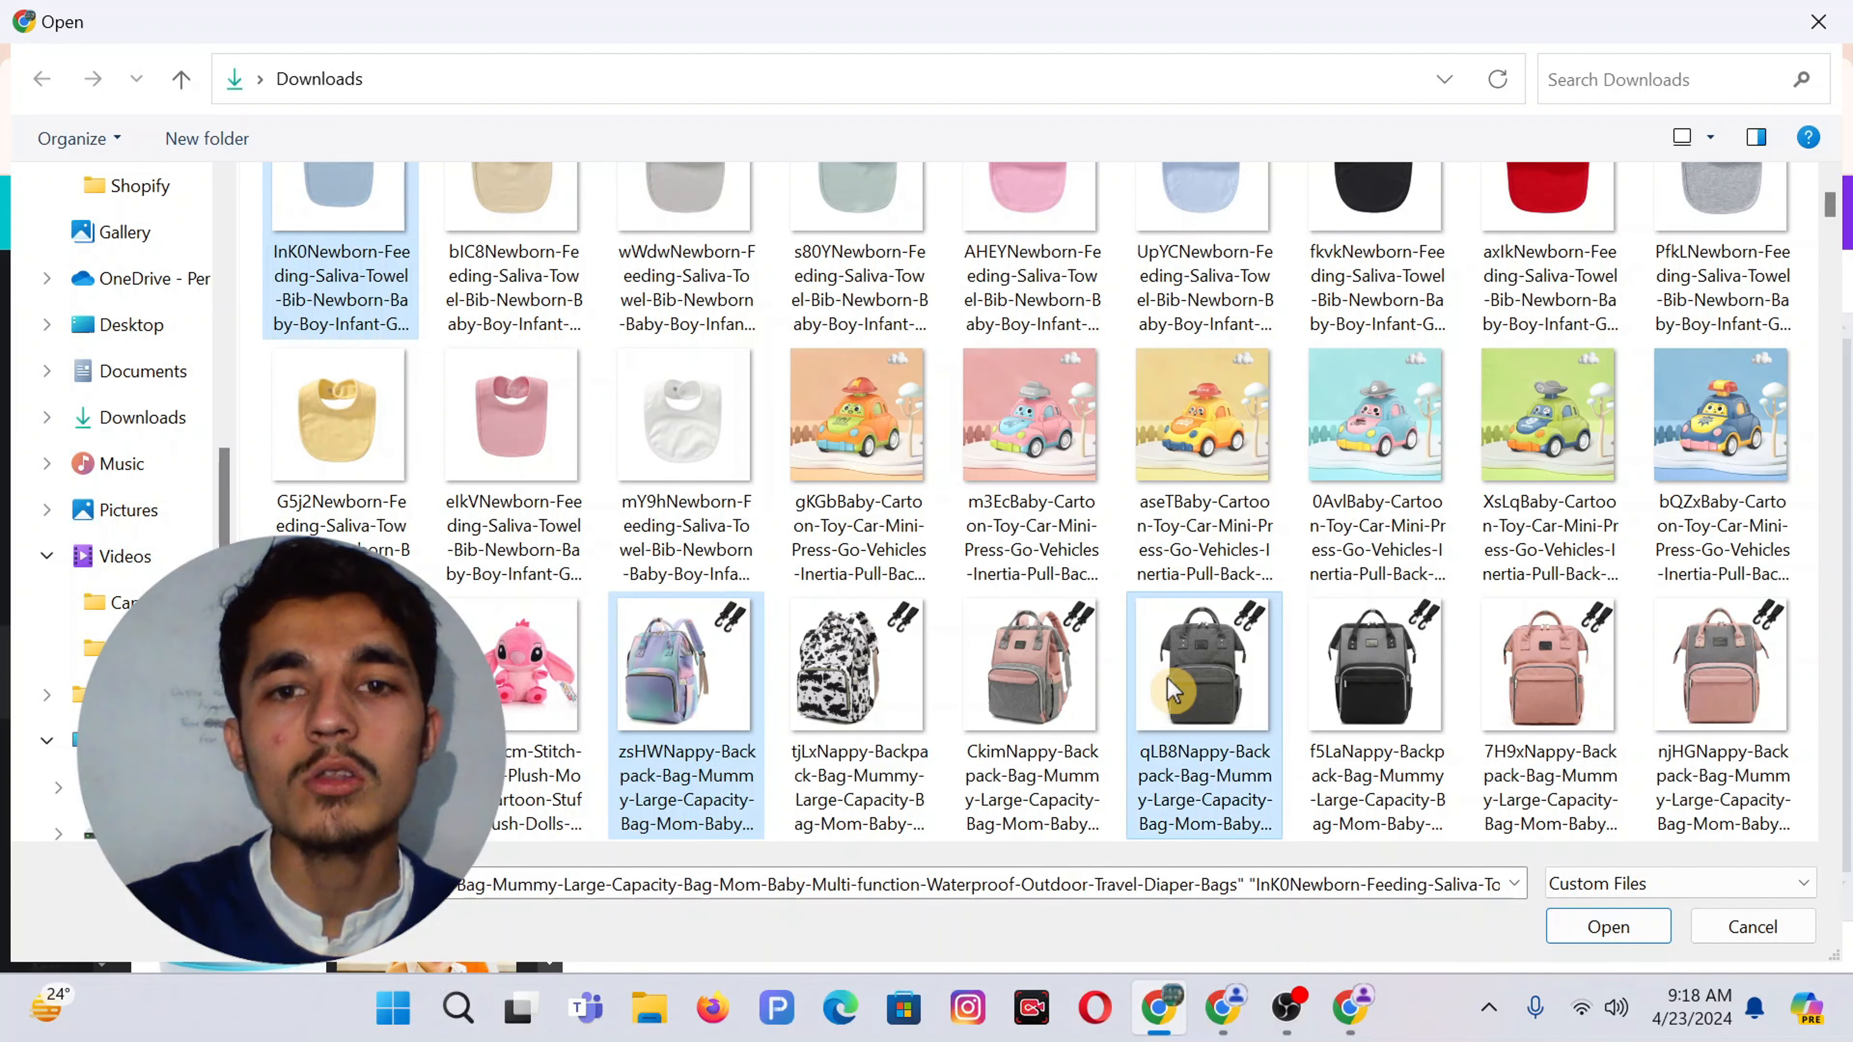
scroll(1166, 678, "down", 5)
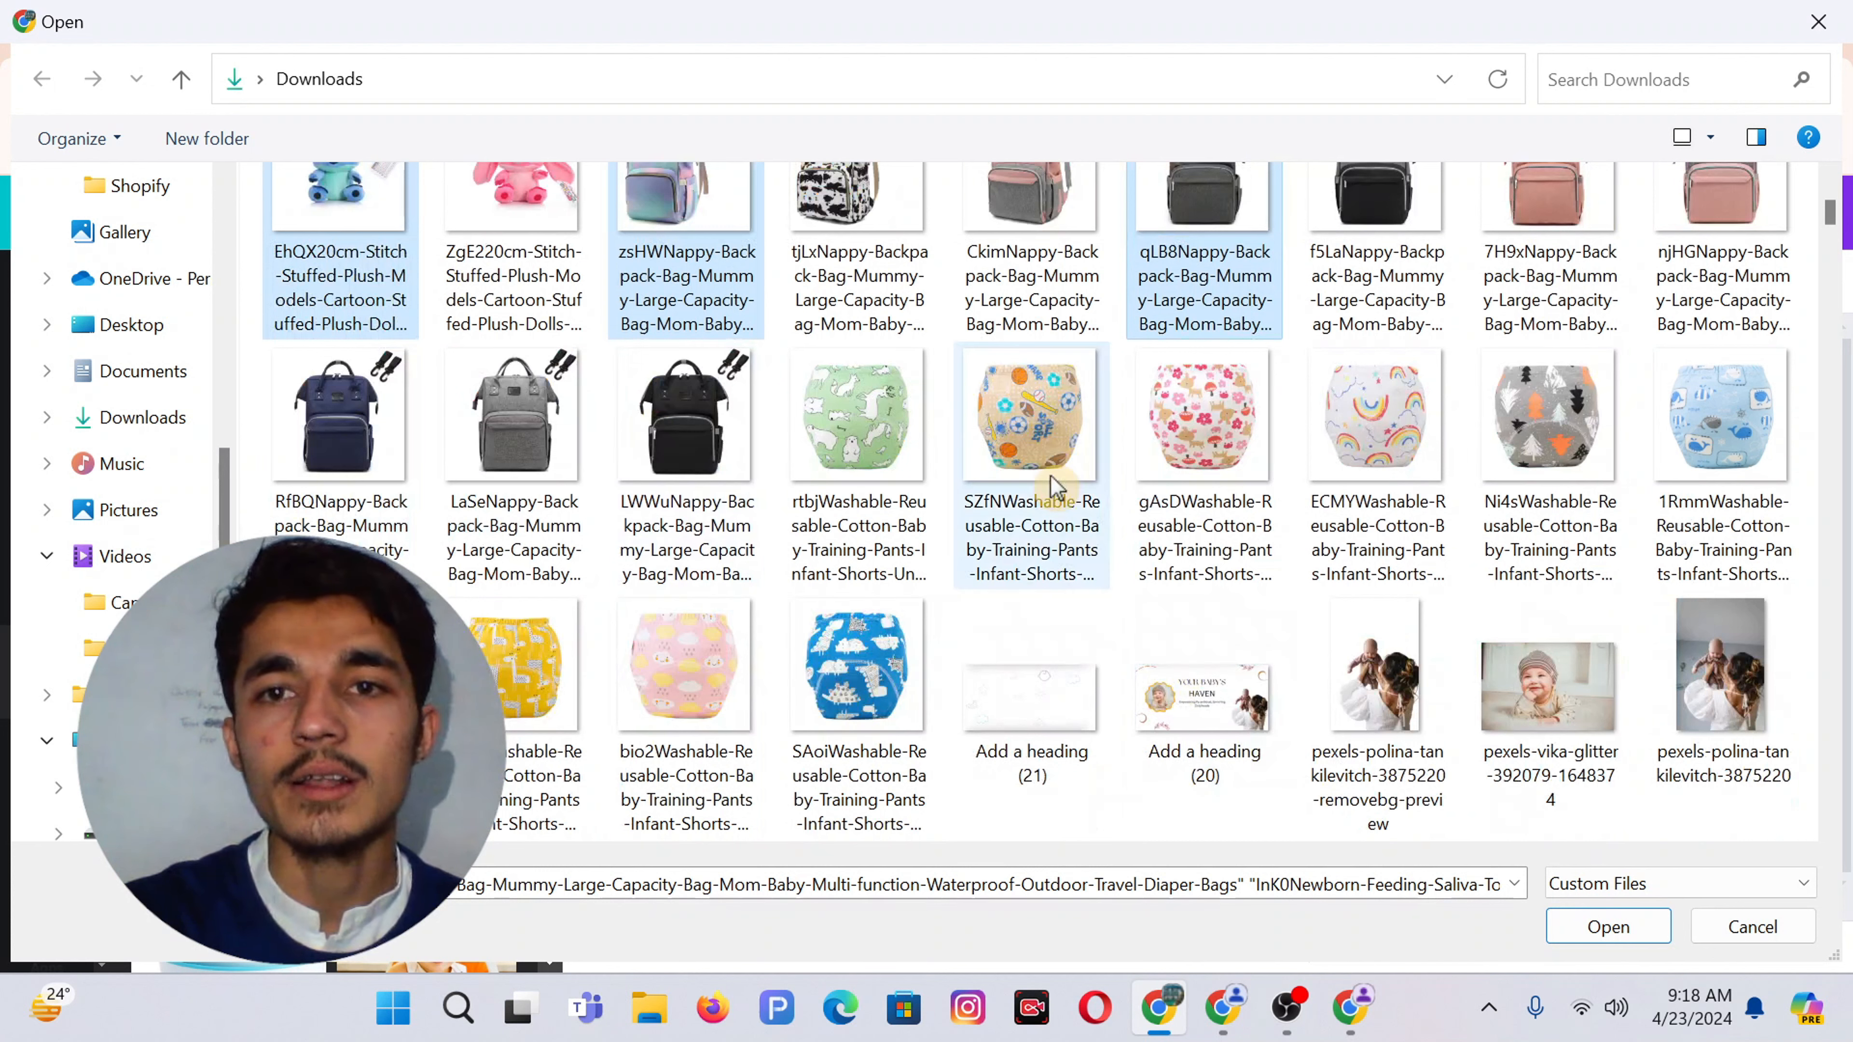
left_click(855, 418, "ctrl")
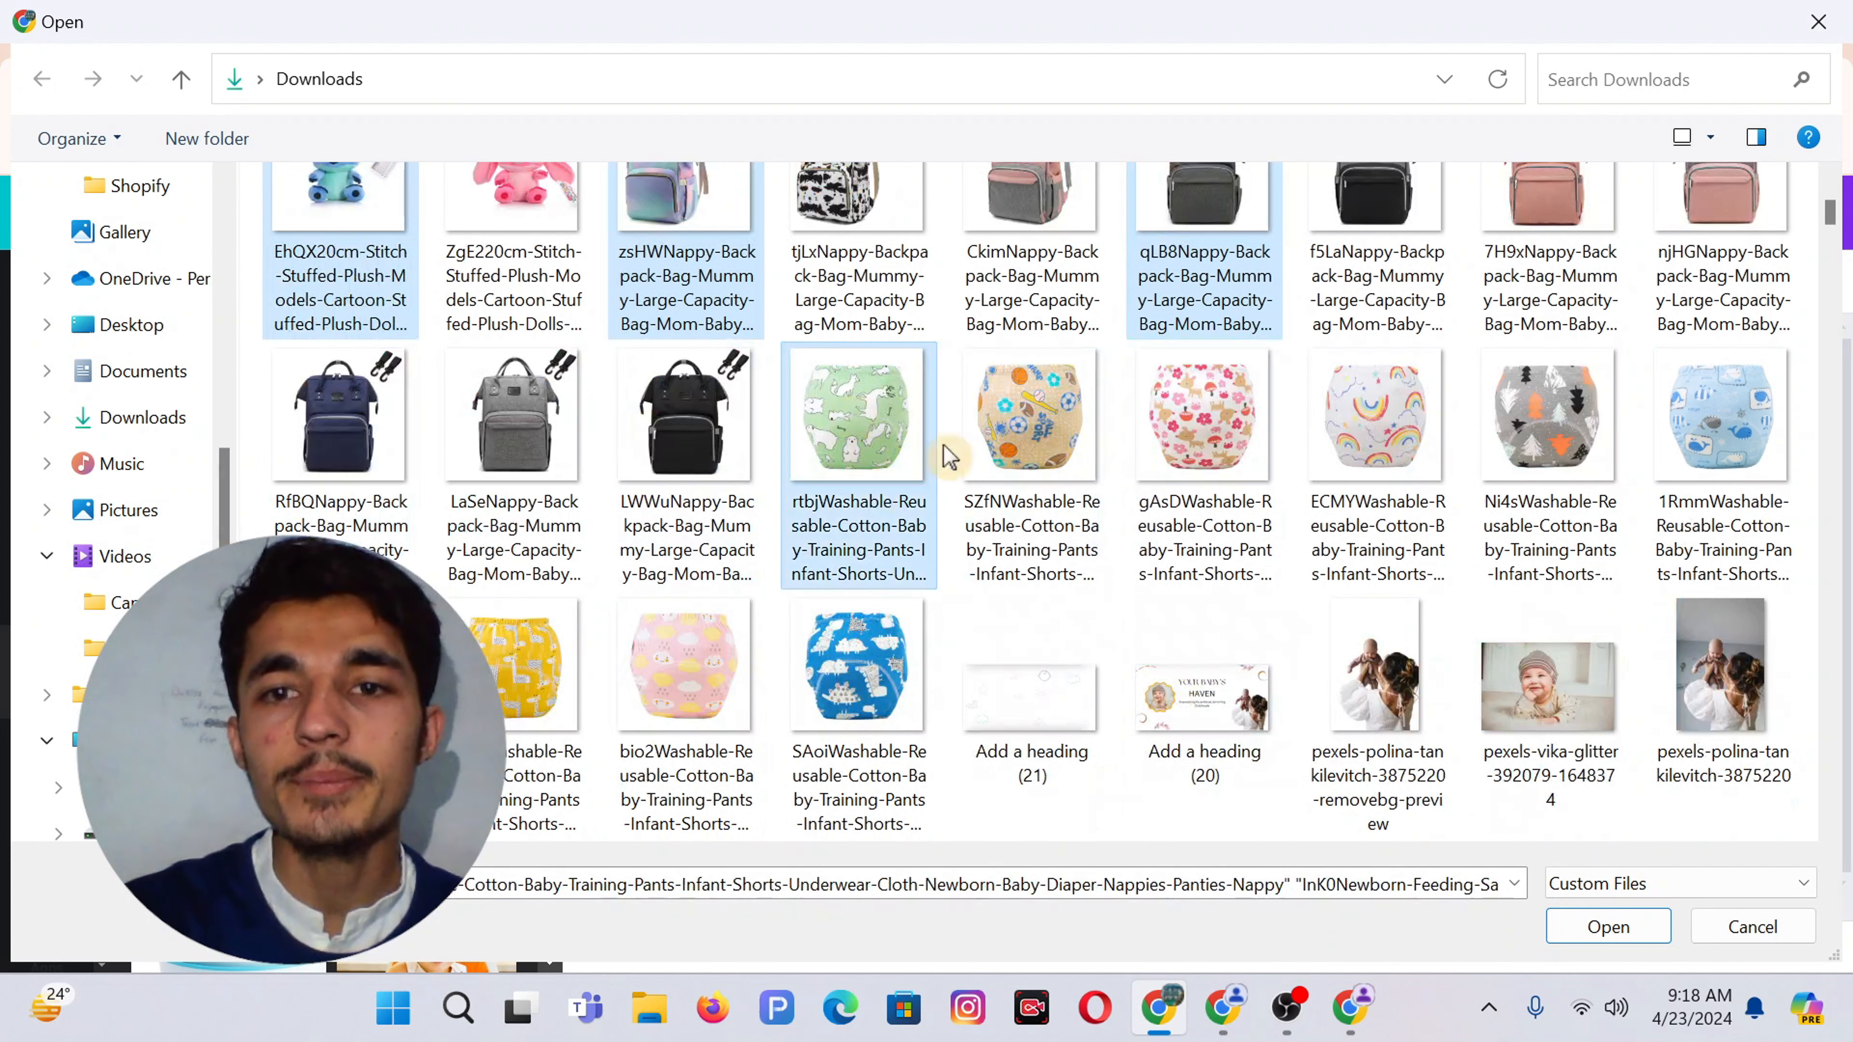
left_click(1607, 927)
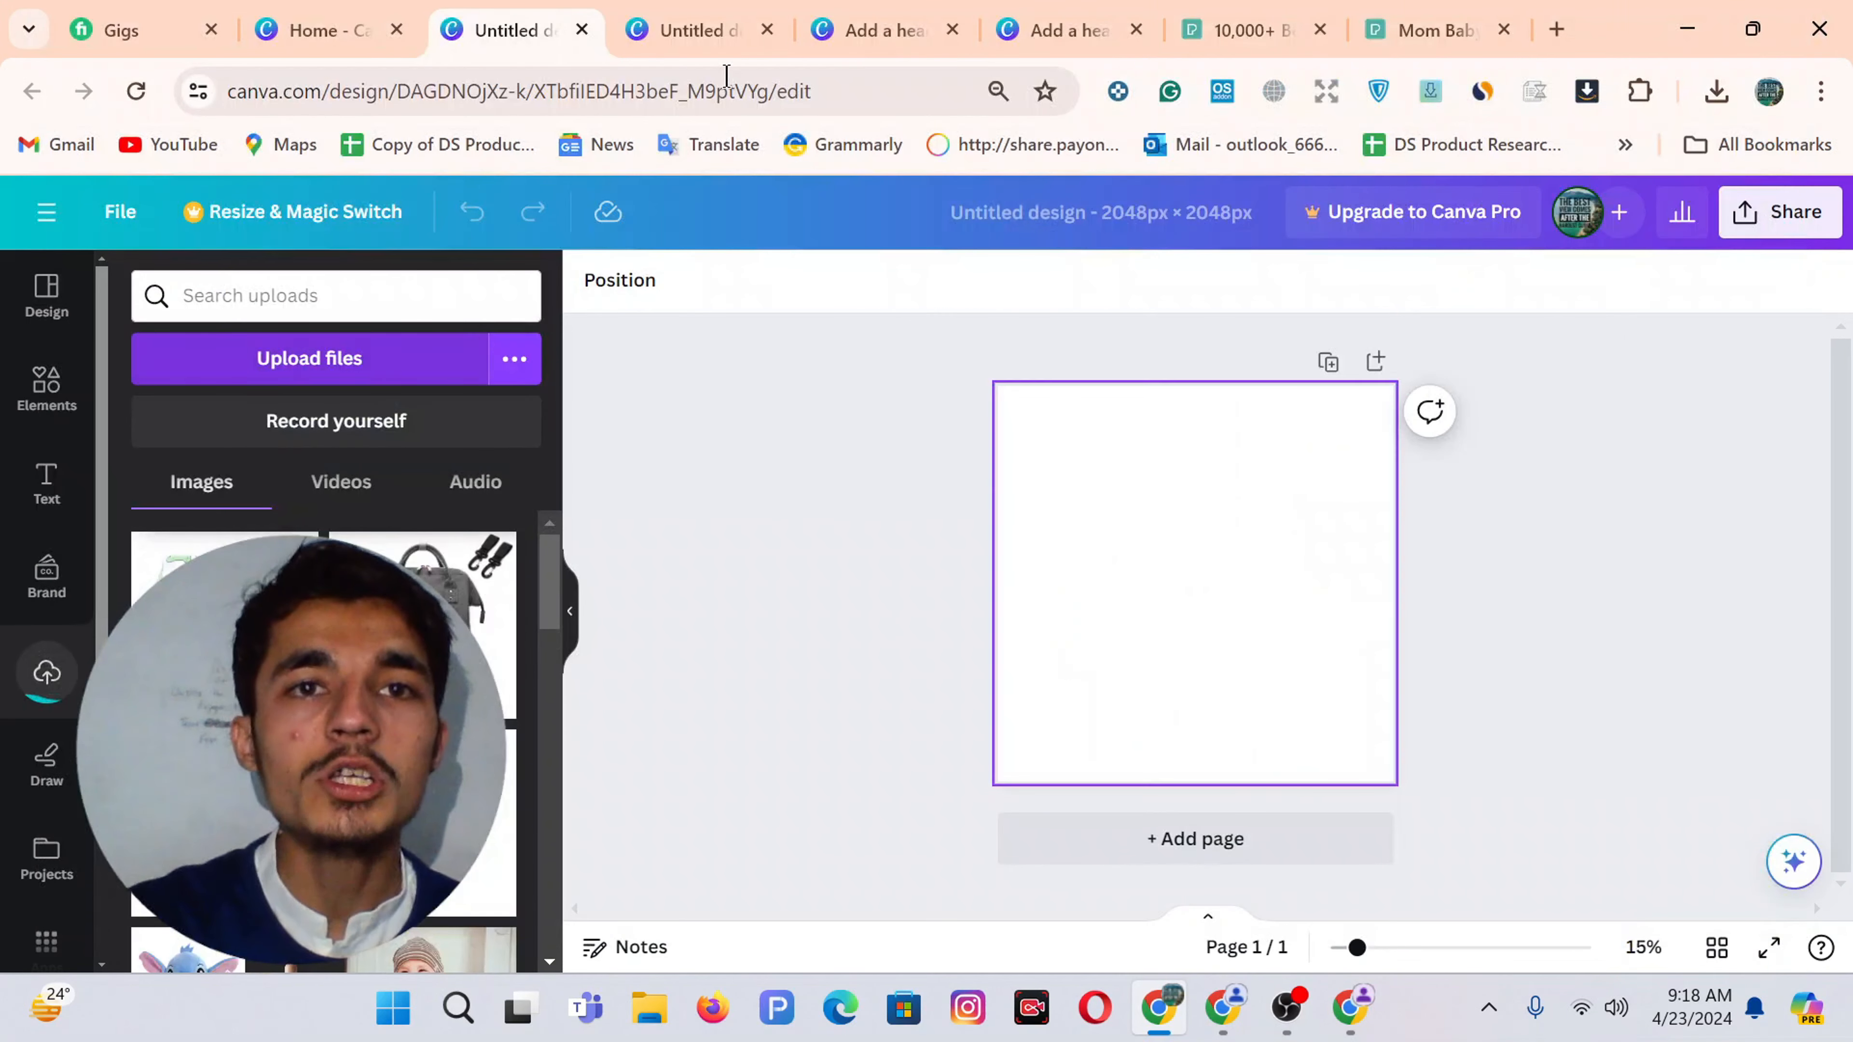
Return to the 26-page Untitled design and select the grey backpack image on page 21
left_click(700, 33)
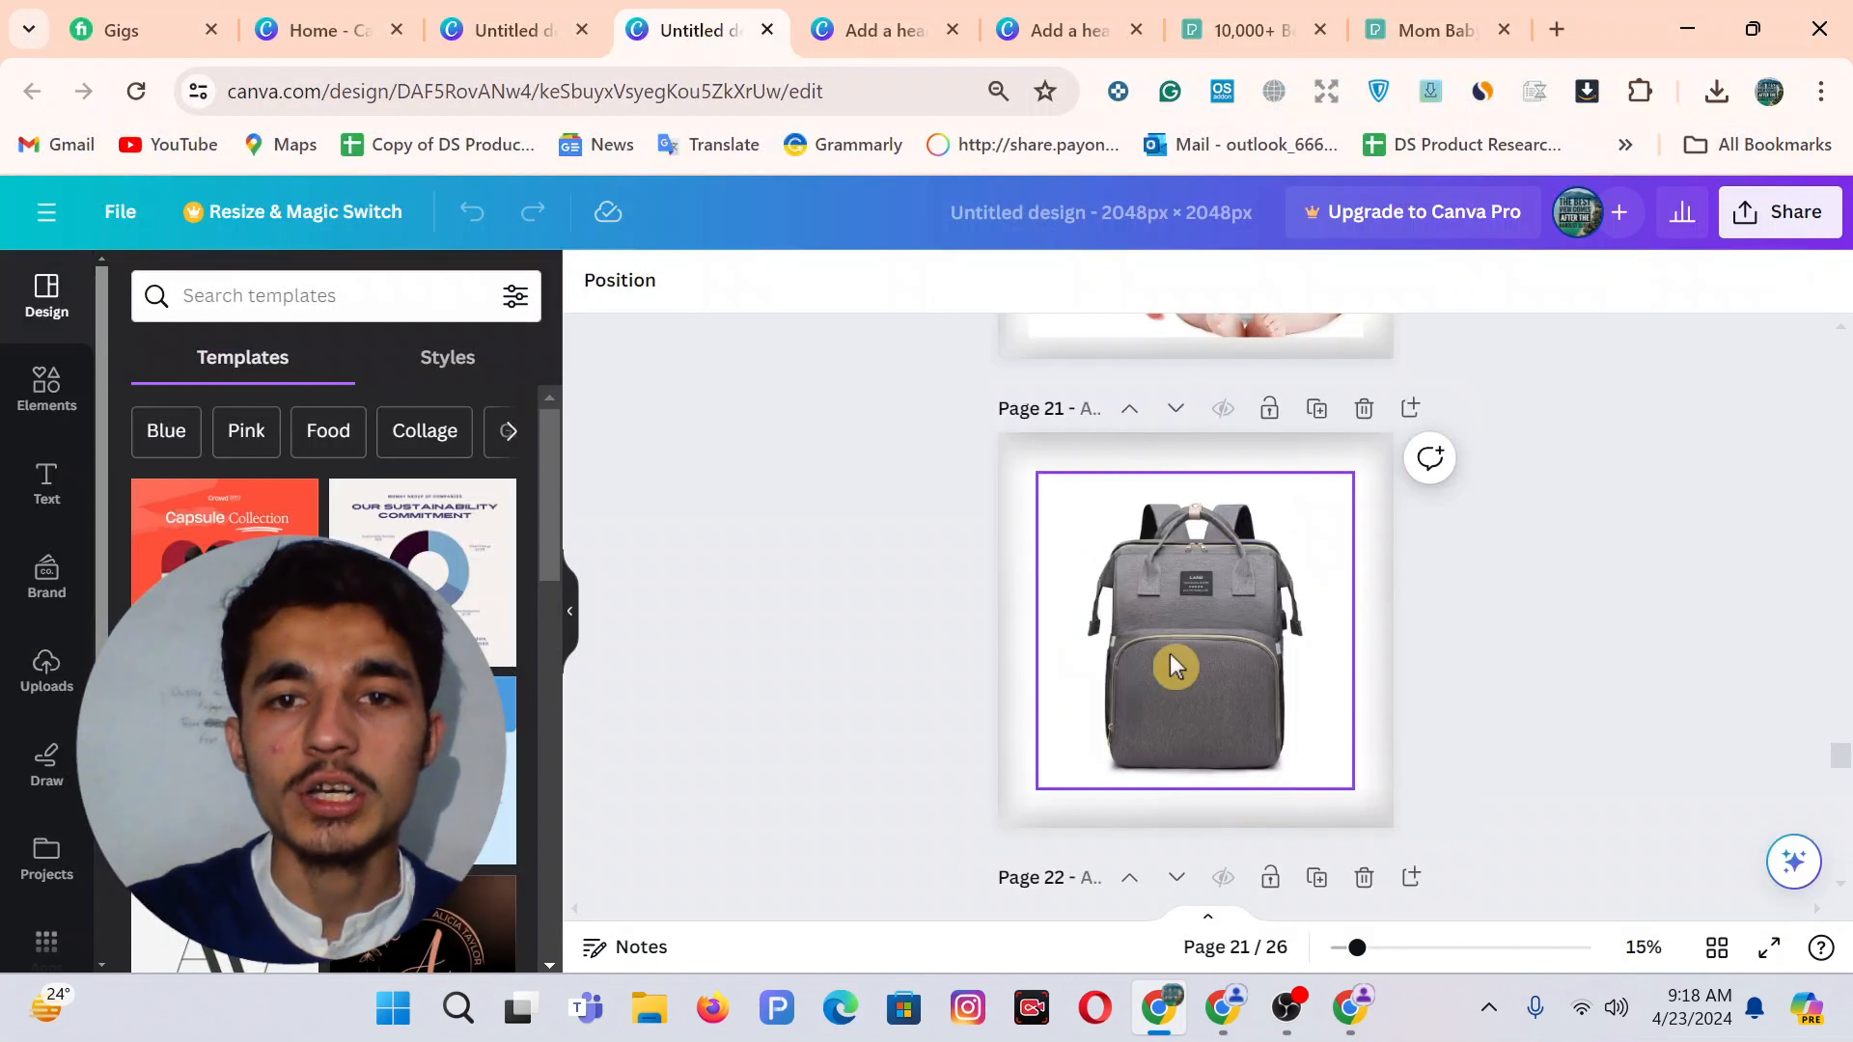
left_click(529, 29)
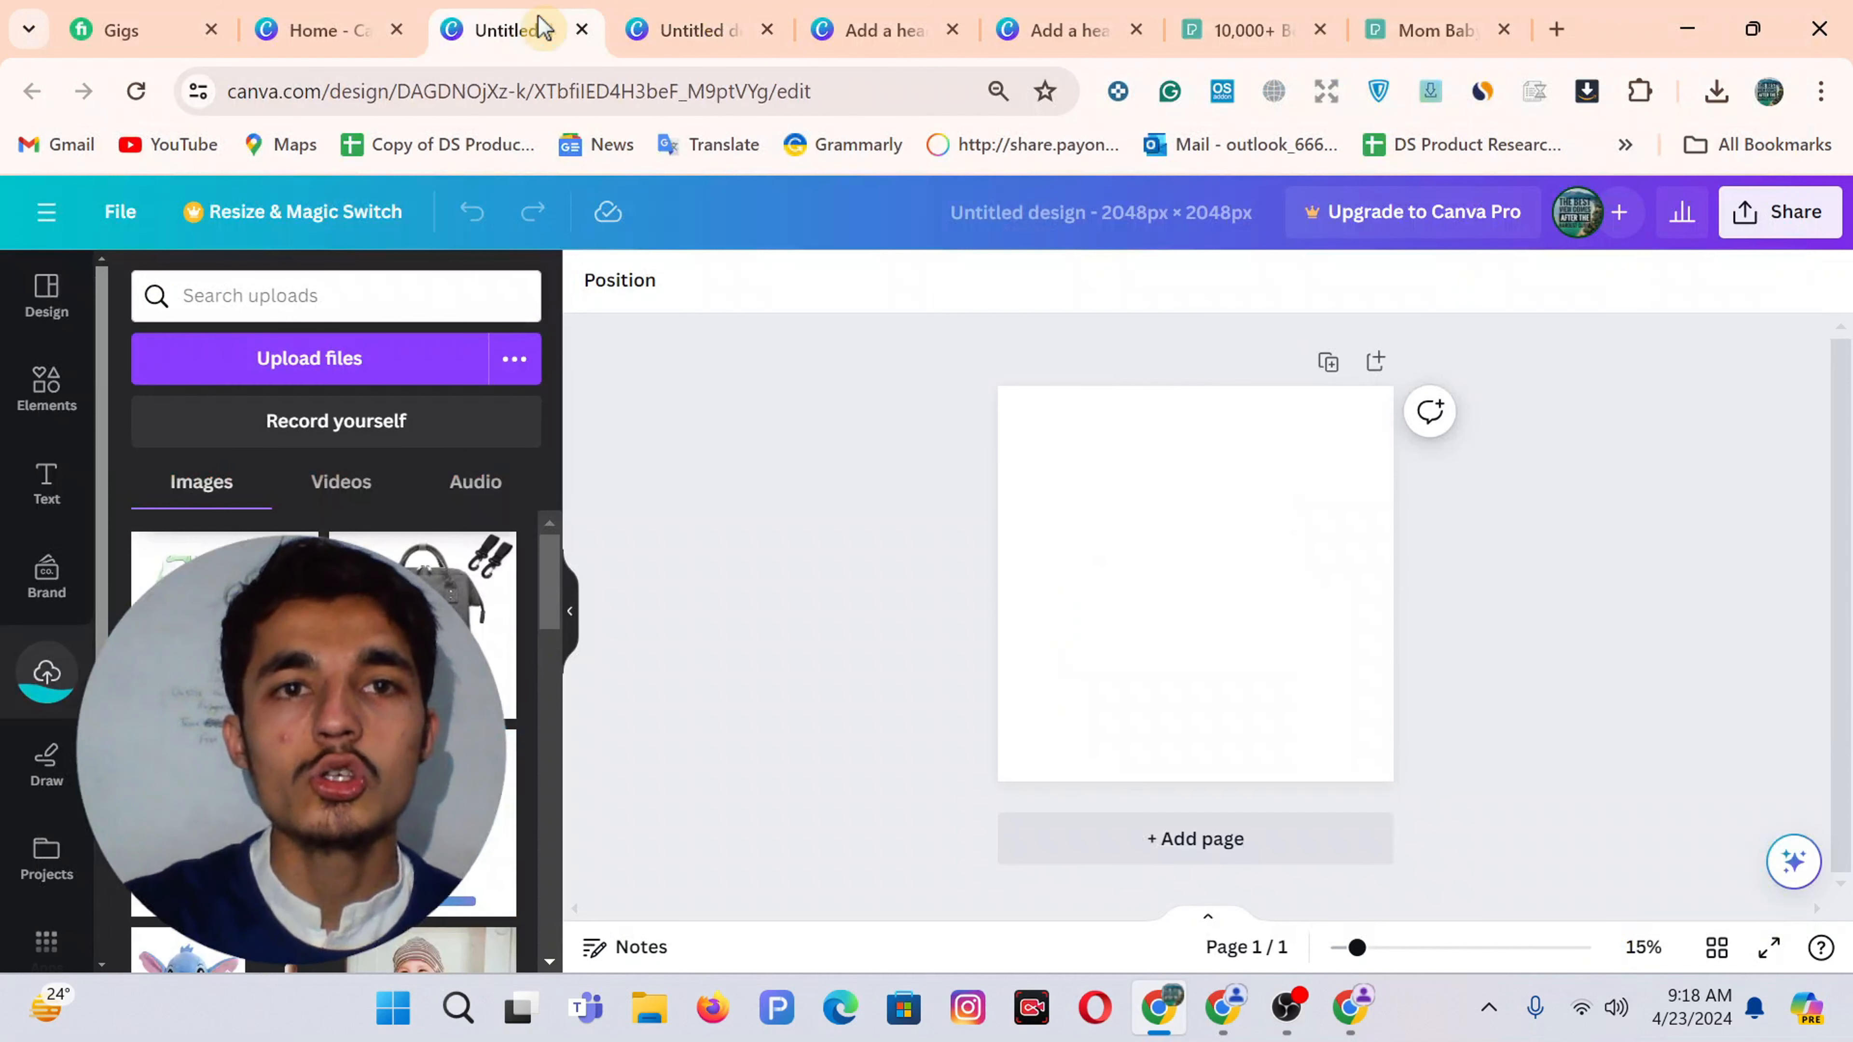
left_click(708, 28)
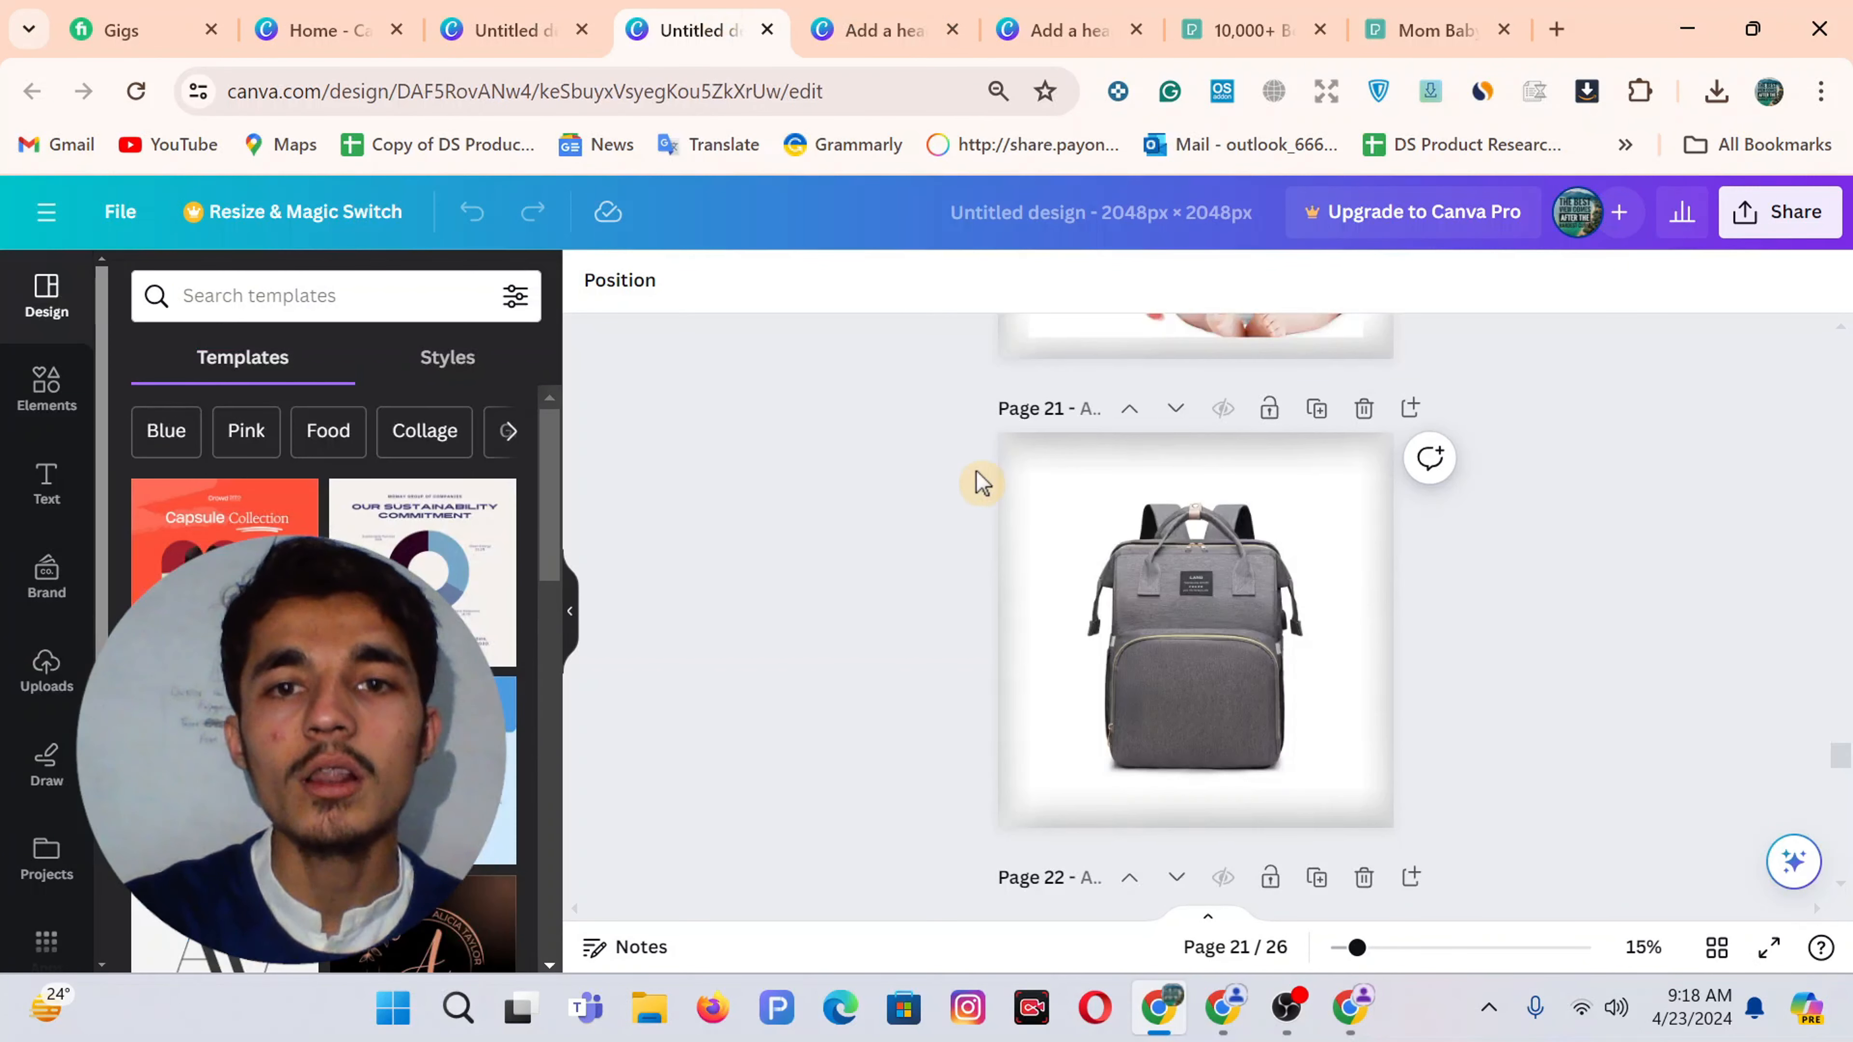
left_click(1128, 468)
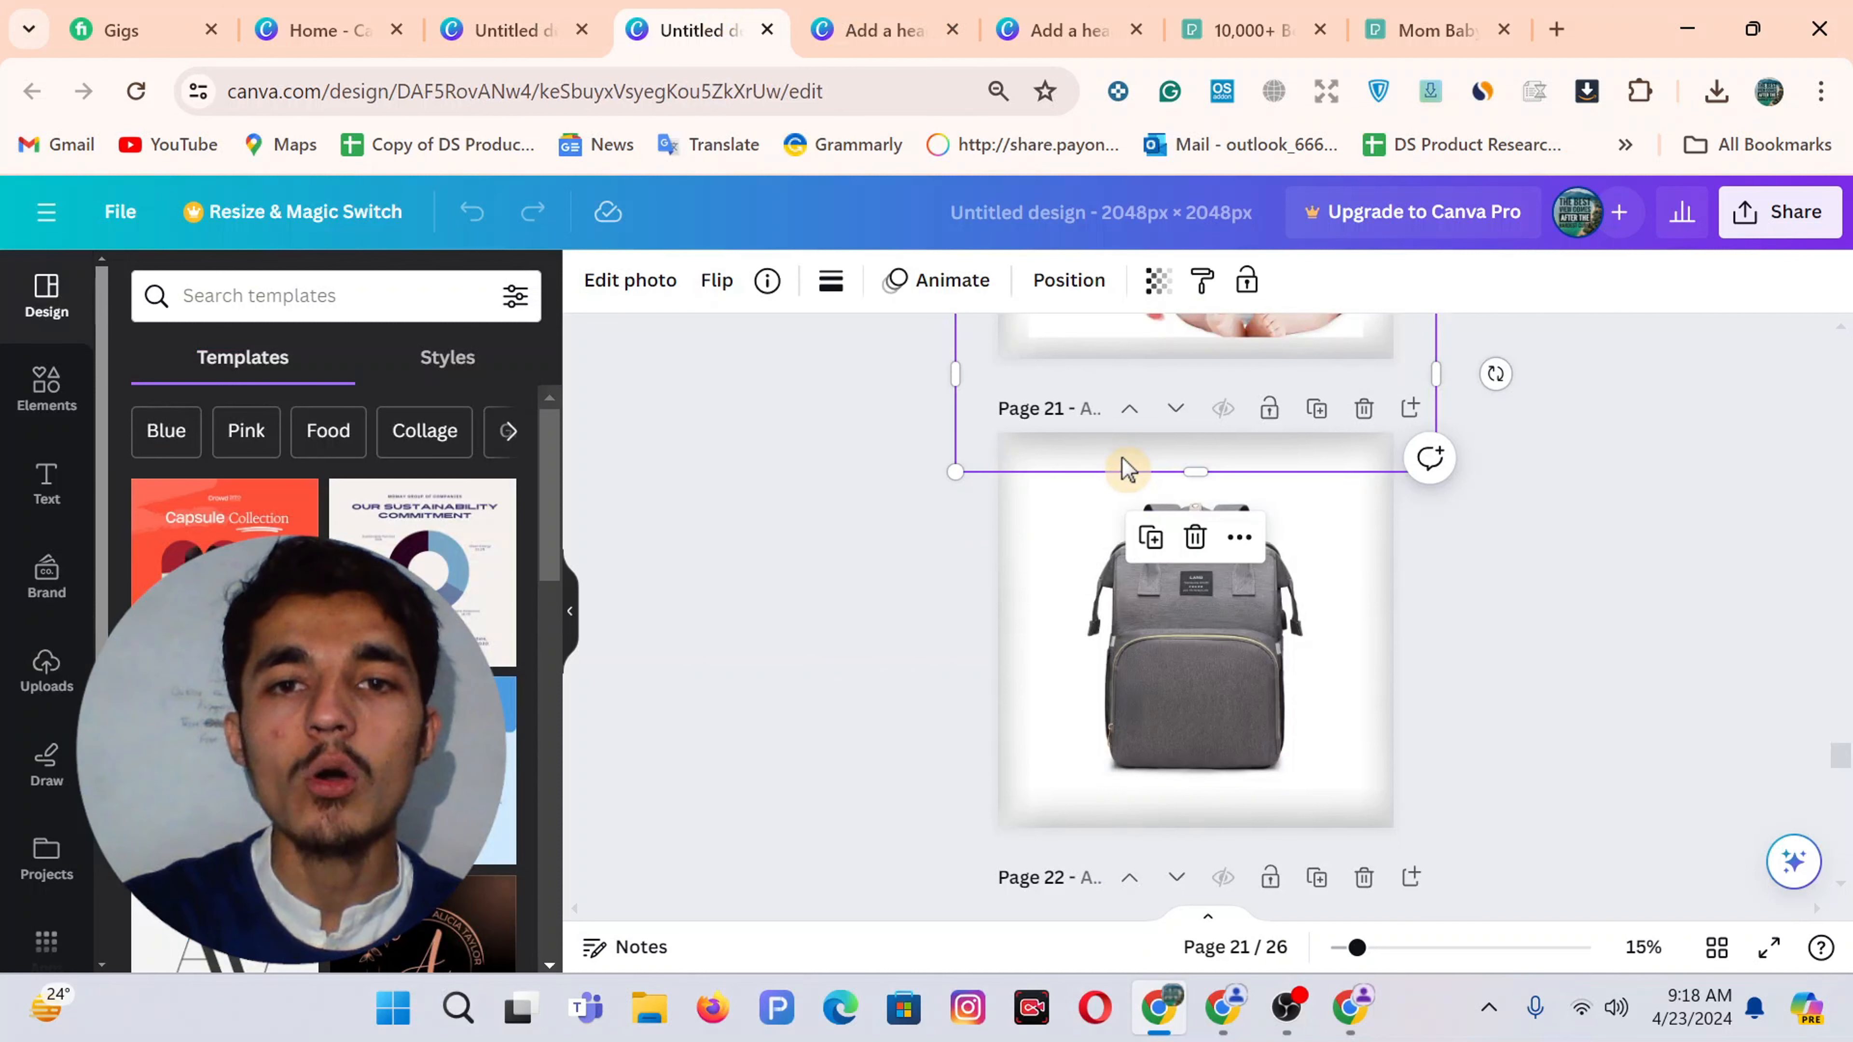
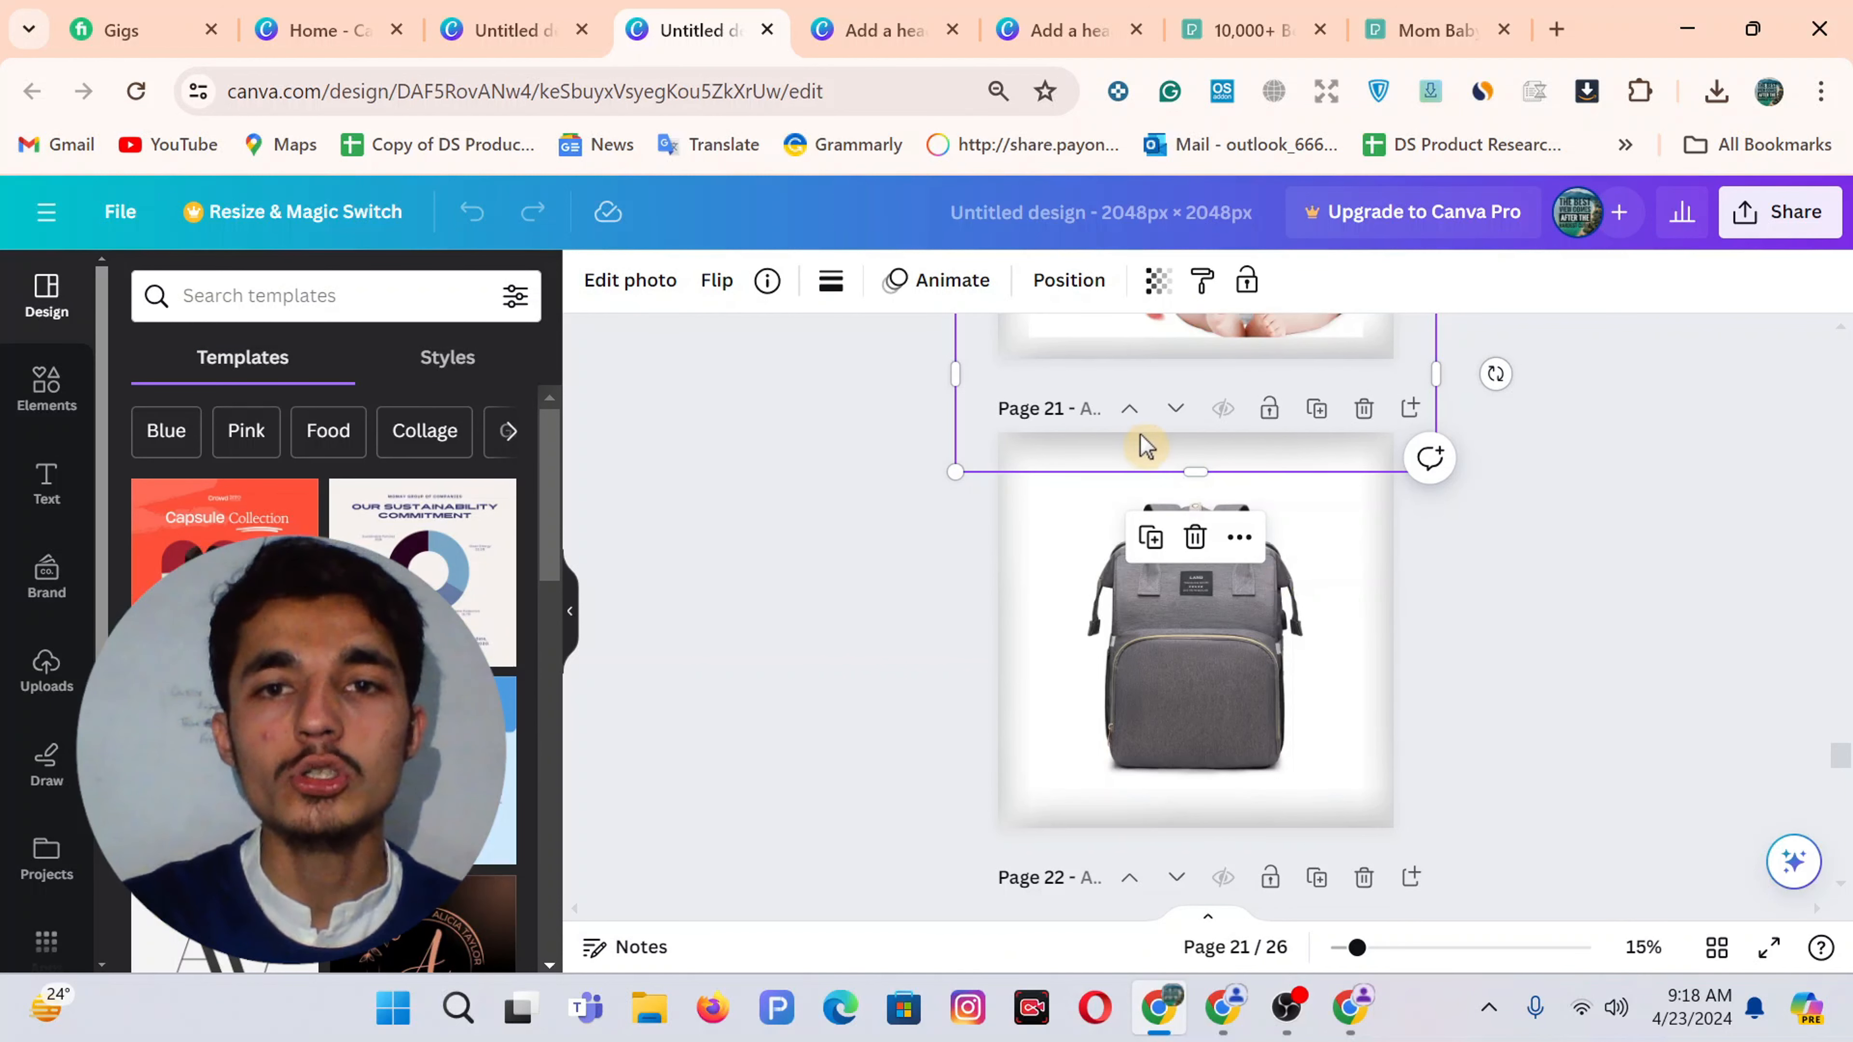
Nudge the page 21 element slightly lower, then switch to the blank one-page Canva design
left_click_drag(1137, 447, 1140, 489)
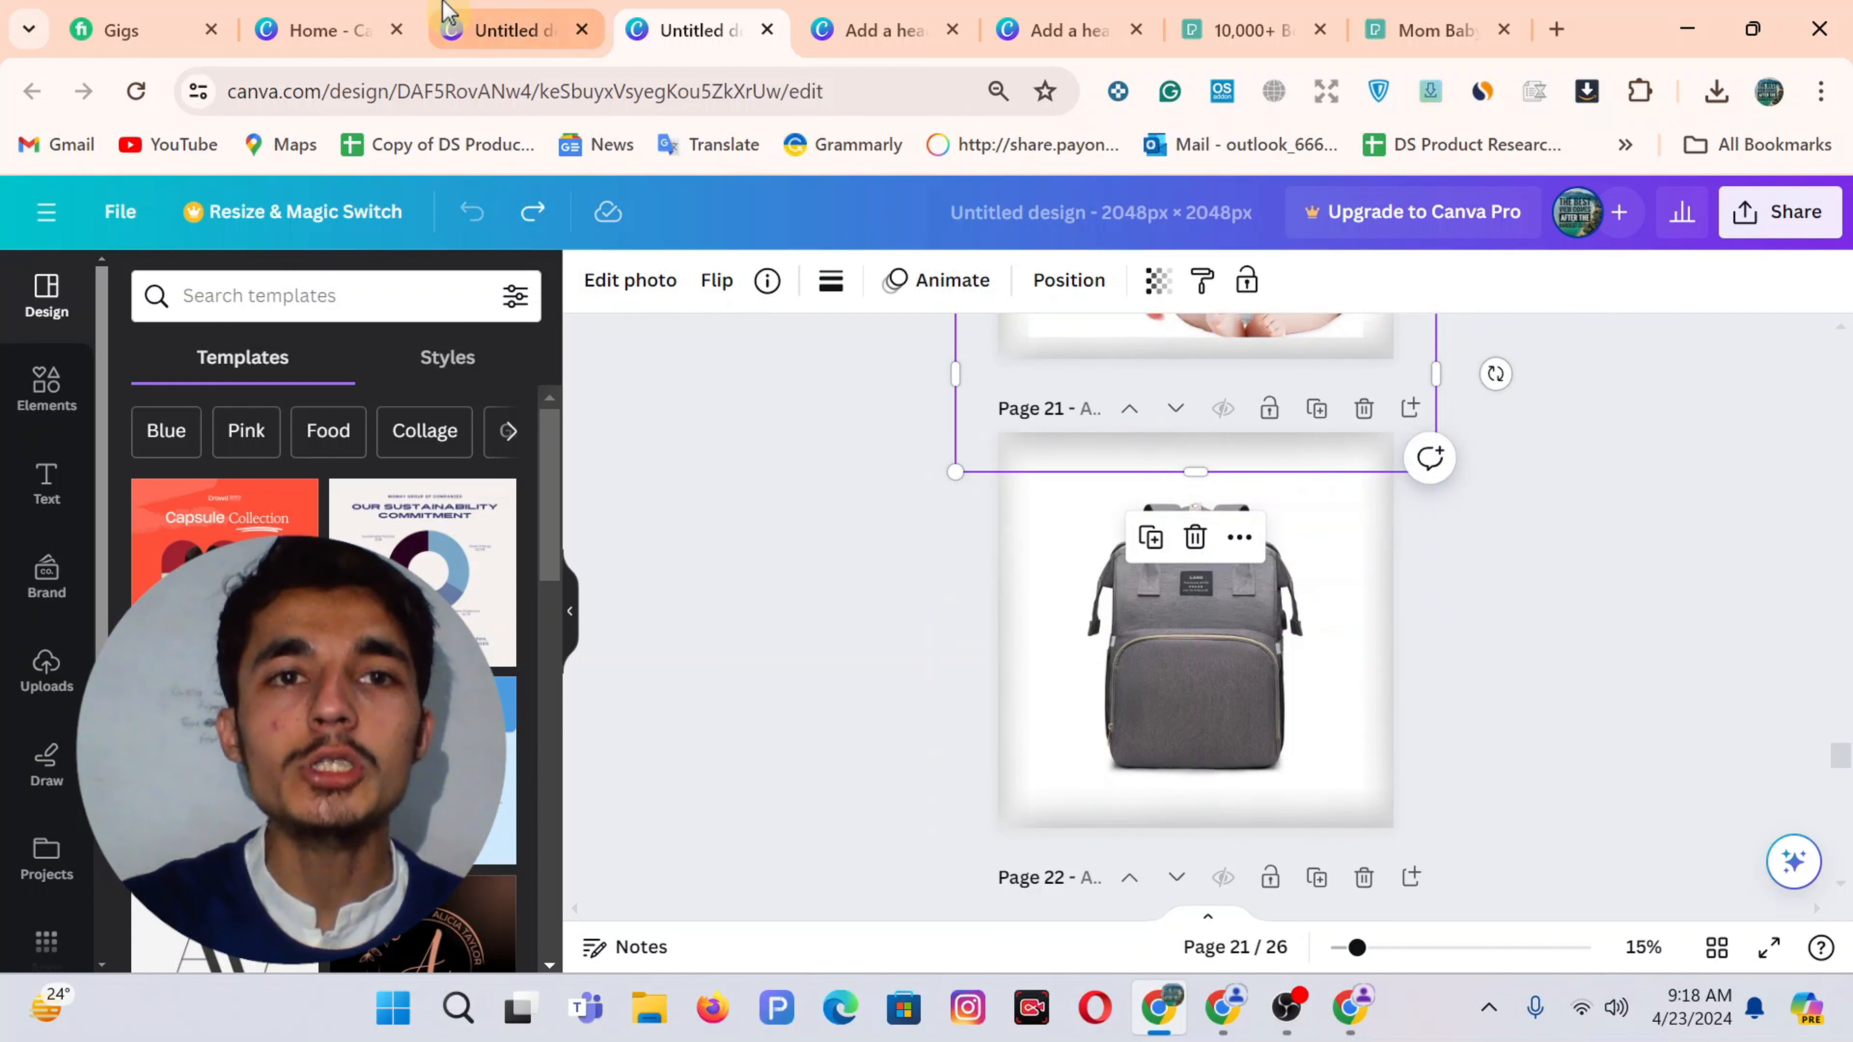
left_click(448, 14)
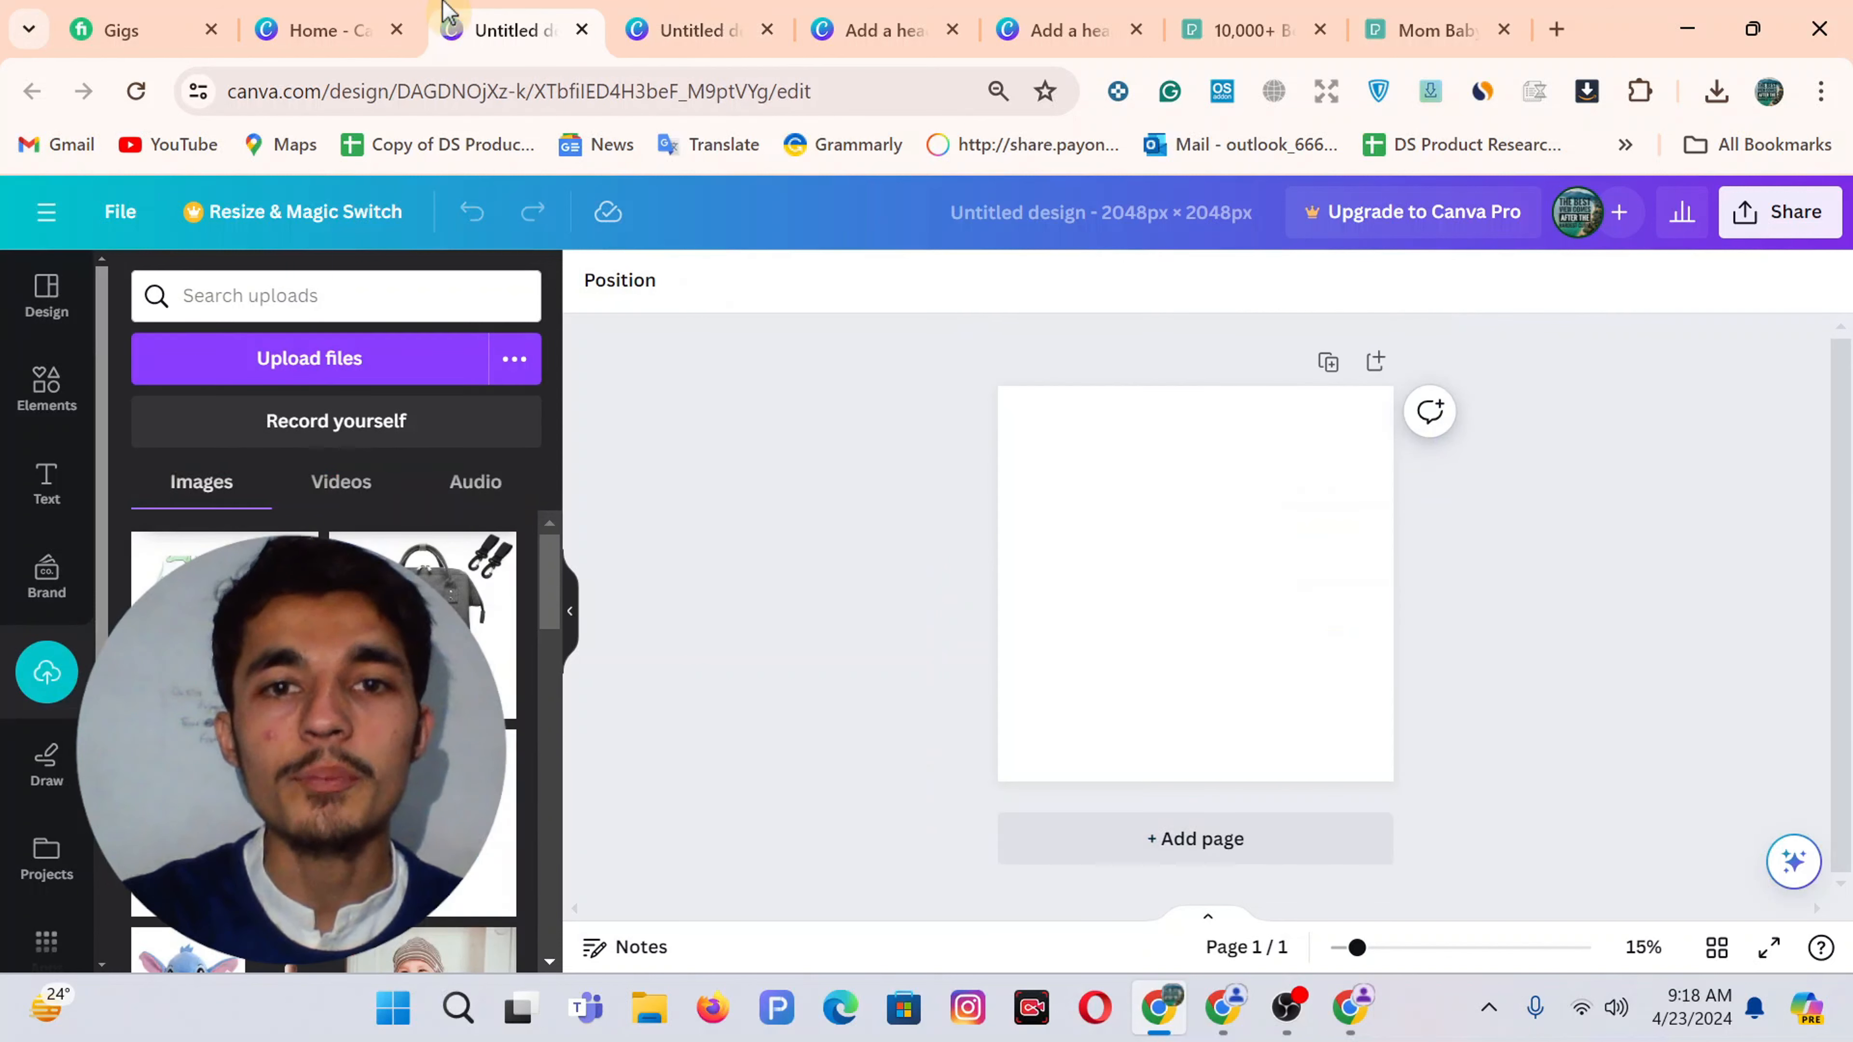
Search the Elements graphics for 'fade' and add the black fade rectangle to the page
left_click(46, 390)
left_click(299, 296)
type("fade")
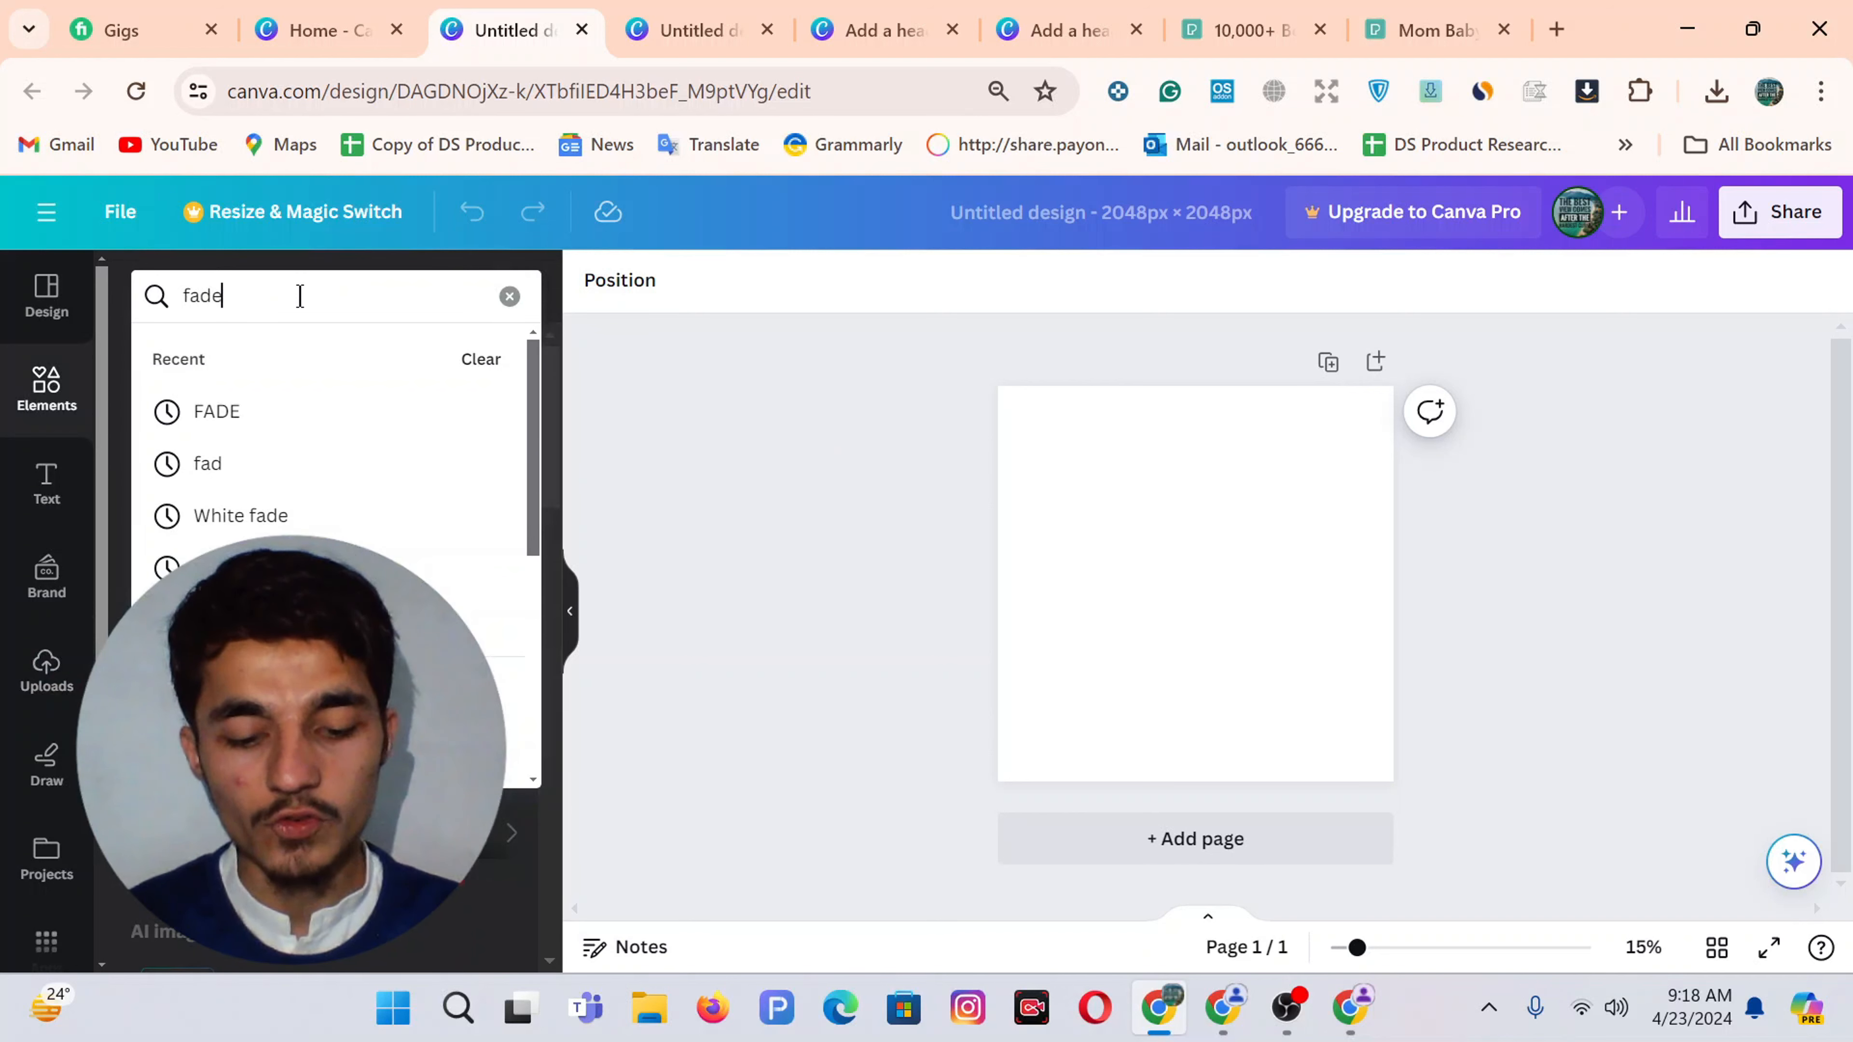
key("Return")
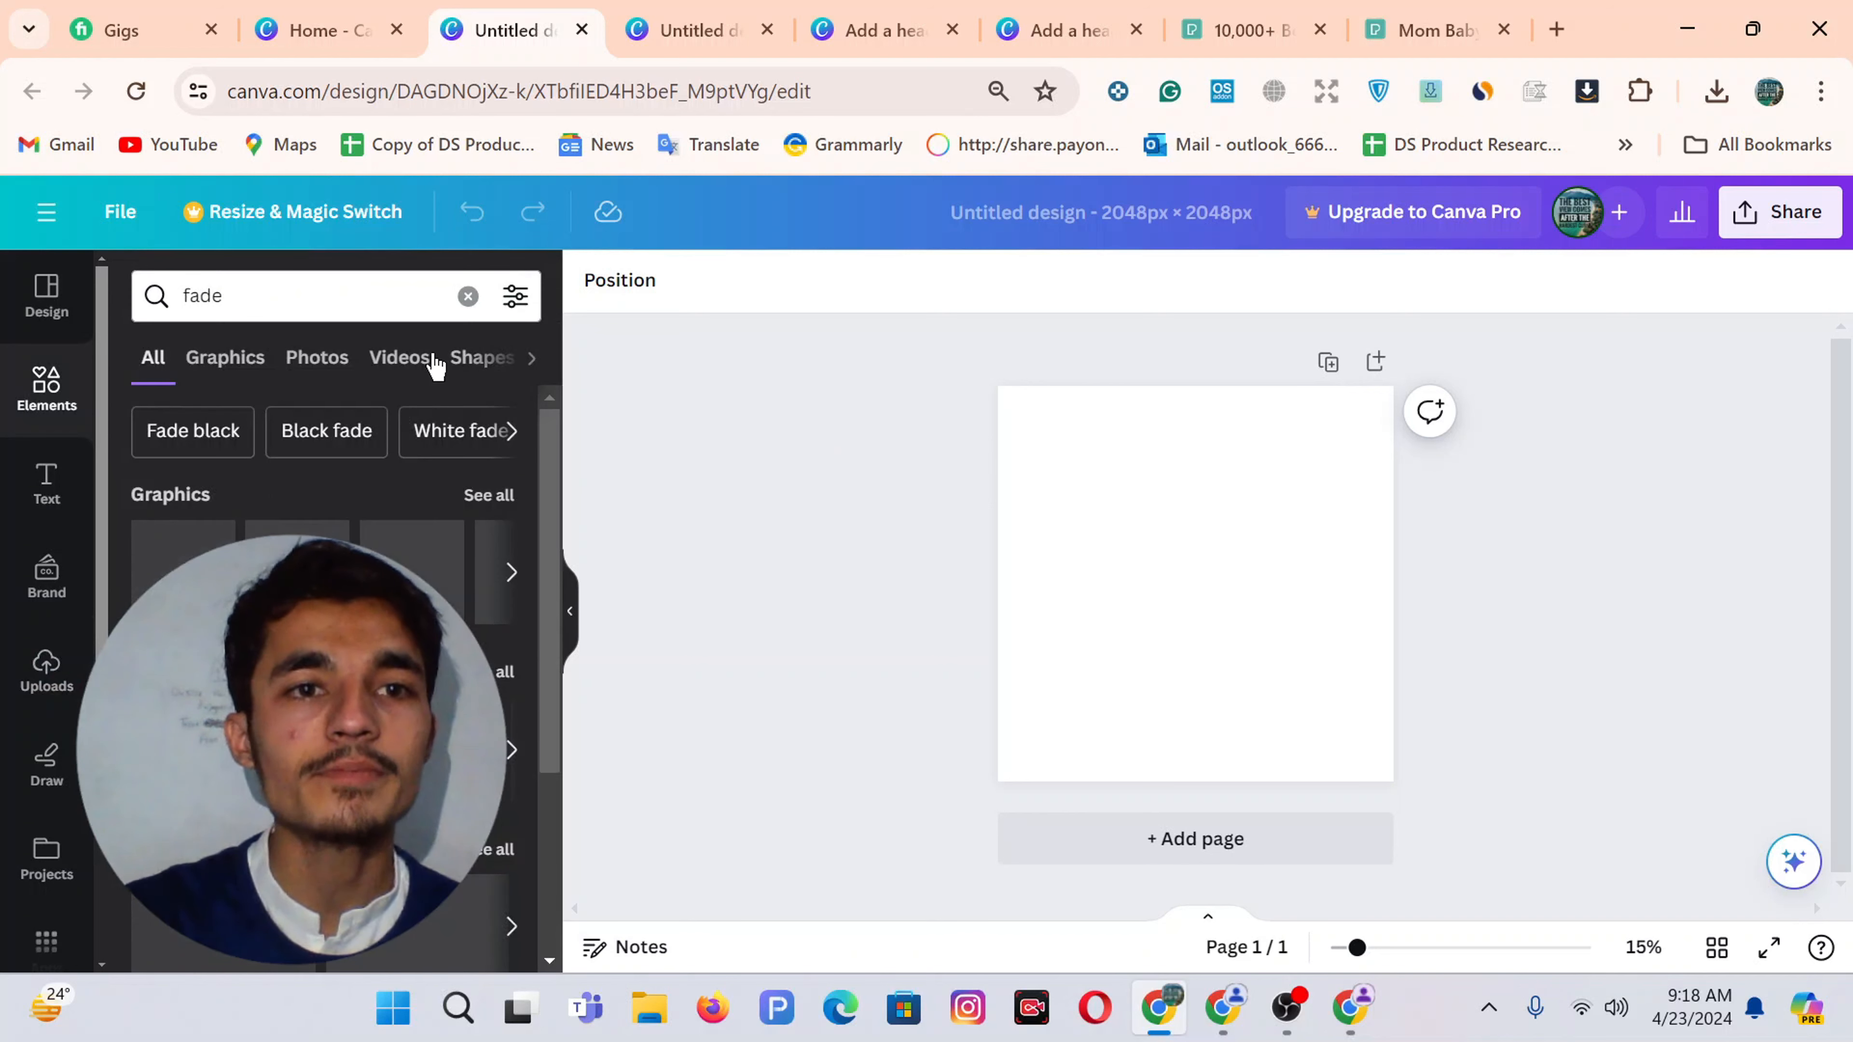
left_click(250, 362)
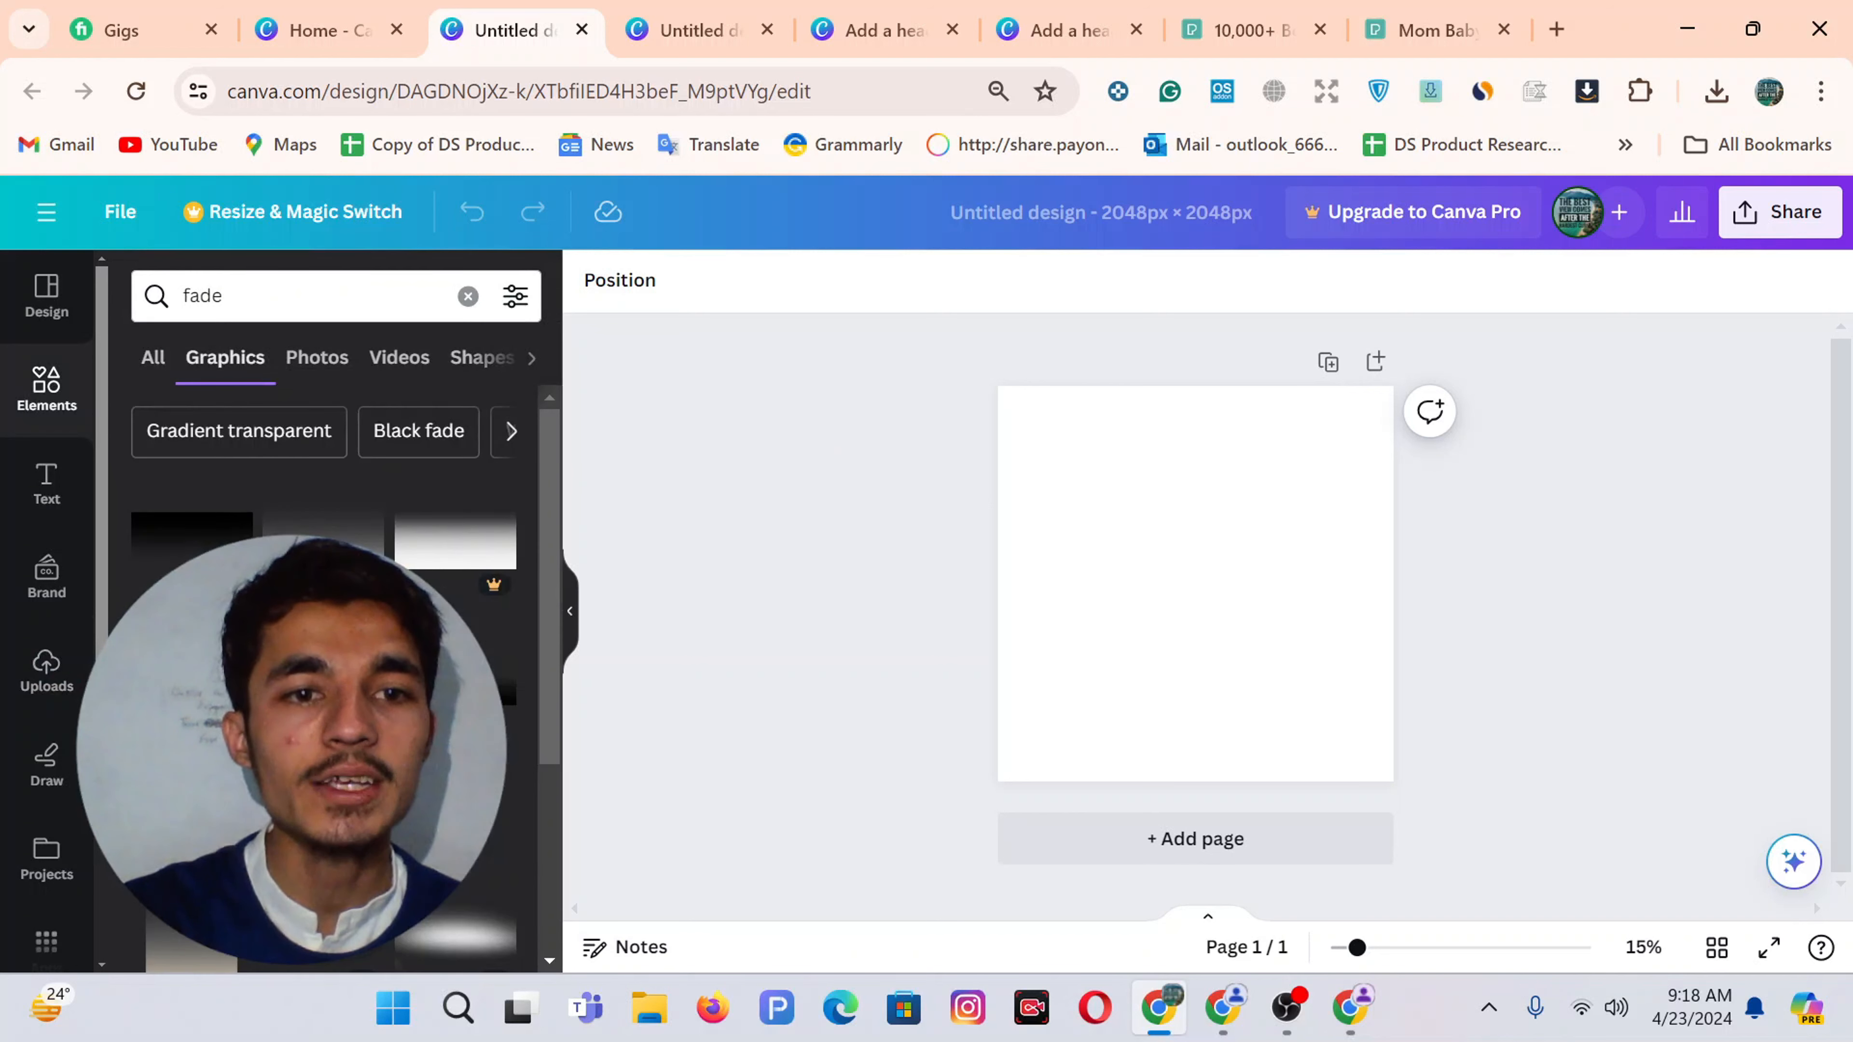
scroll(321, 657, "down", 2)
scroll(321, 656, "down", 2)
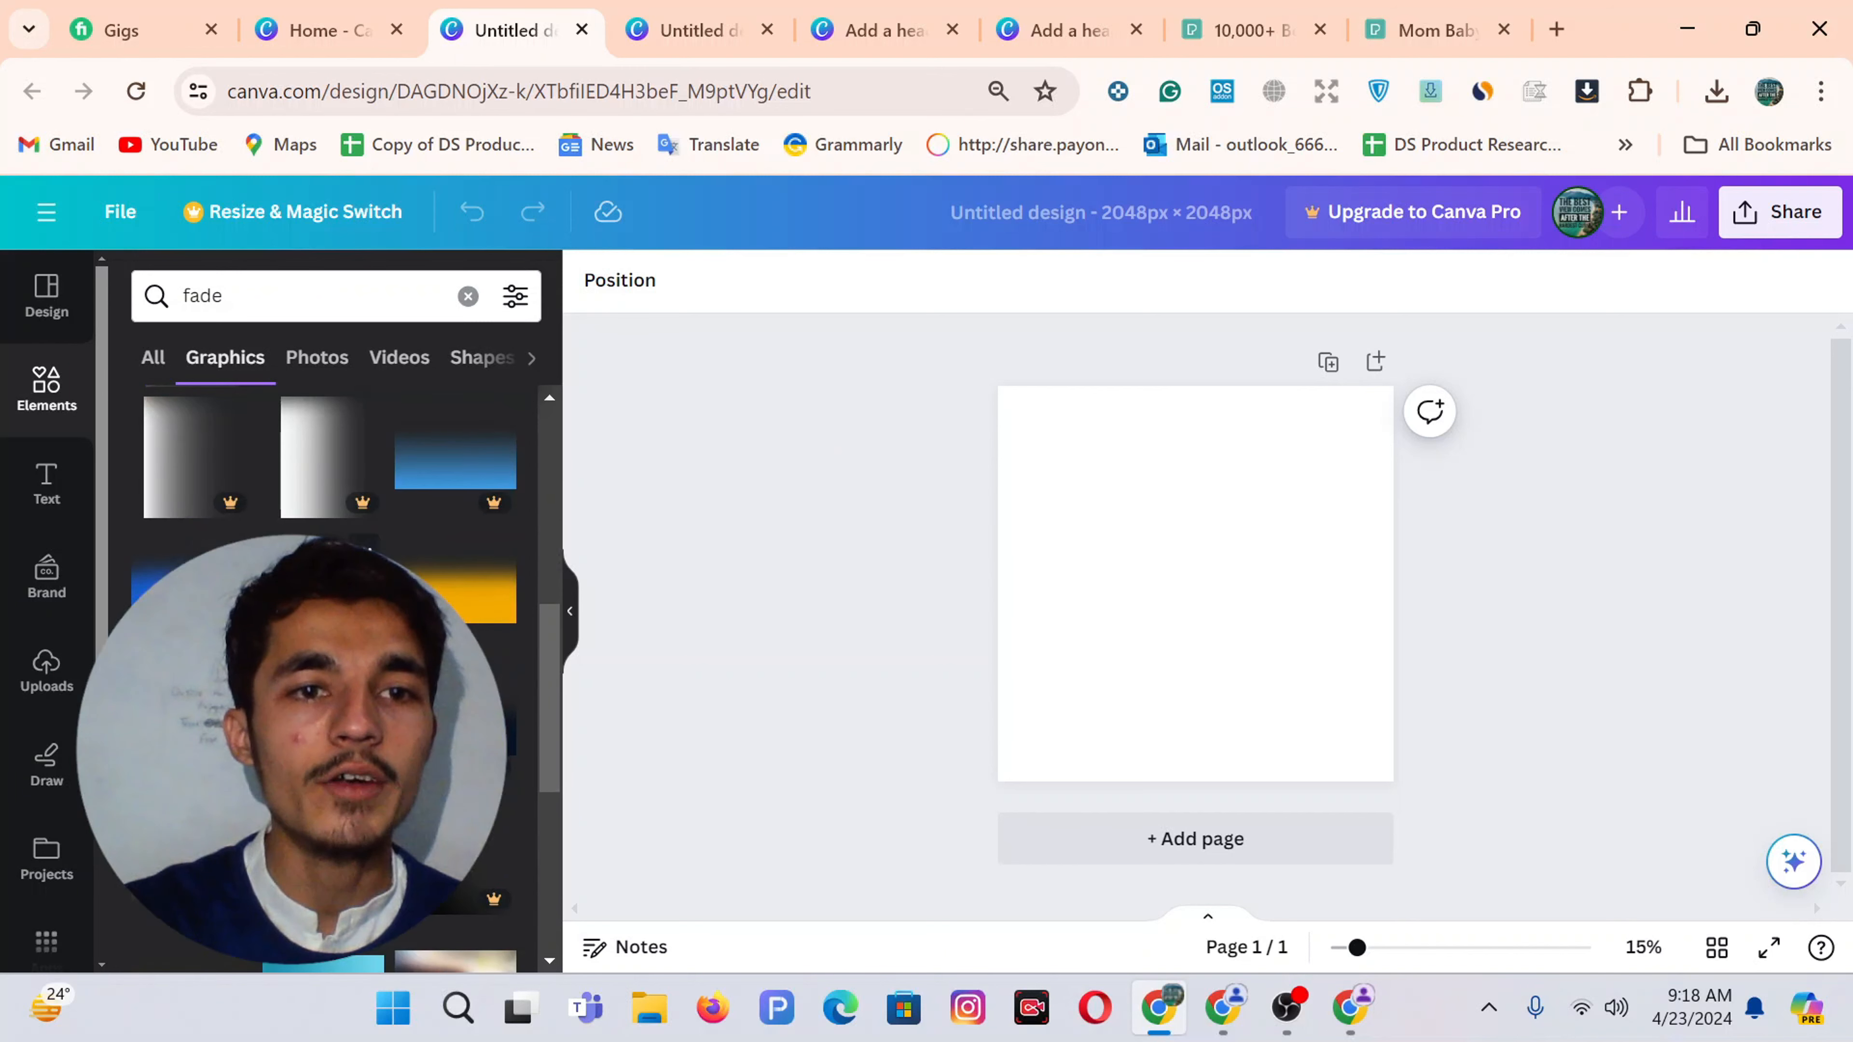
left_click(321, 730)
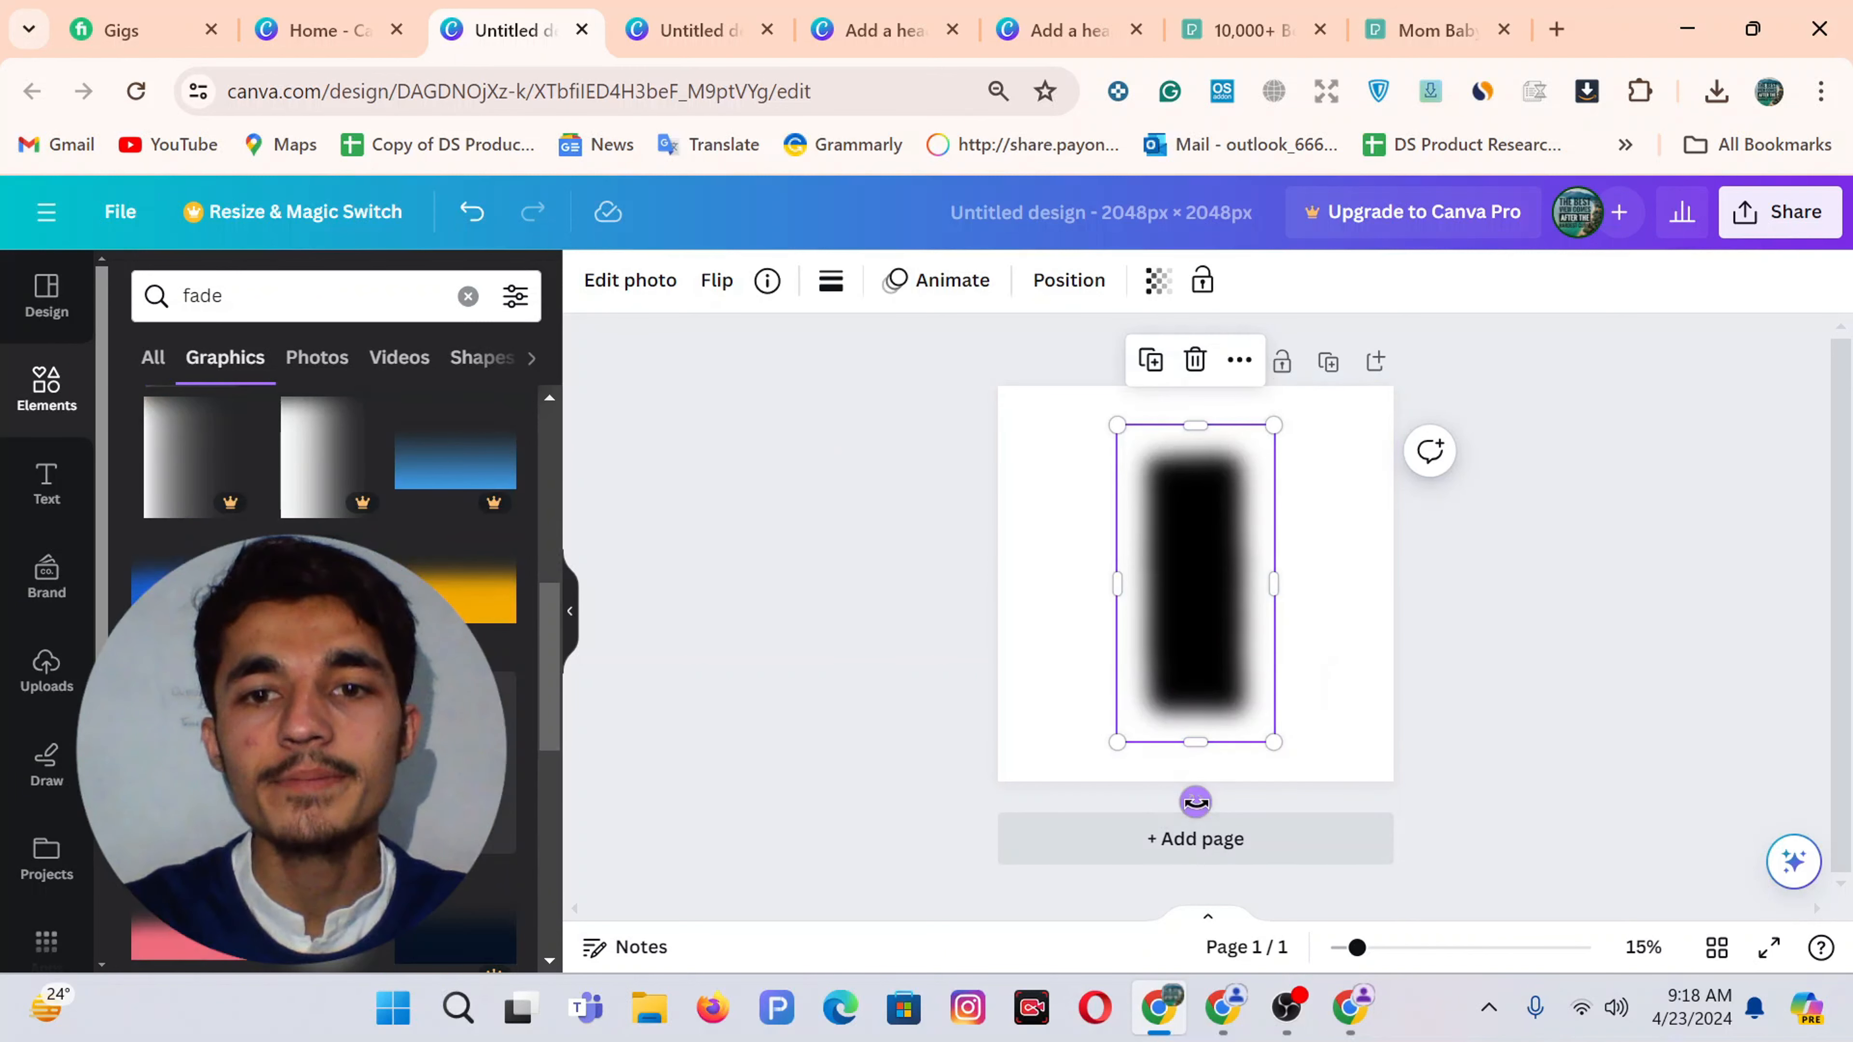
Rotate the fade horizontal, stretch it across the page's top edge, and set transparency to 20
left_click_drag(1196, 802, 1414, 576)
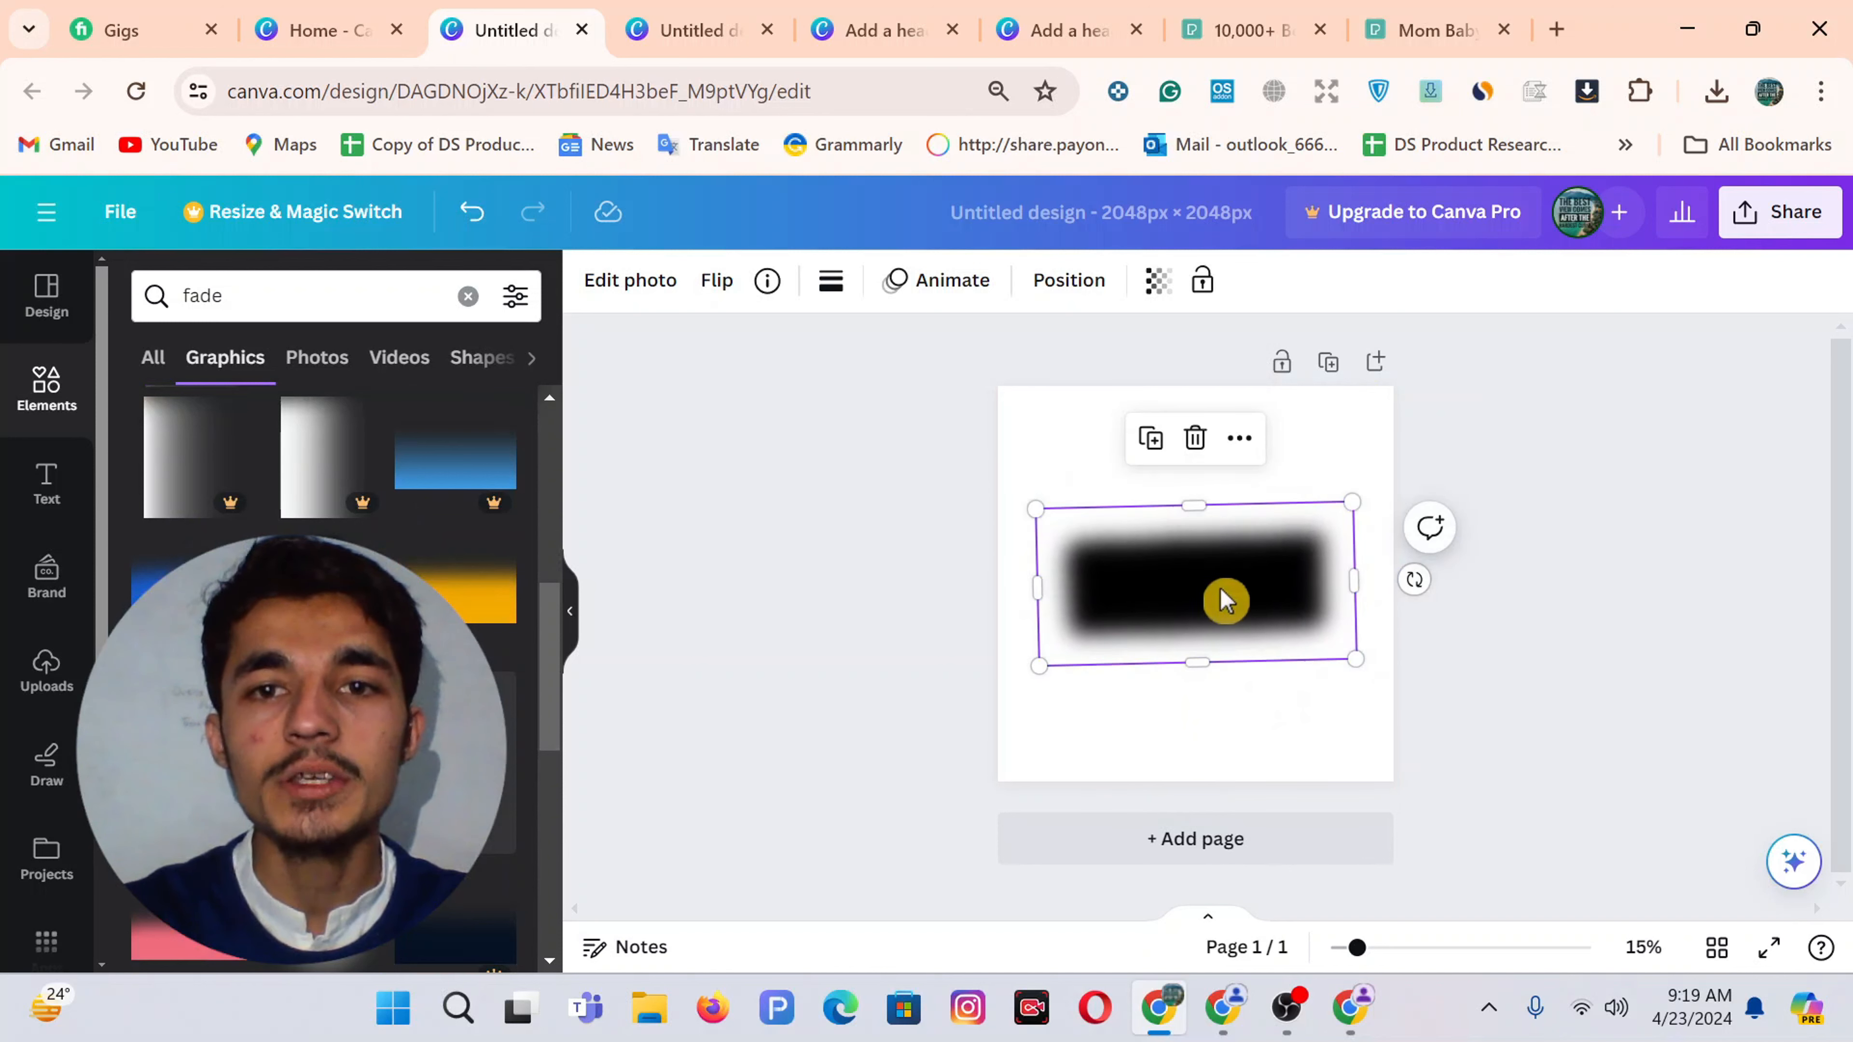
left_click(1414, 581)
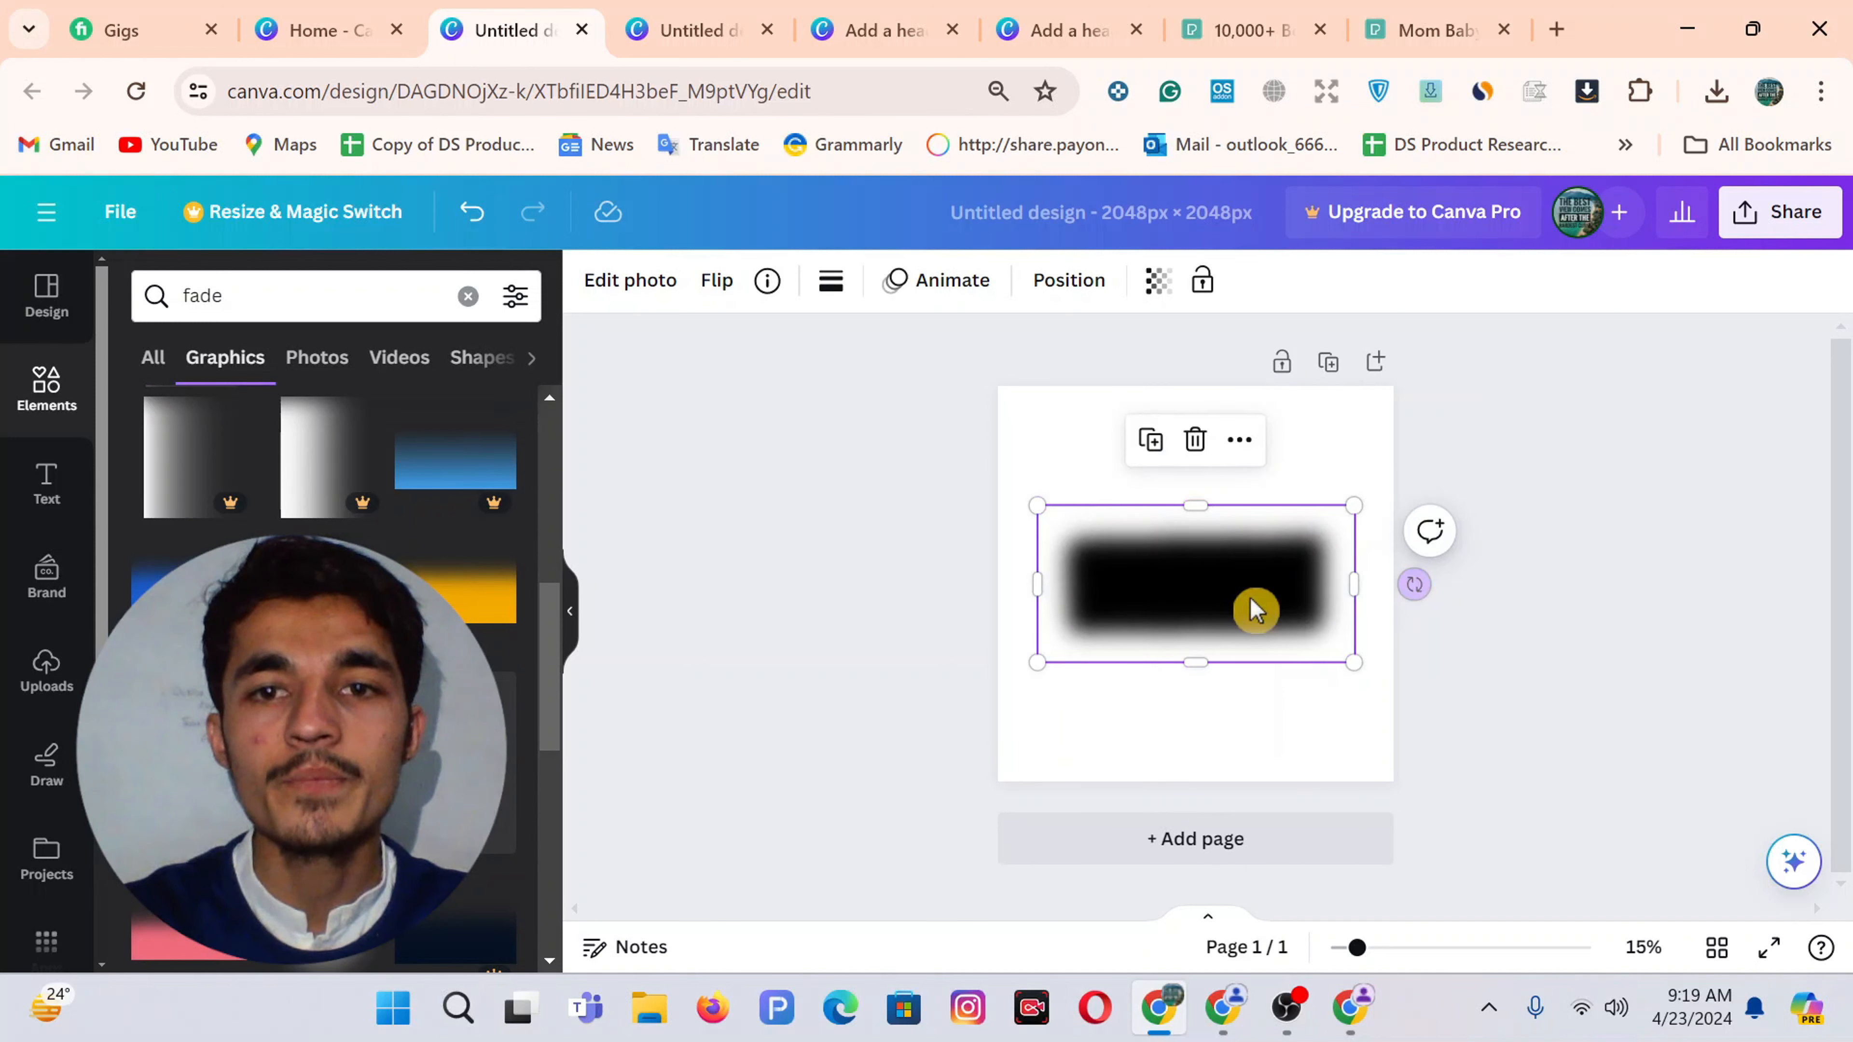
left_click_drag(1253, 608, 1206, 468)
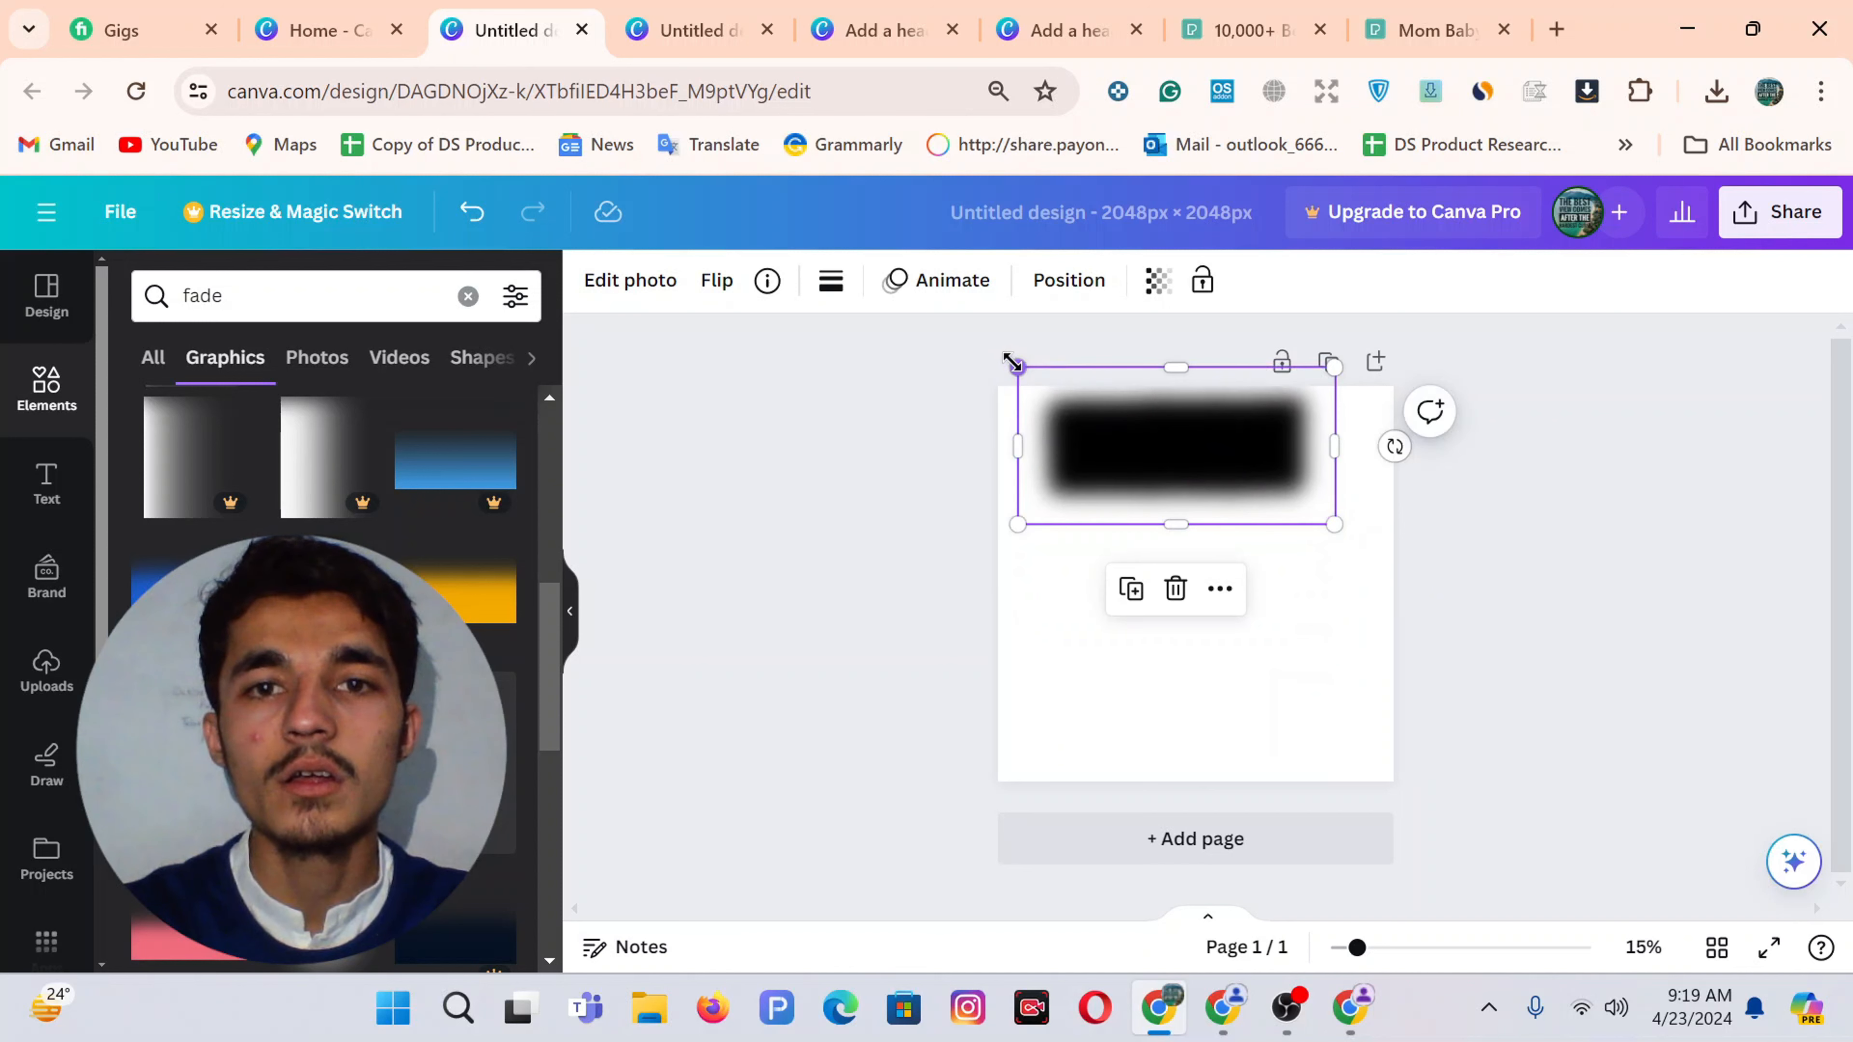
left_click_drag(987, 361, 940, 338)
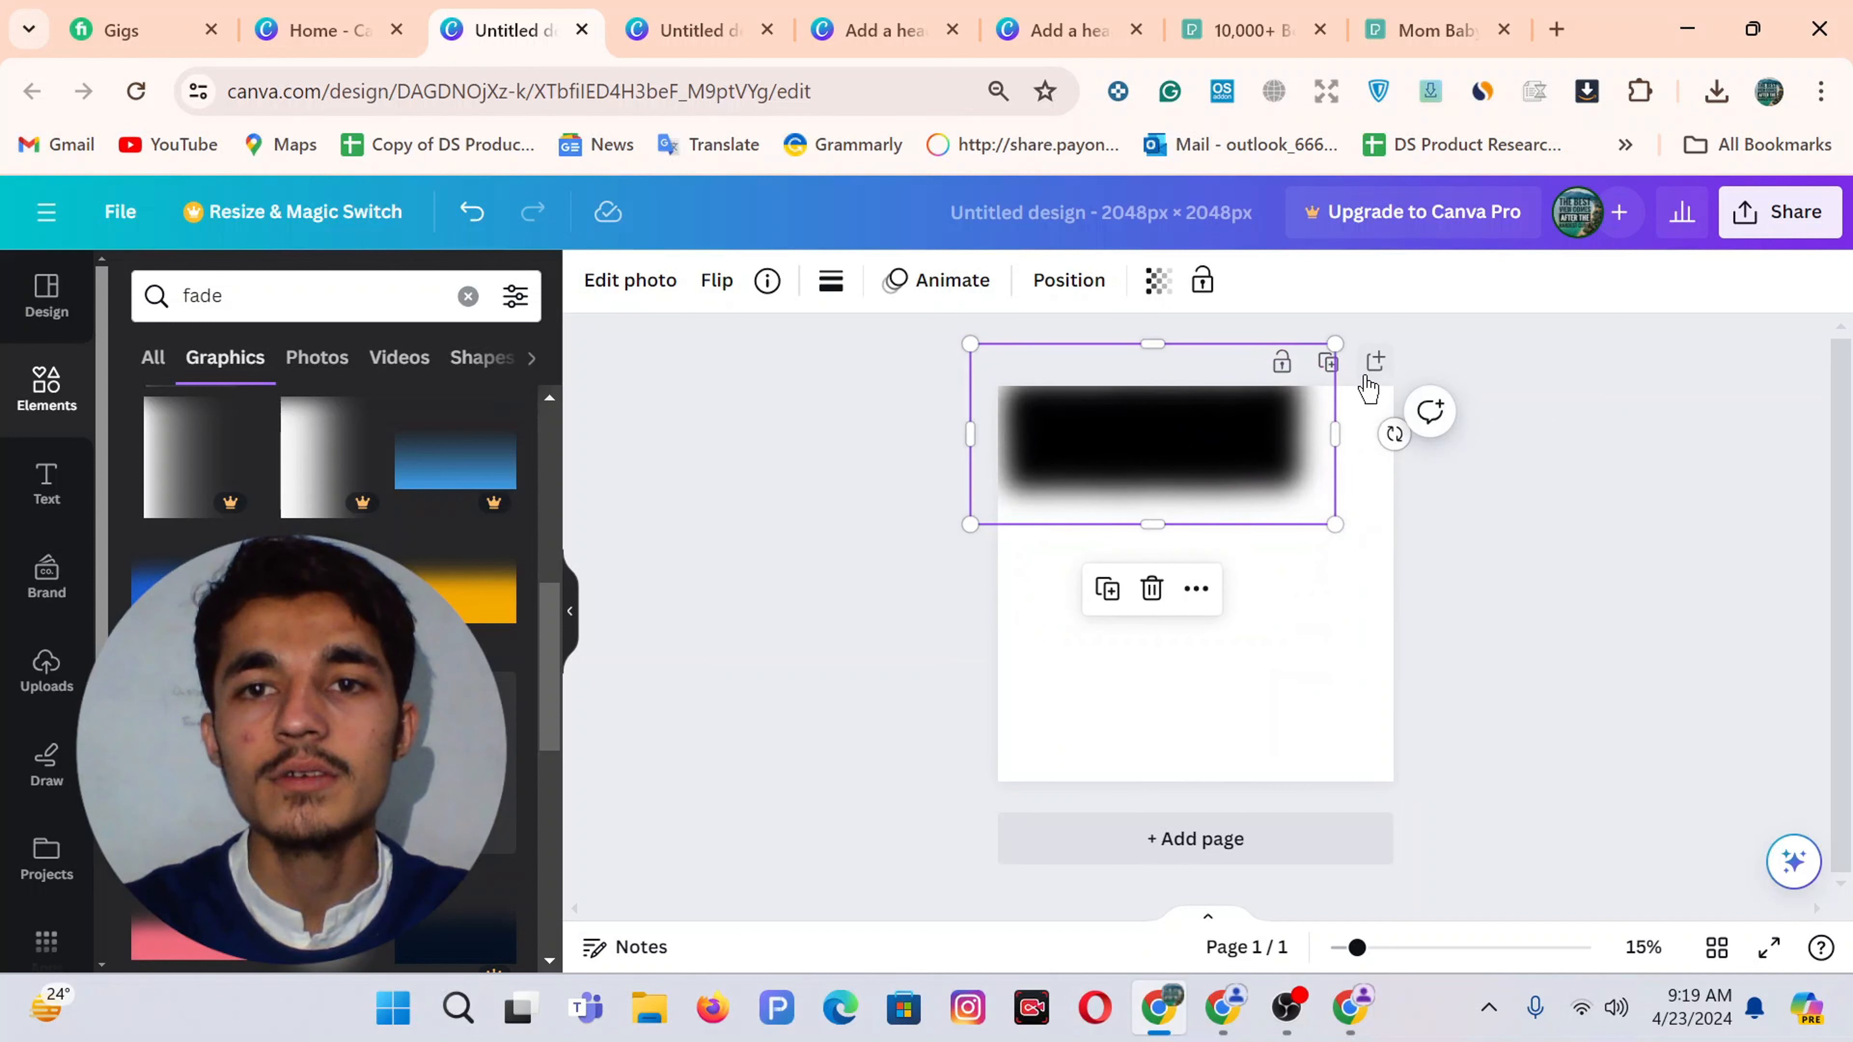
left_click_drag(1332, 523, 1440, 576)
left_click_drag(1219, 491, 964, 403)
left_click(1154, 289)
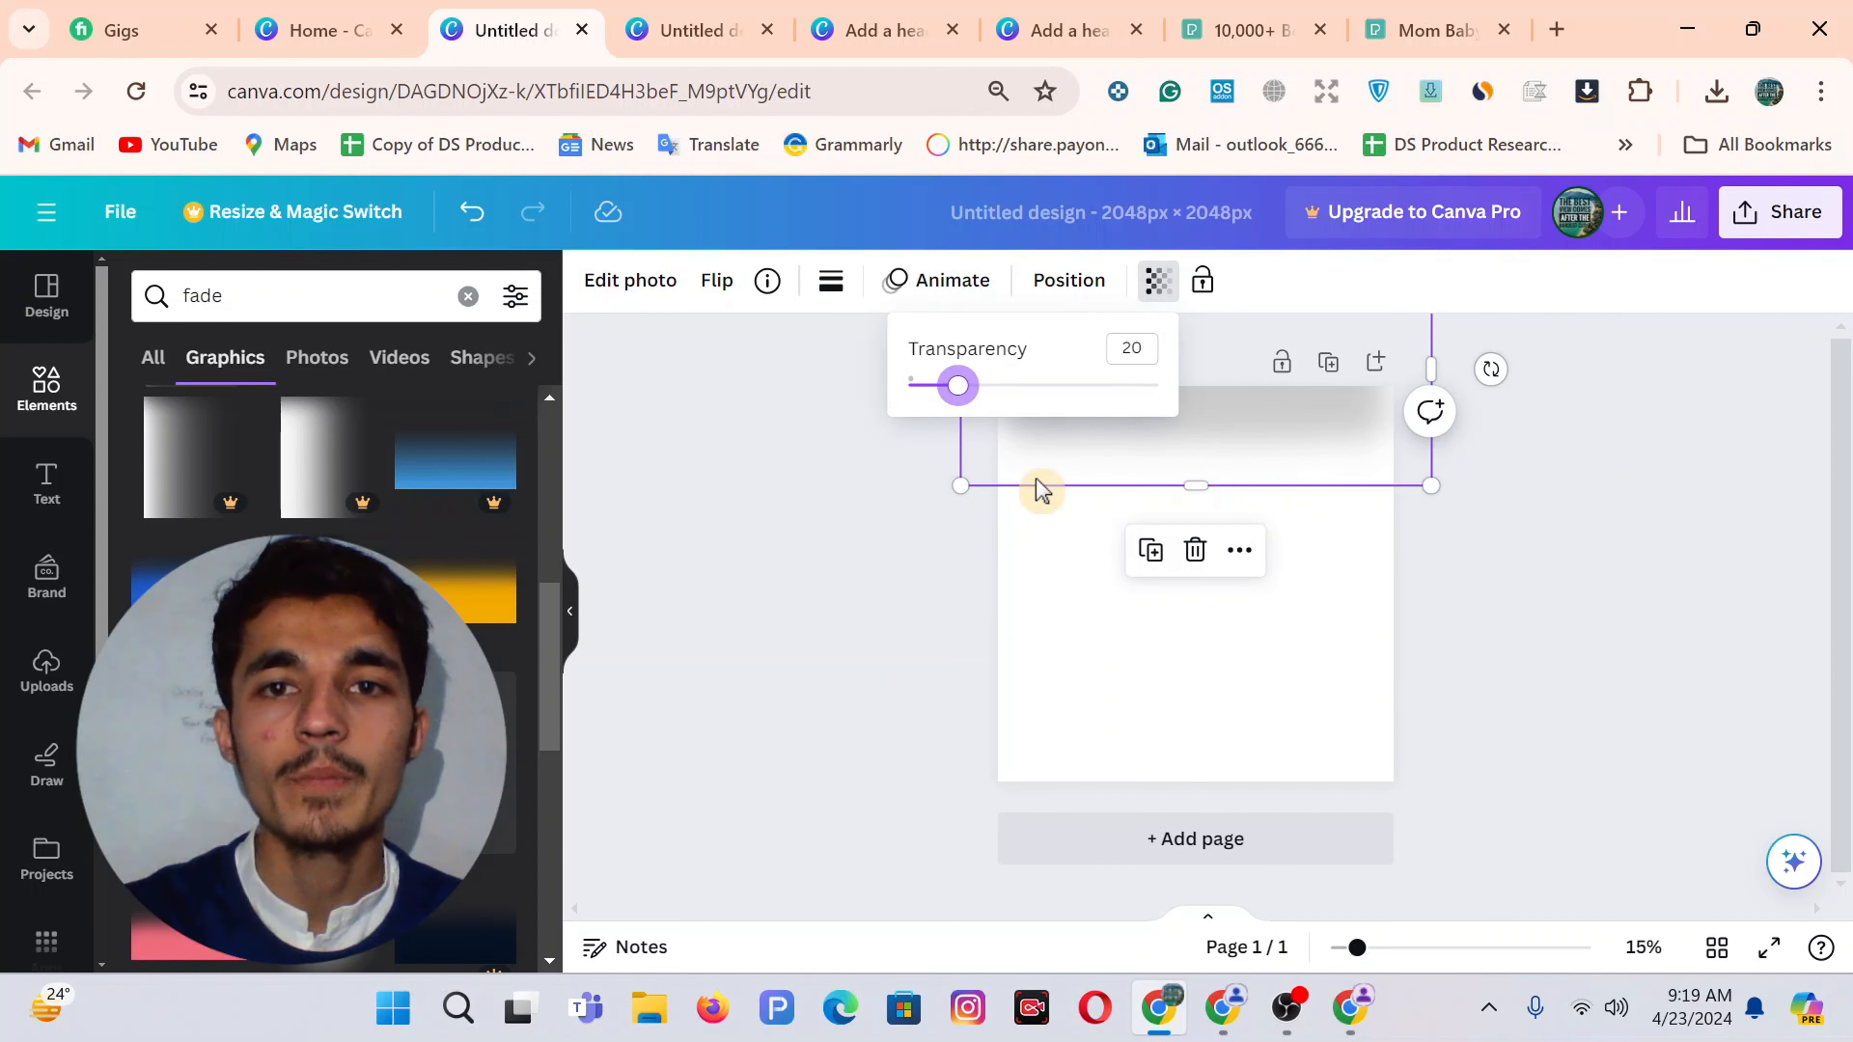
Push the top fade further up and move a duplicate of it to the page bottom
left_click(1108, 600)
left_click_drag(1191, 432, 1187, 396)
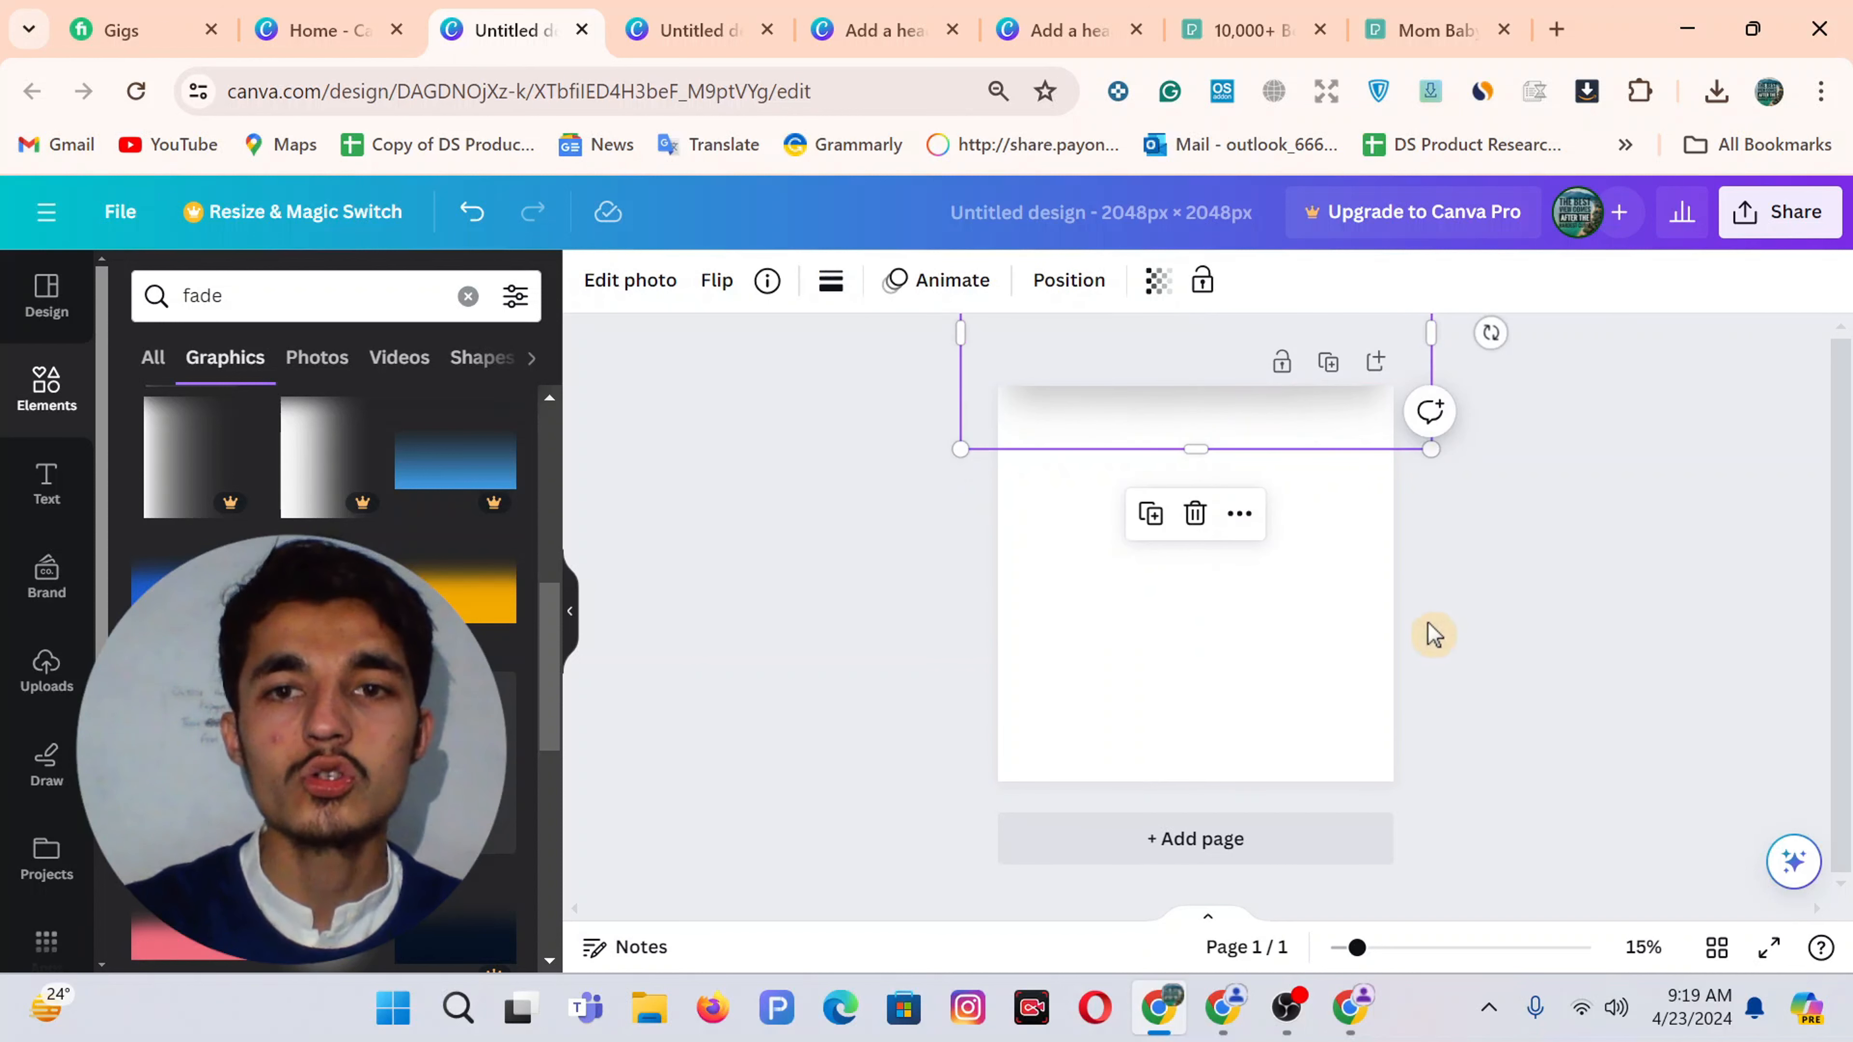
left_click(1536, 617)
left_click(1217, 433)
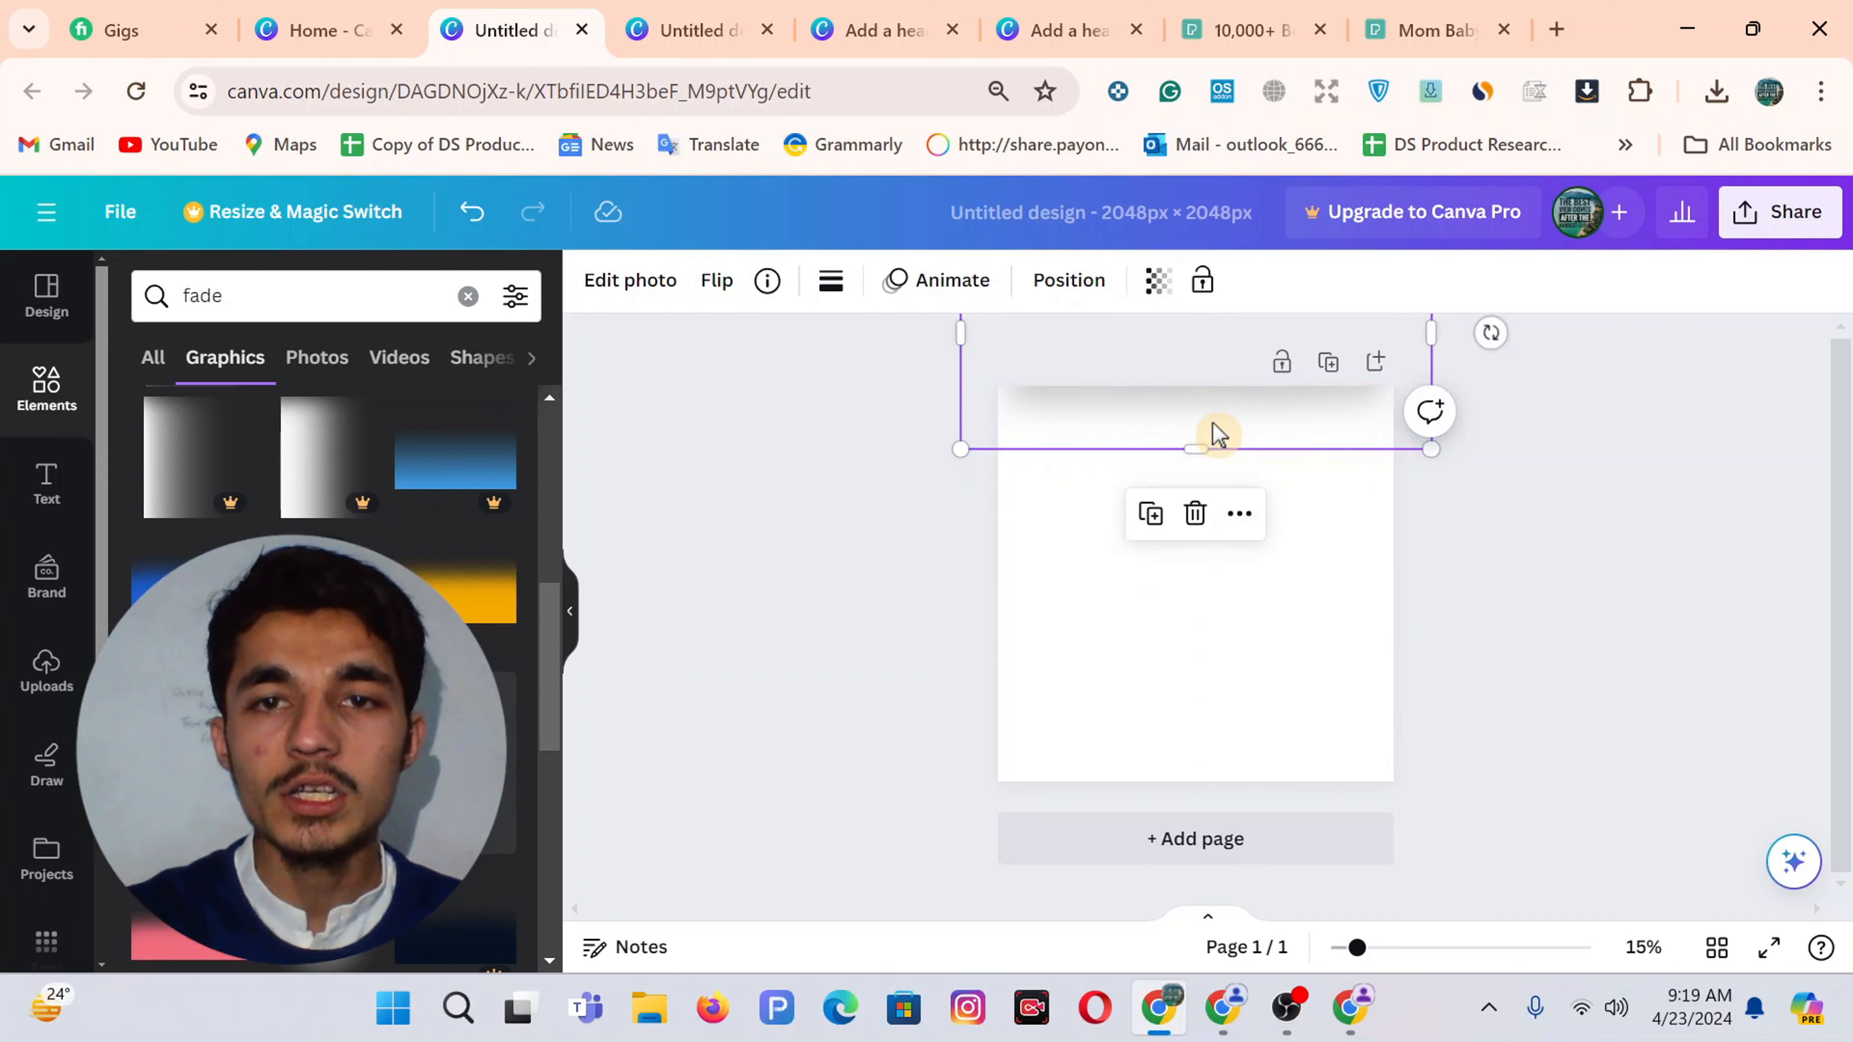
left_click(1315, 716)
key("ctrl+z")
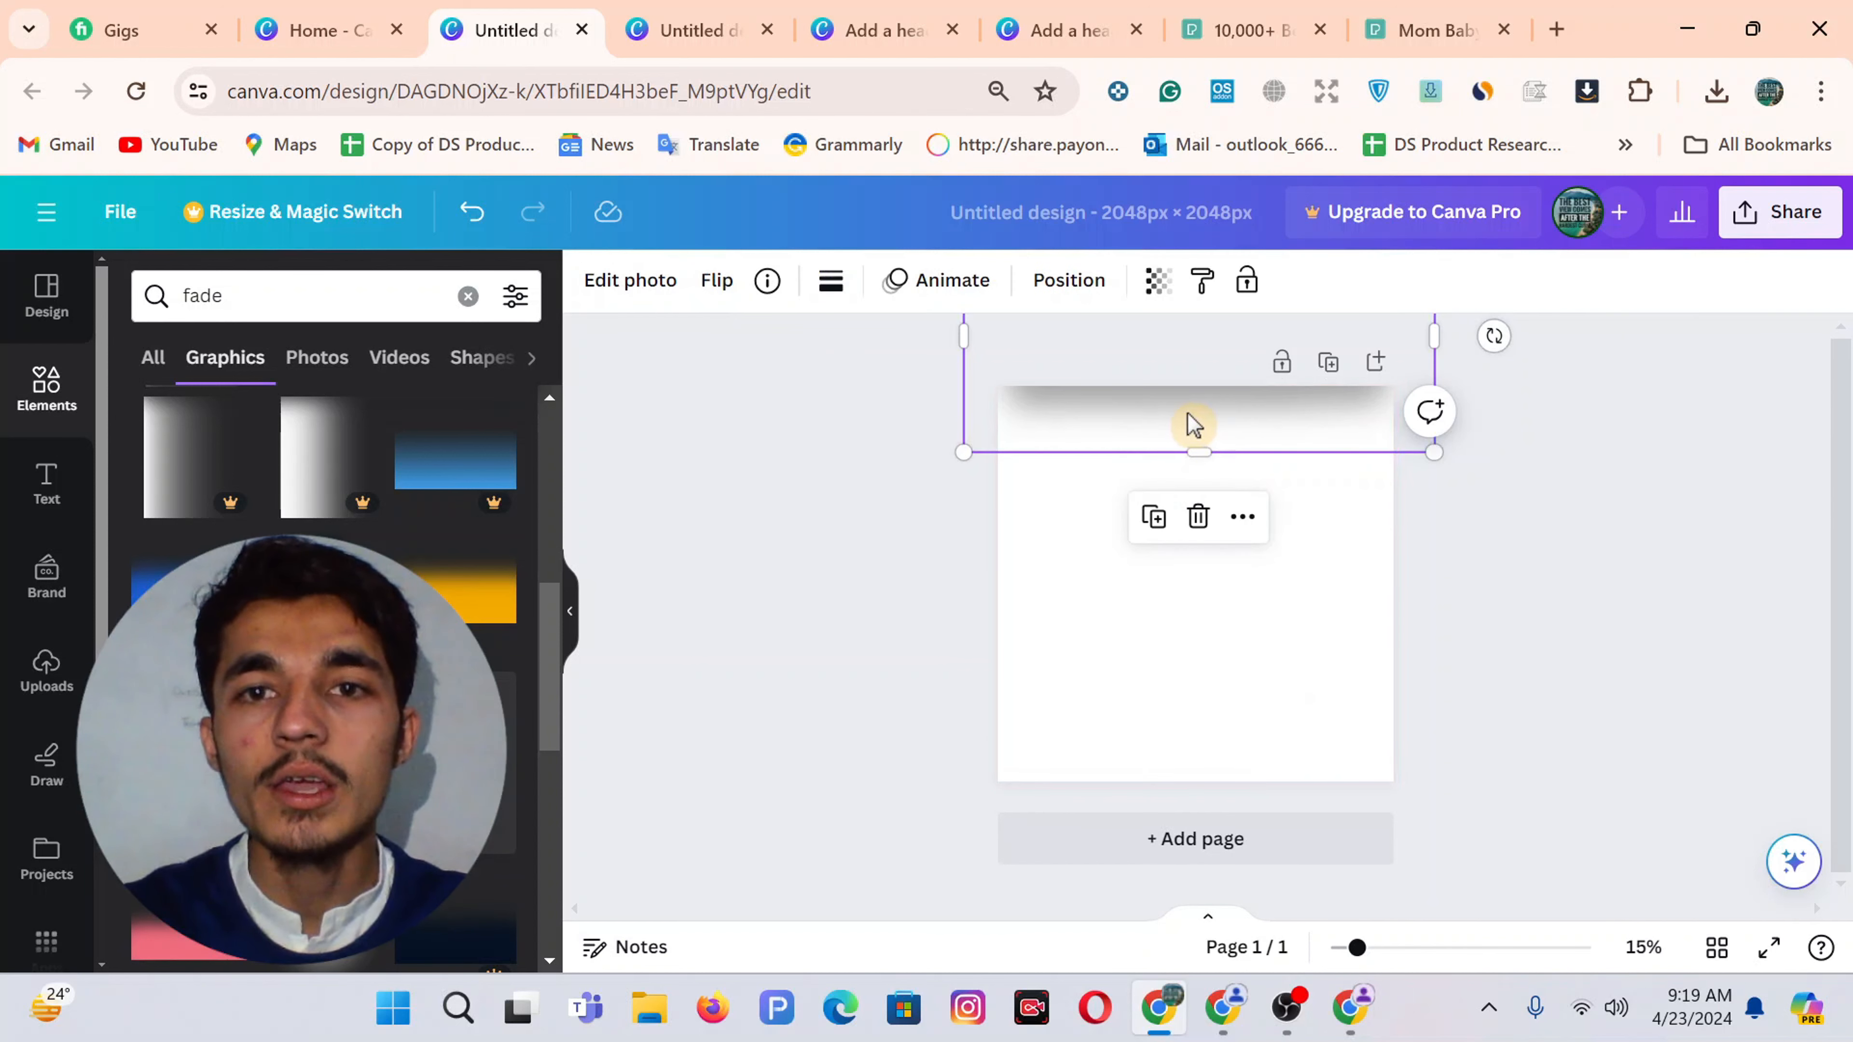
left_click_drag(1182, 455, 1191, 918)
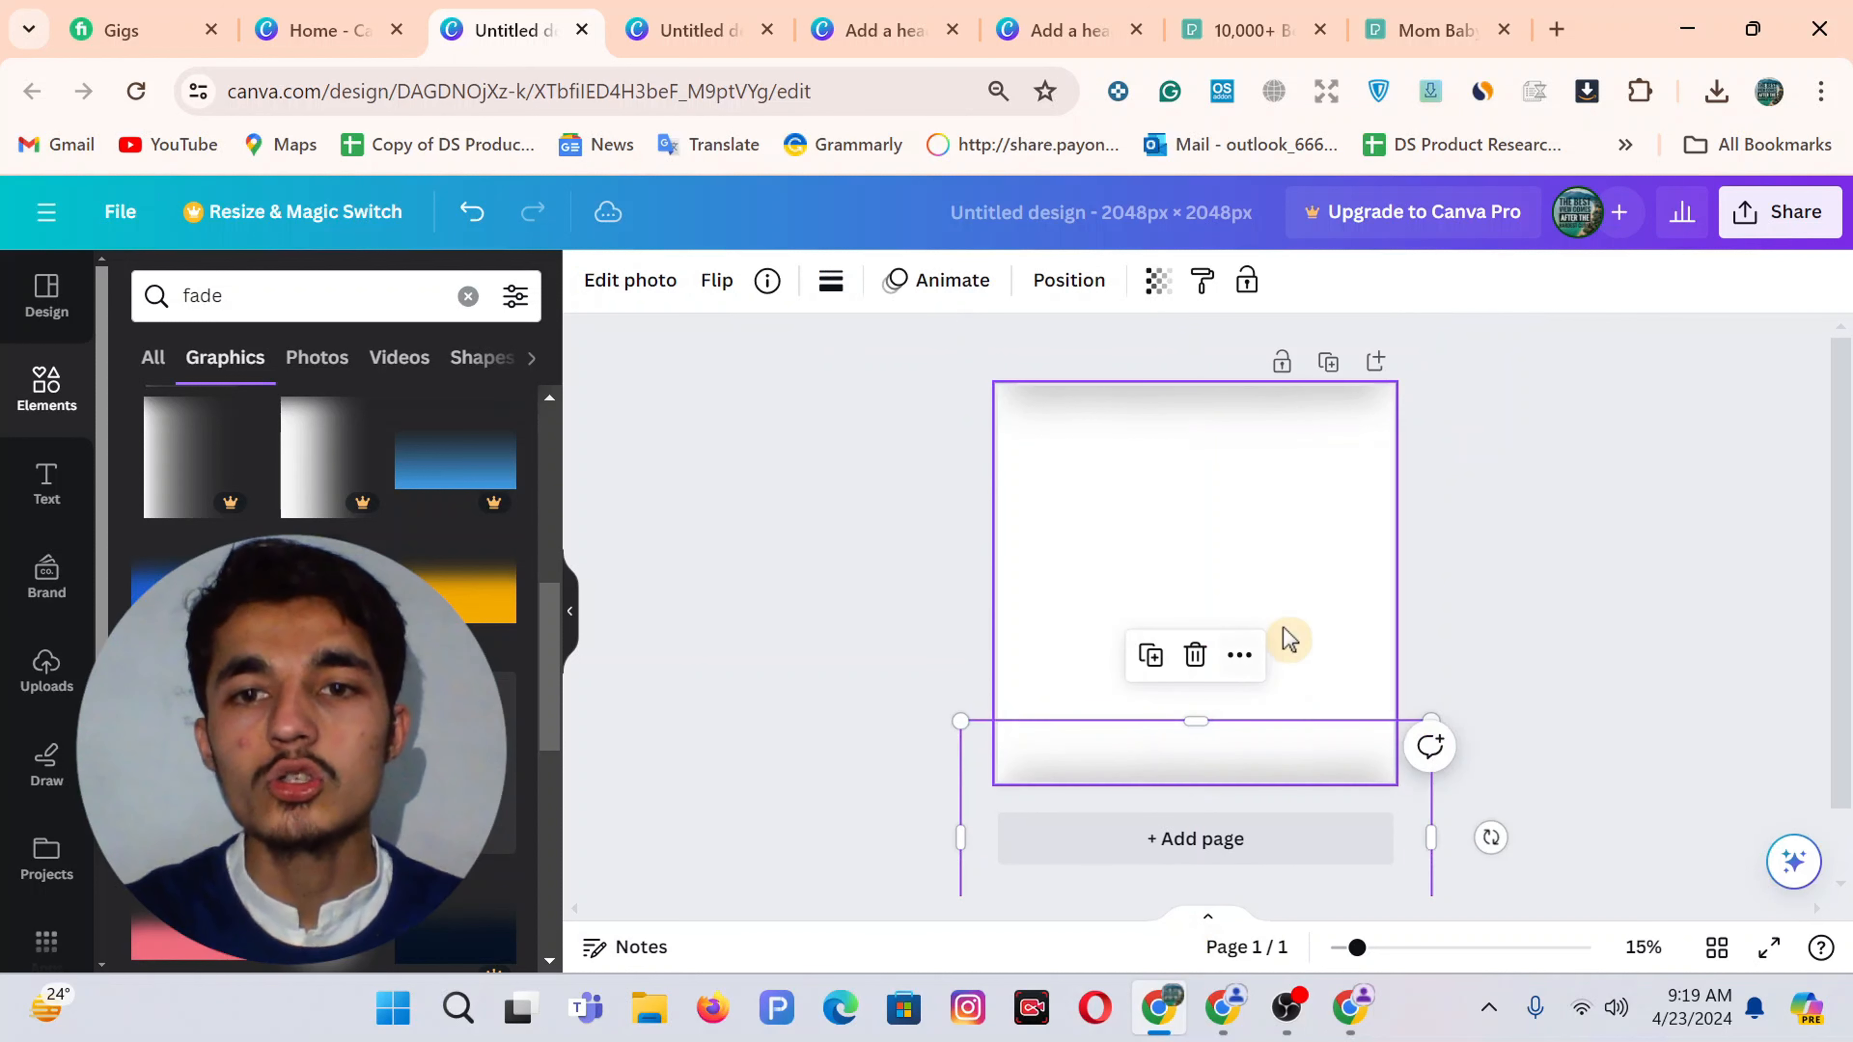
Rotate another fade copy to vertical and place it along the page's right edge
left_click(1326, 631)
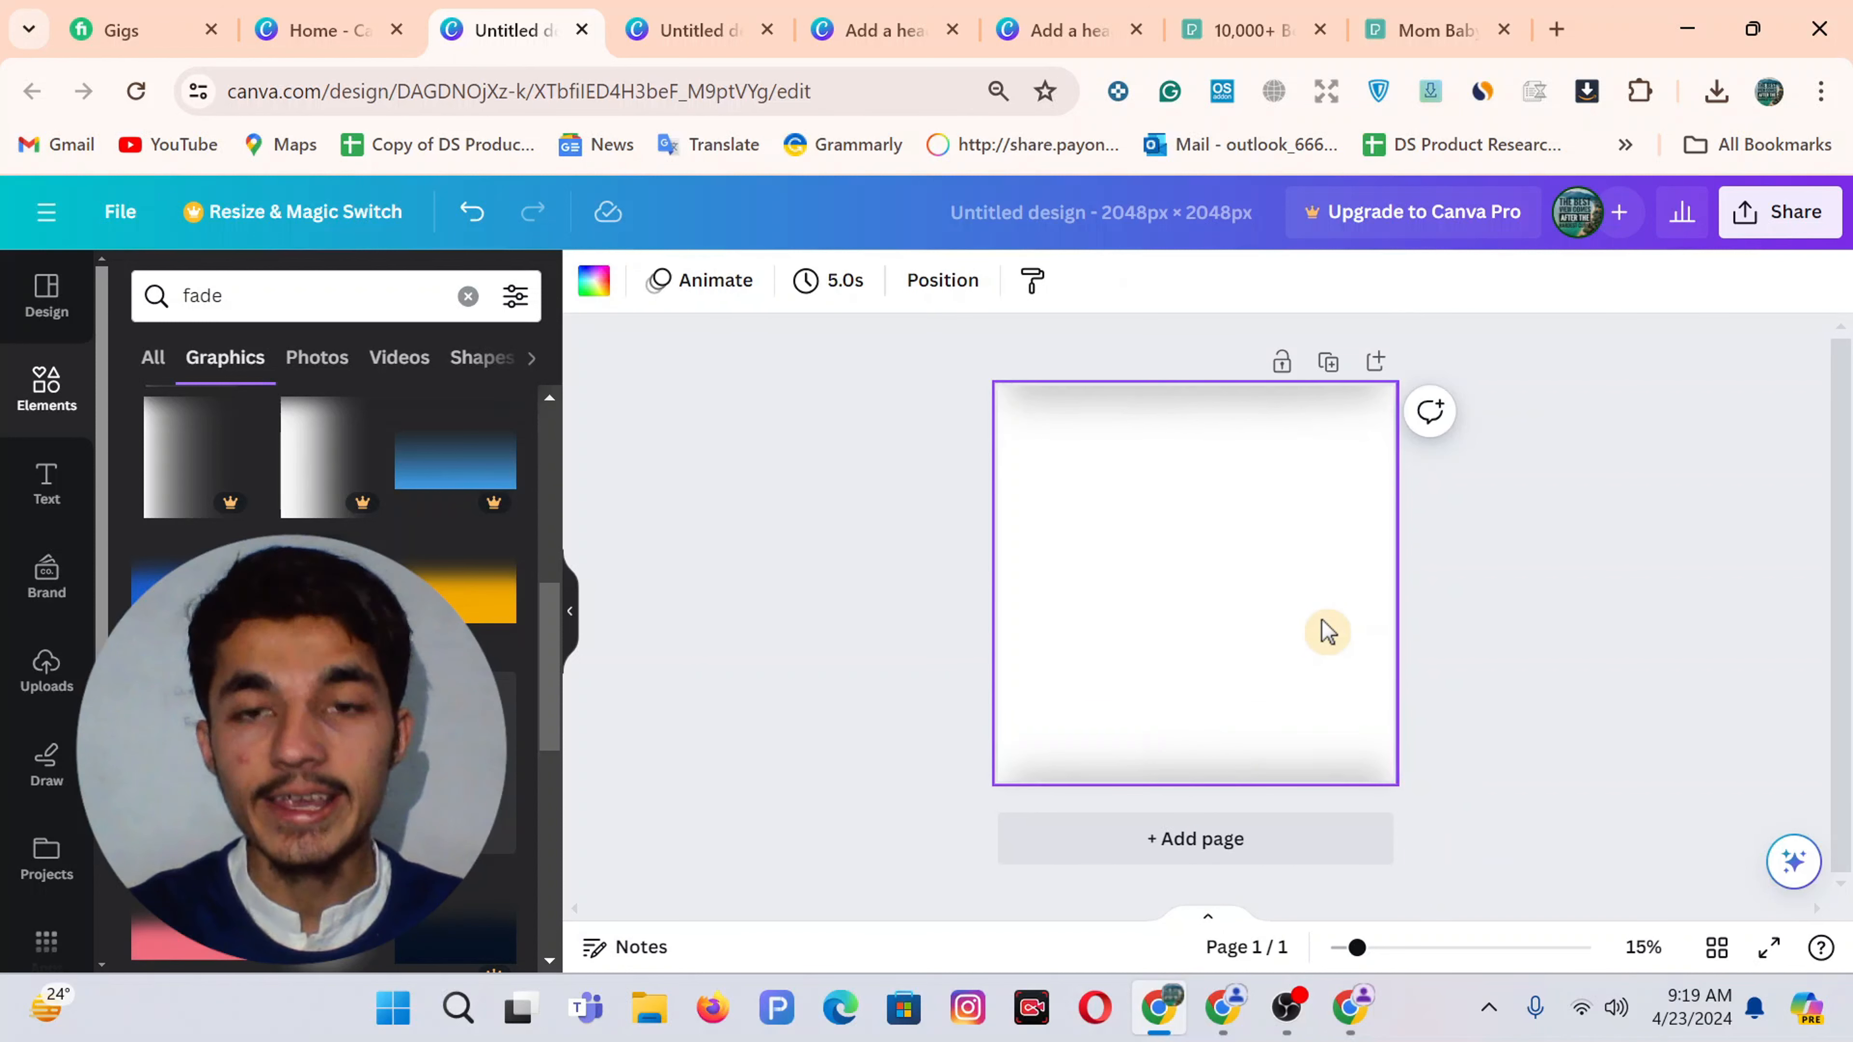
left_click(1326, 631)
left_click(1208, 405)
left_click_drag(1192, 417, 1193, 609)
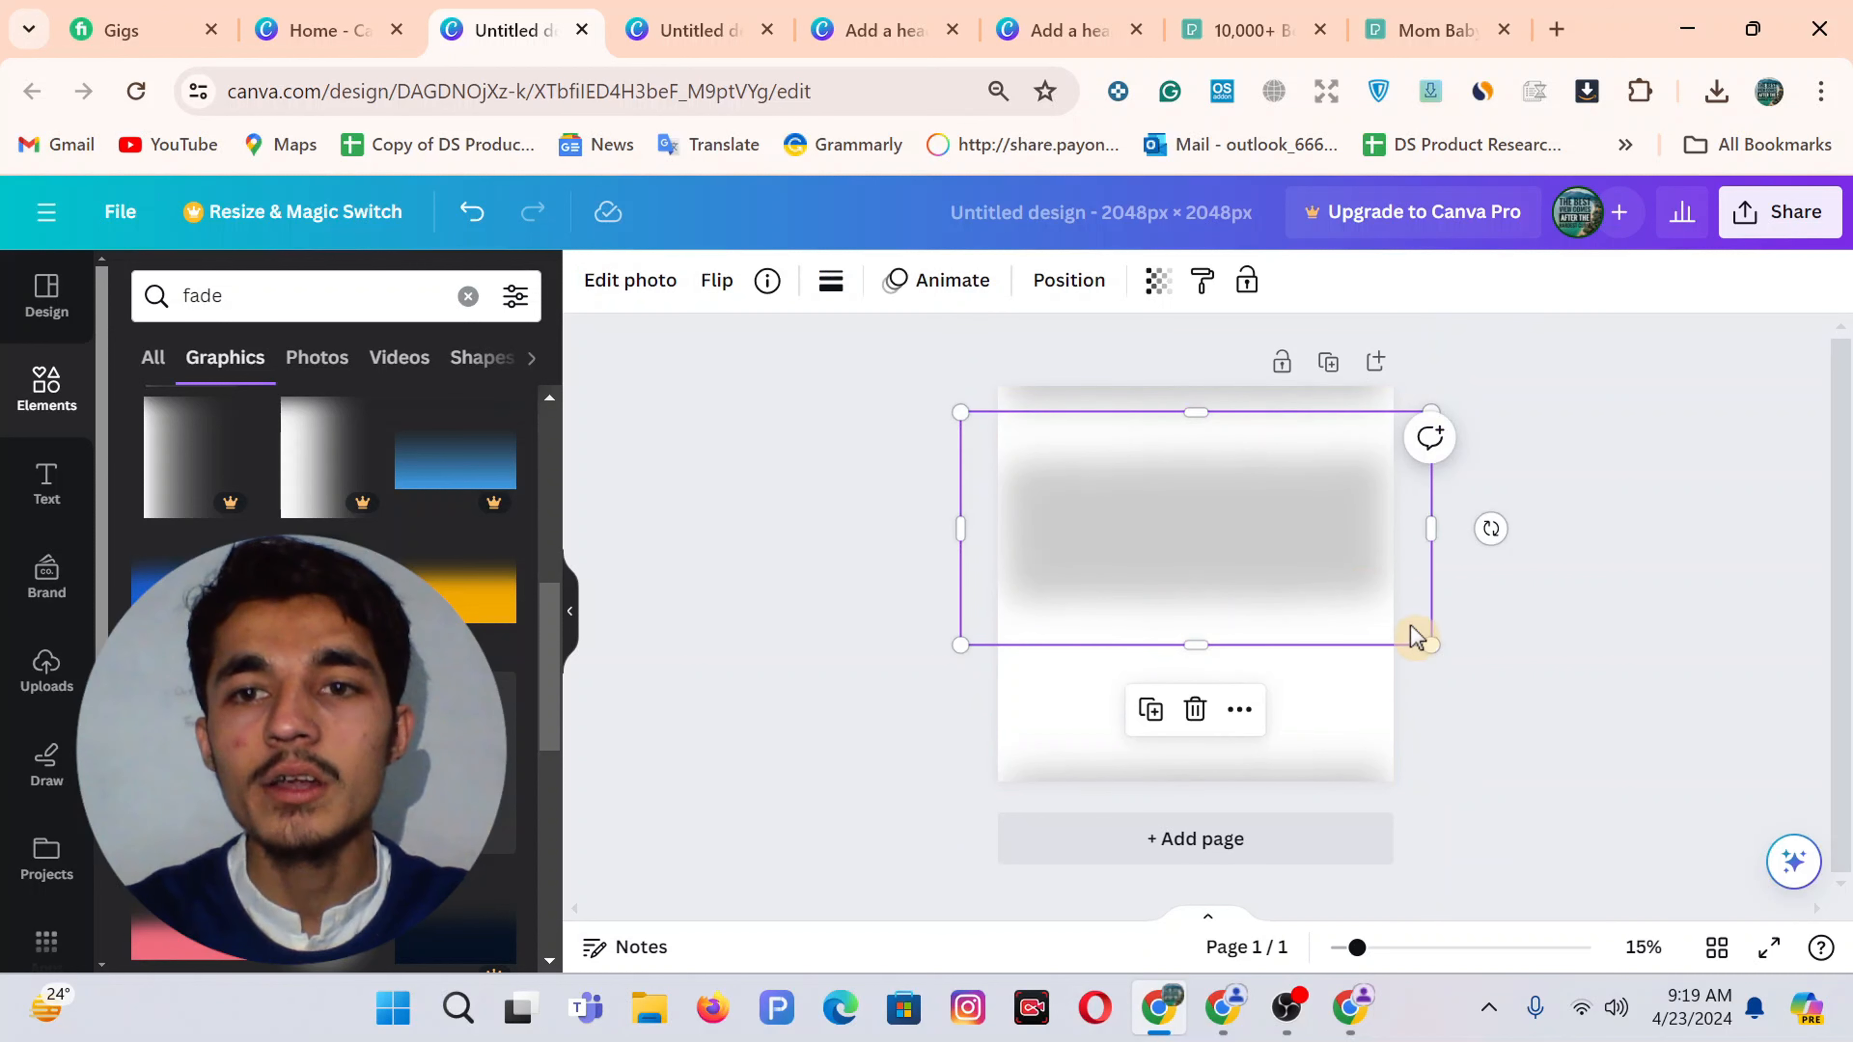
left_click_drag(1490, 528, 1197, 315)
left_click(1233, 543)
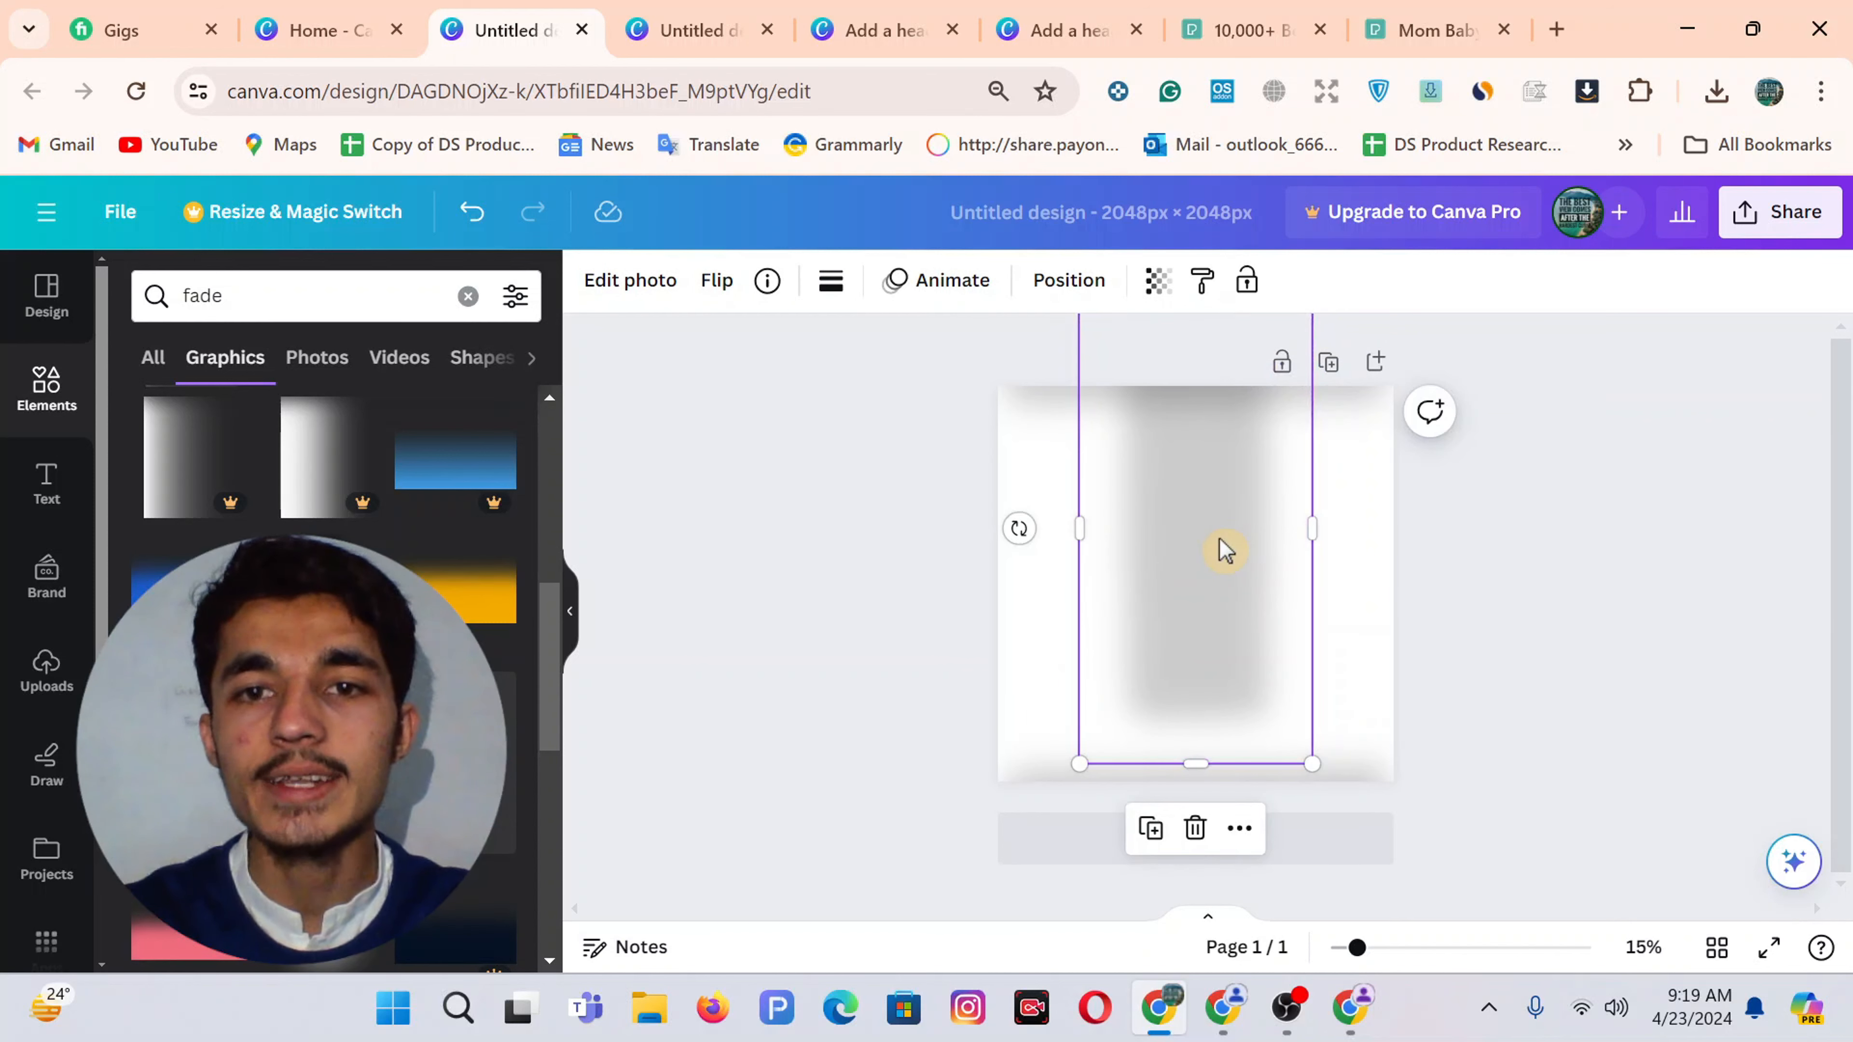
left_click_drag(1225, 551, 1483, 597)
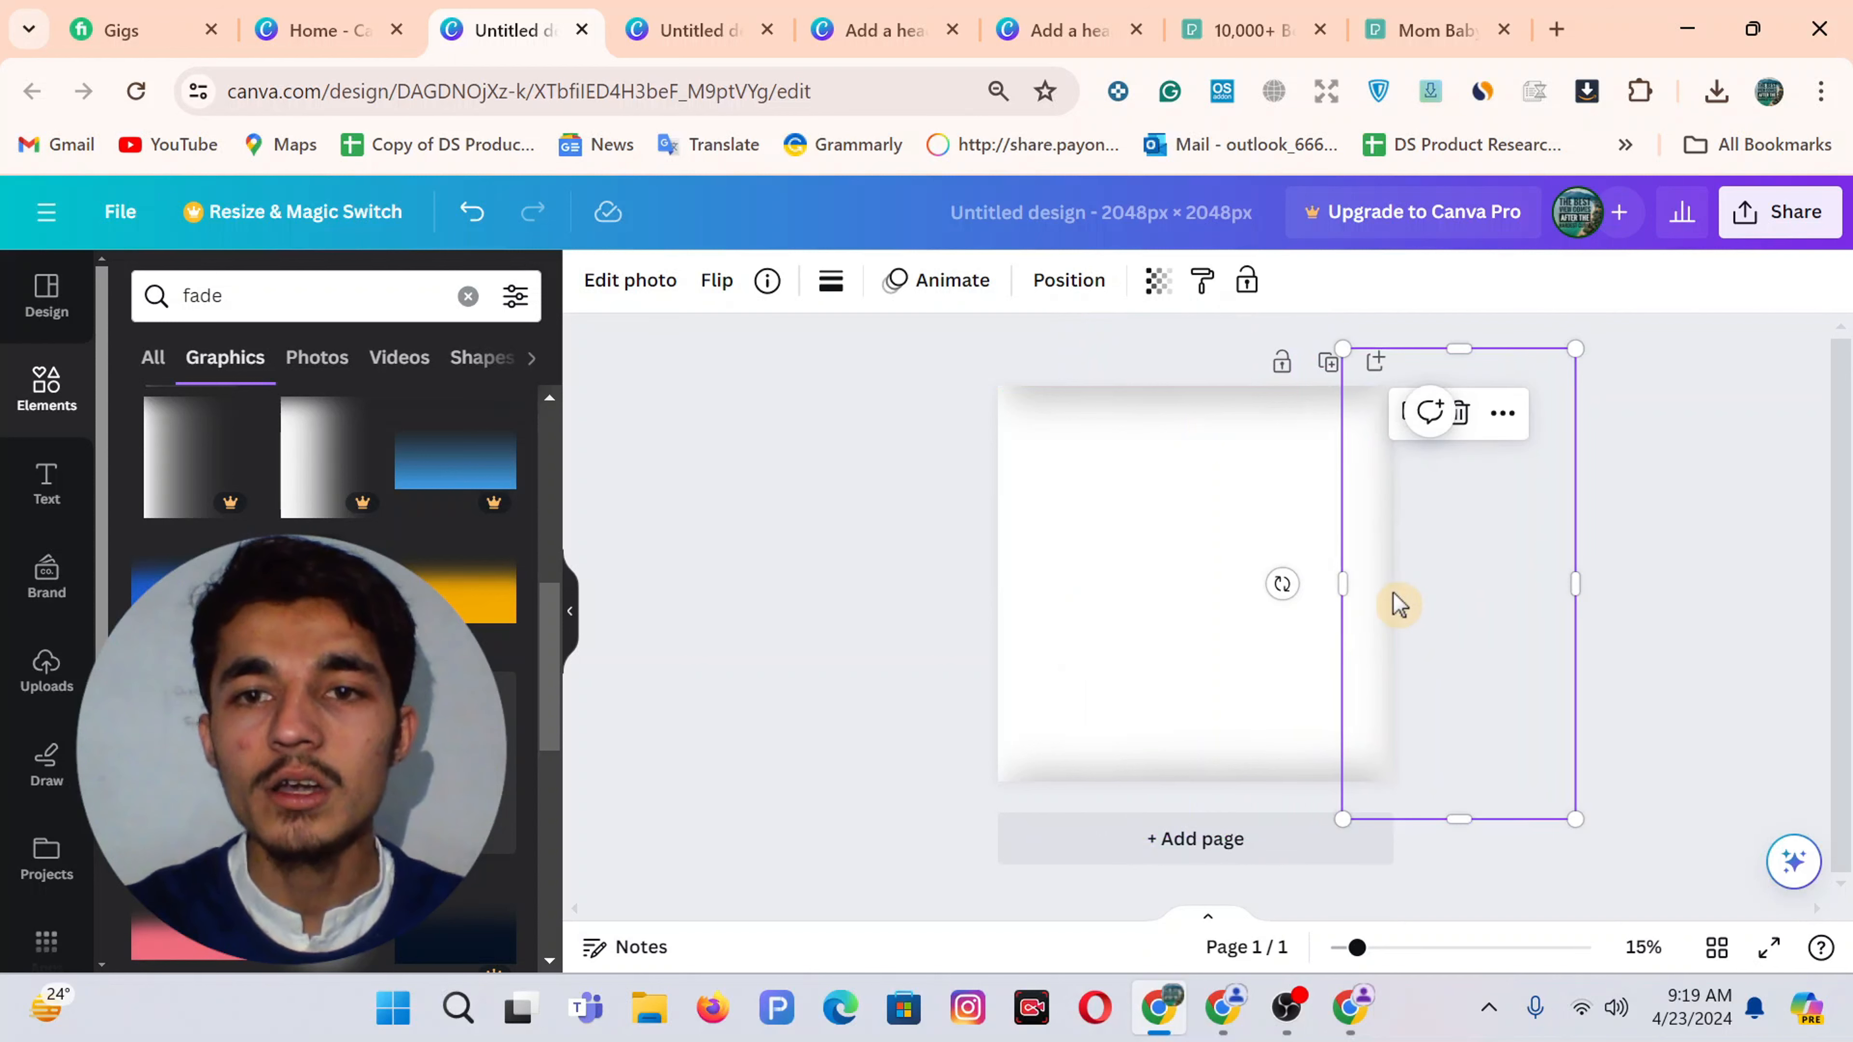
Place a vertical fade along the page's left edge to complete the four-sided frame
left_click(1153, 537)
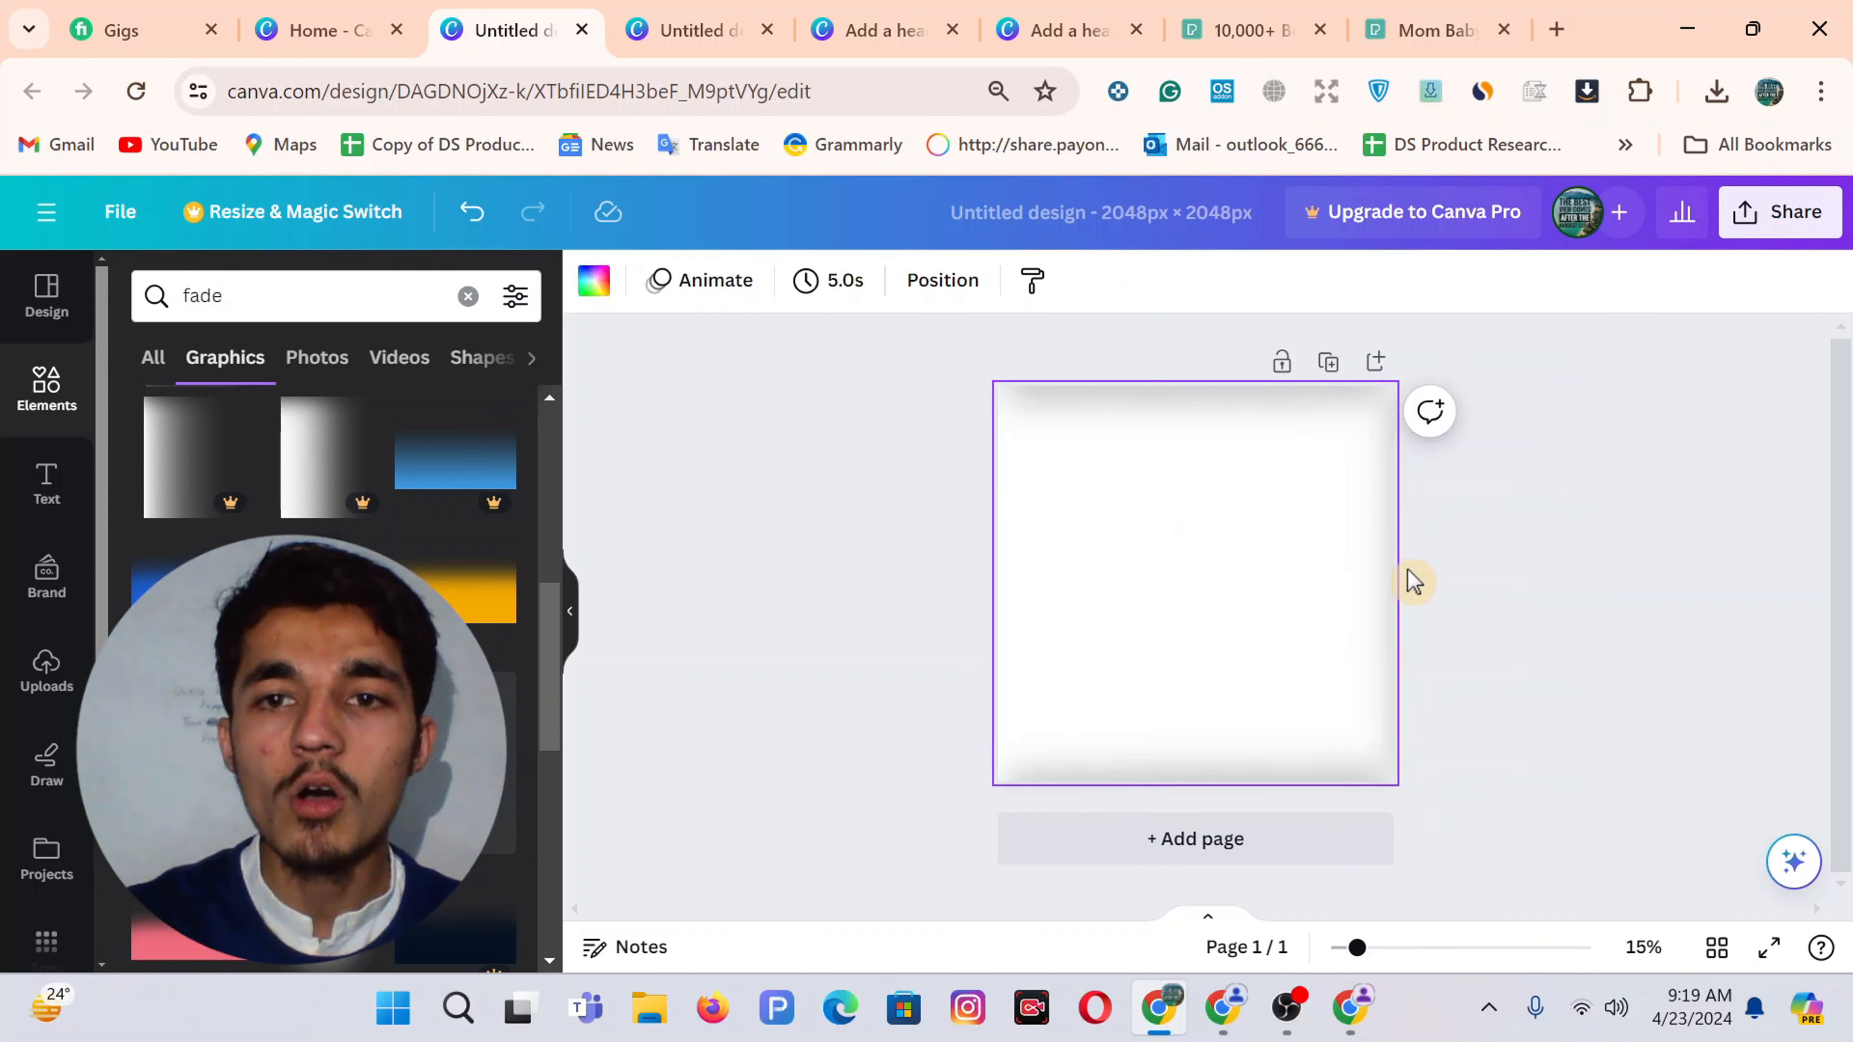
left_click(1351, 570)
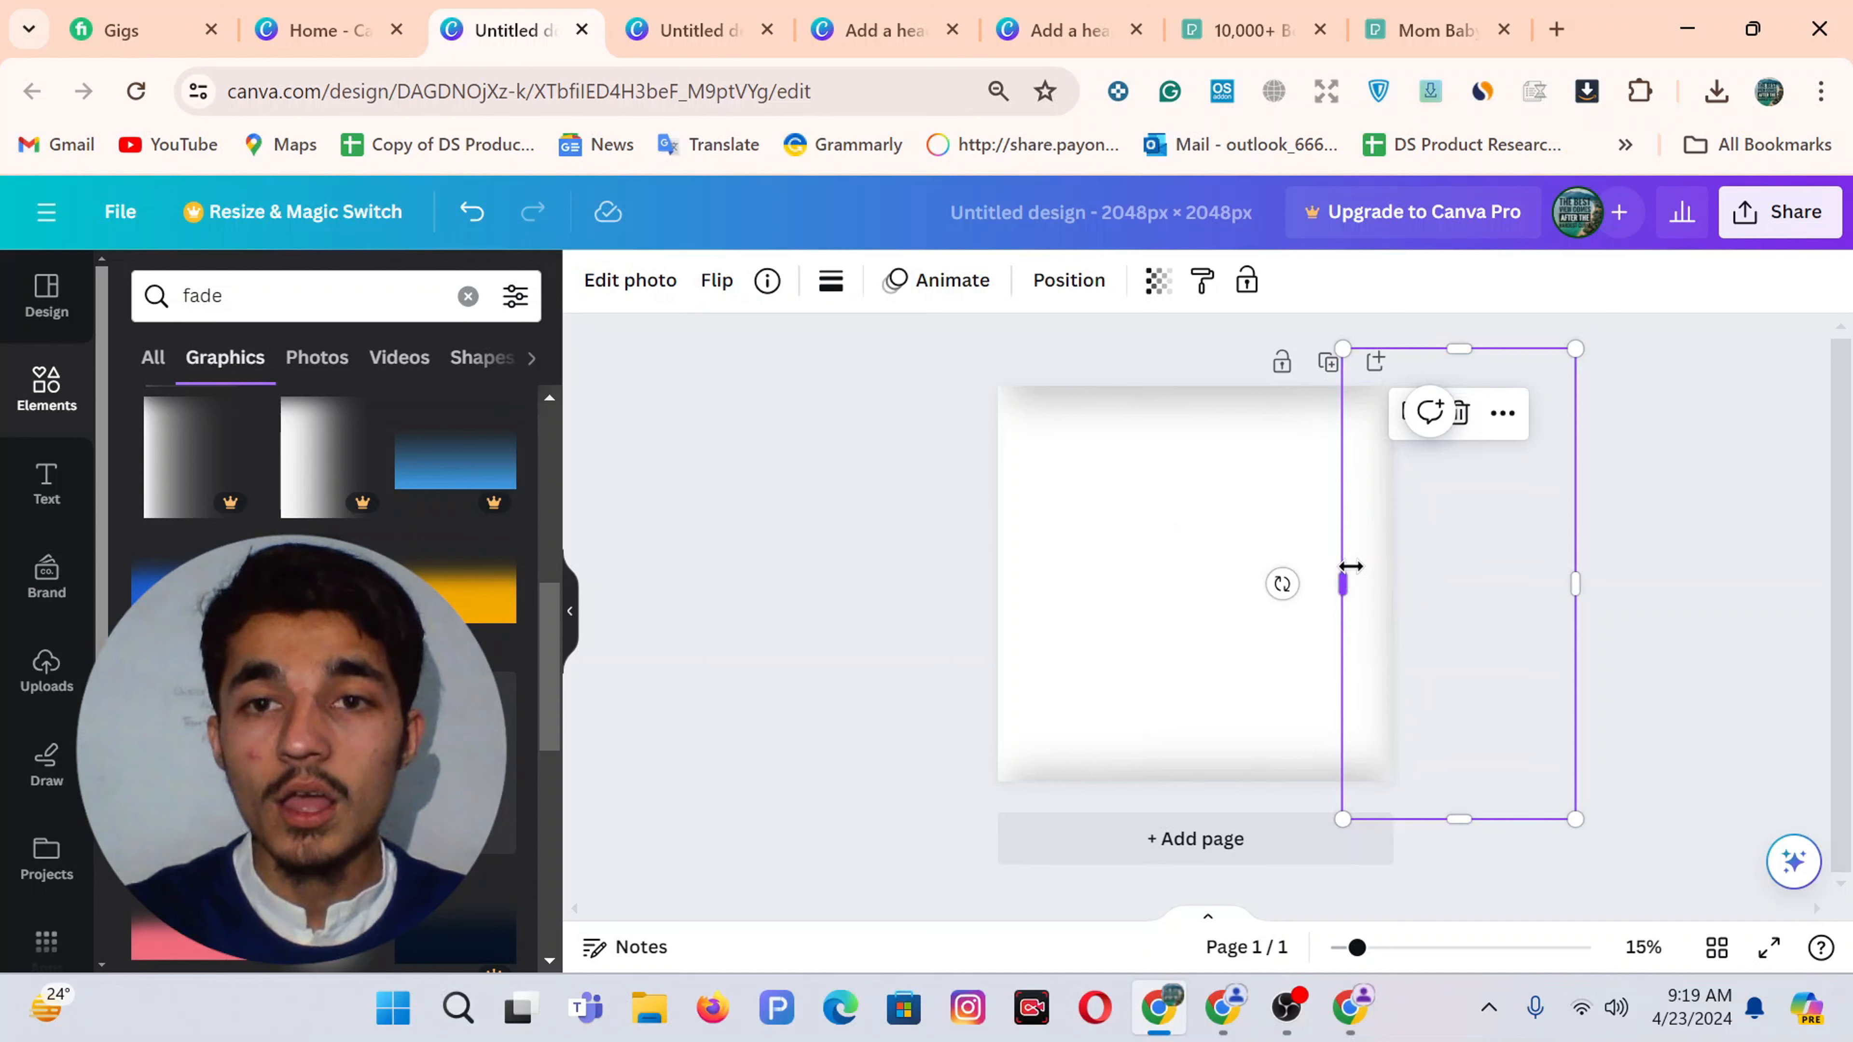
left_click_drag(1351, 567, 1354, 570)
left_click_drag(1489, 582, 945, 588)
left_click(737, 566)
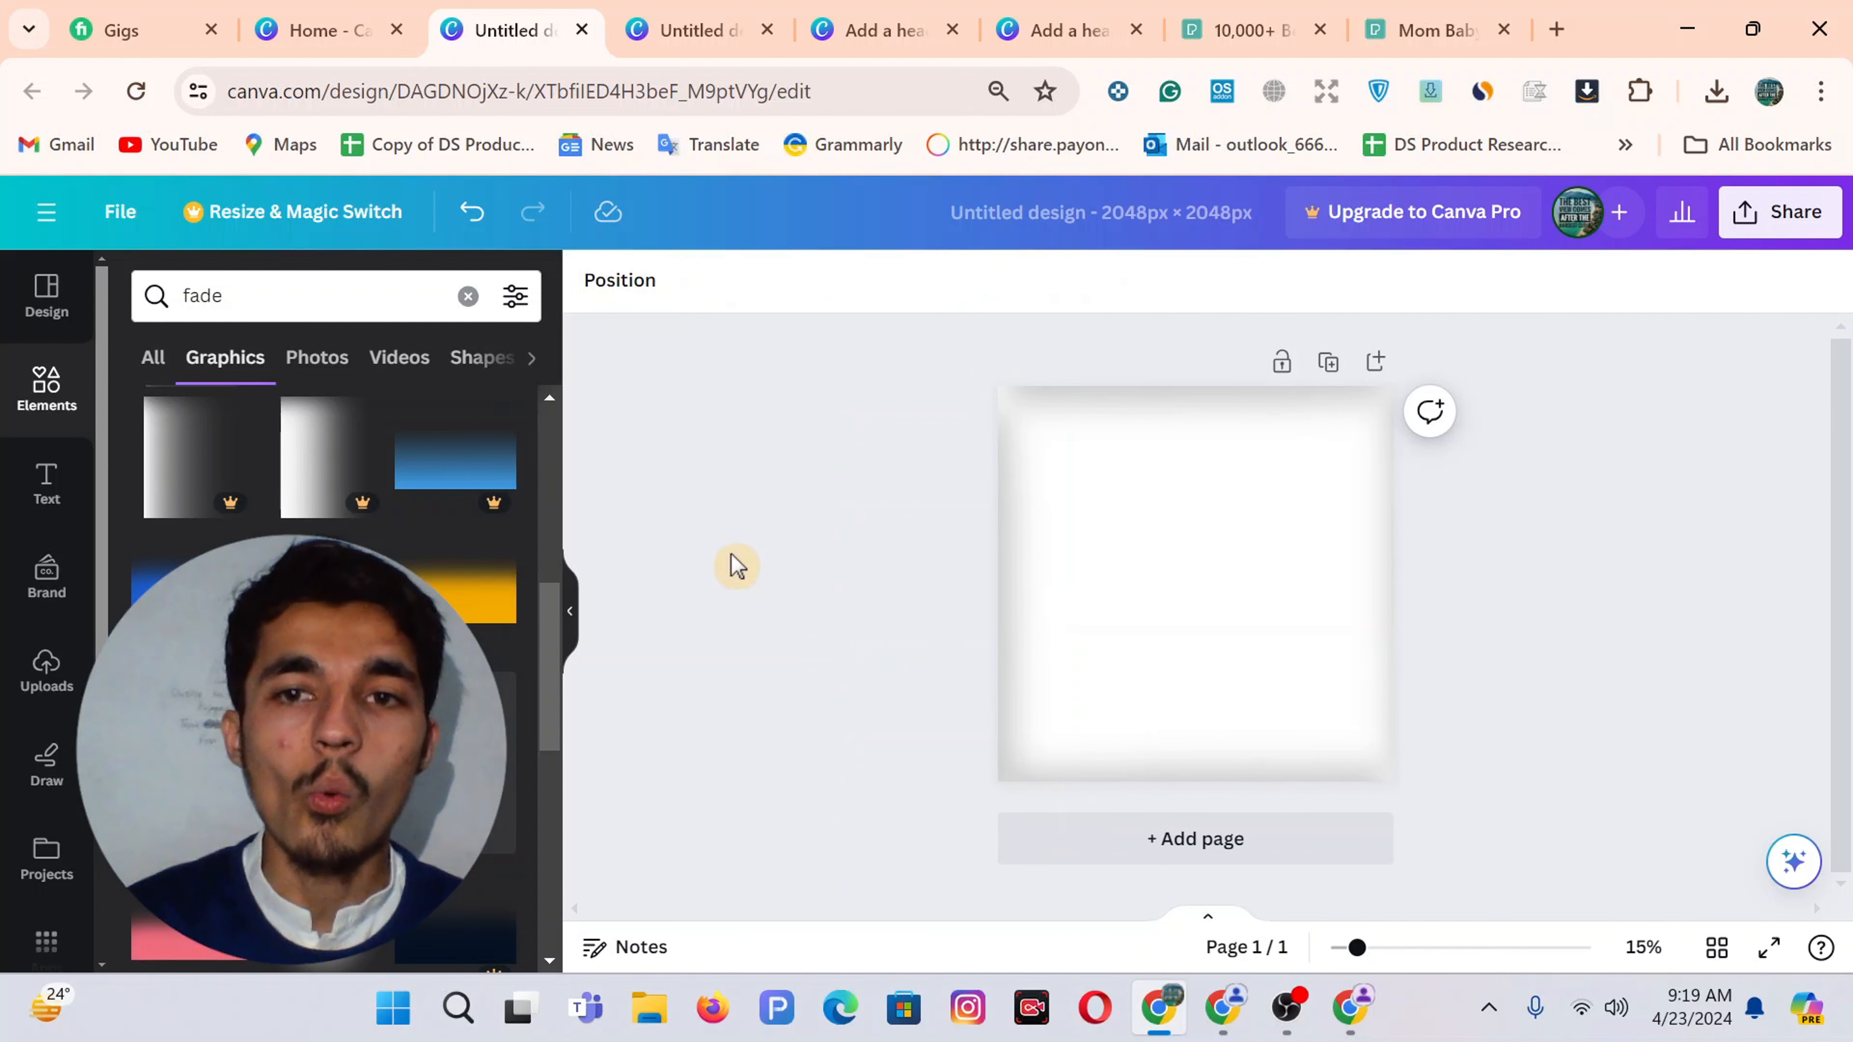
Place the uploaded grey backpack photo in the faded frame, enlarged to fill it, then return to the 26-page design
left_click(44, 675)
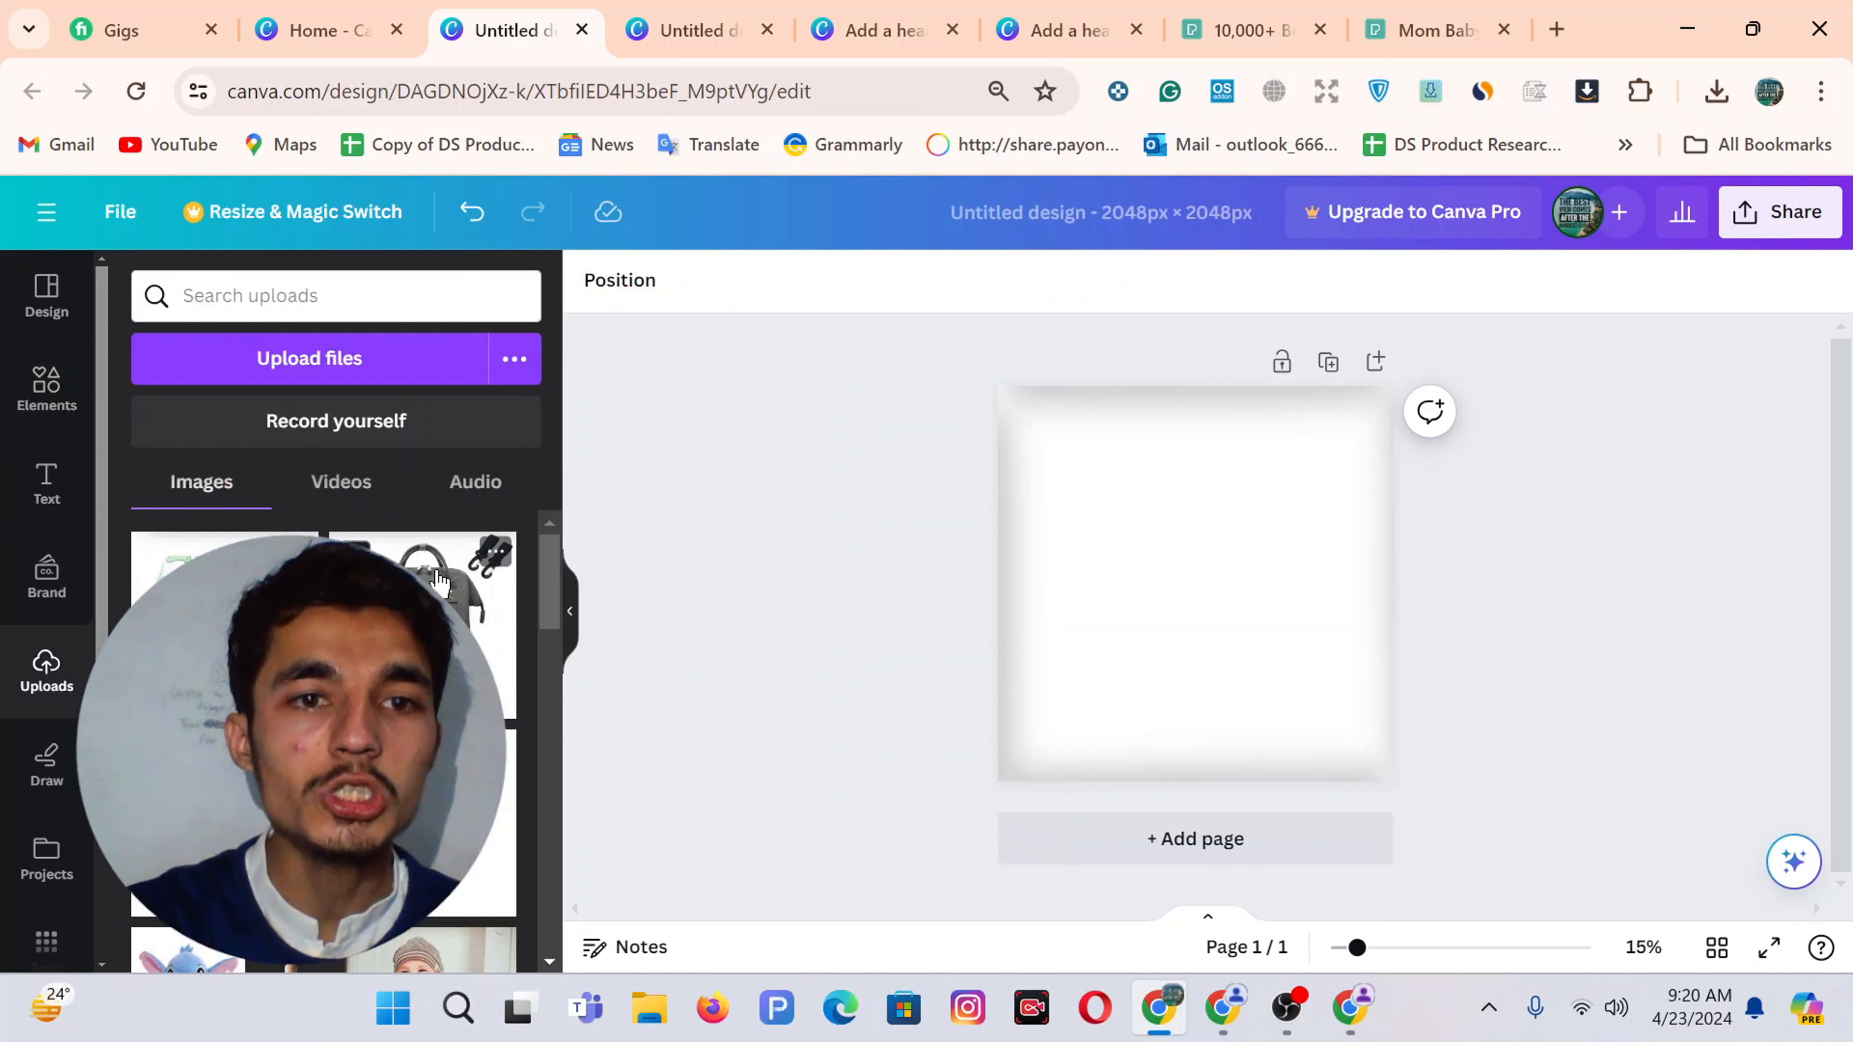
left_click_drag(438, 598, 1168, 544)
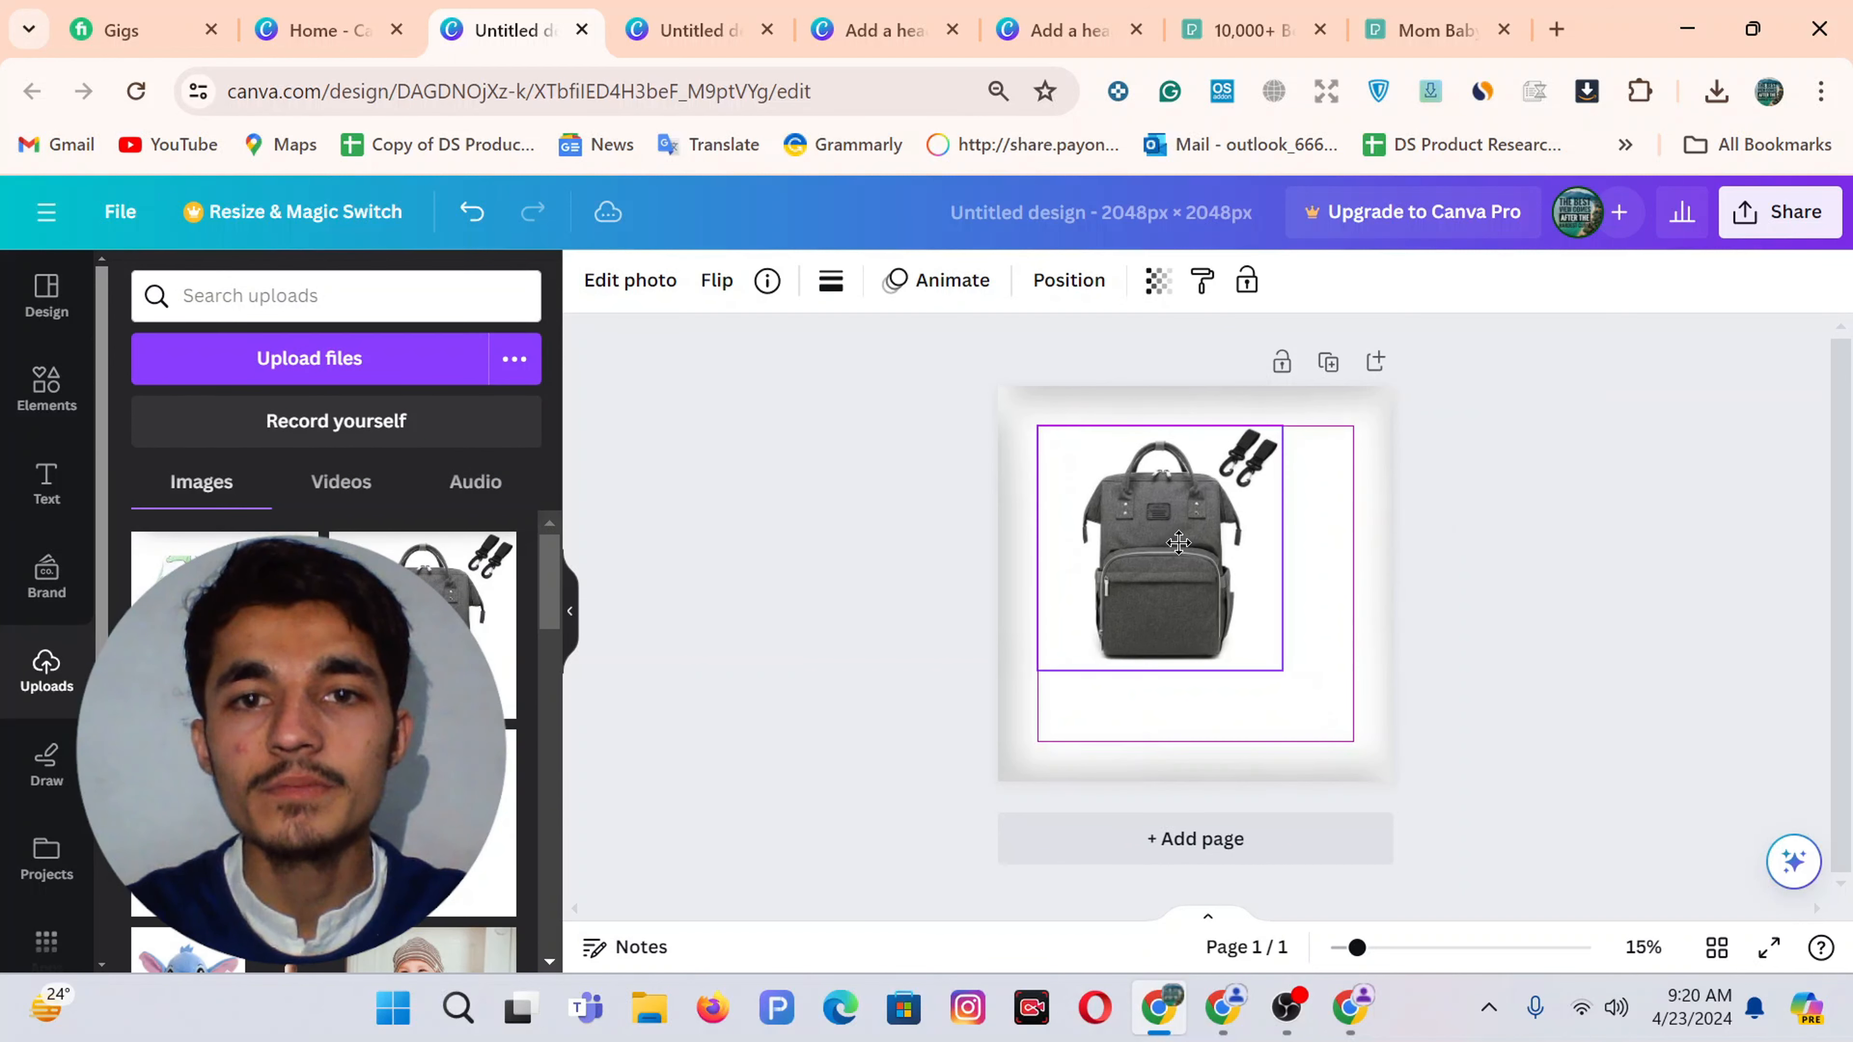
left_click_drag(1283, 671, 1241, 636)
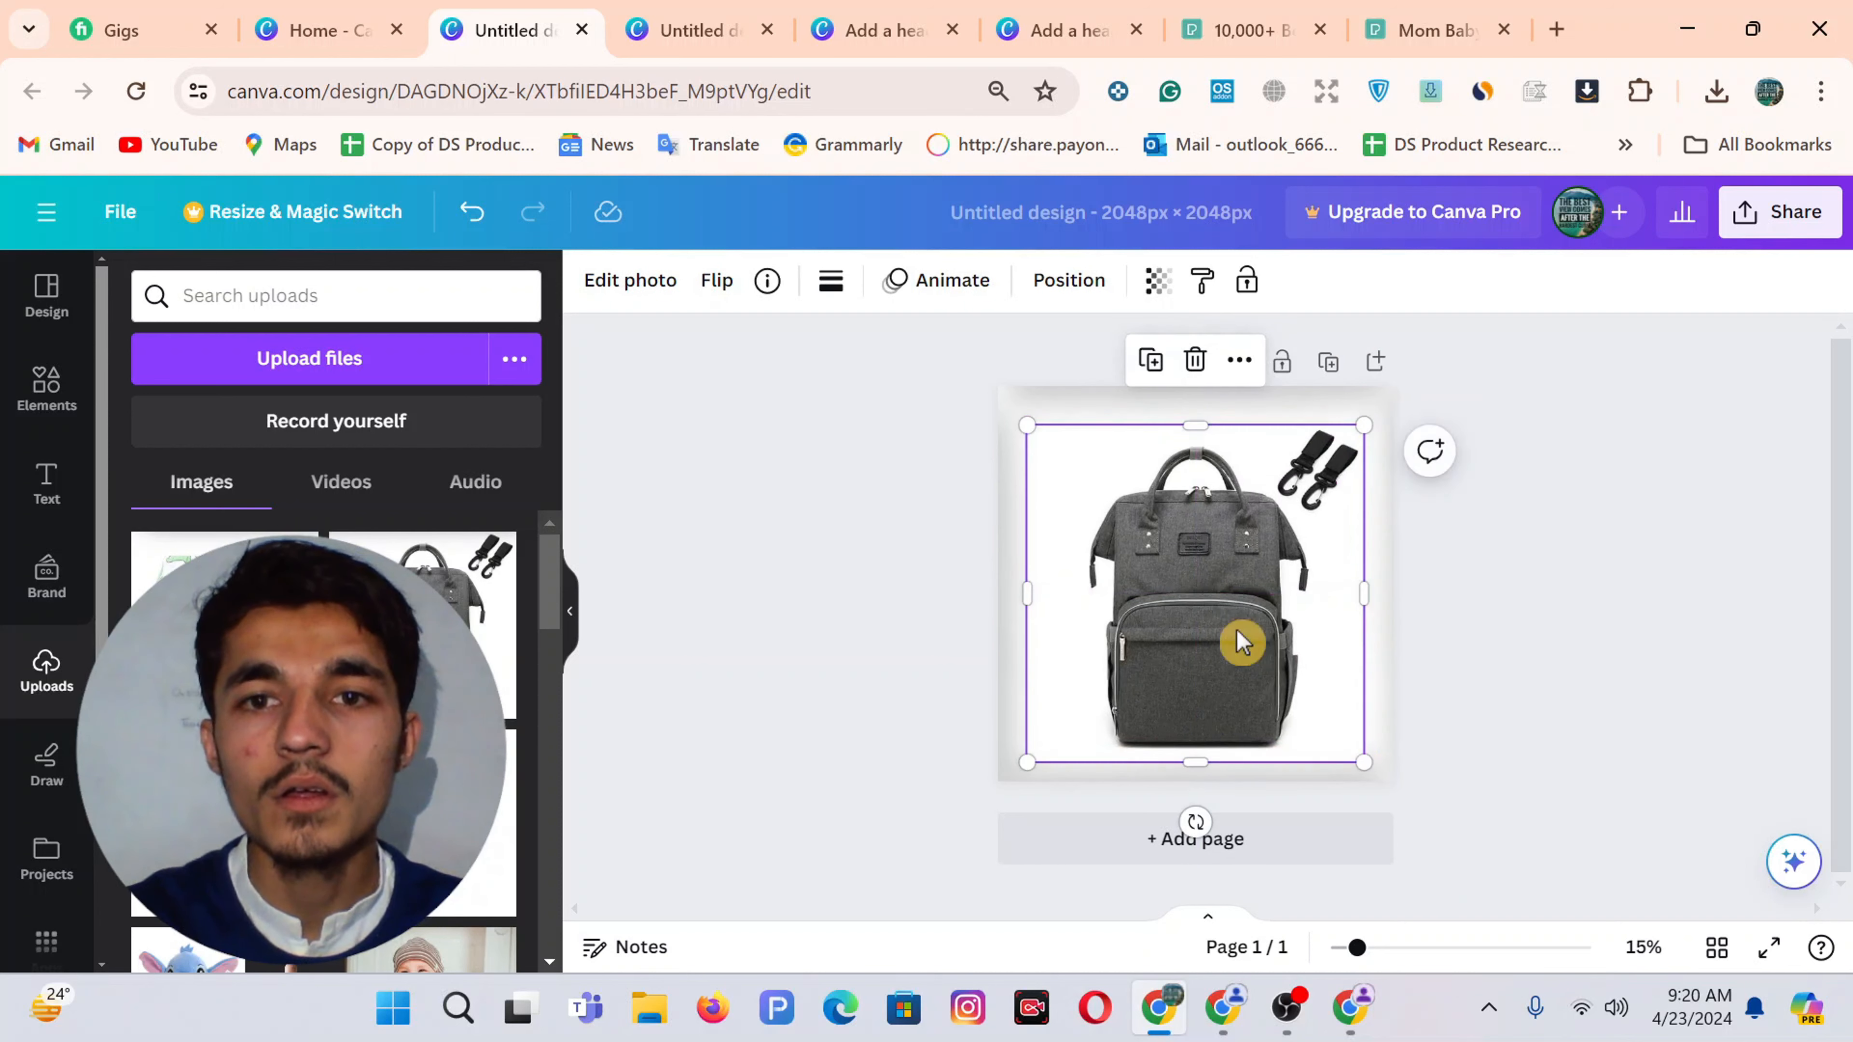
left_click(846, 495)
mouse_move(994, 543)
left_mouse_down()
mouse_move(1018, 534)
mouse_move(993, 538)
left_mouse_up()
left_click(685, 473)
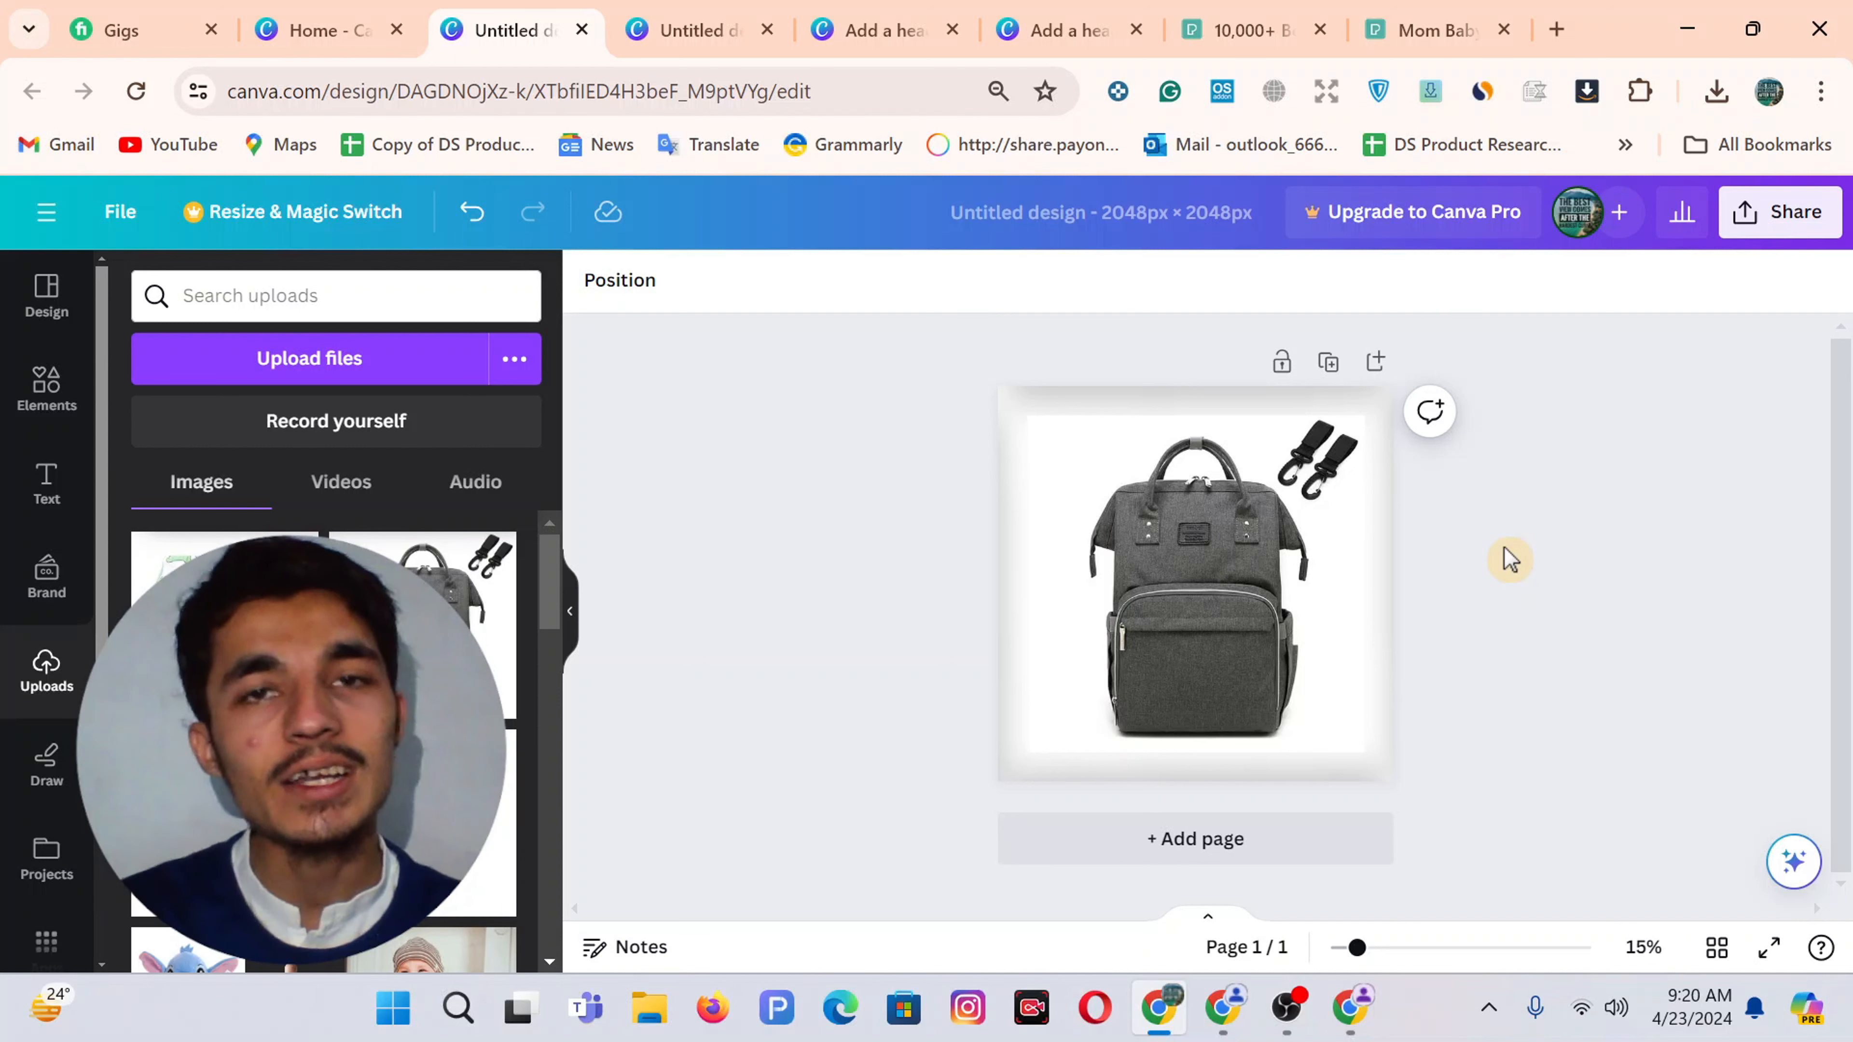
left_click(682, 14)
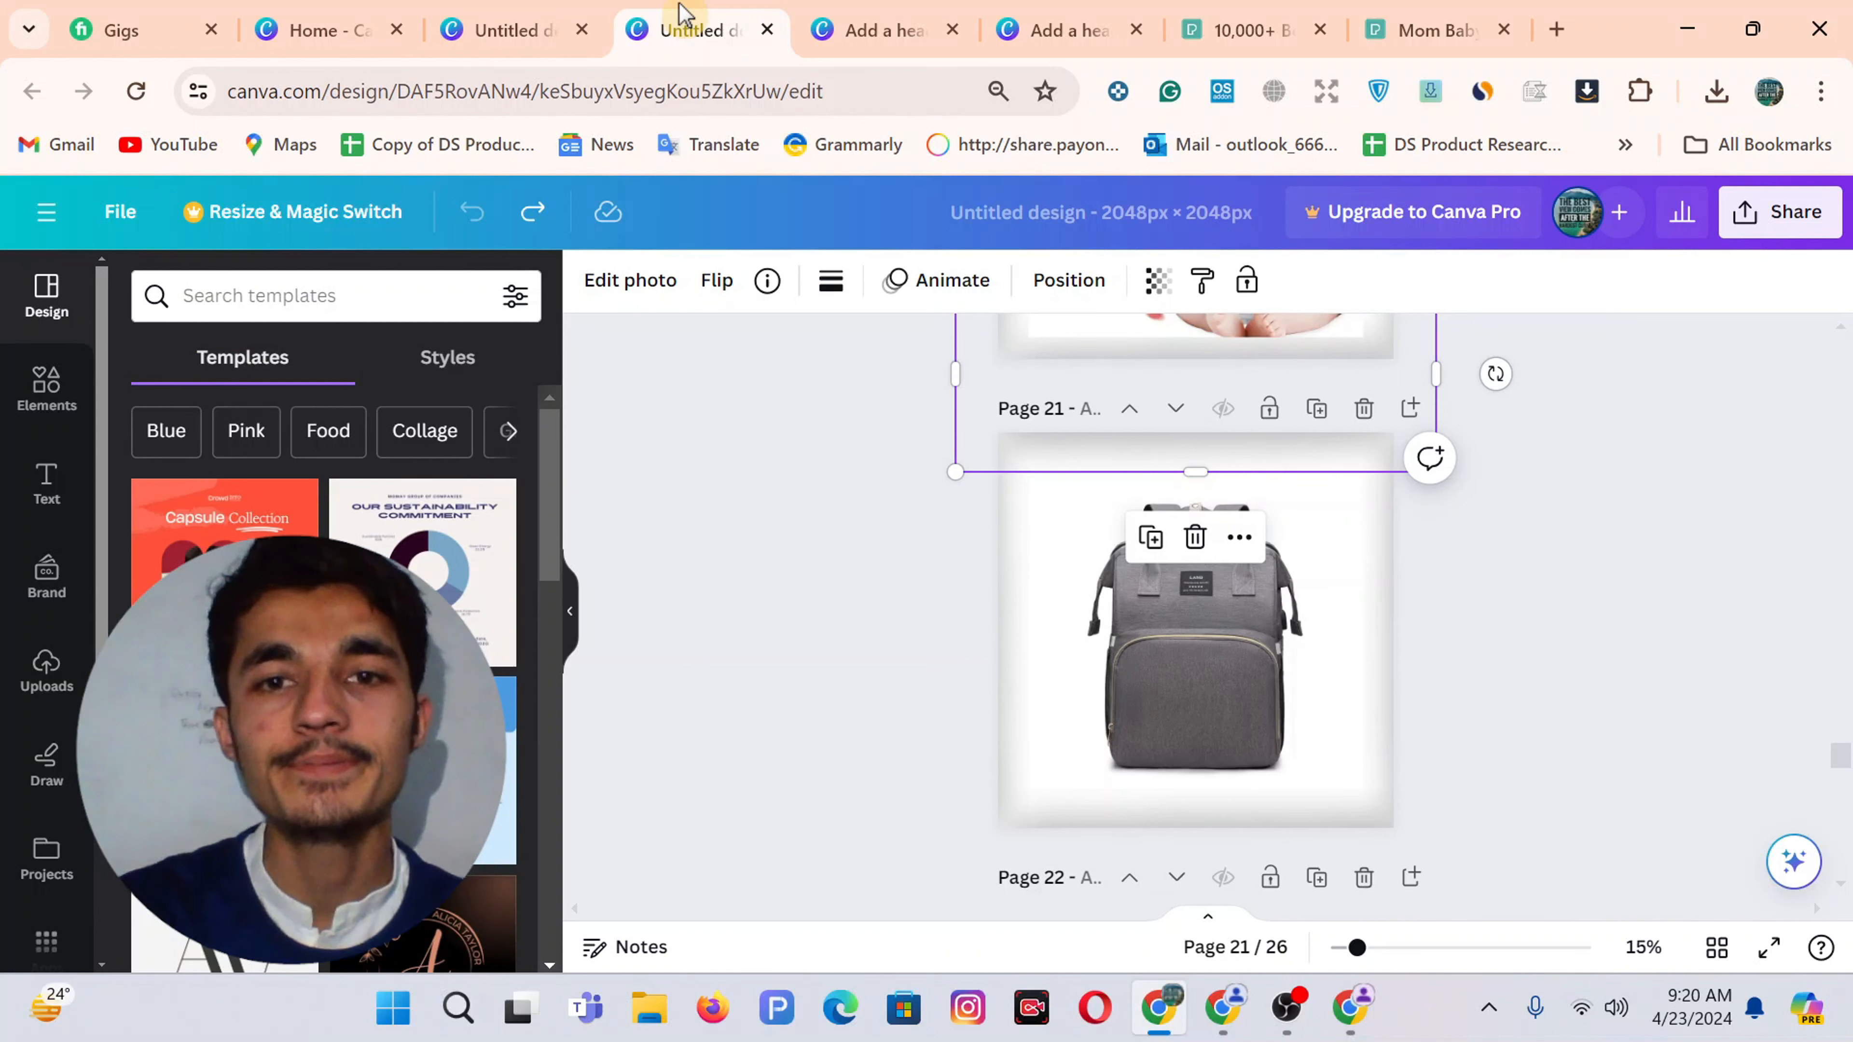
Add page 27 and fill it with the grey backpack photo, replacing the green diaper image
scroll(1283, 695, "down", 15)
left_click(1174, 840)
left_click(46, 670)
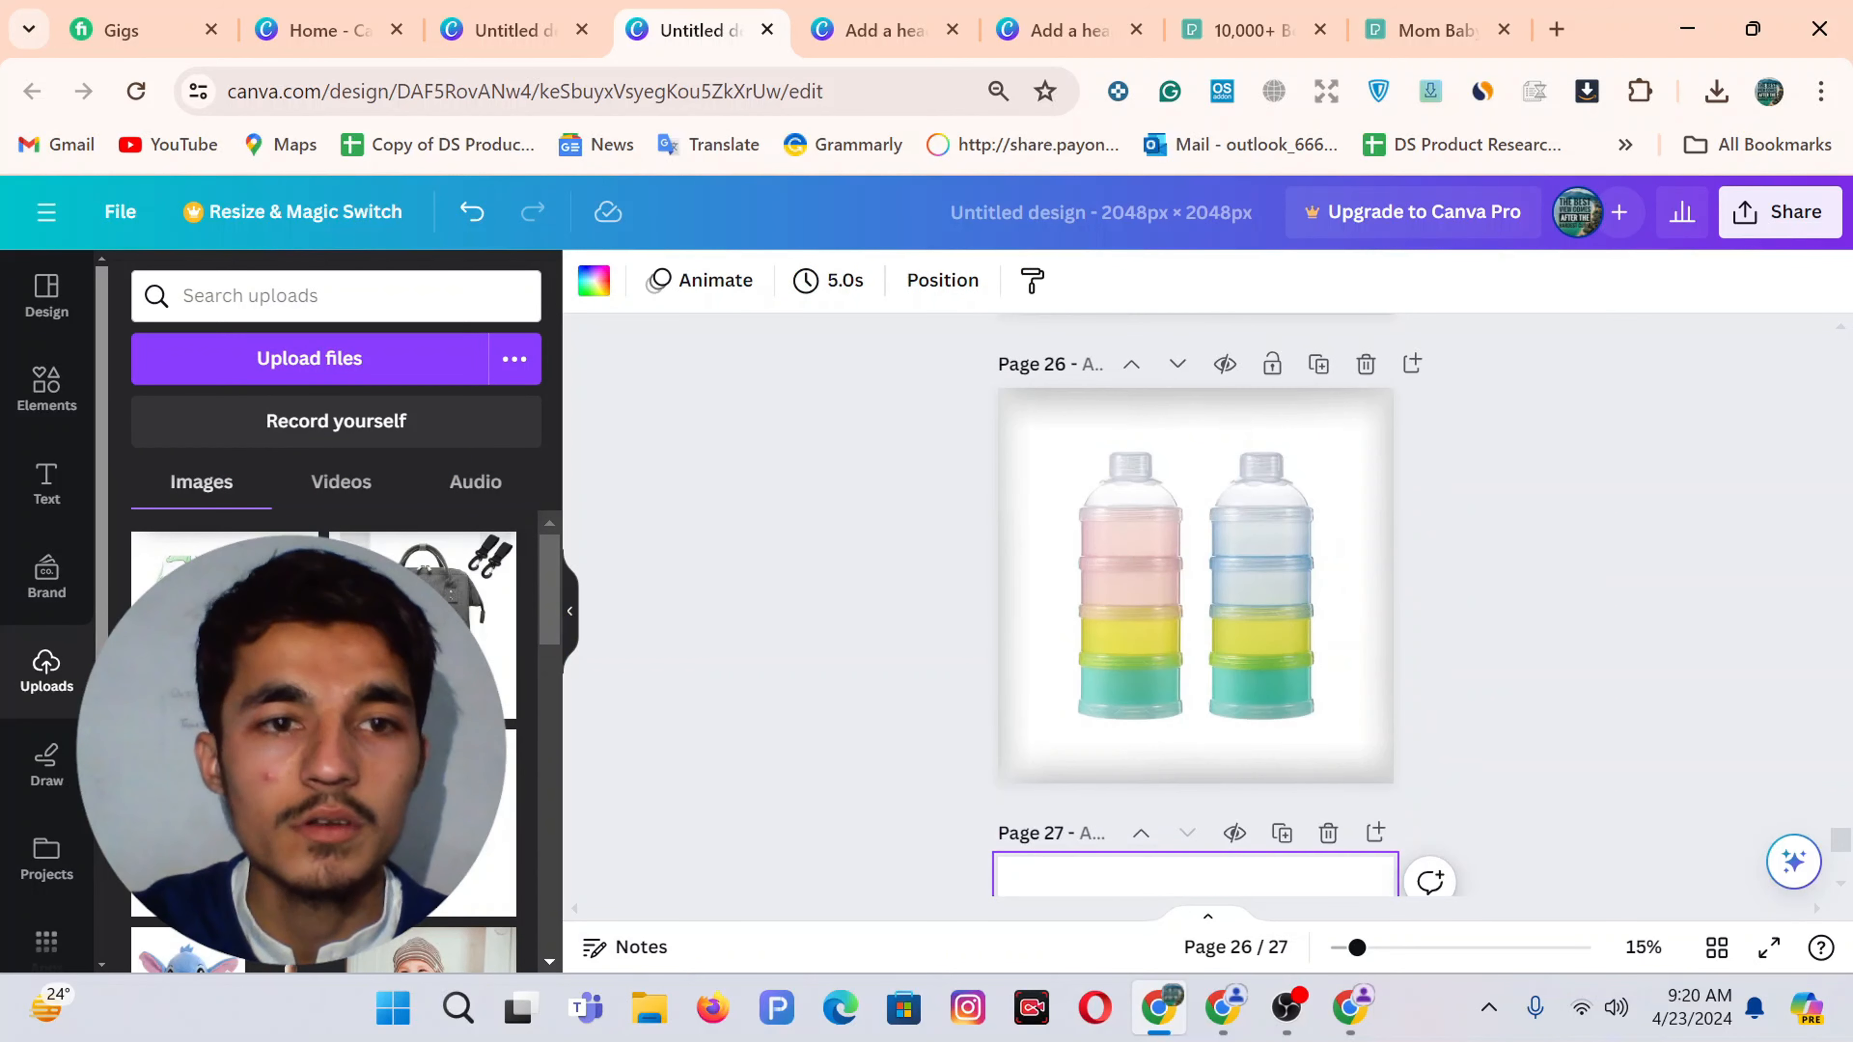
left_click_drag(224, 628, 1179, 558)
left_click_drag(1282, 662, 1352, 757)
left_click_drag(1220, 605, 1194, 659)
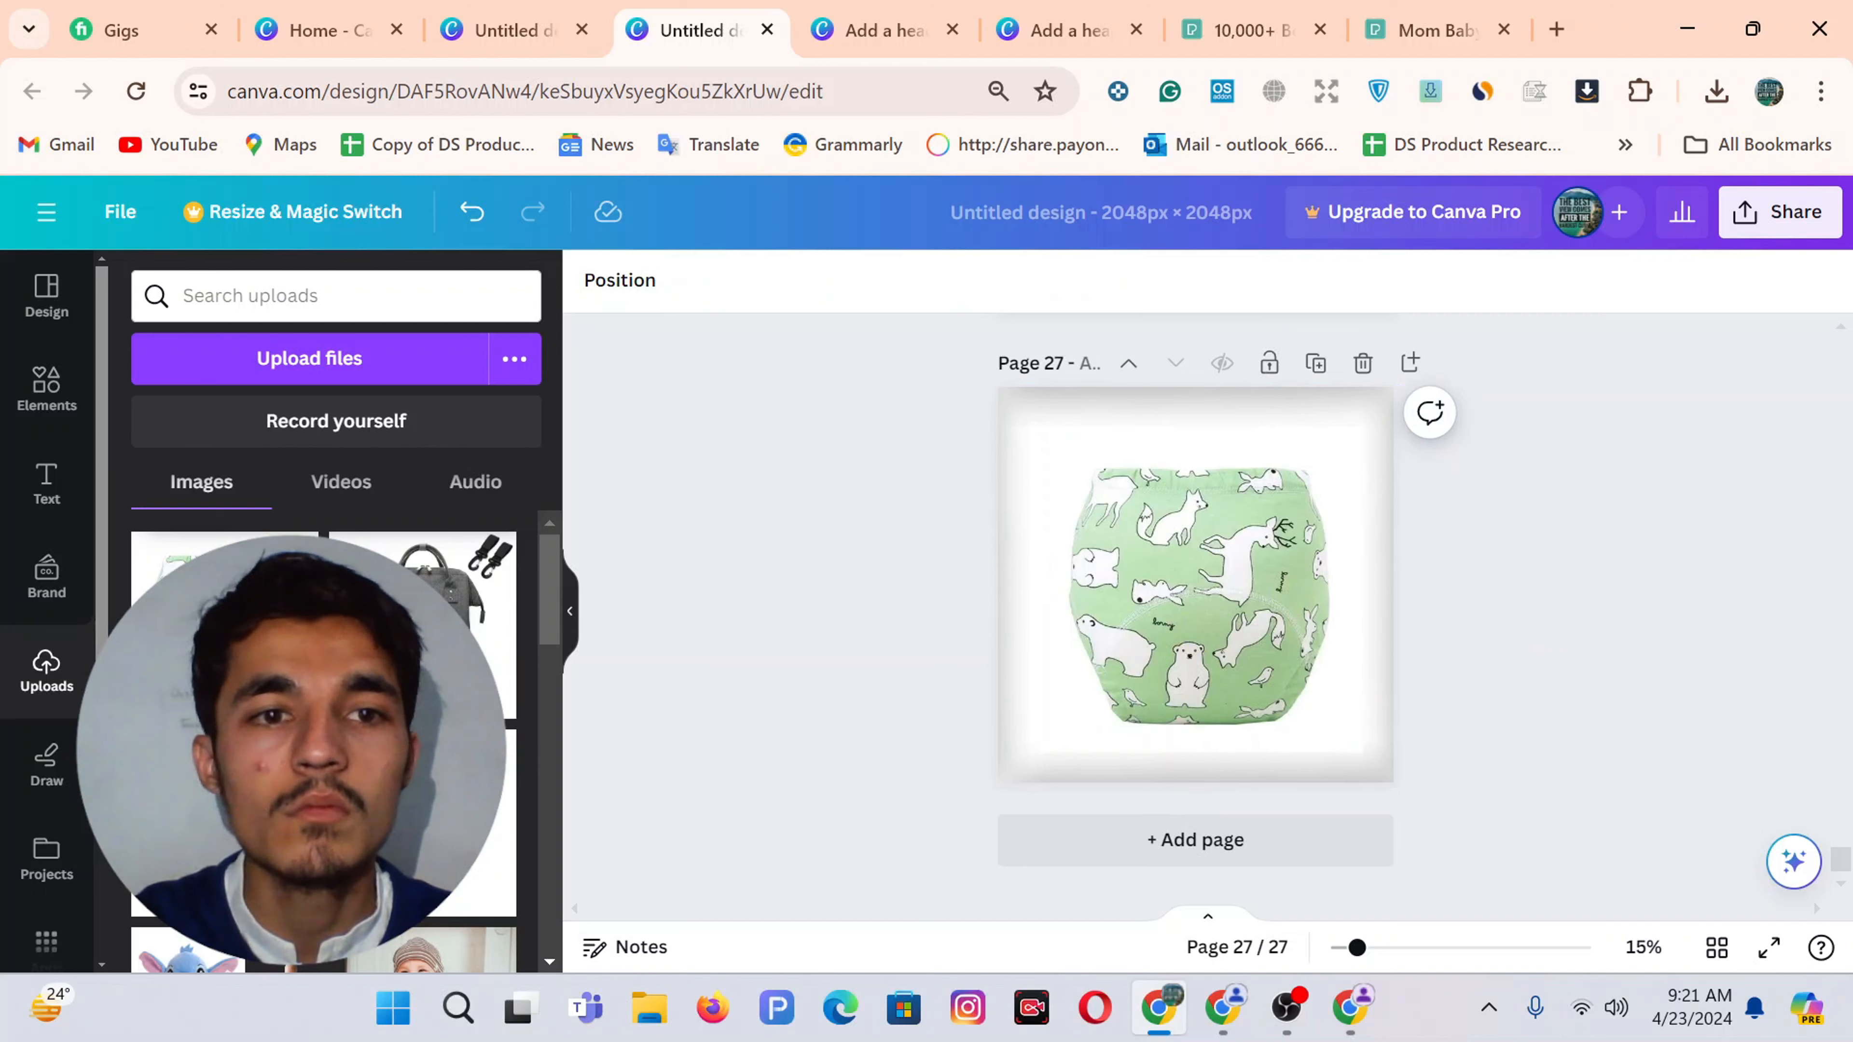
left_click_drag(424, 605, 1199, 545)
left_click_drag(1353, 666, 1363, 752)
left_click(1592, 567)
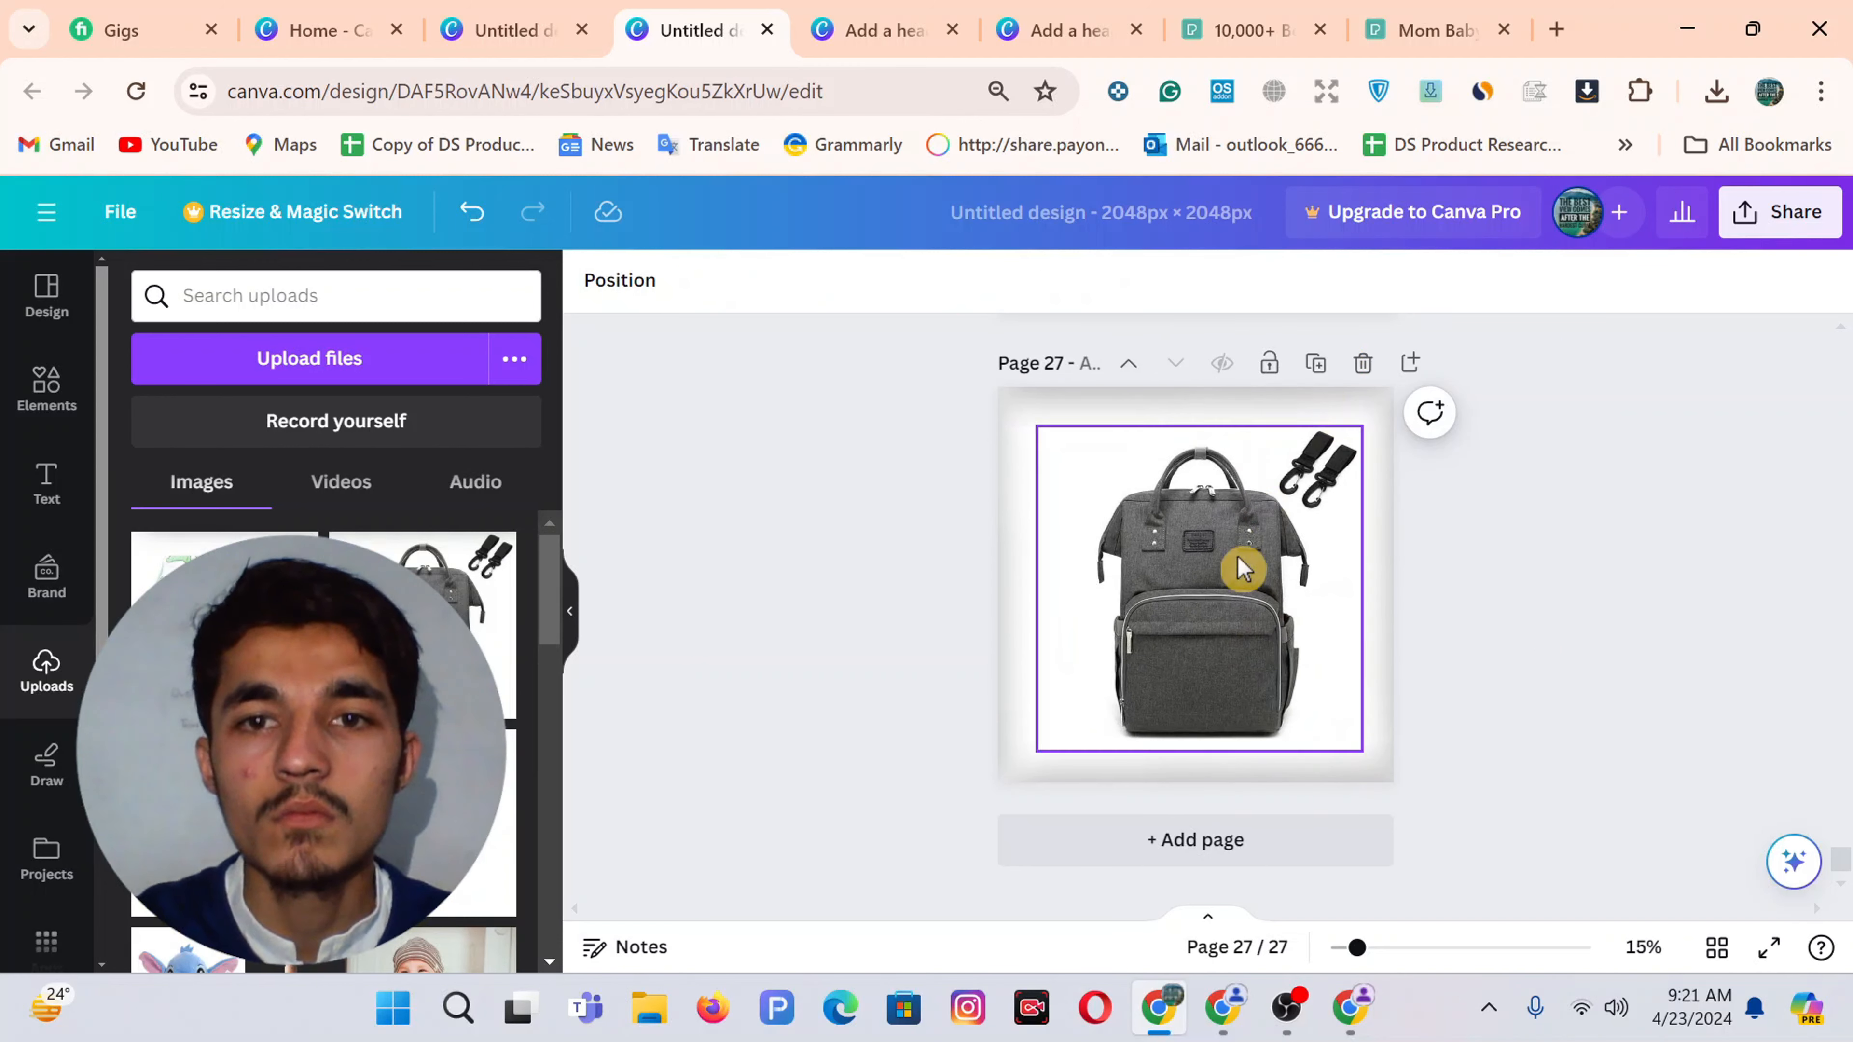
Fill pages 28 and 29 with the backpack and blue bib photos, each enlarged to fill the page
left_click(1315, 363)
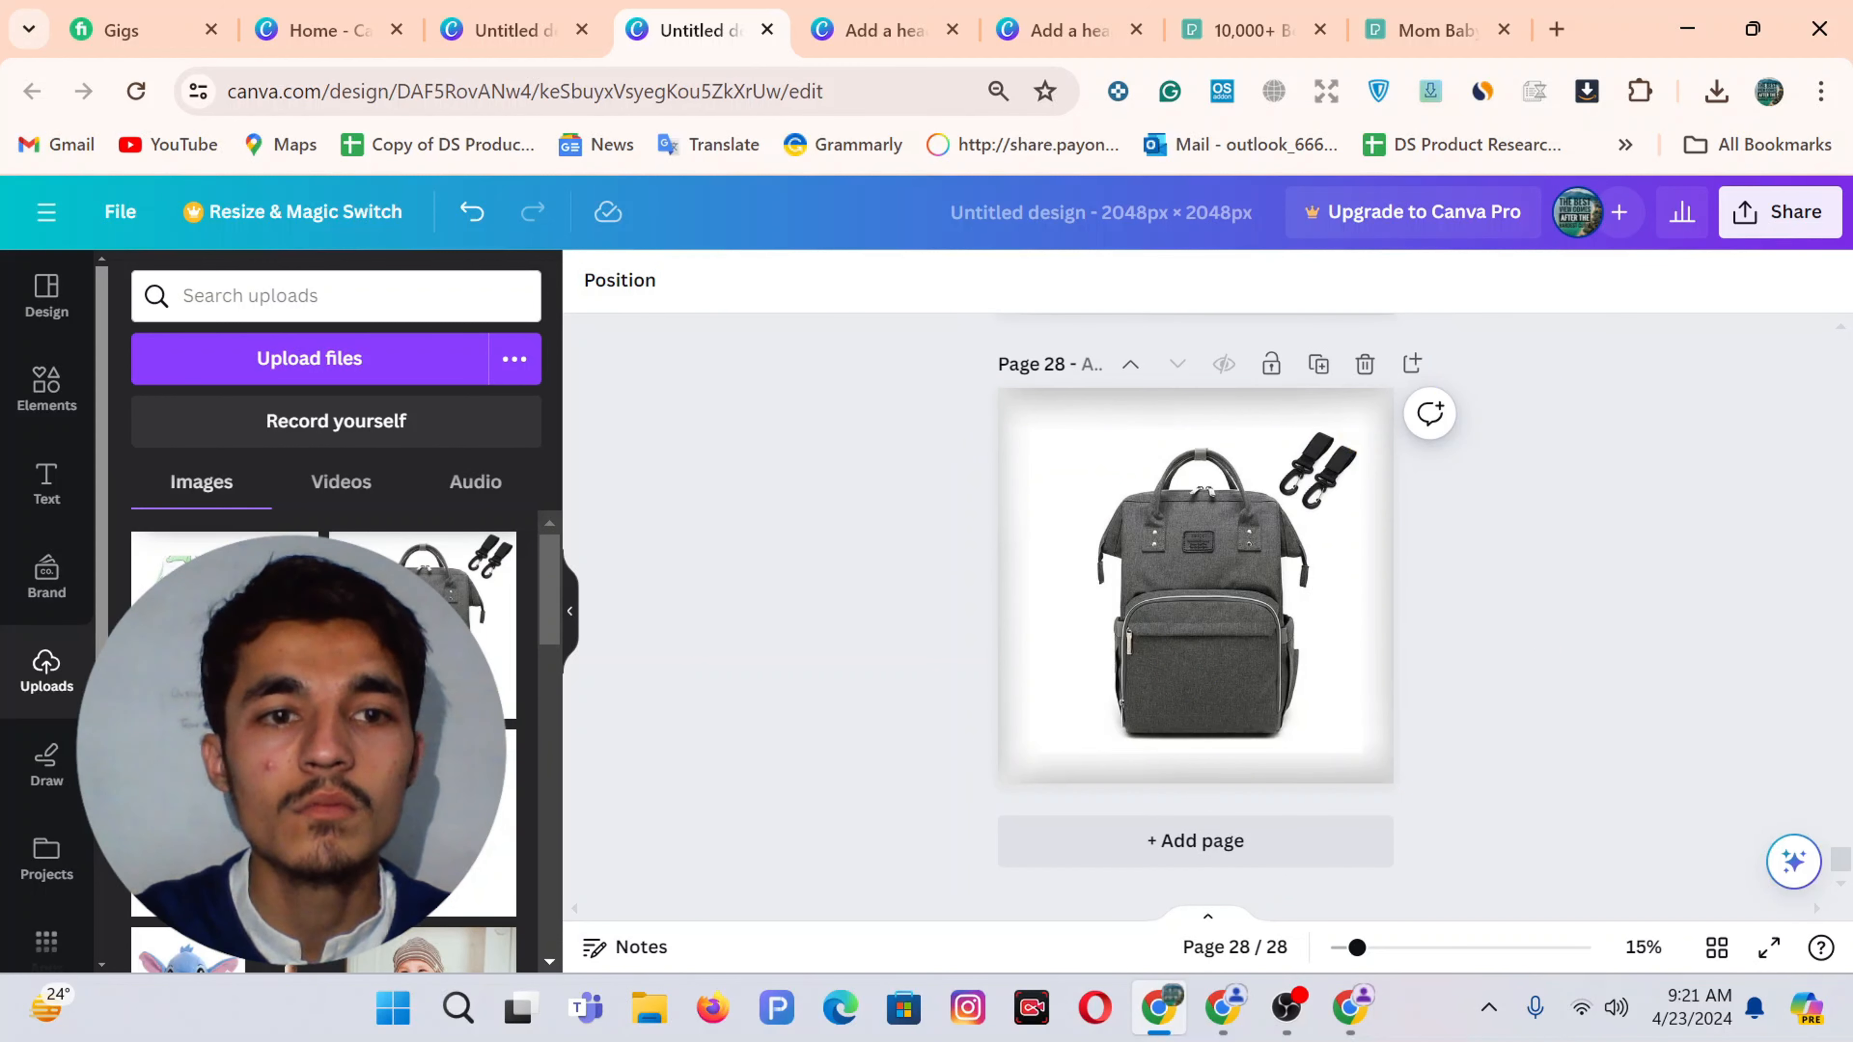
left_click_drag(489, 839, 1195, 583)
left_click_drag(1318, 712, 1353, 740)
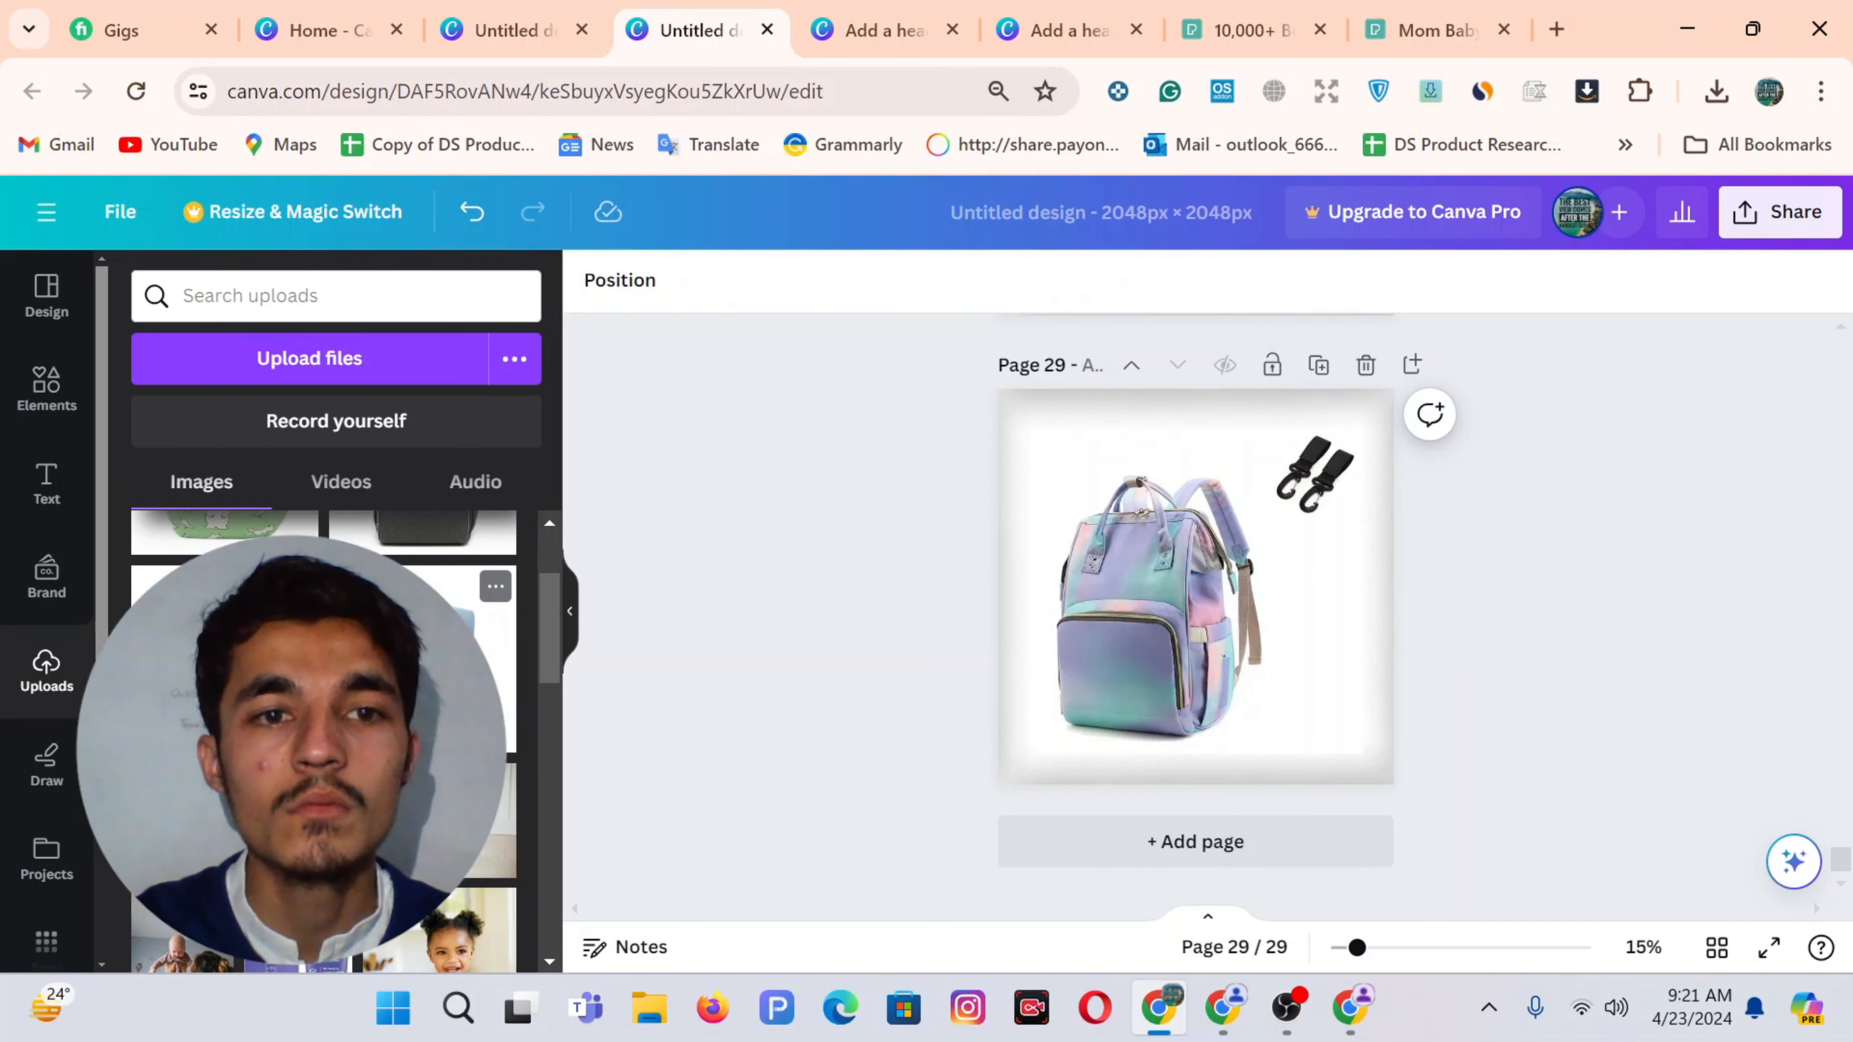
left_click_drag(452, 656, 1179, 564)
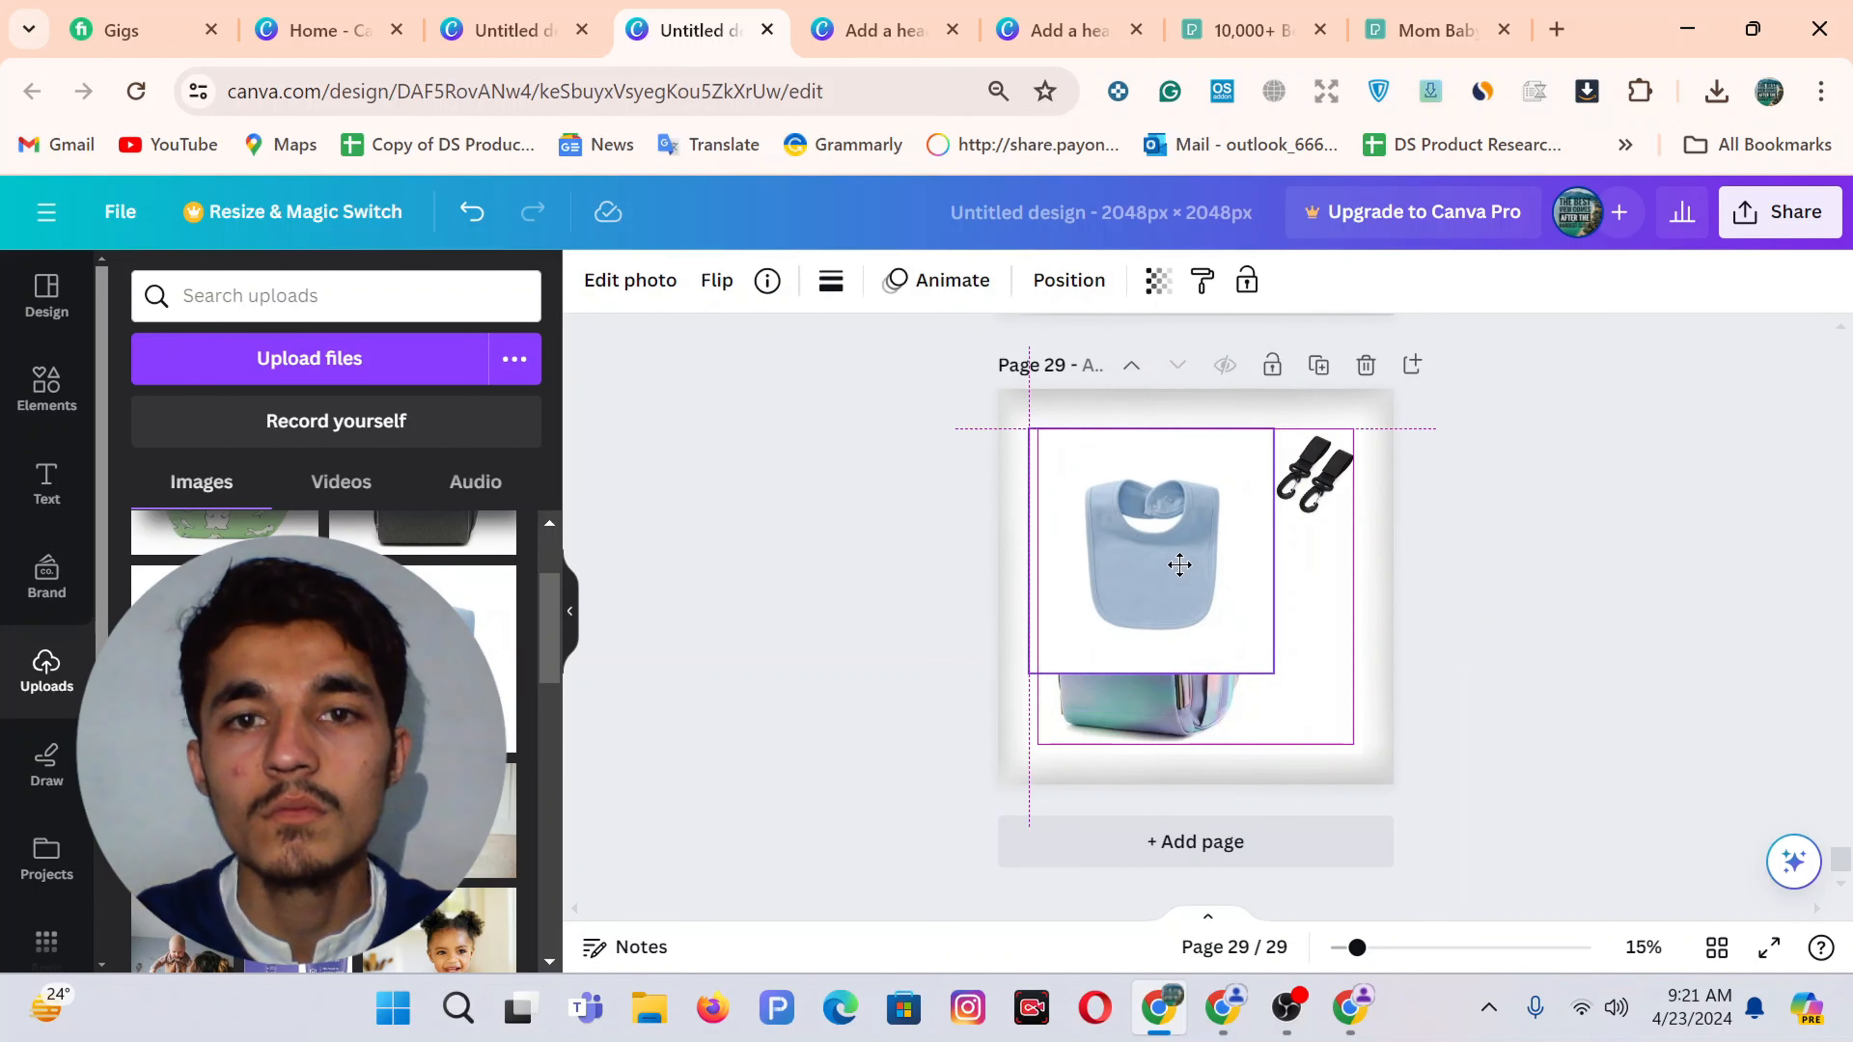
left_click_drag(1274, 673, 1352, 737)
Paste the Stitch plush photo onto page 30, enlarge it, and duplicate that page
left_click(1318, 365)
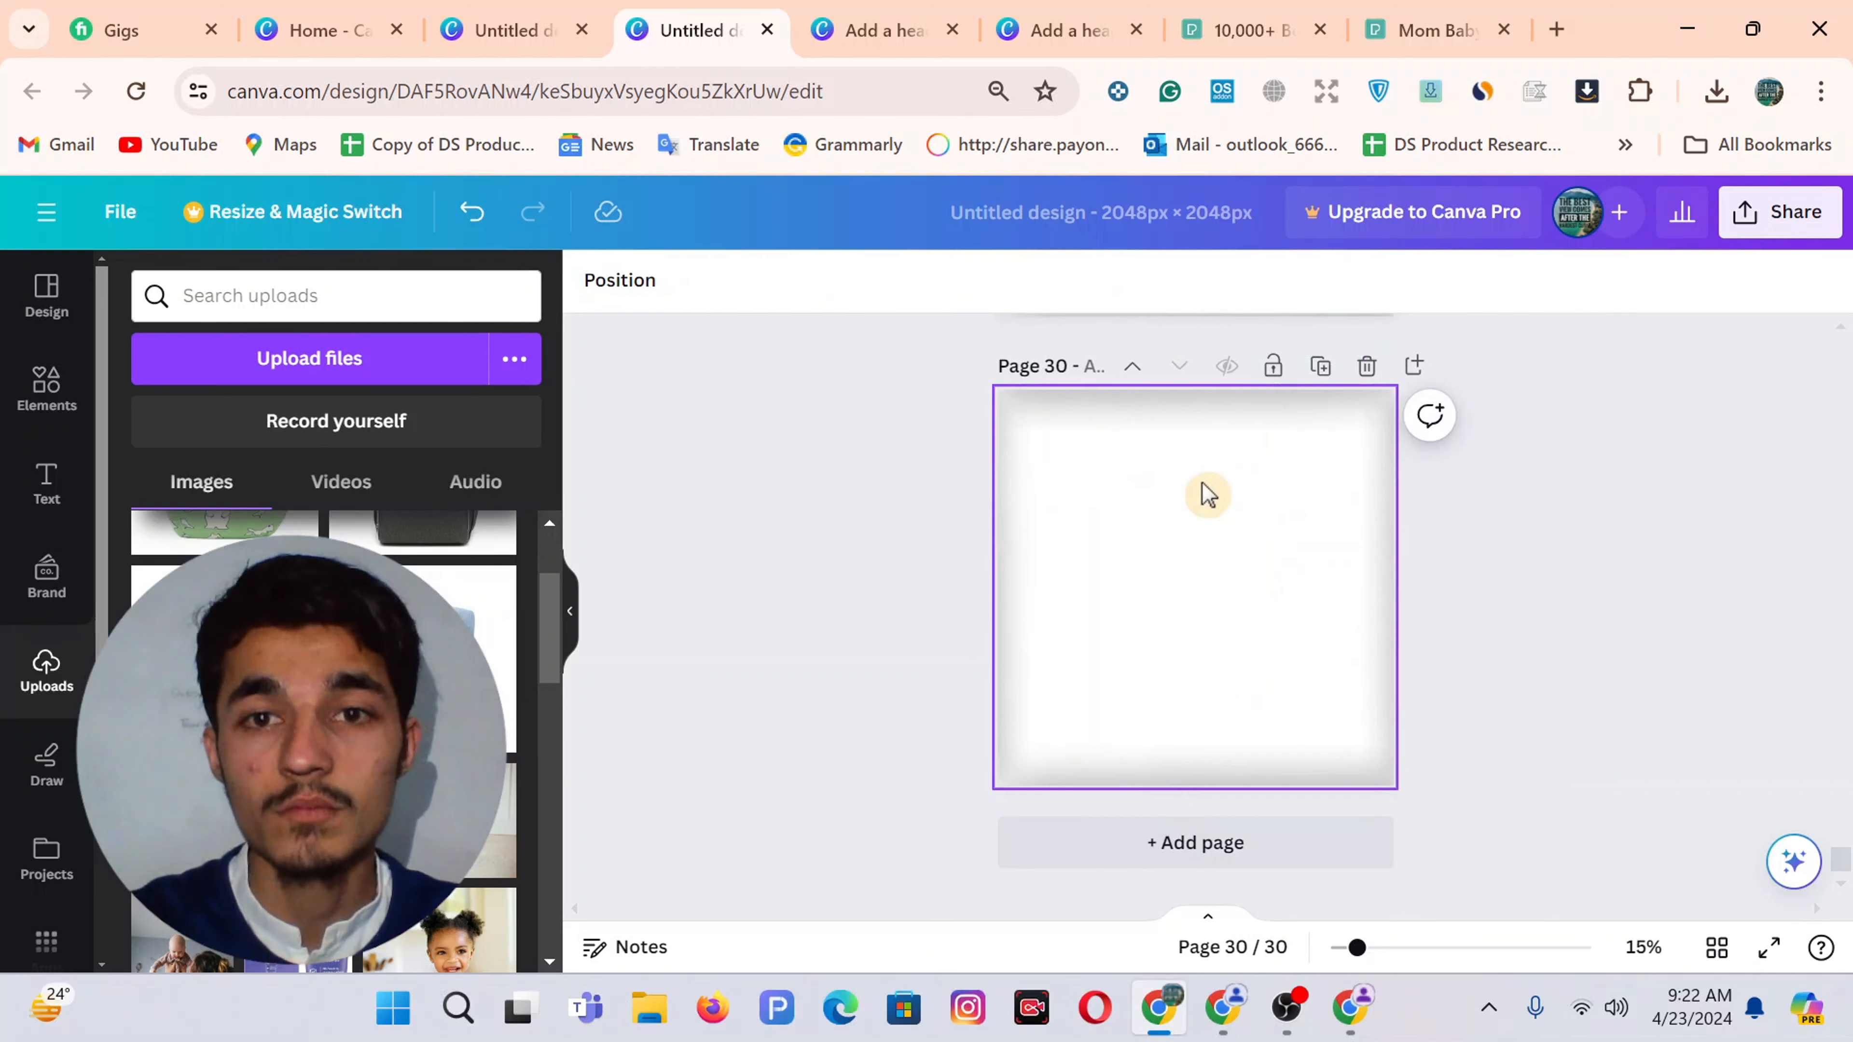
key("ctrl+v")
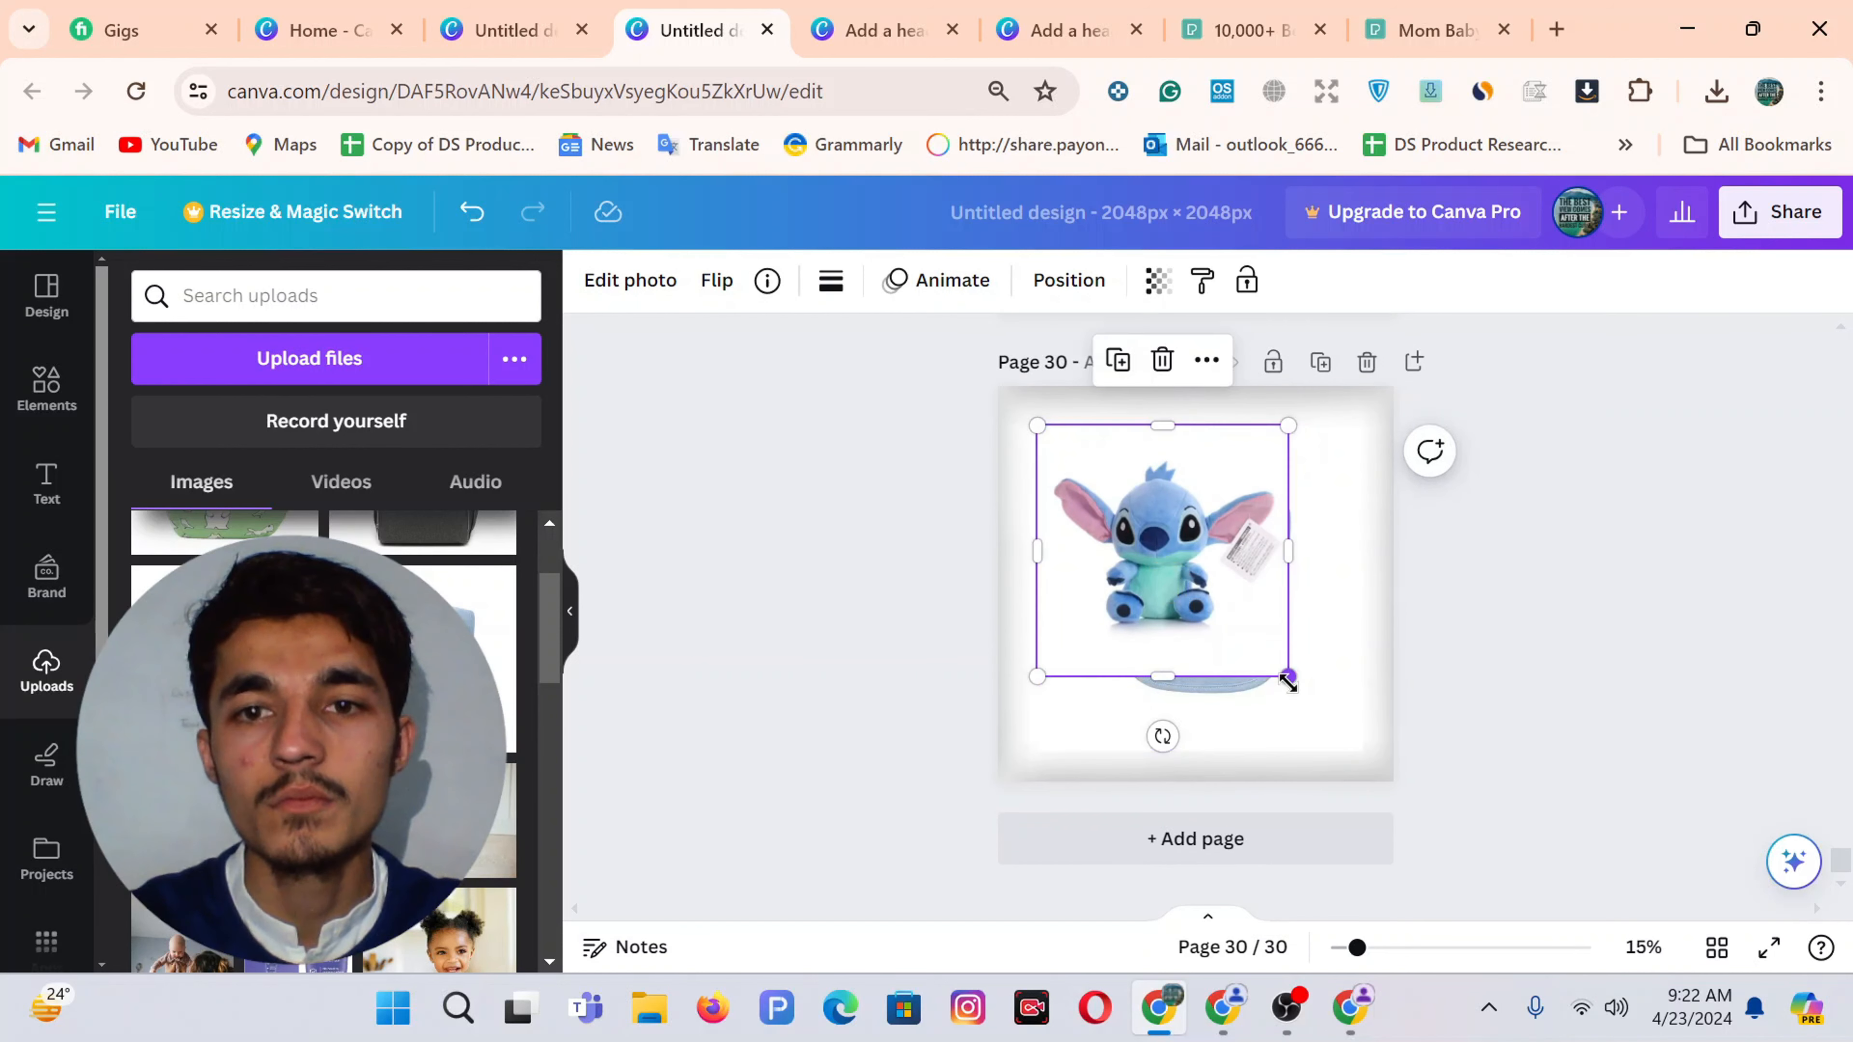
left_click_drag(1288, 682, 1361, 752)
left_click(1319, 363)
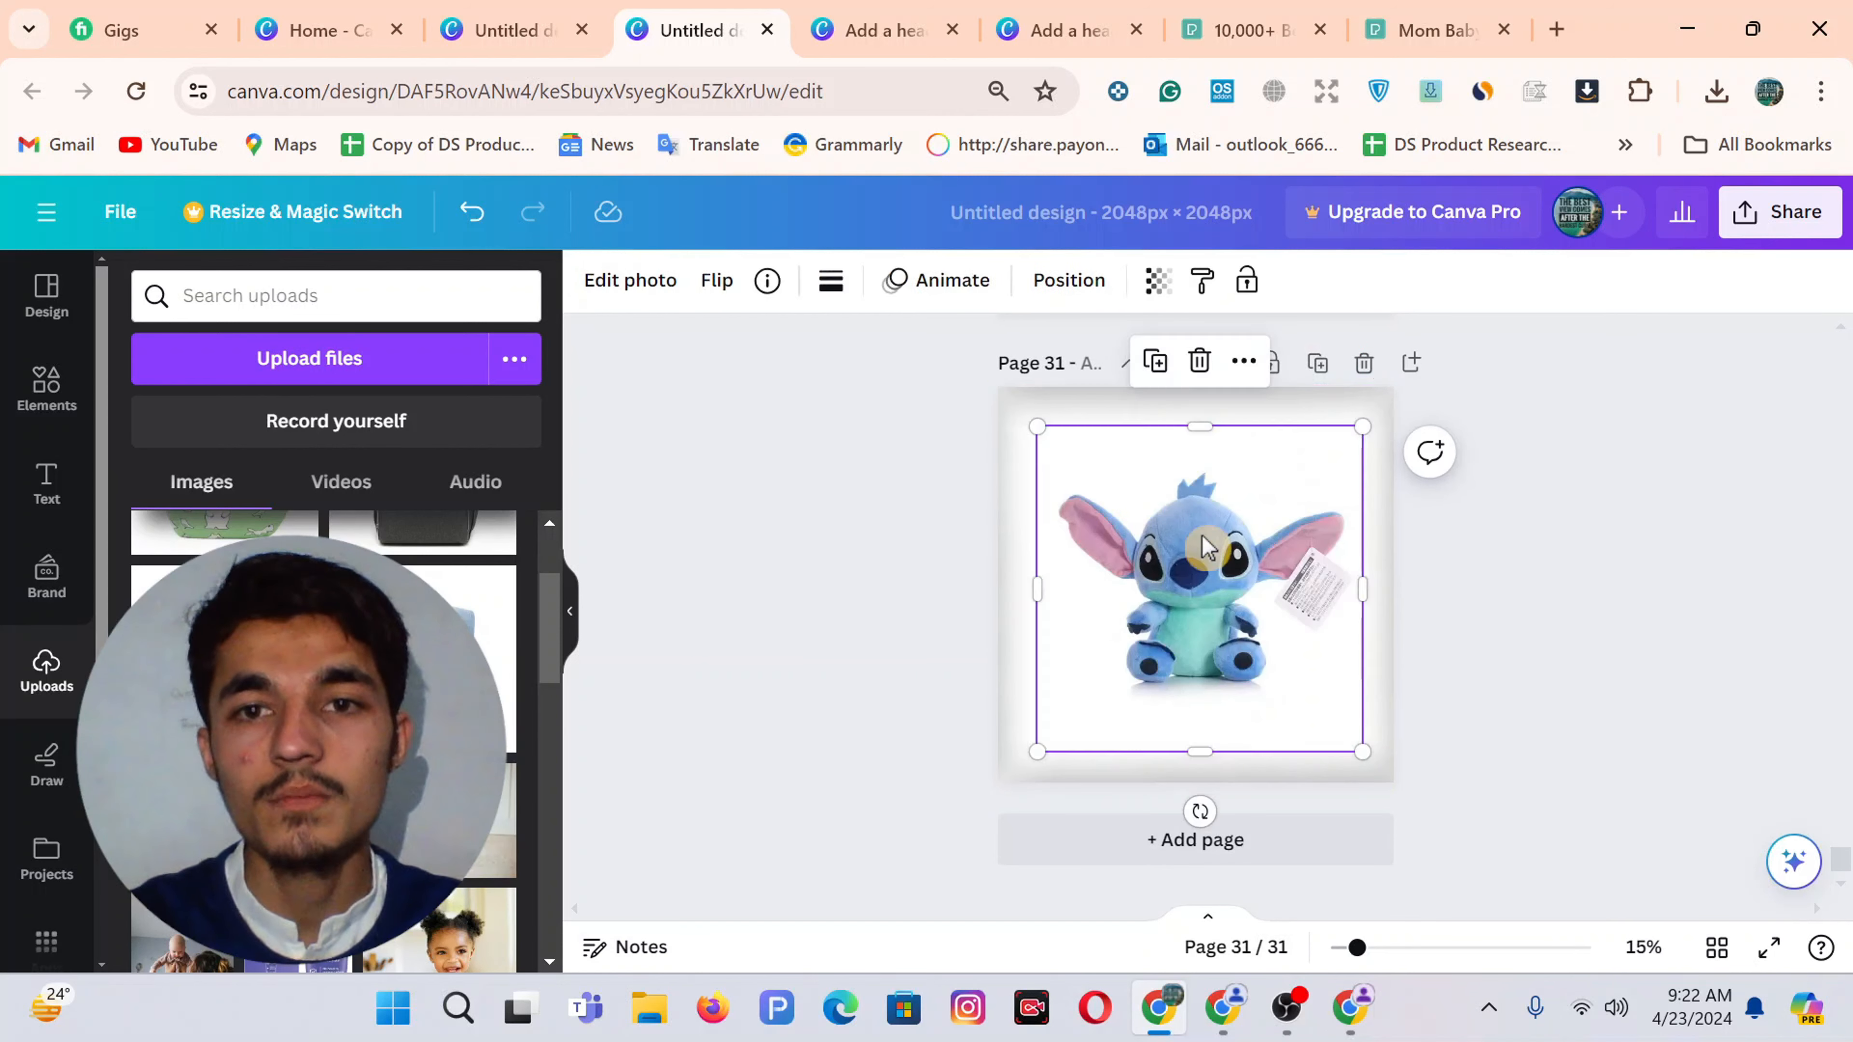
left_click(1520, 561)
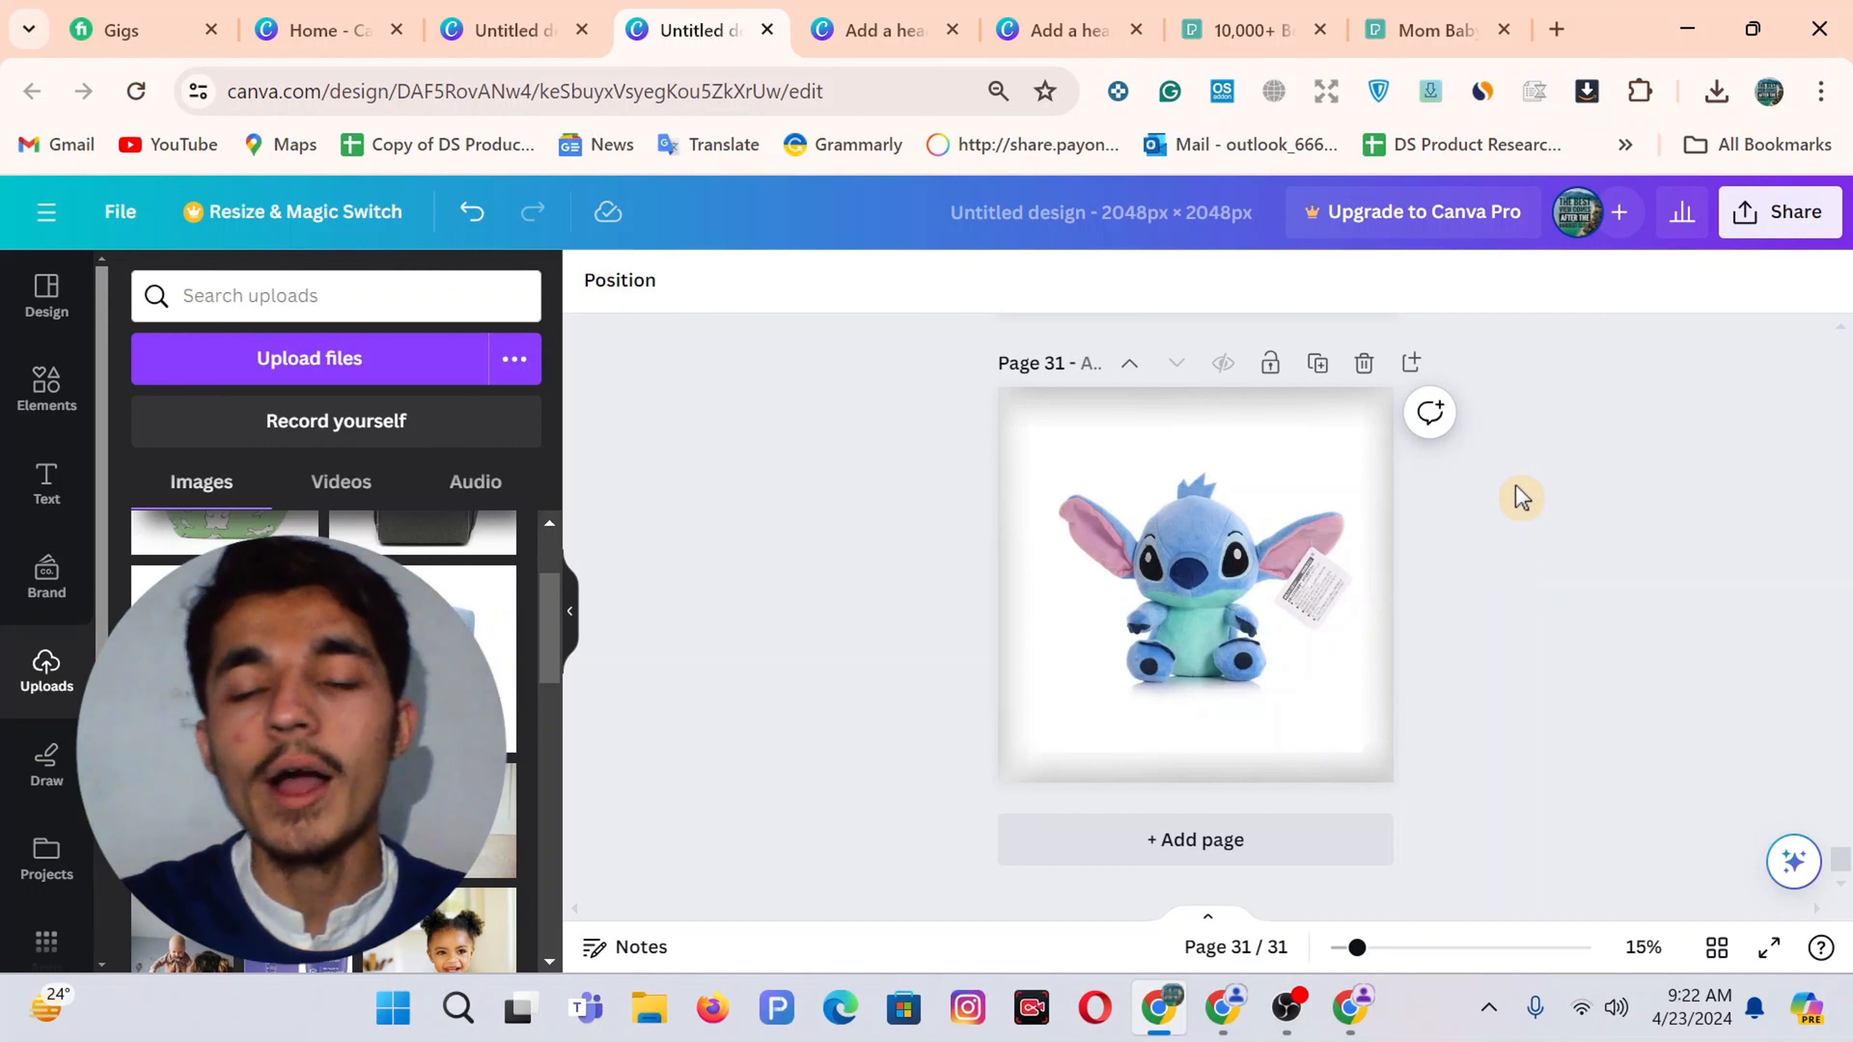
scroll(1512, 553, "up", 3)
scroll(1506, 550, "down", 3)
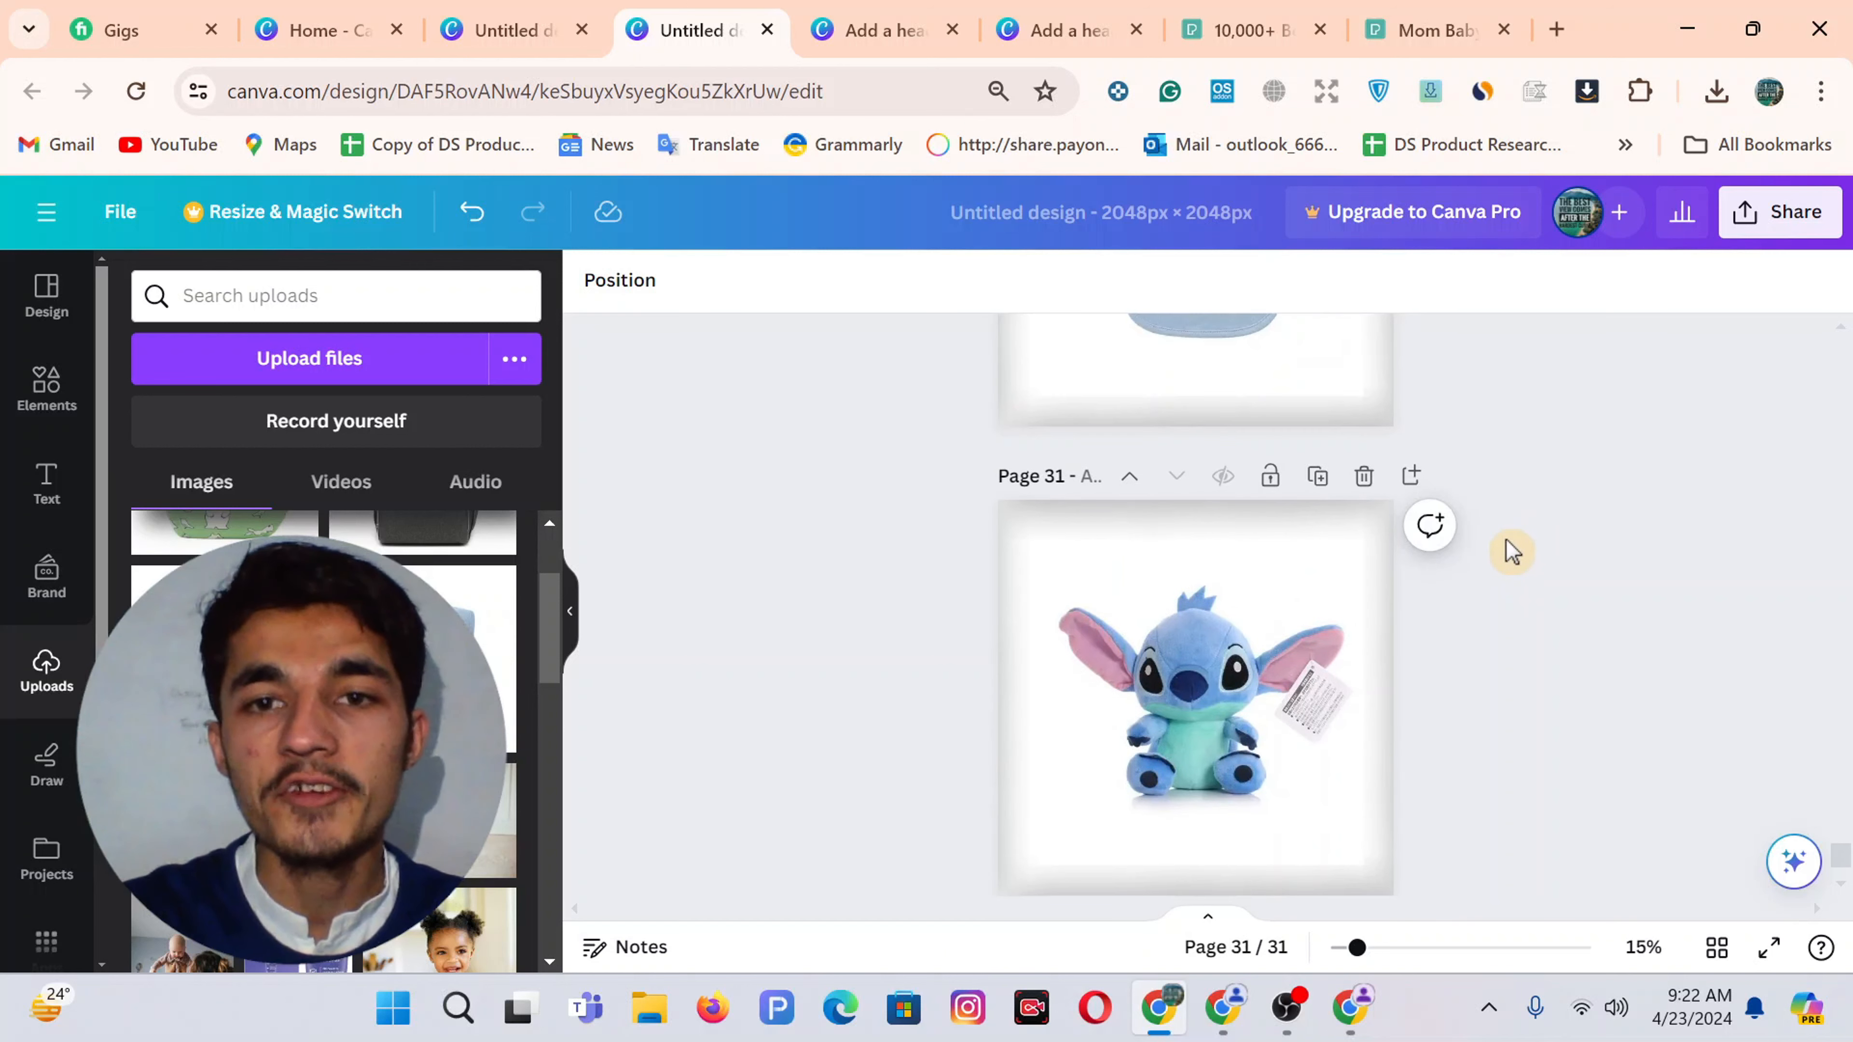
scroll(1505, 551, "up", 4)
scroll(1541, 604, "up", 10)
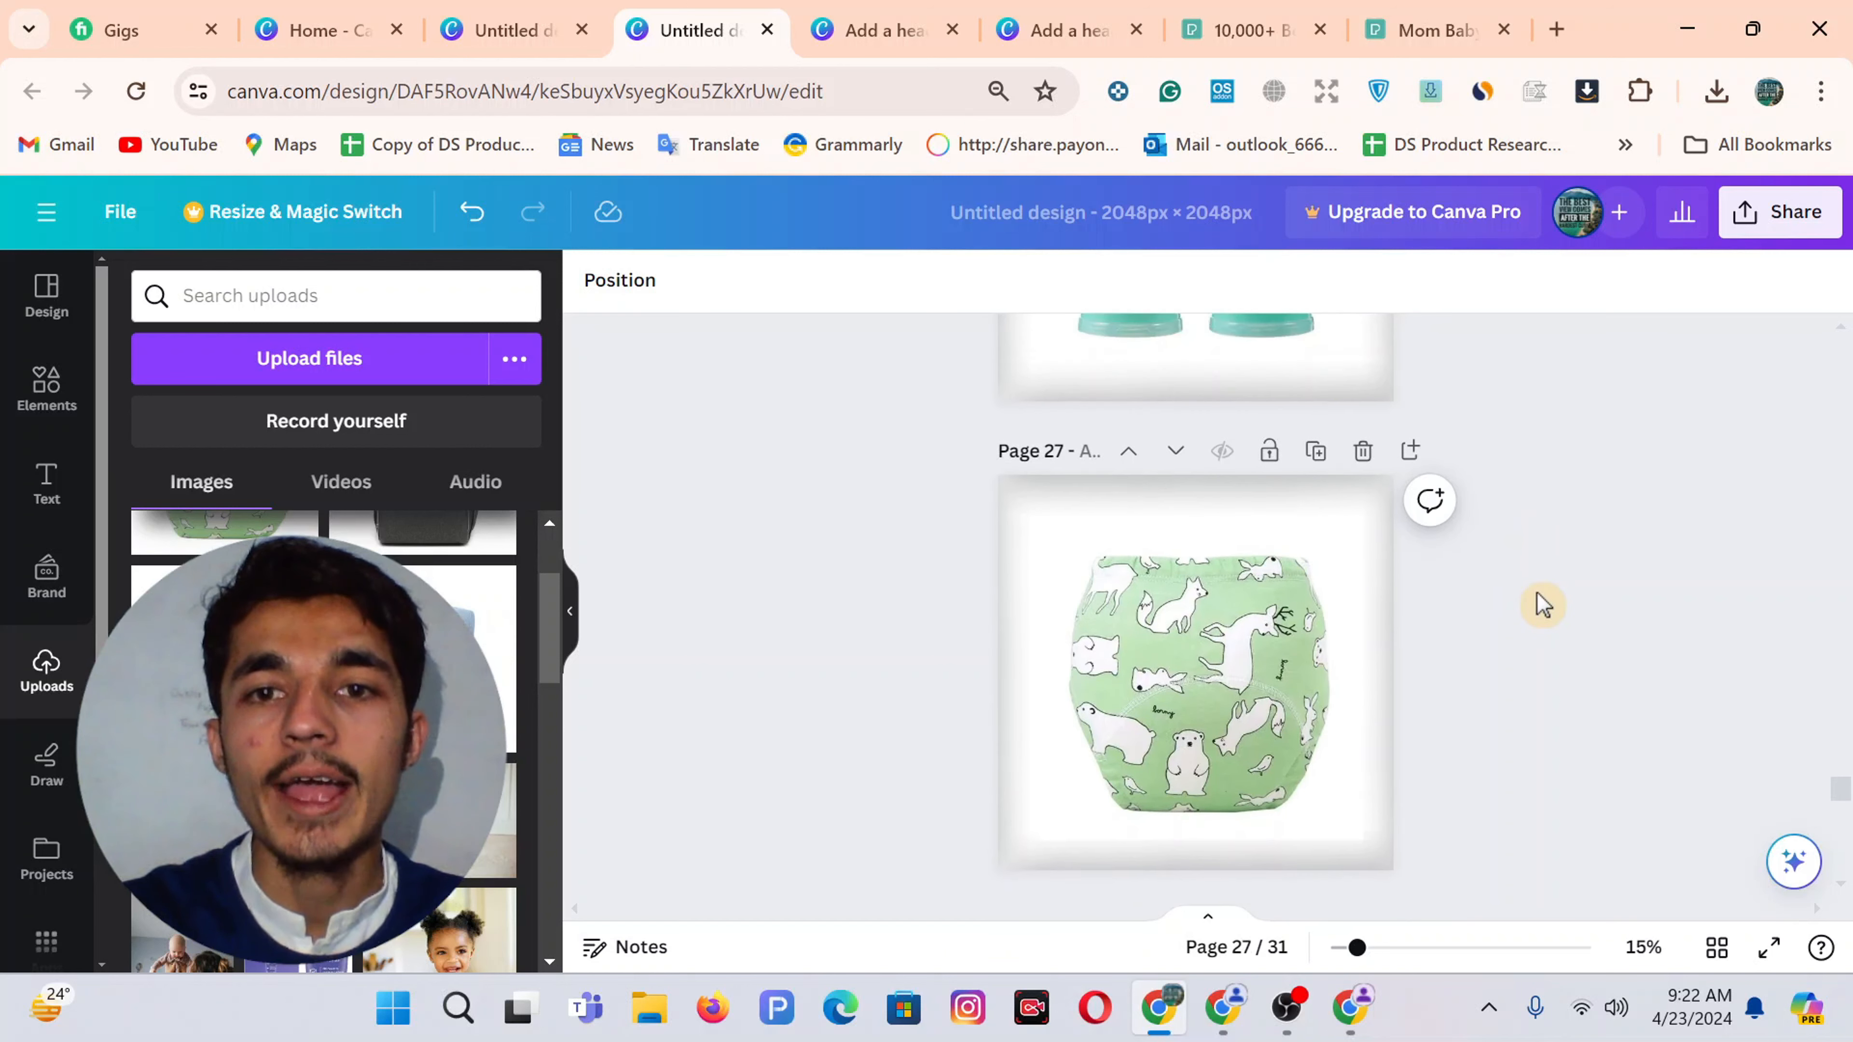
scroll(1540, 604, "down", 1)
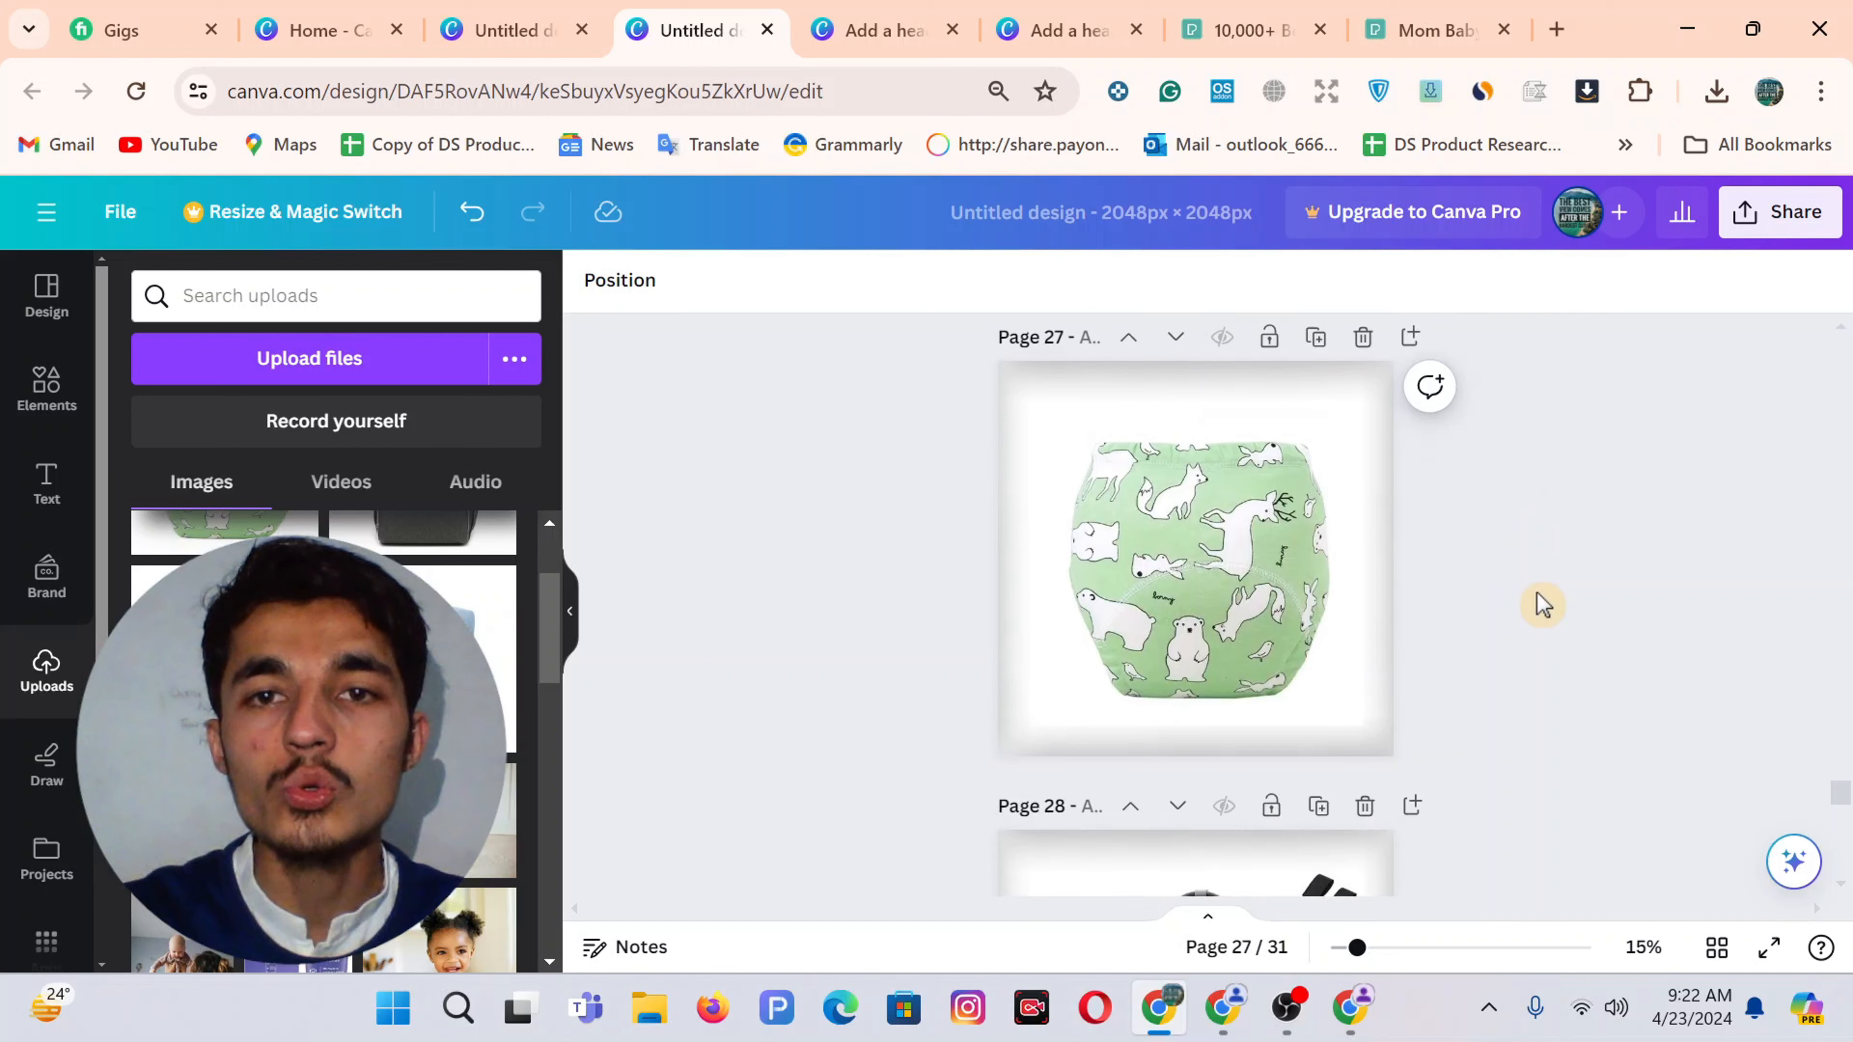
Close the seven AliExpress product and search tabs in the browser
left_click(1349, 1022)
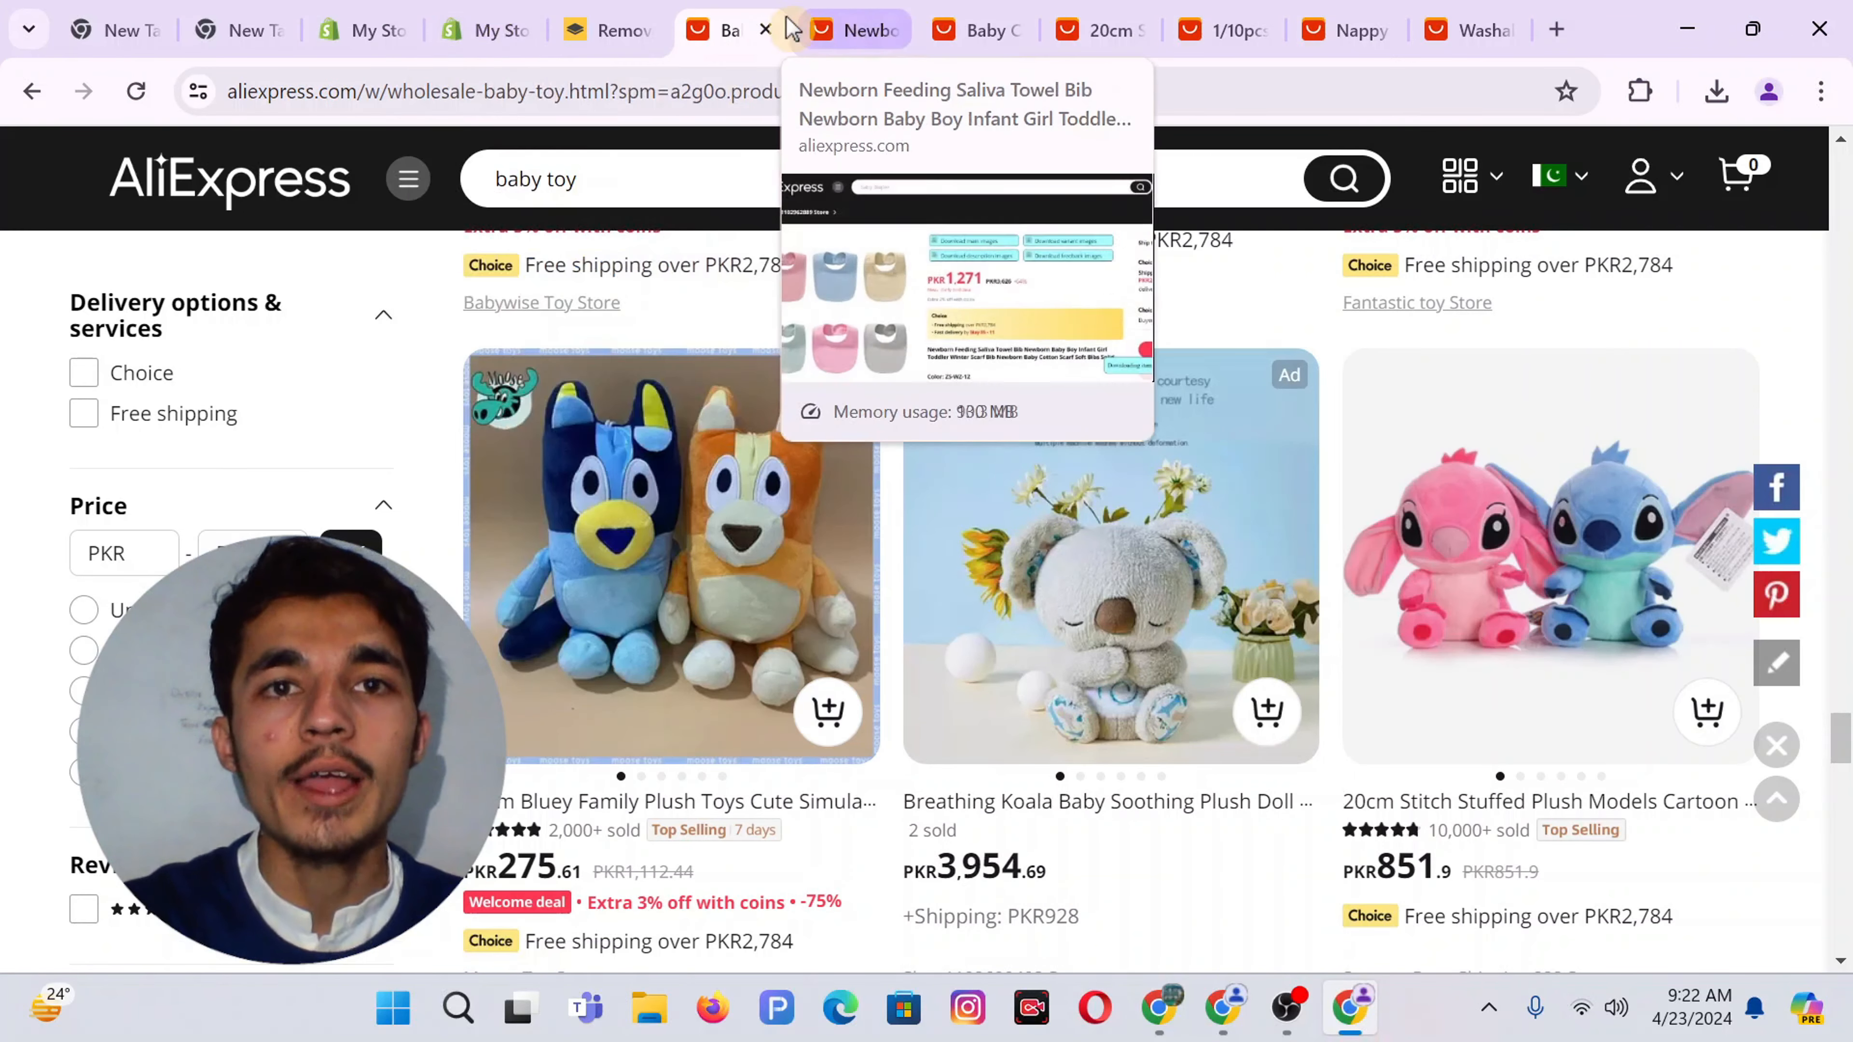
left_click(767, 32)
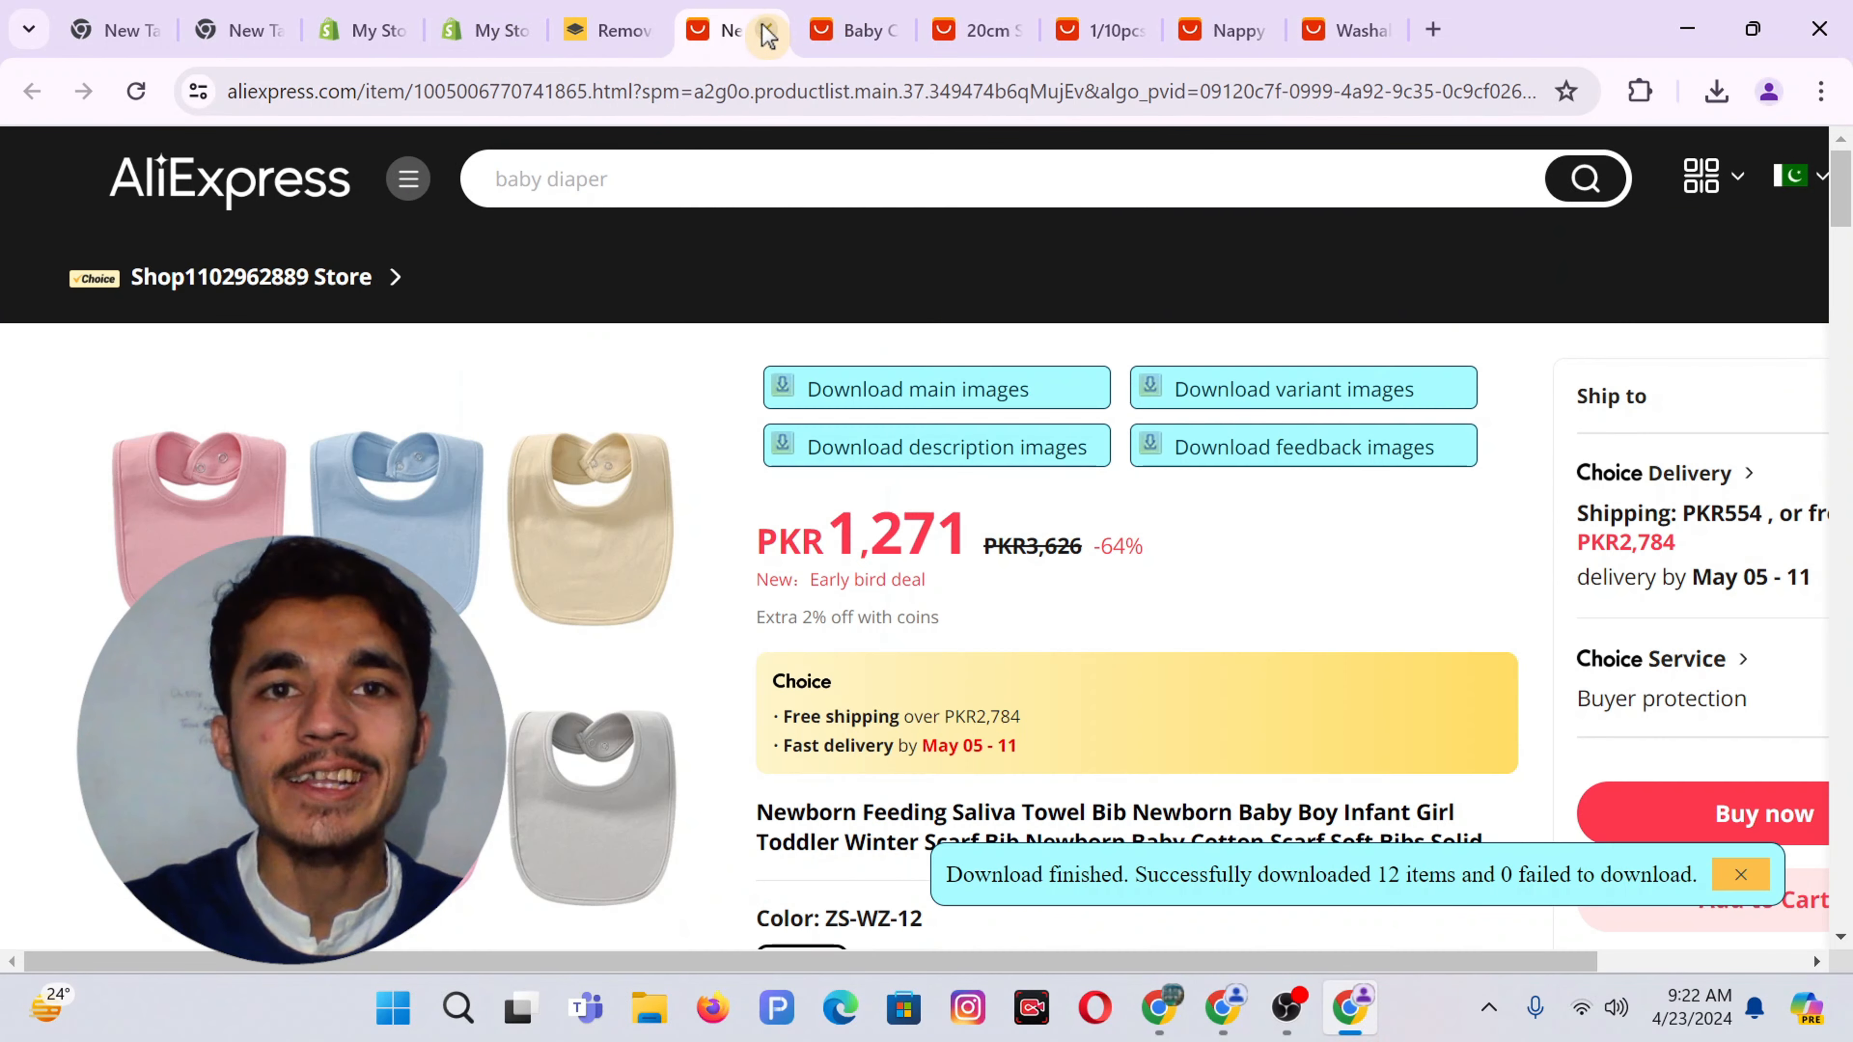
left_click(767, 32)
left_click(767, 31)
left_click(767, 31)
left_click(768, 32)
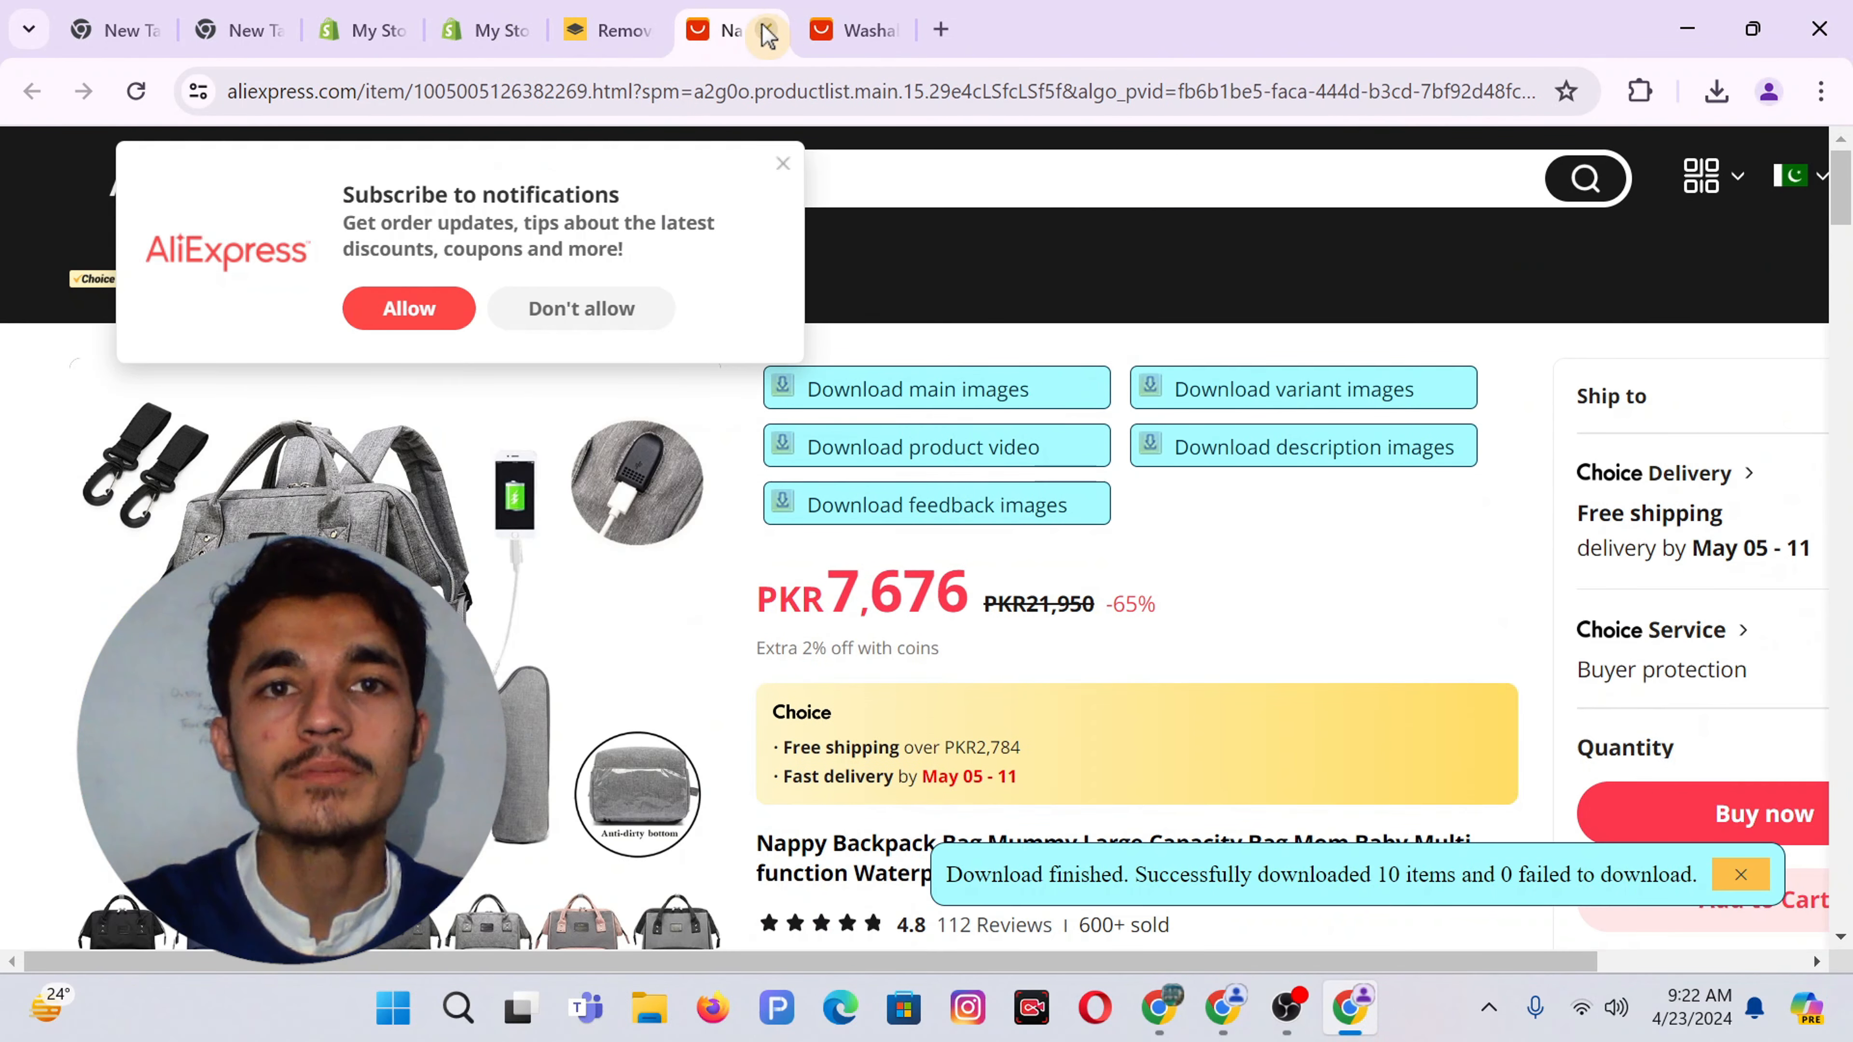
left_click(767, 32)
left_click(768, 31)
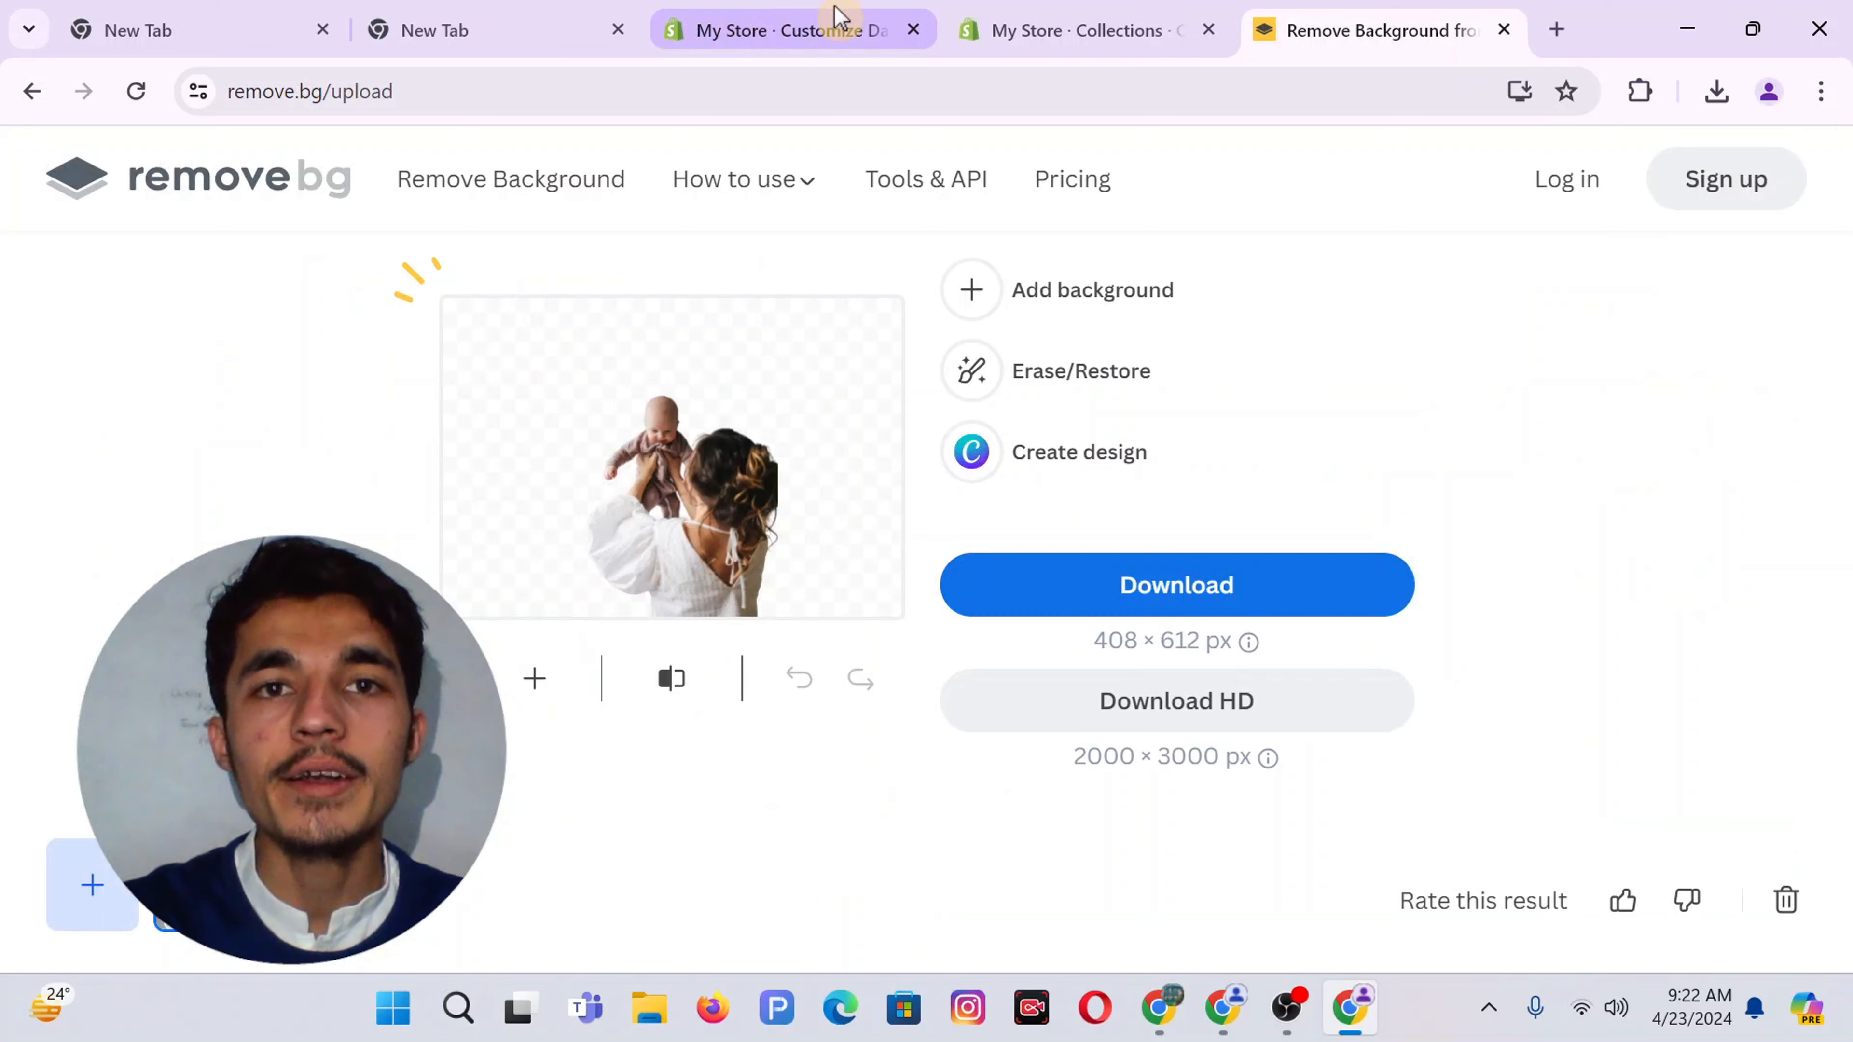
In the Shopify Baby Diaper collection draft, start adding an image, cancel the file picker, and return to Canva
left_click(1054, 30)
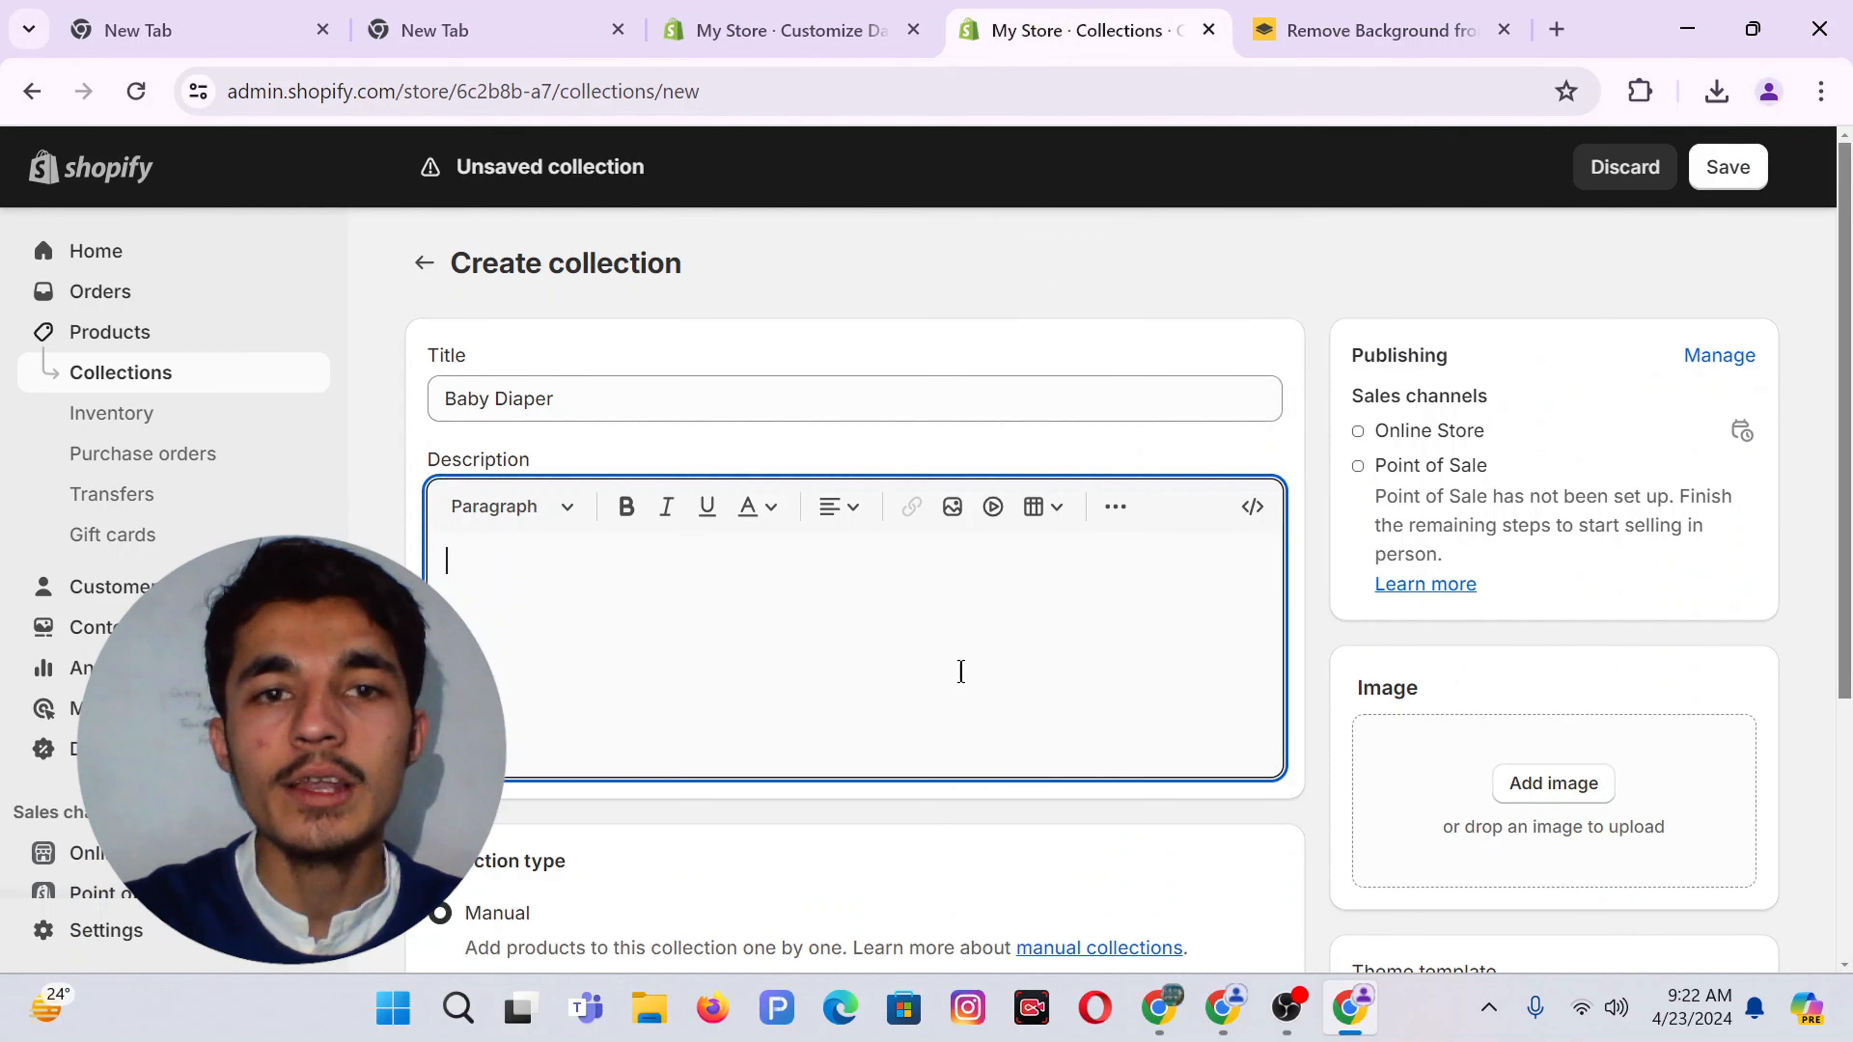
scroll(960, 672, "down", 1)
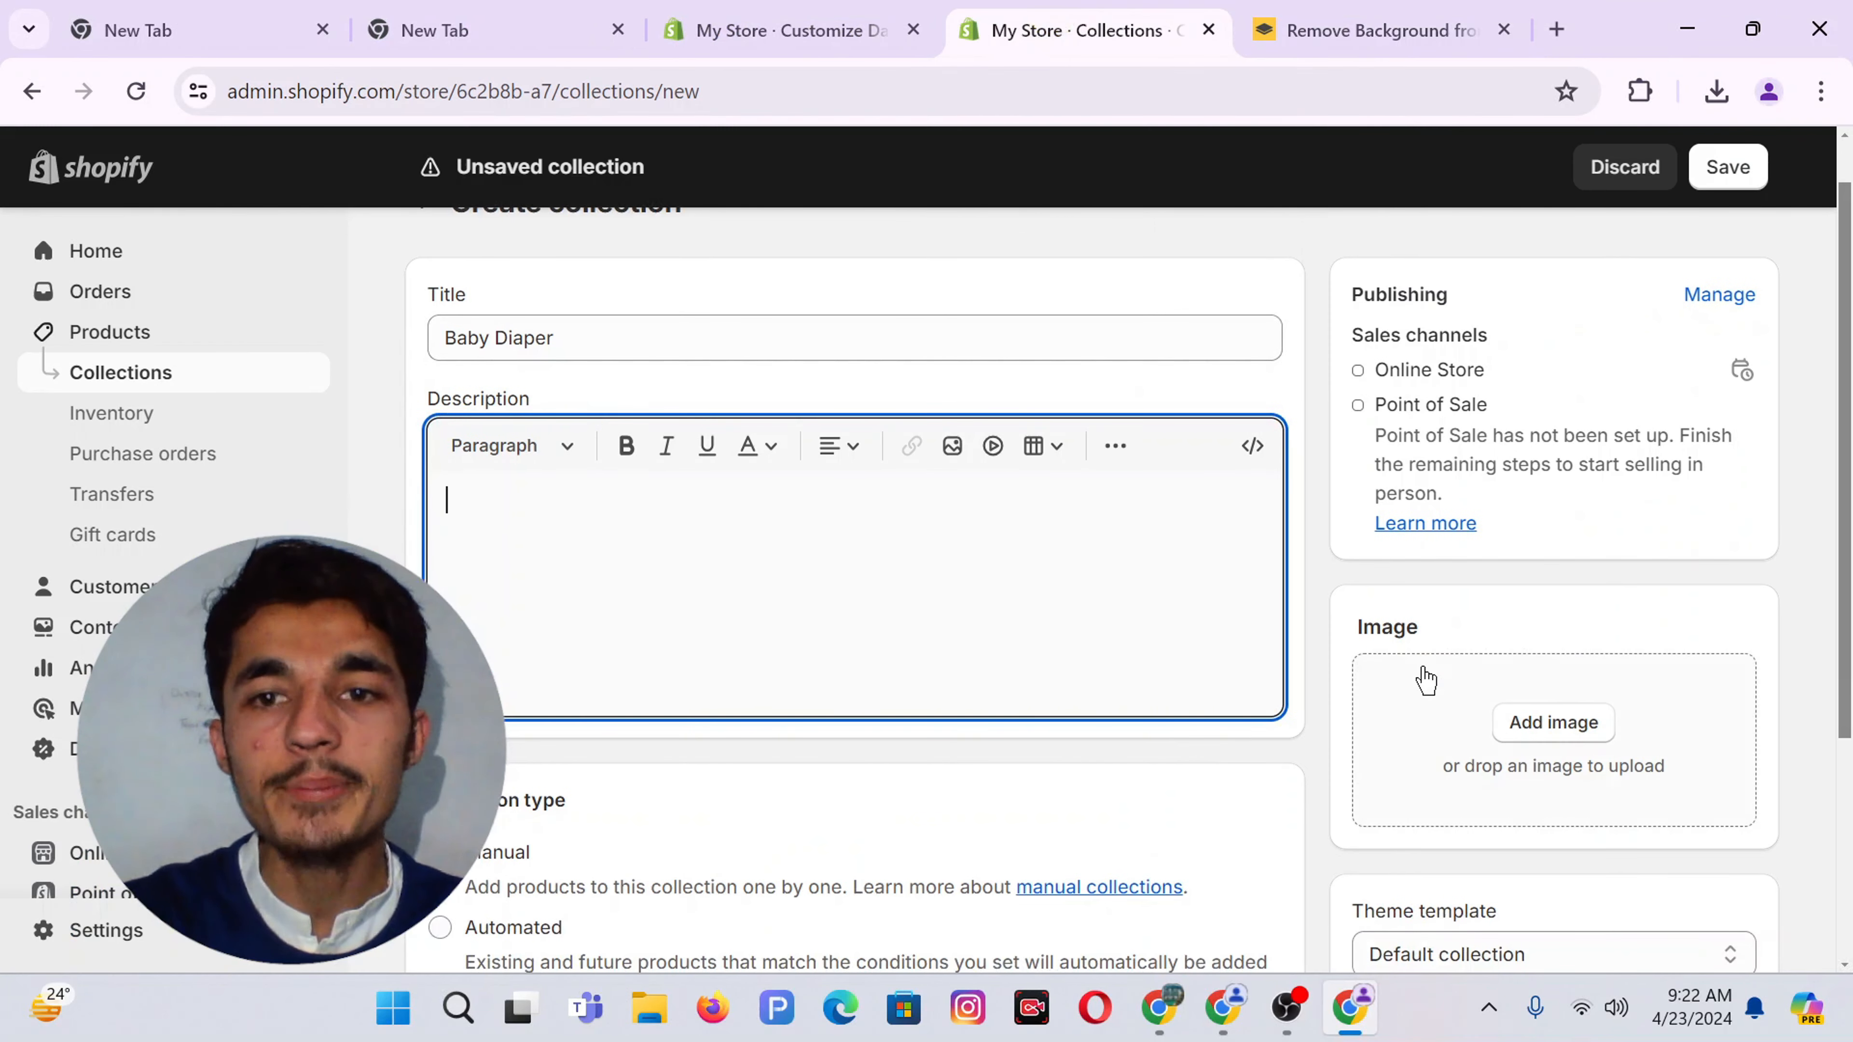
left_click(1541, 722)
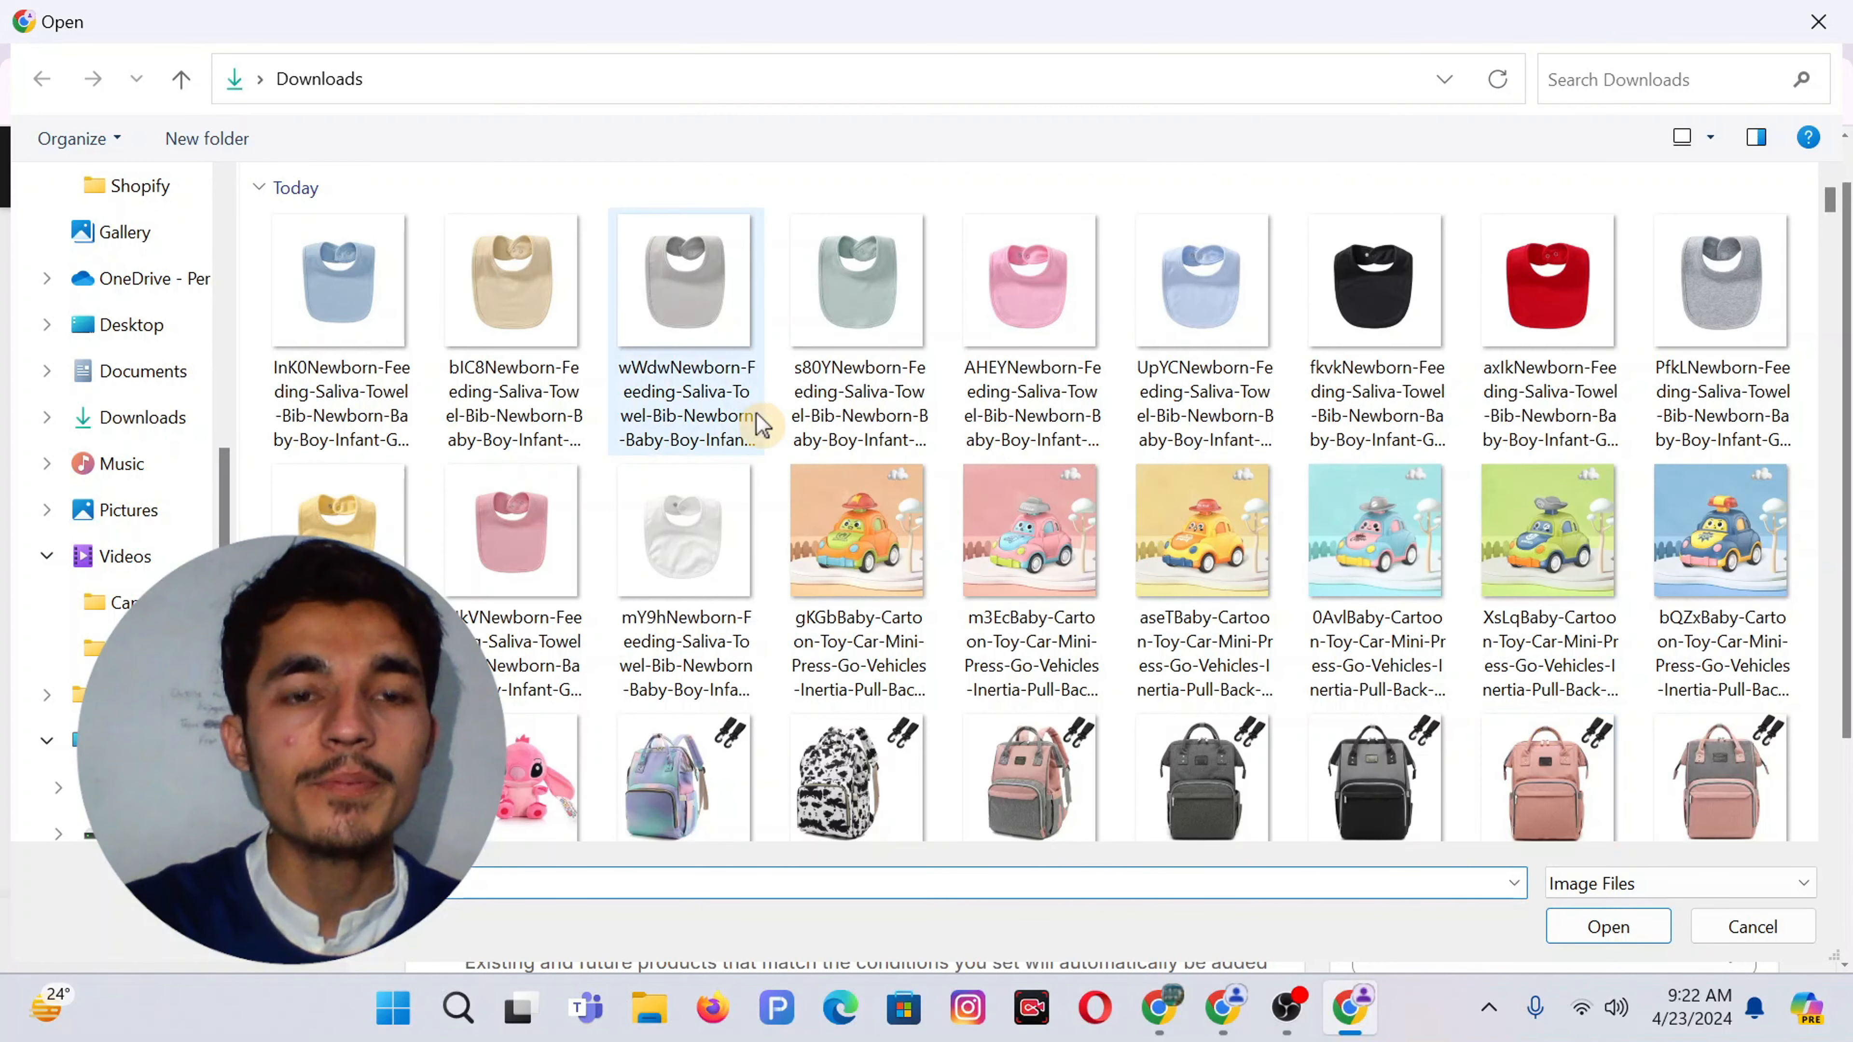
left_click(1819, 16)
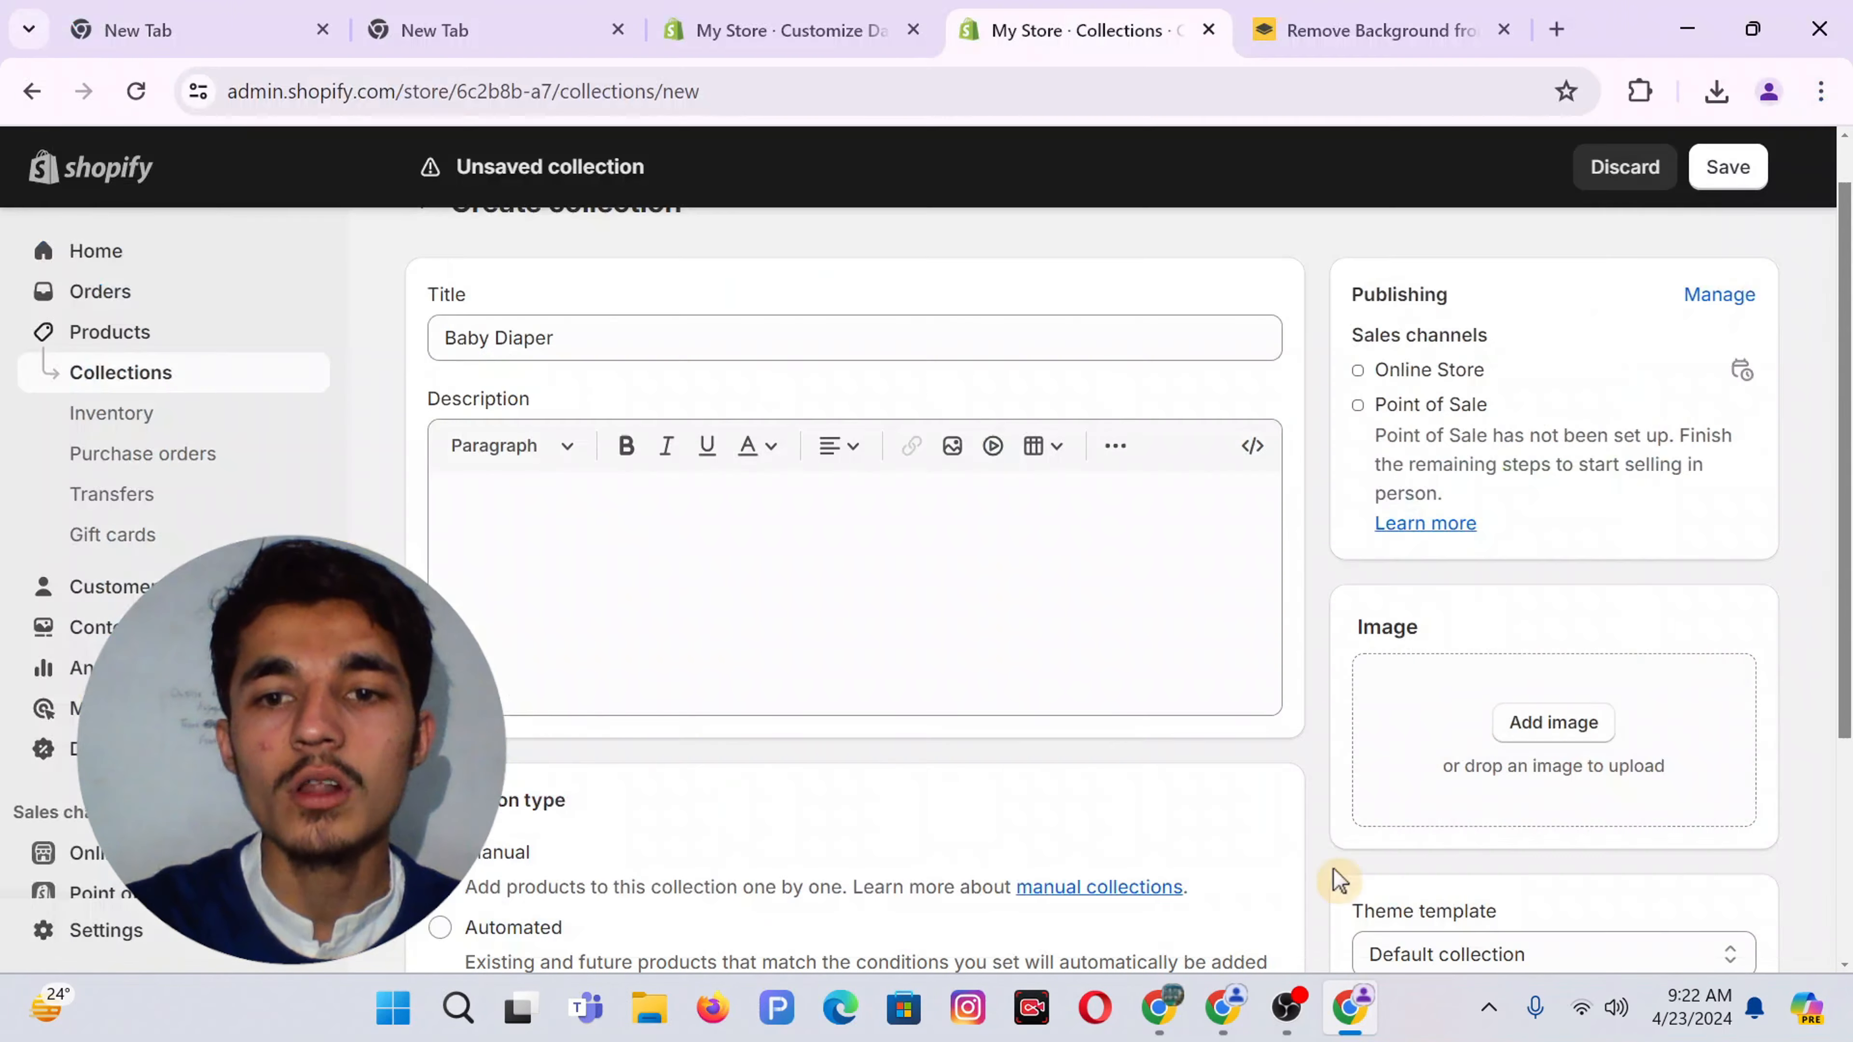
left_click(1160, 1007)
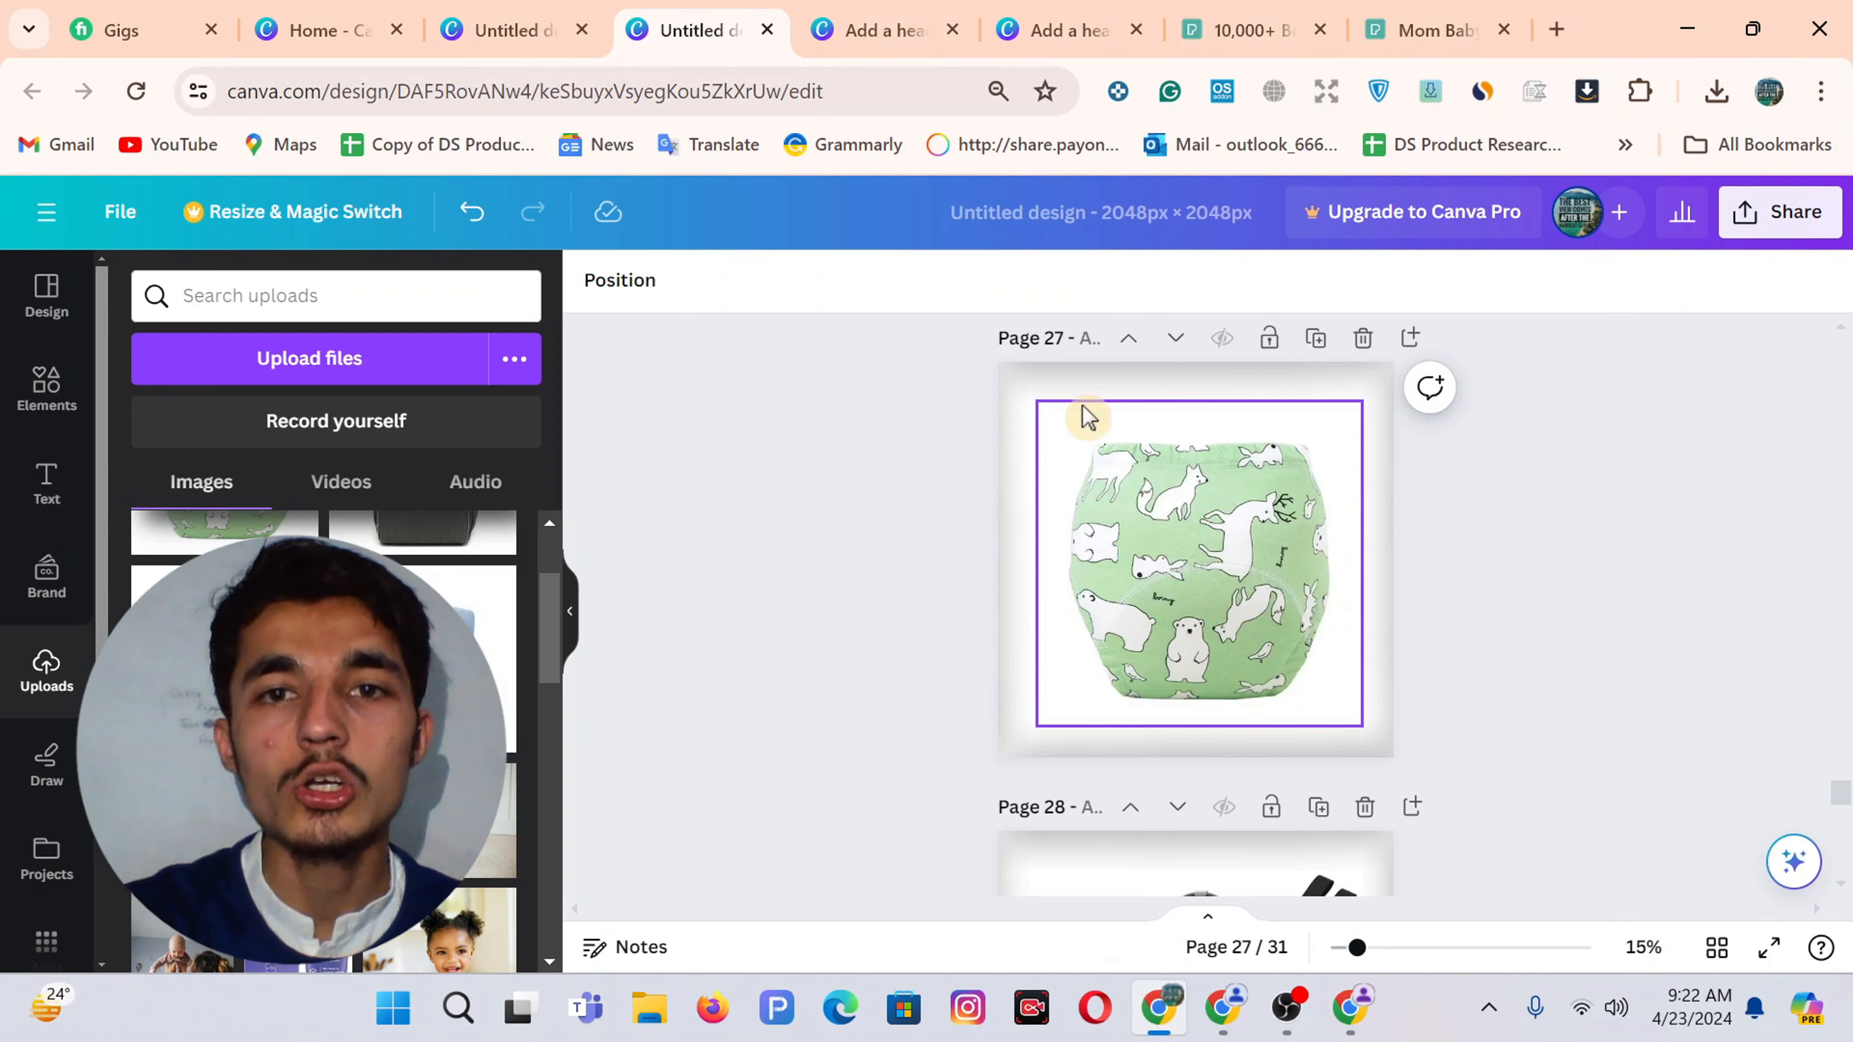
Download only page 27 of the Canva design as a PNG, then switch back to Shopify
left_click(1761, 212)
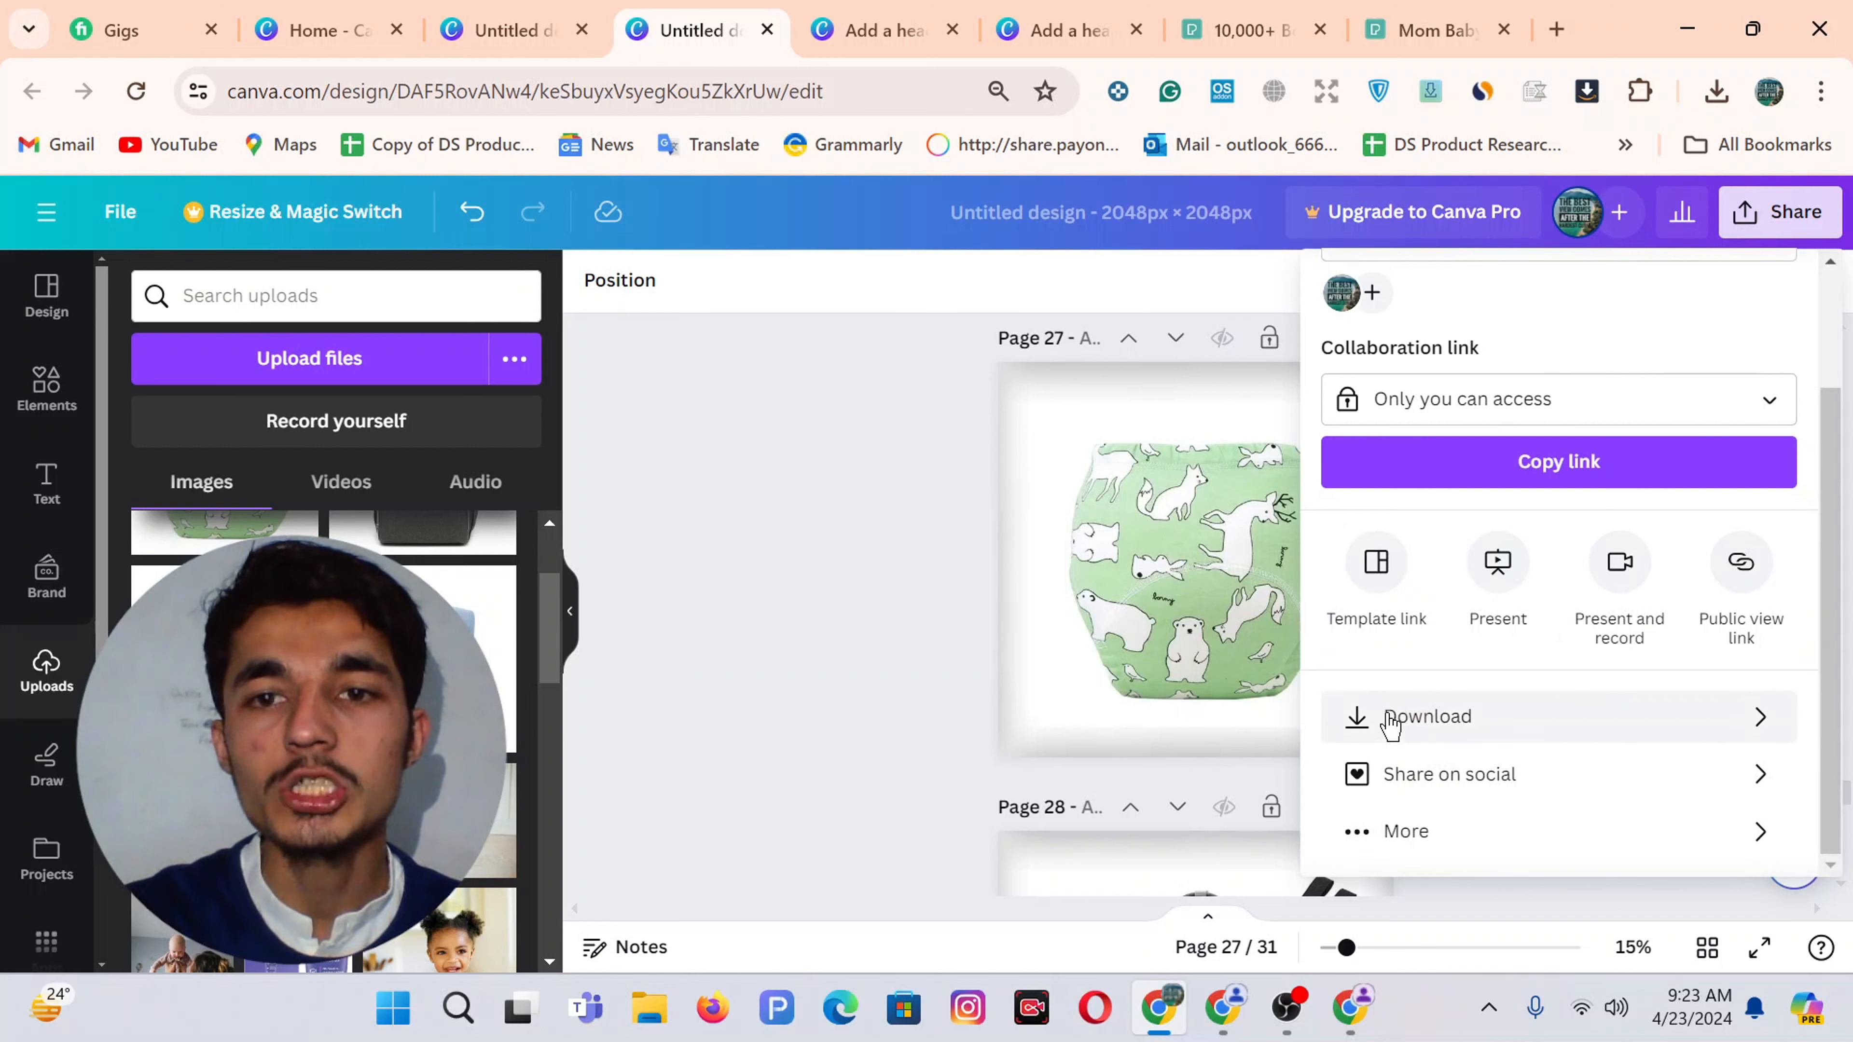
left_click(1385, 716)
left_click(1399, 686)
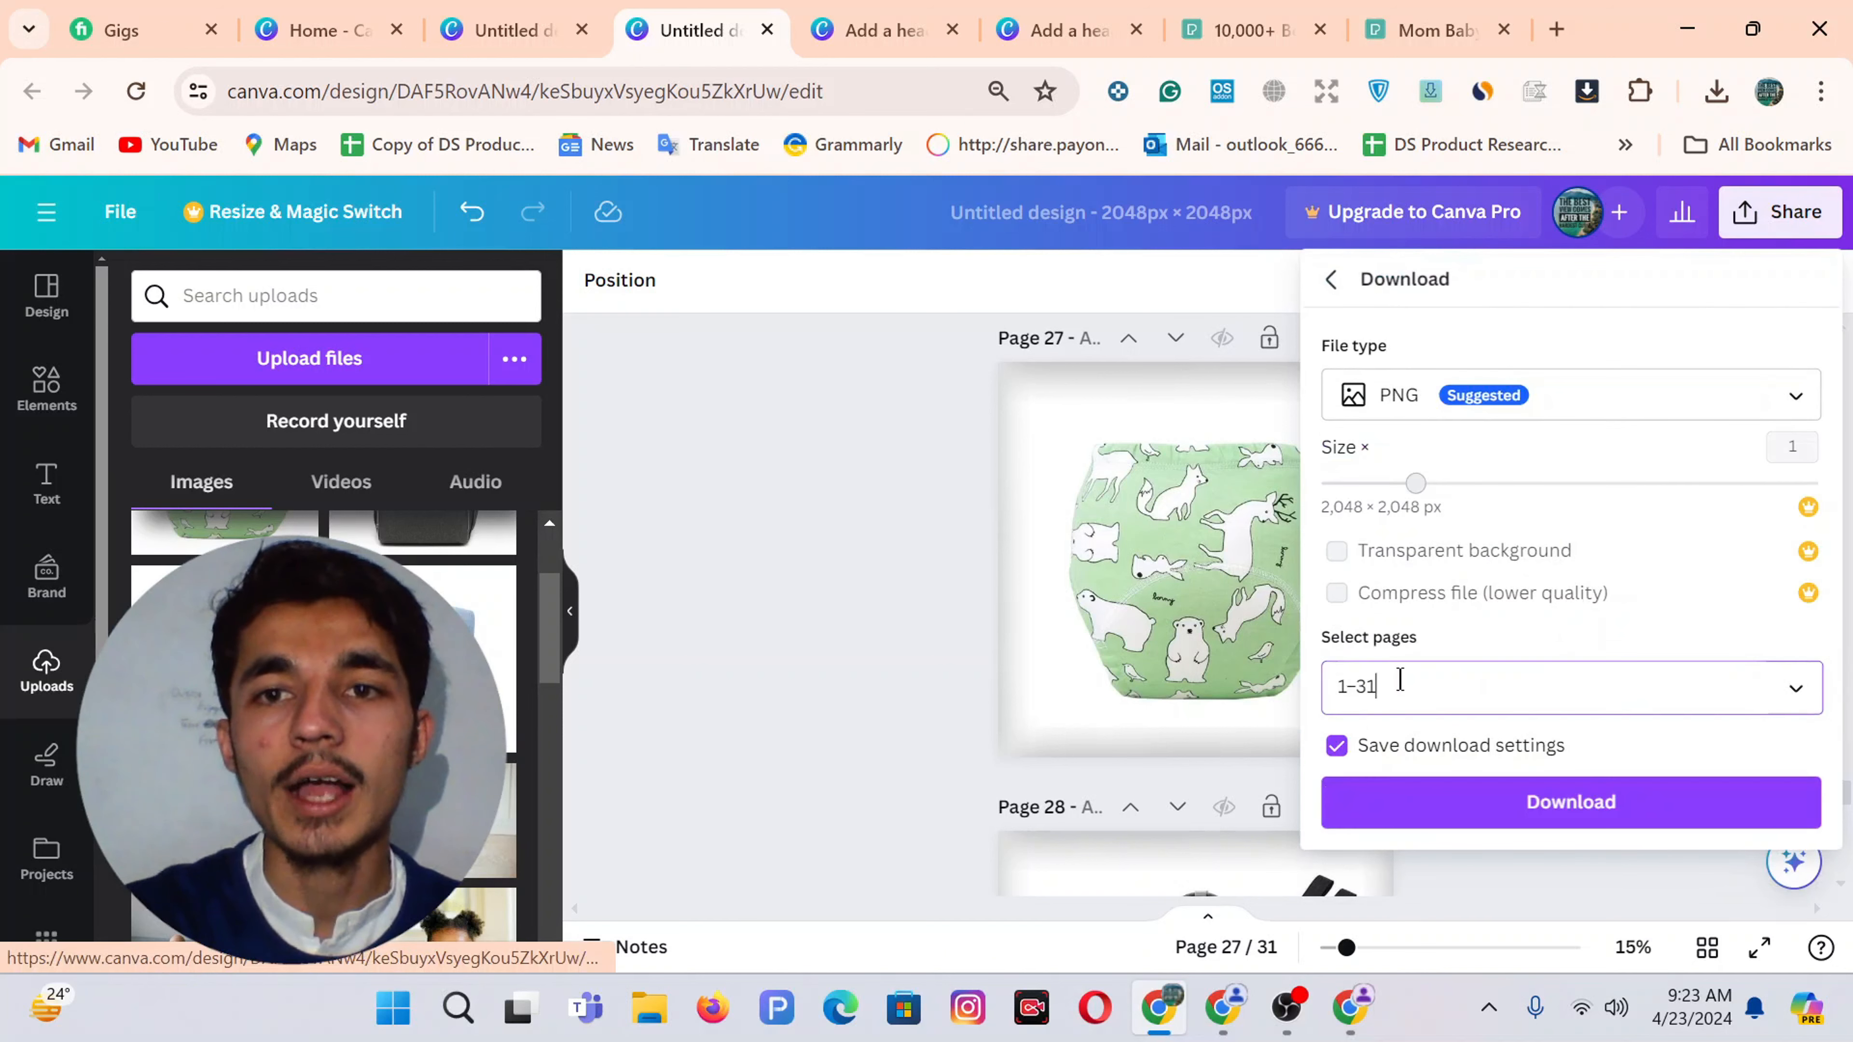
left_click(1383, 269)
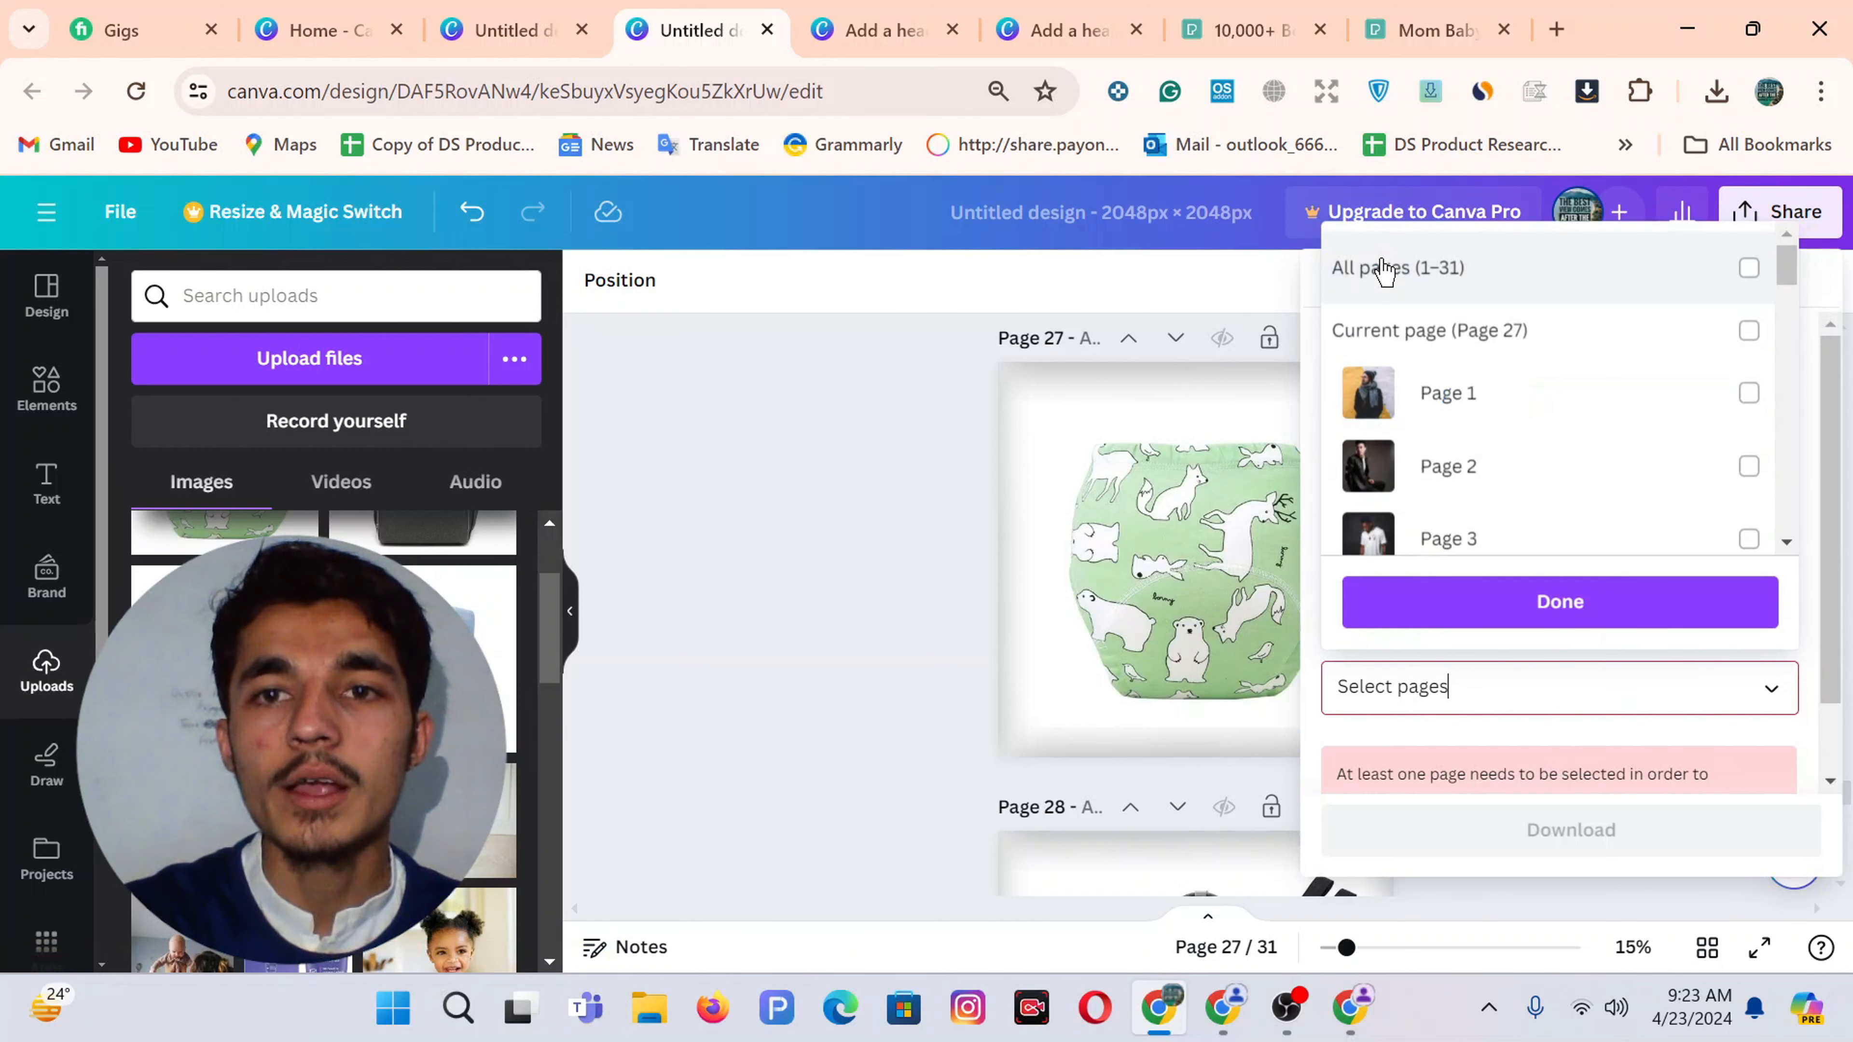
left_click(1383, 268)
left_click(1383, 269)
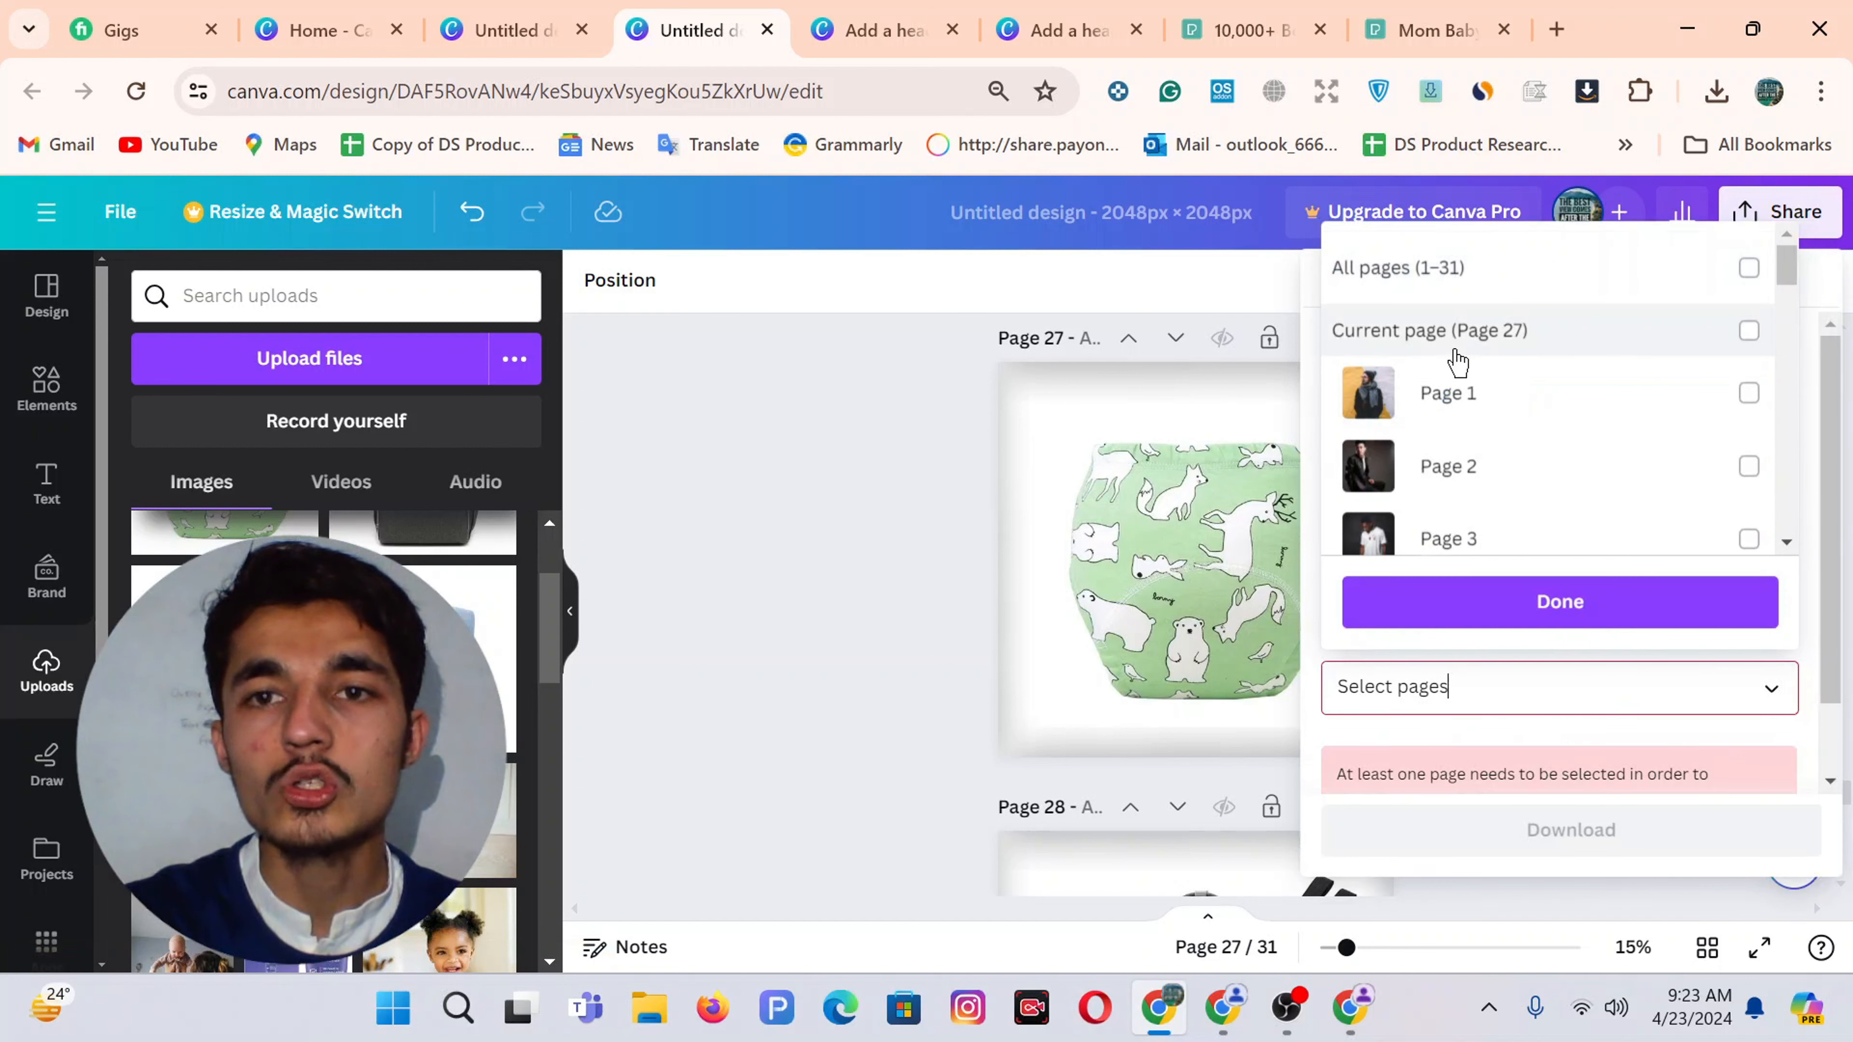
left_click(1427, 331)
left_click(1528, 617)
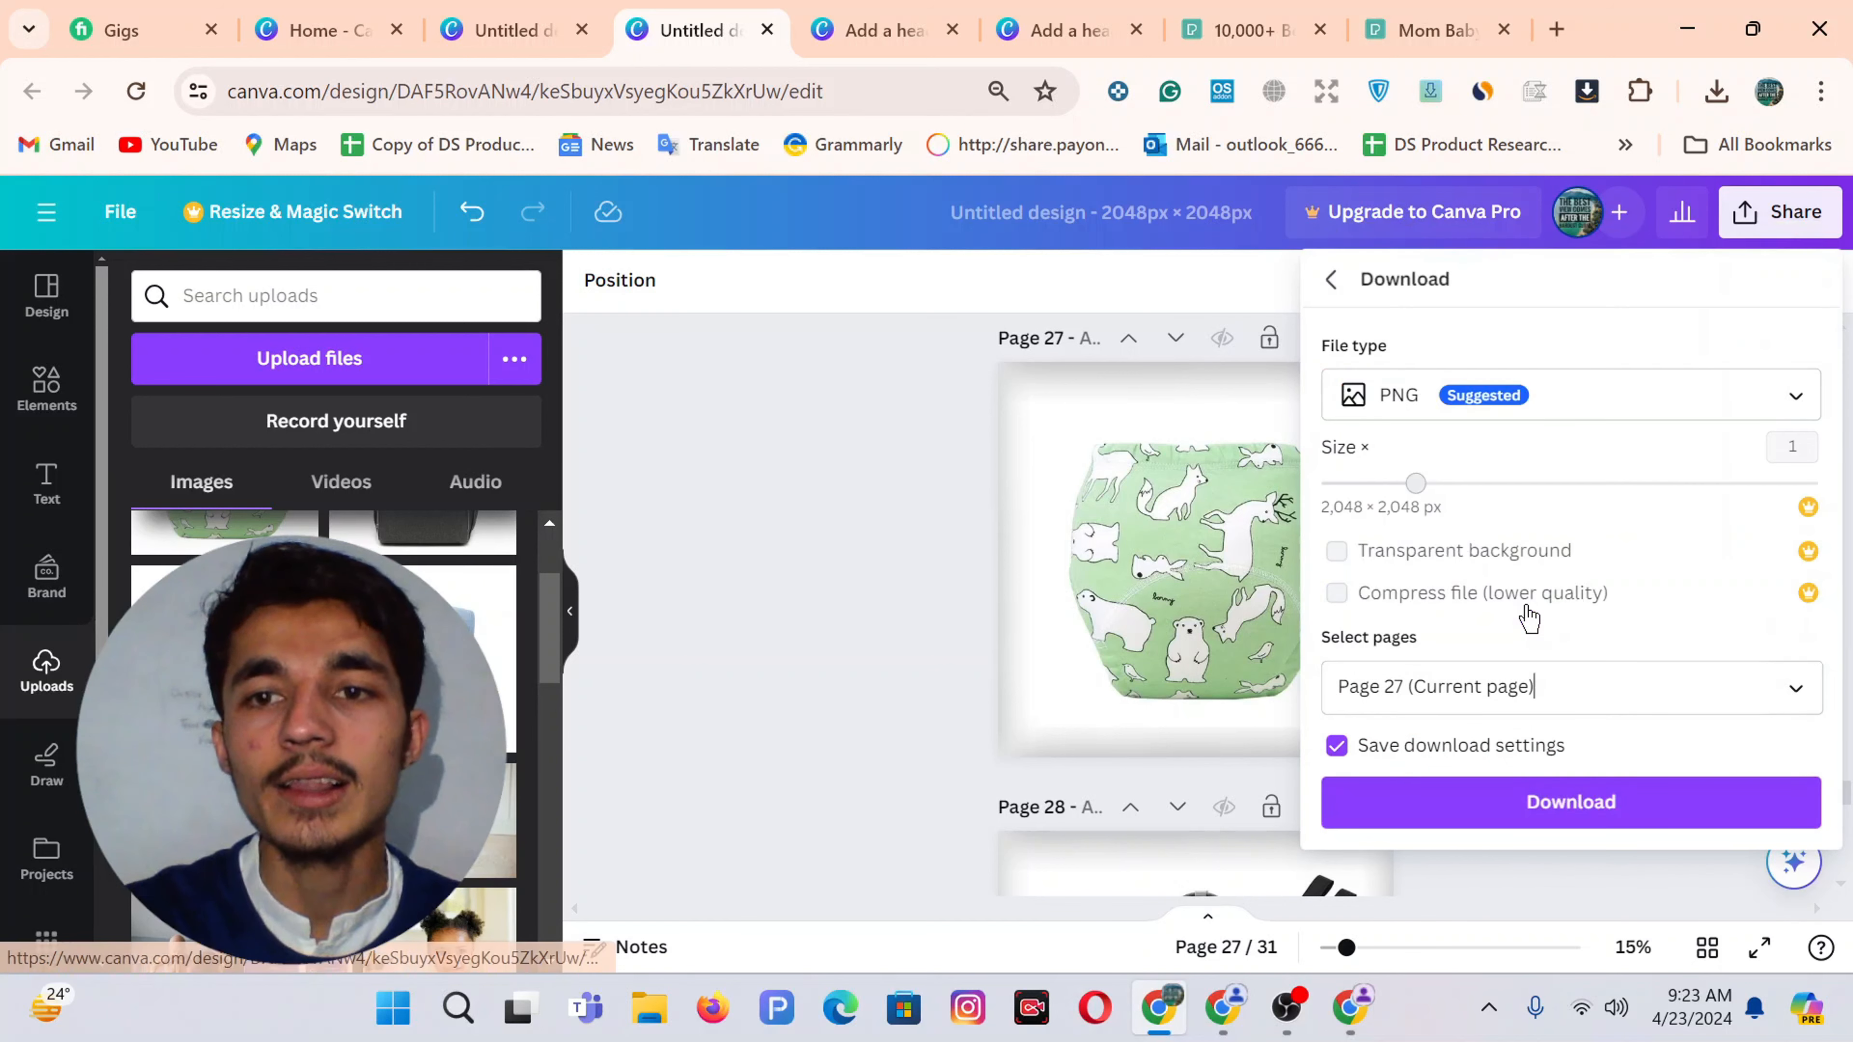
left_click(1552, 803)
scroll(1486, 643, "down", 5)
left_click(1350, 1007)
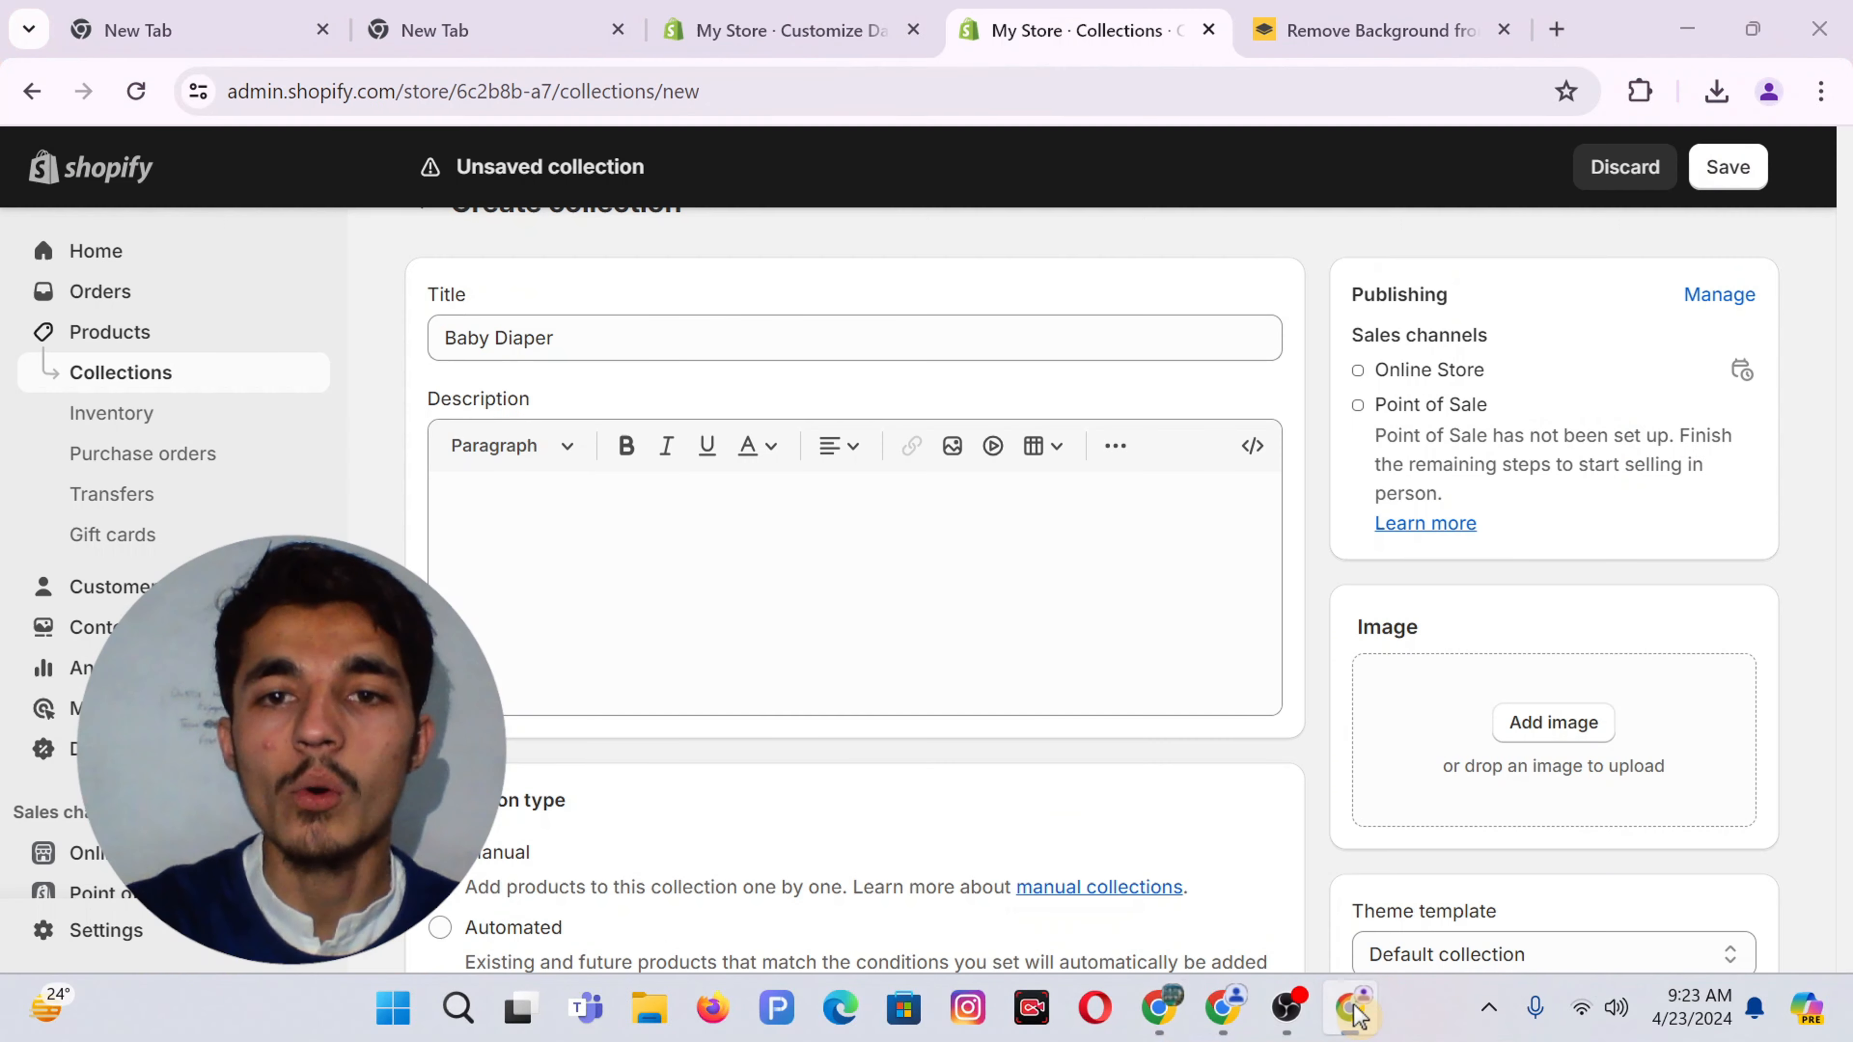
Add the downloaded green diaper design as the Baby Diaper collection image, save it, and return to Collections
left_click(1552, 722)
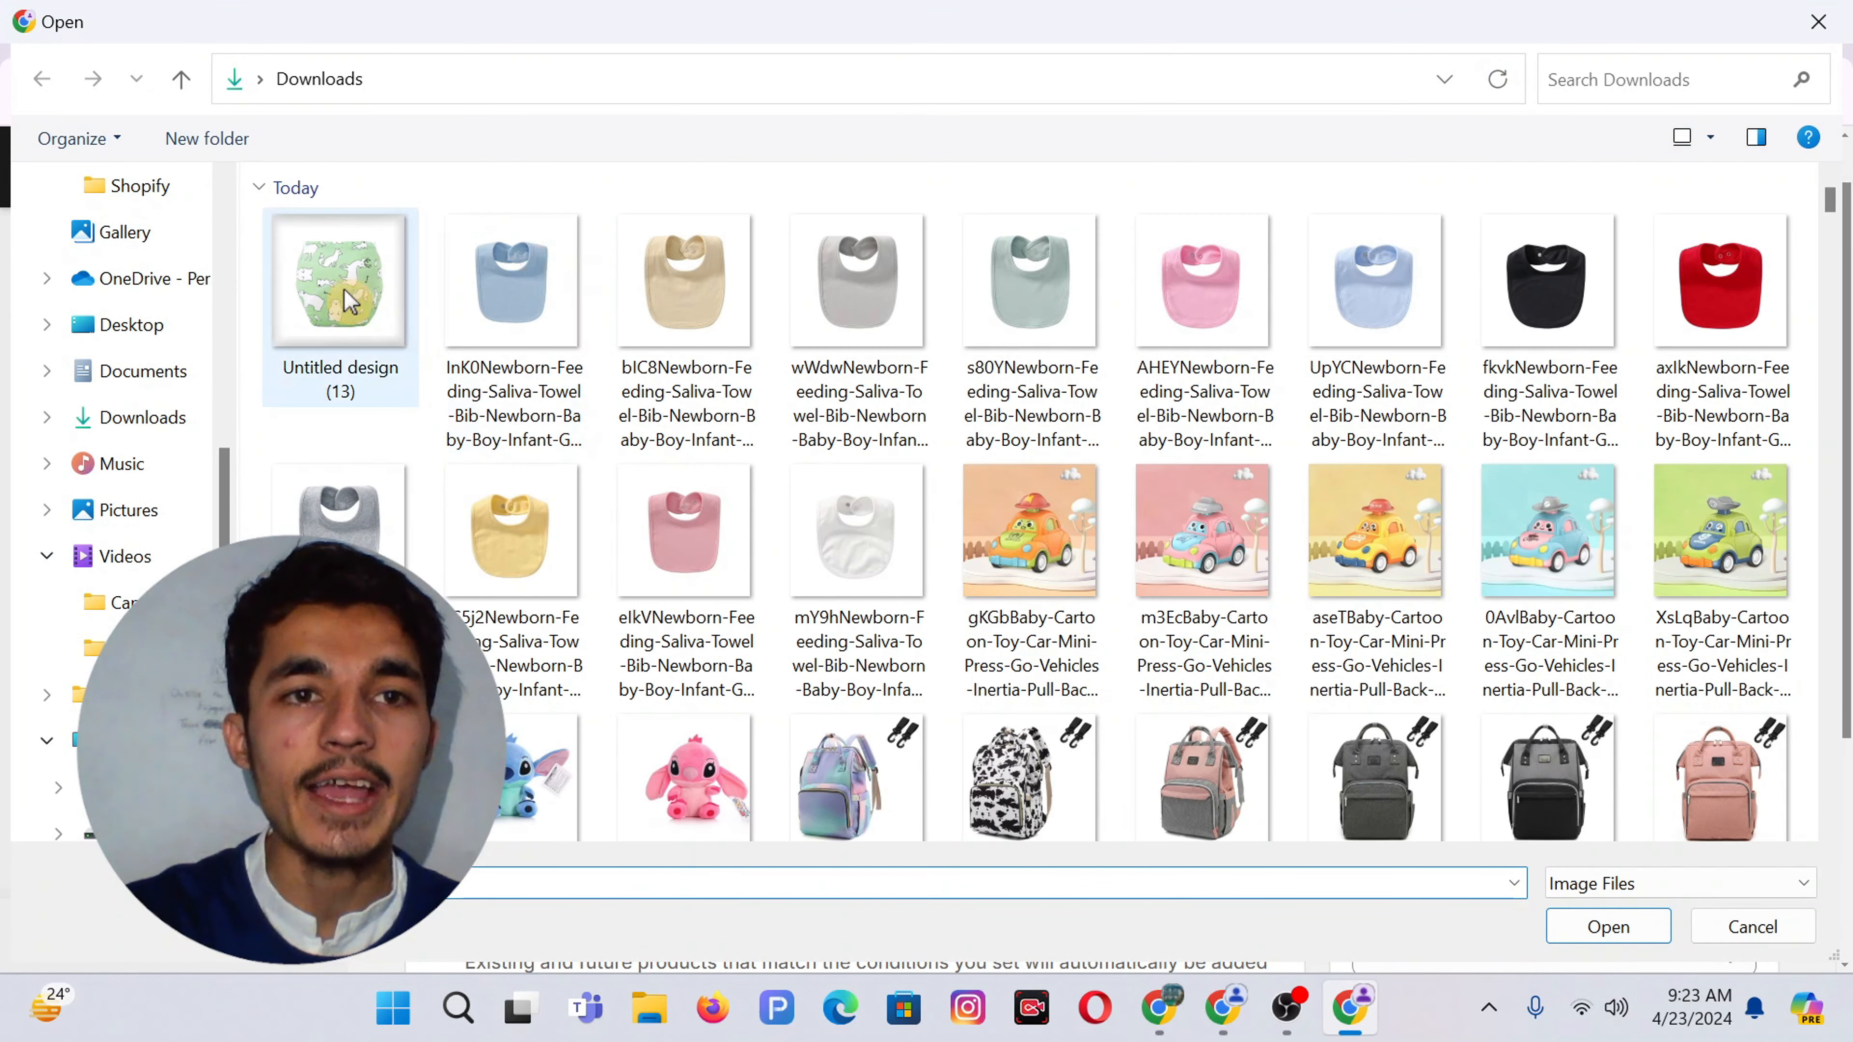
double_click(343, 288)
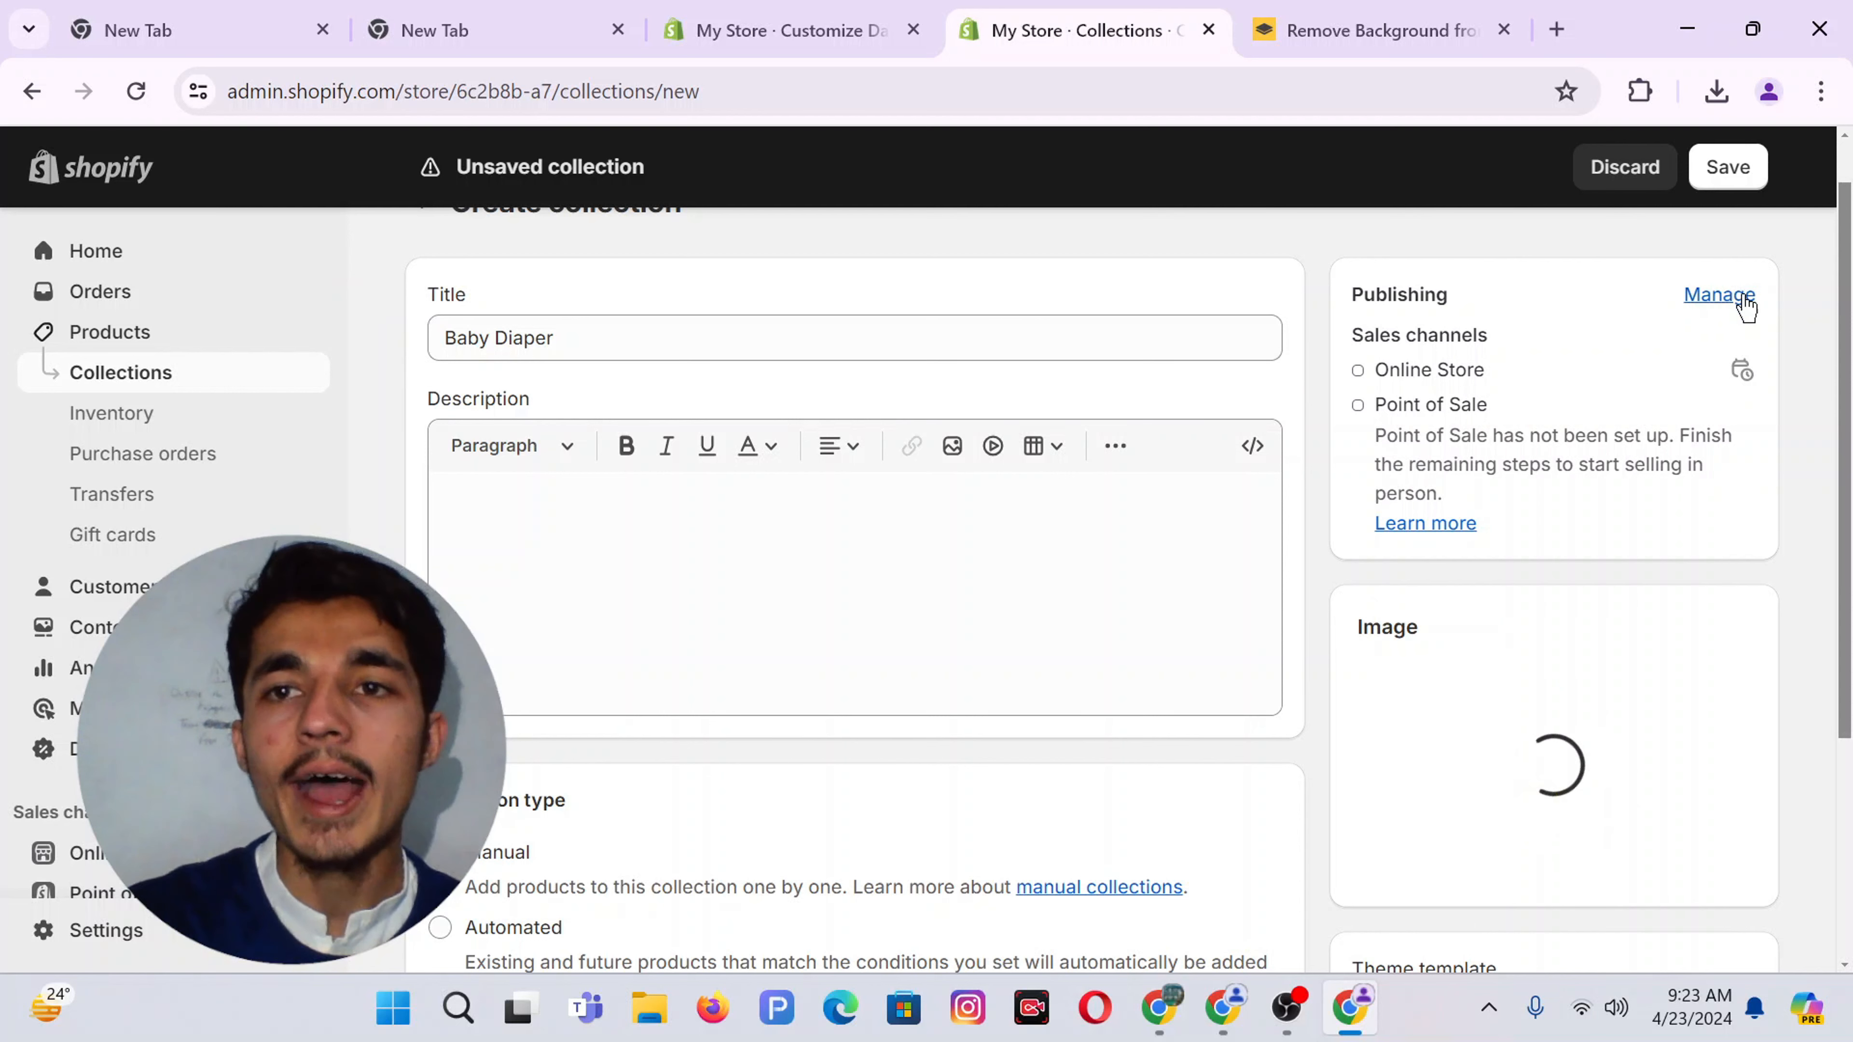
left_click(1728, 175)
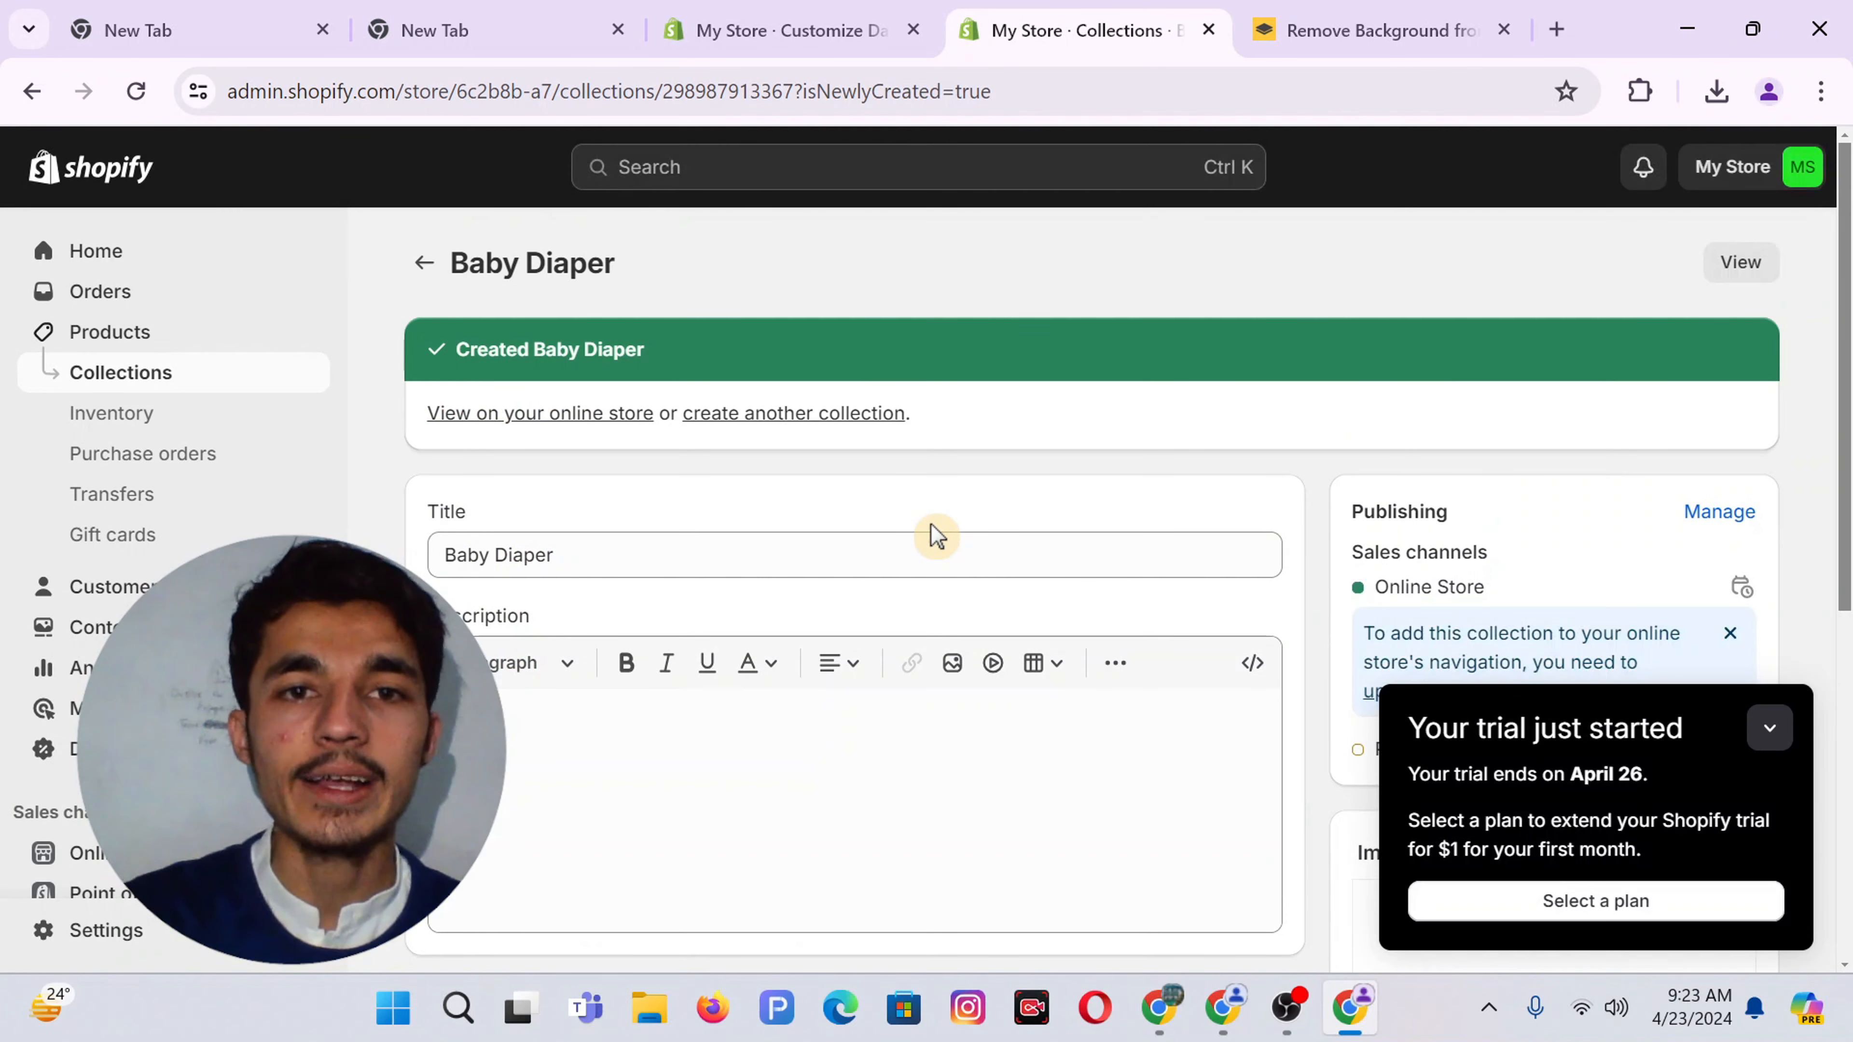
left_click(112, 376)
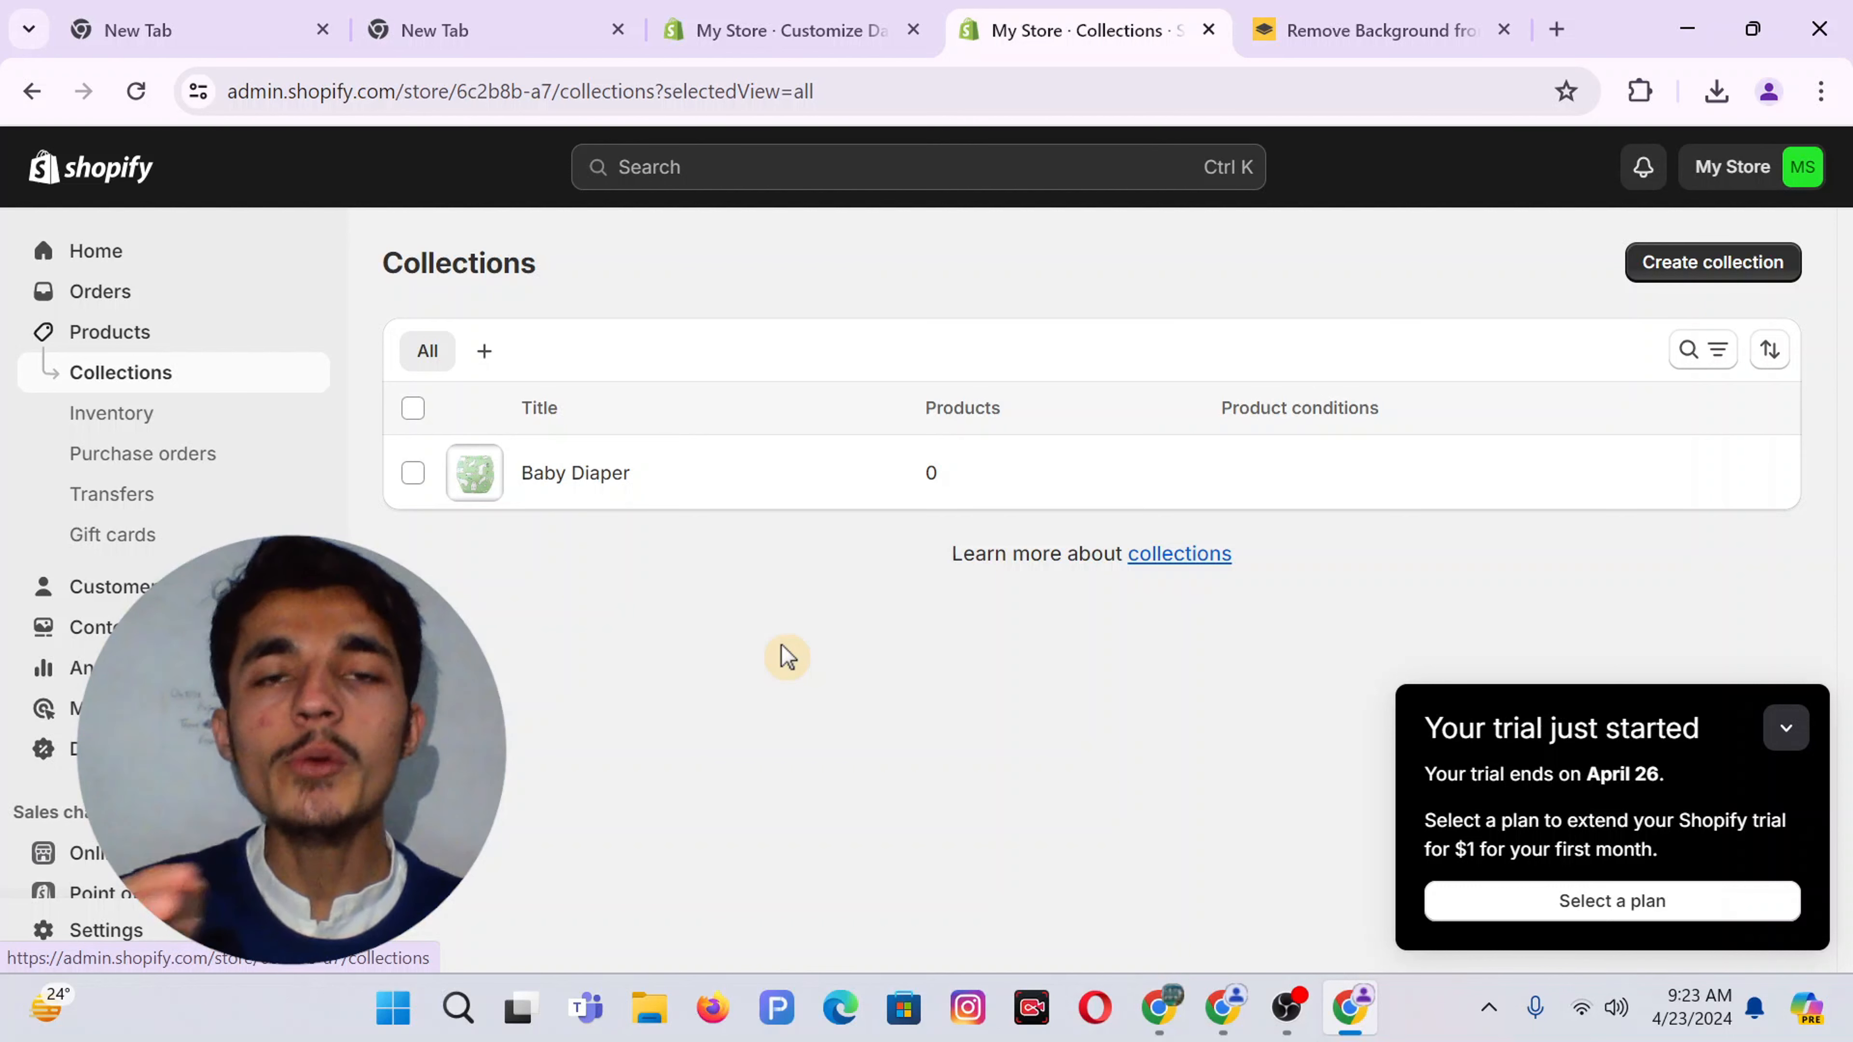
Save the Baby Bag collection with the downloaded backpack design as its image
left_click(1684, 279)
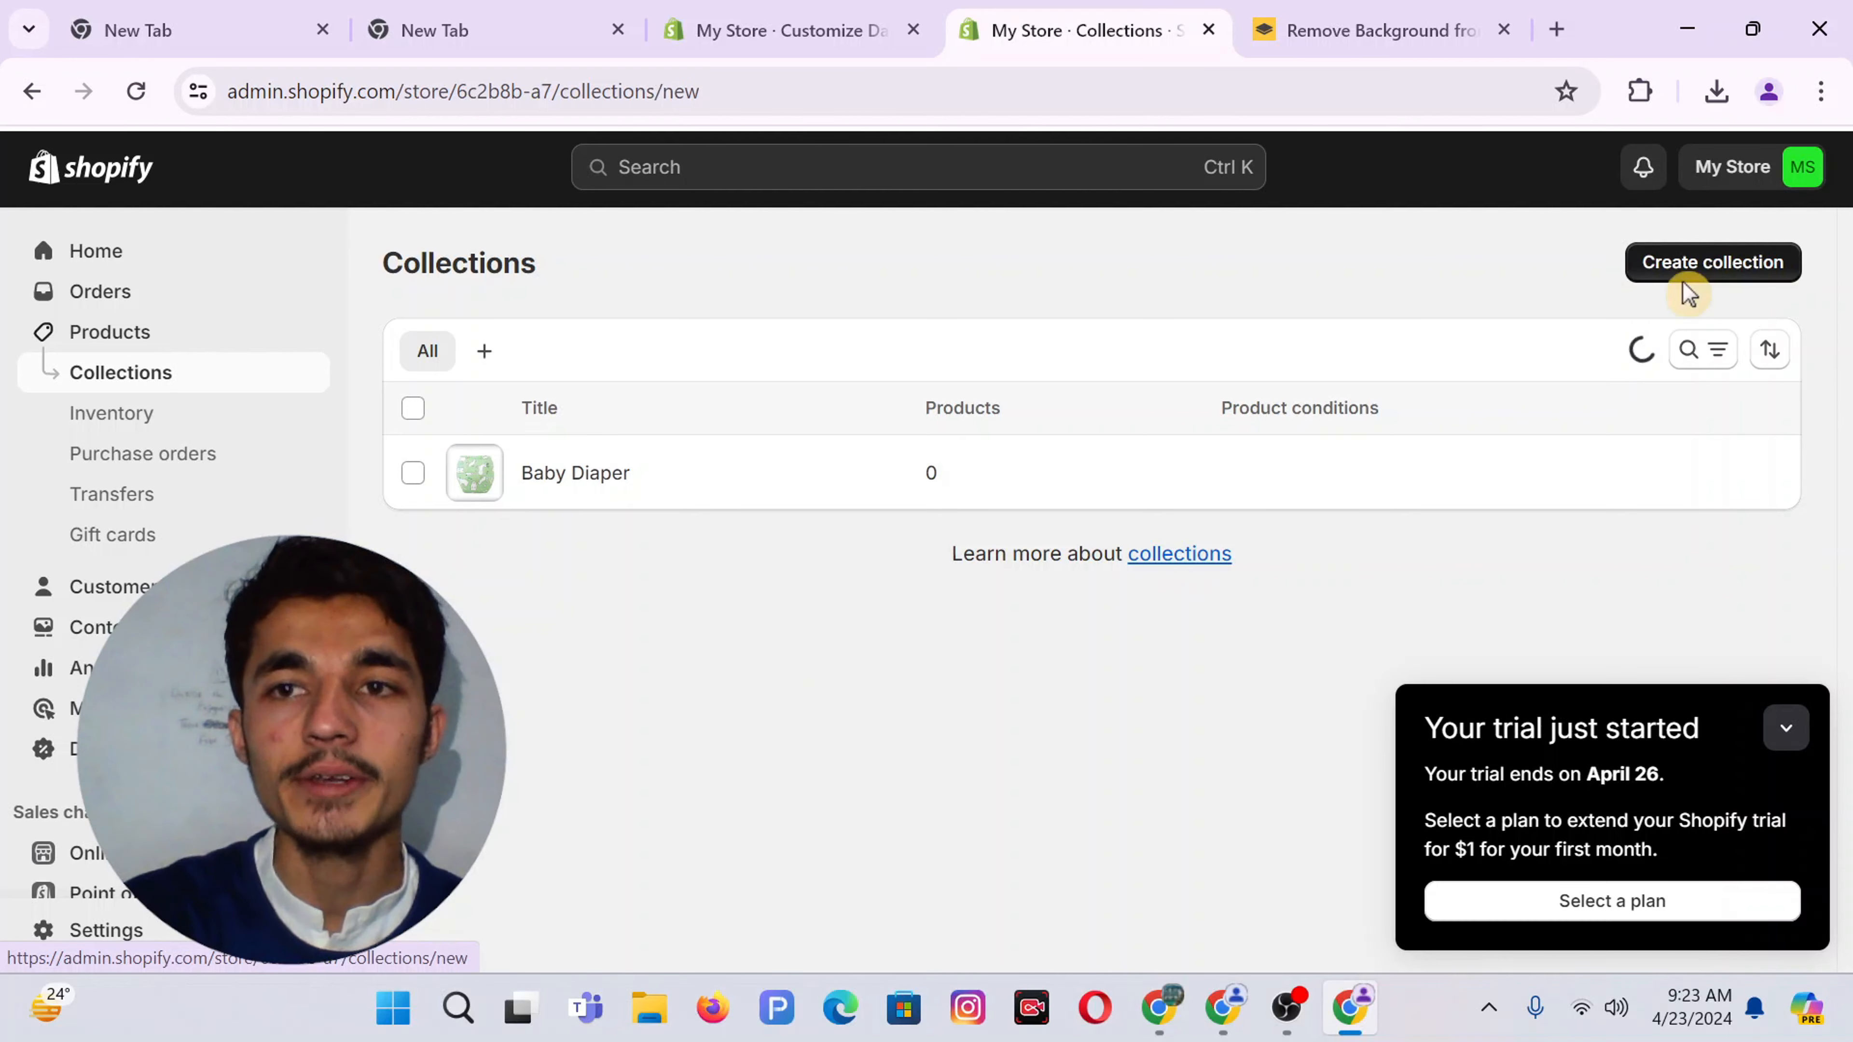
type("Baby Bag")
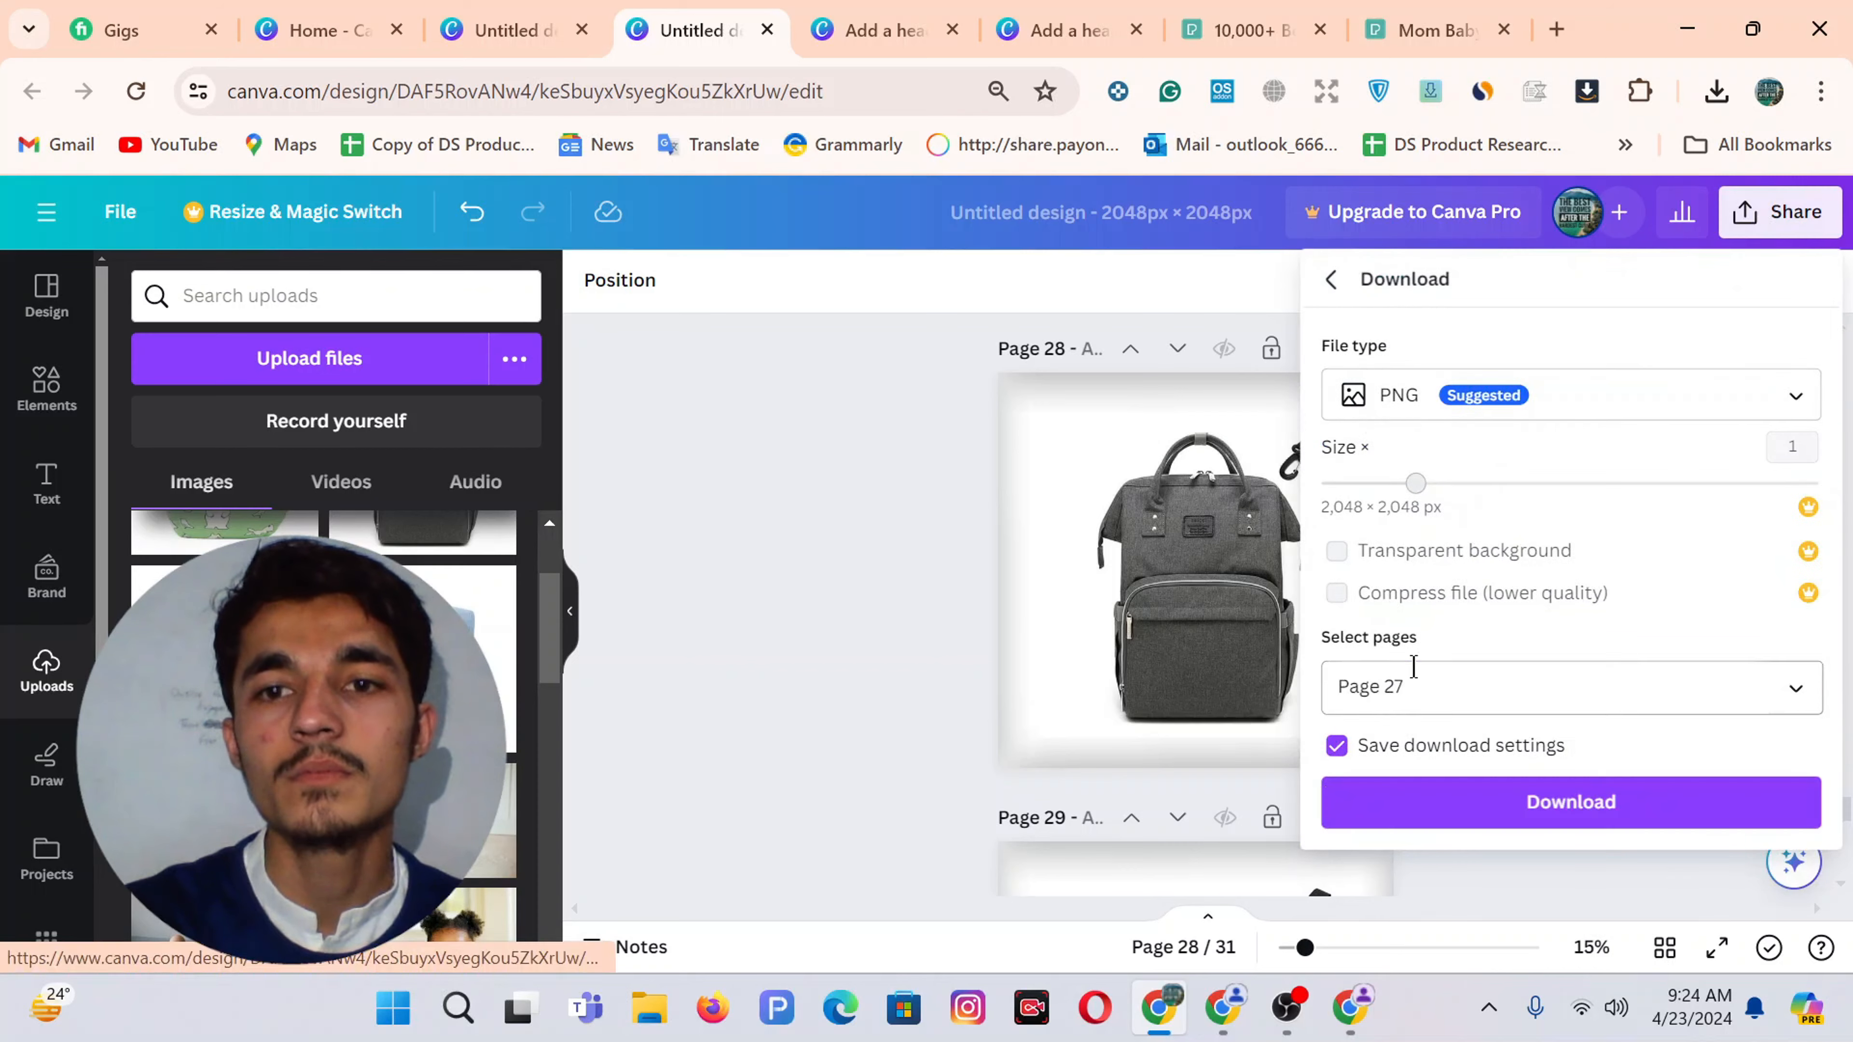
left_click(1413, 665)
left_click(1497, 360)
left_click(1560, 599)
left_click(1570, 802)
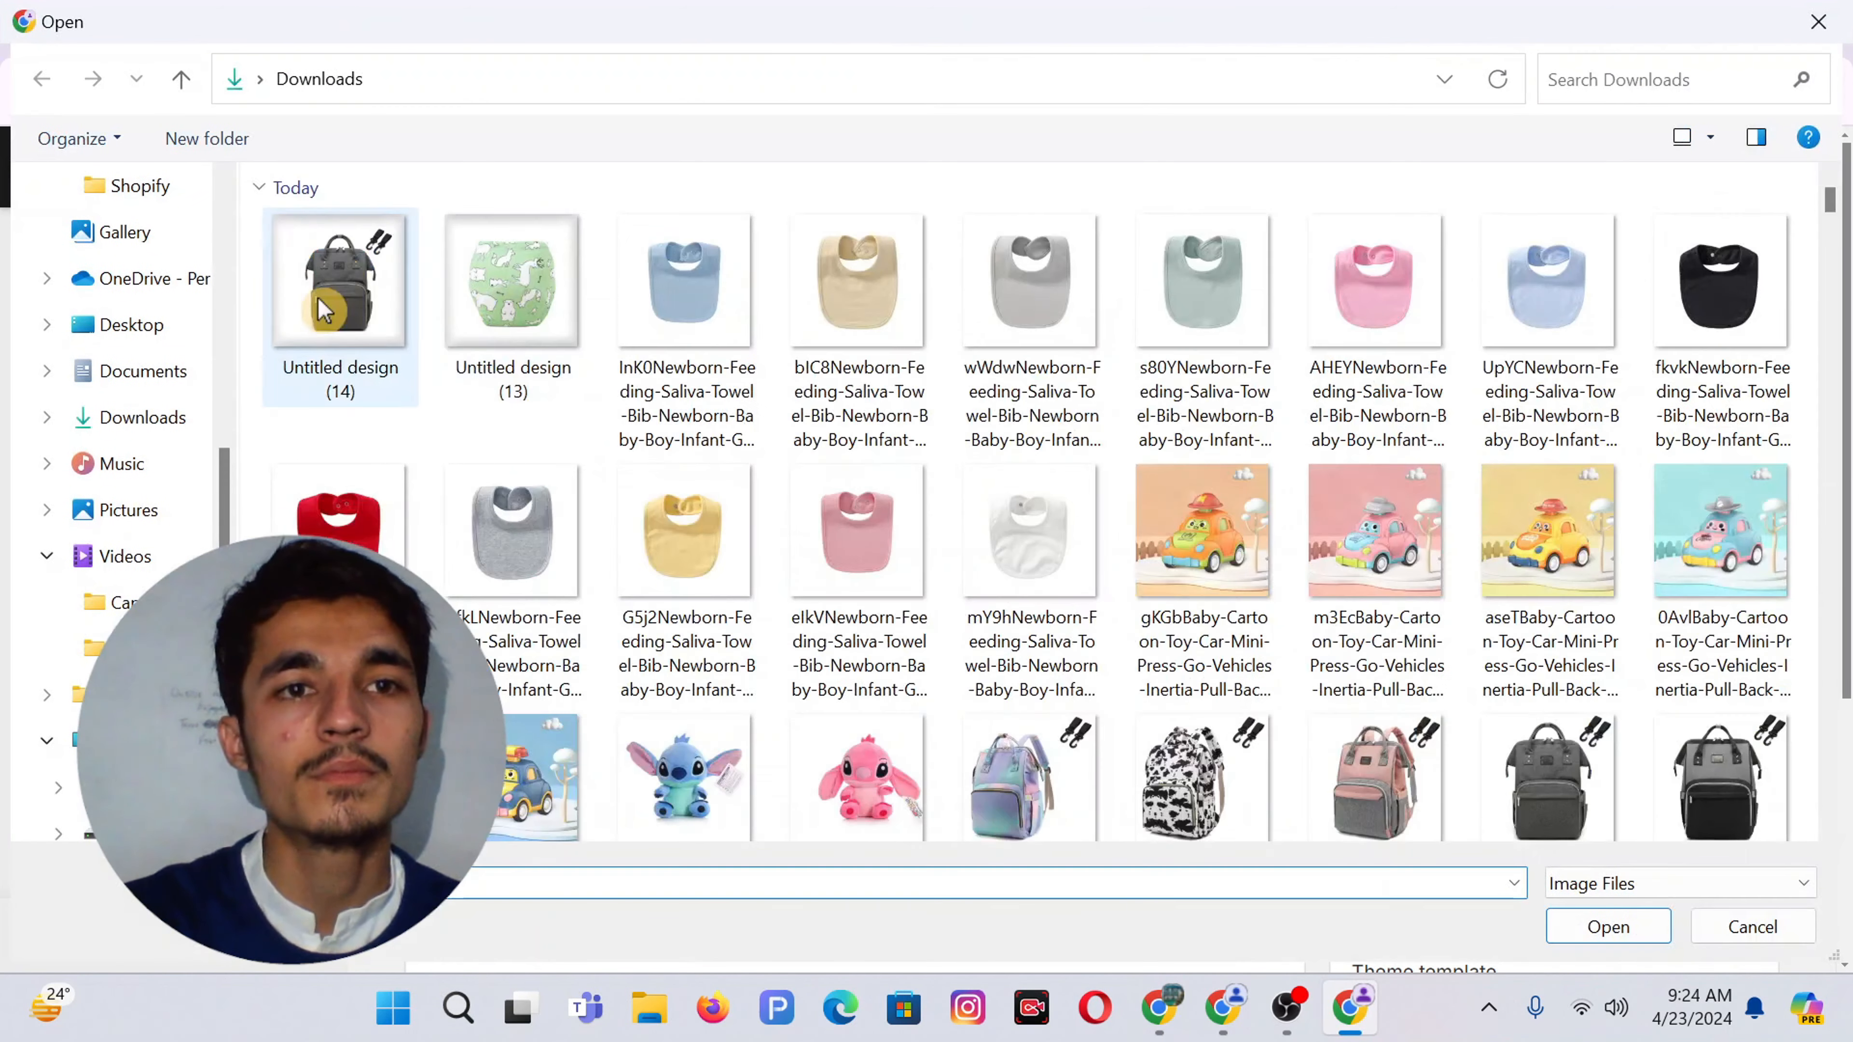
double_click(340, 284)
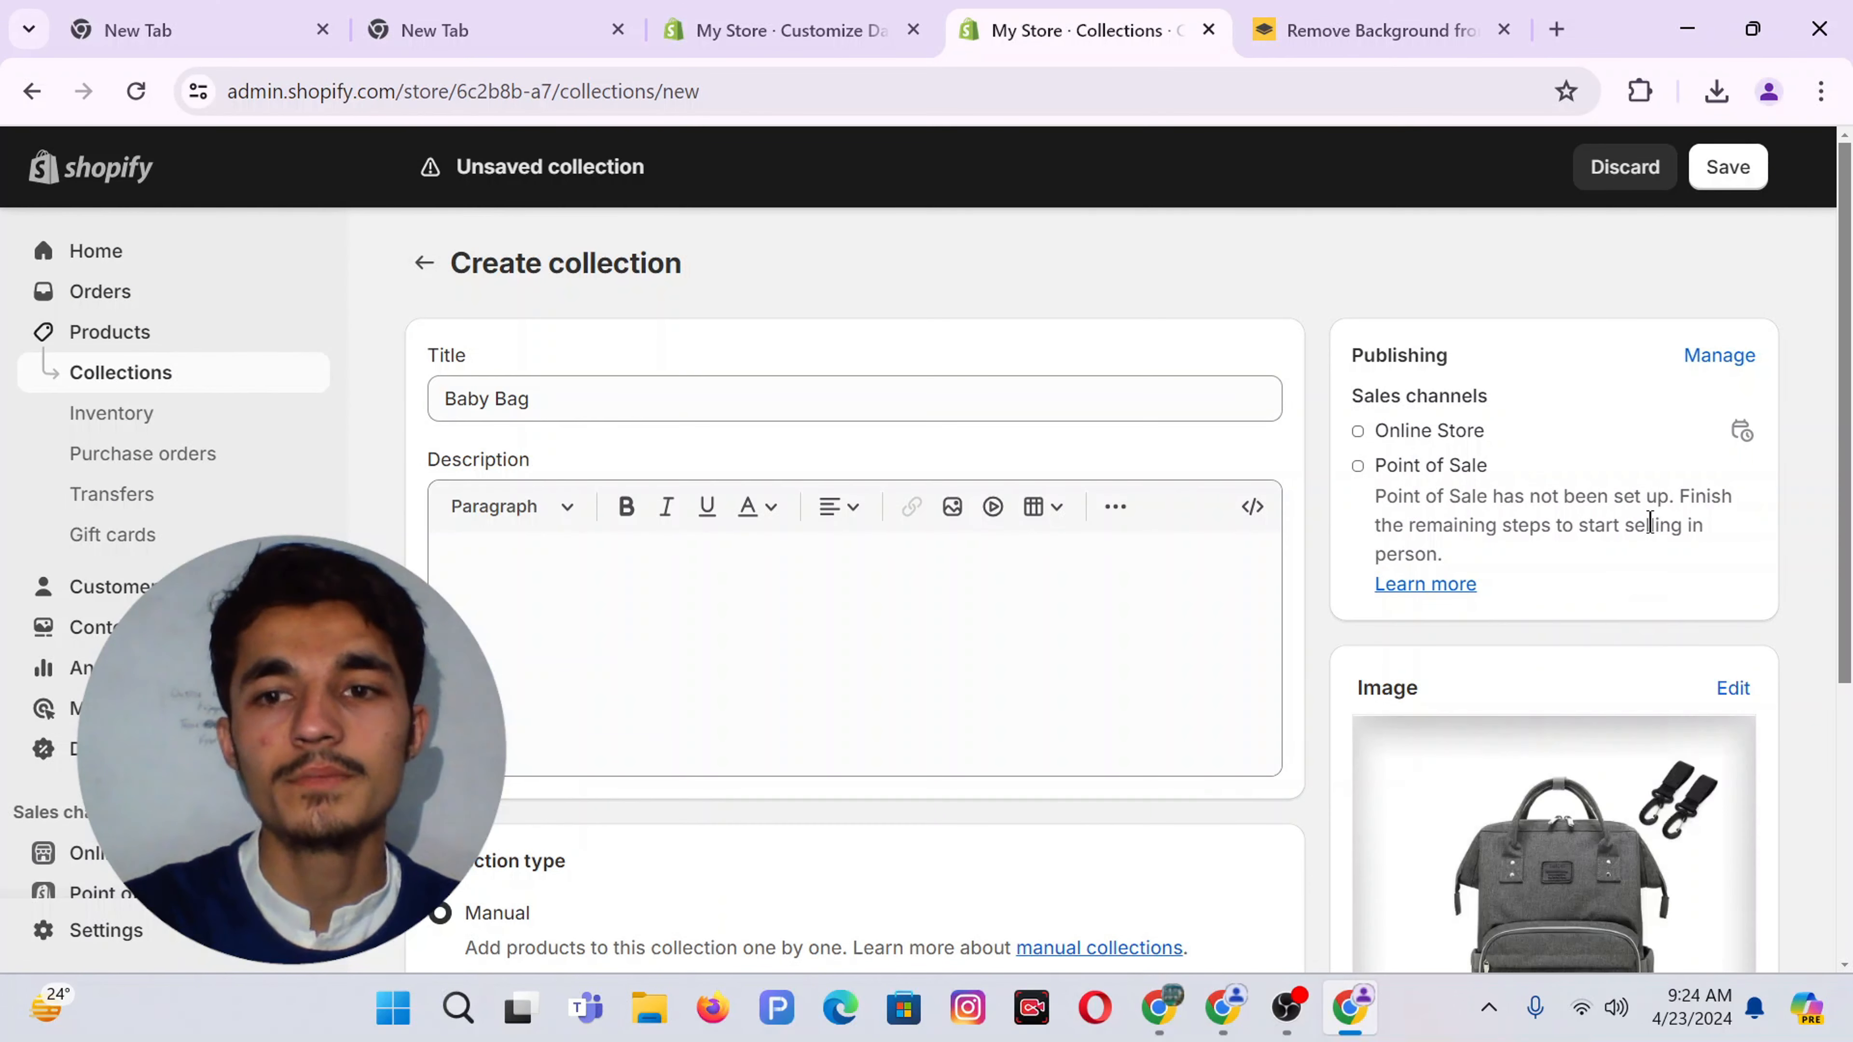
left_click(1727, 167)
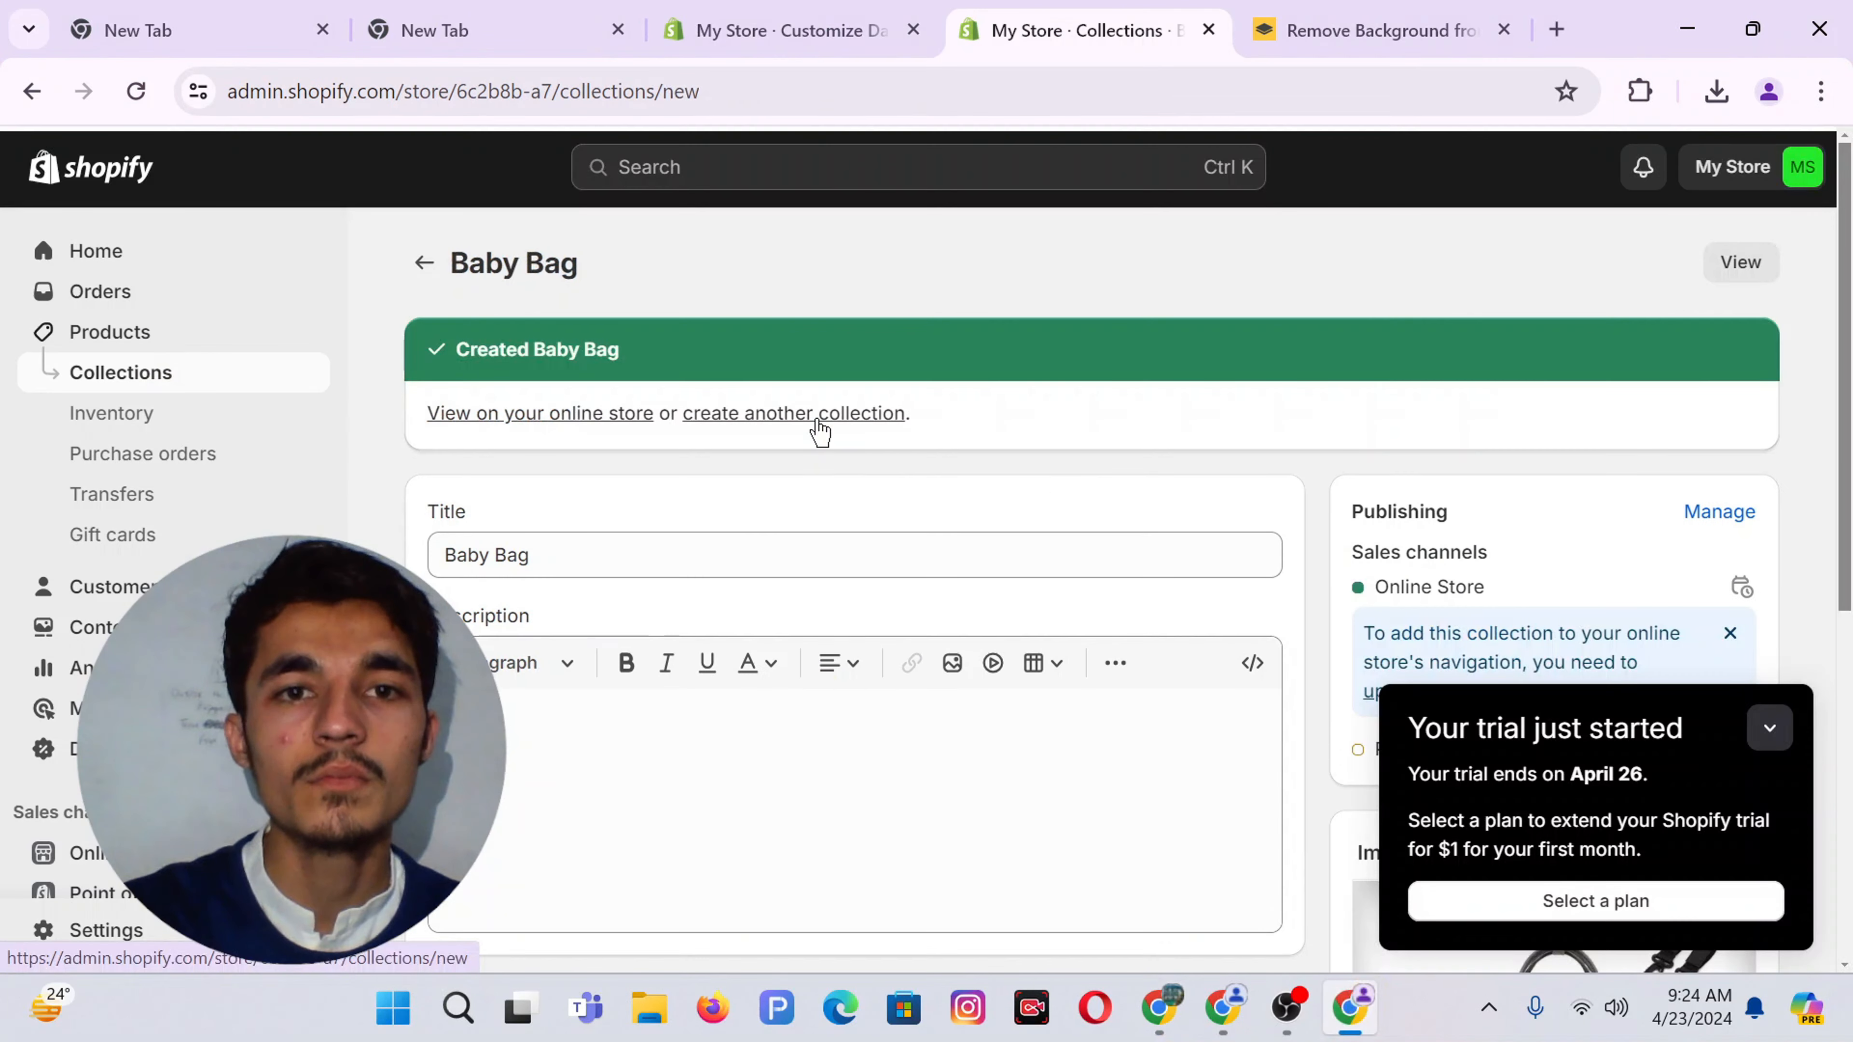
Create and save a Best Seller collection with an image, then open the Products list
left_click(819, 413)
left_click(772, 399)
type("Best Seller")
left_click(1572, 770)
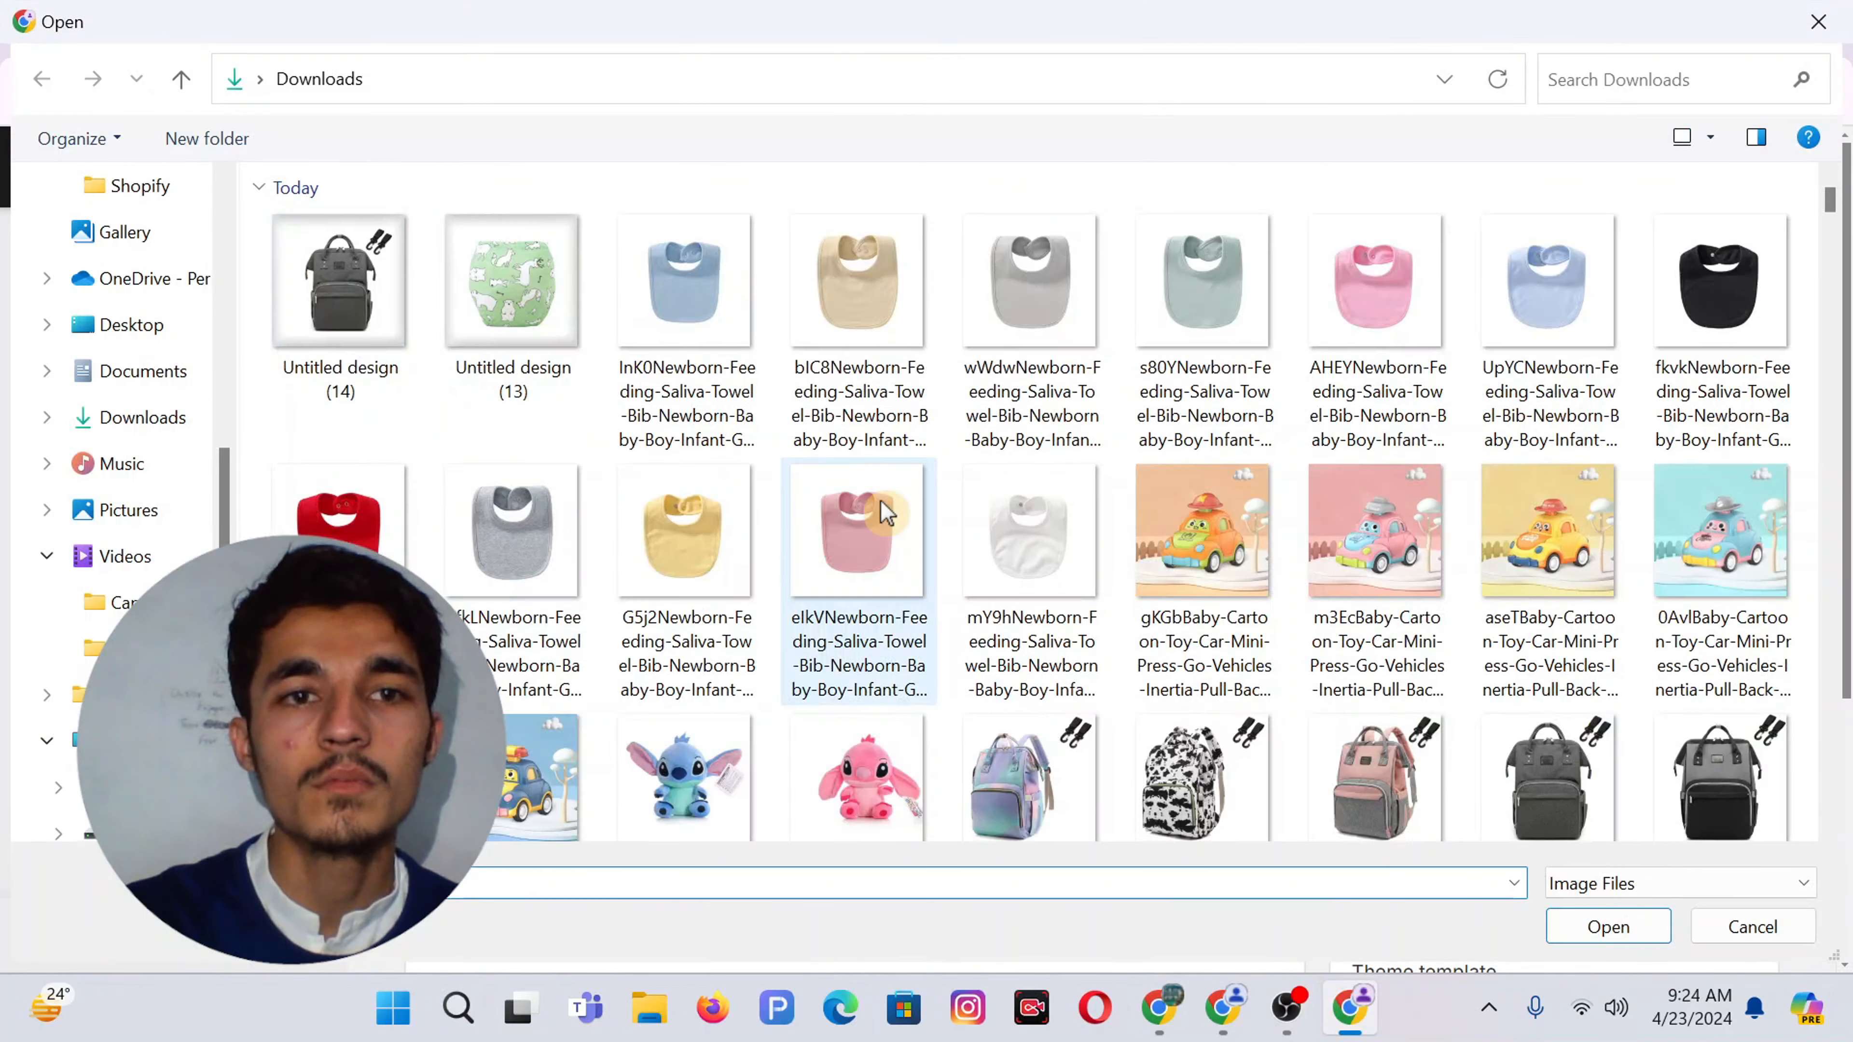
scroll(883, 504, "down", 15)
double_click(341, 212)
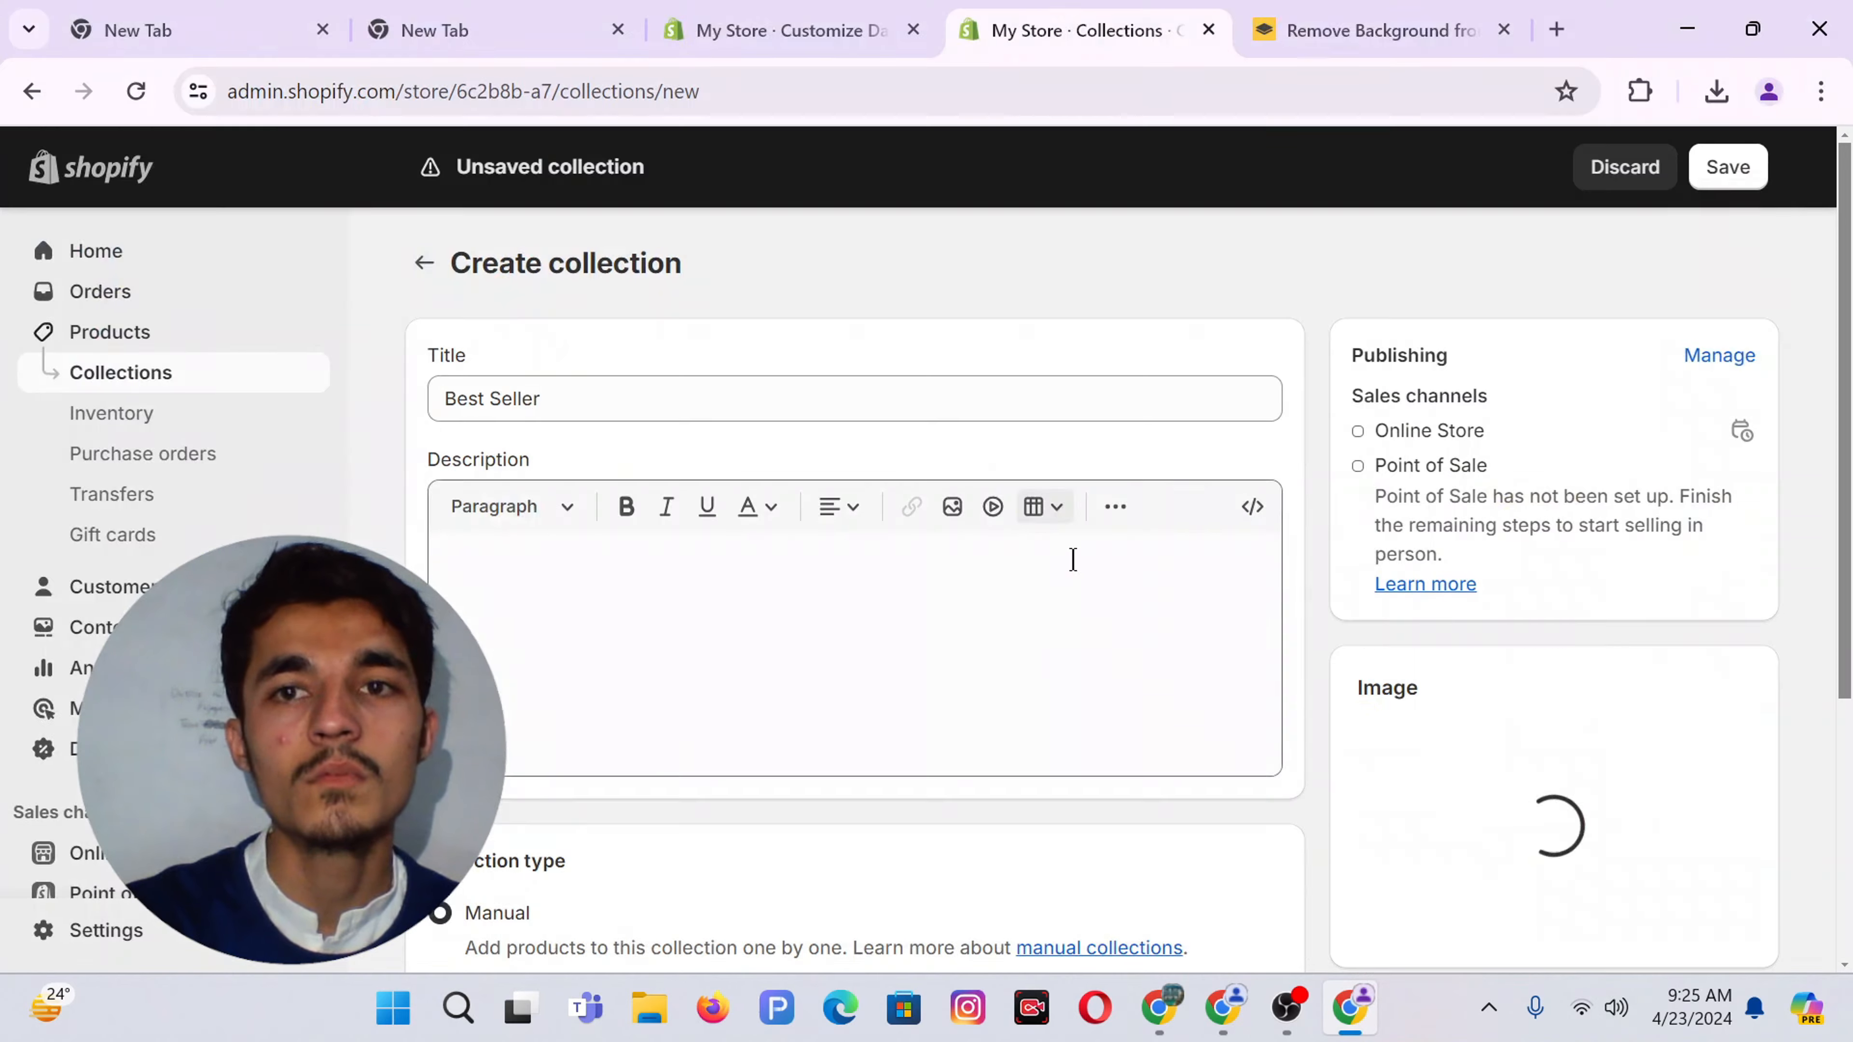
scroll(926, 633, "down", 3)
left_click(1727, 166)
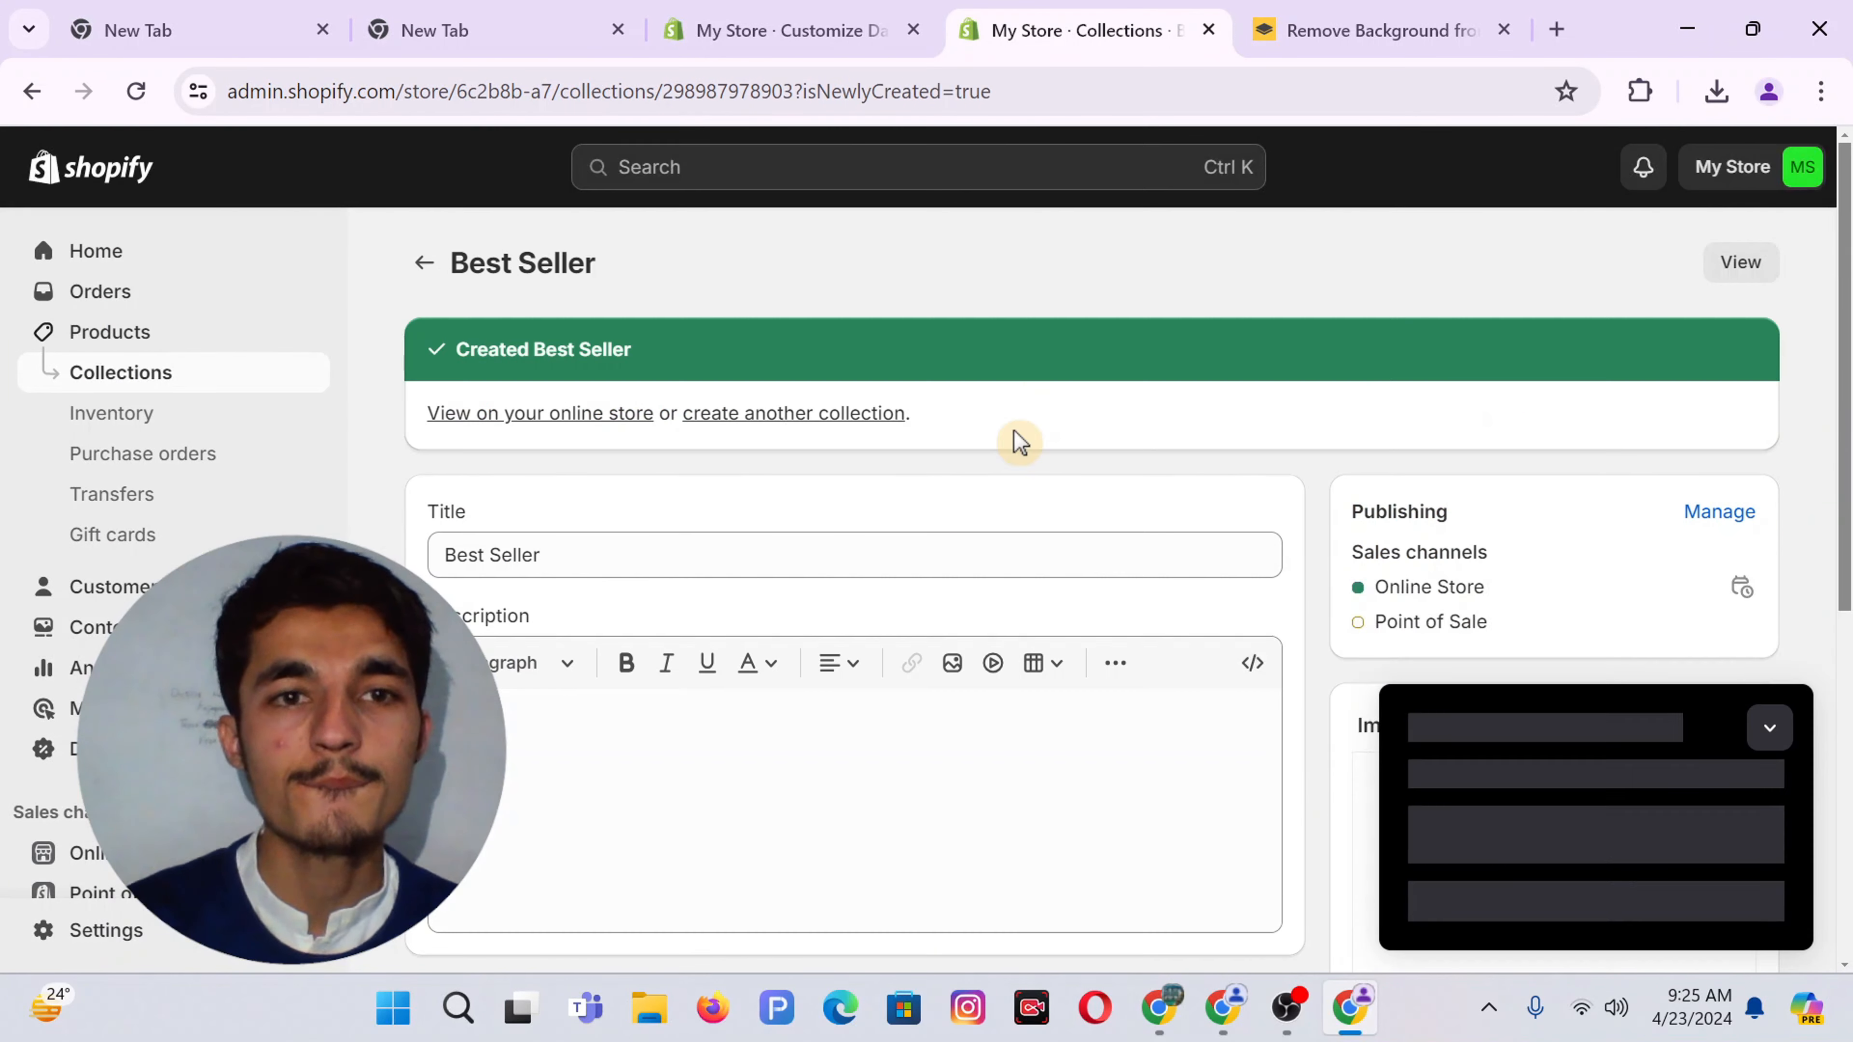
left_click(100, 372)
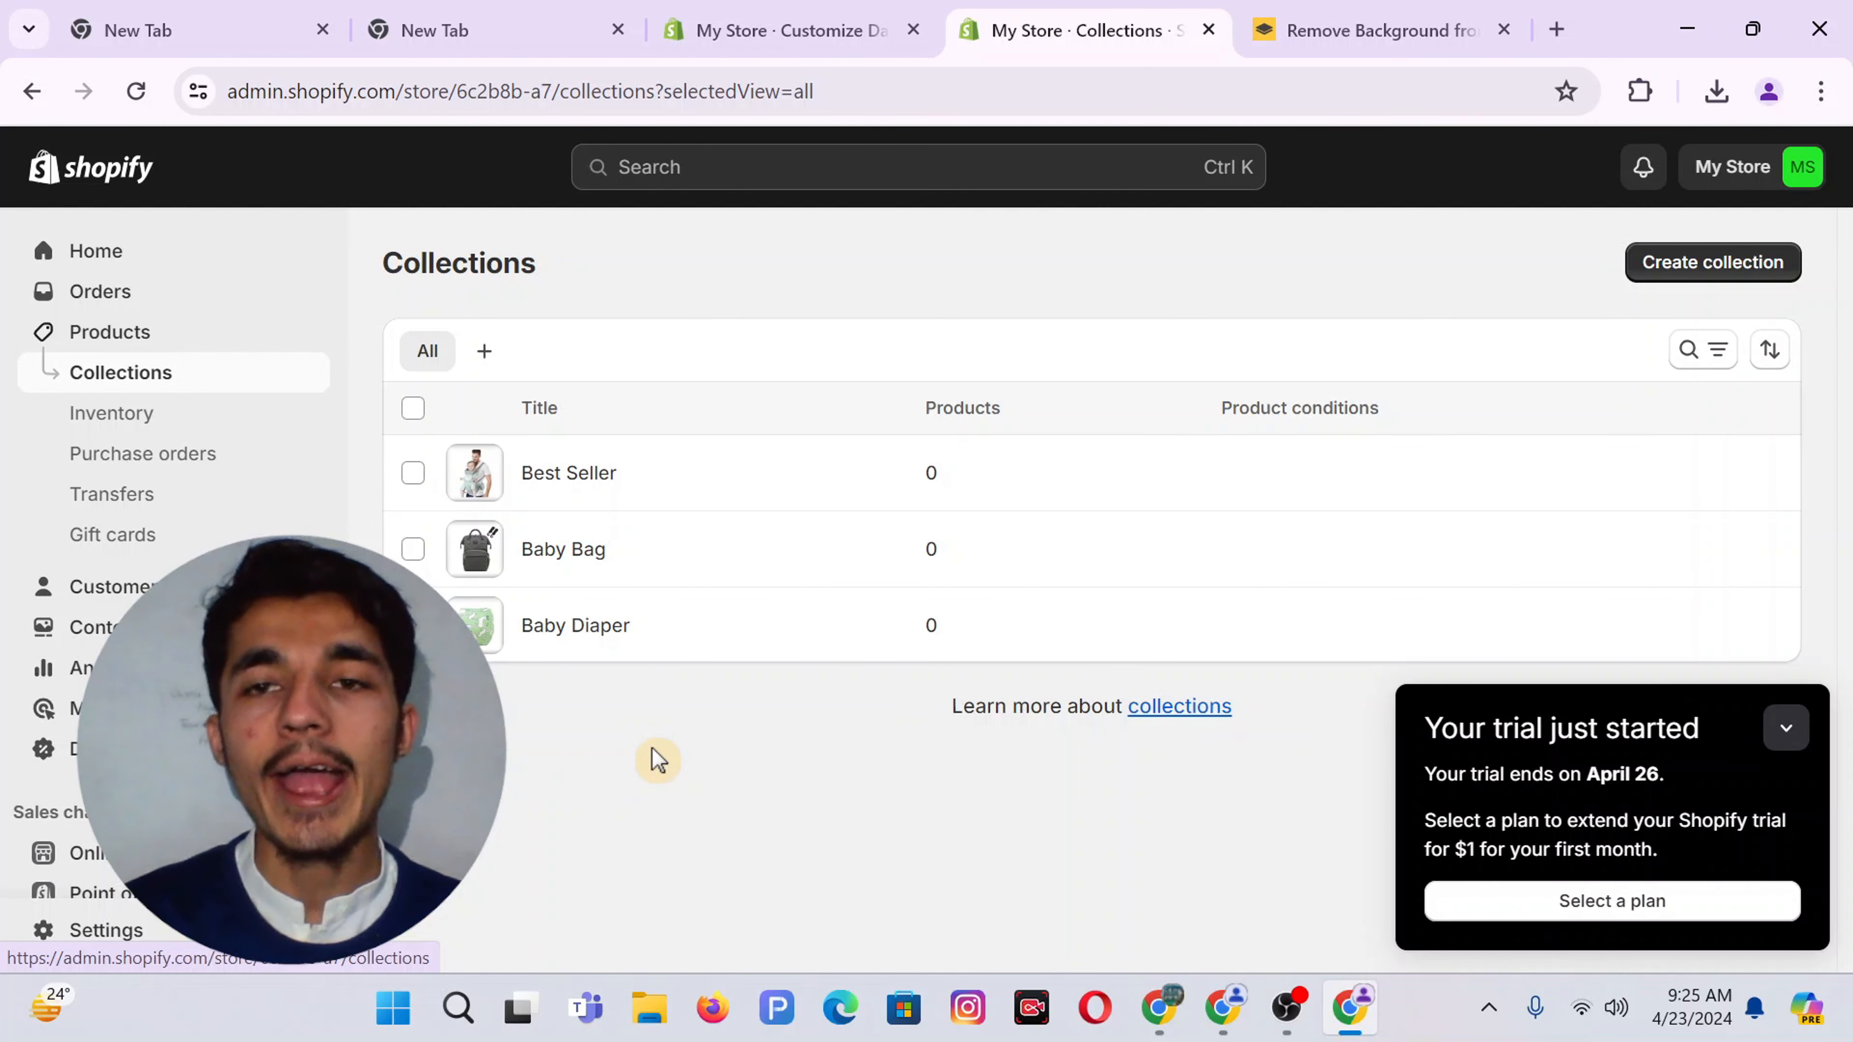
left_click(94, 336)
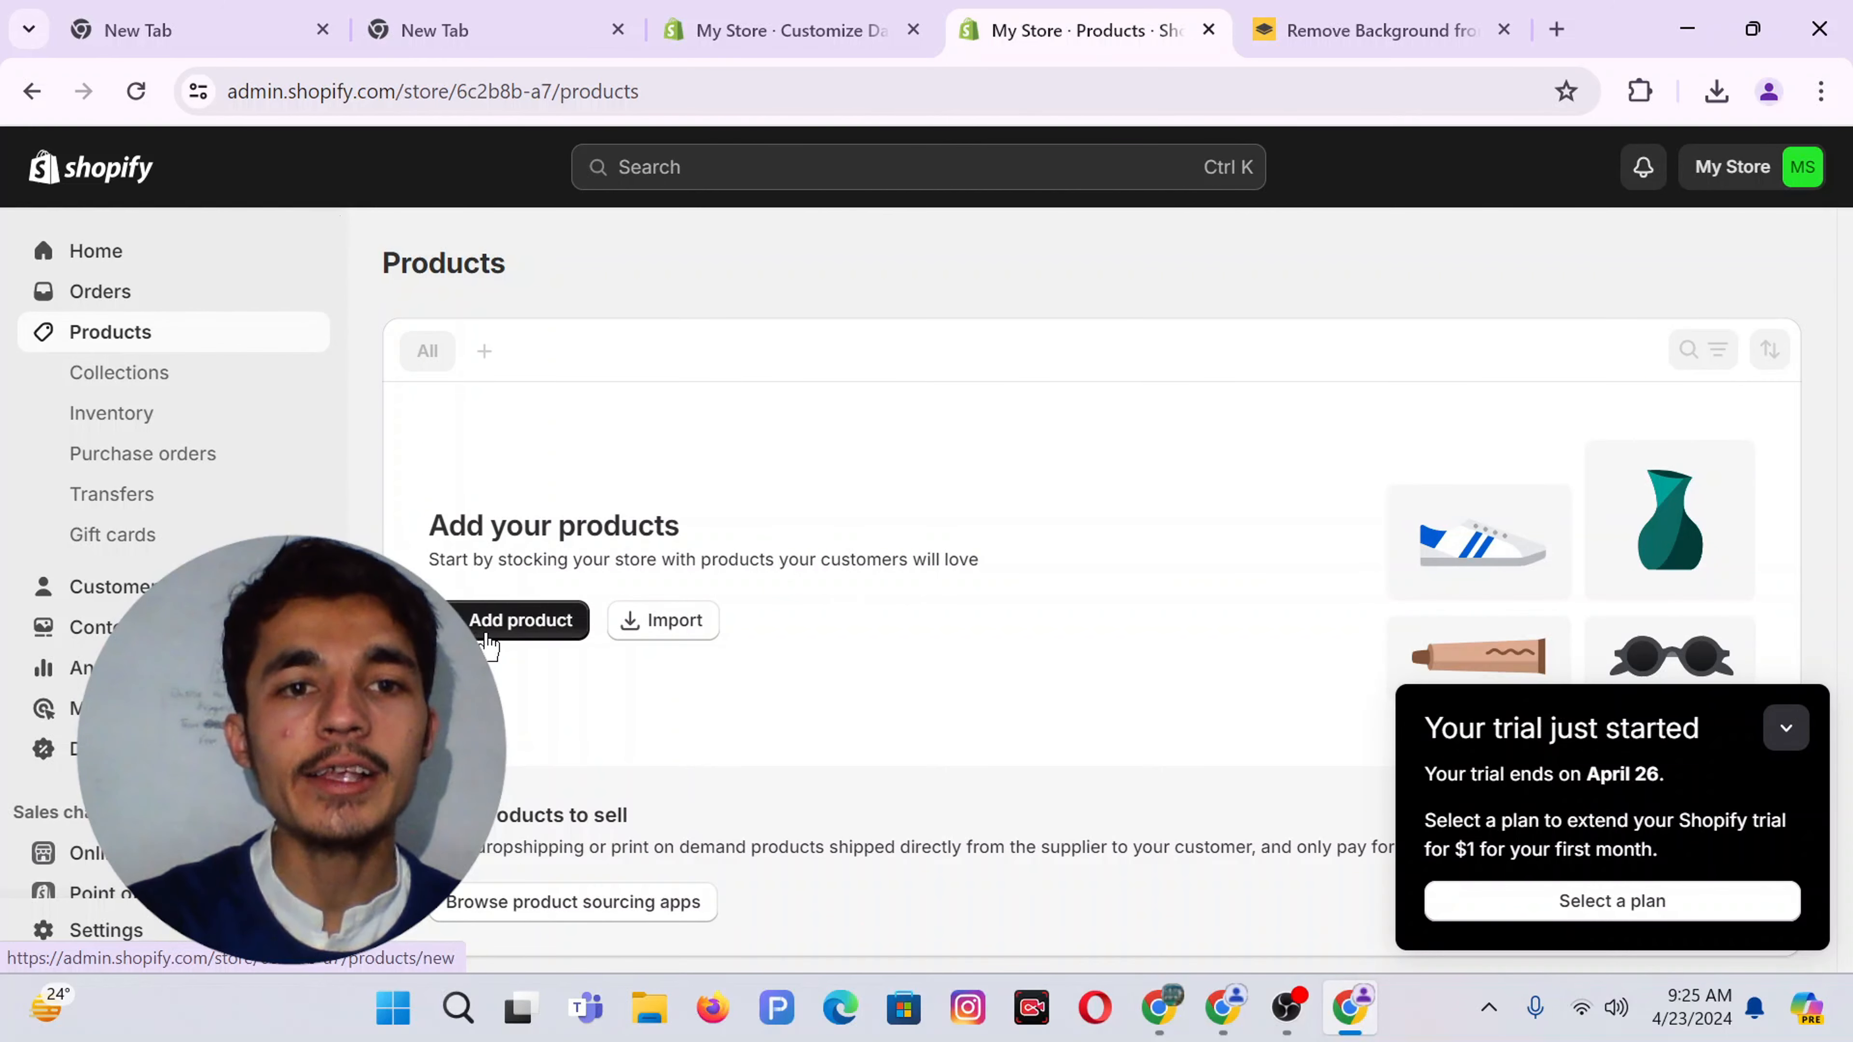
Start a new product titled 'Baby Diaper'
left_click(483, 632)
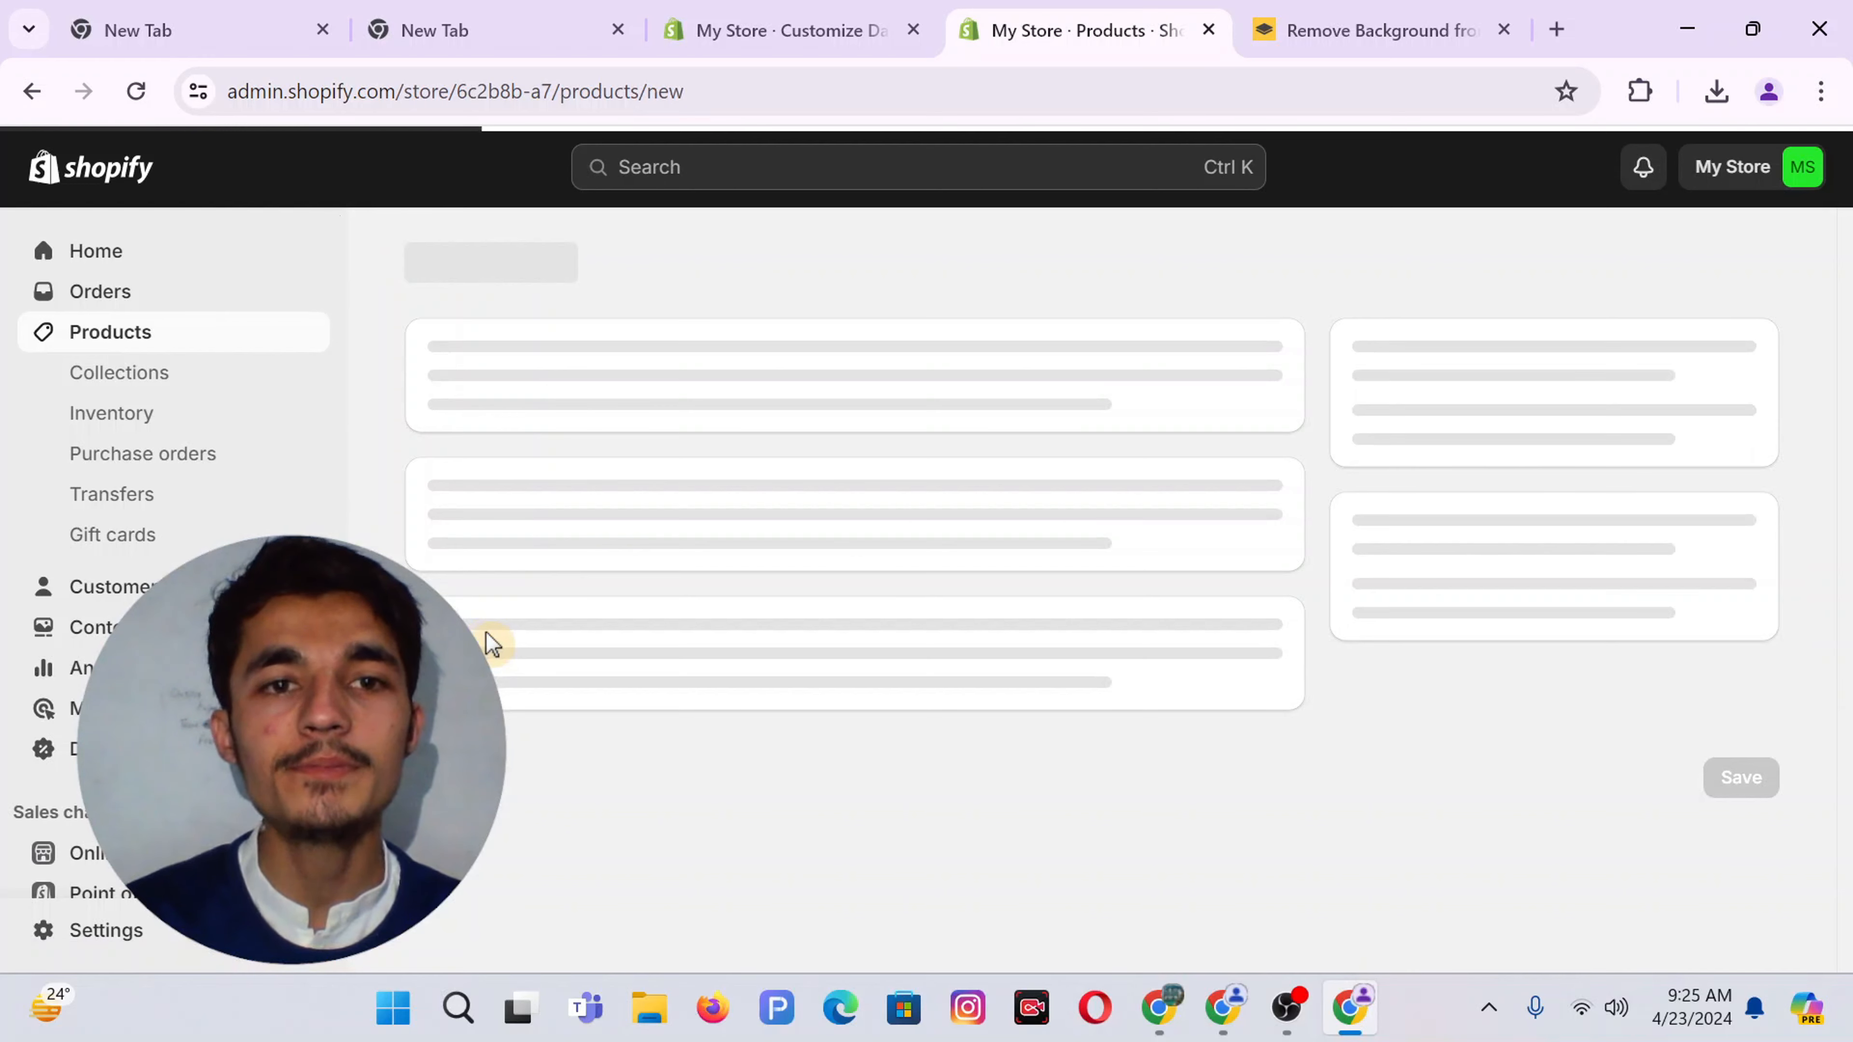
left_click(499, 416)
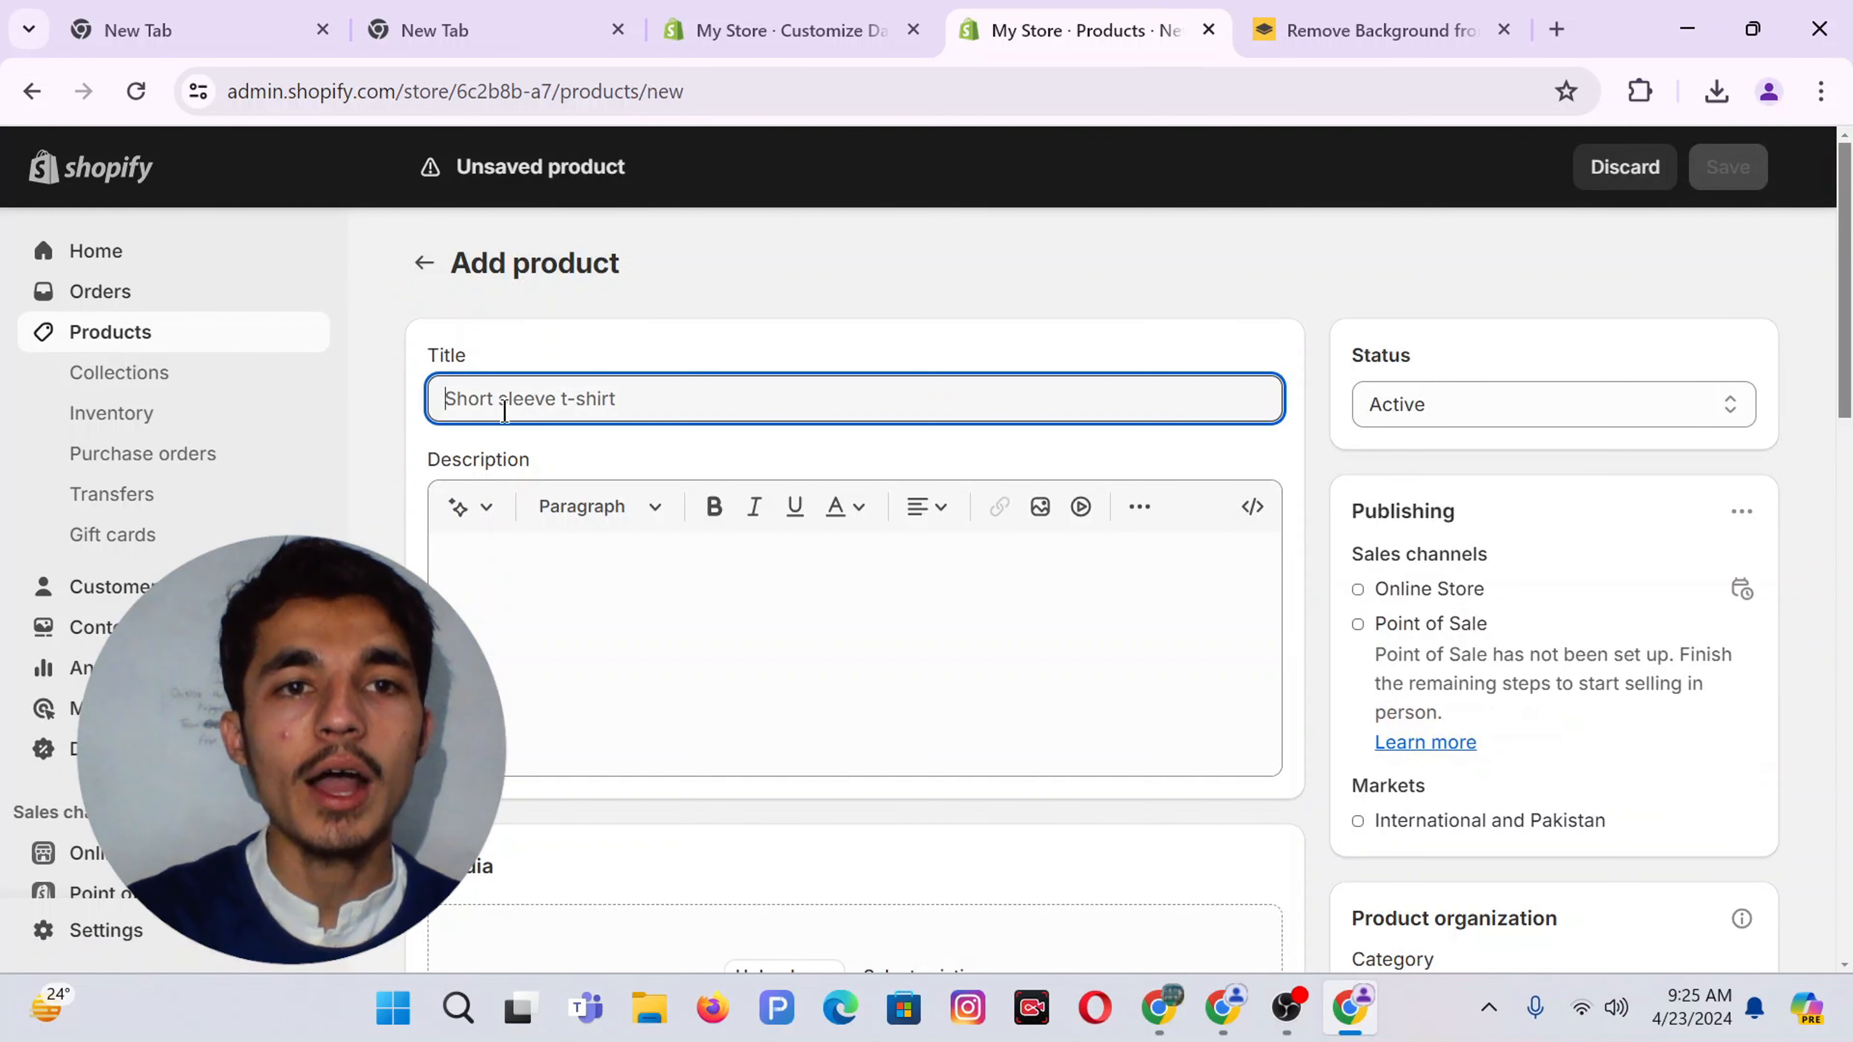
type("B")
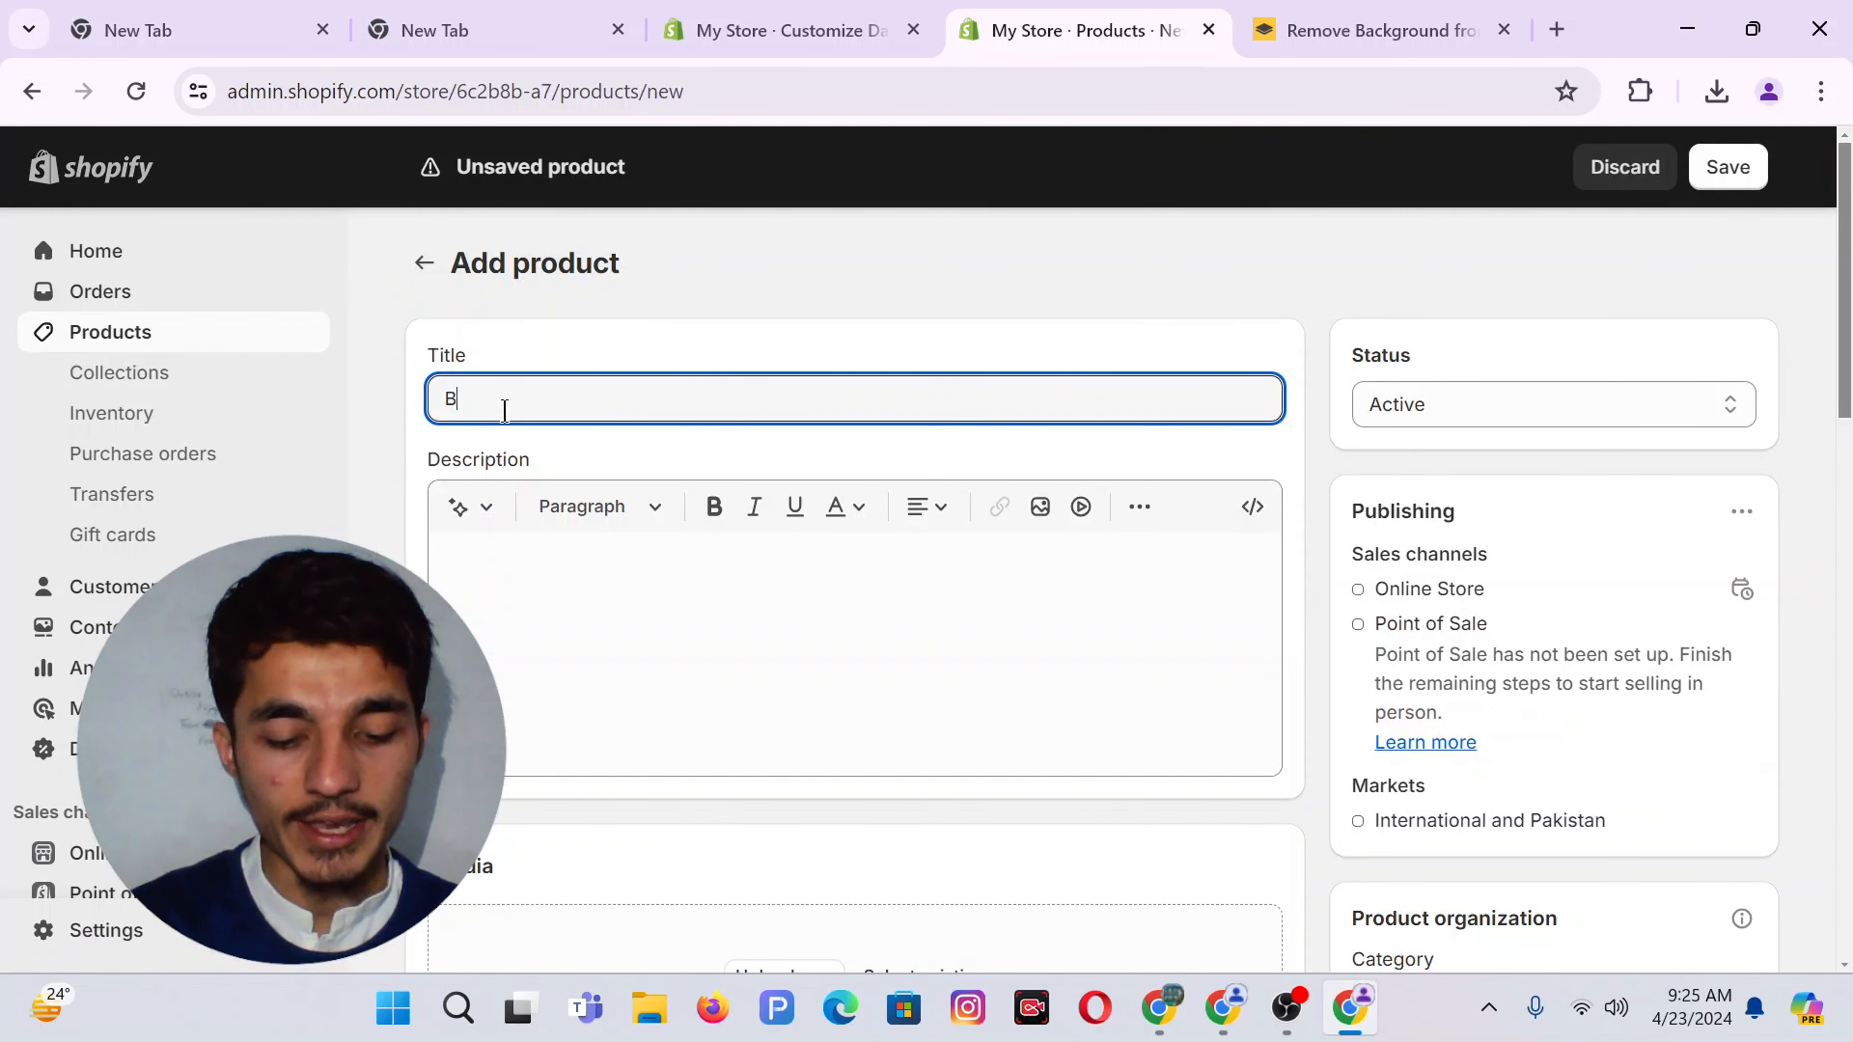
type("aby Diaper")
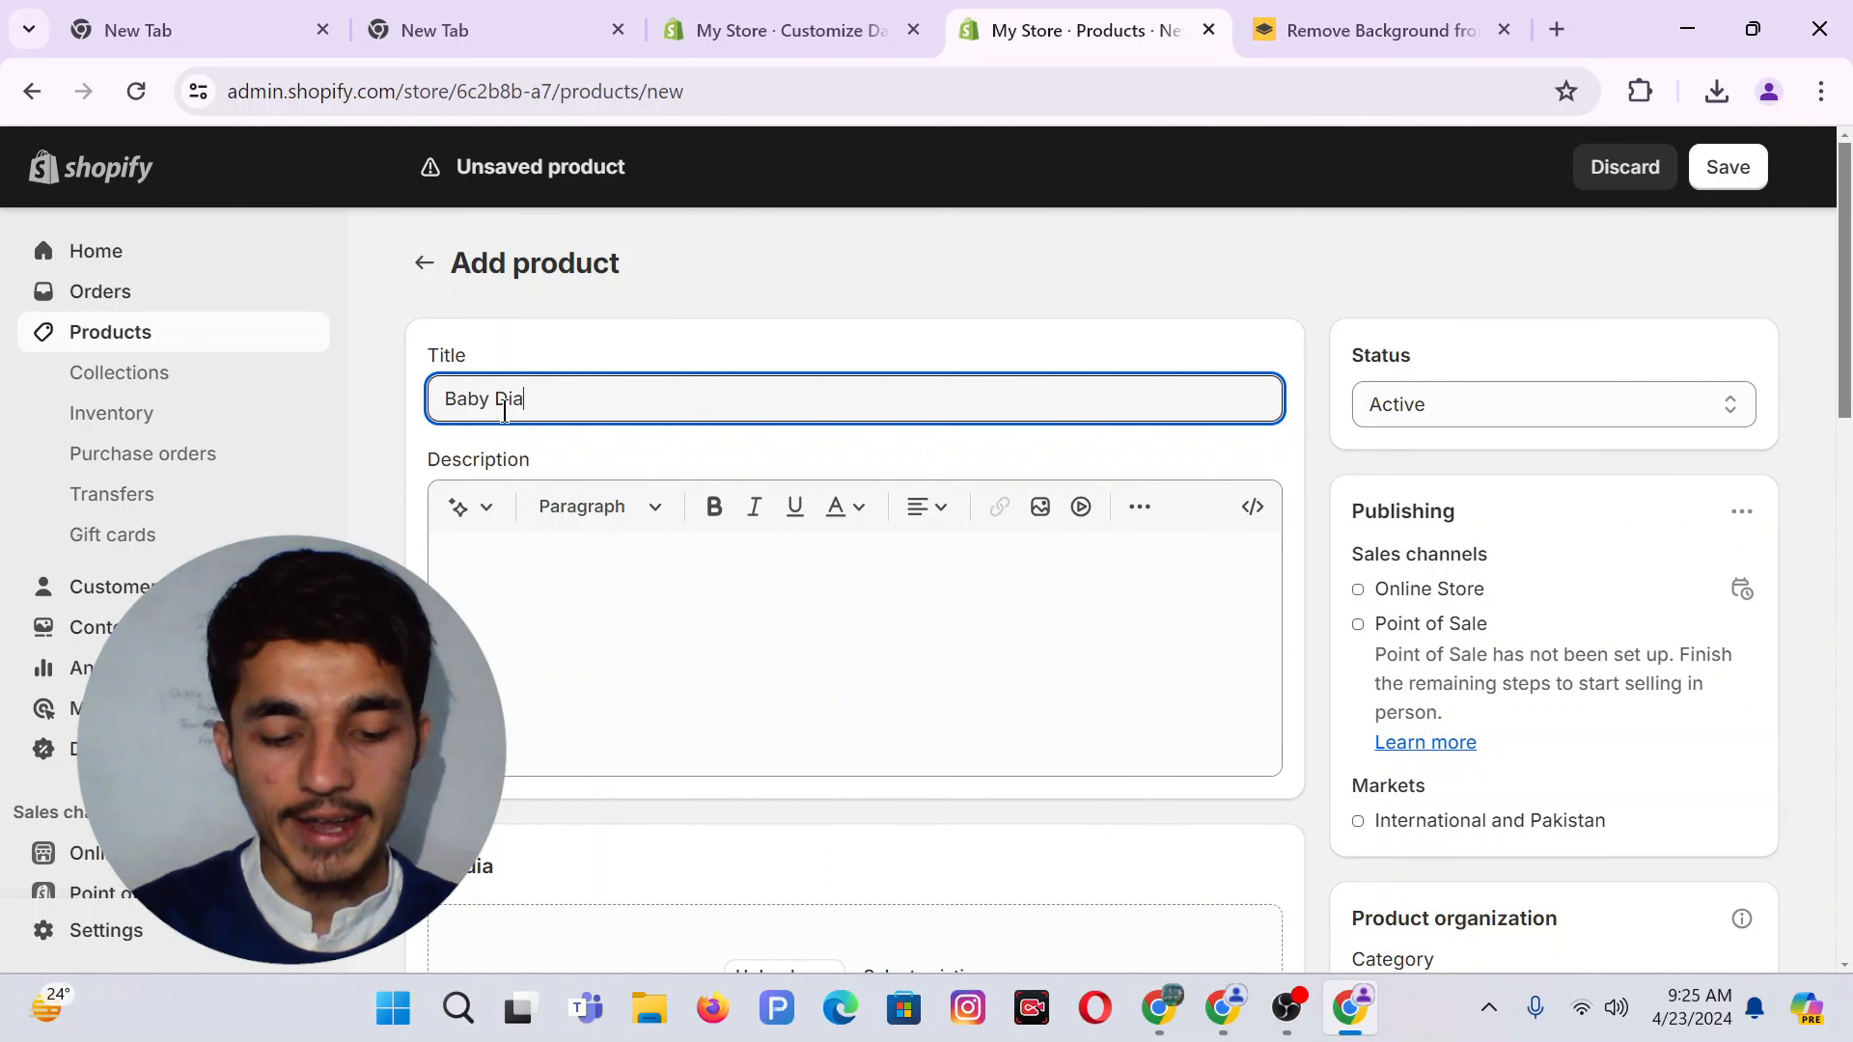
left_click(593, 594)
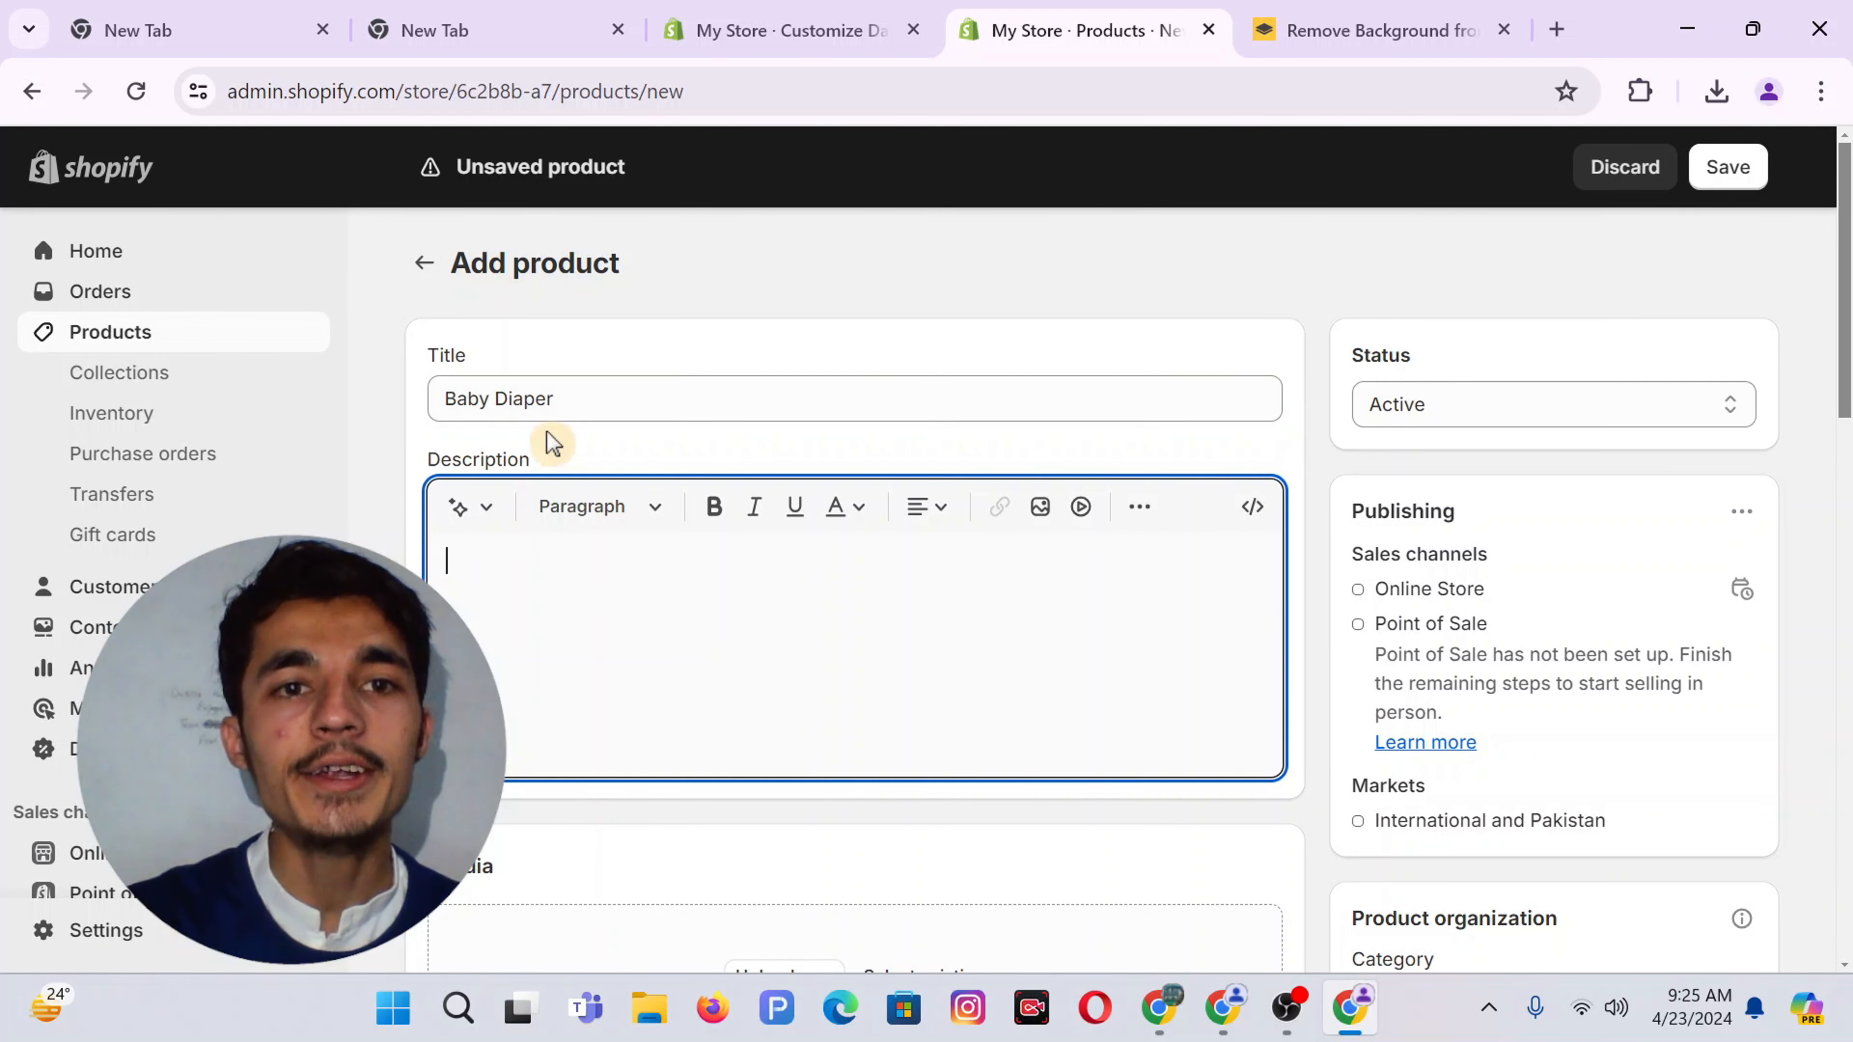
triple_click(538, 399)
key("ctrl+c")
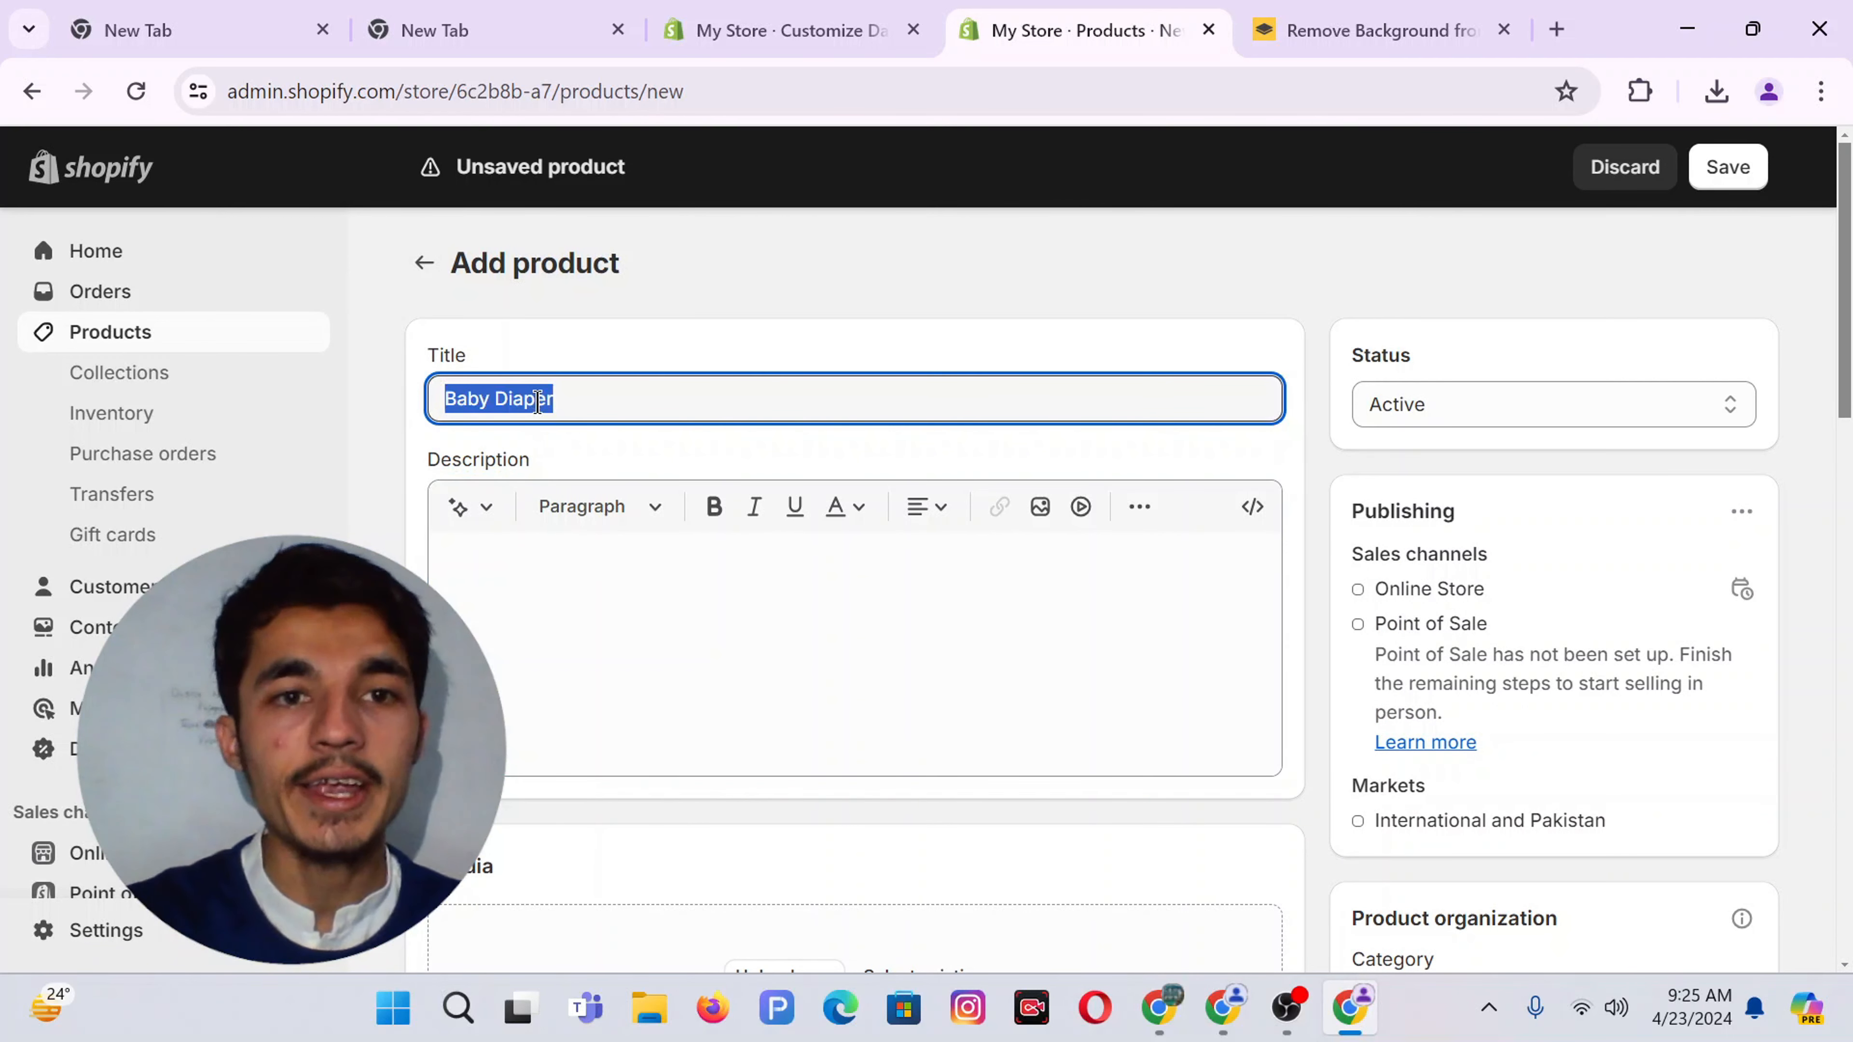
left_click(518, 559)
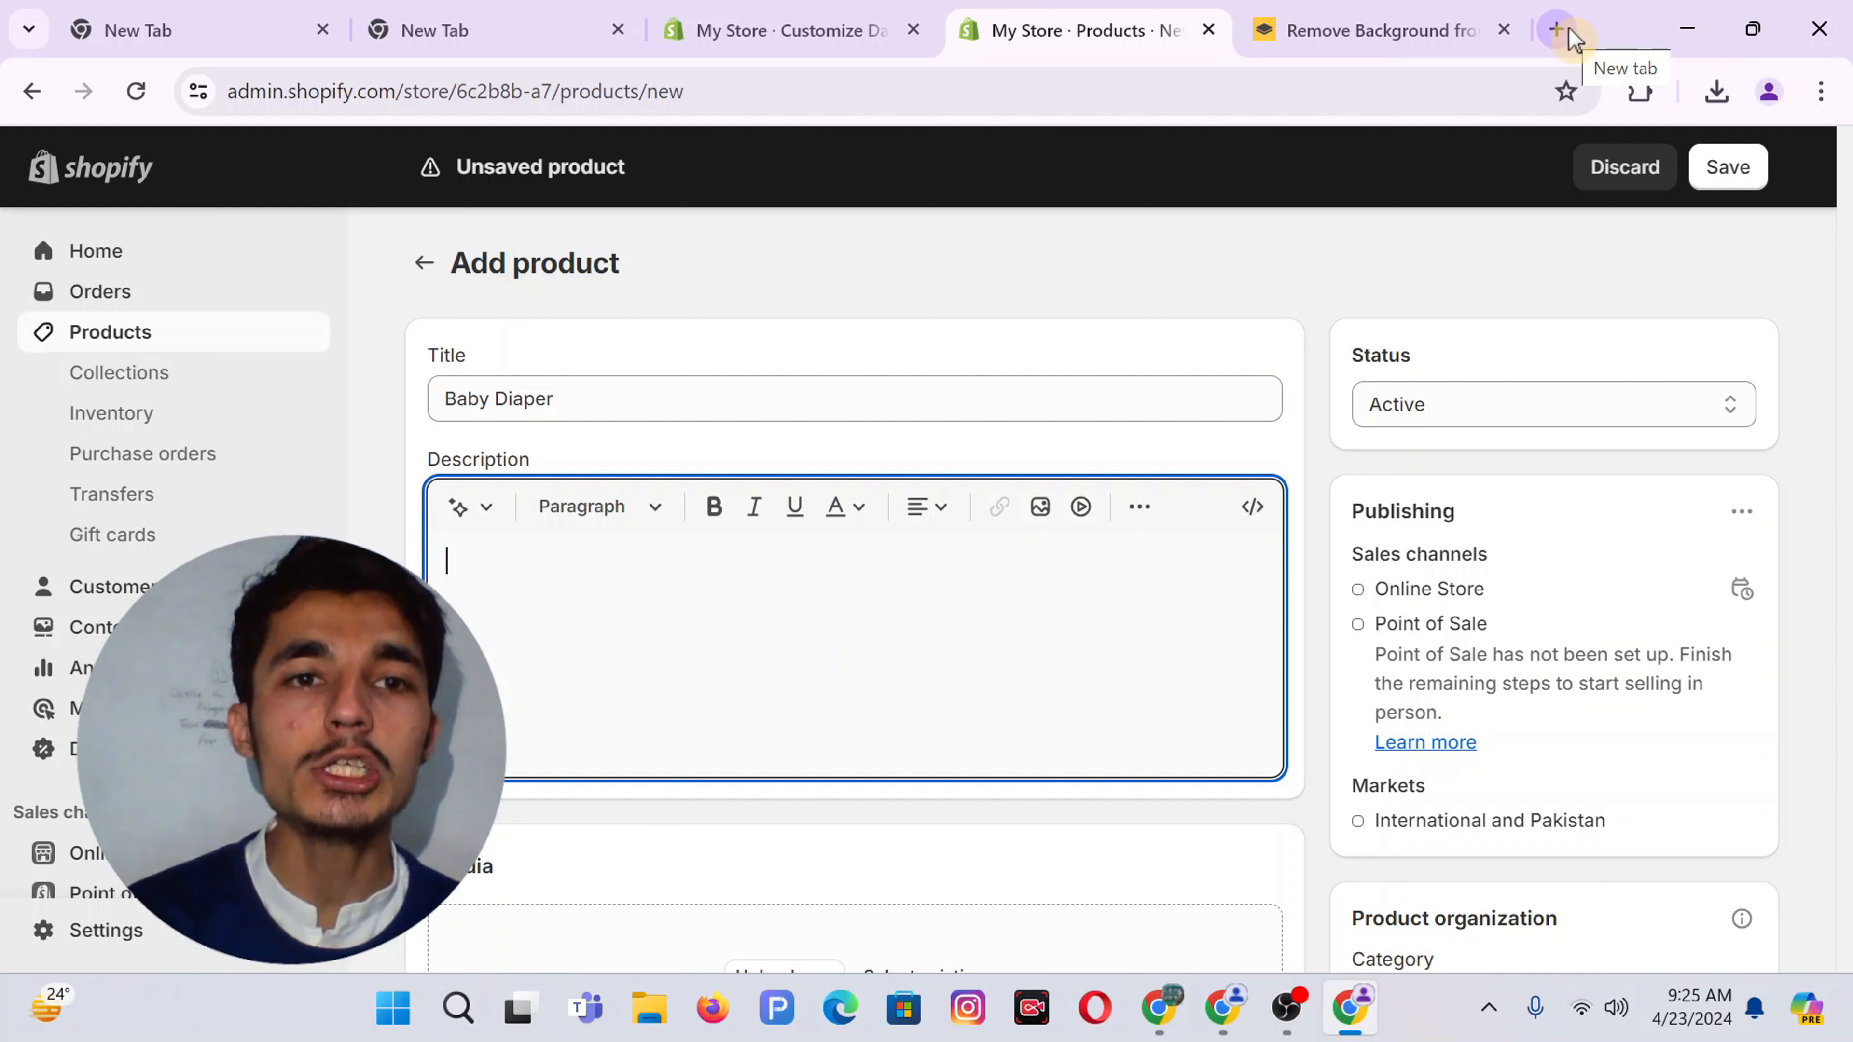
Generate the product description from the keywords 'Baby Diaper' and keep the generated text
left_click(466, 507)
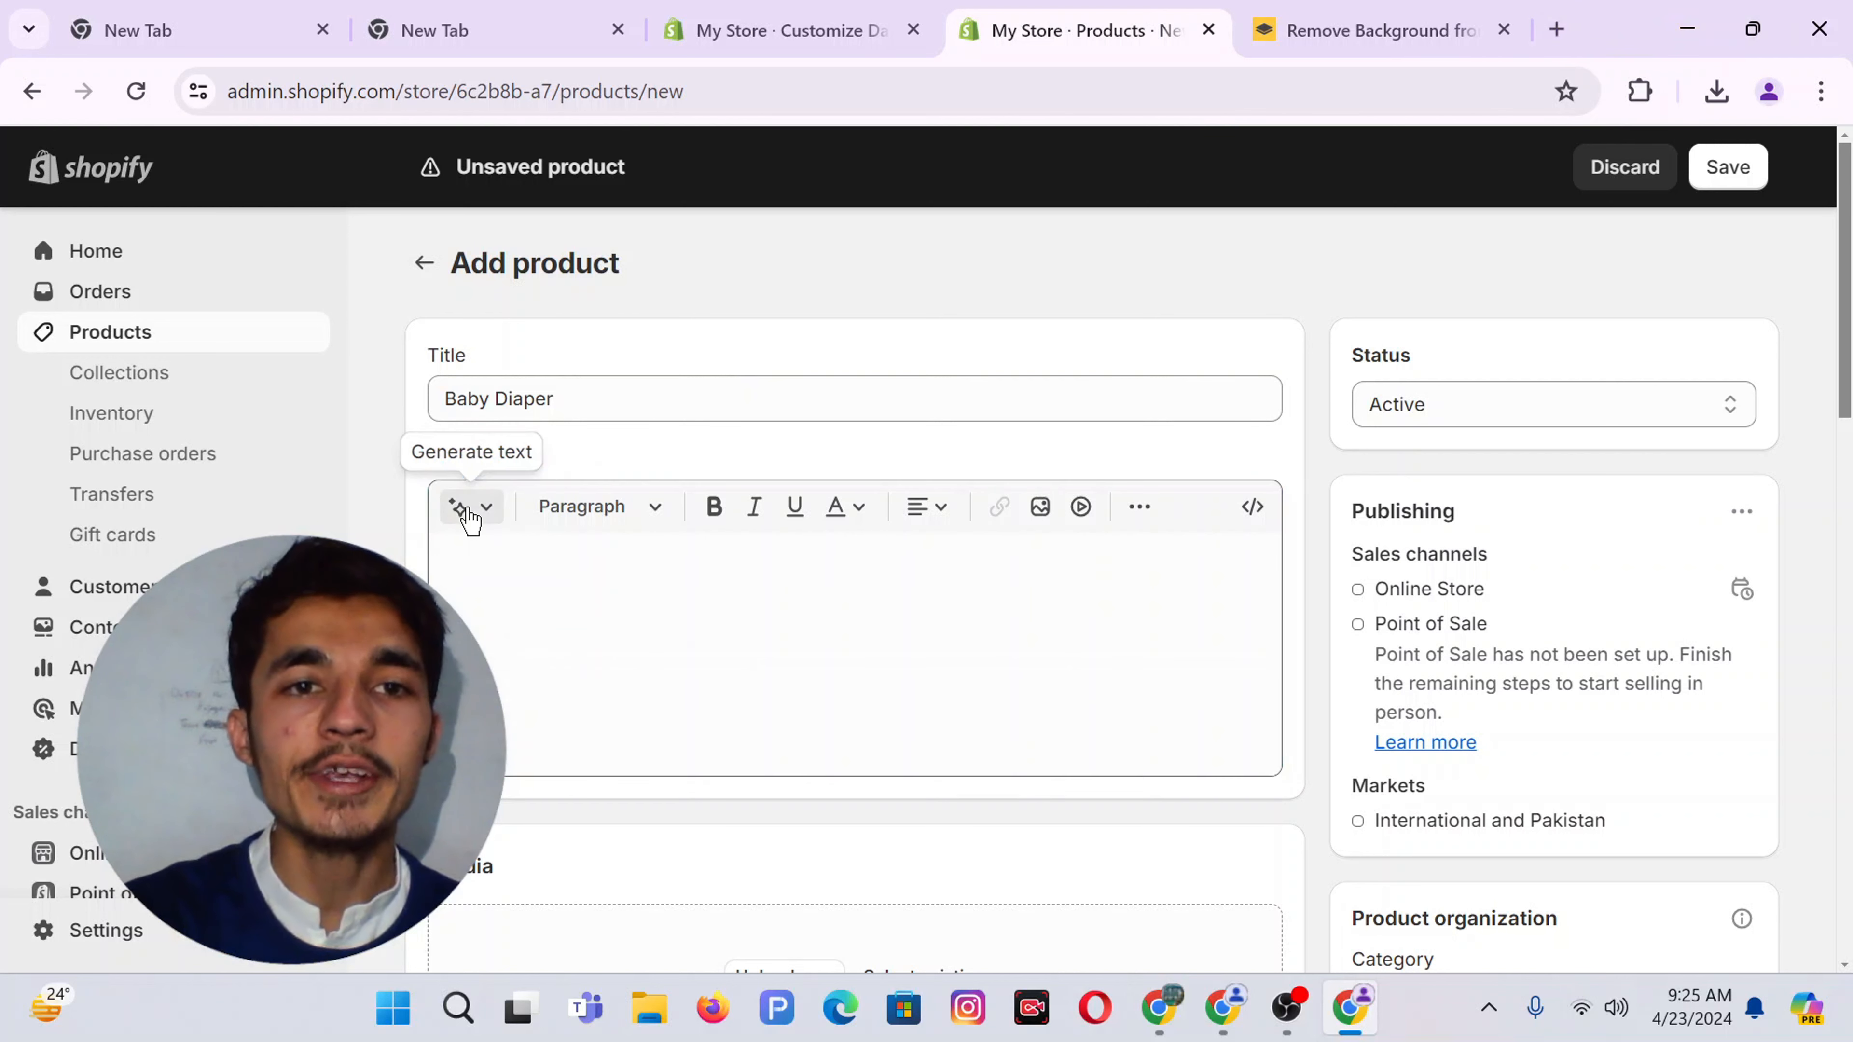
left_click(605, 634)
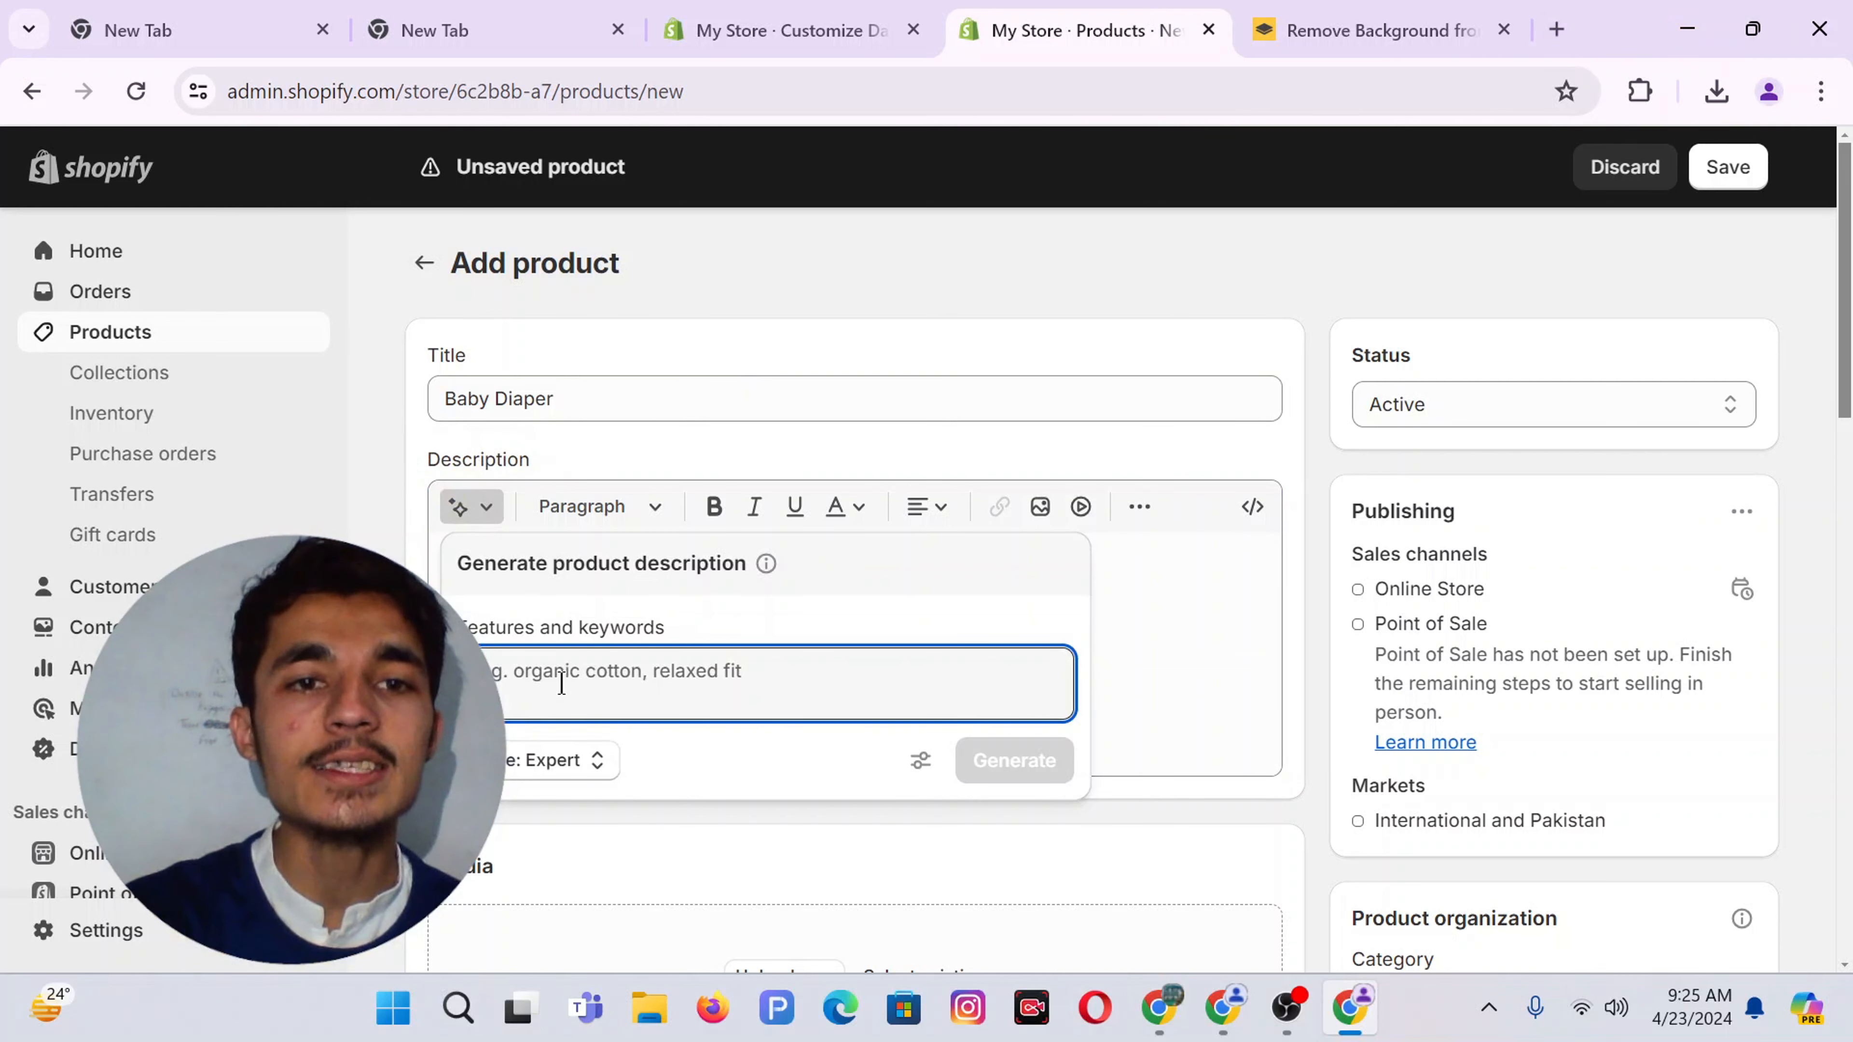
key("ctrl+v")
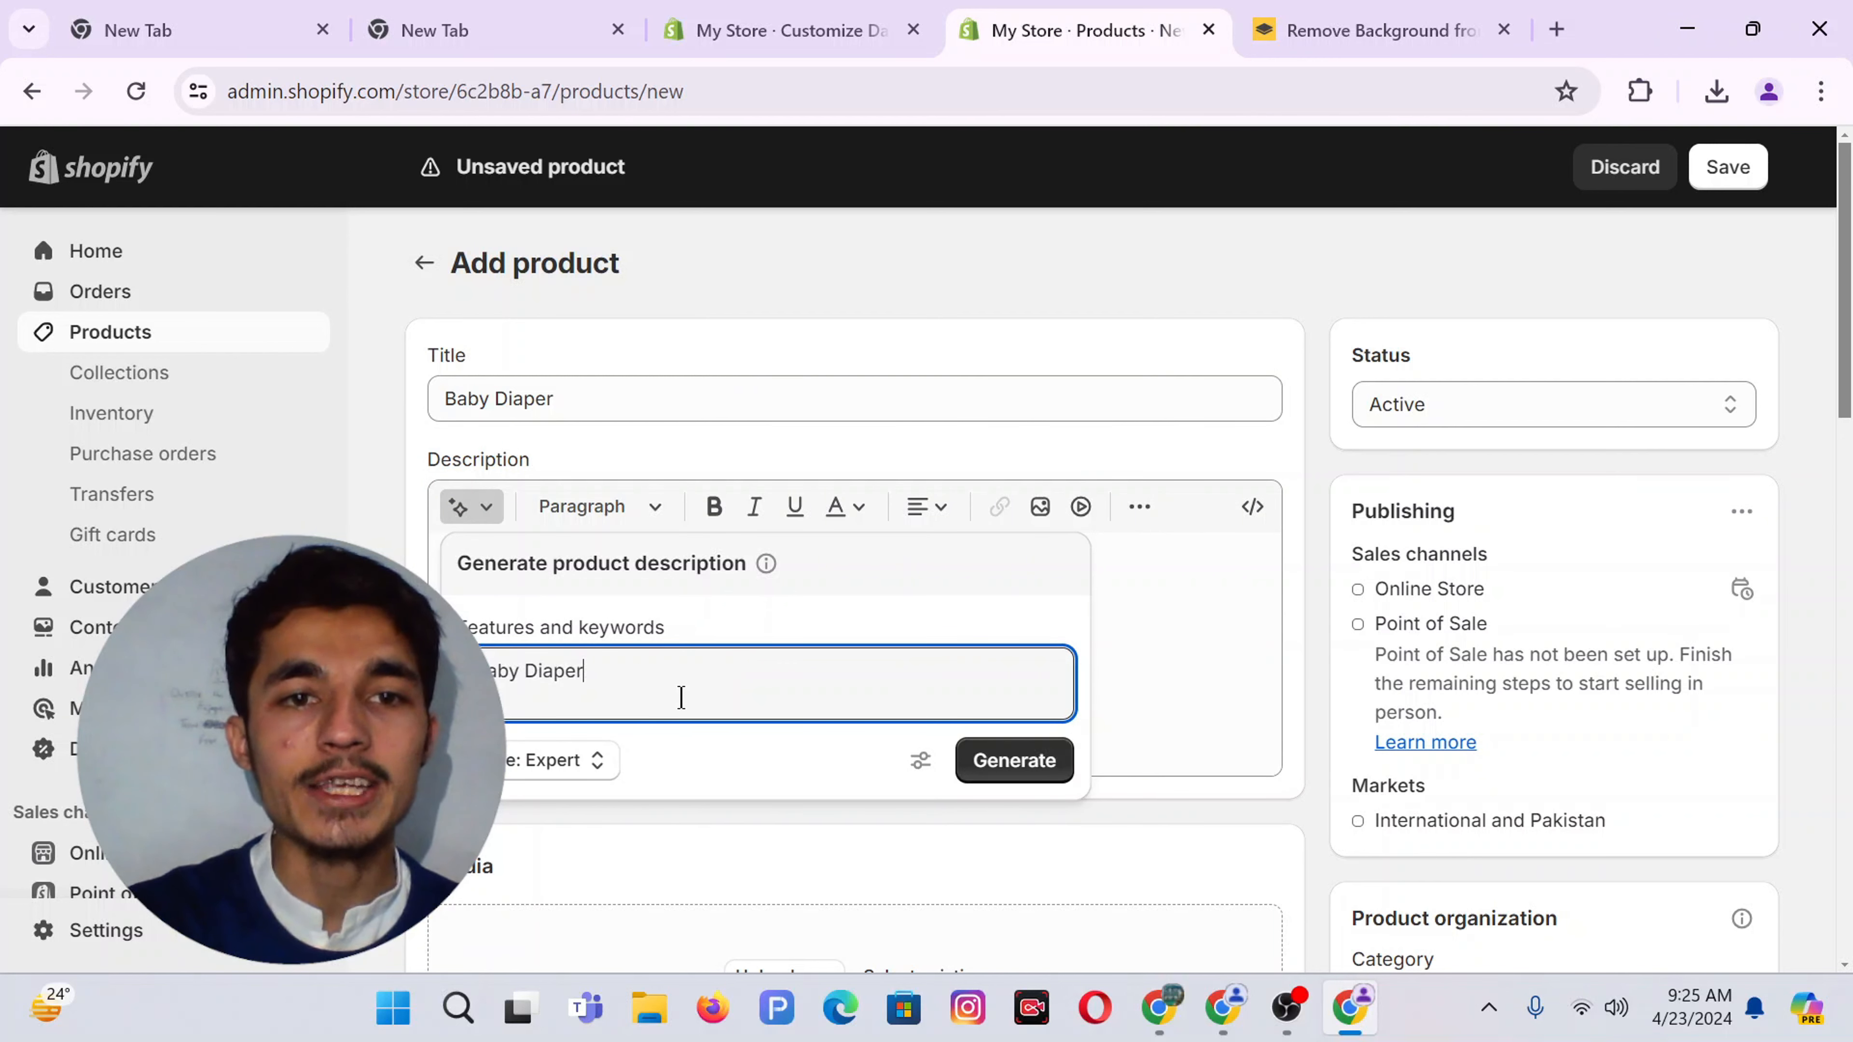
left_click(992, 770)
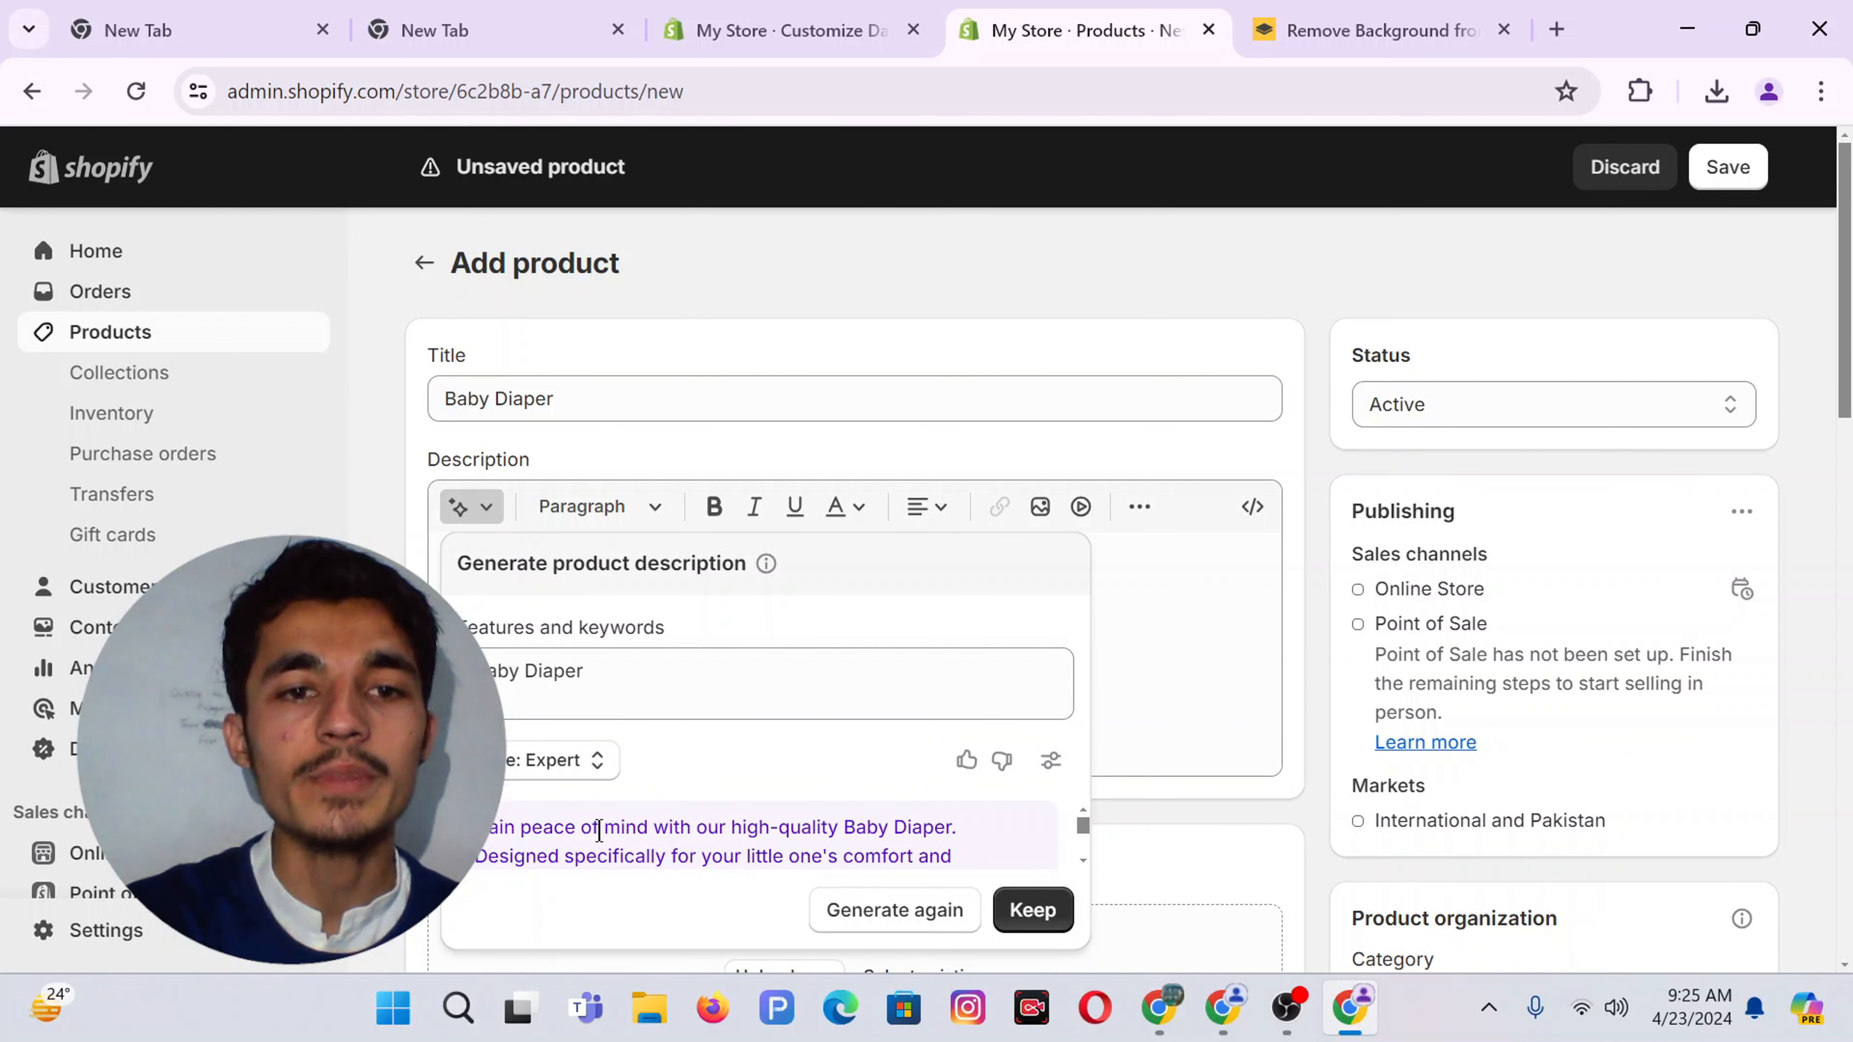
left_click(1022, 921)
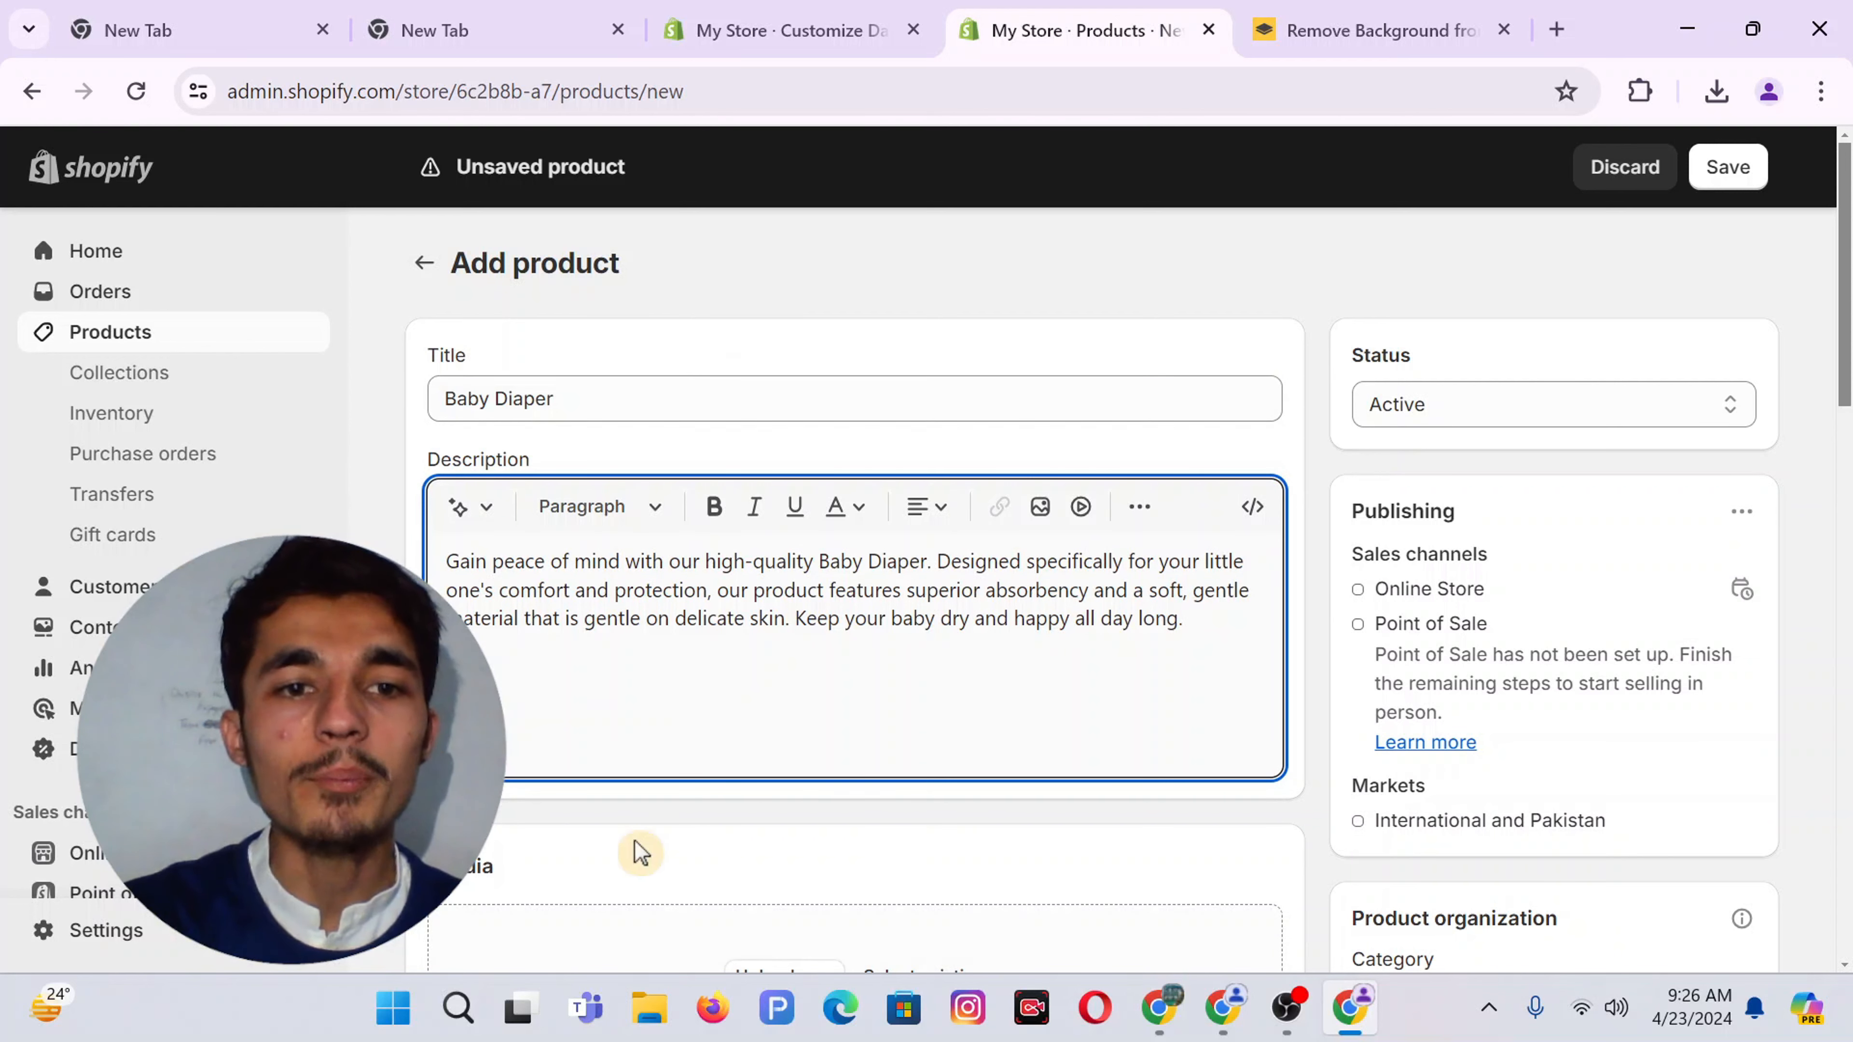
scroll(661, 806, "down", 4)
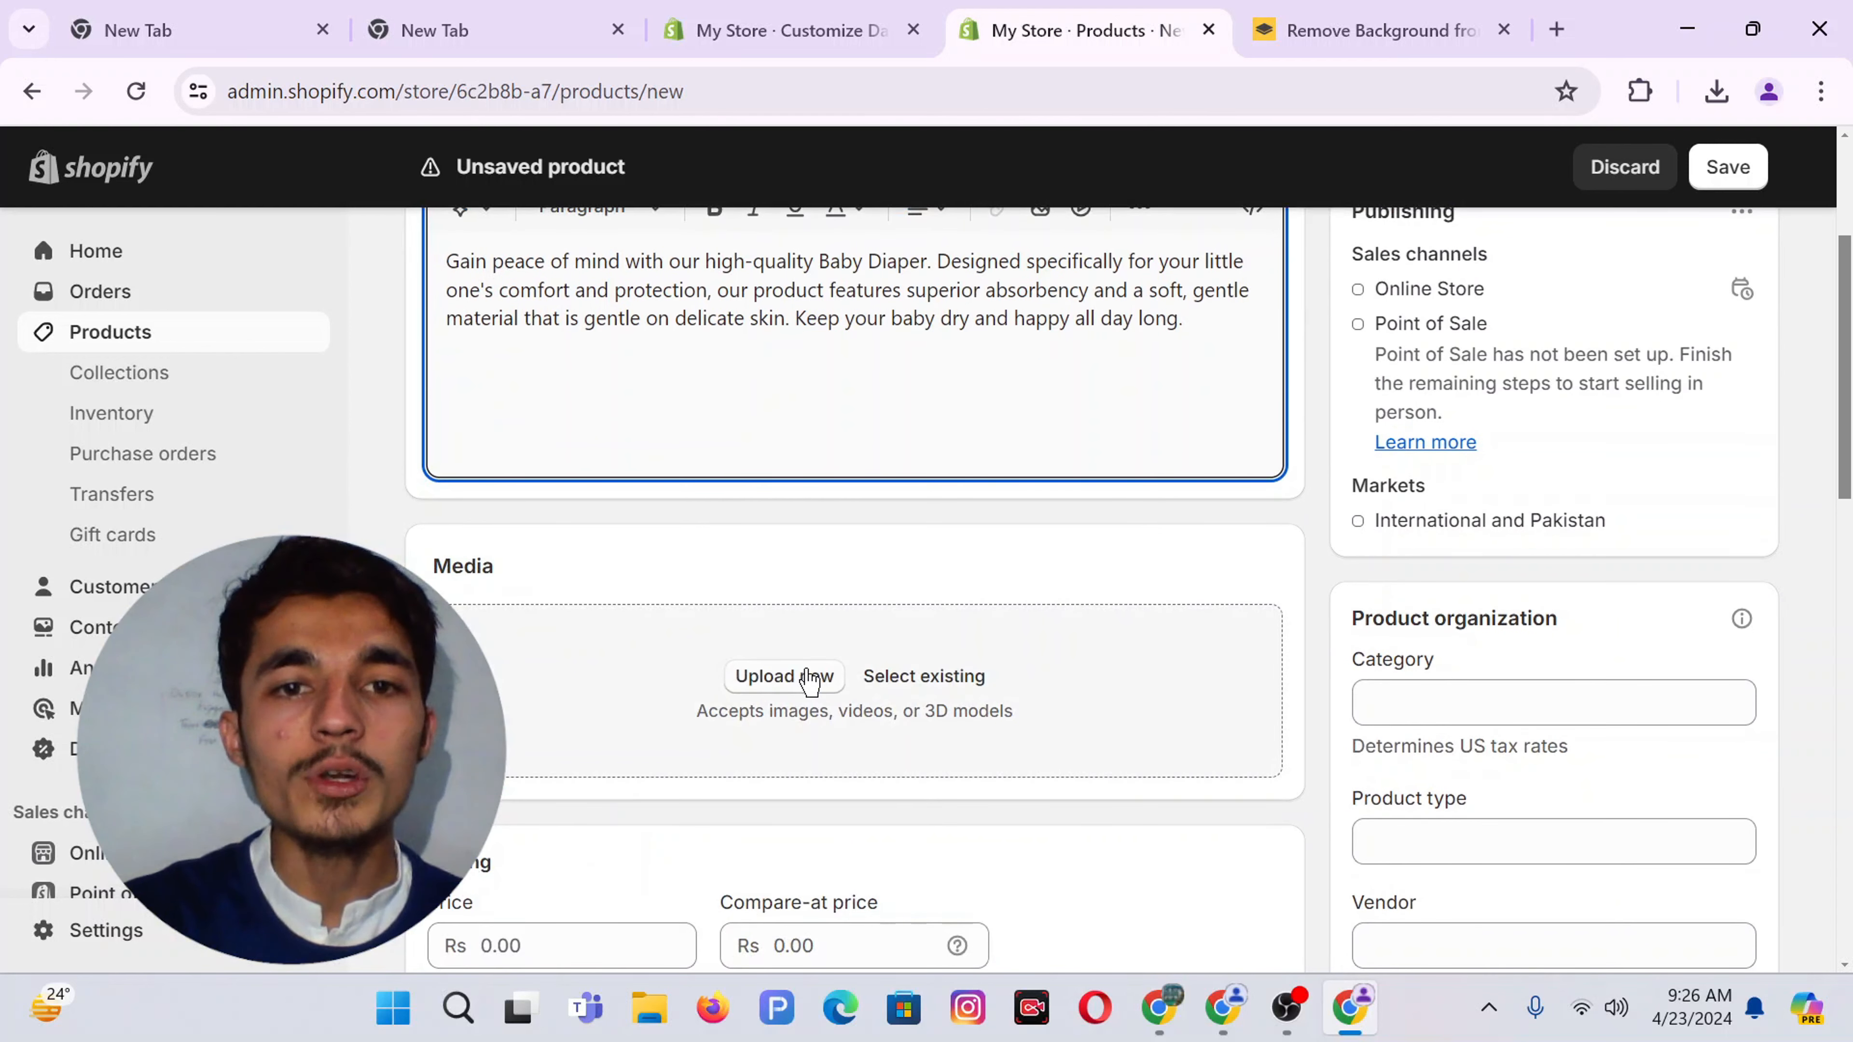
Bring up page 25 of the Canva design with the lemon-print diaper
left_click(1160, 1007)
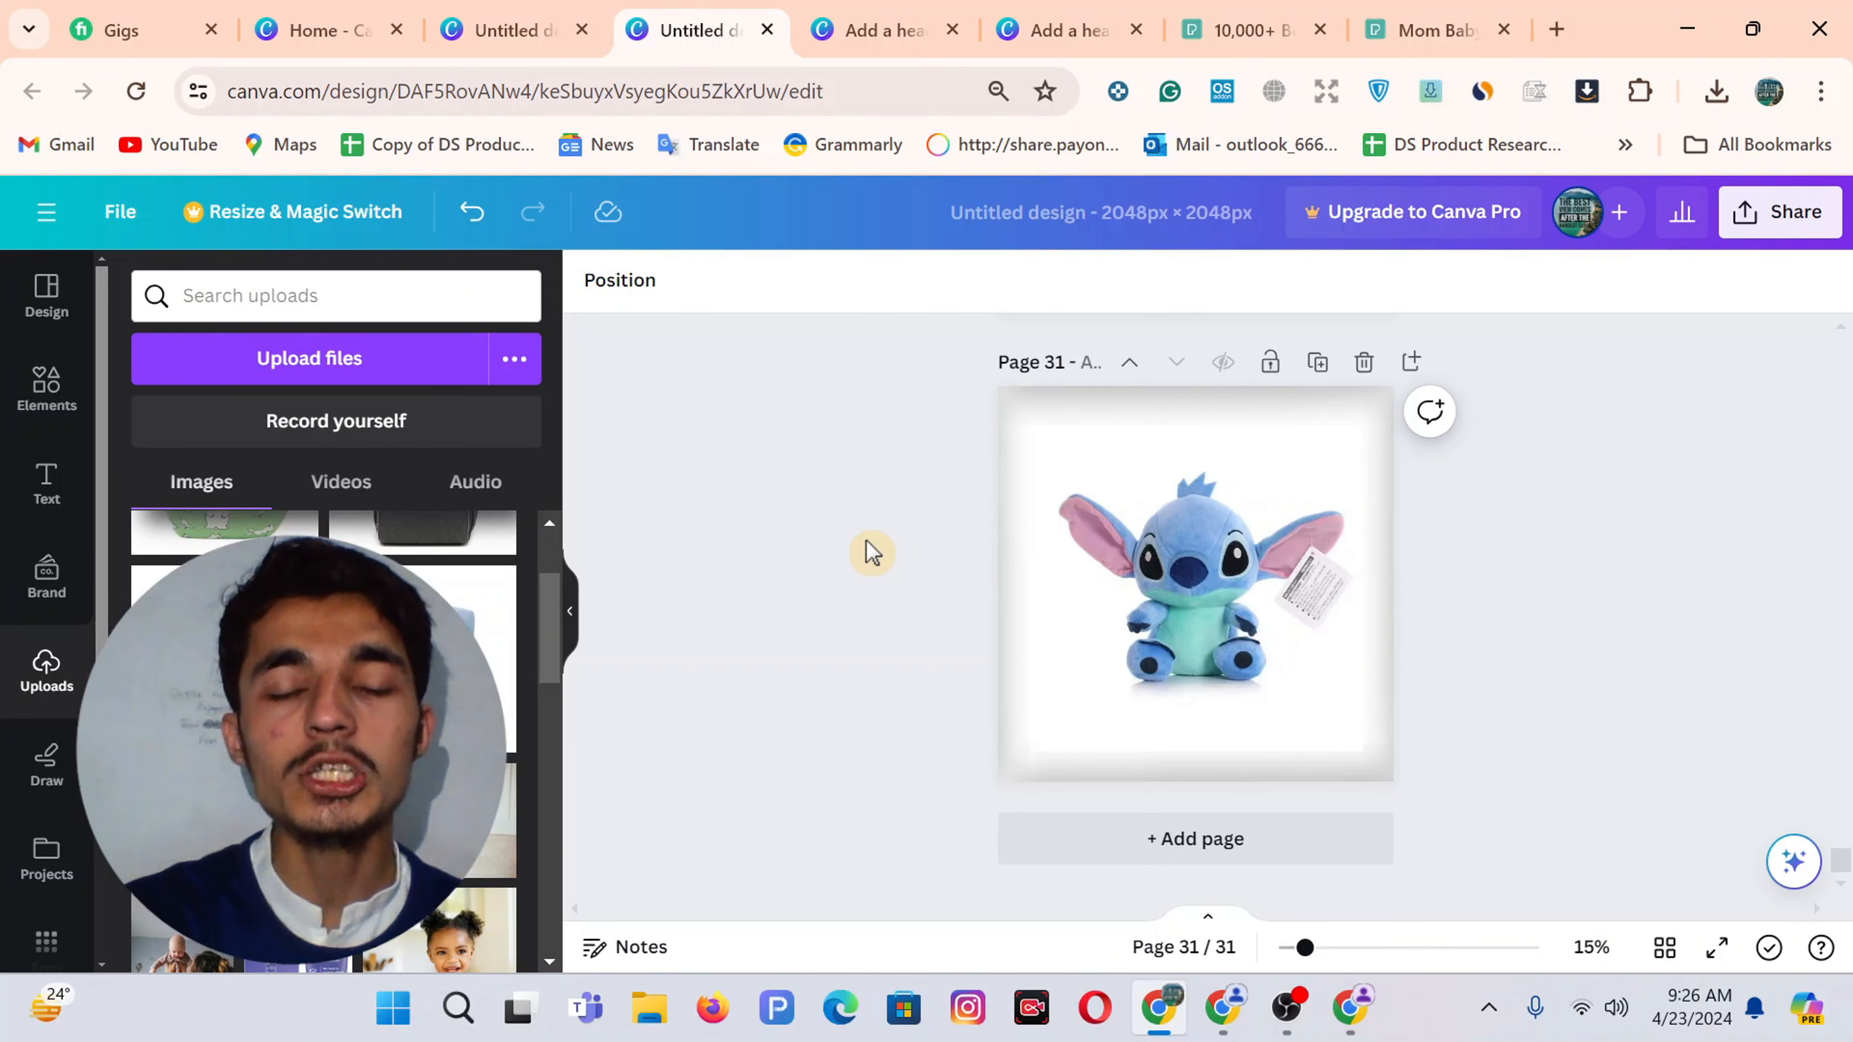
left_click(1350, 1007)
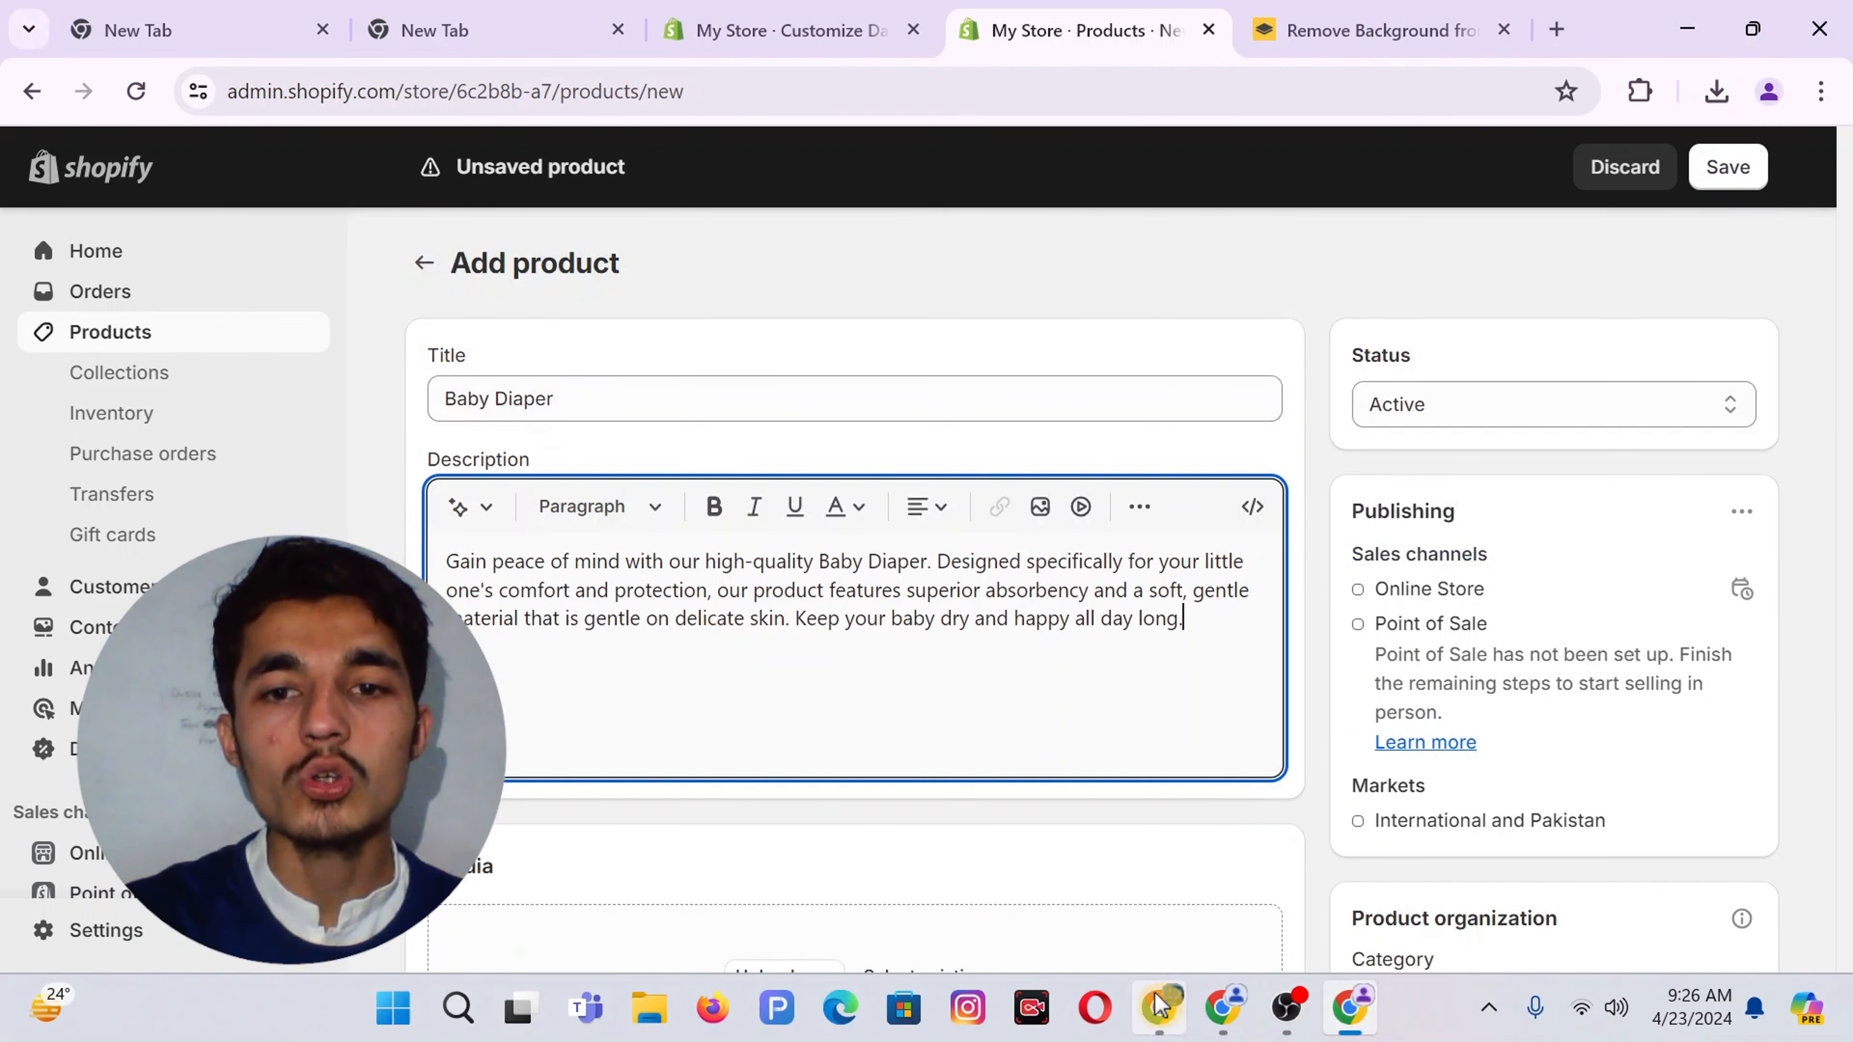
left_click(1160, 1007)
scroll(847, 651, "up", 12)
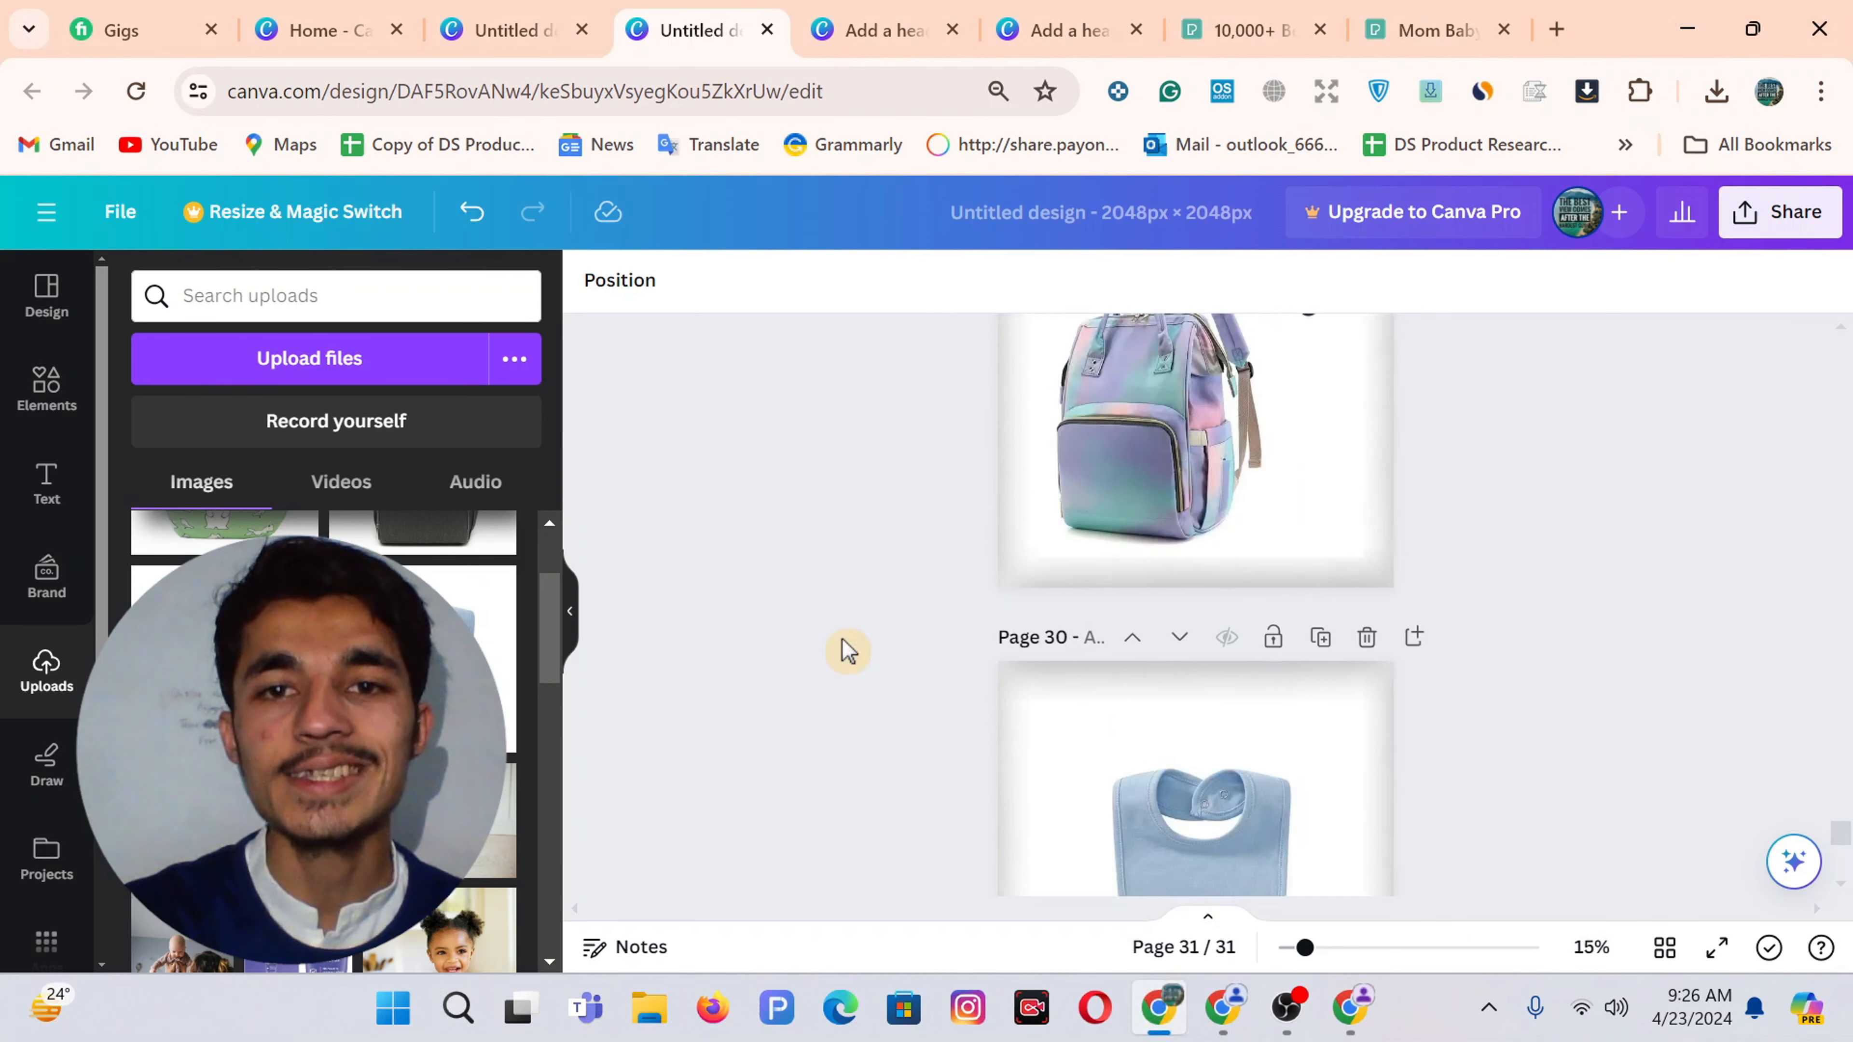
scroll(846, 650, "up", 6)
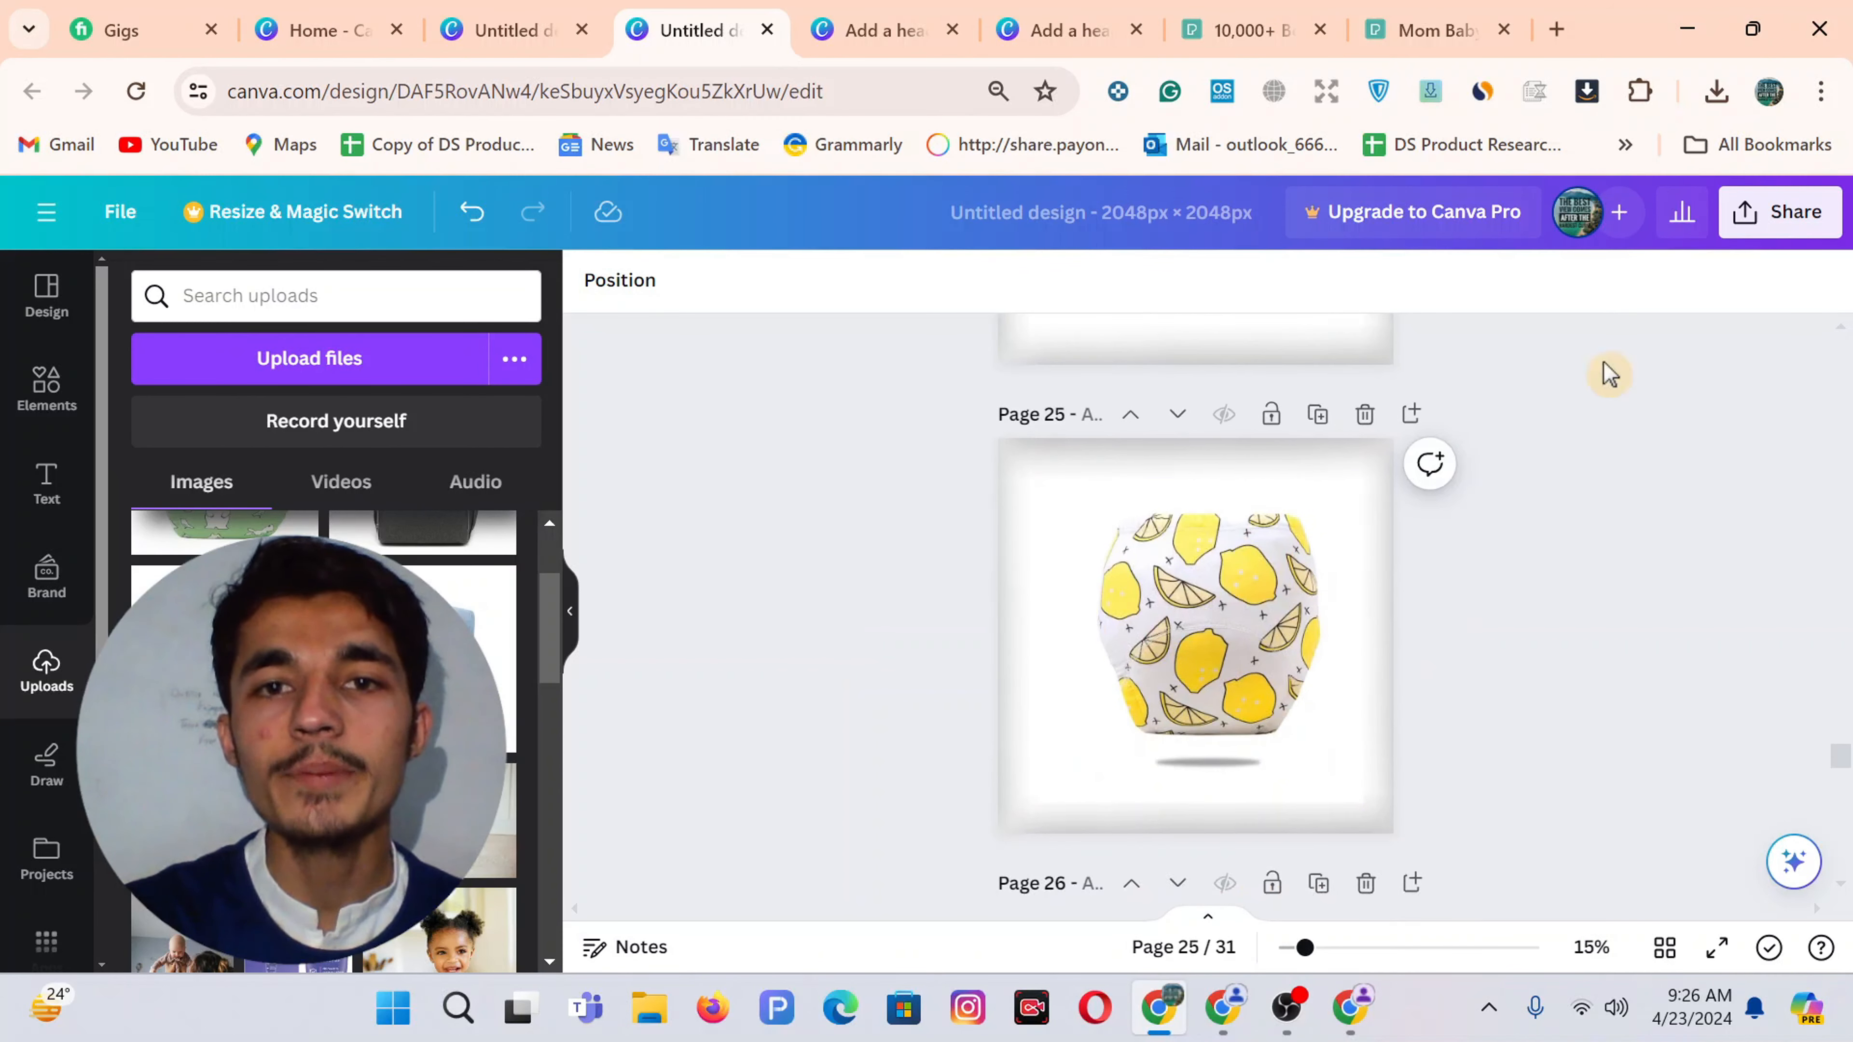
Download only the current page 25 as a PNG
left_click(1772, 211)
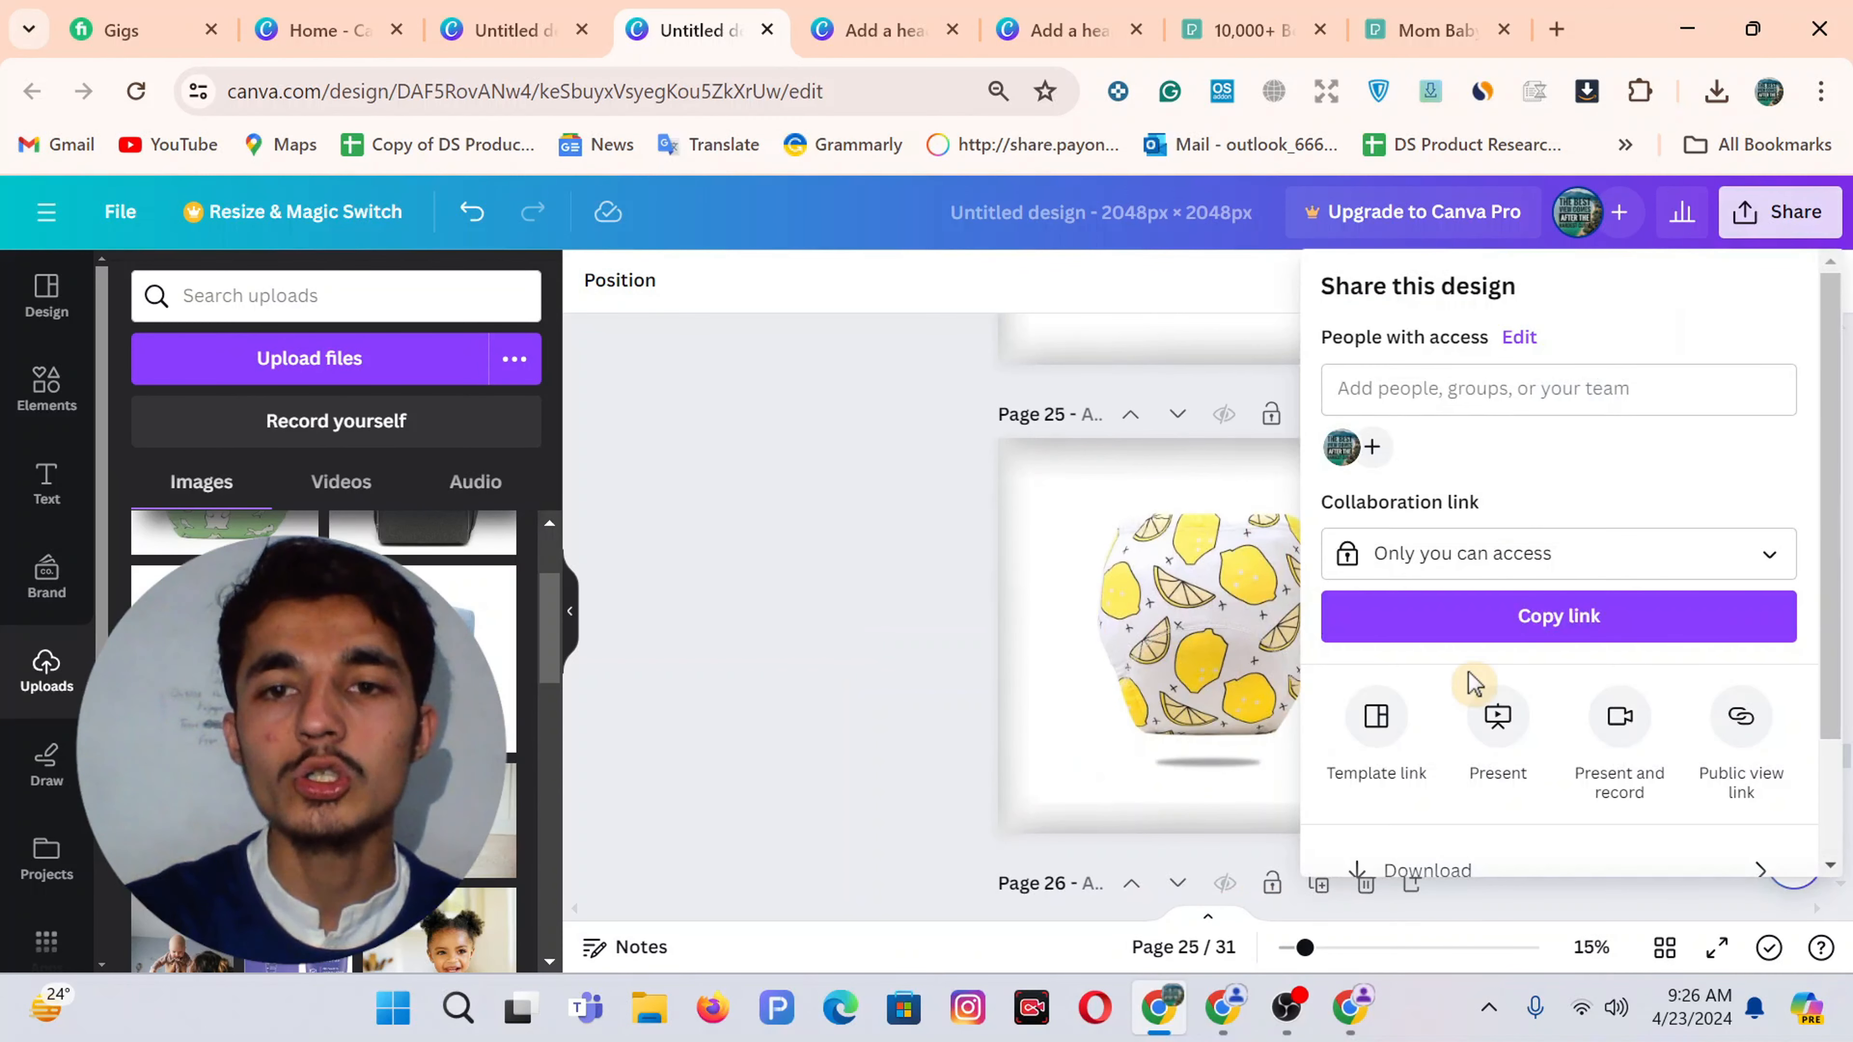
scroll(1466, 850, "down", 2)
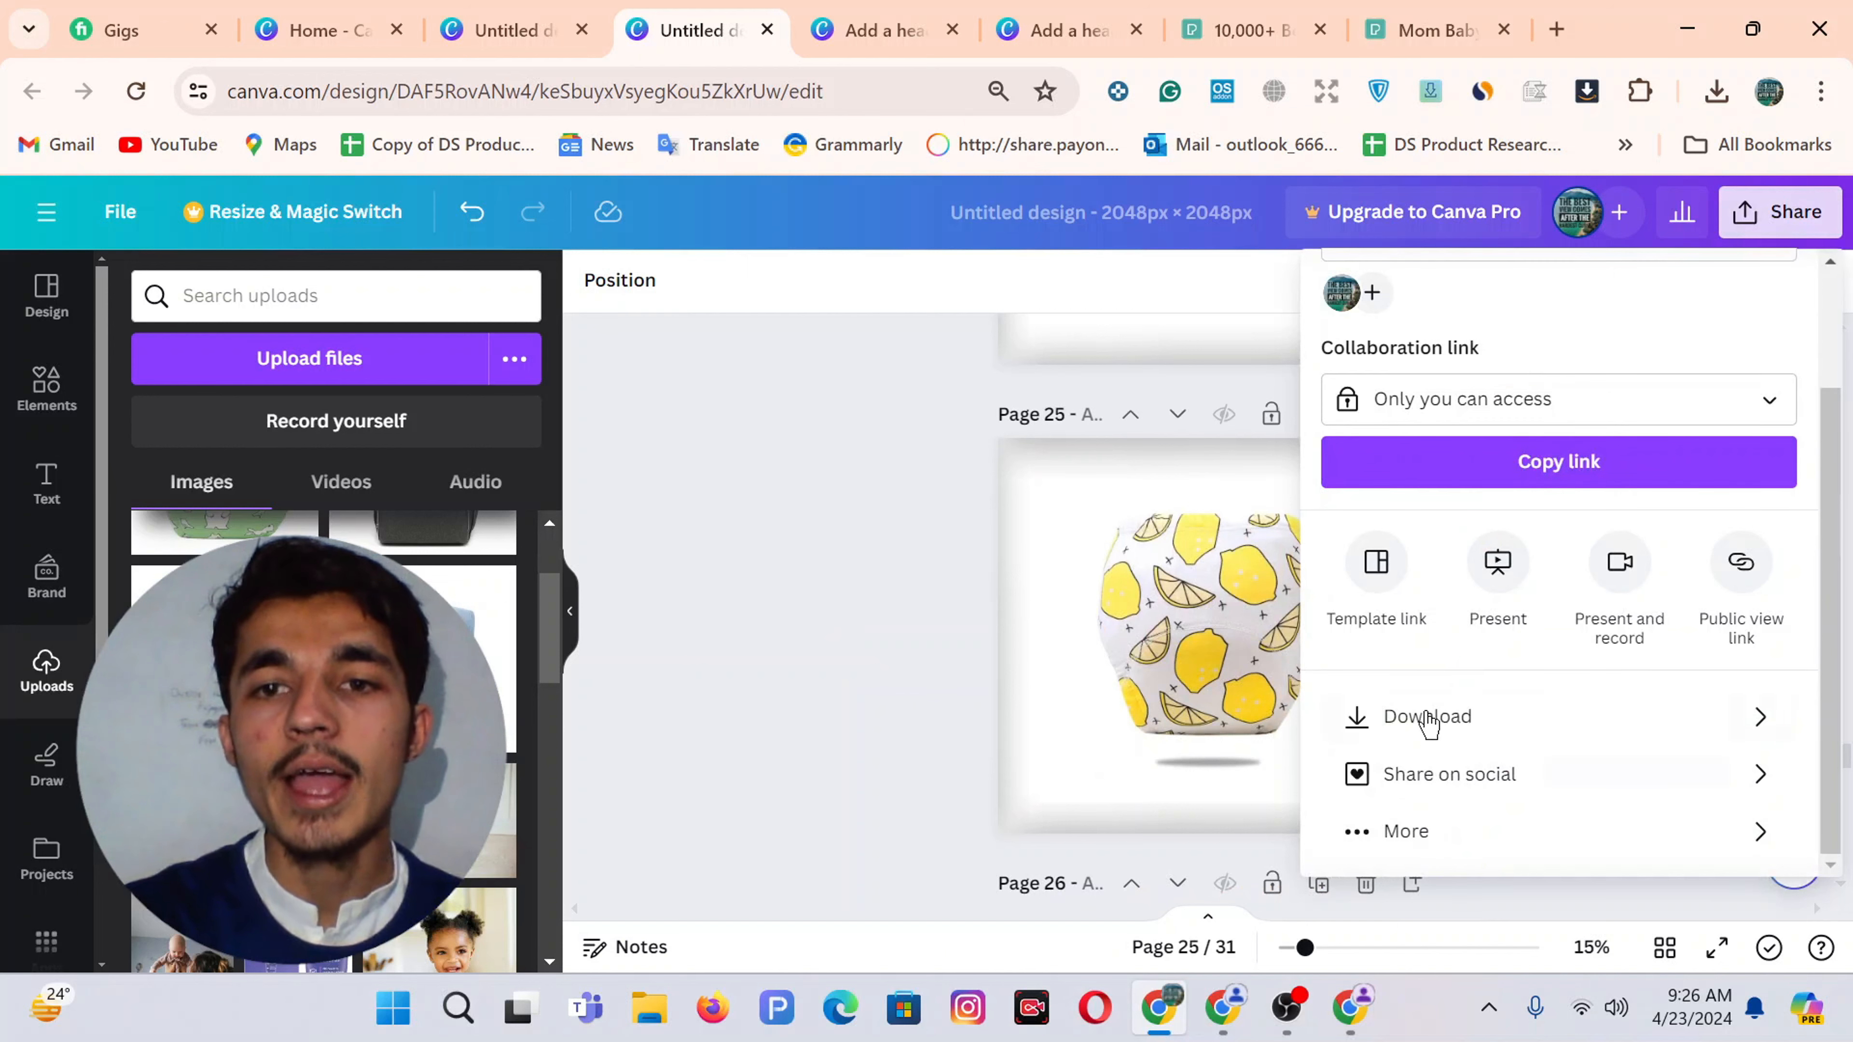
left_click(1389, 721)
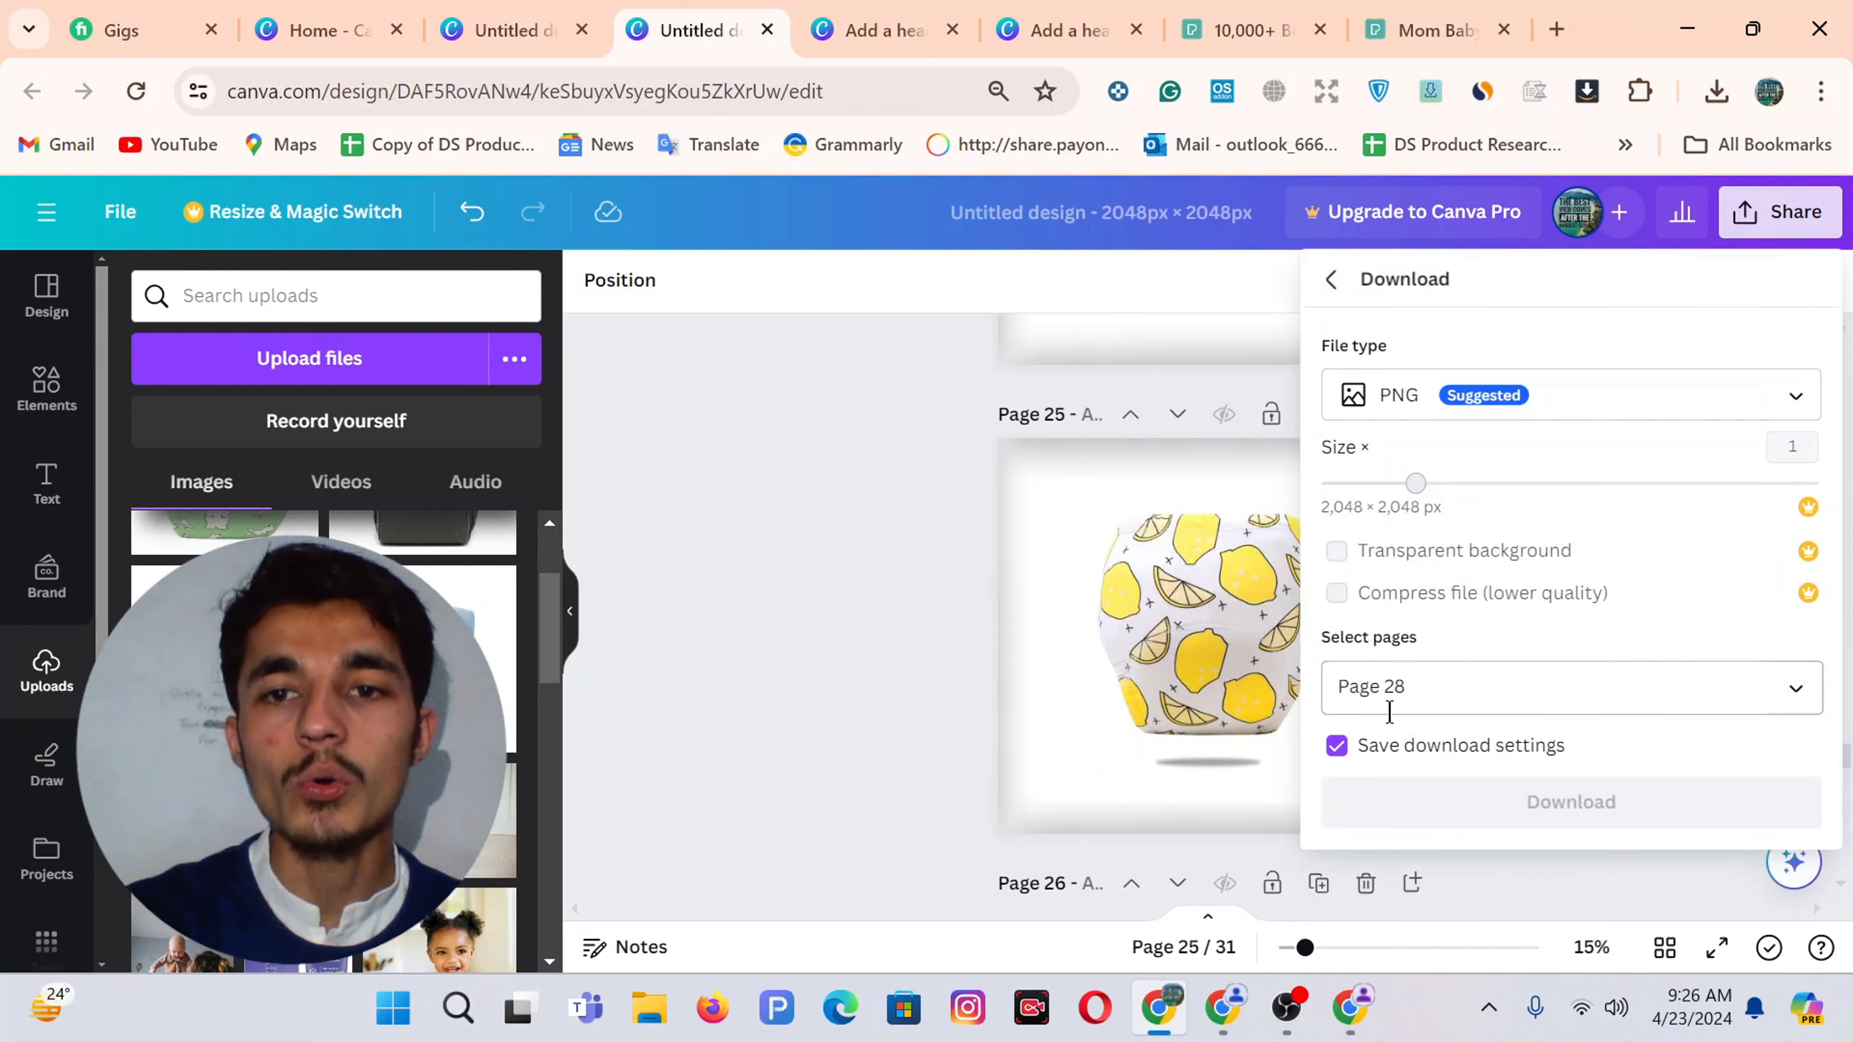
left_click(1388, 686)
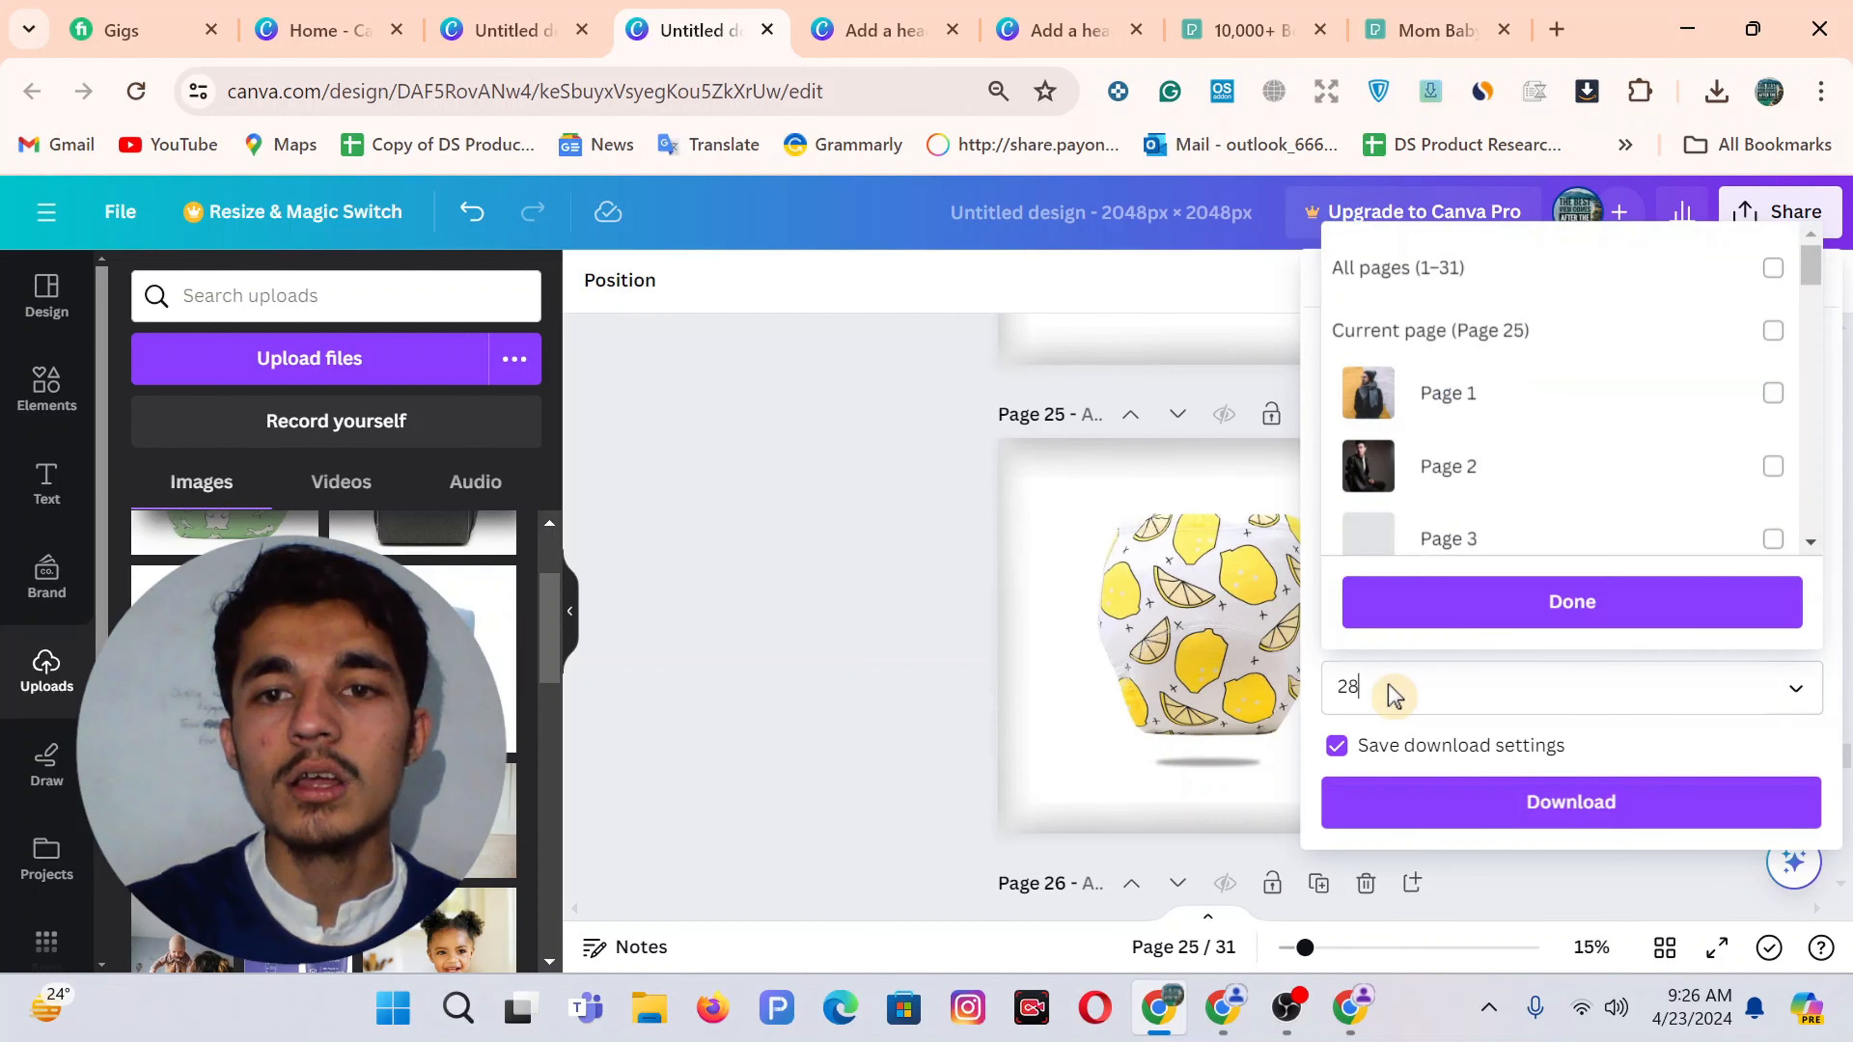
left_click(1448, 269)
left_click(1448, 269)
left_click(1475, 332)
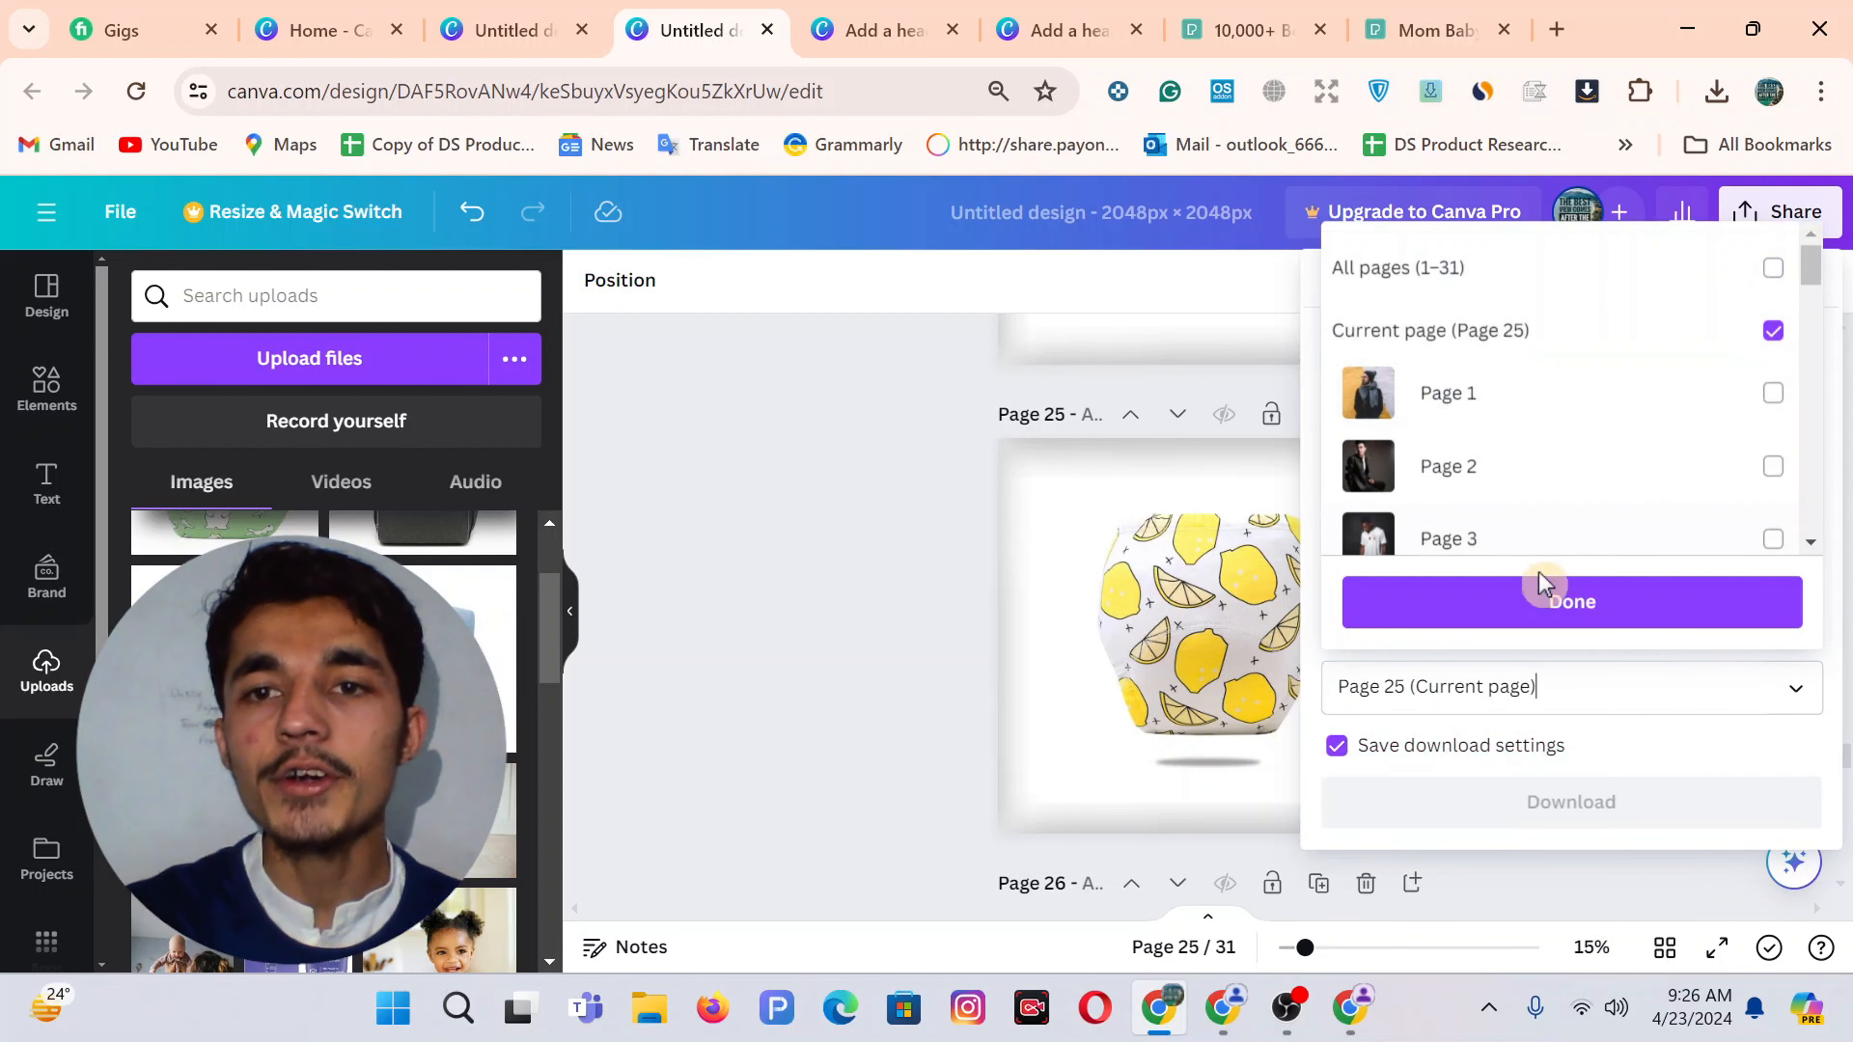
left_click(1484, 605)
left_click(1563, 803)
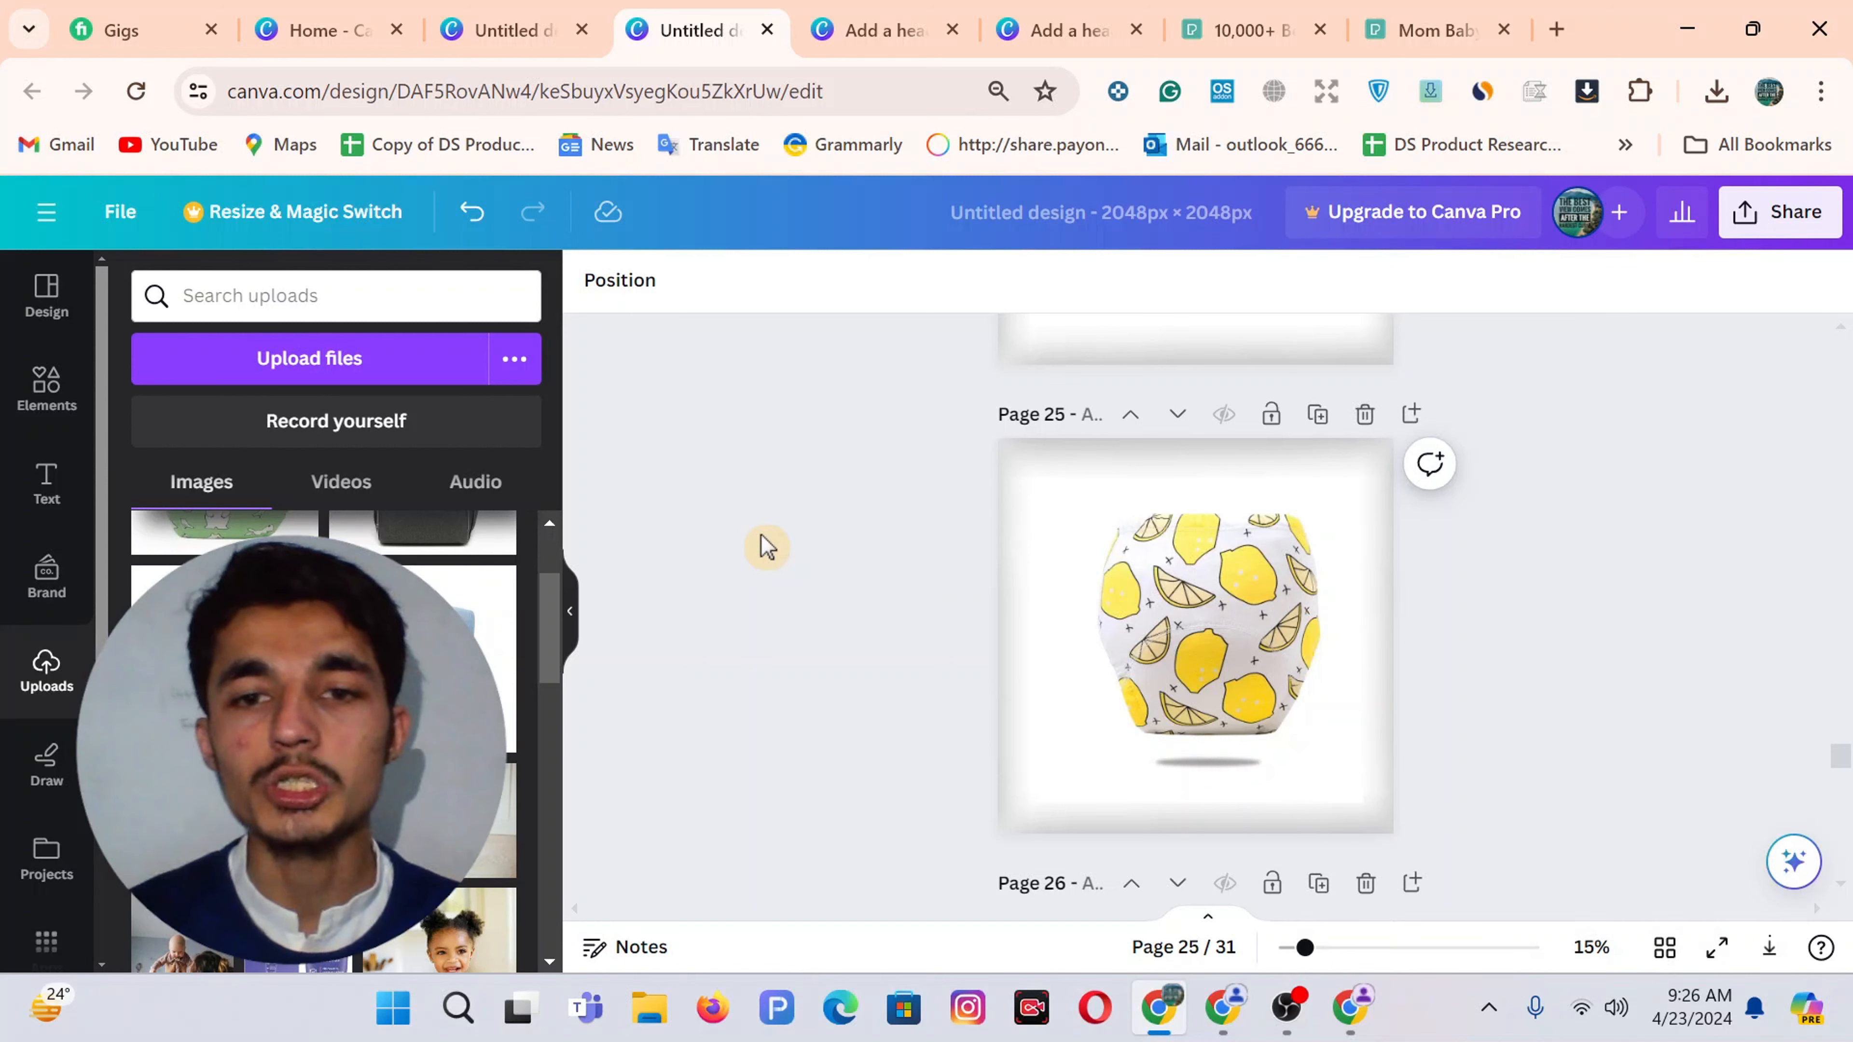
Upload the newly downloaded lemon-print diaper image to the product media
key("alt+Tab")
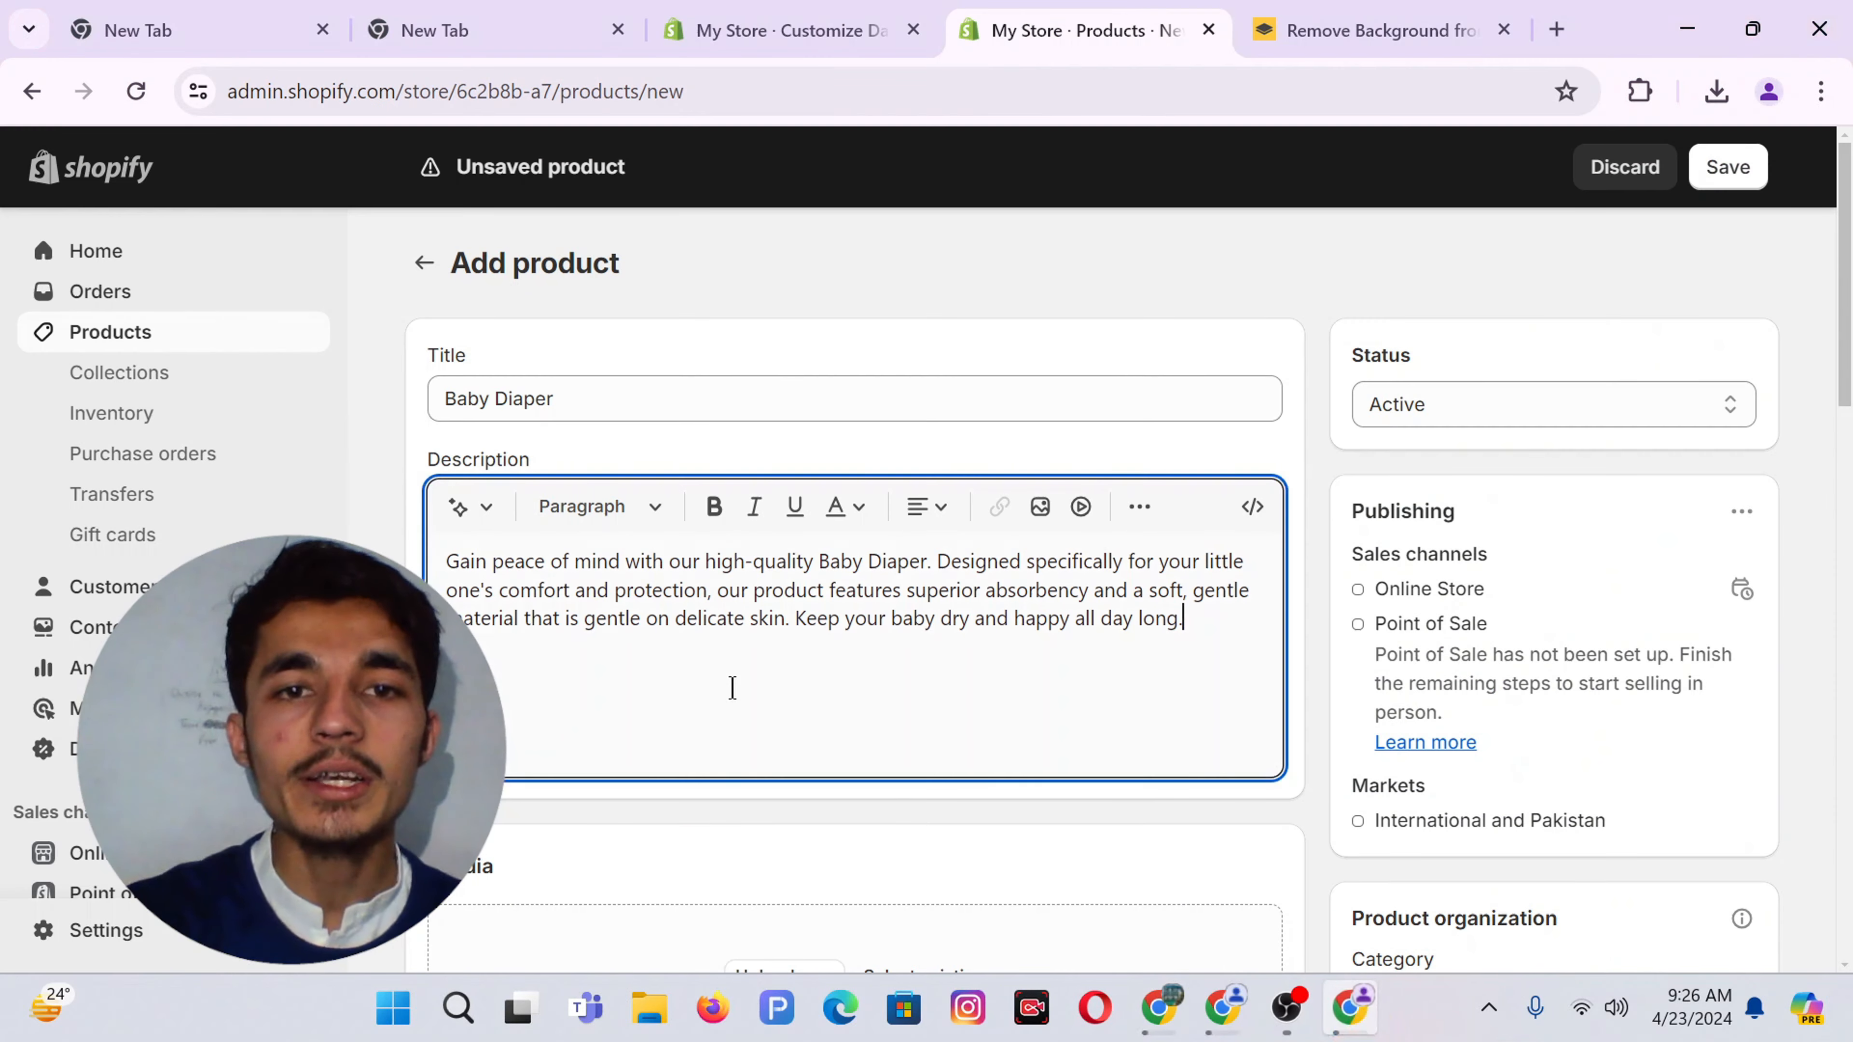
scroll(733, 693, "down", 3)
left_click(793, 708)
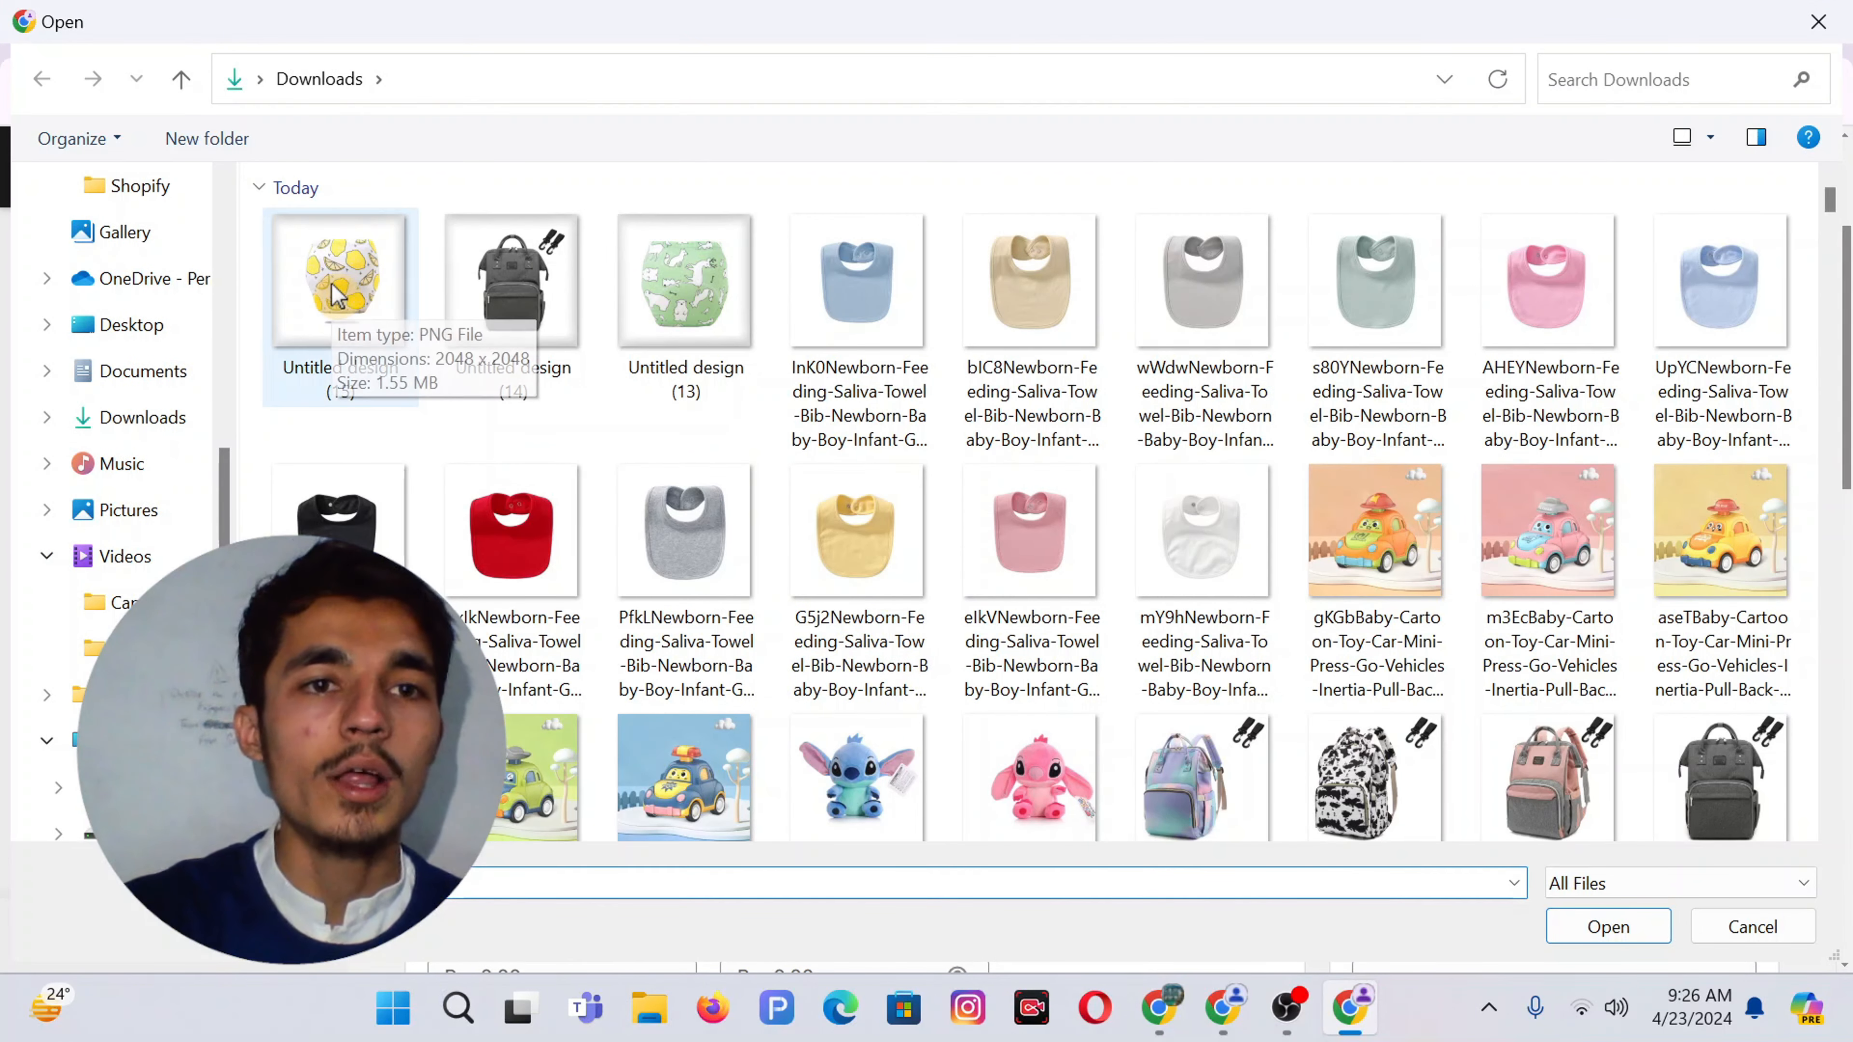
double_click(338, 296)
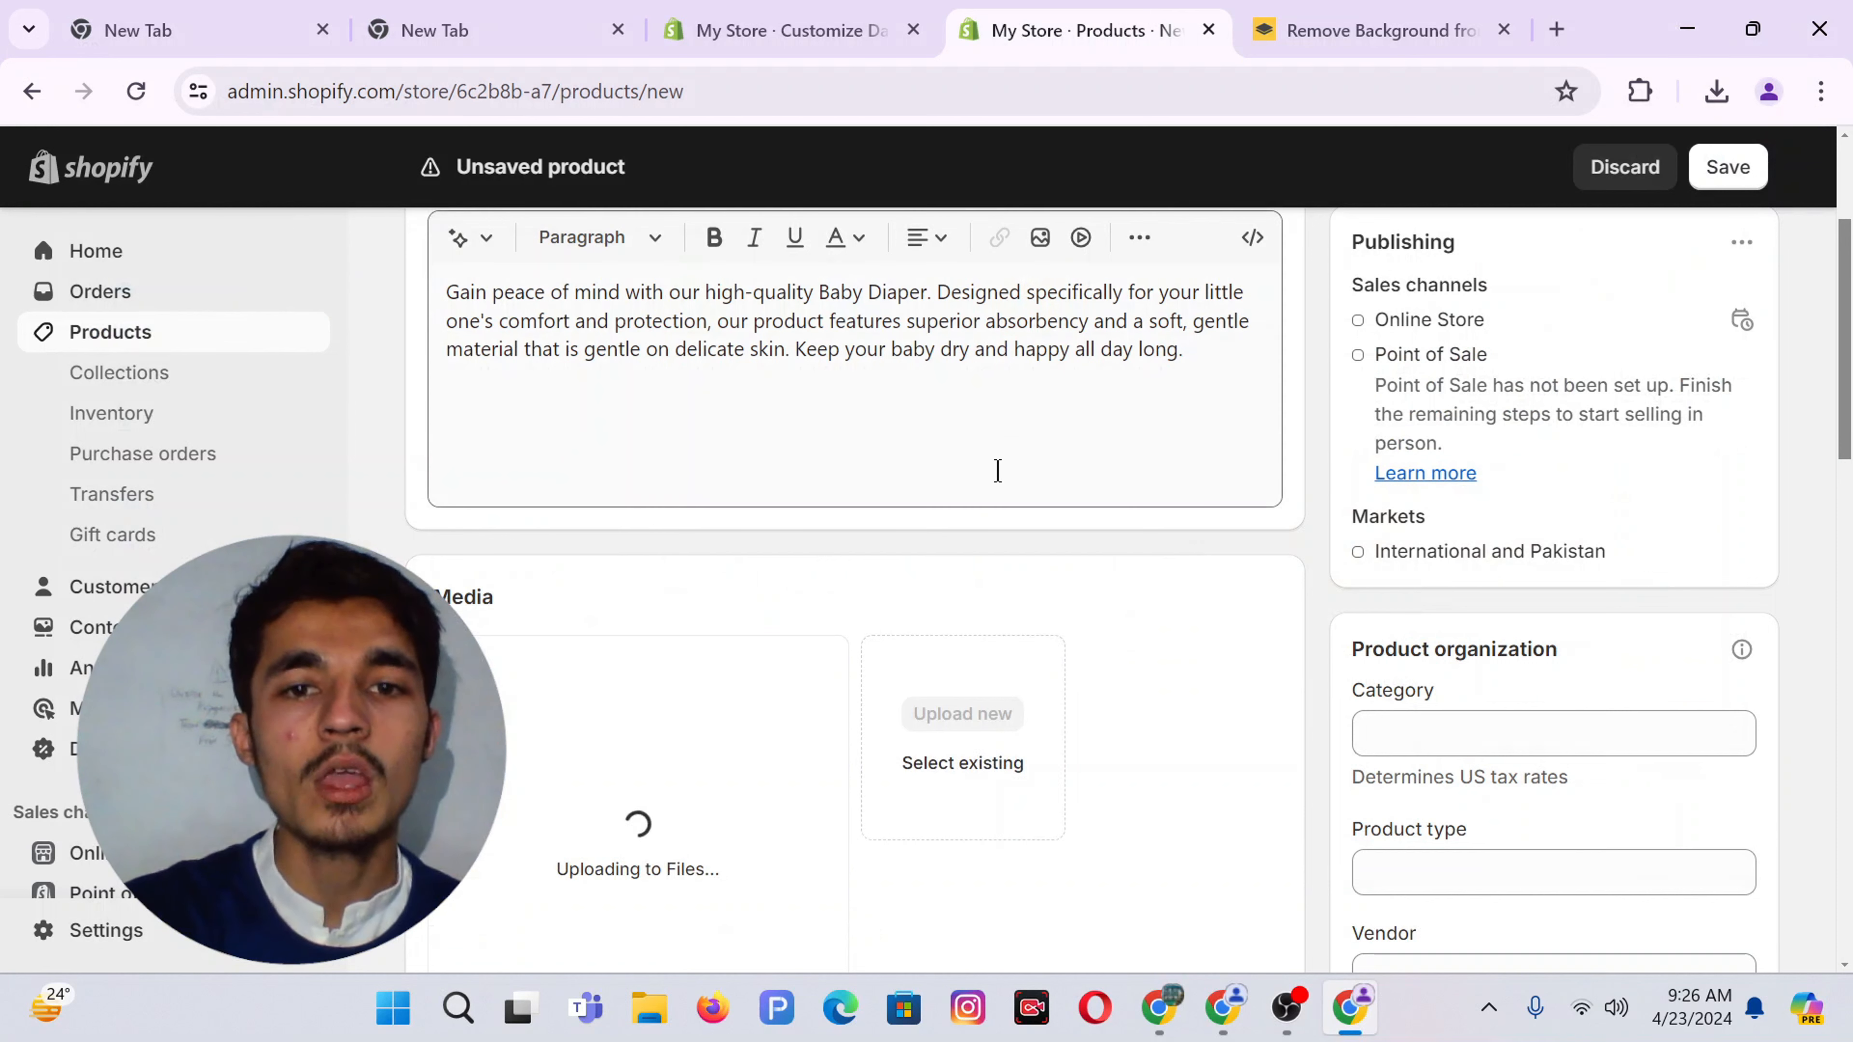
Add the yellow giraffe-print and grey bear-print diaper images to the media
scroll(1160, 763, "down", 2)
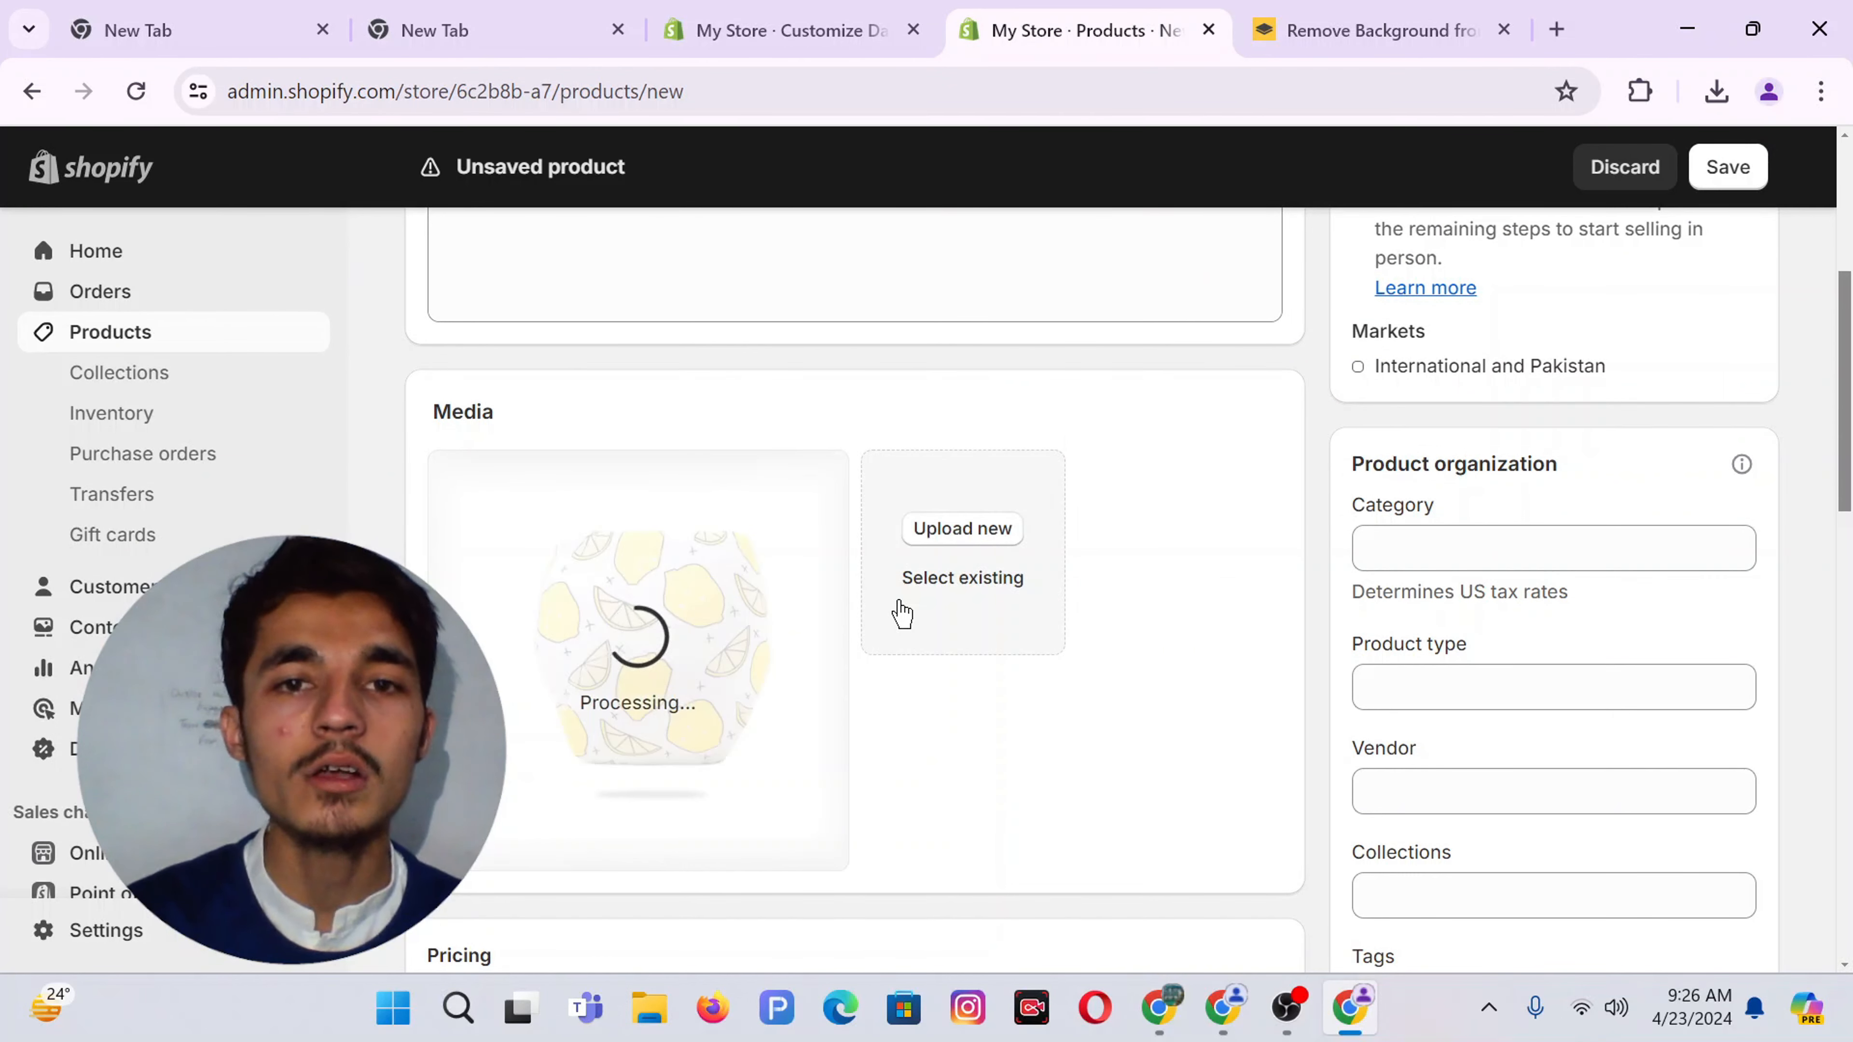
left_click(962, 527)
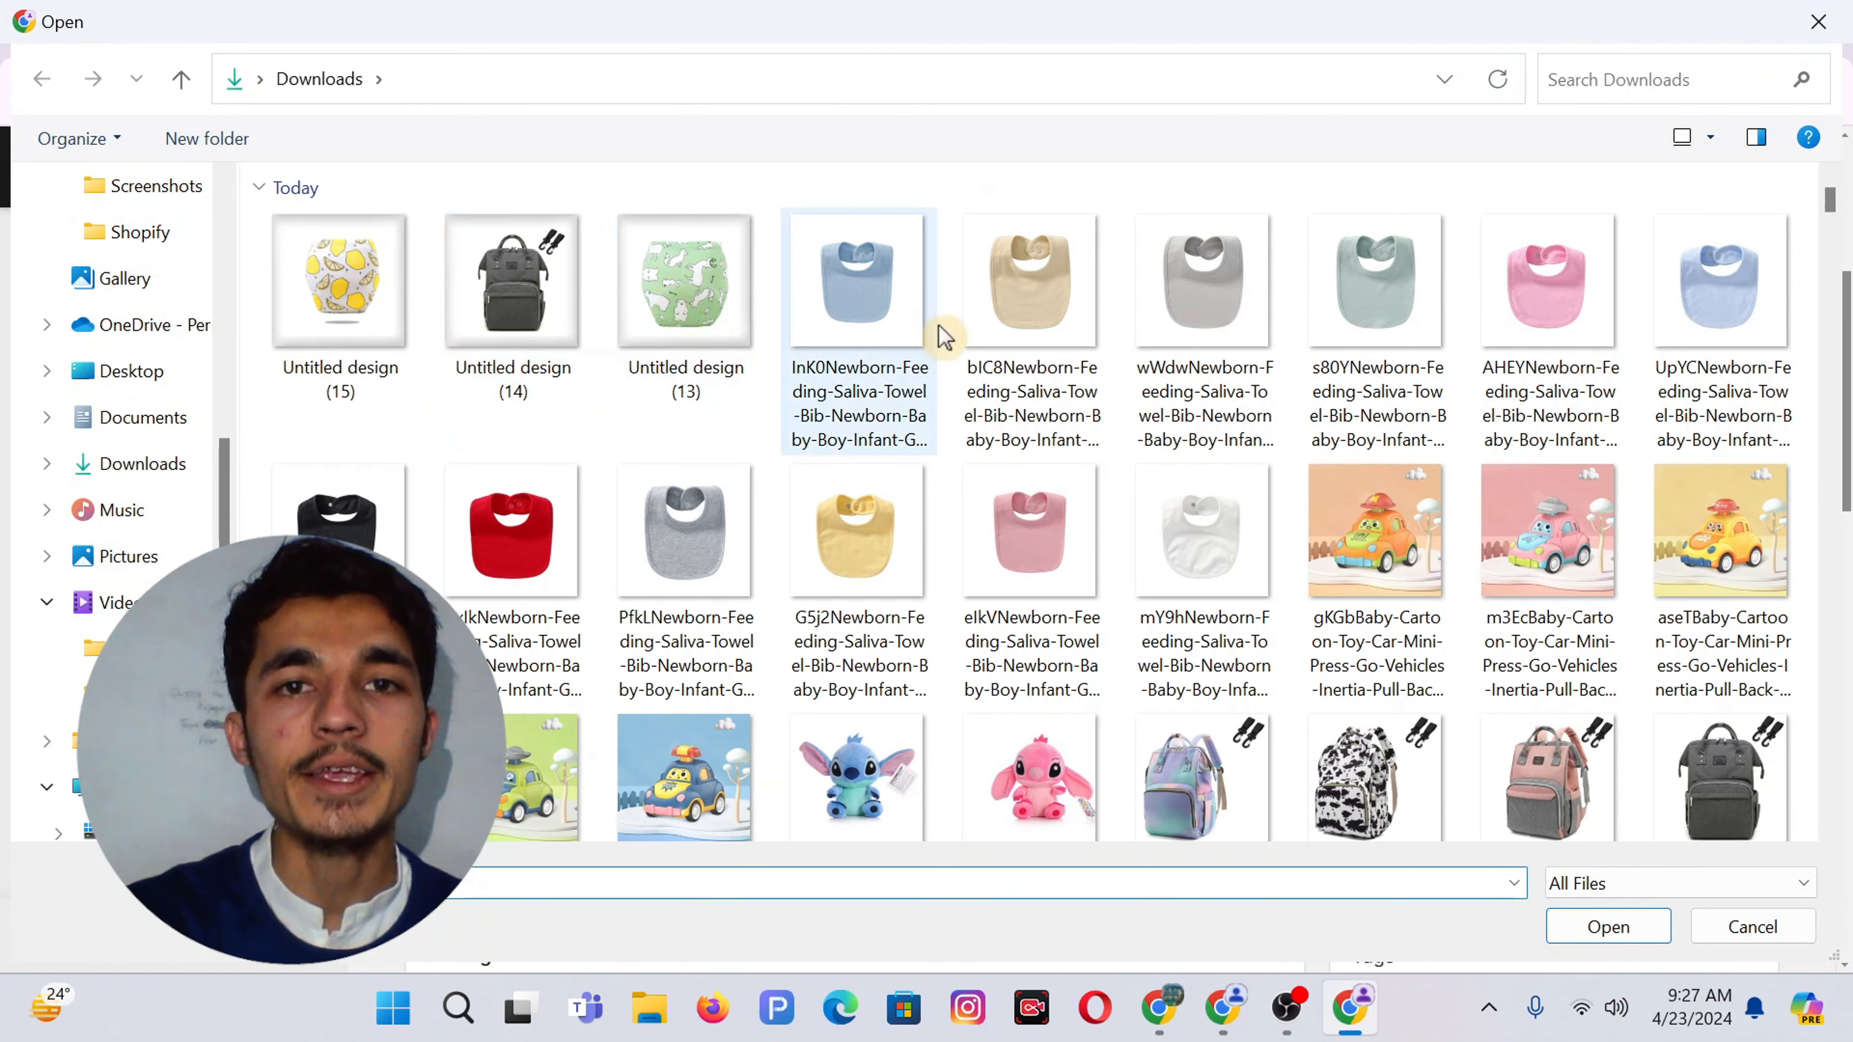
scroll(963, 555, "down", 8)
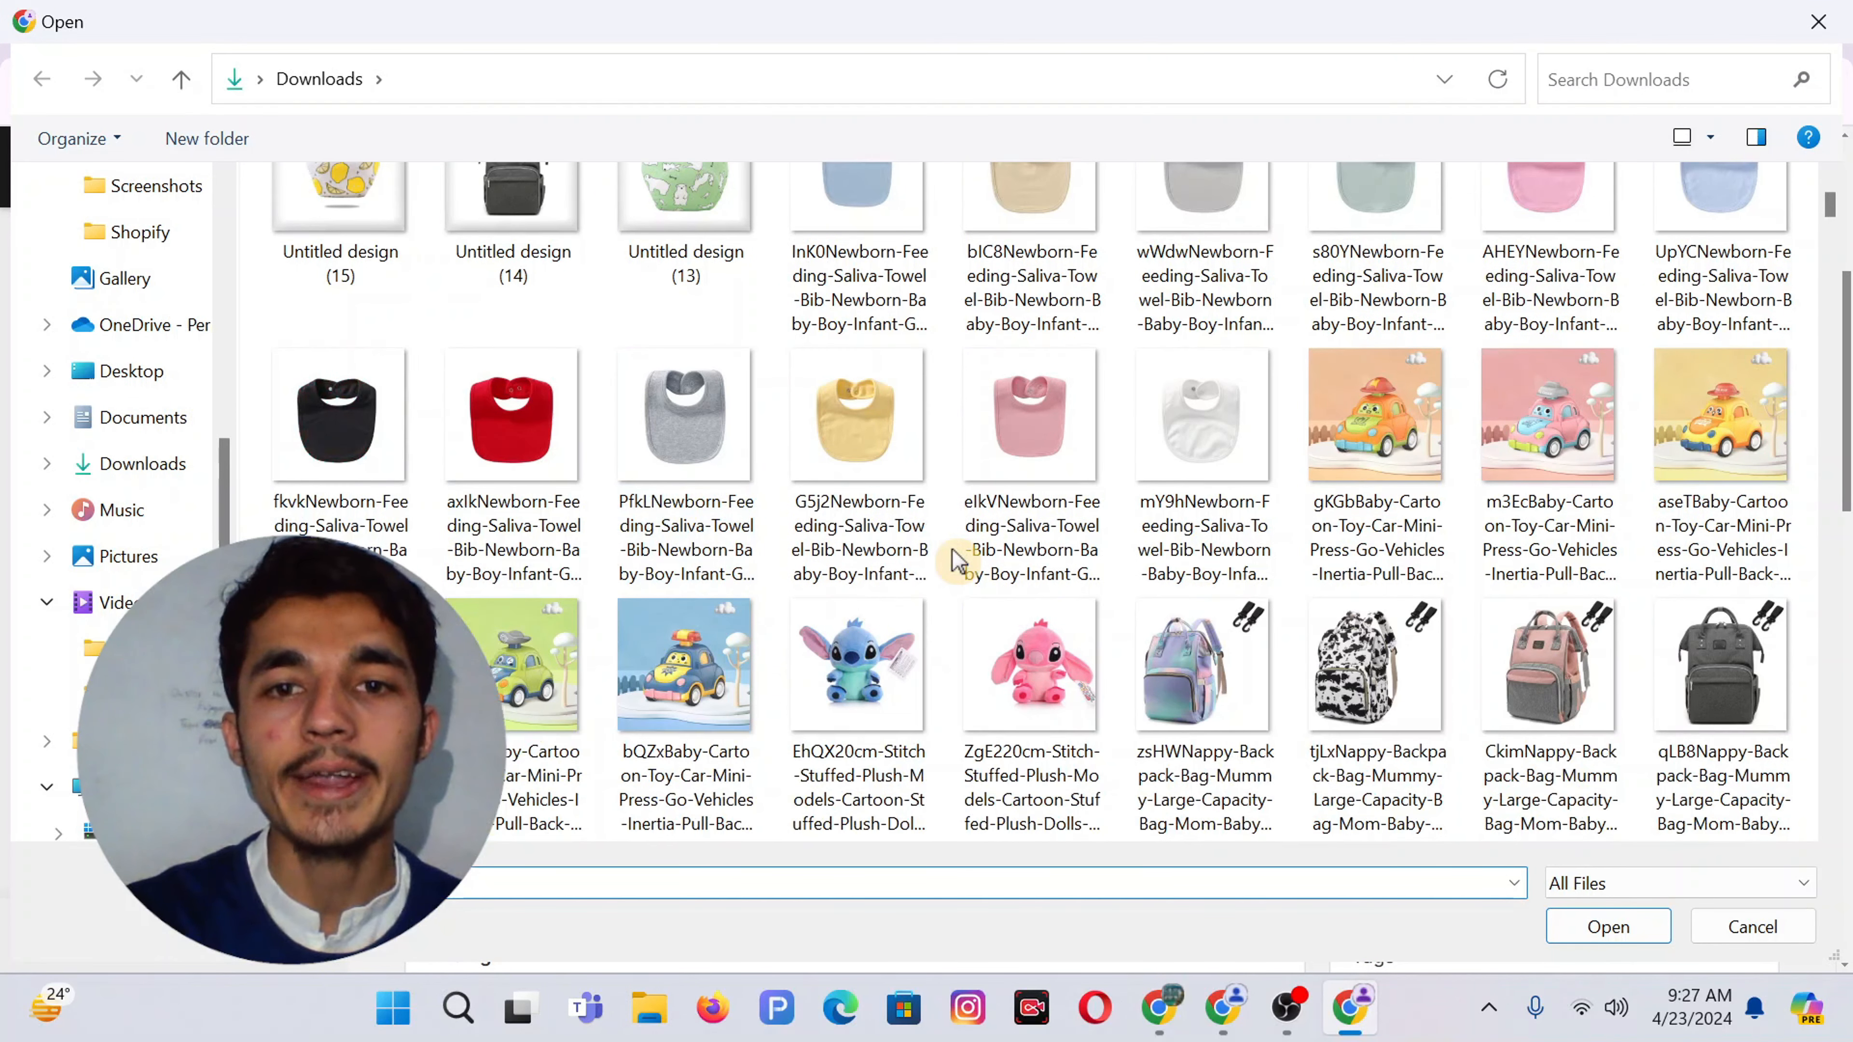
left_click(1071, 626)
left_click(882, 664, "ctrl")
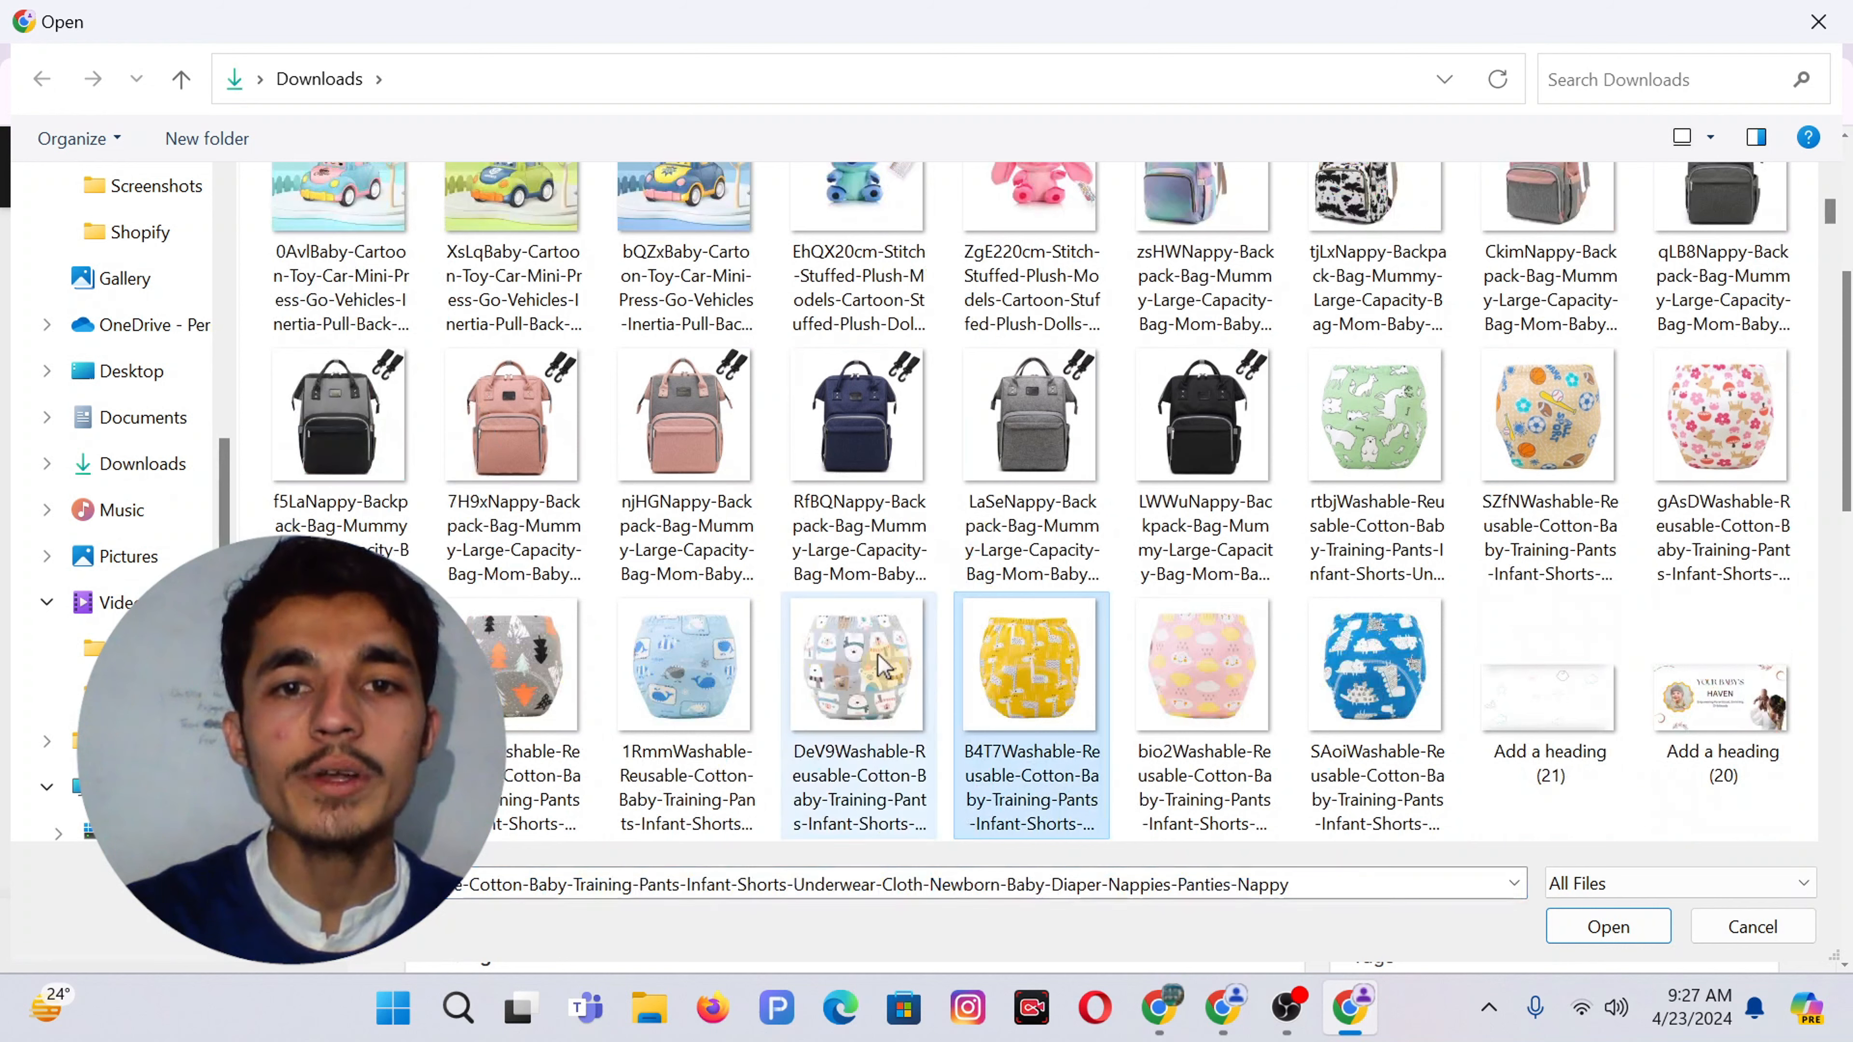
key("Return")
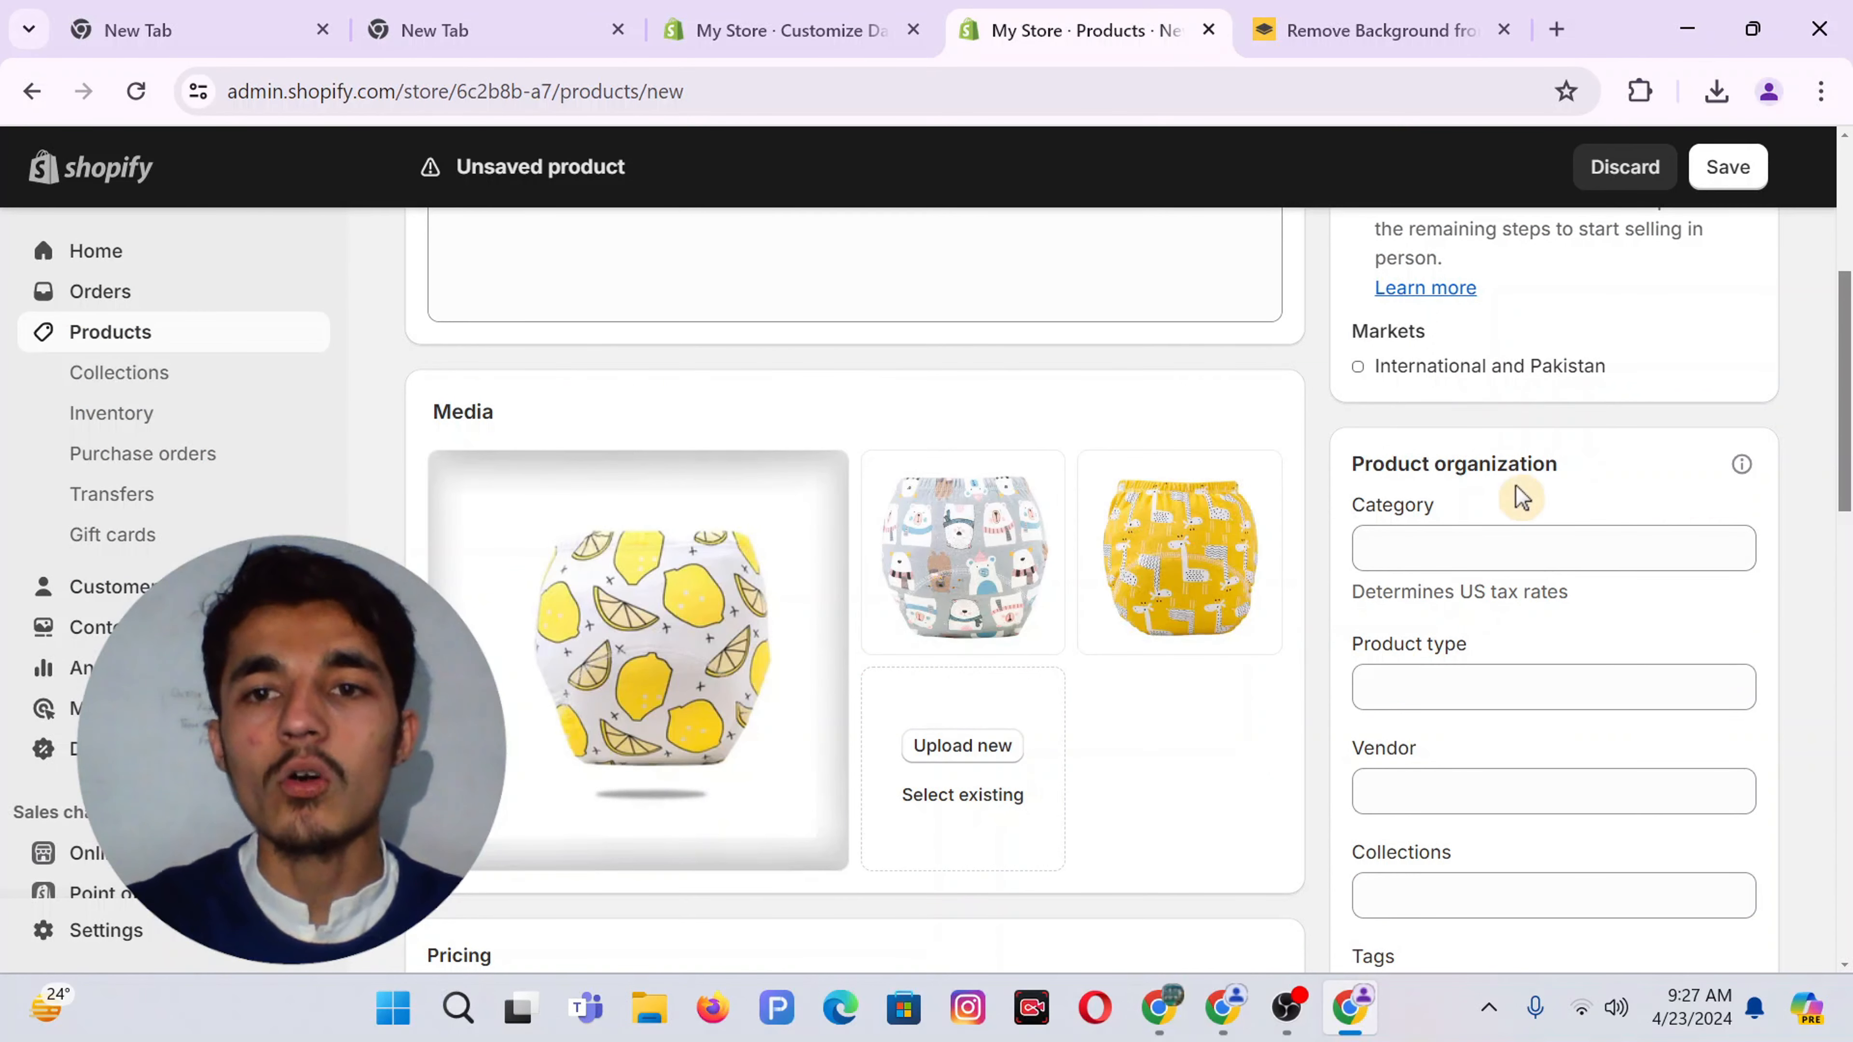
Set category to Baby Wipes and product type to Baby Diaper, leaving Vendor empty
left_click(1401, 551)
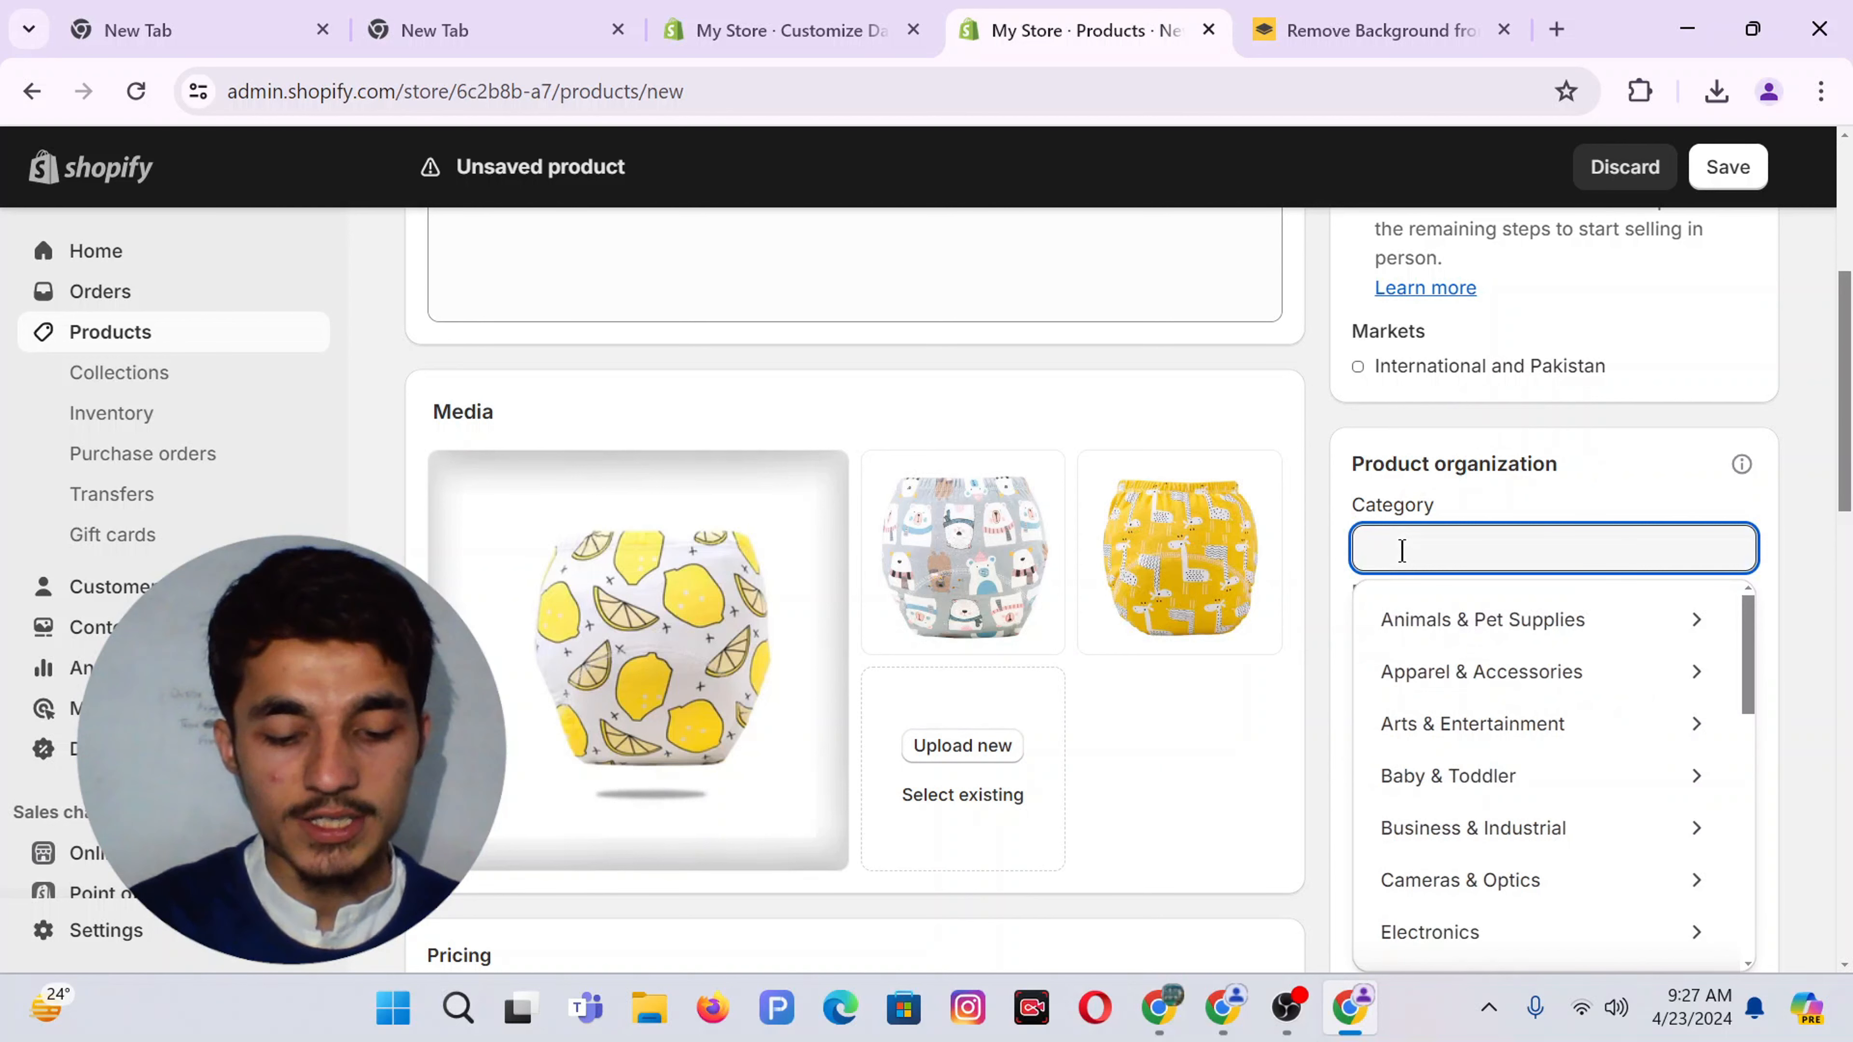
type("Baby Wipes")
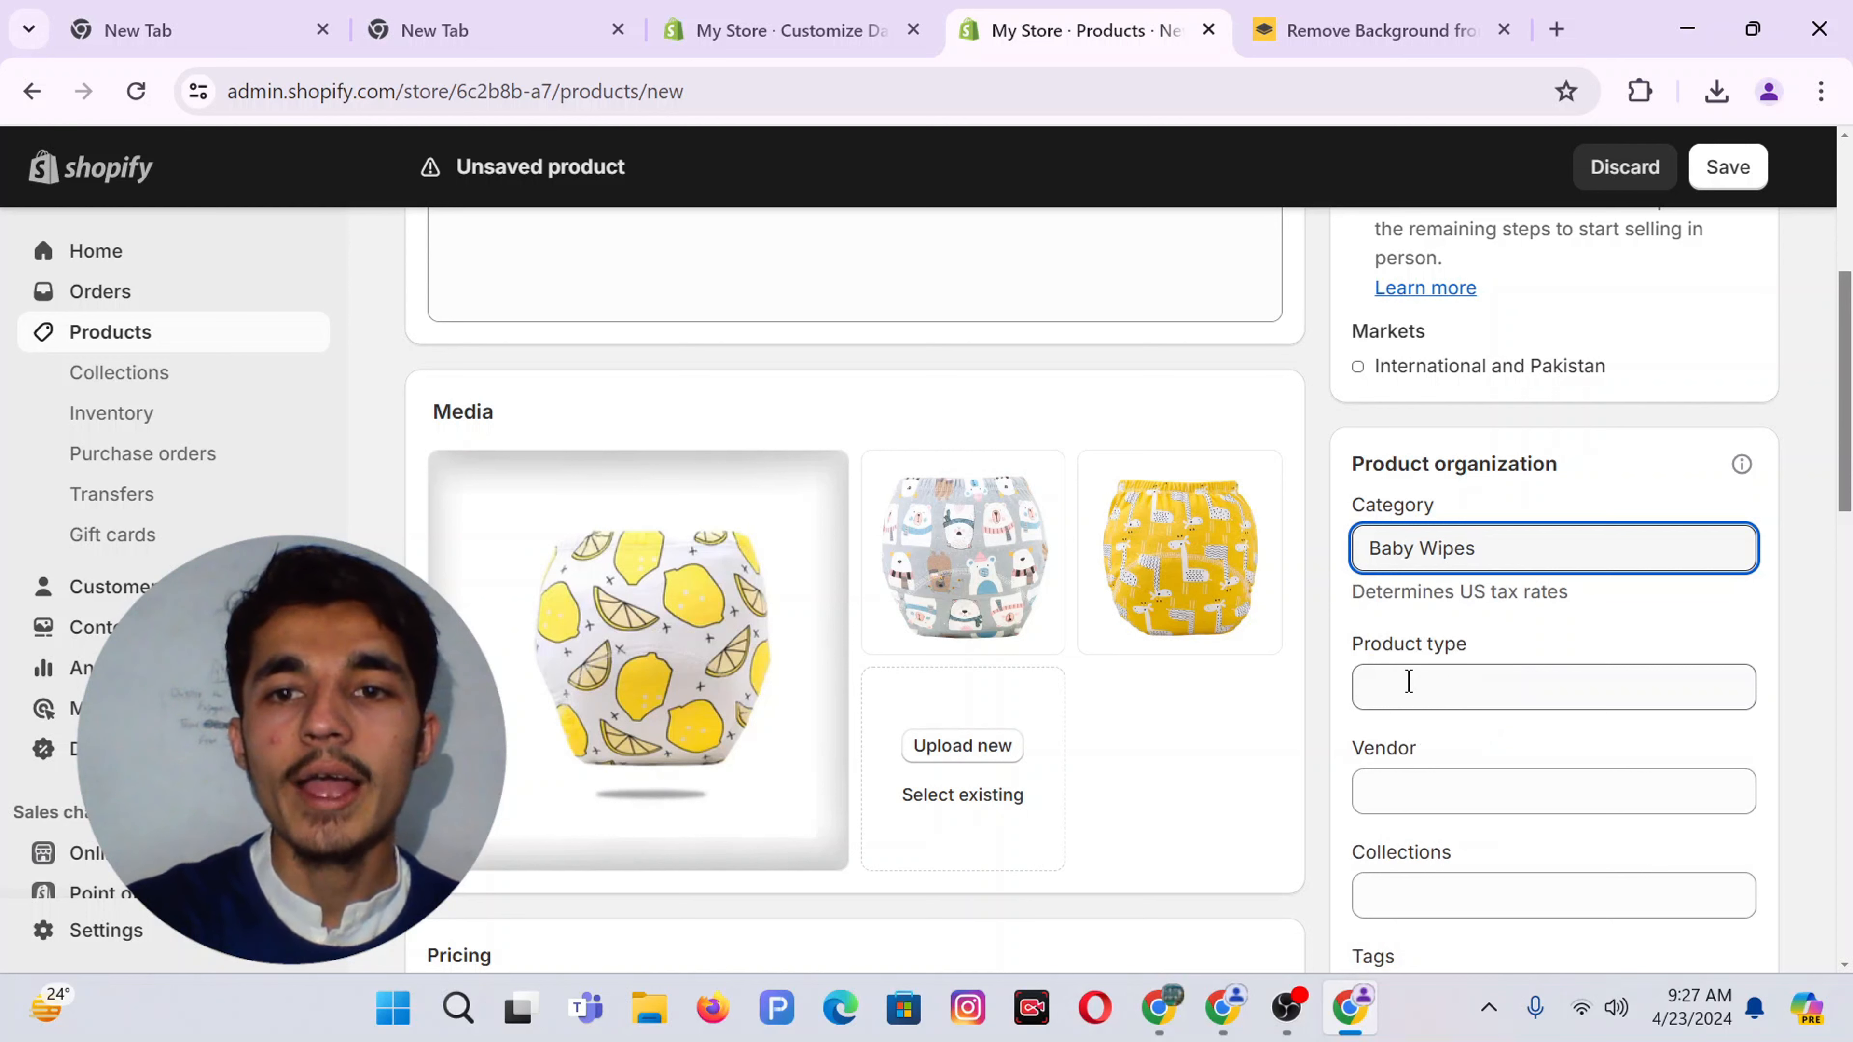
left_click(1408, 682)
type("B")
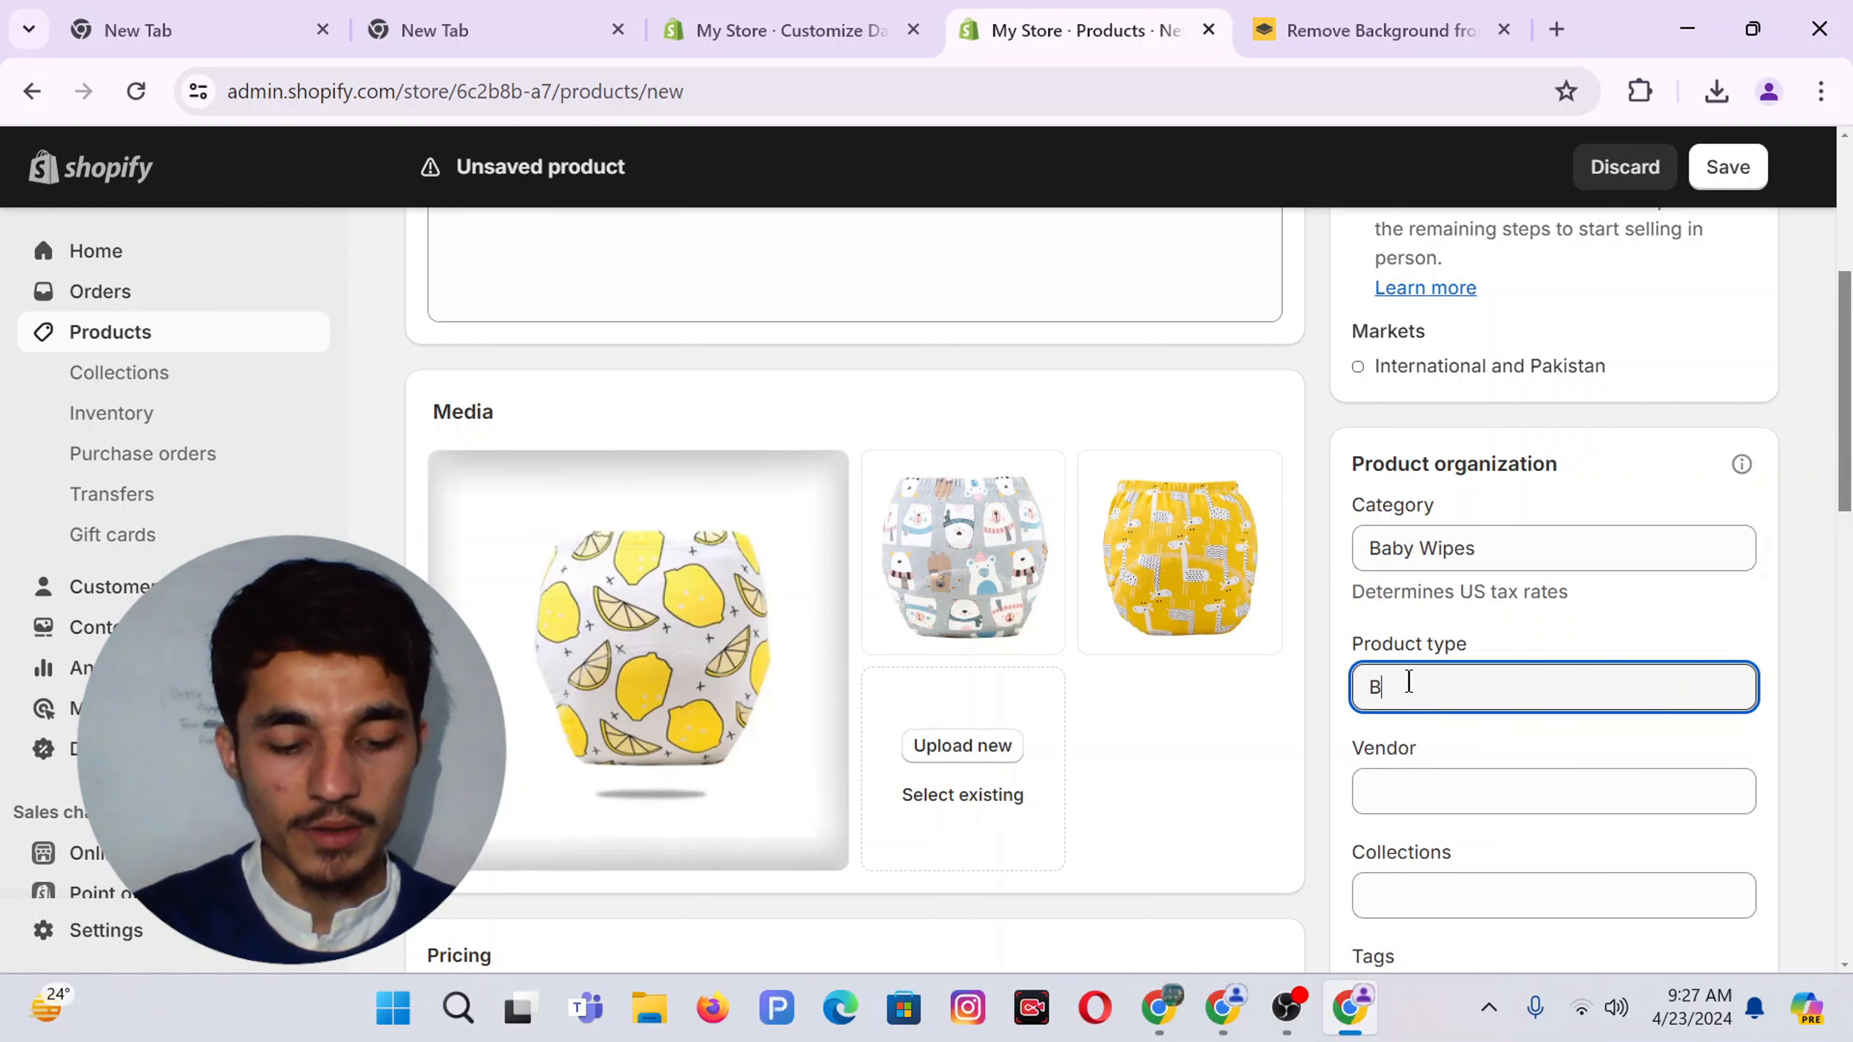
type("aby Diaper")
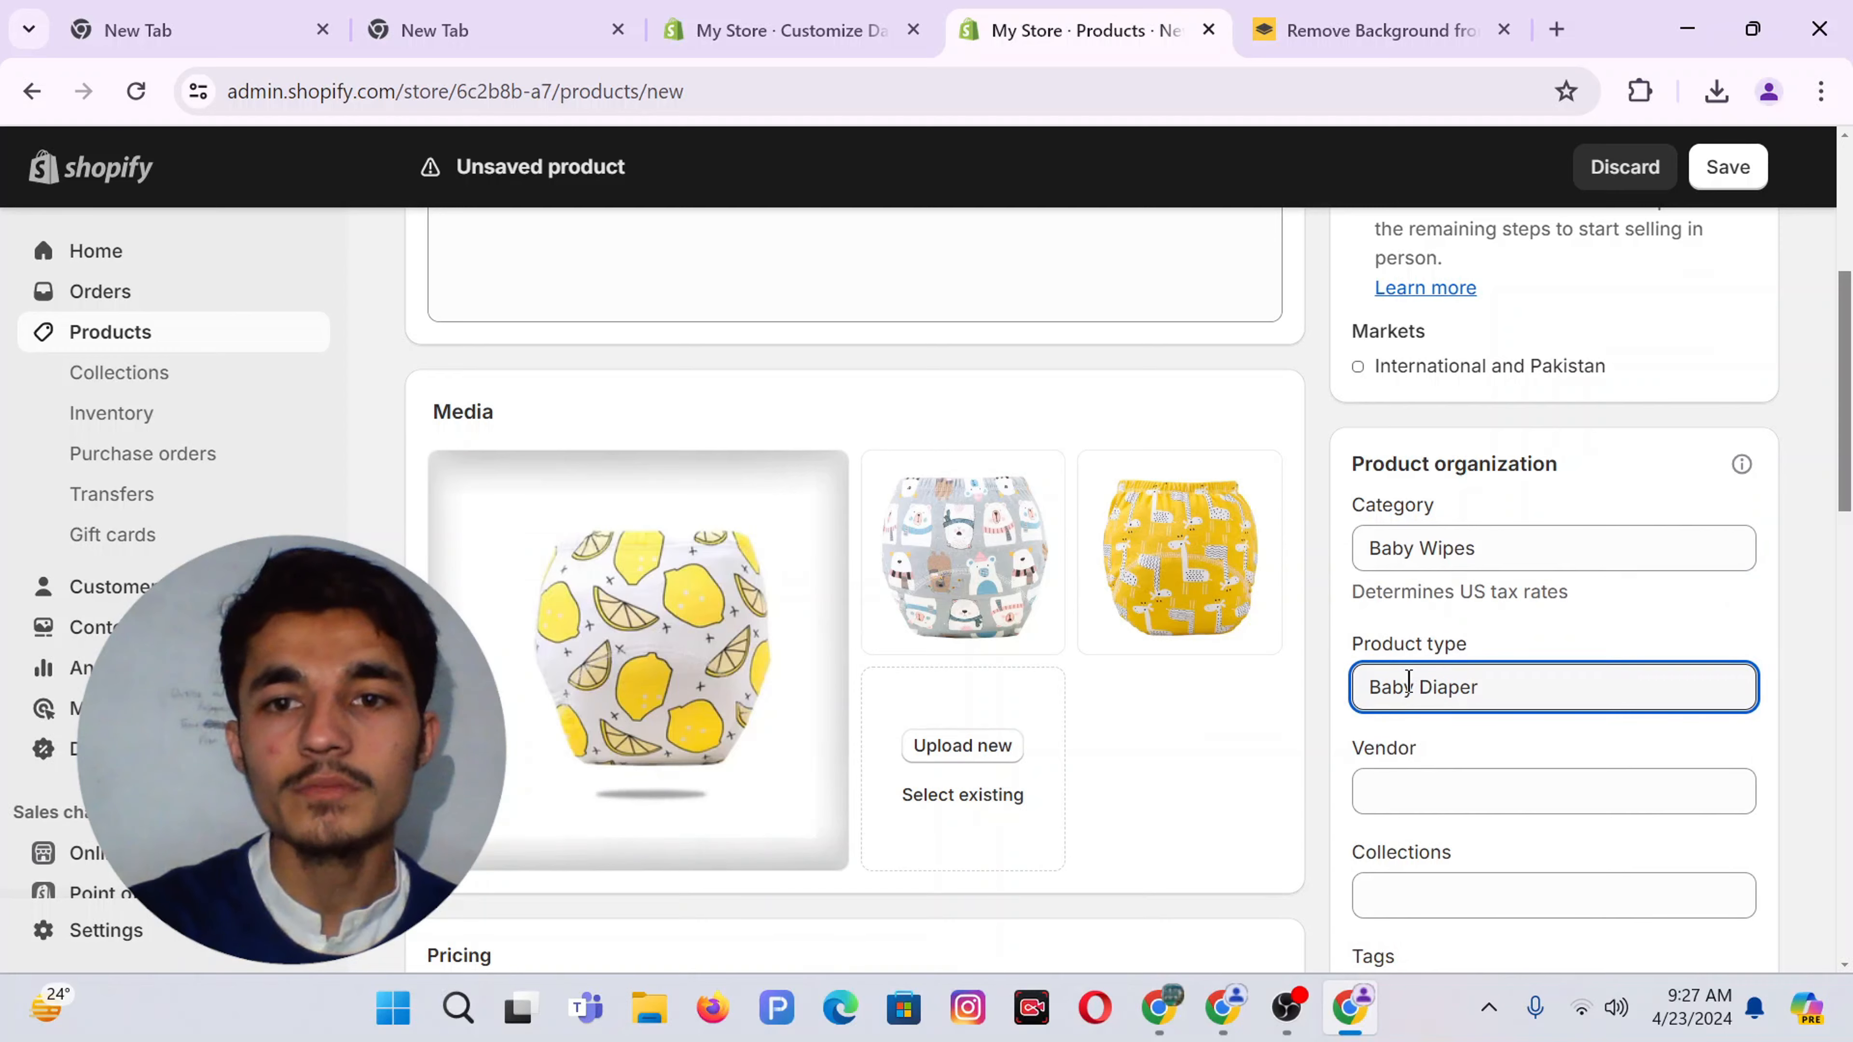
scroll(1408, 682, "down", 2)
left_click(1442, 613)
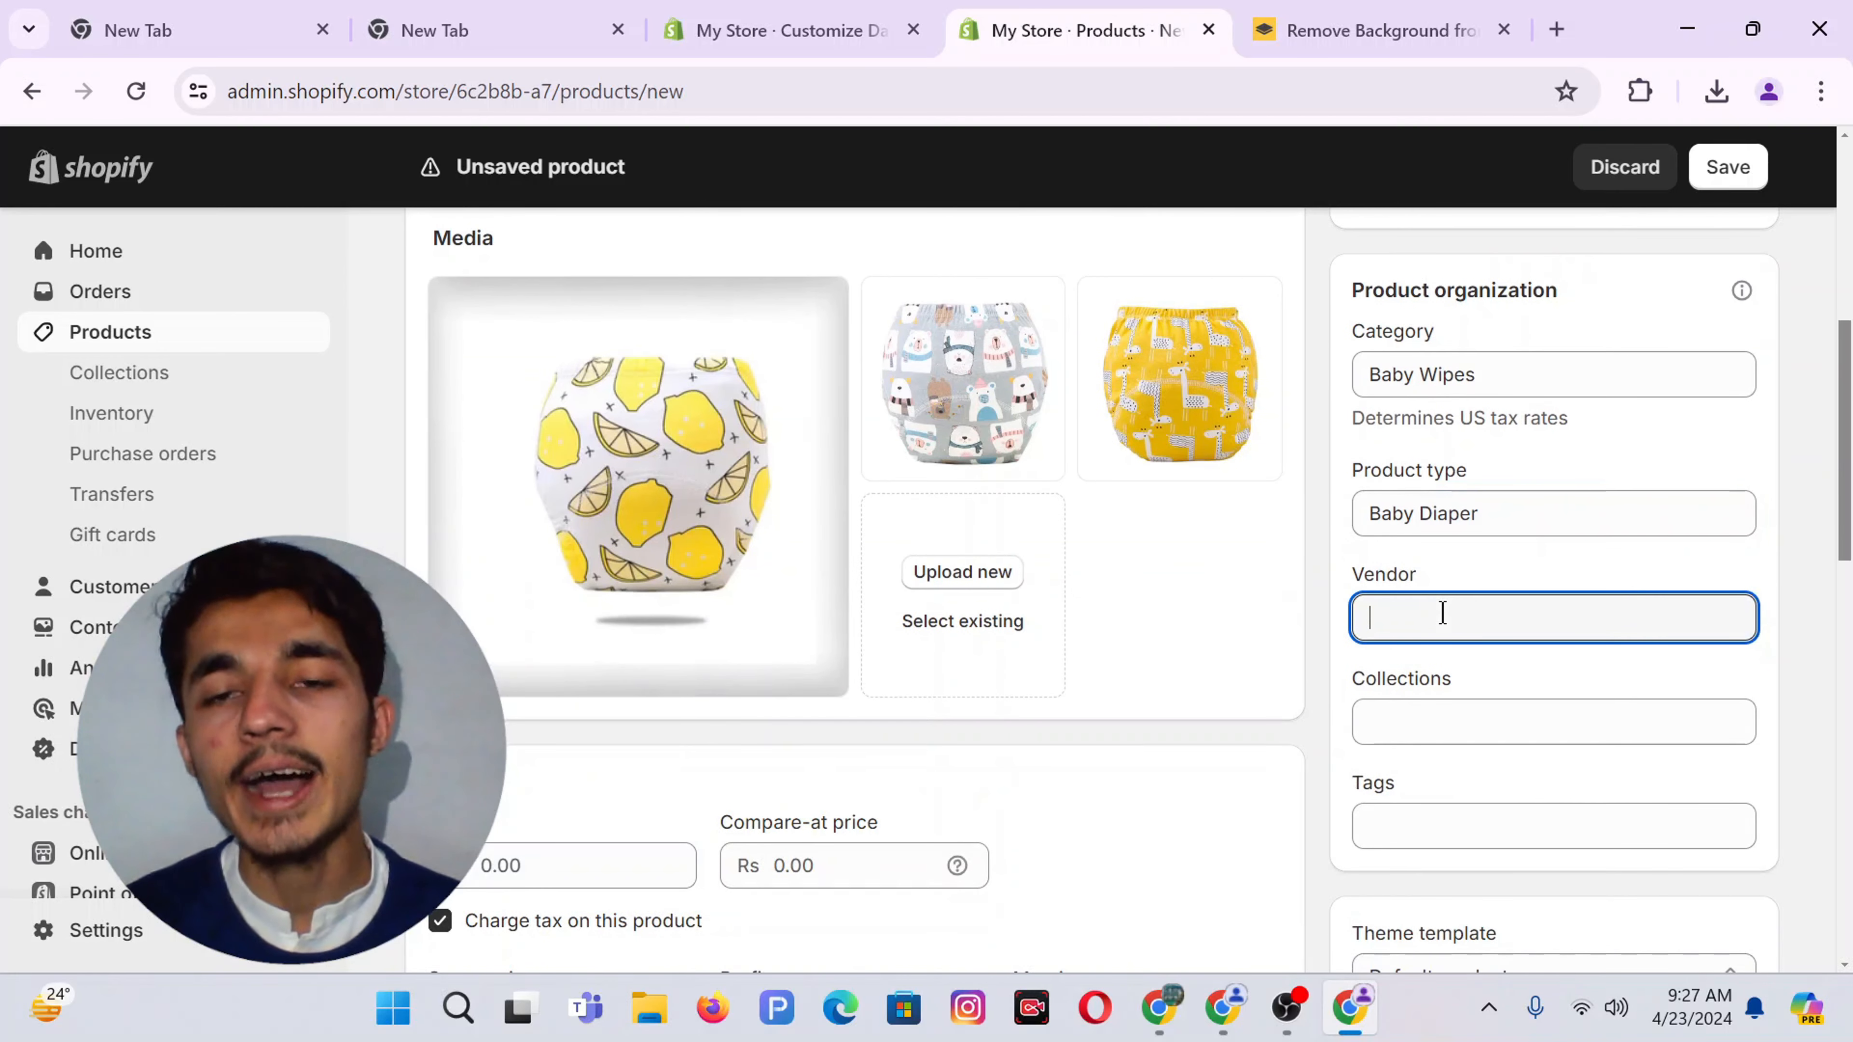
type("AliE")
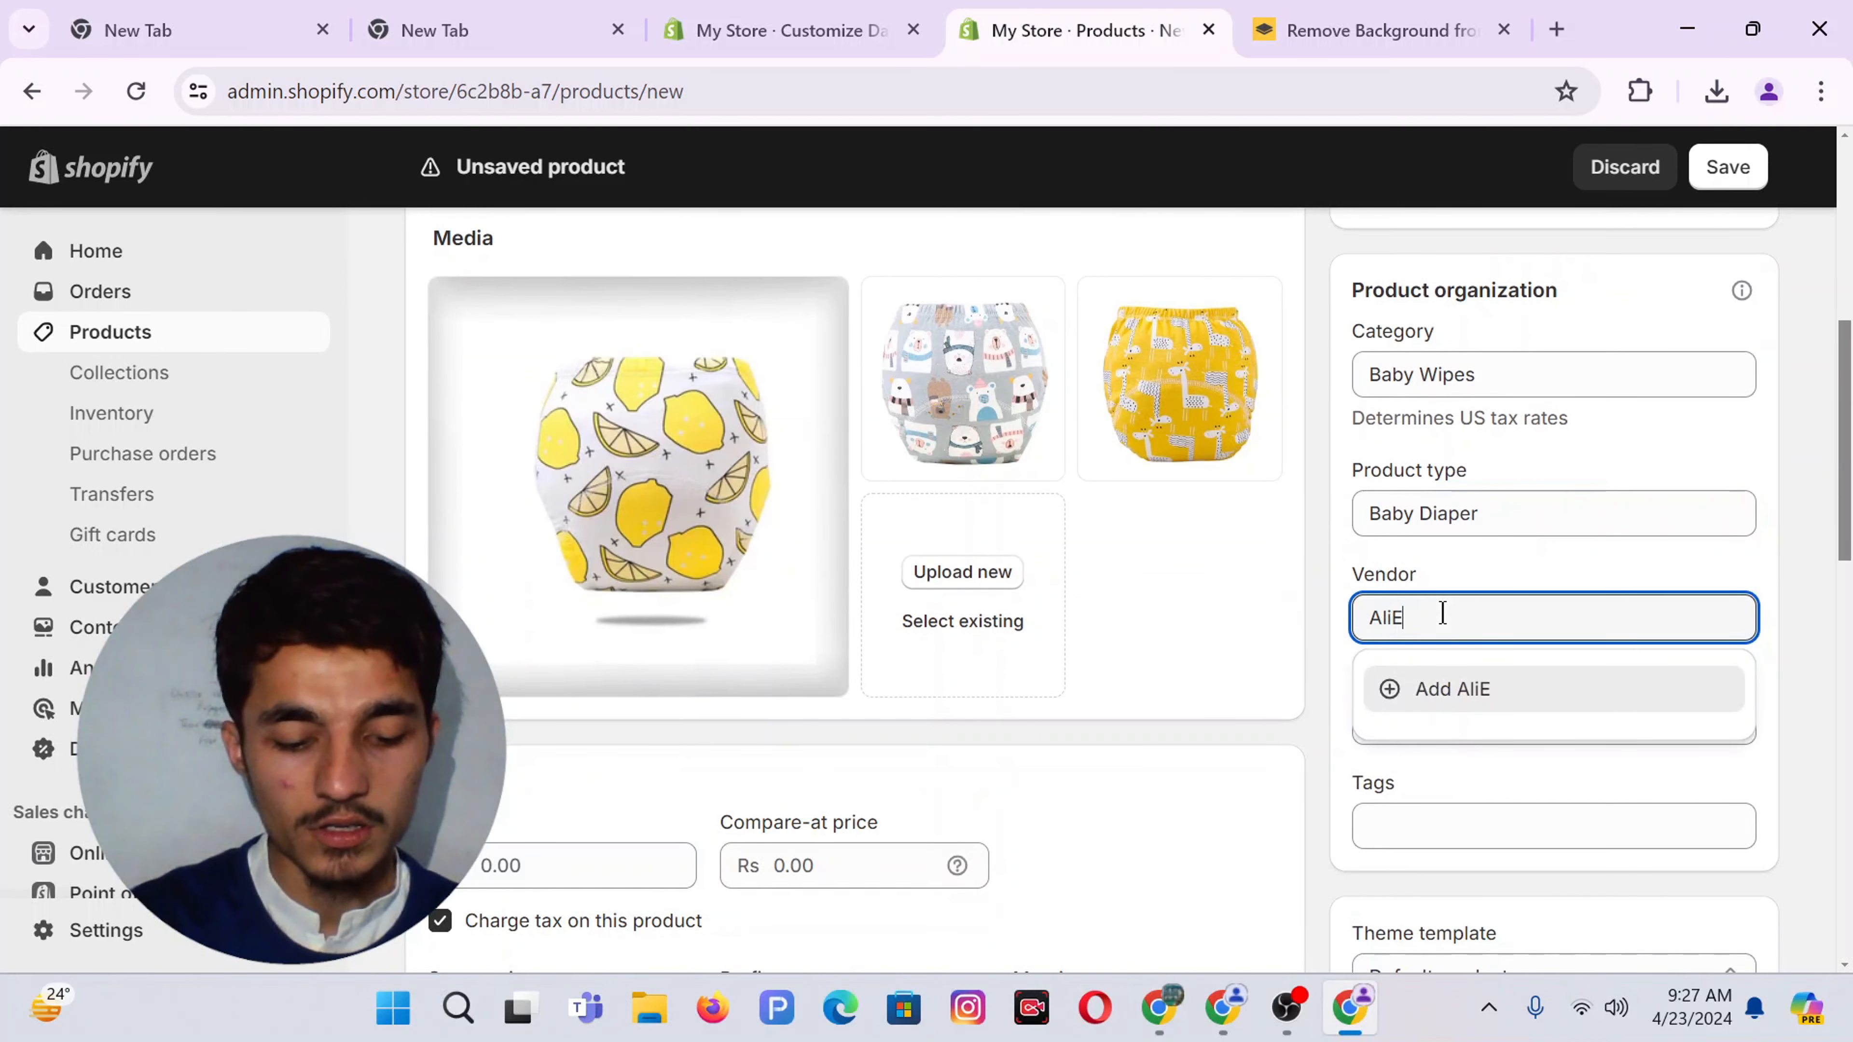
type("xpress")
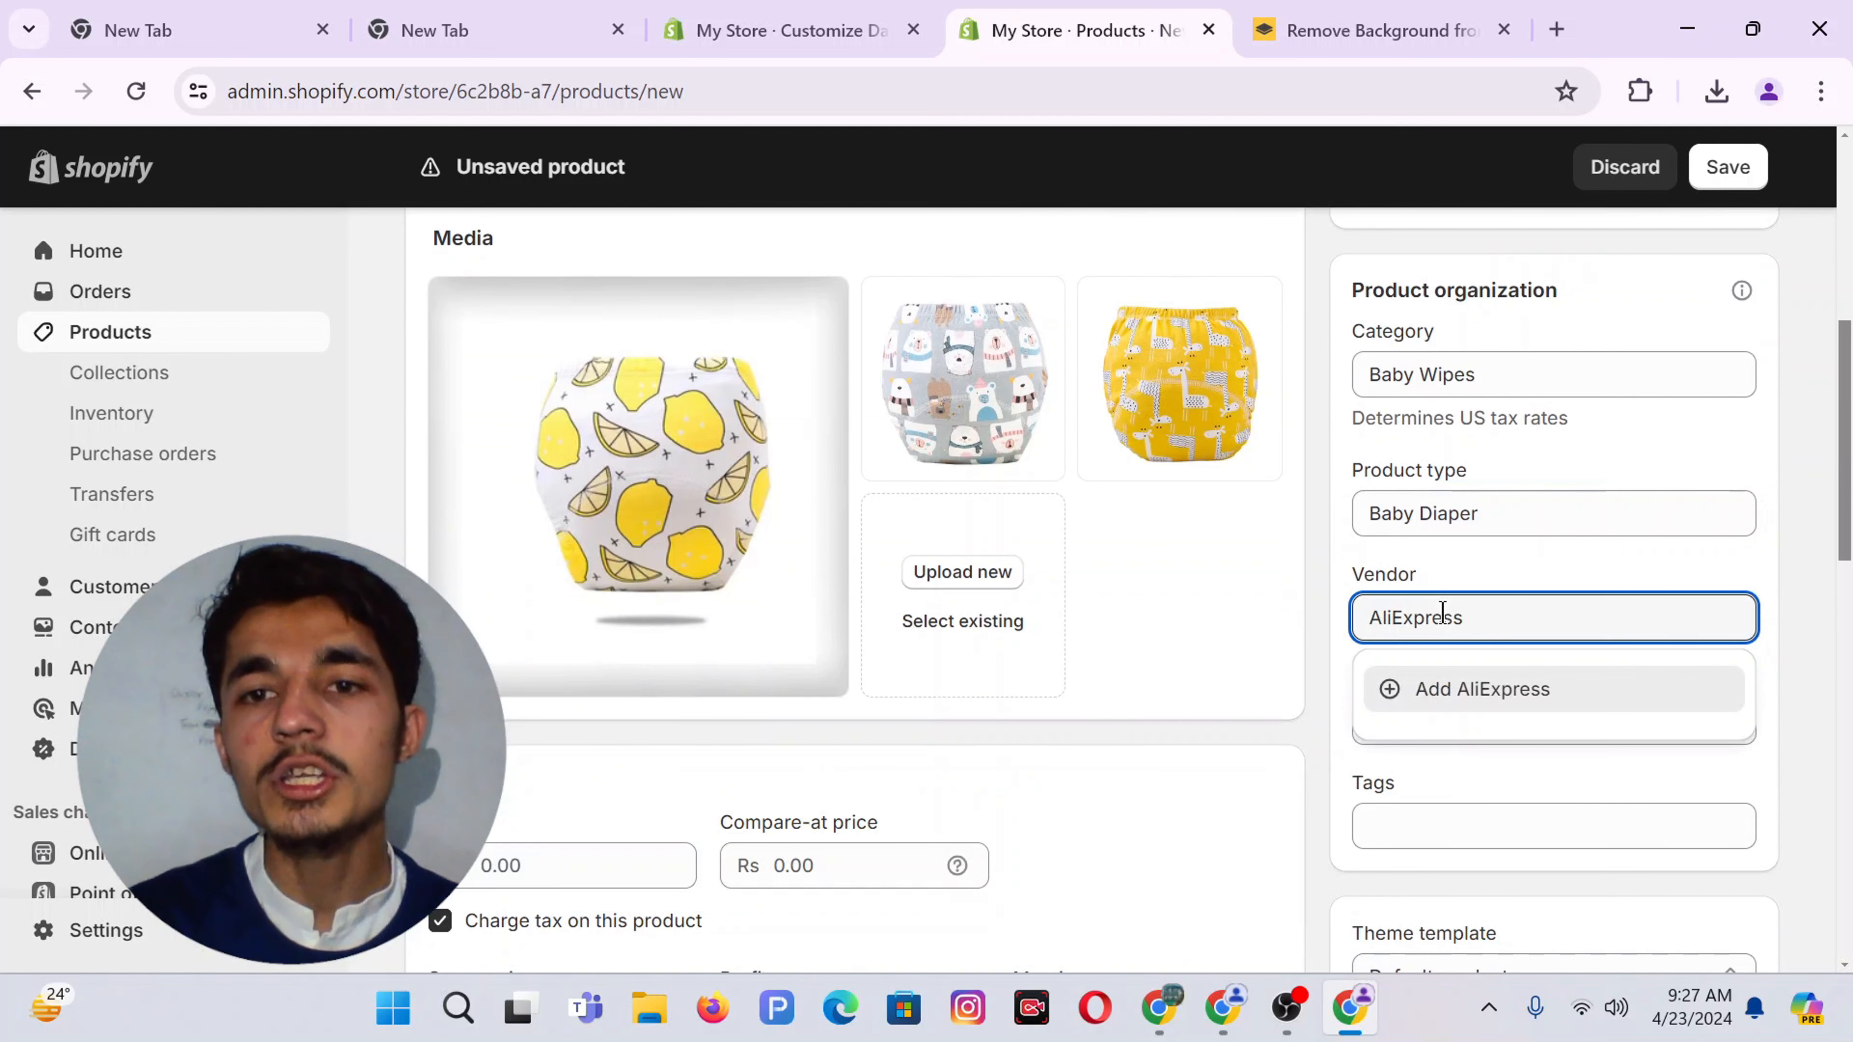
key("BackSpace")
key("BackSpace")
key("BackSpace")
key("BackSpace")
key("BackSpace")
key("BackSpace")
key("BackSpace")
key("BackSpace")
key("BackSpace")
key("BackSpace")
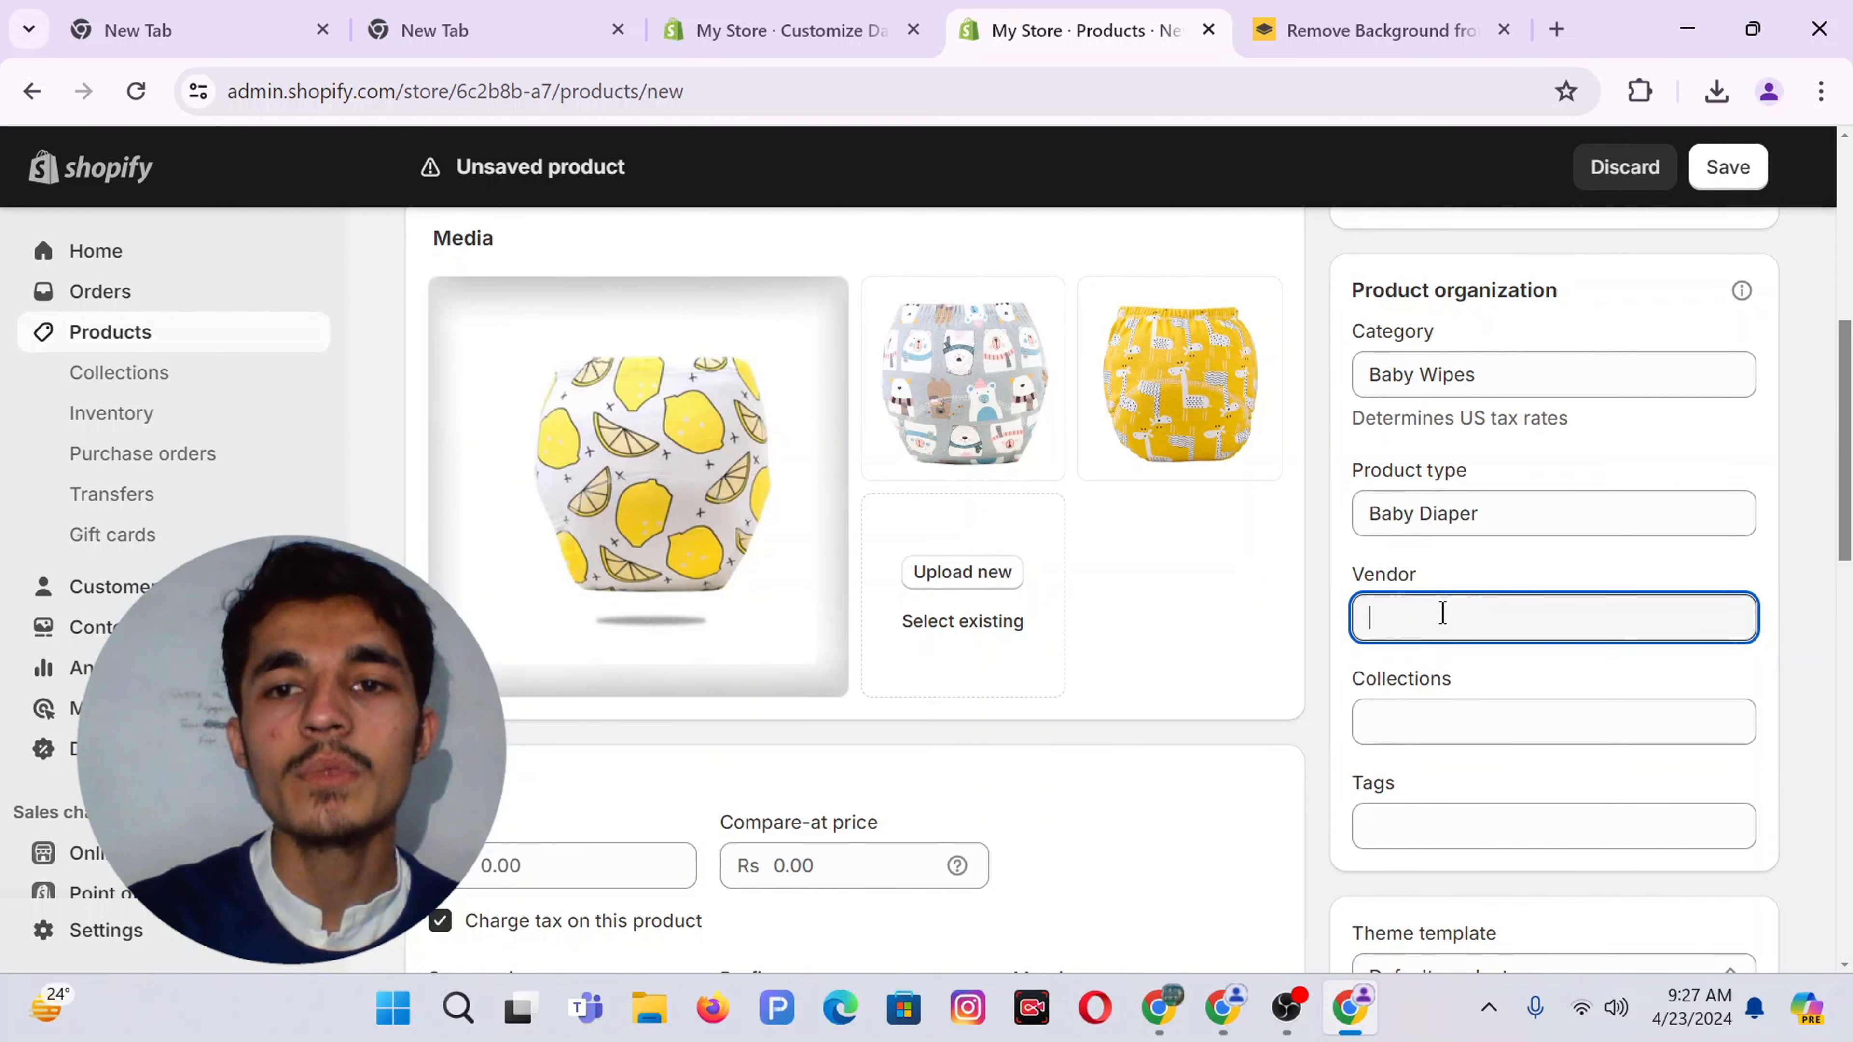
Add the product to the Best Seller and Baby Diaper collections
left_click(1383, 719)
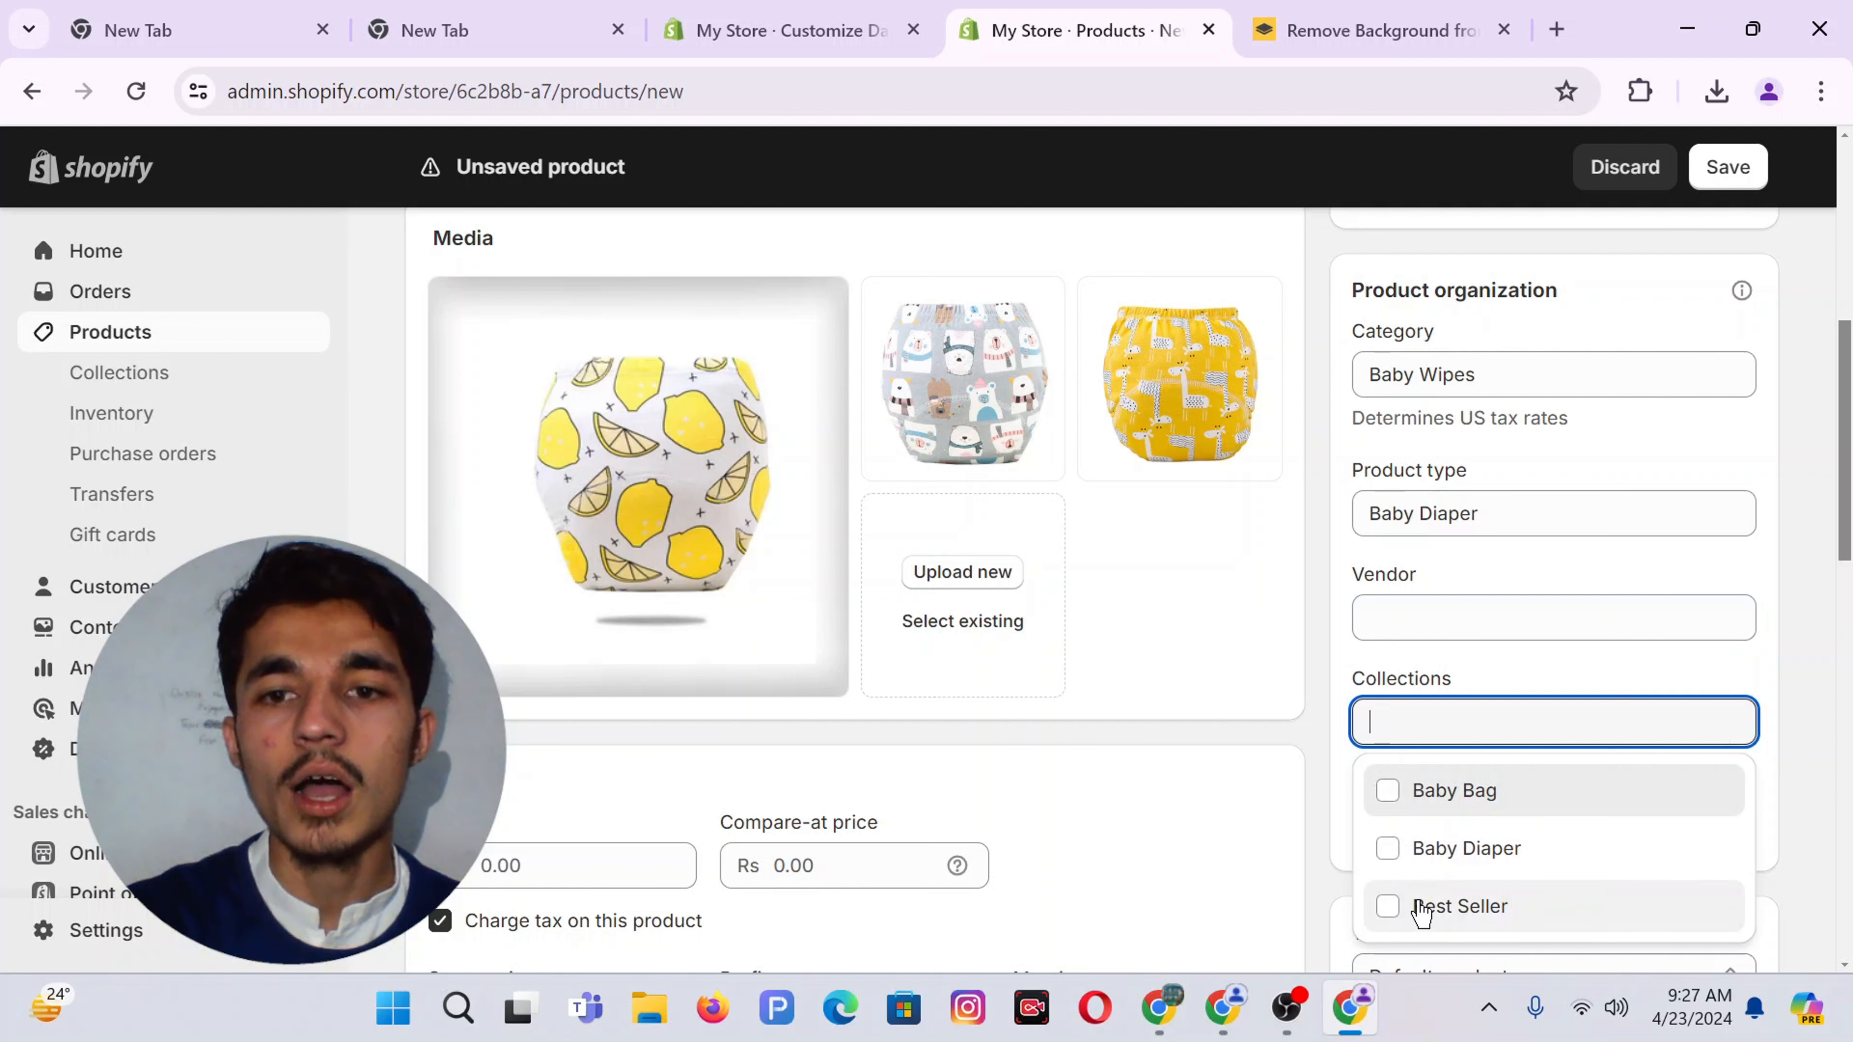
left_click(1421, 911)
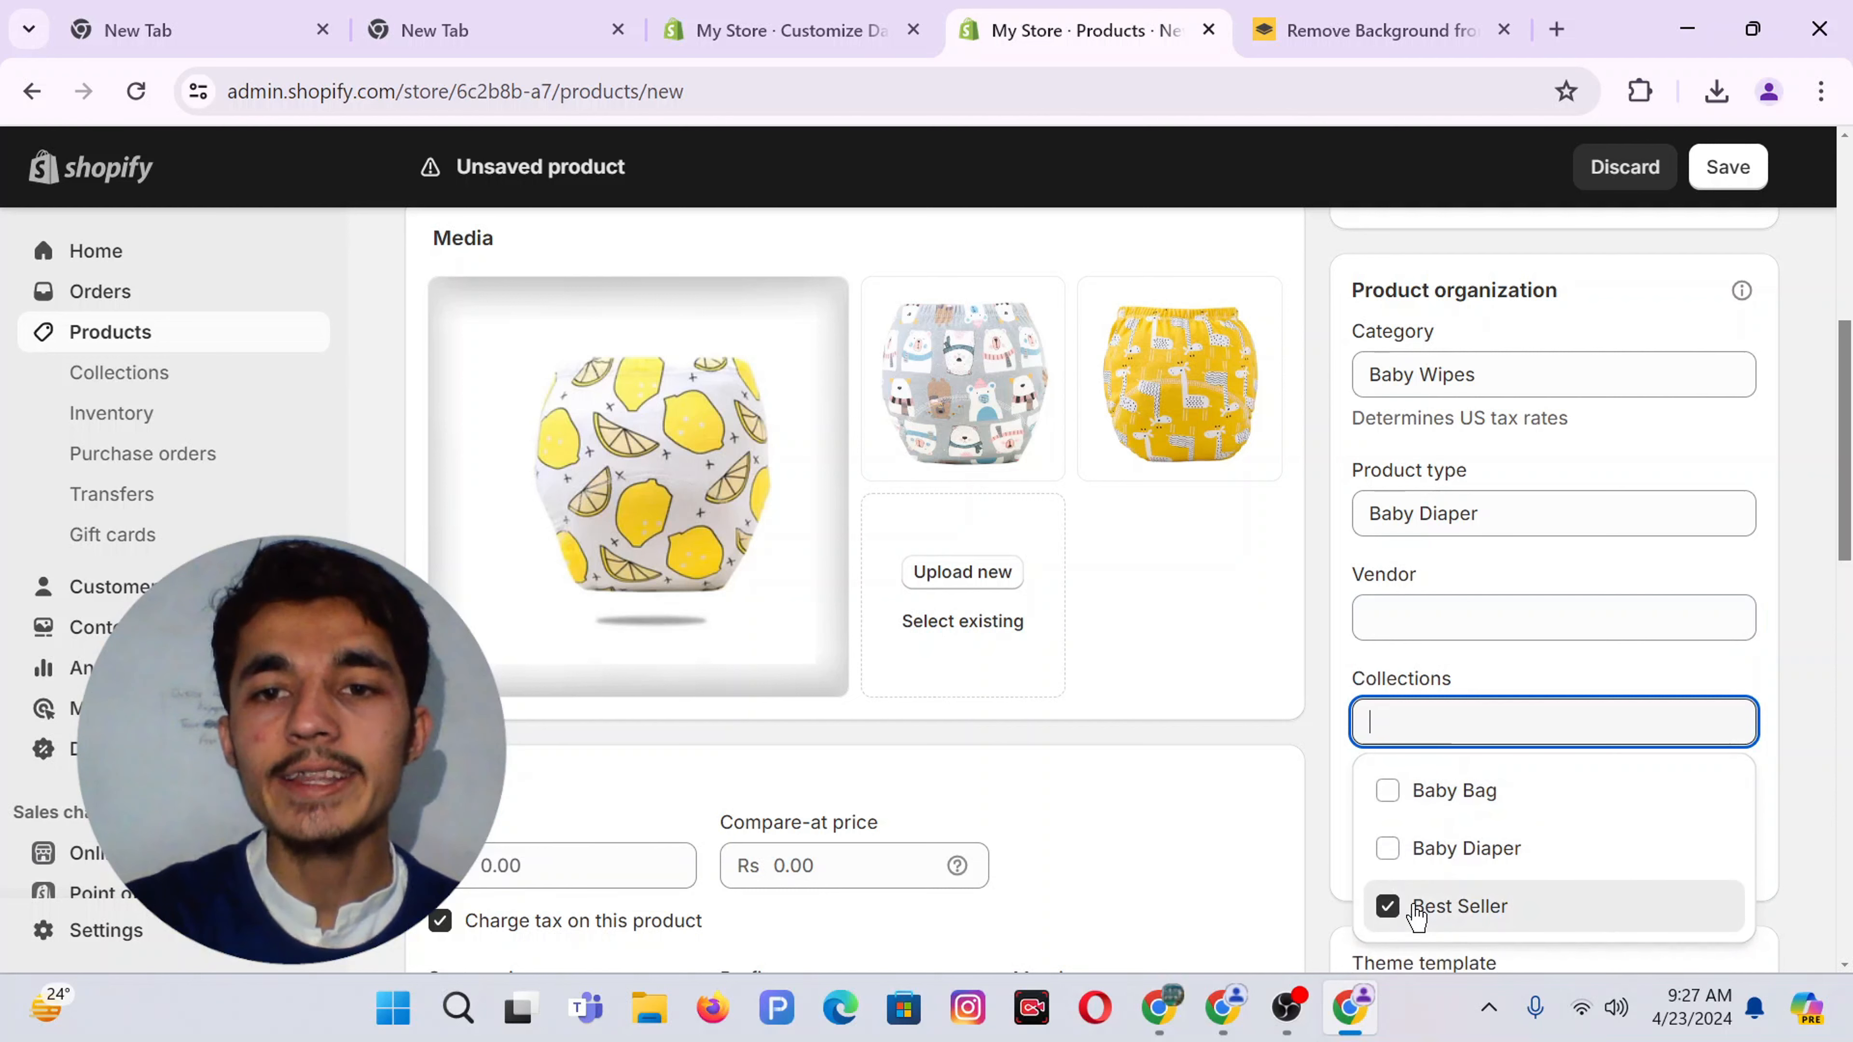
left_click(1453, 853)
left_click(1204, 598)
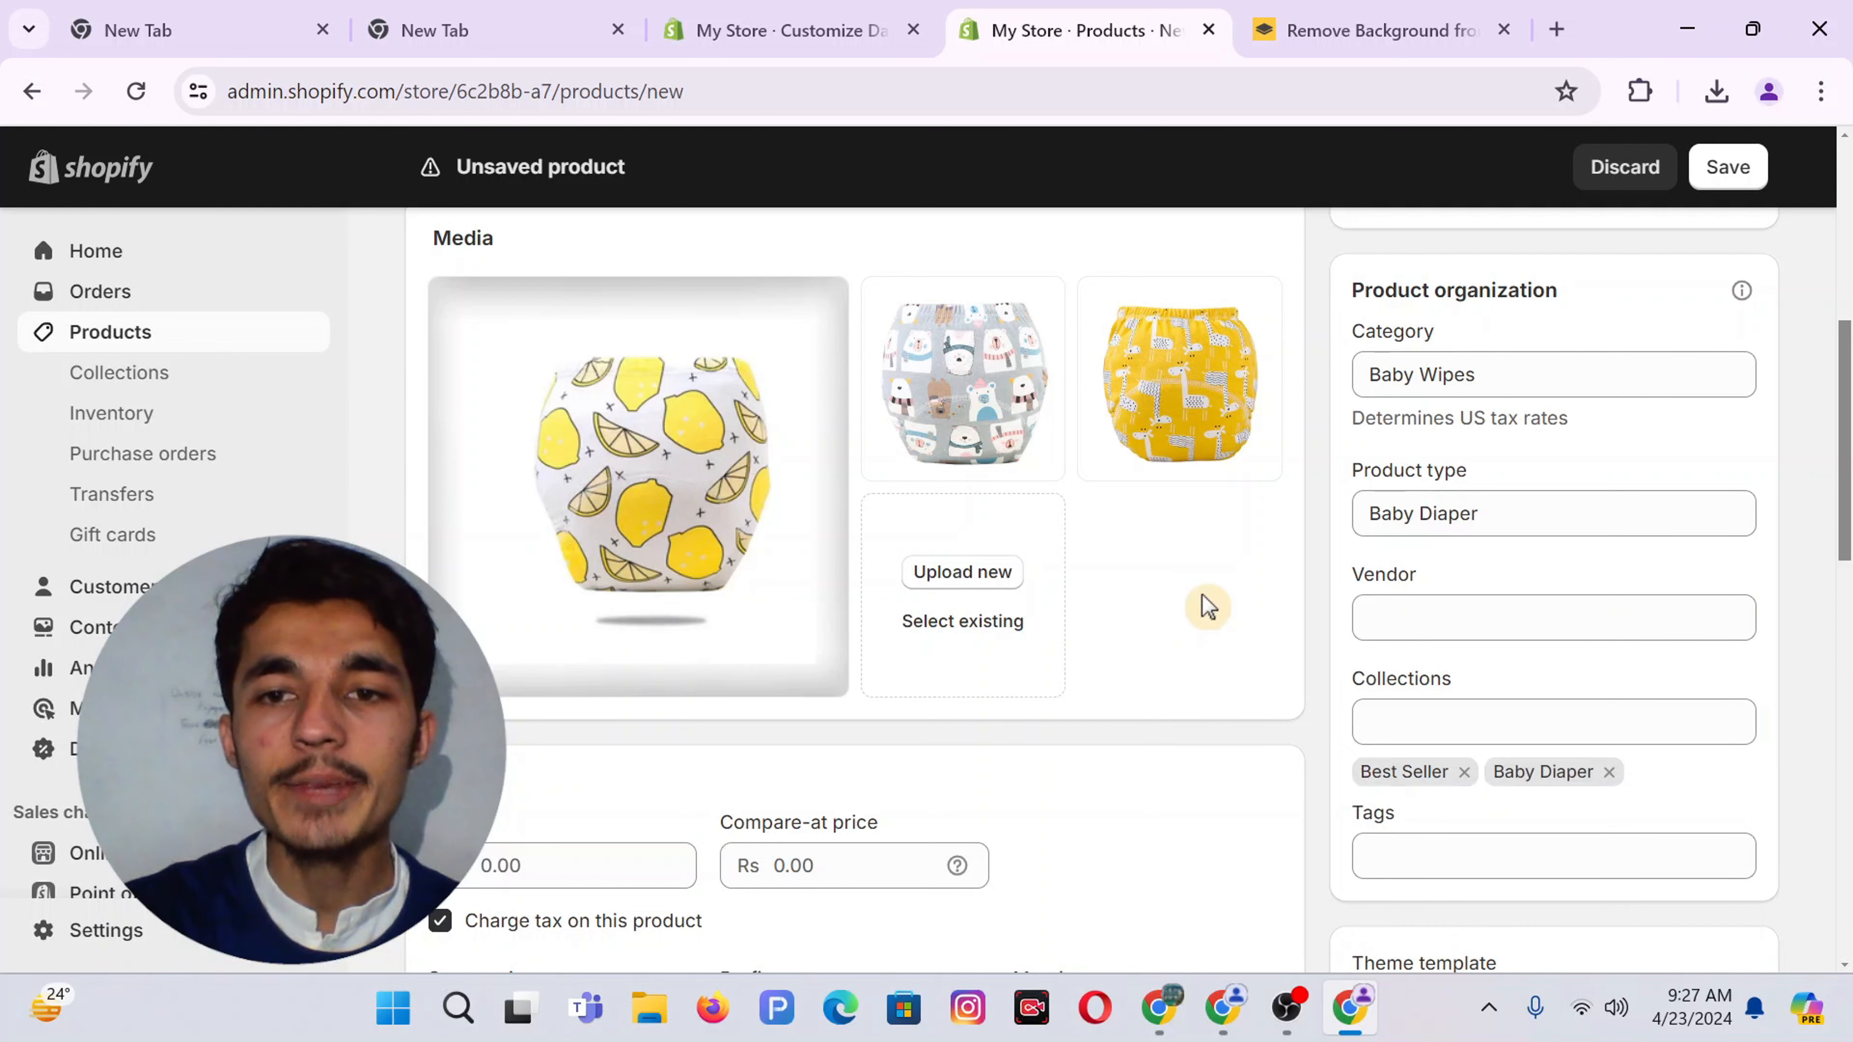
Tag the product with Baby and Babydiaper
scroll(1209, 605, "down", 3)
left_click(1391, 602)
type("Baby")
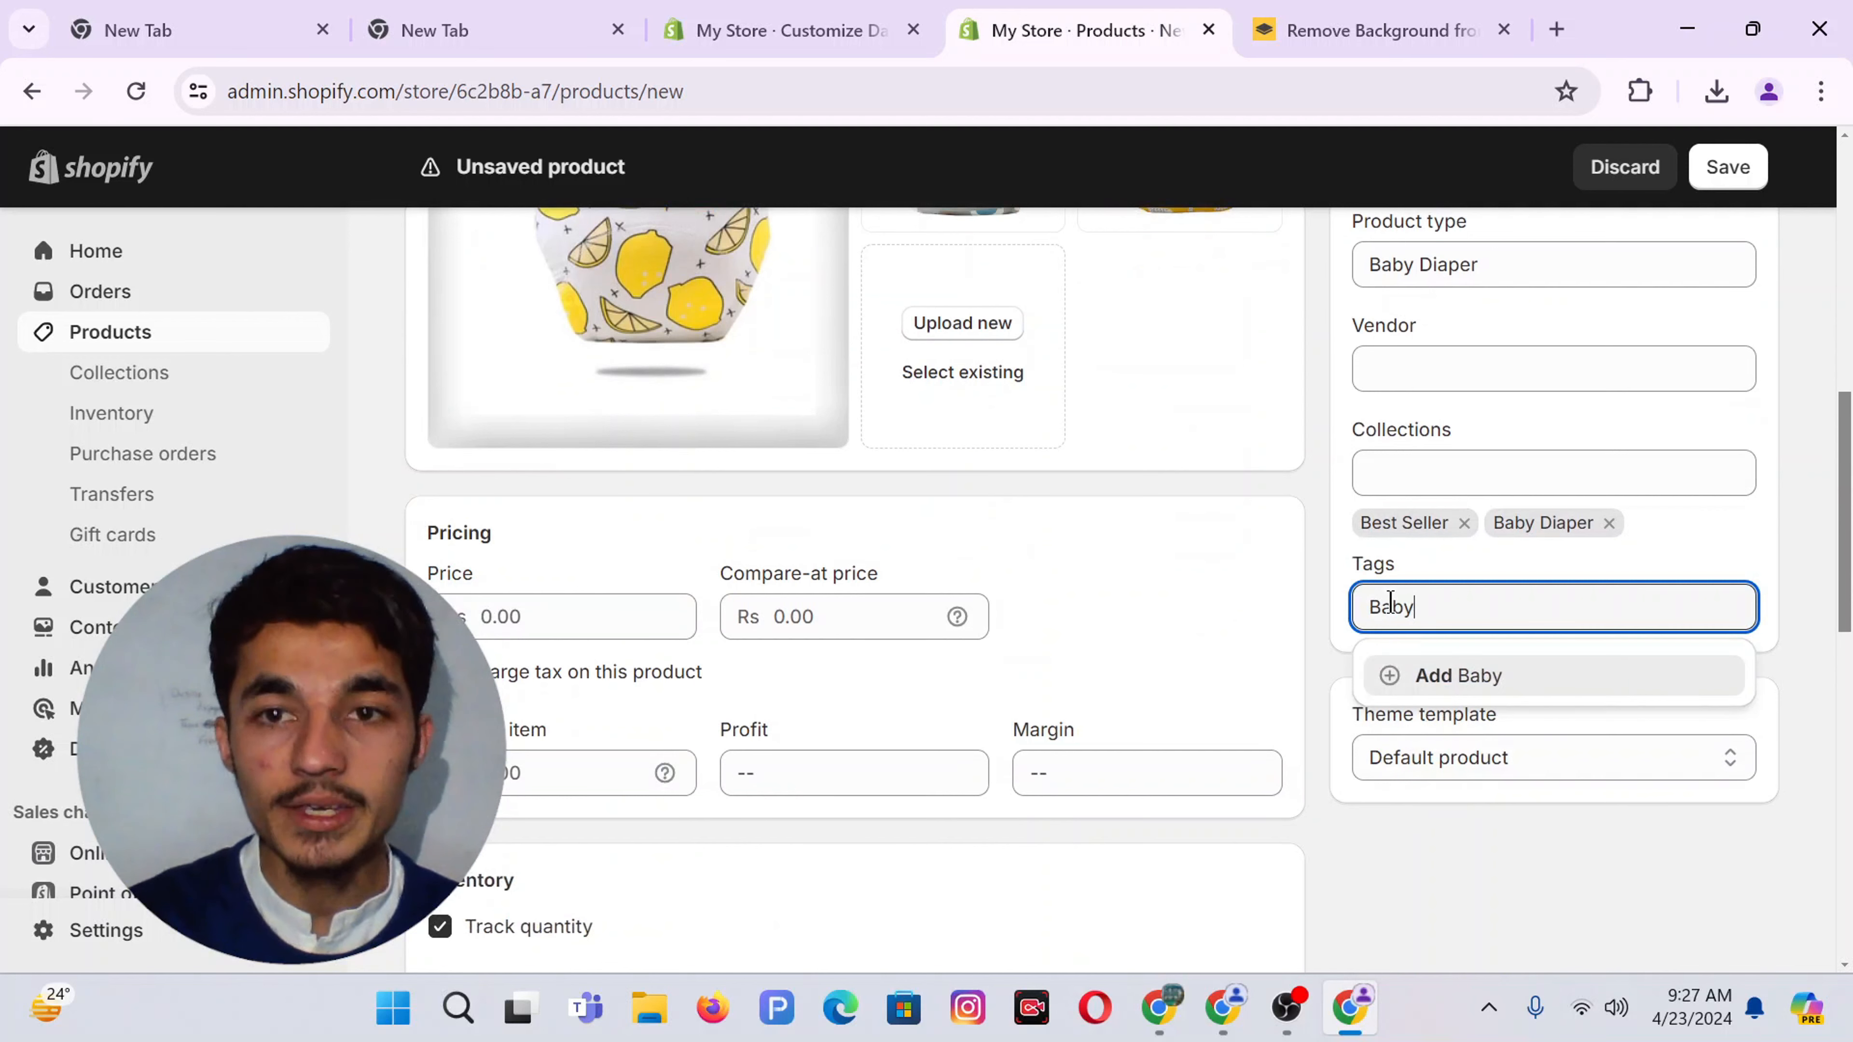
key("Return")
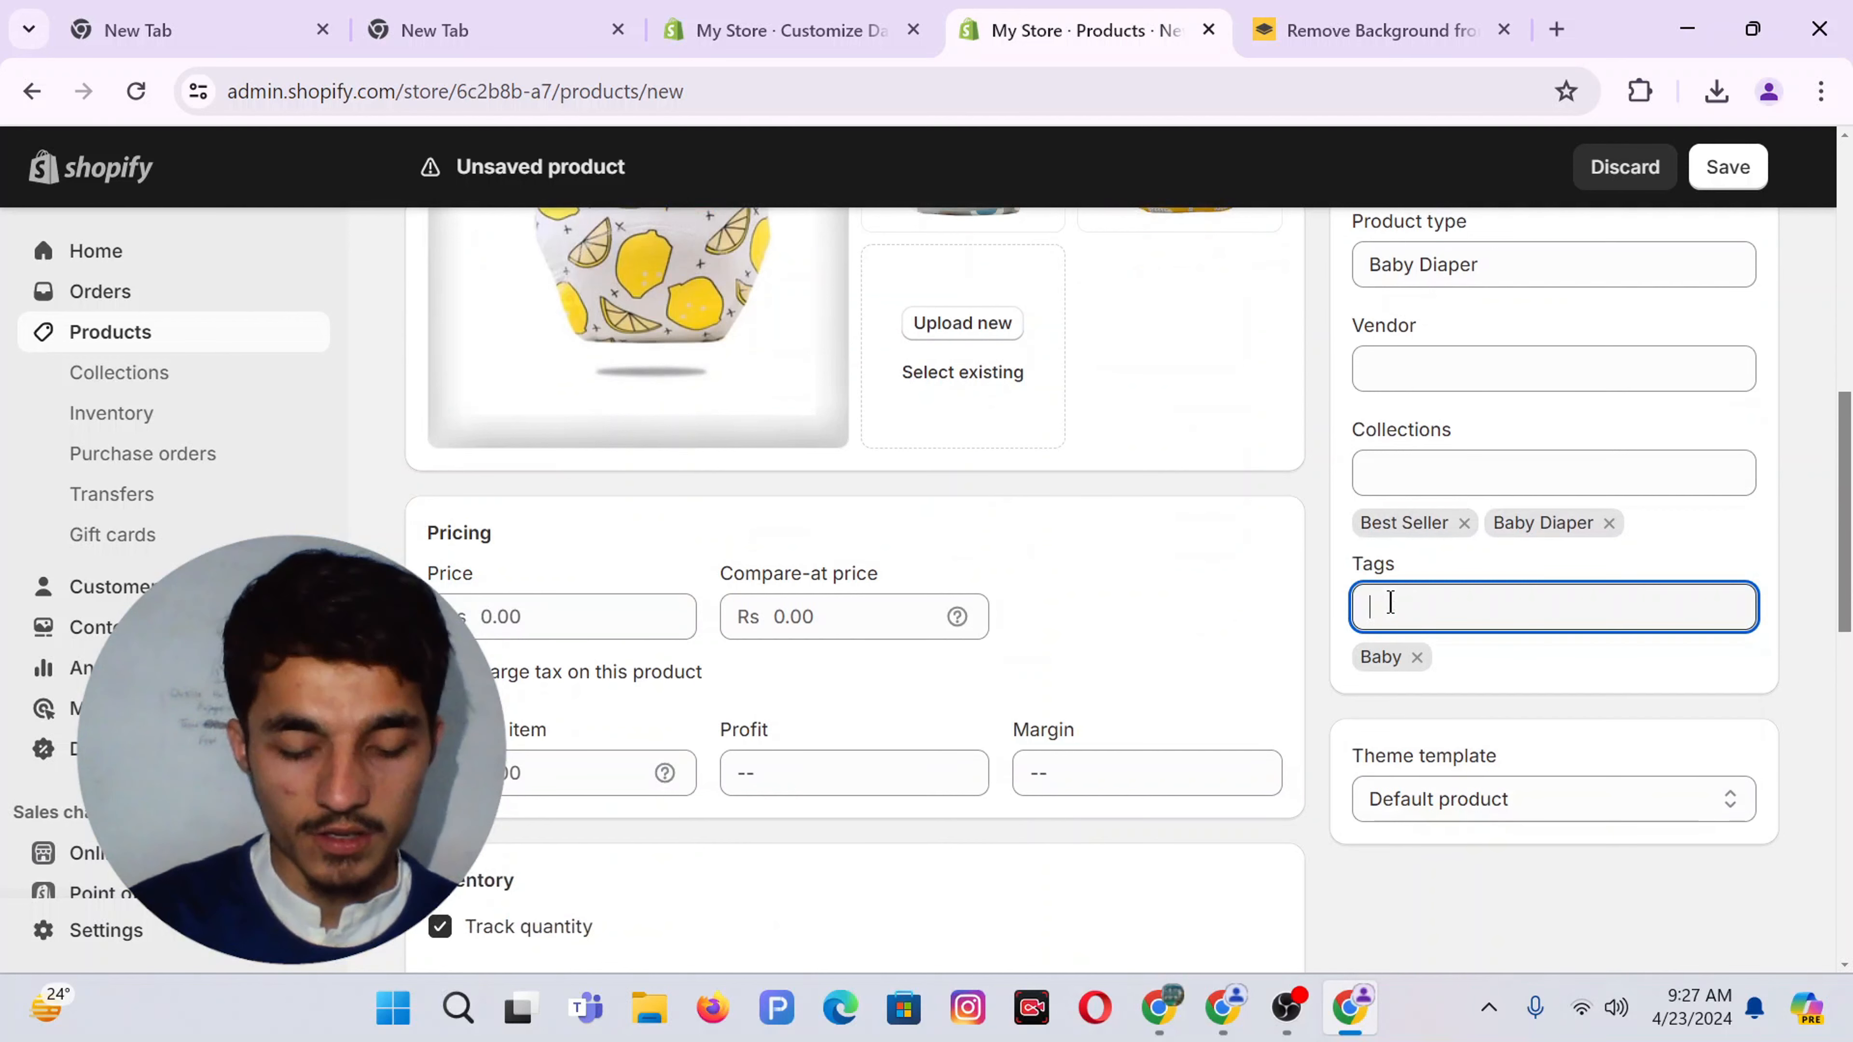
type("Bab")
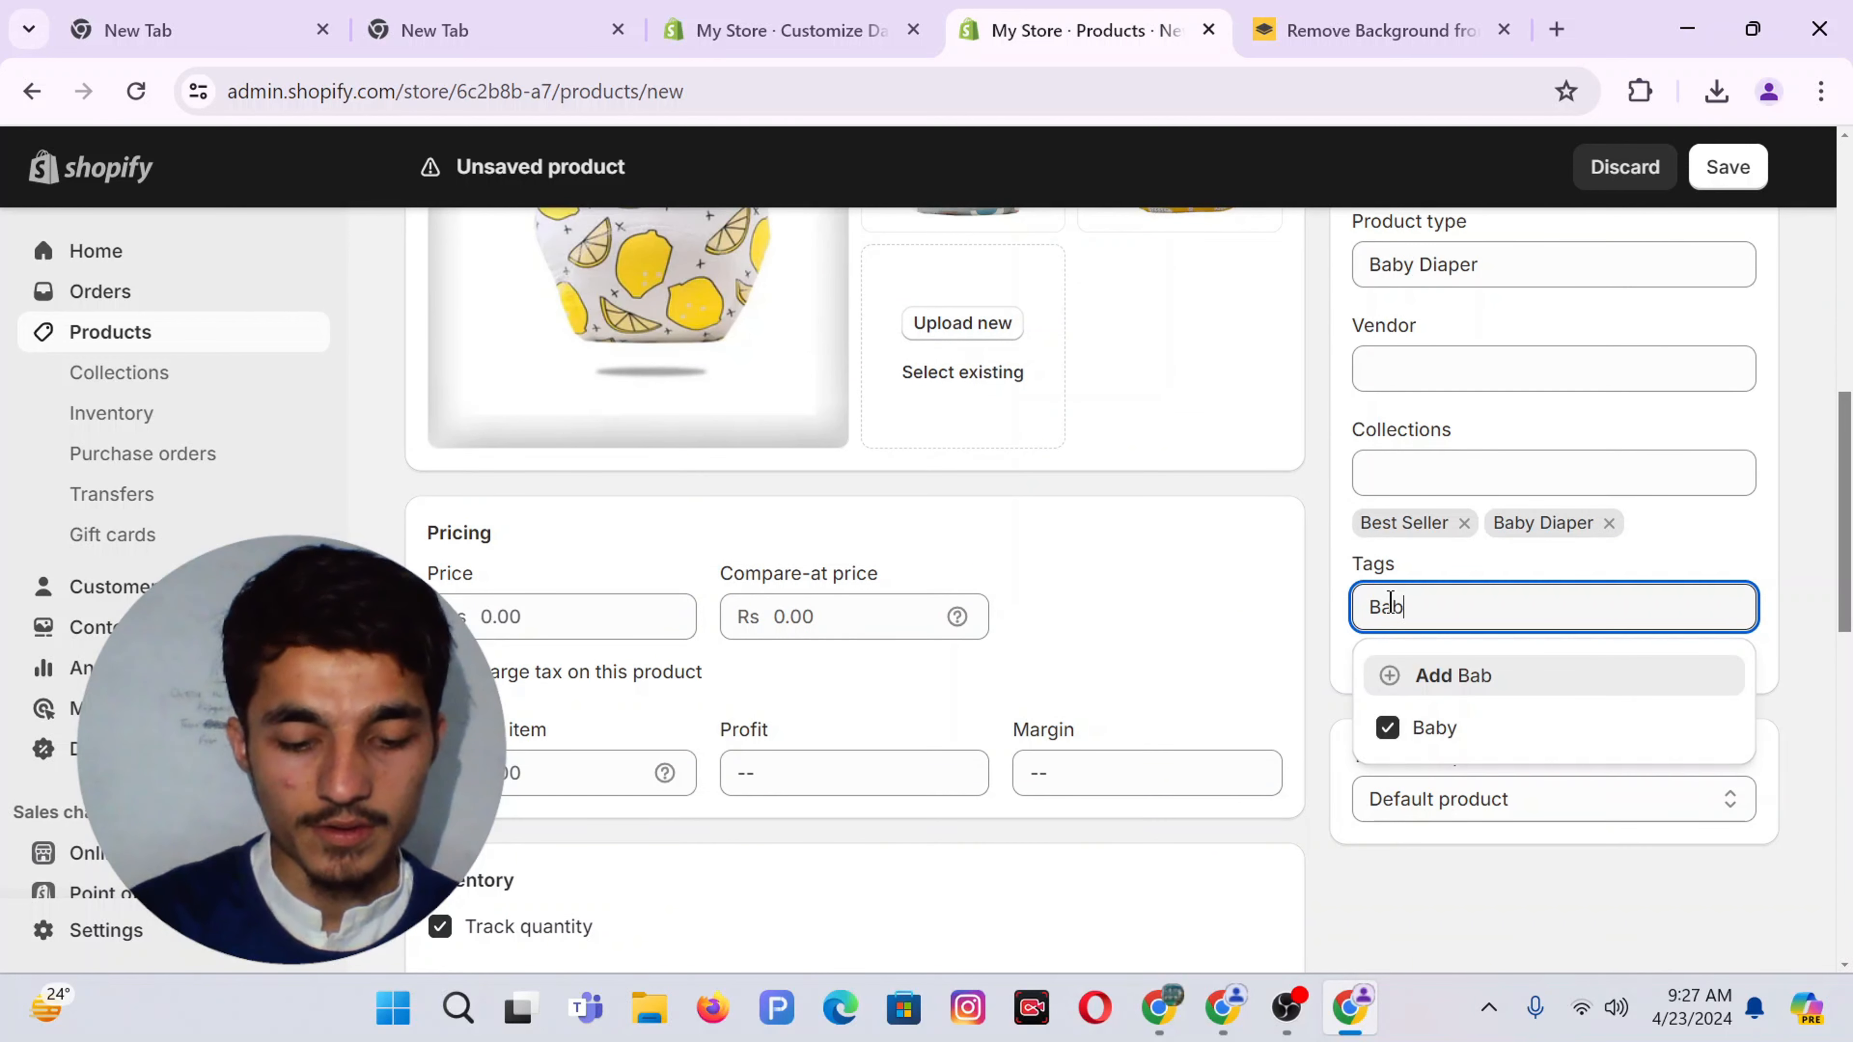
type("ydiaper")
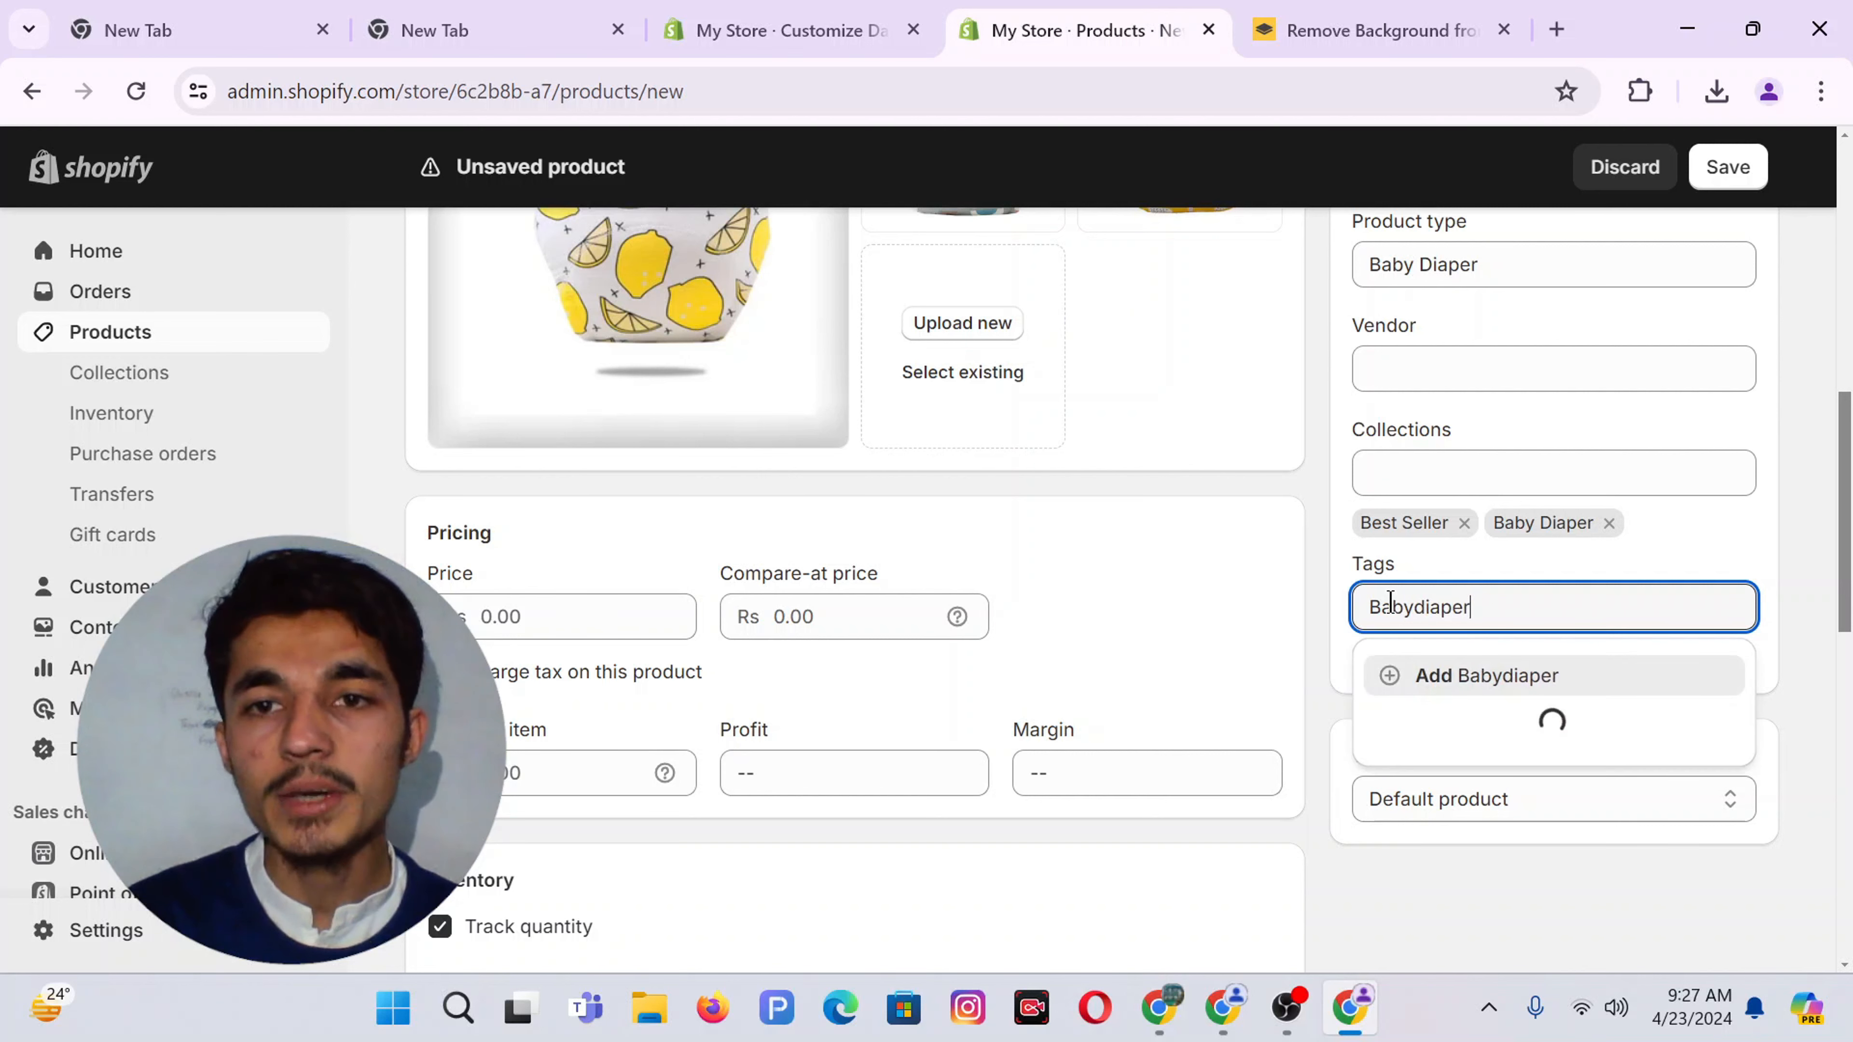
key("Return")
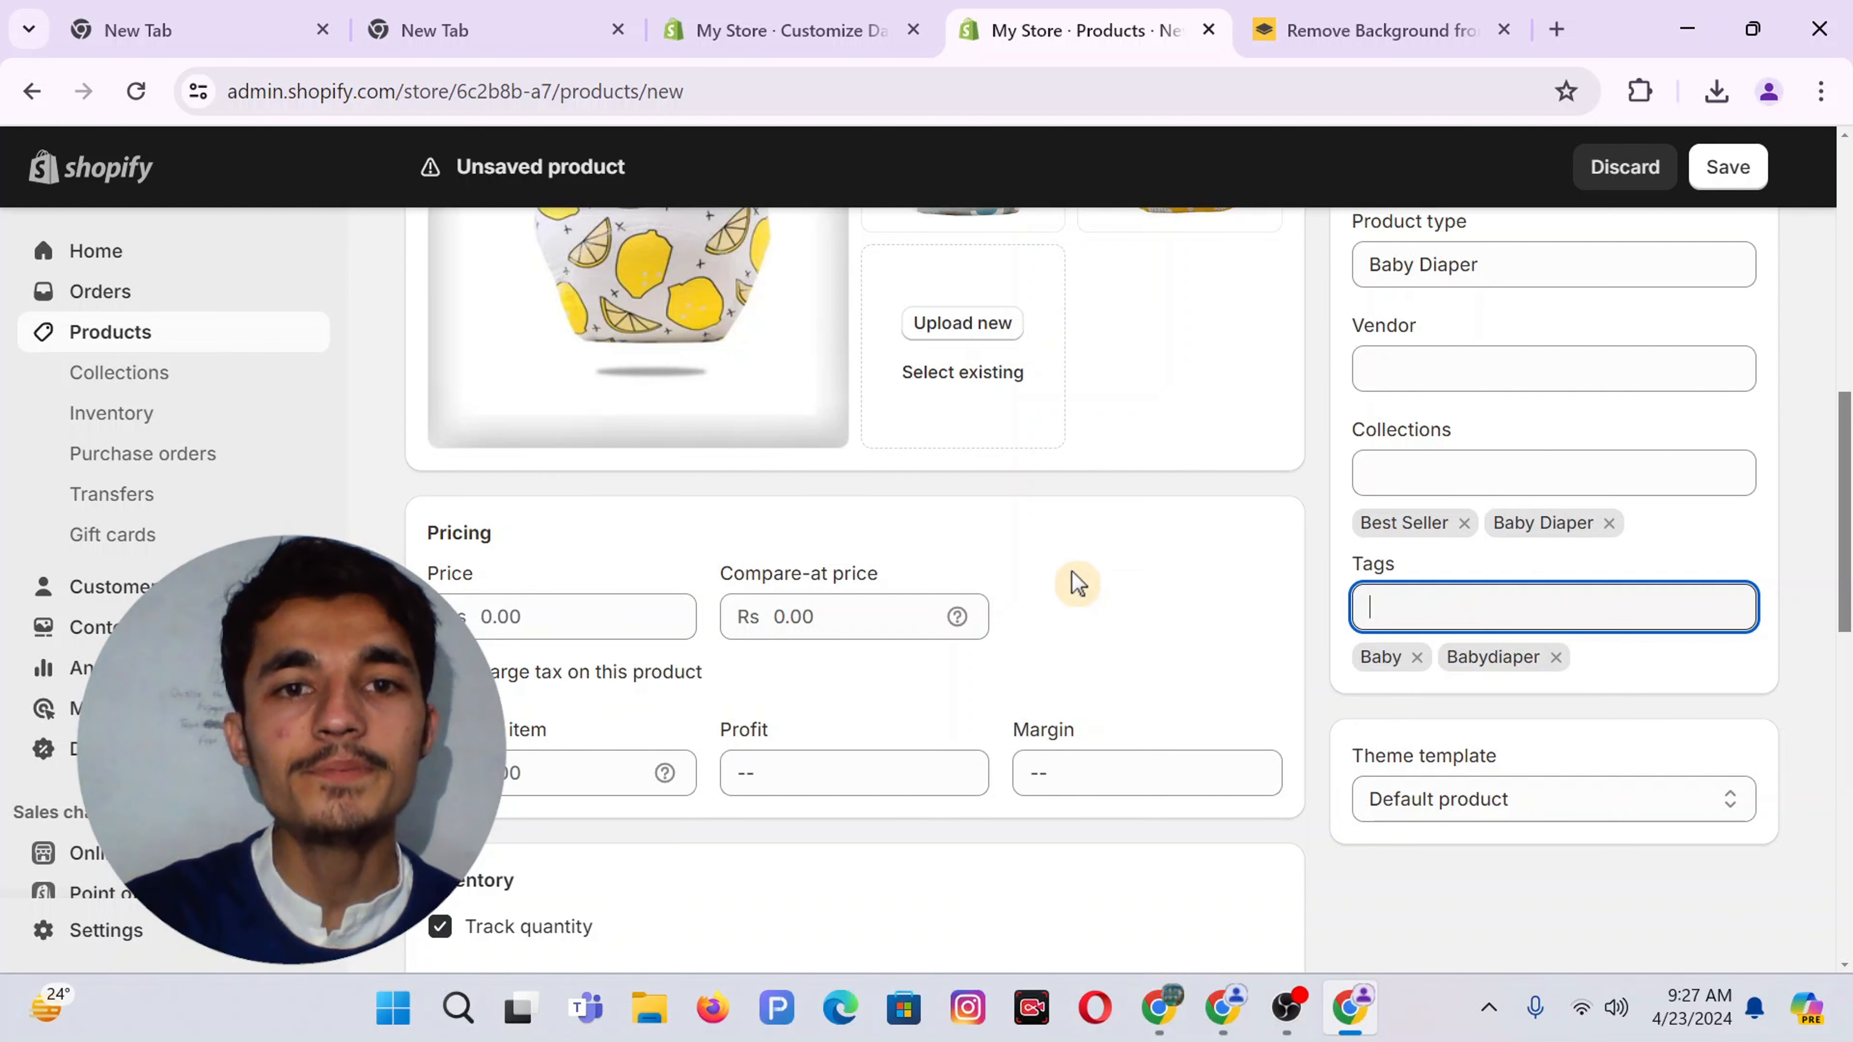
scroll(1075, 579, "down", 1)
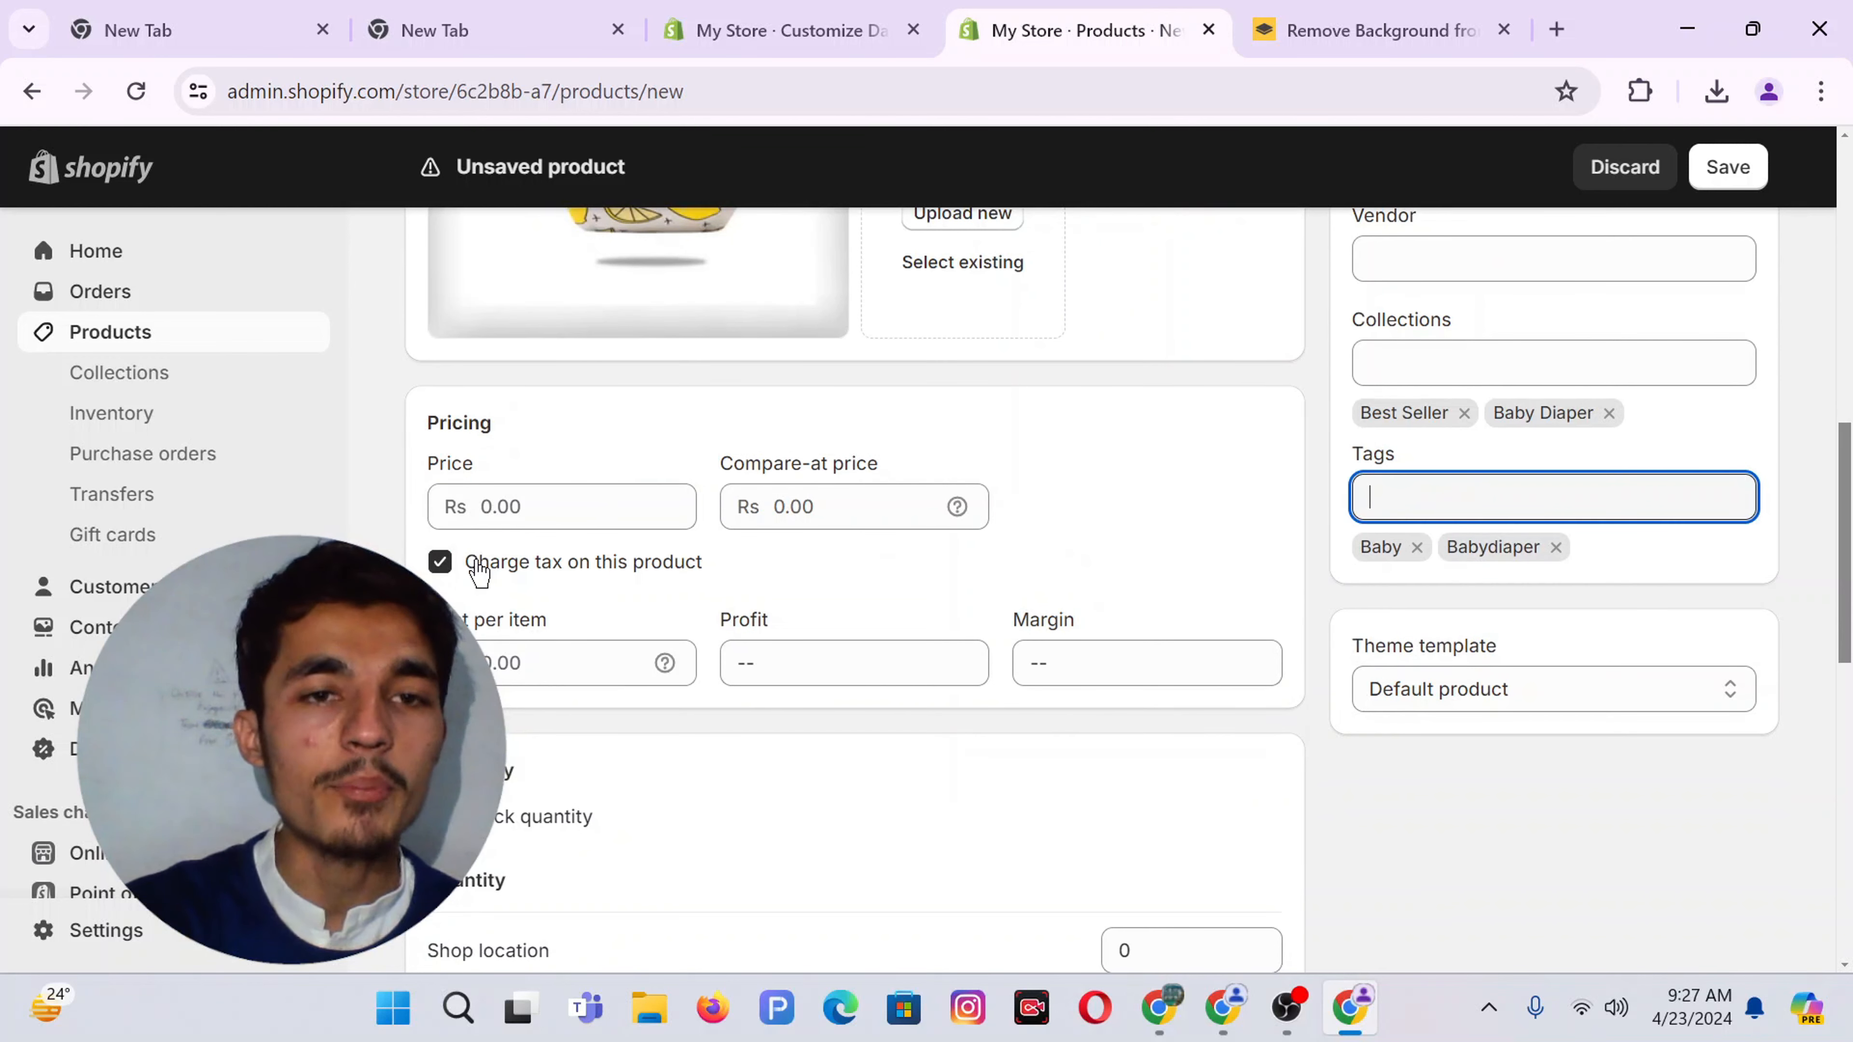
Set the price to Rs 9.99 and the compare-at price to Rs 12.99
left_click(488, 511)
type("9.99")
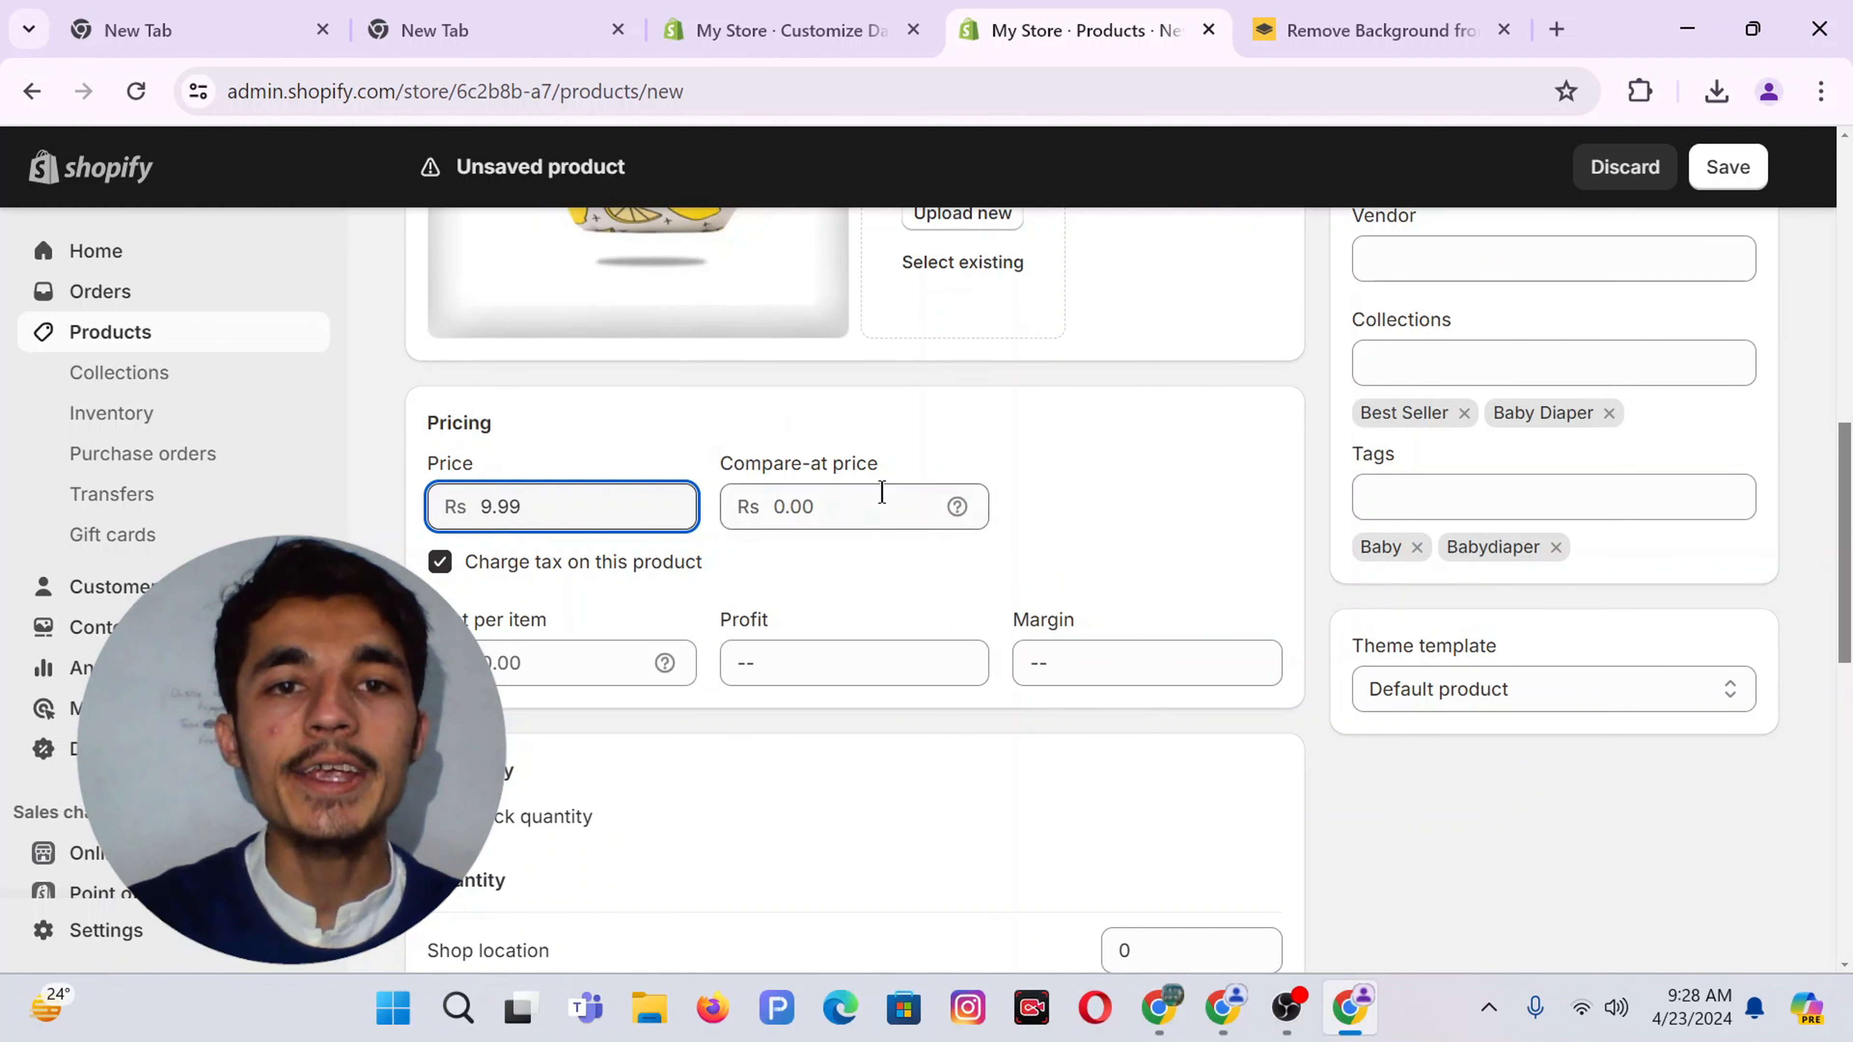
left_click_drag(882, 466, 674, 476)
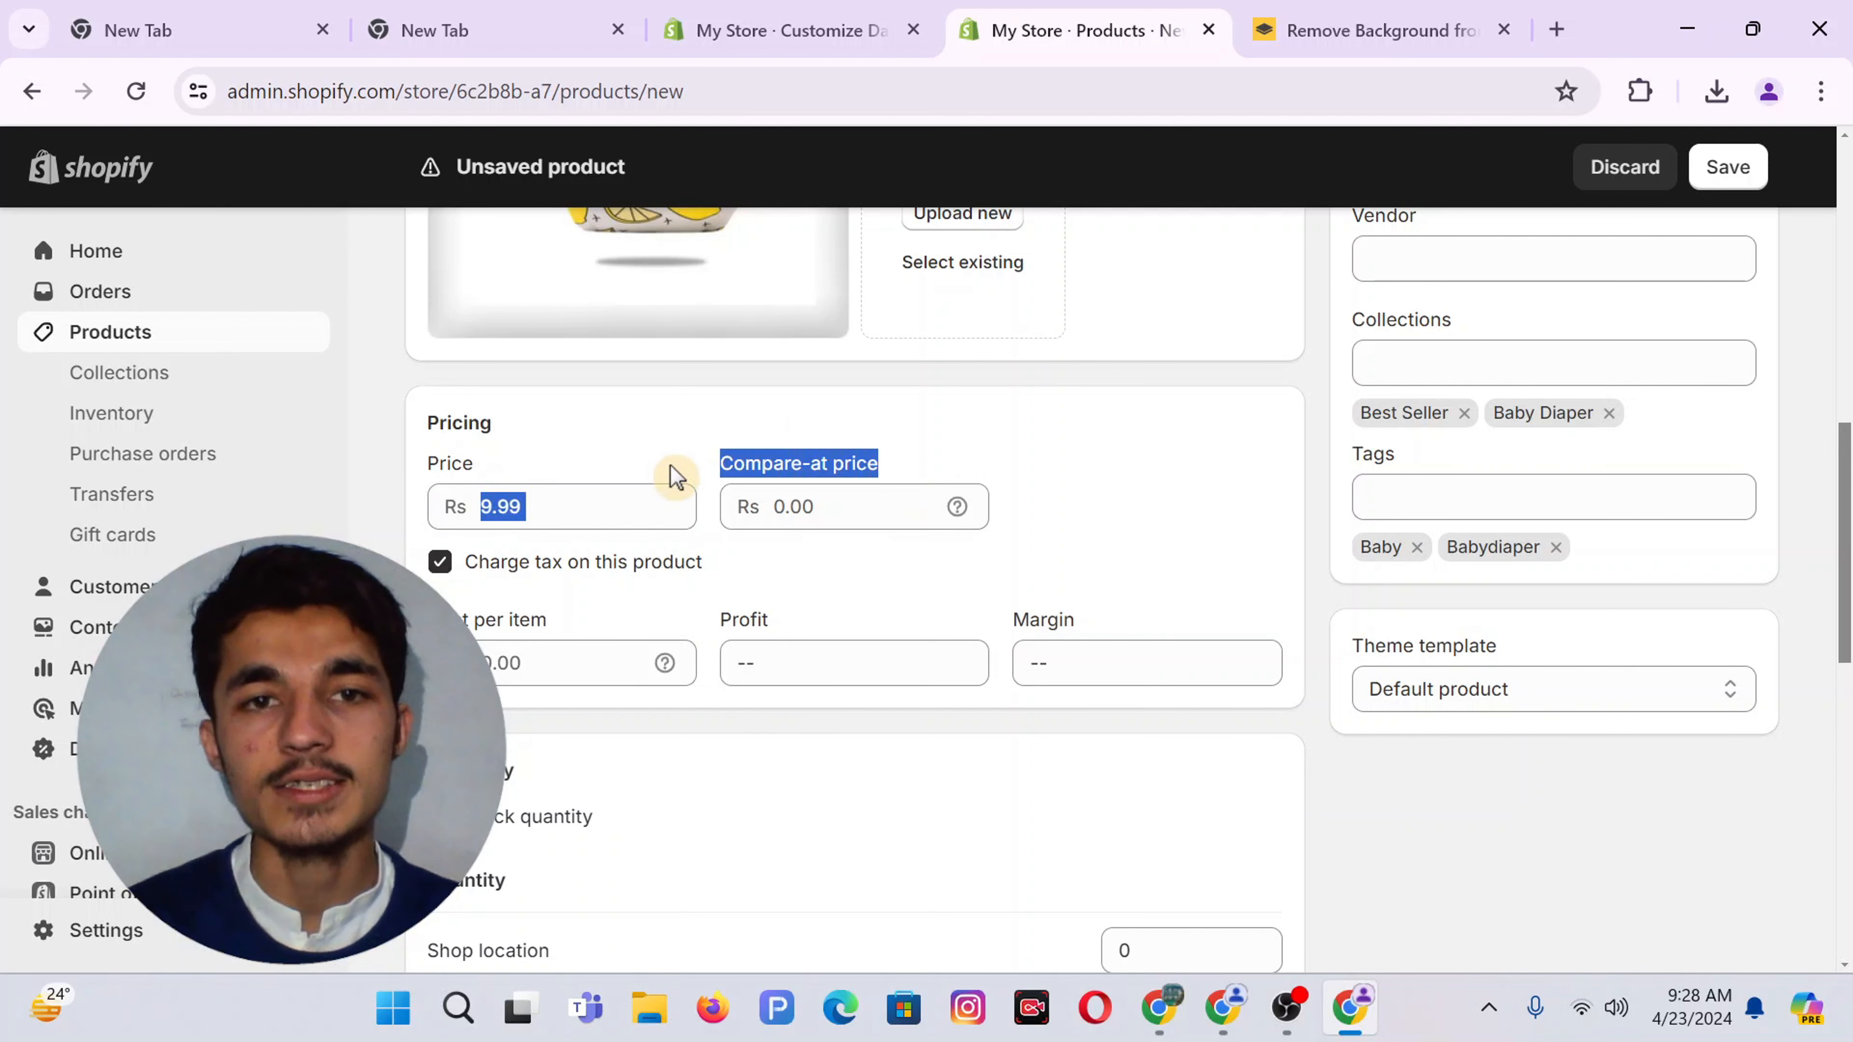
left_click(779, 508)
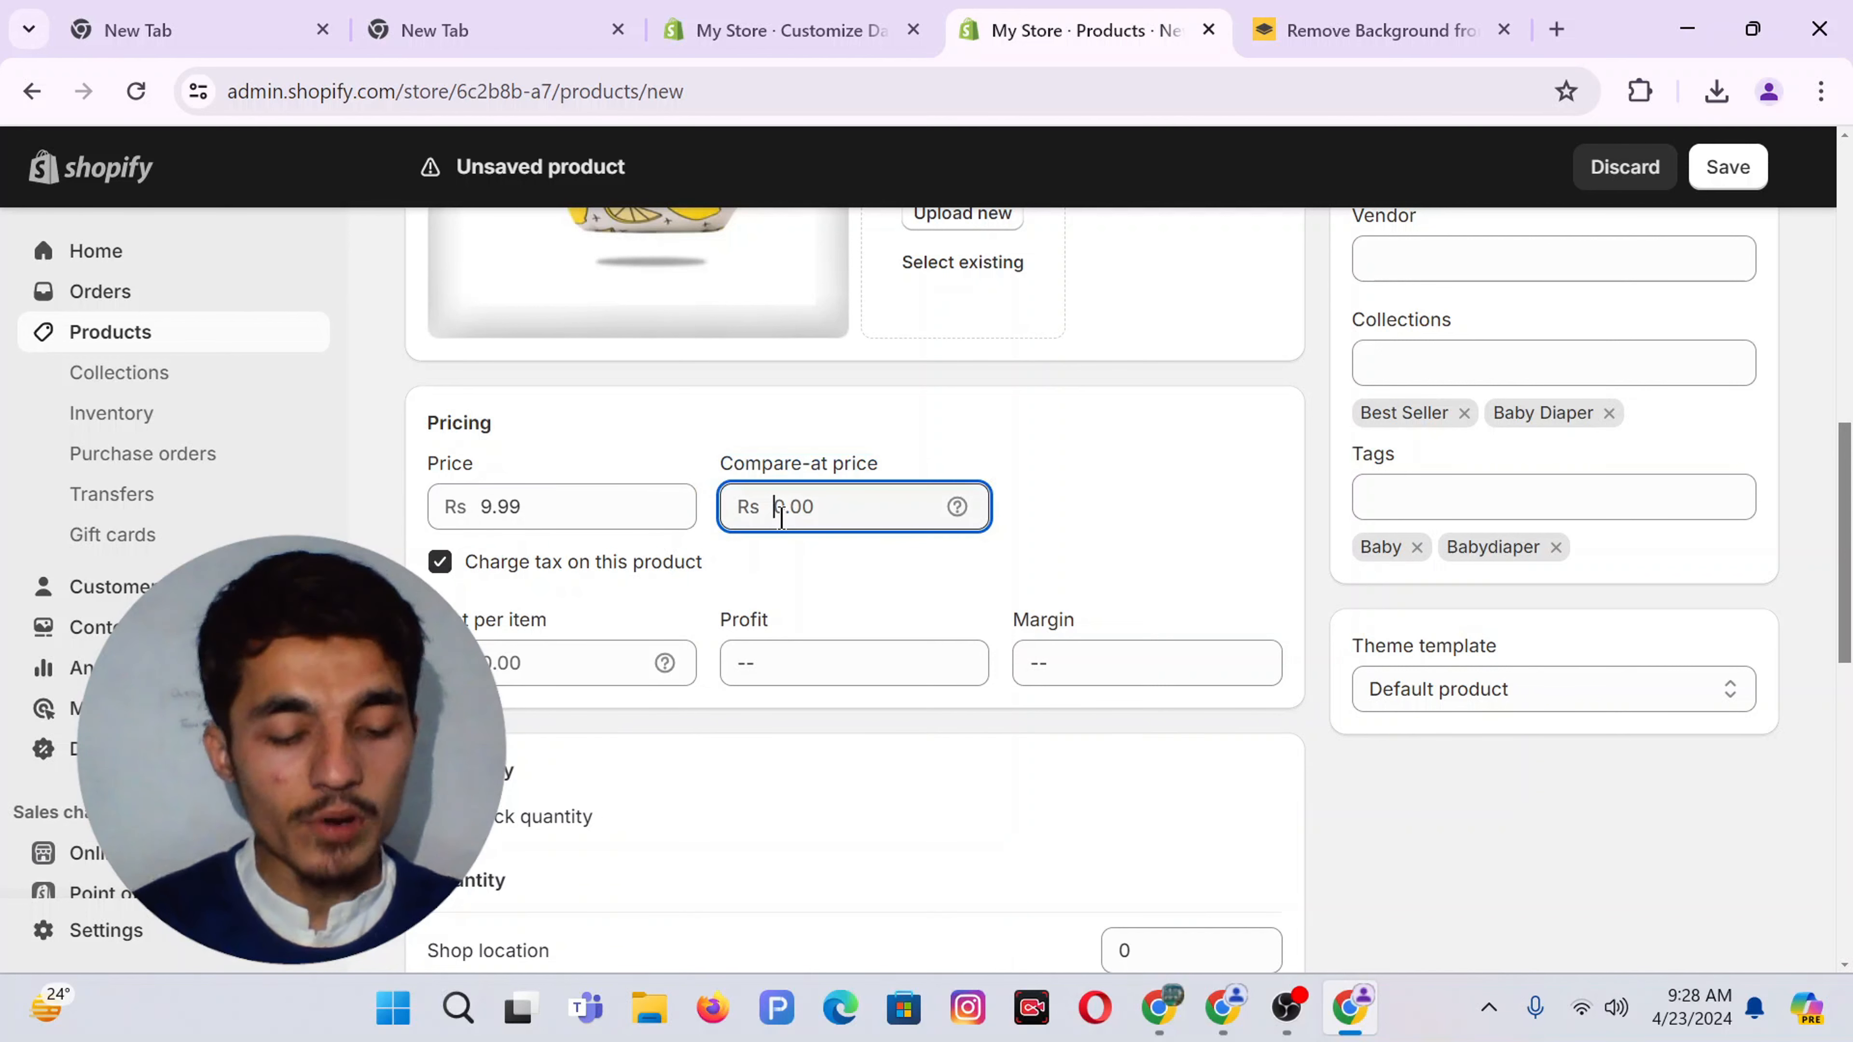
type("12.99")
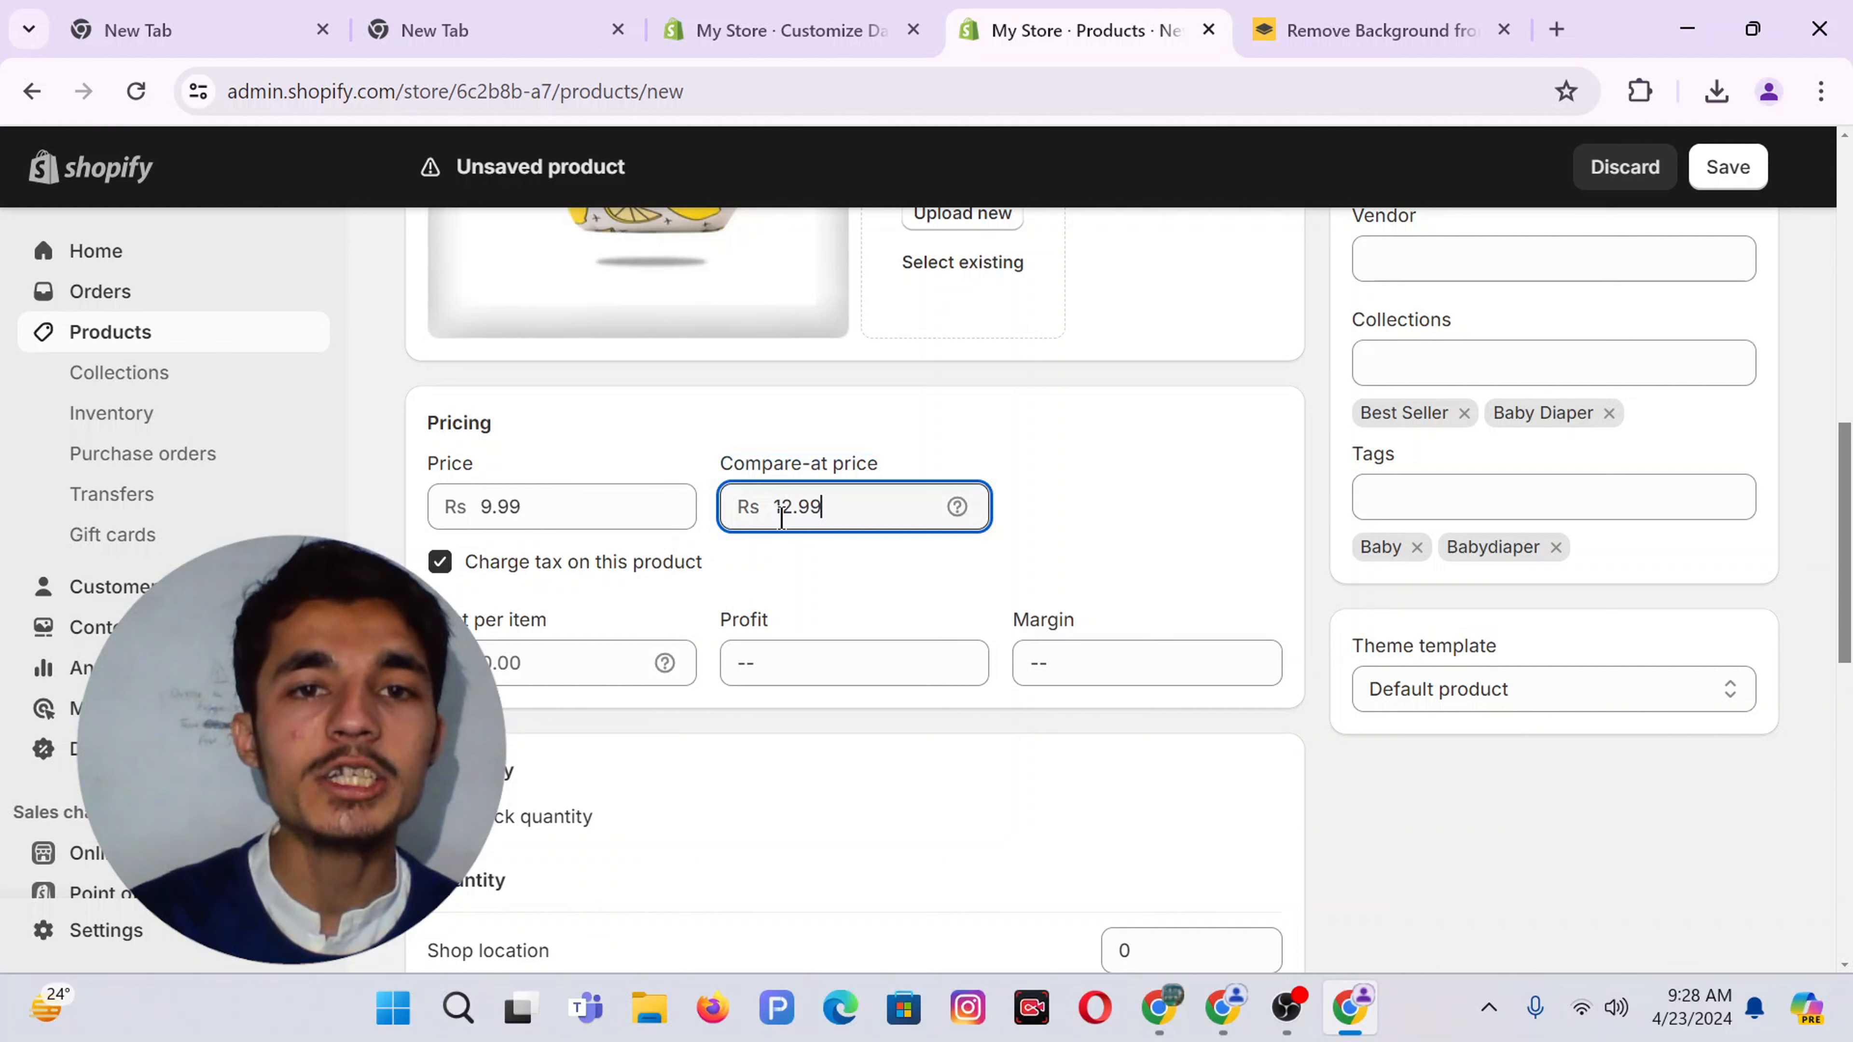
left_click(1151, 476)
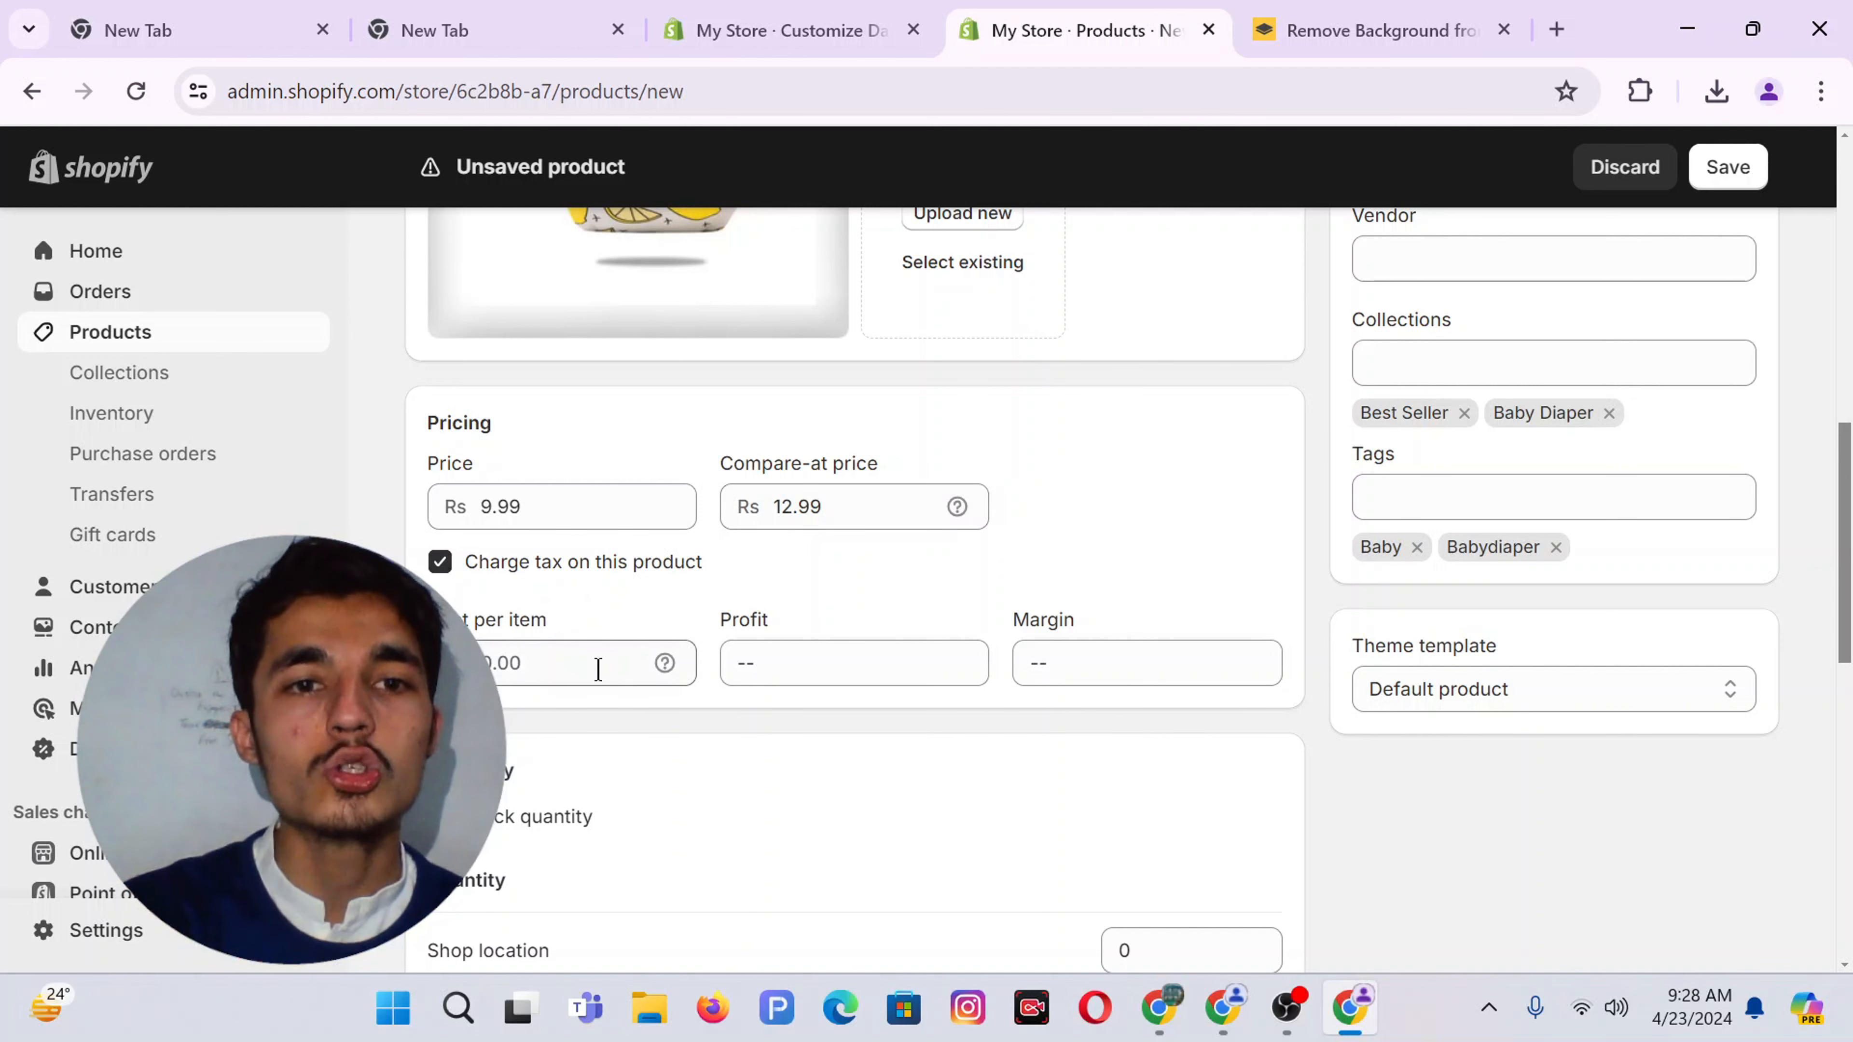
scroll(612, 643, "down", 1)
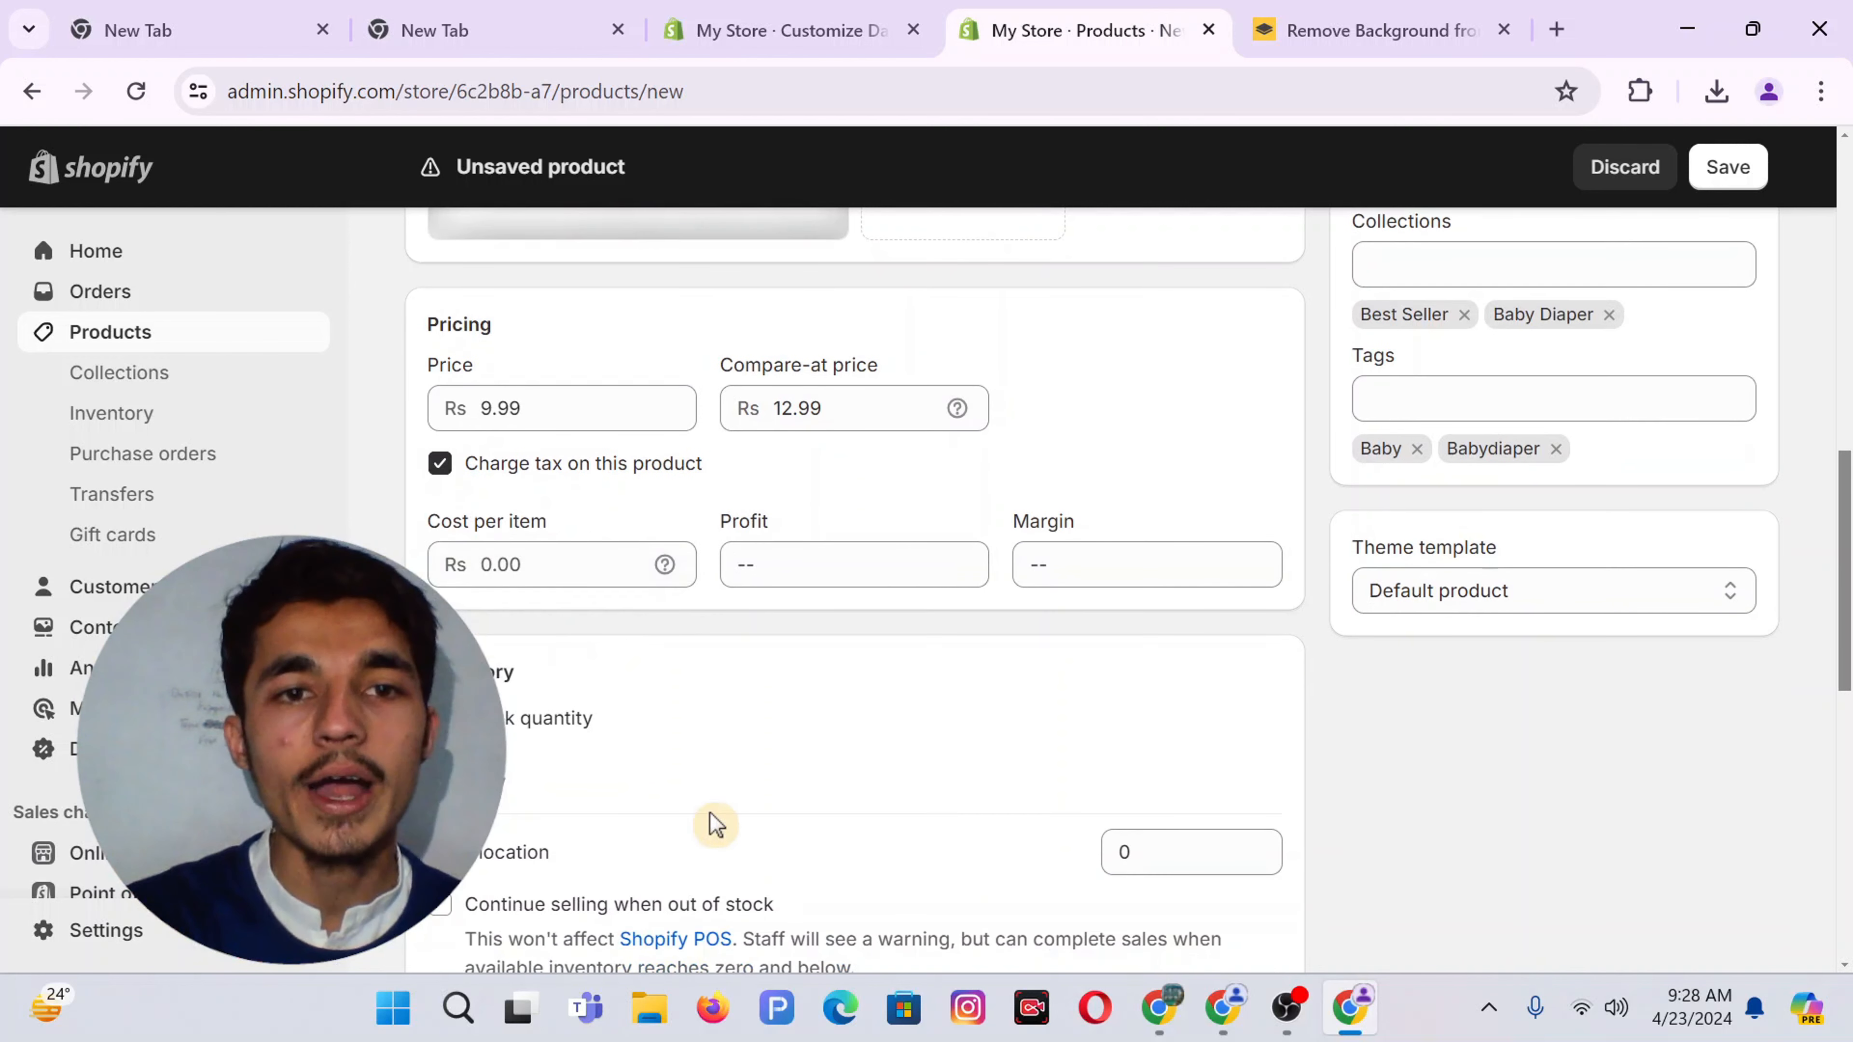
Enter 10 as the available stock at the shop location
scroll(711, 825, "down", 2)
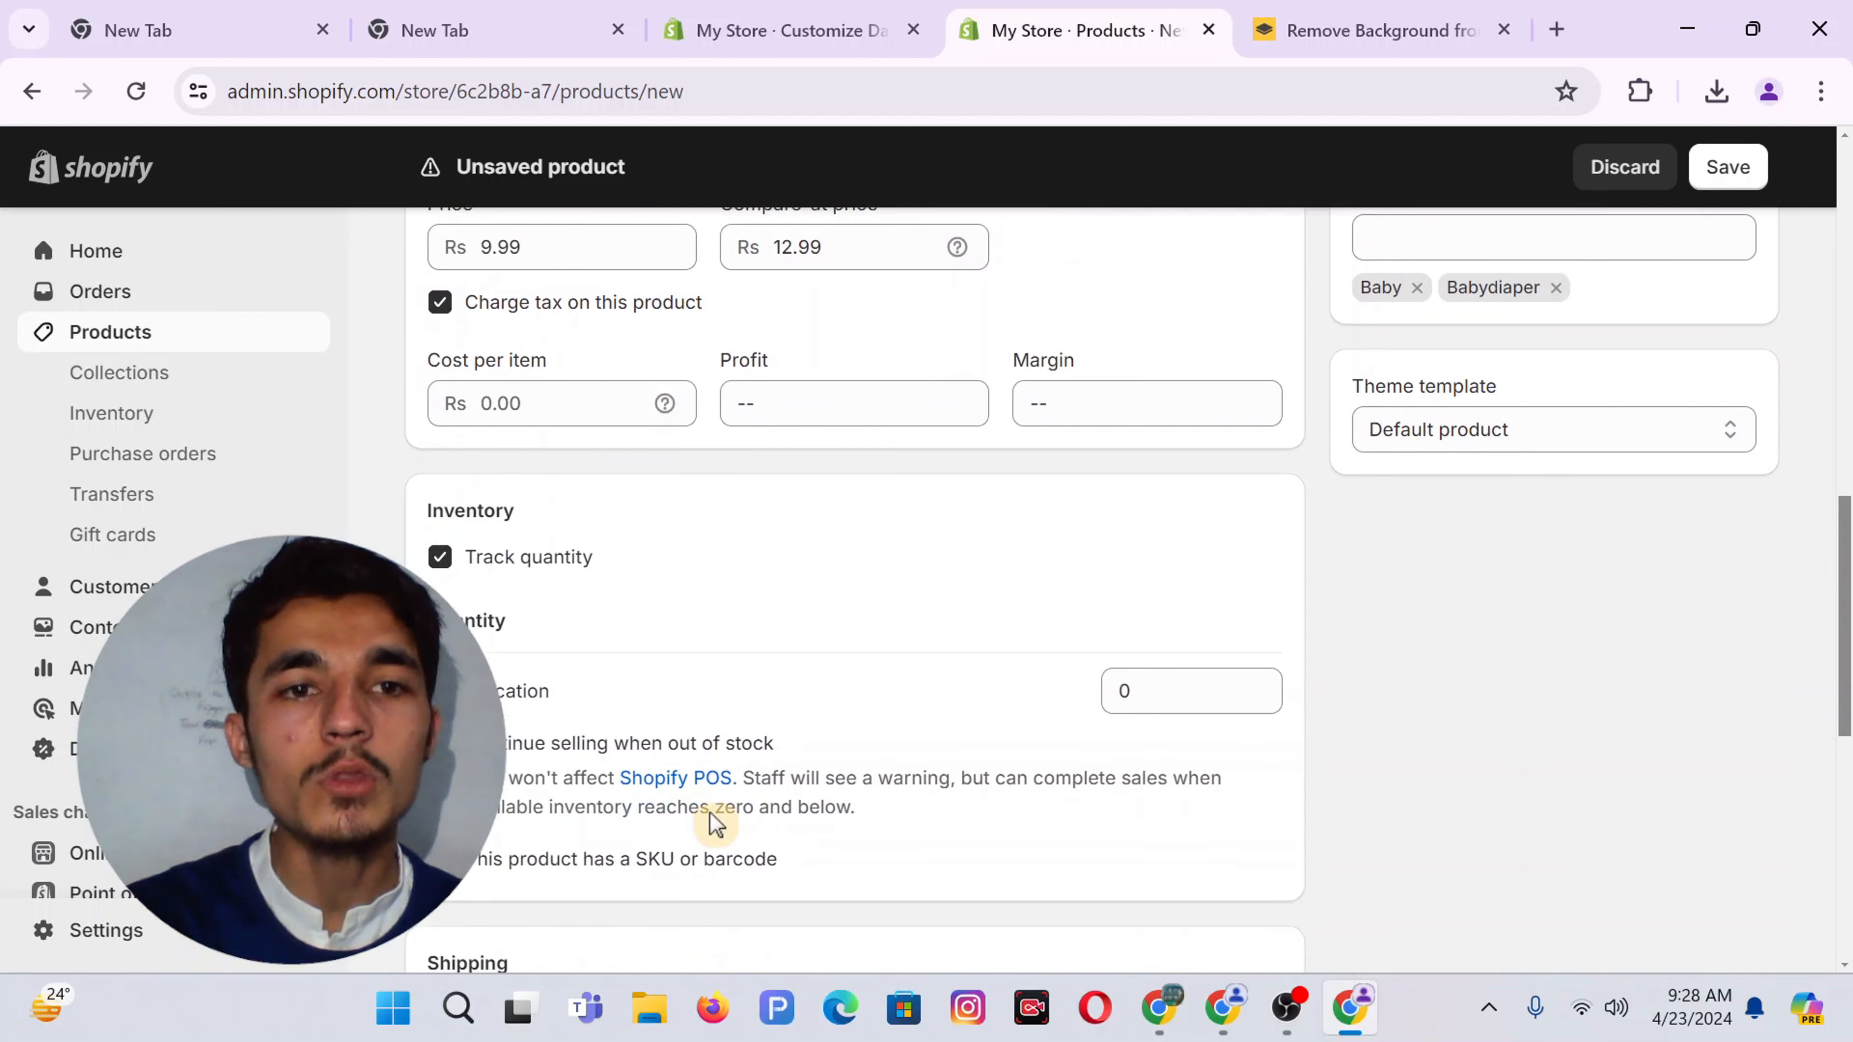
left_click(1149, 691)
type("10")
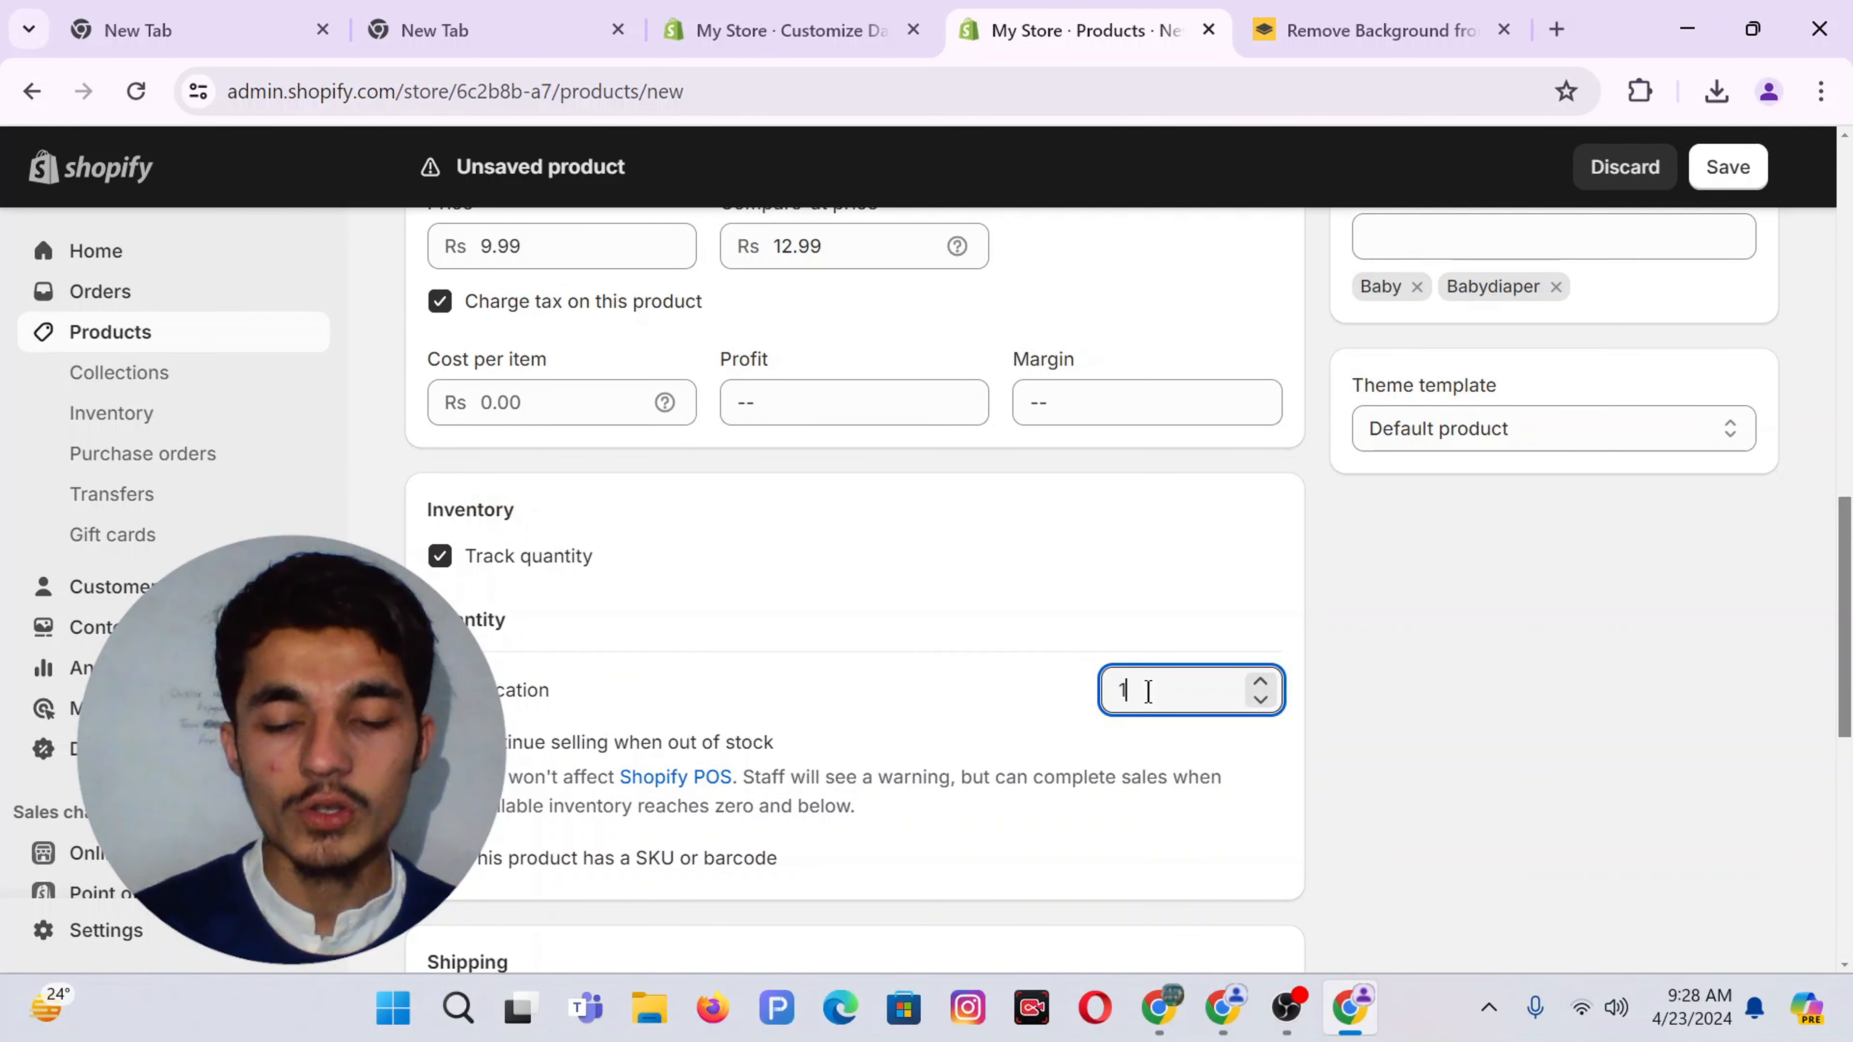
left_click(997, 562)
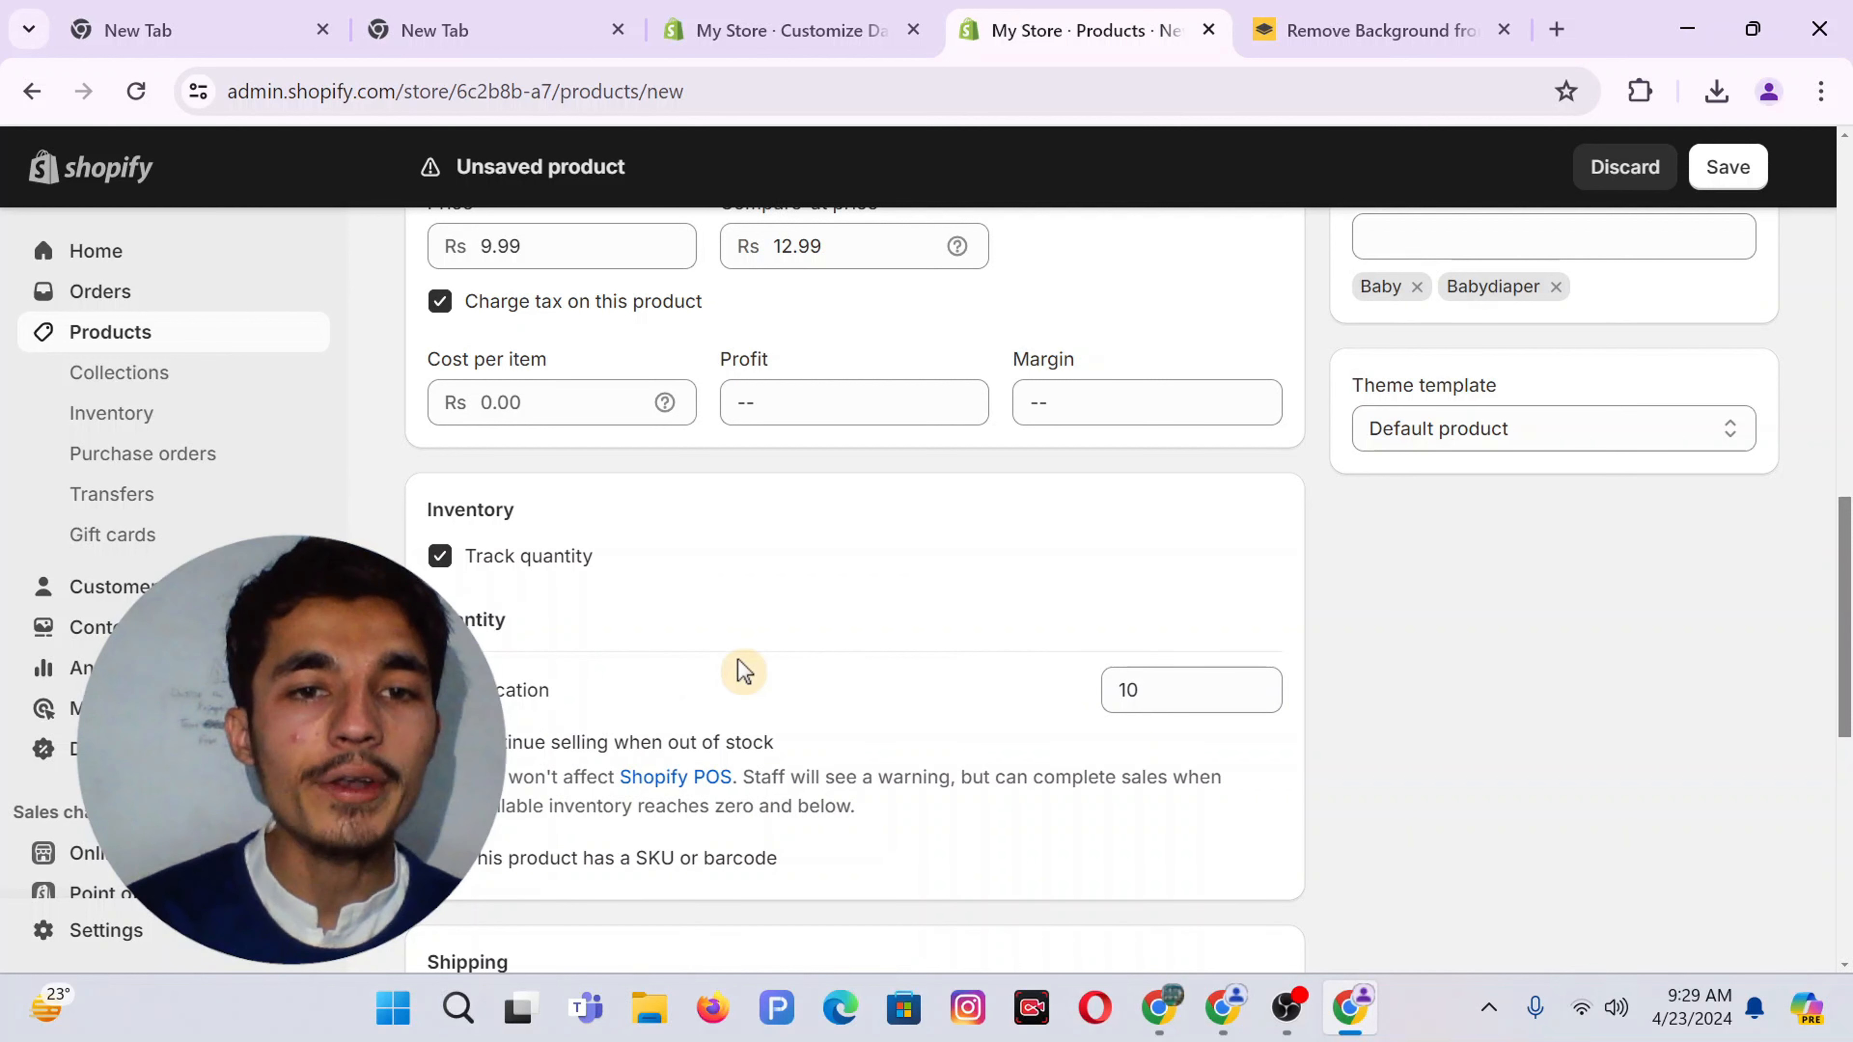
scroll(737, 667, "down", 6)
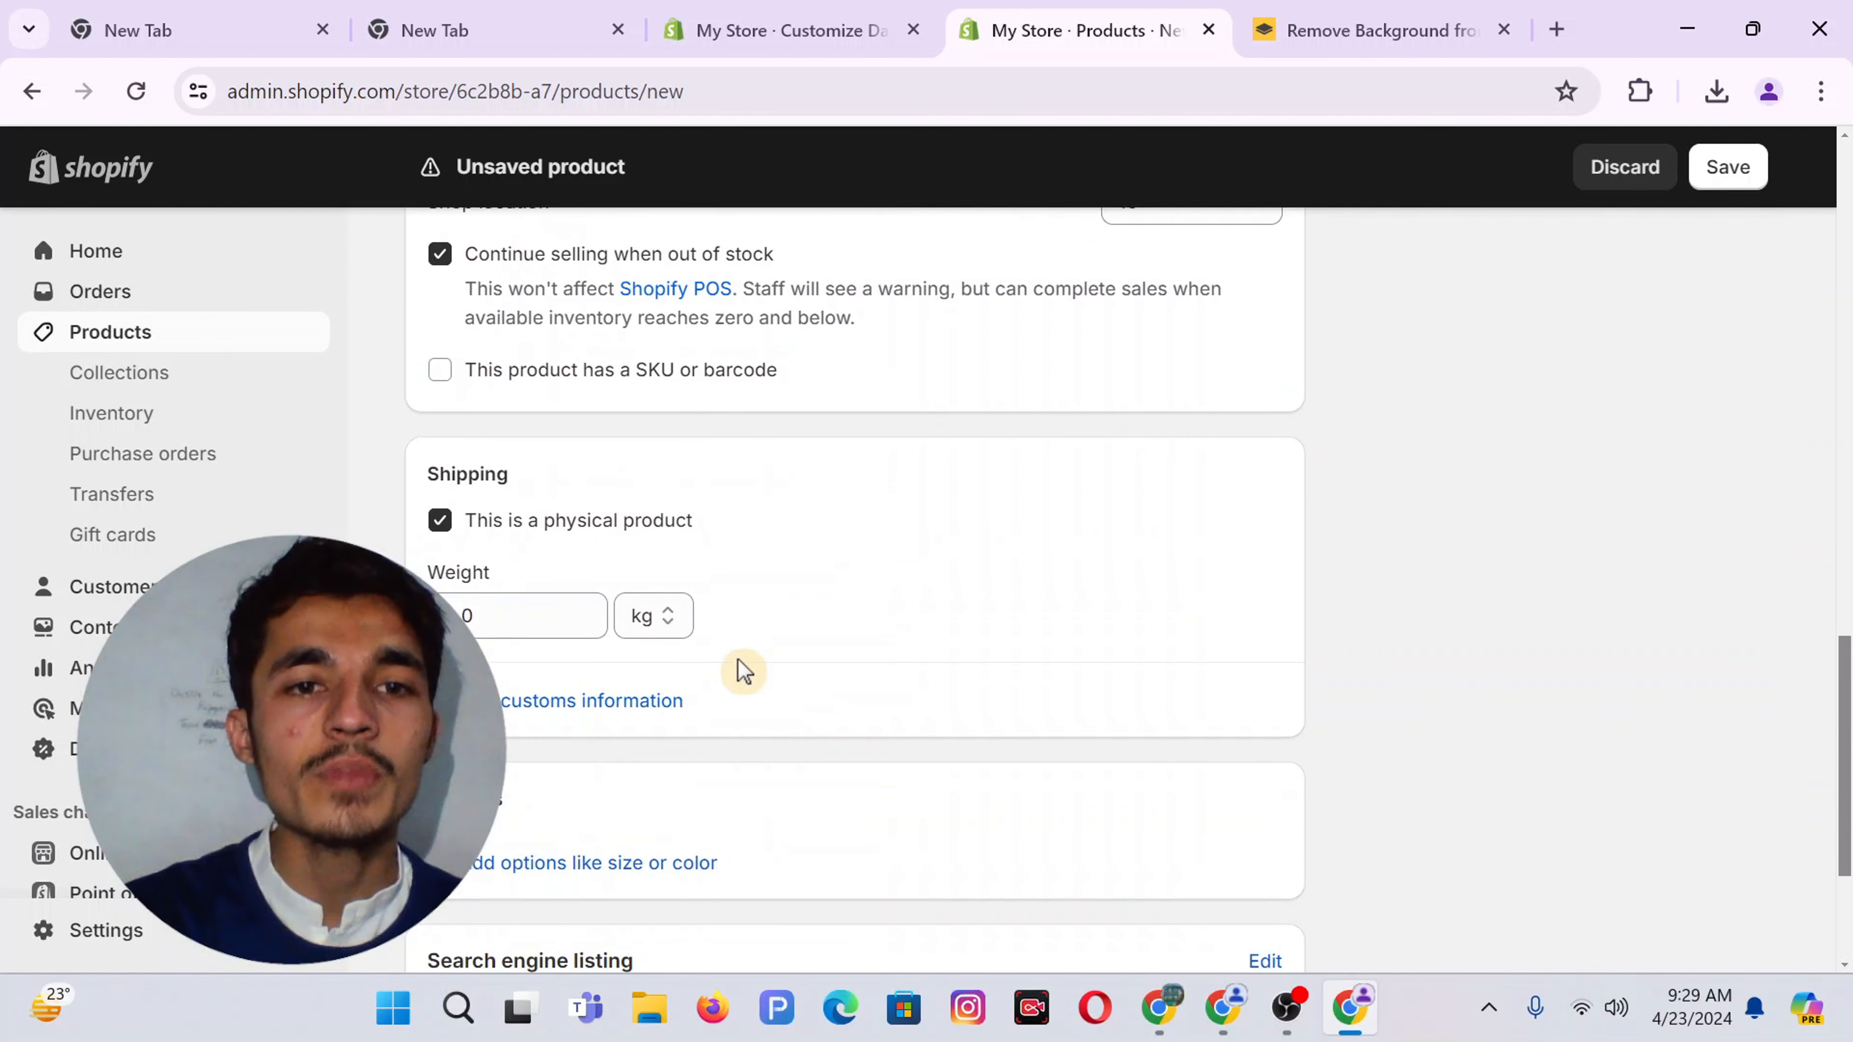
Change the shipping weight from 0 kg to 2.6 lb
left_click(488, 610)
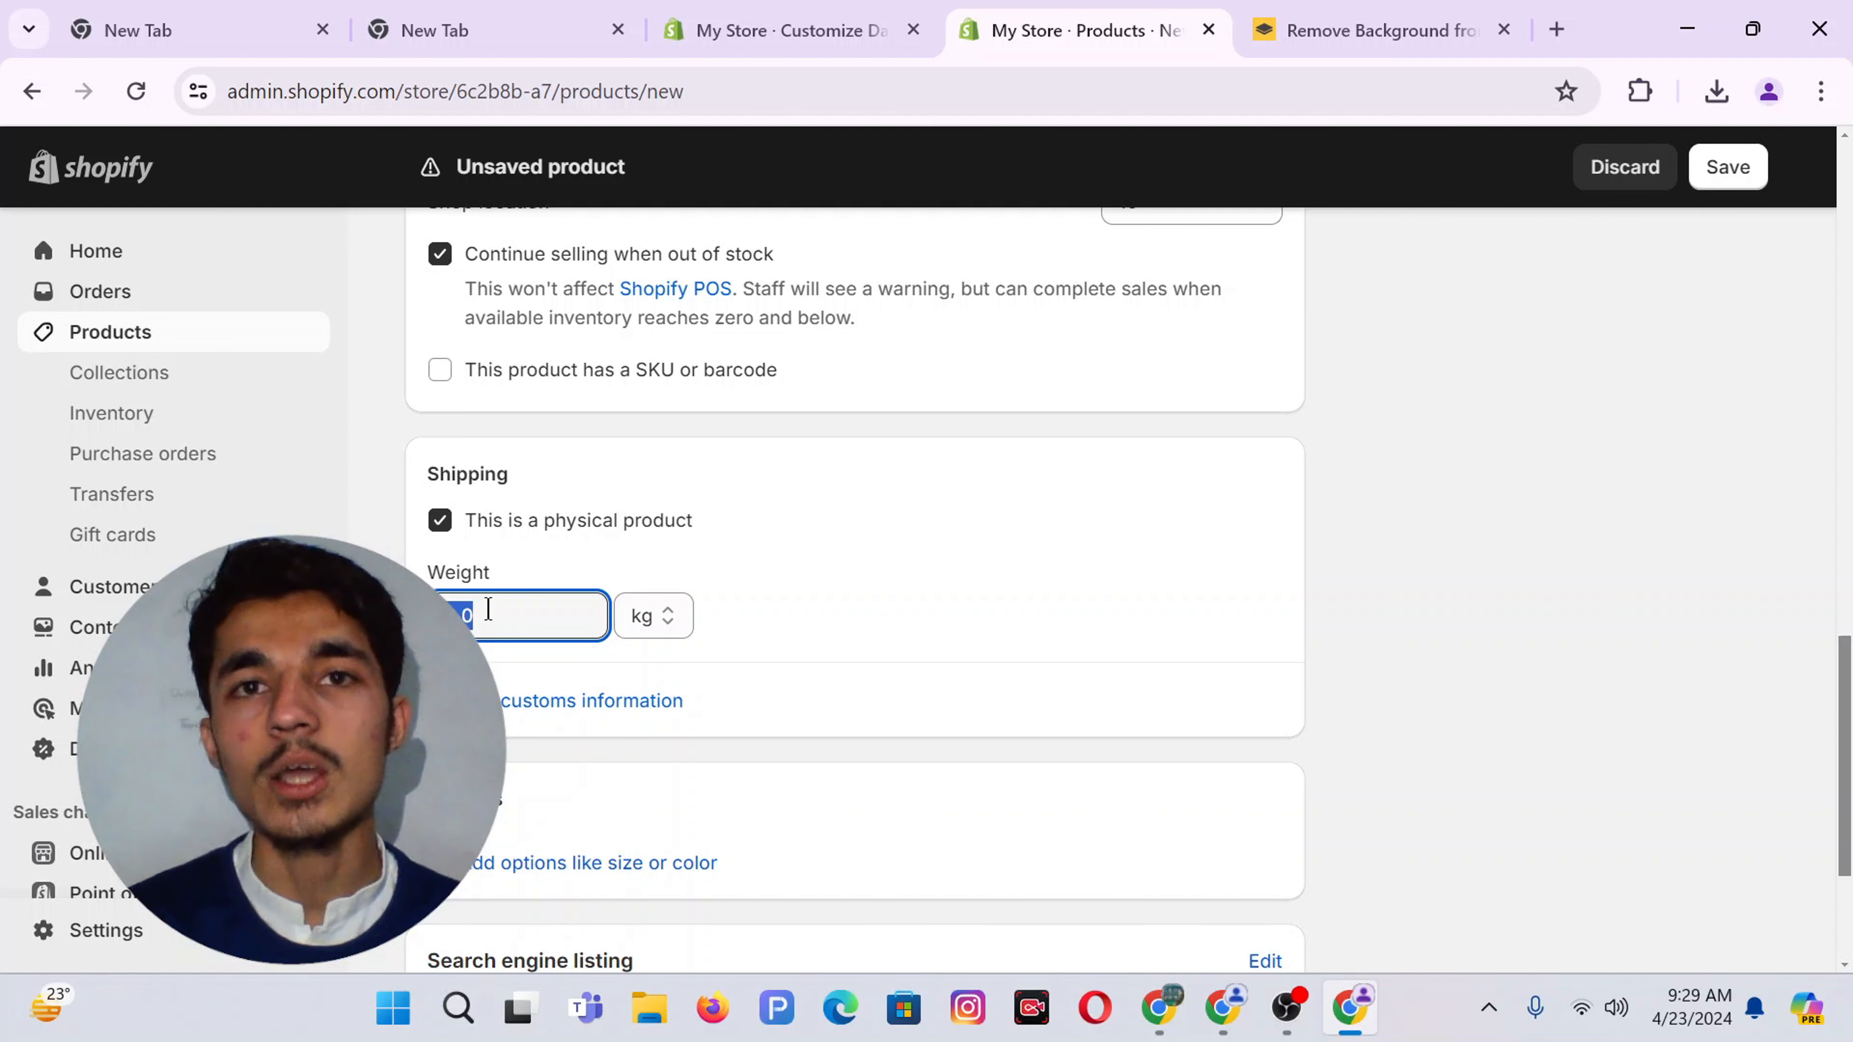
type("1")
type("6")
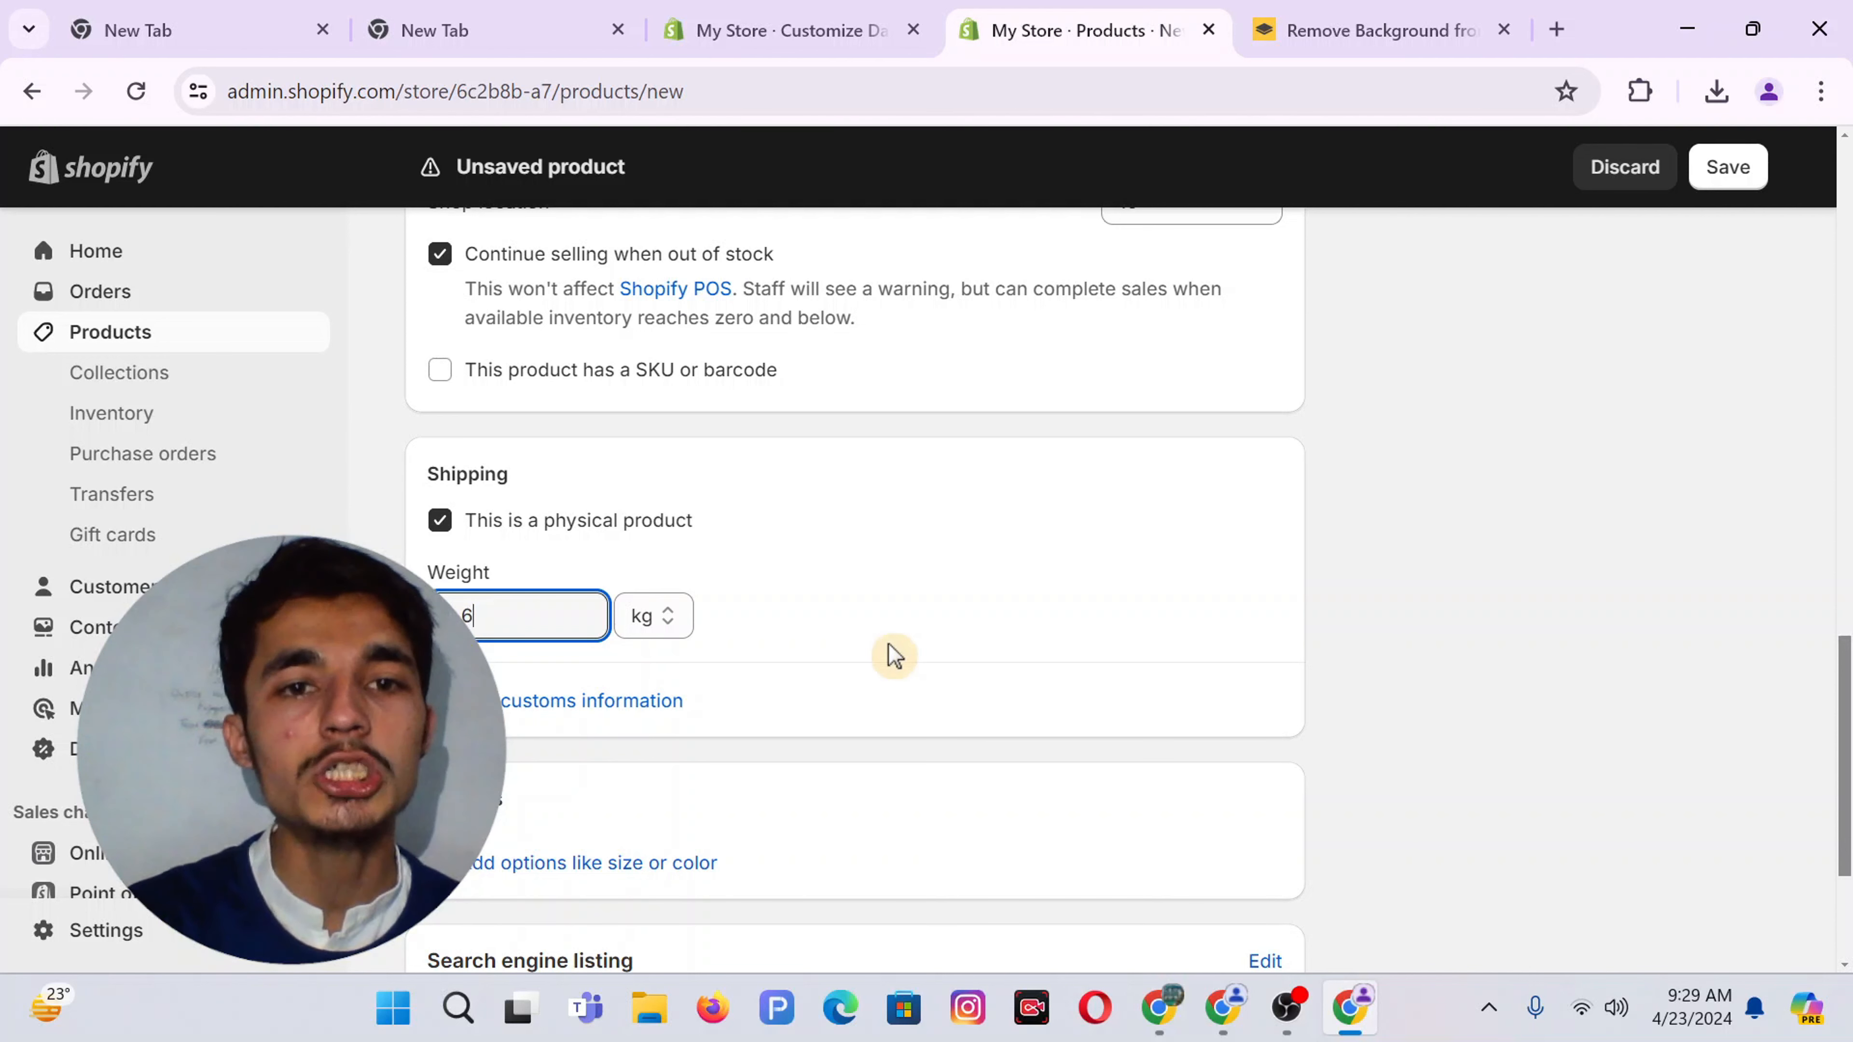
left_click(660, 615)
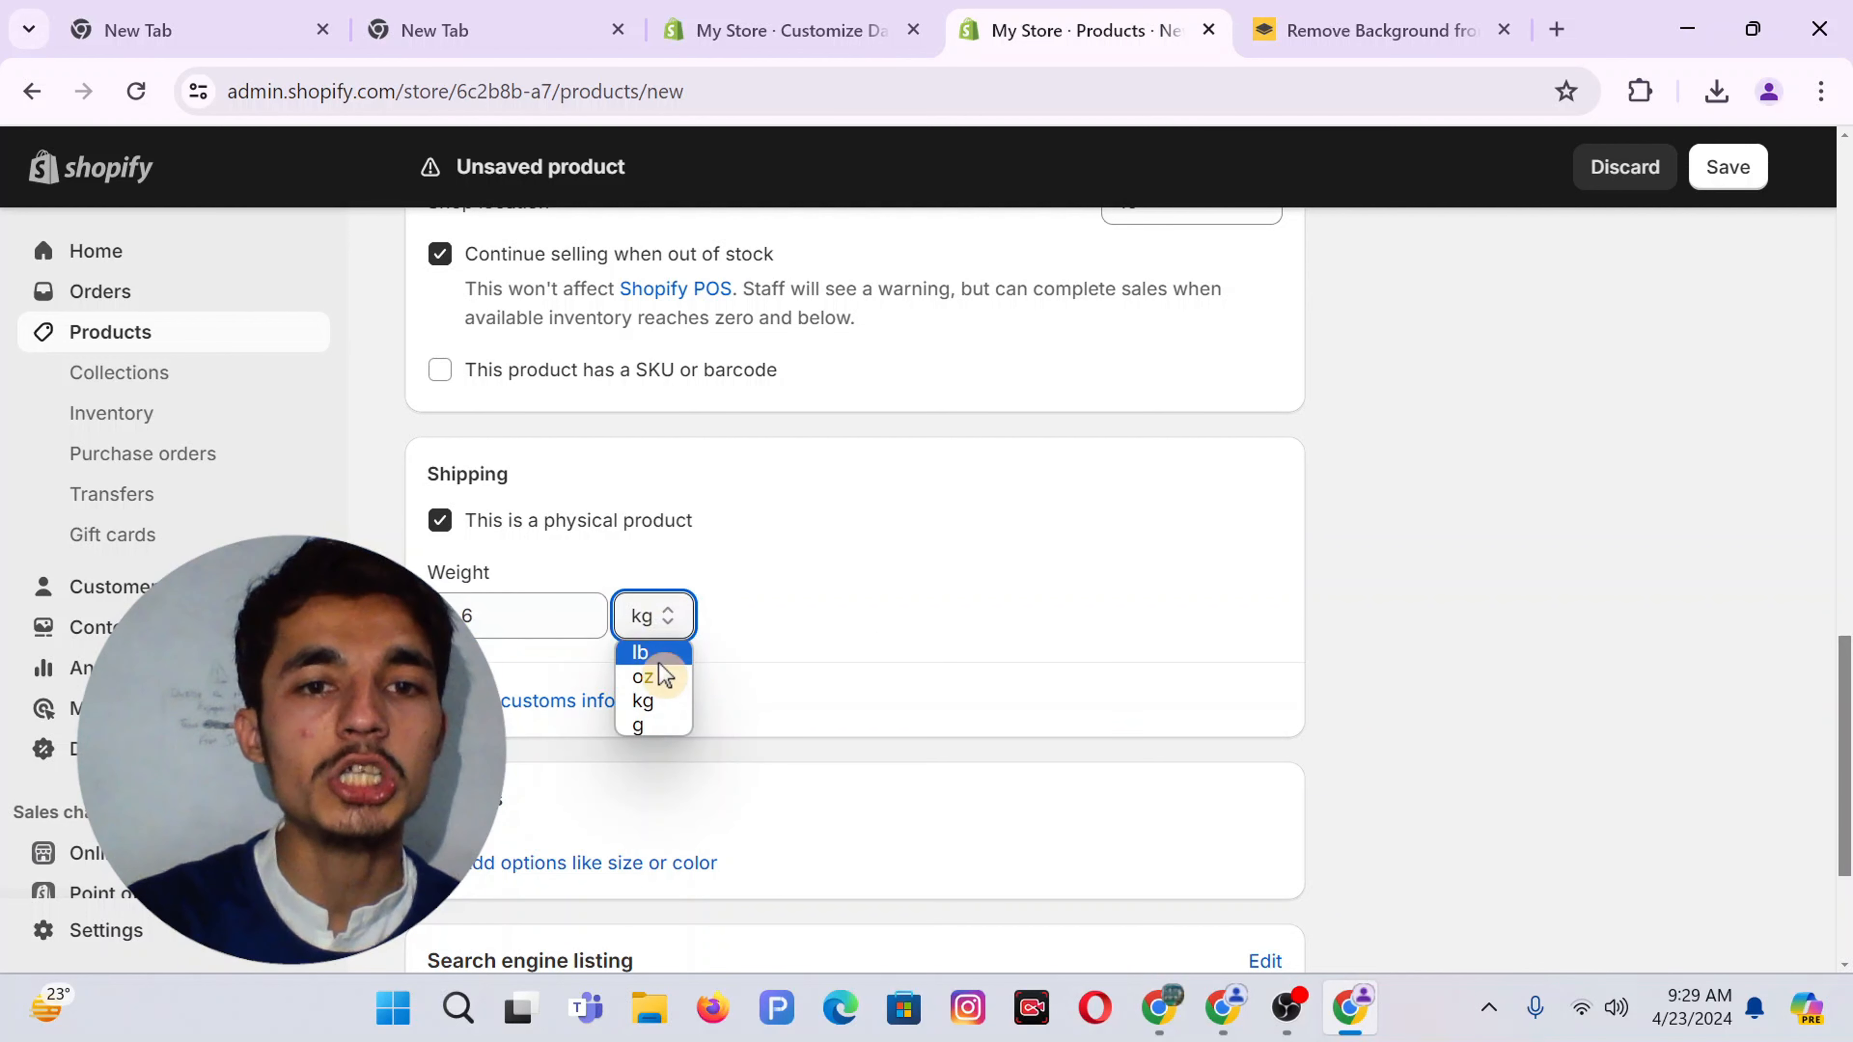
left_click(659, 657)
scroll(830, 637, "down", 2)
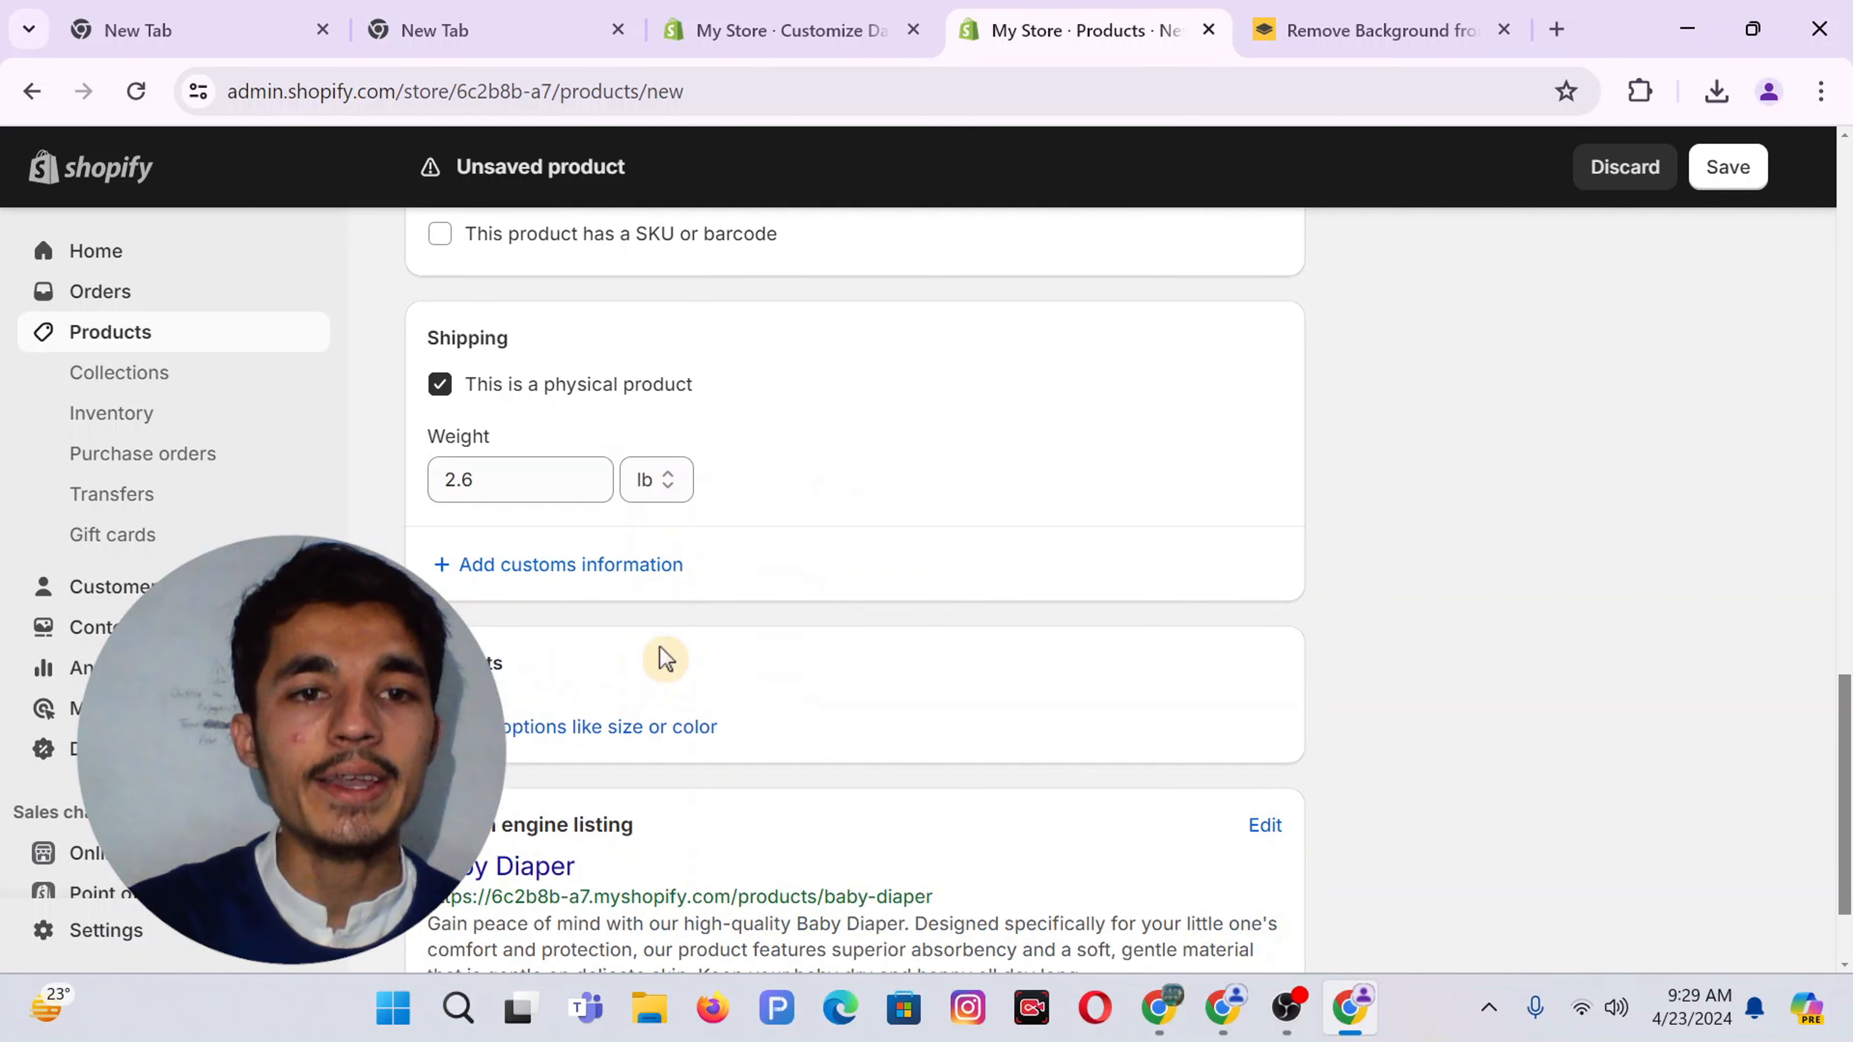
left_click(579, 727)
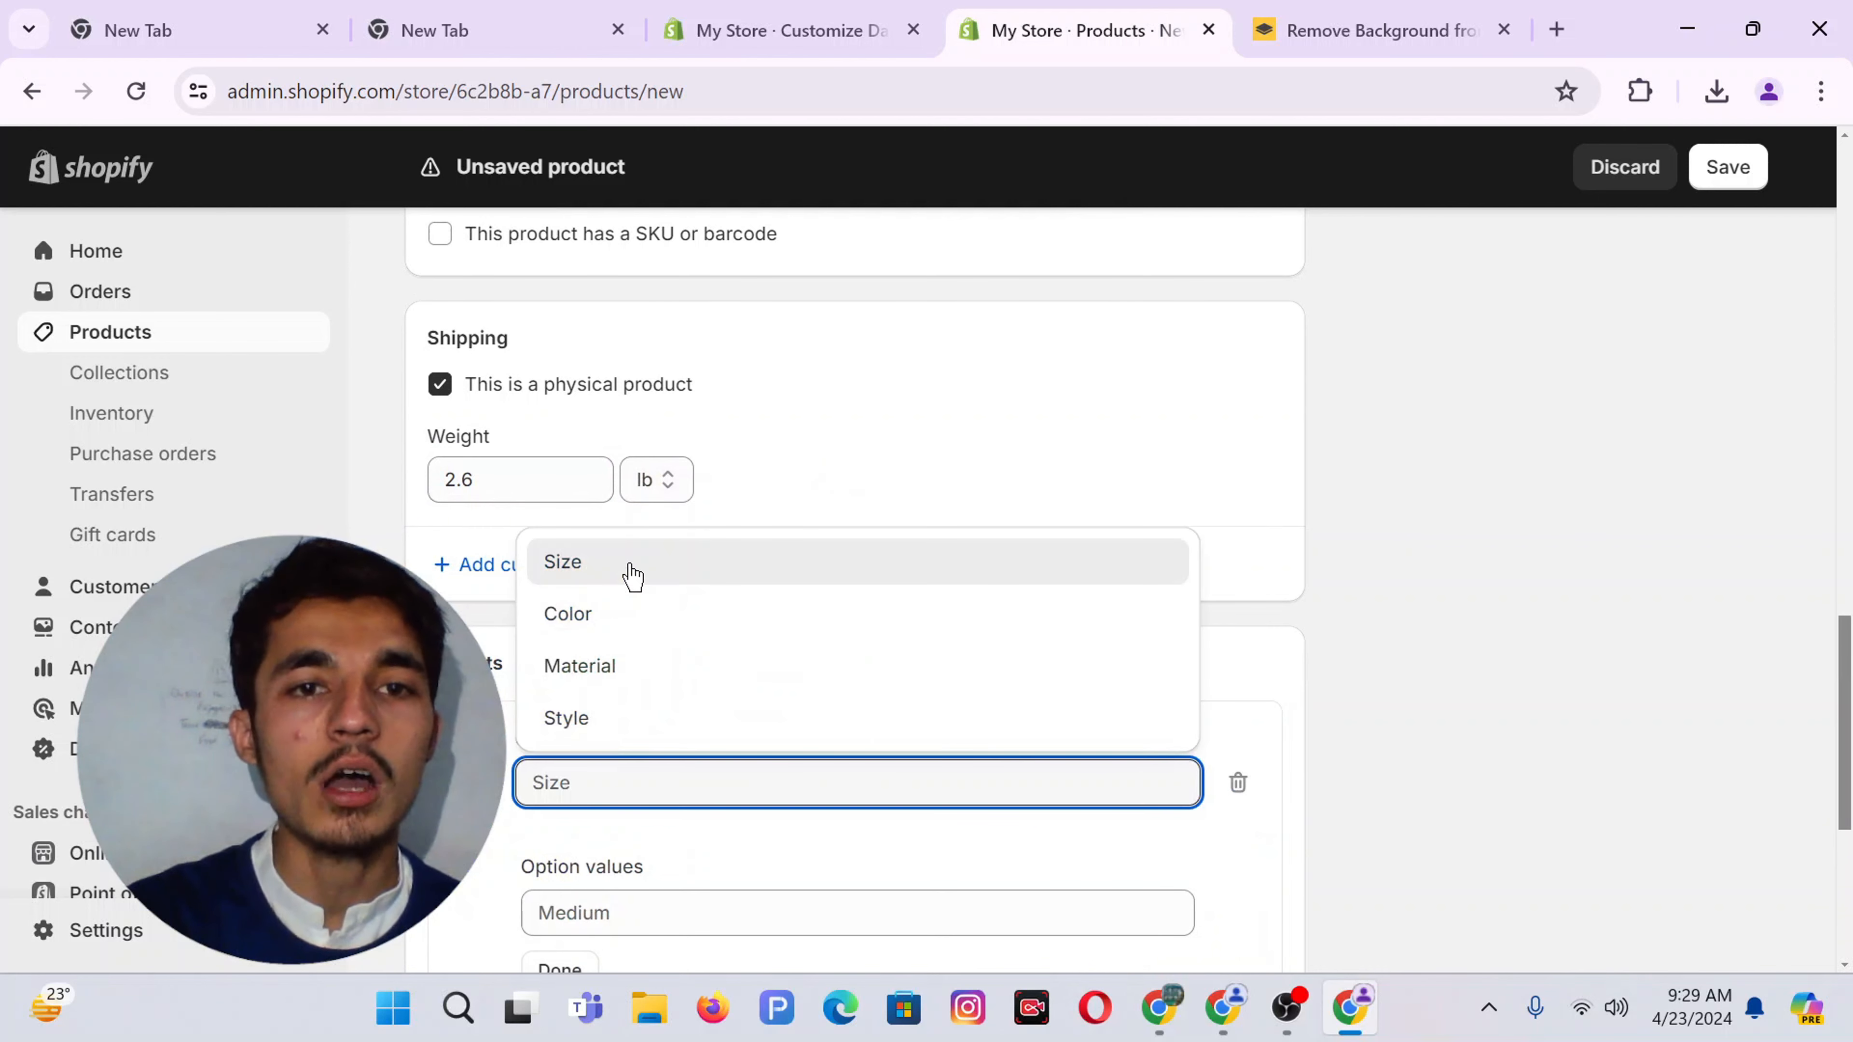
Create a Color option with values Red, Black and Blue
left_click(570, 626)
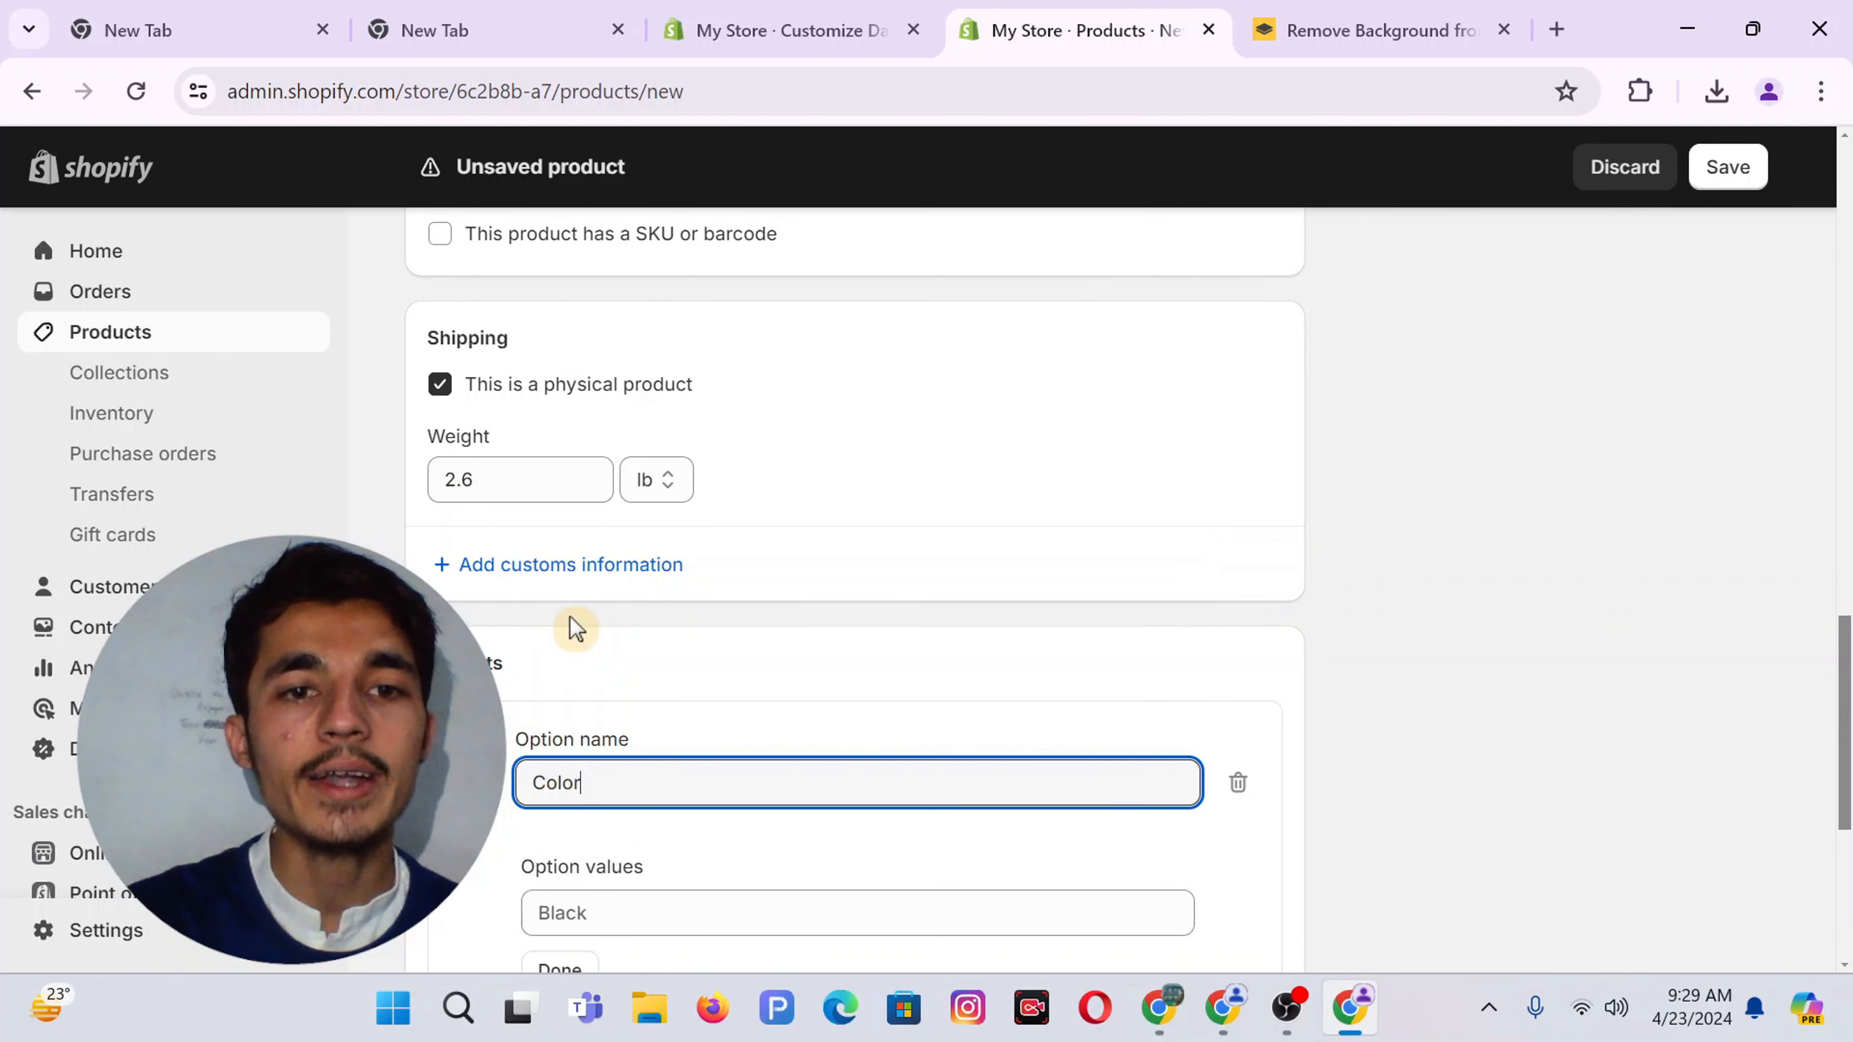
scroll(612, 620, "down", 2)
left_click(588, 732)
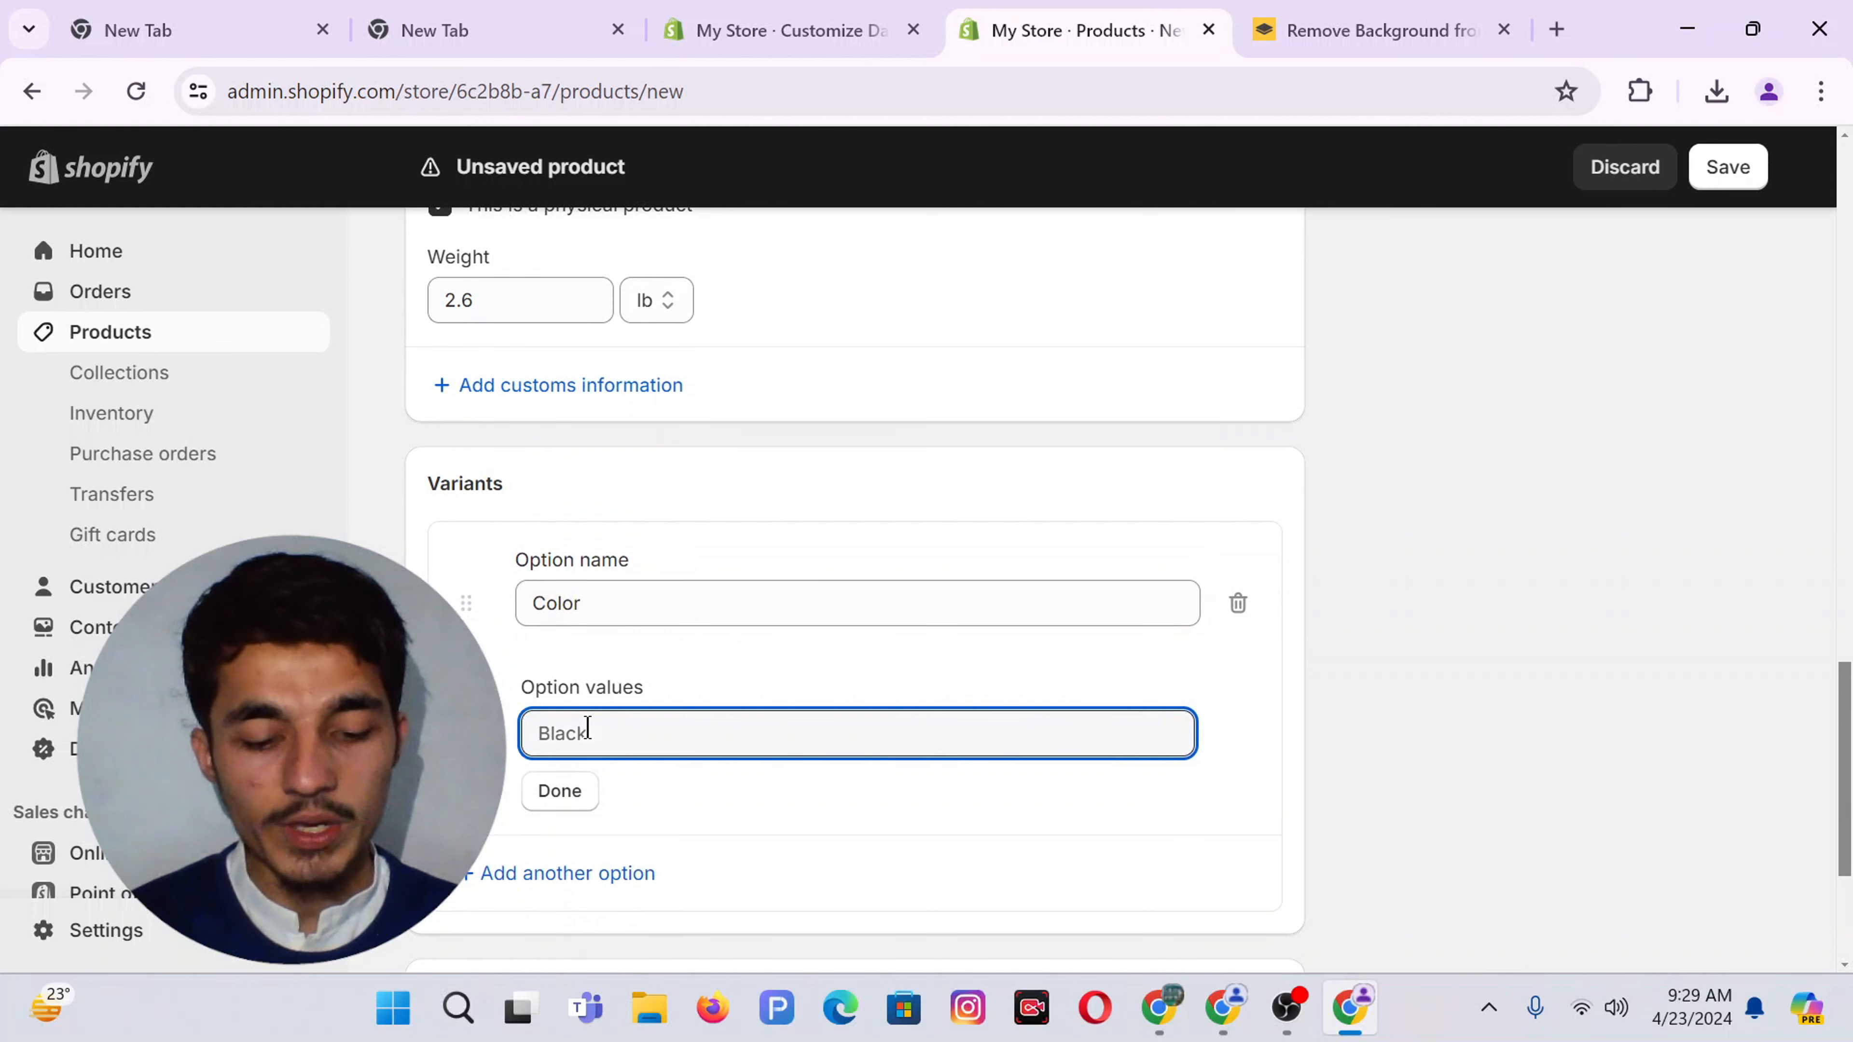
type("Red")
left_click(590, 788)
type("B")
key("BackSpace")
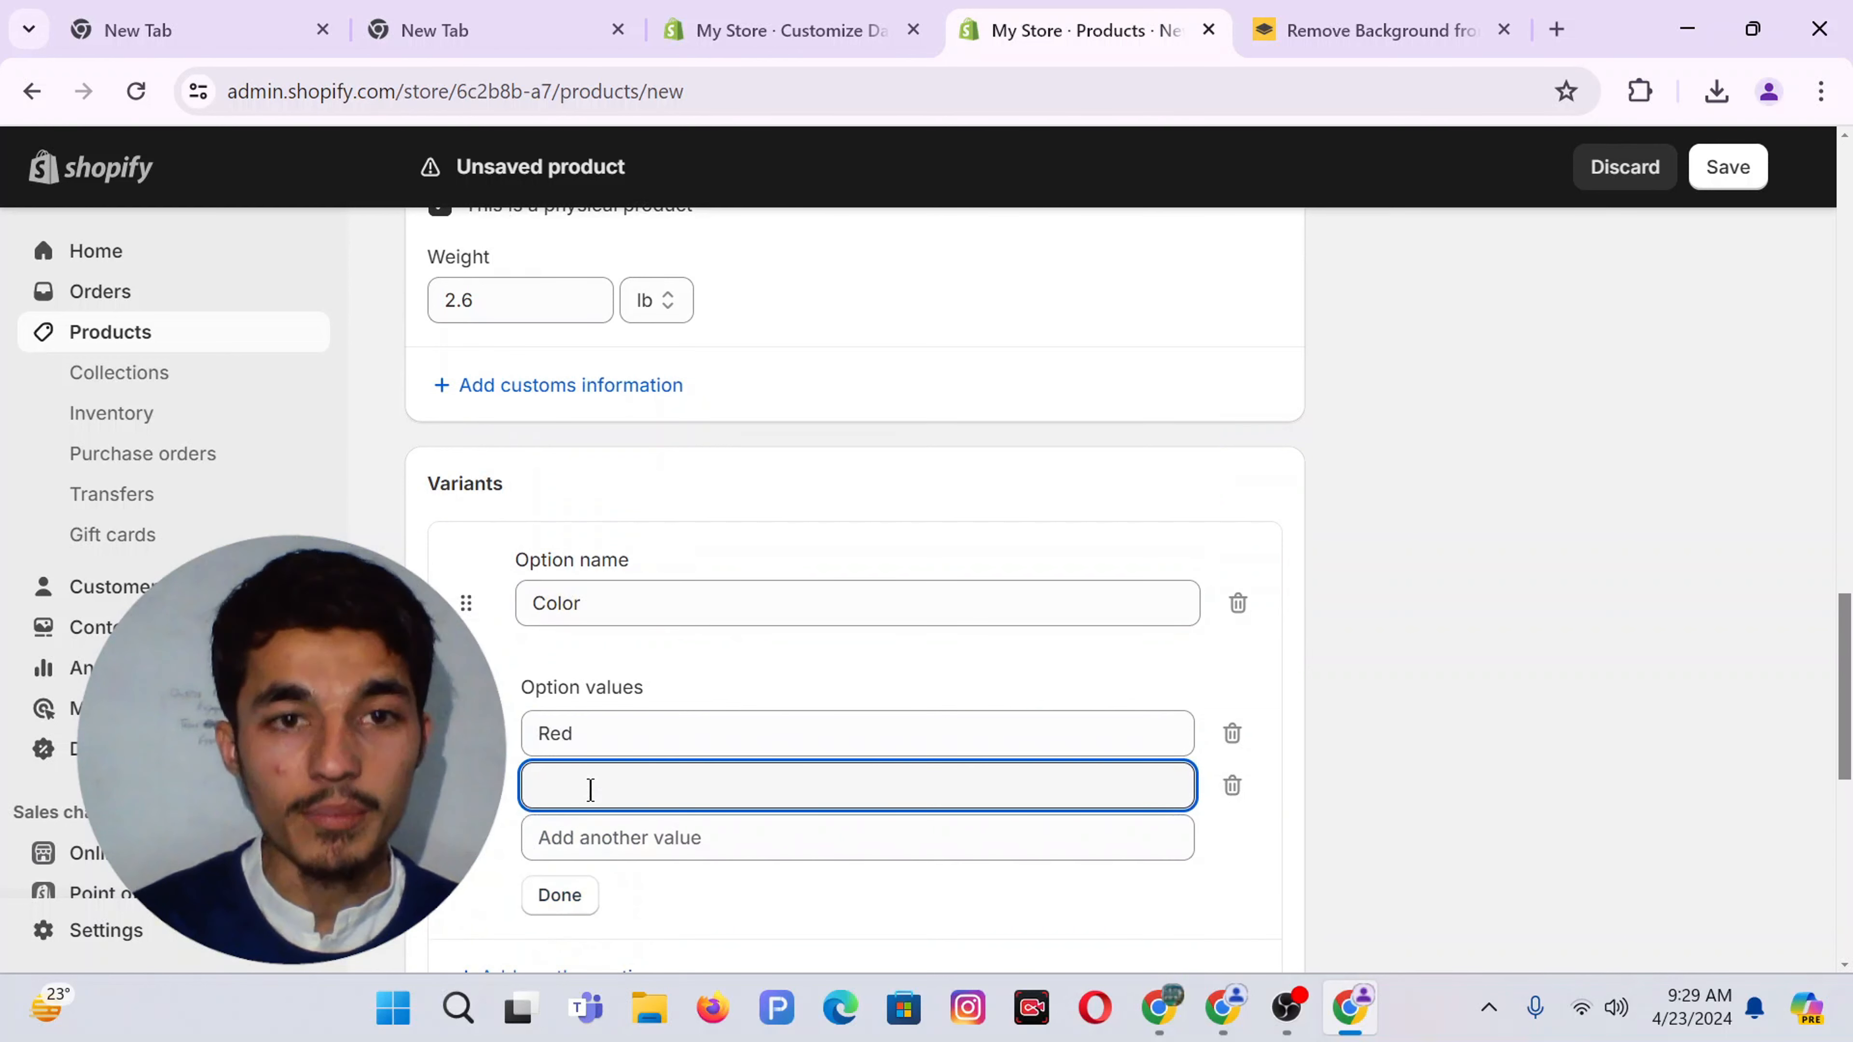
type("Black")
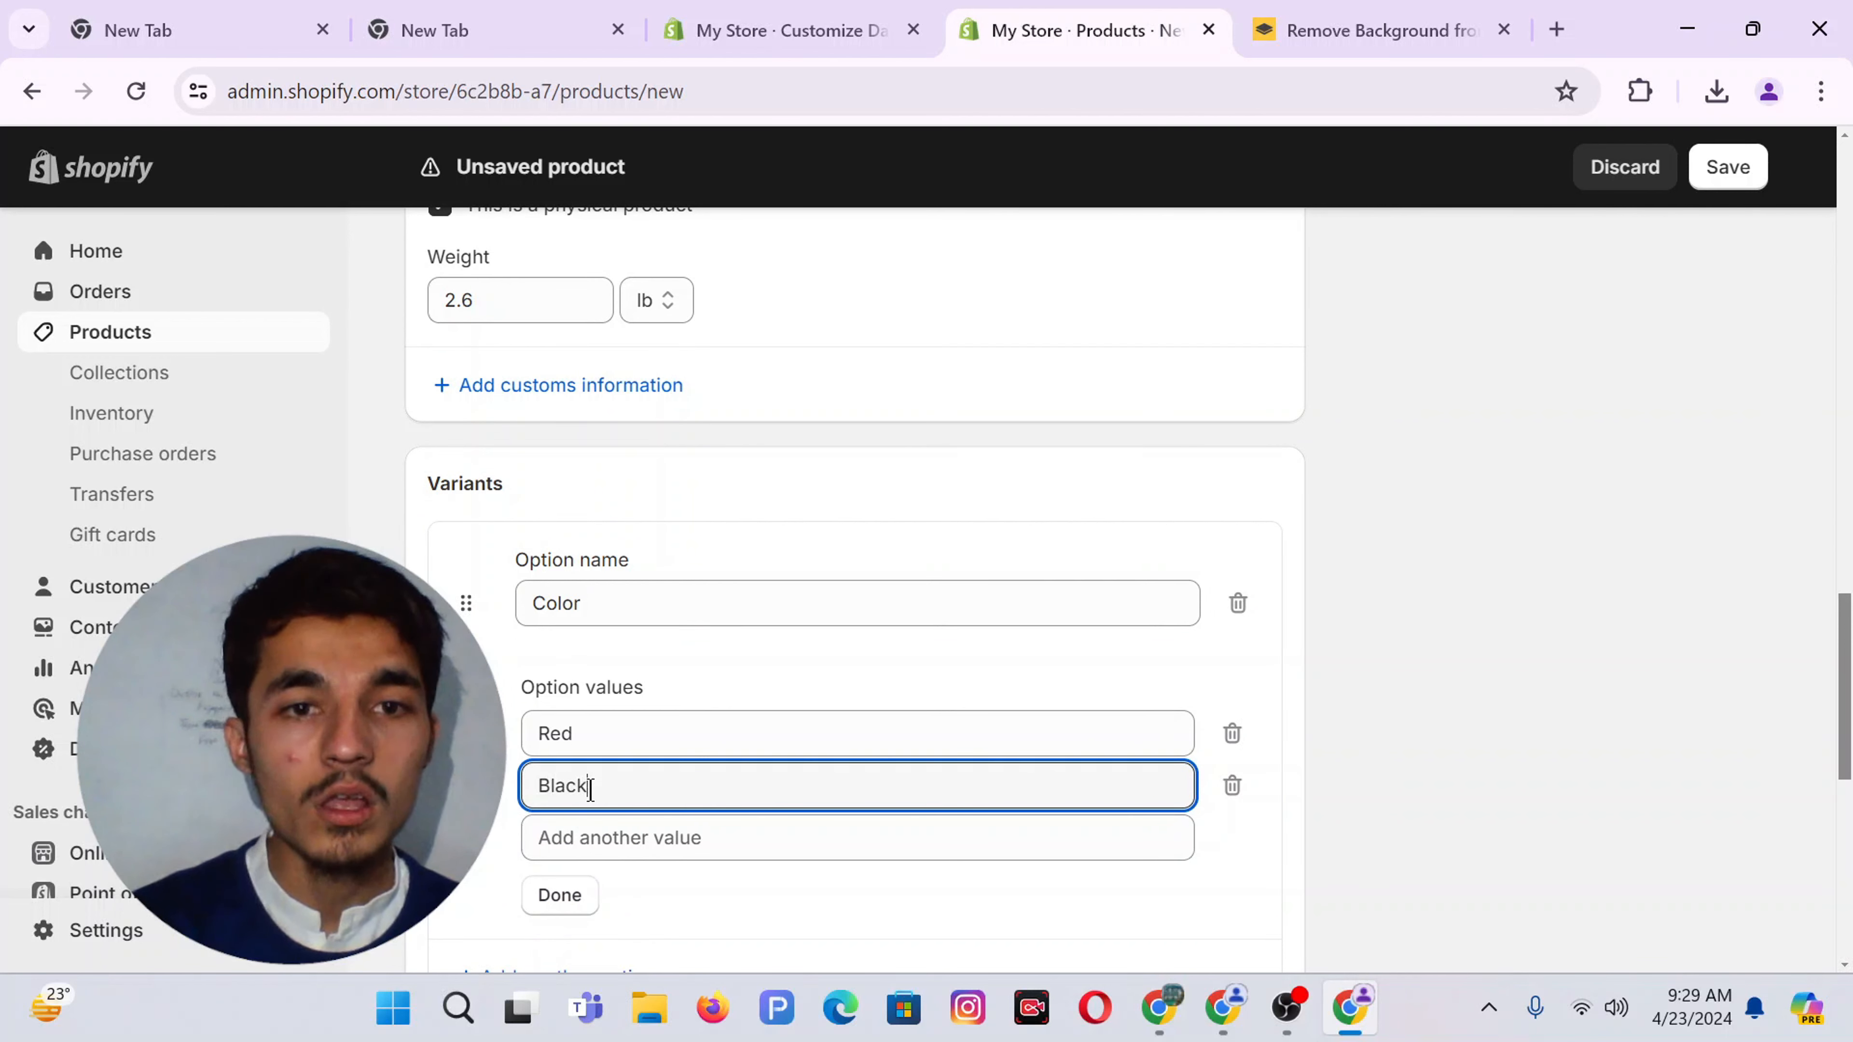
left_click(594, 828)
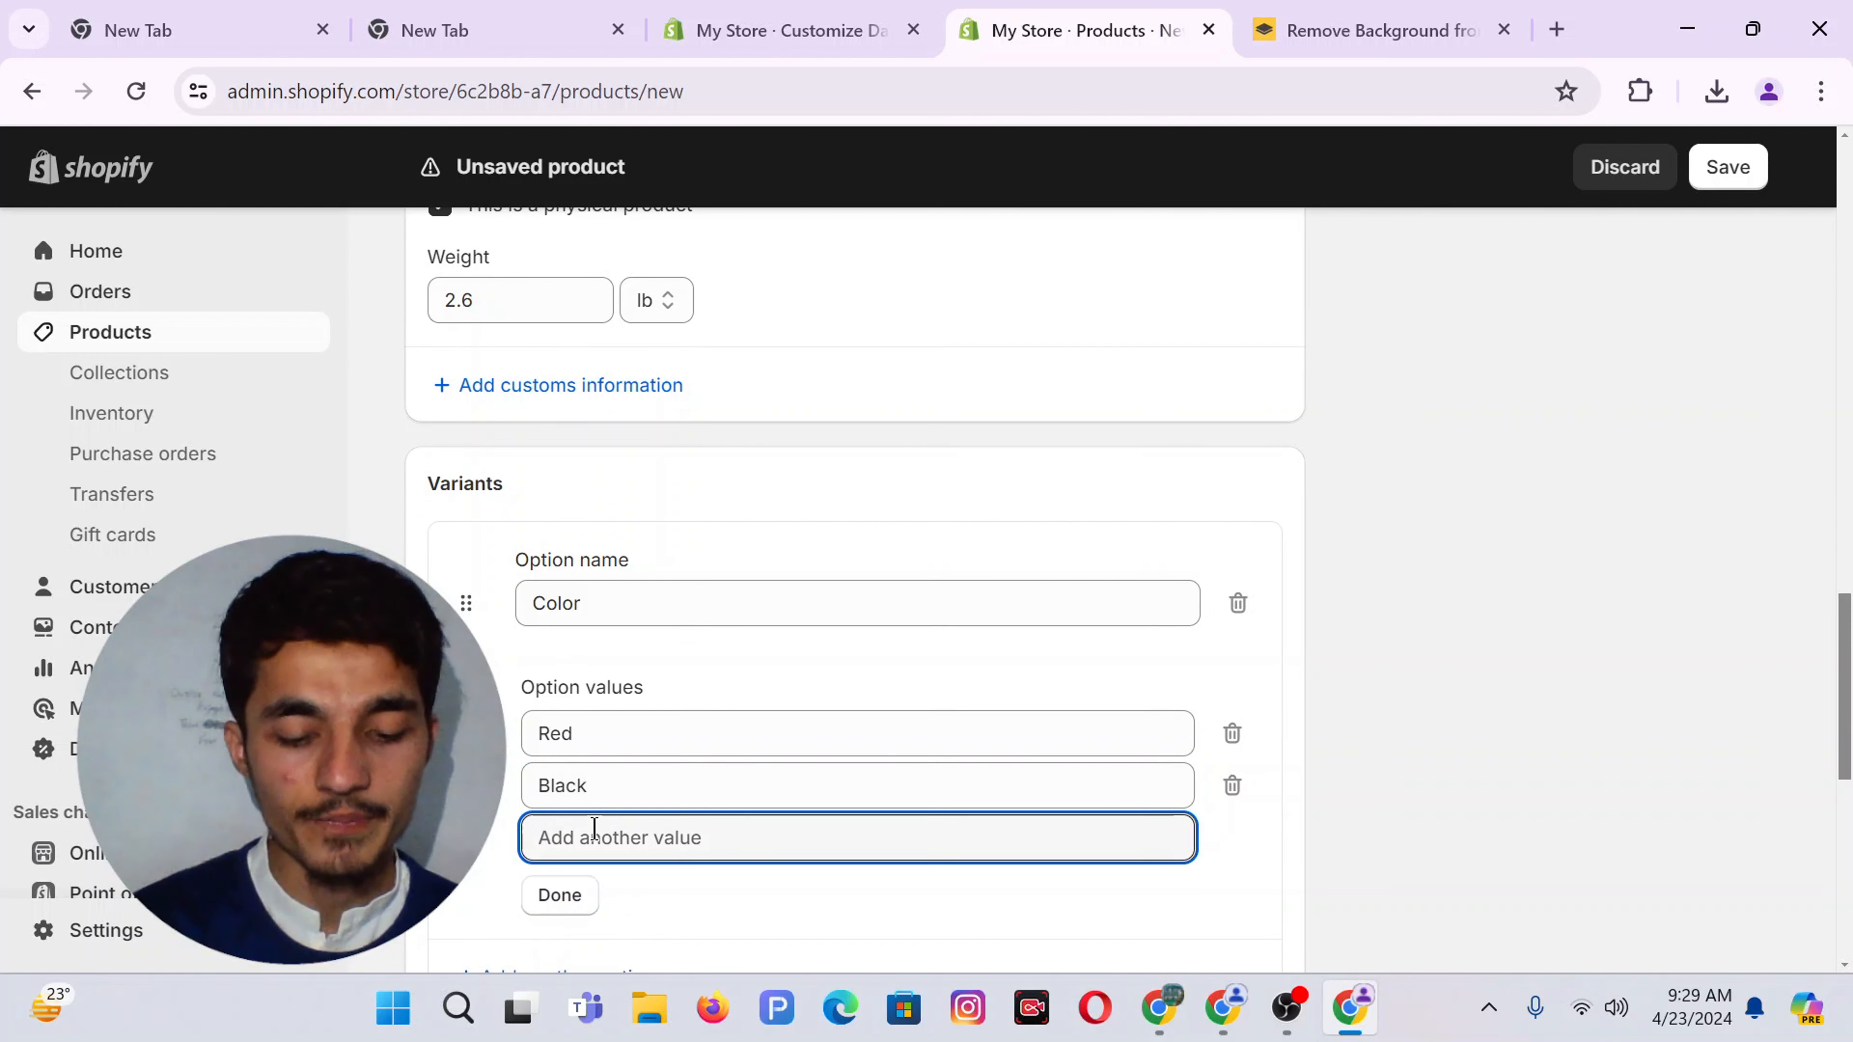
type("Blue")
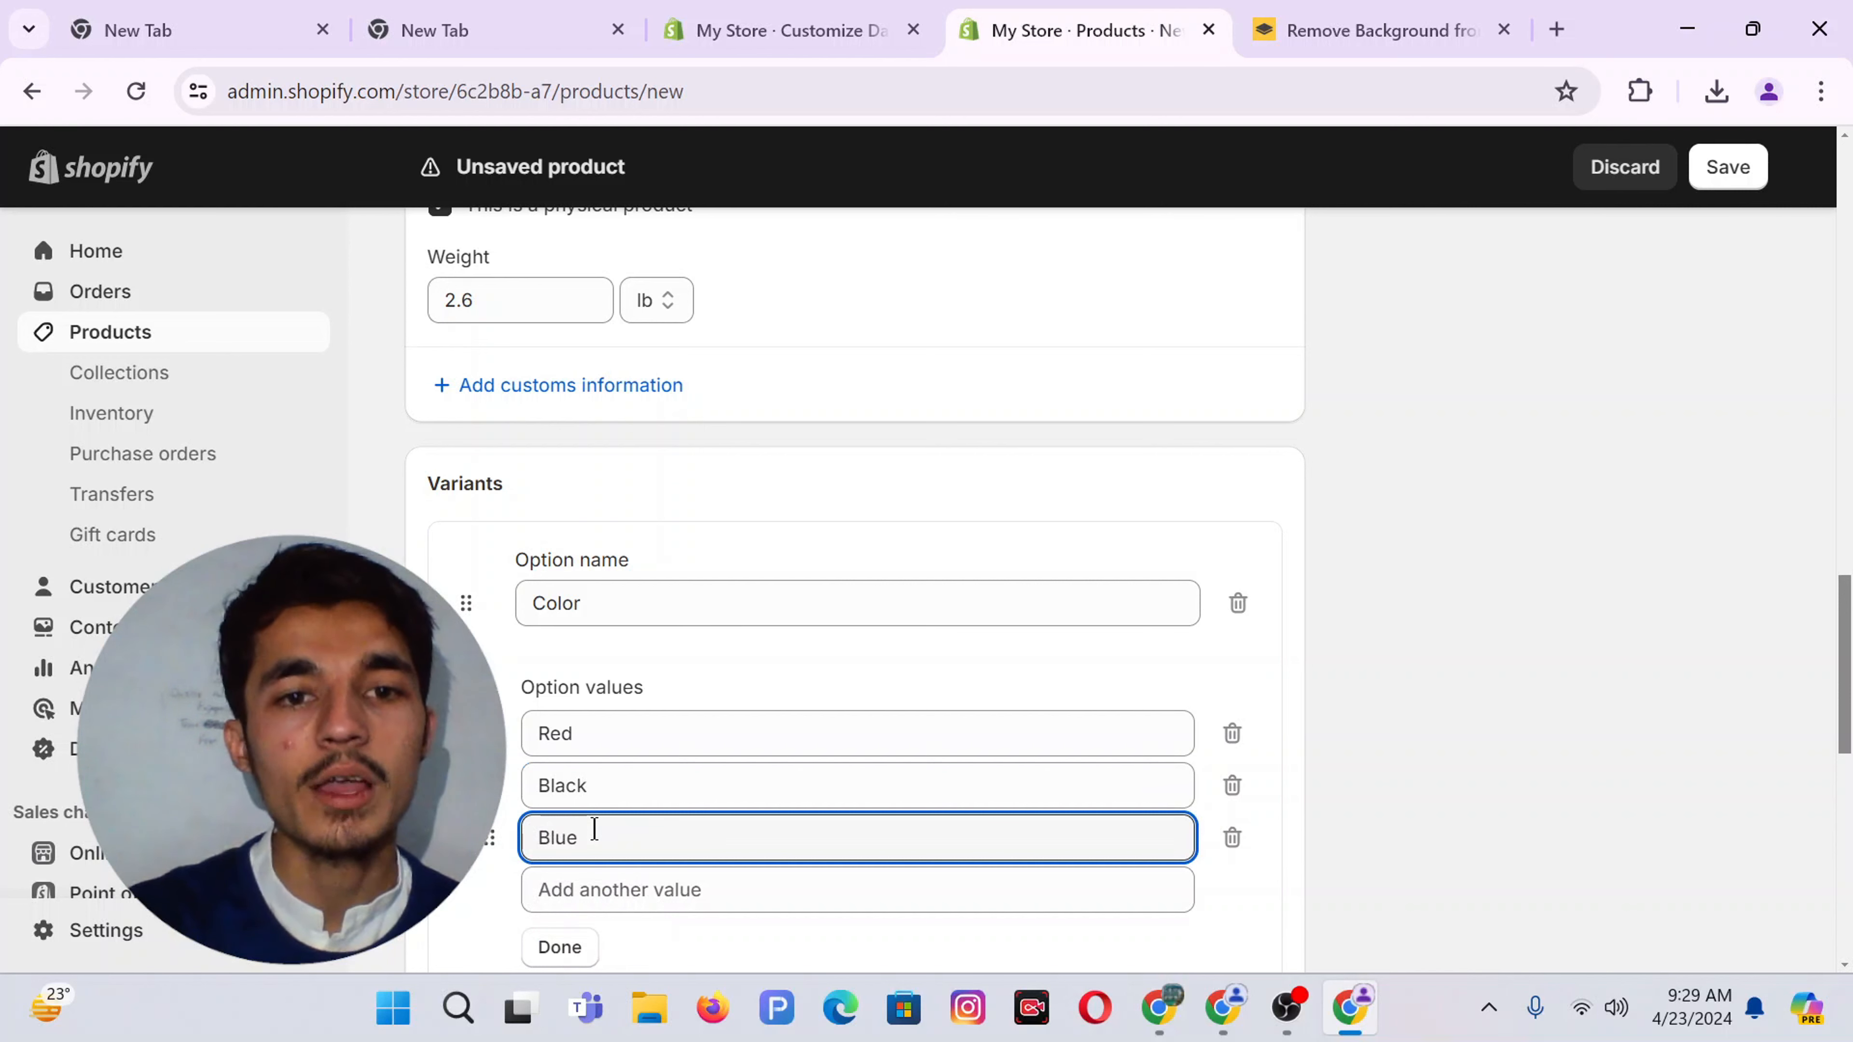
left_click(560, 948)
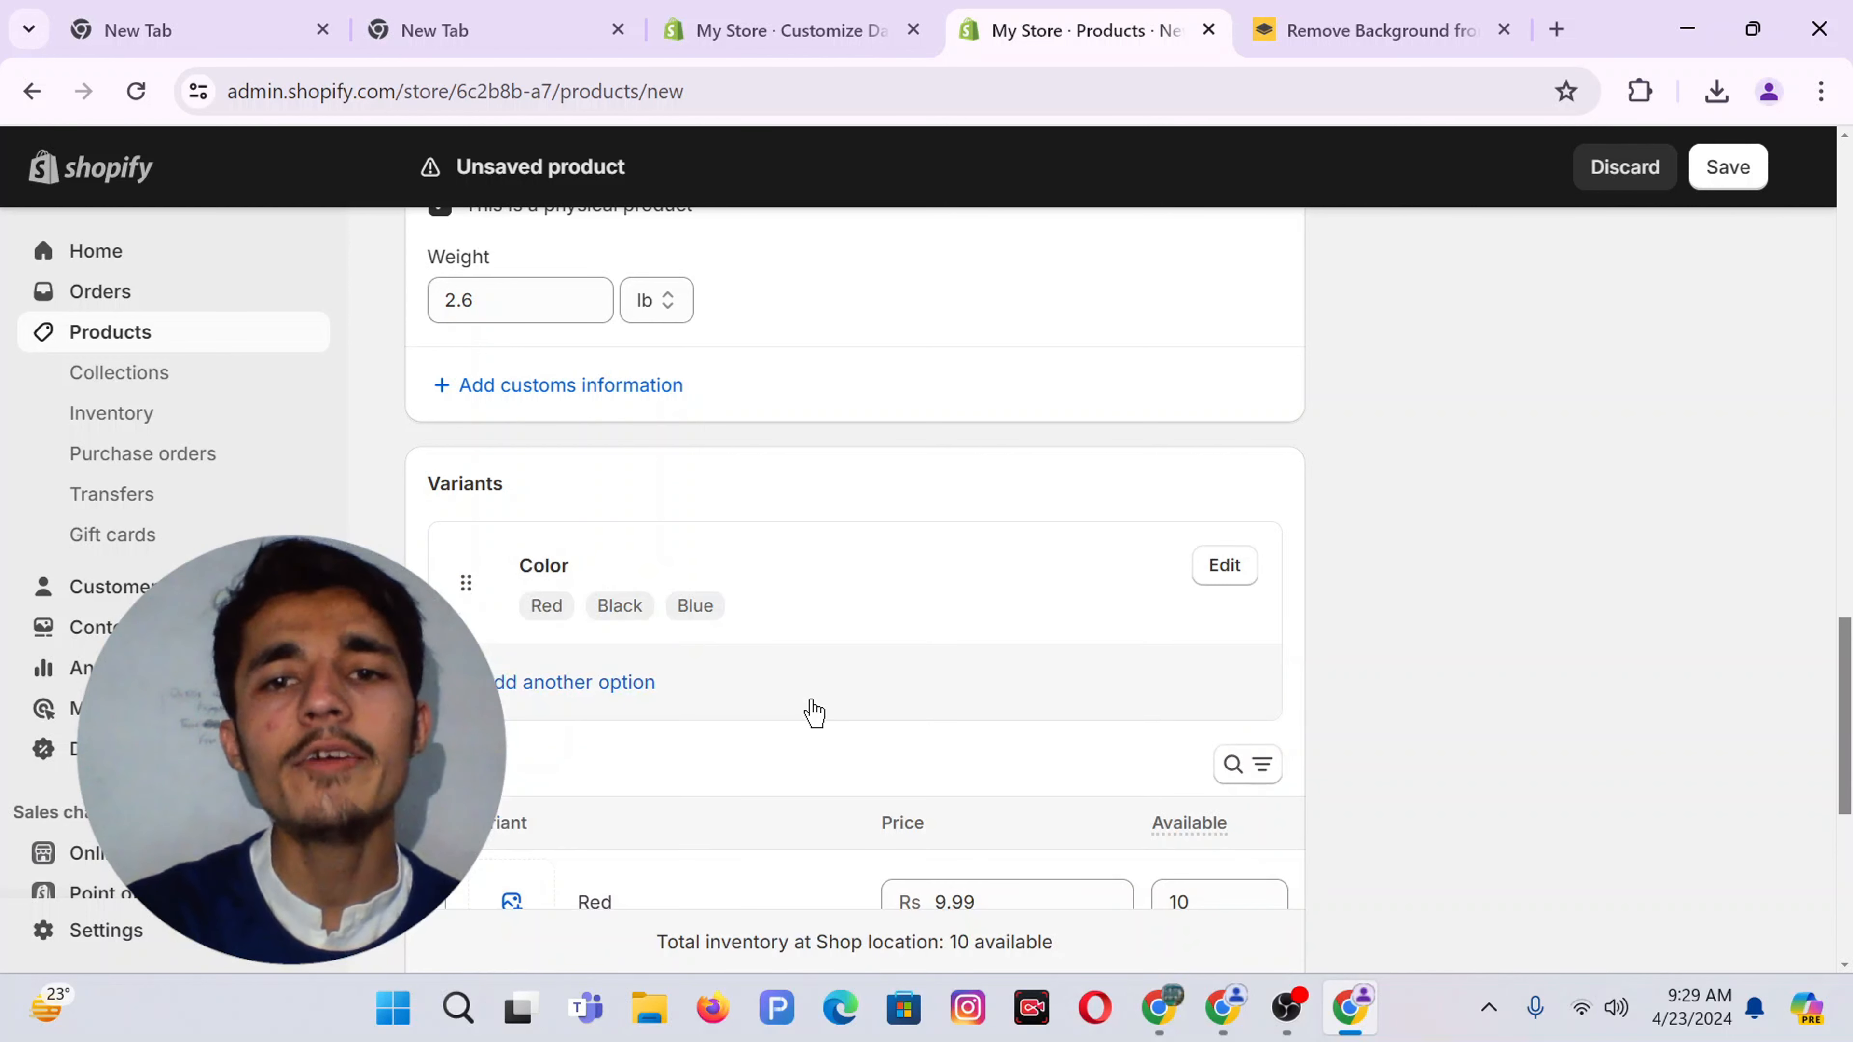
scroll(839, 730, "down", 5)
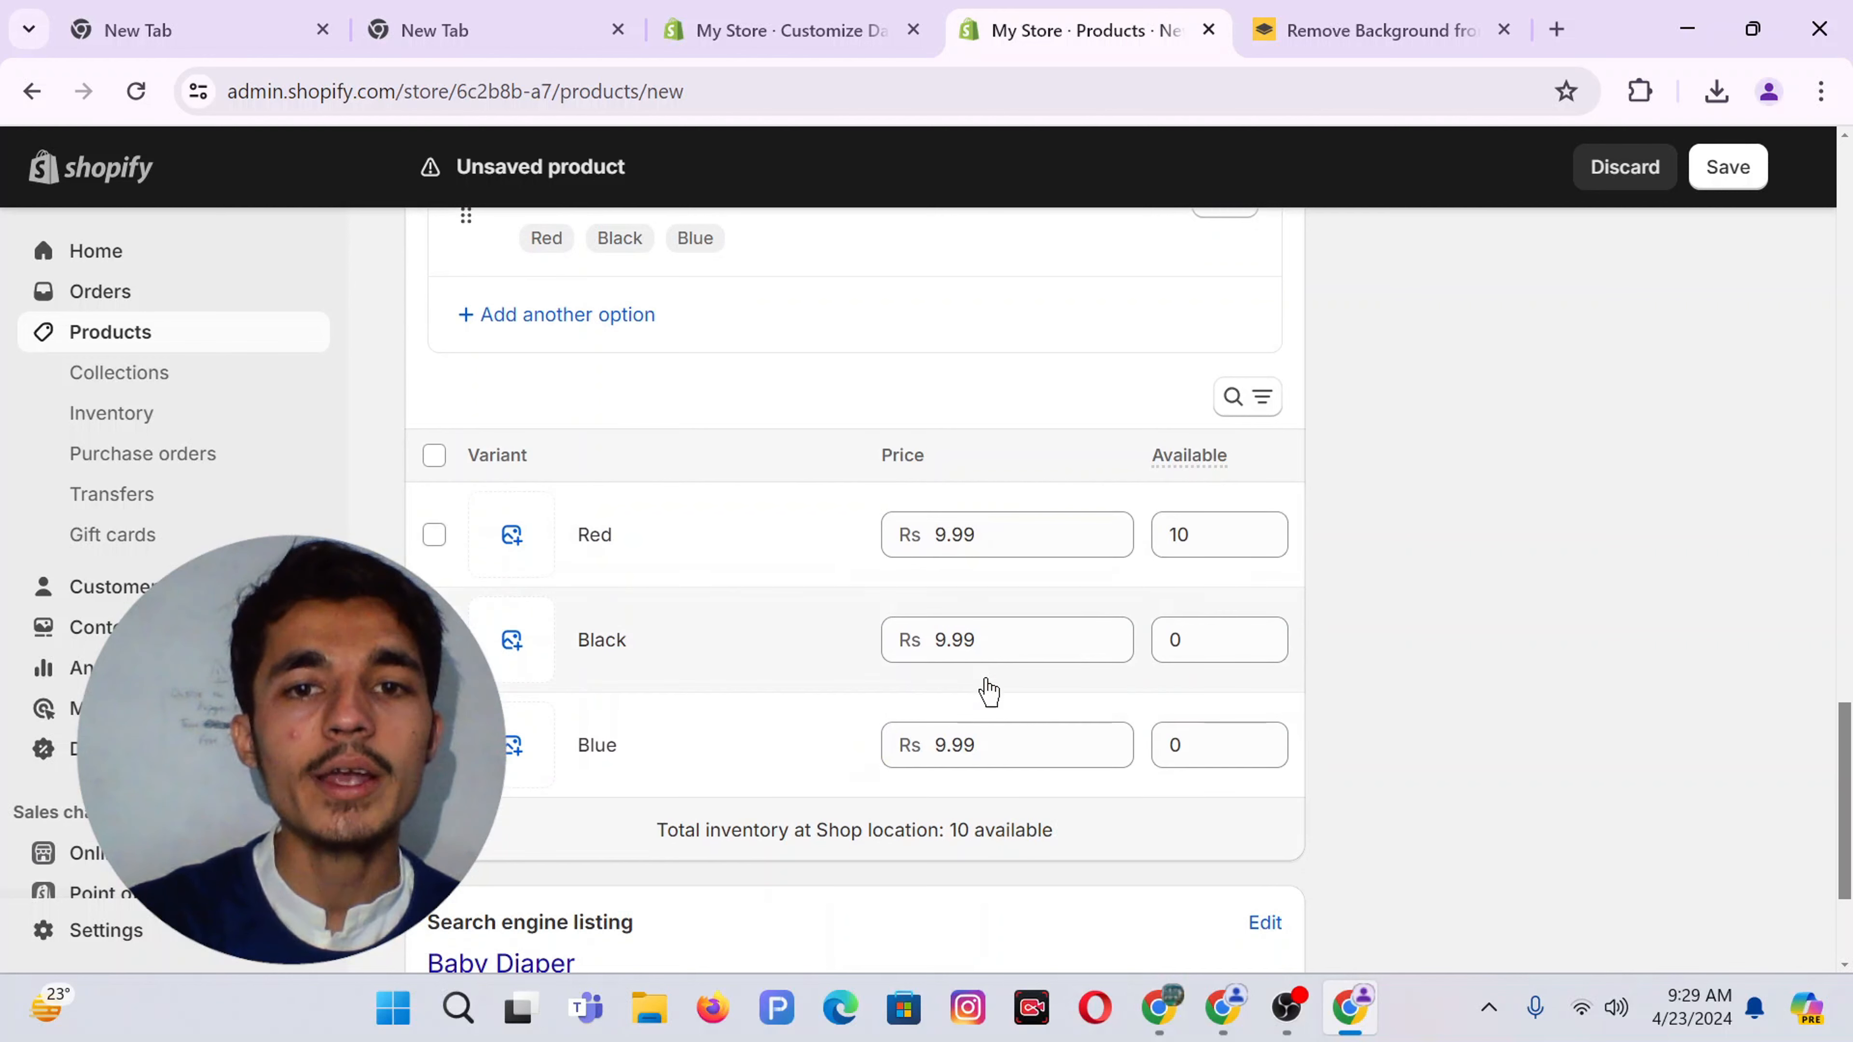
Price the Black variant at Rs 10.99 with 5 in stock, and give Blue 20 in stock
left_click(978, 646)
type("1")
type("0/")
type("09")
key("BackSpace")
key("BackSpace")
type("99")
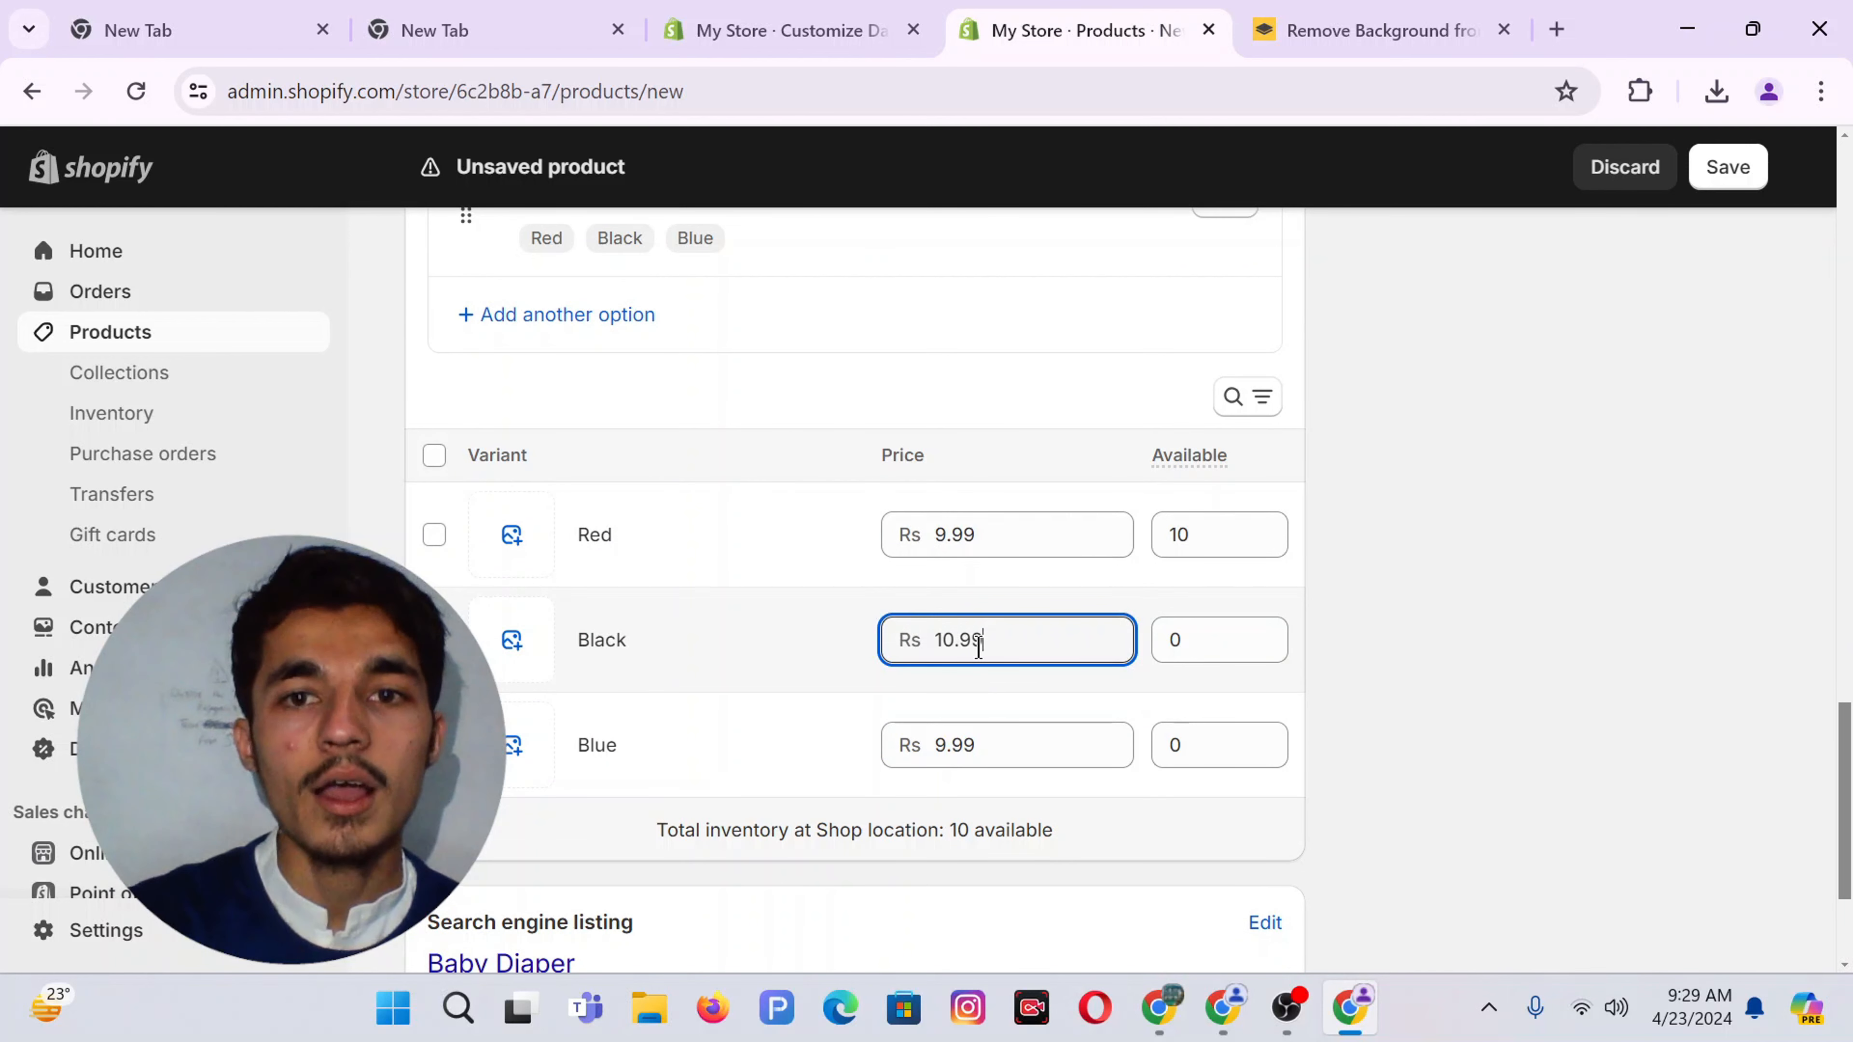
left_click(1210, 647)
type("5")
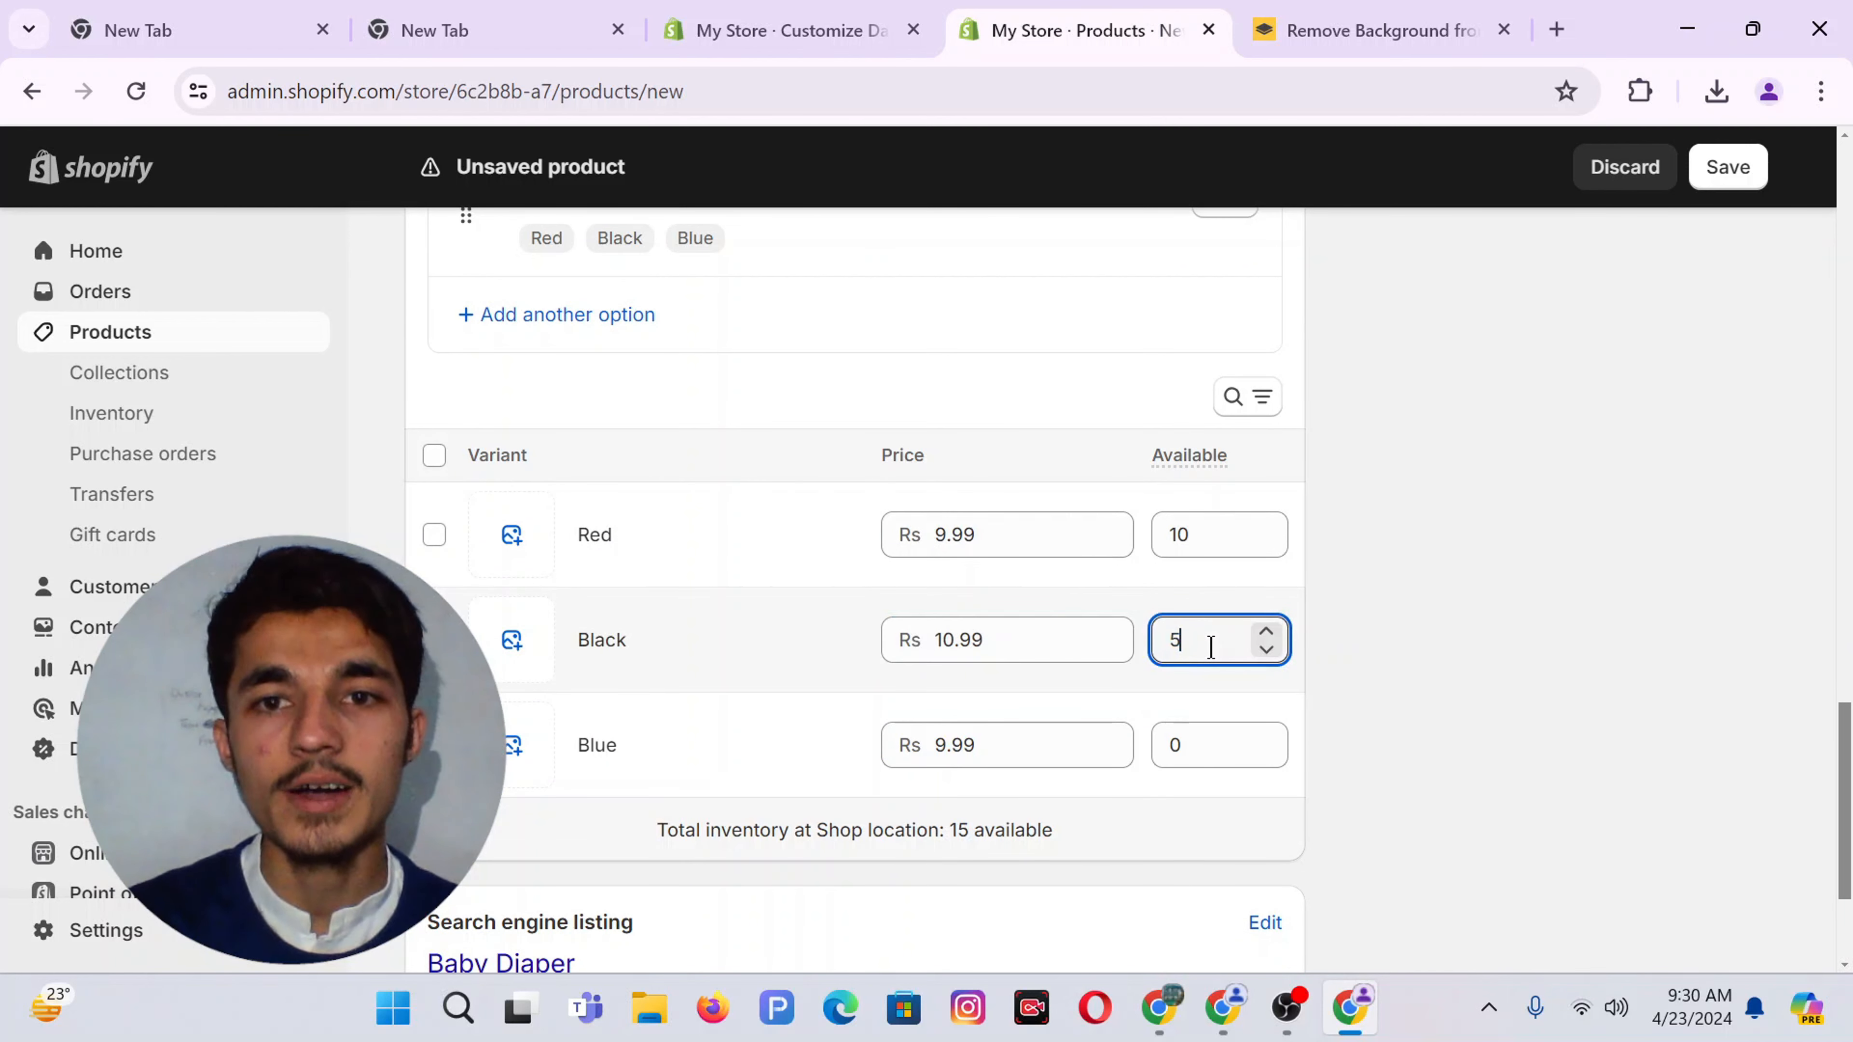
left_click(1204, 737)
type("20")
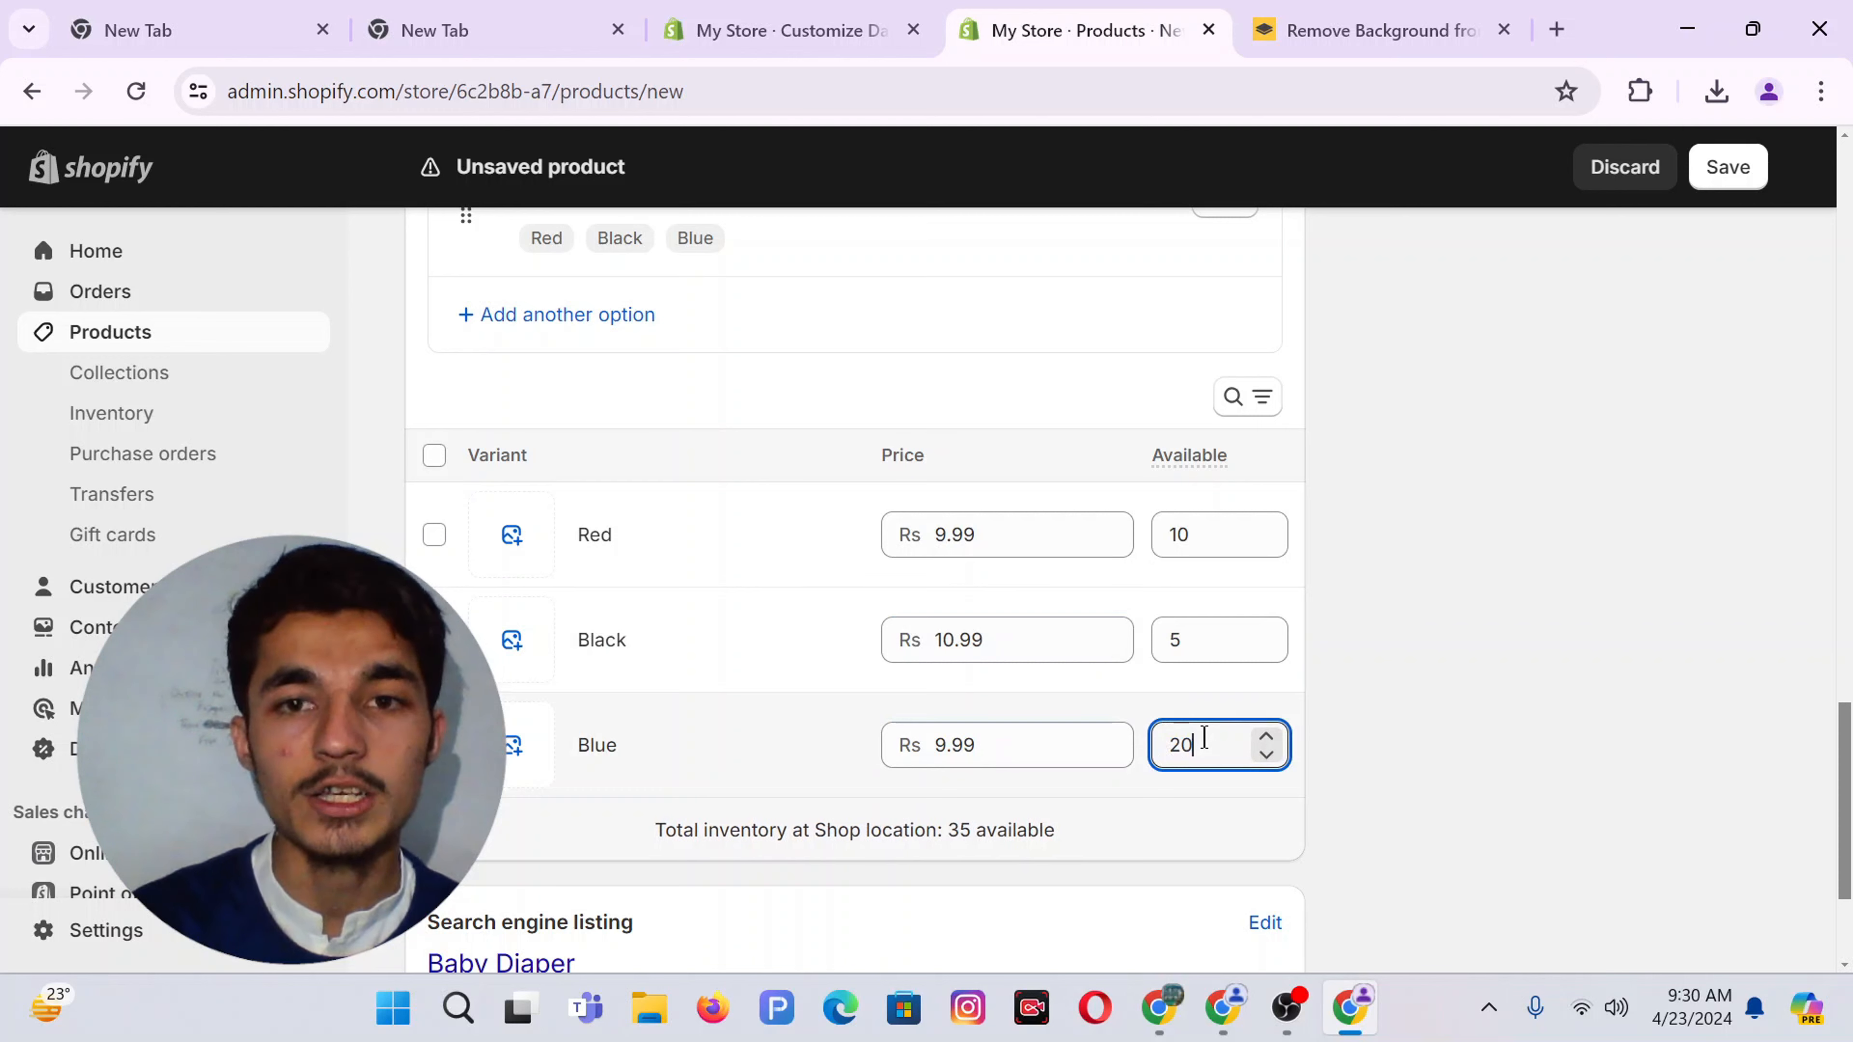
Upload the red bib image and assign it to the Red variant
left_click(512, 537)
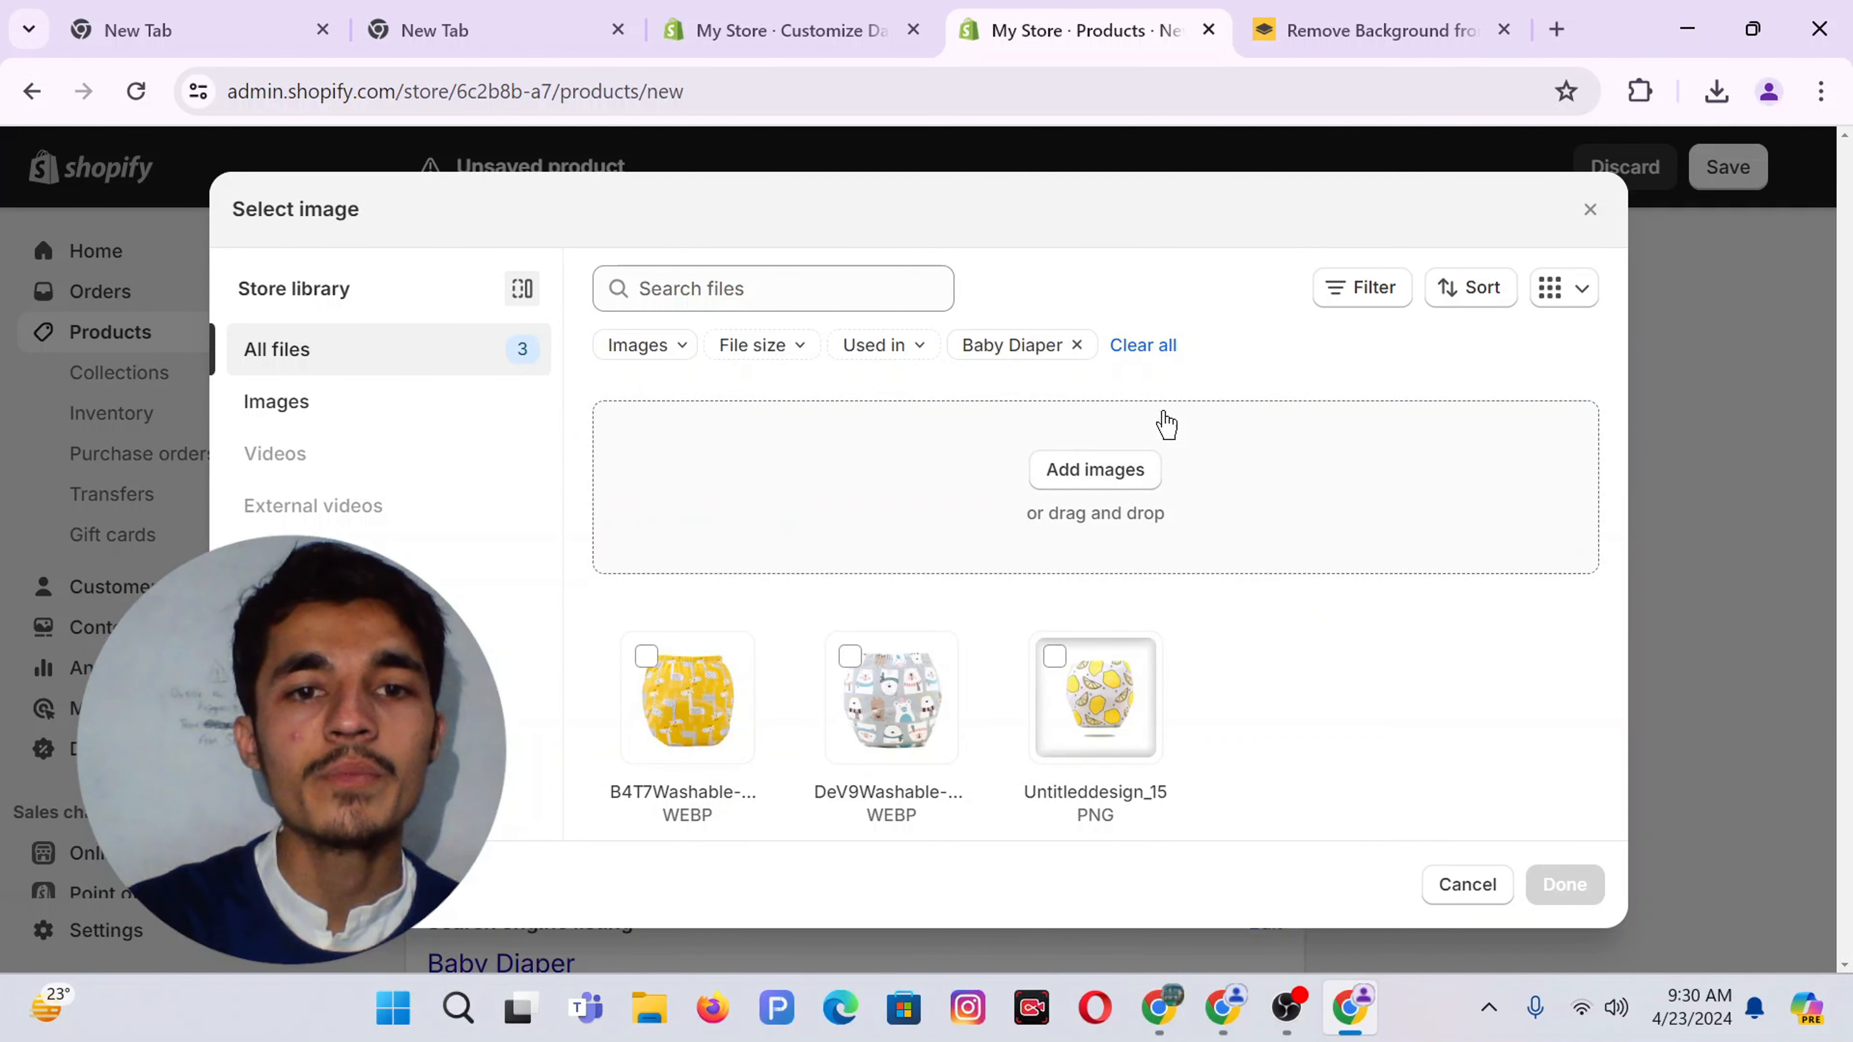
left_click(1096, 468)
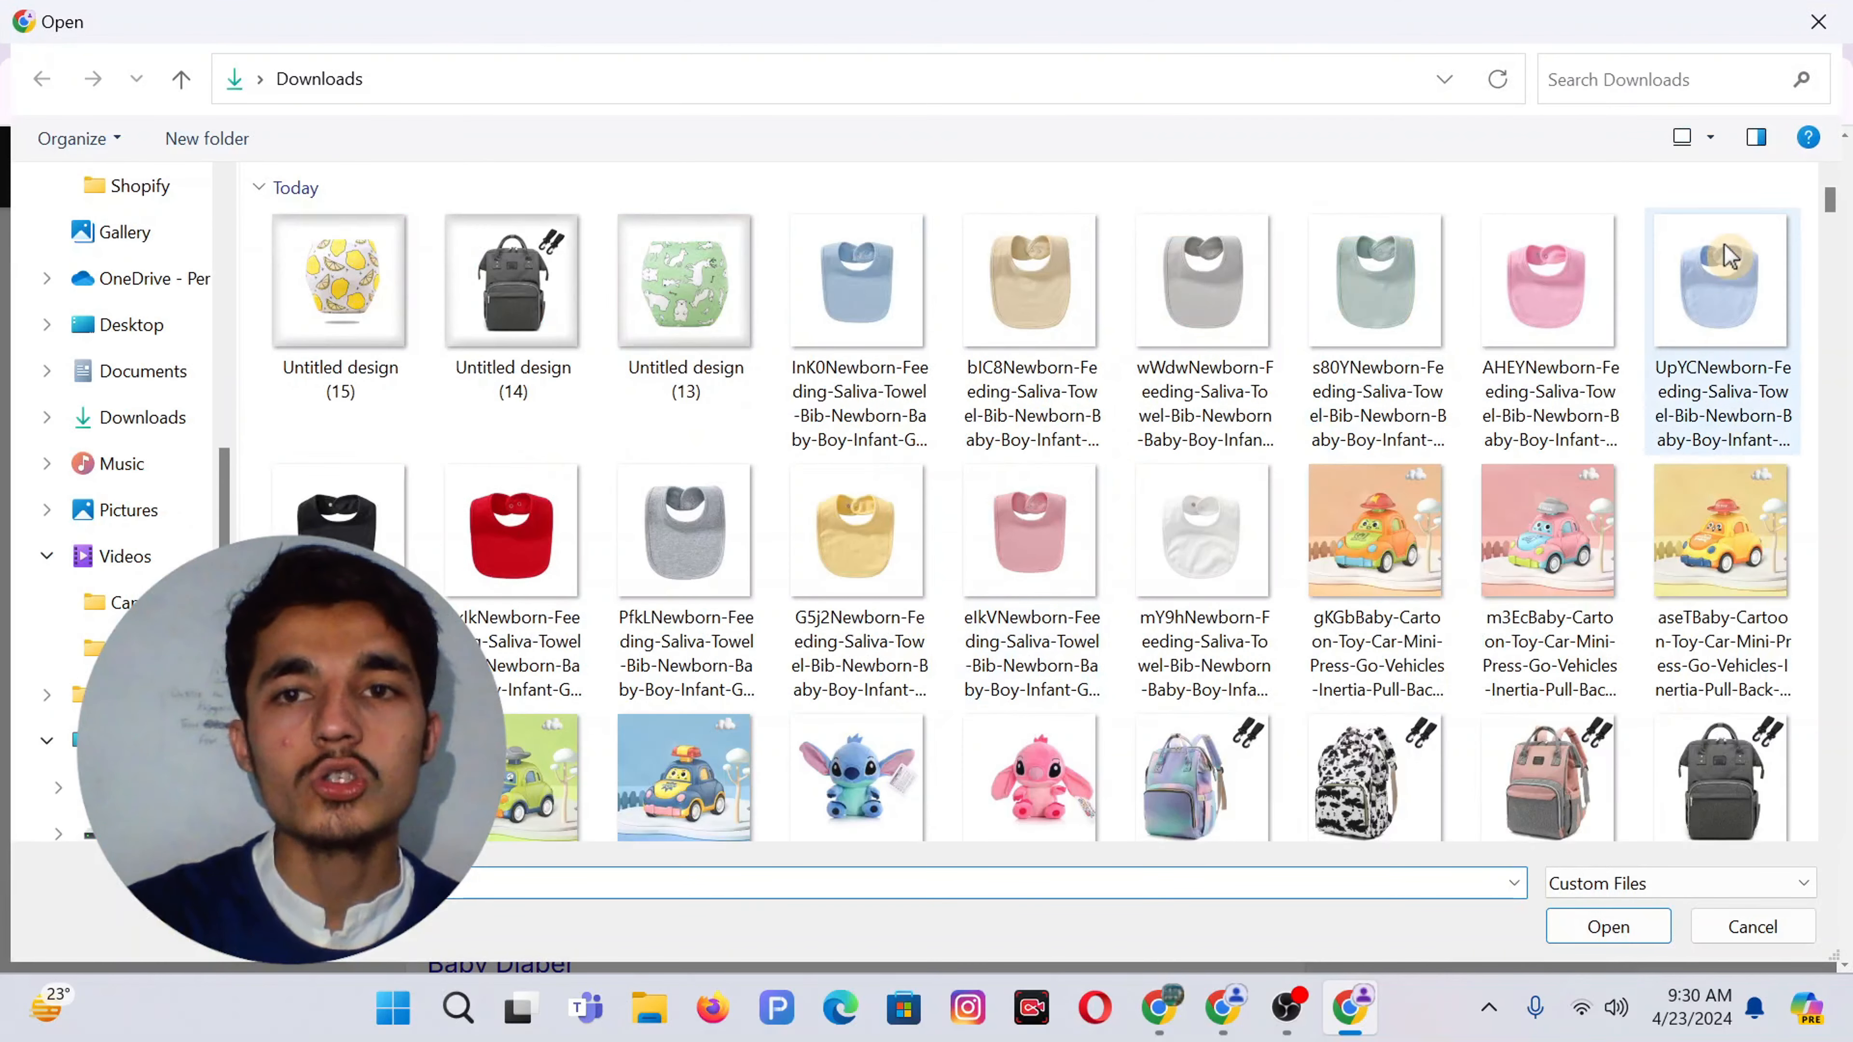
double_click(520, 551)
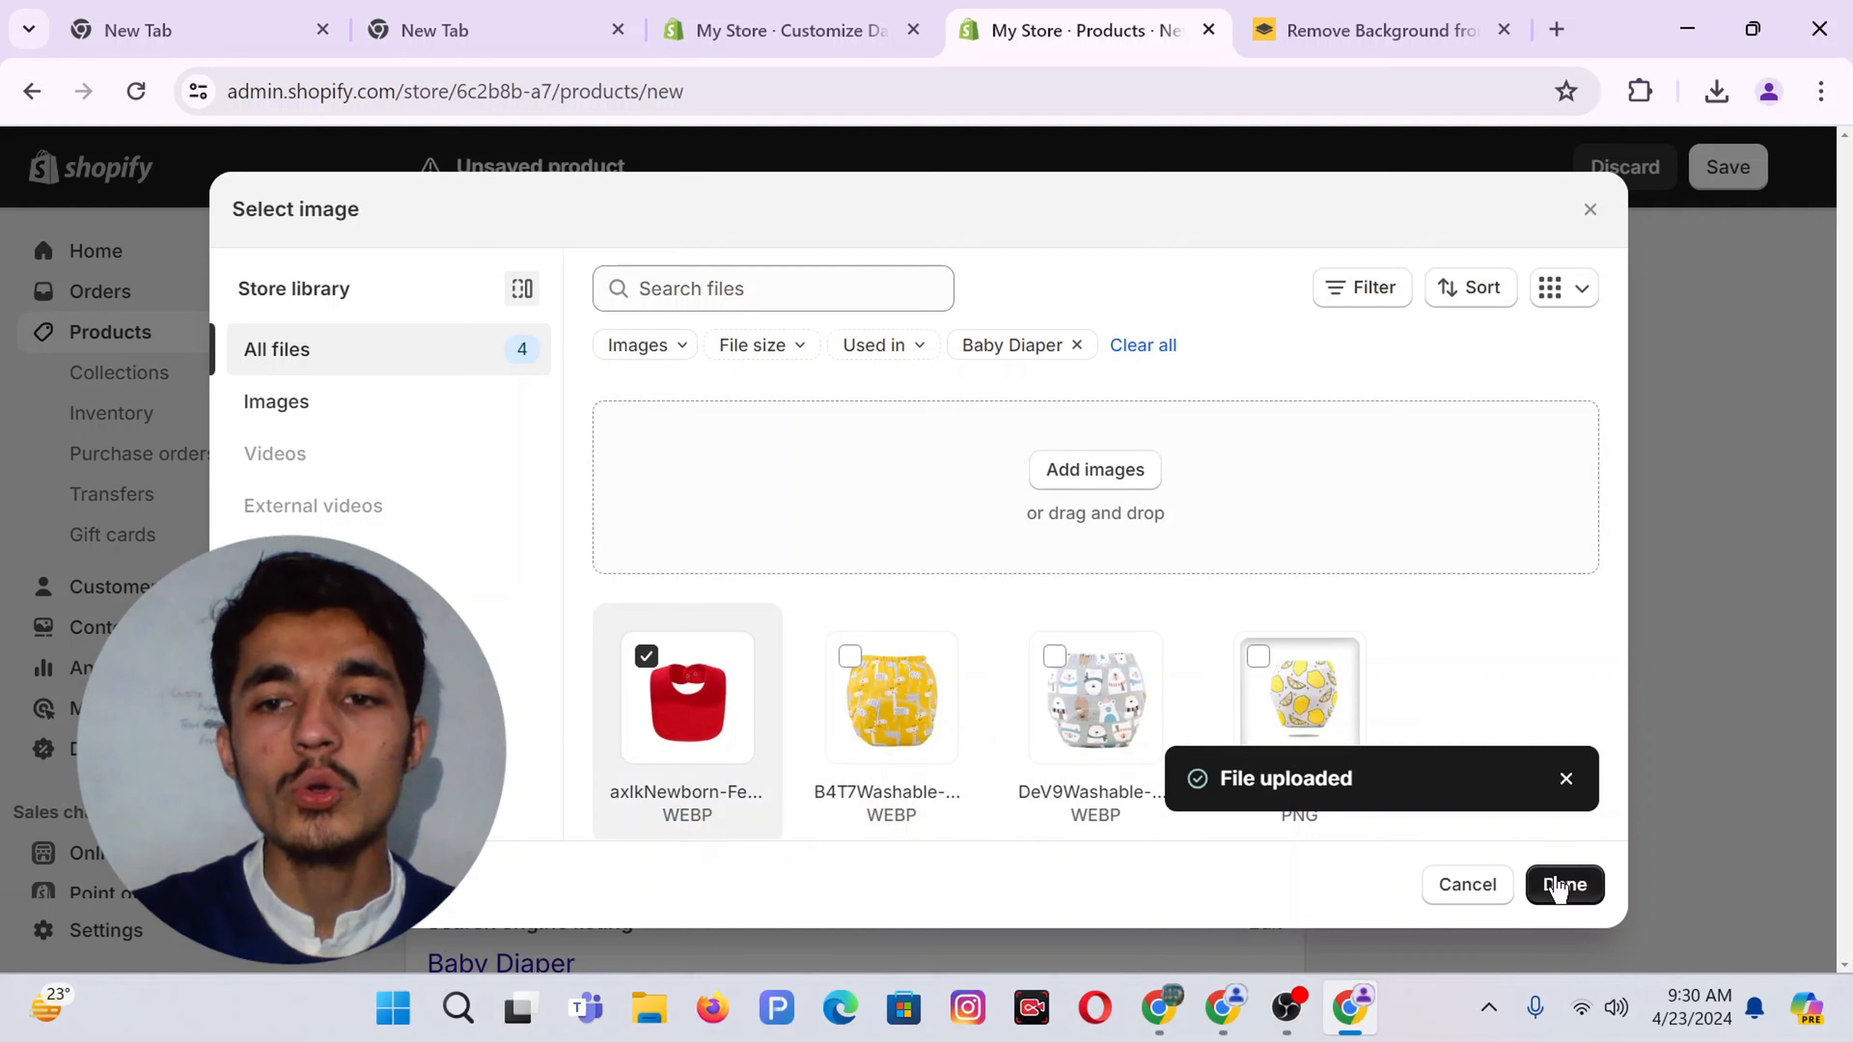
left_click(1564, 884)
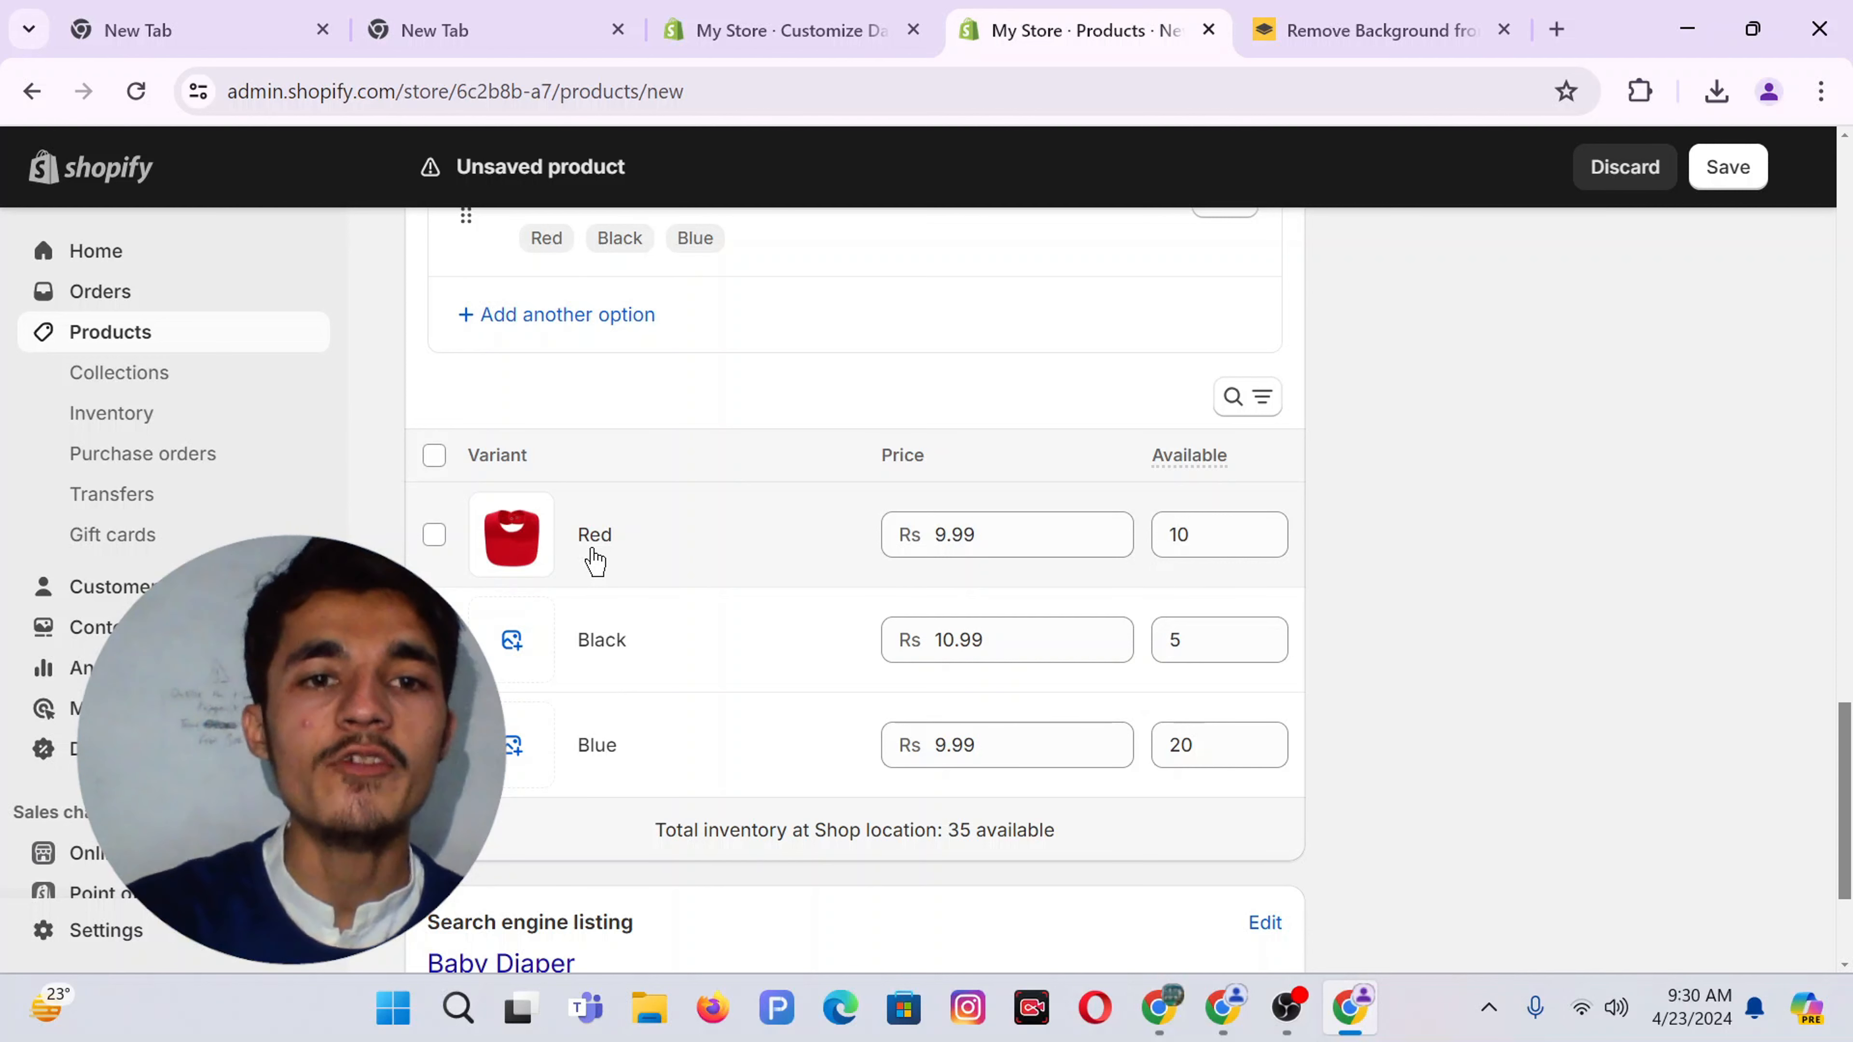
scroll(595, 562, "up", 1)
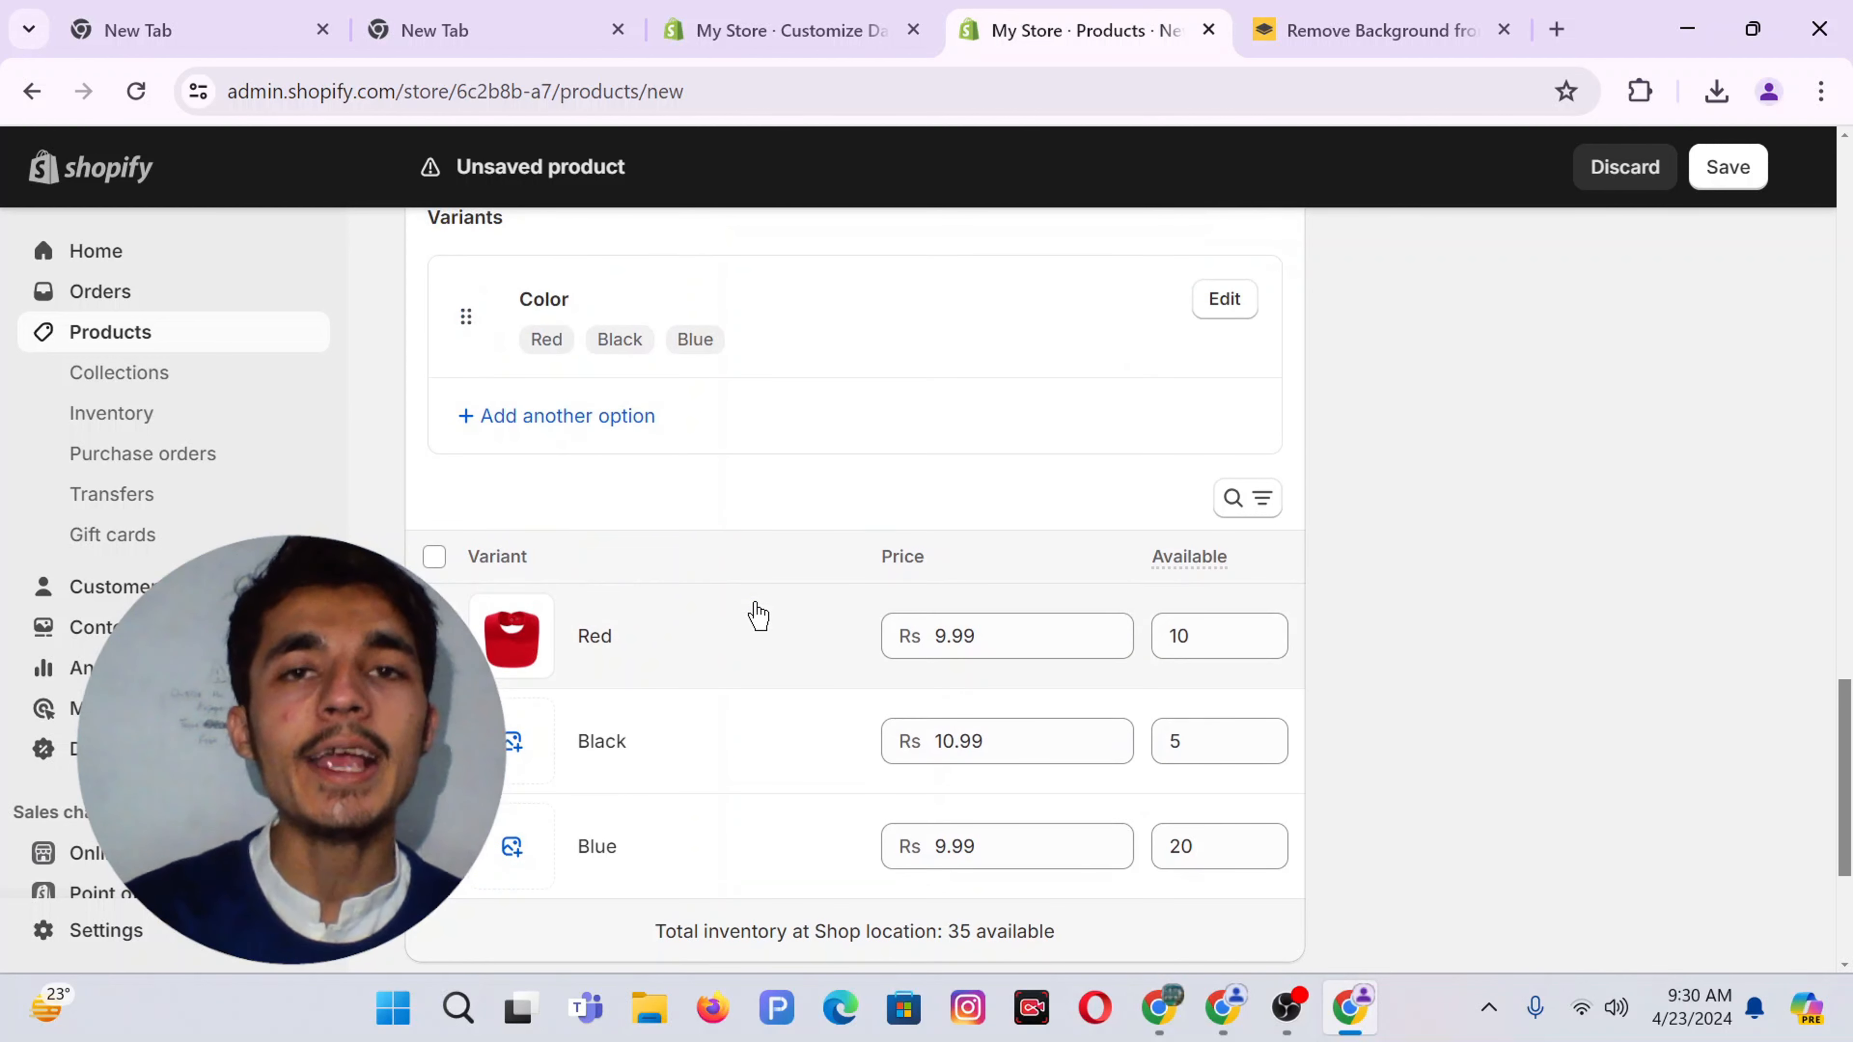
Delete the Color option along with its Red, Black and Blue variants
left_click(1224, 319)
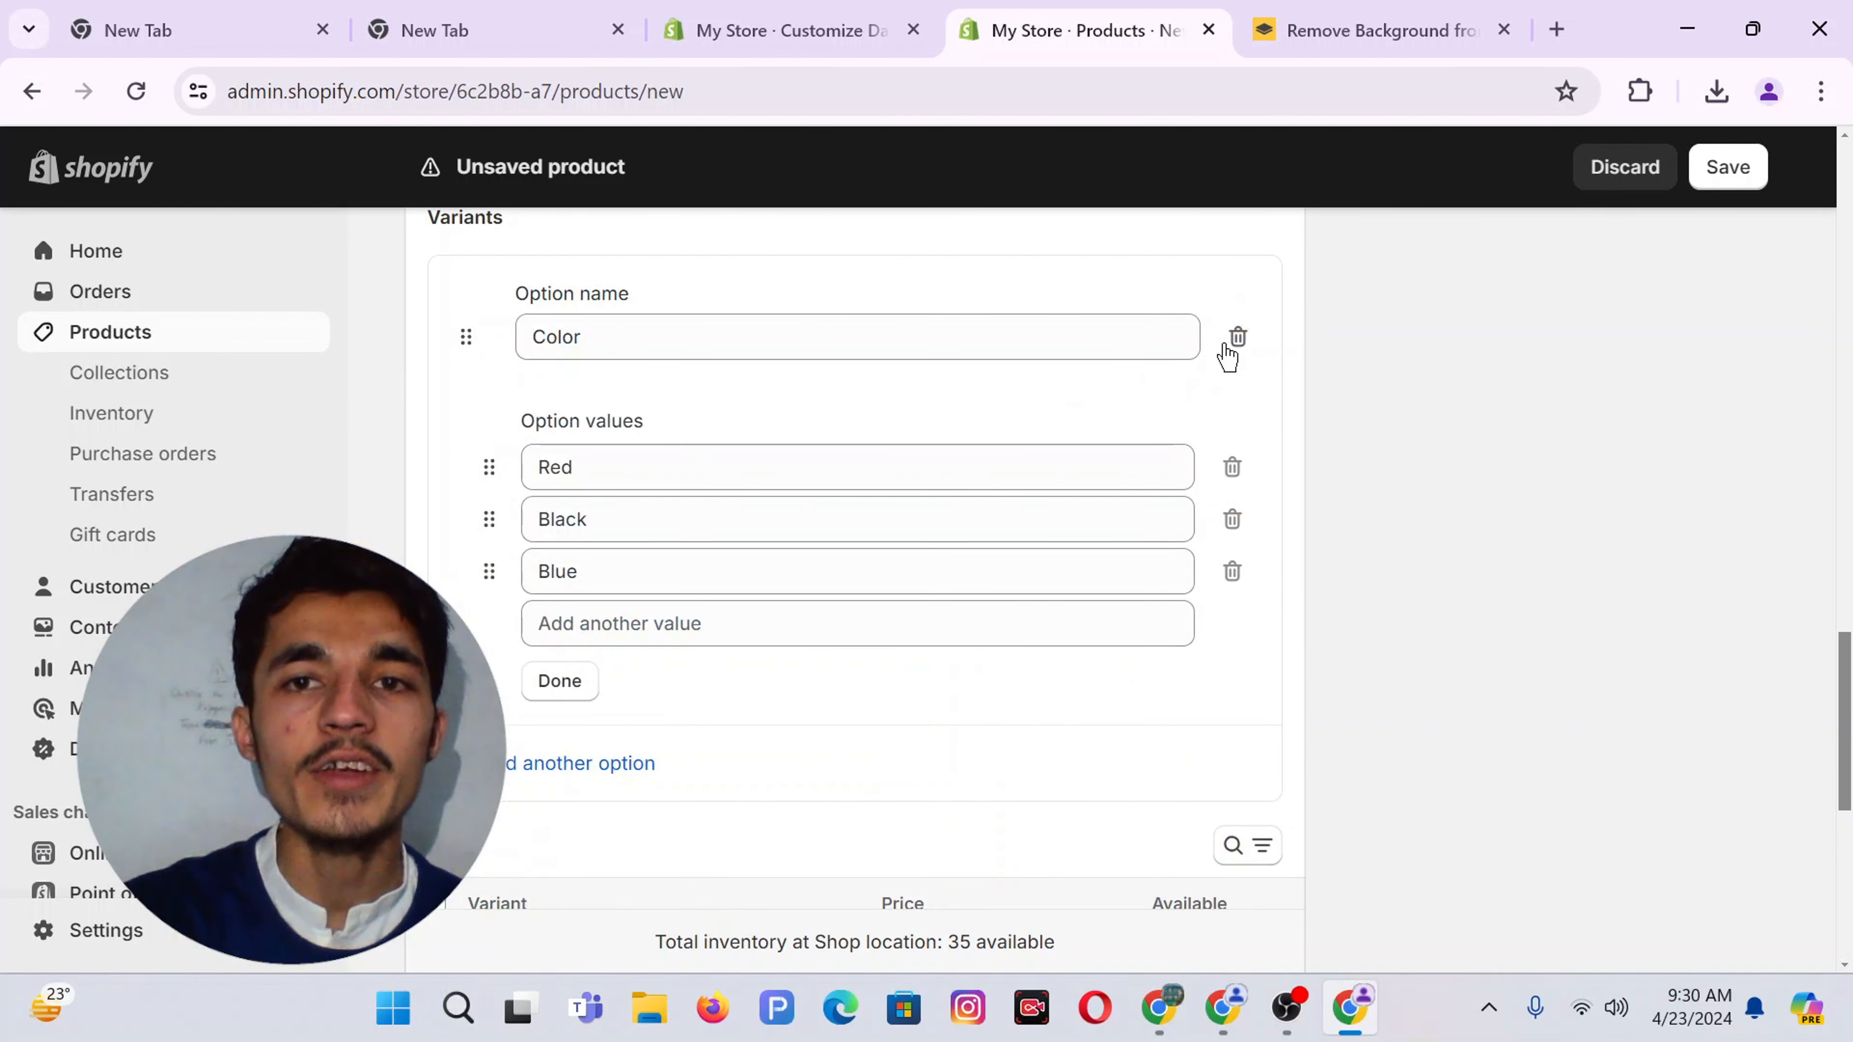
left_click(1238, 343)
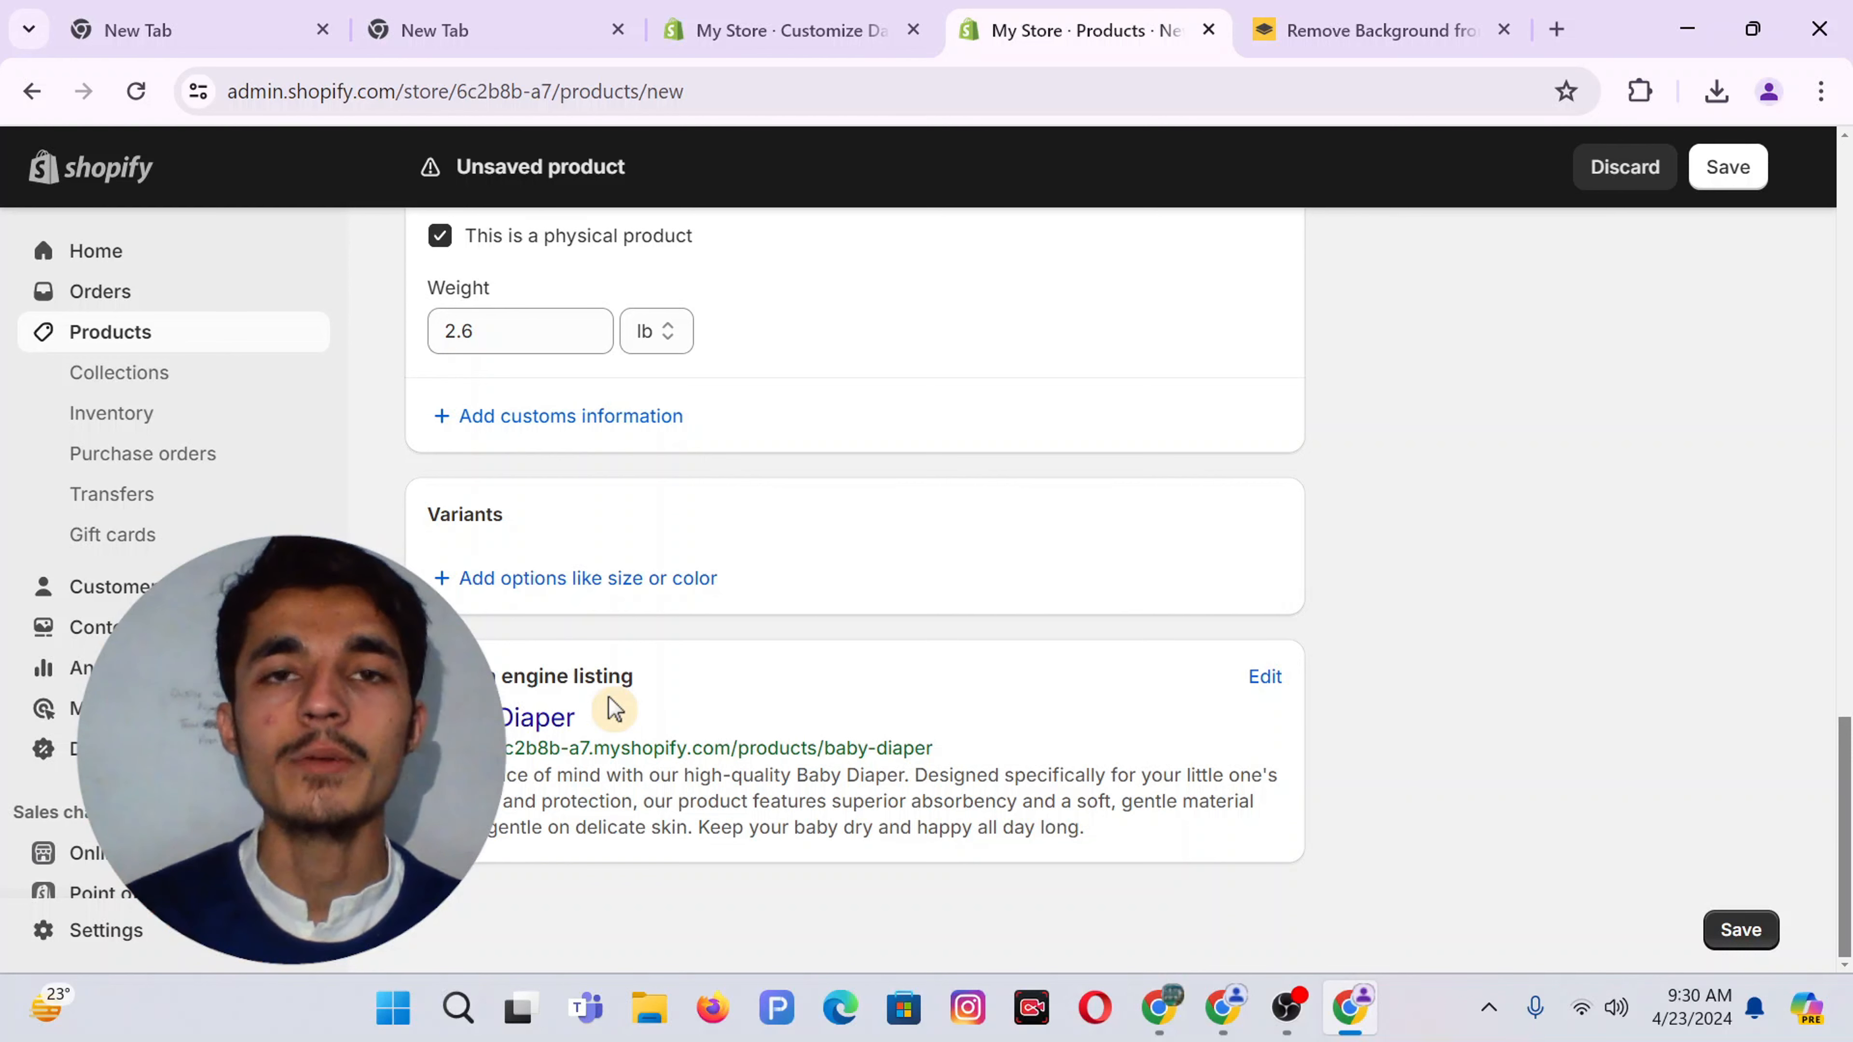
left_click(1264, 676)
Change the search listing page title to 'Baby Diaper for kid' and edit the meta description
scroll(861, 709, "down", 4)
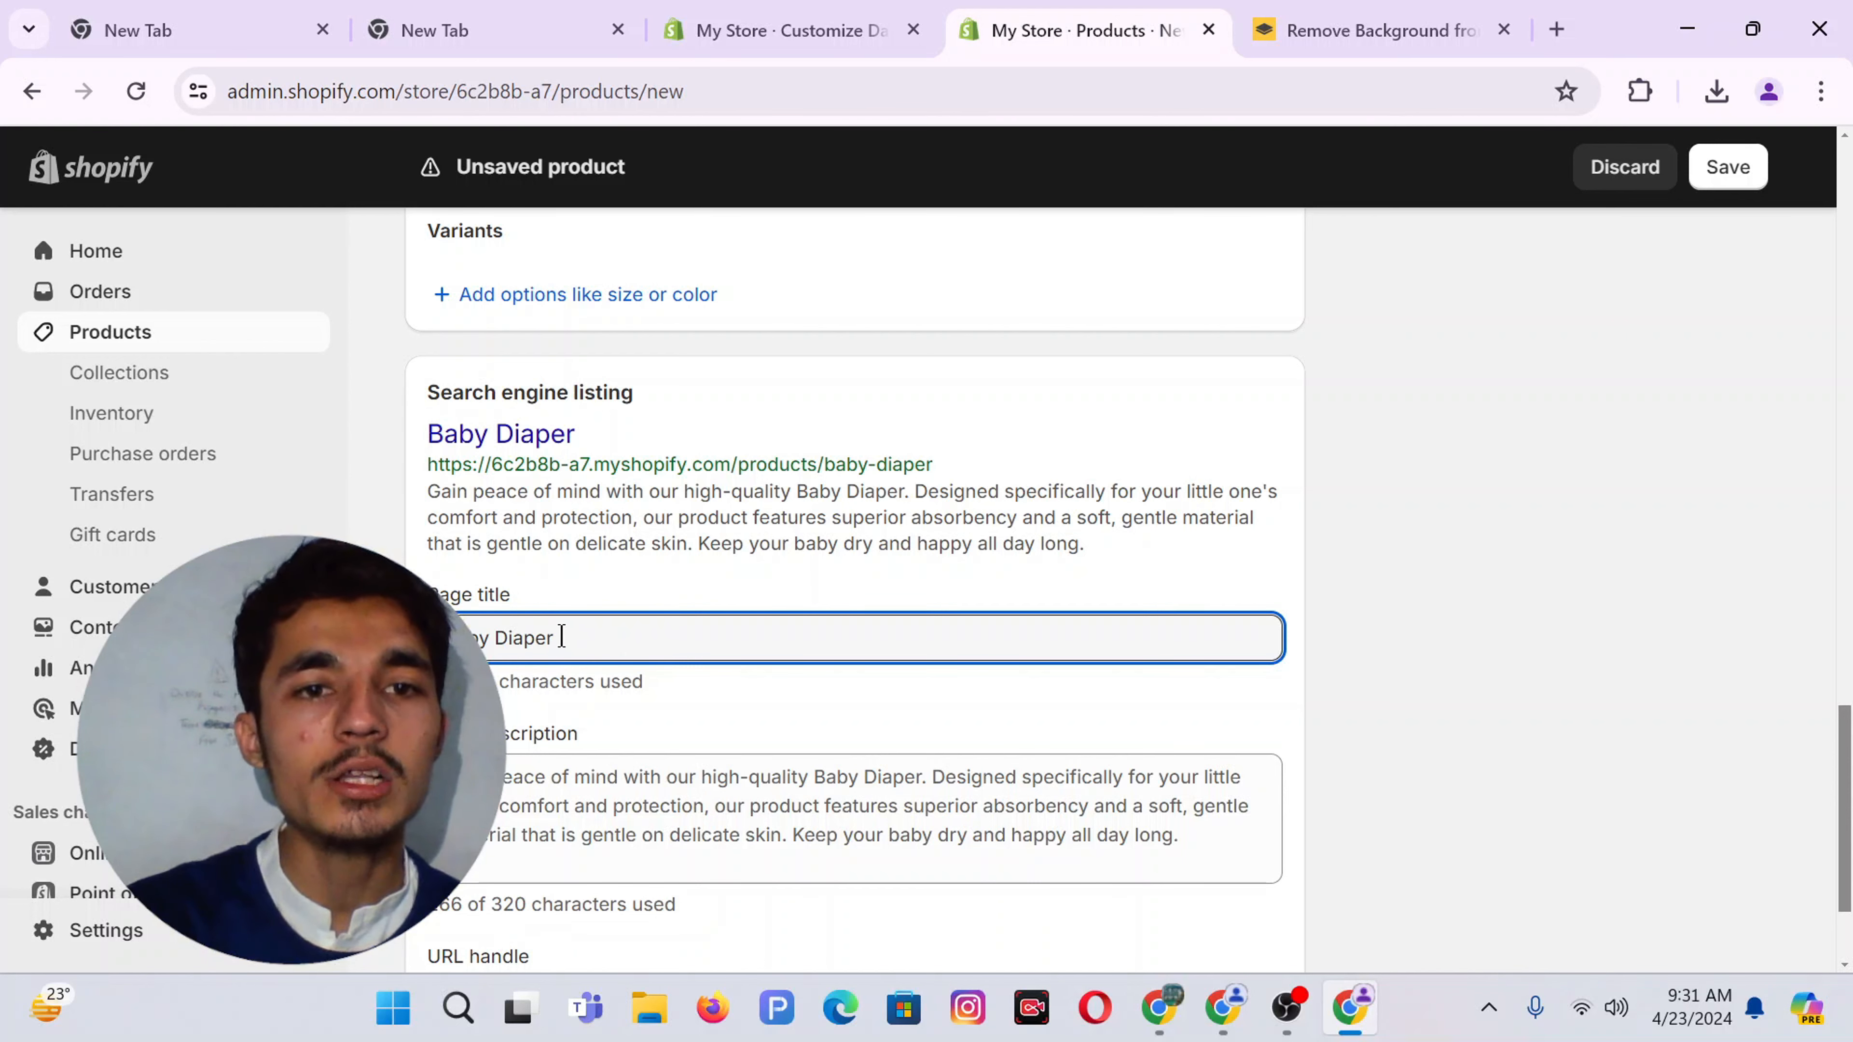
key("ctrl+a")
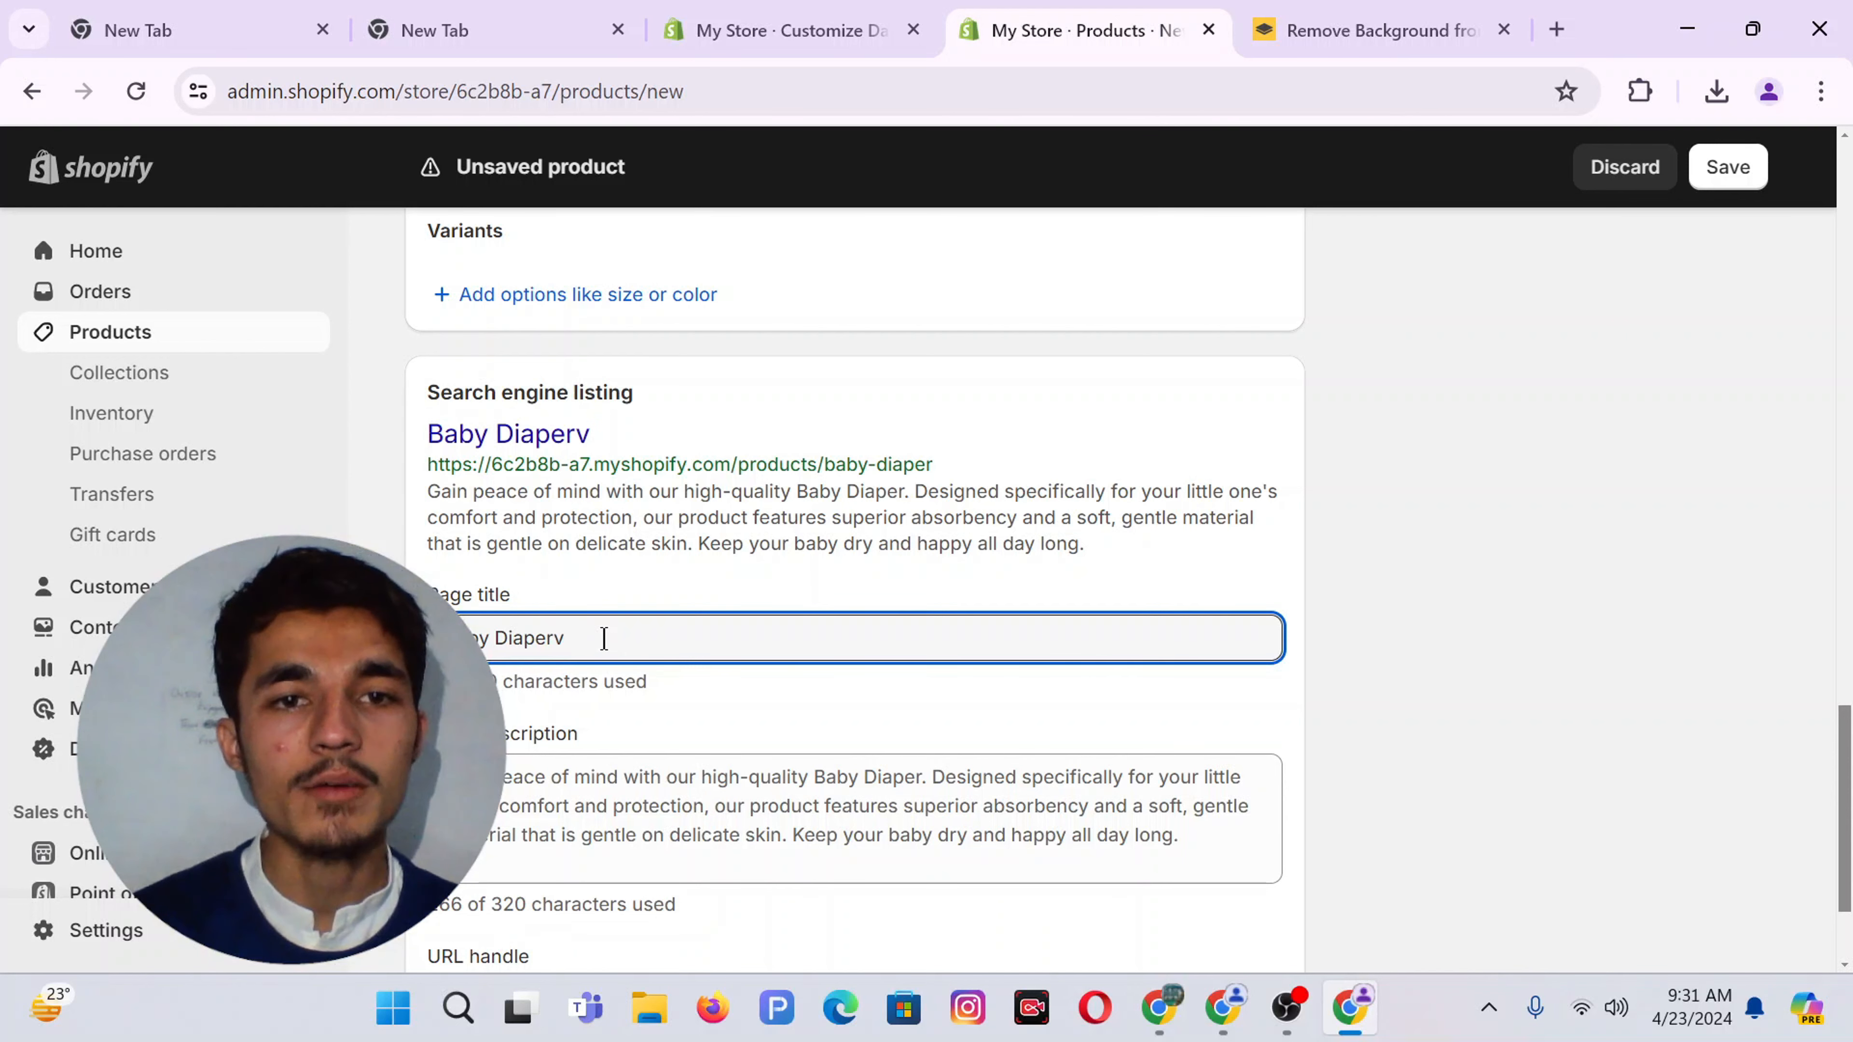
left_click(605, 638)
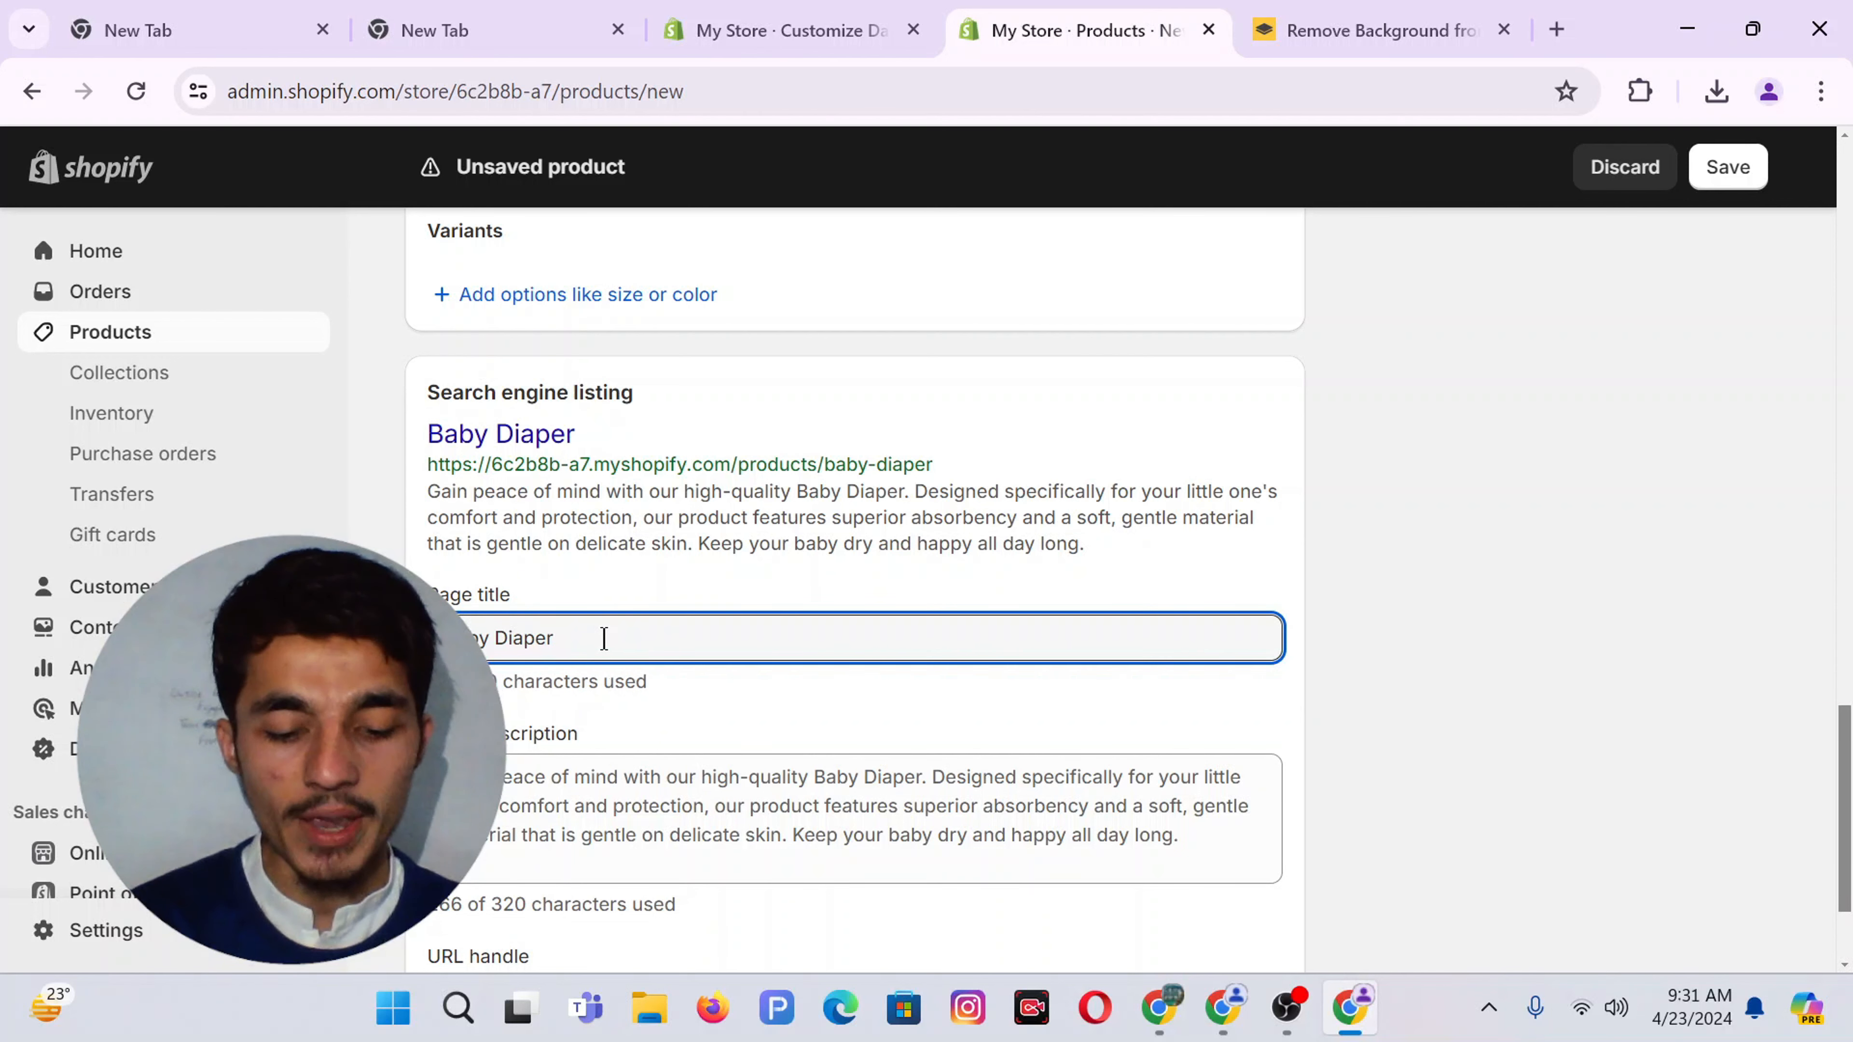
type("for ")
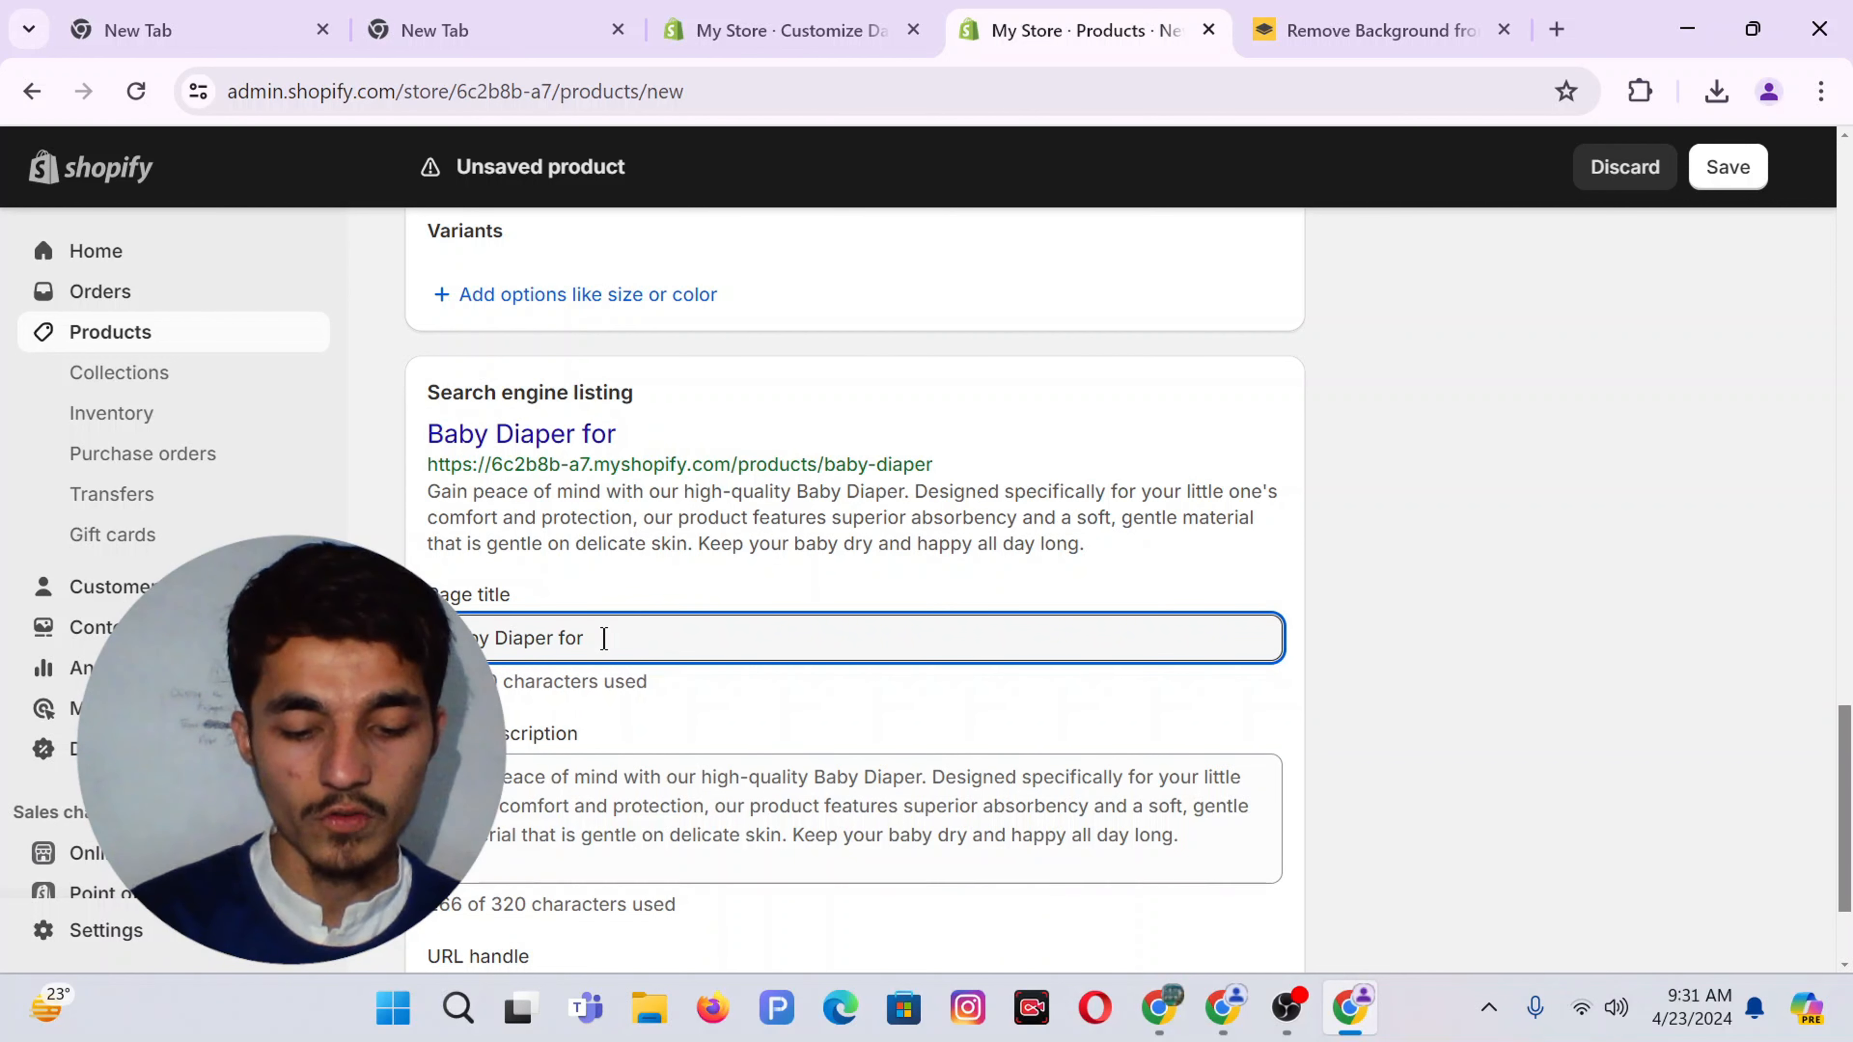
type("kid")
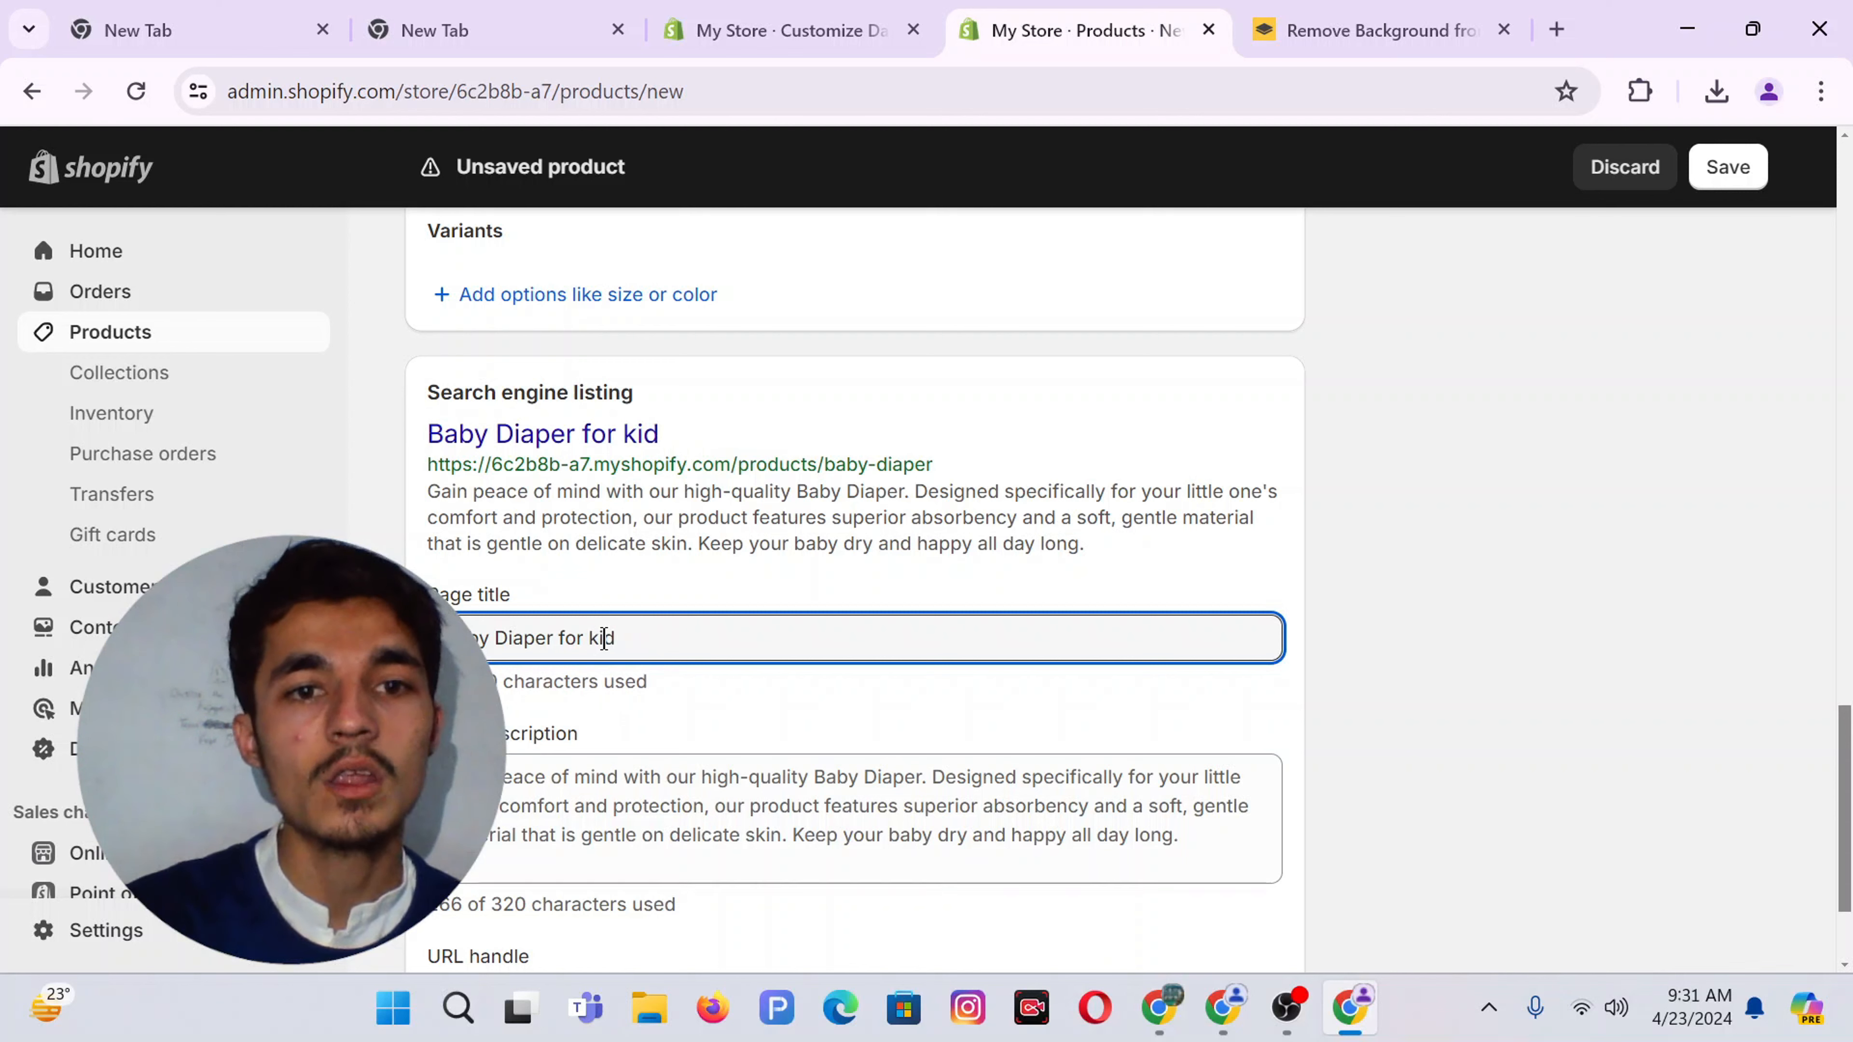
double_click(691, 834)
scroll(691, 834, "down", 2)
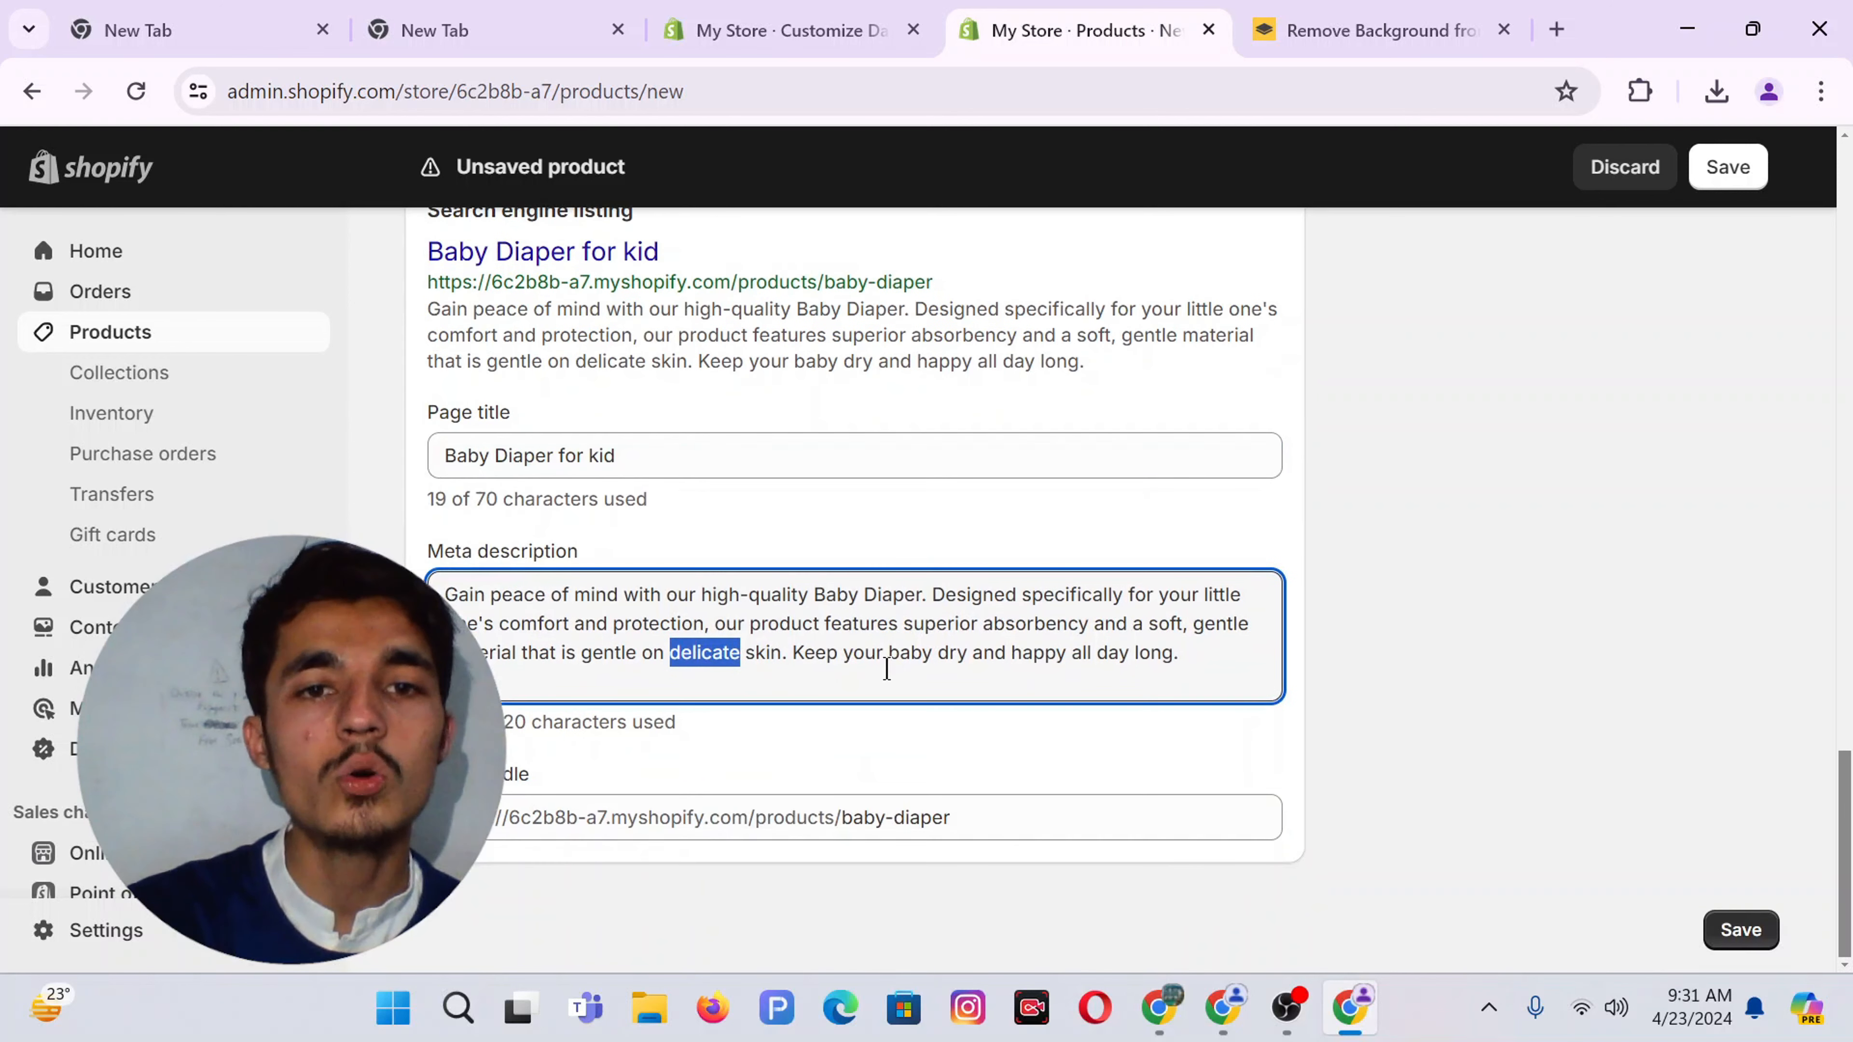
left_click_drag(1189, 653, 1141, 656)
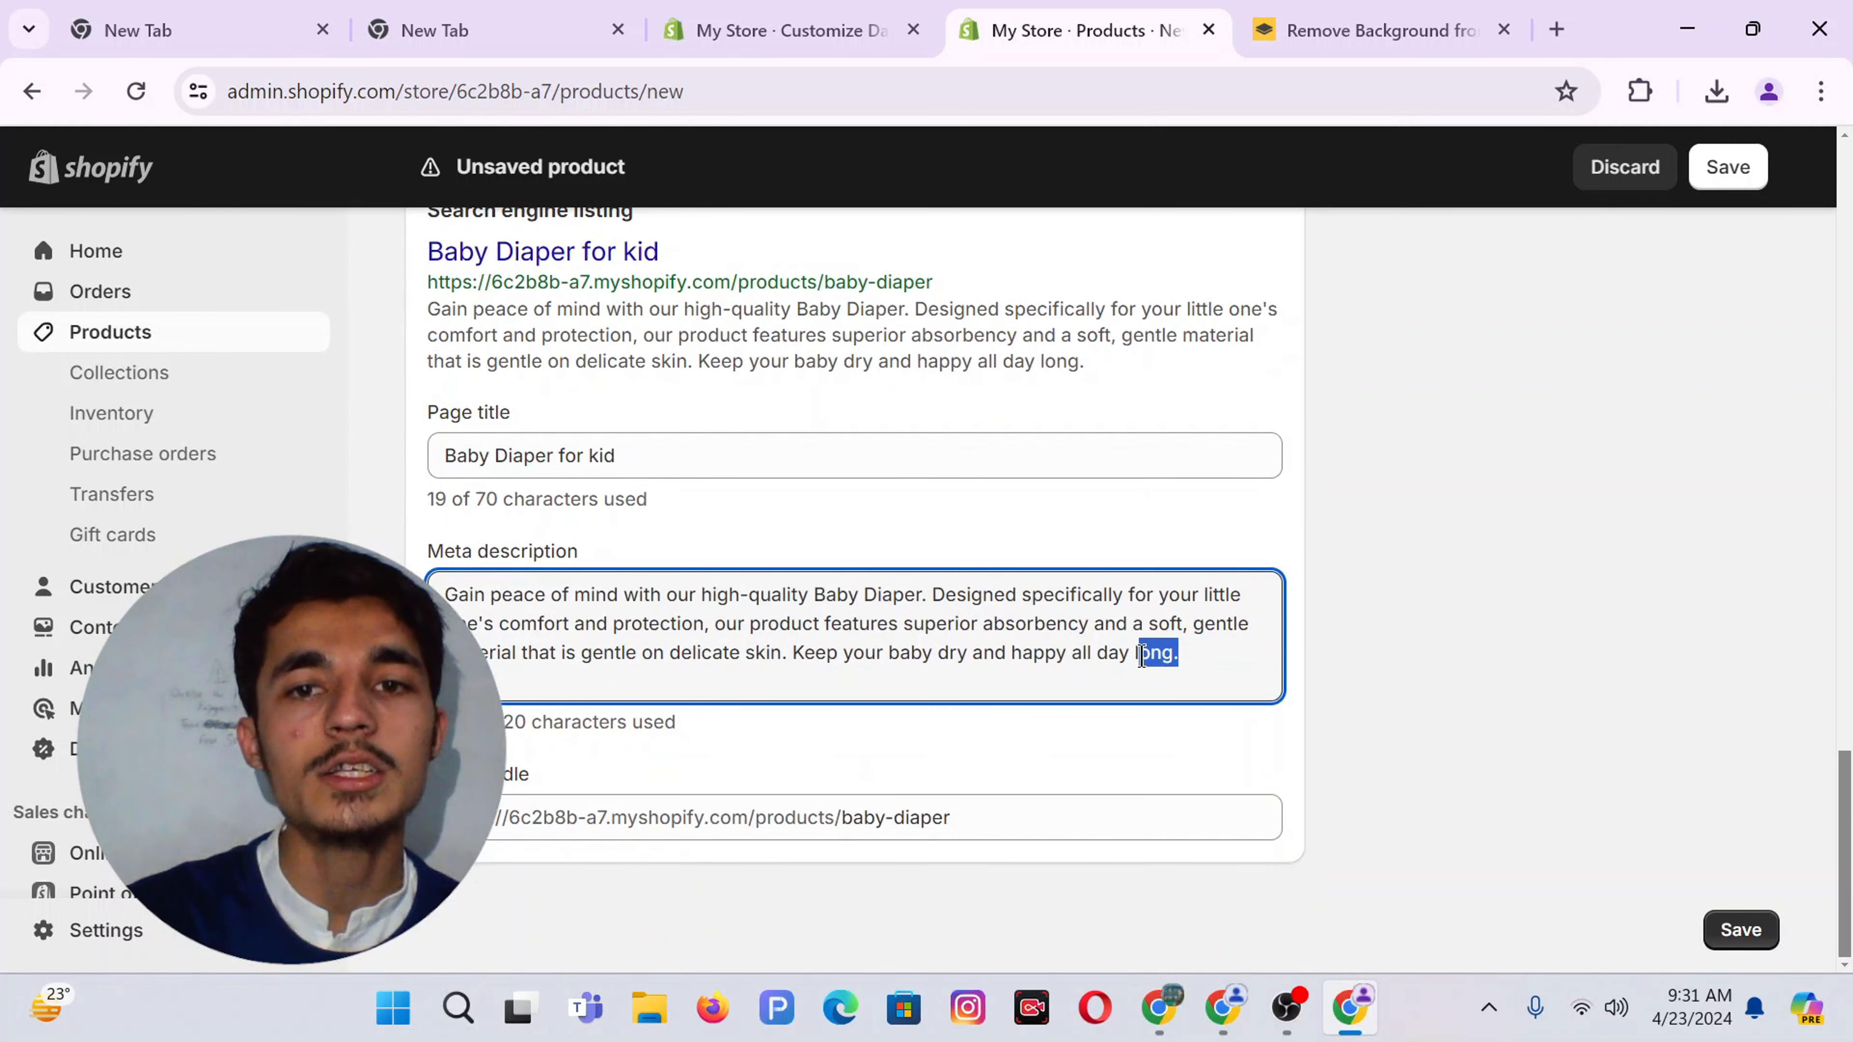
left_click(1214, 683)
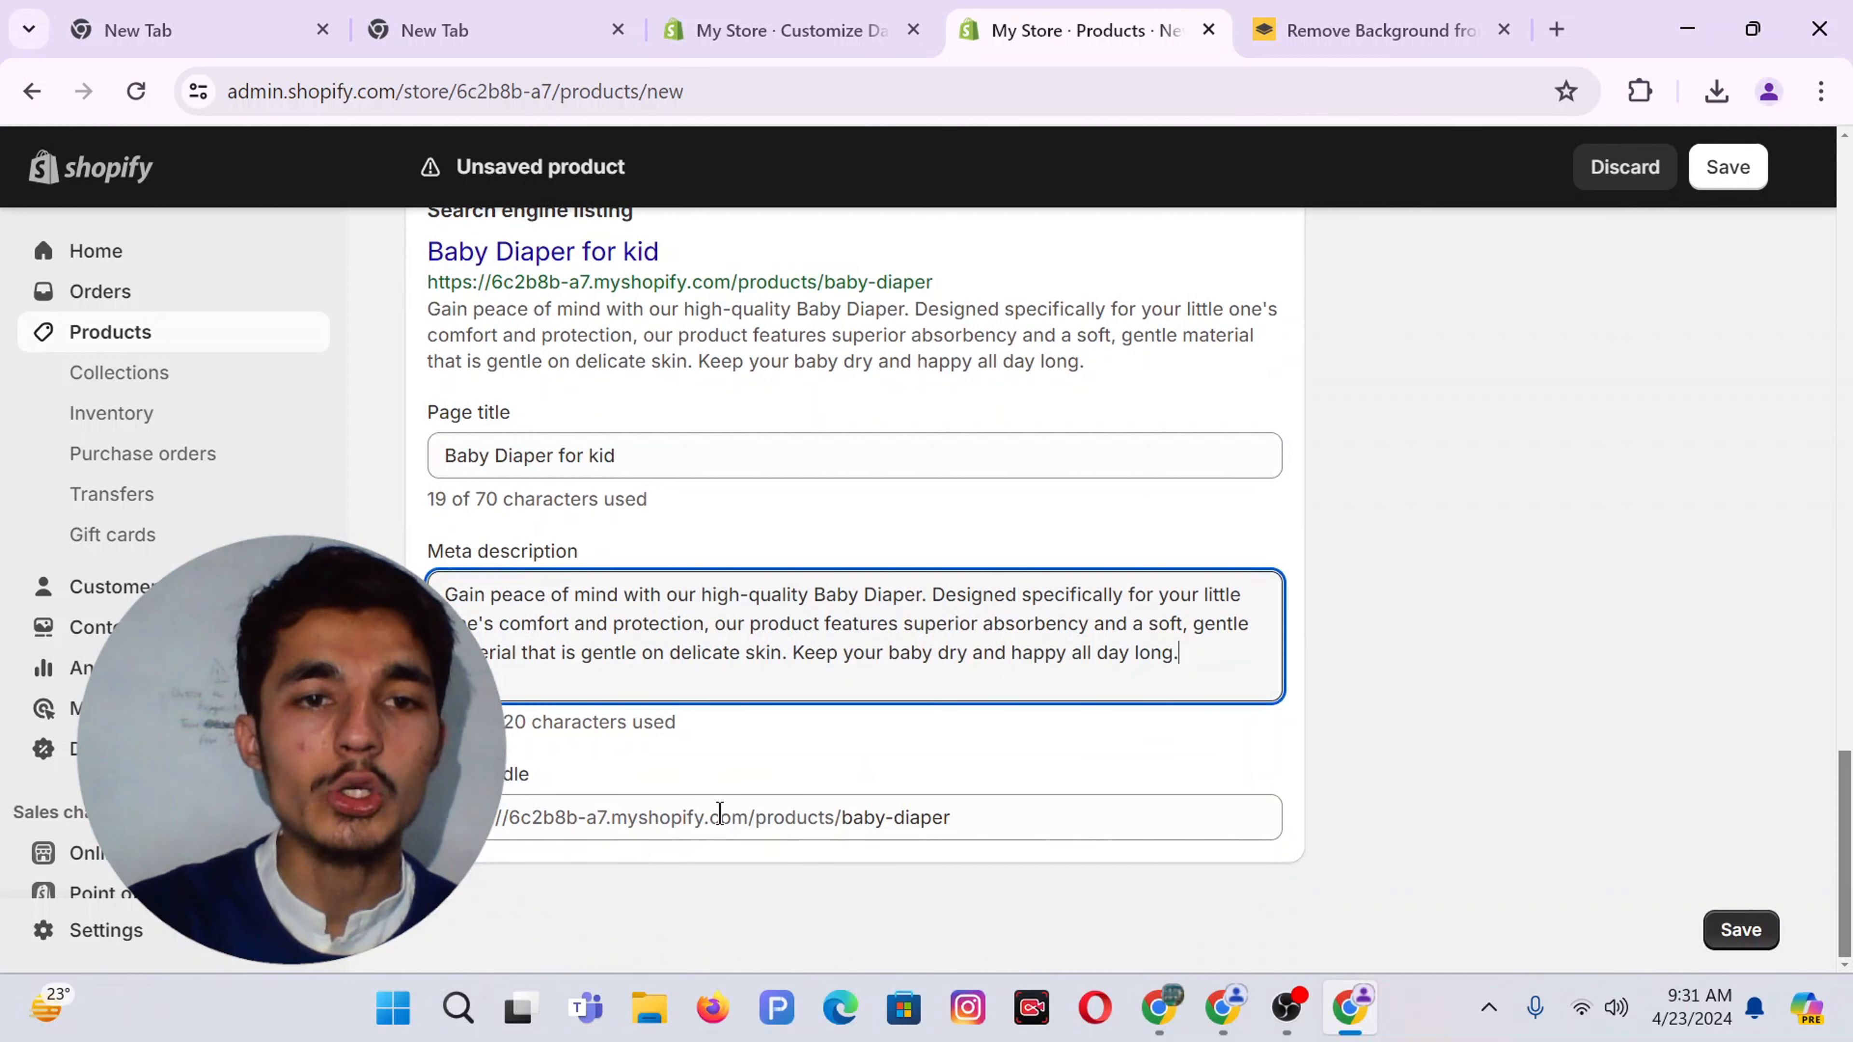
Edit the URL handle, removing stray letters so it stays baby-diaper
left_click(842, 817)
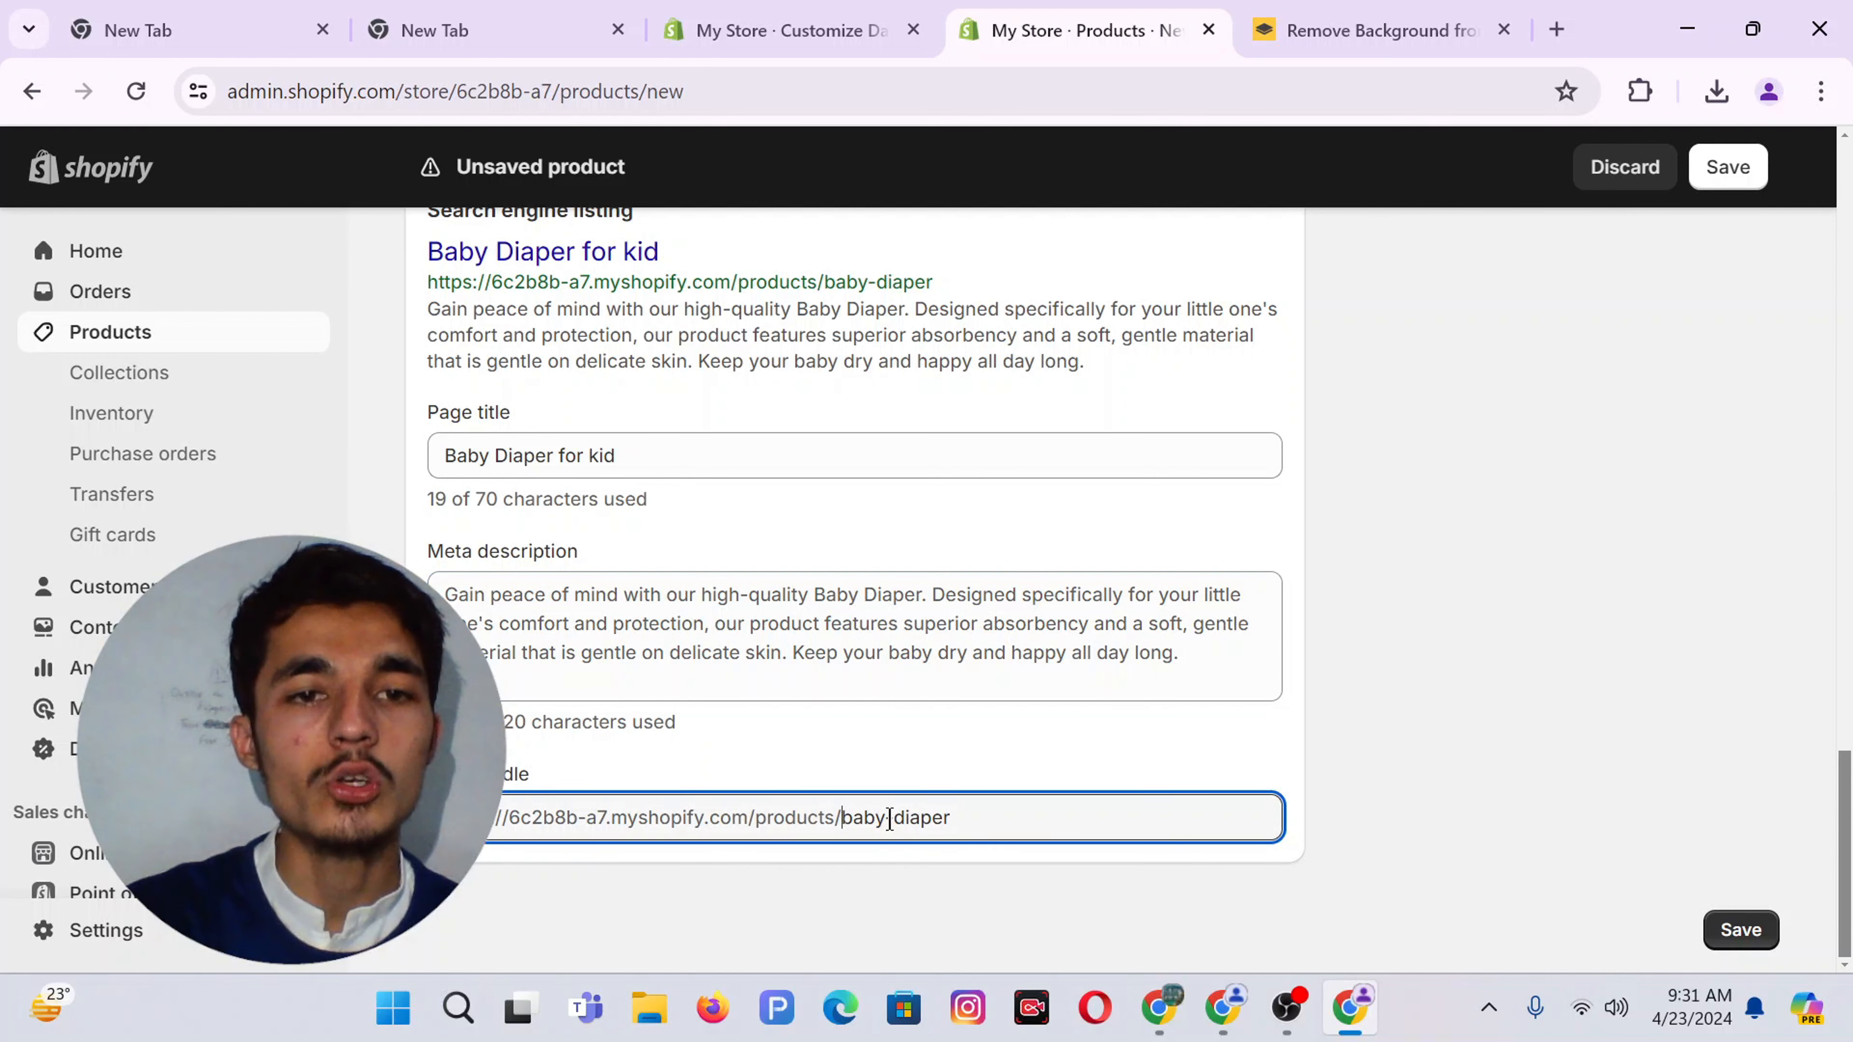
left_click(965, 817)
left_click_drag(964, 818, 843, 821)
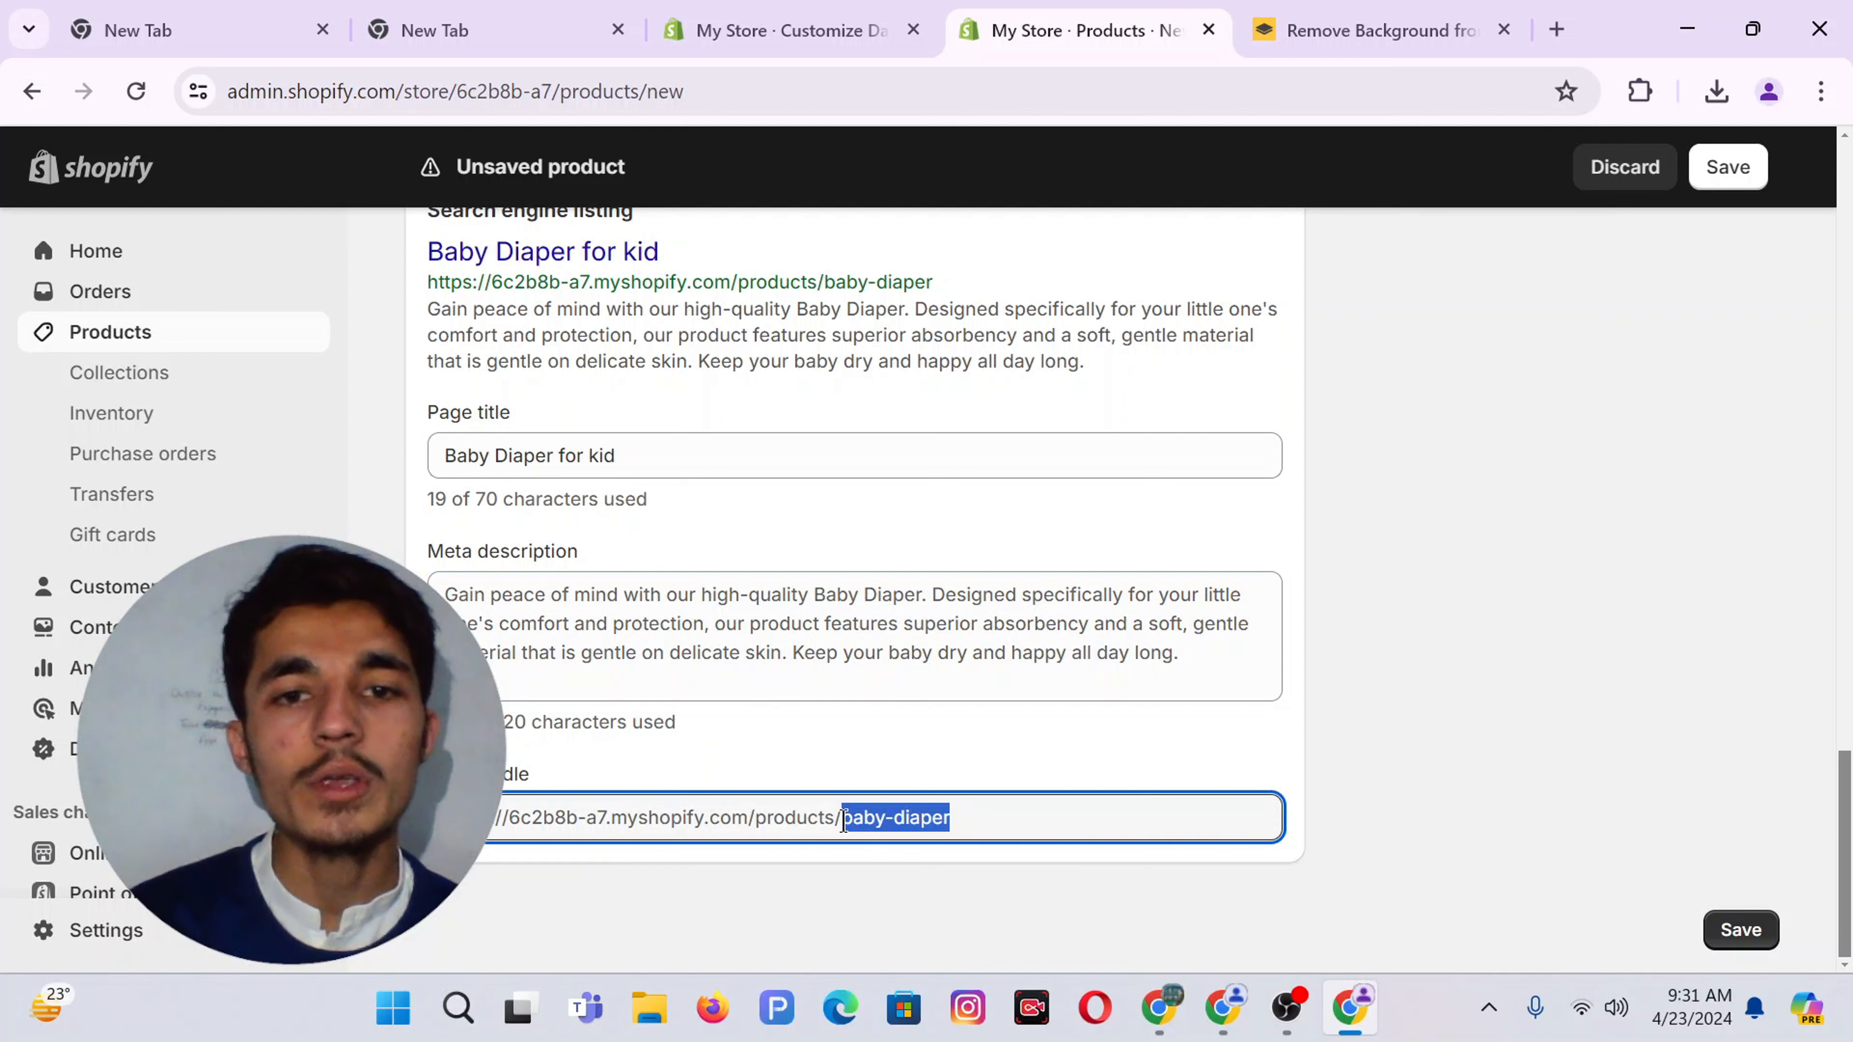
key("Right")
type("ff")
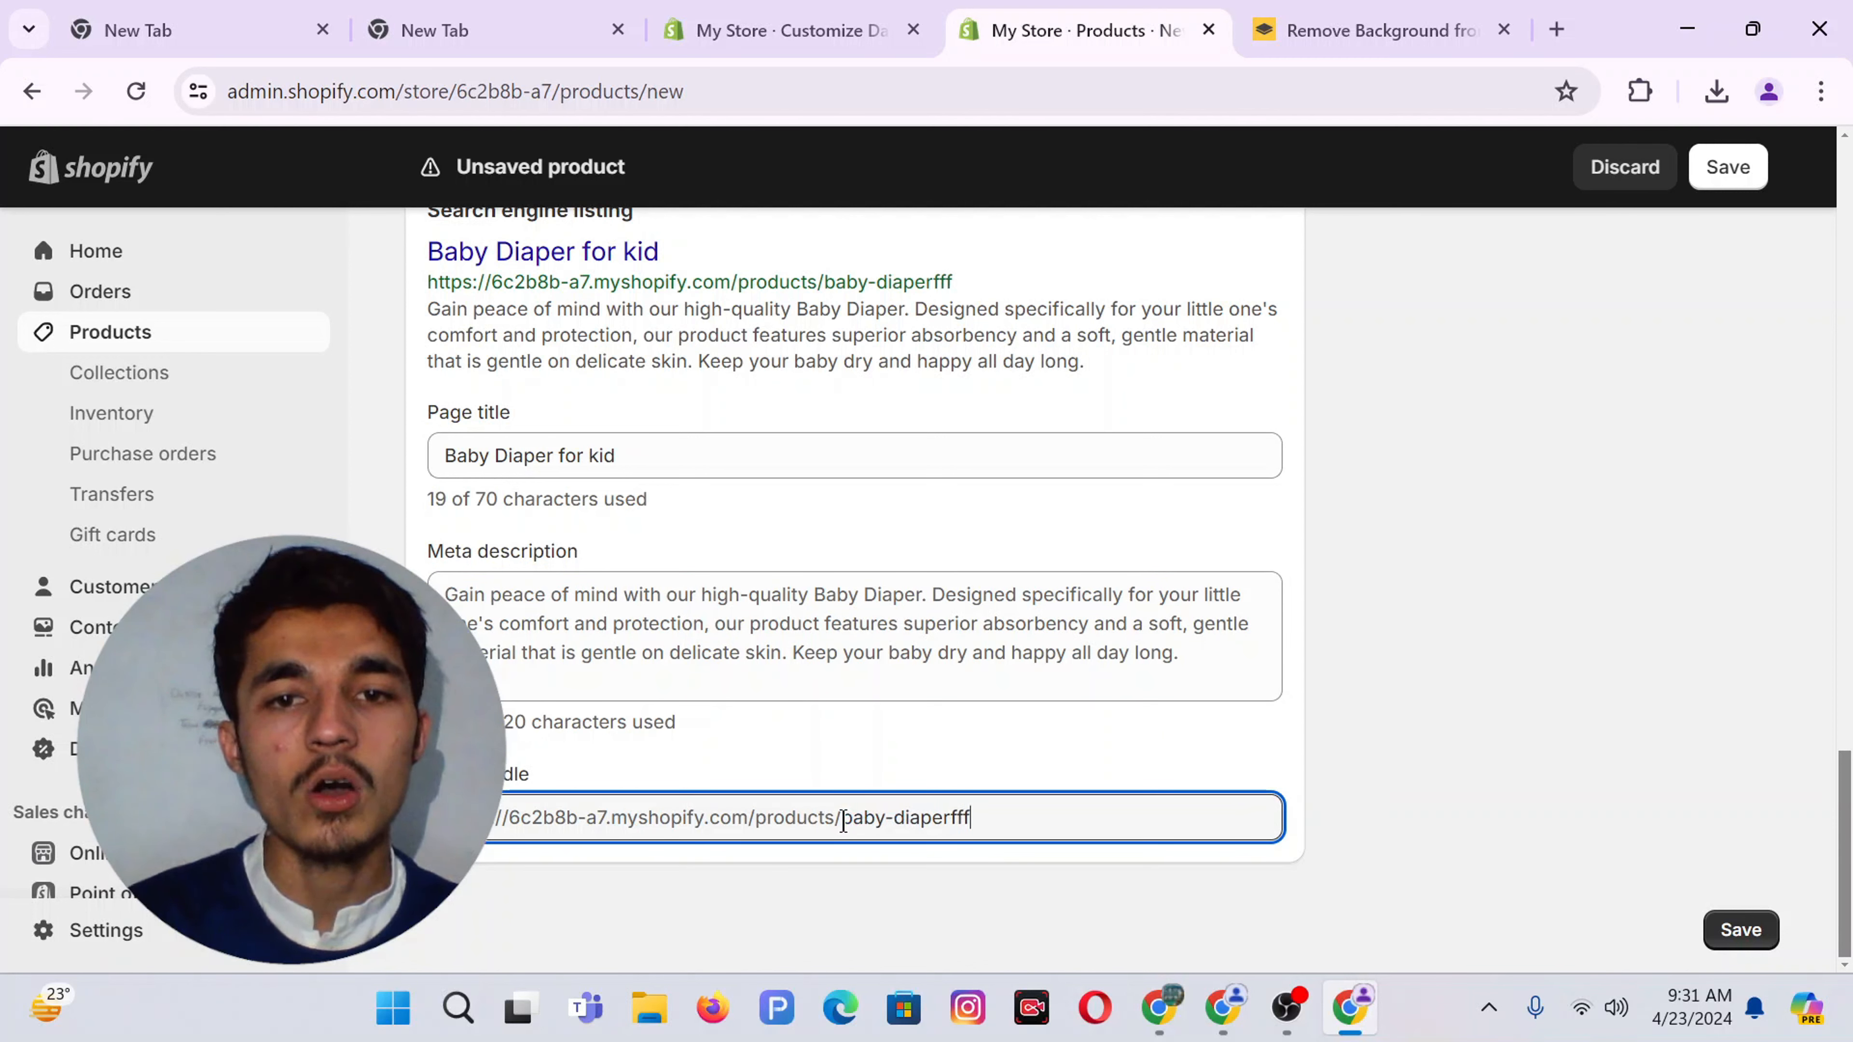
key("BackSpace")
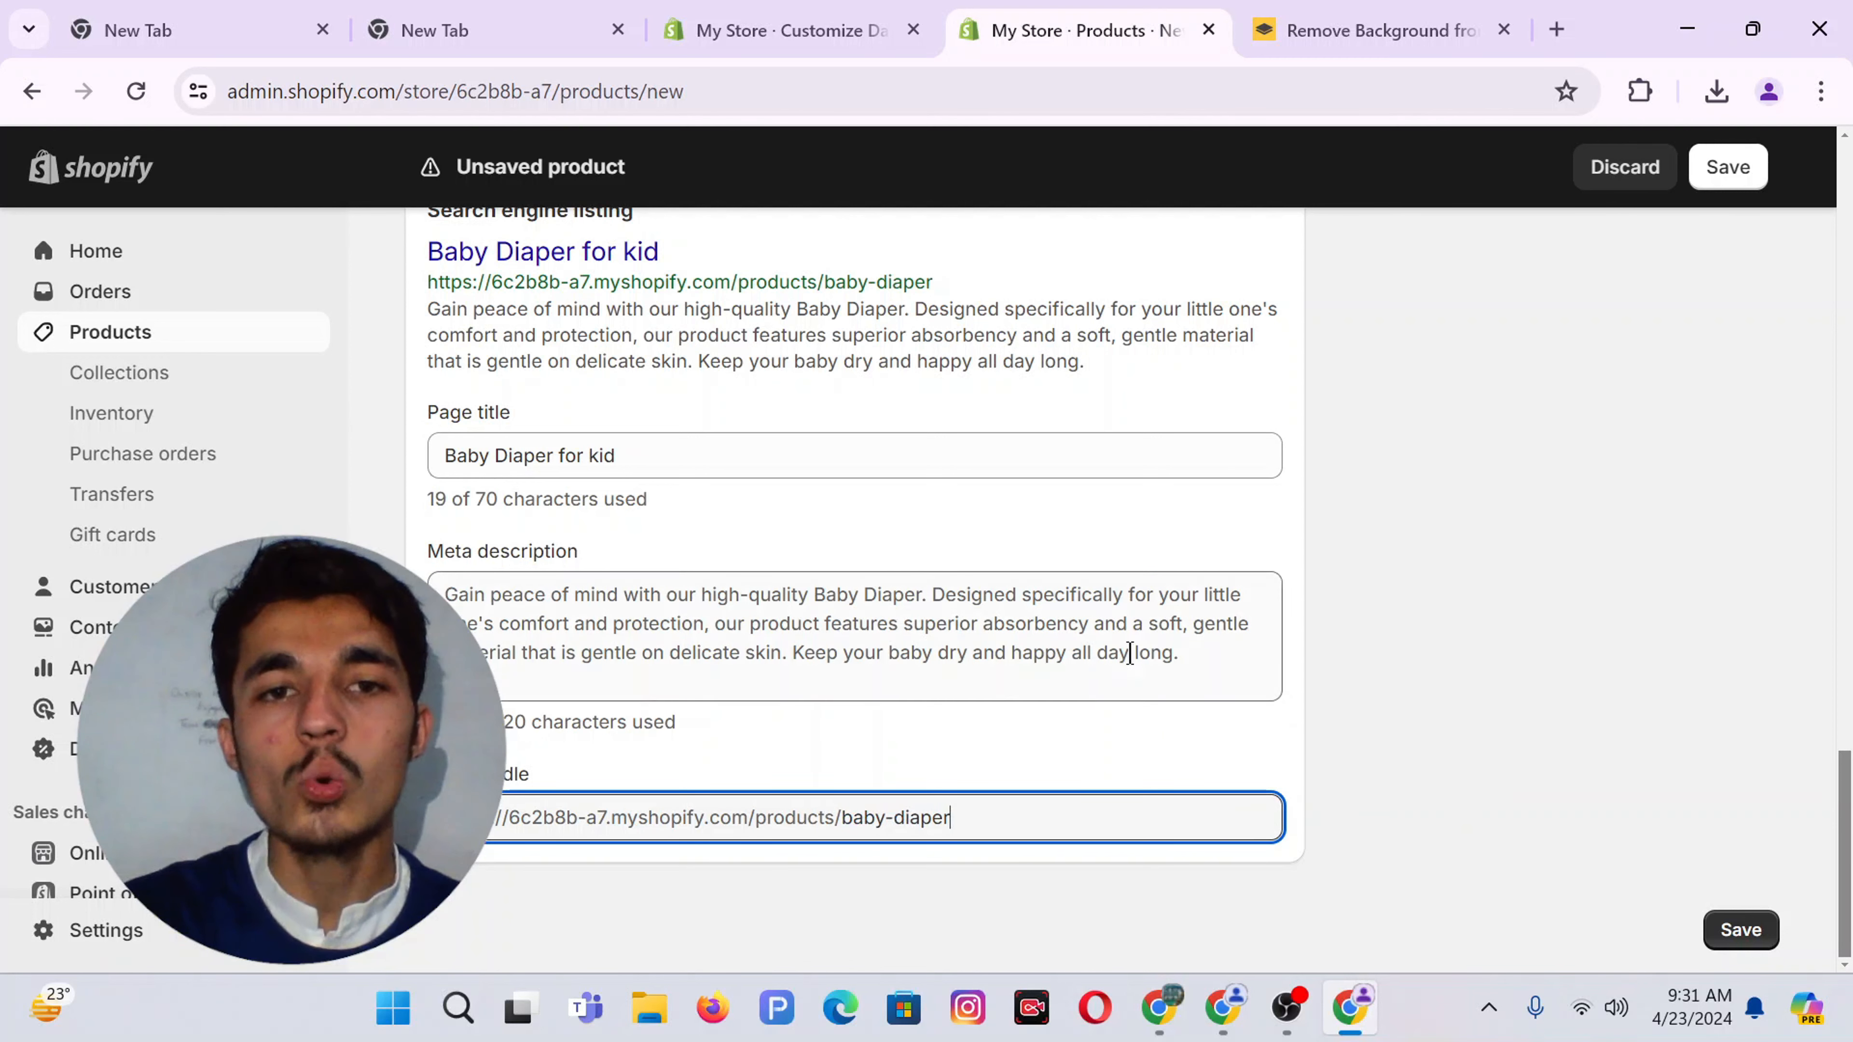
Save the Baby Diaper product, then start a new product titled 'Baby Bag'
left_click(1742, 929)
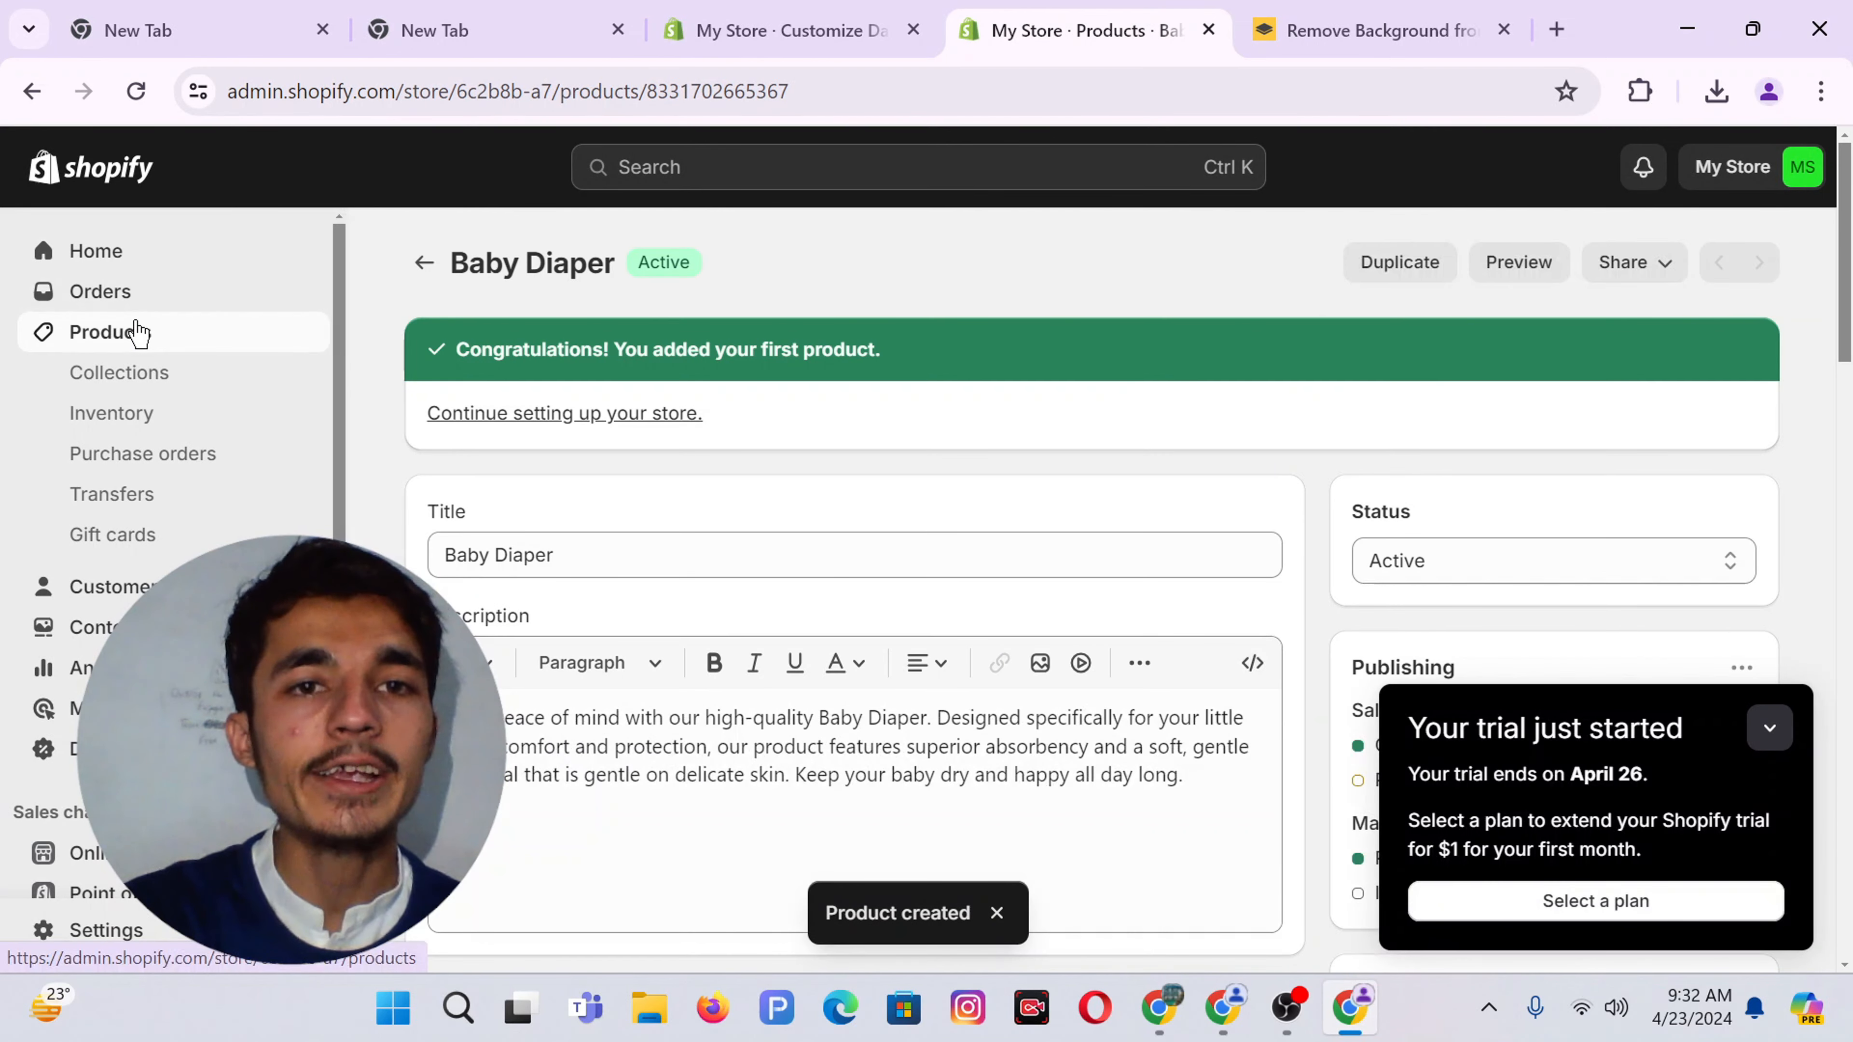
left_click(137, 334)
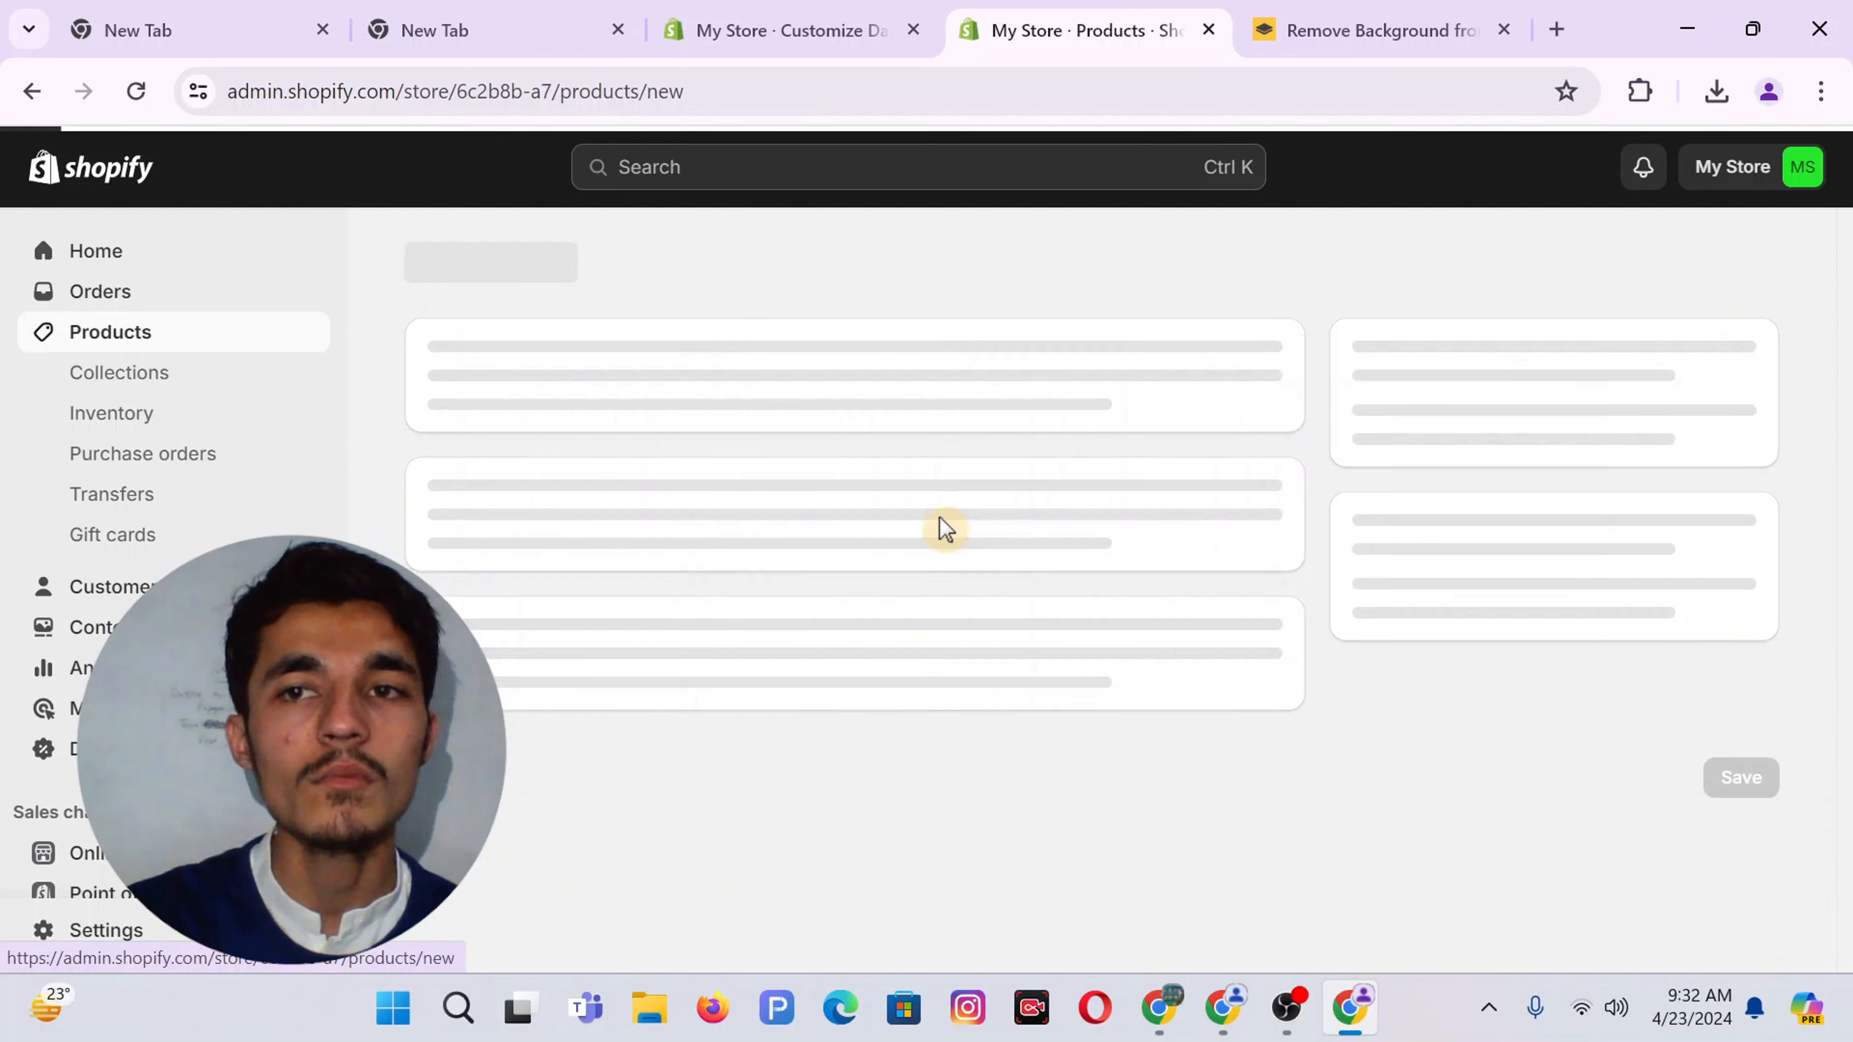
left_click(939, 398)
type("Baby Bag")
left_click(458, 506)
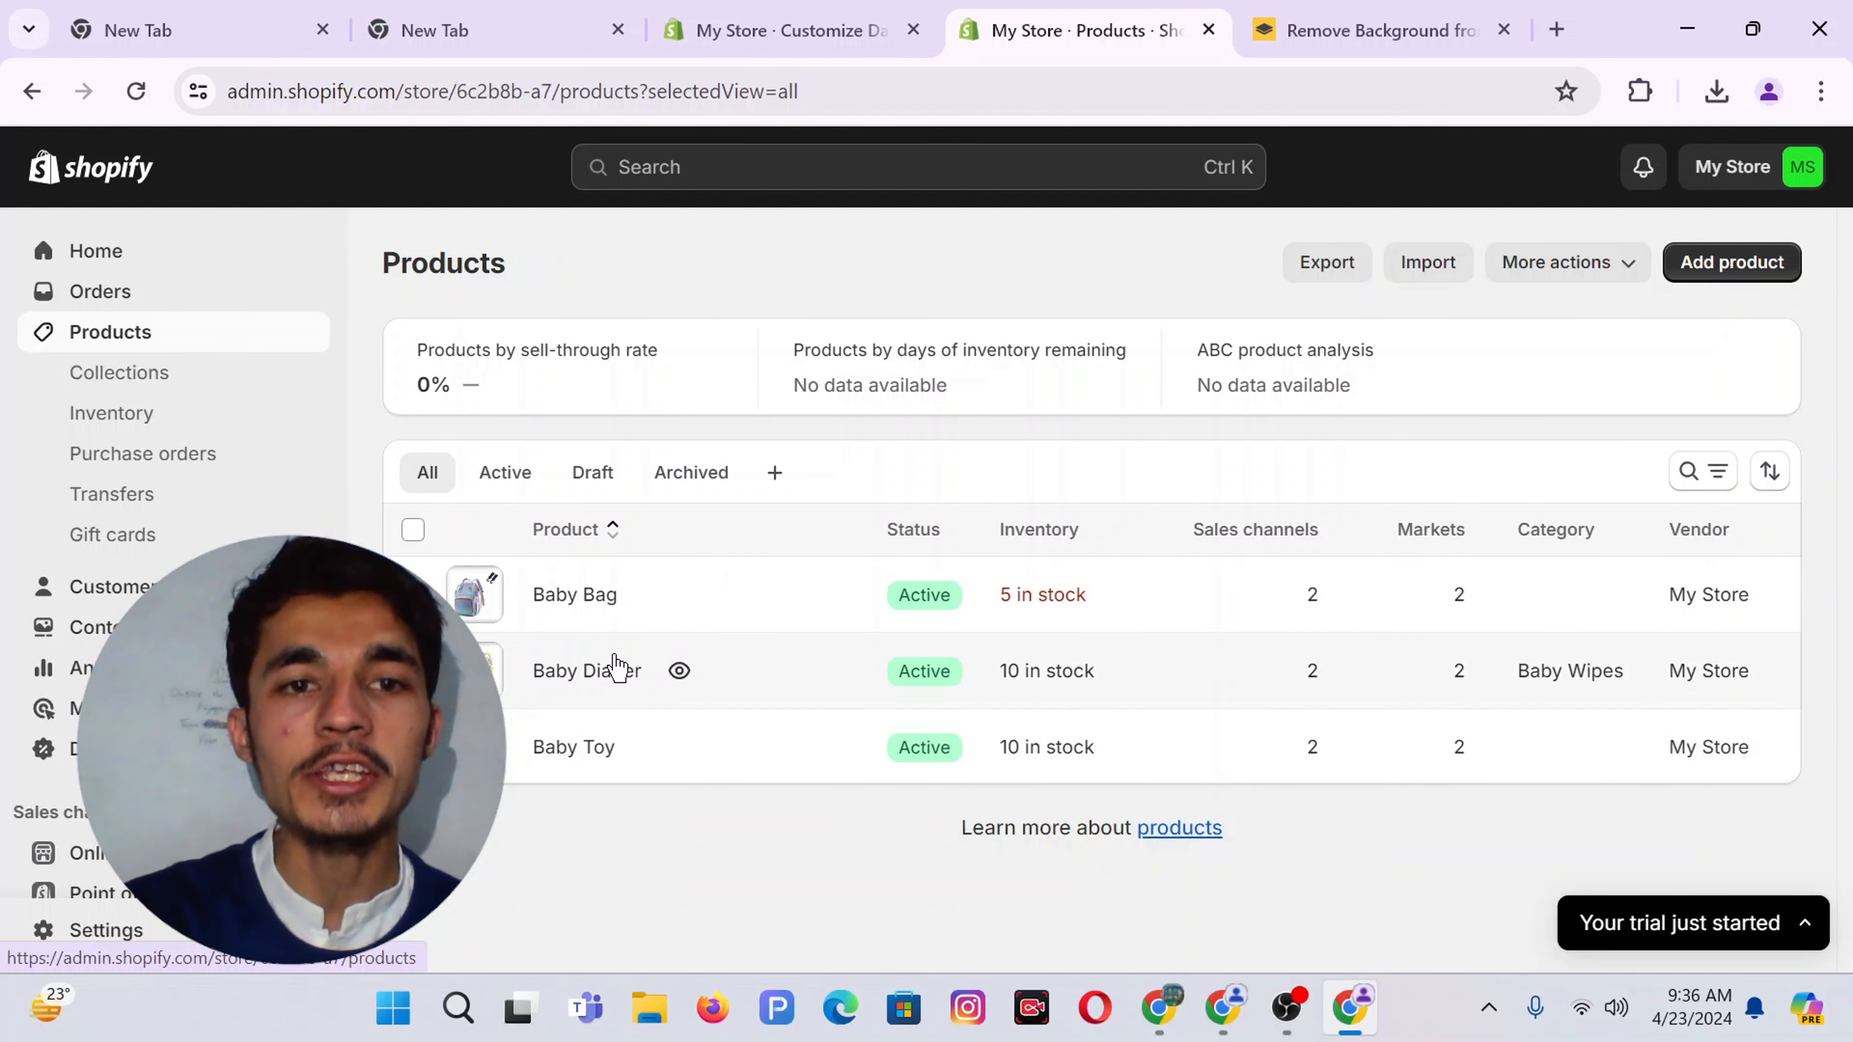
Add a Collection list section to the Dawn home page in the theme editor
left_click(769, 22)
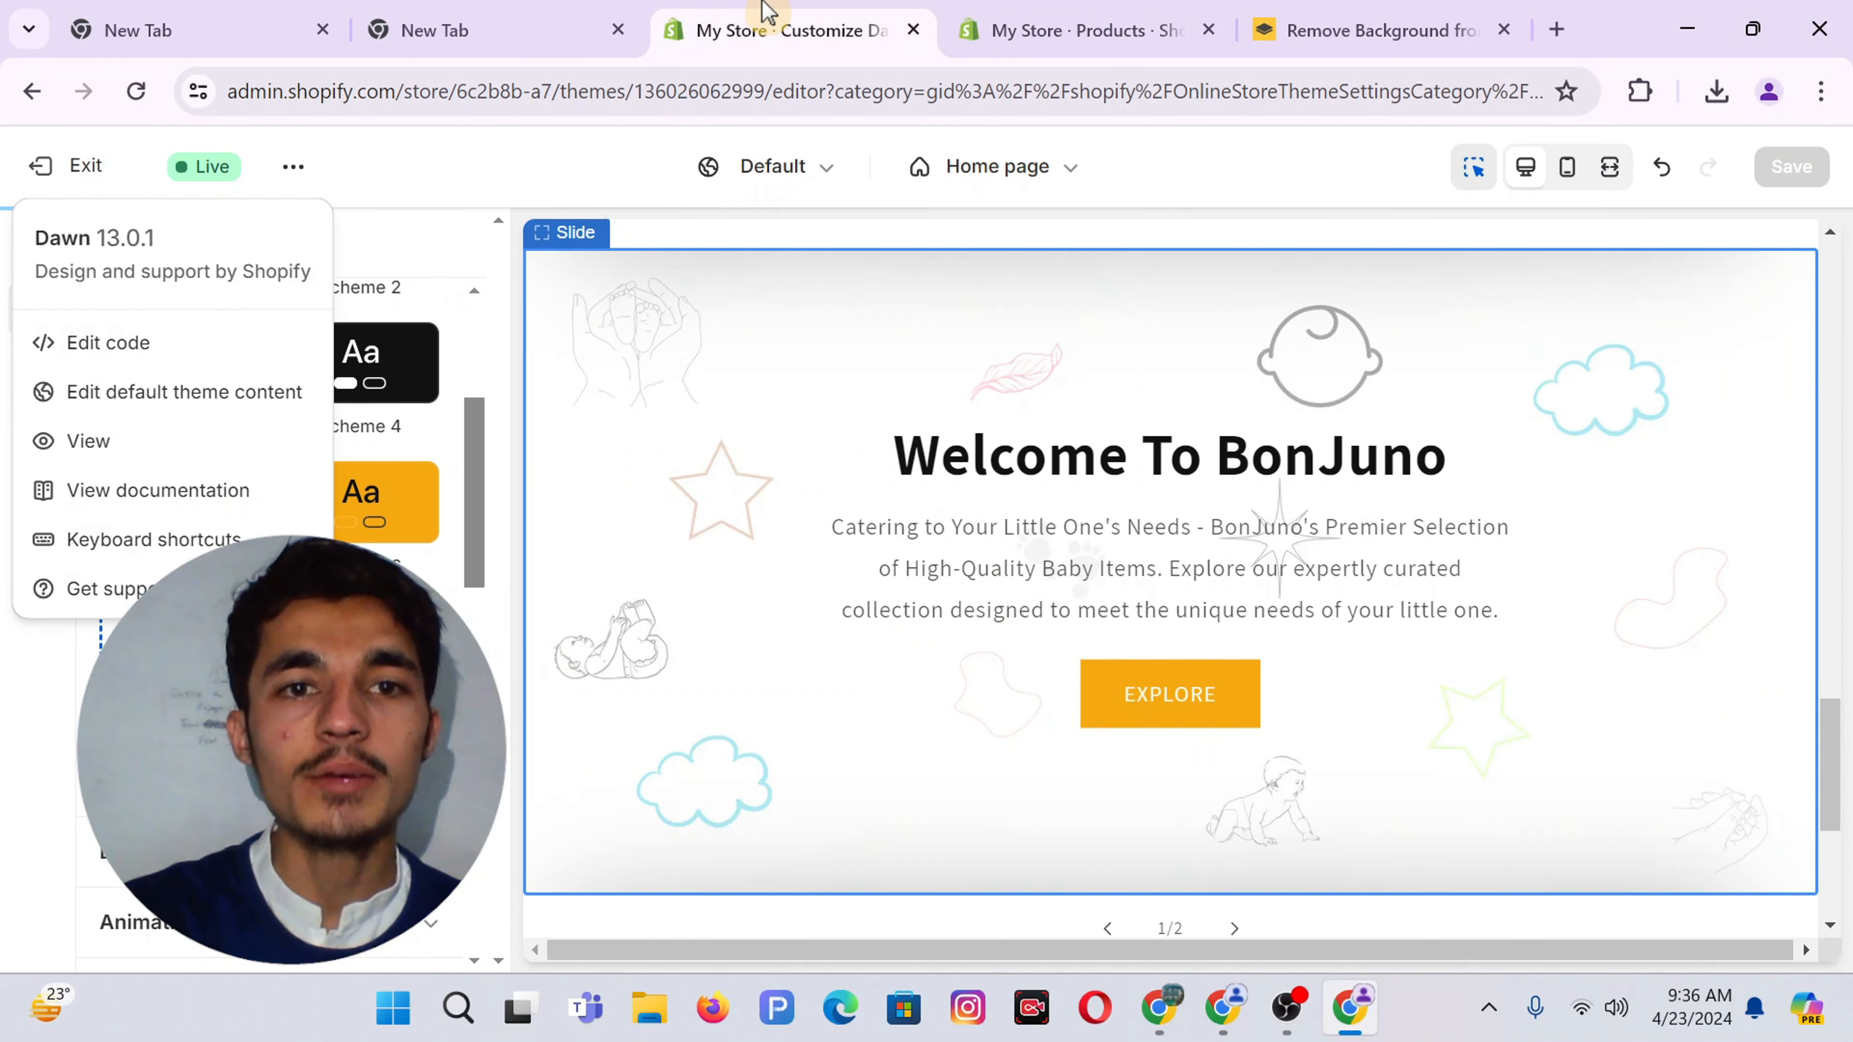
left_click(8, 712)
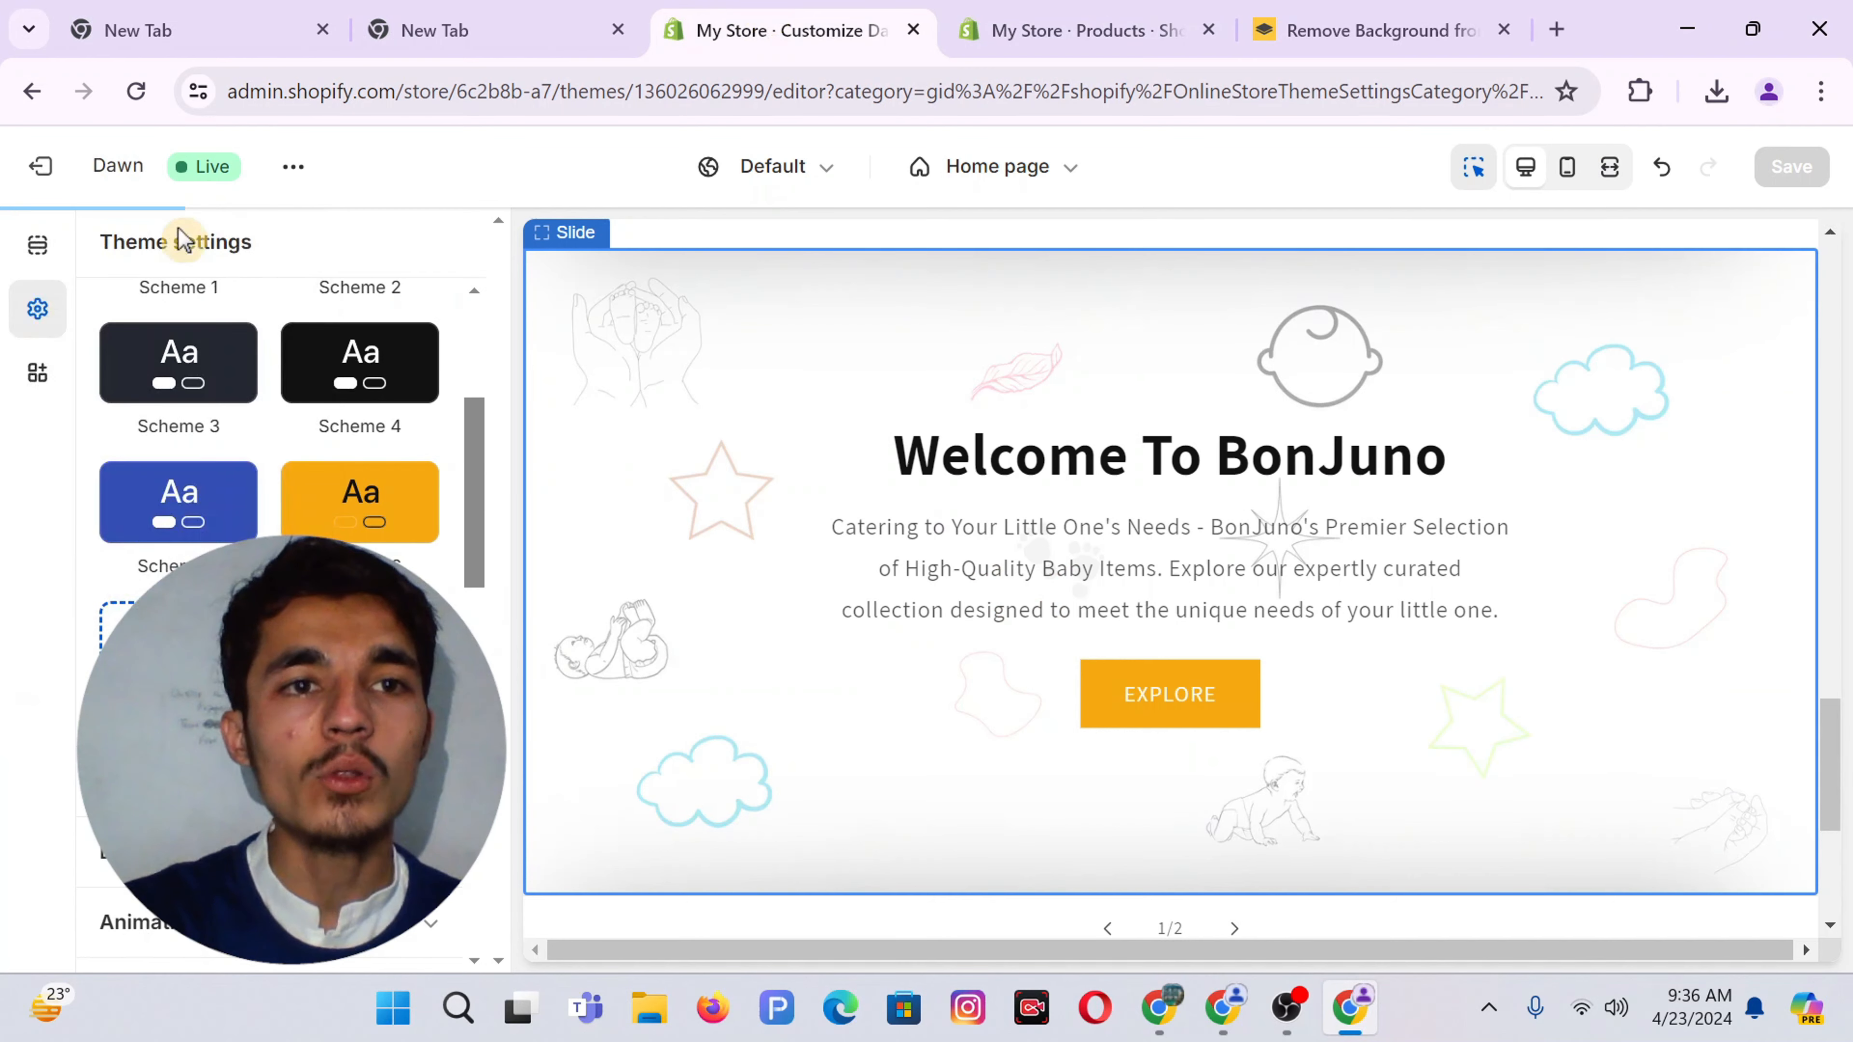
left_click(918, 397)
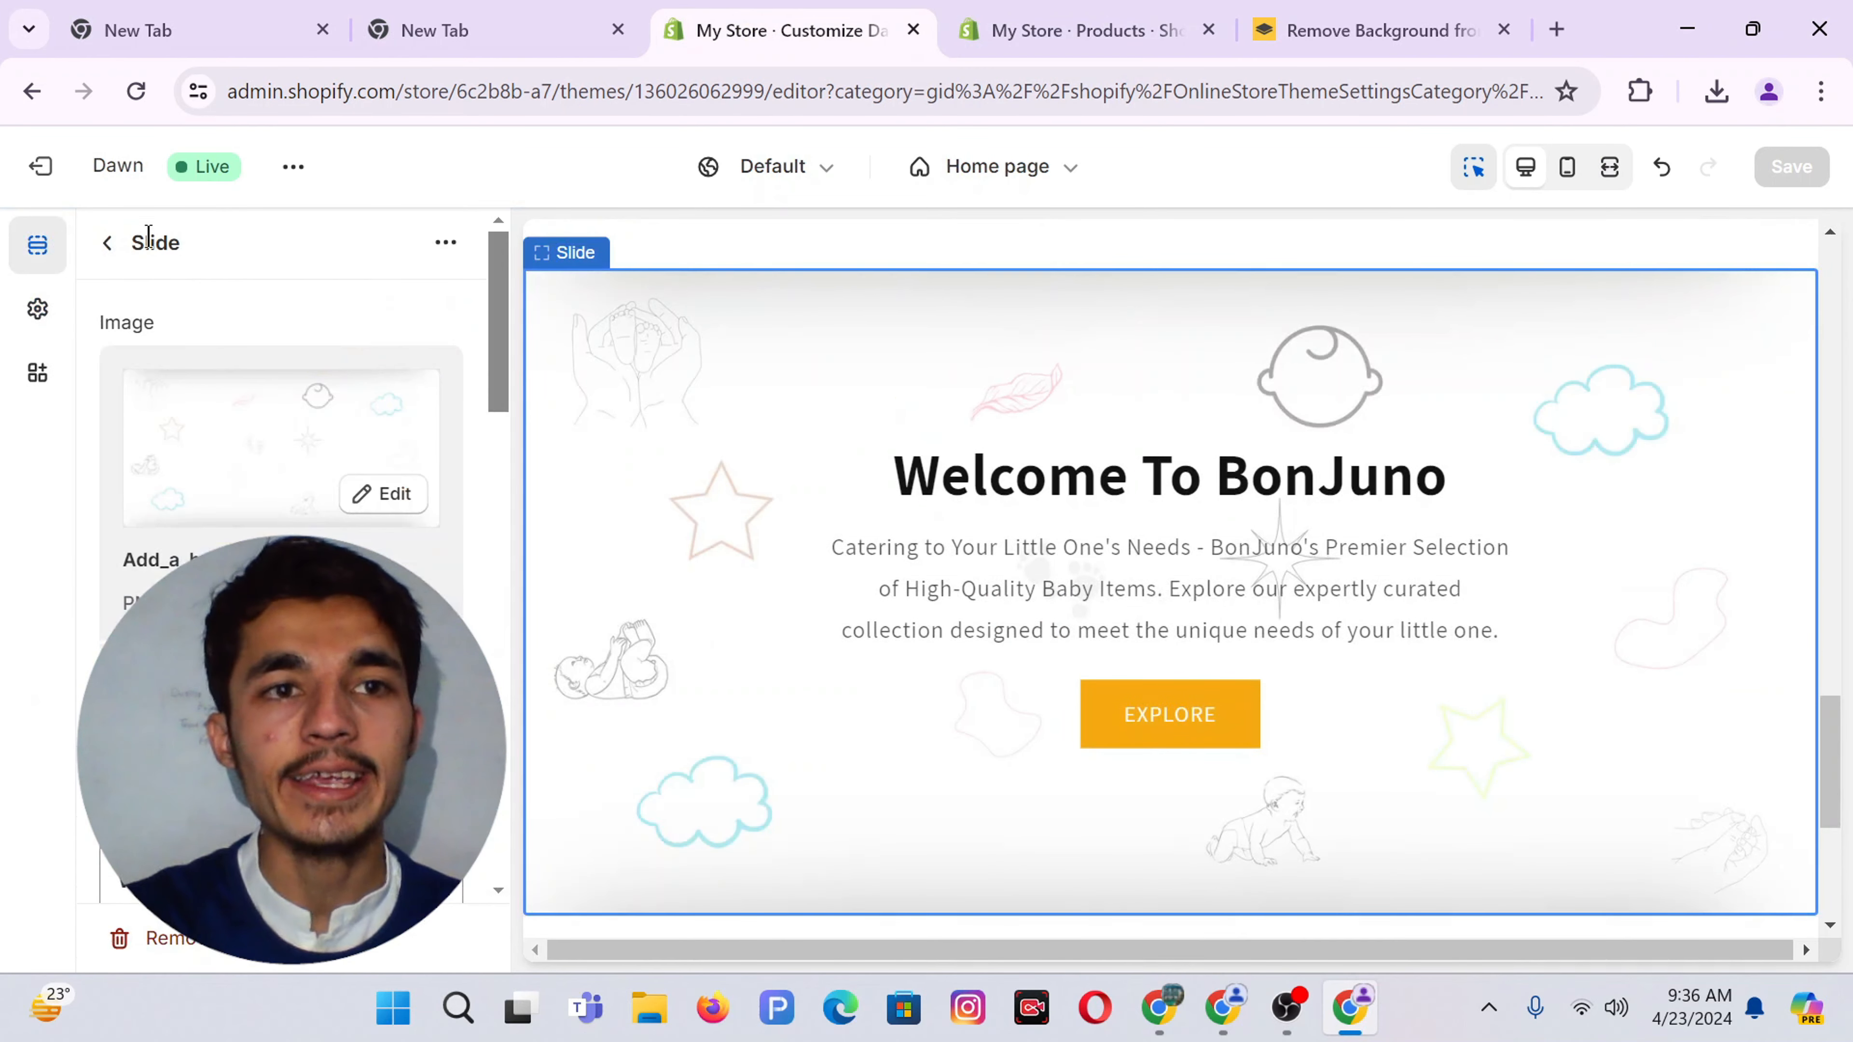
left_click(108, 243)
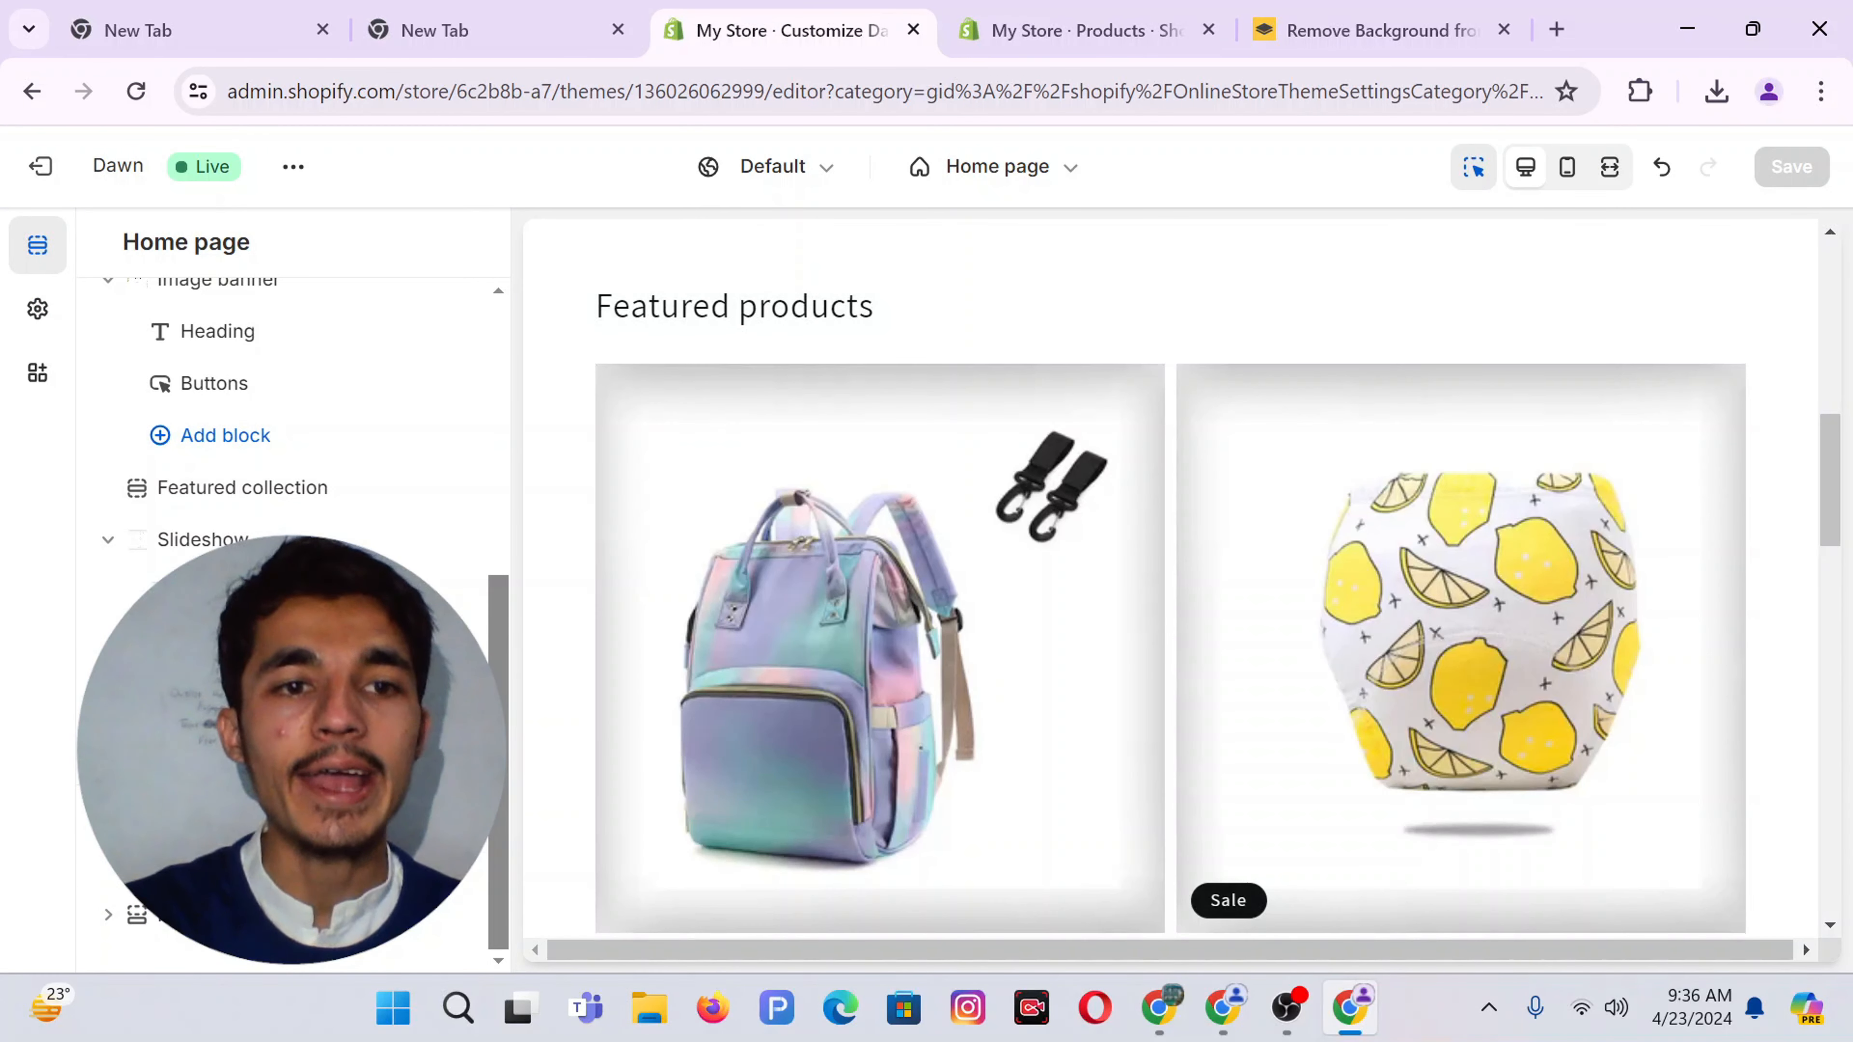
left_click(212, 809)
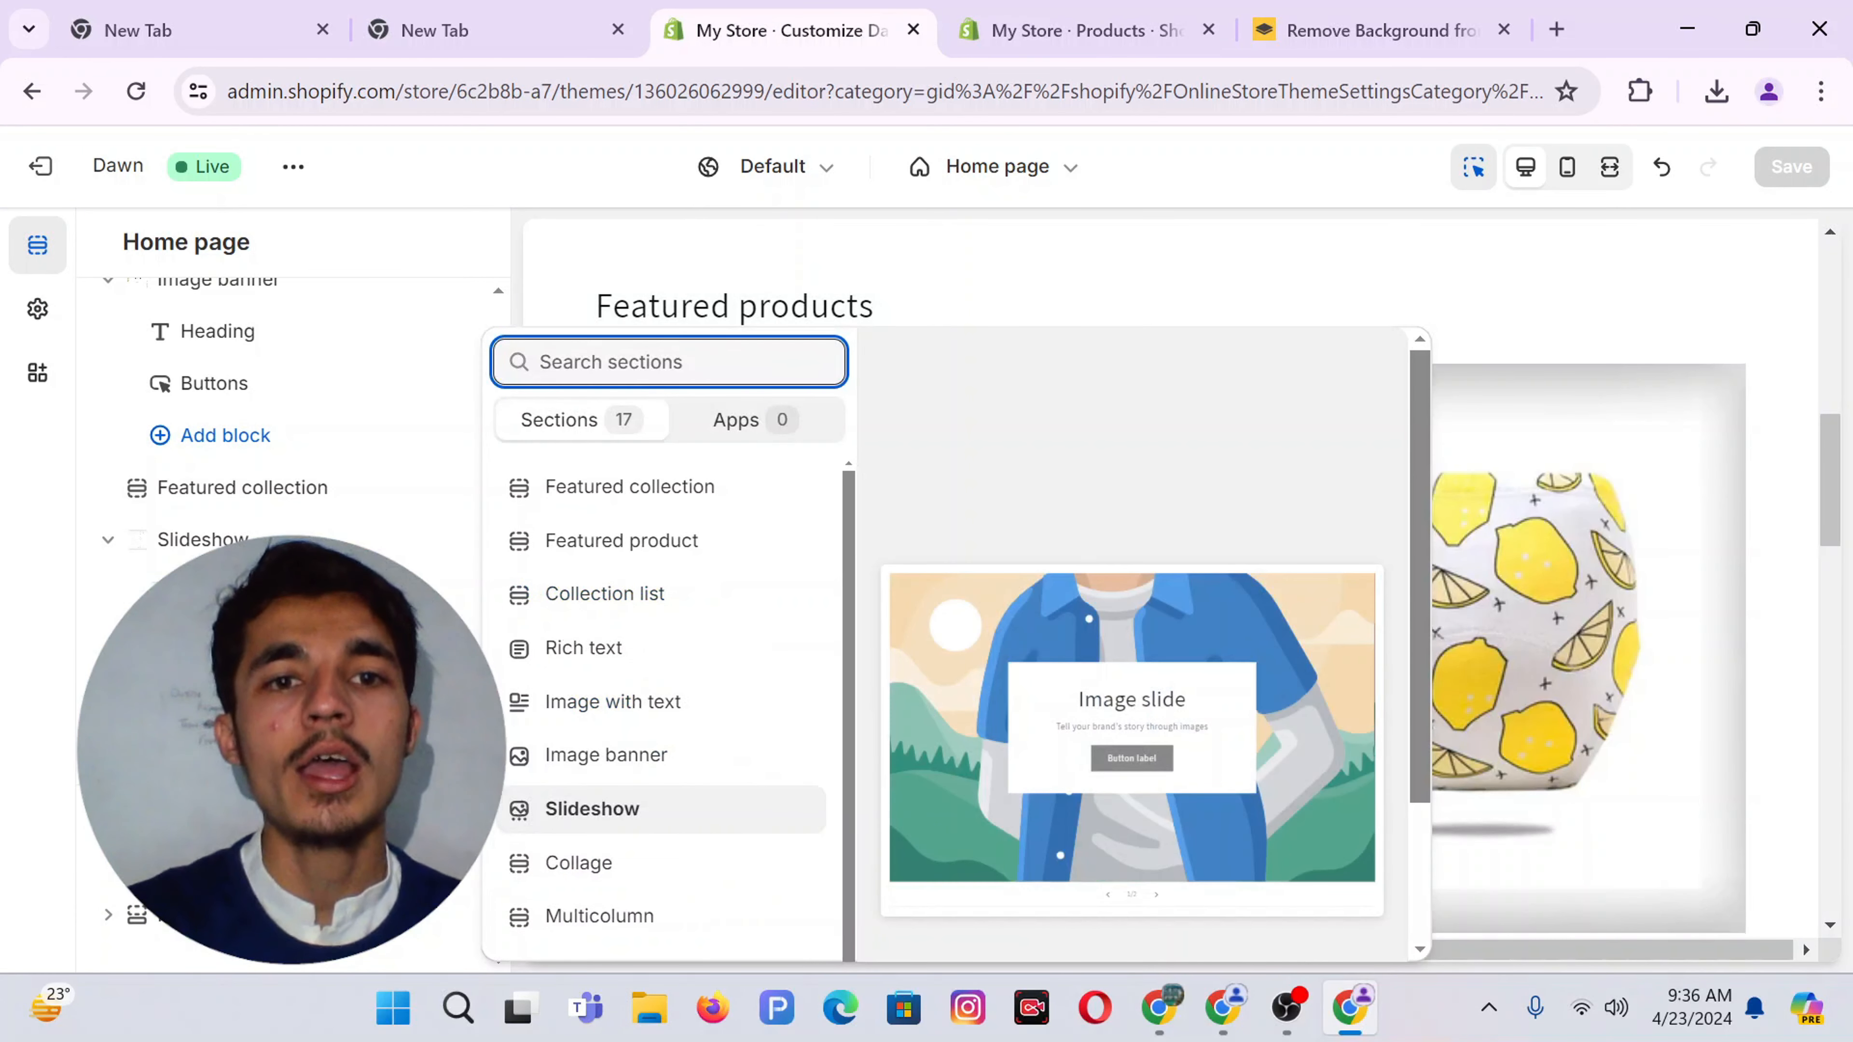
left_click(598, 598)
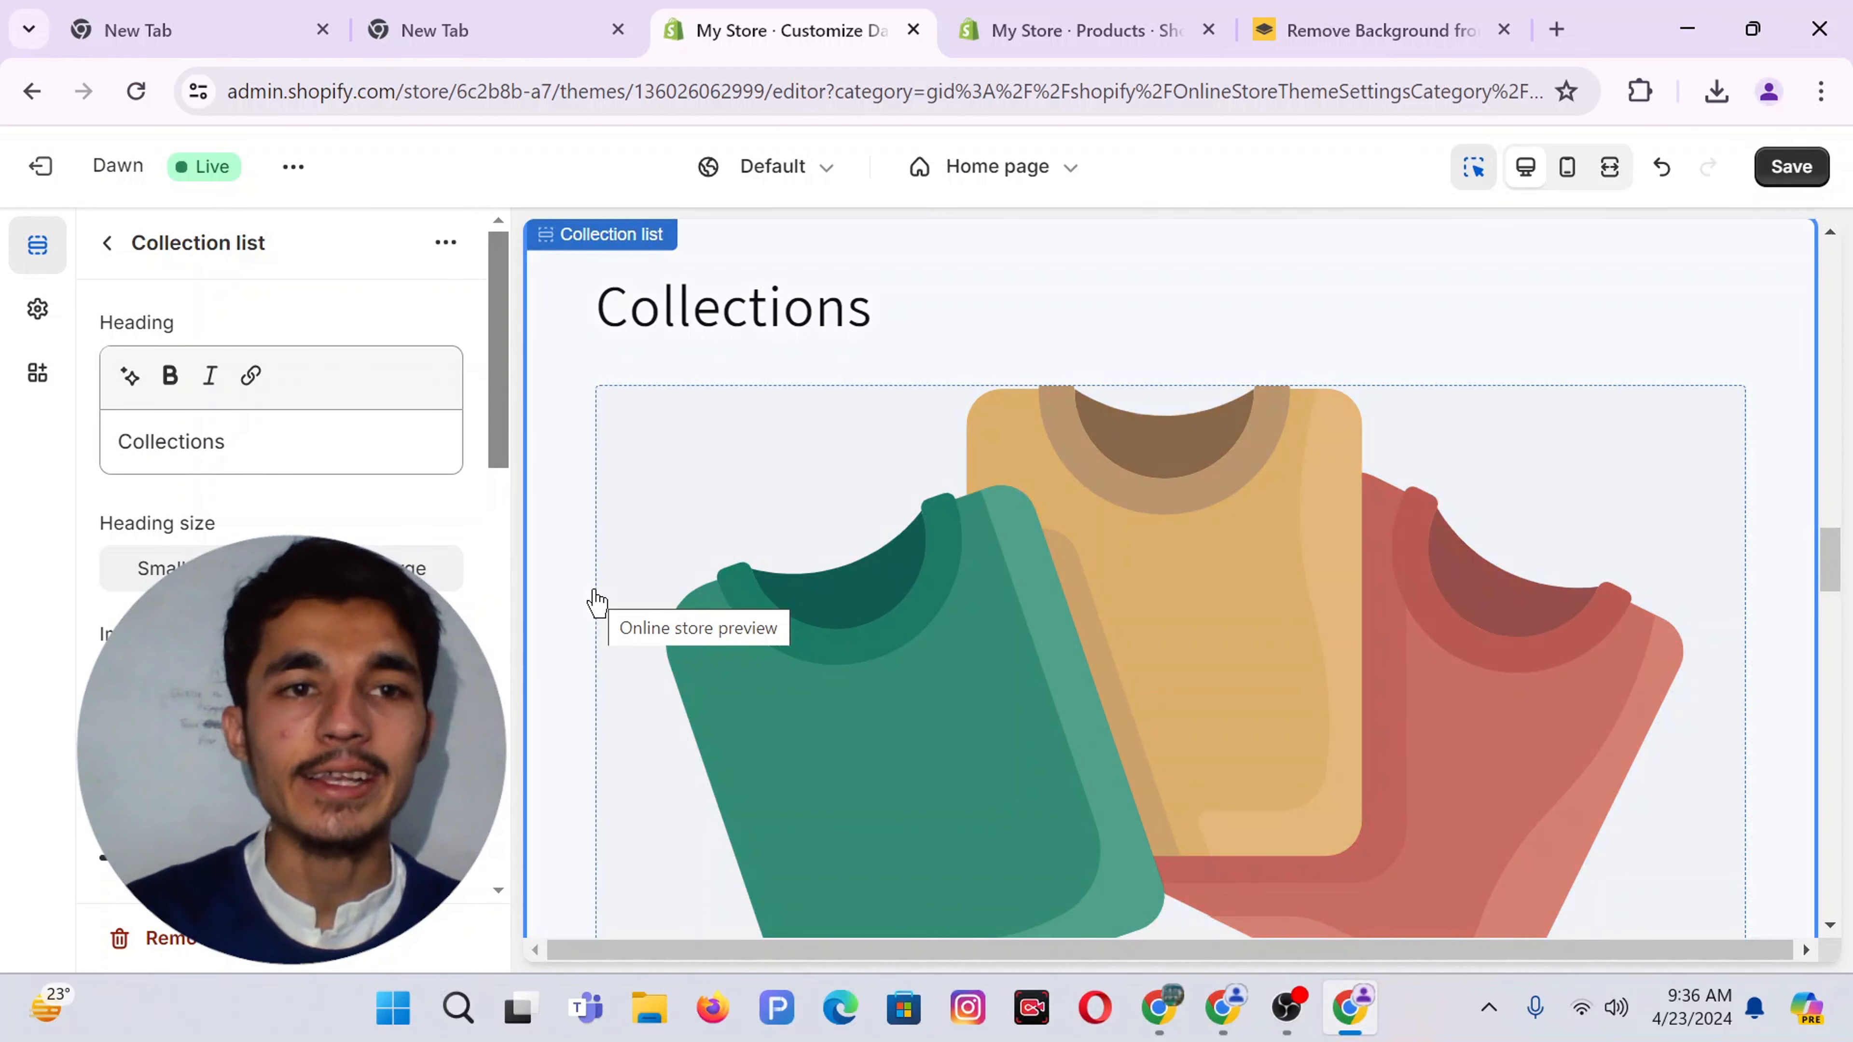
Clear the 'Collections' heading and set the section's colour scheme to Scheme 2
left_click(192, 436)
double_click(189, 440)
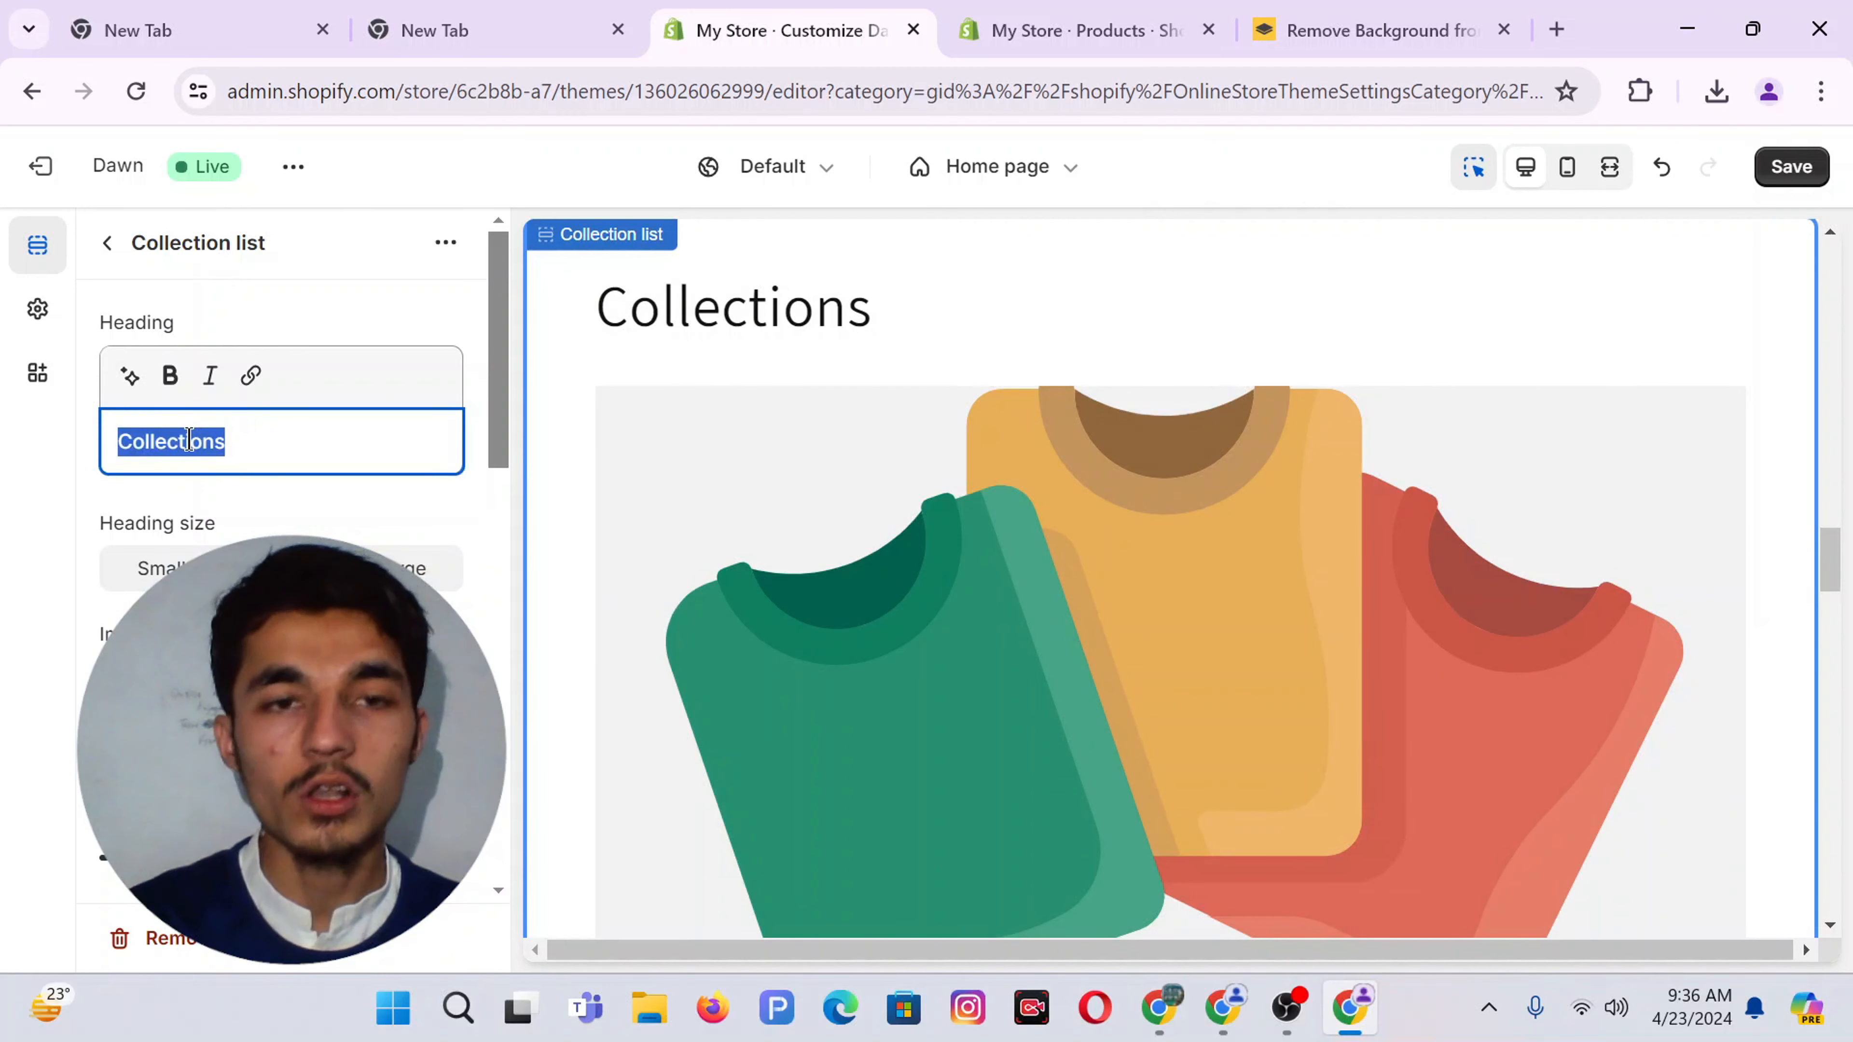
key("BackSpace")
left_click(310, 495)
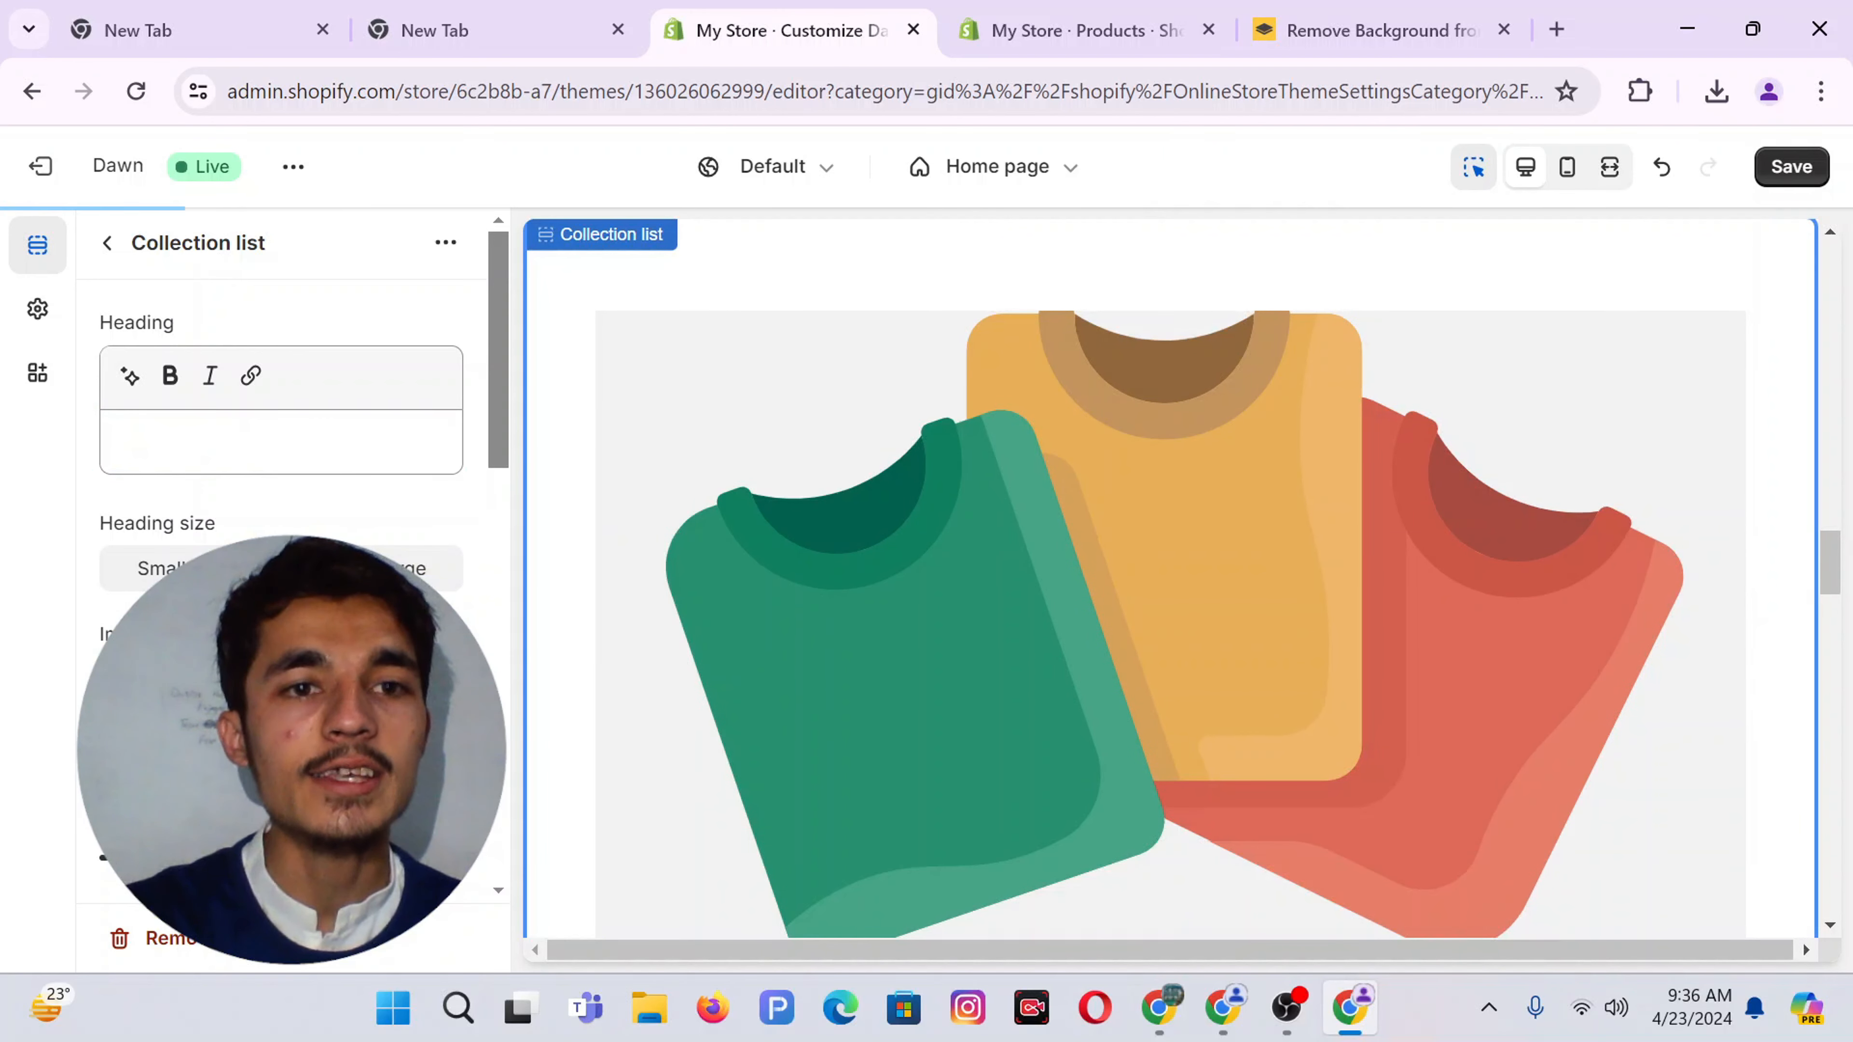
scroll(443, 488, "down", 3)
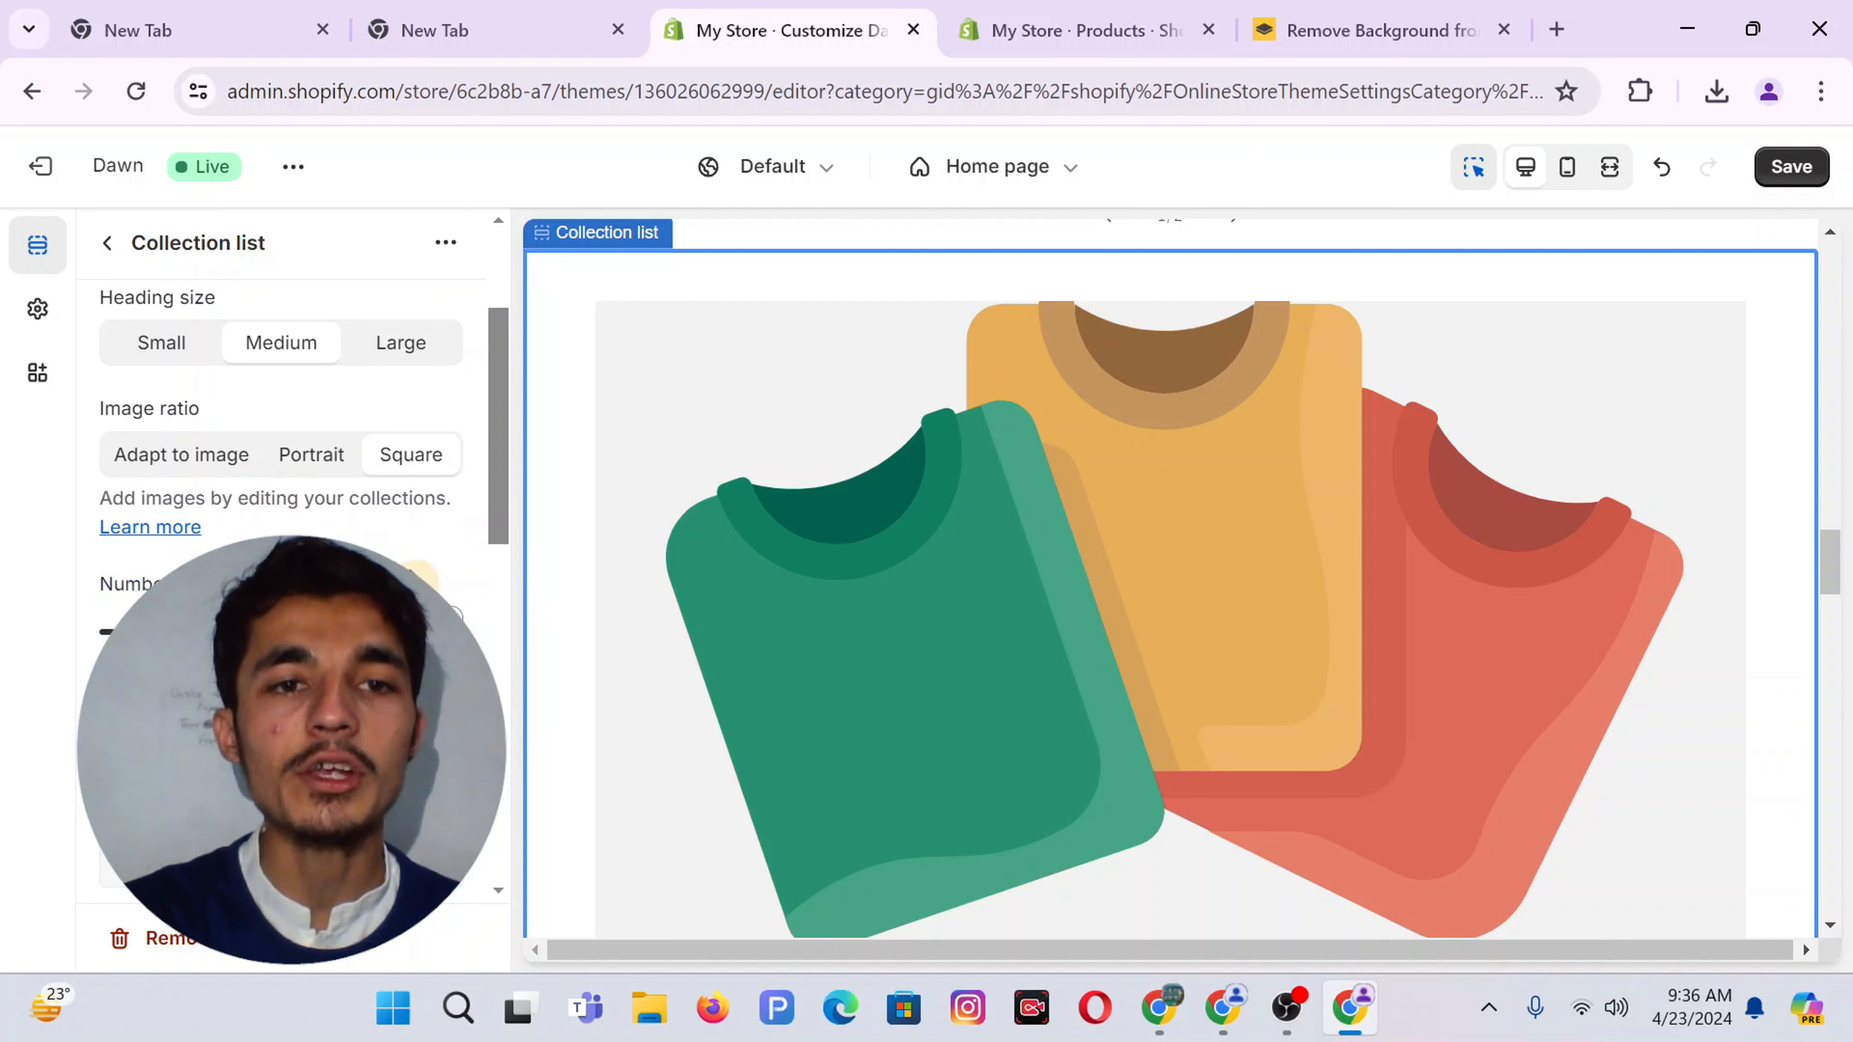
scroll(304, 468, "down", 2)
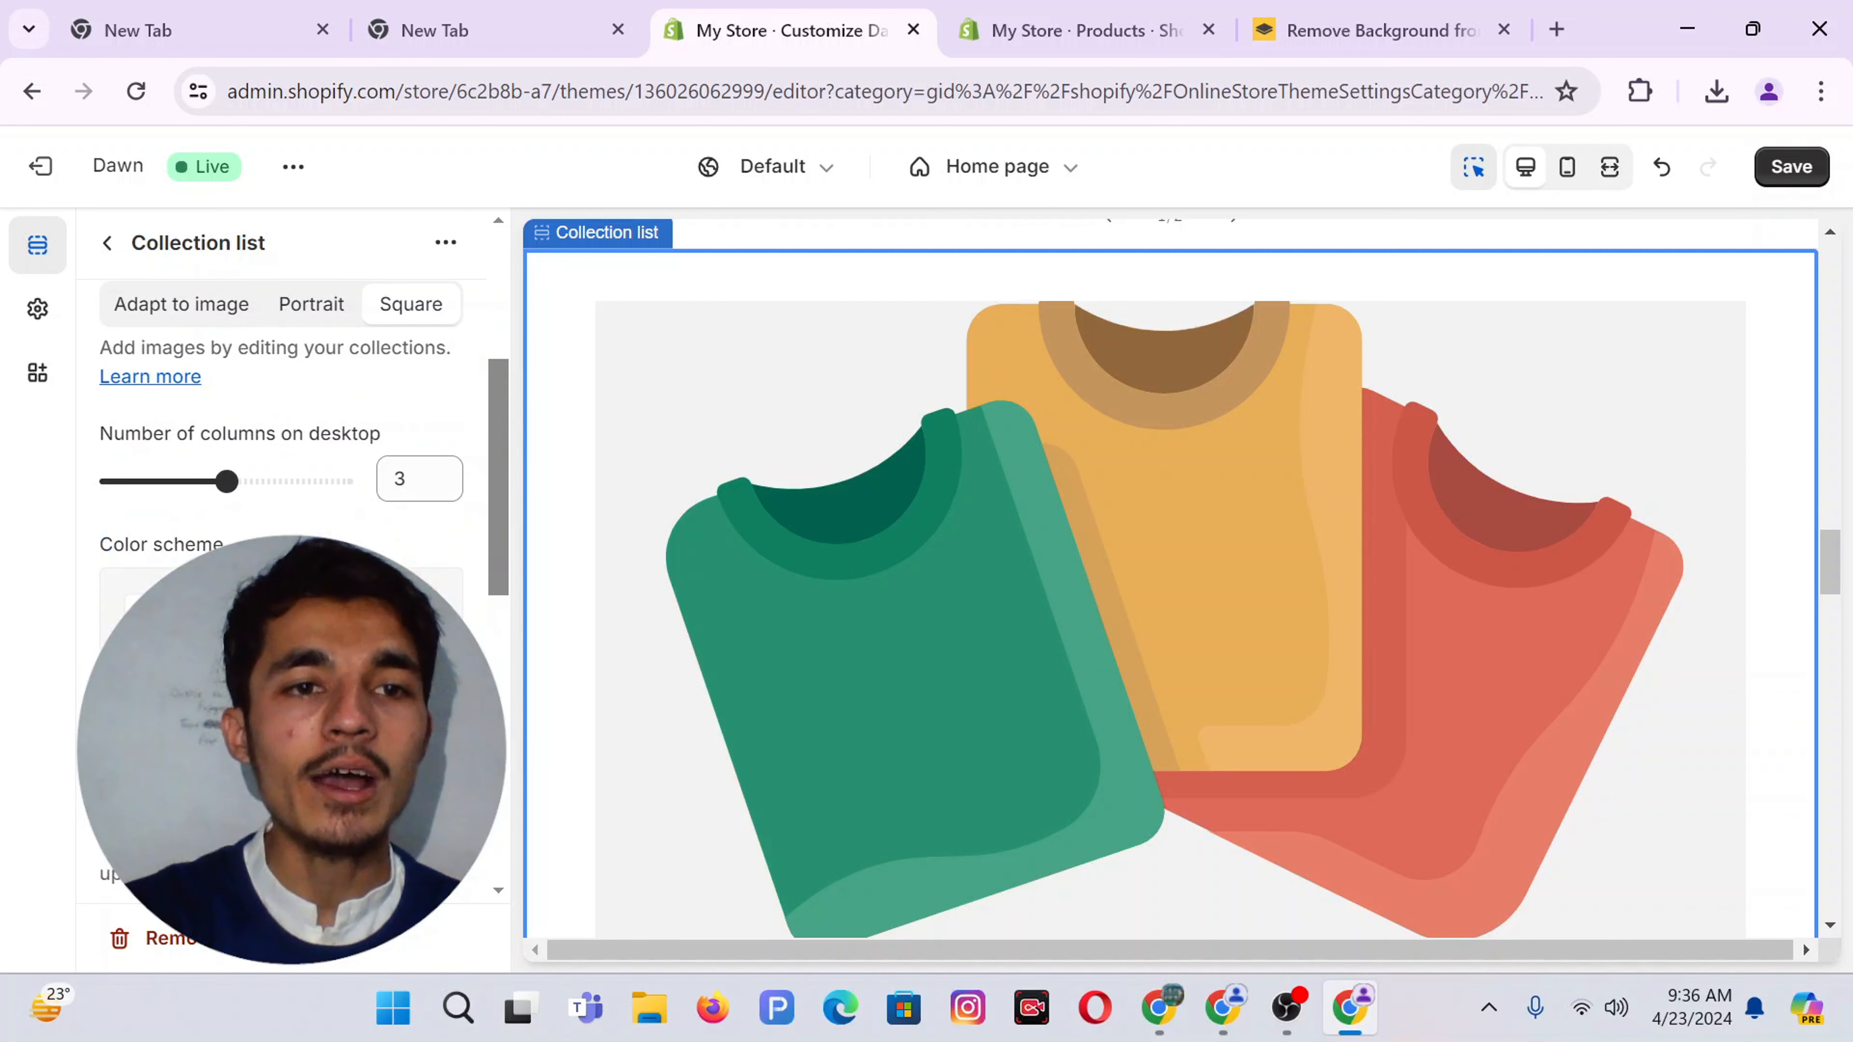
left_click(280, 591)
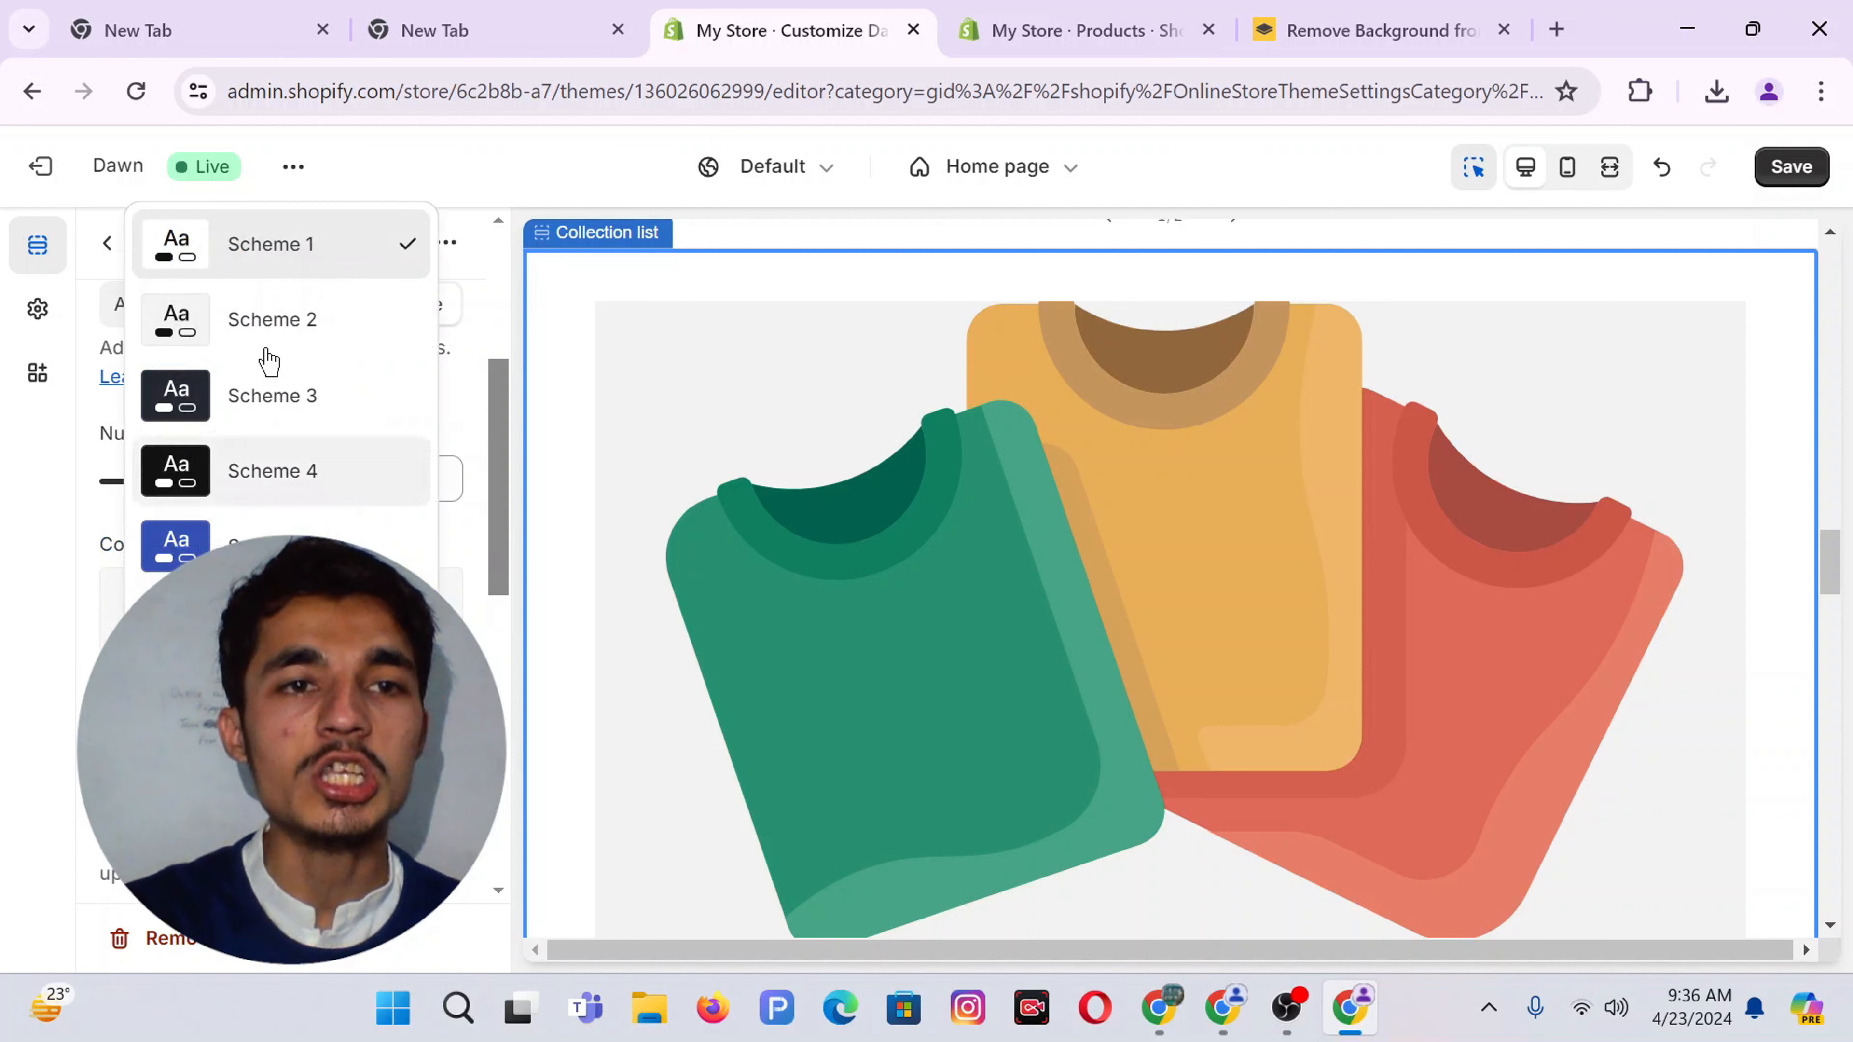
left_click(248, 321)
Assign the Best Seller collection to the first collection card
scroll(280, 438, "down", 2)
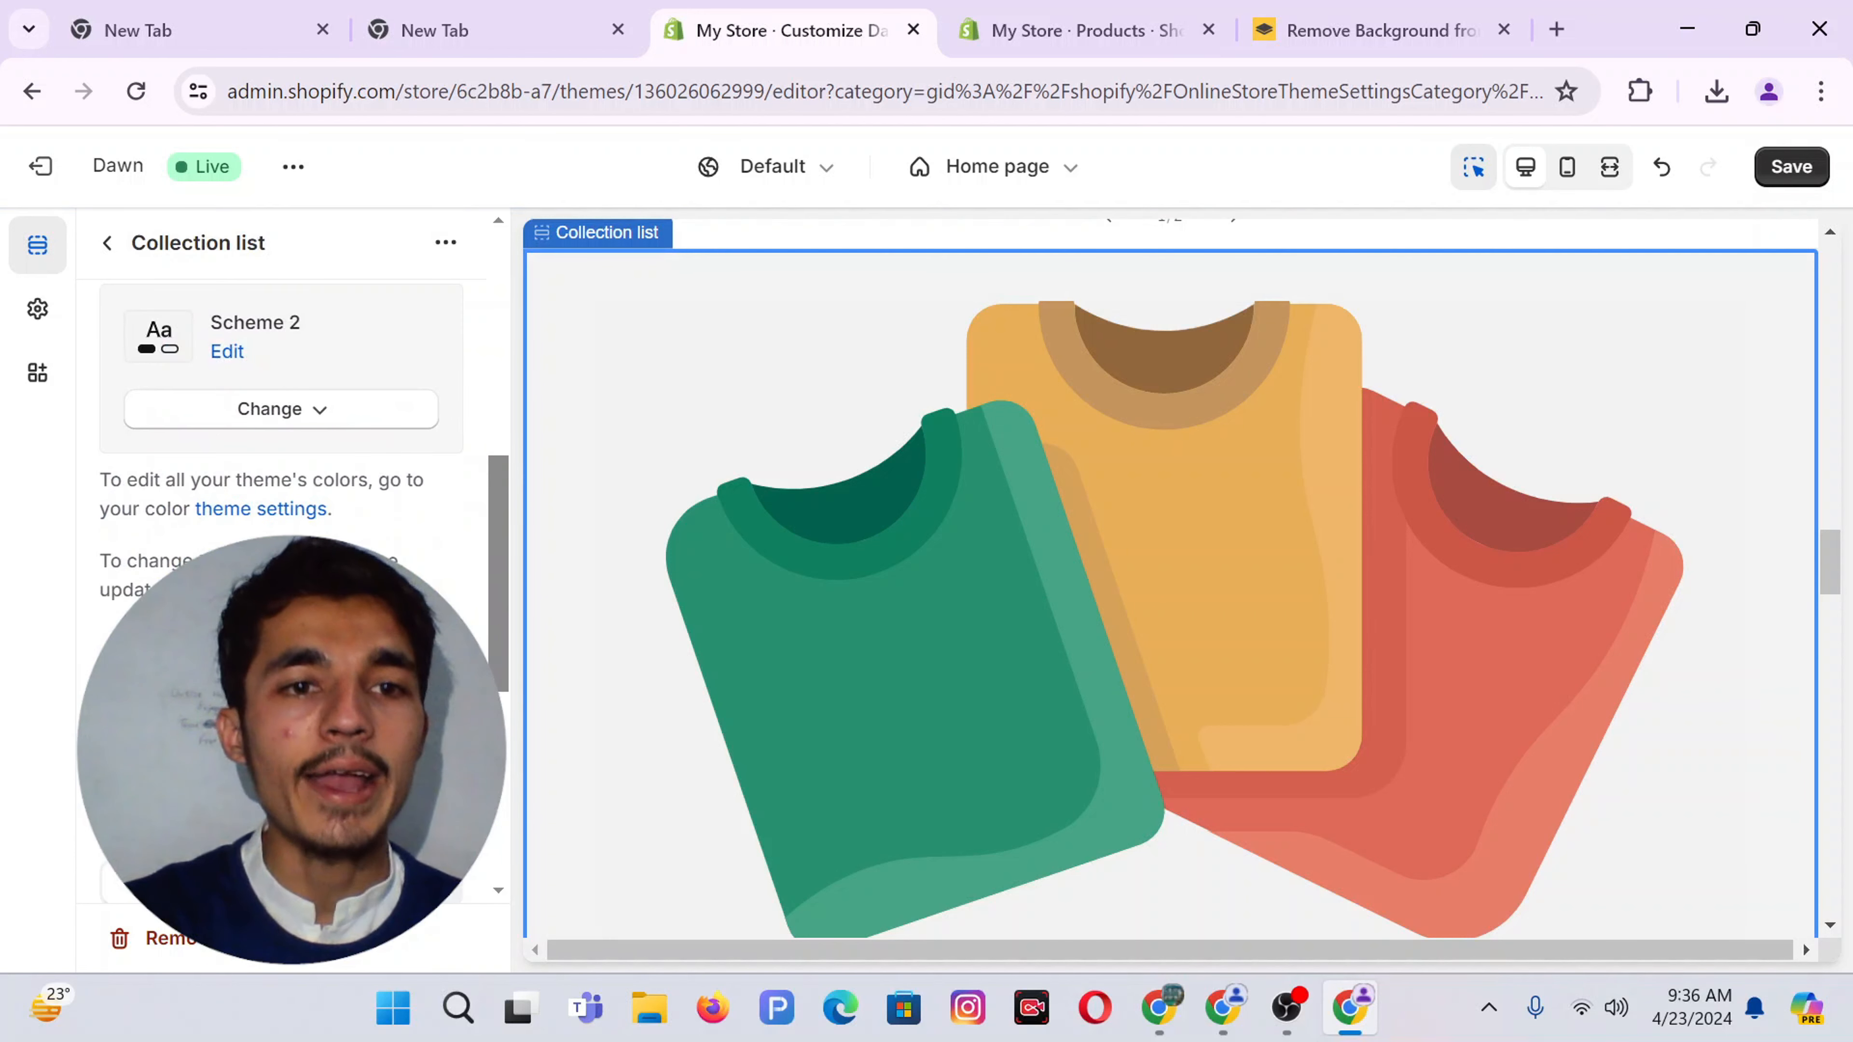
scroll(151, 568, "down", 2)
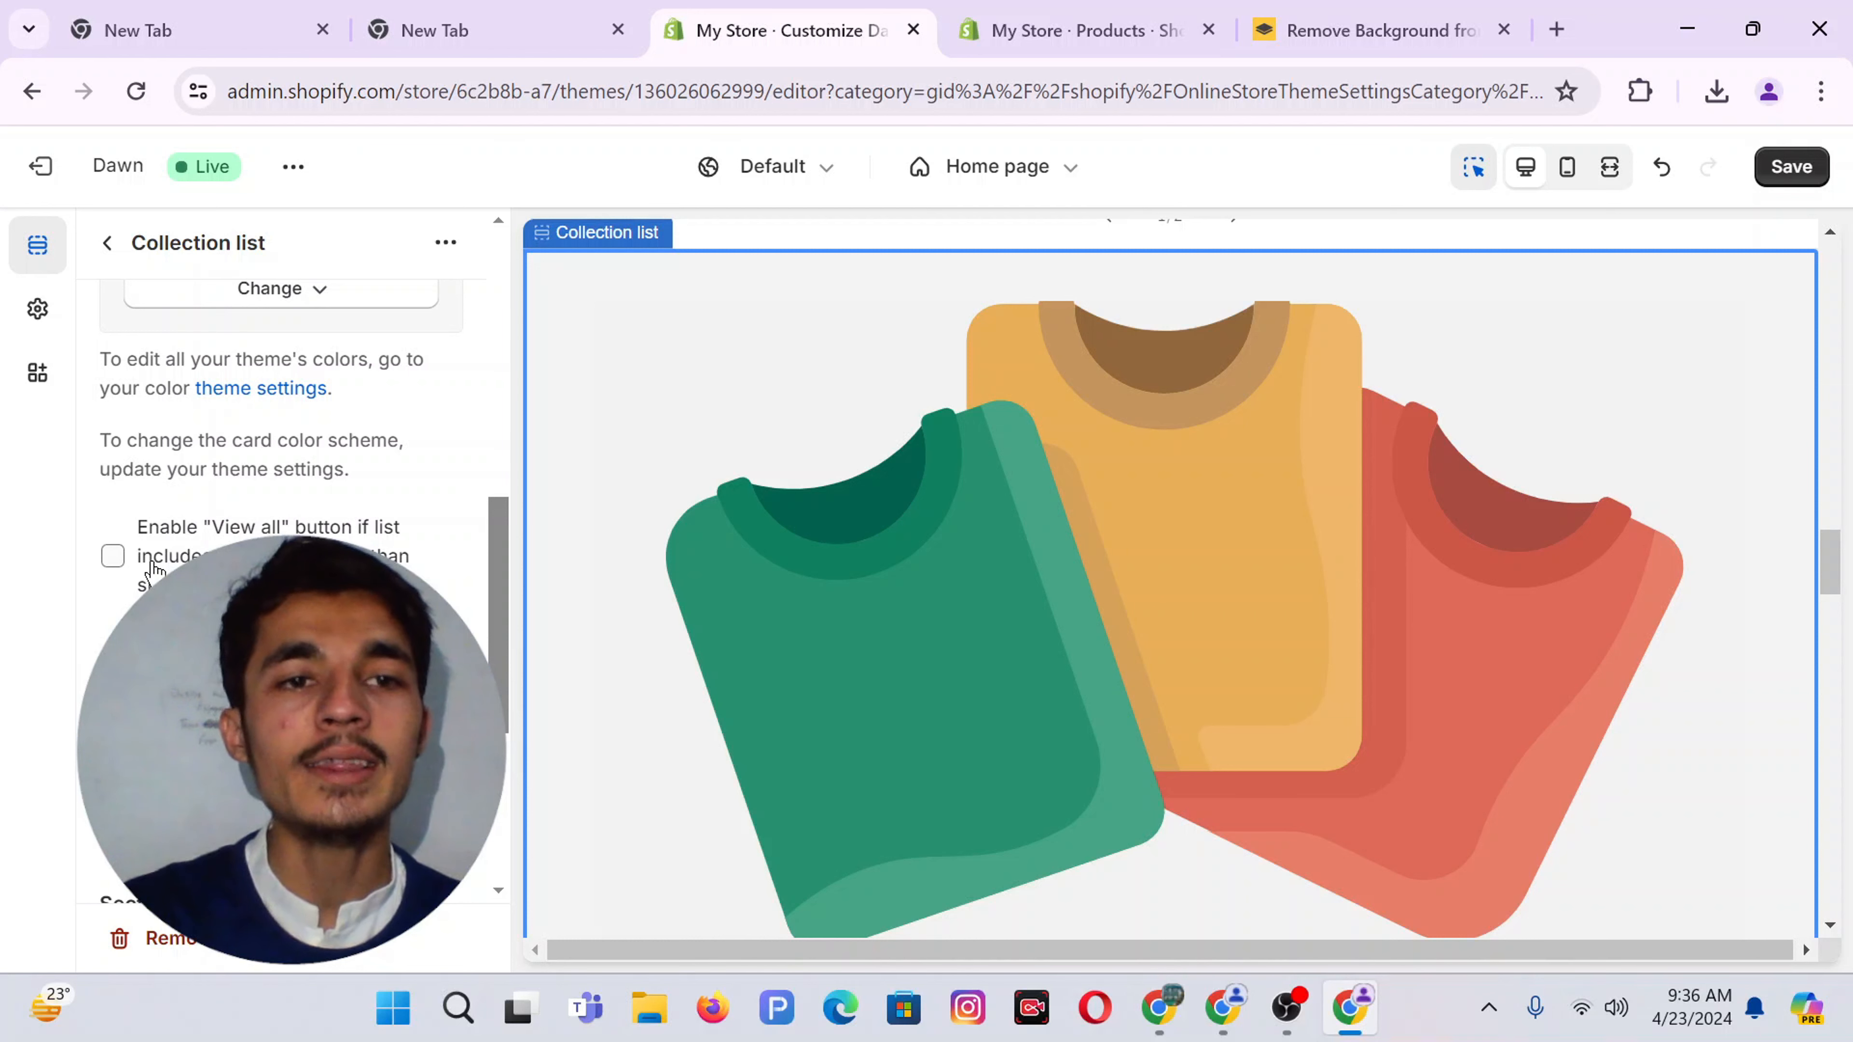
scroll(152, 568, "up", 5)
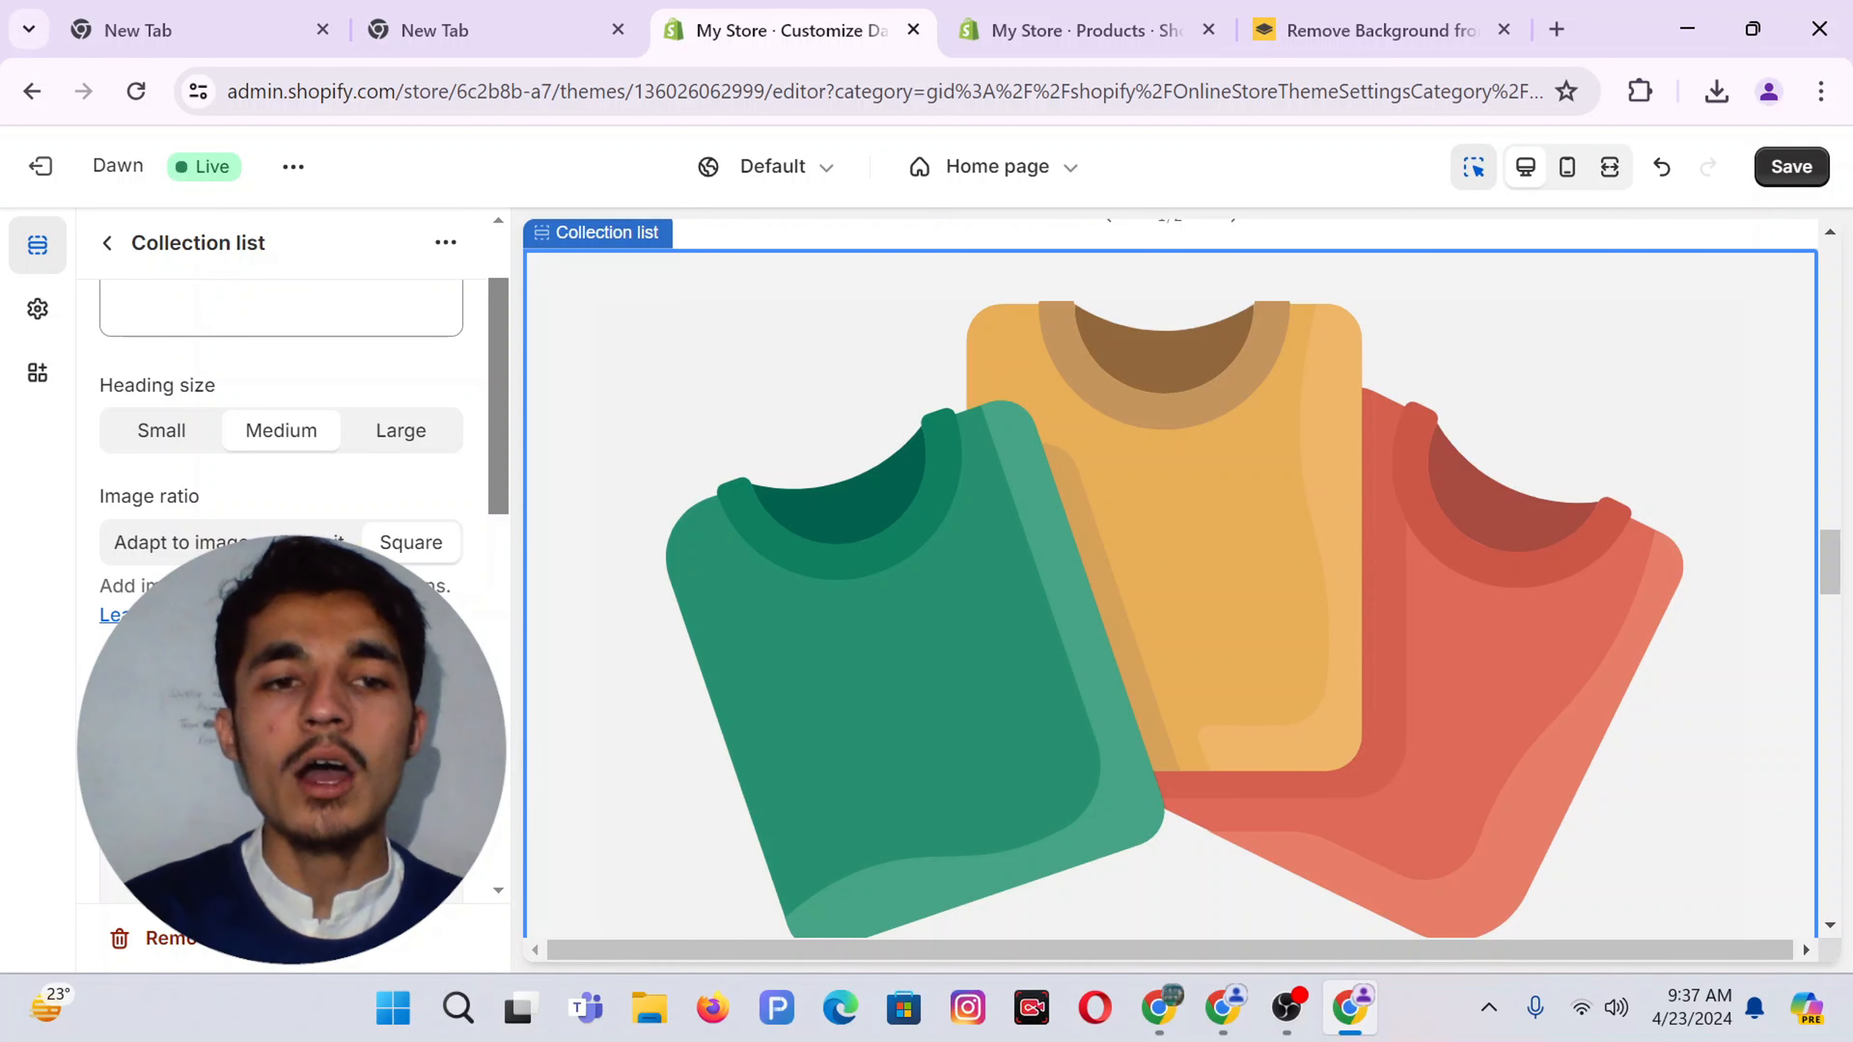
scroll(281, 584, "down", 5)
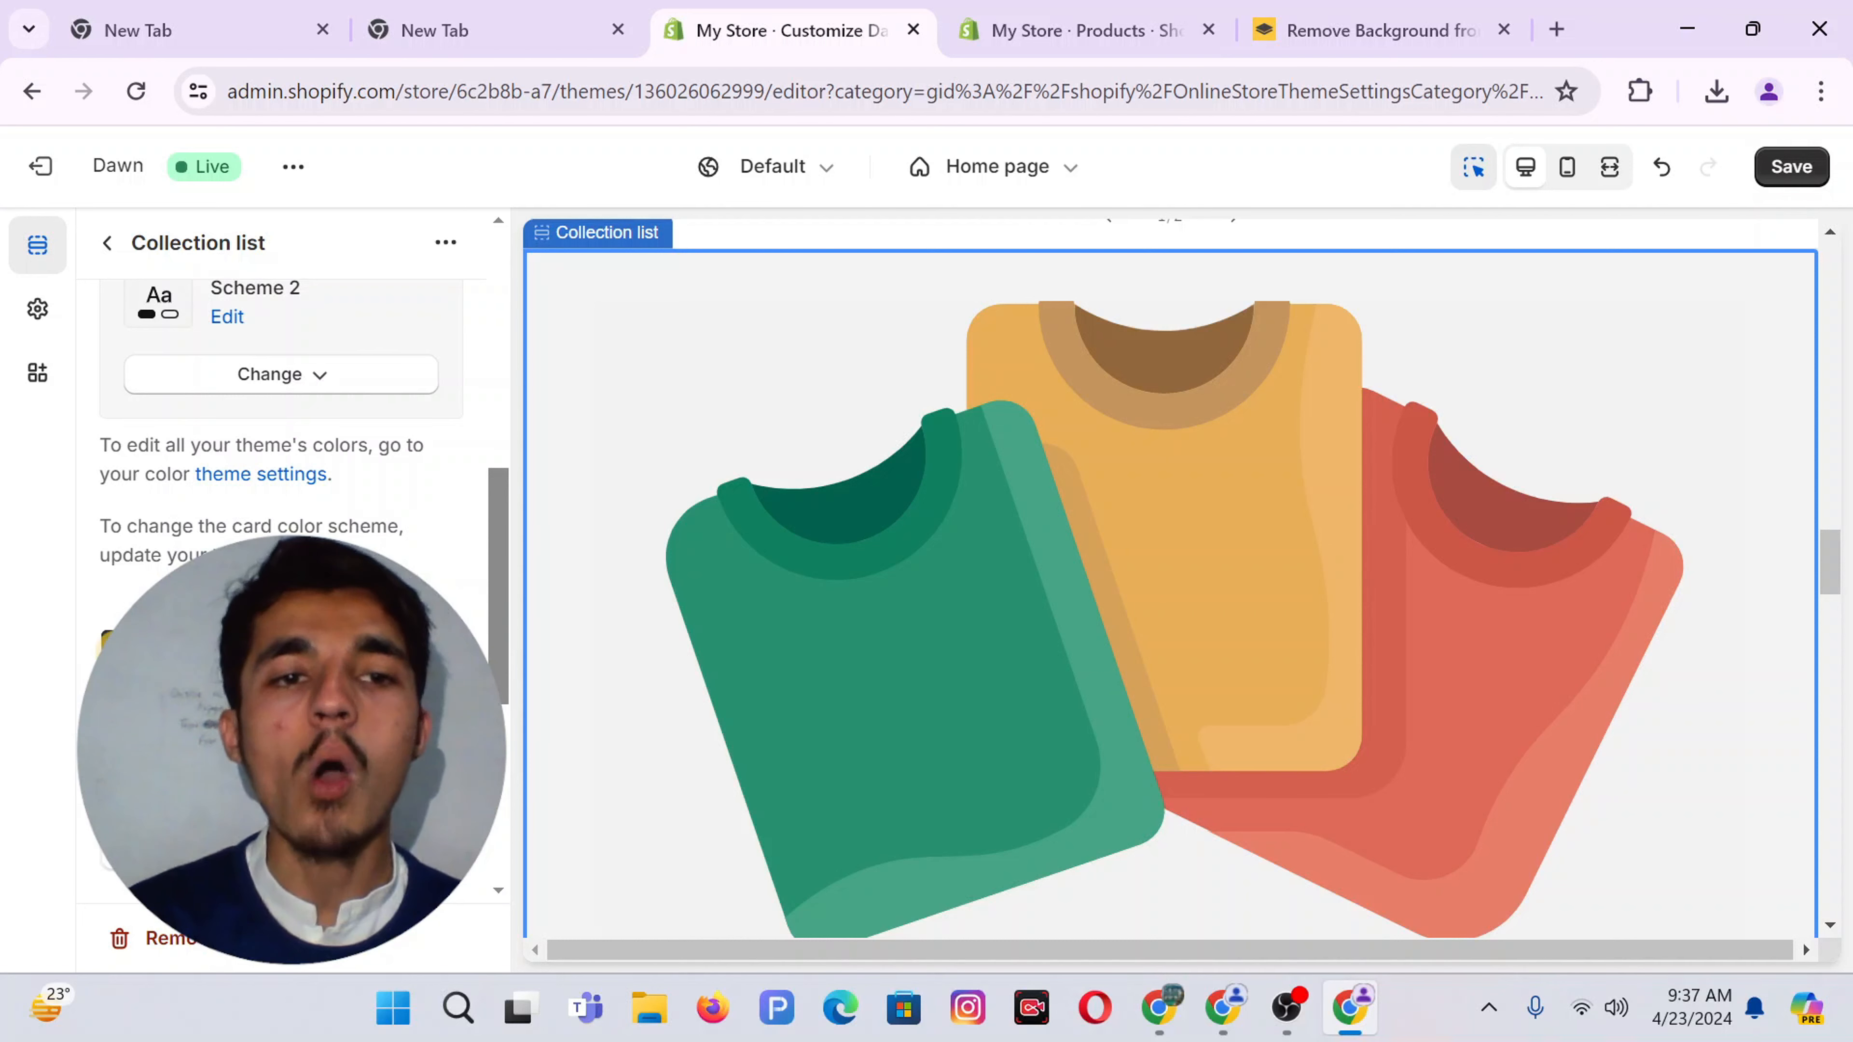
scroll(114, 568, "down", 1)
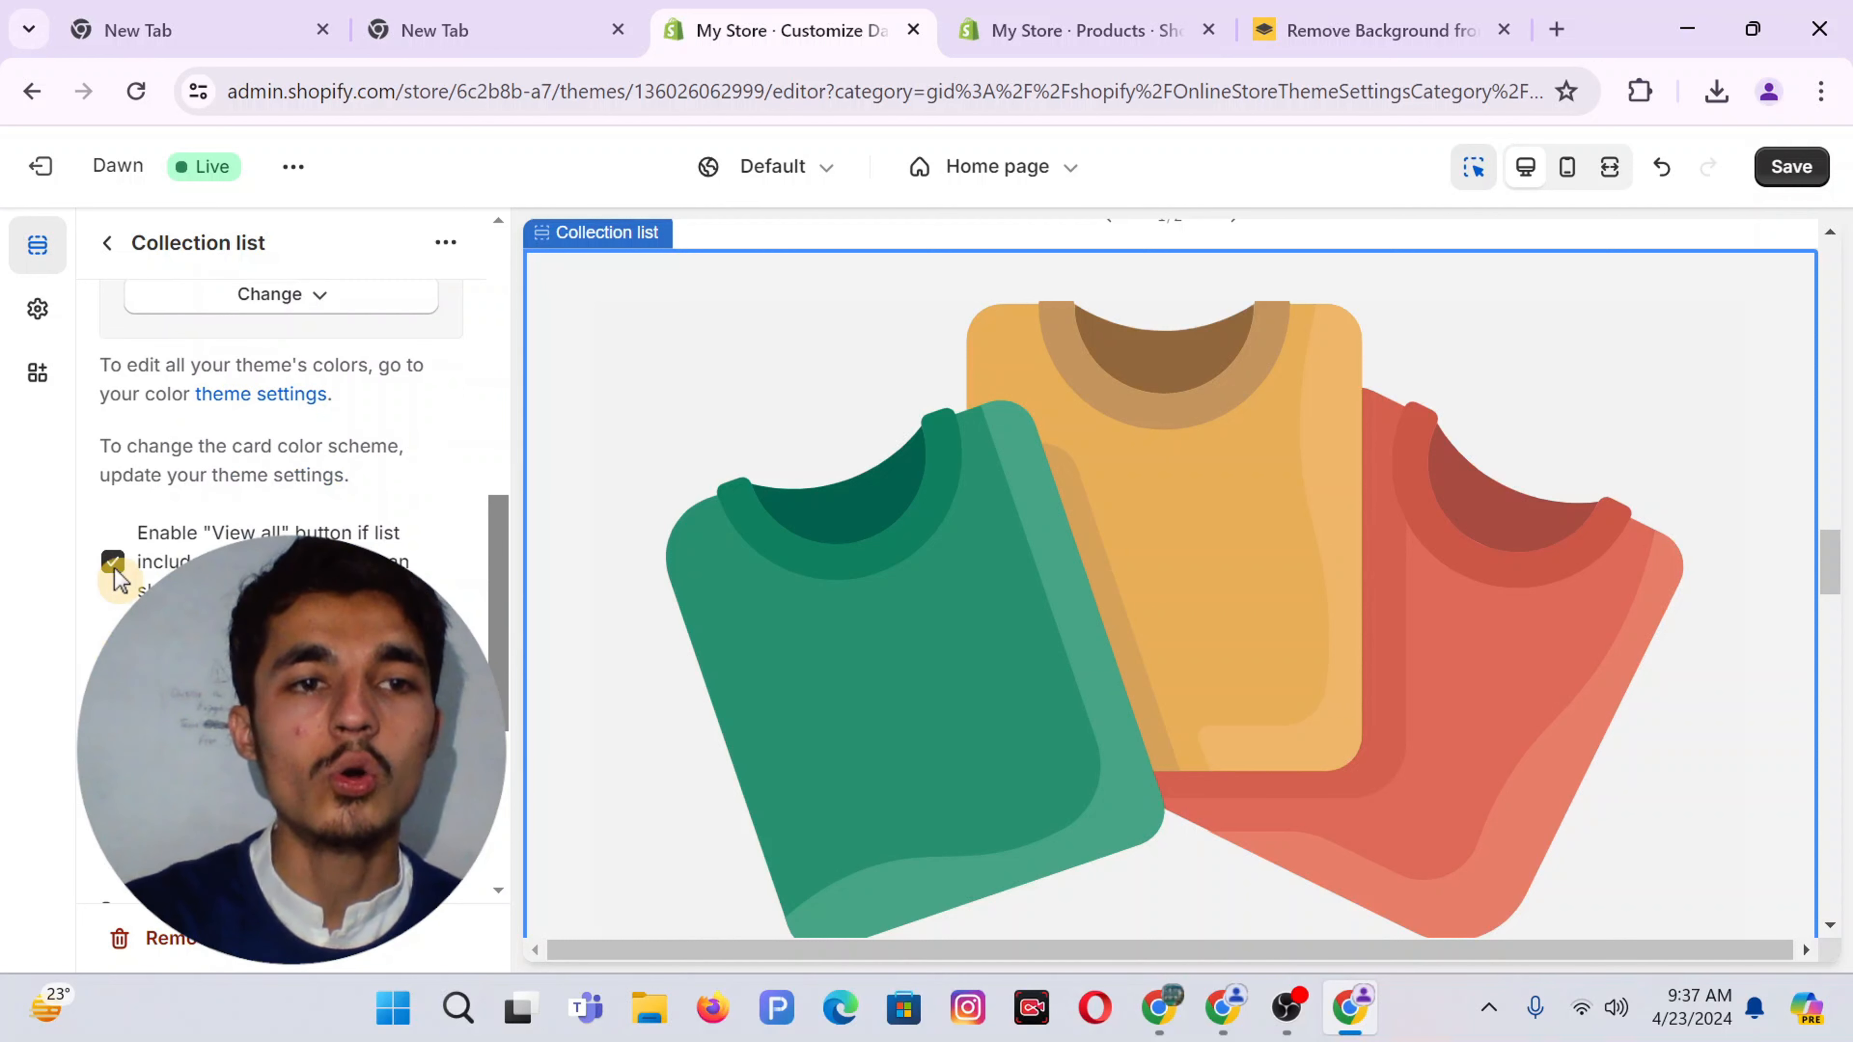
scroll(248, 530, "up", 5)
scroll(281, 460, "down", 10)
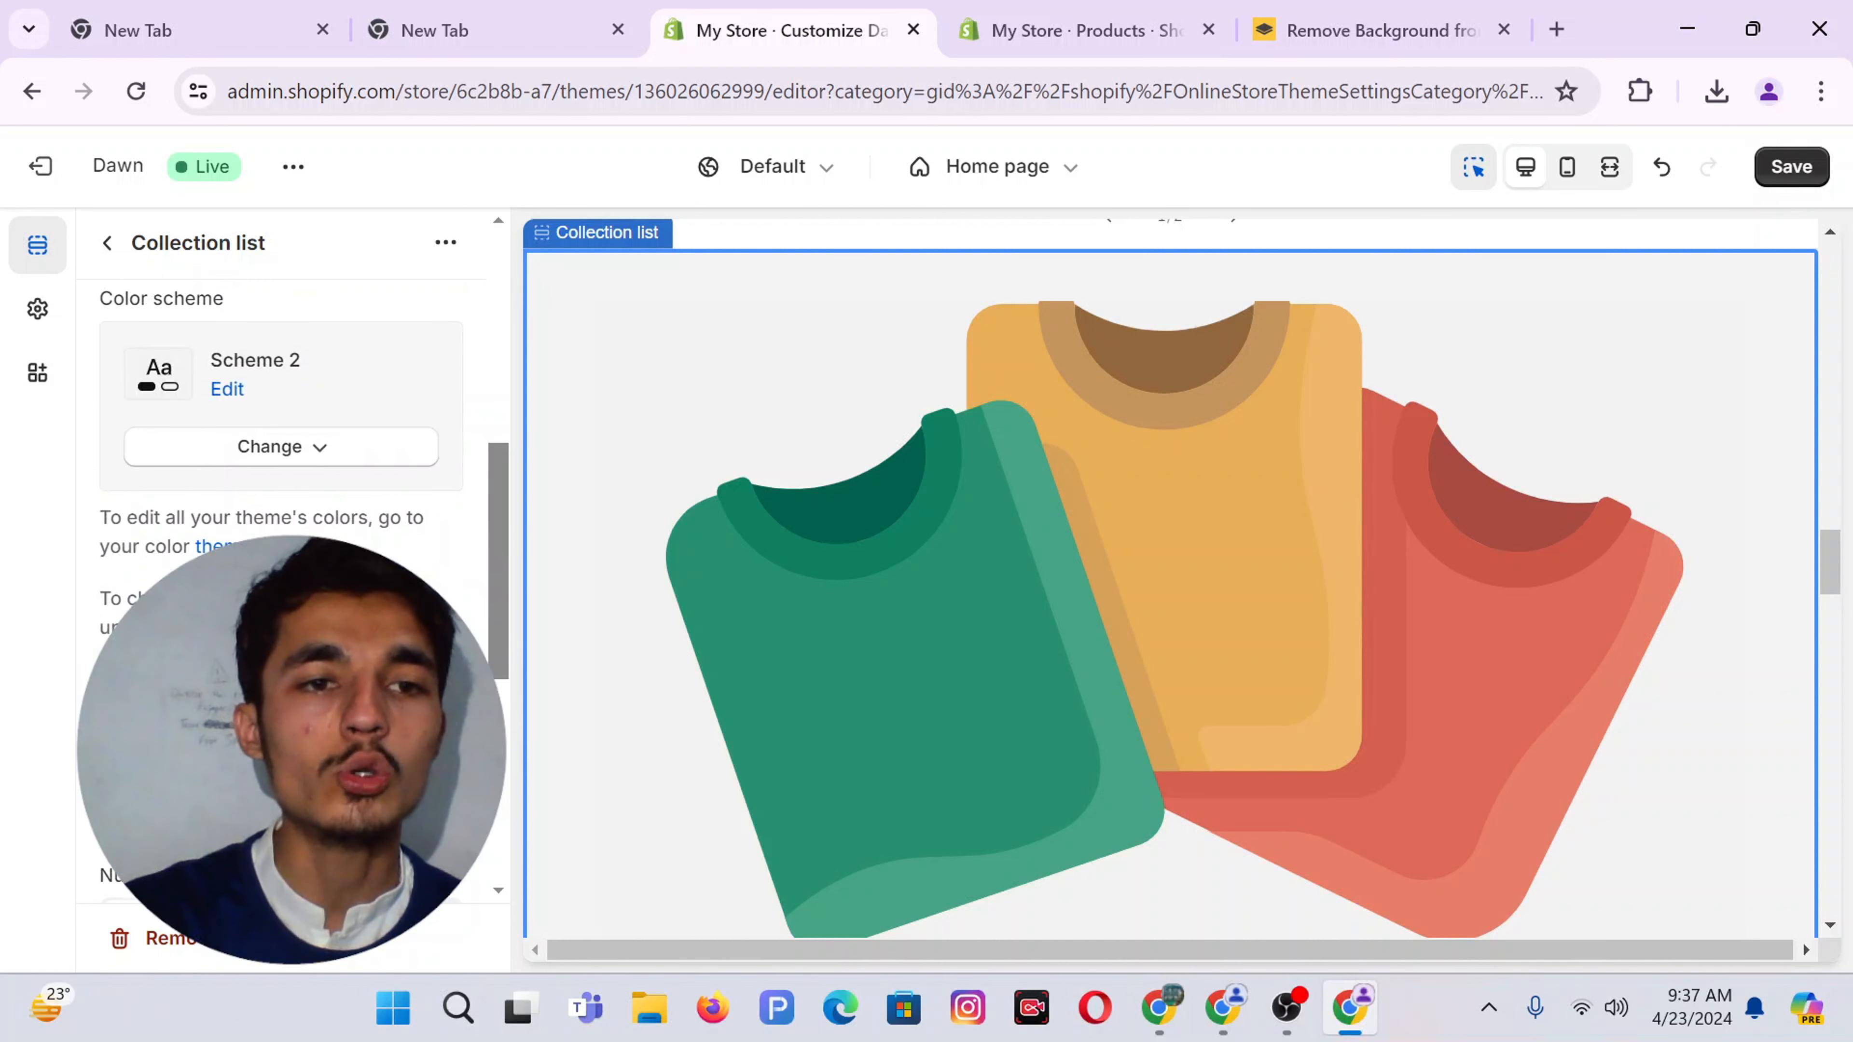
scroll(281, 460, "down", 3)
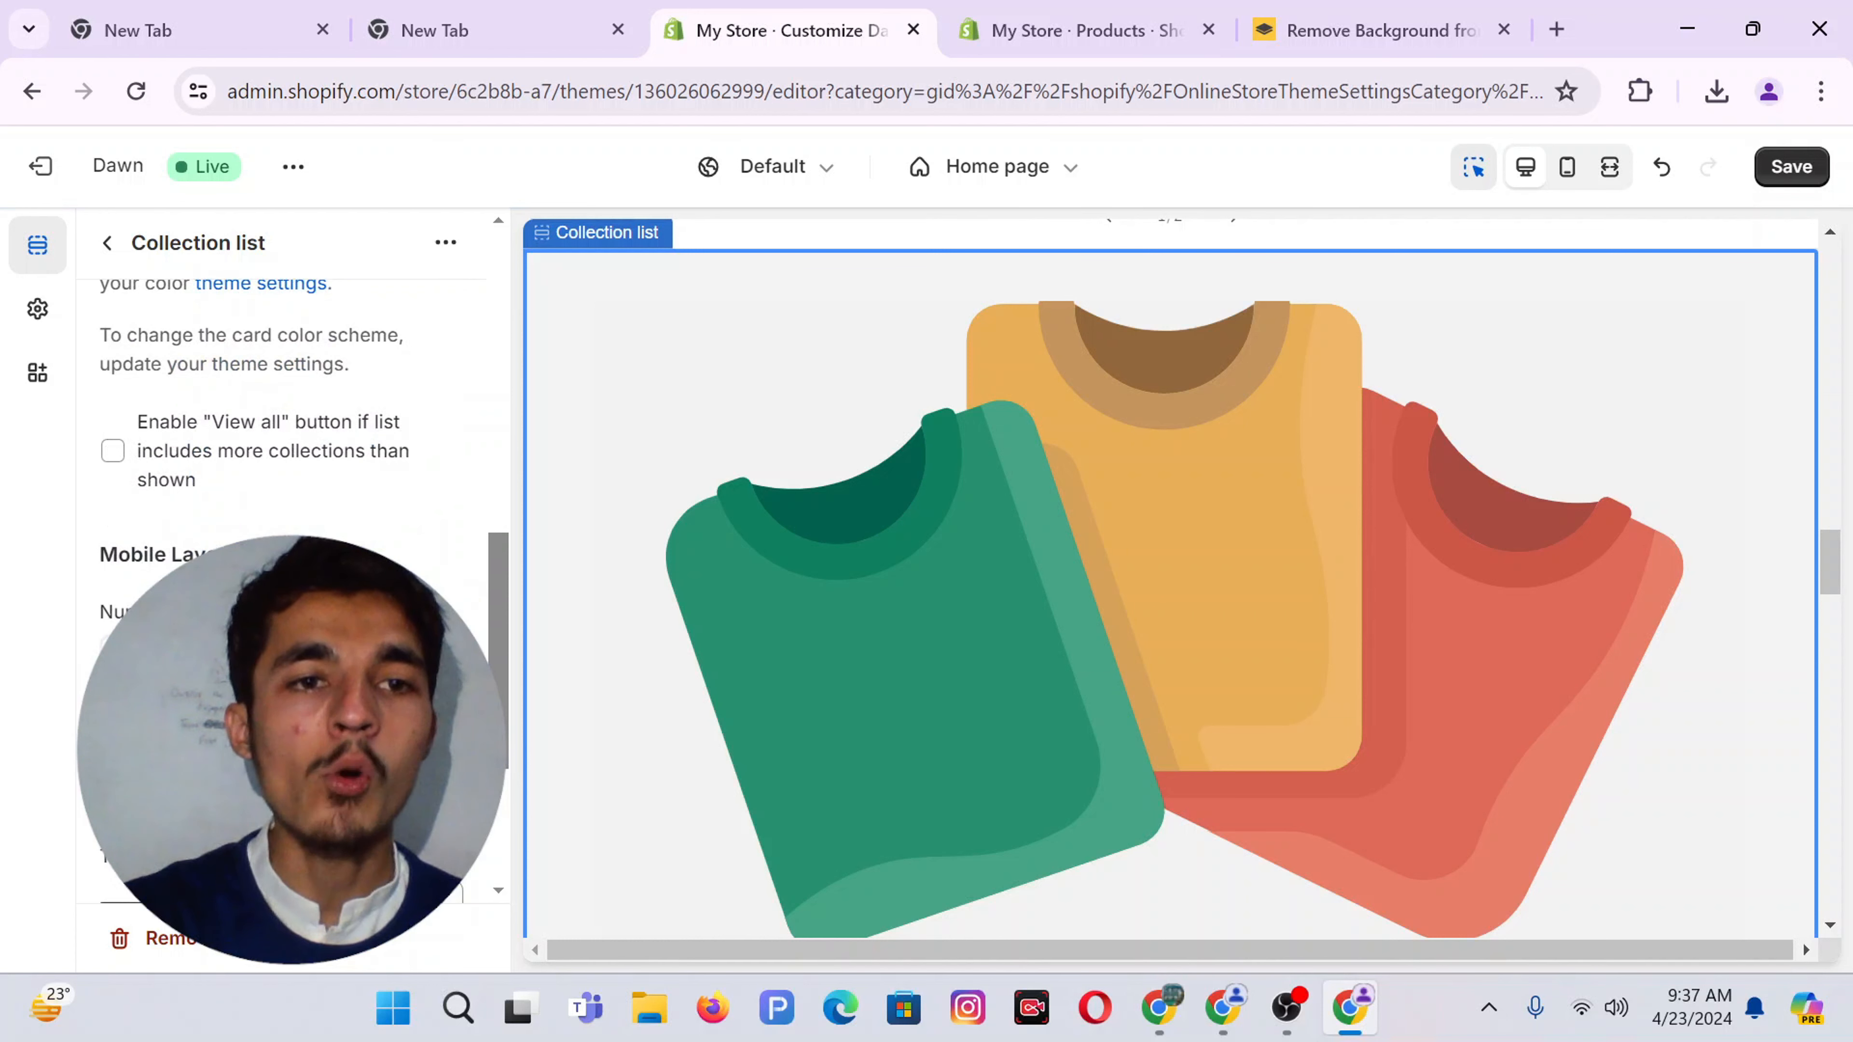
scroll(281, 438, "down", 2)
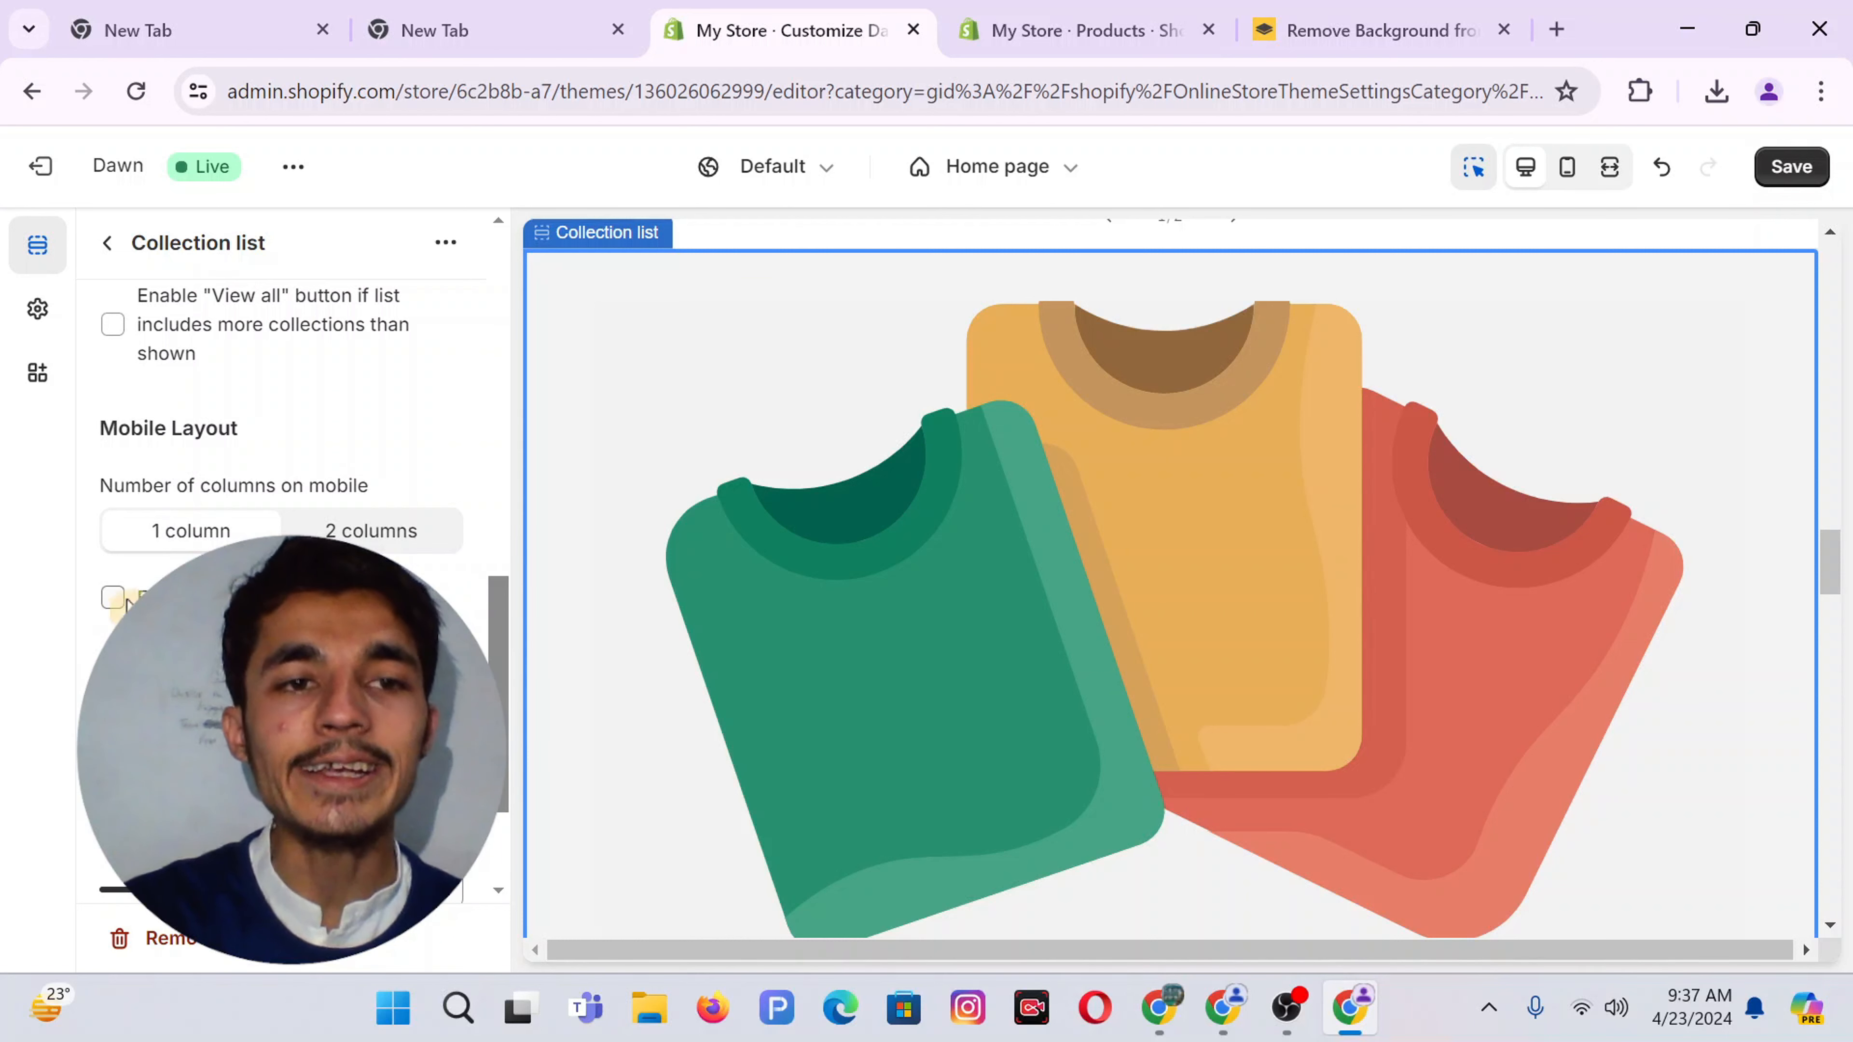
scroll(281, 438, "down", 2)
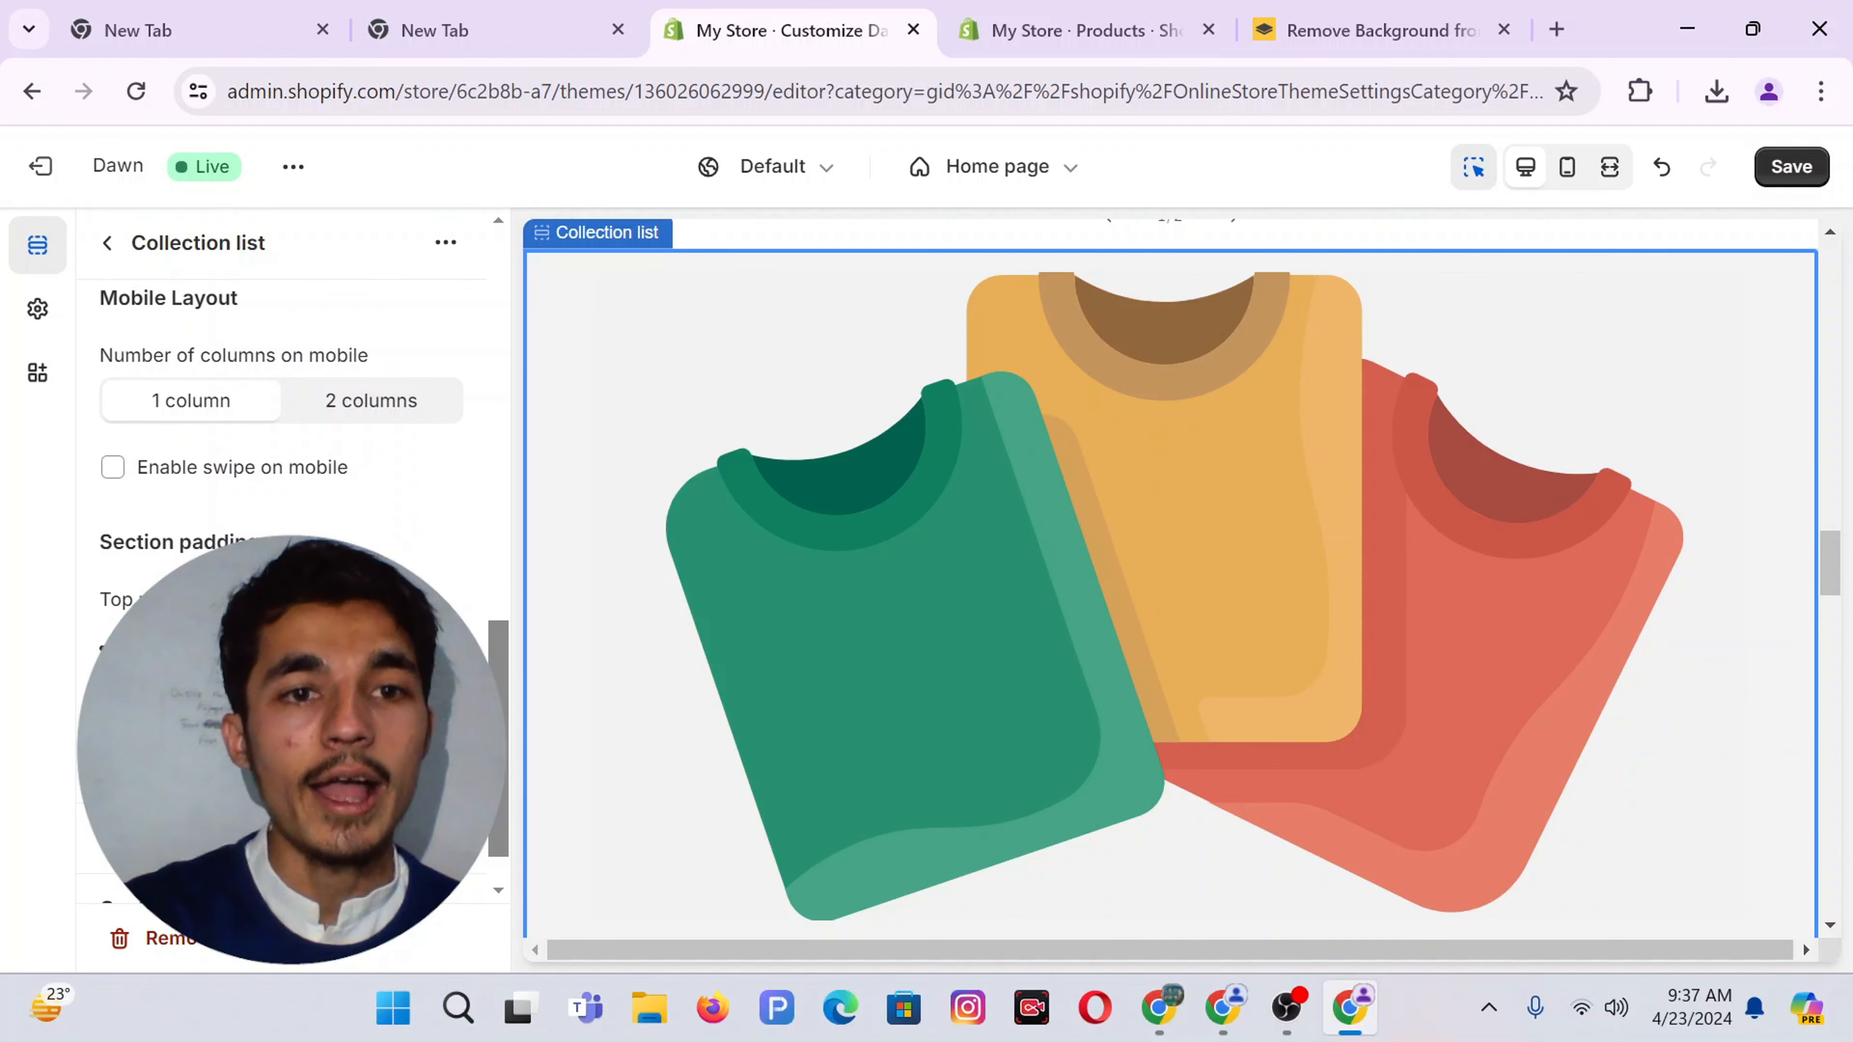
left_click(733, 569)
left_click(277, 369)
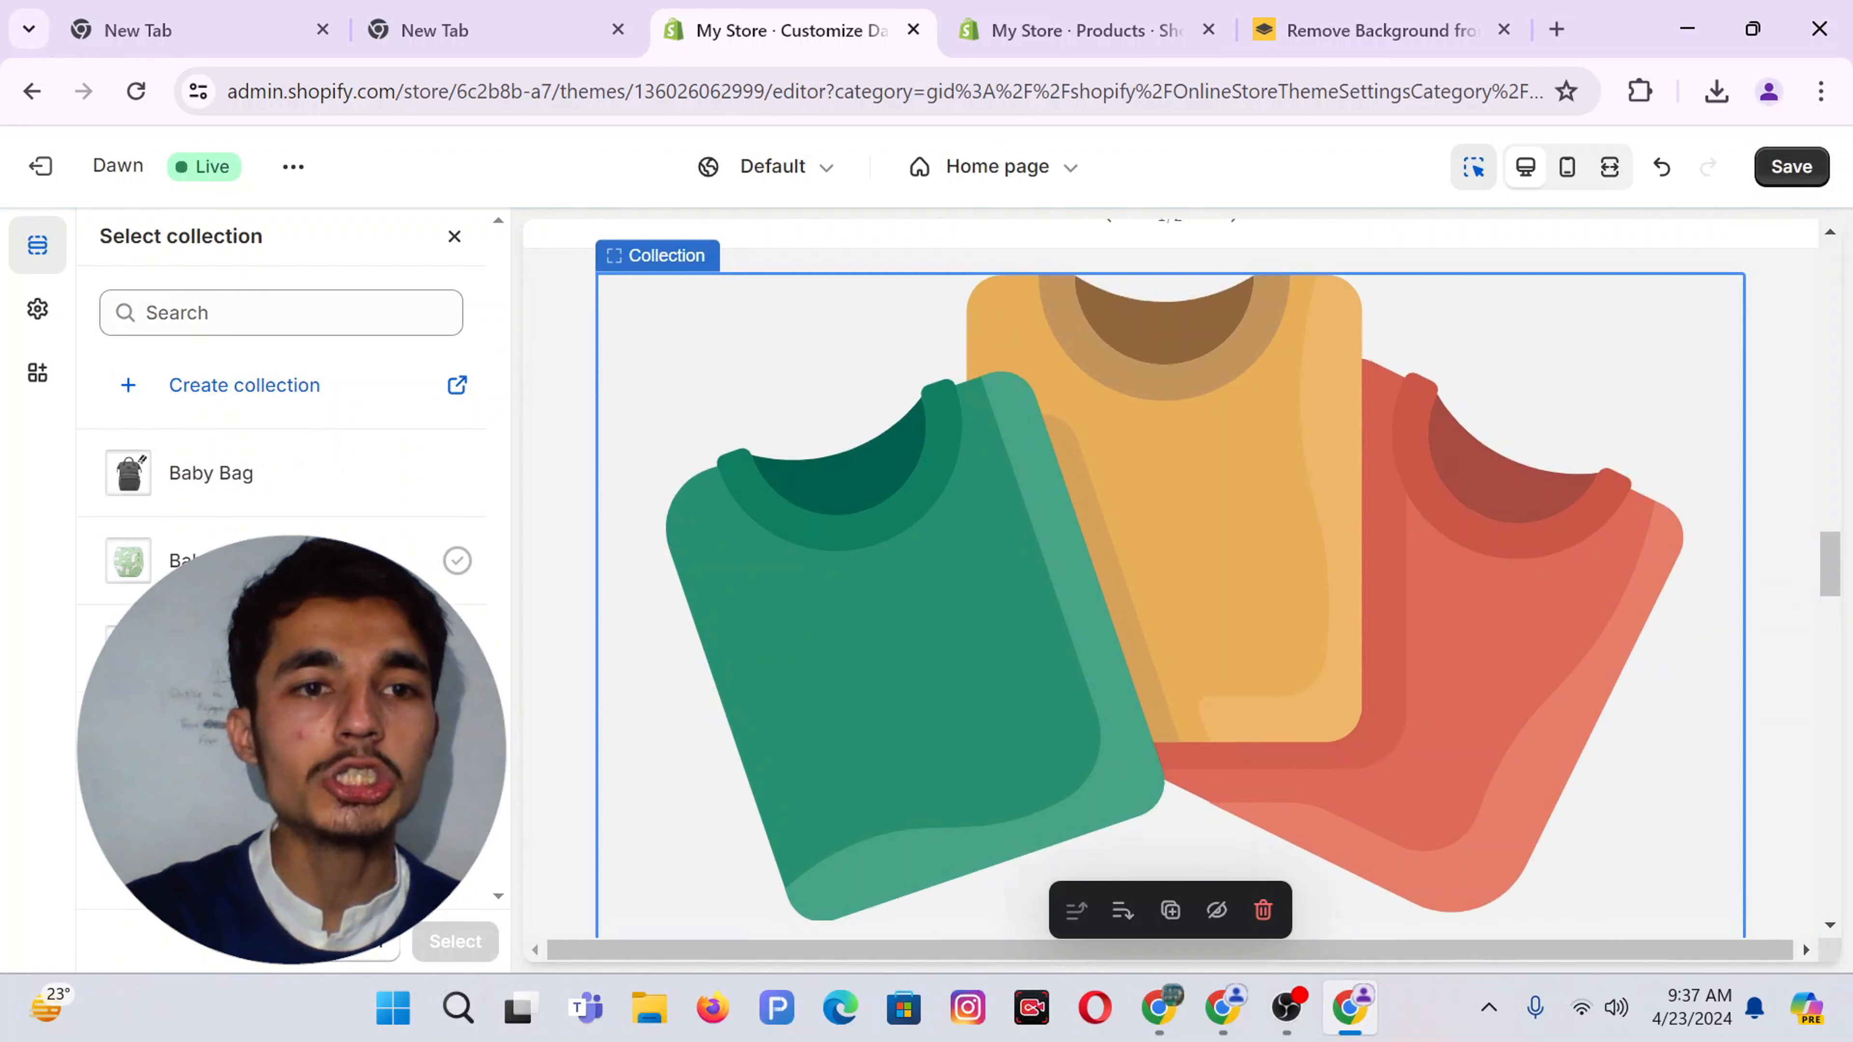
left_click(455, 941)
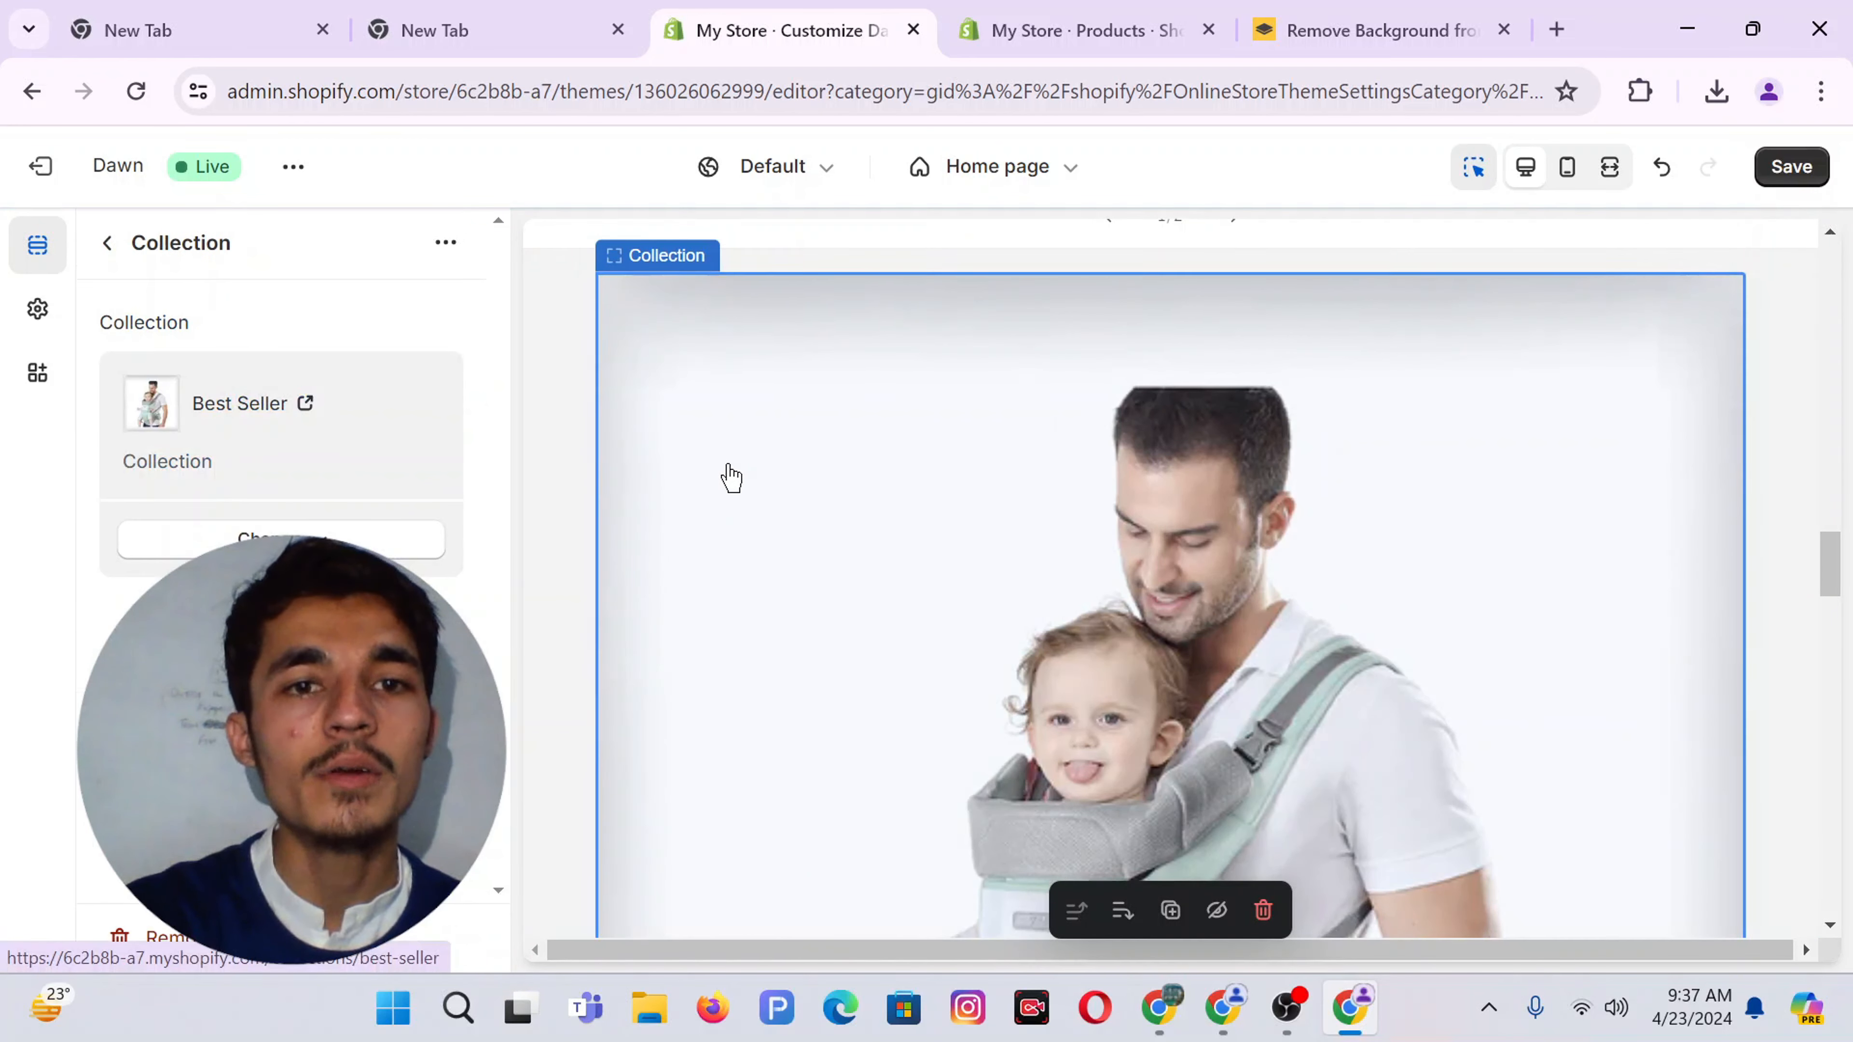
Set the next collection card to Baby Bag and save the theme changes
scroll(728, 476, "down", 10)
left_click(875, 507)
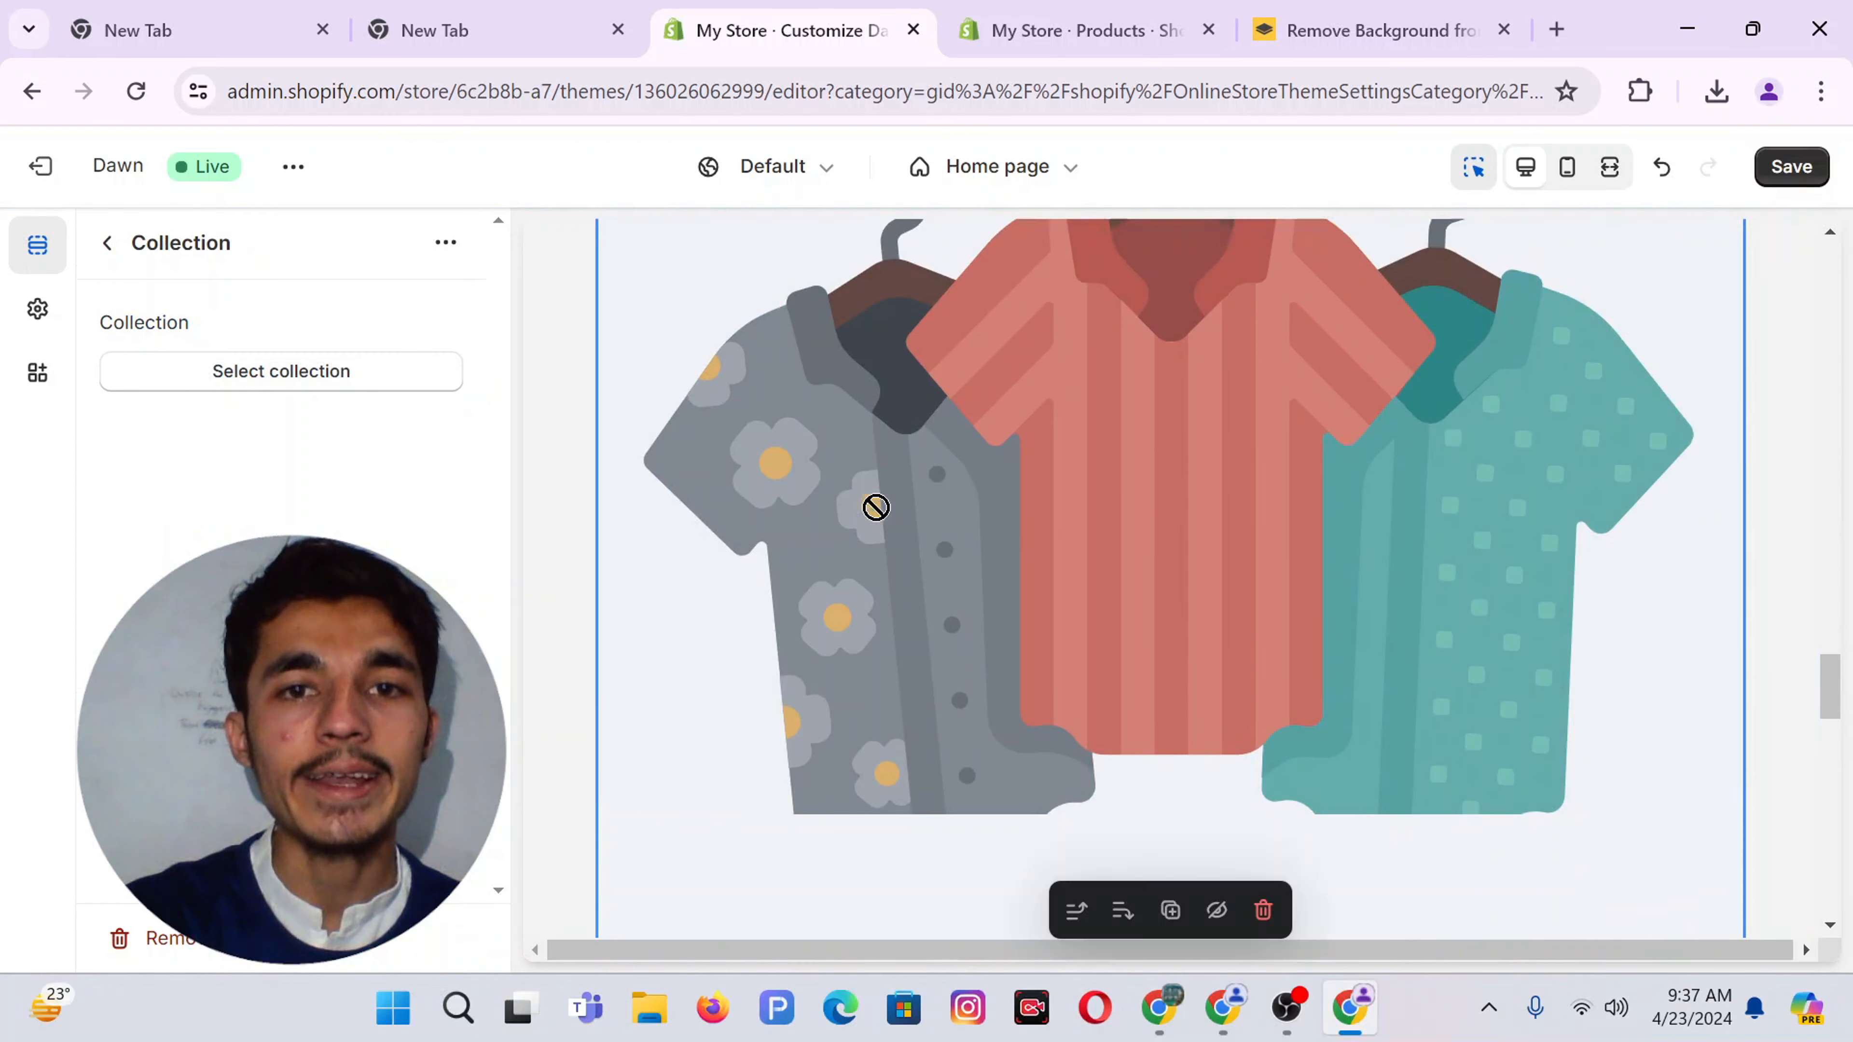
left_click(243, 394)
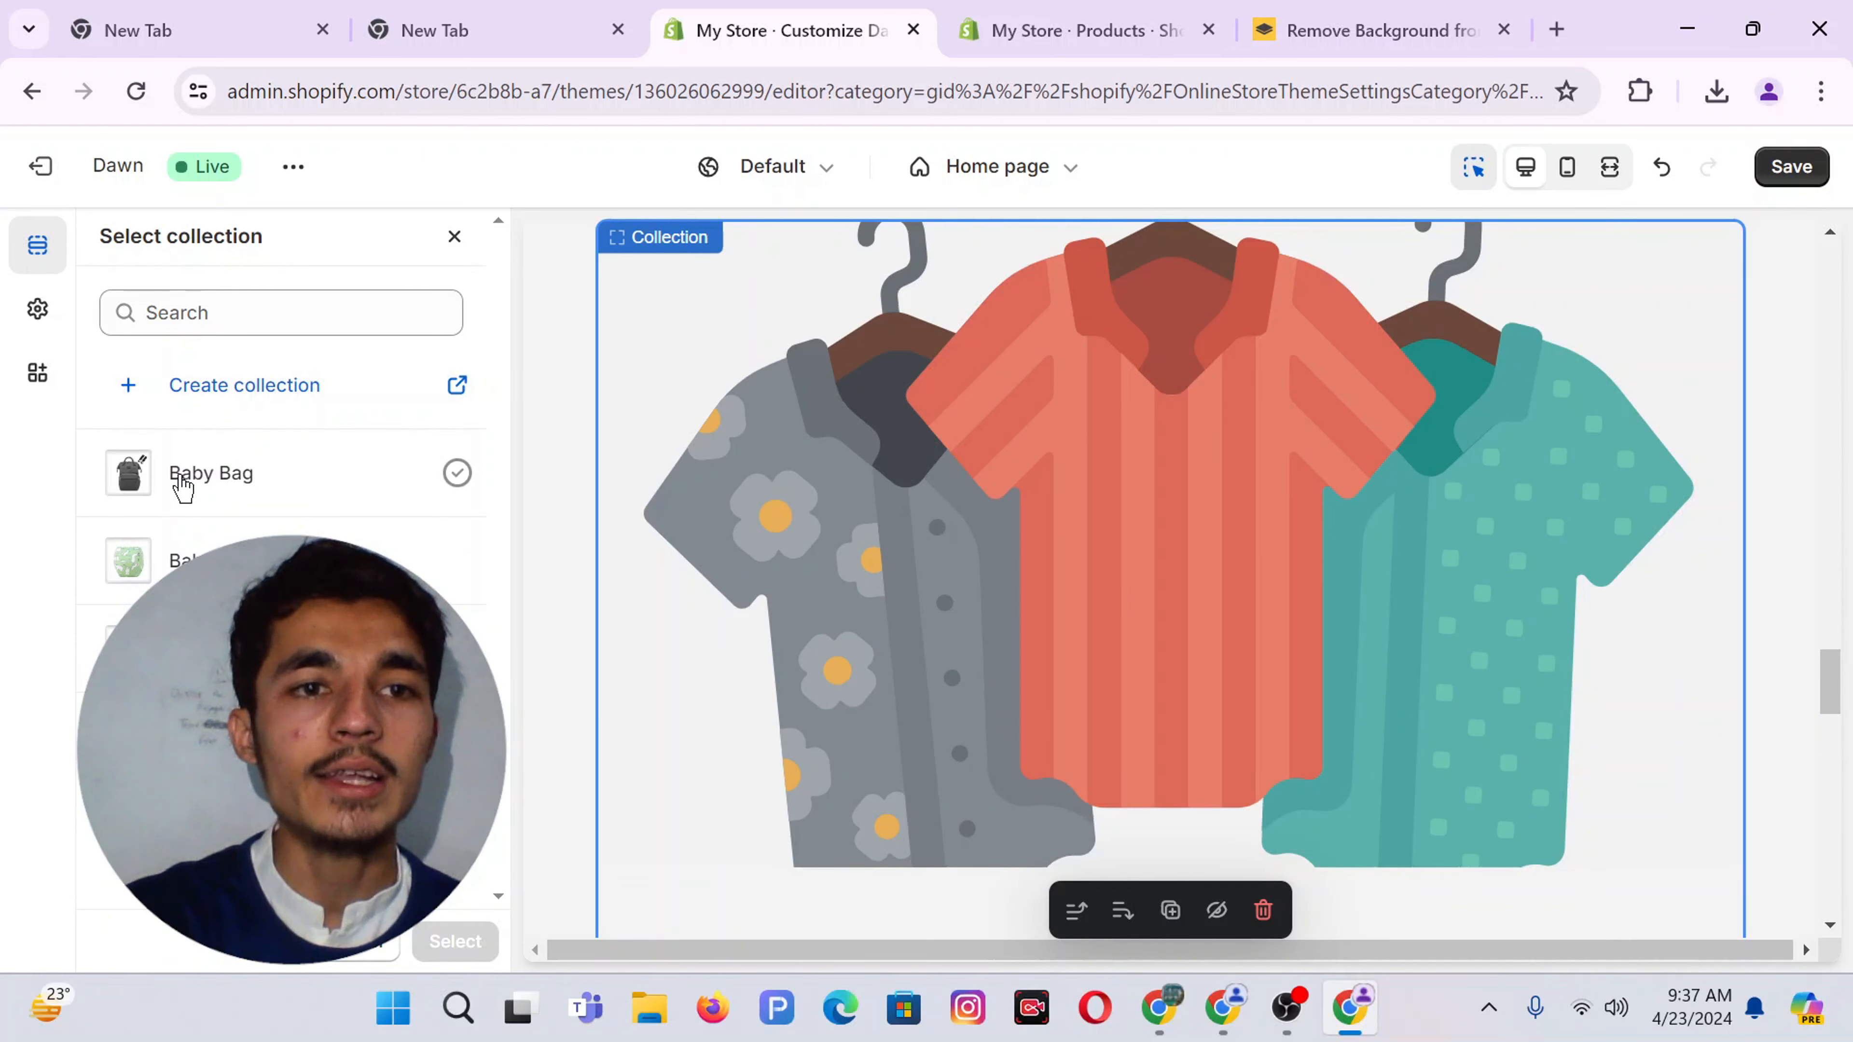
left_click(292, 561)
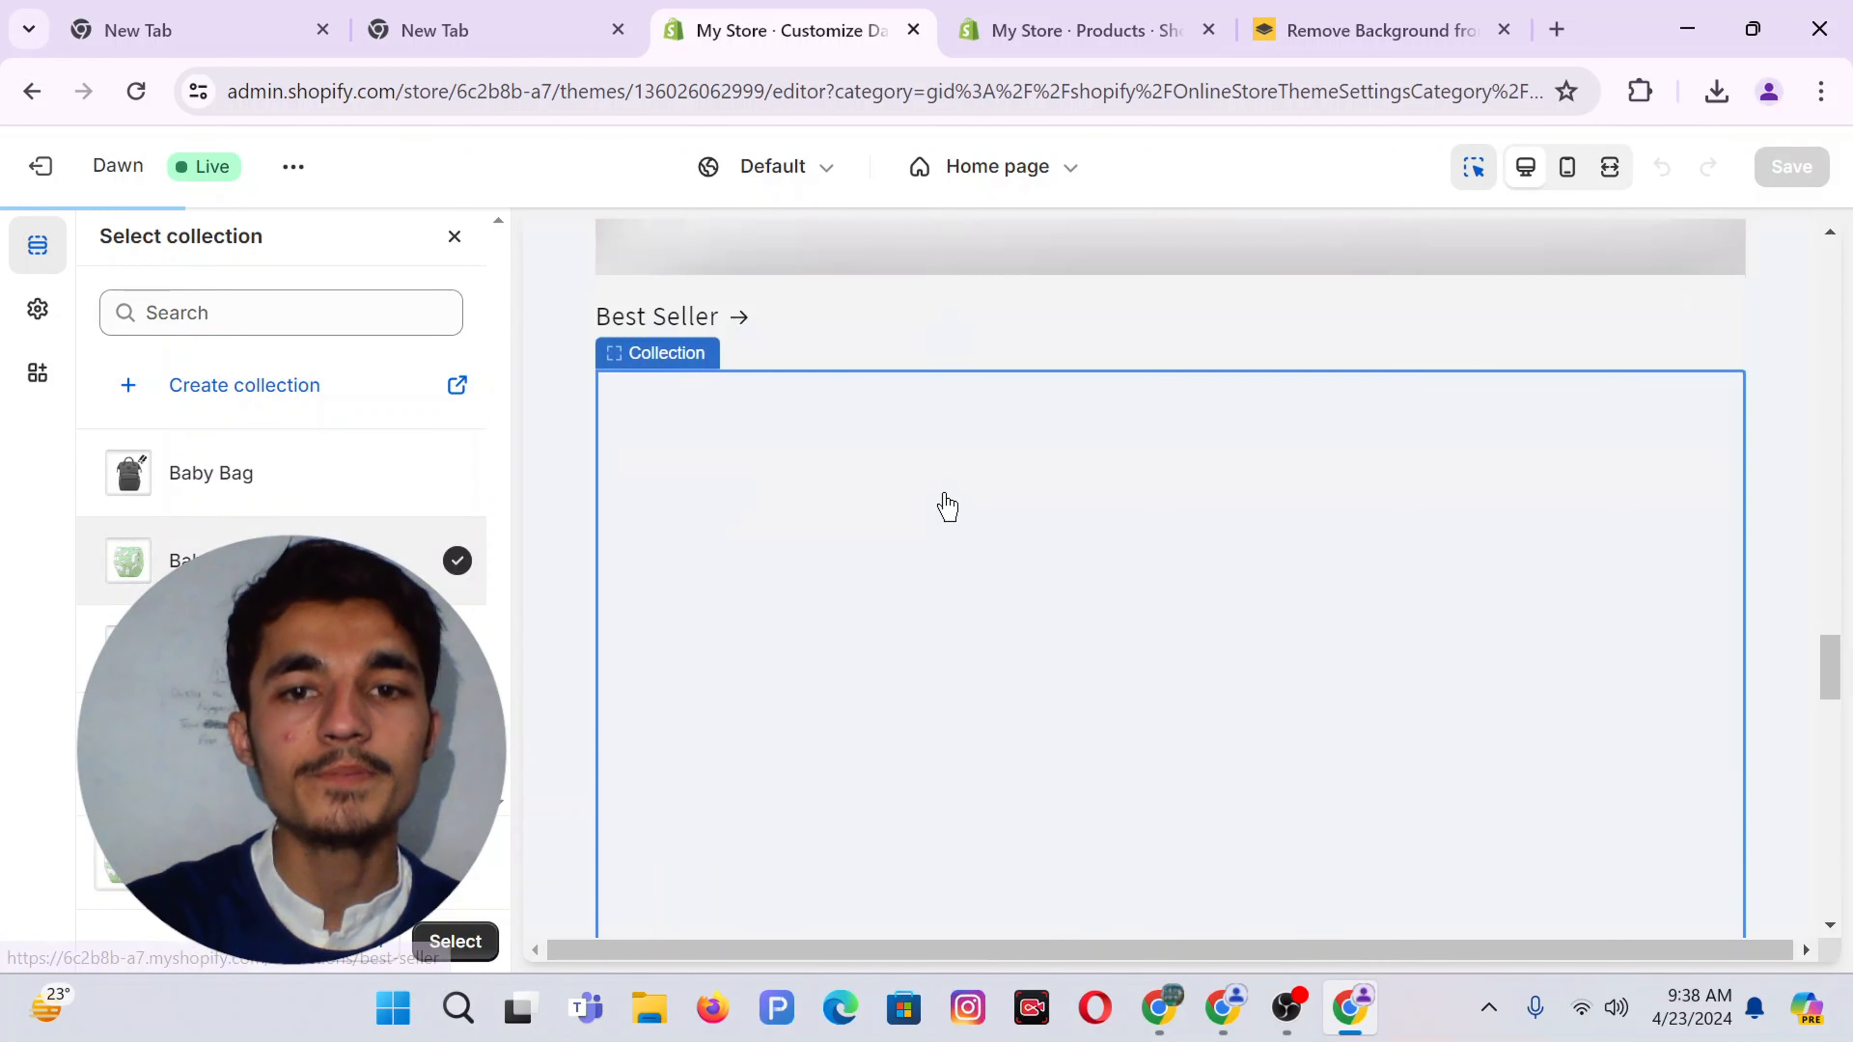
scroll(947, 506, "down", 10)
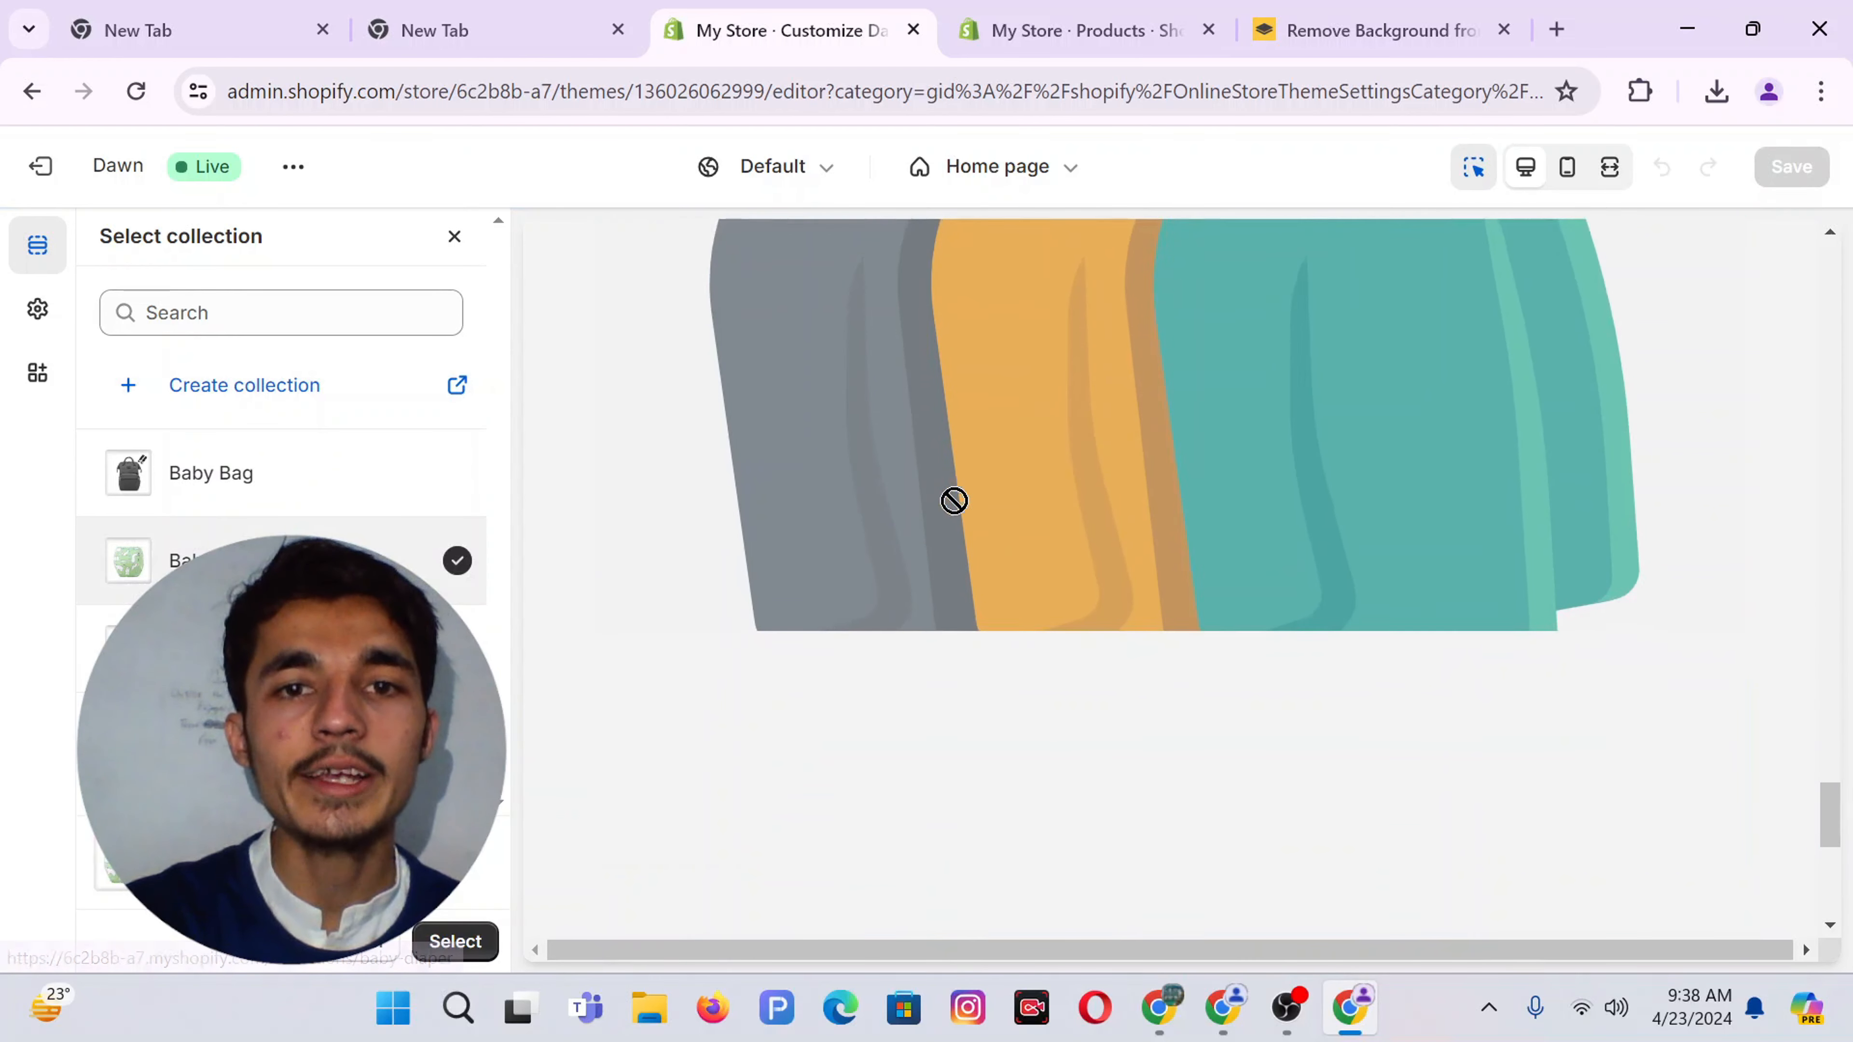
key("Escape")
left_click(248, 371)
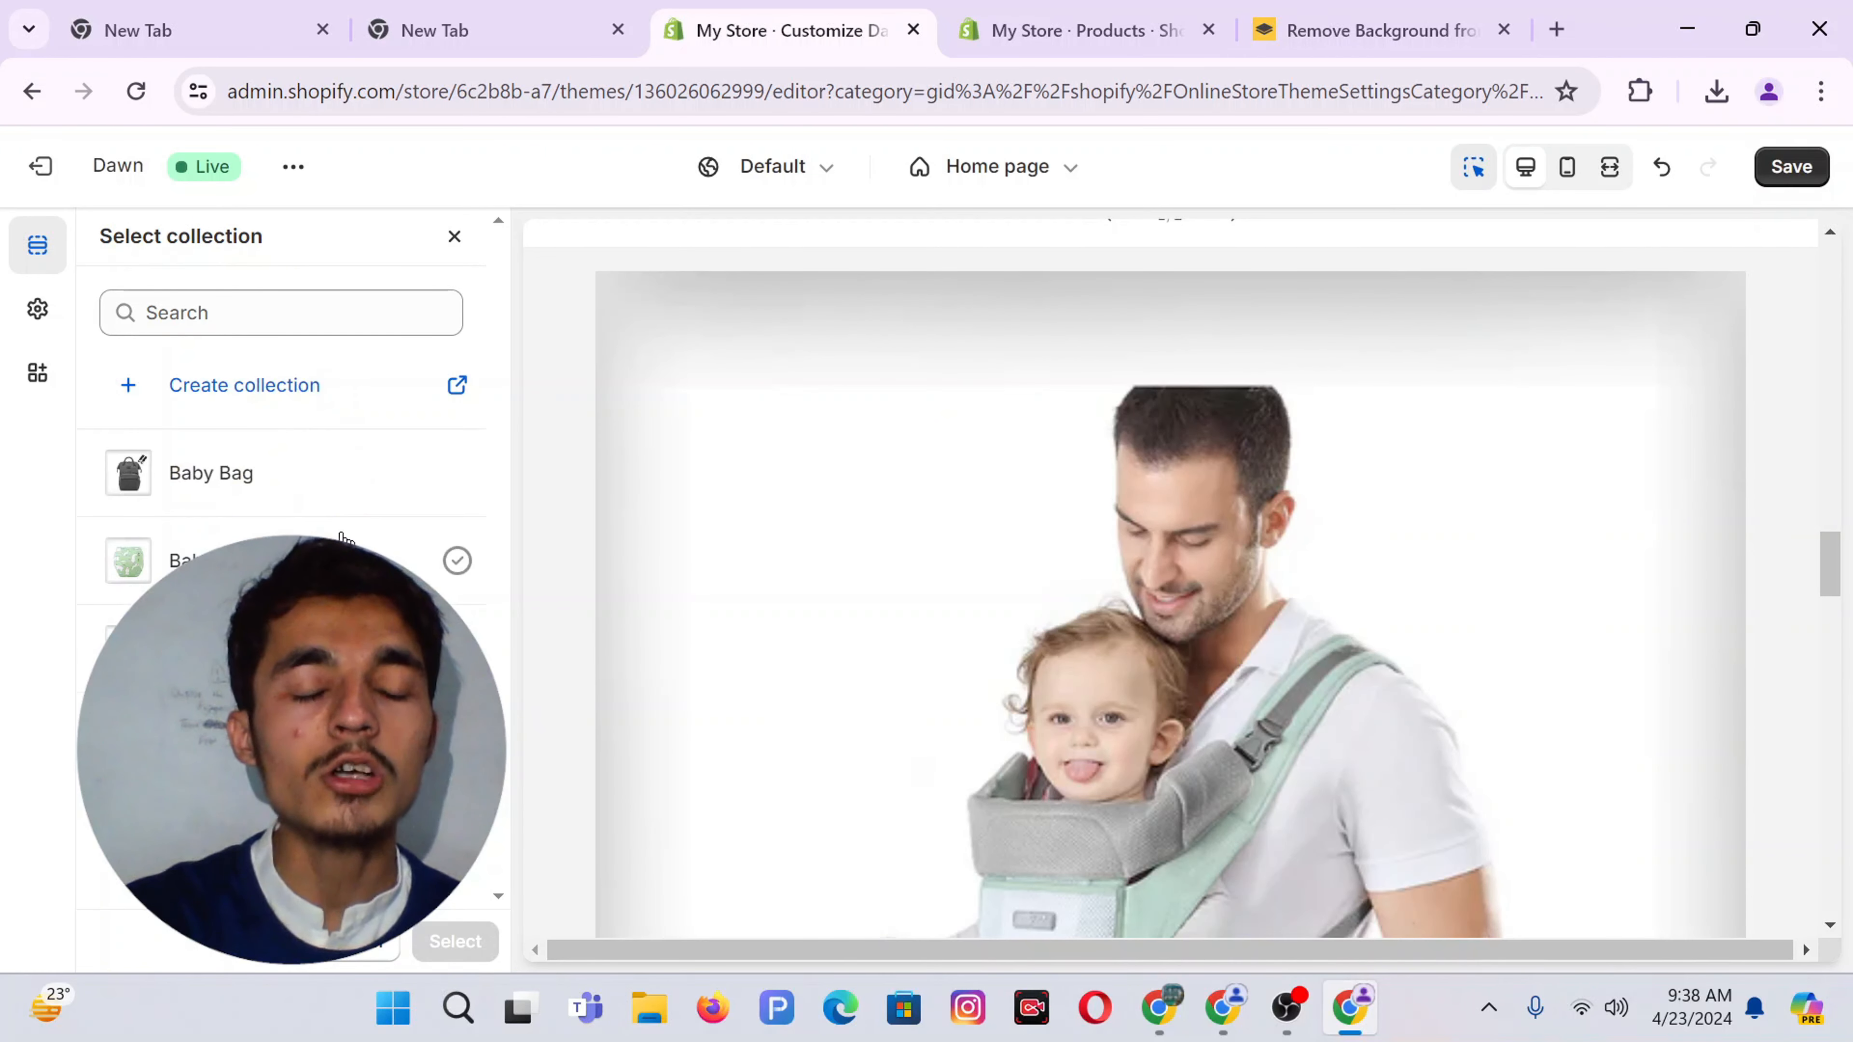
left_click(229, 475)
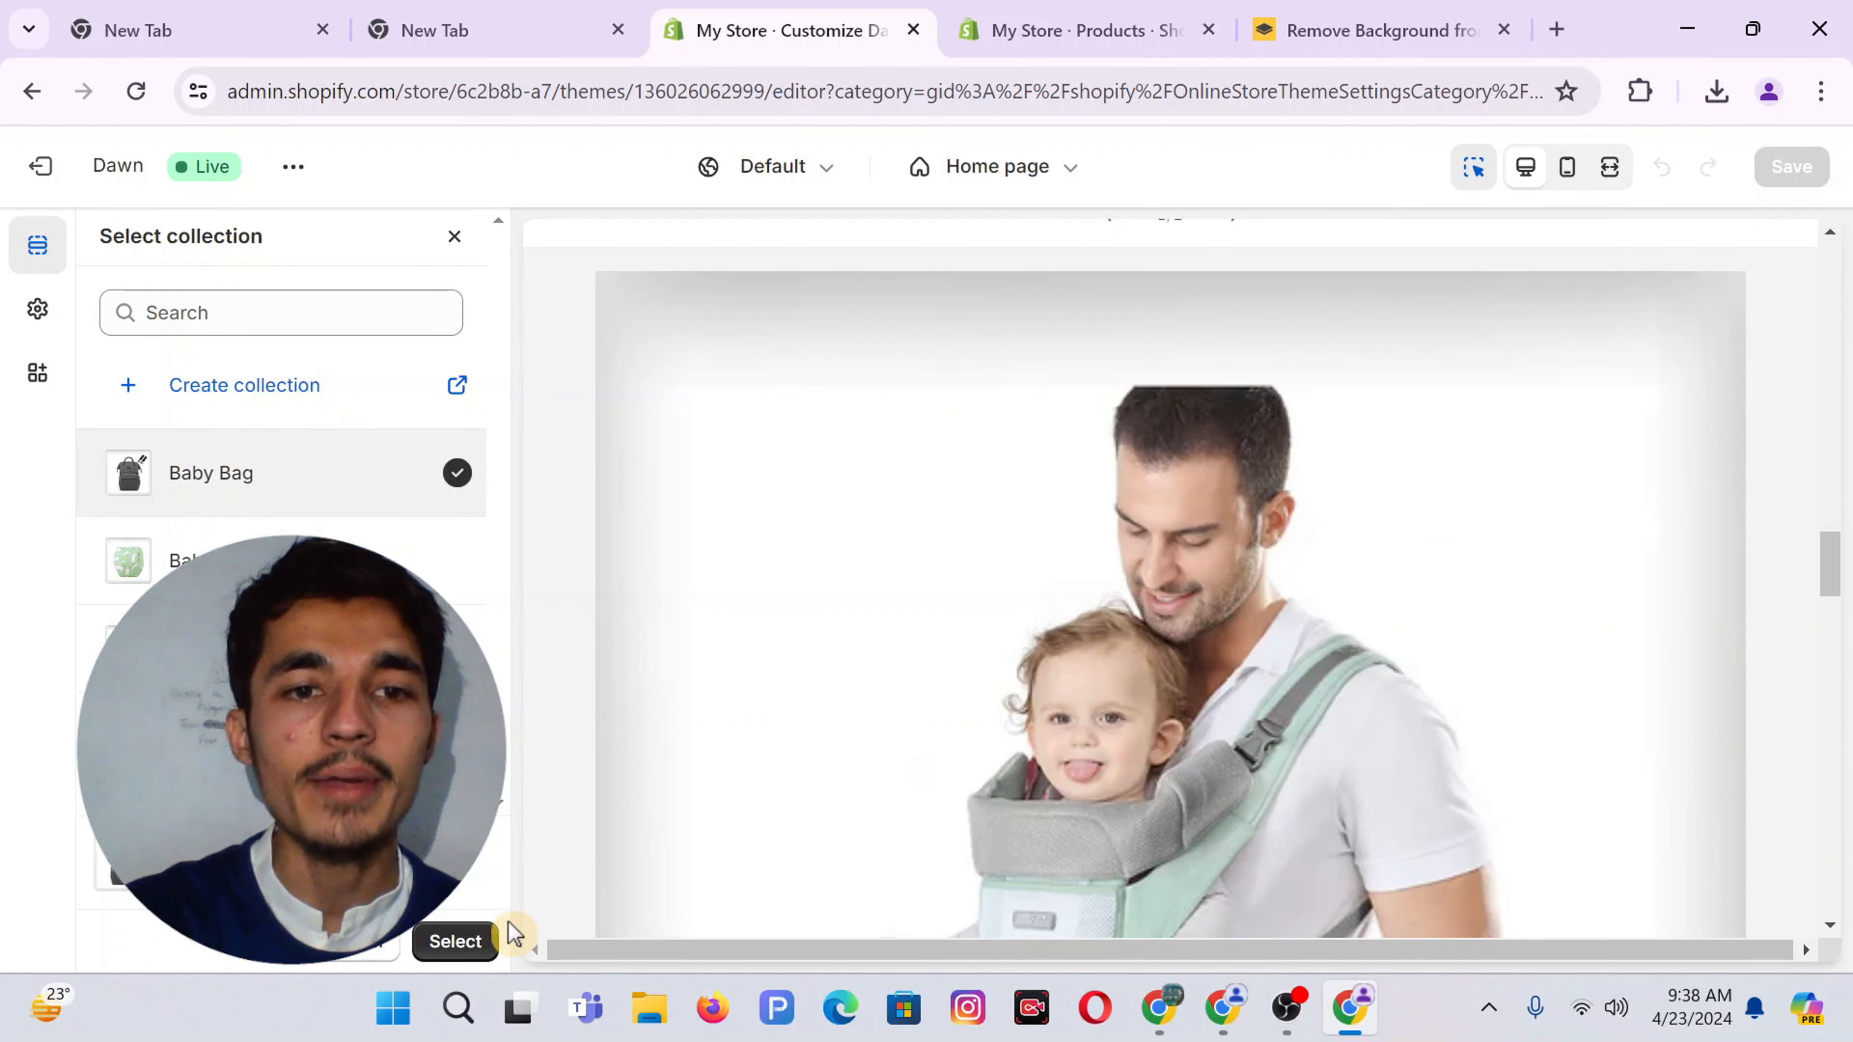
left_click(456, 943)
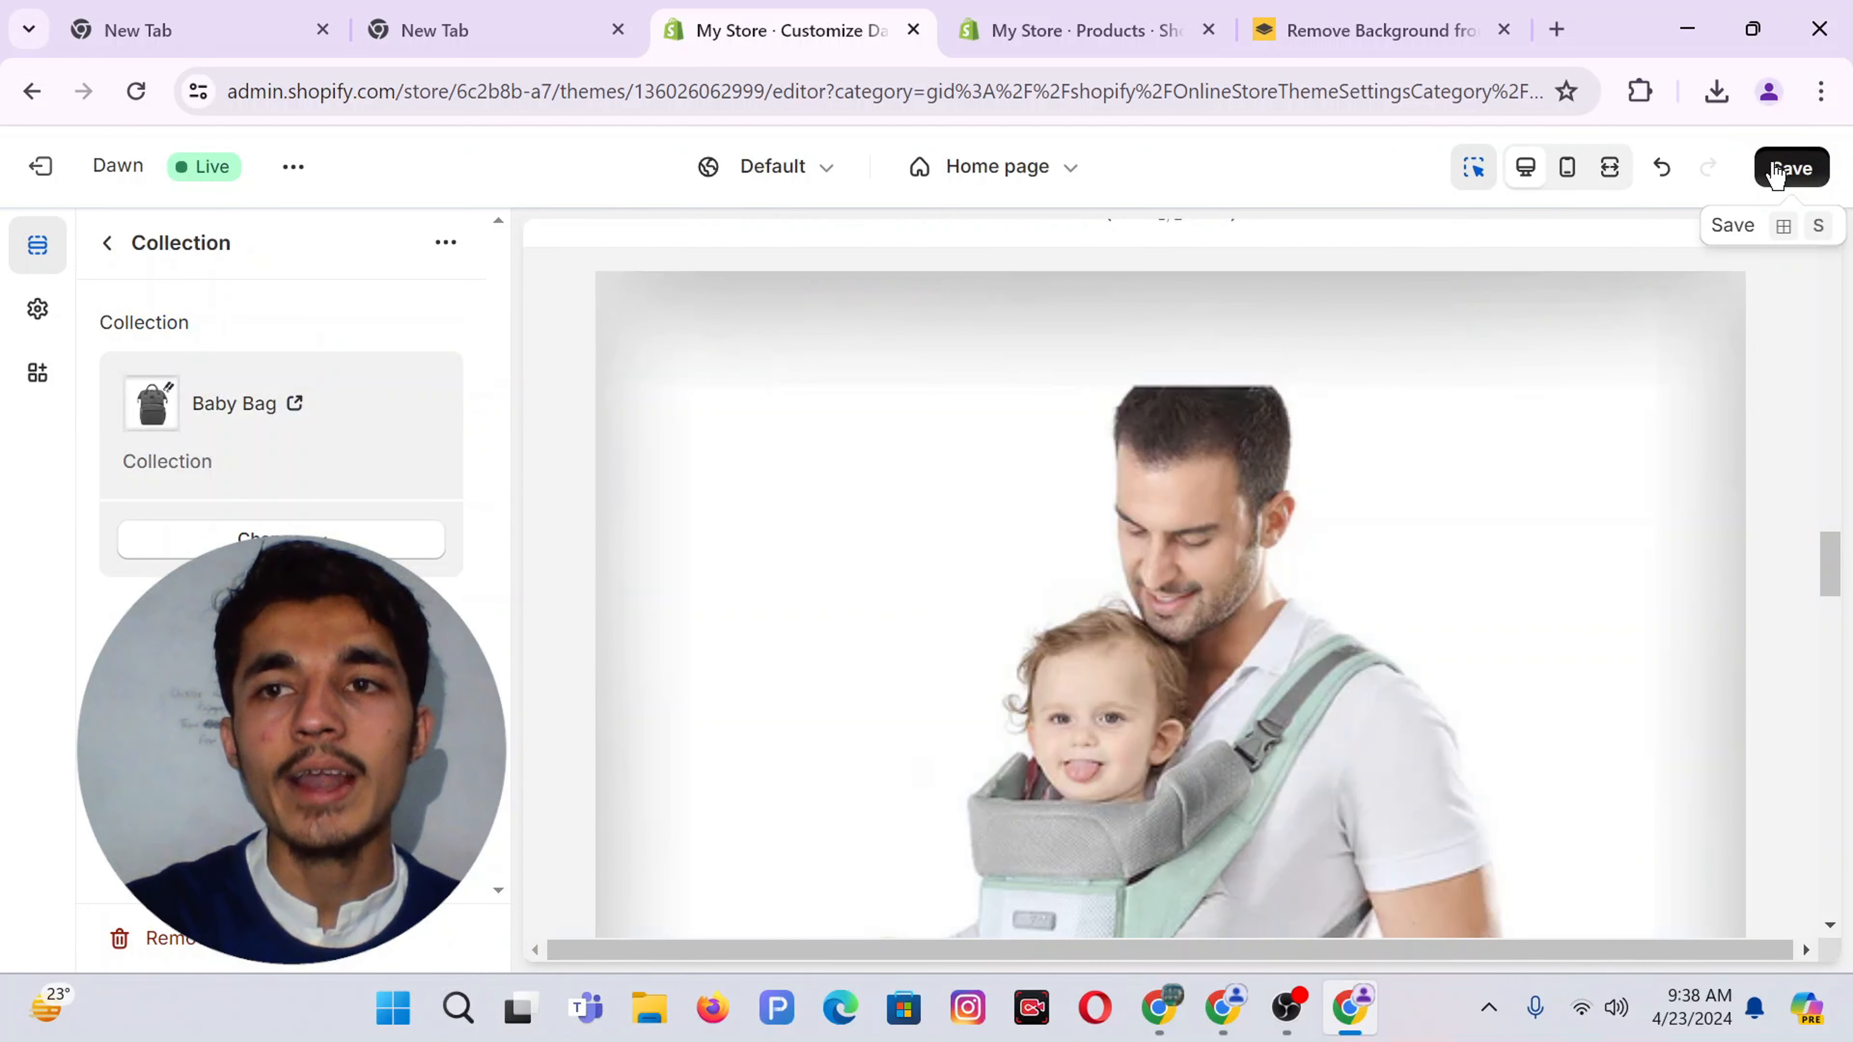
left_click(1777, 170)
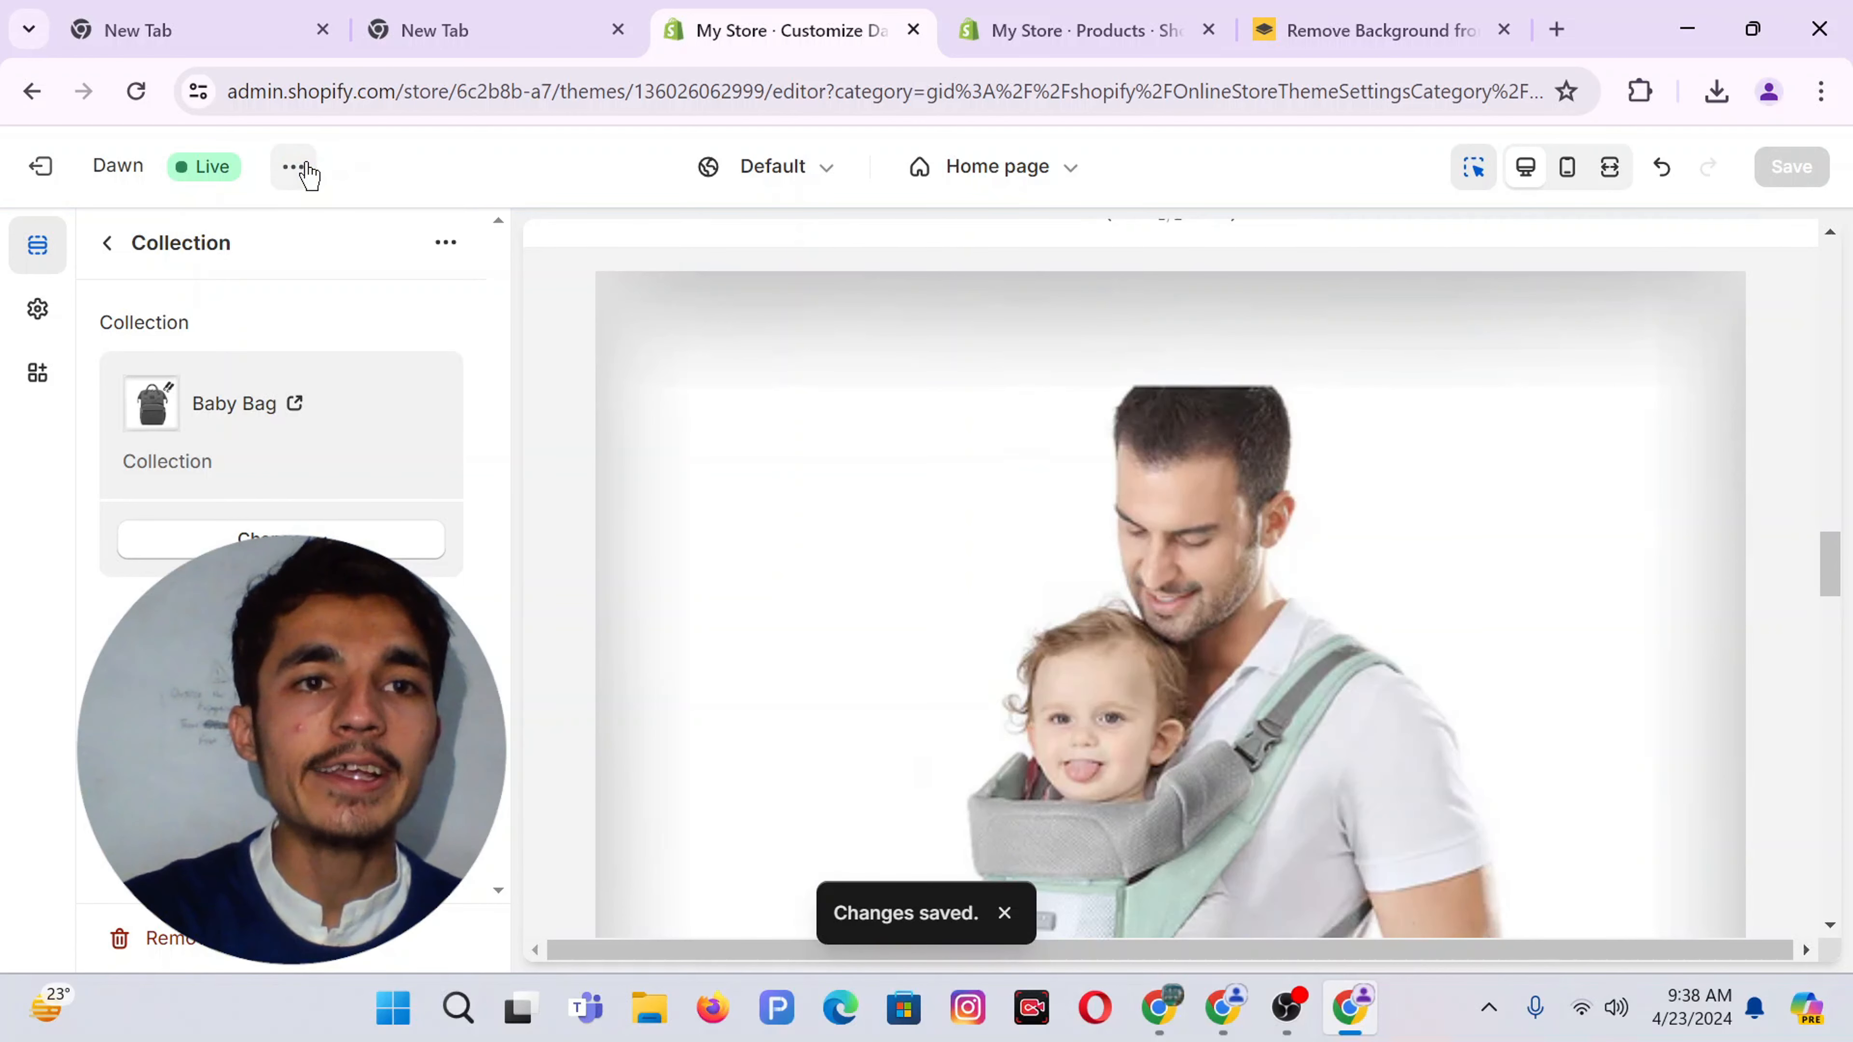
left_click(293, 167)
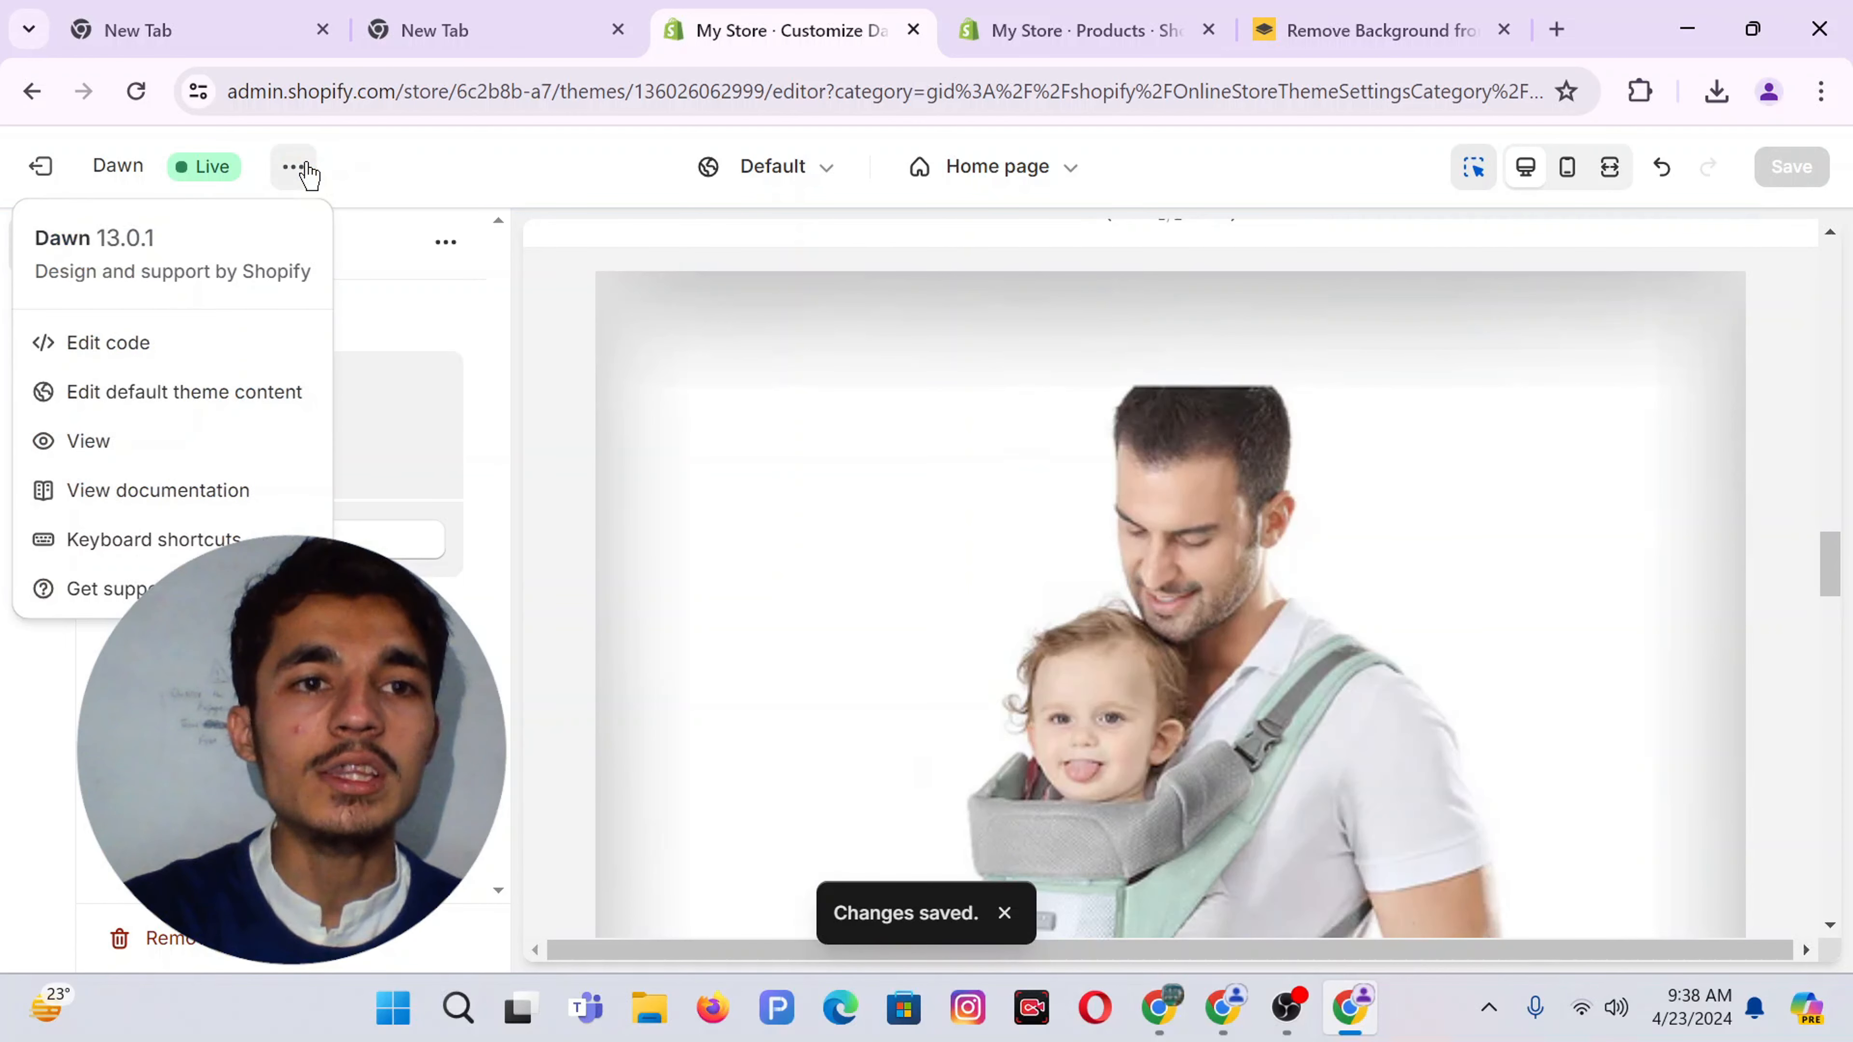
View the live storefront's Featured products, then return to the theme editor
left_click(151, 459)
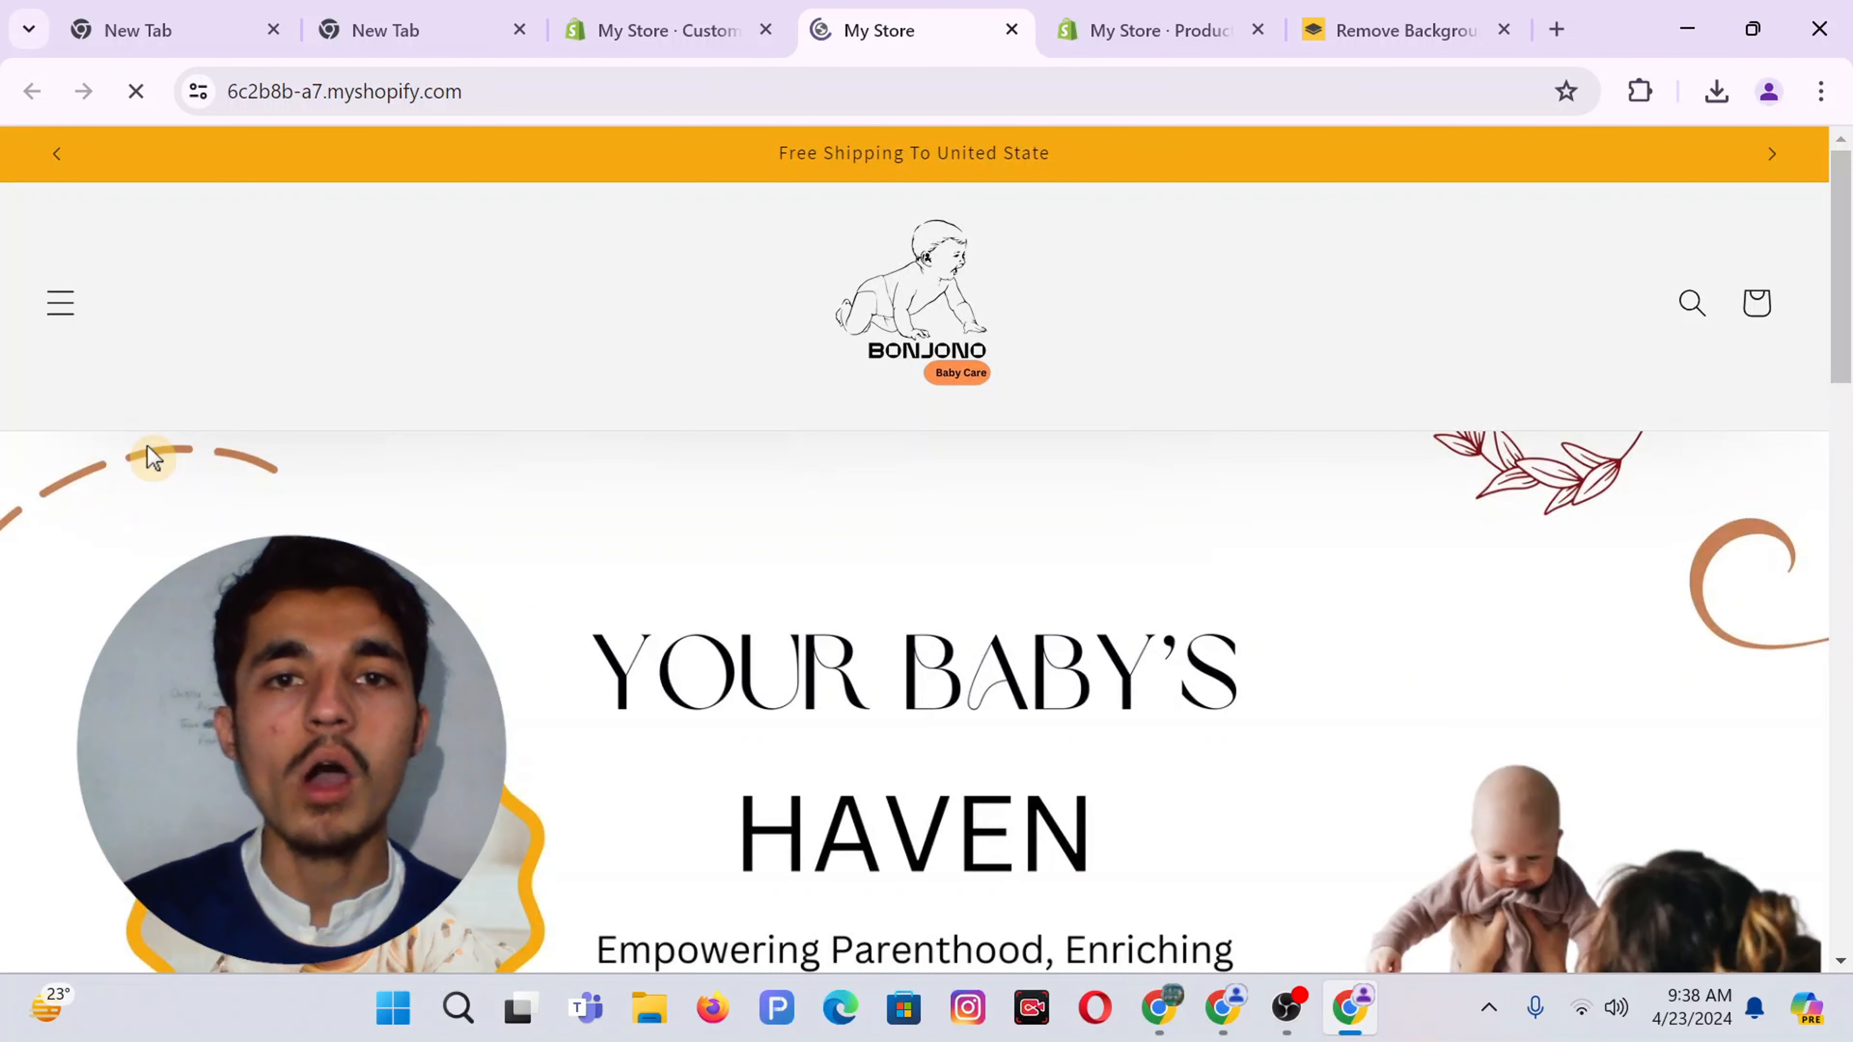
scroll(1116, 467, "down", 10)
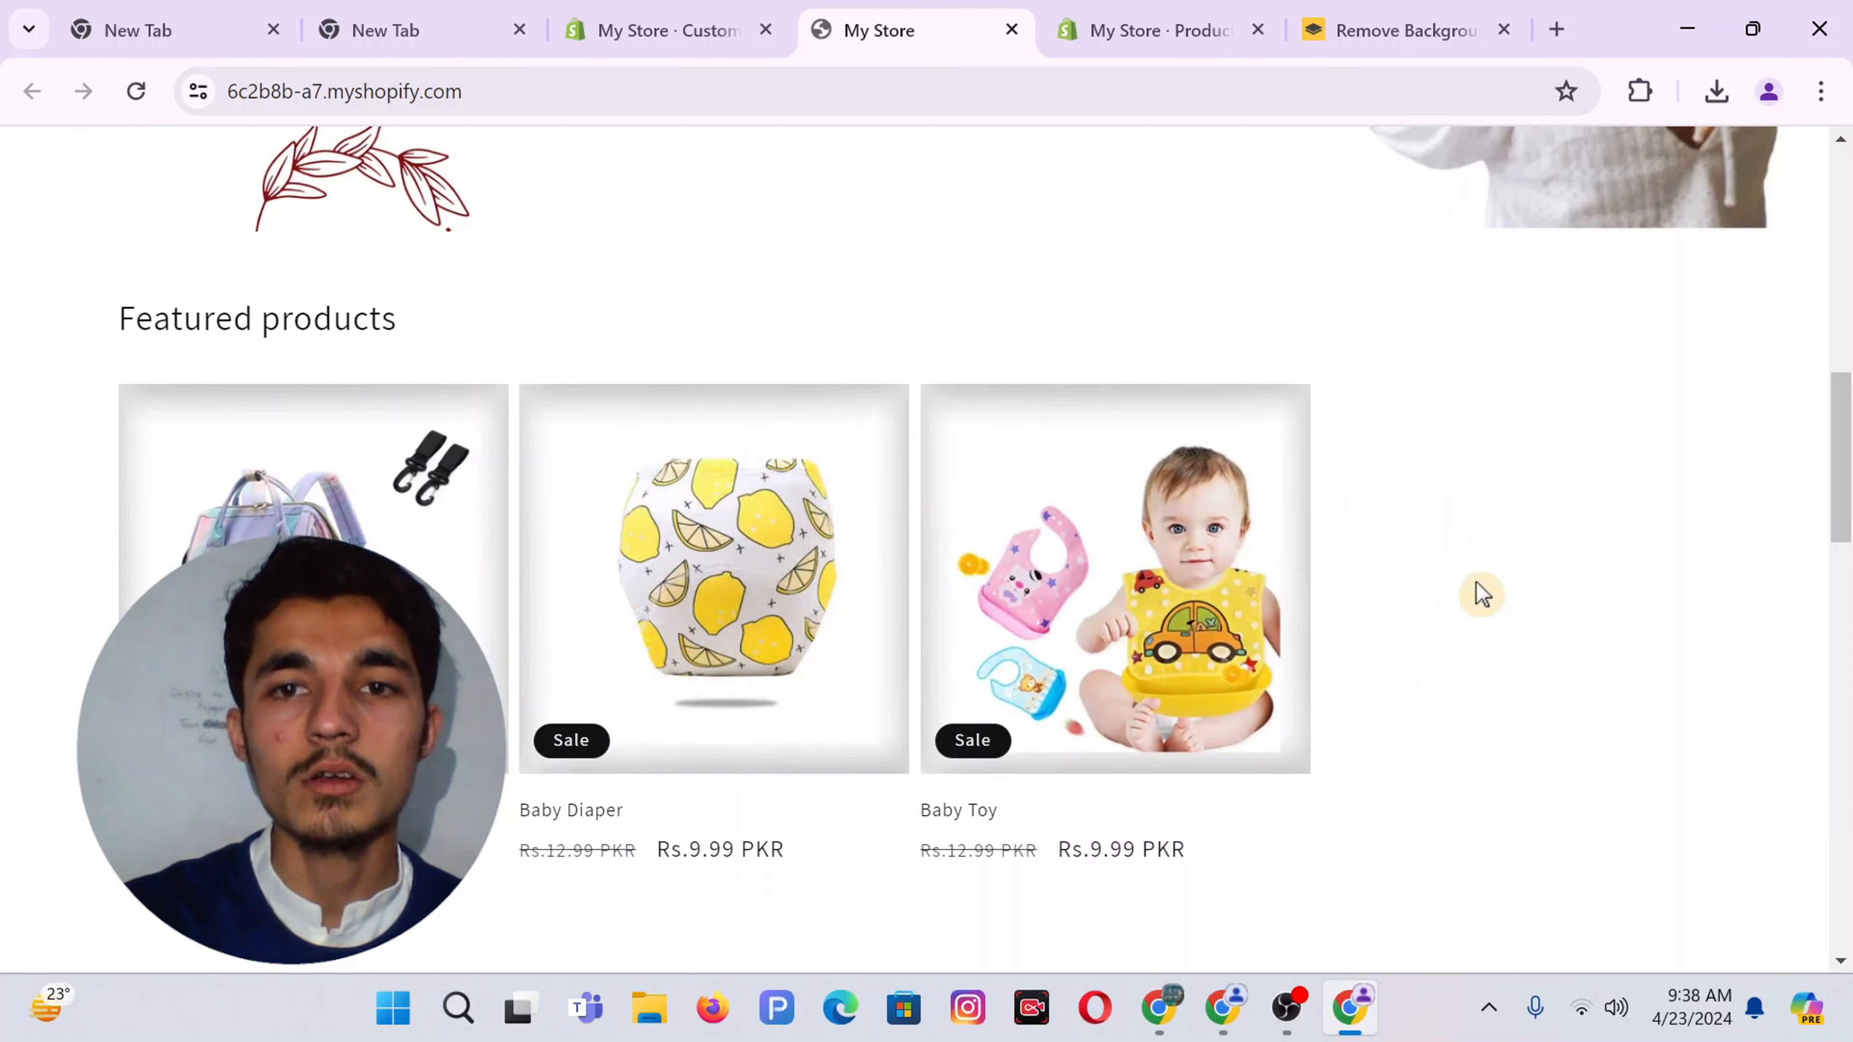
left_click(744, 12)
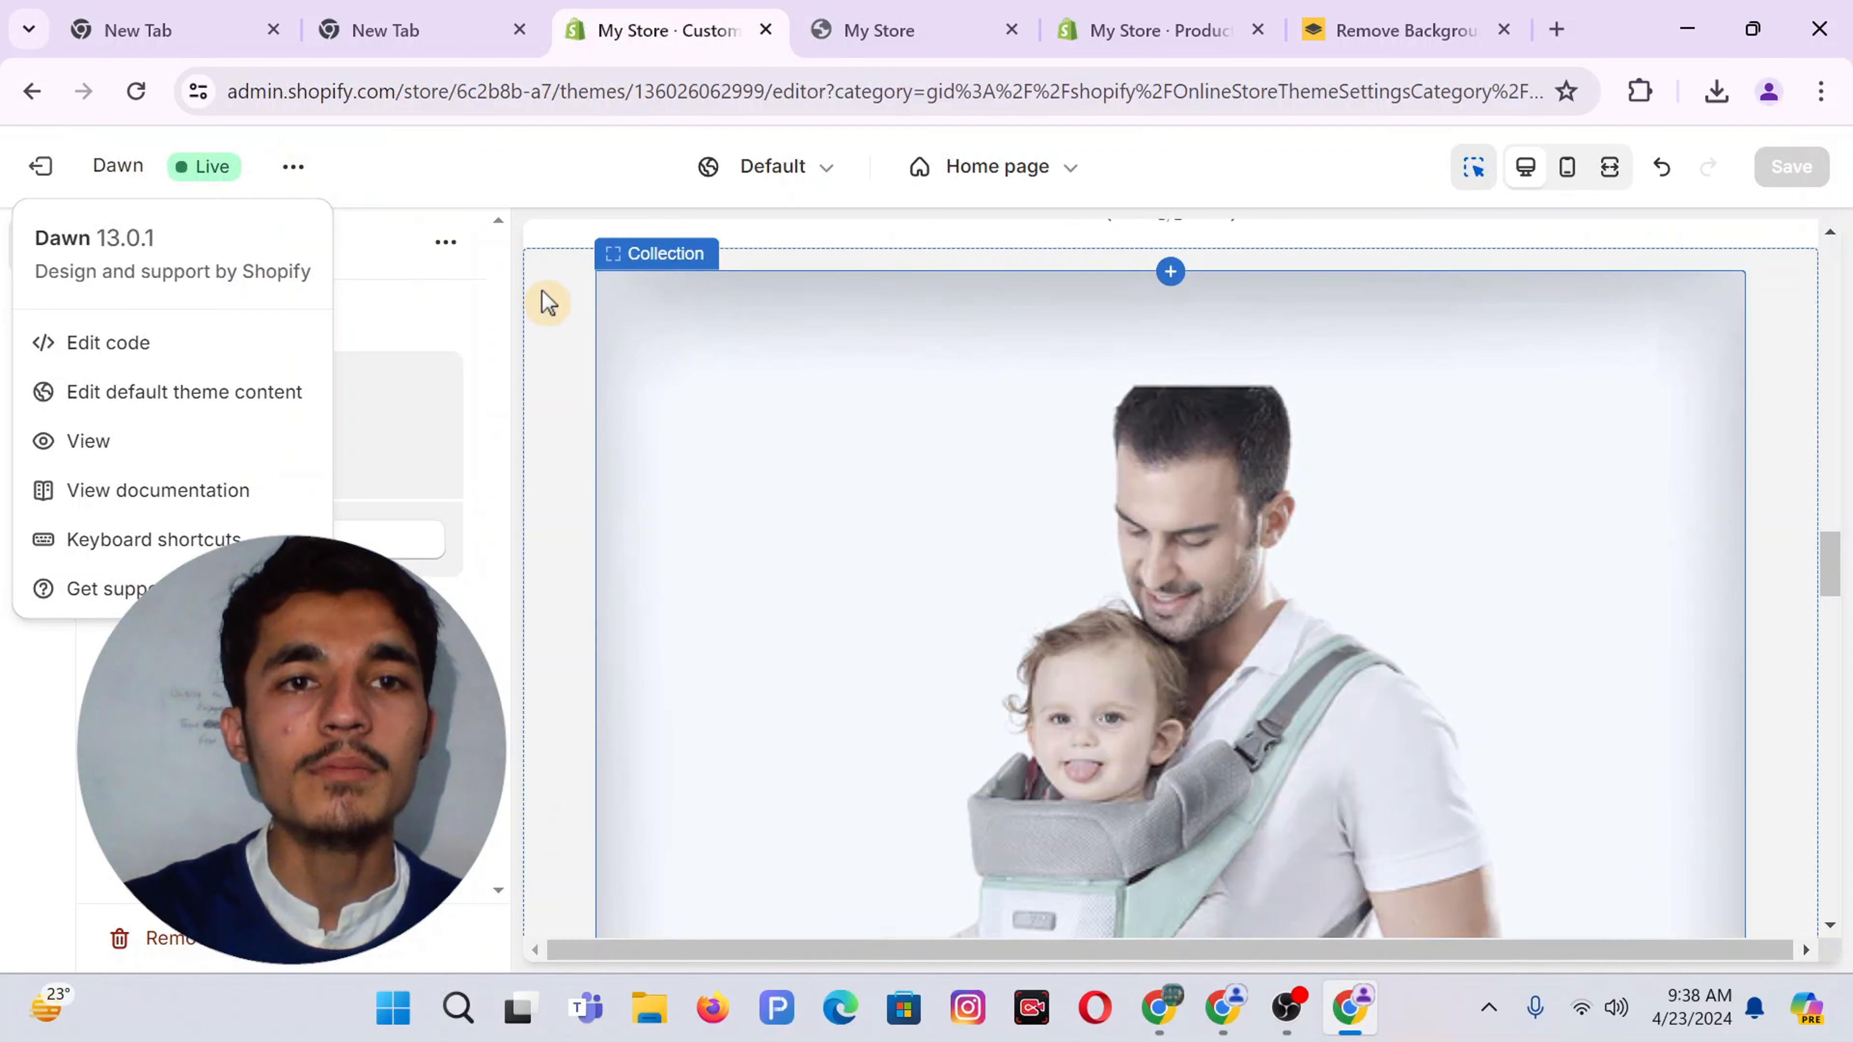
Review the Collection list section's settings and return to the section list
left_click(567, 288)
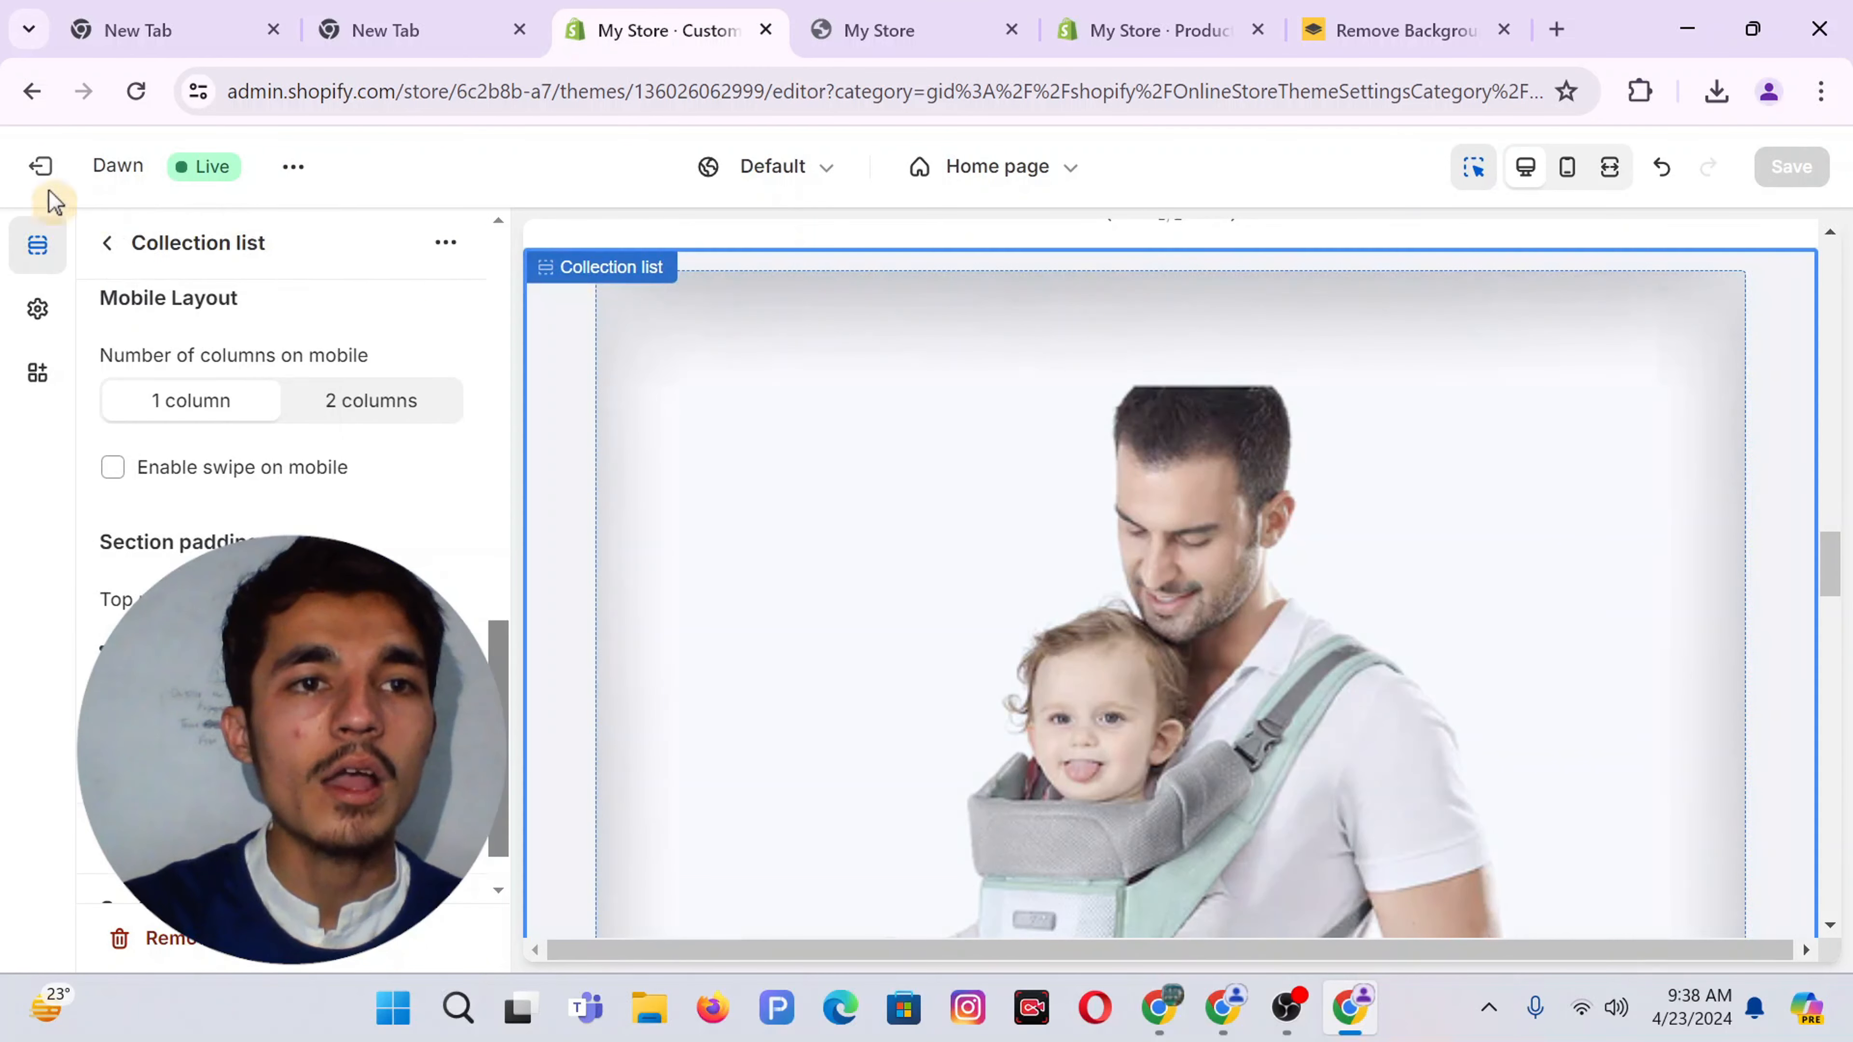
left_click(109, 243)
left_click(226, 536)
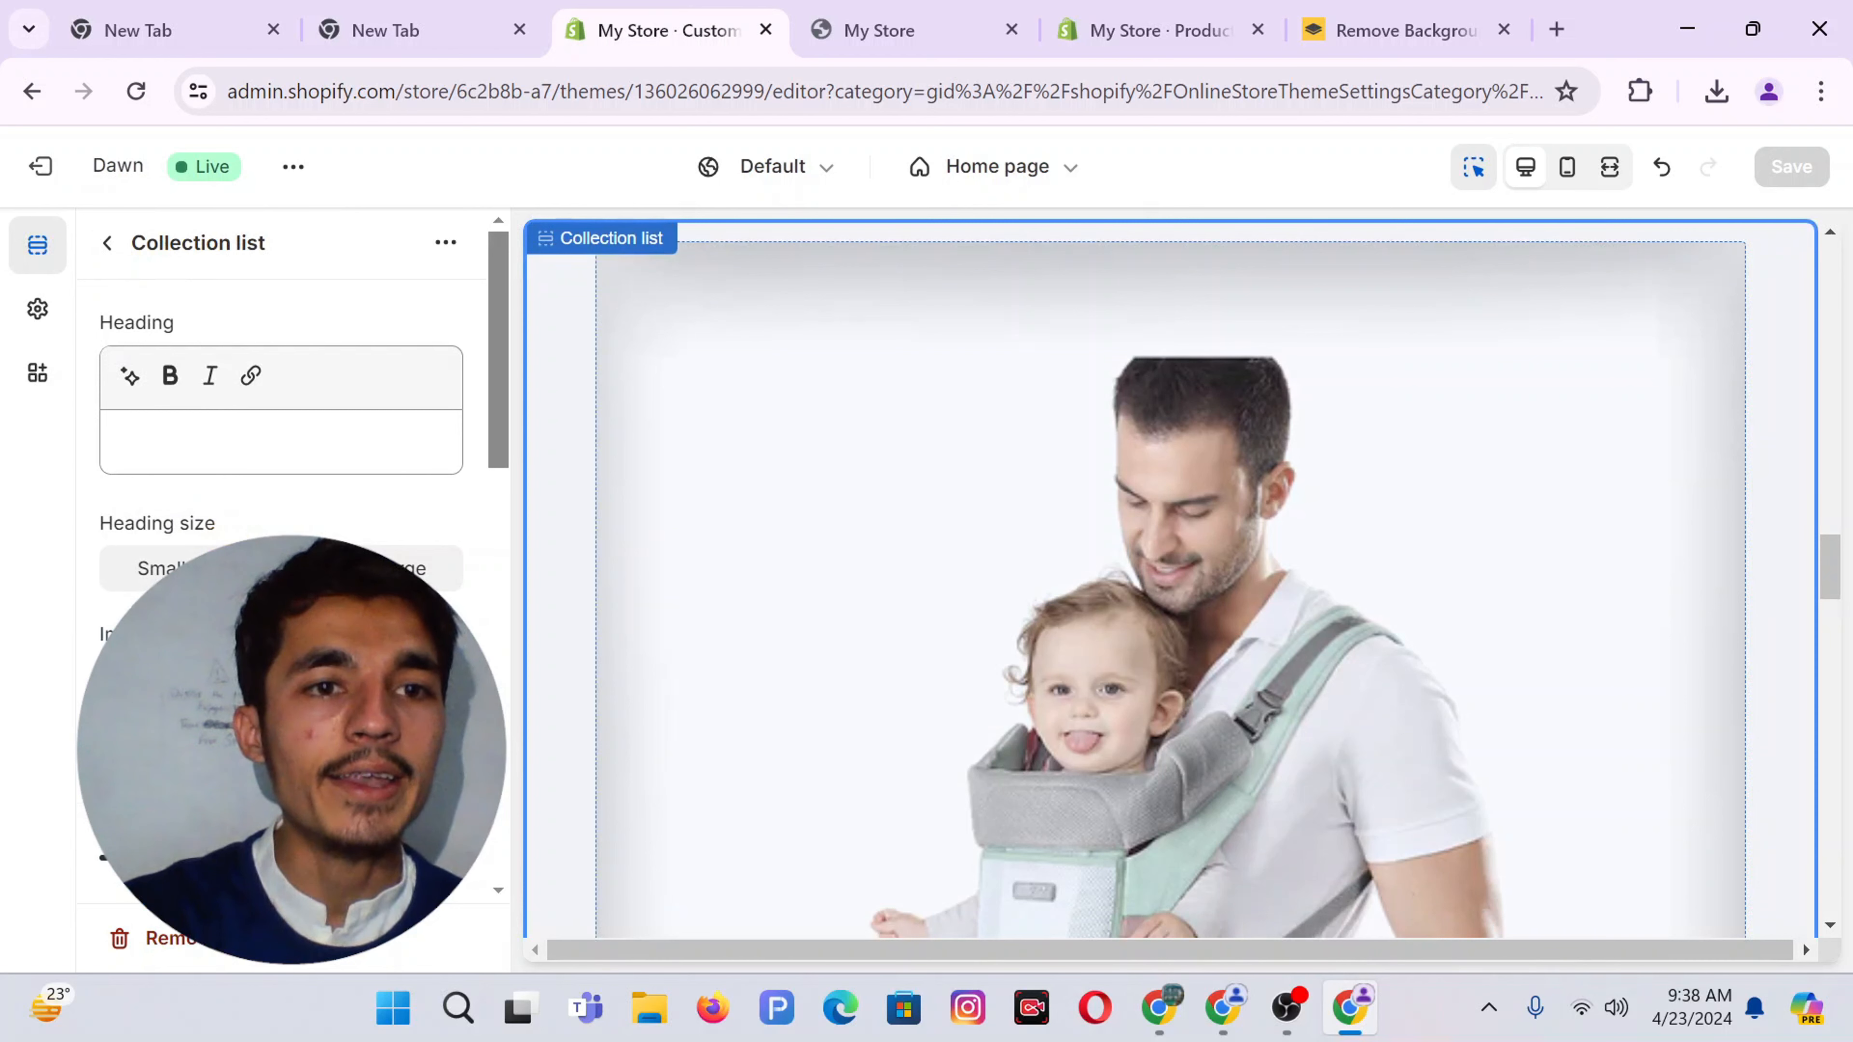
scroll(438, 569, "down", 4)
scroll(438, 570, "down", 3)
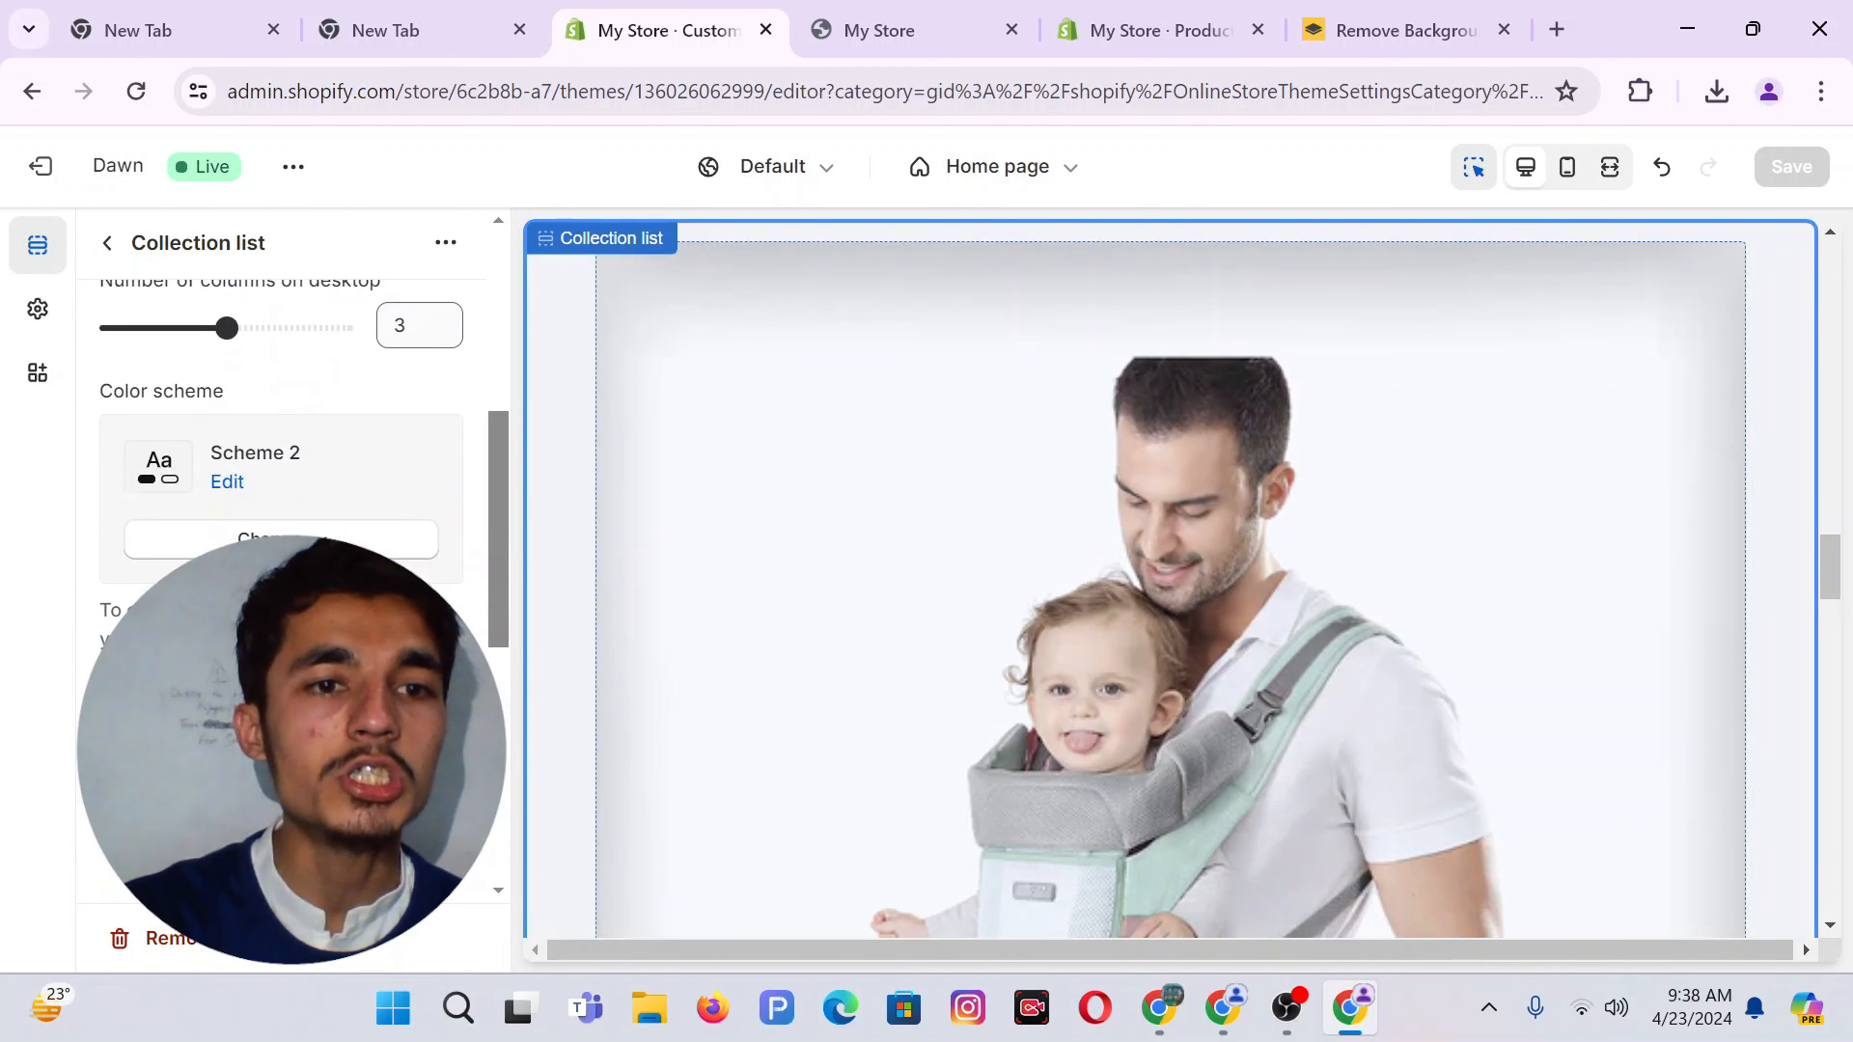
scroll(292, 555, "down", 5)
scroll(248, 515, "down", 2)
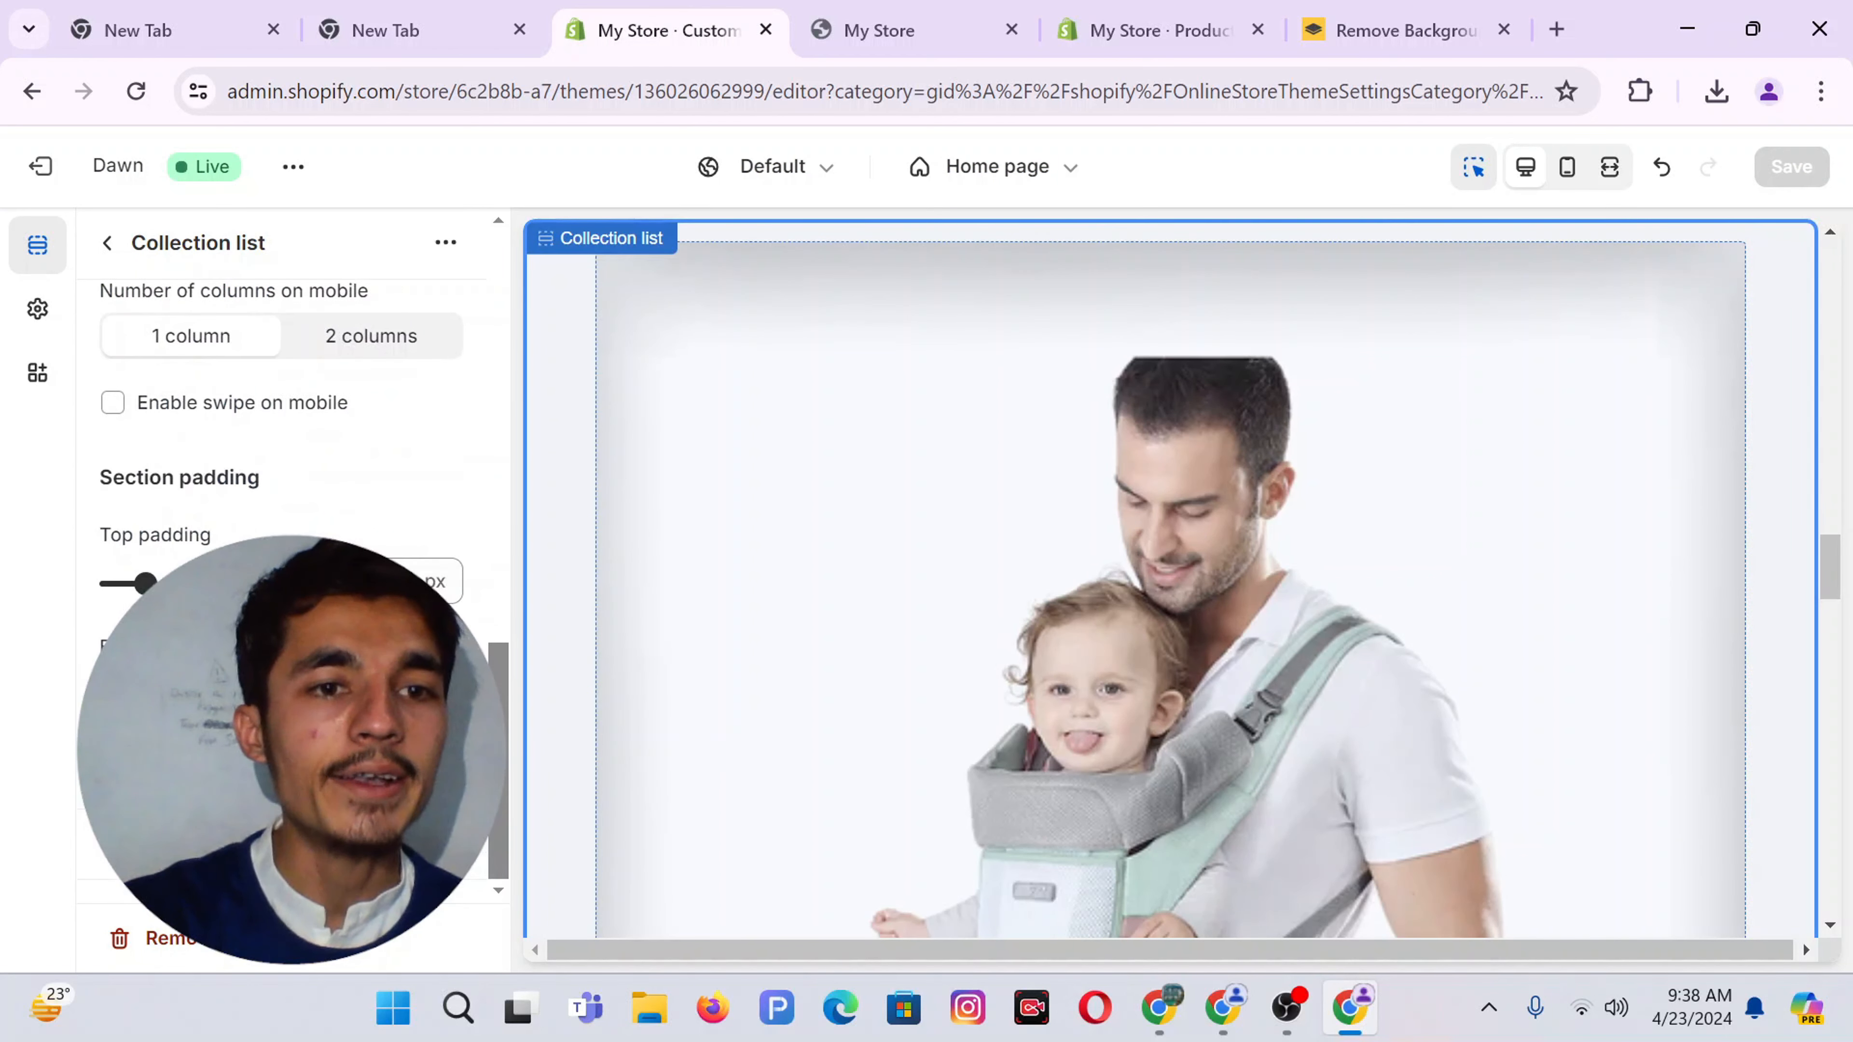
scroll(248, 514, "up", 15)
left_click(107, 244)
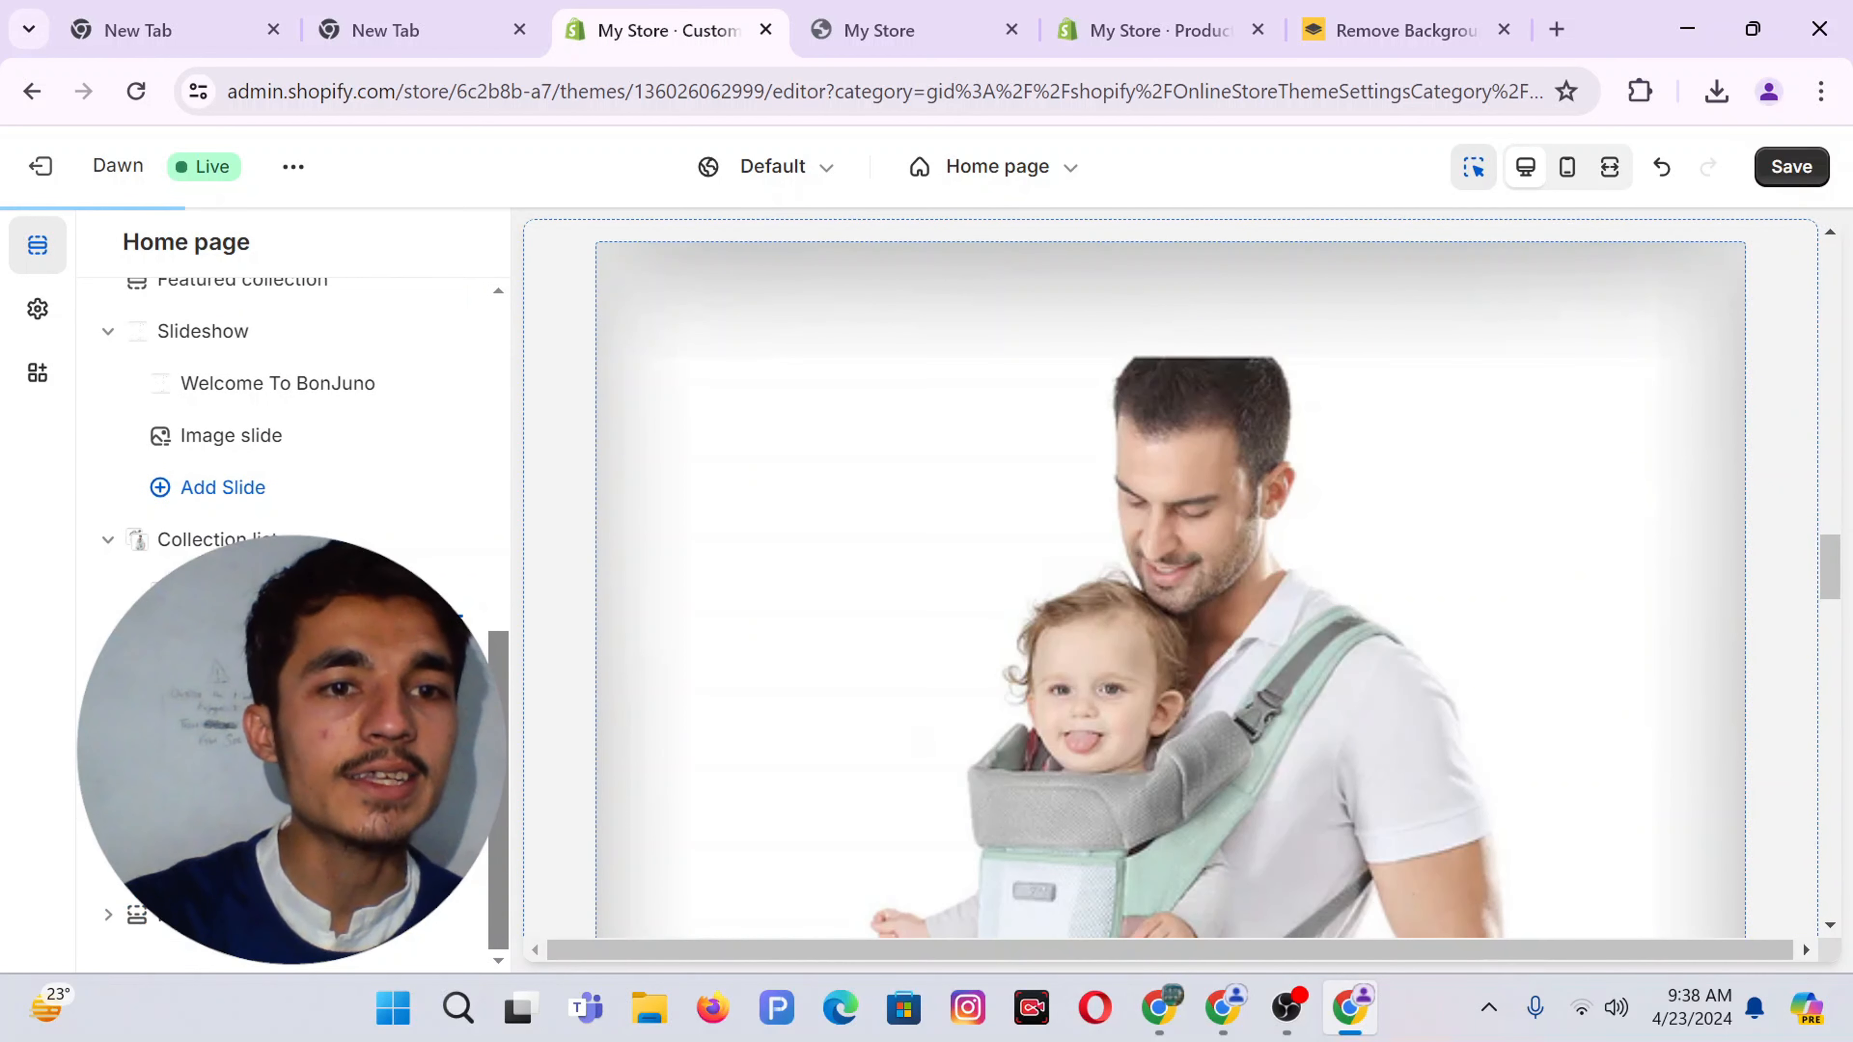
Save the theme changes and check them on the live storefront
left_click(1787, 168)
left_click(878, 22)
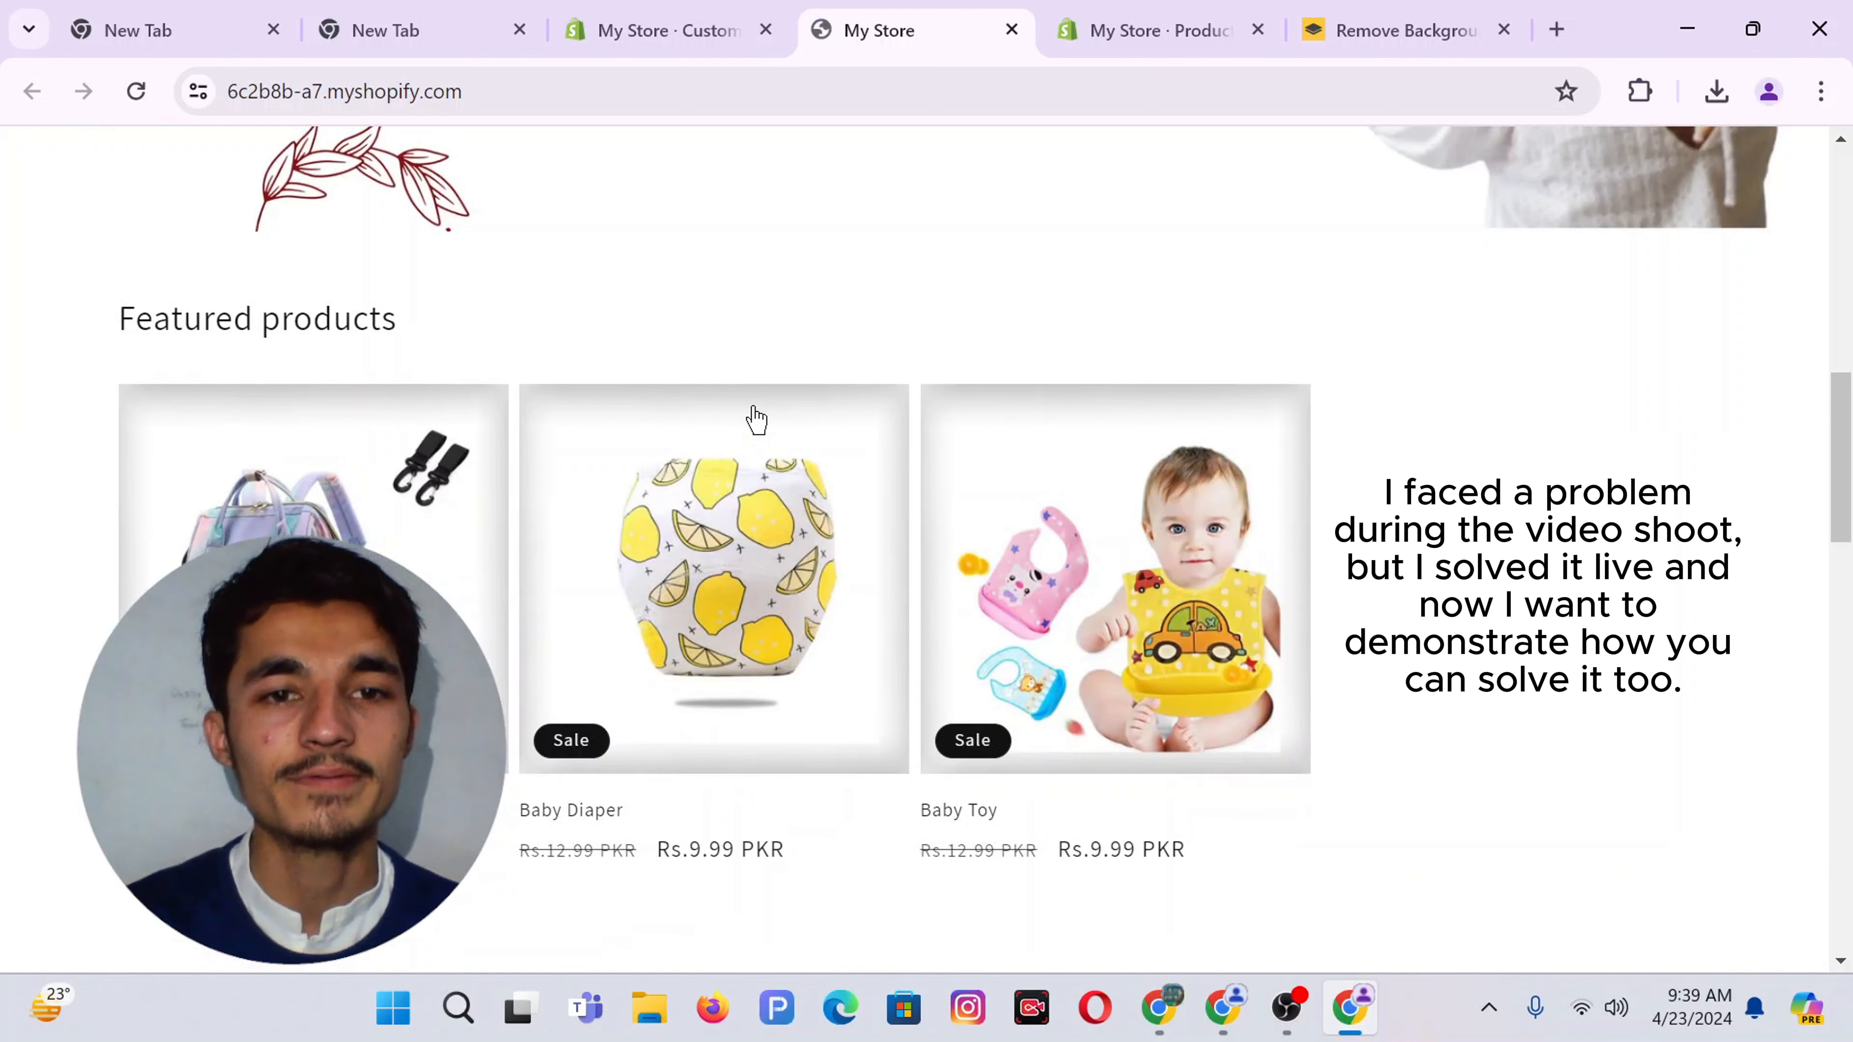
left_click(707, 12)
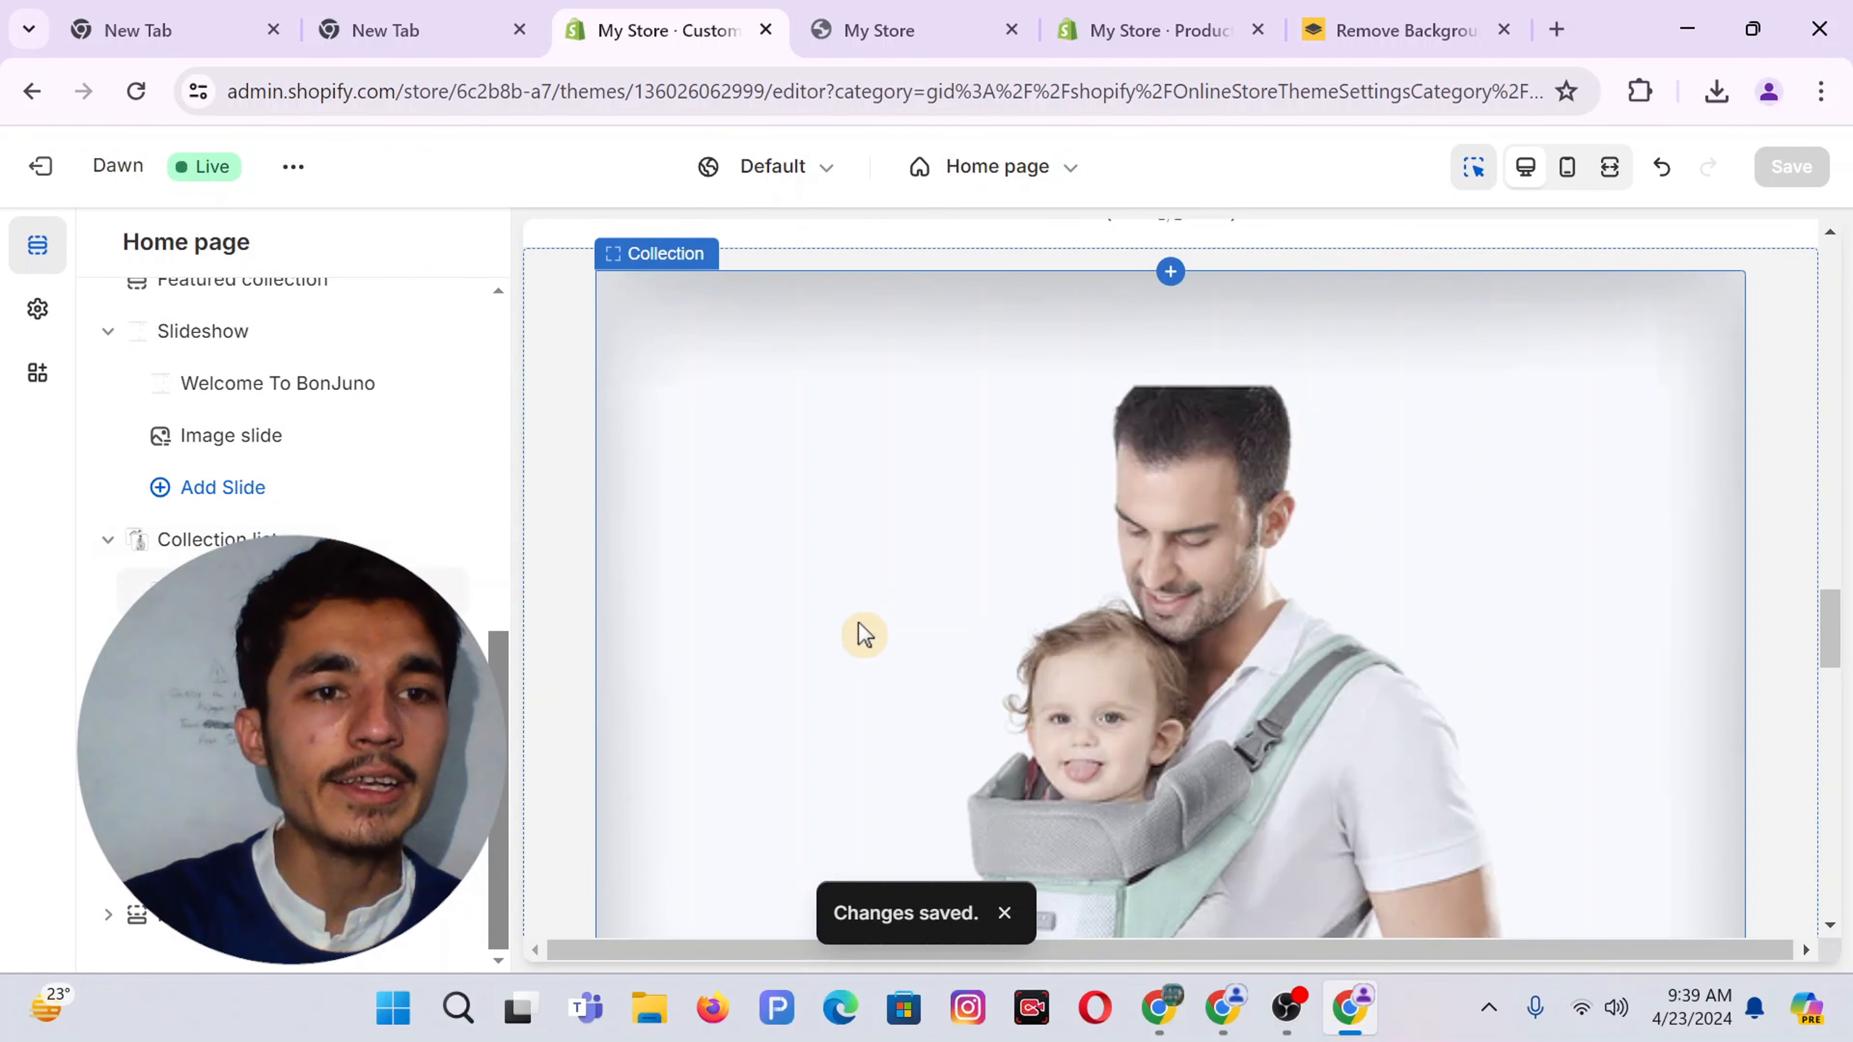
Inspect the Best Seller and Baby Bag collection blocks and browse the add-section list
left_click(862, 634)
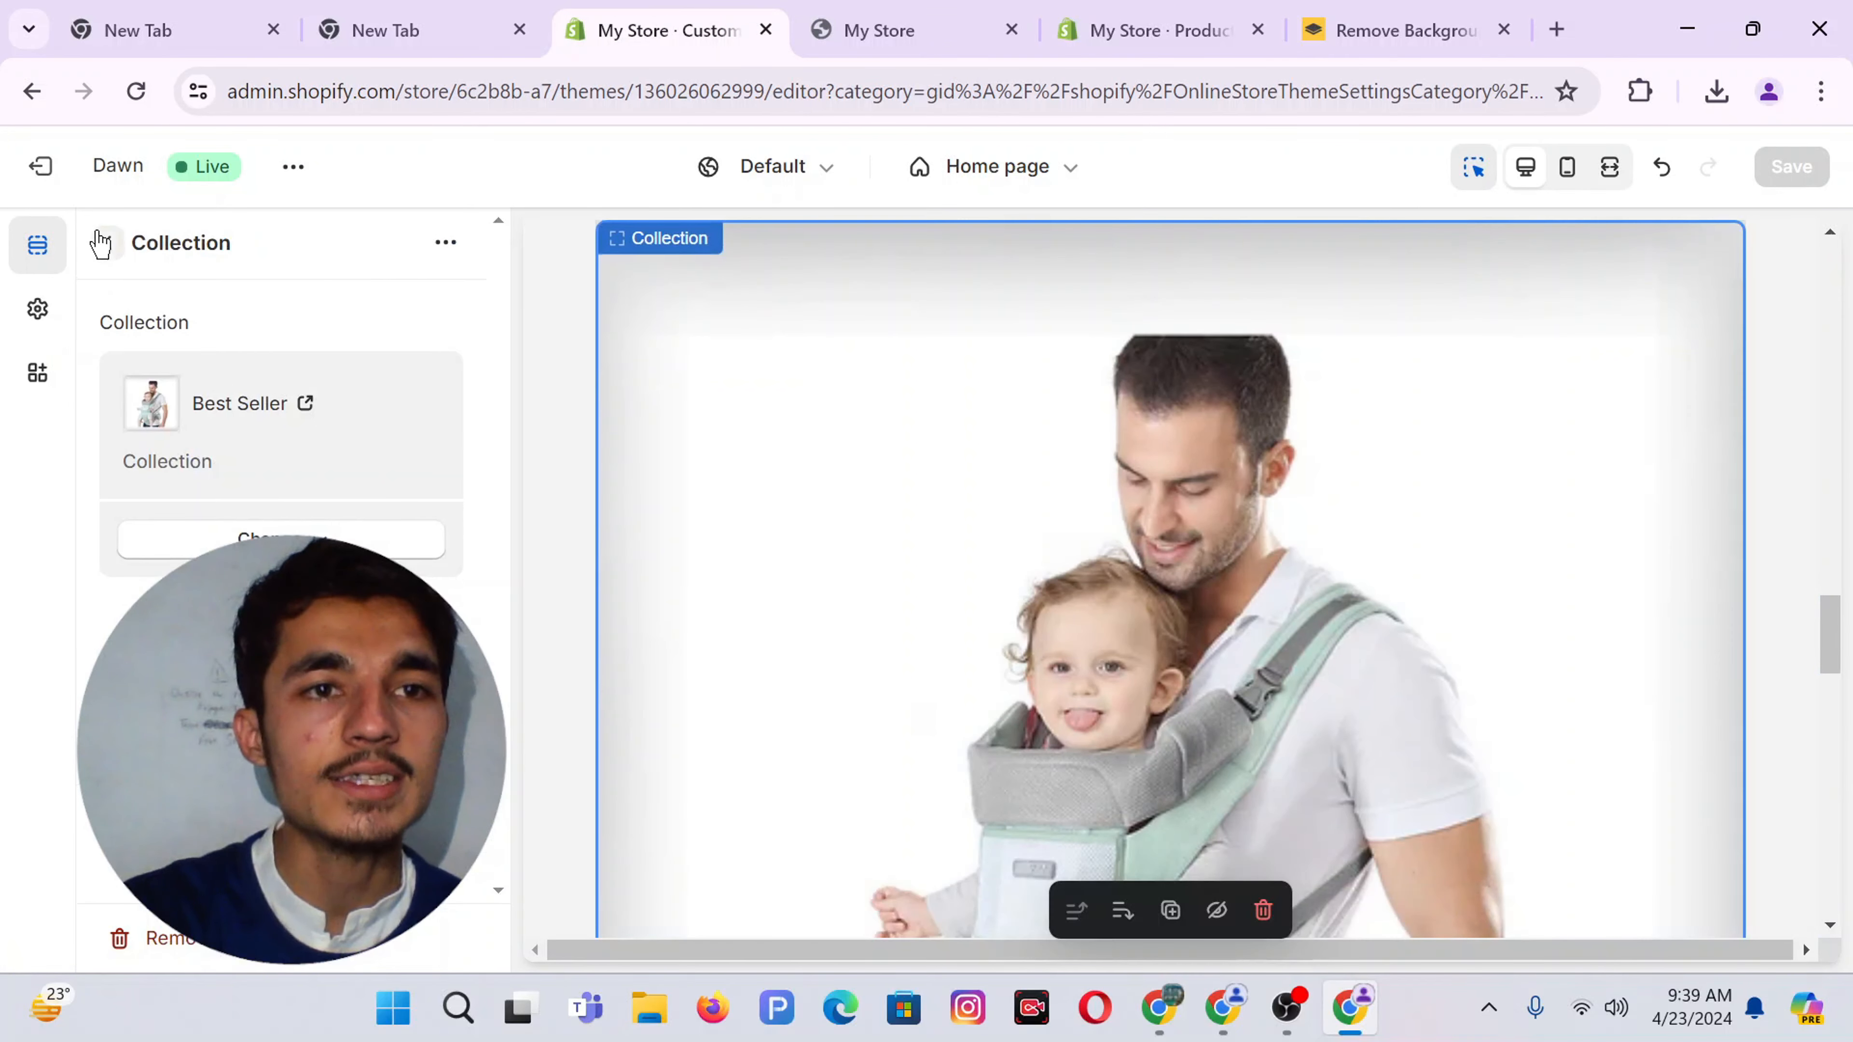
left_click(100, 245)
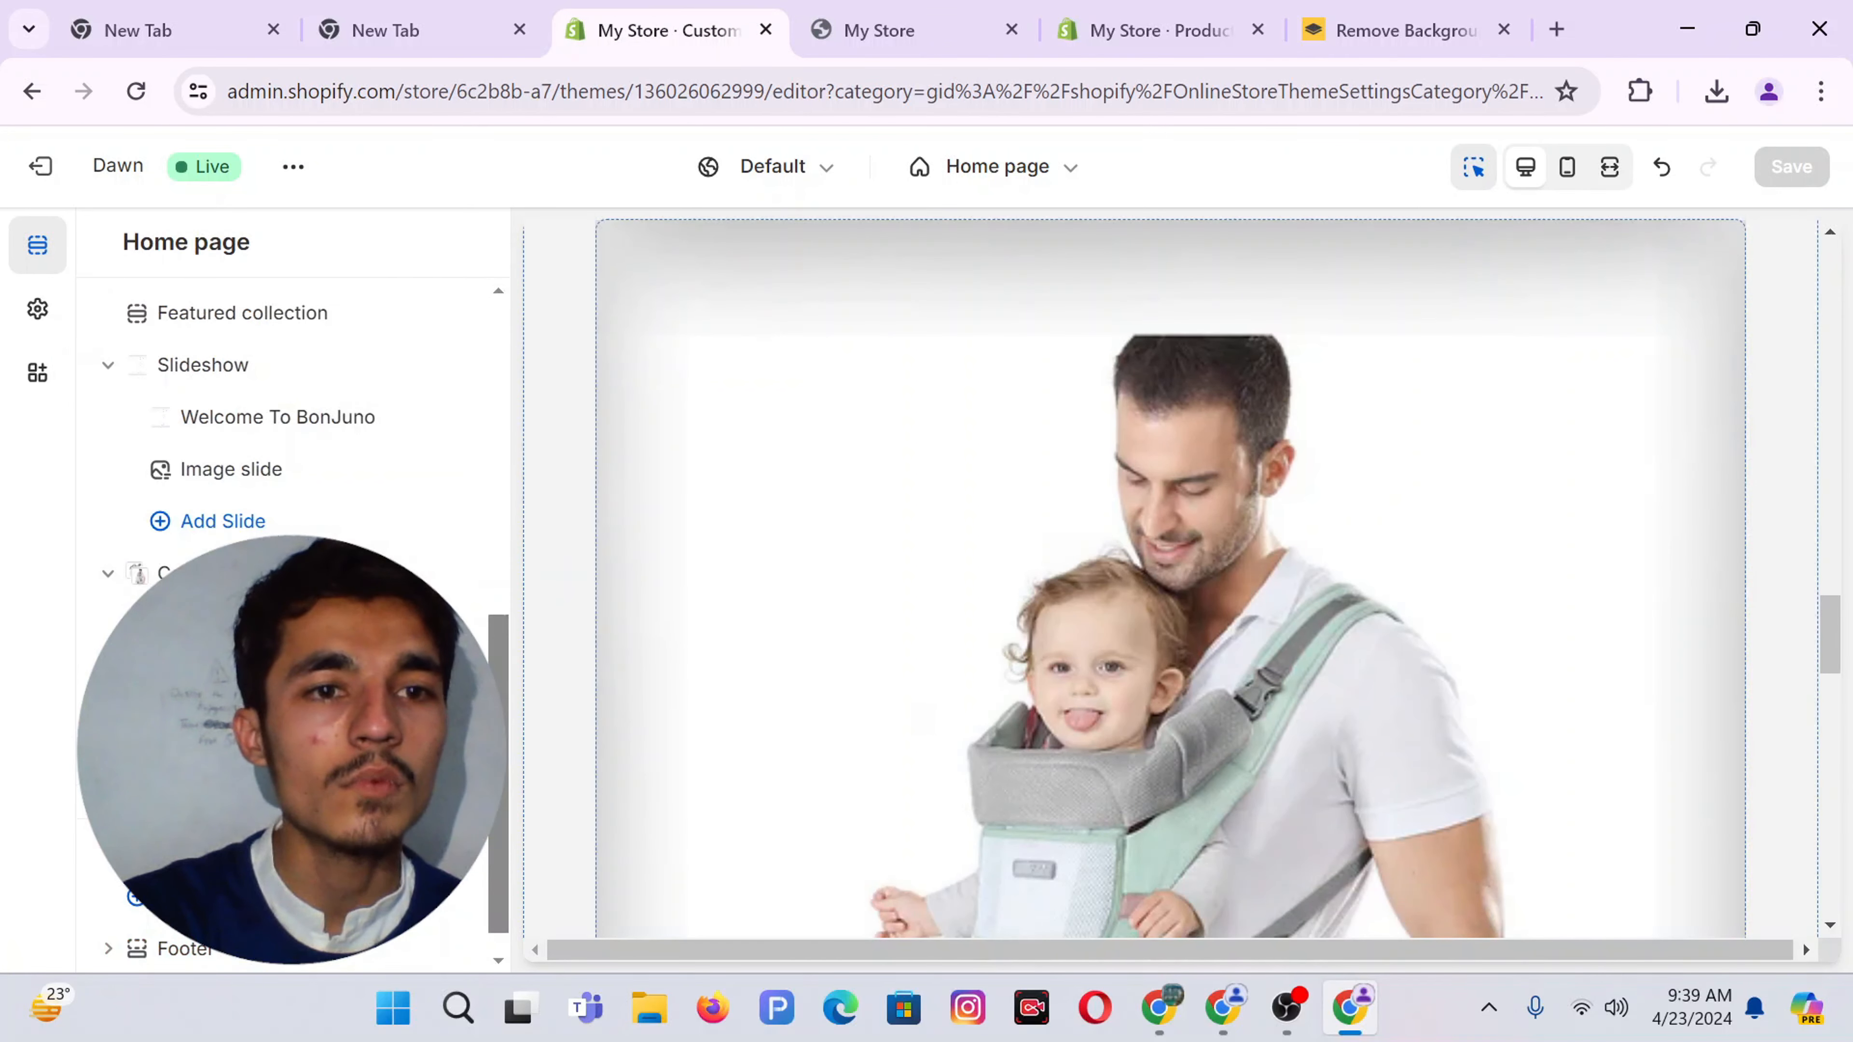
left_click(567, 583)
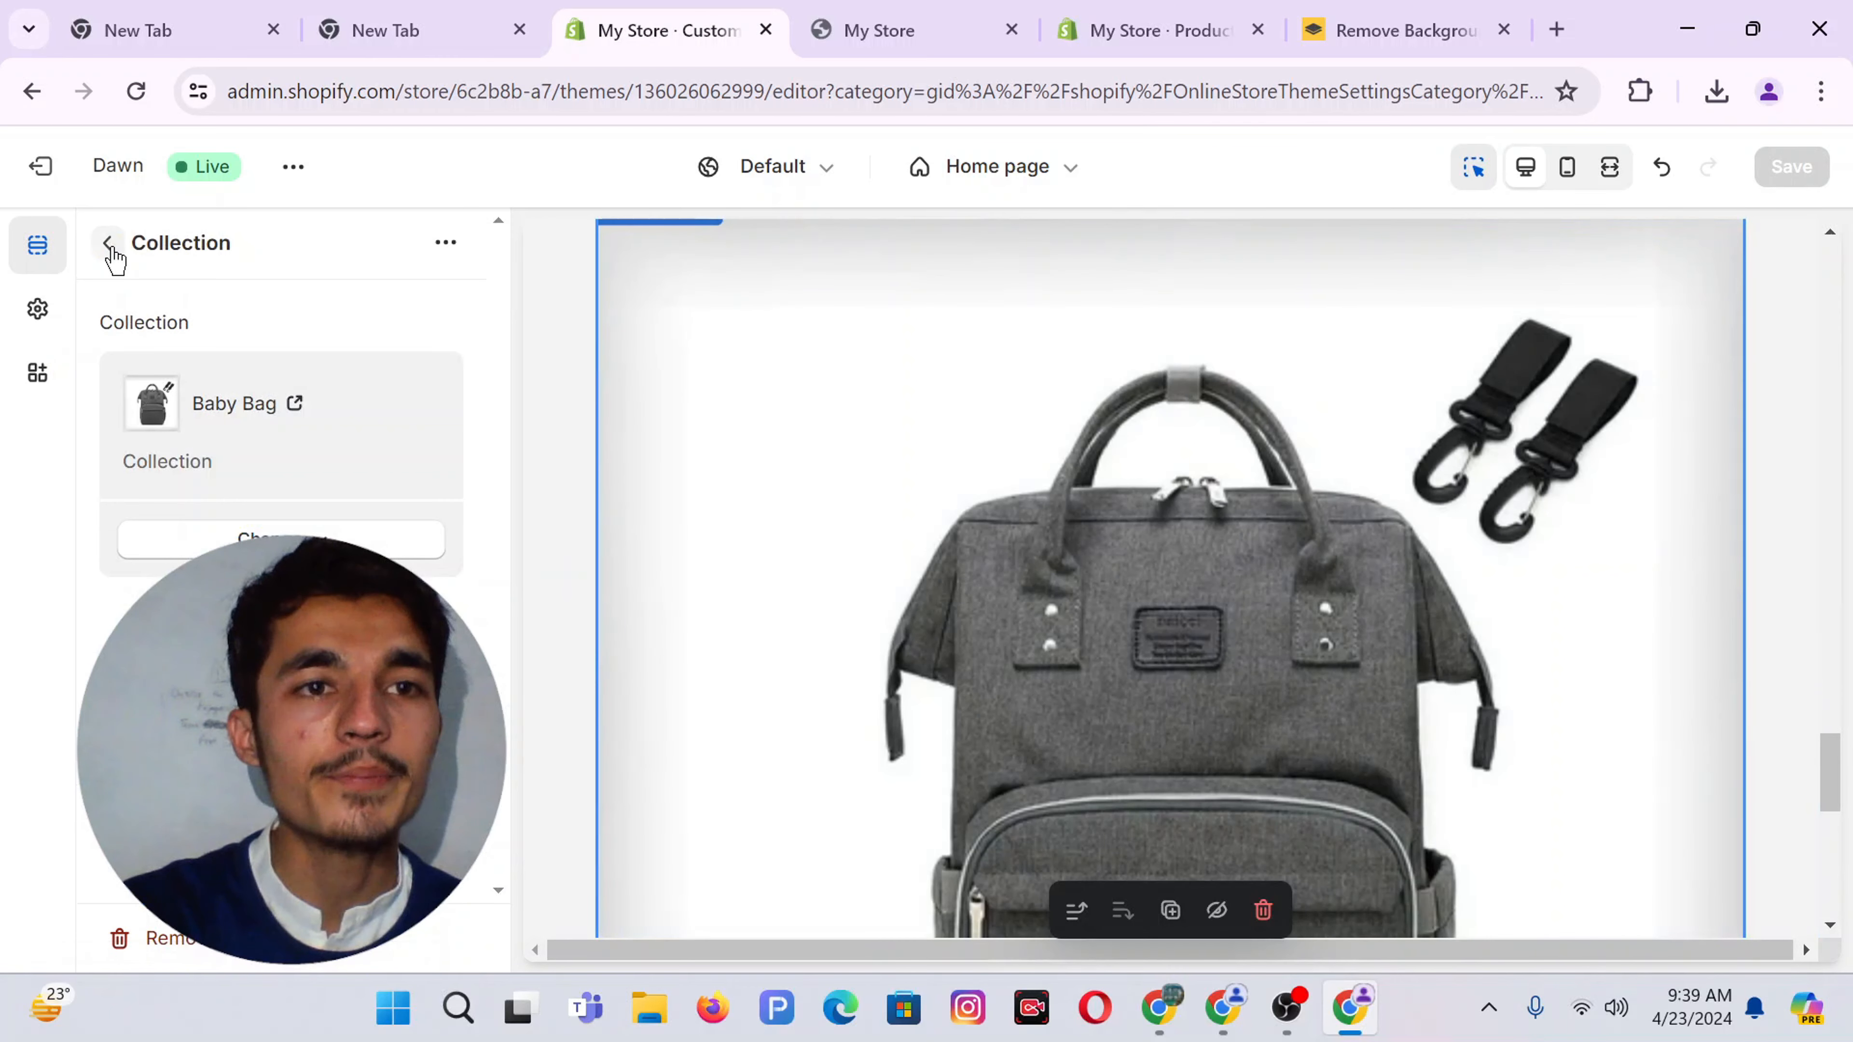
left_click(108, 245)
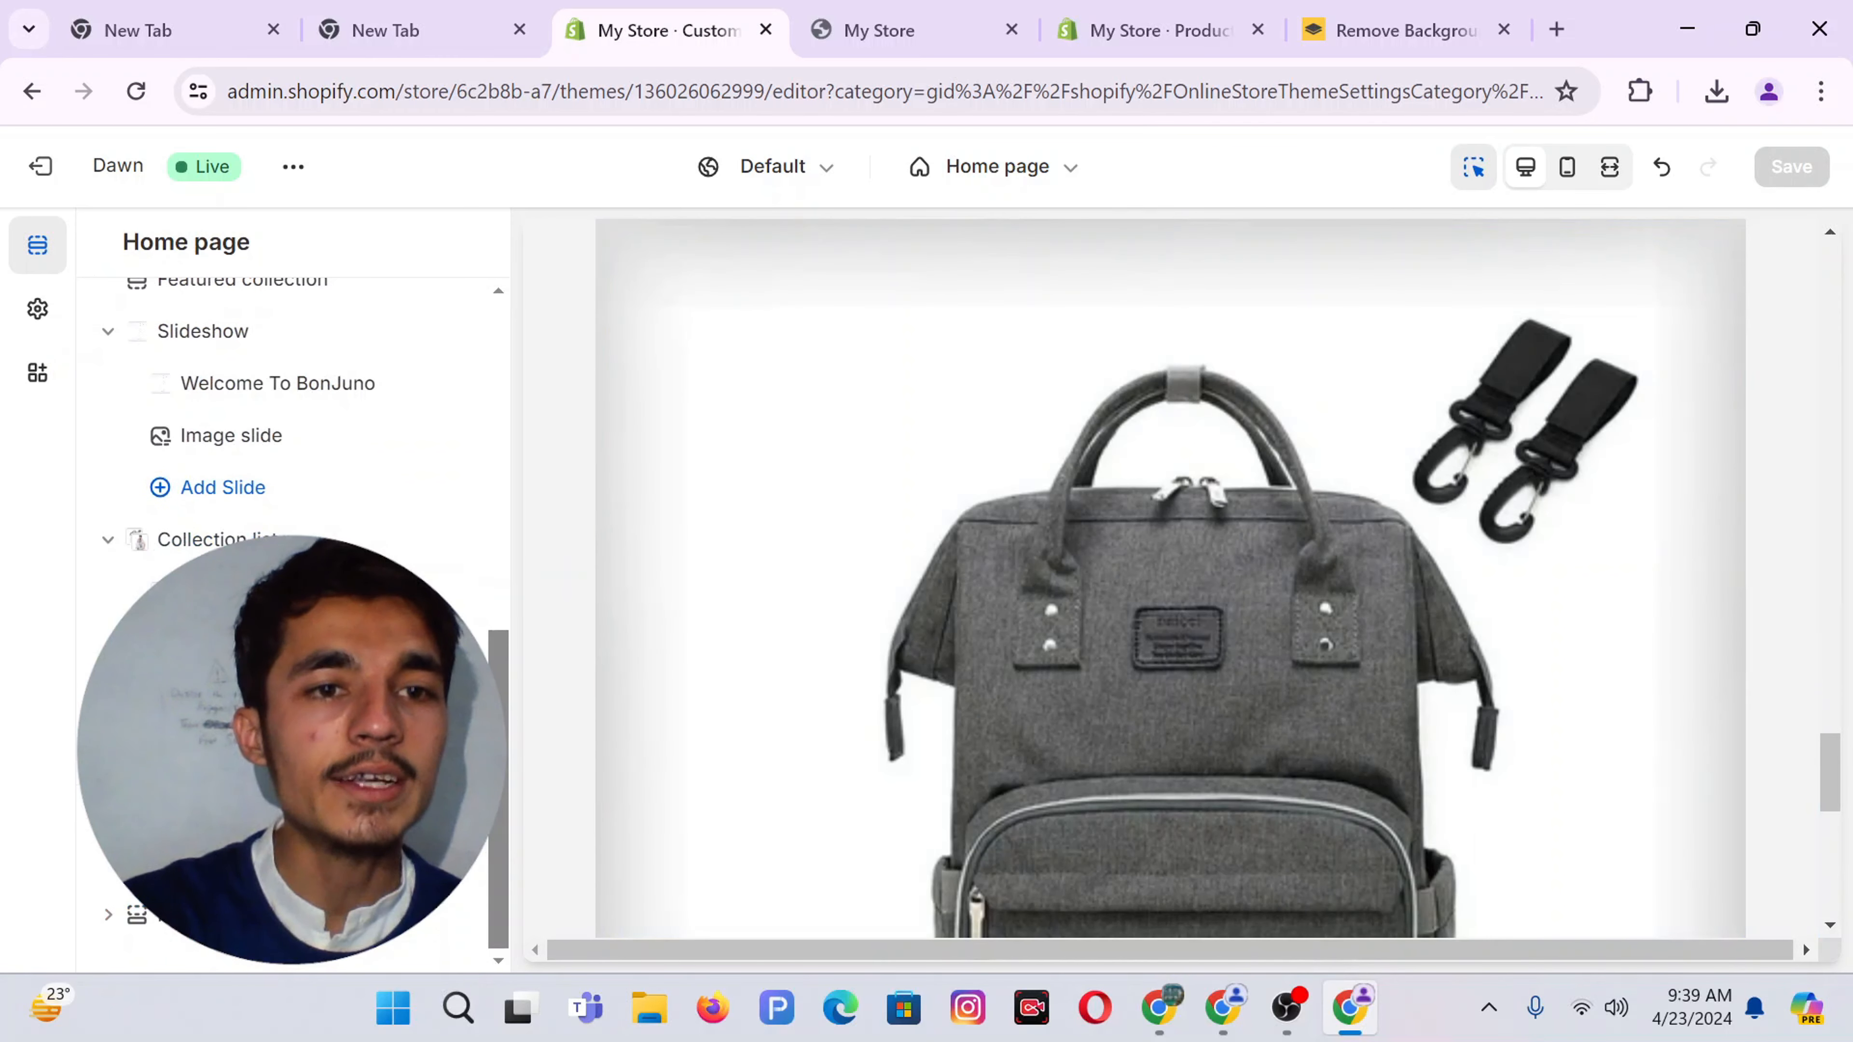
left_click(302, 513)
key("Down")
key("Escape")
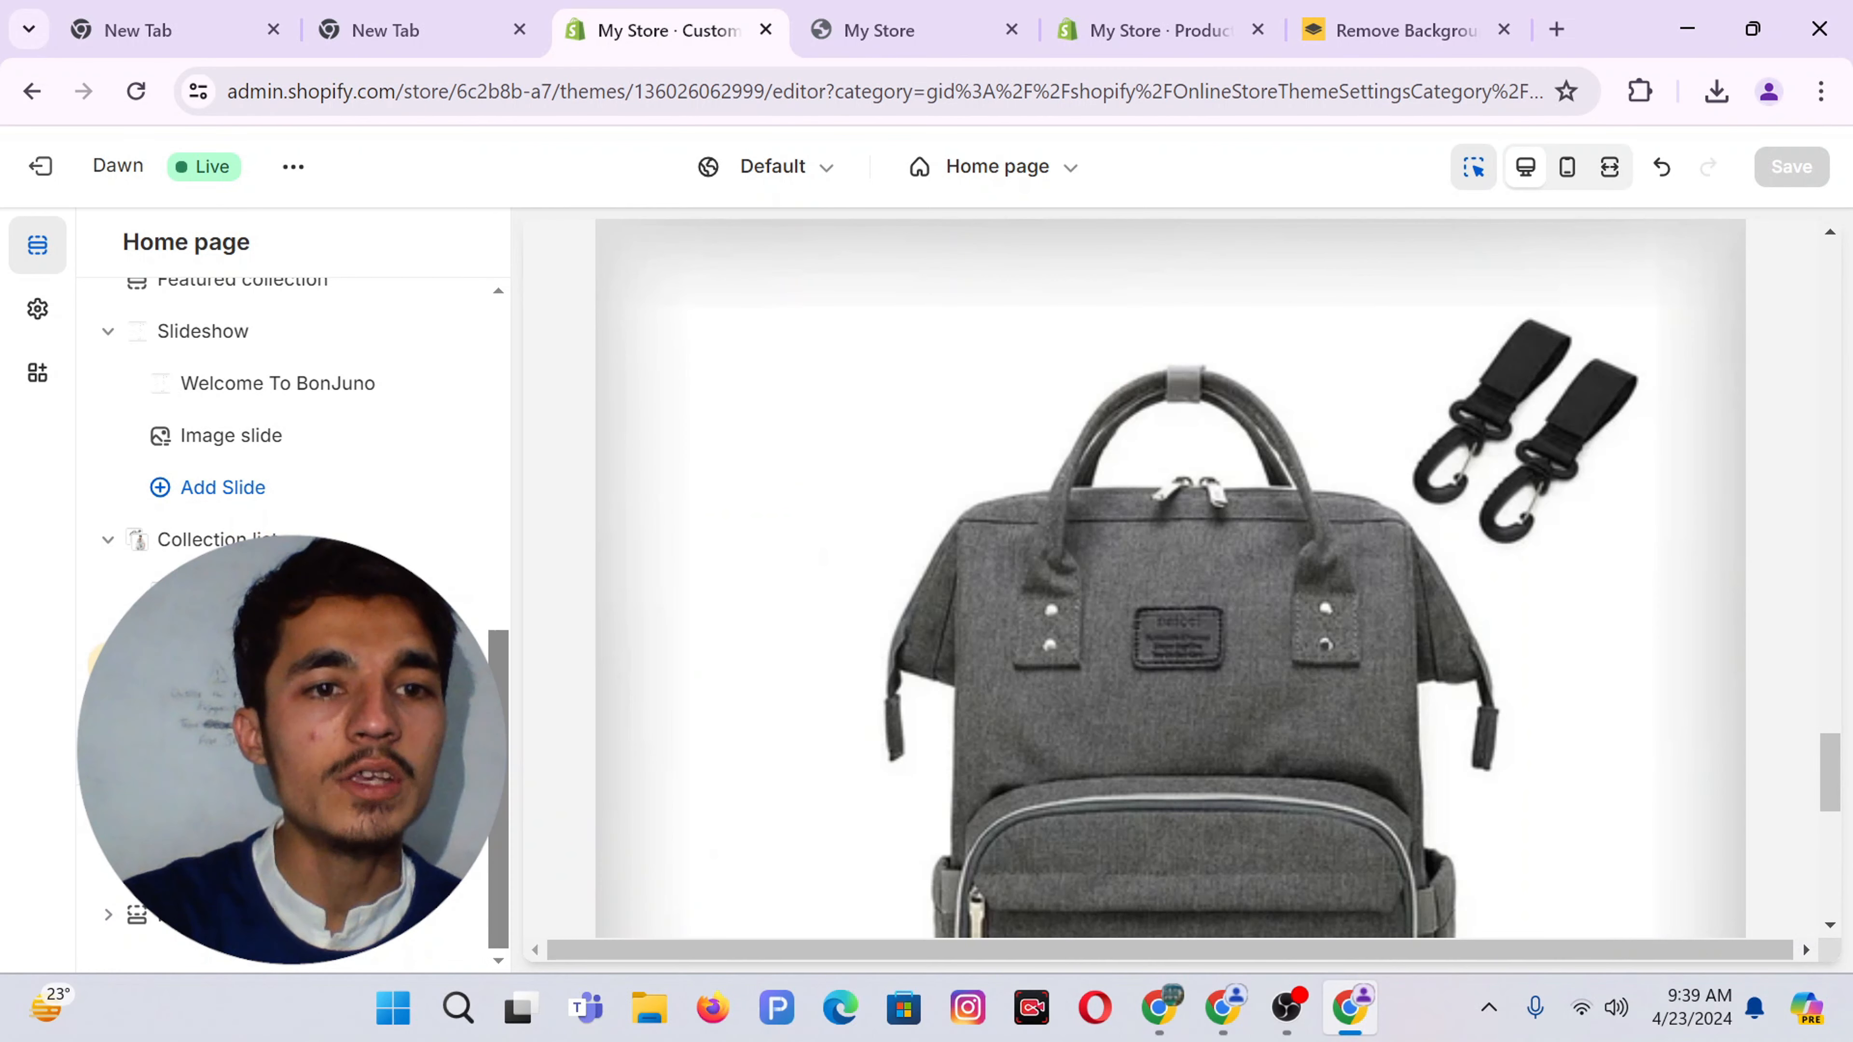
Add a new collection block set to Baby Bag, save, and reload the storefront
left_click(231, 696)
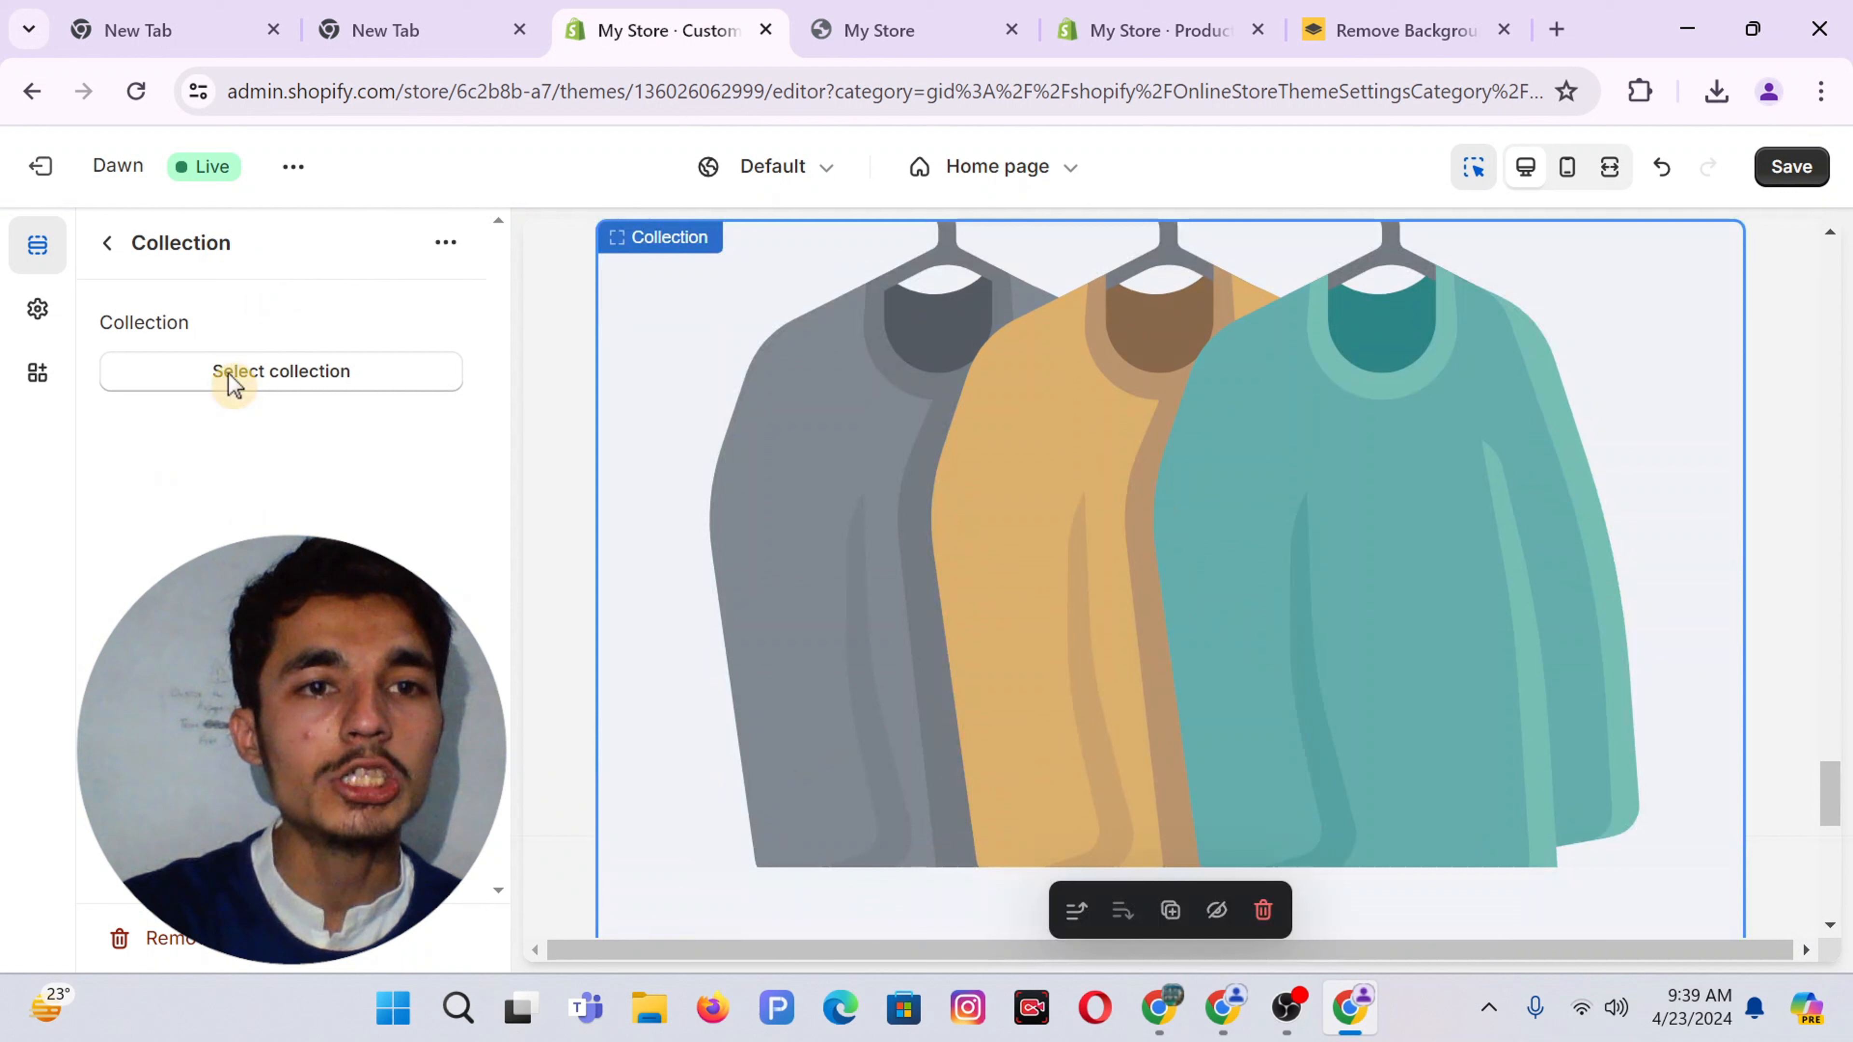
left_click(229, 373)
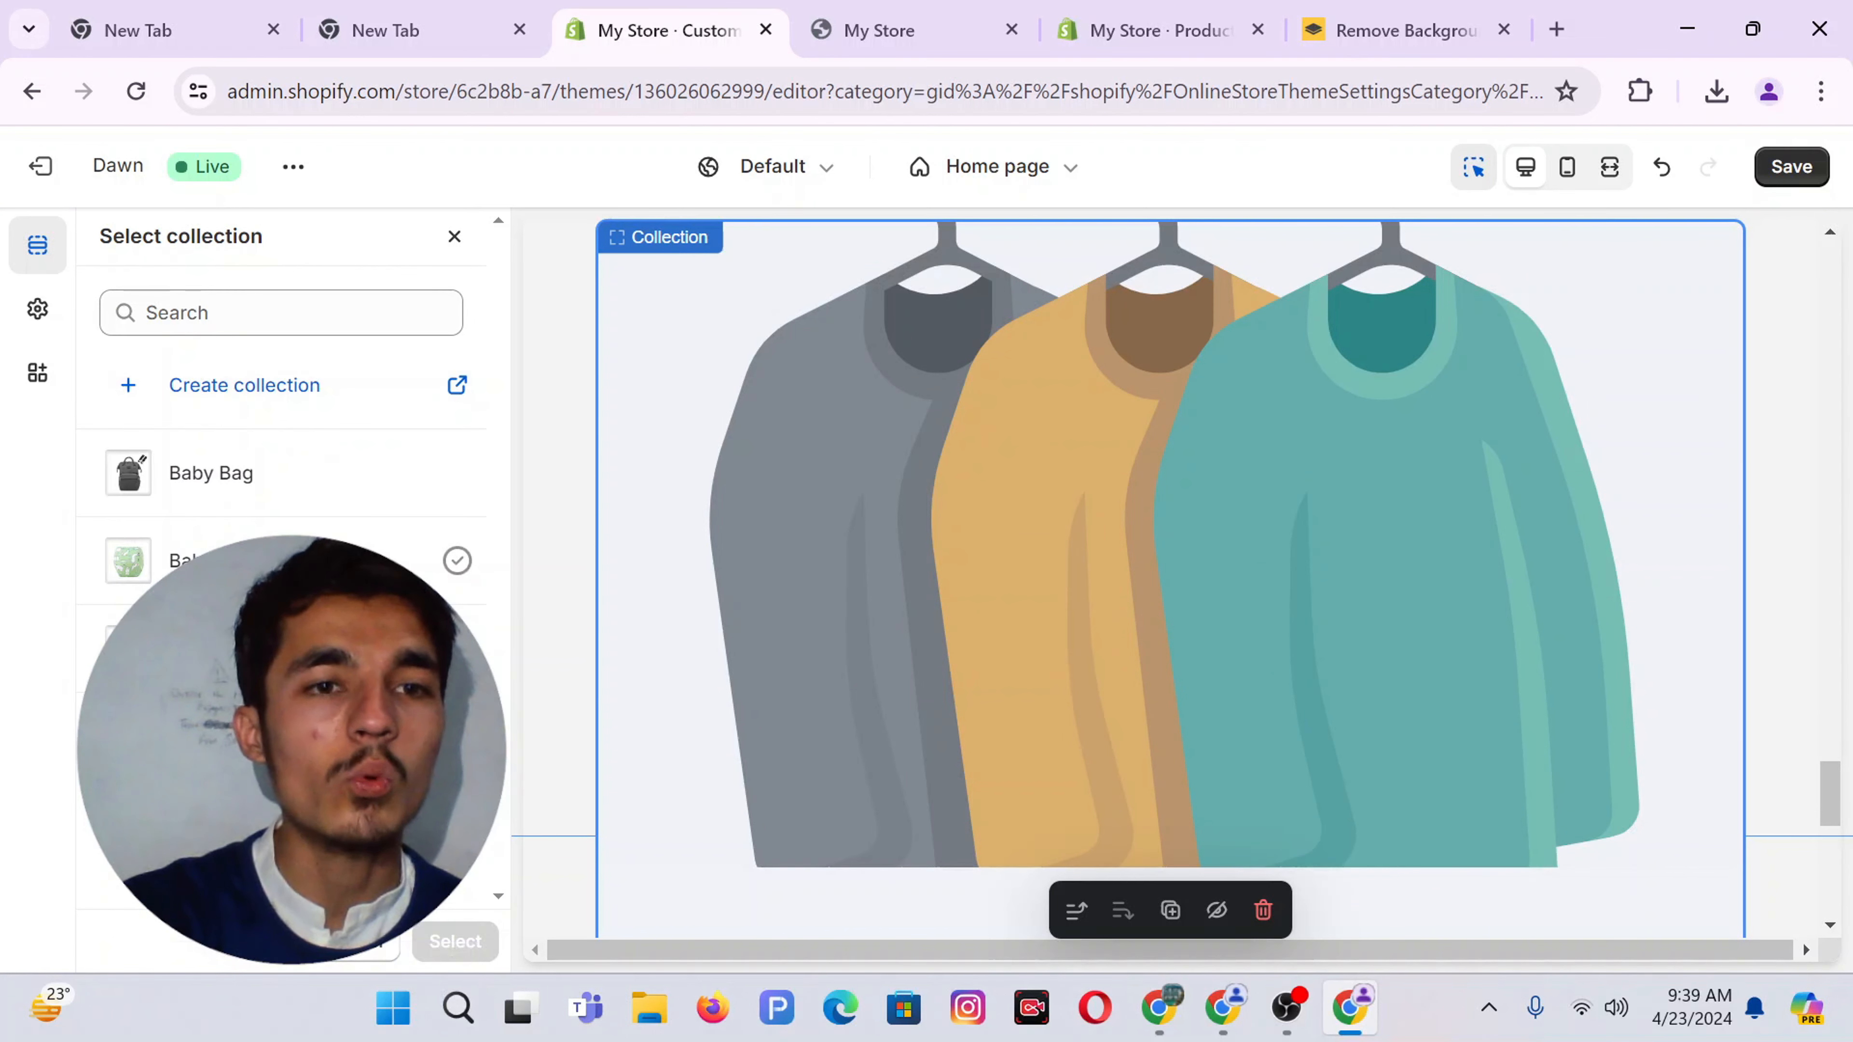
left_click(215, 474)
left_click(459, 941)
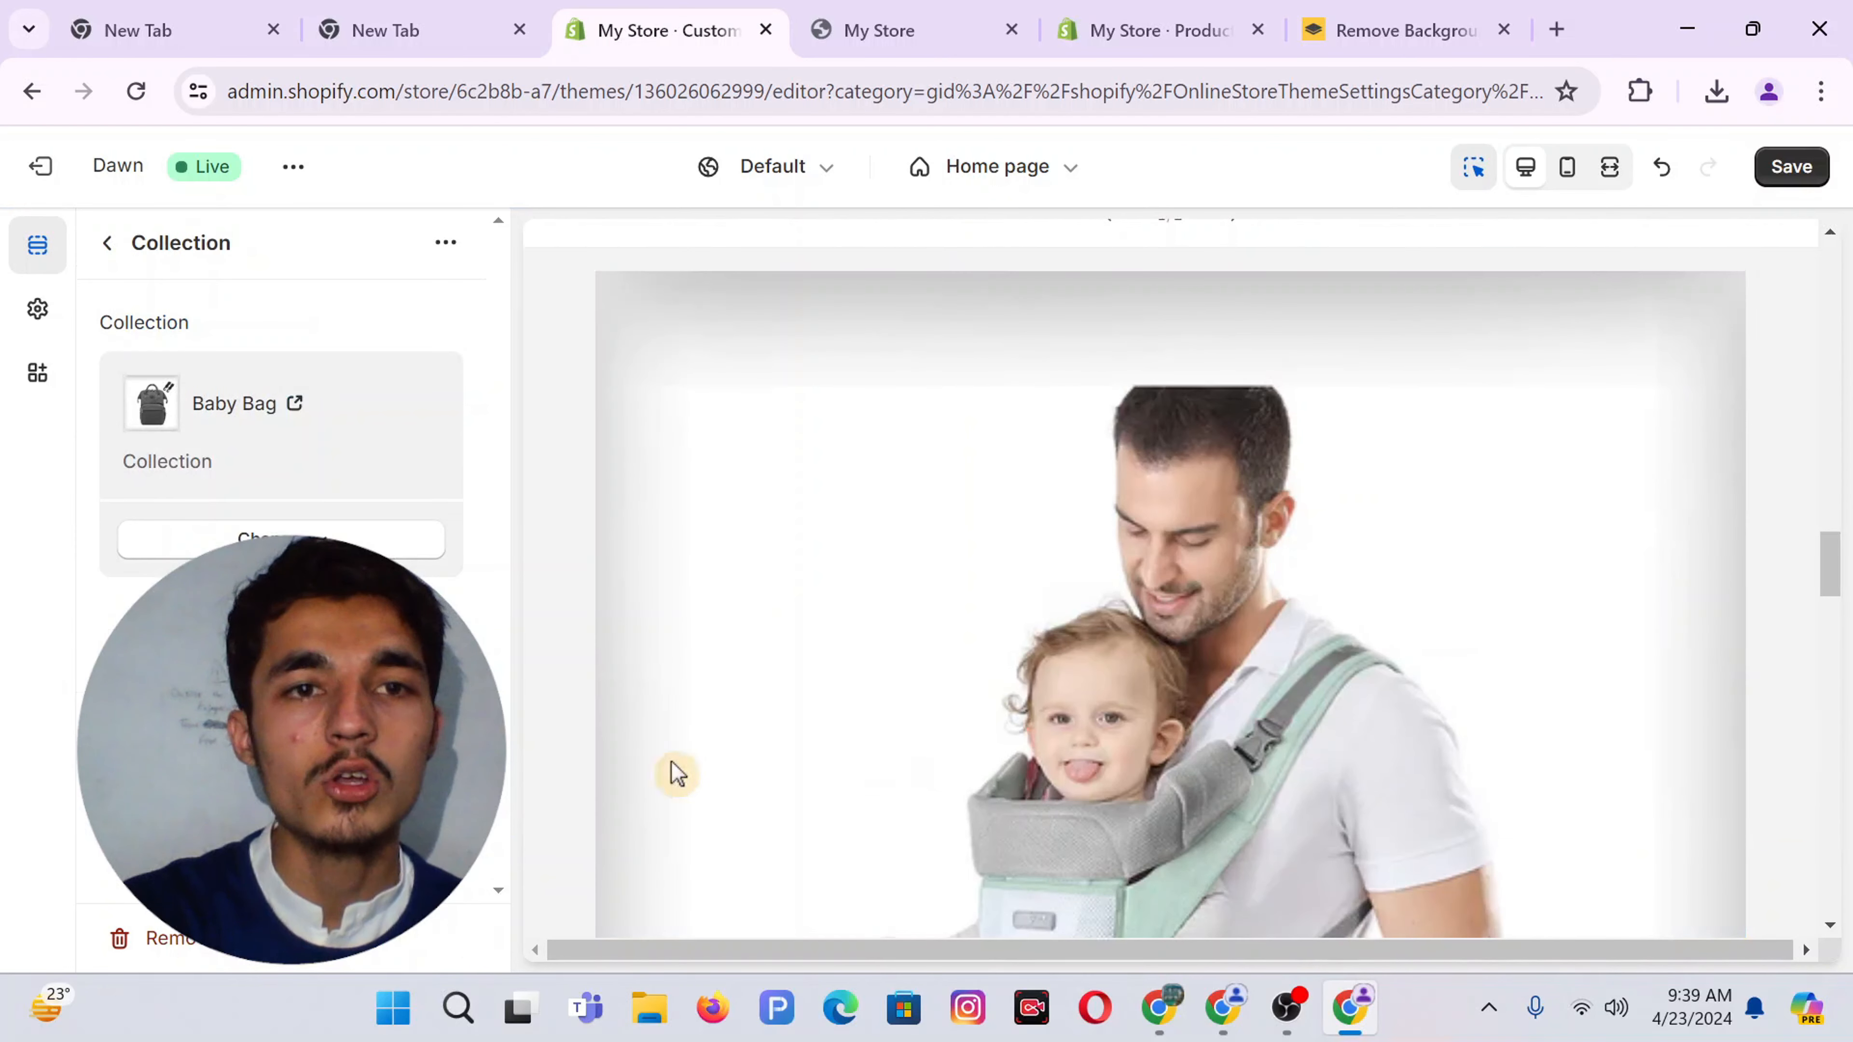
left_click(1790, 166)
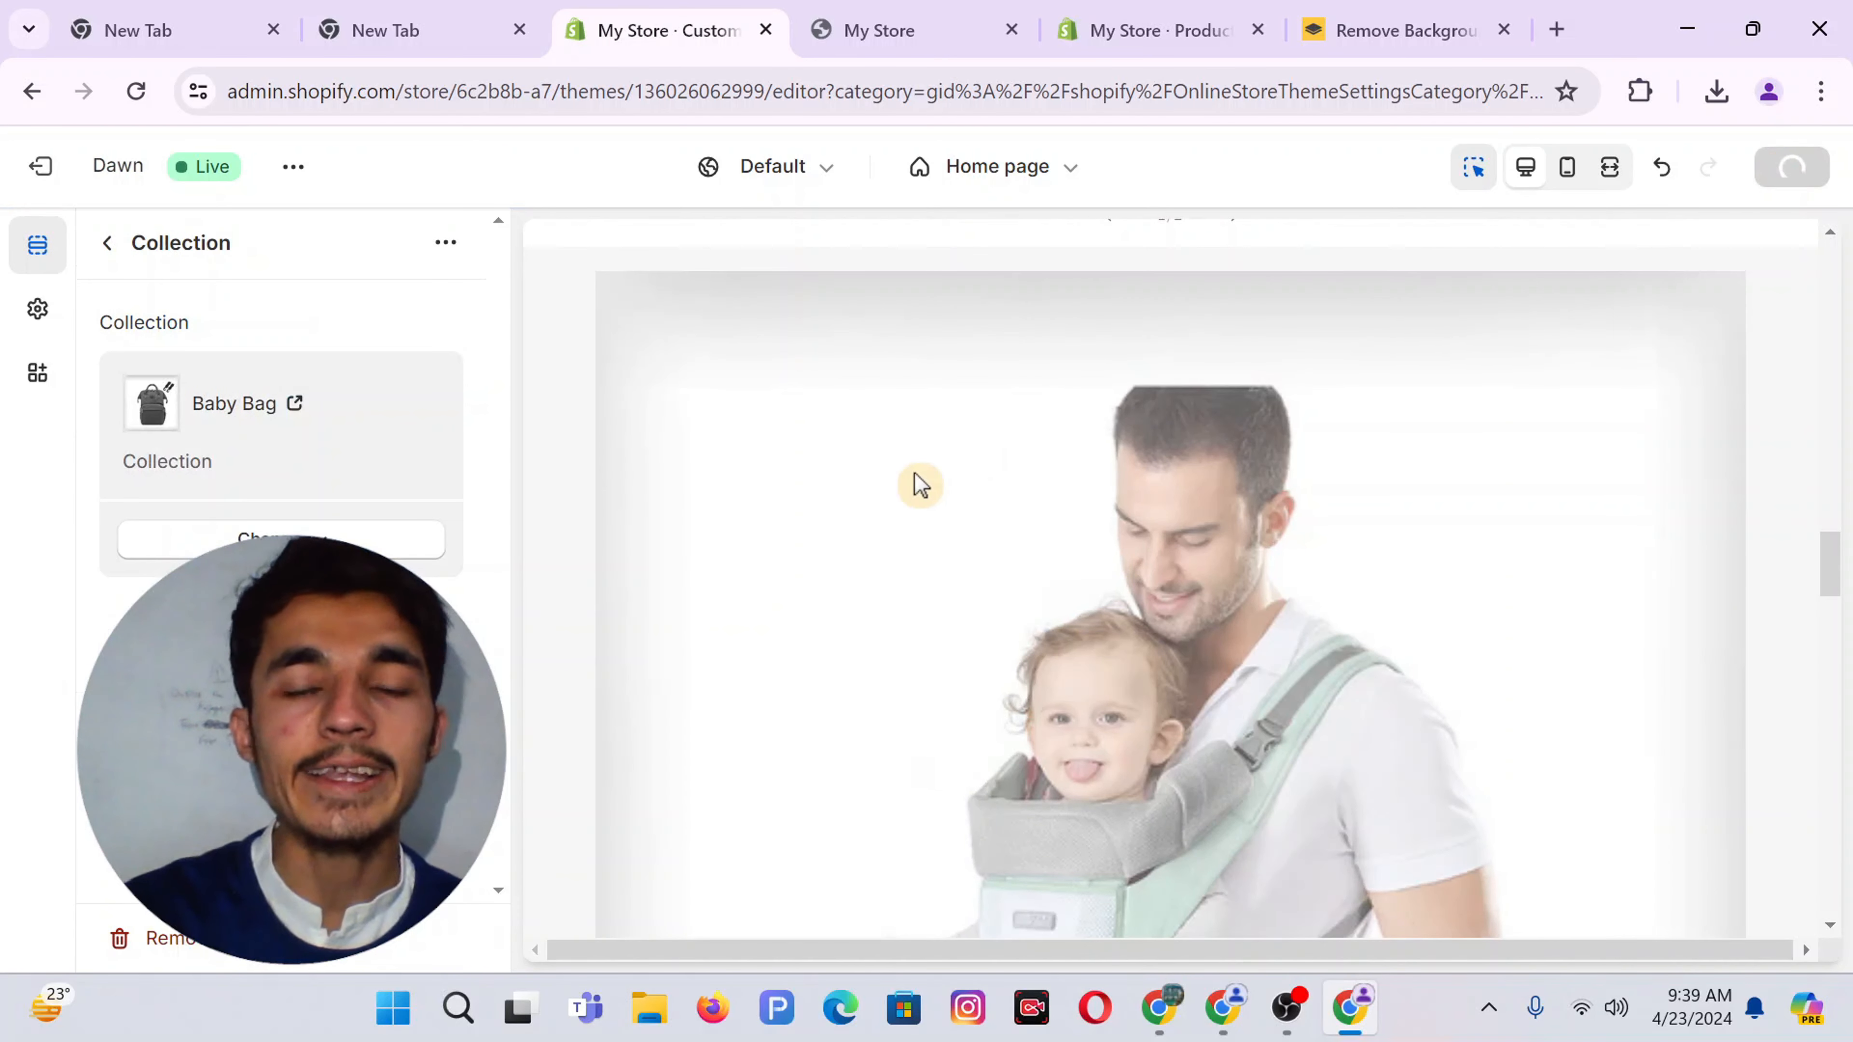
left_click(887, 12)
left_click(135, 93)
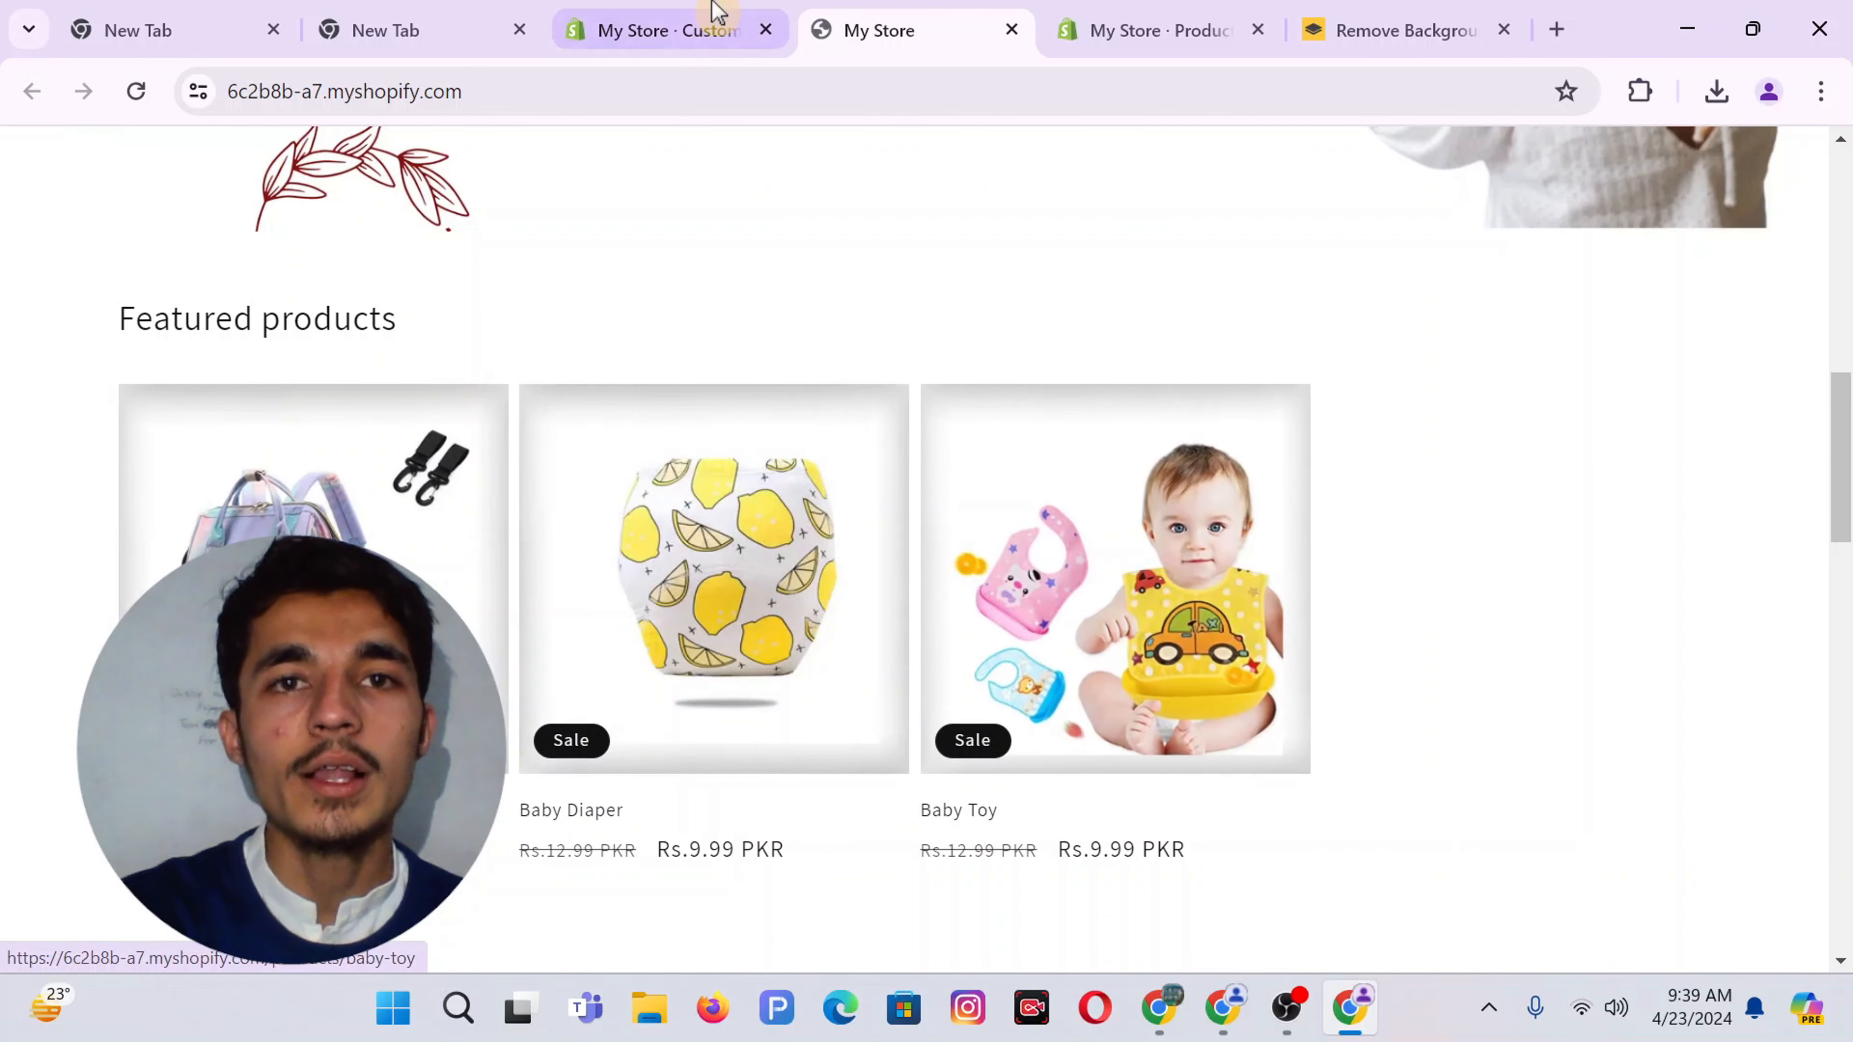
left_click(711, 18)
left_click(108, 242)
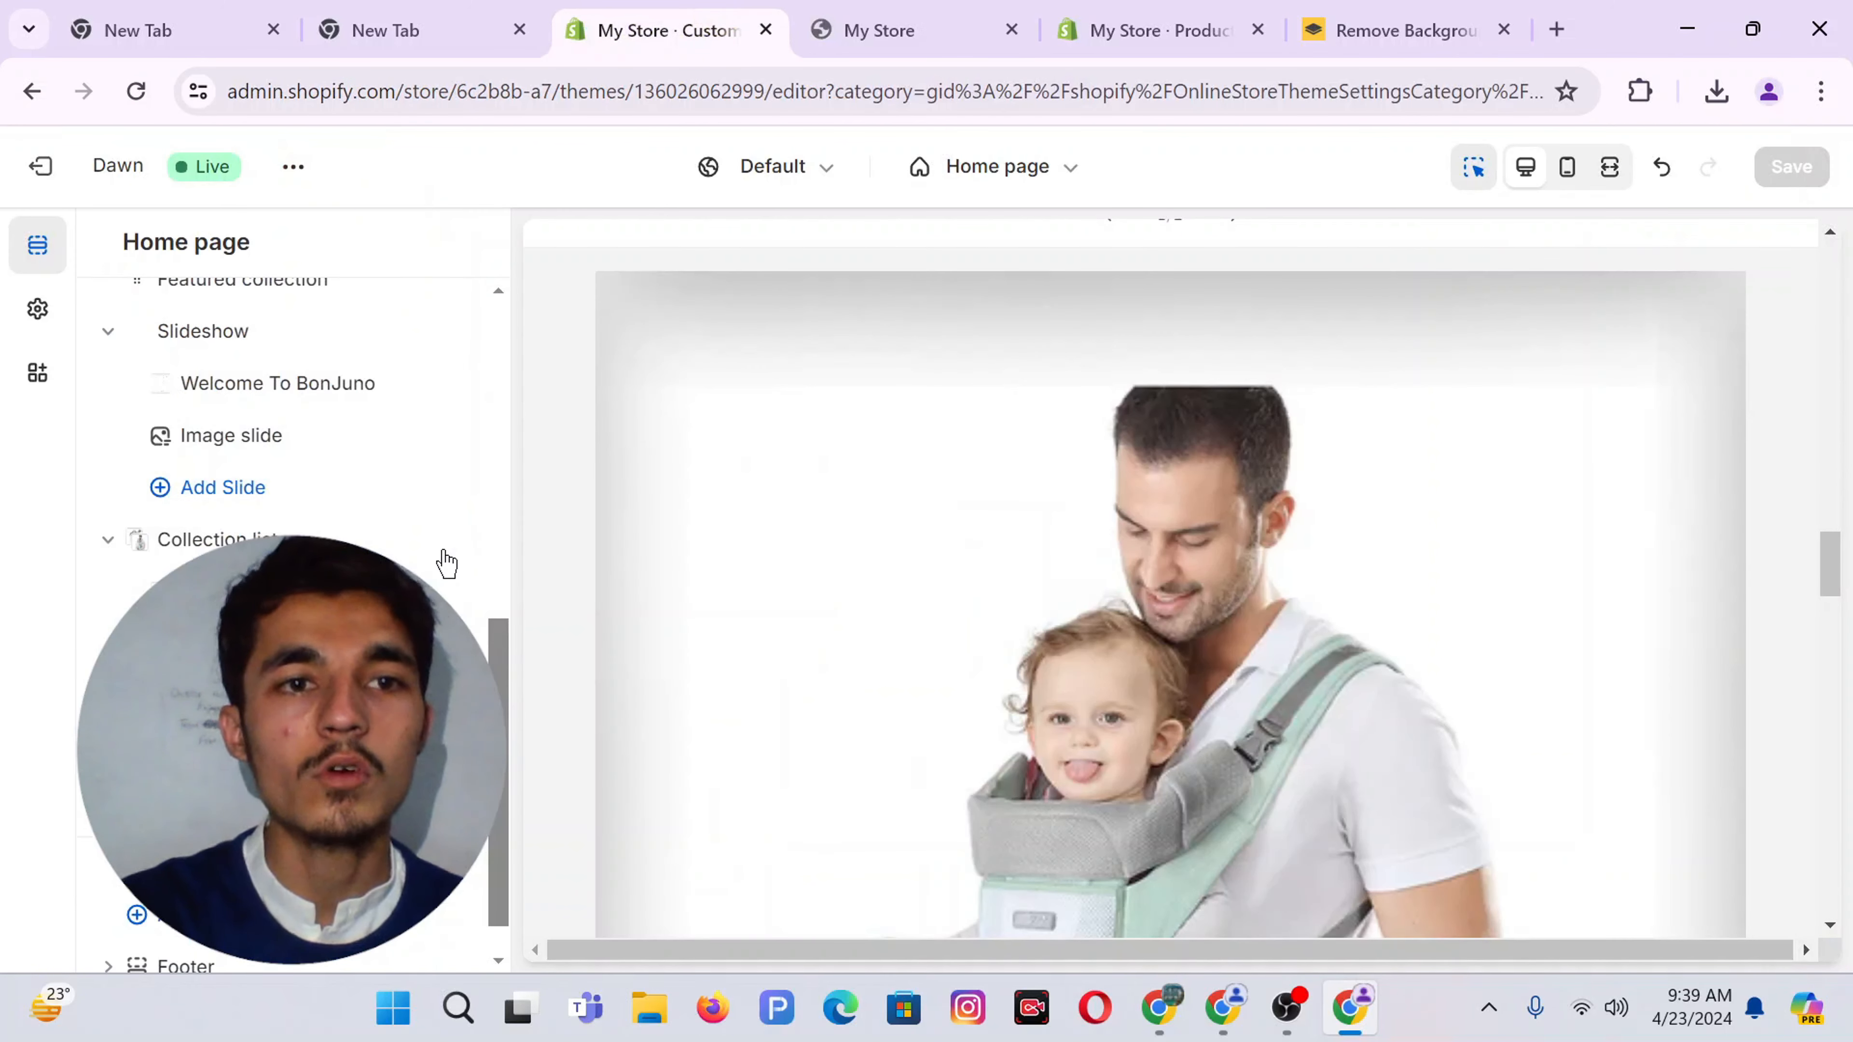
Delete the Collection list section and add a fresh Collection list section
left_click(408, 542)
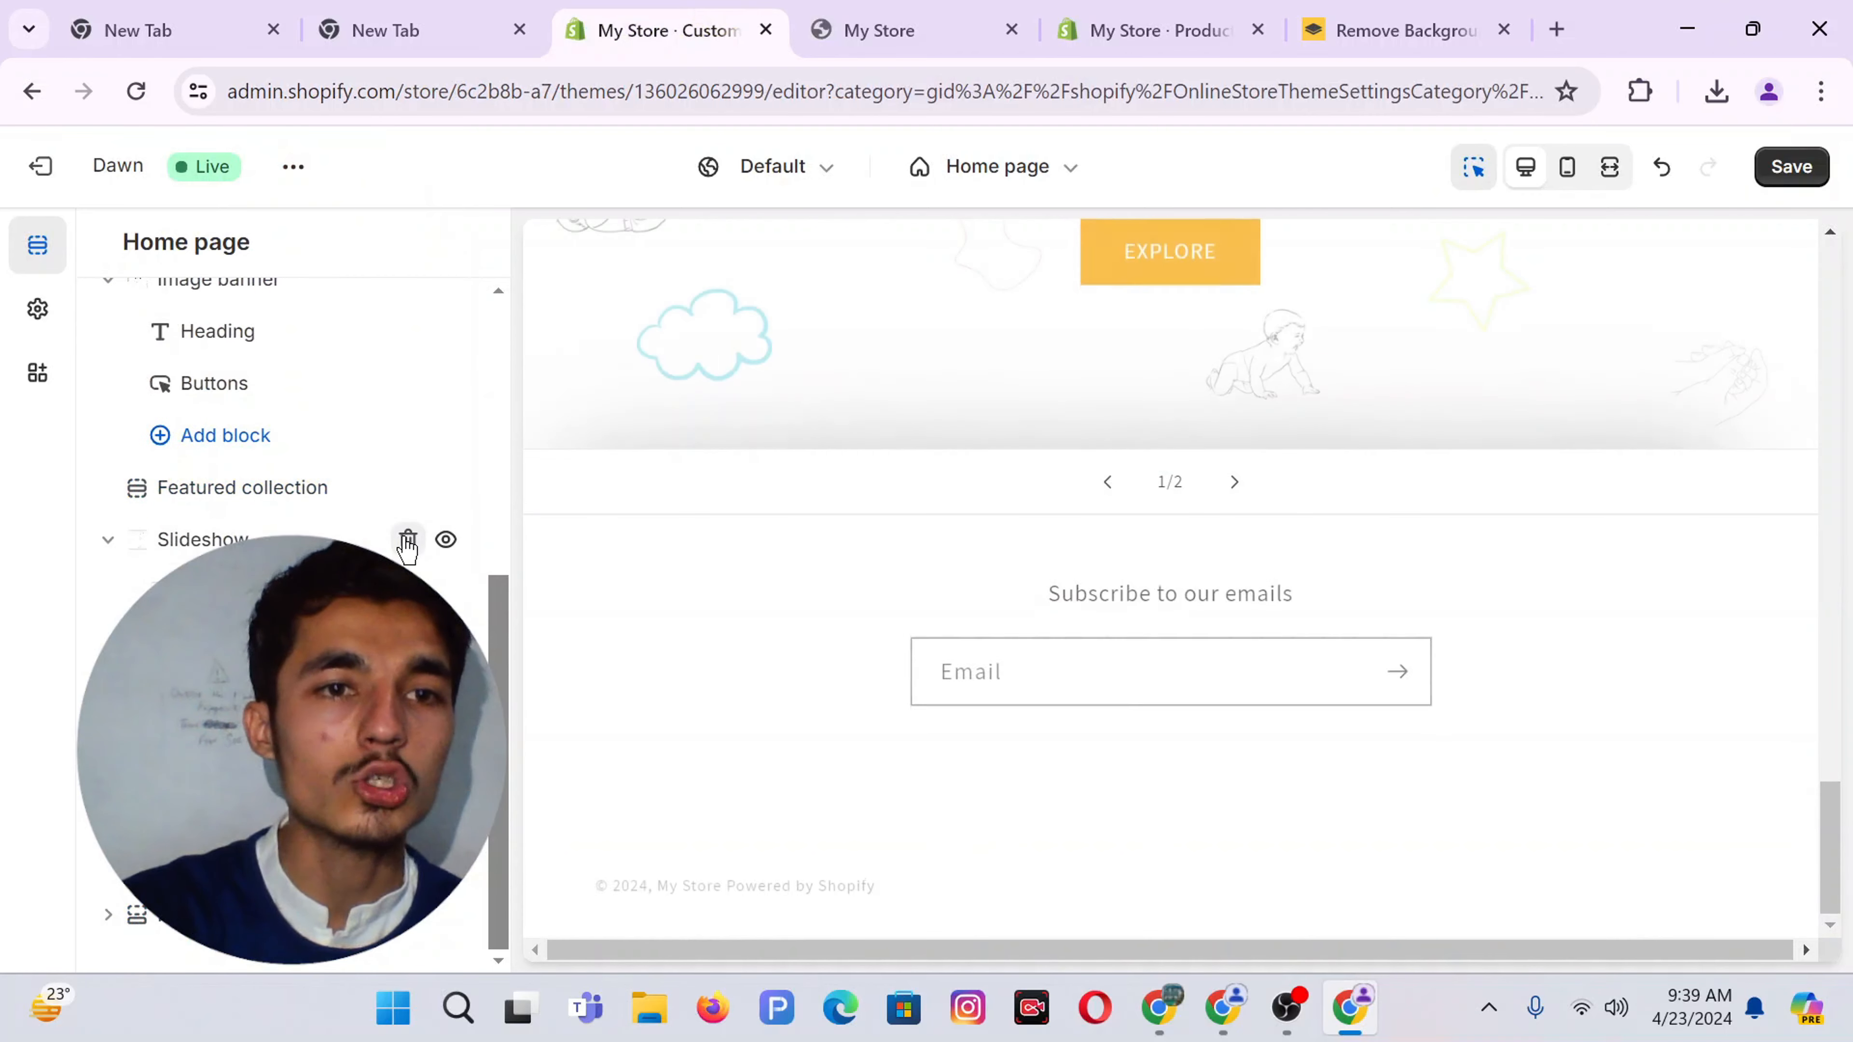
left_click(219, 868)
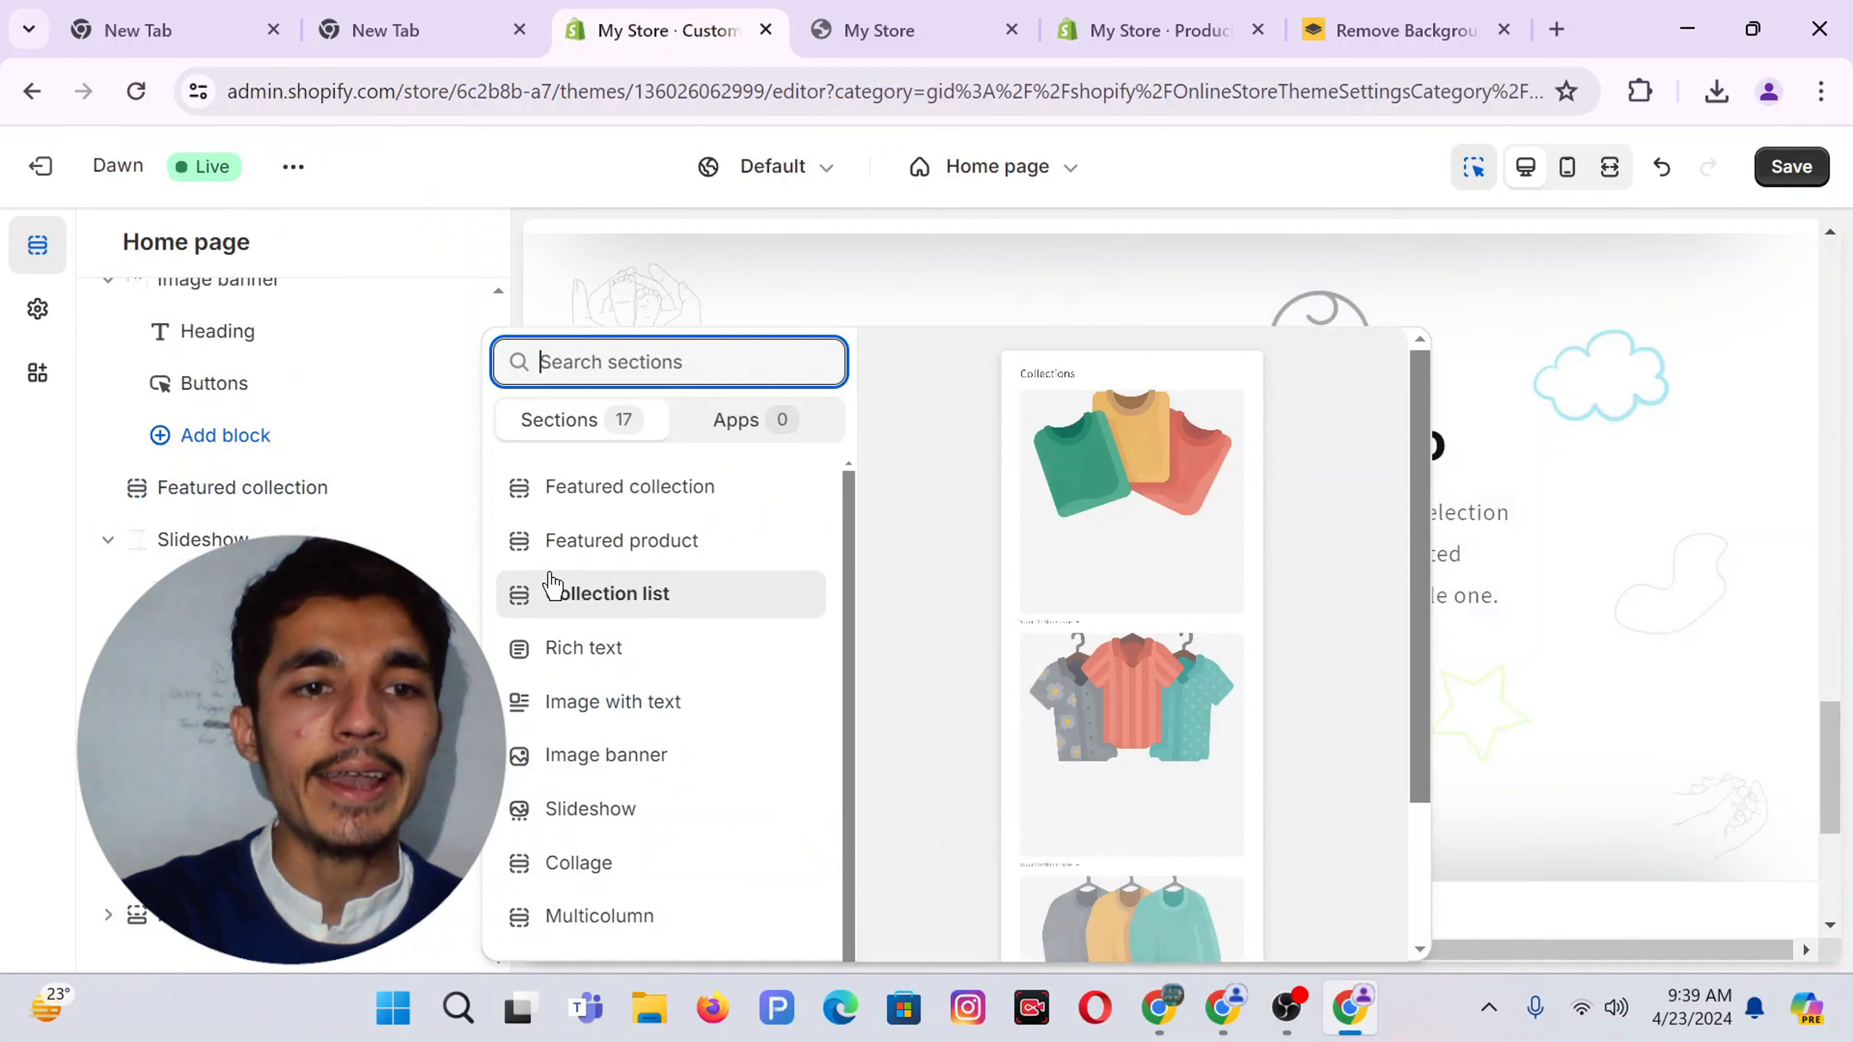
left_click(639, 598)
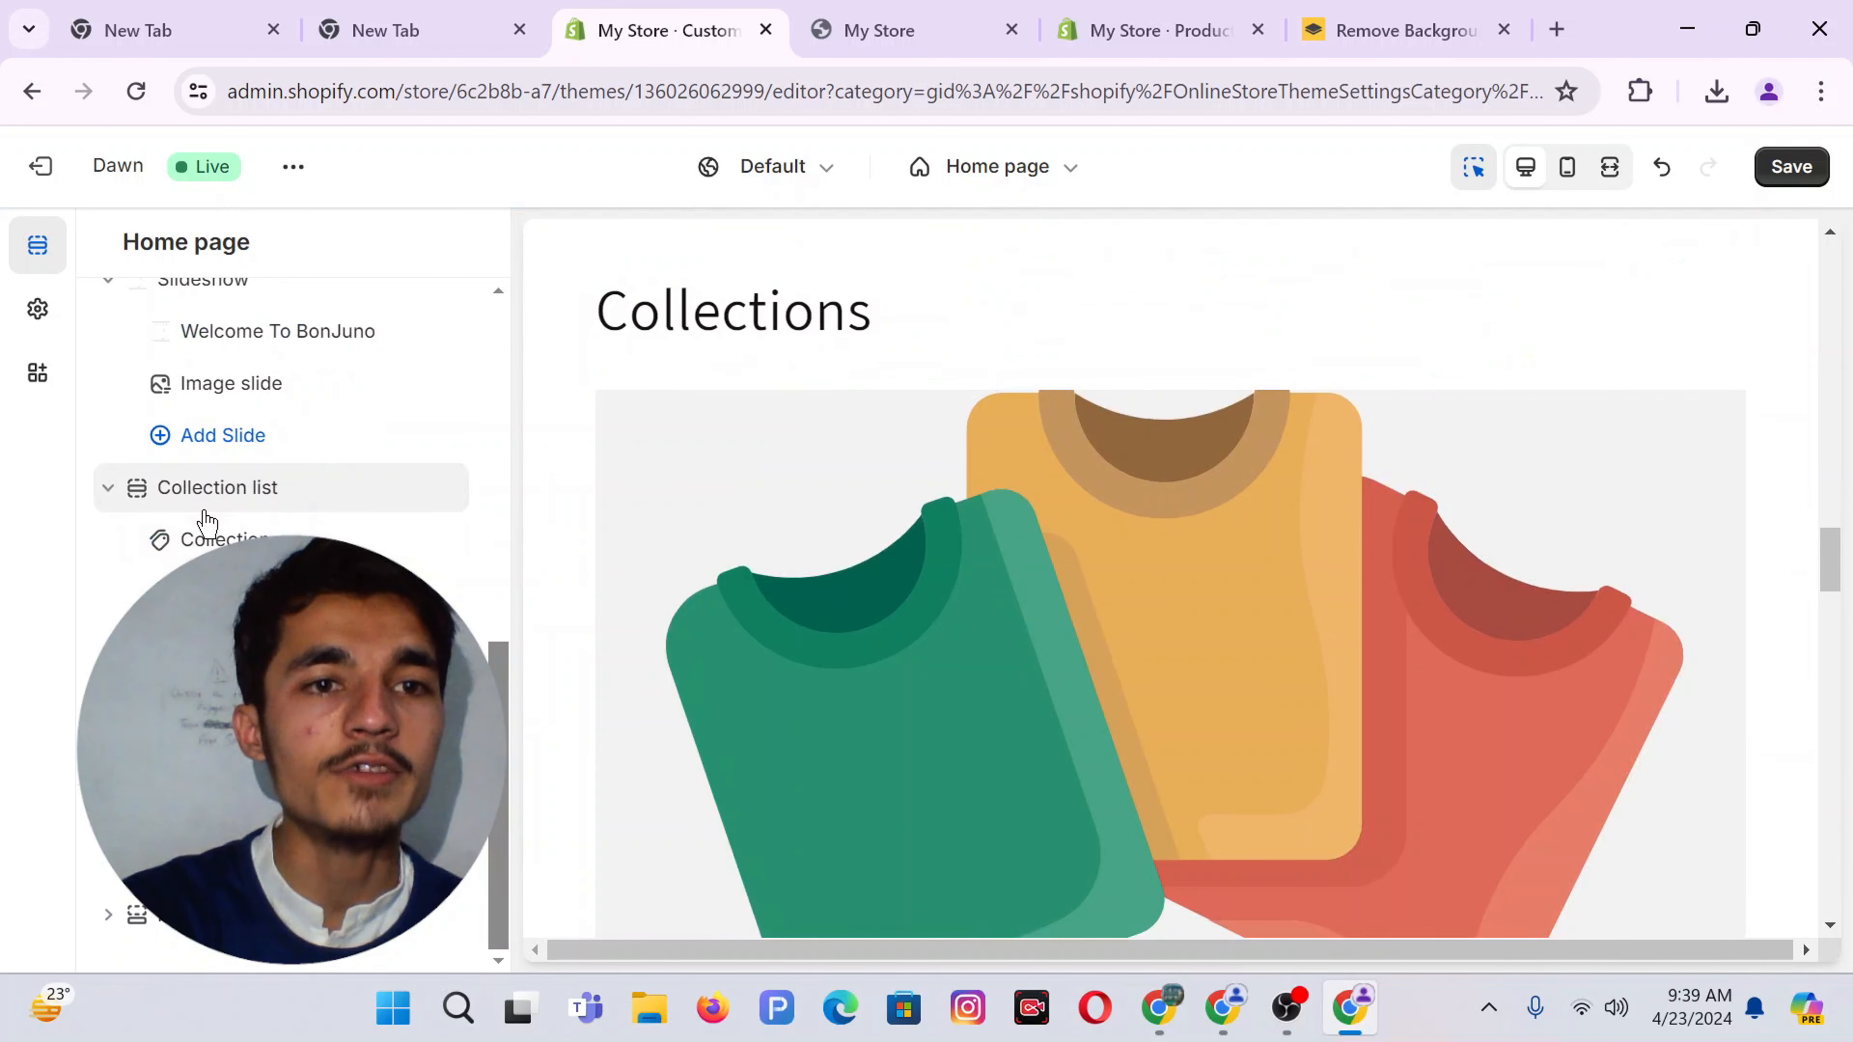
Assign Best Seller, Baby Diaper and Baby Bag to the three collection blocks
left_click(221, 538)
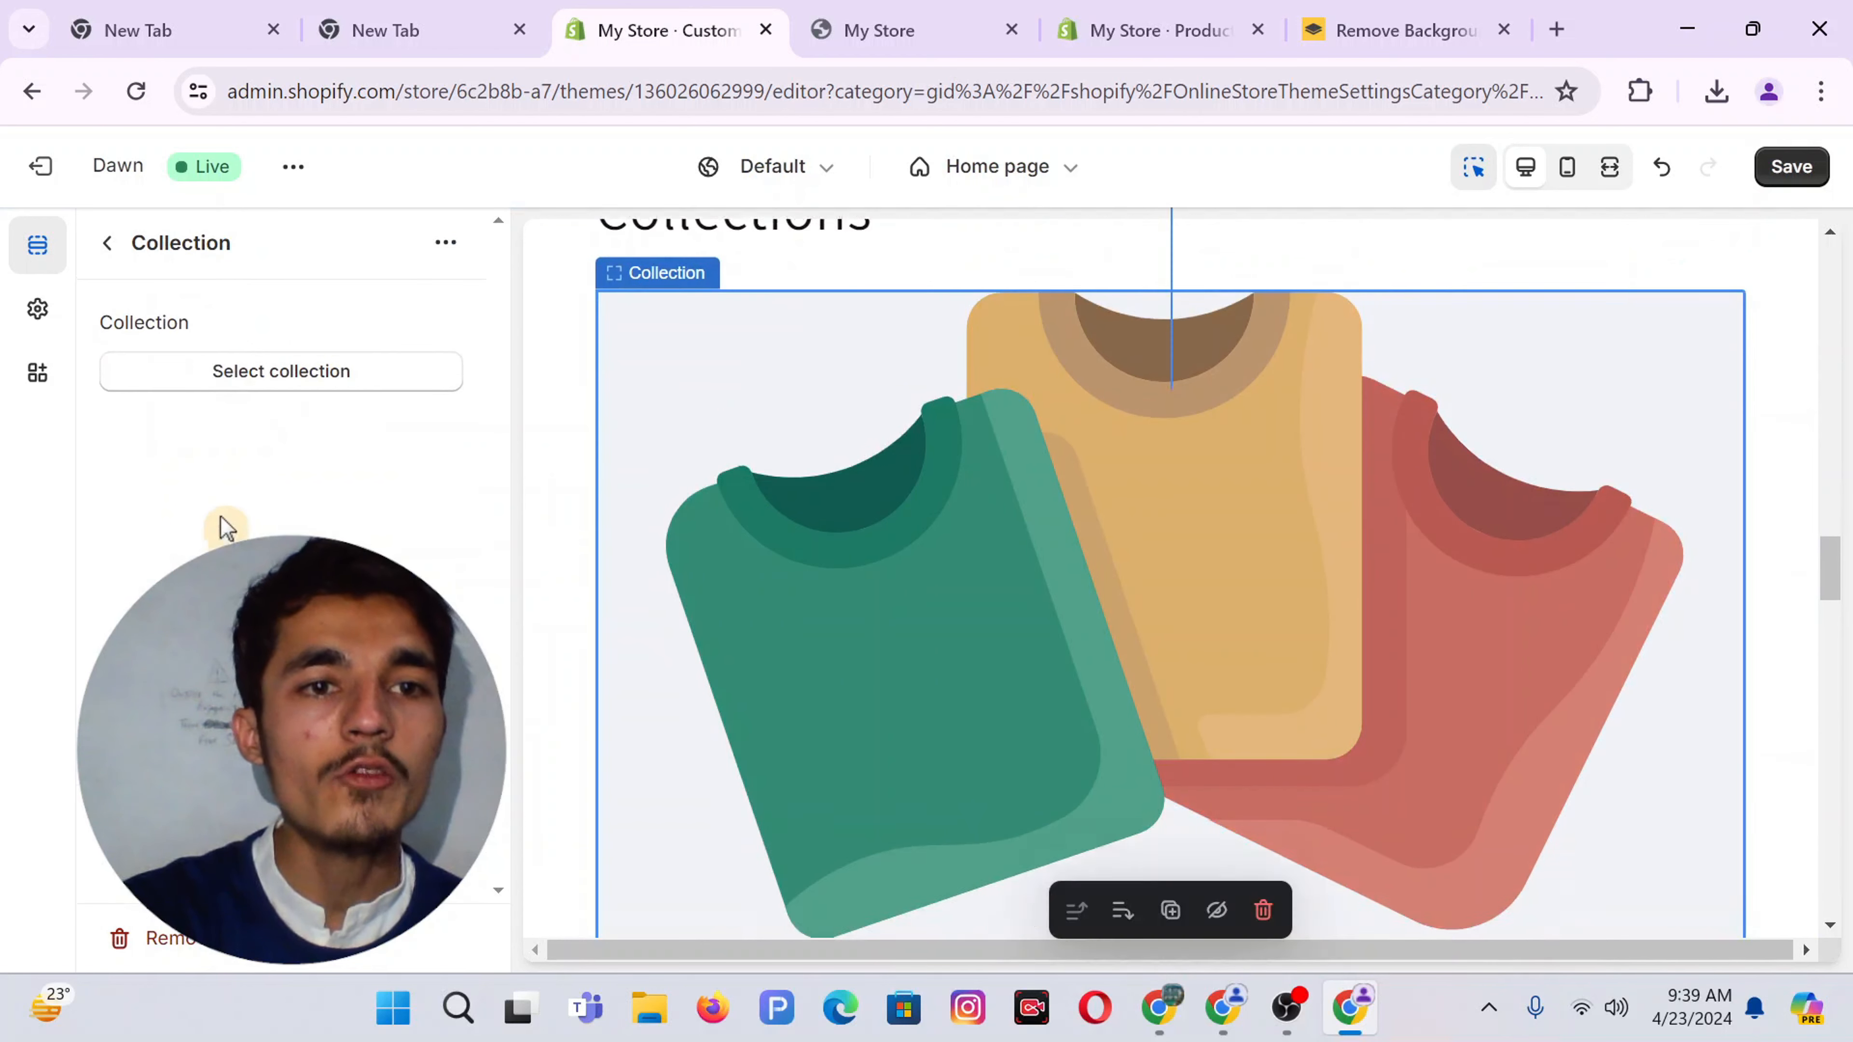
left_click(222, 372)
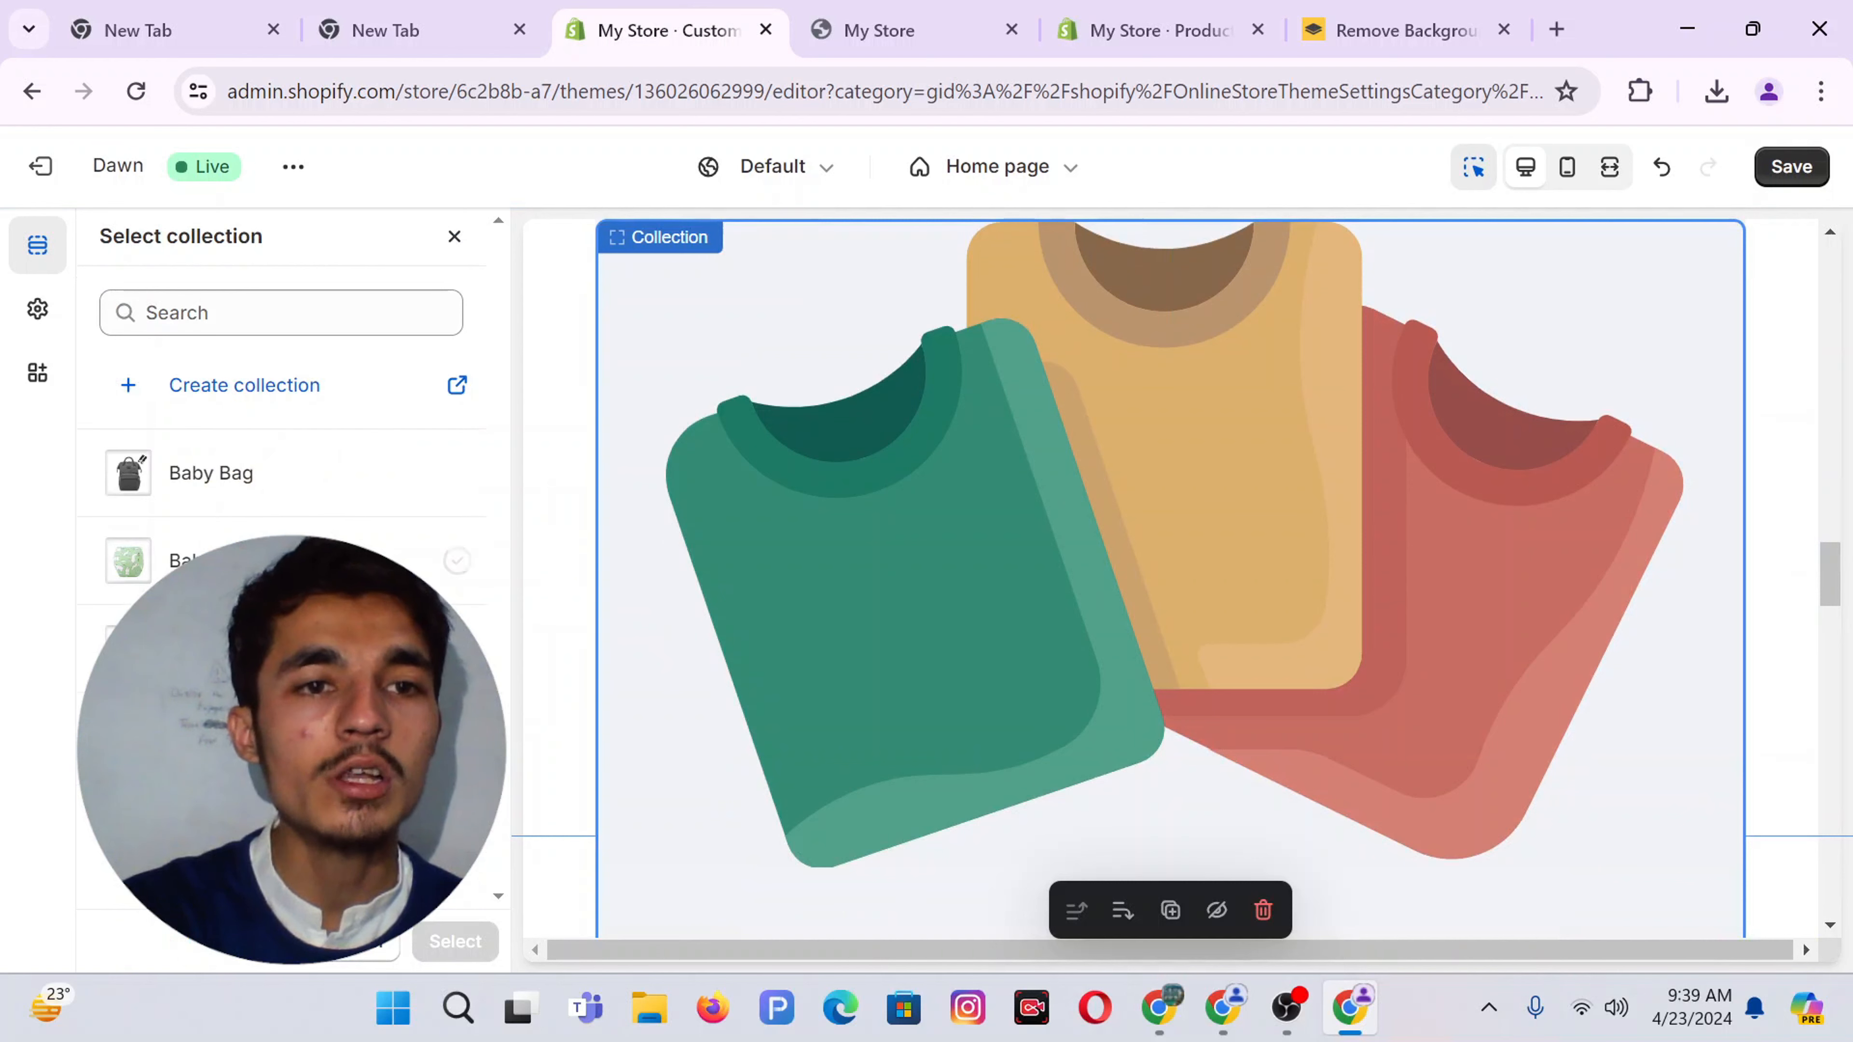
left_click(452, 941)
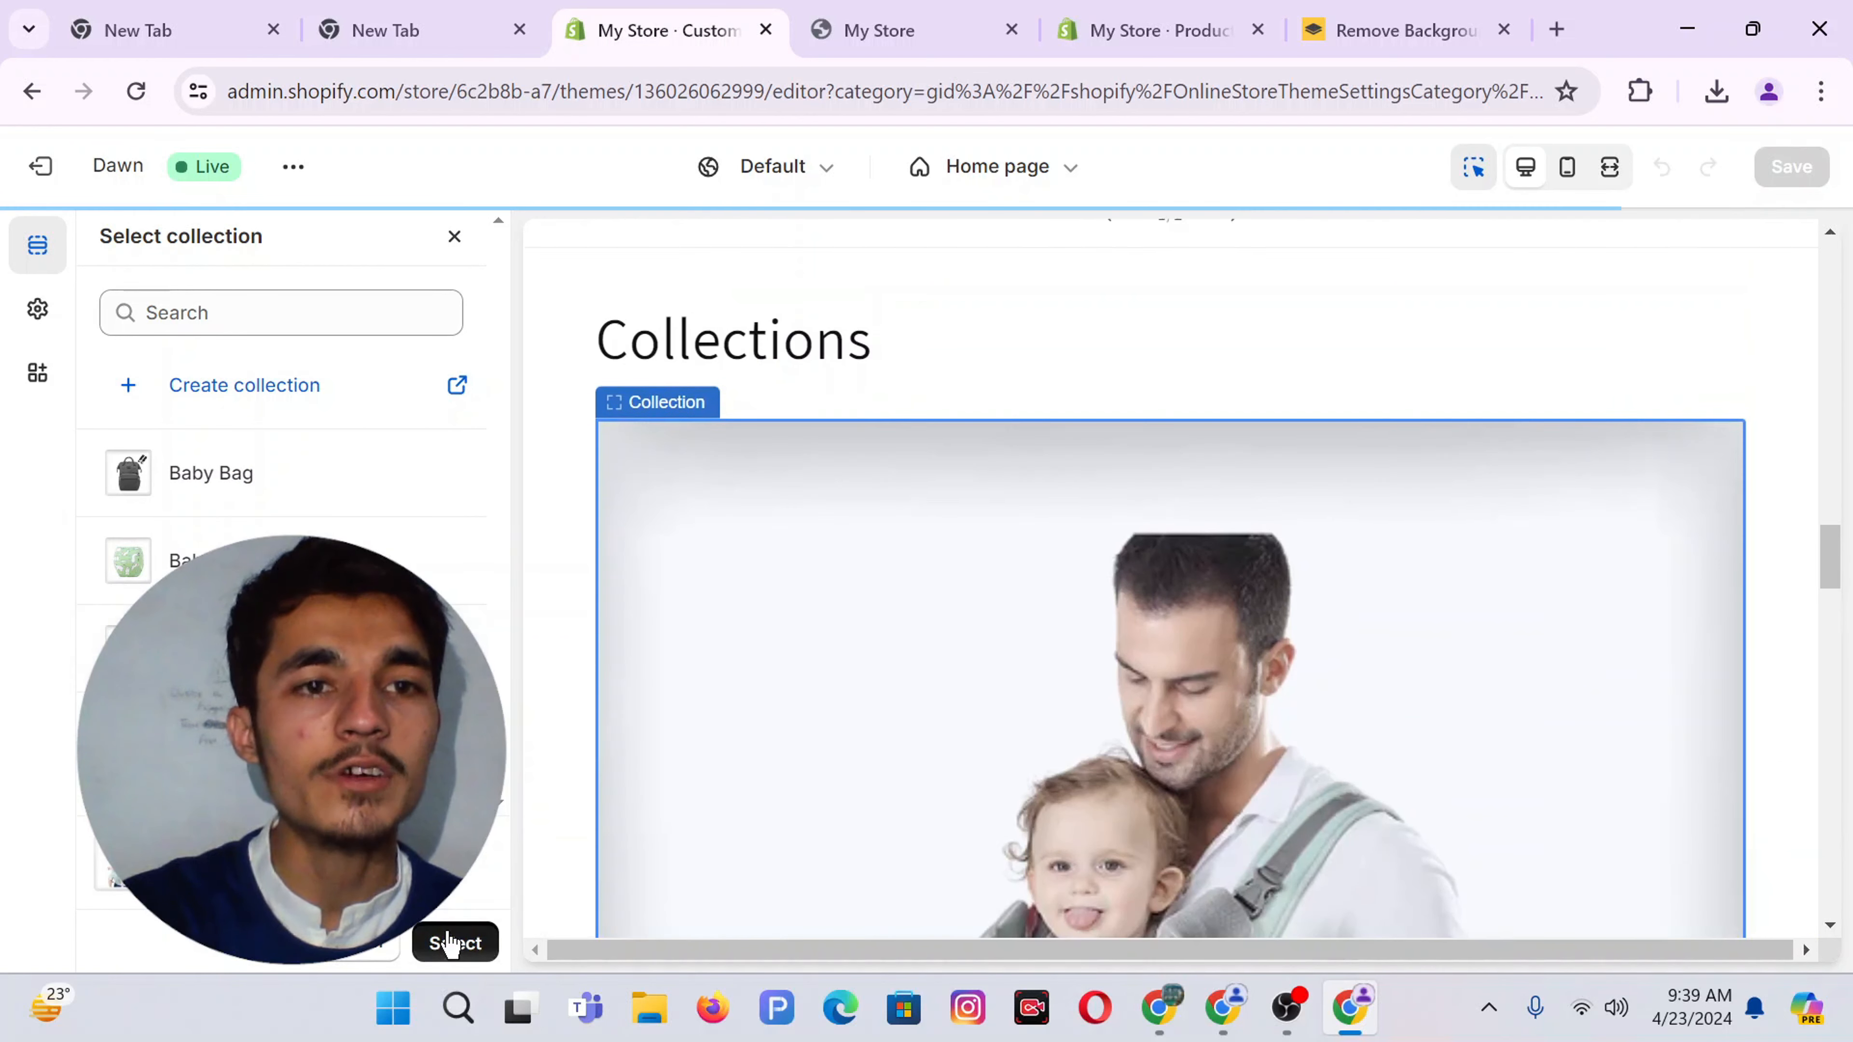
left_click(108, 248)
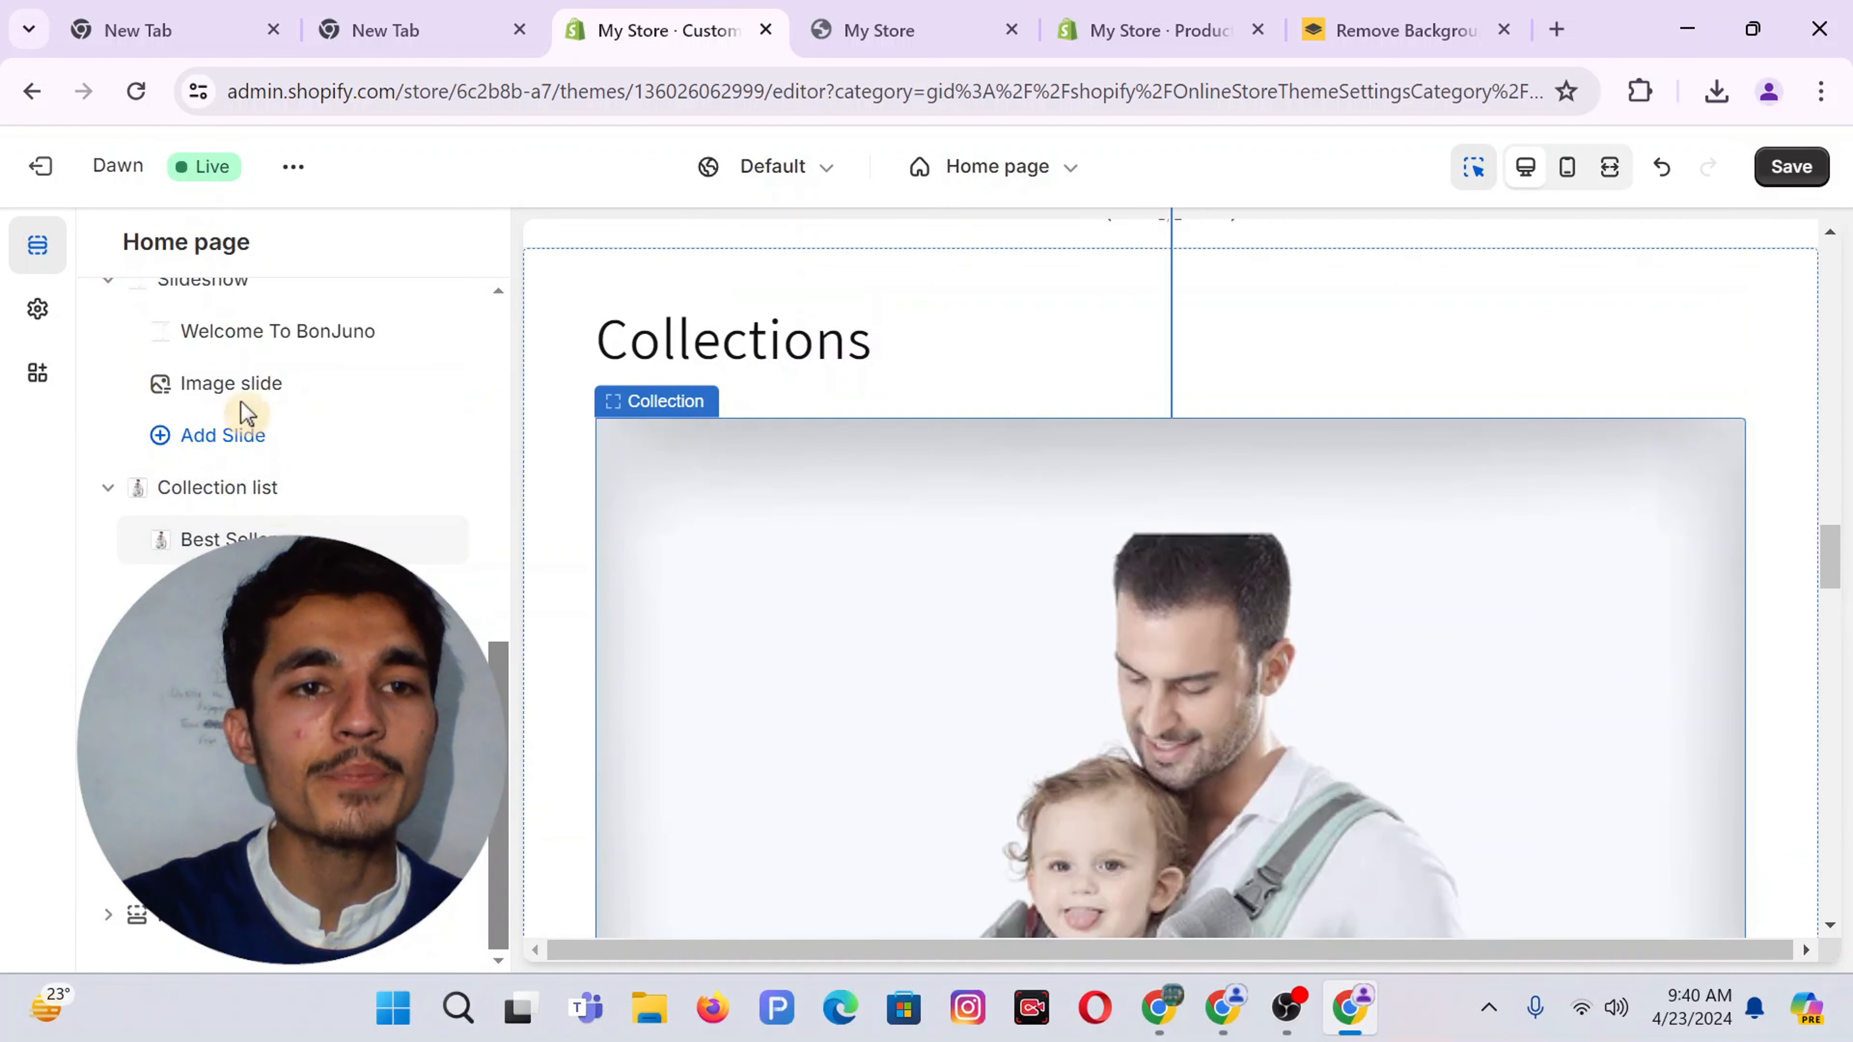
left_click(292, 592)
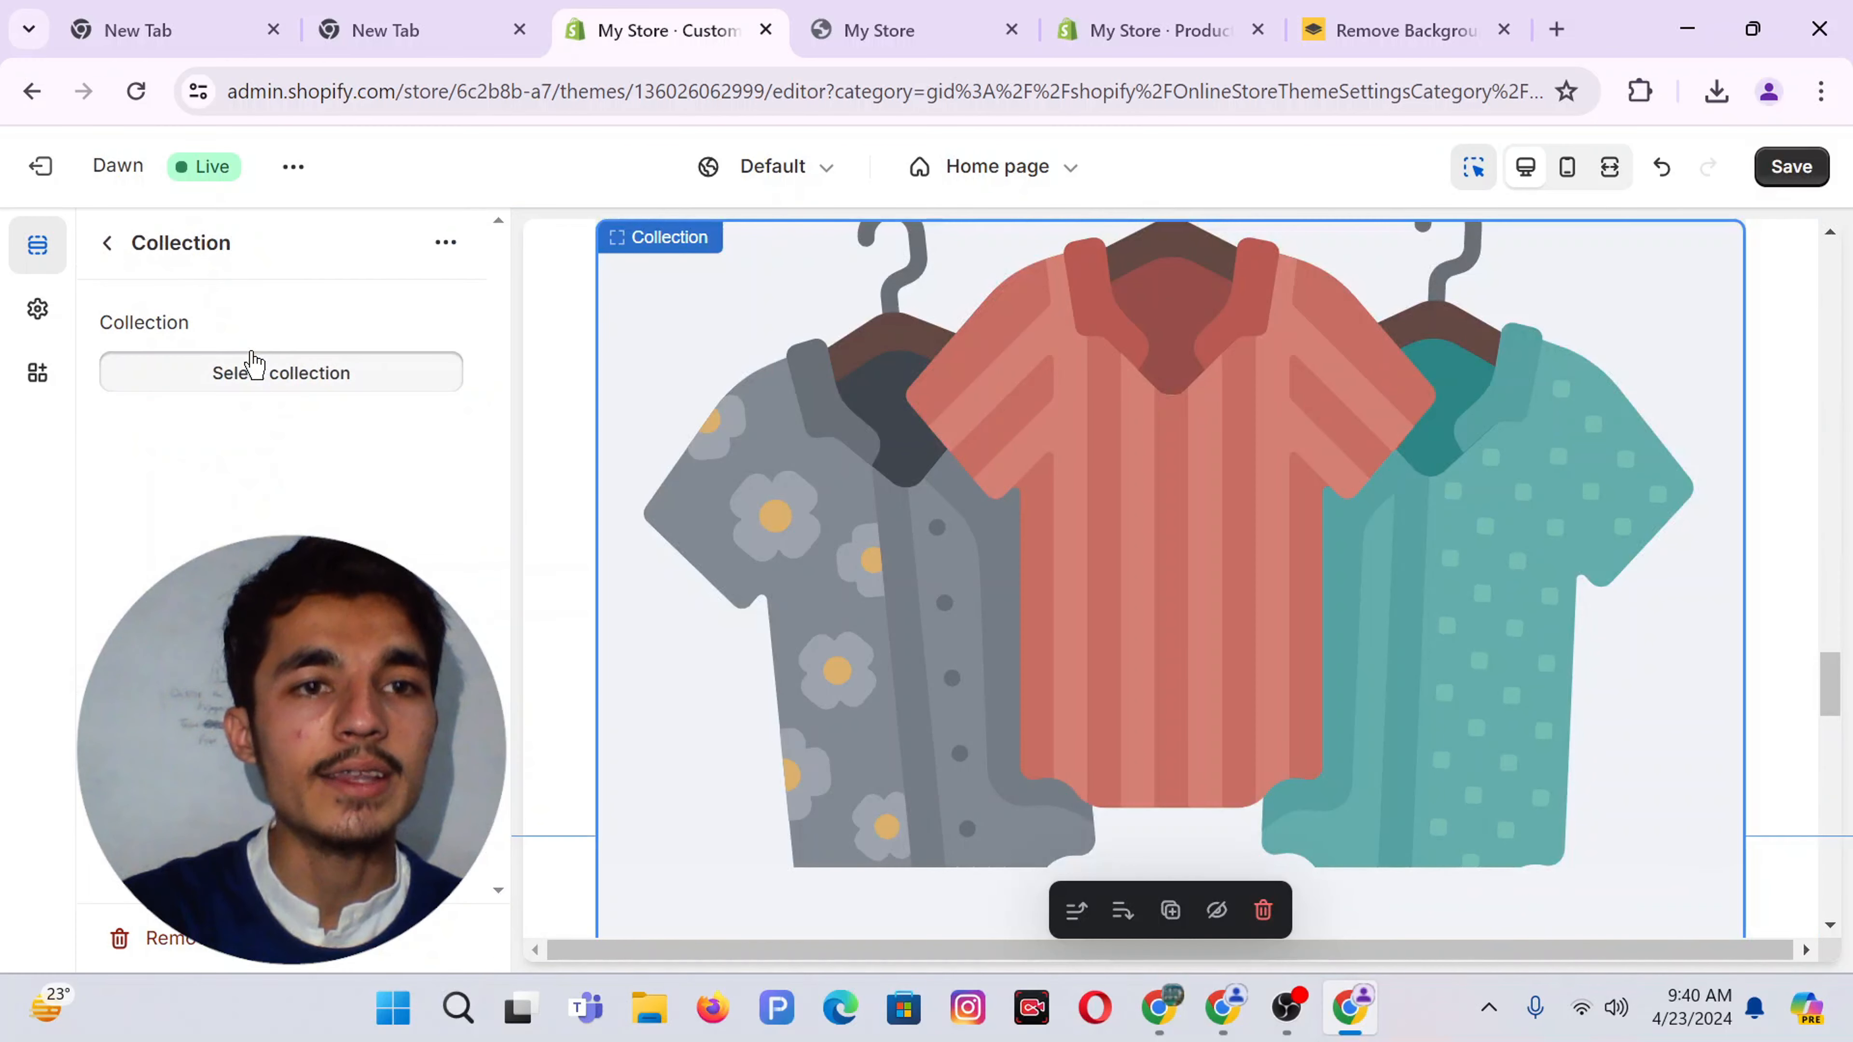
left_click(259, 367)
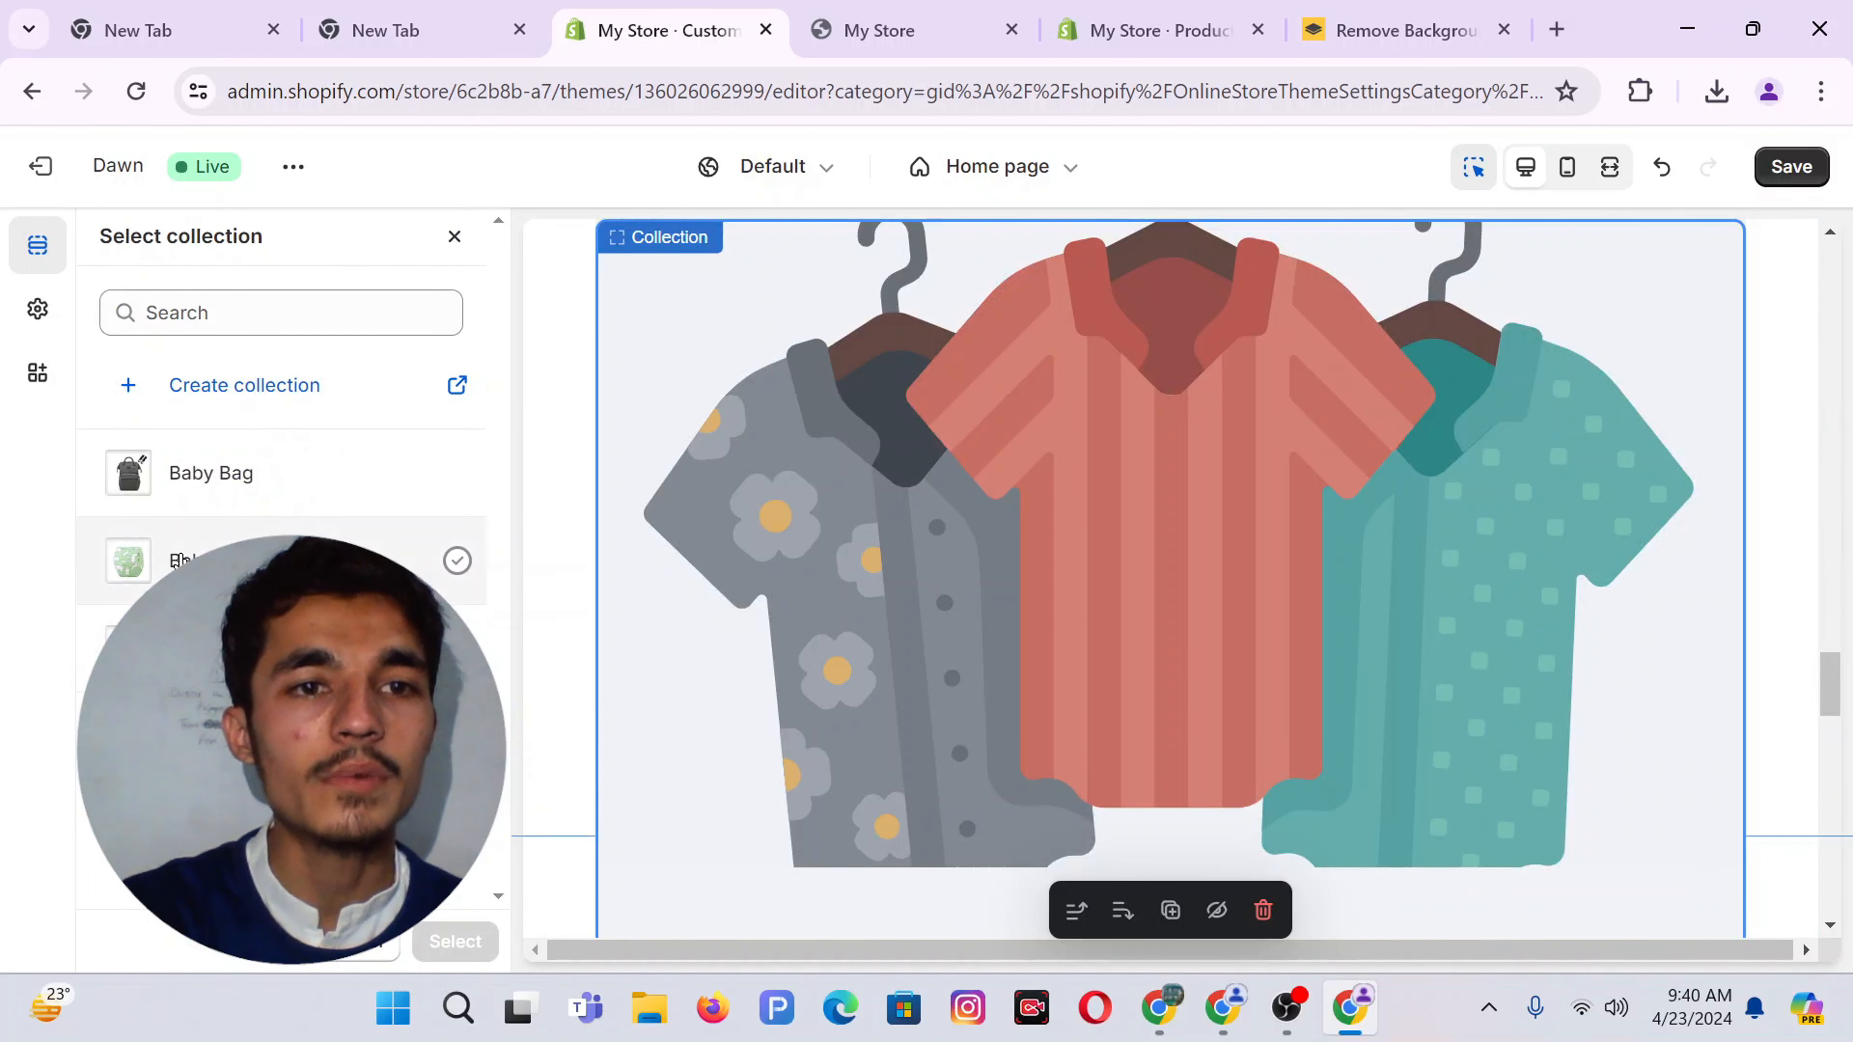
left_click(180, 560)
left_click(452, 940)
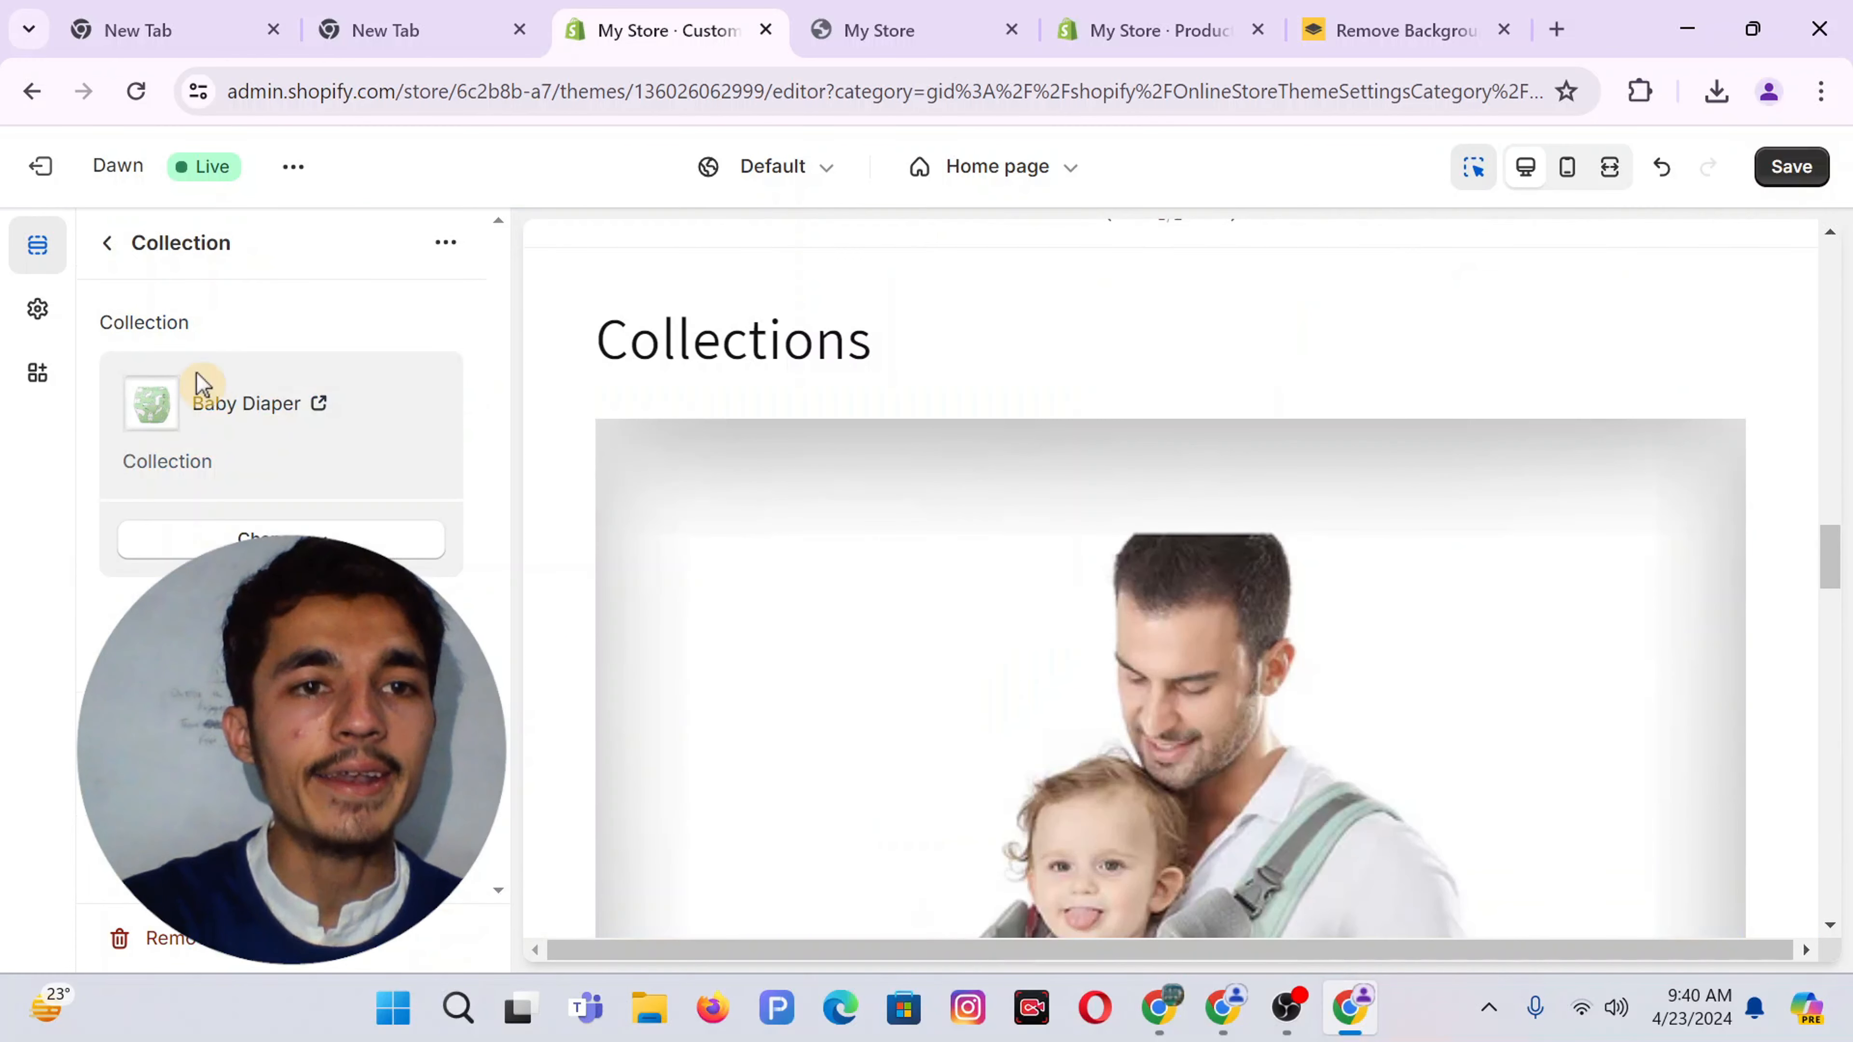
left_click(107, 244)
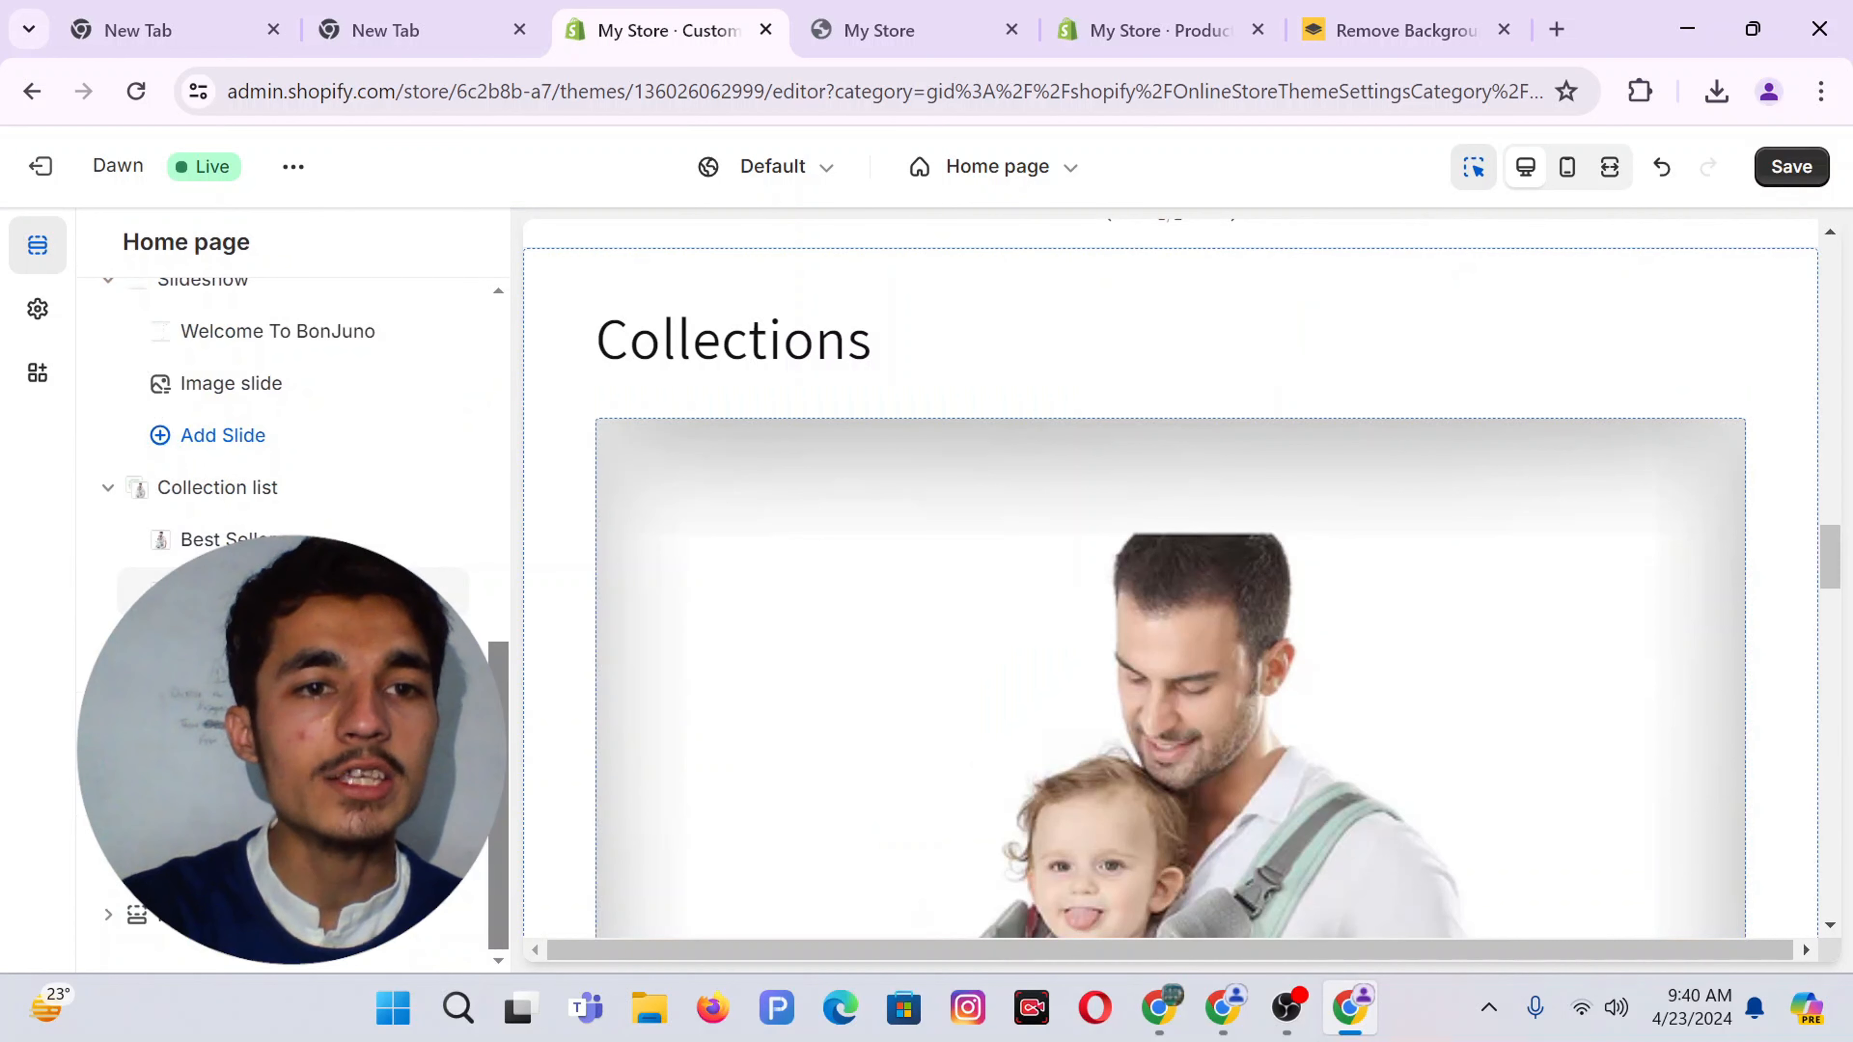
left_click(292, 591)
left_click(254, 374)
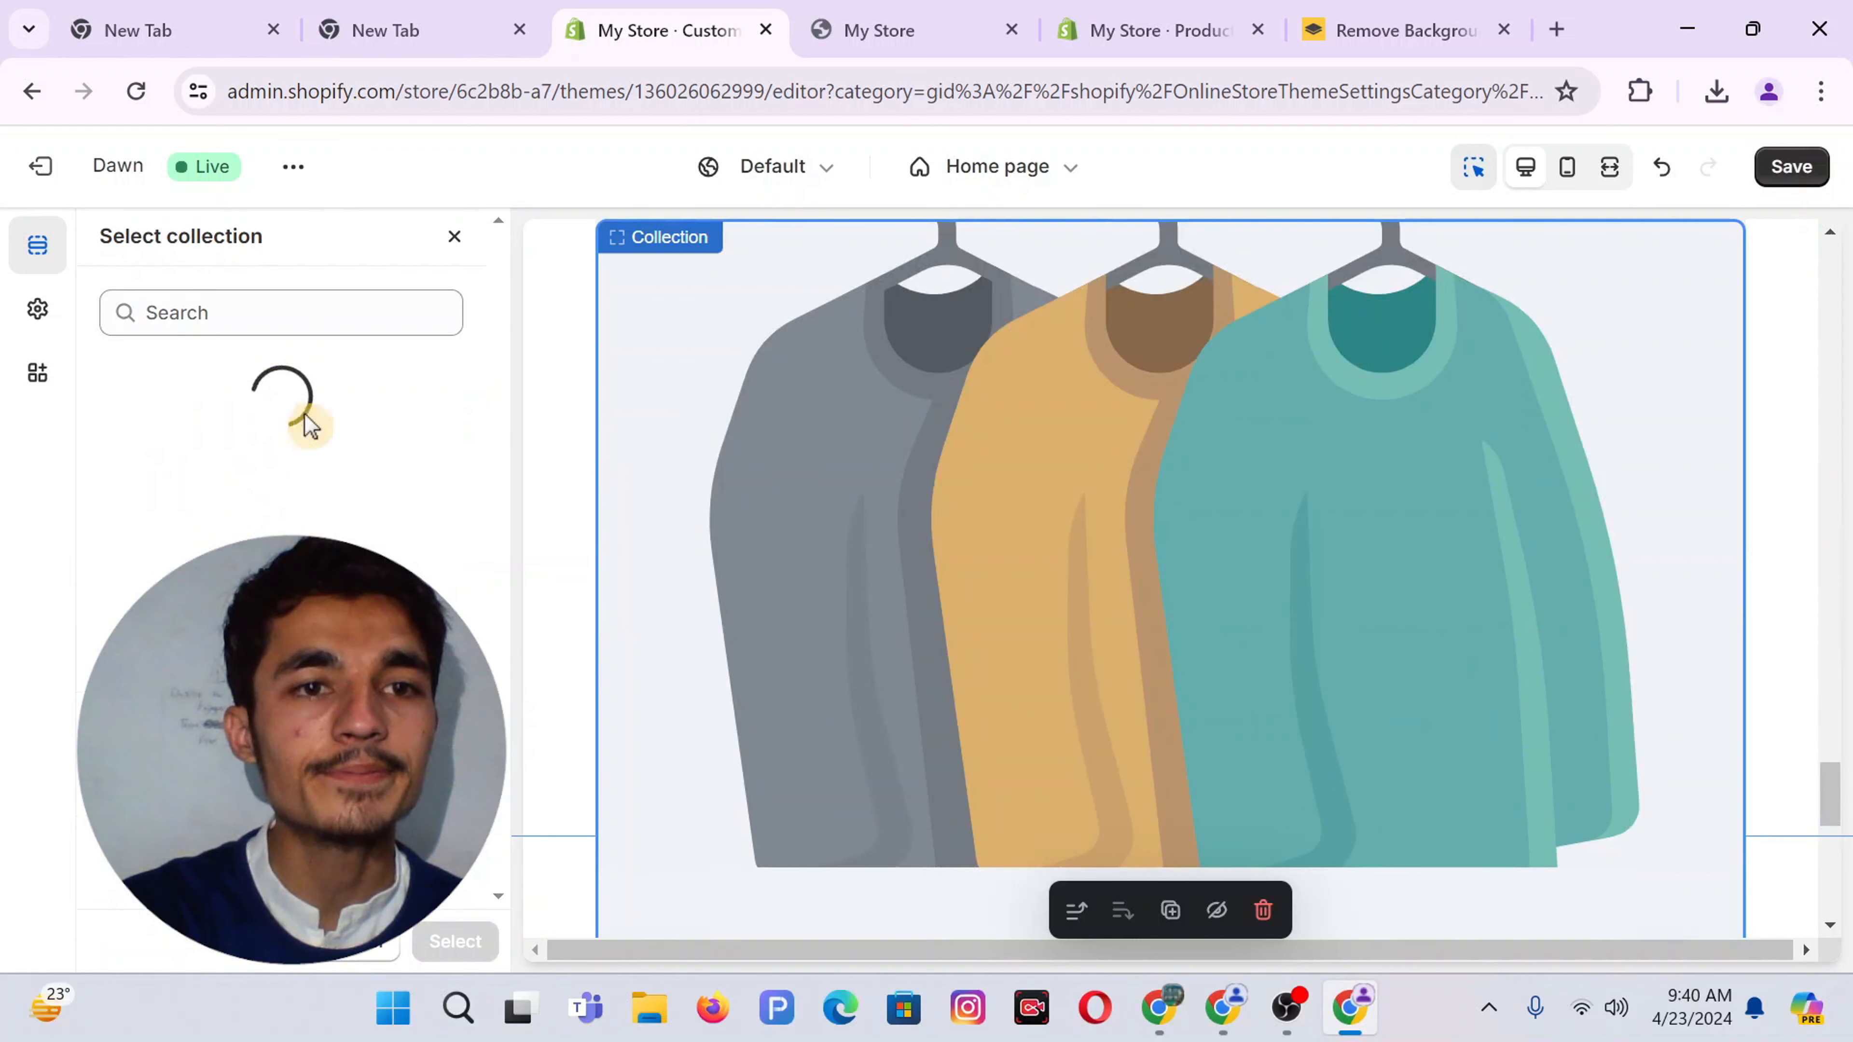
left_click(200, 478)
left_click(454, 942)
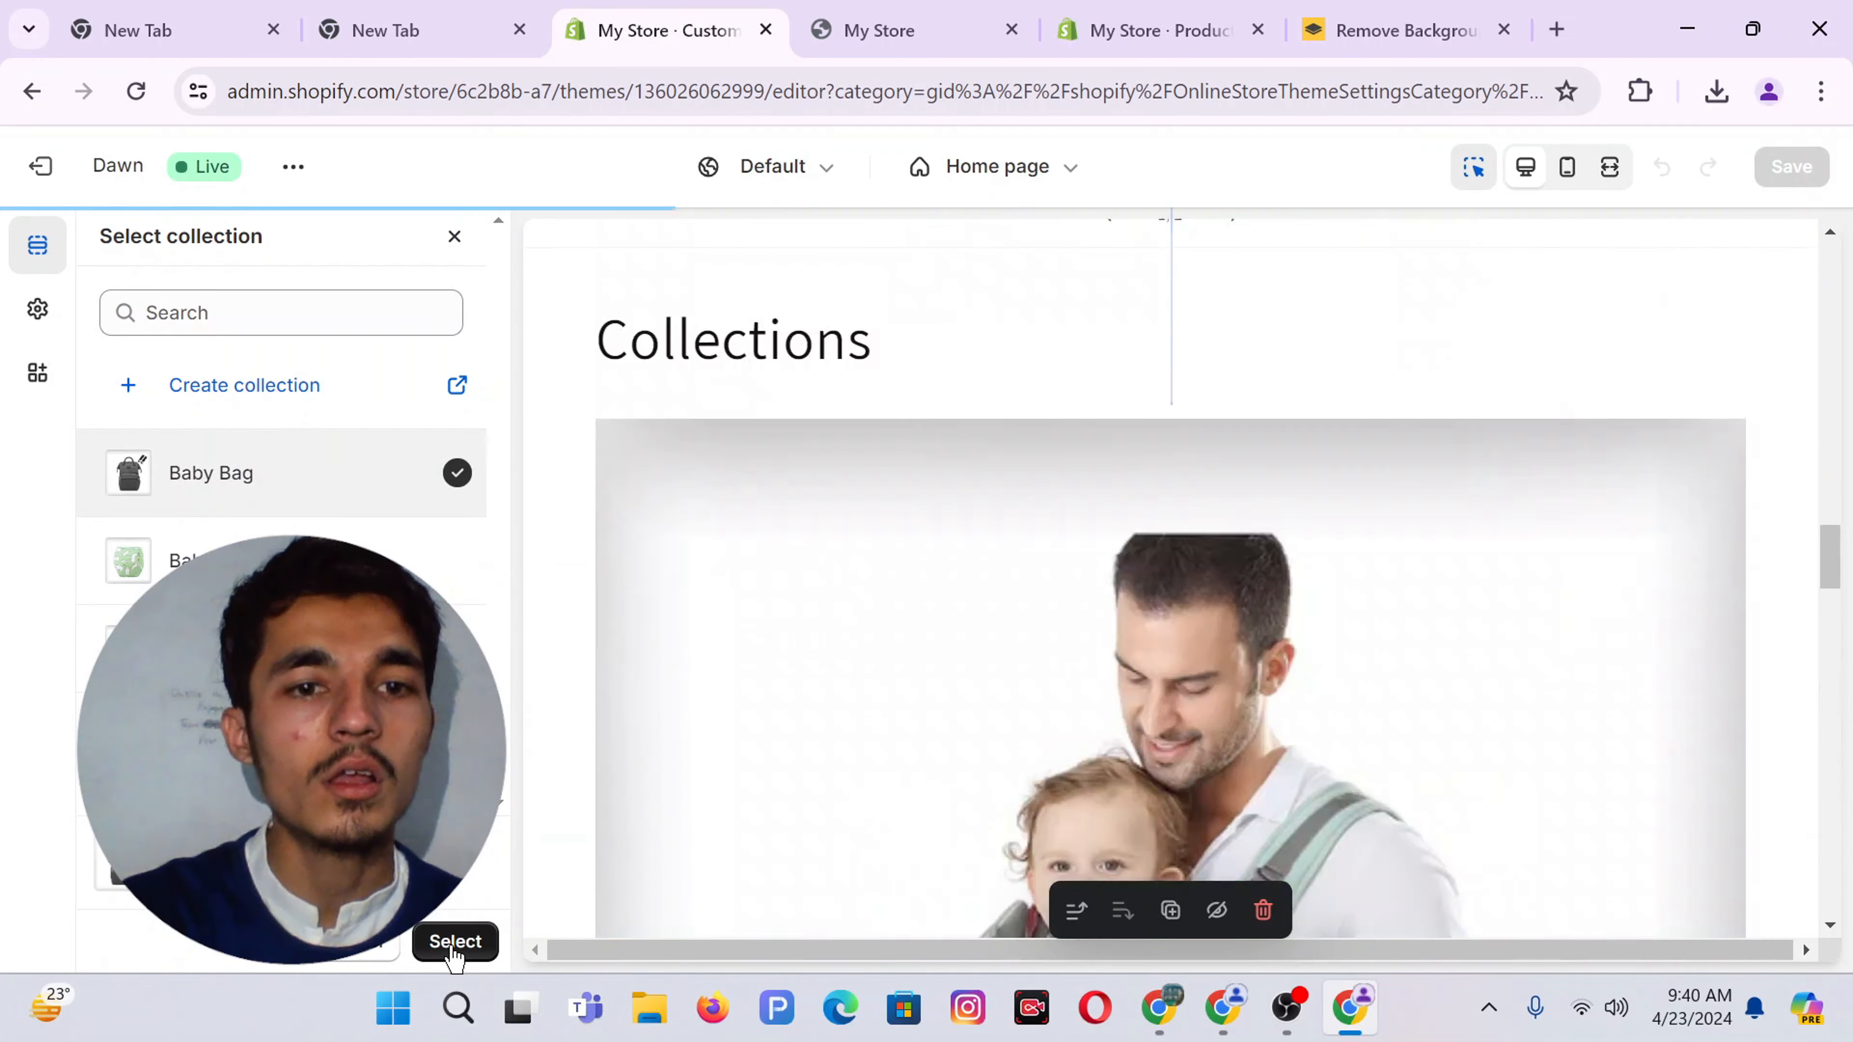
left_click(103, 245)
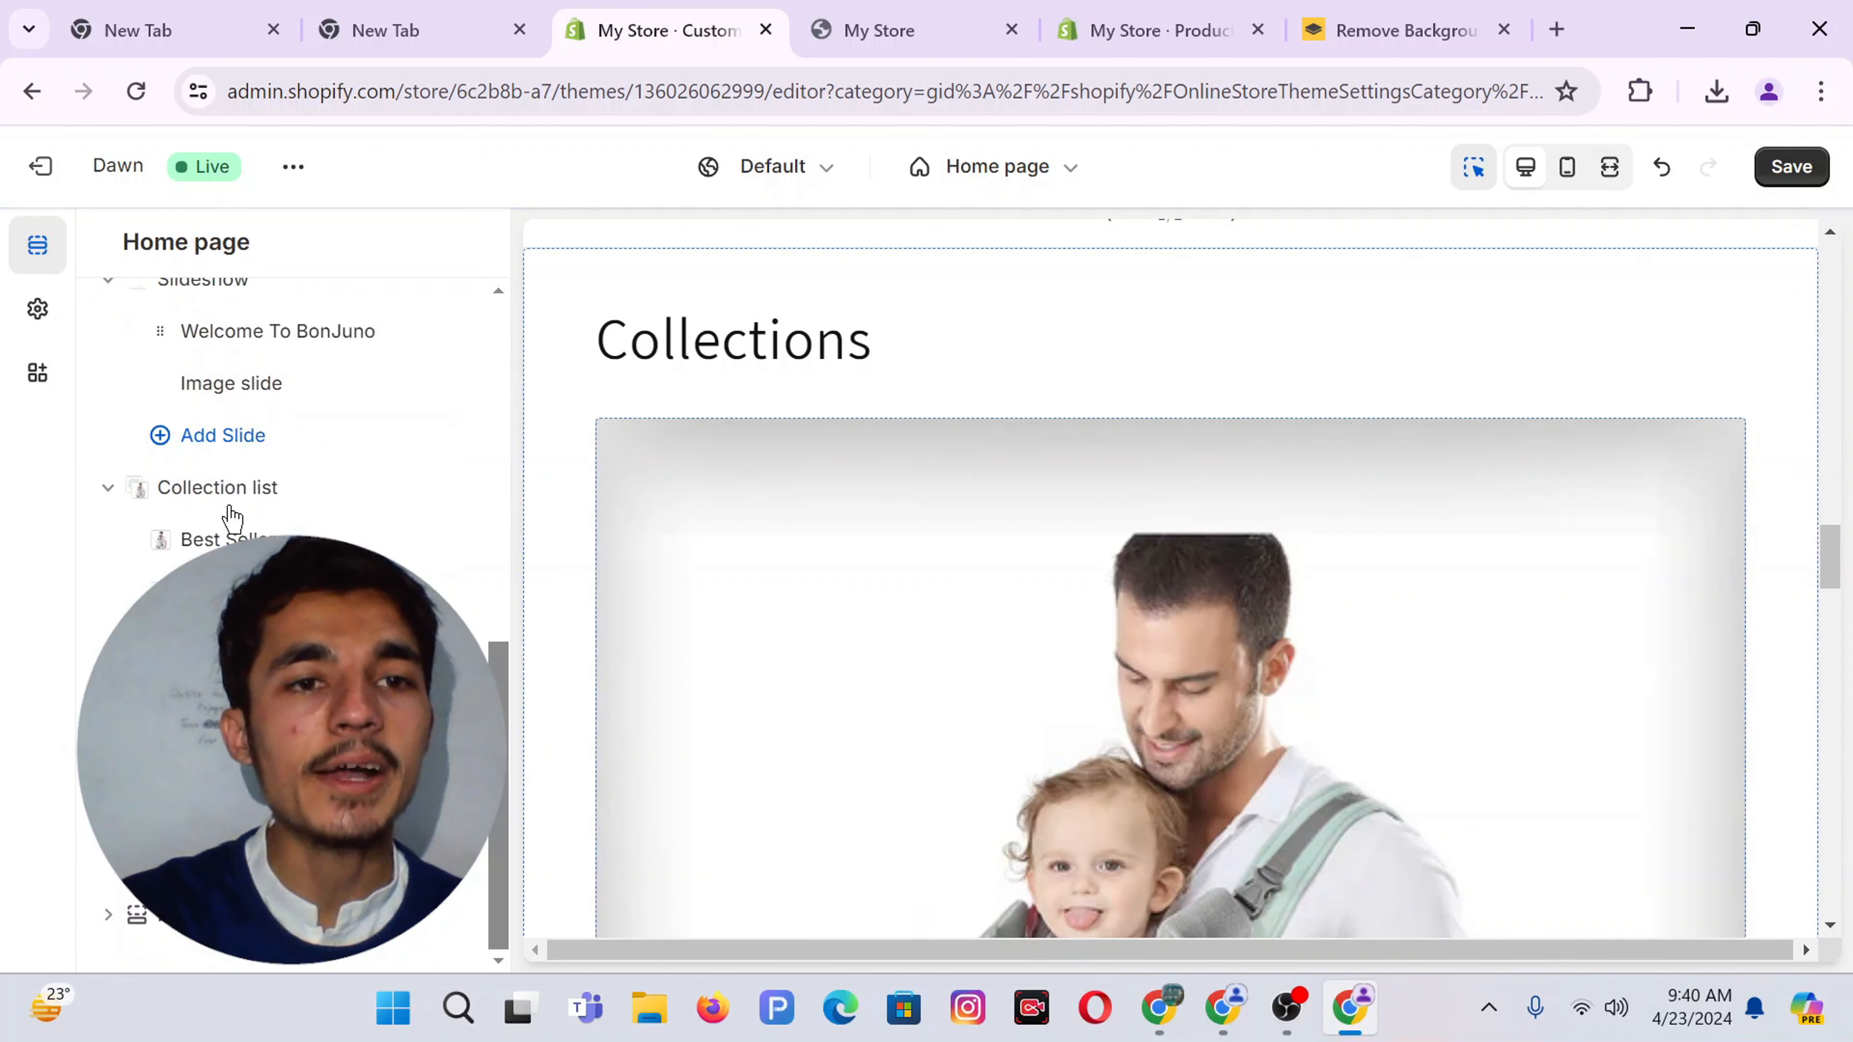
Clear the Collection list heading, save the theme, and view the live storefront
left_click(219, 488)
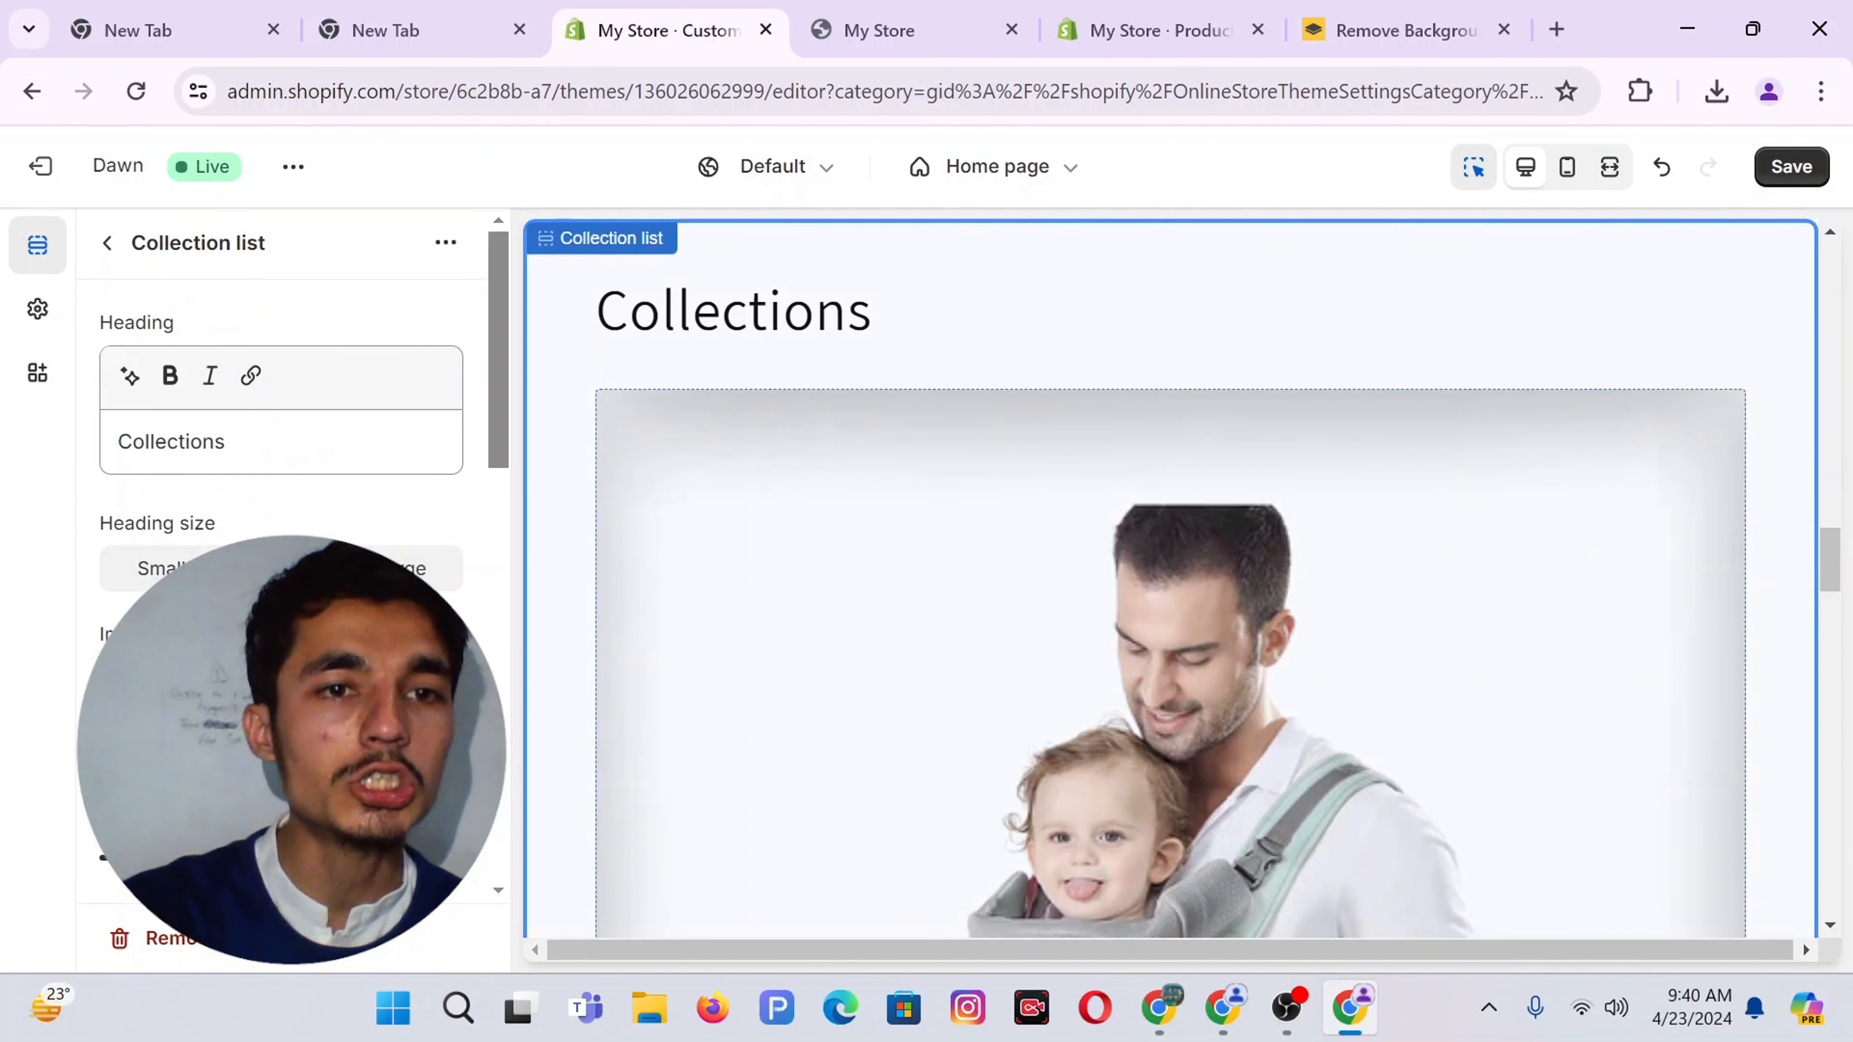
left_click(250, 446)
key("ctrl+a")
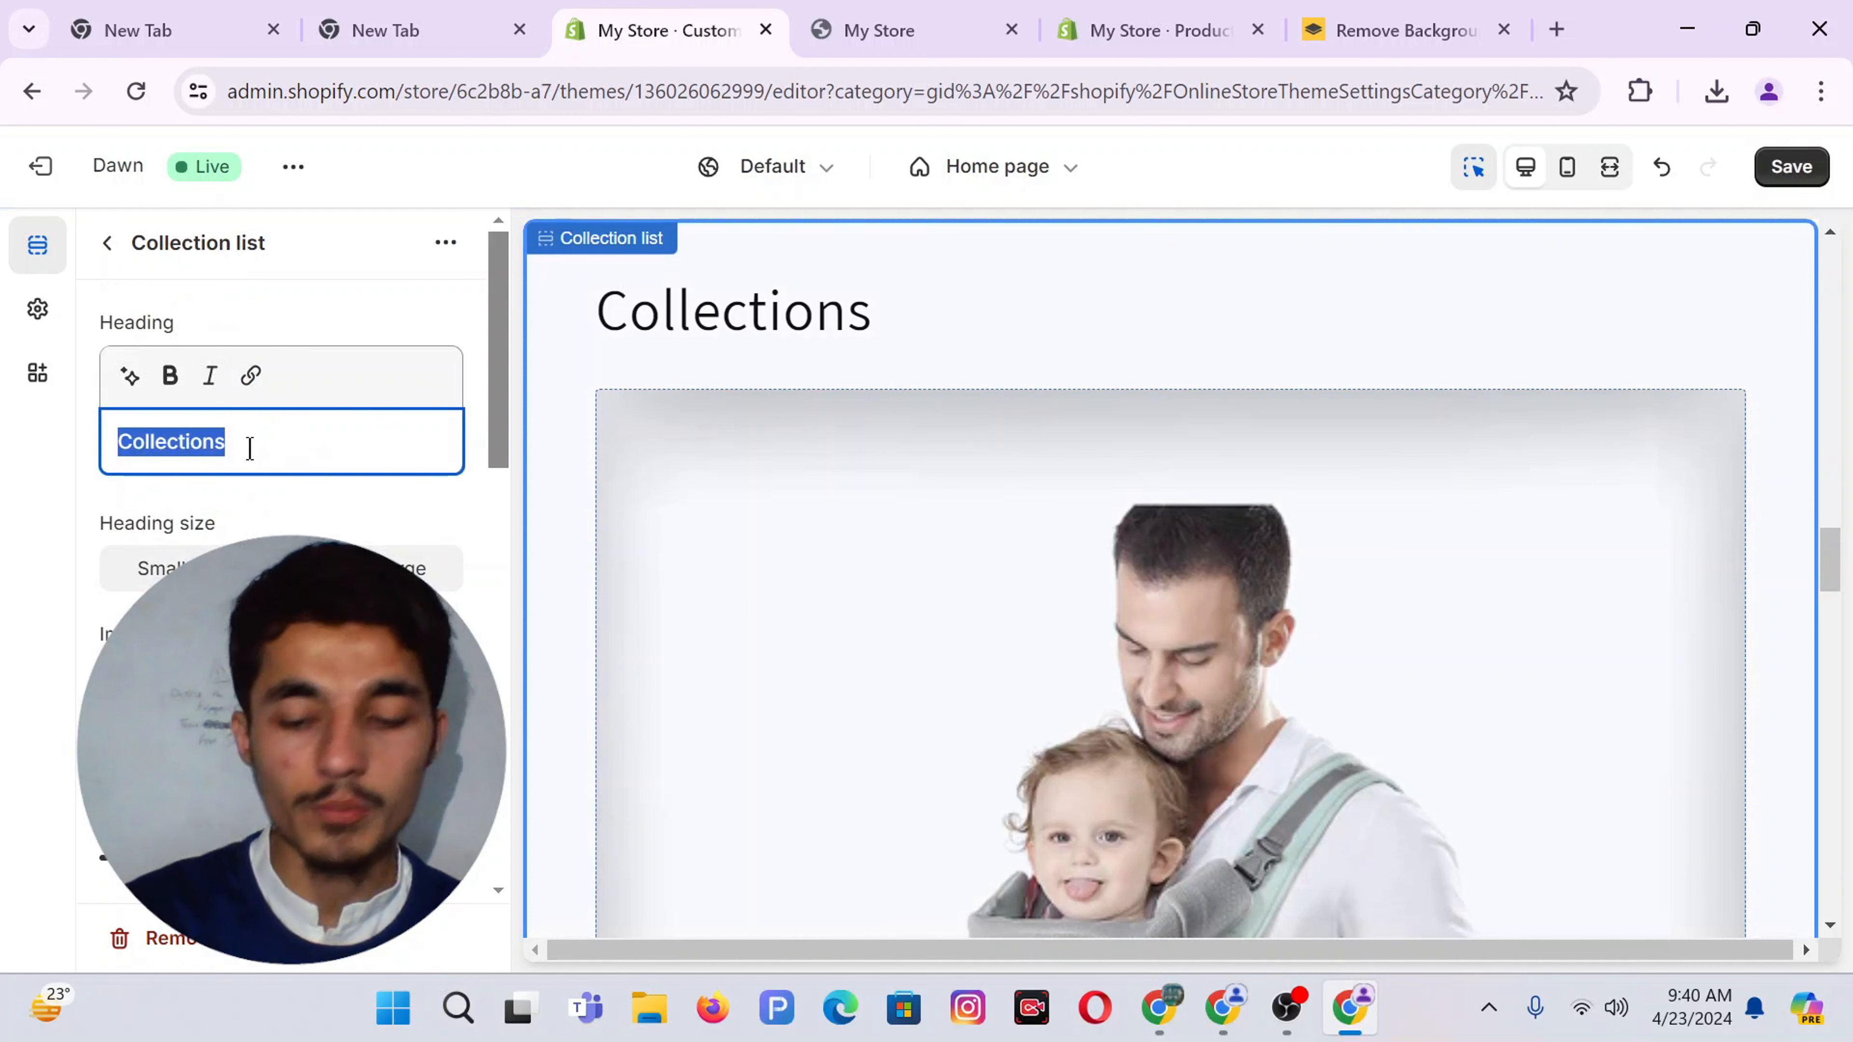
key("BackSpace")
left_click(292, 495)
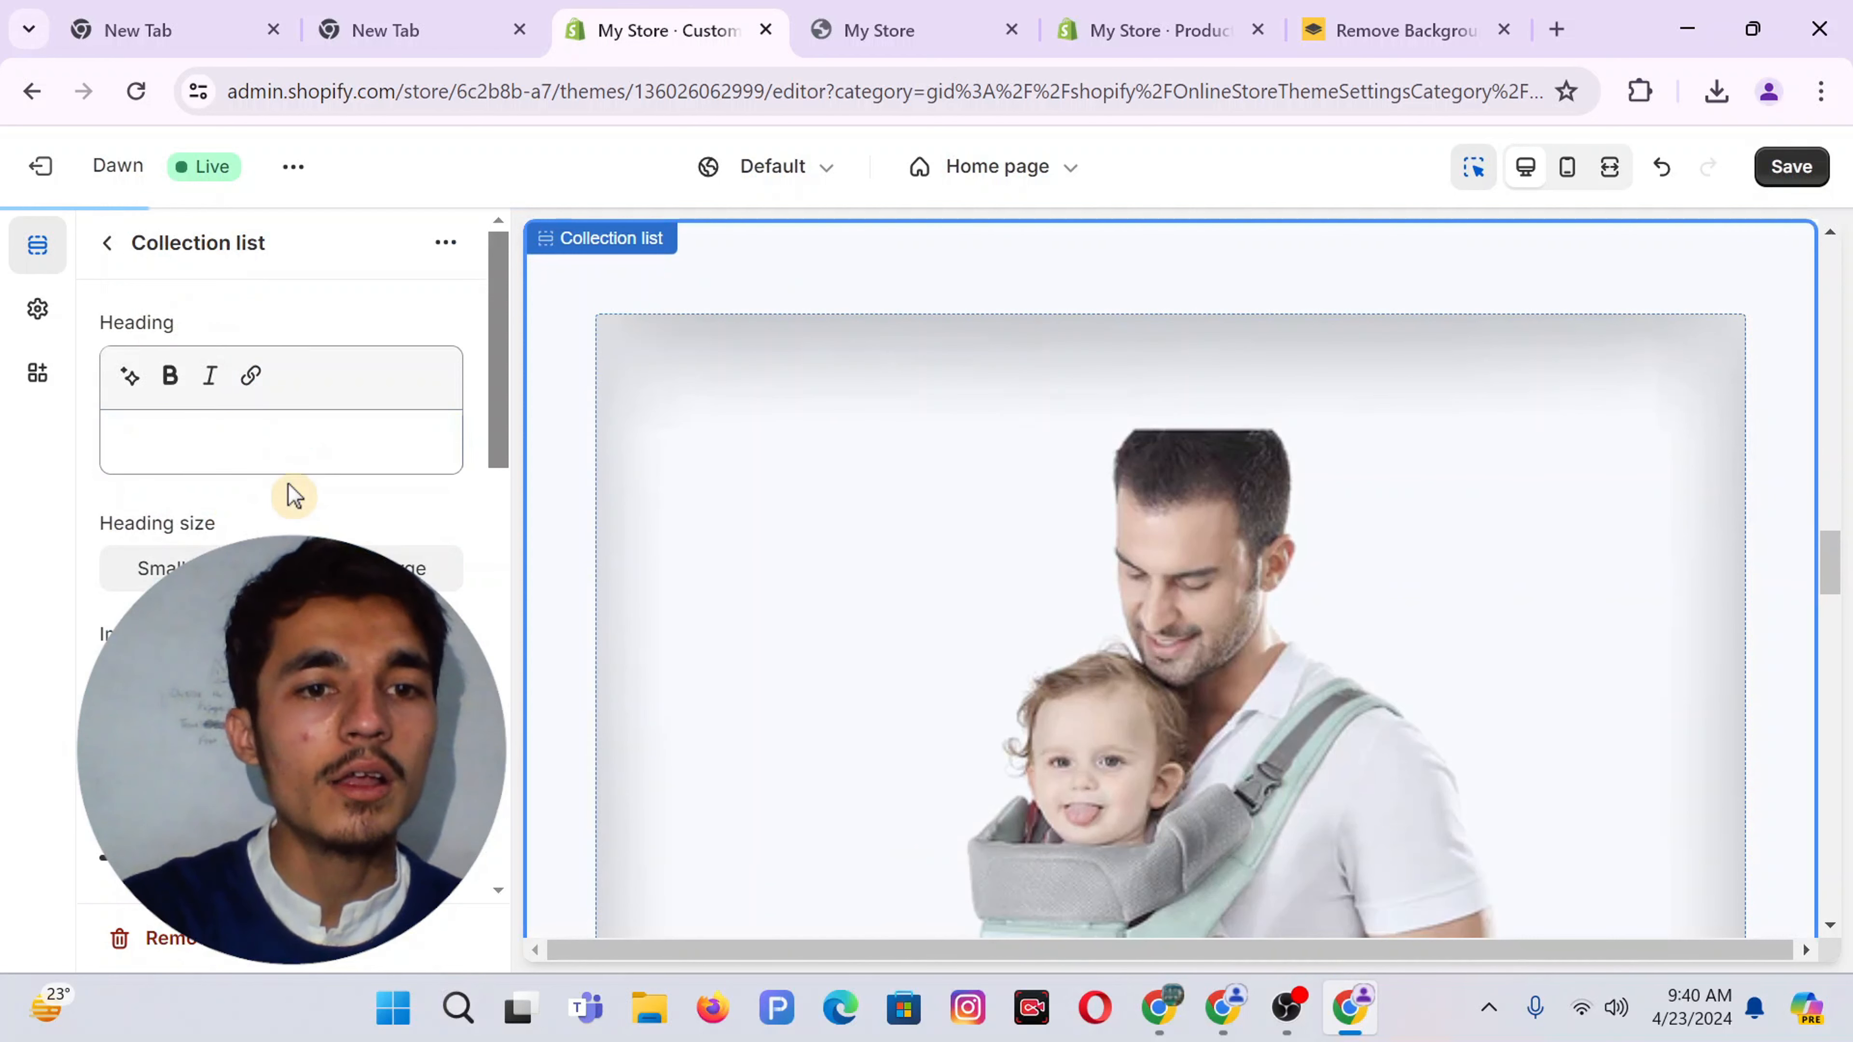
scroll(292, 503, "down", 3)
scroll(260, 538, "down", 4)
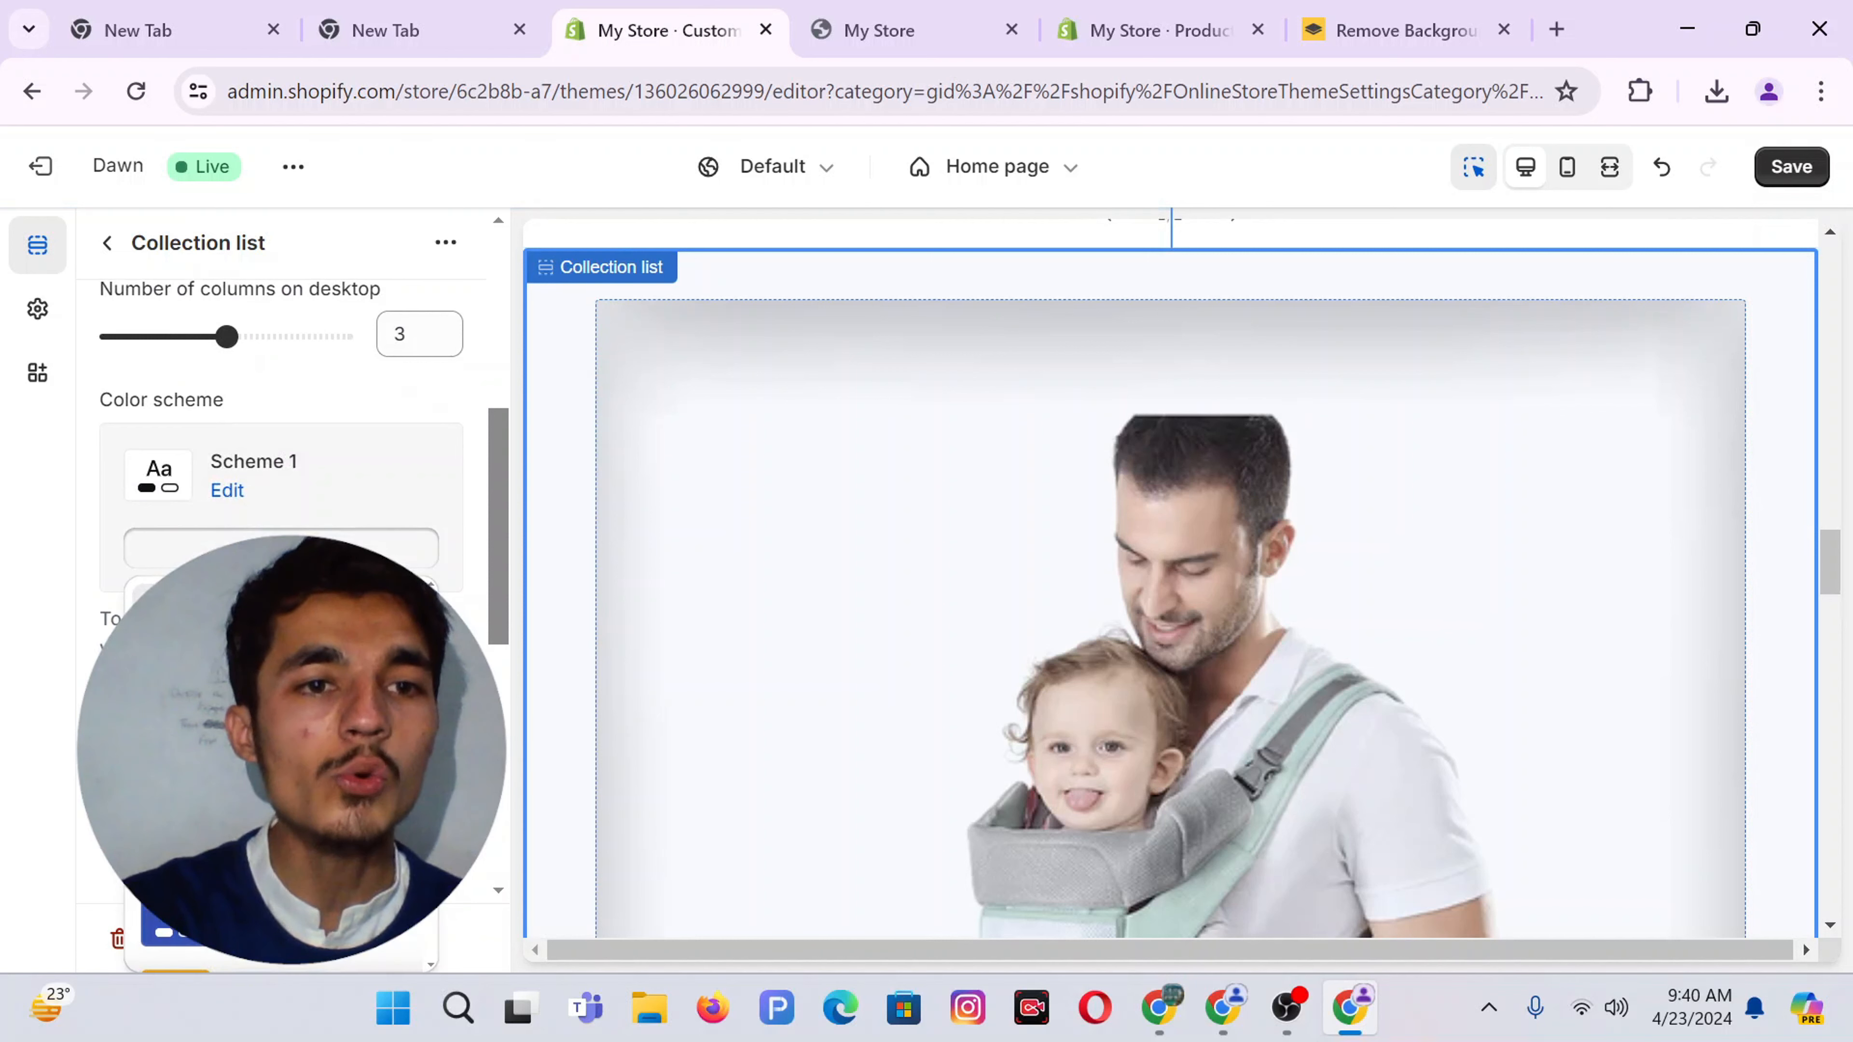
scroll(255, 471, "down", 6)
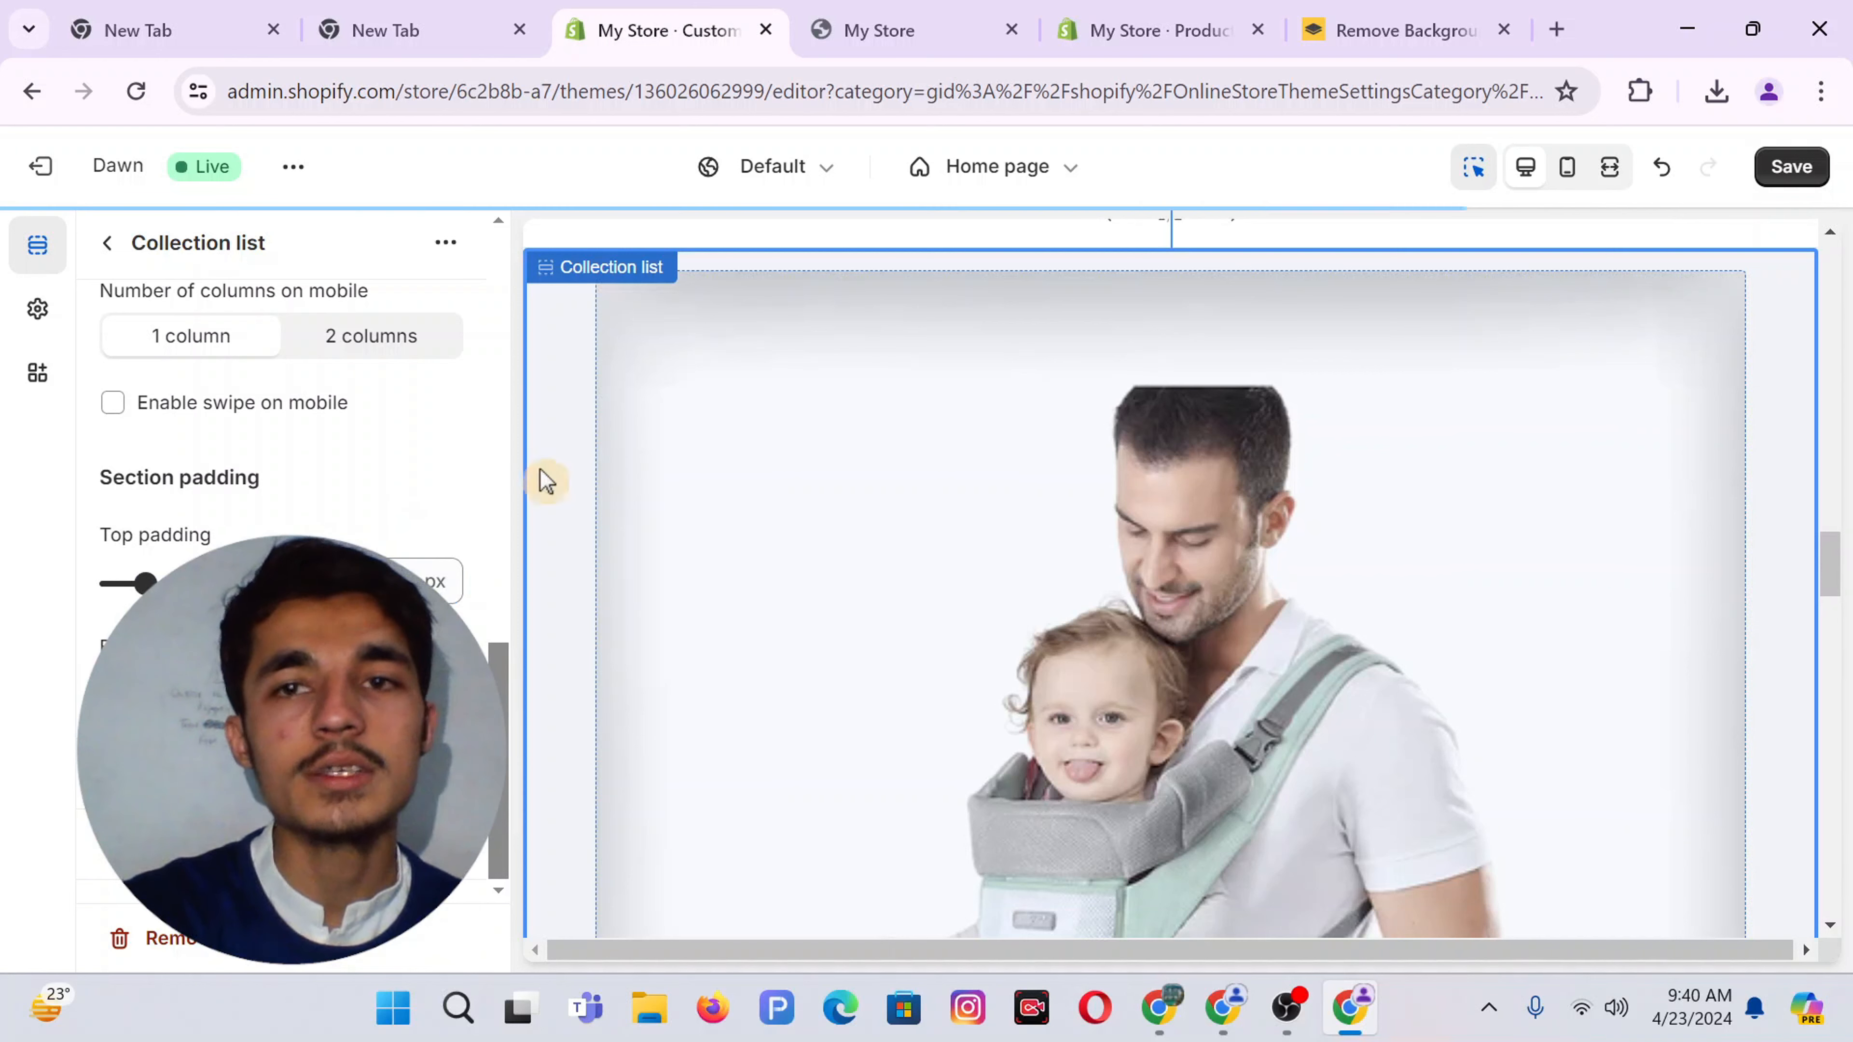
left_click(1806, 172)
left_click(891, 8)
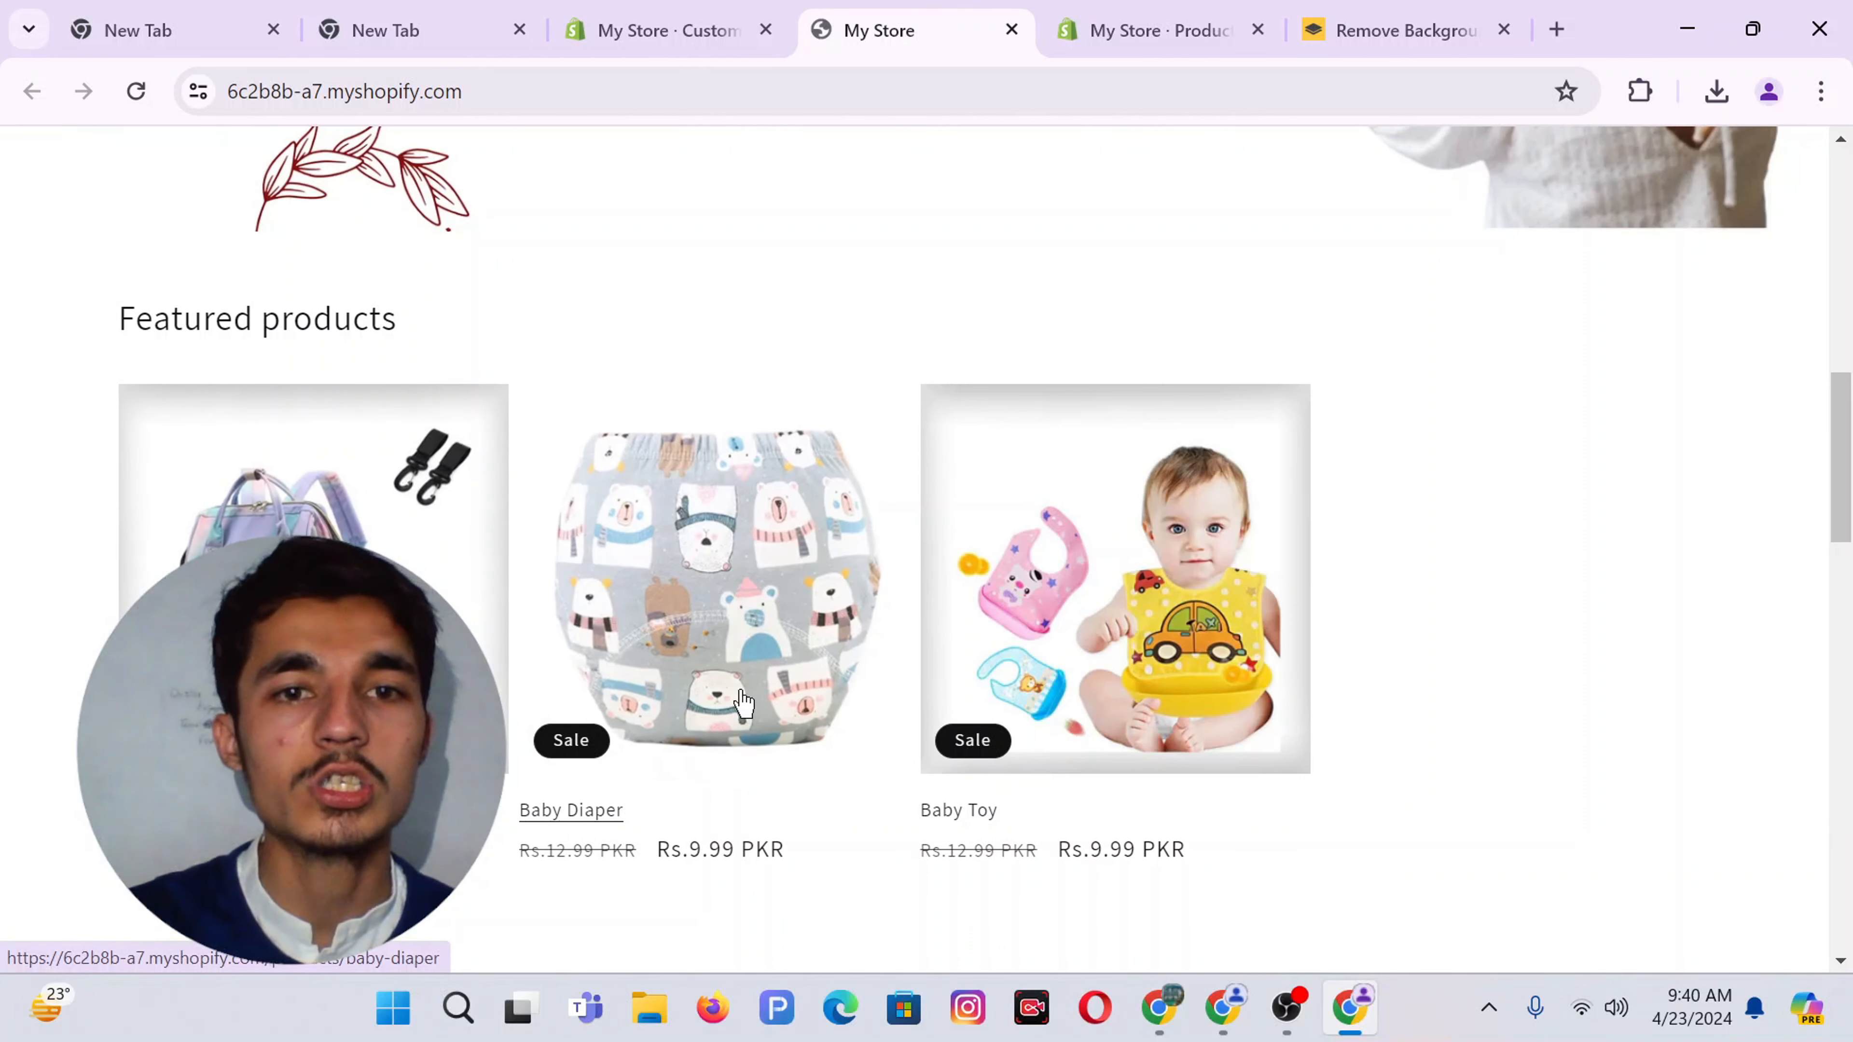
Inspect the Best Seller, Baby Diaper and Baby Bag cards on the storefront, then return to the editor
scroll(455, 577, "down", 7)
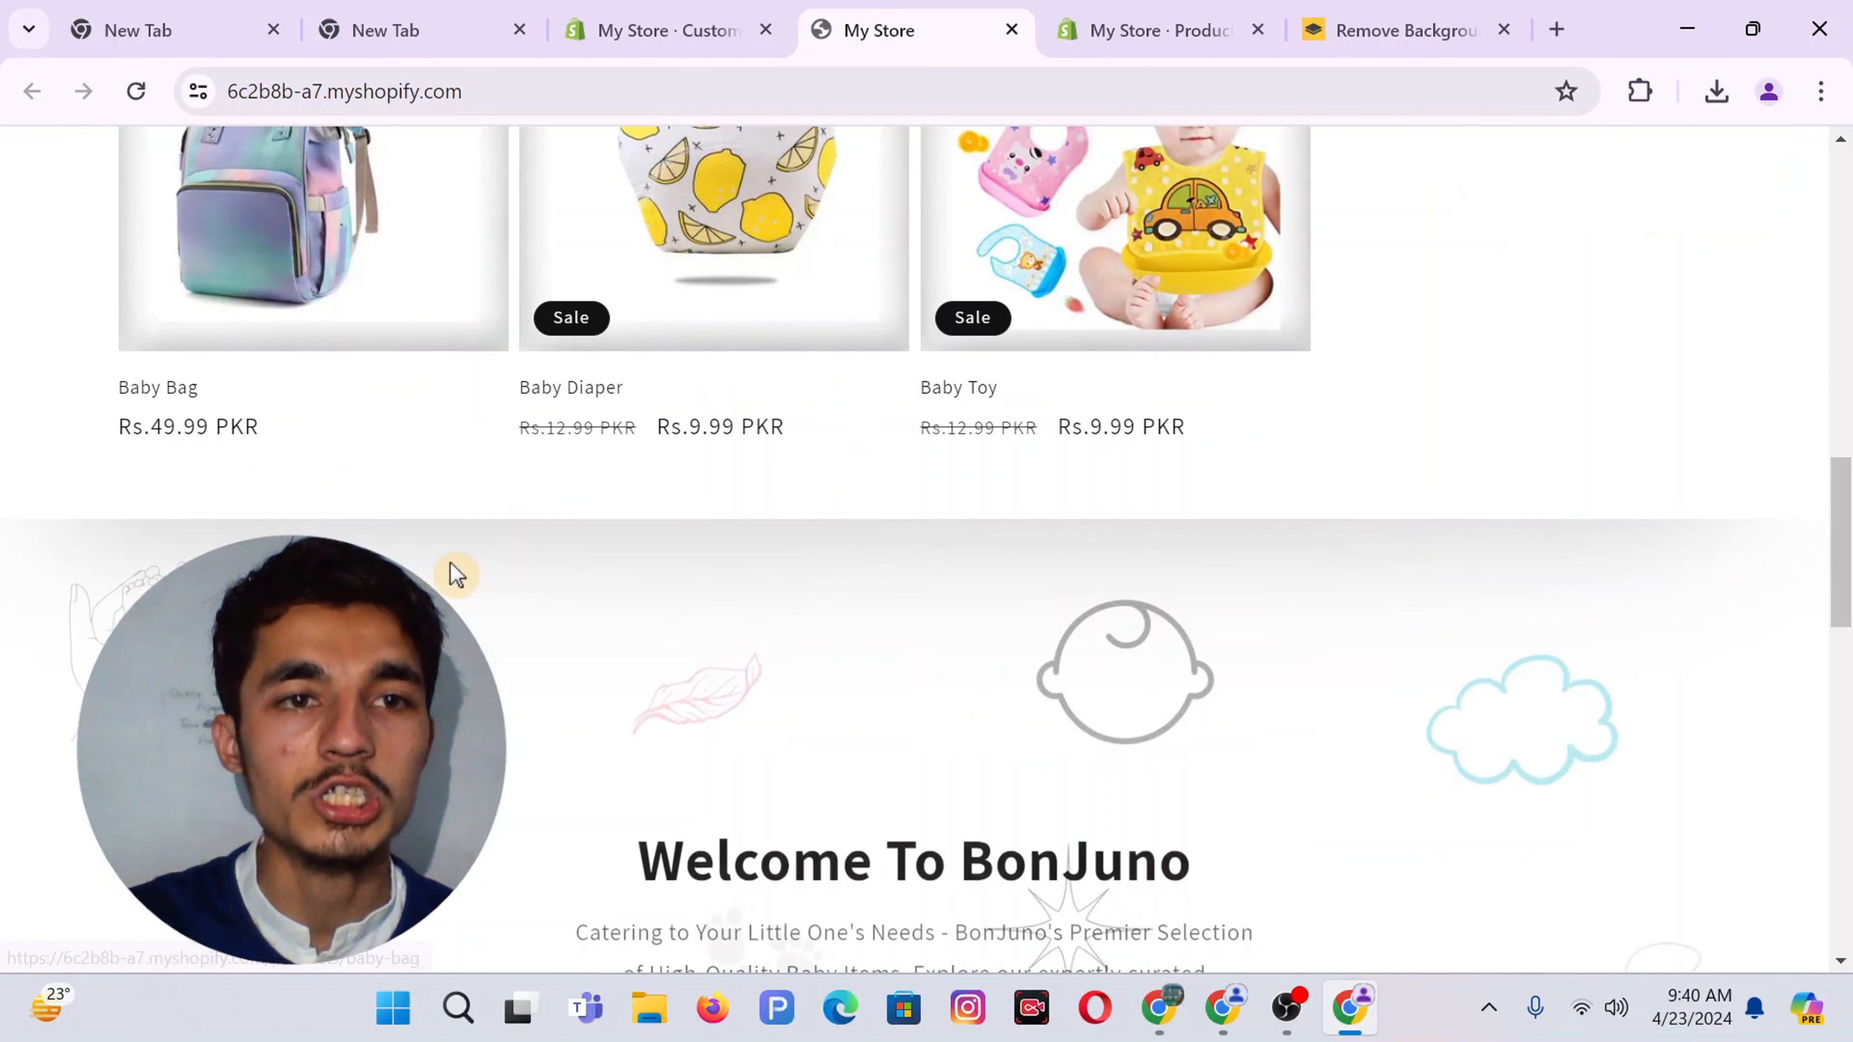
scroll(456, 574, "up", 10)
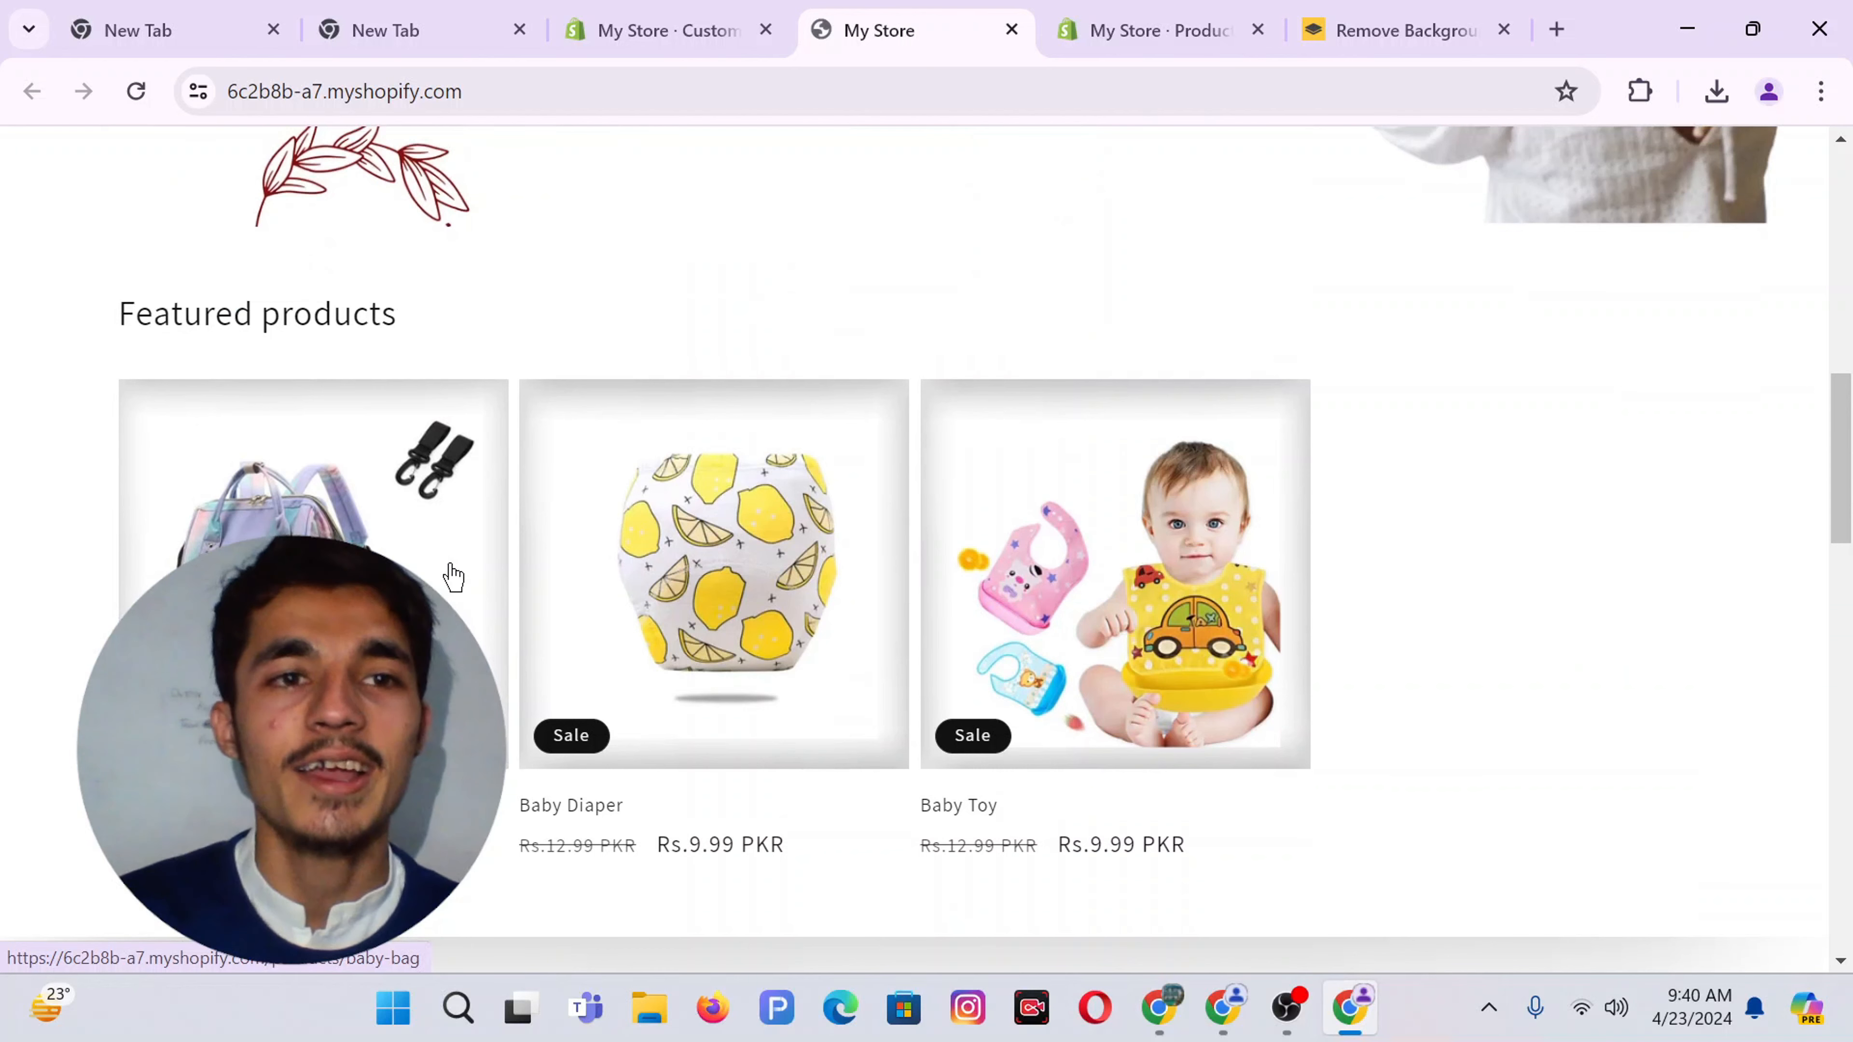
left_click(674, 29)
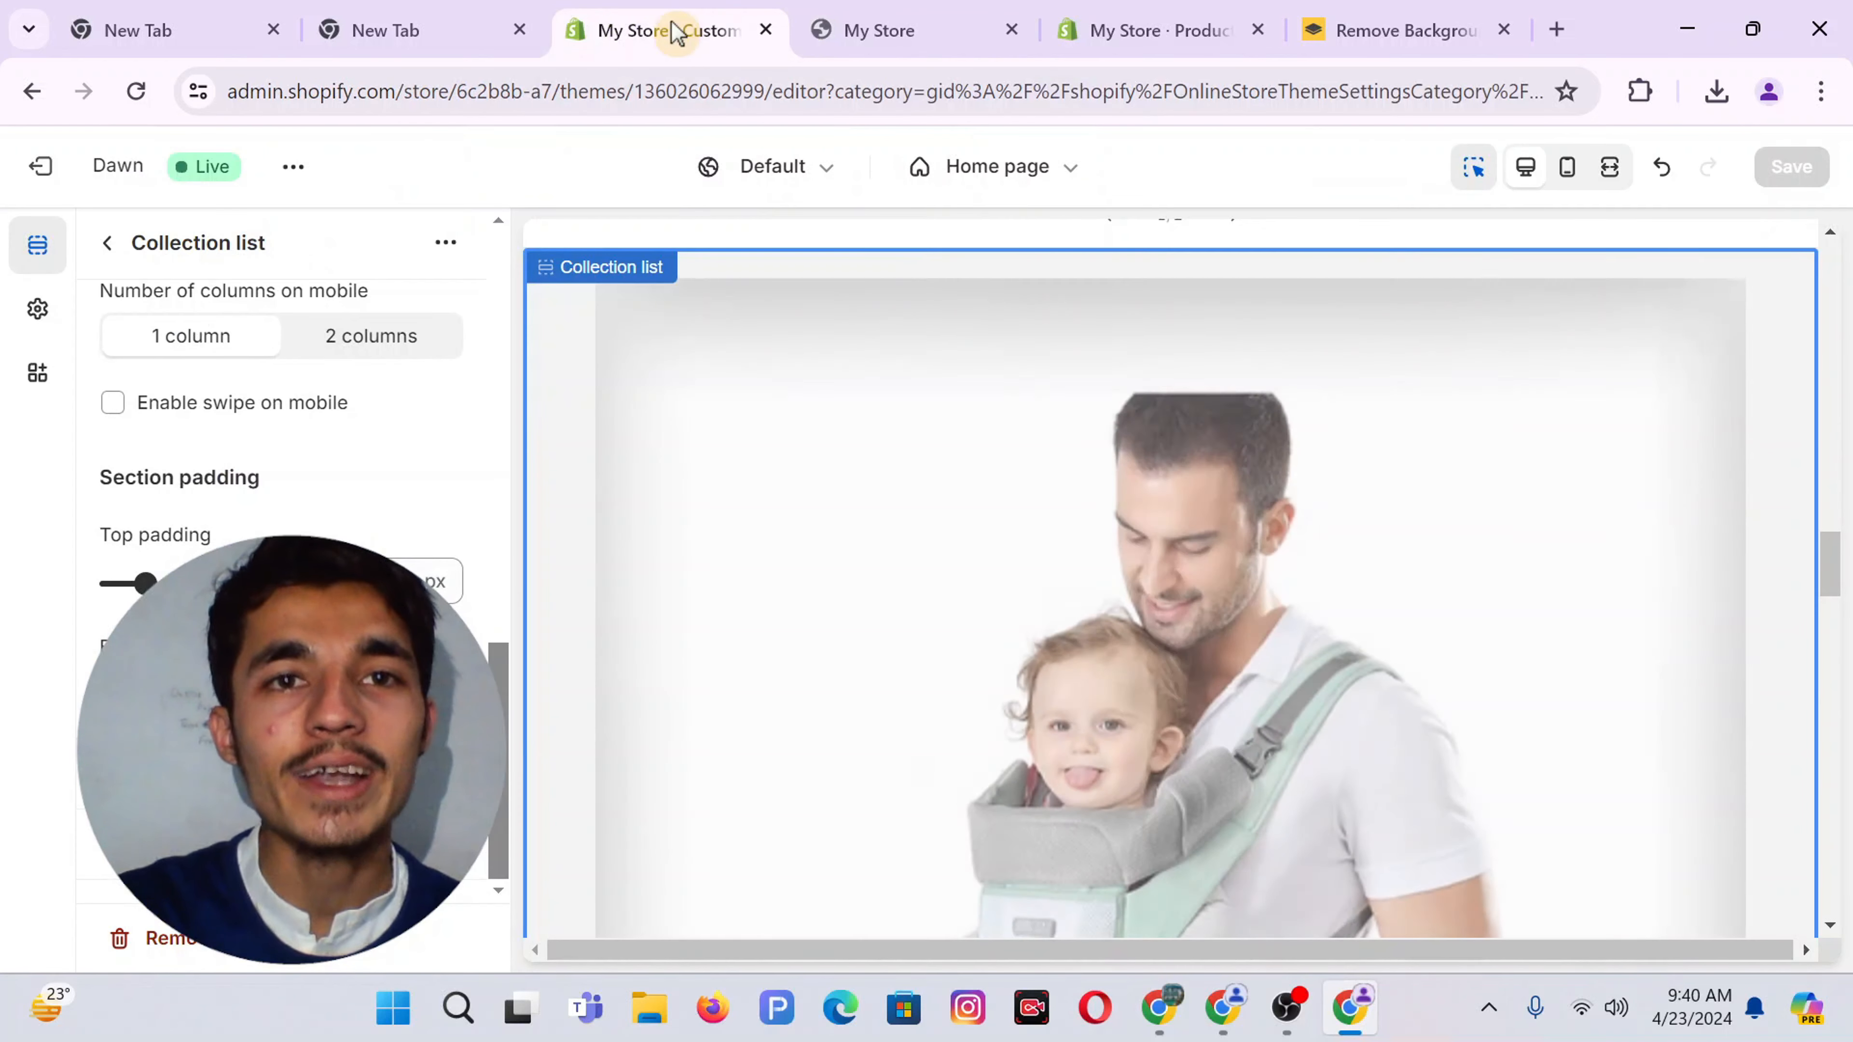
left_click(121, 247)
left_click(912, 27)
scroll(788, 504, "down", 10)
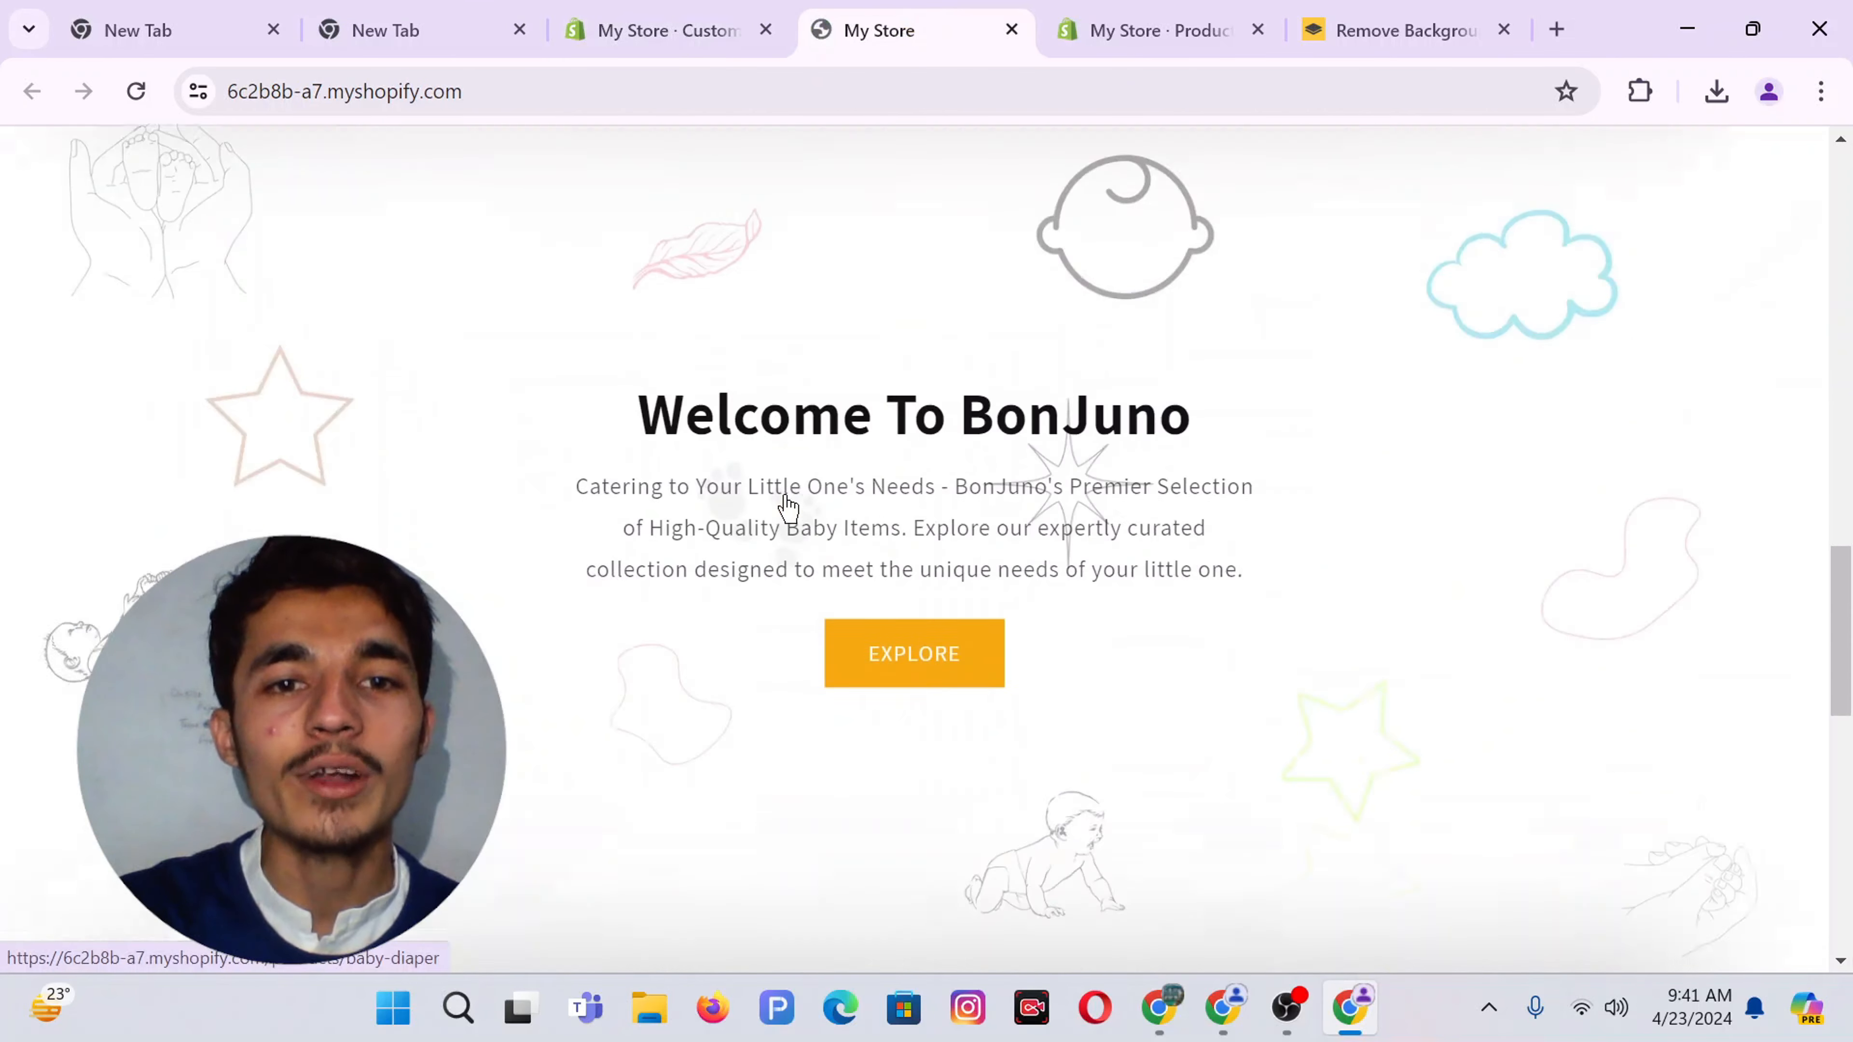
scroll(1261, 538, "up", 3)
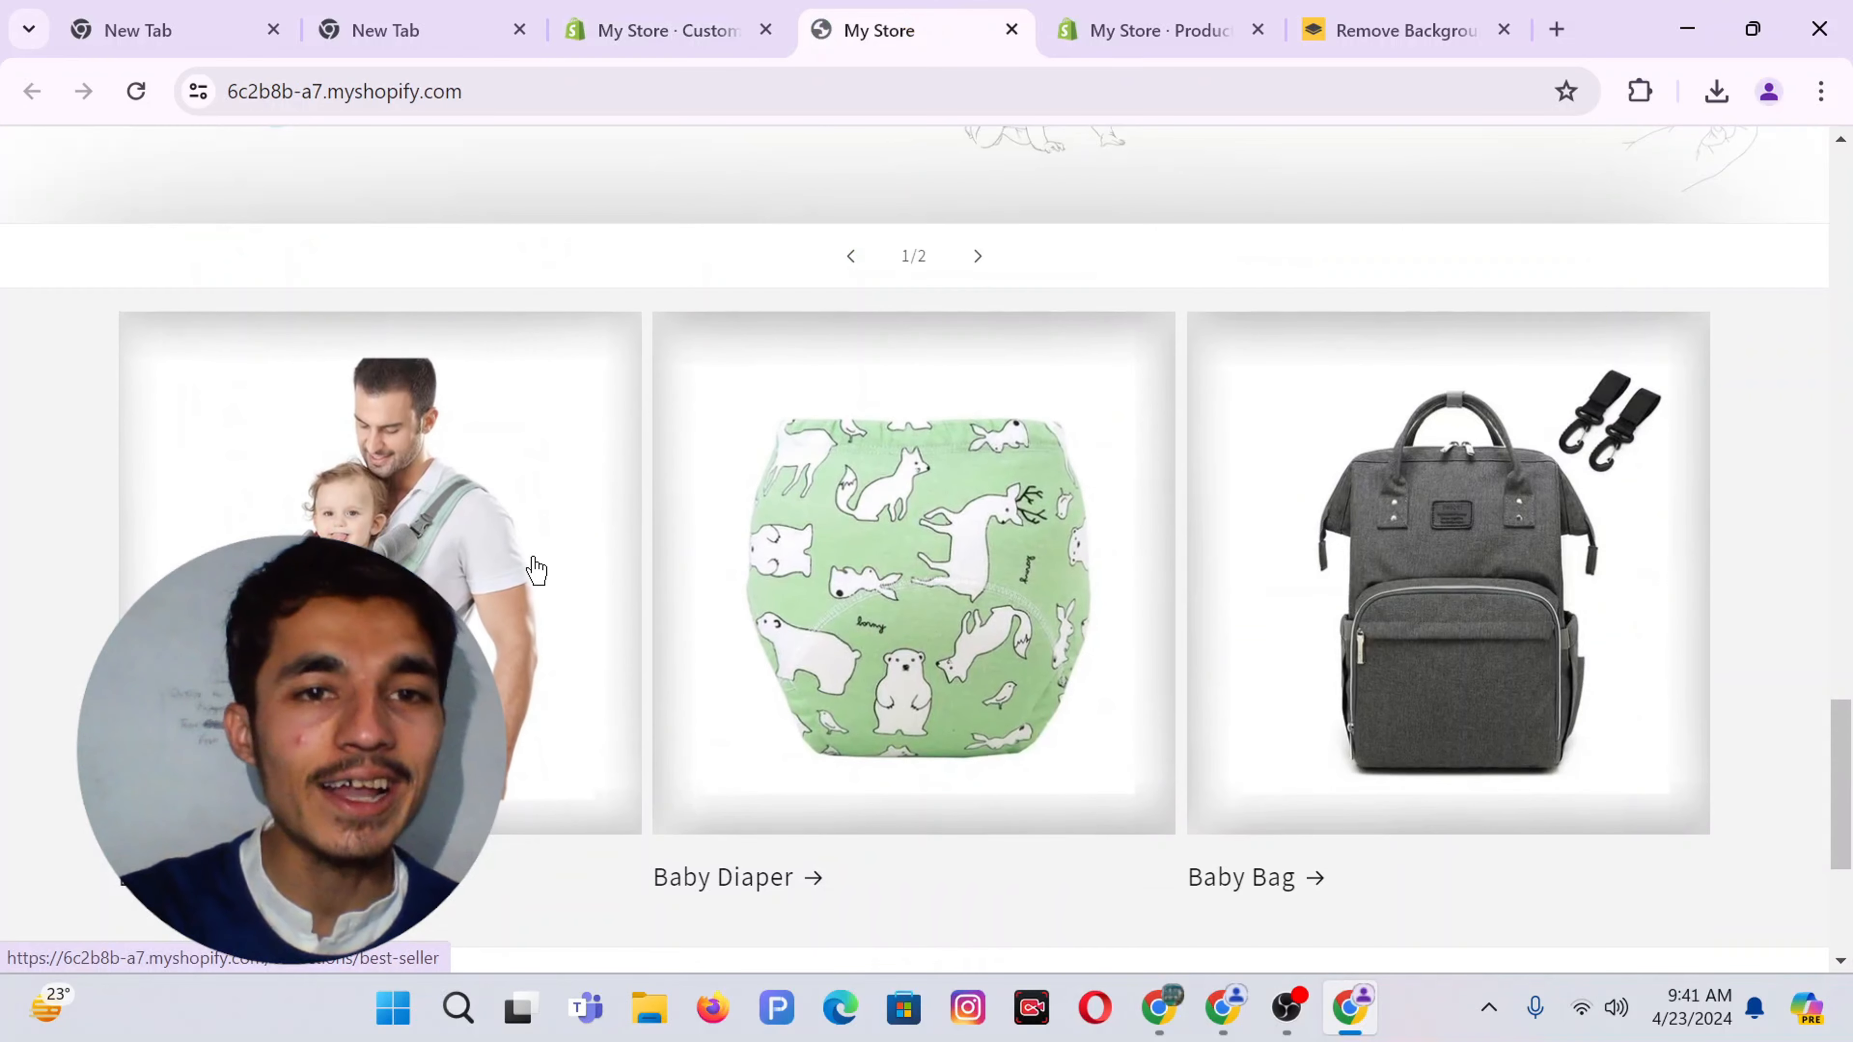
scroll(536, 569, "down", 5)
scroll(540, 568, "up", 5)
scroll(711, 521, "up", 10)
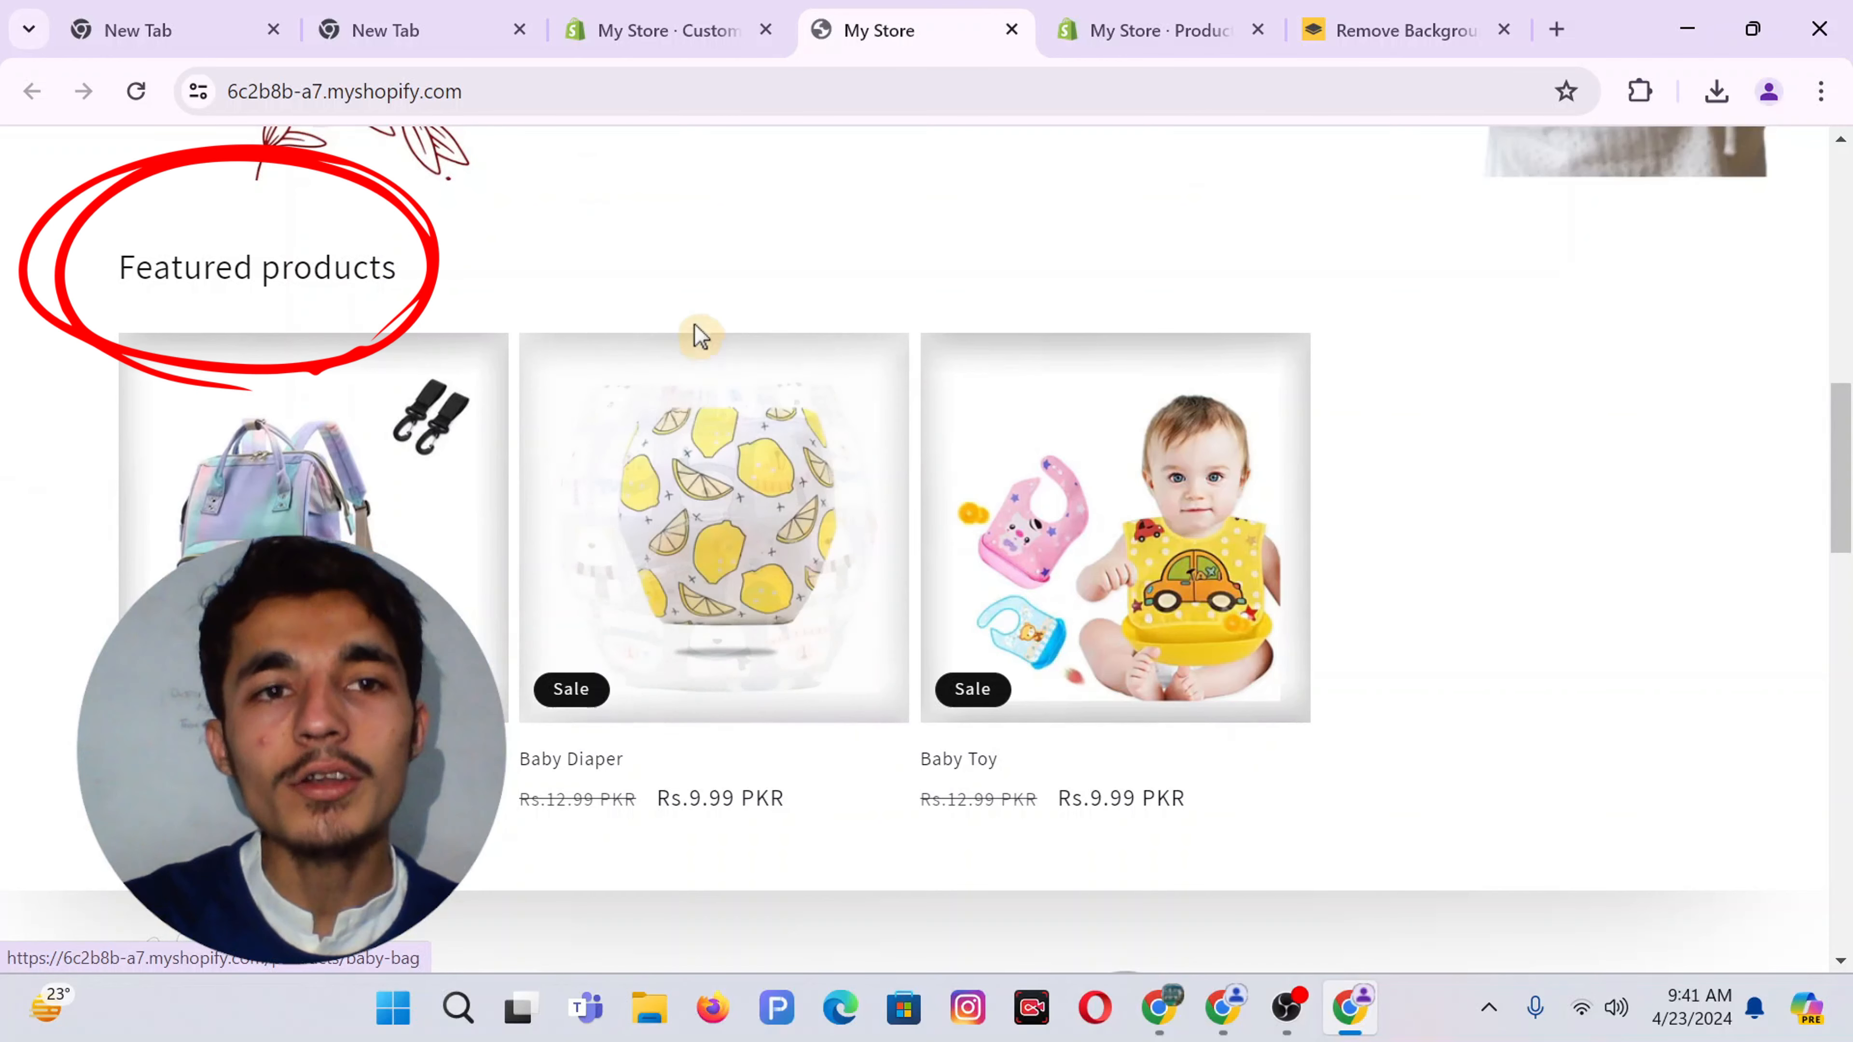
scroll(703, 339, "down", 6)
scroll(700, 340, "up", 6)
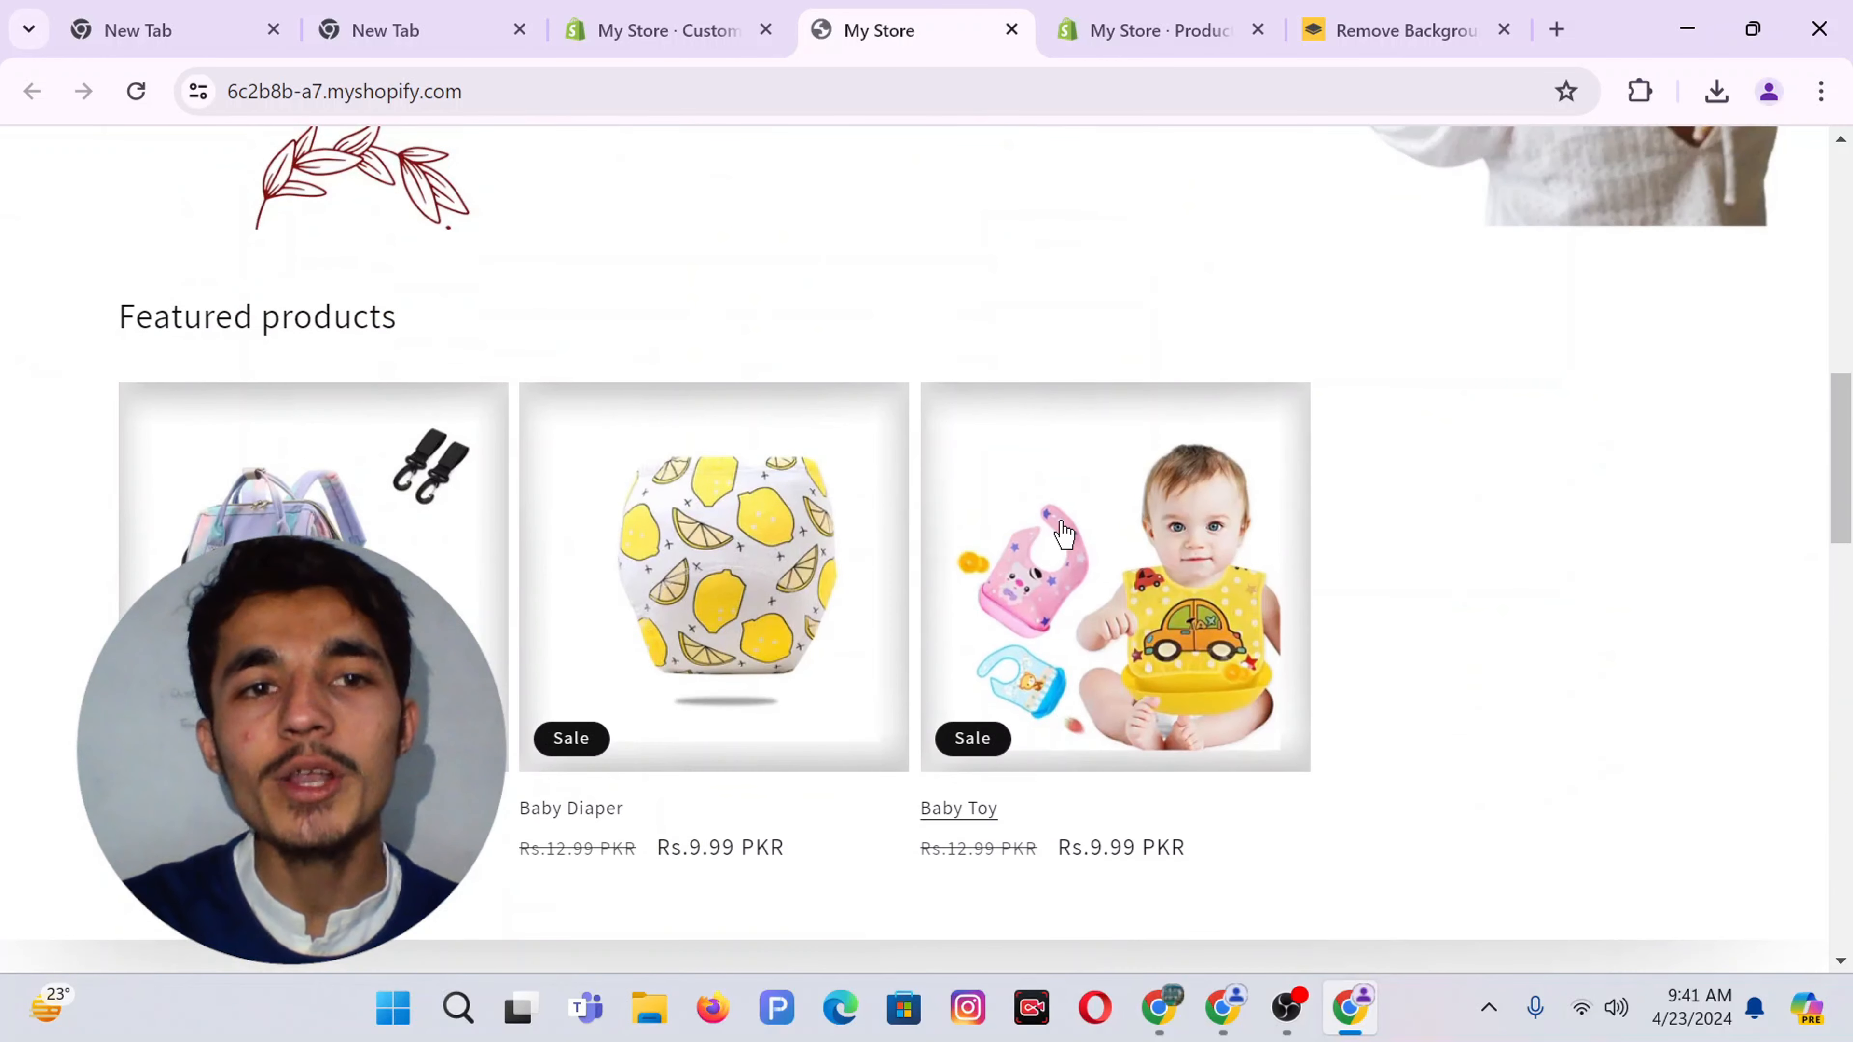
left_click(755, 19)
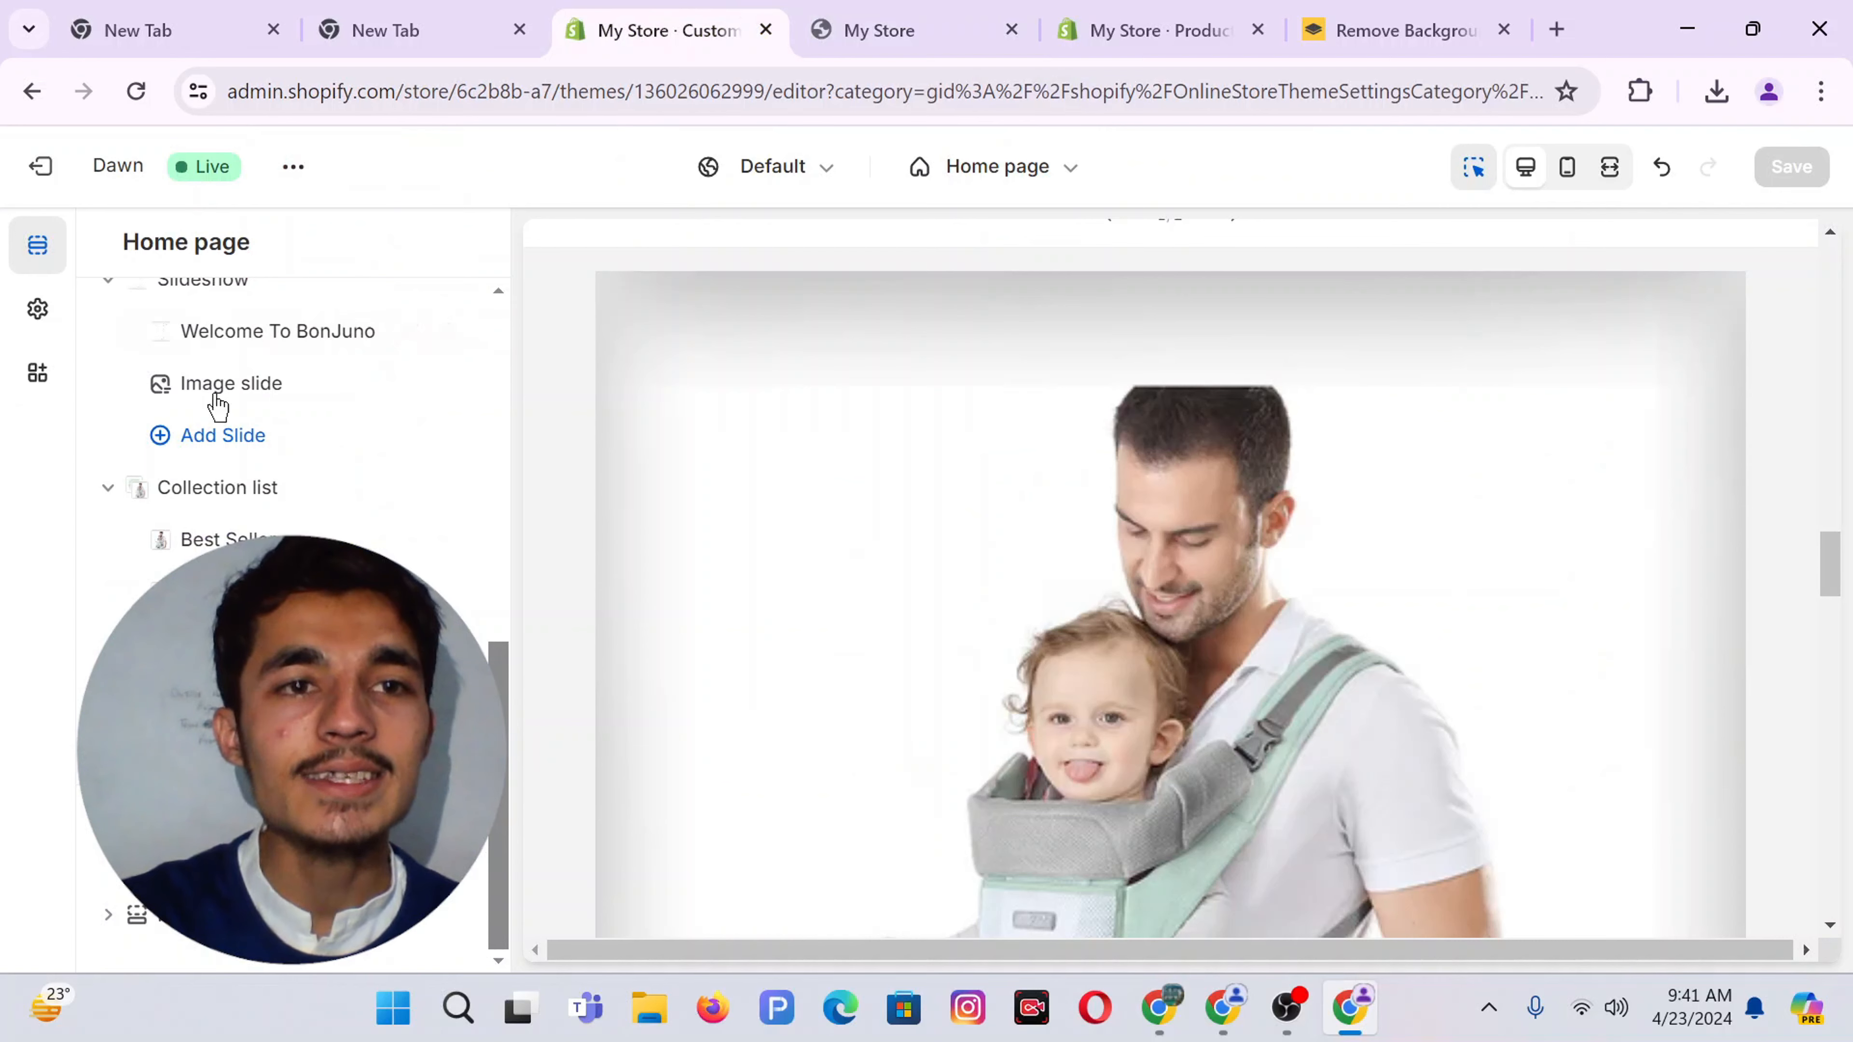
Save the theme editor changes and switch back to the My Store storefront
scroll(219, 496, "up", 5)
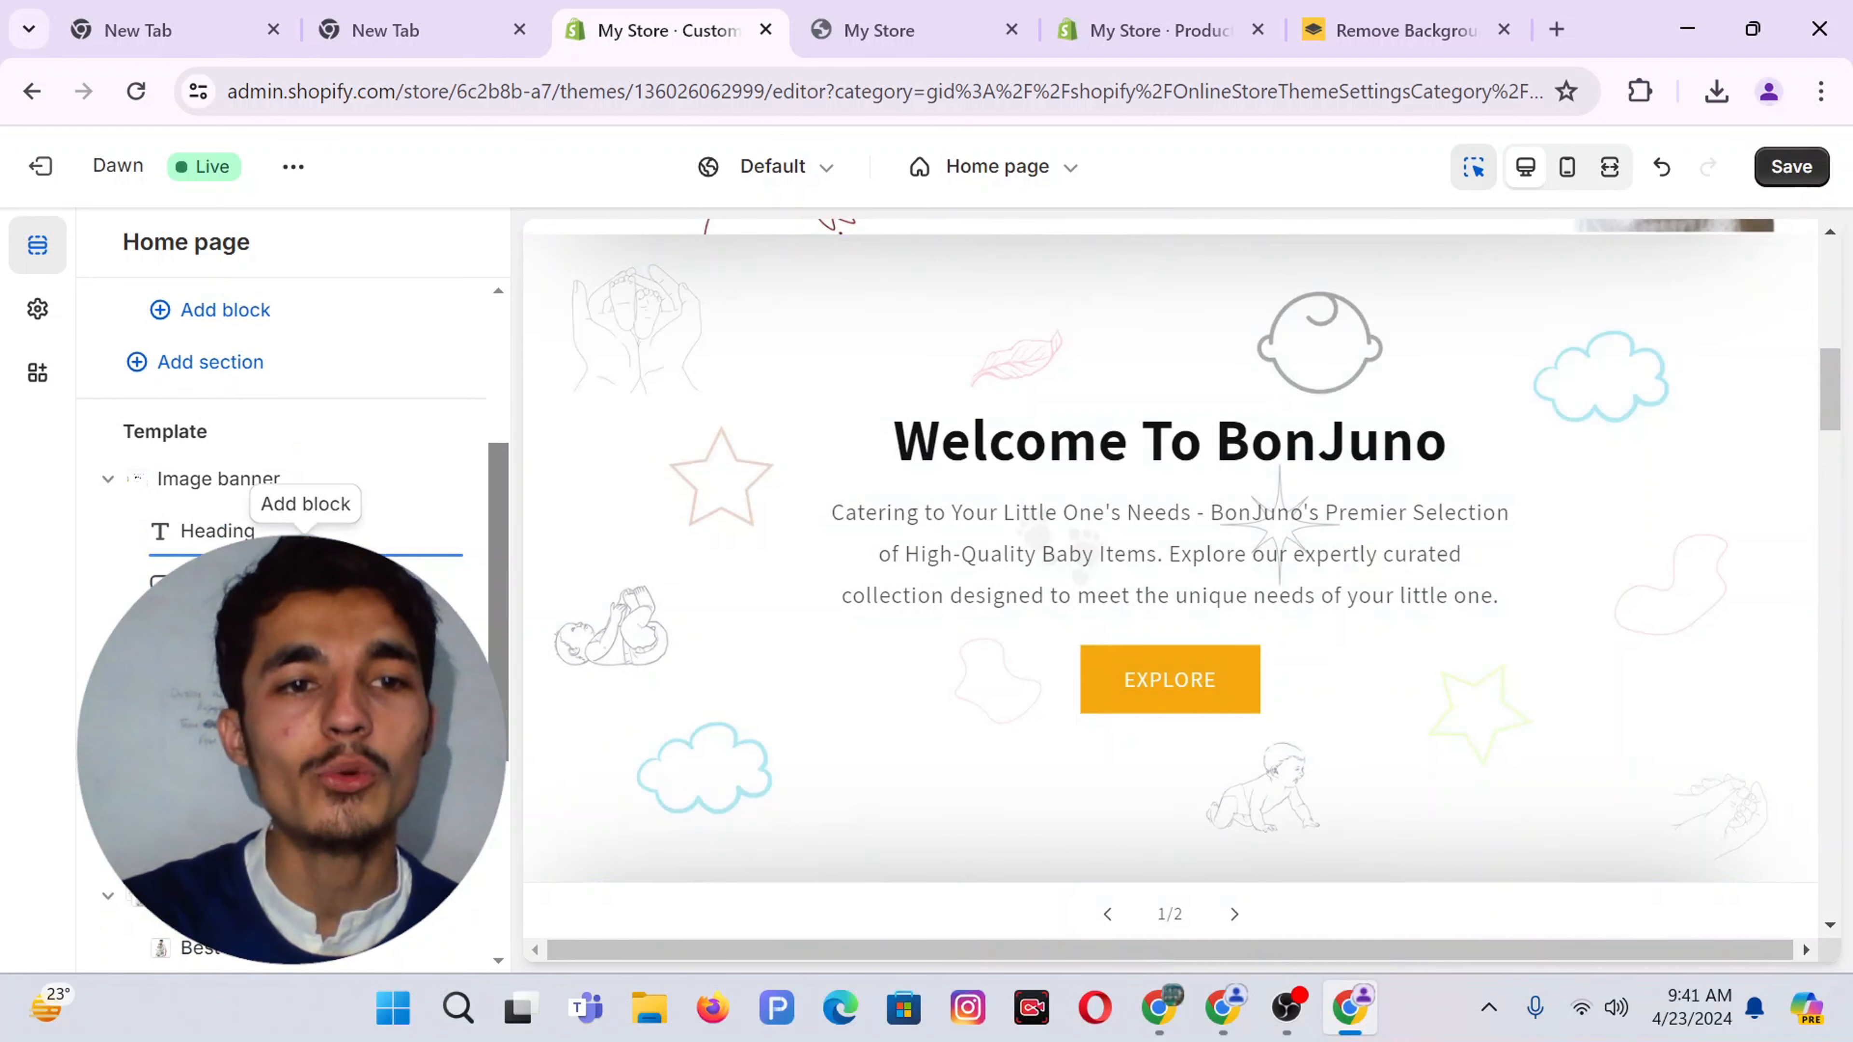
scroll(292, 511, "down", 5)
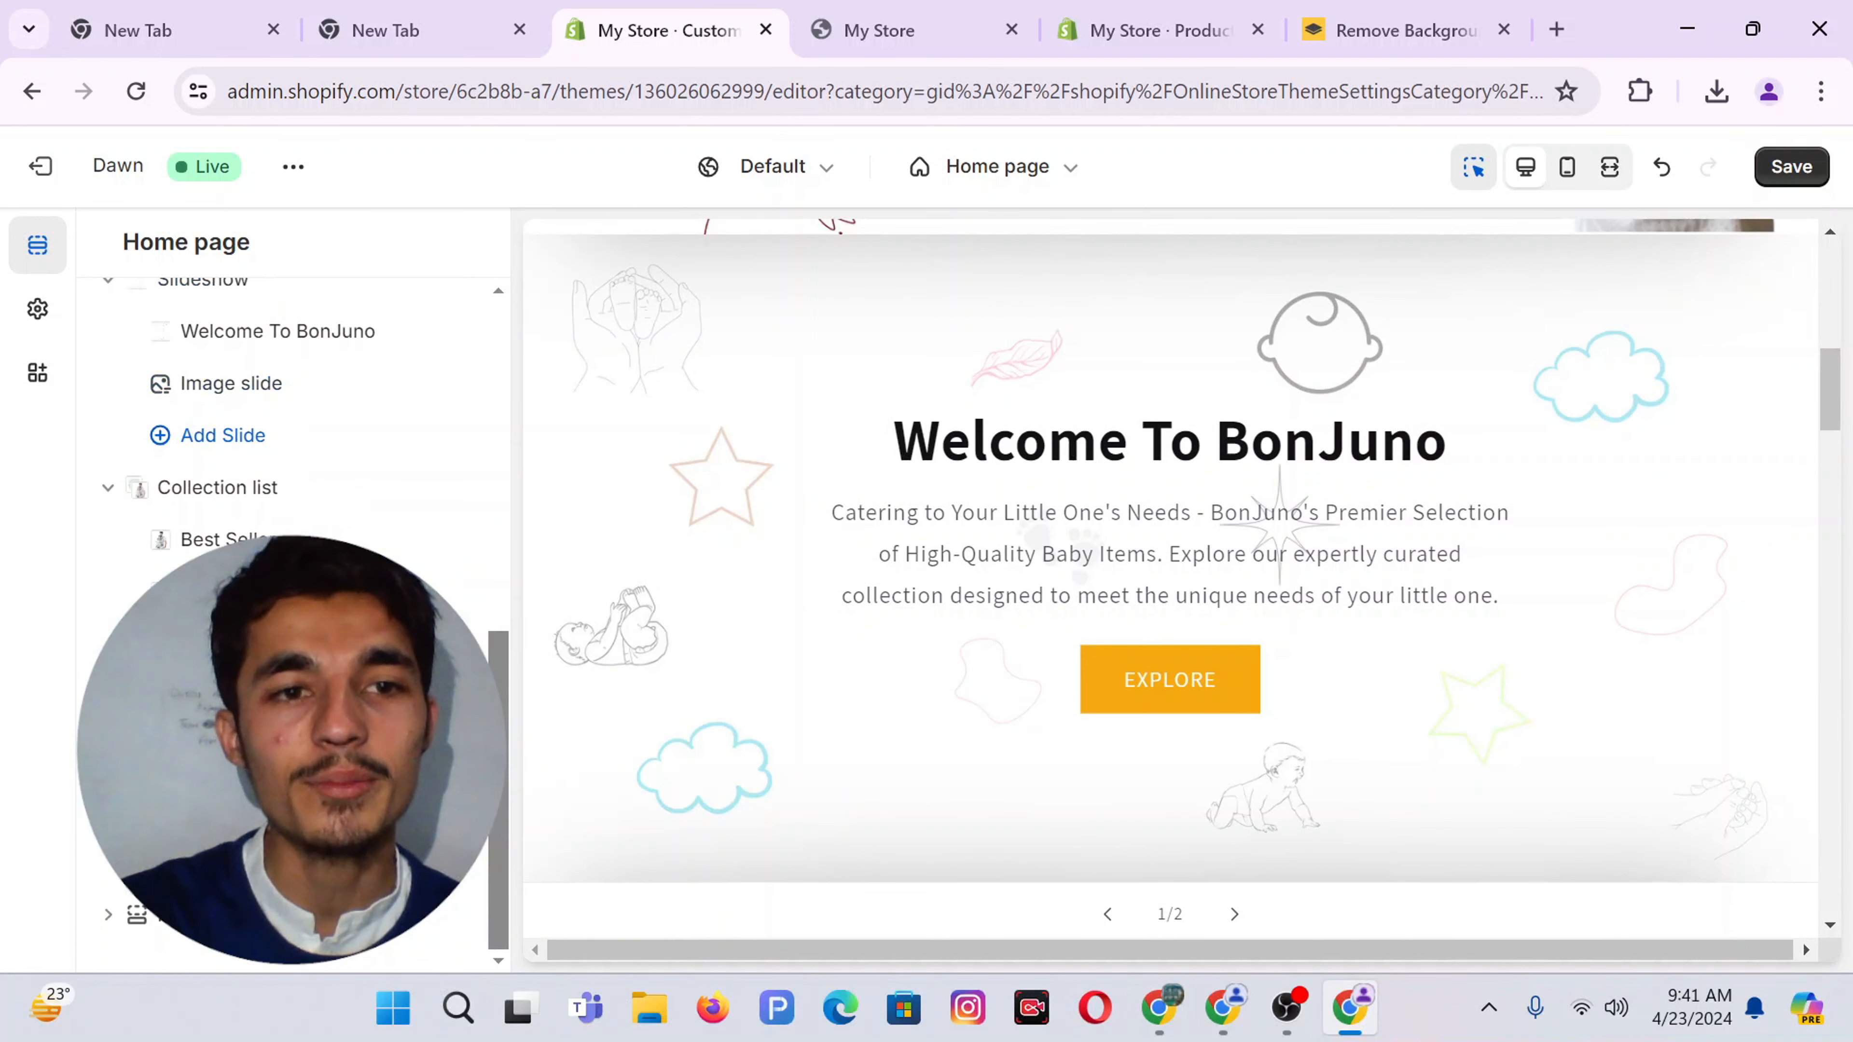
scroll(198, 505, "up", 5)
scroll(206, 508, "down", 5)
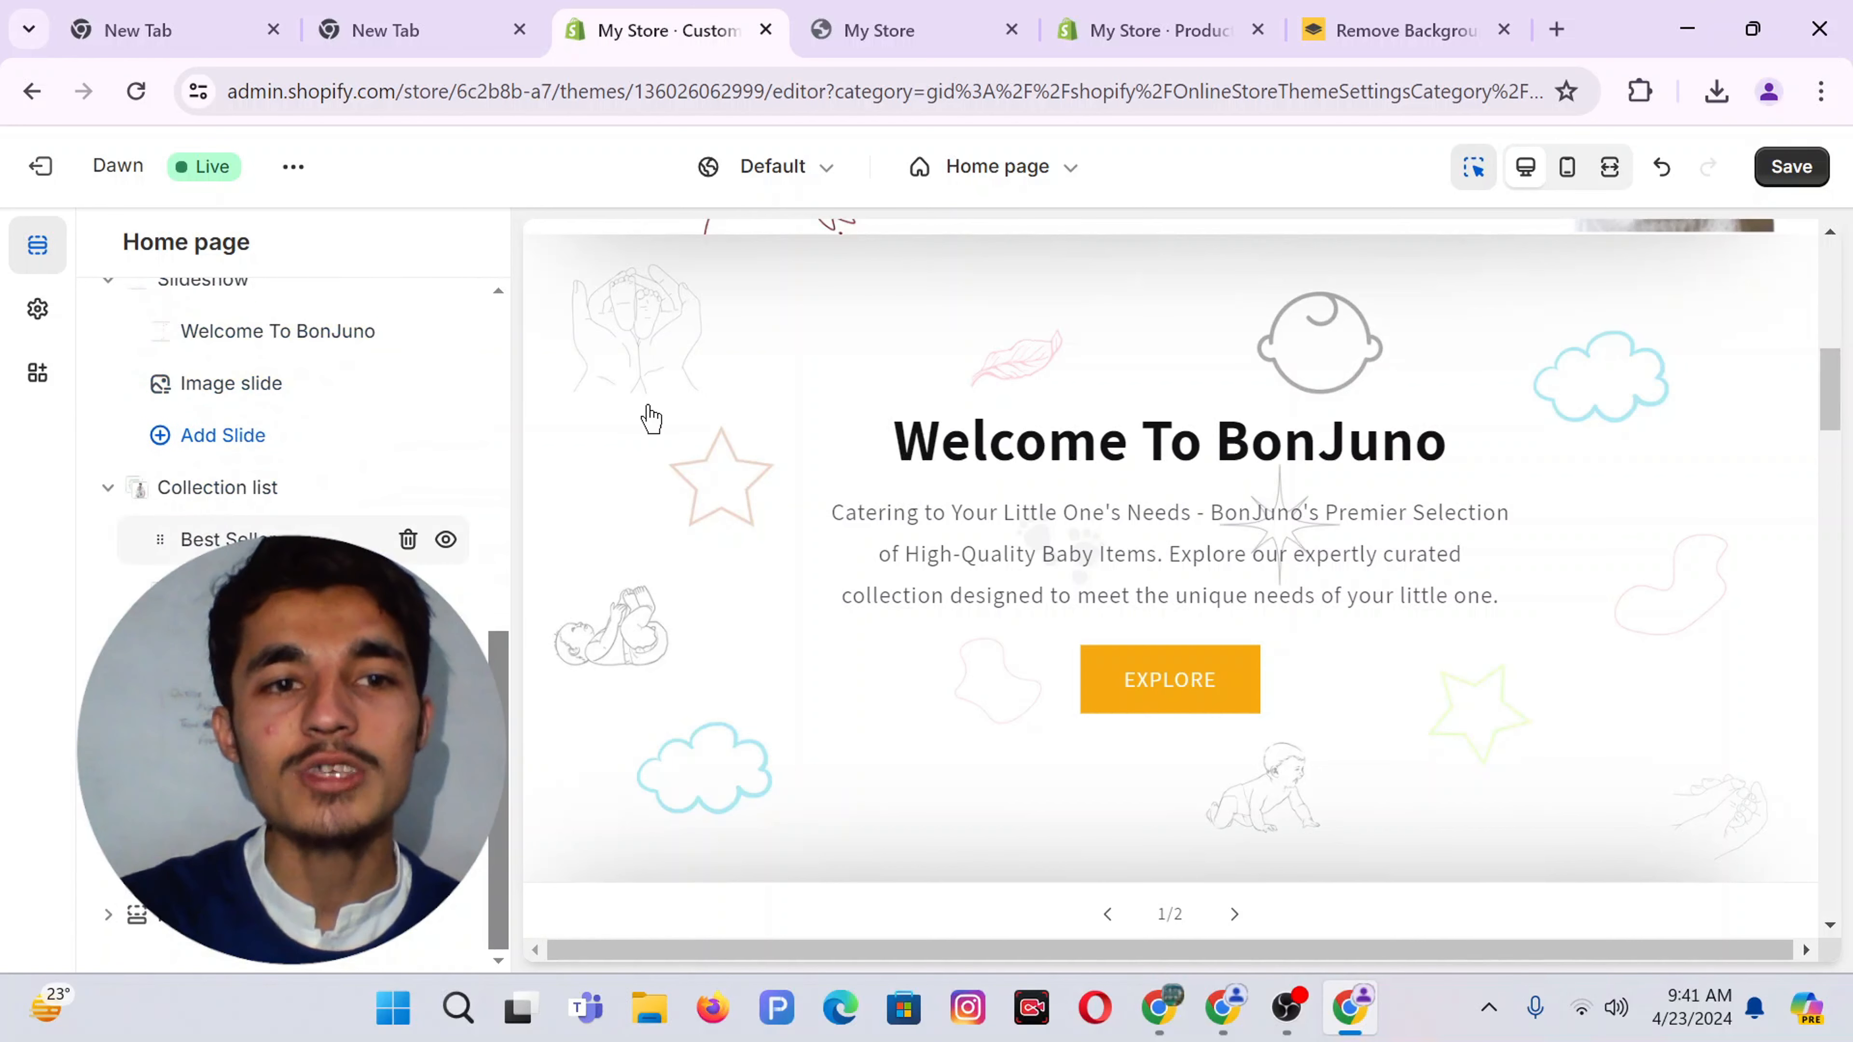
left_click(1780, 170)
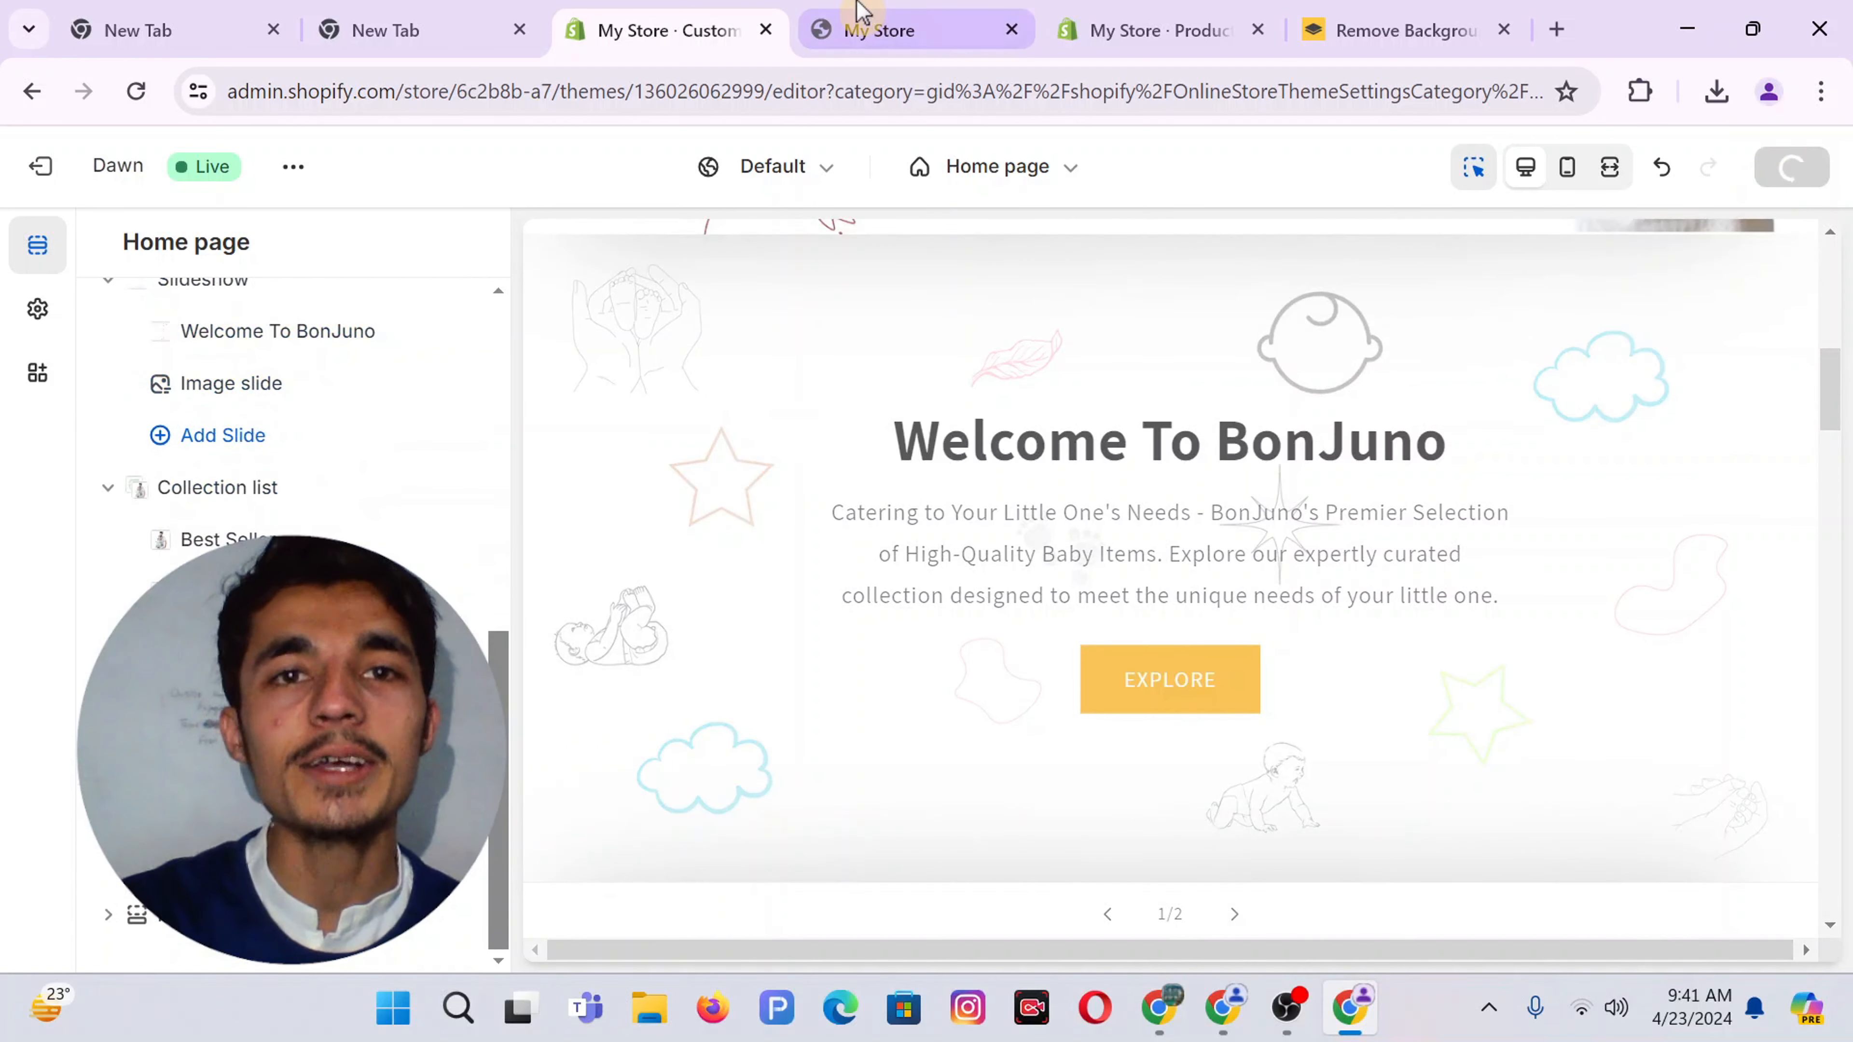
left_click(864, 22)
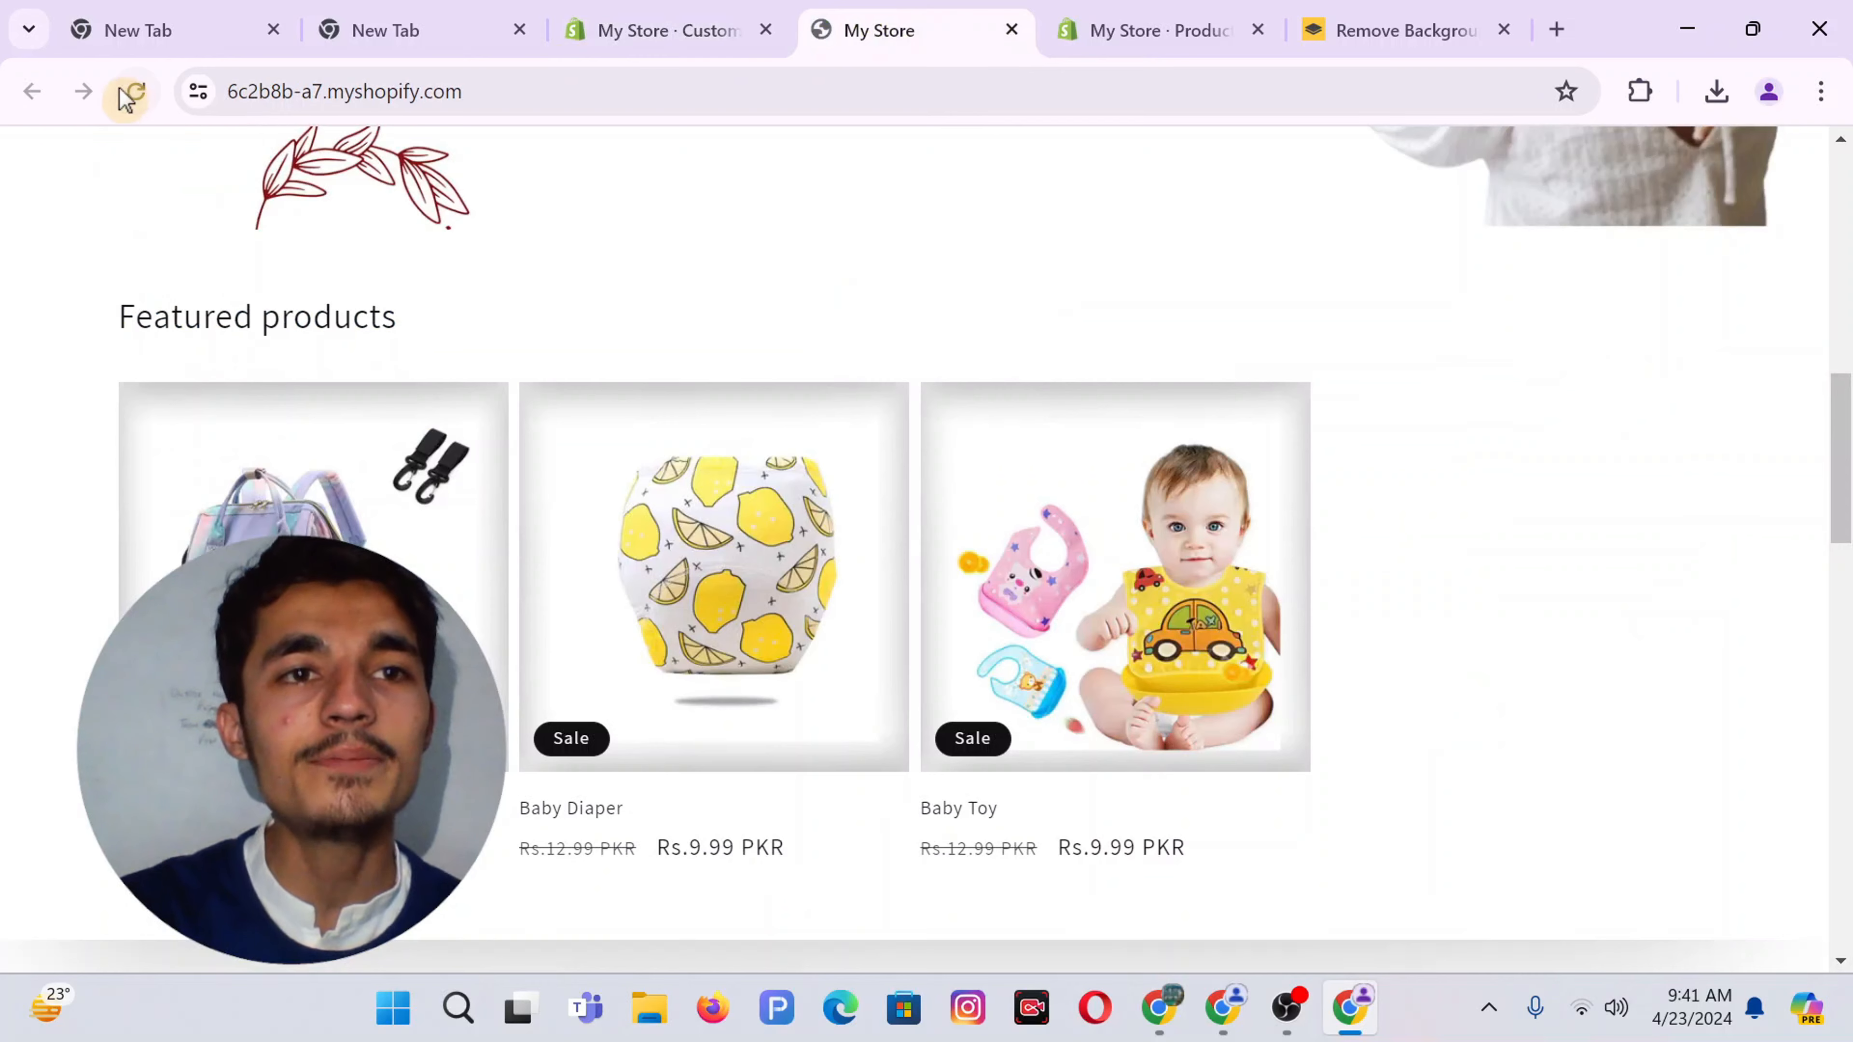
Reload the live store and check the Best Seller, Baby Diaper and Baby Bag collection cards
left_click(132, 94)
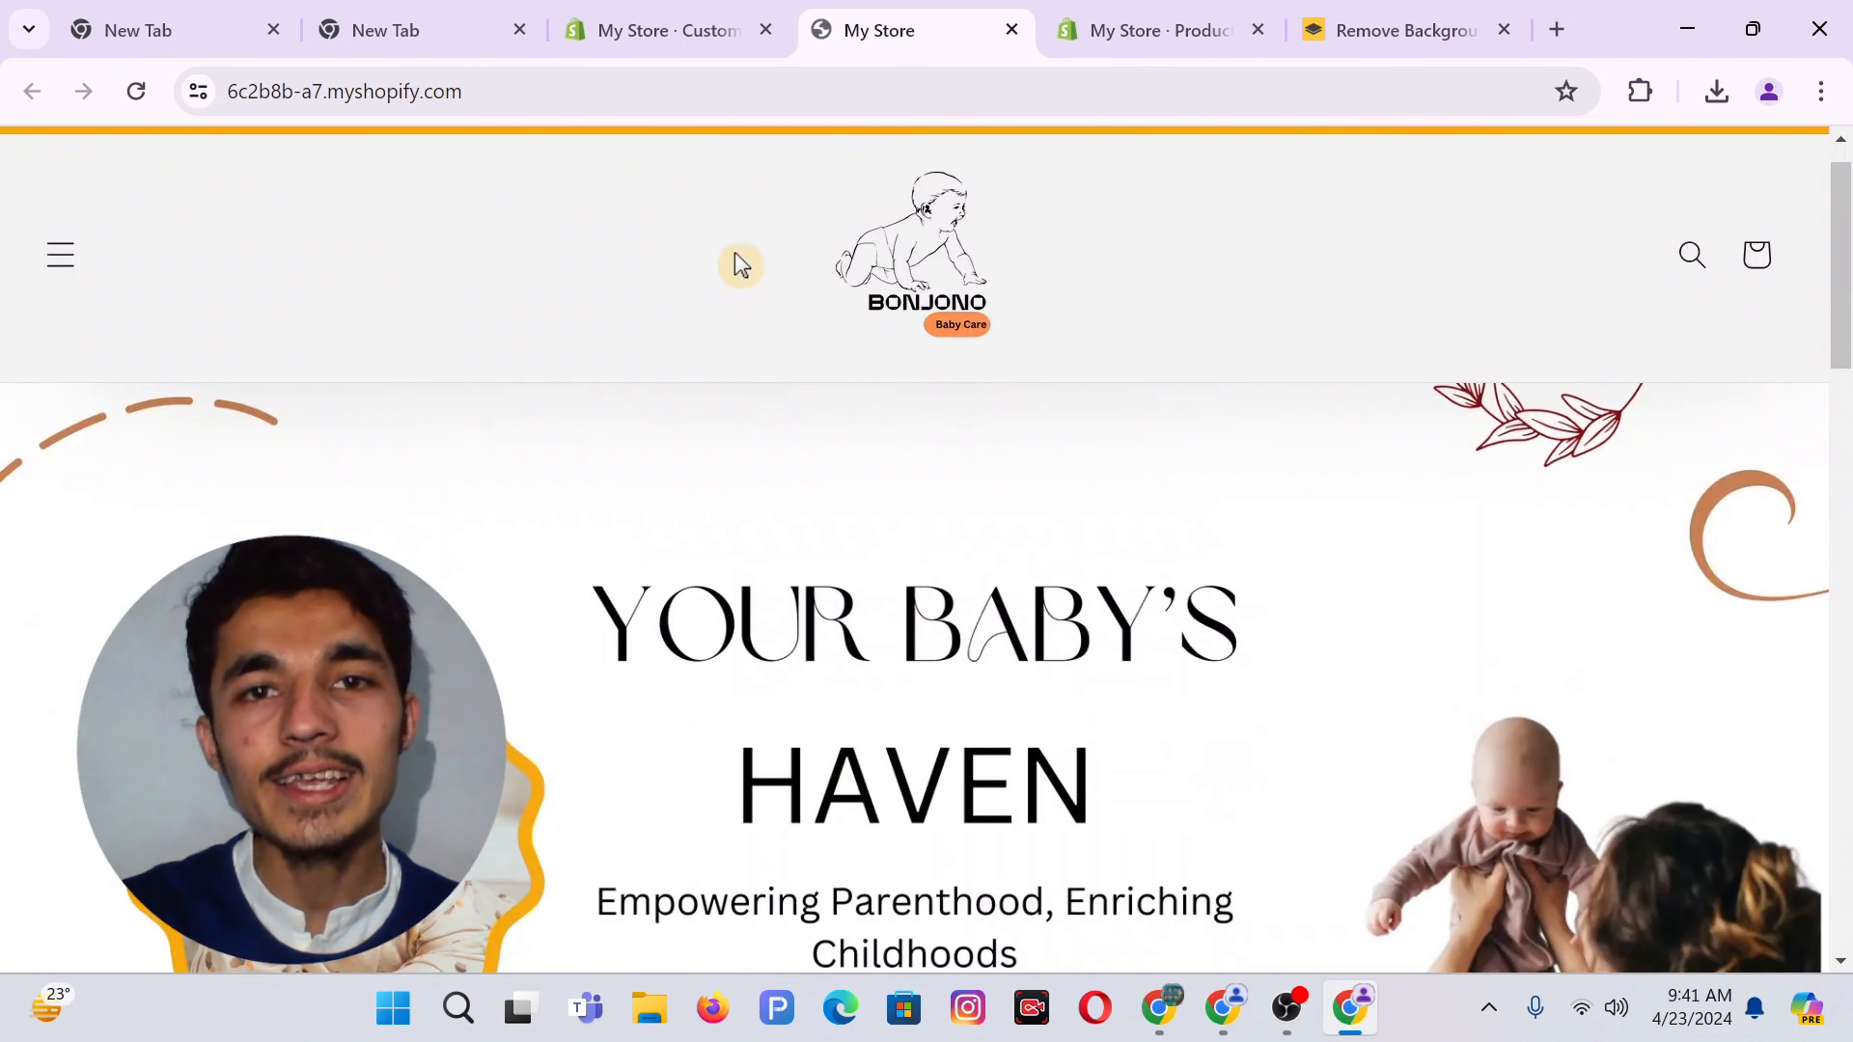
scroll(853, 311, "down", 5)
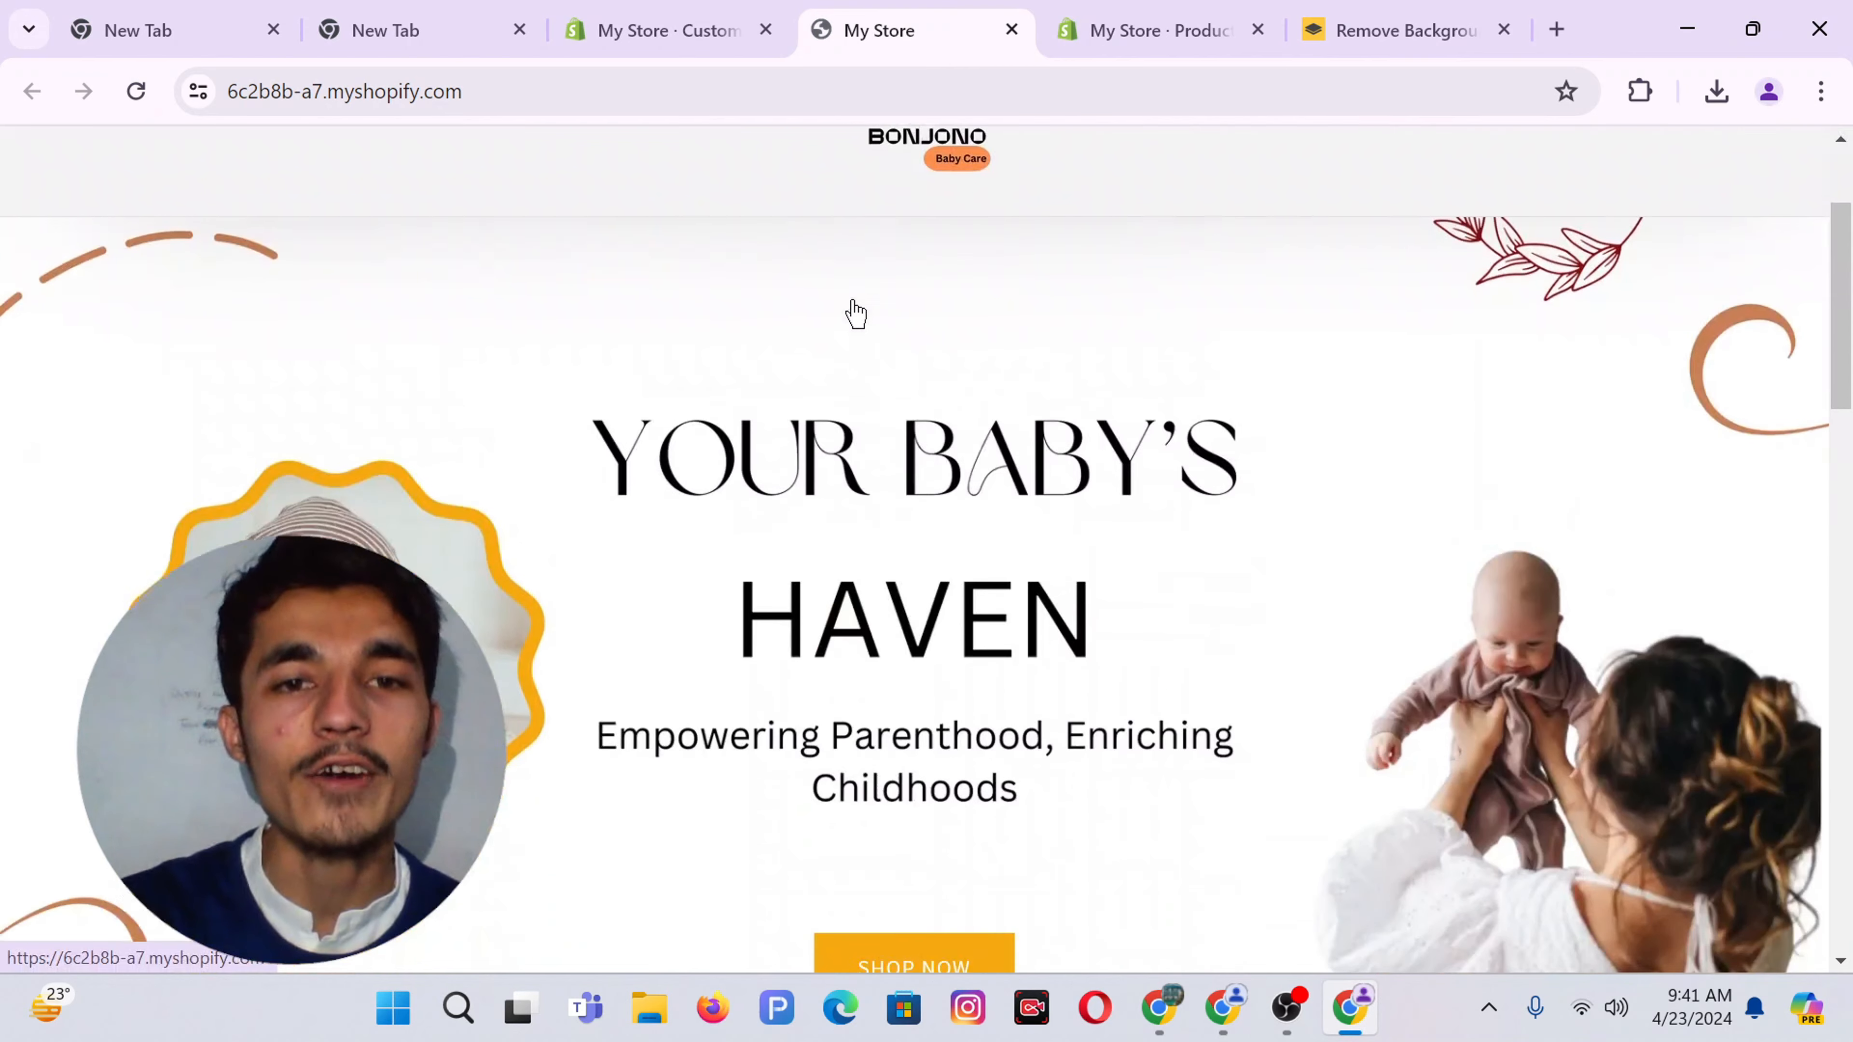
scroll(934, 524, "down", 10)
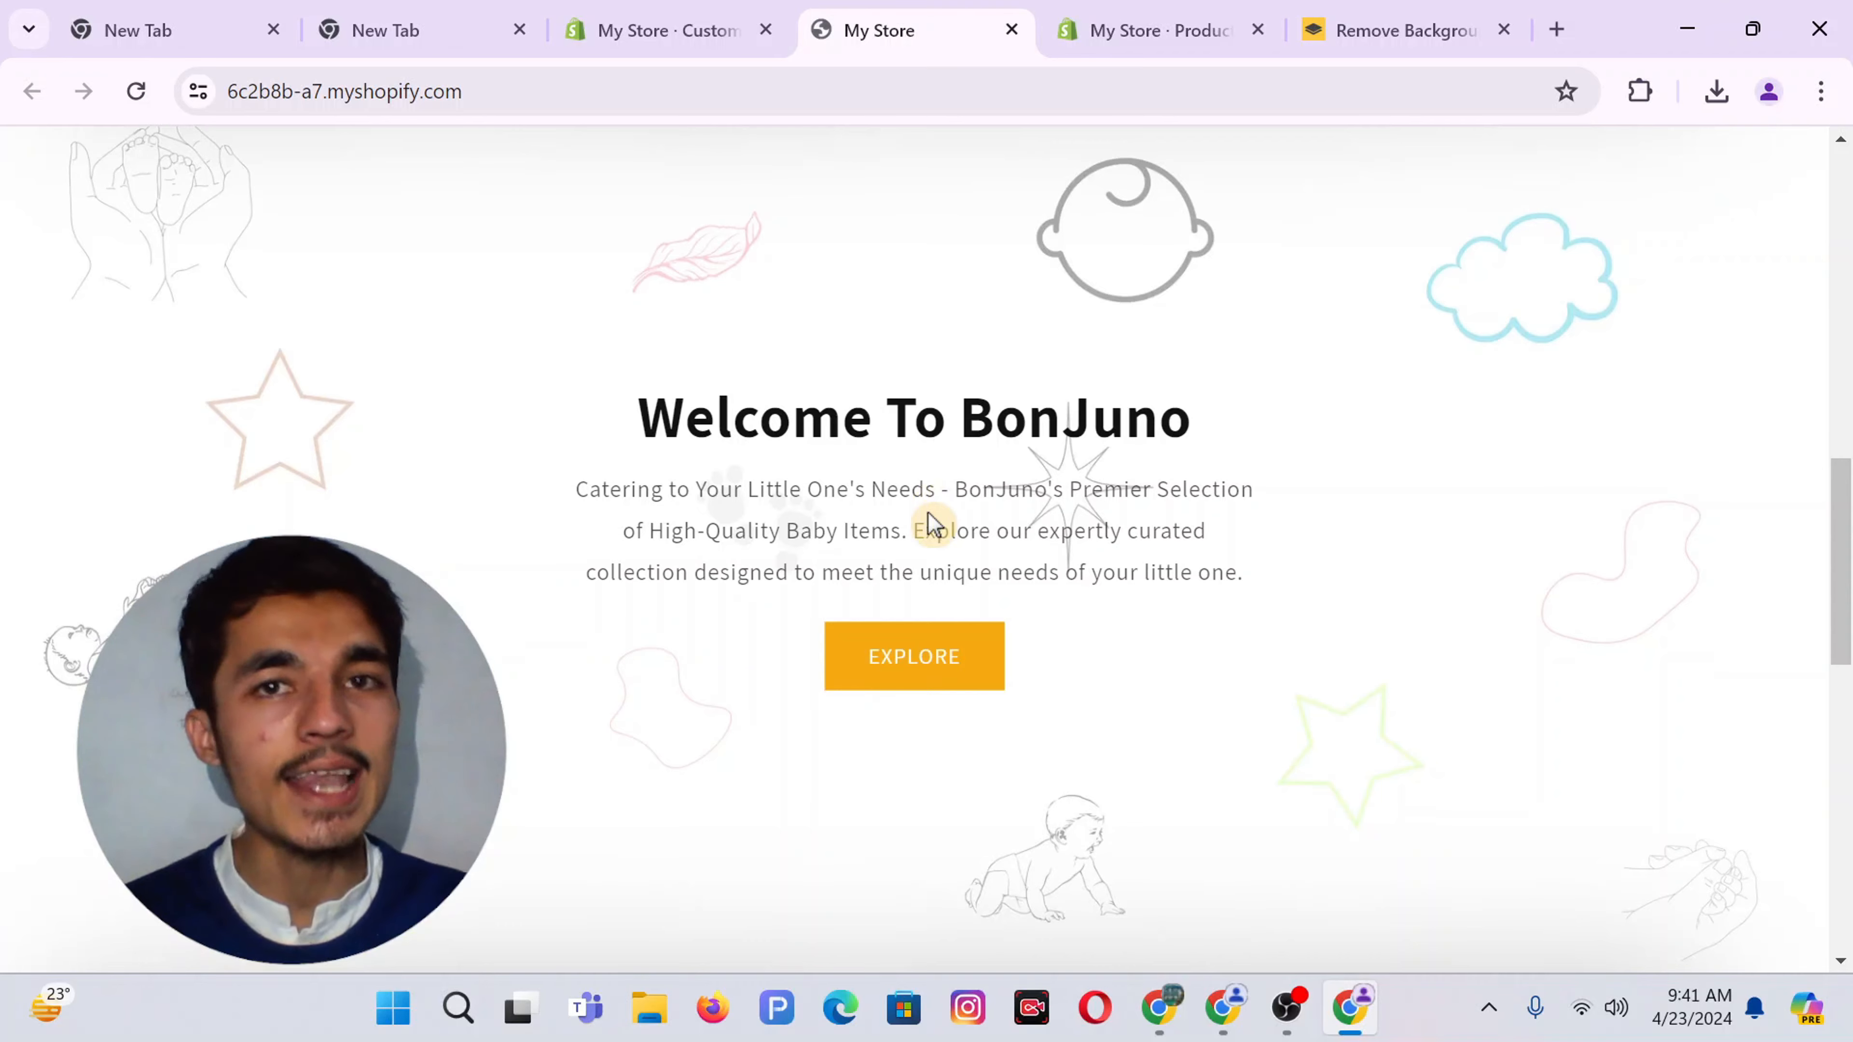
scroll(931, 524, "up", 3)
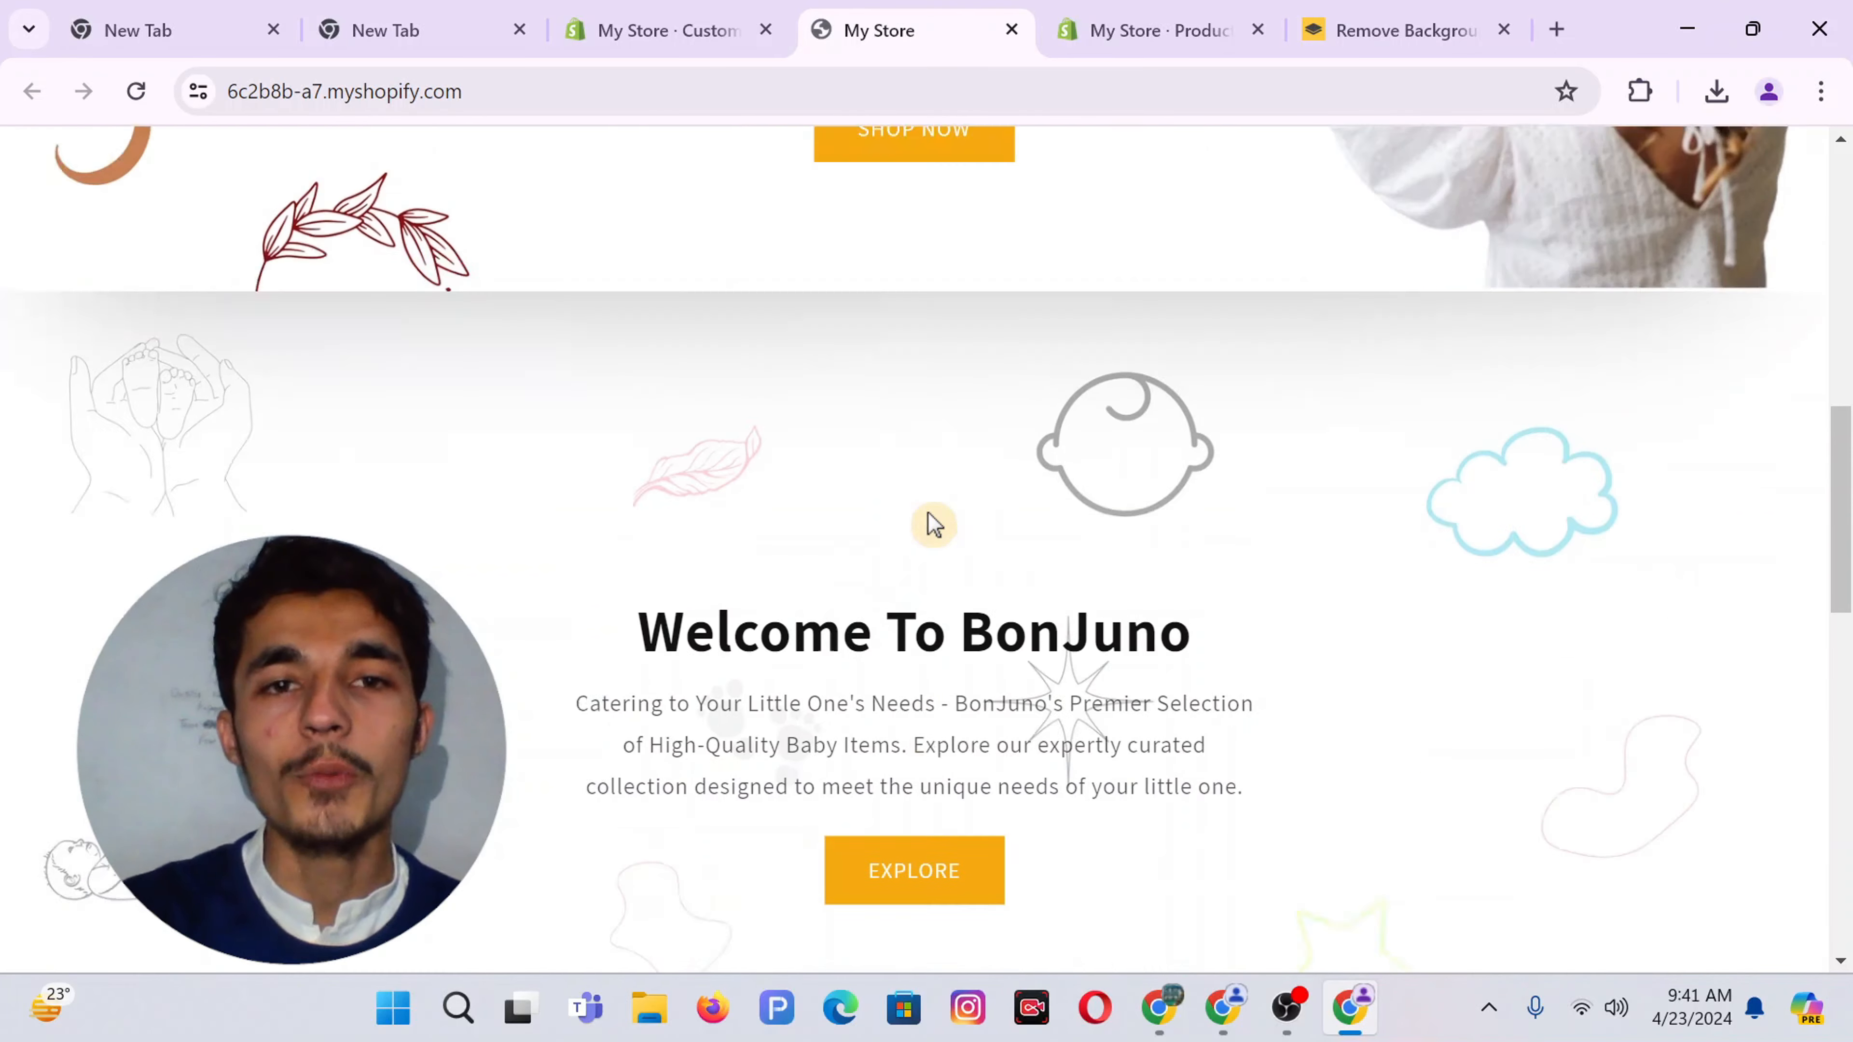
scroll(1069, 406, "down", 4)
scroll(836, 456, "down", 10)
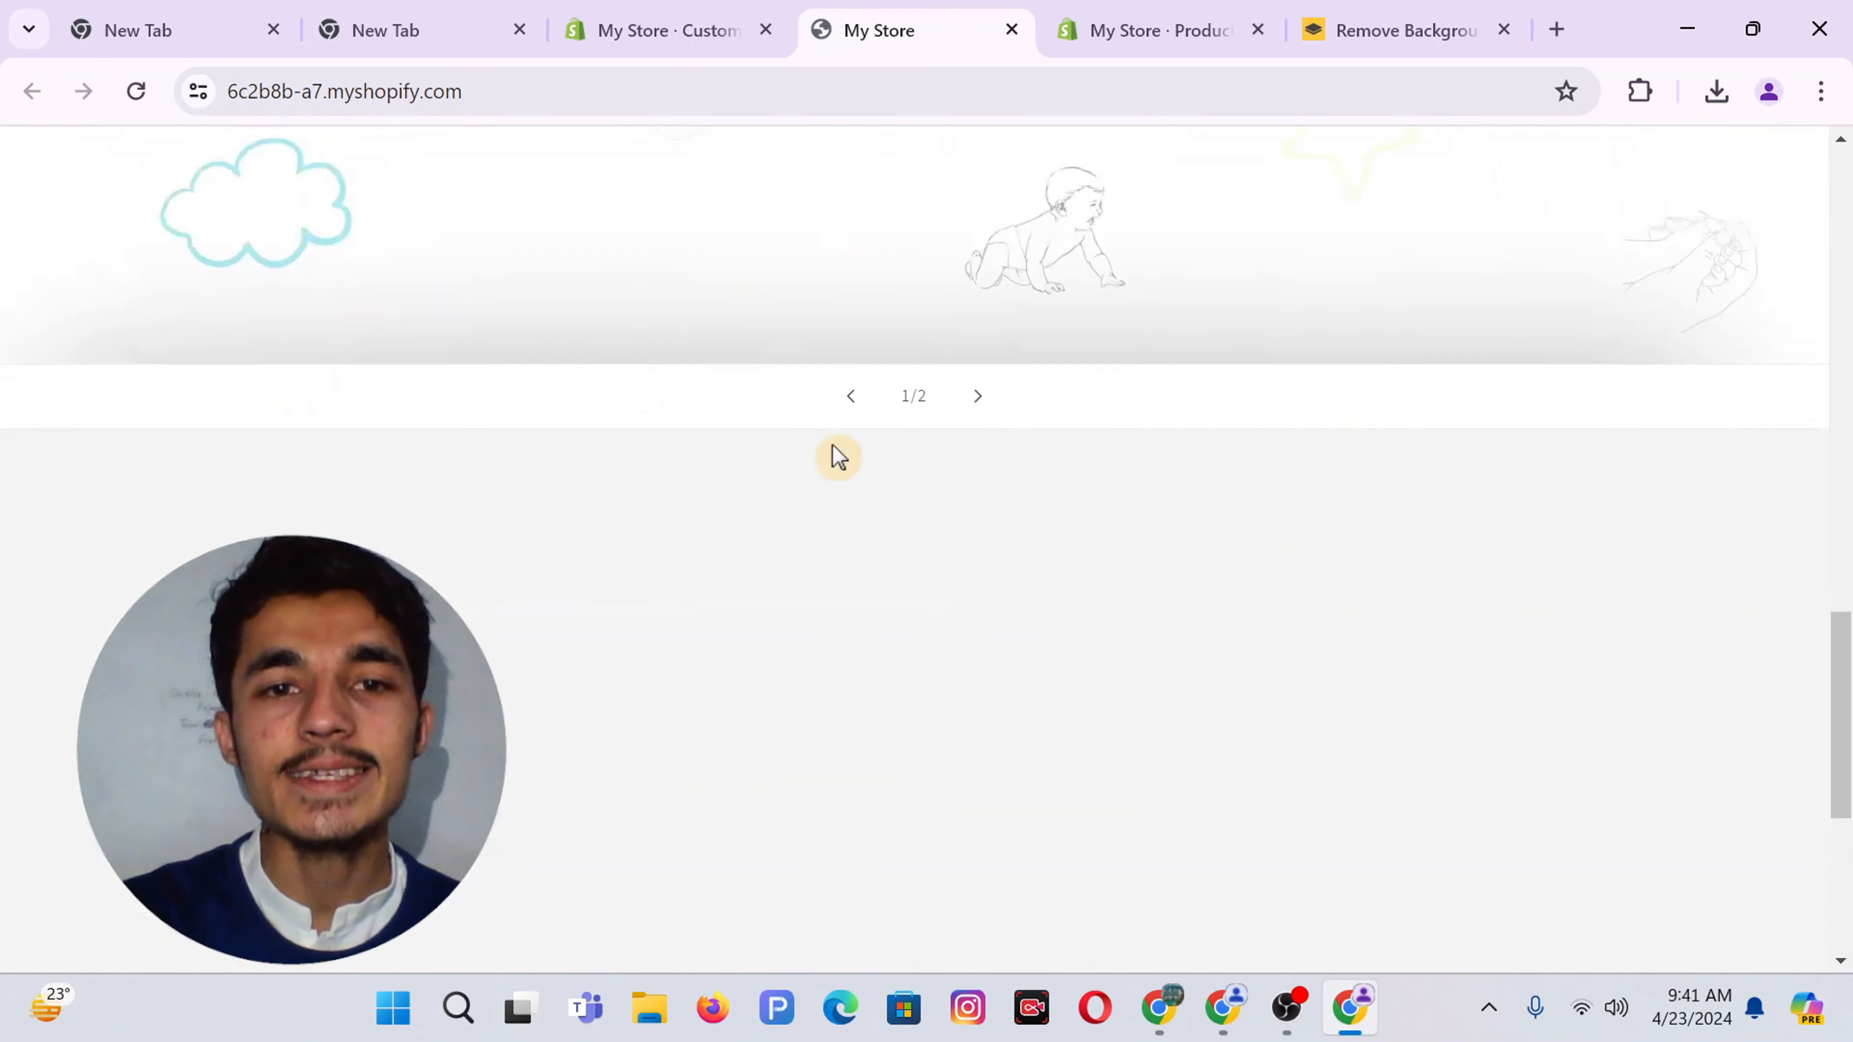
scroll(835, 456, "up", 4)
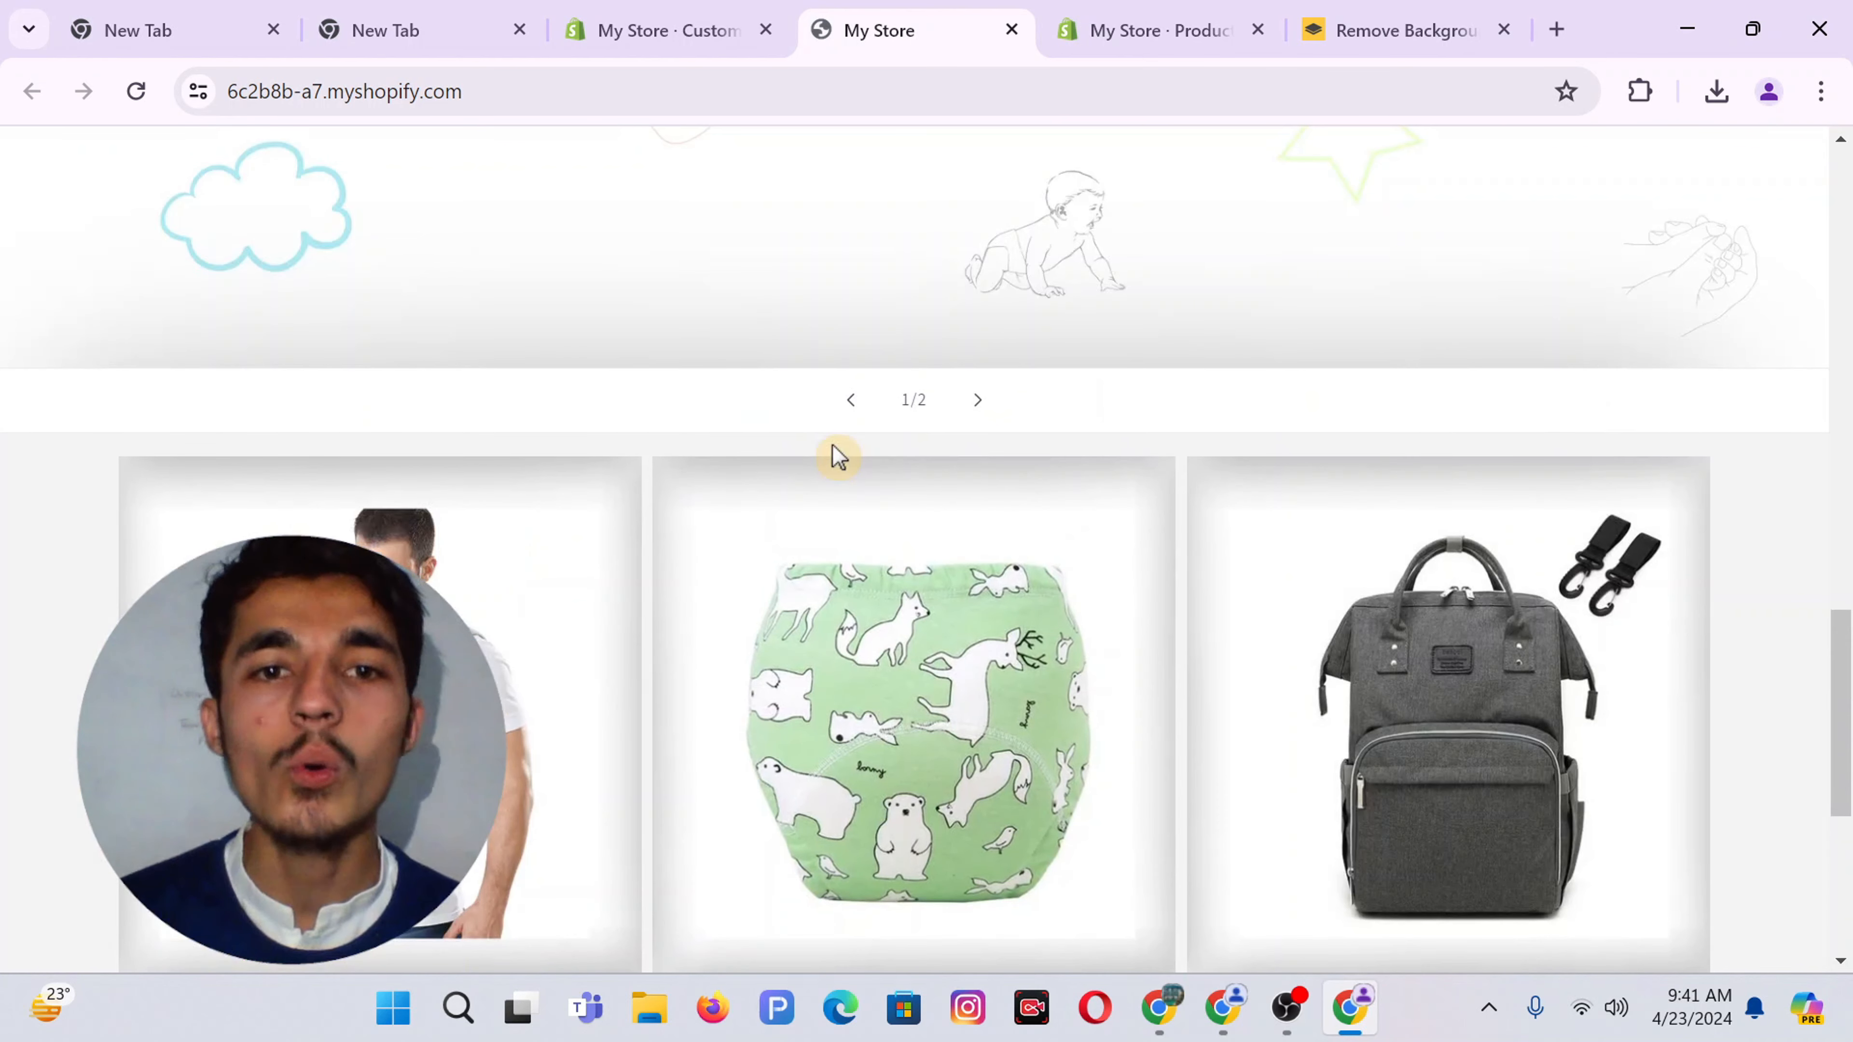
scroll(837, 457, "down", 5)
scroll(1029, 412, "up", 3)
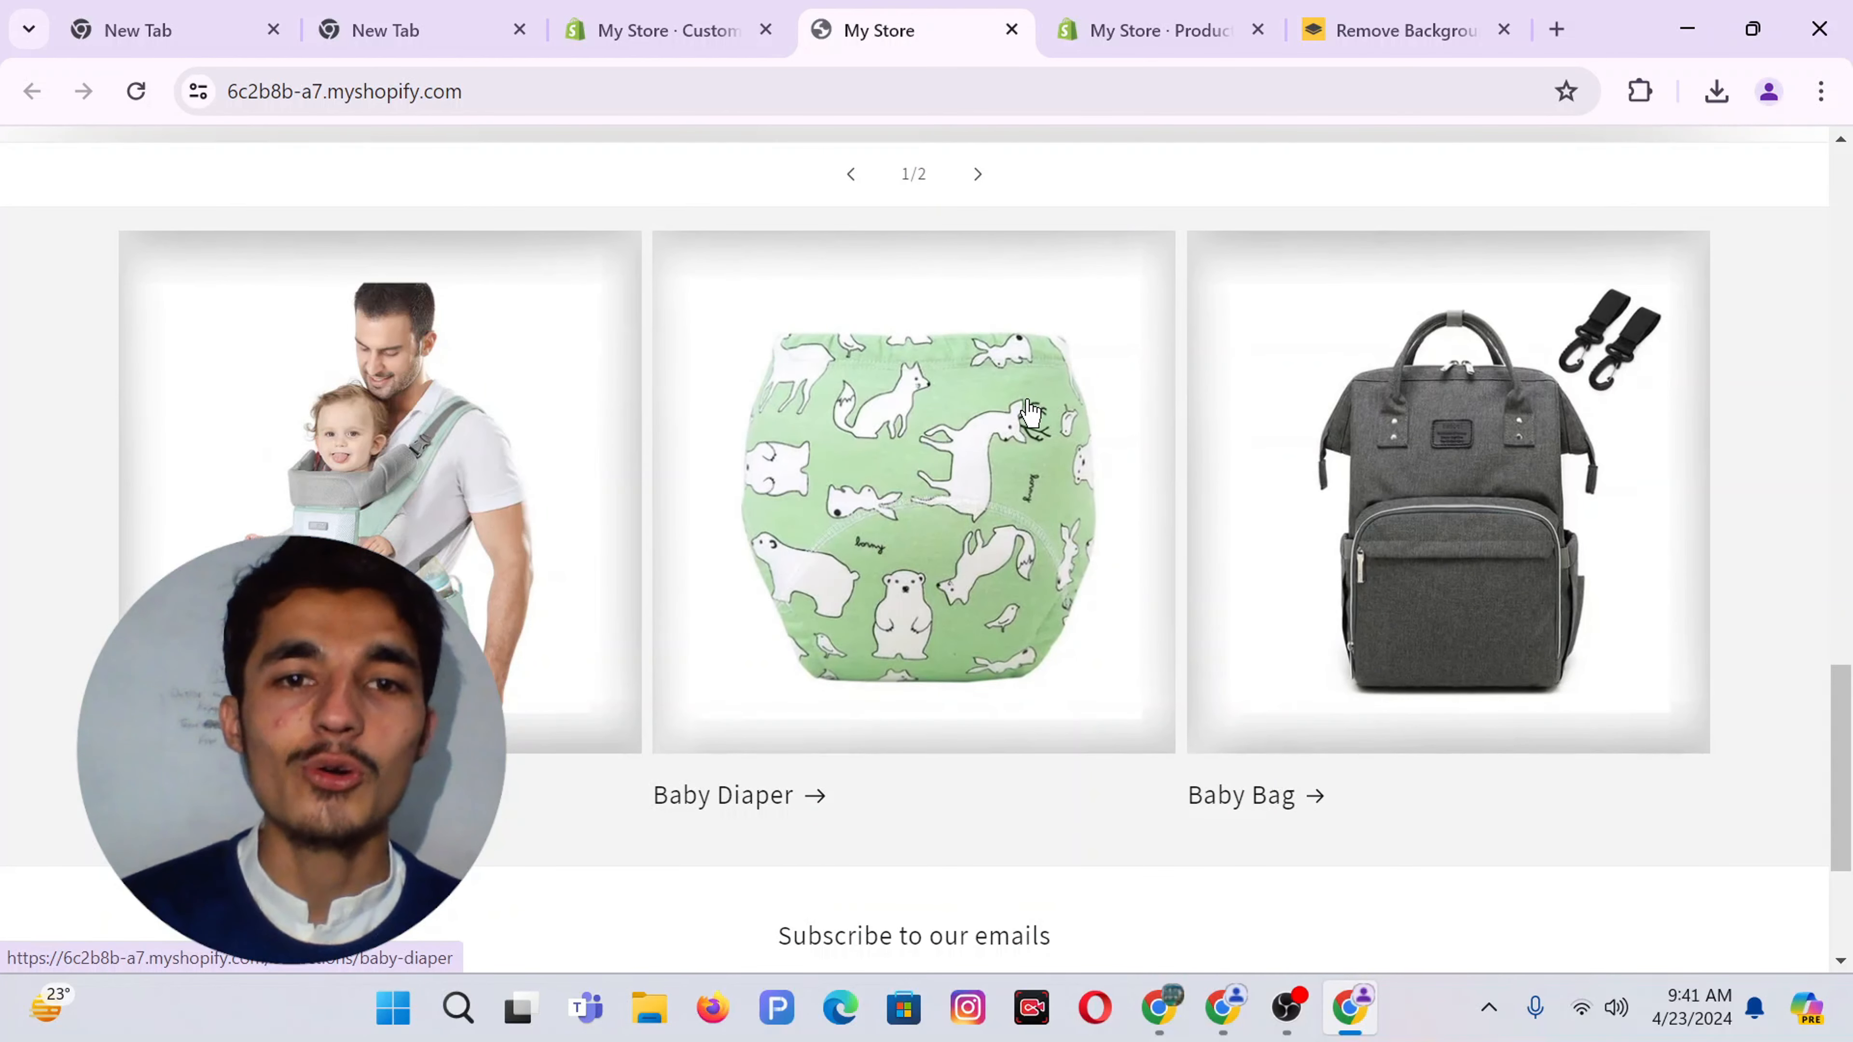
scroll(1029, 413, "up", 8)
scroll(1029, 412, "down", 8)
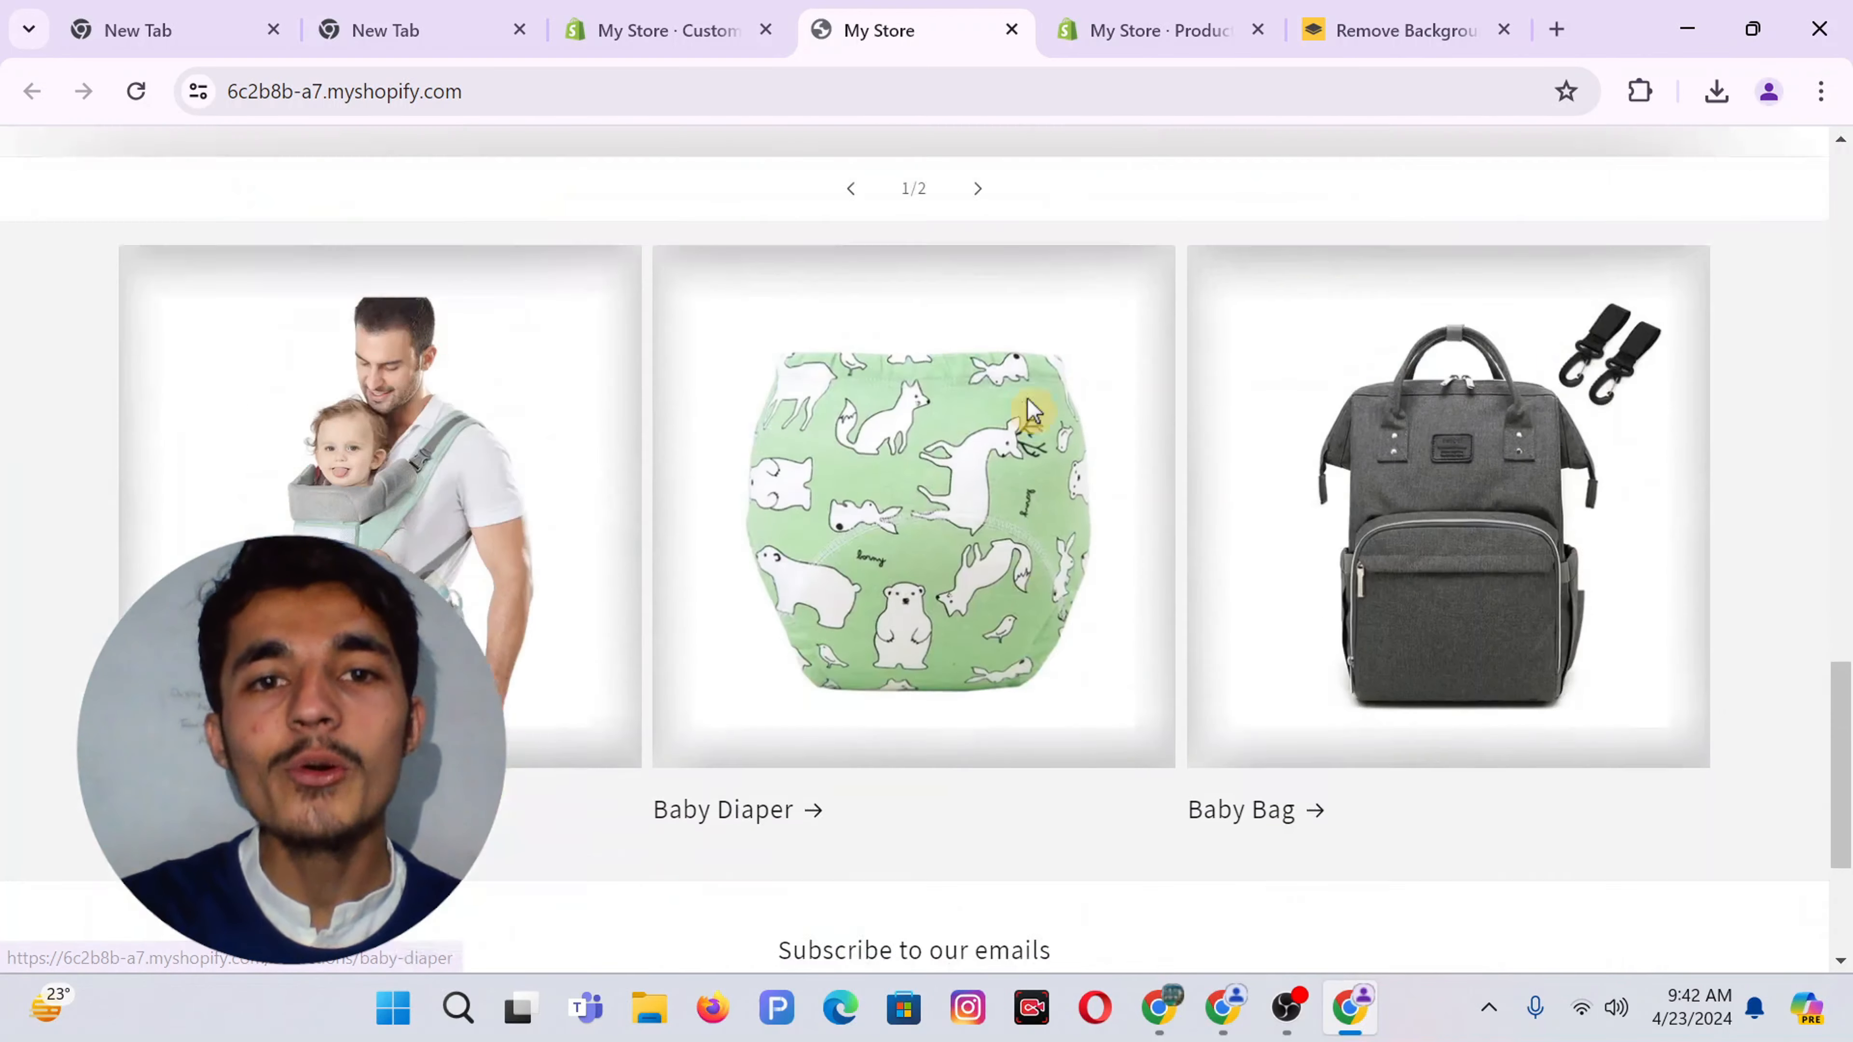
scroll(1029, 413, "up", 1)
scroll(1029, 413, "up", 2)
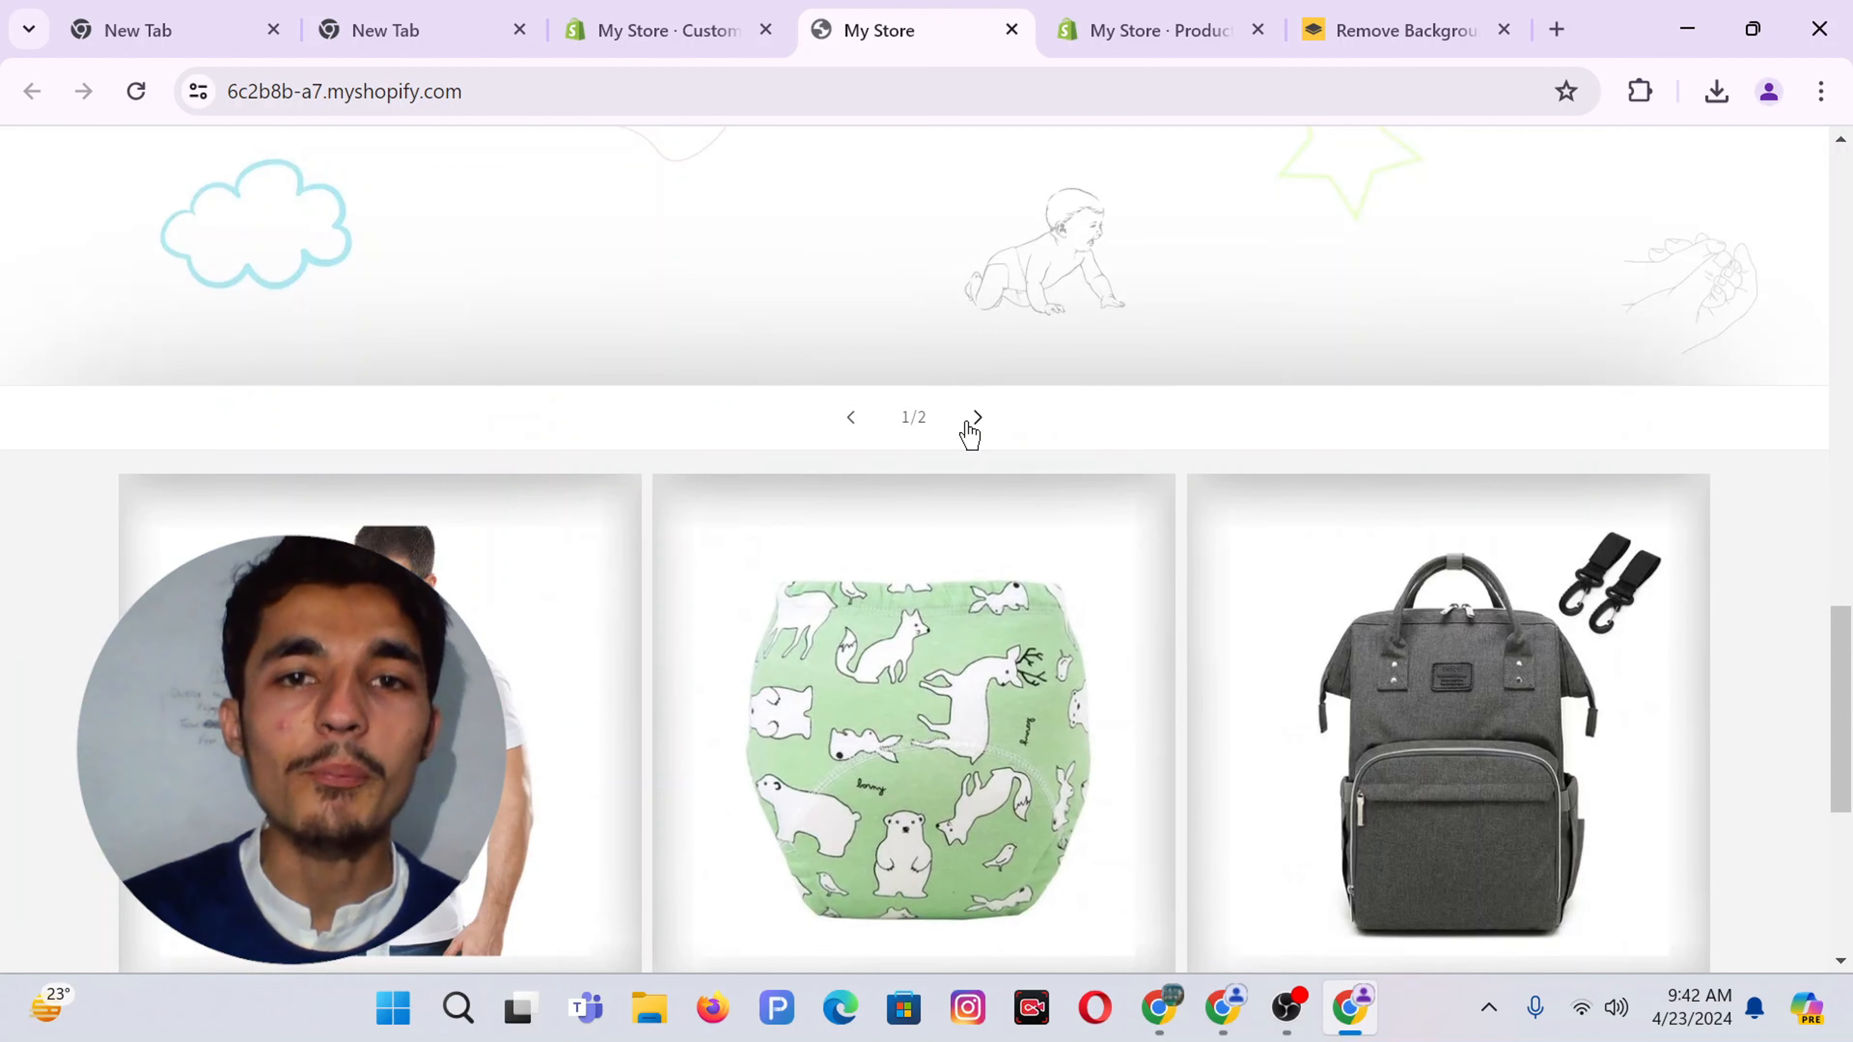
left_click(611, 15)
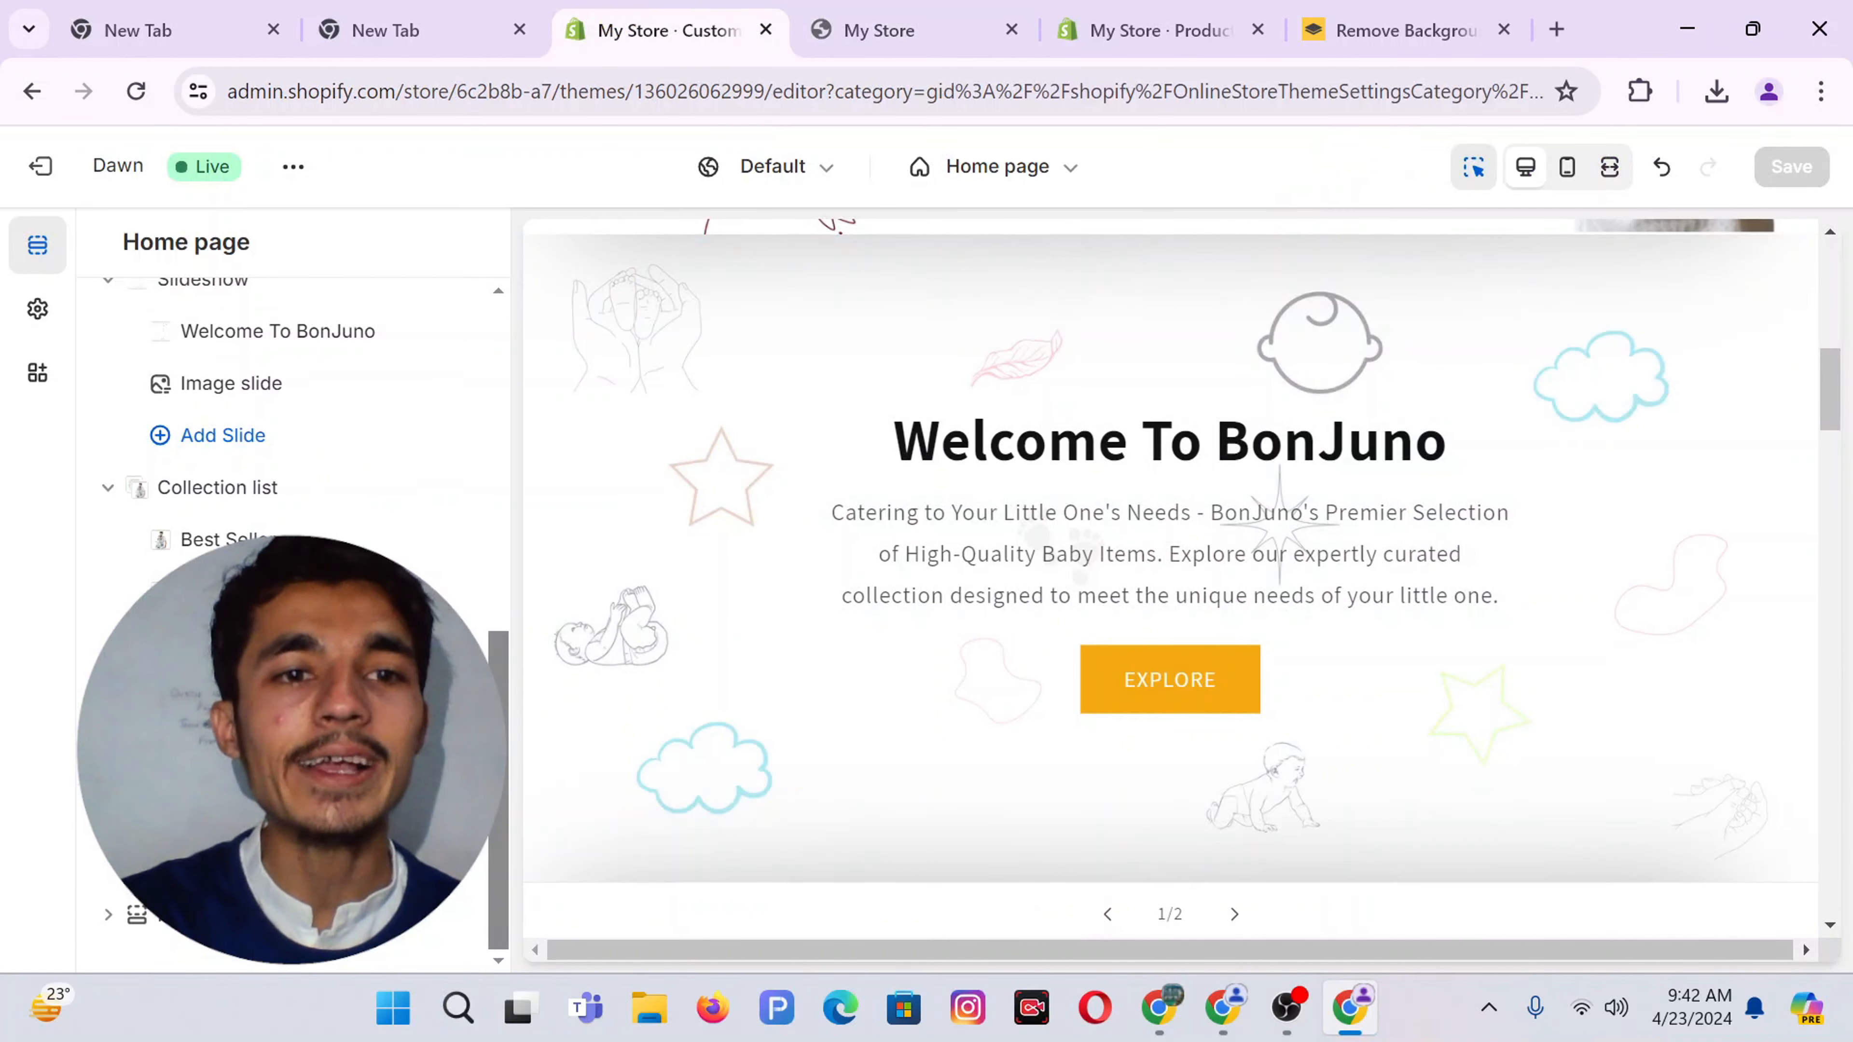
Add a Rich text section and remove its heading, text and button blocks
left_click(624, 745)
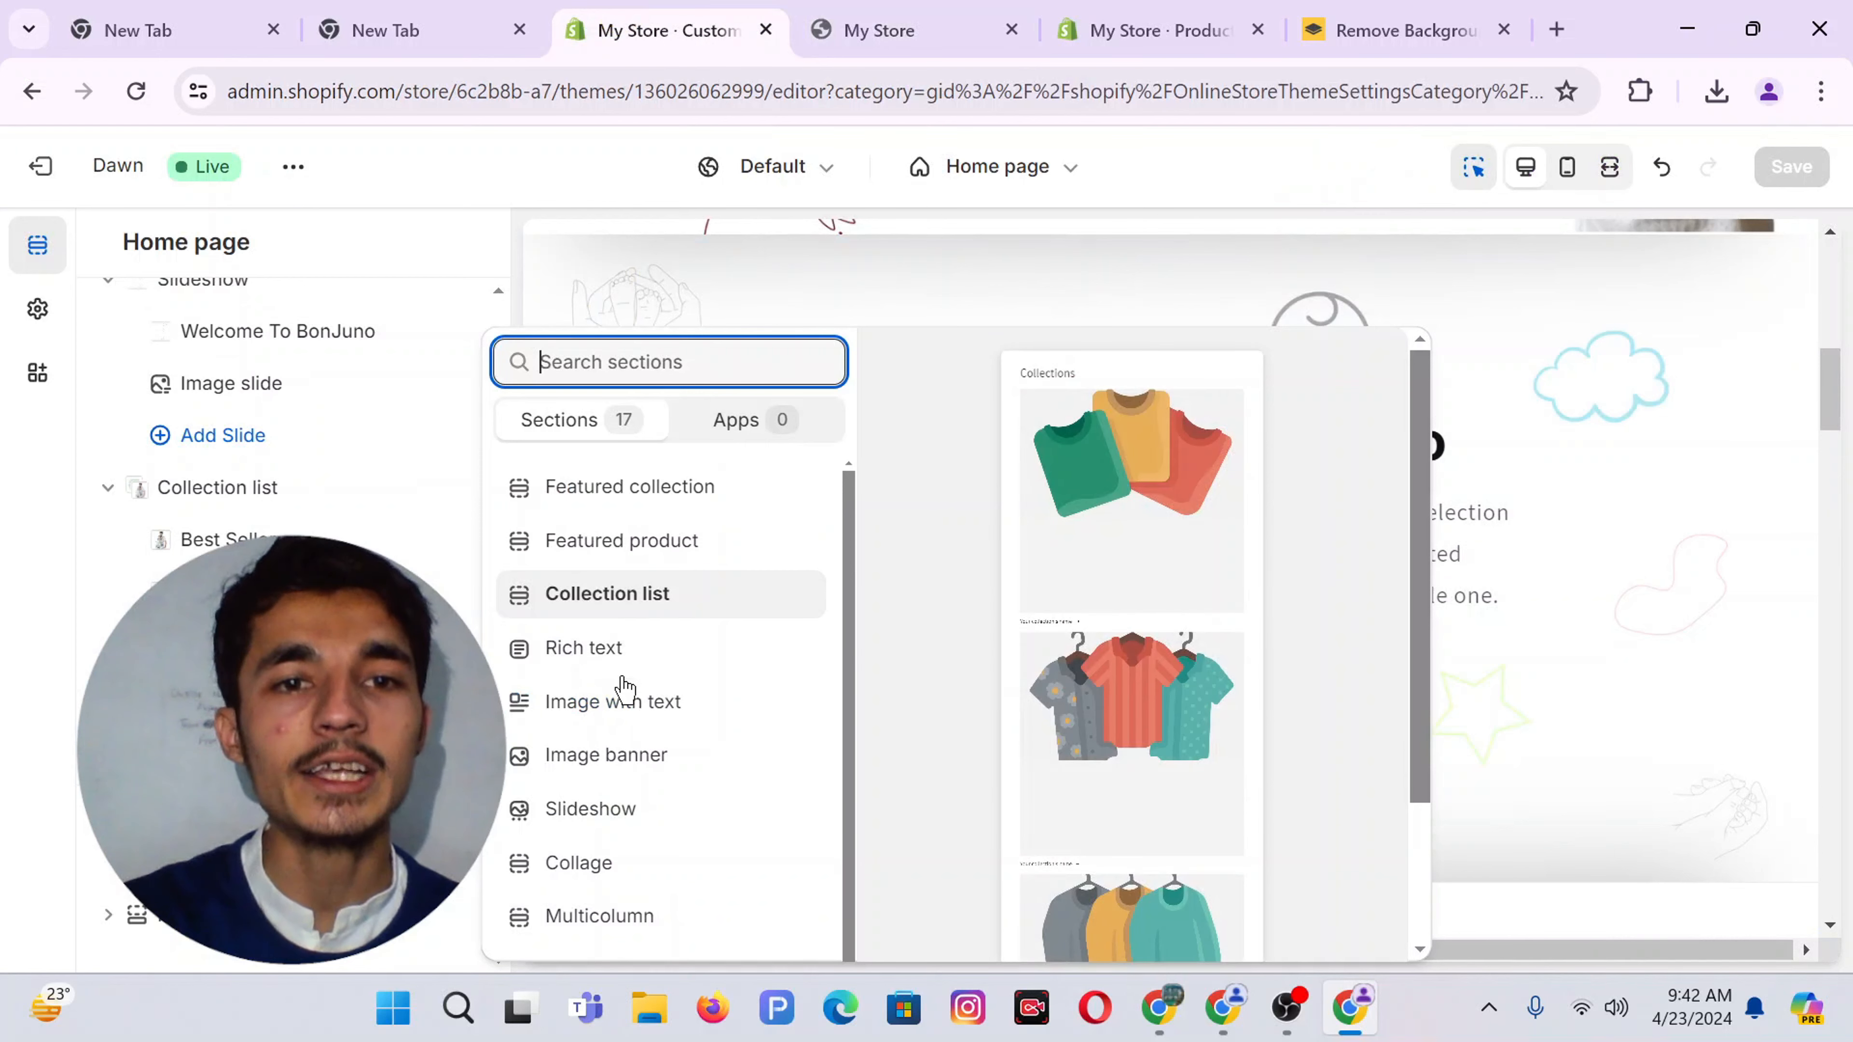
left_click(605, 673)
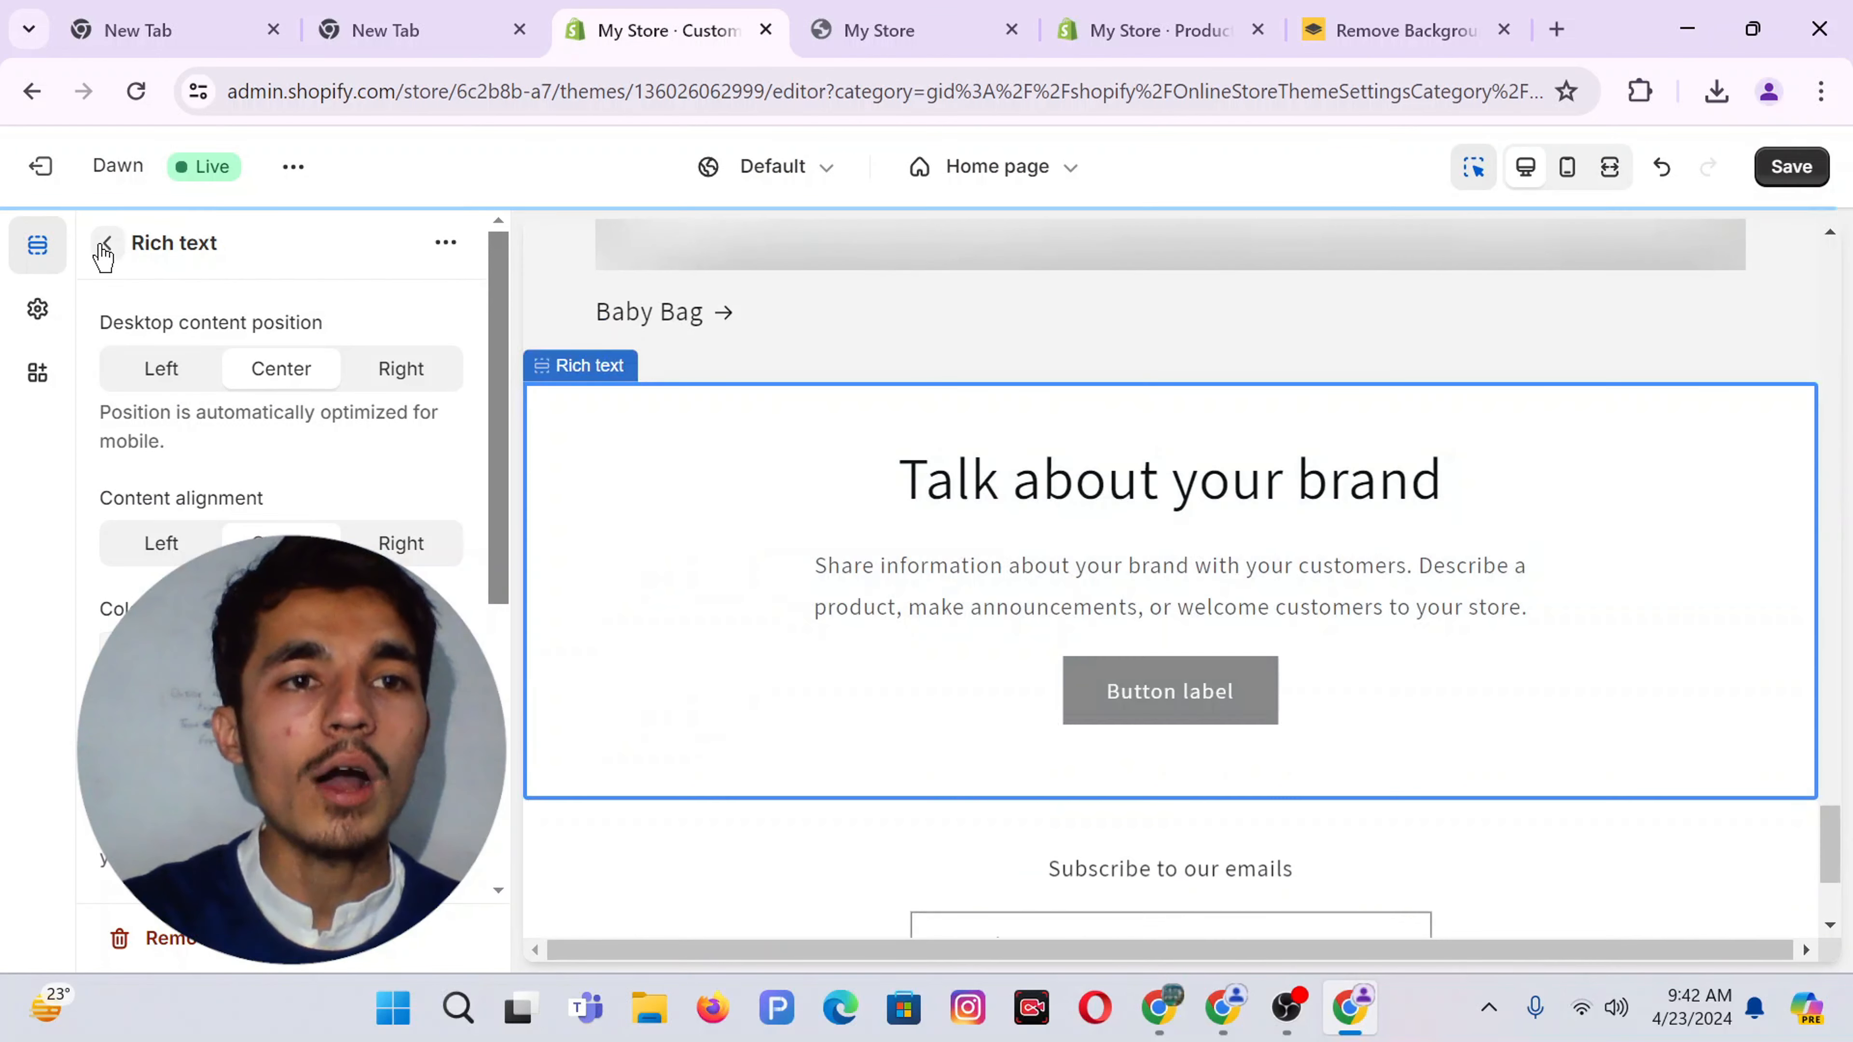
left_click(106, 248)
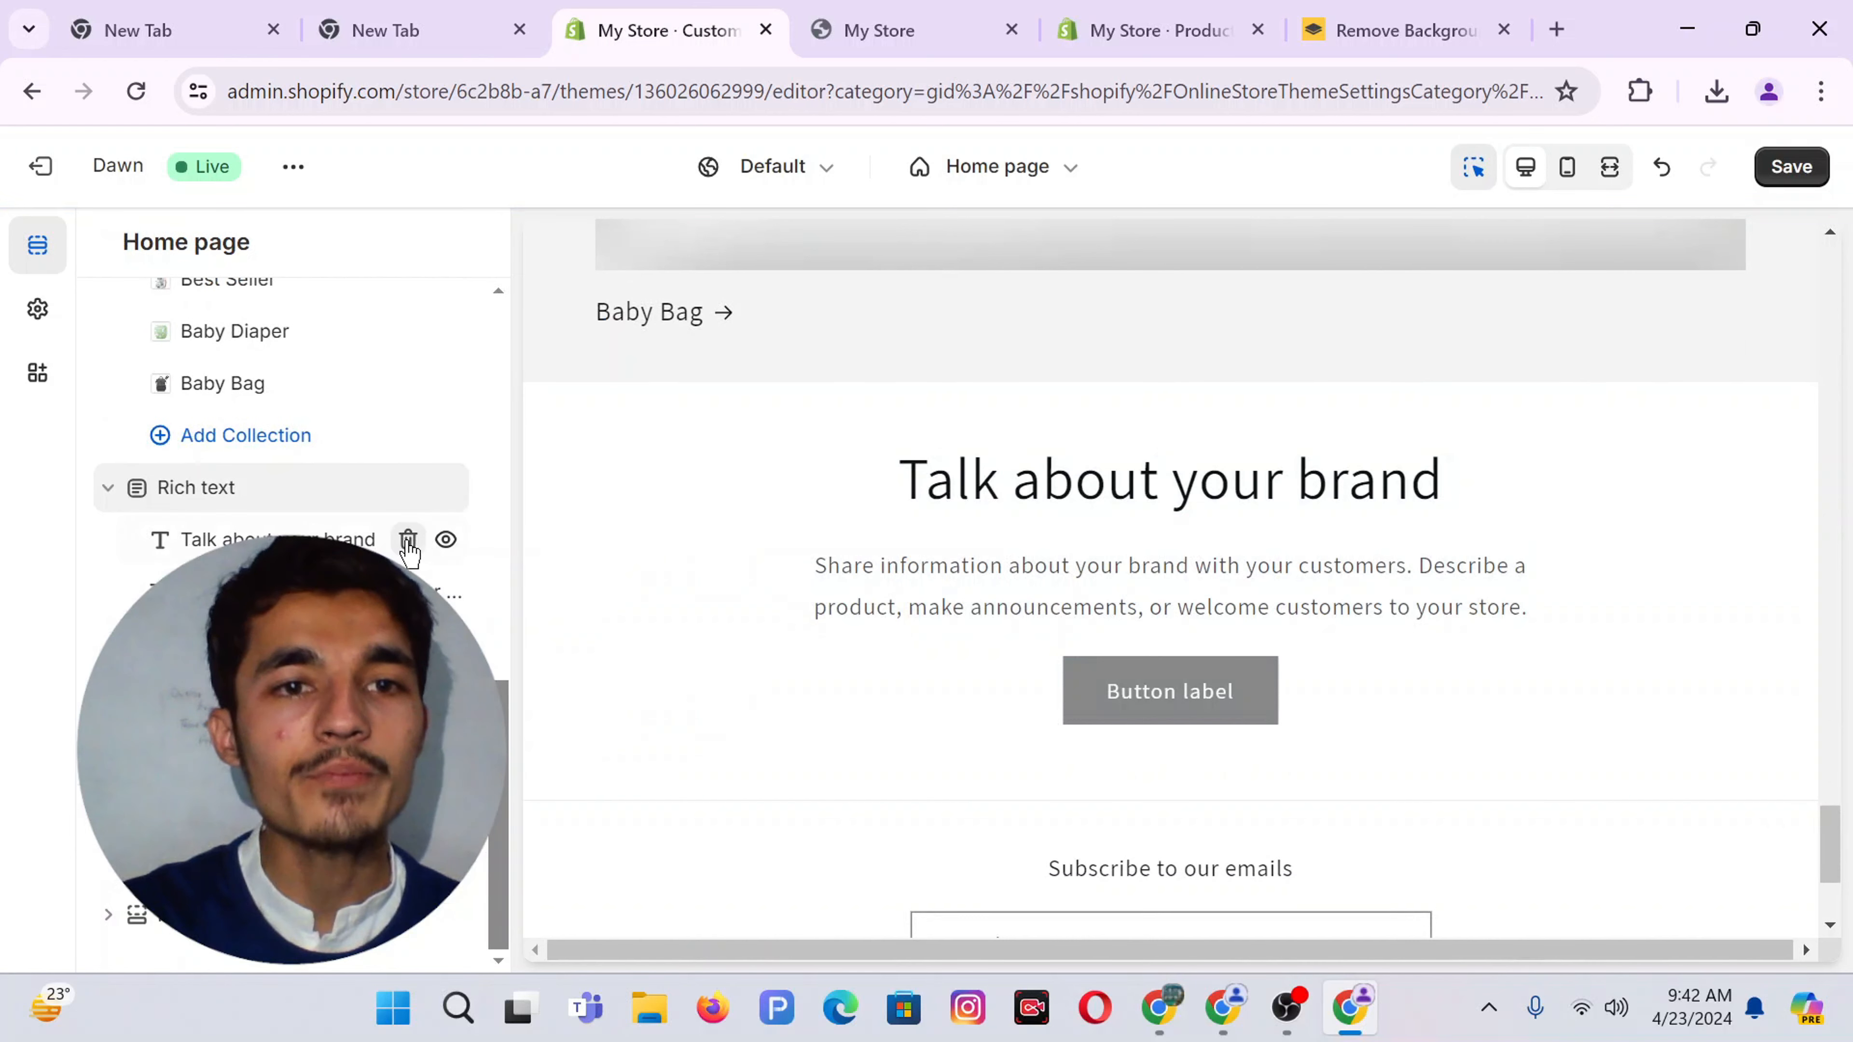
left_click(407, 540)
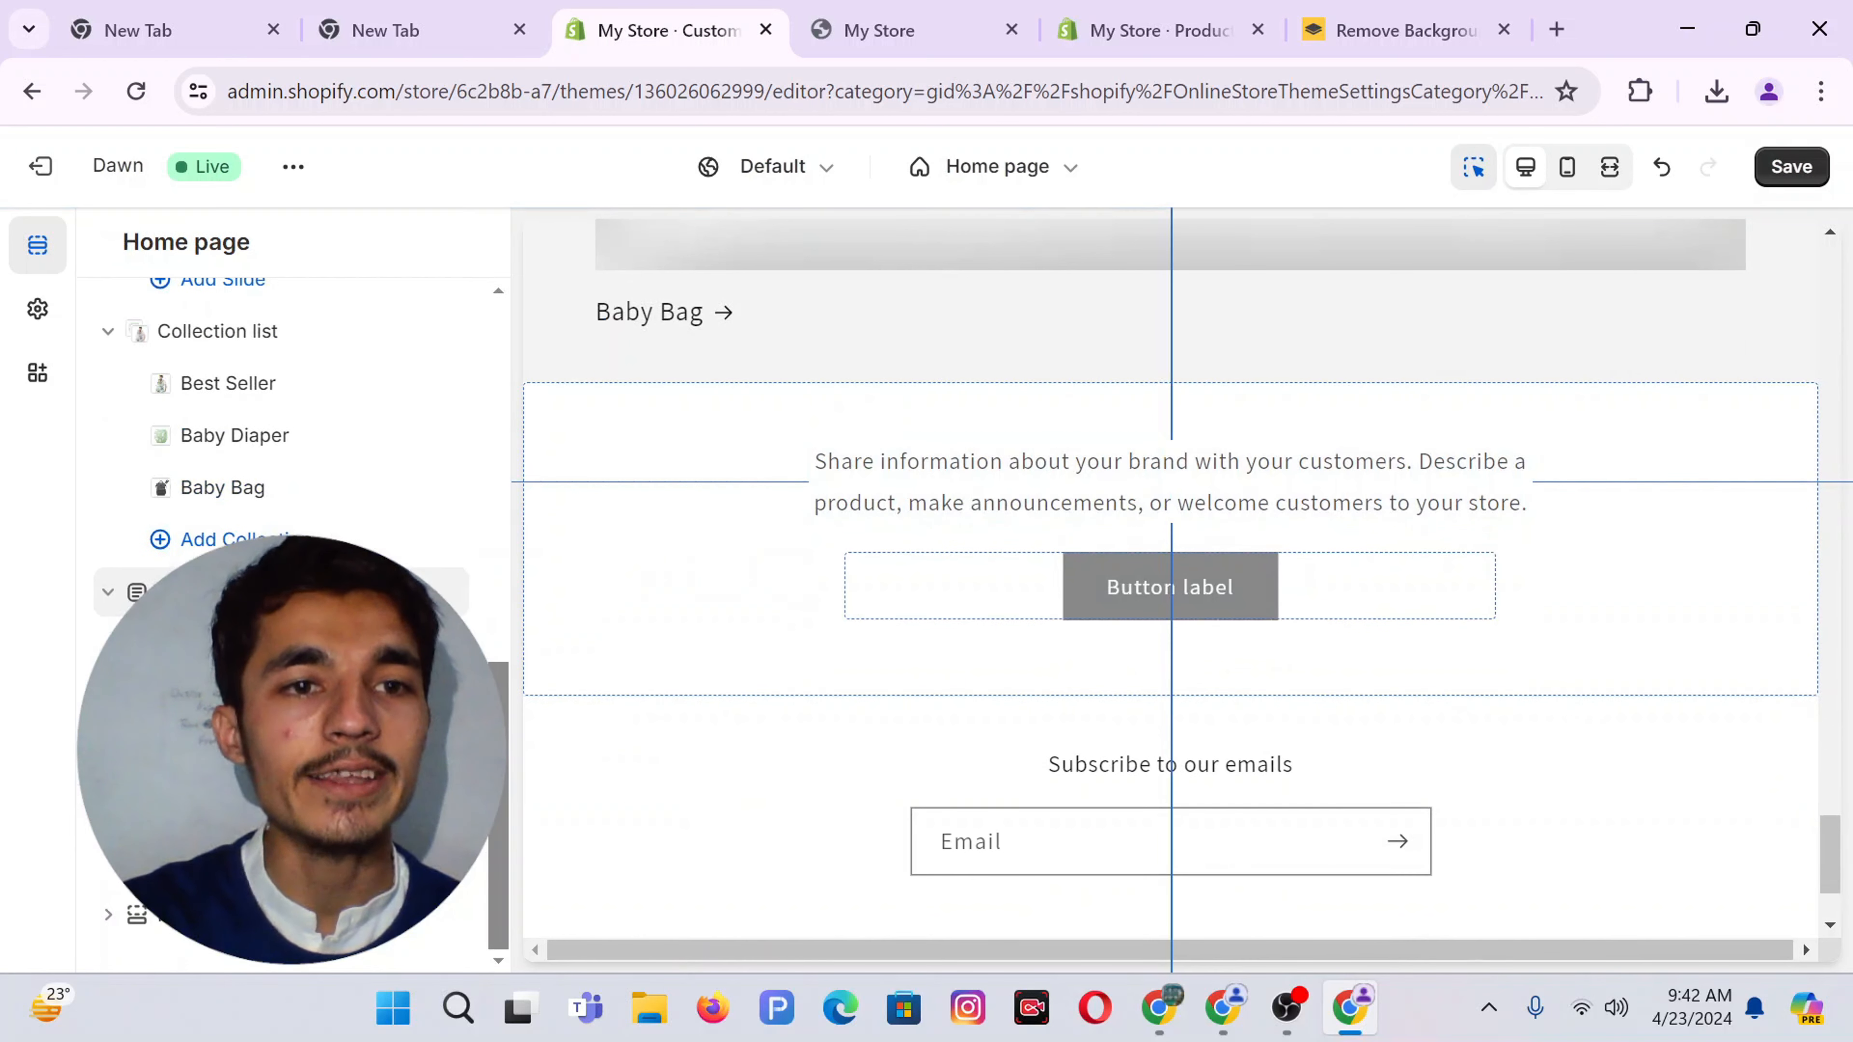
left_click(407, 643)
left_click(408, 643)
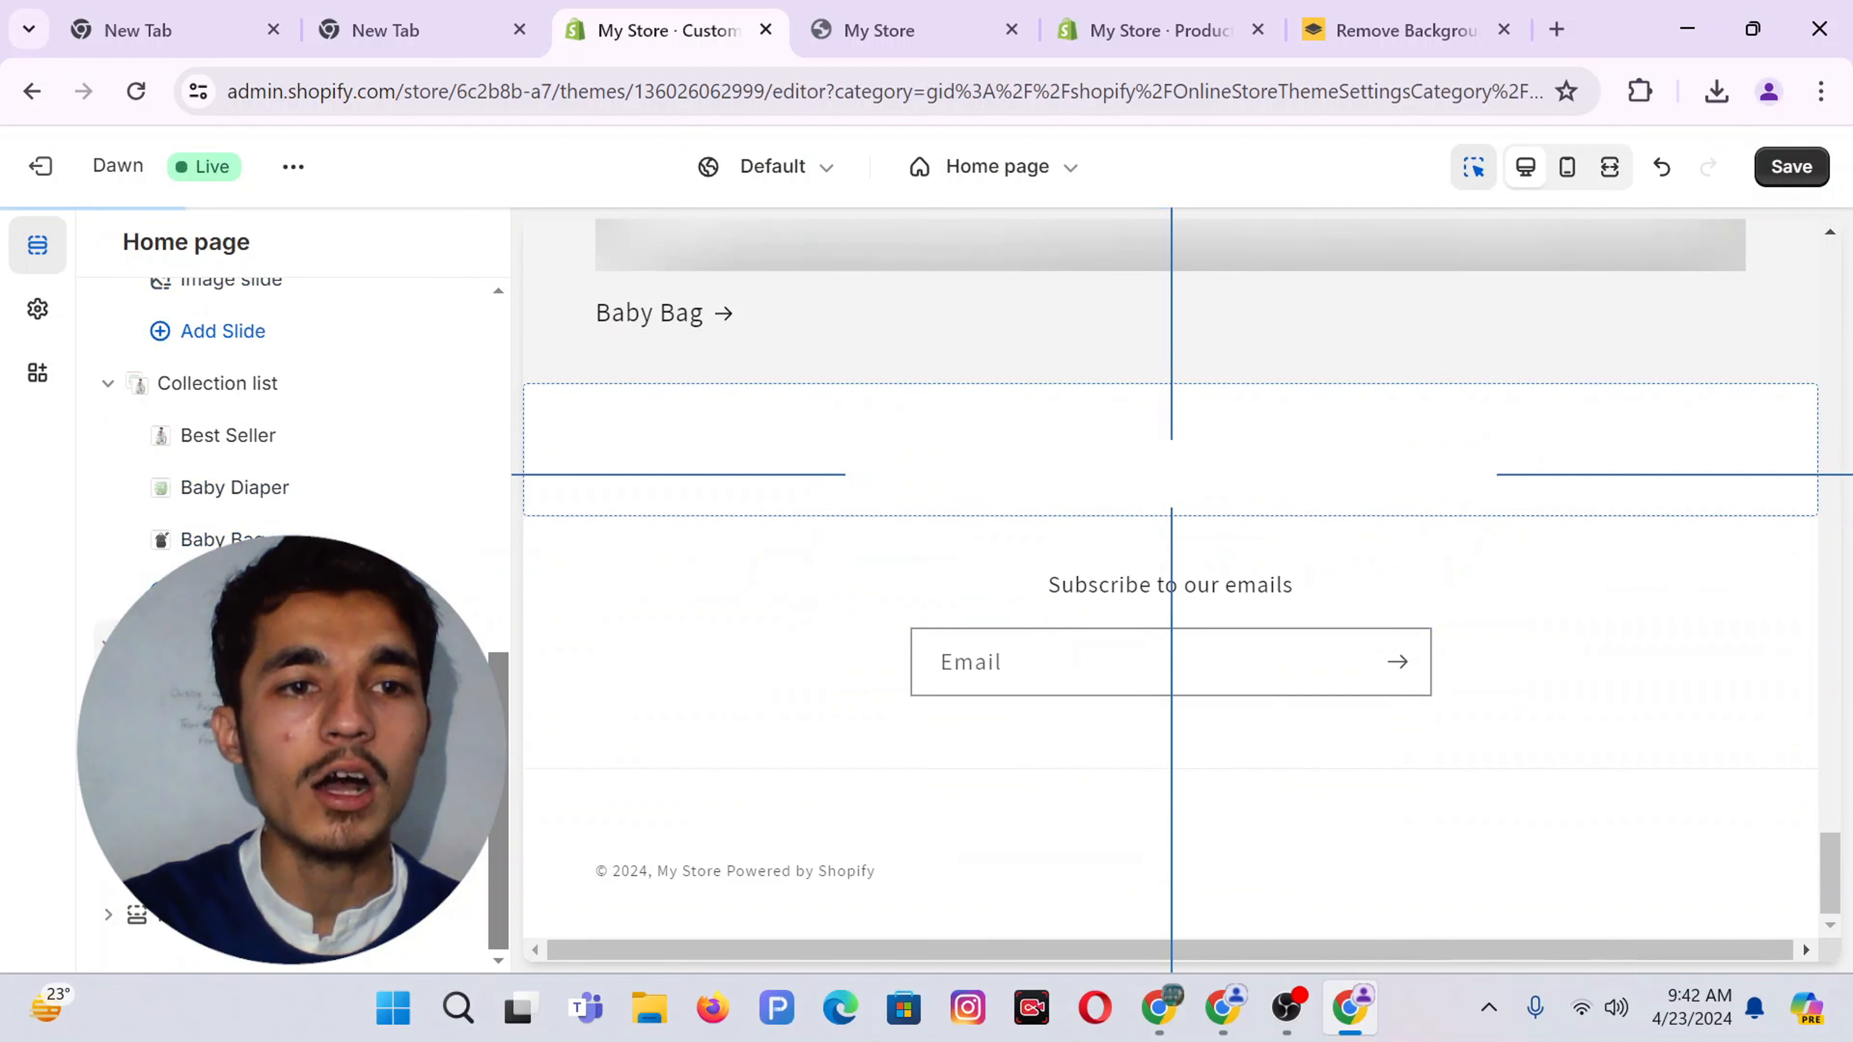
Give the empty Rich text section the orange Scheme 6 colour scheme
left_click(1171, 449)
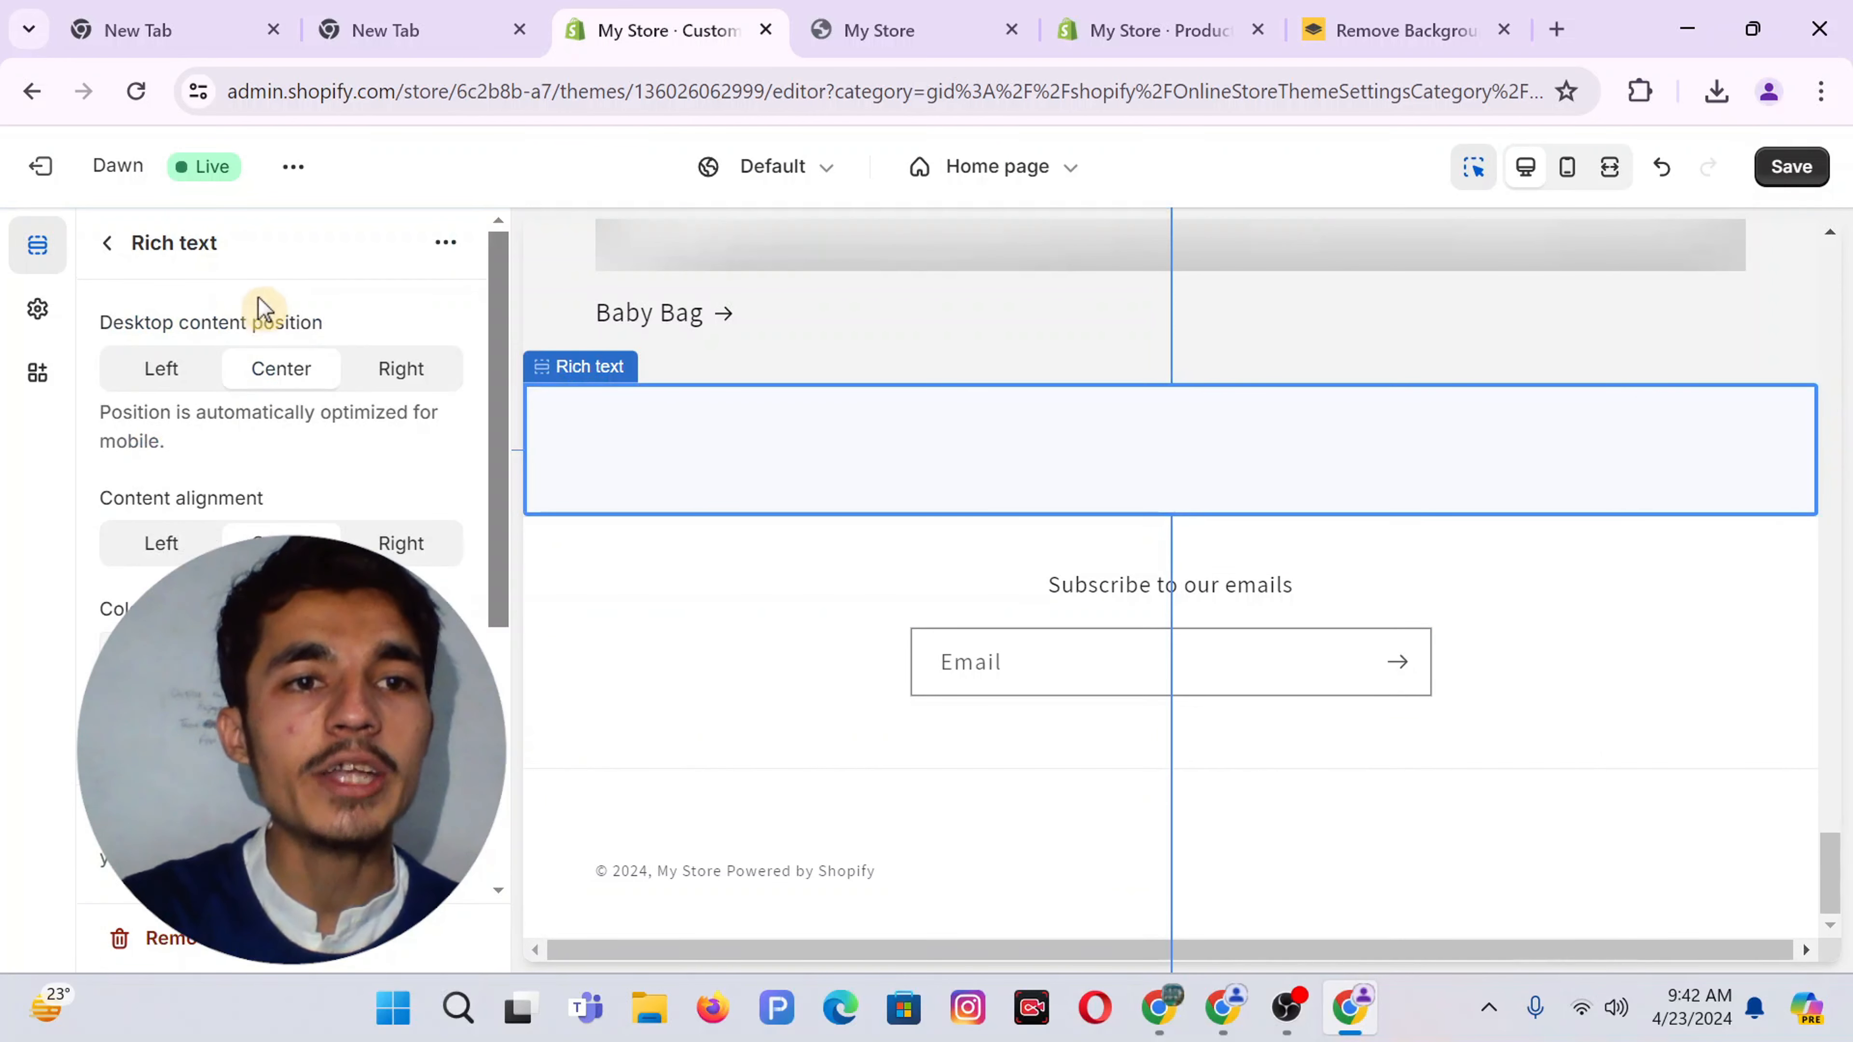
left_click(281, 646)
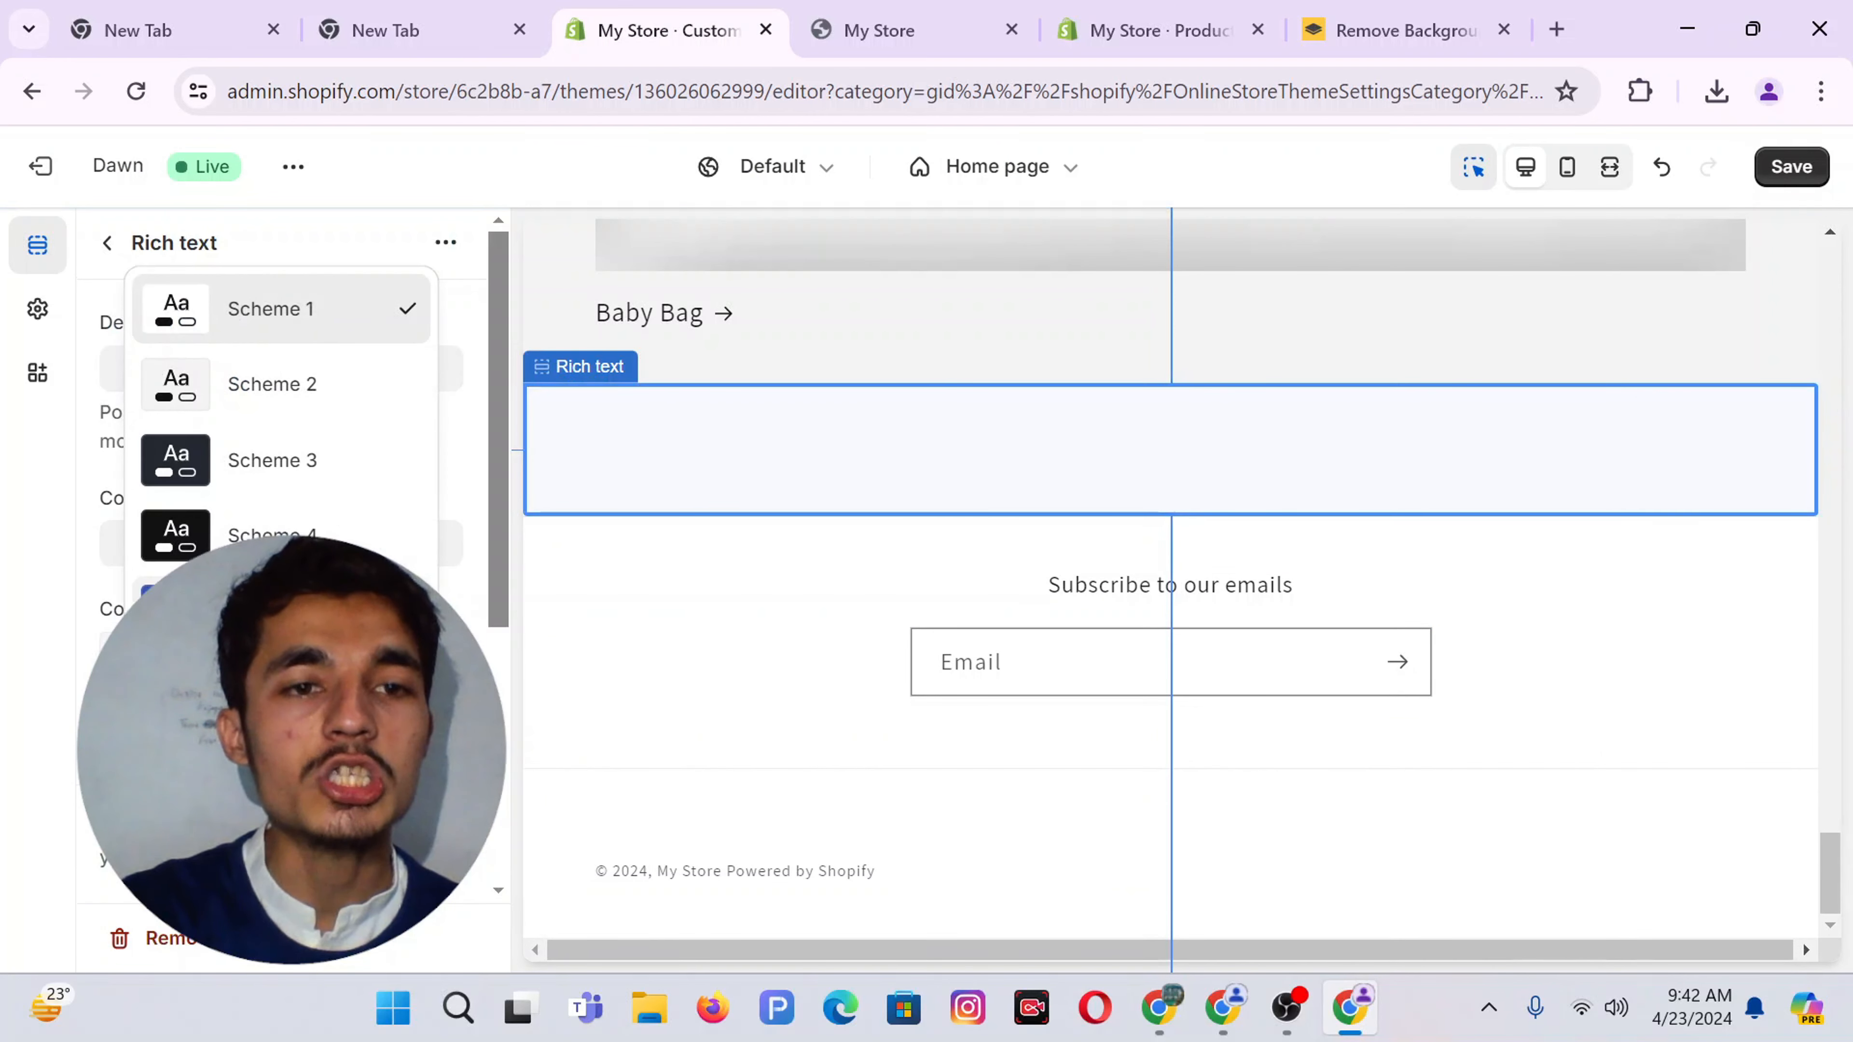
left_click(272, 687)
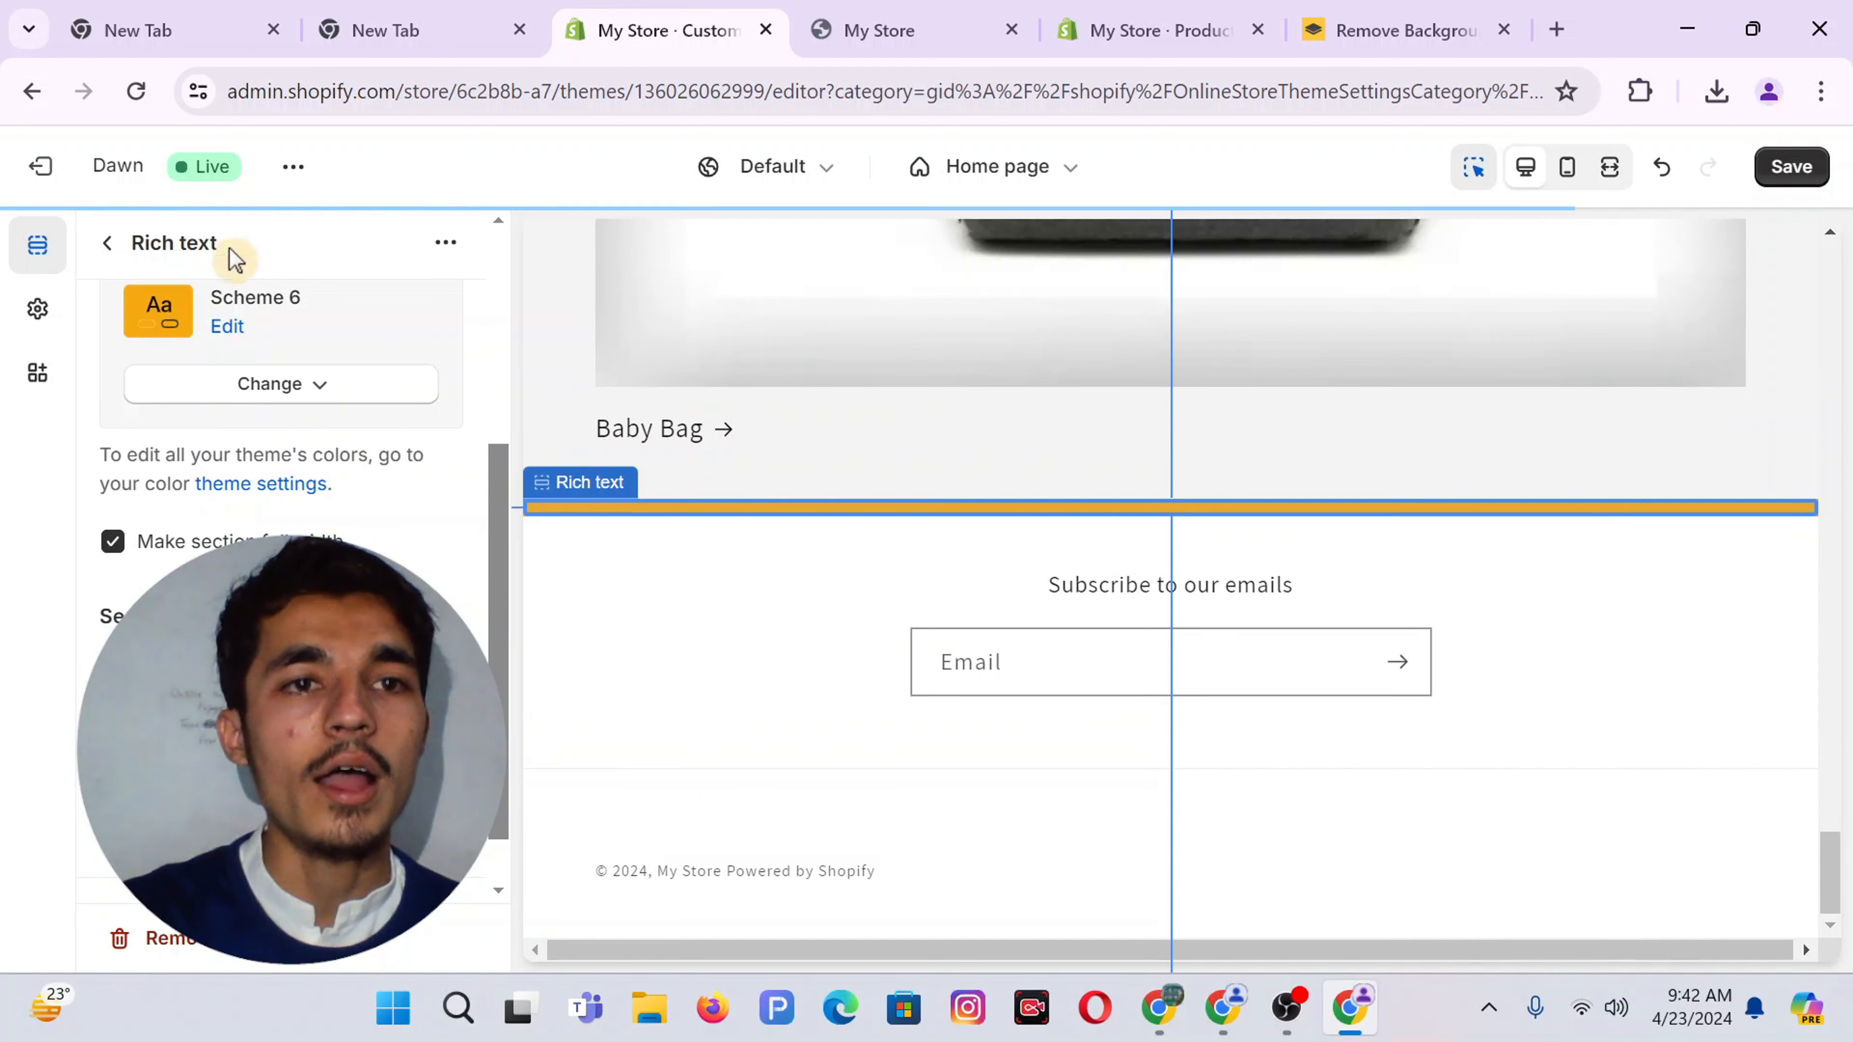
left_click(108, 243)
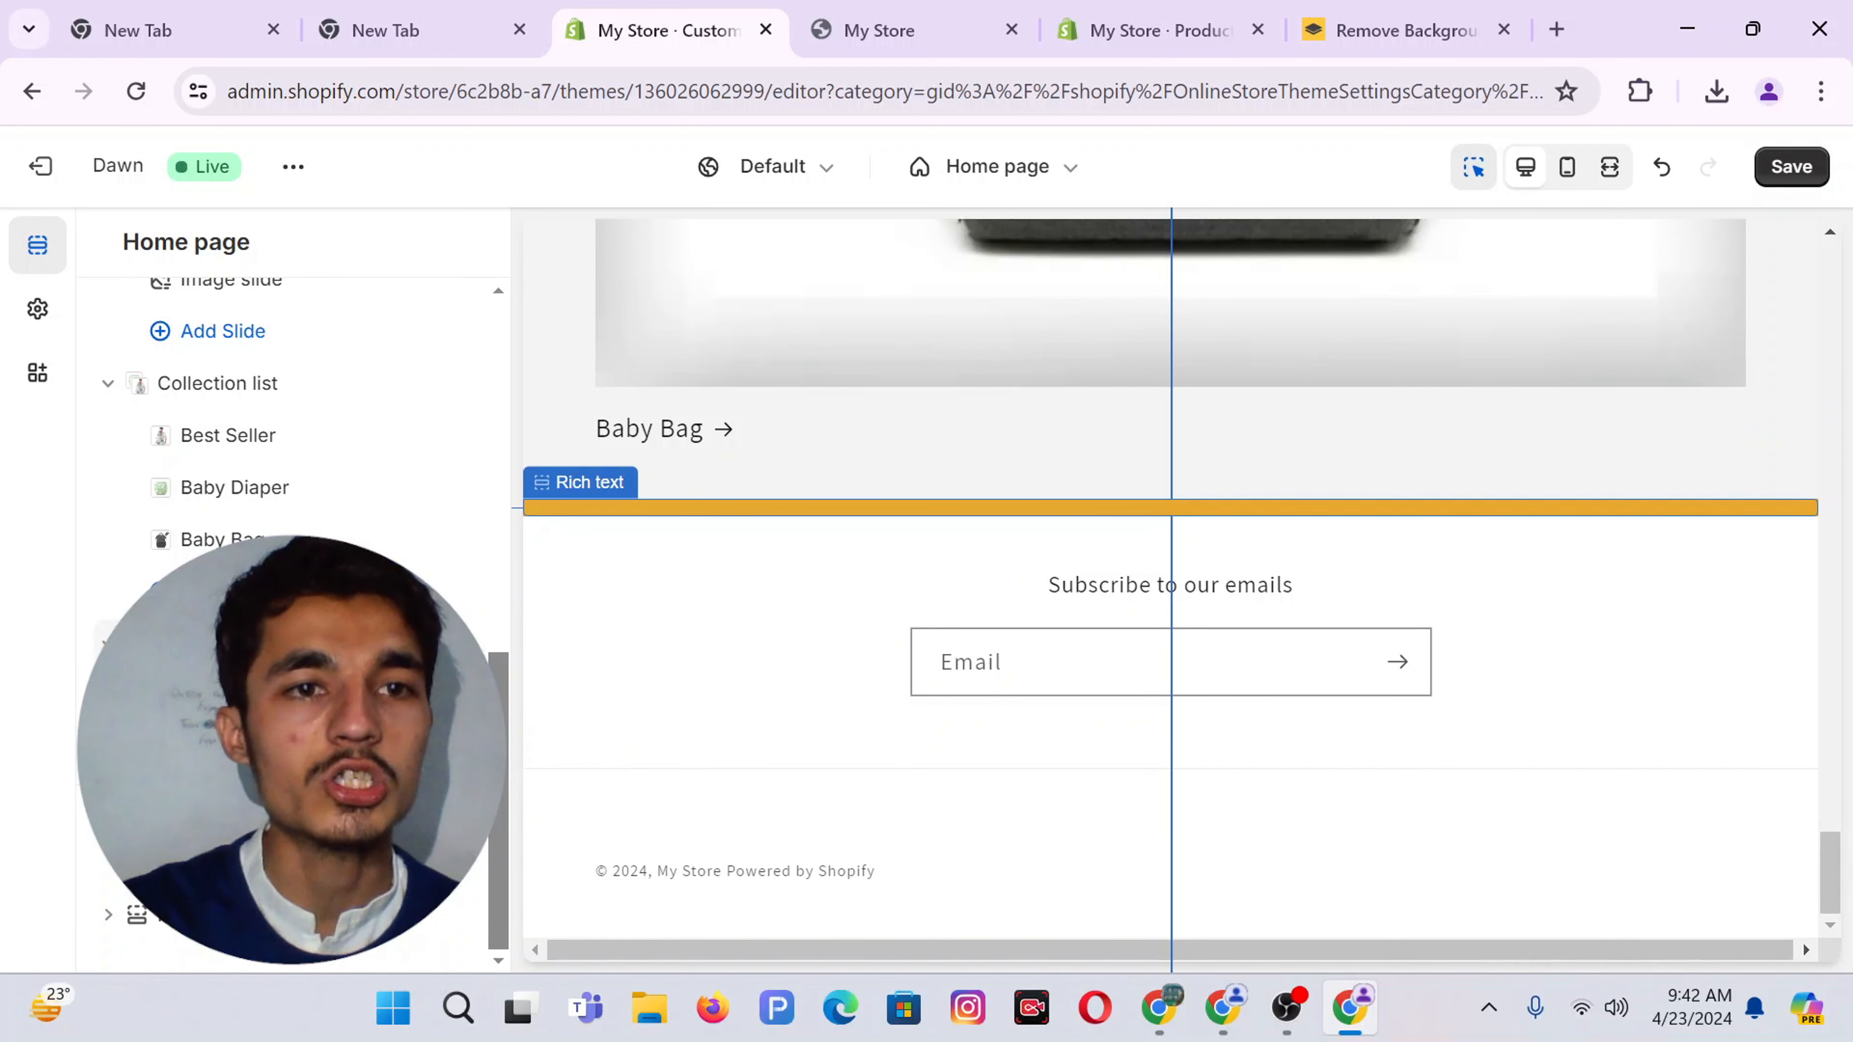
Move the Rich text section above the Collection list and save the home page
left_click_drag(133, 642, 96, 563)
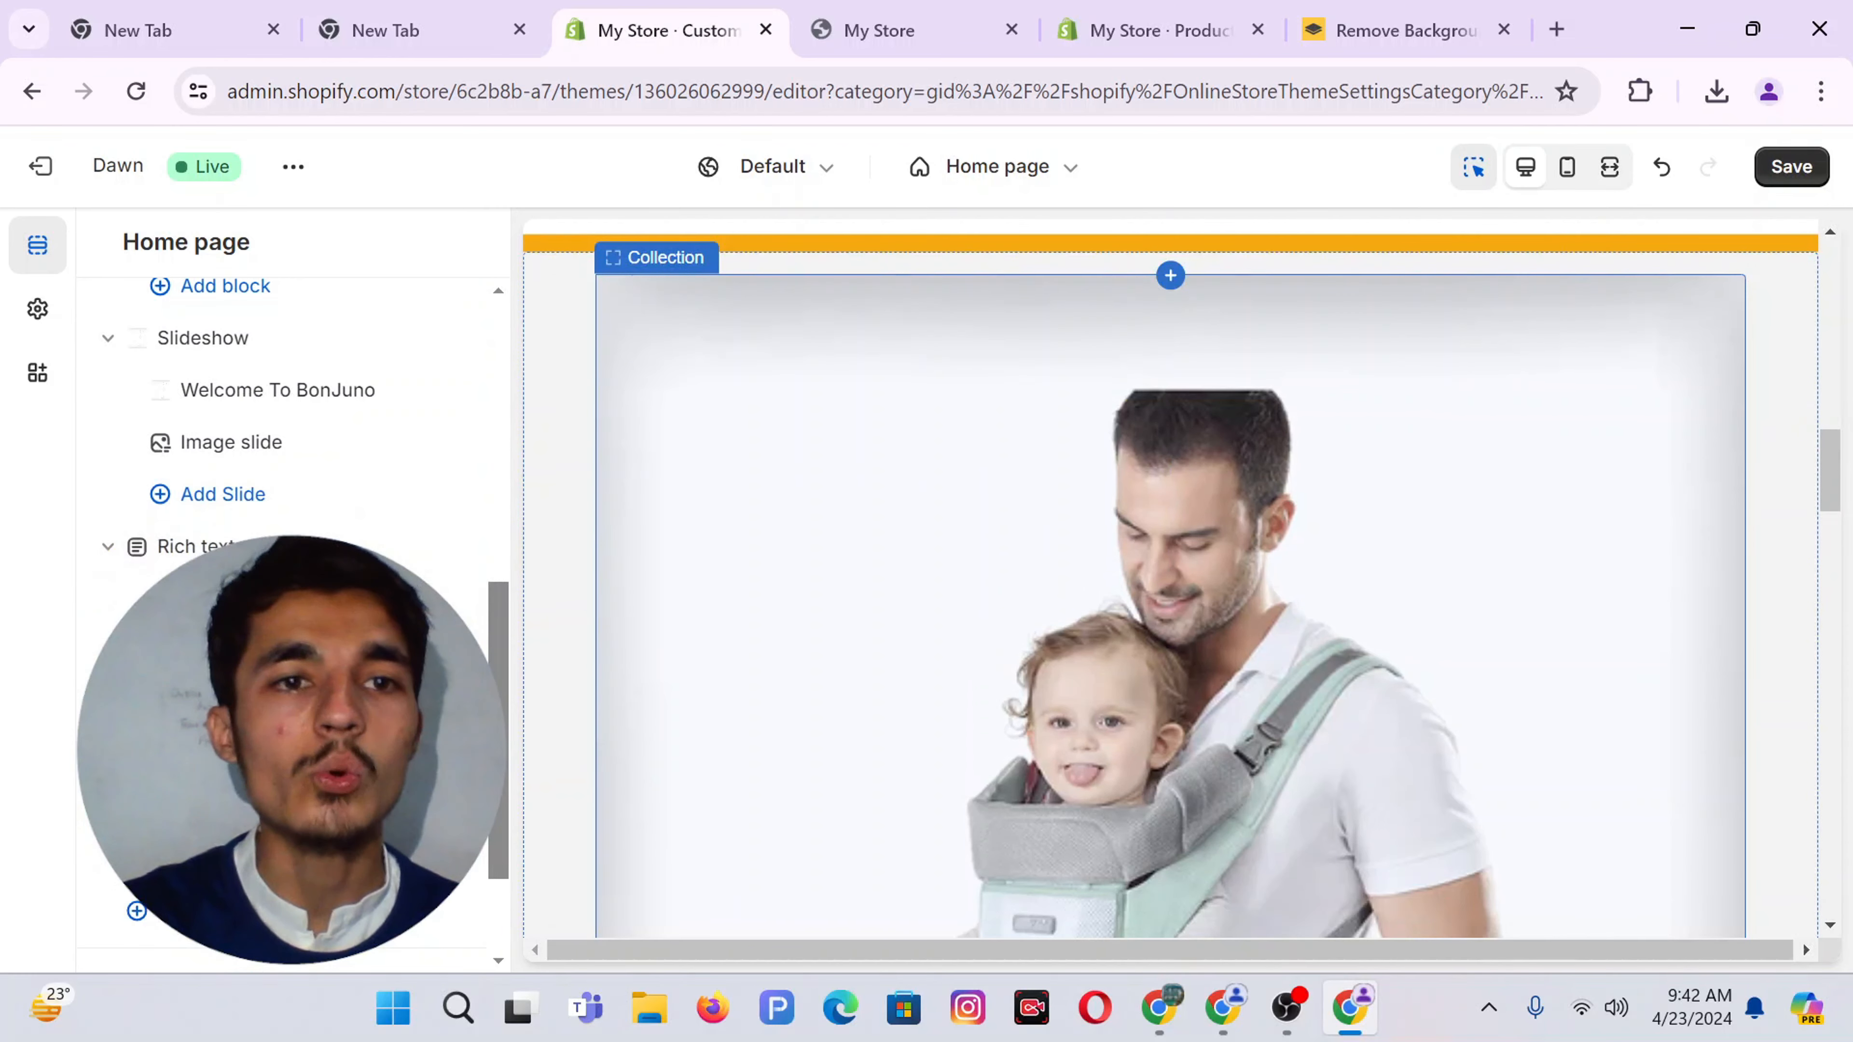
scroll(215, 471, "up", 1)
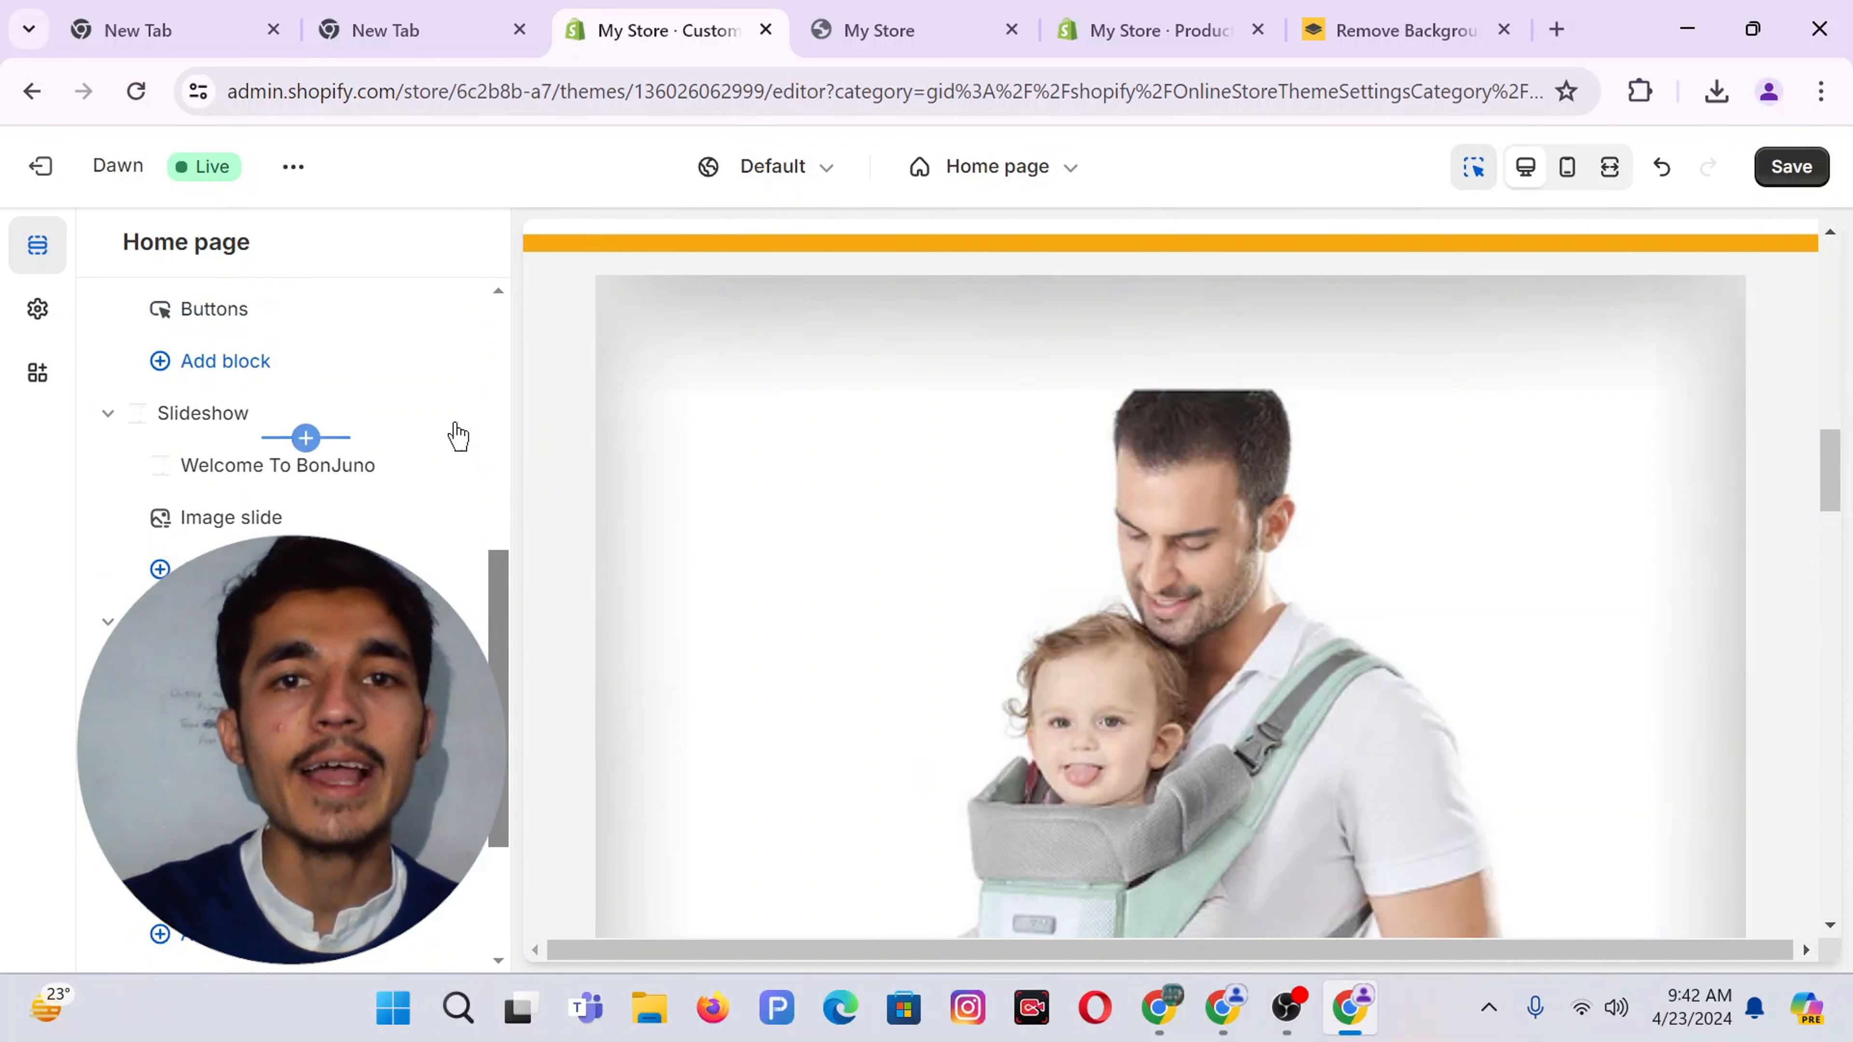
left_click(1792, 166)
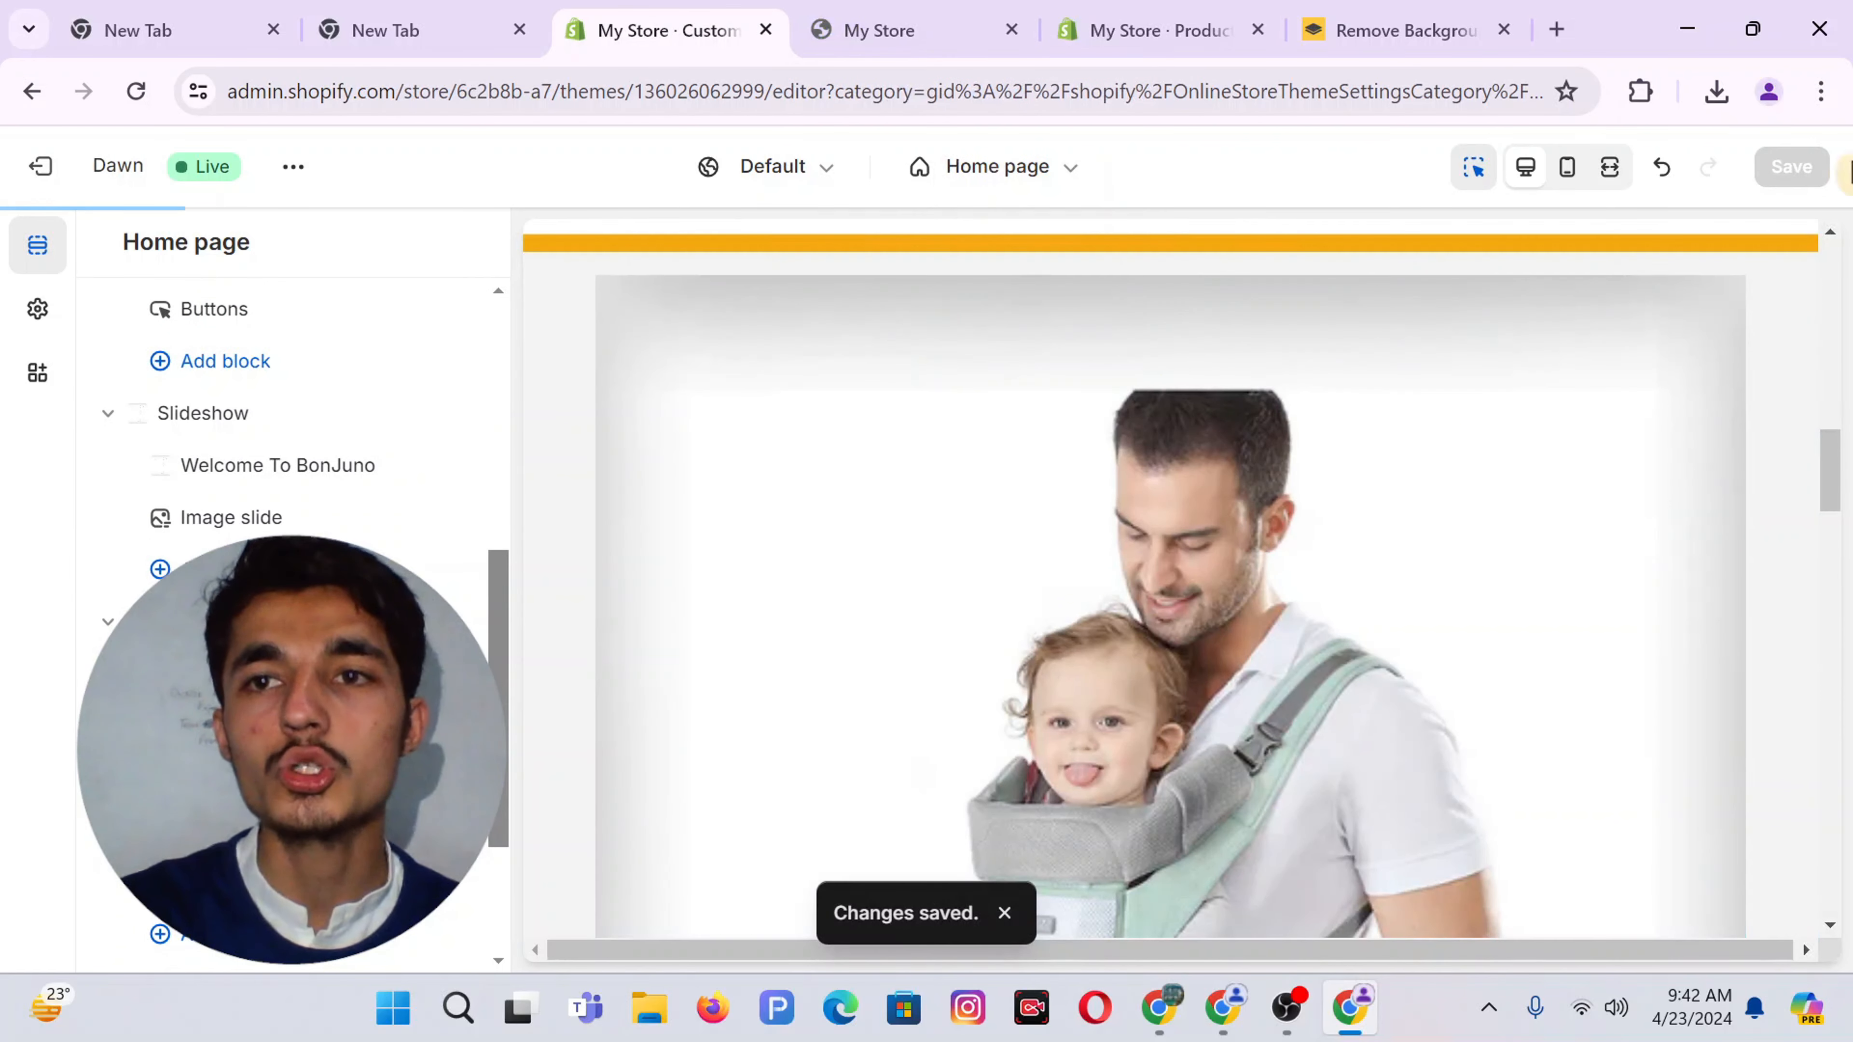
left_click(864, 29)
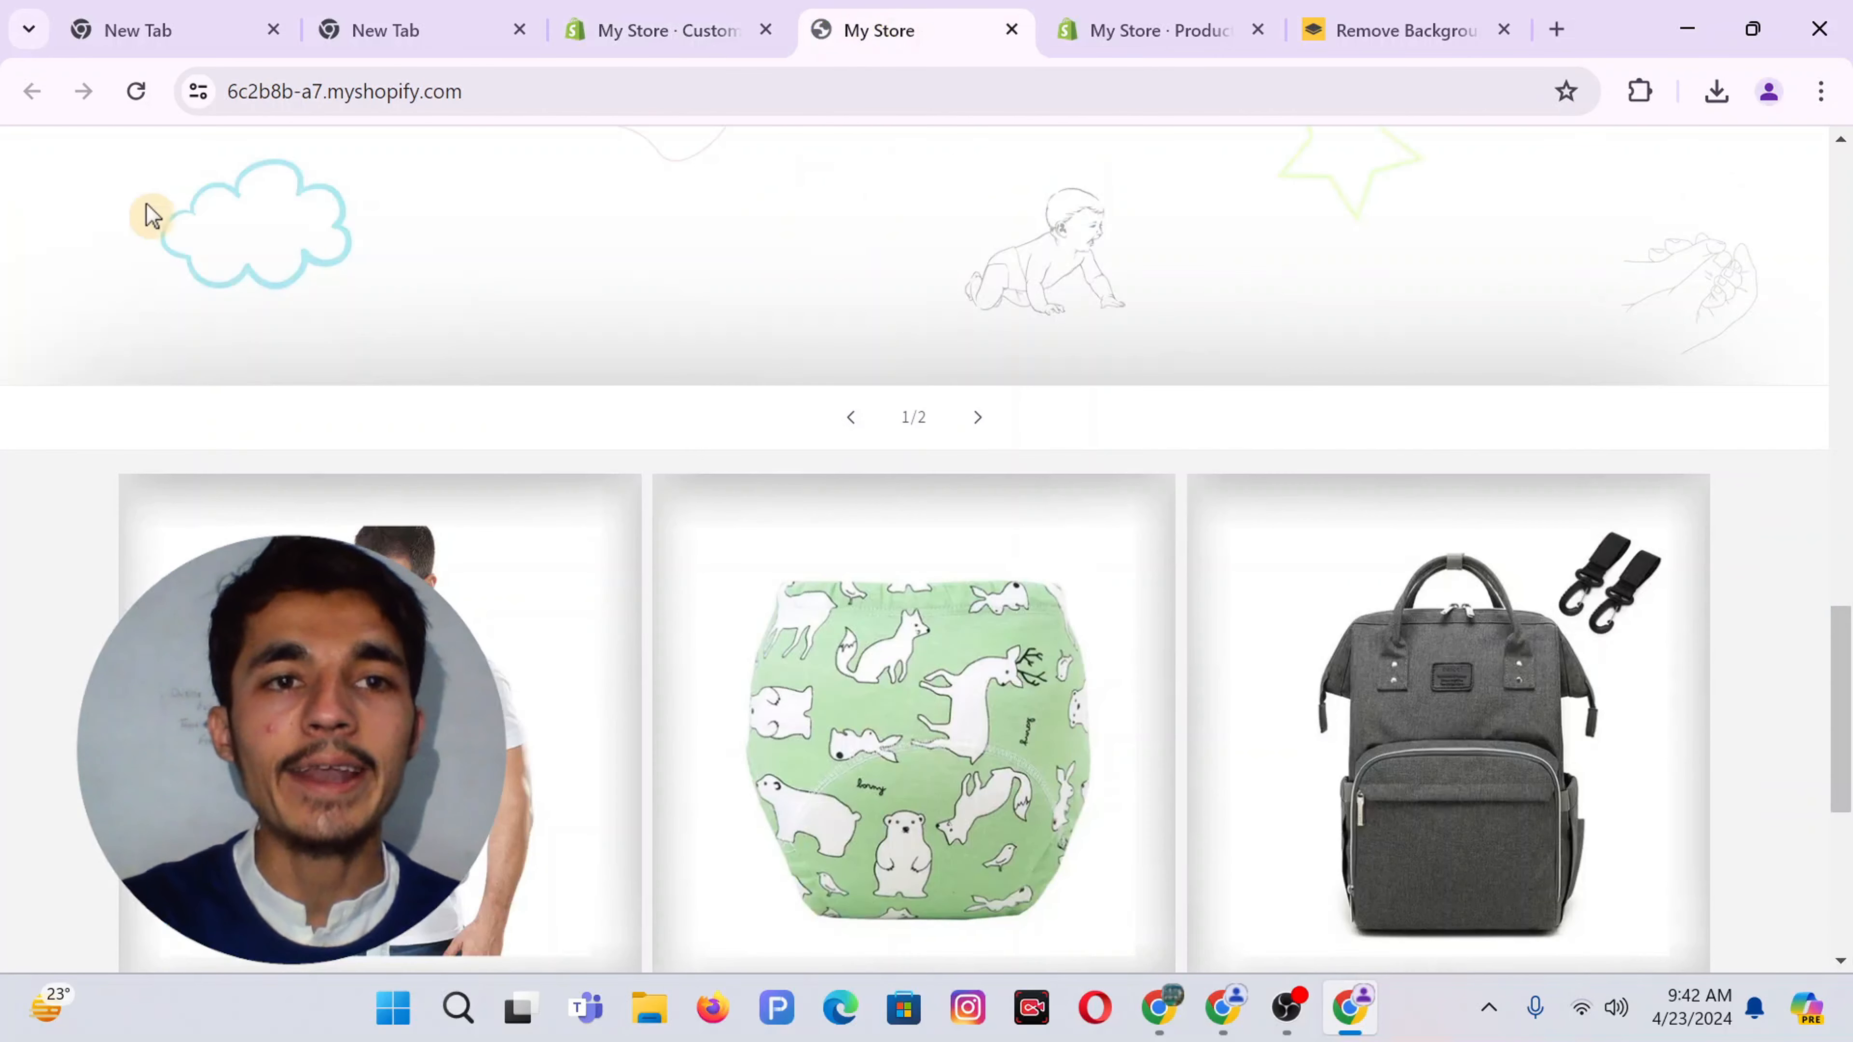
left_click(632, 25)
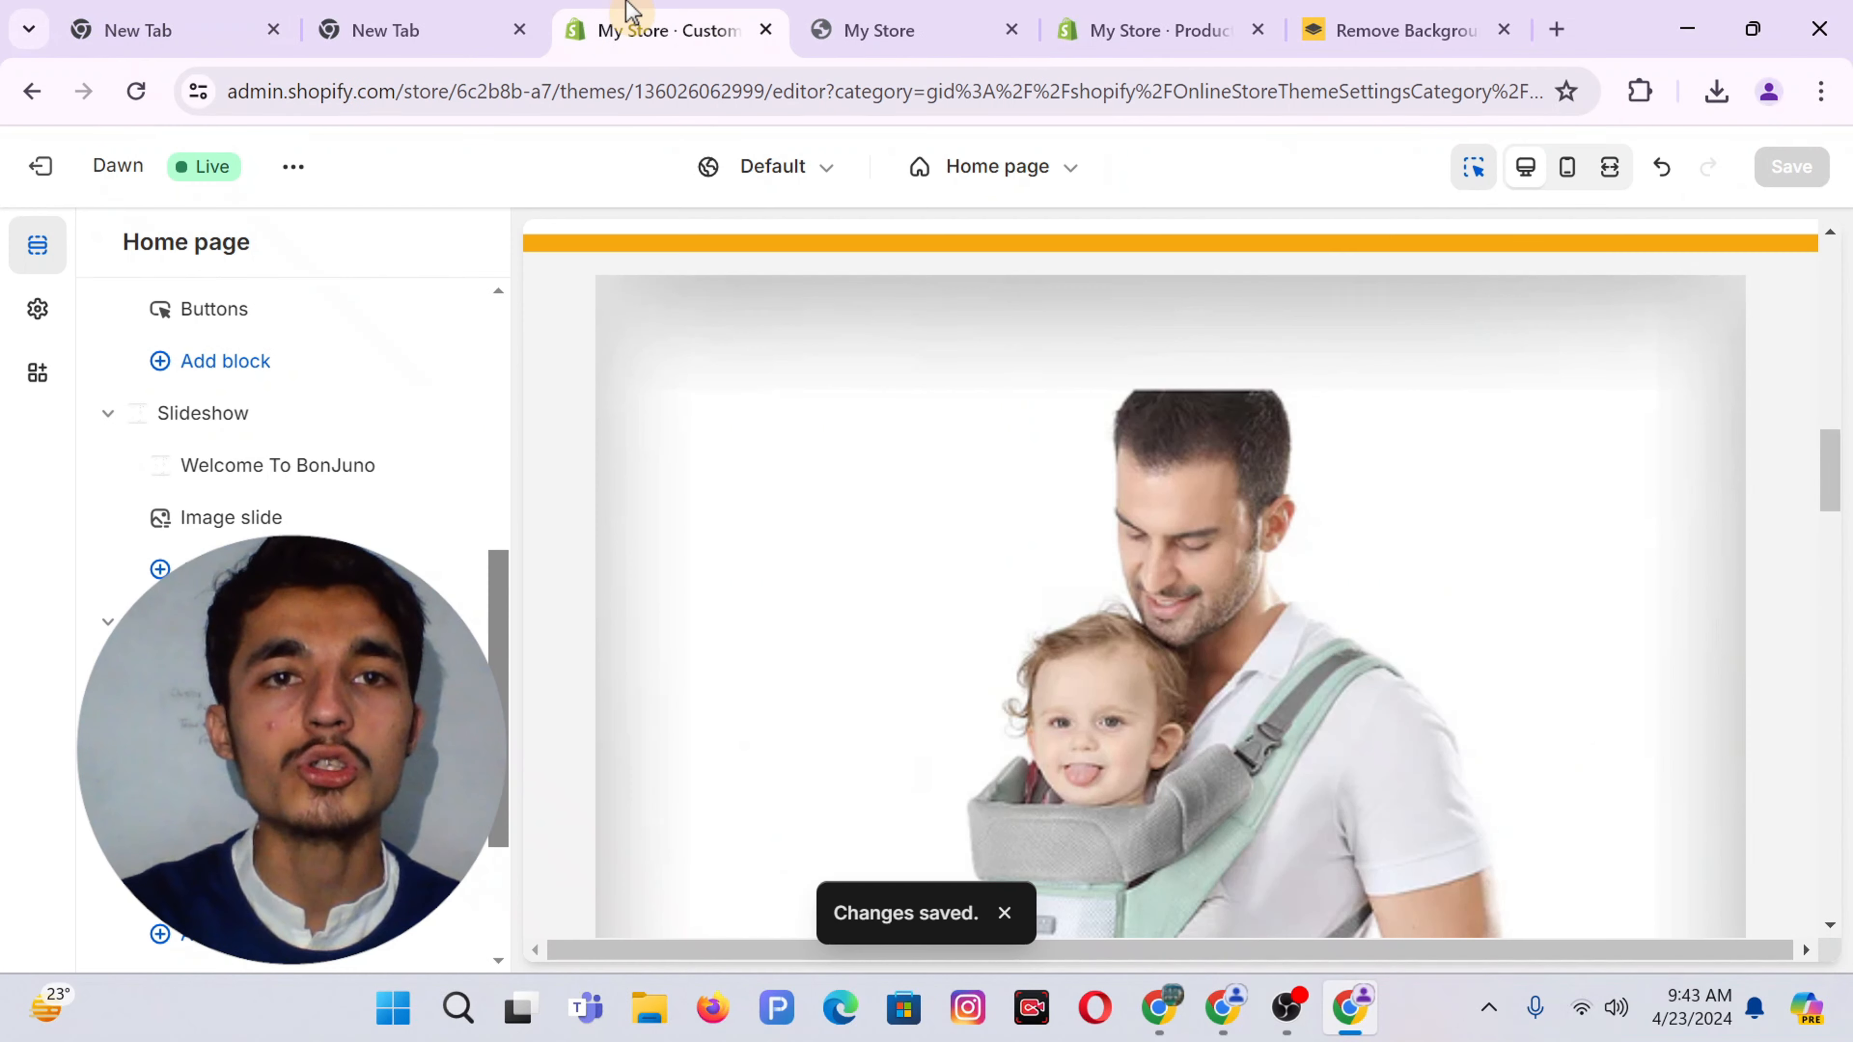
View the live store in a new tab and scroll to the orange bar above the collections
left_click(295, 167)
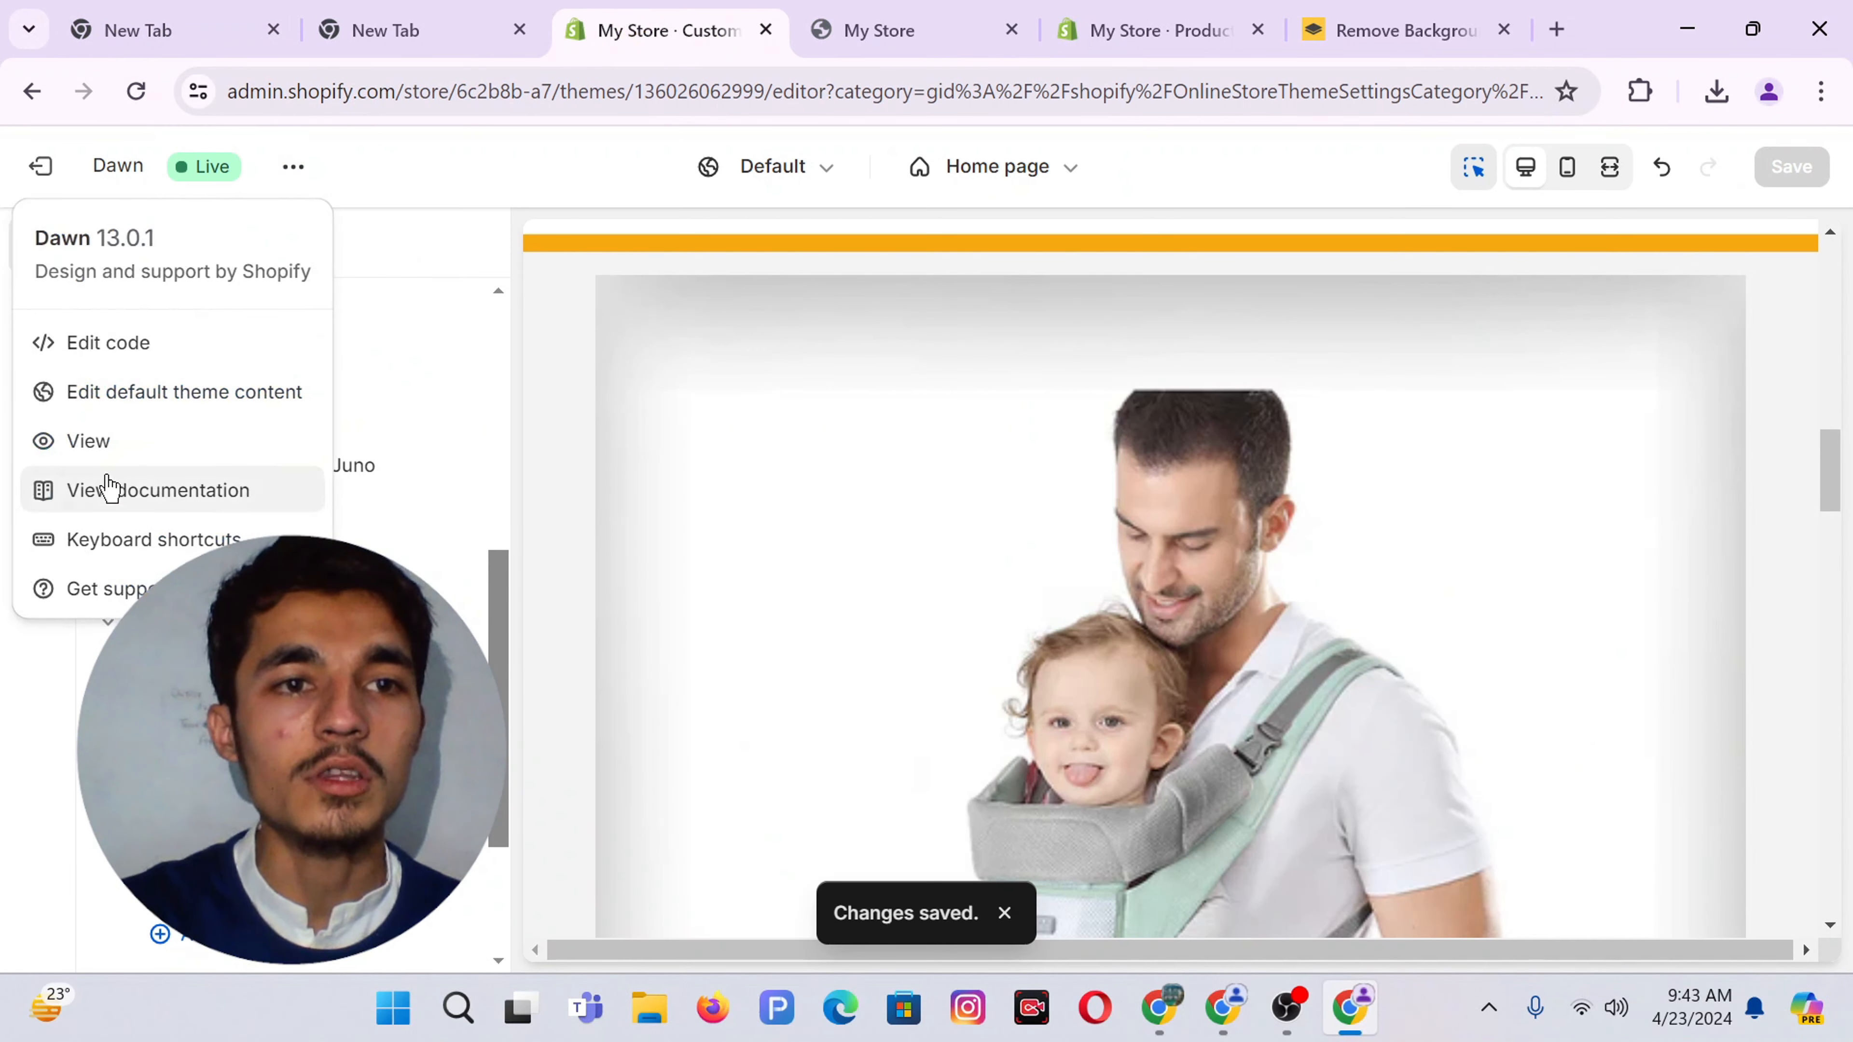
left_click(84, 443)
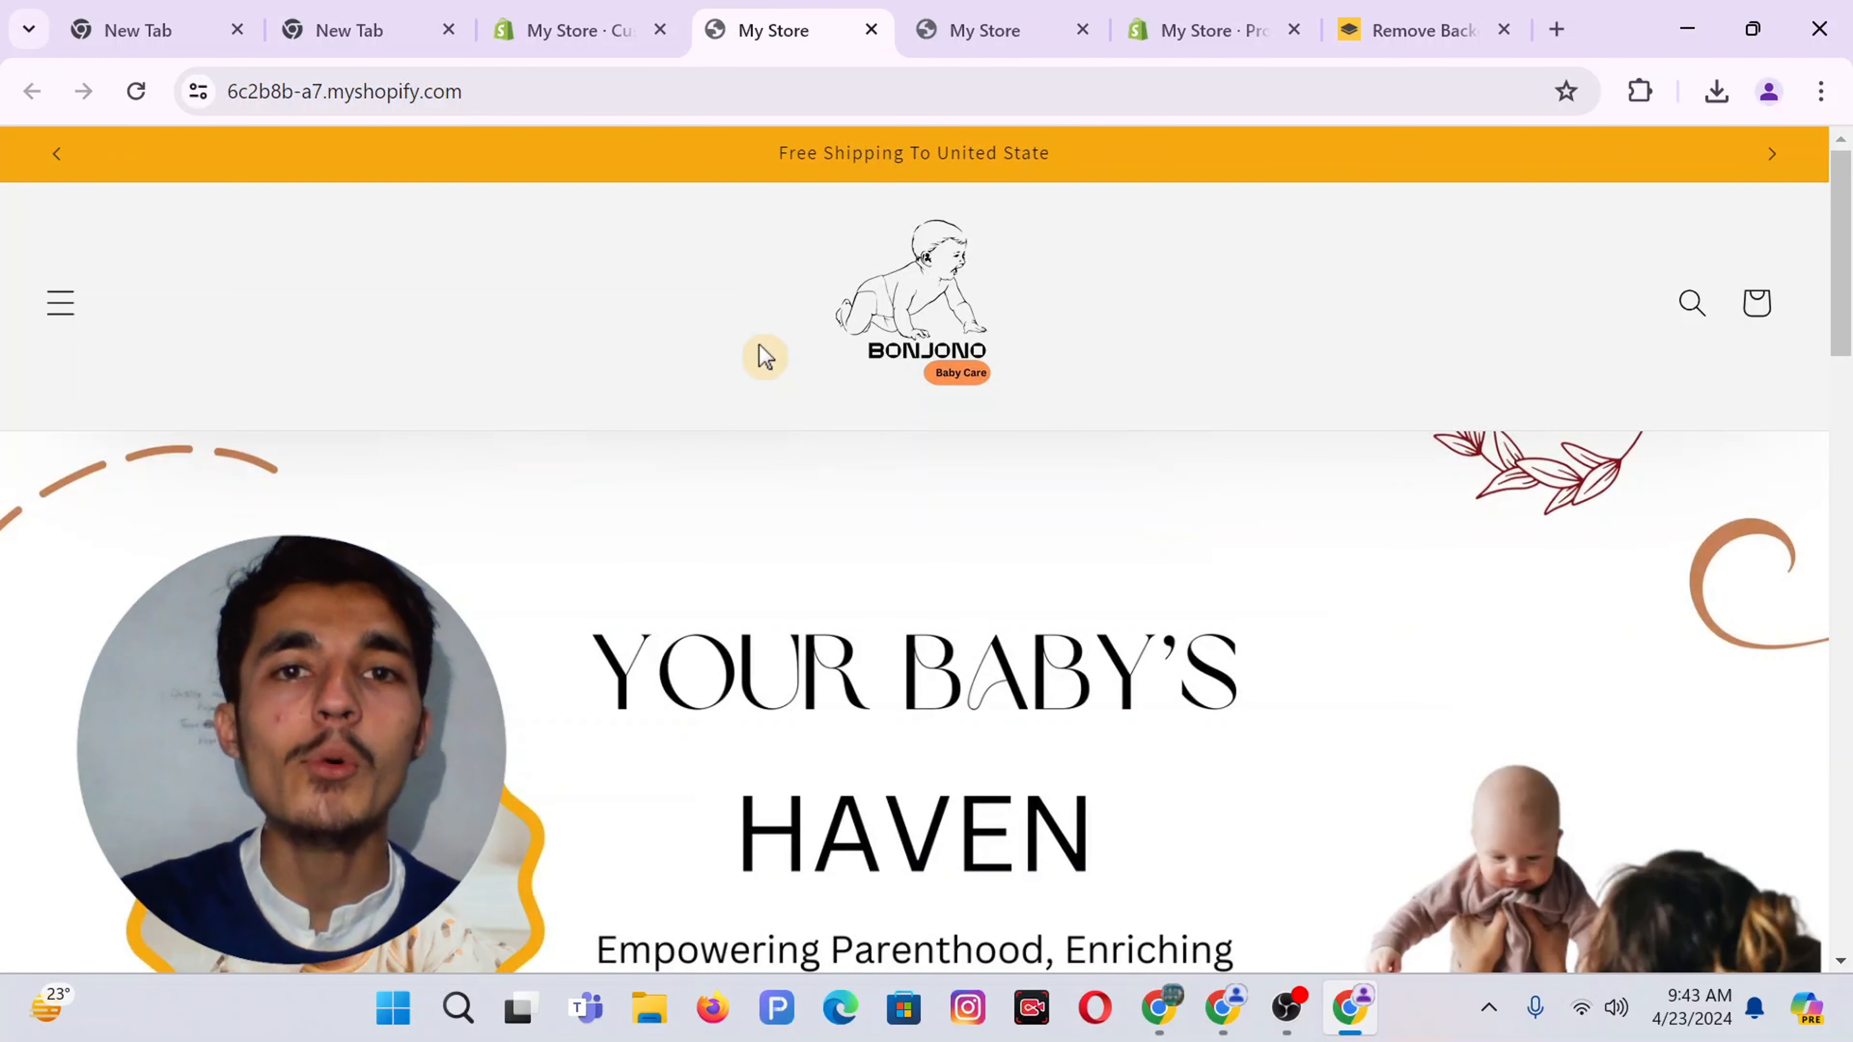
scroll(1092, 539, "down", 12)
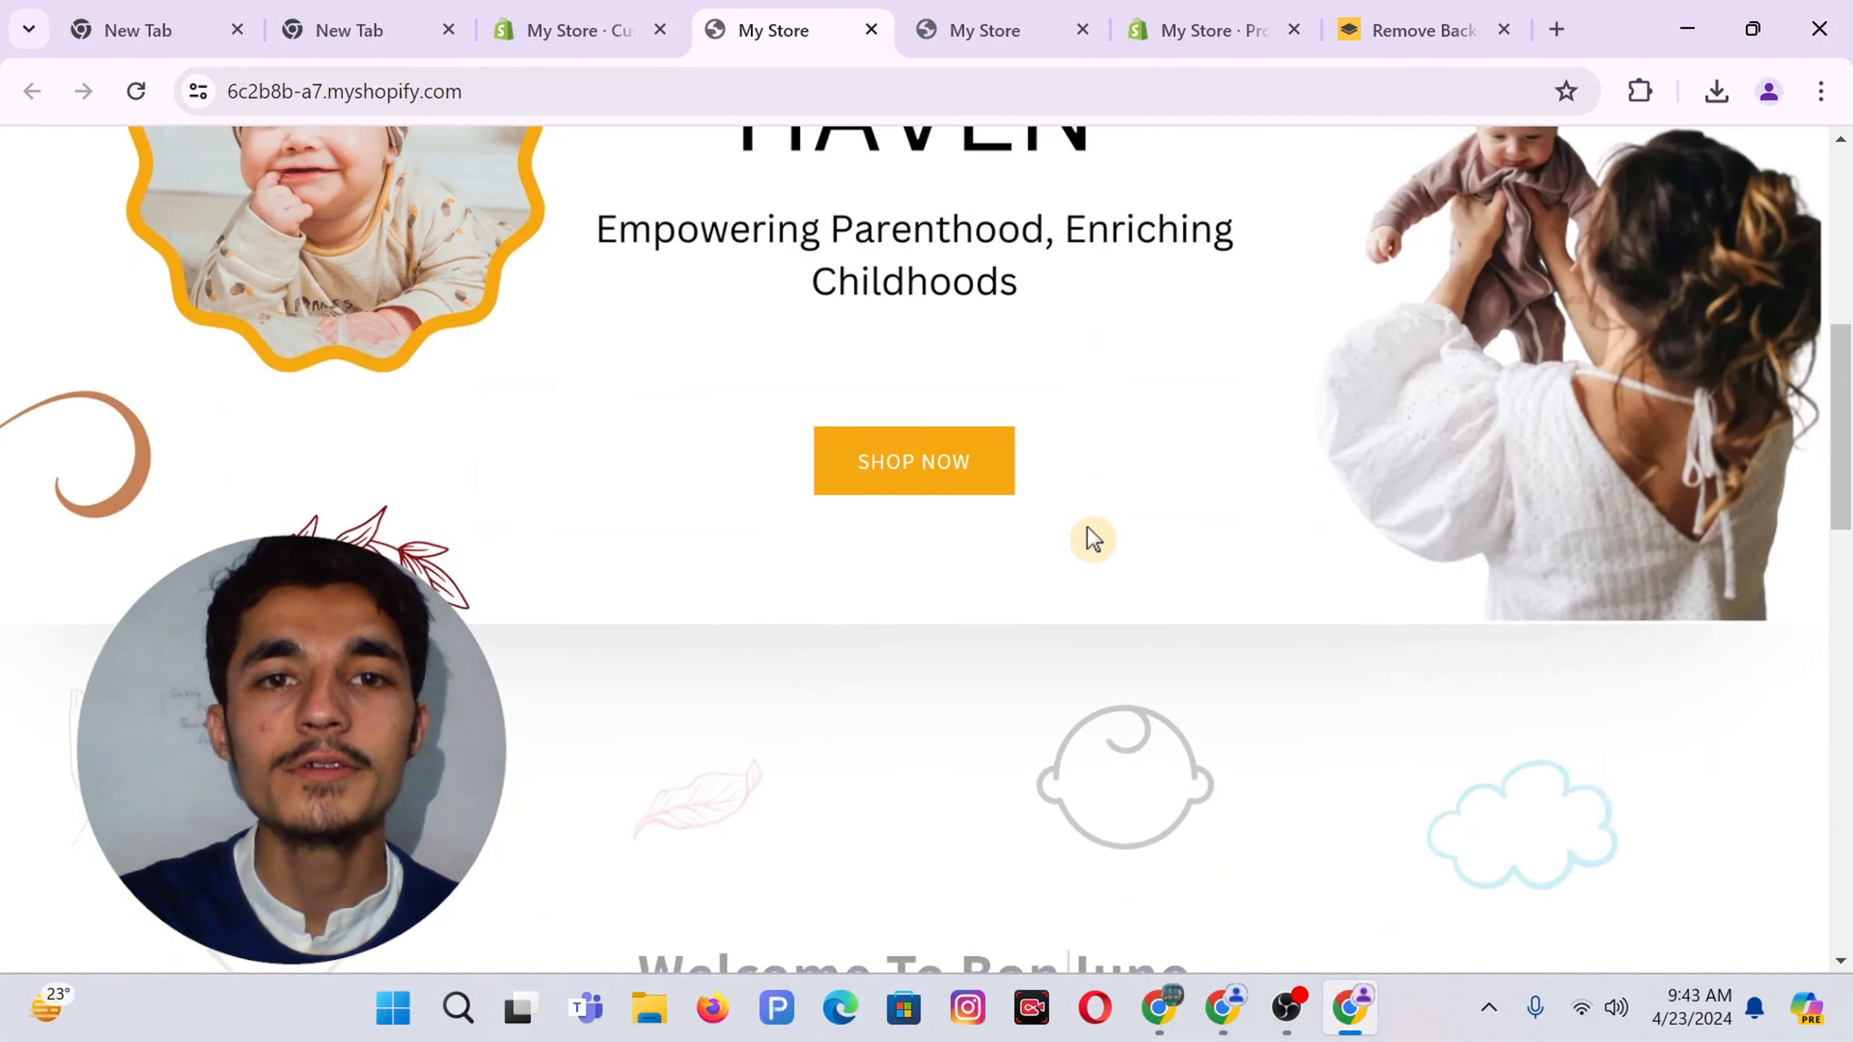
scroll(1092, 538, "down", 5)
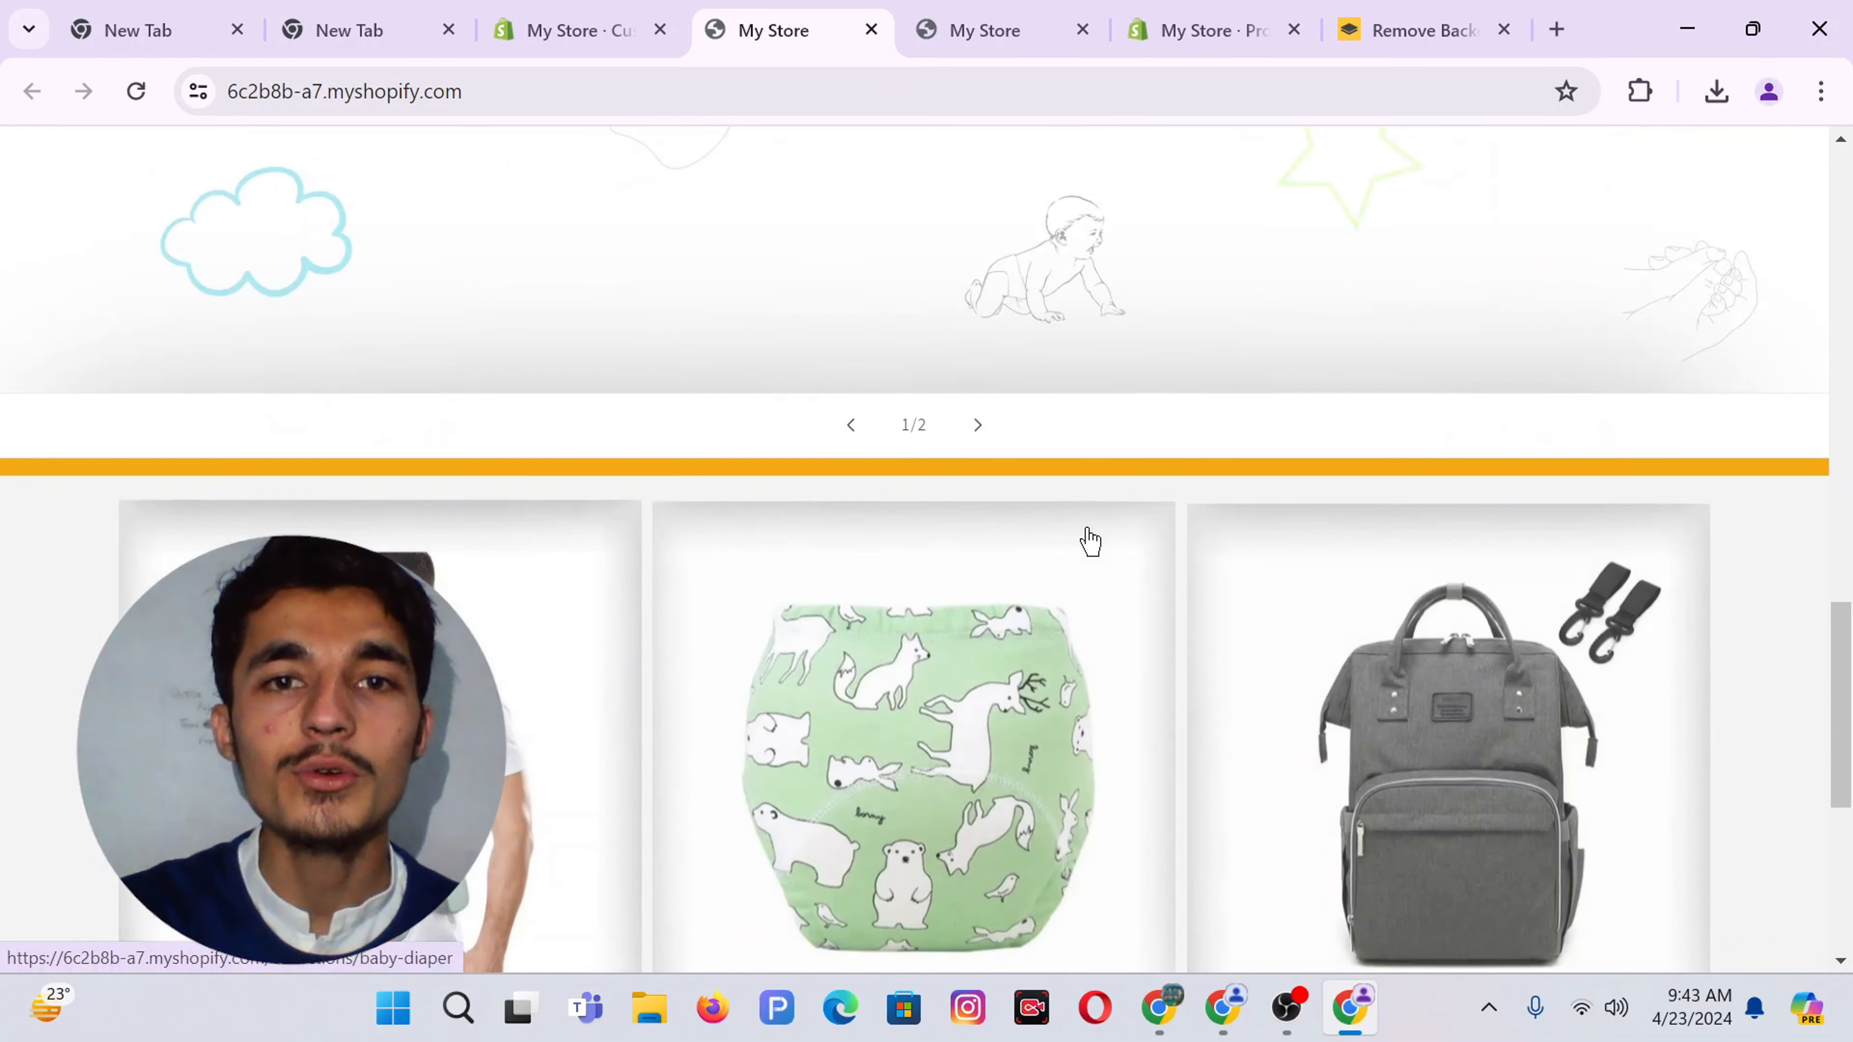
scroll(1029, 478, "down", 4)
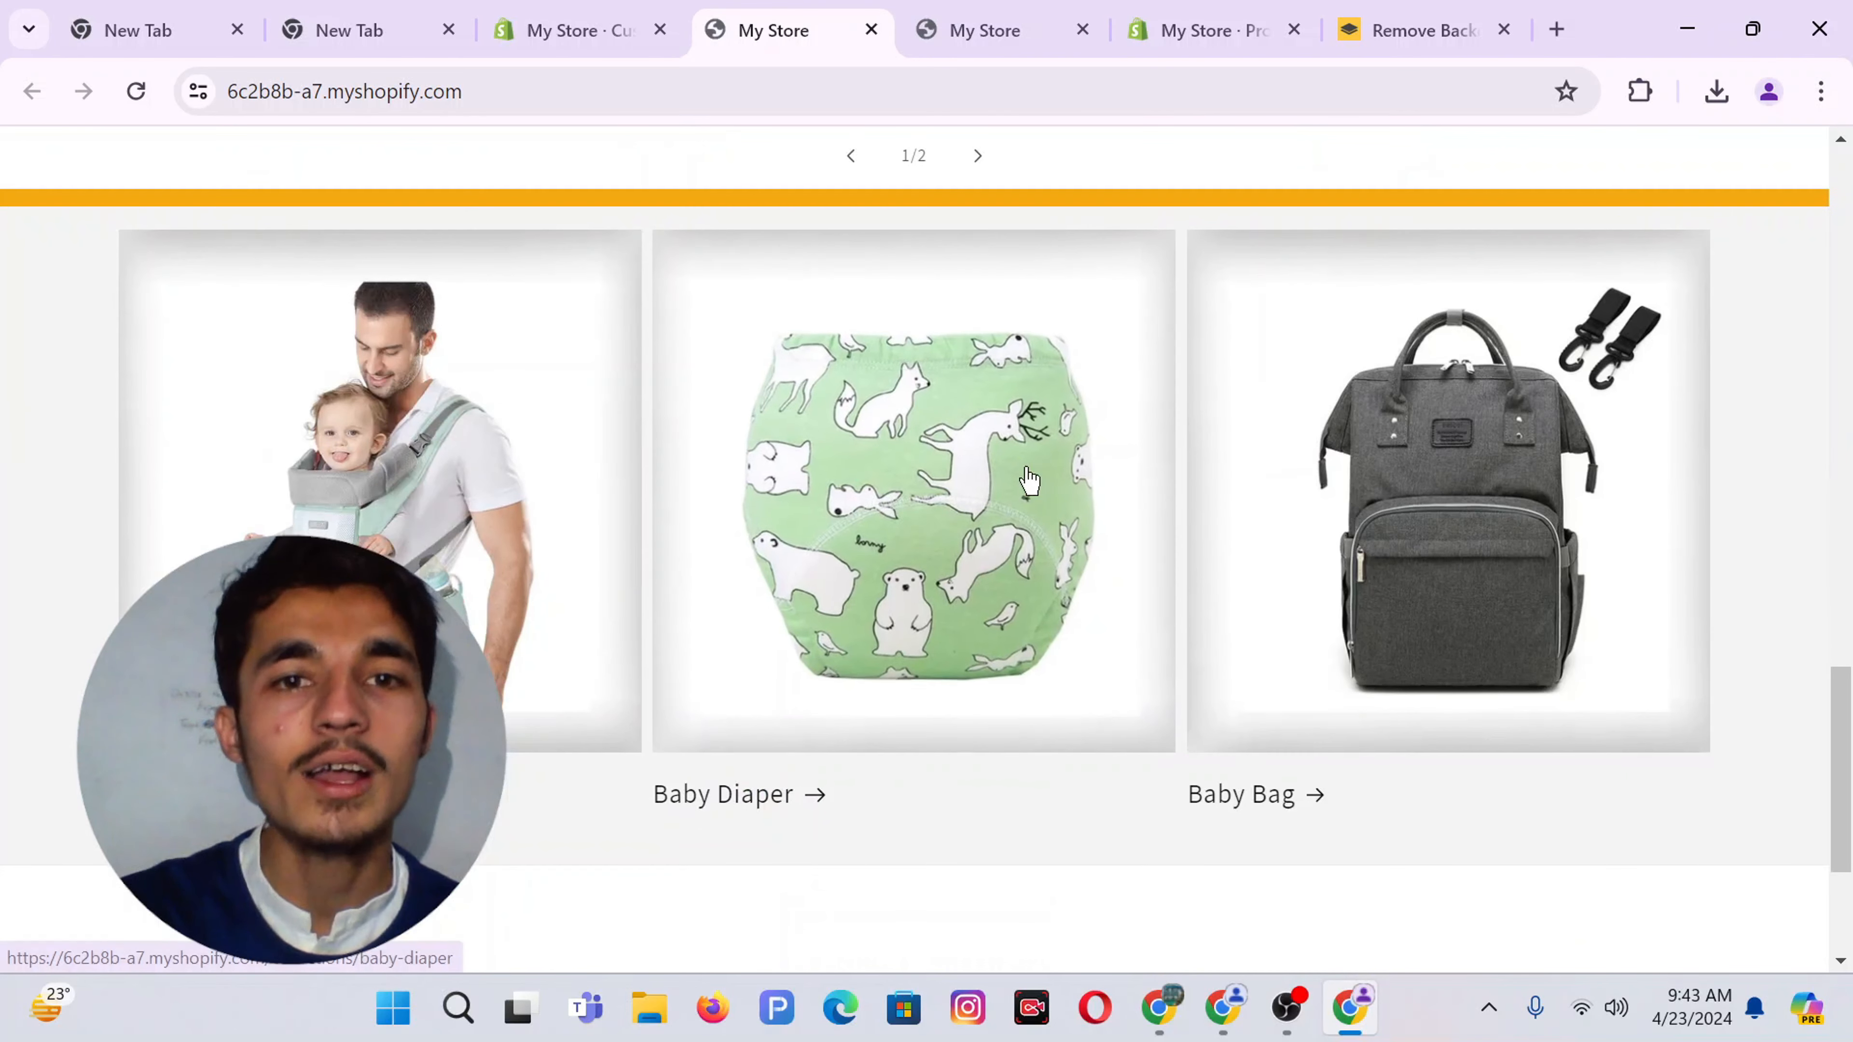
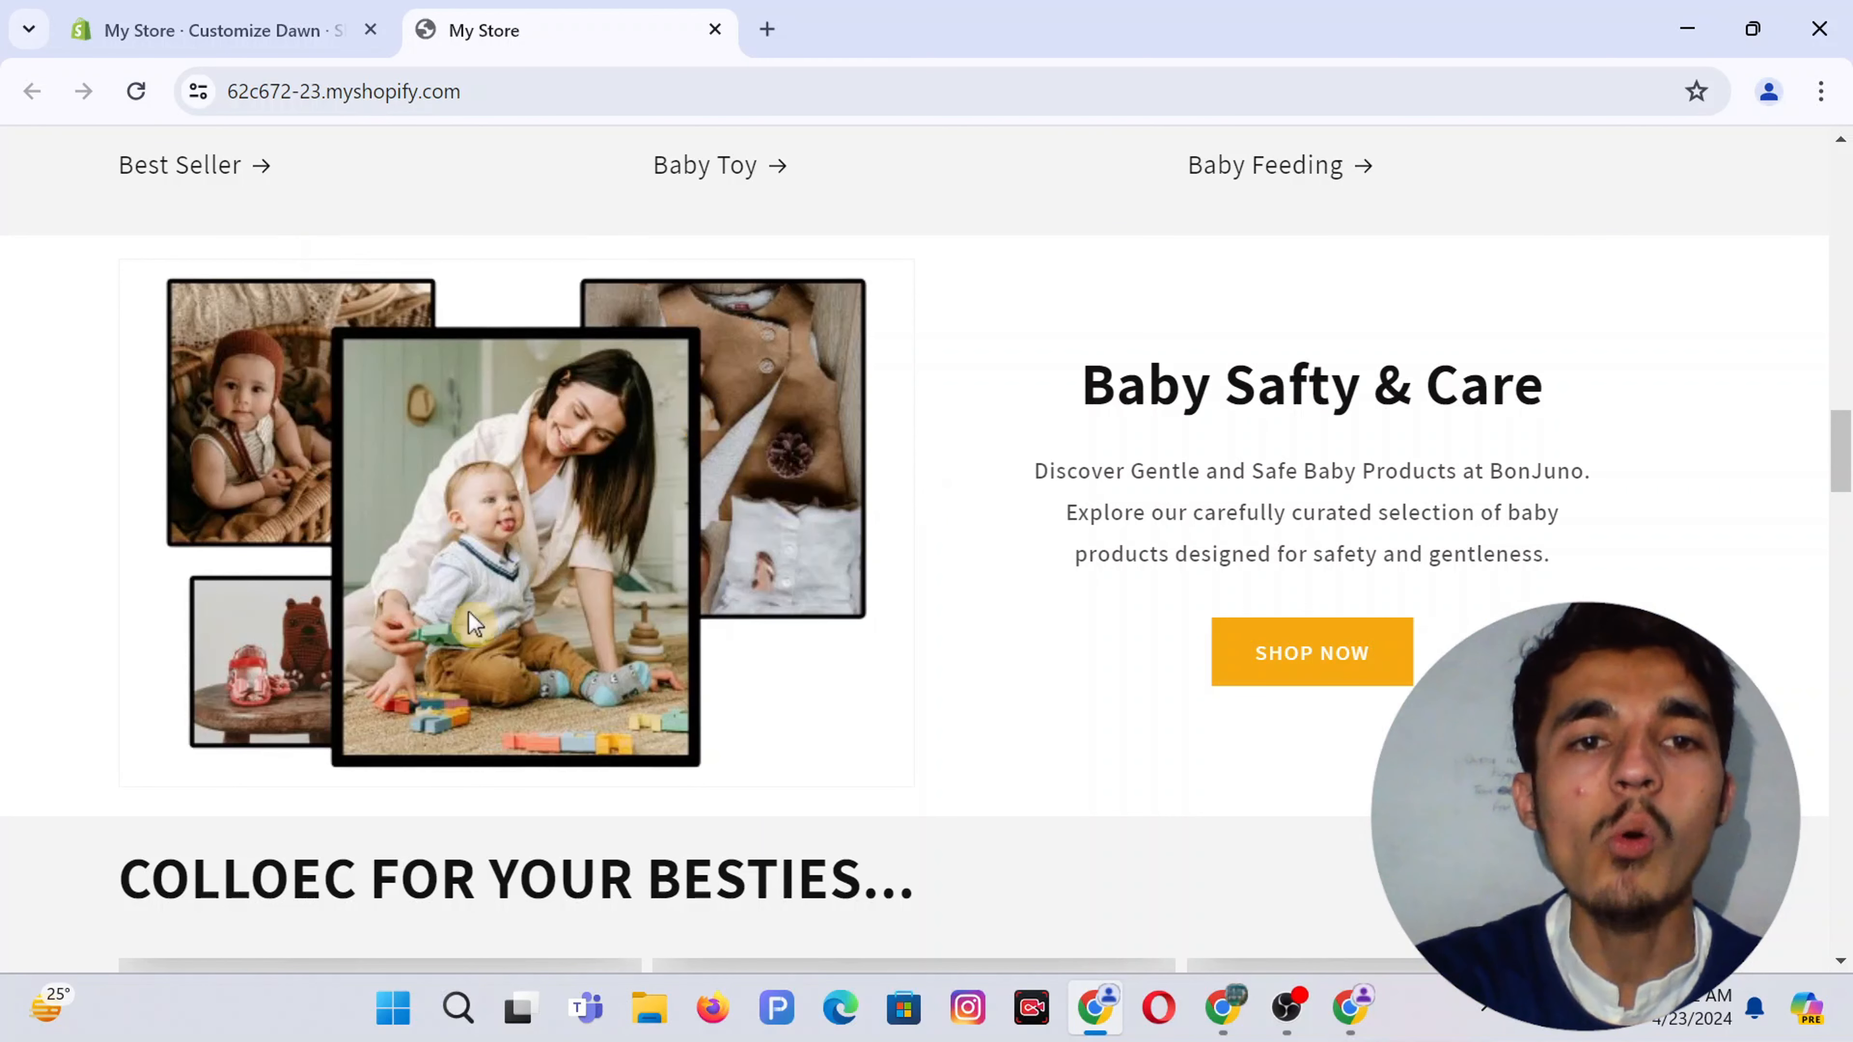
Review the Baby Safety & Care and Baby Collection descriptions on the storefront, then return to Canva
left_click_drag(1103, 459, 1170, 545)
scroll(1171, 545, "down", 8)
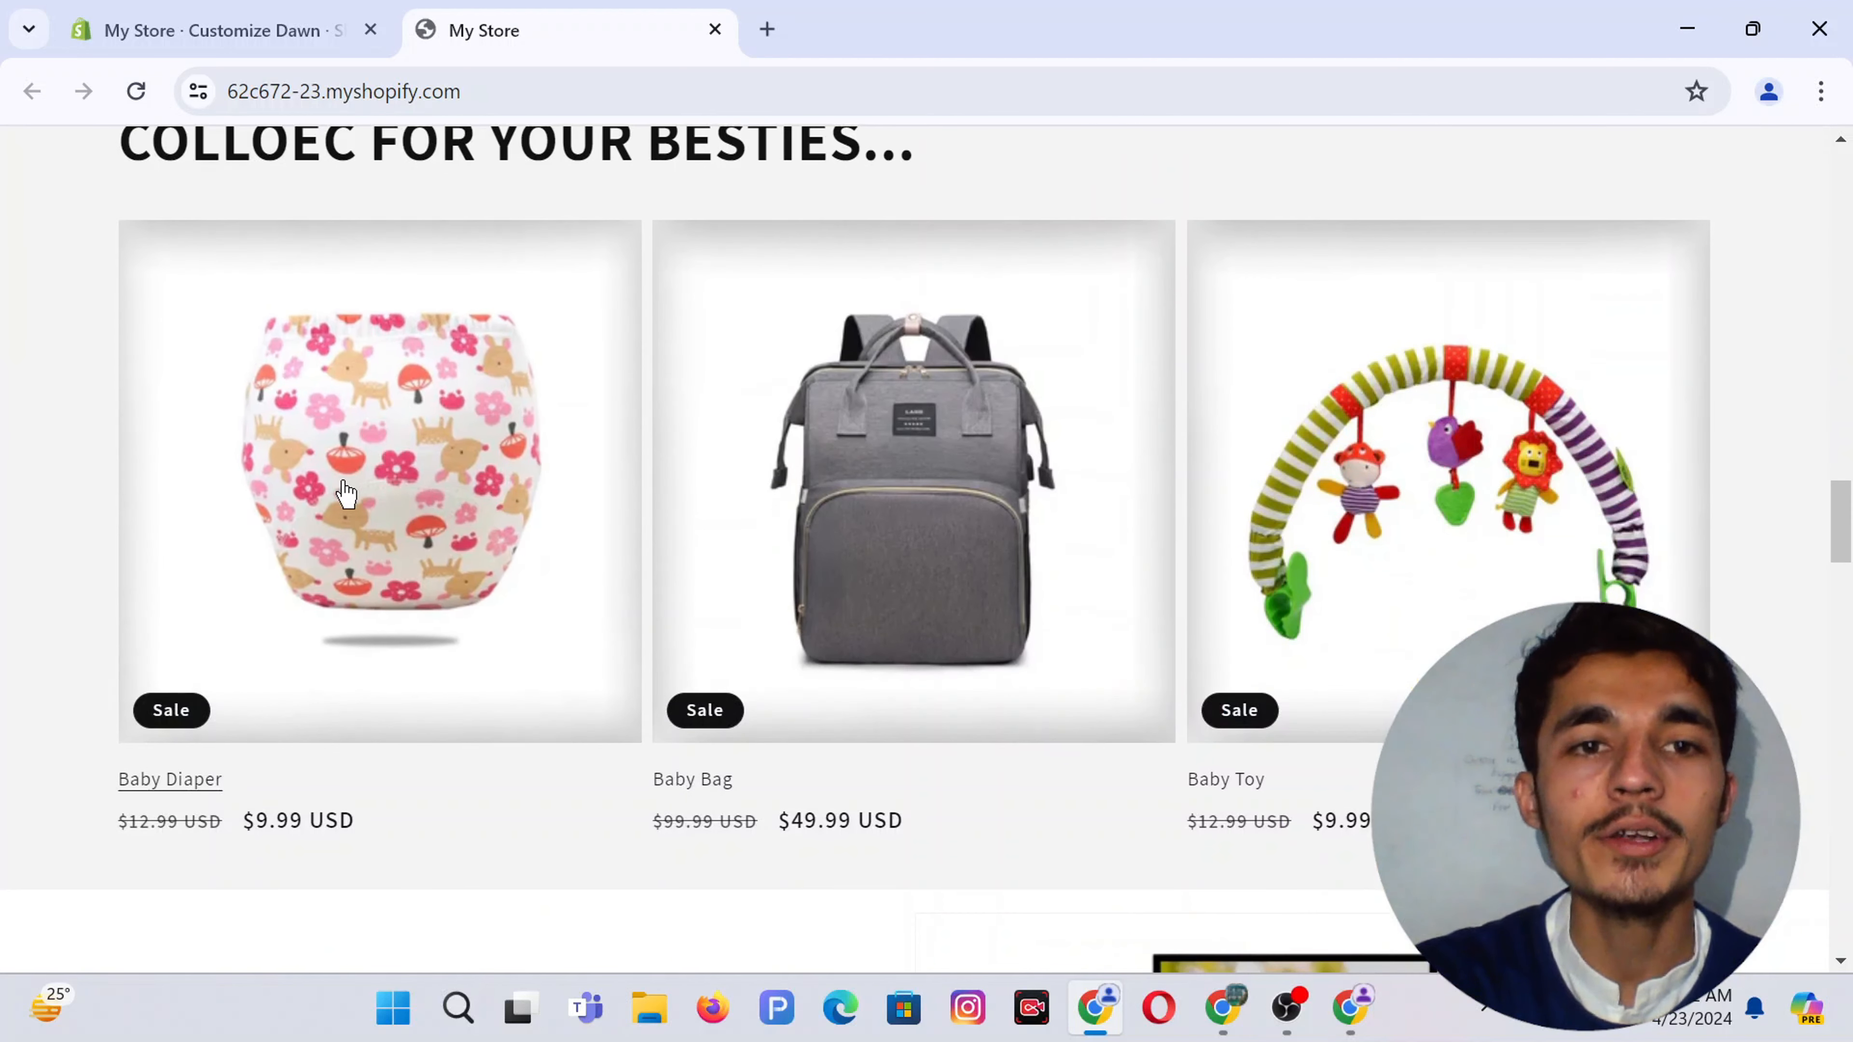
scroll(1063, 484, "down", 7)
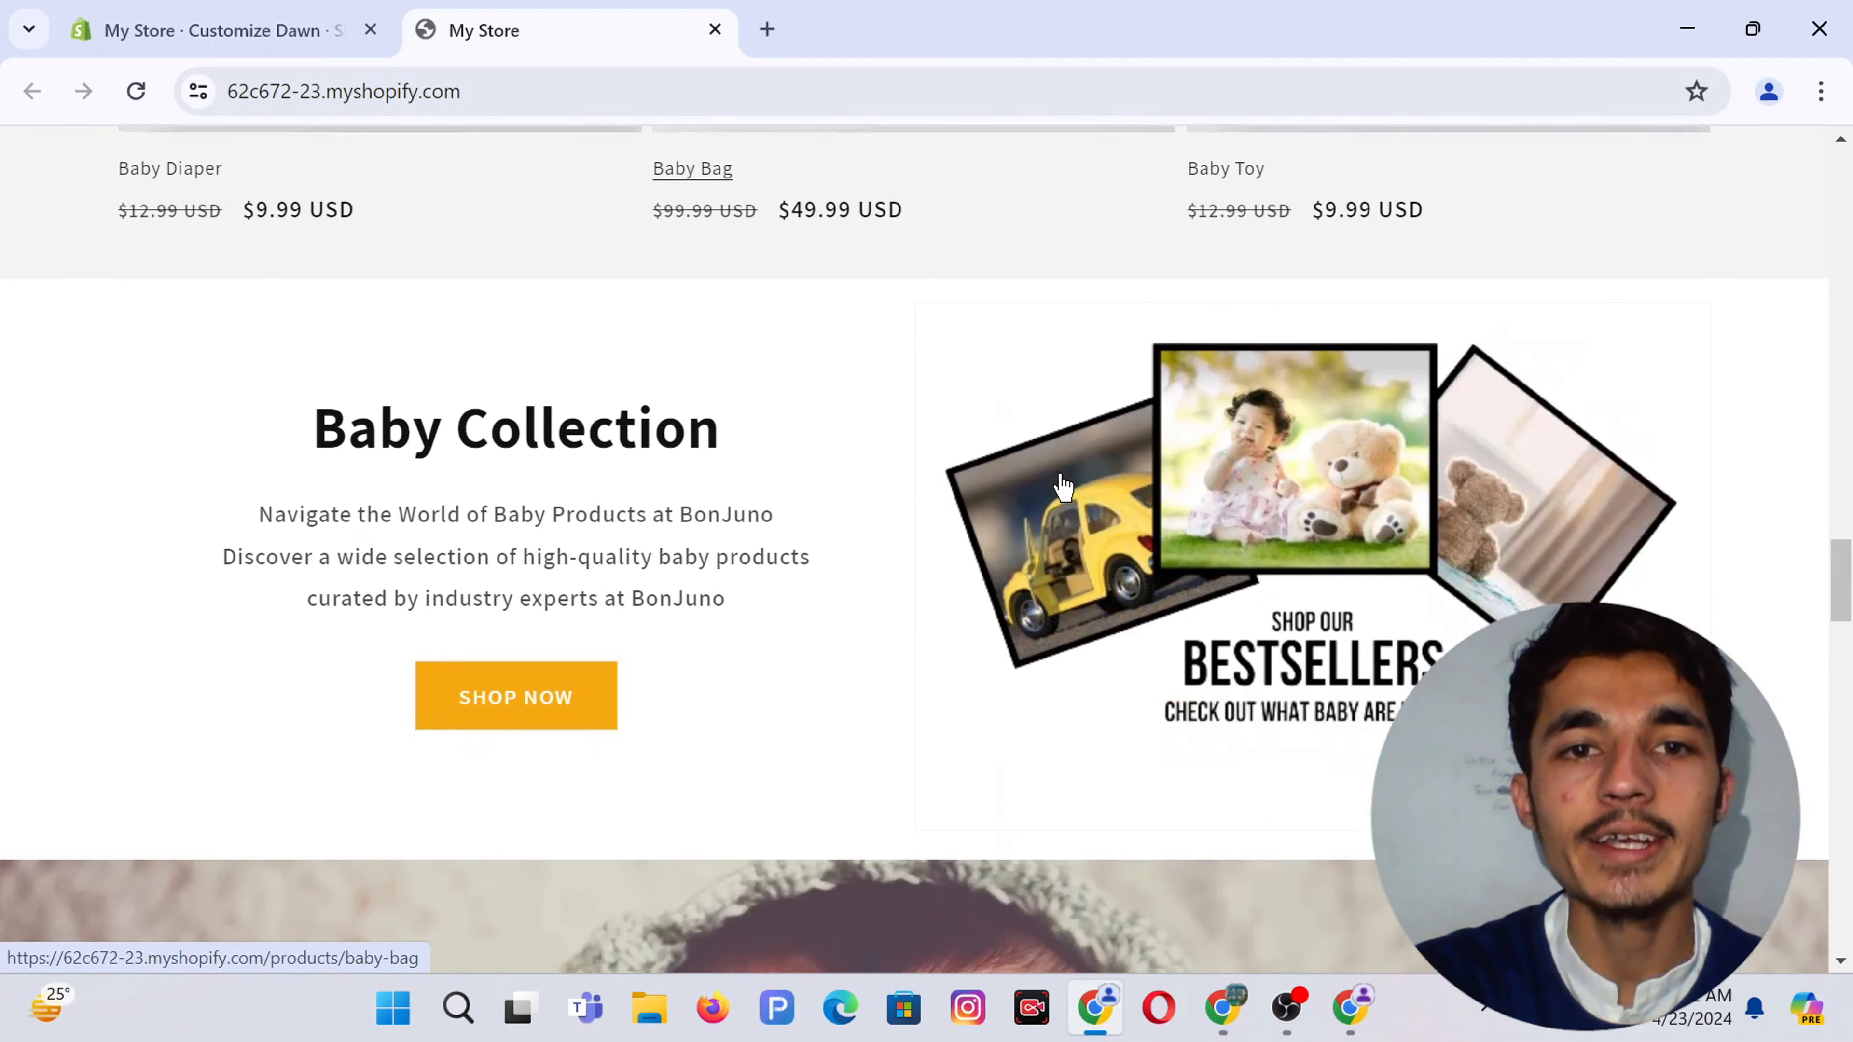
left_click_drag(385, 474, 682, 511)
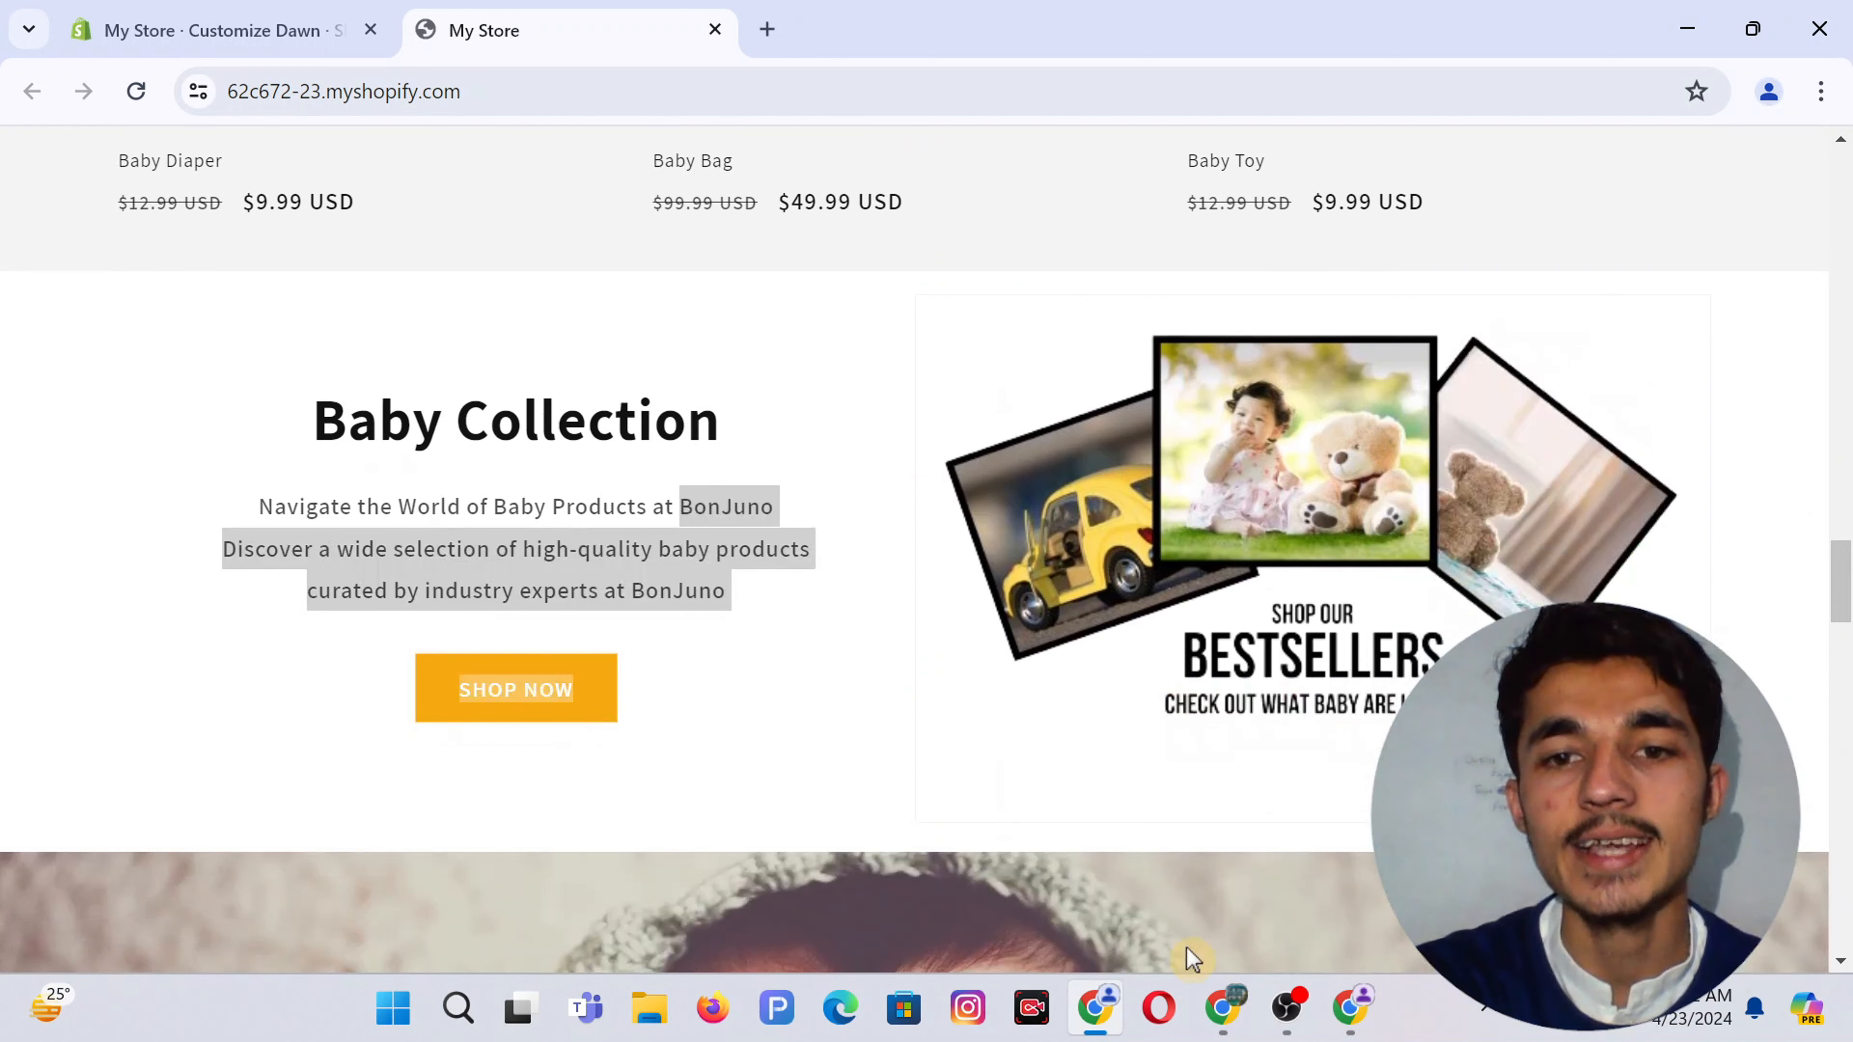
left_click(1224, 1007)
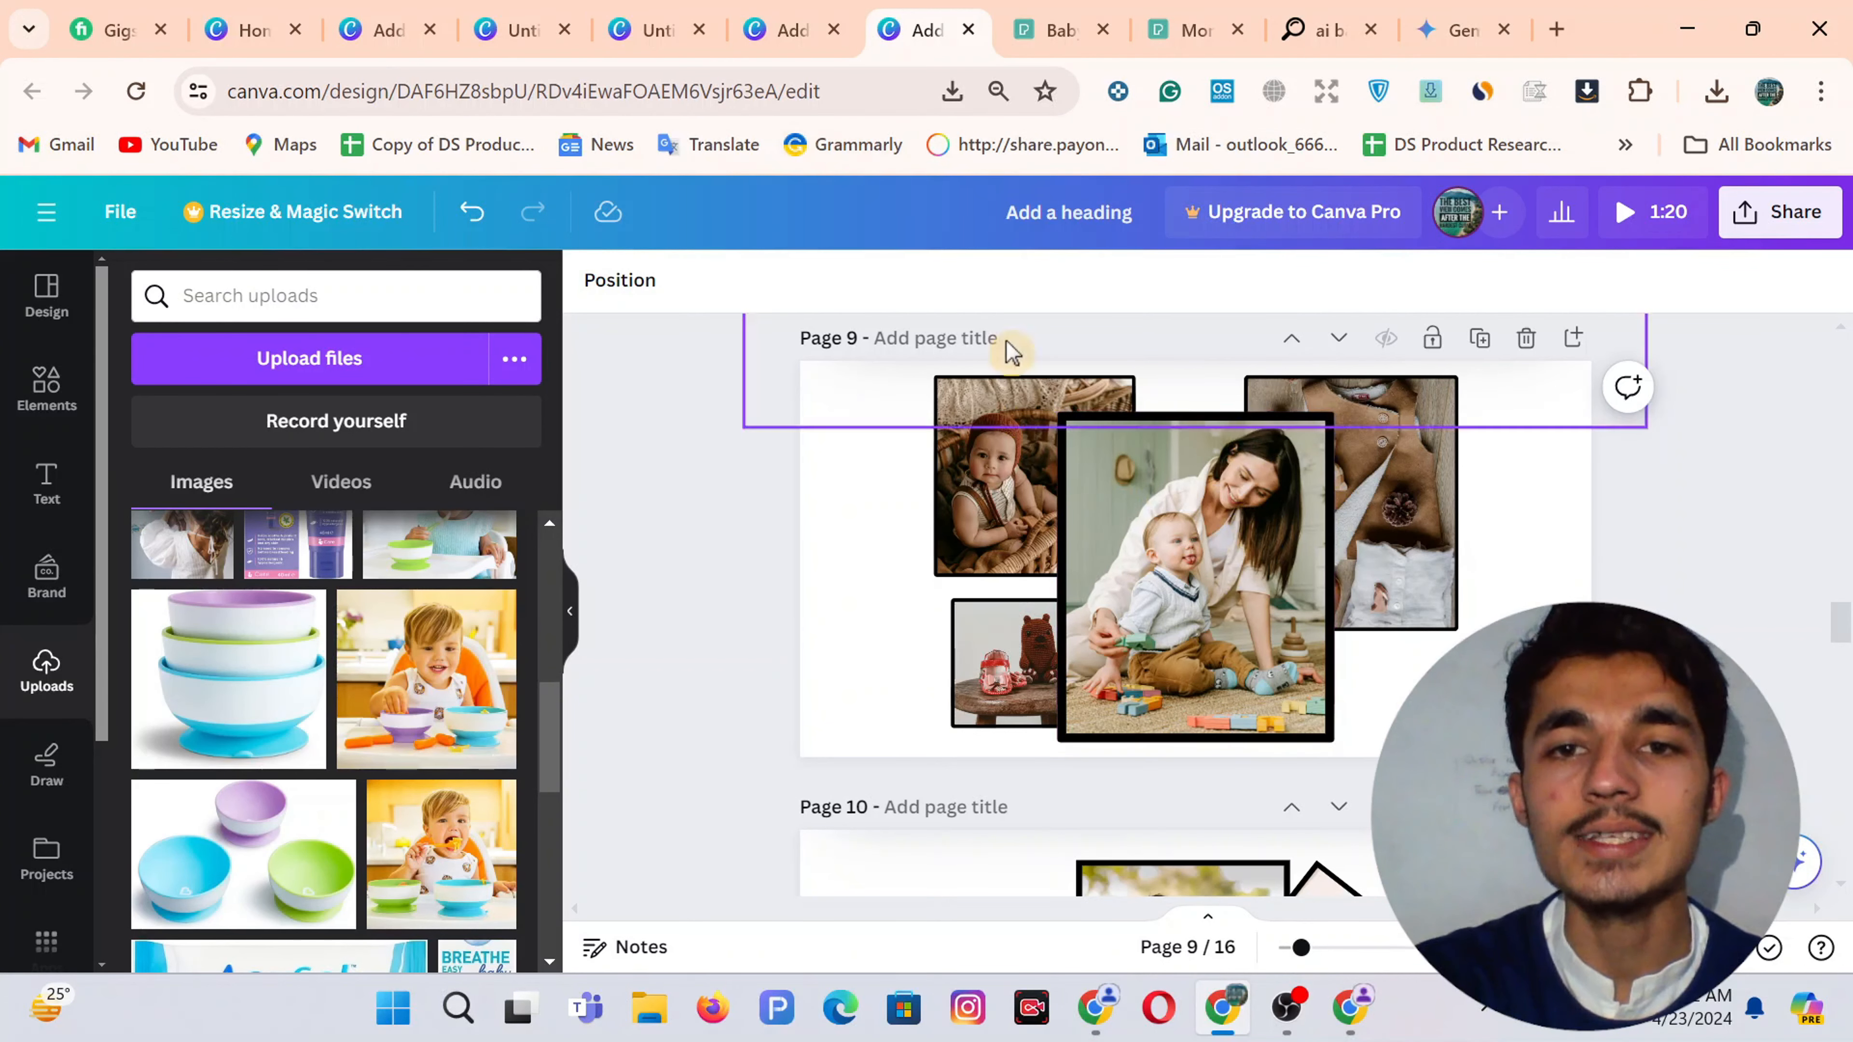
Add a blank Page 3 to the second Canva design and go to the Pexels 'baby toy' results
left_click(815, 13)
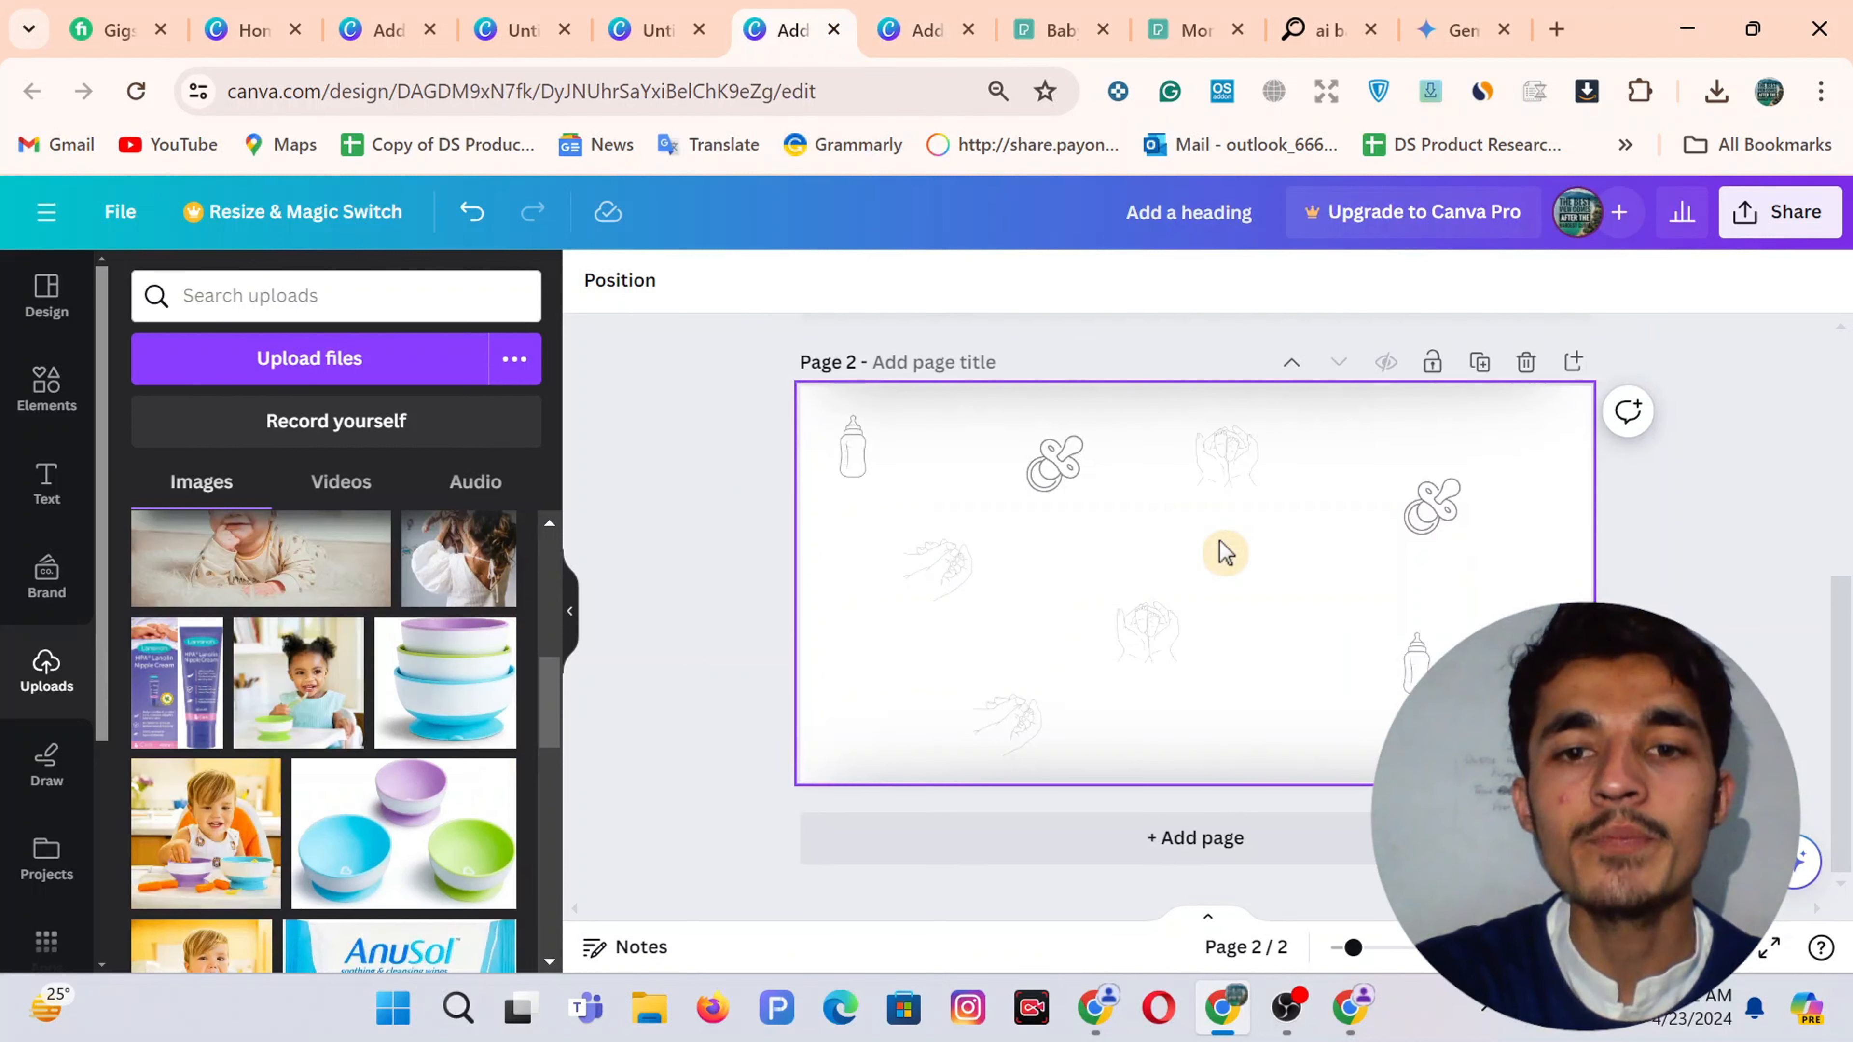
left_click(1165, 847)
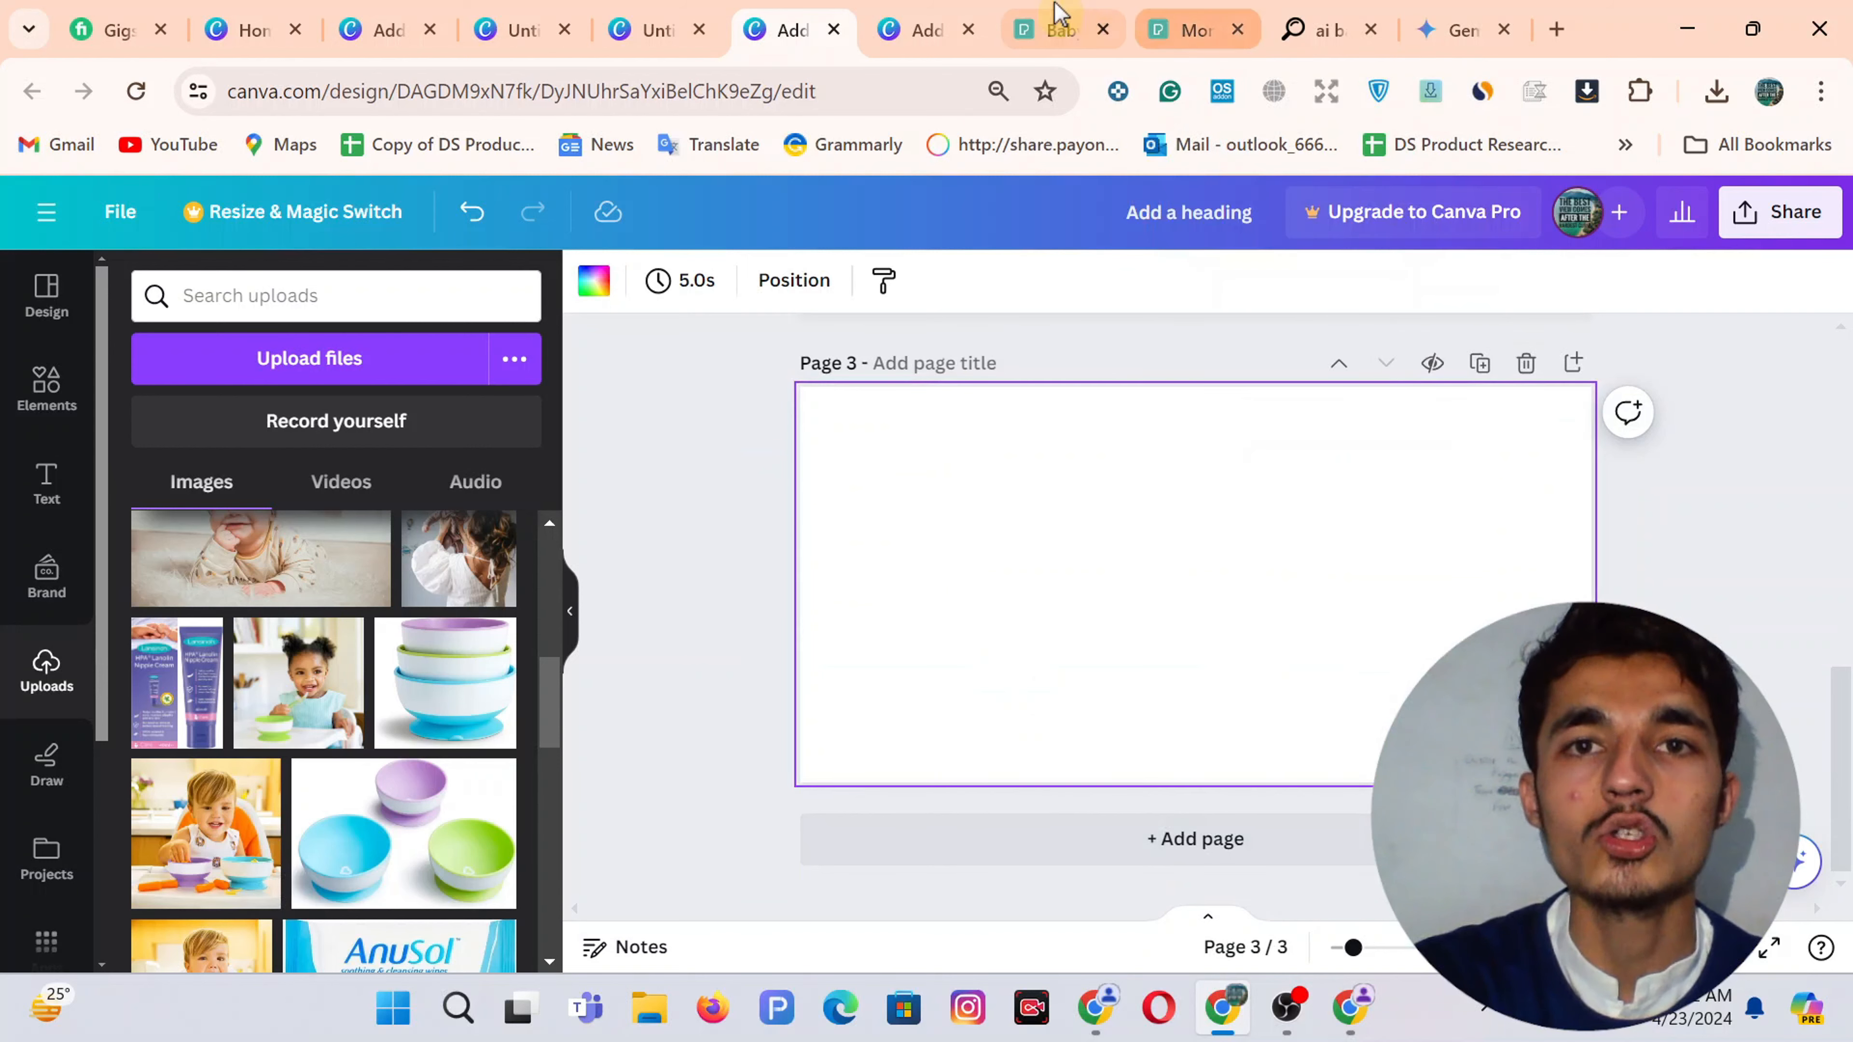
left_click(1055, 29)
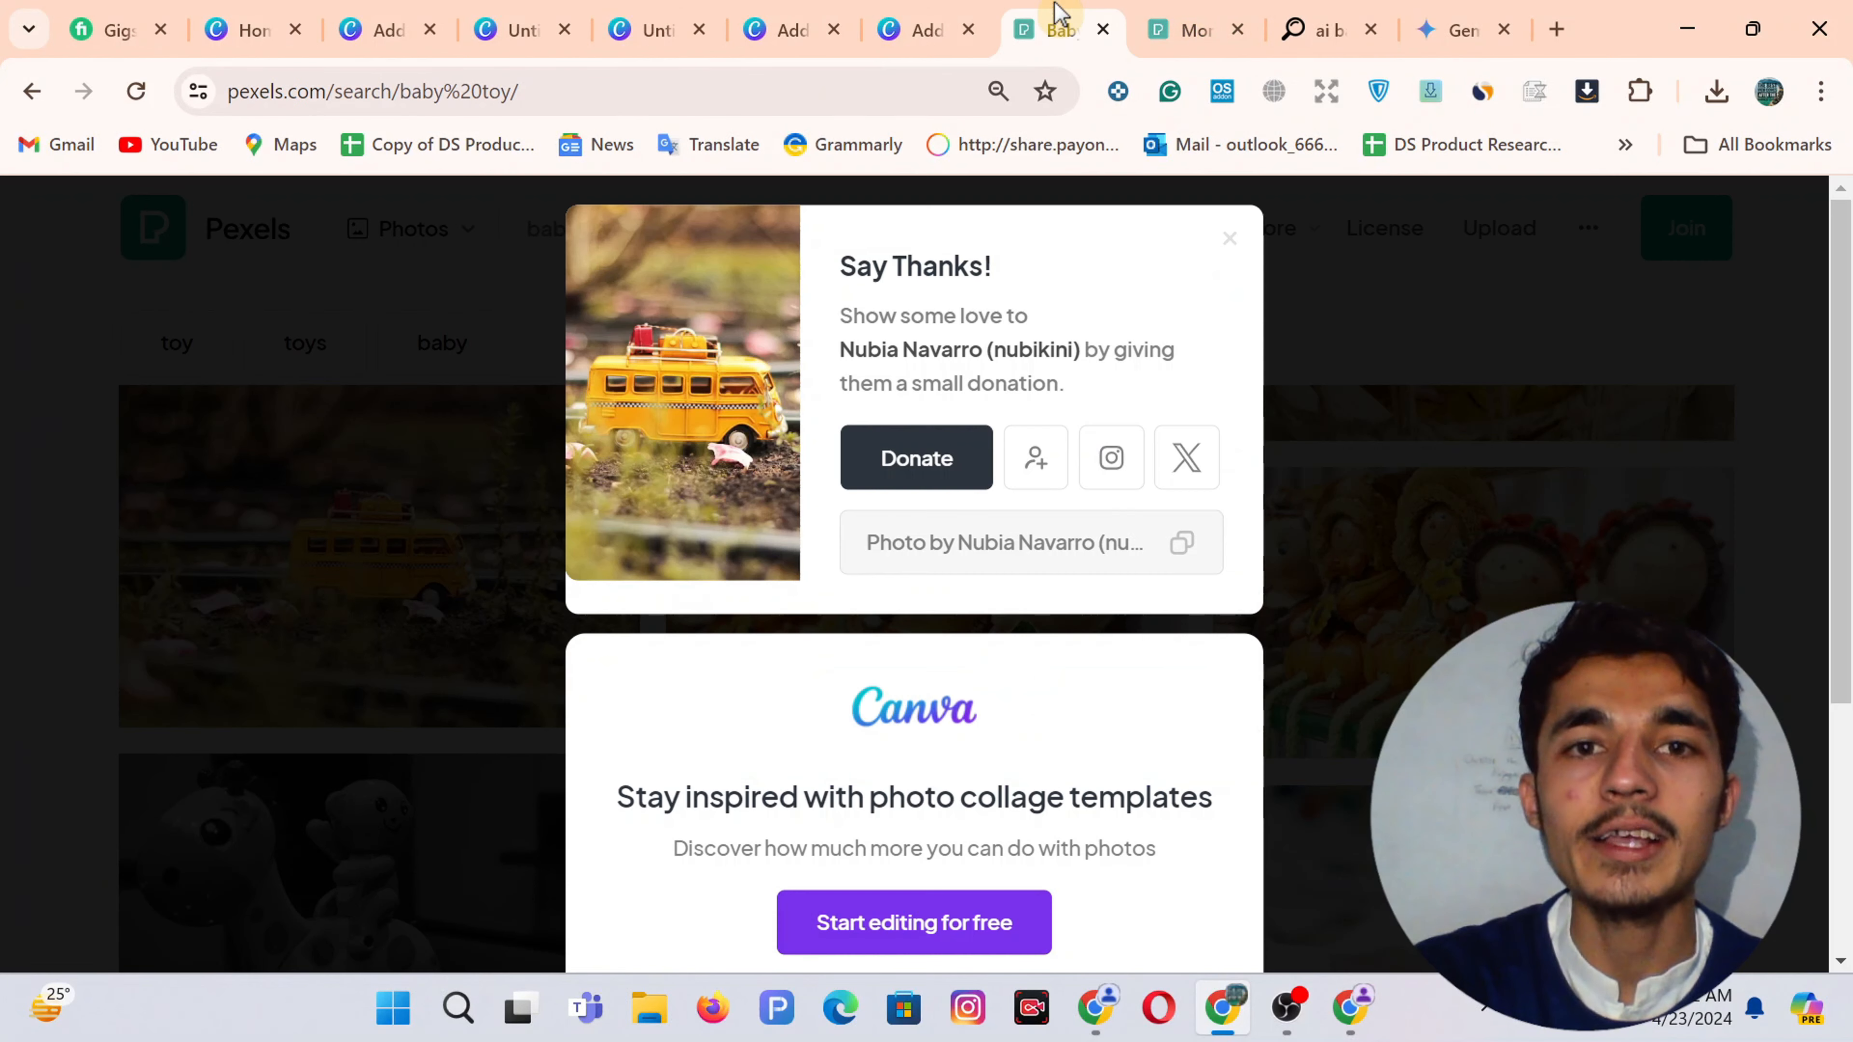
Close the thanks dialog and search Pexels for 'baby toys'
left_click(1229, 252)
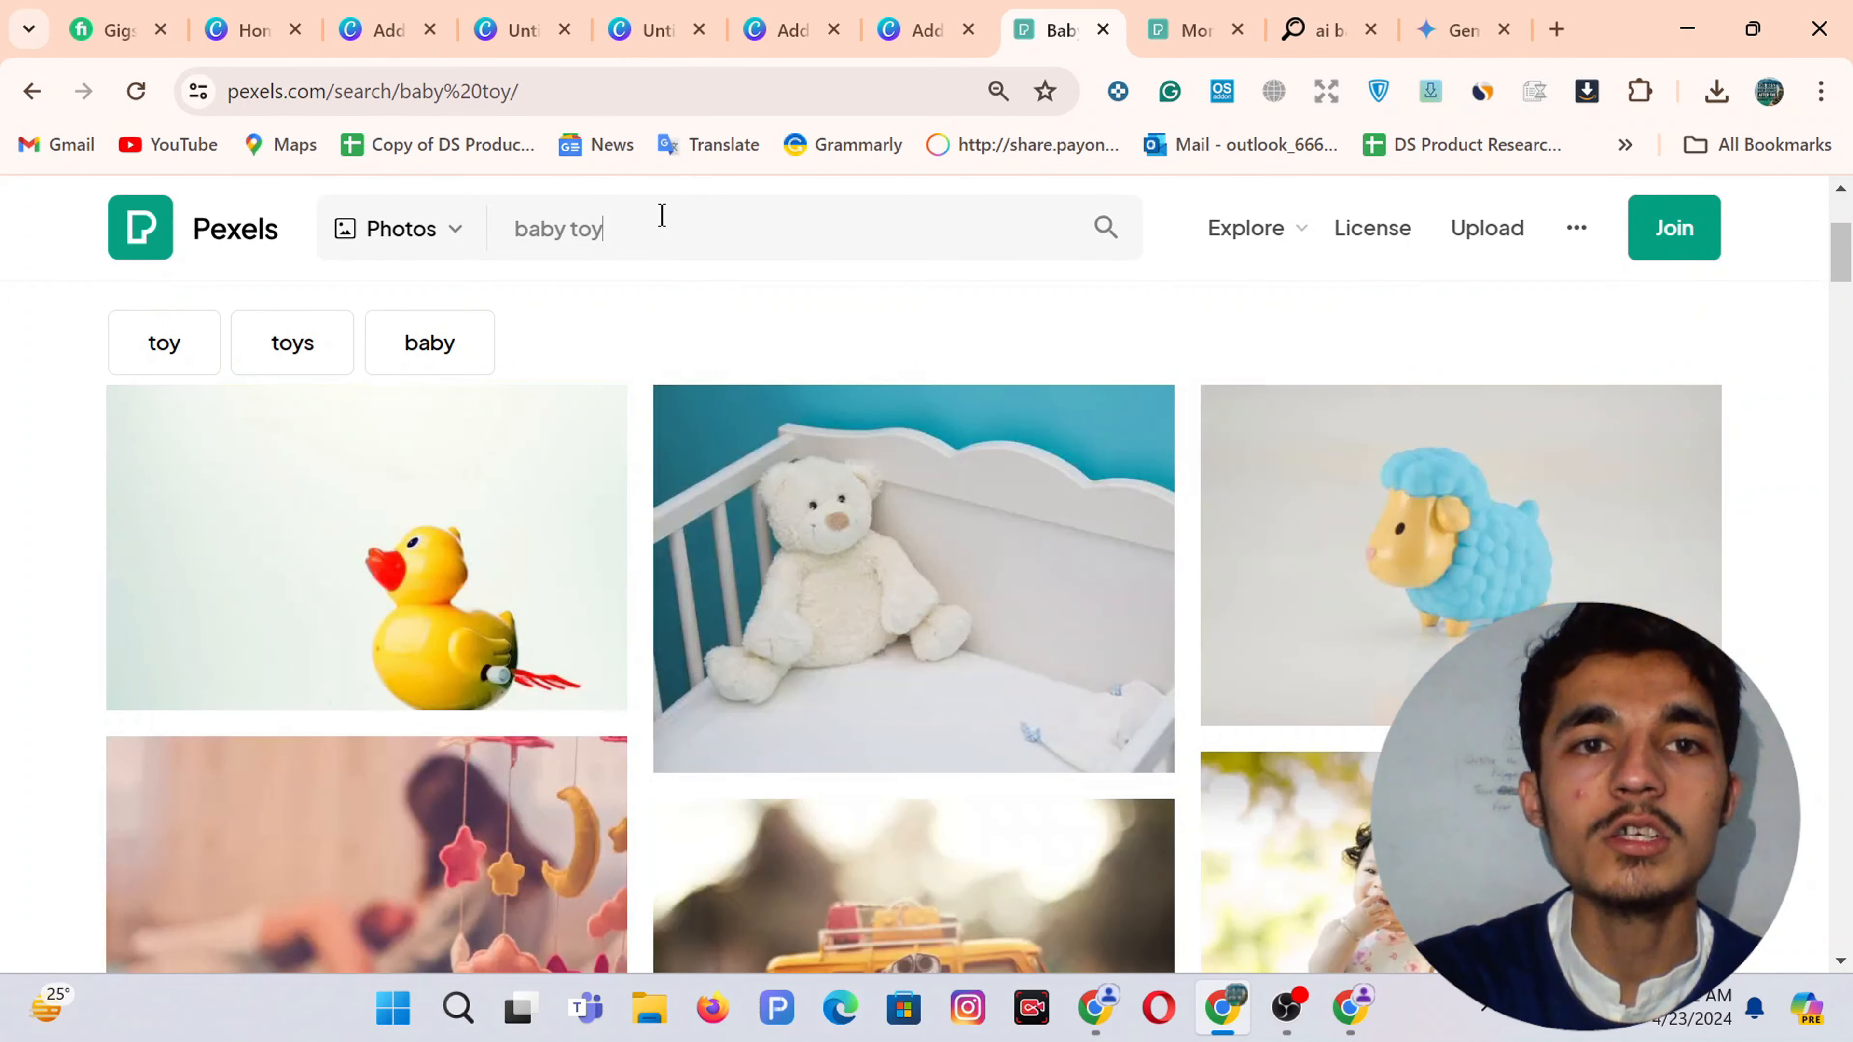
left_click(662, 215)
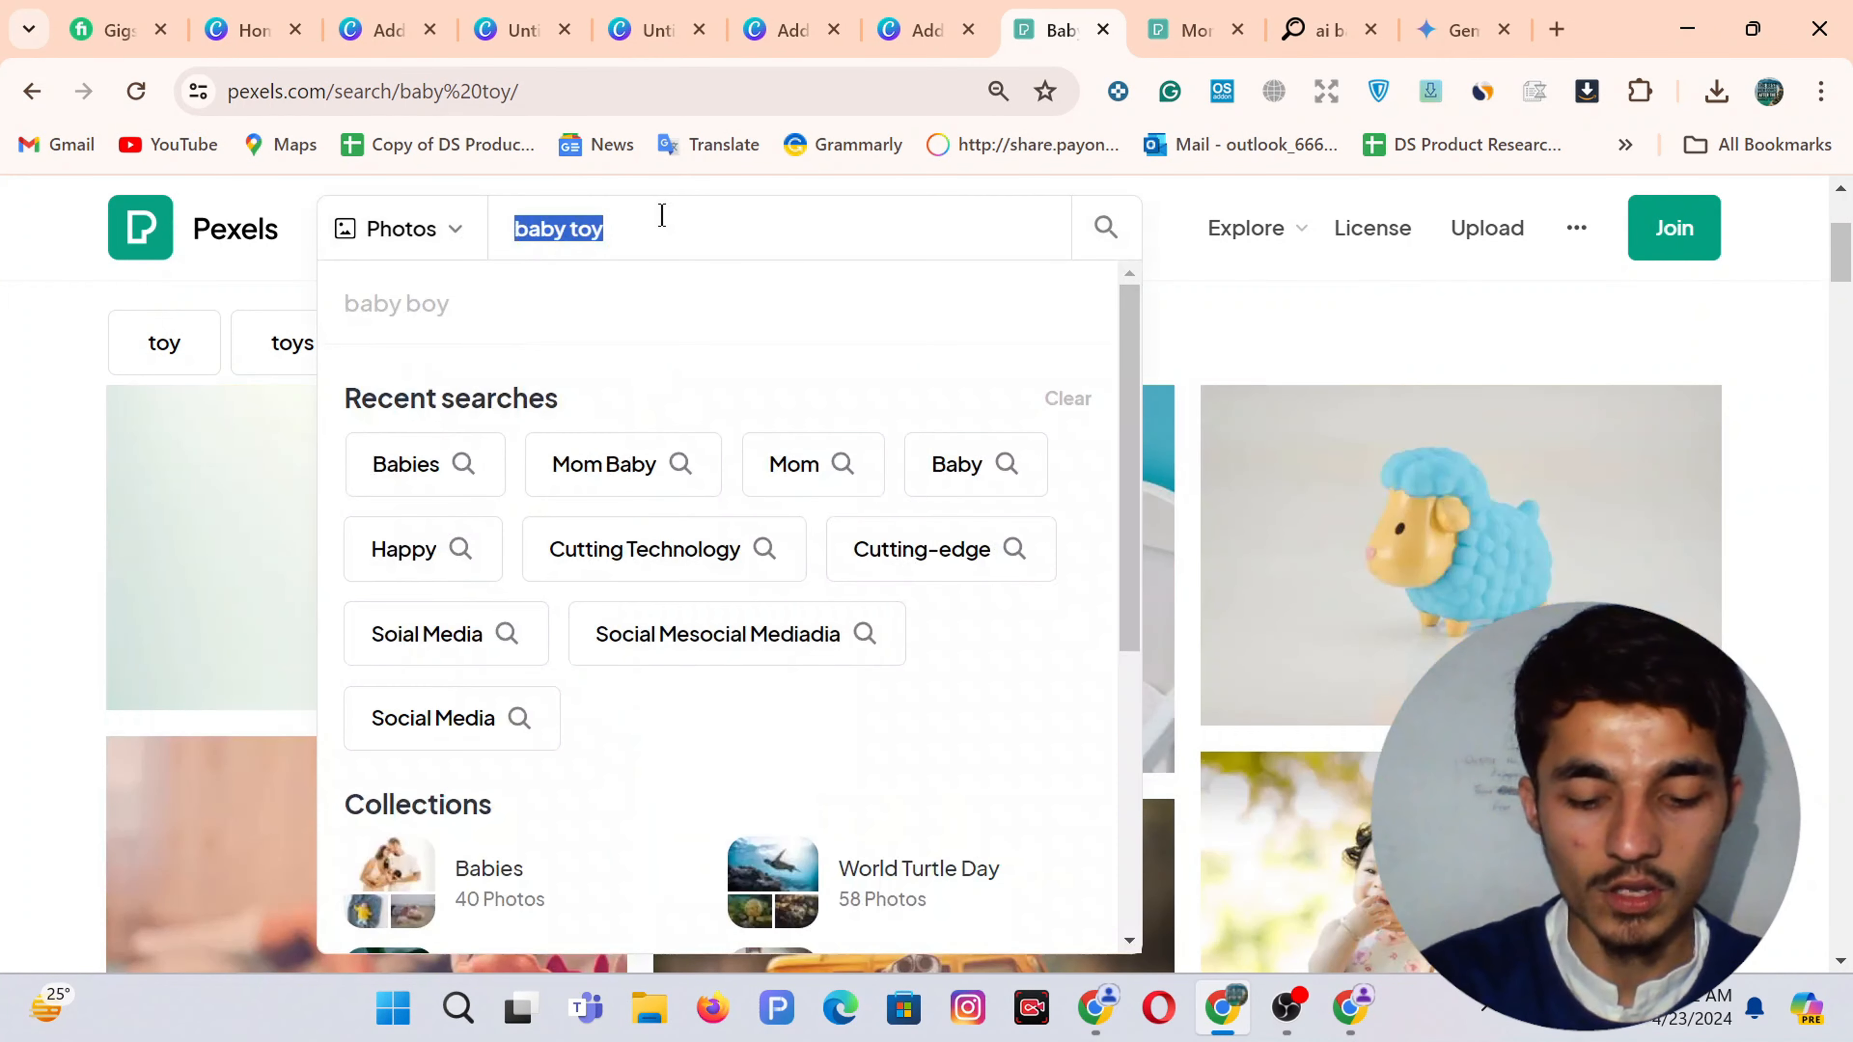
type("baby")
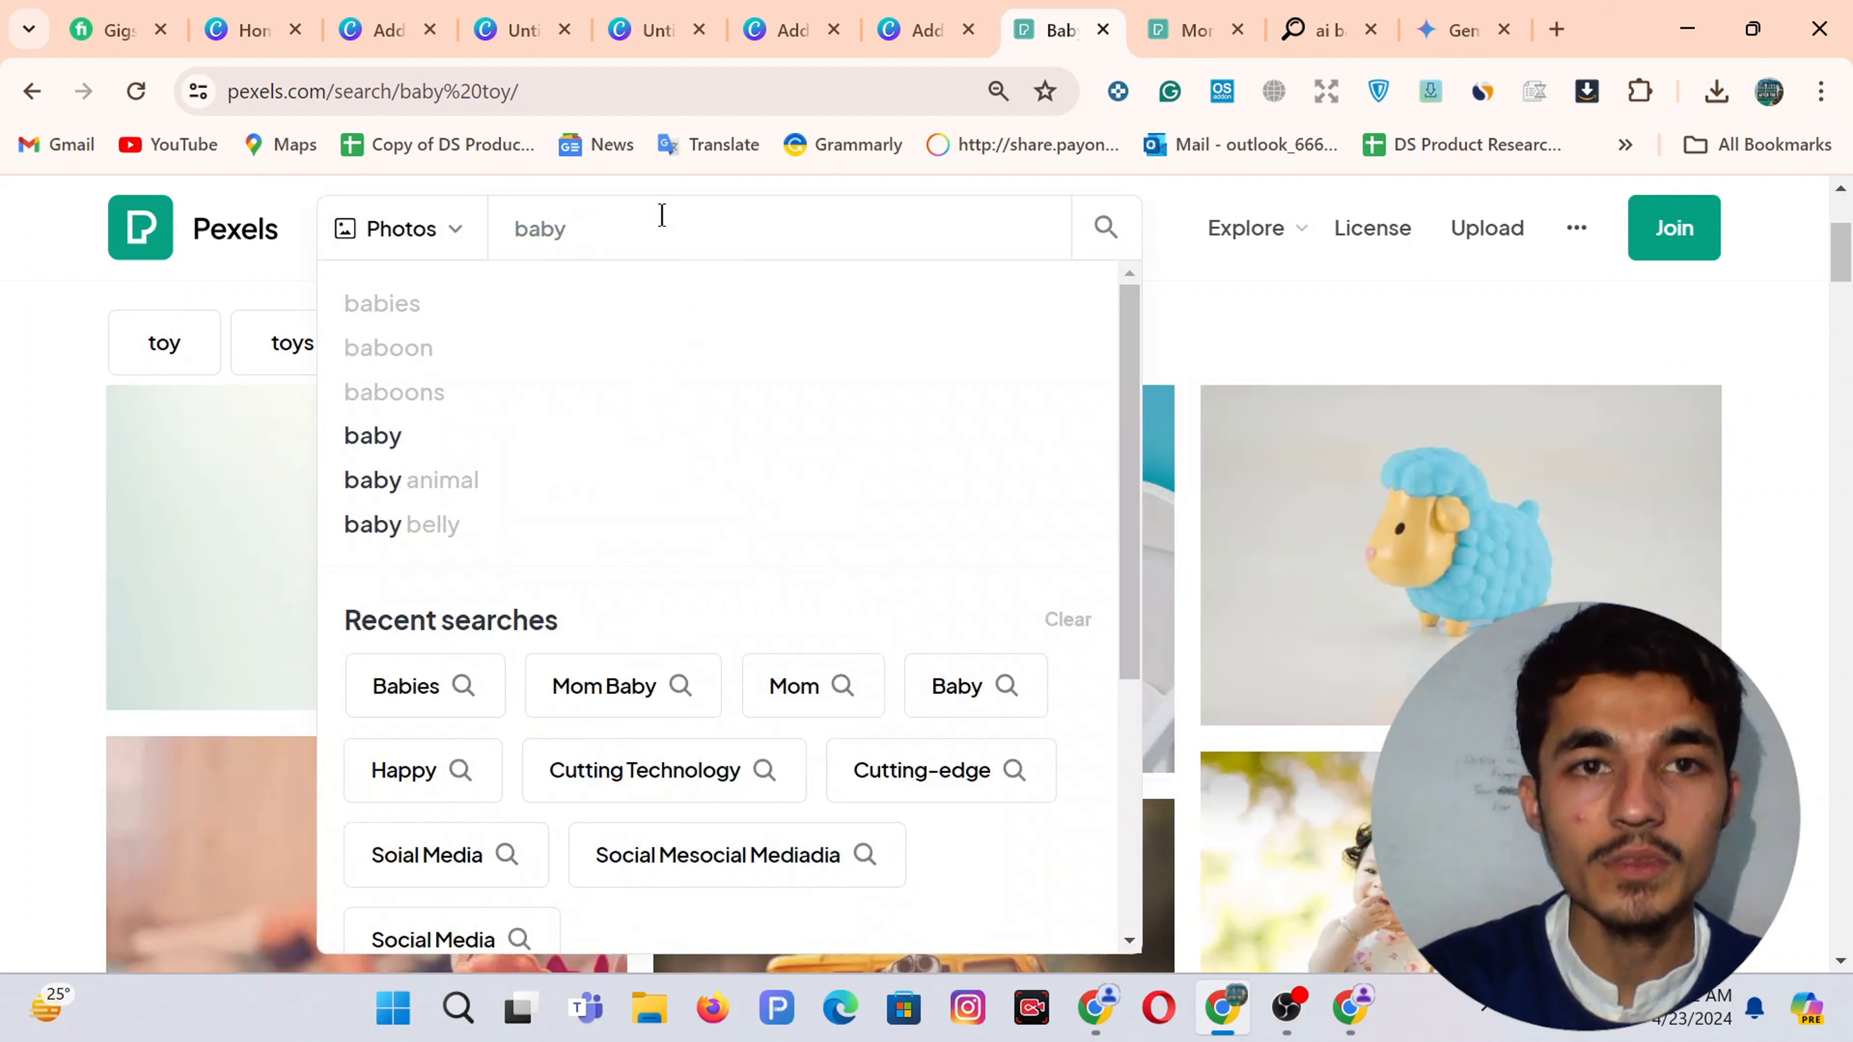
type(" toys")
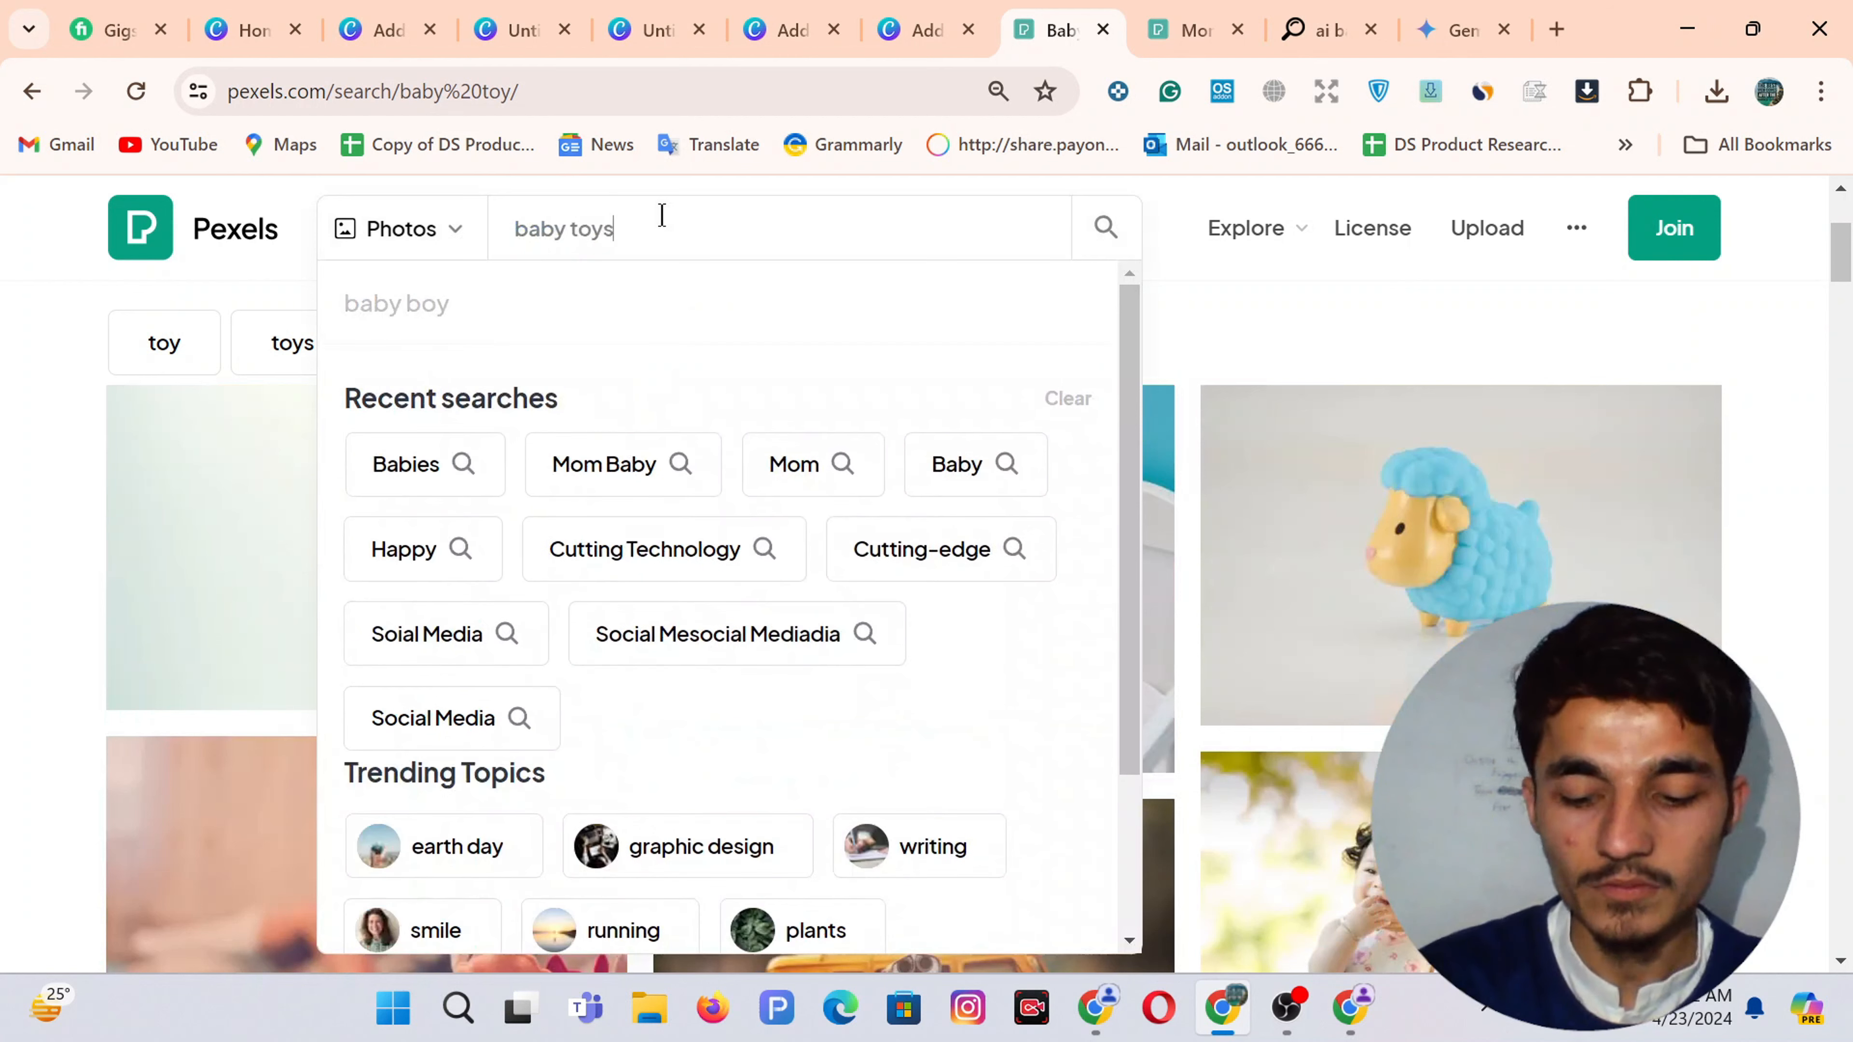
key("Return")
Download the teddy-bear-in-crib and girls-playing-with-blocks photos
scroll(936, 609, "down", 2)
scroll(936, 609, "down", 10)
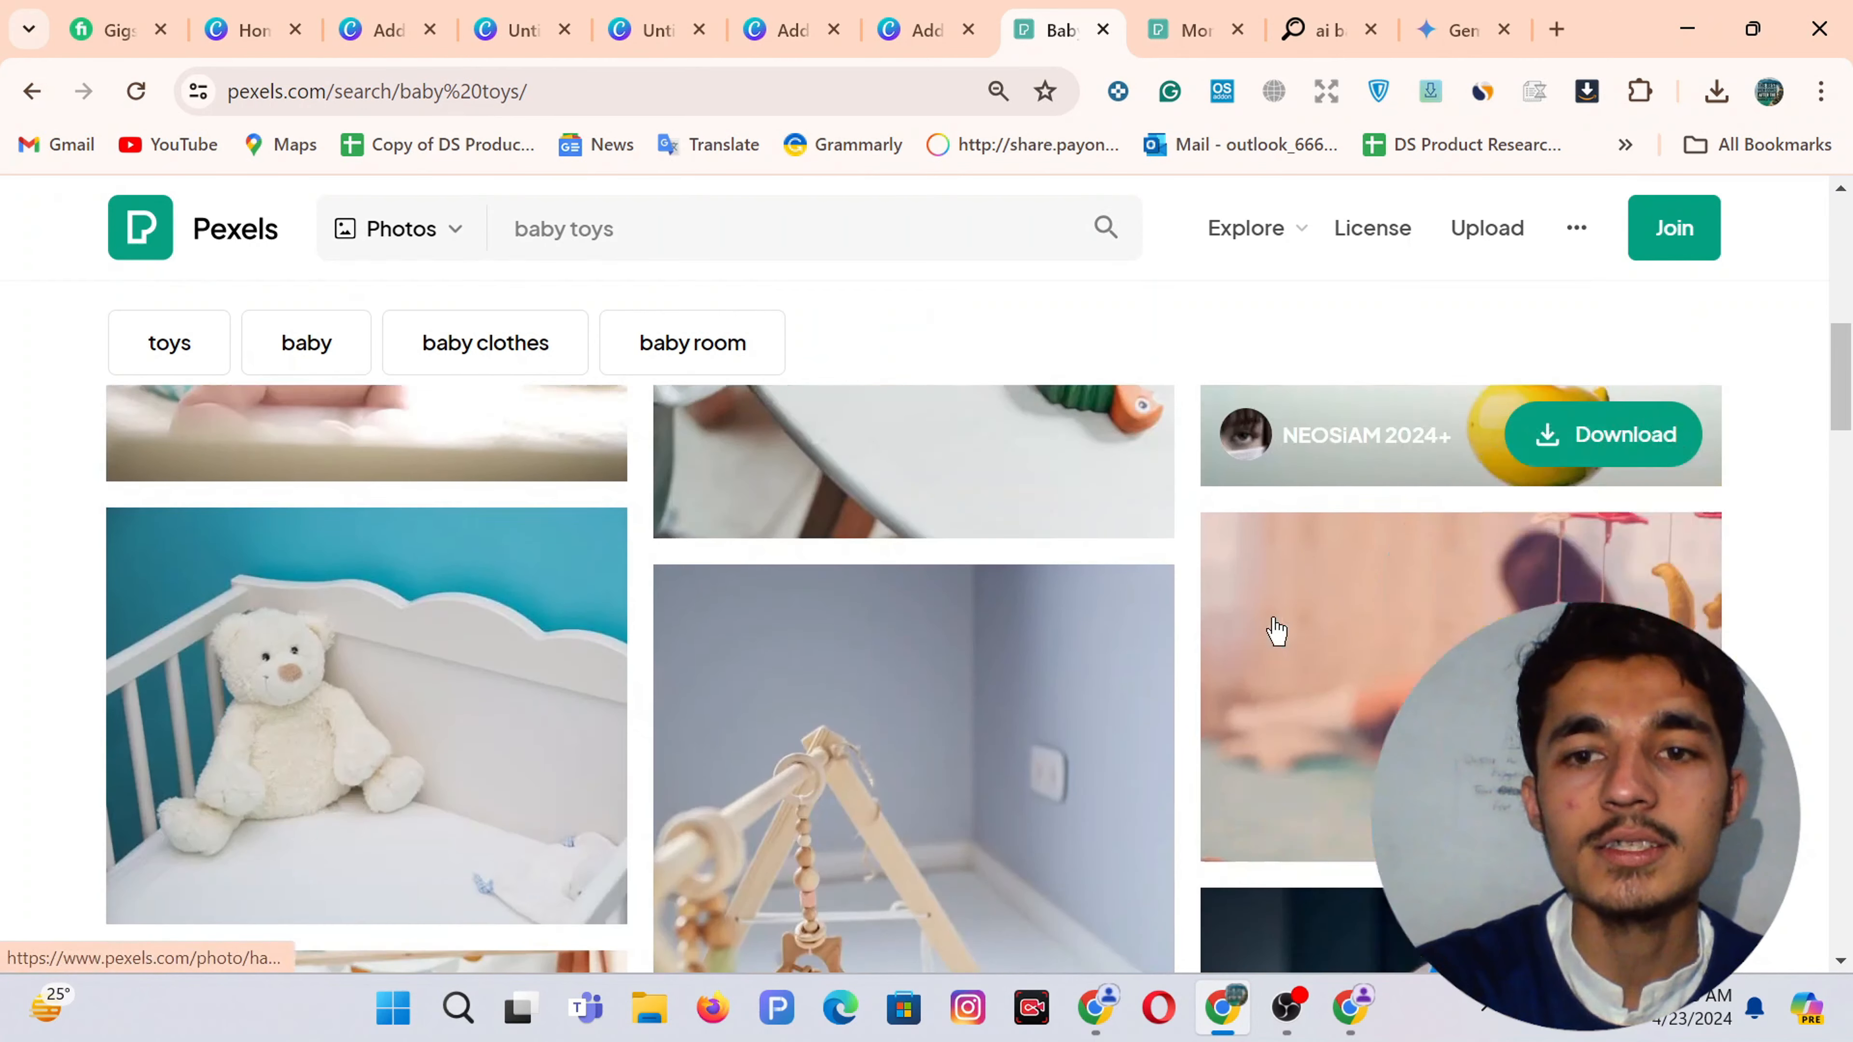
scroll(1275, 631, "down", 2)
left_click(511, 713)
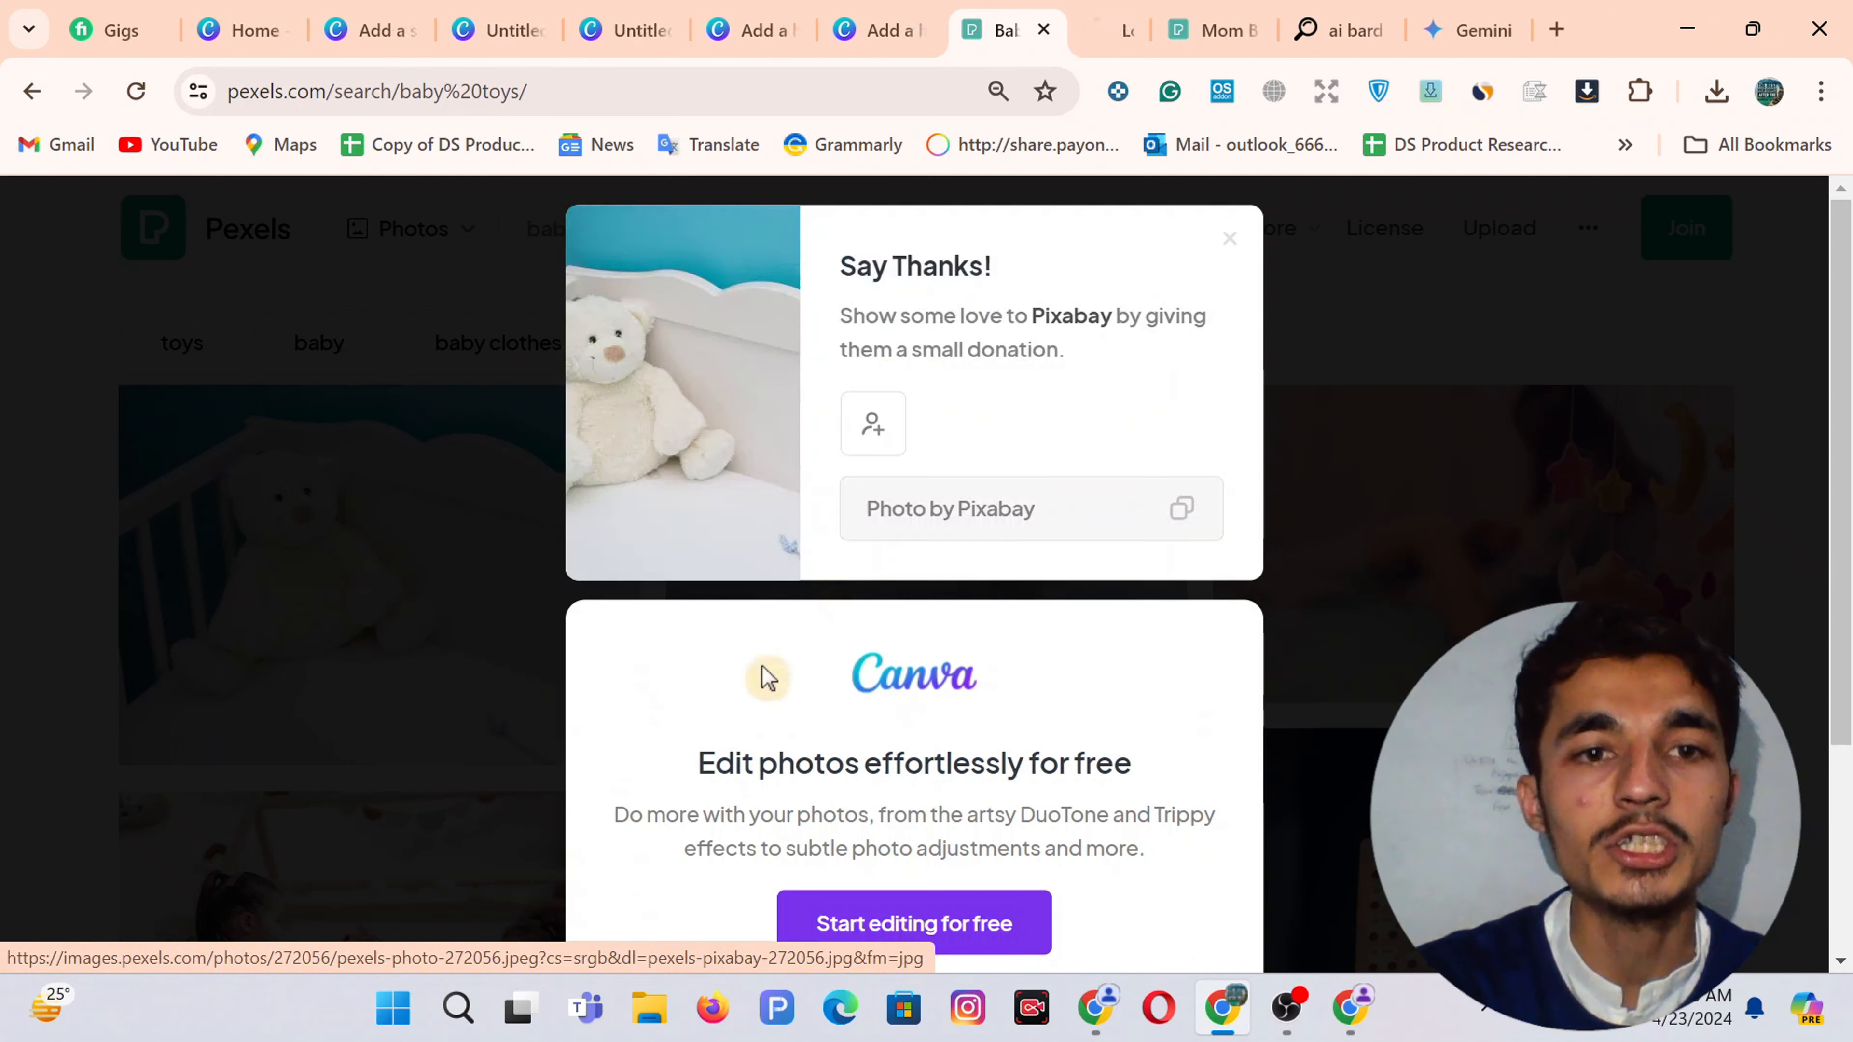
left_click(1230, 240)
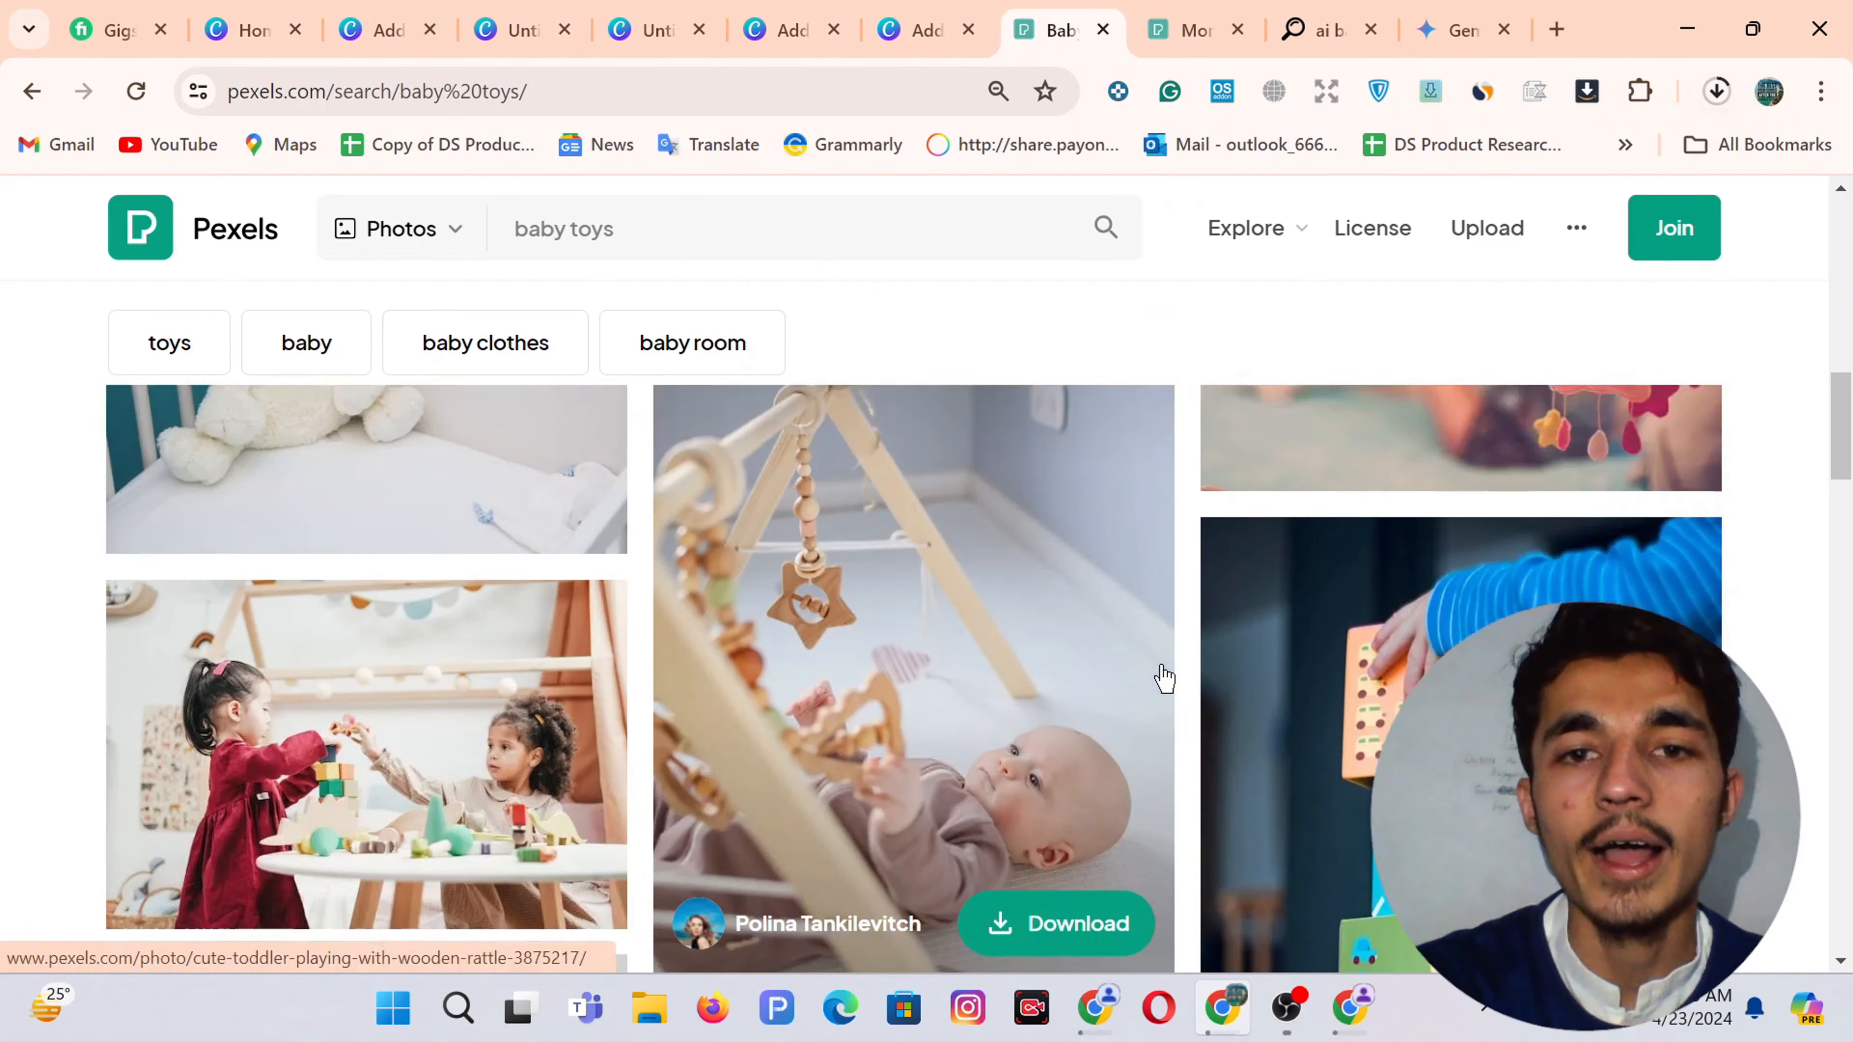
scroll(1162, 675, "down", 3)
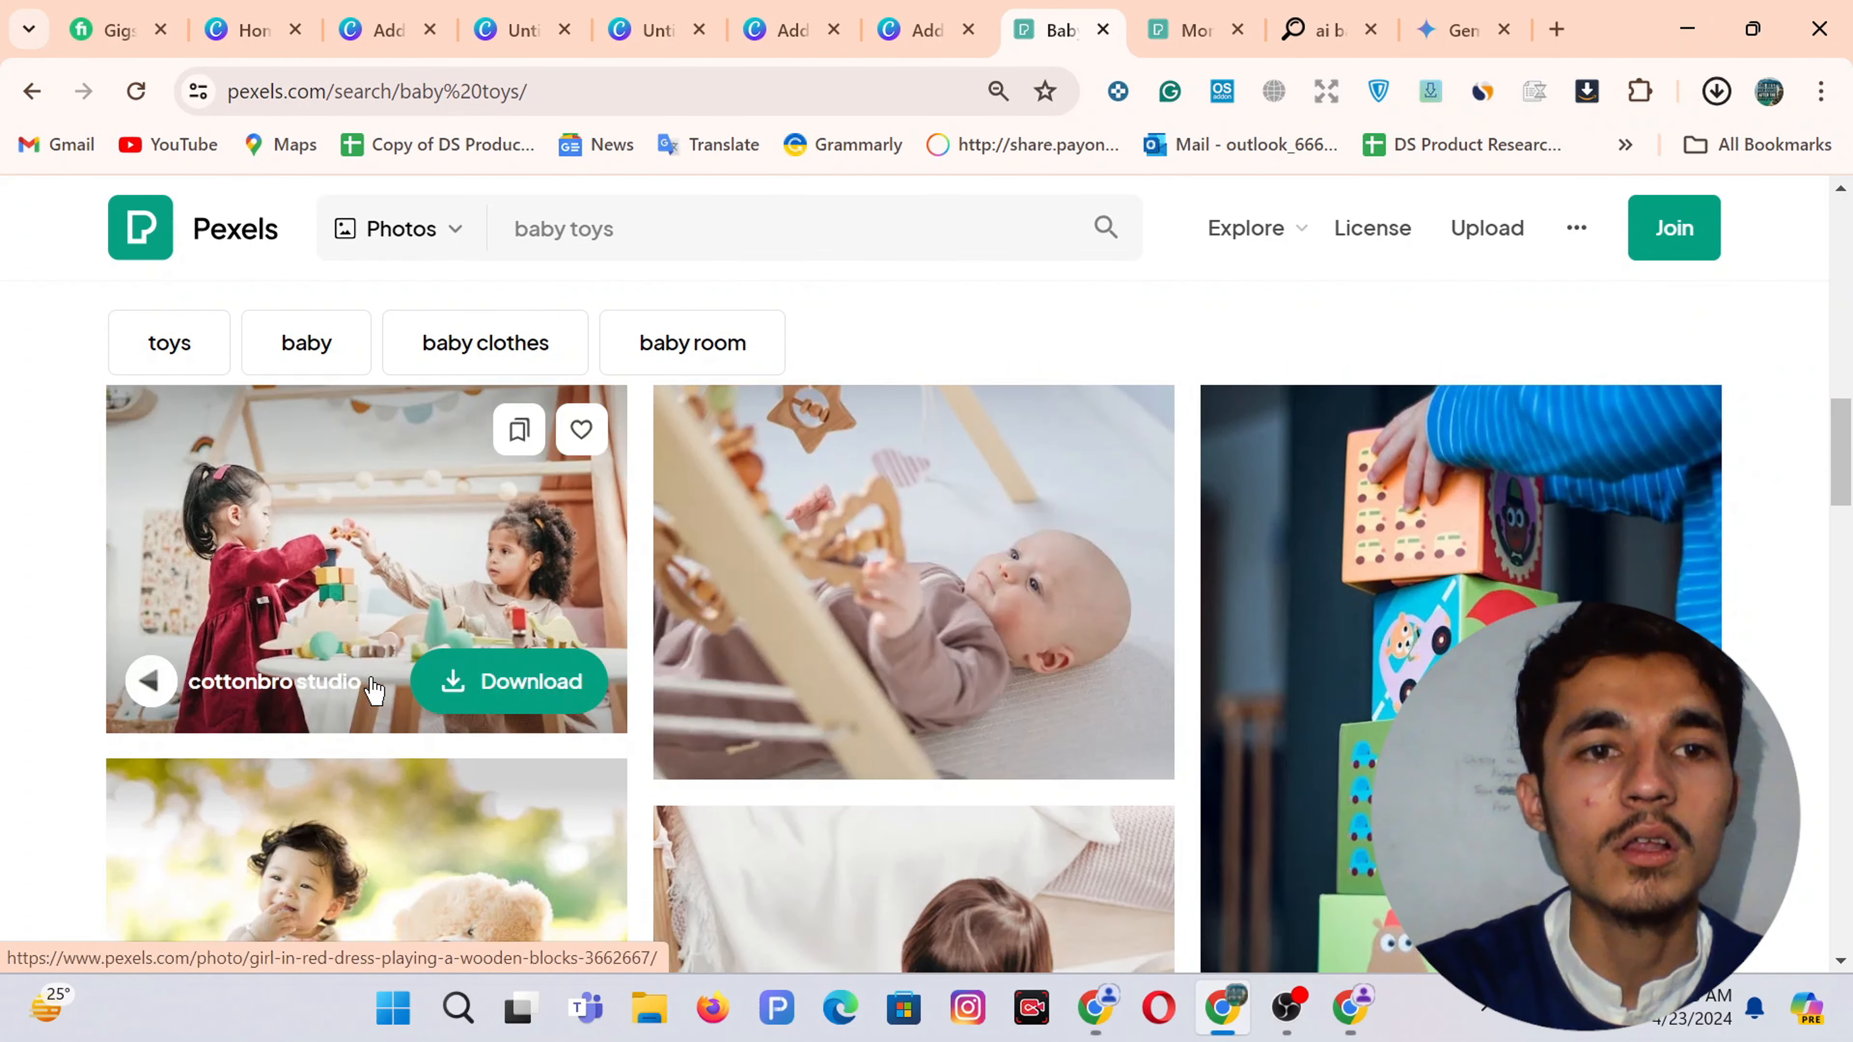
left_click(493, 681)
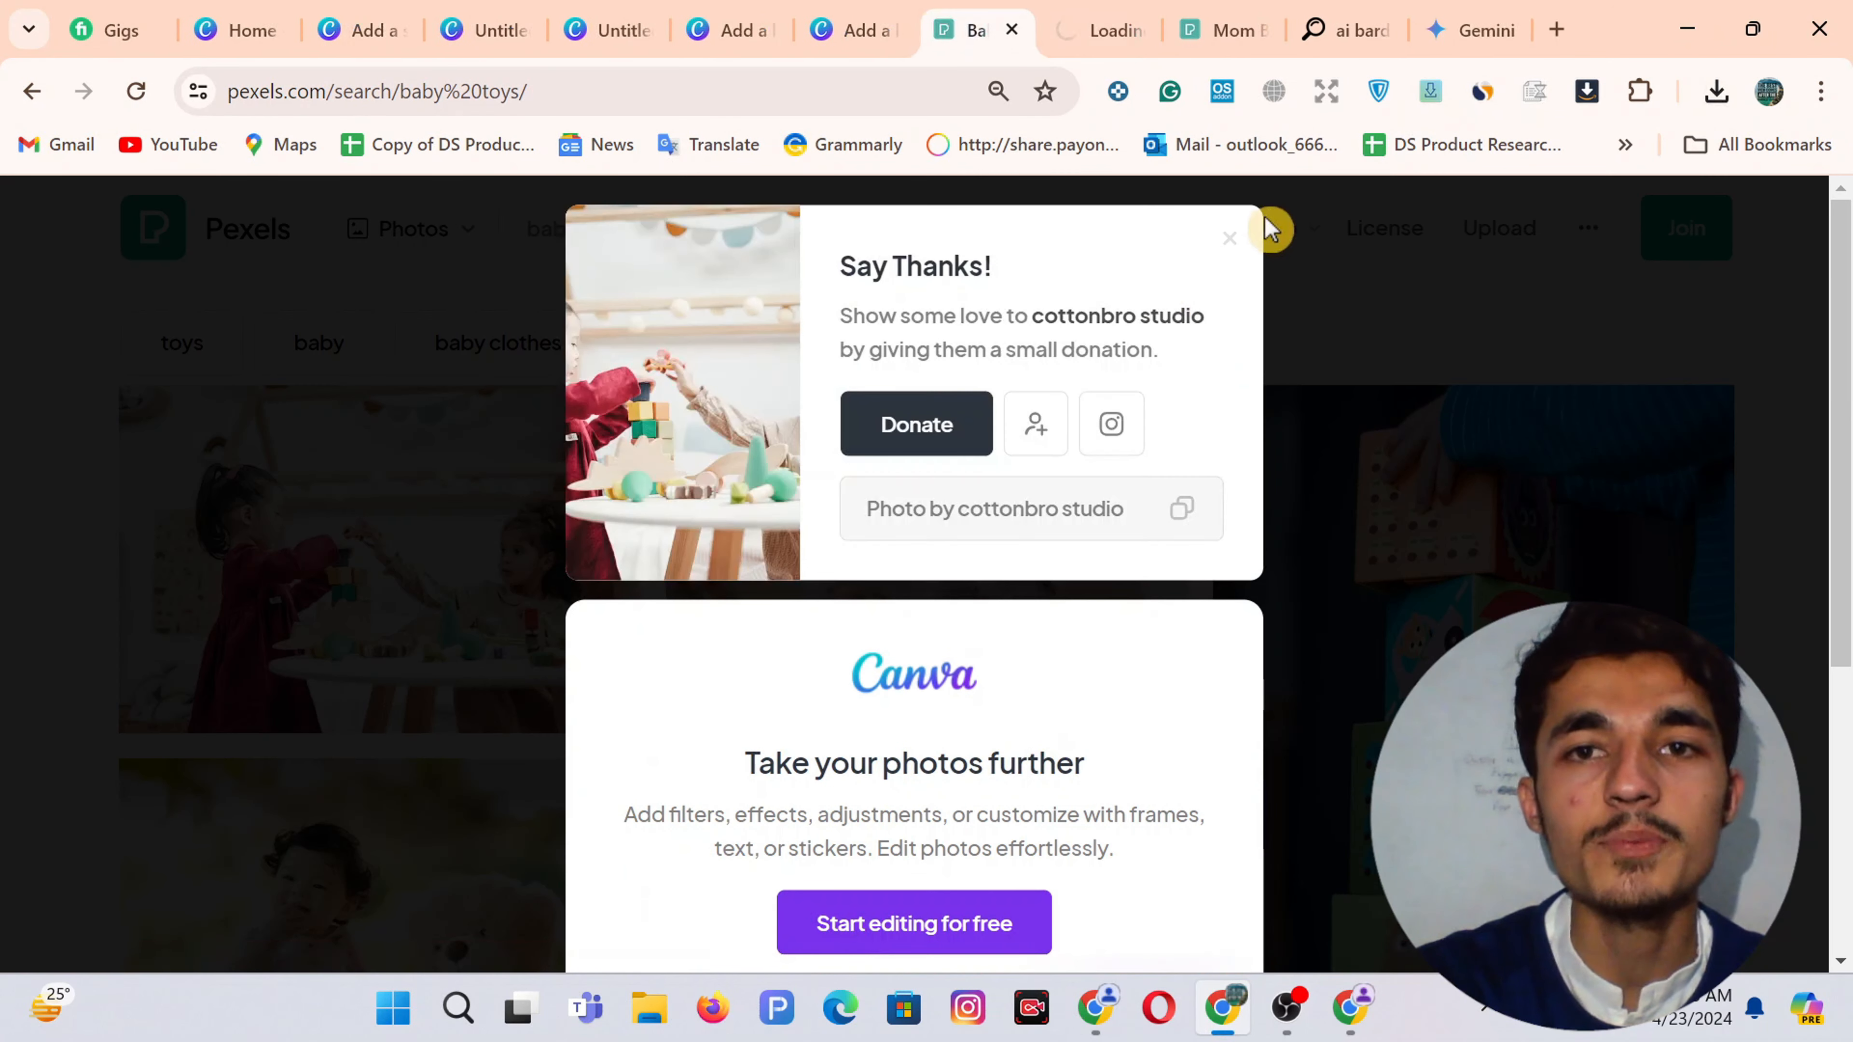
left_click(1233, 243)
Download the mother-and-daughter photo from the 'mom baby' results and return to Canva
scroll(1007, 521, "down", 6)
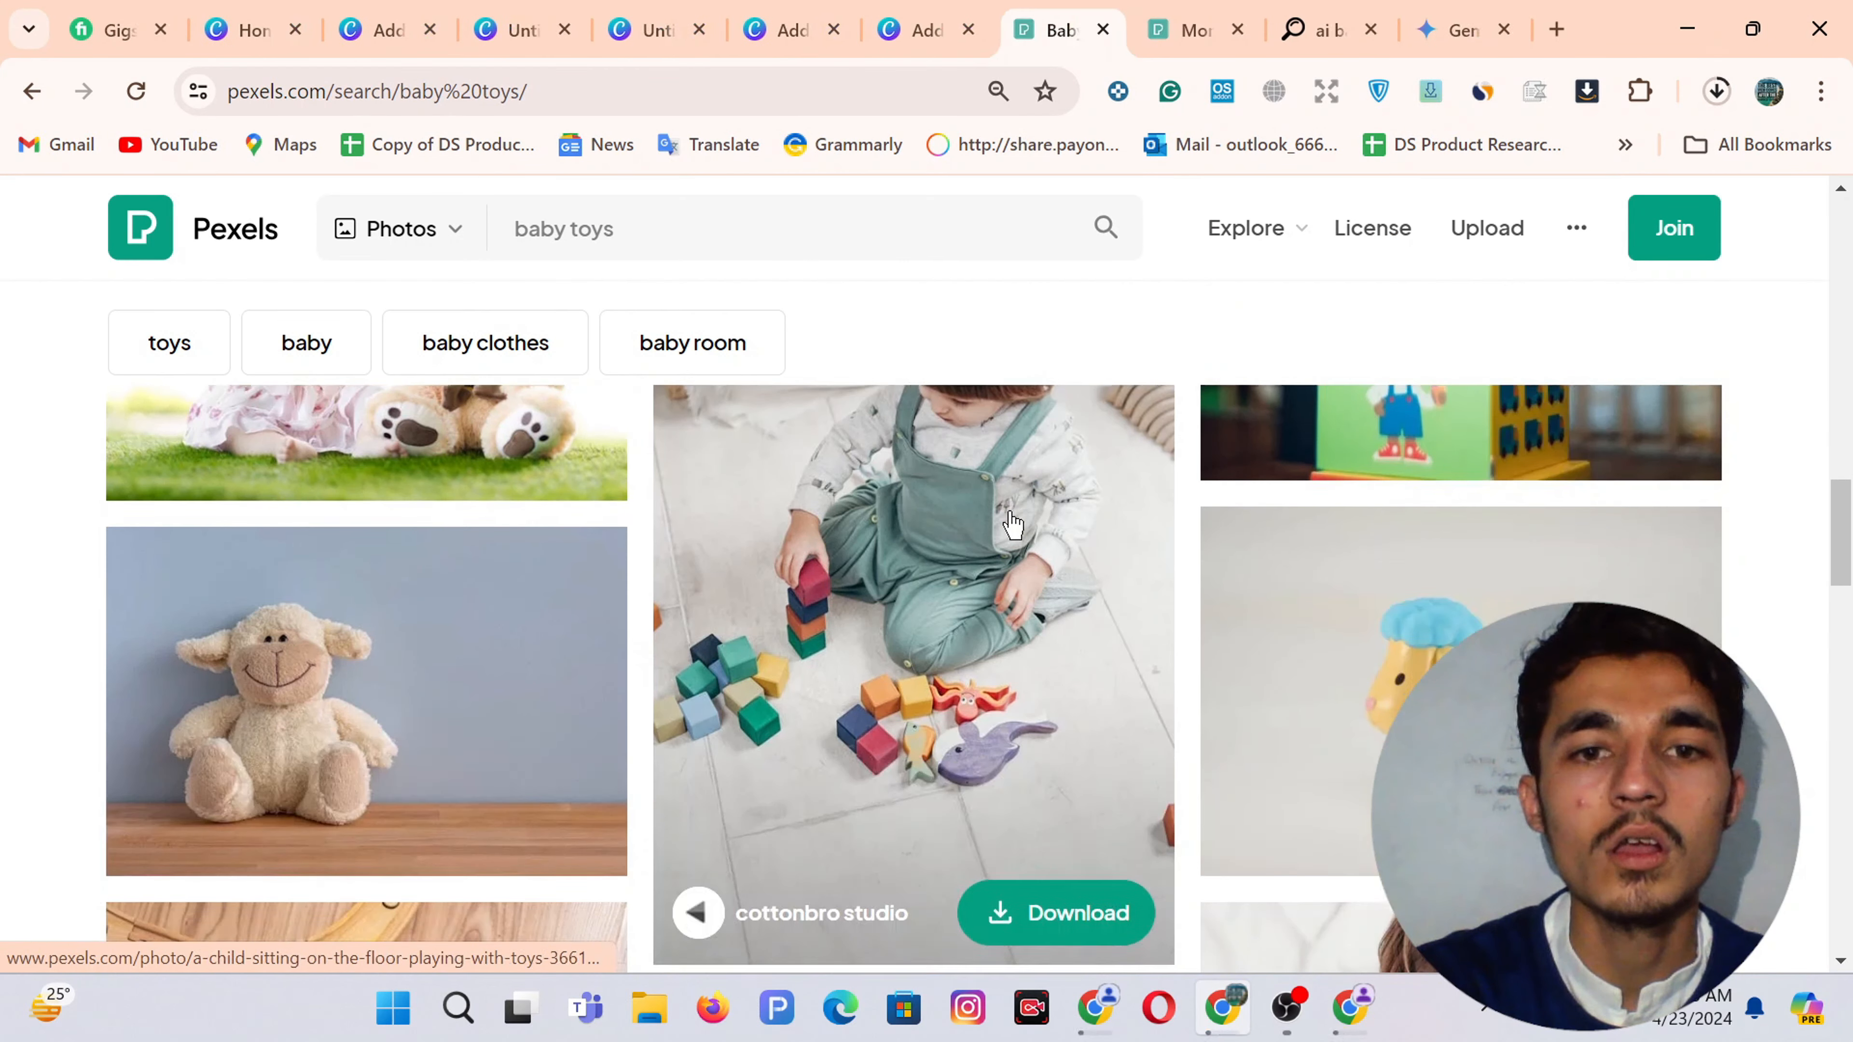
scroll(1012, 524, "up", 2)
scroll(1011, 524, "down", 6)
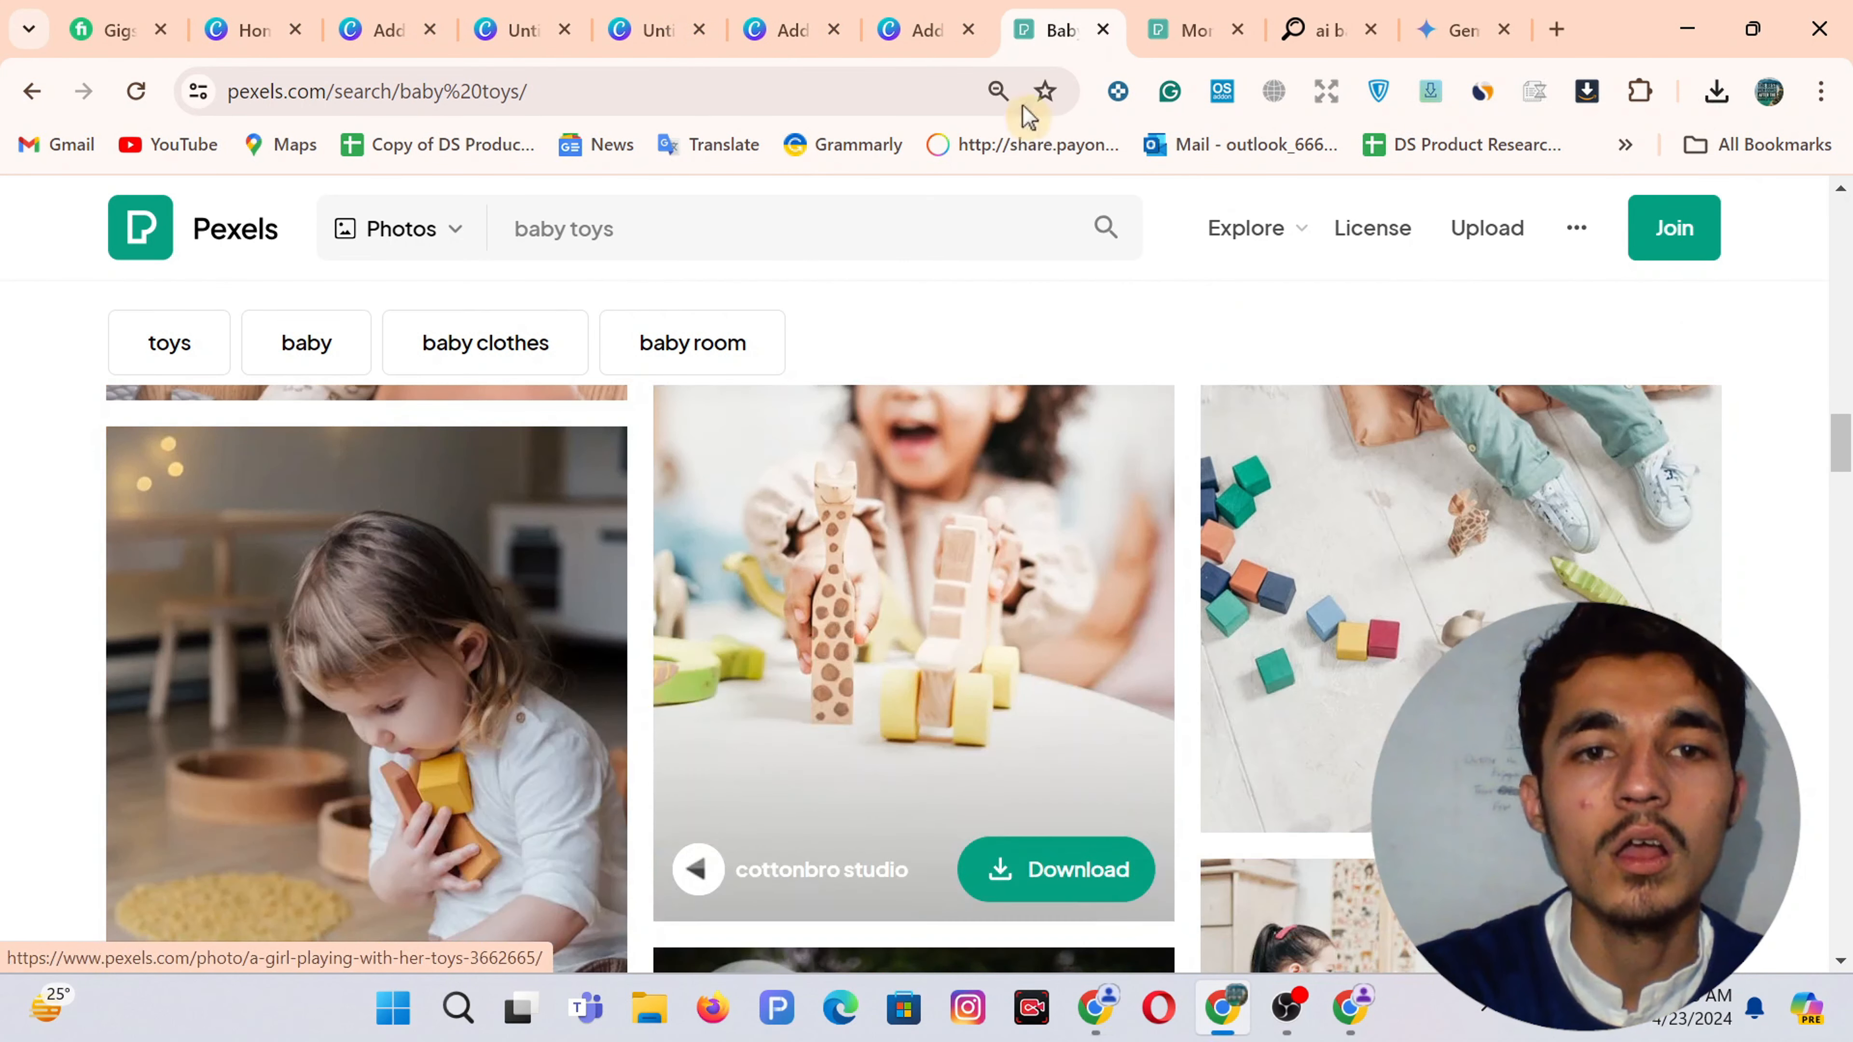
left_click(1193, 11)
scroll(994, 500, "down", 12)
scroll(997, 500, "up", 4)
scroll(998, 500, "up", 15)
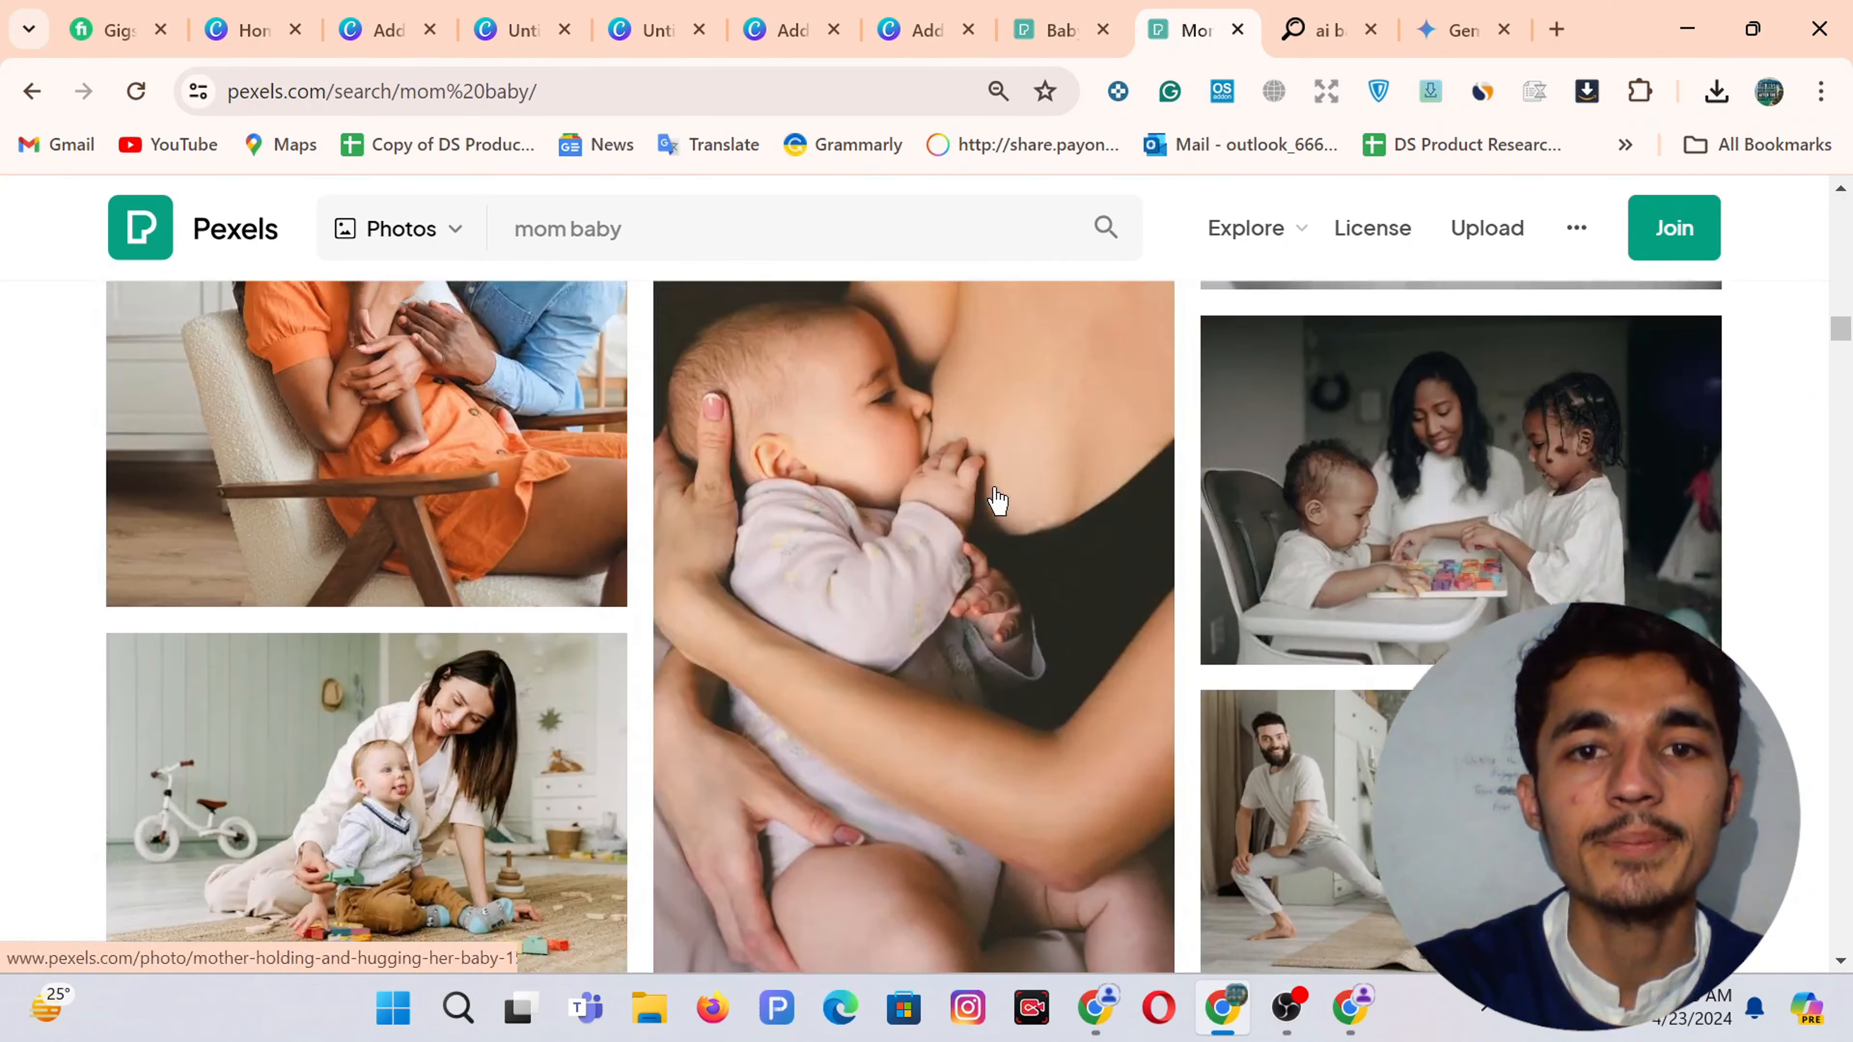
scroll(997, 501, "up", 10)
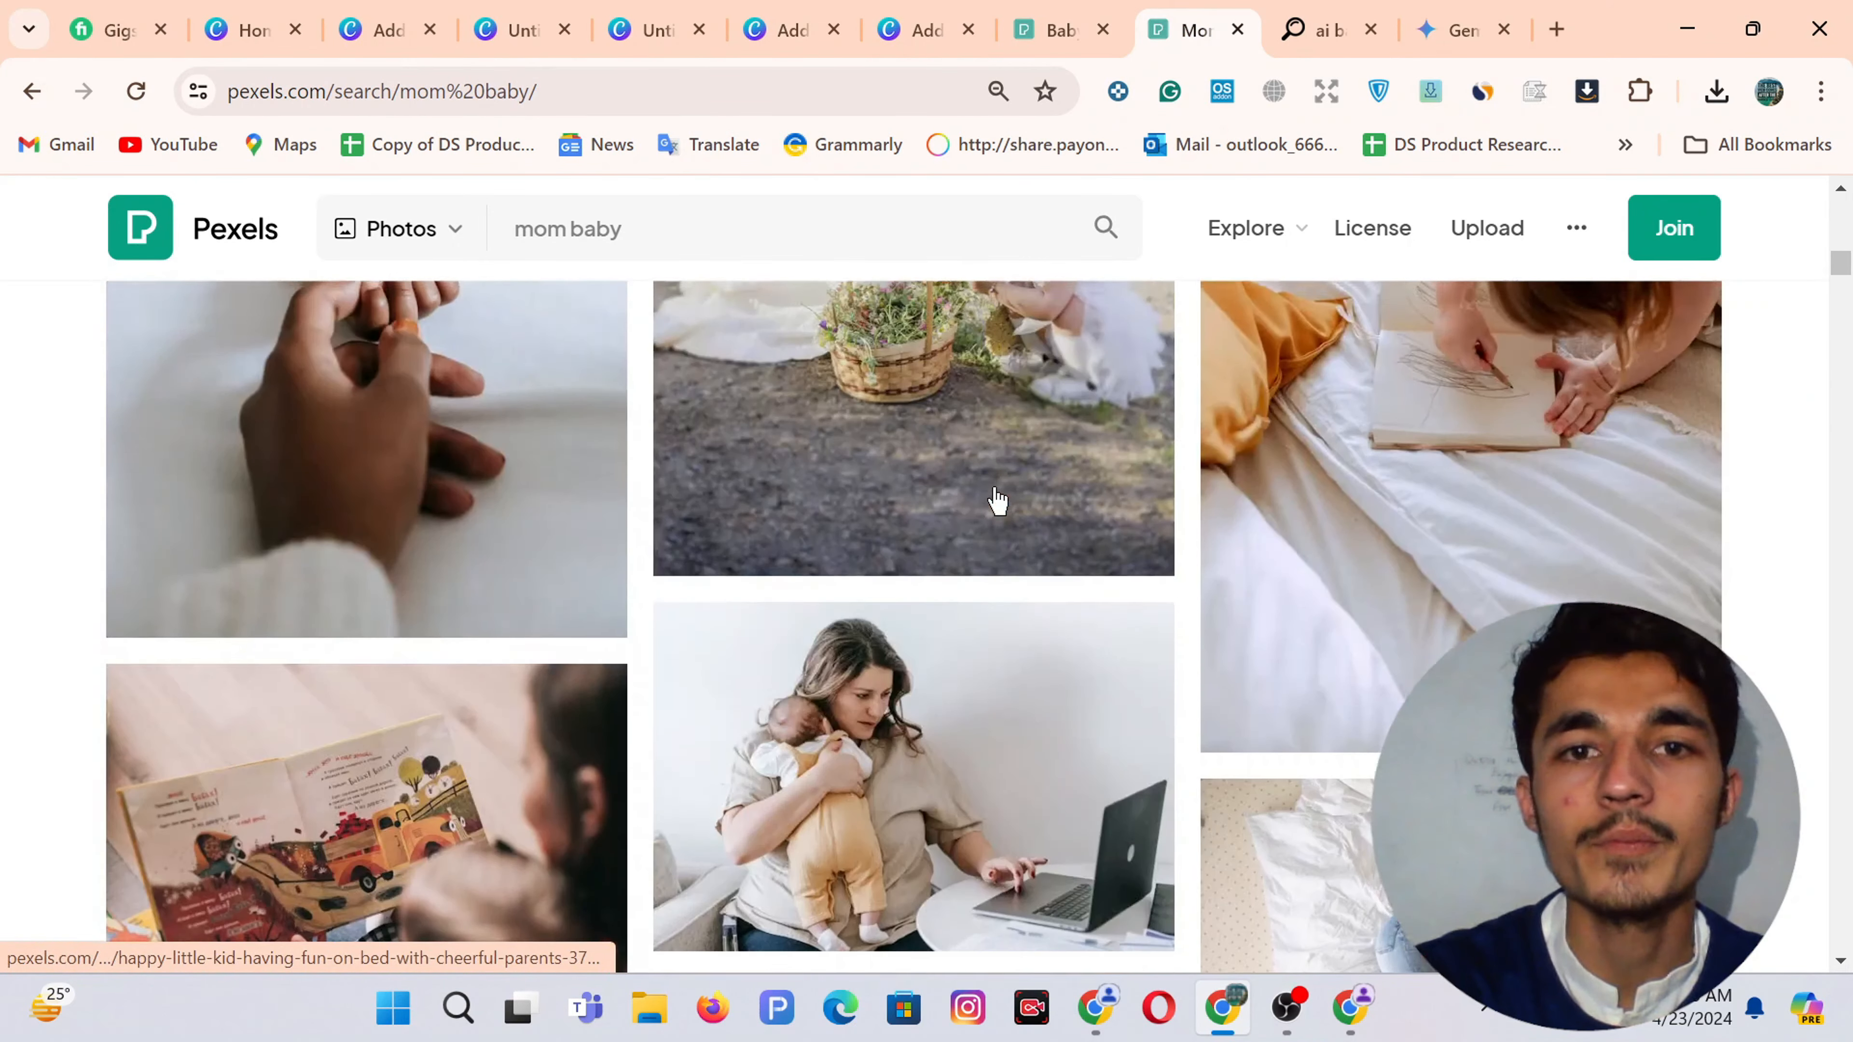
scroll(996, 499, "up", 3)
scroll(996, 499, "down", 3)
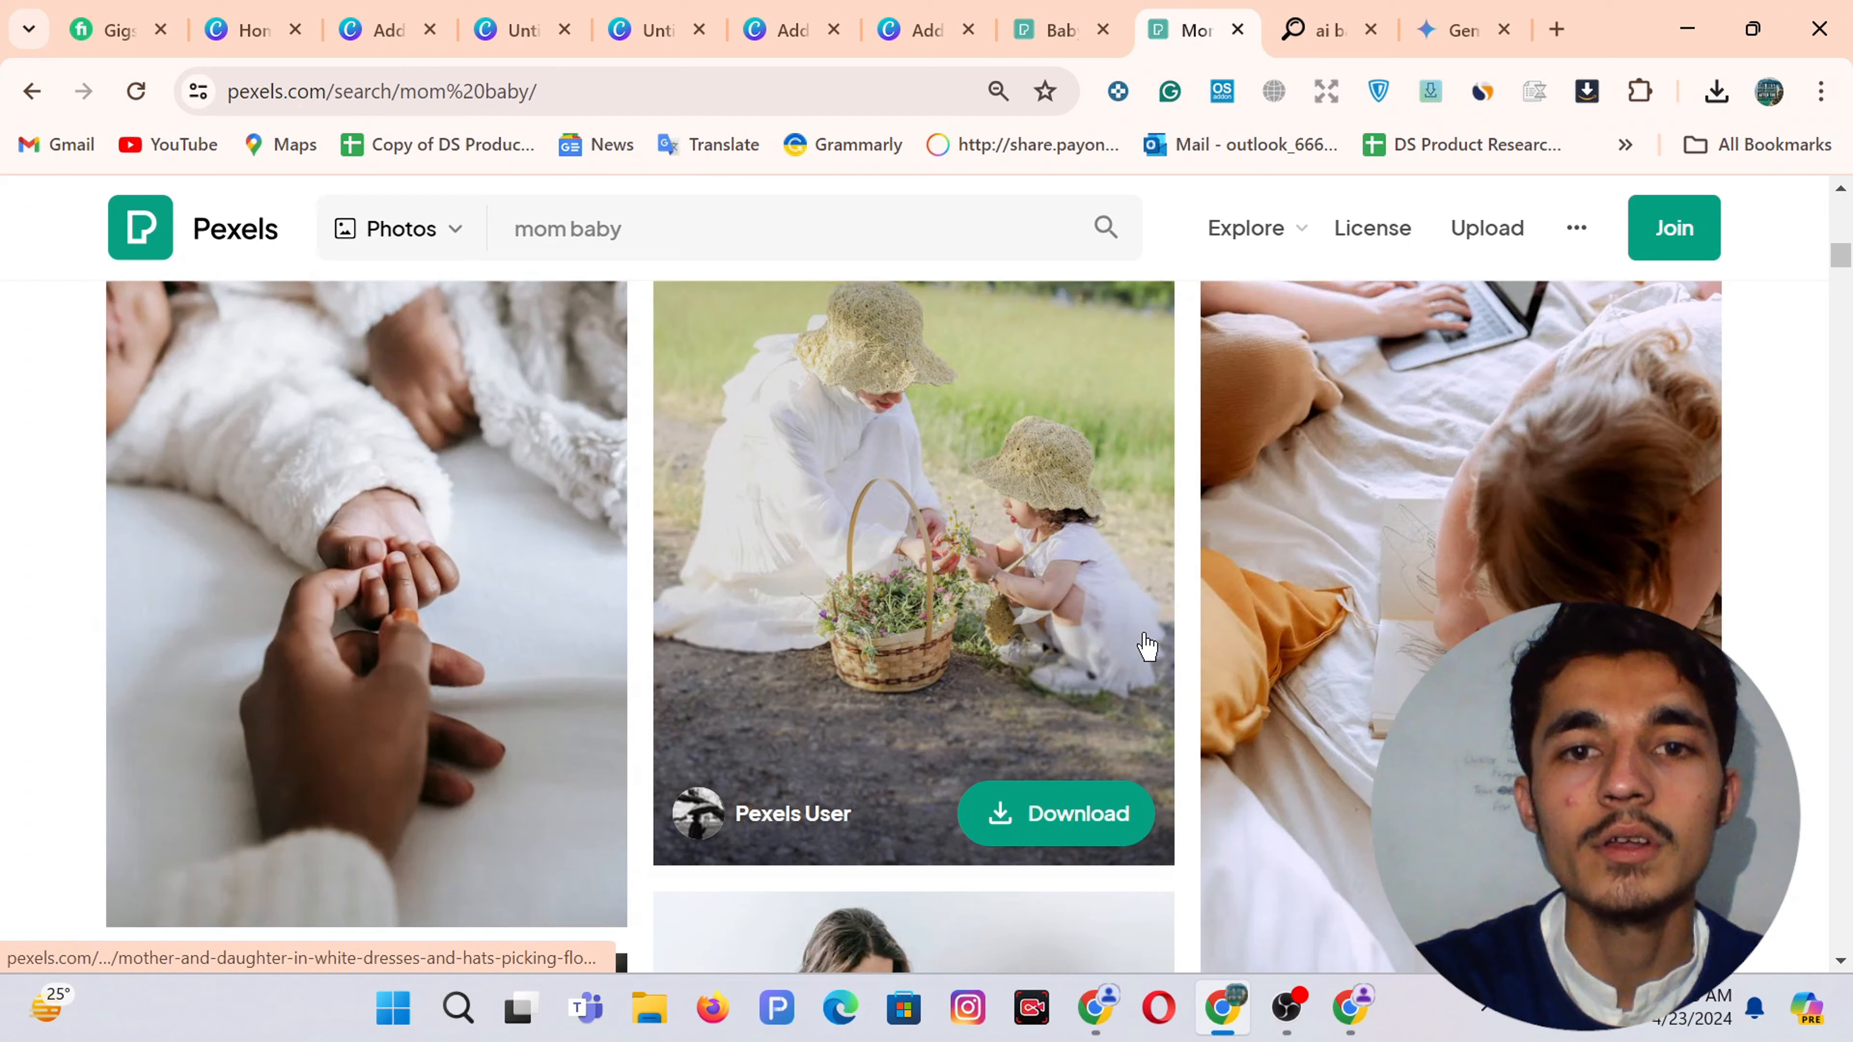
left_click(1051, 811)
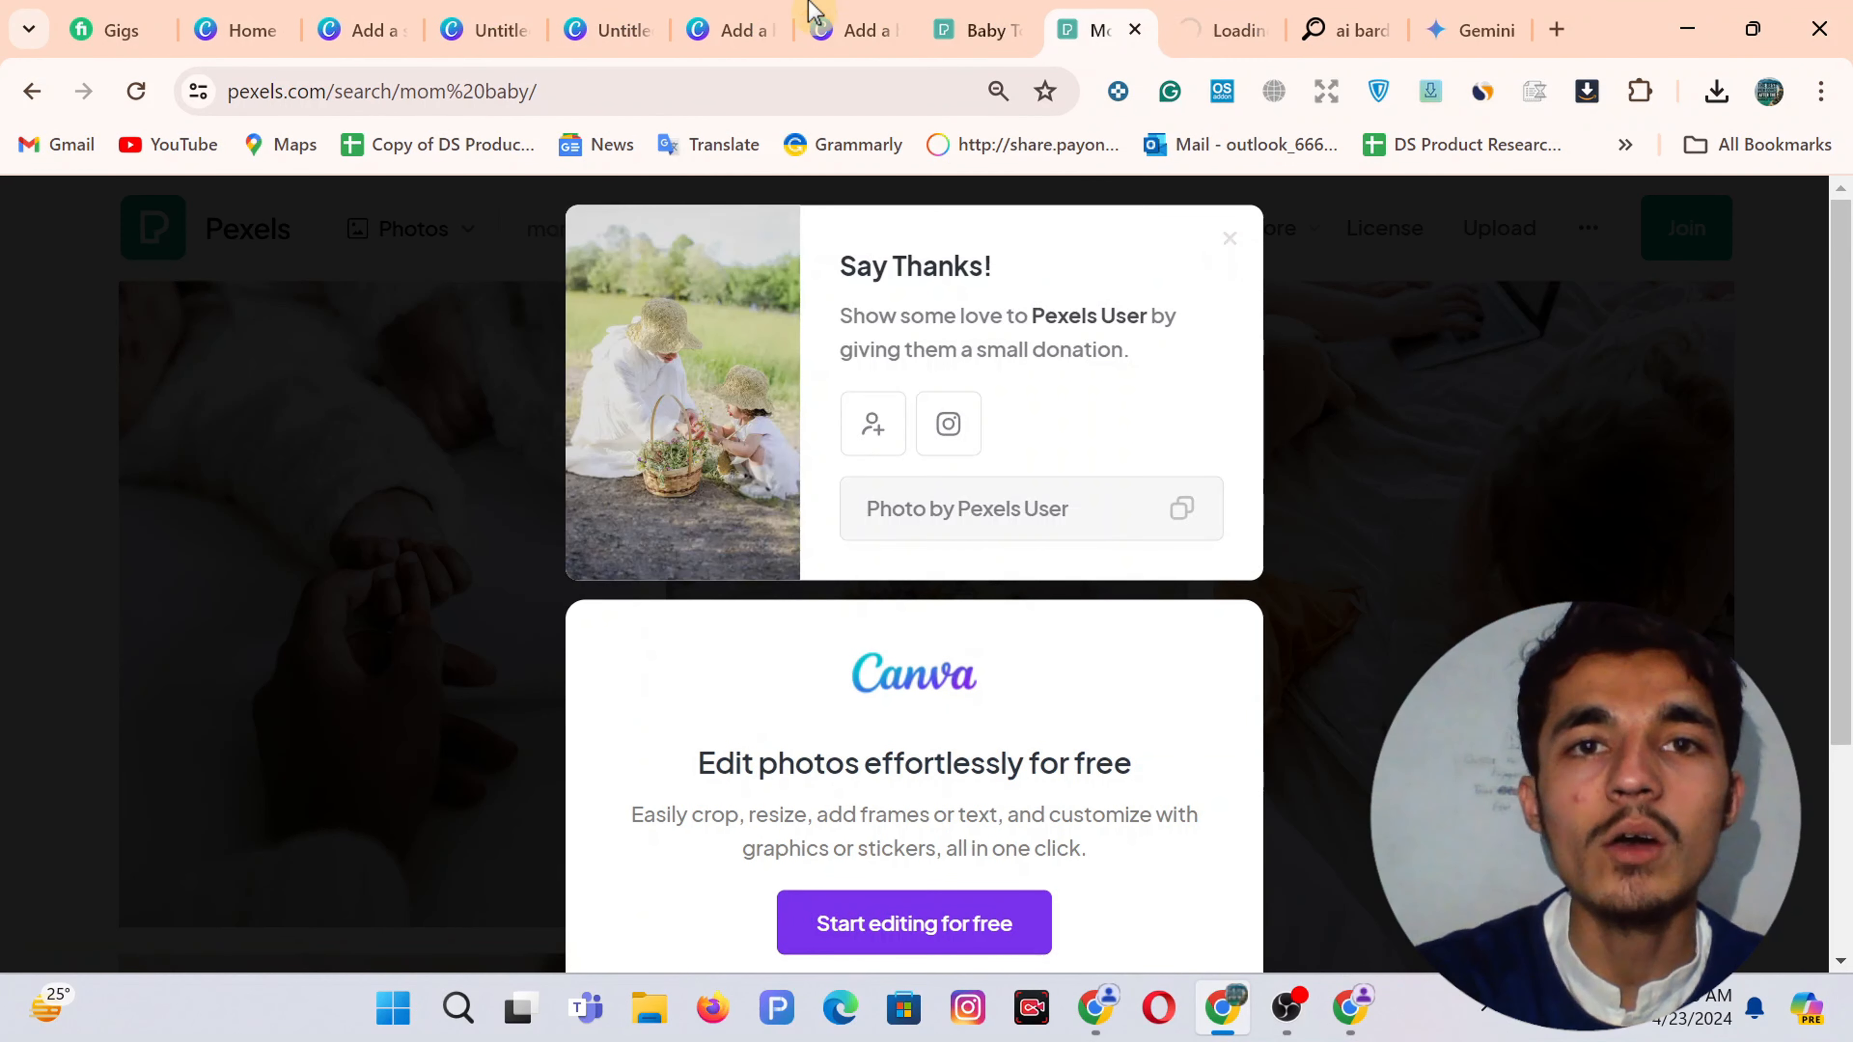
left_click(815, 14)
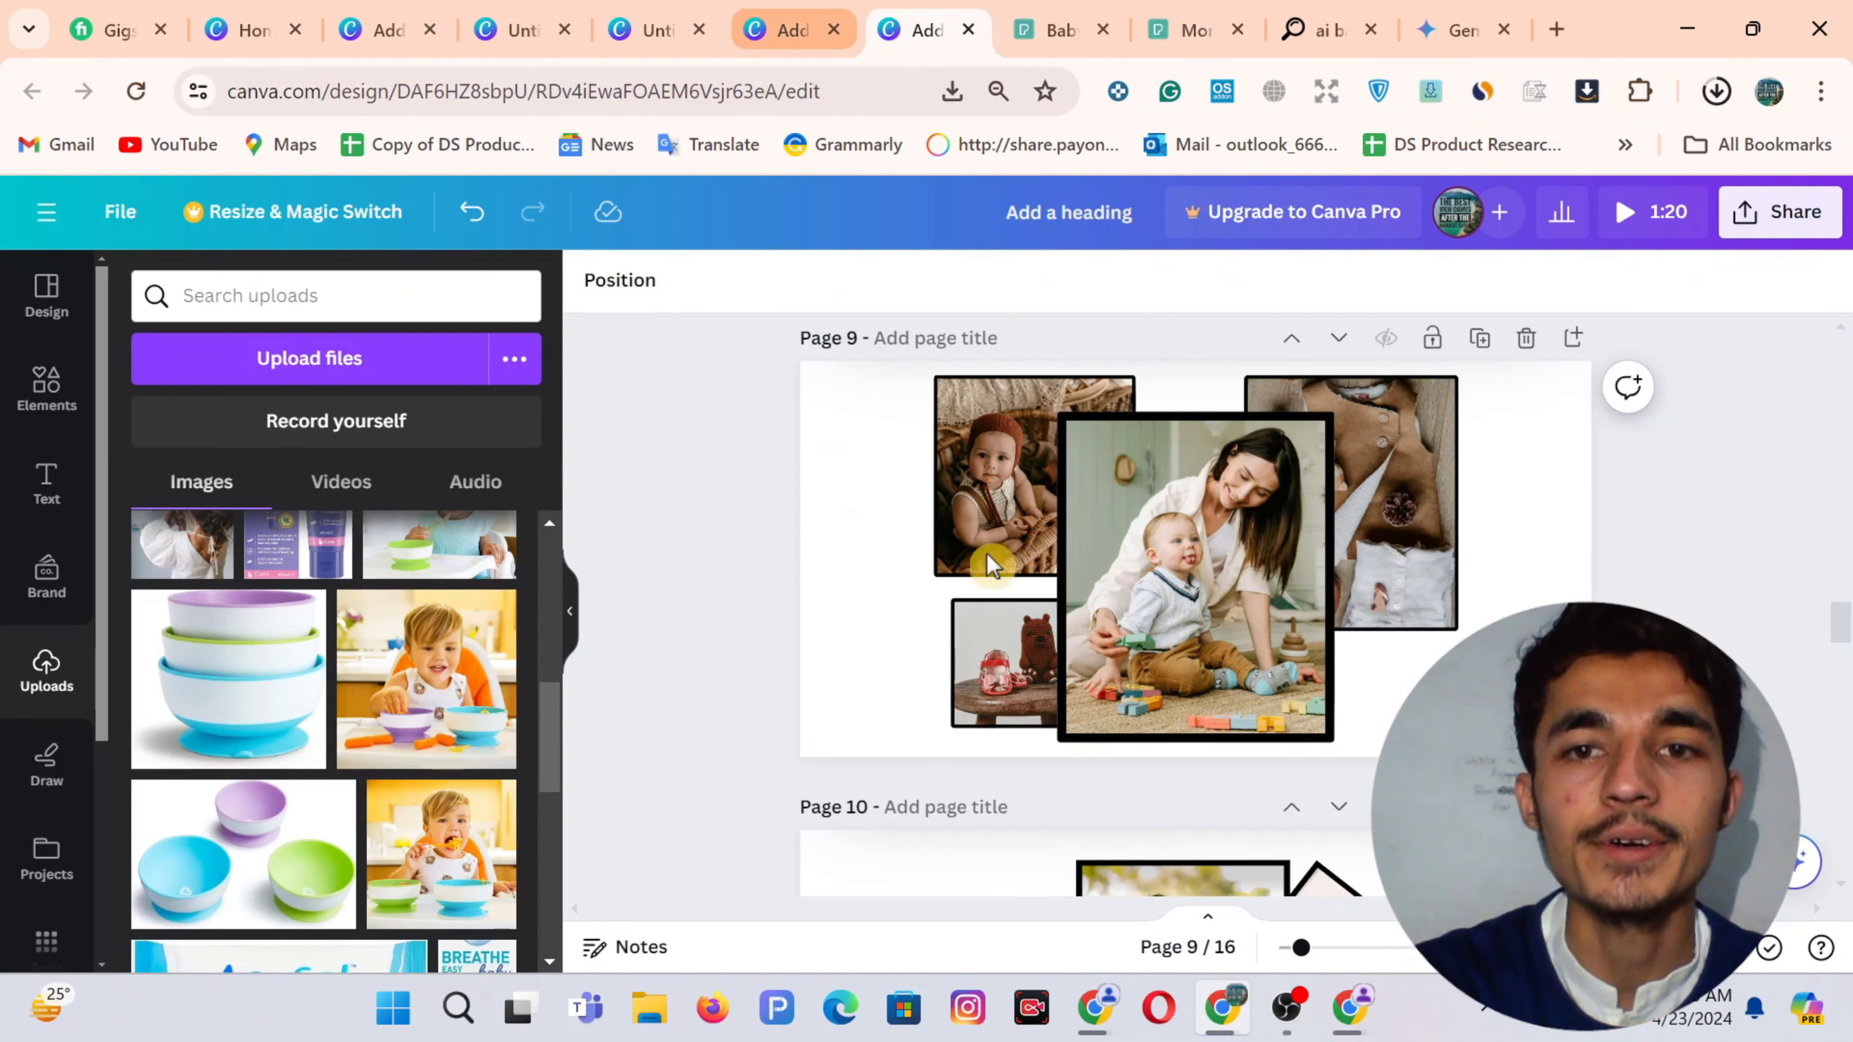
Add a single-cell grid from Elements > Grids to Page 3
left_click(785, 22)
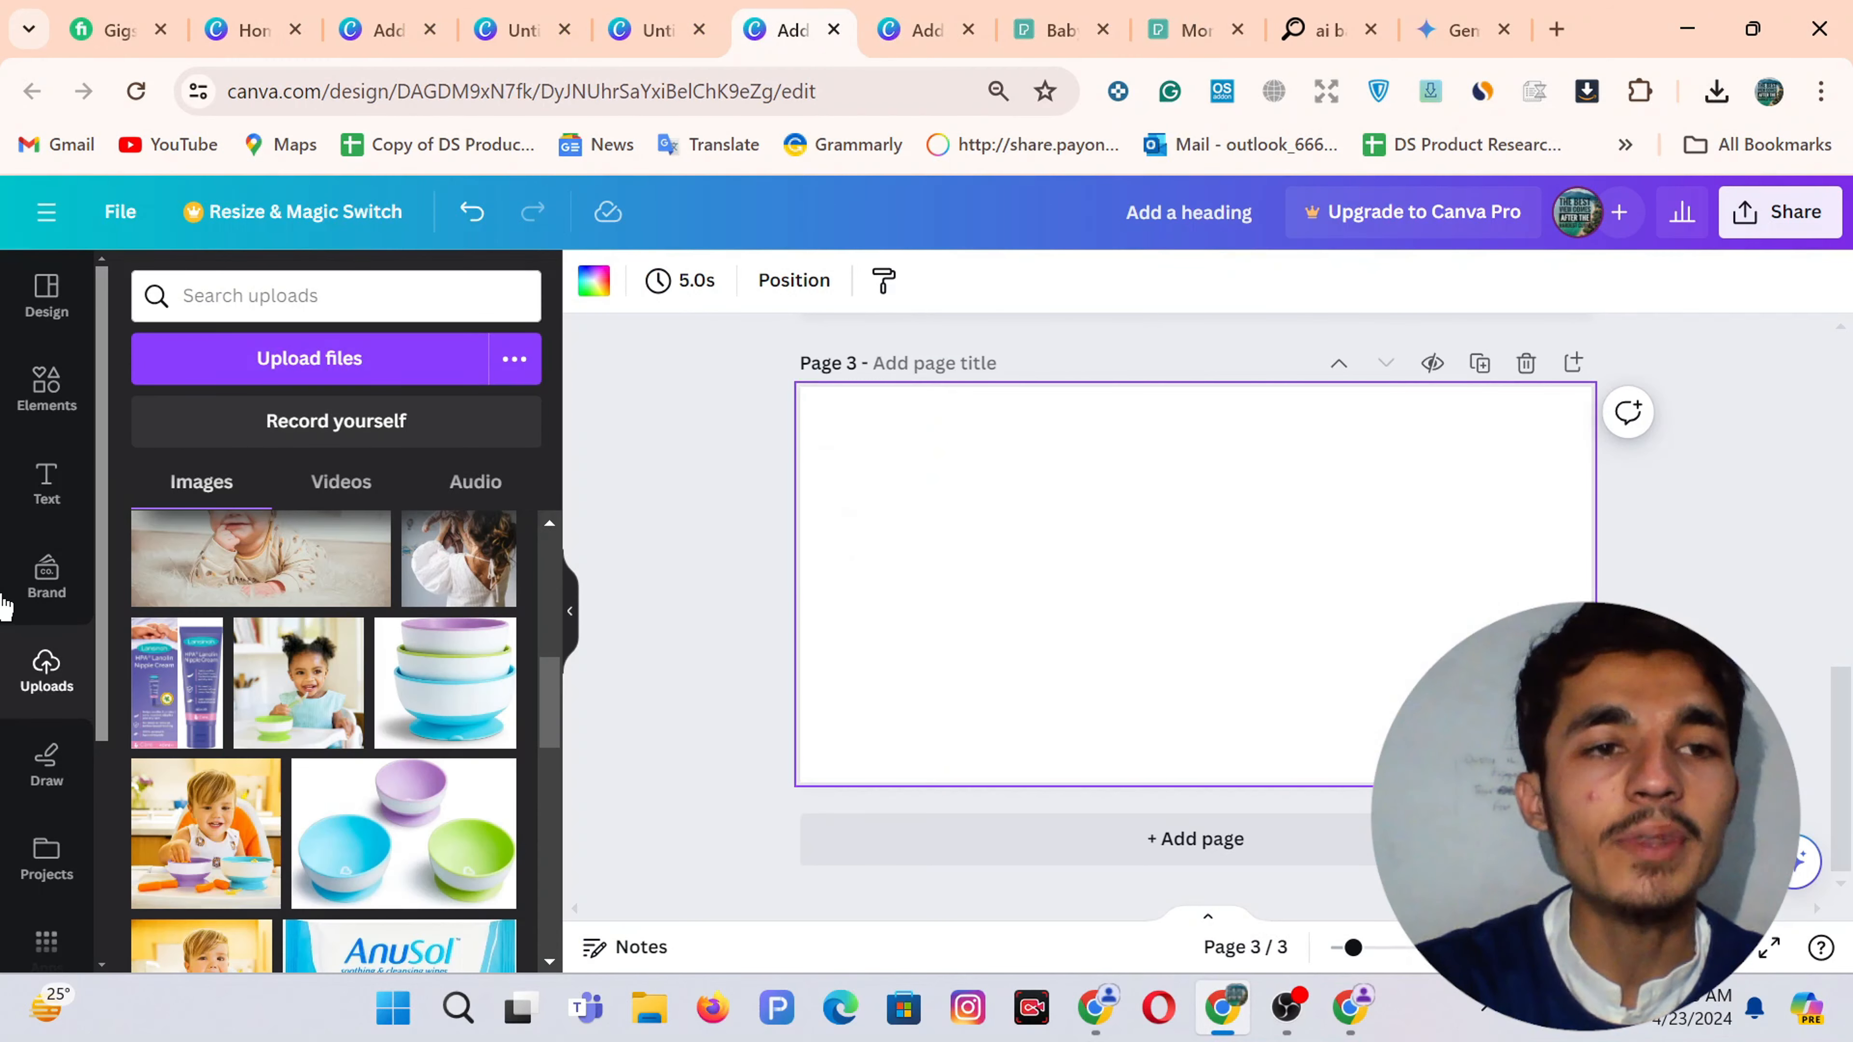
left_click(44, 391)
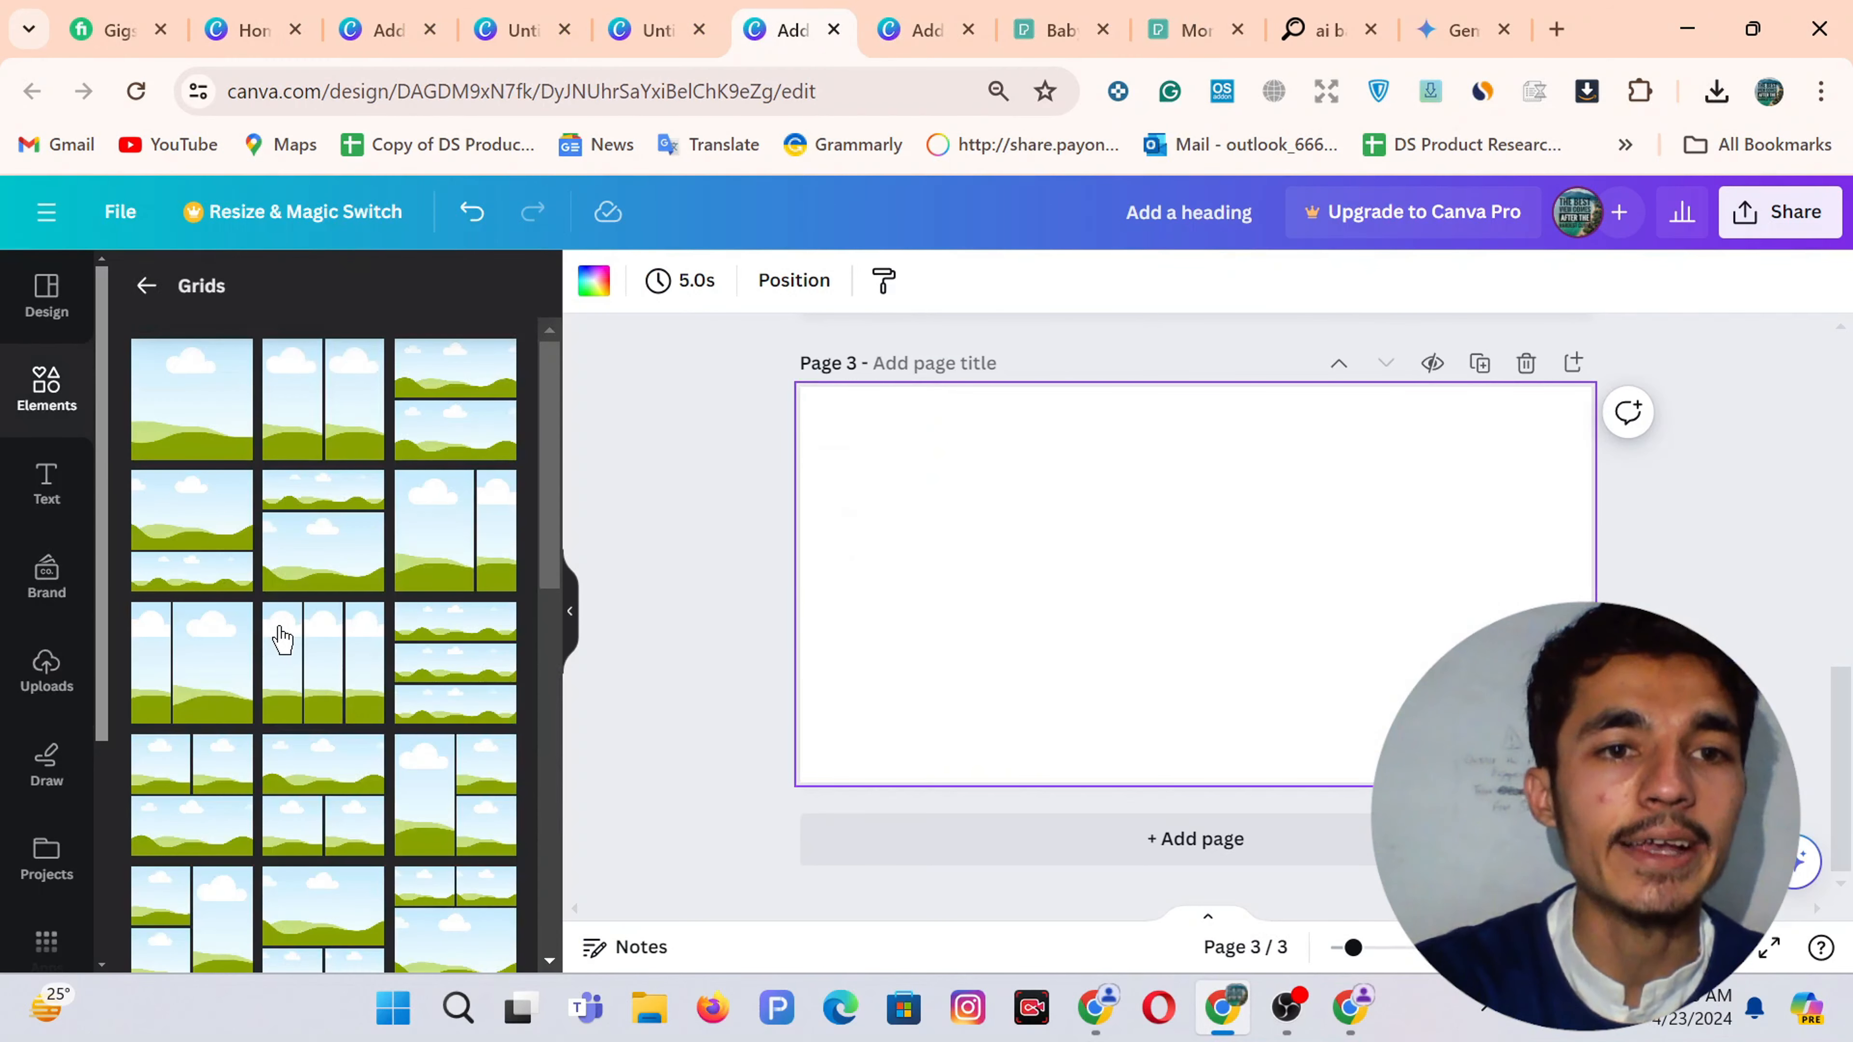
left_click(144, 292)
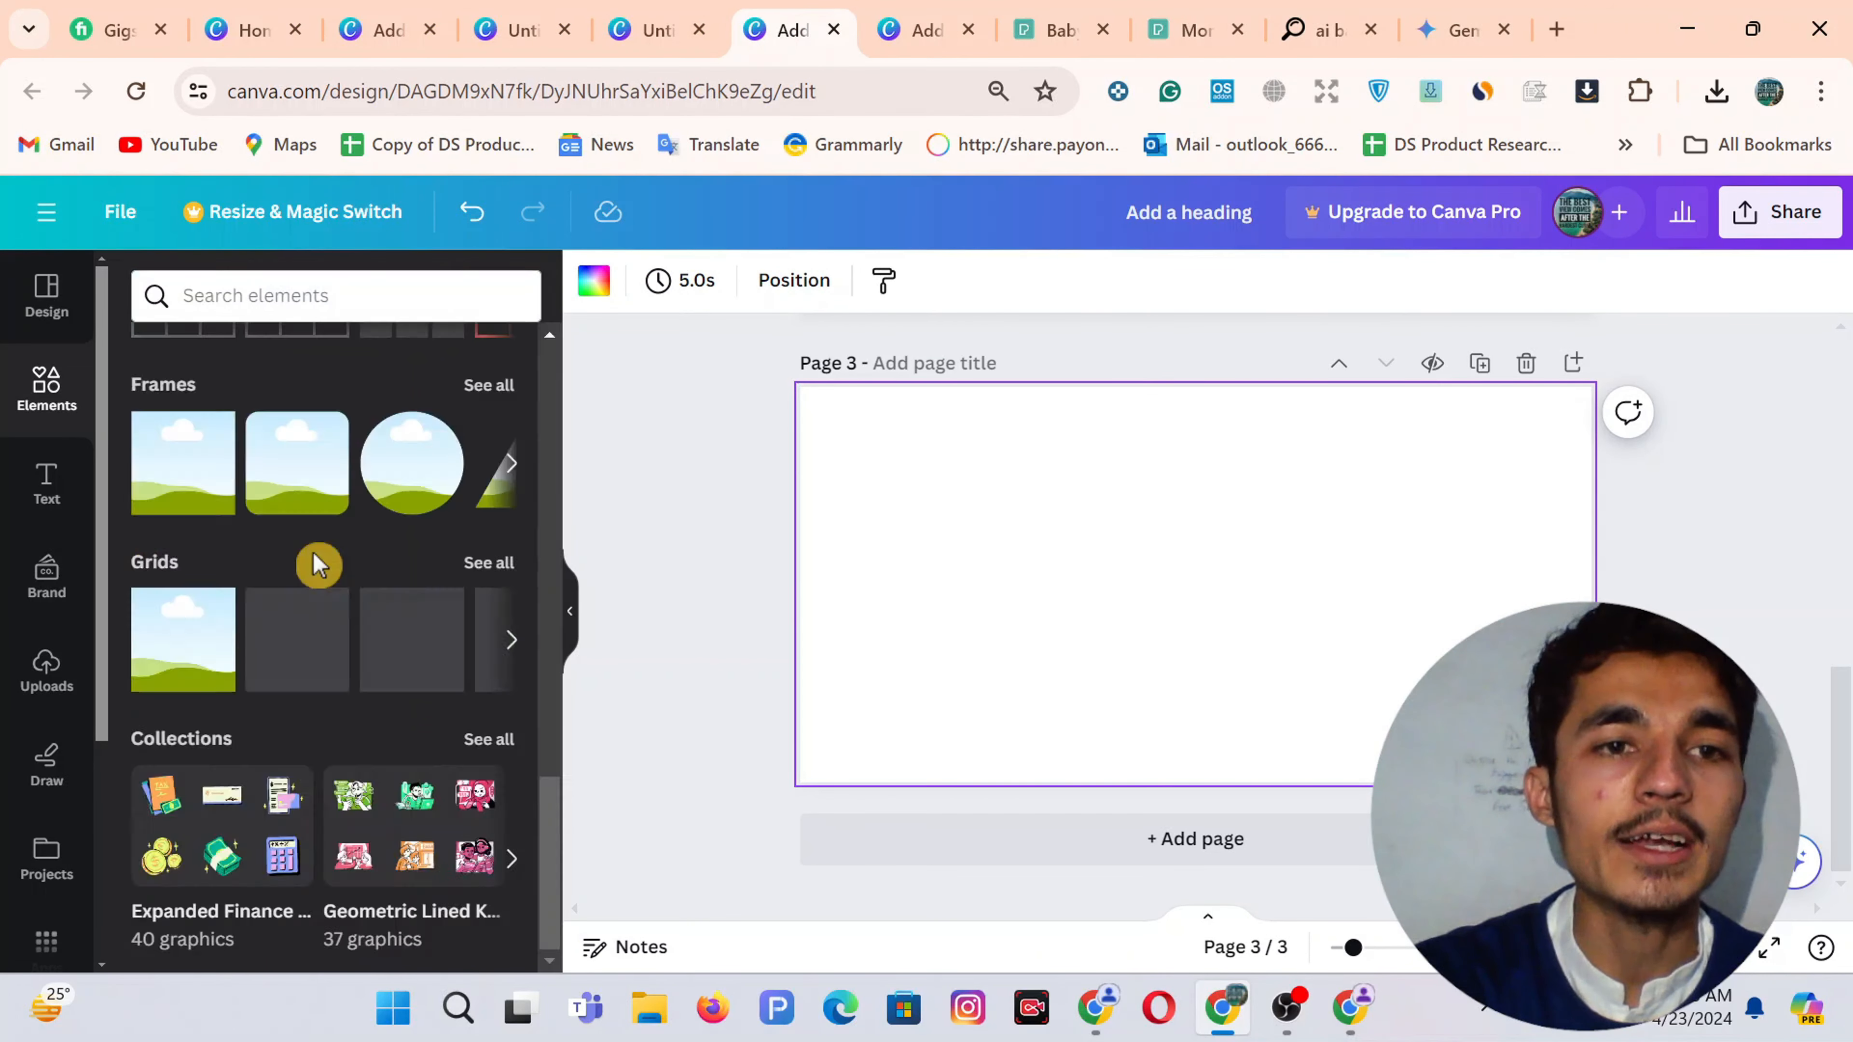
left_click(485, 564)
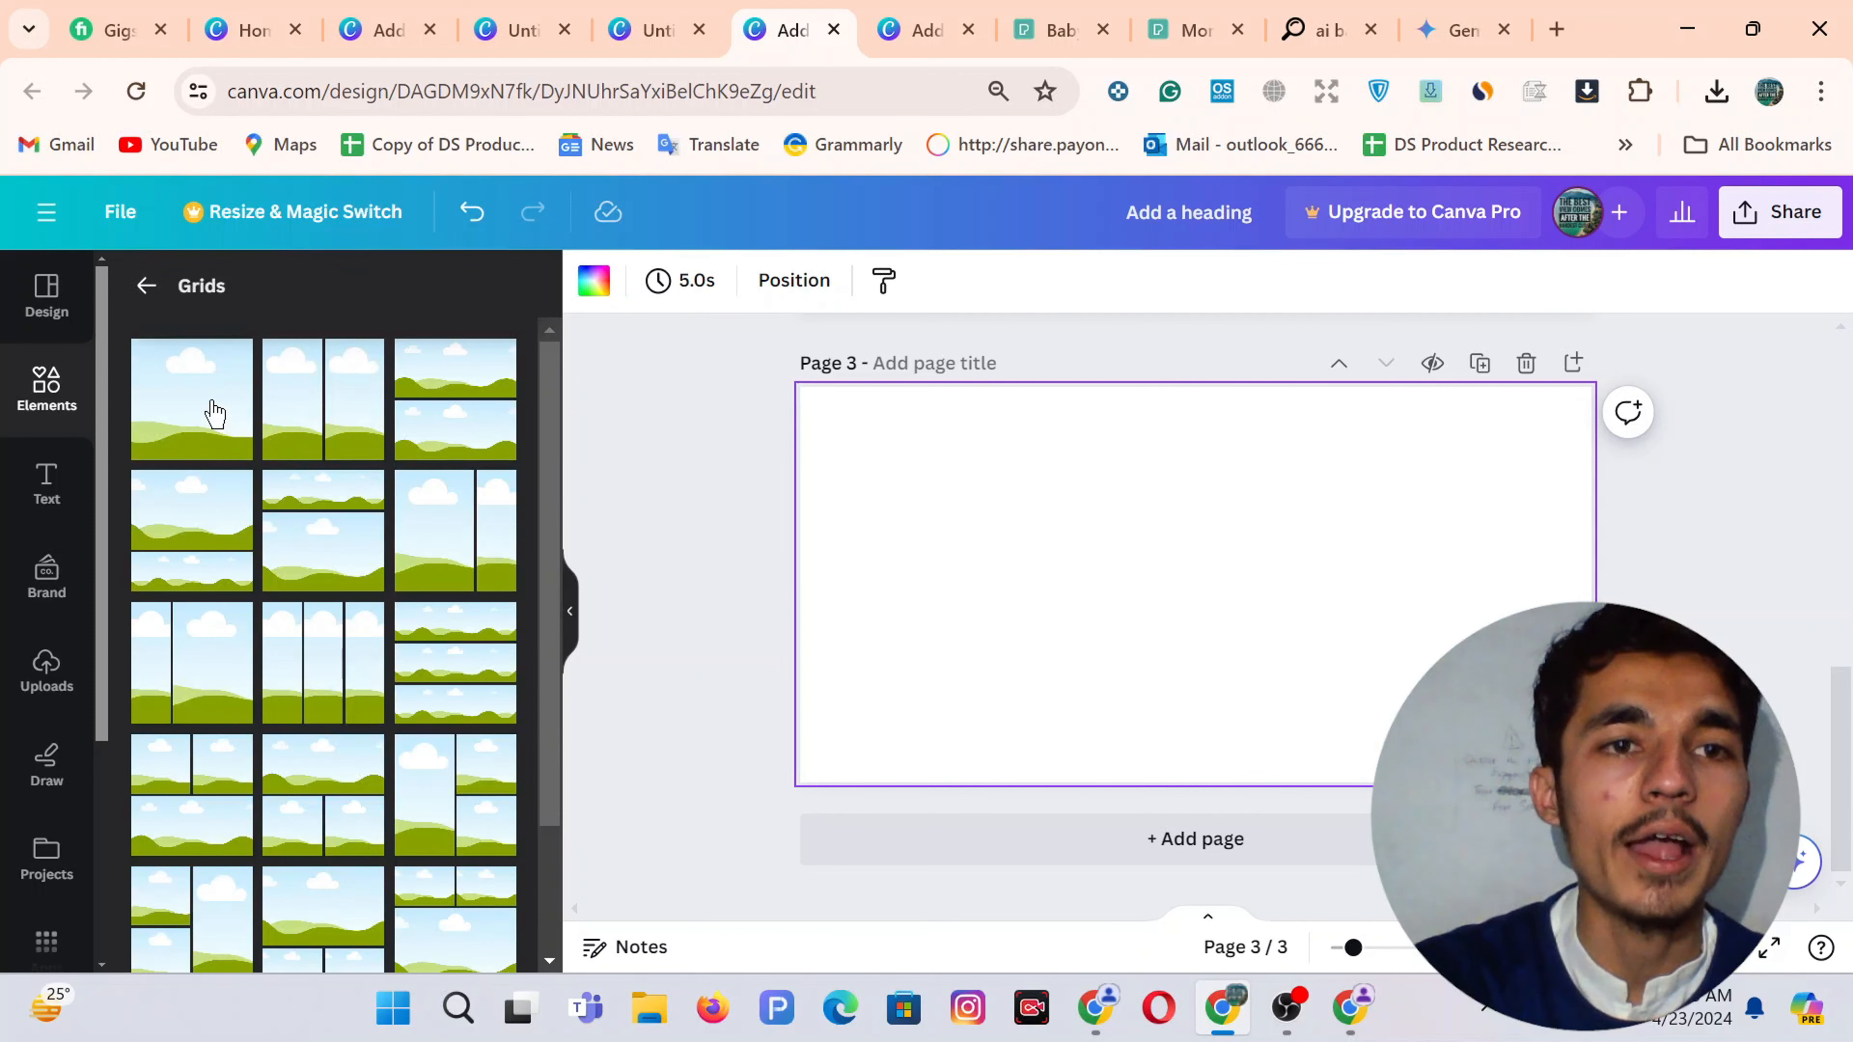
left_click(214, 414)
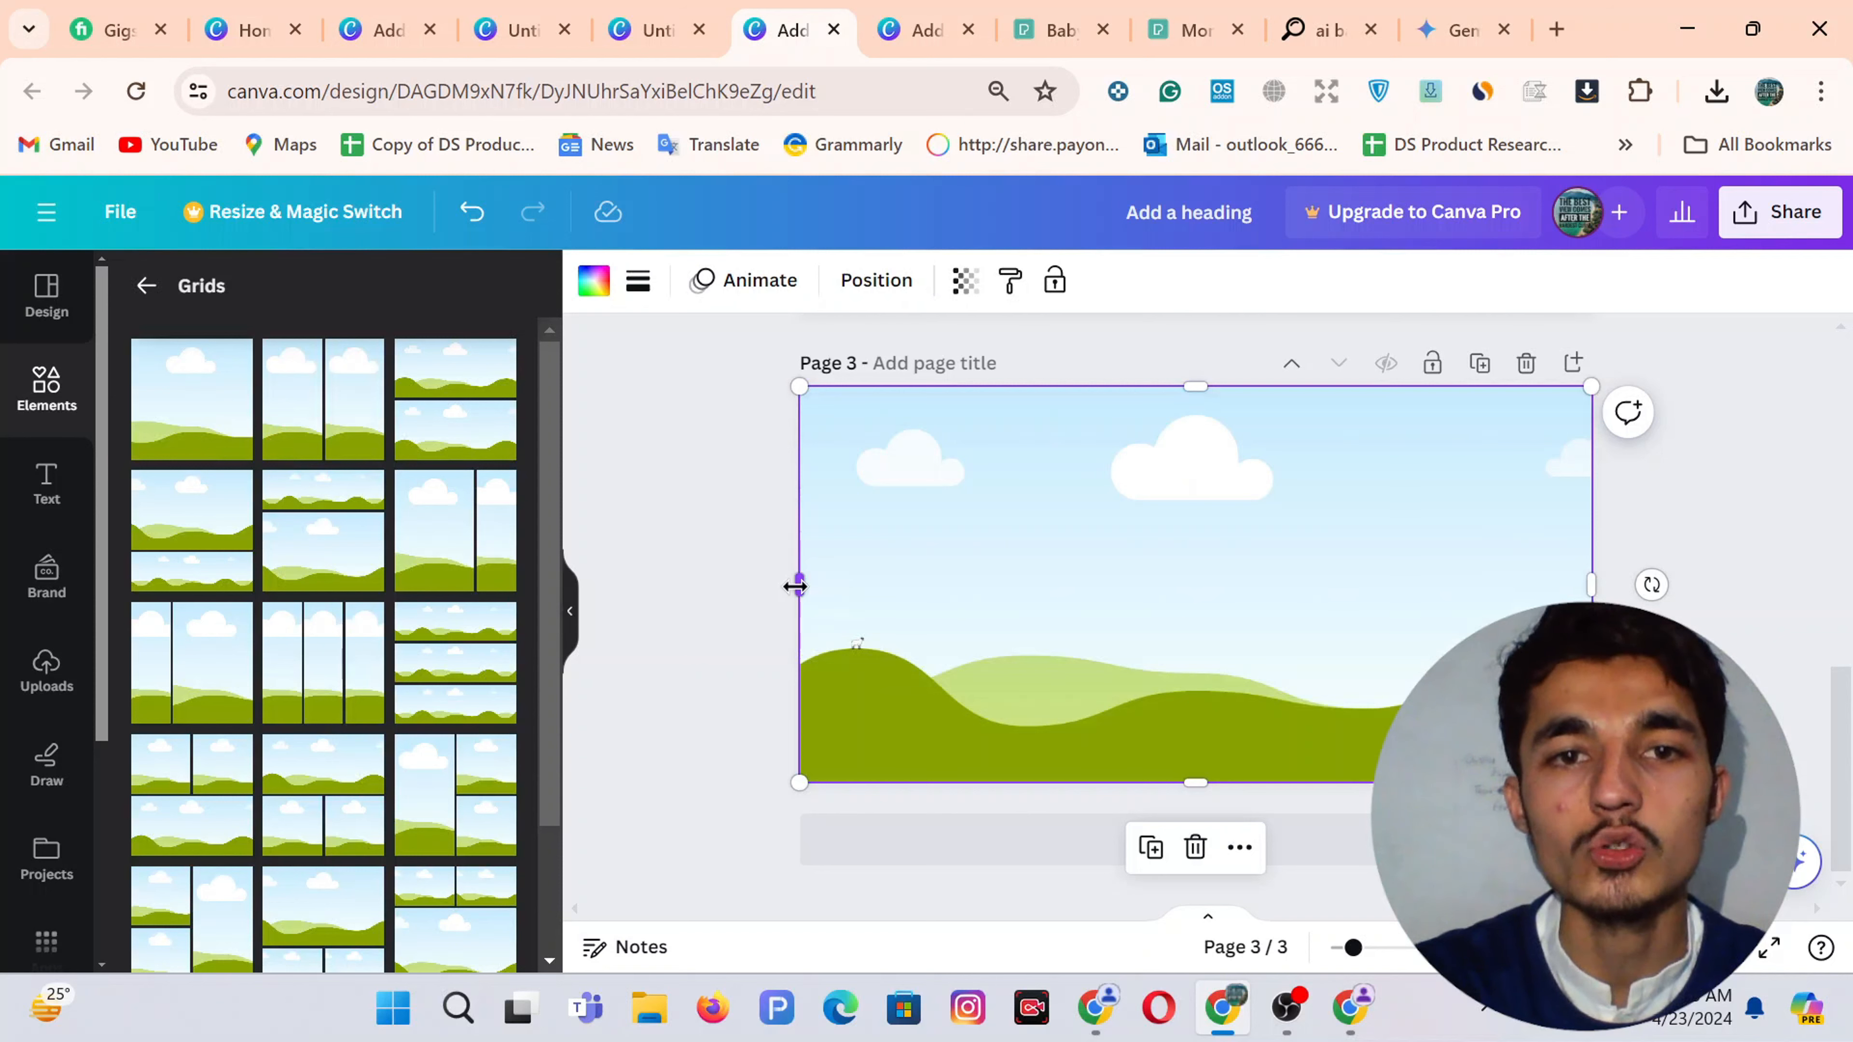
Resize the grid into a tall portrait frame centred on the page
left_click_drag(796, 586, 1121, 584)
left_click_drag(1599, 595, 1343, 599)
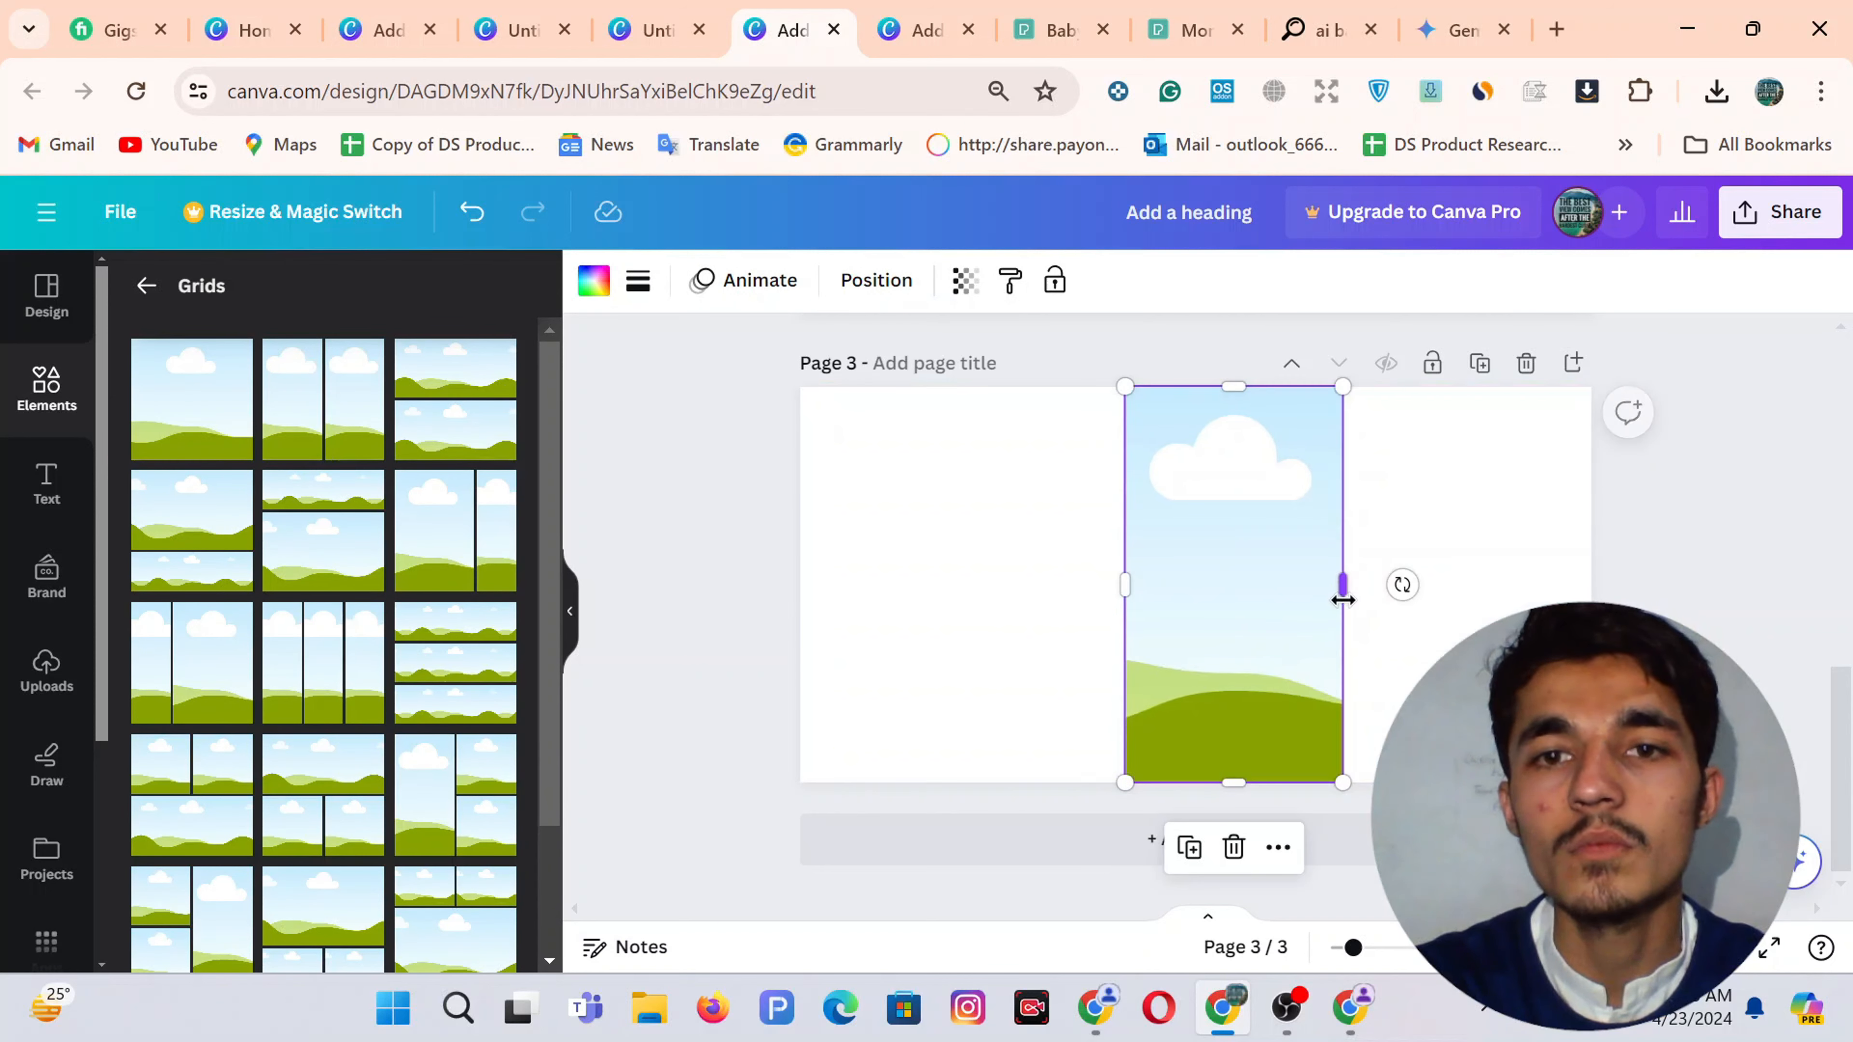
left_click_drag(1114, 591, 1067, 591)
left_click_drag(1203, 389, 1204, 420)
left_click_drag(1199, 560, 1190, 549)
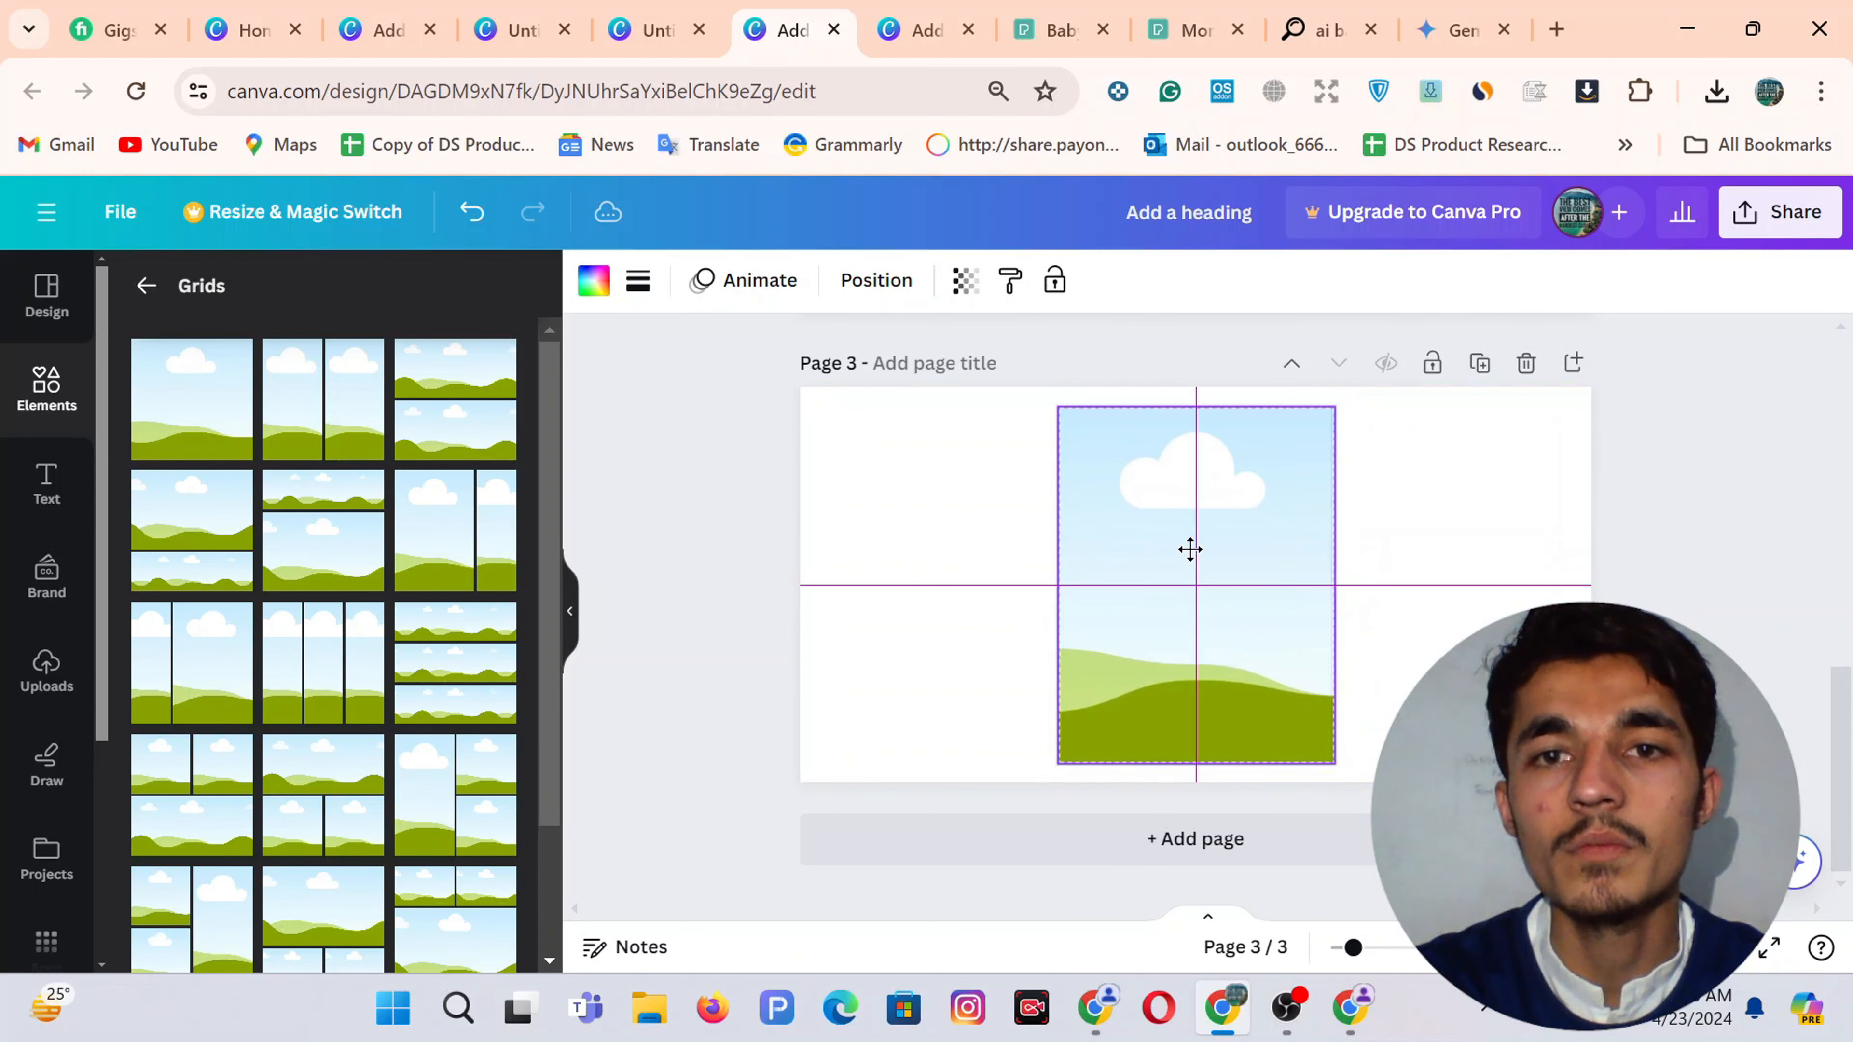
left_click_drag(1195, 762, 1195, 742)
left_click(1381, 650)
left_click(1143, 597)
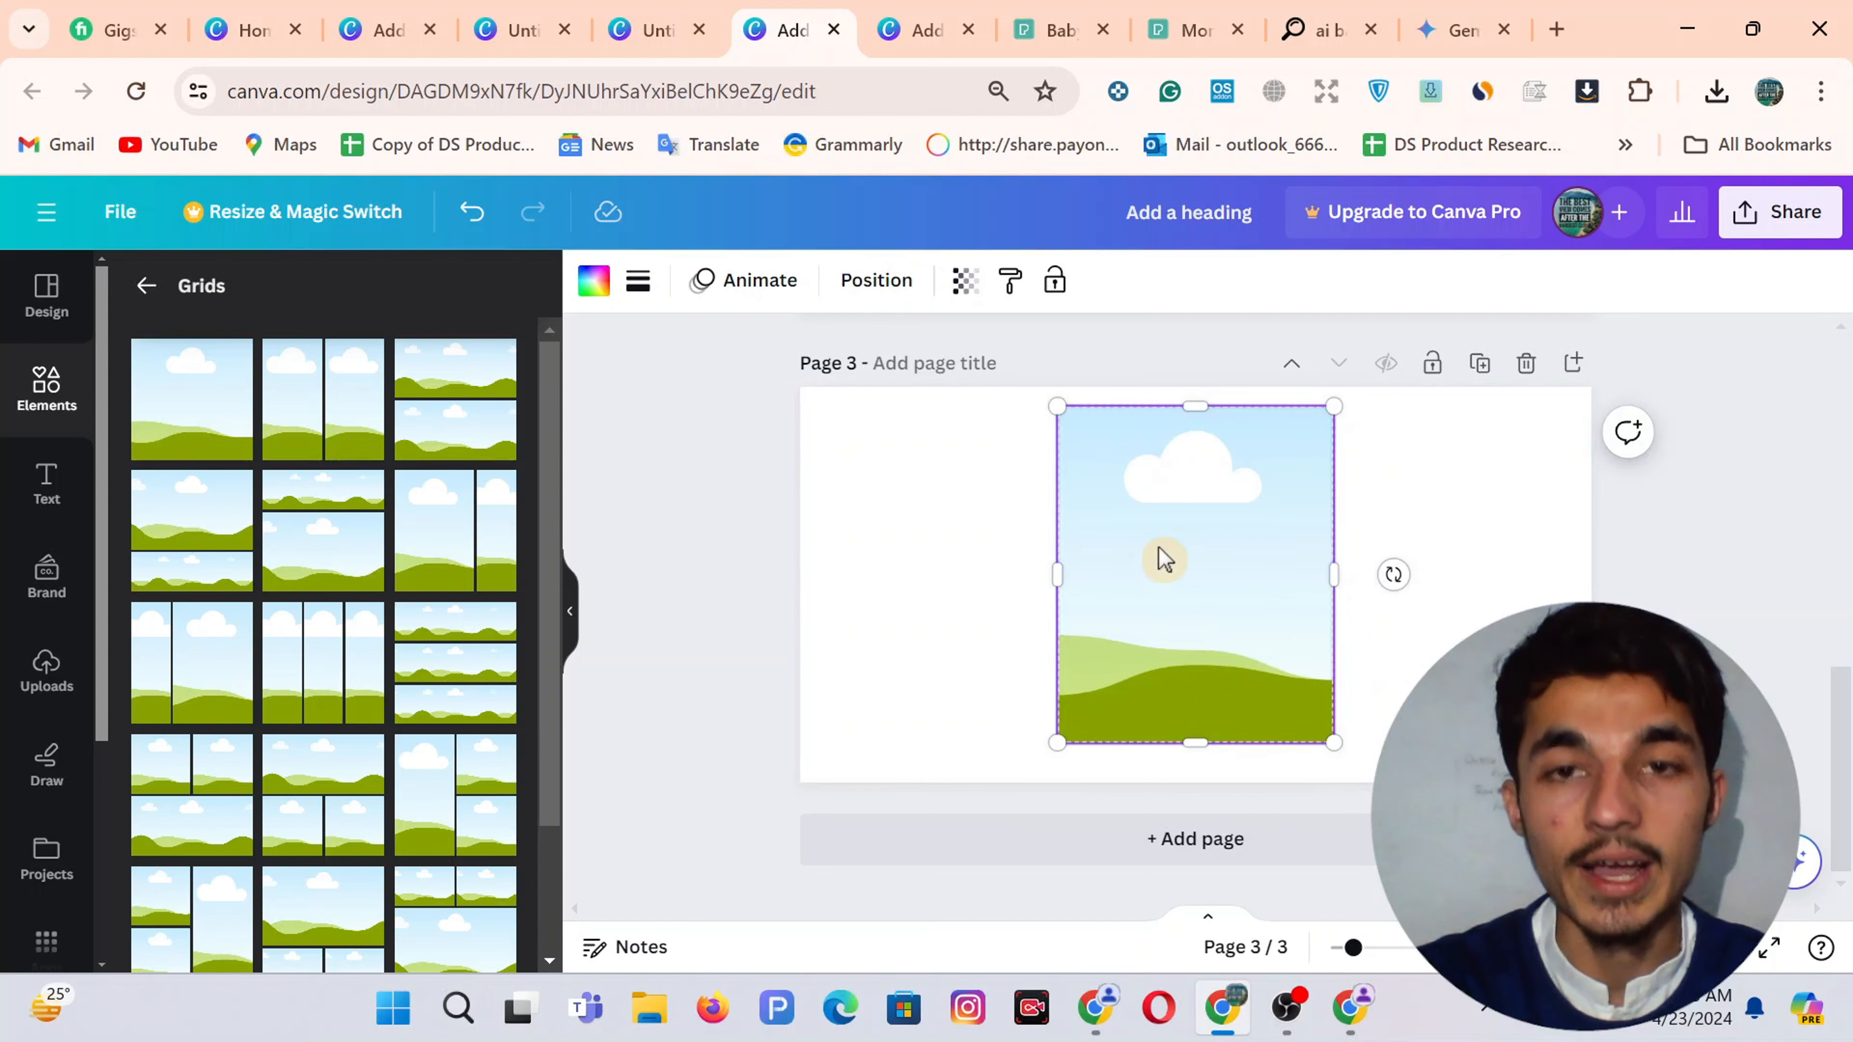
left_click_drag(1165, 559, 1166, 559)
Place a second, smaller grid frame overlapping the lower left
left_click_drag(1207, 414, 993, 653)
left_click_drag(1164, 634, 1095, 647)
left_click_drag(993, 551, 1009, 629)
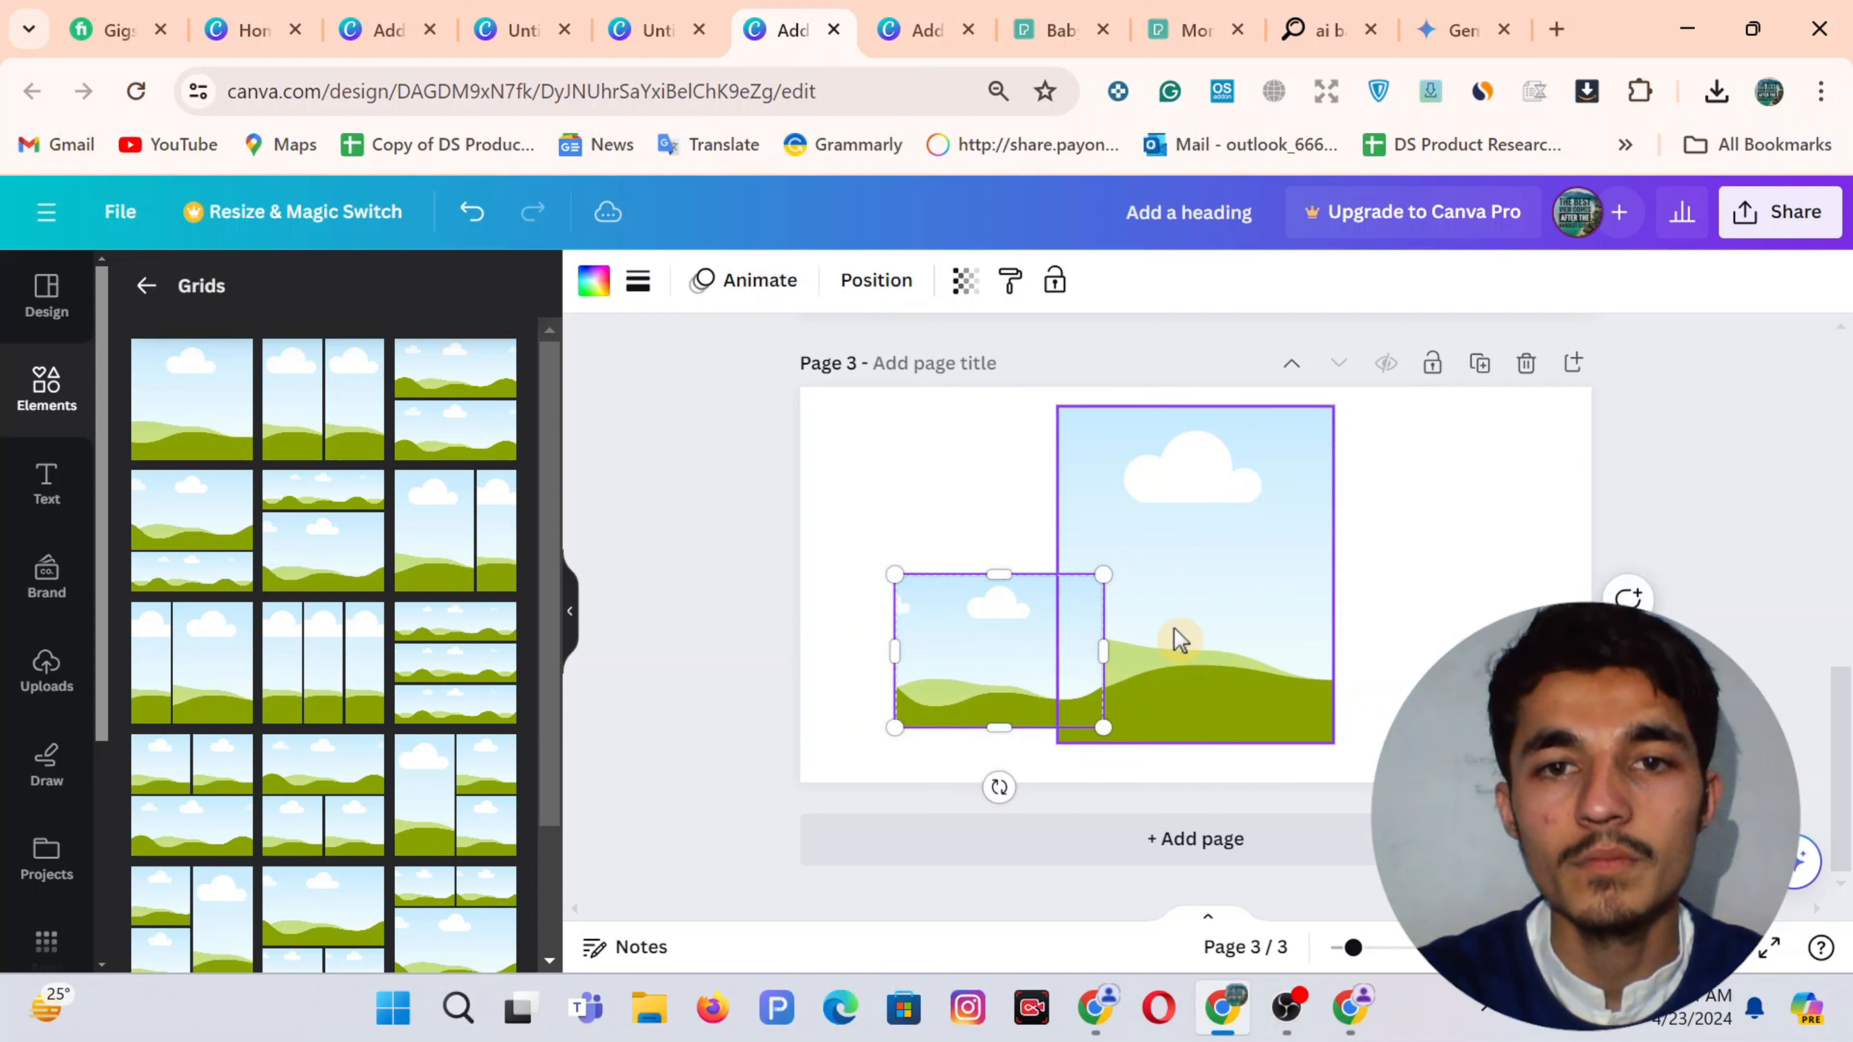
Add a narrow top-left frame and reshape the large centre frame around it
left_click(1180, 641)
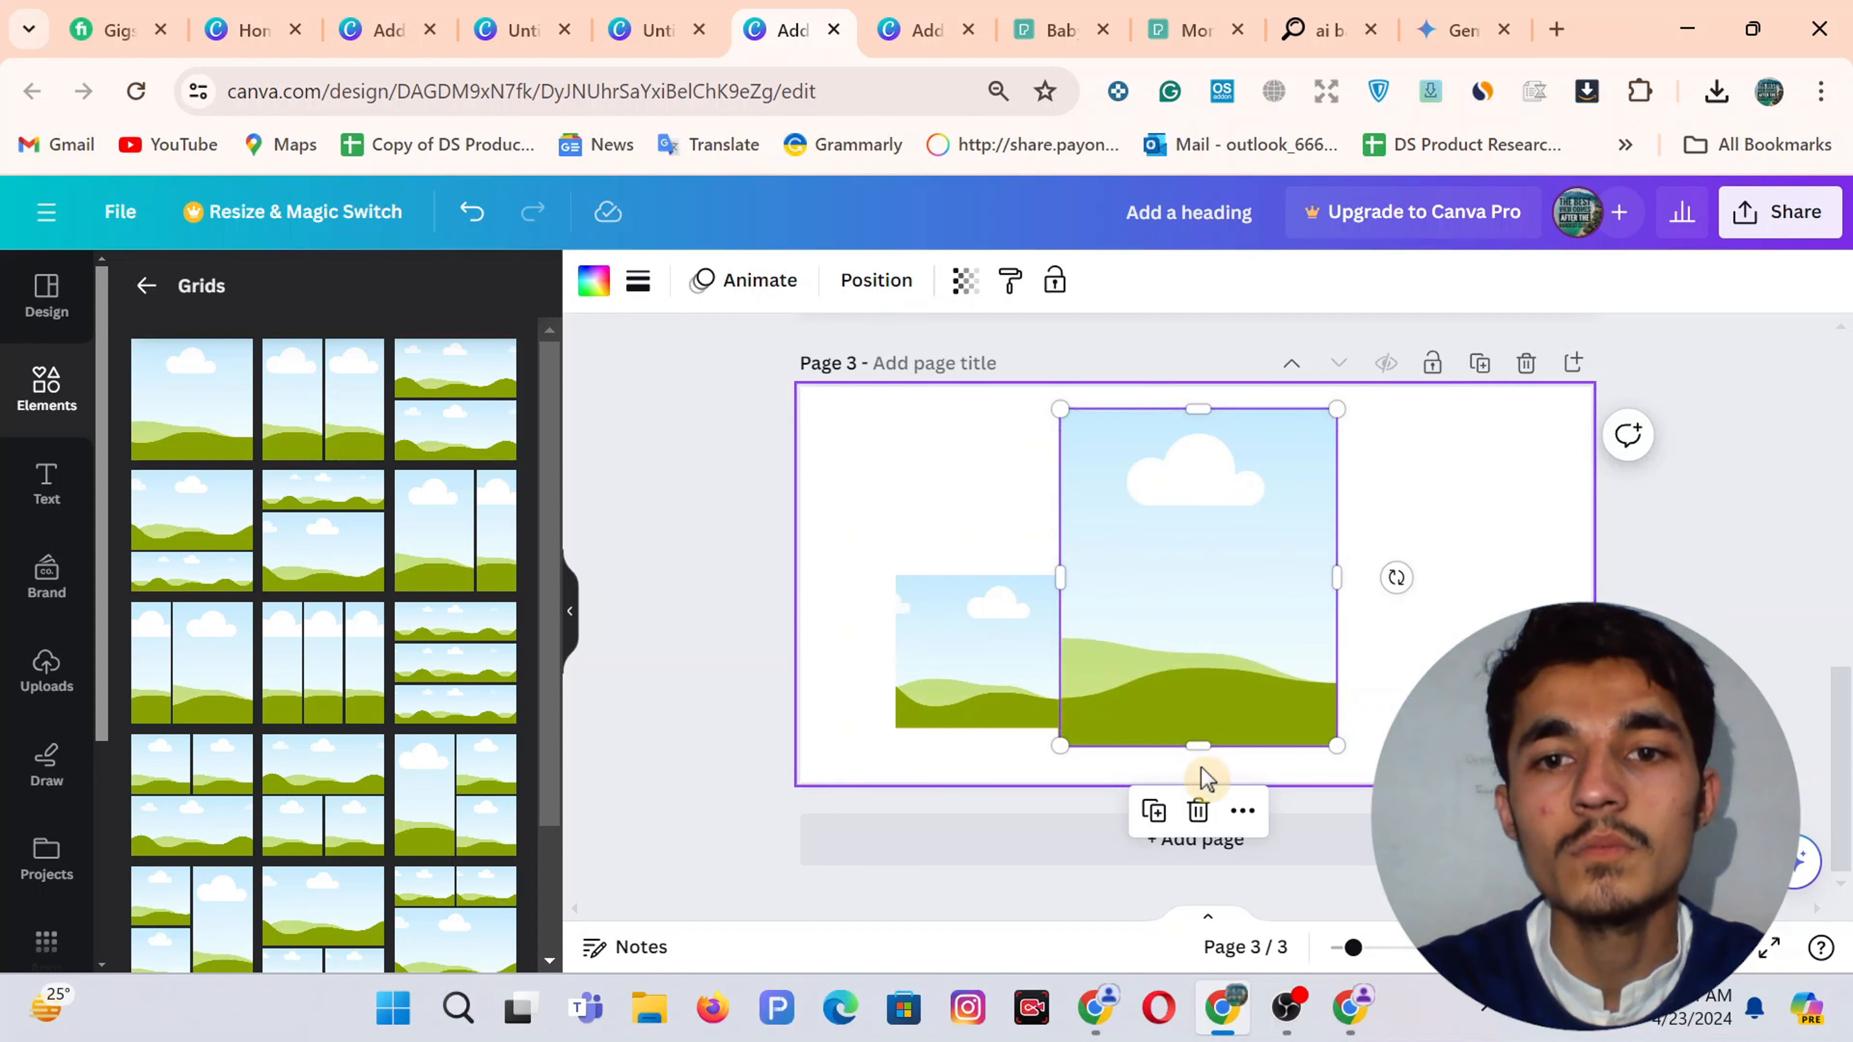
left_click_drag(1195, 742, 1195, 574)
left_click_drag(1339, 498, 1031, 472)
left_click(1181, 502)
left_click_drag(1057, 407, 1054, 456)
left_click_drag(1337, 600, 1280, 610)
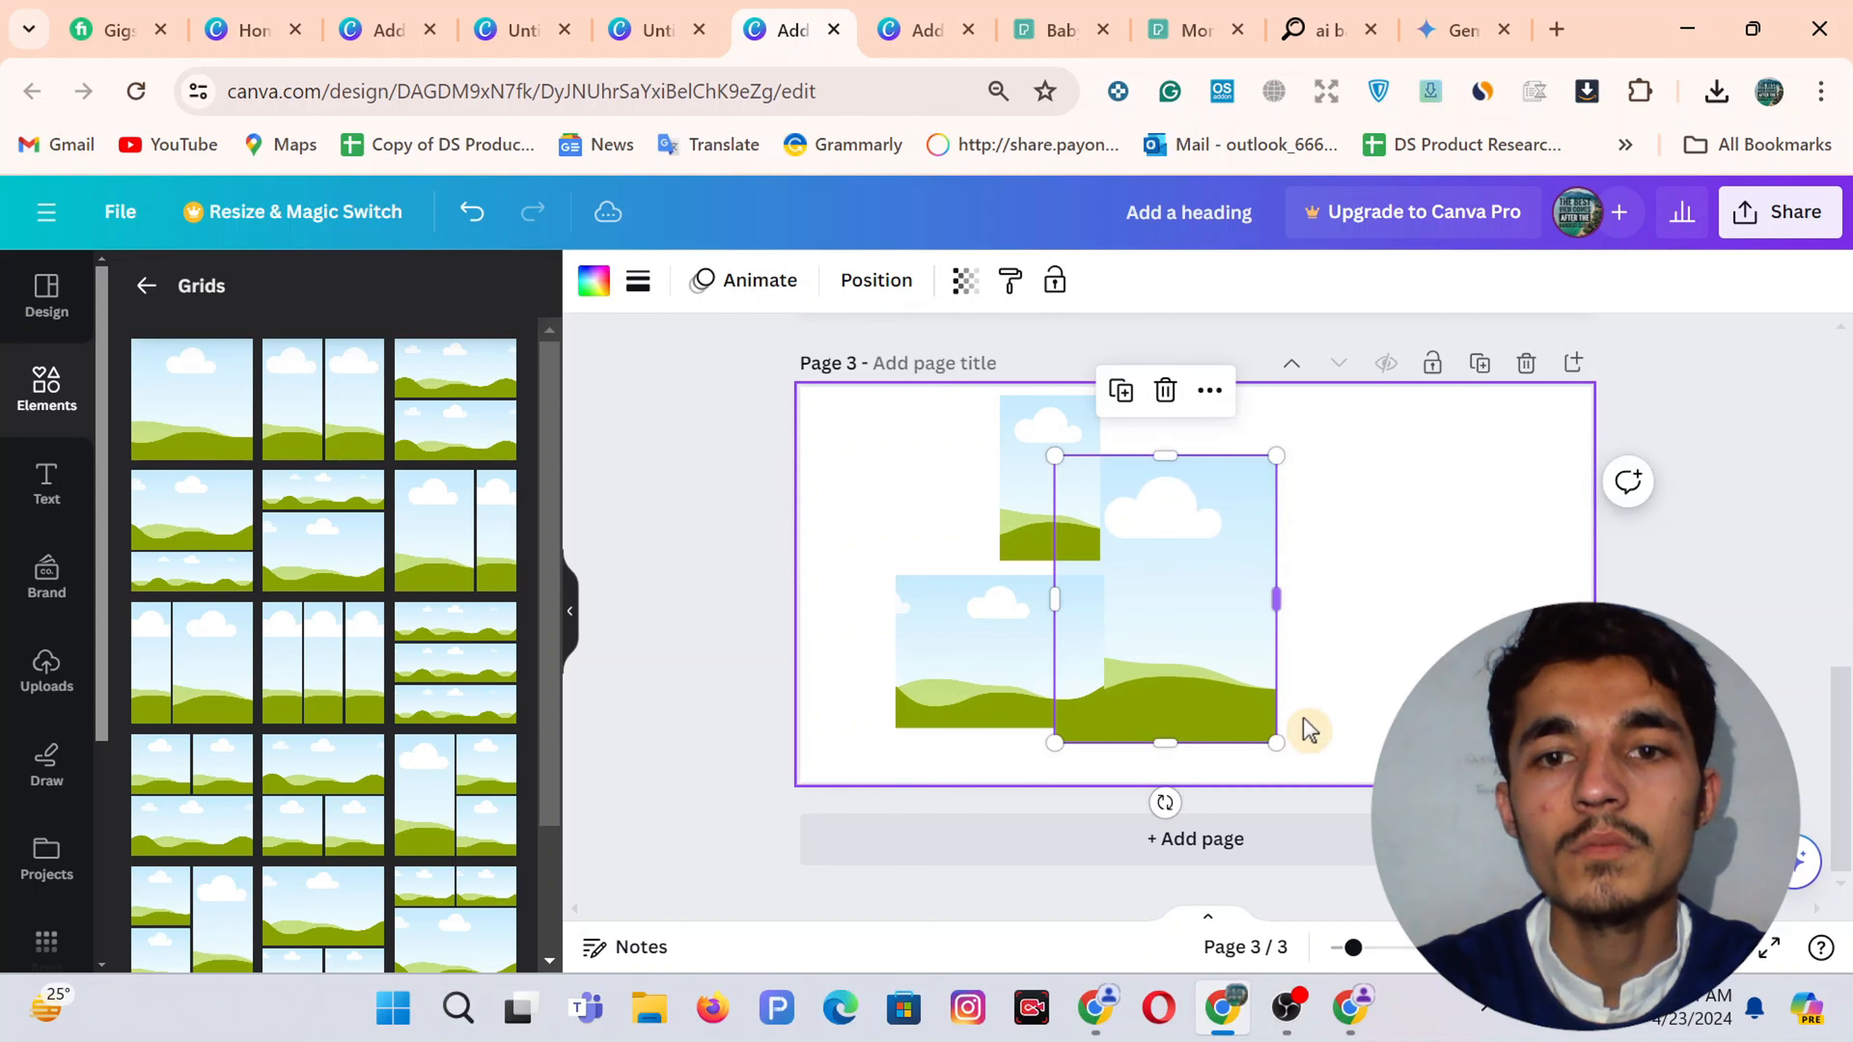
left_click_drag(1273, 471, 1286, 448)
left_click(1039, 479)
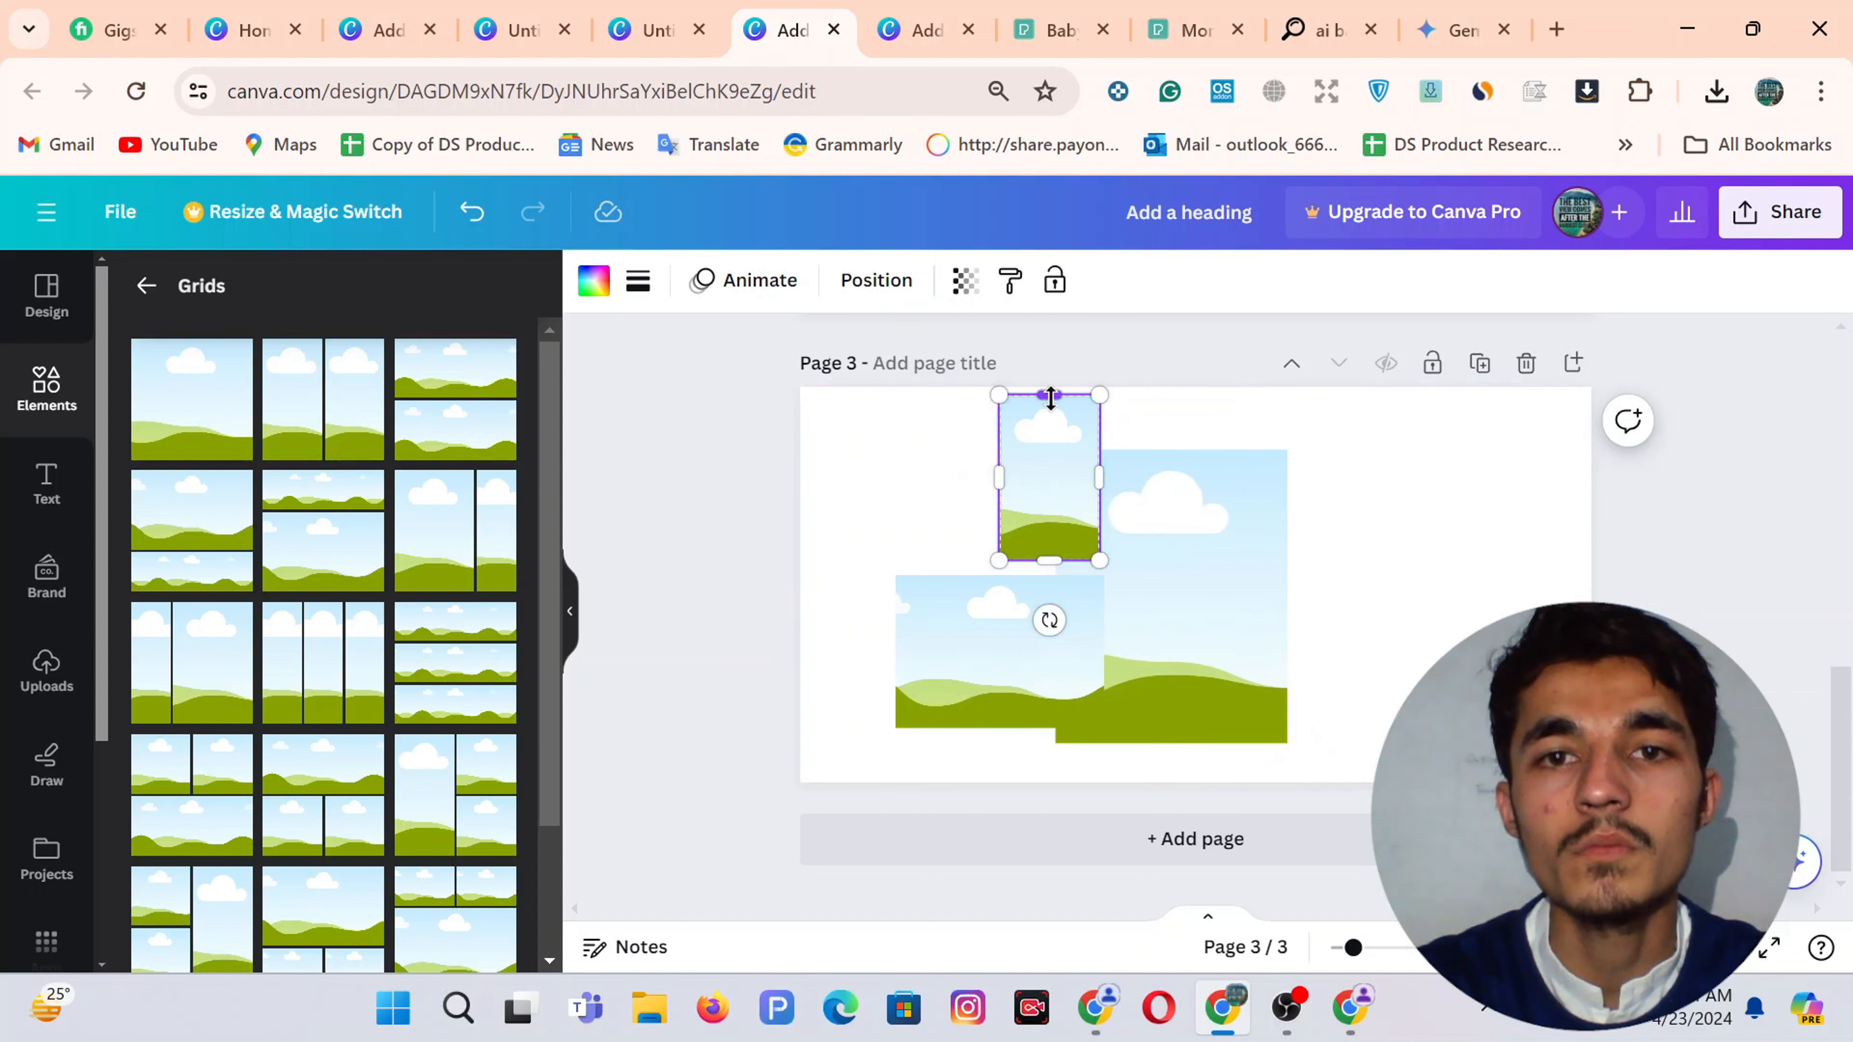
mouse_move(1048, 486)
left_mouse_down()
mouse_move(1030, 459)
mouse_move(1028, 476)
left_mouse_up()
left_click(1179, 558)
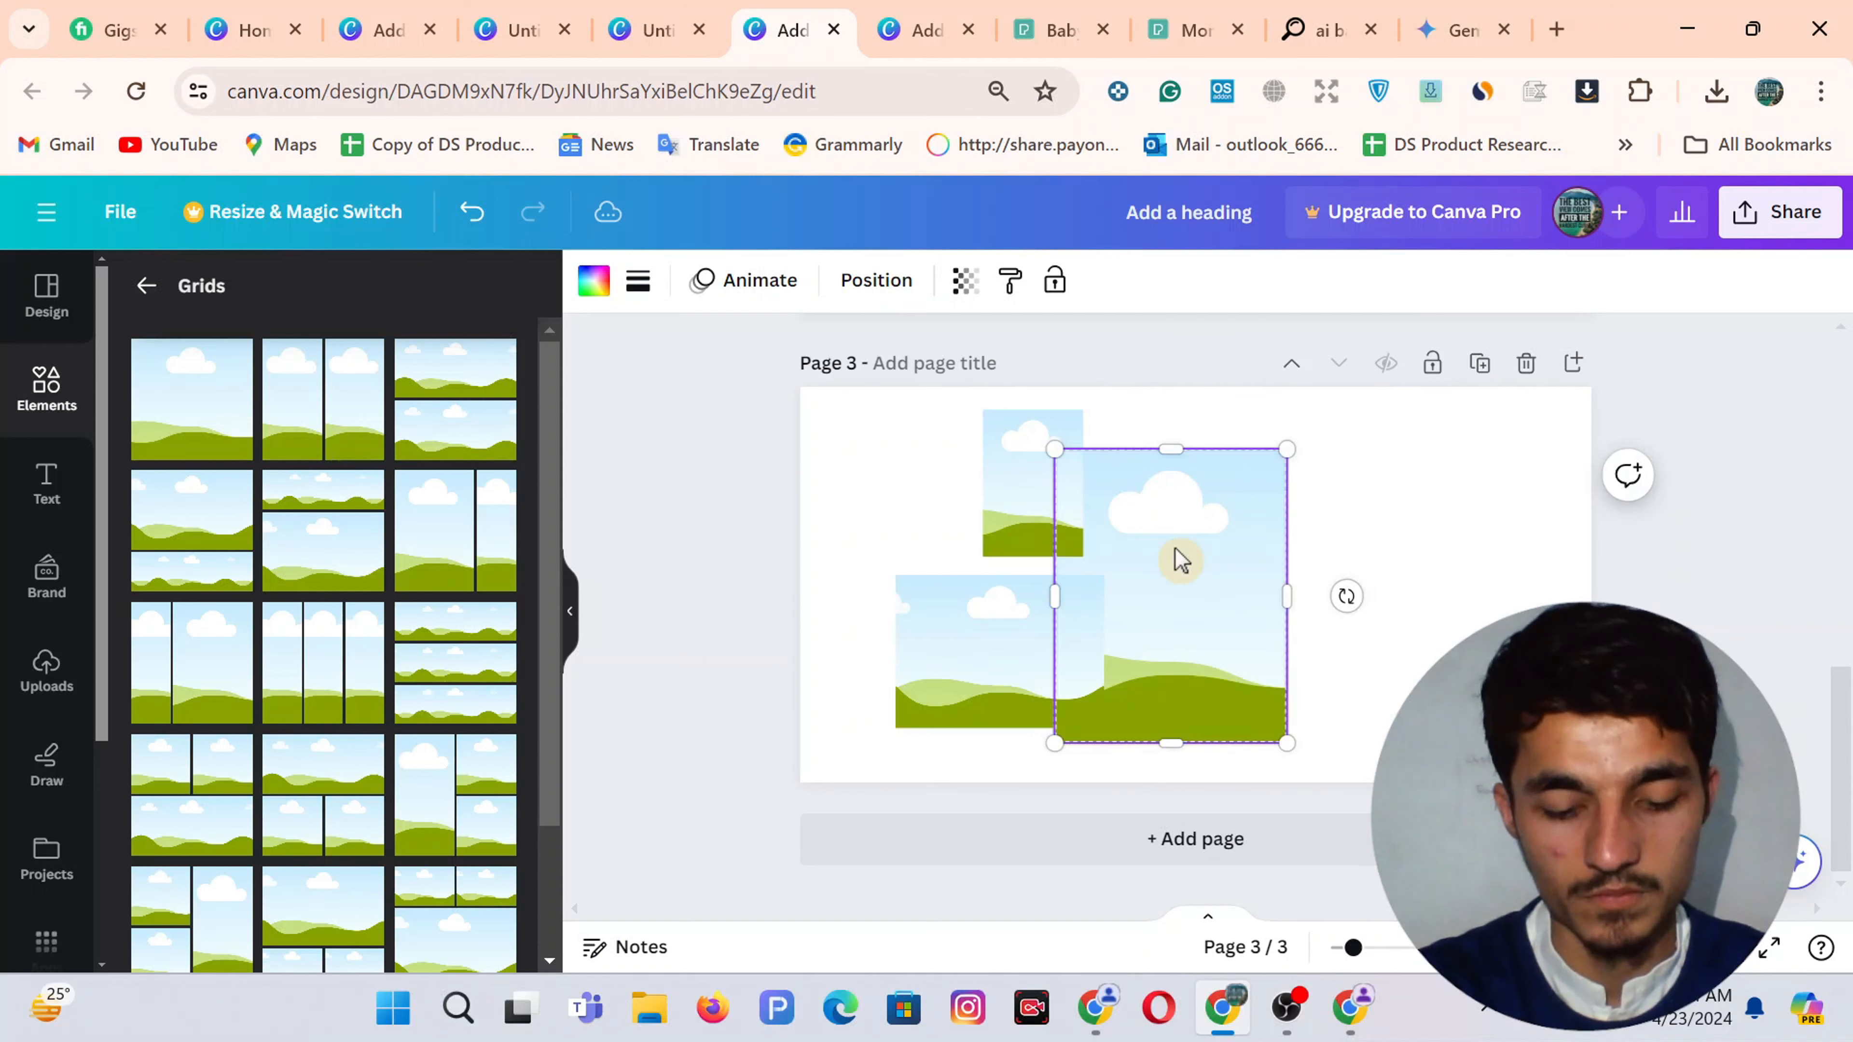
left_click_drag(1287, 448, 1333, 407)
Add a landscape frame at the upper right and trim the bottom-left frame to match the reference
left_click_drag(1230, 606, 1322, 548)
left_click(912, 29)
left_click(817, 23)
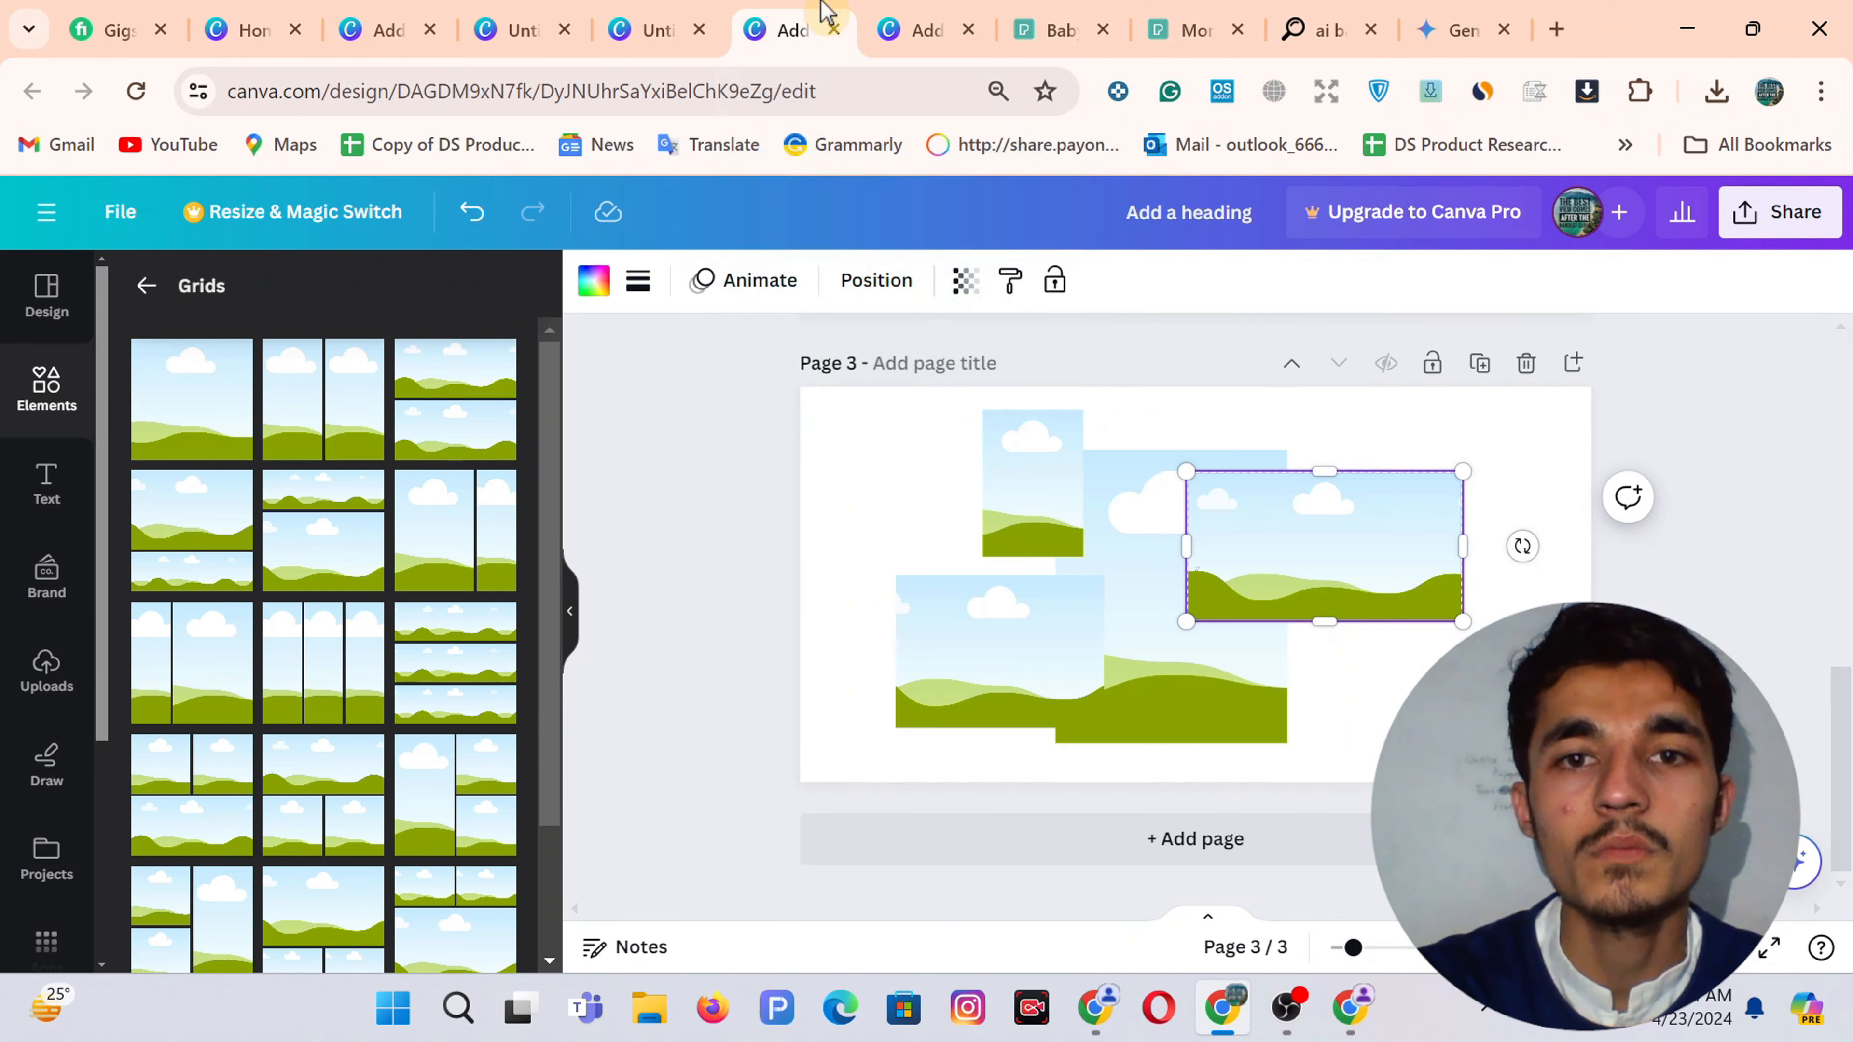
left_click(1028, 478)
left_click_drag(1007, 633, 1000, 683)
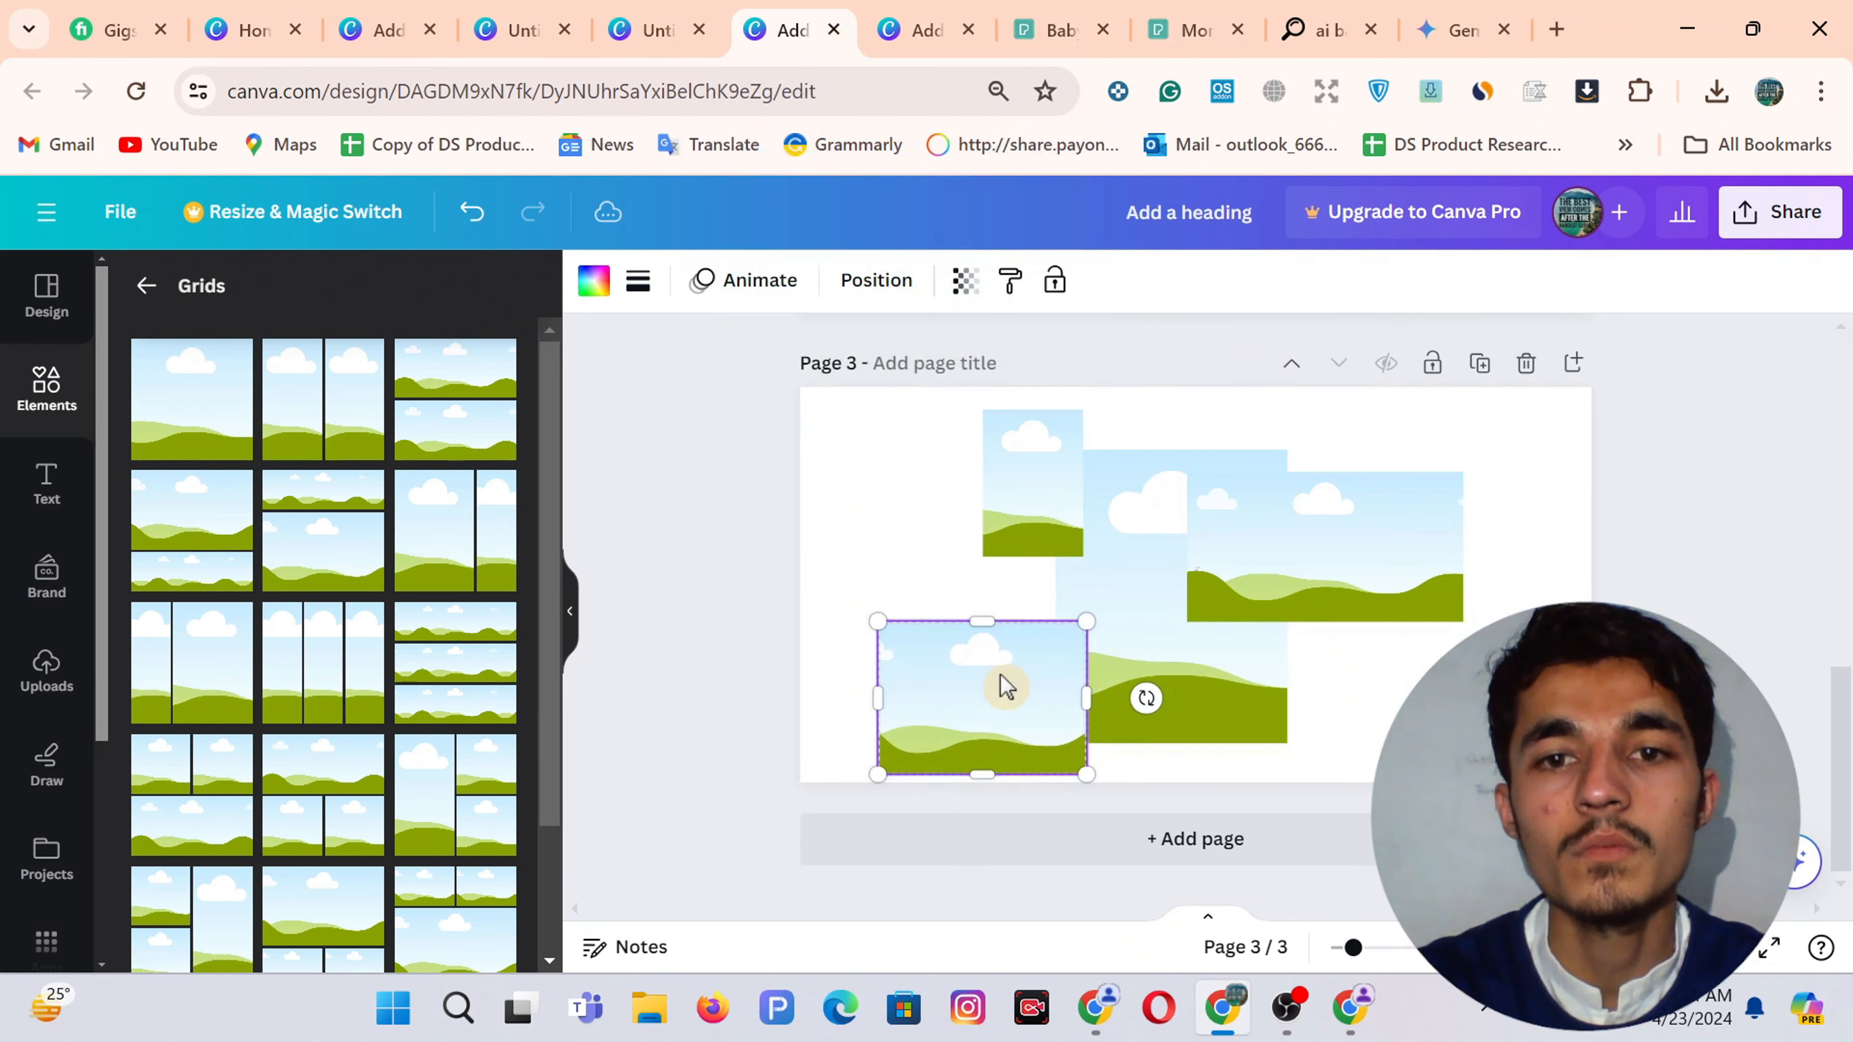
left_click_drag(982, 770, 983, 730)
left_click_drag(871, 679, 1009, 687)
left_click(1001, 717)
left_click(943, 21)
left_click(833, 6)
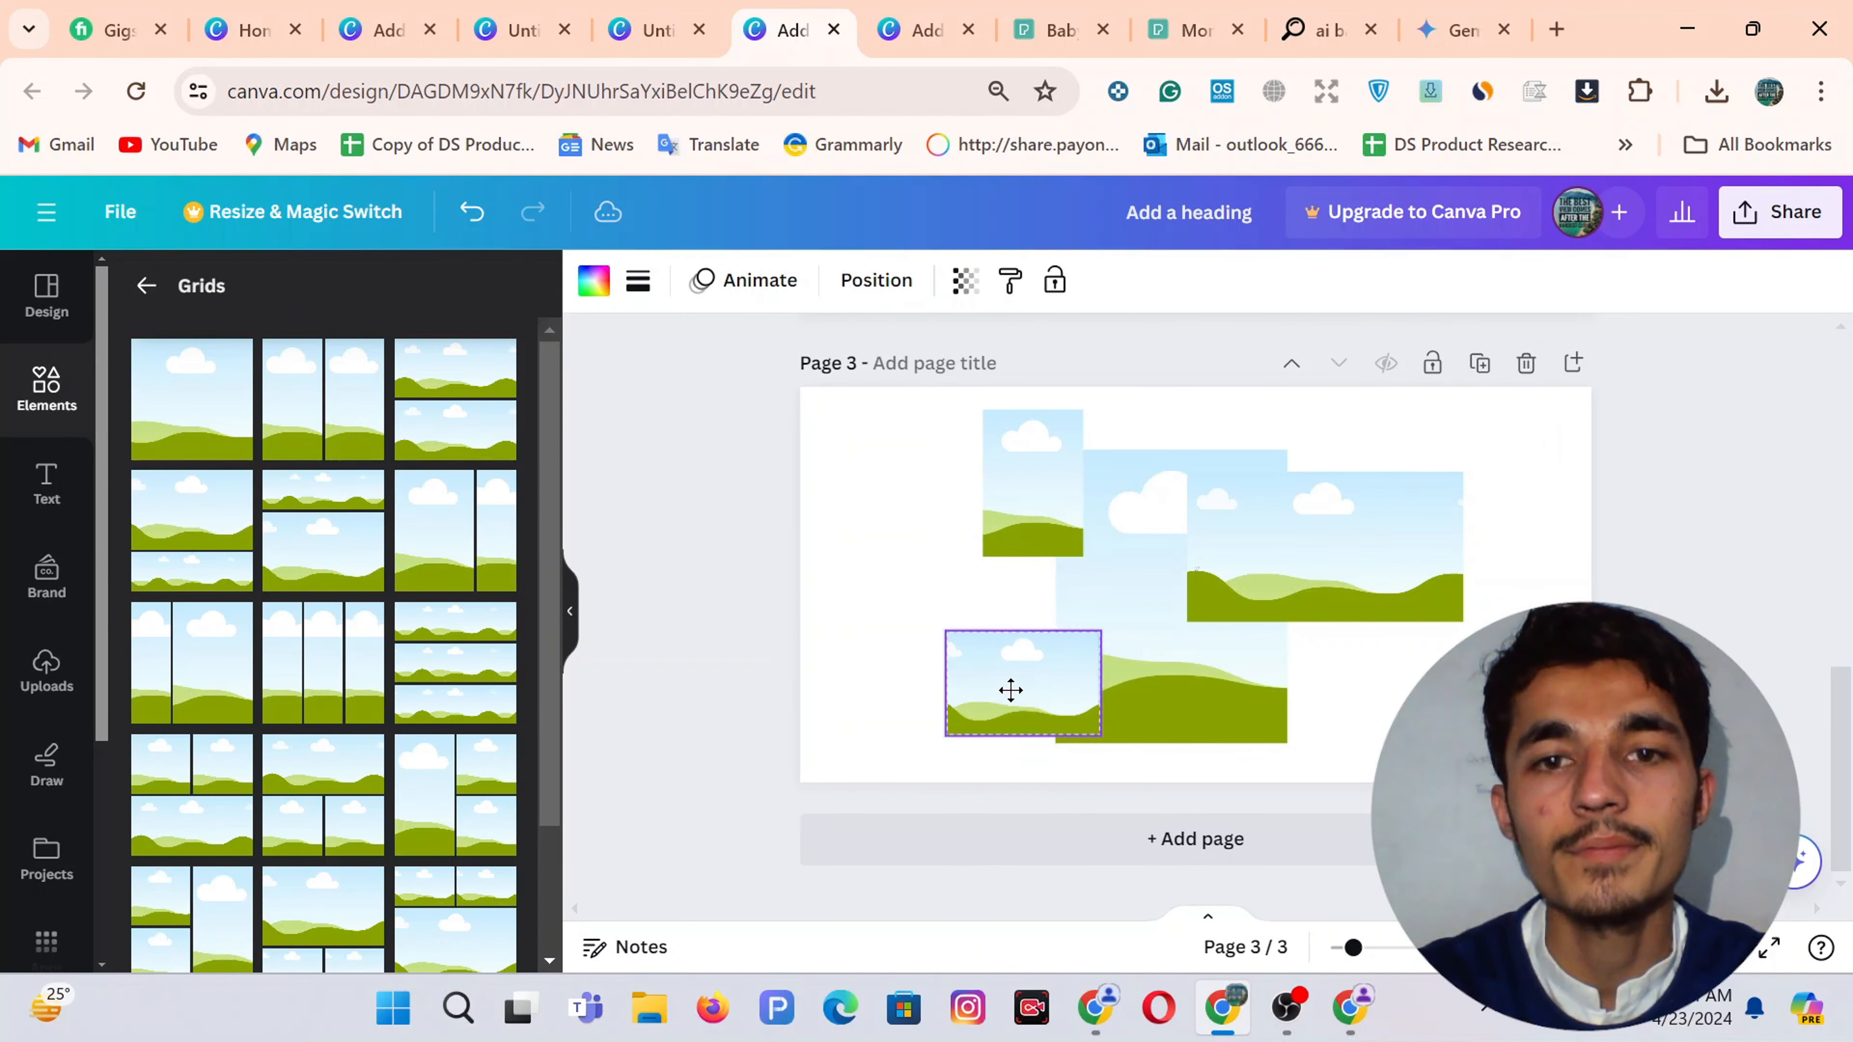
Enlarge the top-left frame and fit the right frame beside the centre frame
left_click(1020, 429)
mouse_move(1083, 410)
left_mouse_down()
mouse_move(1110, 418)
mouse_move(1100, 391)
mouse_move(1102, 412)
left_mouse_up()
left_click(1117, 555)
left_click(1033, 506)
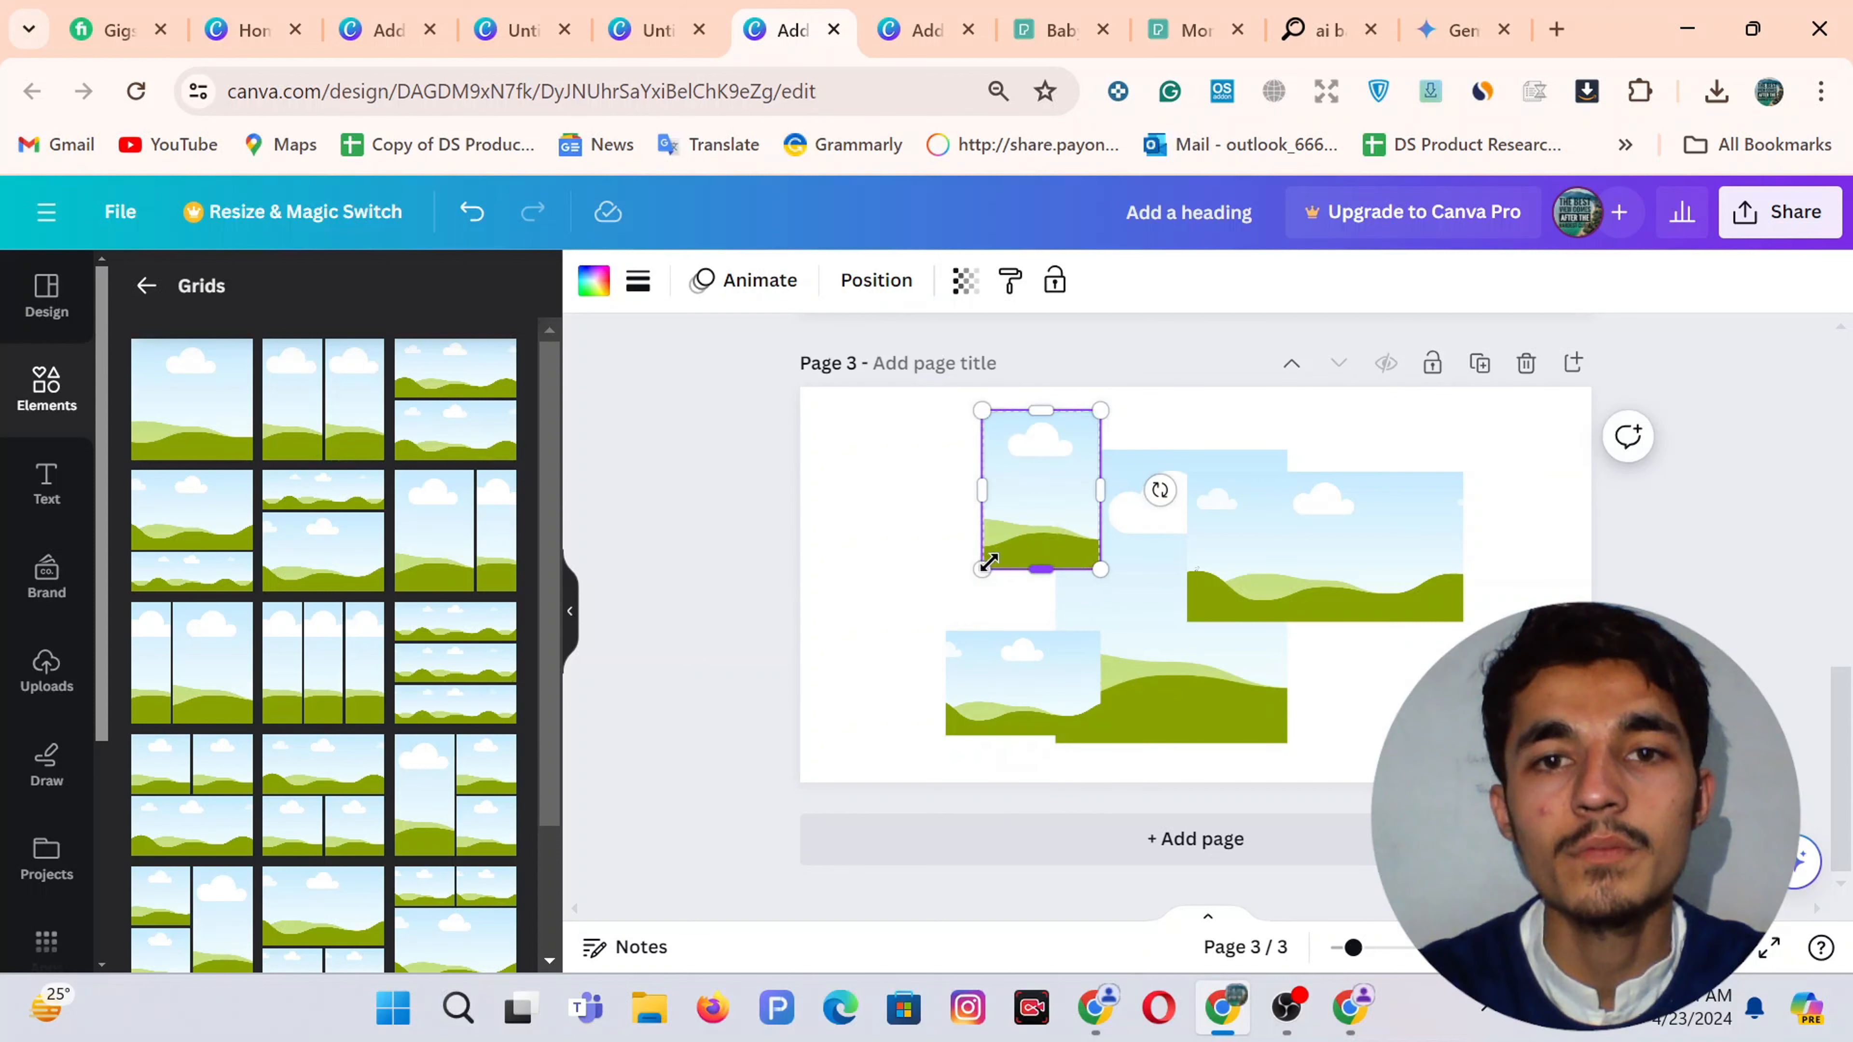
left_click_drag(983, 564, 975, 581)
left_click(898, 15)
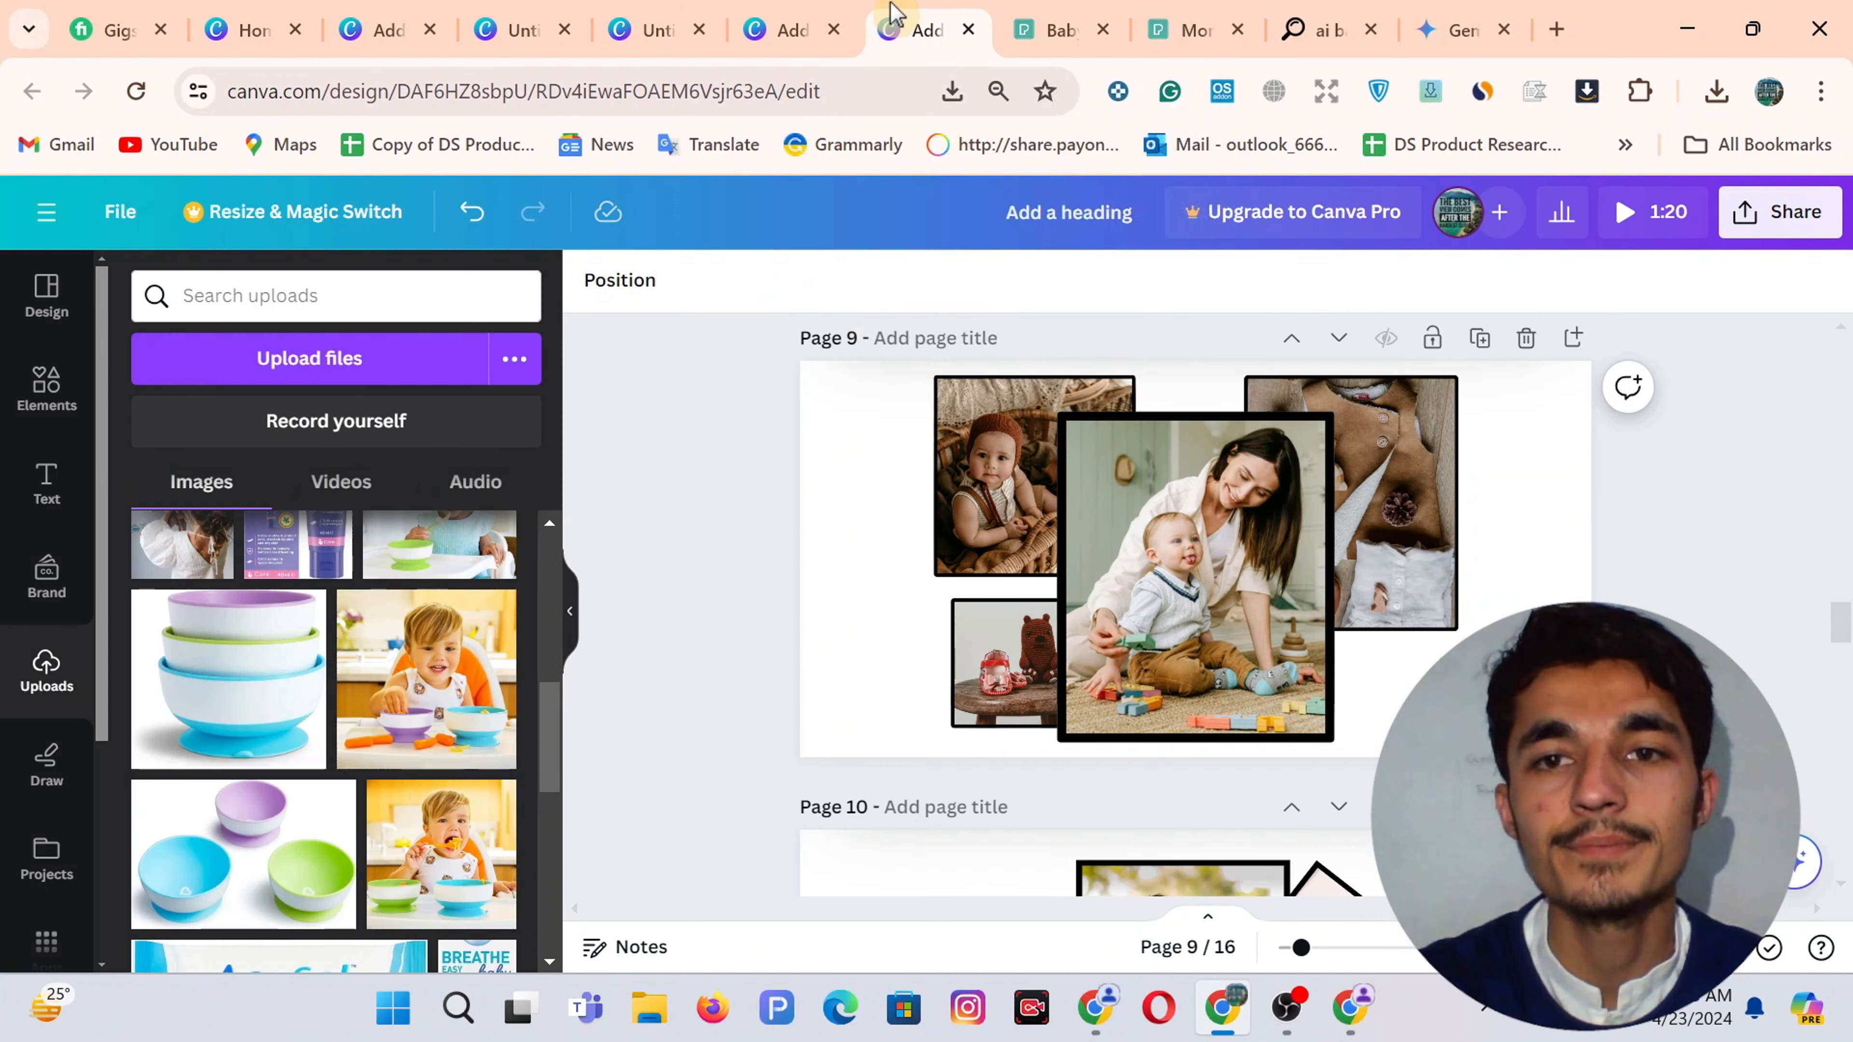
left_click(801, 10)
left_click(1266, 579)
left_click_drag(1187, 544, 1346, 545)
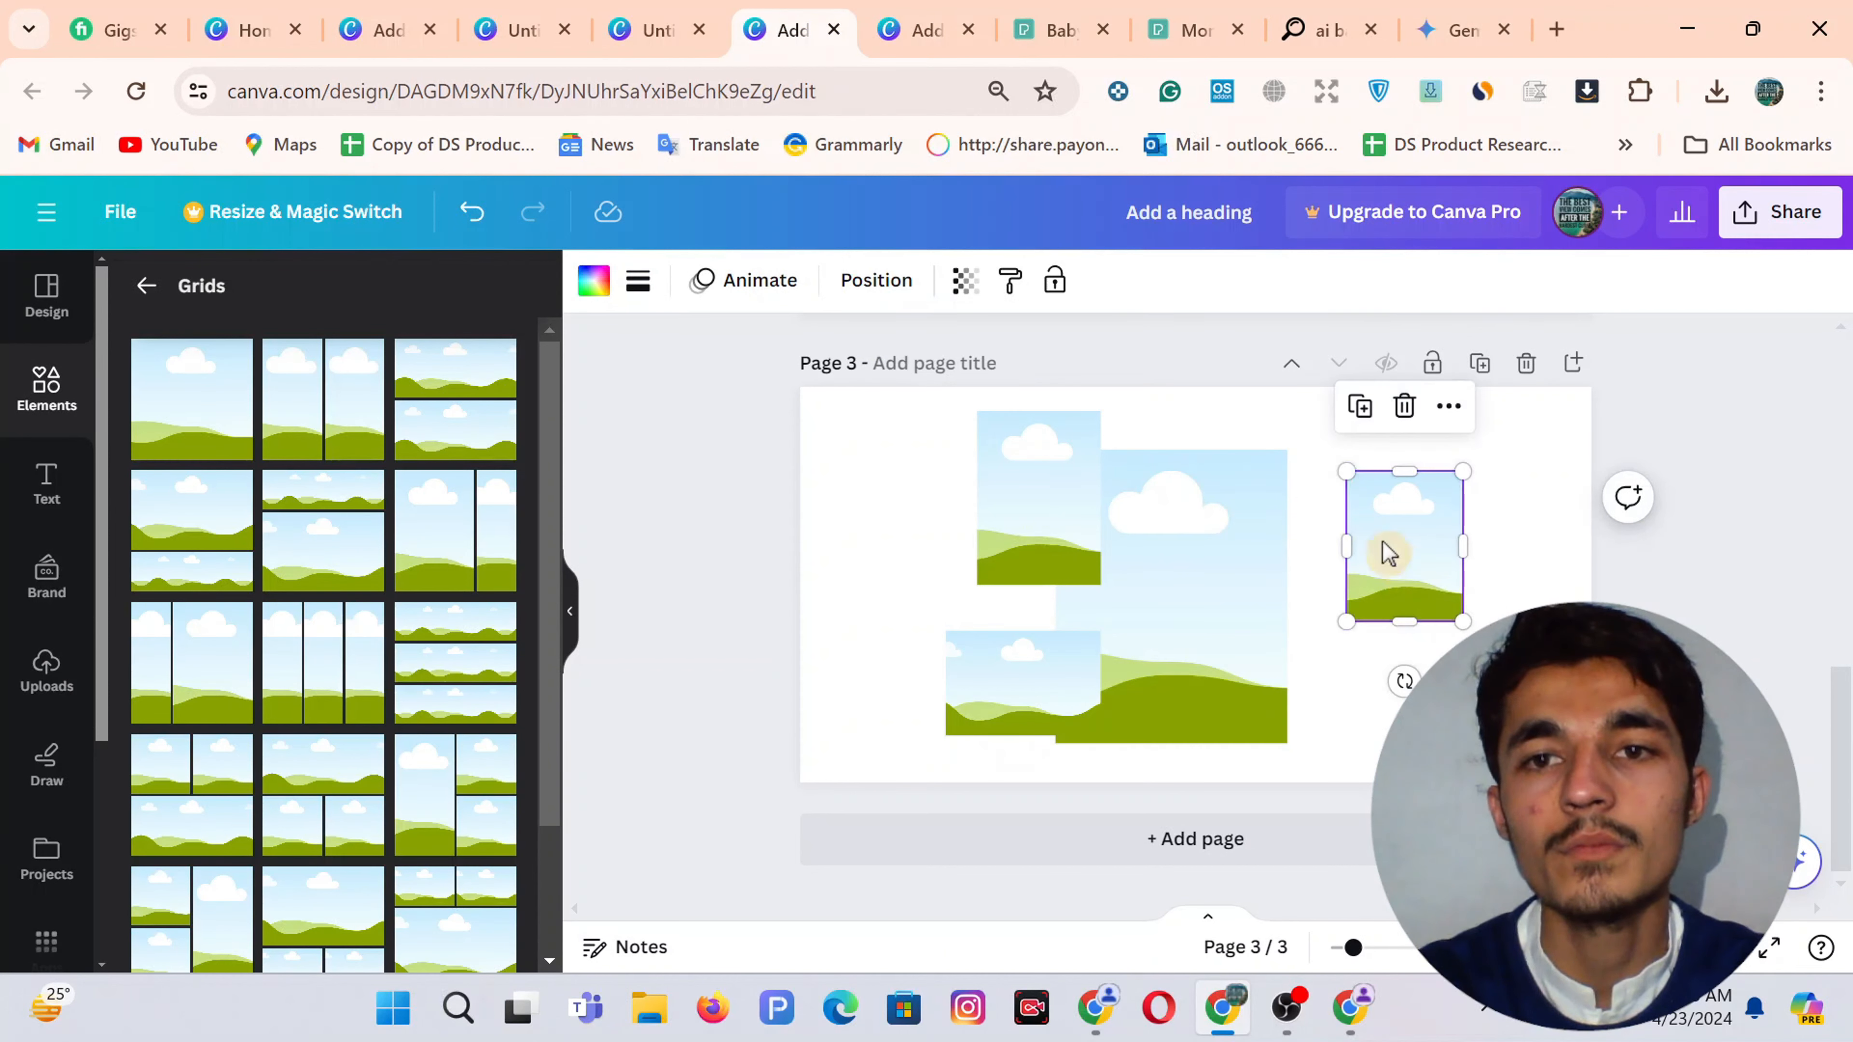
left_click_drag(1346, 471, 1286, 426)
left_click_drag(1363, 564, 1313, 548)
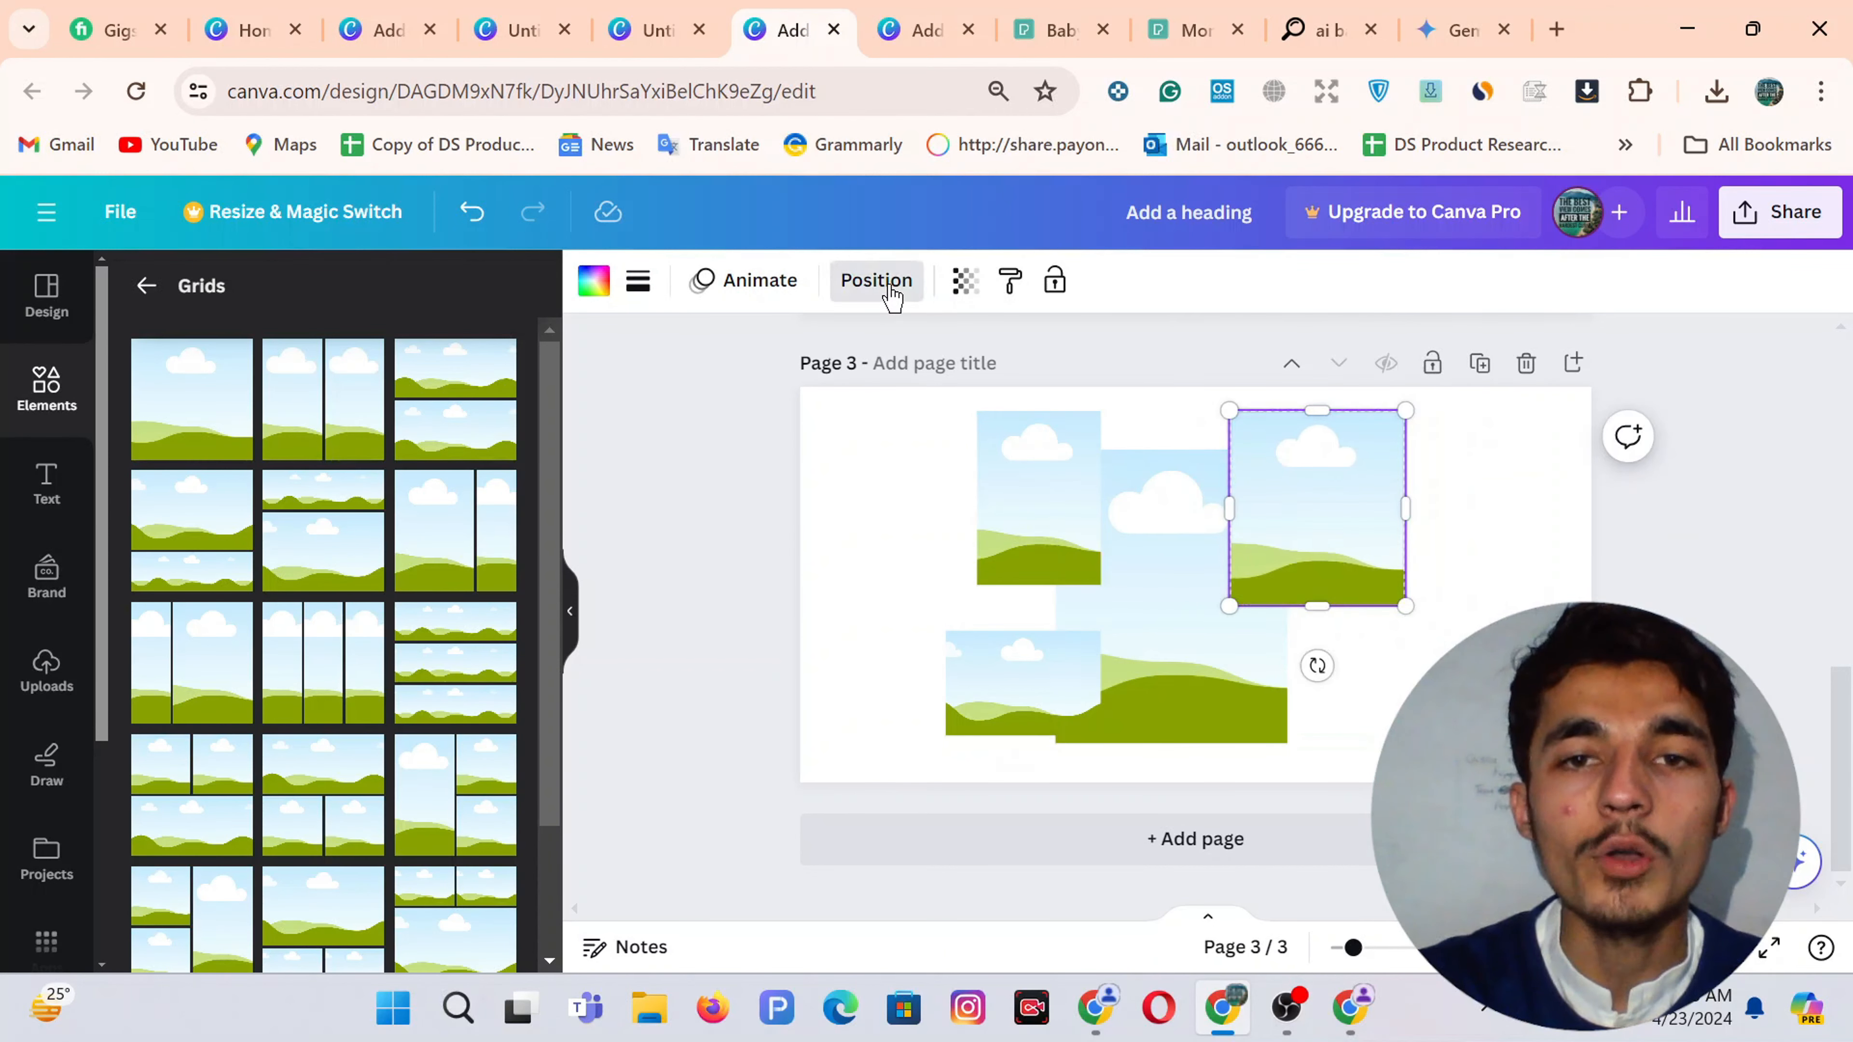
Bring the tall centre frame in front of the left frames using Layers
left_click(876, 281)
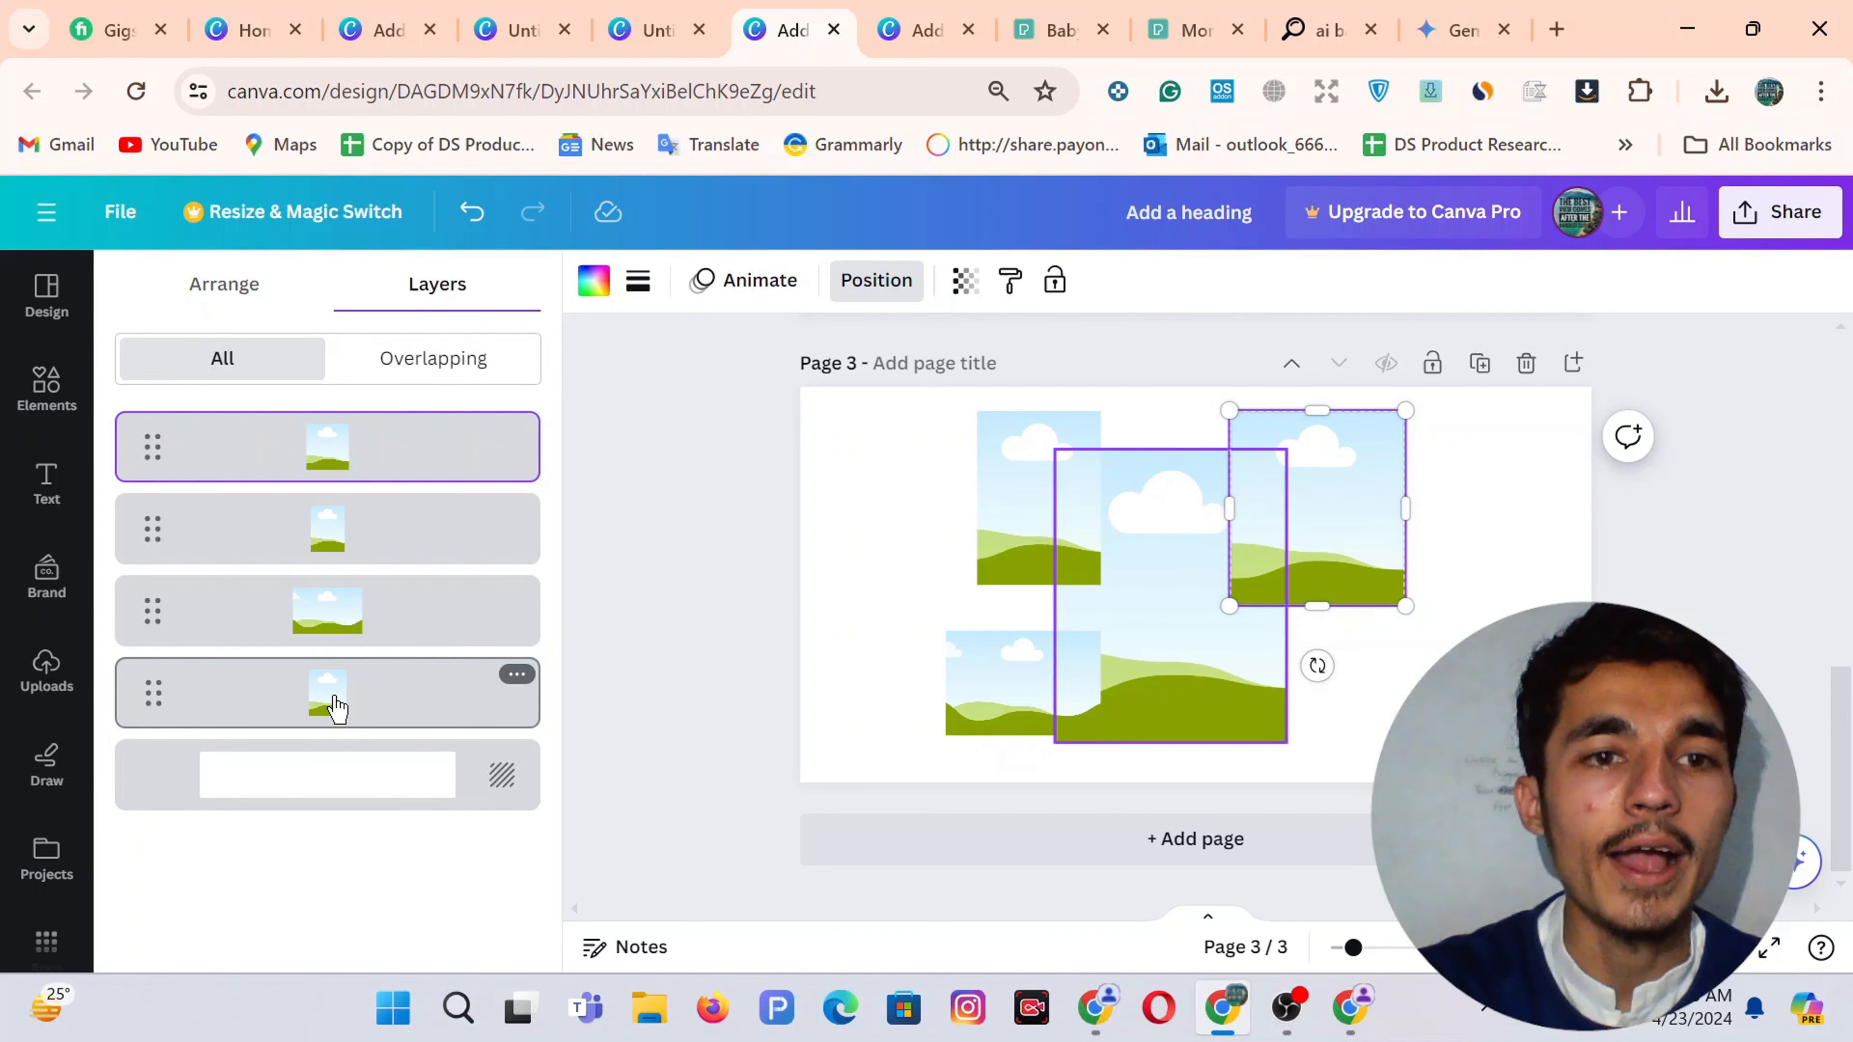
left_click(330, 709)
left_click_drag(329, 710, 343, 403)
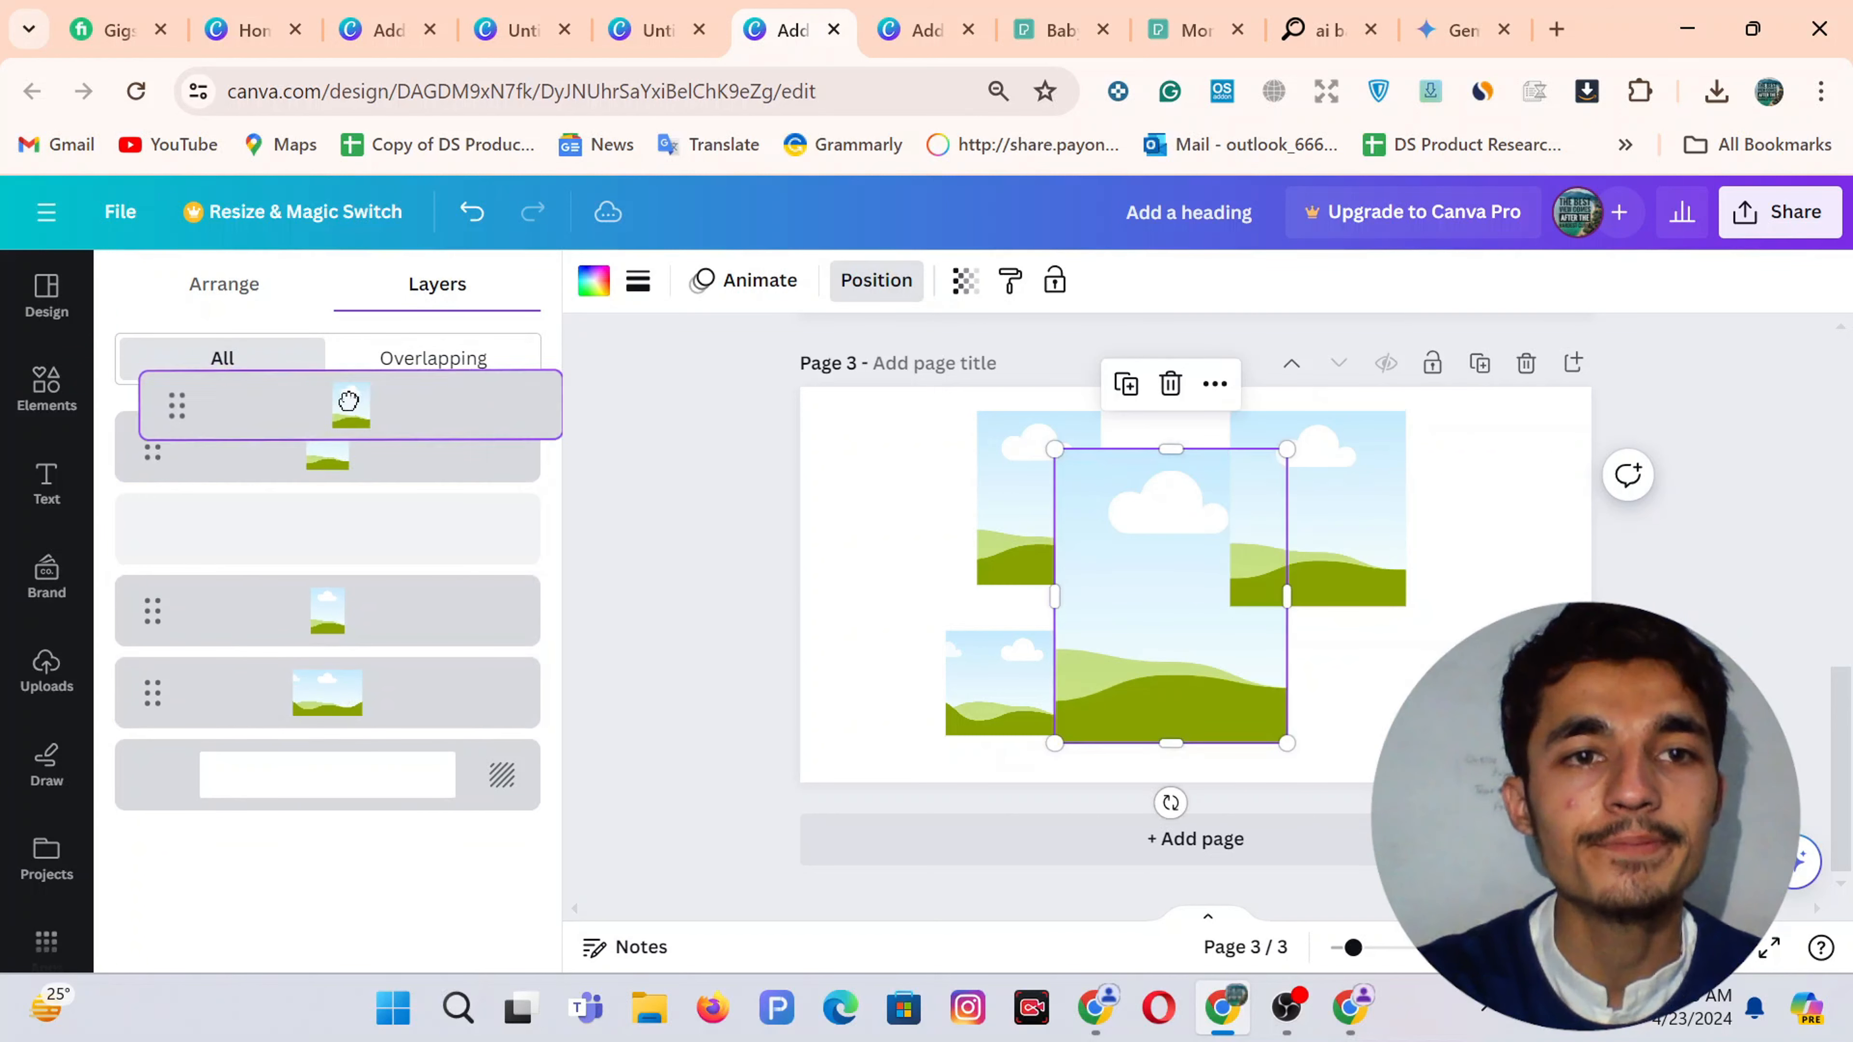
Fill the frames with the mother-and-baby, bus, teddy bear and baby-feeding uploads
left_click(46, 671)
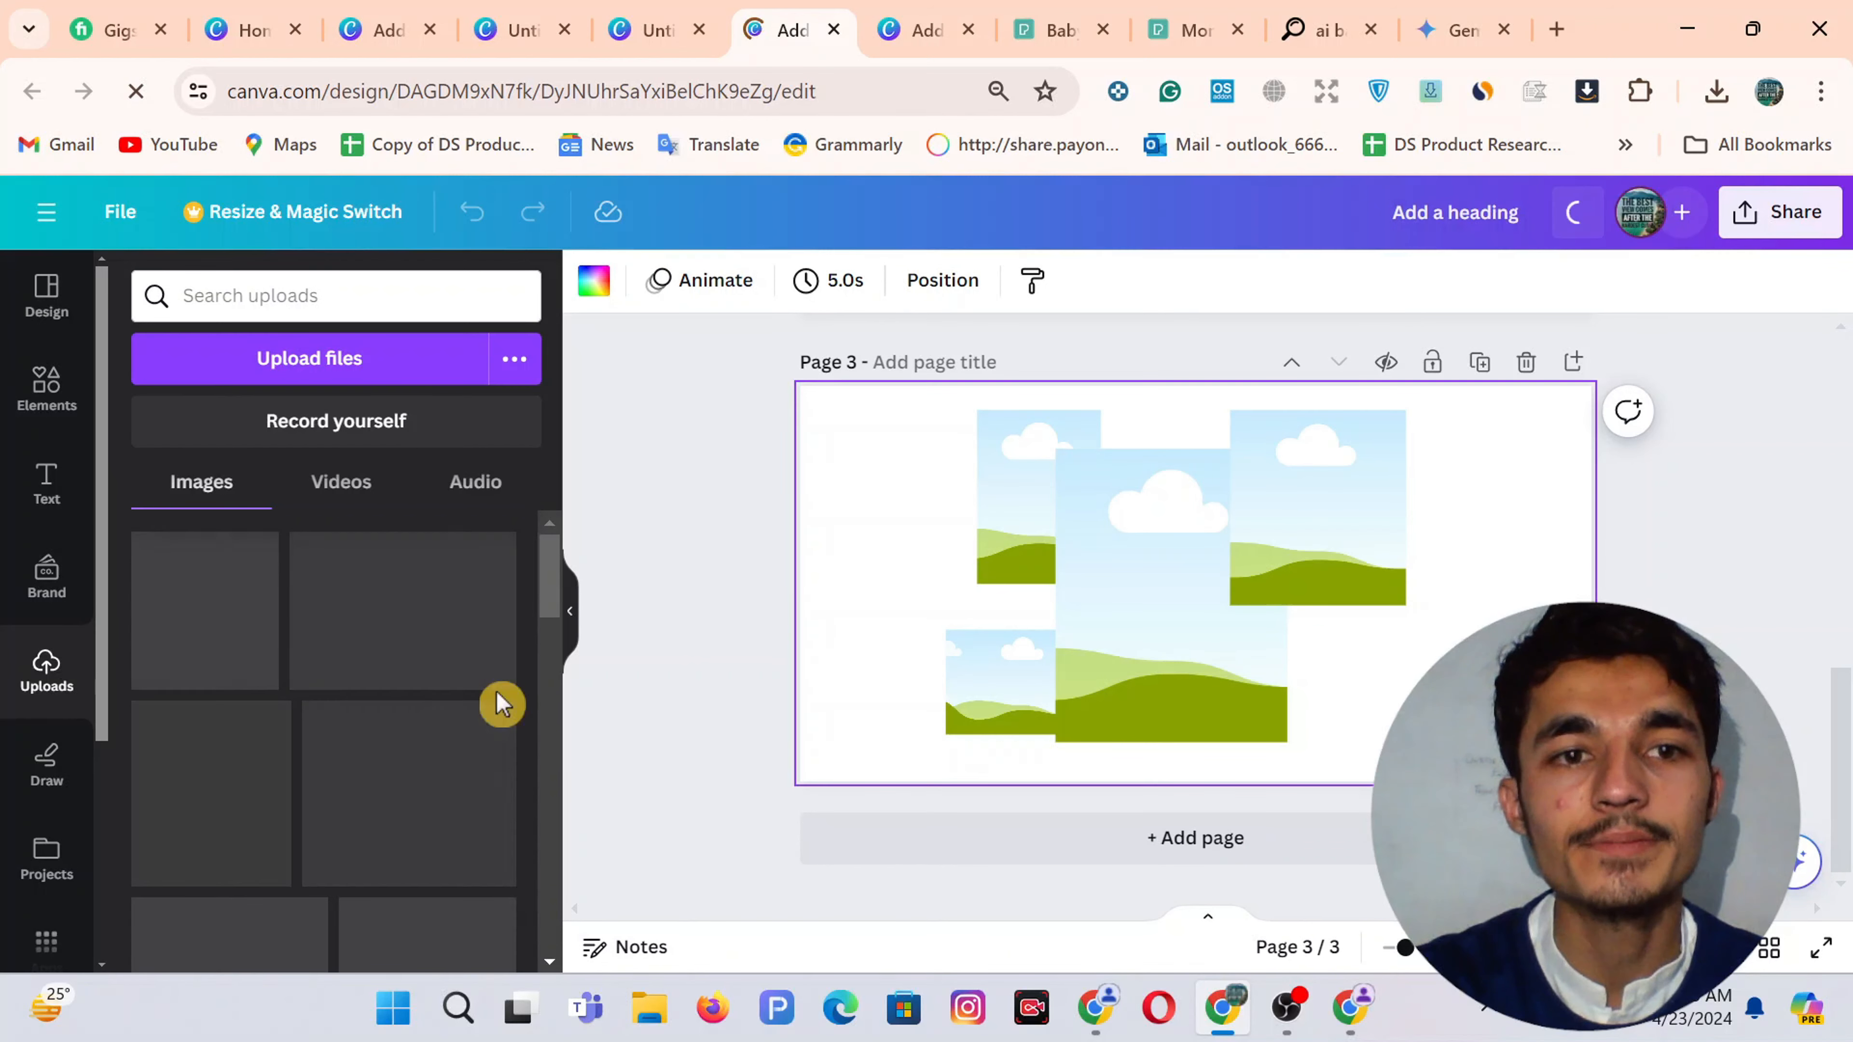
left_click_drag(156, 693, 1186, 613)
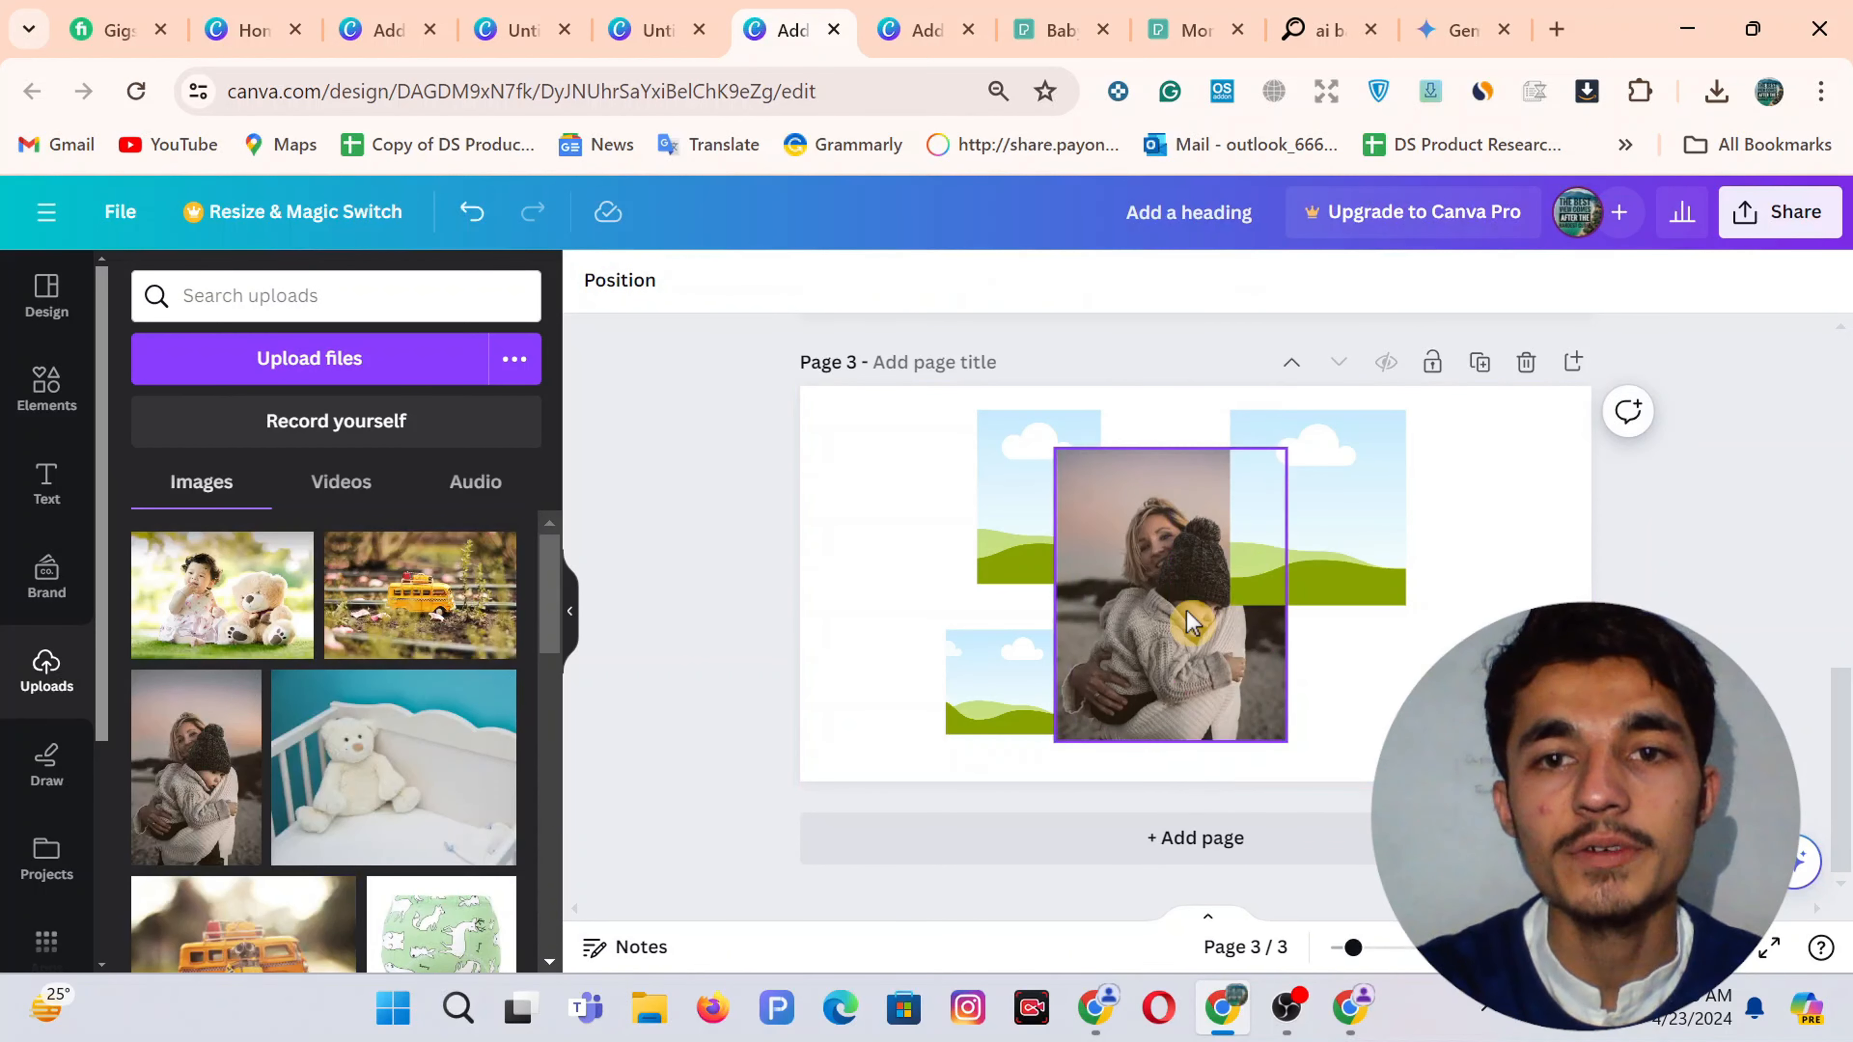
left_click_drag(420, 595, 1095, 712)
key("ctrl+z")
left_click_drag(435, 606, 1001, 682)
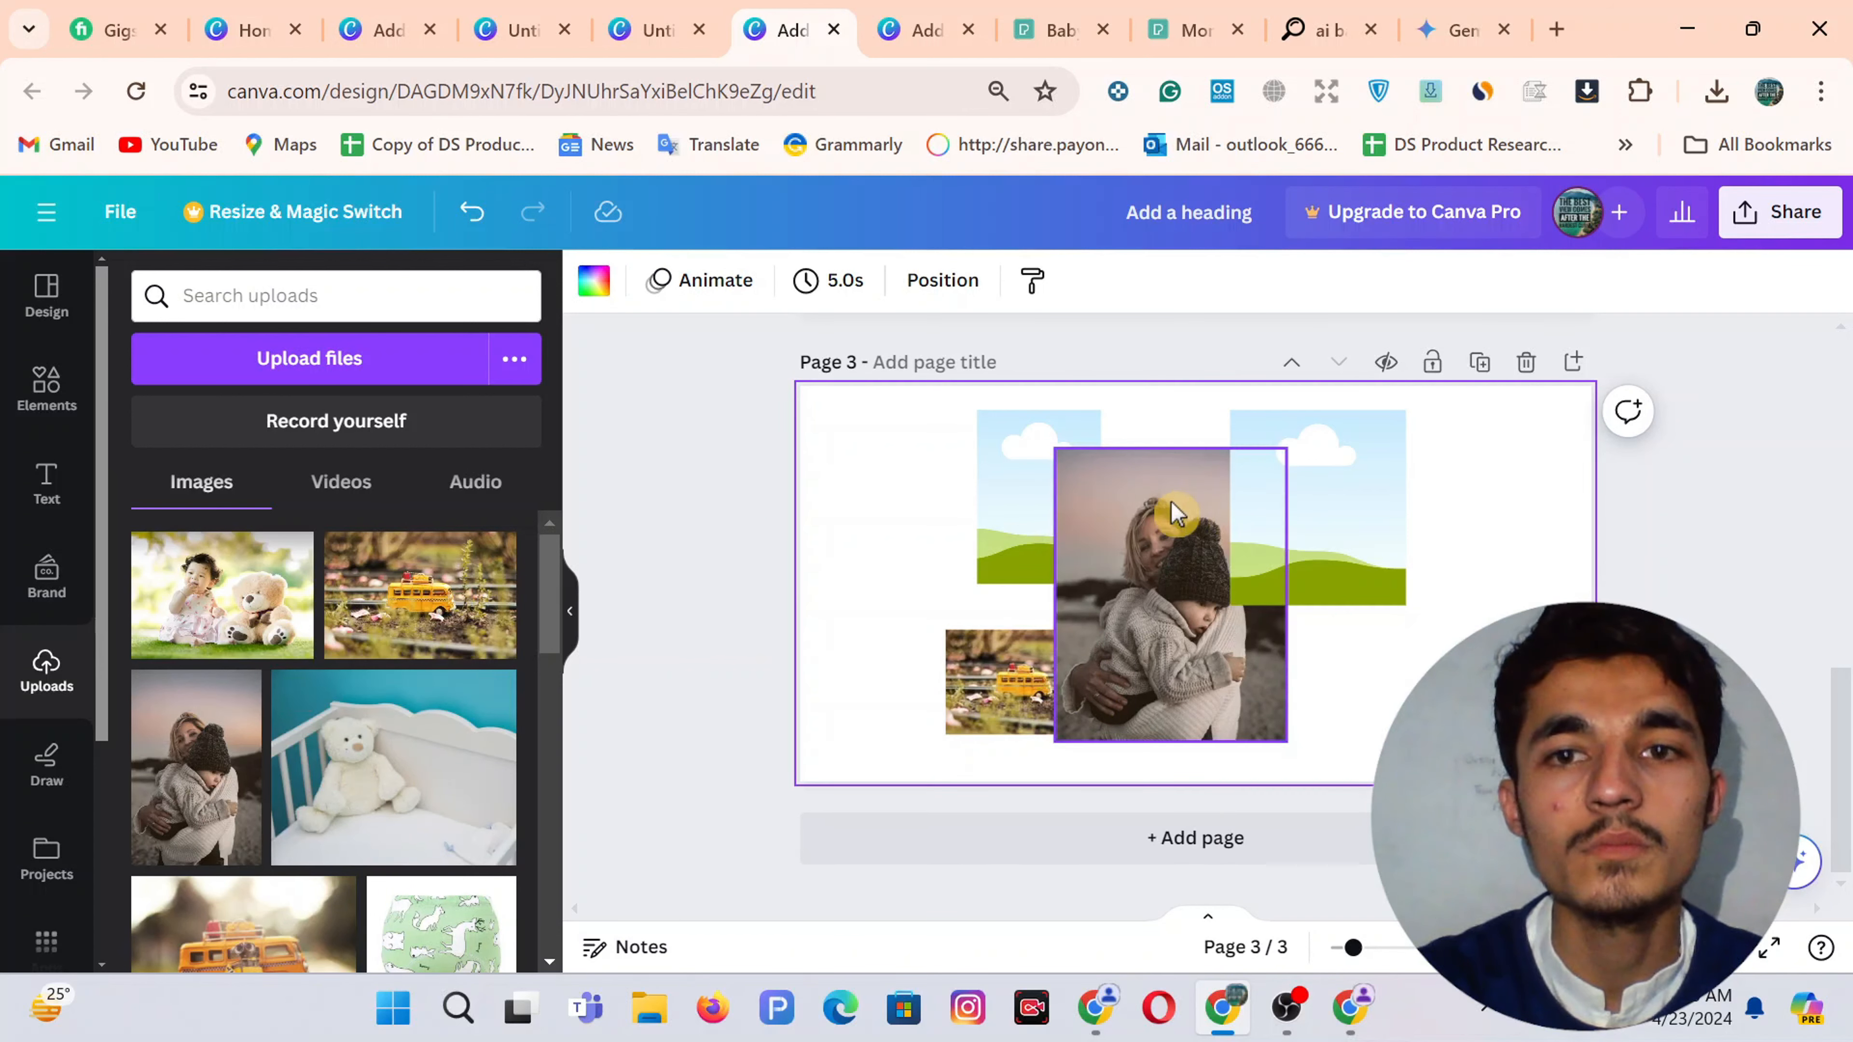
left_click_drag(392, 783, 1018, 540)
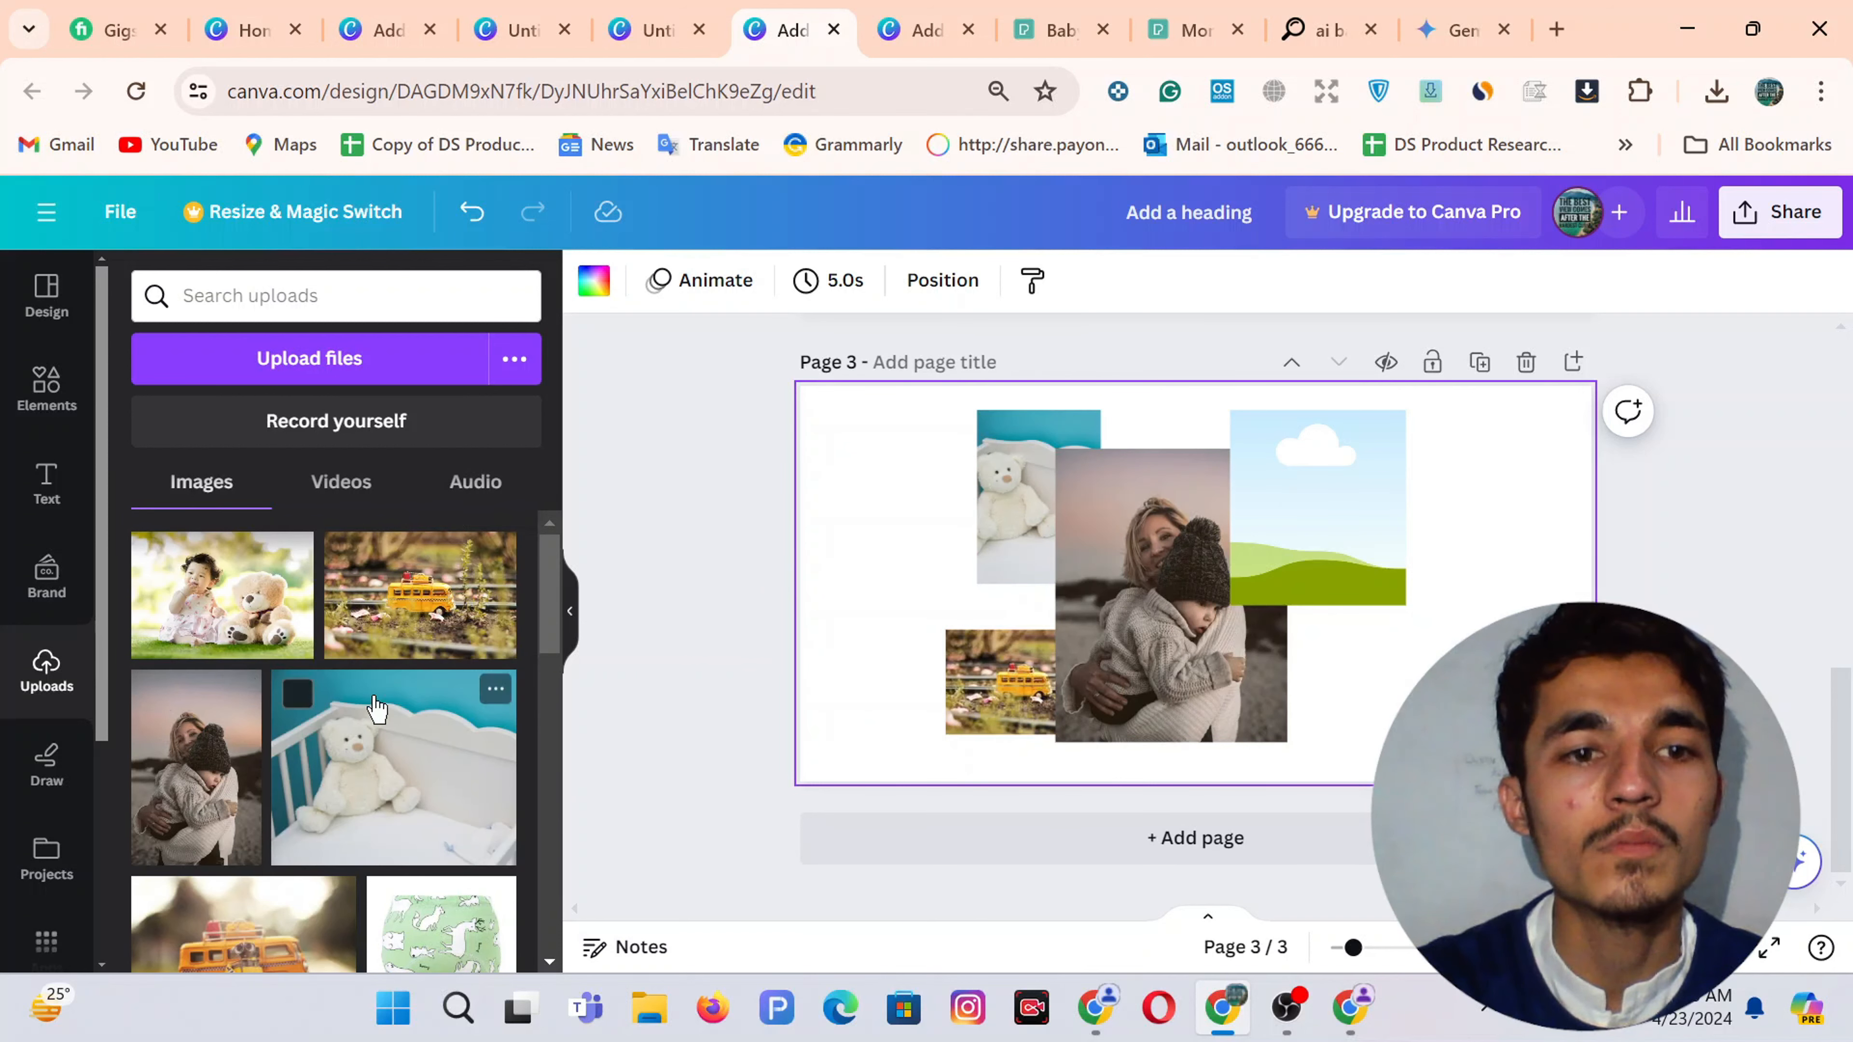
scroll(376, 708, "down", 10)
left_click_drag(169, 555, 1036, 518)
key("ctrl+z")
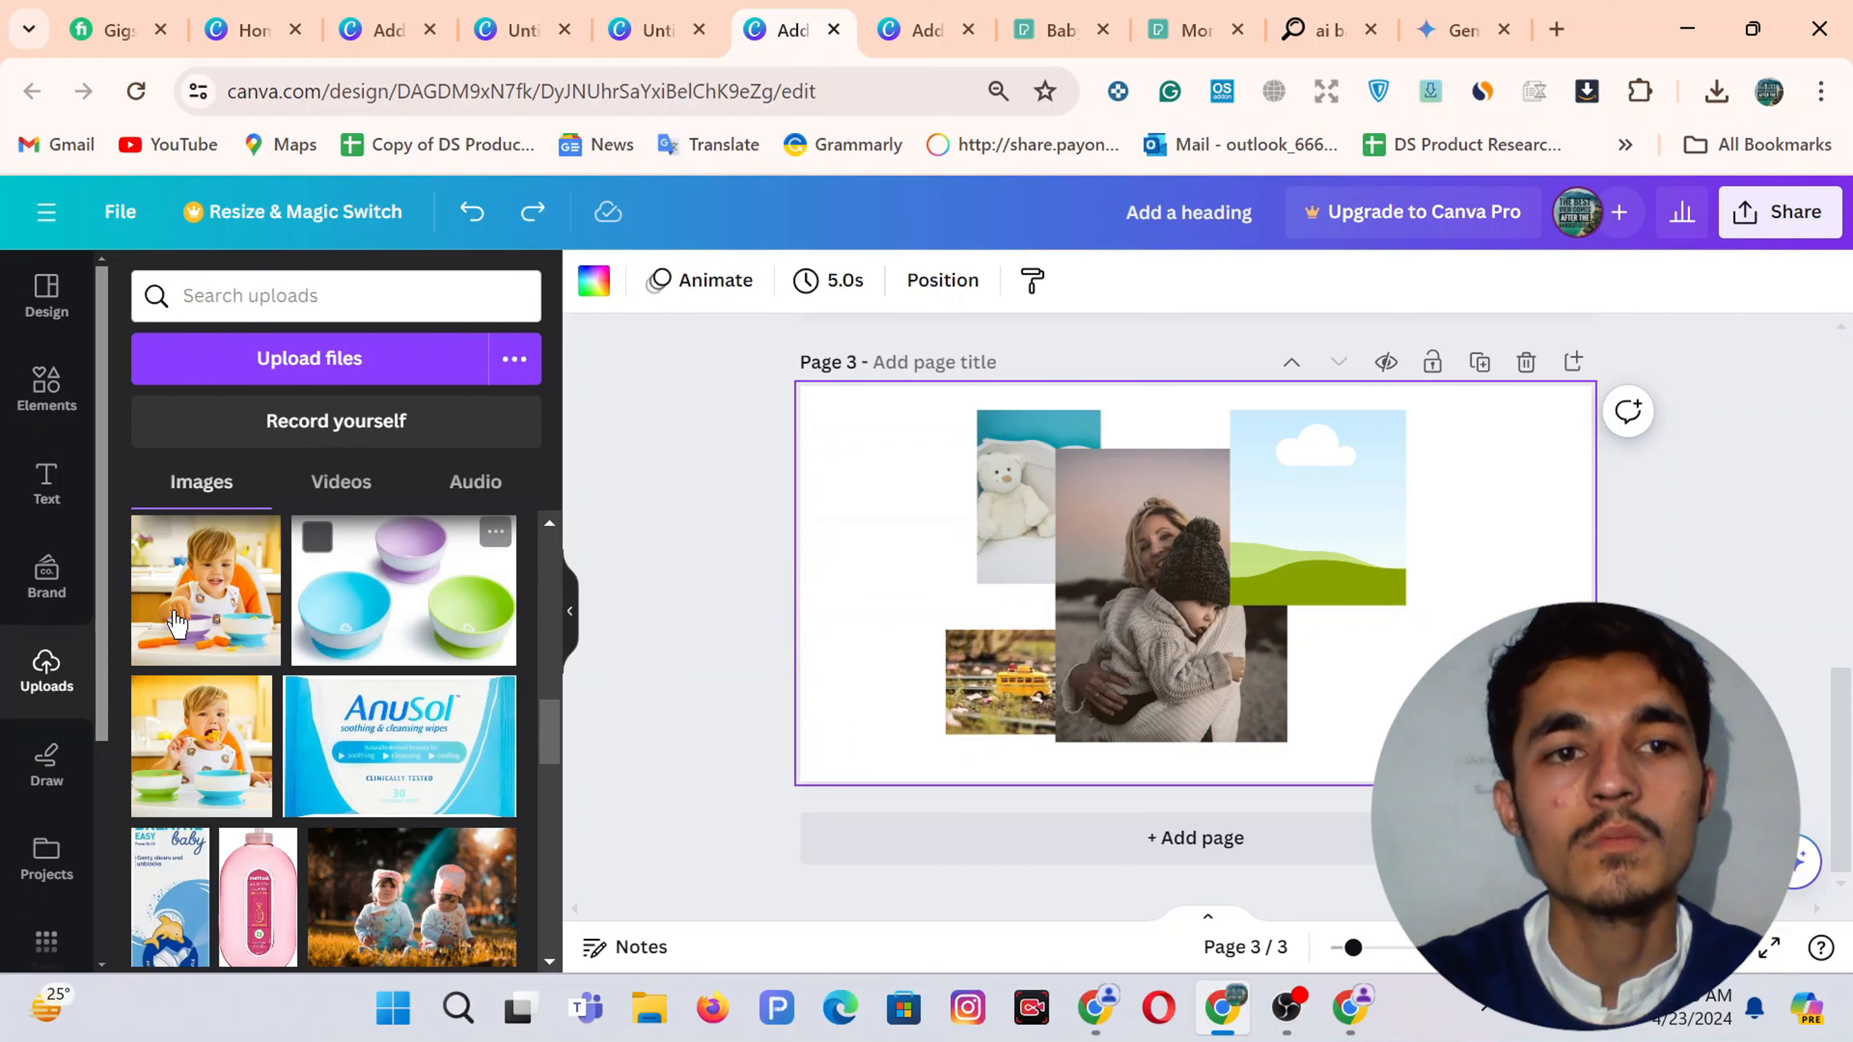
left_click_drag(177, 624, 1317, 511)
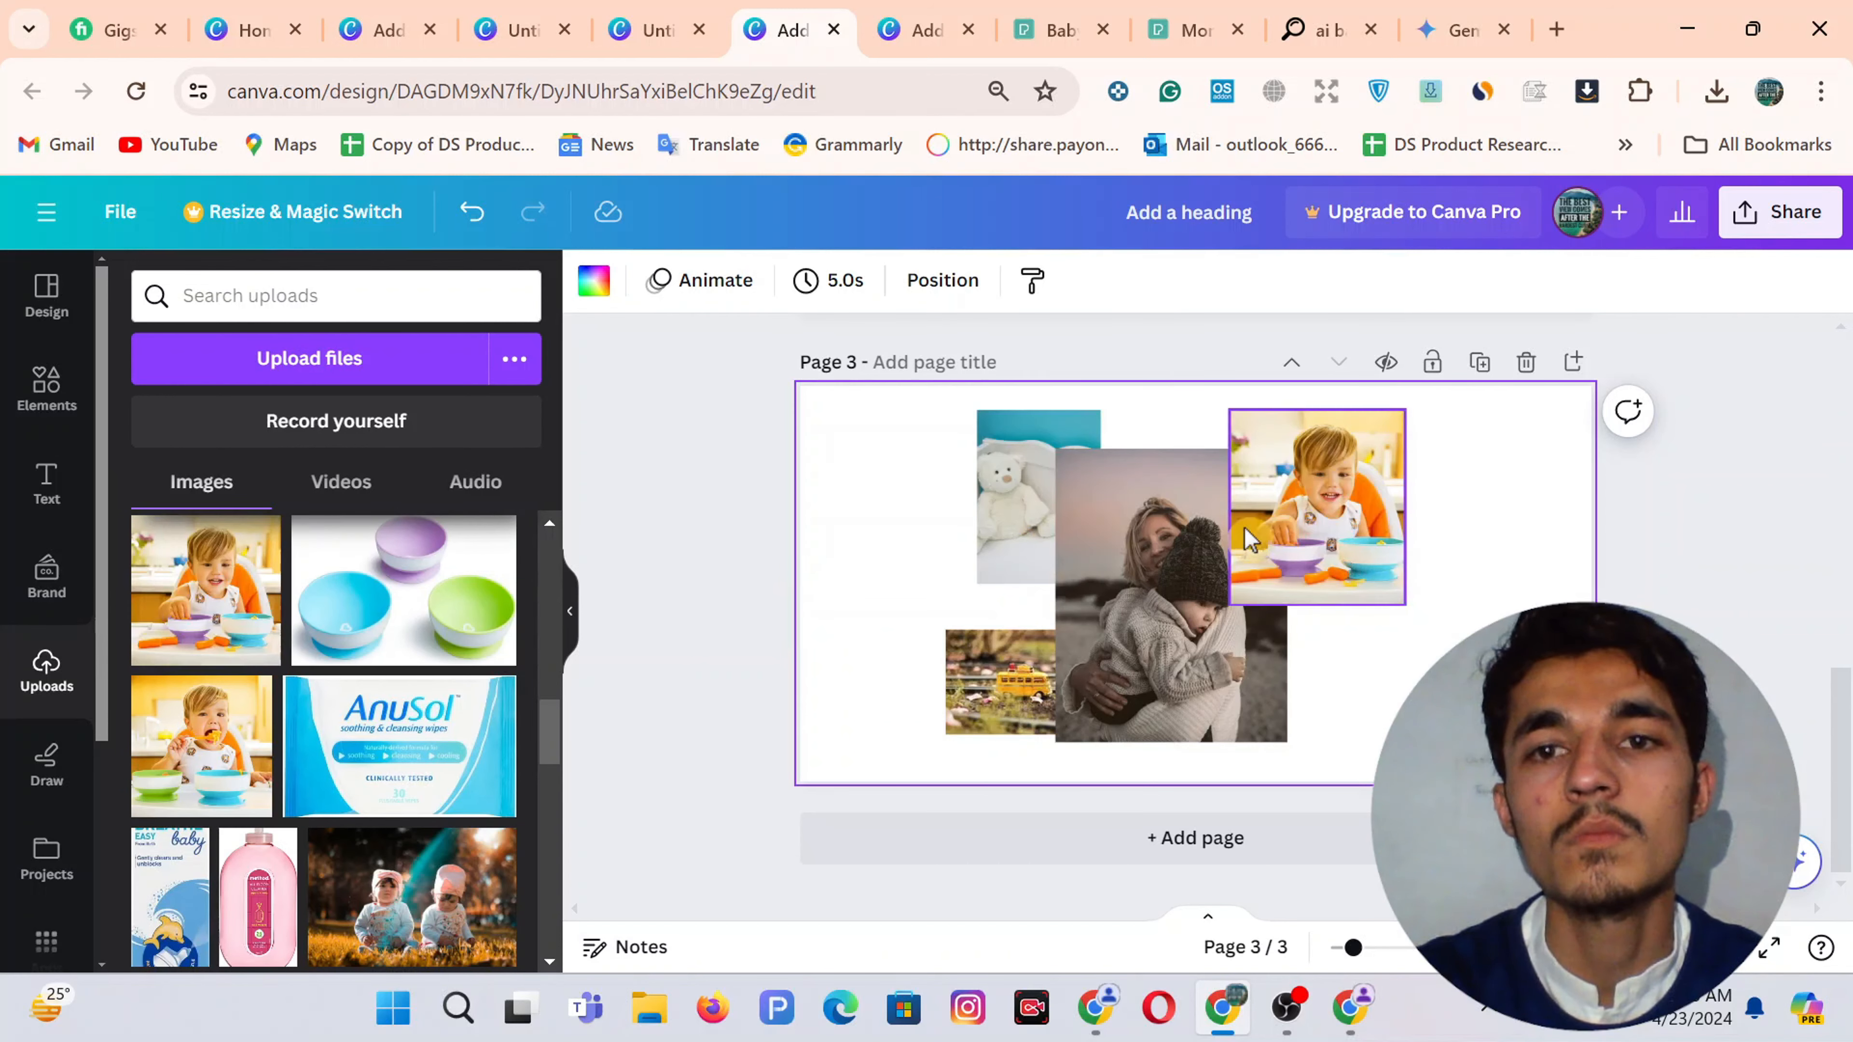
Bring the mother-and-child photo to the front via the layer list
left_click(970, 301)
left_click_drag(384, 526, 157, 446)
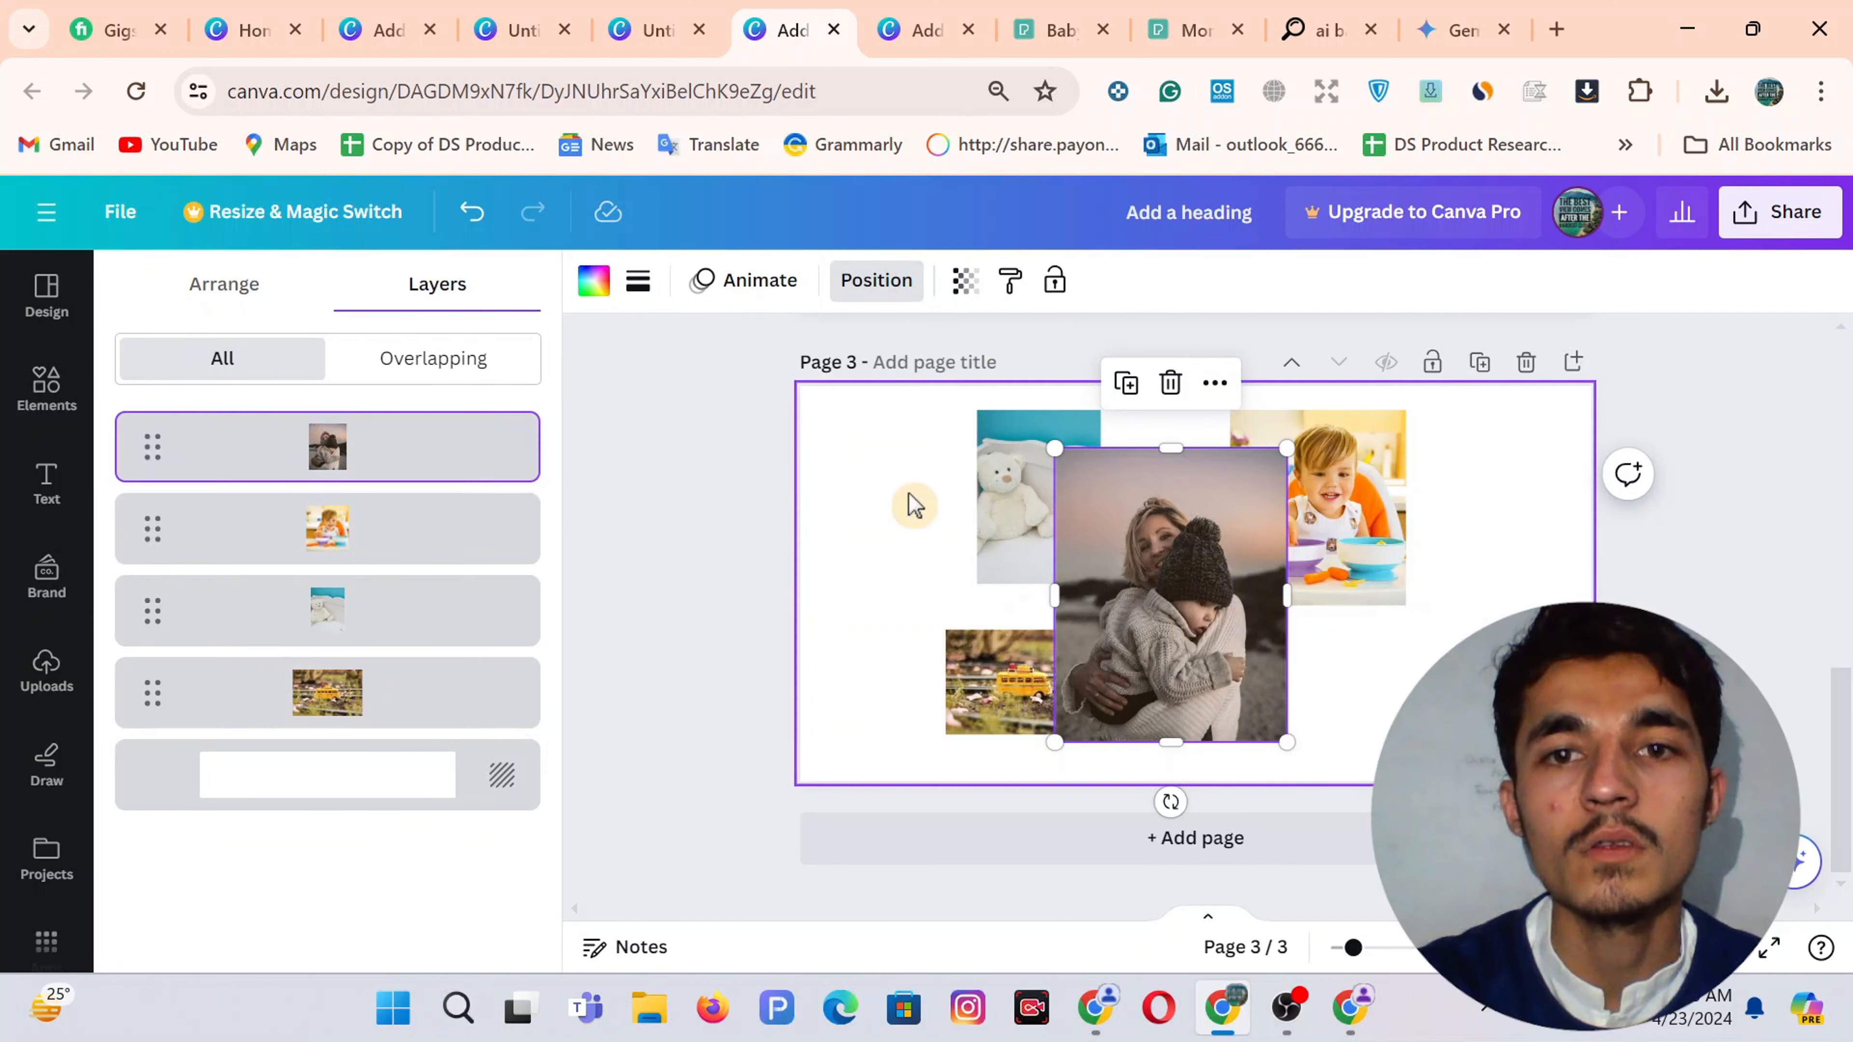
left_click(913, 505)
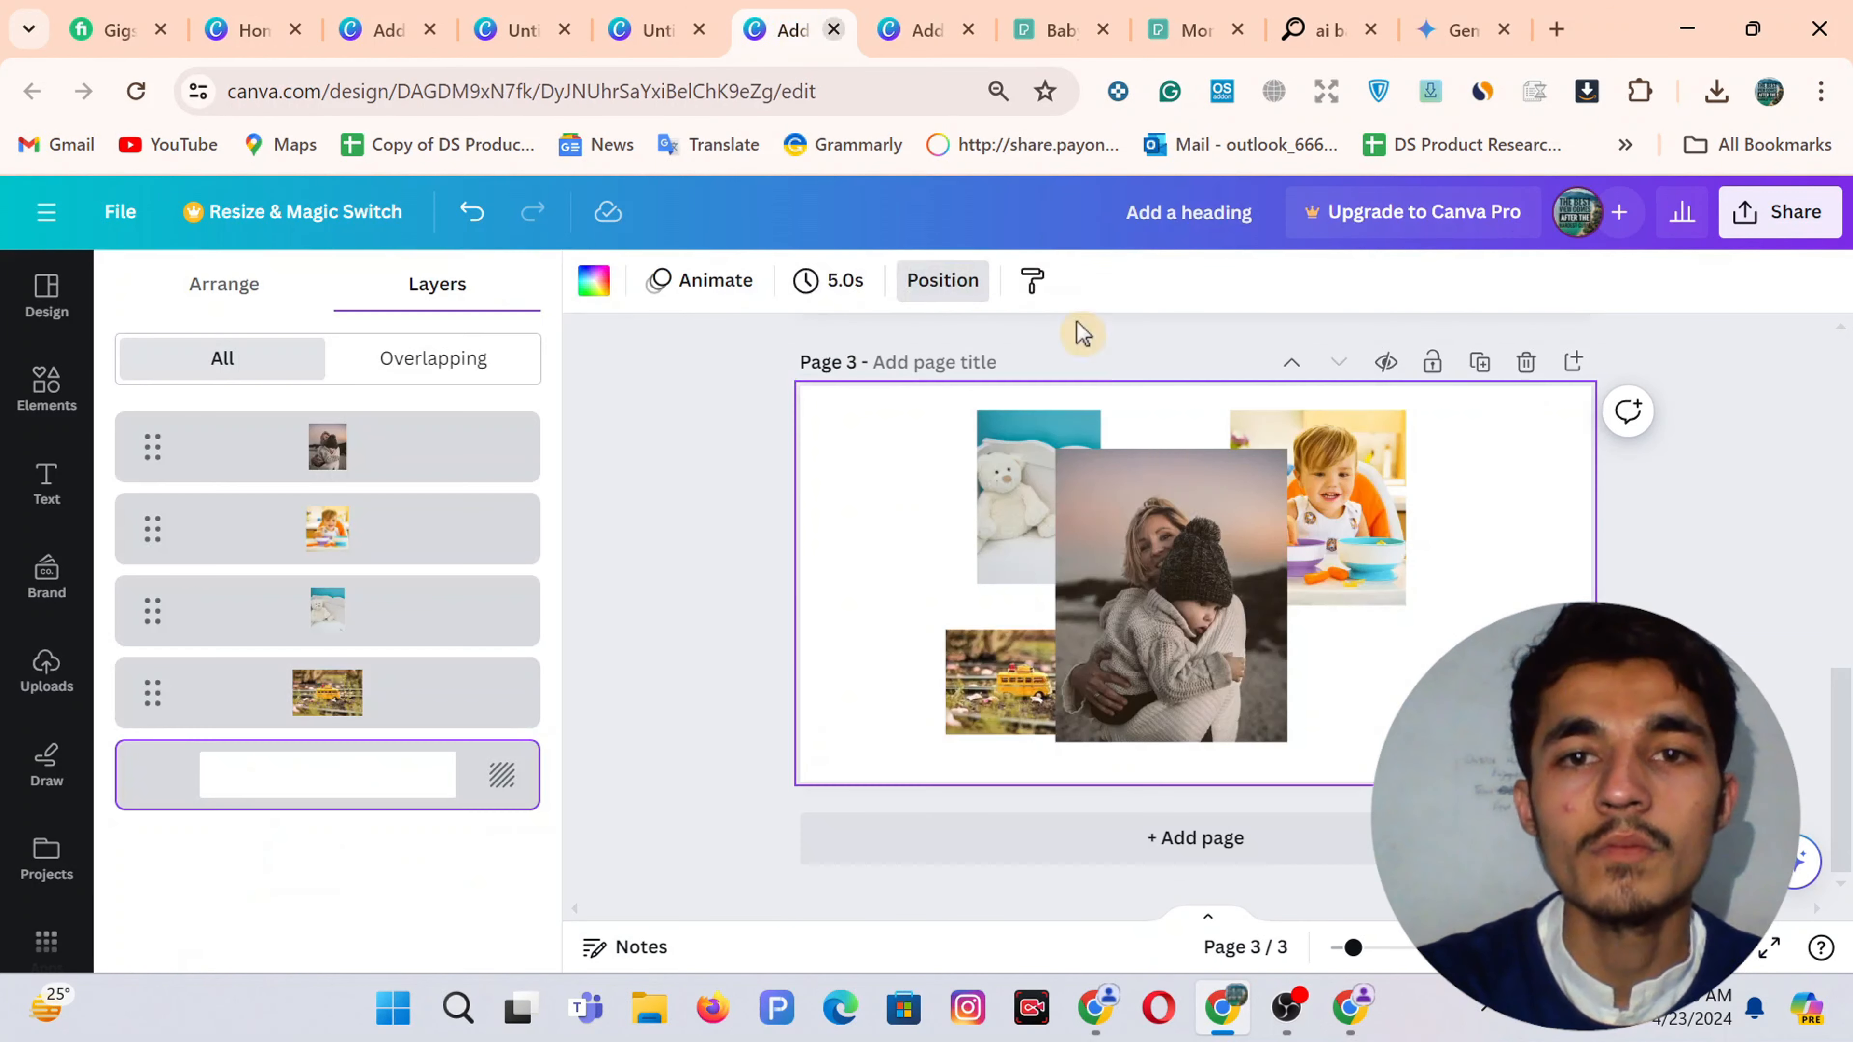
left_click(1185, 535)
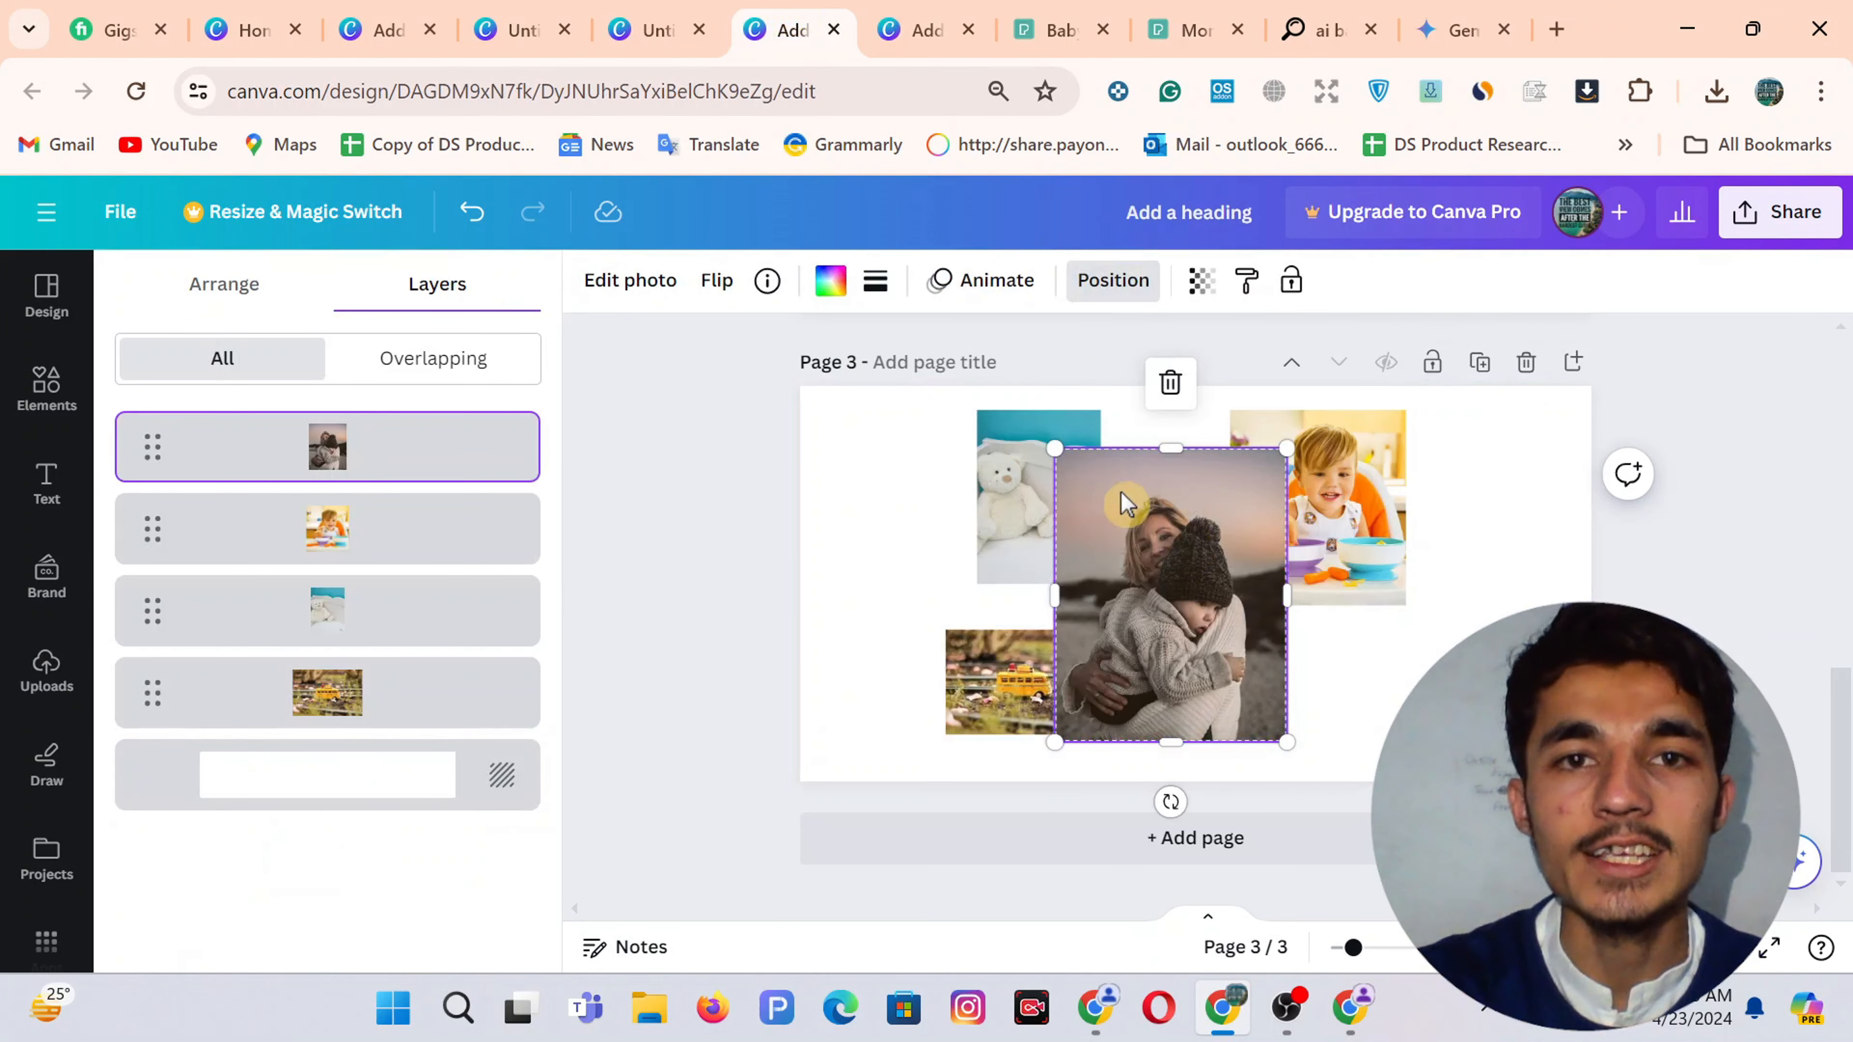
Give the mother-and-child photo a solid black border
left_click(875, 282)
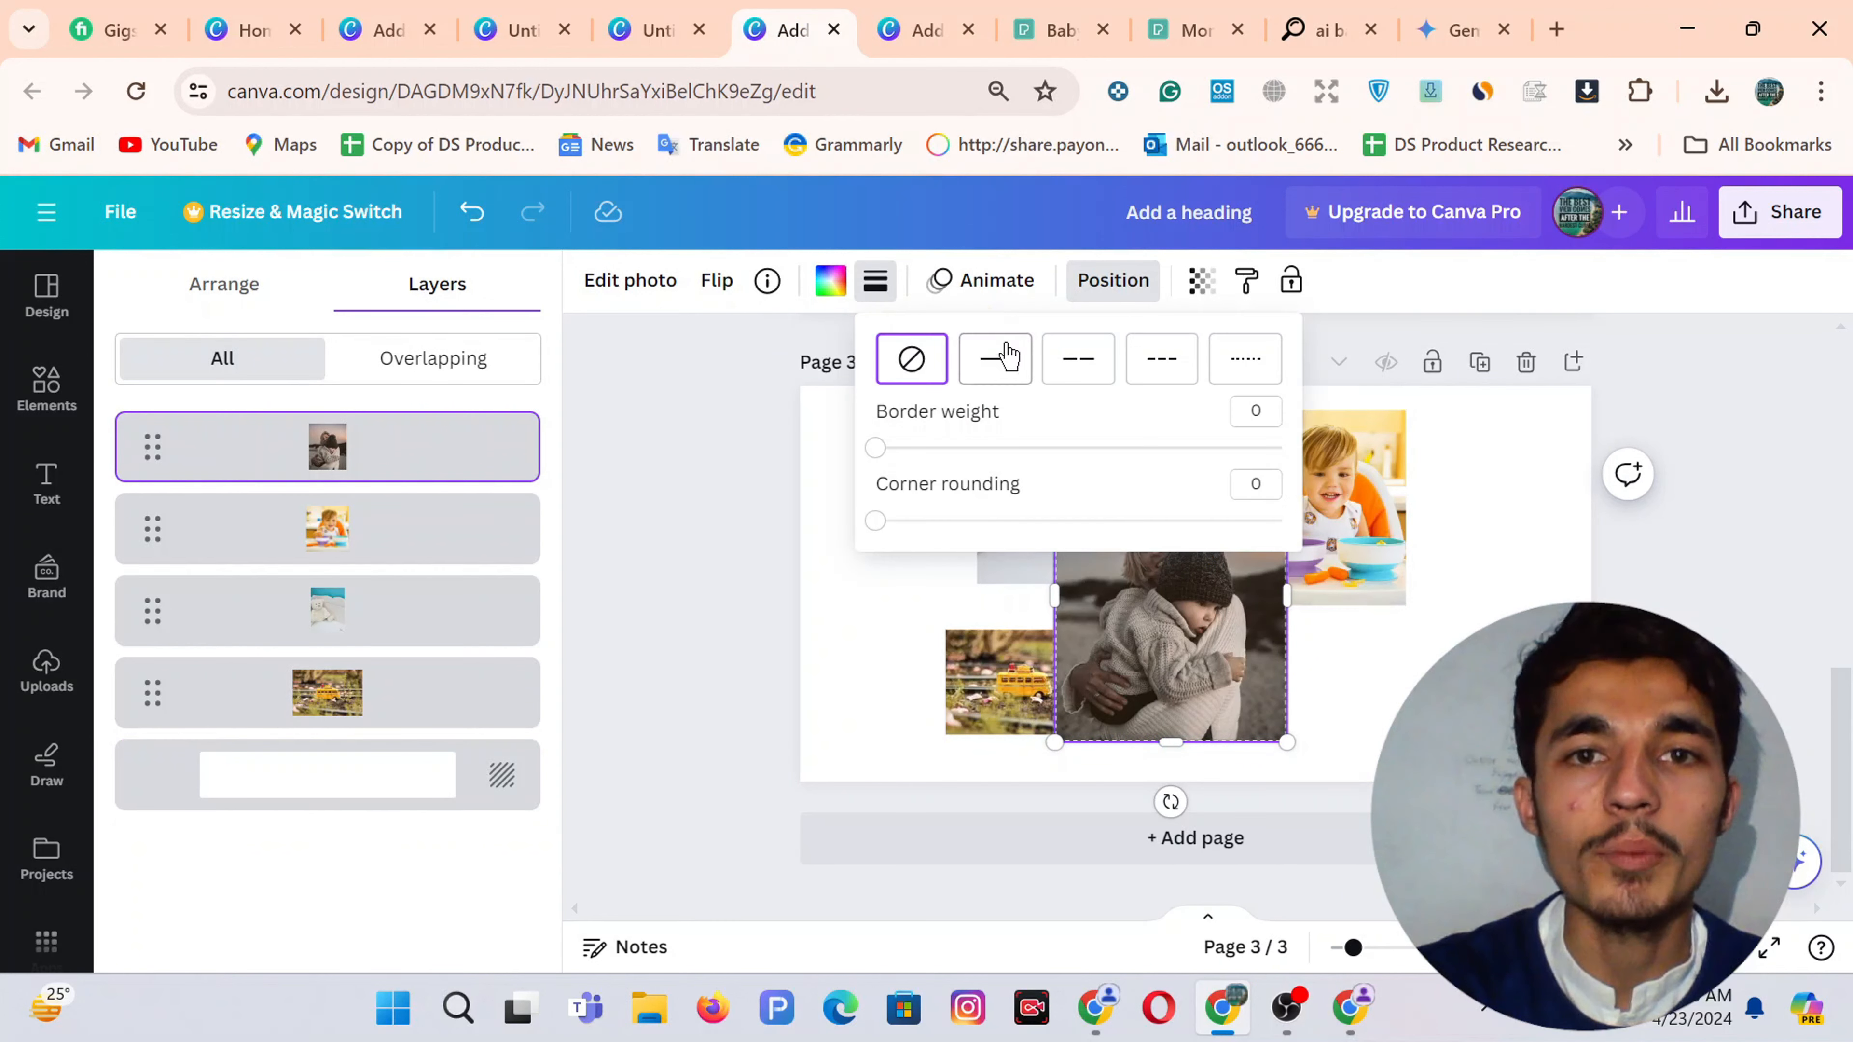
left_click(994, 361)
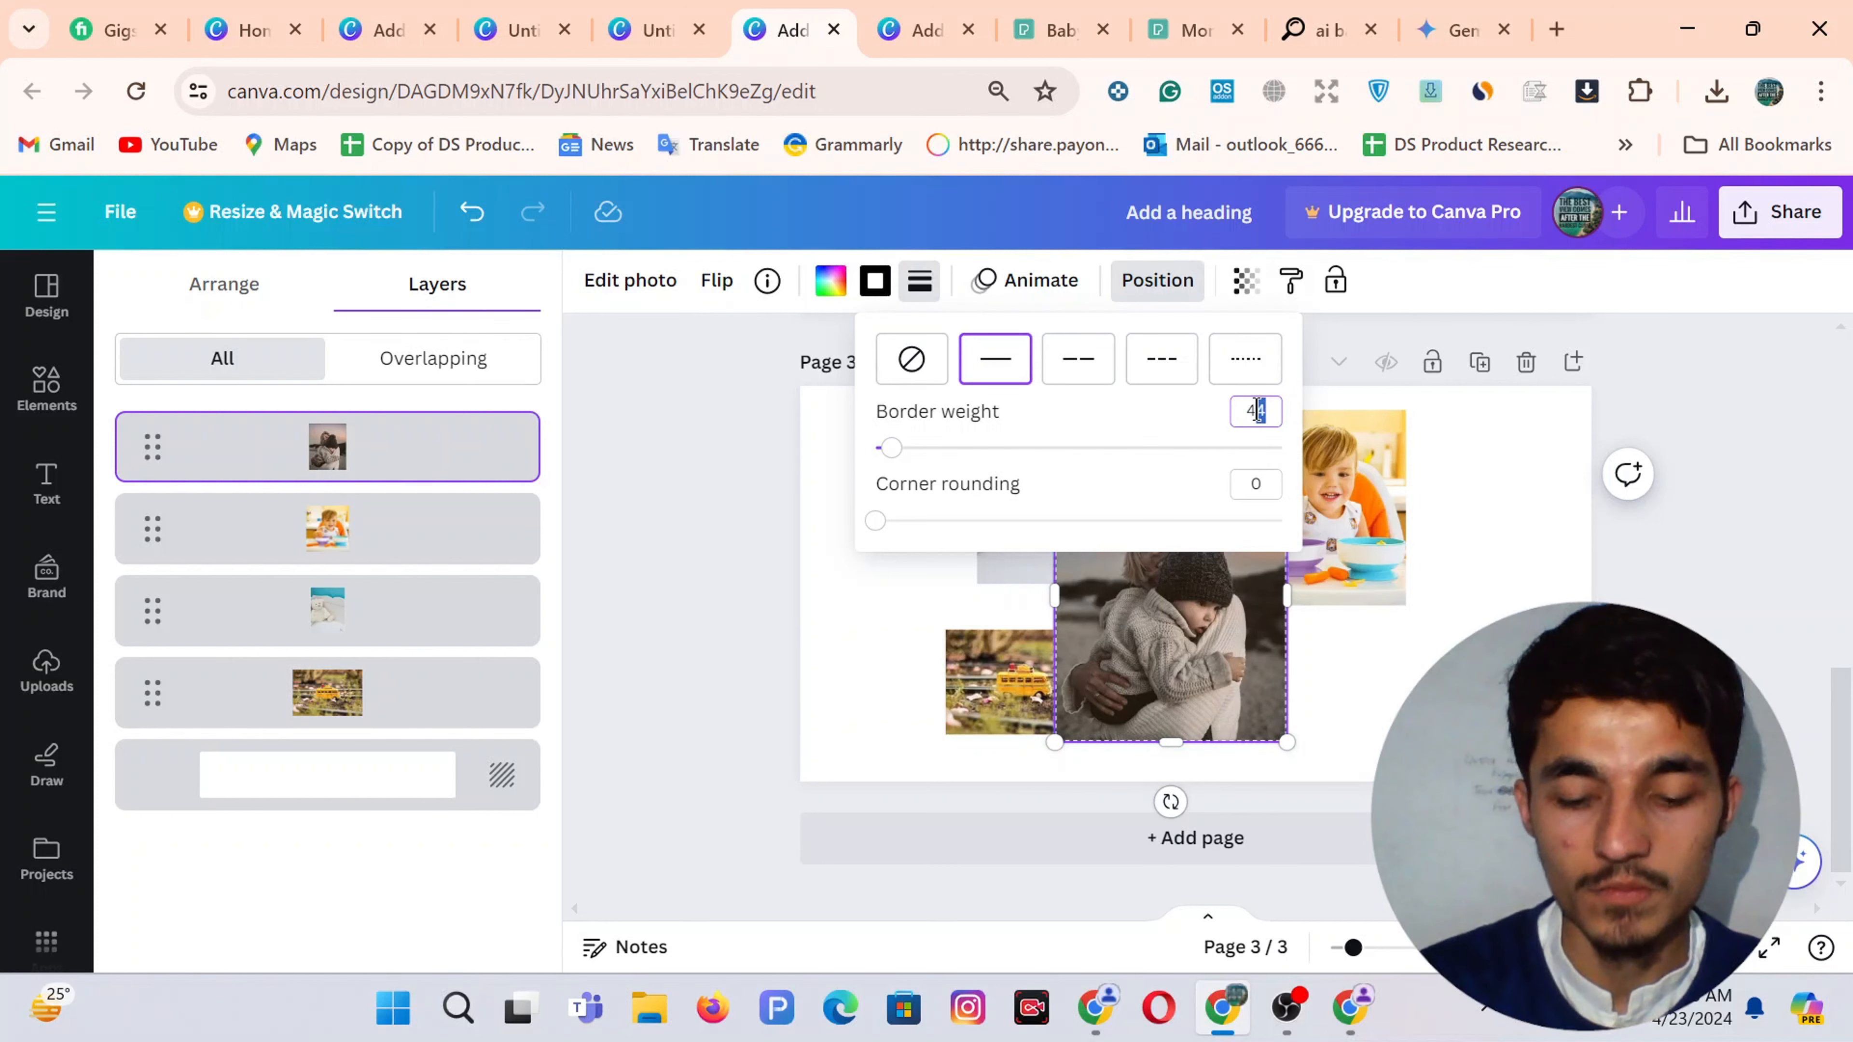
key("Return")
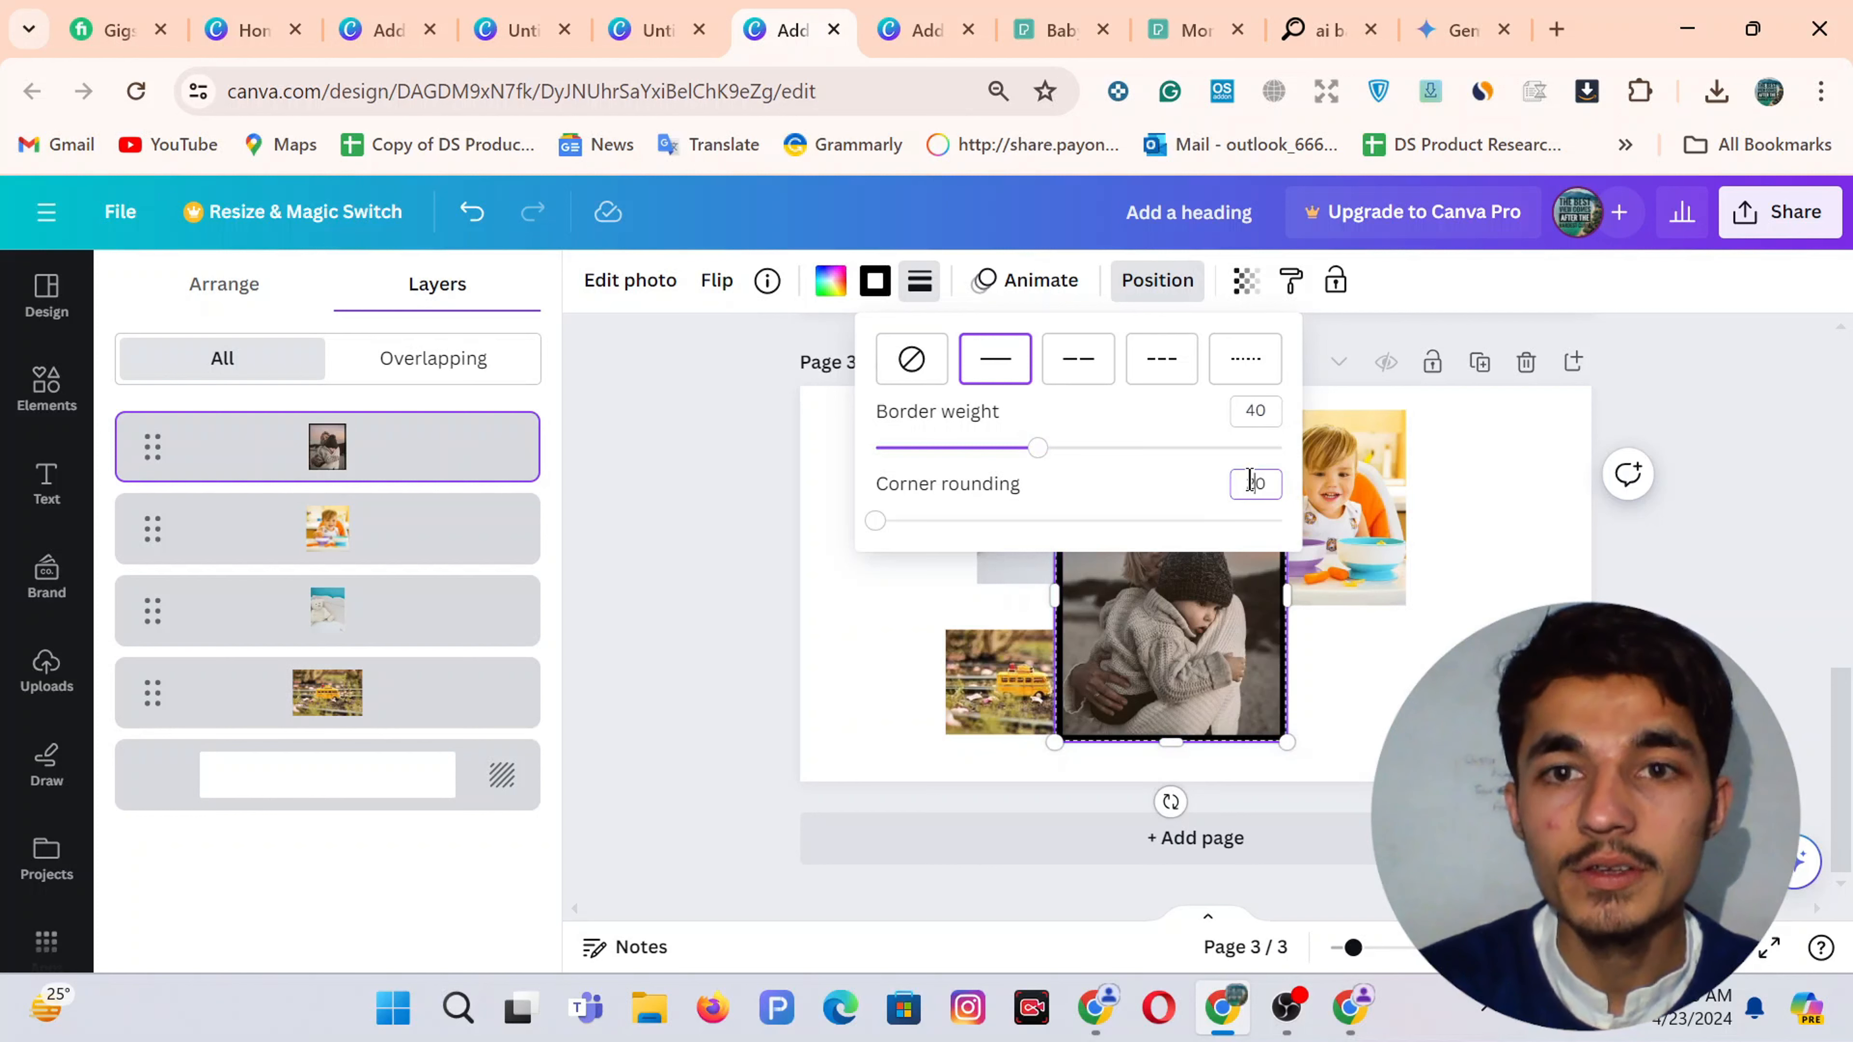
type("20")
Give the bus photo a solid border of weight 30
left_click(999, 689)
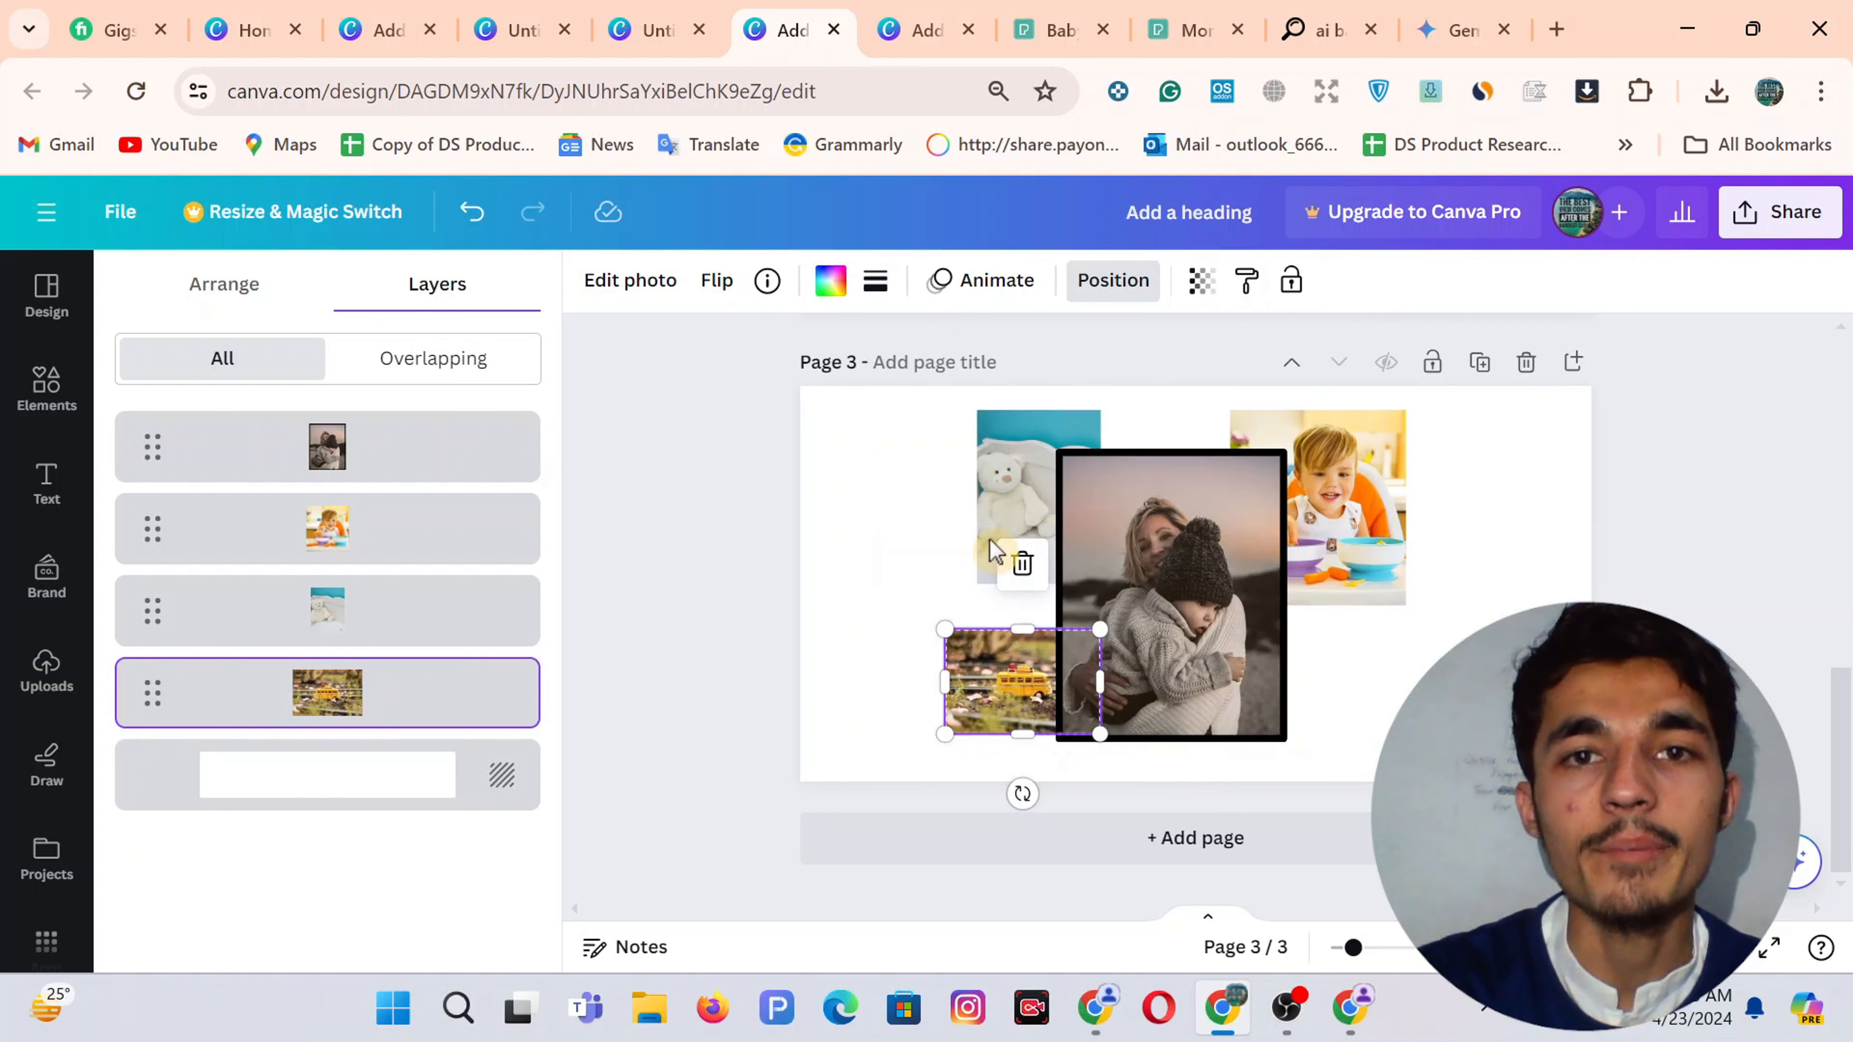
left_click(875, 281)
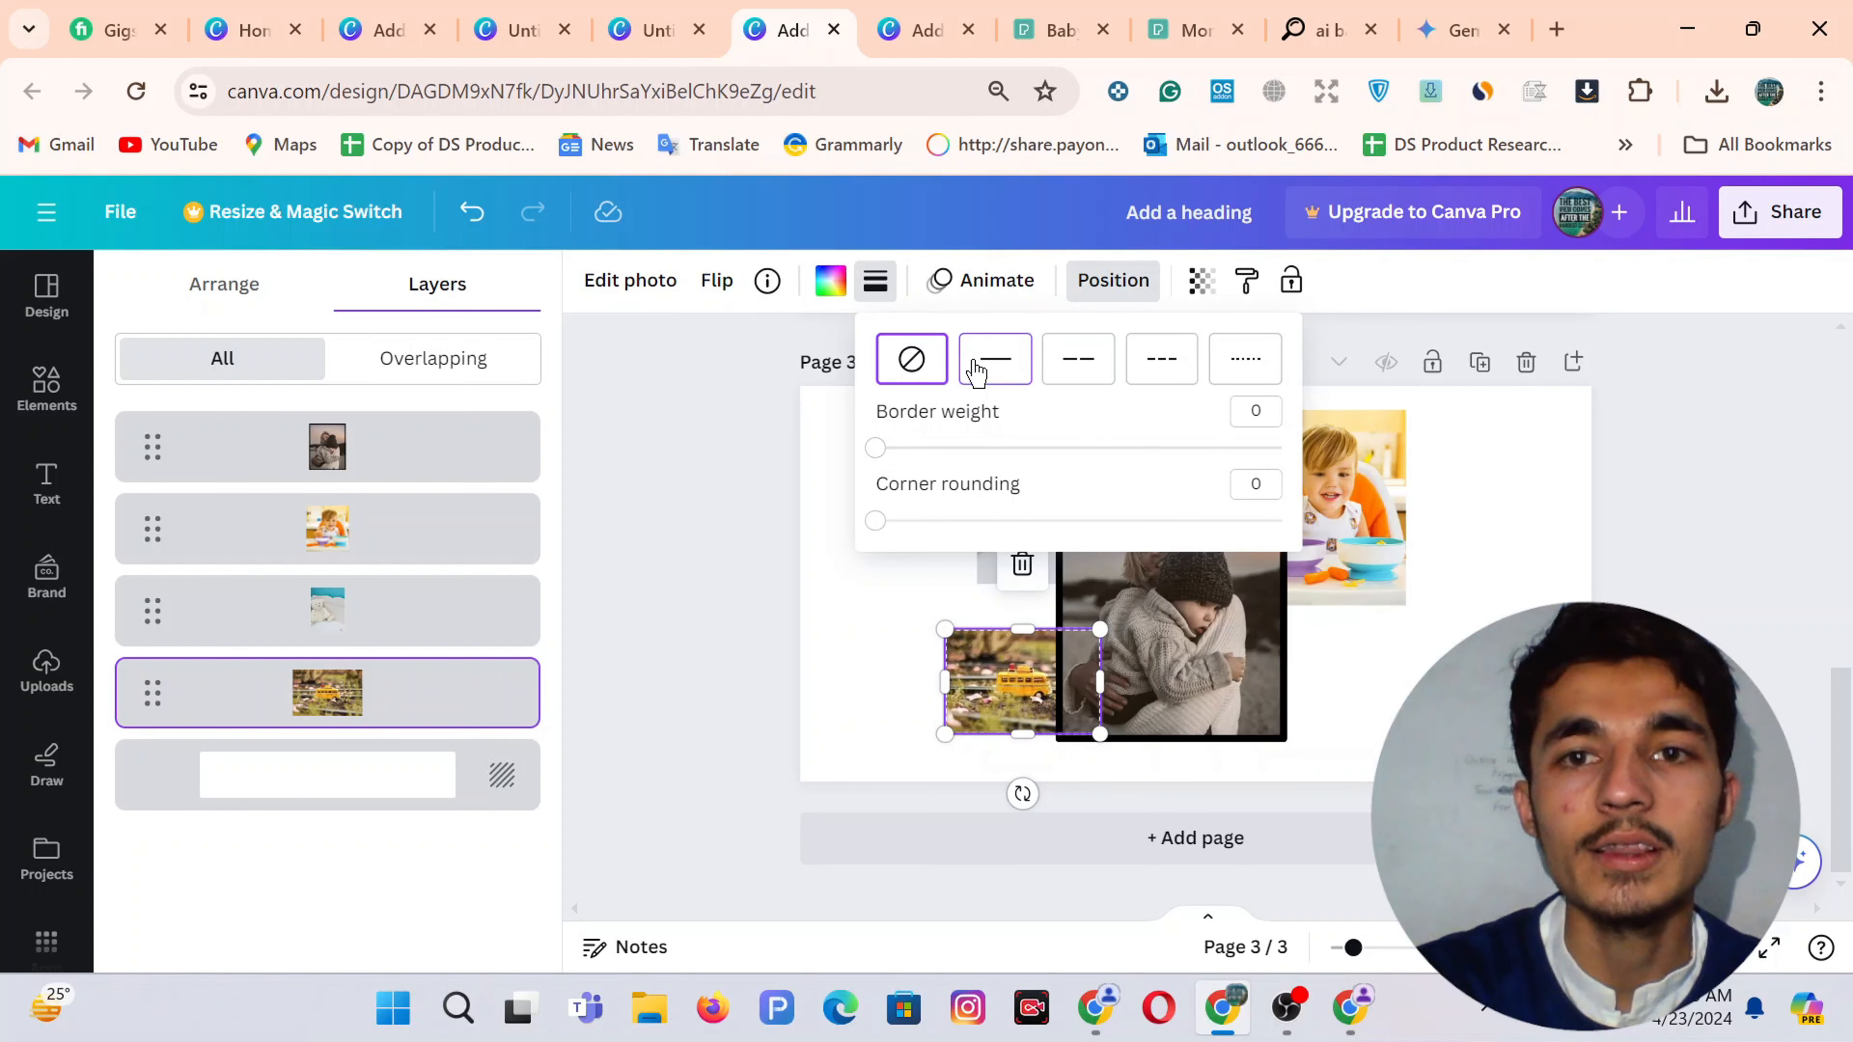
left_click(994, 359)
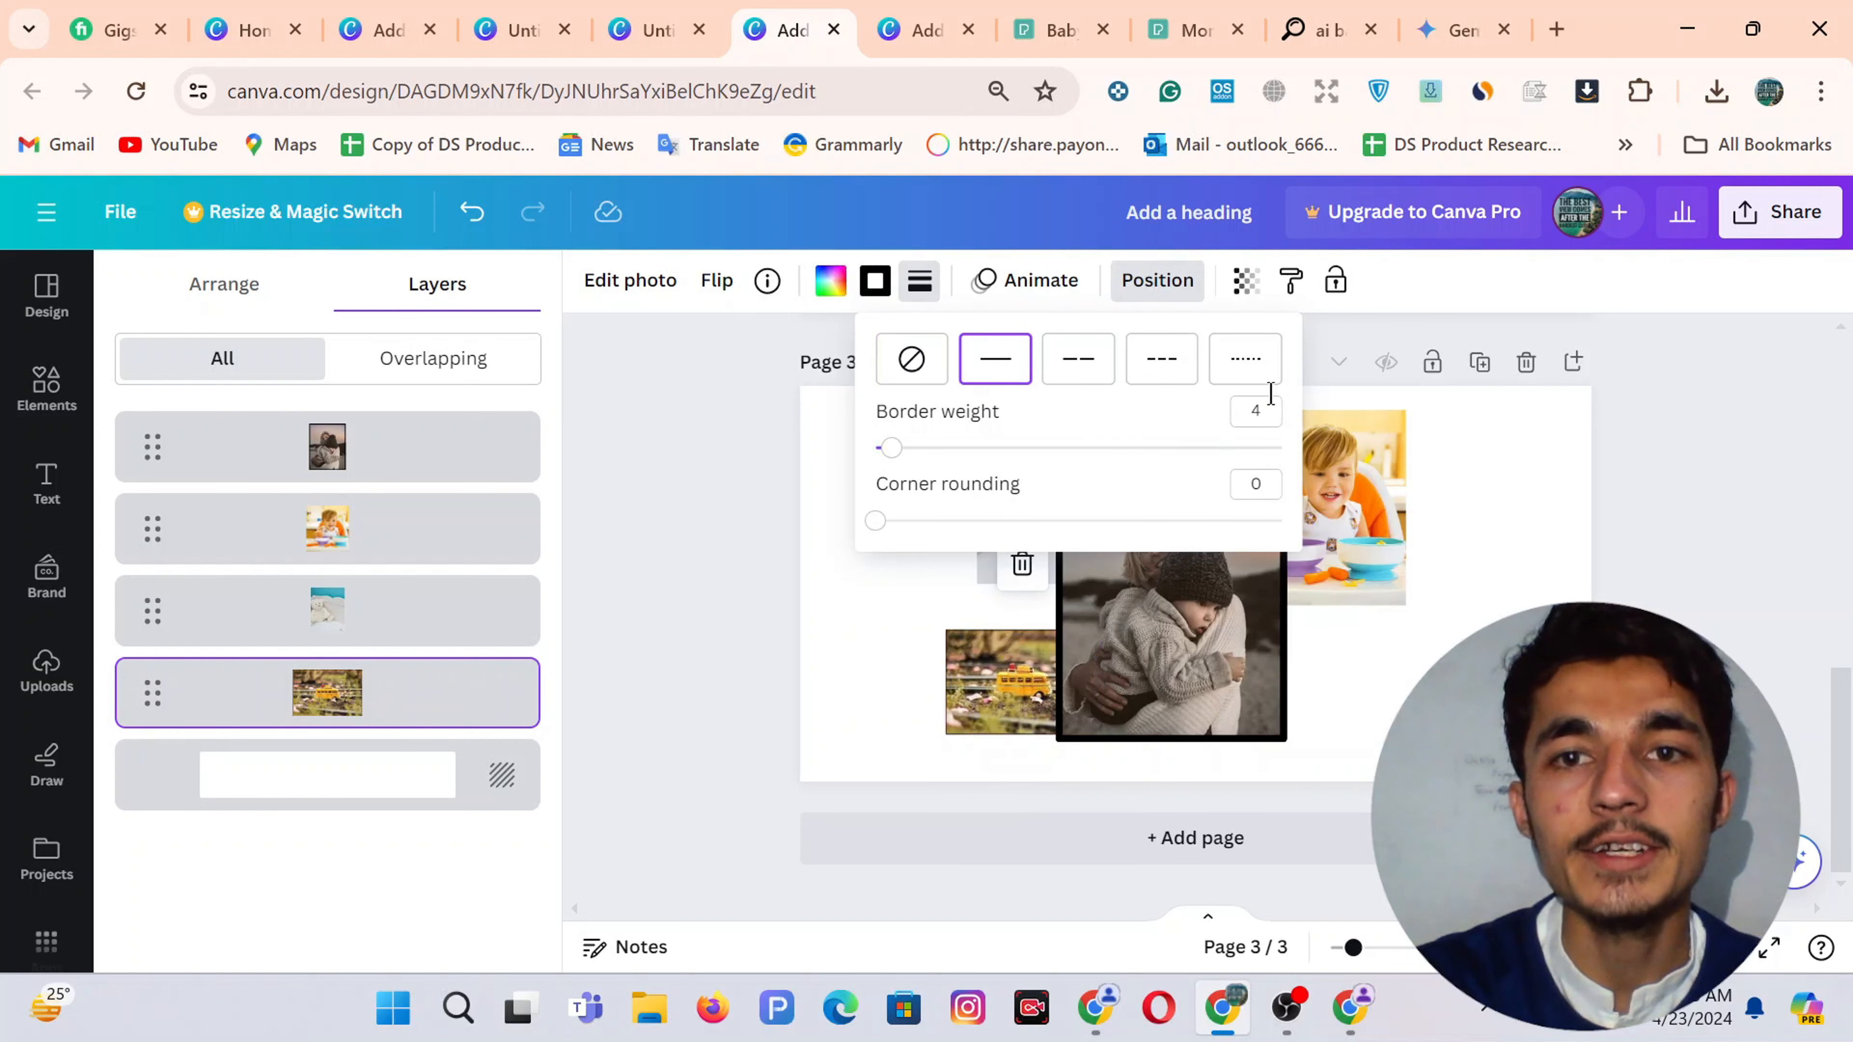
left_click(1235, 422)
type("30")
key("Return")
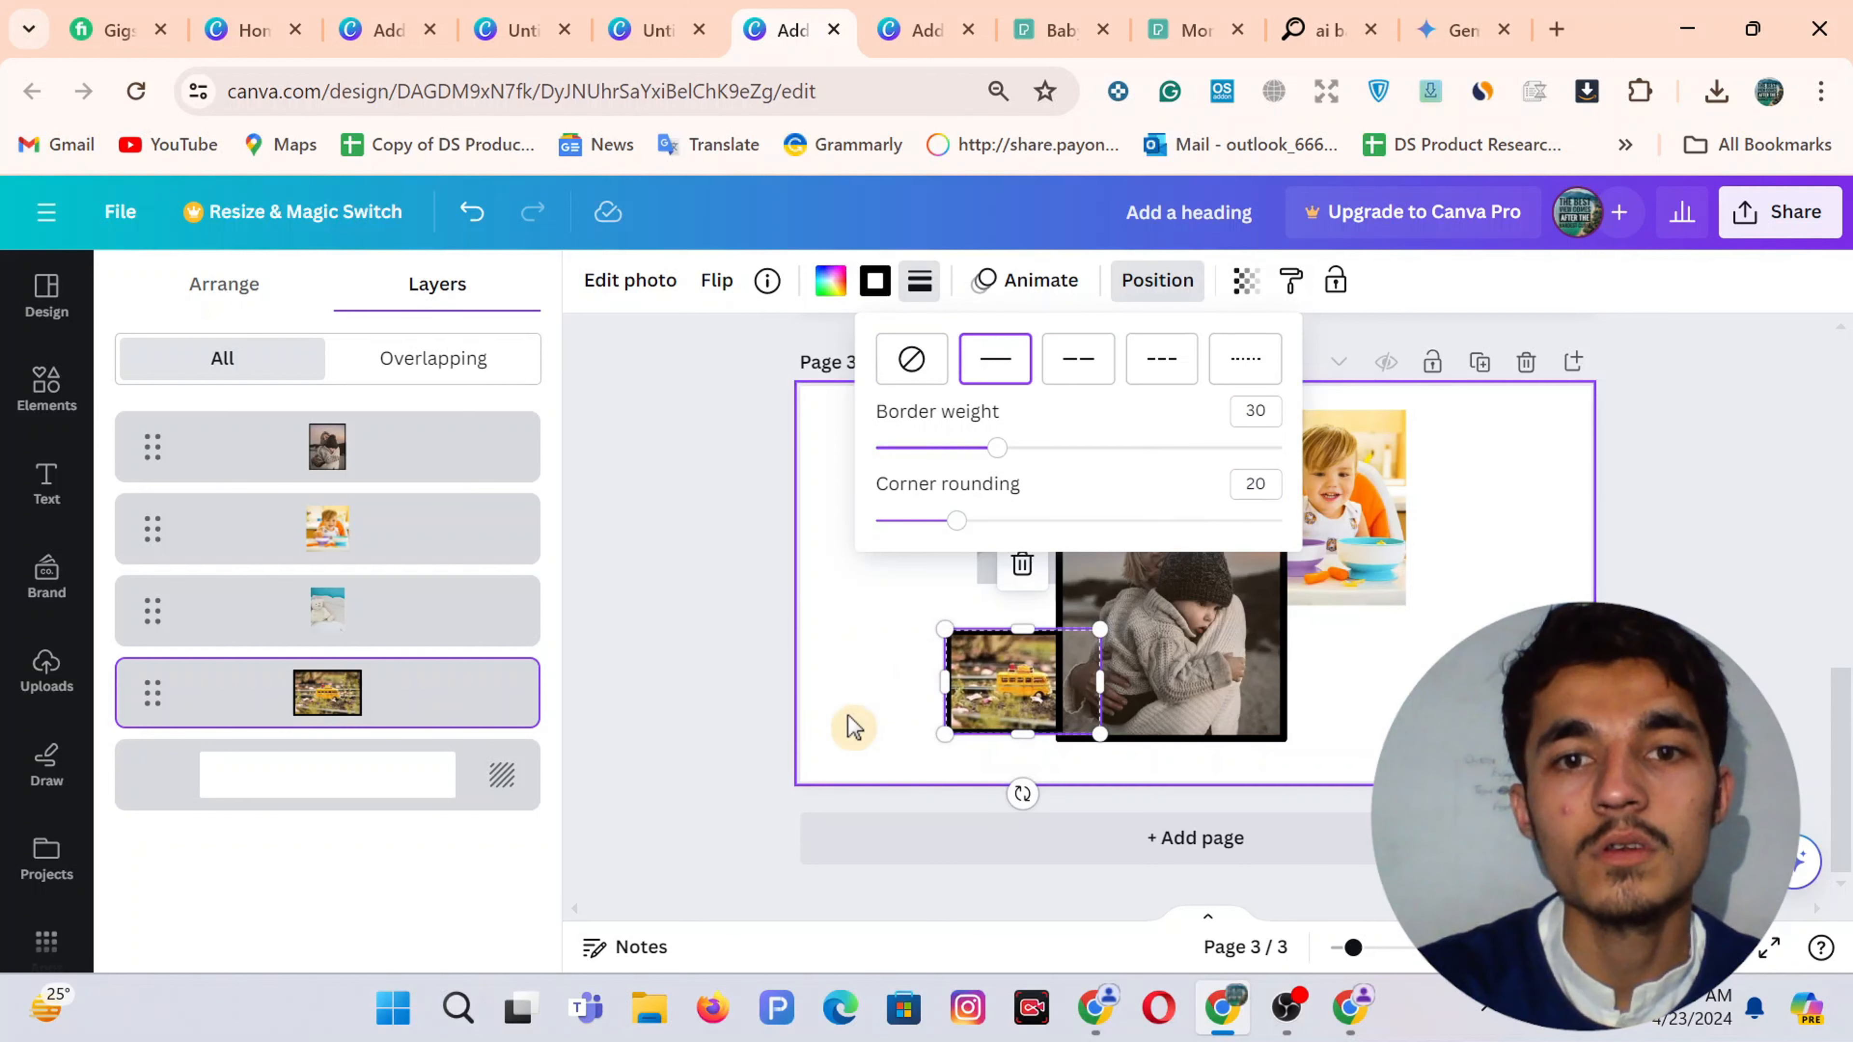
Give the teddy bear and top-right baby photos solid borders of weight 30
left_click(847, 724)
left_click(1022, 488)
left_click(875, 281)
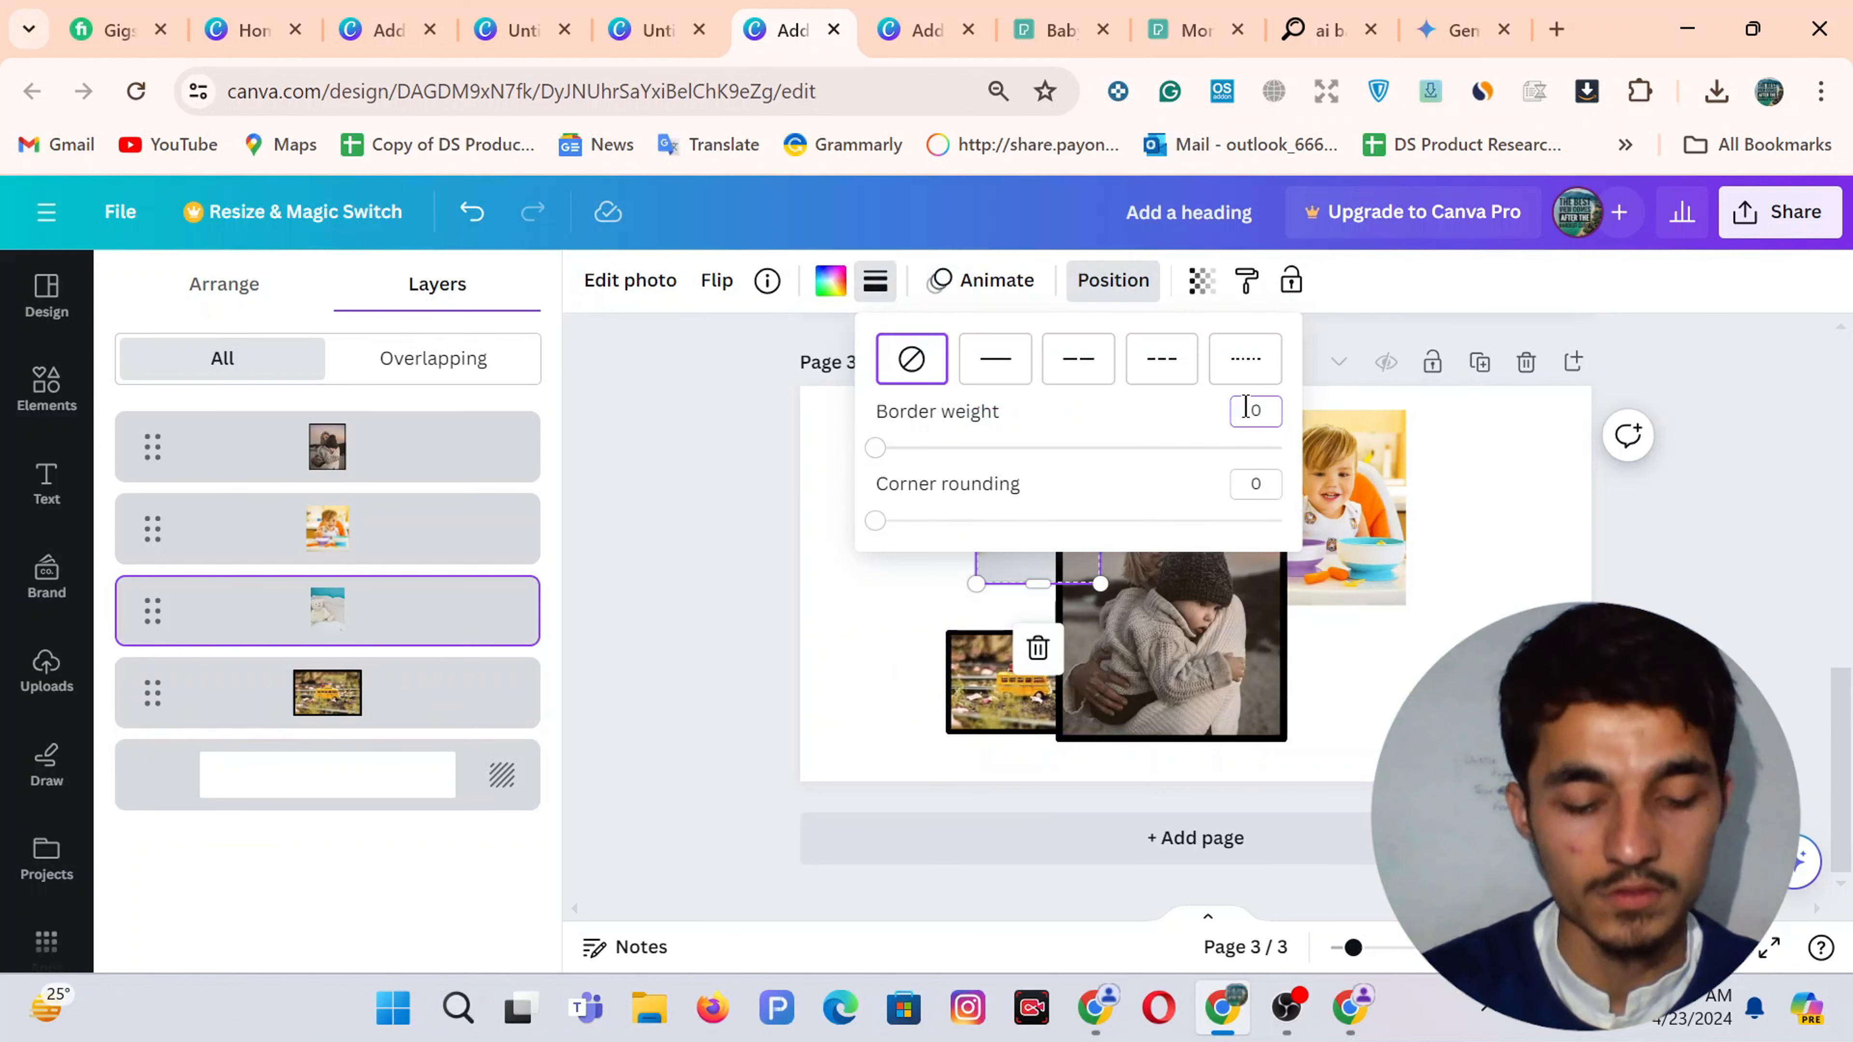
type("30")
key("Return")
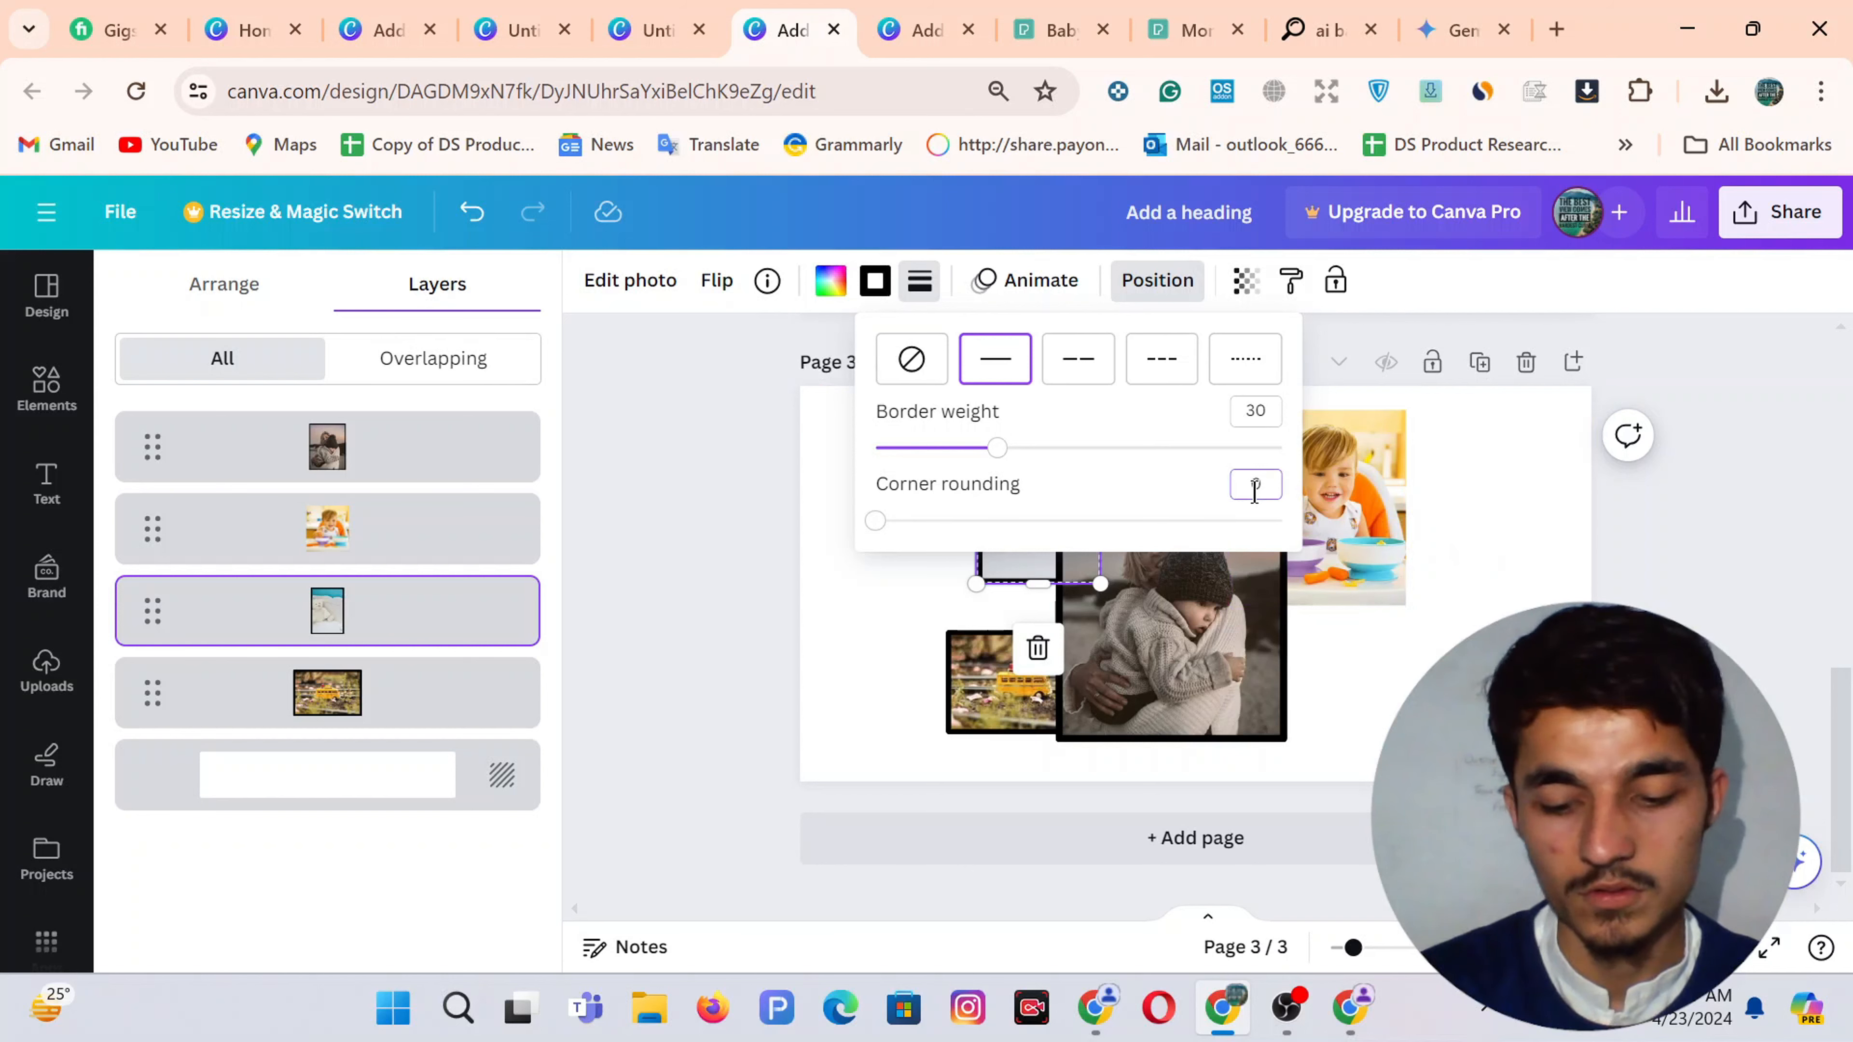
left_click(1351, 542)
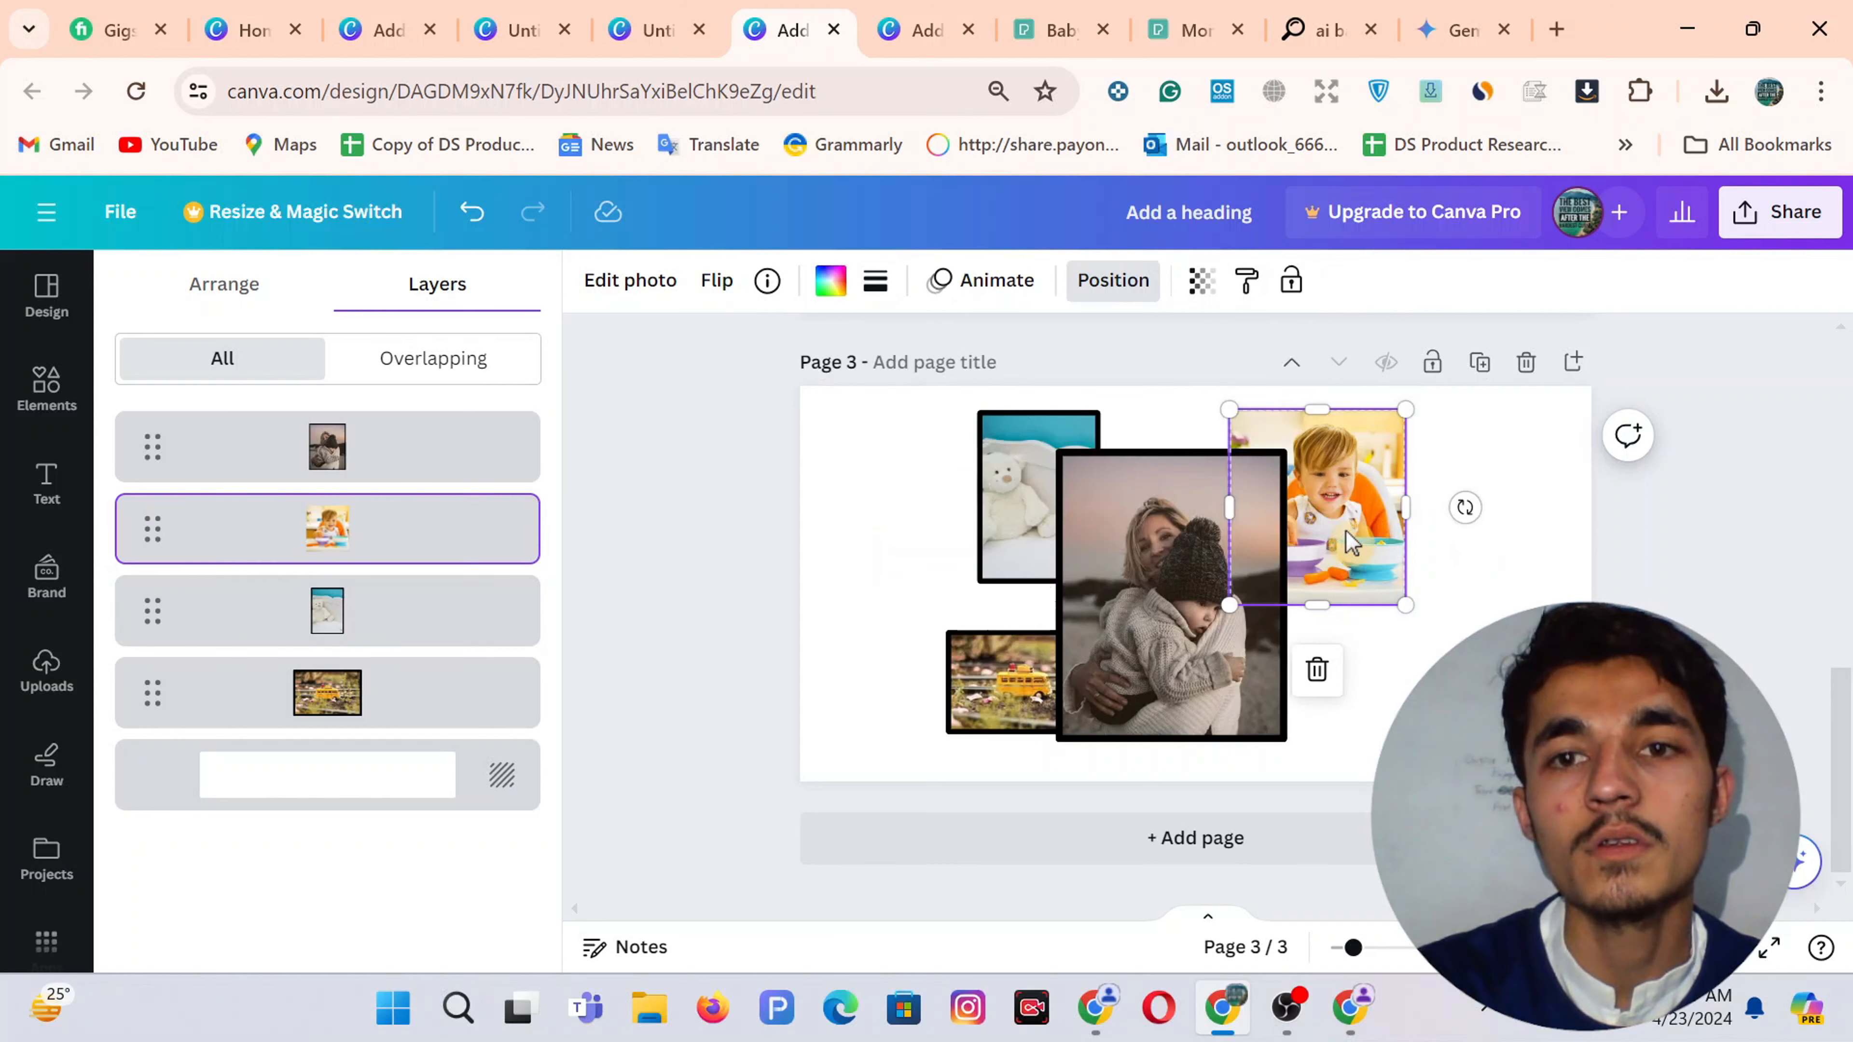
left_click(872, 286)
left_click(994, 361)
left_click(1252, 408)
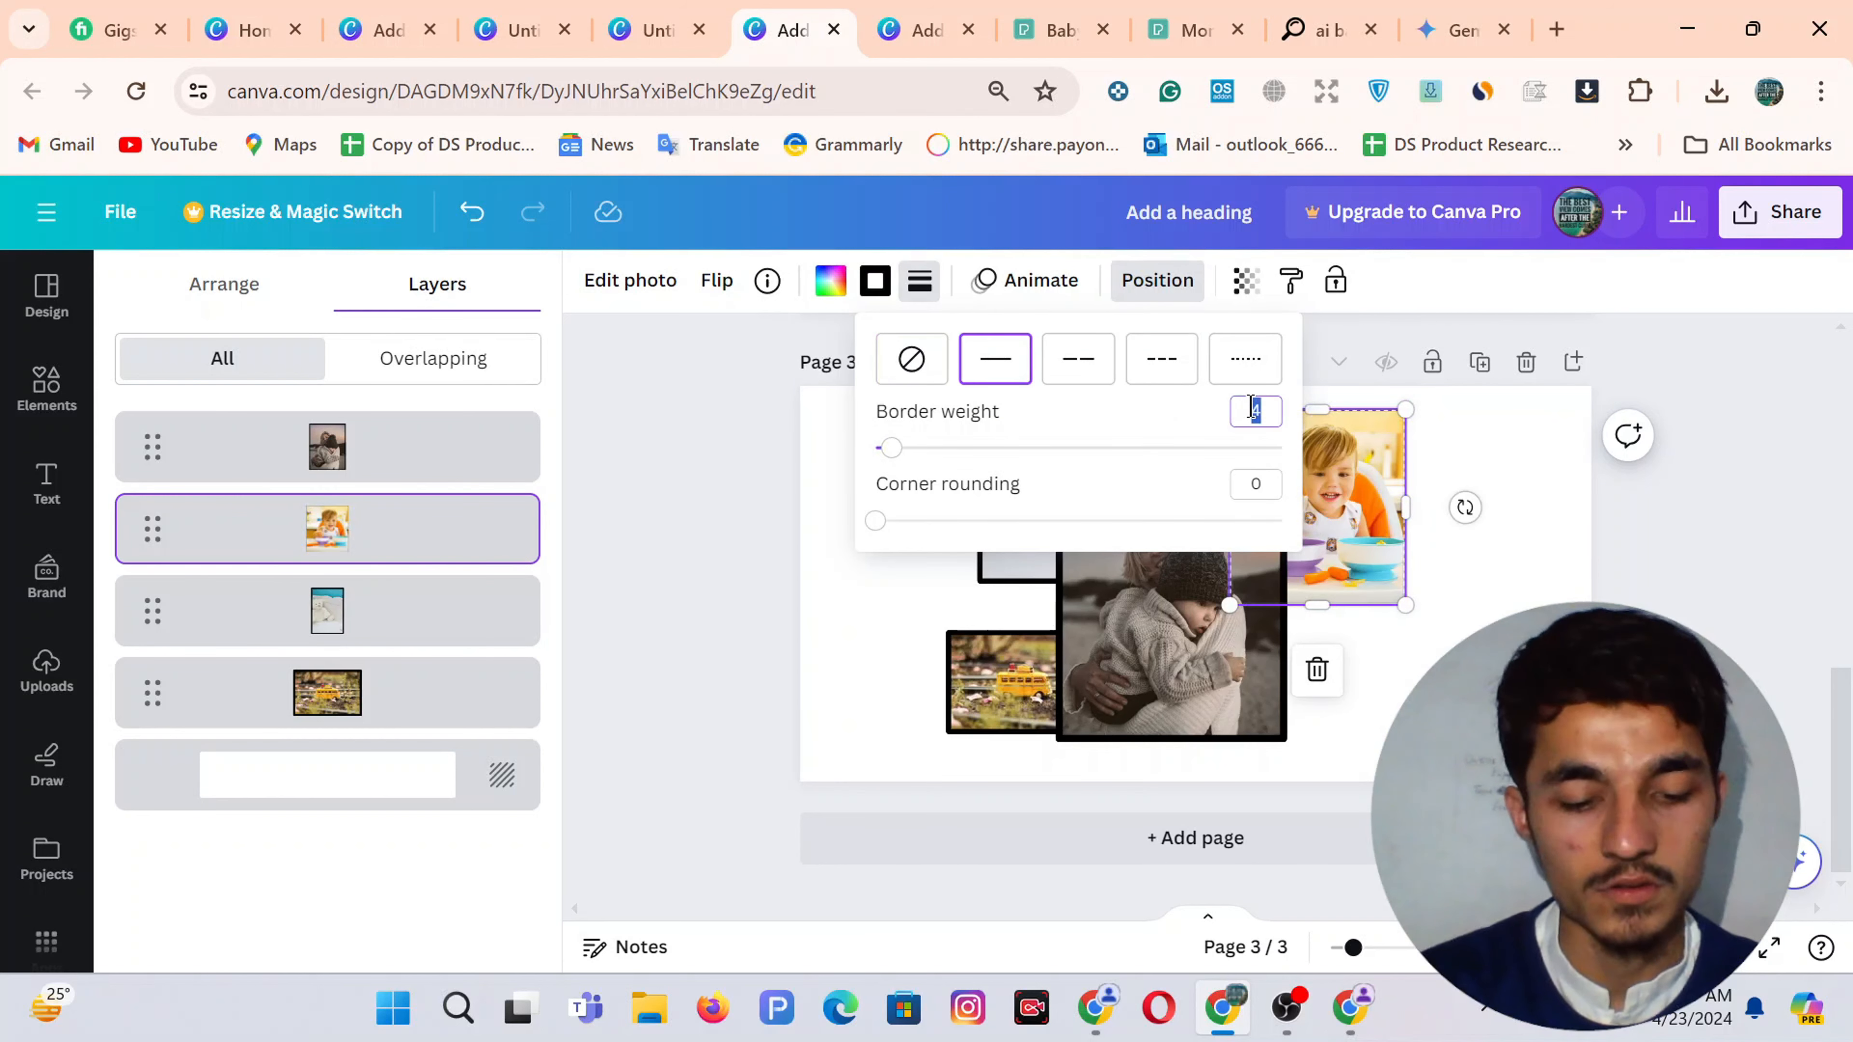
type("30")
key("Return")
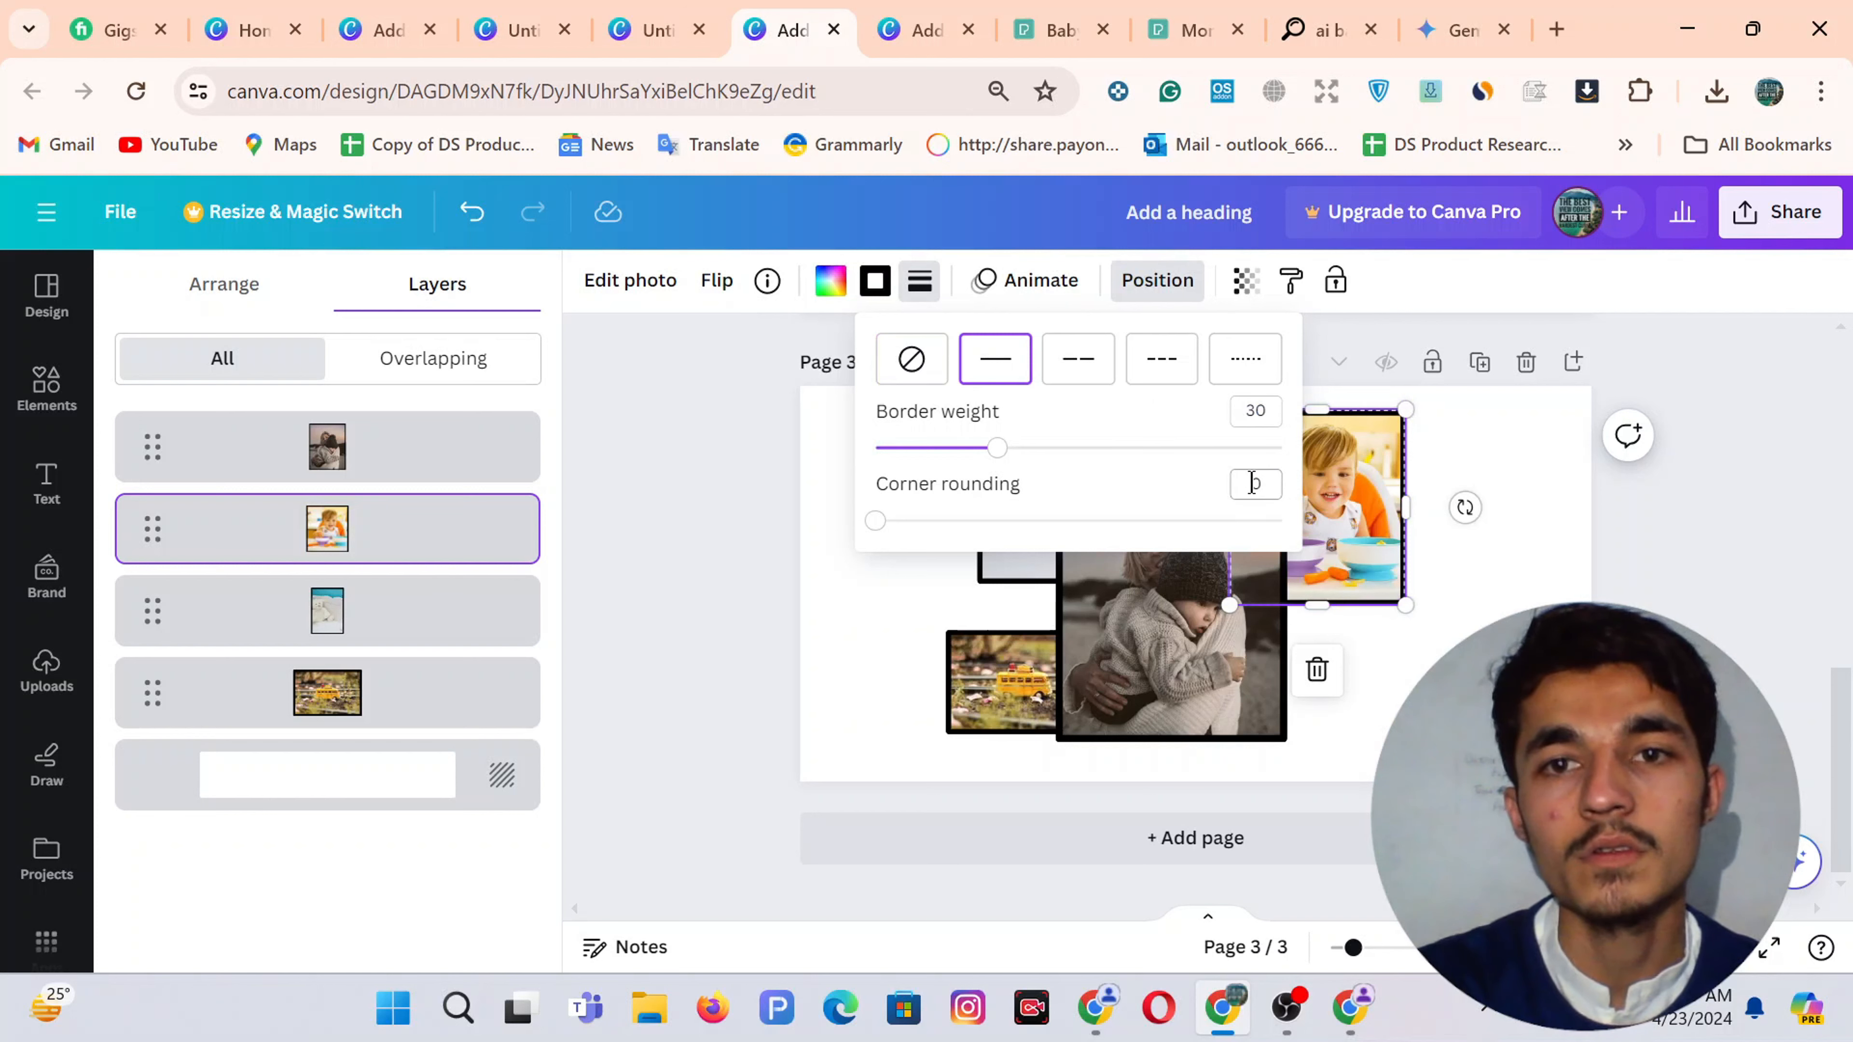
Nudge the bus photo slightly upward
left_click(1480, 591)
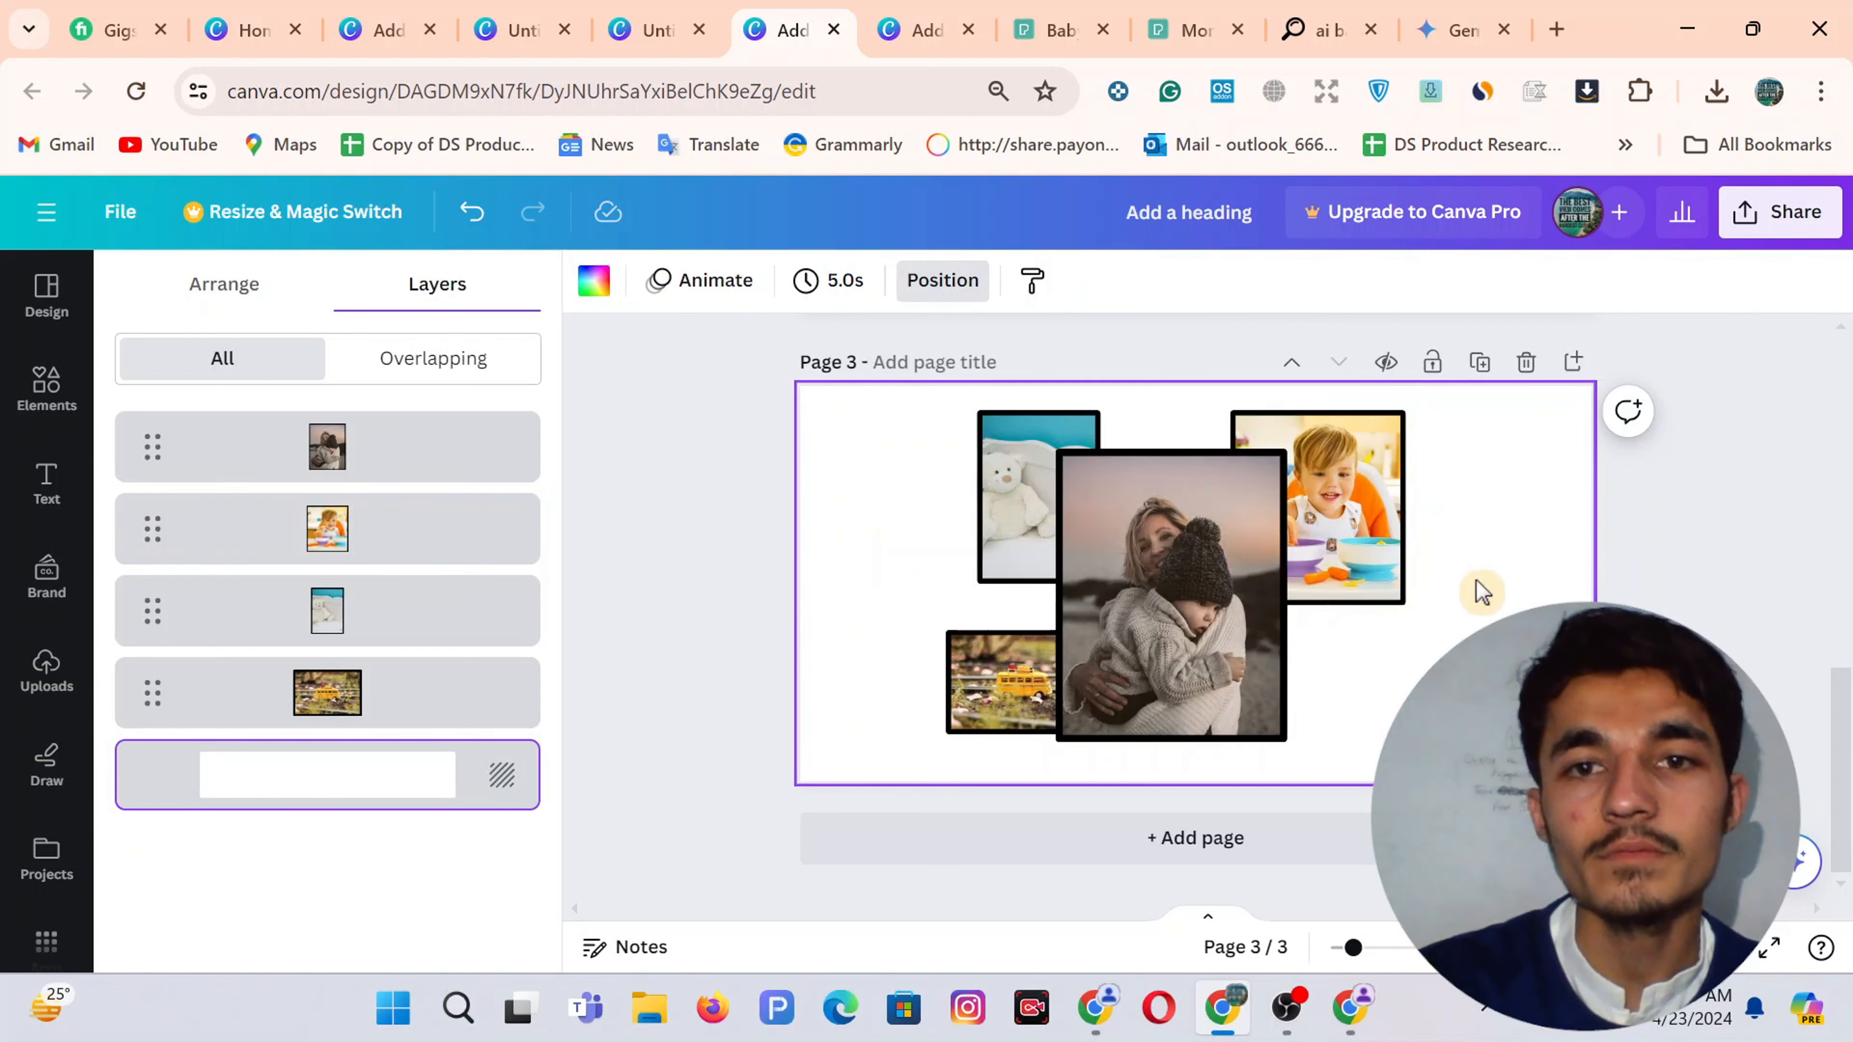
left_click_drag(959, 734, 959, 725)
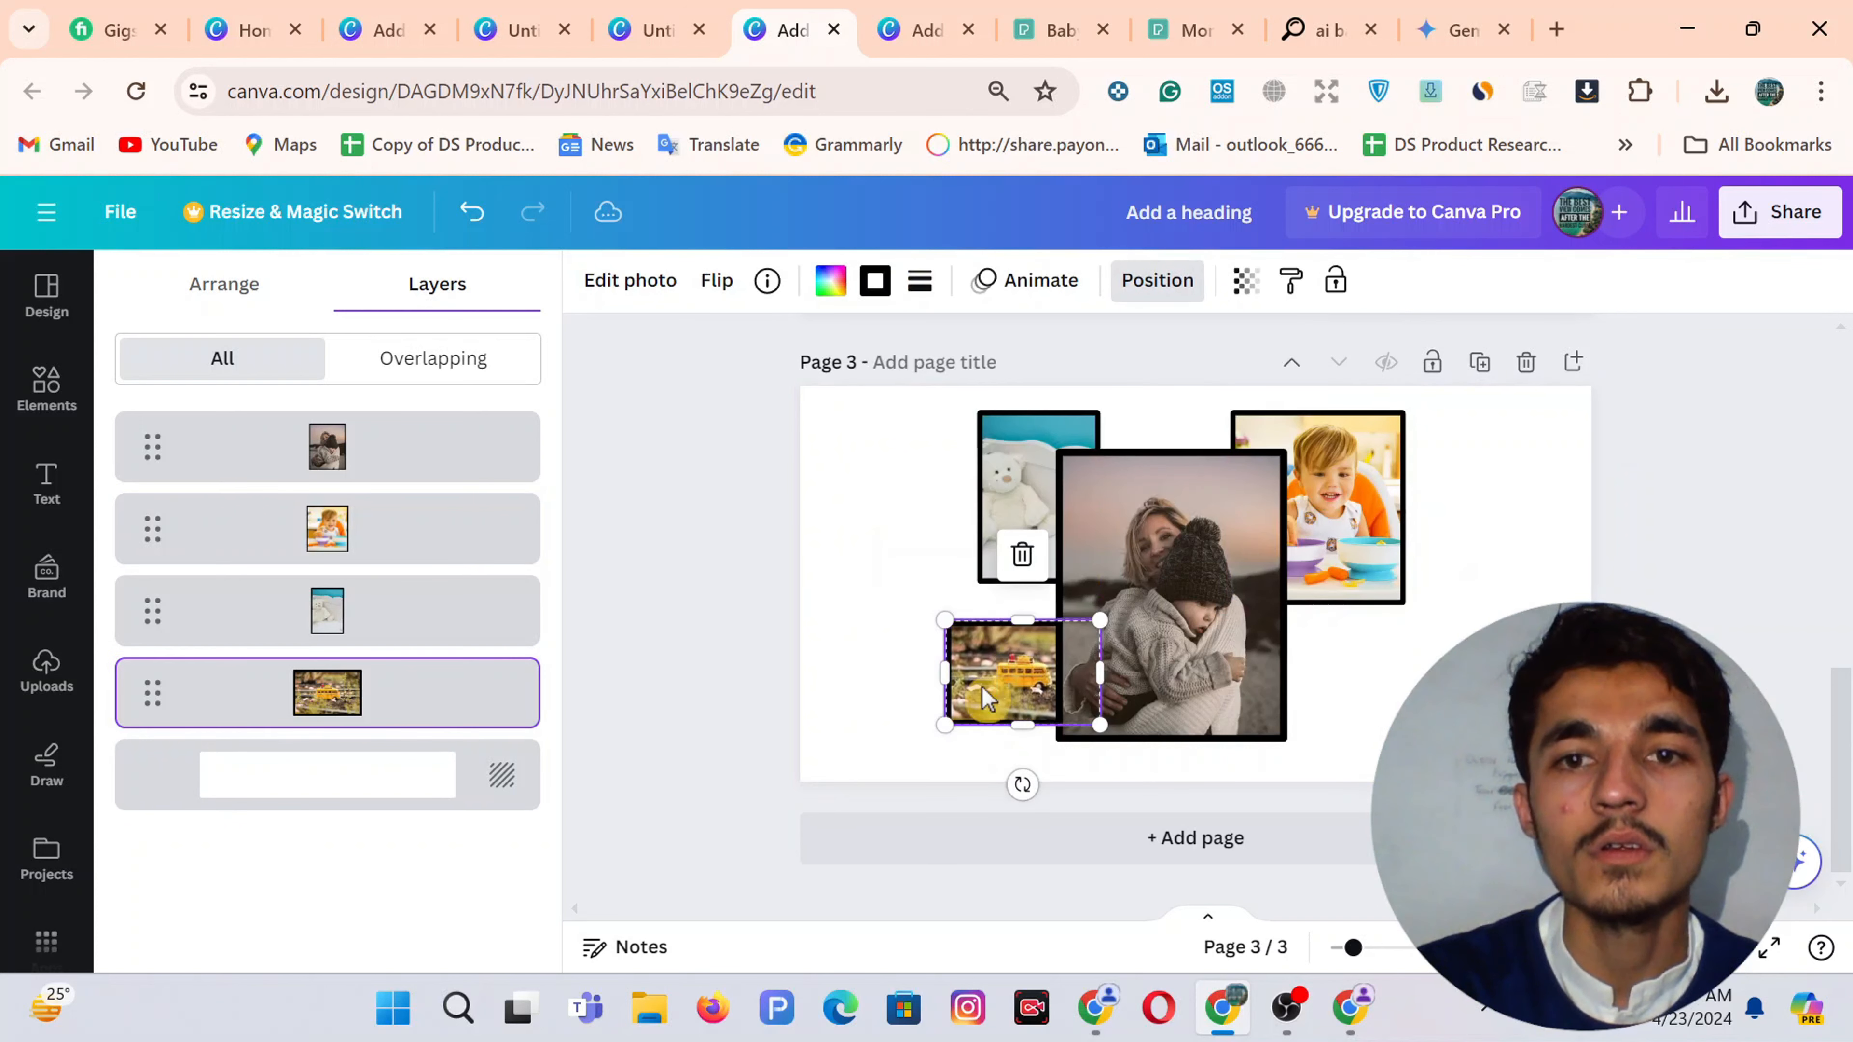
left_click(826, 631)
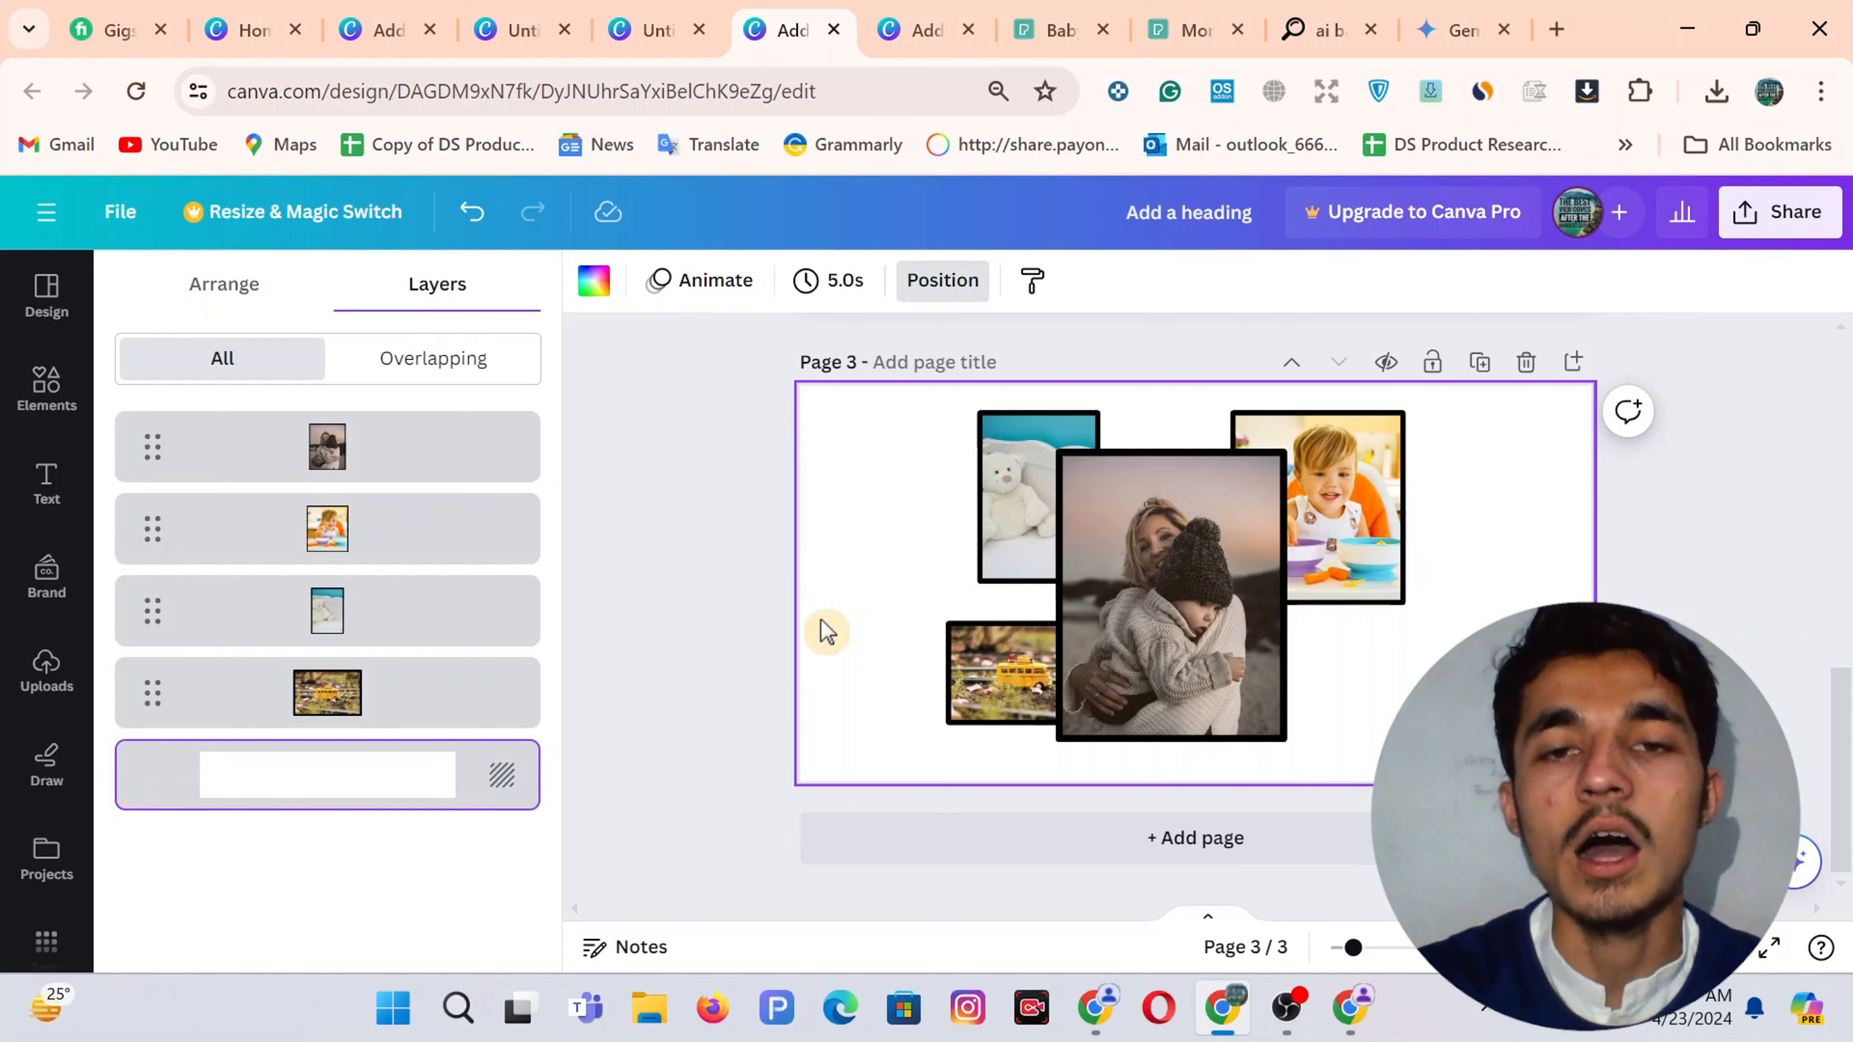
Download only page 9 of the other Canva design, the framed collage, as a PNG
left_click(879, 14)
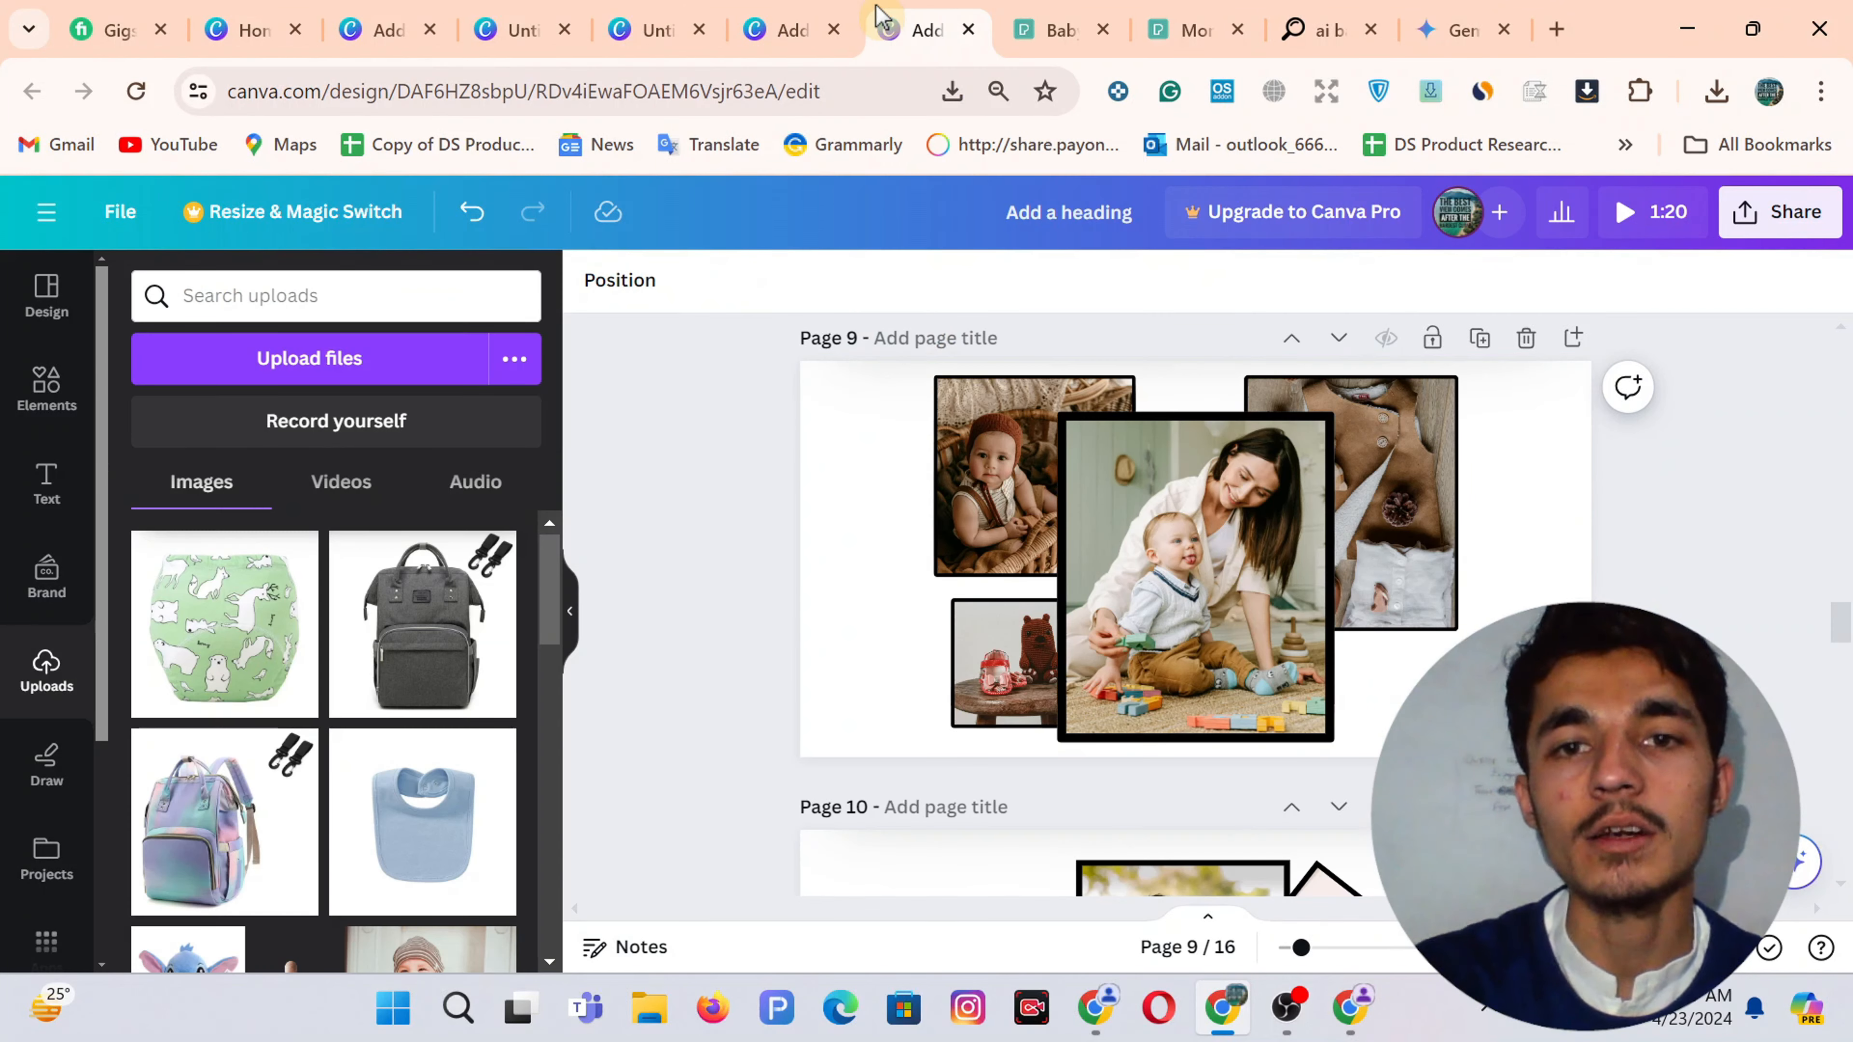
left_click(1780, 212)
scroll(1559, 555, "down", 2)
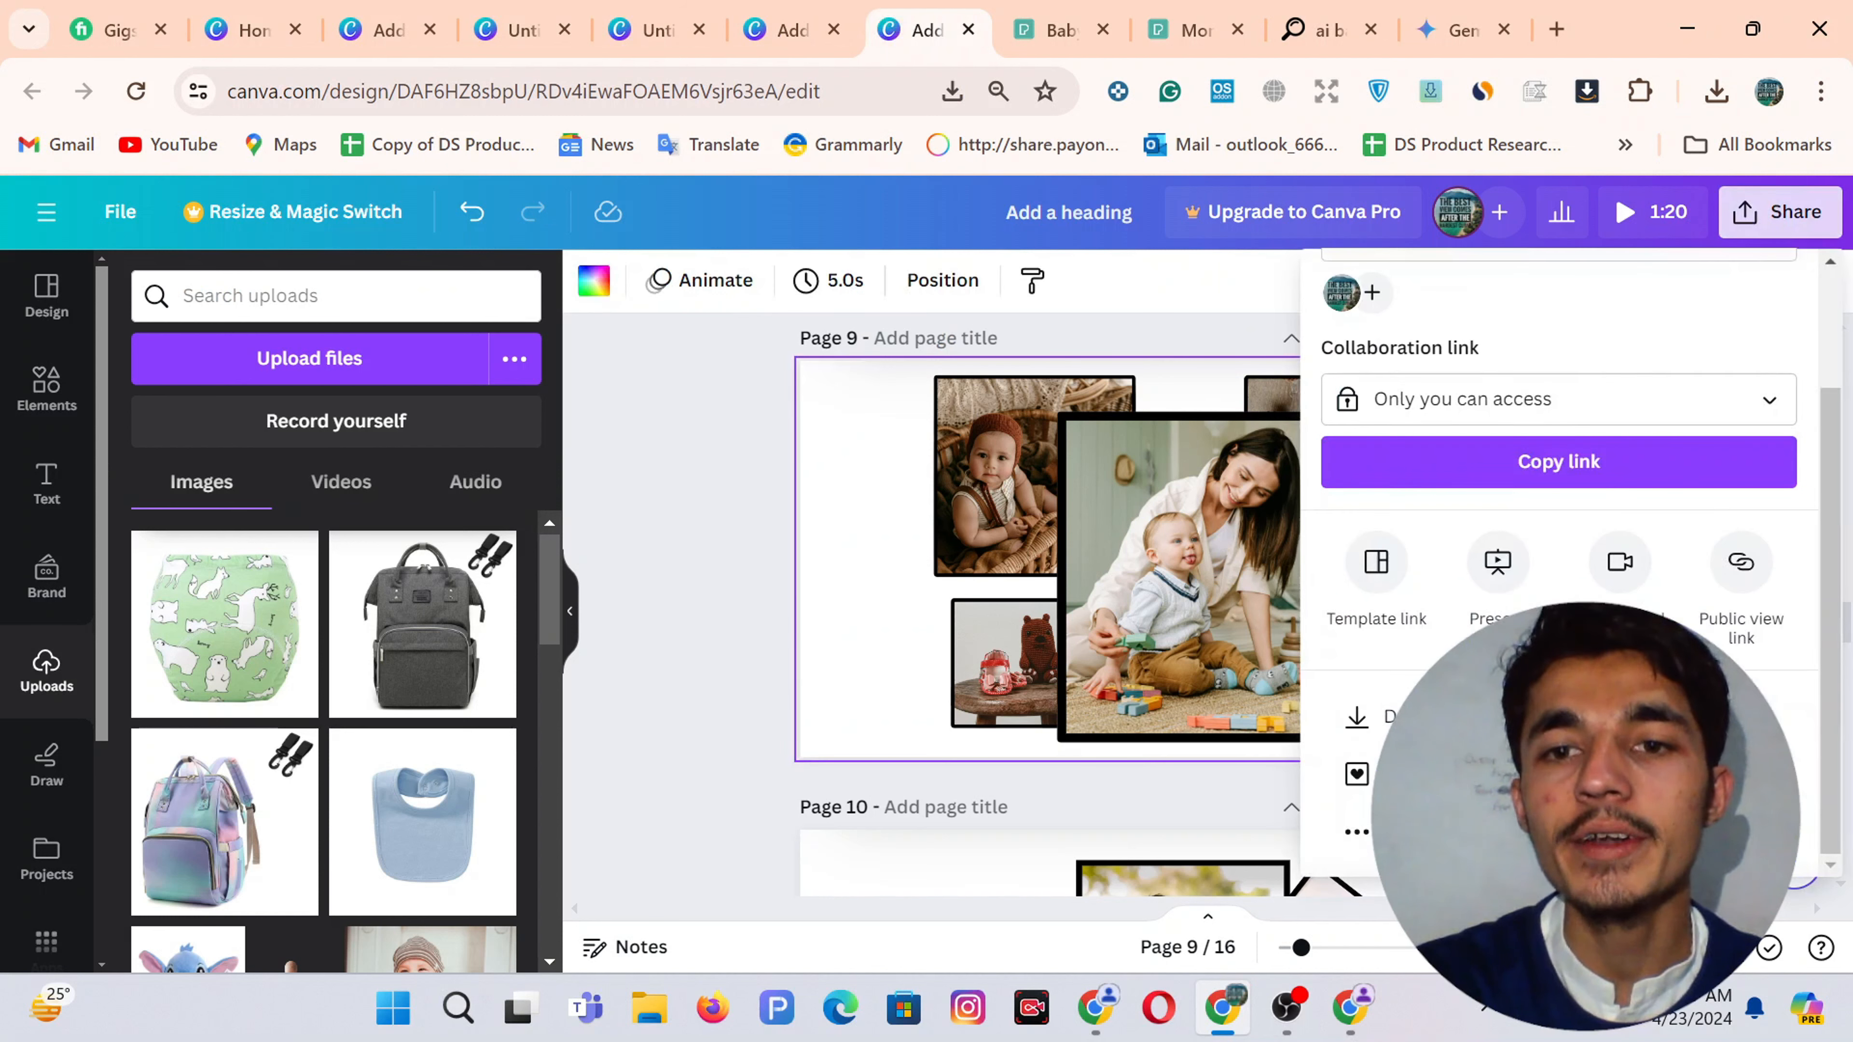
left_click(1364, 716)
left_click(1371, 686)
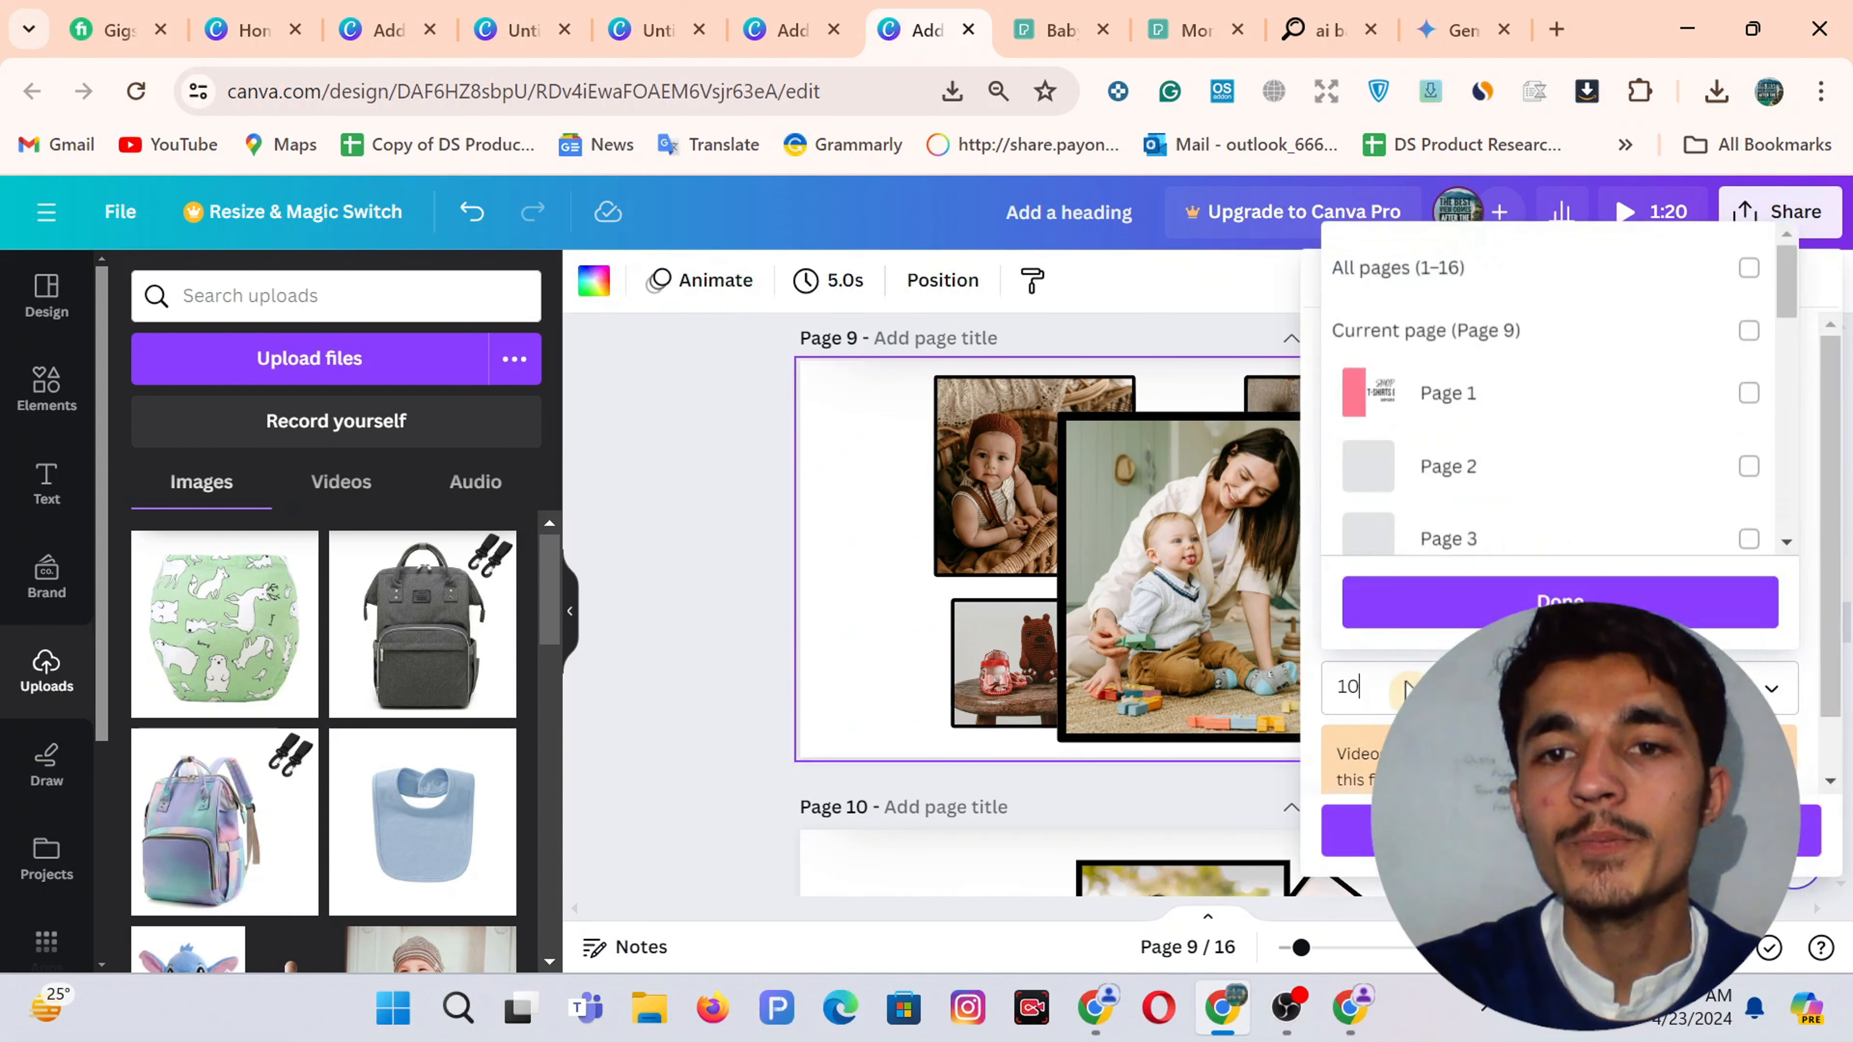
left_click(1453, 299)
left_click(1454, 299)
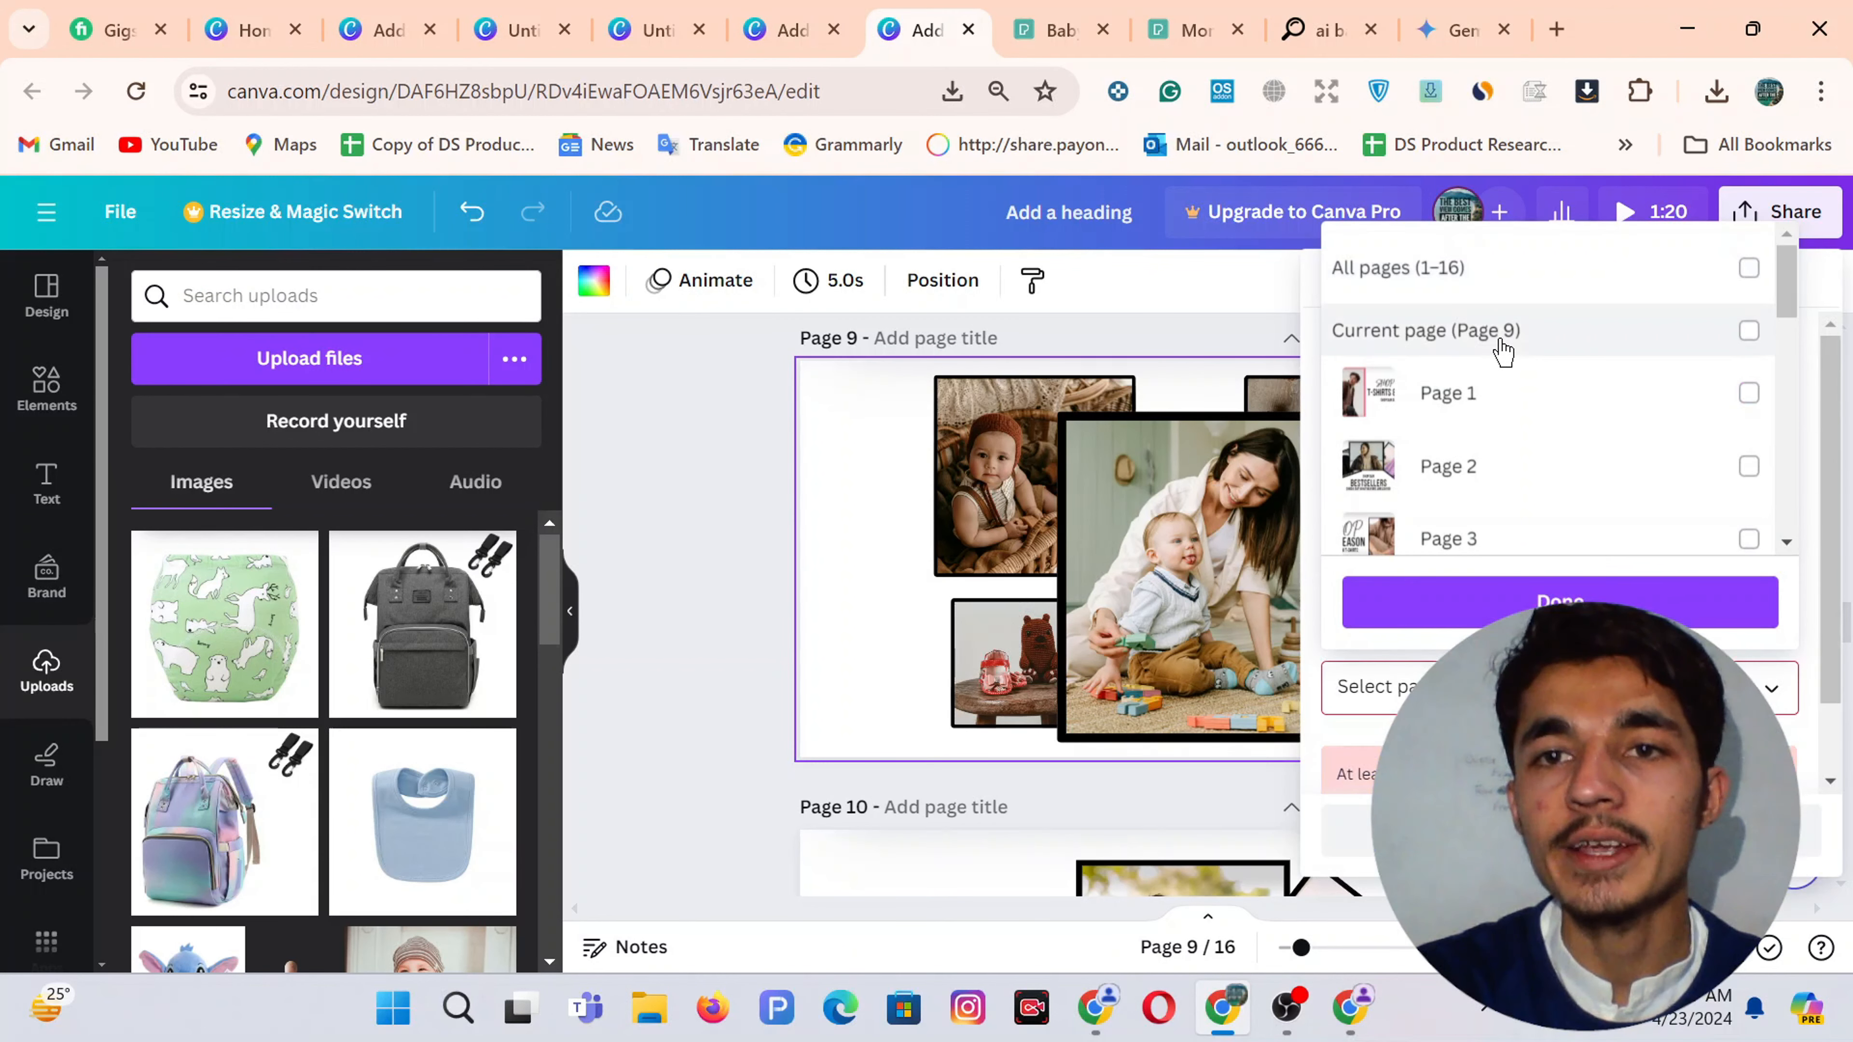
left_click(1501, 343)
left_click(1559, 601)
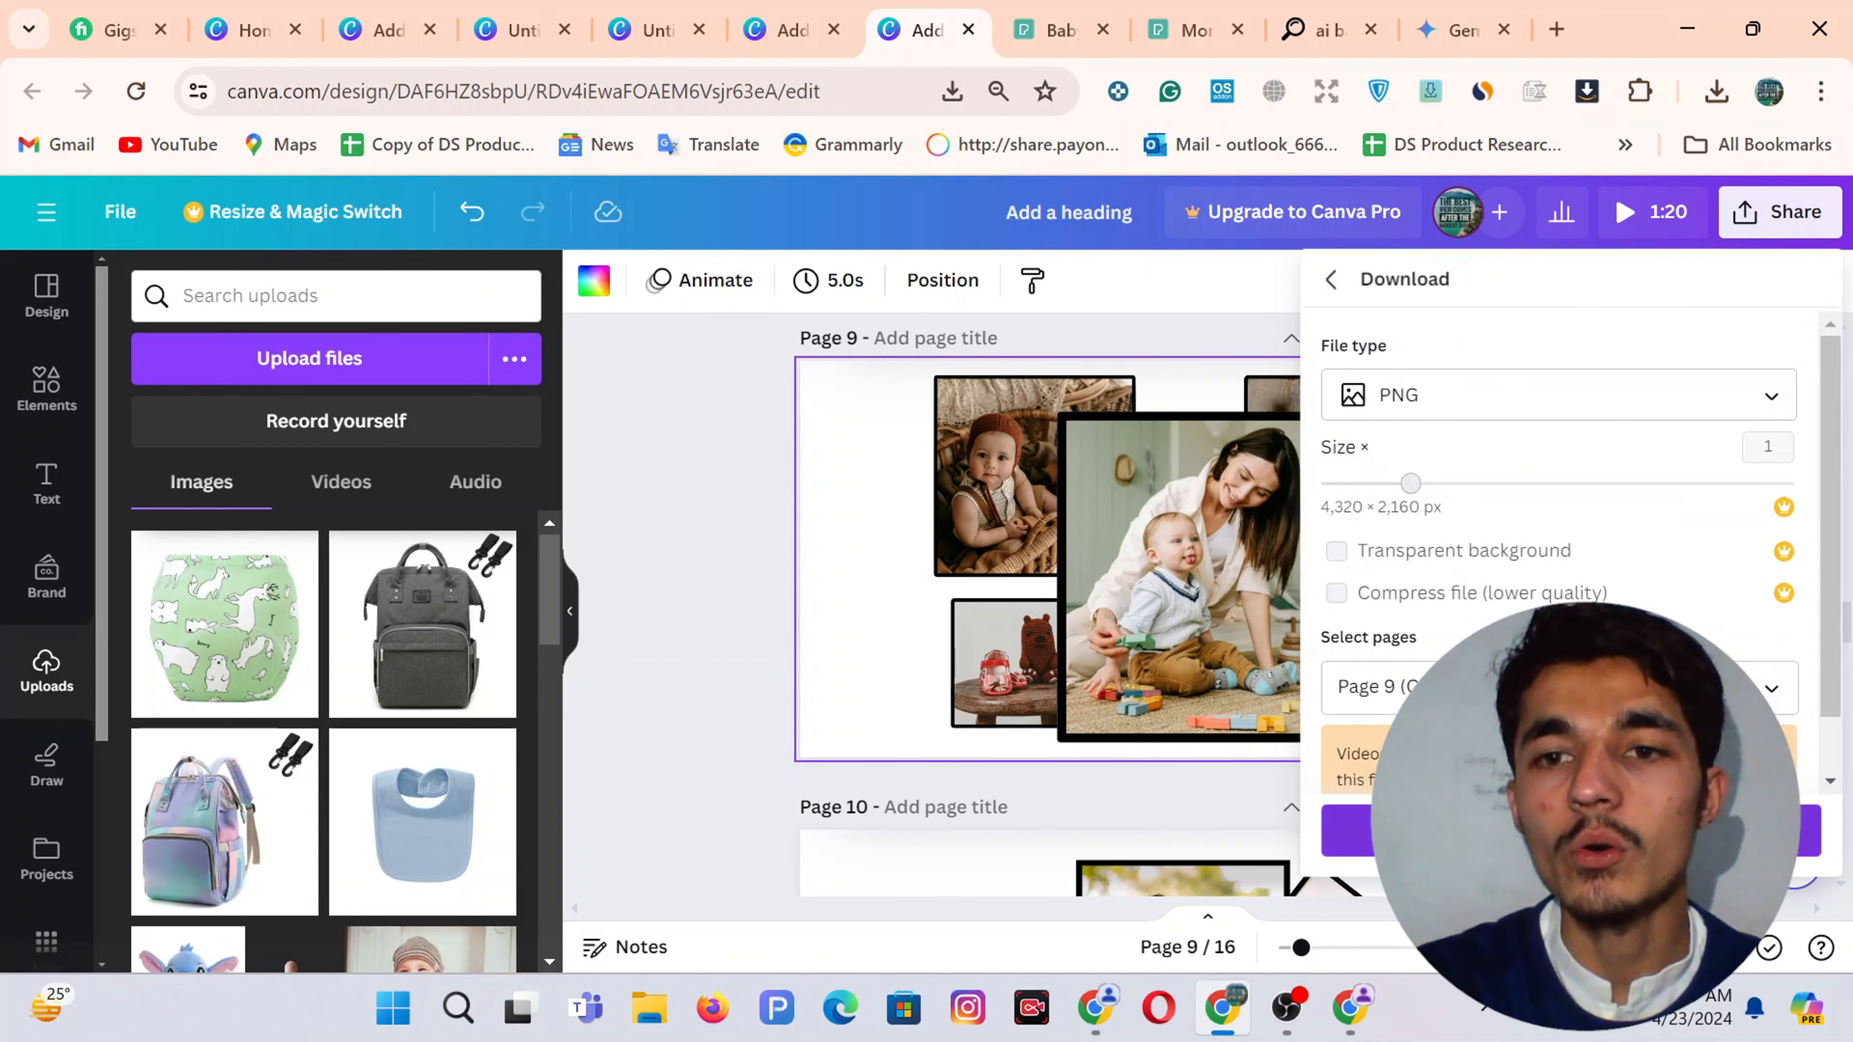
left_click(1349, 1010)
Upload the collage PNG to remove.bg and download the background-free result
left_click(1083, 27)
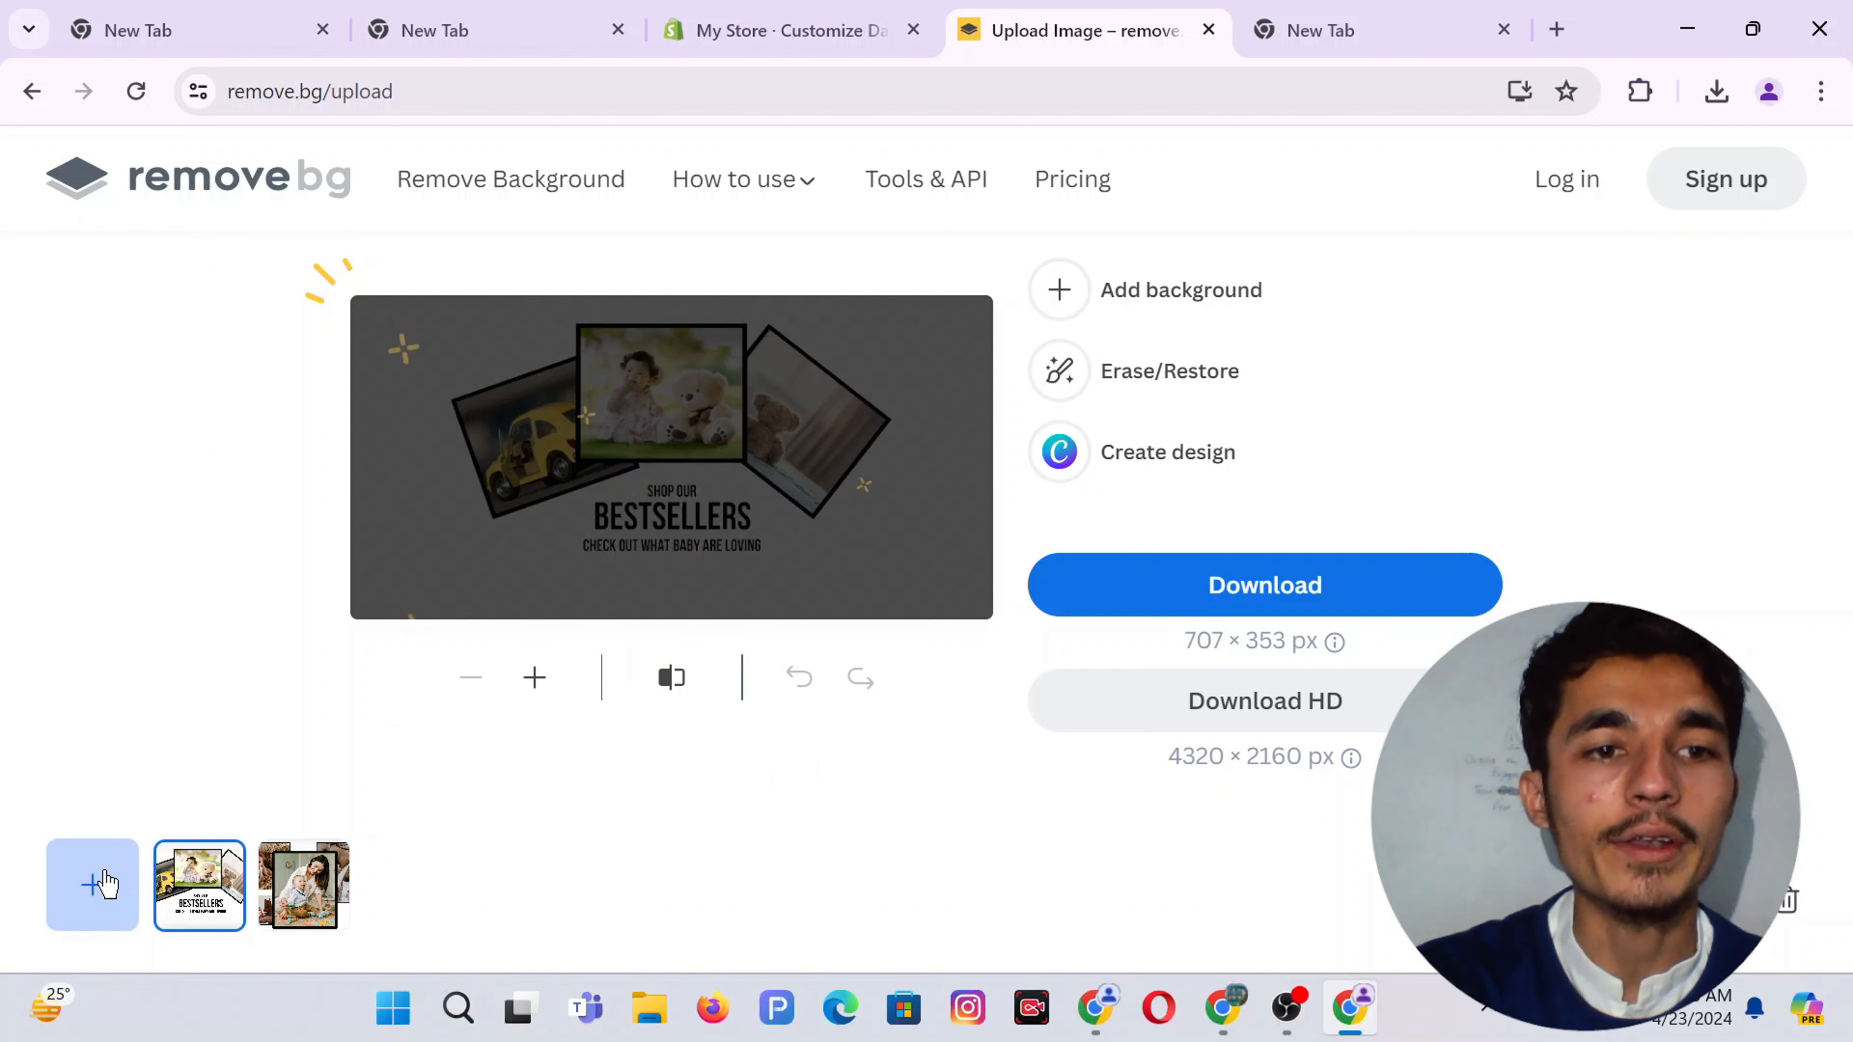
left_click(108, 881)
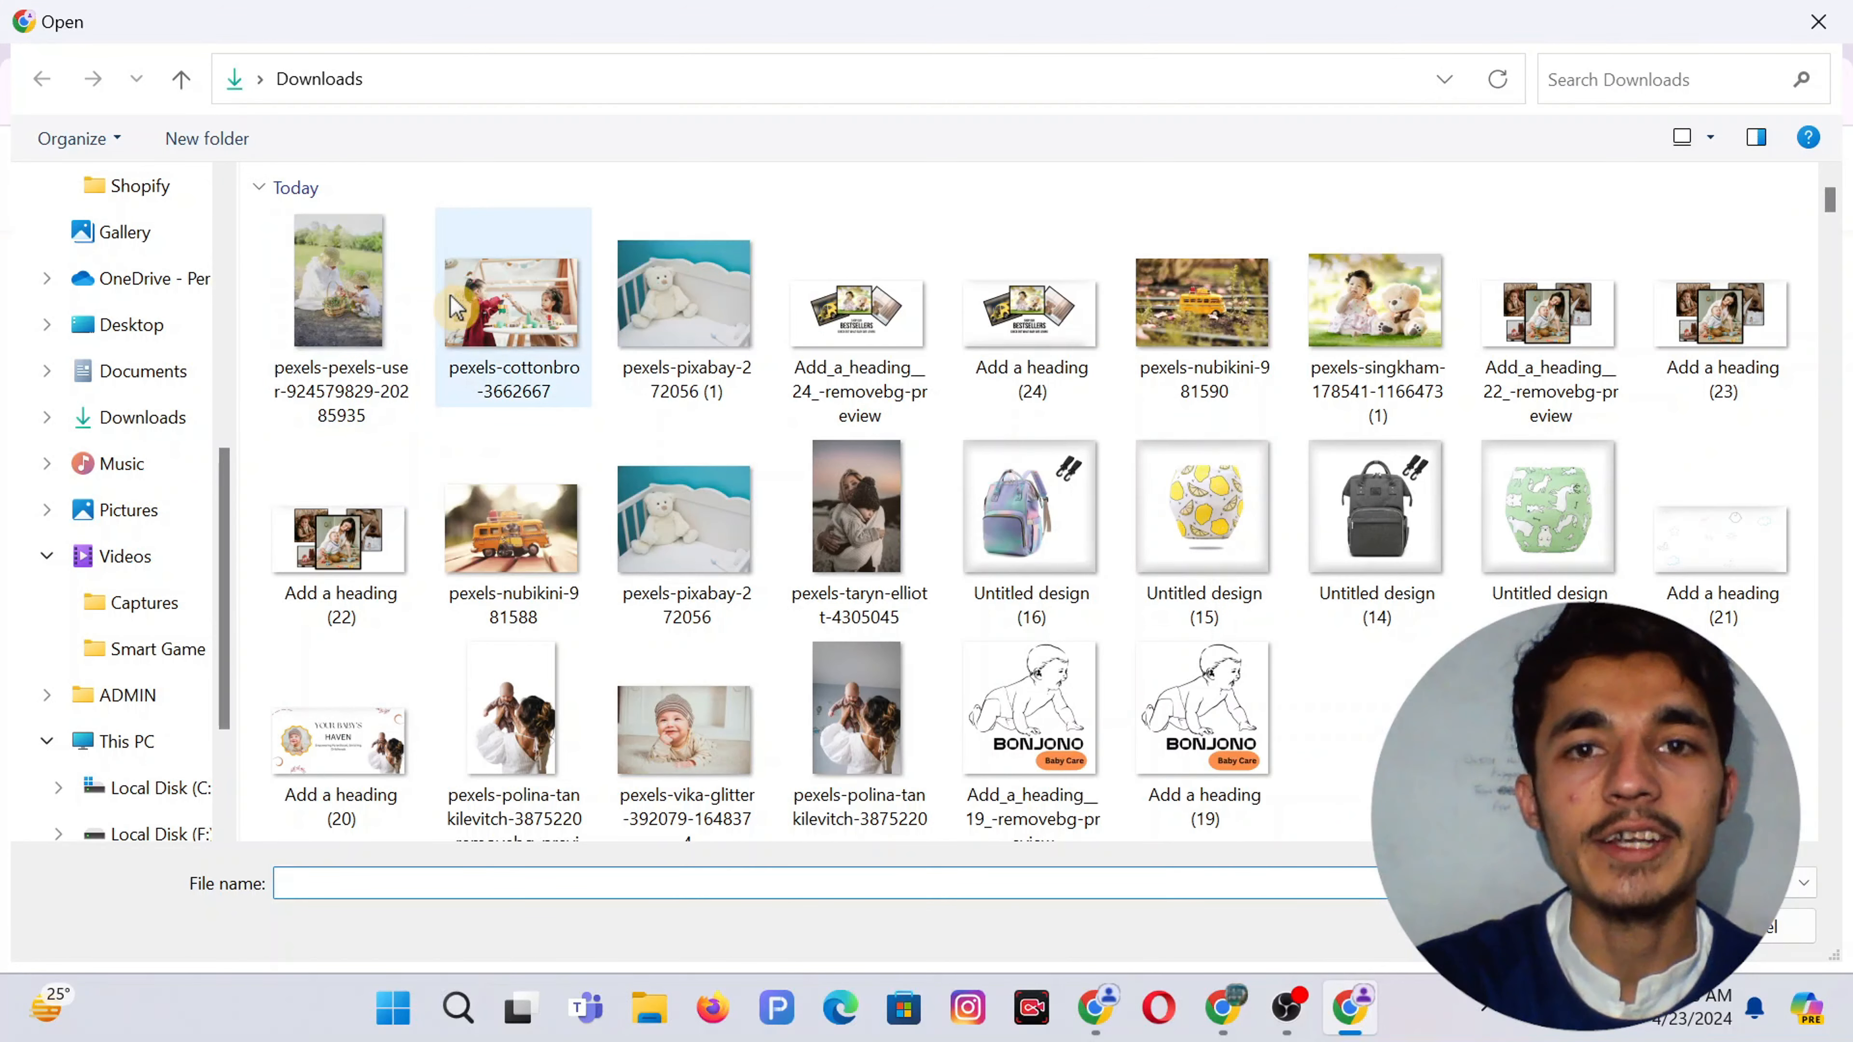
double_click(842, 465)
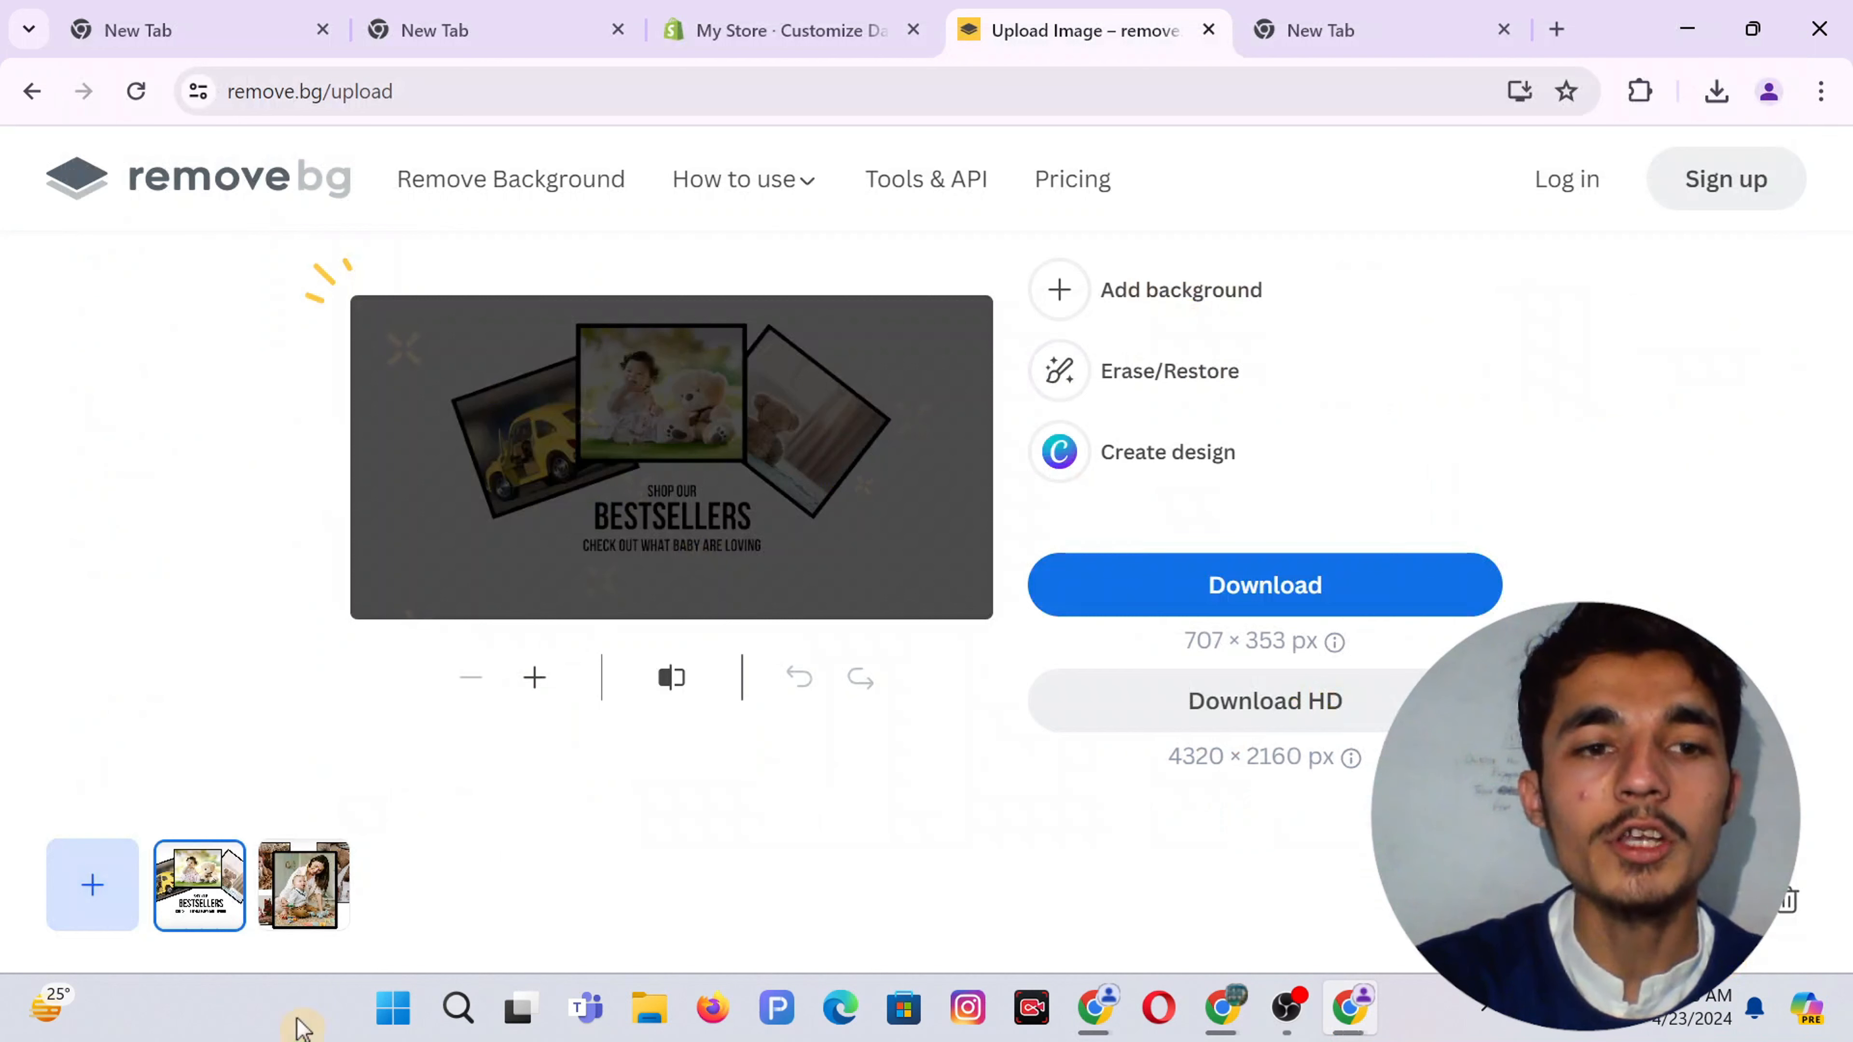
left_click(292, 898)
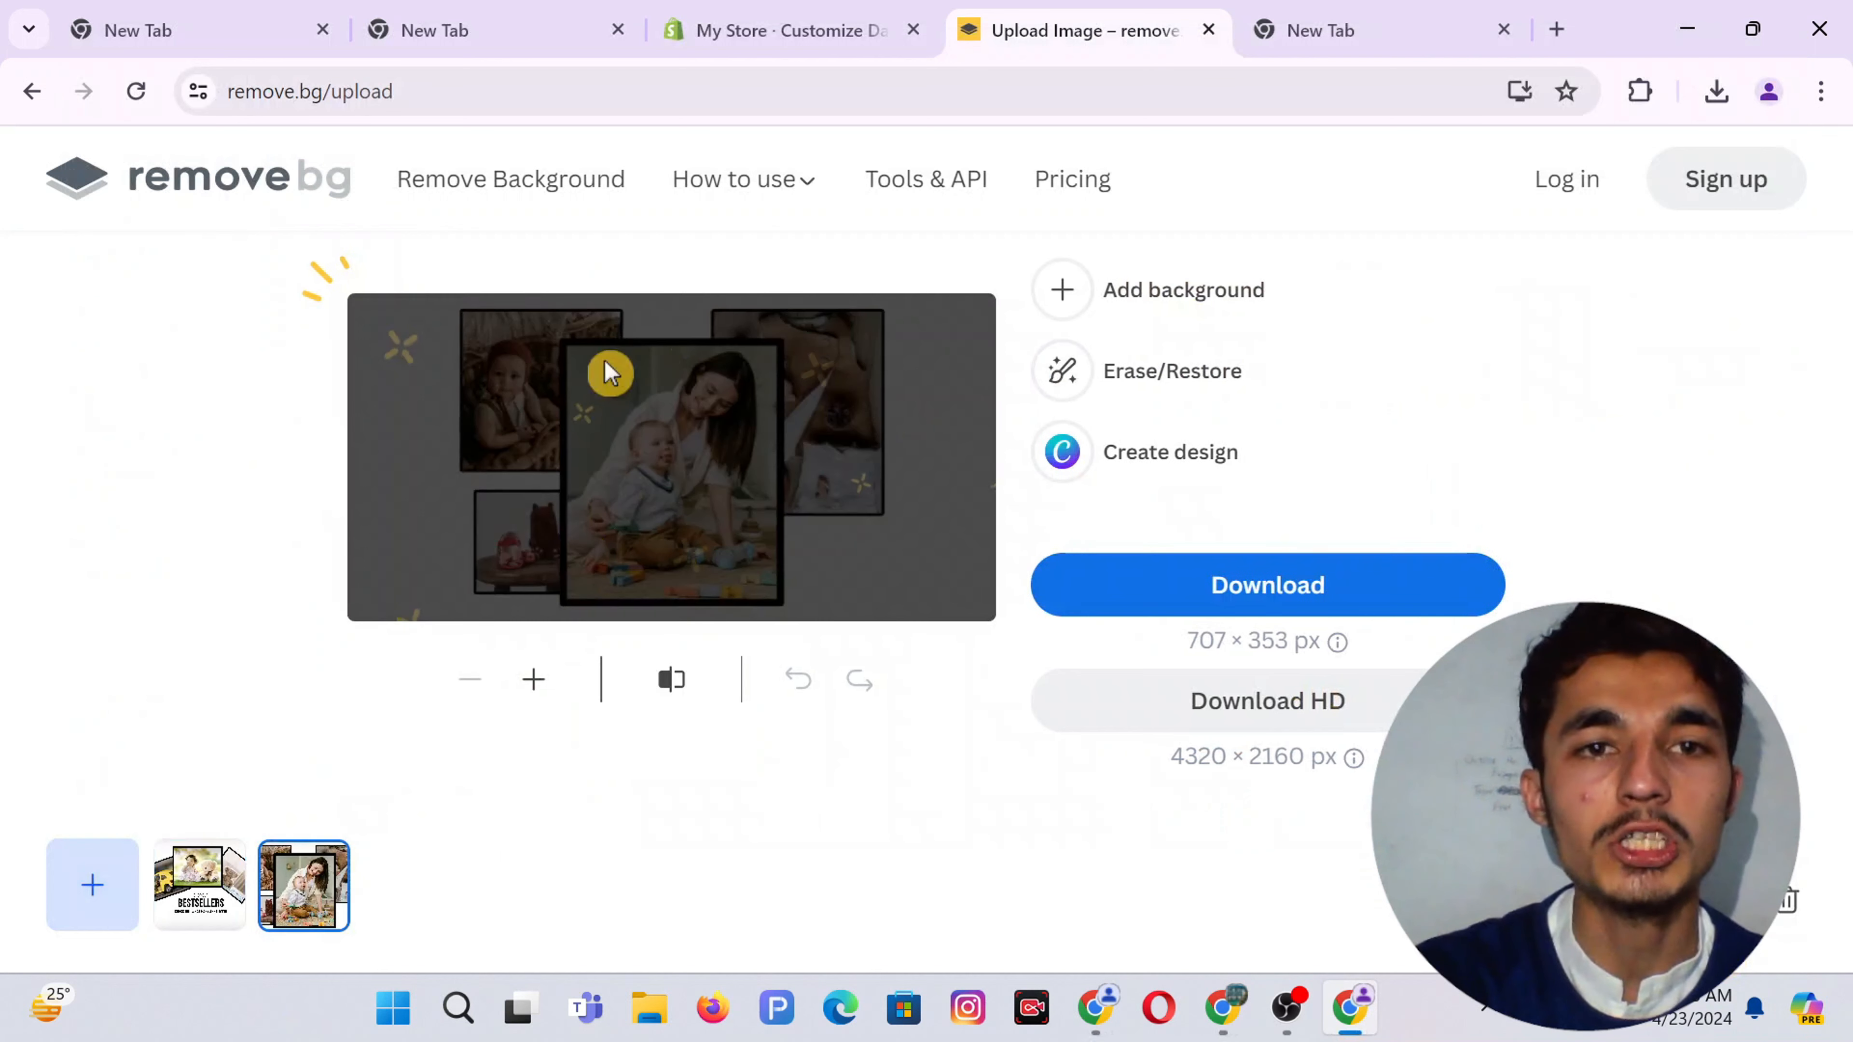
left_click(1193, 587)
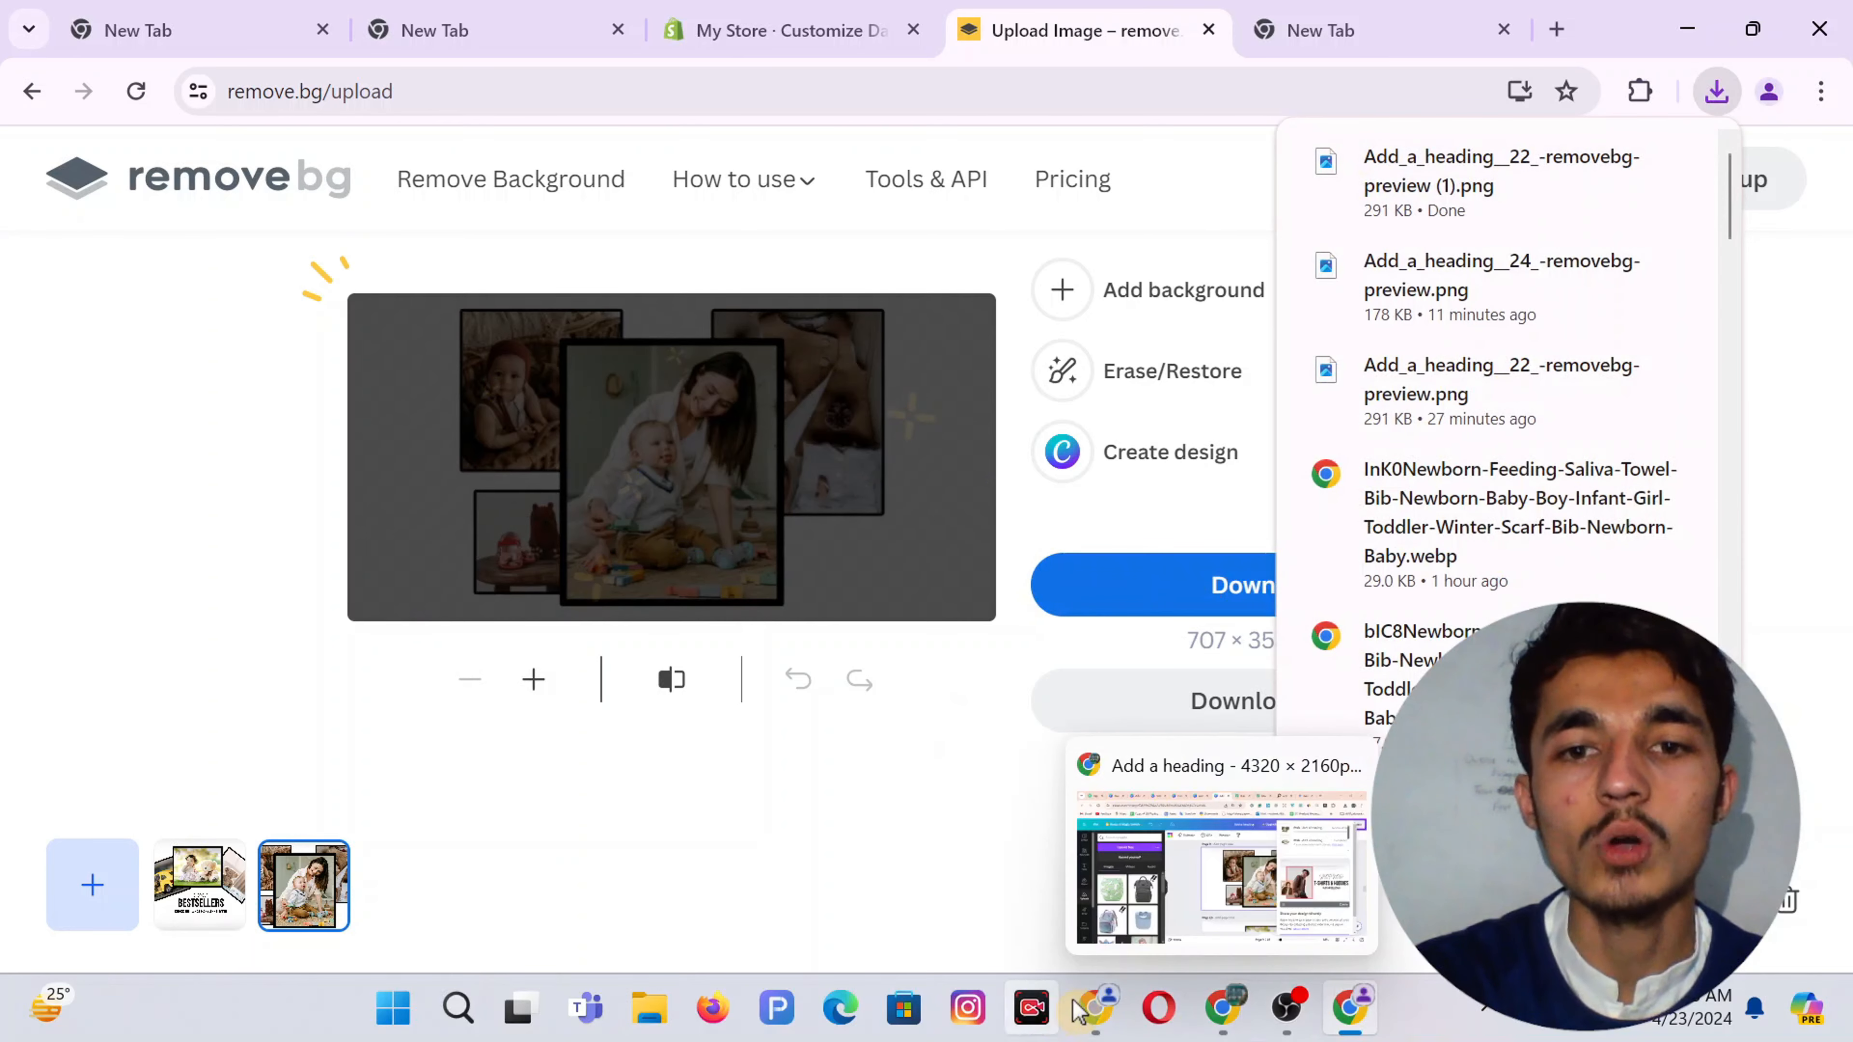
Add an Image with text section to the home page in the theme editor
left_click(848, 11)
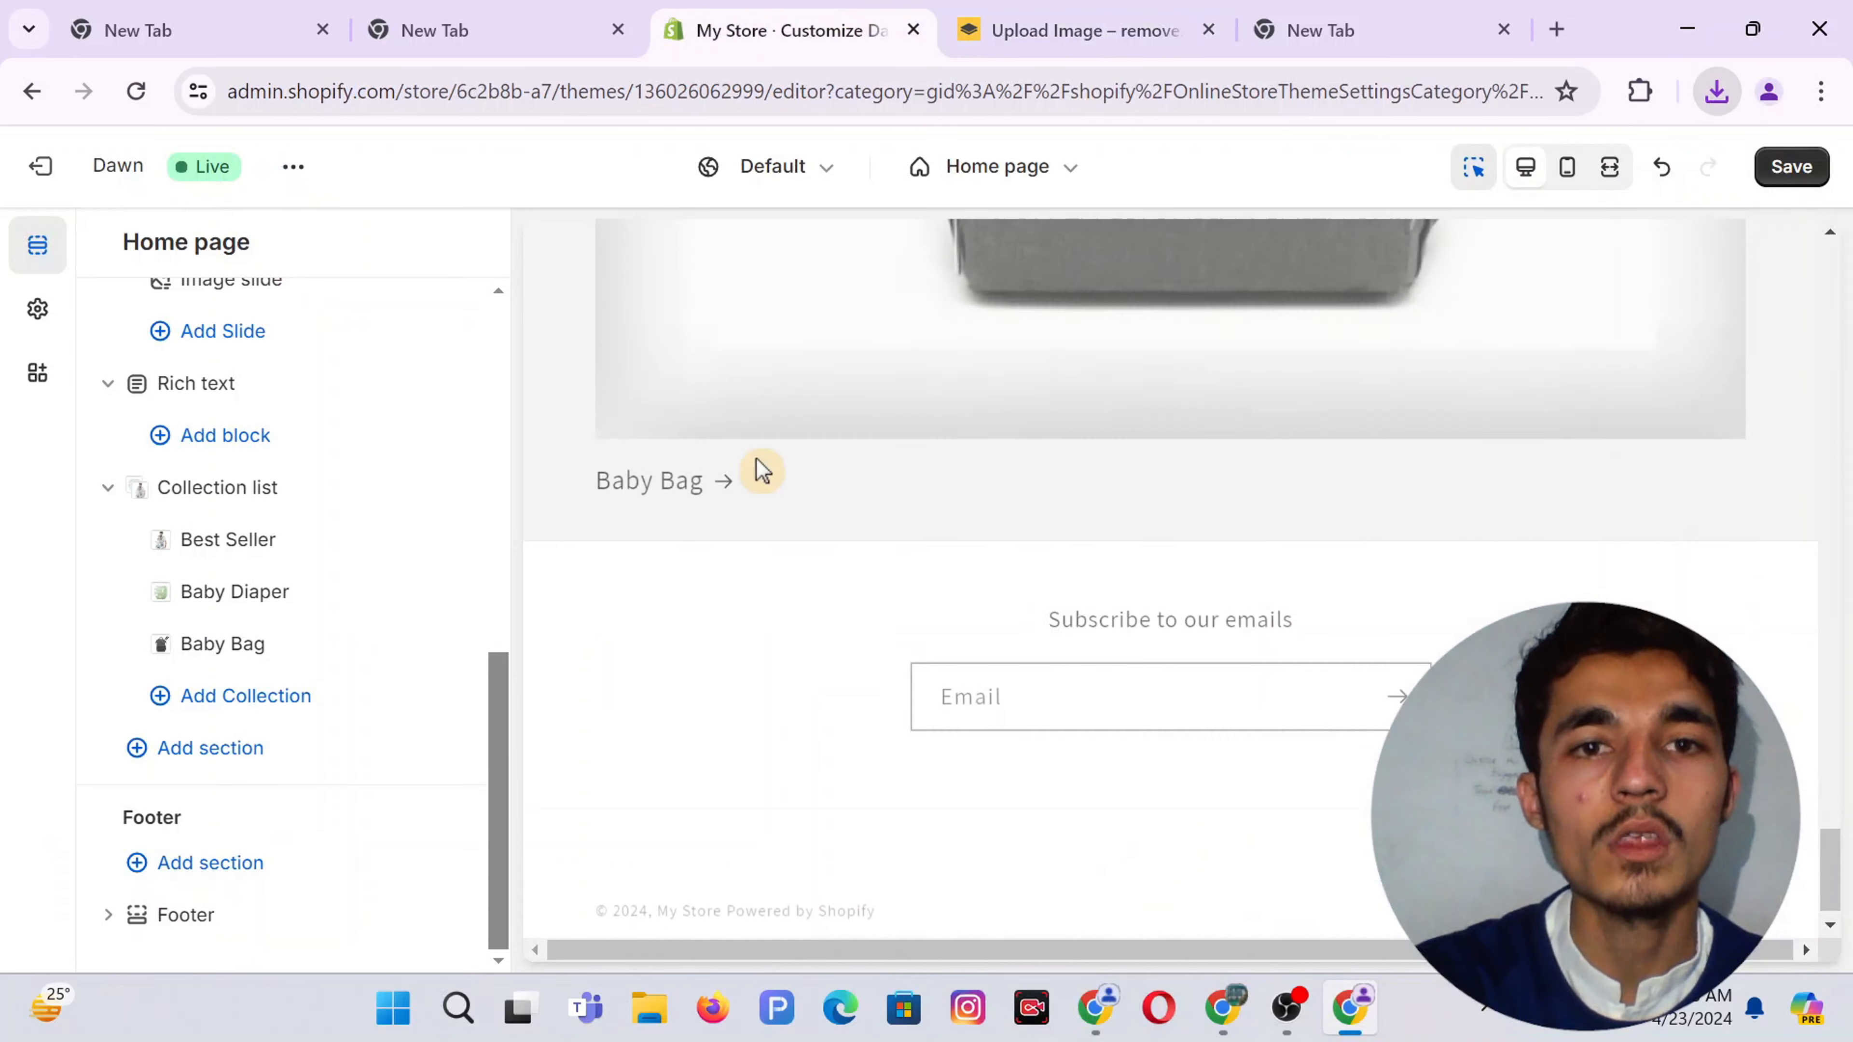
left_click(182, 759)
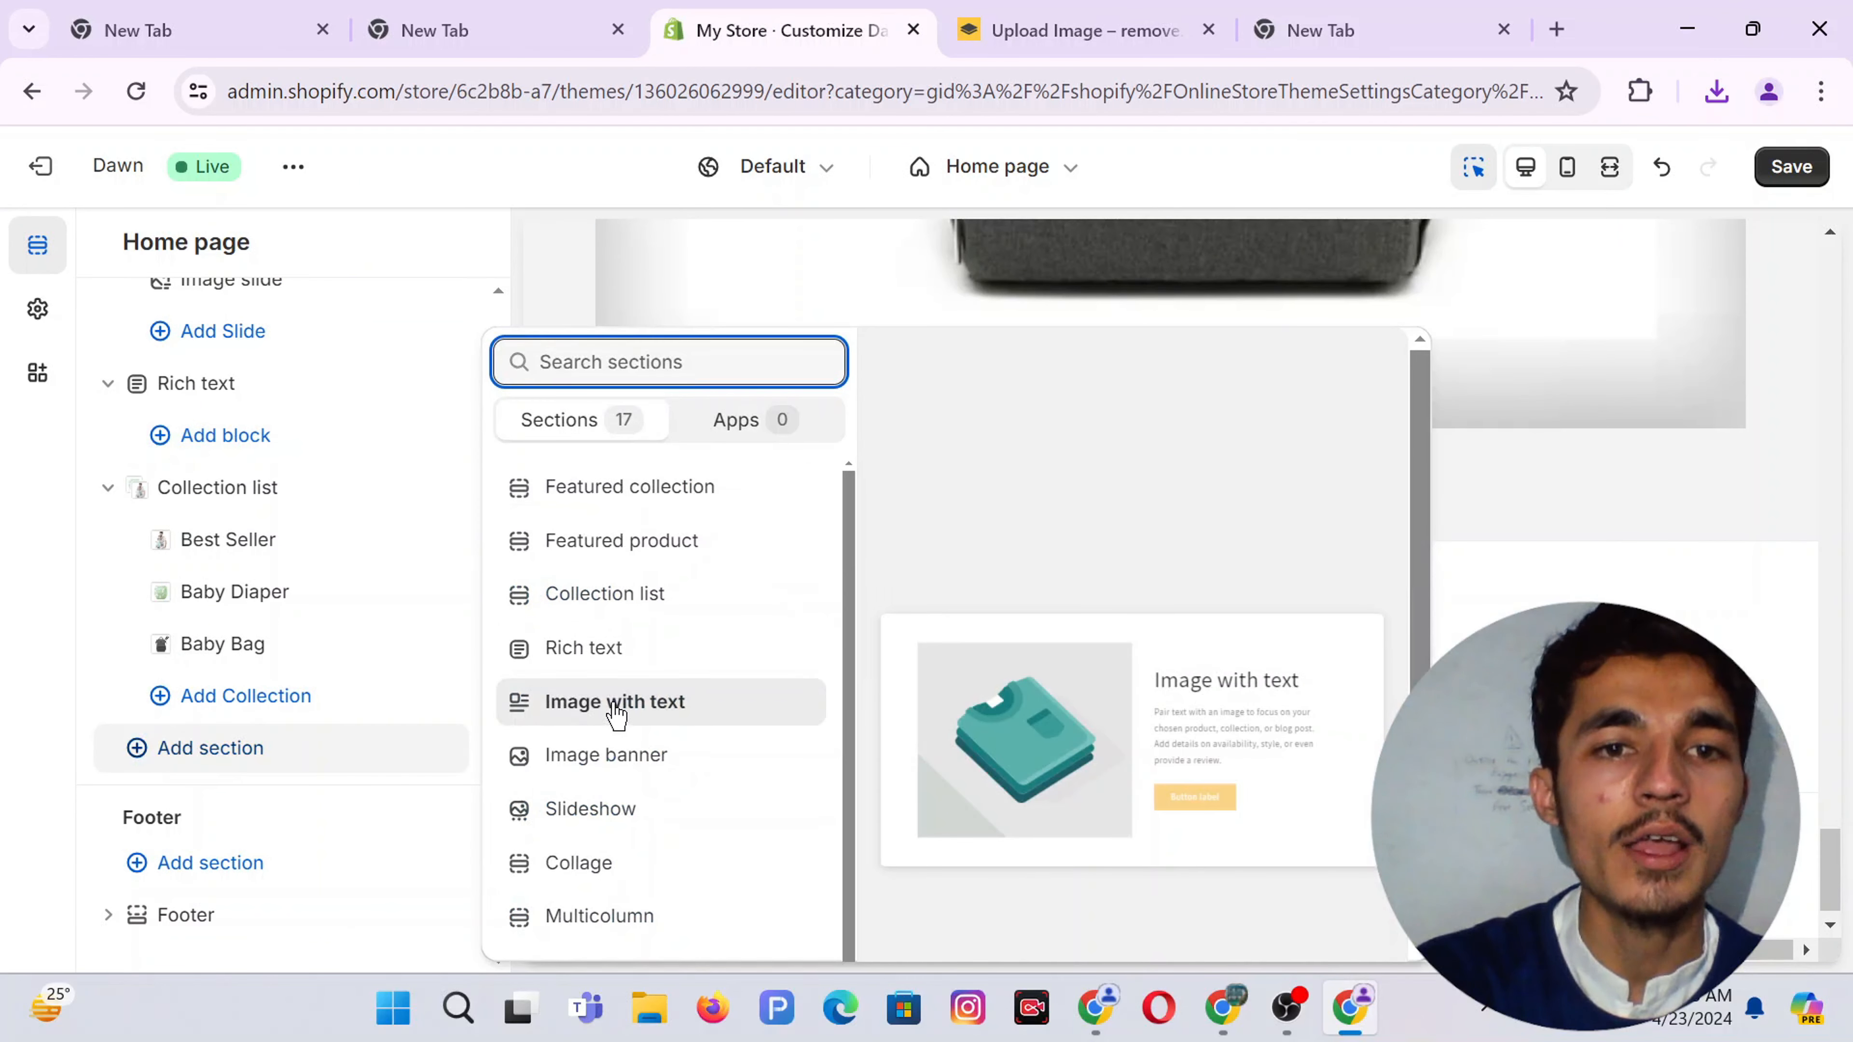
left_click(615, 705)
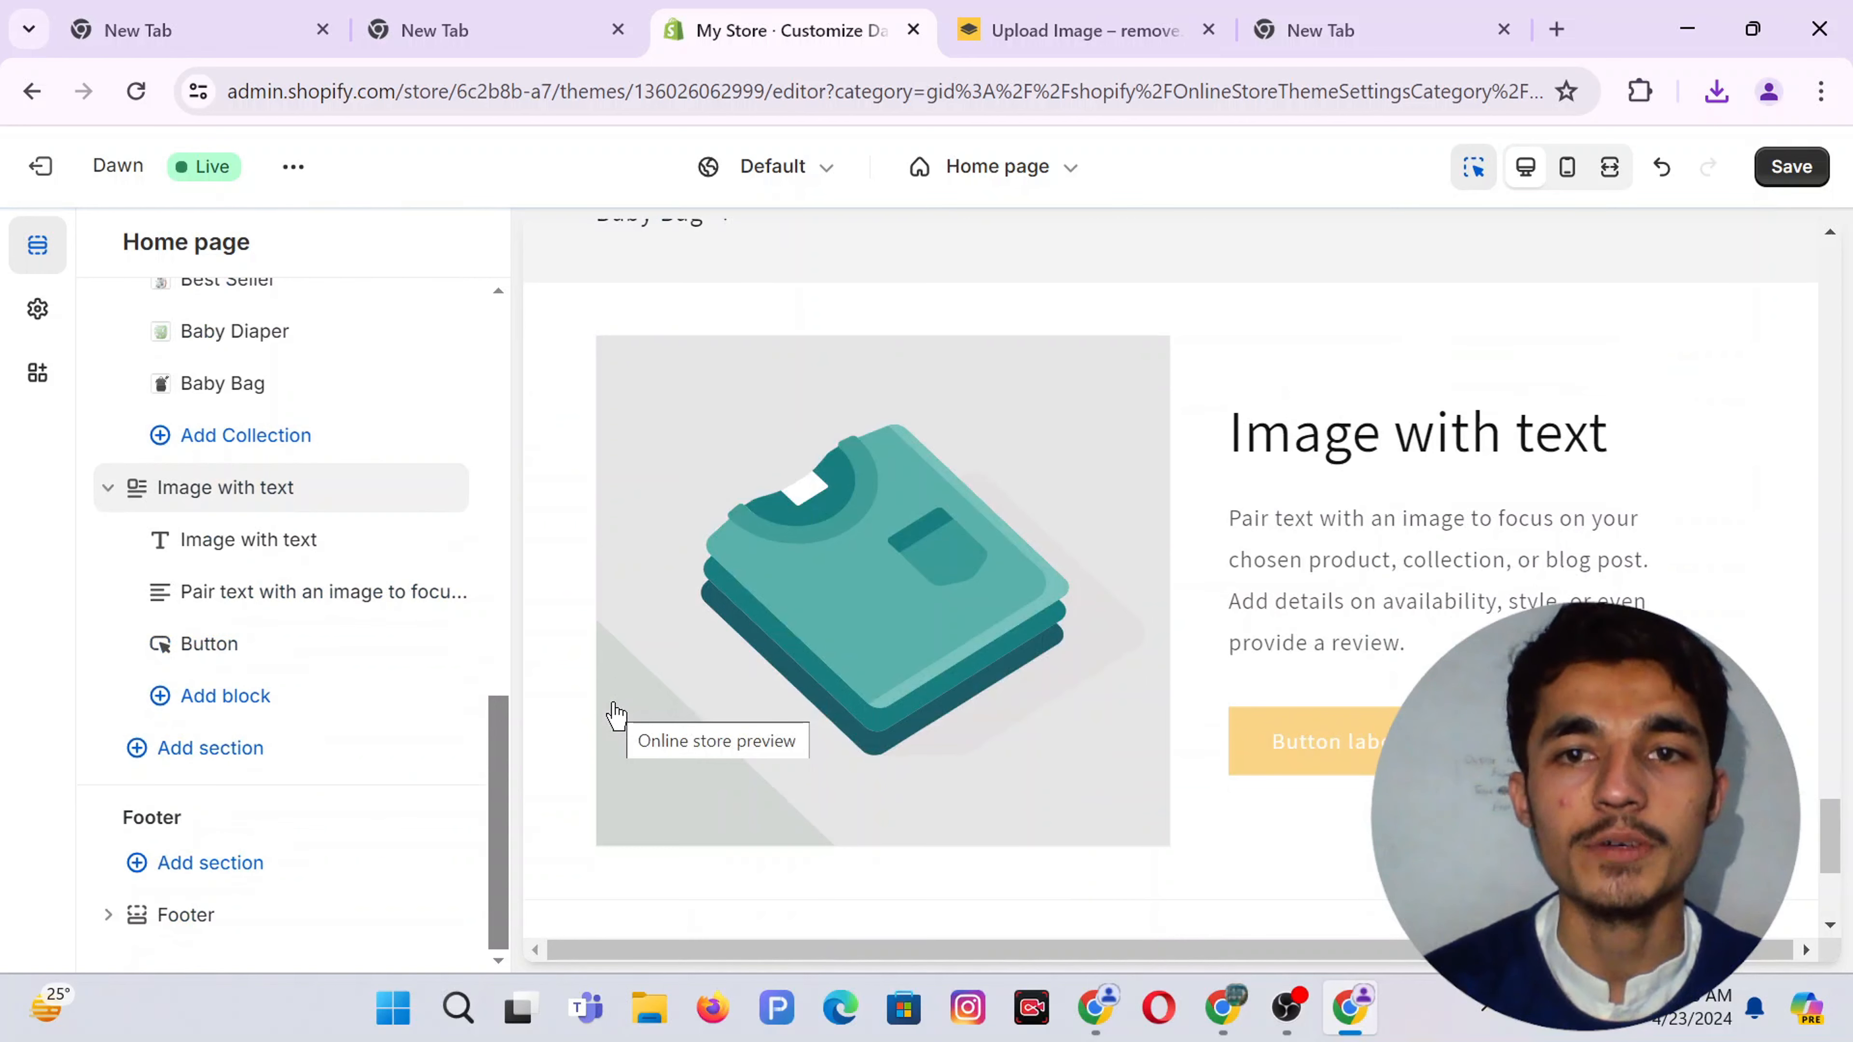
left_click(890, 527)
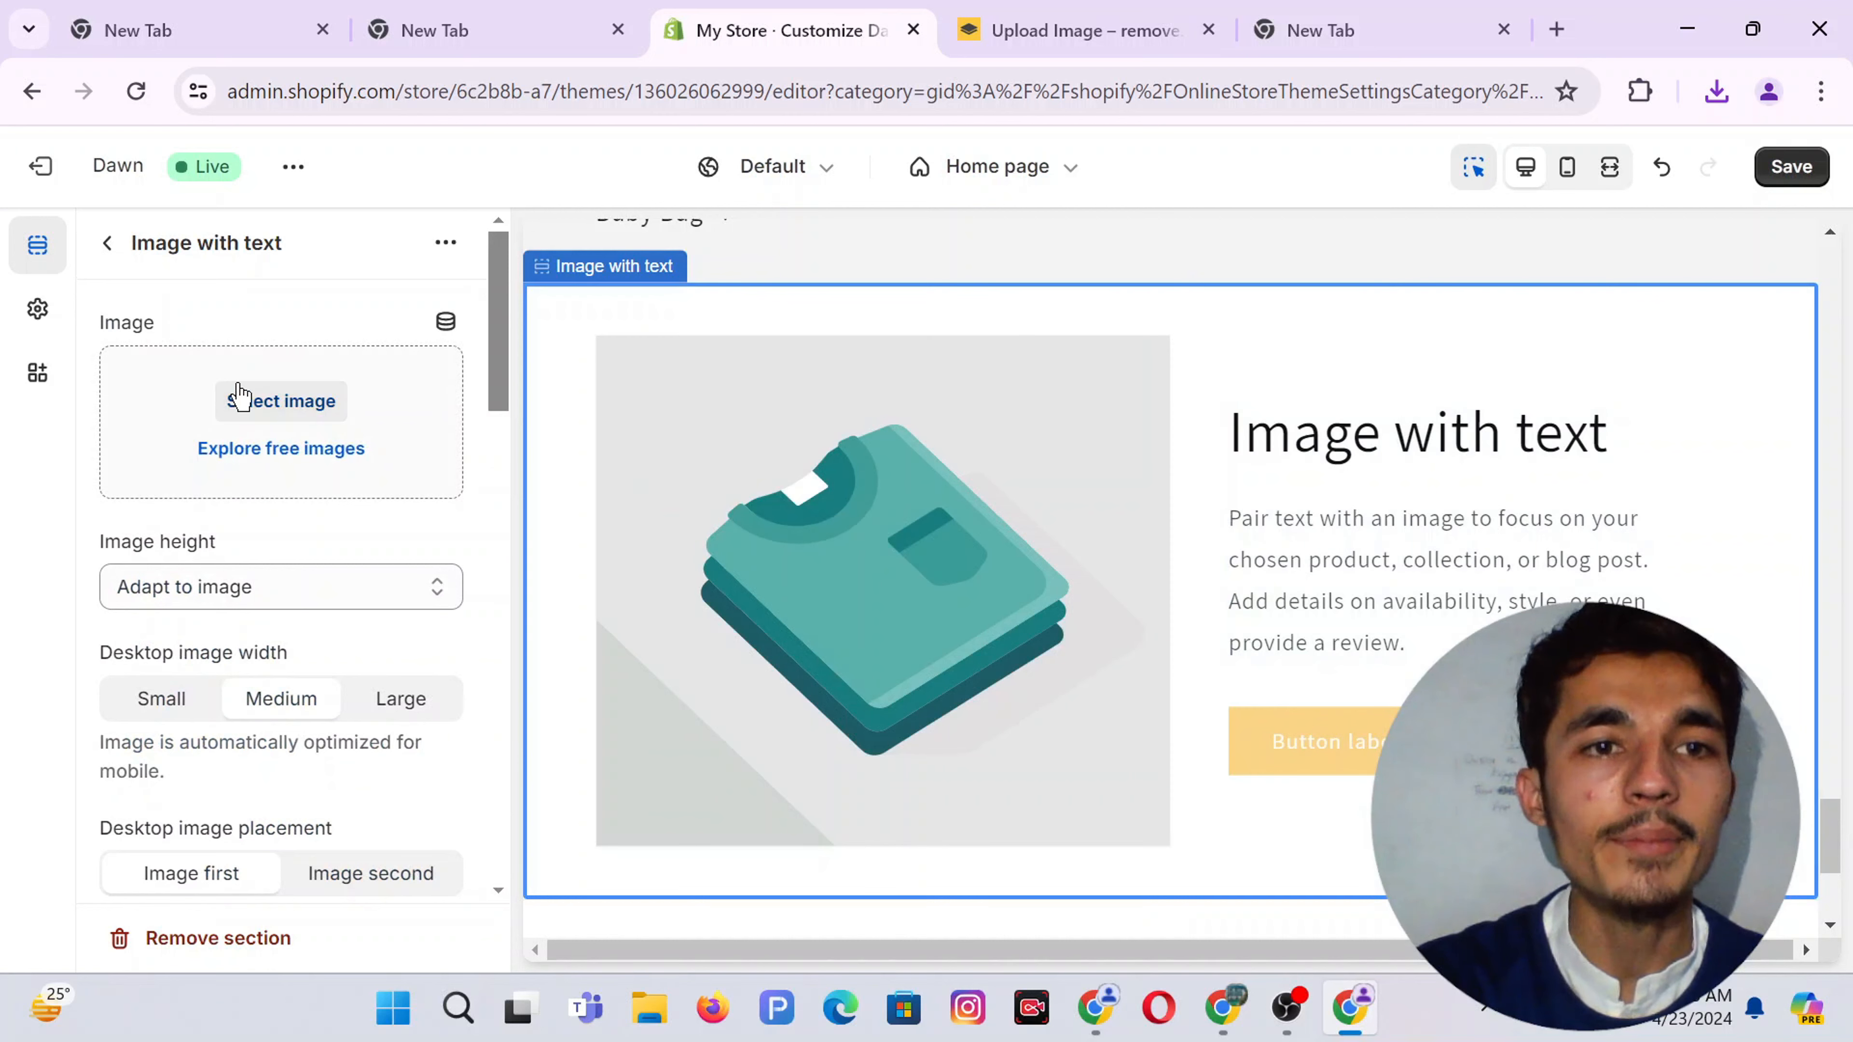
Upload the background-free collage PNG as the section image, keeping image height Adapt to image
left_click(265, 405)
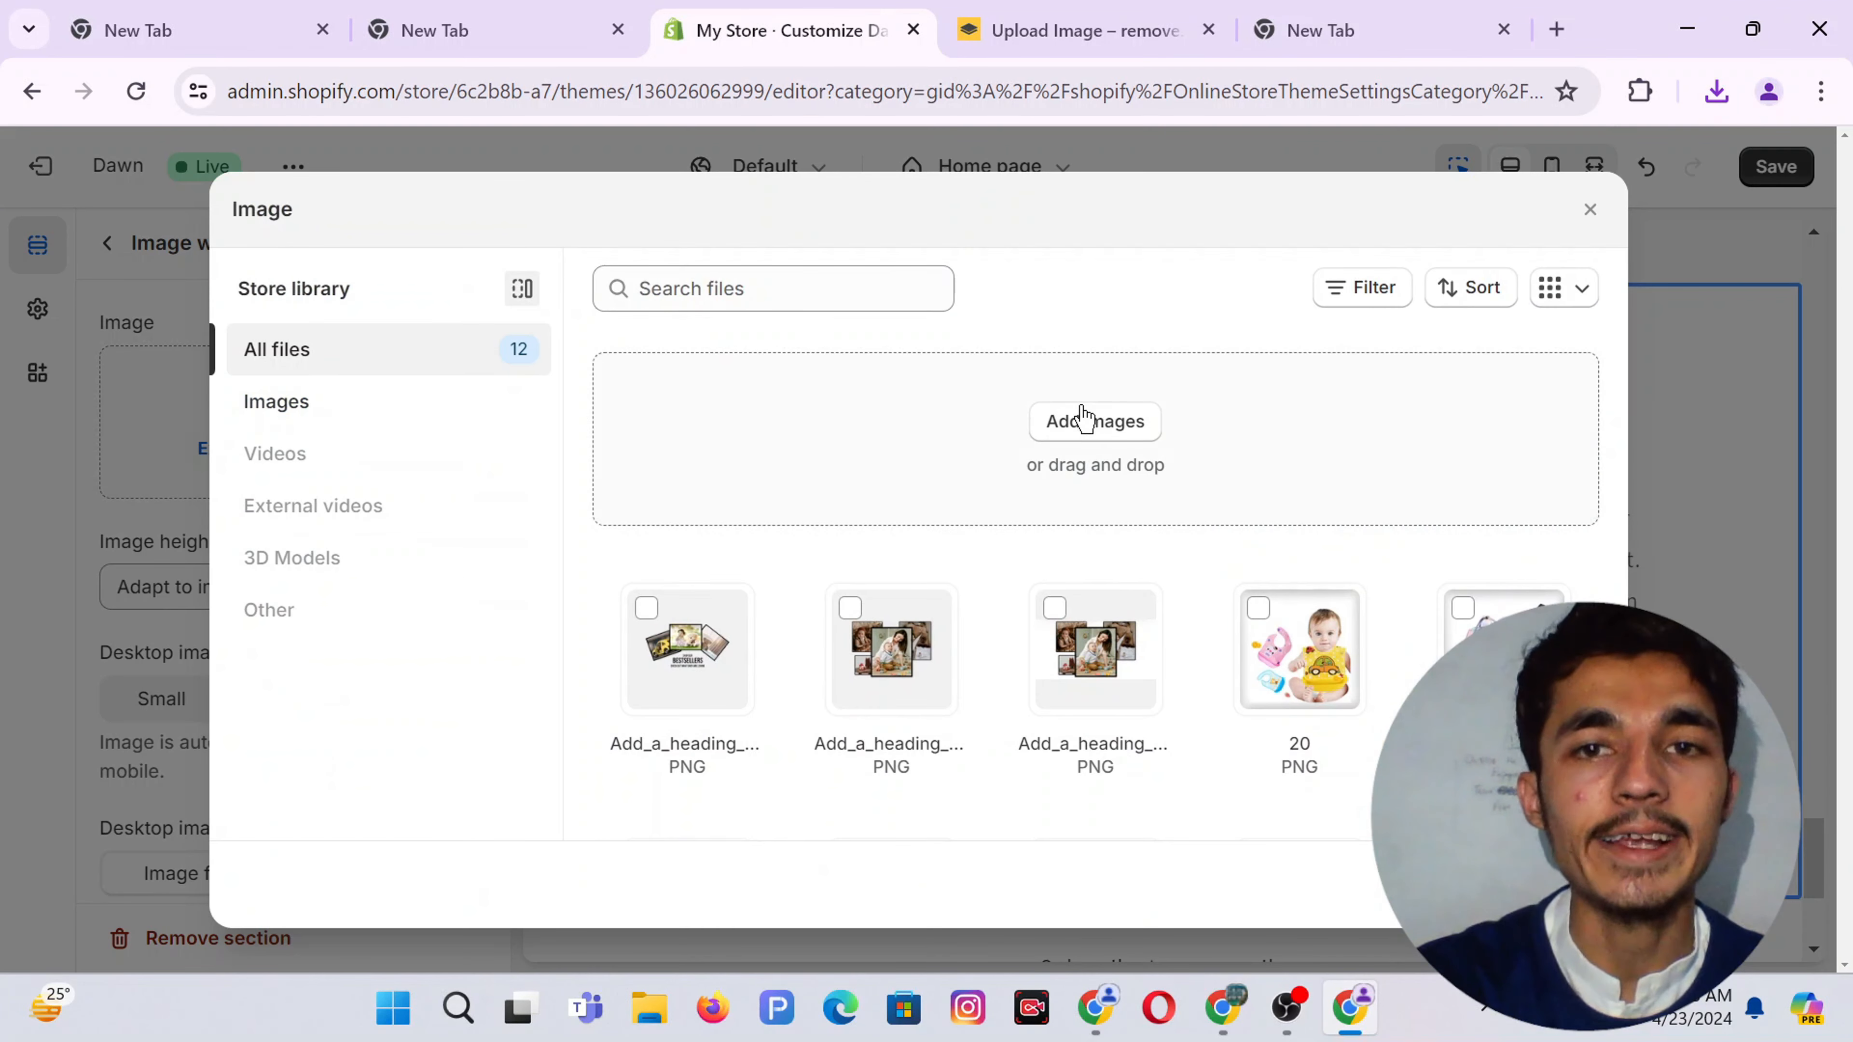
left_click(1077, 424)
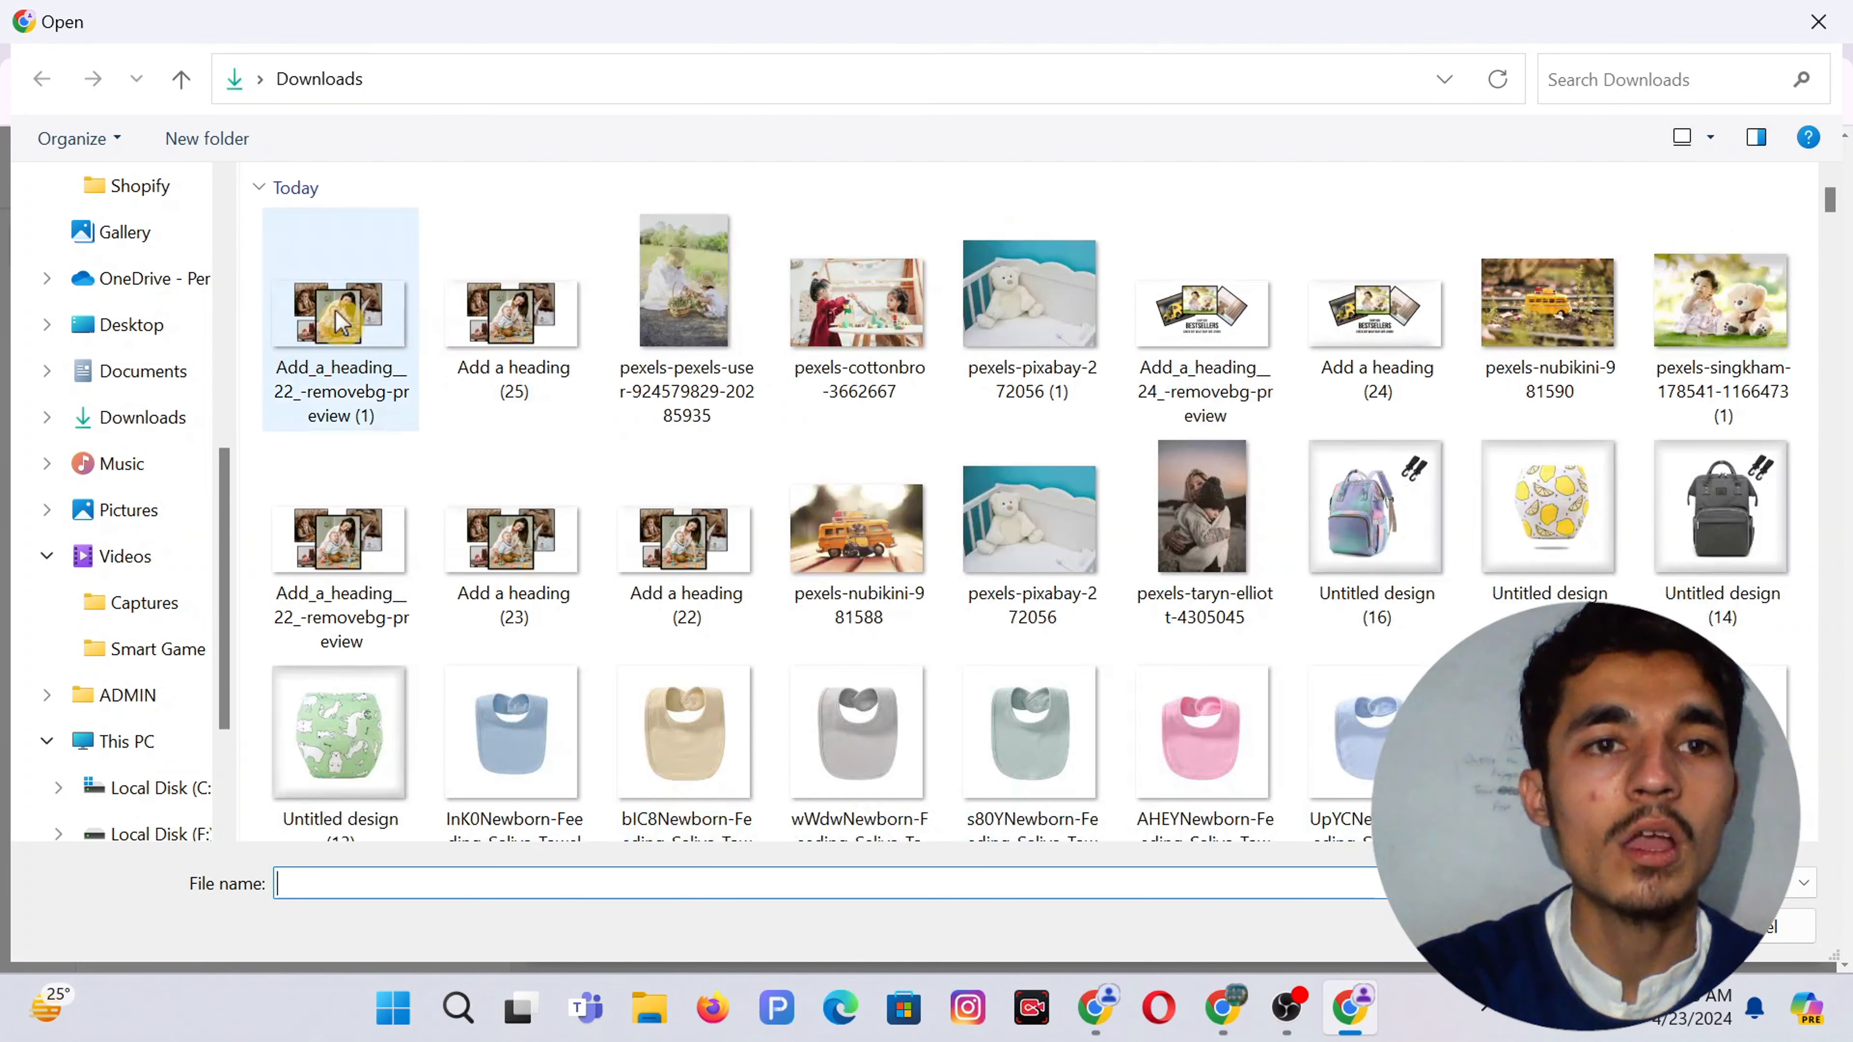
double_click(342, 322)
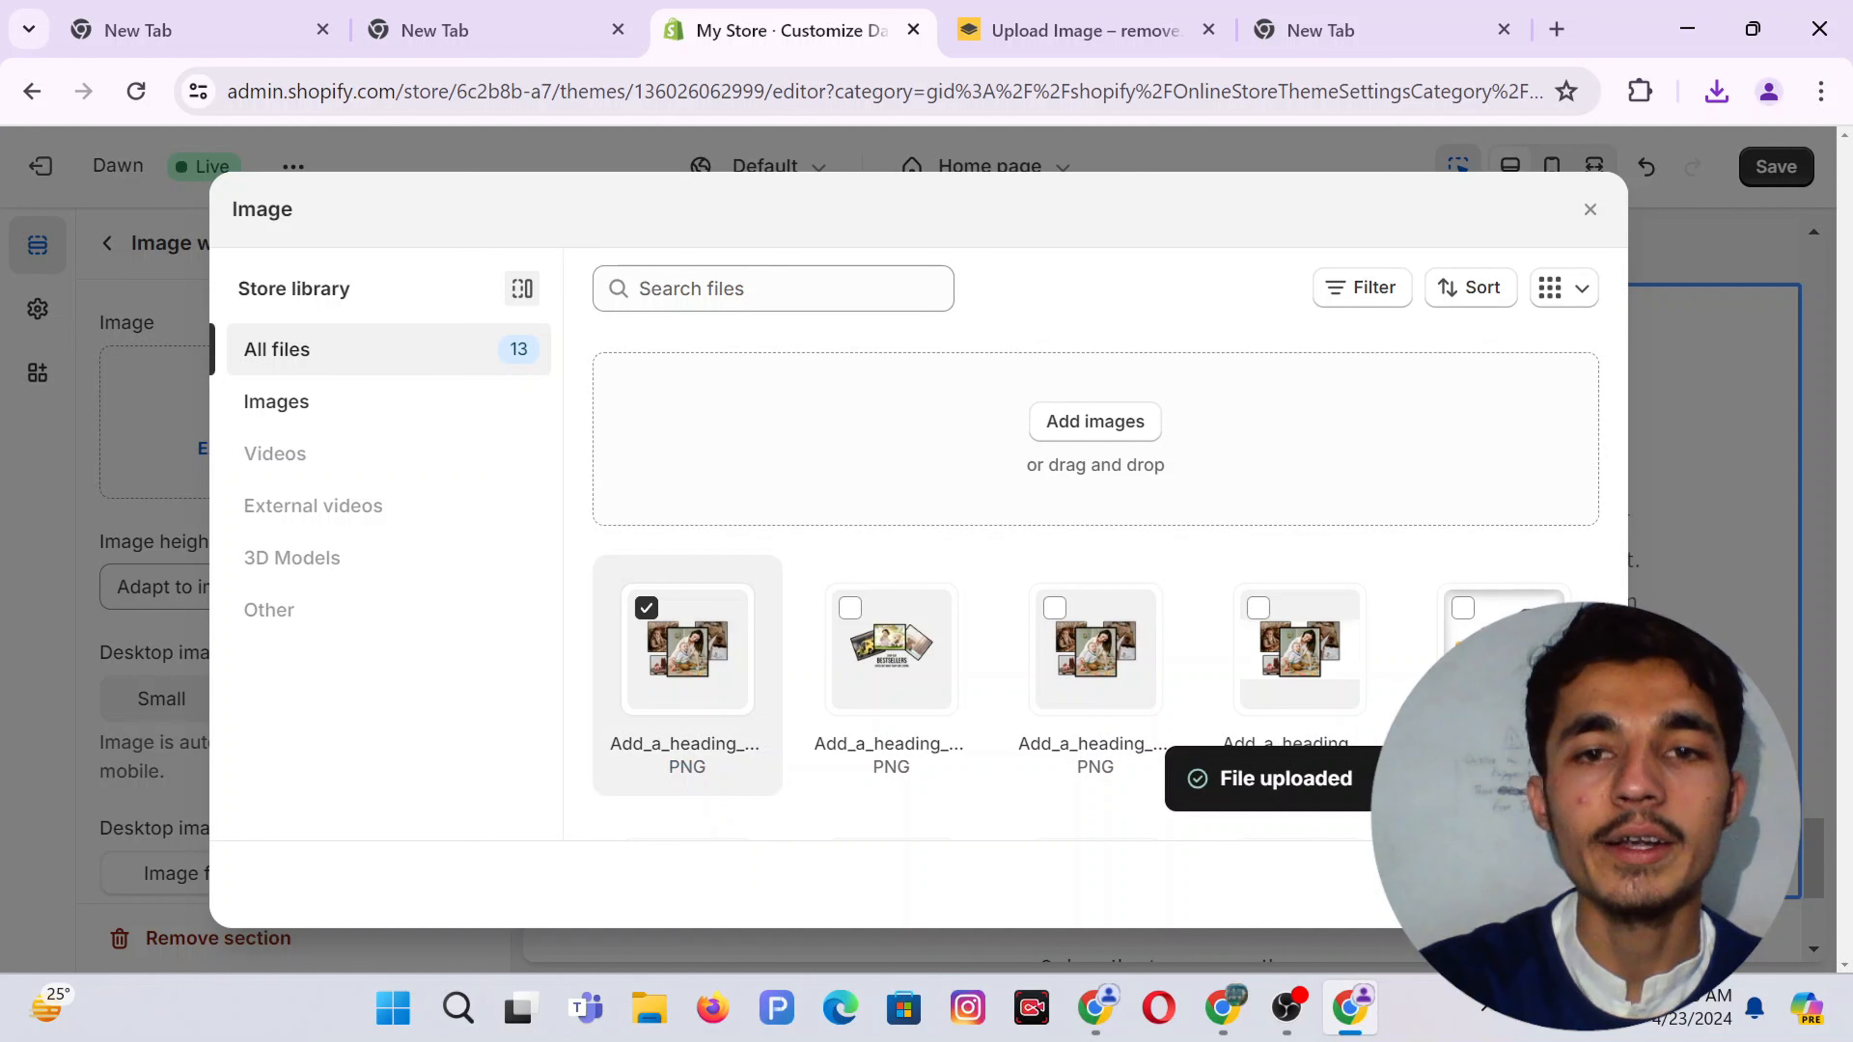
left_click(1568, 884)
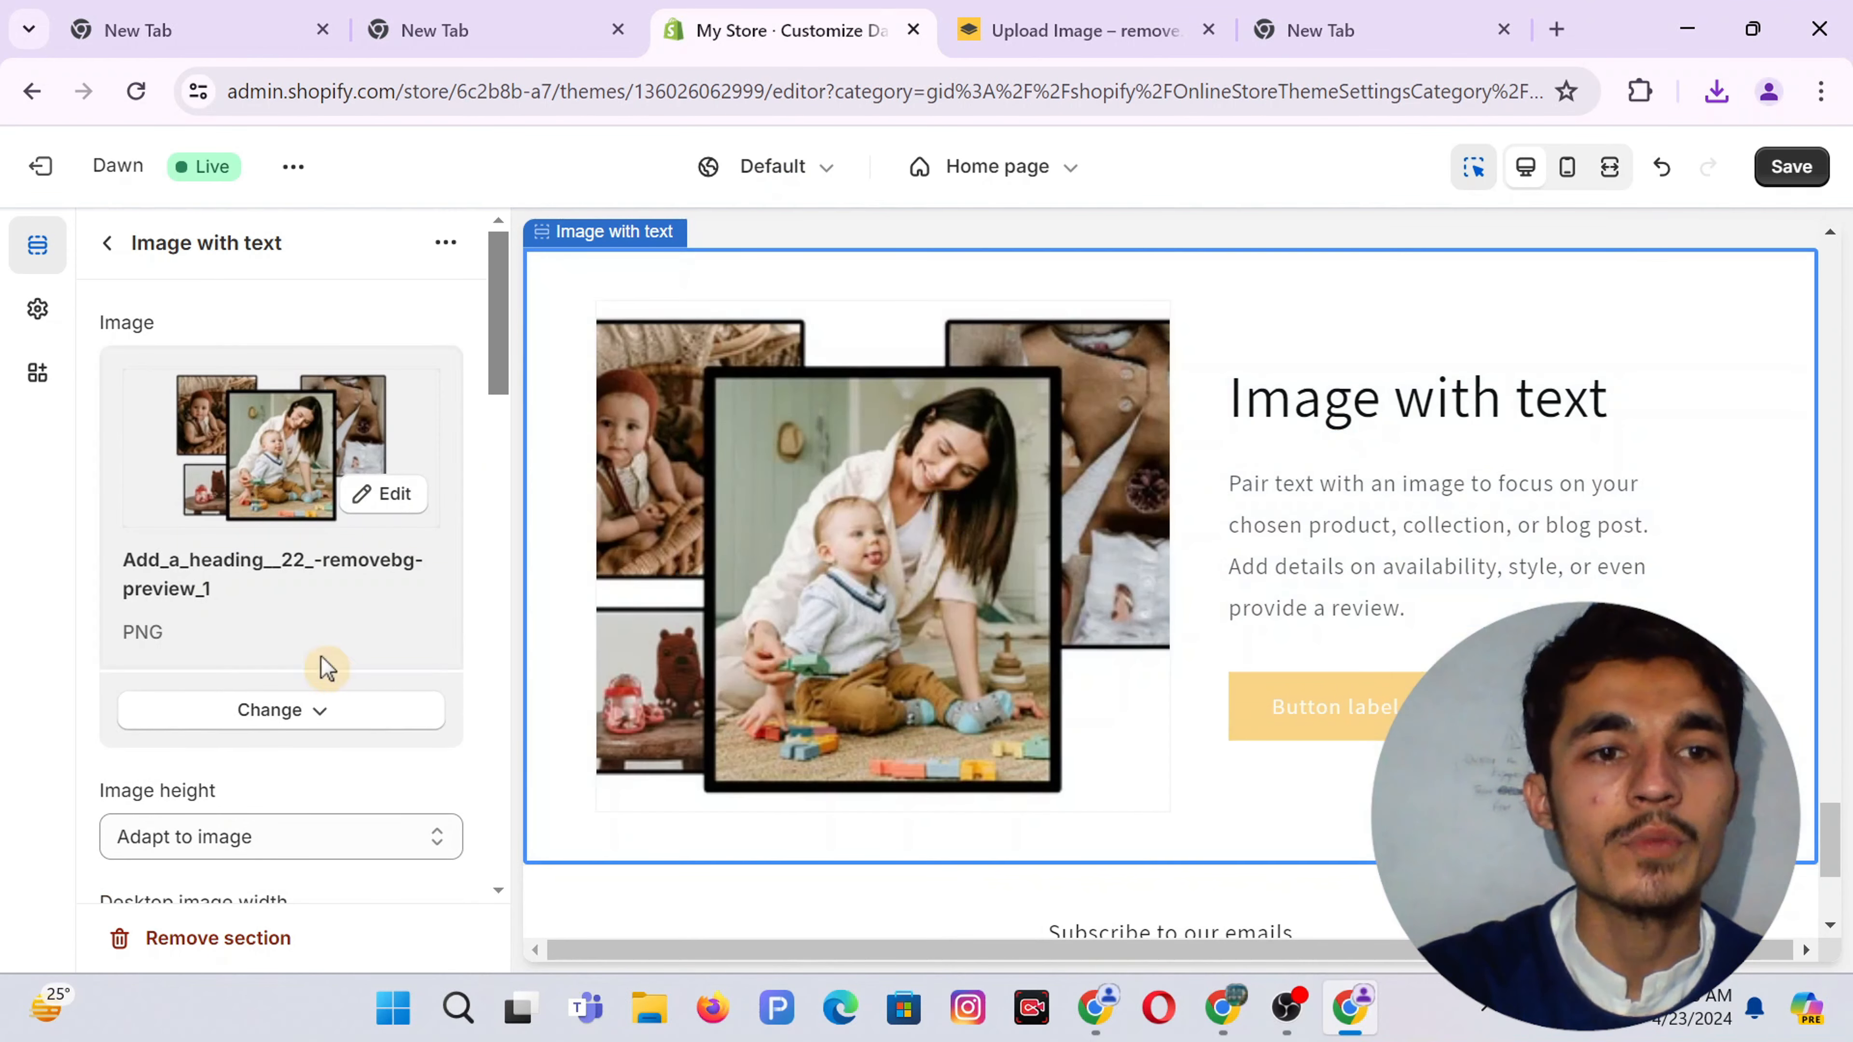
scroll(349, 627, "down", 3)
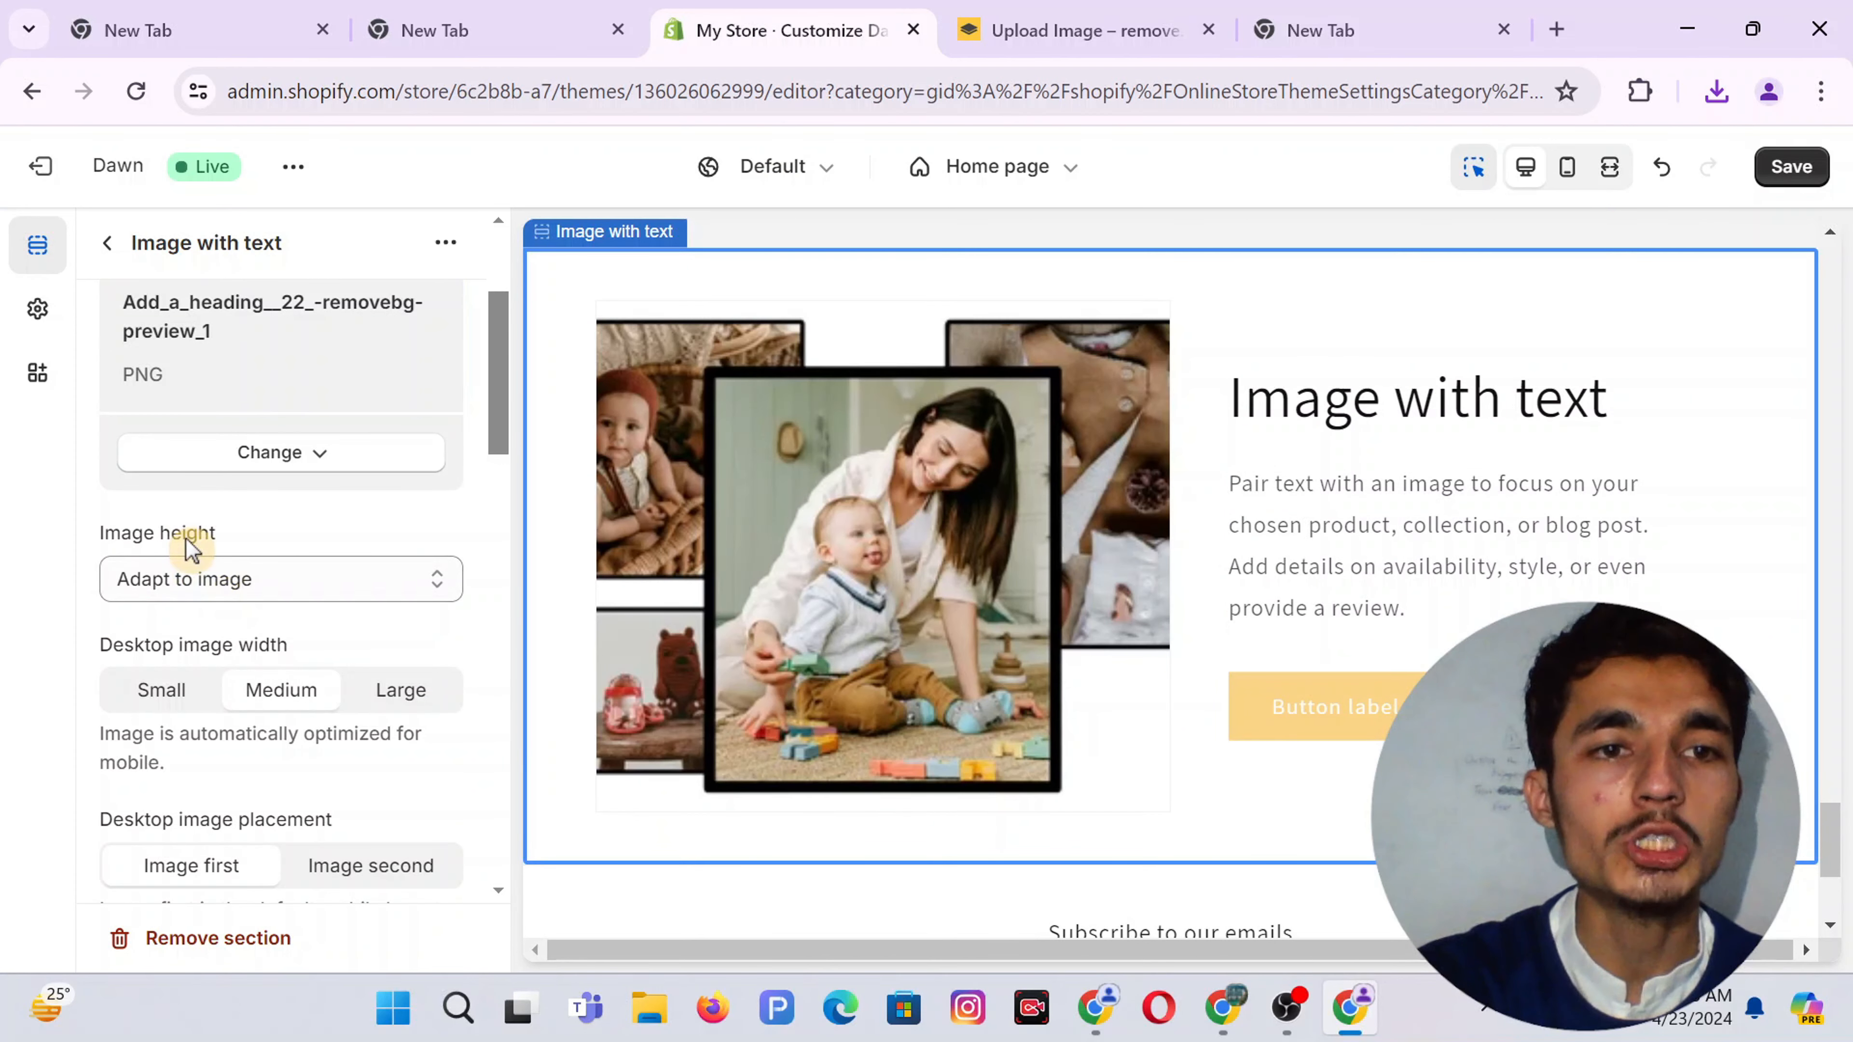
left_click(297, 583)
left_click(303, 584)
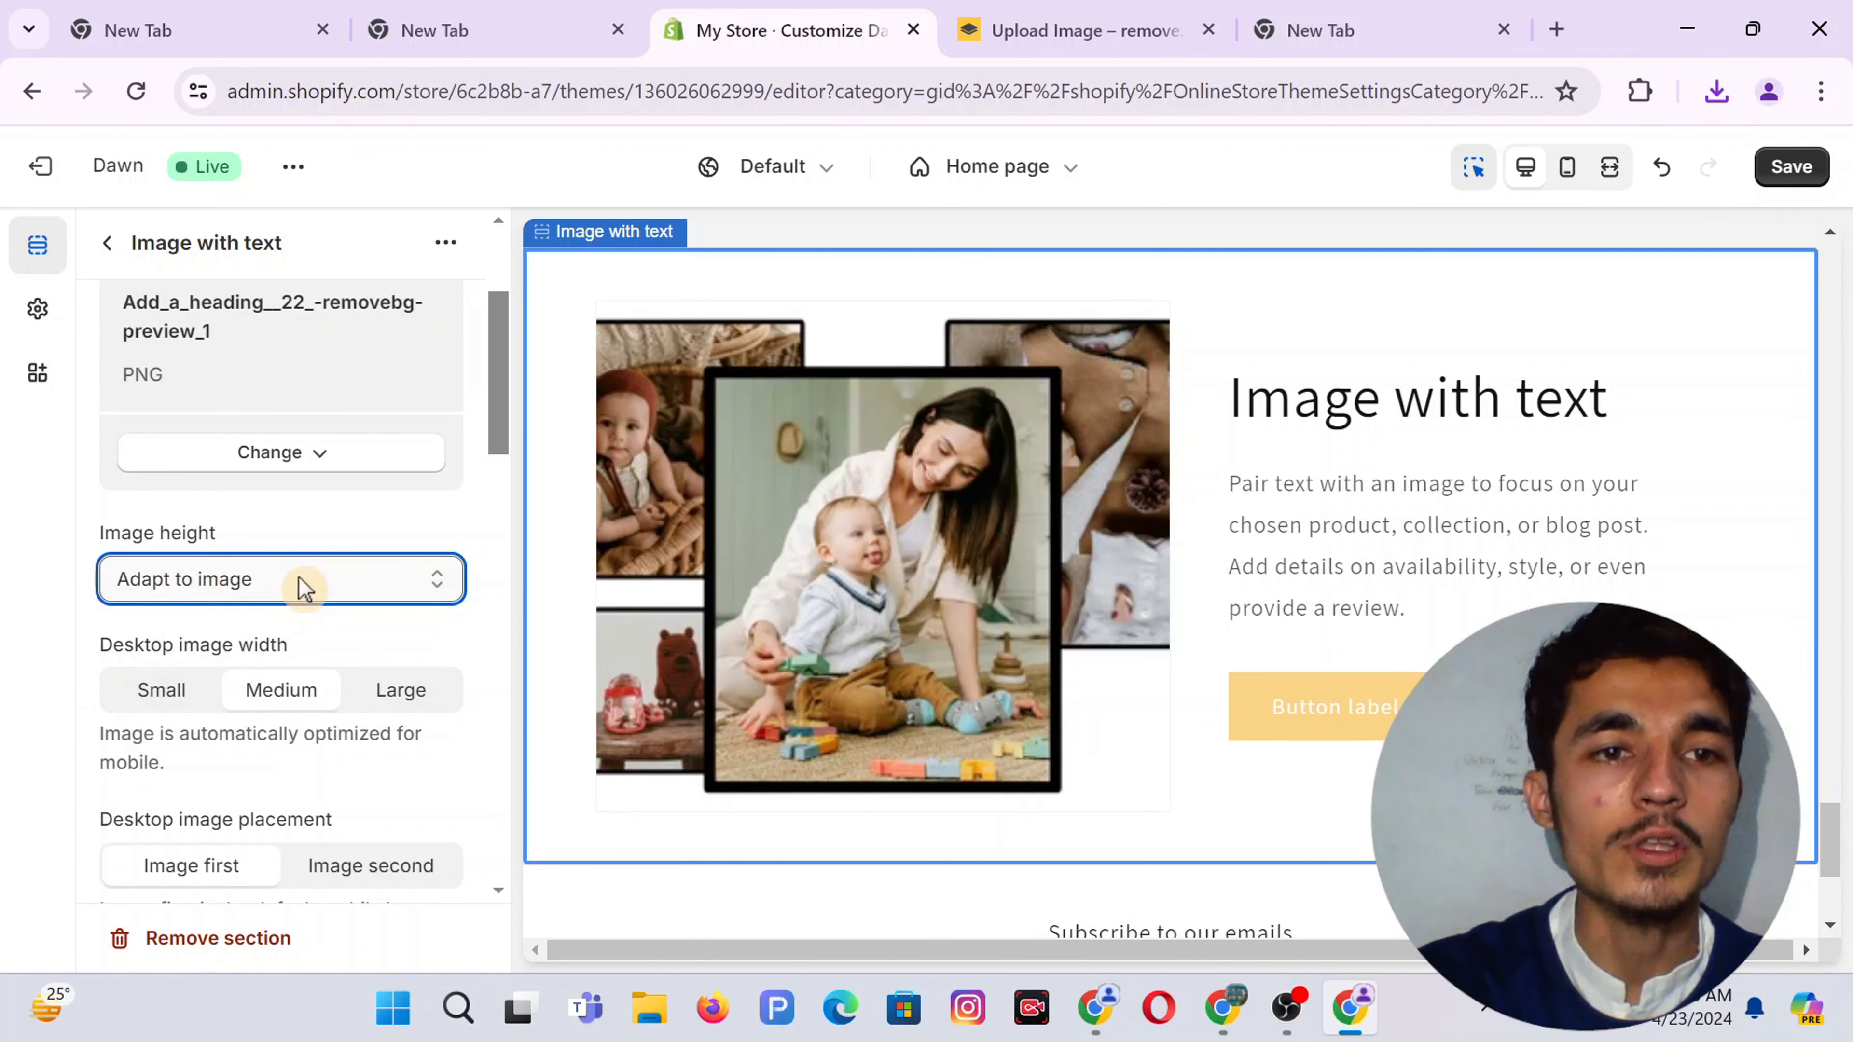
scroll(292, 562, "down", 3)
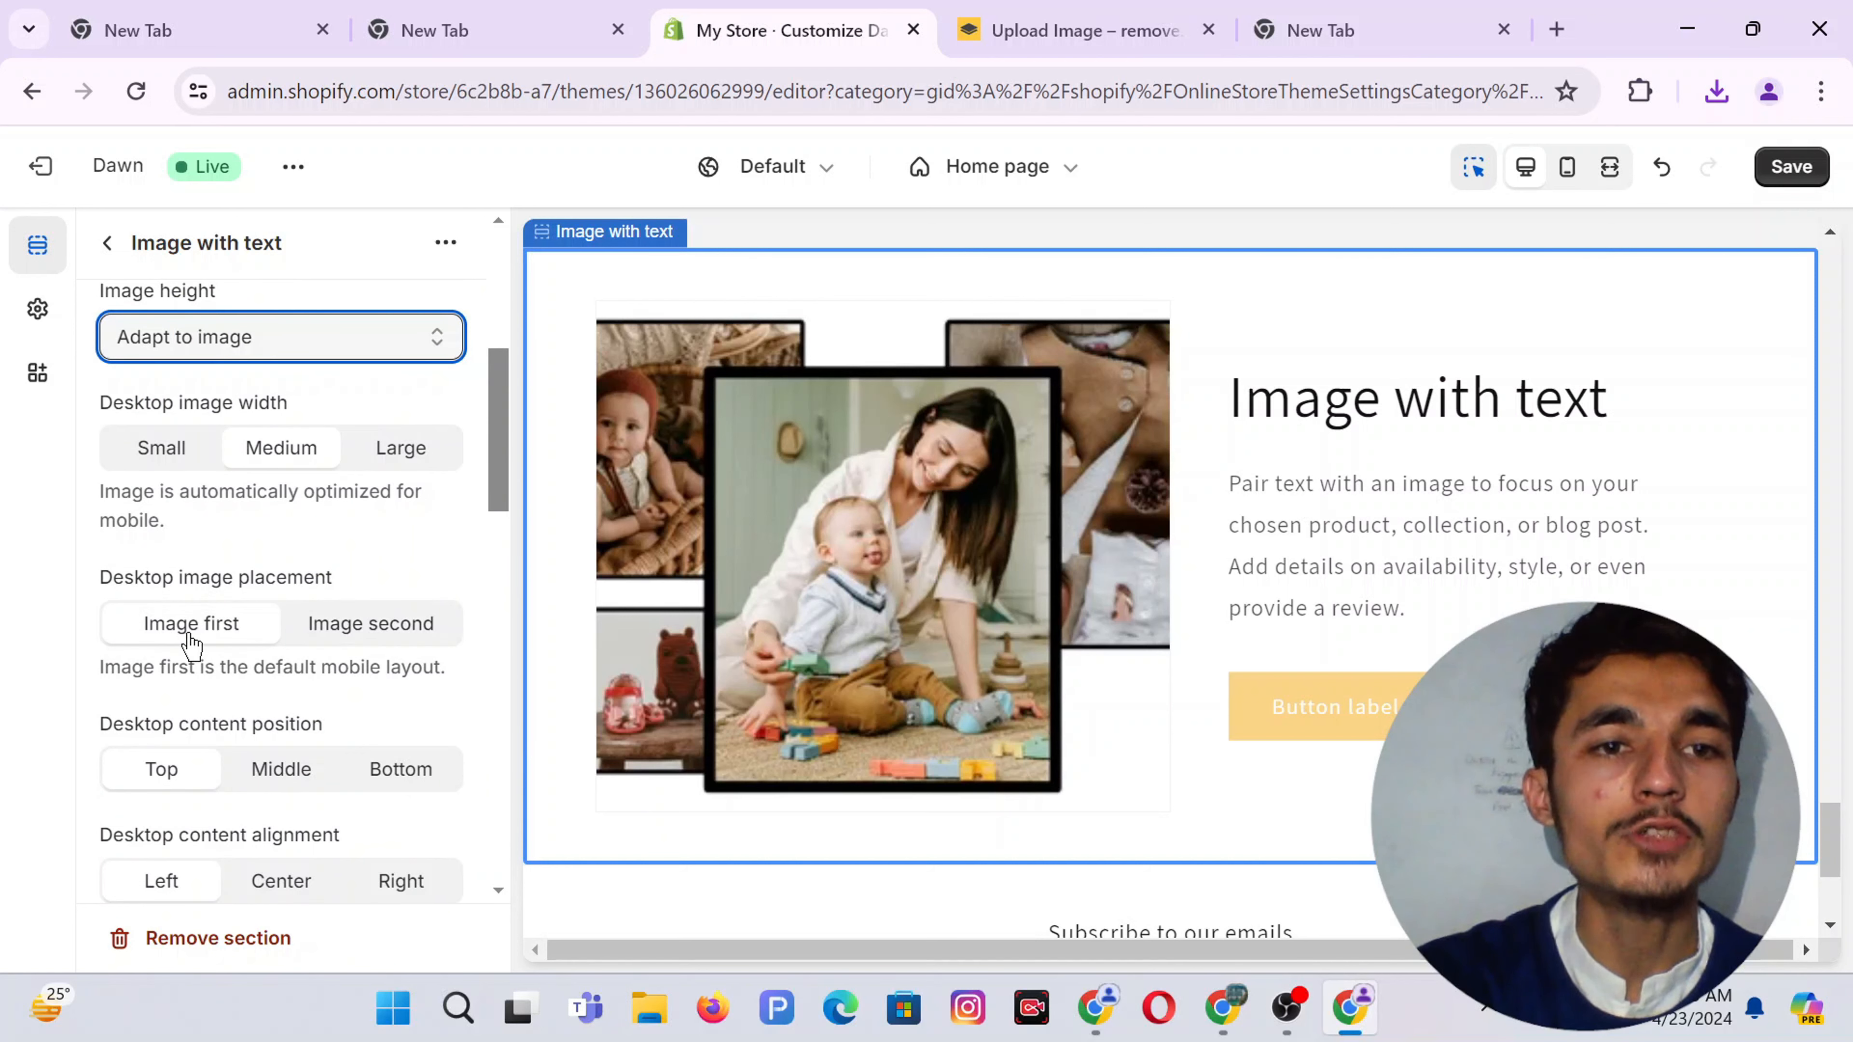
Keep the image first on desktop and set the content position Middle, alignment Center
left_click(355, 625)
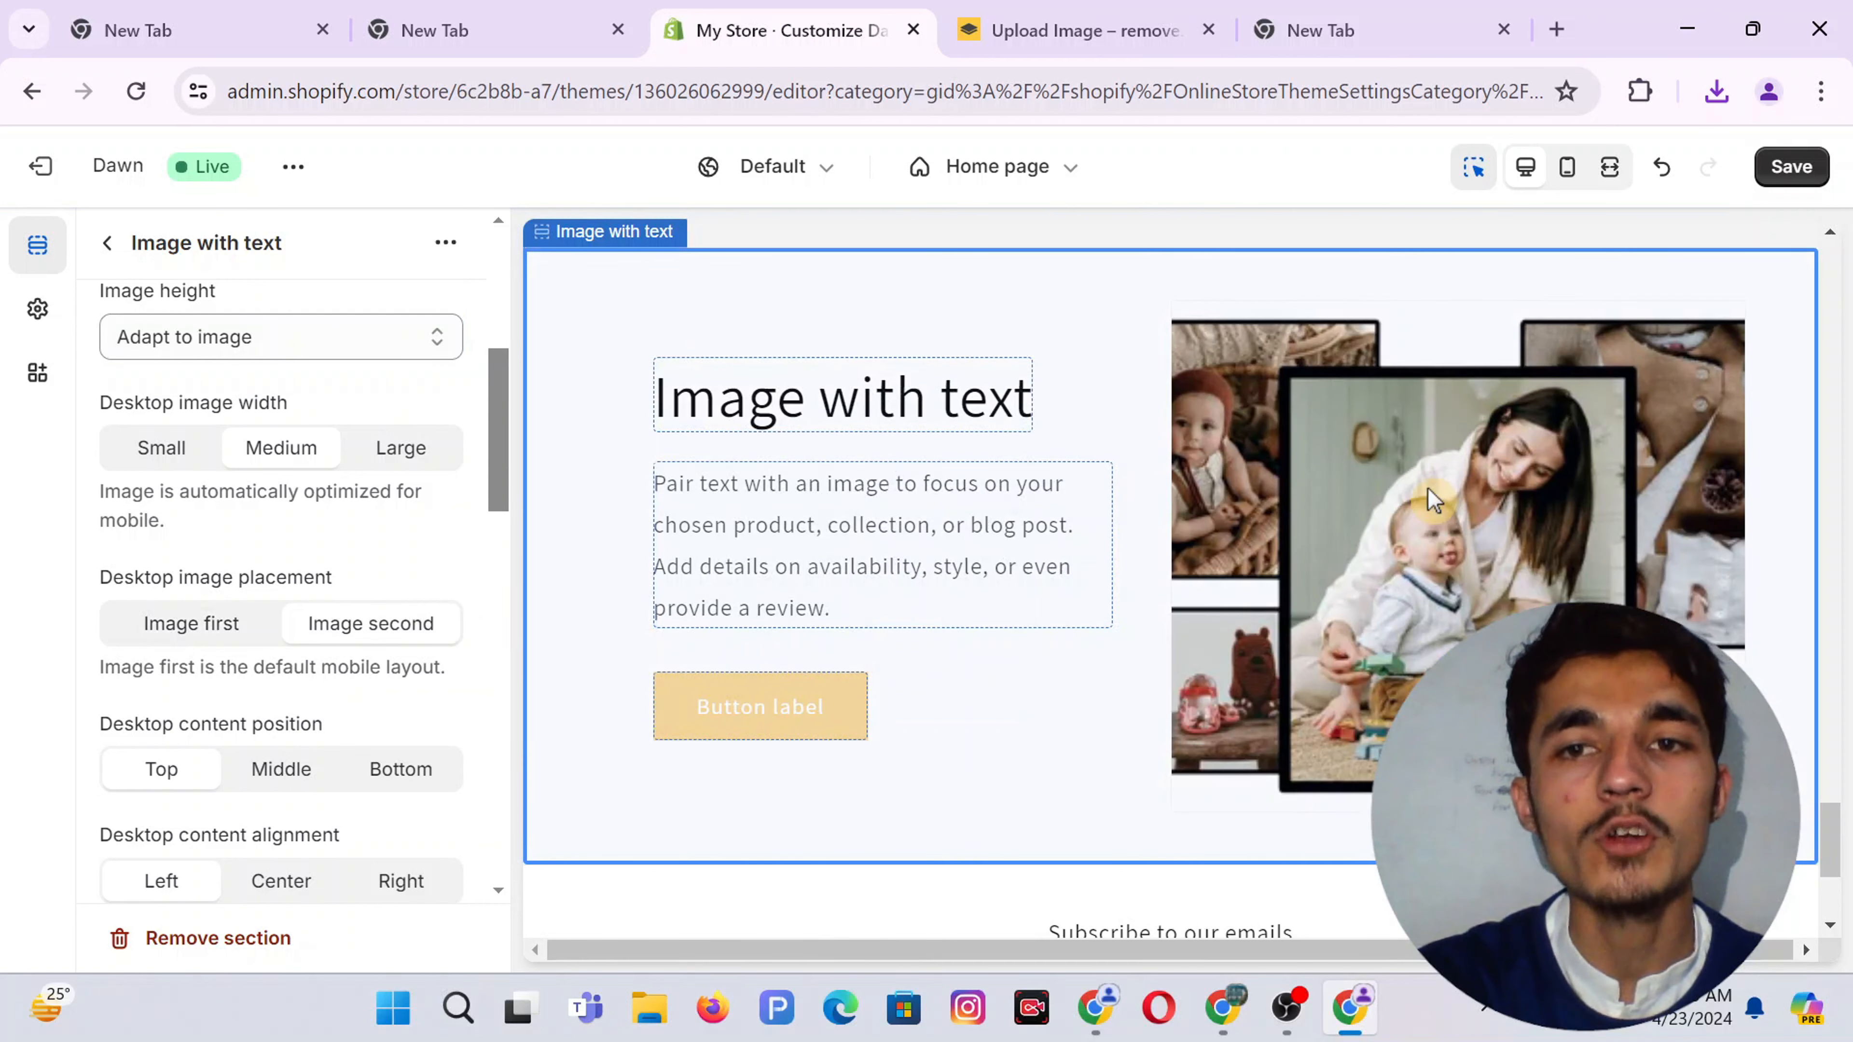
left_click(200, 625)
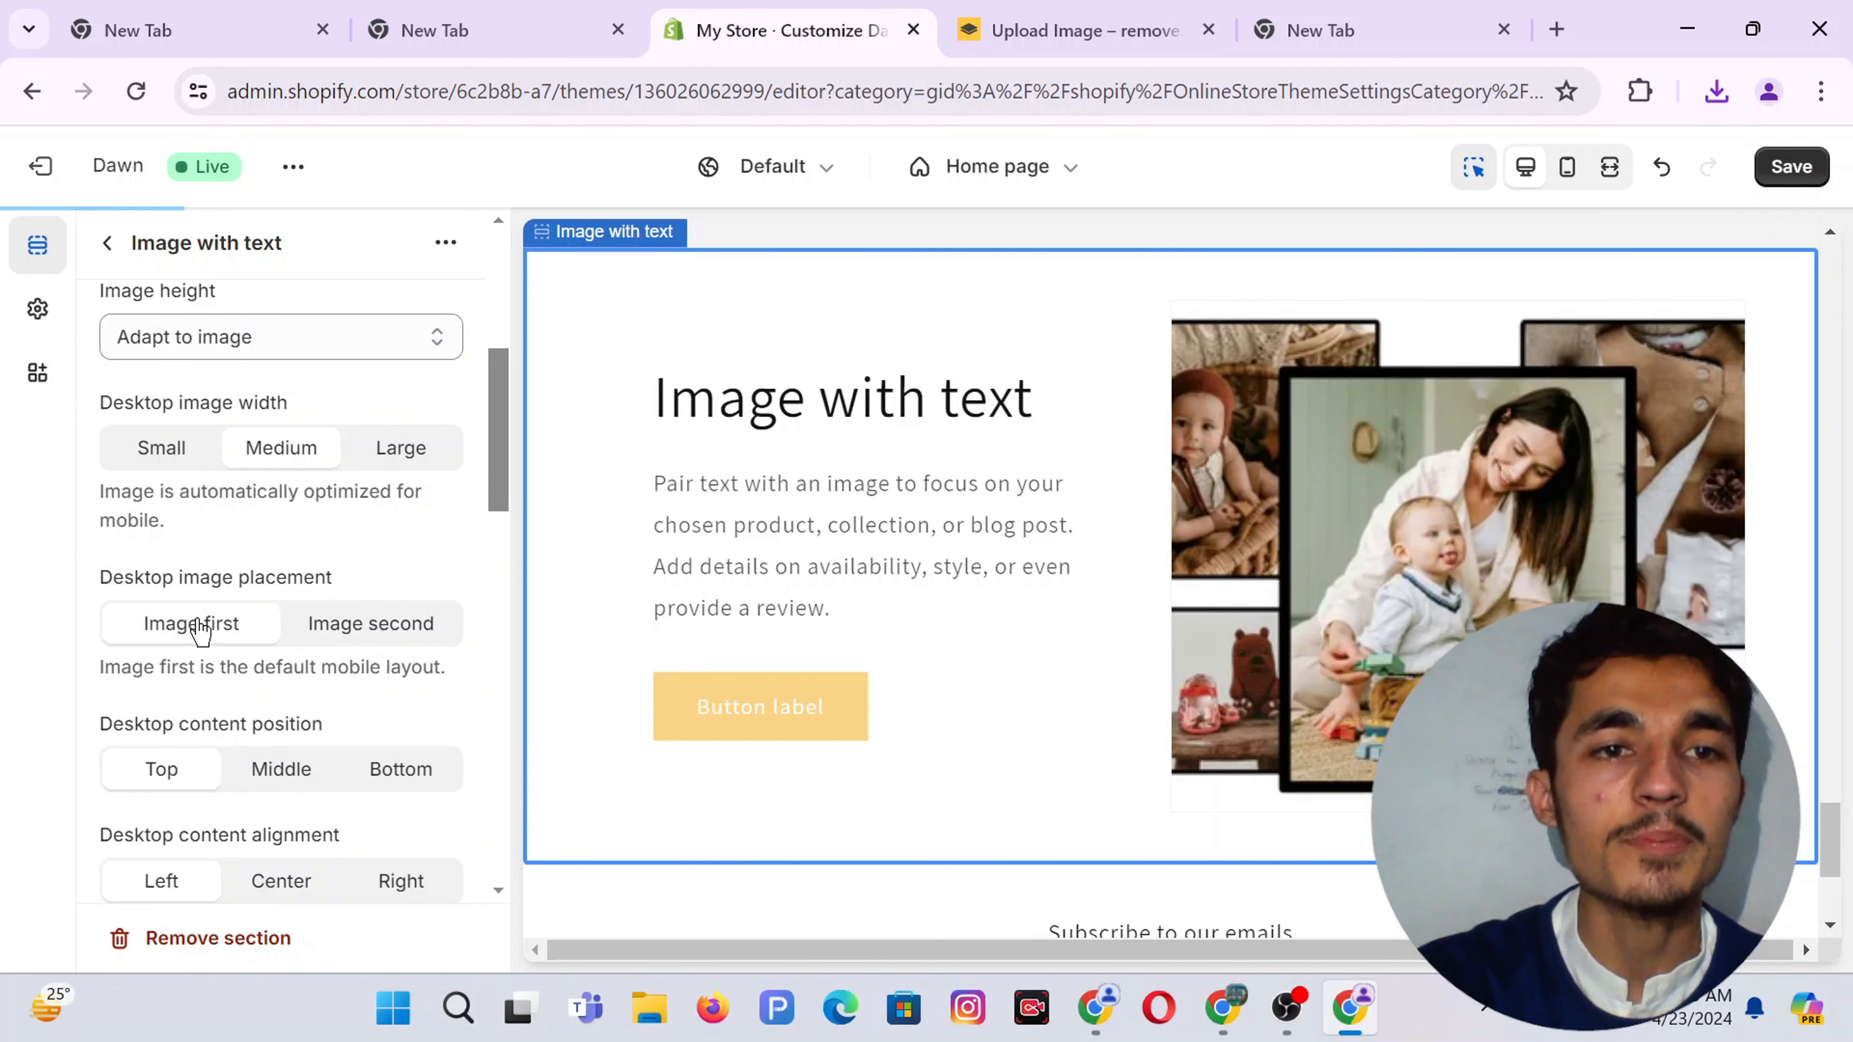
scroll(274, 661, "down", 2)
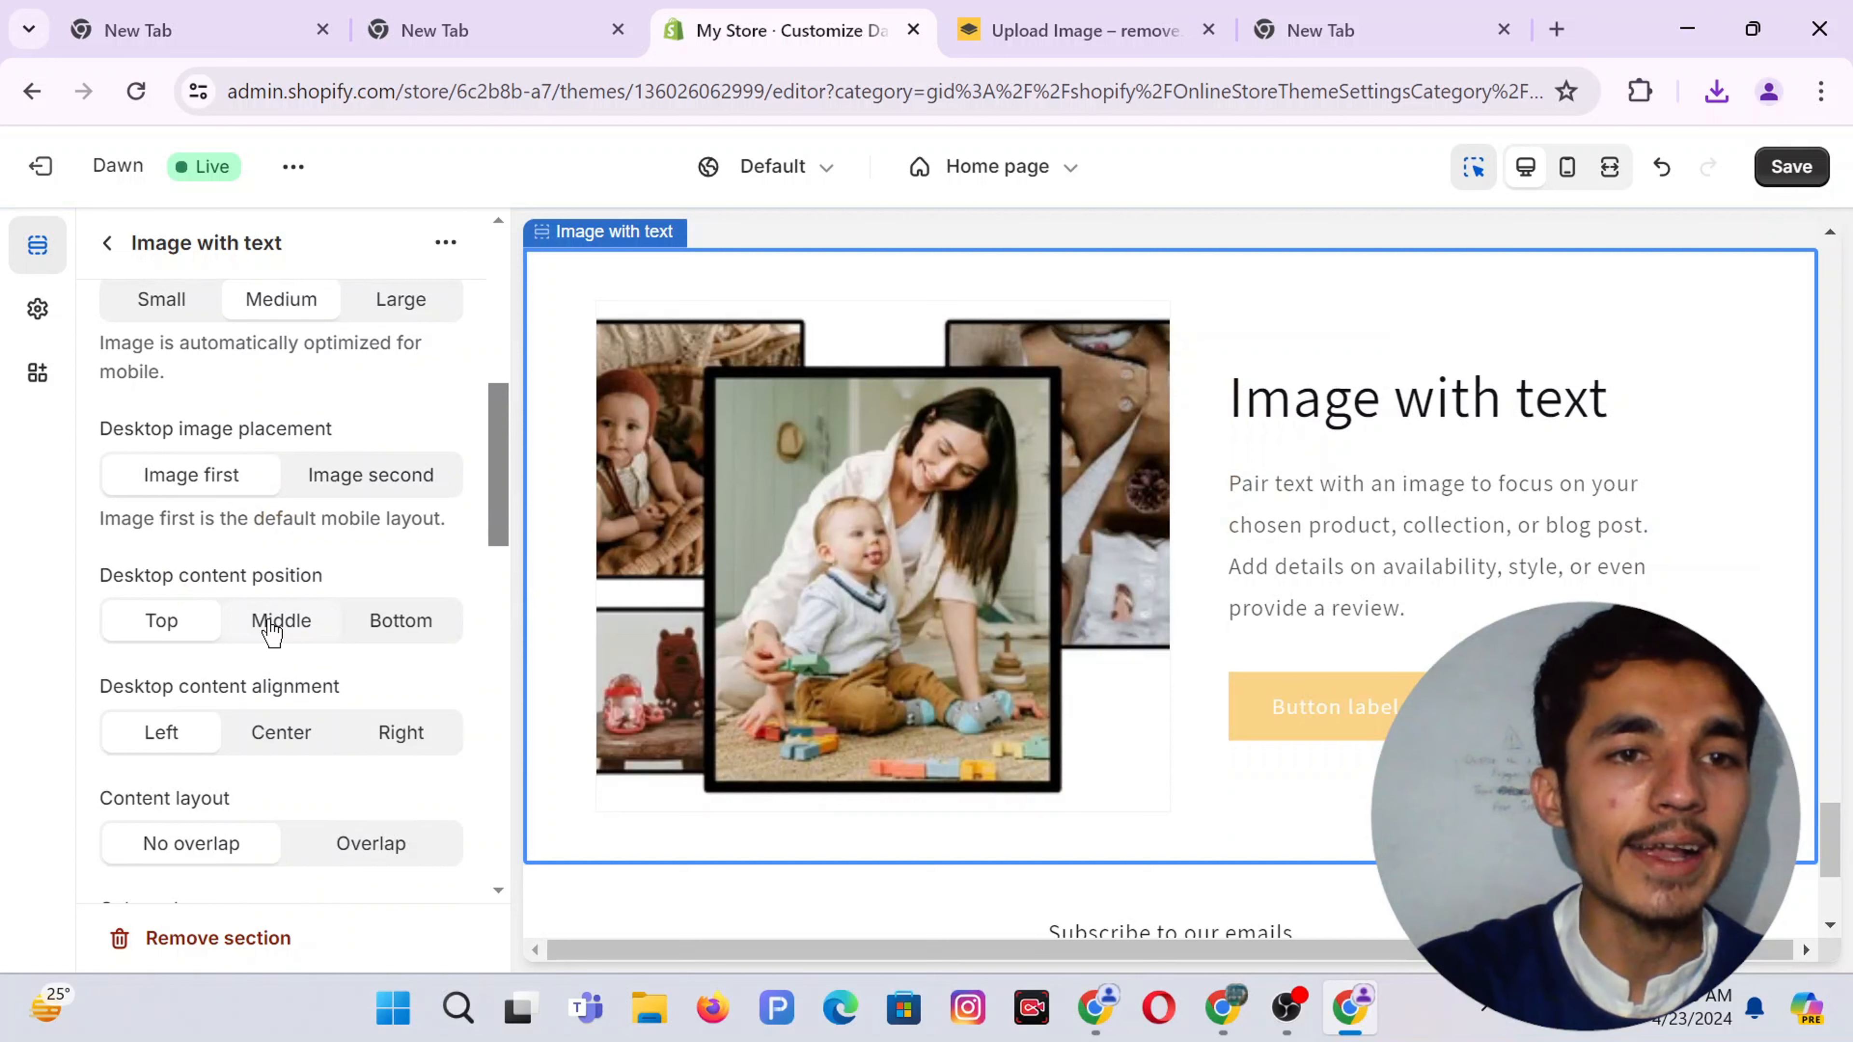
left_click(270, 627)
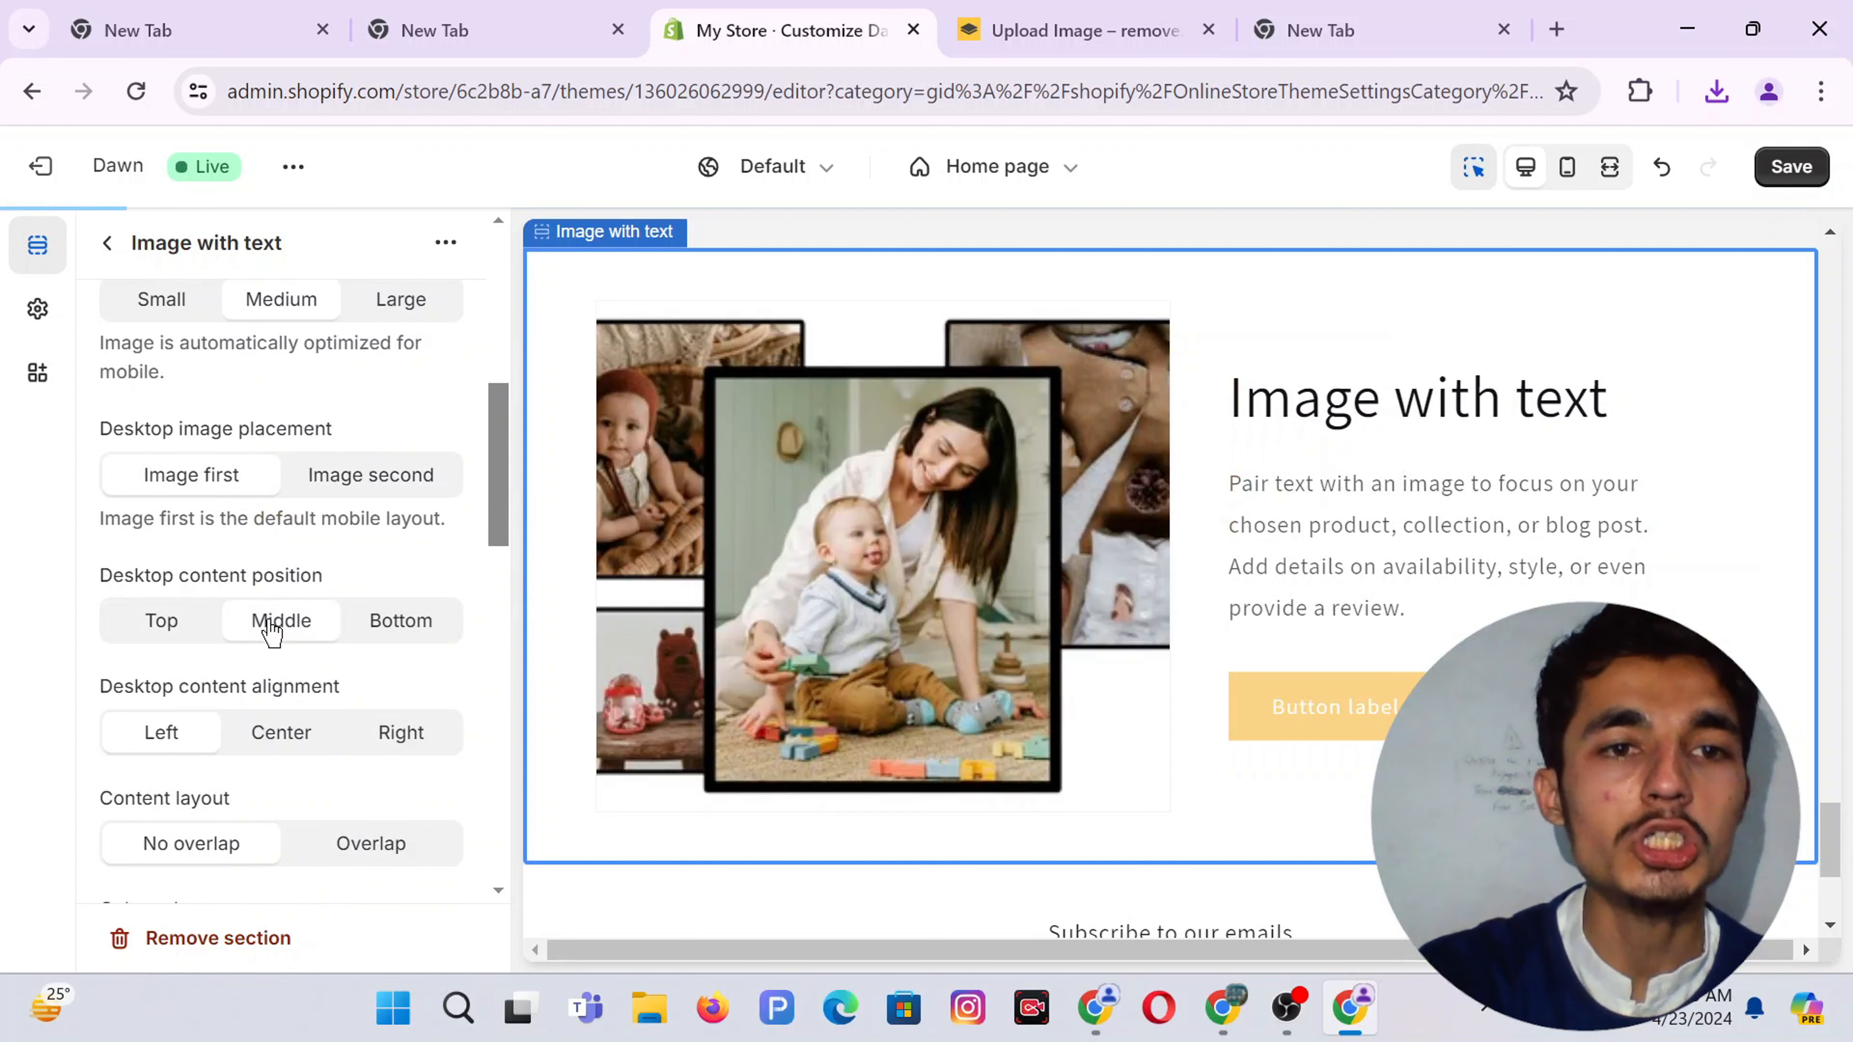
left_click(291, 736)
Set the mobile content alignment to Center
scroll(292, 740, "down", 2)
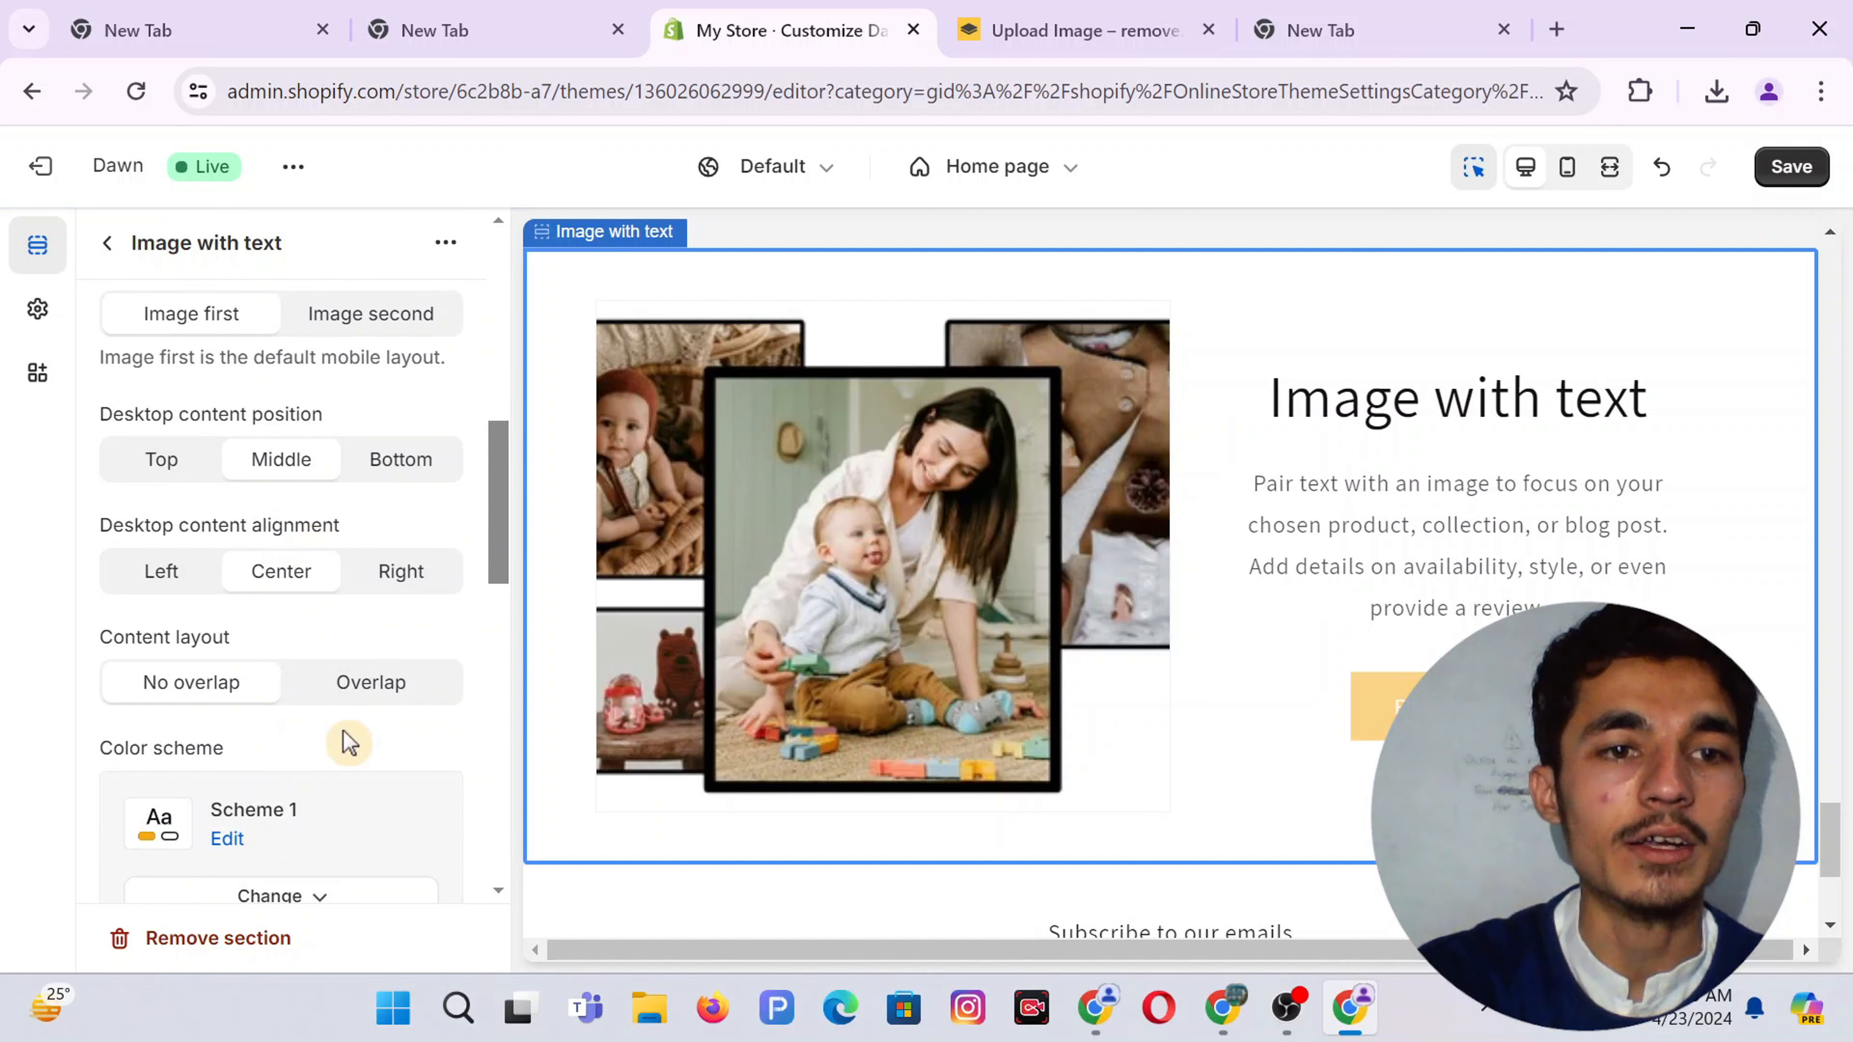
scroll(348, 739, "down", 2)
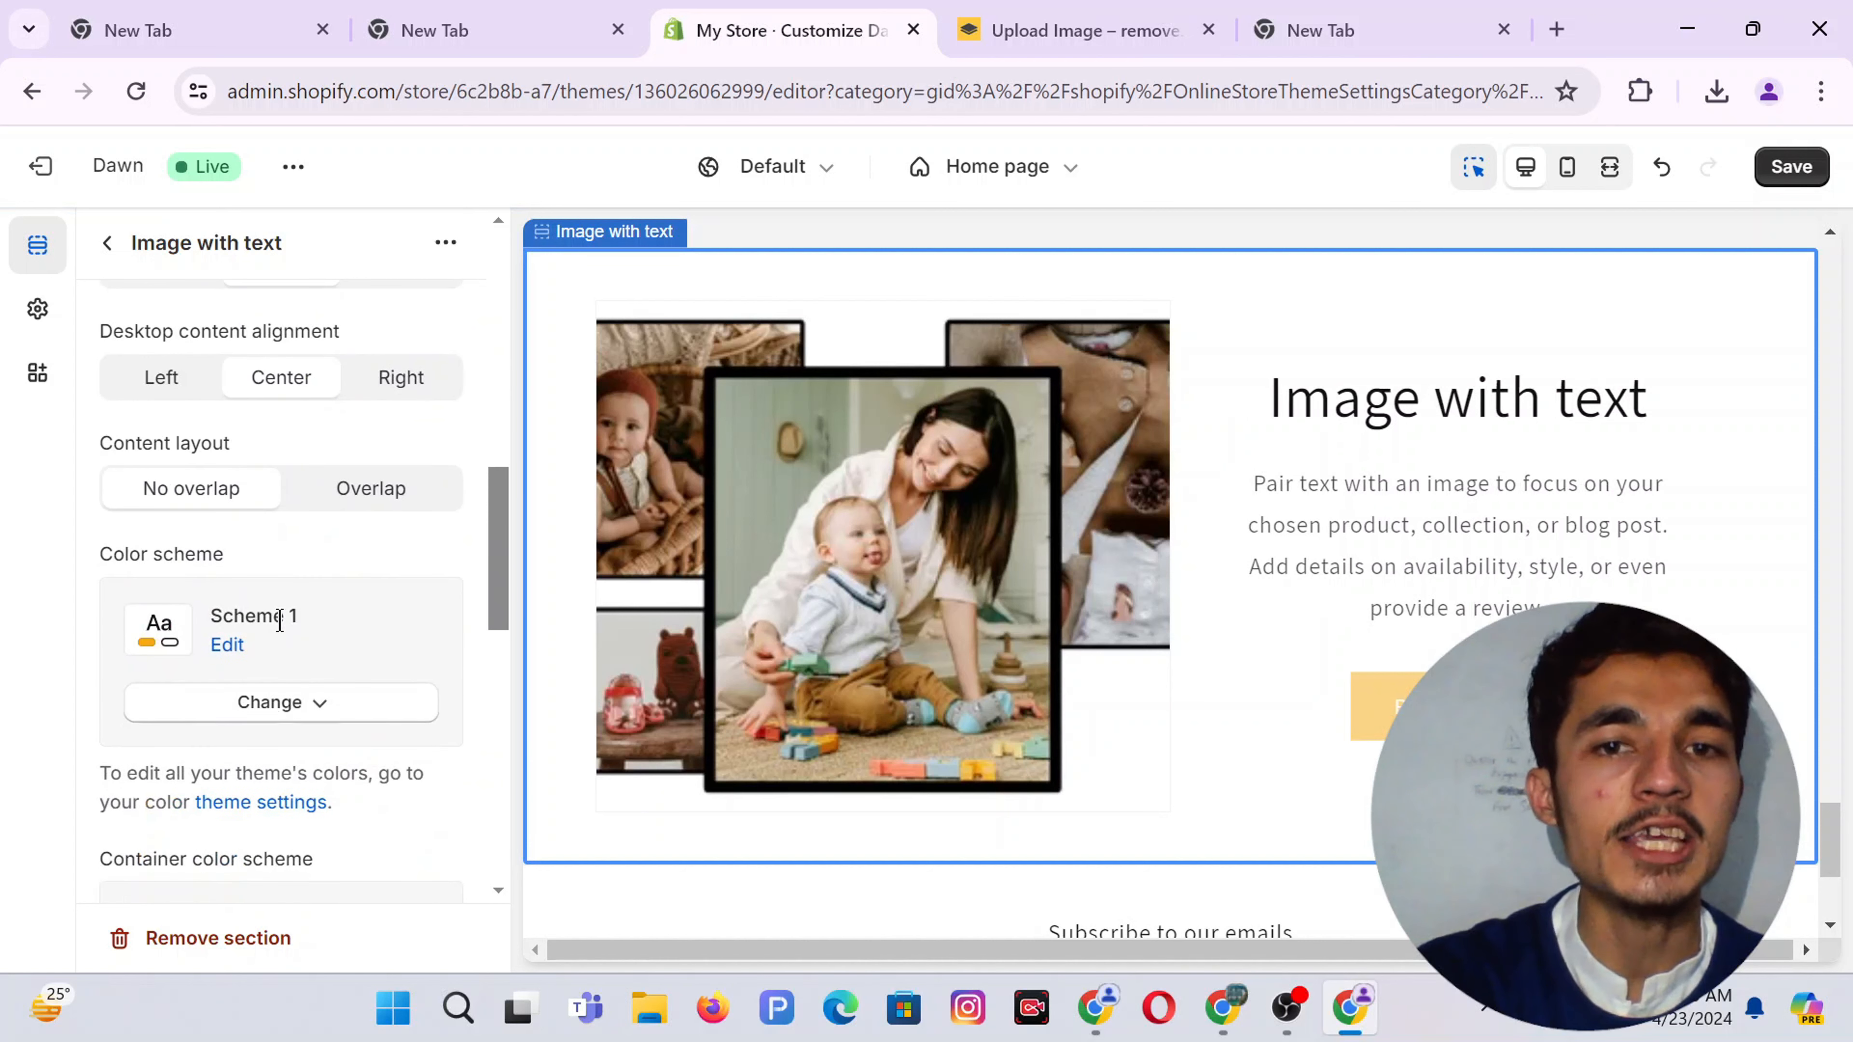
scroll(280, 621, "down", 2)
scroll(302, 576, "down", 3)
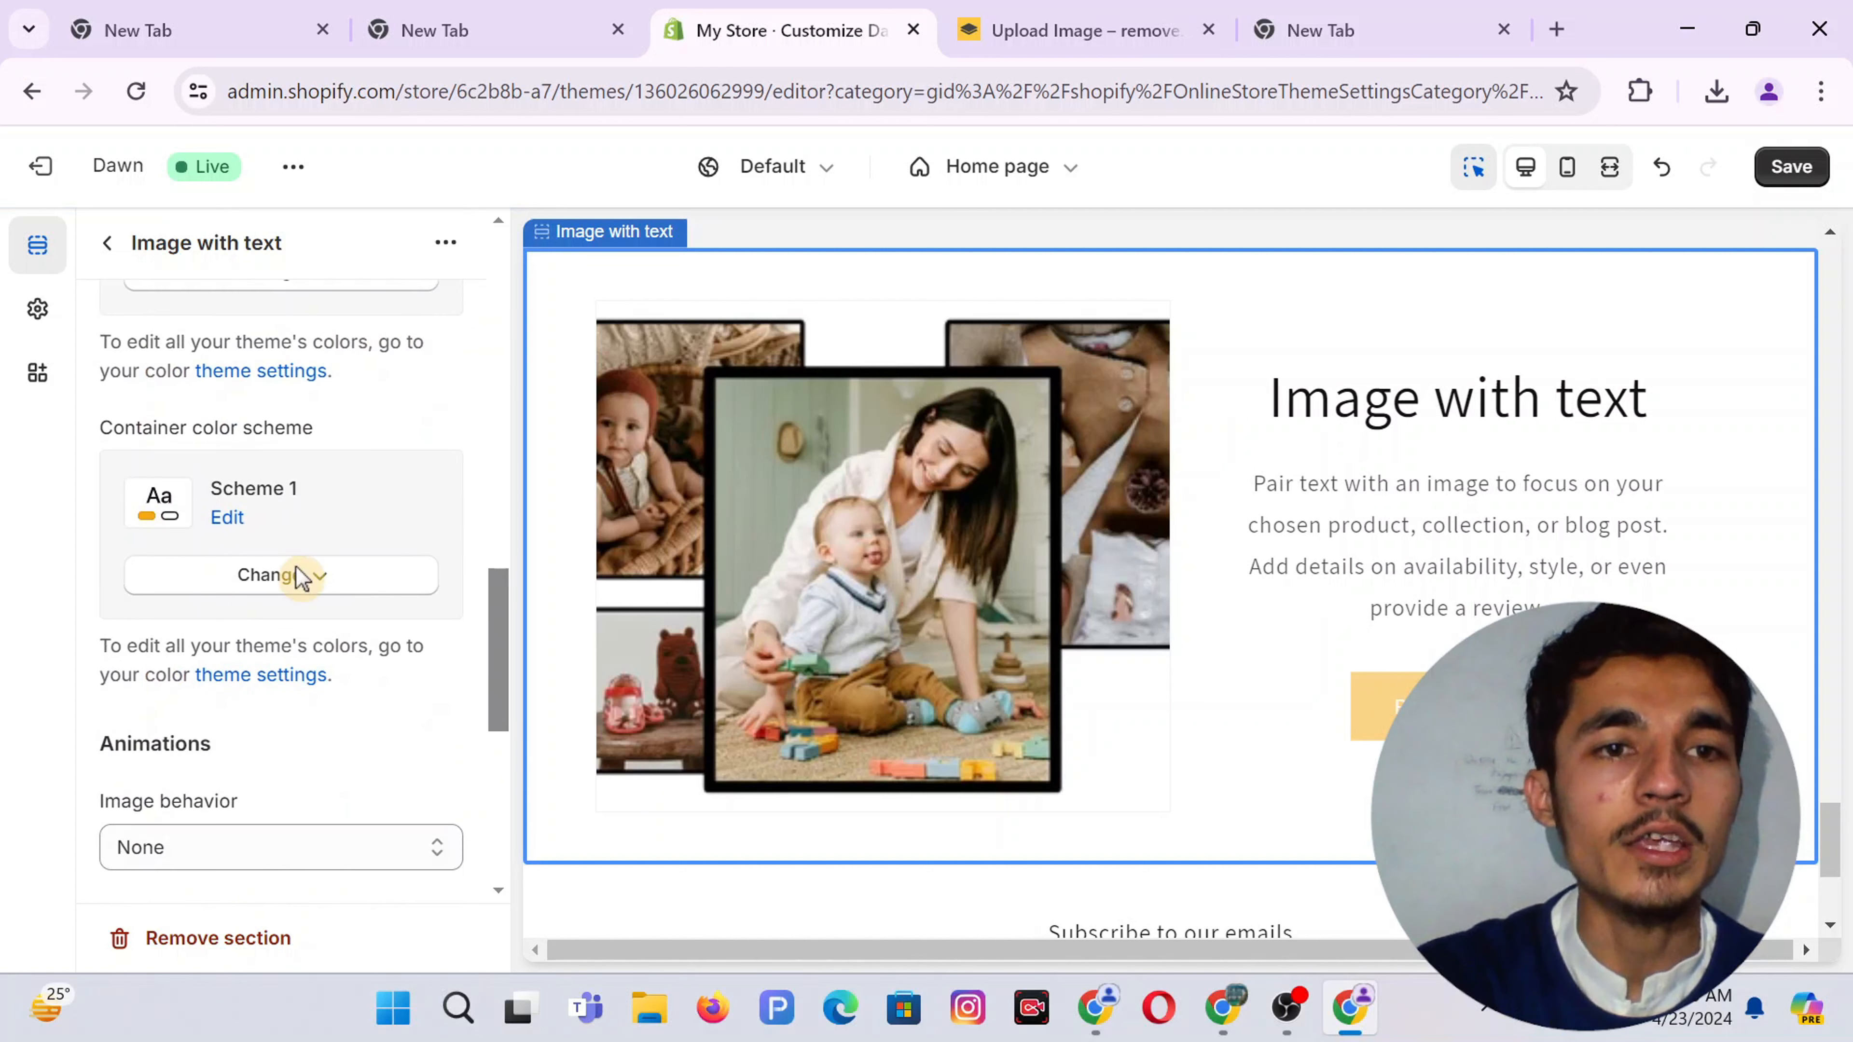
scroll(295, 759, "down", 5)
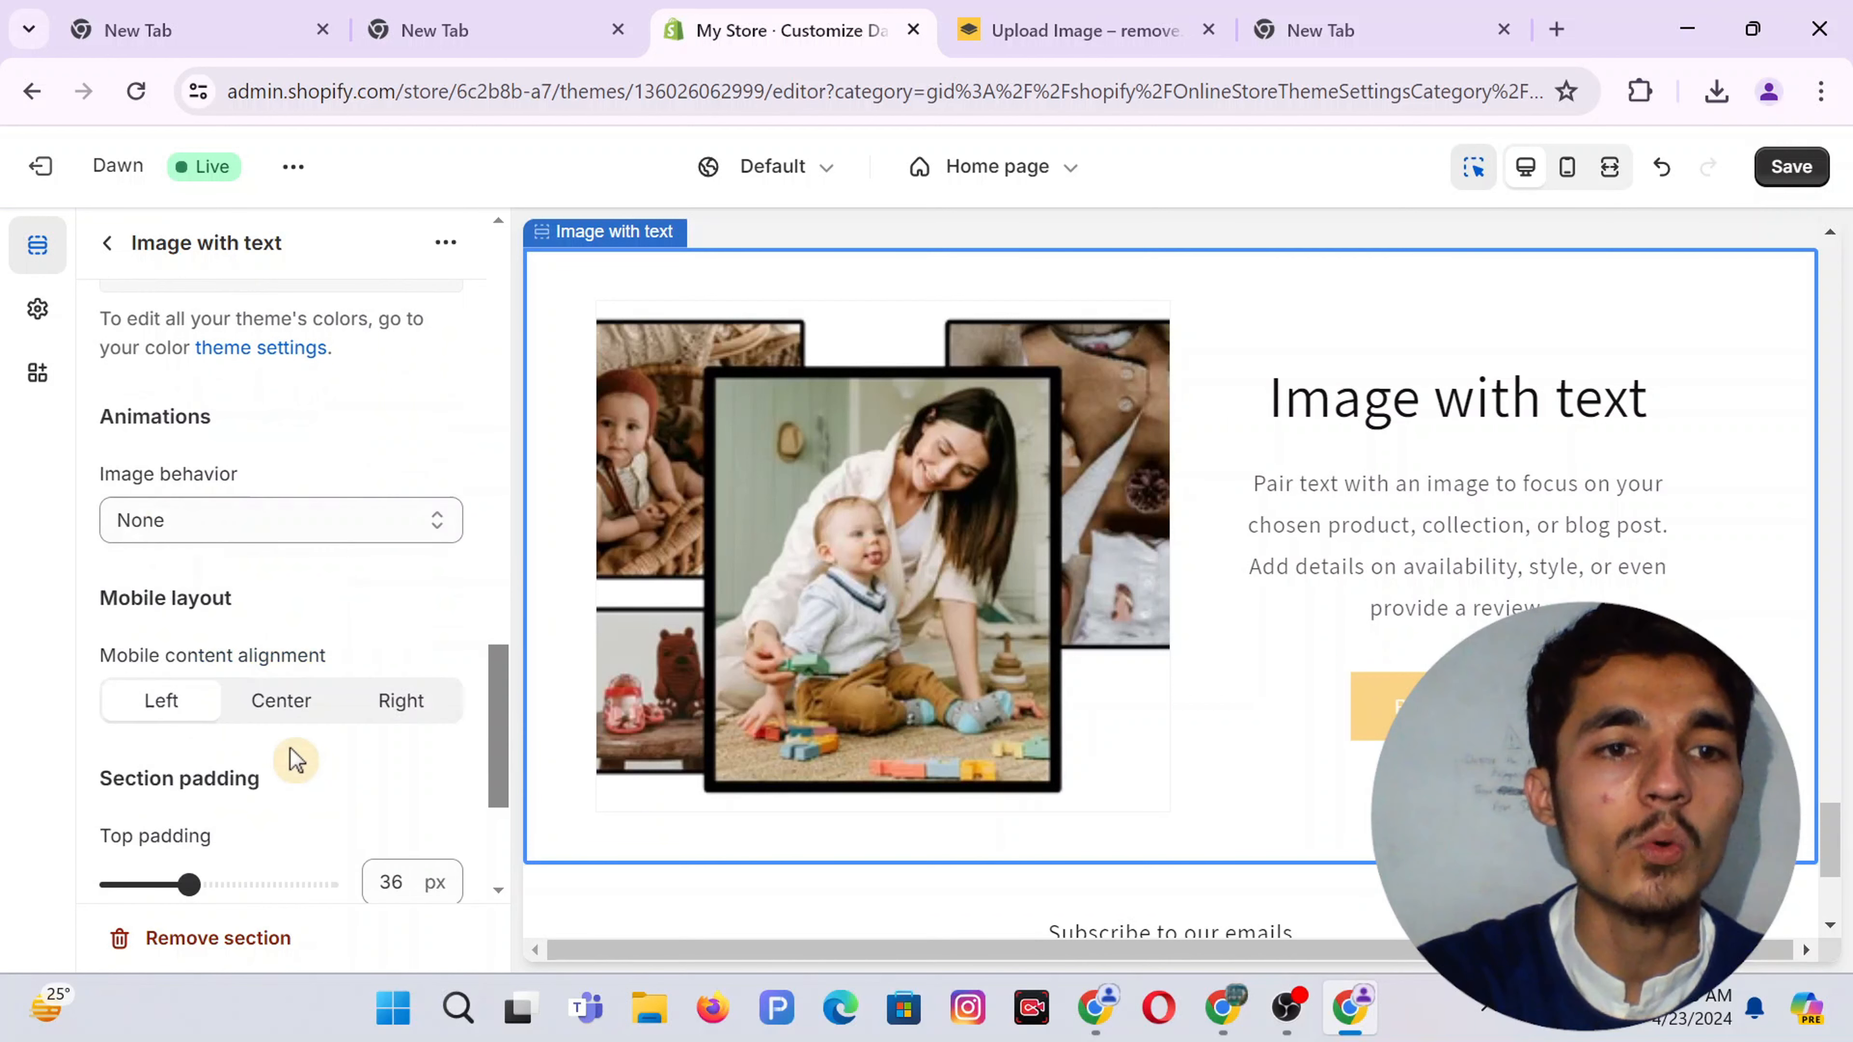
left_click_drag(261, 447, 130, 430)
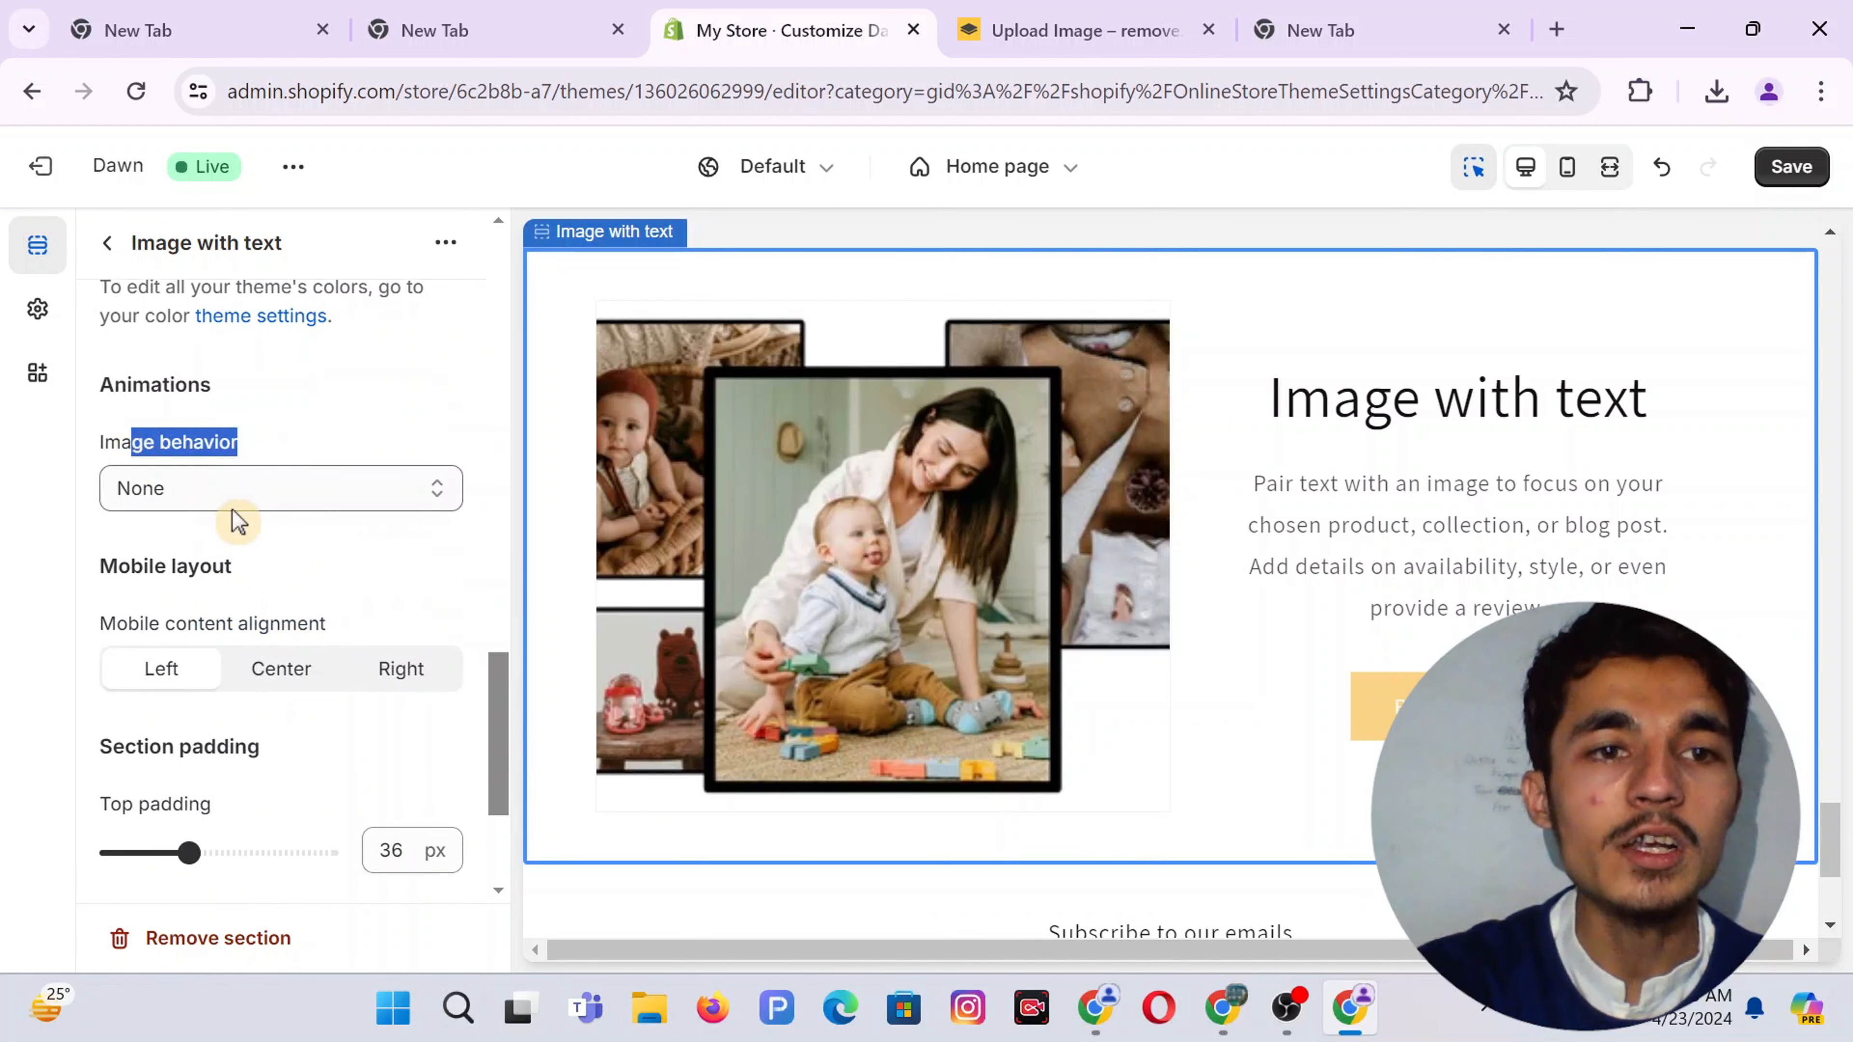
scroll(238, 517, "down", 1)
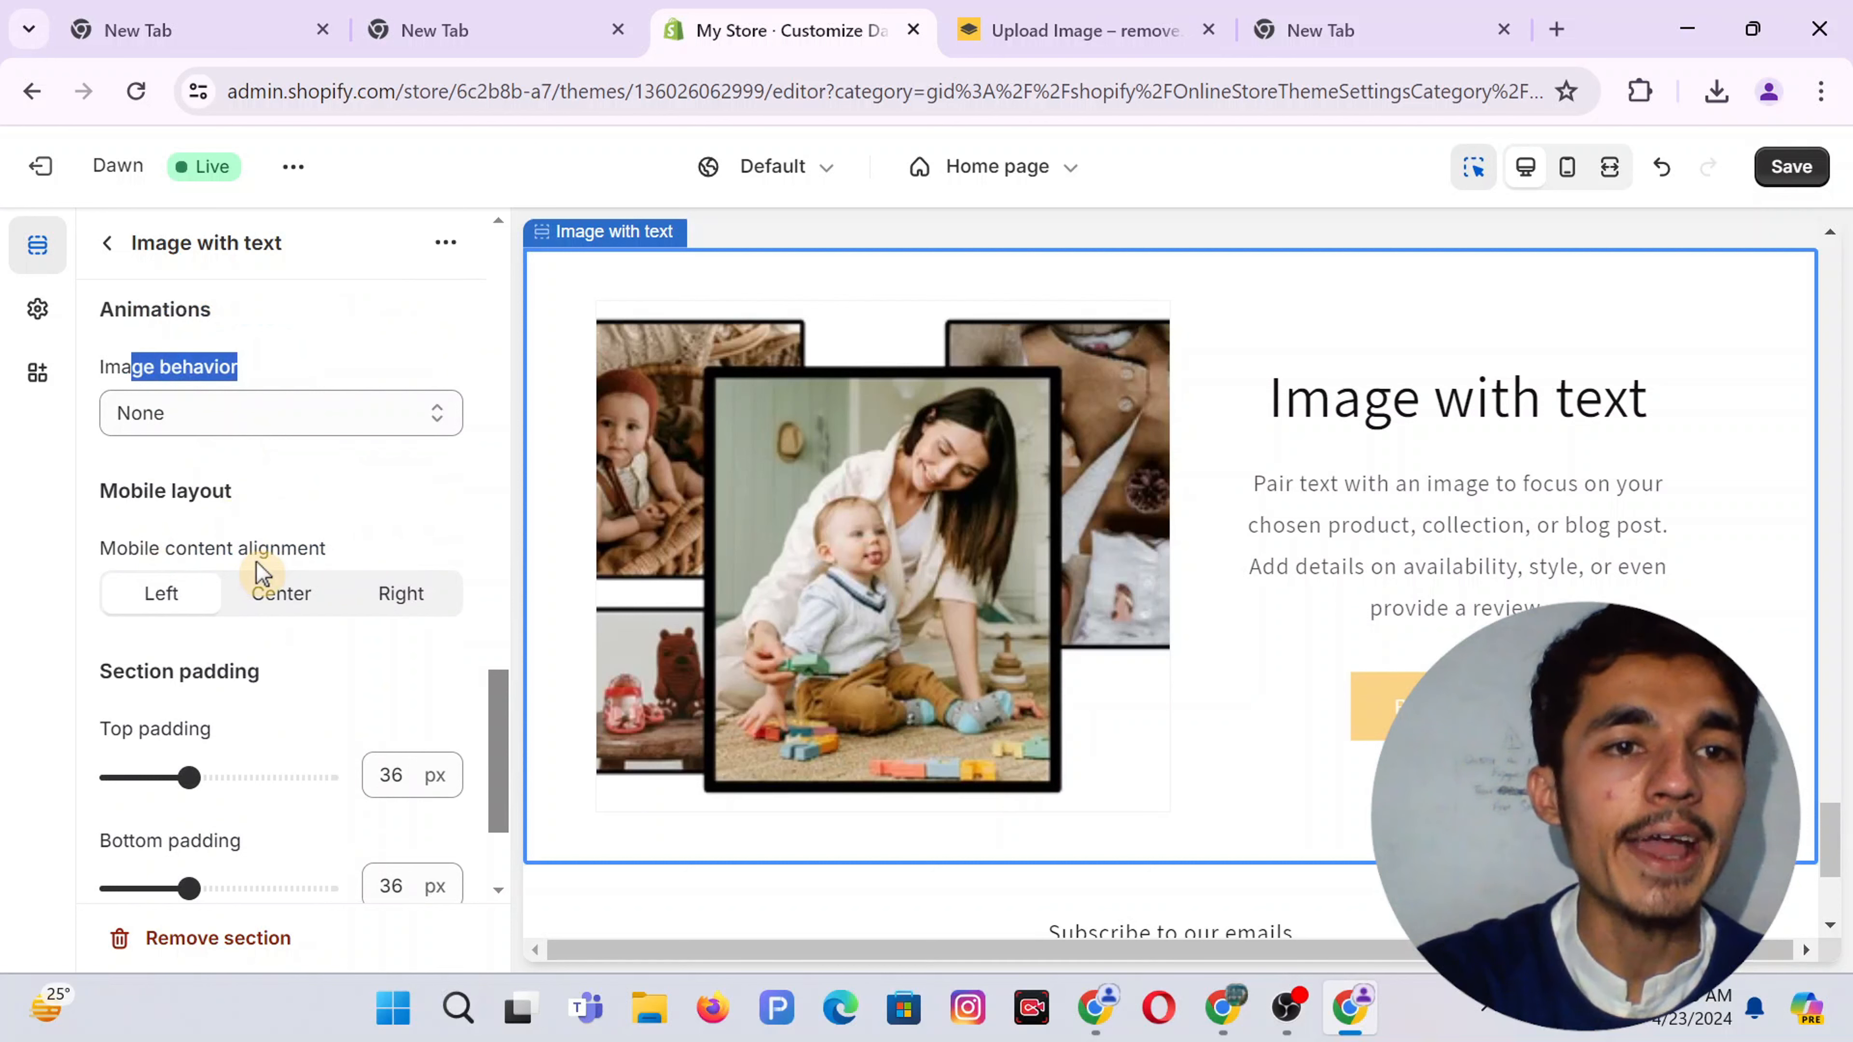
left_click(274, 590)
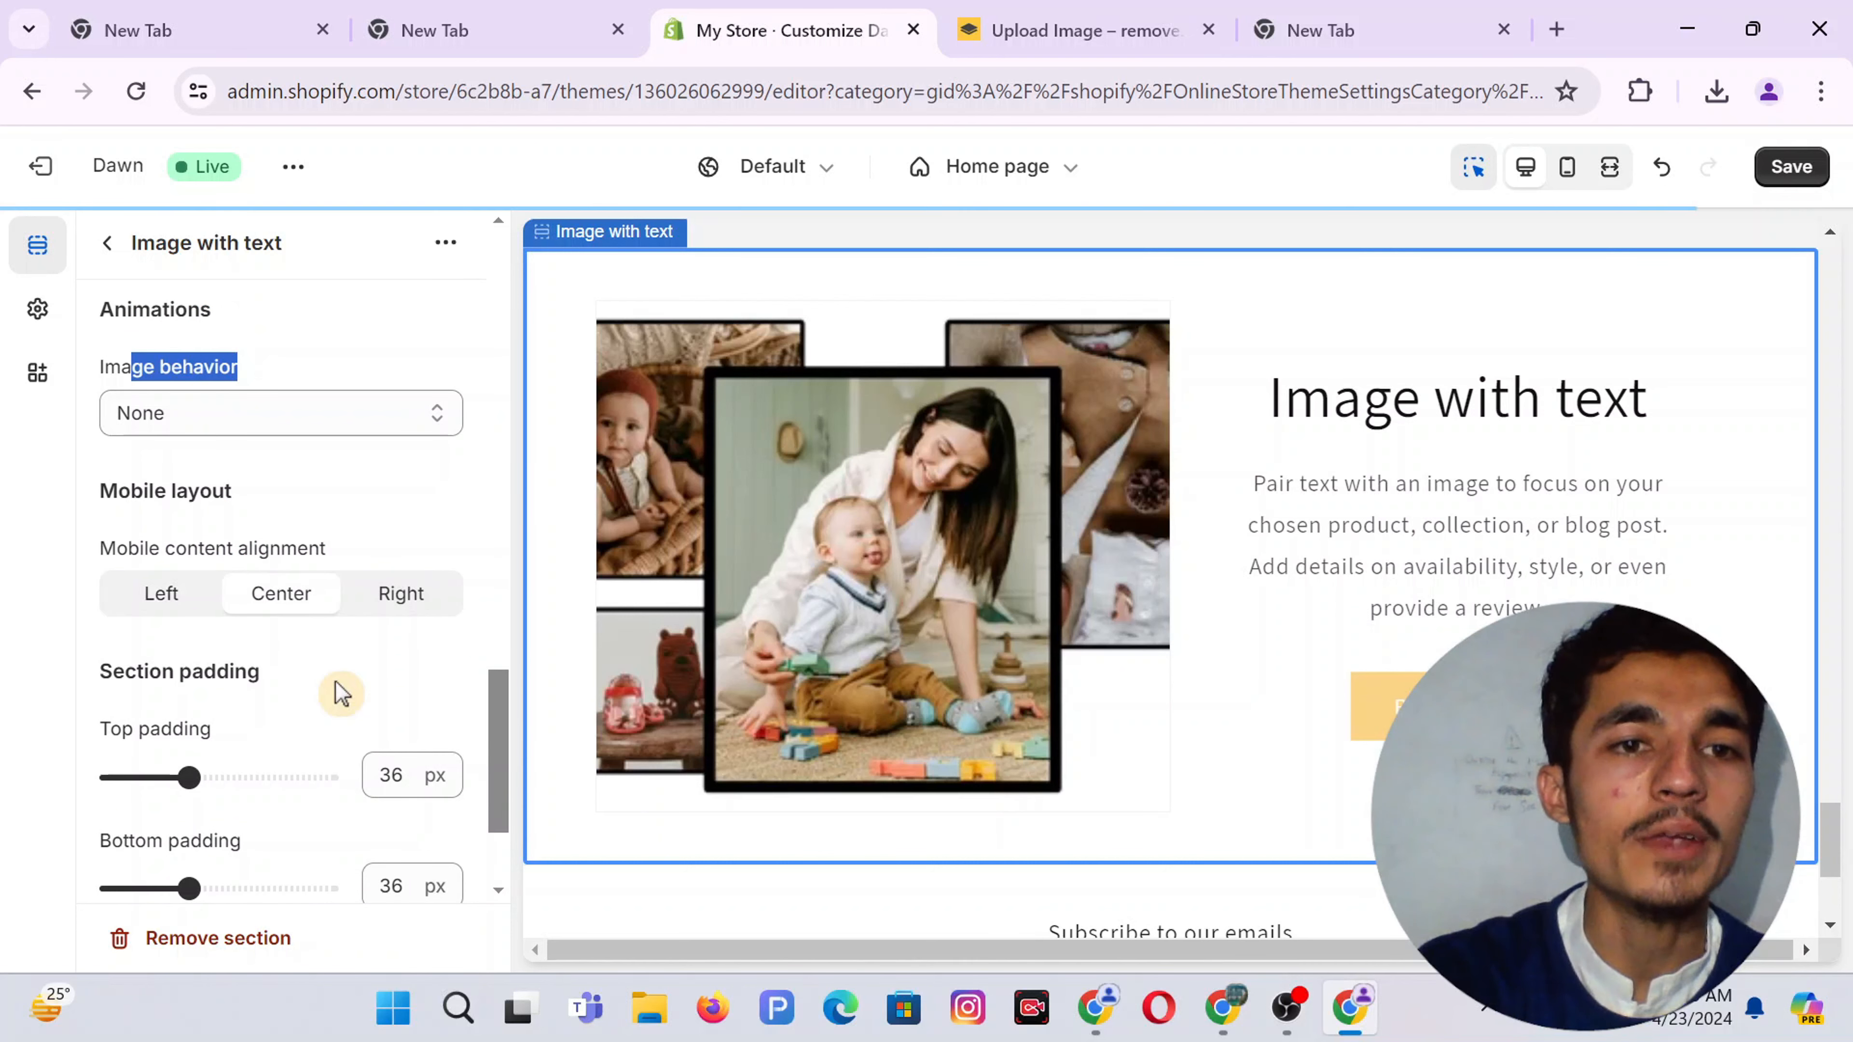
Set the section padding to 16 px top and 20 px bottom
scroll(339, 691, "down", 3)
double_click(402, 578)
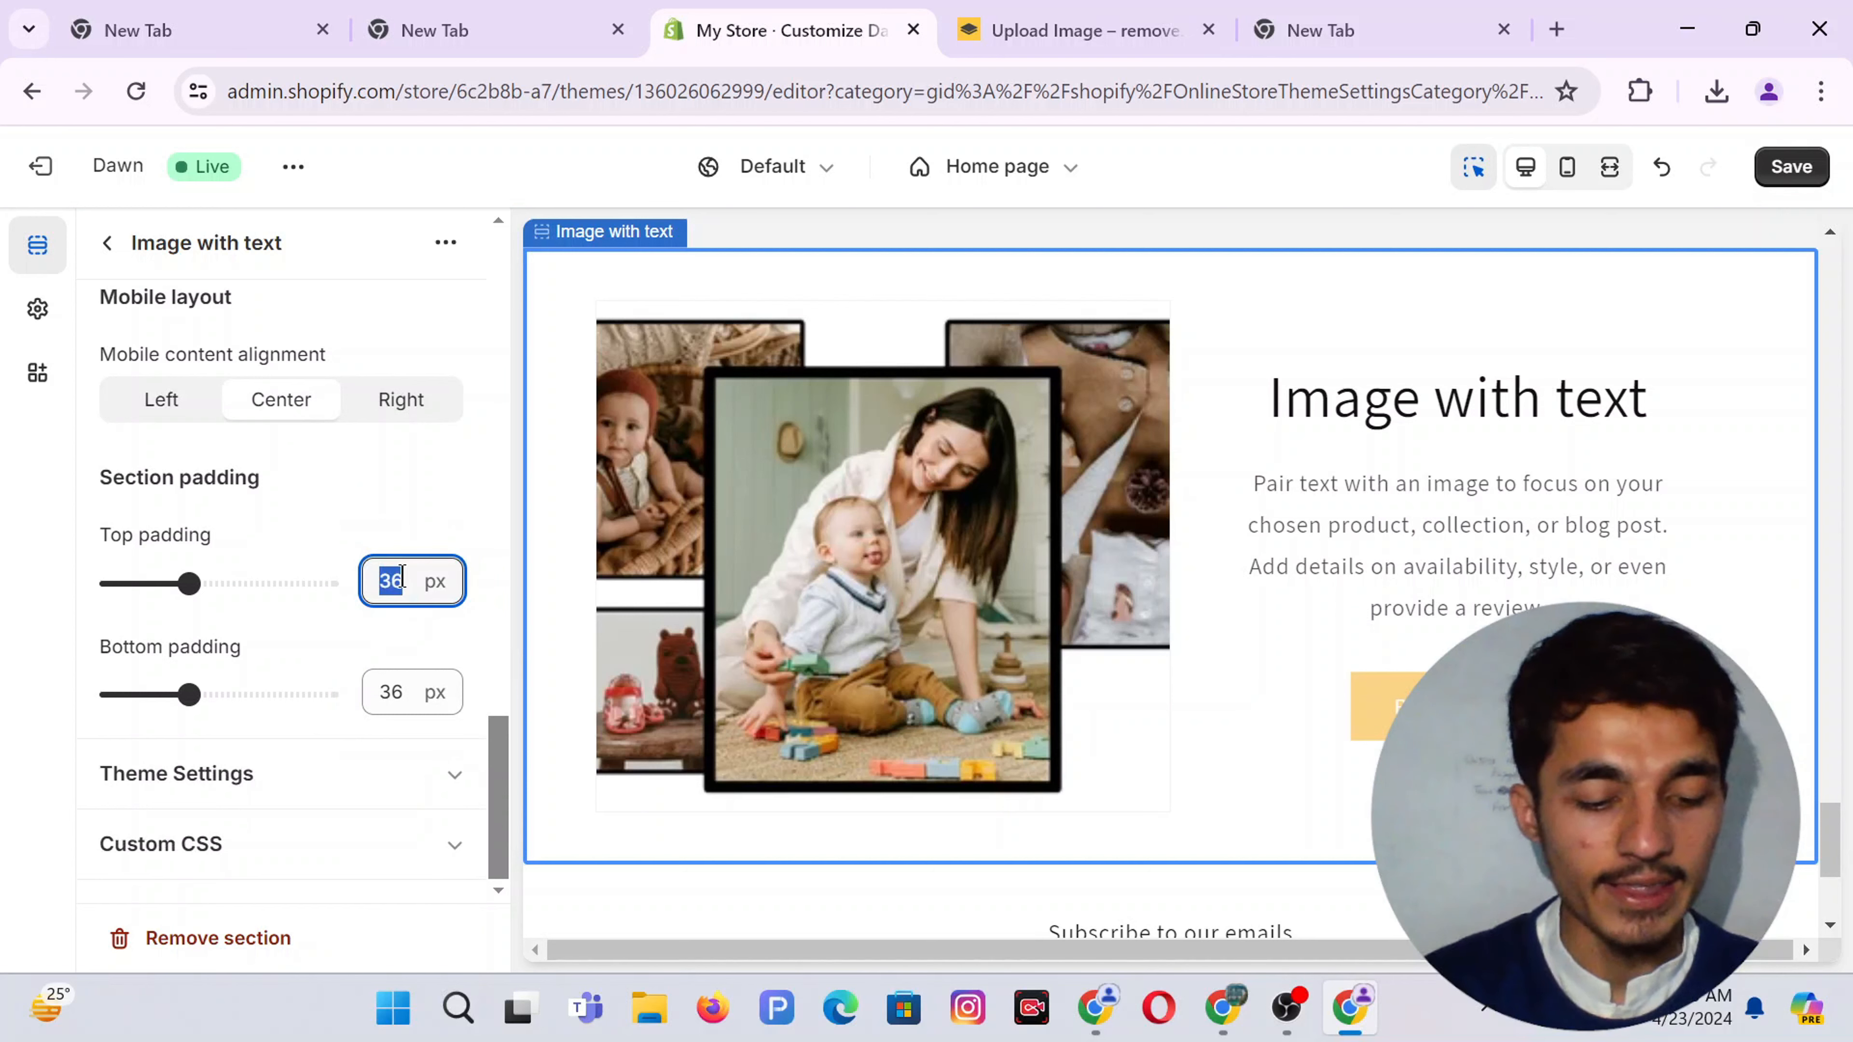
type("16")
double_click(409, 691)
type("20")
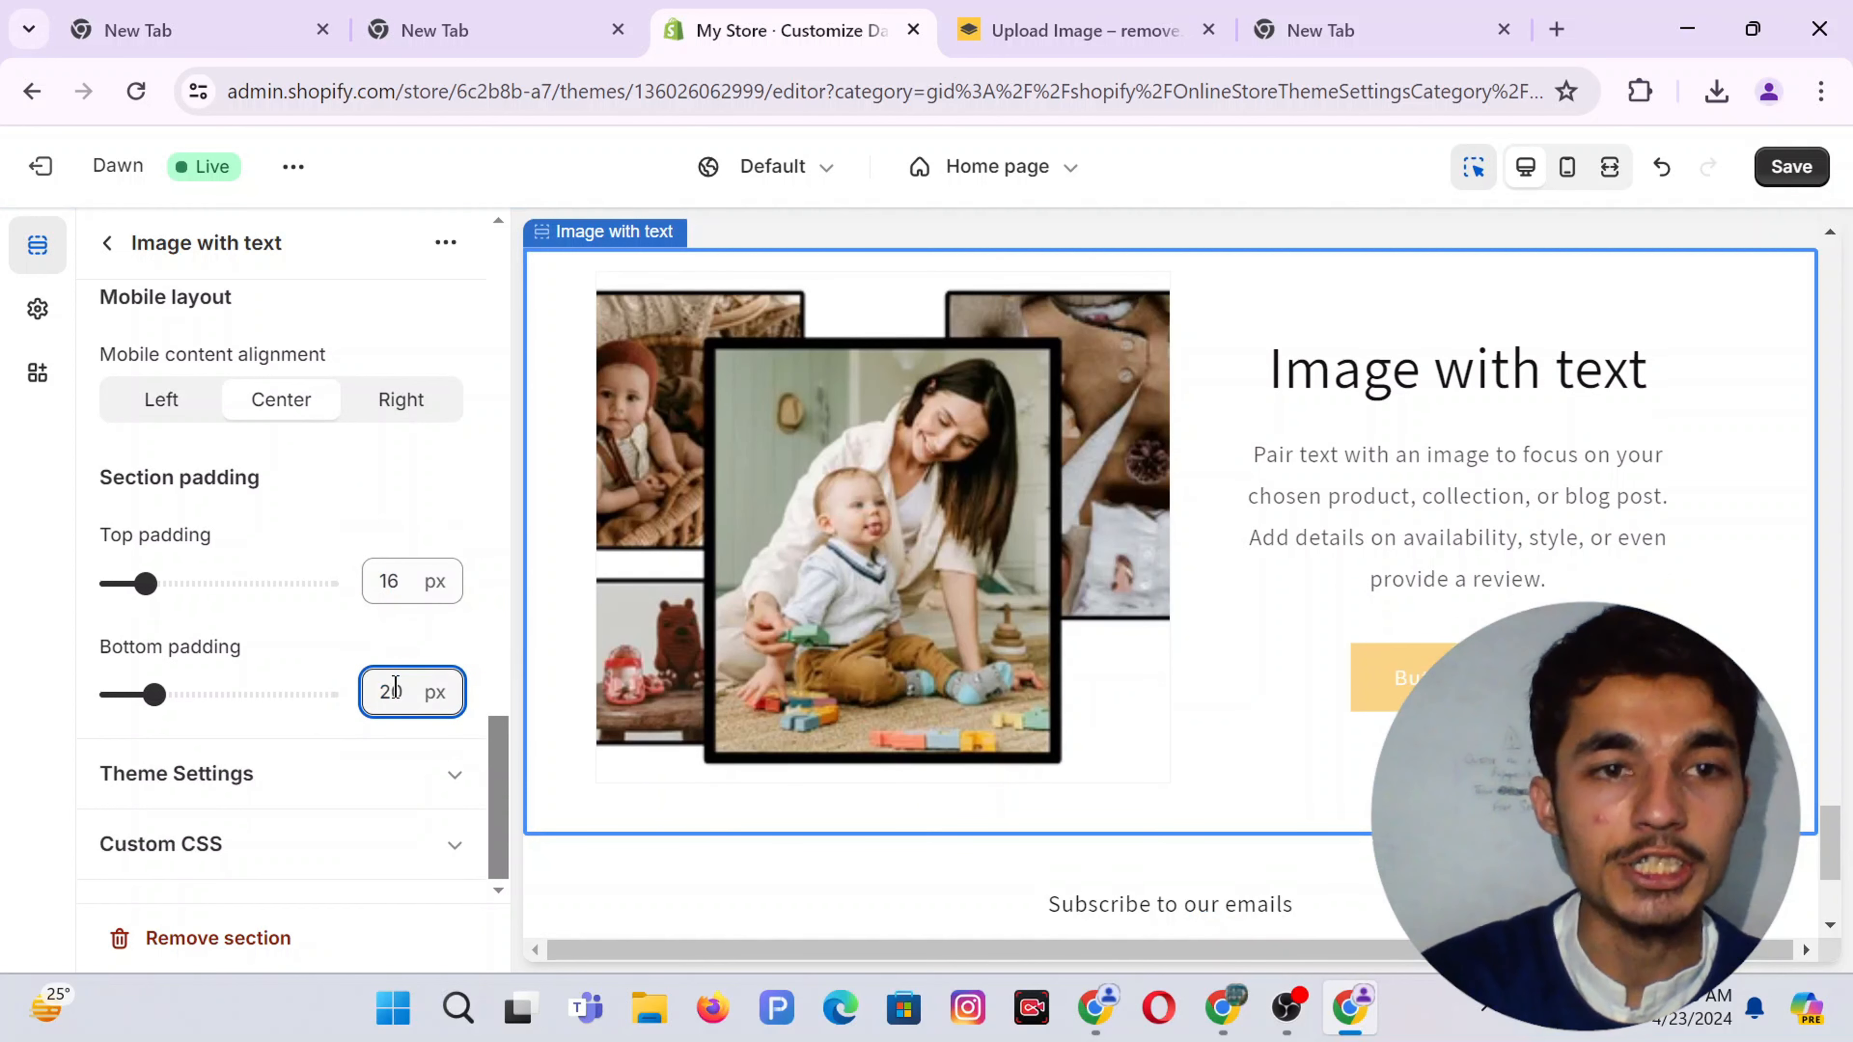
left_click(368, 487)
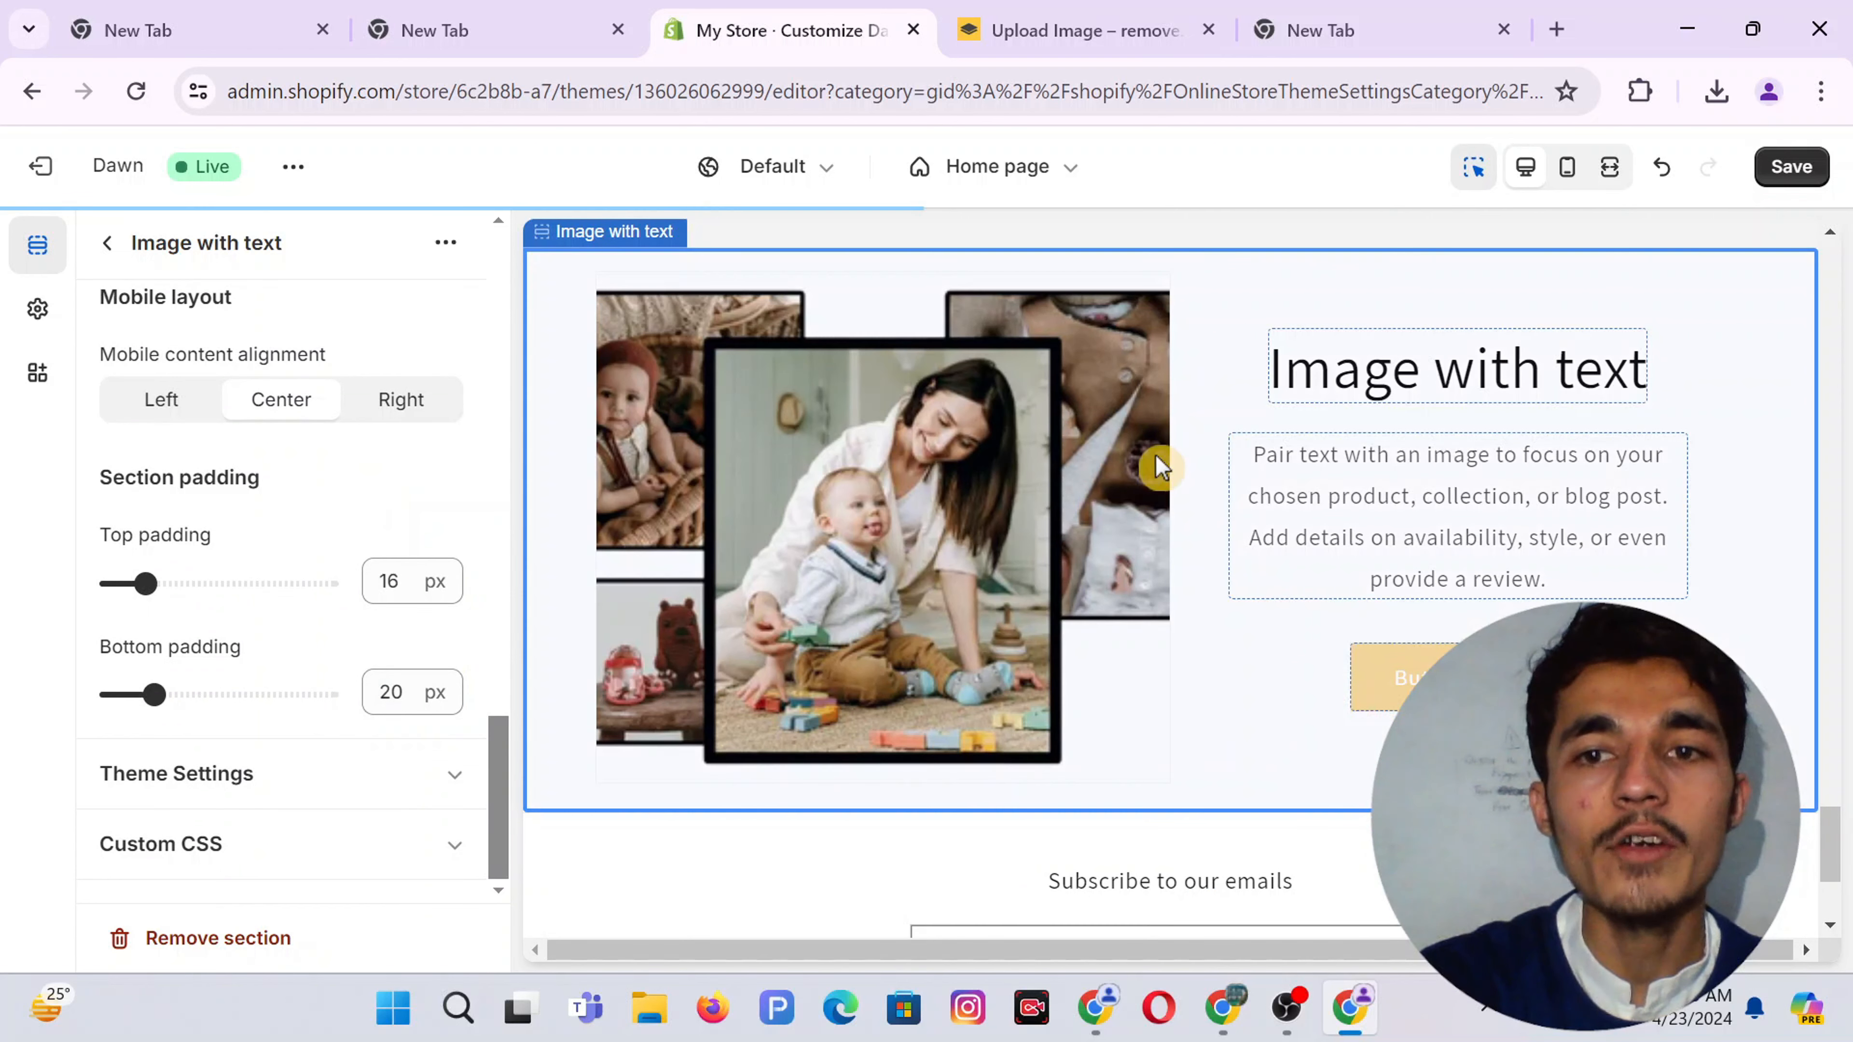
left_click(1399, 381)
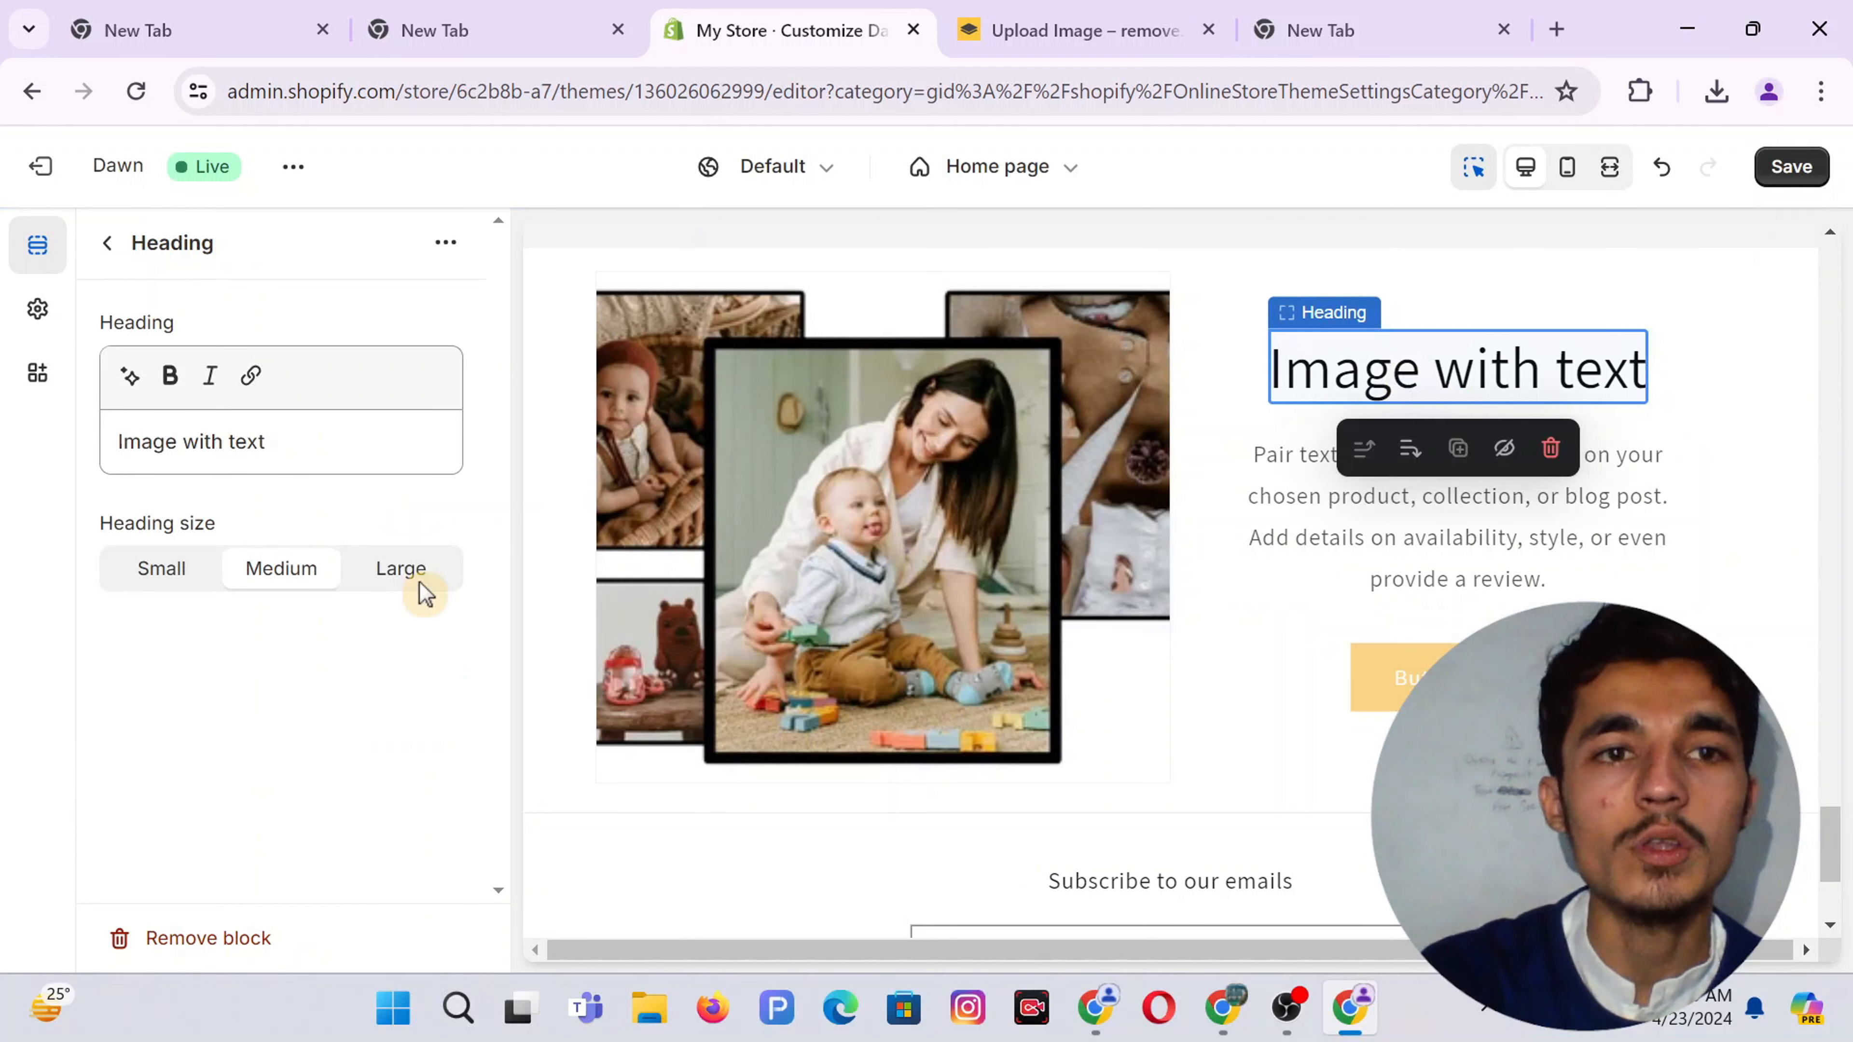
Change the heading to 'Baby Saftey & Care' and make it bold
left_click(276, 437)
key("ctrl+a")
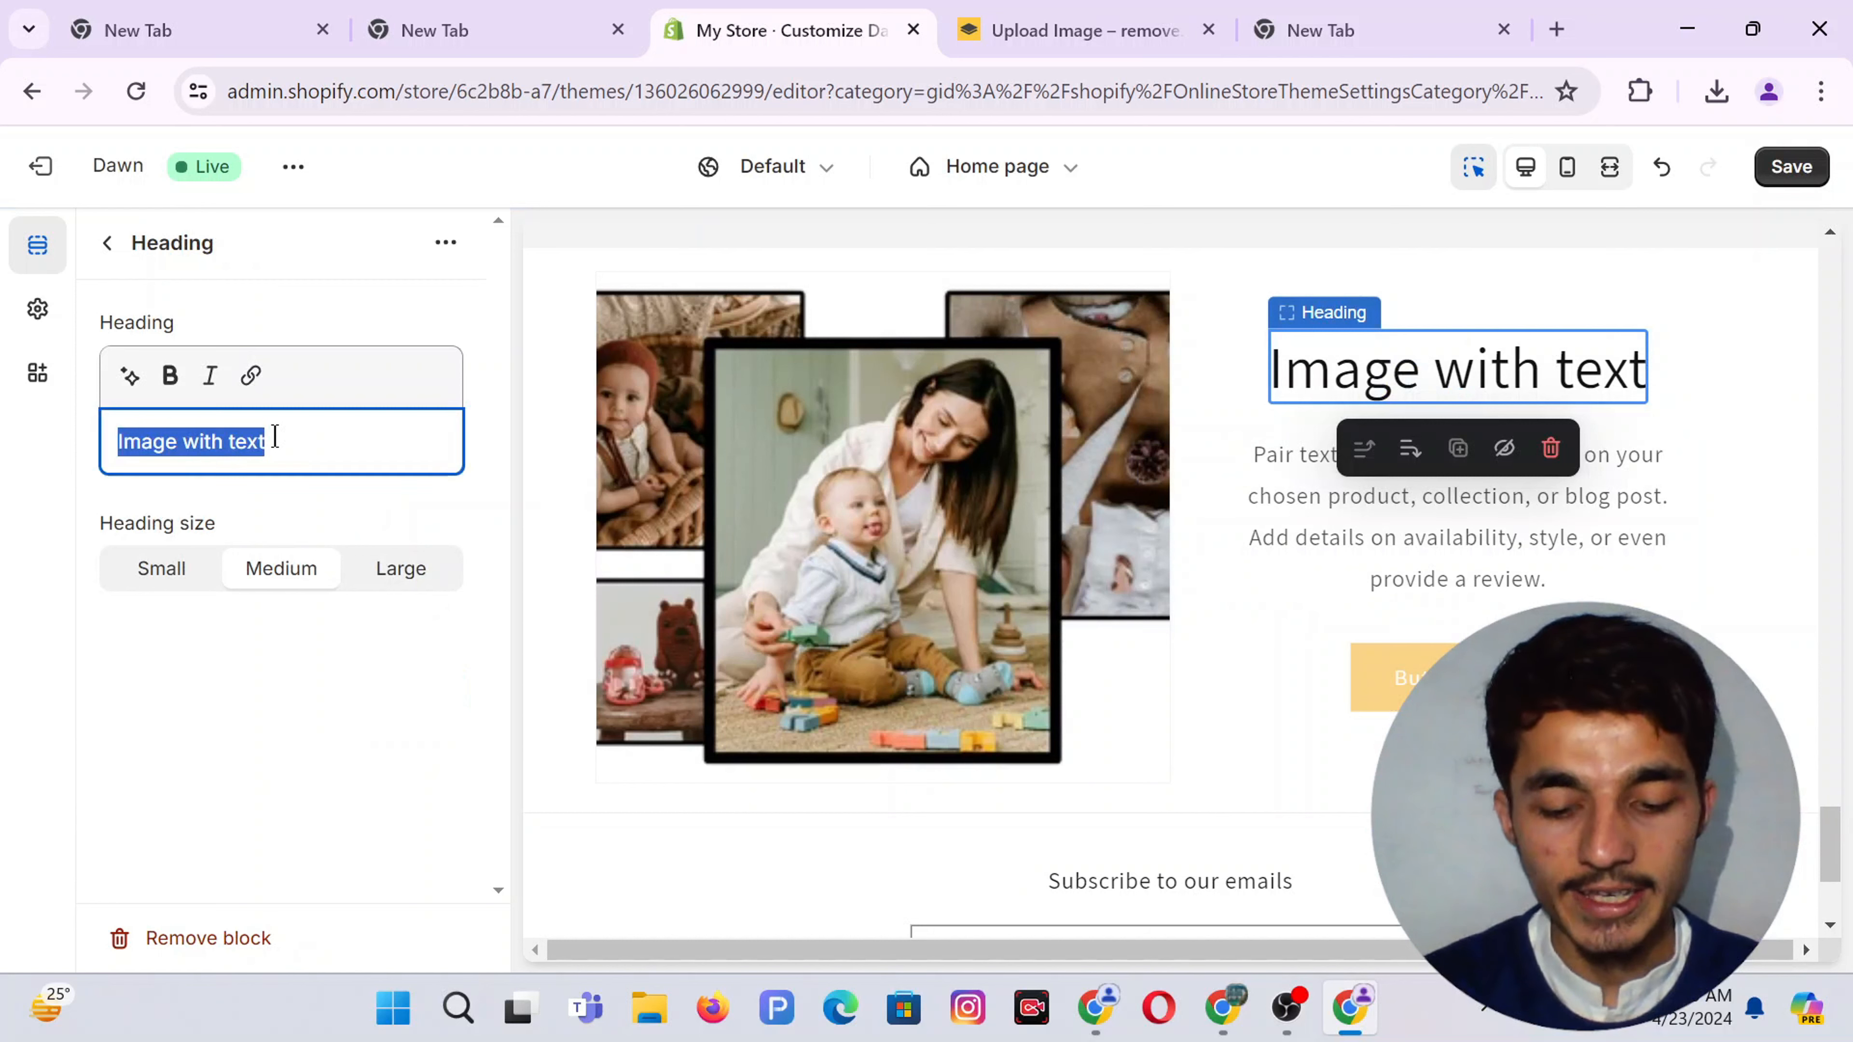
type("Bbay")
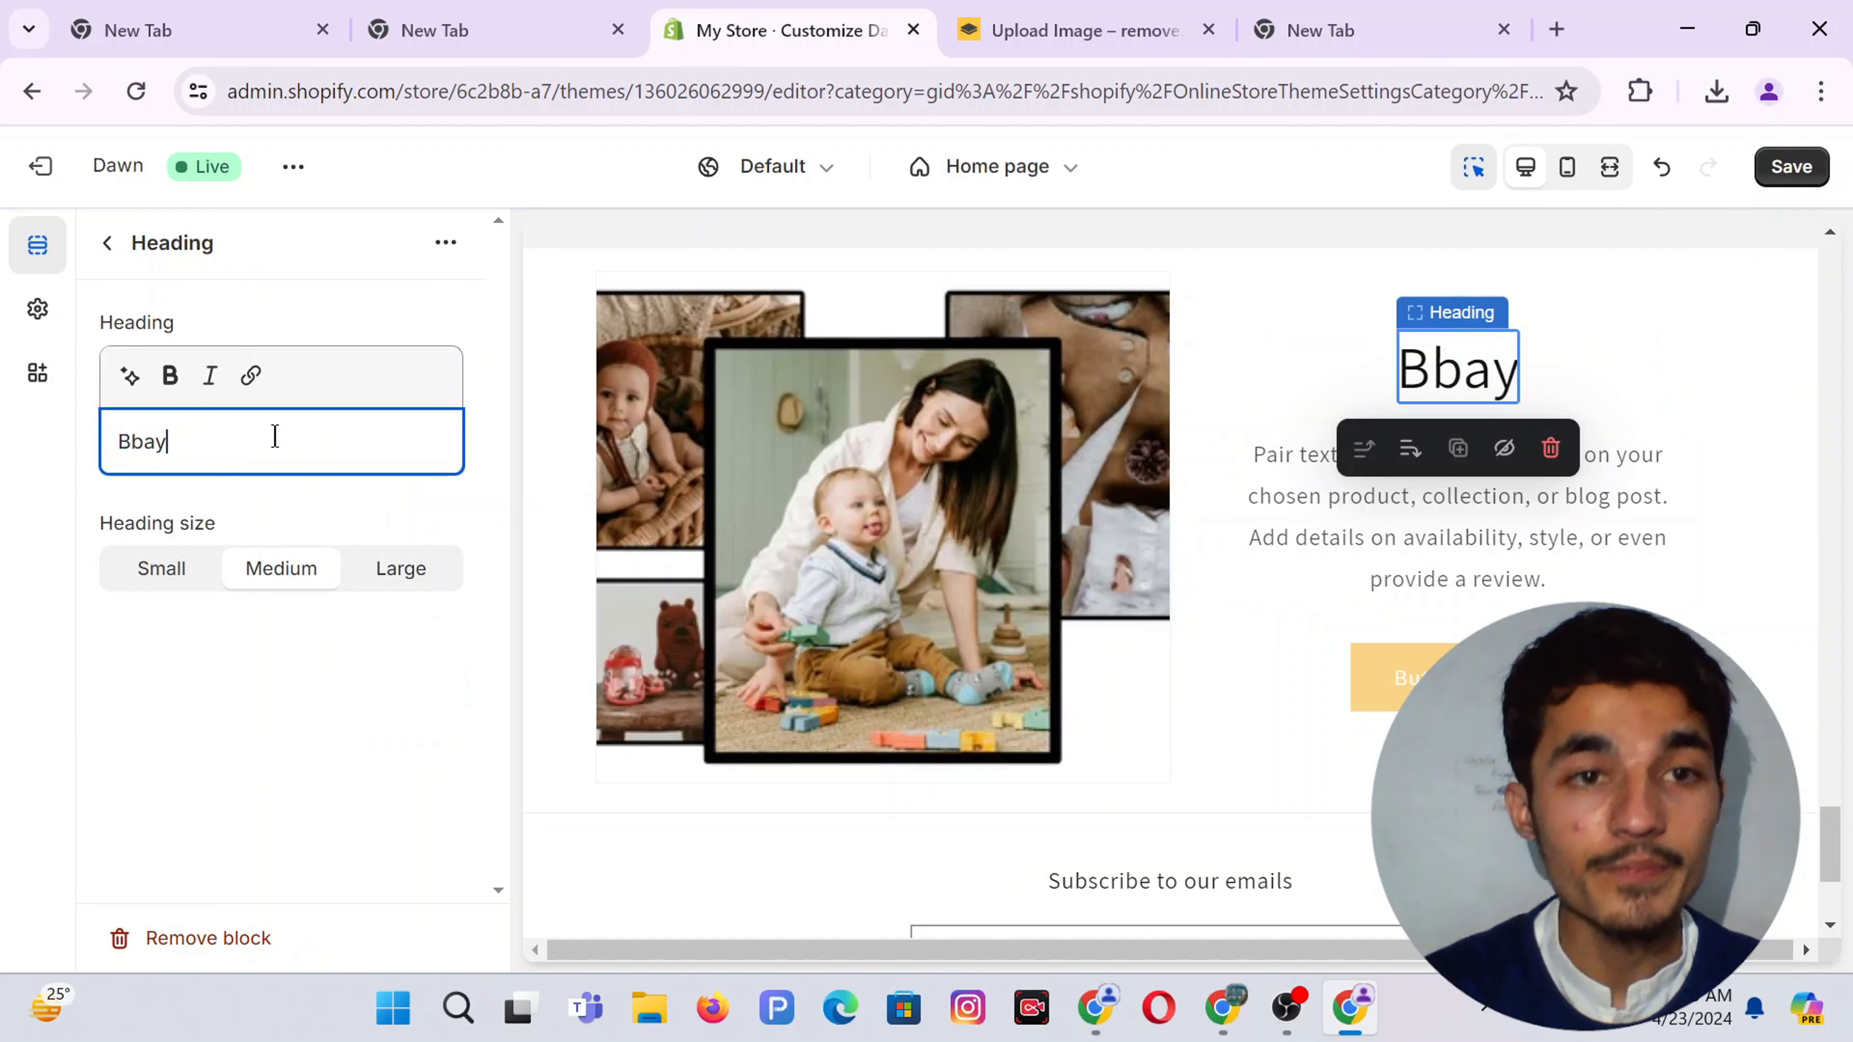
key("ctrl+a")
type("Baby")
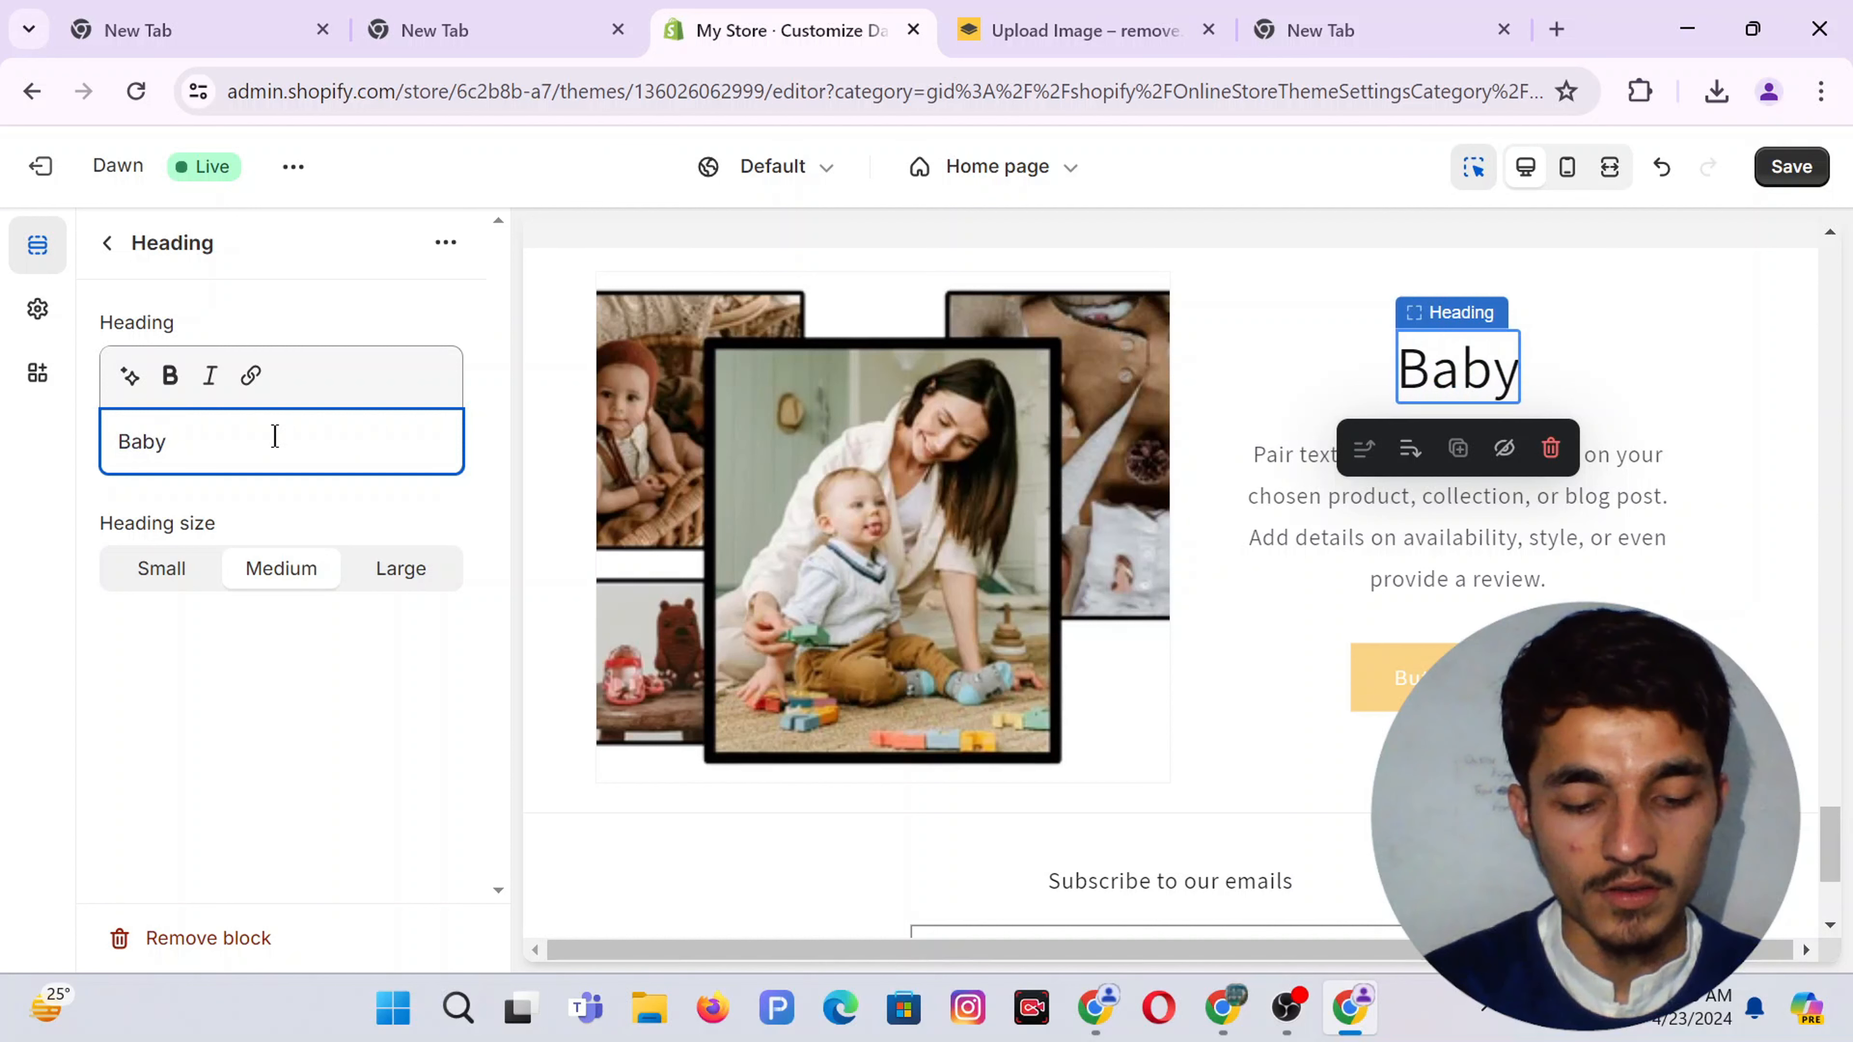
type(" Saftey")
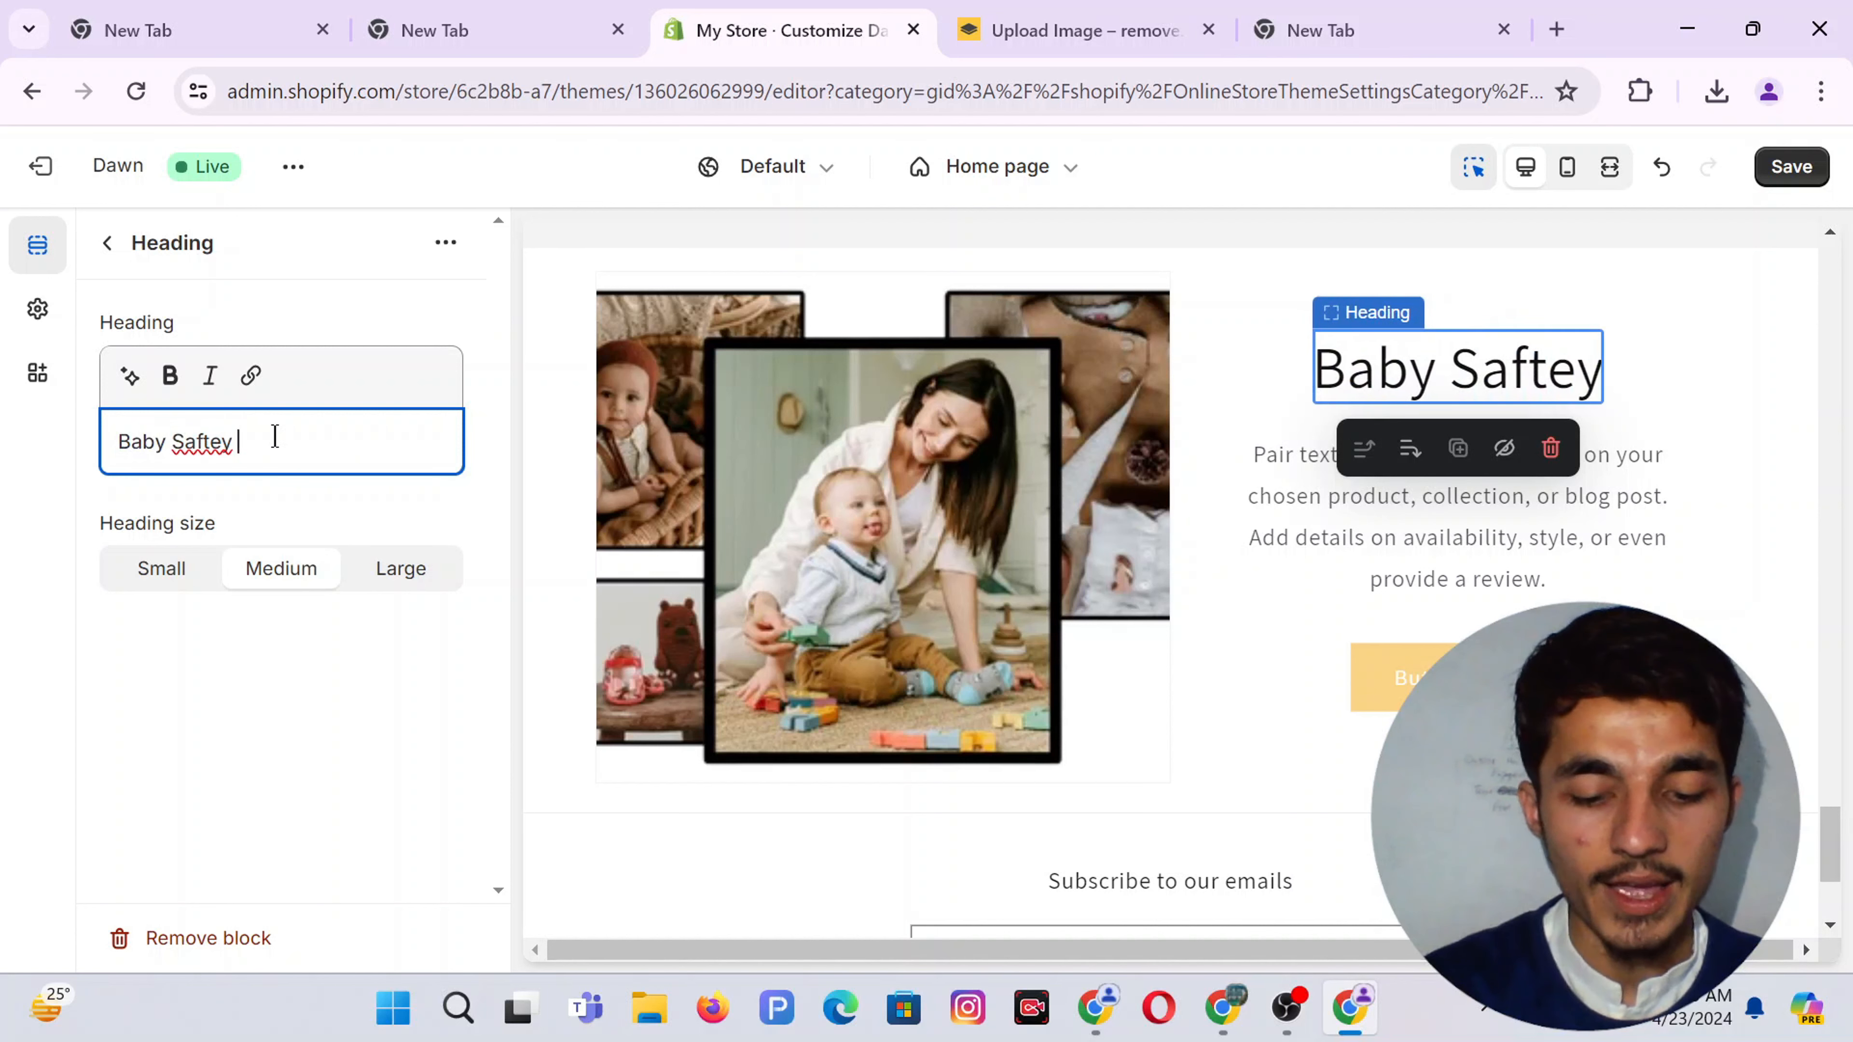
type(" & Care")
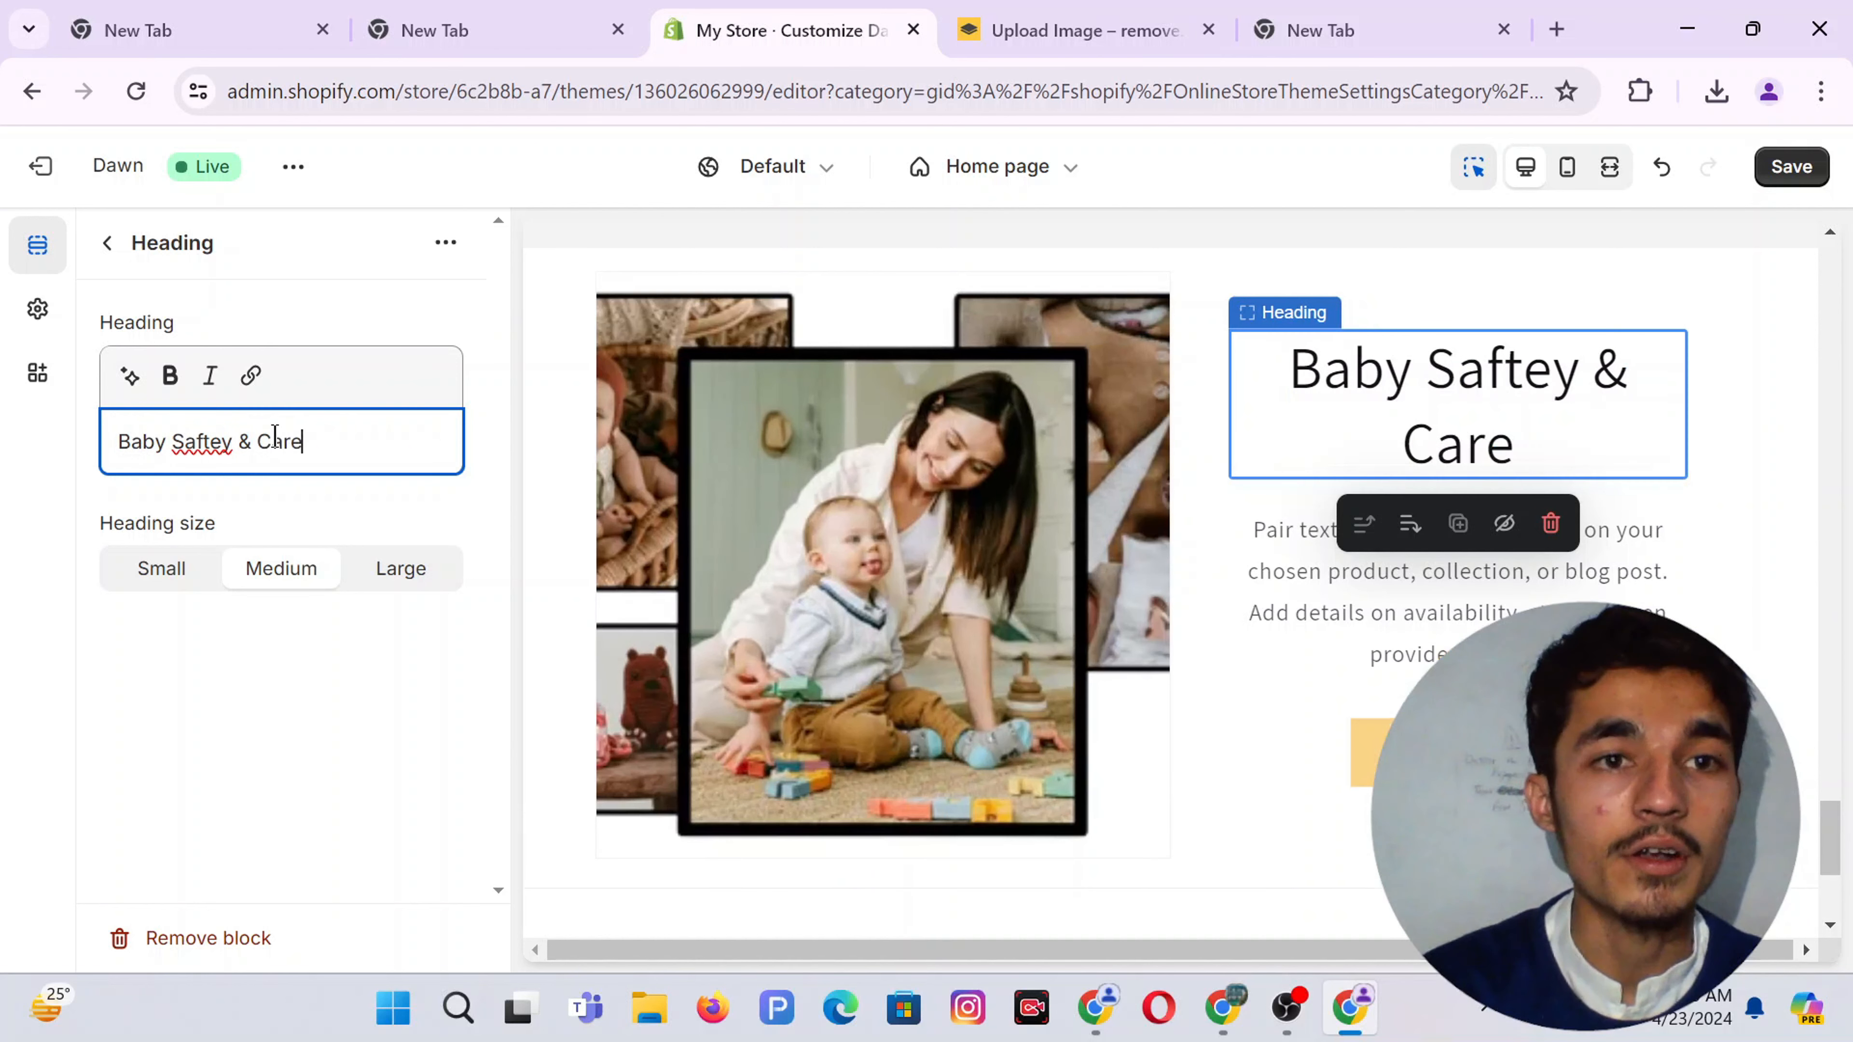
key("ctrl+a")
key("ctrl+b")
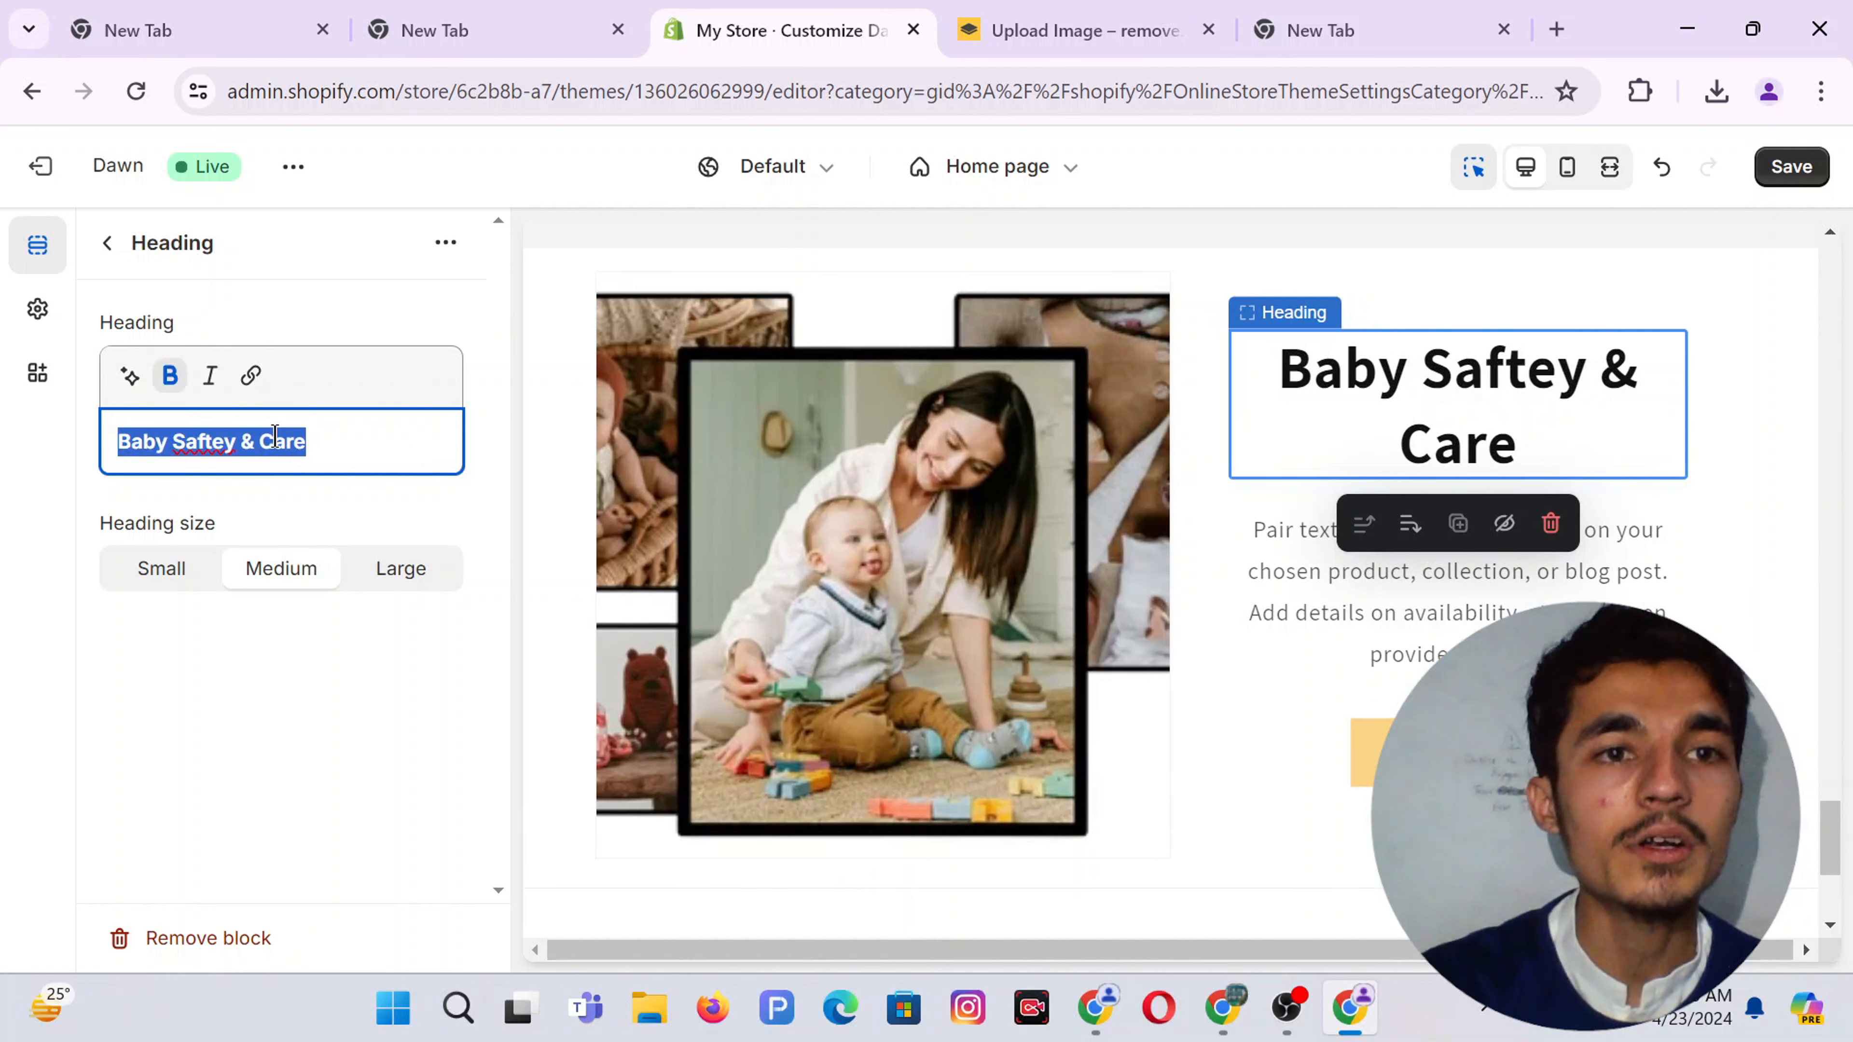
left_click(314, 340)
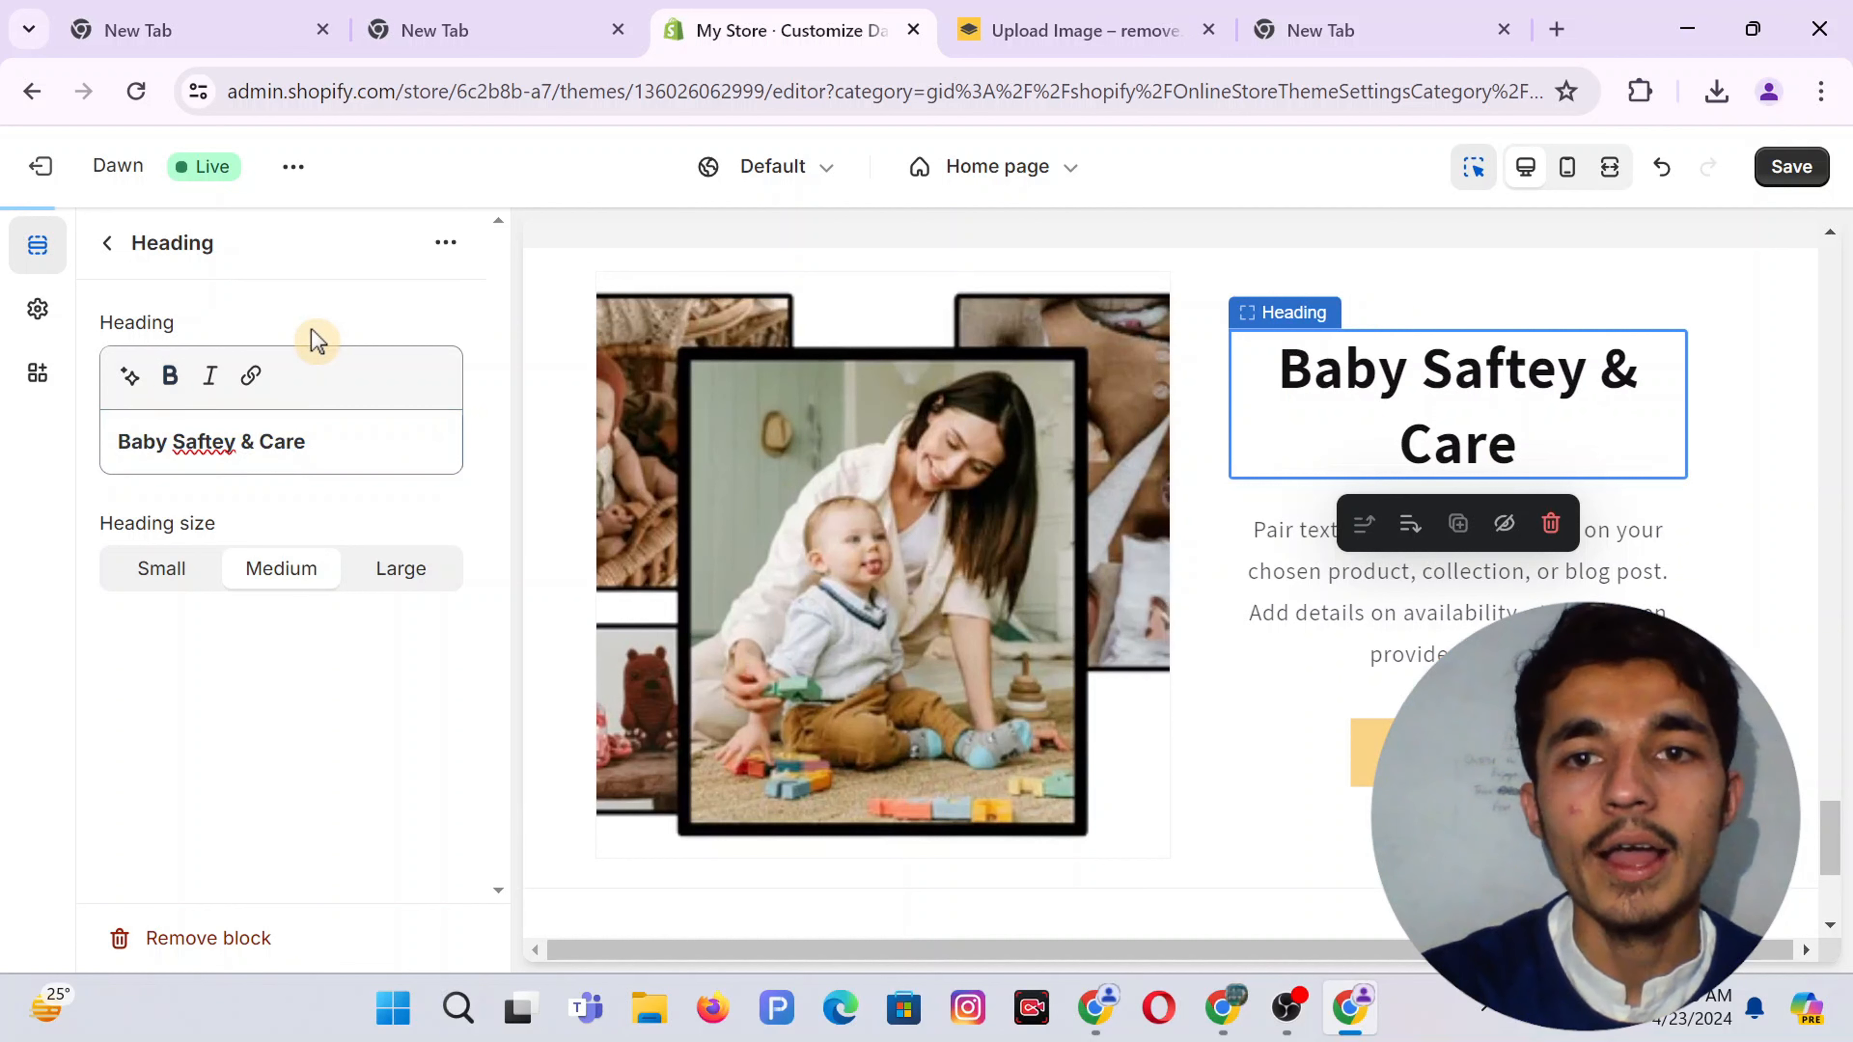
Delete the placeholder paragraph from the Text block
left_click(1362, 622)
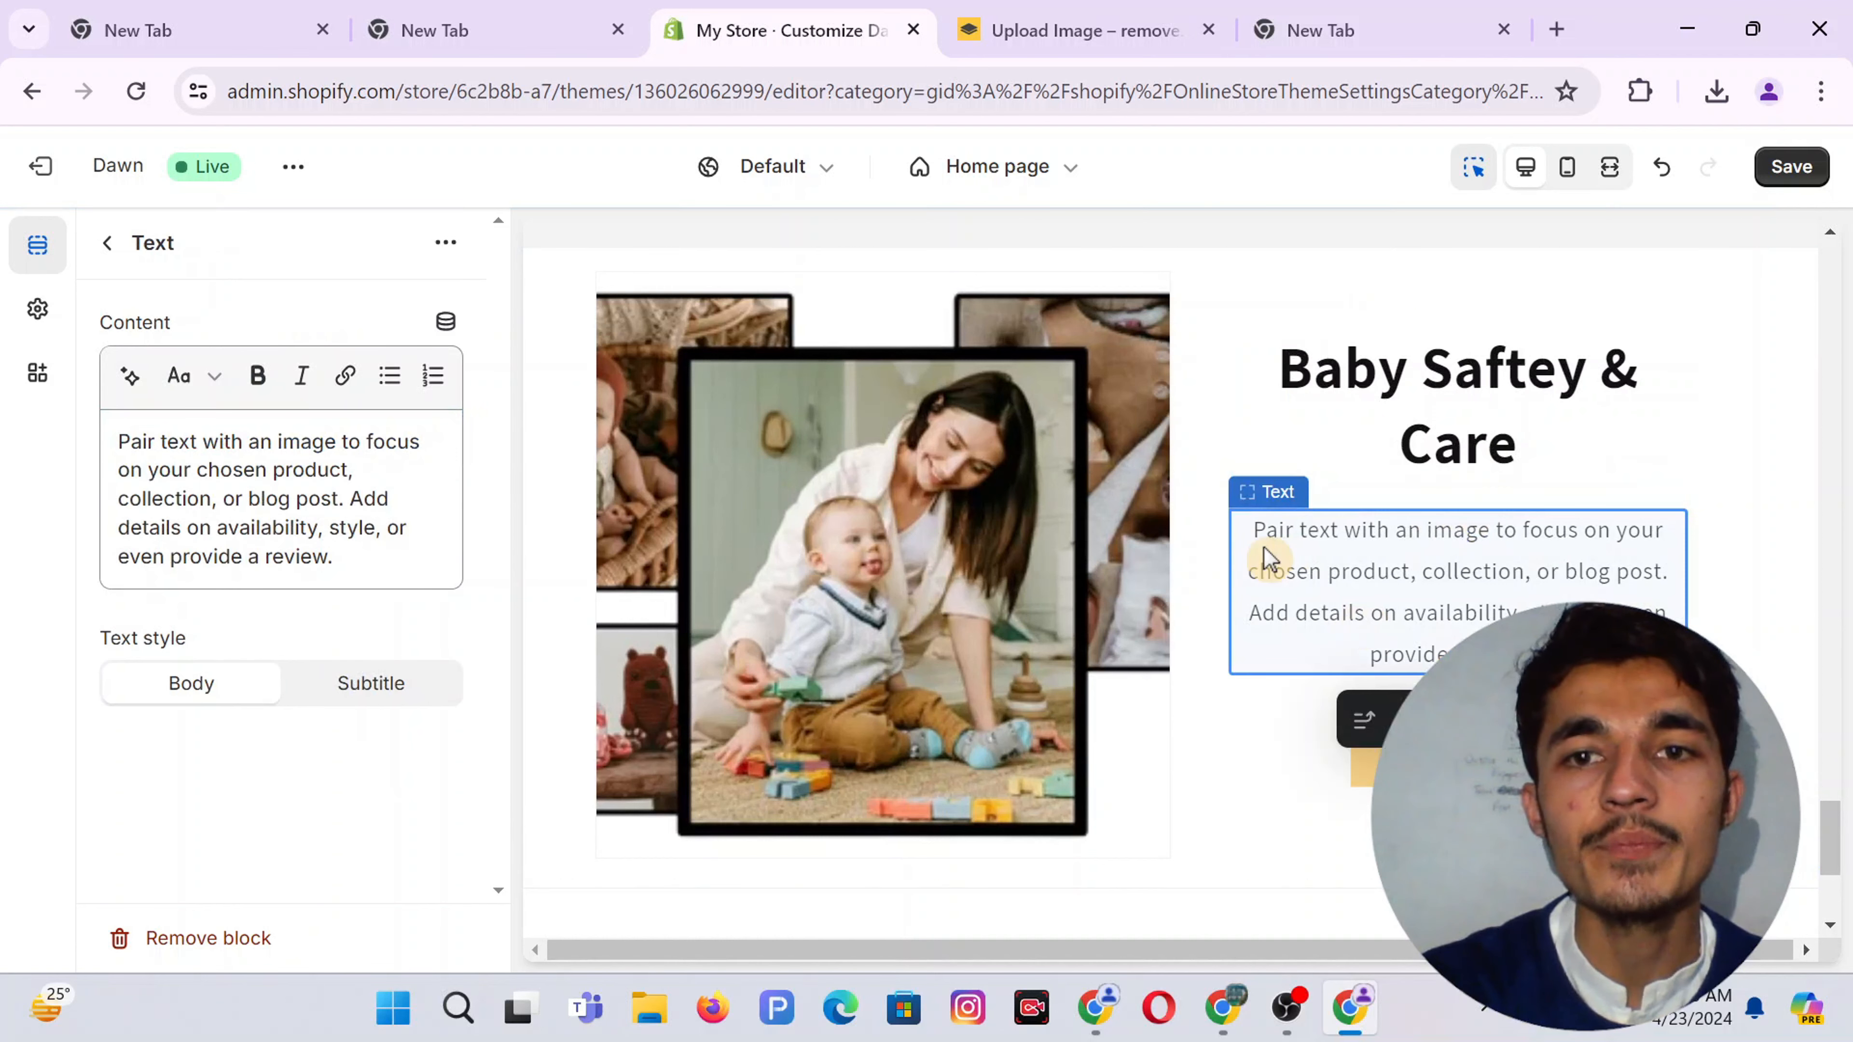
left_click(338, 478)
key("ctrl+a")
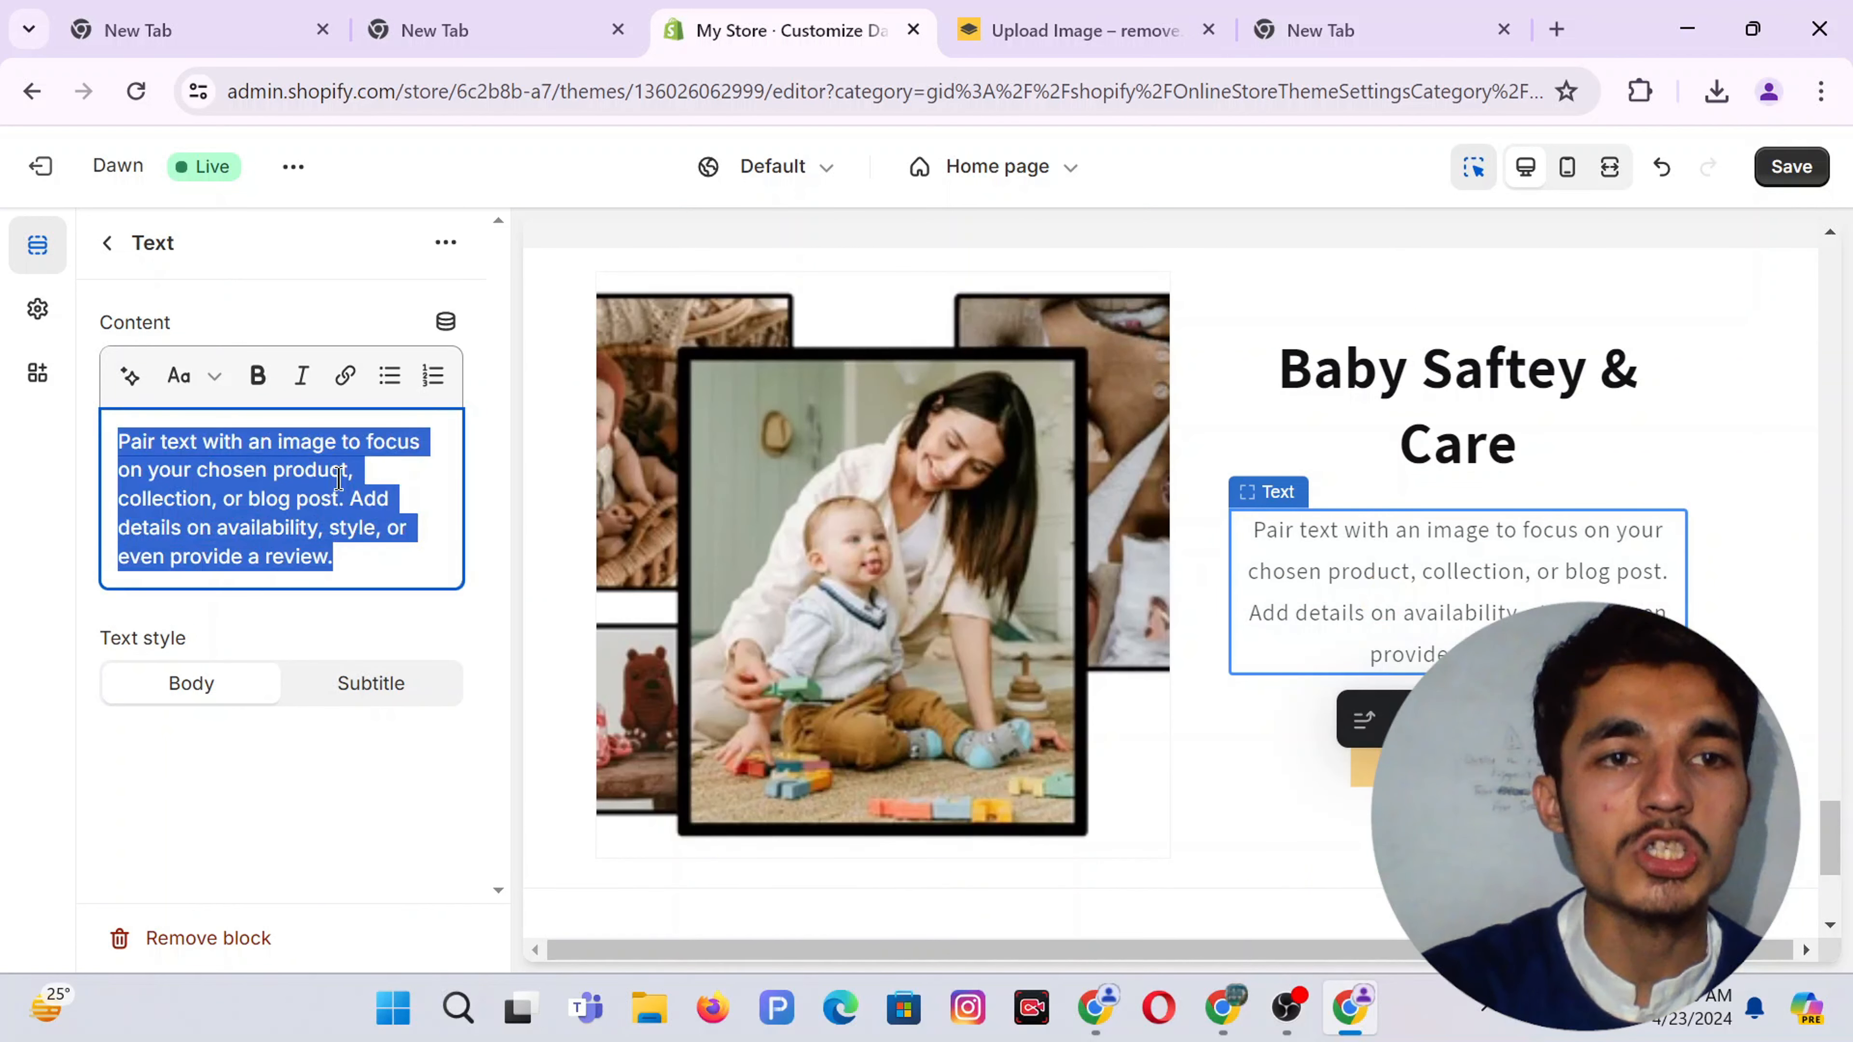
key("BackSpace")
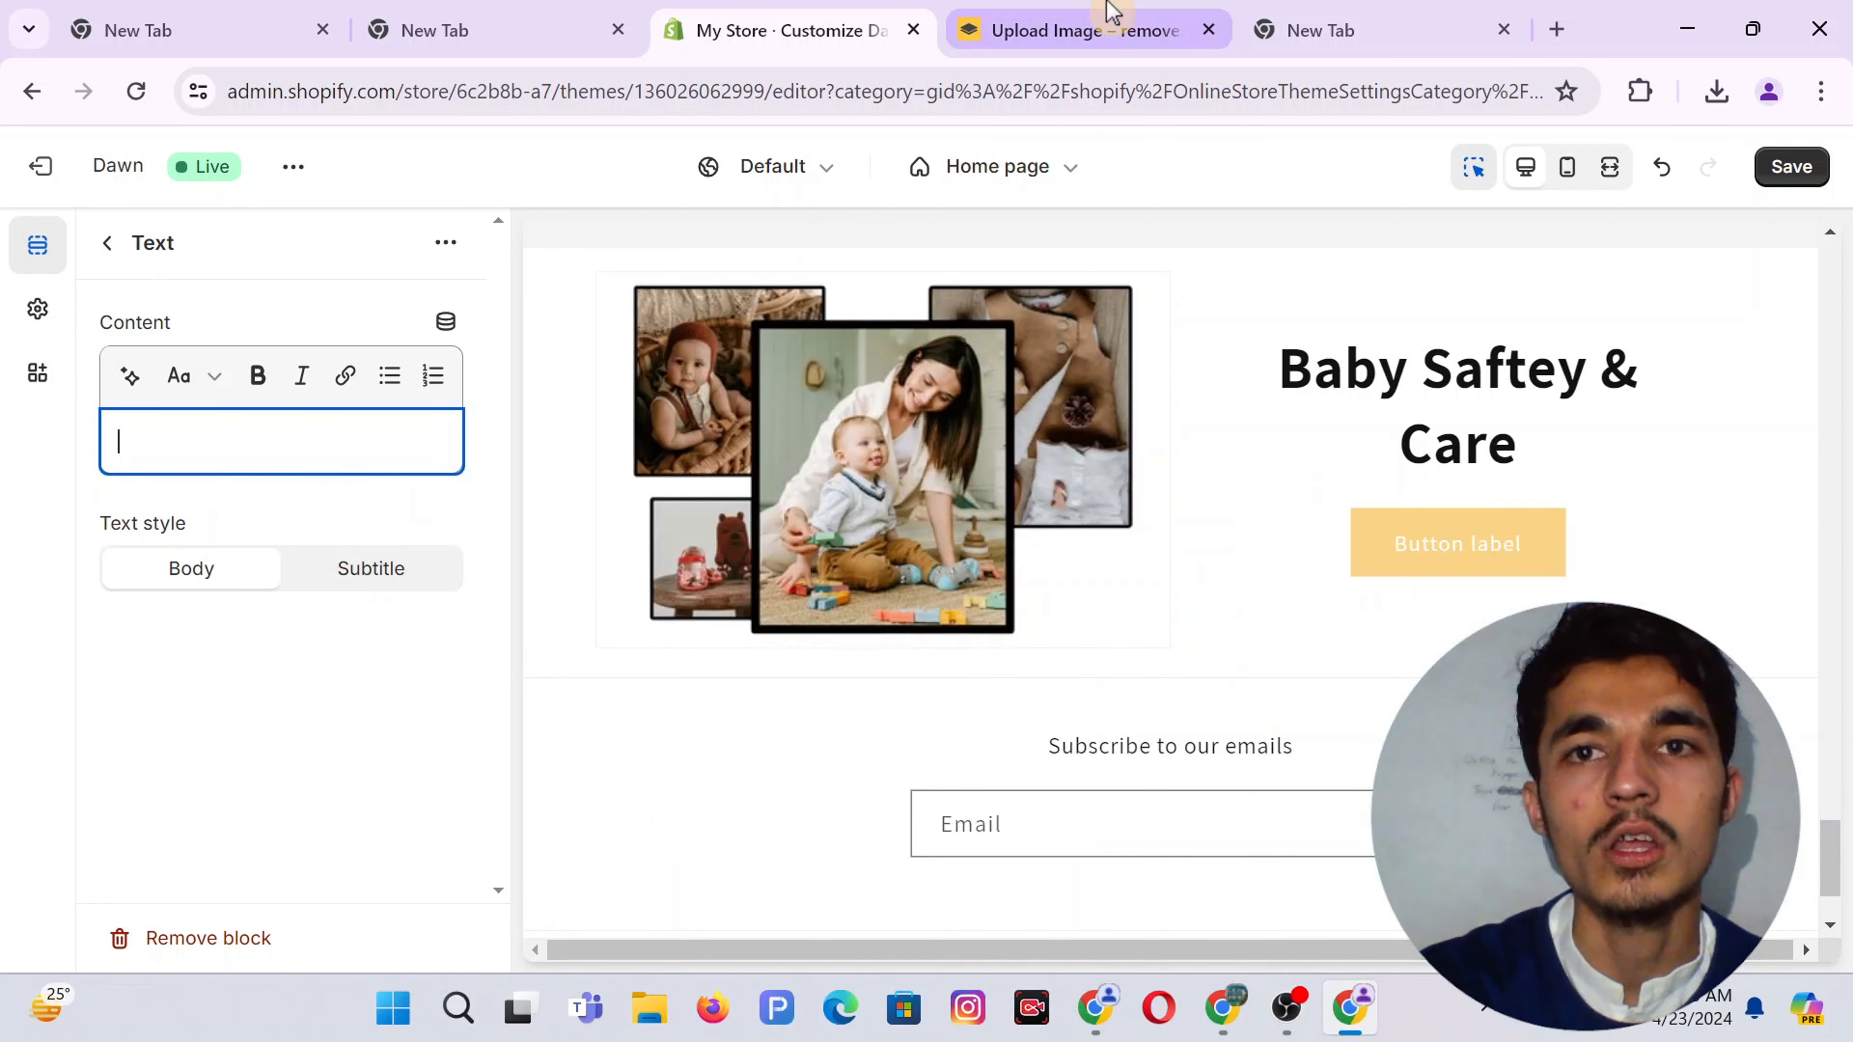
Bring up the browser window and switch to the Gemini chat tab
mouse_move(1226, 1007)
left_click(1220, 876)
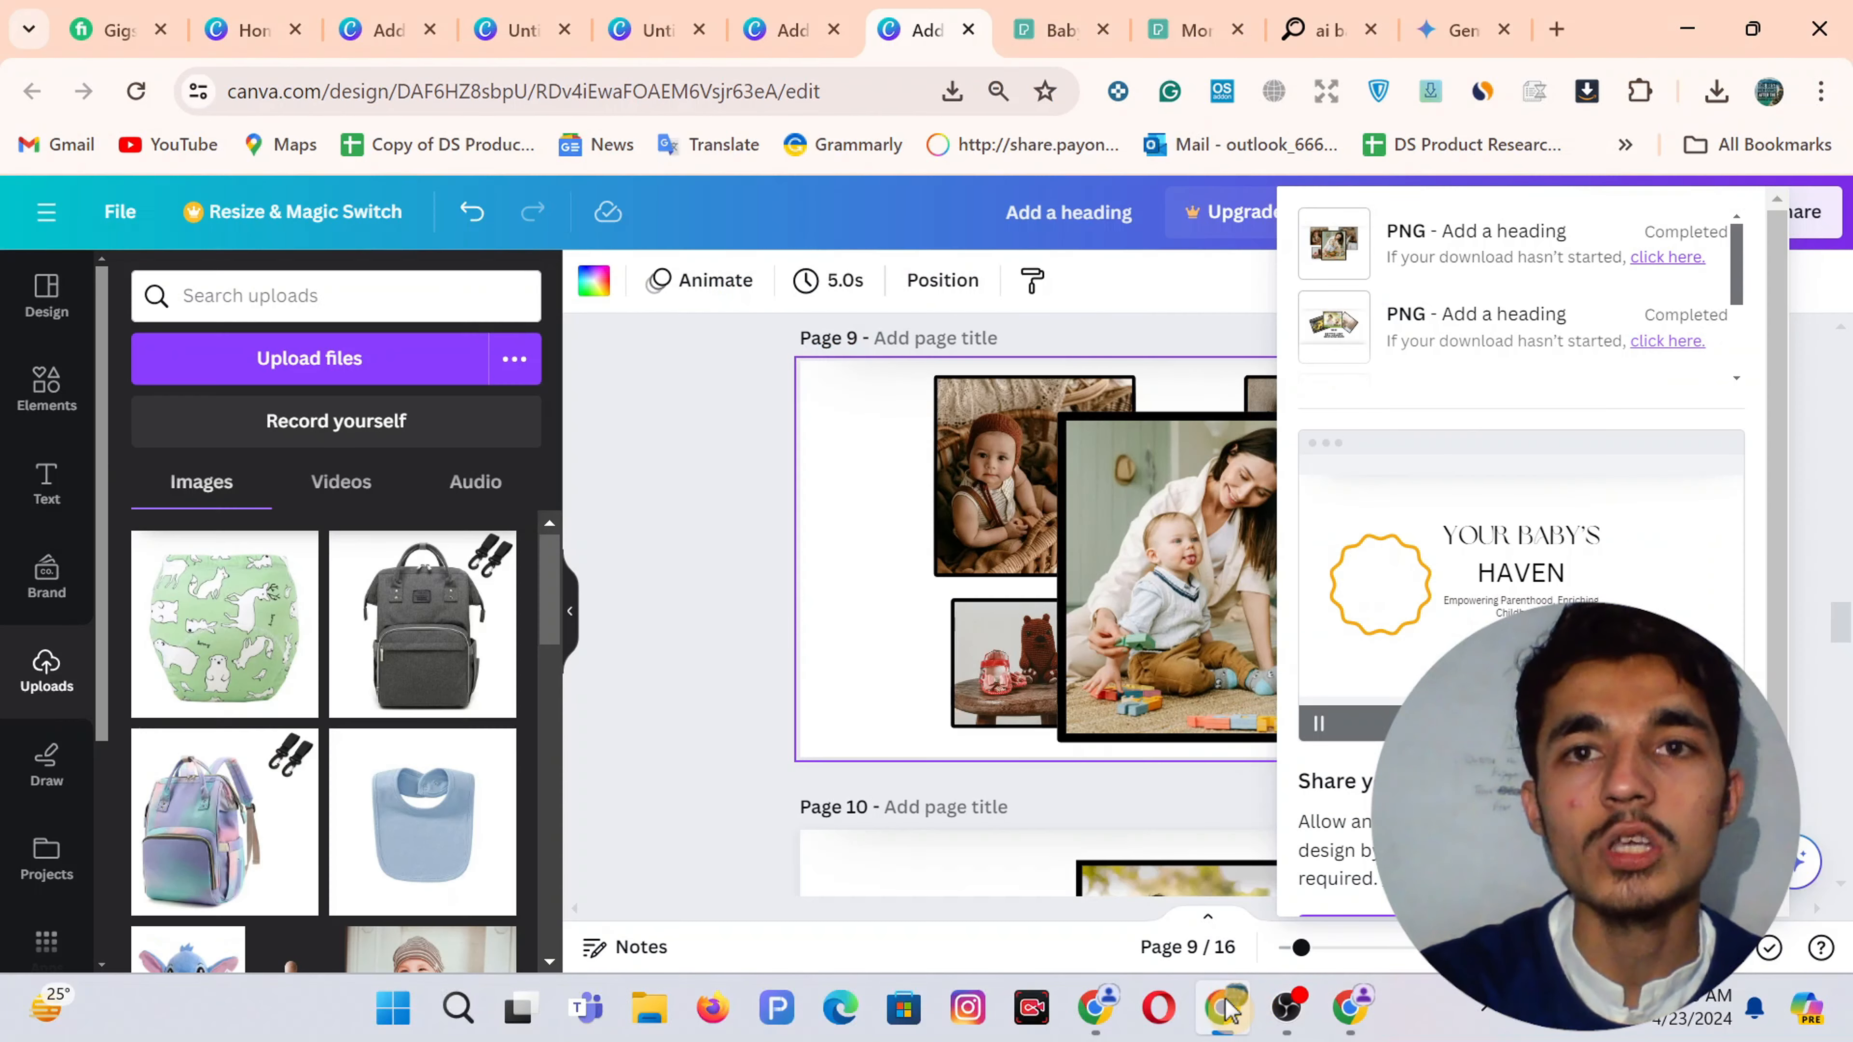
left_click(1455, 27)
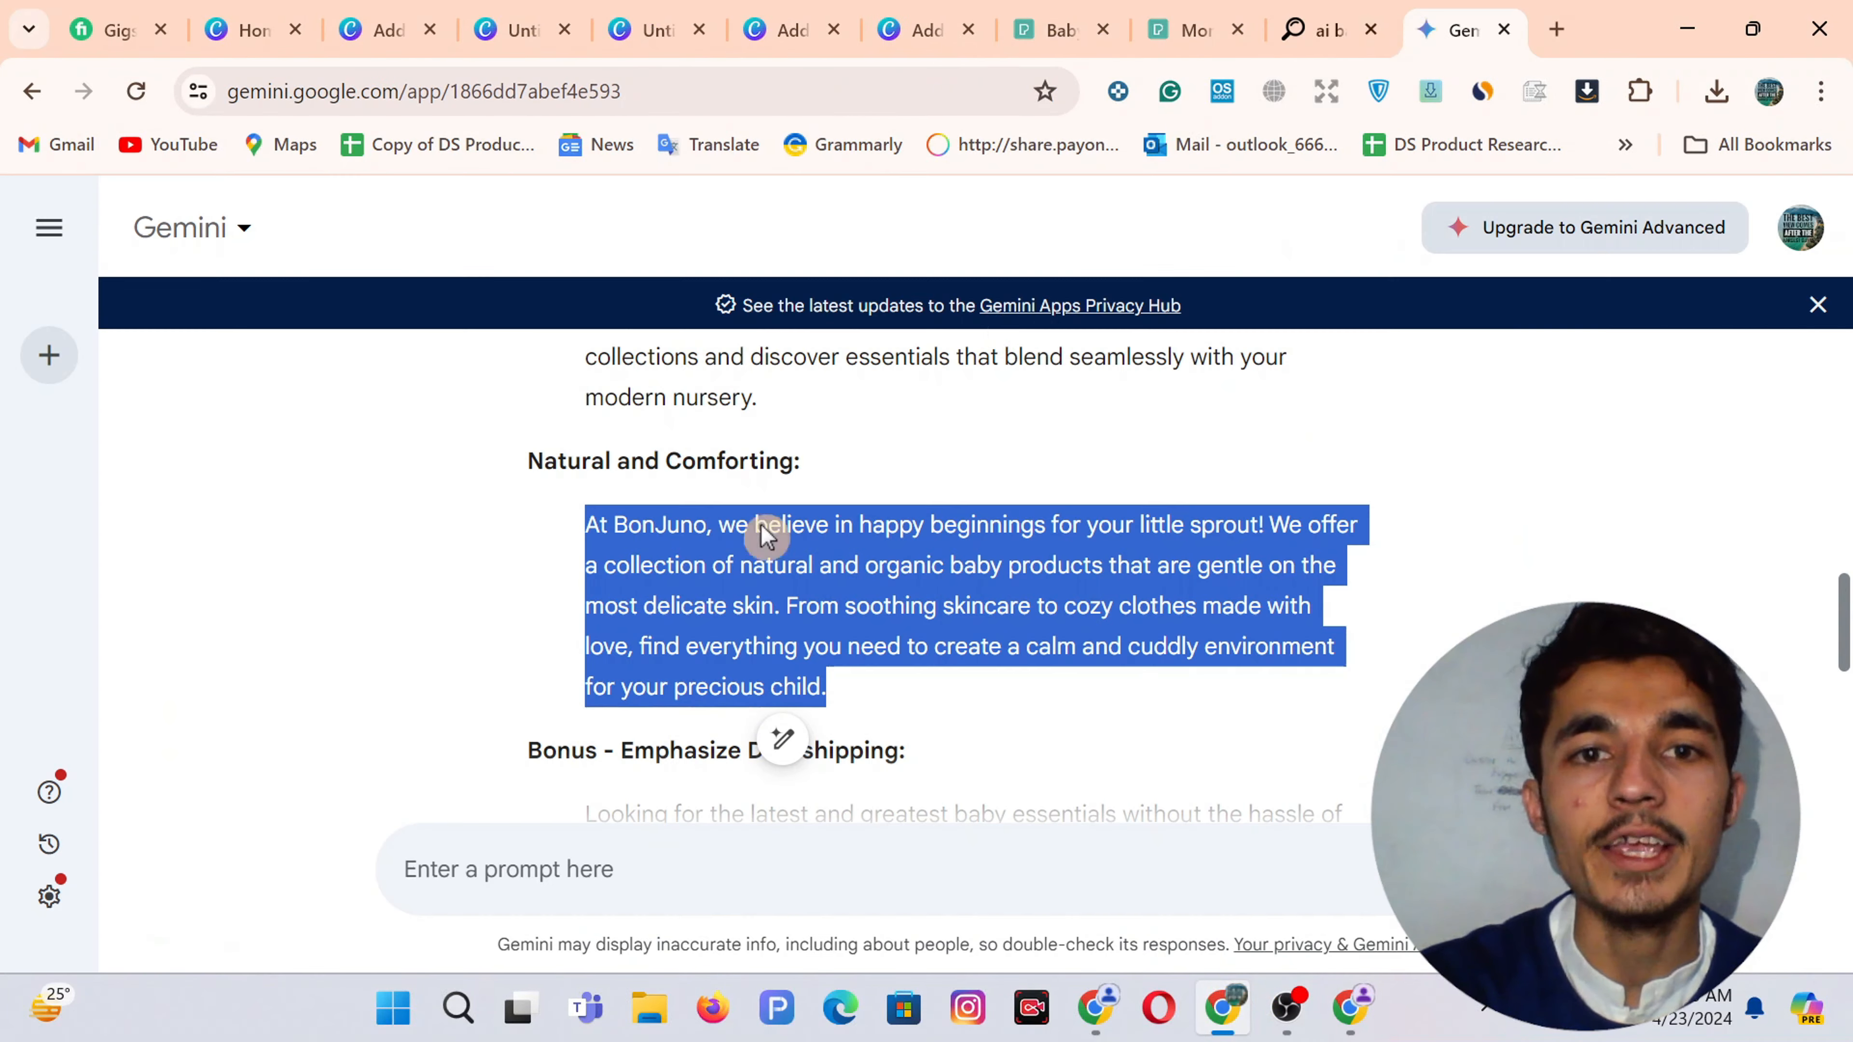
scroll(936, 501, "up", 15)
scroll(936, 500, "down", 2)
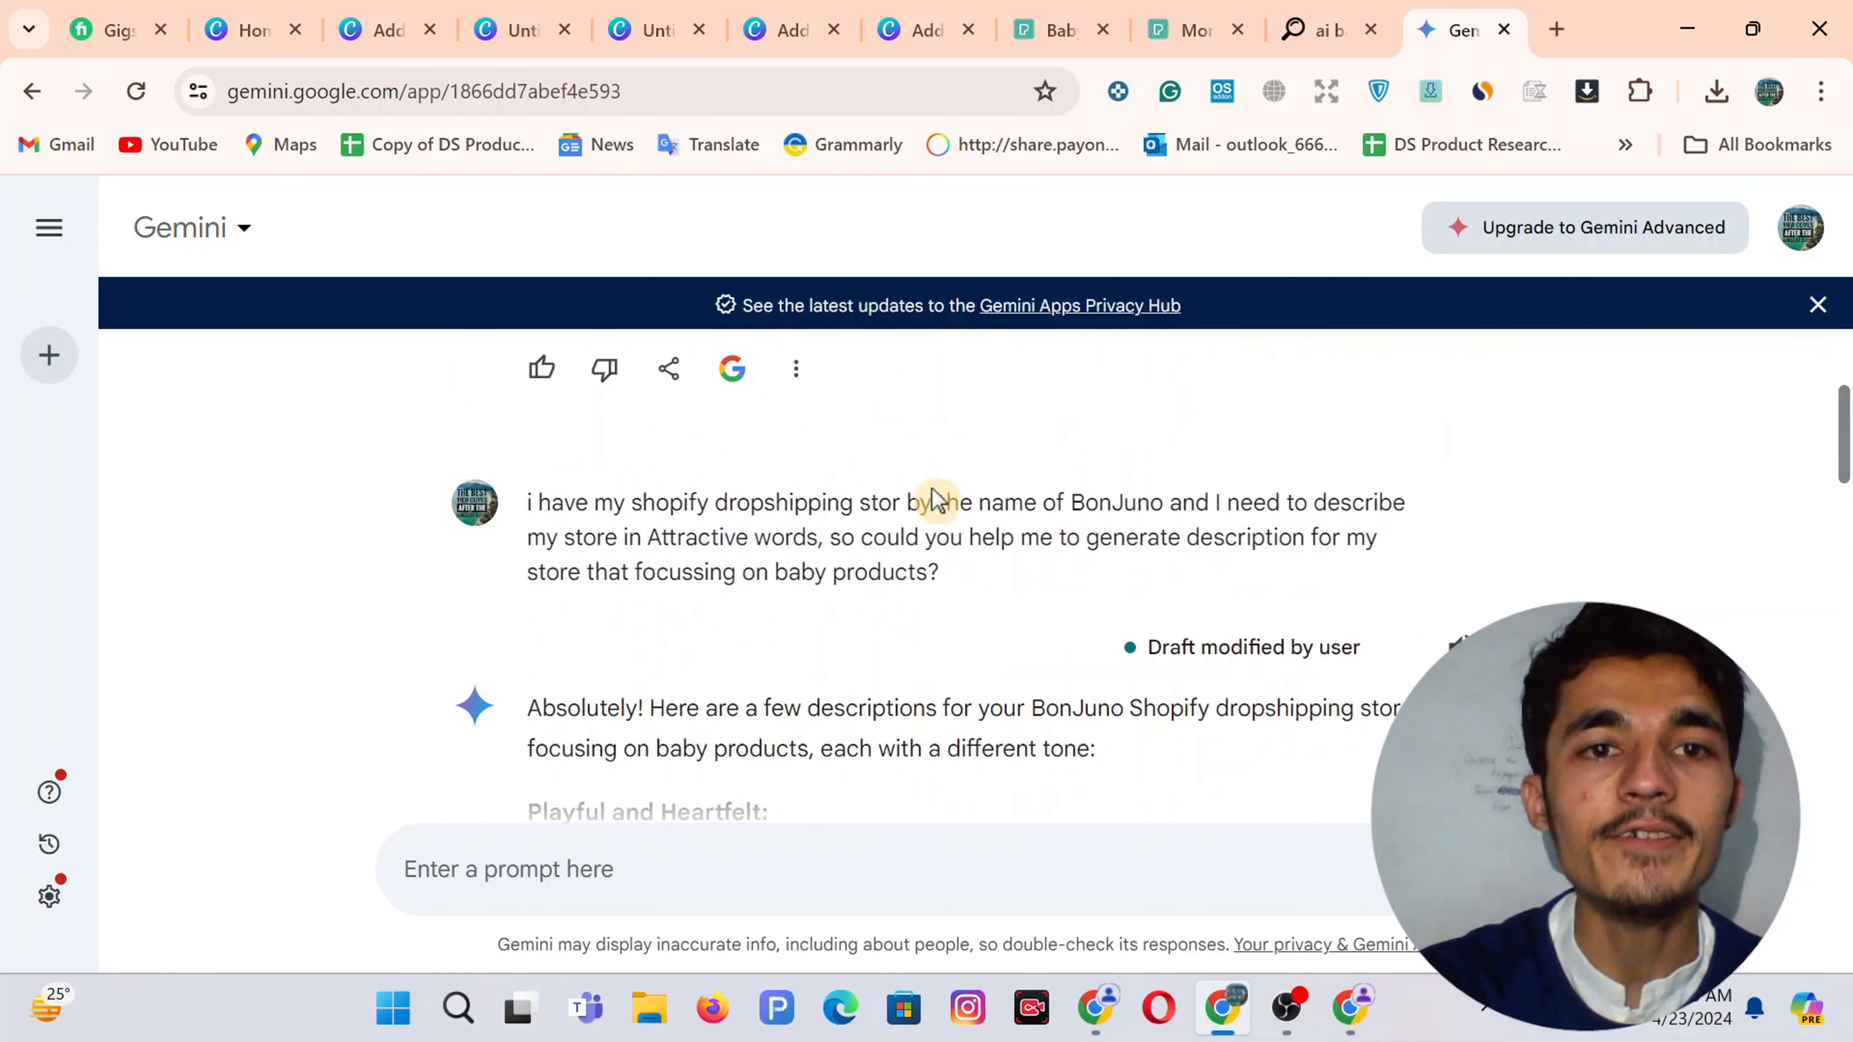
scroll(937, 501, "up", 2)
scroll(936, 501, "up", 2)
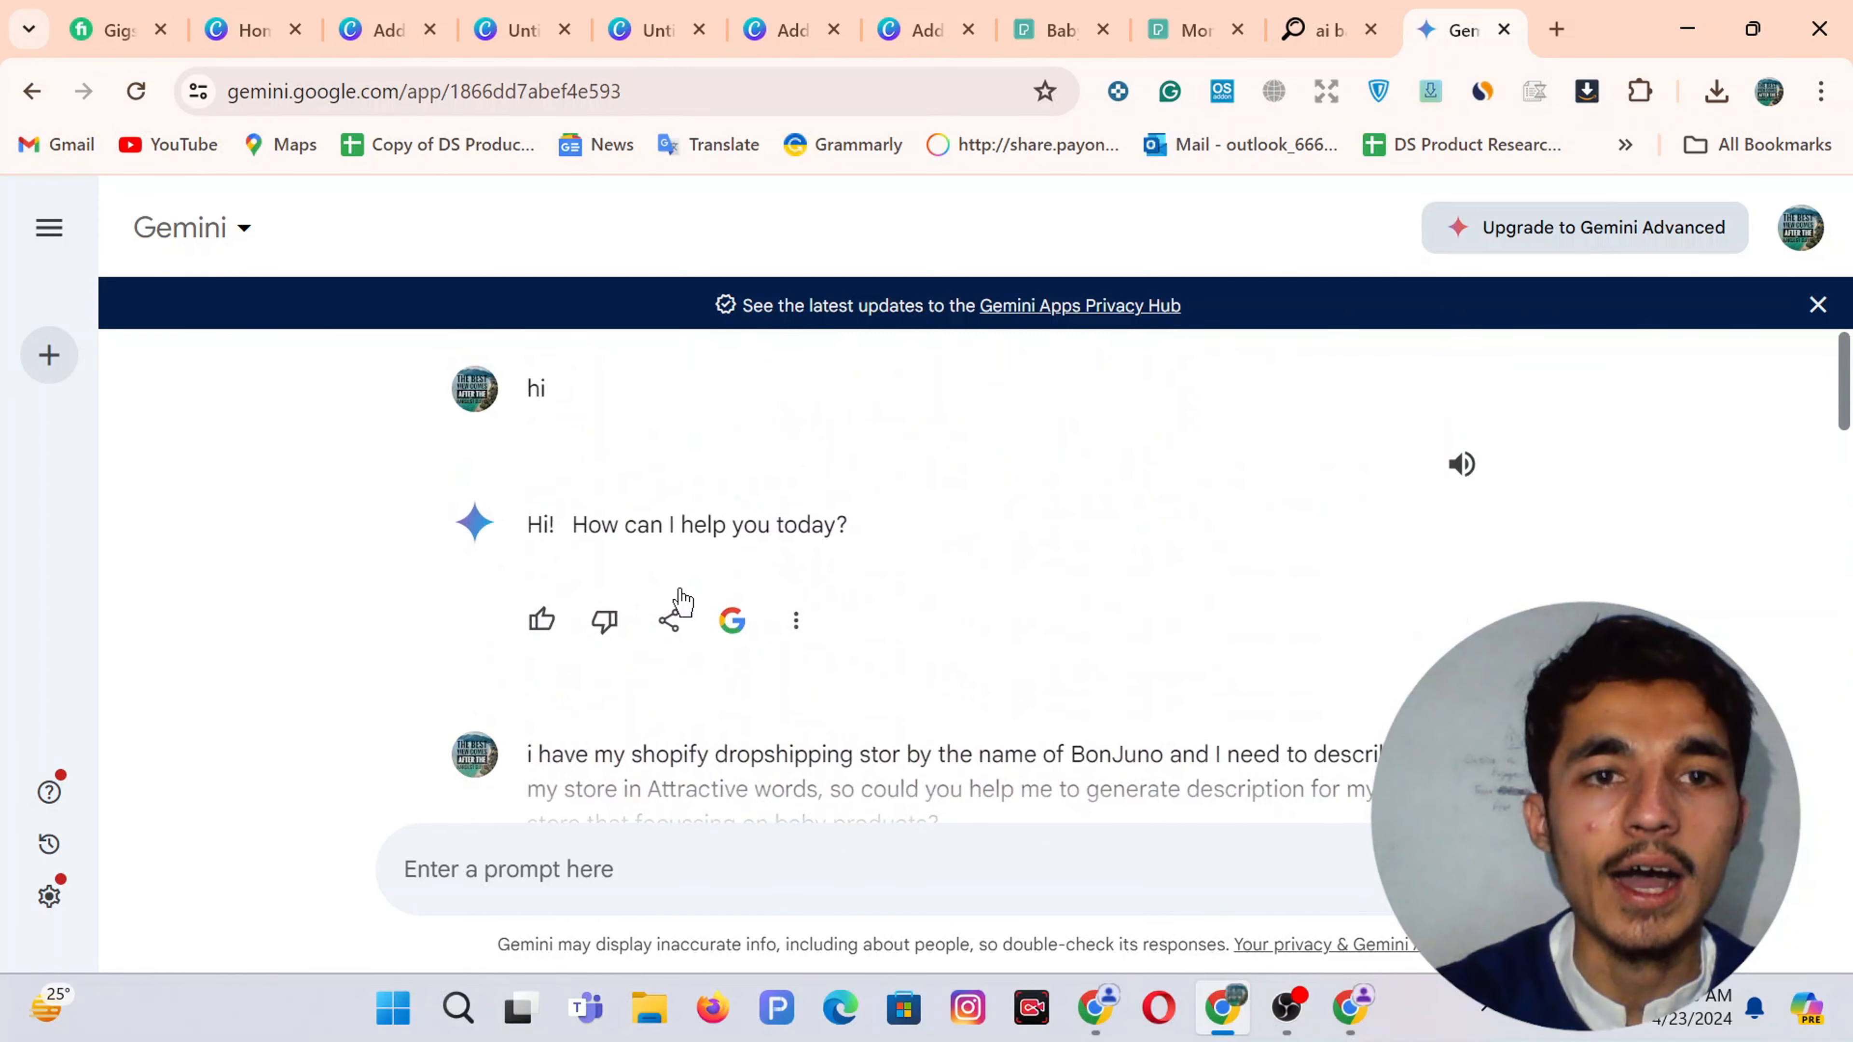
scroll(683, 600, "down", 2)
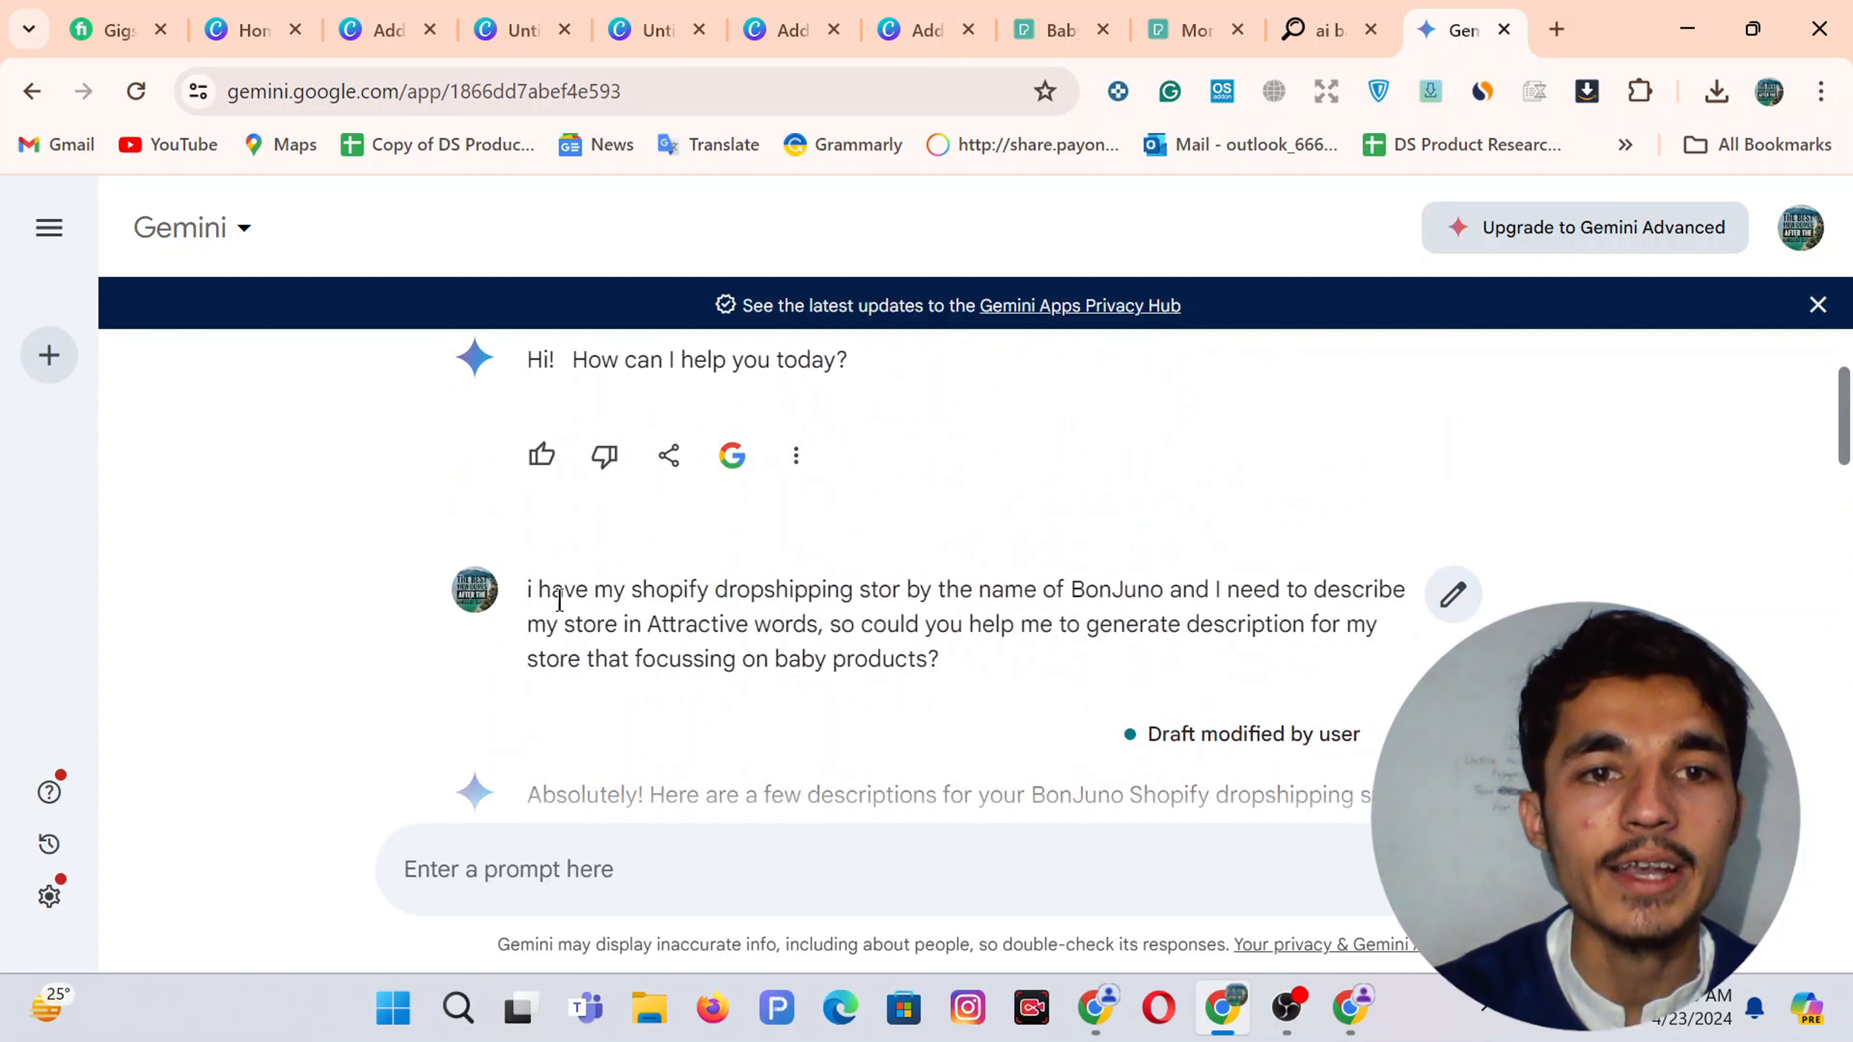
Copy the 'Playful and Heartfelt' BonJuno paragraph and return to the Shopify text block
left_click_drag(540, 599, 682, 619)
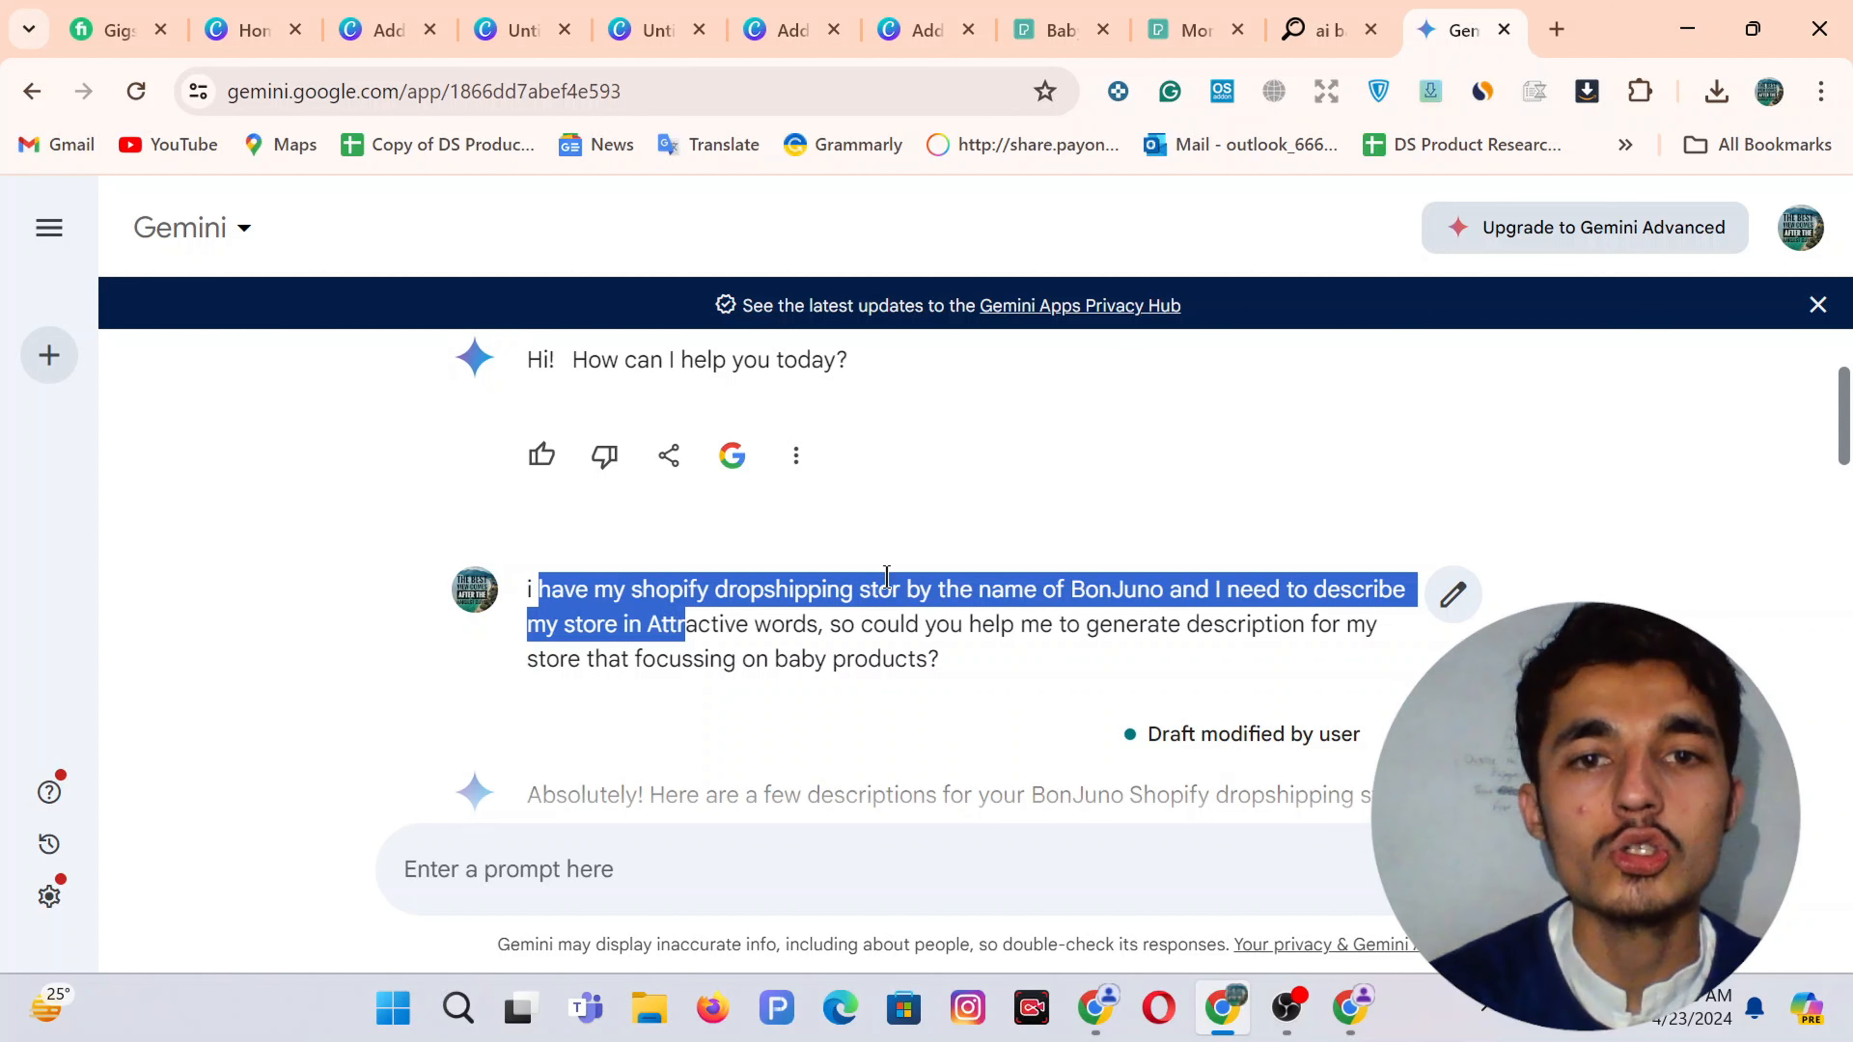
scroll(938, 661, "down", 1)
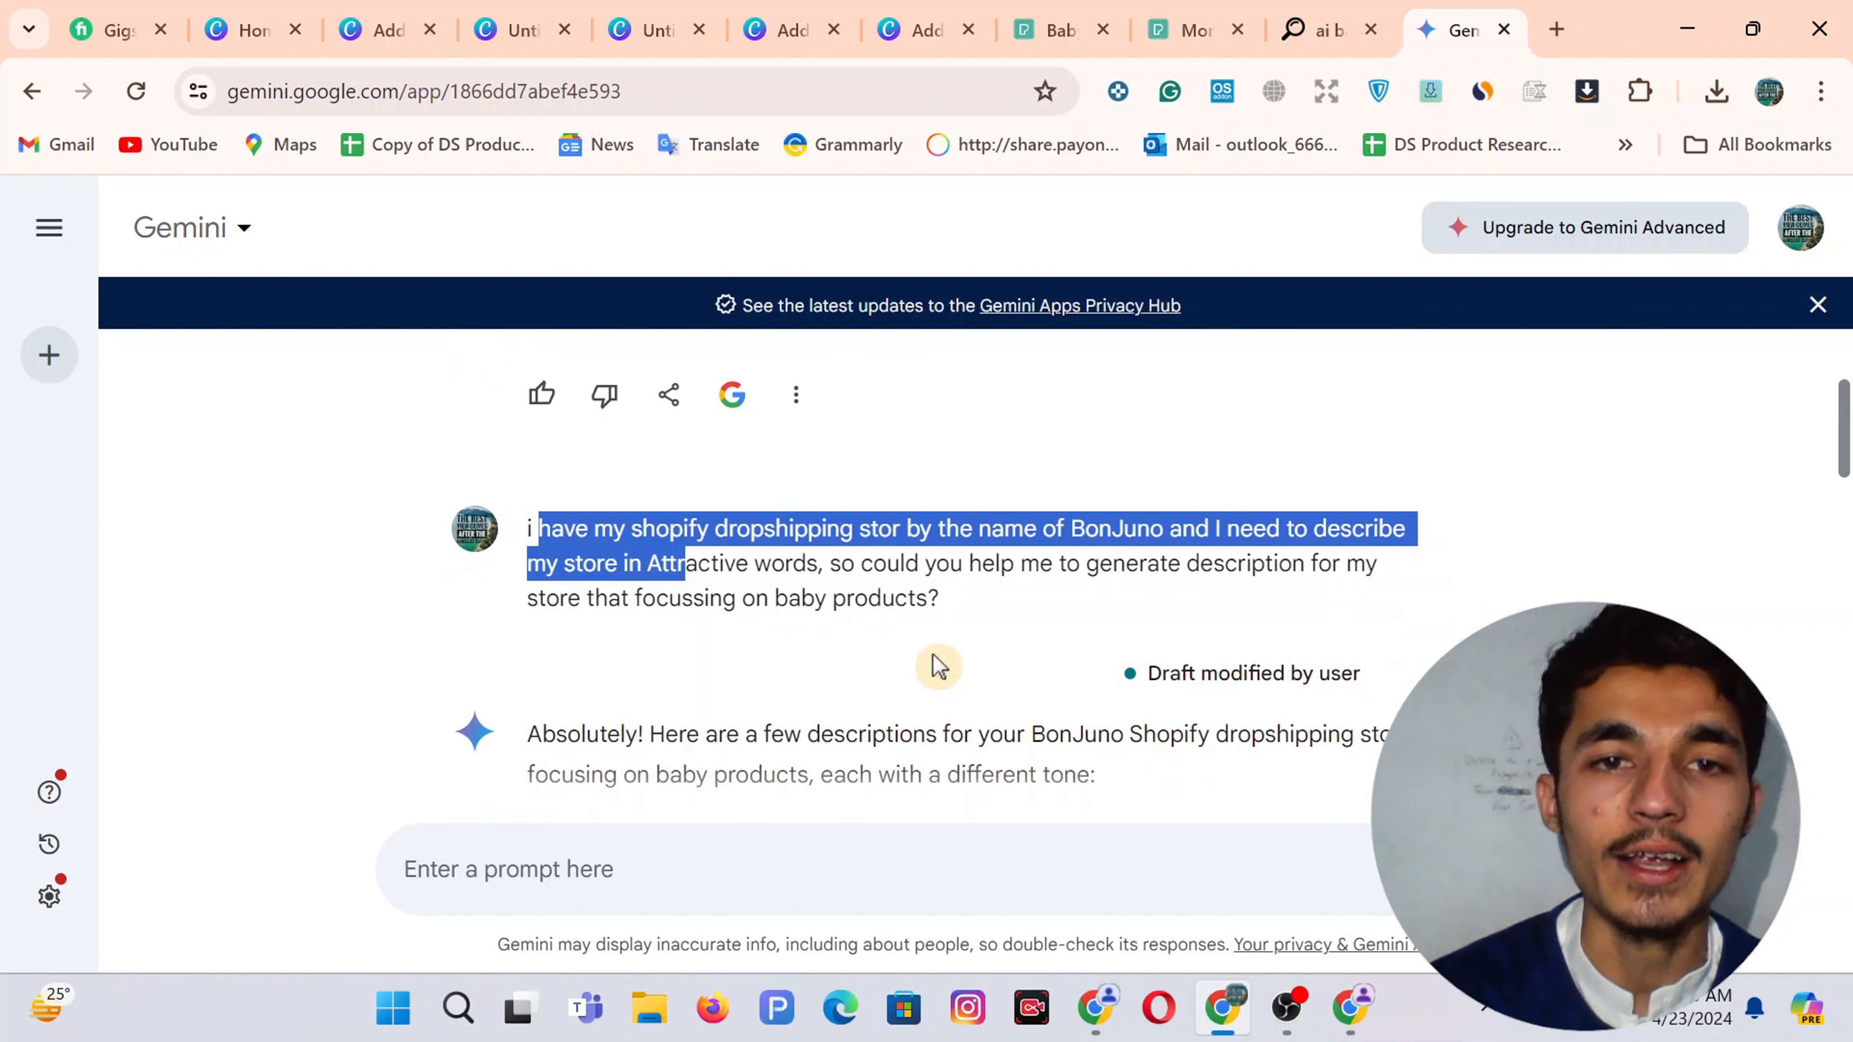
scroll(937, 666, "down", 6)
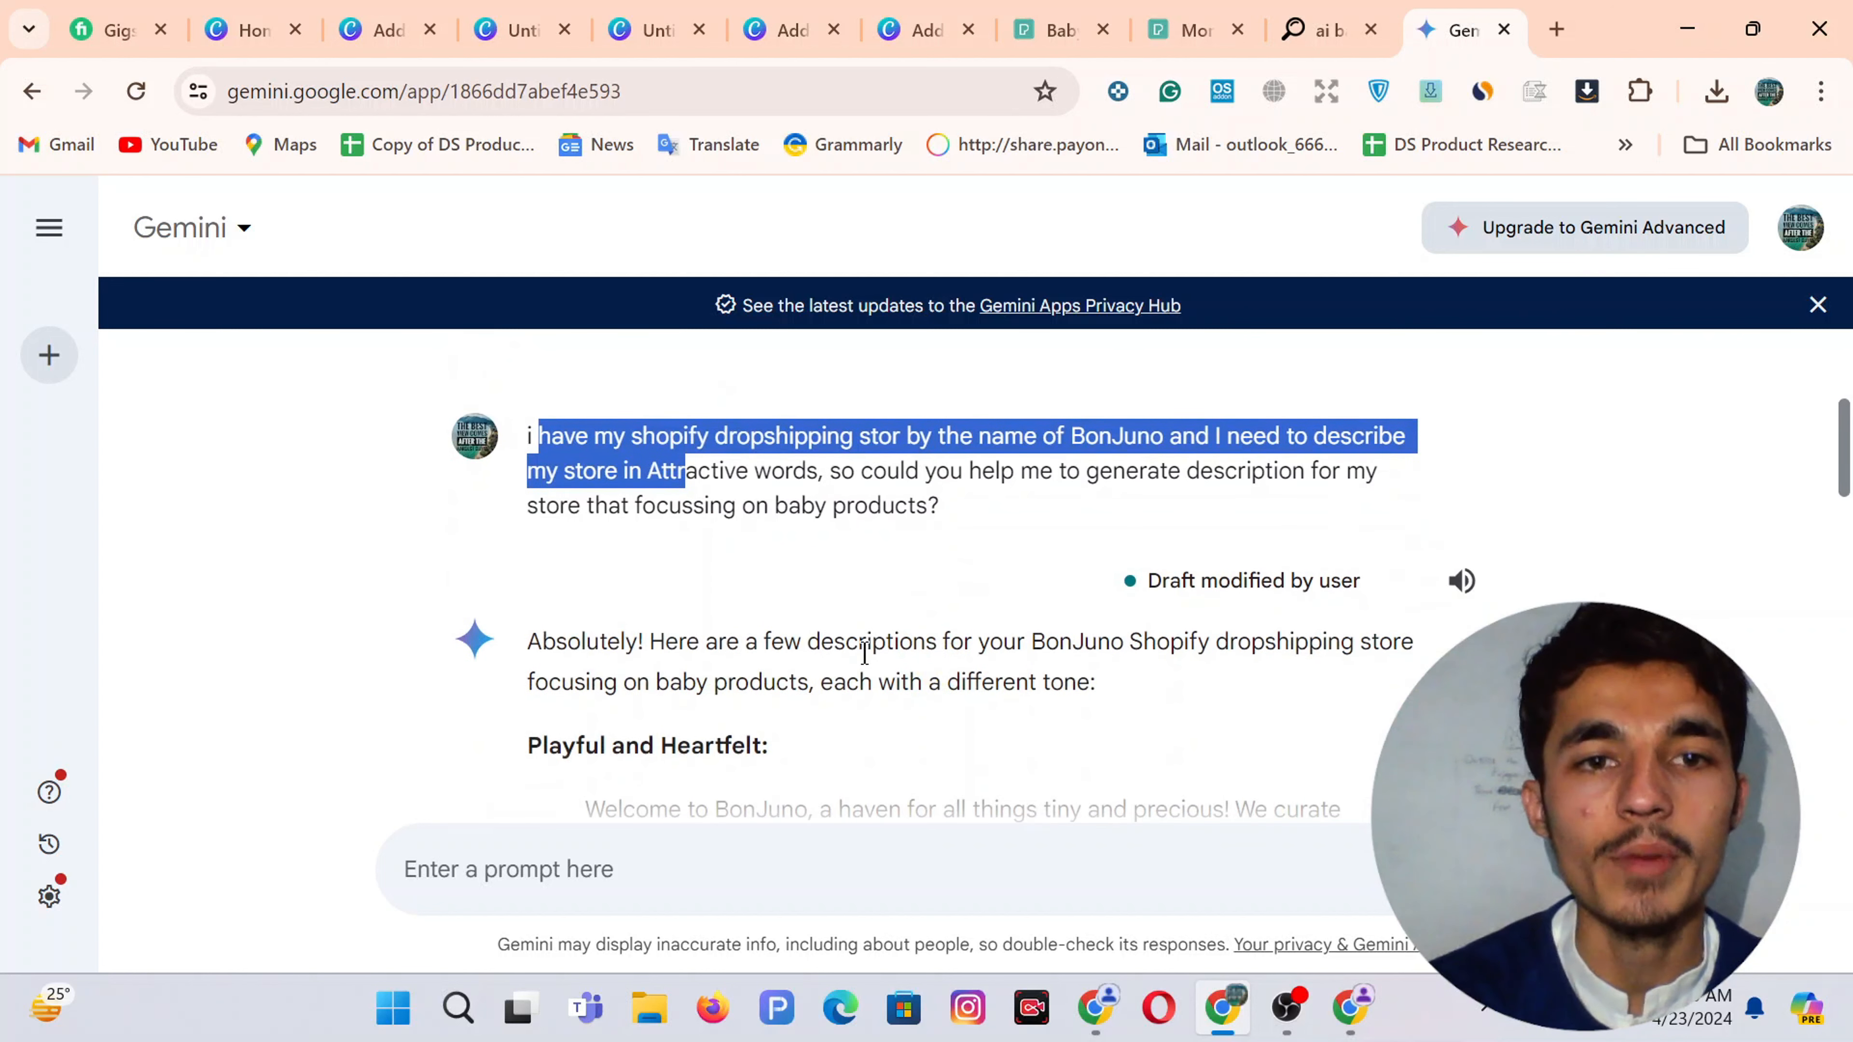
scroll(592, 464, "up", 2)
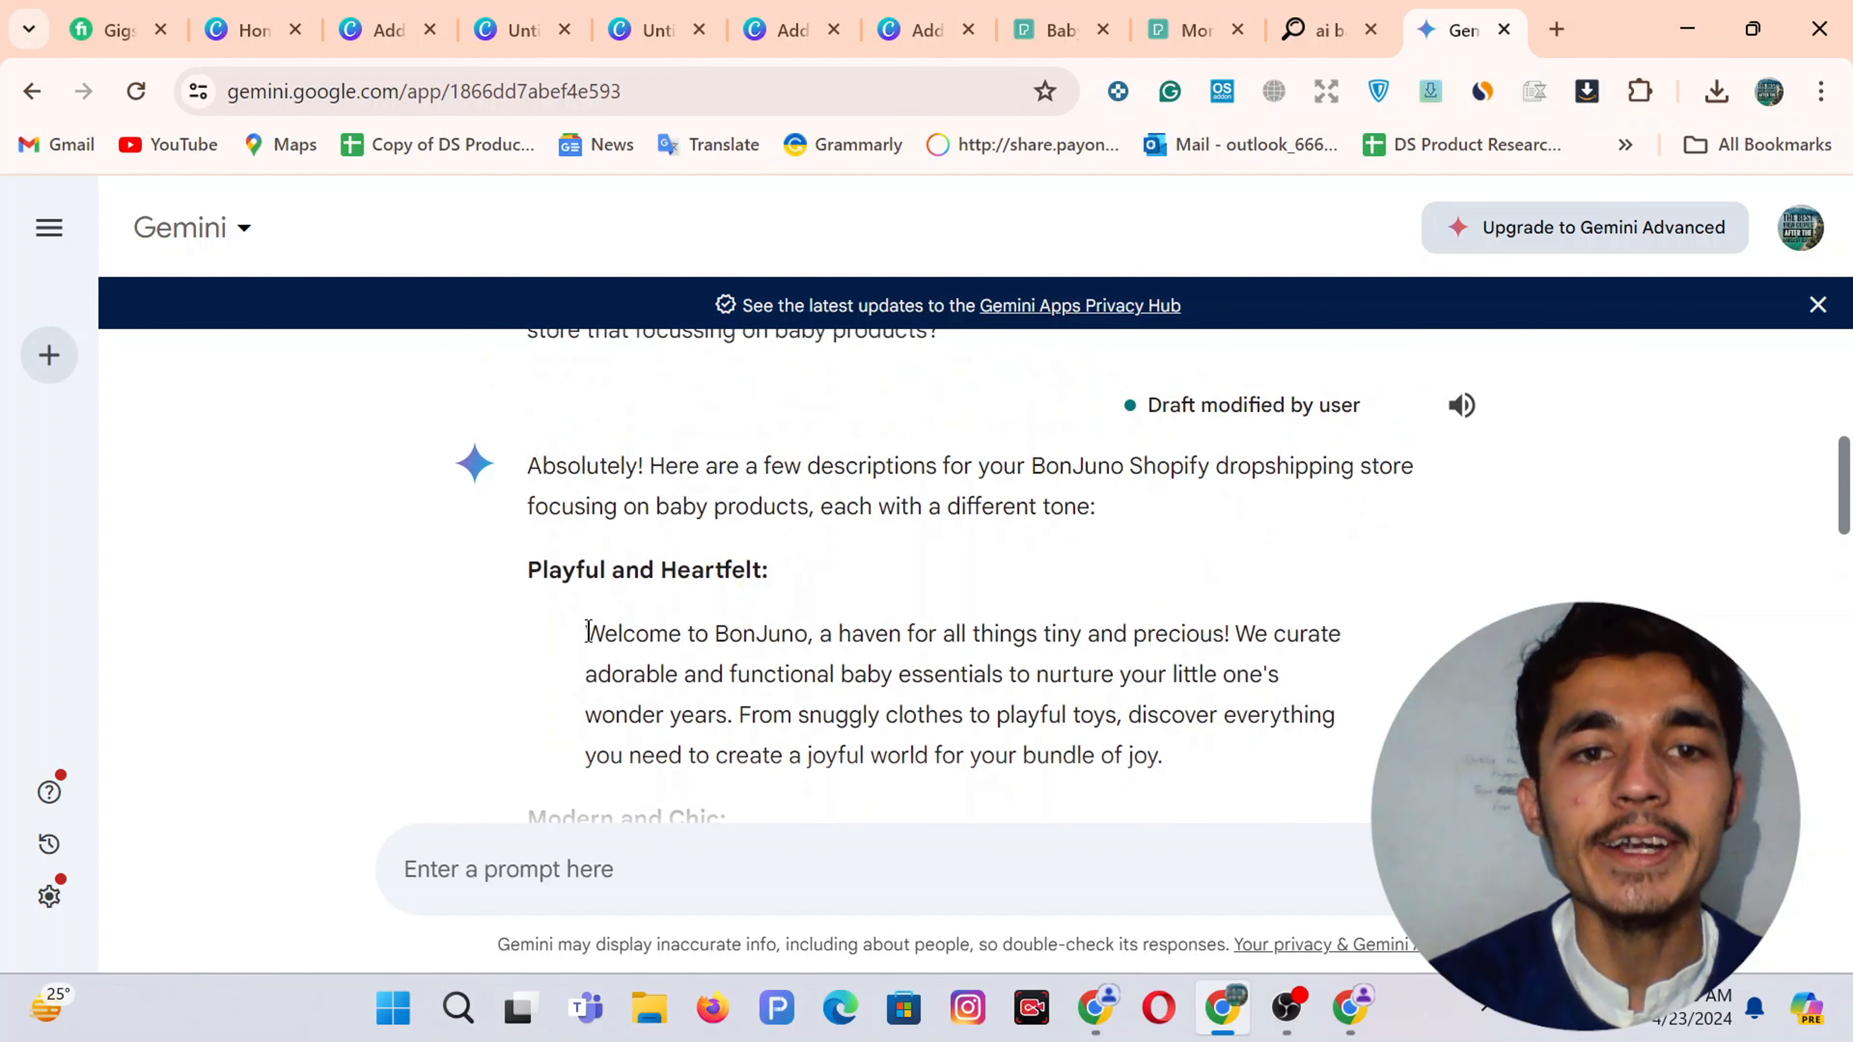
left_click_drag(588, 634, 1178, 763)
key("ctrl+c")
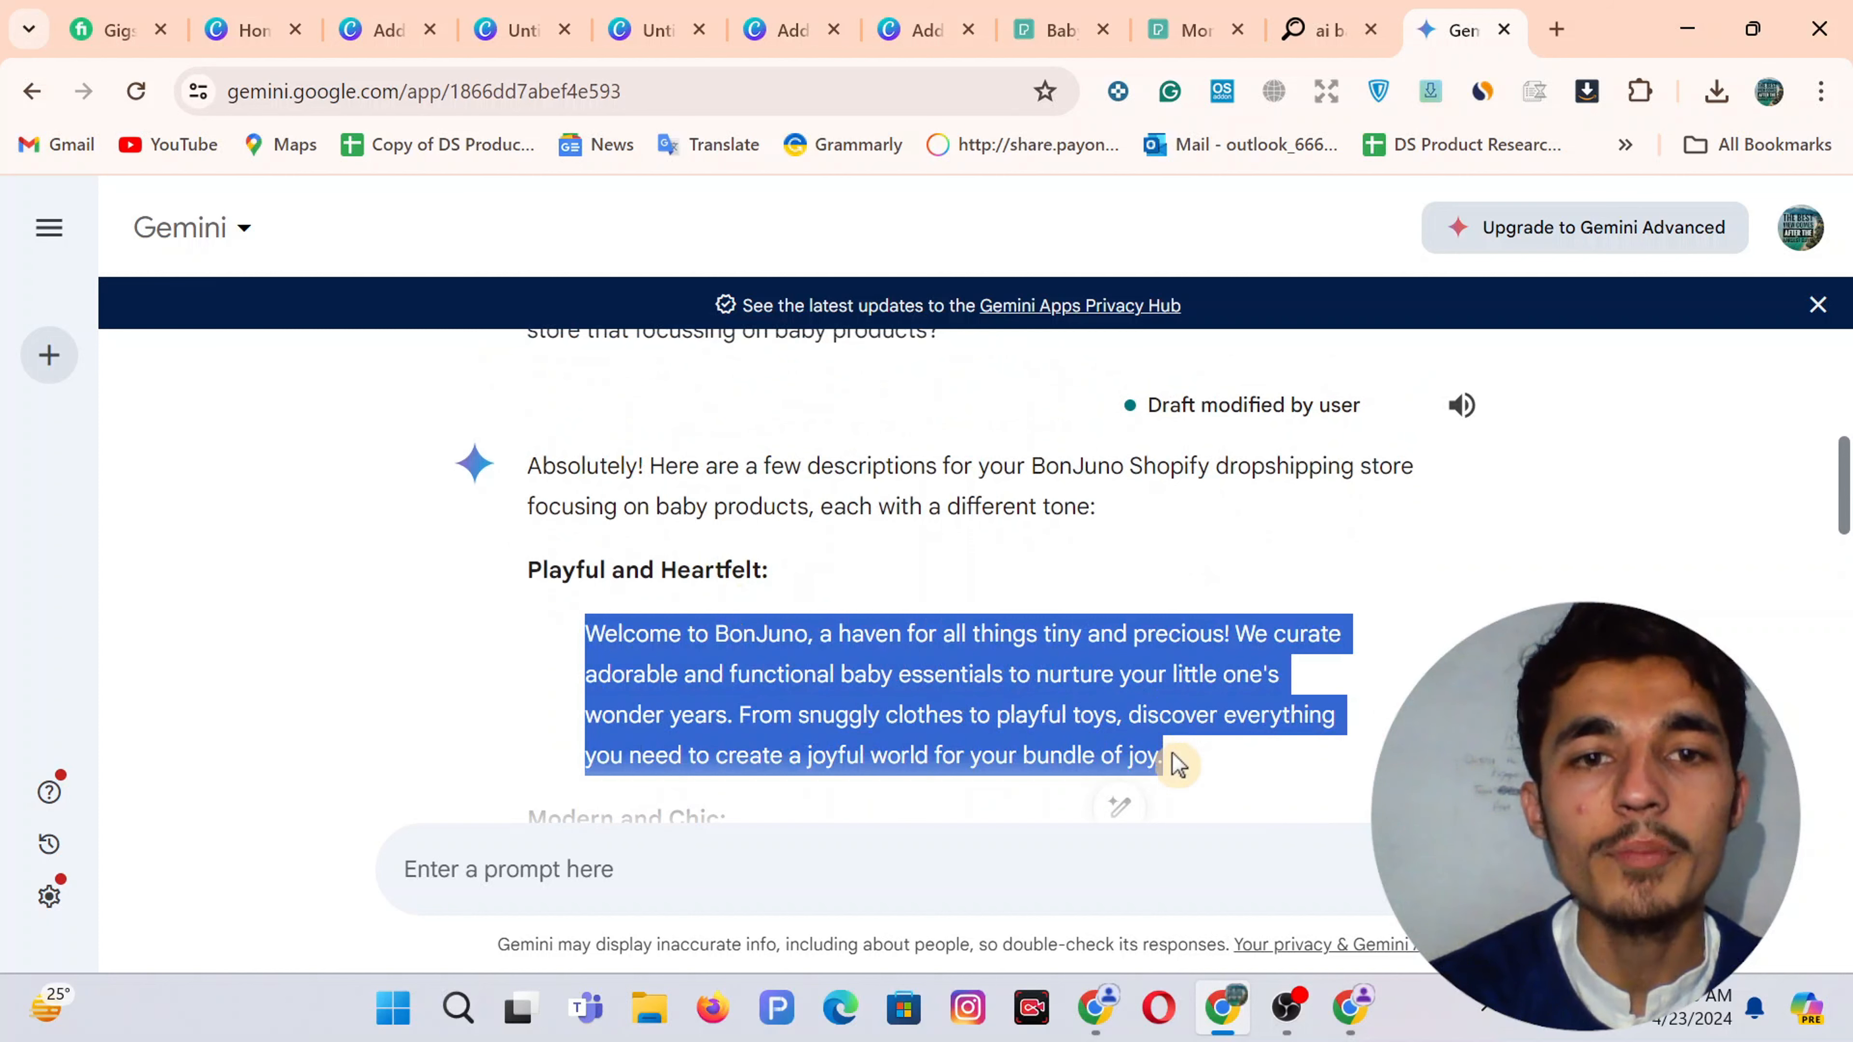
right_click(770, 682)
left_click(864, 316)
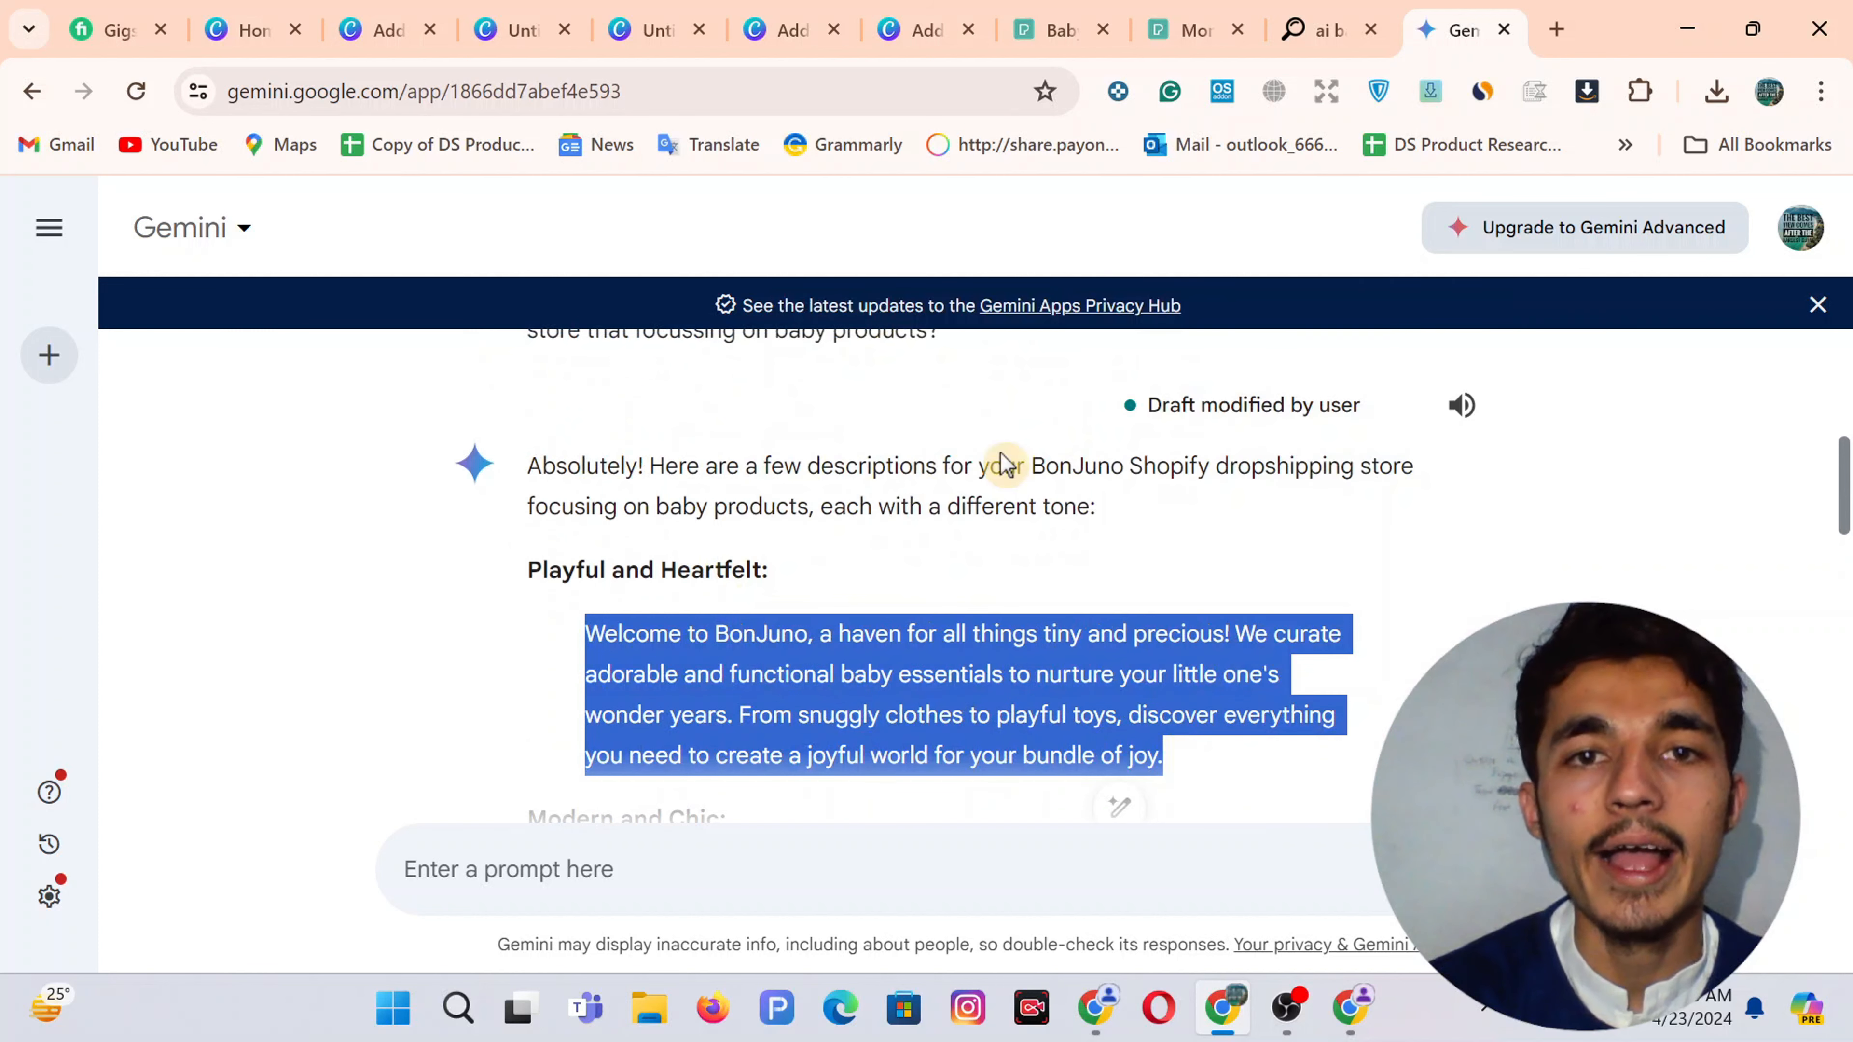
left_click(1350, 1007)
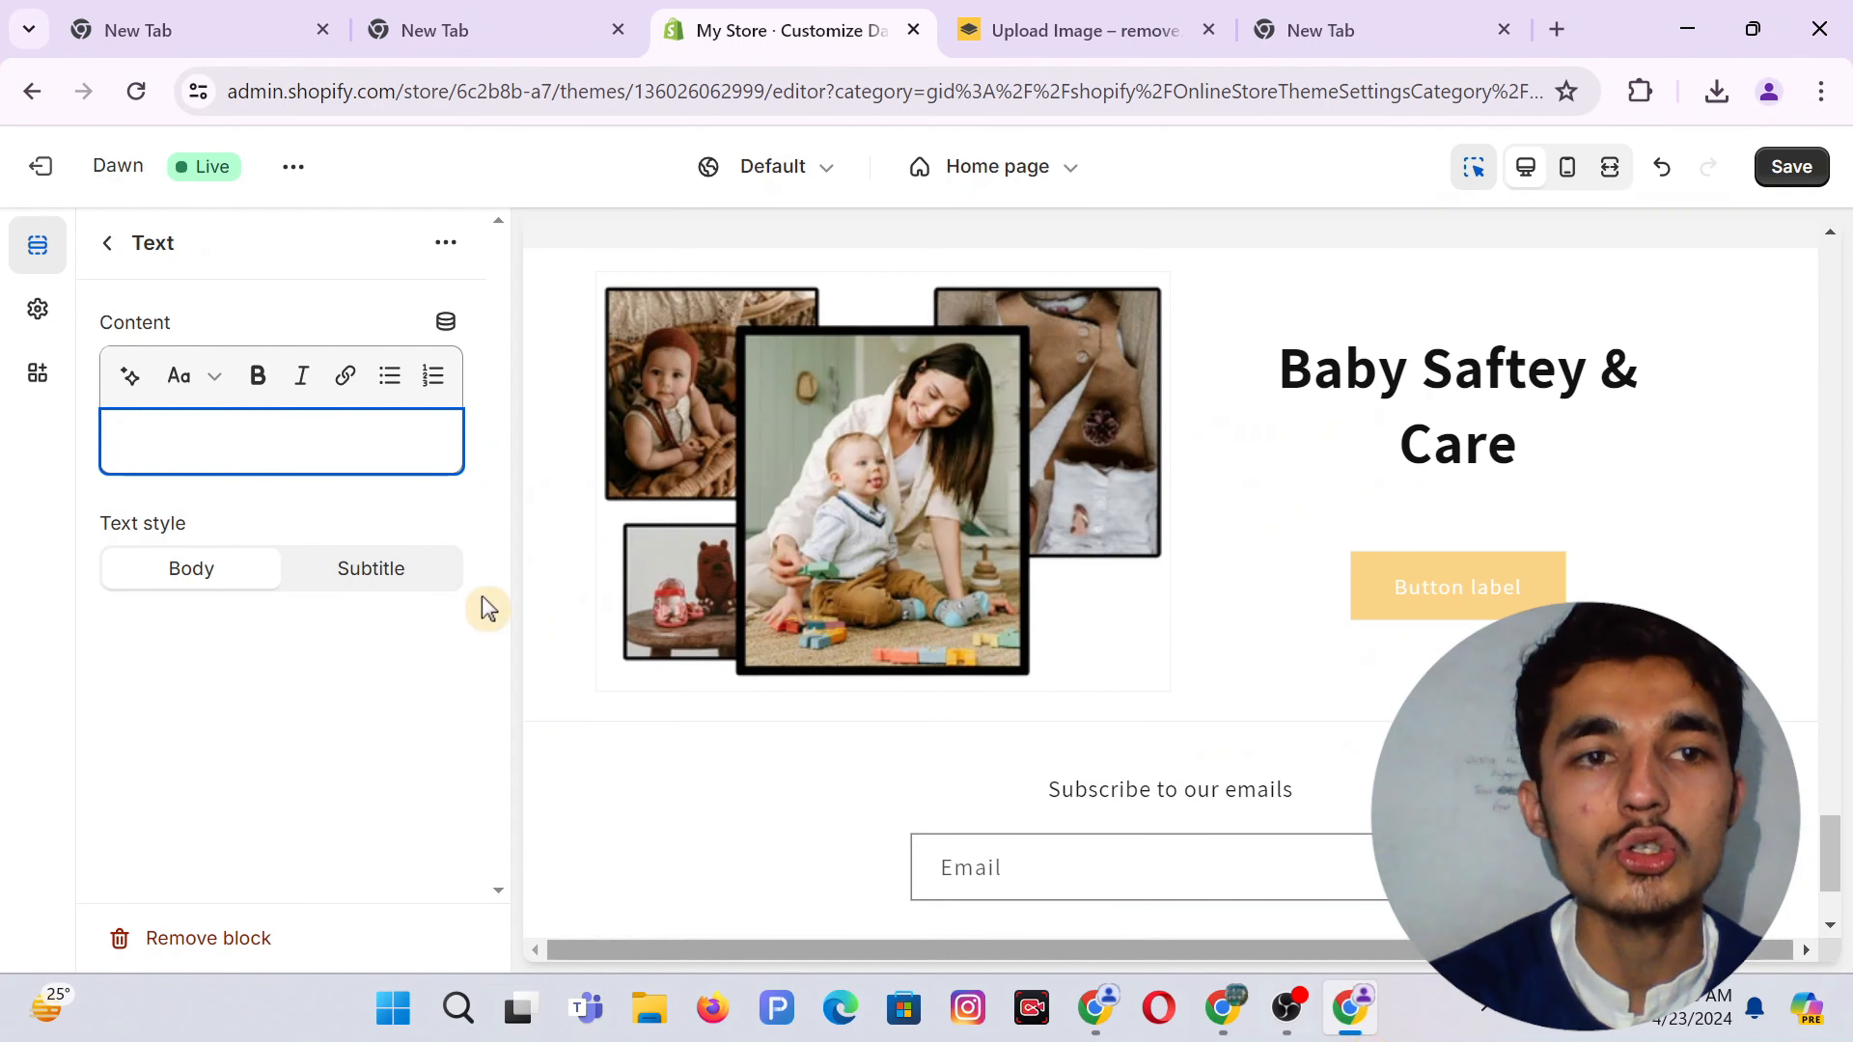
left_click(192, 427)
Paste the BonJuno welcome paragraph into the Text block content
right_click(192, 429)
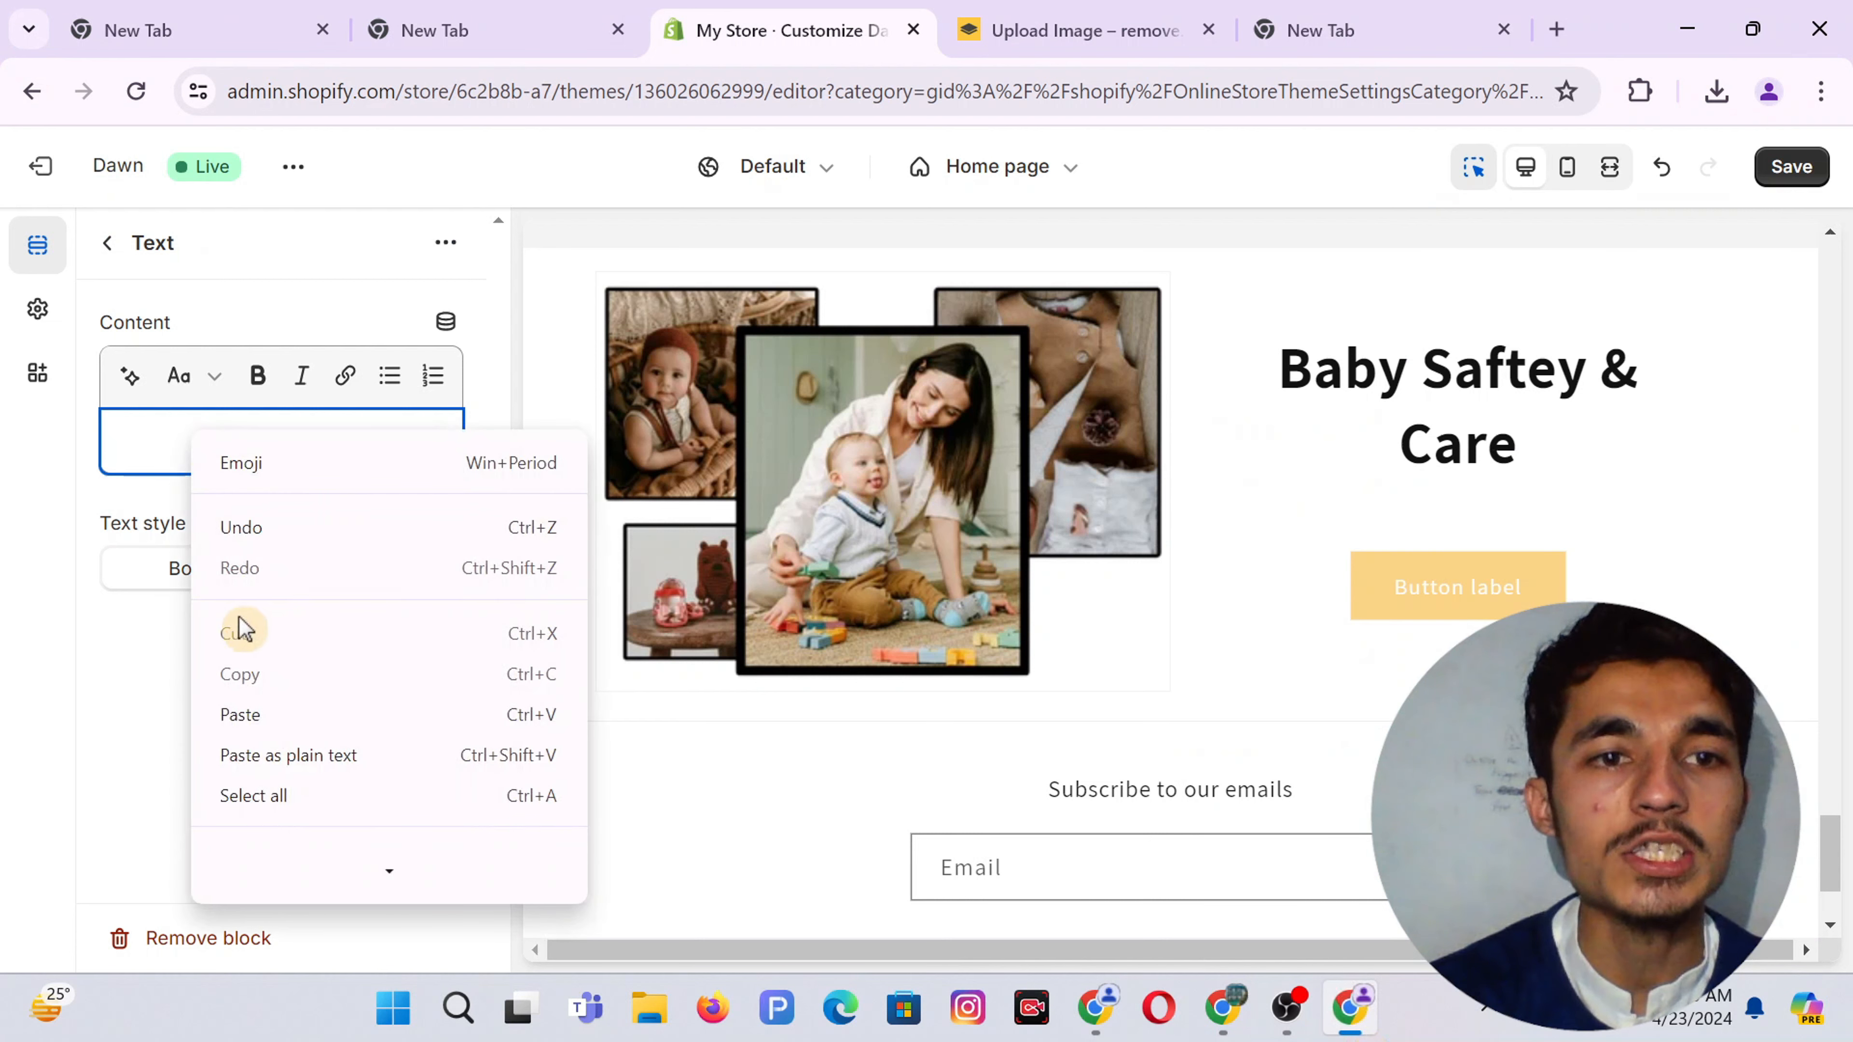
left_click(240, 715)
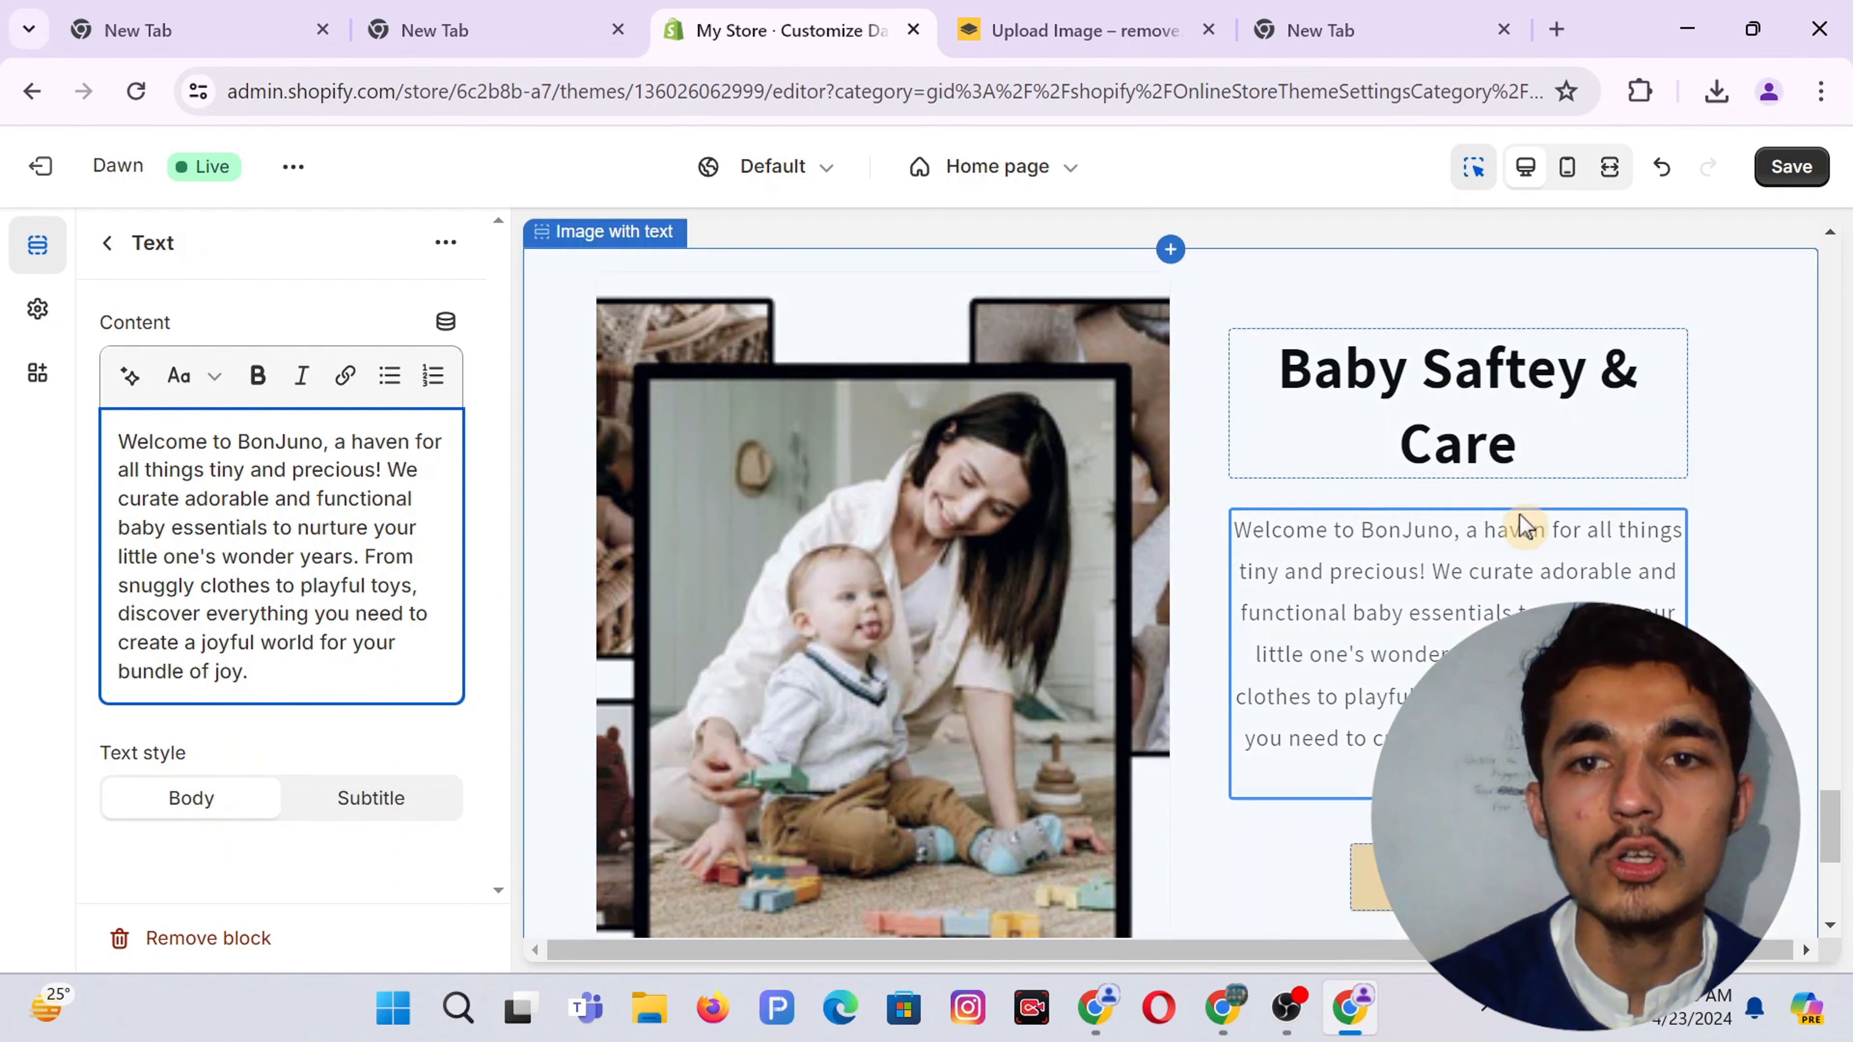
left_click(107, 244)
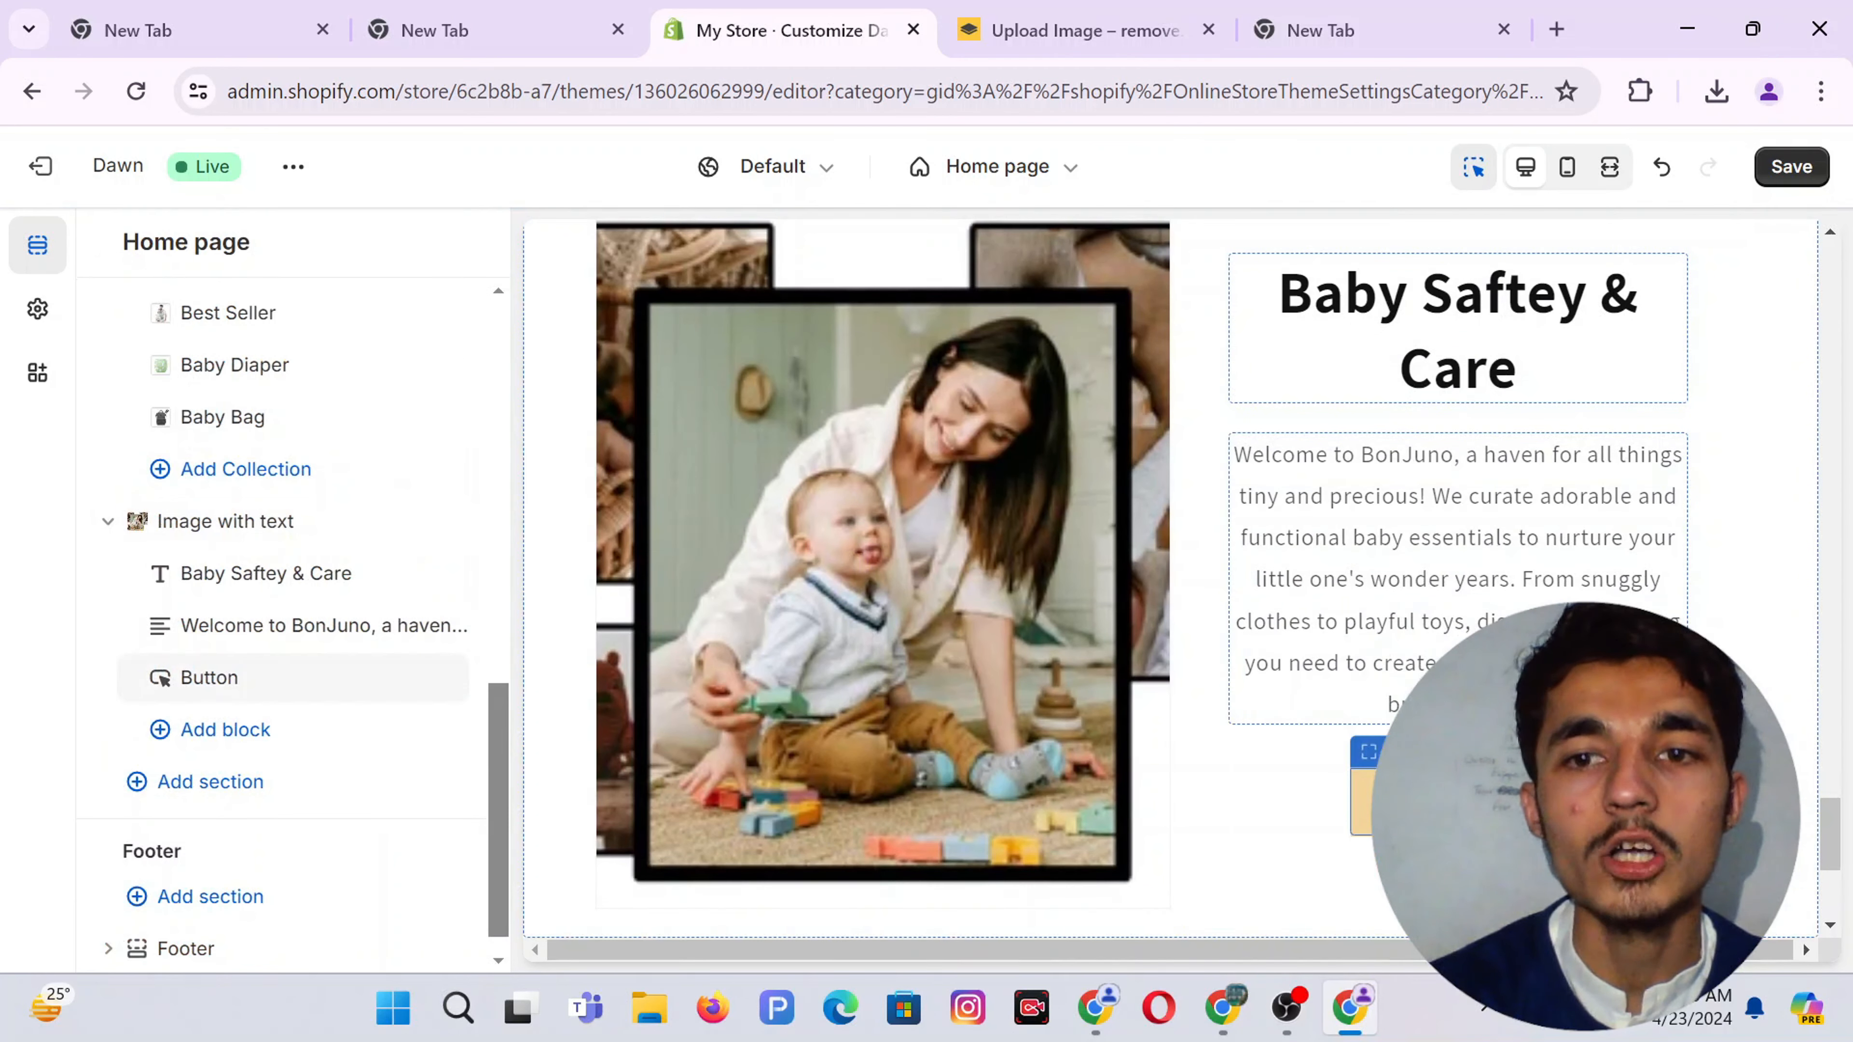
Label the button SHOP NOW and link it to the Best Seller collection
left_click(233, 679)
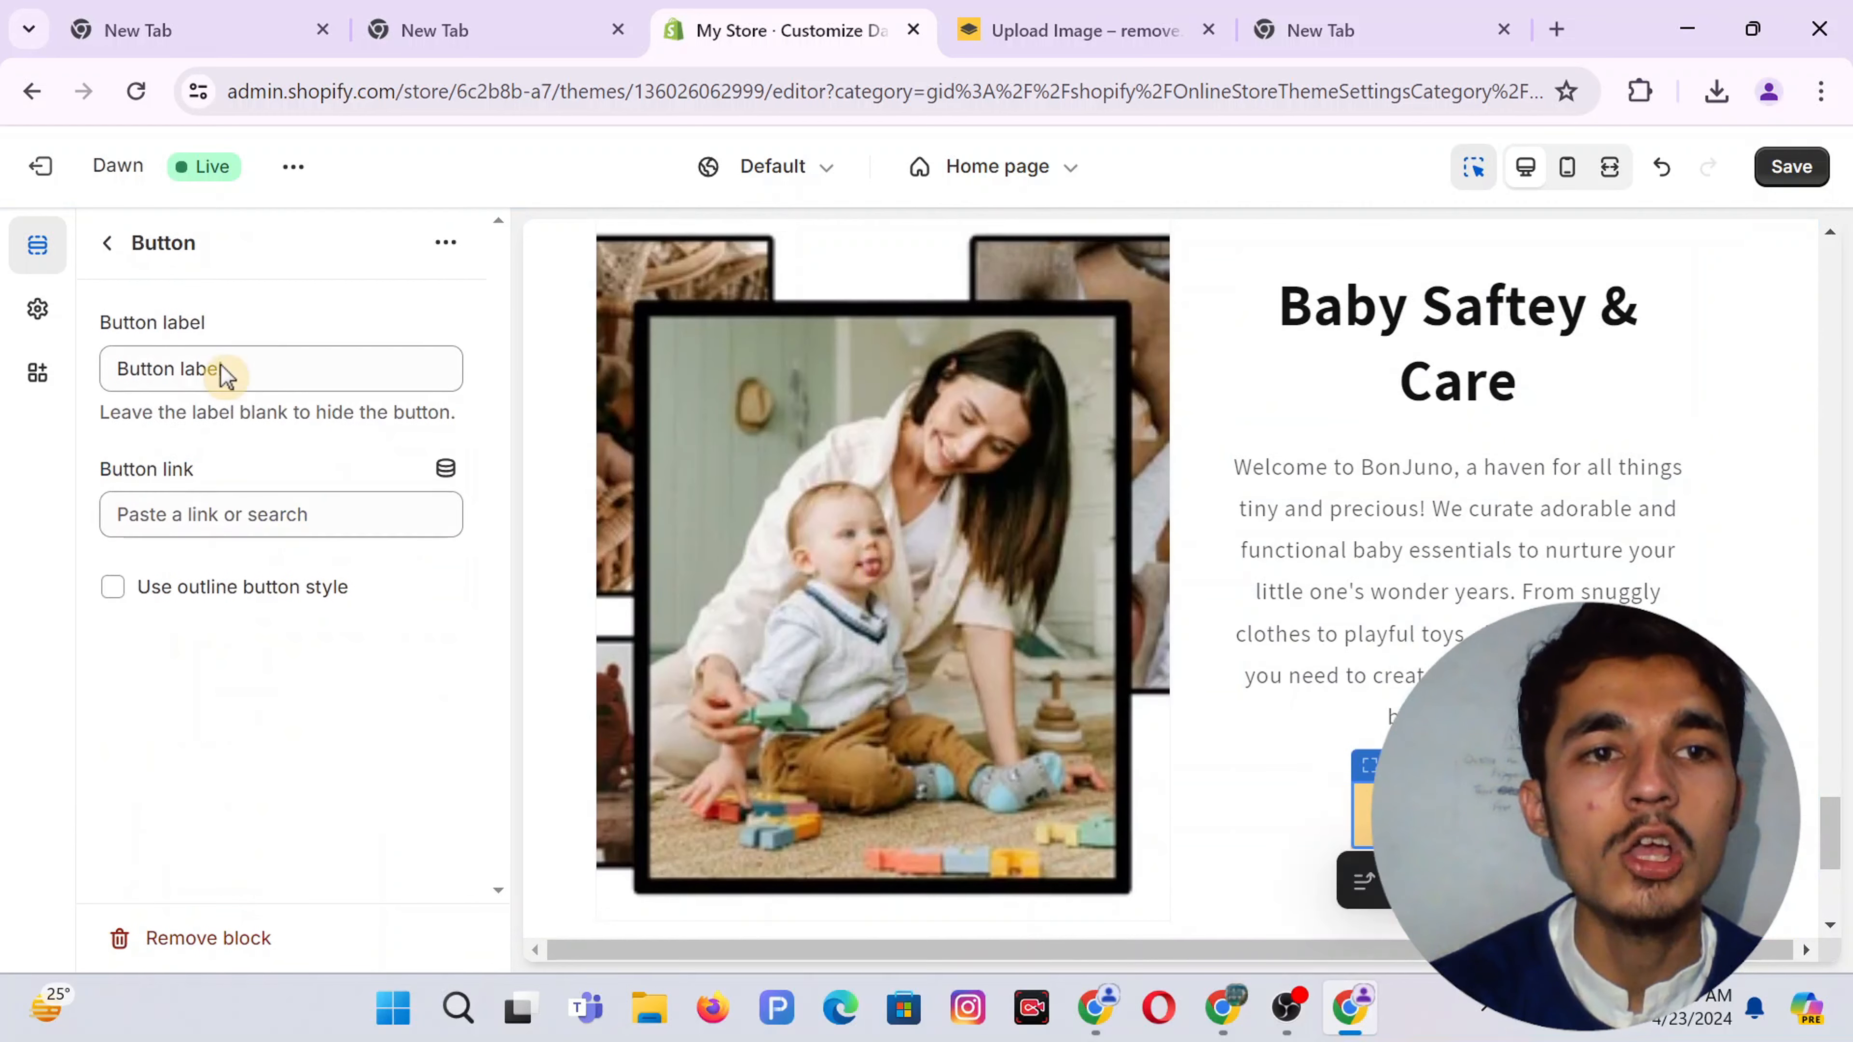
triple_click(231, 365)
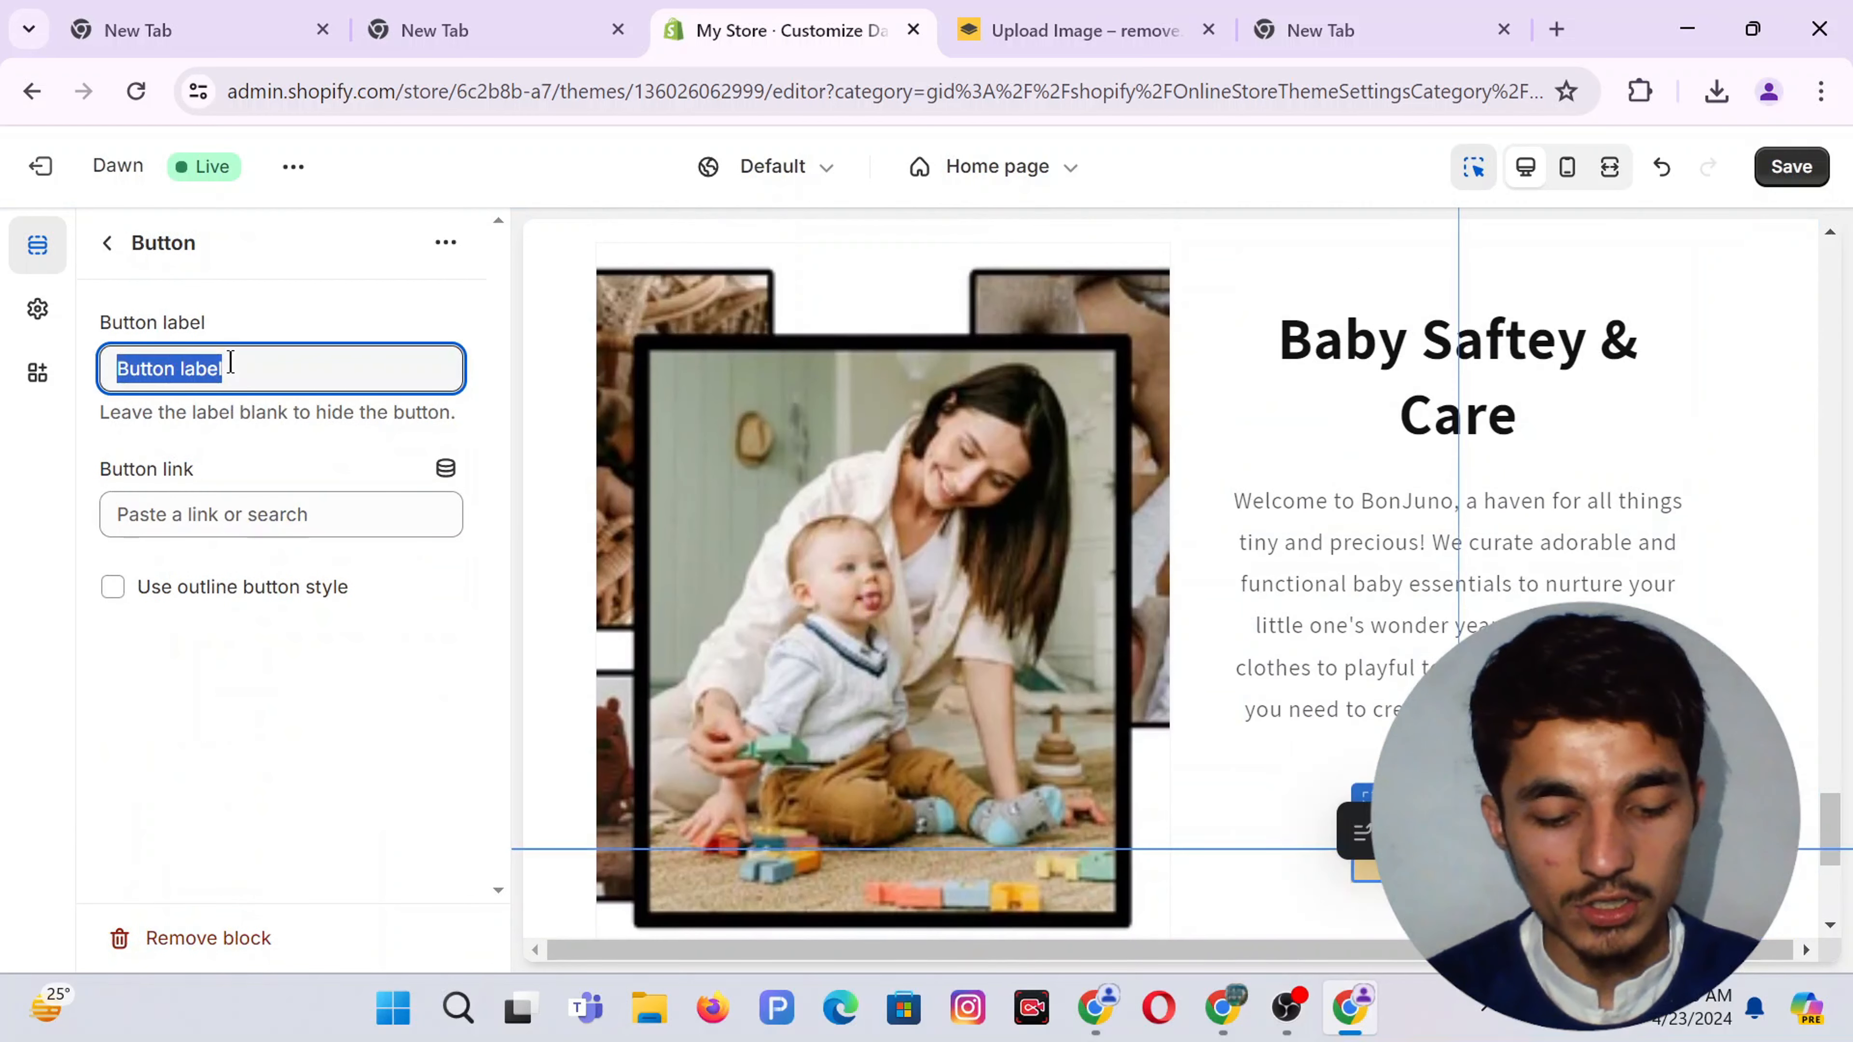
type("SHOP NOW")
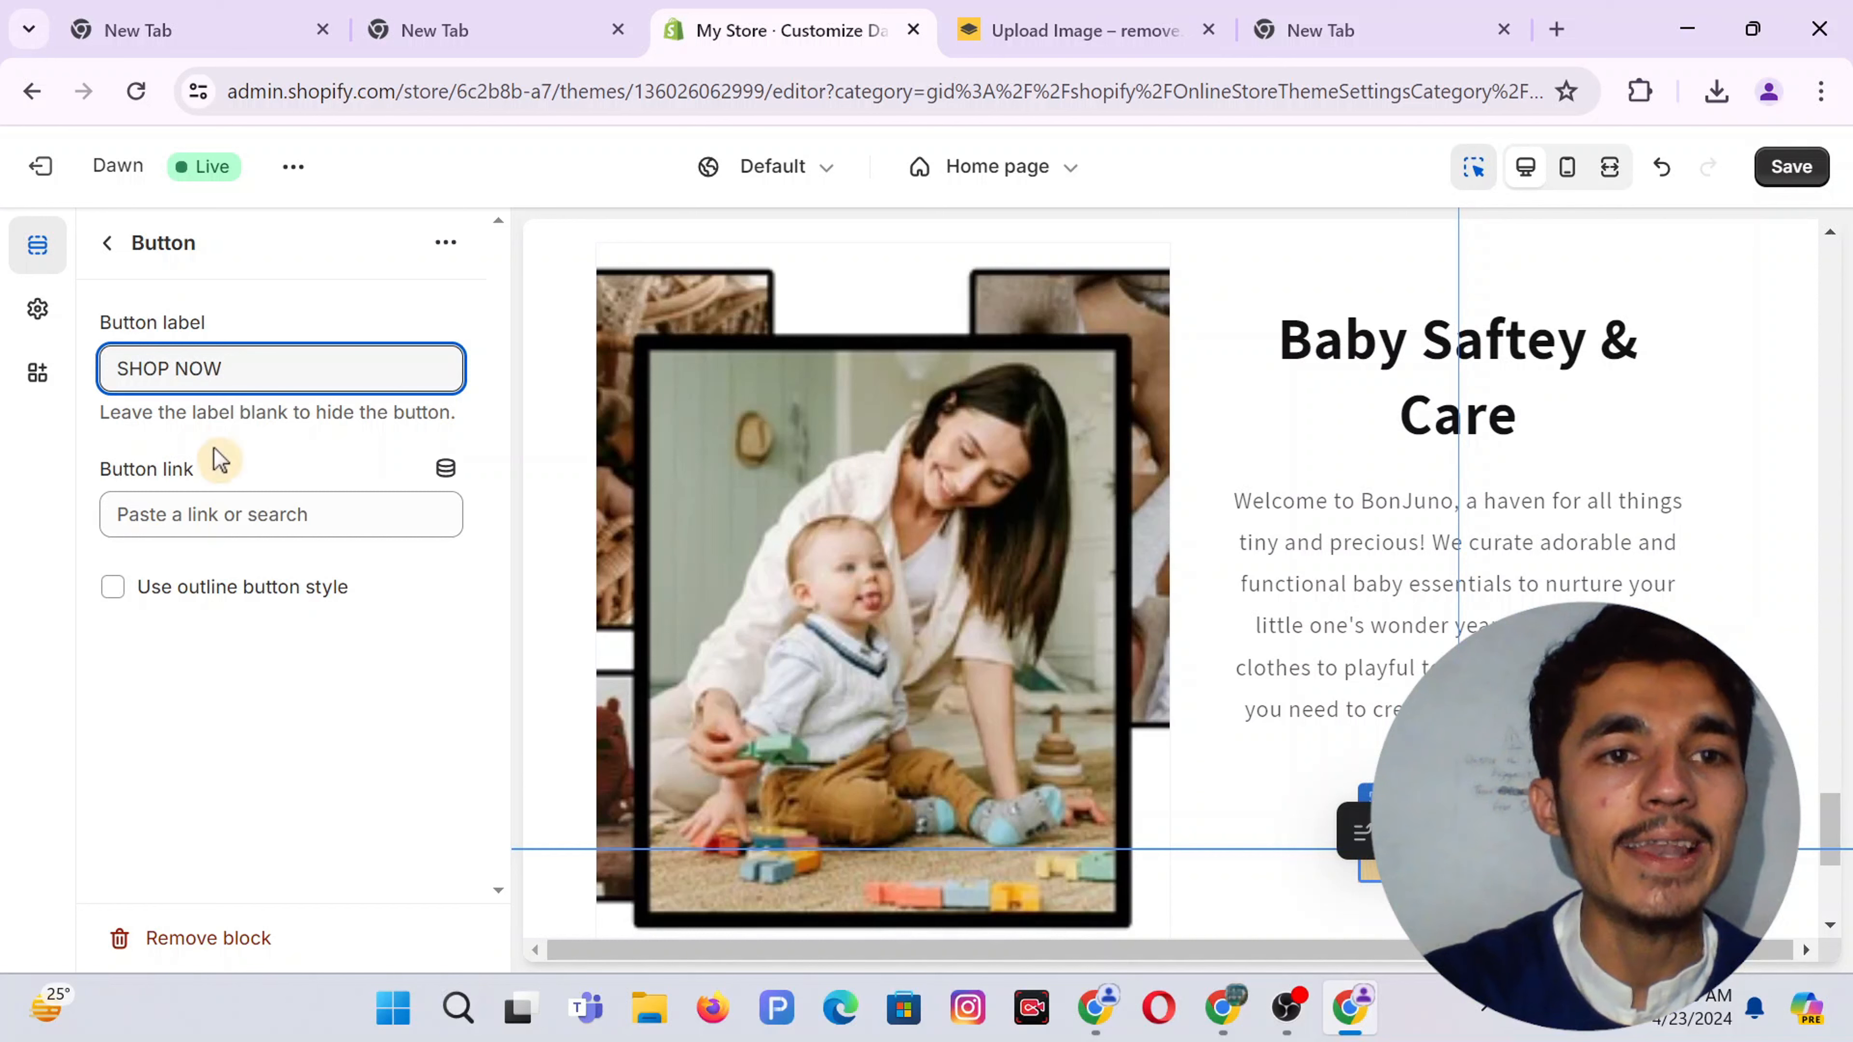
left_click(183, 514)
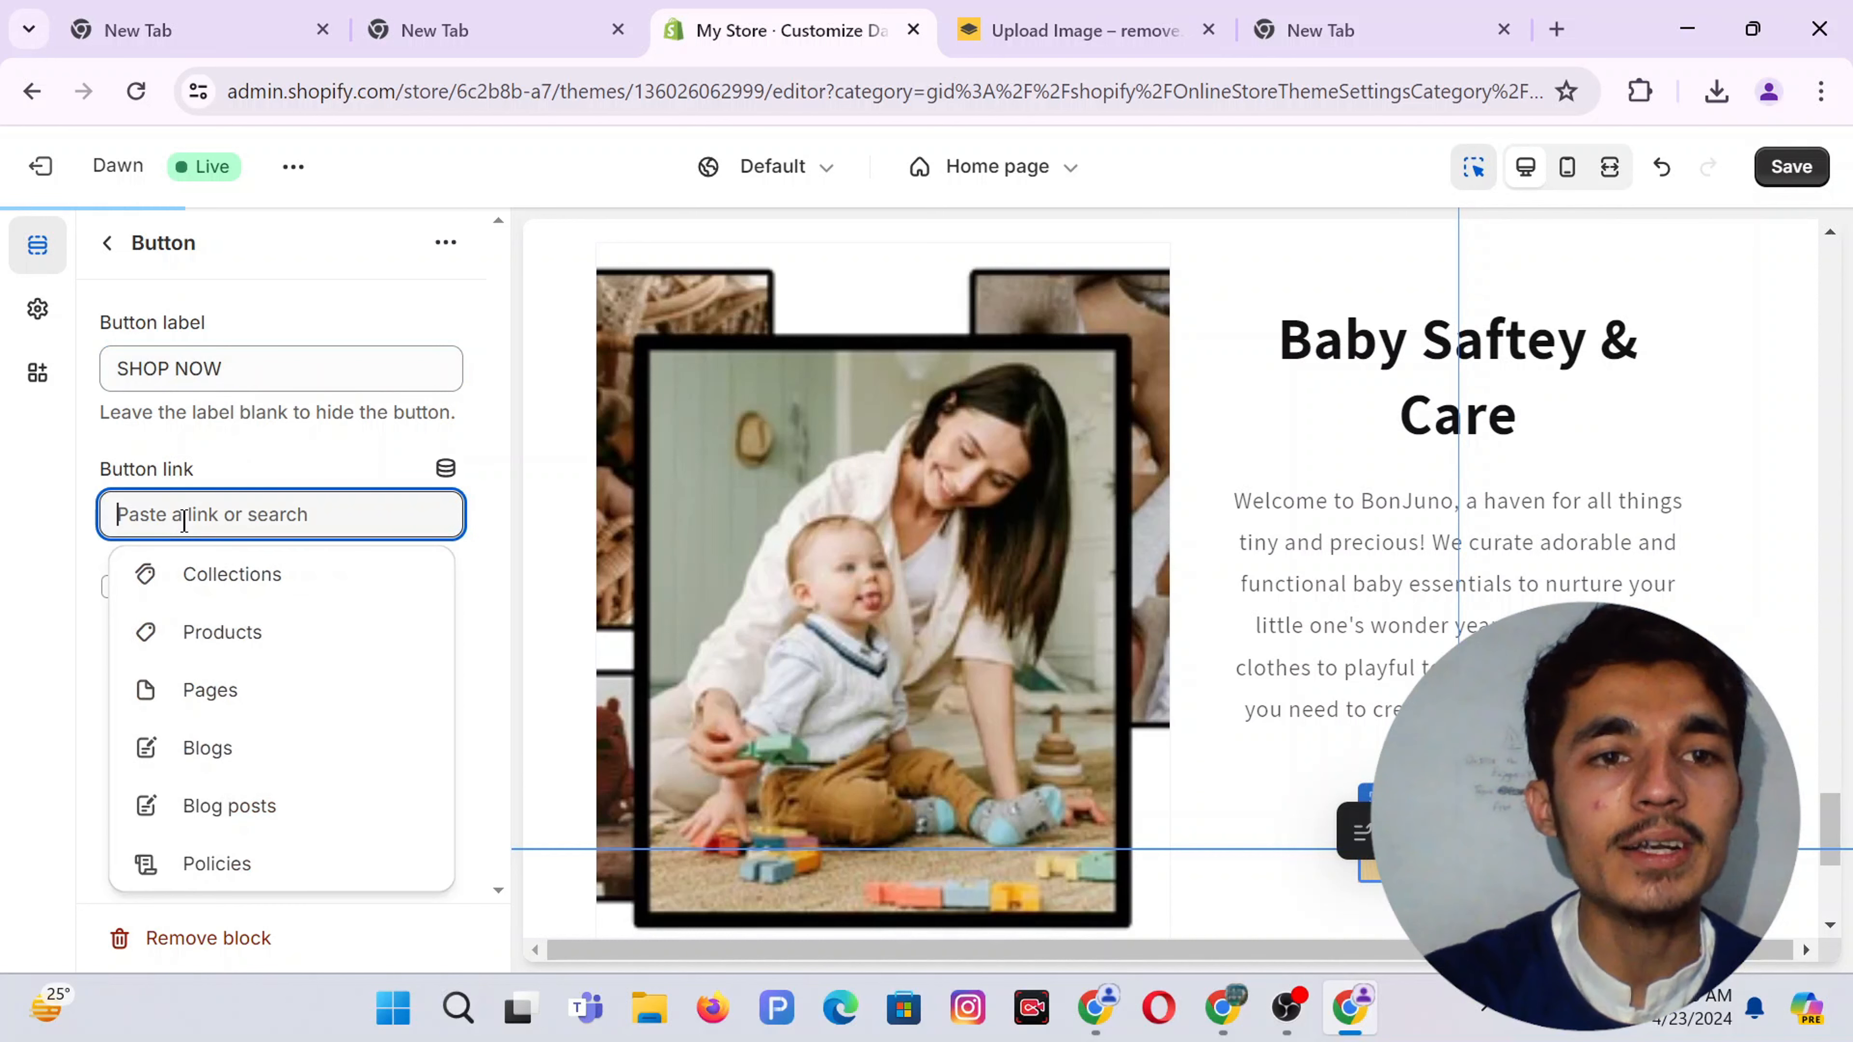
left_click(235, 576)
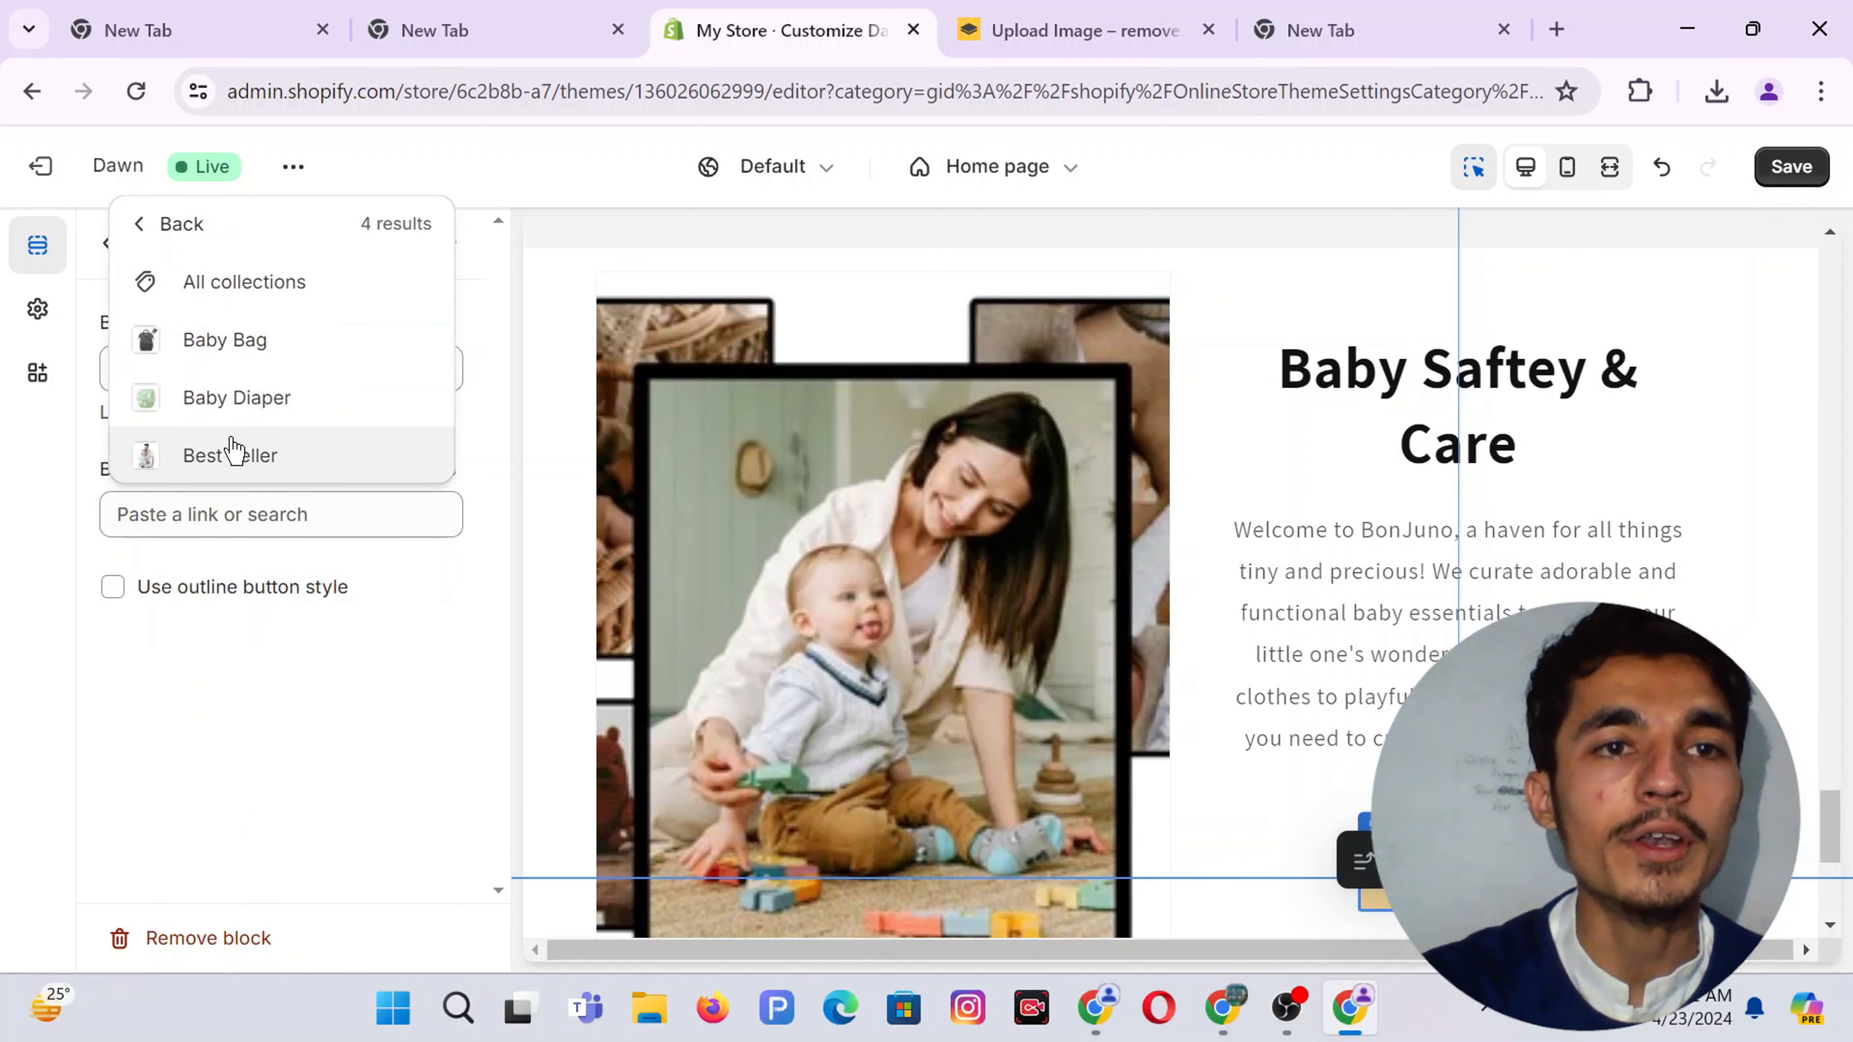
left_click(241, 454)
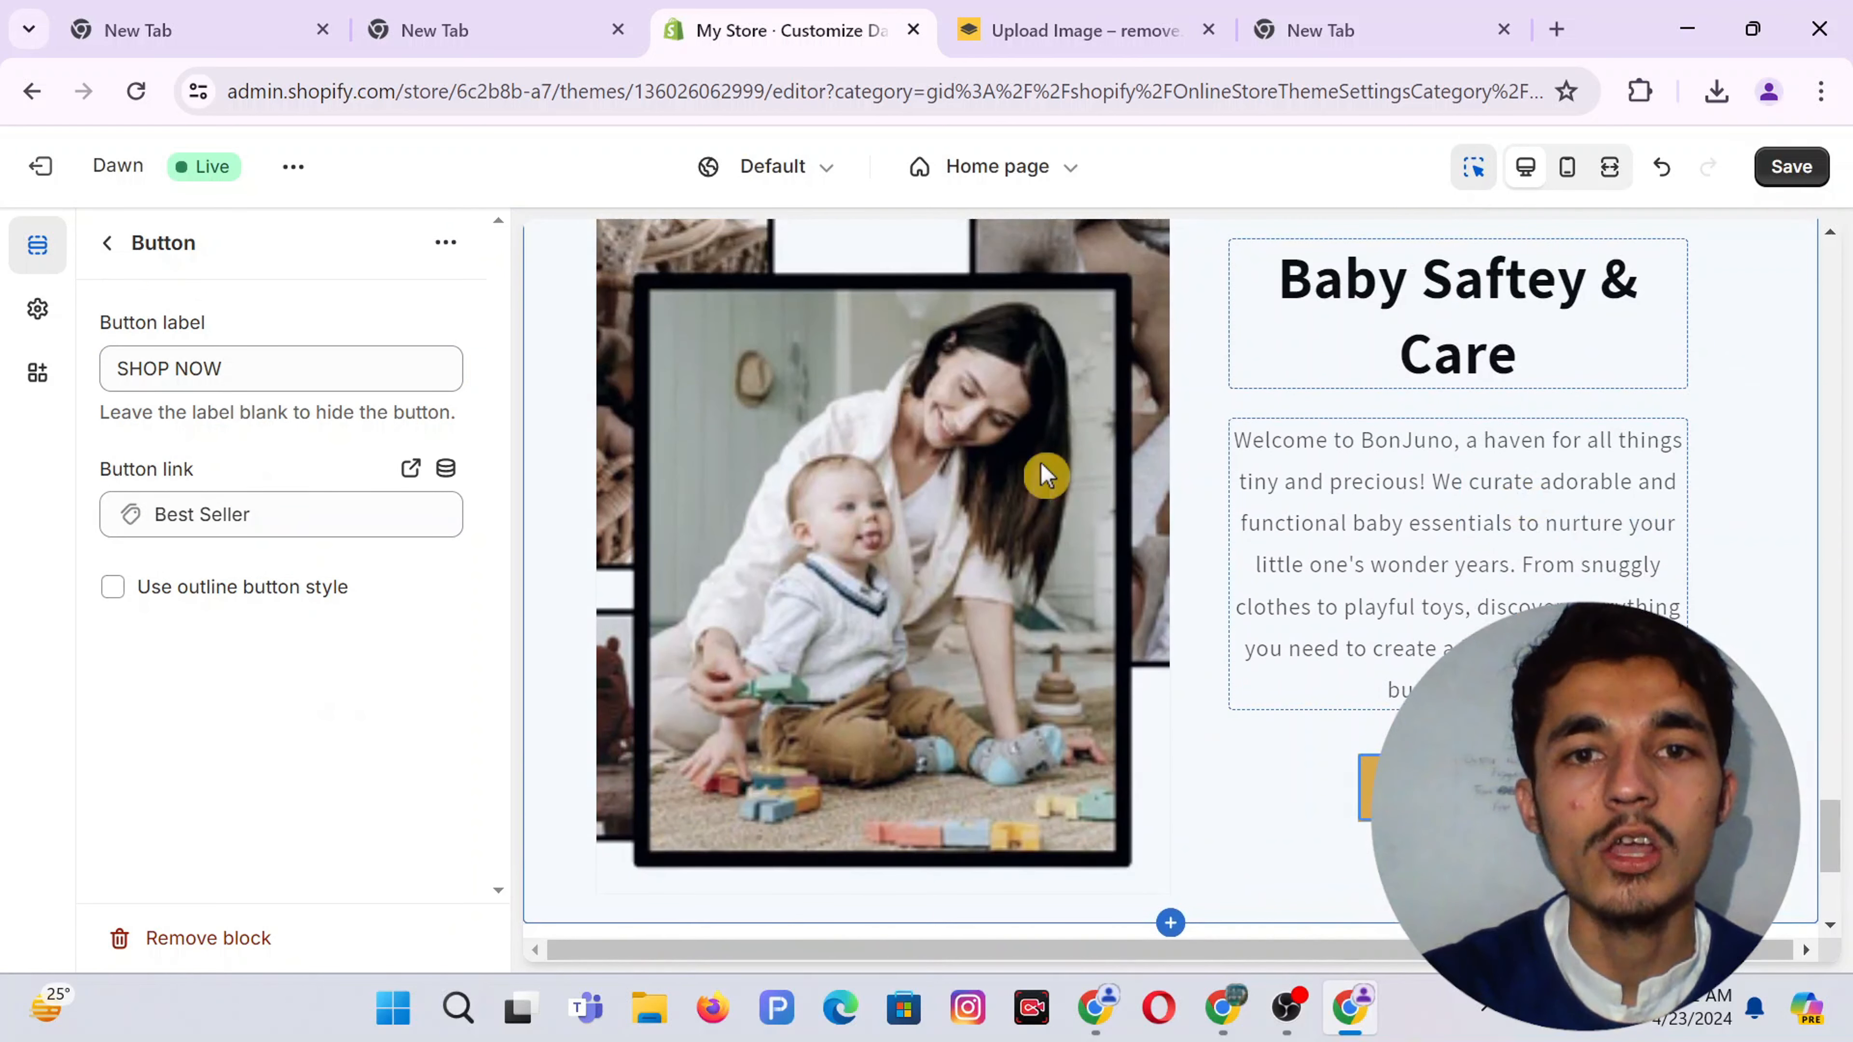
Review the Image with text section settings and save the home page changes
left_click(108, 243)
left_click(233, 522)
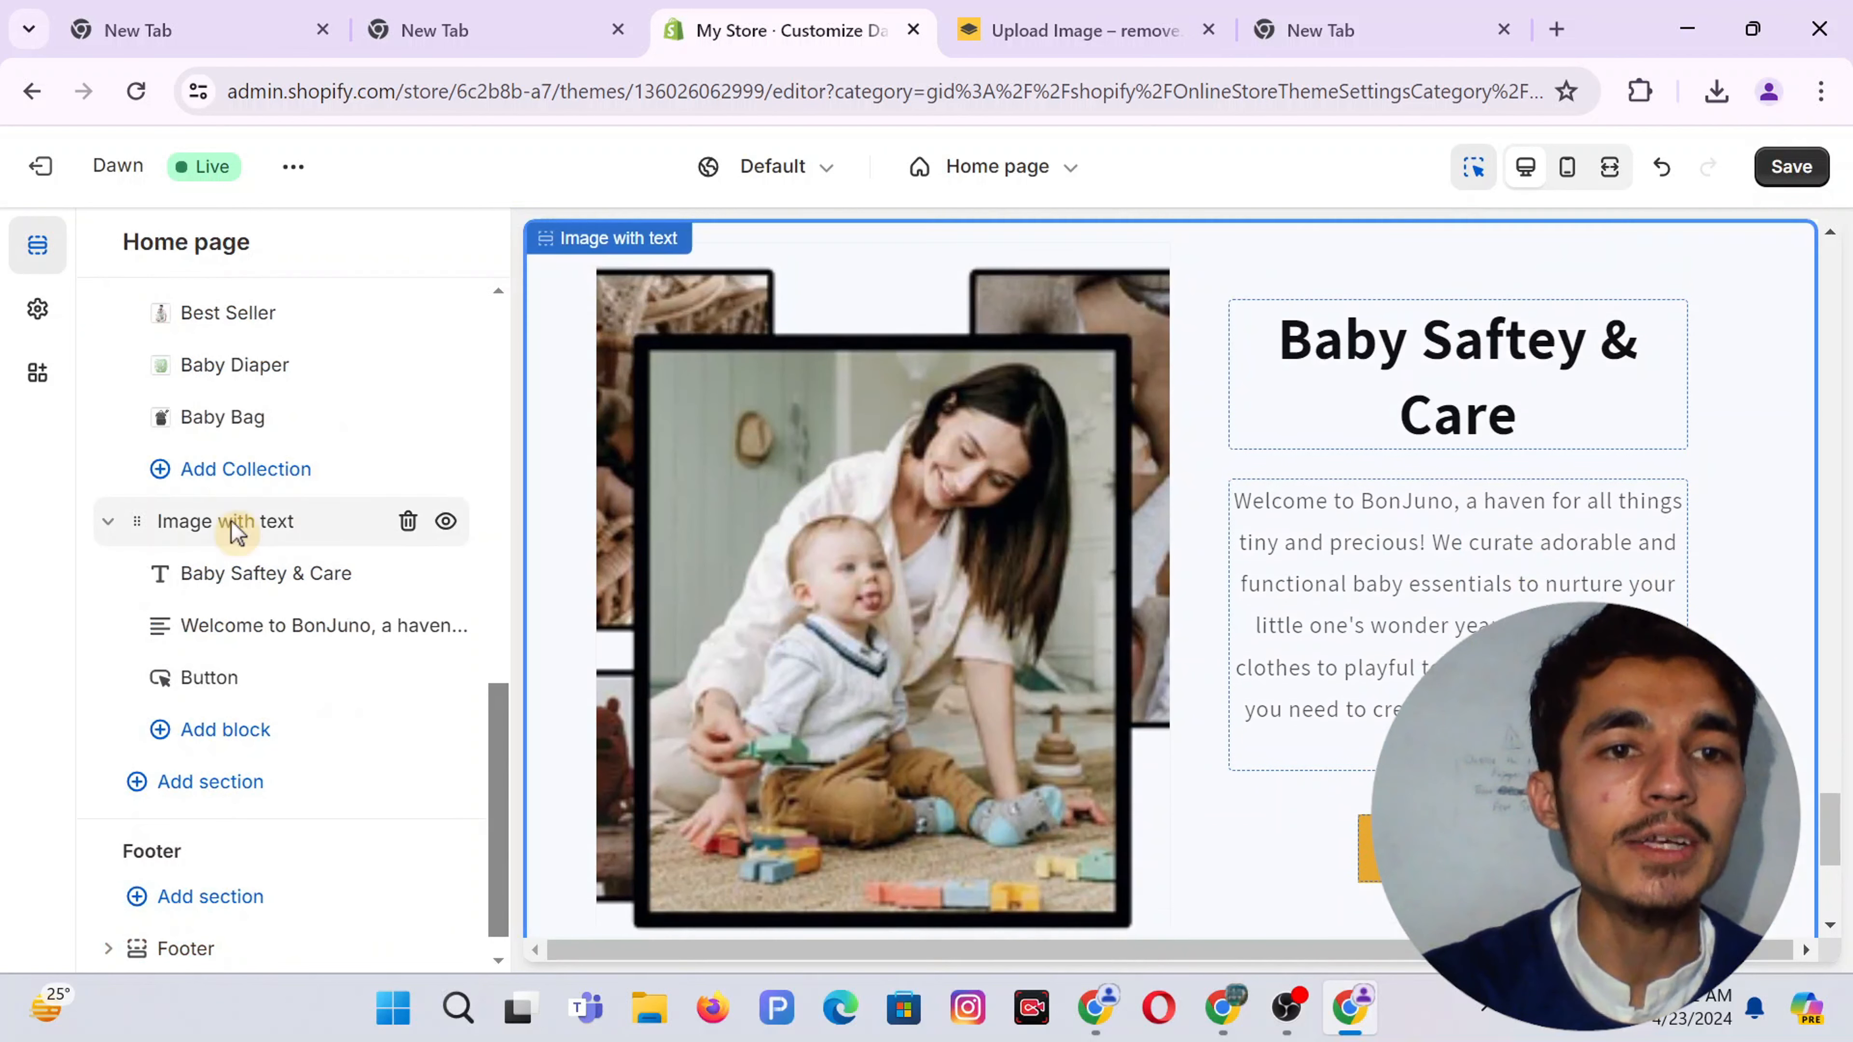
scroll(302, 642, "down", 8)
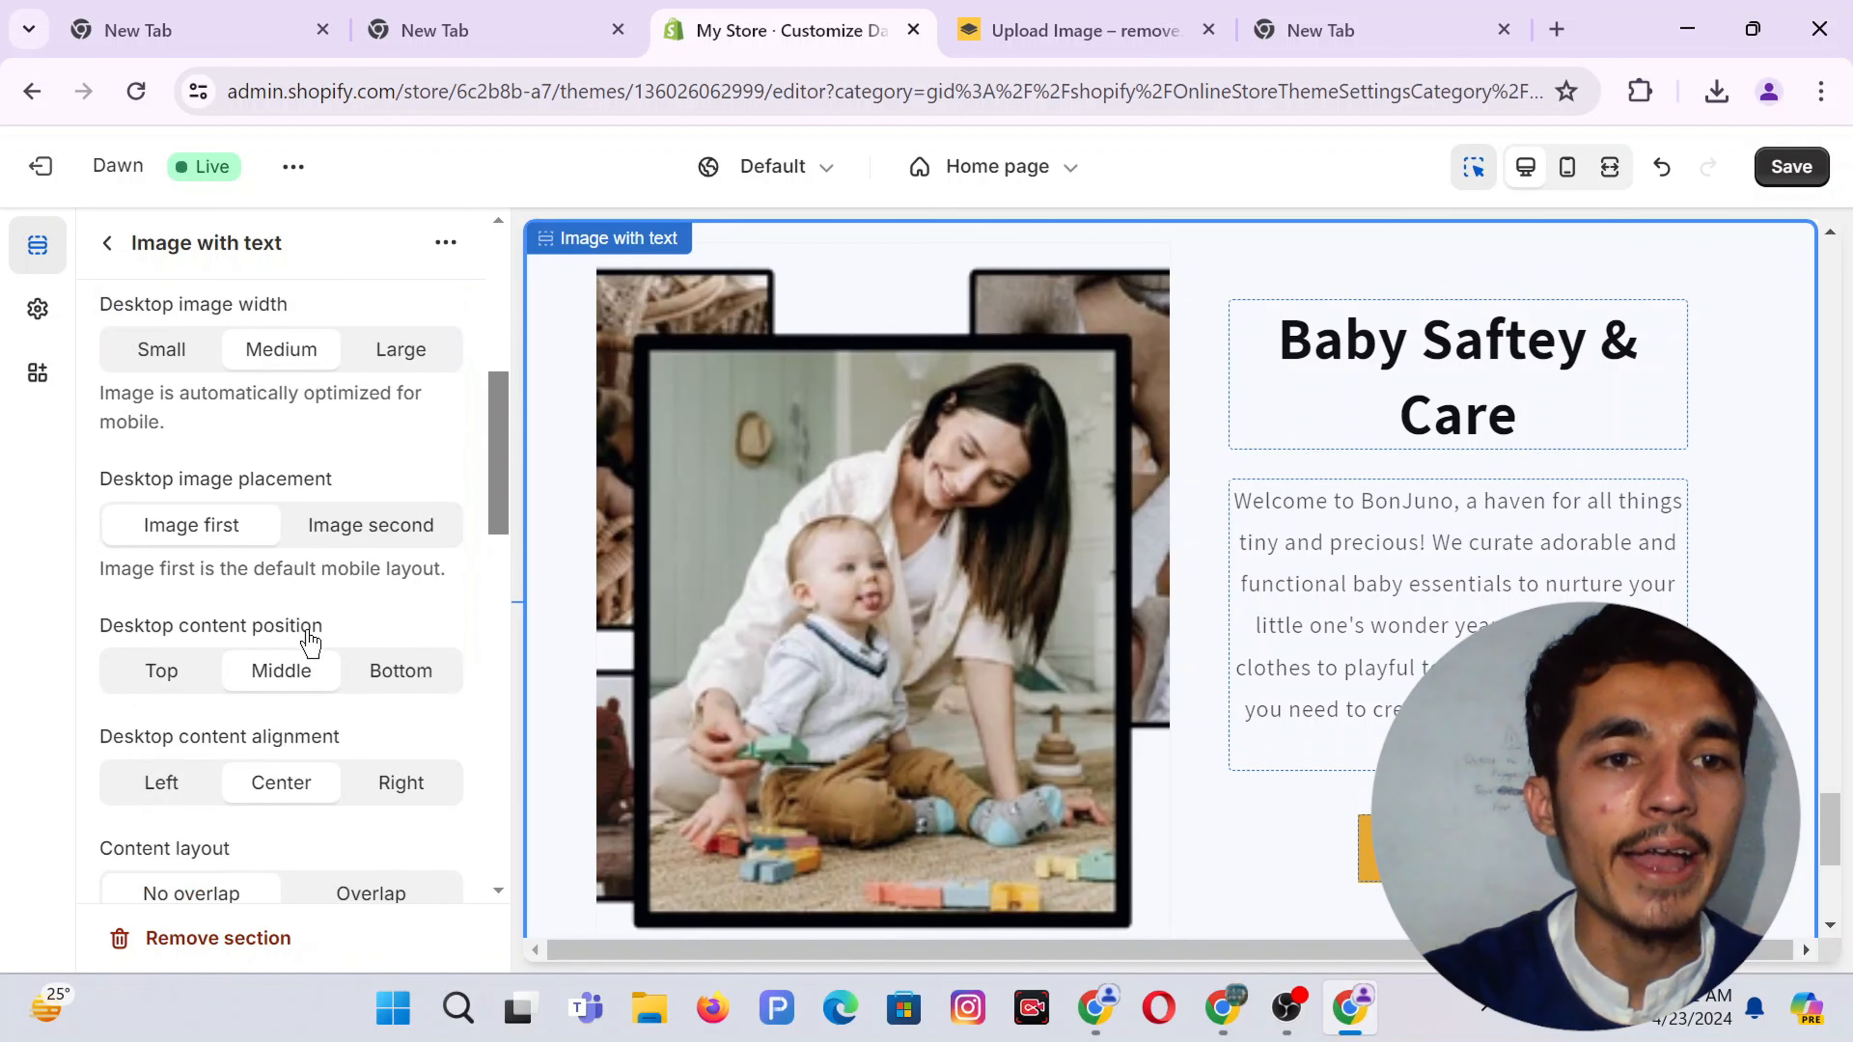
scroll(310, 640, "down", 8)
scroll(321, 662, "down", 4)
scroll(321, 663, "up", 3)
scroll(321, 663, "up", 10)
left_click(1787, 172)
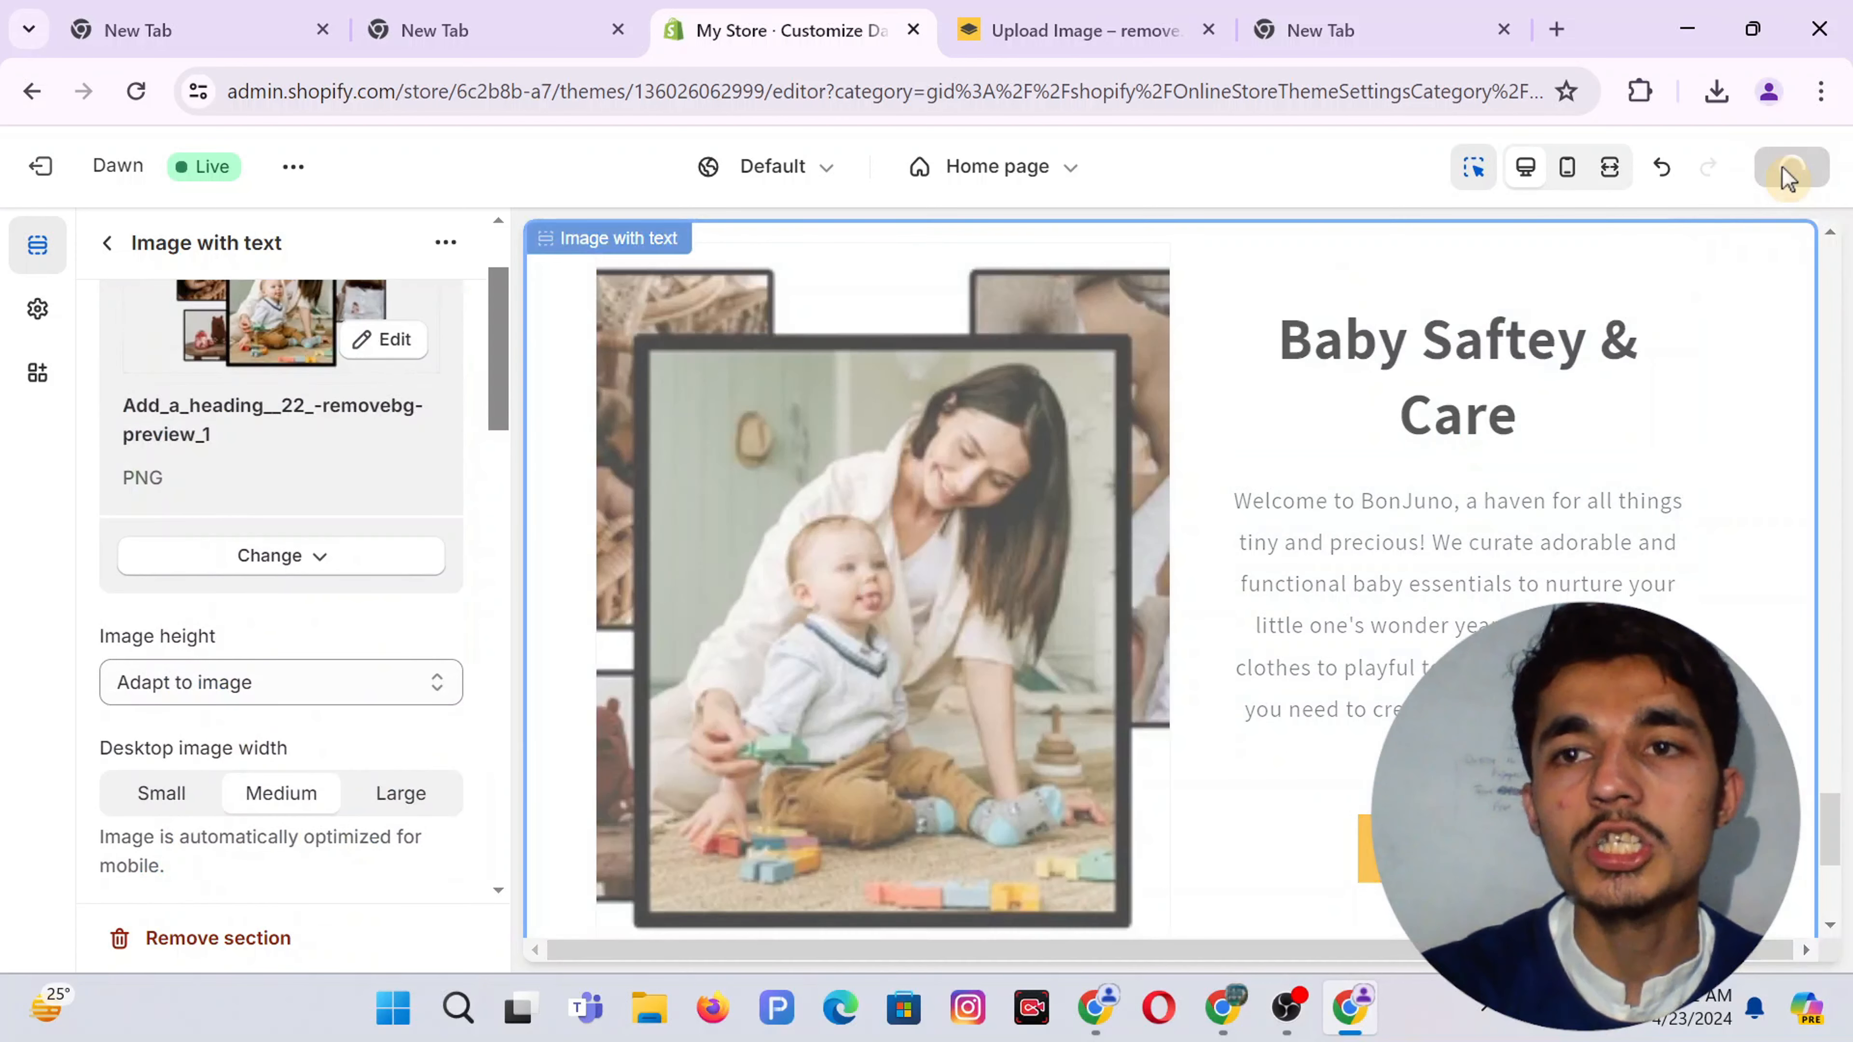
left_click(110, 245)
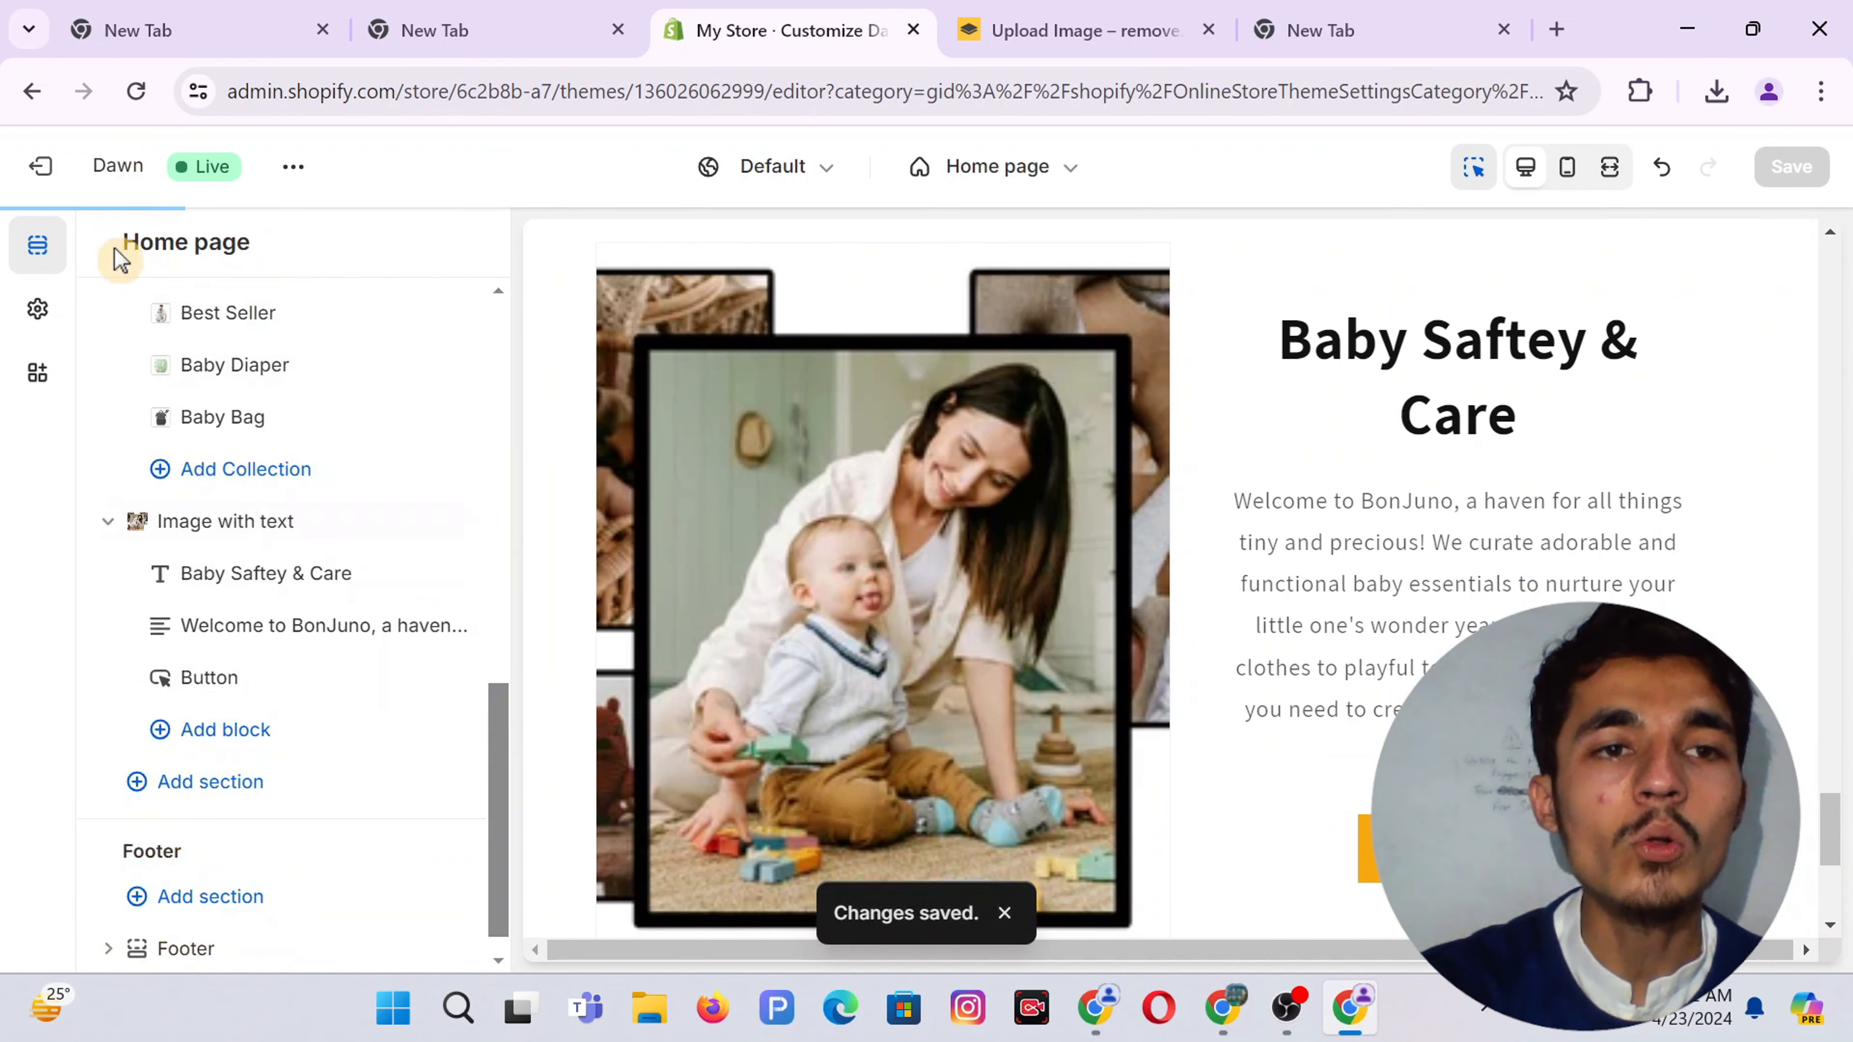
Add a Featured collection section below Image with text and open its settings
left_click(202, 786)
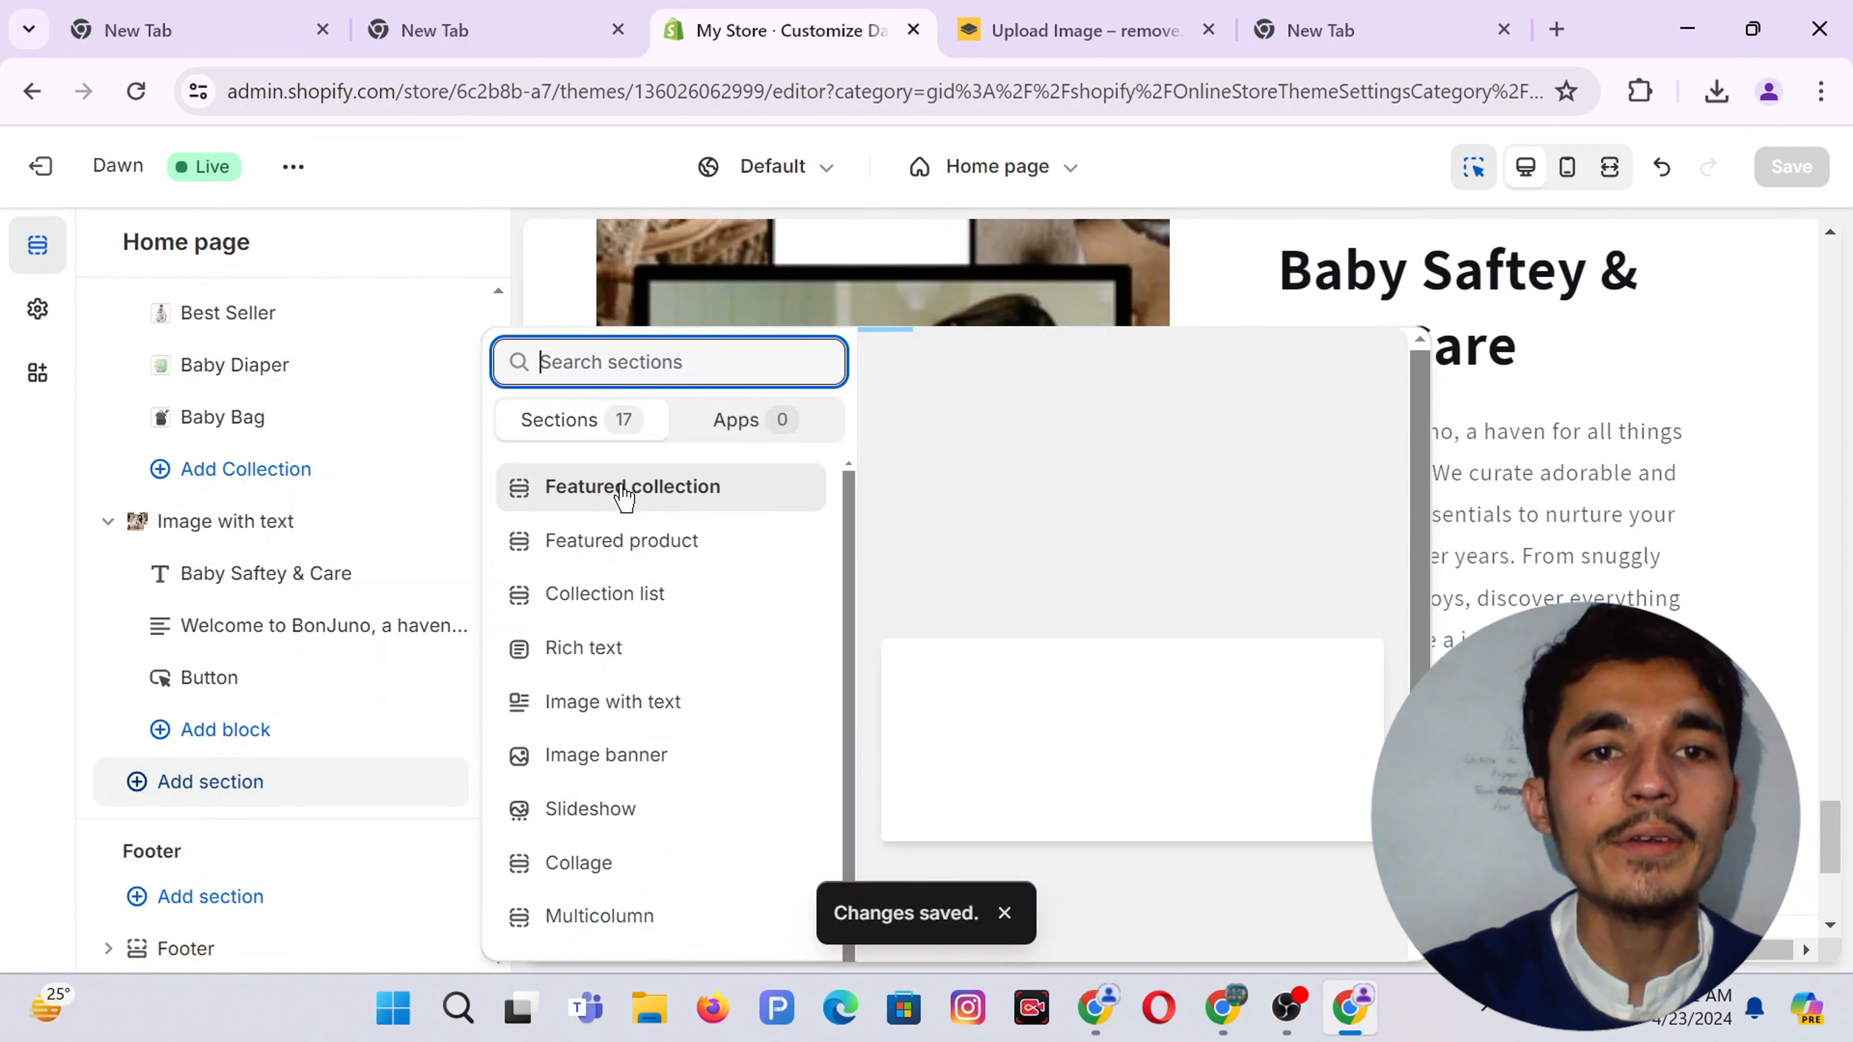
left_click(623, 487)
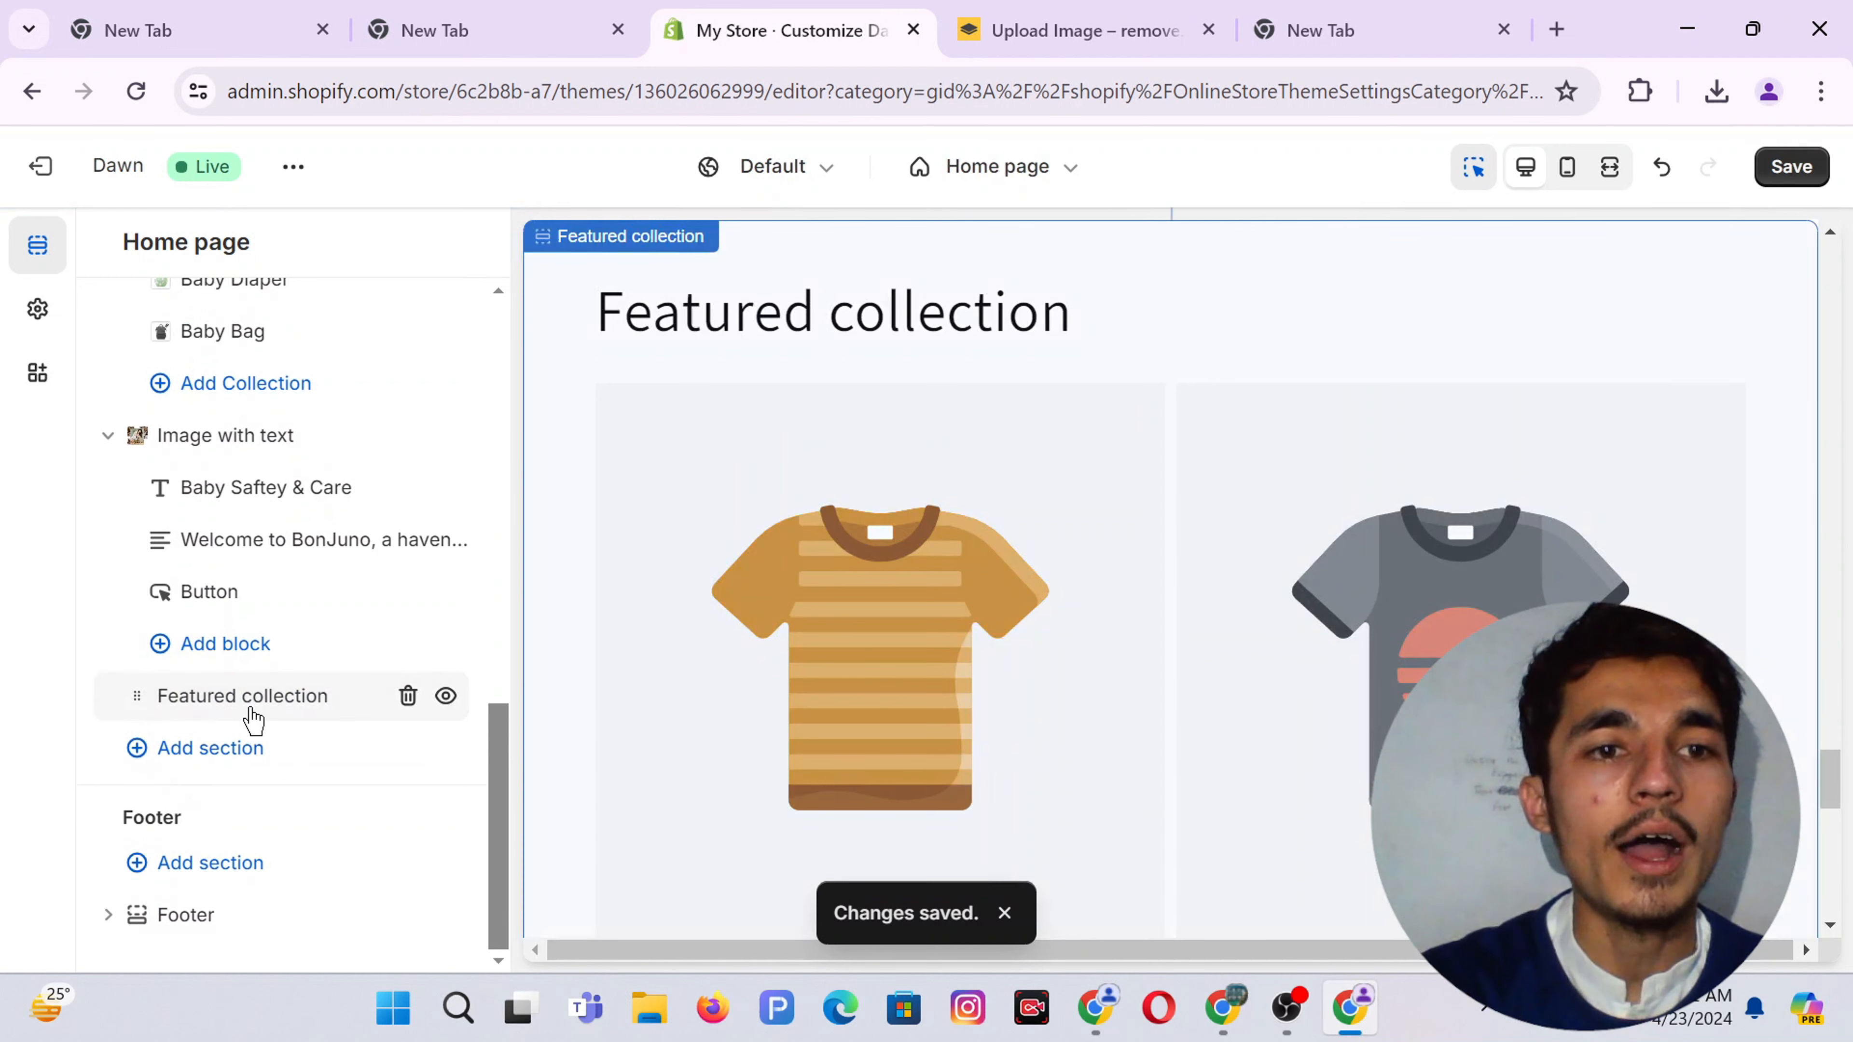
left_click(254, 721)
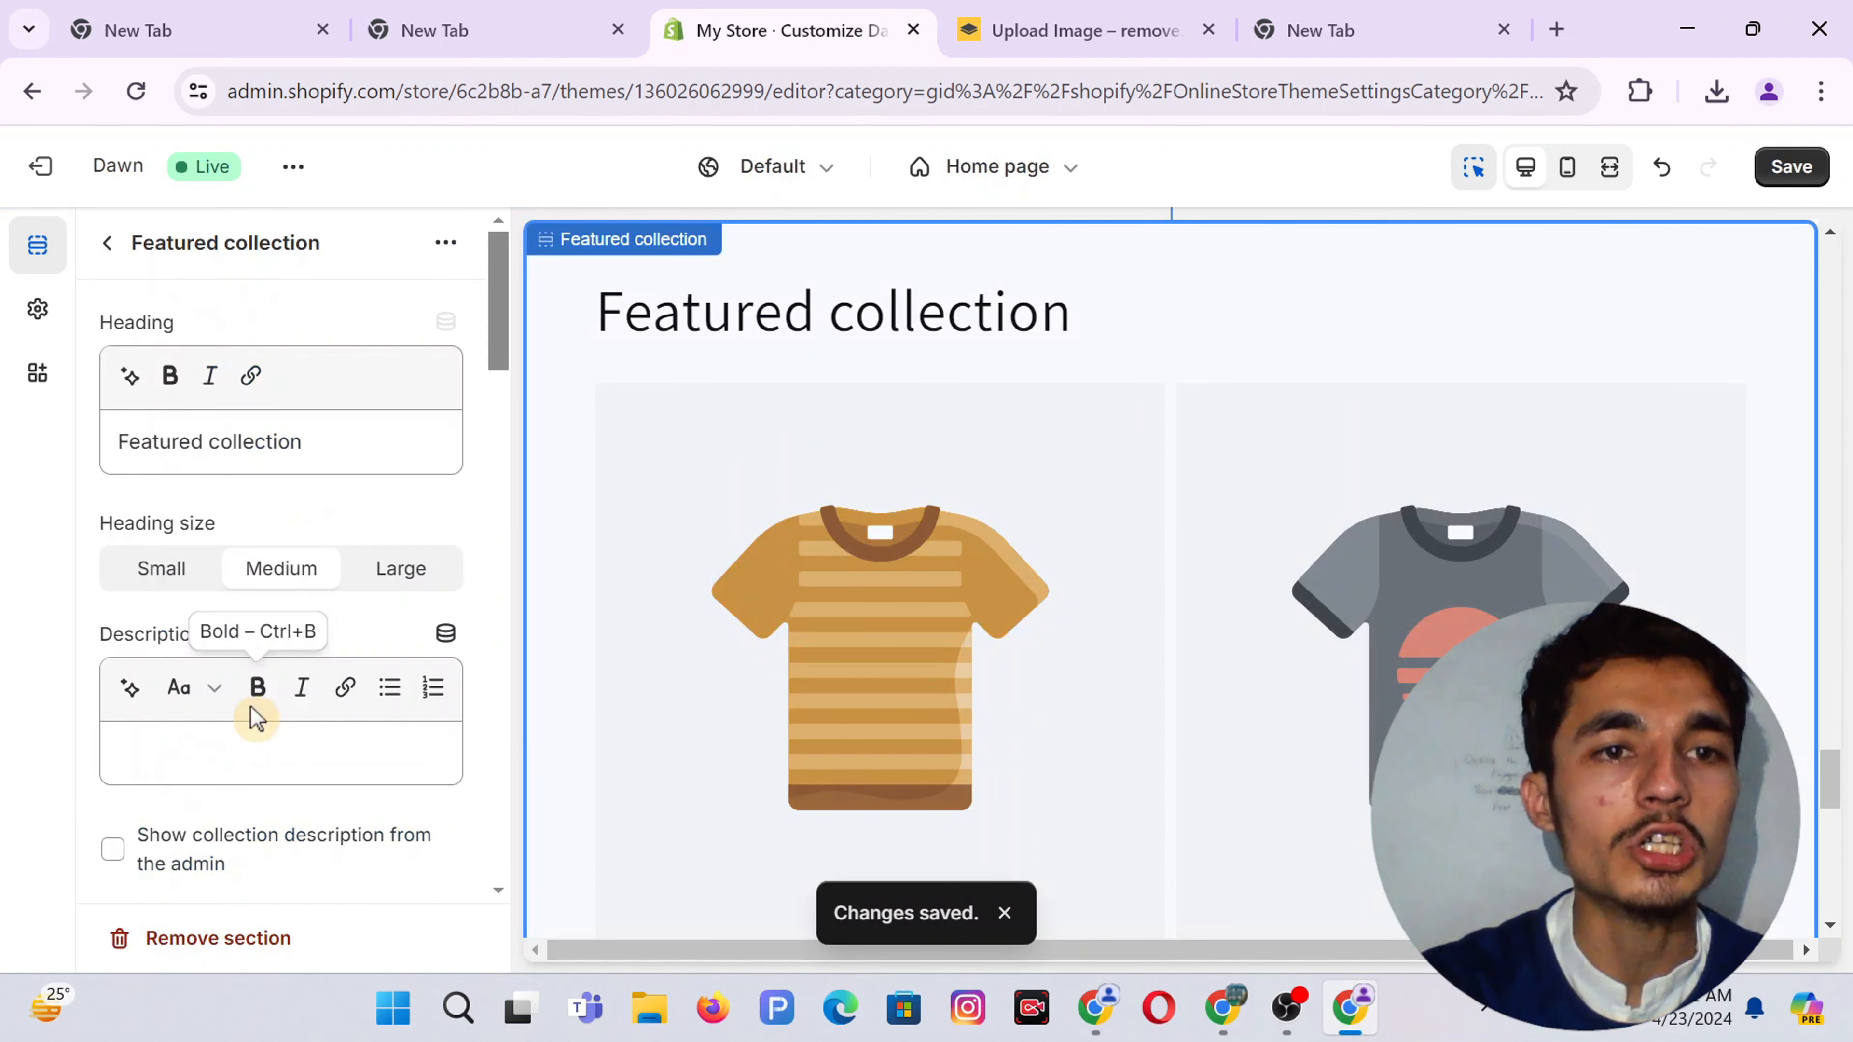
Edit the Featured collection heading to read 'Choose For Your Besties...'
double_click(228, 442)
triple_click(229, 442)
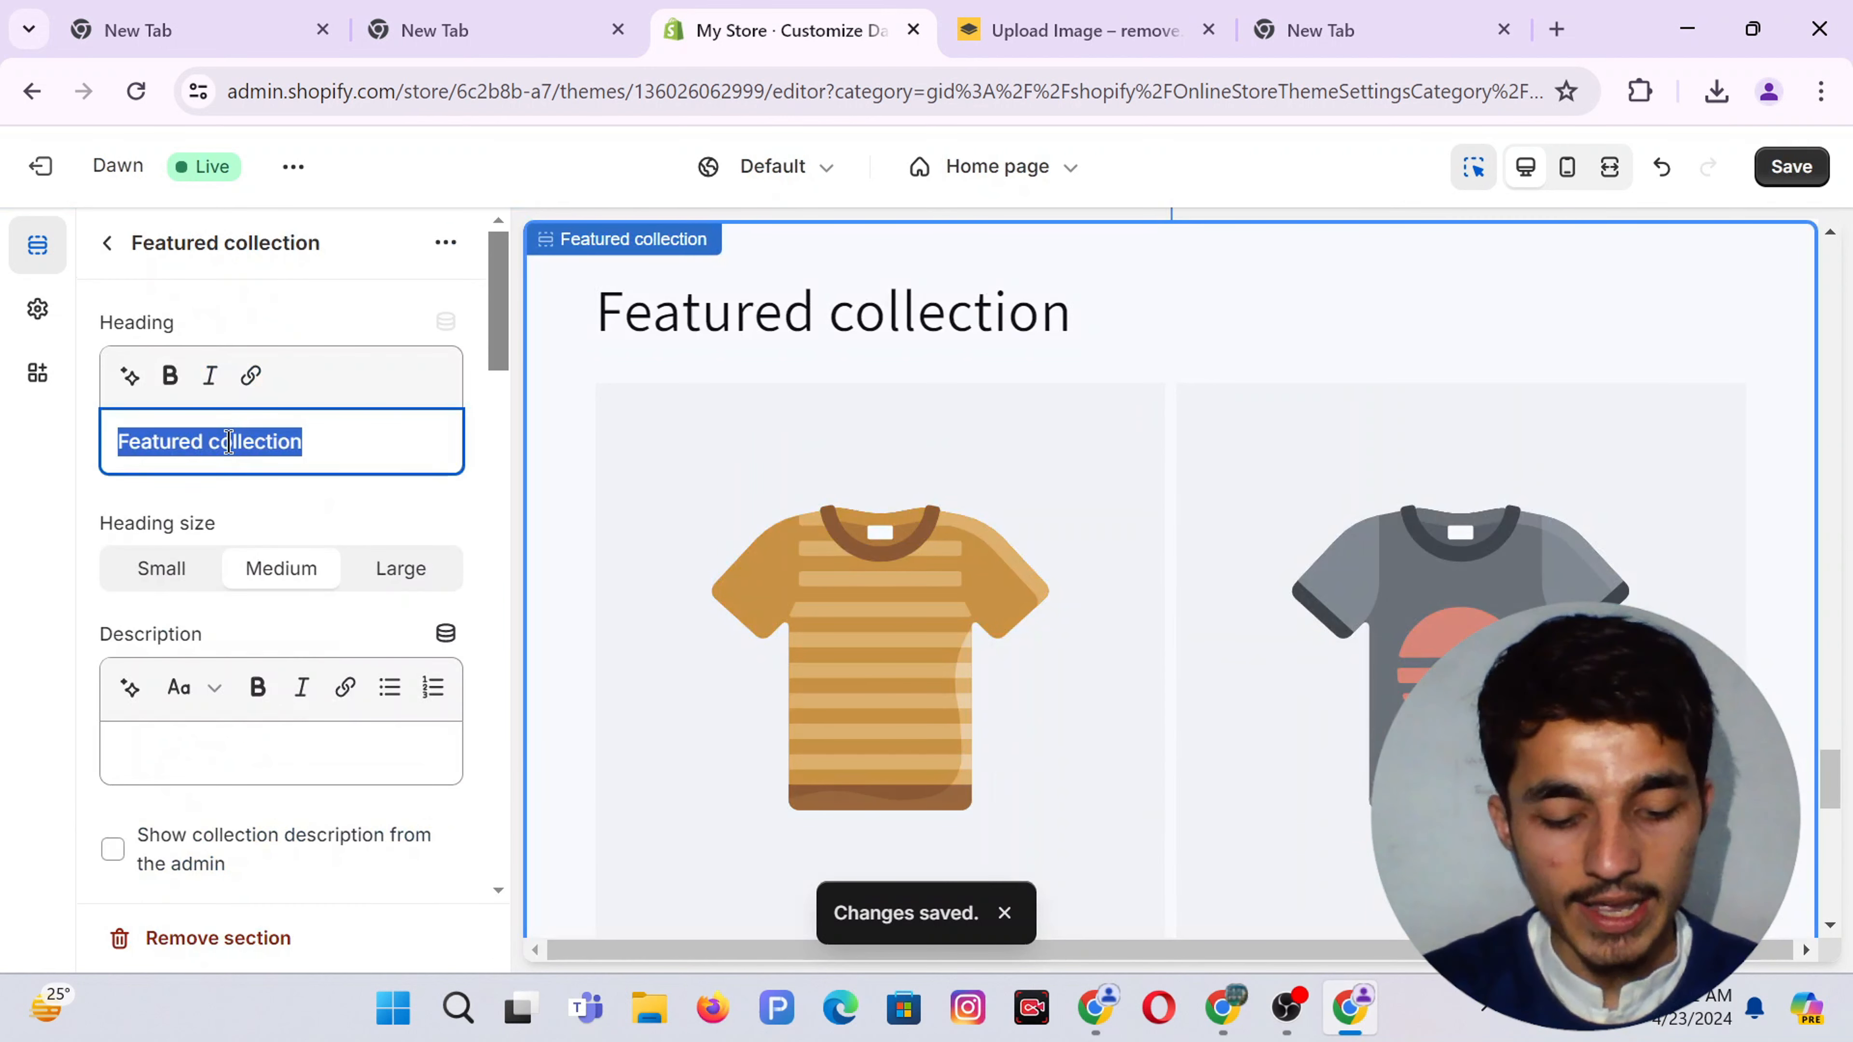
type("Collect For Your Best")
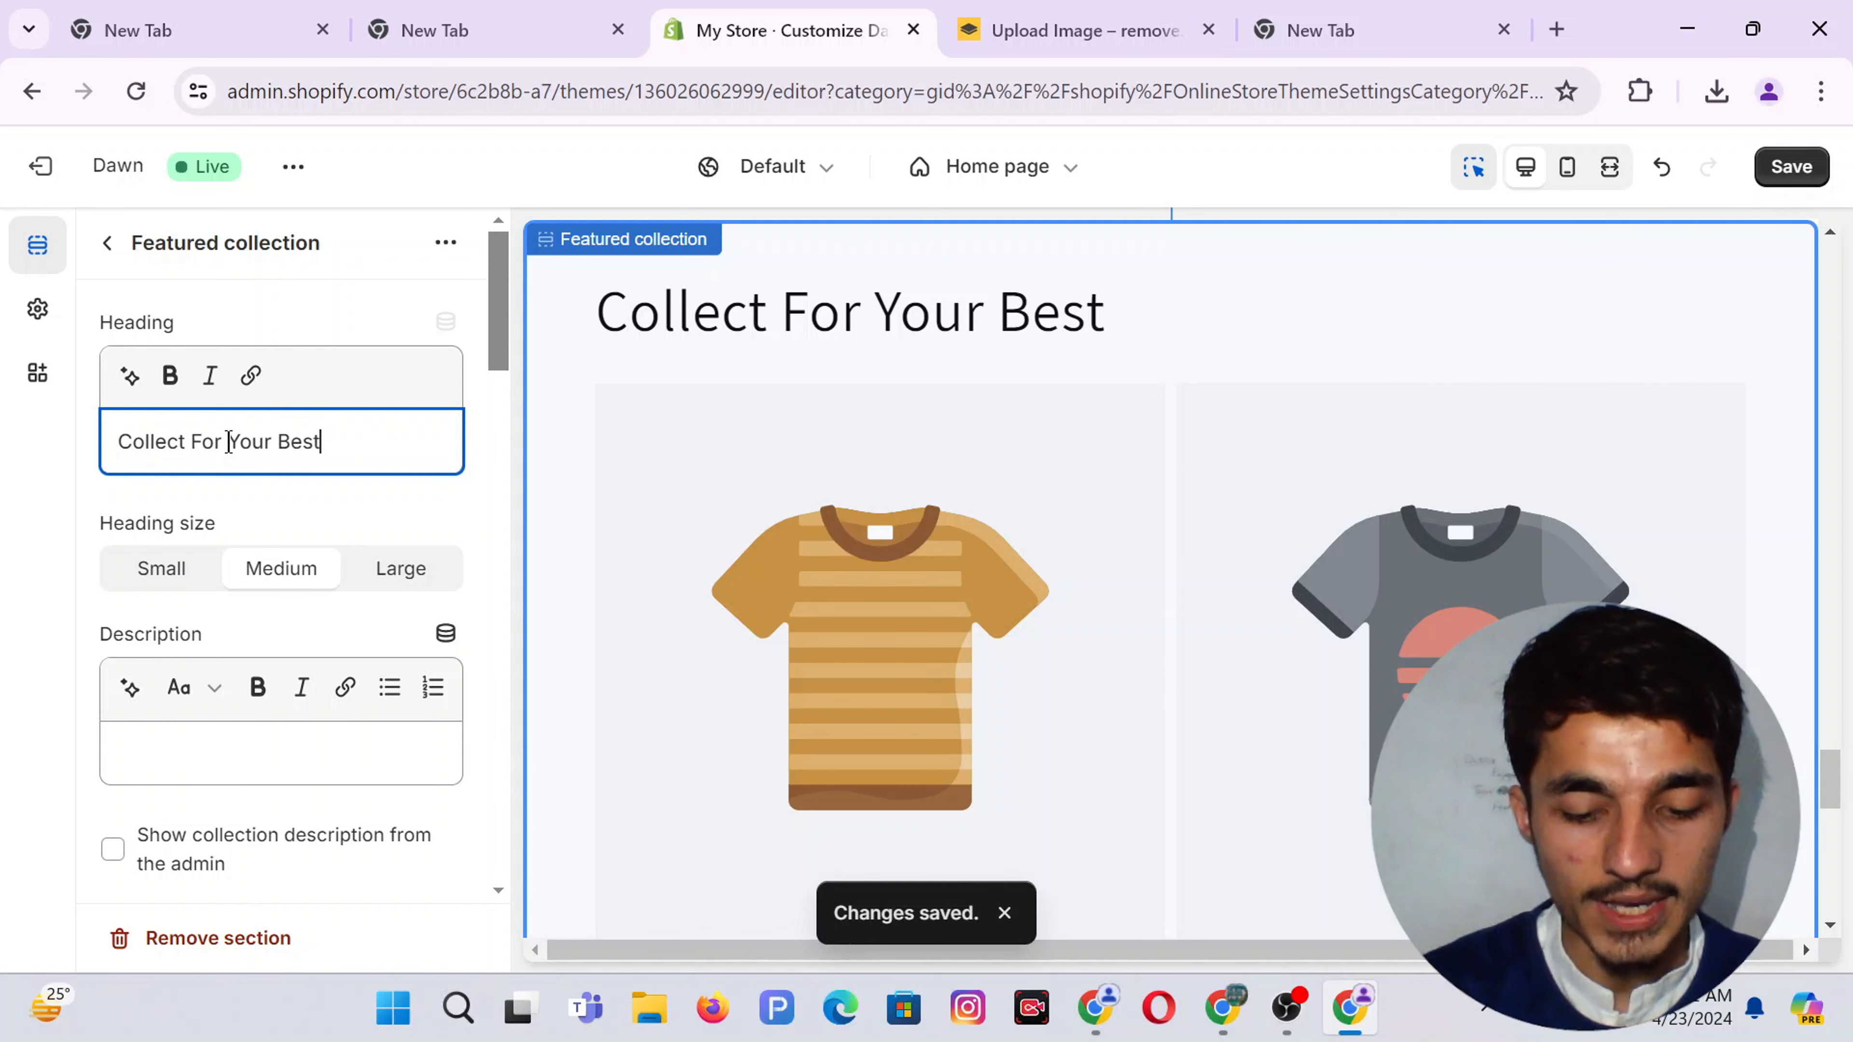
type("...")
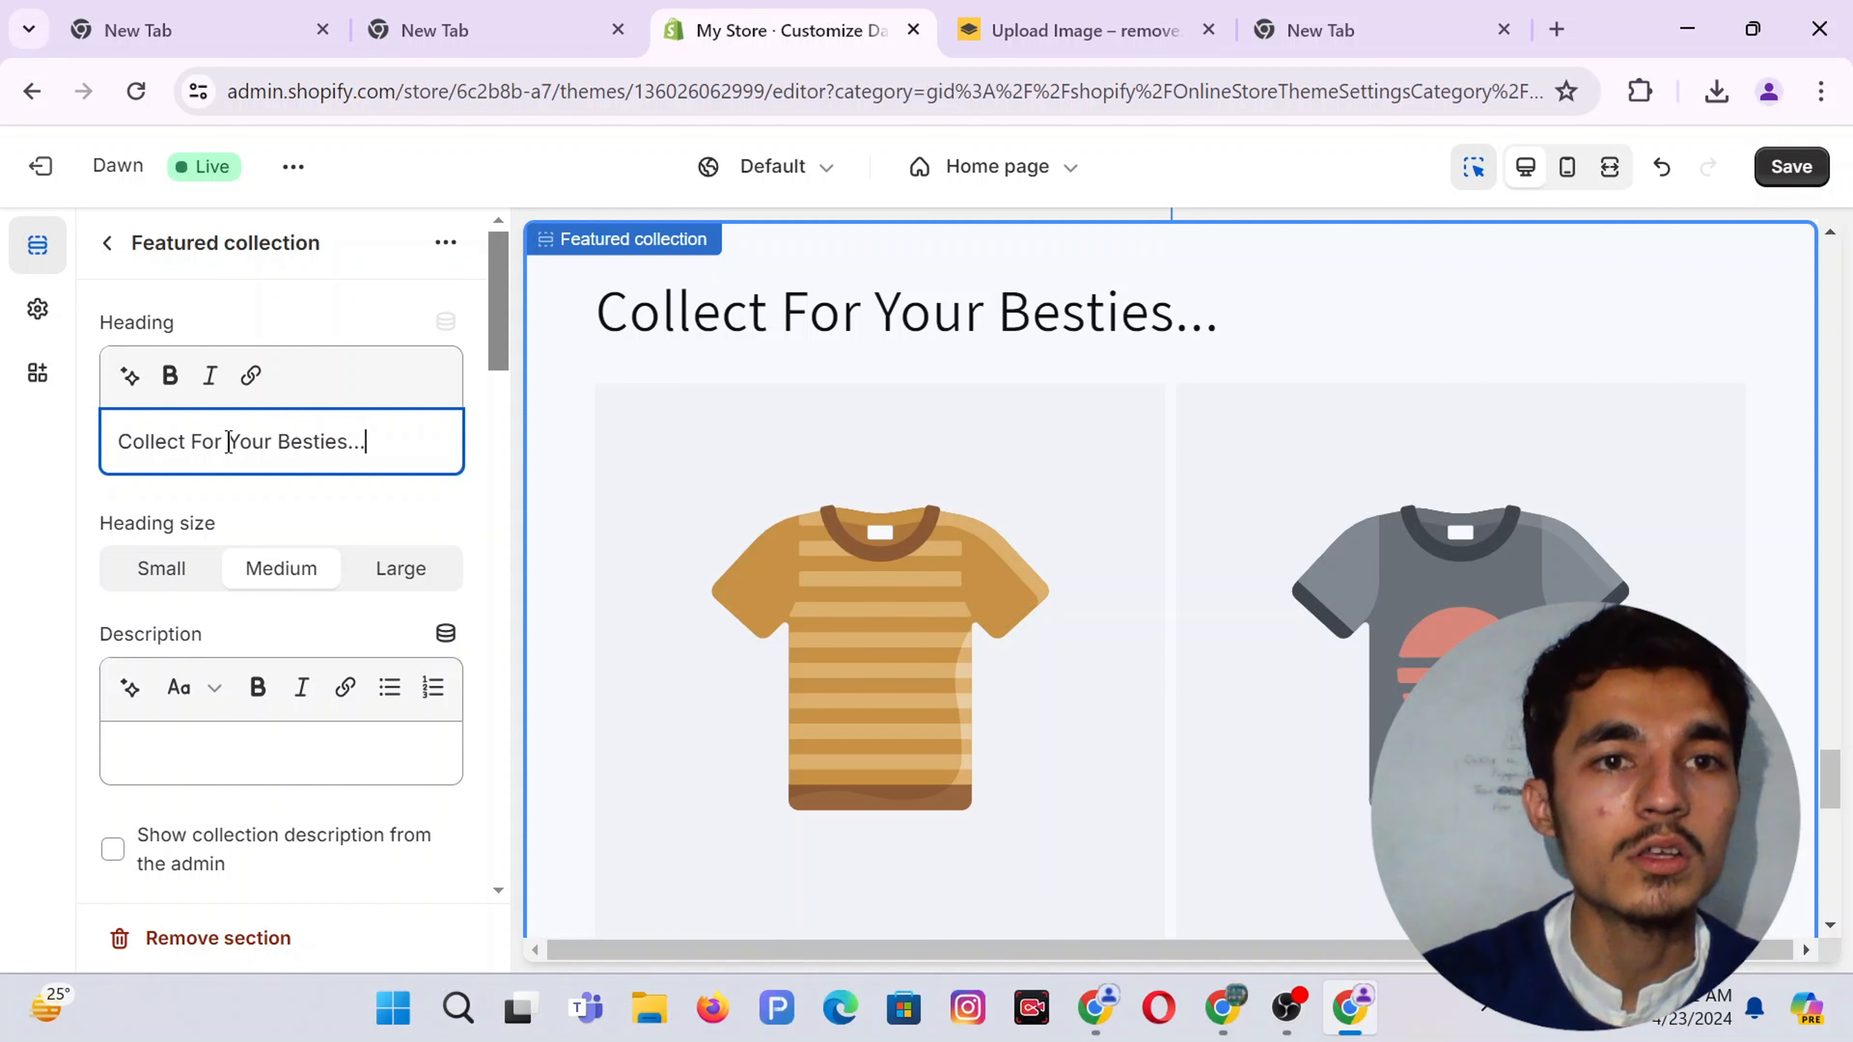
double_click(151, 443)
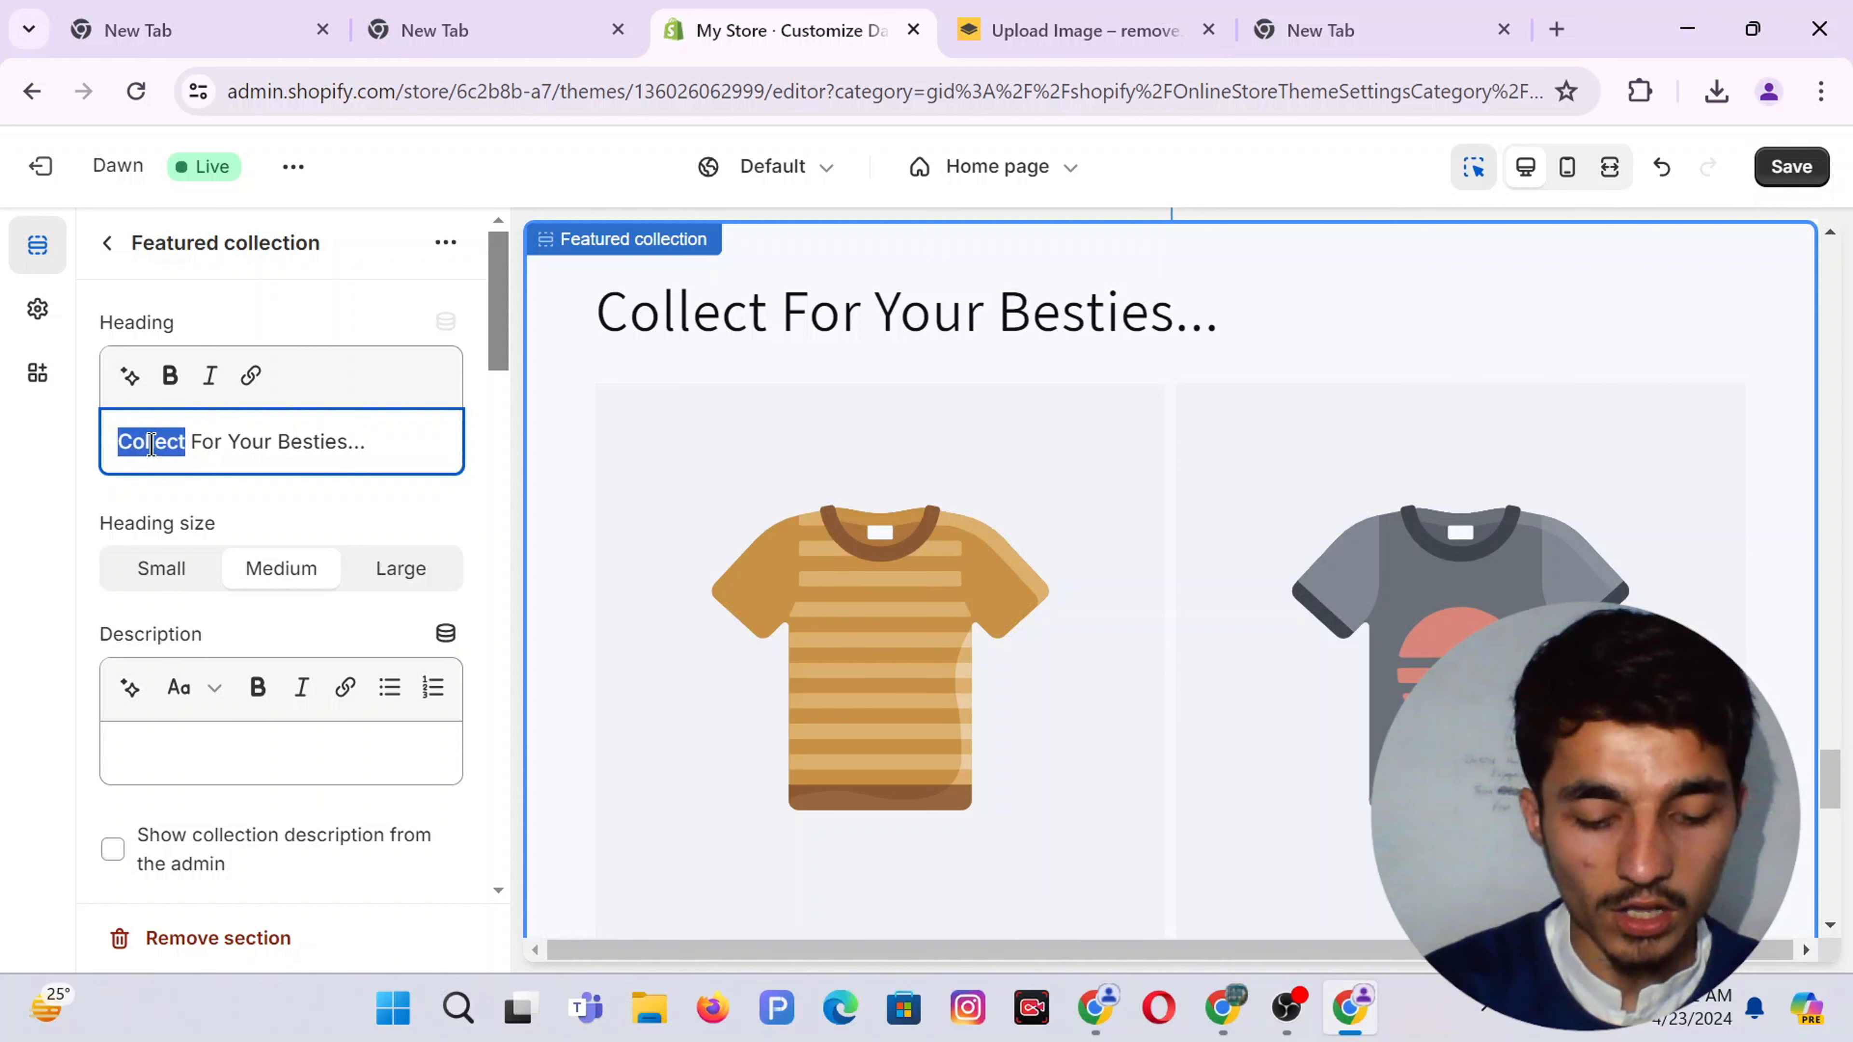
type("Choie")
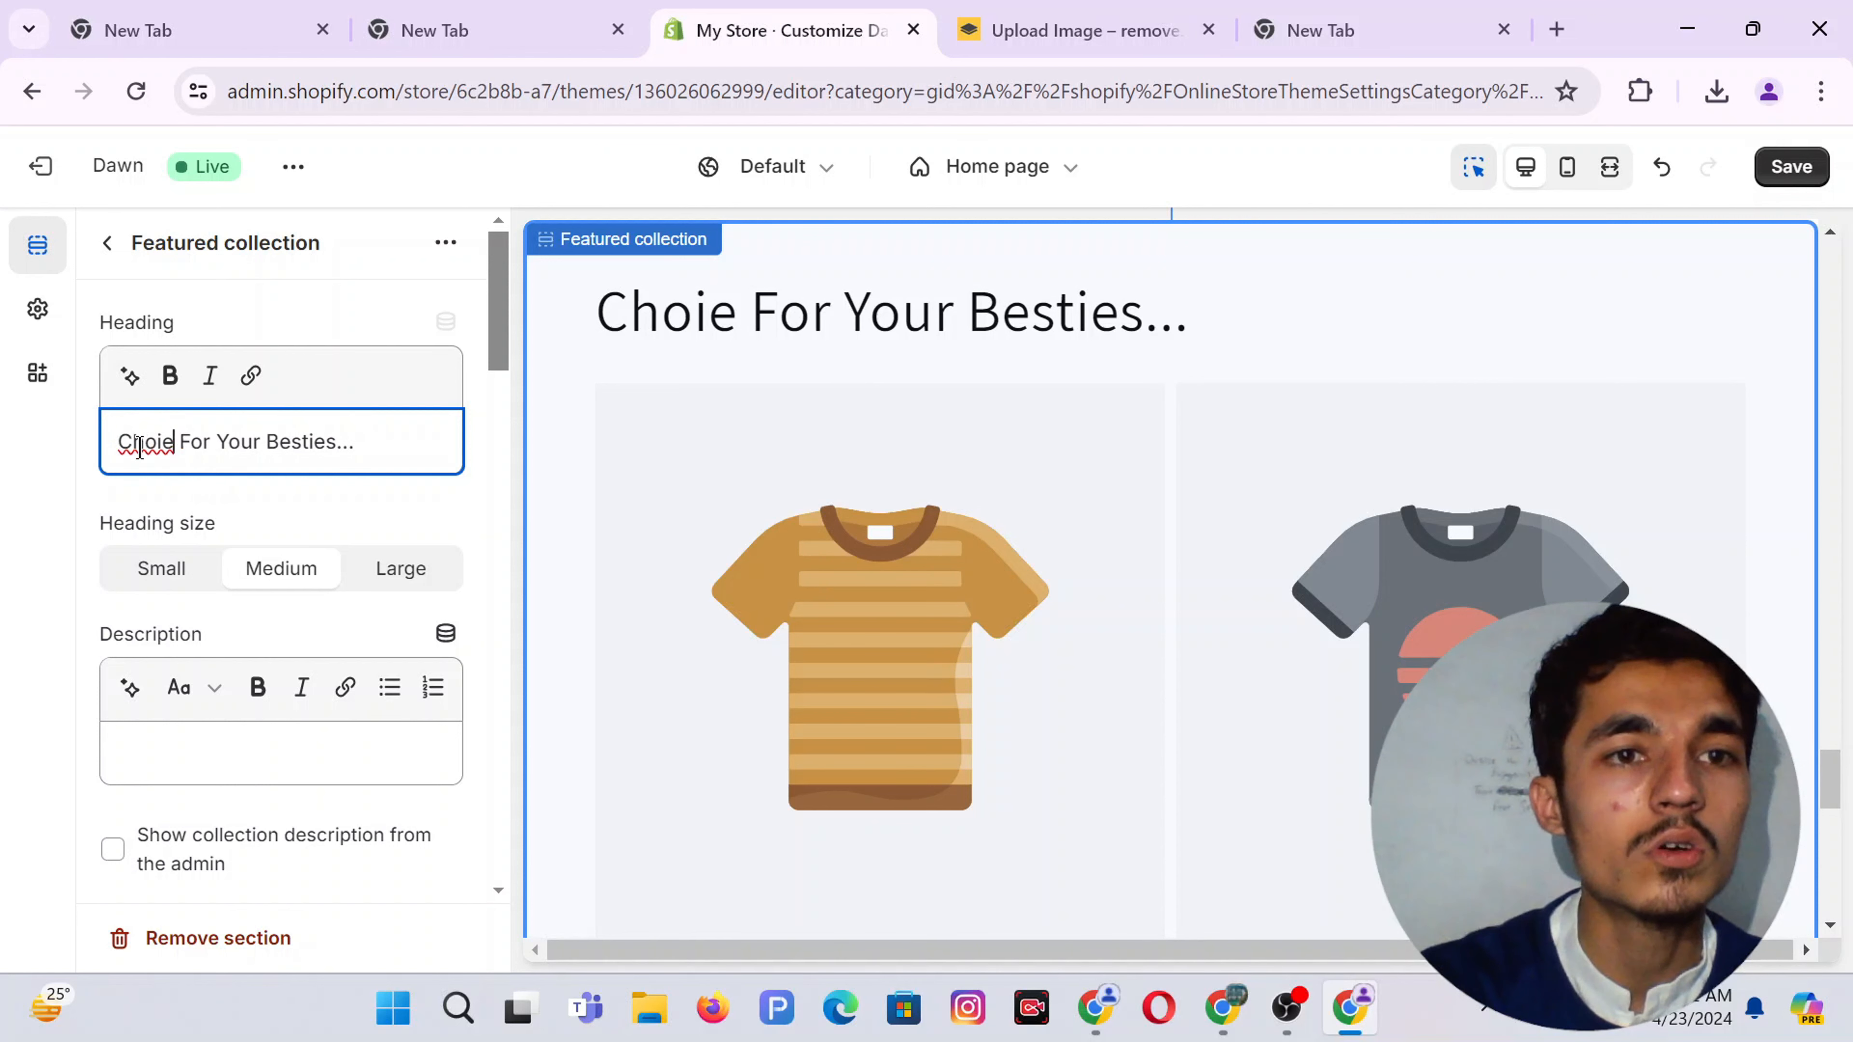
right_click(140, 446)
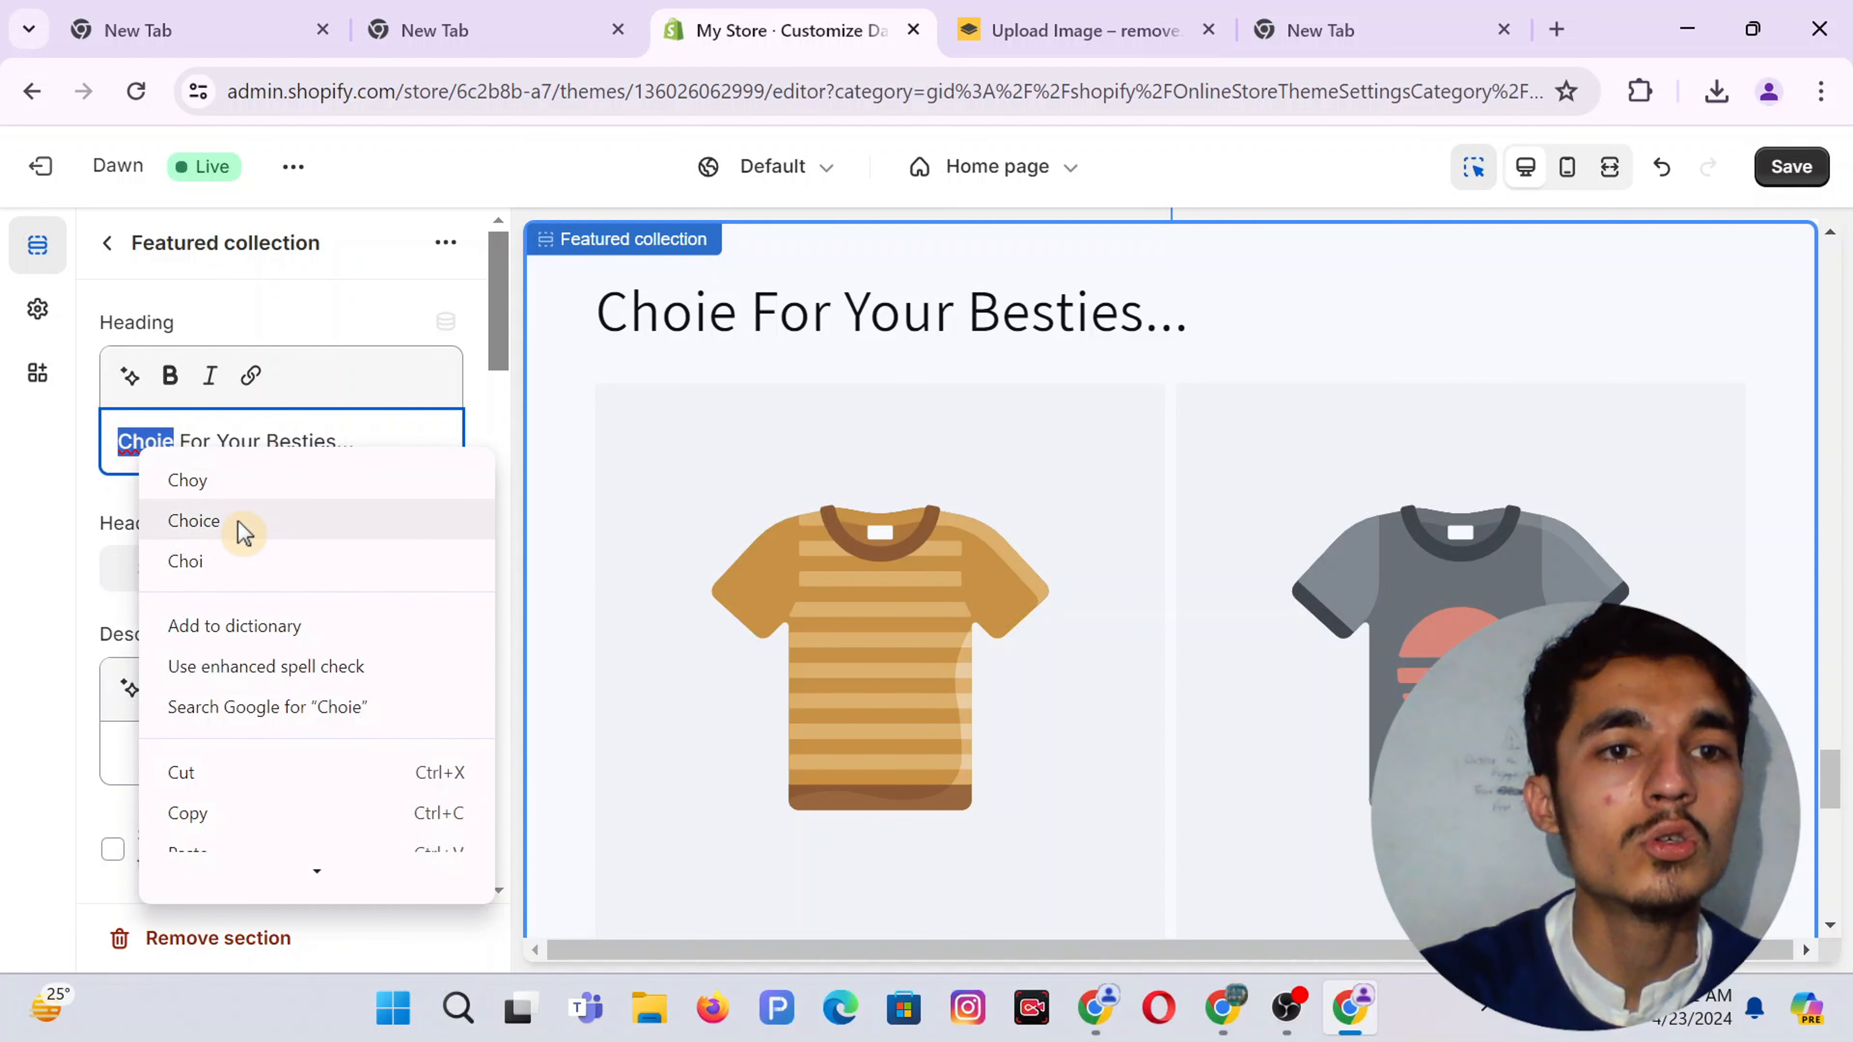
left_click(194, 520)
double_click(162, 441)
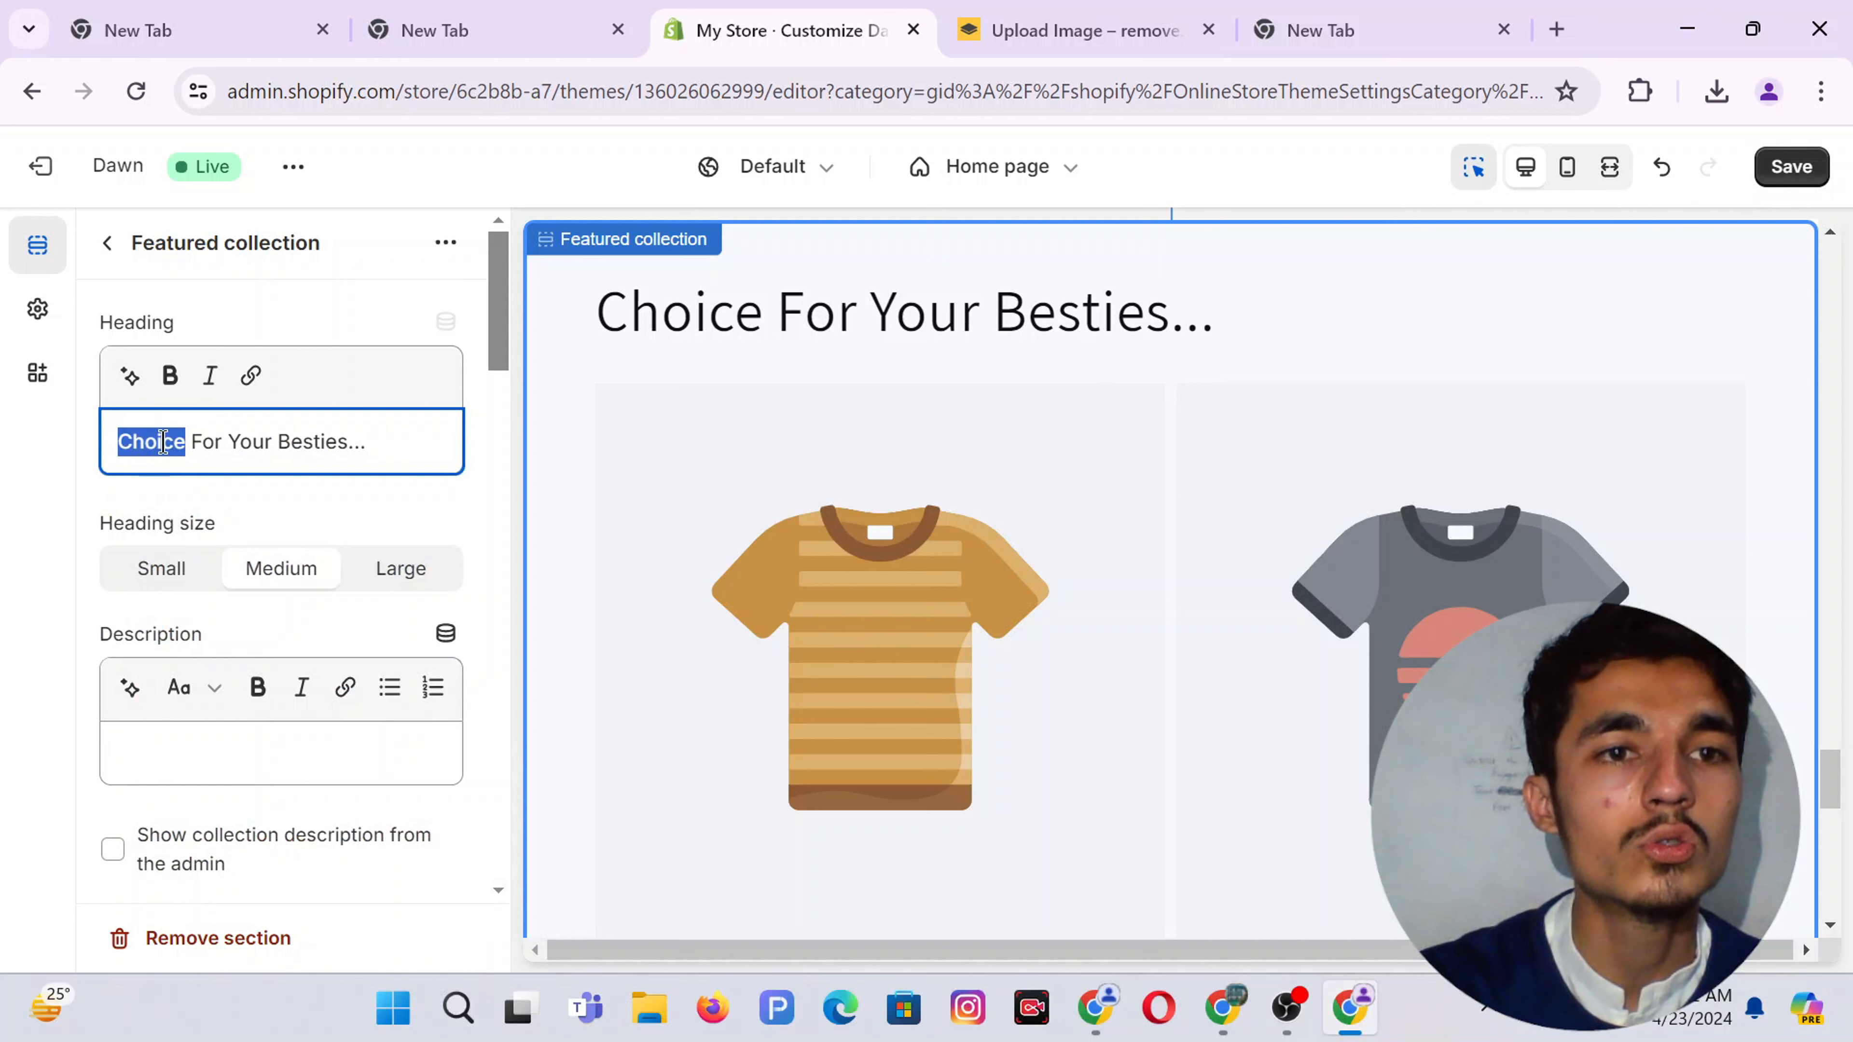
left_click(163, 441)
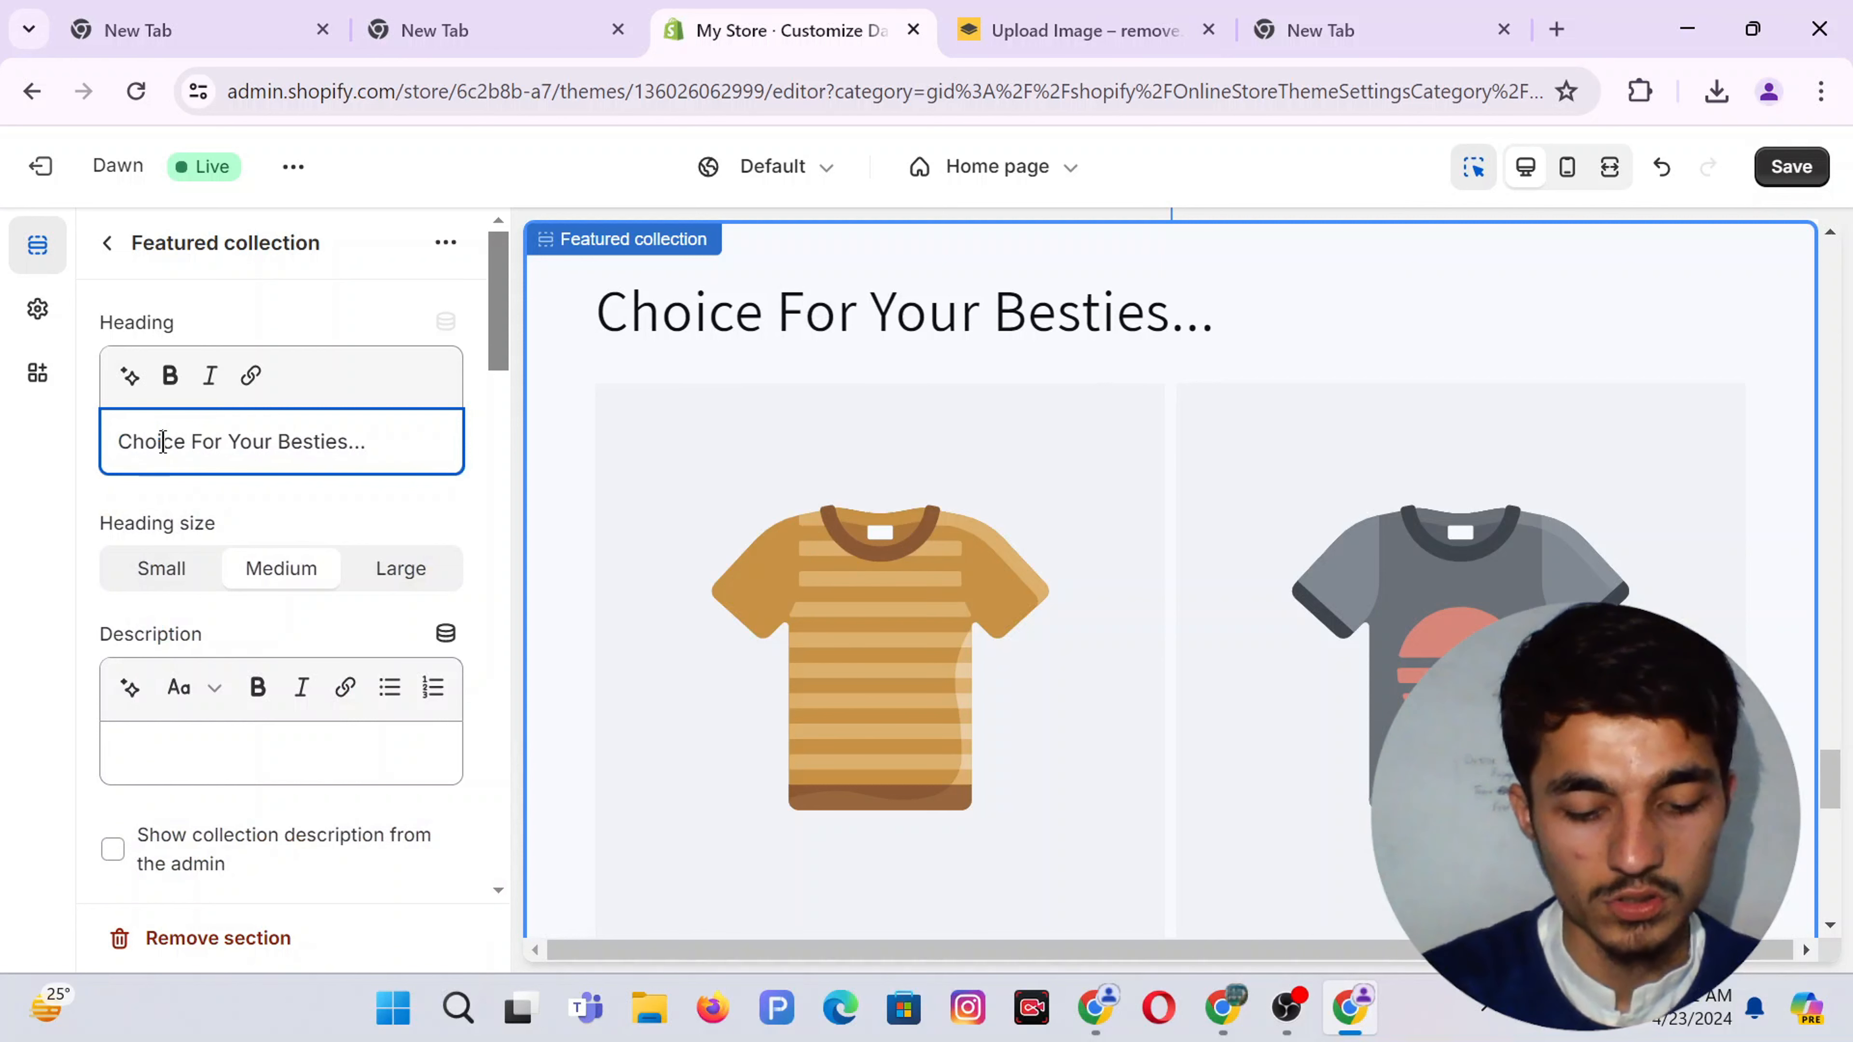
type("Choose")
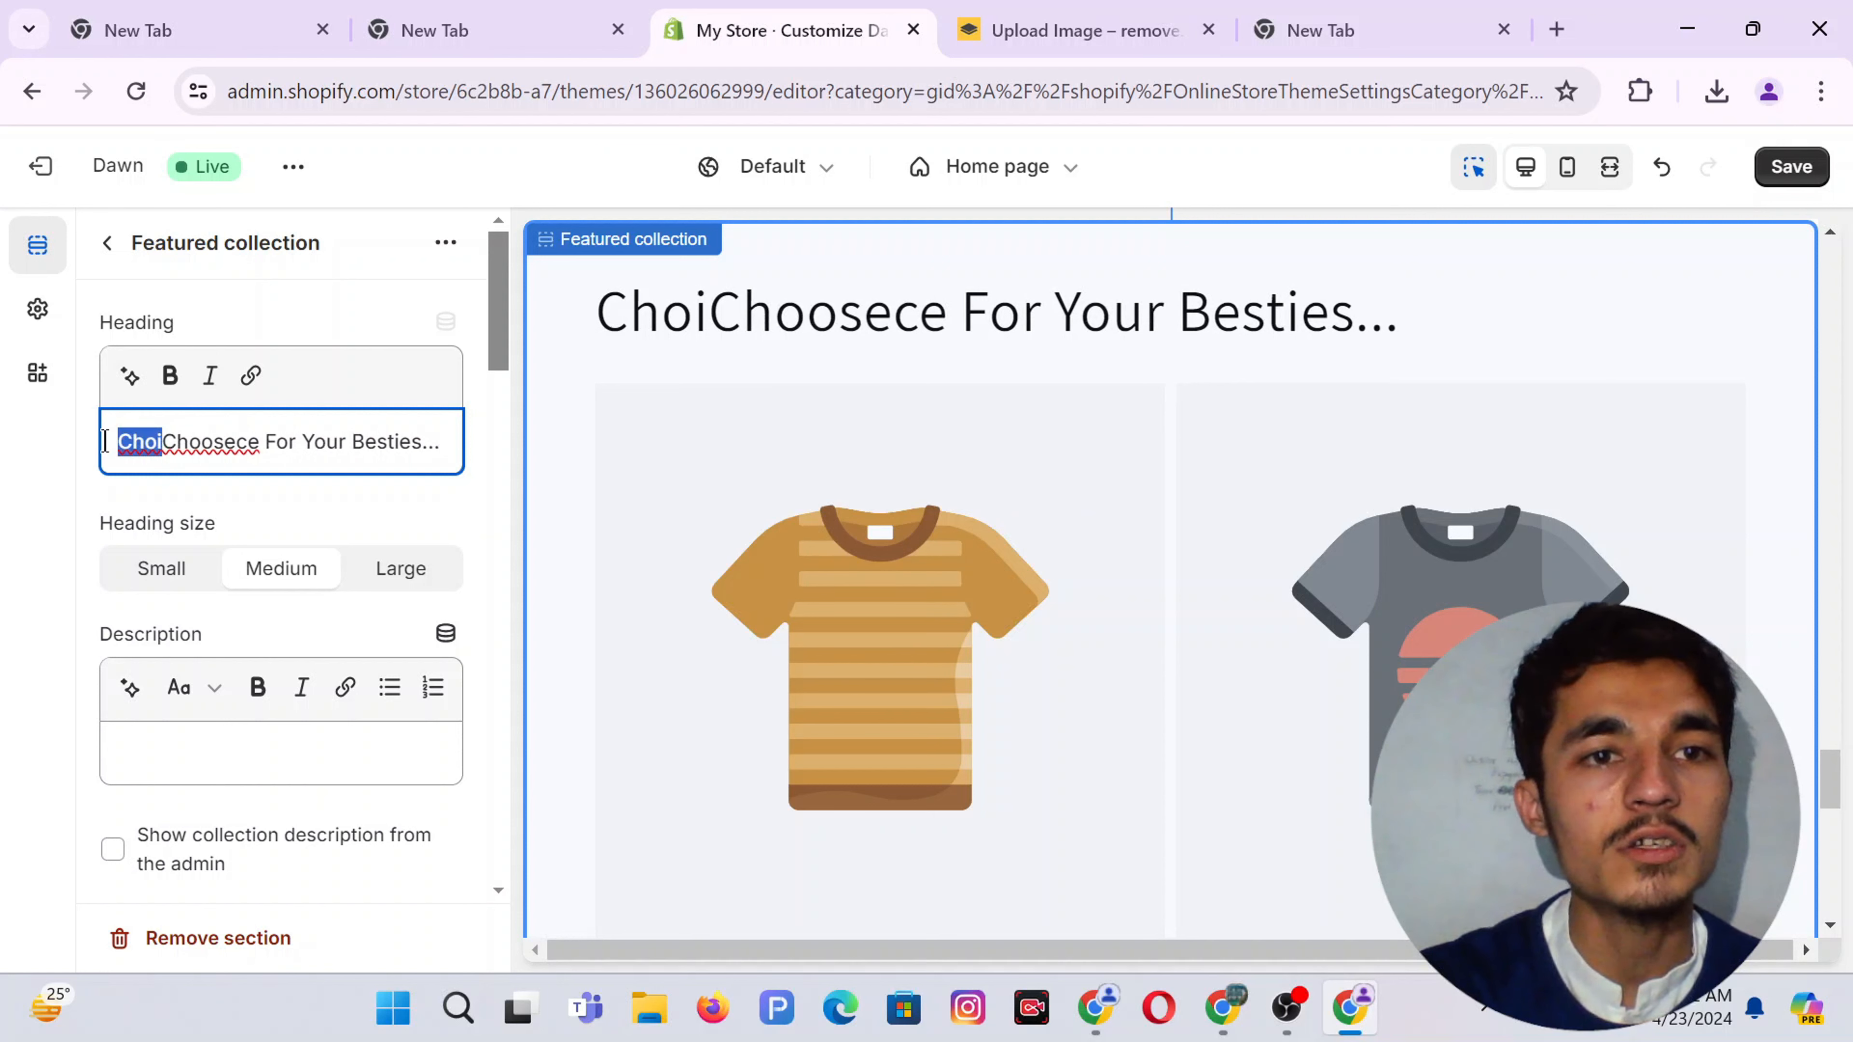
key("BackSpace")
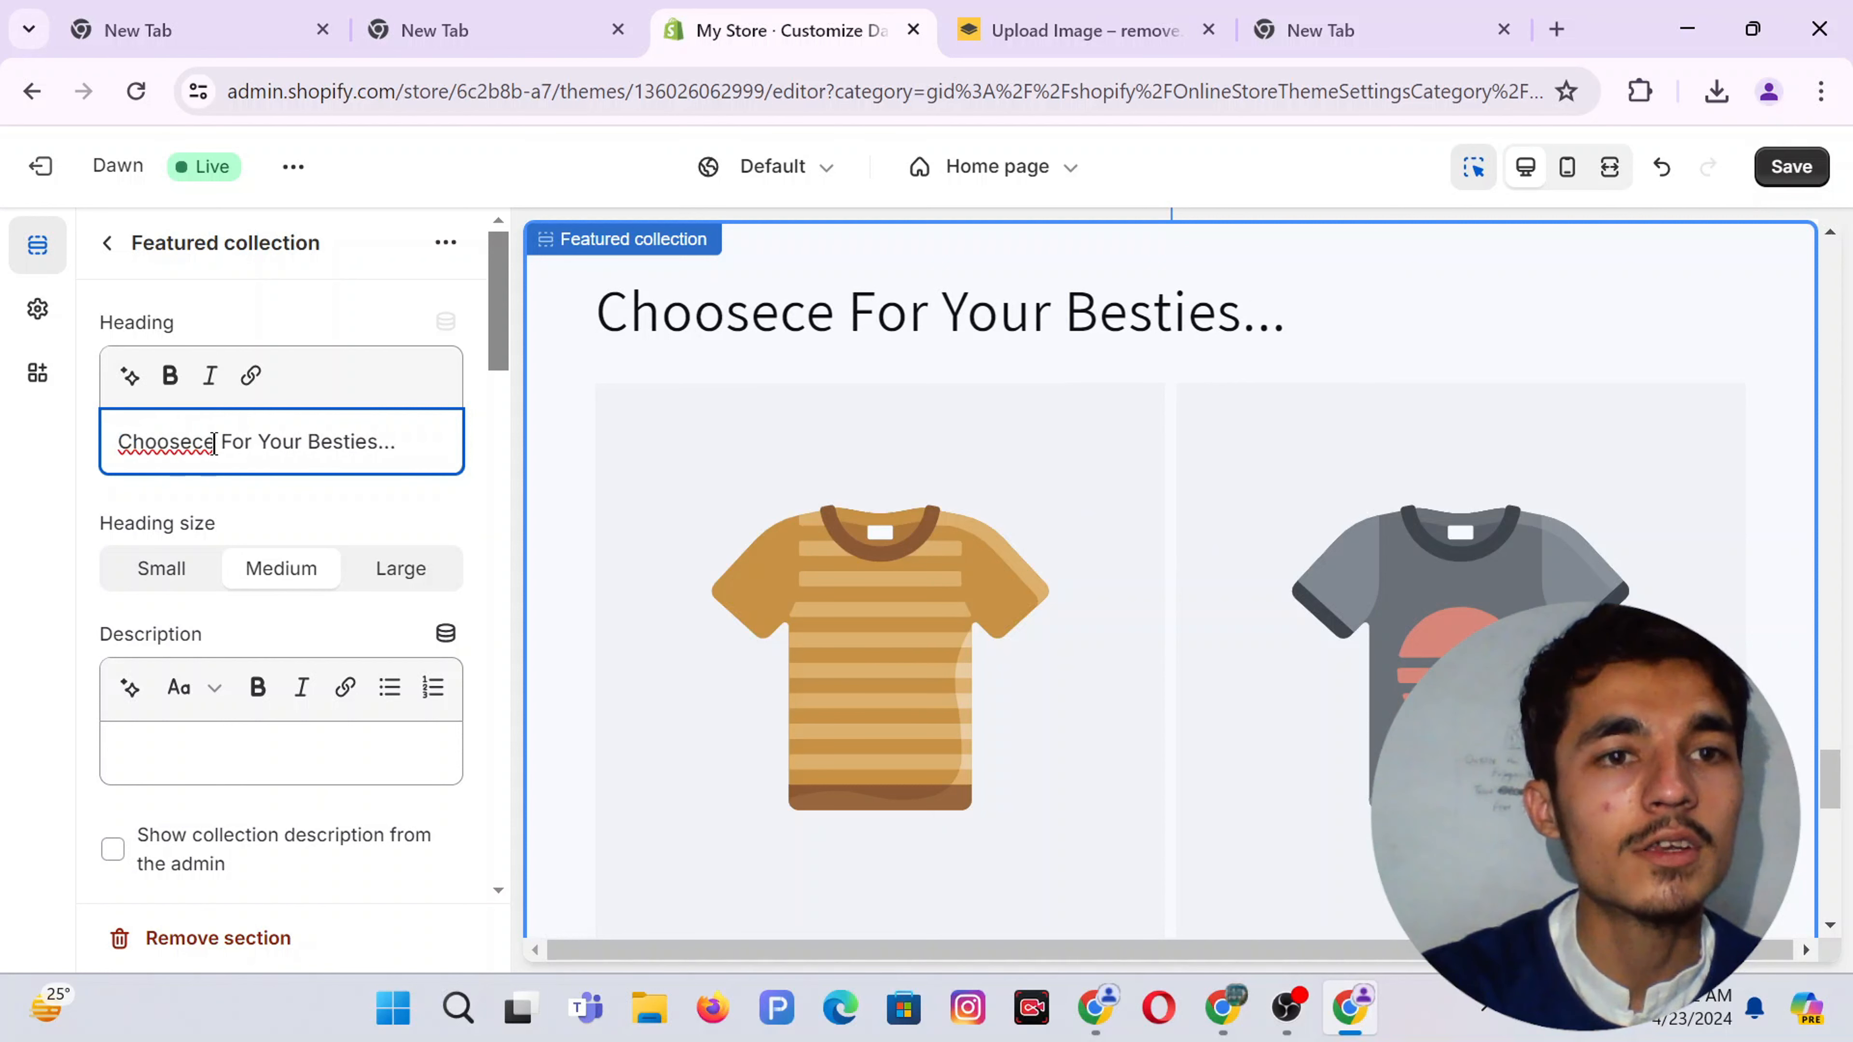
key("BackSpace")
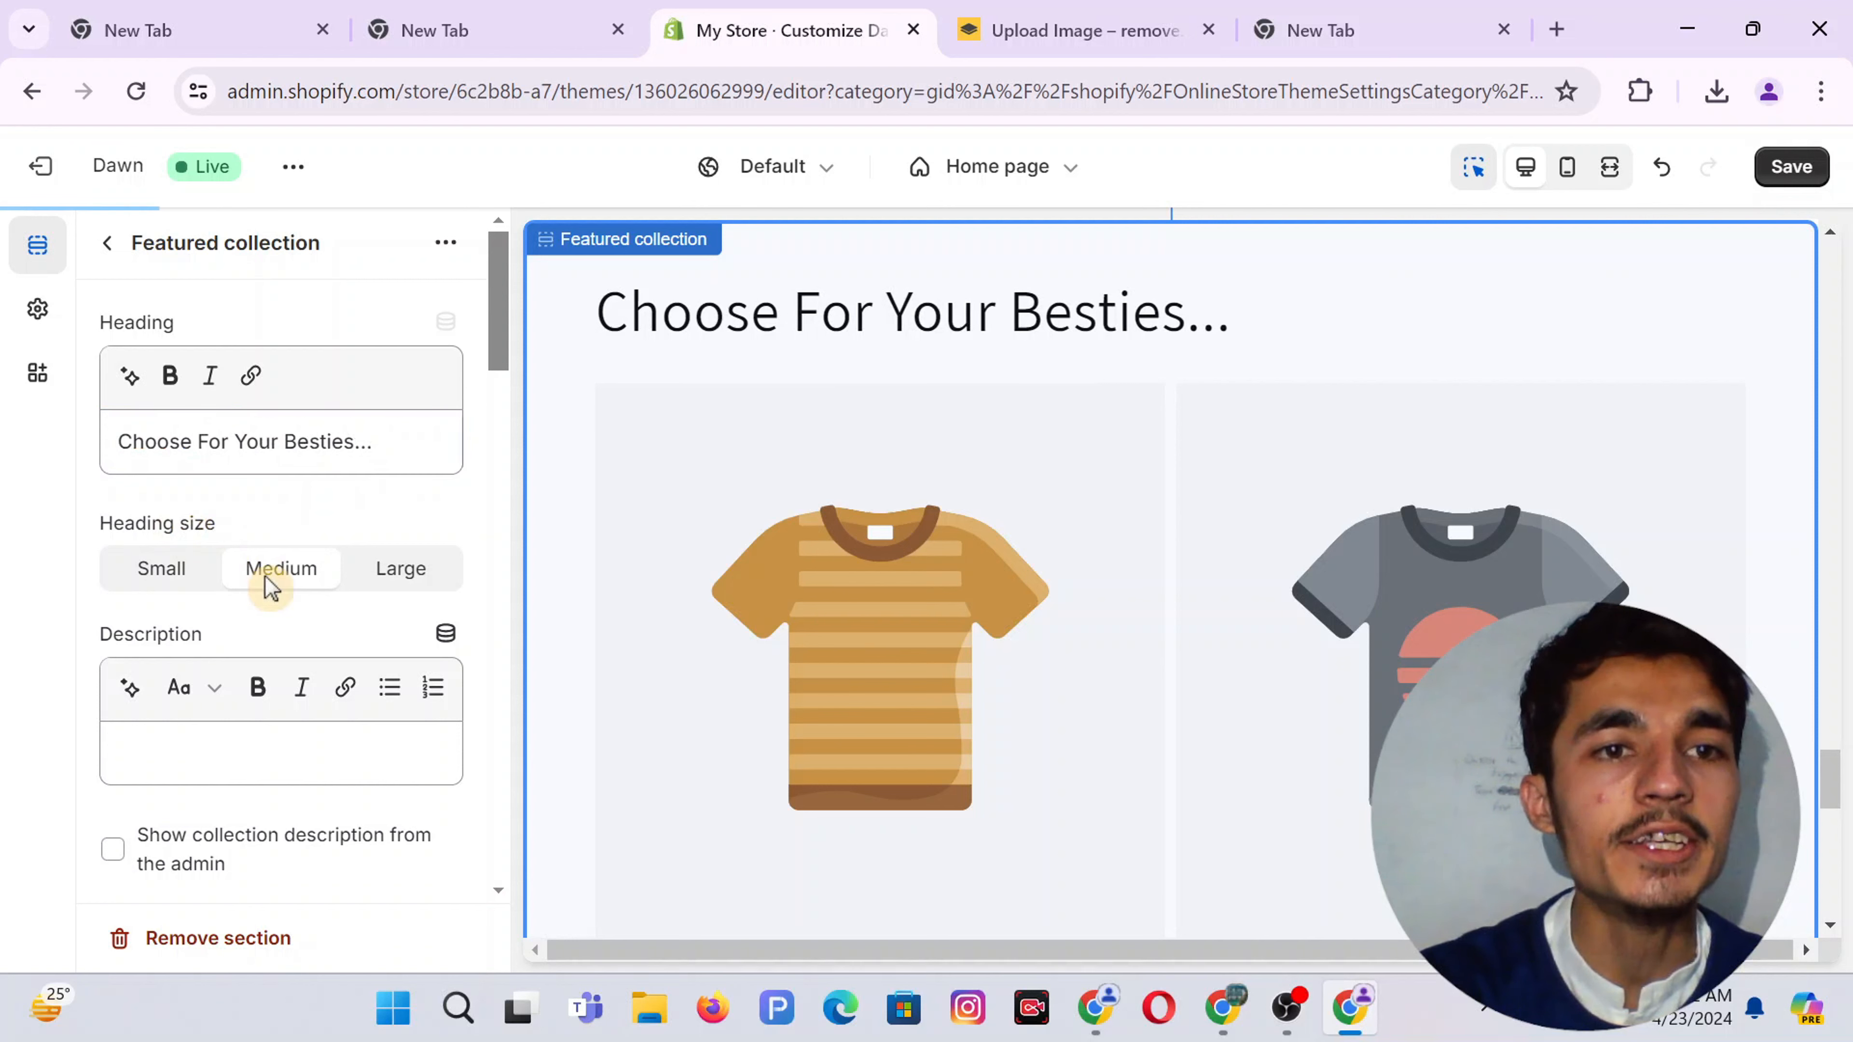
Select the whole heading and make it bold
left_click(204, 747)
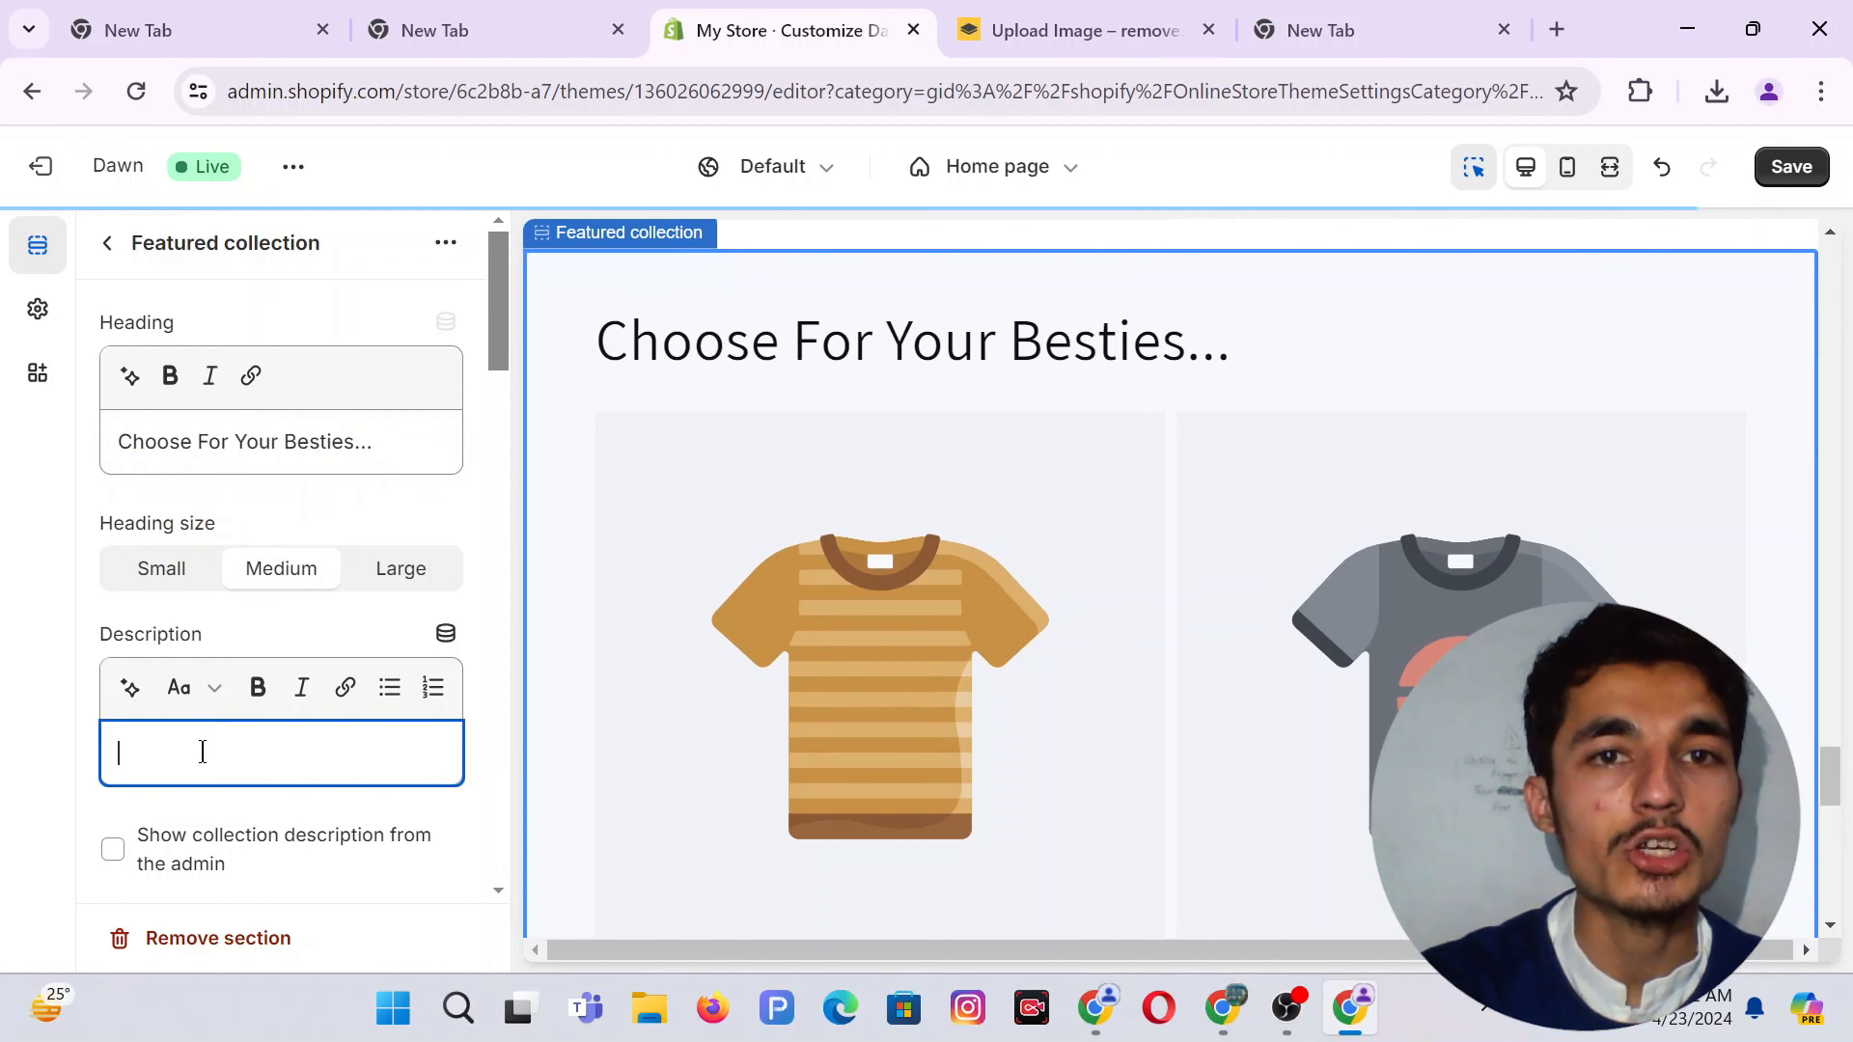
double_click(198, 445)
key("ctrl+a")
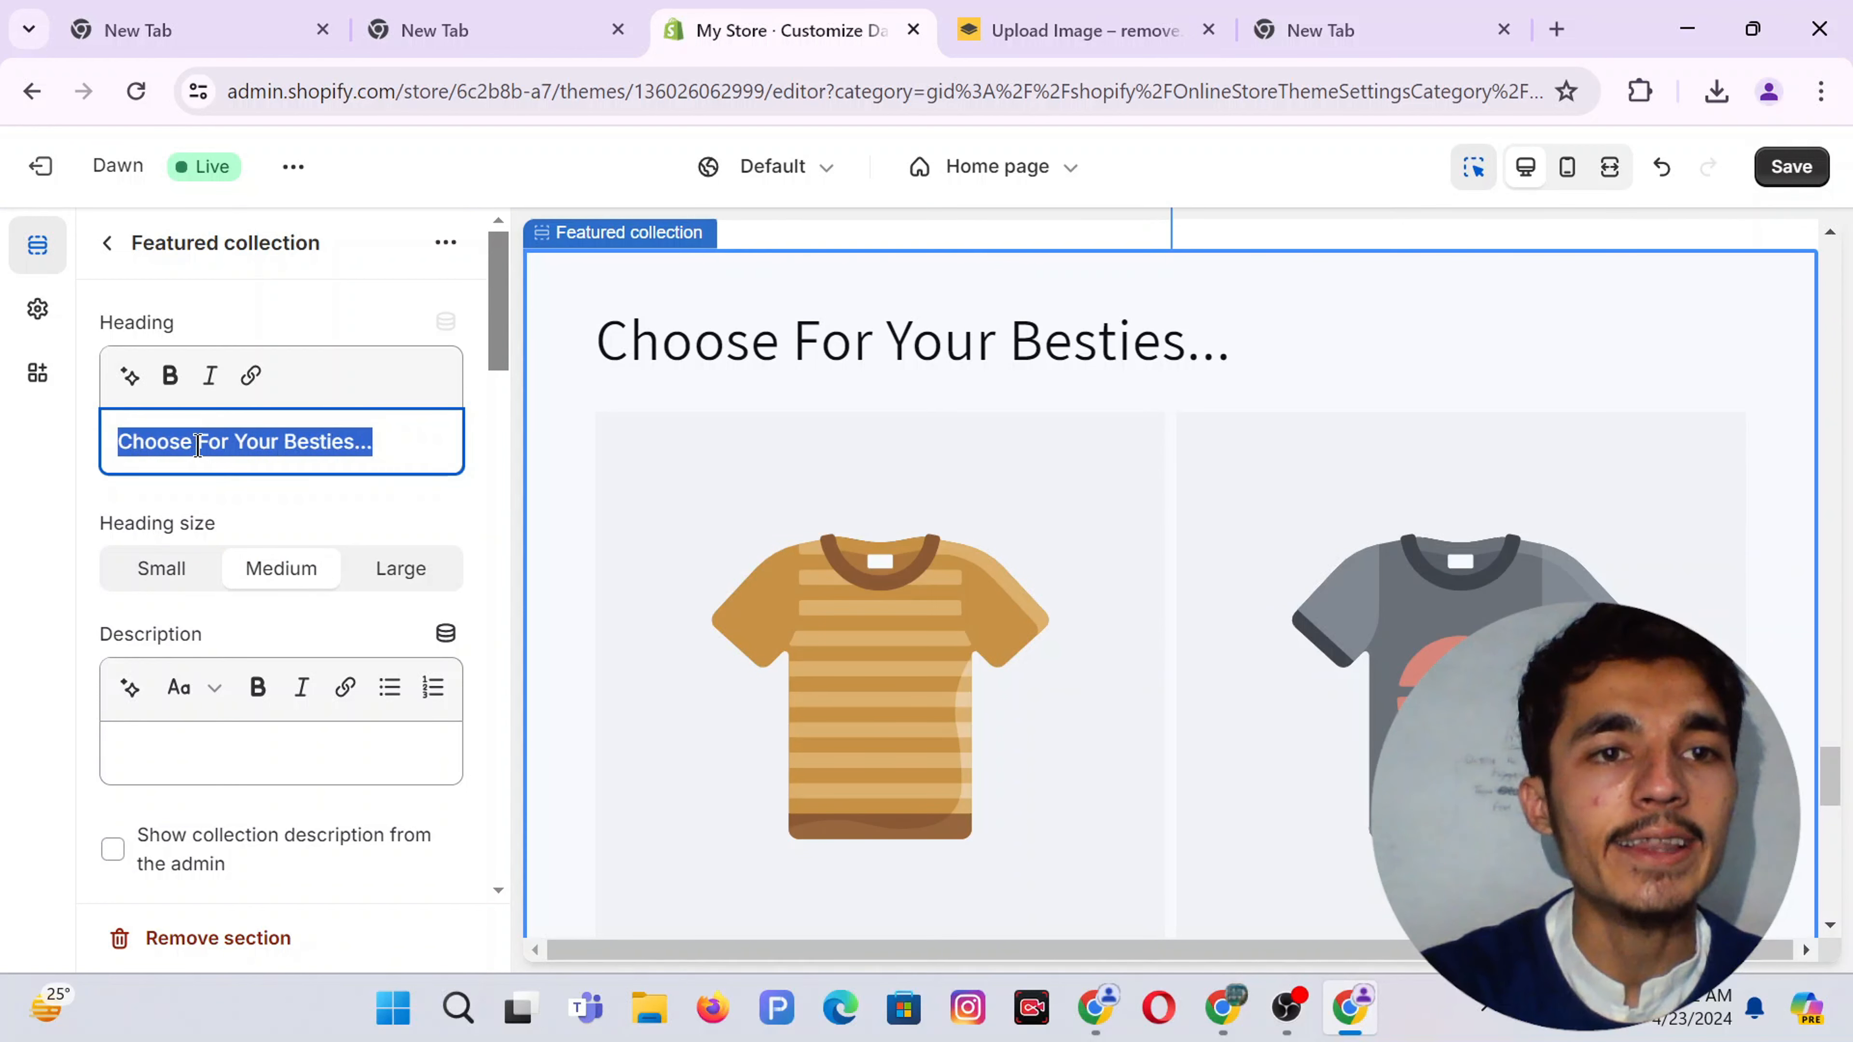
left_click(170, 379)
Pick Best Seller as the collection shown in the Featured collection section
left_click(430, 511)
scroll(429, 507, "down", 2)
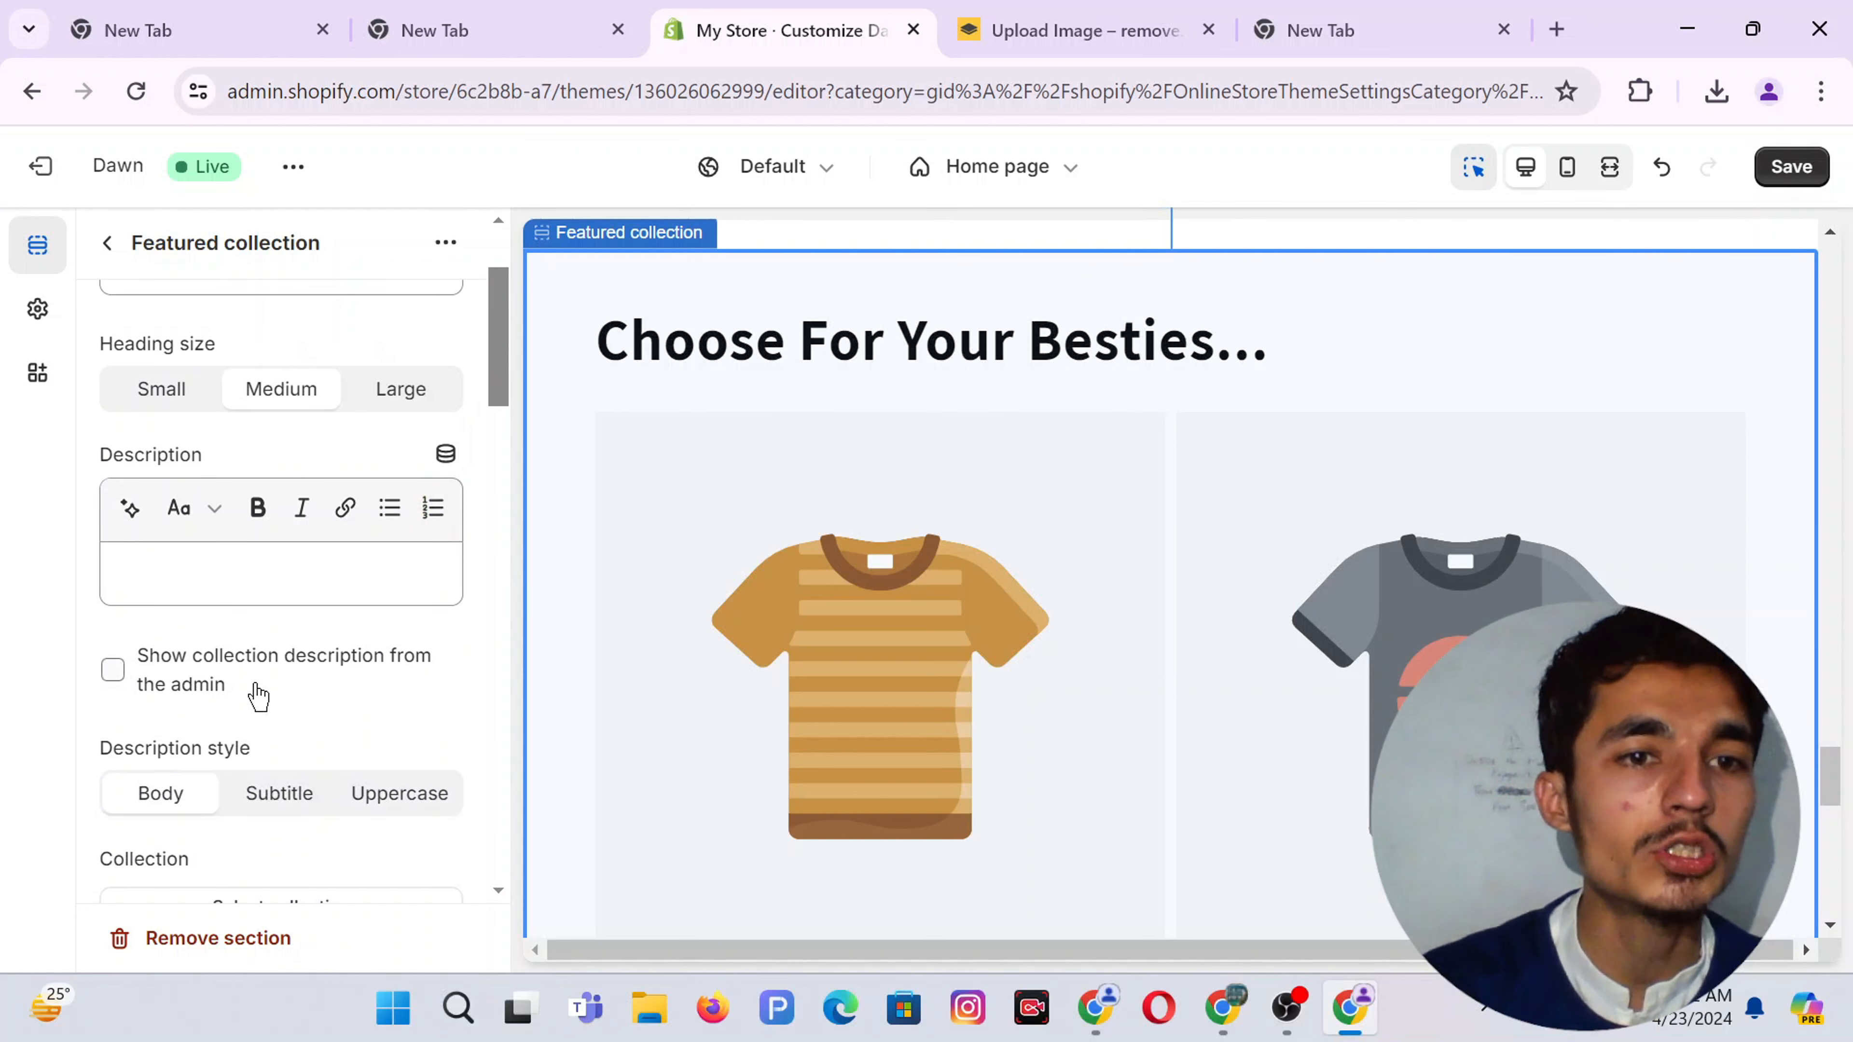
scroll(258, 697, "down", 2)
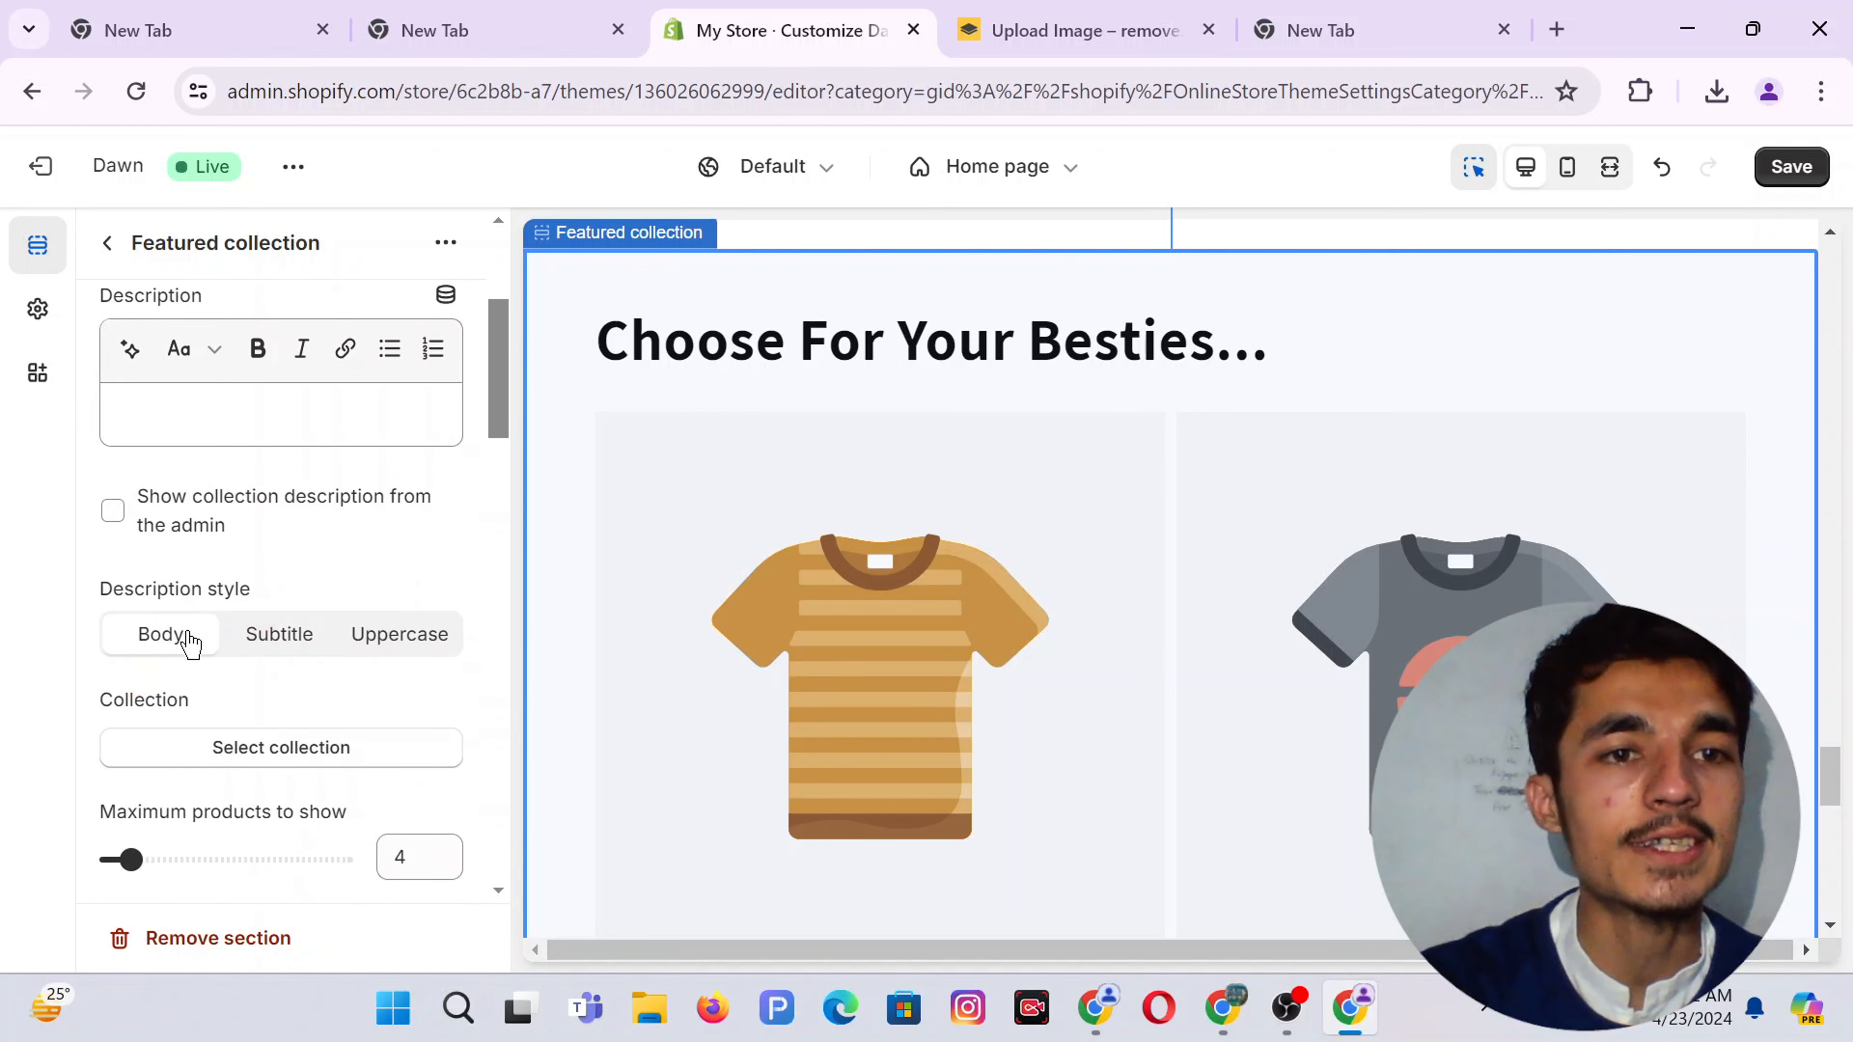
scroll(351, 540, "down", 2)
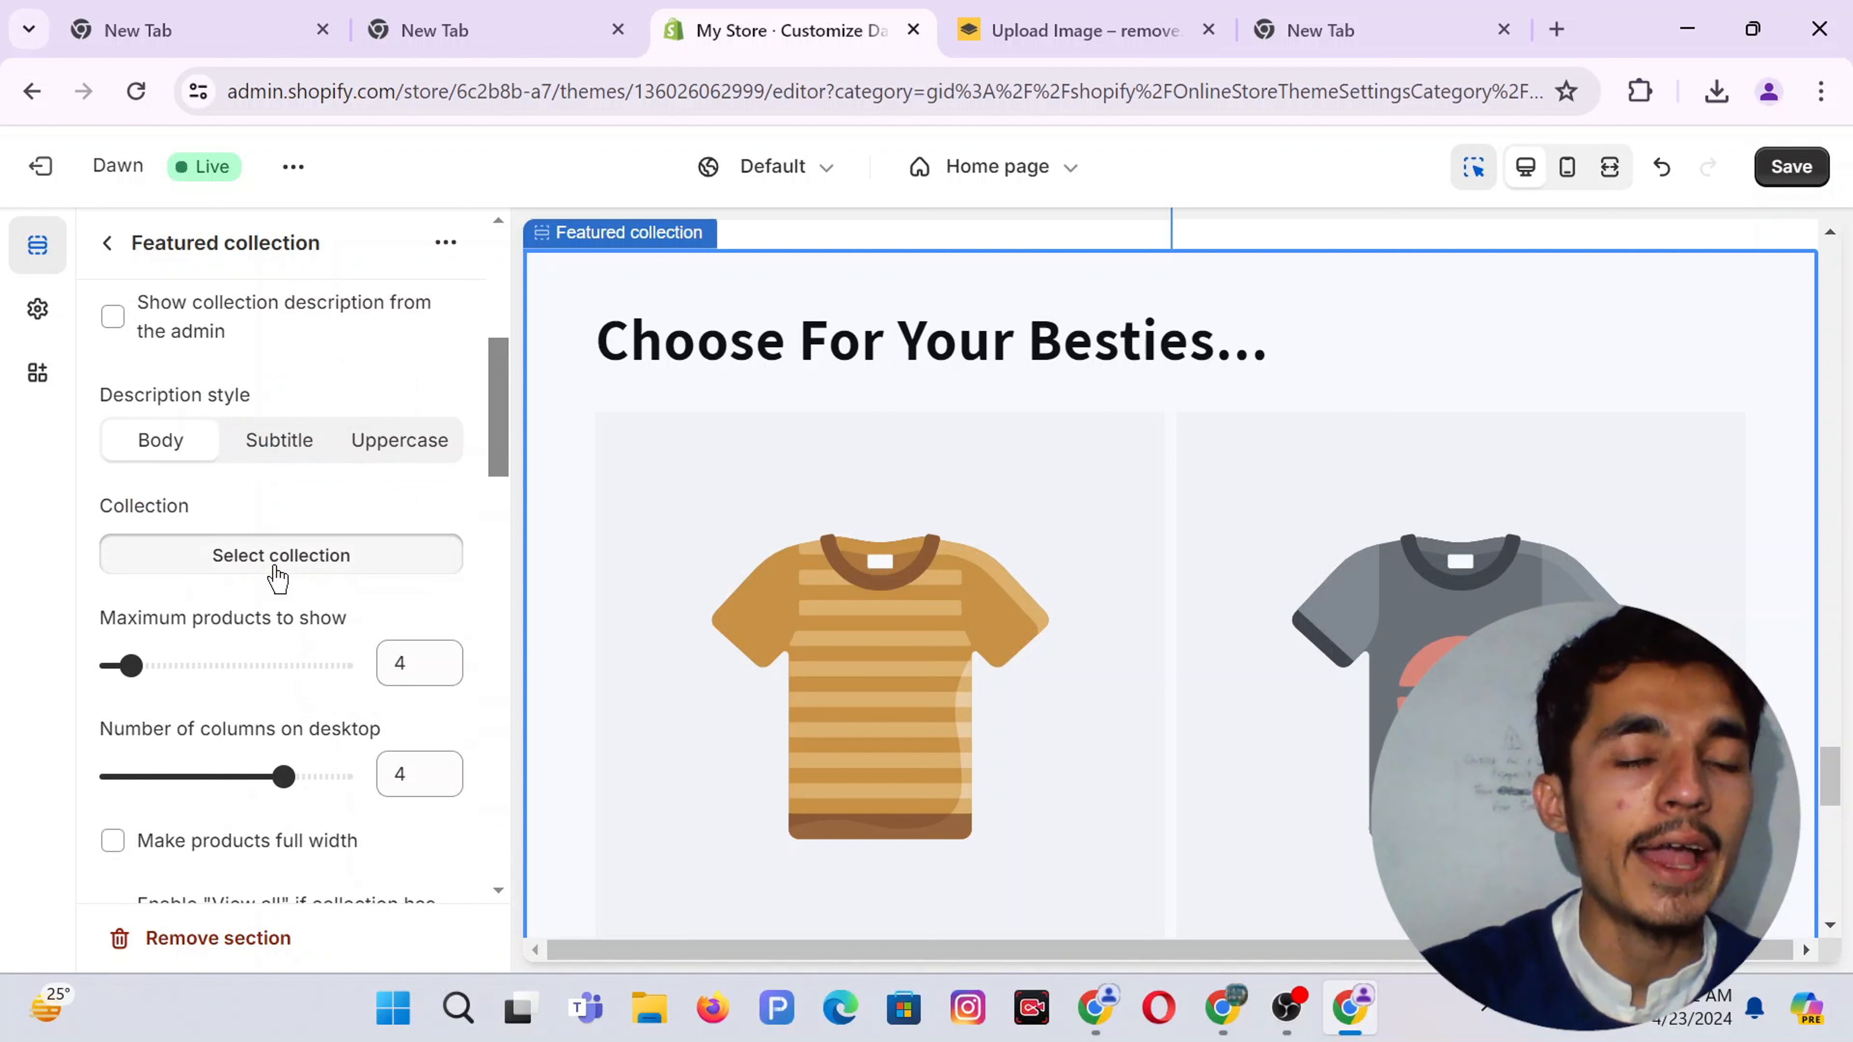
left_click(335, 566)
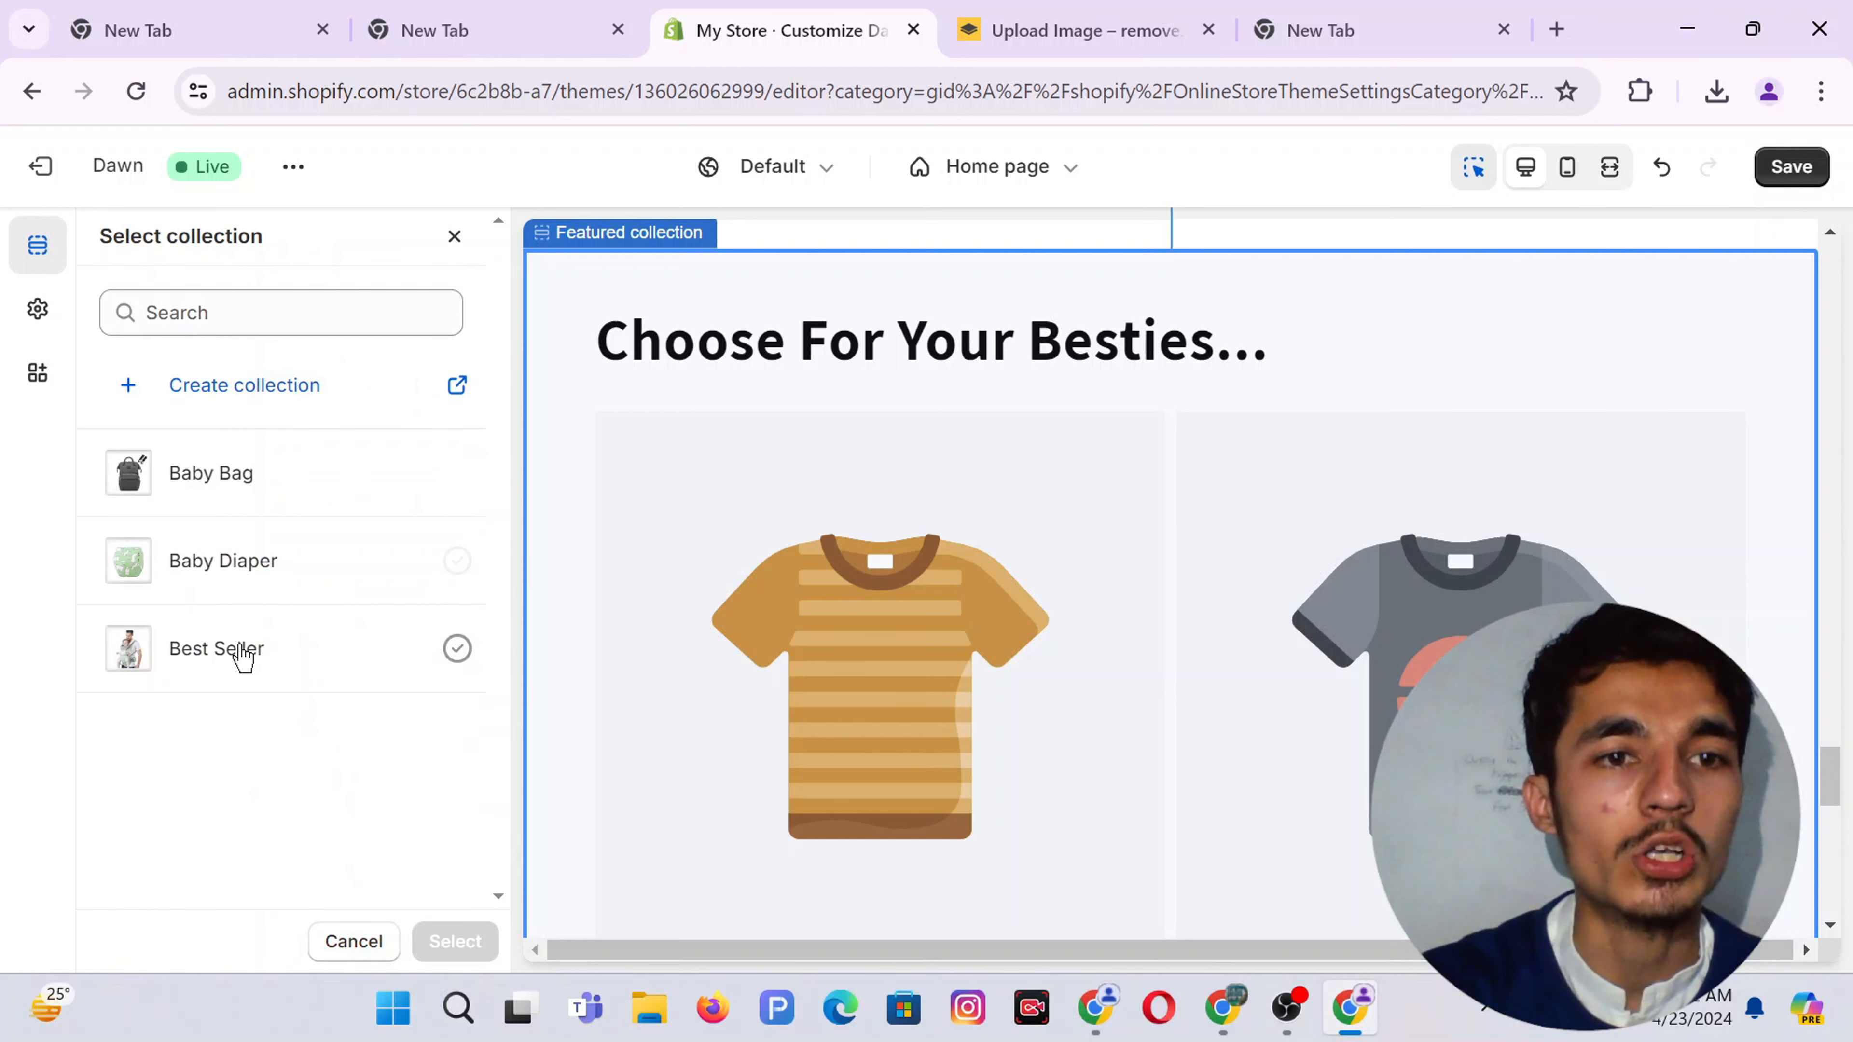
left_click(242, 652)
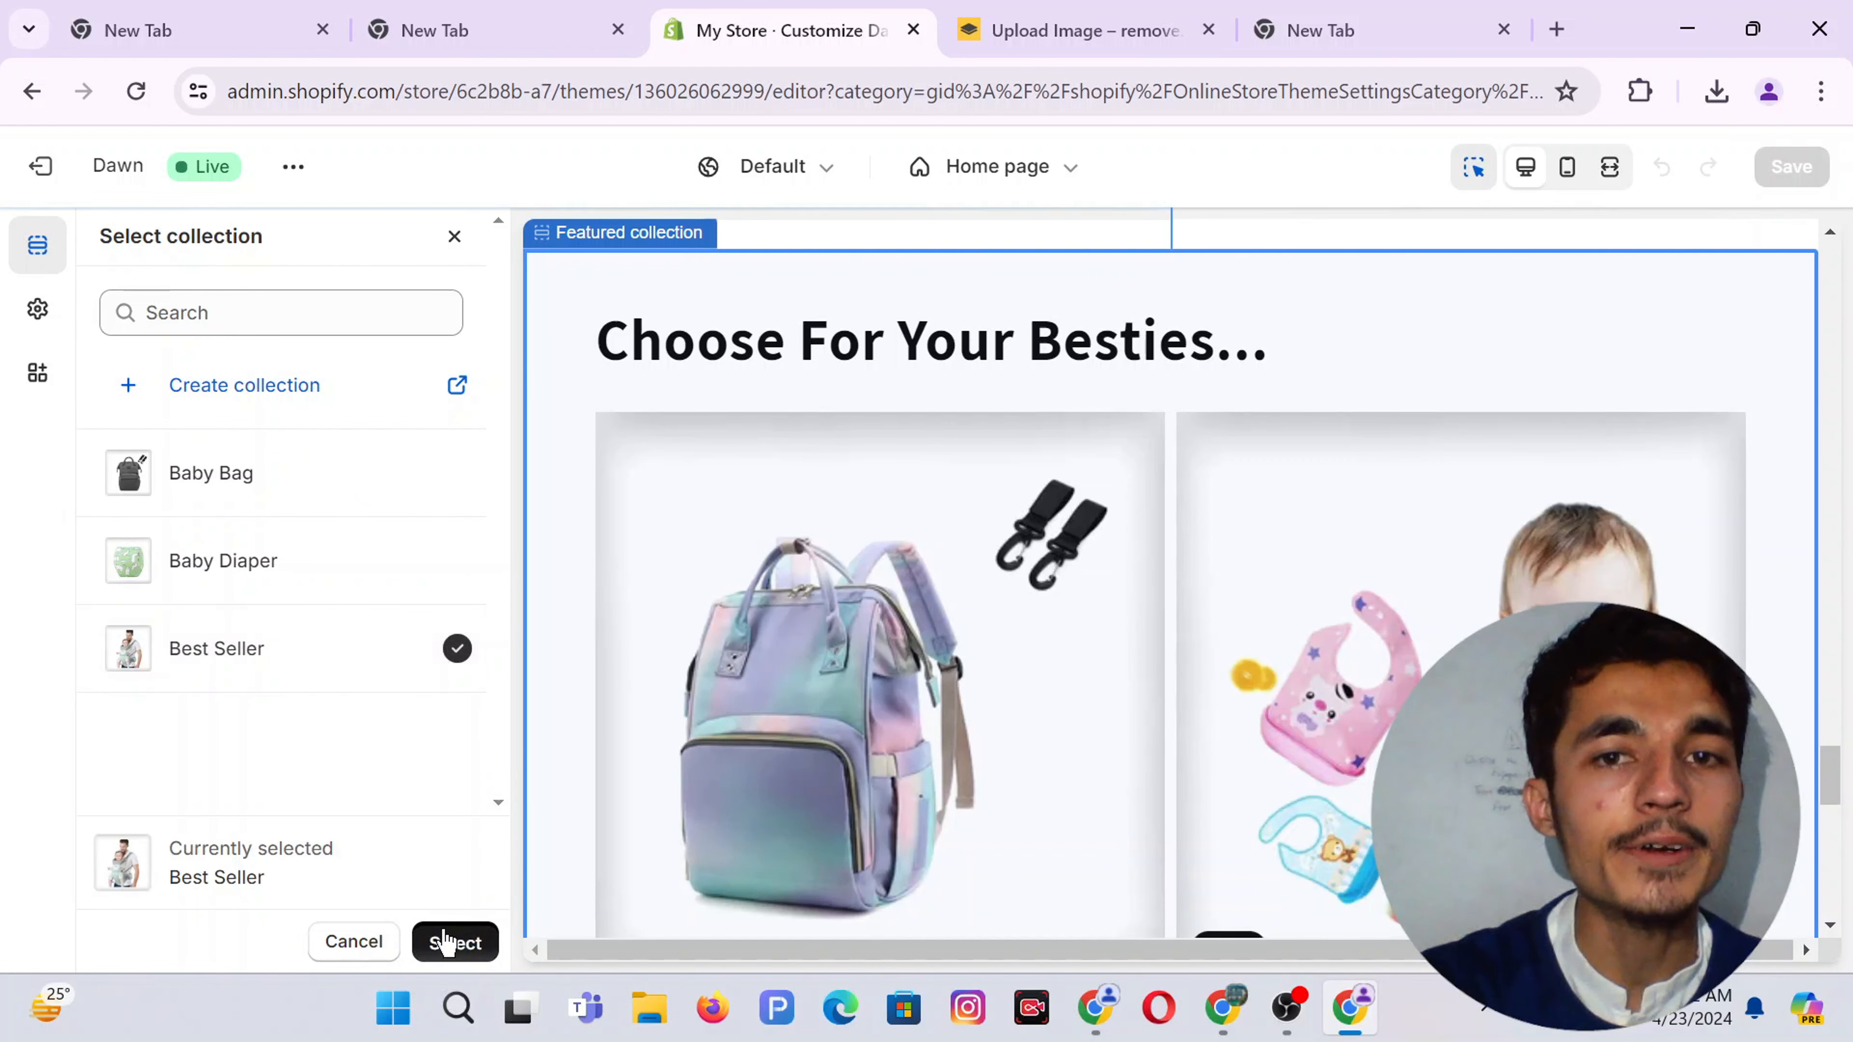
left_click(454, 941)
scroll(307, 687, "down", 3)
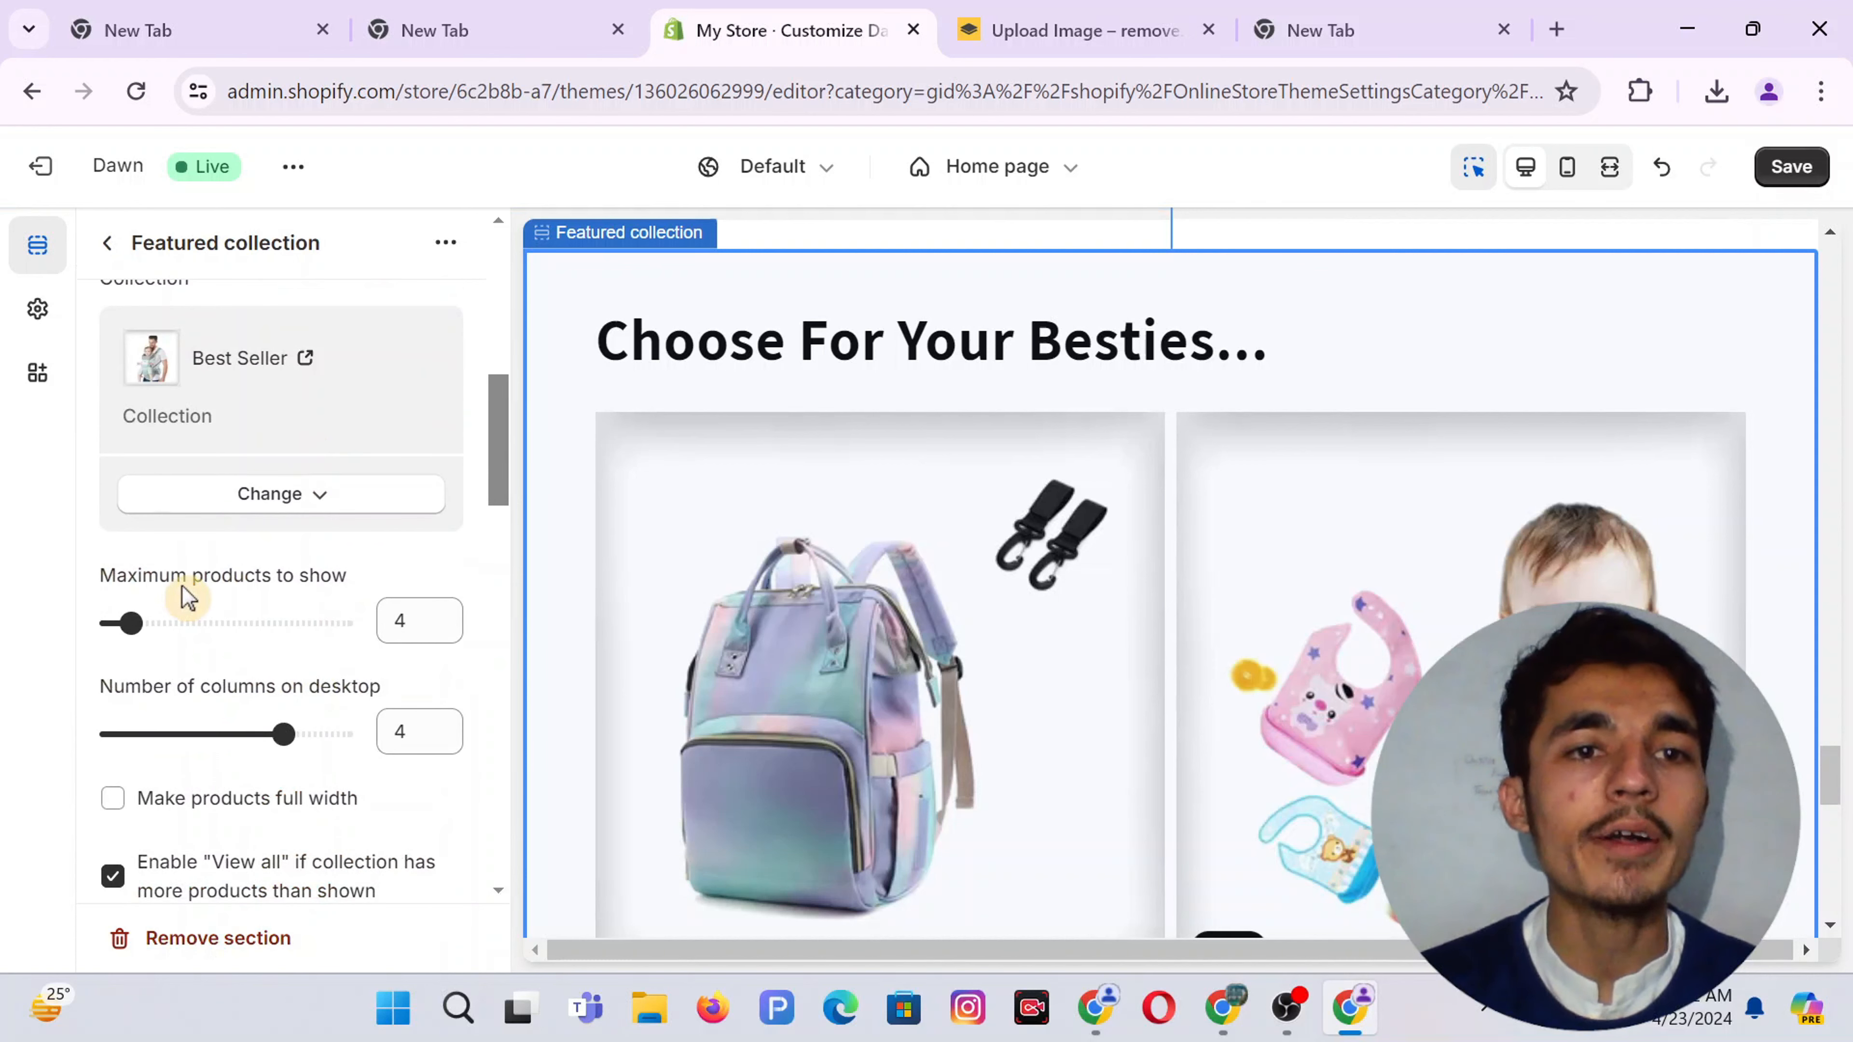
Preview the store in a new tab from the theme options menu
left_click(285, 179)
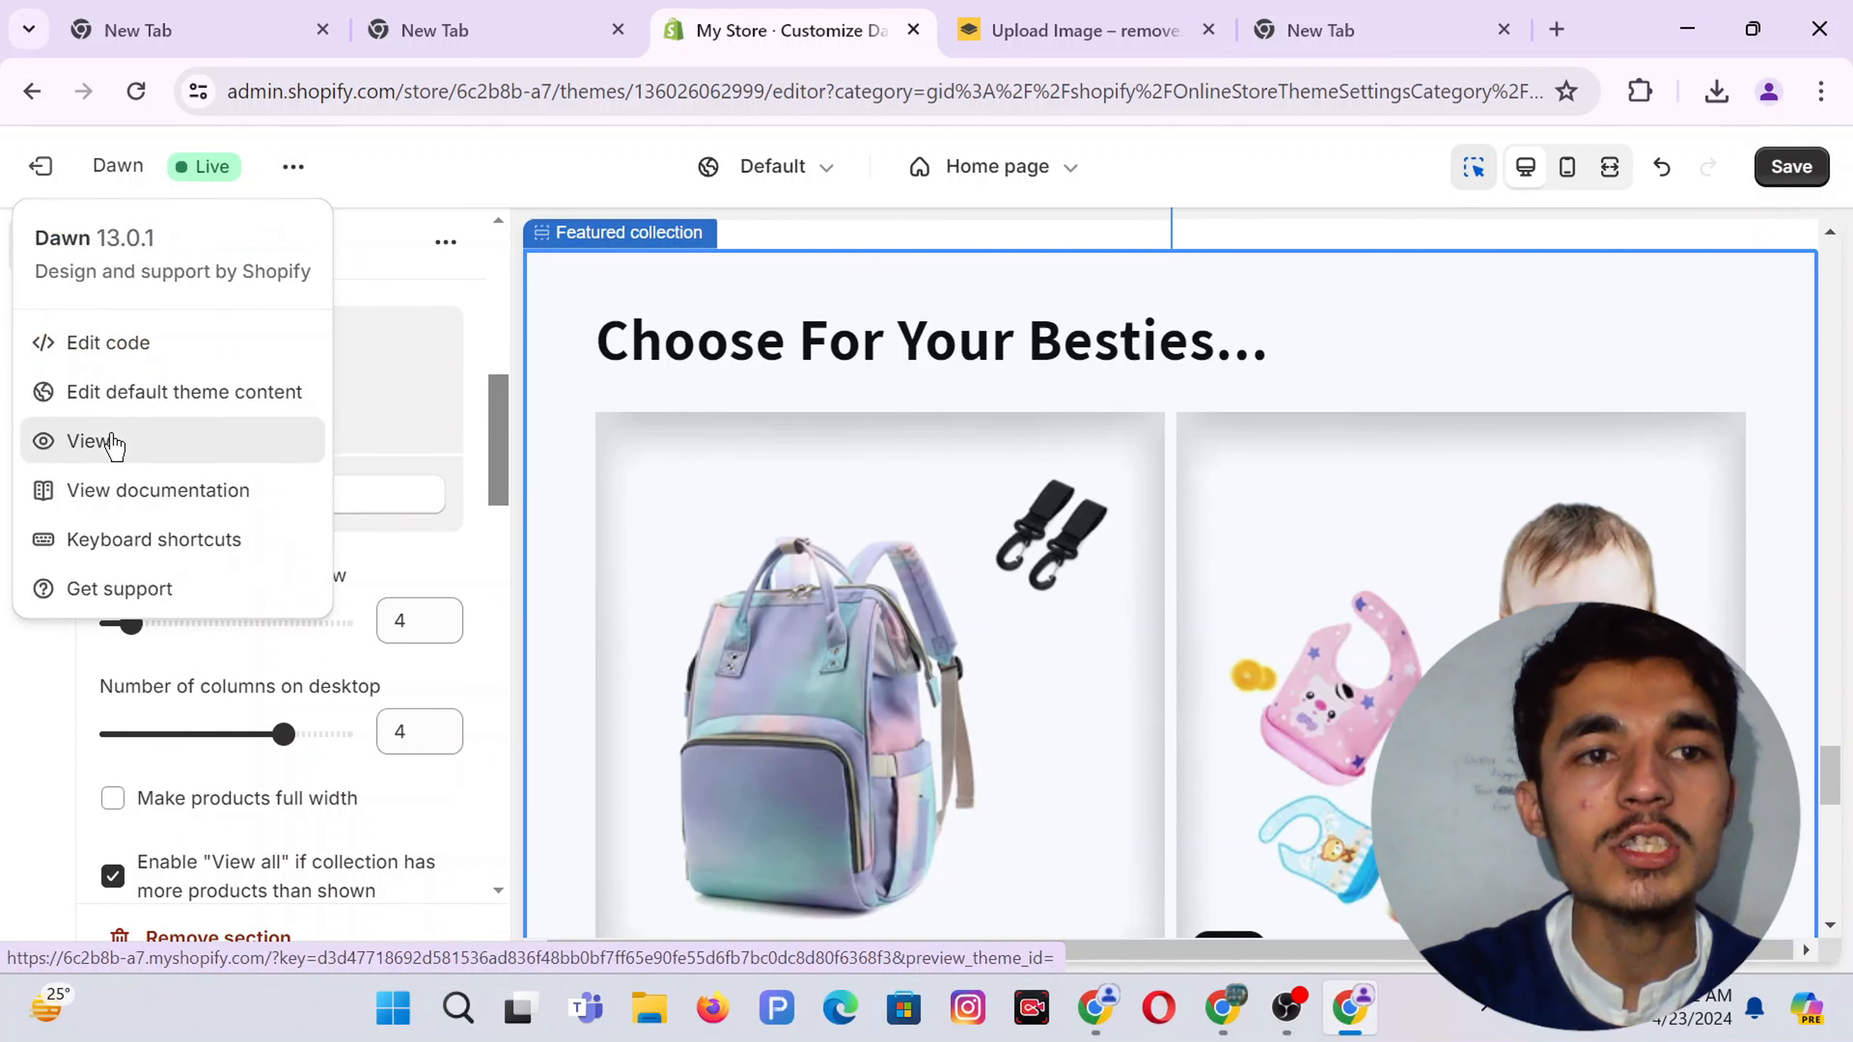
left_click(111, 441)
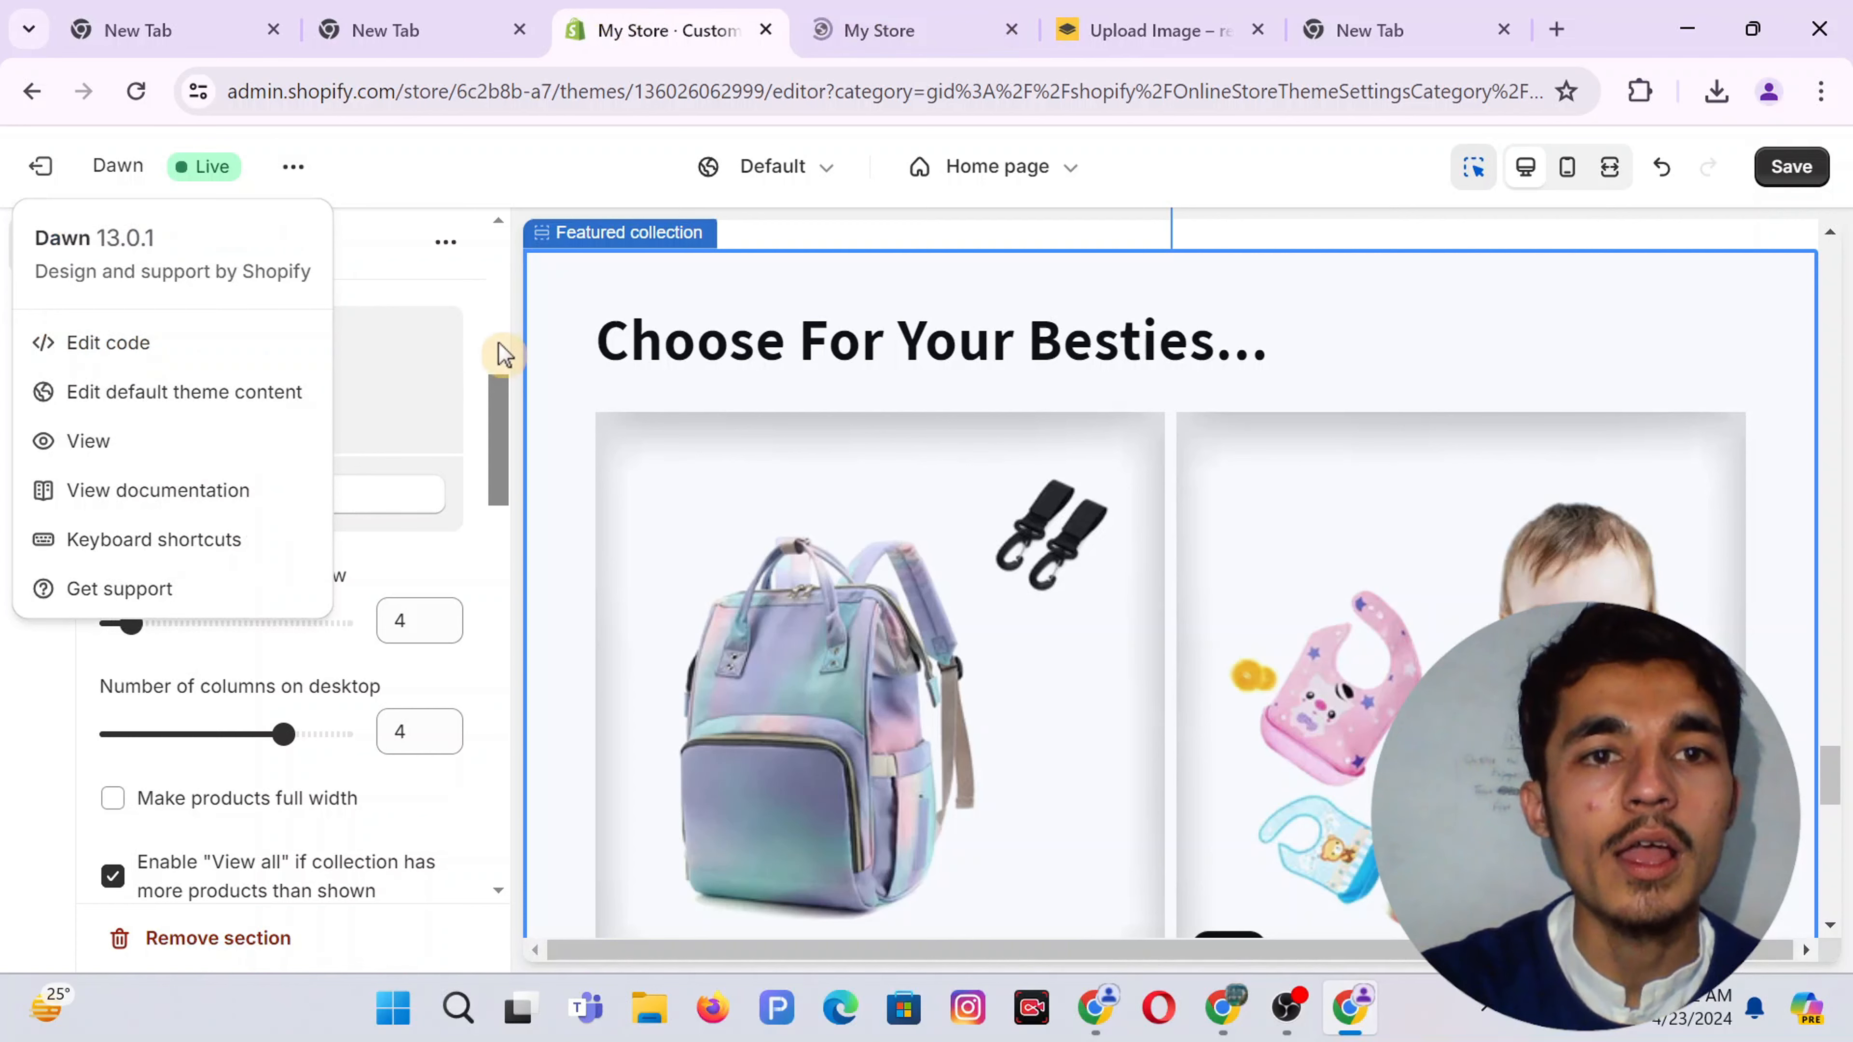
scroll(488, 335, "up", 5)
left_click(481, 669)
scroll(476, 662, "down", 8)
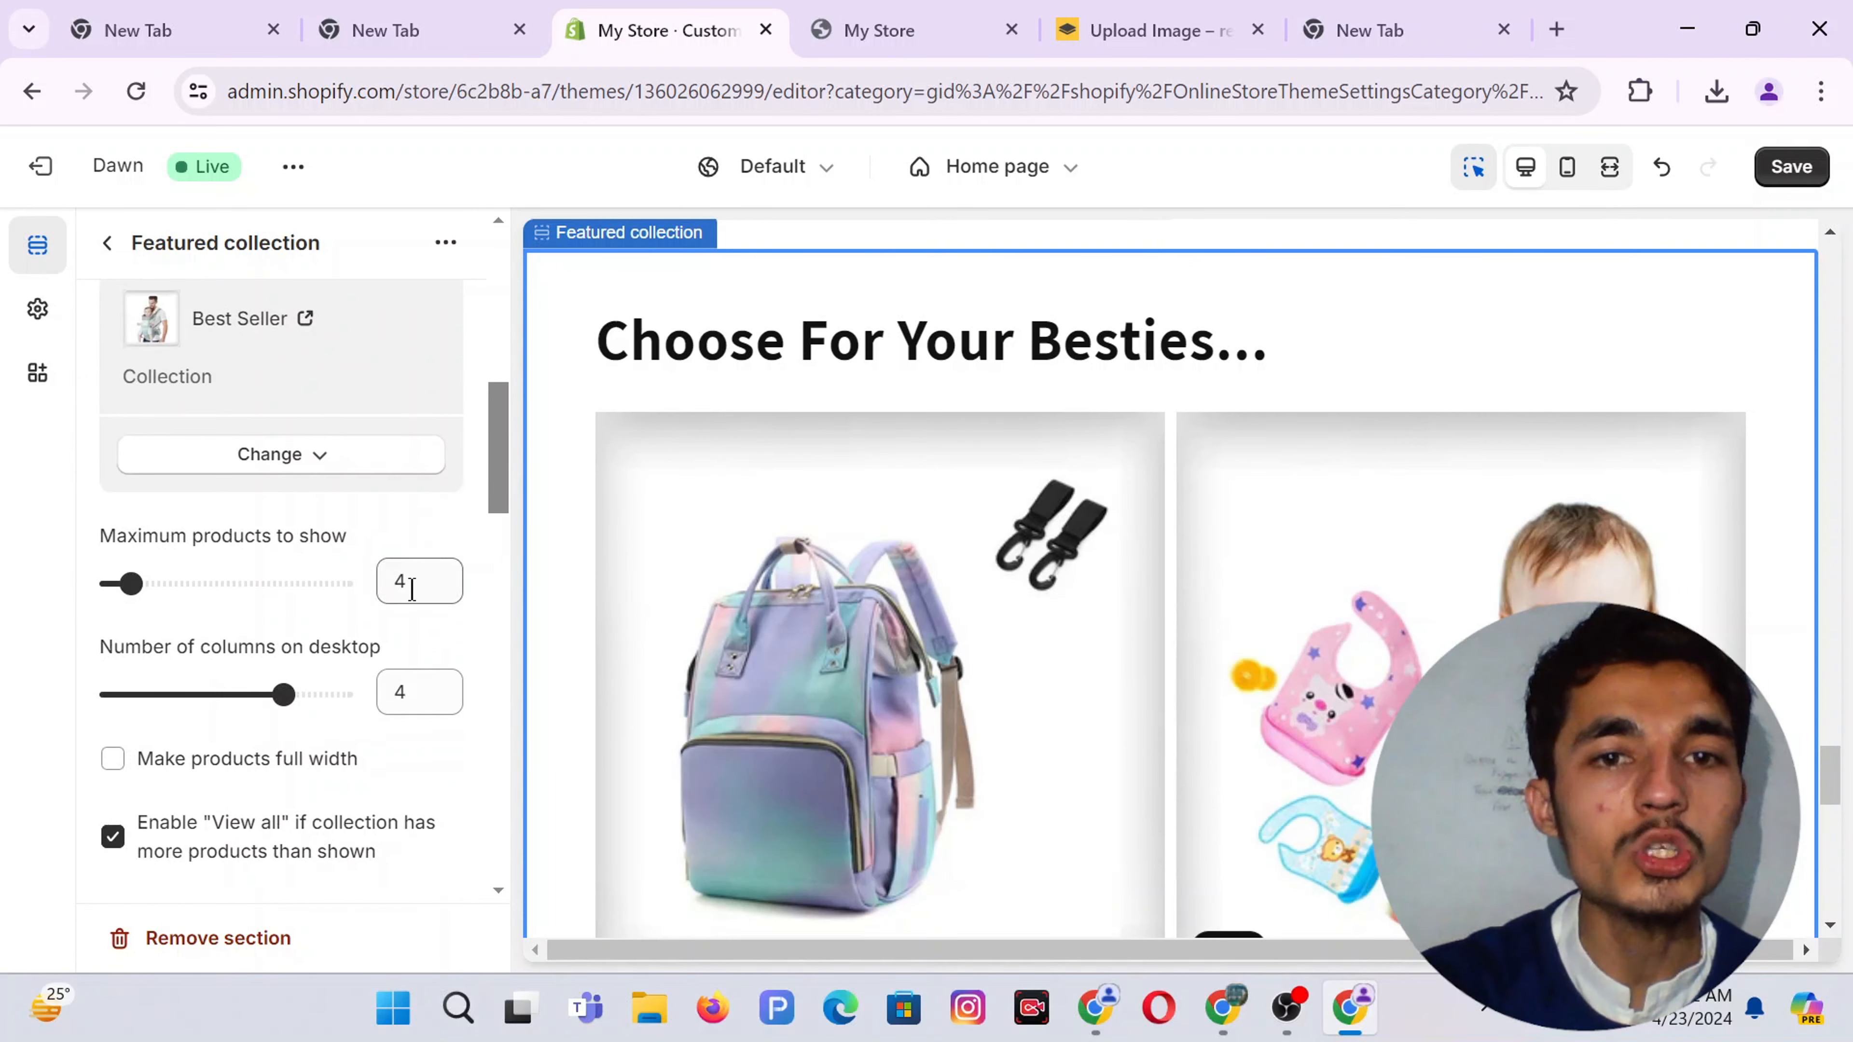
scroll(1139, 542, "down", 8)
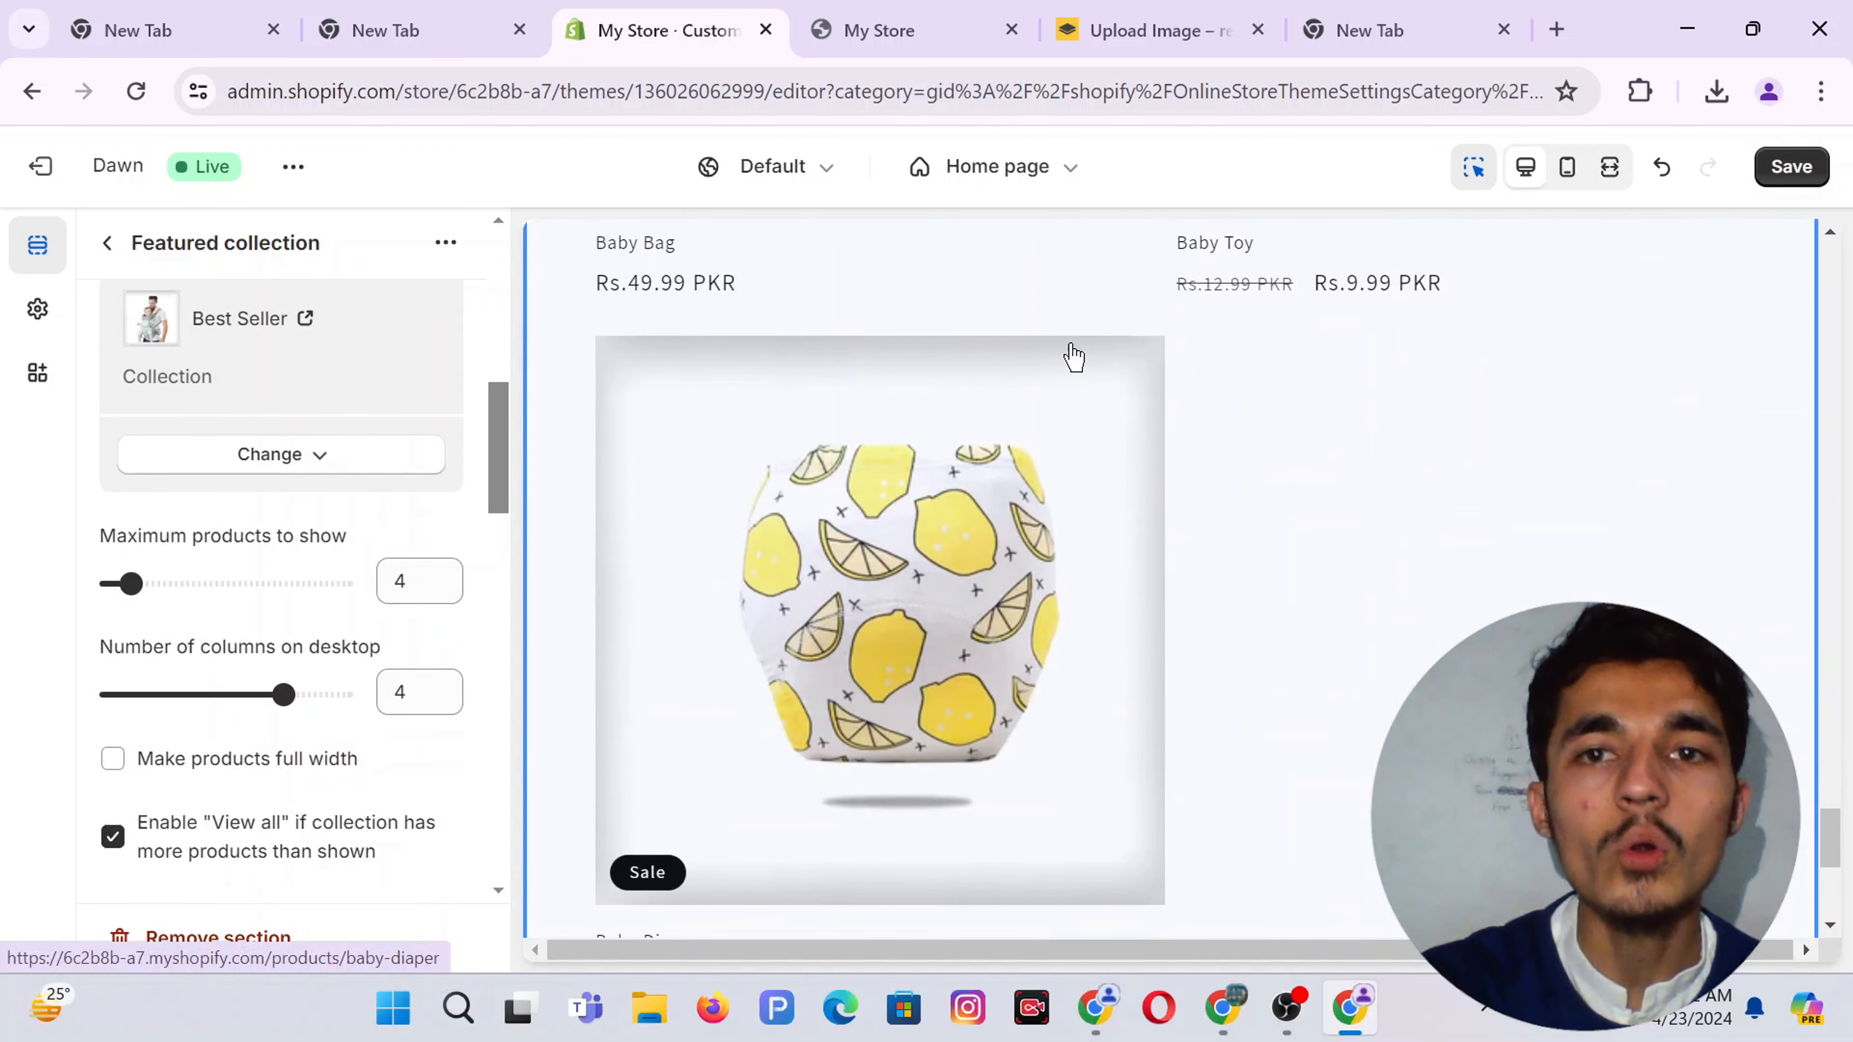
left_click(912, 27)
scroll(903, 598, "down", 20)
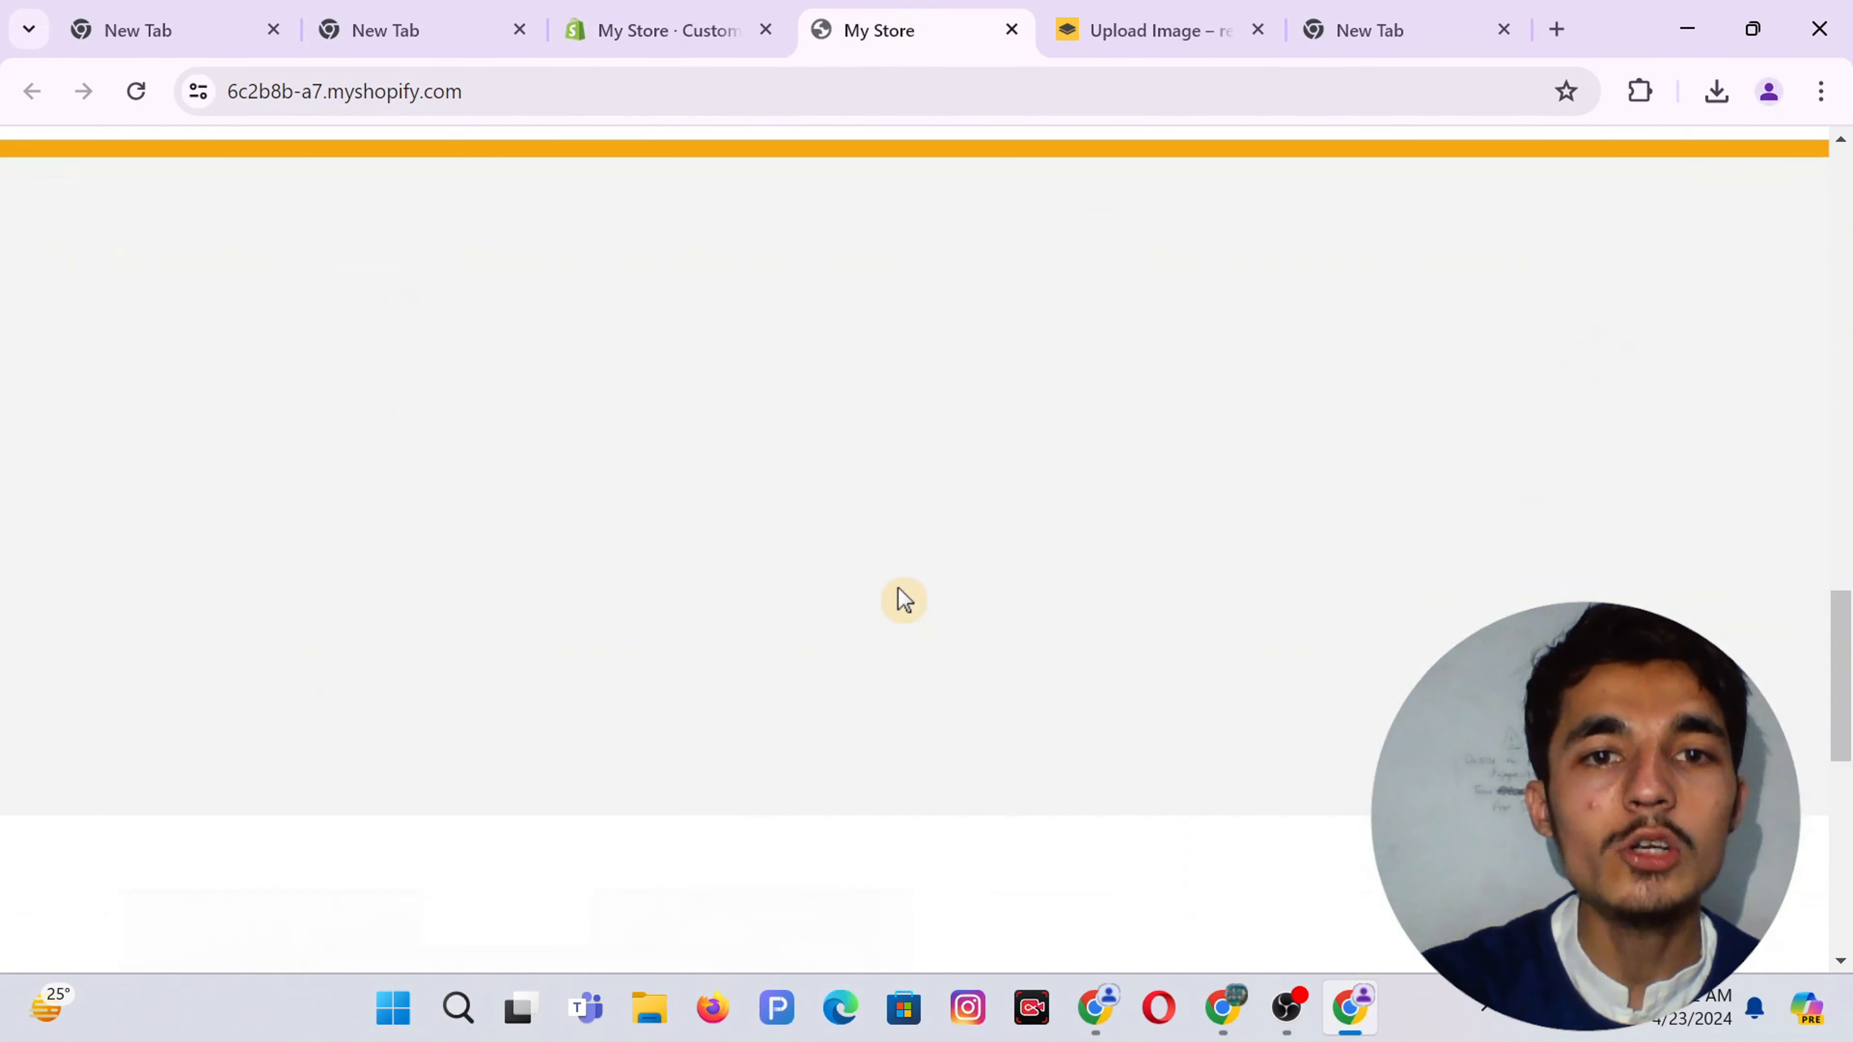
scroll(903, 598, "up", 20)
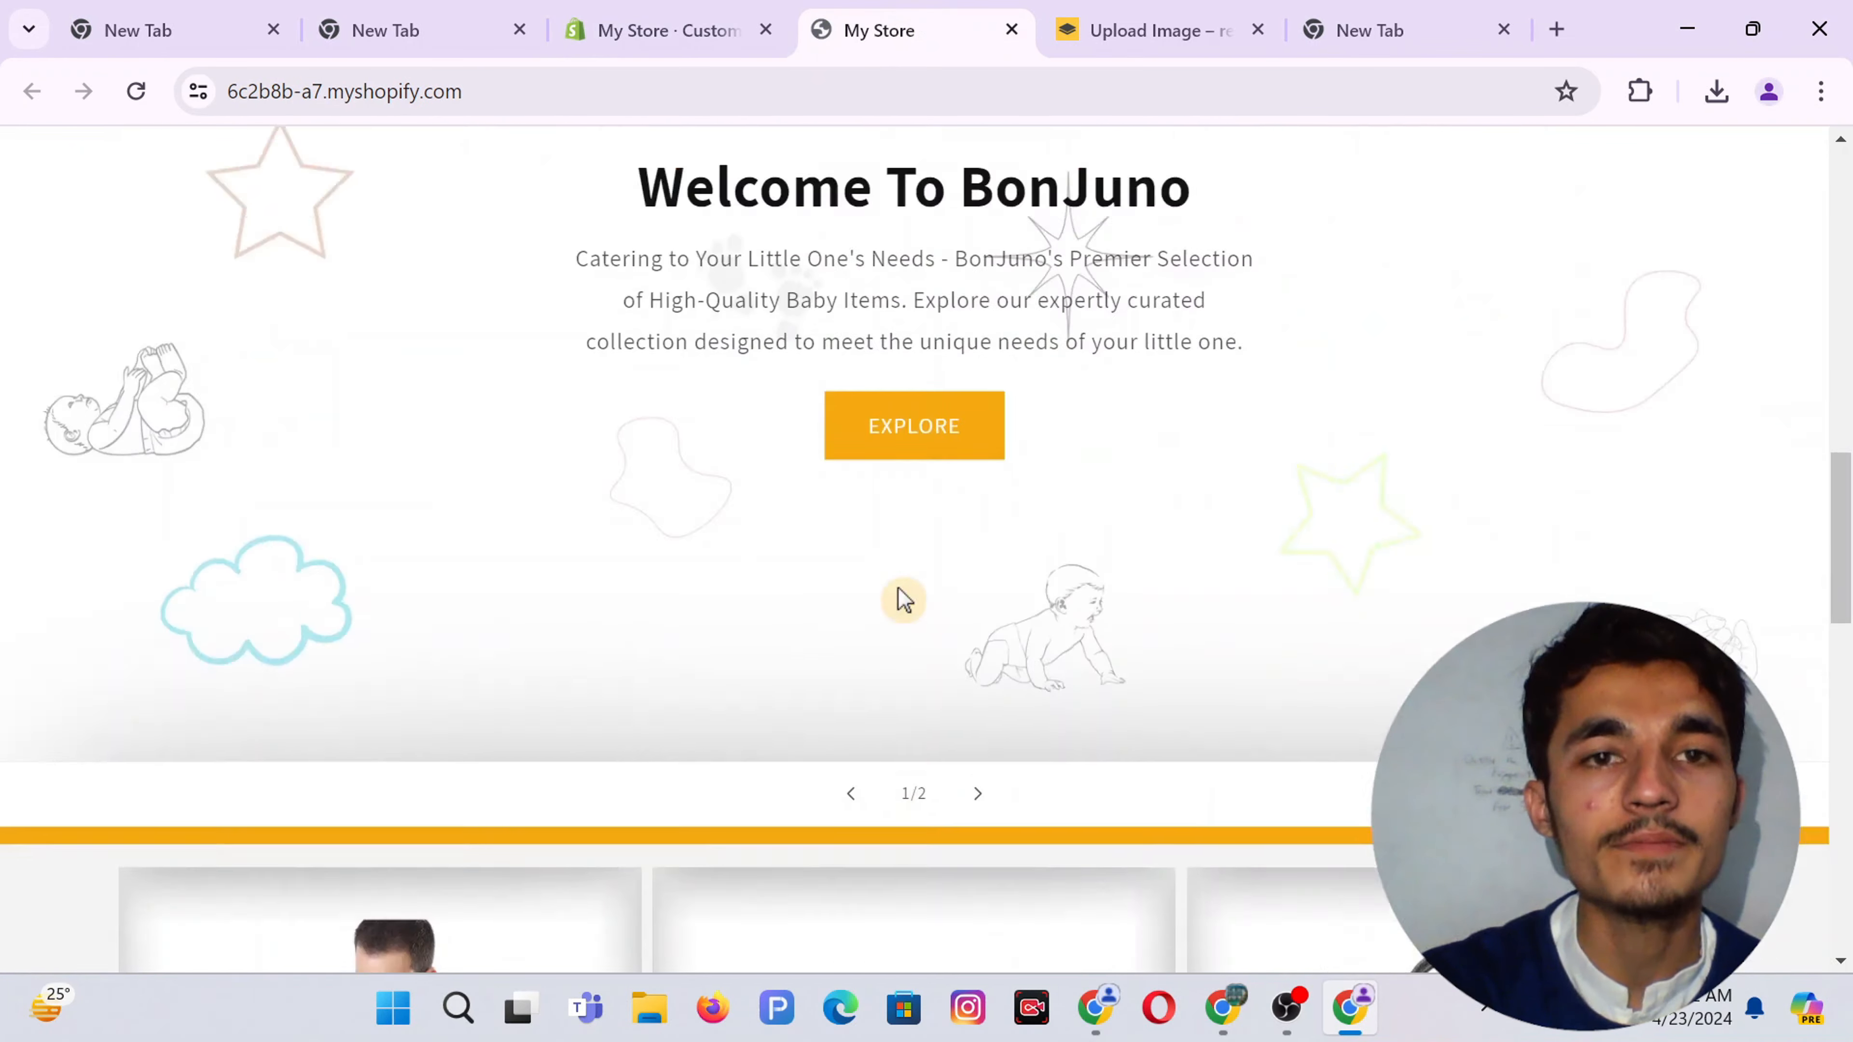
scroll(903, 599, "down", 5)
scroll(881, 570, "down", 5)
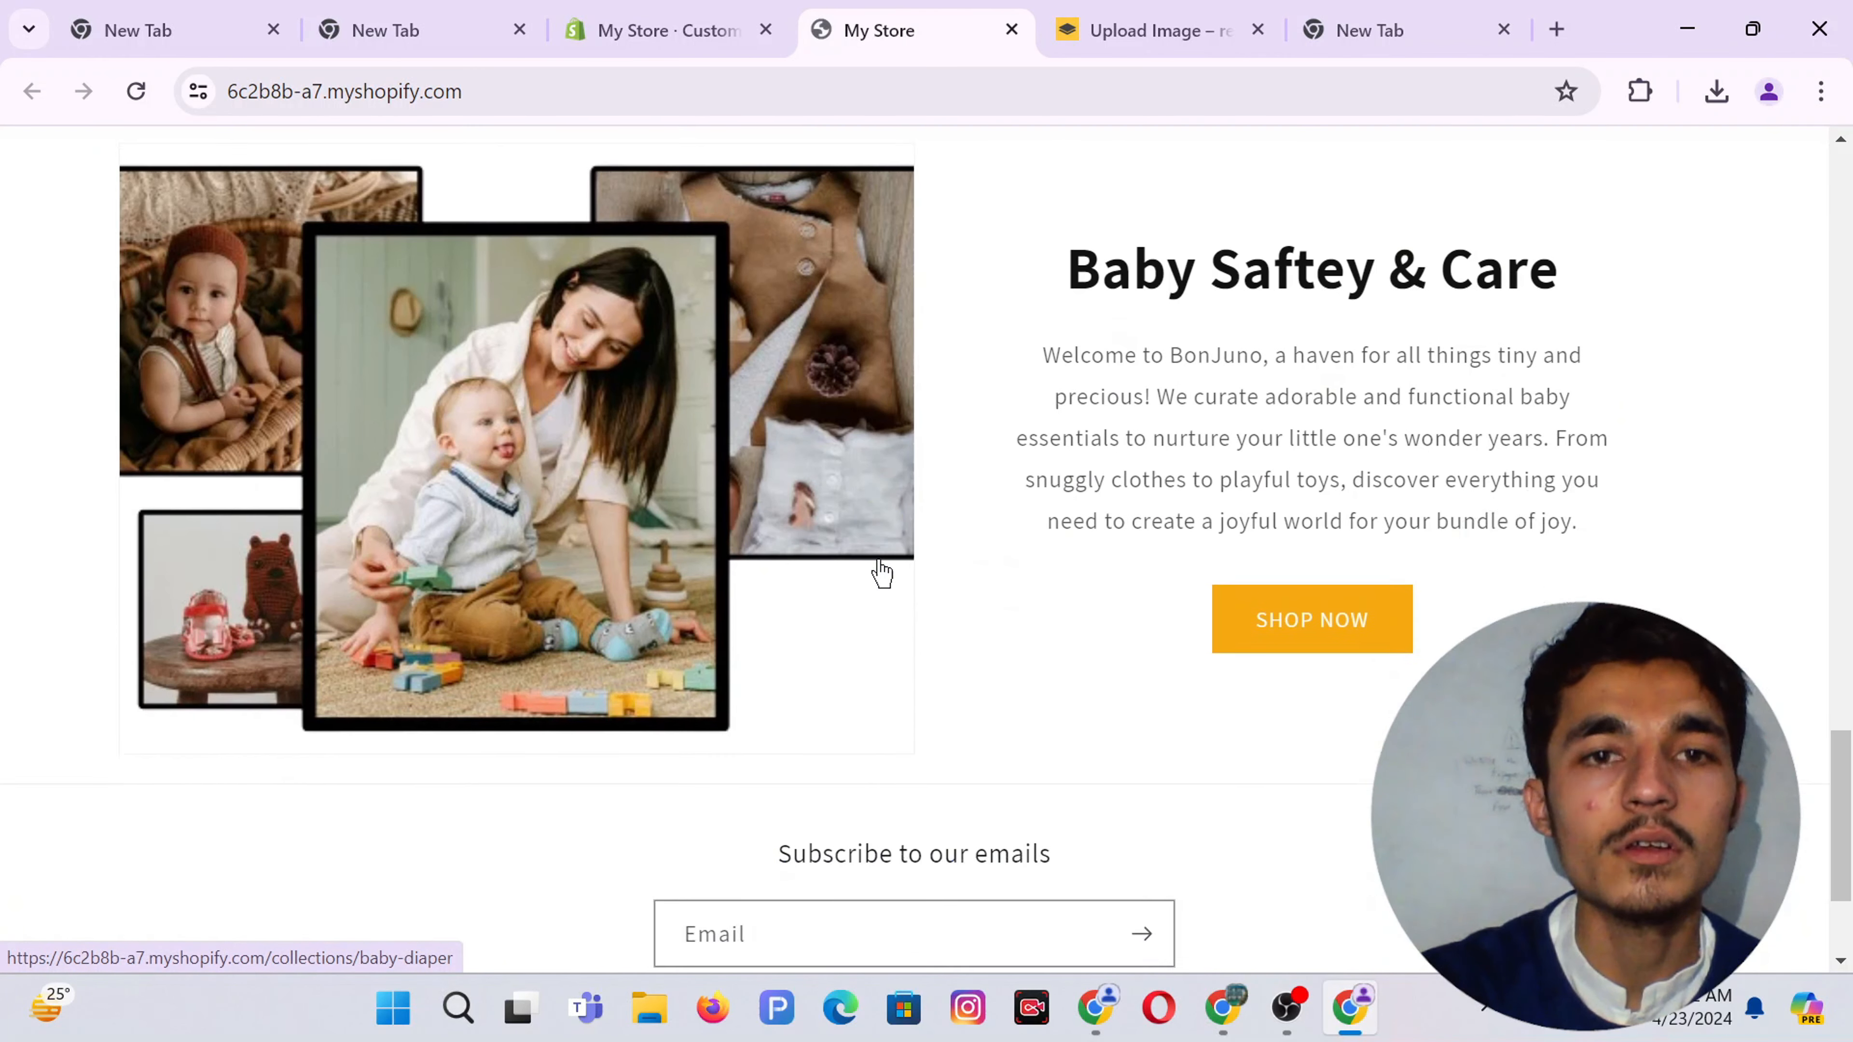
Save the theme changes and reload the storefront to confirm the Best Seller products
left_click(679, 30)
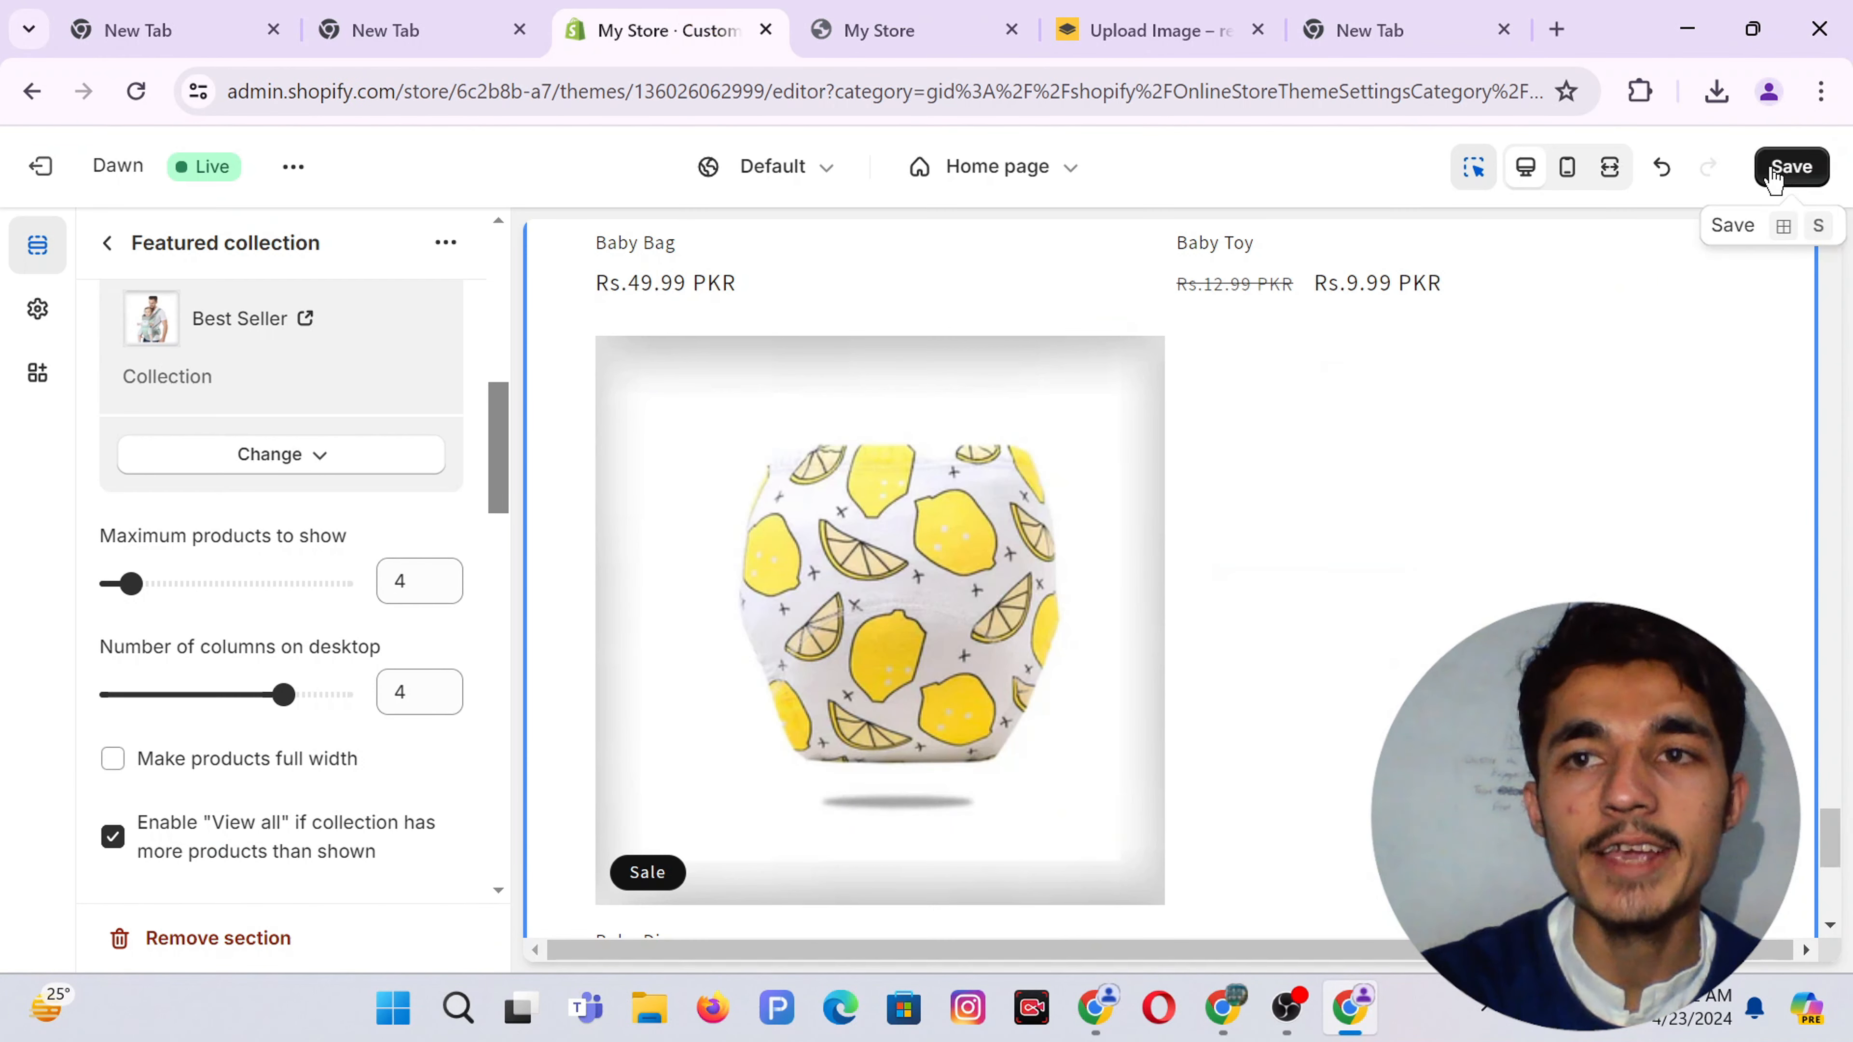
left_click(1792, 166)
left_click(824, 13)
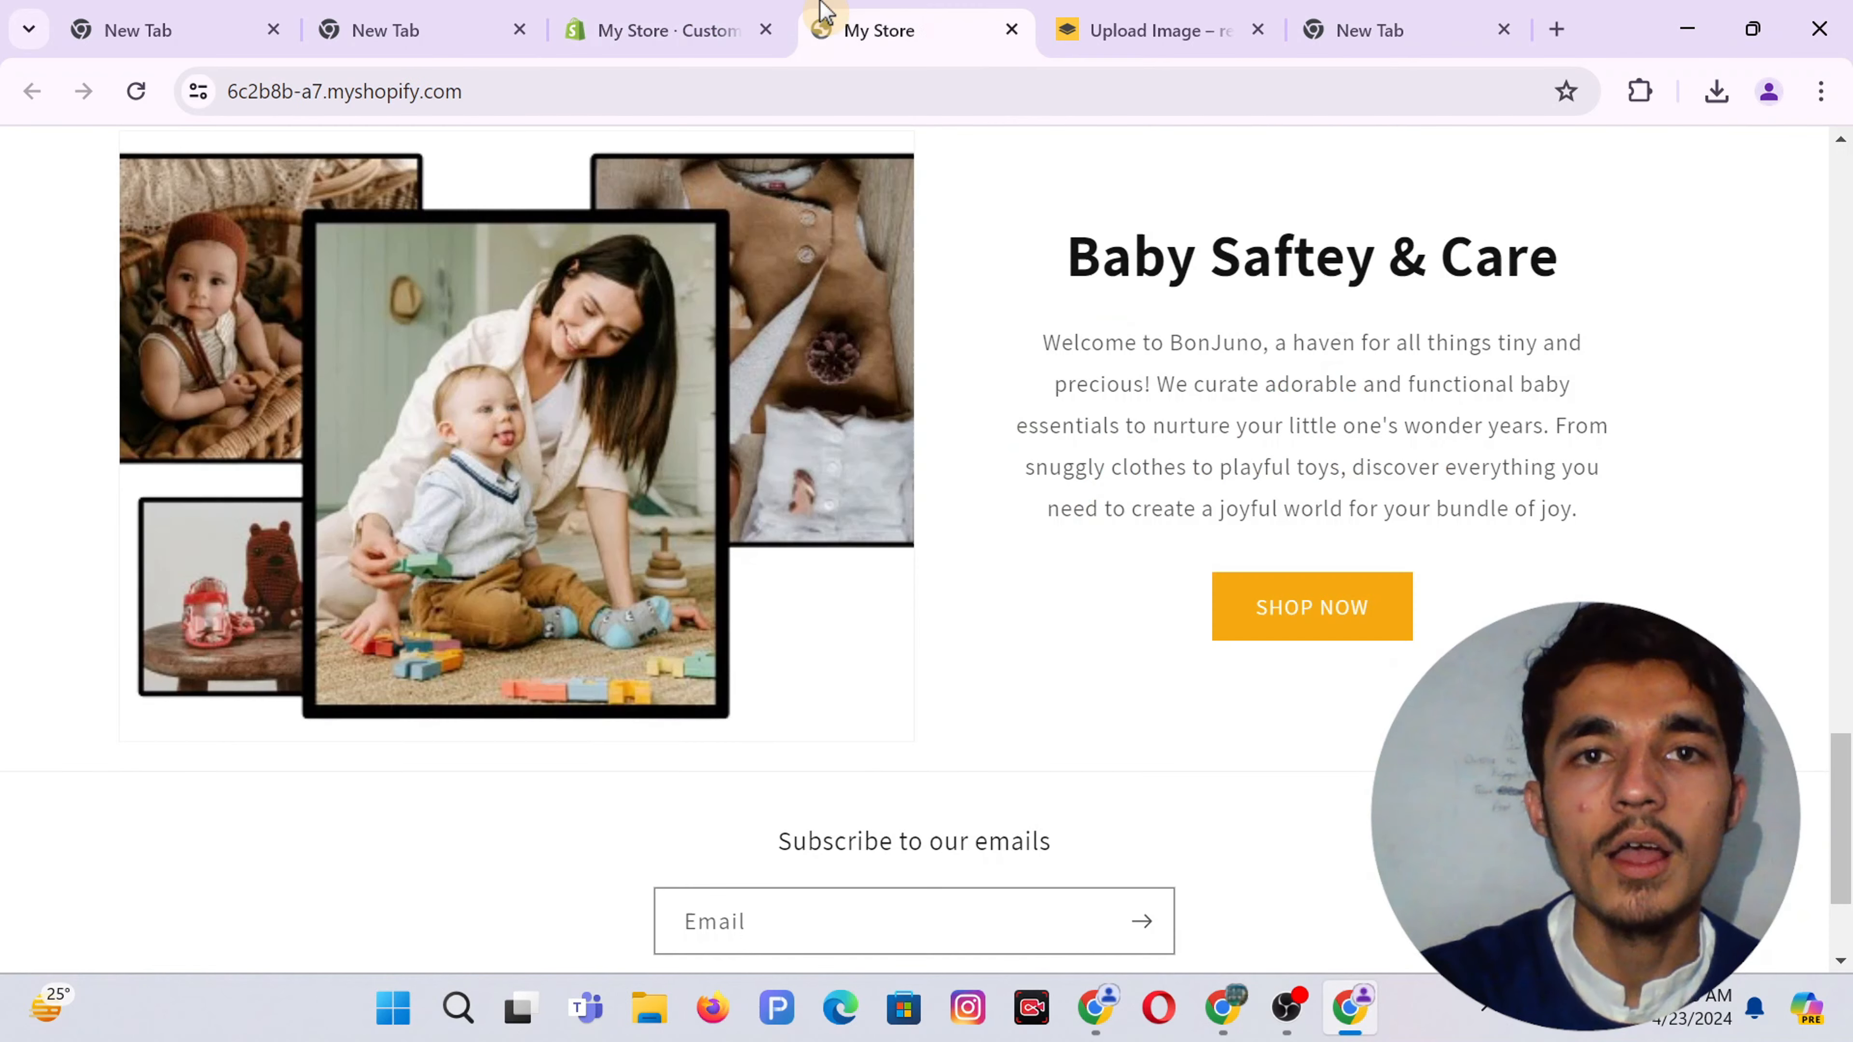
left_click(137, 92)
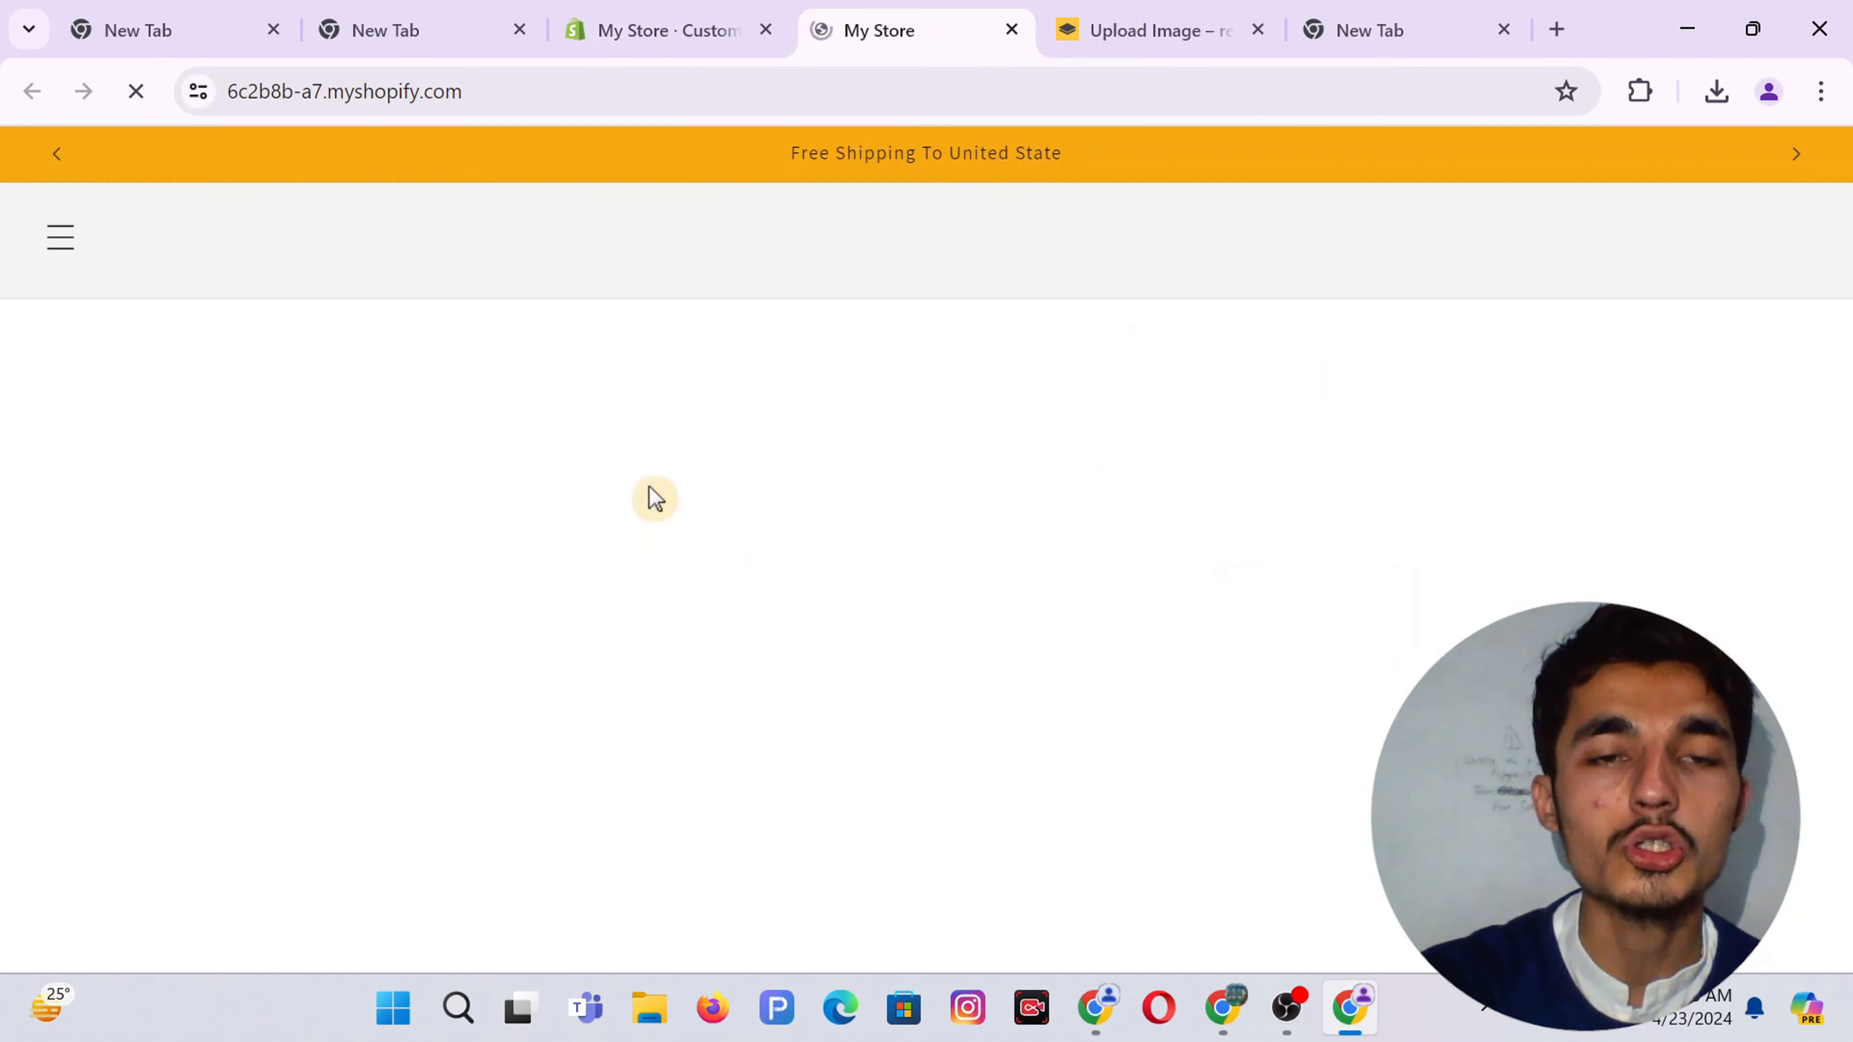
scroll(943, 645, "down", 5)
scroll(941, 635, "up", 3)
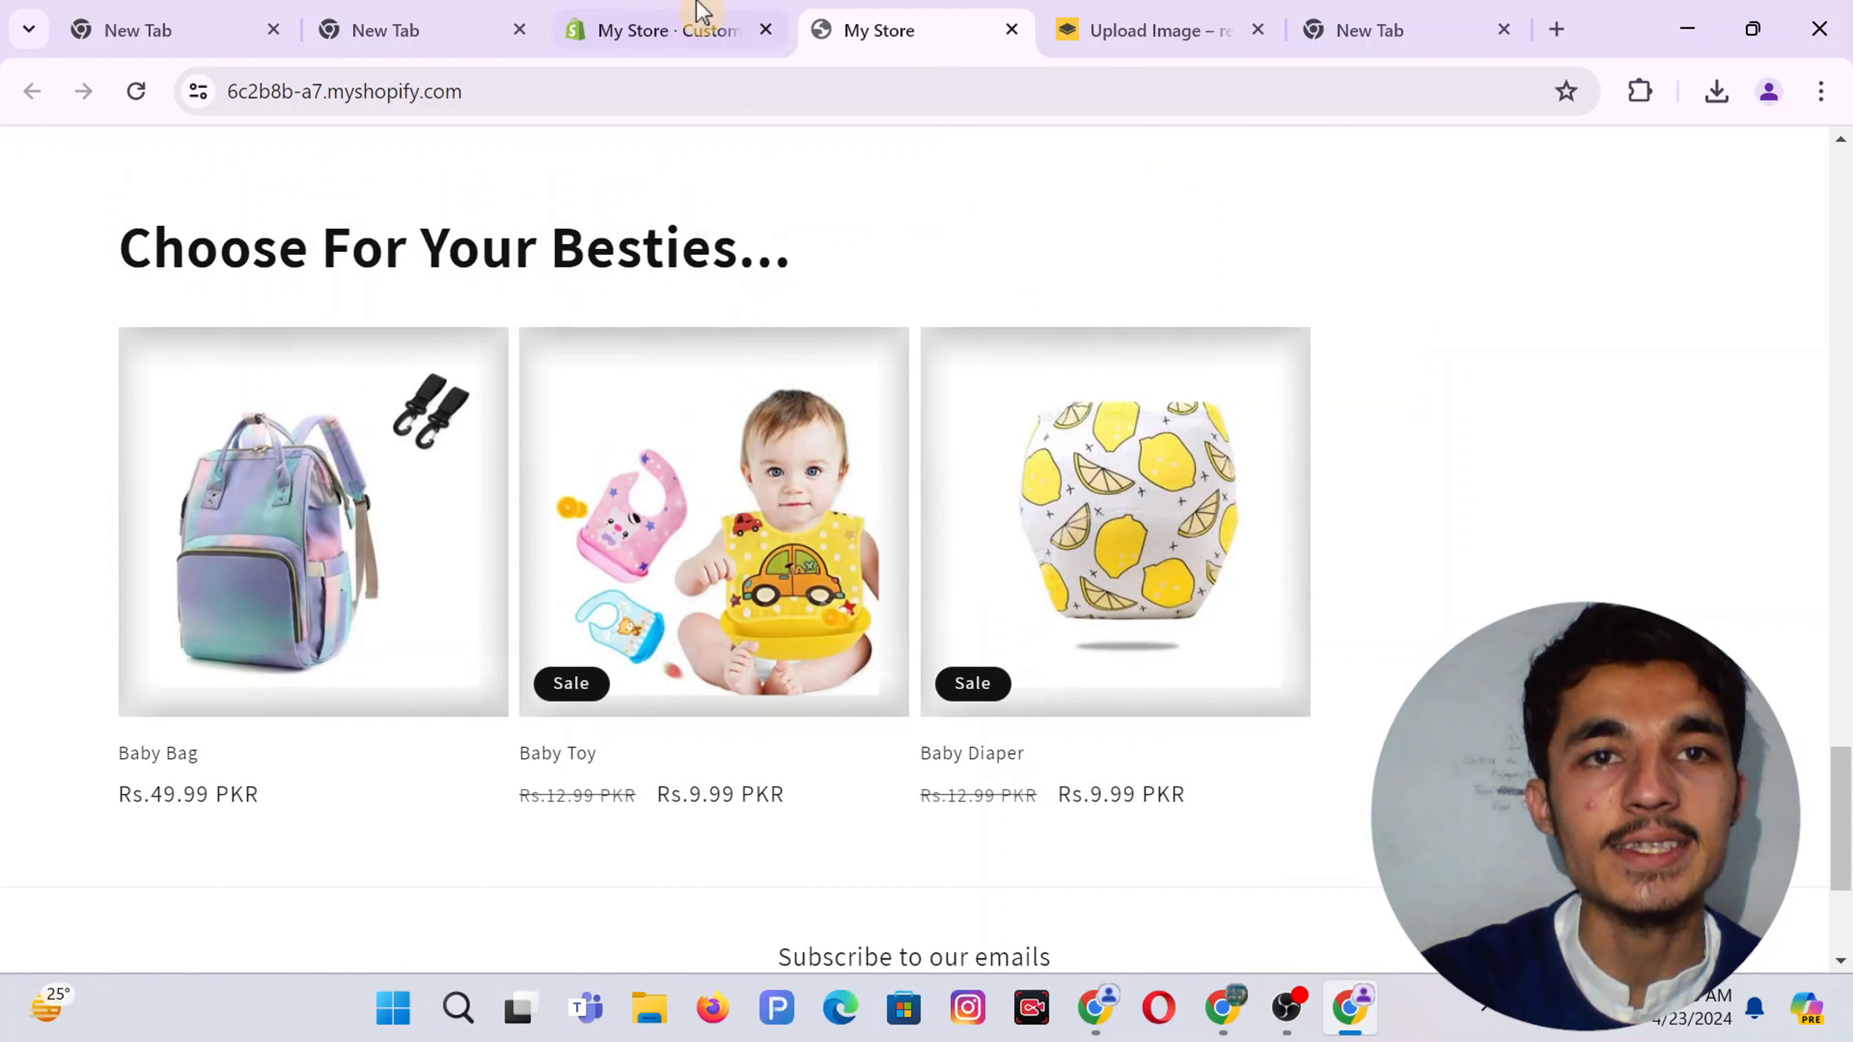
left_click(703, 13)
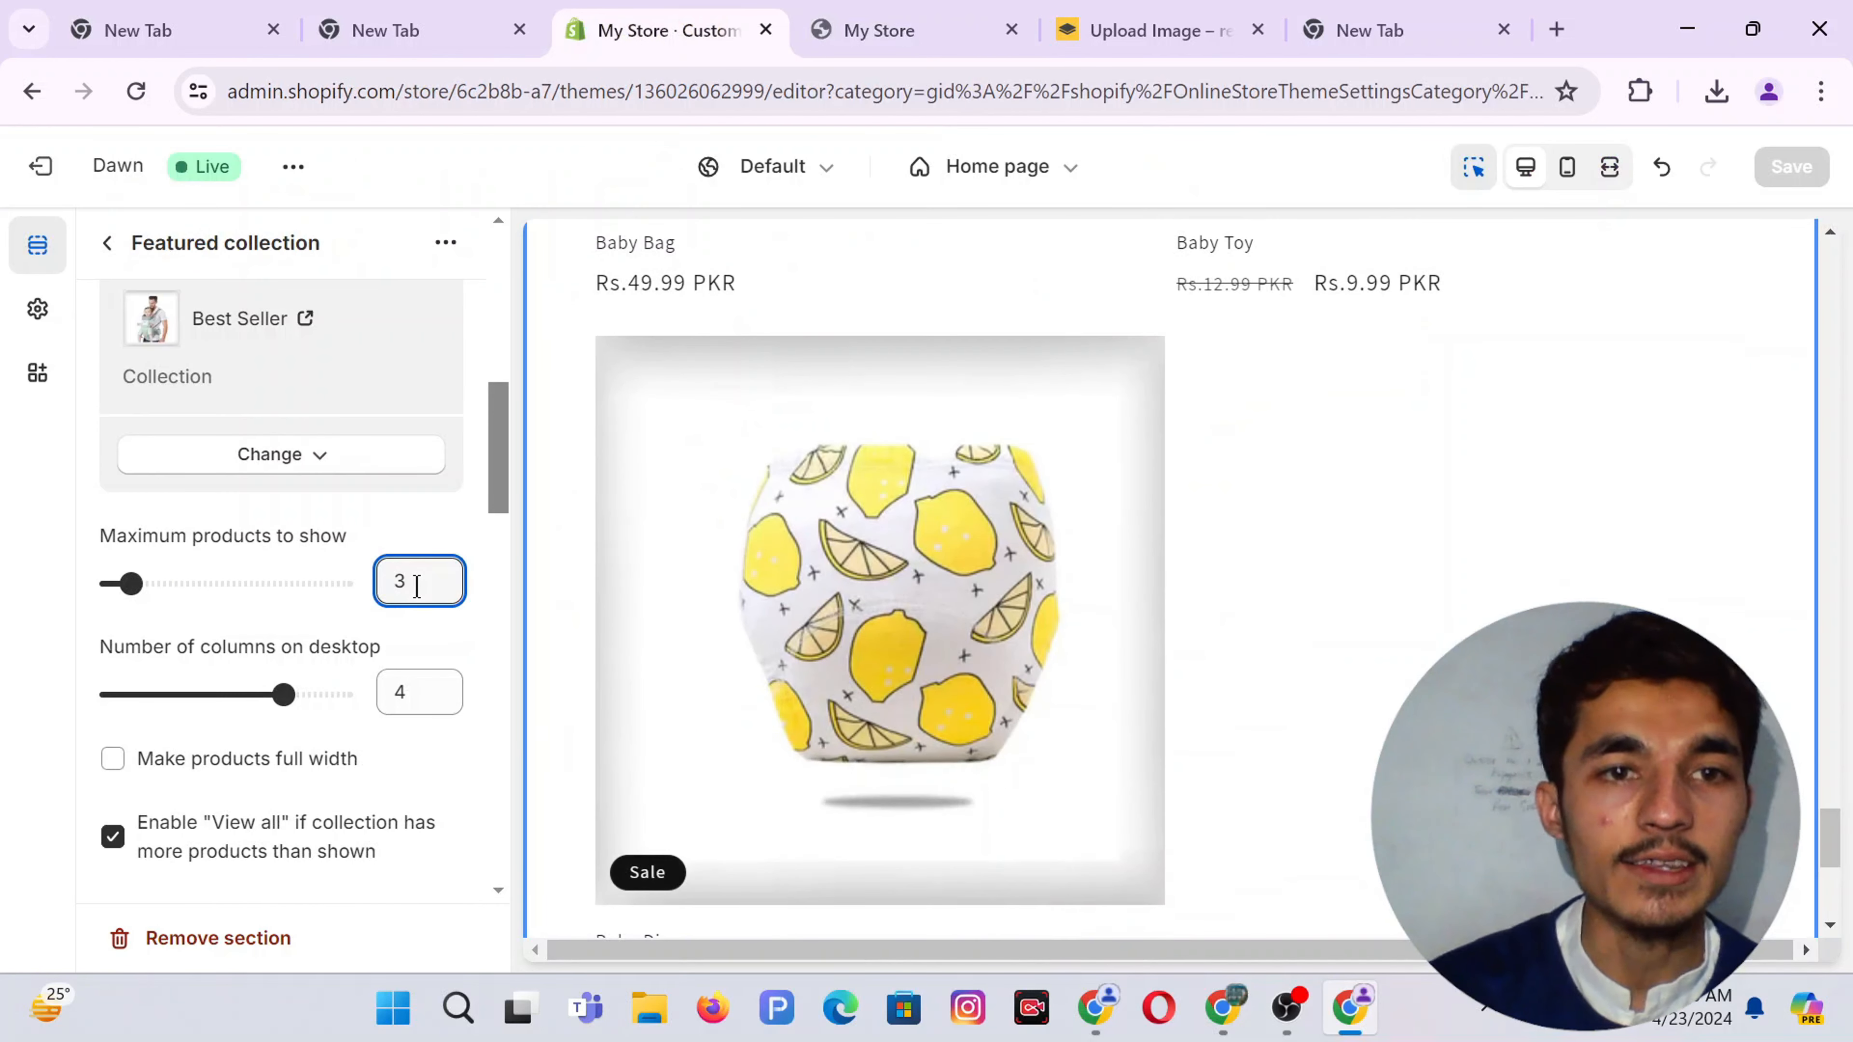
Edit the desktop column count, save, and check the storefront layout
double_click(423, 697)
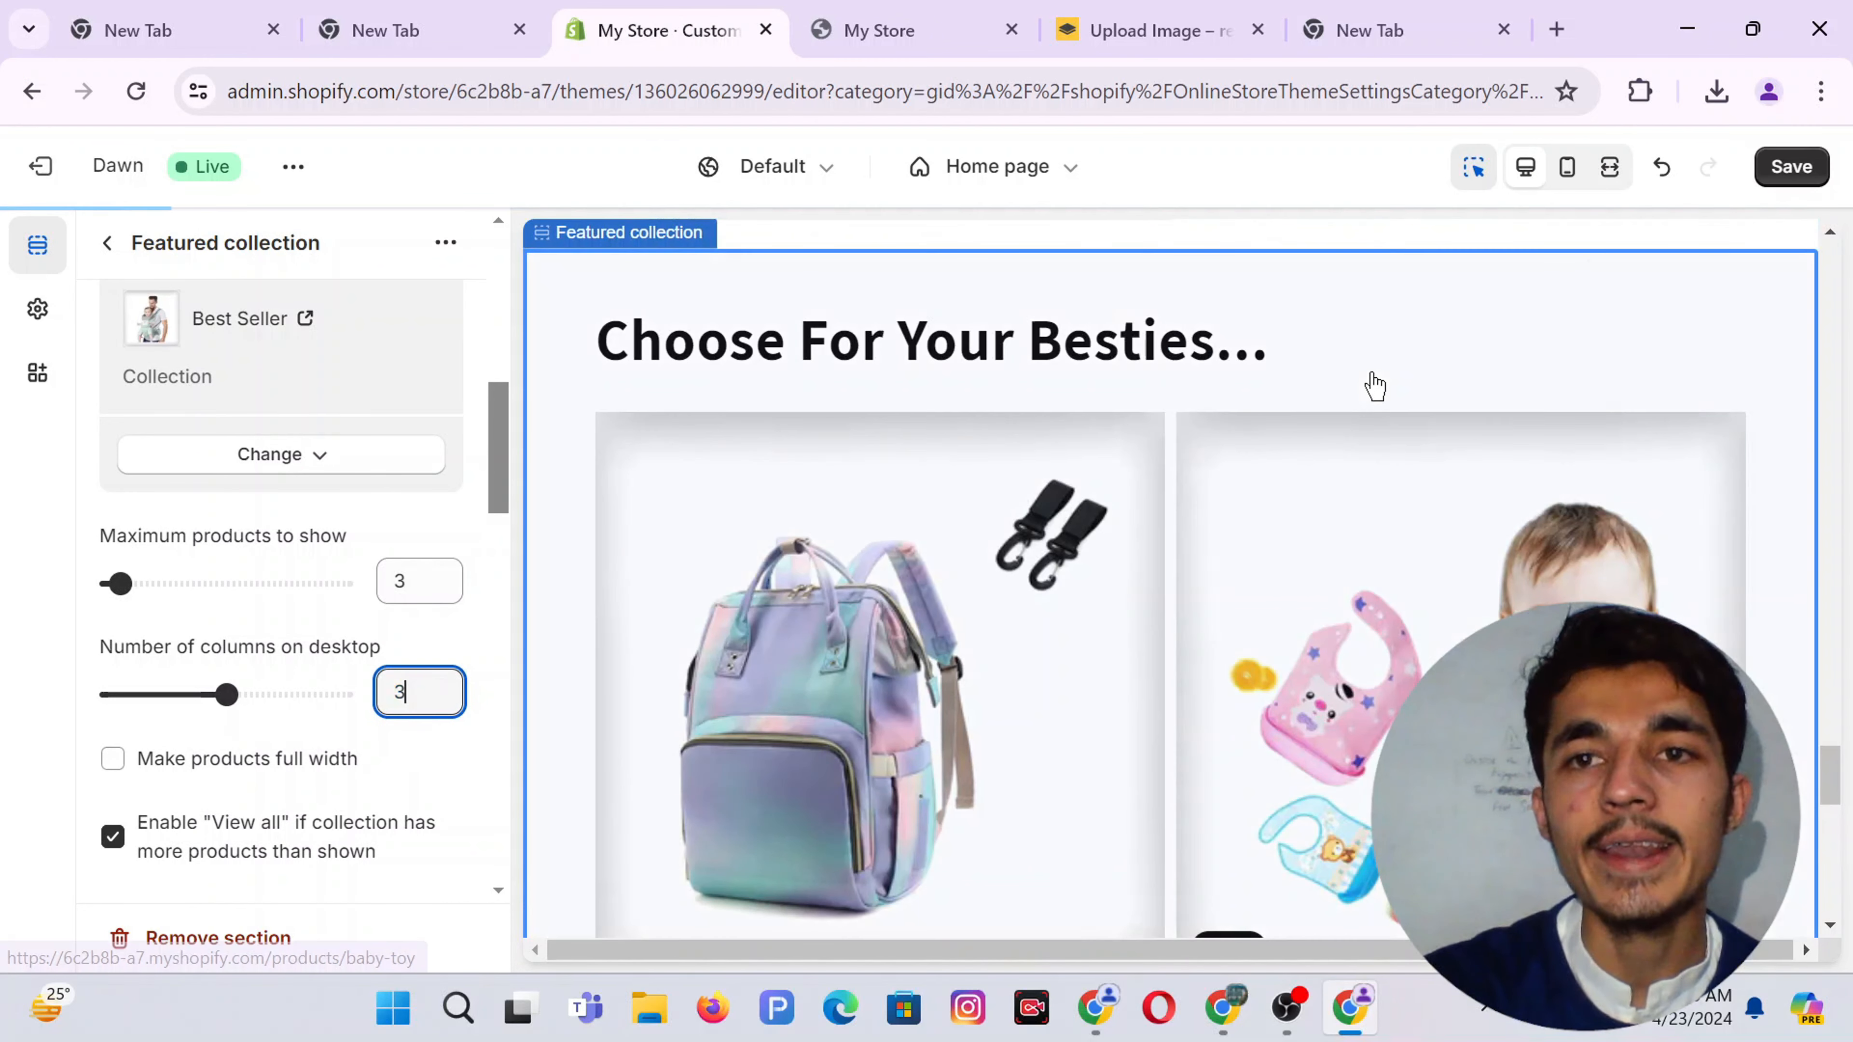
left_click(1802, 167)
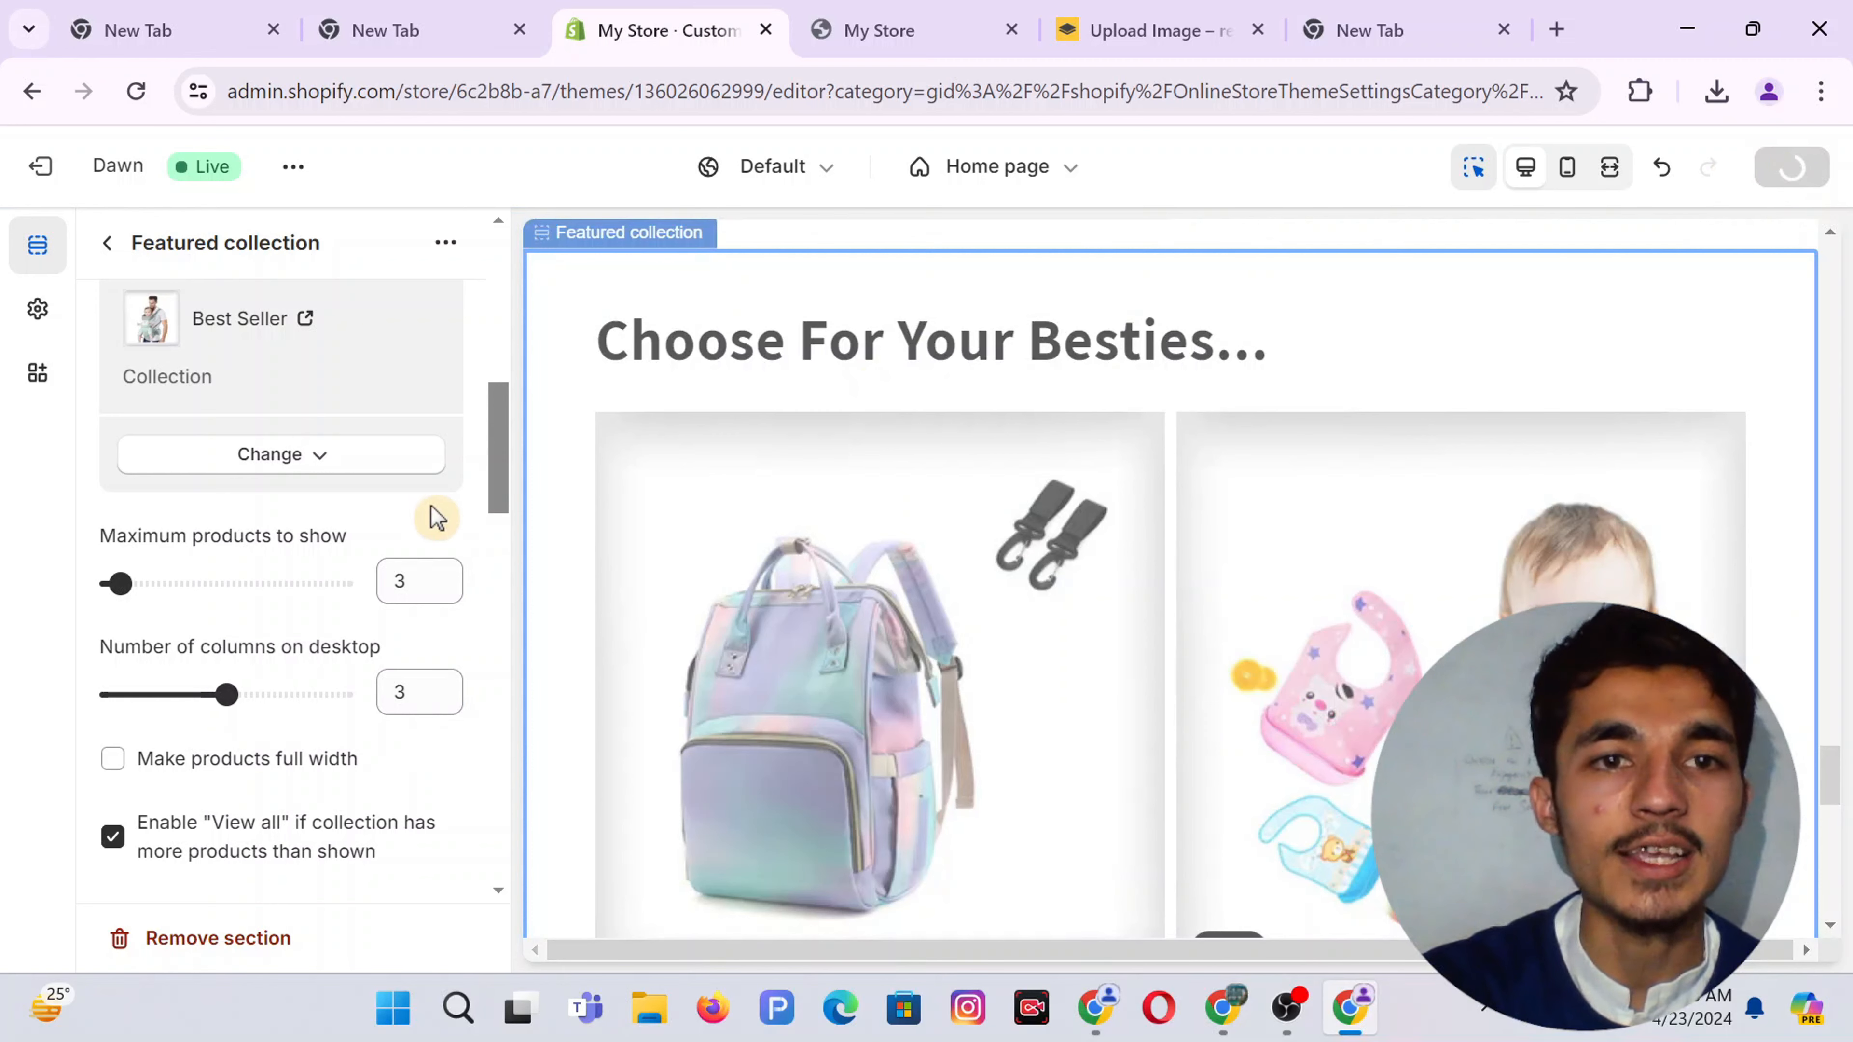
left_click(902, 18)
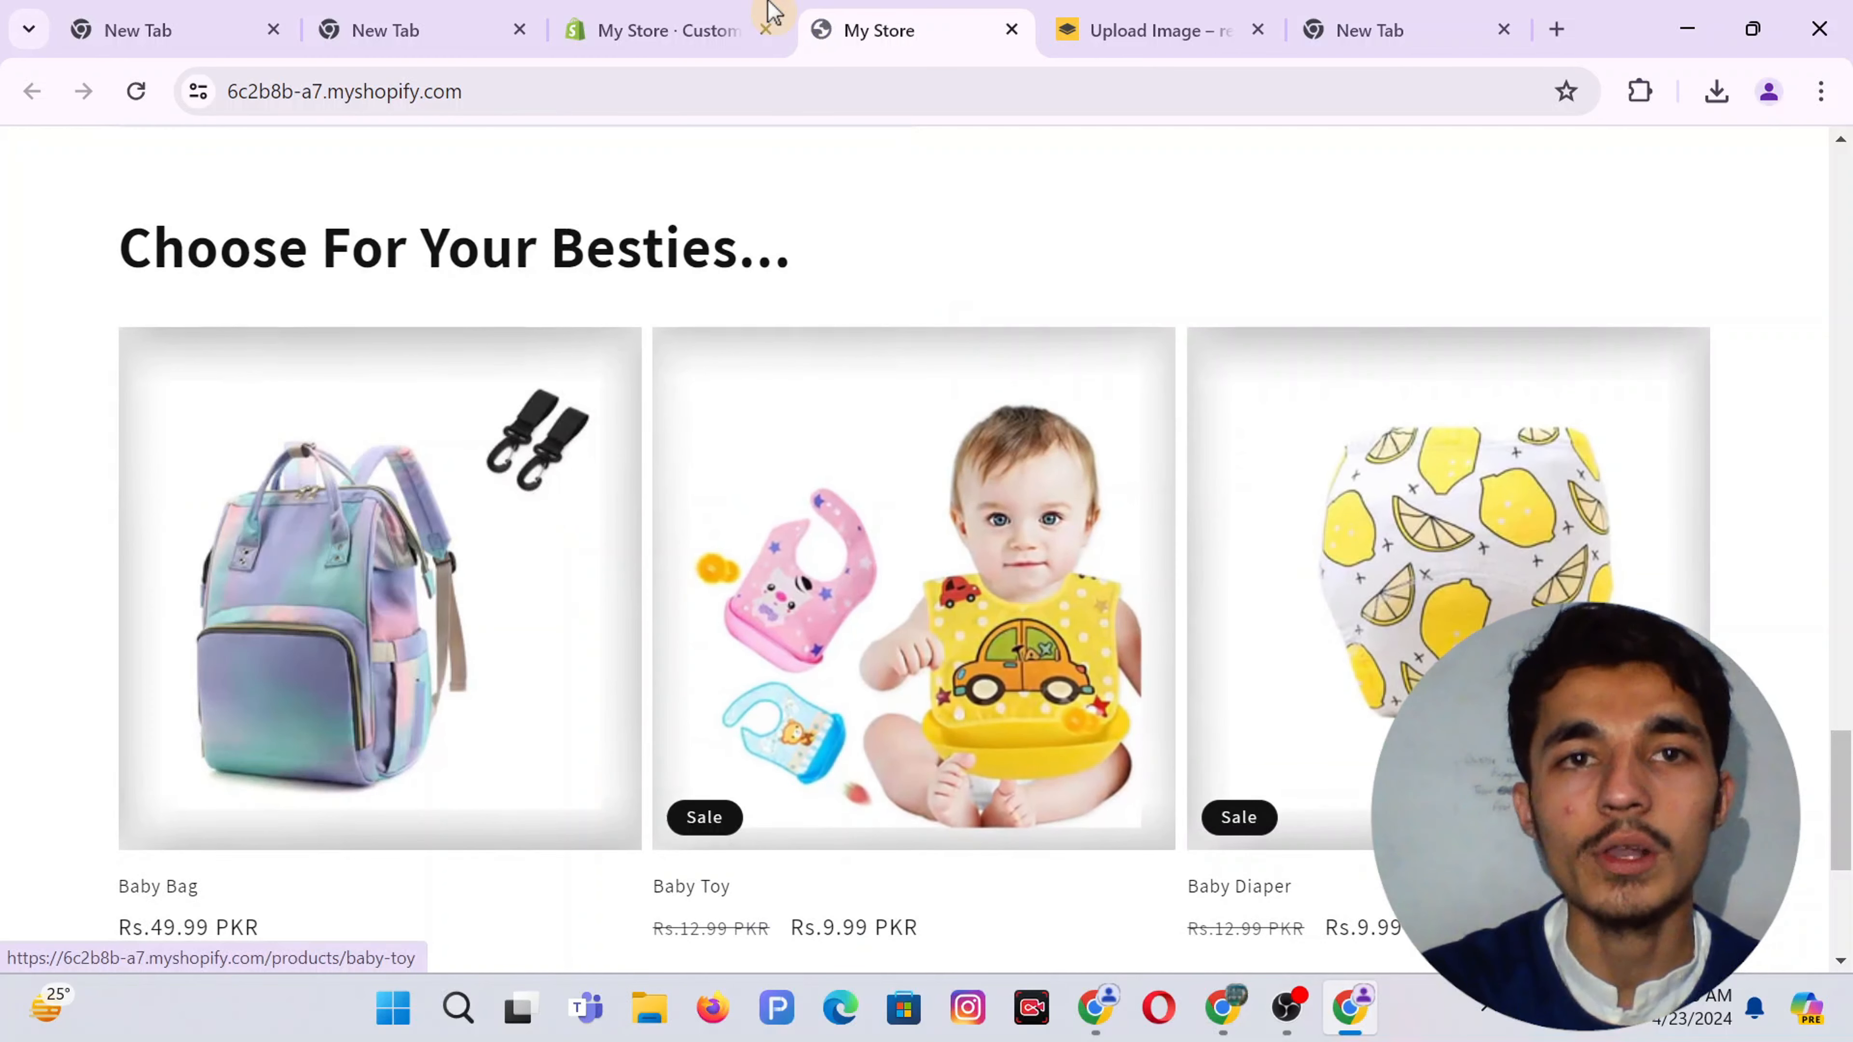
left_click(620, 25)
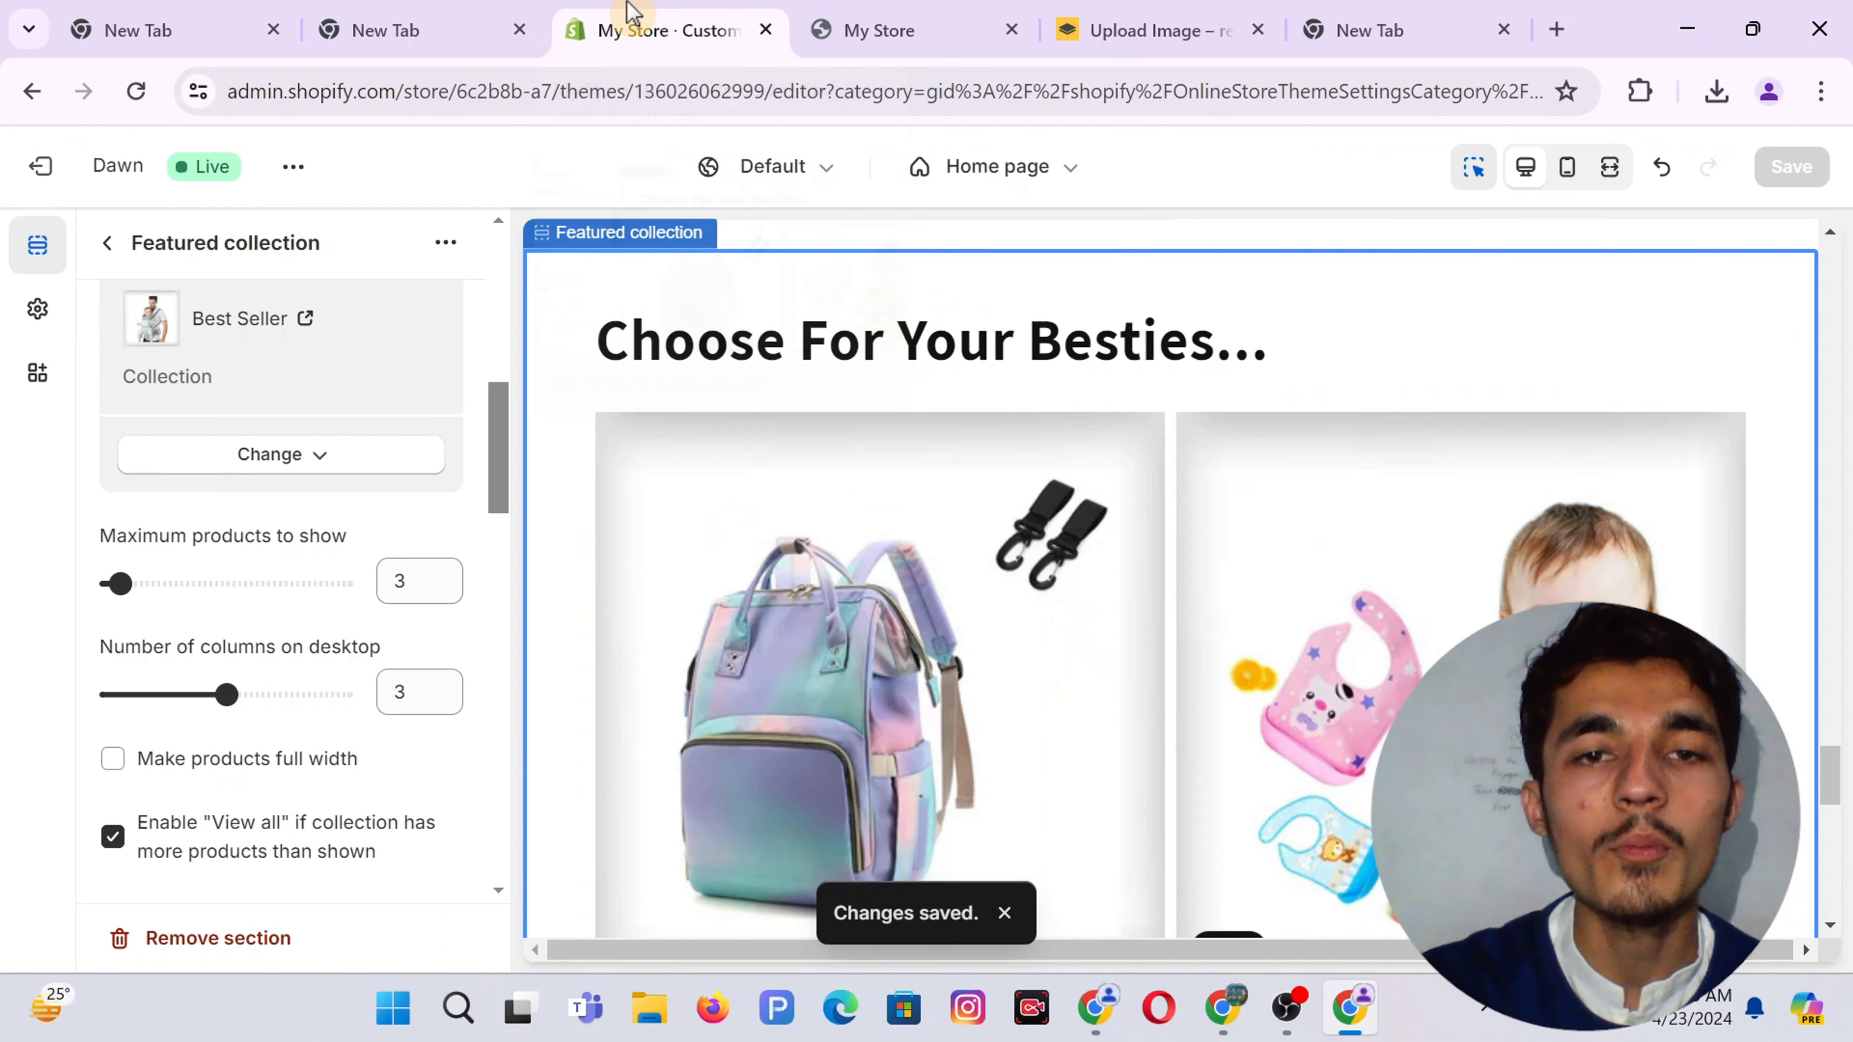
Drag the desktop columns slider to 3 and verify the layout on the live store
scroll(967, 807, "down", 5)
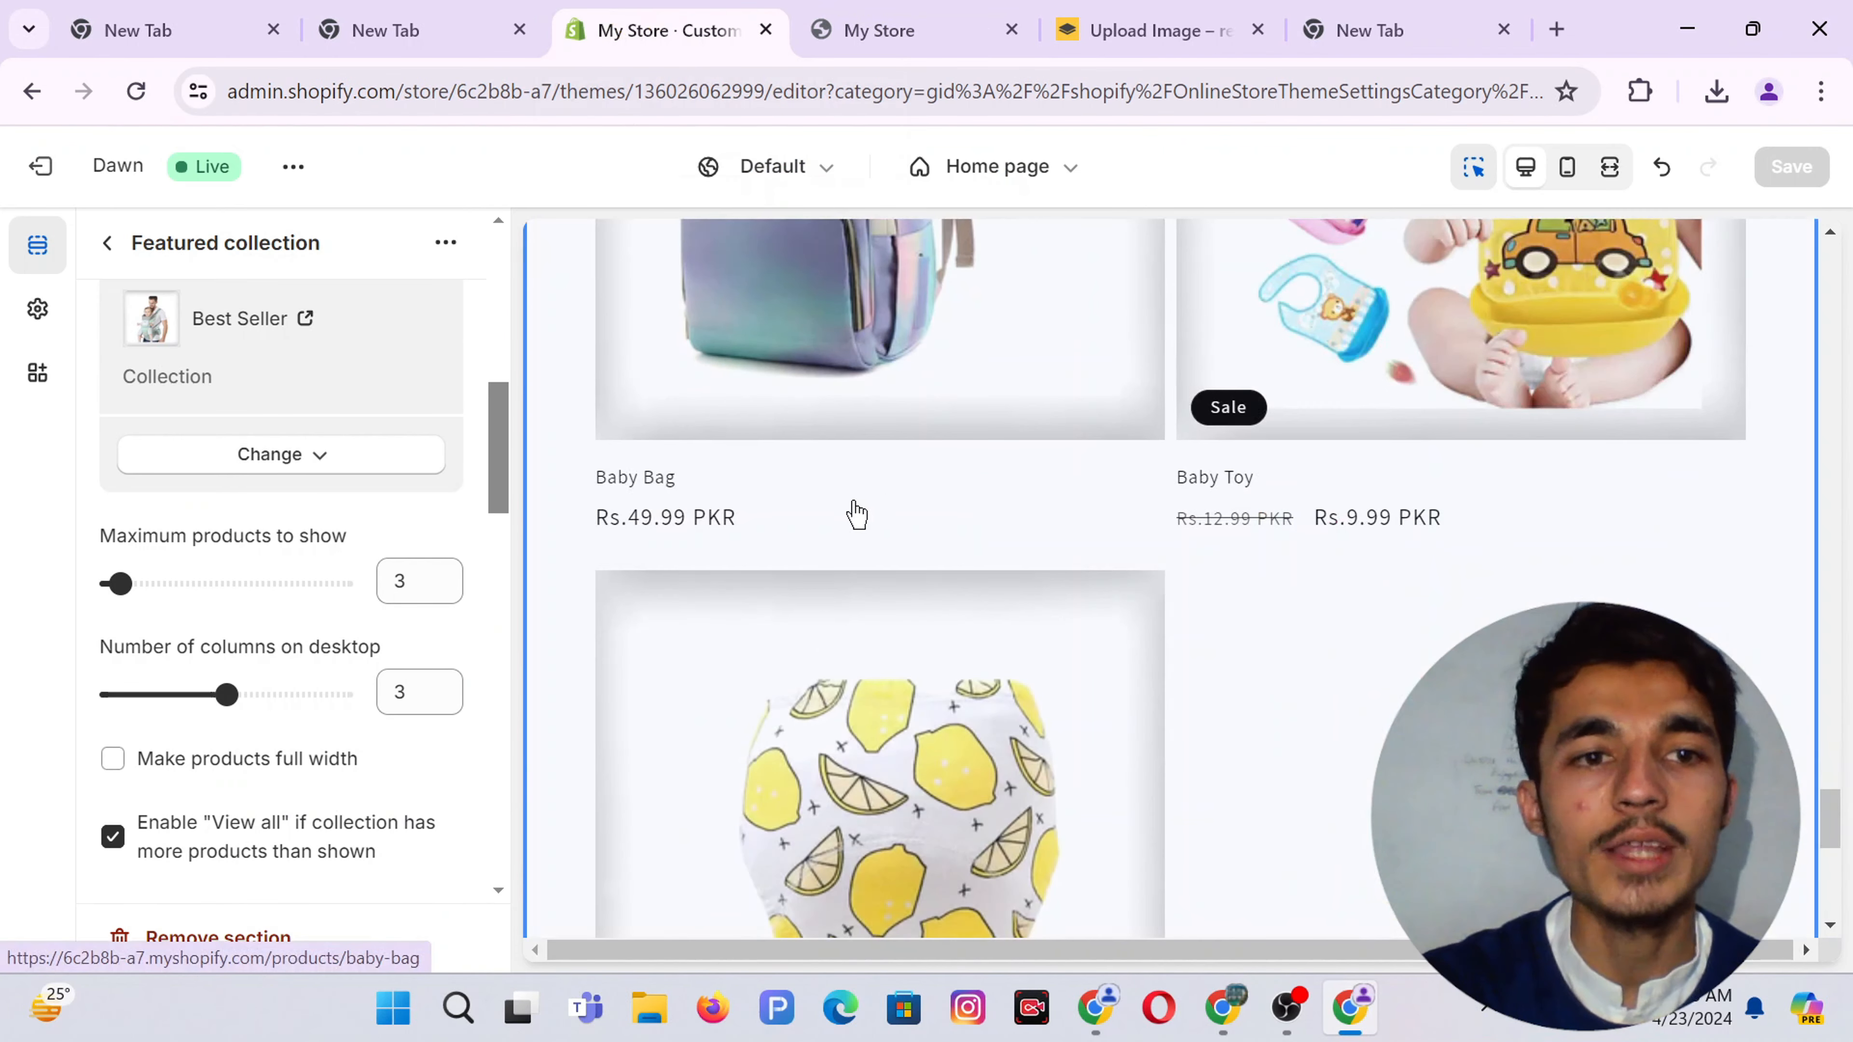
scroll(416, 591, "down", 3)
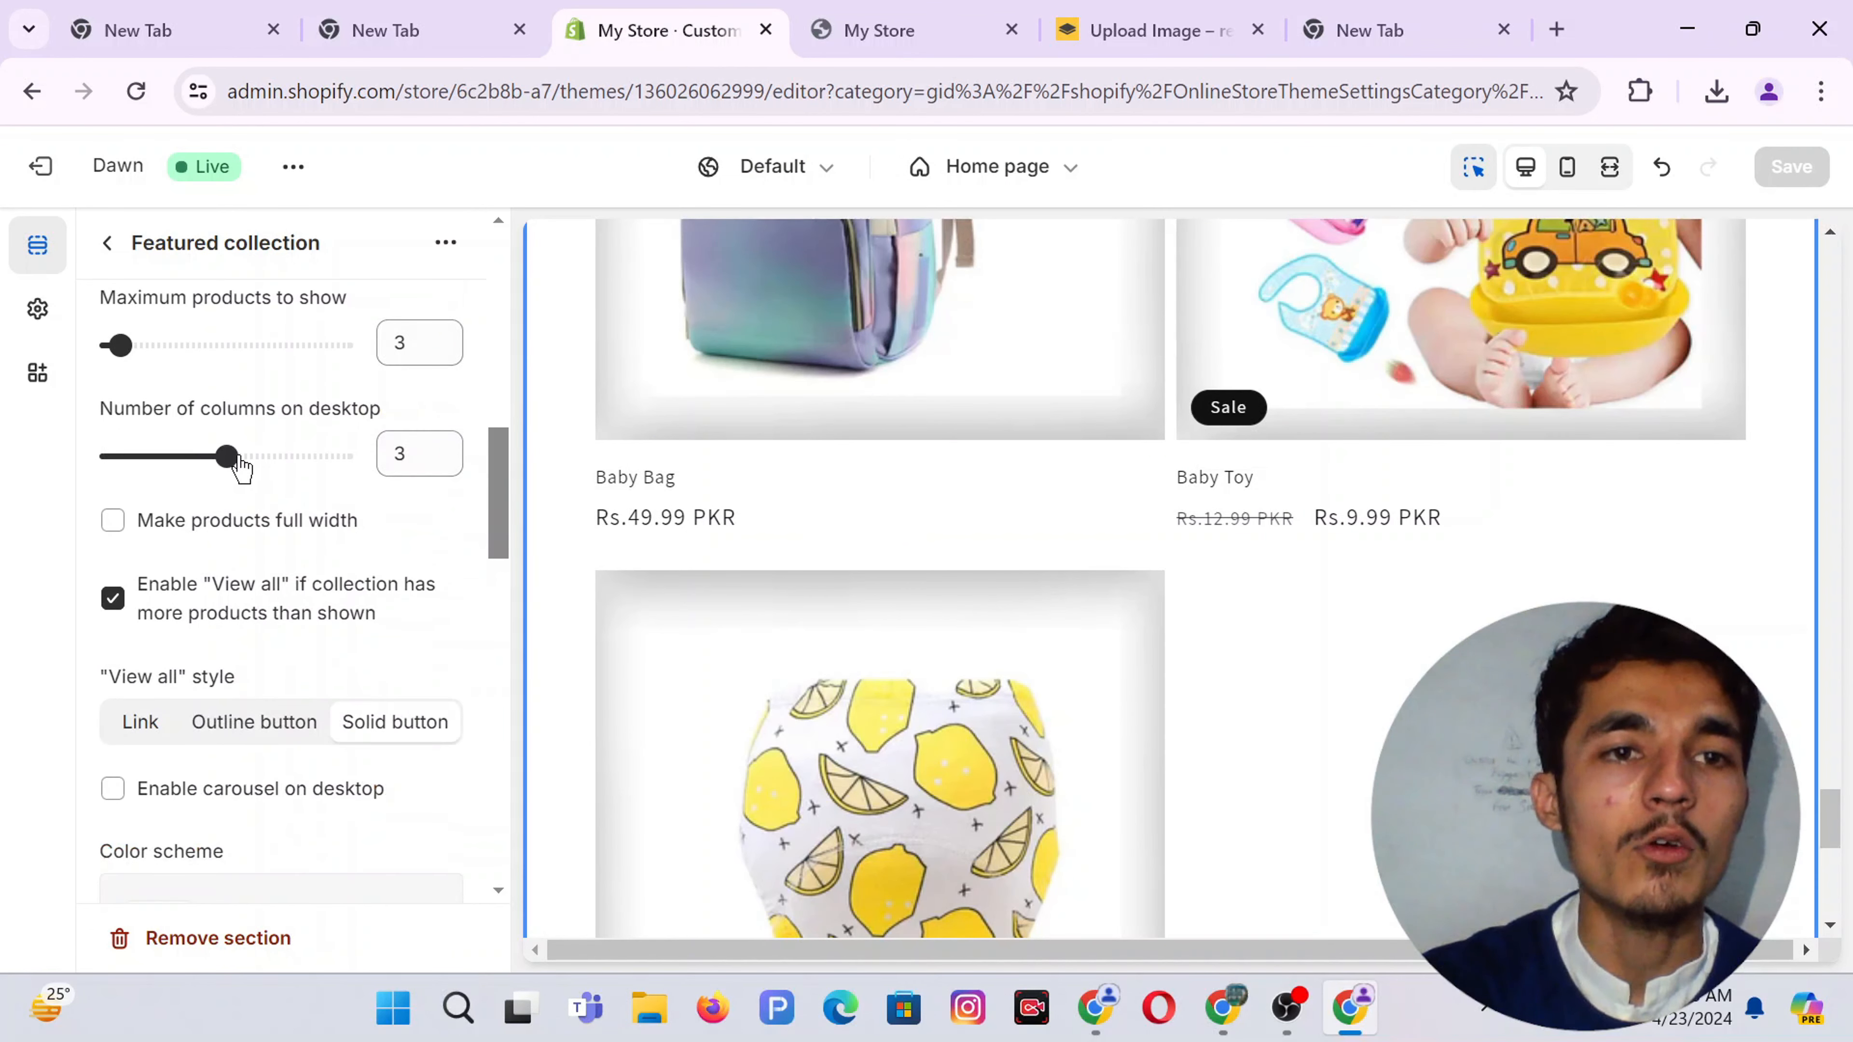
mouse_move(238, 460)
left_mouse_down()
mouse_move(386, 446)
mouse_move(171, 460)
mouse_move(206, 461)
left_mouse_up()
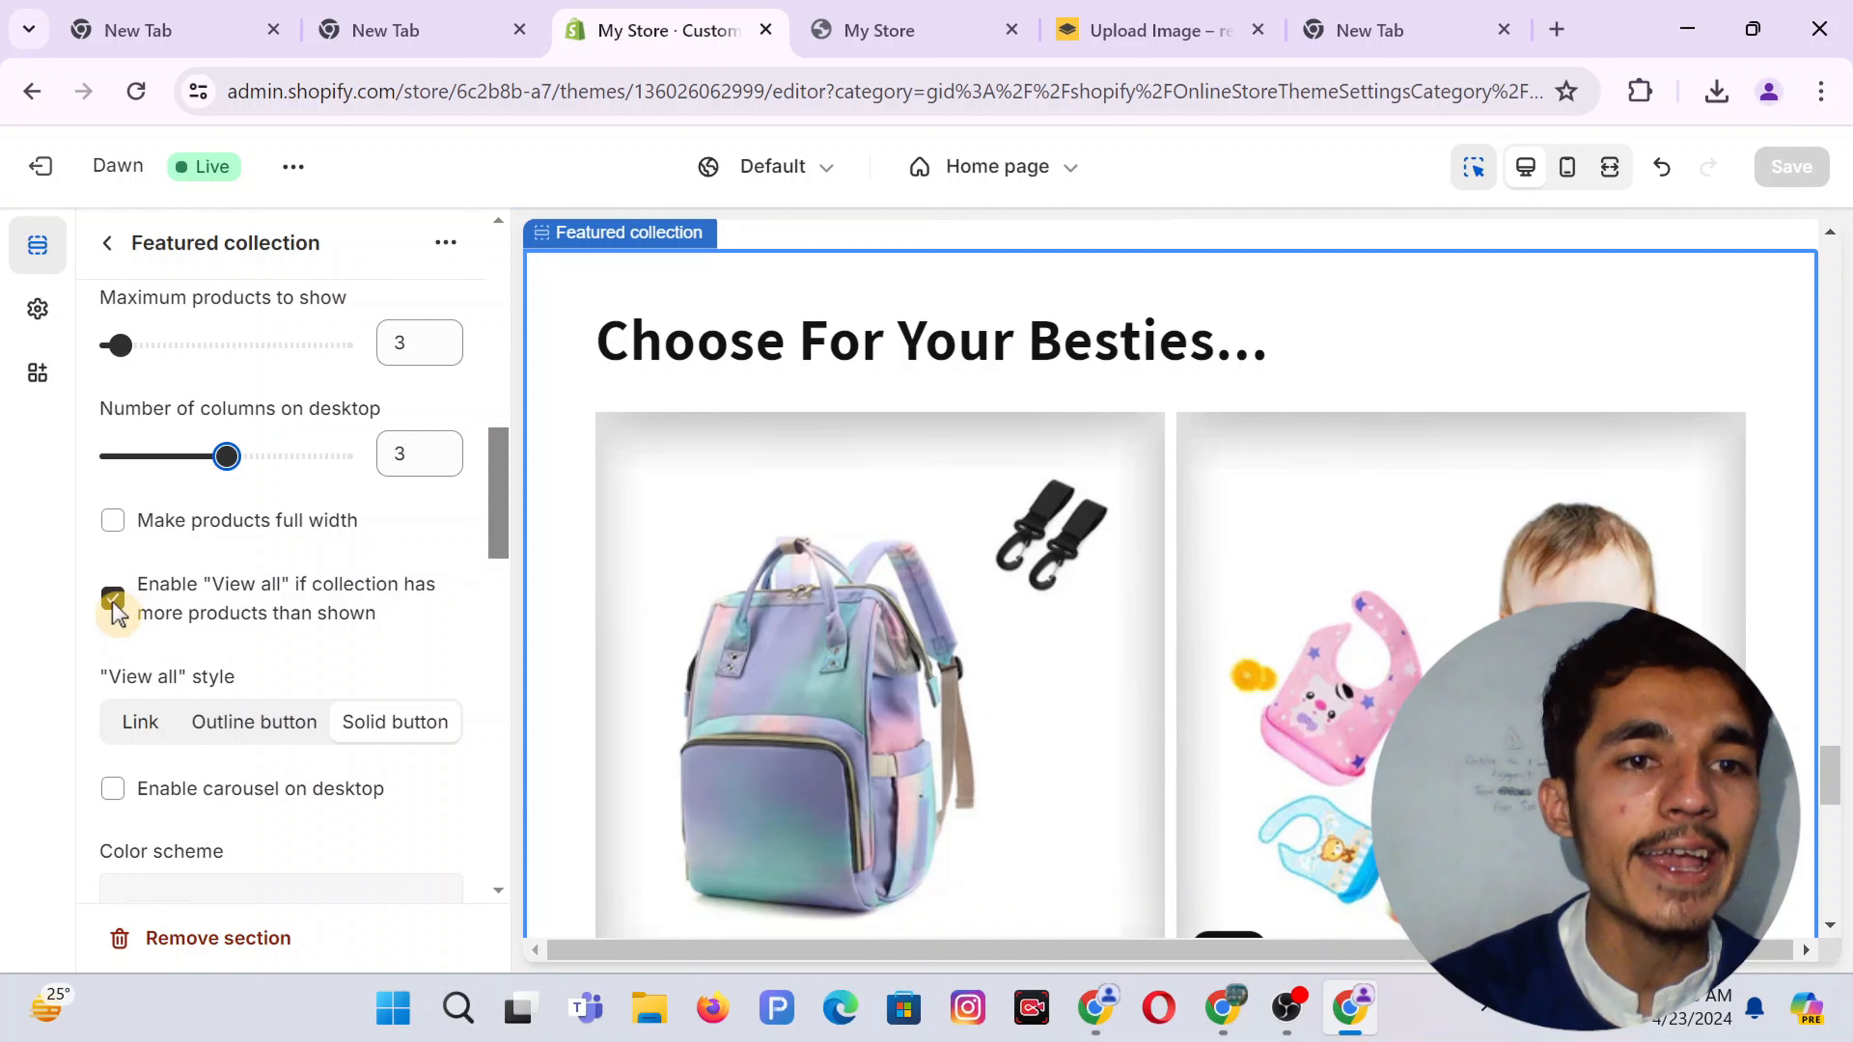
left_click(933, 21)
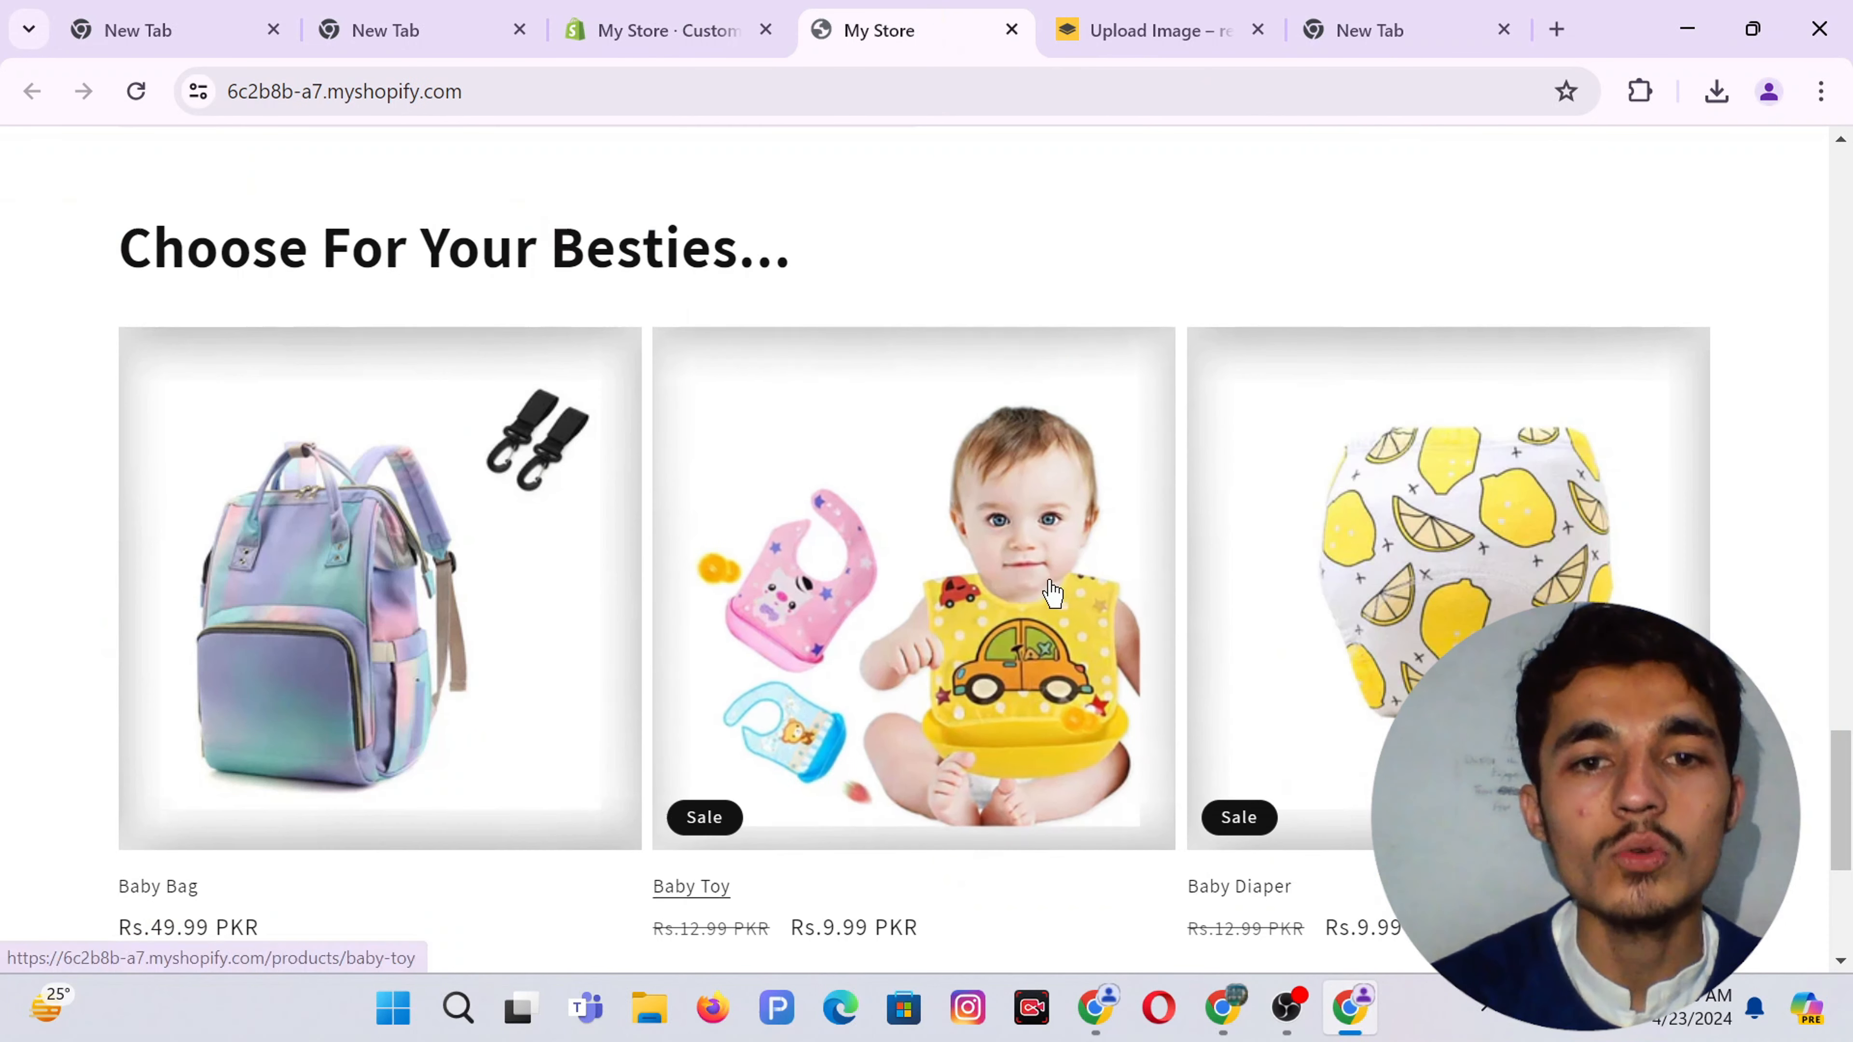
scroll(823, 832, "down", 2)
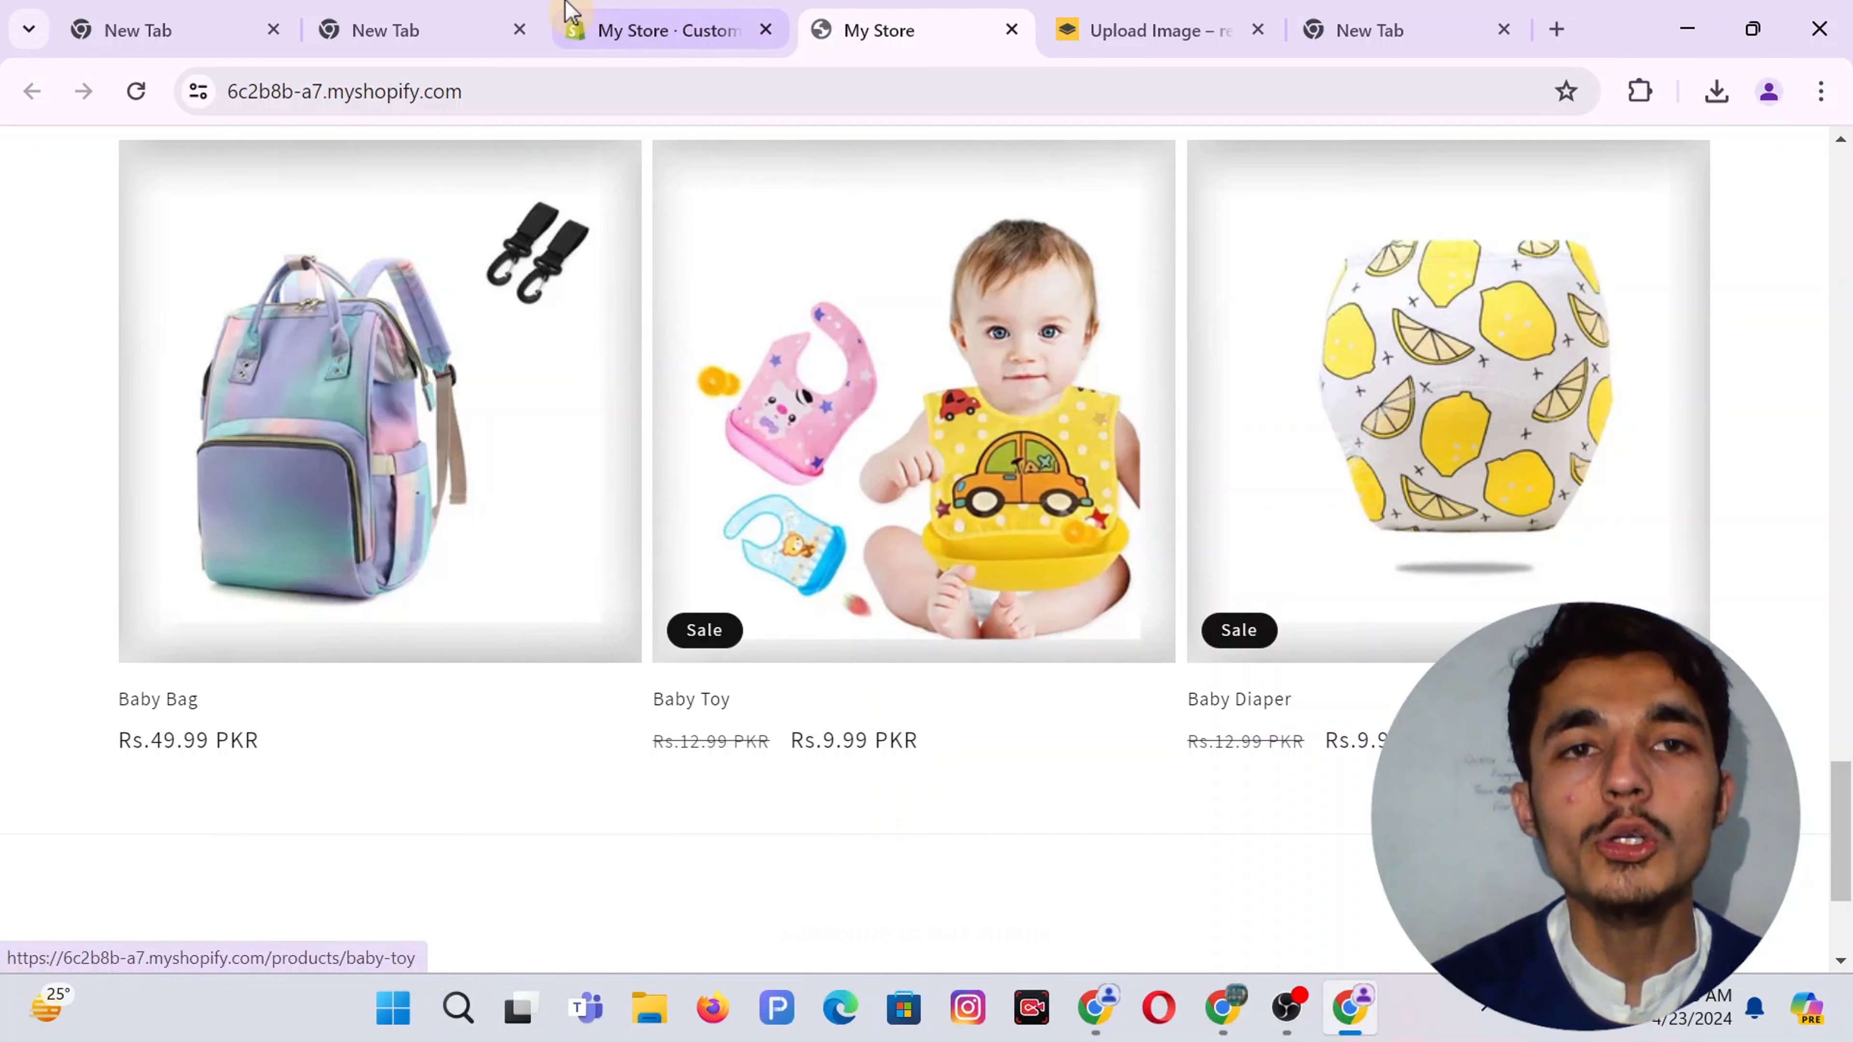
left_click(569, 20)
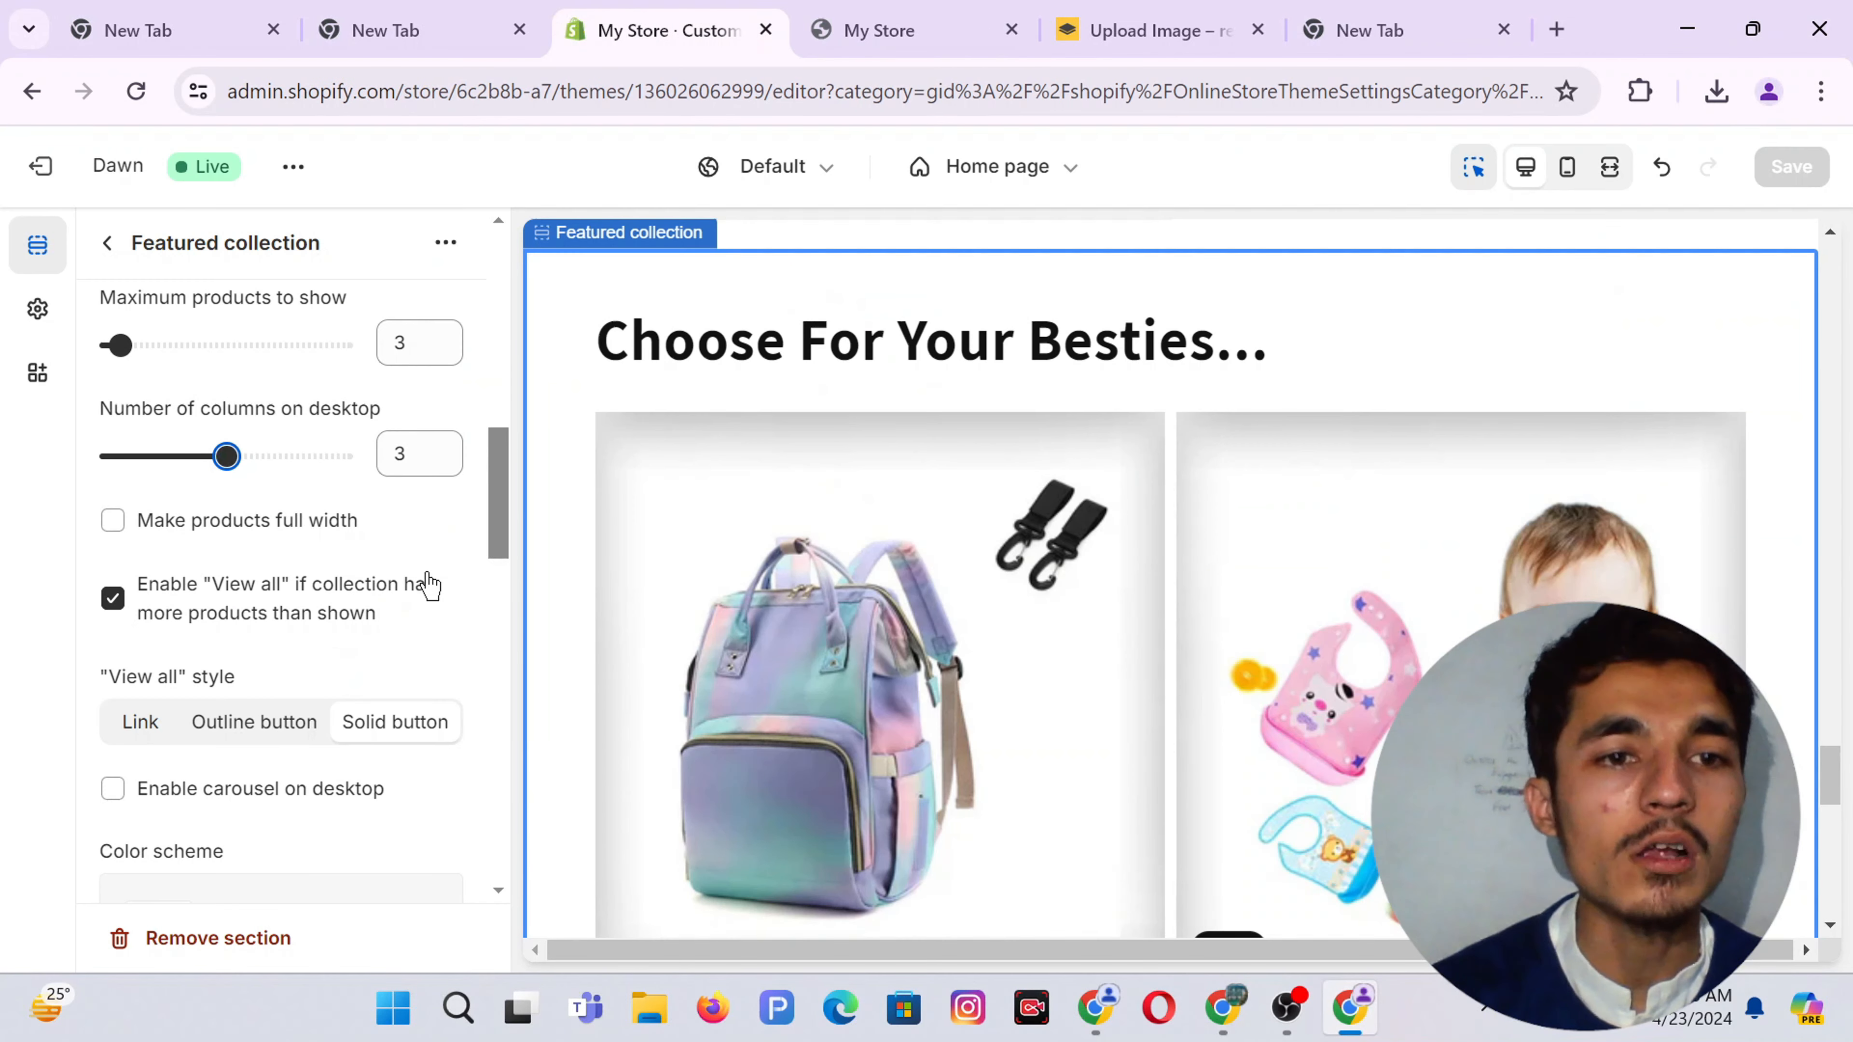
scroll(431, 584, "down", 2)
scroll(372, 631, "down", 4)
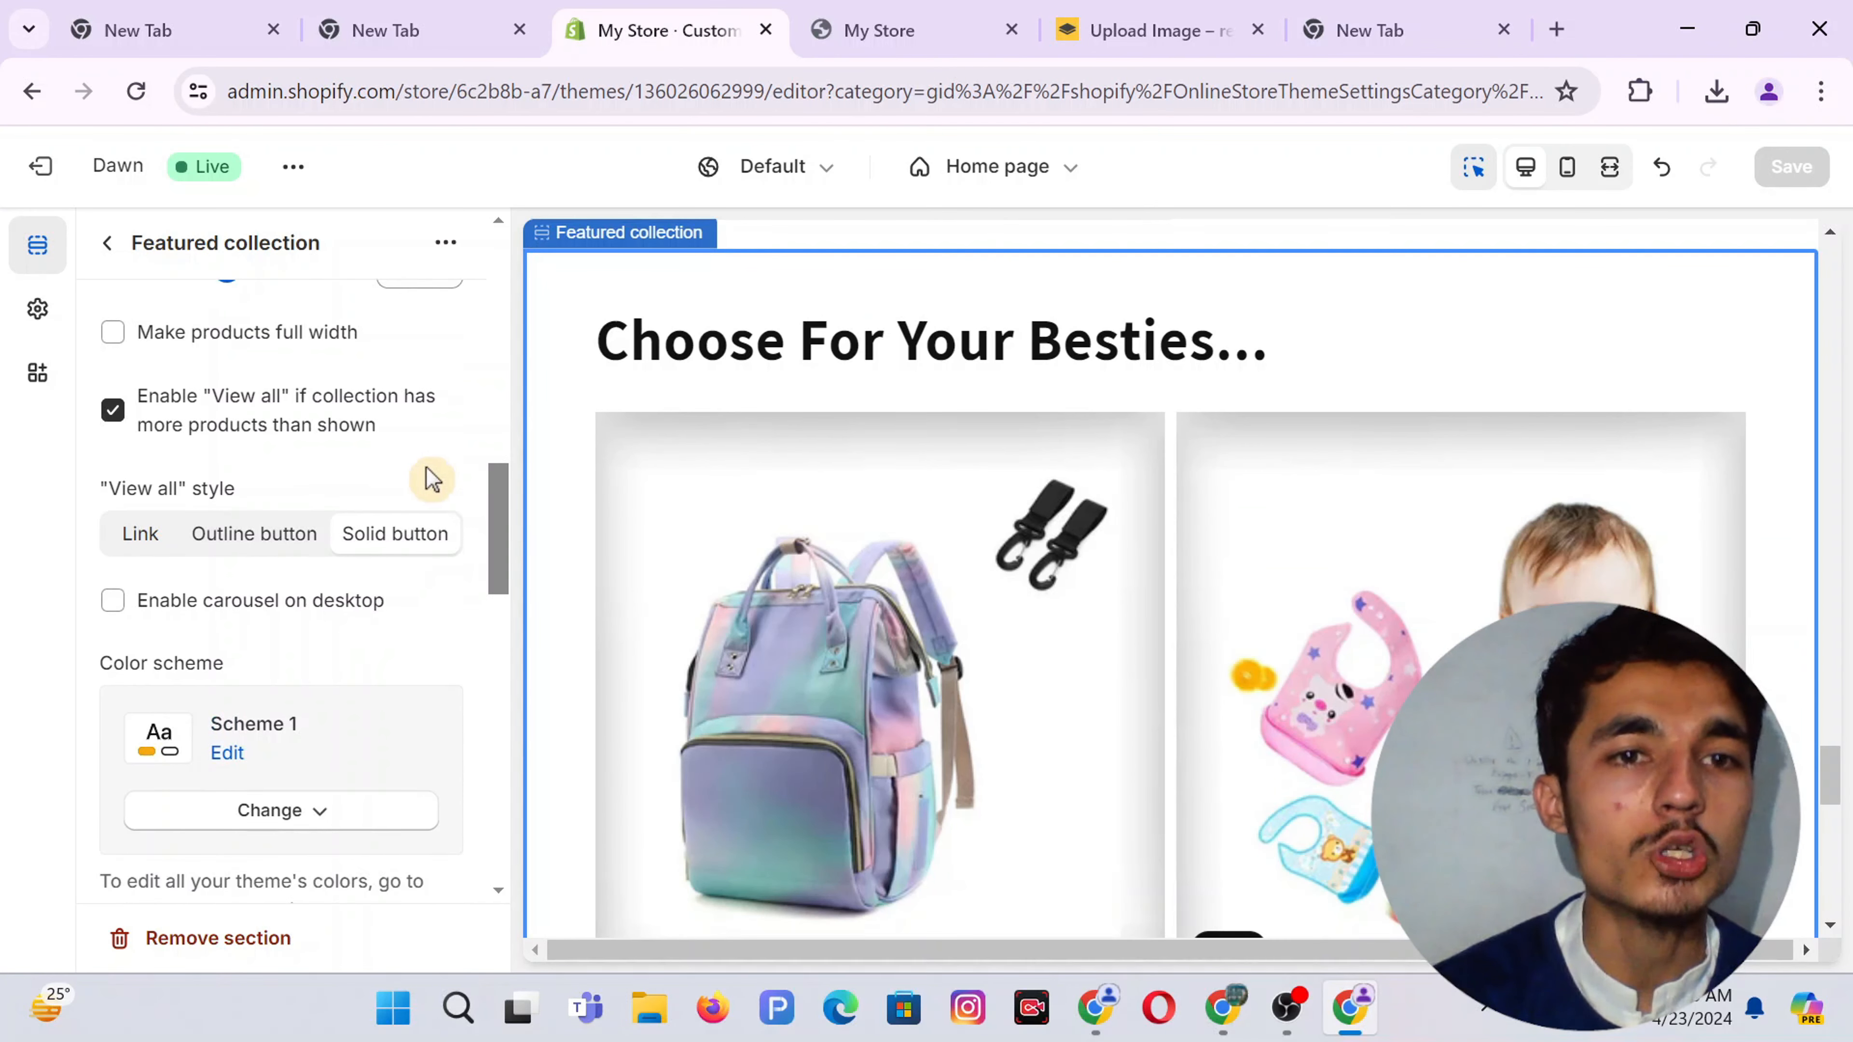
scroll(205, 712, "down", 6)
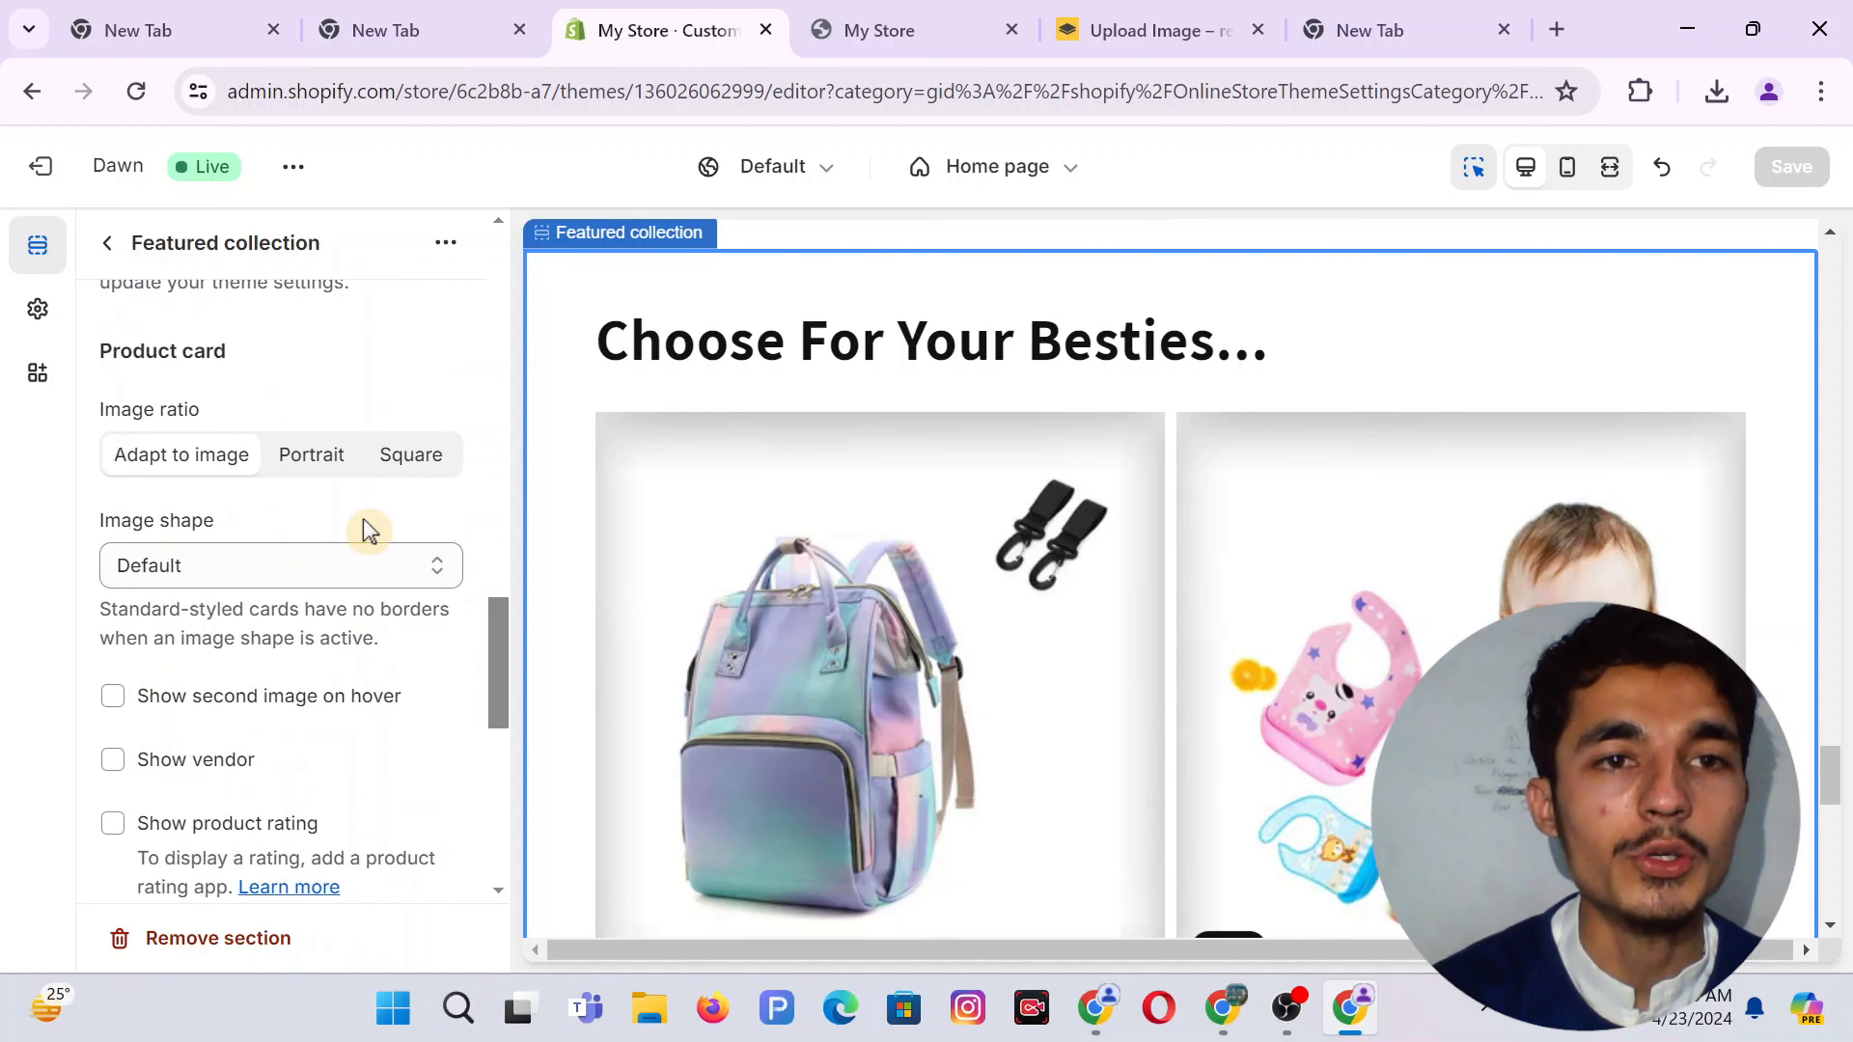
left_click(216, 576)
left_click(213, 570)
left_click(213, 569)
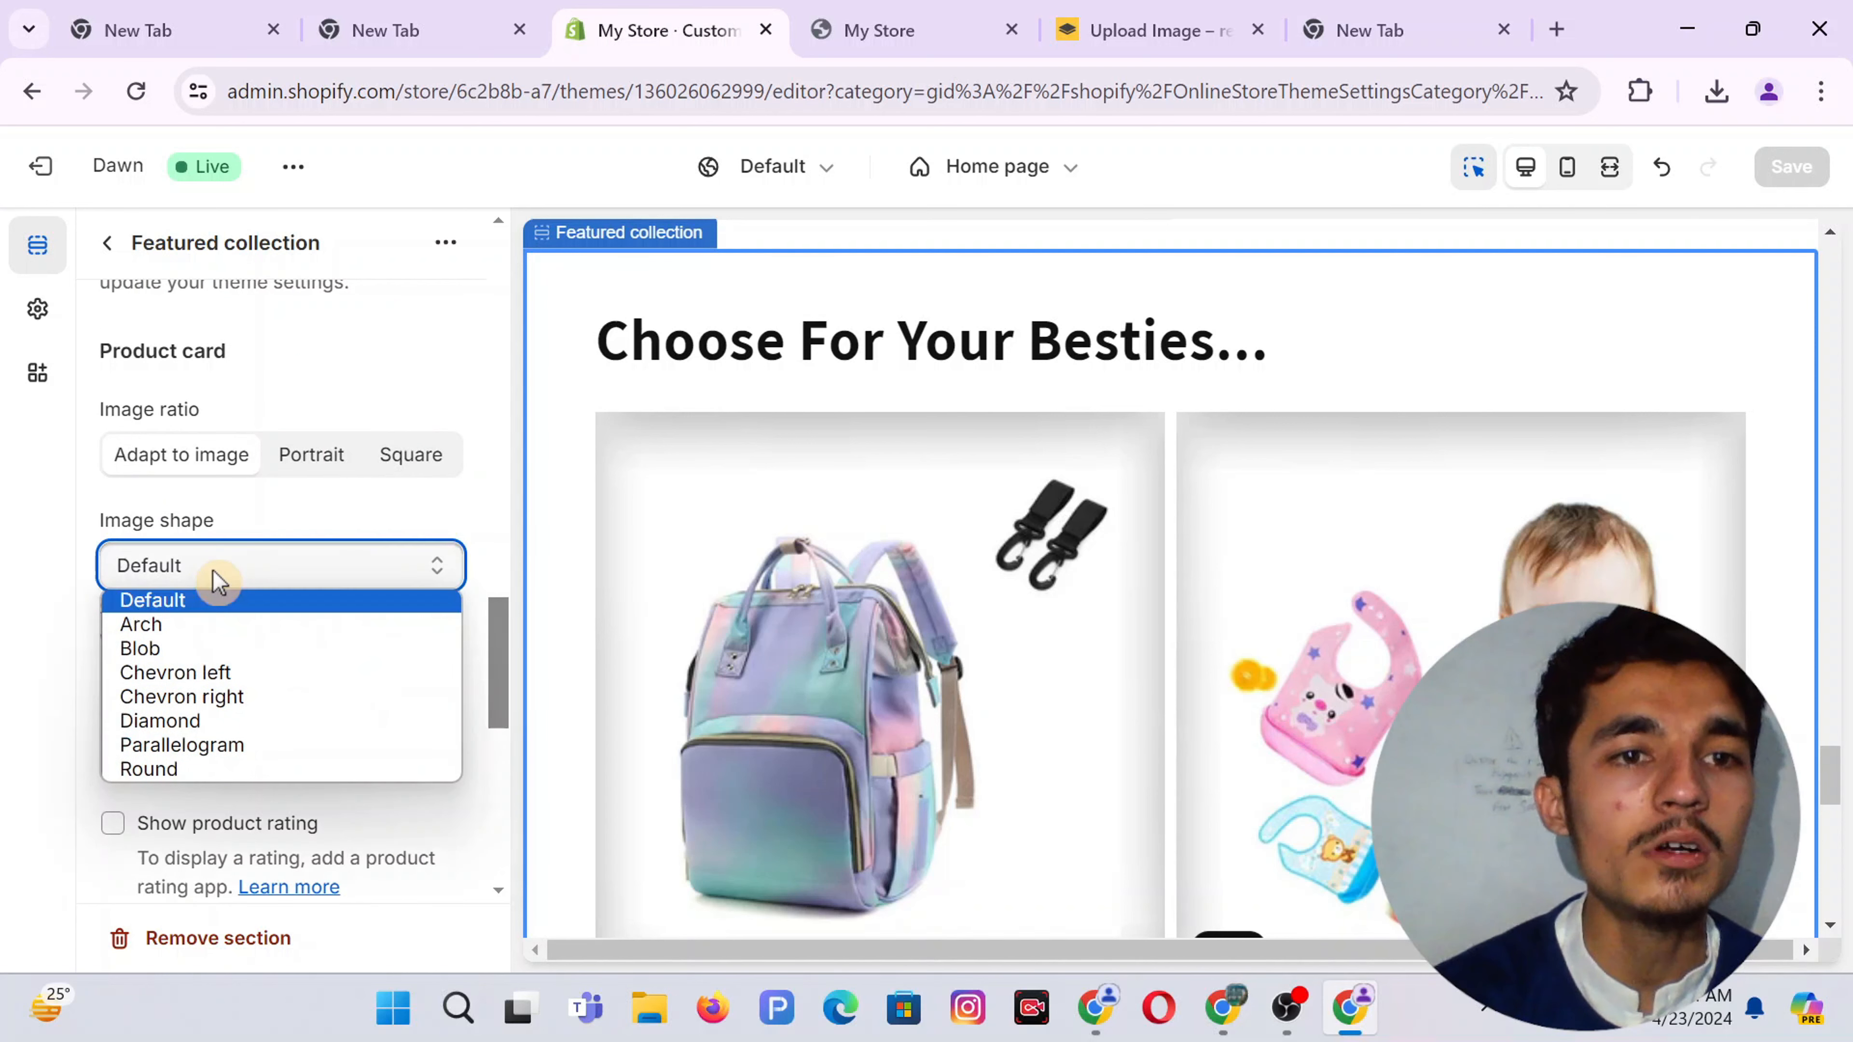
left_click(212, 569)
scroll(290, 592, "down", 4)
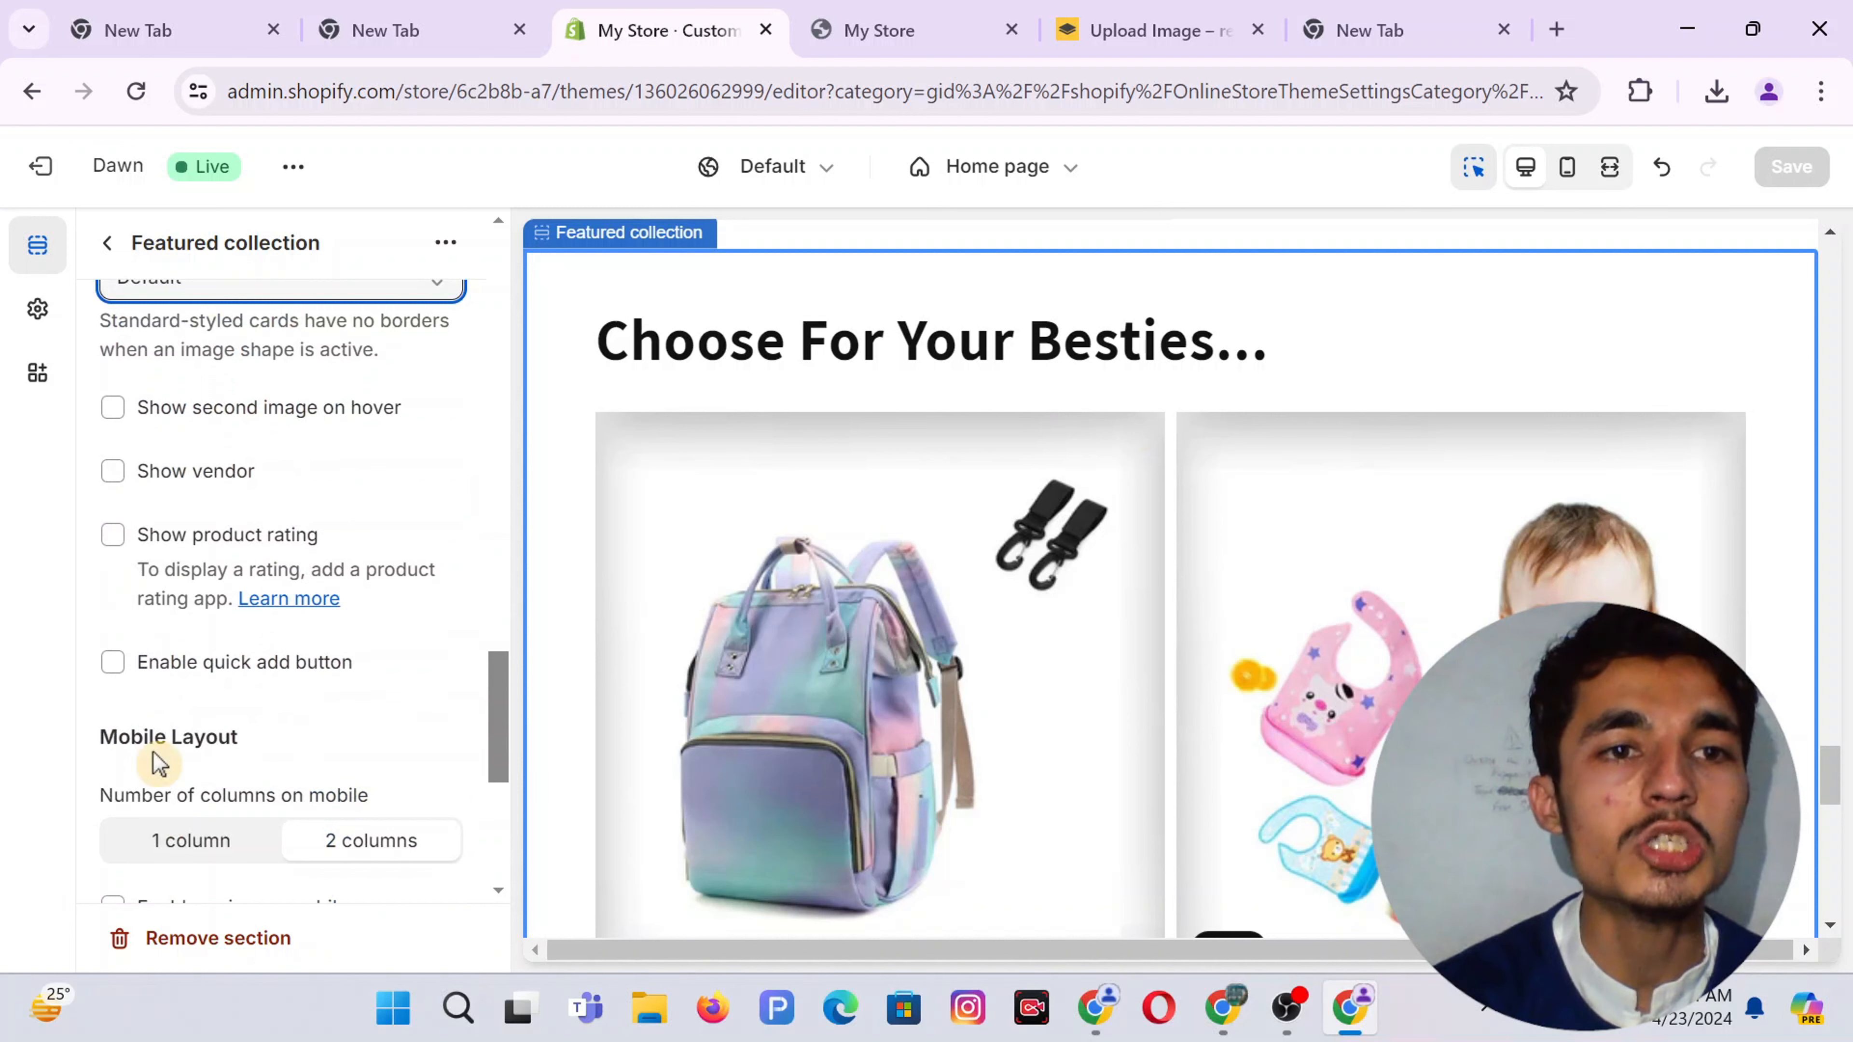
left_click(849, 13)
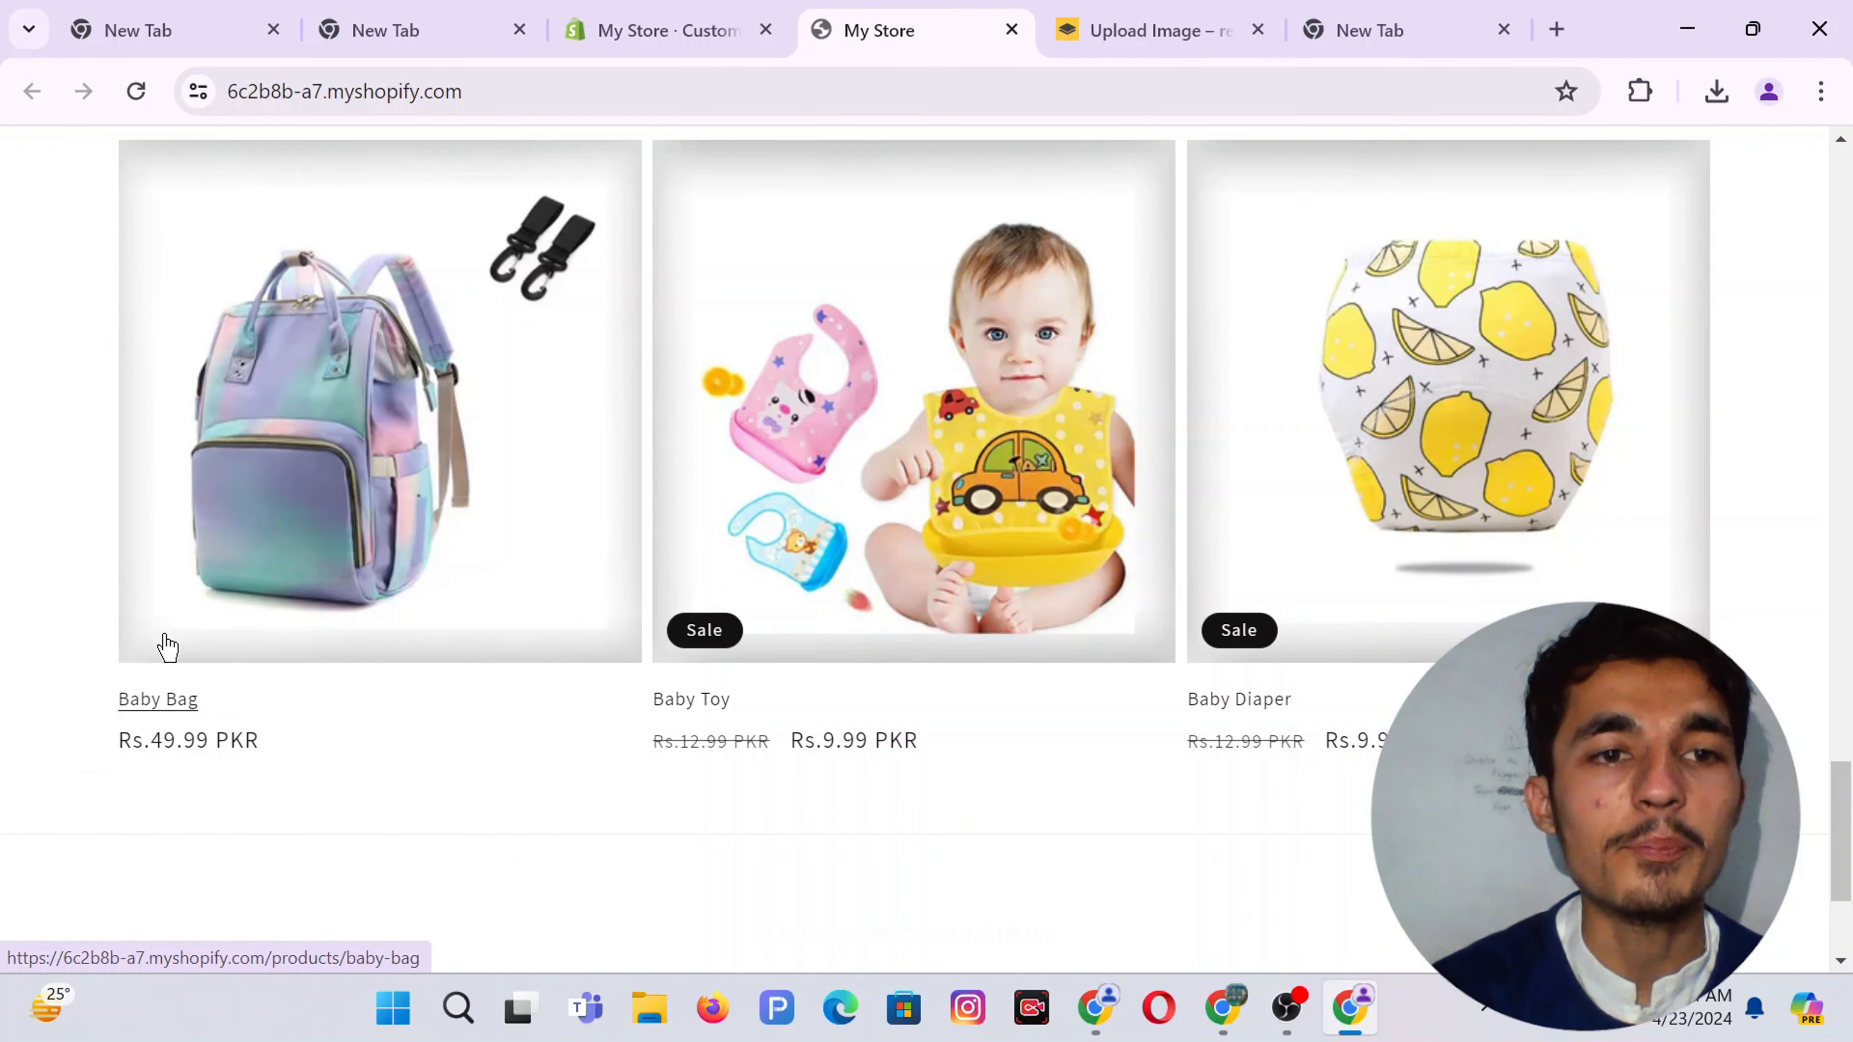
left_click(670, 10)
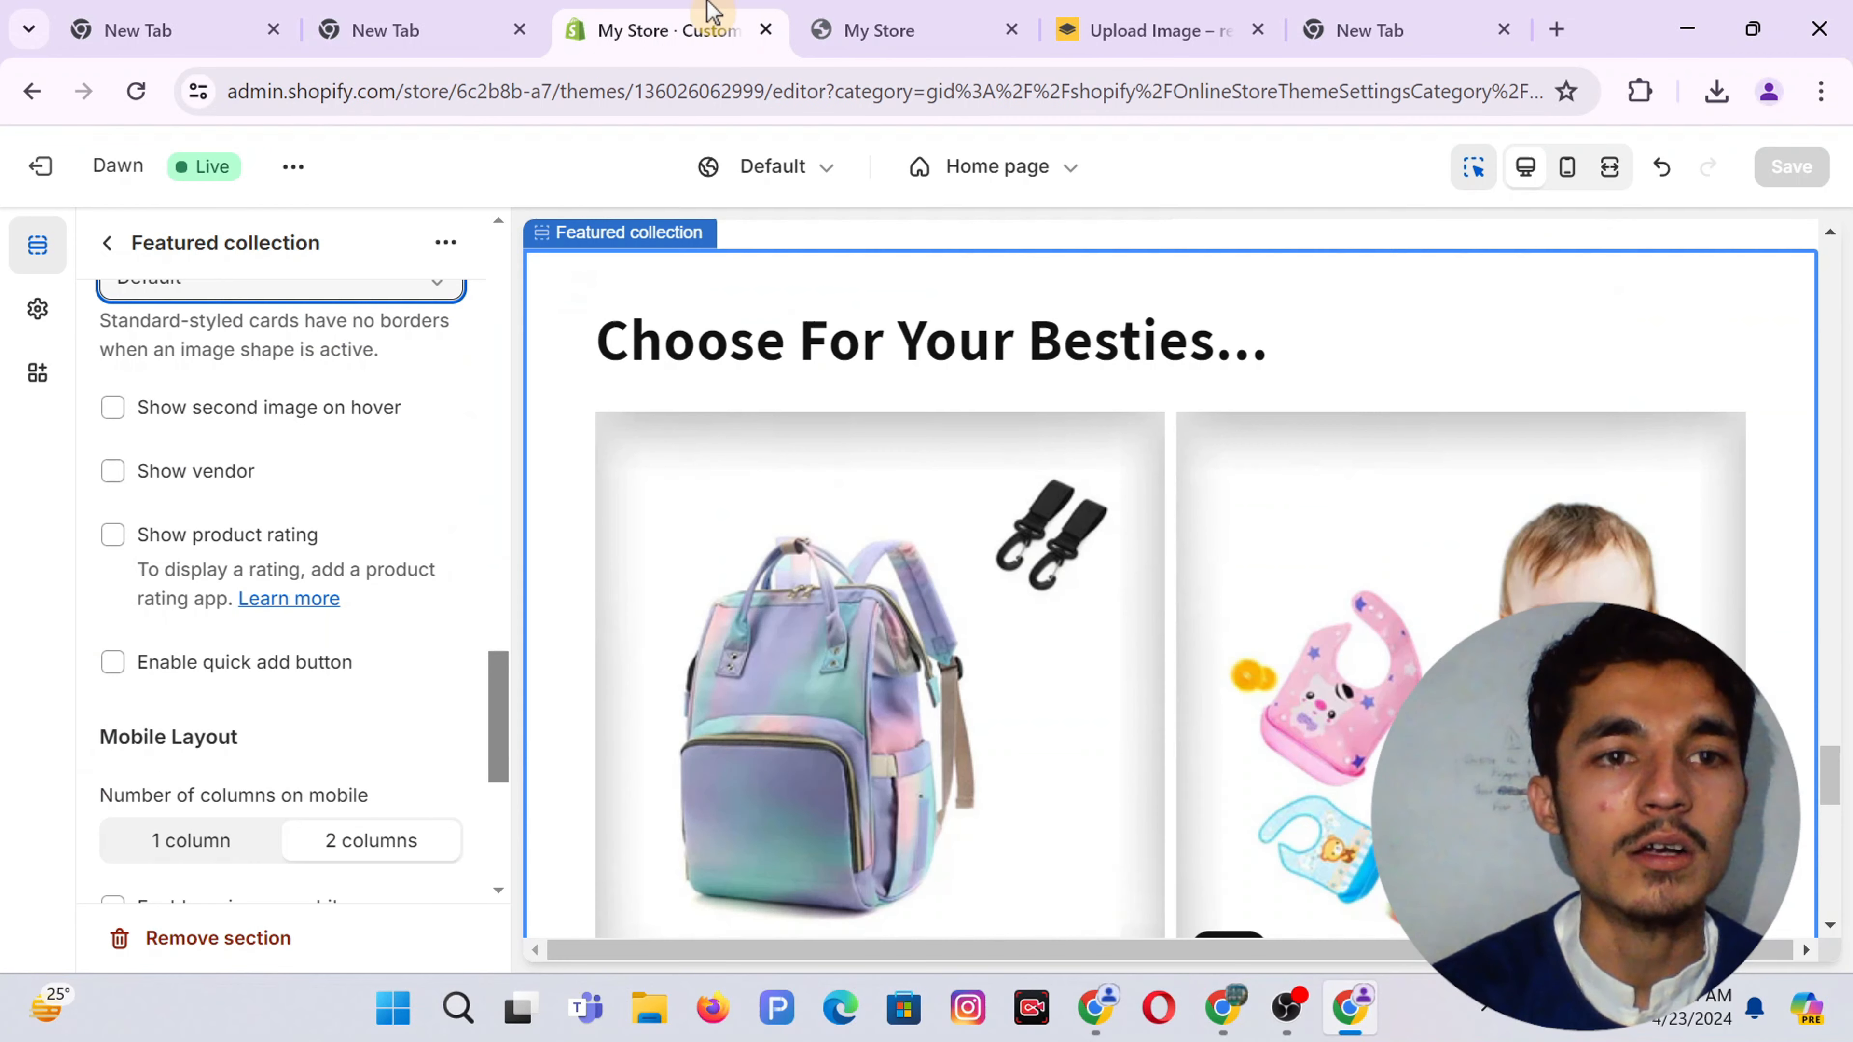
left_click(112, 473)
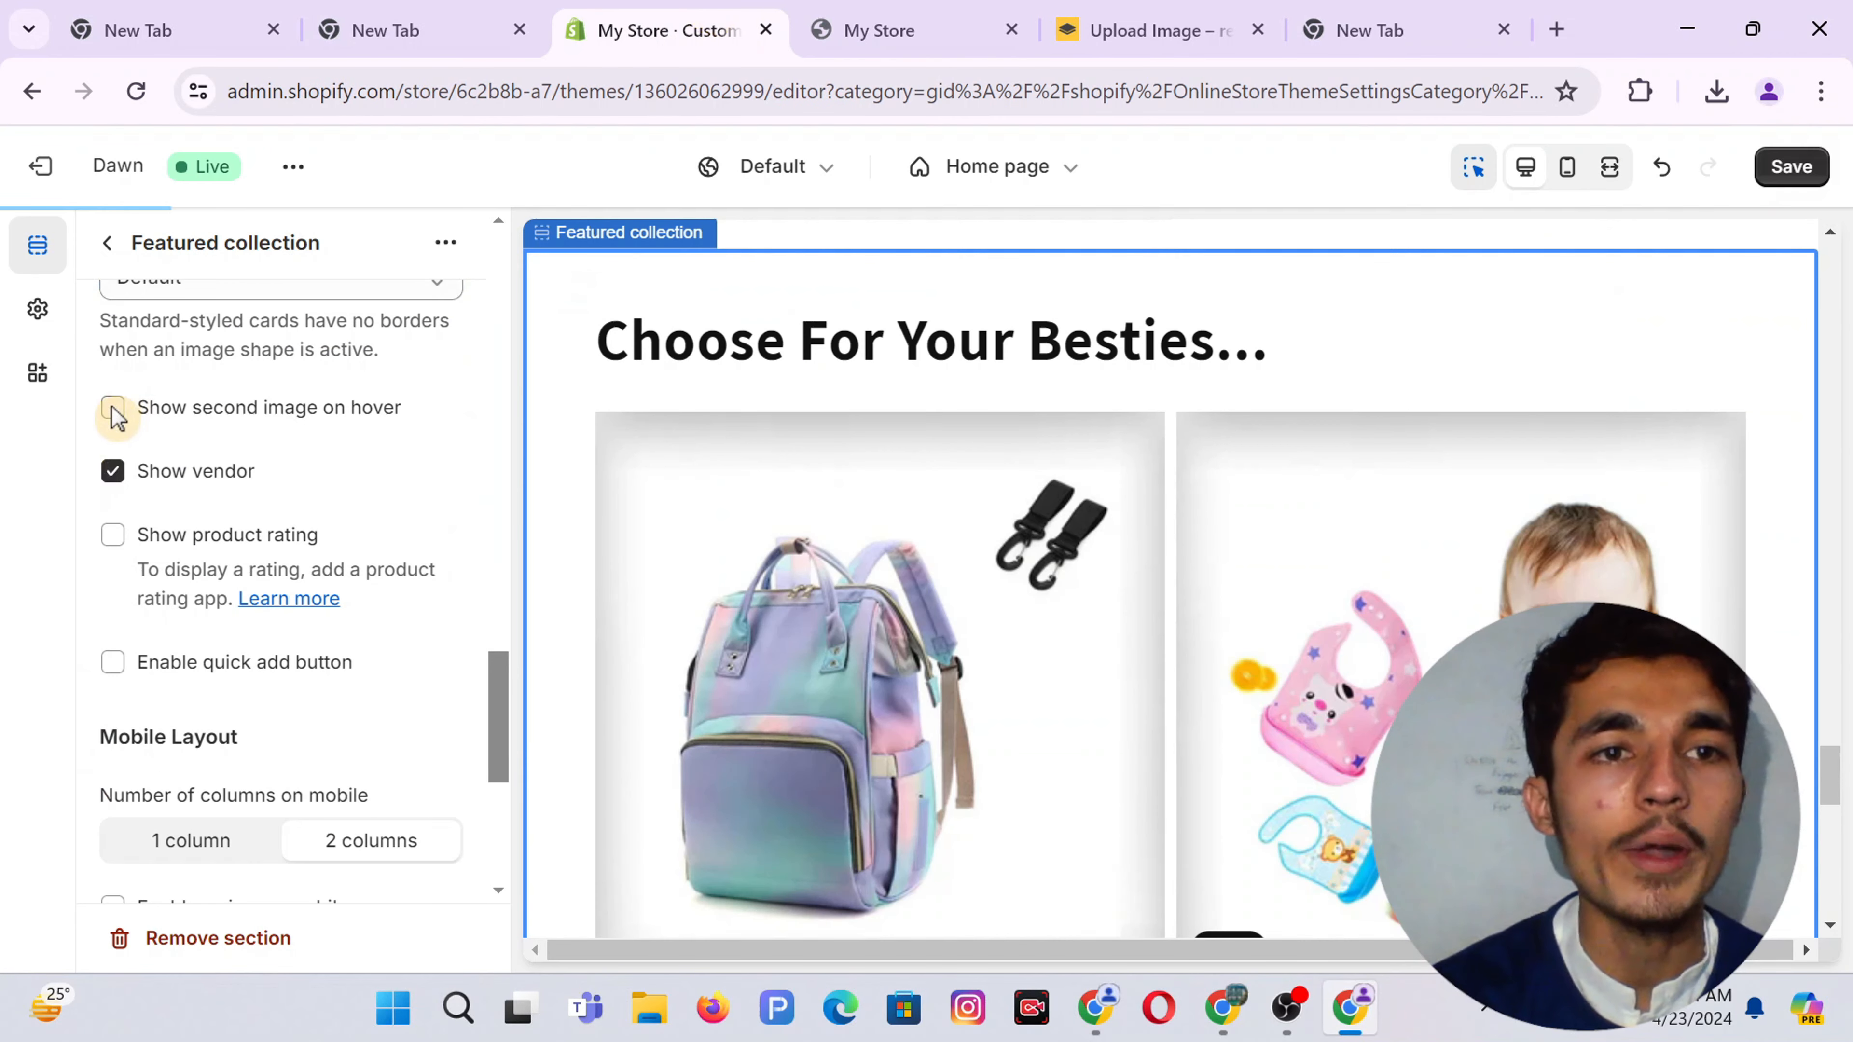
left_click(113, 408)
left_click(113, 536)
left_click(113, 663)
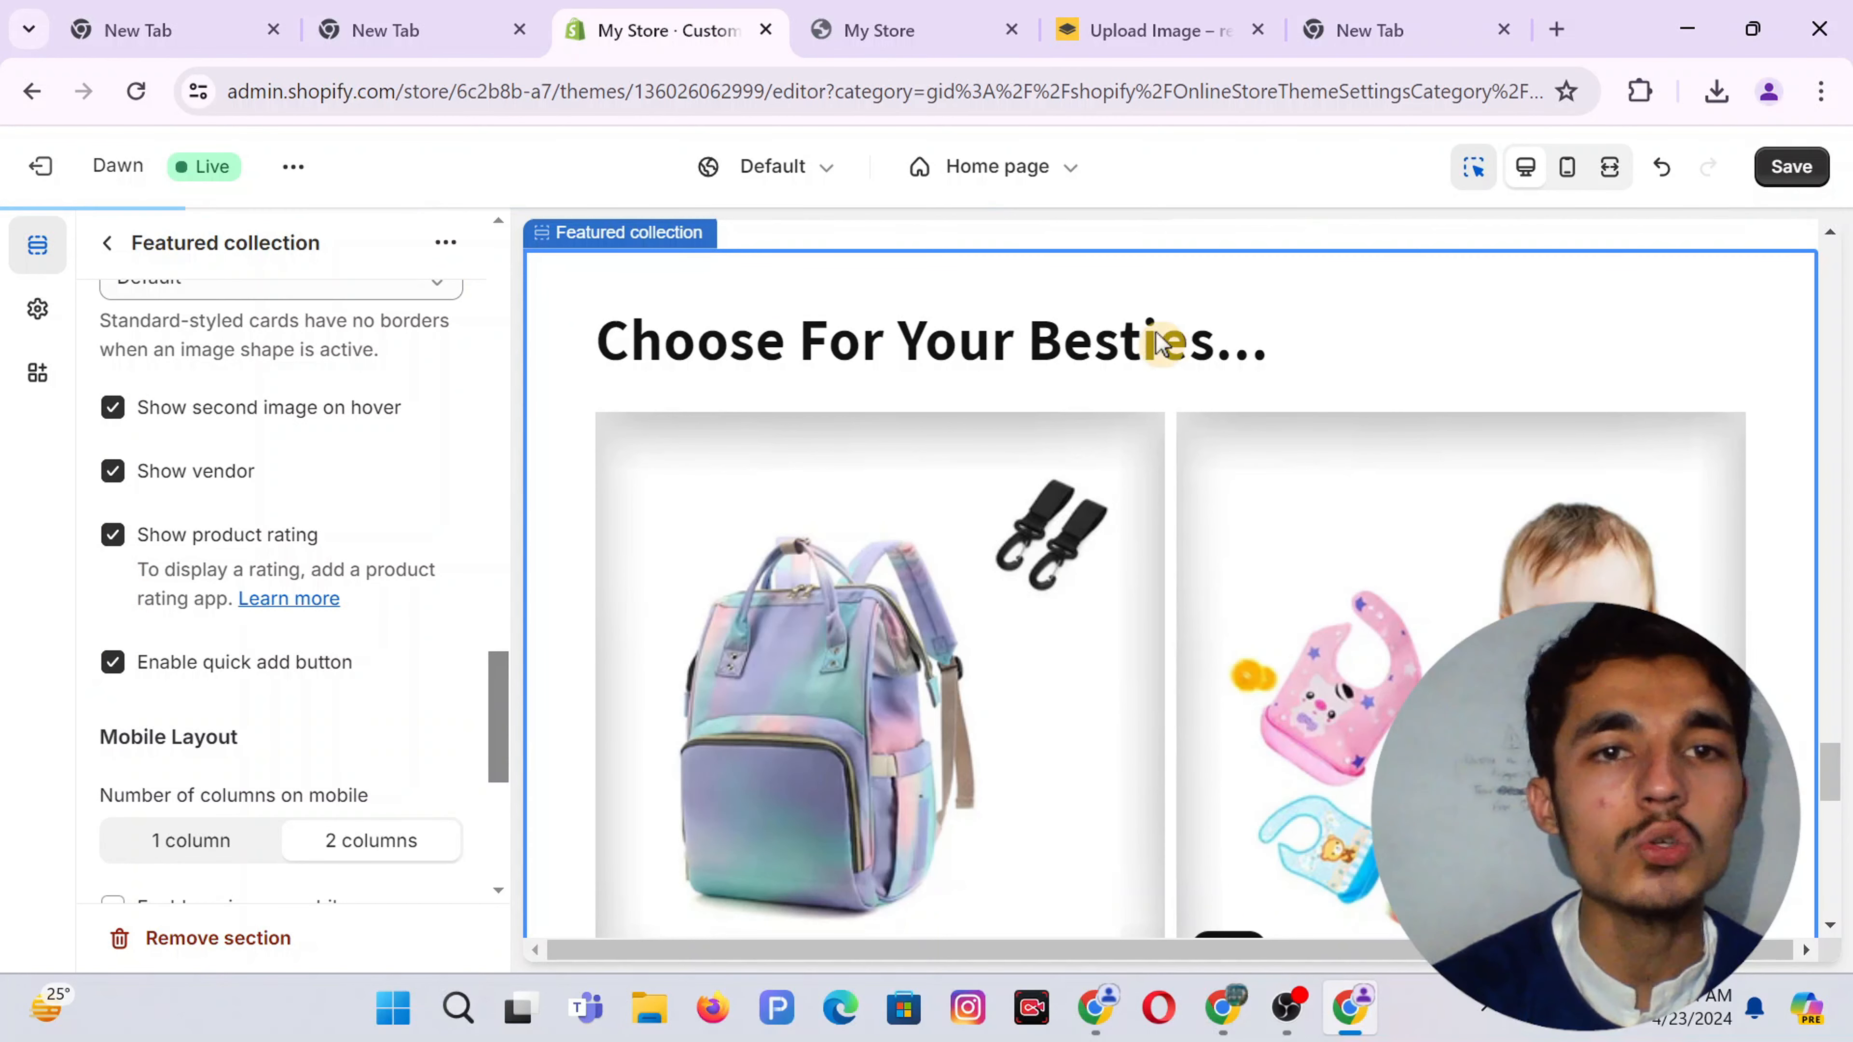
left_click(1789, 170)
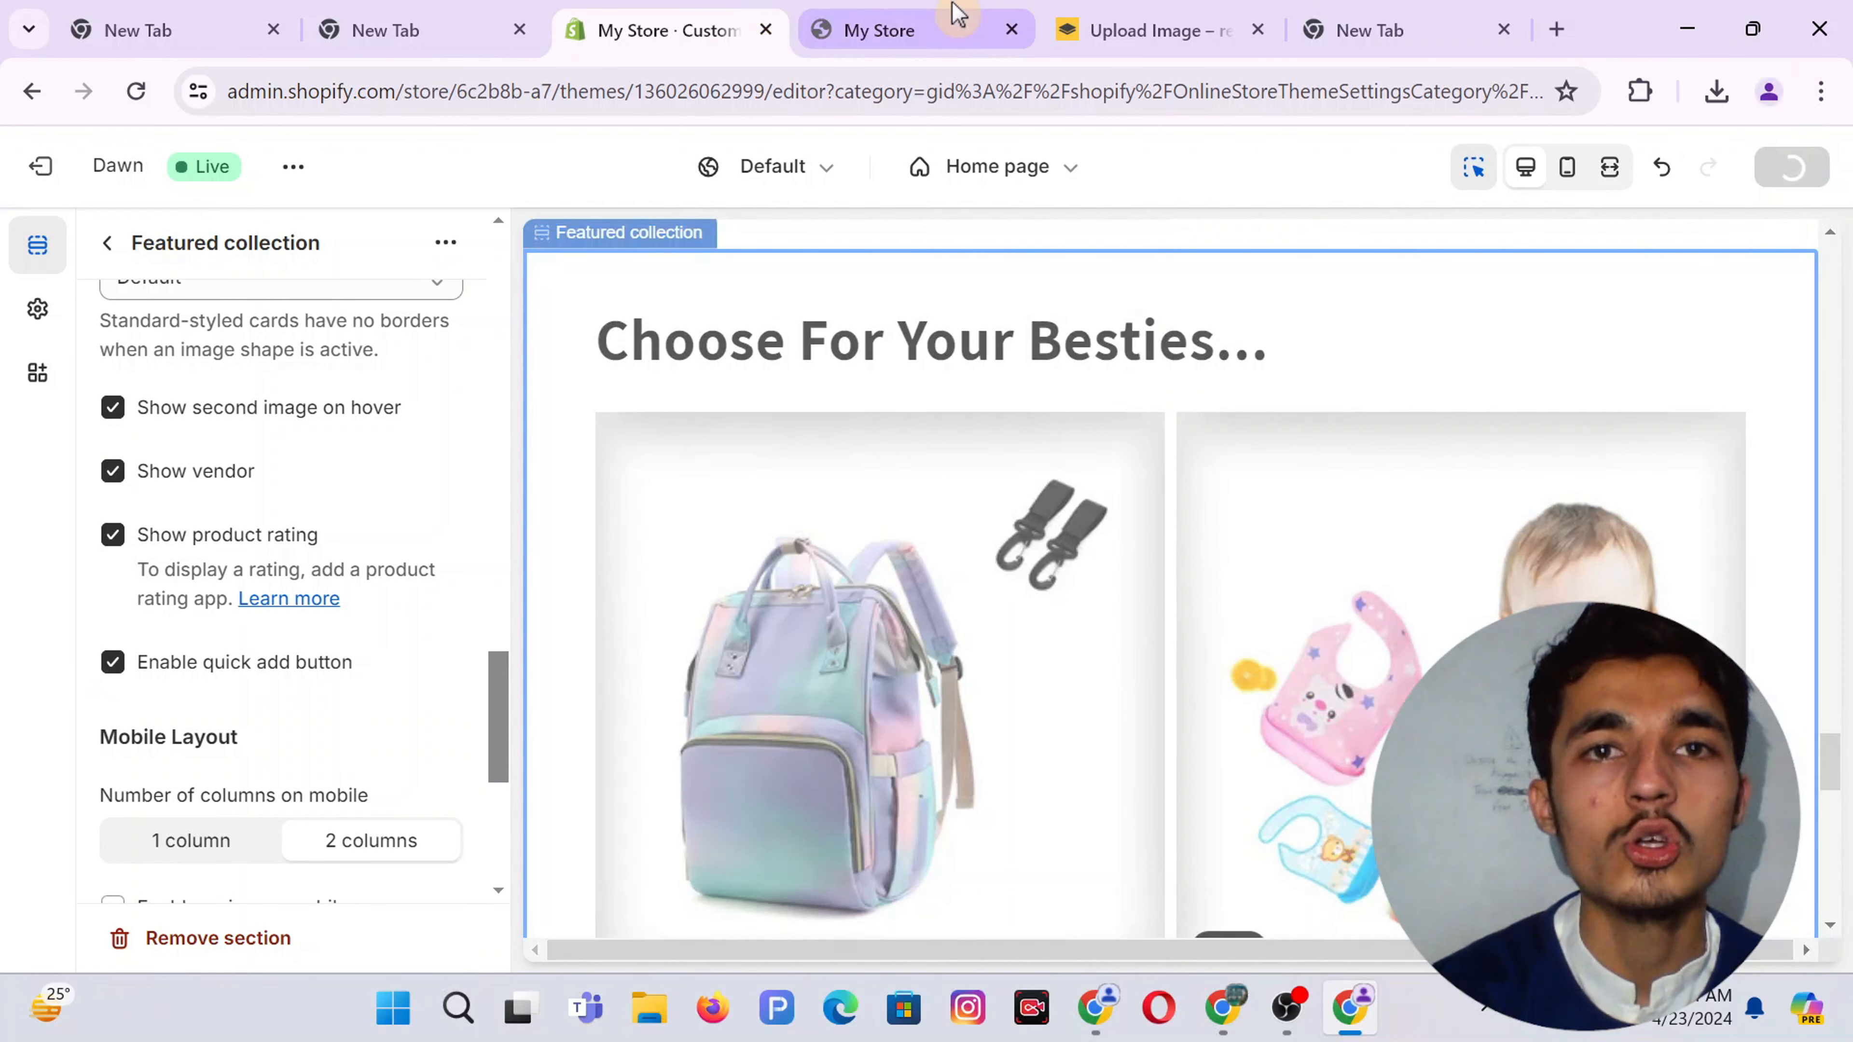
left_click(879, 30)
left_click(129, 93)
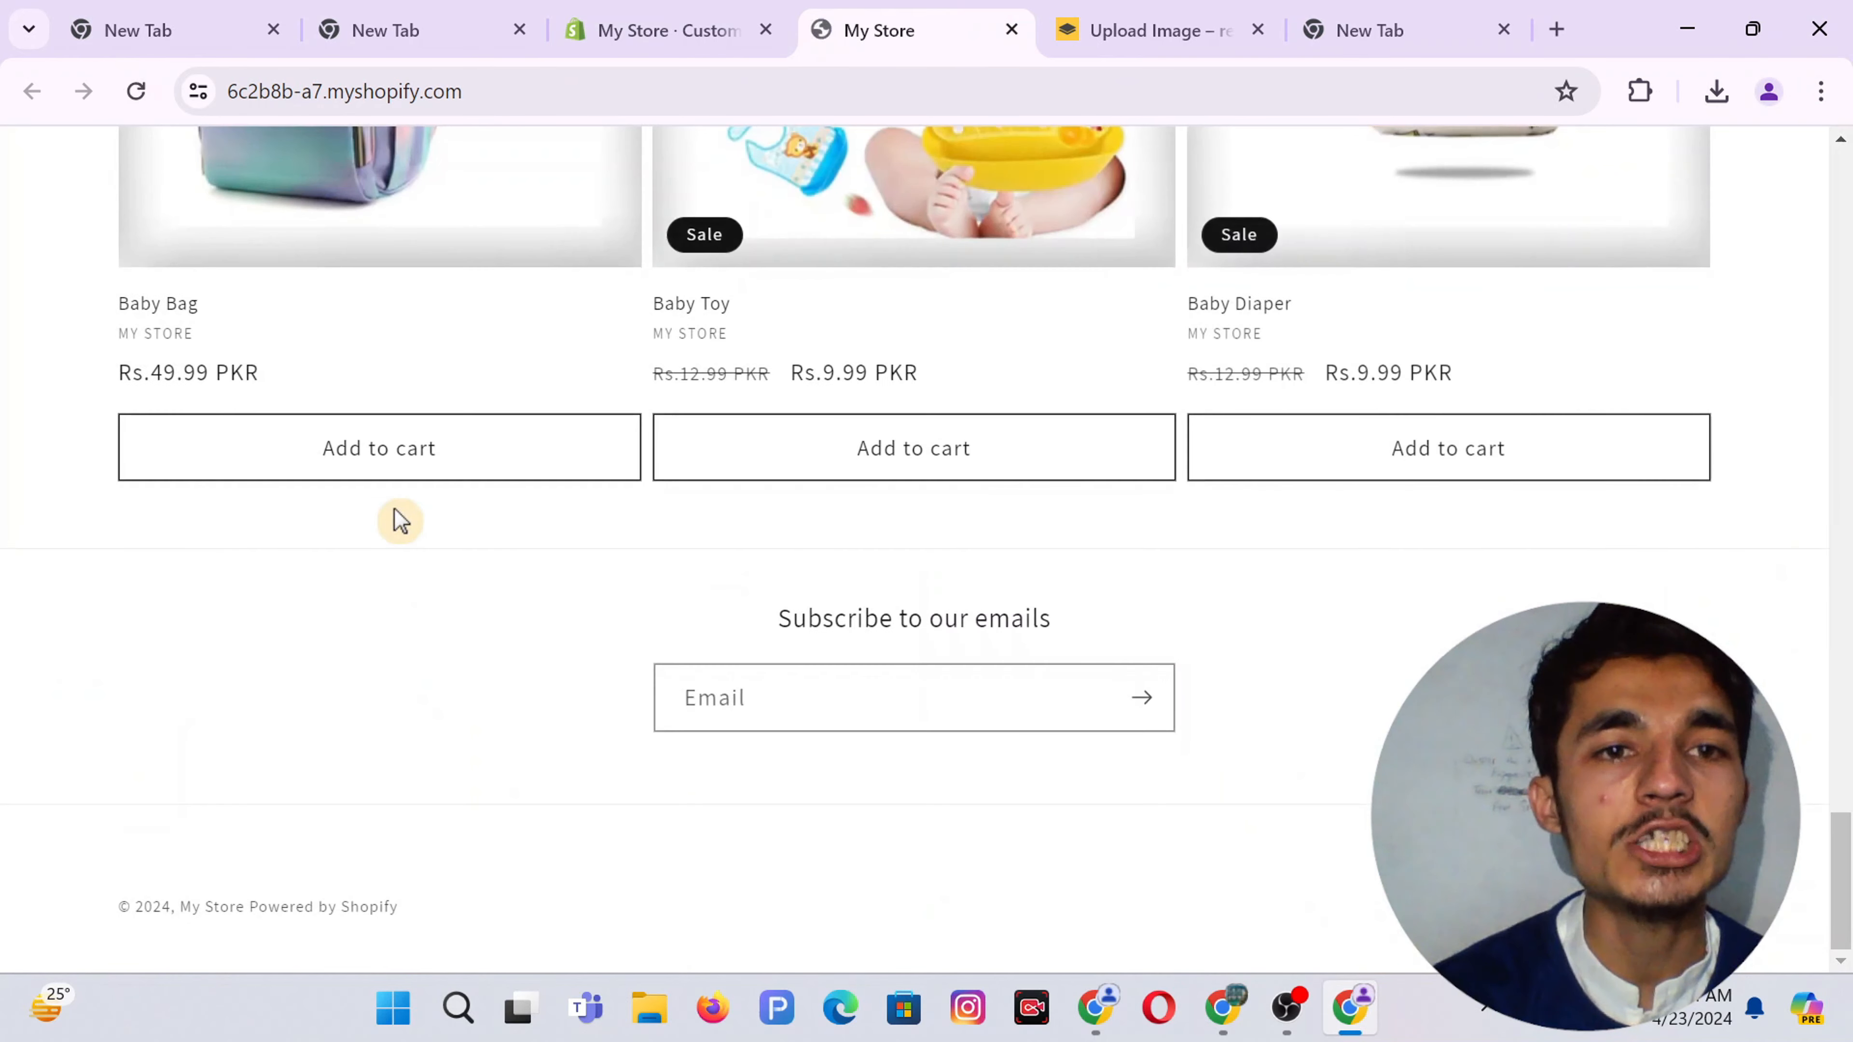
scroll(394, 514, "up", 3)
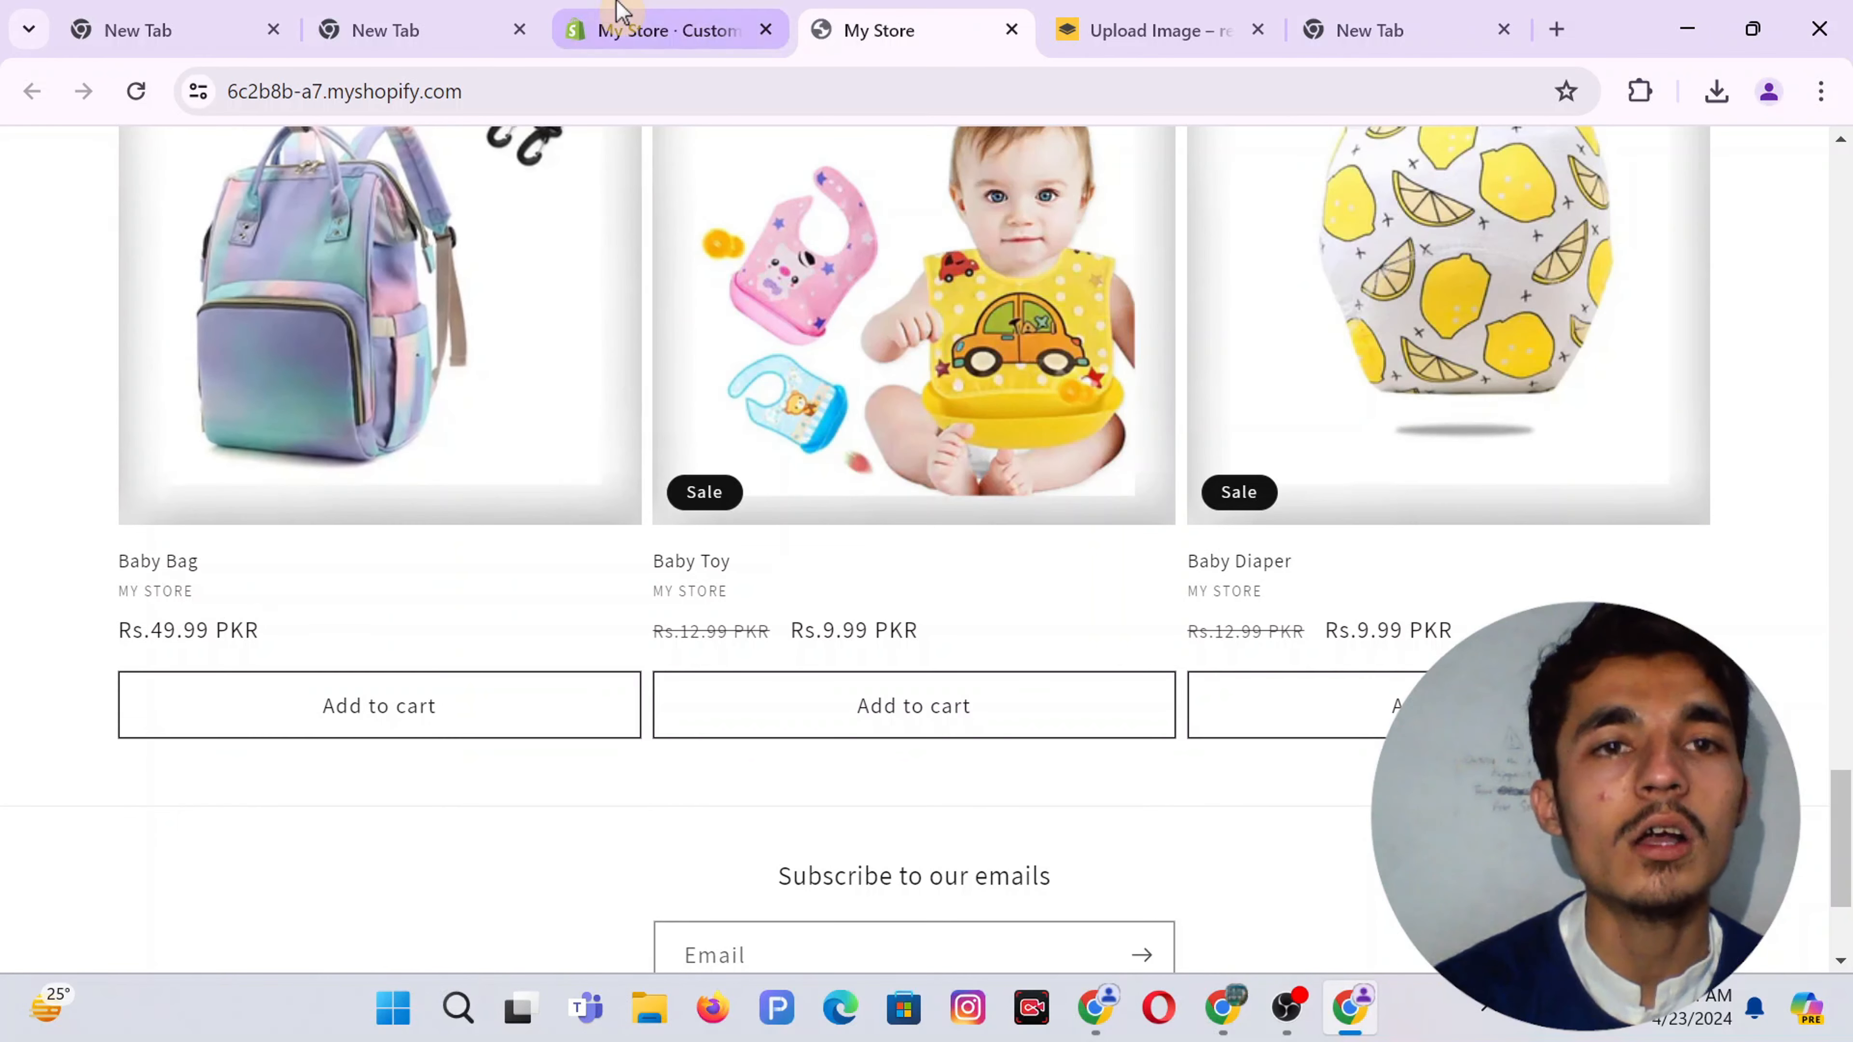
left_click(612, 19)
left_click(1016, 6)
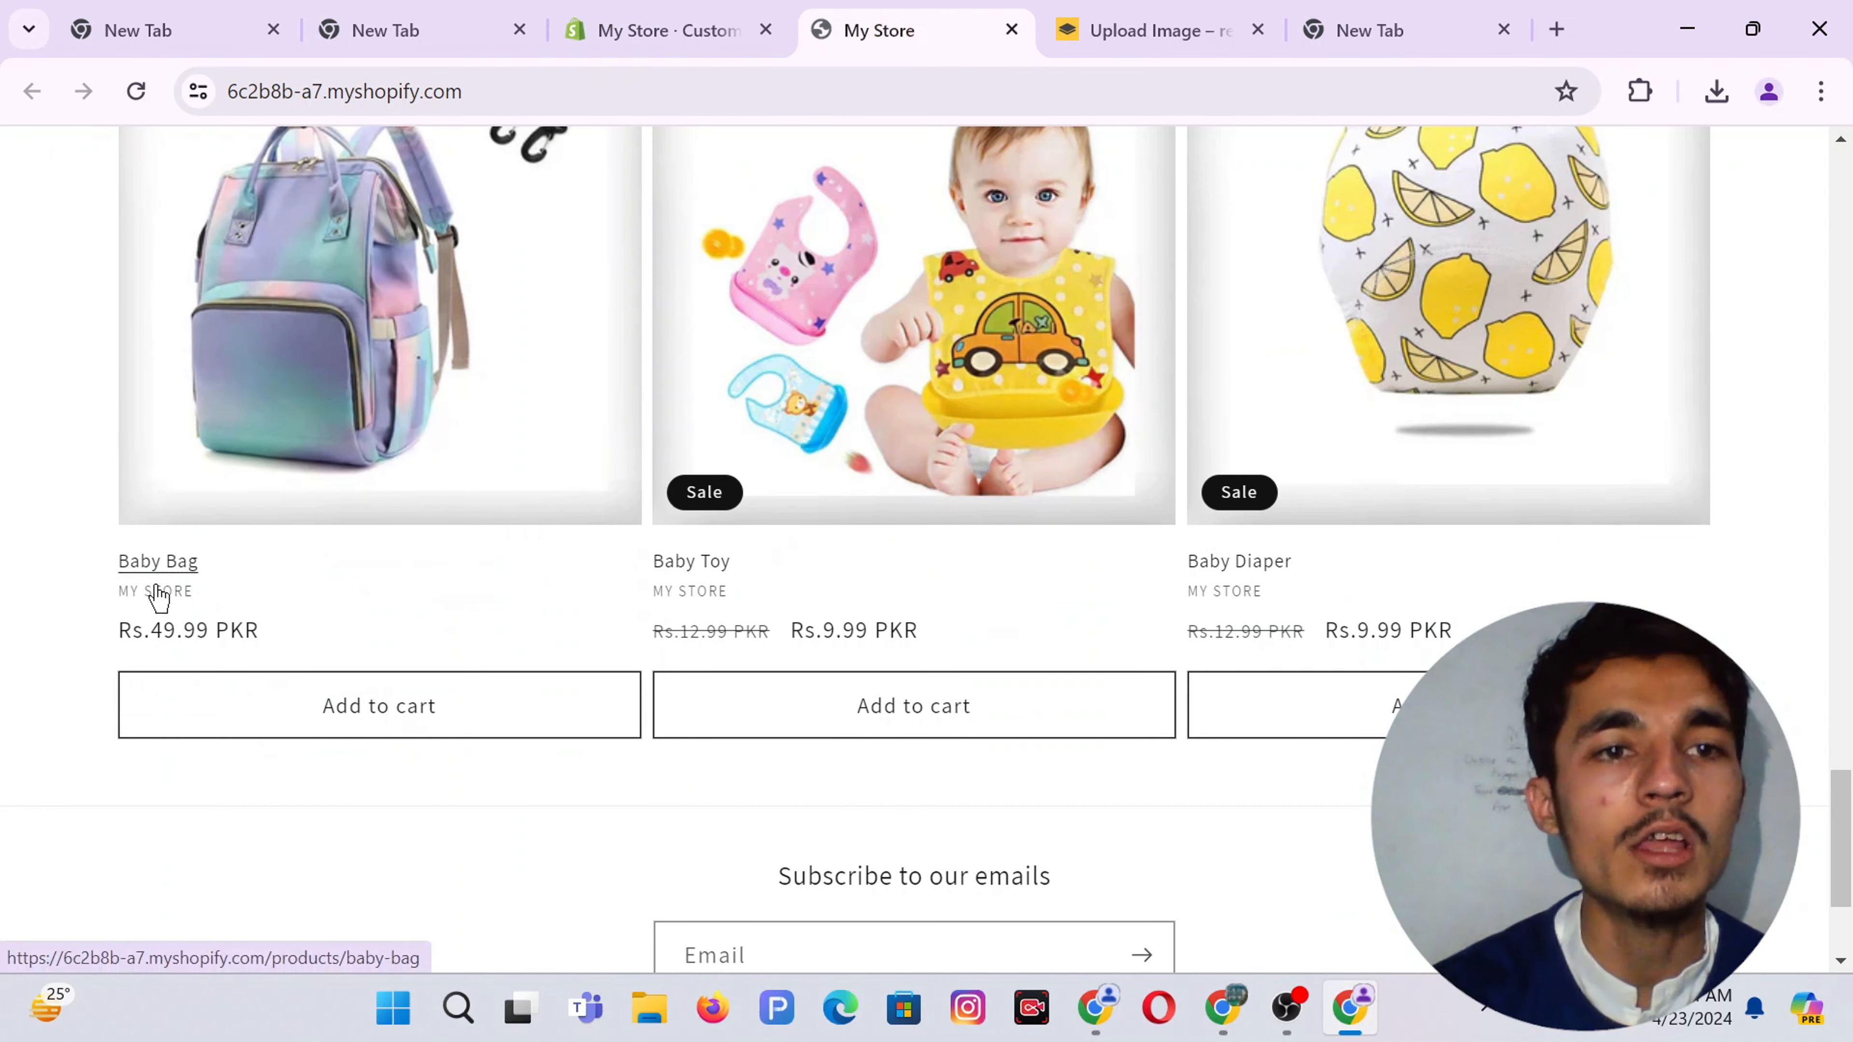
left_click(666, 23)
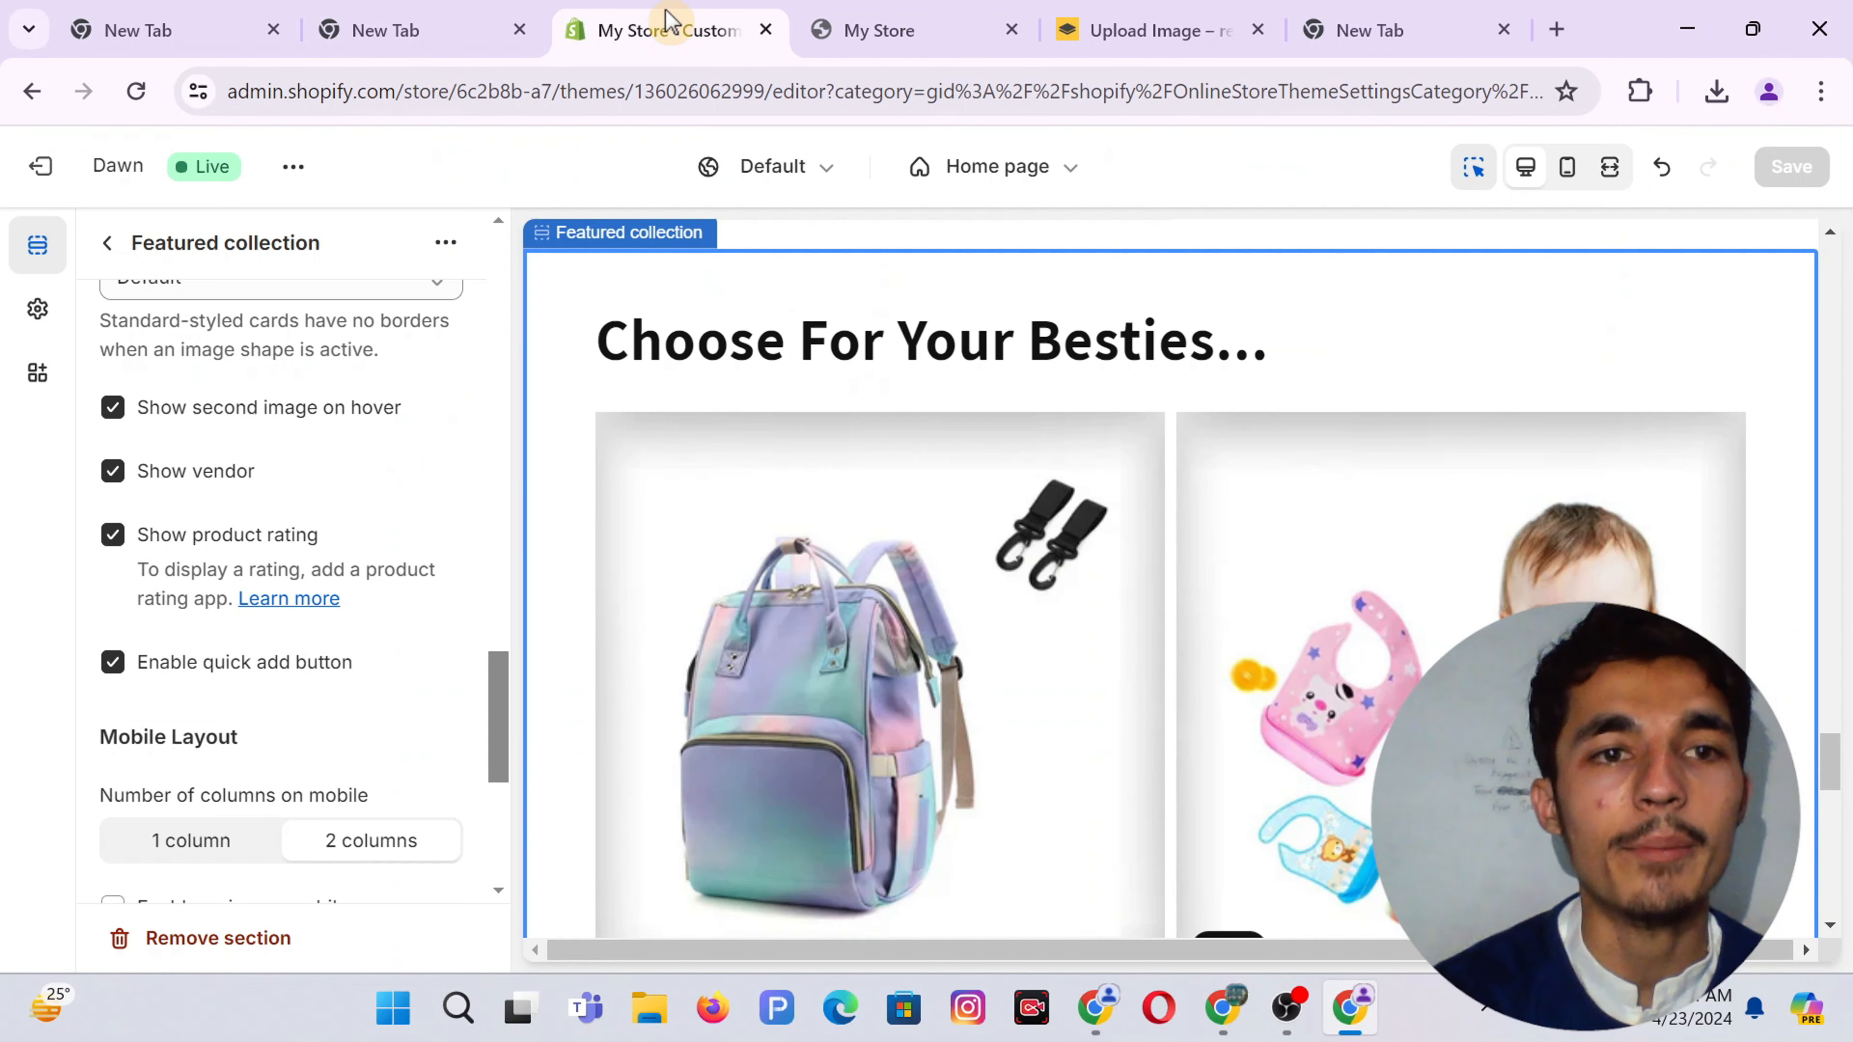
left_click(113, 471)
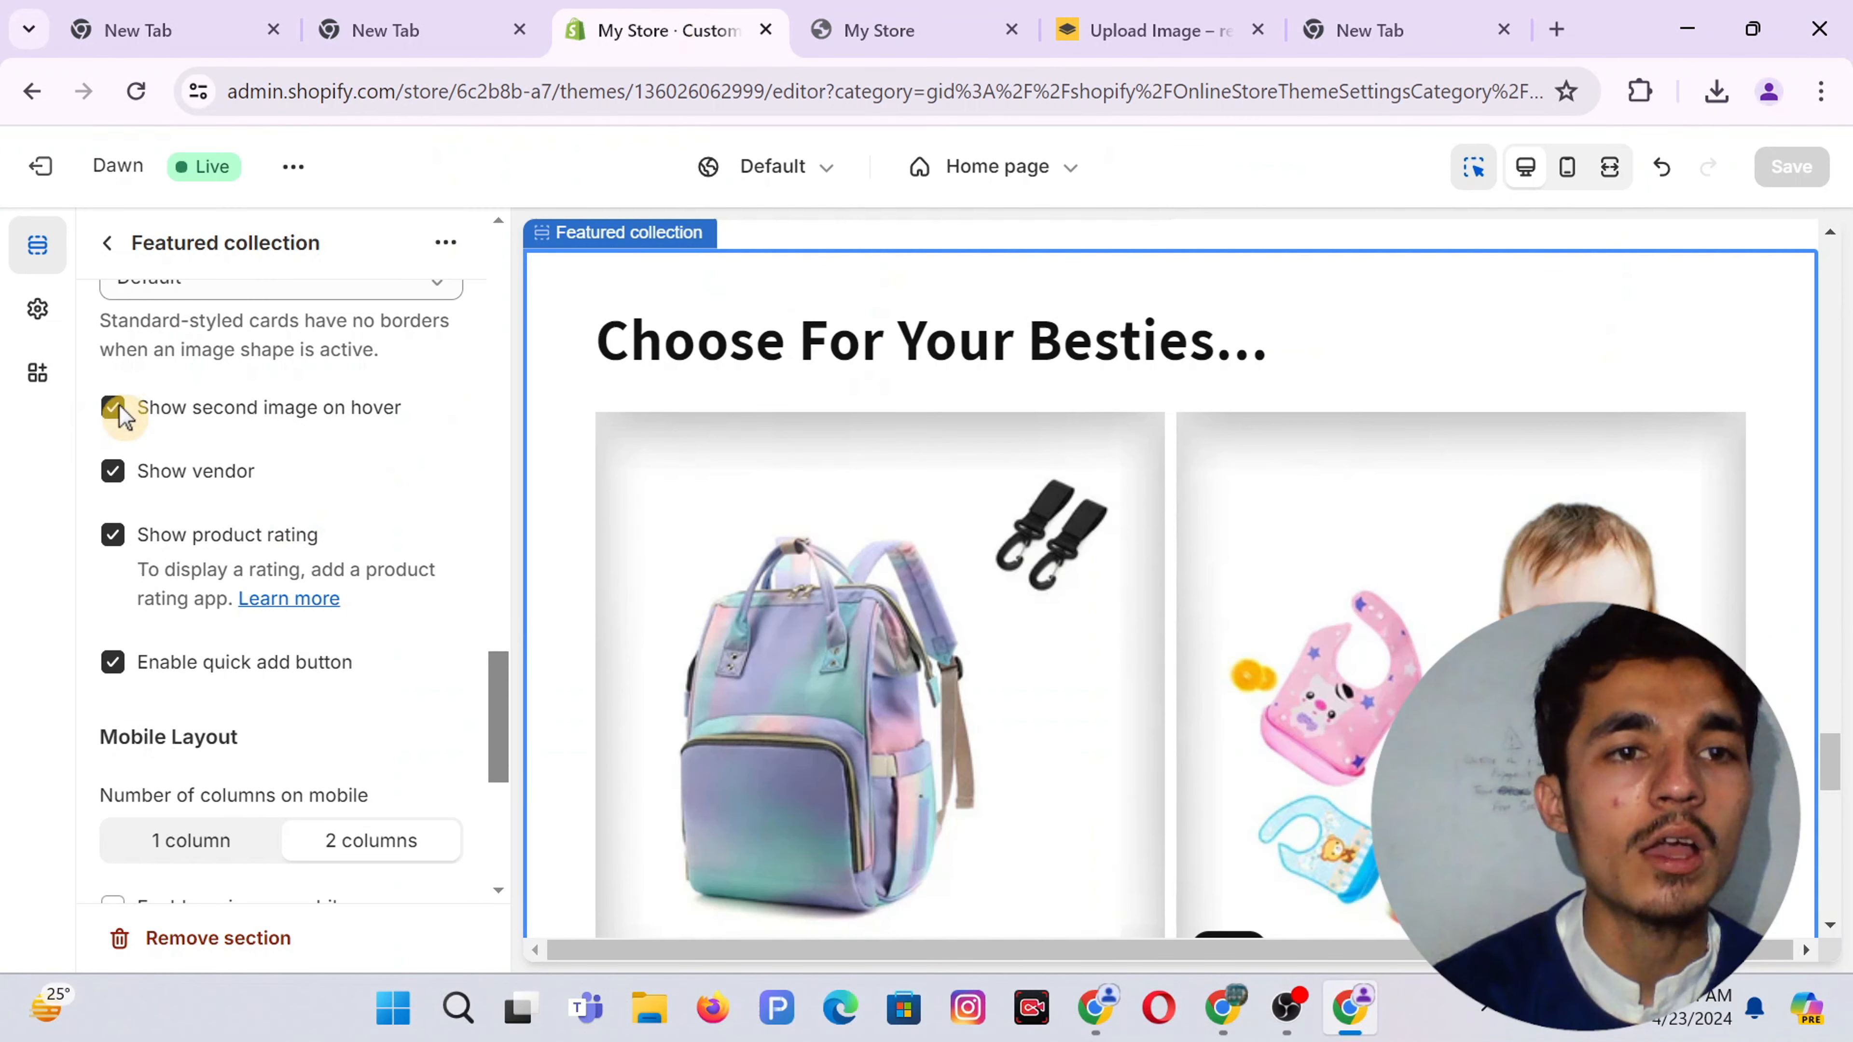
left_click(115, 410)
left_click(113, 473)
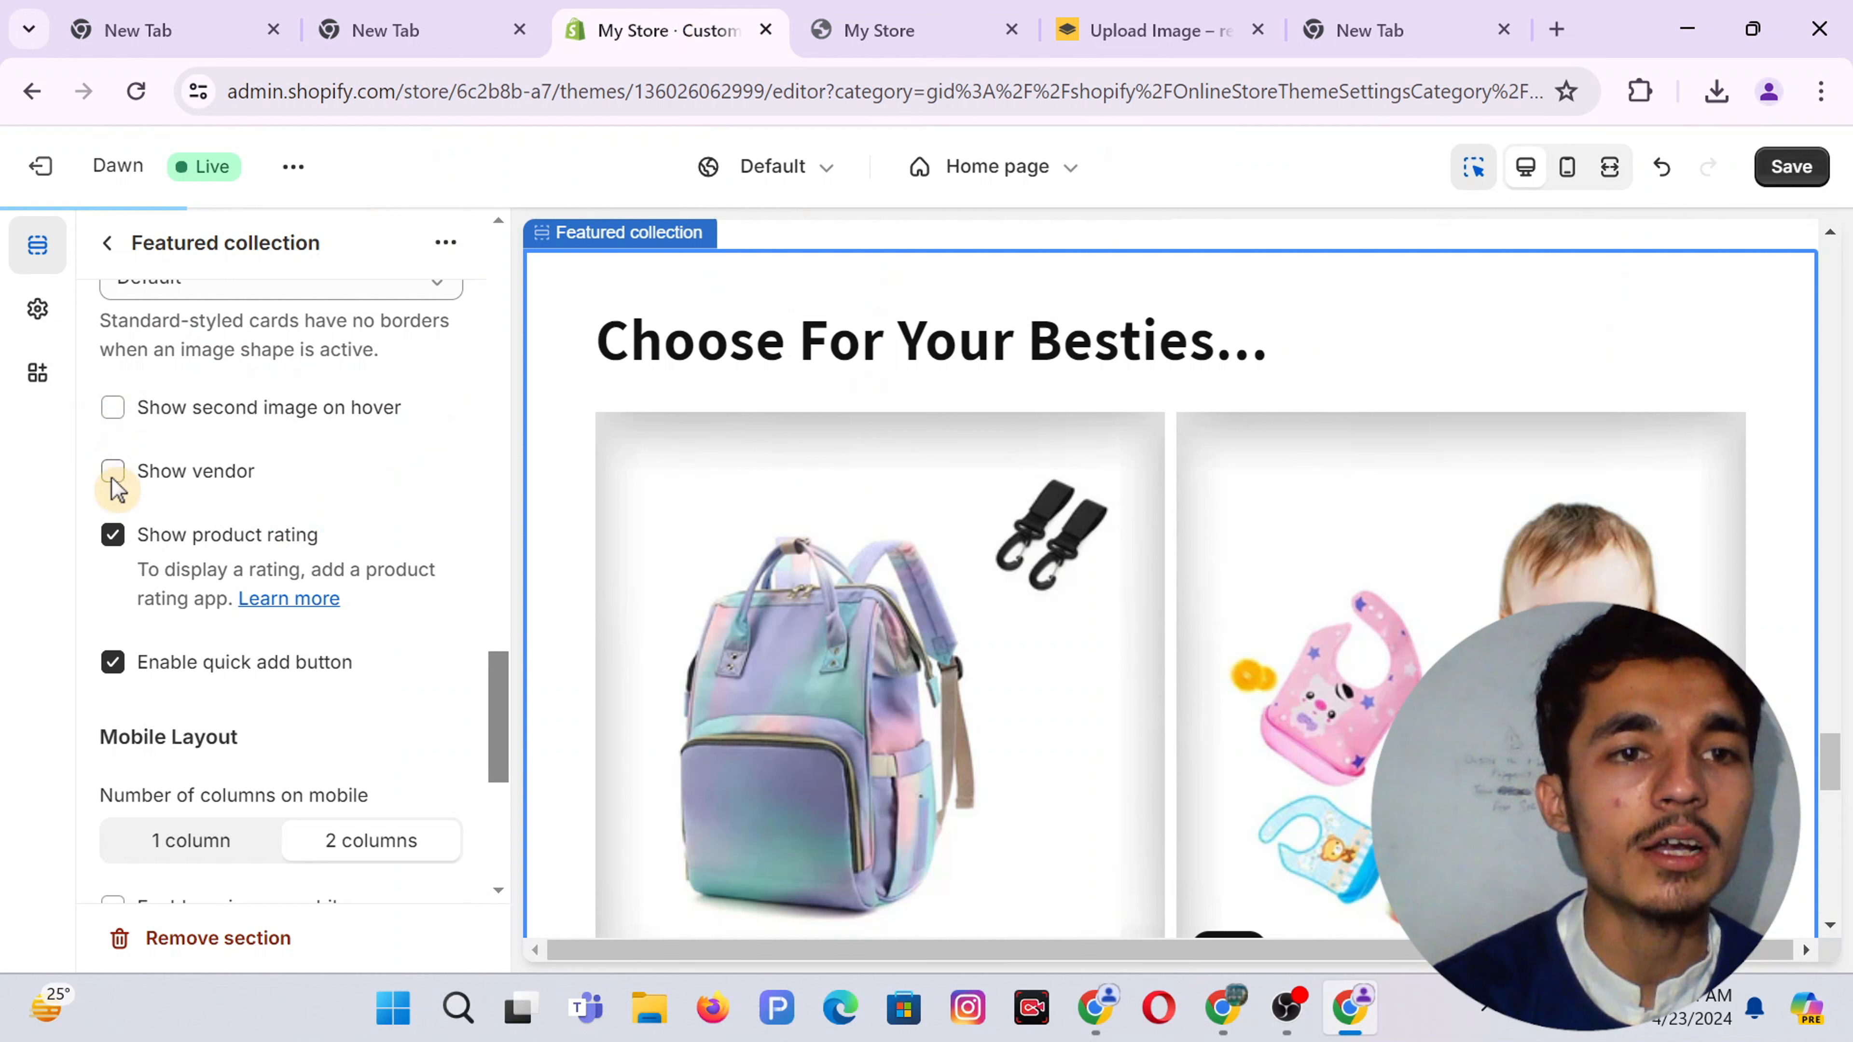
left_click(113, 538)
left_click(113, 662)
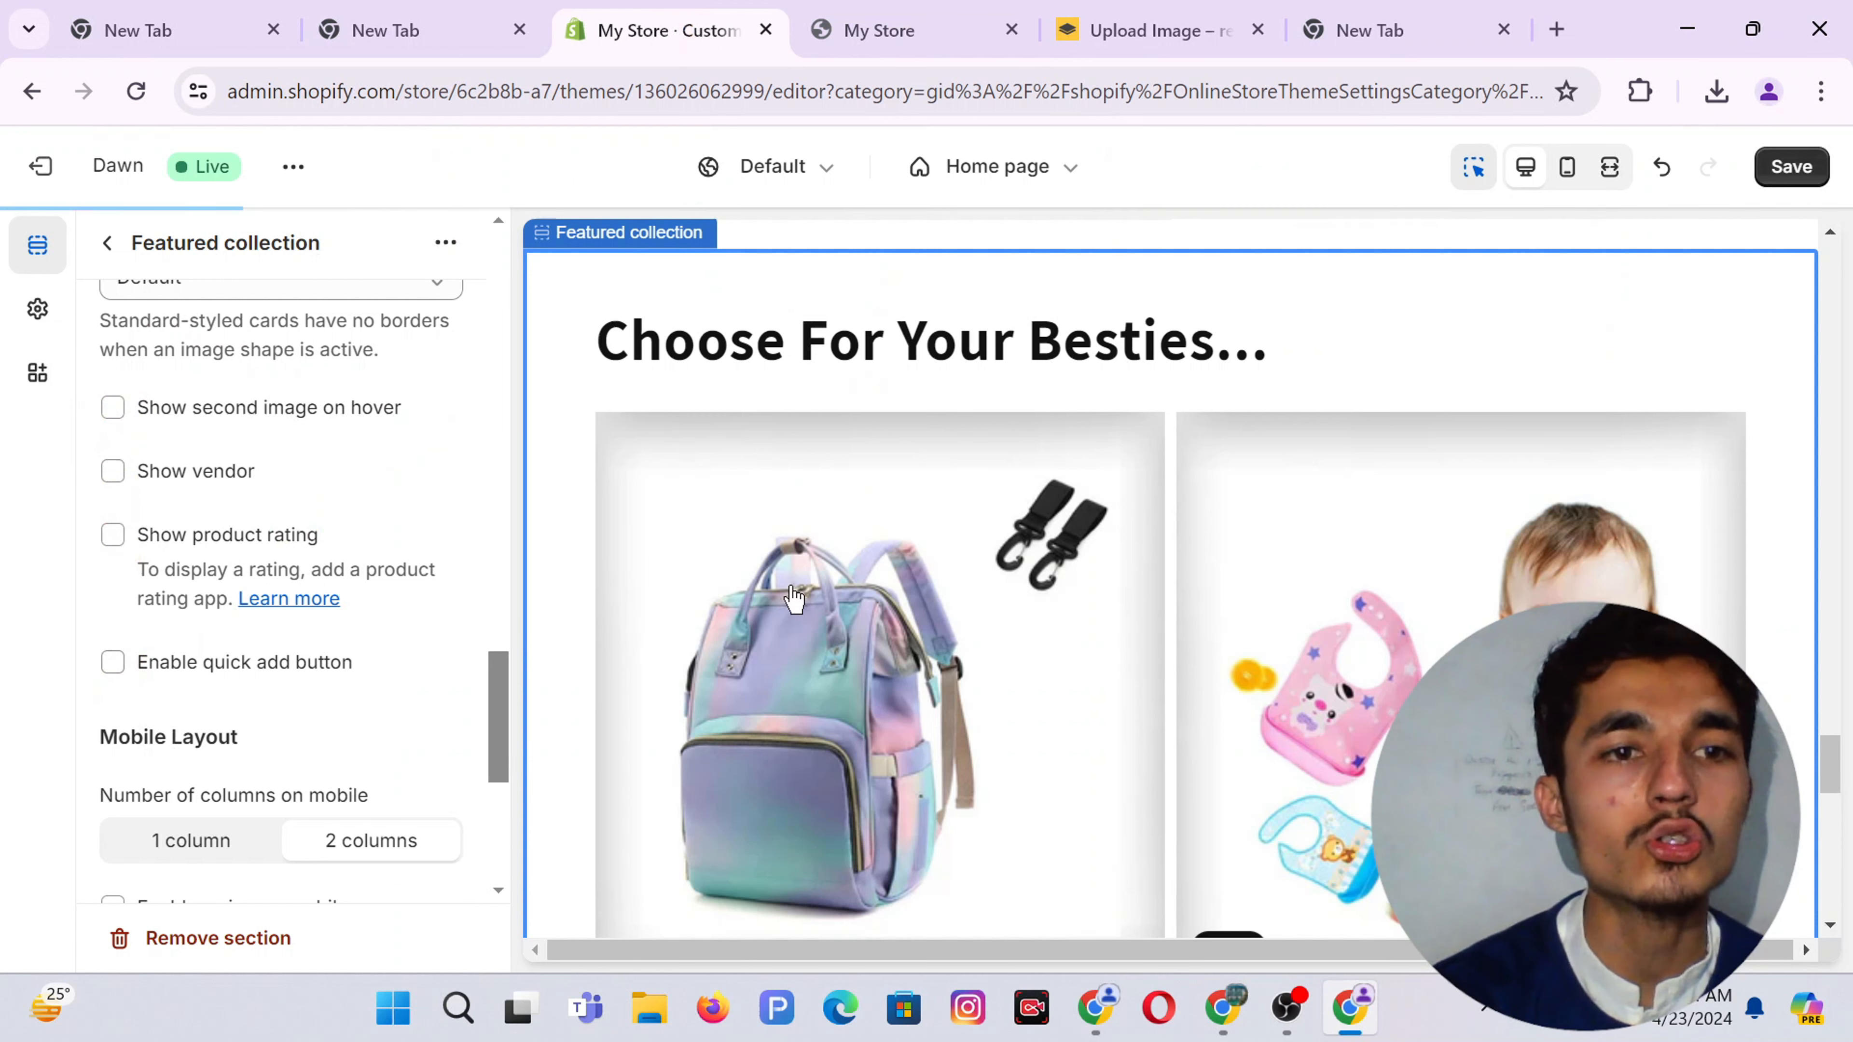
left_click(1792, 167)
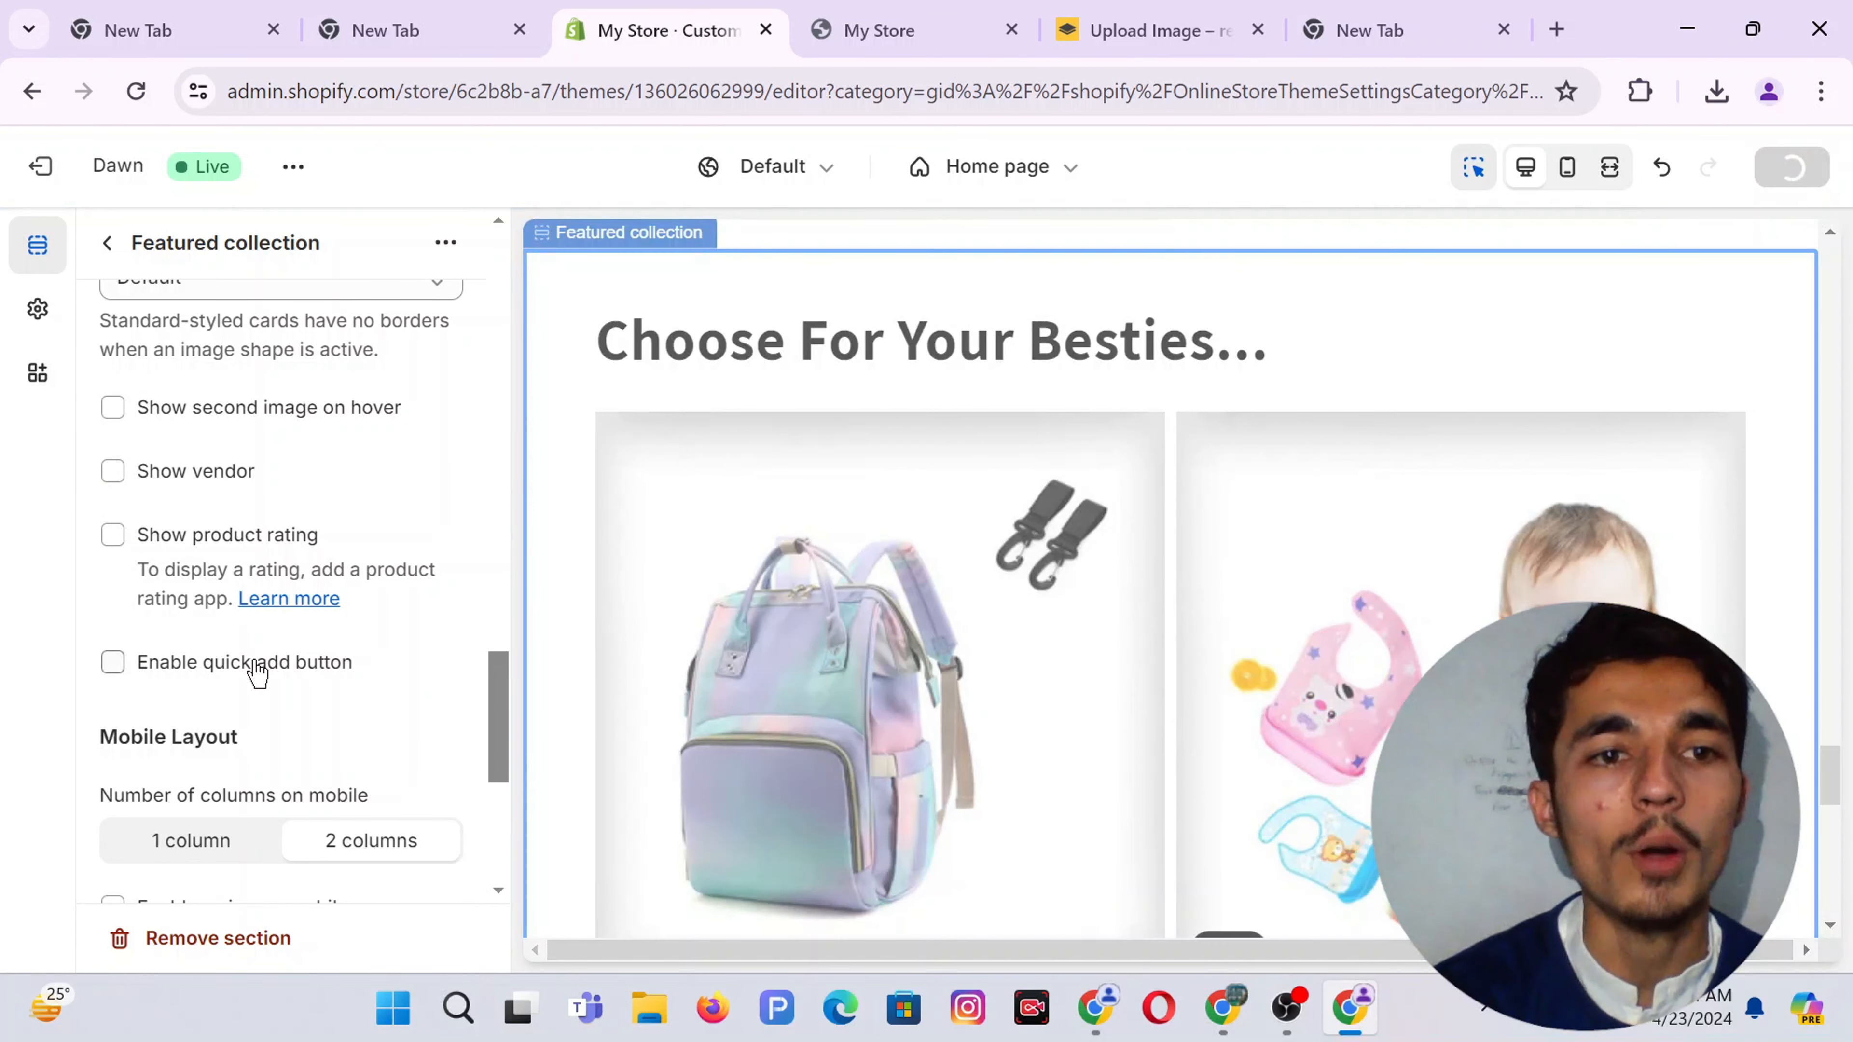
scroll(257, 673, "down", 5)
Set the Featured collection padding to 16 px top and 20 px bottom, then save
left_click(384, 712)
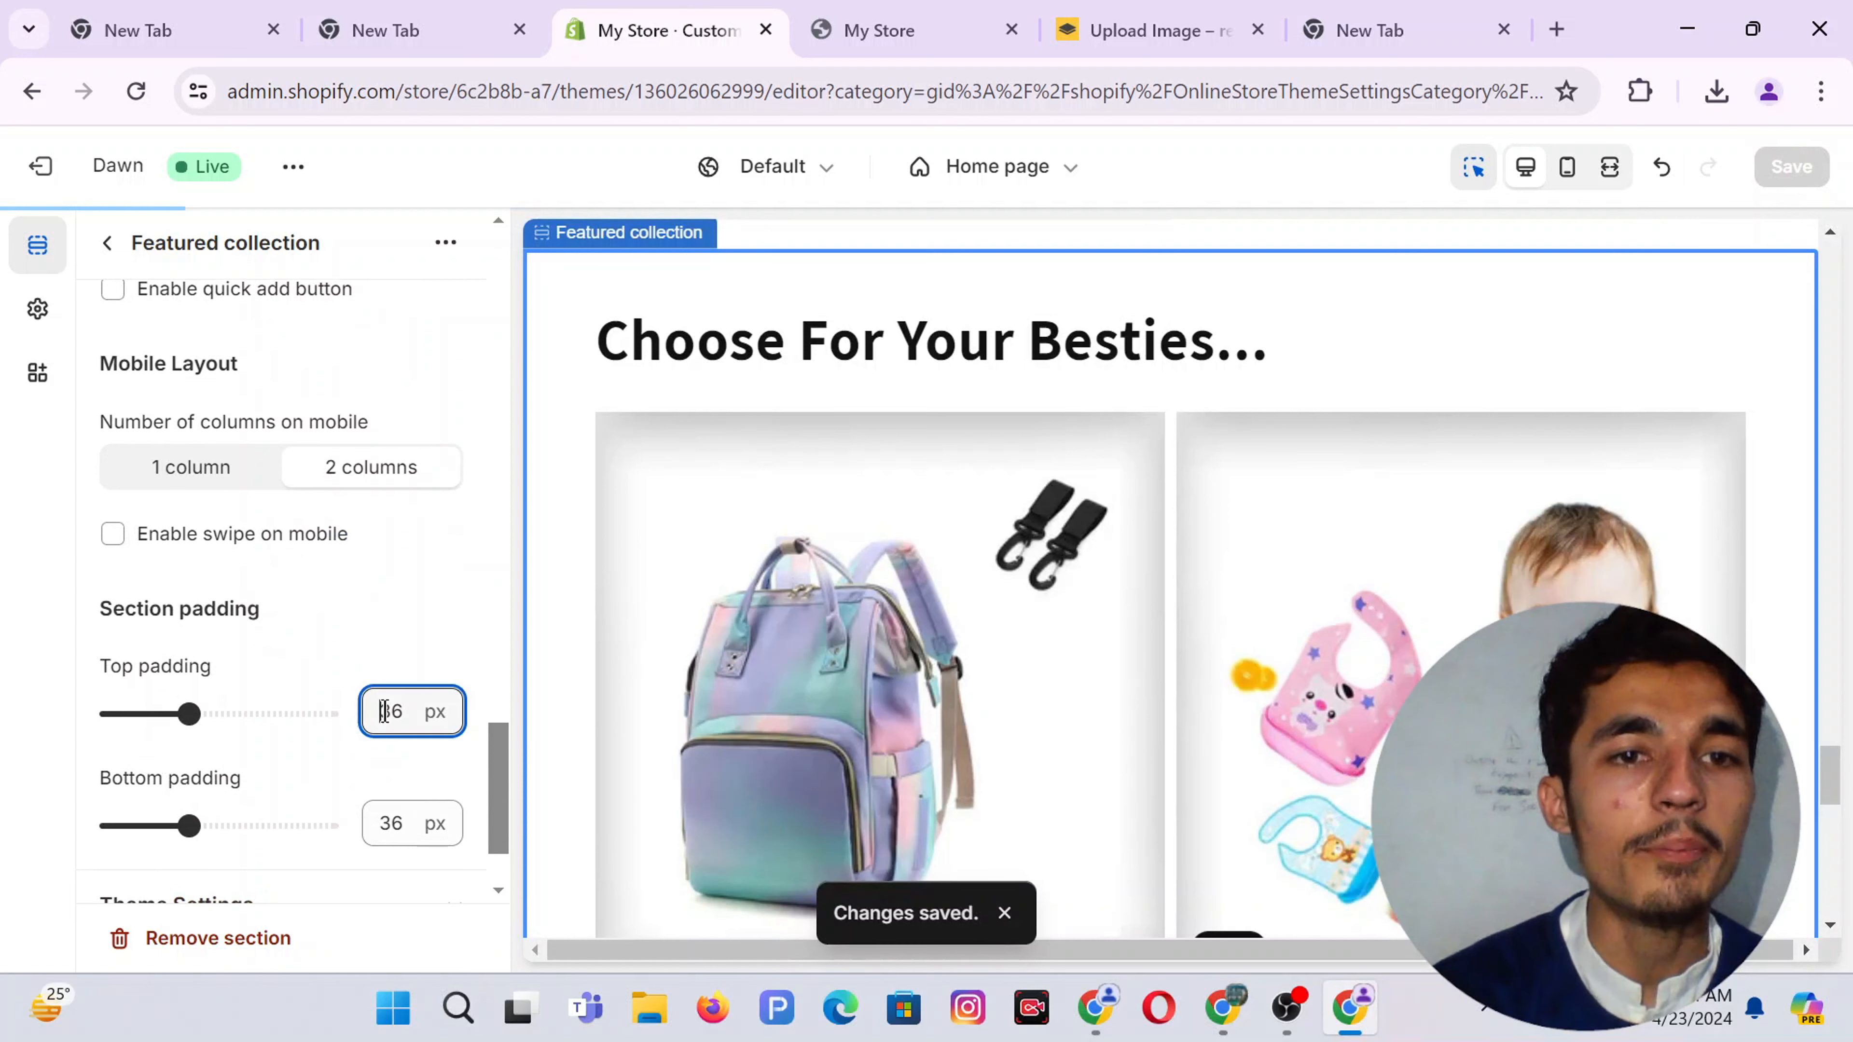
type("16")
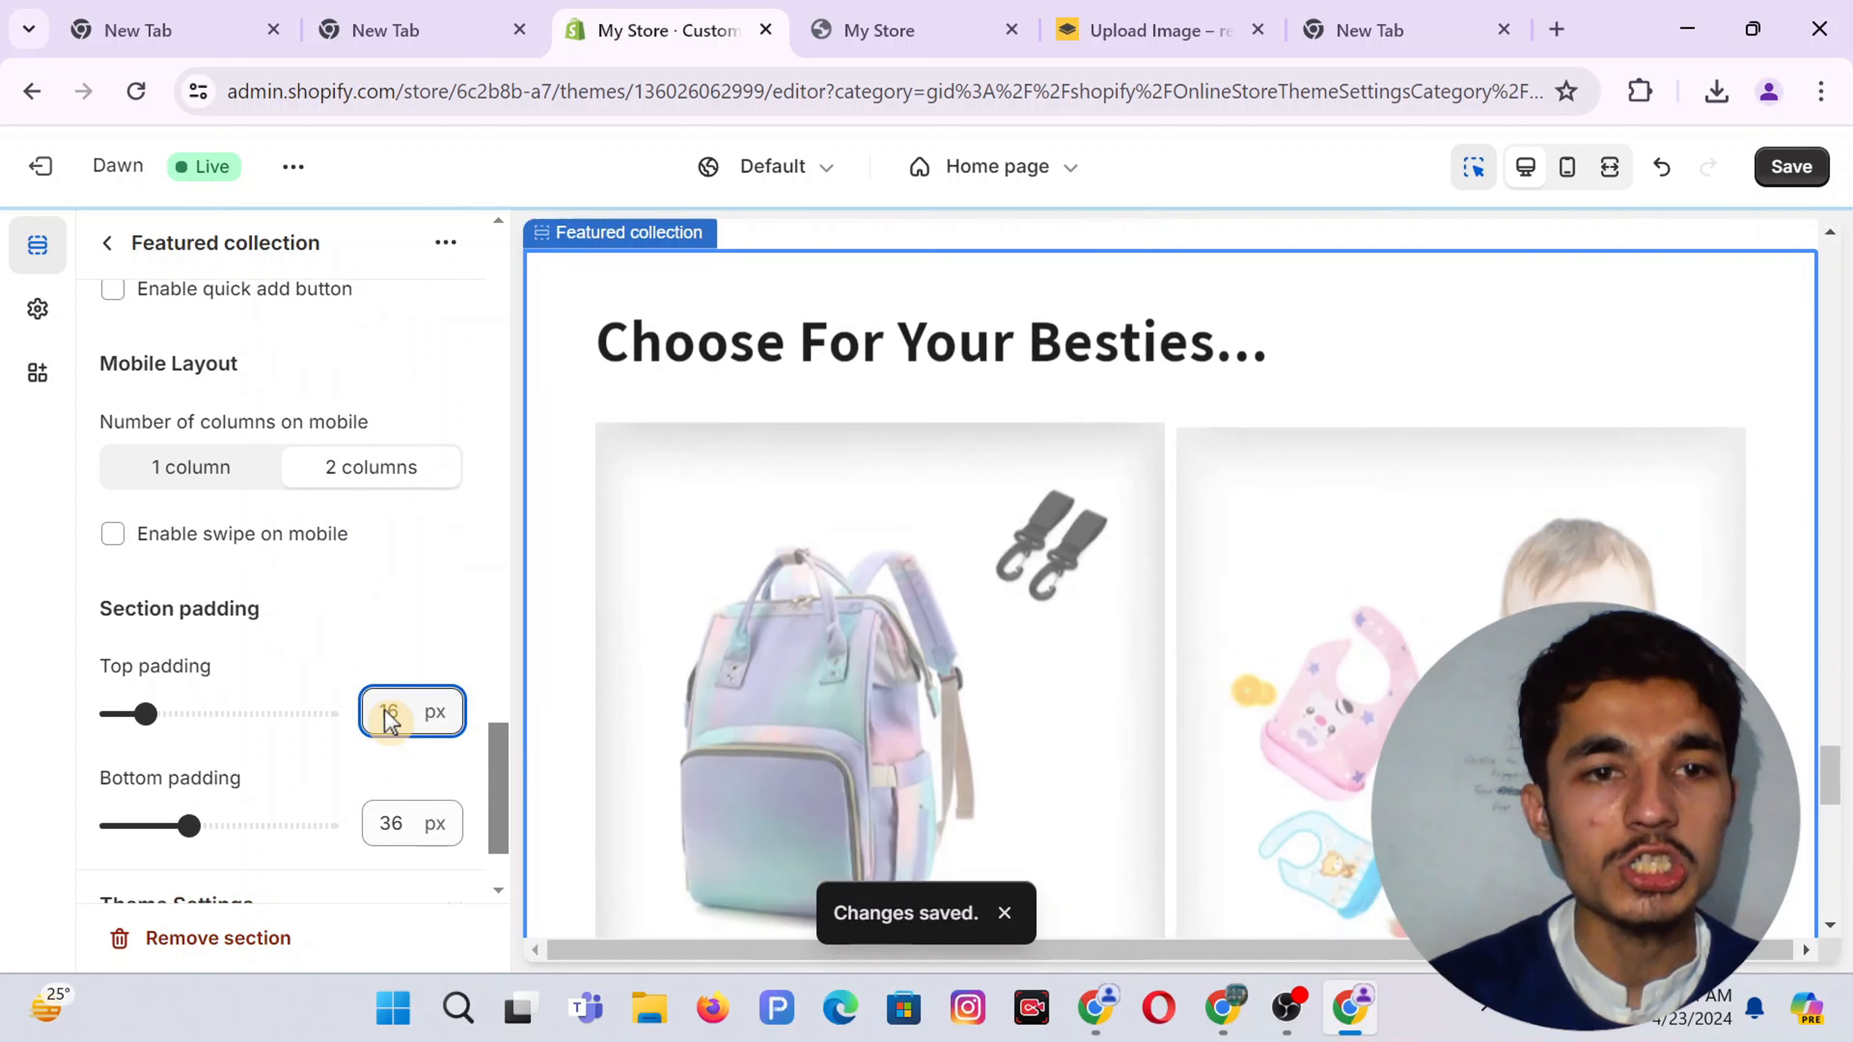
left_click(437, 873)
double_click(402, 814)
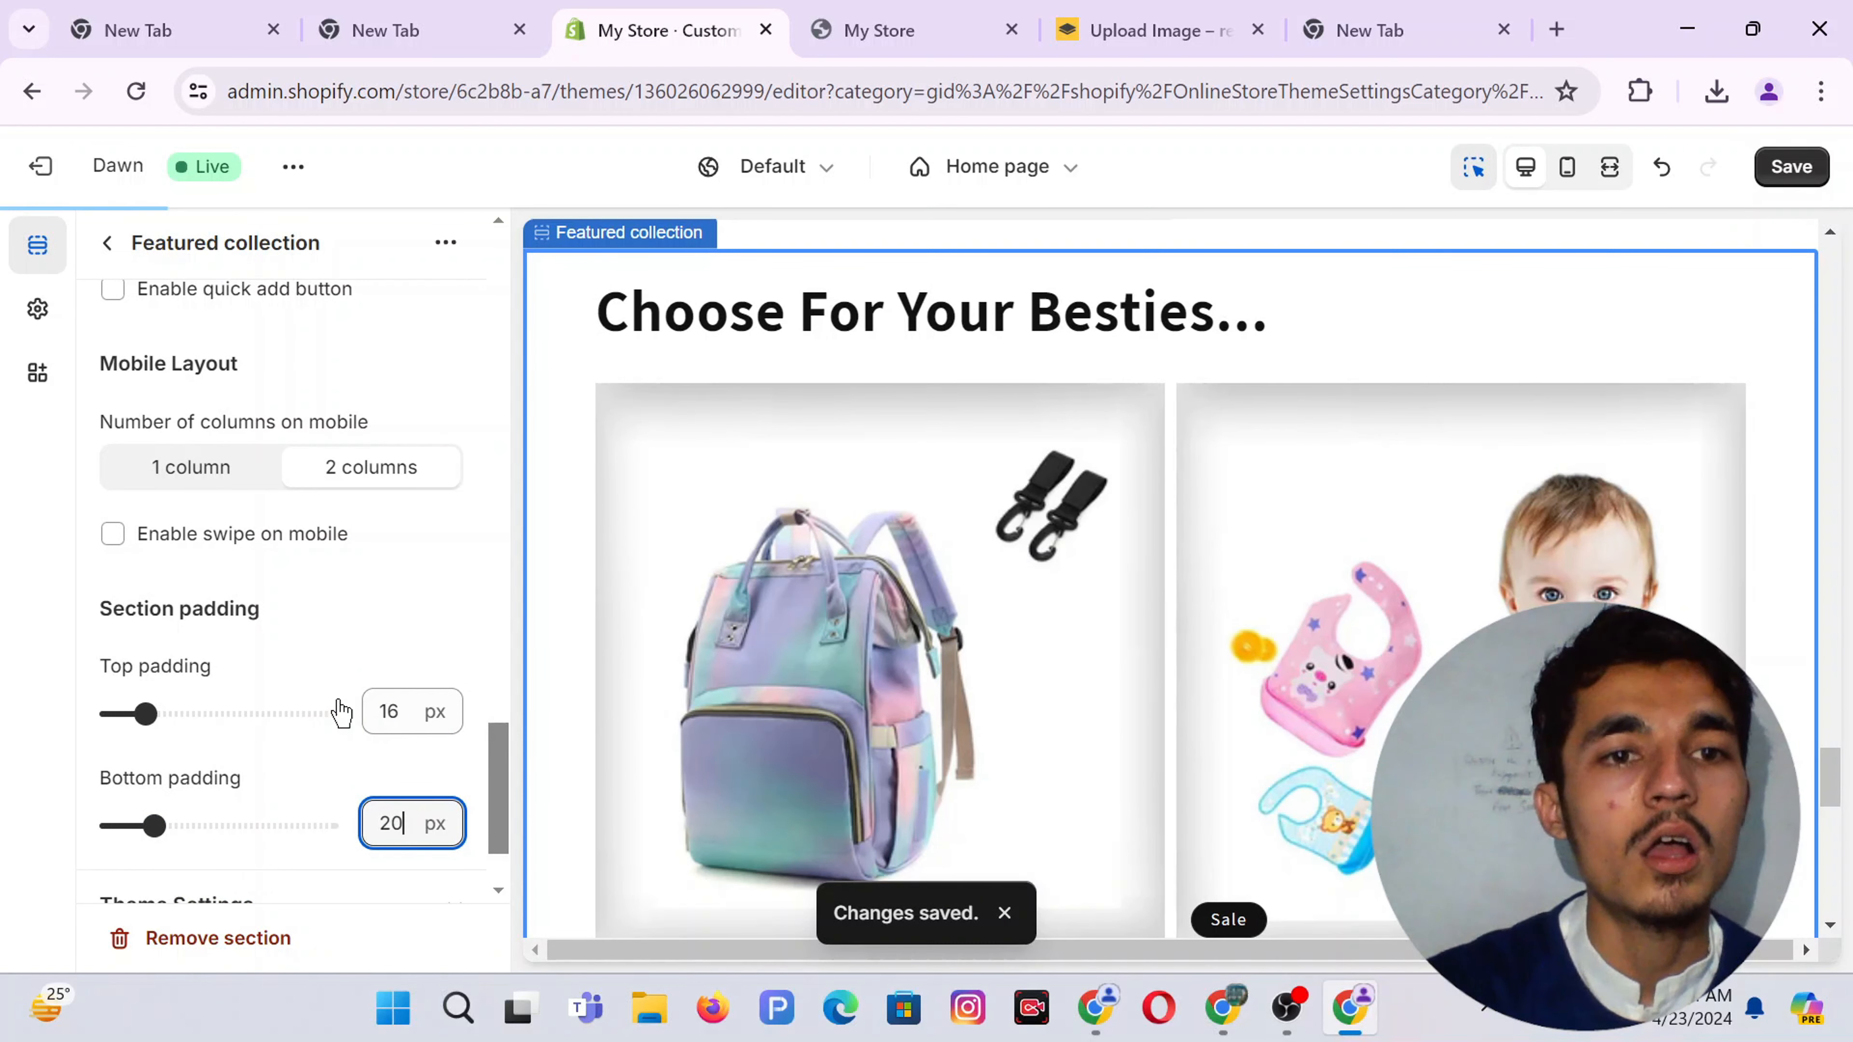
type("20")
left_click(322, 649)
scroll(322, 650, "down", 2)
scroll(343, 642, "up", 15)
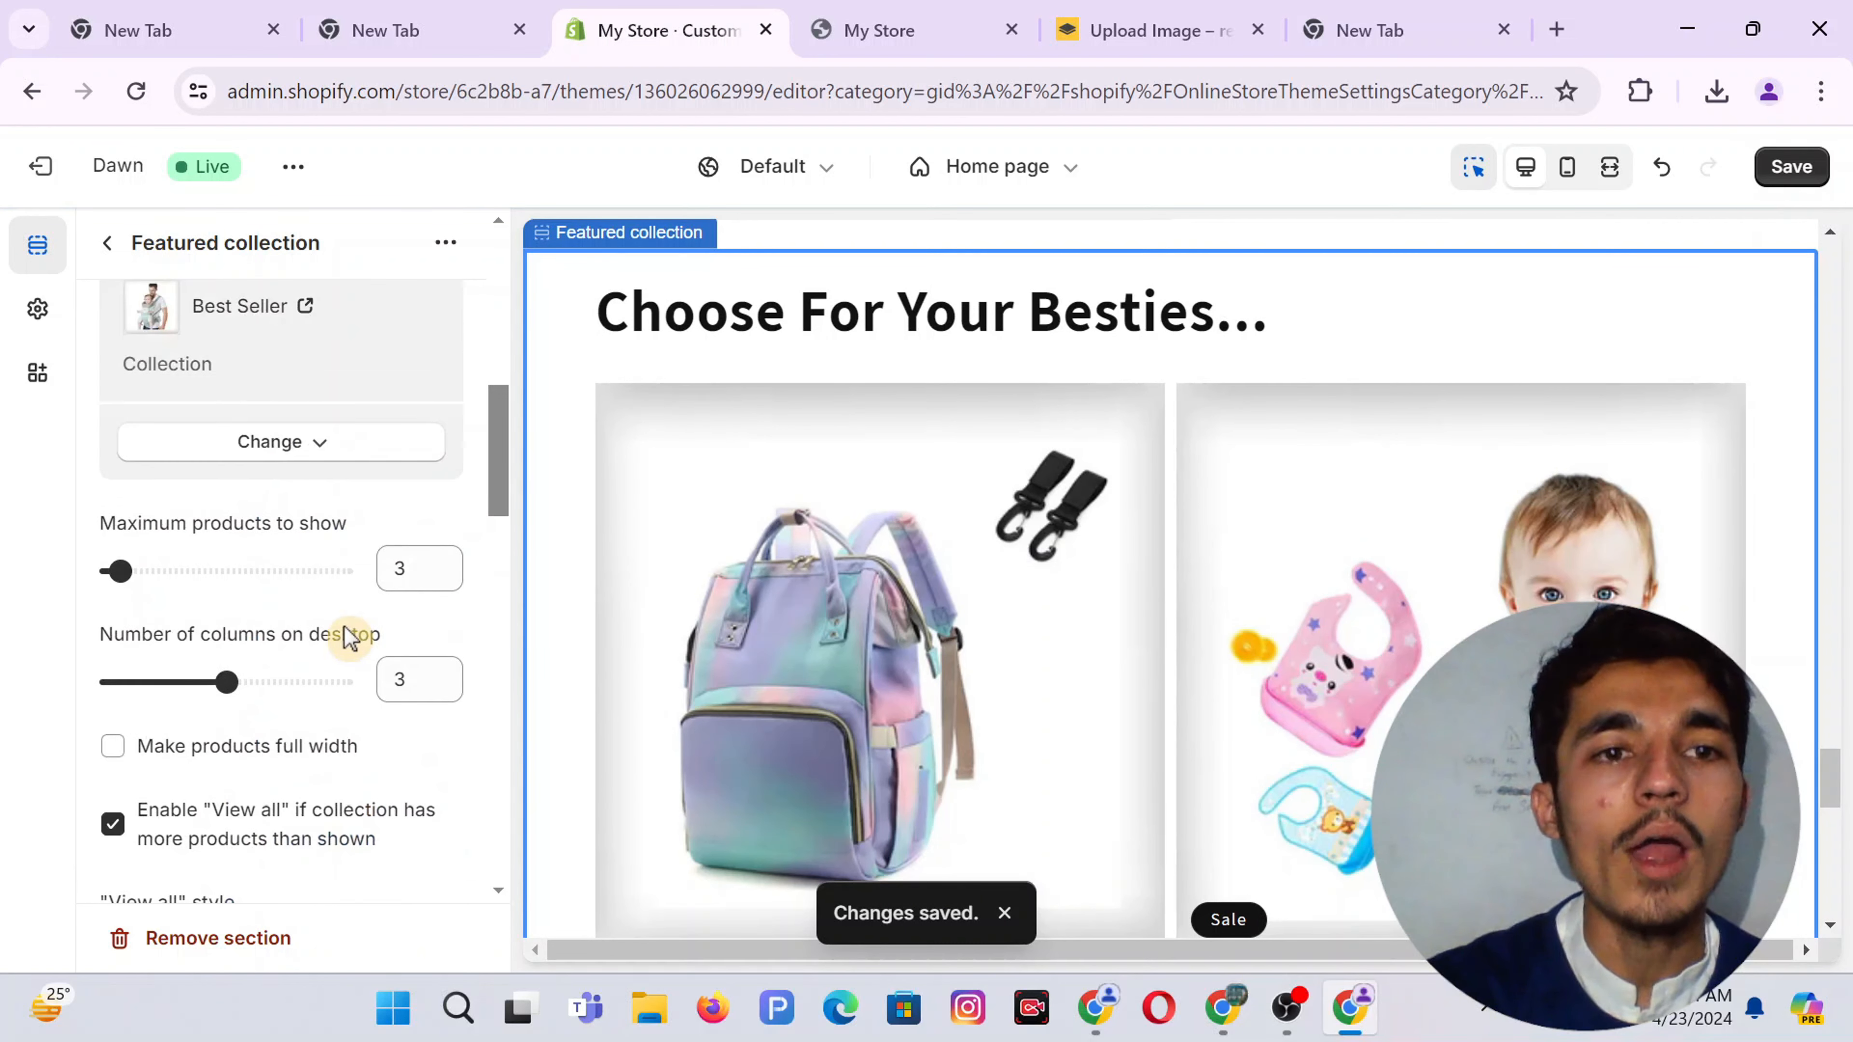
left_click(1791, 166)
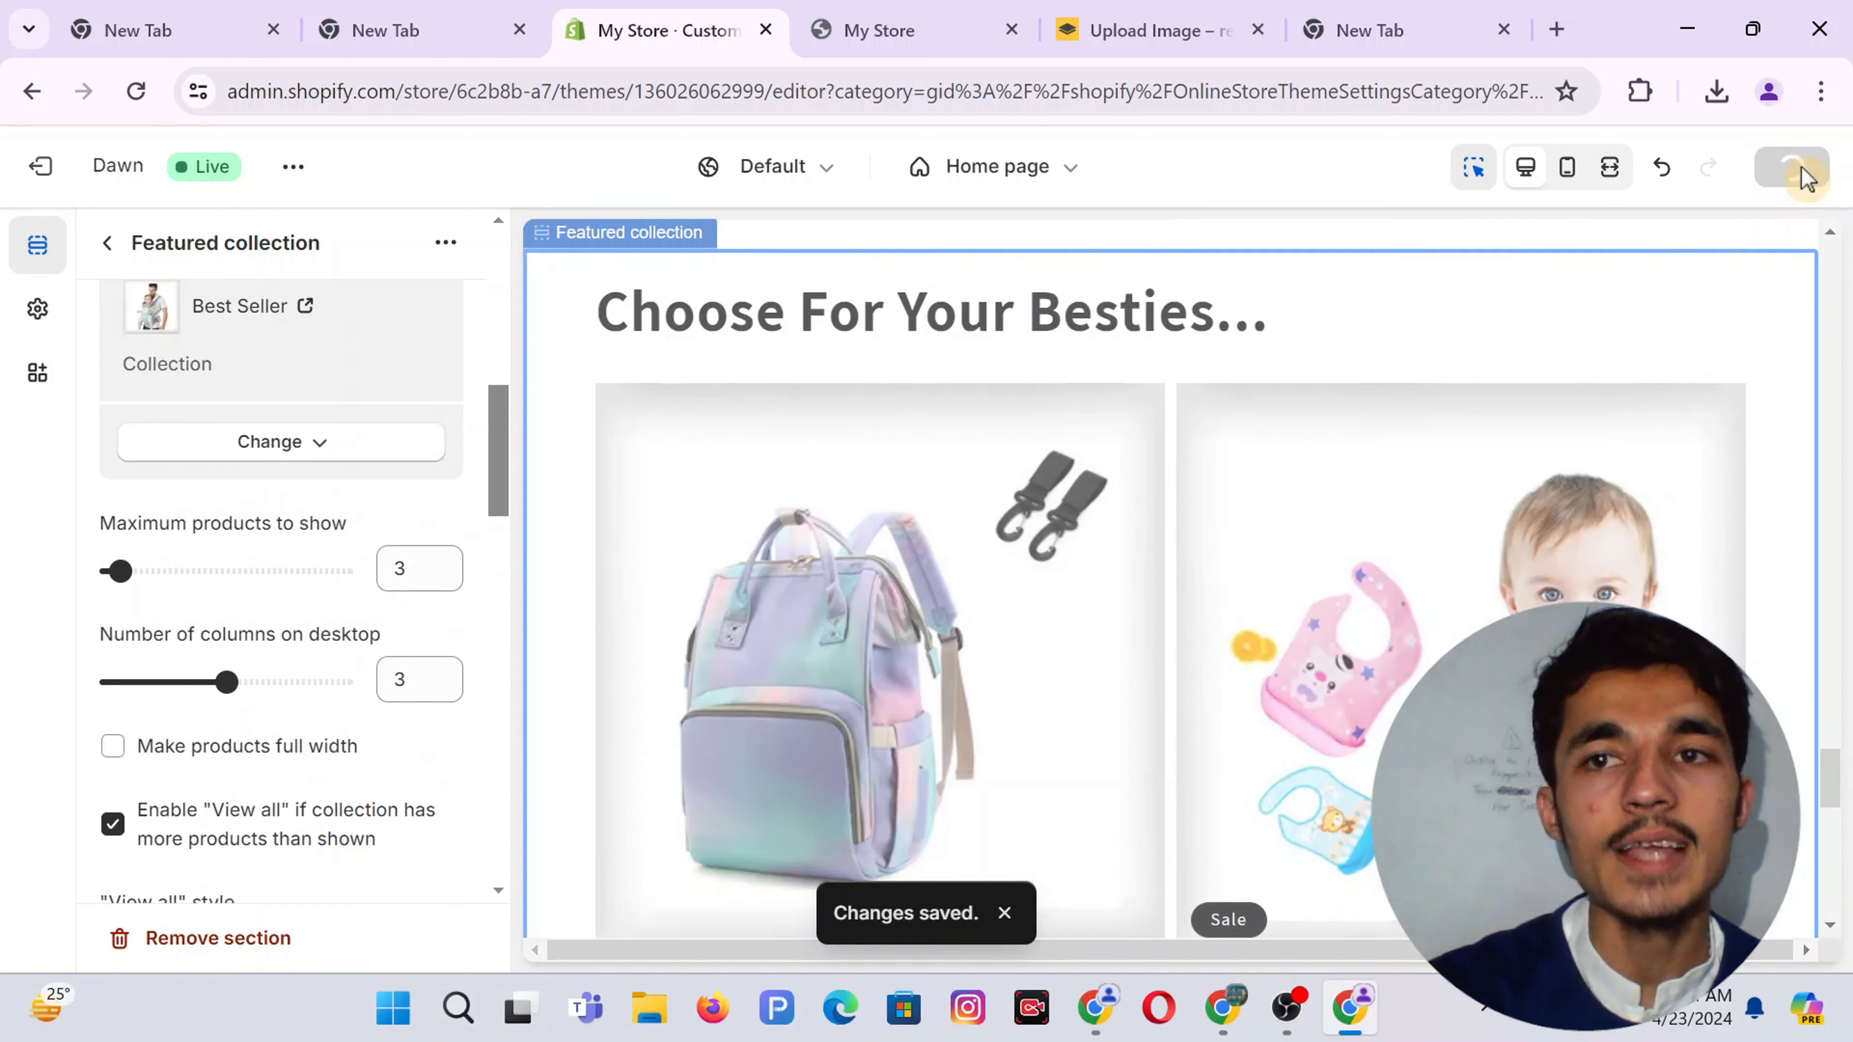
Duplicate the Image with text section on the home page
left_click(108, 245)
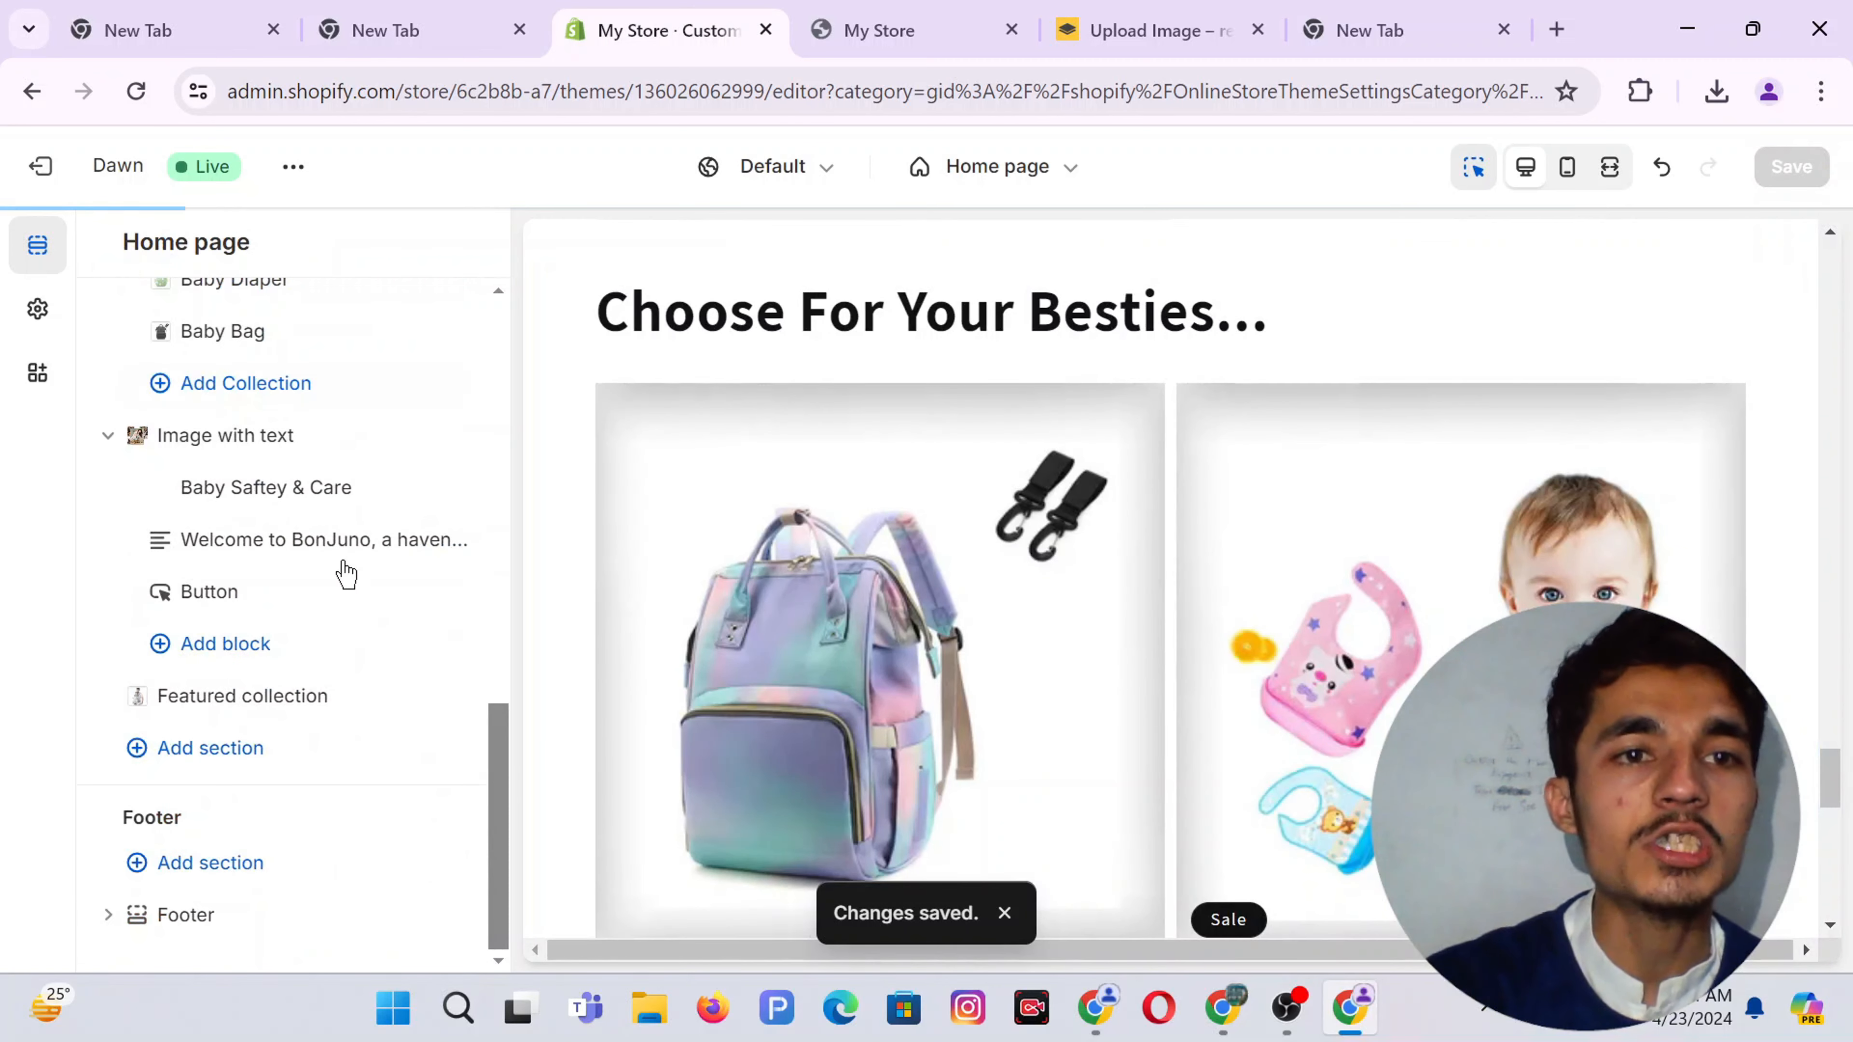
left_click(269, 437)
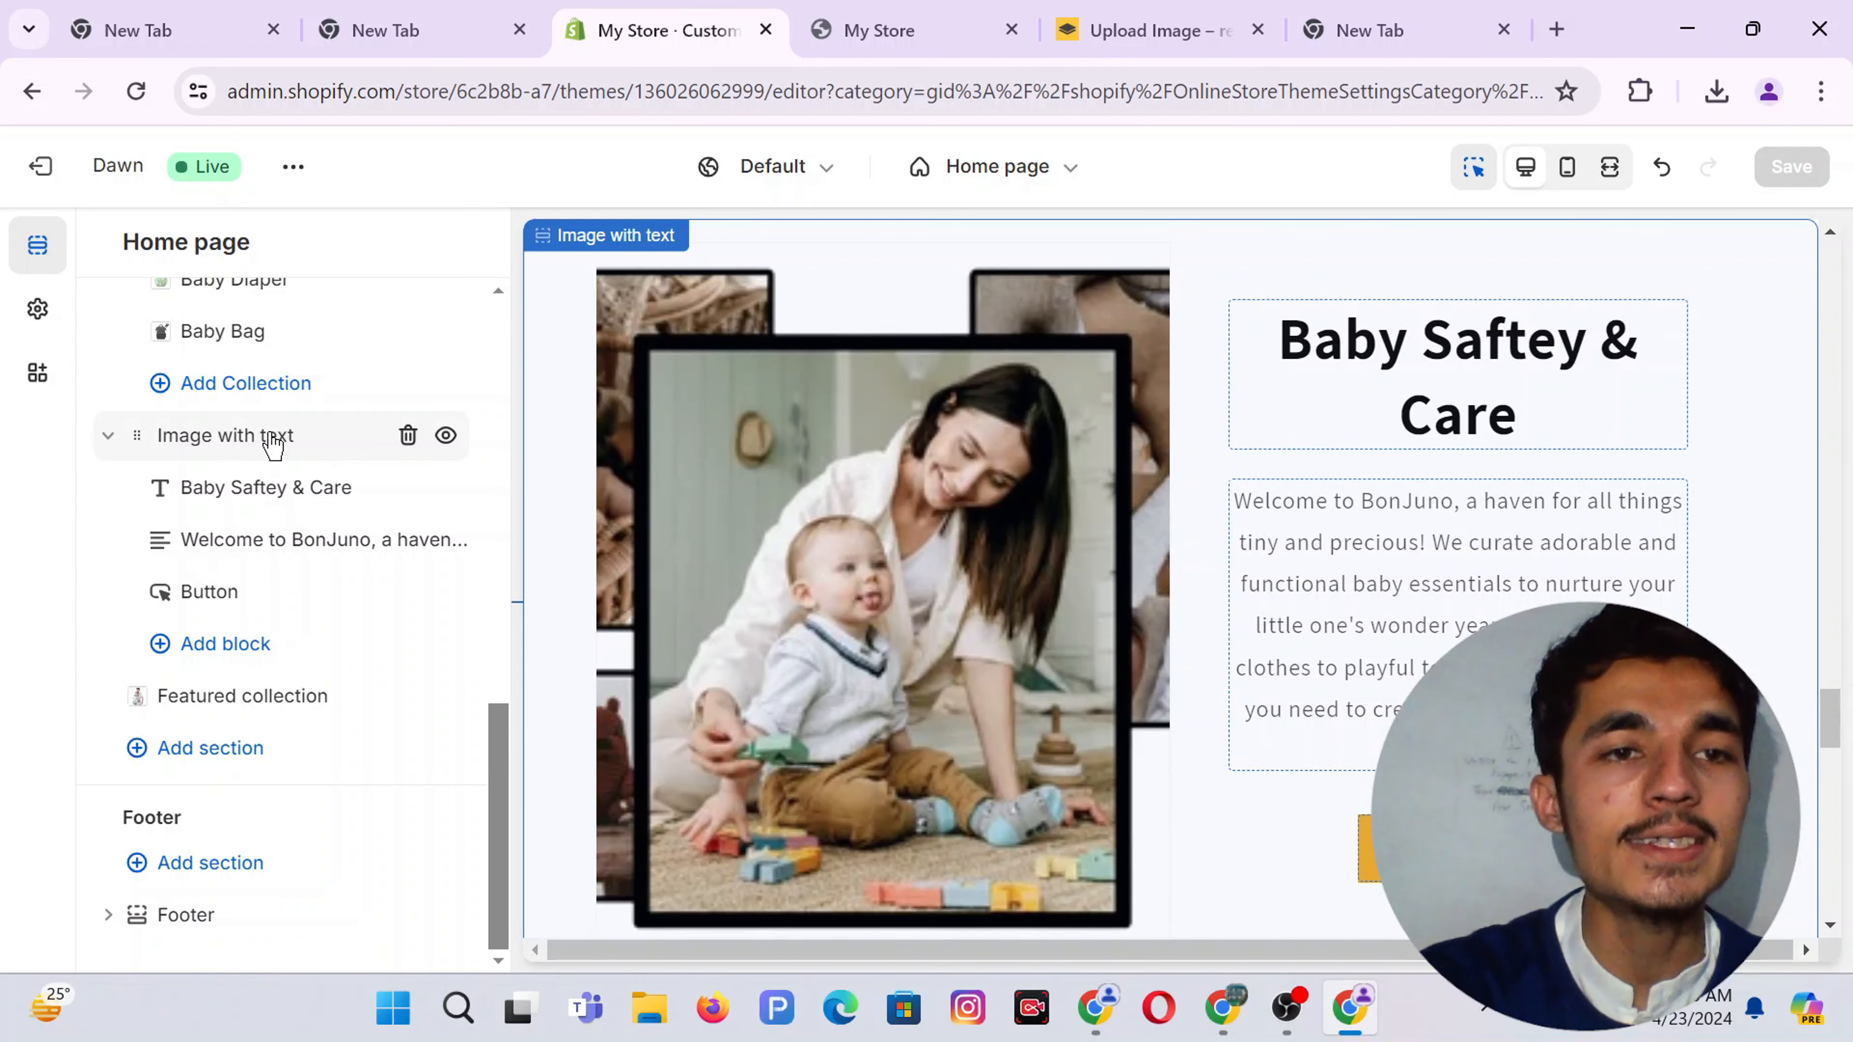
left_click(272, 442)
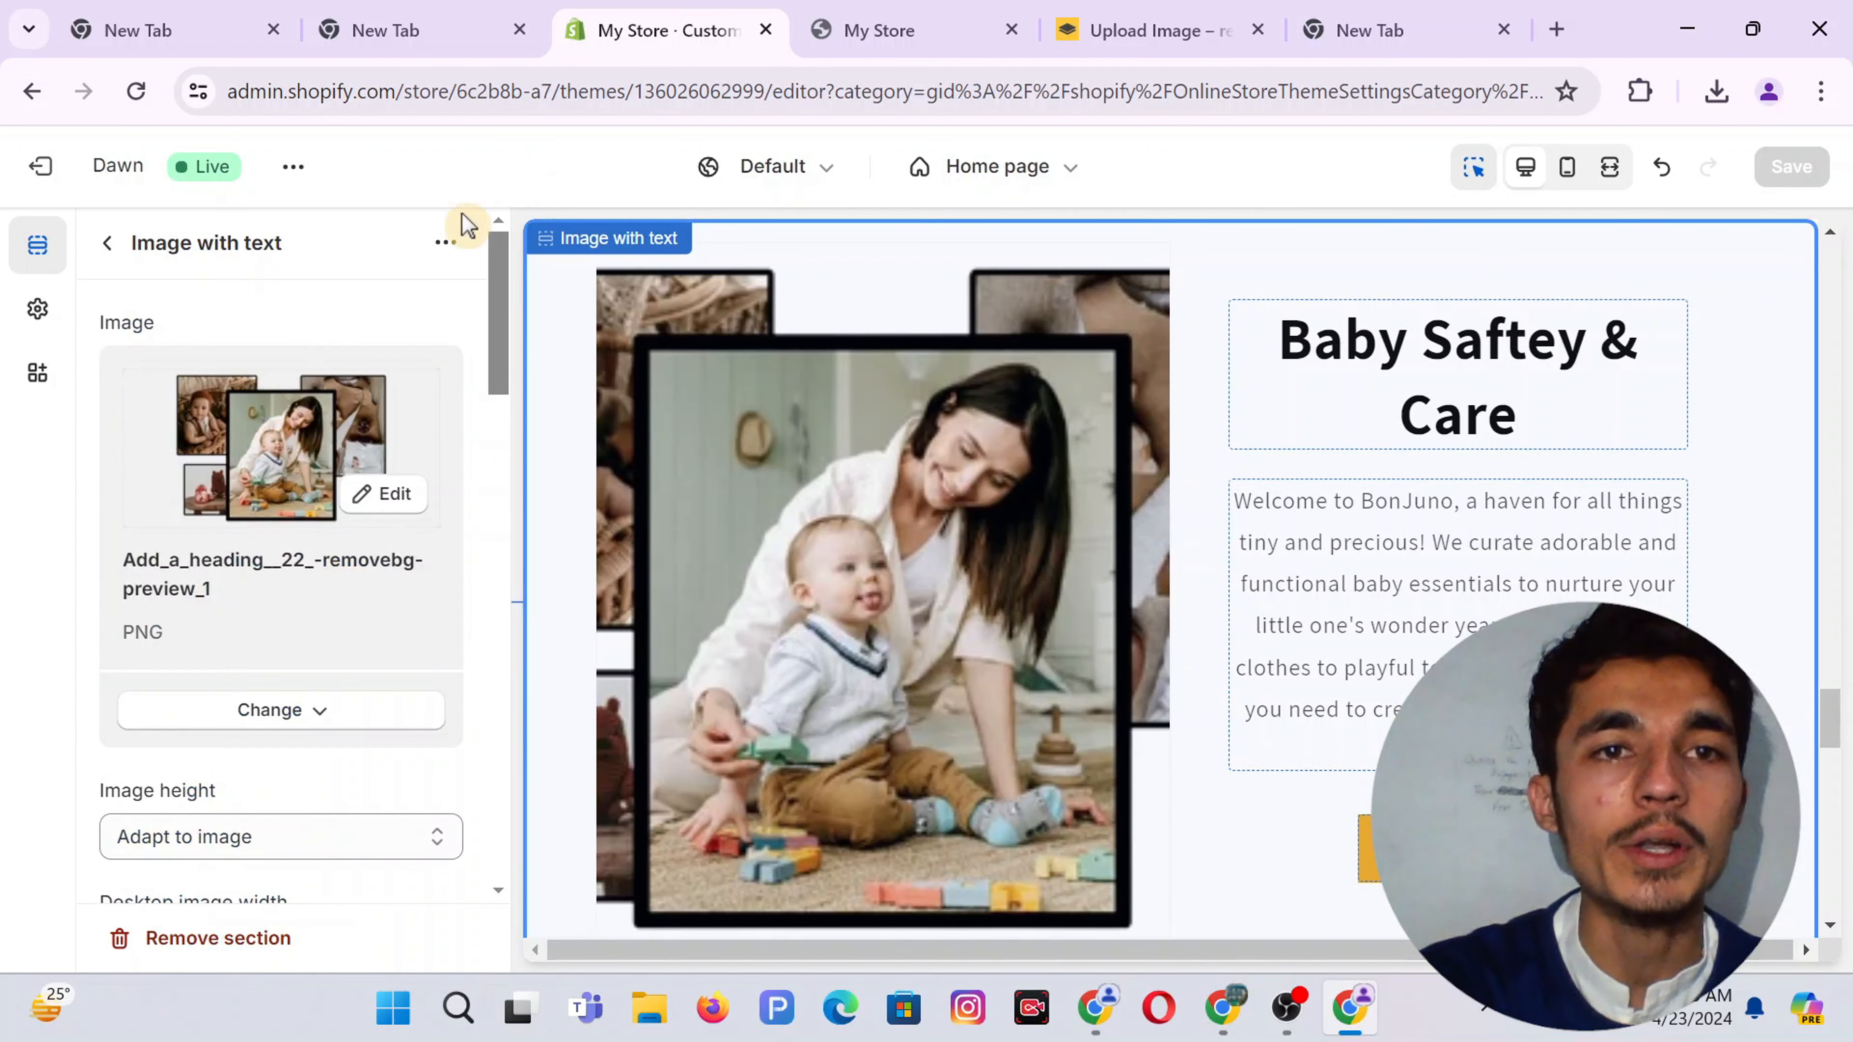
left_click(445, 243)
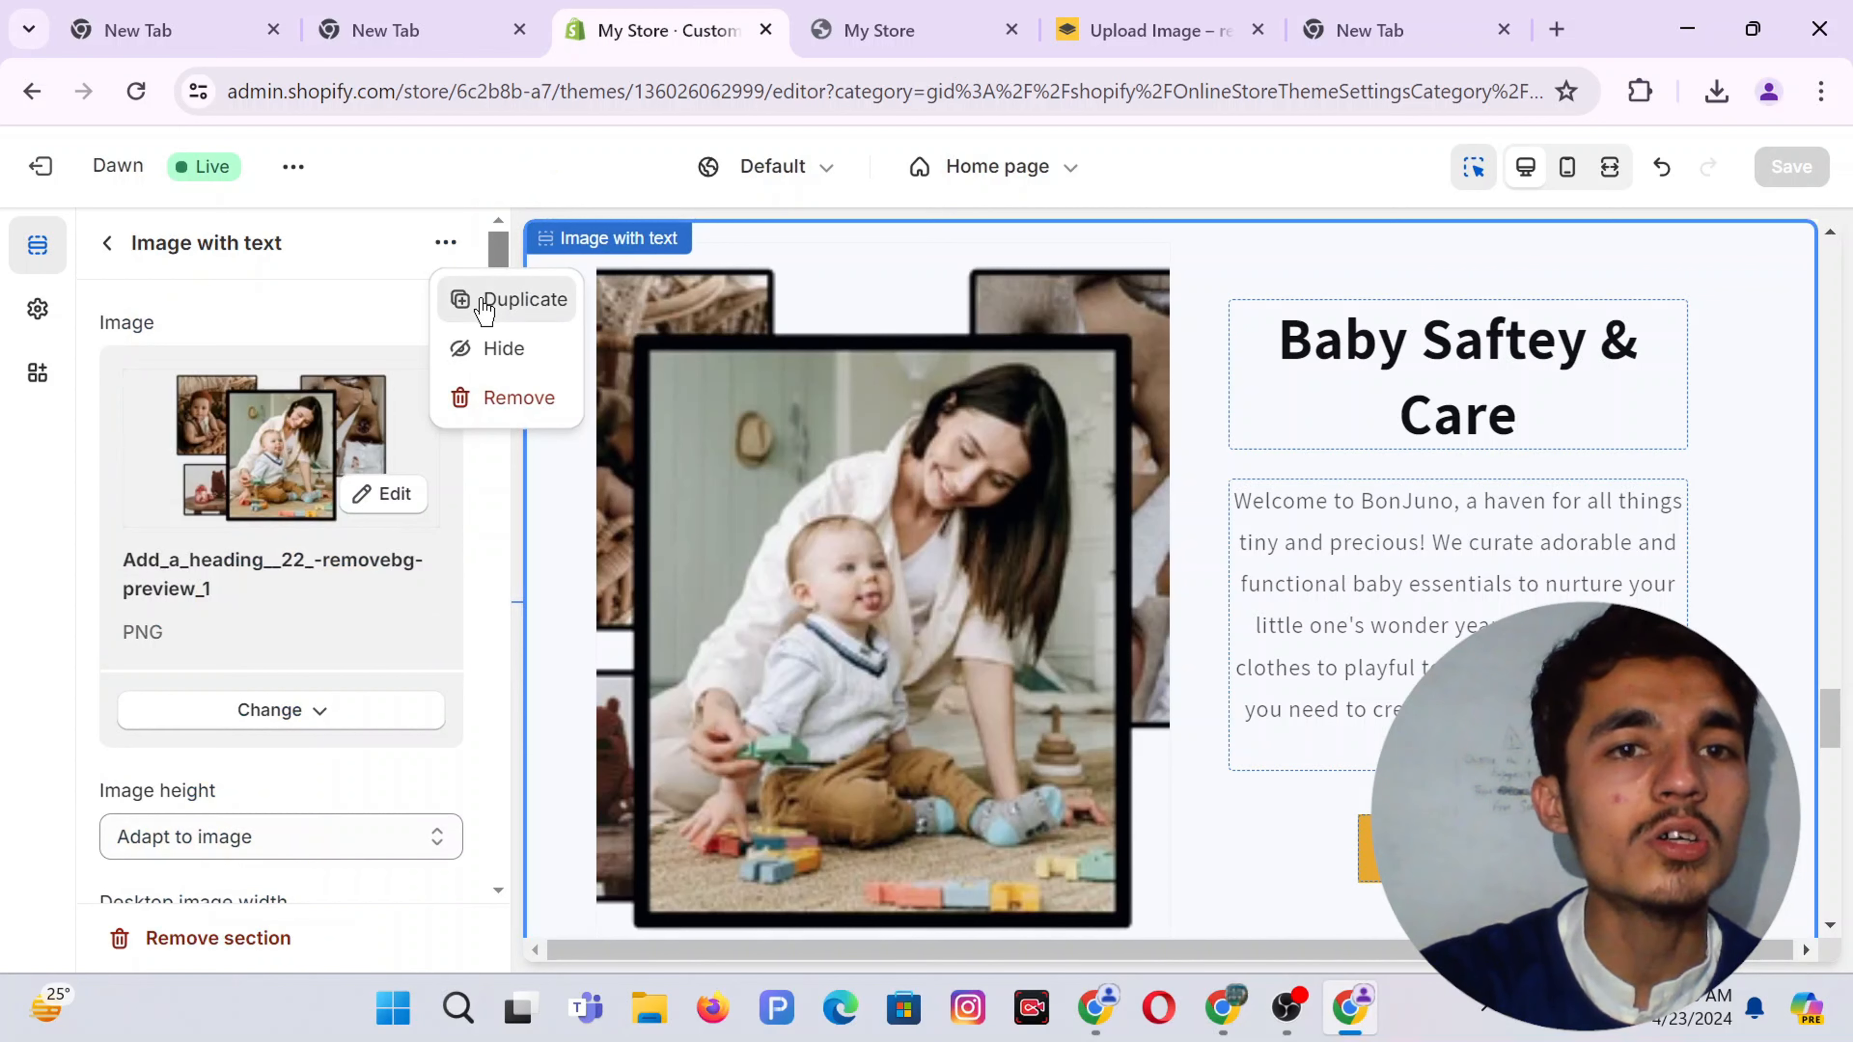
left_click(484, 301)
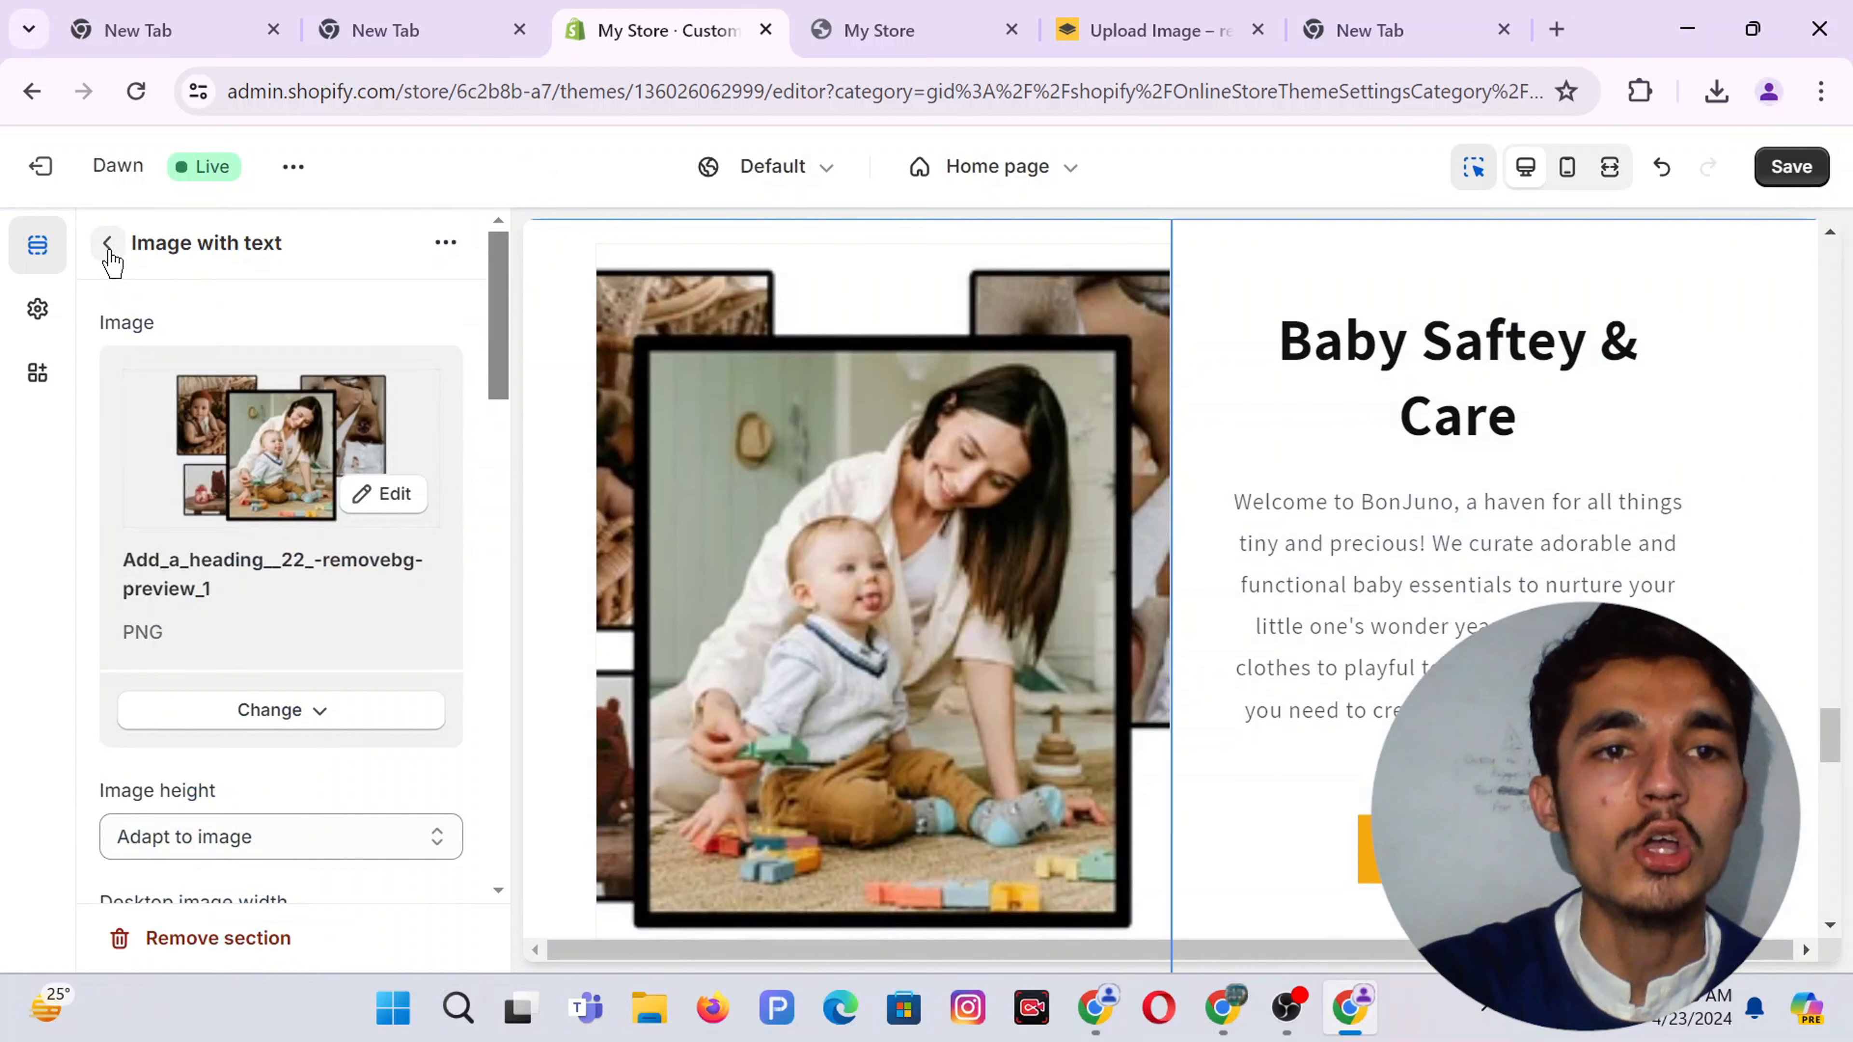
Move the copied Image with text section below Featured collection and open its settings
left_click(108, 244)
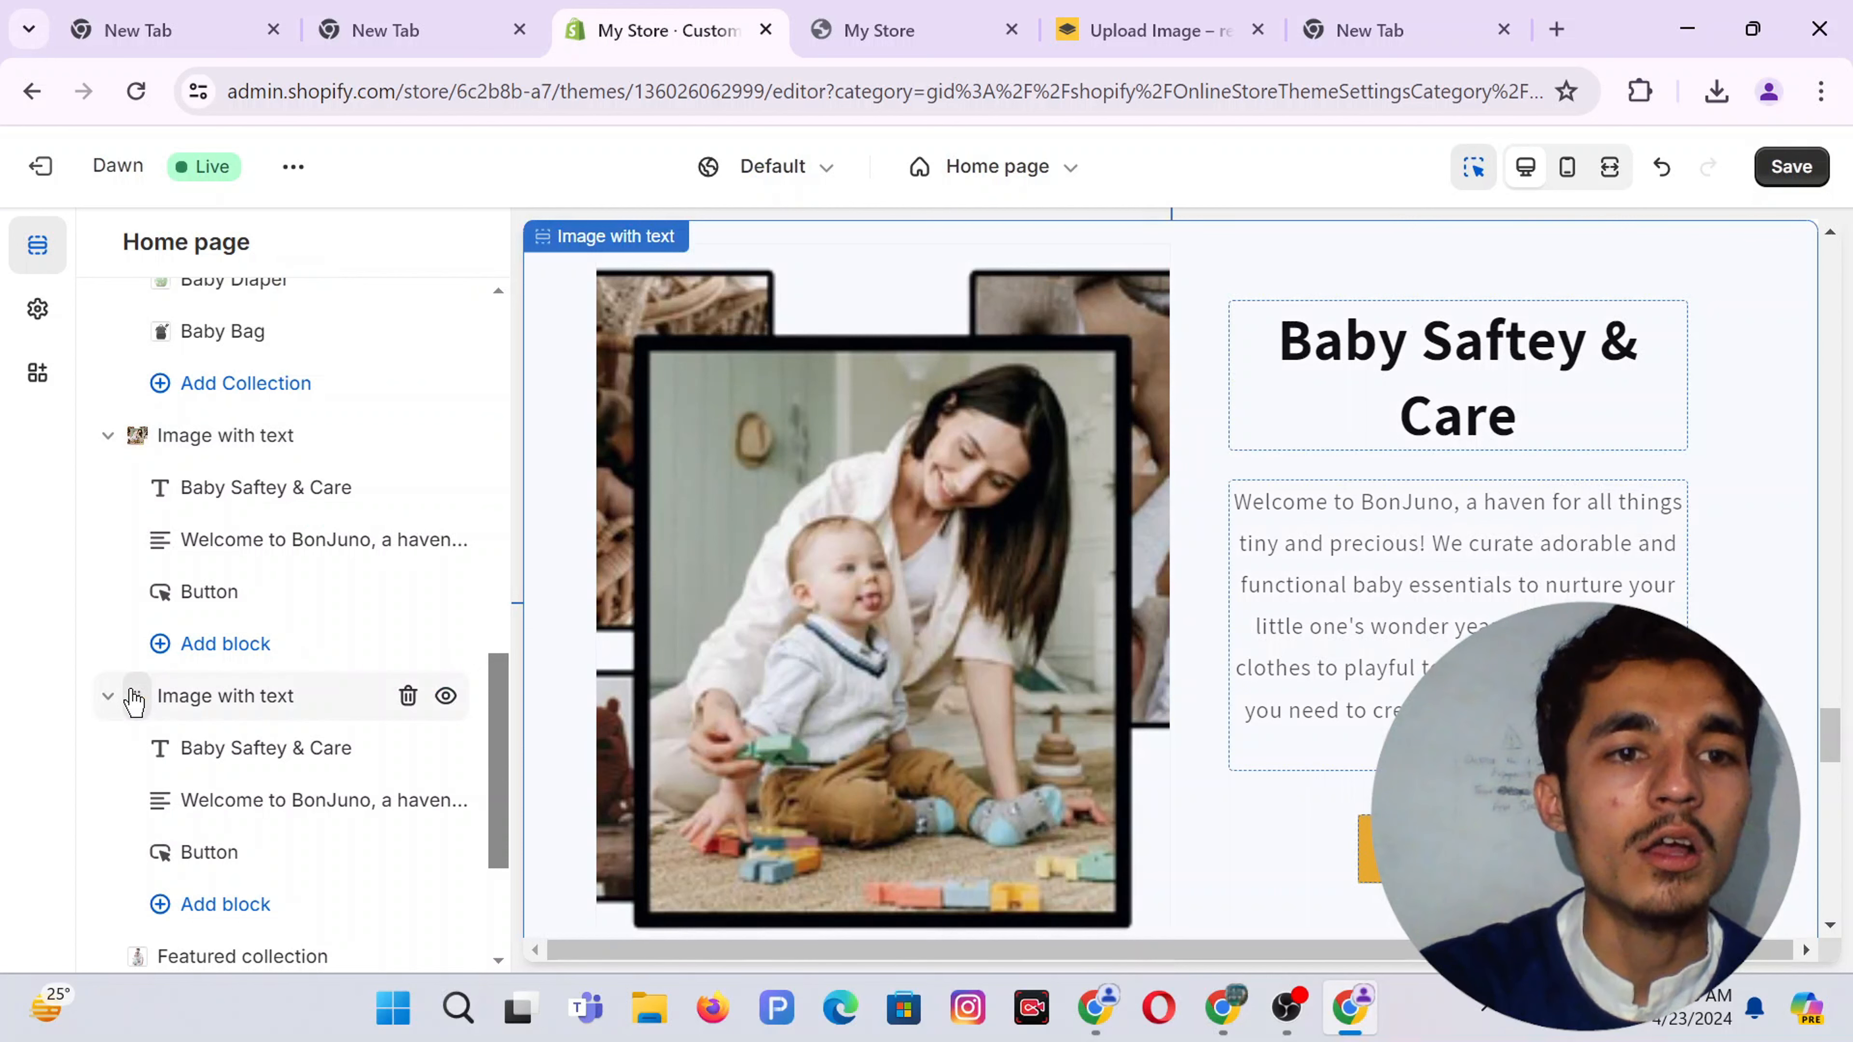
mouse_move(134, 700)
left_mouse_down()
mouse_move(136, 949)
mouse_move(133, 673)
mouse_move(111, 702)
left_mouse_up()
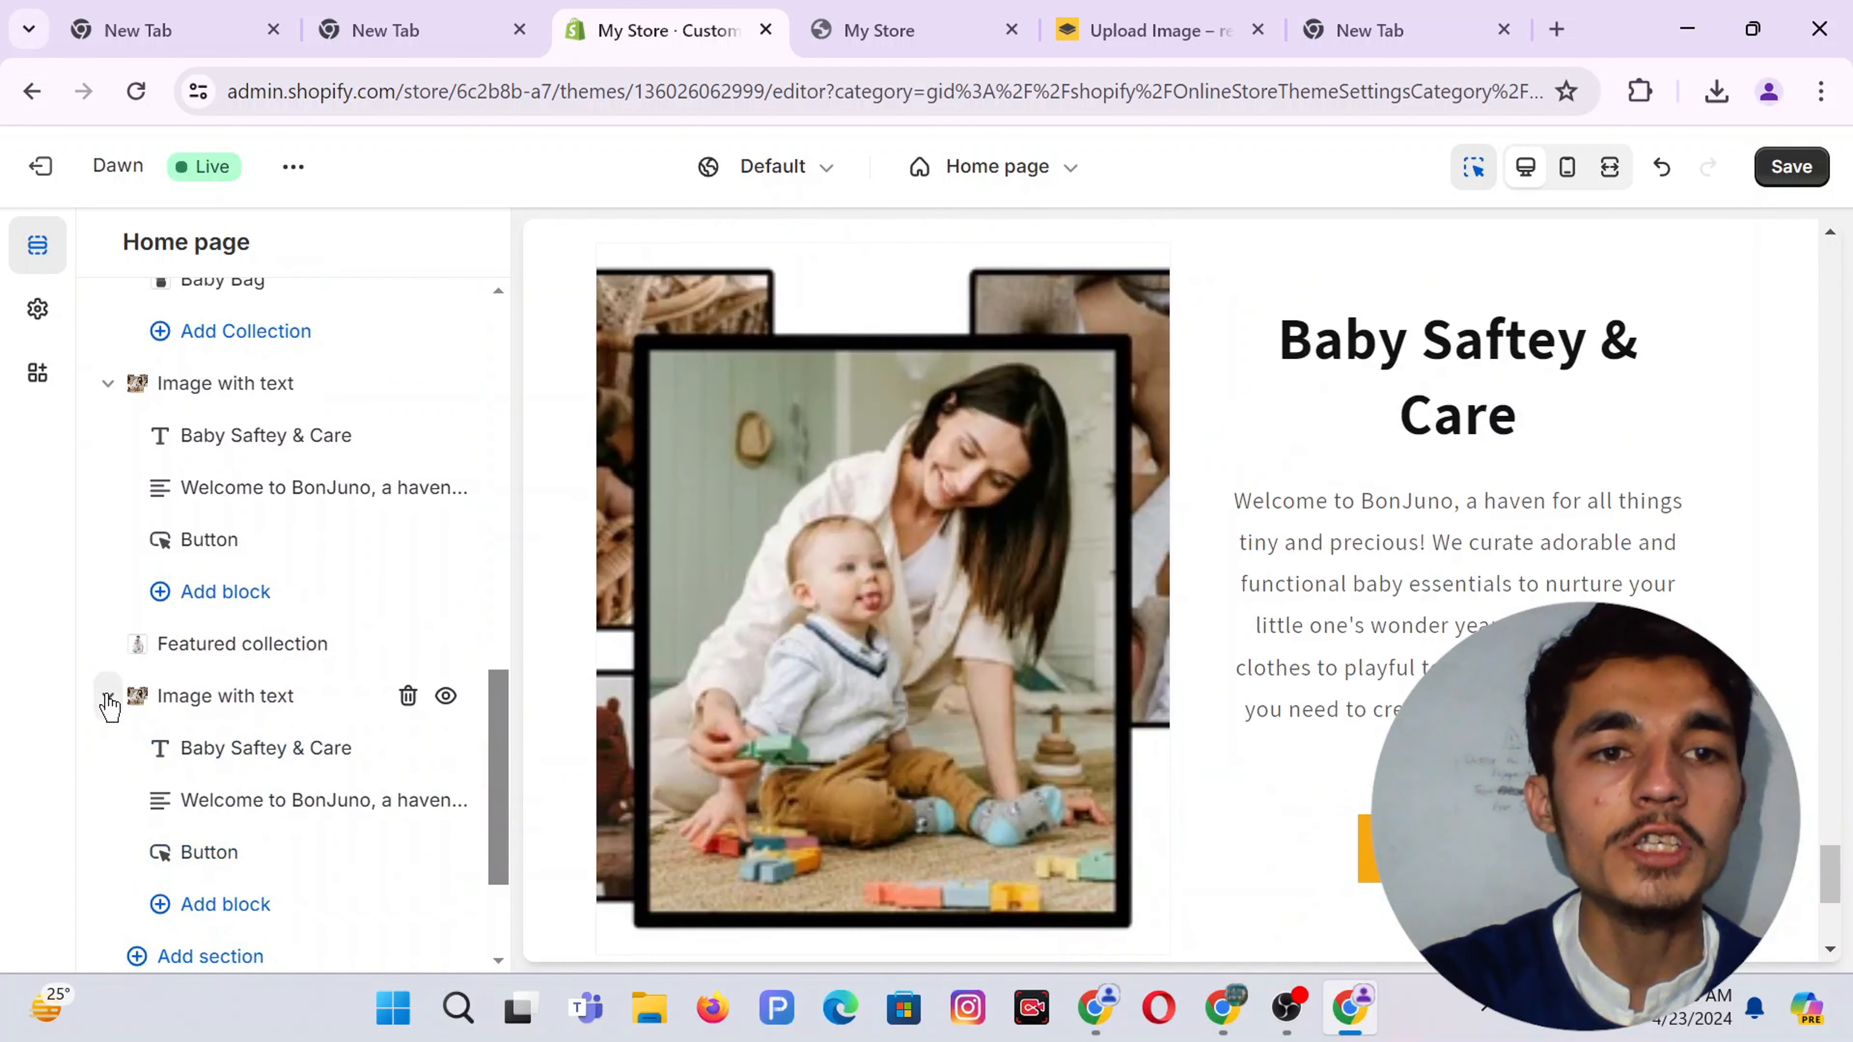
left_click(249, 705)
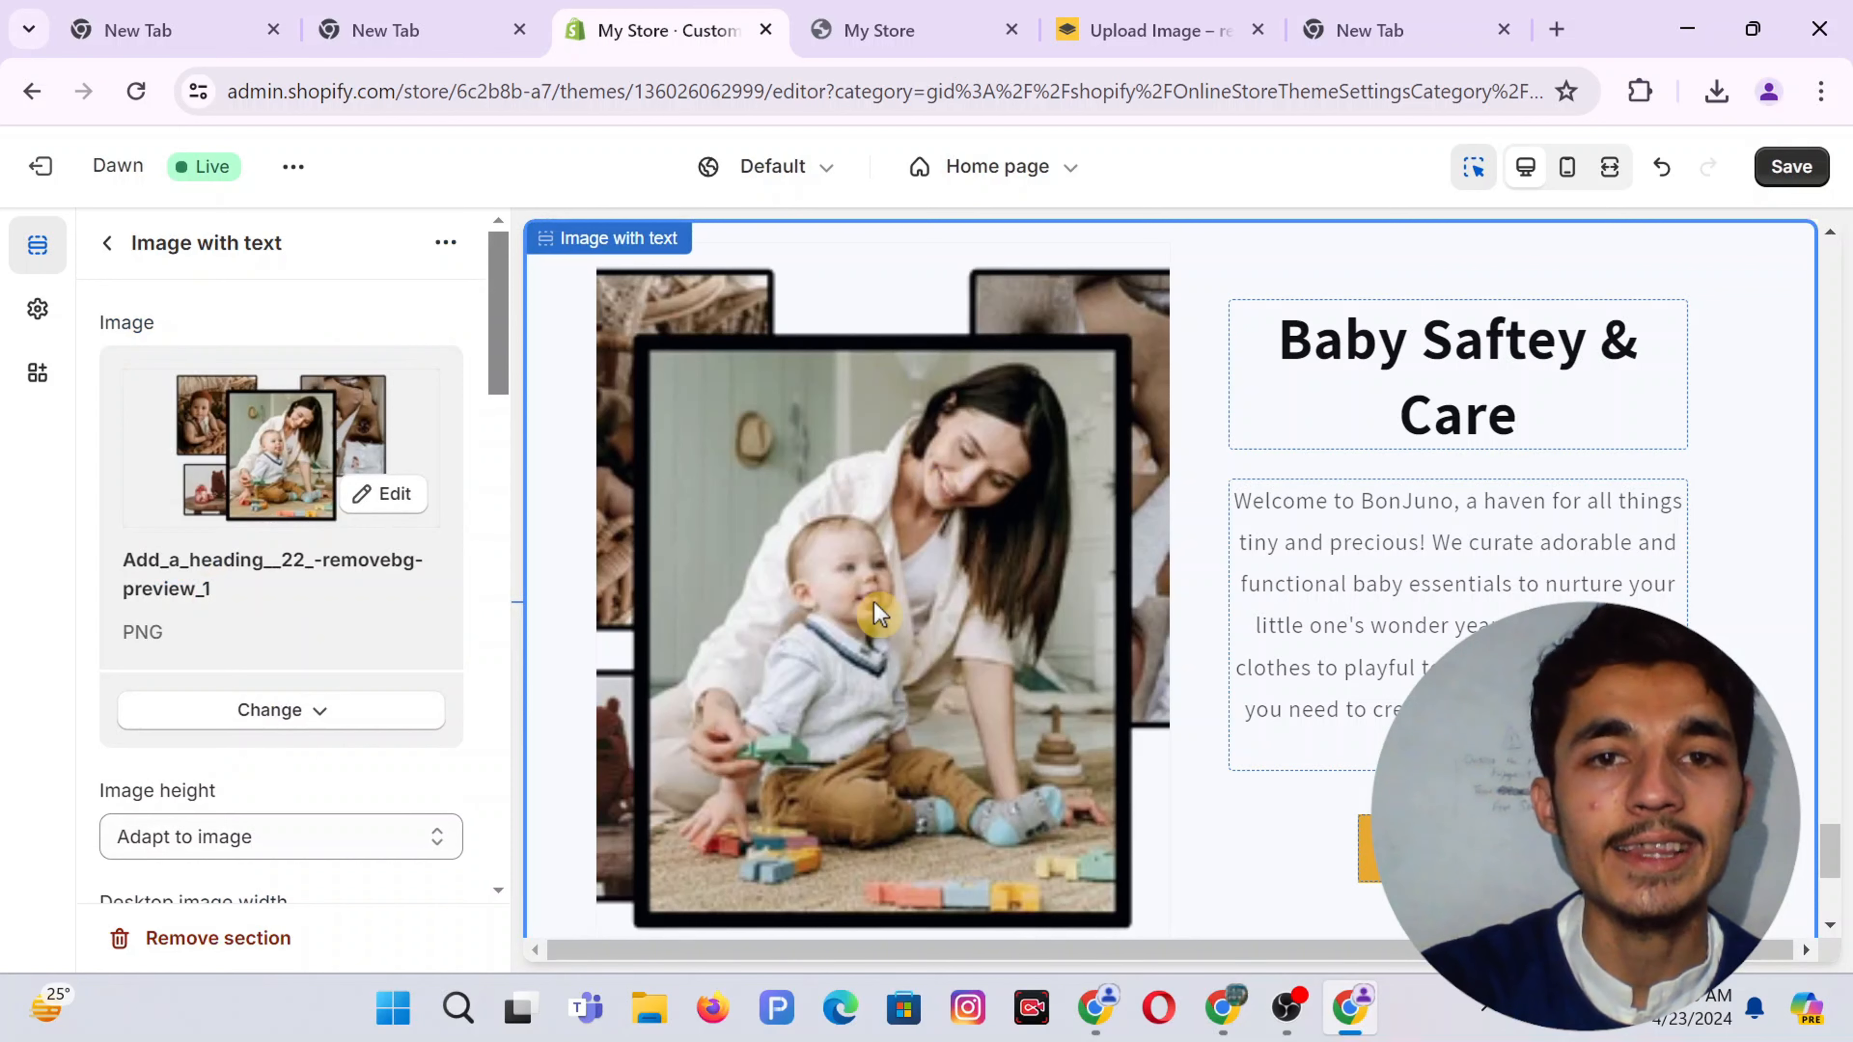
left_click(1224, 1007)
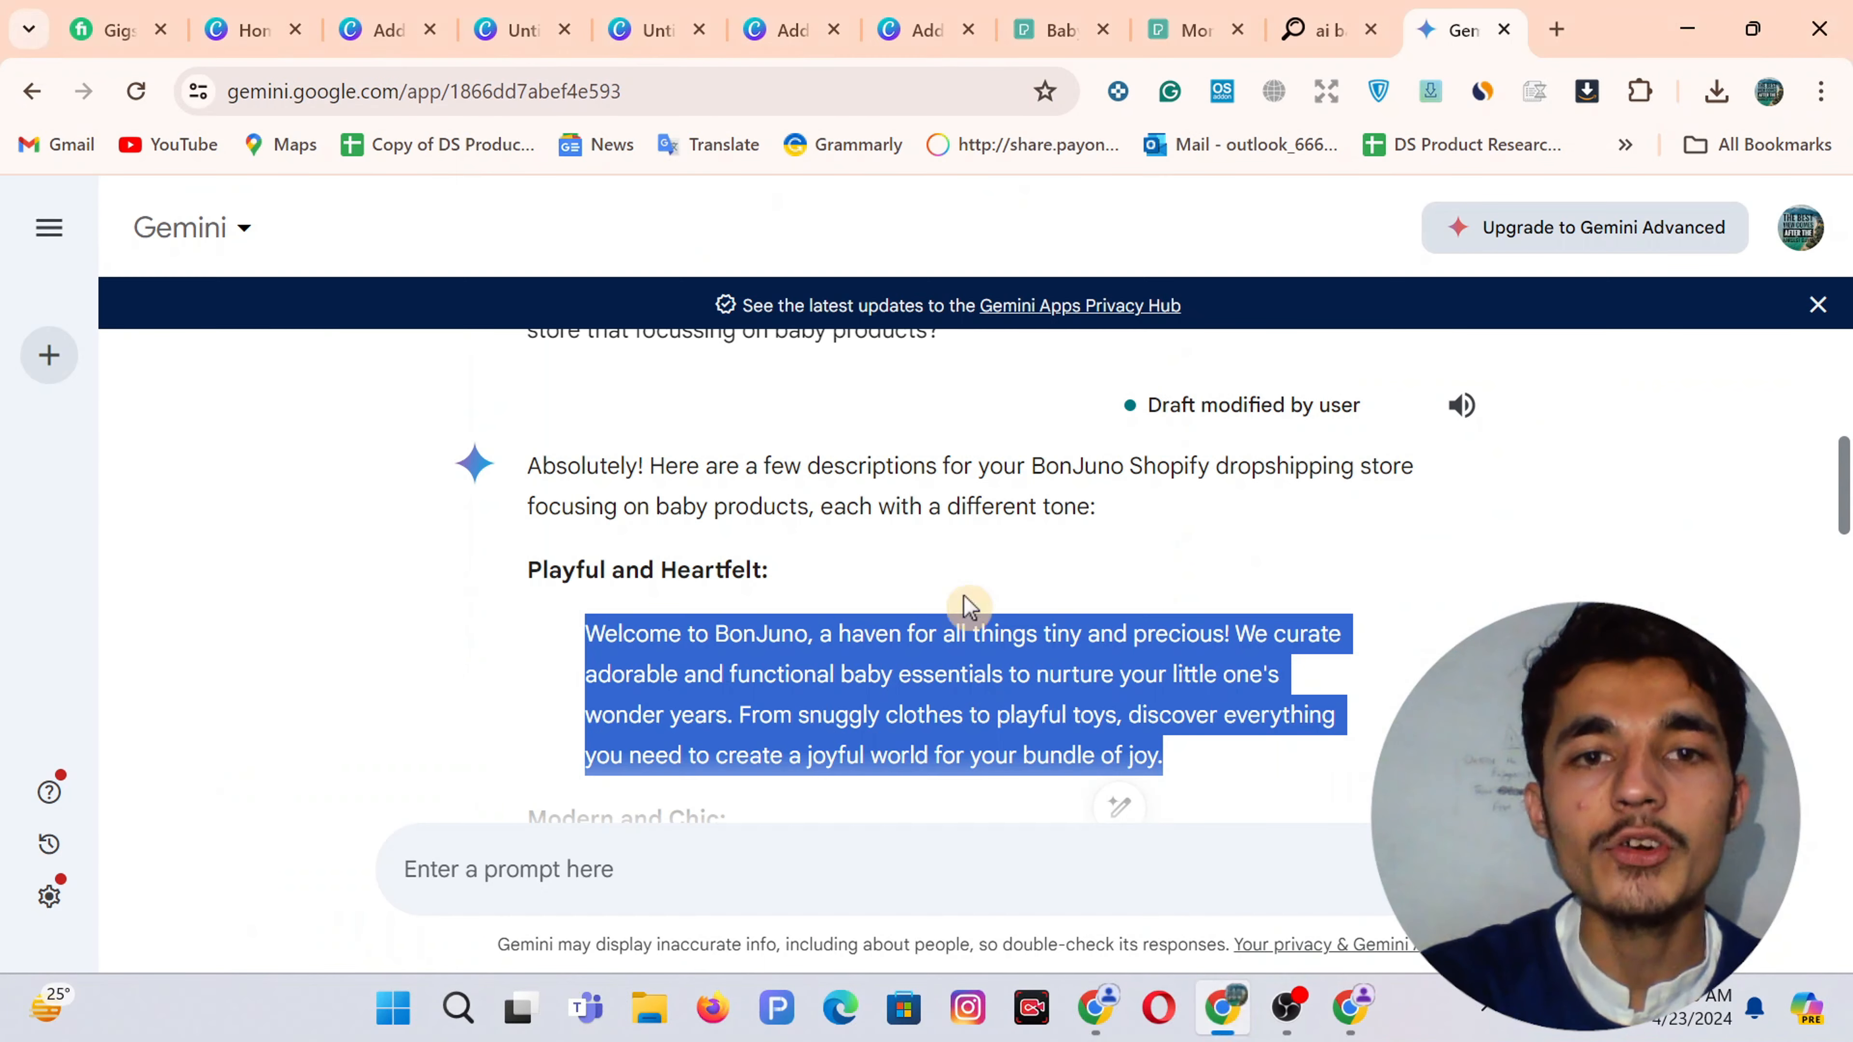
In the Canva photo-collage design, add a blank Page 4 after the page-3 collage
left_click(773, 22)
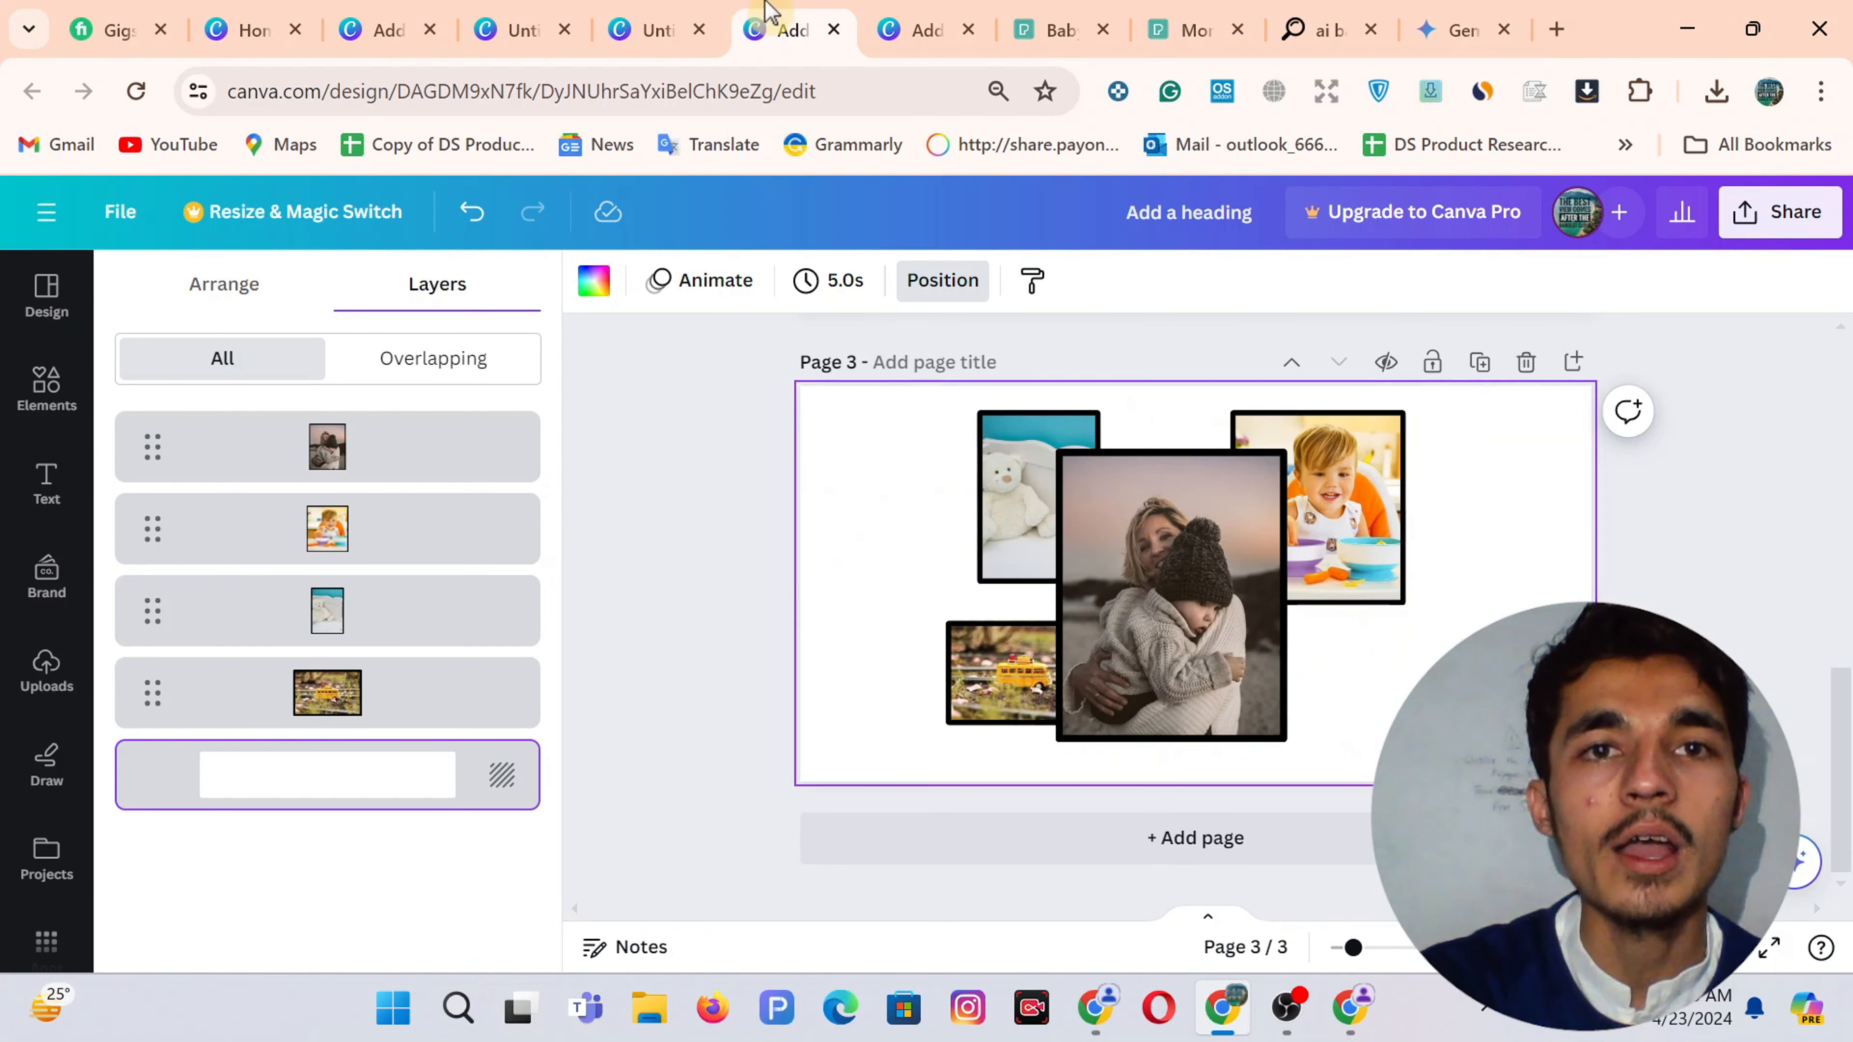
left_click(947, 14)
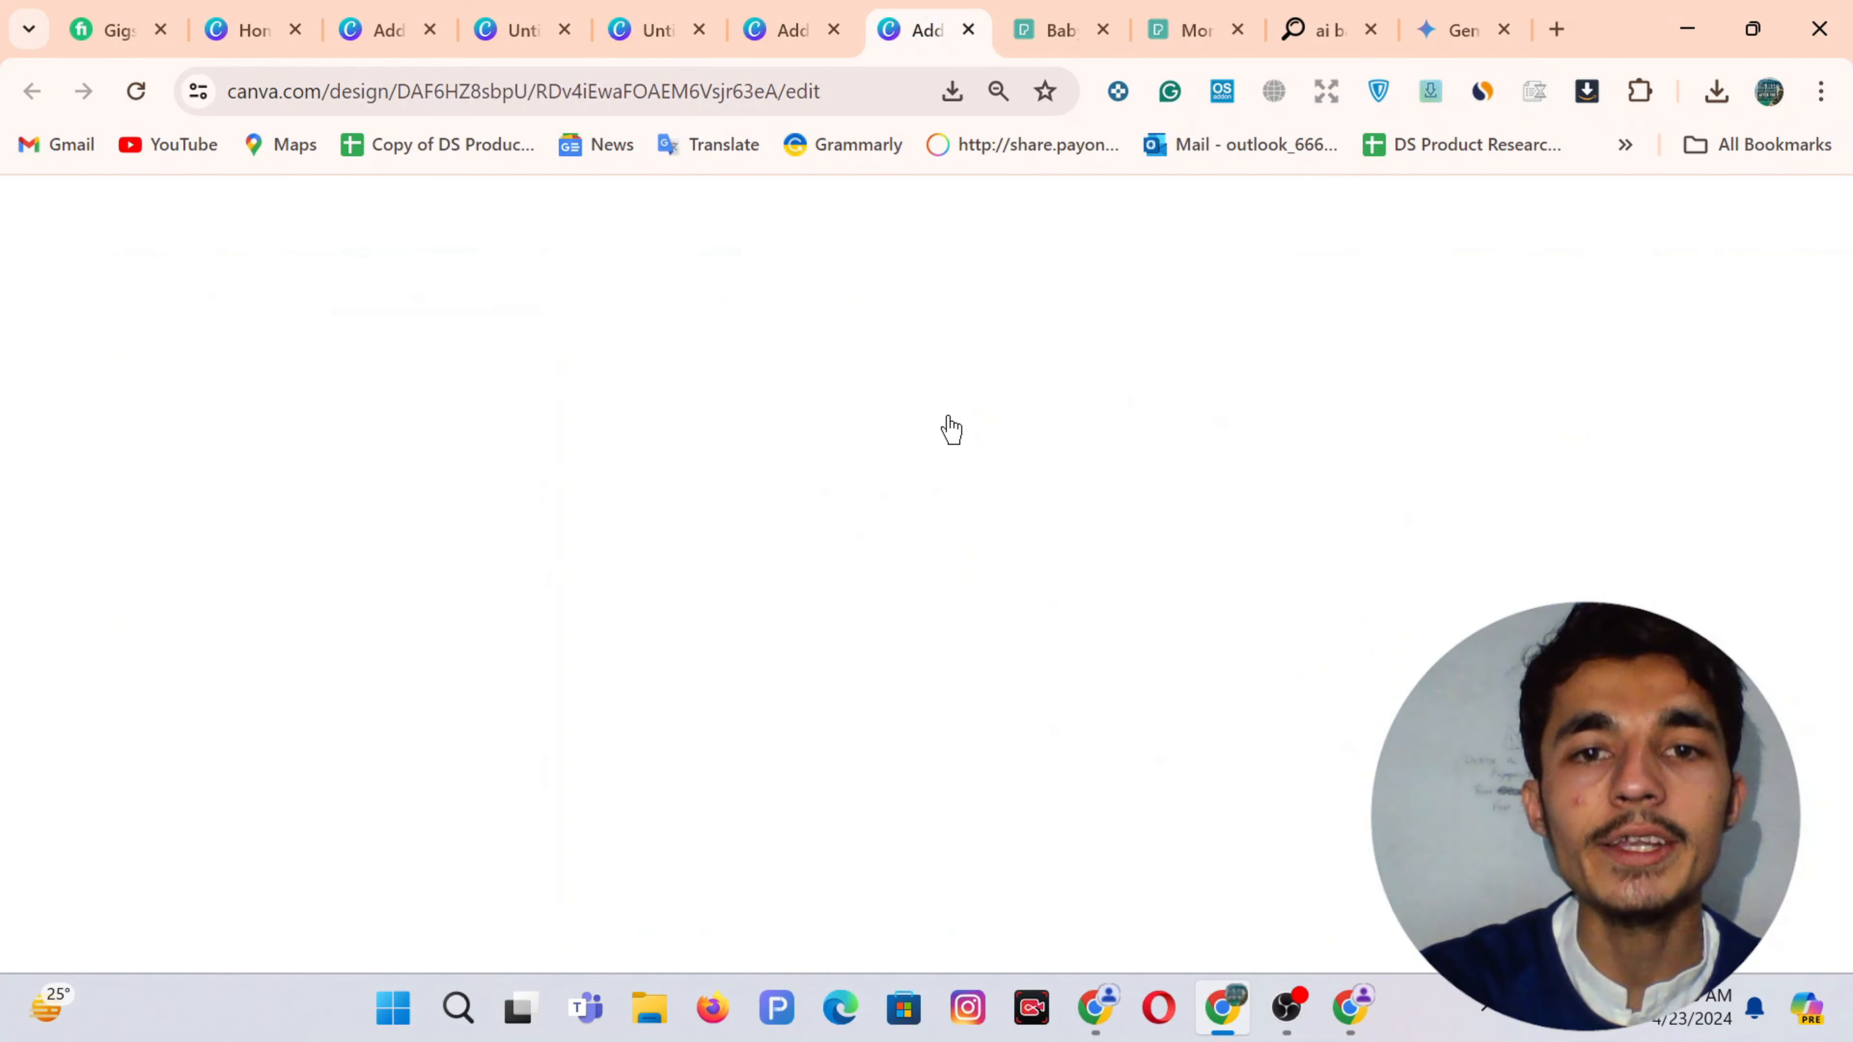
scroll(758, 555, "down", 5)
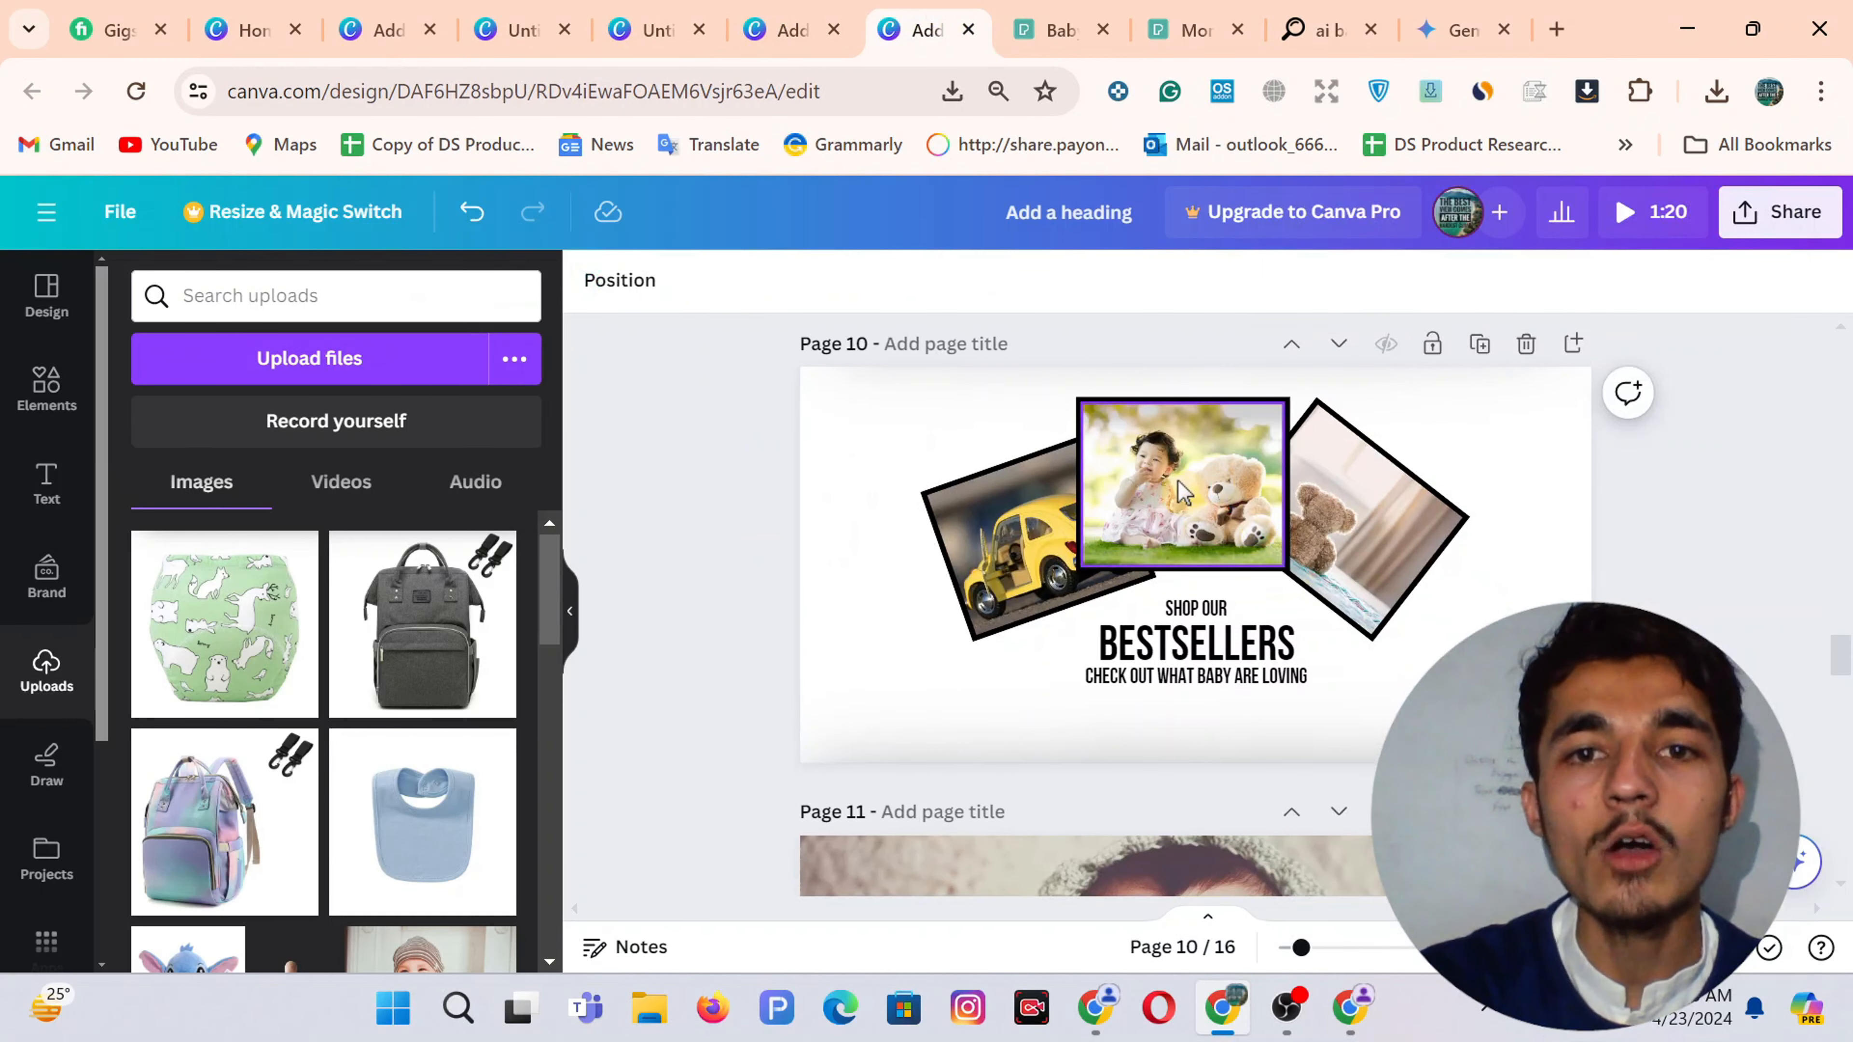
left_click(773, 12)
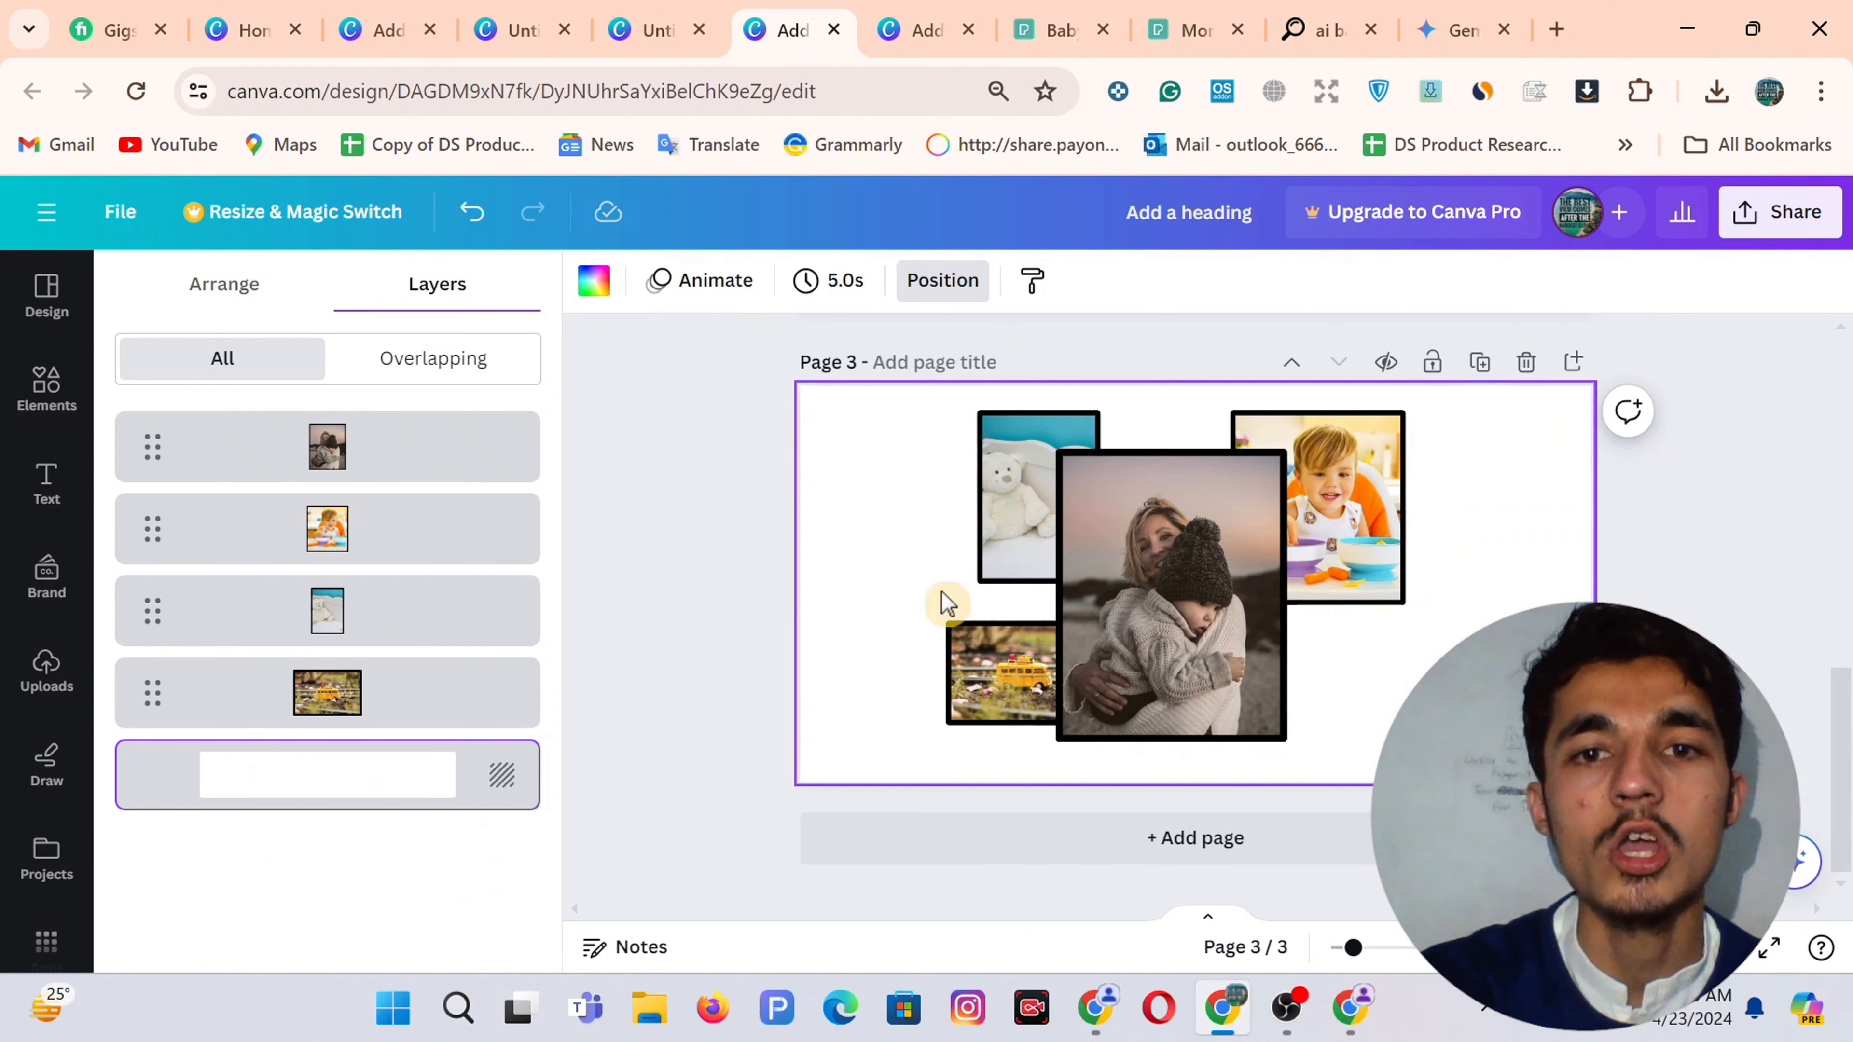
left_click(1141, 860)
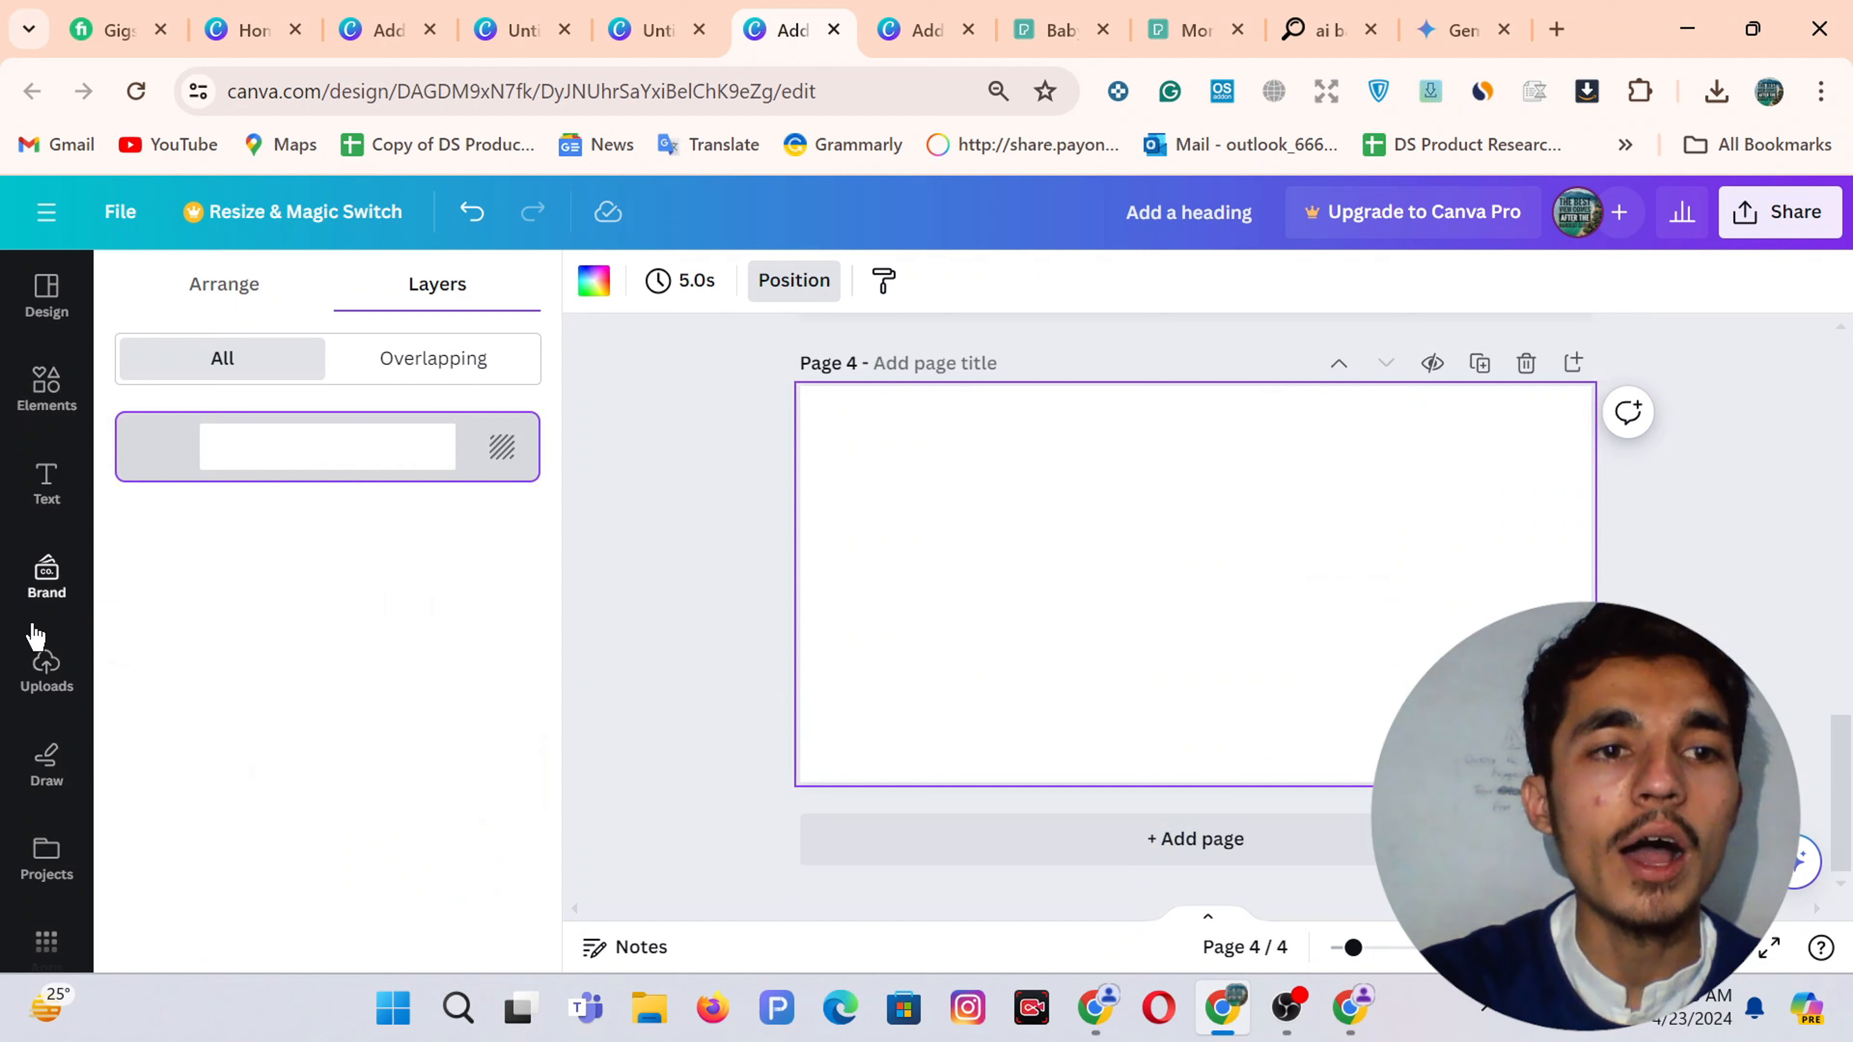
Add the single sky-and-hills photo grid to Page 4, narrowed and shortened near the centre
left_click(24, 409)
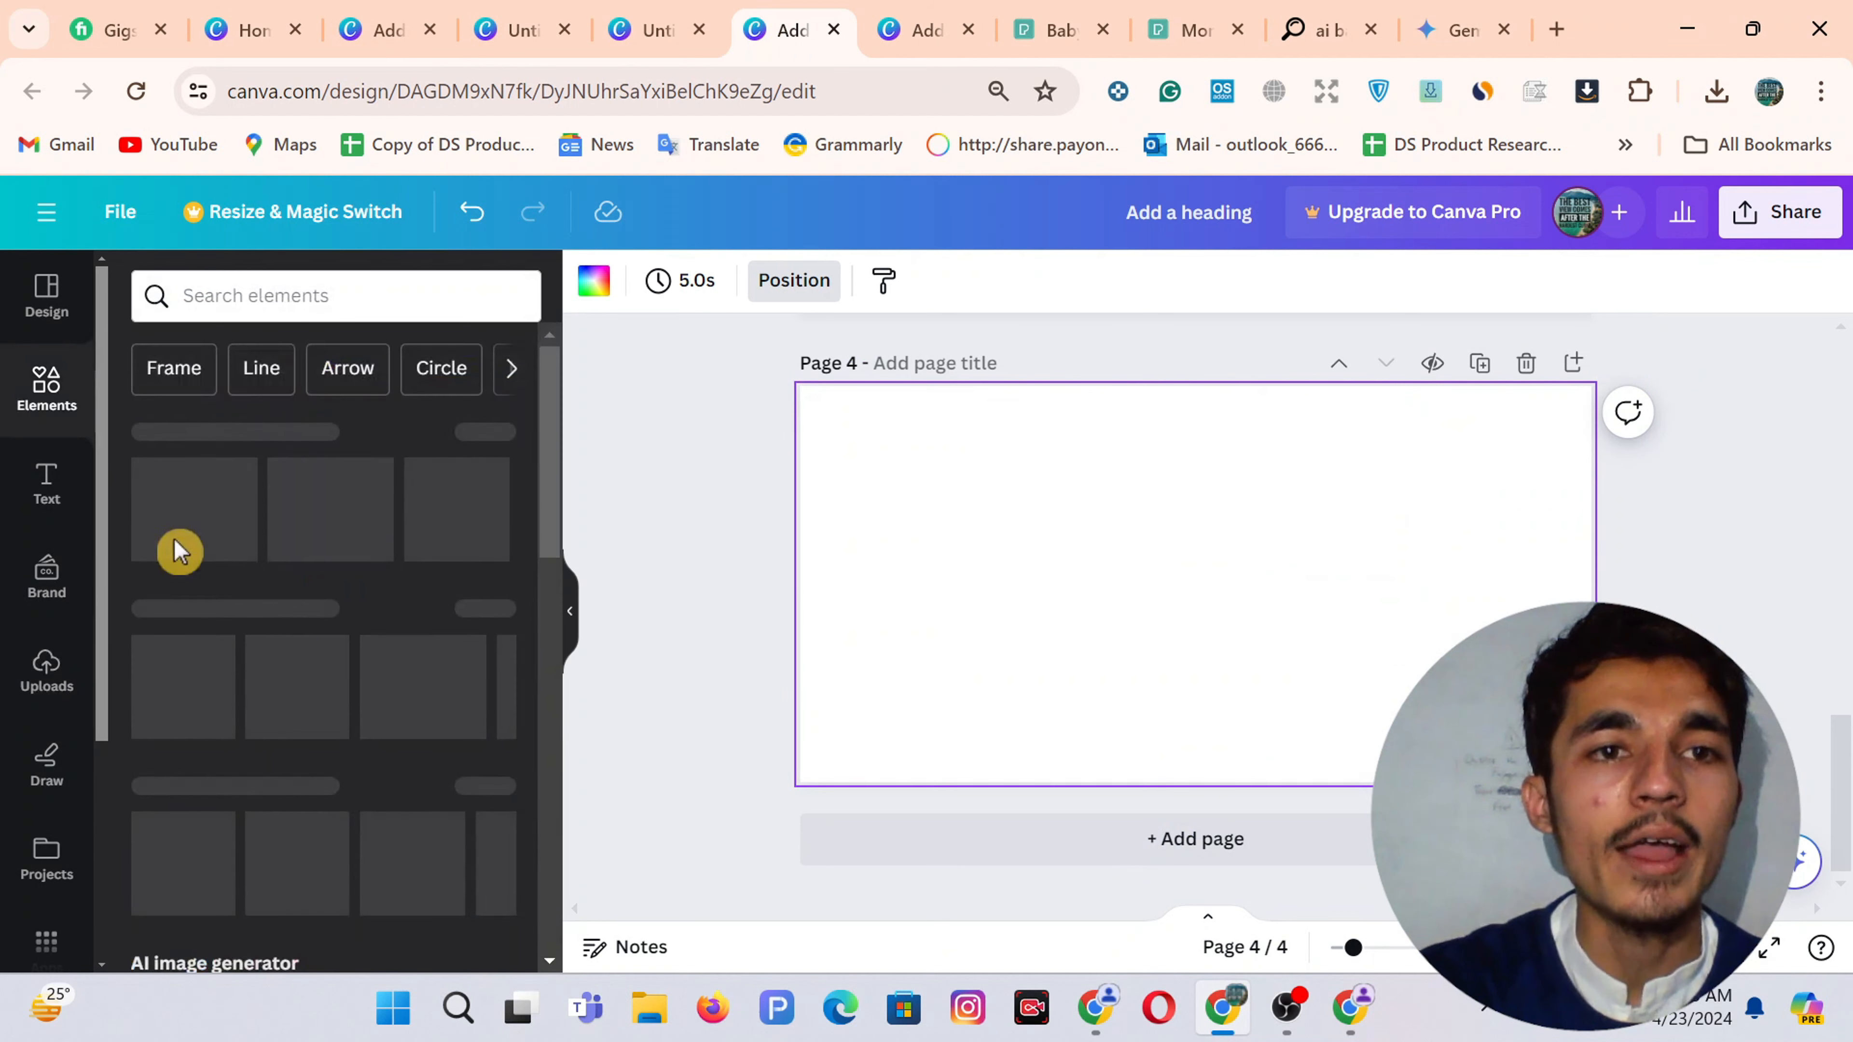
scroll(259, 708, "down", 20)
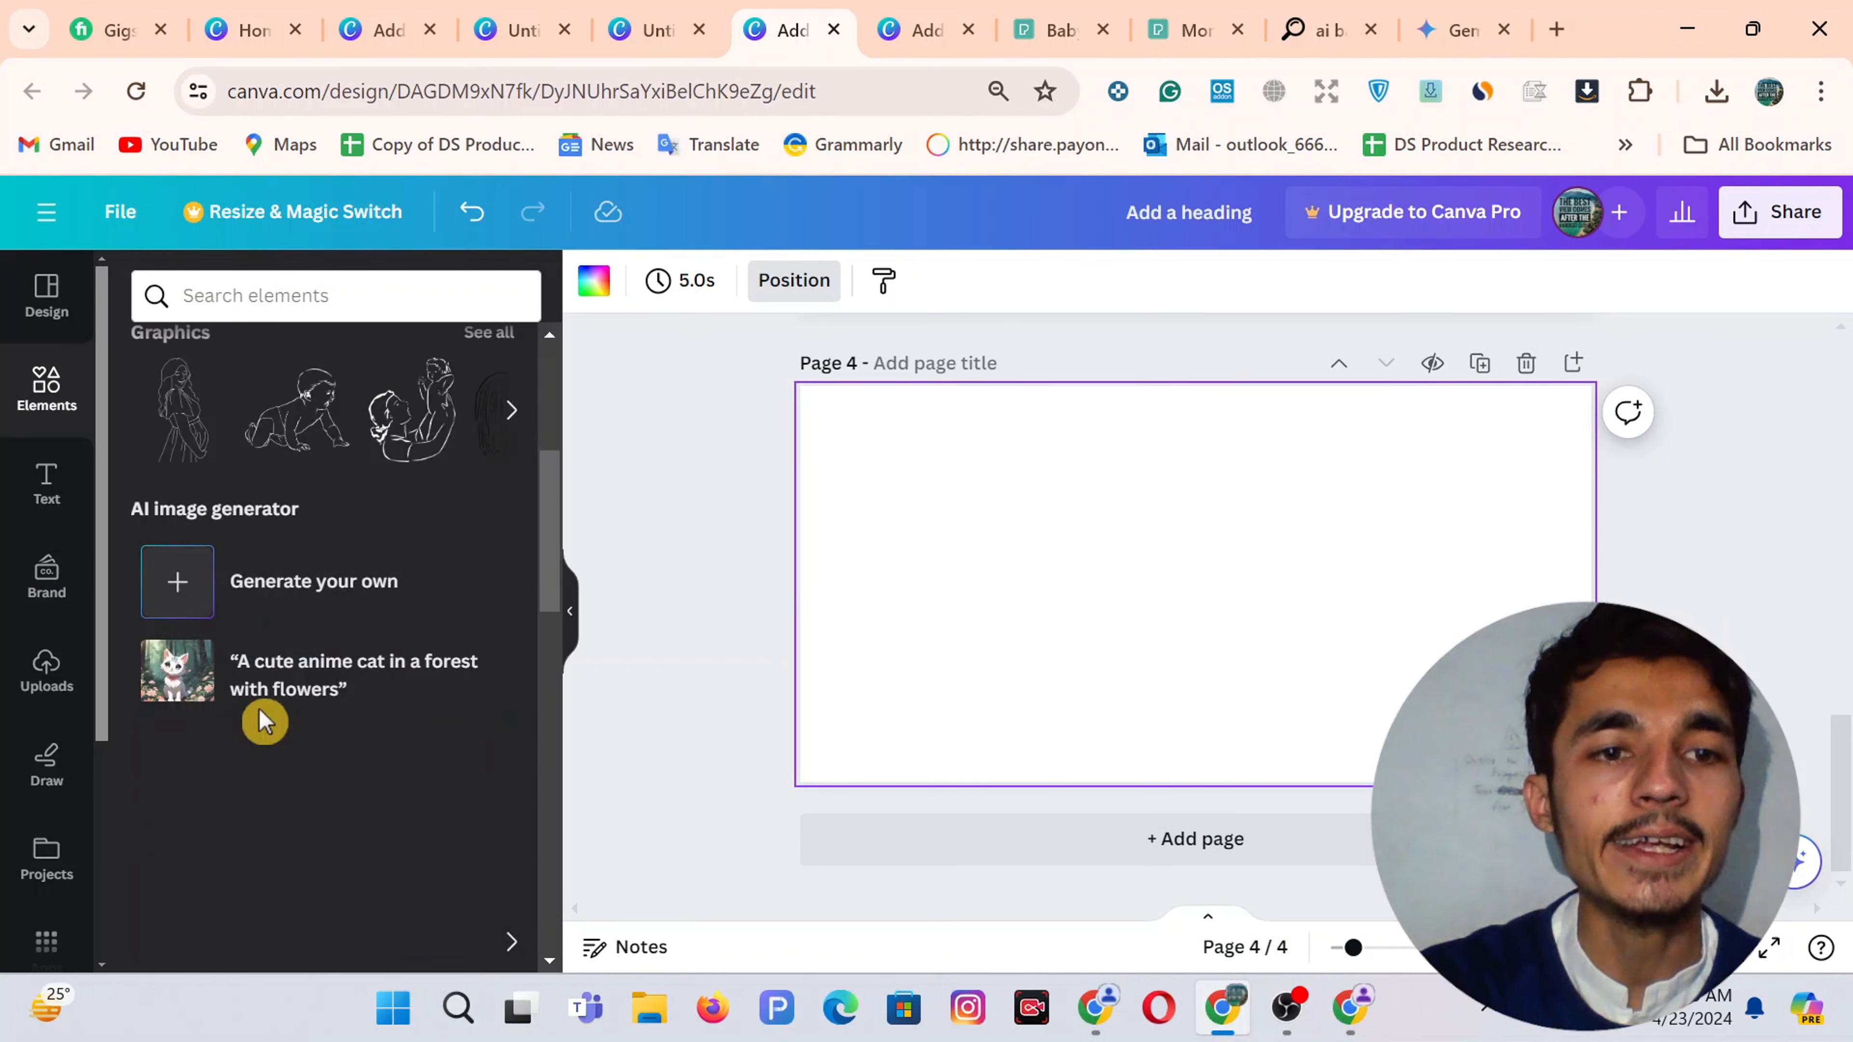
scroll(259, 719, "down", 3)
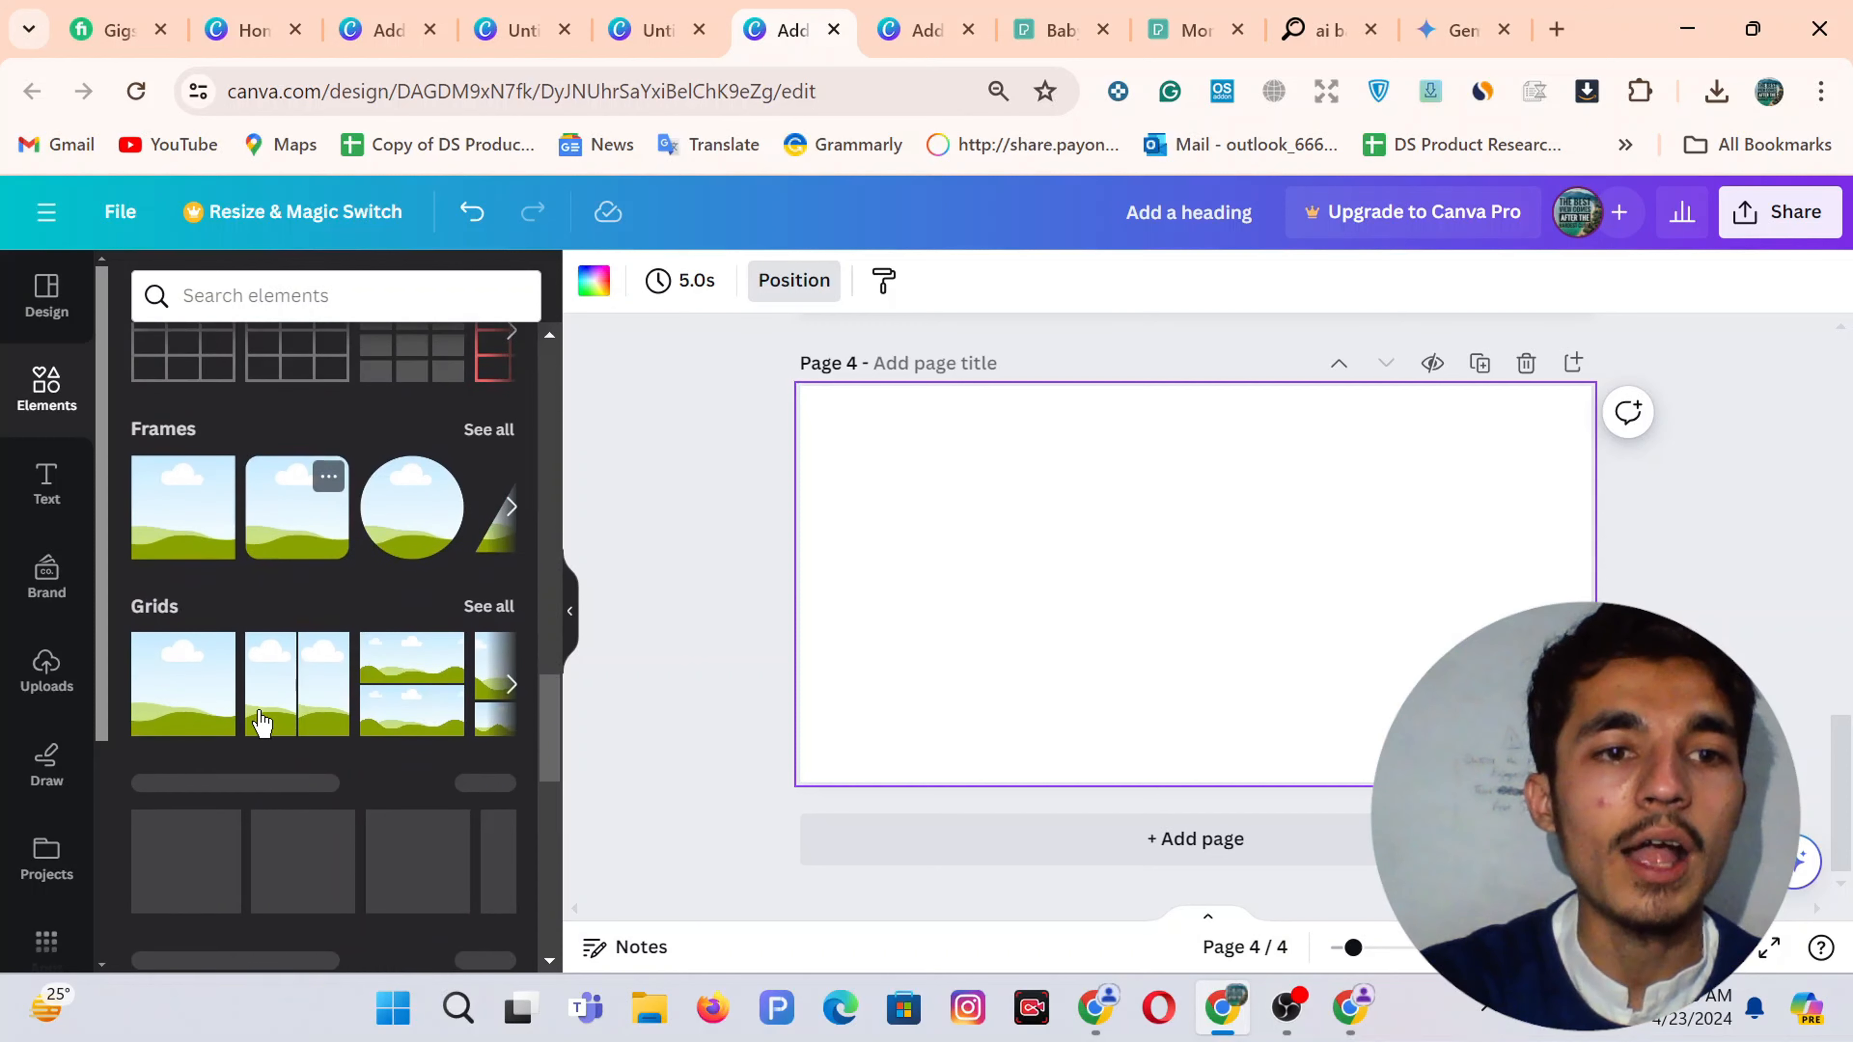
left_click(188, 677)
left_click(1138, 578)
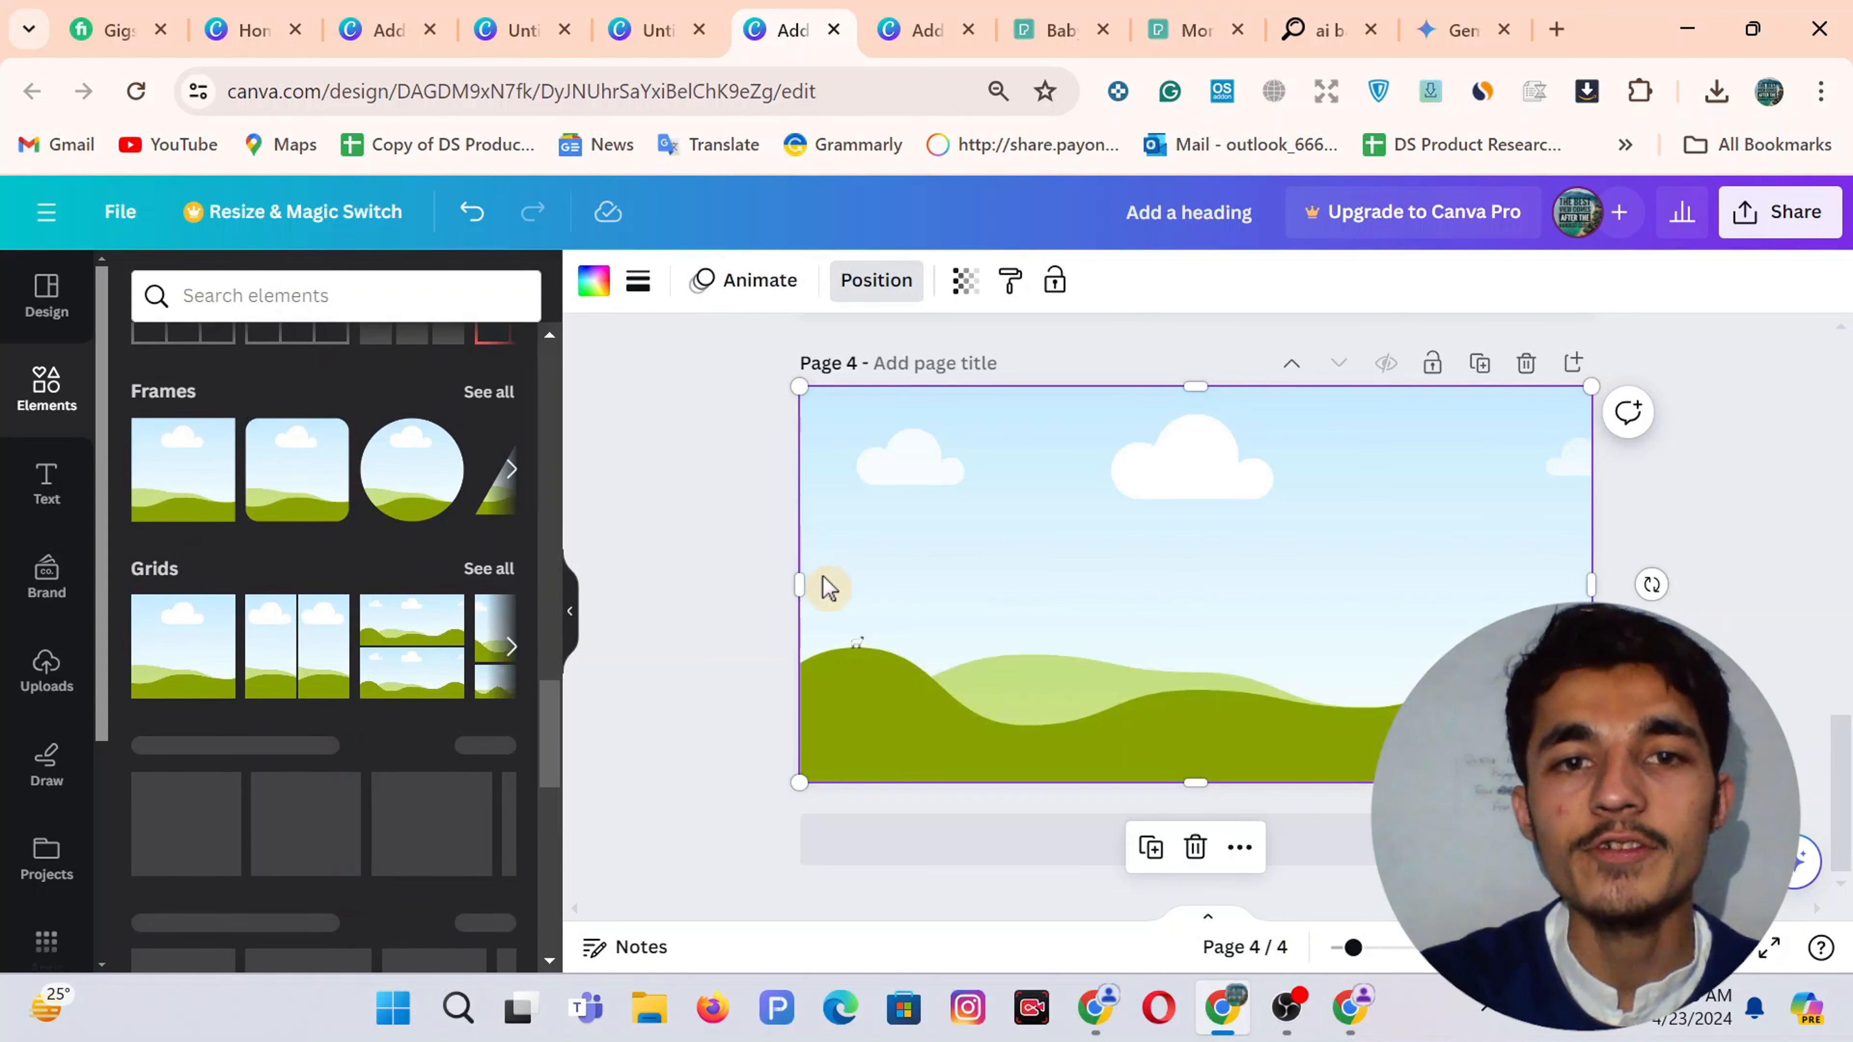
left_click_drag(798, 582, 1092, 584)
left_click_drag(1588, 585, 1324, 584)
left_click_drag(1217, 791, 1203, 608)
left_click_drag(1192, 467, 1190, 488)
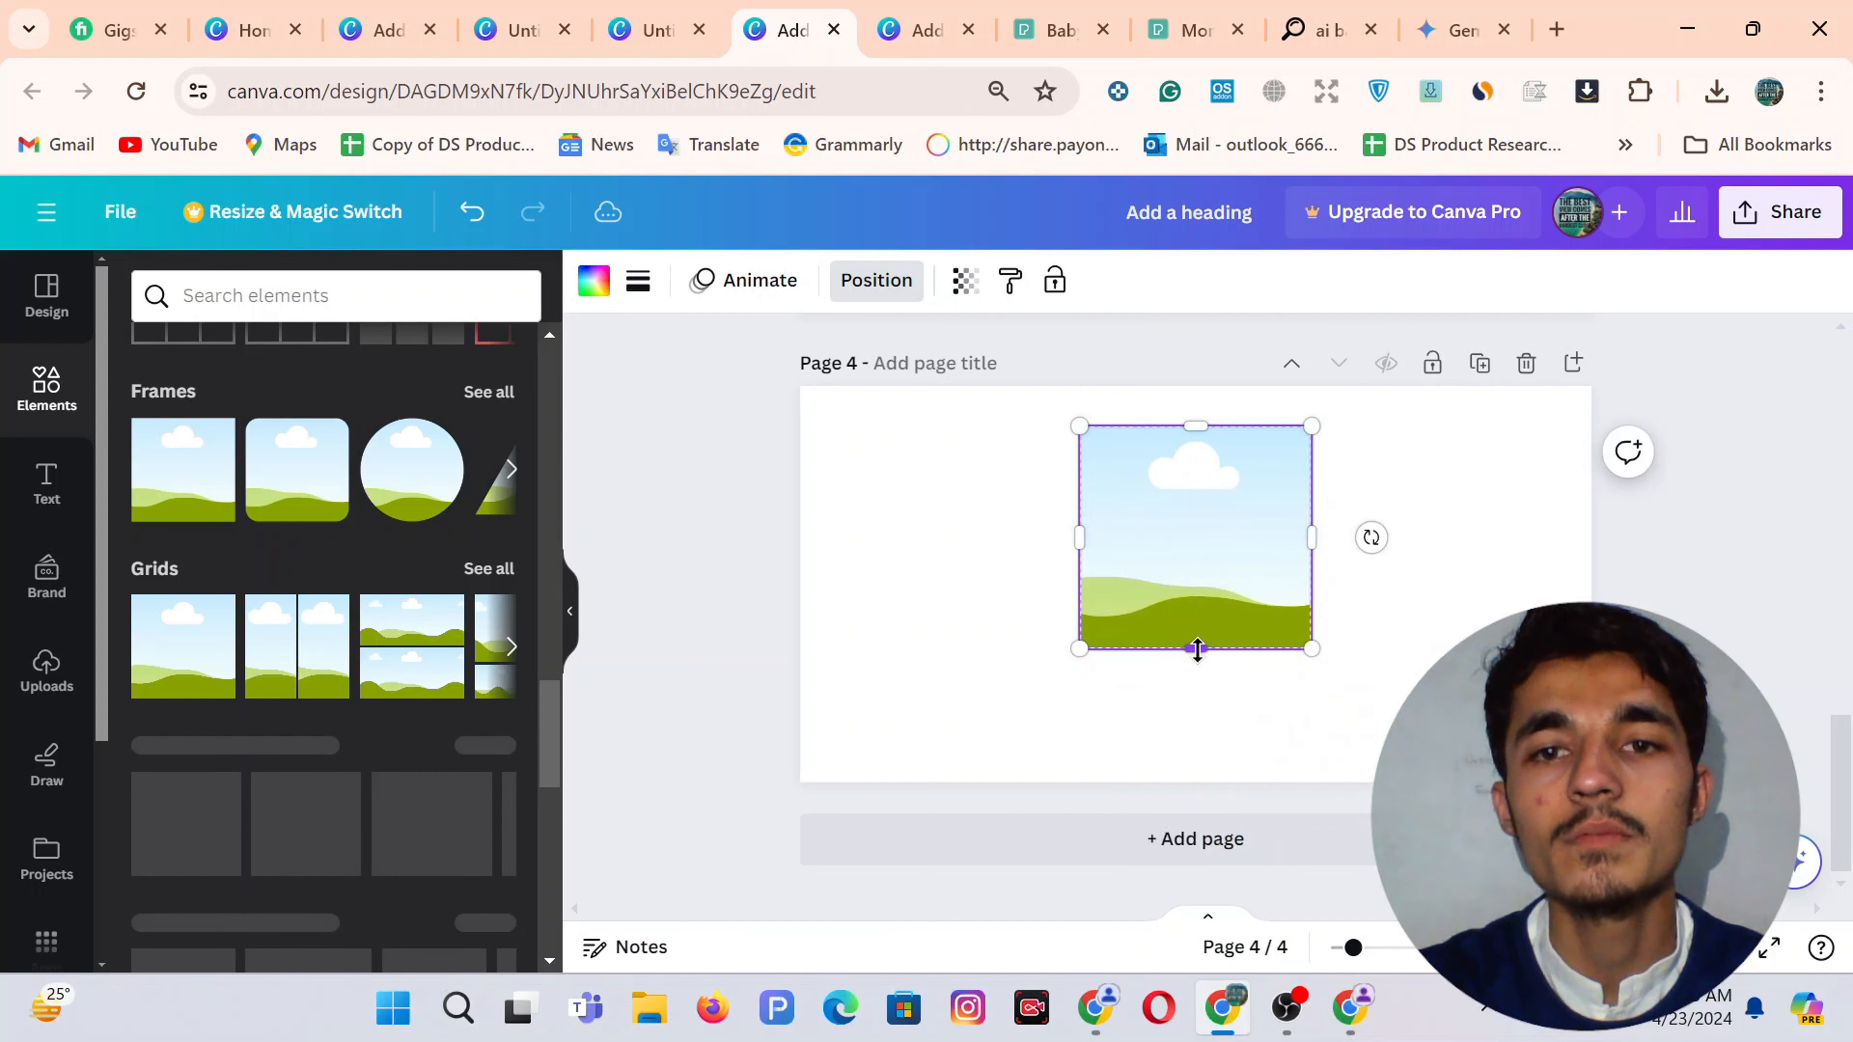
left_click_drag(1195, 648, 1195, 616)
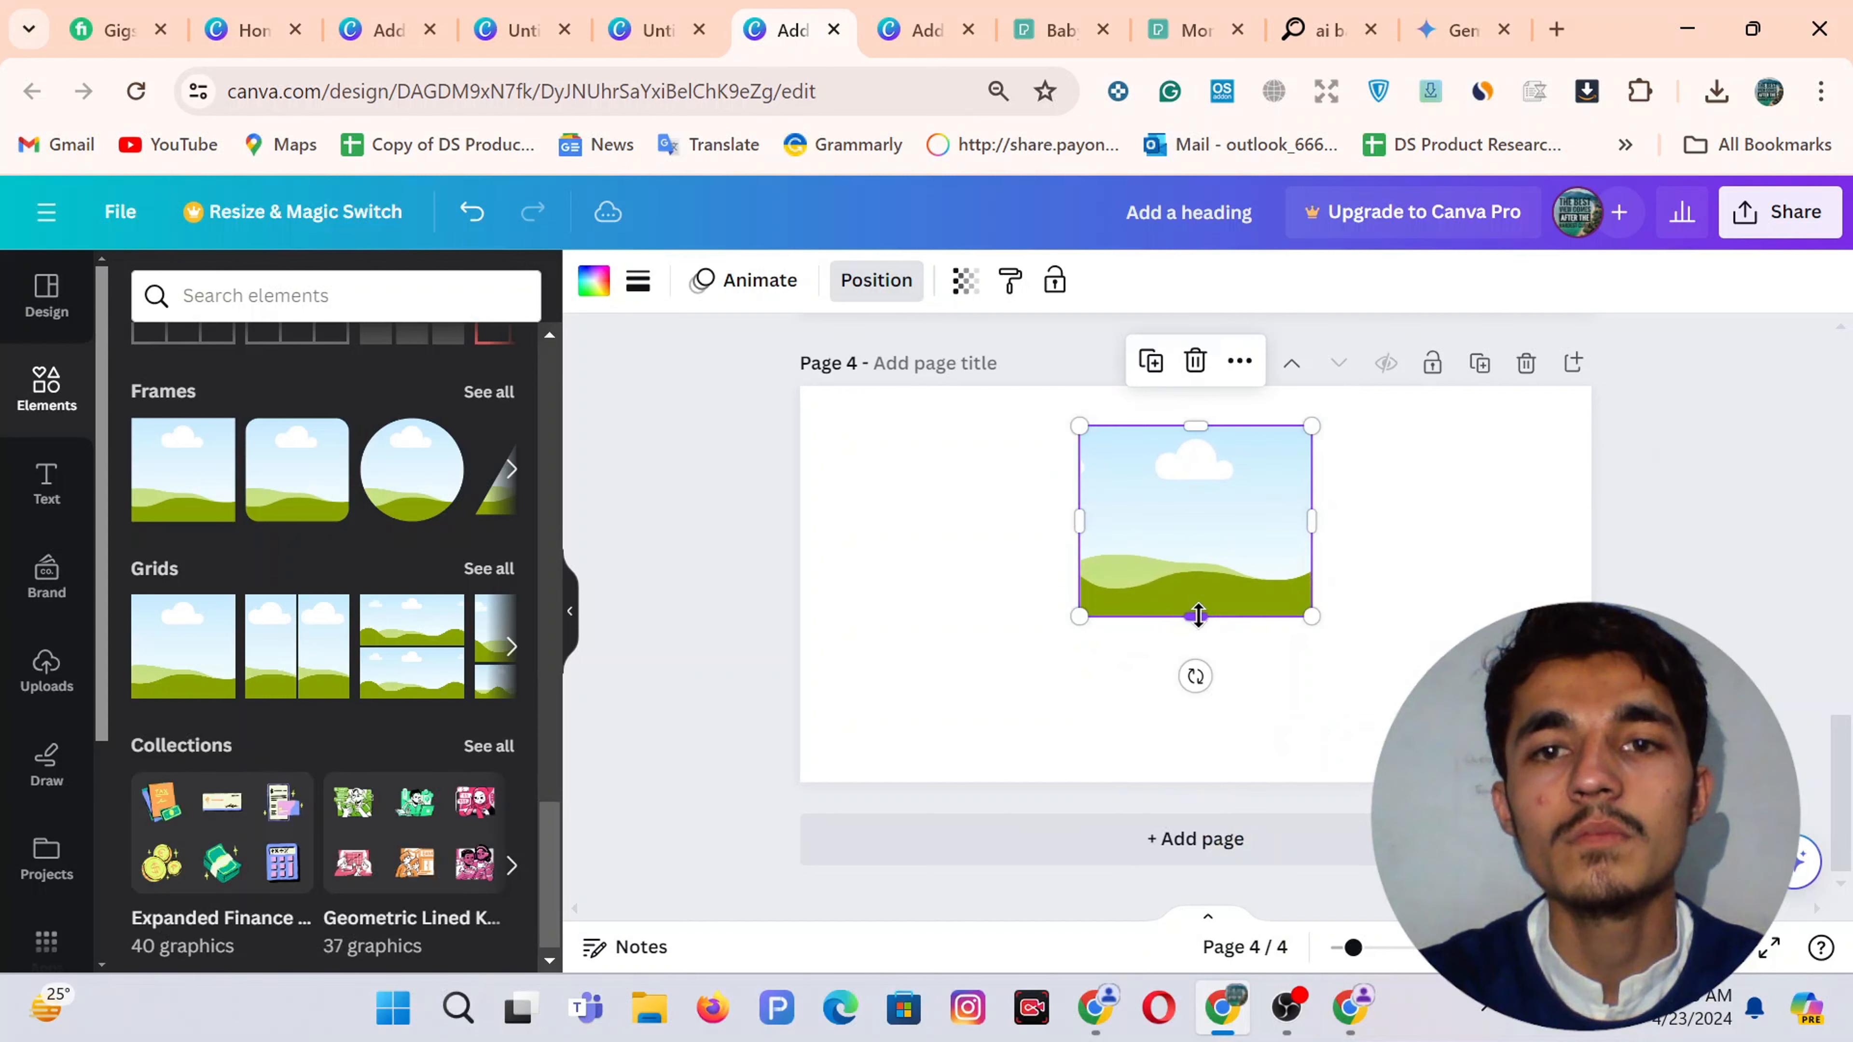
Copy and paste the grid, tilt the copy to -29° and place it left of the upright frame
right_click(1180, 509)
left_click(1262, 361)
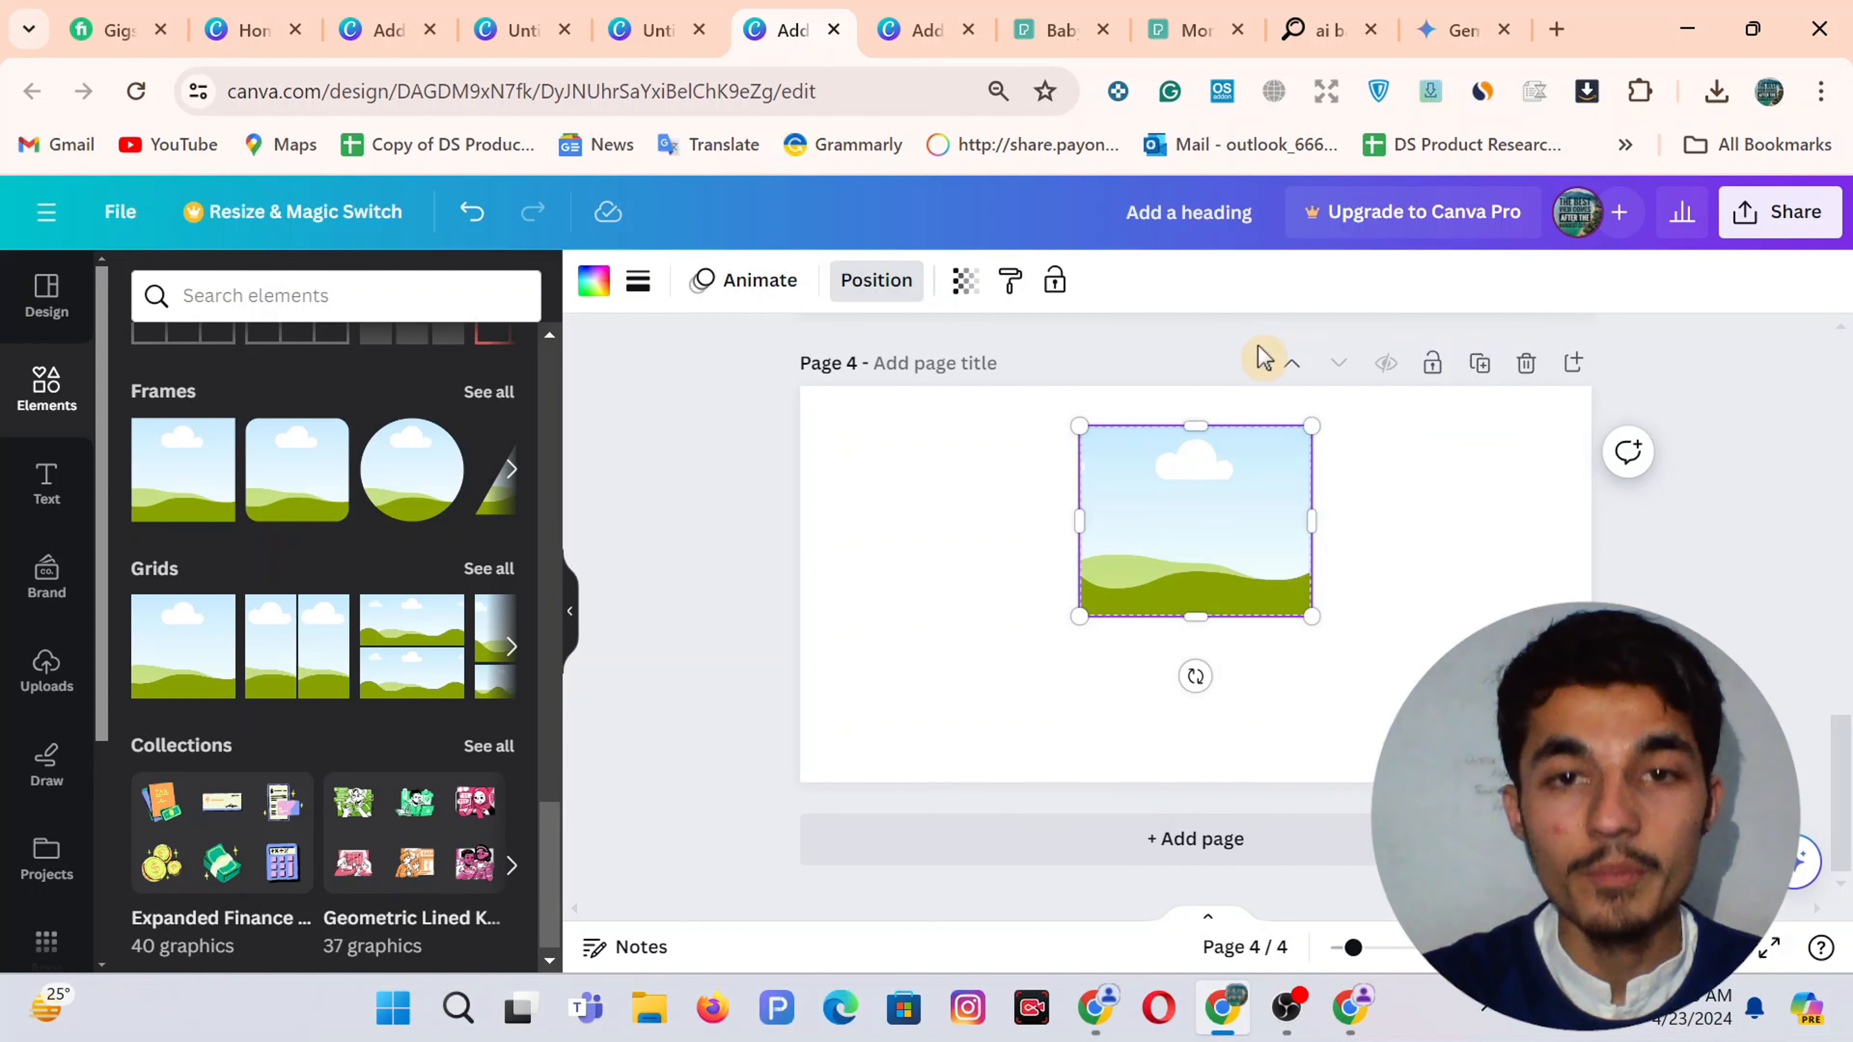
key("ctrl+v")
left_click_drag(1195, 488, 1042, 560)
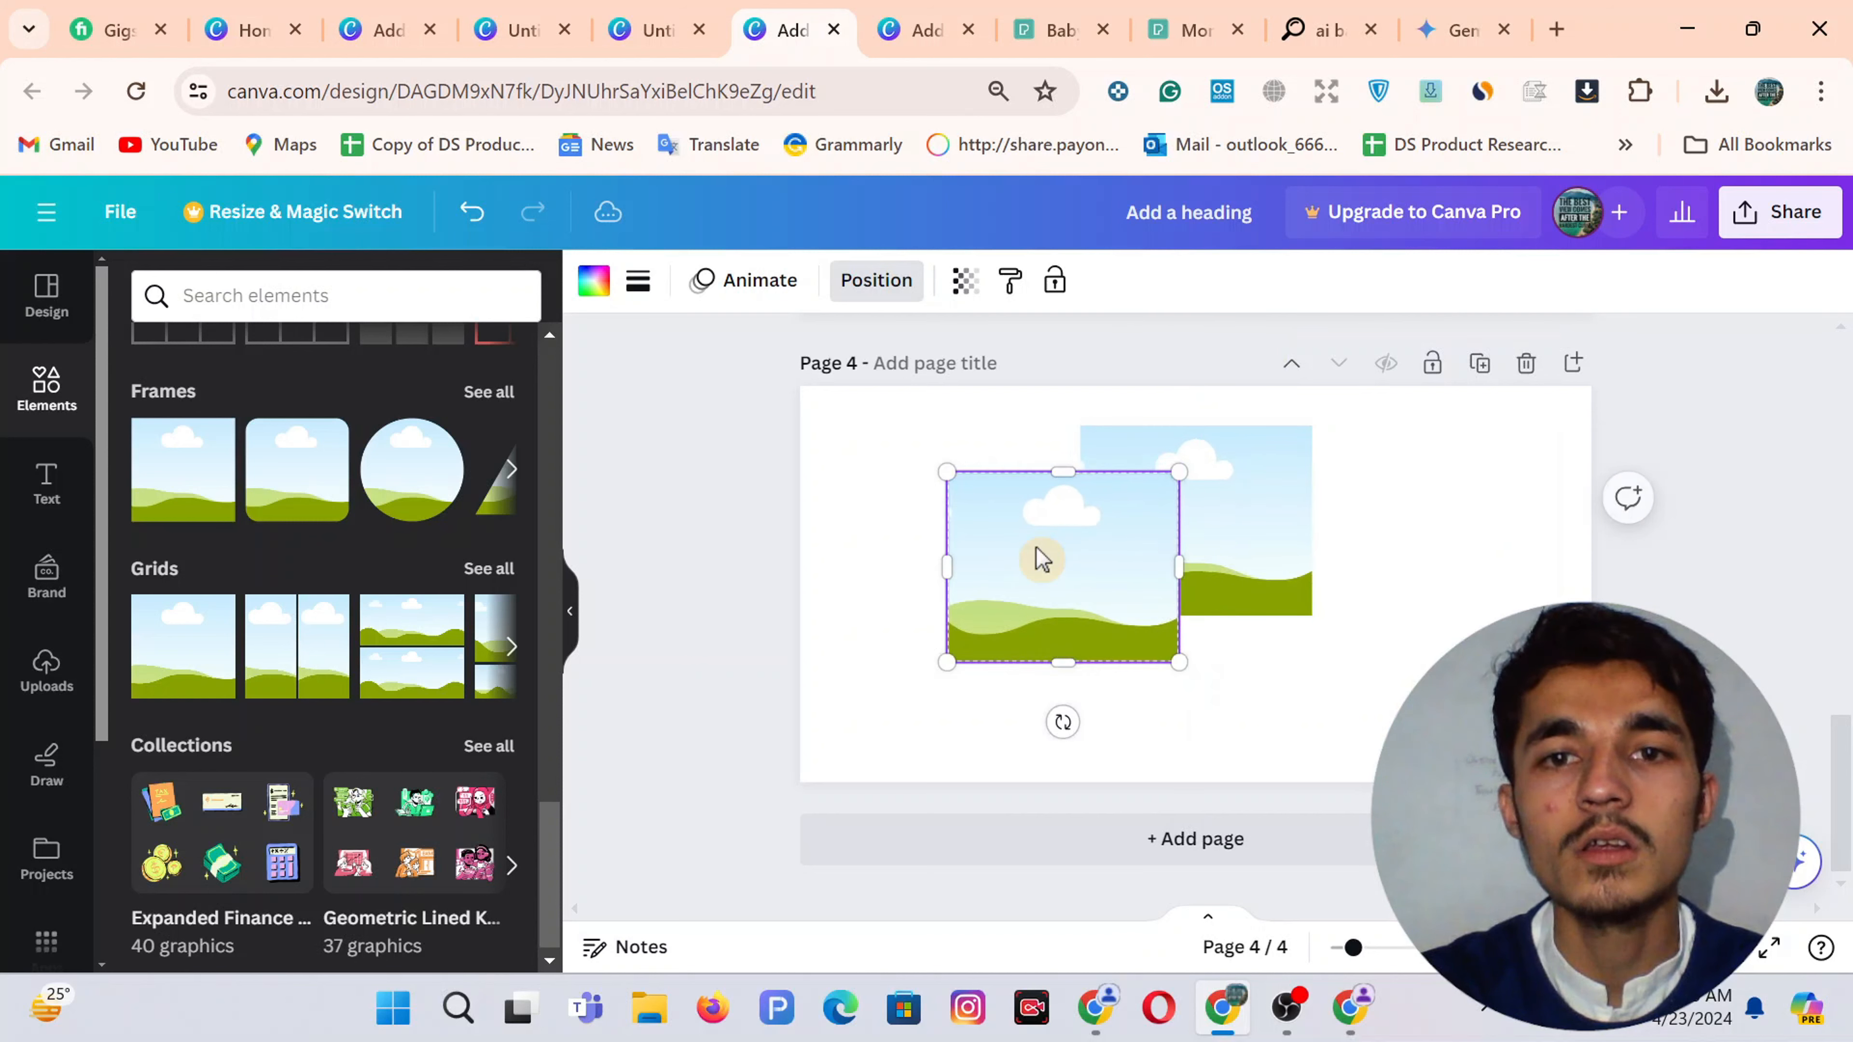
left_click_drag(1063, 722, 1116, 671)
left_click_drag(1058, 579, 1029, 600)
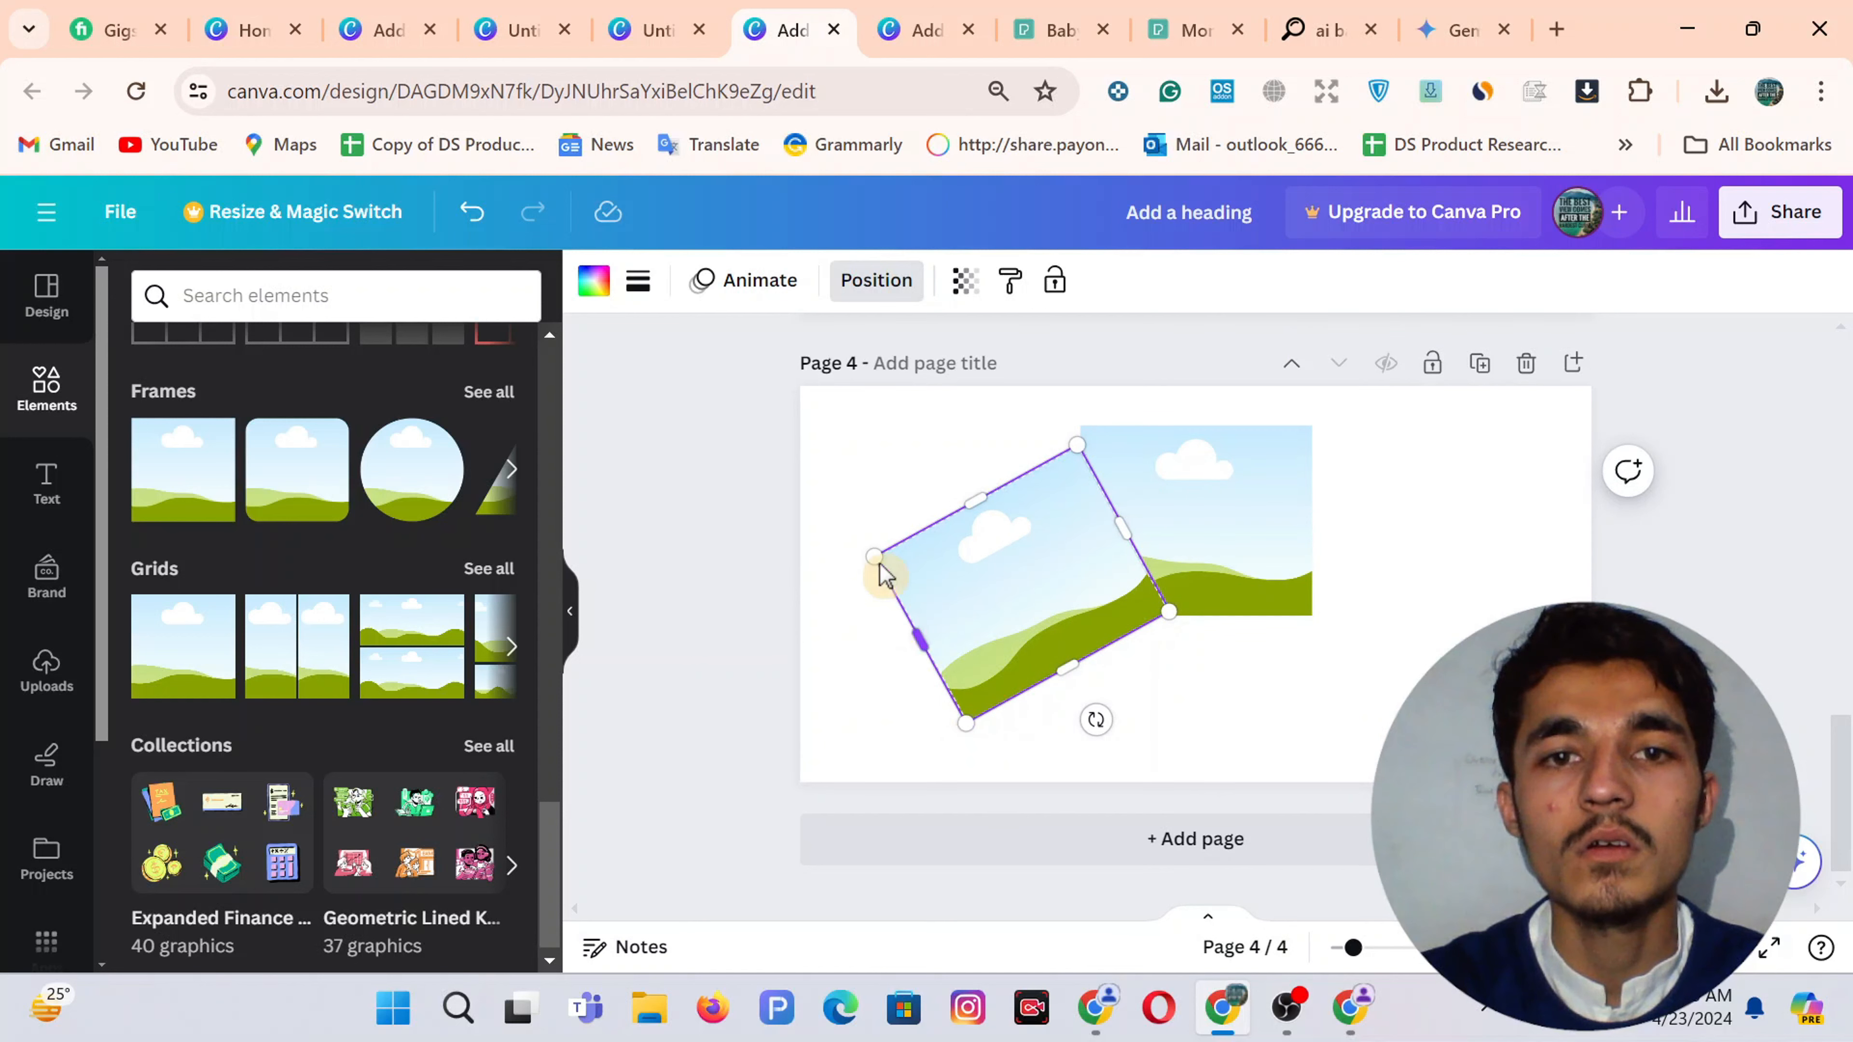
left_click_drag(873, 556, 1062, 578)
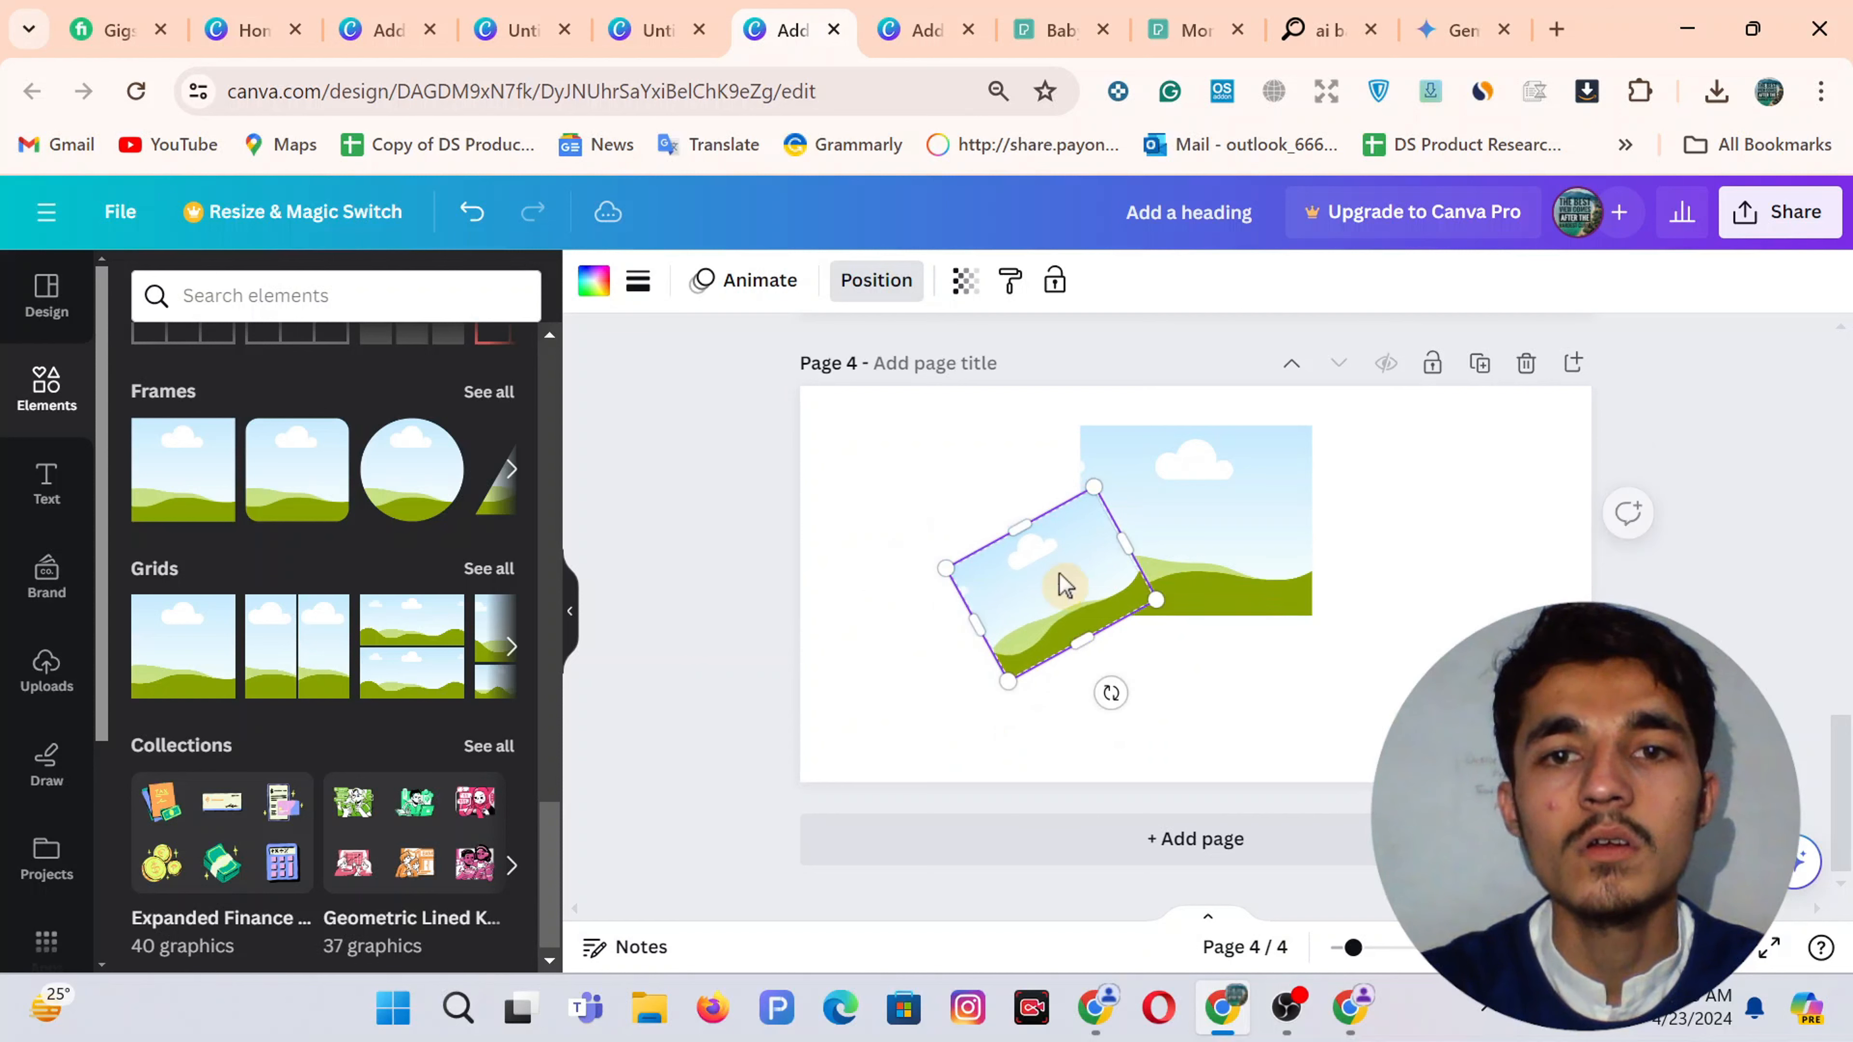
Place another copy right of the upright frame, tilted 16°, and nudge the left frame down
left_click(1224, 544)
key("Escape")
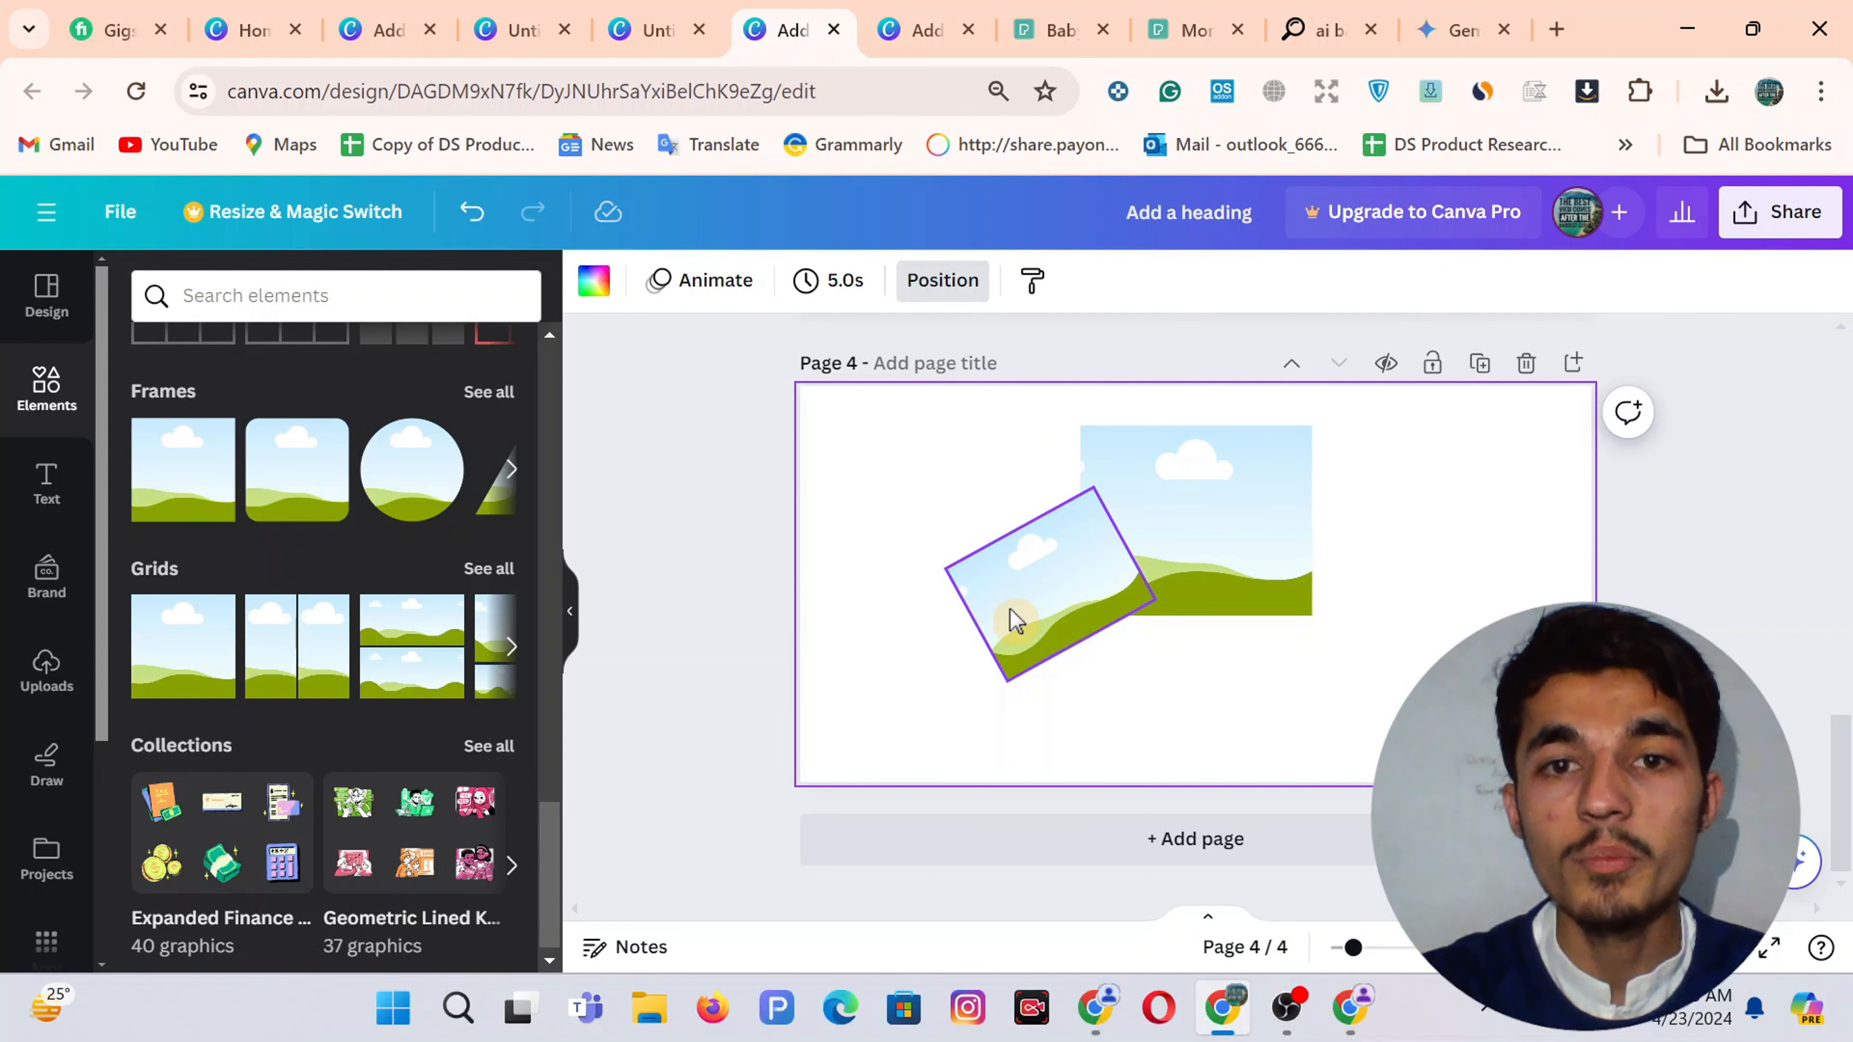
left_click_drag(1034, 580, 1079, 594)
key("ctrl+z")
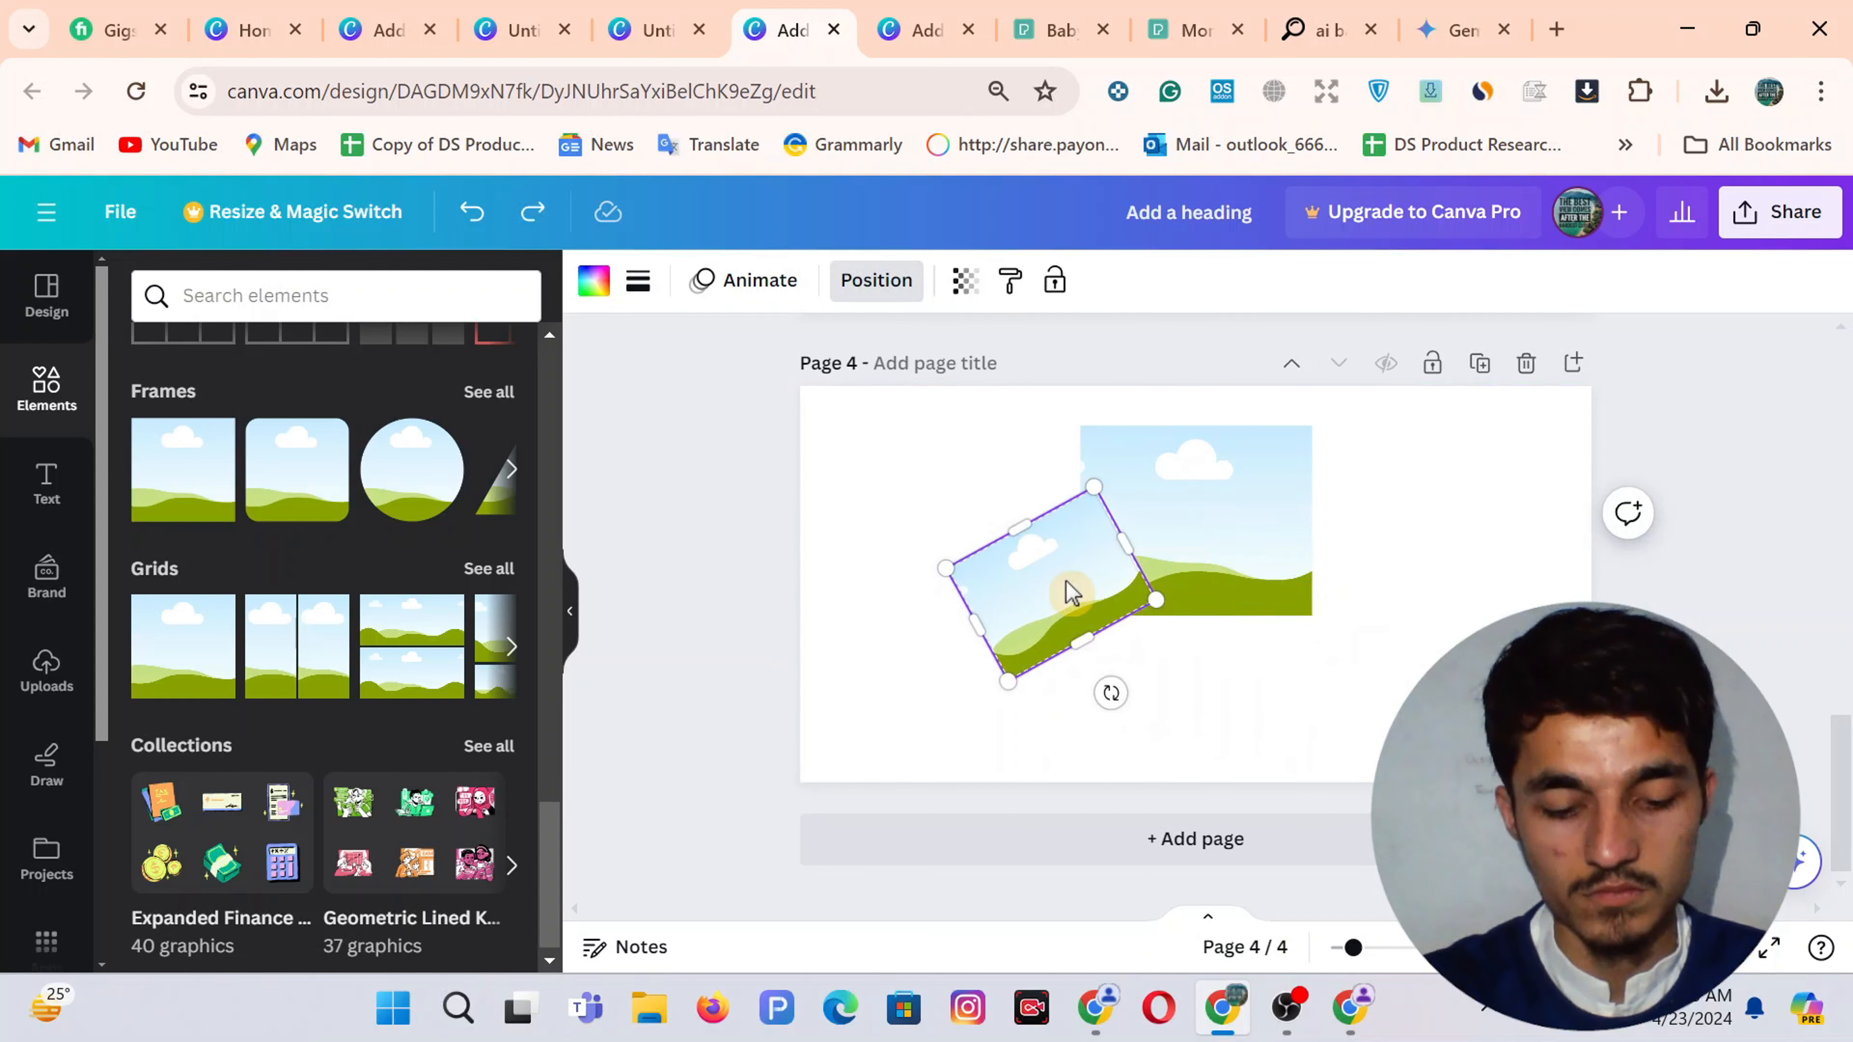
left_click_drag(1058, 584, 1287, 570)
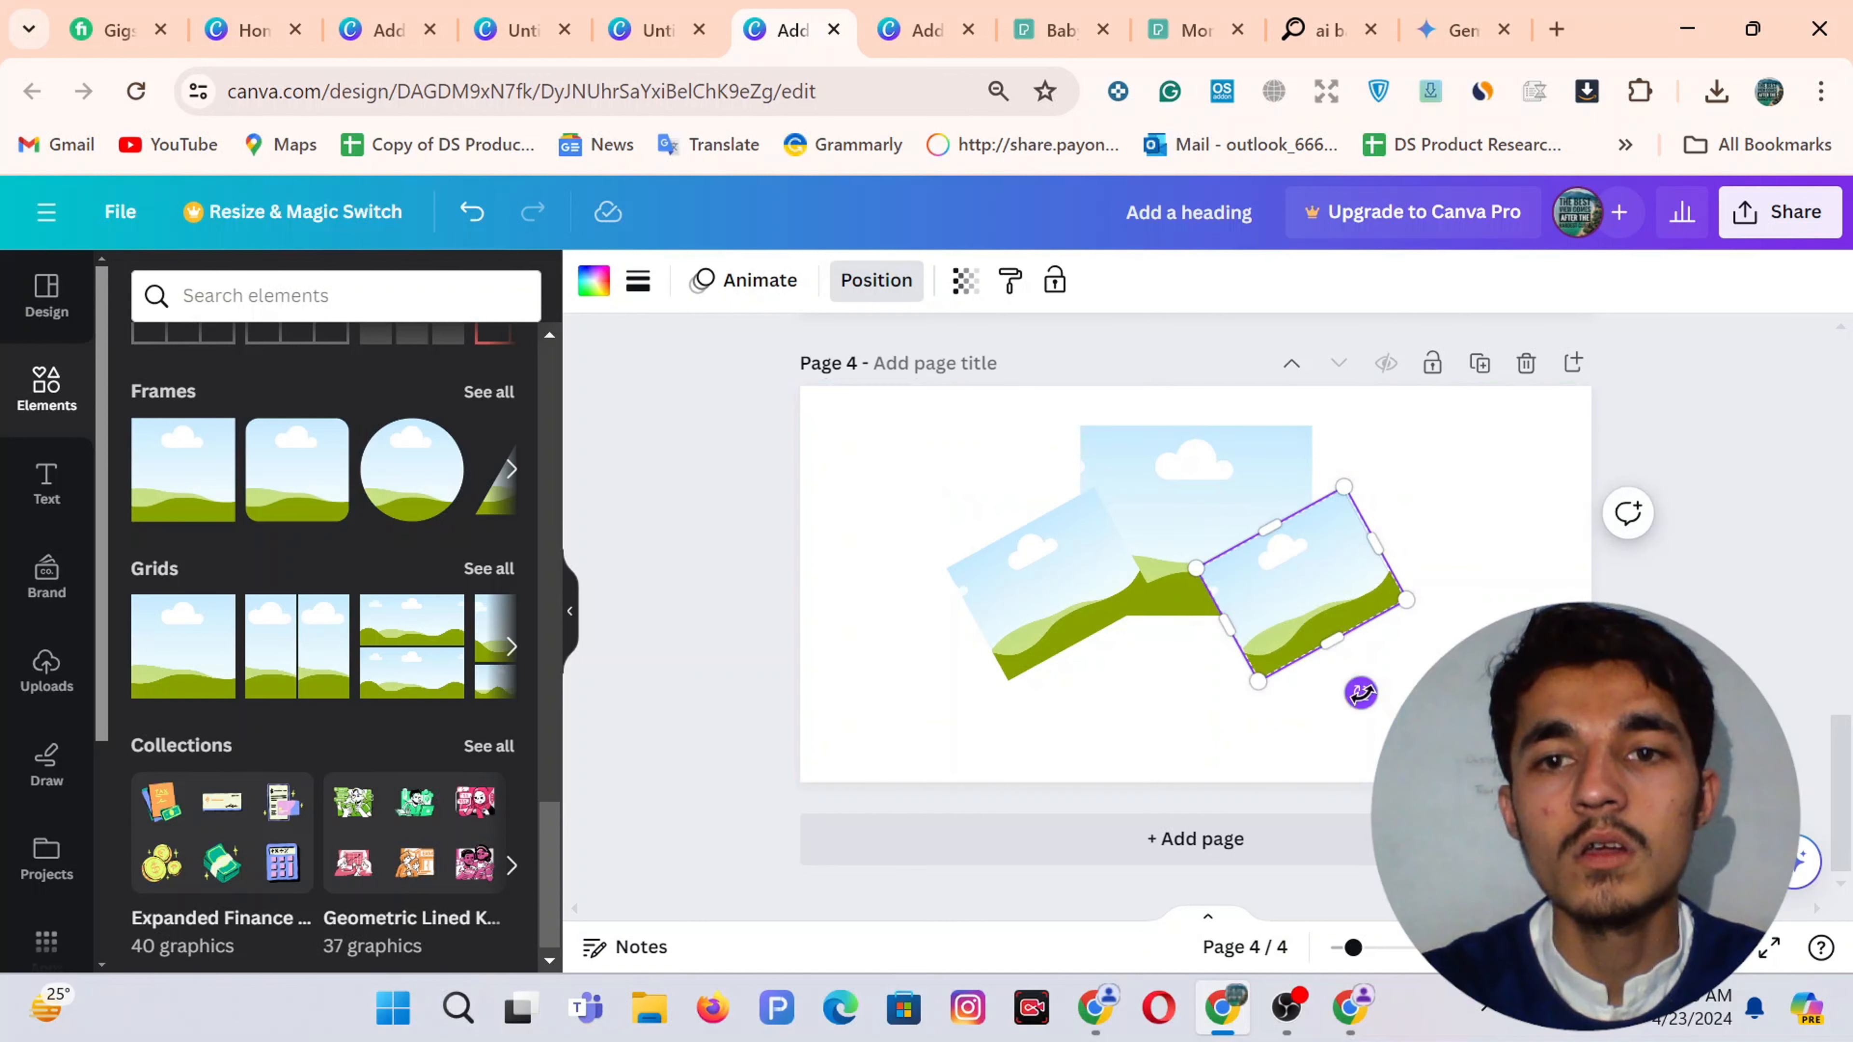
left_click_drag(1360, 688, 1306, 611)
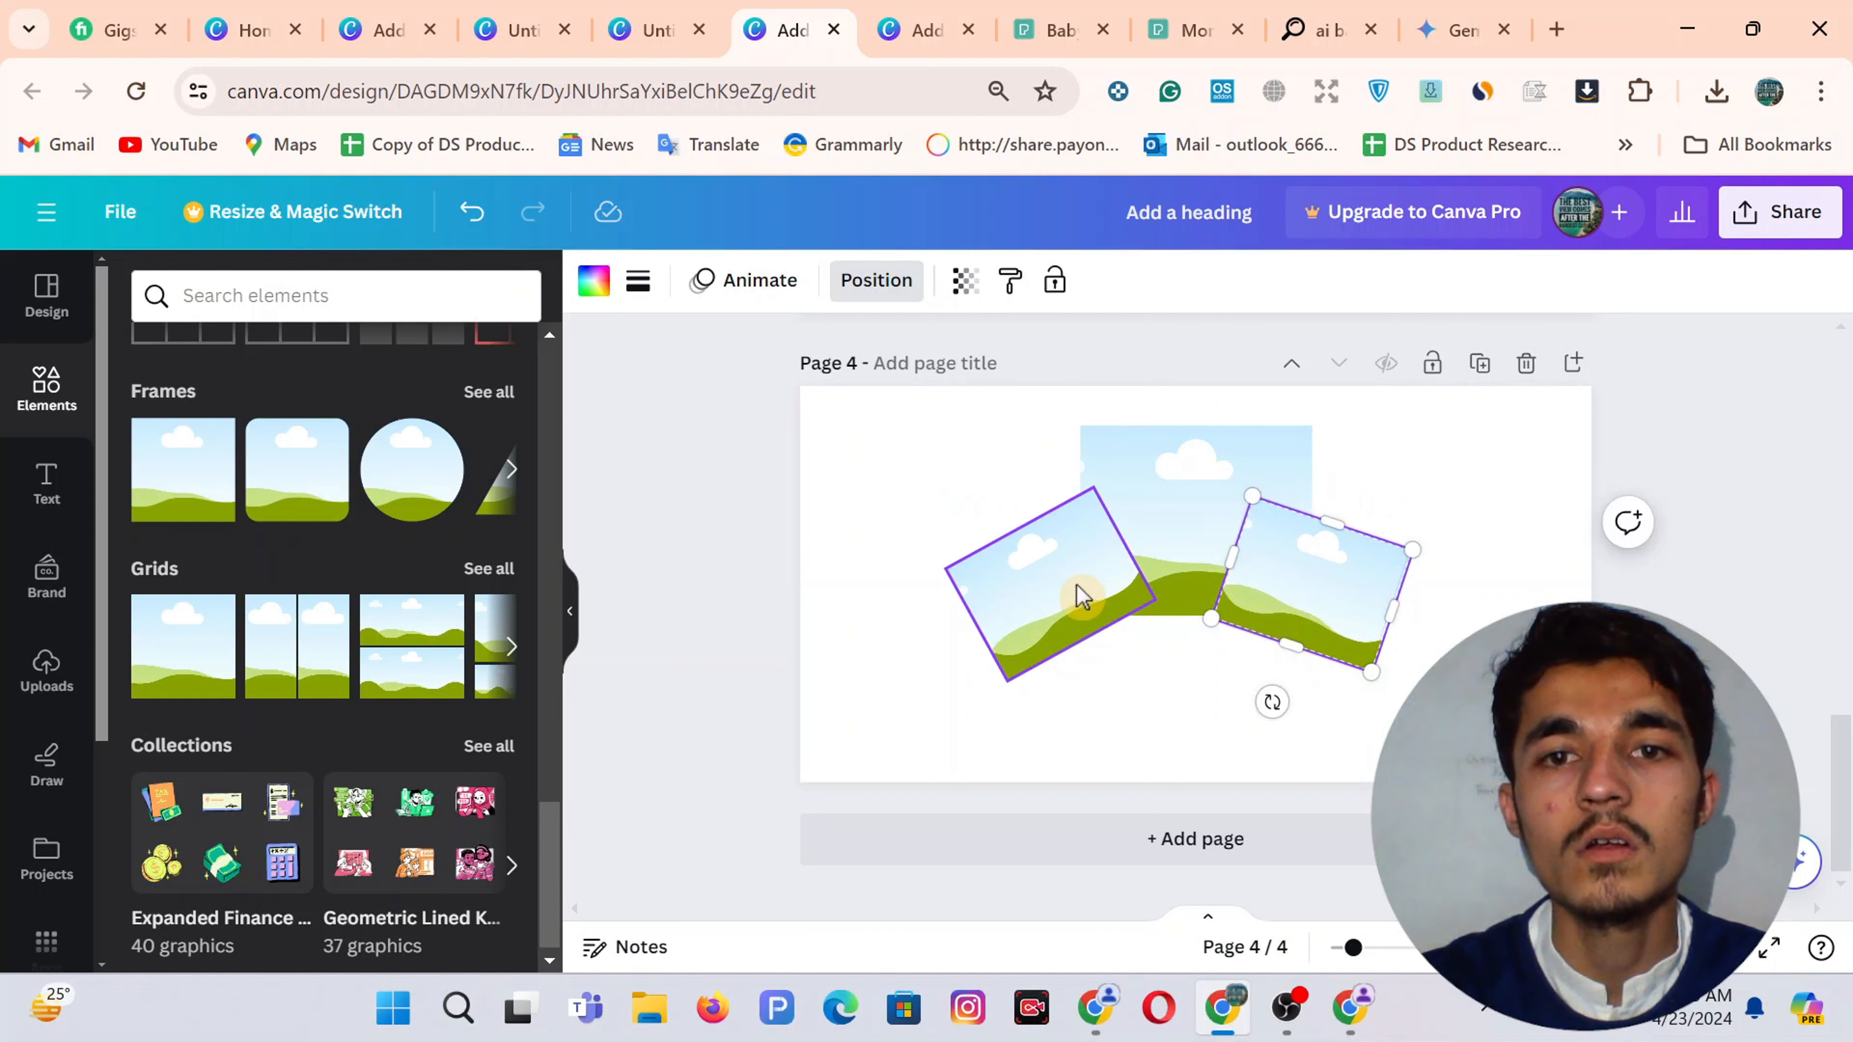
mouse_move(1082, 596)
left_mouse_down()
mouse_move(1063, 592)
mouse_move(1080, 612)
left_mouse_up()
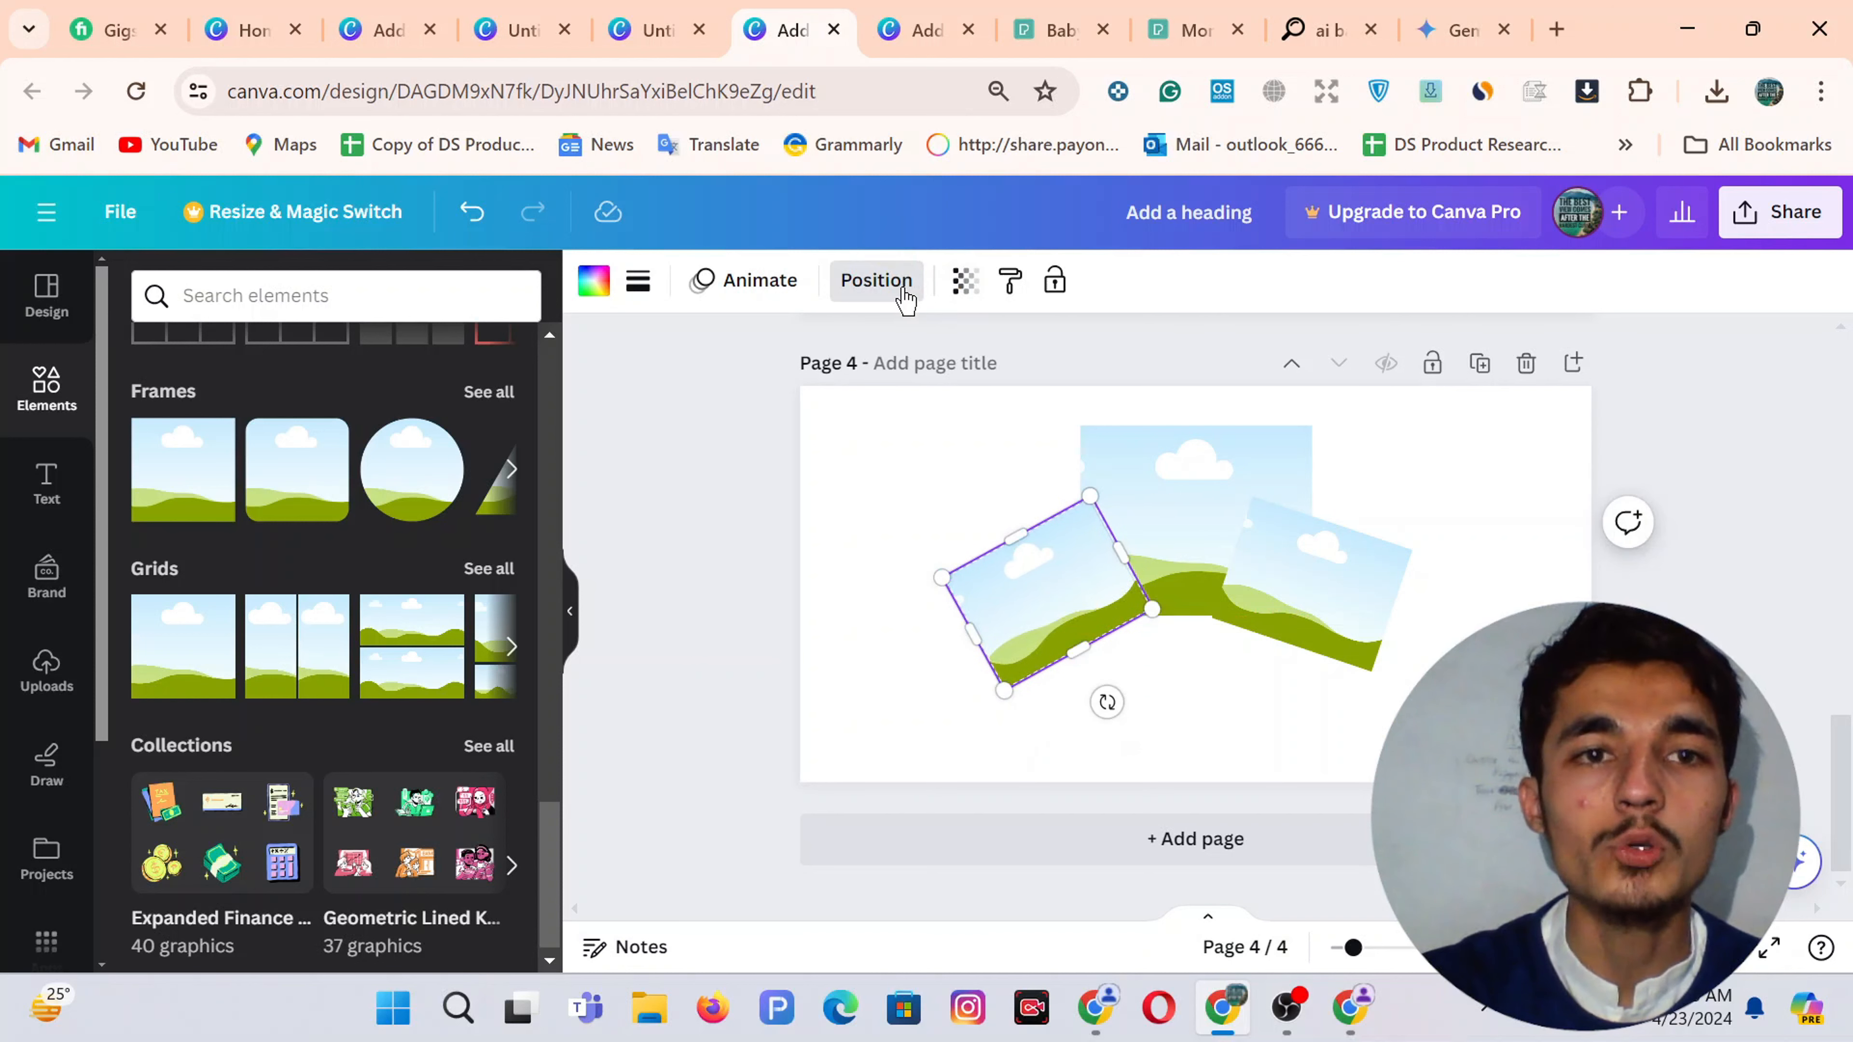
Using the Layers list, bring the upright centre frame in front of both tilted frames
left_click(823, 551)
left_click(1059, 584)
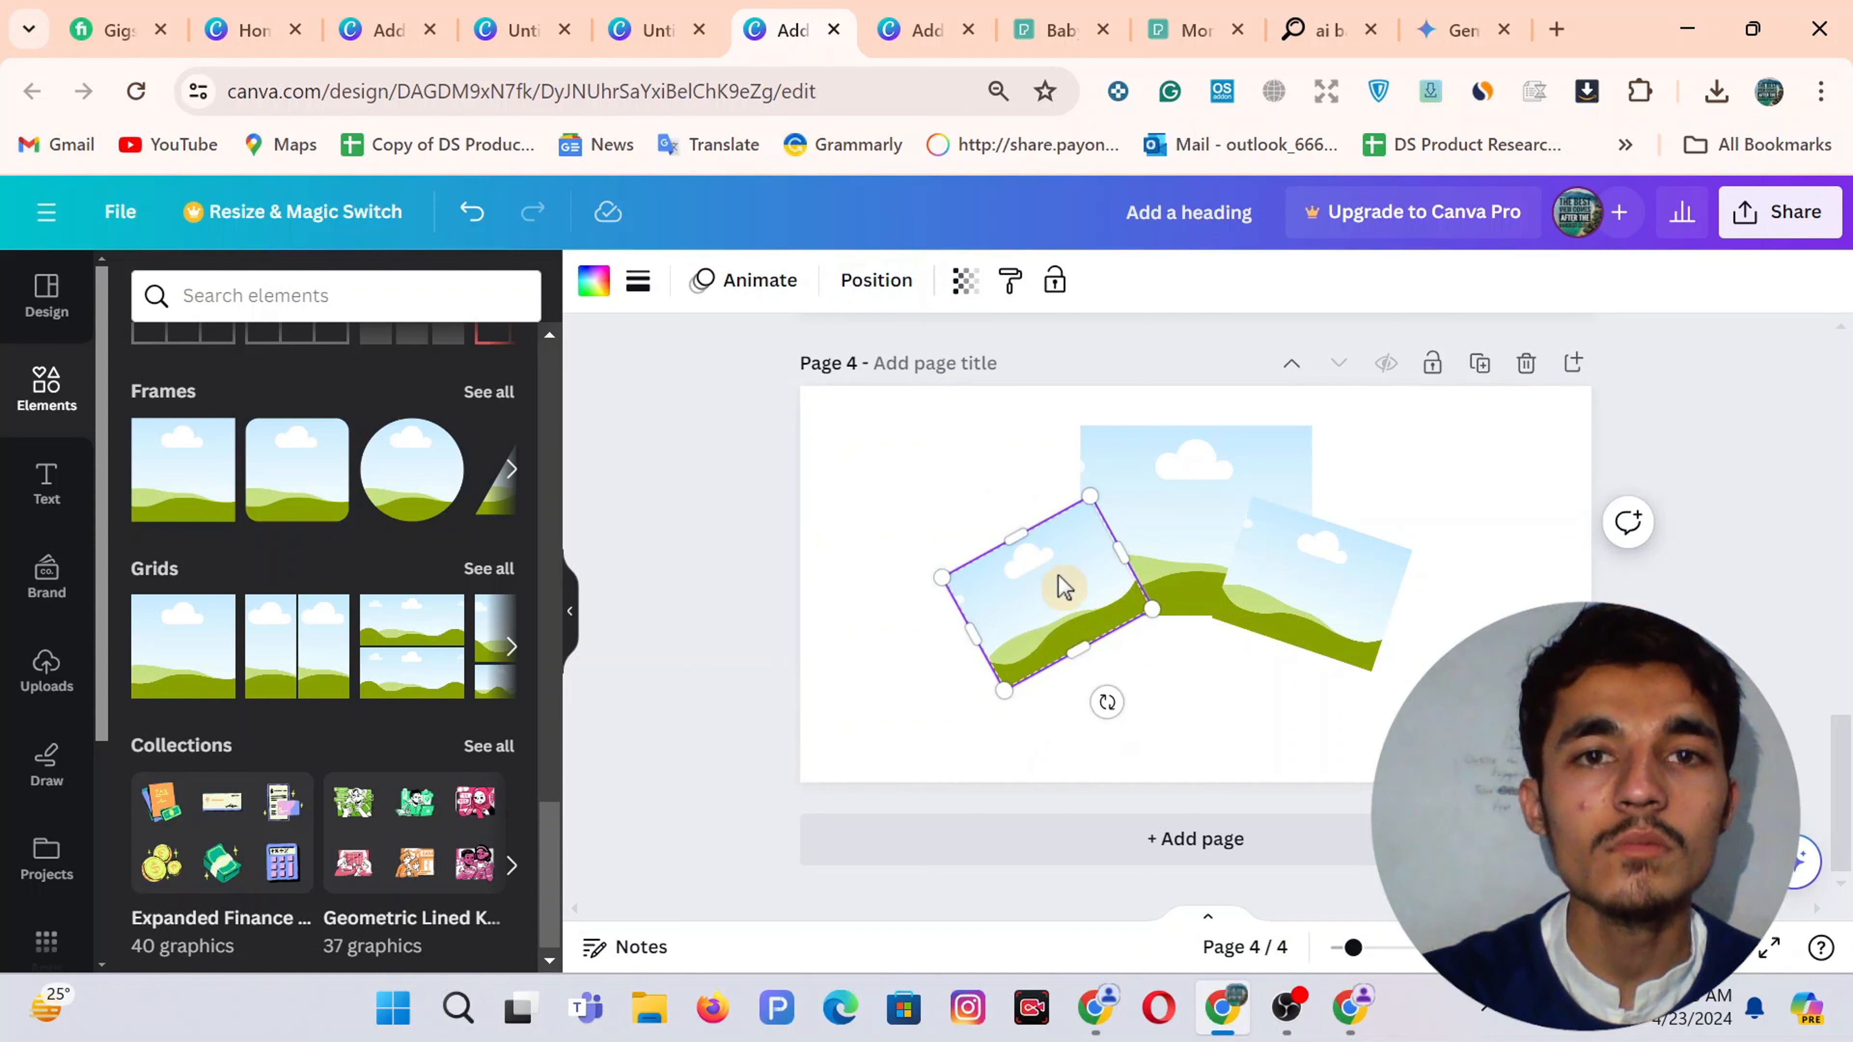
left_click(874, 284)
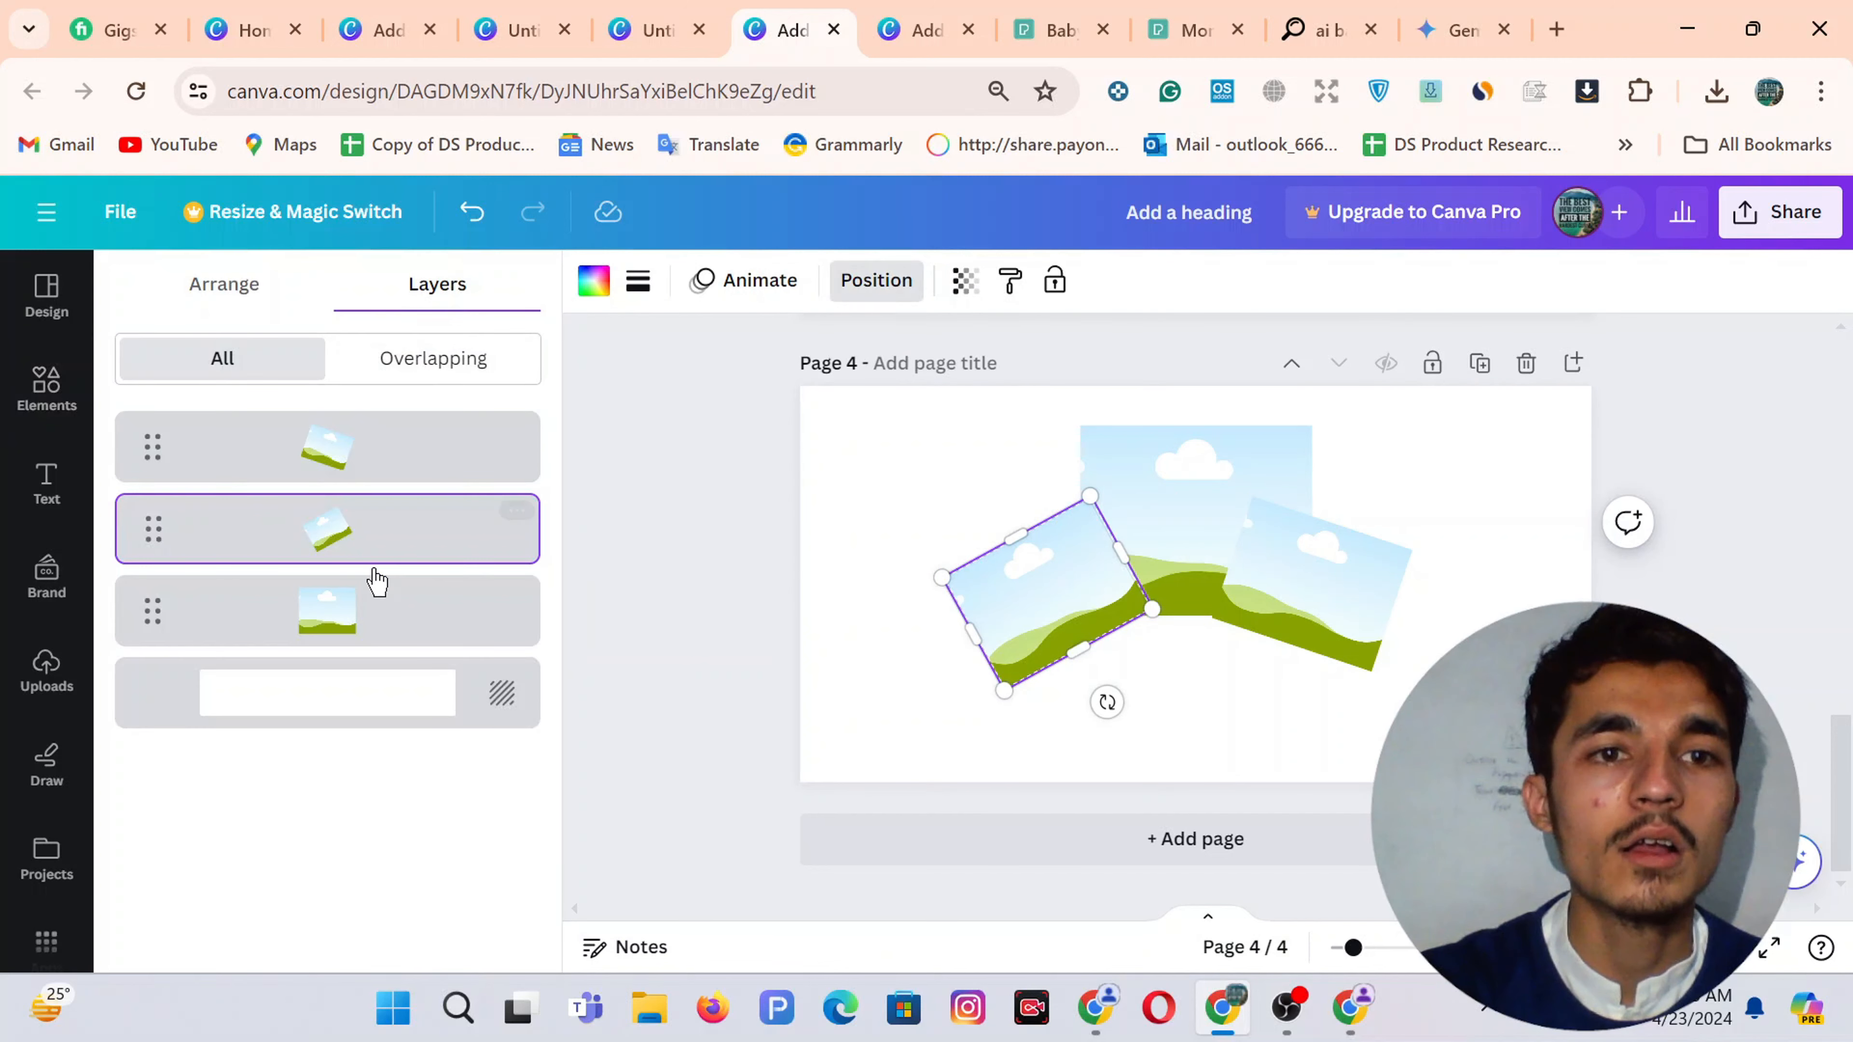
left_click(323, 627)
left_click_drag(349, 487, 328, 446)
left_click(885, 468)
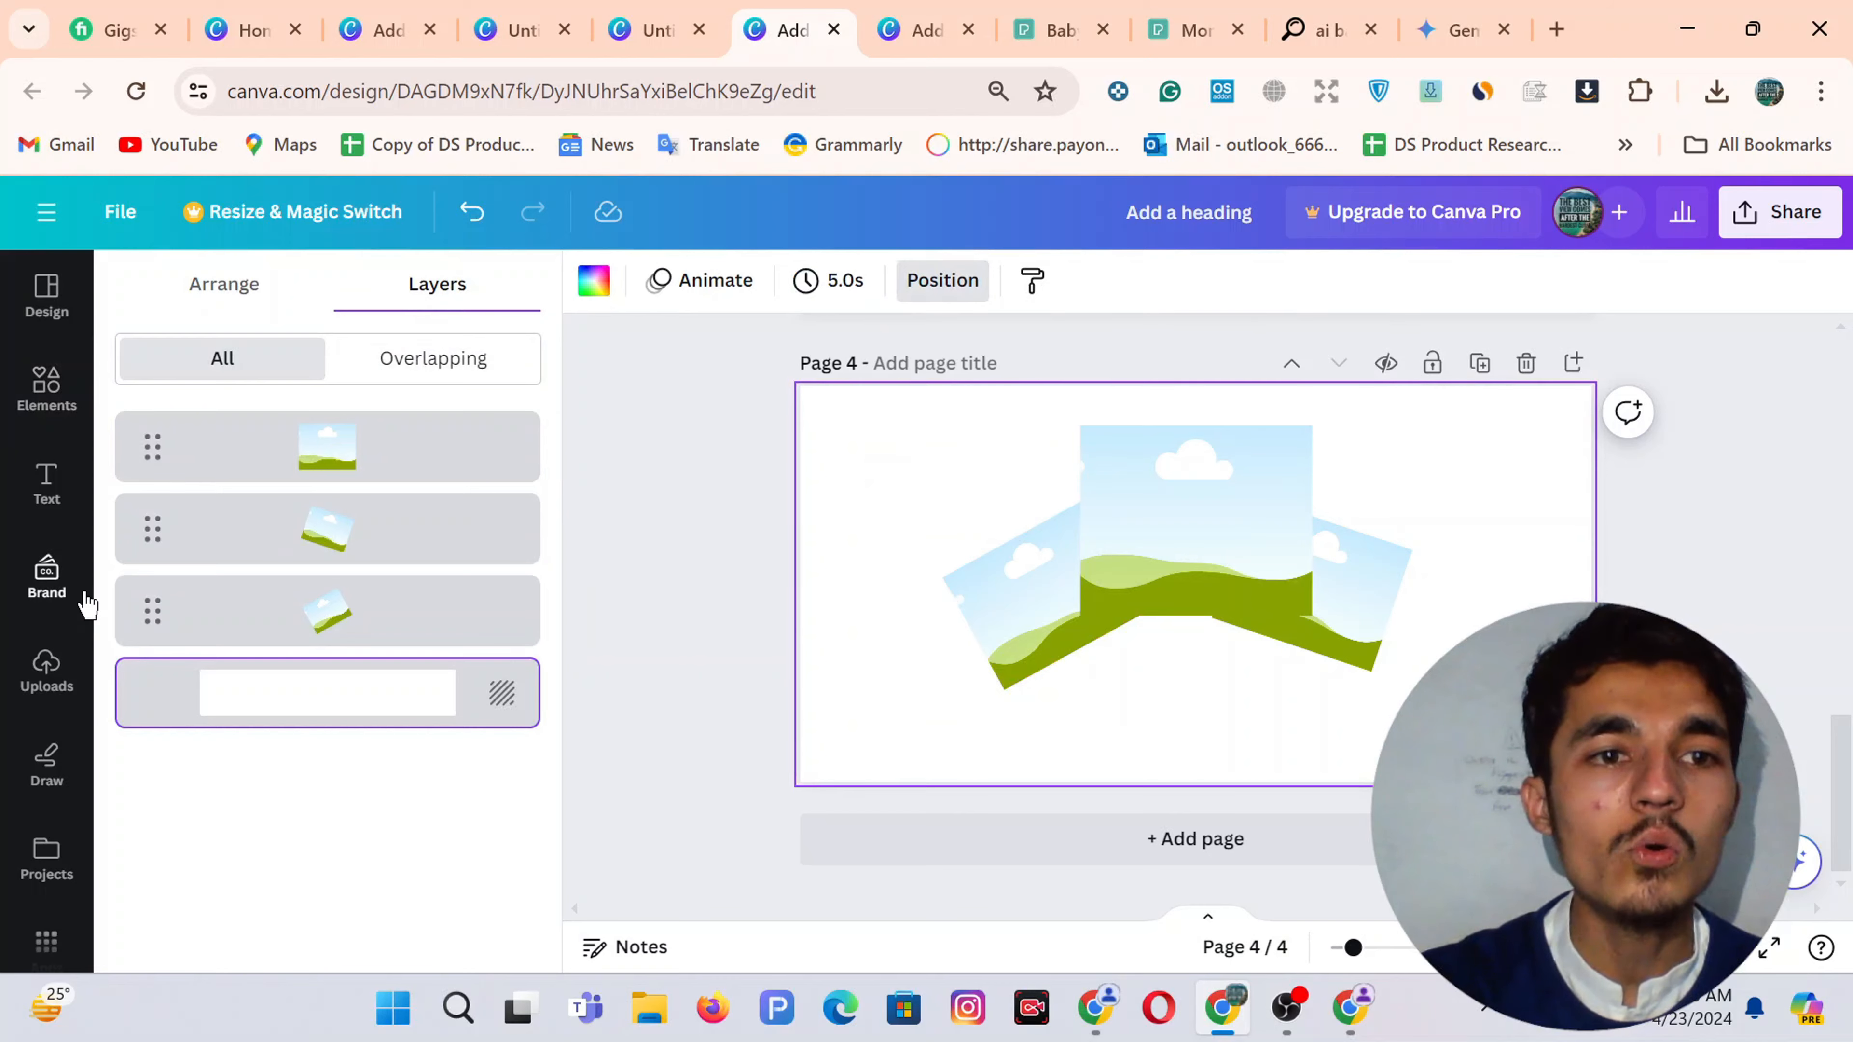
Show the uploaded images, glance at the Pexels baby toys search, and return to the empty-frames design
left_click(44, 666)
left_click(1051, 29)
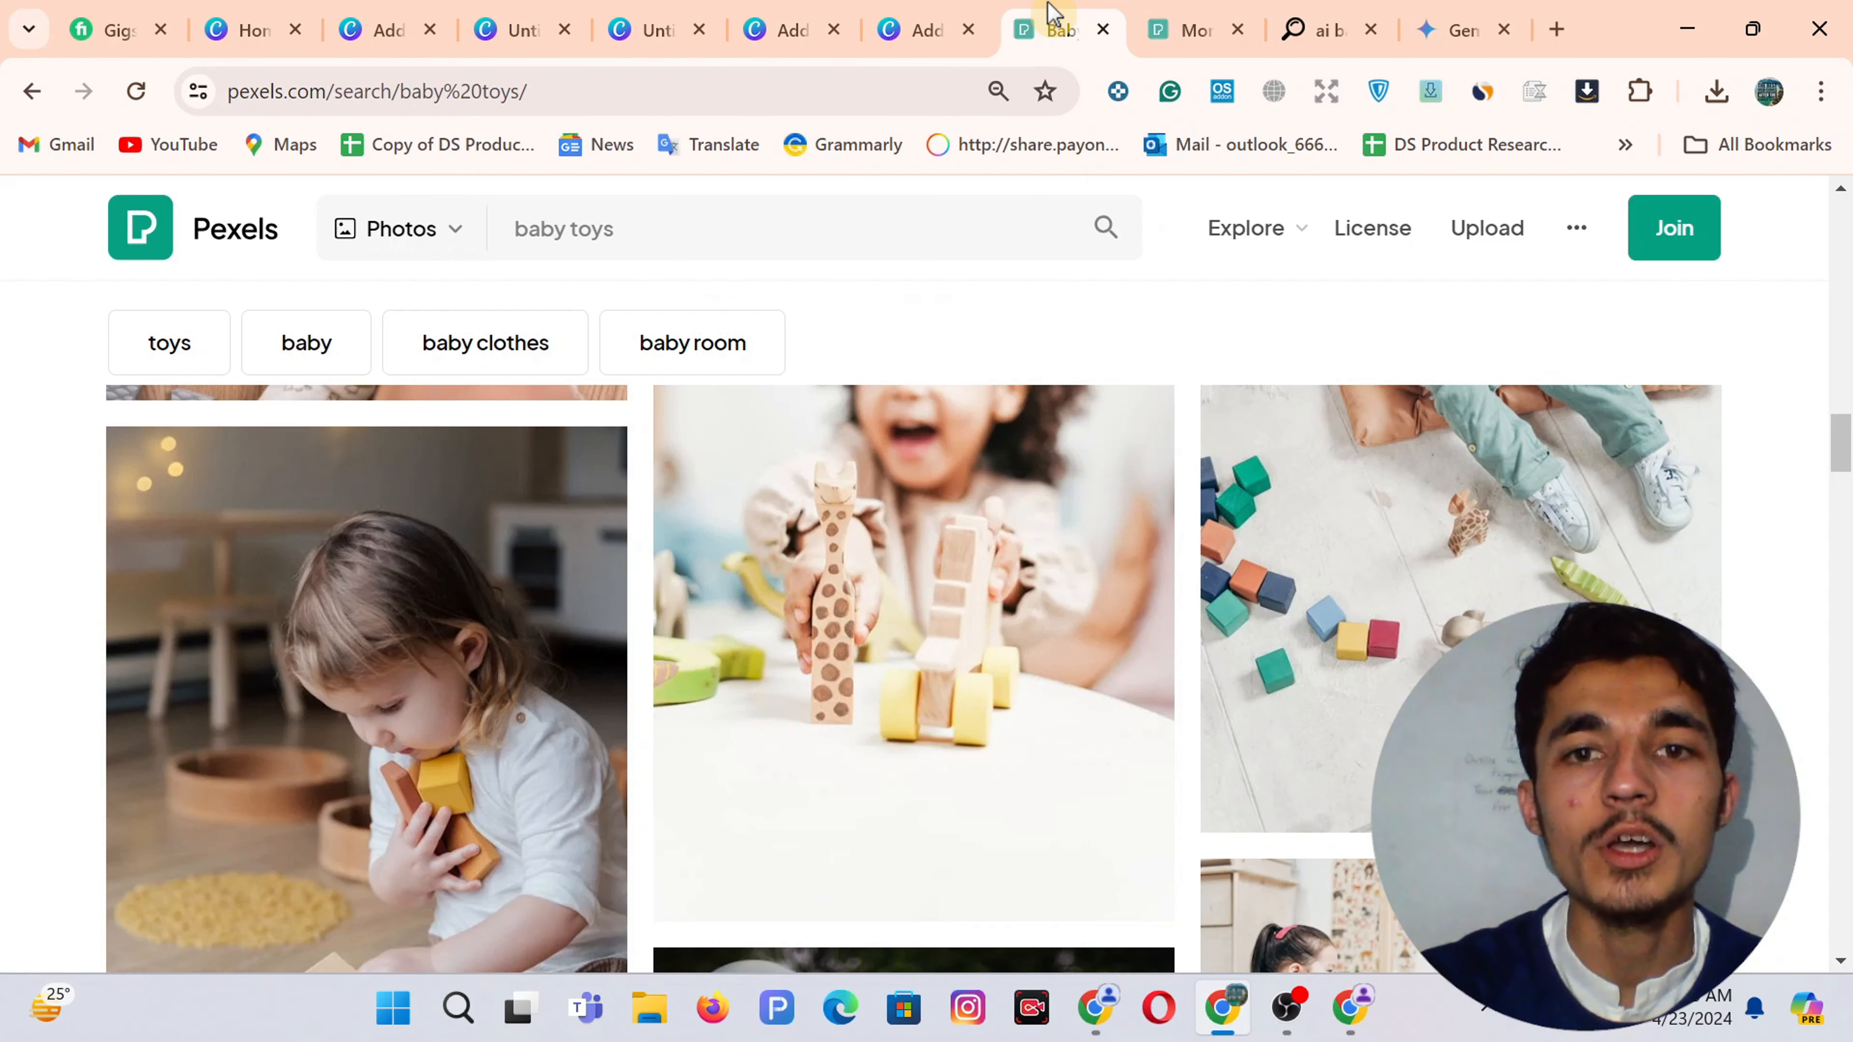
scroll(888, 609, "down", 9)
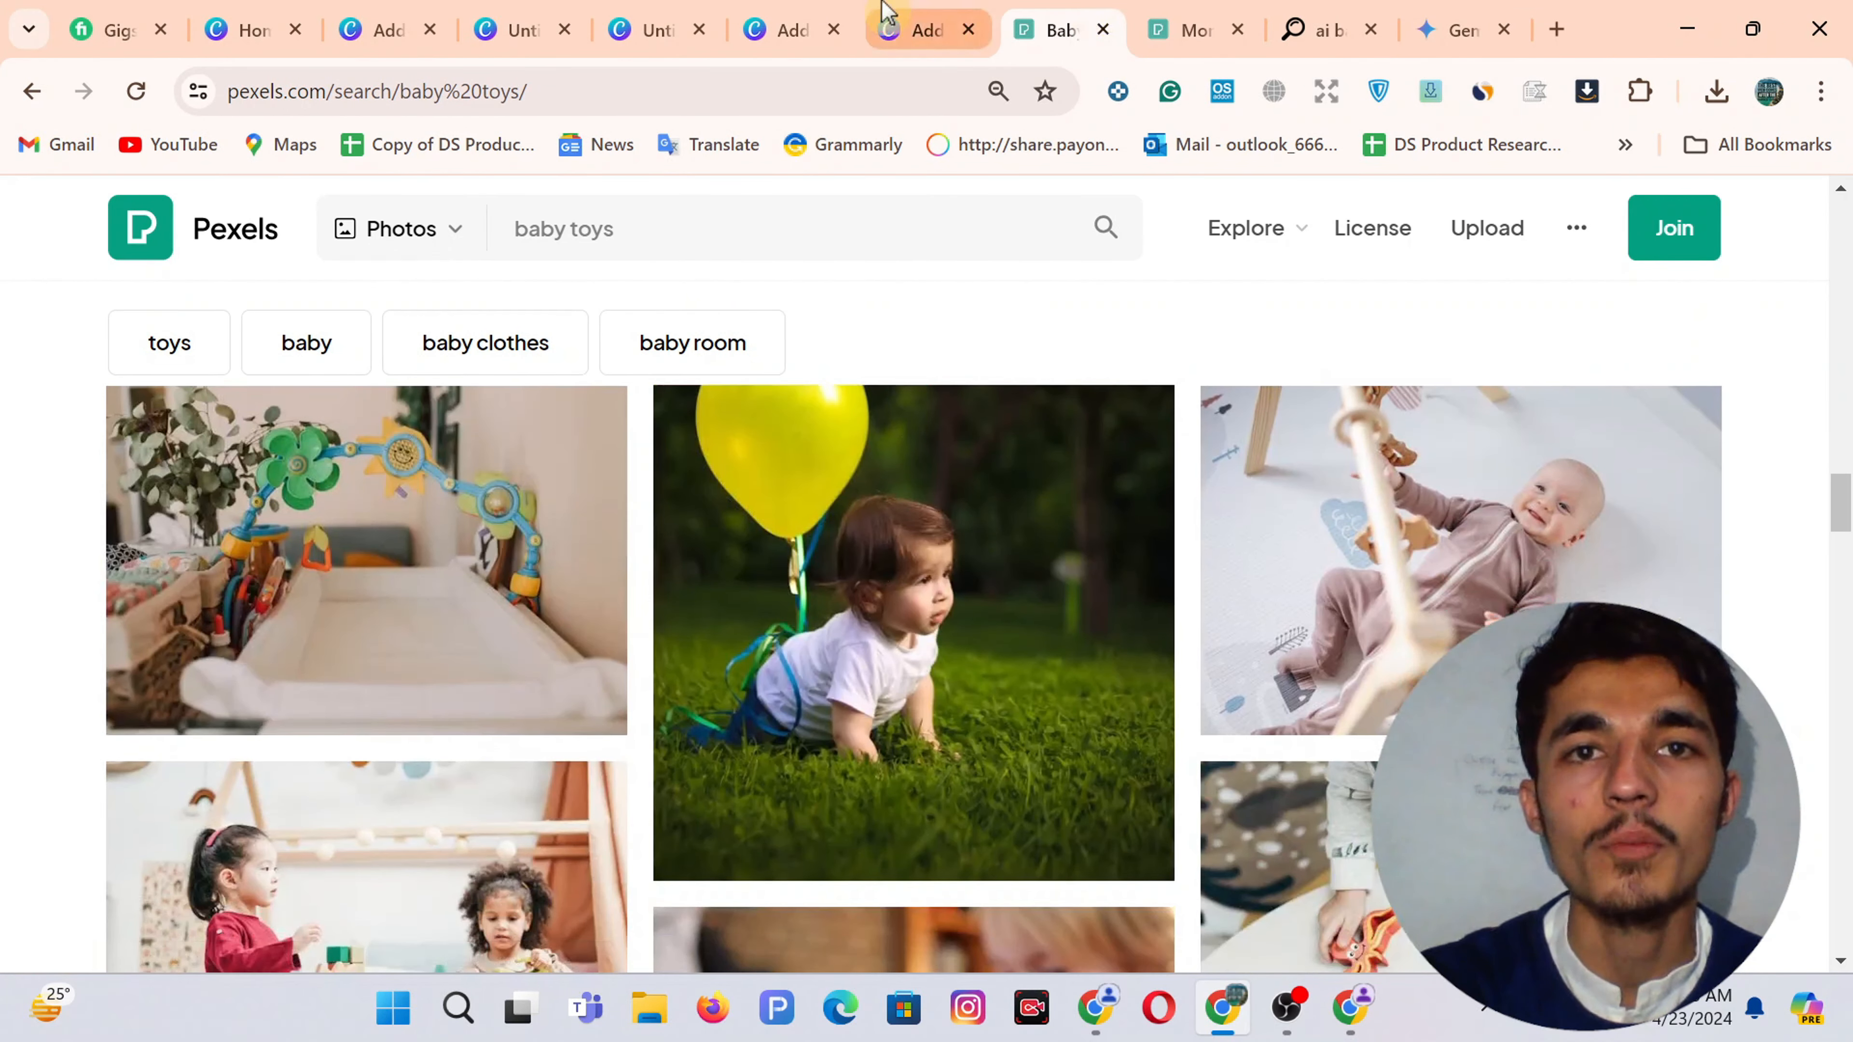
left_click(886, 14)
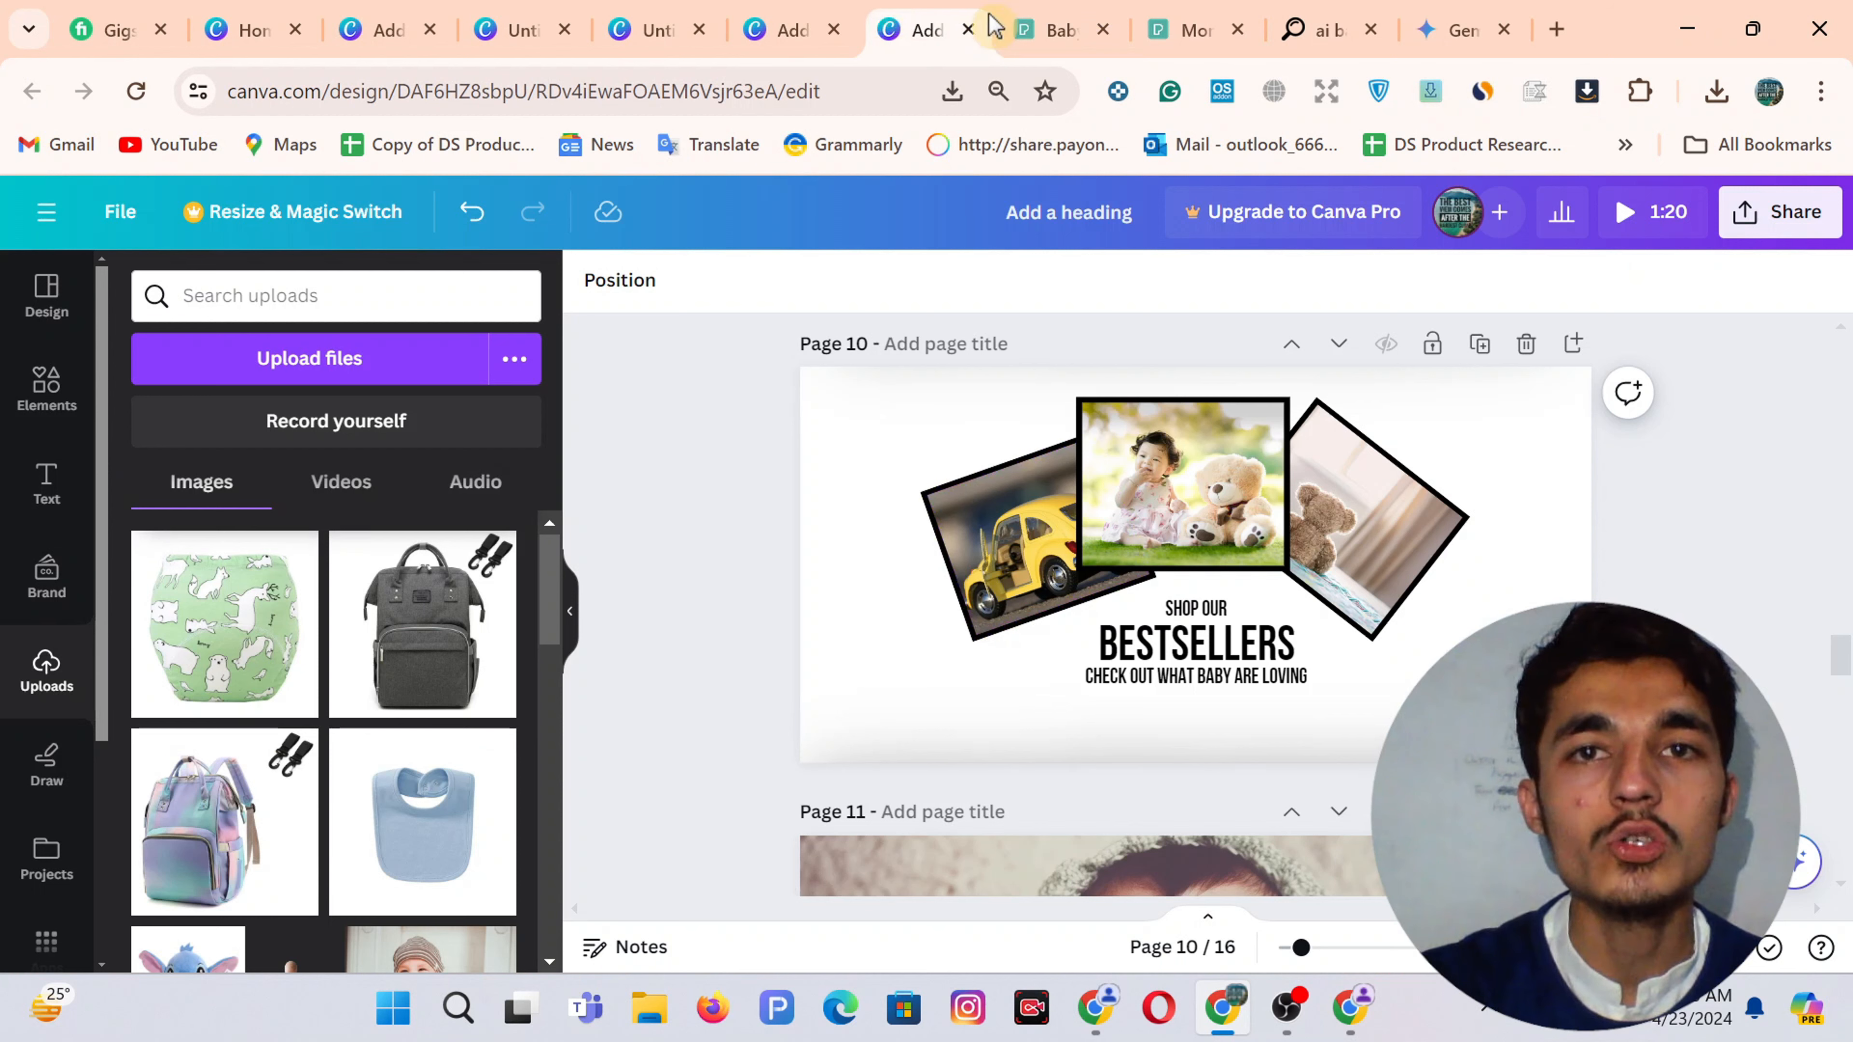
left_click(781, 30)
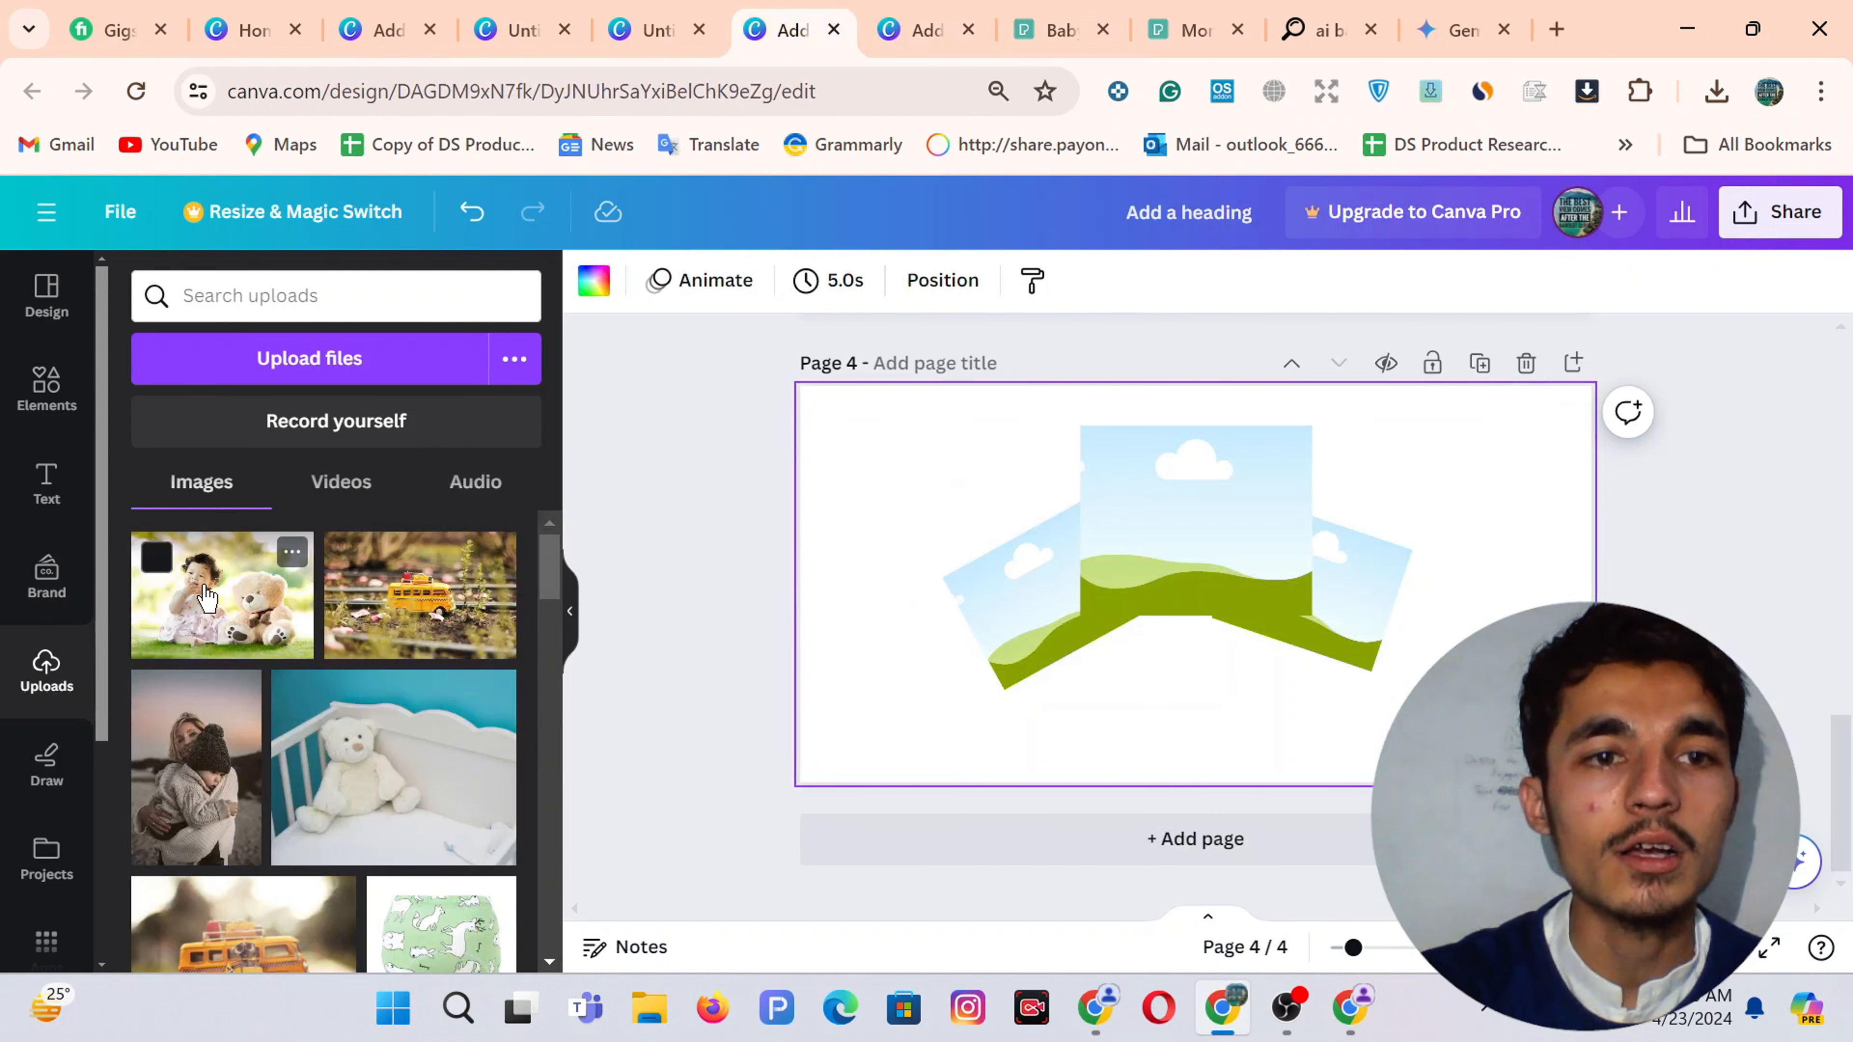
Fill the centre frame with the baby-with-teddy photo and the right frame with the orange toy van
left_click(207, 597)
left_click_drag(1200, 613, 1191, 540)
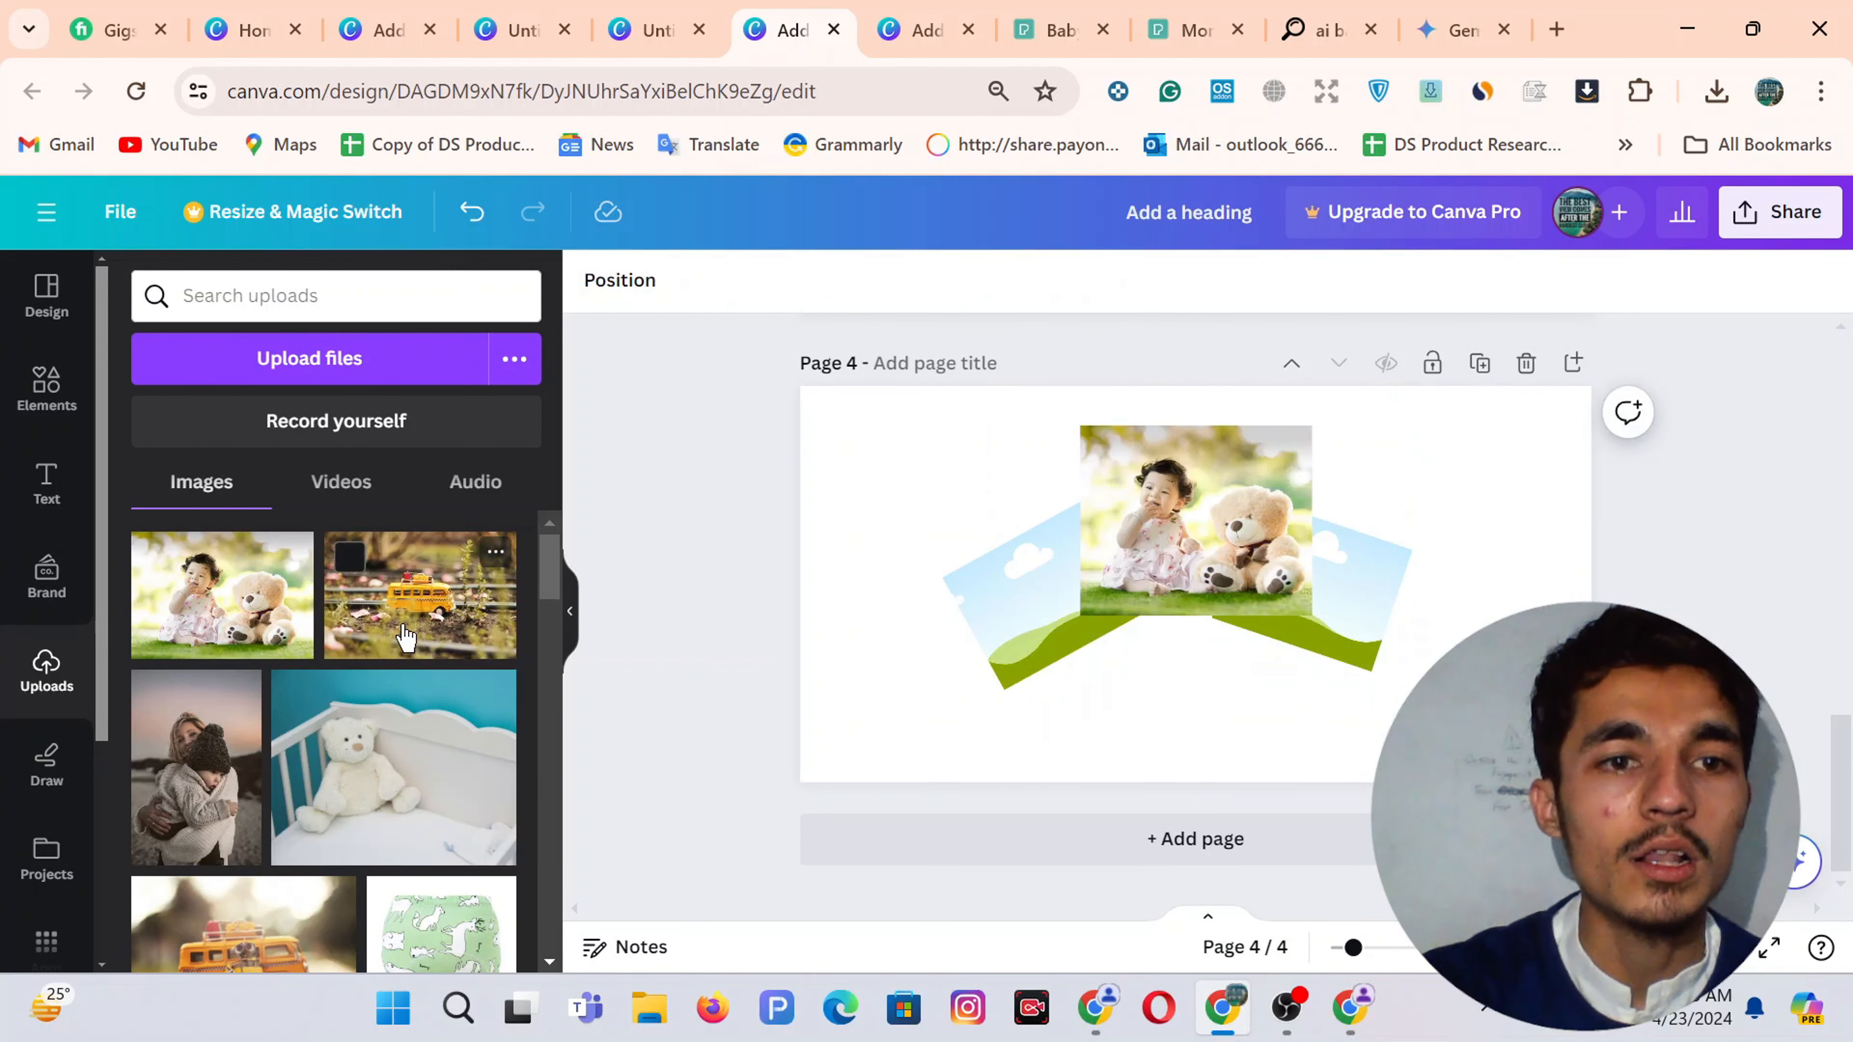
scroll(406, 636, "down", 5)
scroll(364, 824, "up", 5)
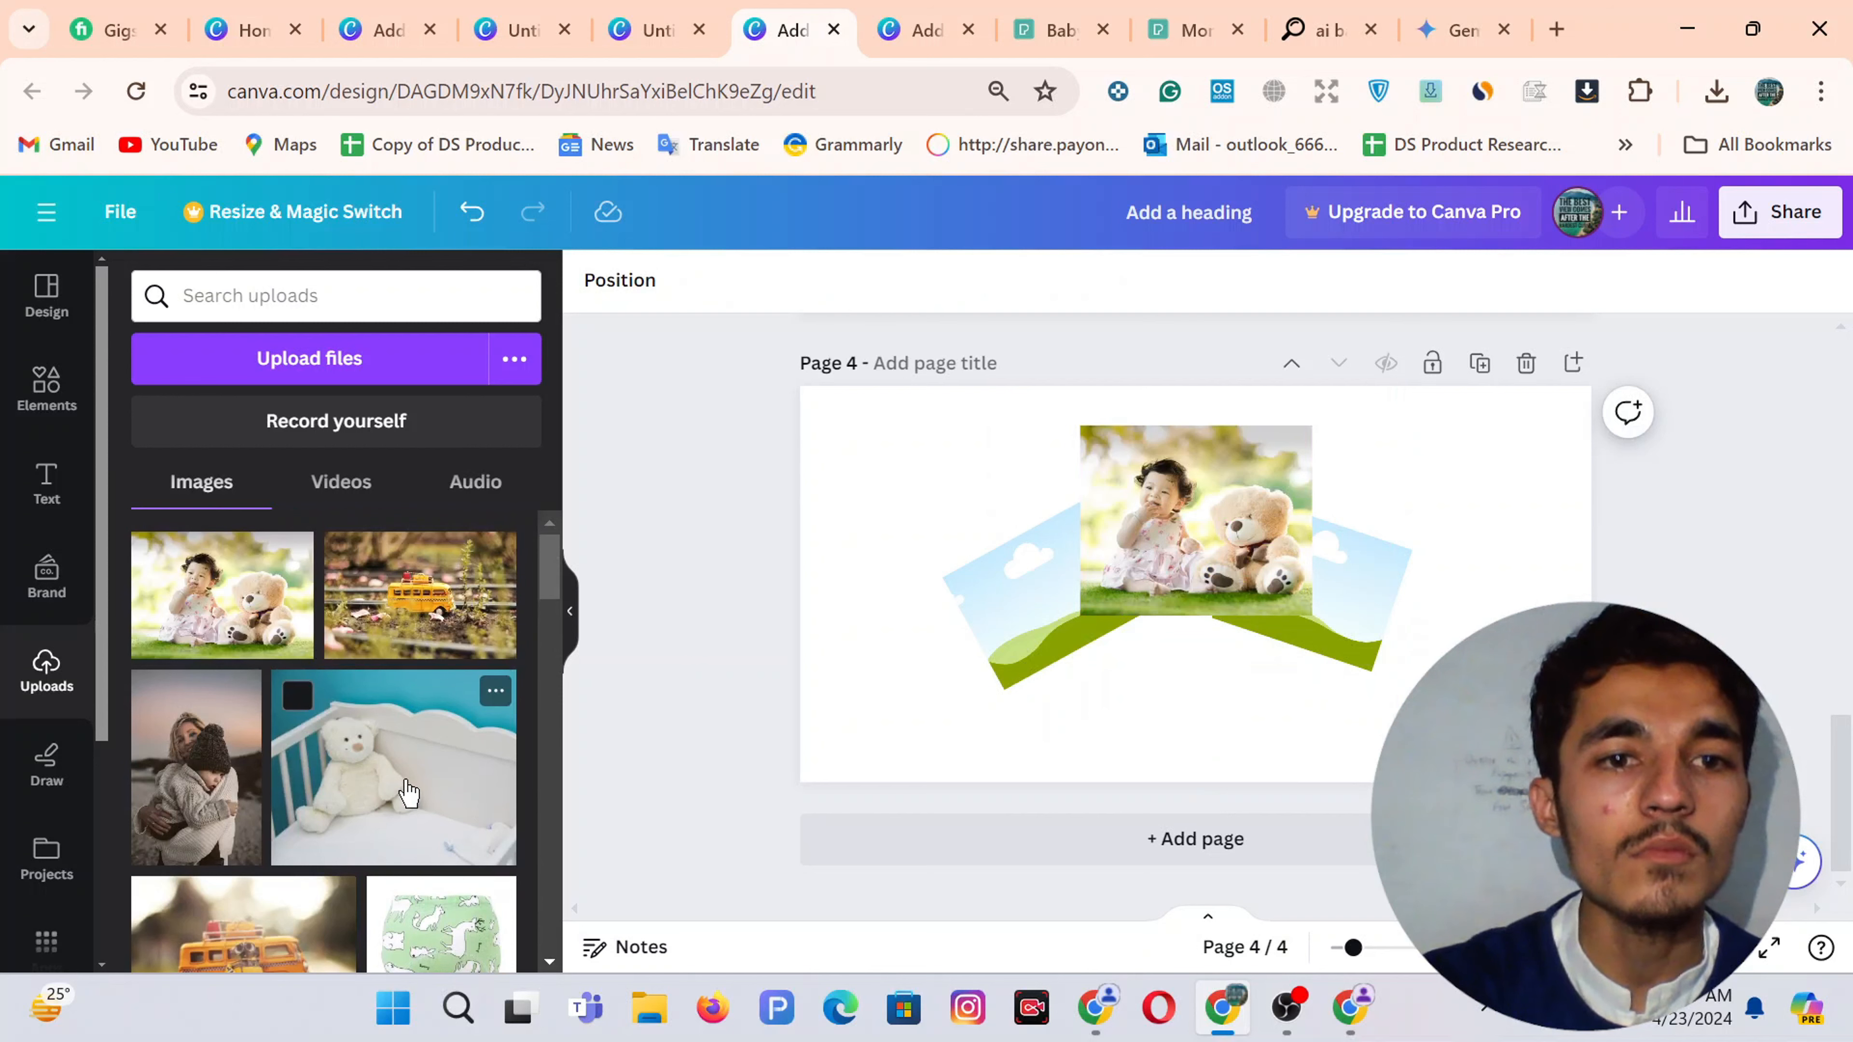
scroll(409, 794, "down", 2)
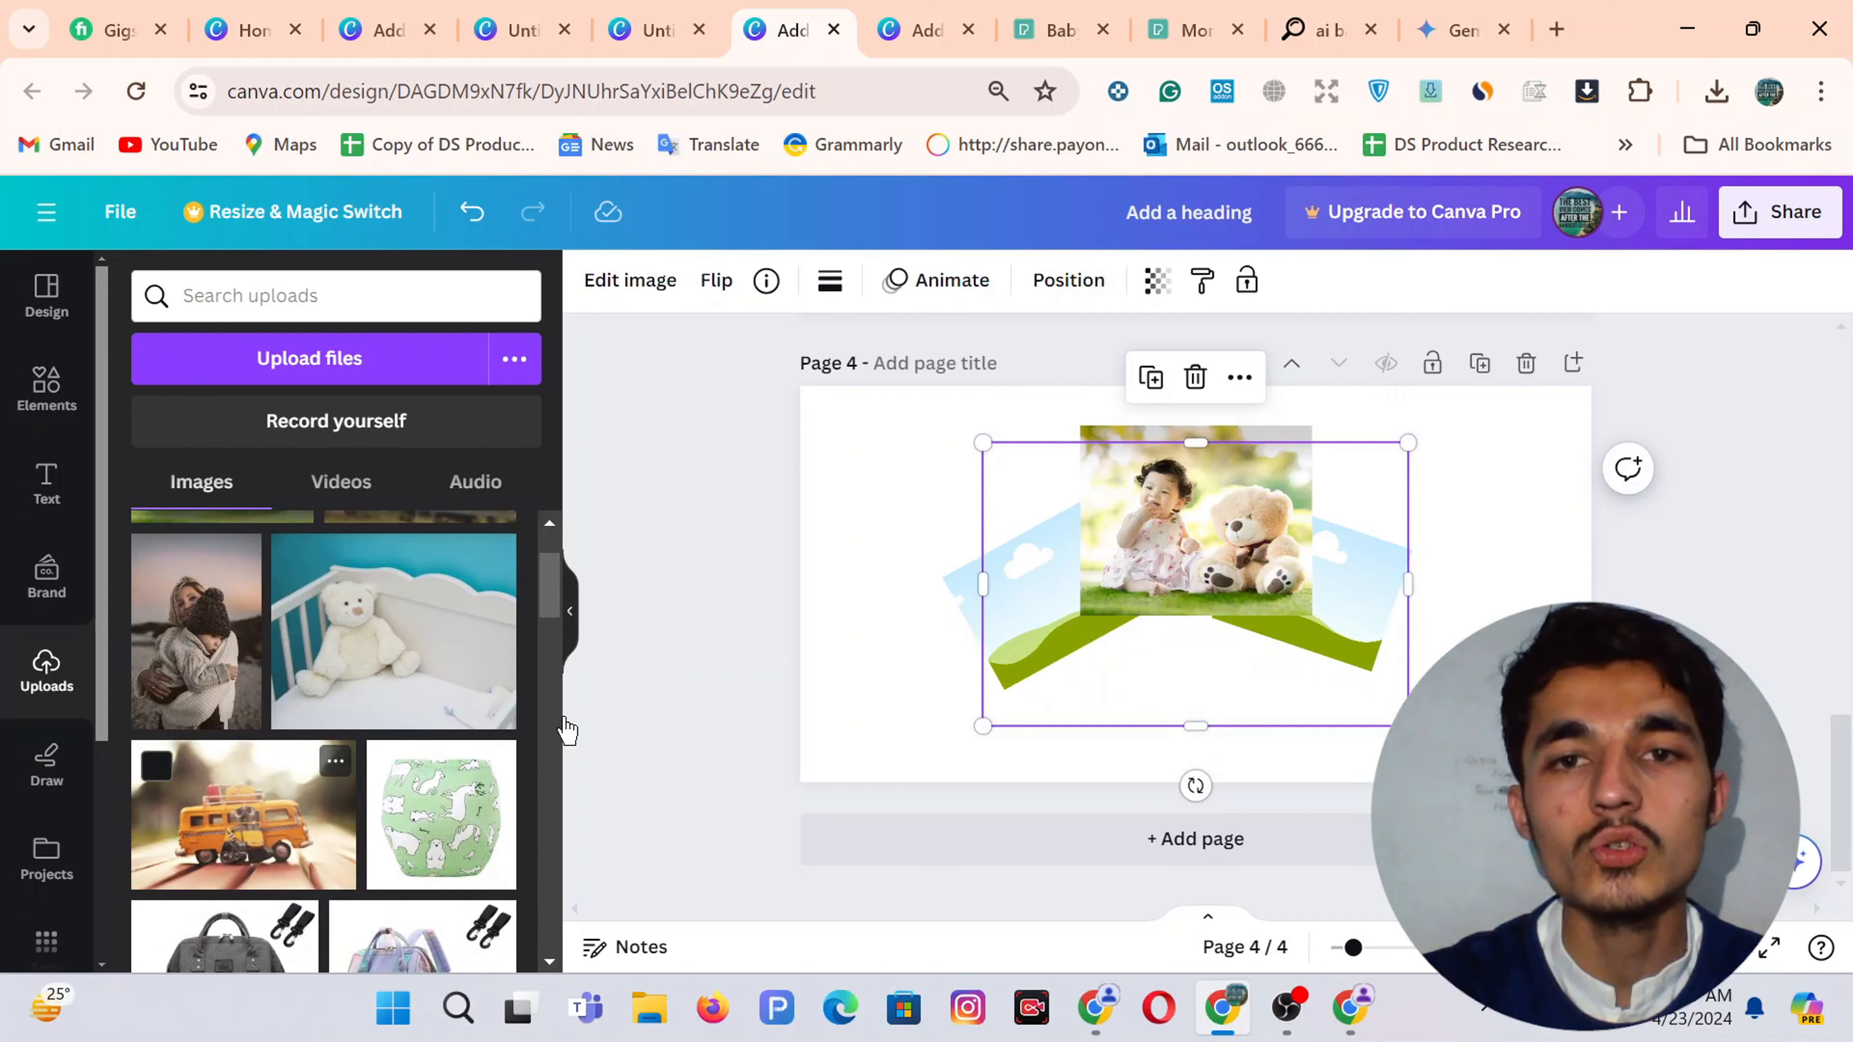
left_click_drag(567, 730, 1350, 628)
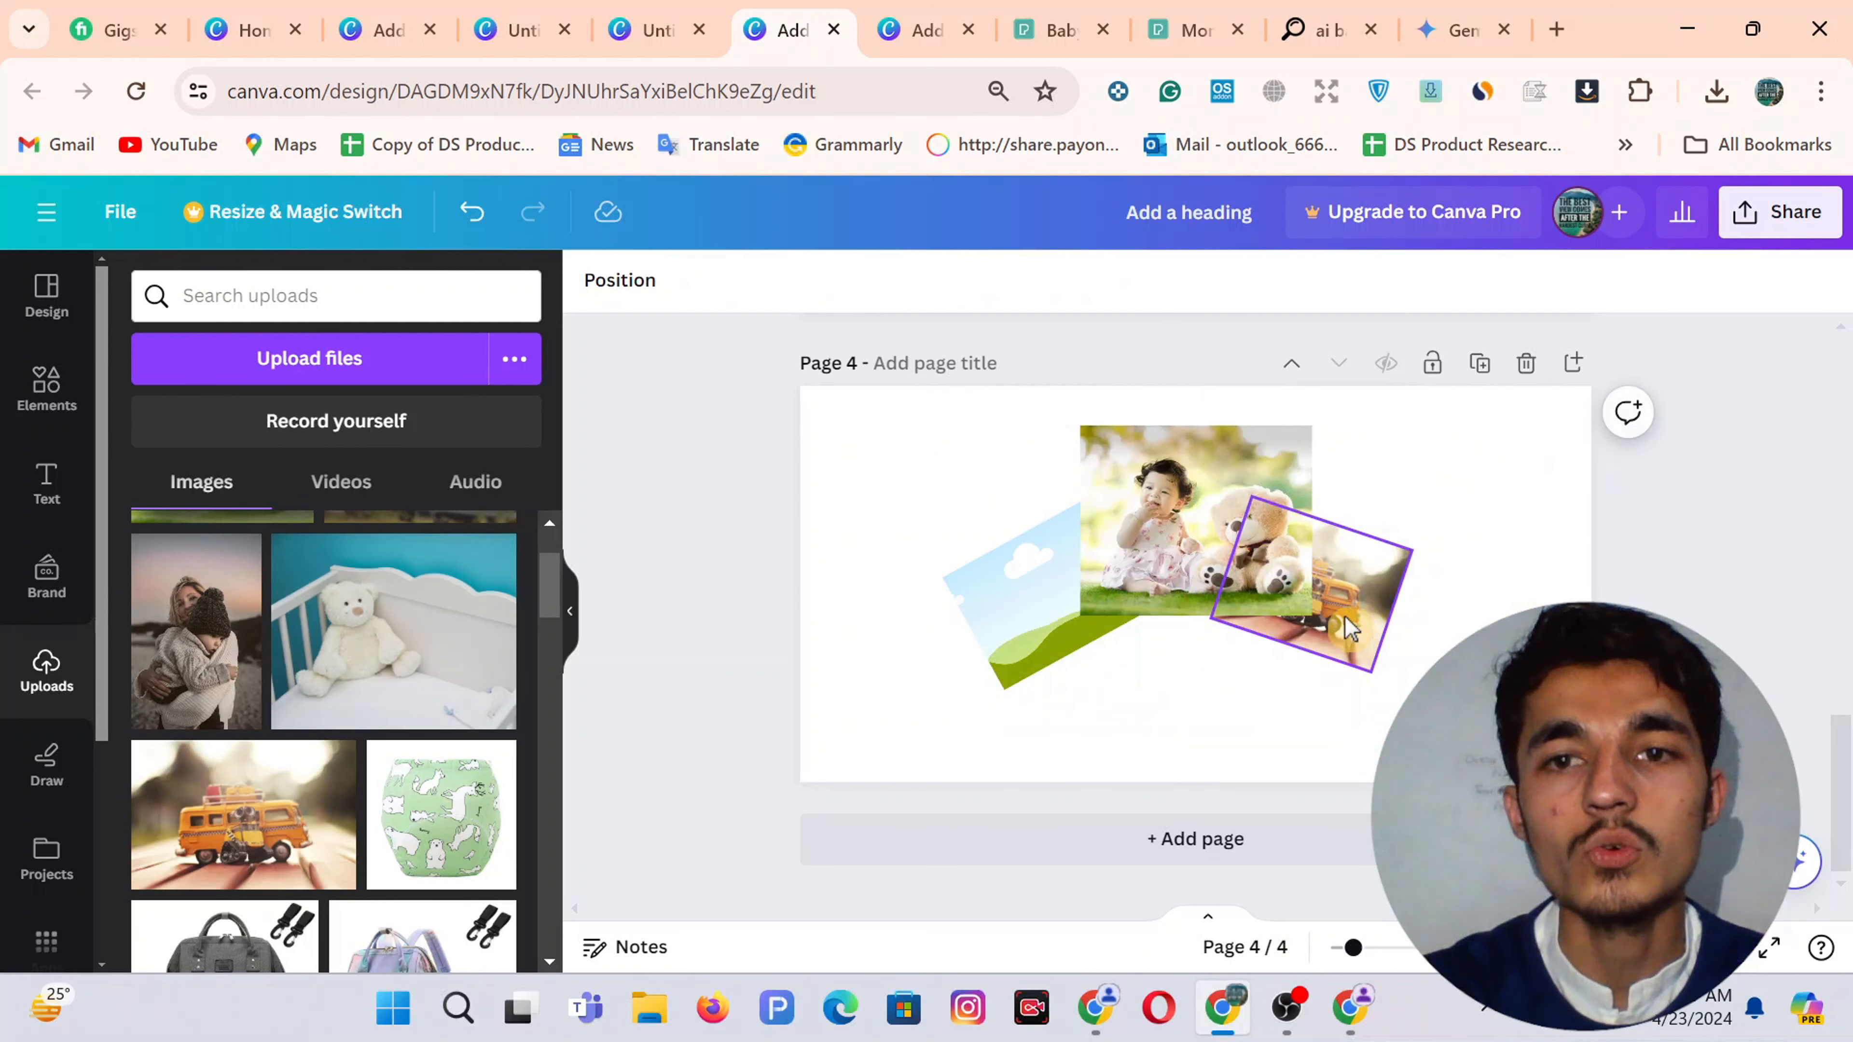
Fill the left tilted frame with the toddler photo from Uploads
scroll(372, 704, "down", 5)
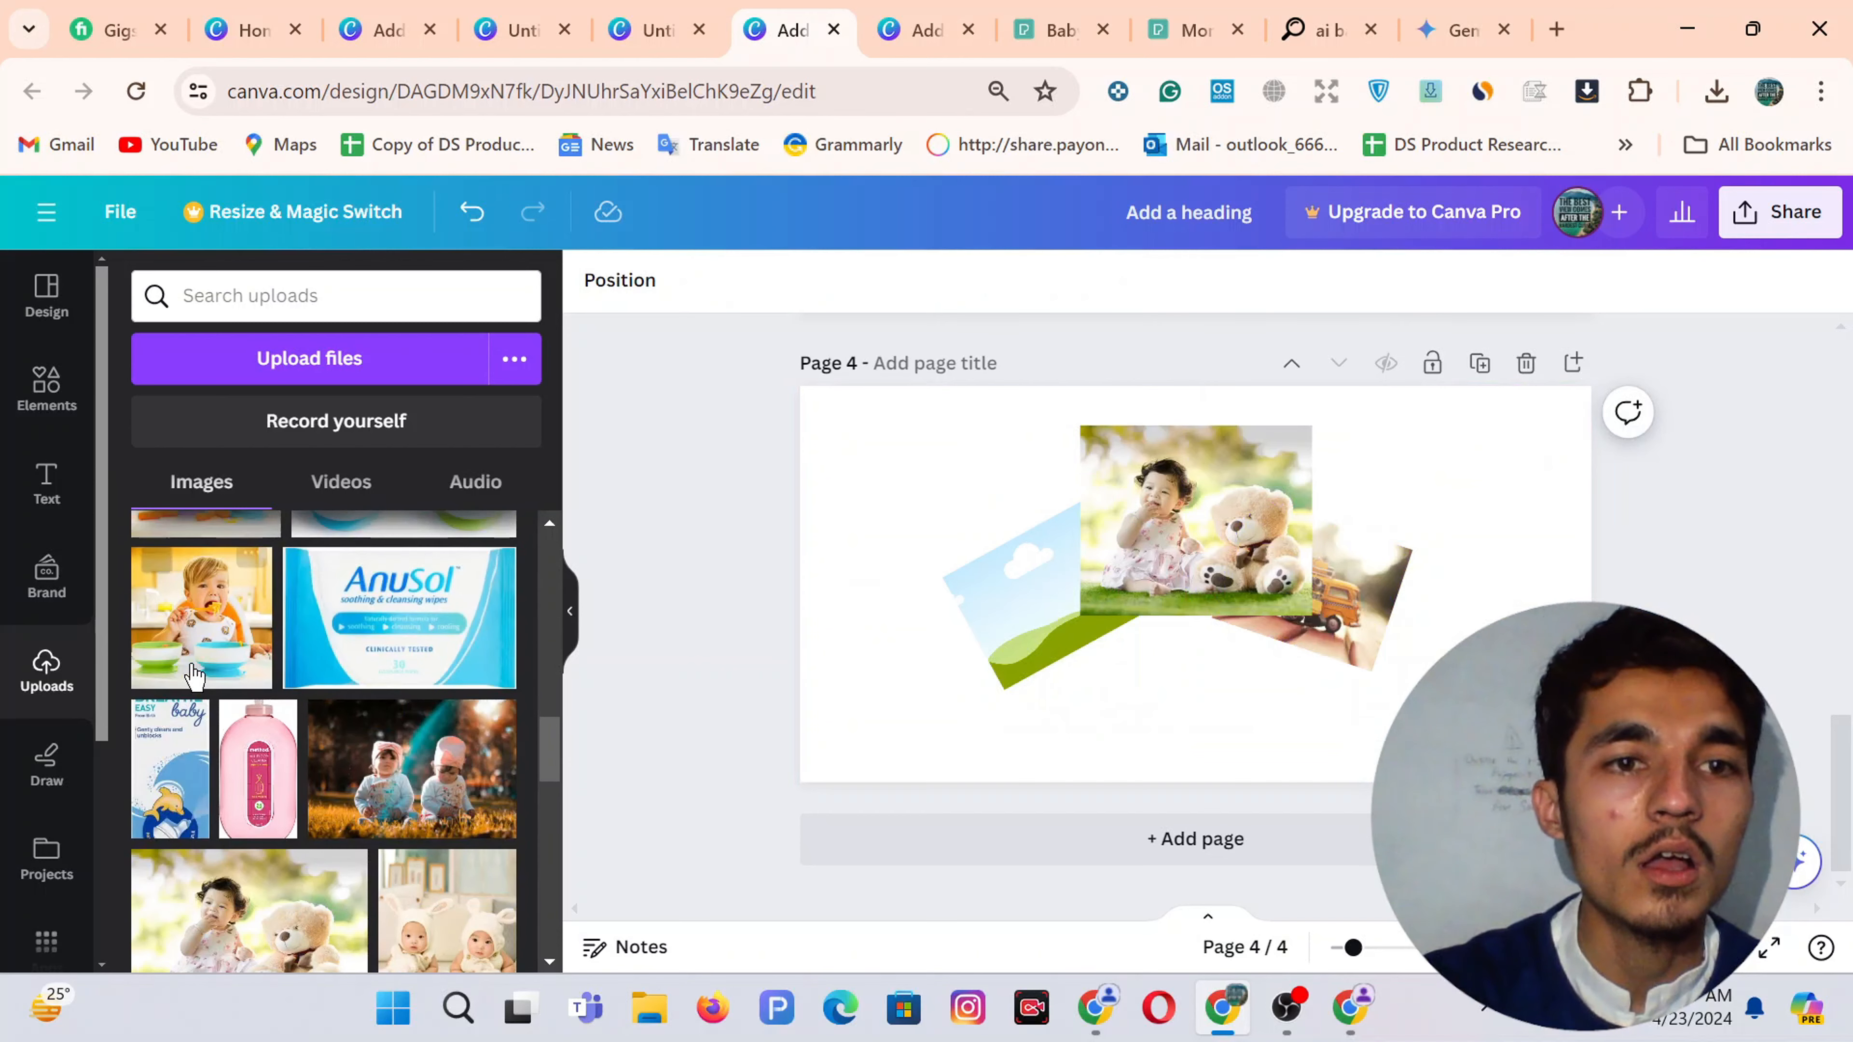
scroll(319, 757, "down", 1)
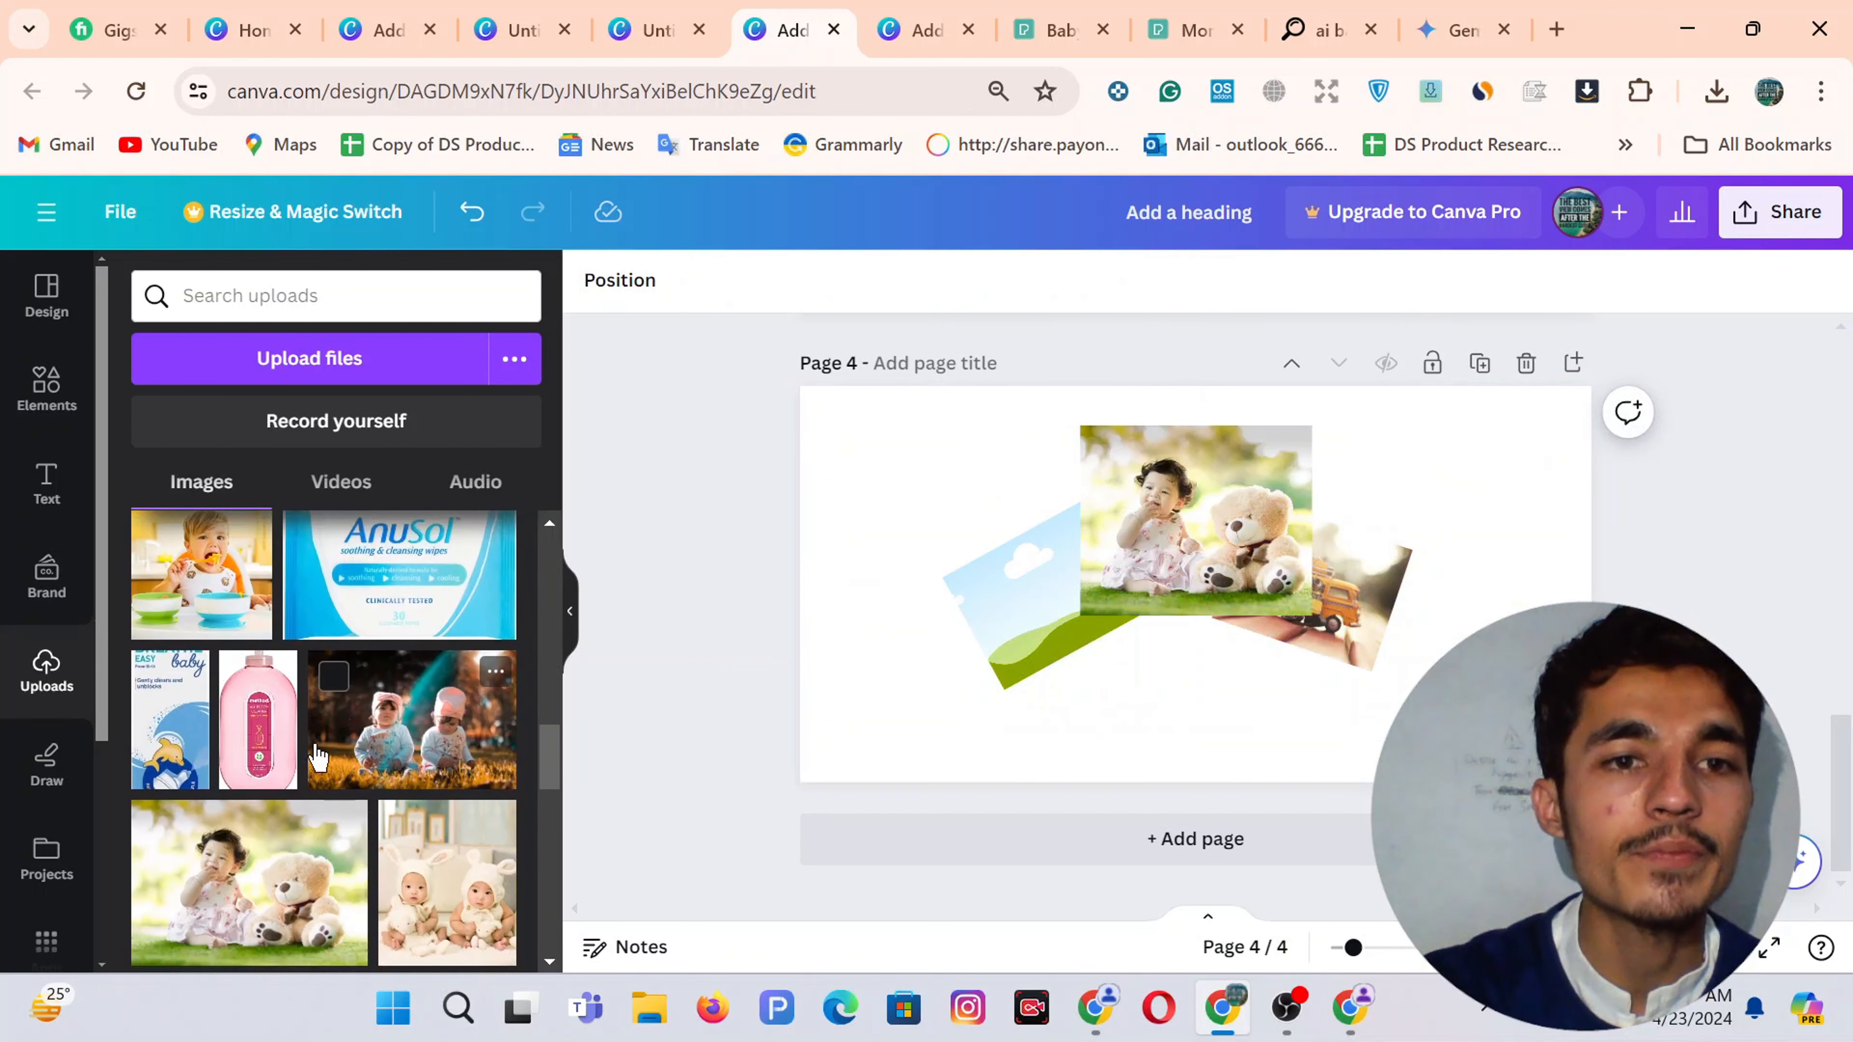
scroll(385, 748, "up", 5)
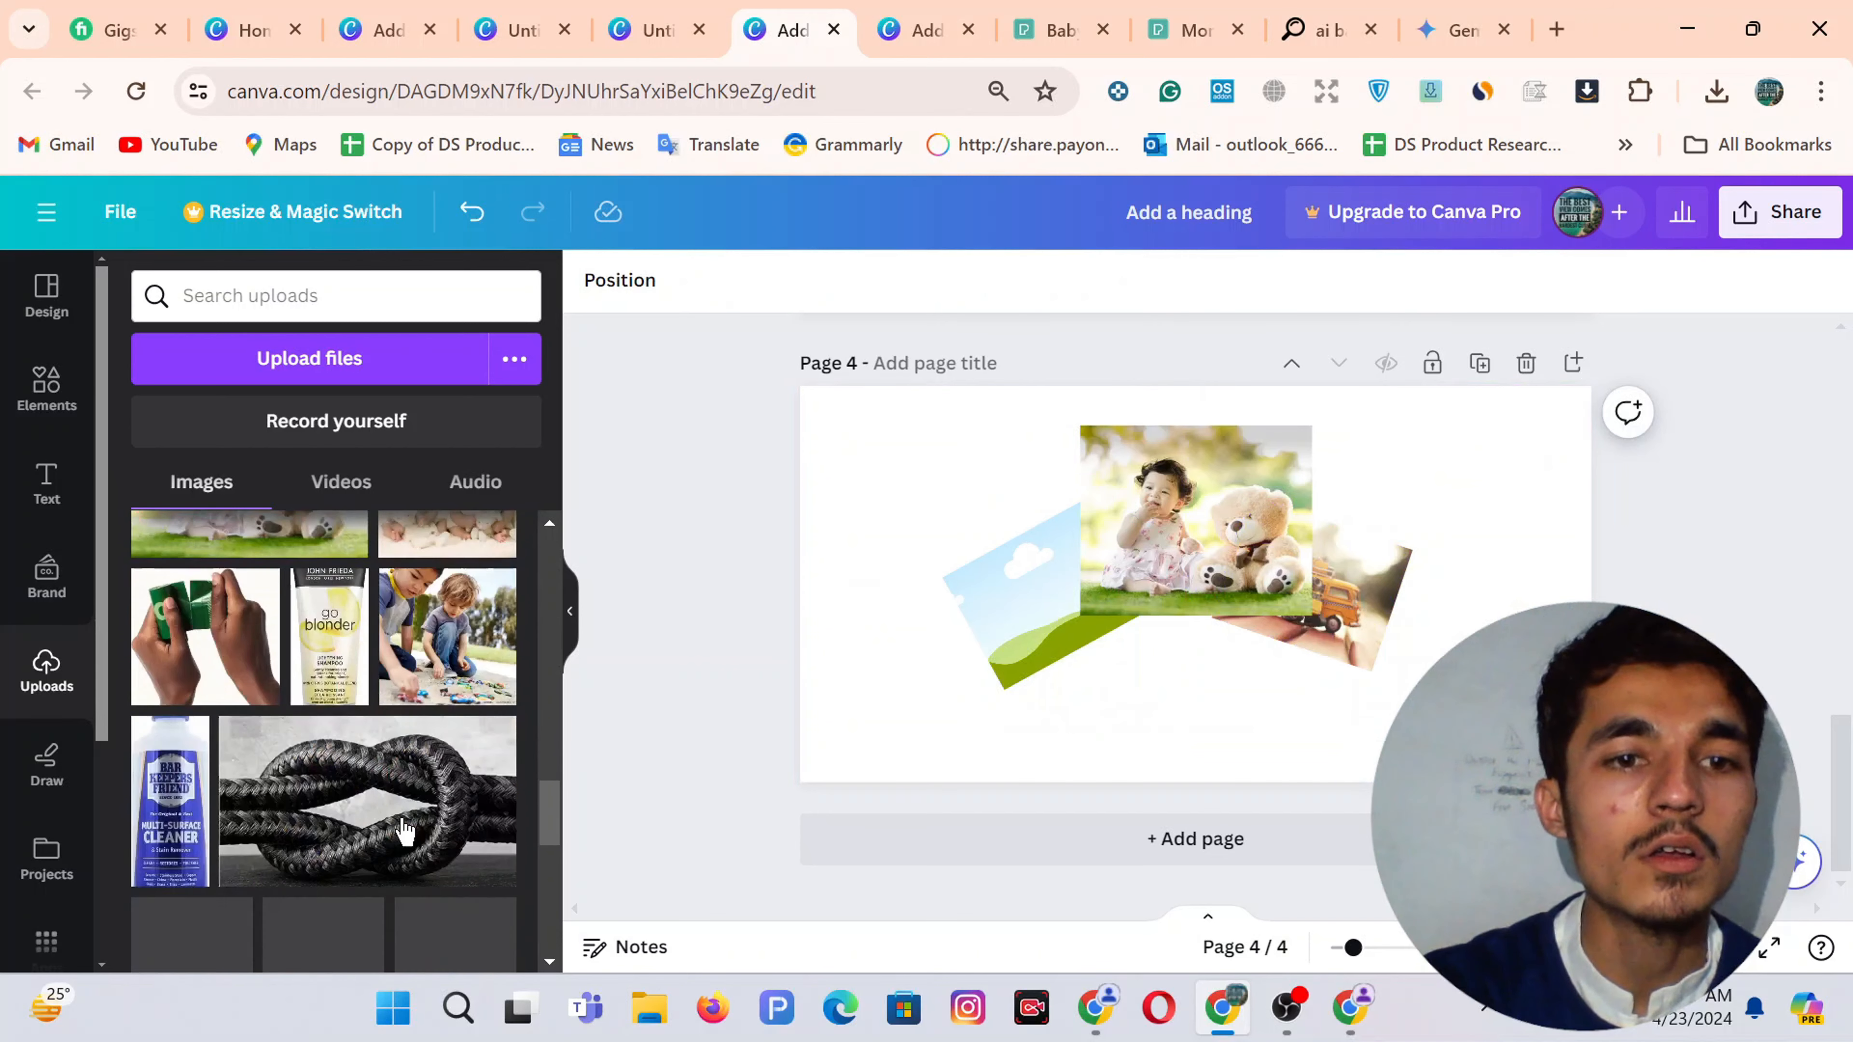
scroll(343, 735, "up", 3)
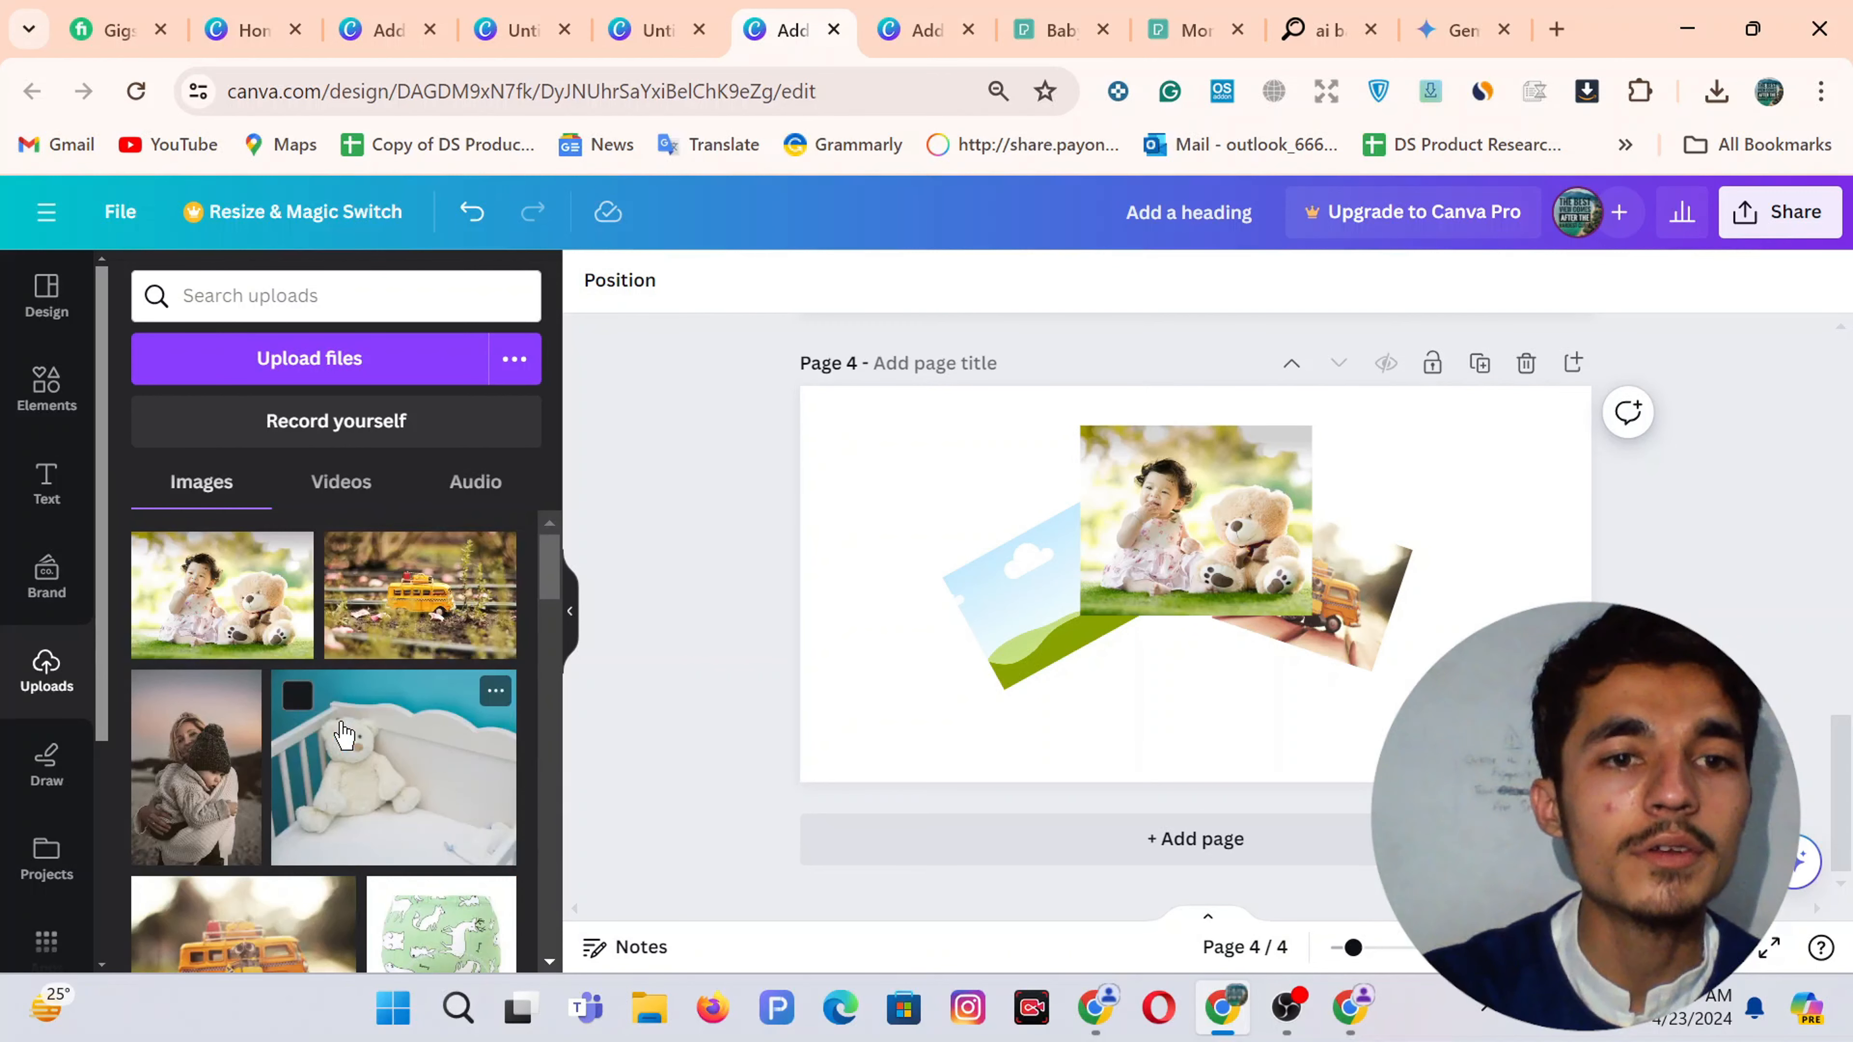
scroll(343, 735, "down", 5)
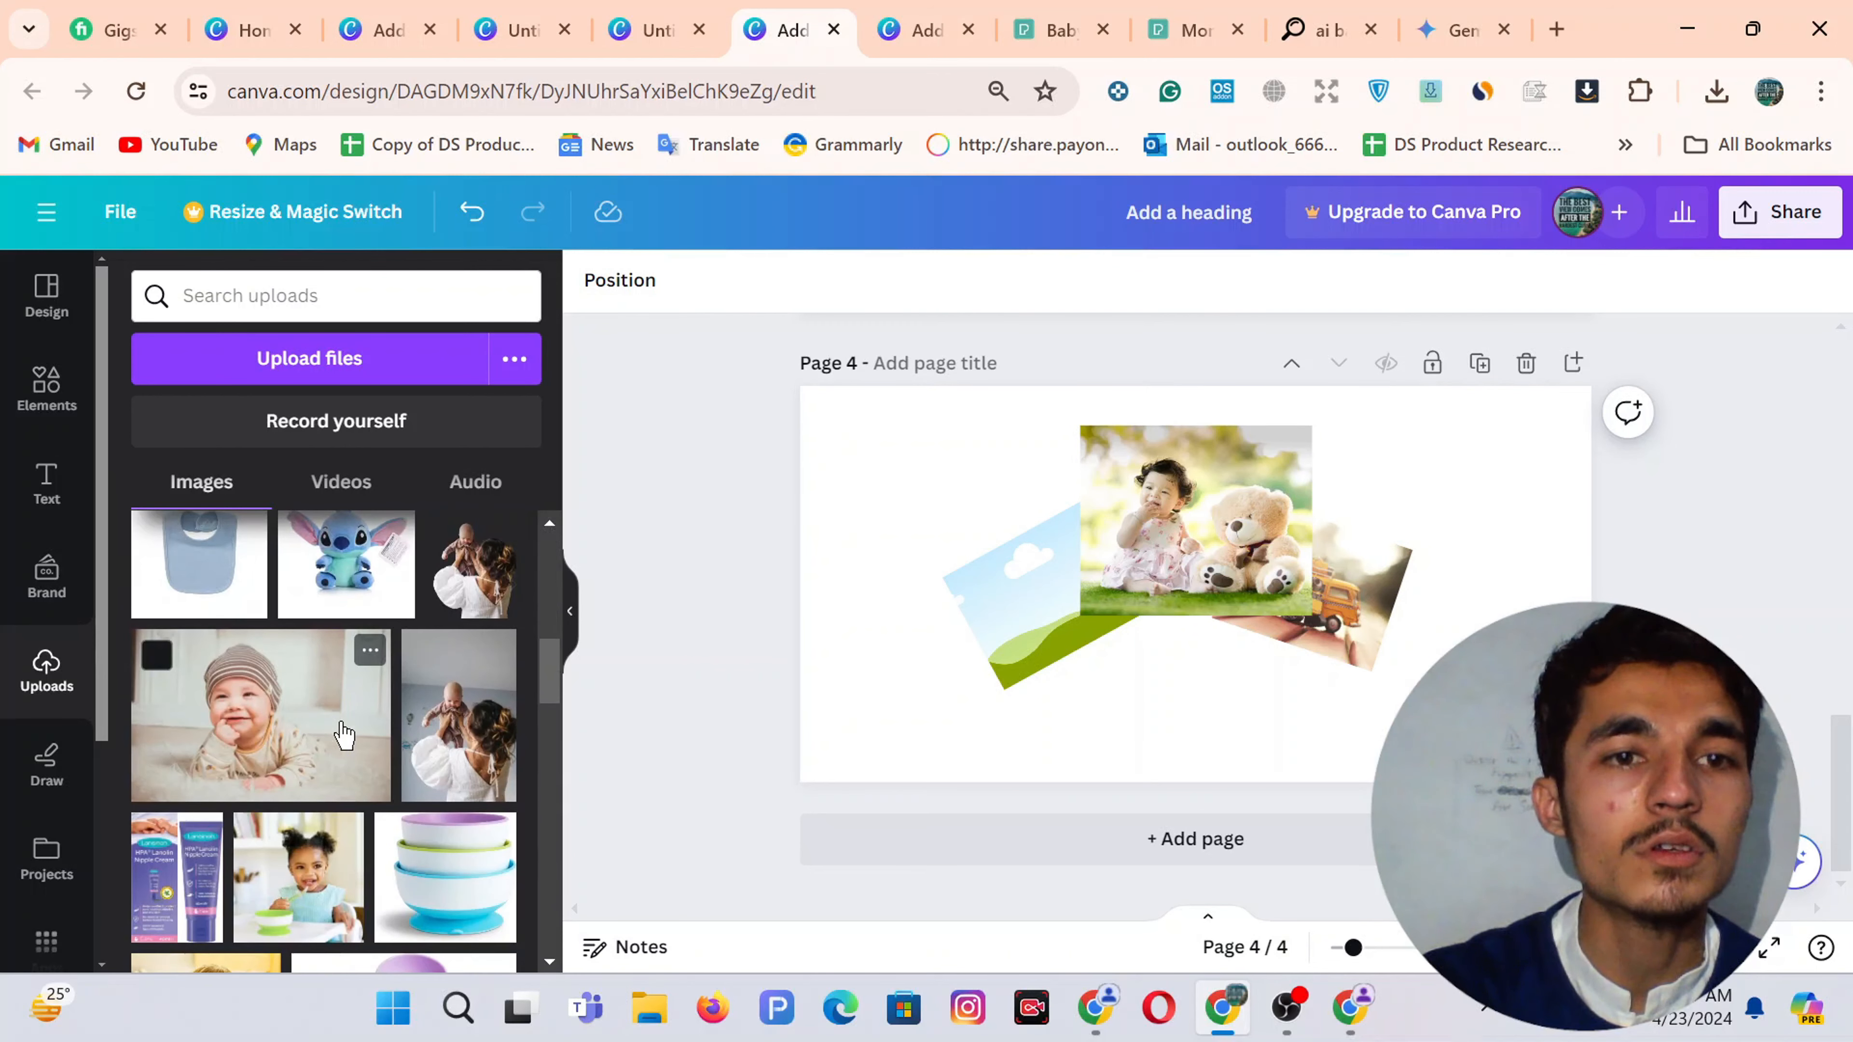
scroll(344, 735, "down", 1)
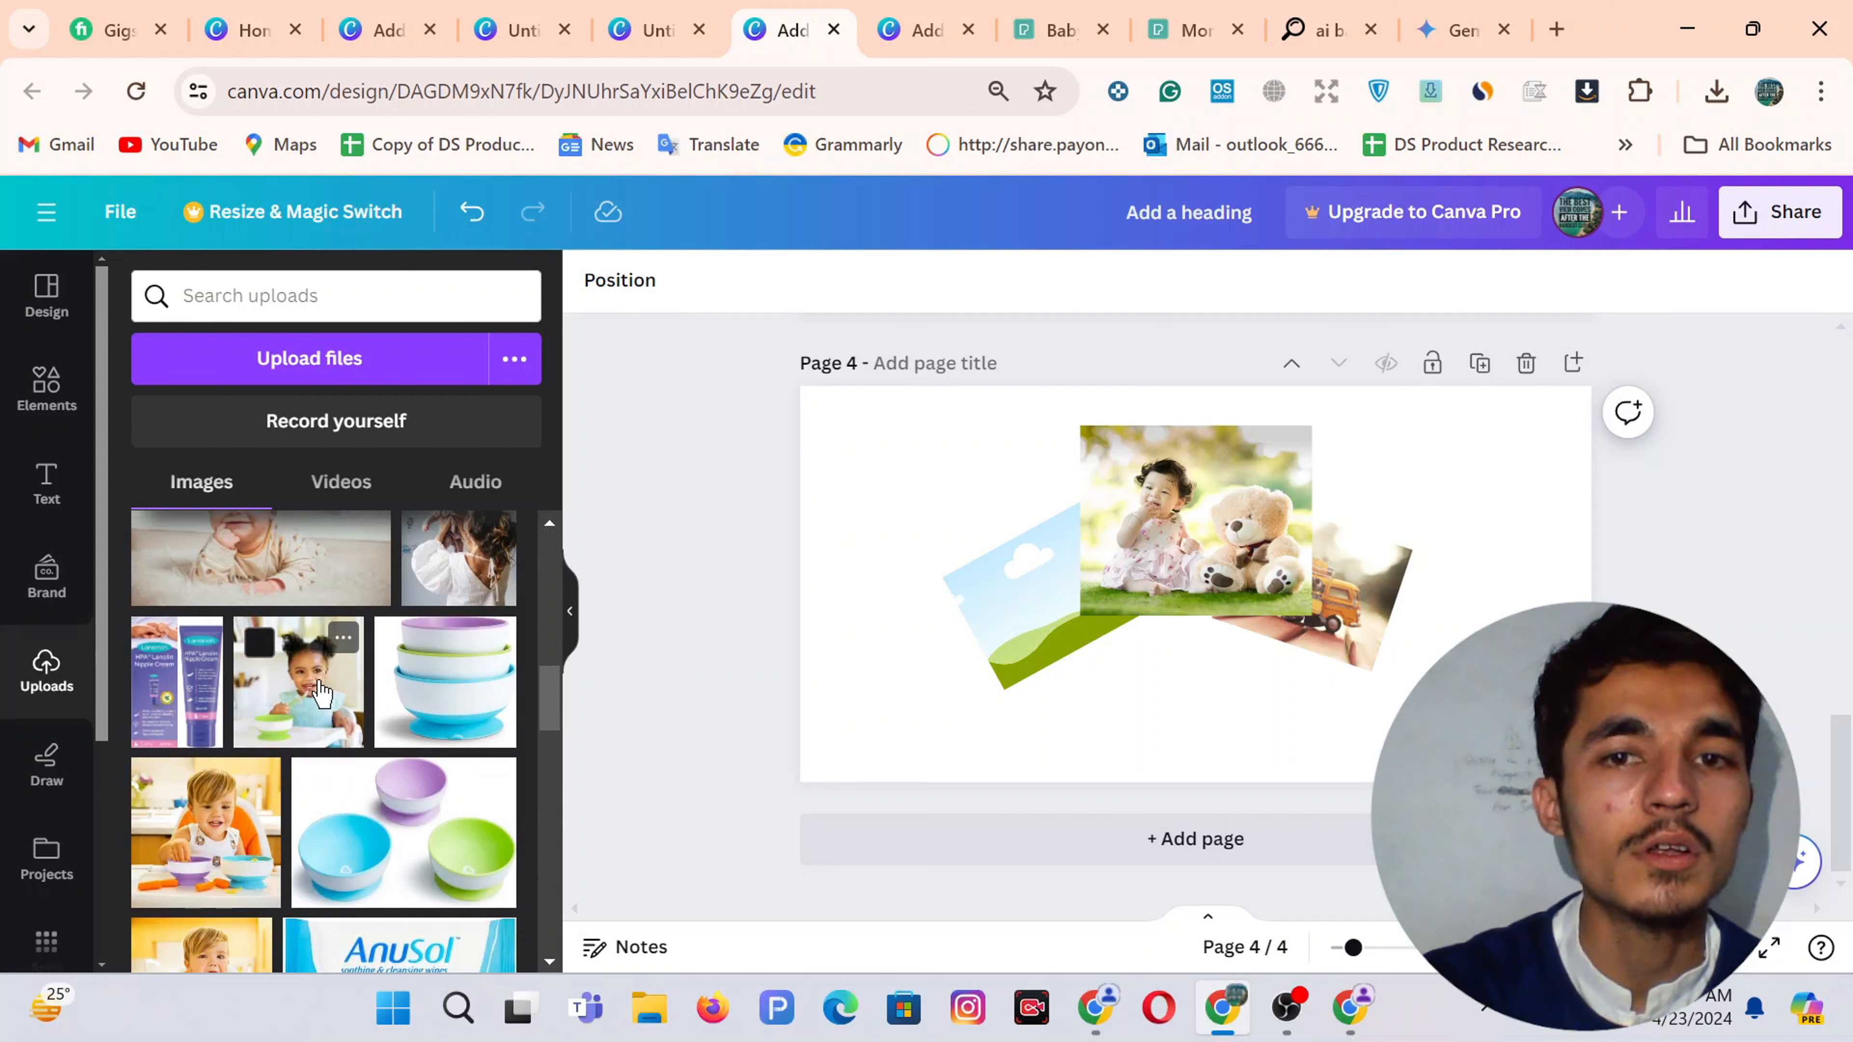
left_click_drag(321, 692, 1051, 628)
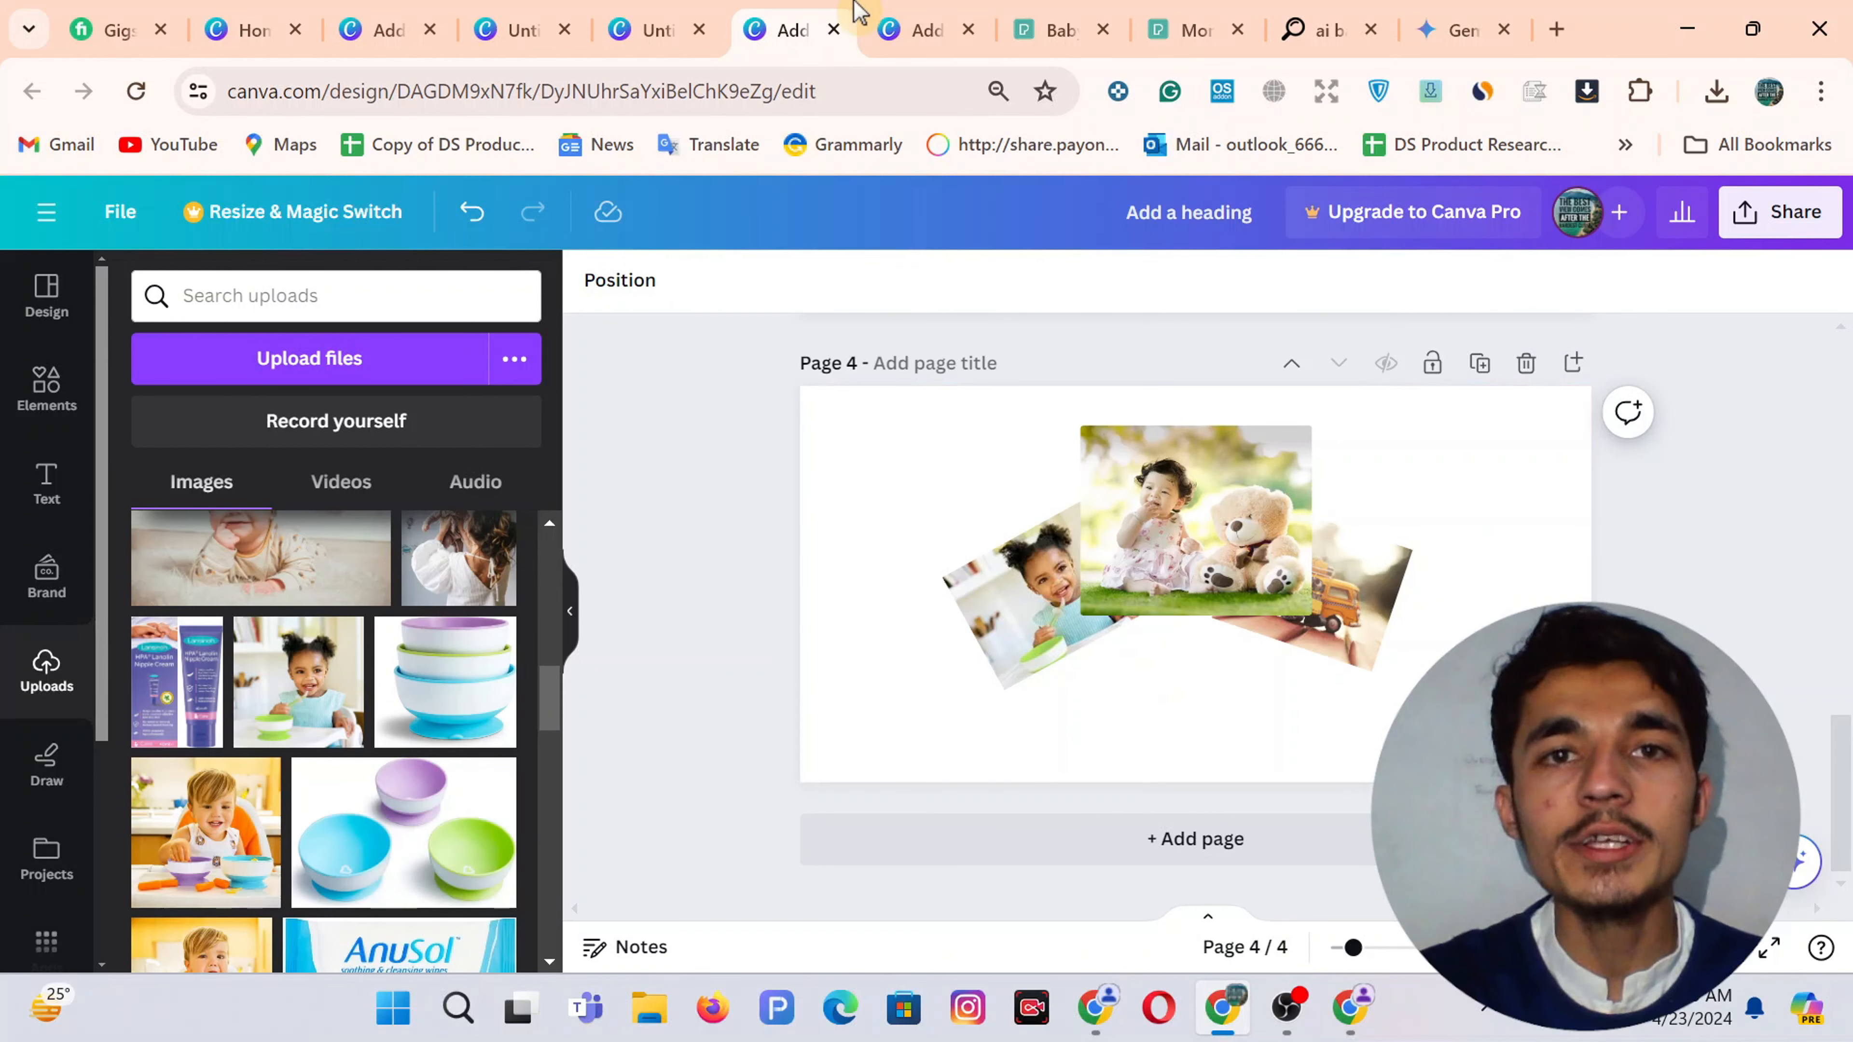
left_click(901, 26)
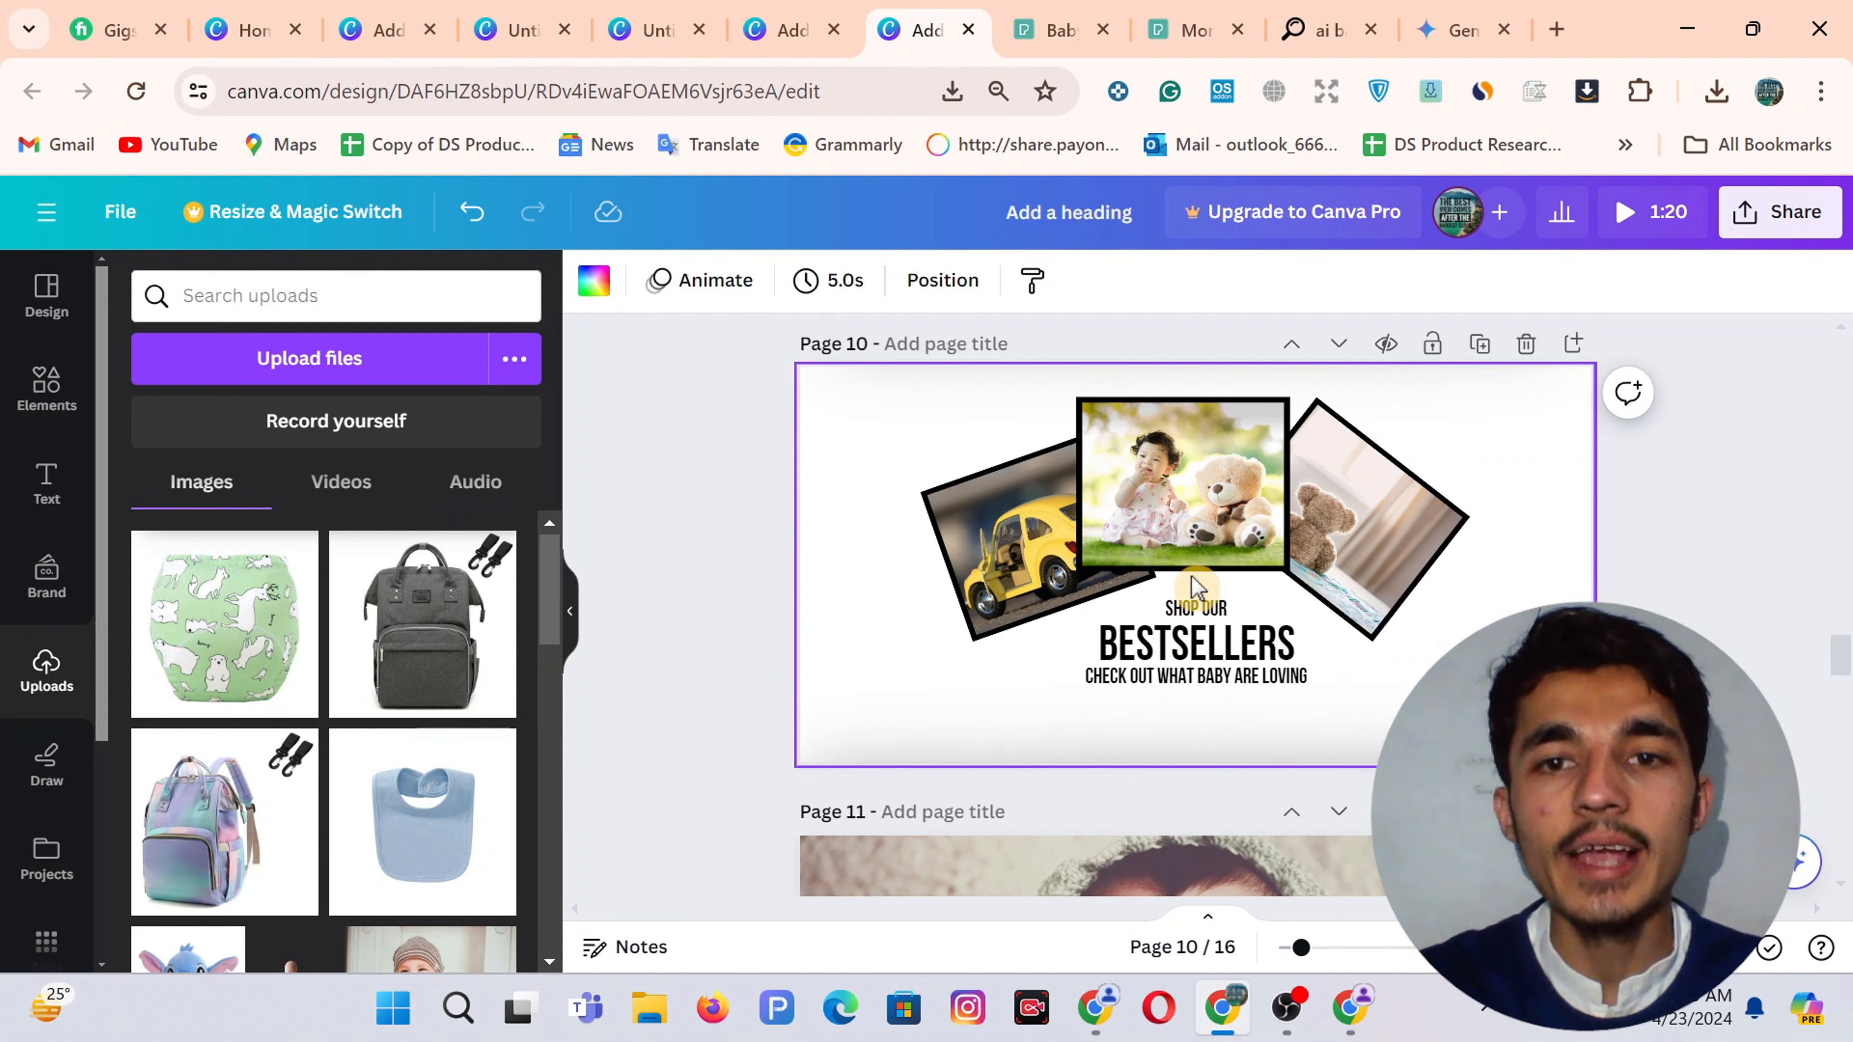
Copy the SHOP OUR BESTSELLERS headline group from Page 10 and paste it below Page 4's photos
left_click(1175, 669)
right_click(1175, 670)
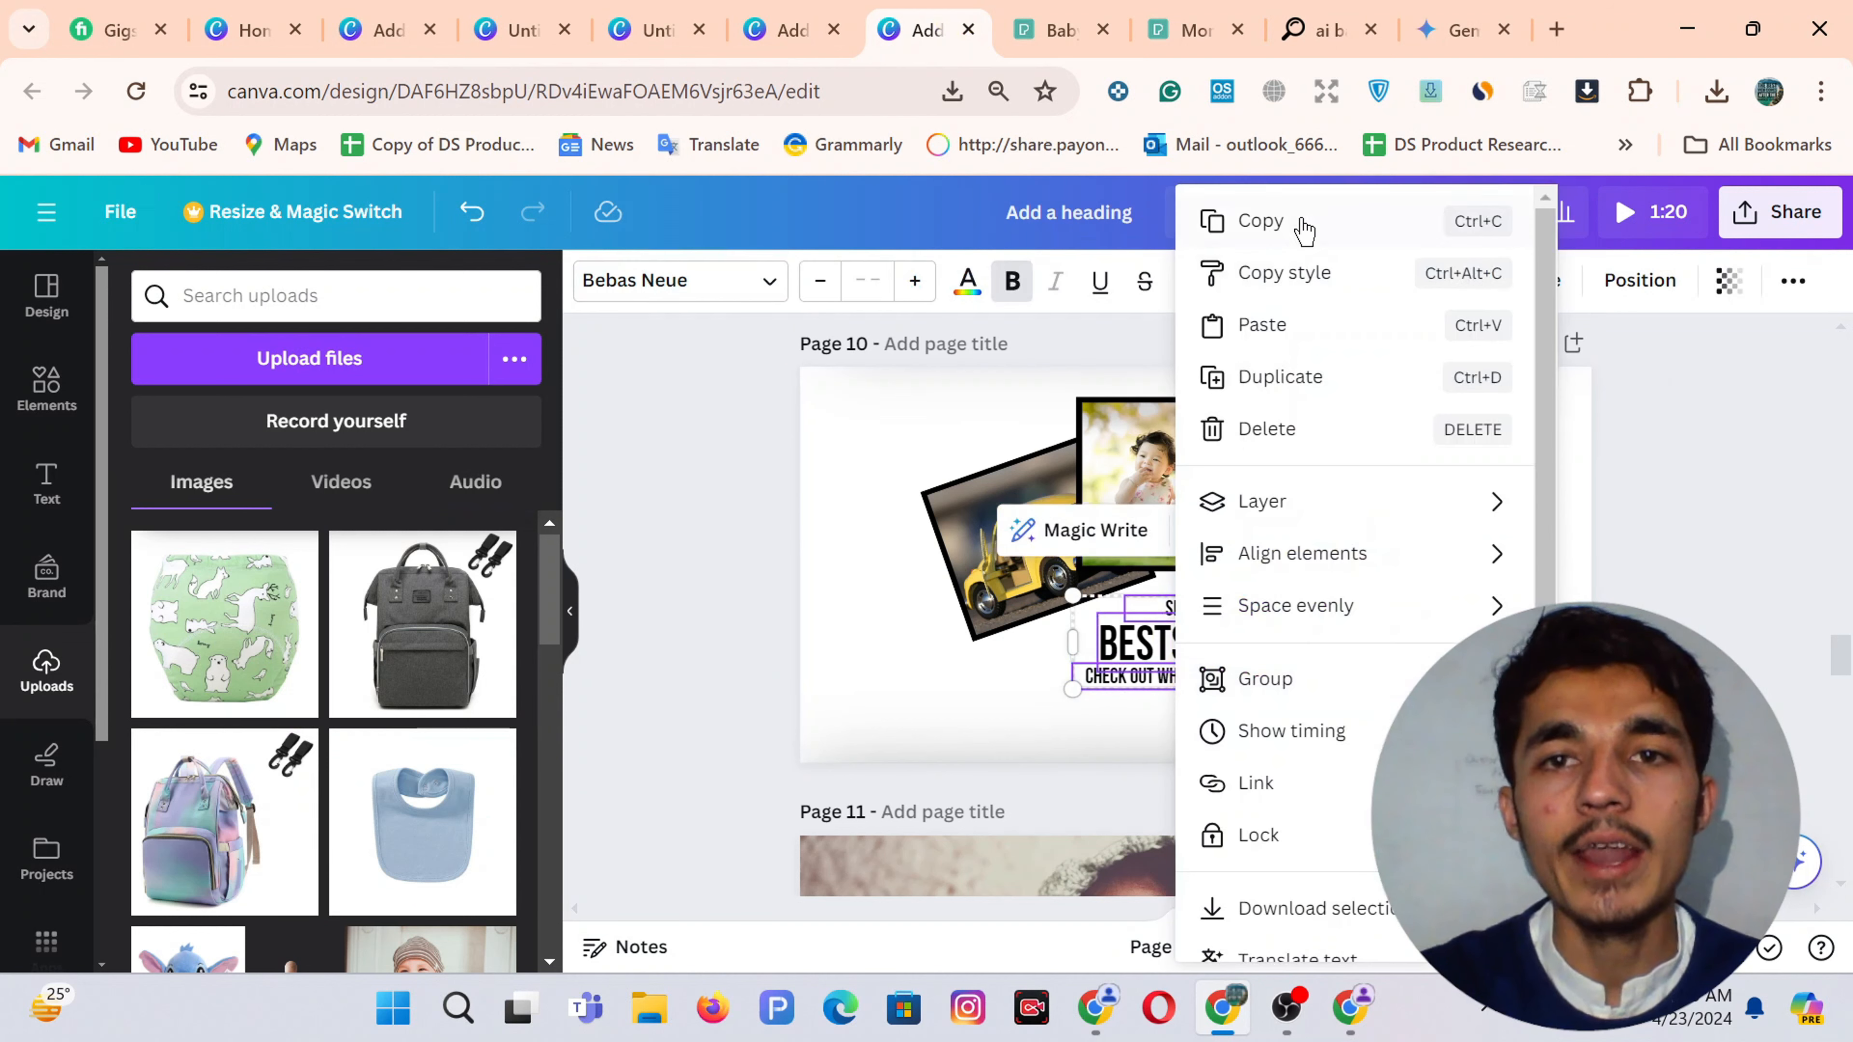
left_click(1286, 220)
left_click(795, 29)
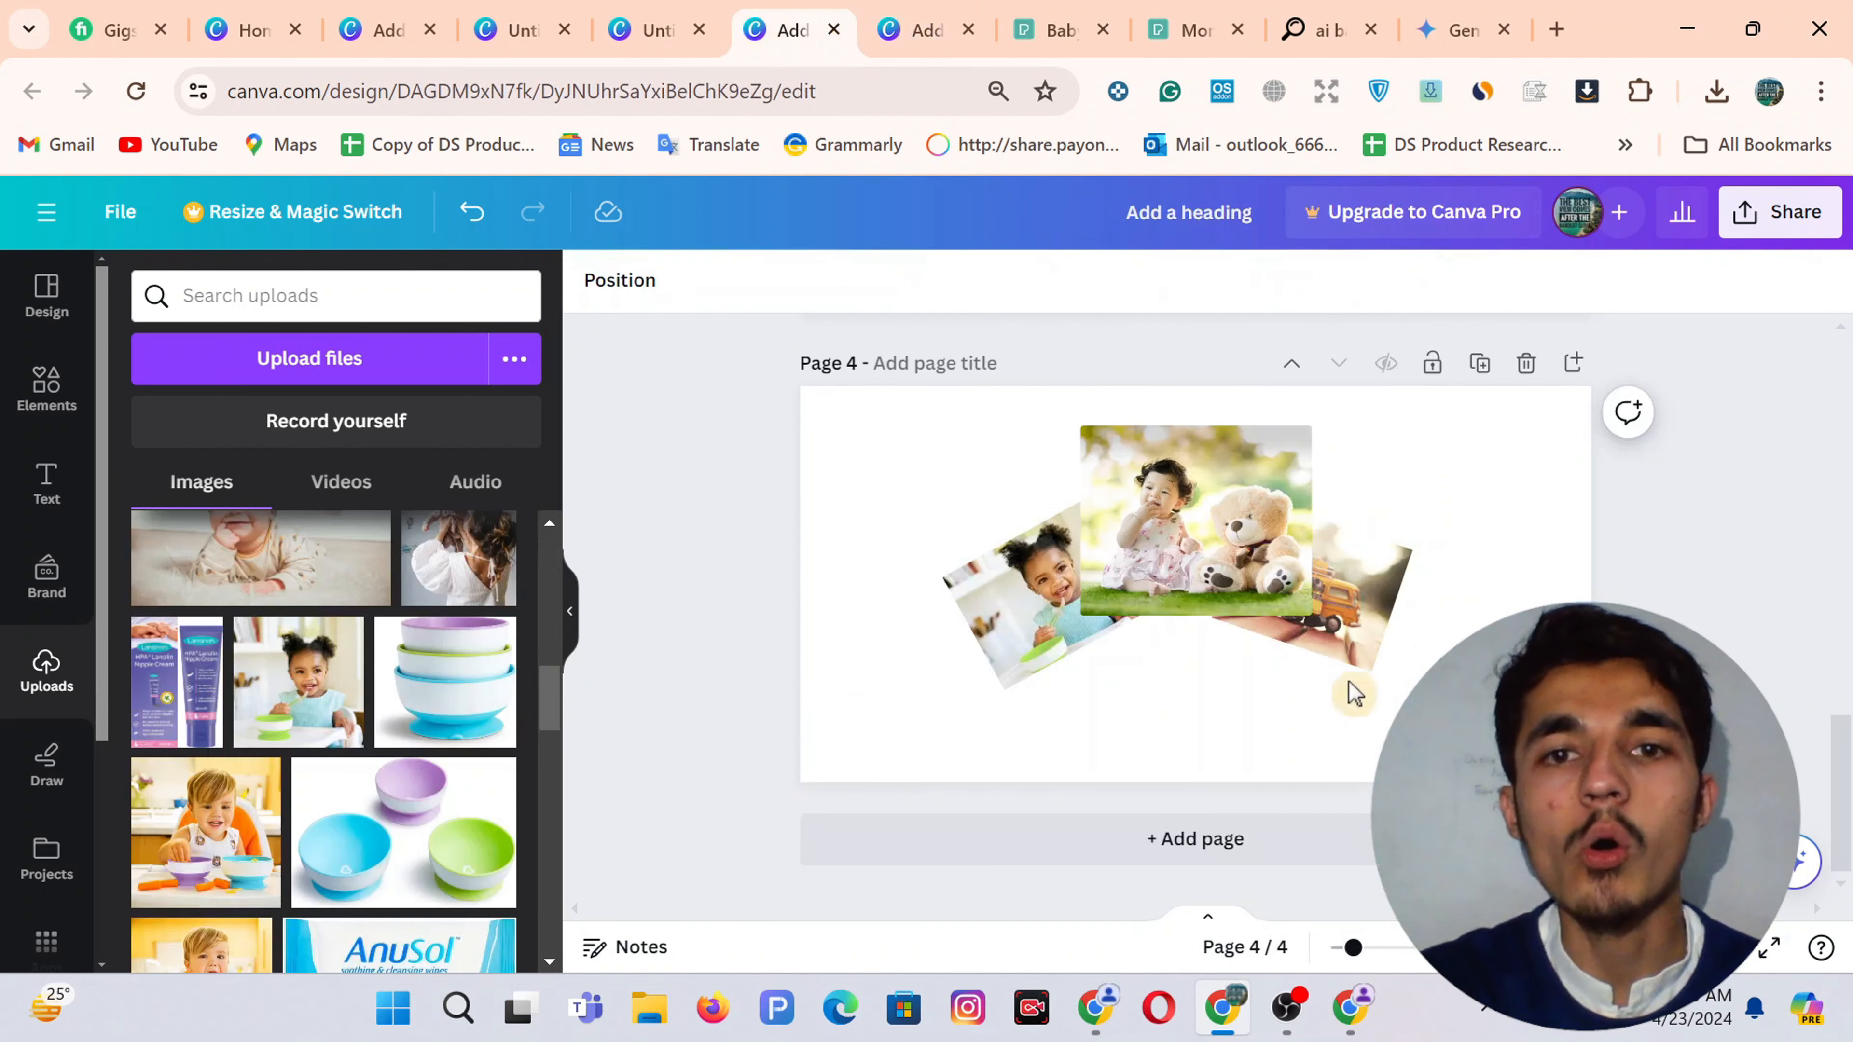
key("ctrl+v")
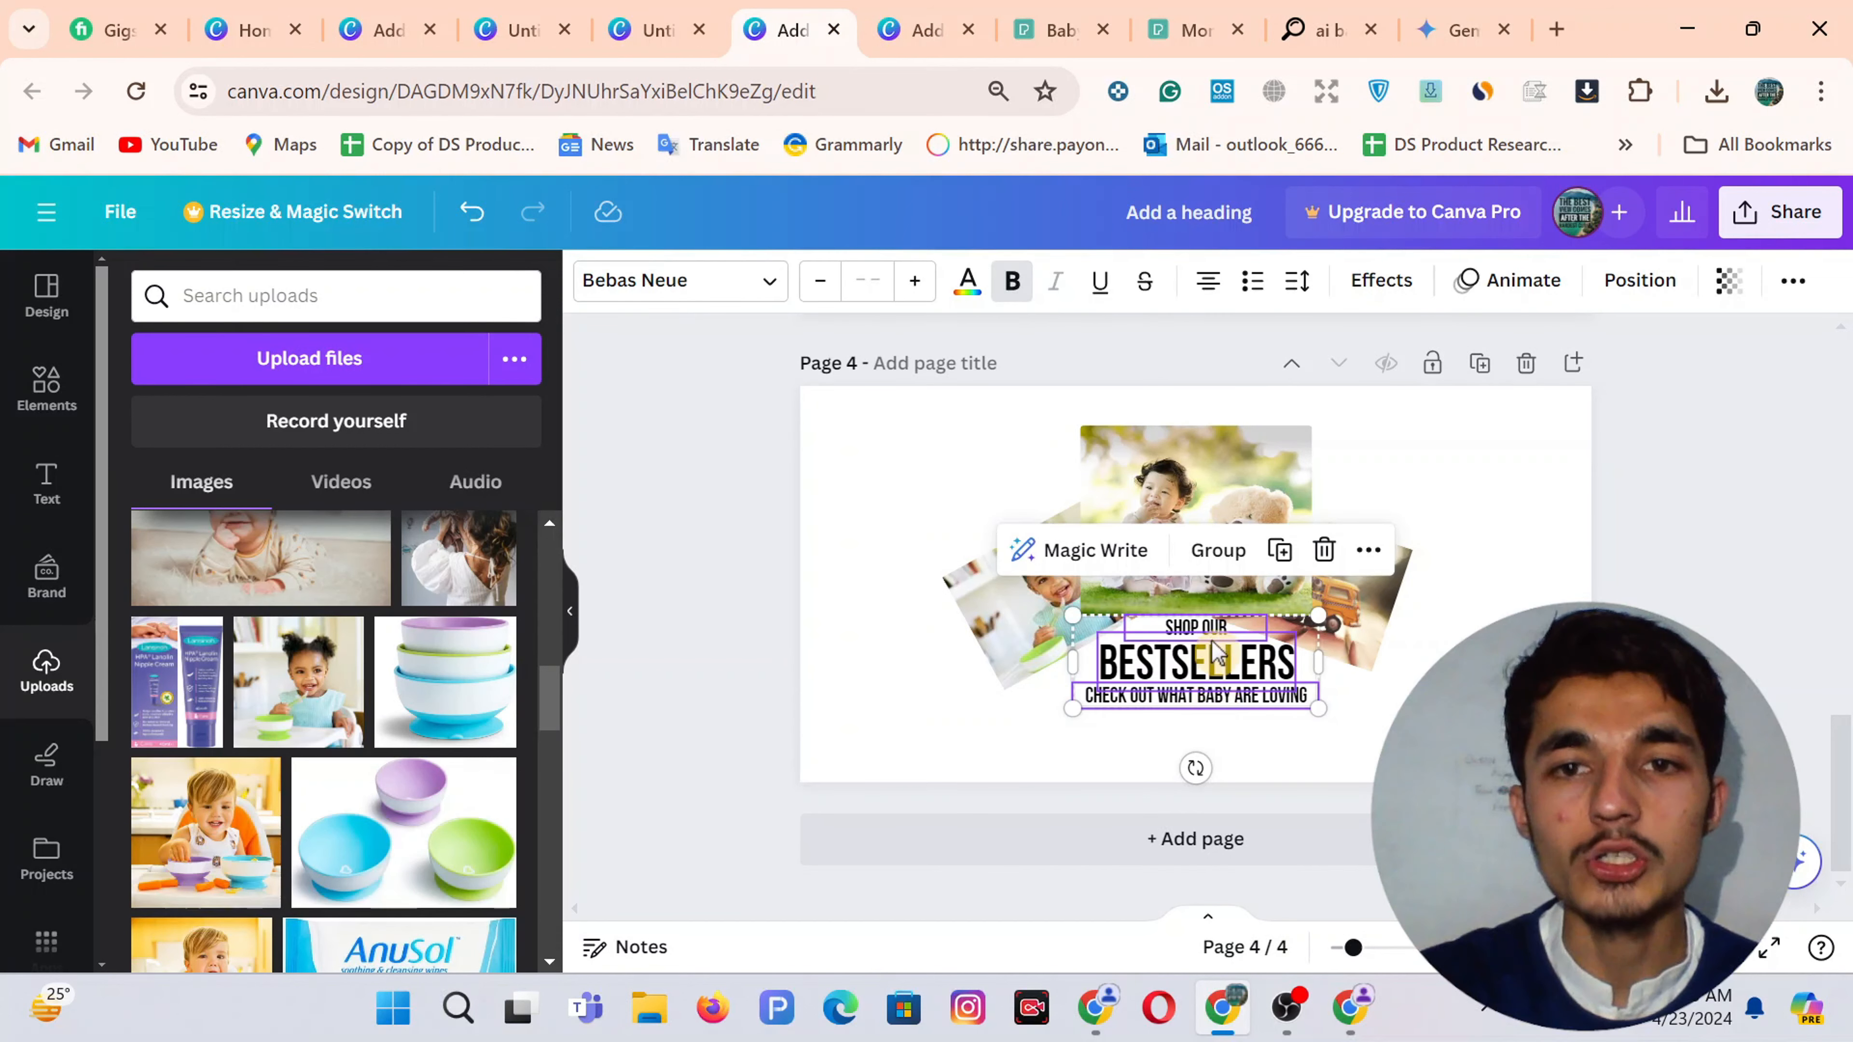
left_click_drag(1188, 667, 1173, 677)
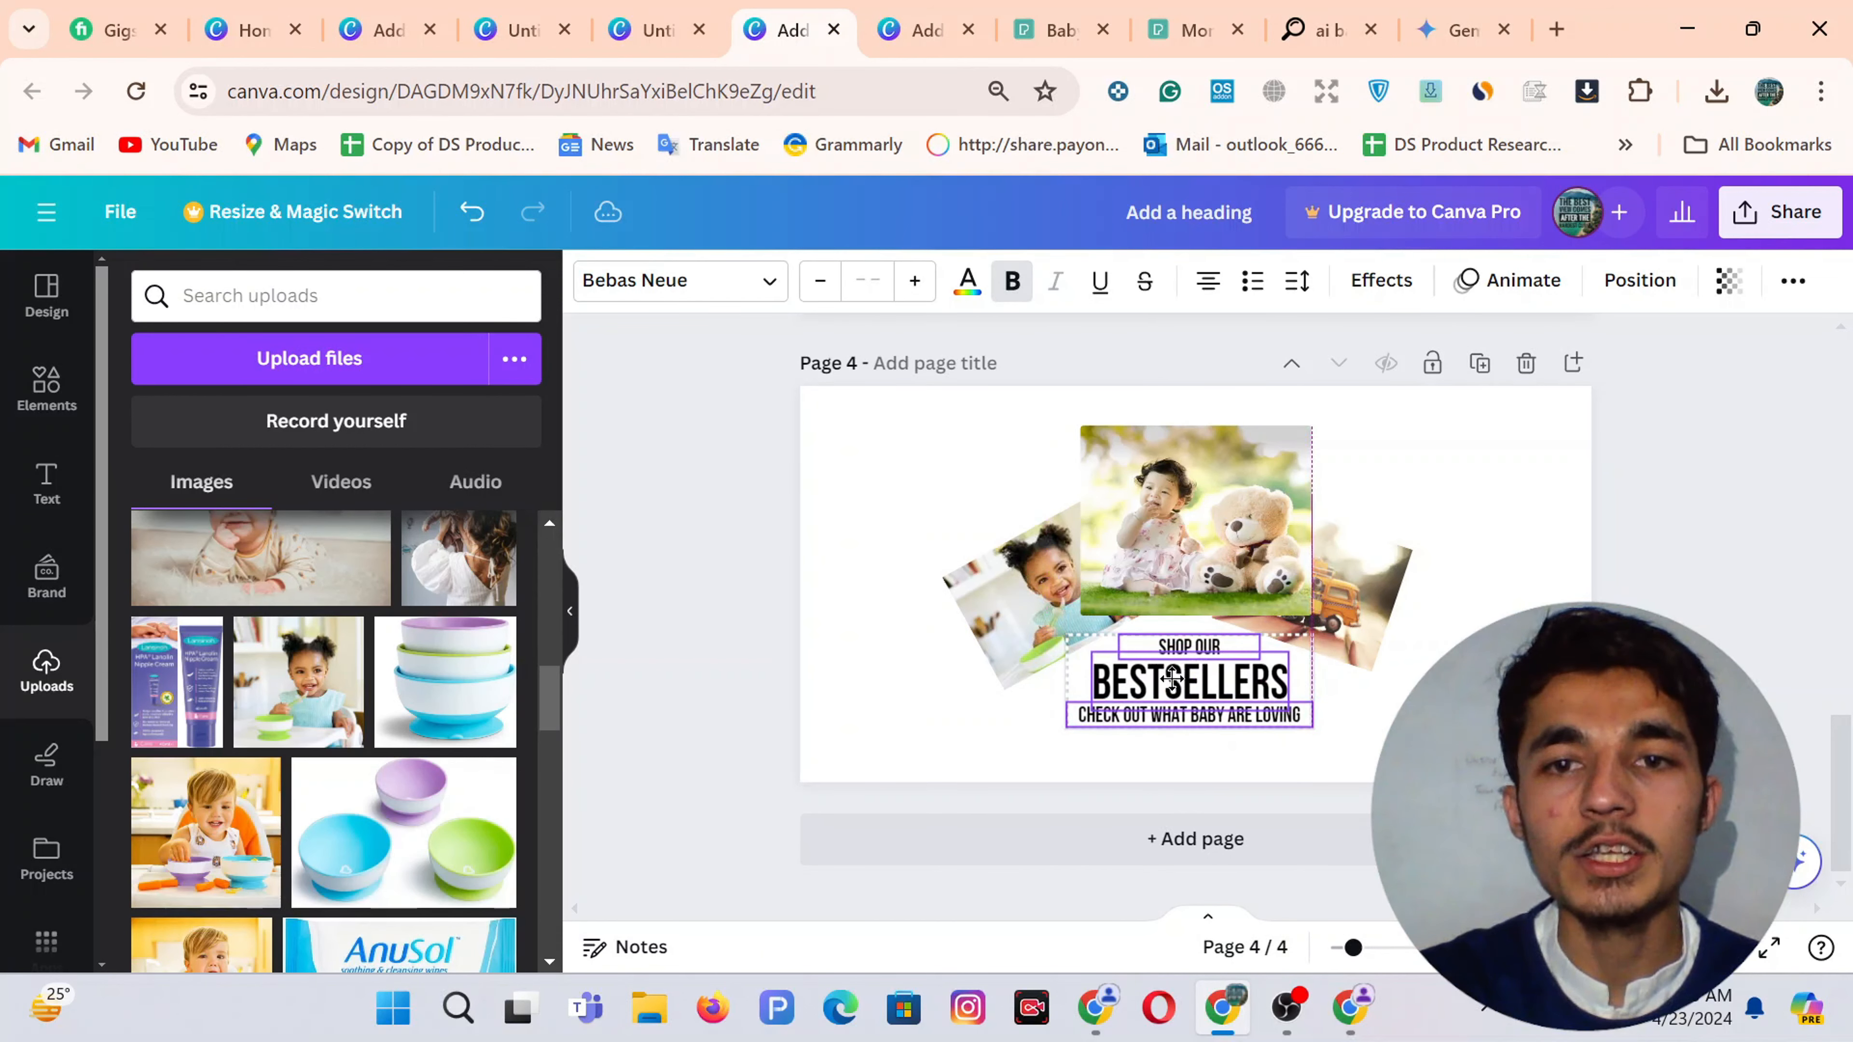
Check the fonts and sizes of the SHOP OUR, BESTSELLERS and CHECK OUT WHAT BABY ARE LOVING lines
left_click(847, 456)
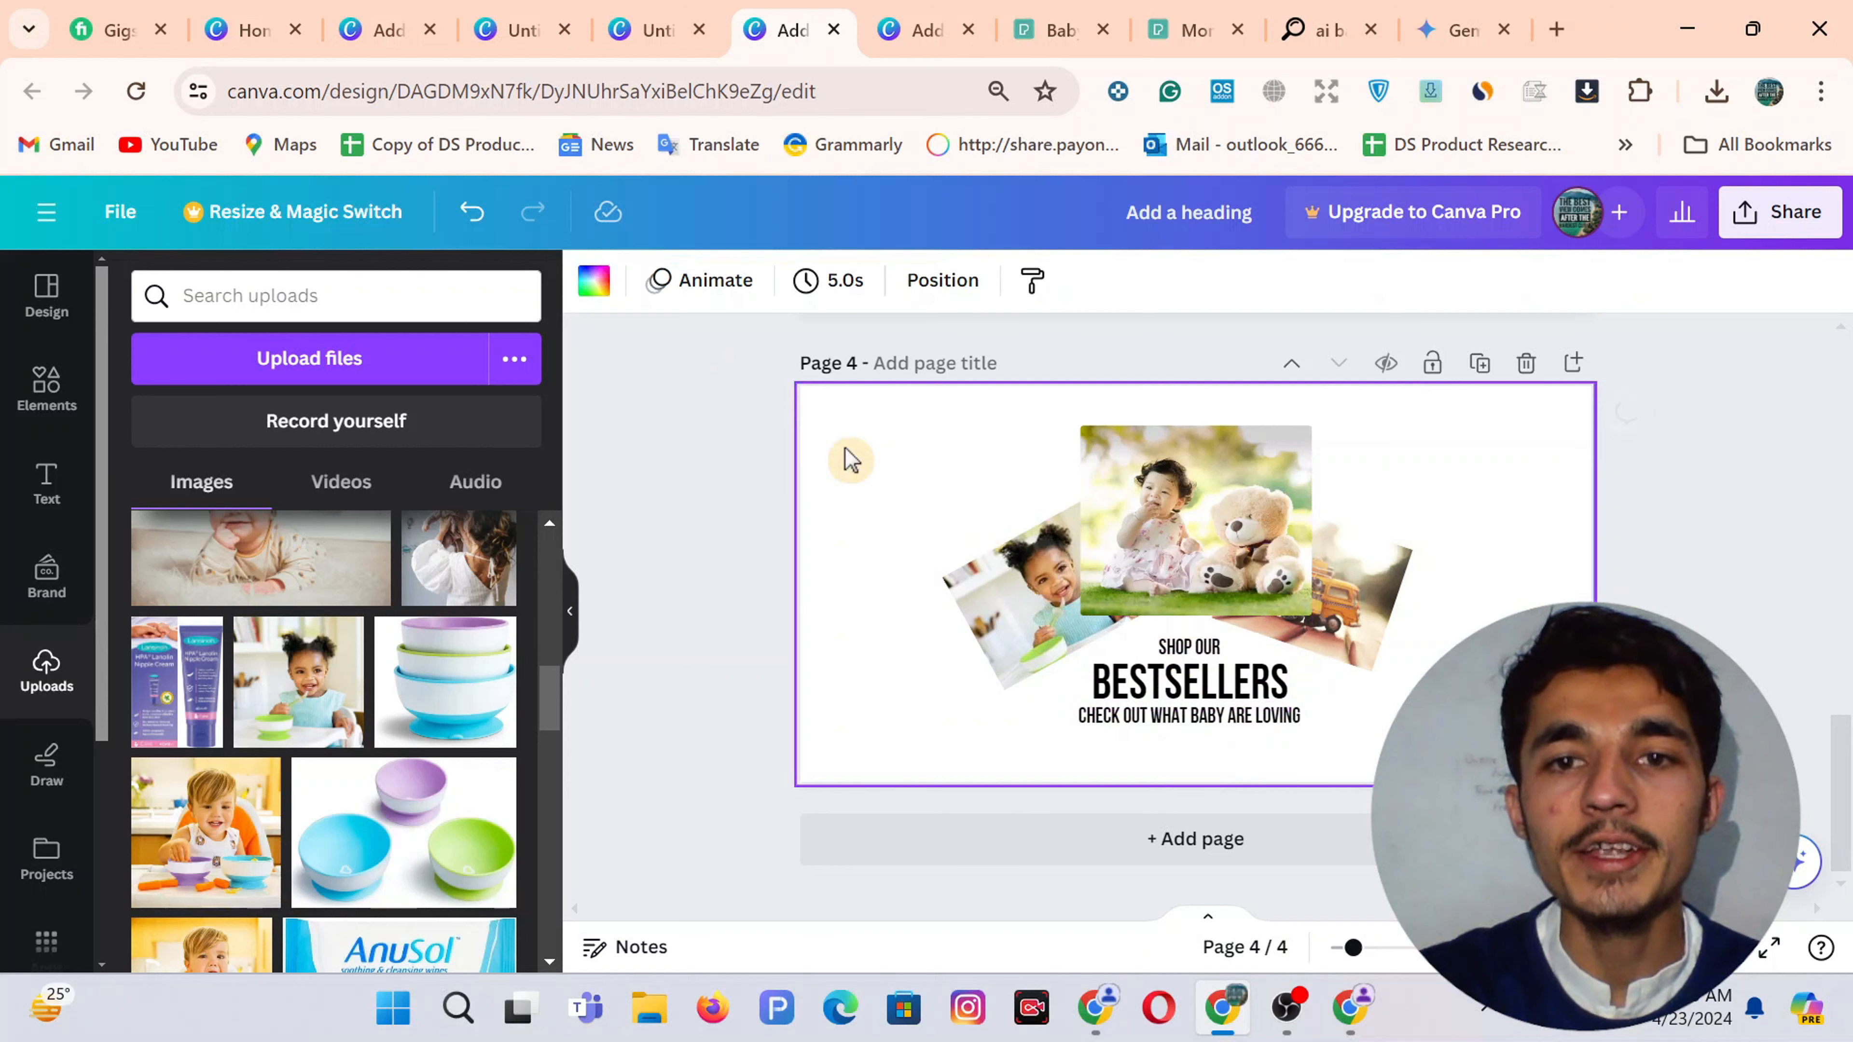
left_click(1193, 652)
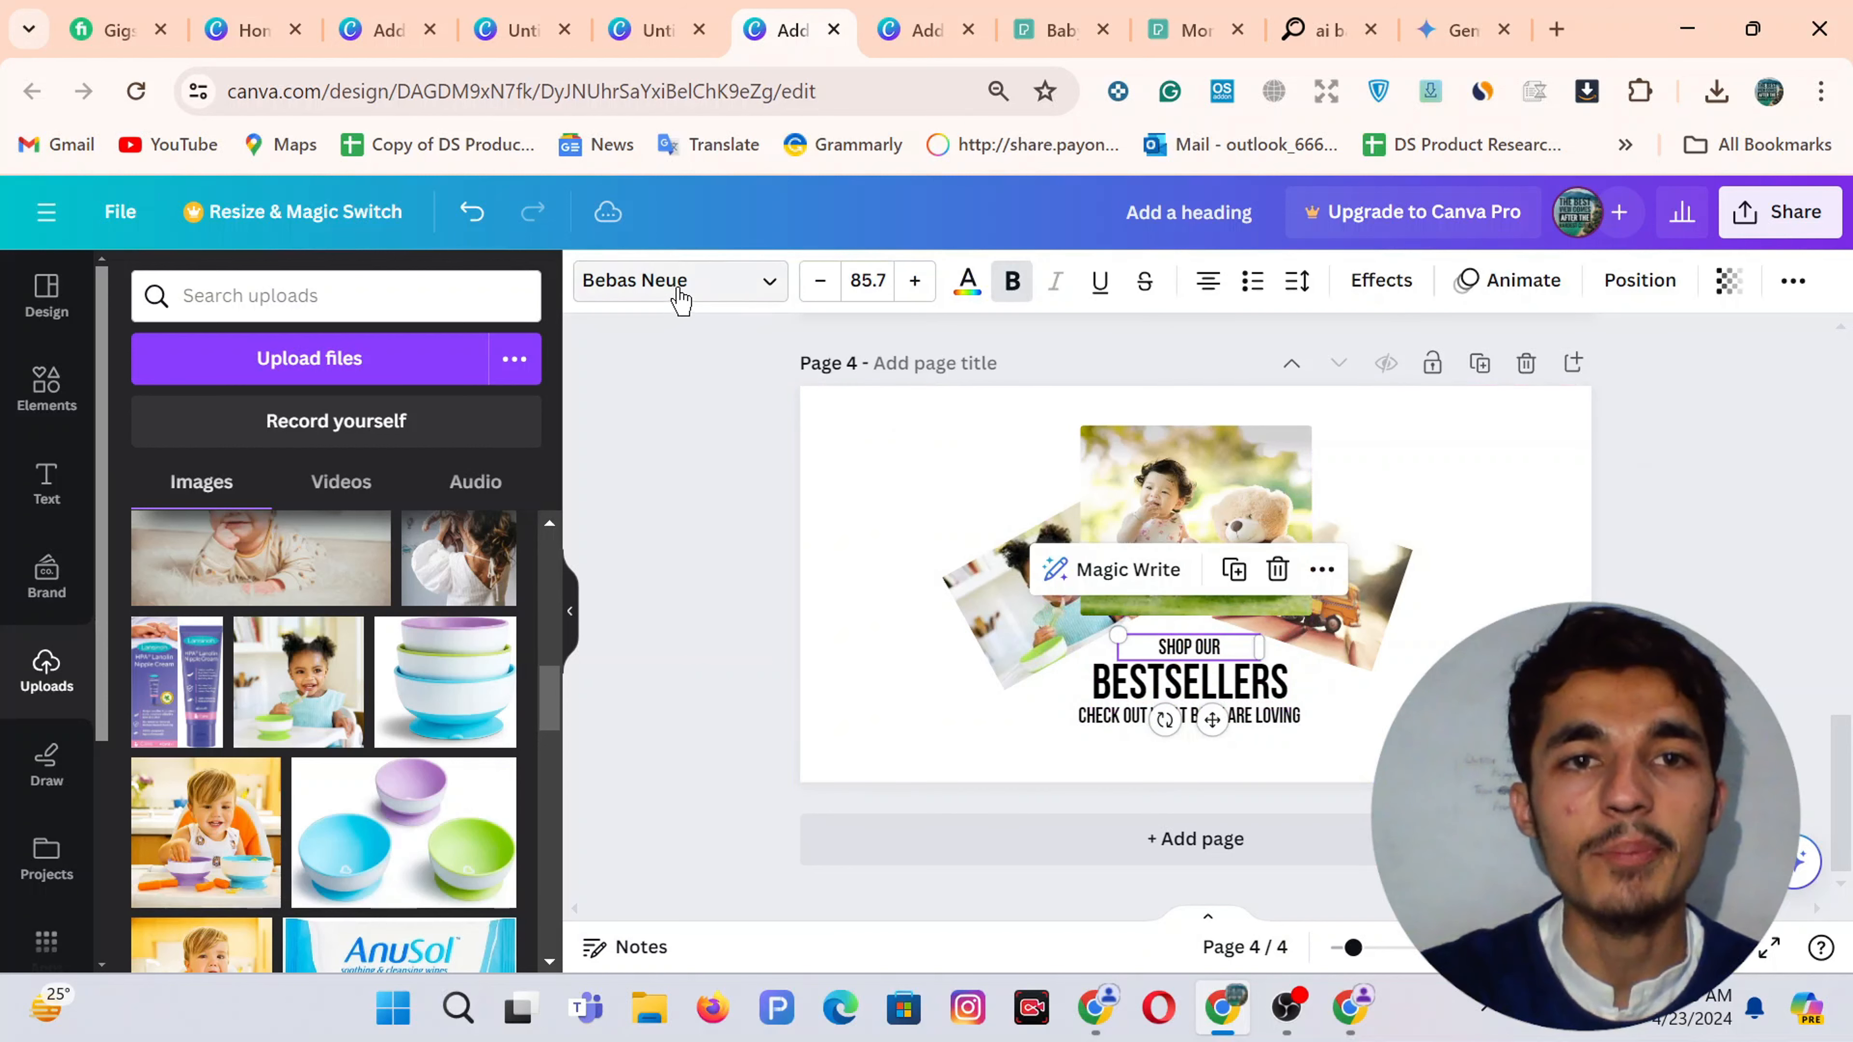
left_click(1164, 694)
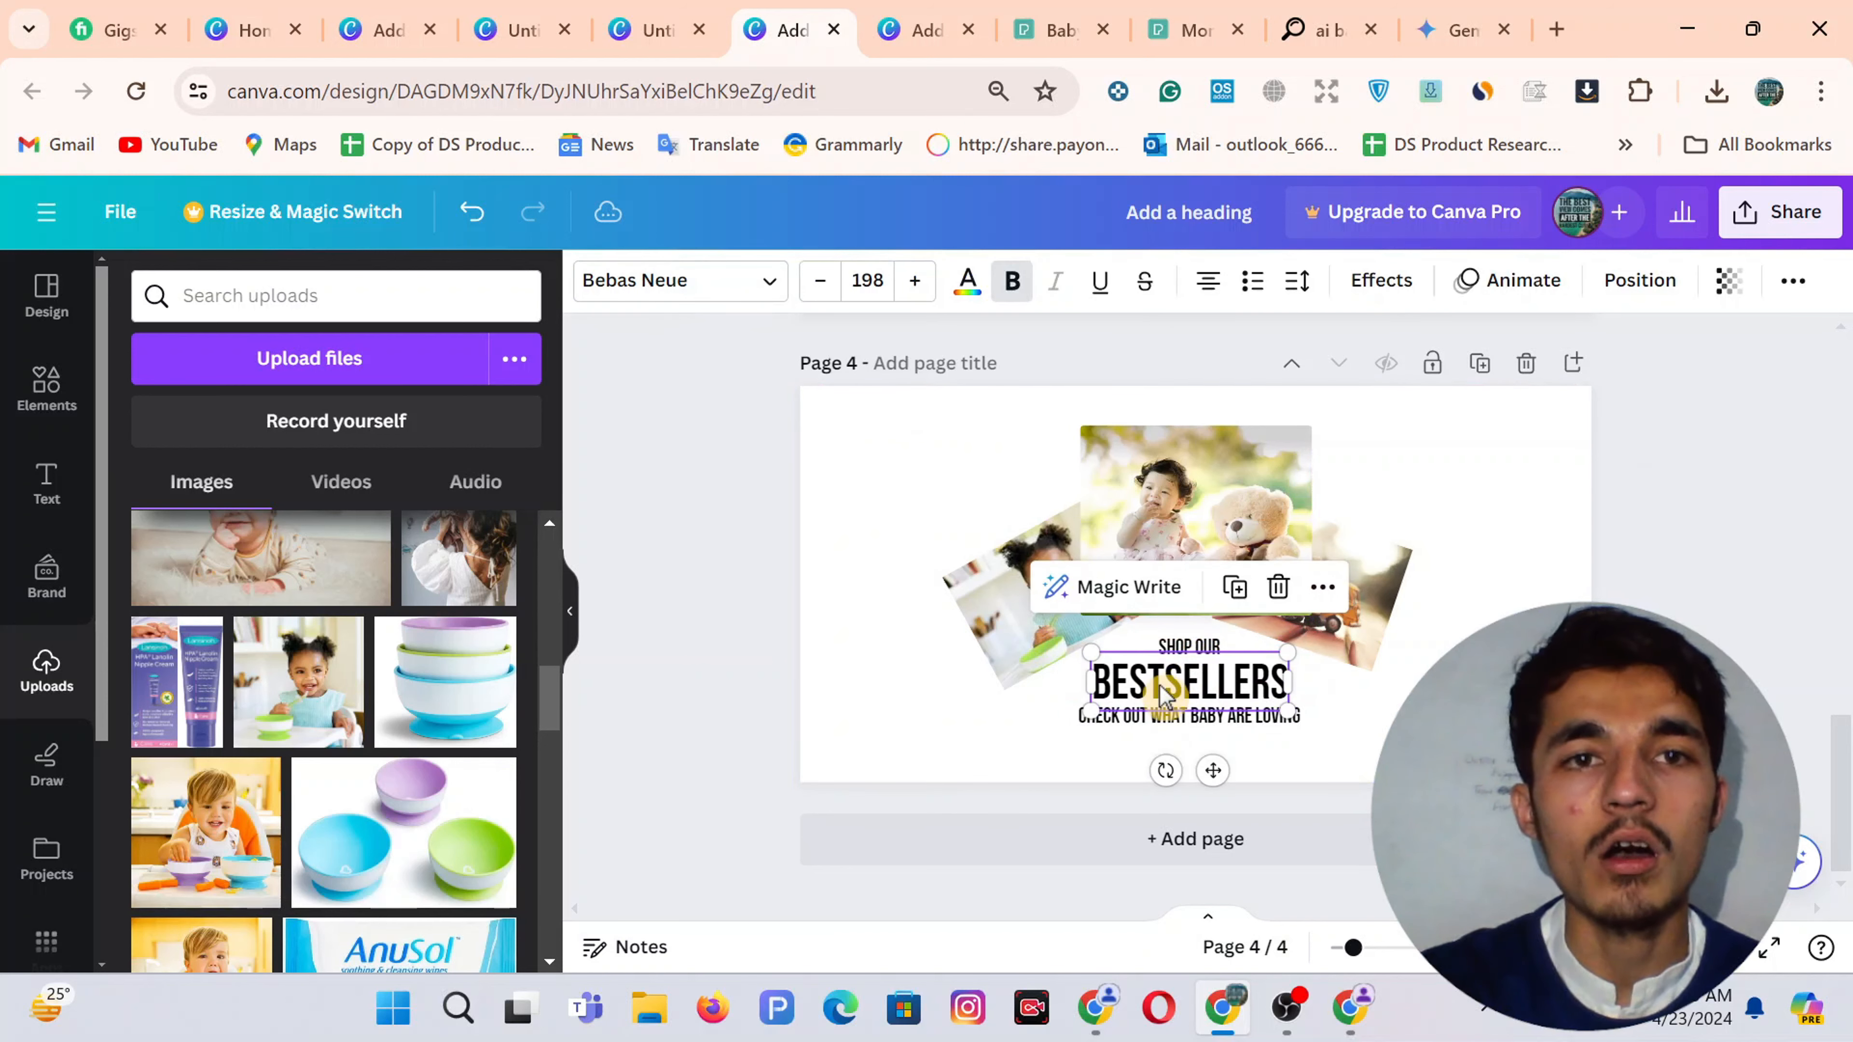
left_click(1123, 719)
left_click(830, 467)
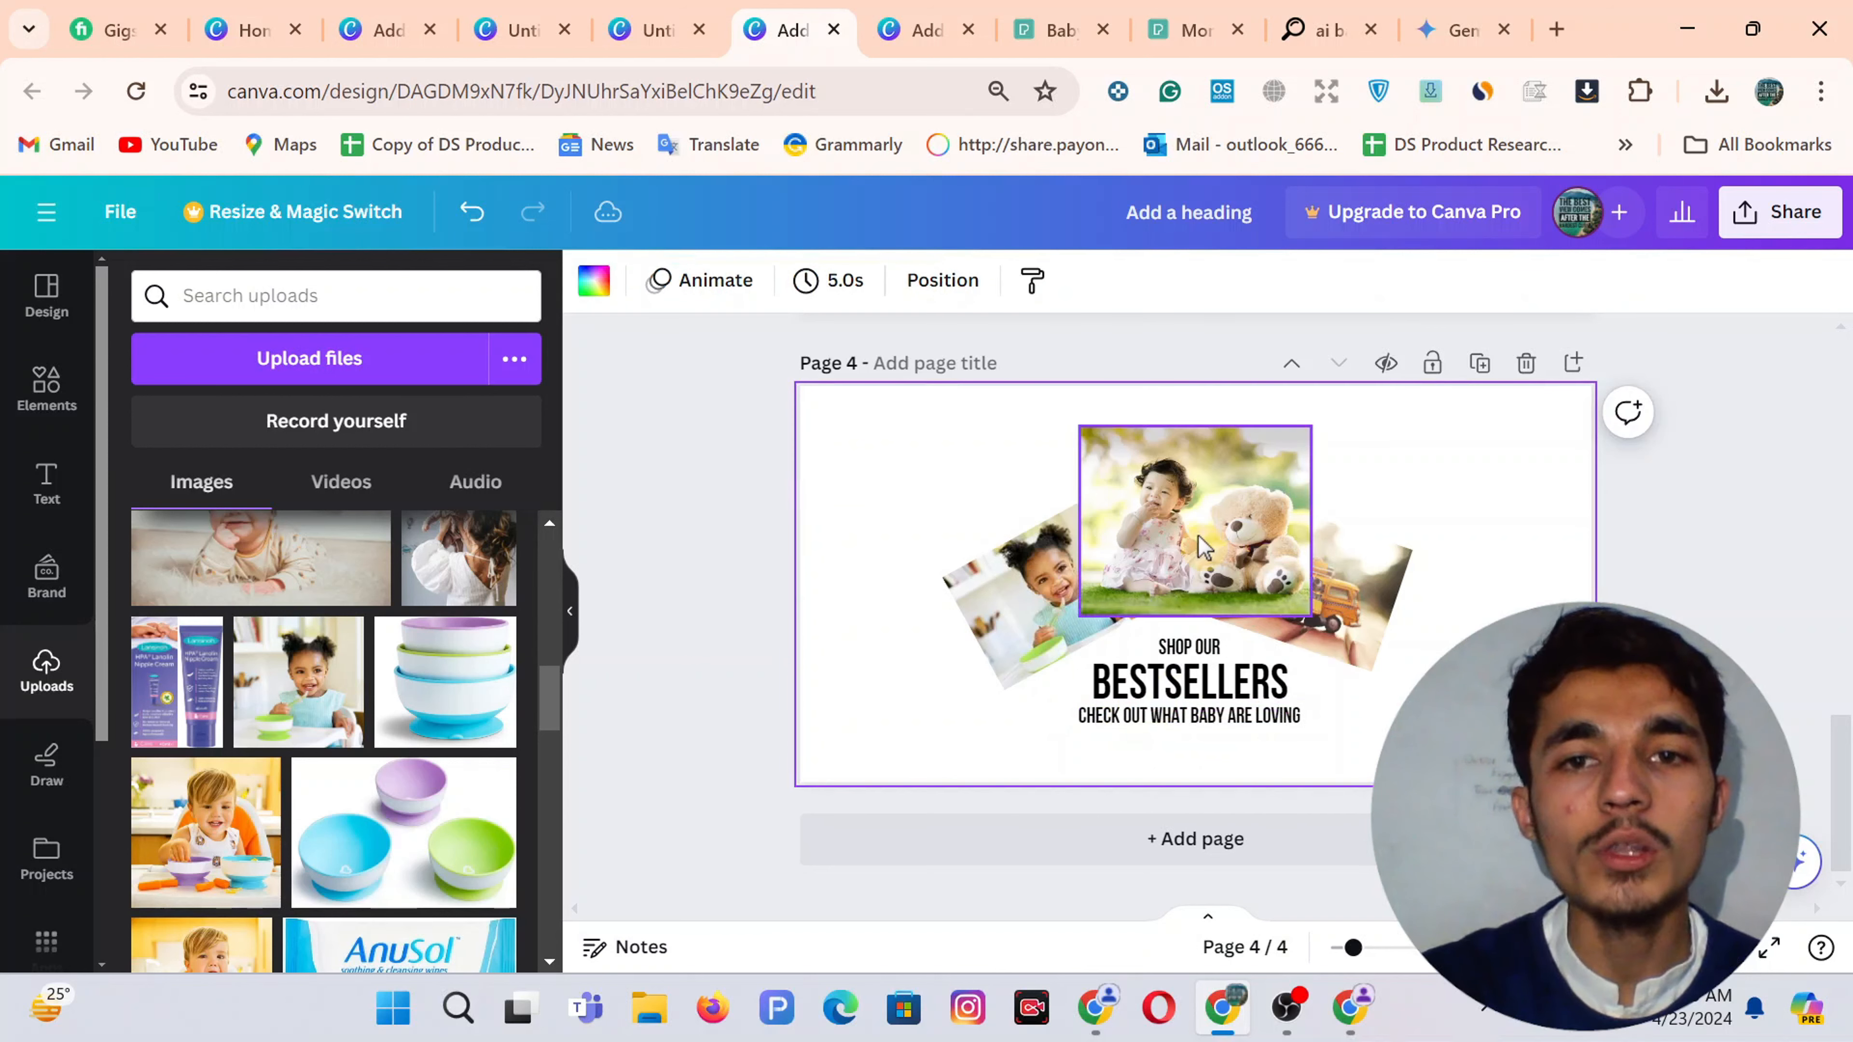
Select all three tilted photos and give them a solid-line border
left_click_drag(1446, 622, 1051, 547)
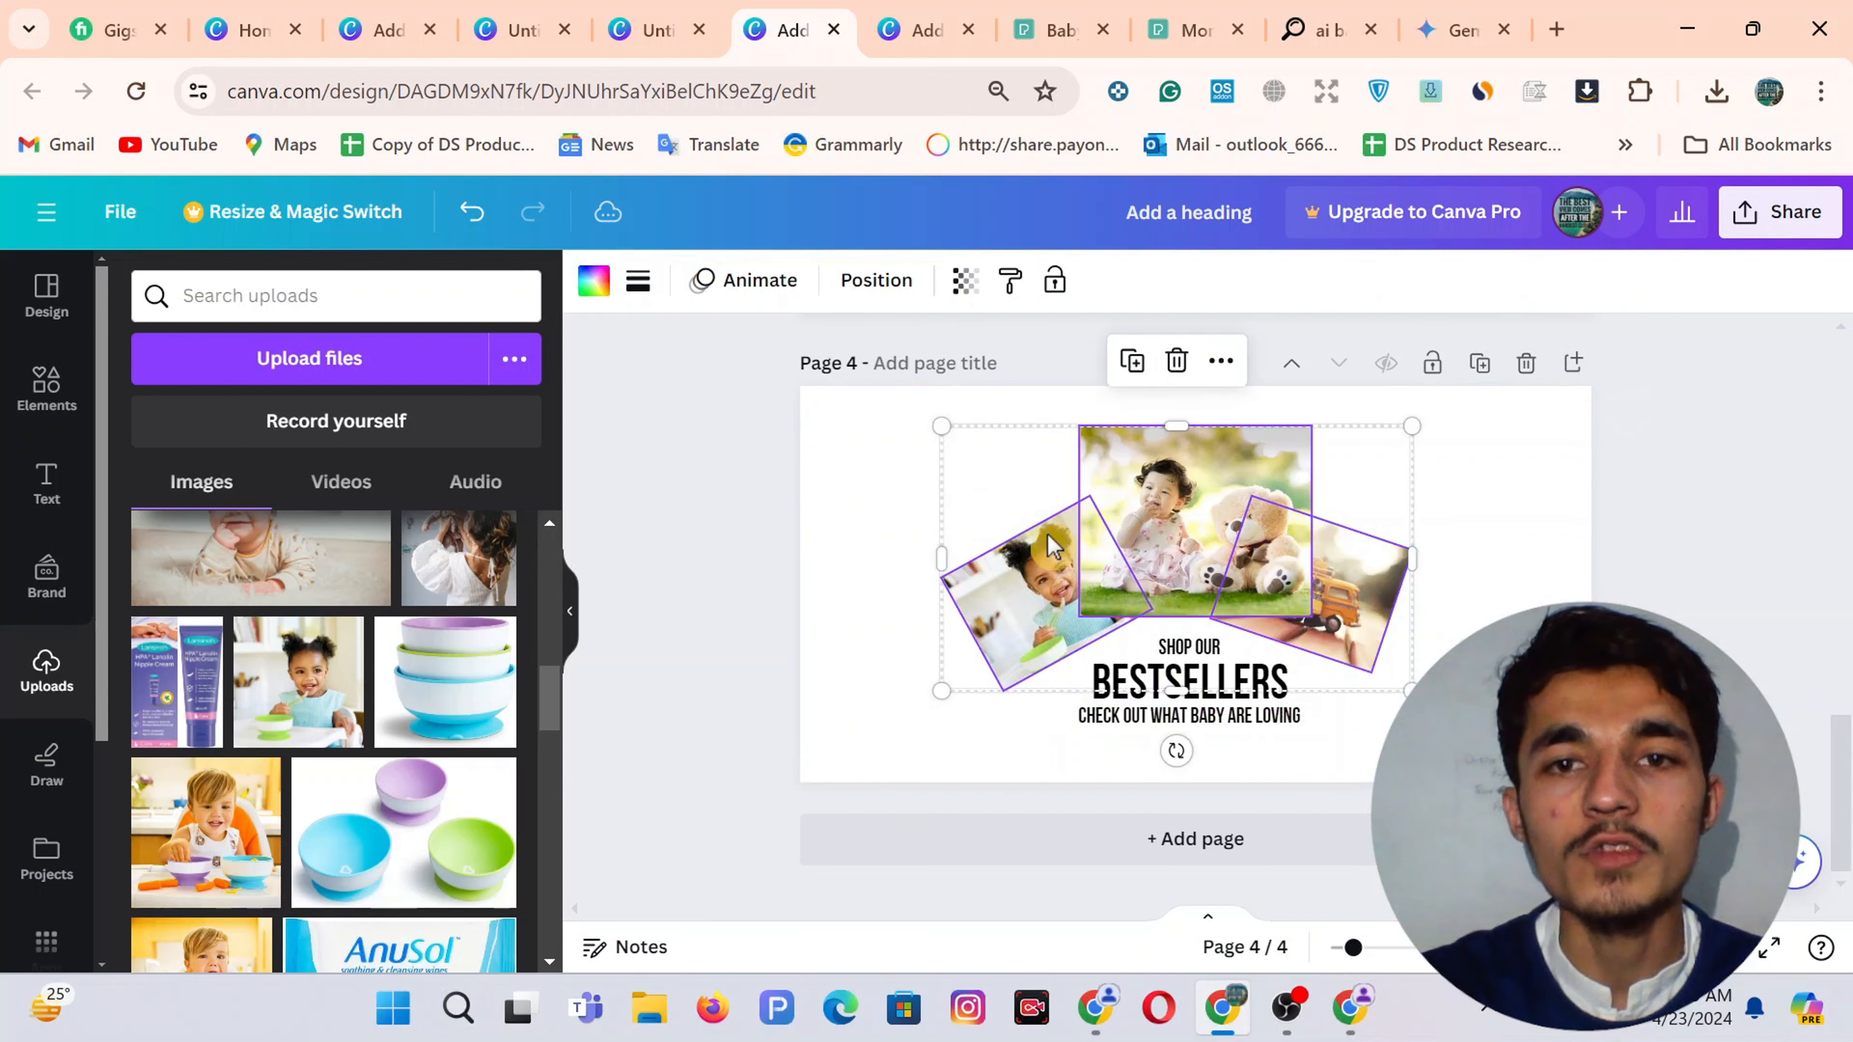
left_click(637, 280)
left_click(757, 359)
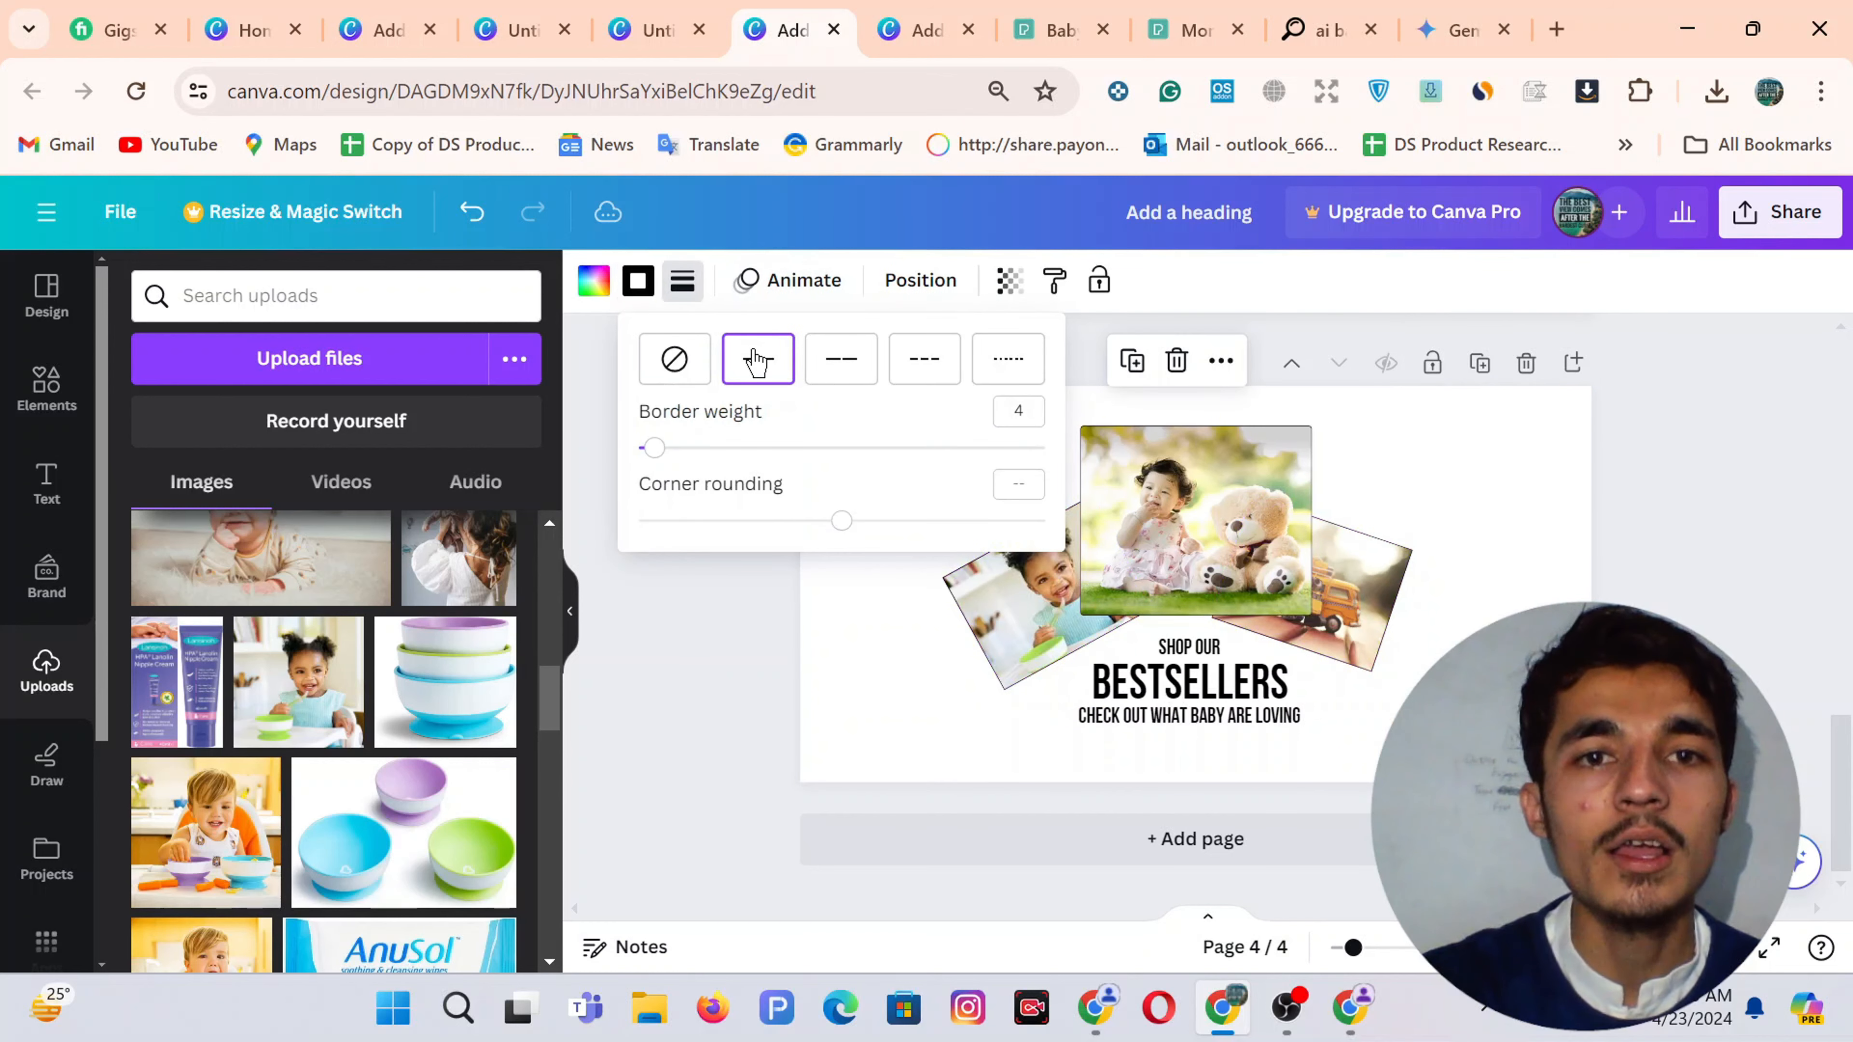
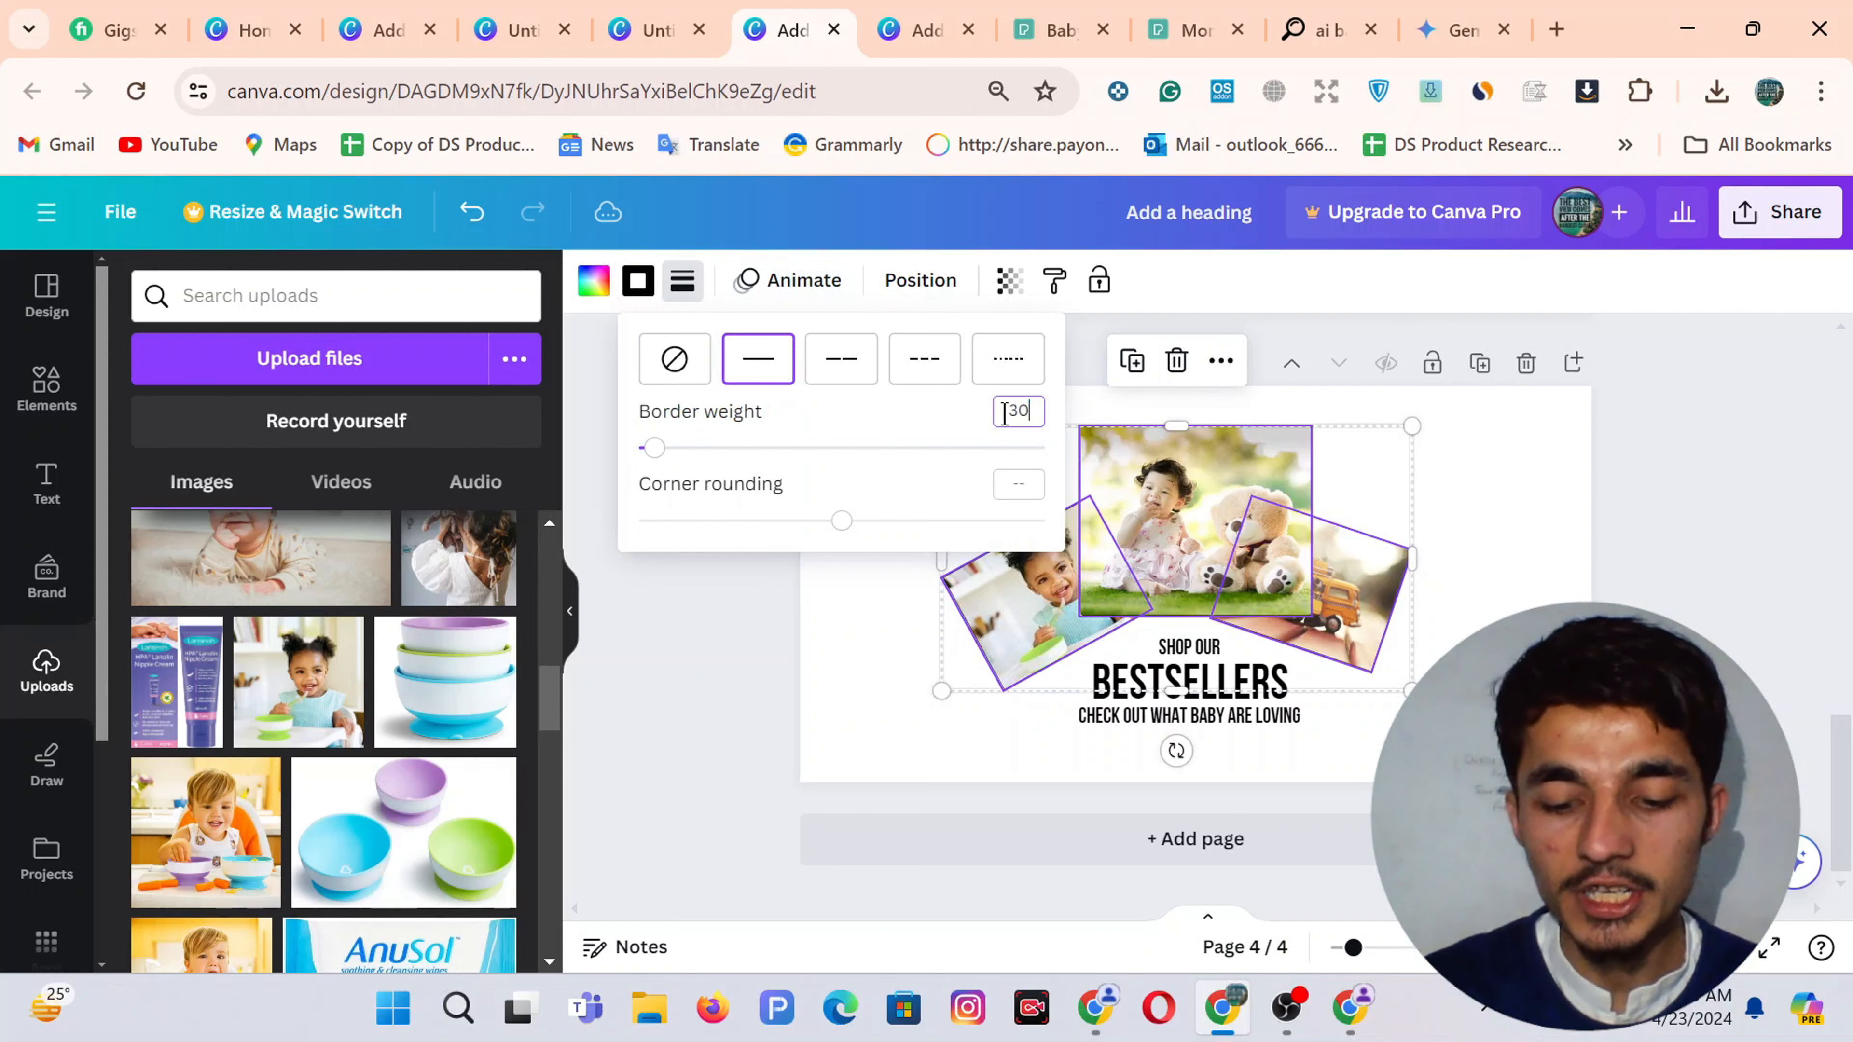
Apply border weight 30 to the three photos, then reselect the photo group
key("Return")
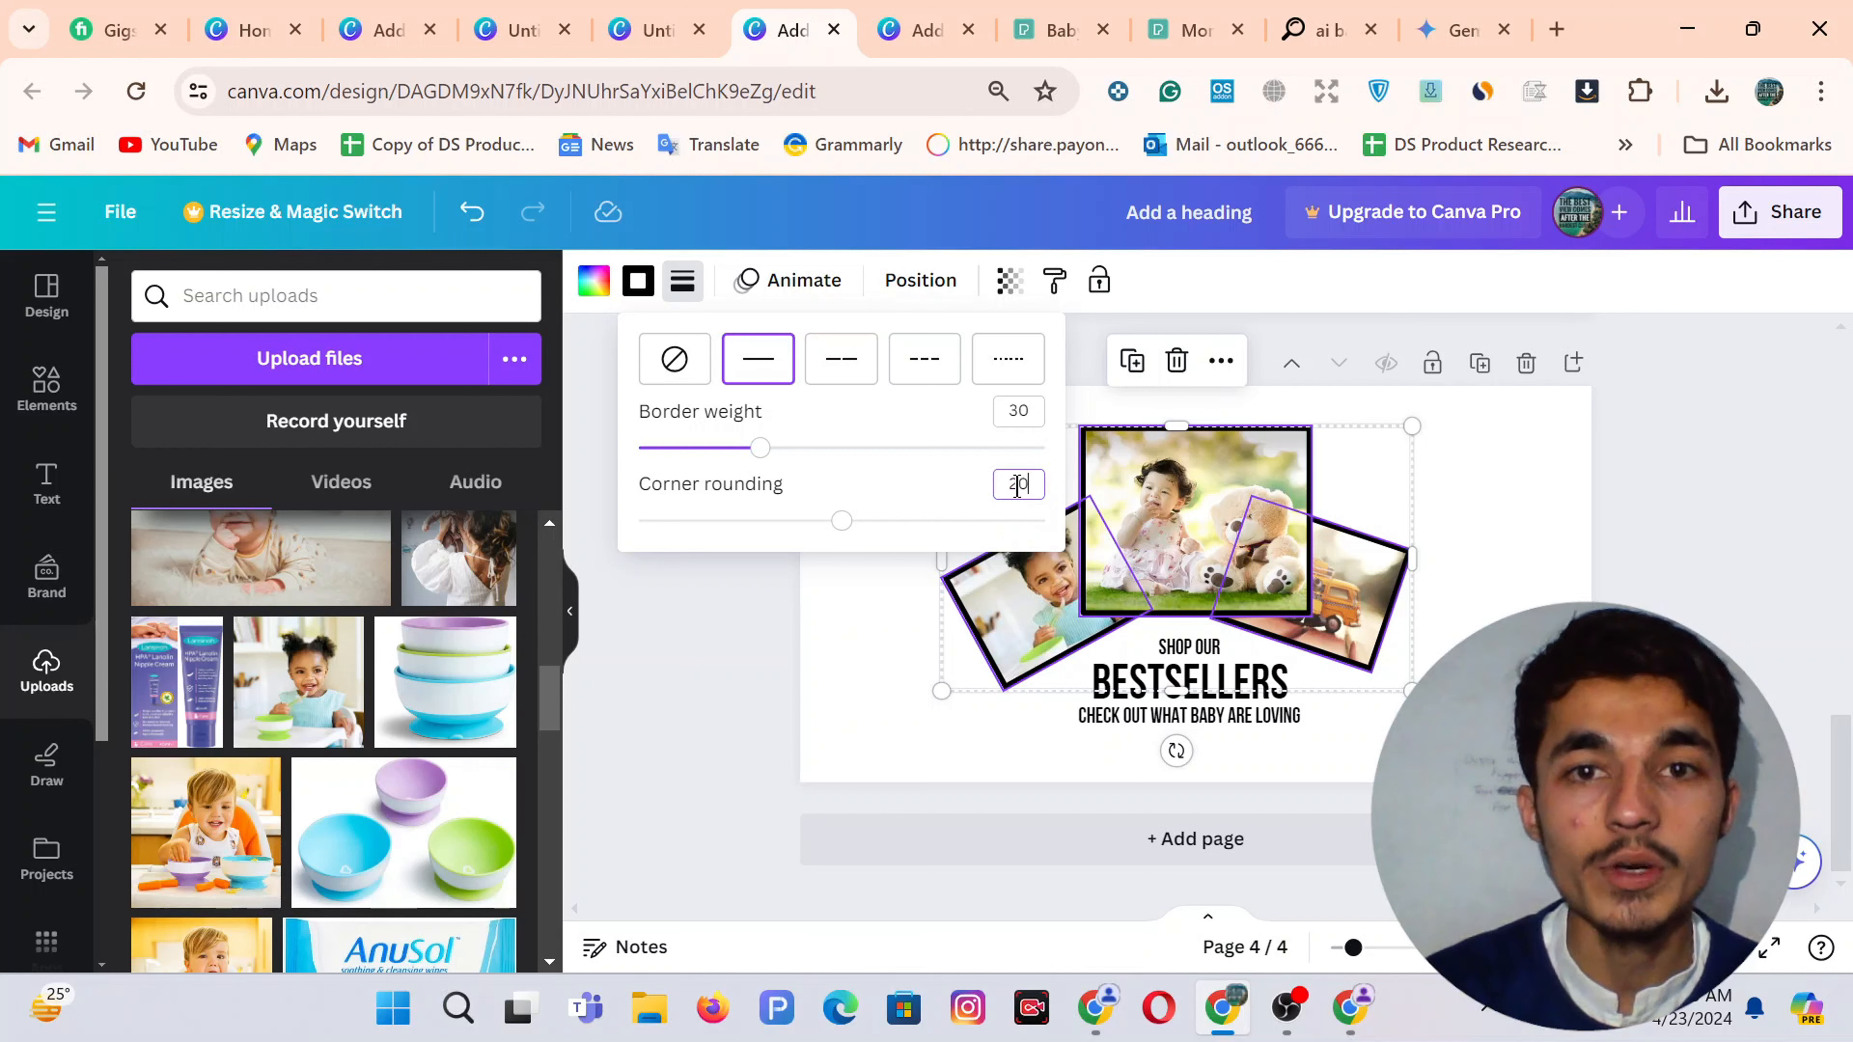
left_click(1517, 535)
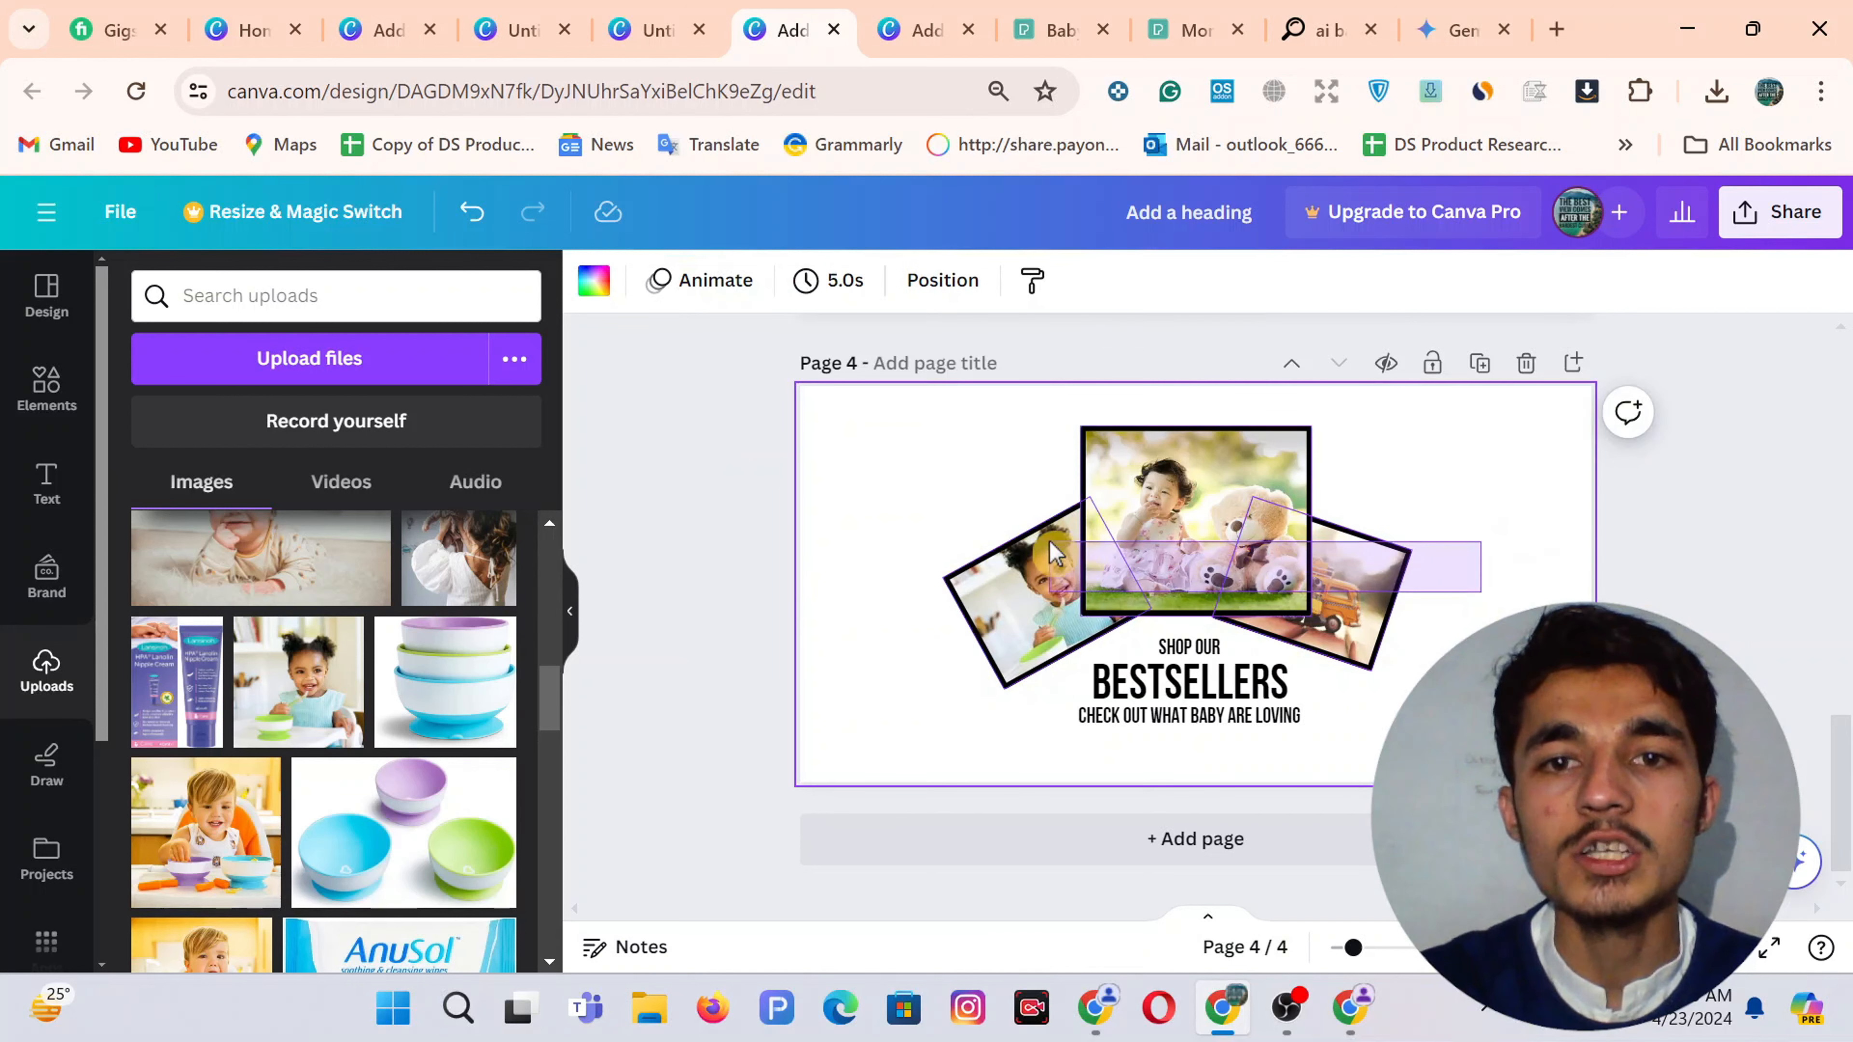
left_click(1089, 546)
Enlarge the bordered photo group on page 4 and shift it right
left_click_drag(939, 424, 914, 411)
mouse_move(1150, 525)
left_mouse_down()
mouse_move(1198, 523)
mouse_move(1179, 523)
left_mouse_up()
left_click(1529, 504)
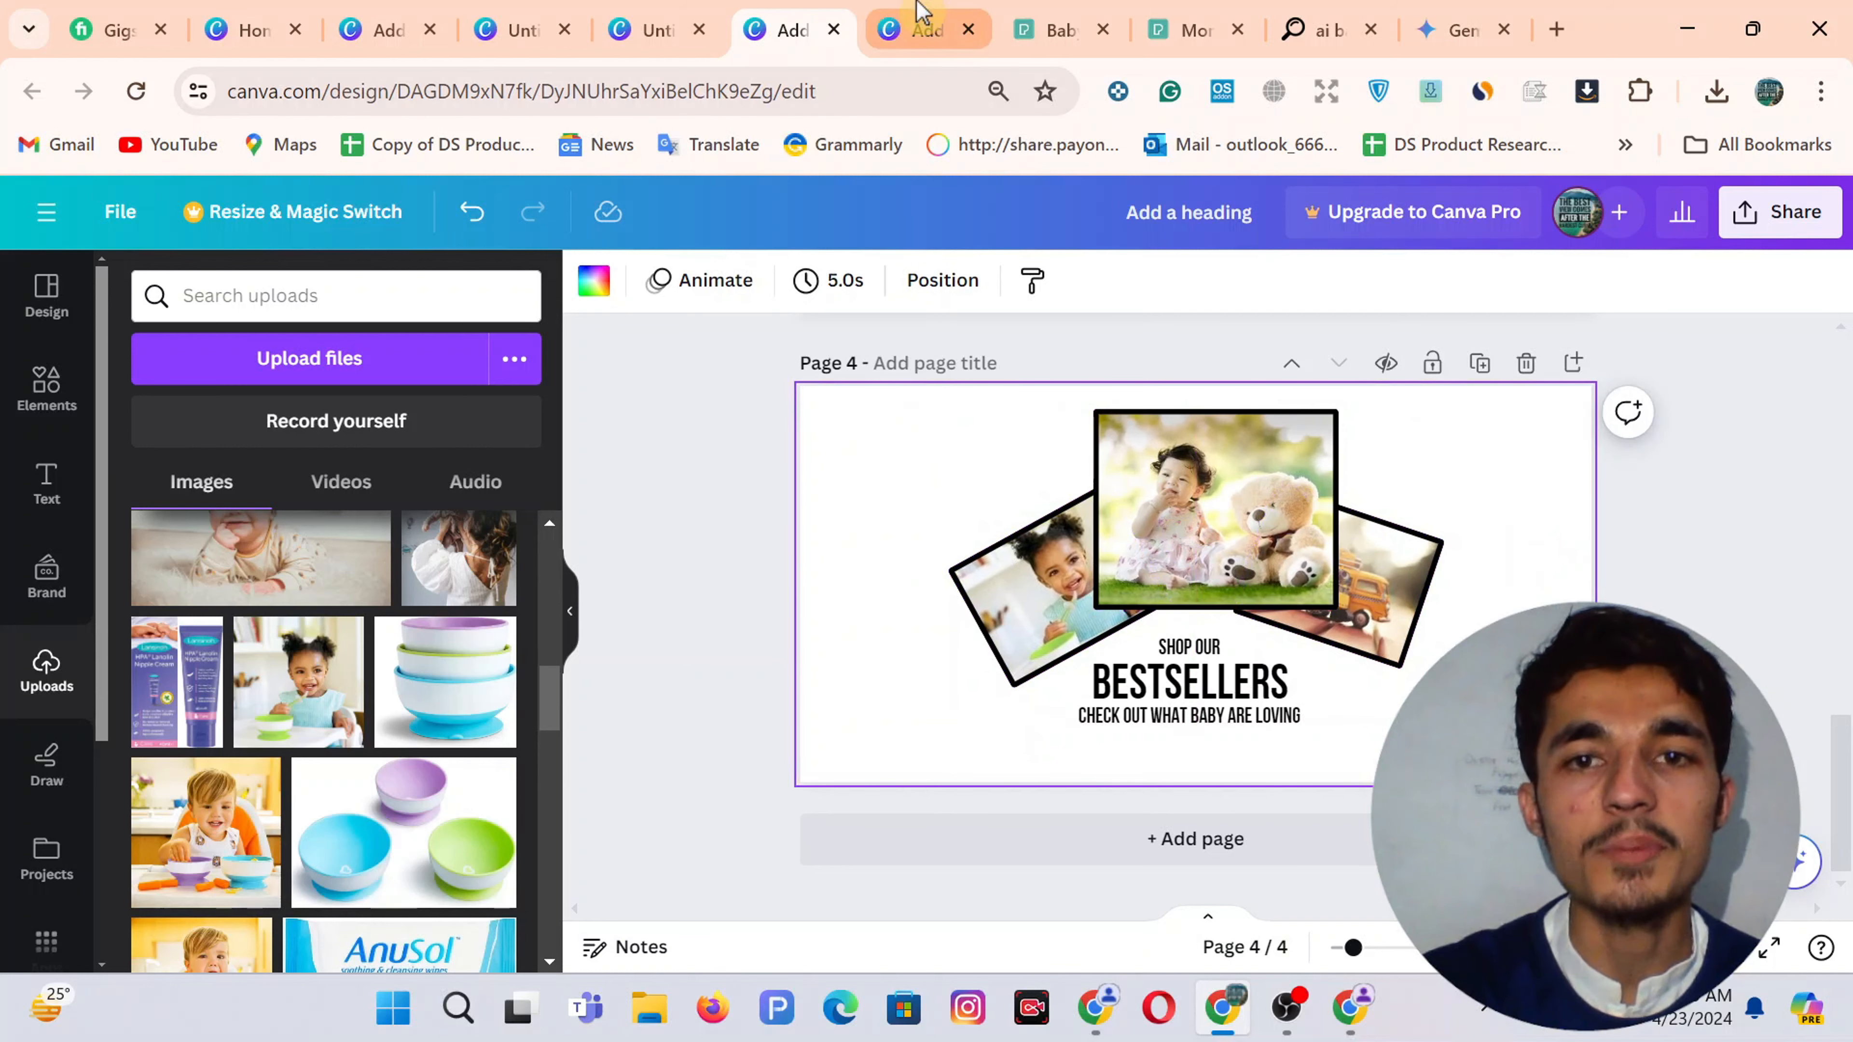
Inspect the top image on page 10 of the 16-page Bestsellers design, undoing an accidental move
left_click(908, 28)
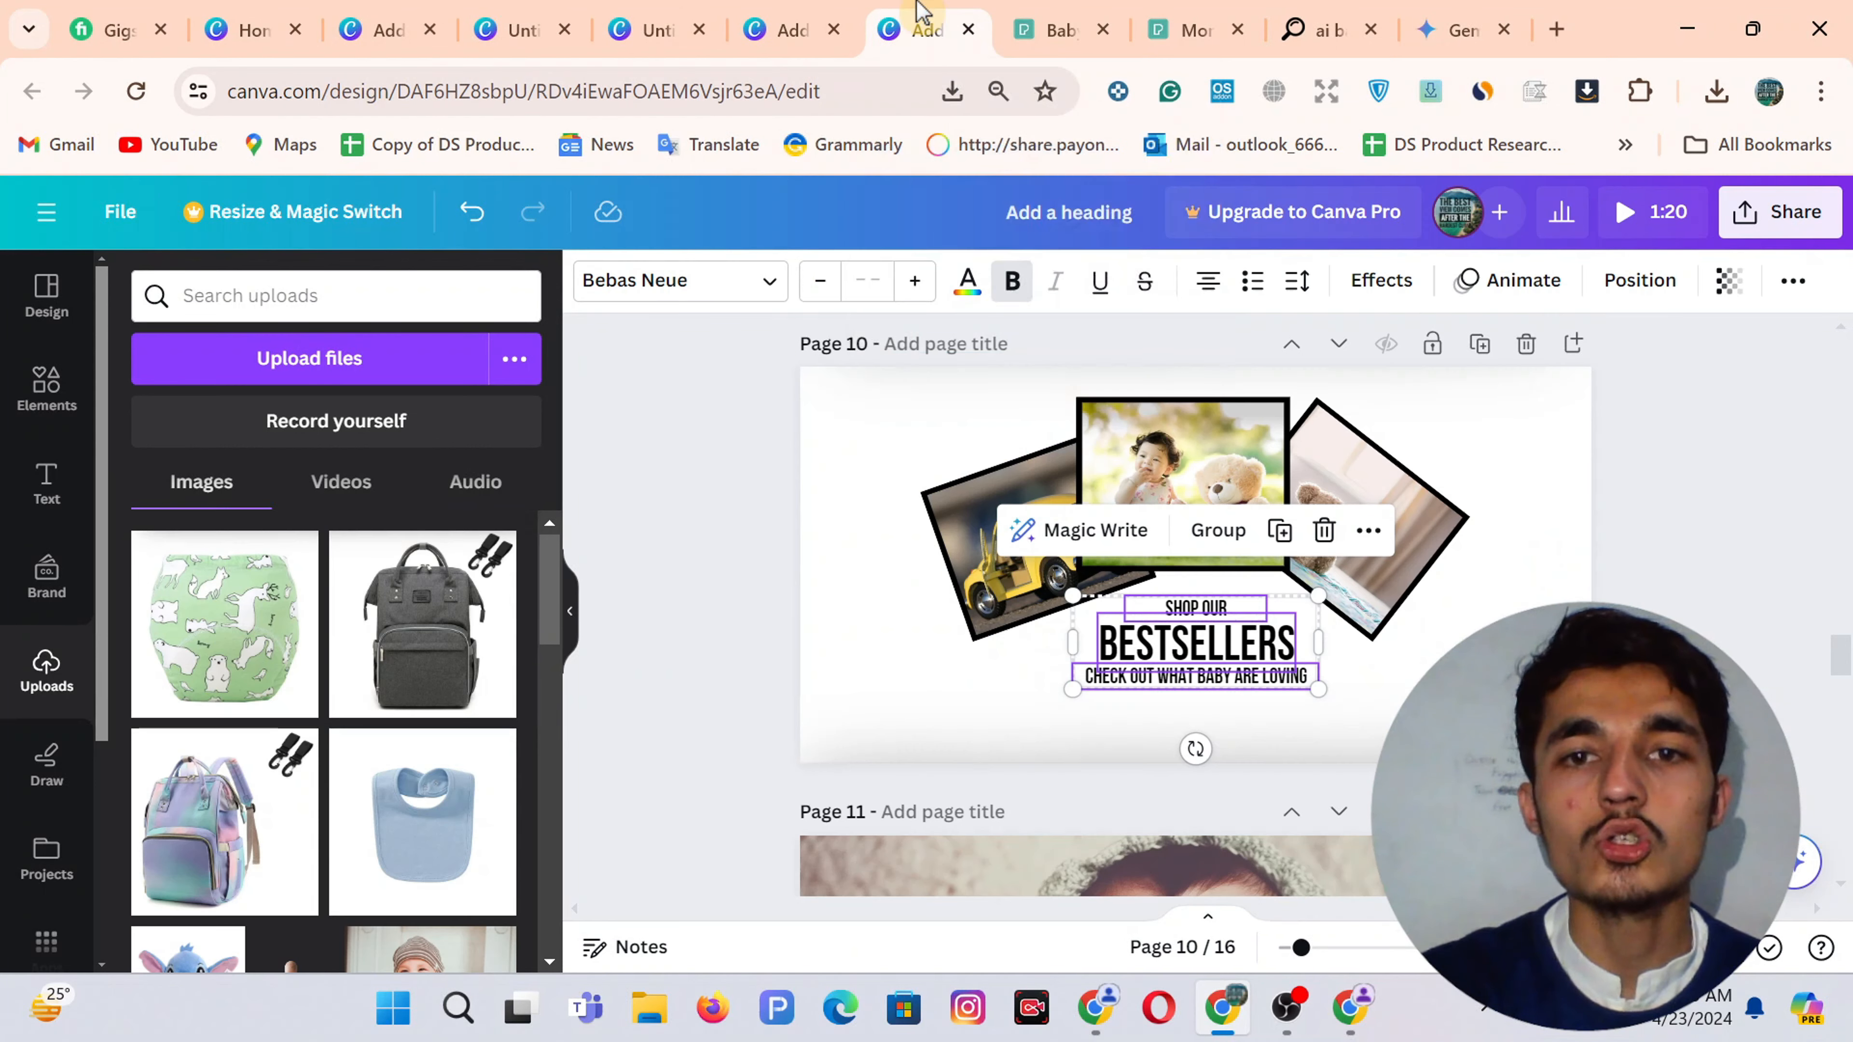
left_click(880, 456)
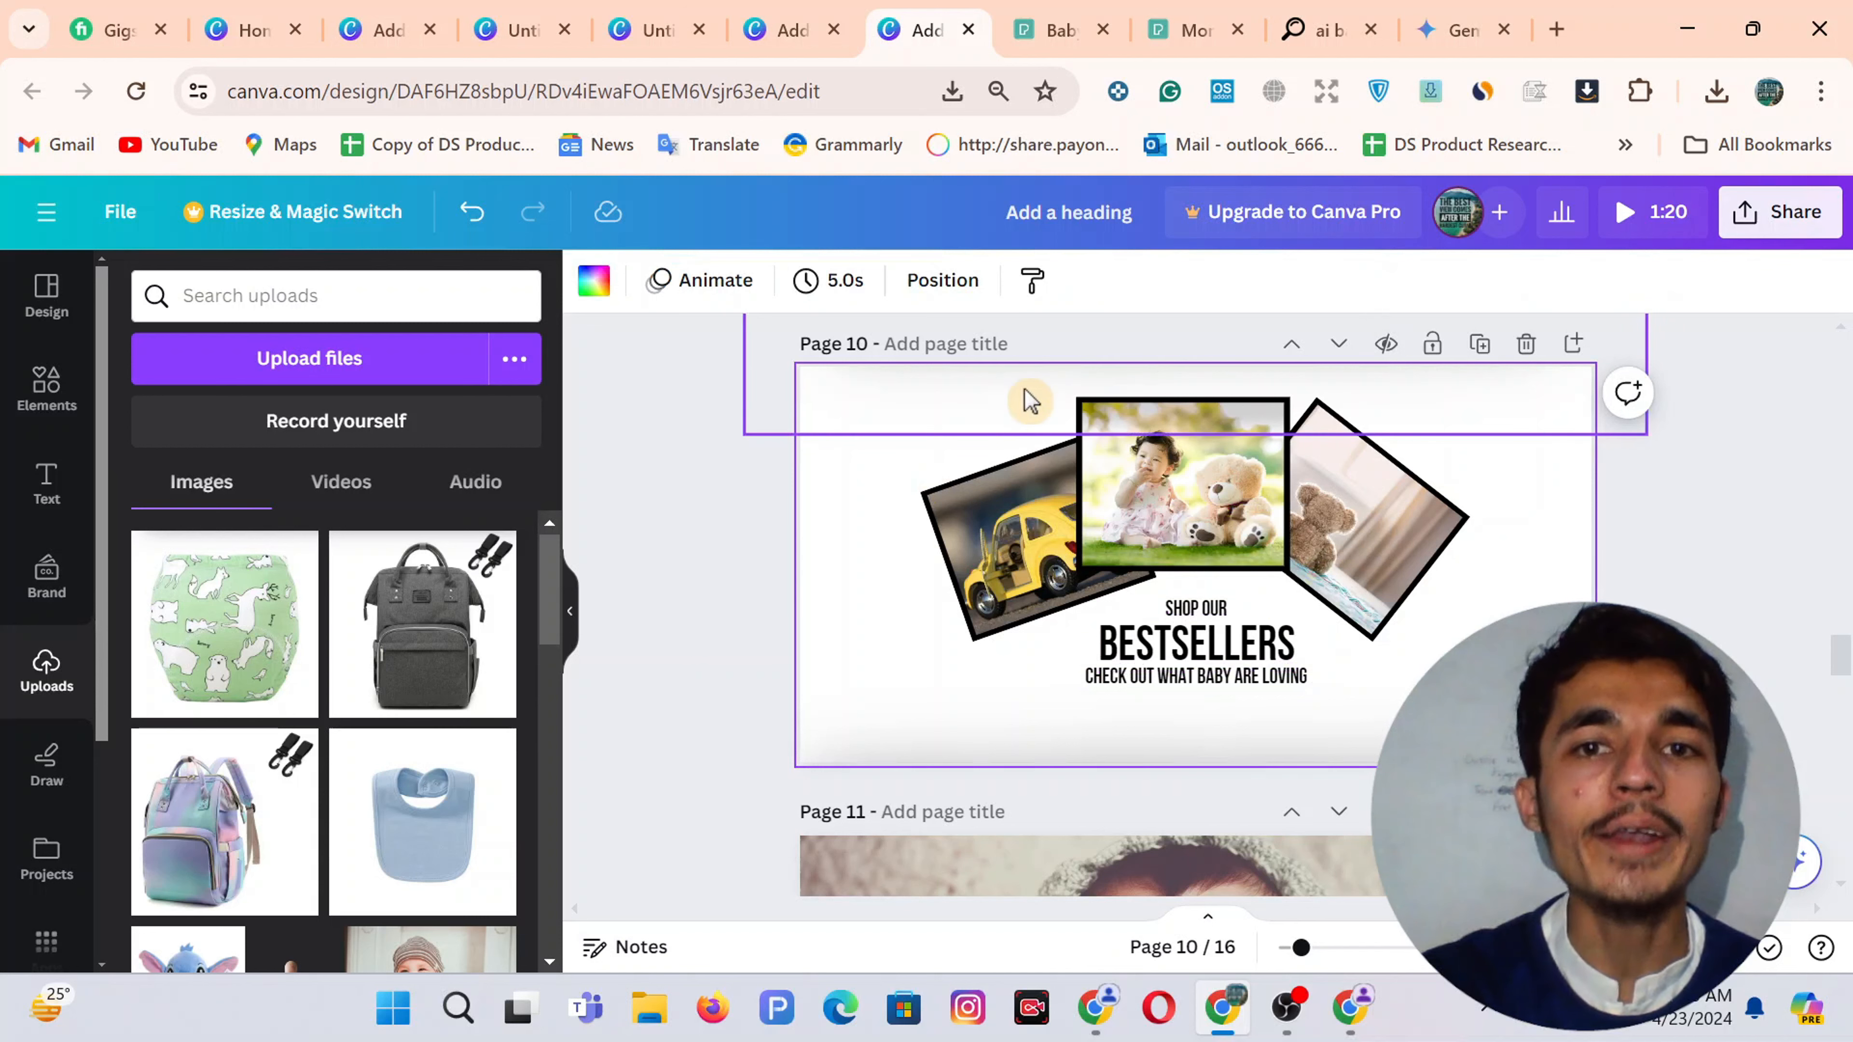
left_click(985, 396)
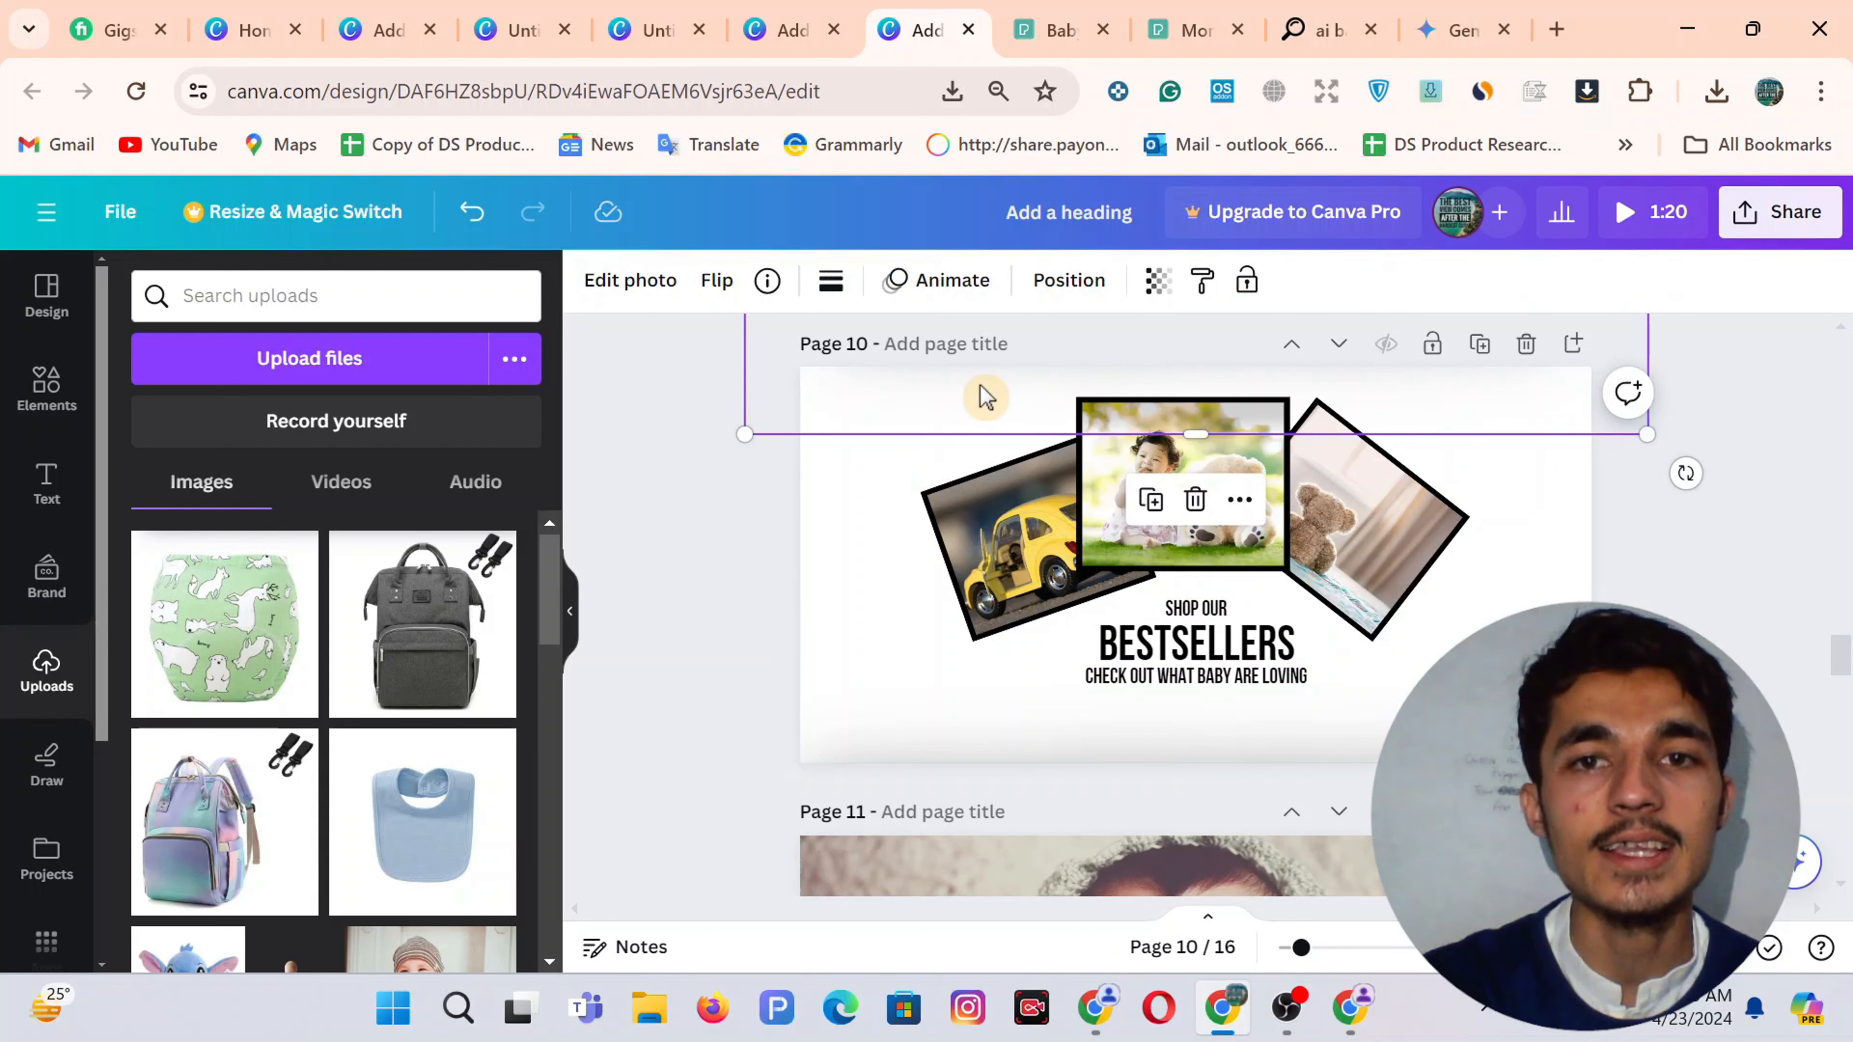
left_click_drag(955, 550, 951, 569)
key("ctrl+z")
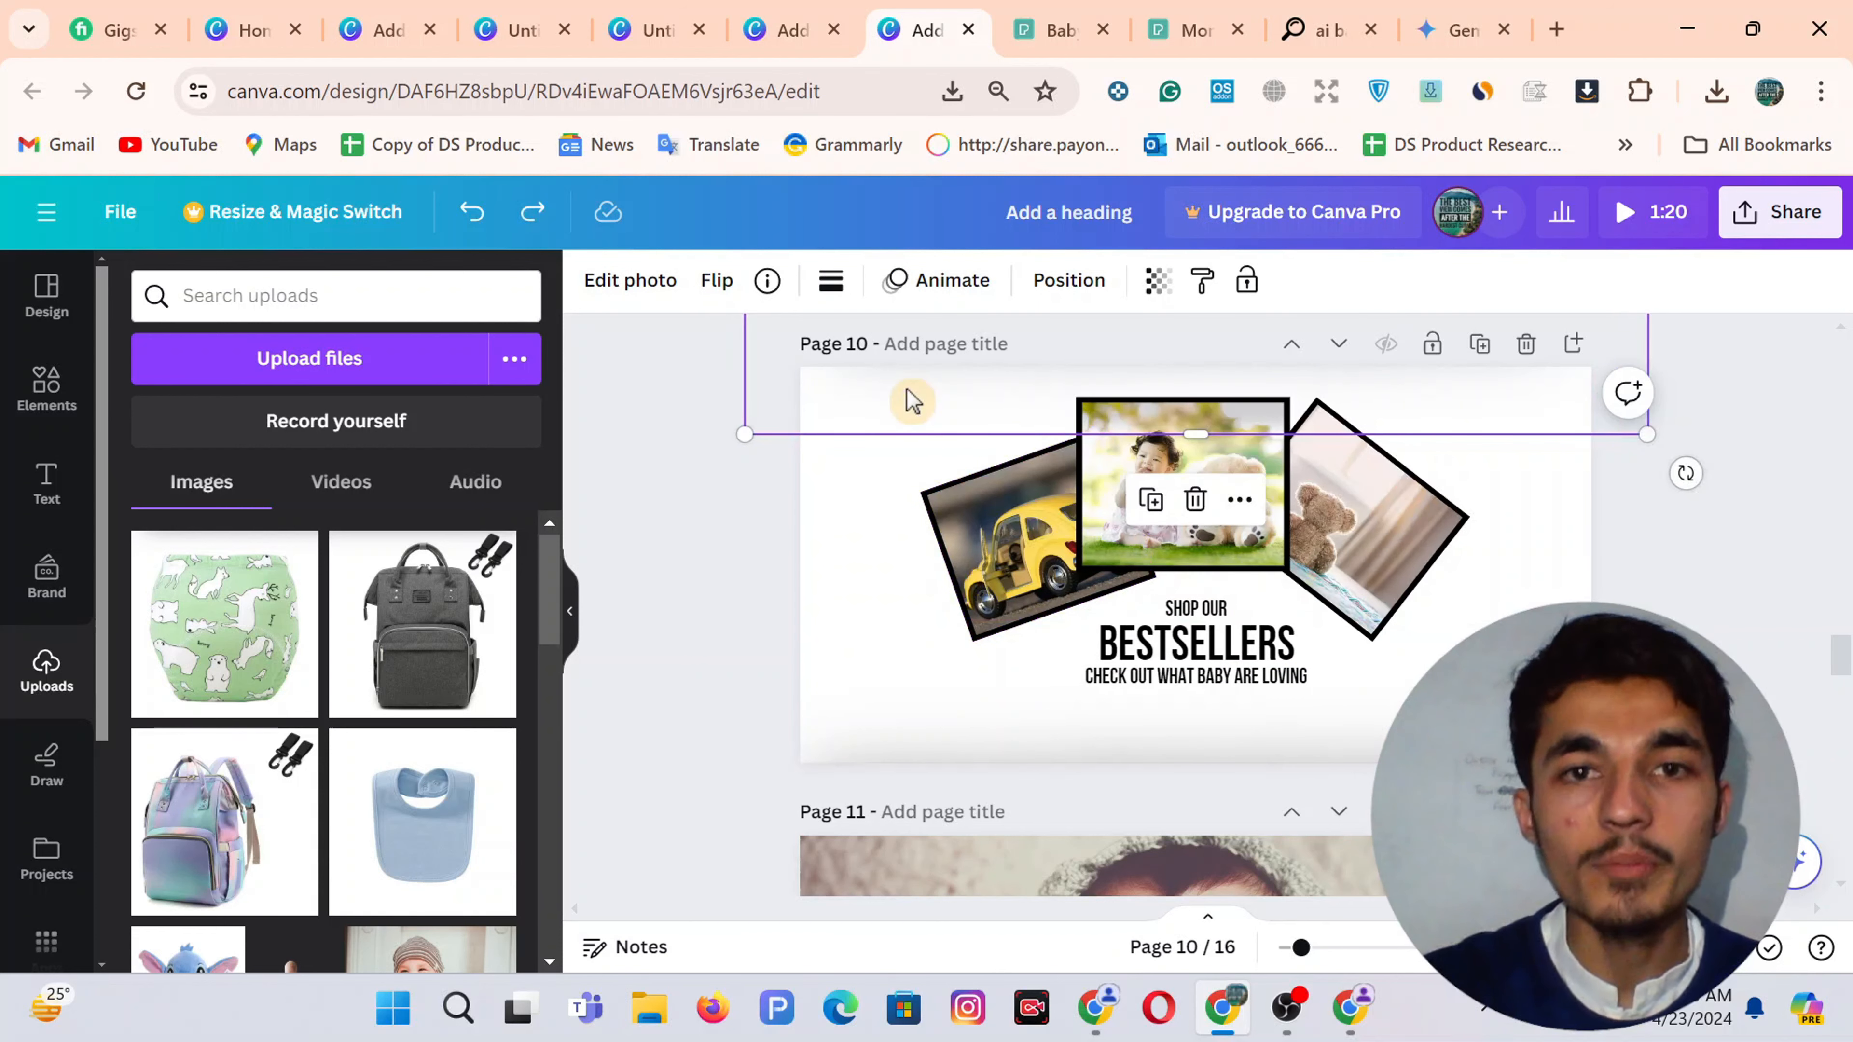
key("ctrl+shift+Tab")
Compare page 4 with page 10 and nudge the element below page 4's photos lower
left_click(946, 479)
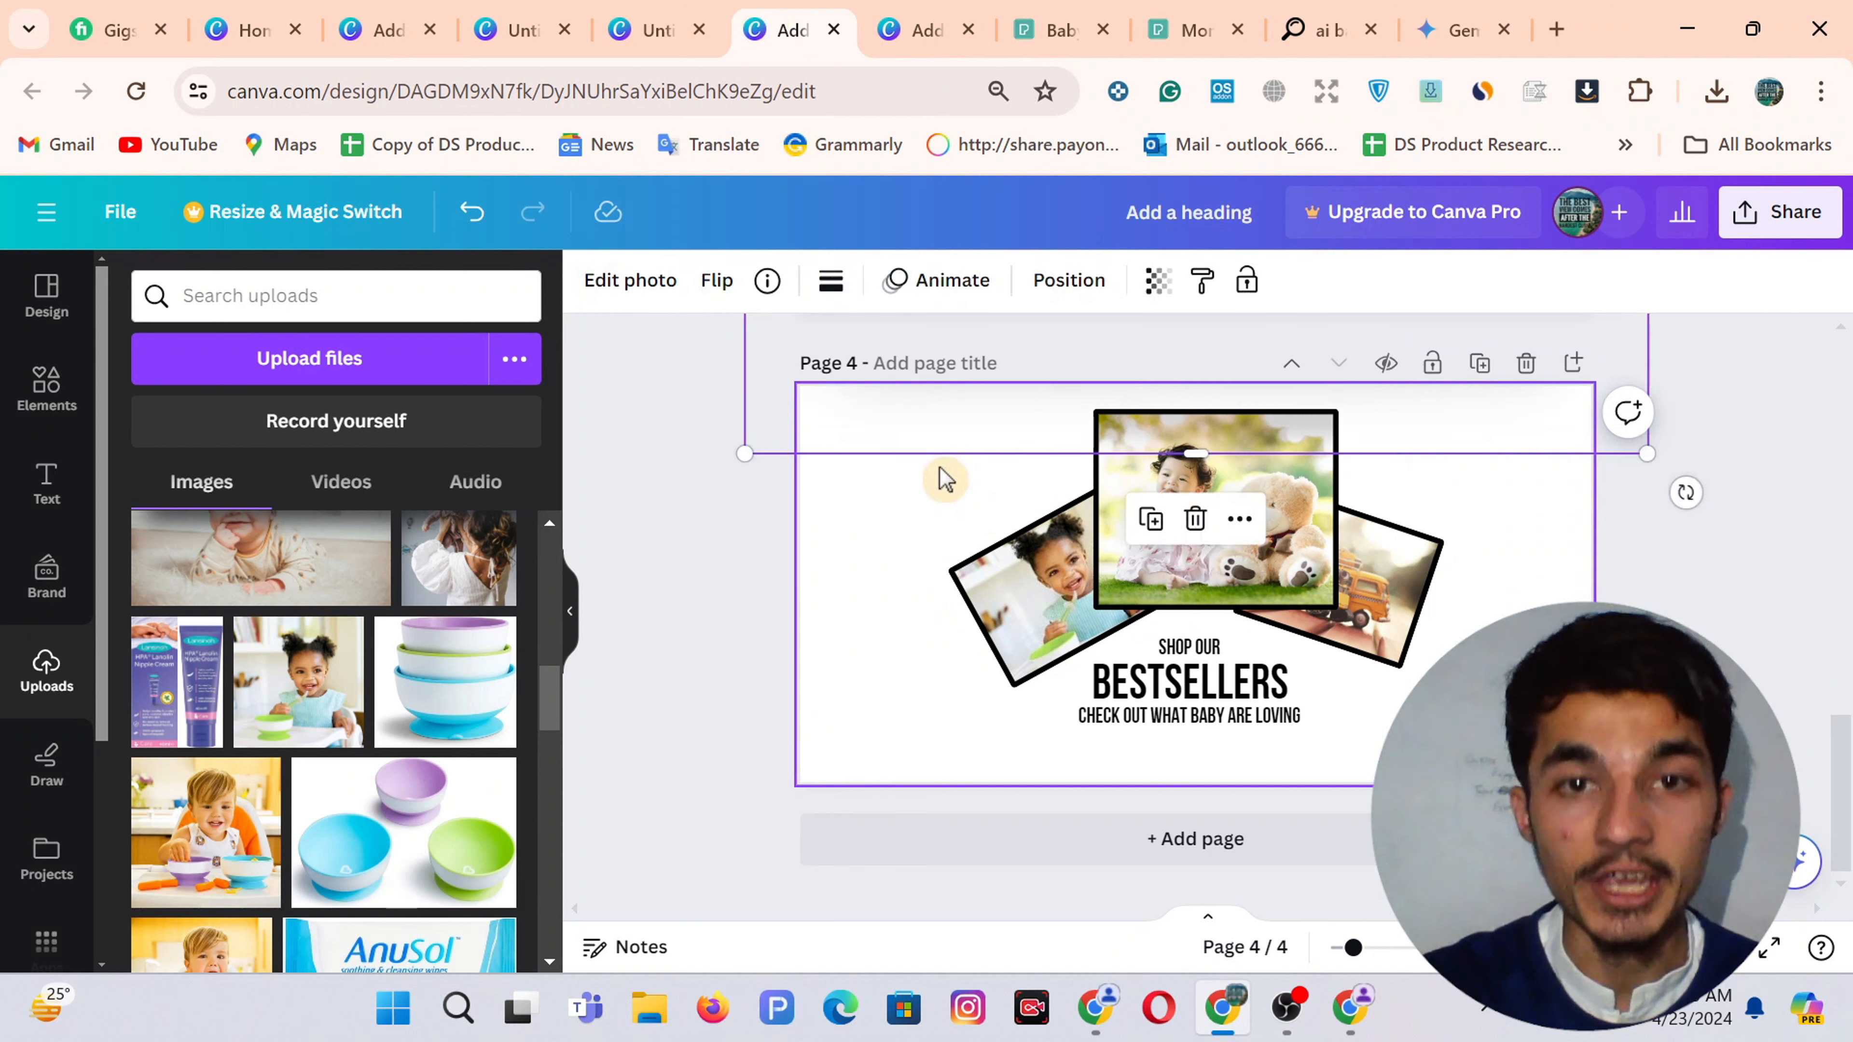
key("ctrl+Tab")
left_click(921, 757)
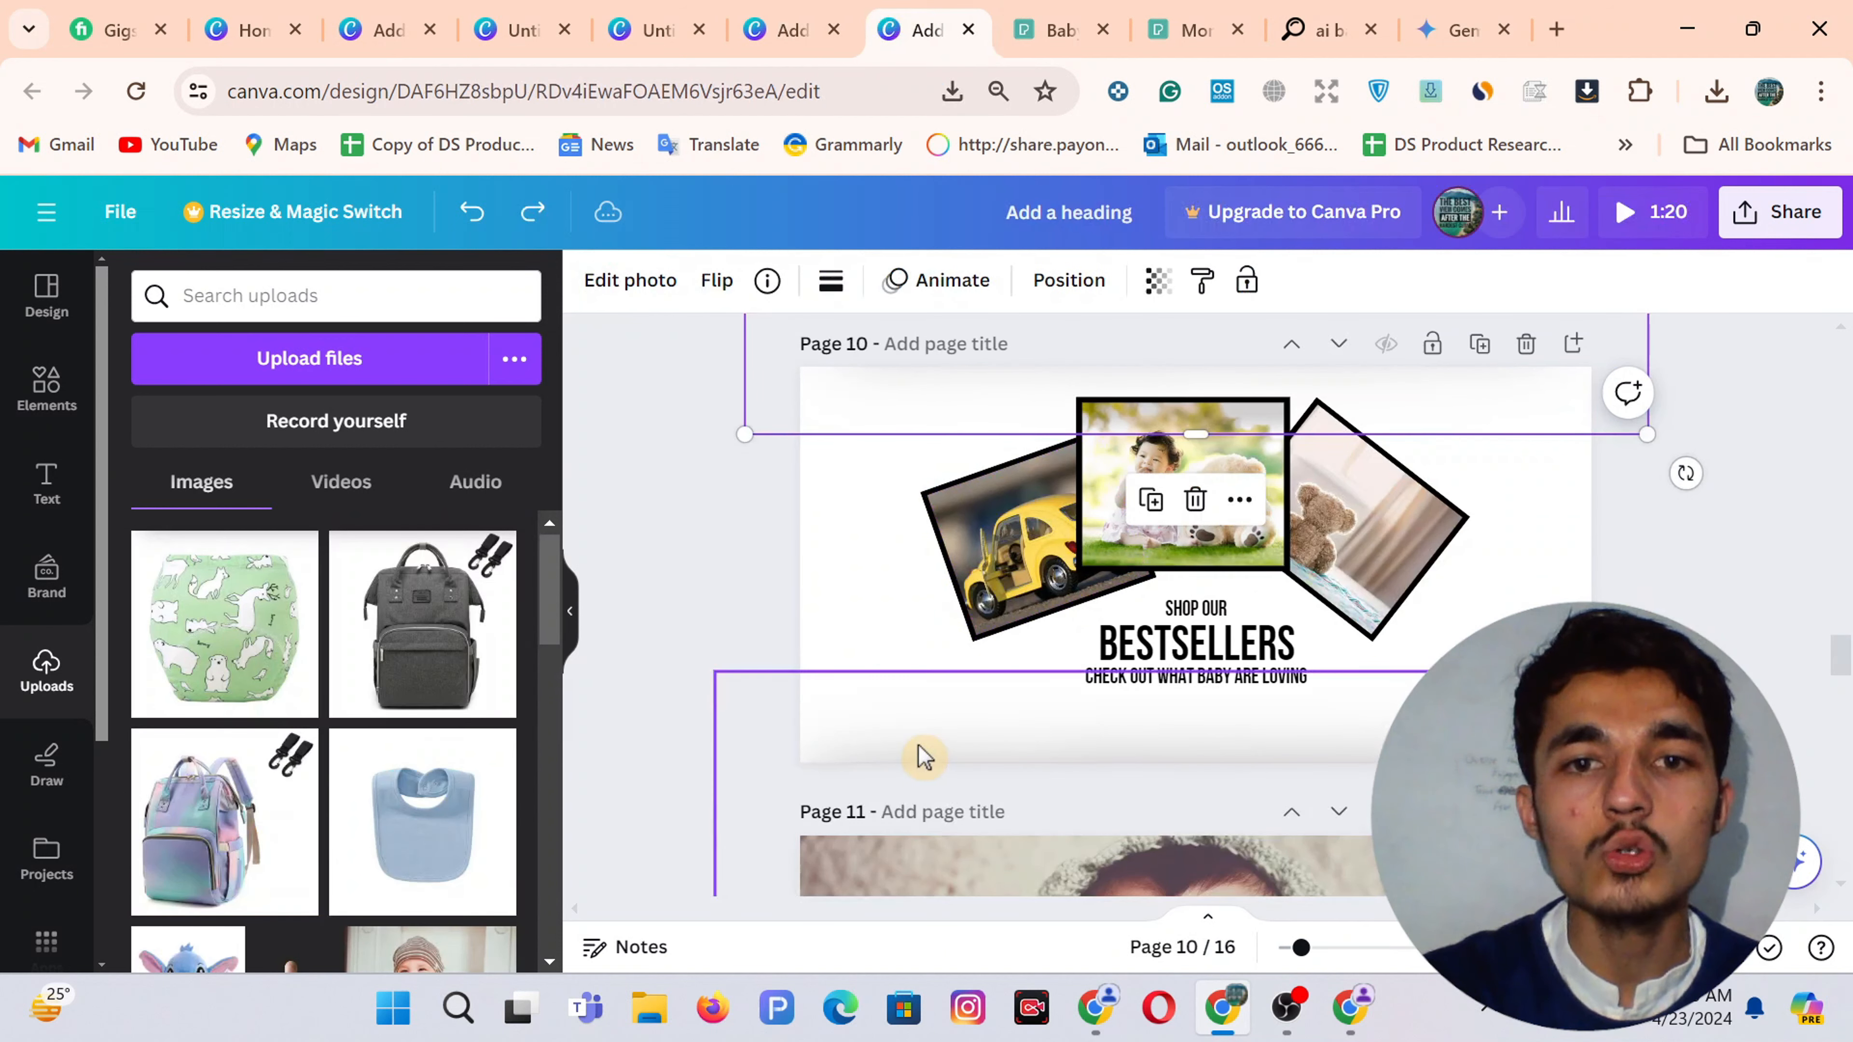
key("ctrl+shift+Tab")
key("ctrl+shift+Tab")
key("ctrl+Tab")
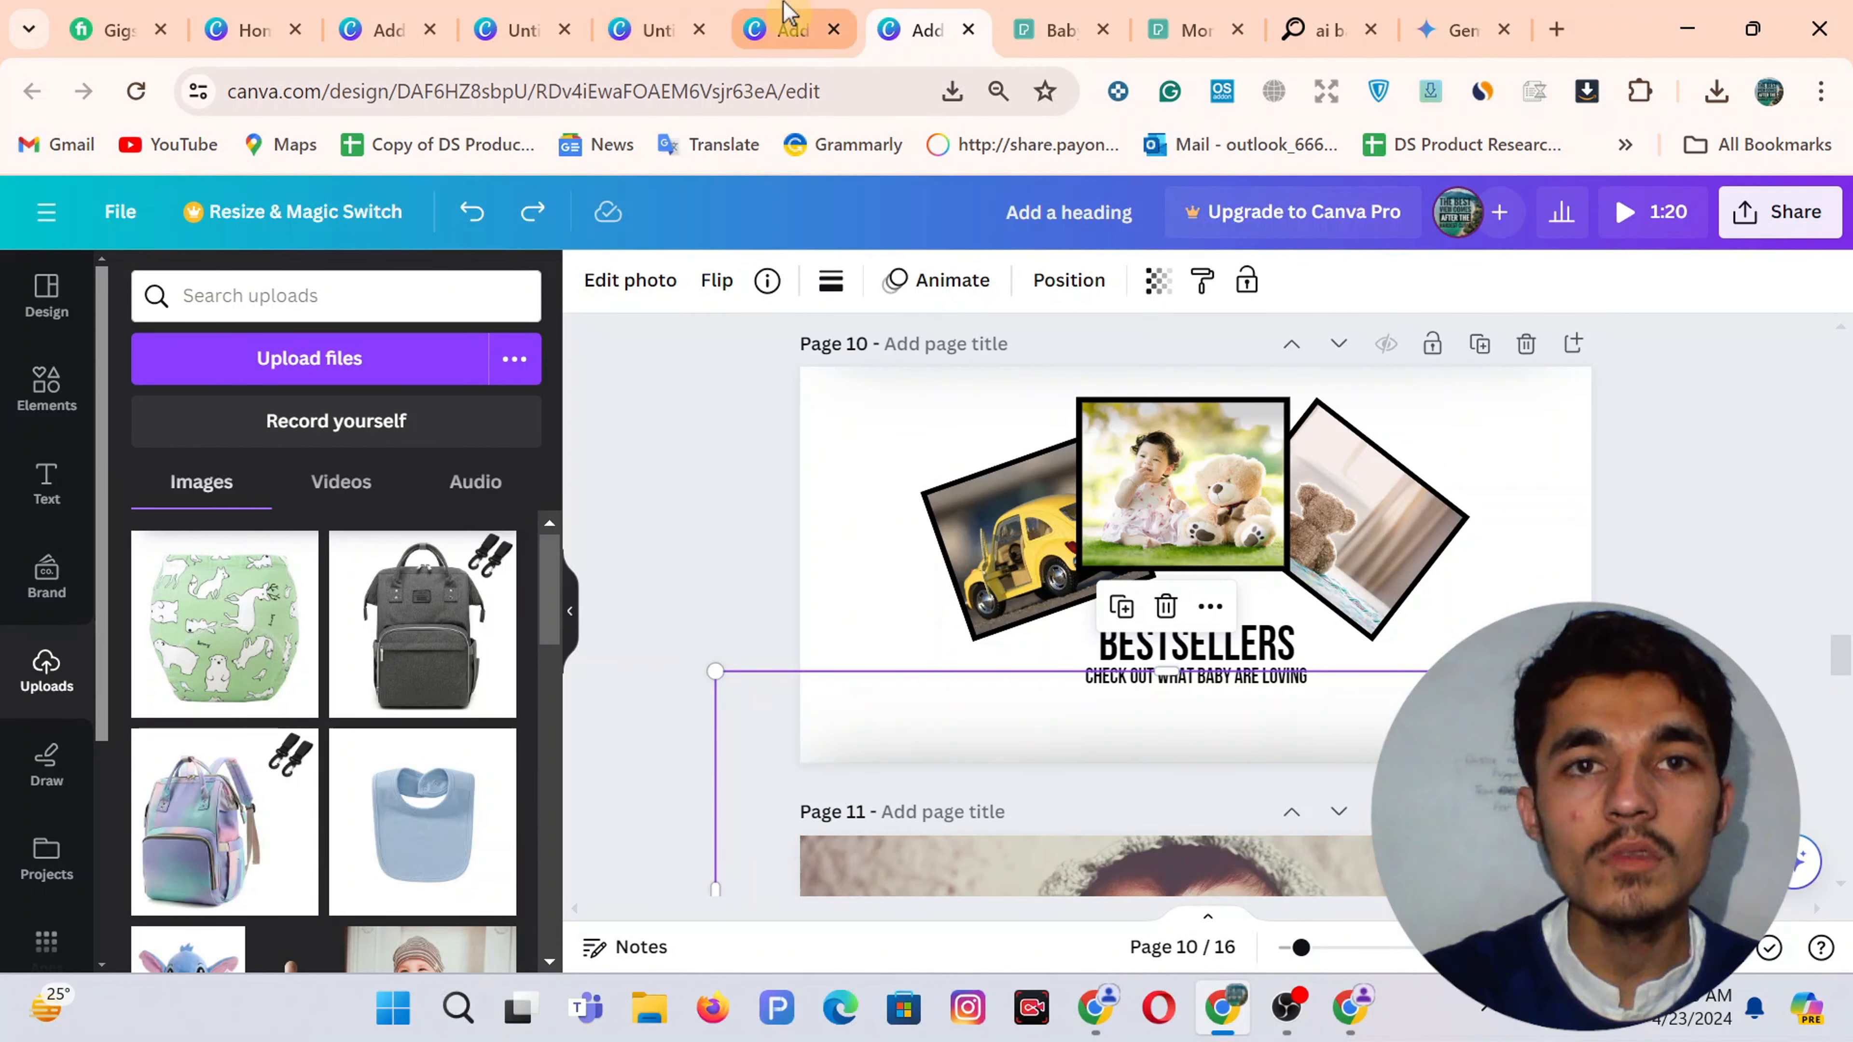
left_click(878, 519)
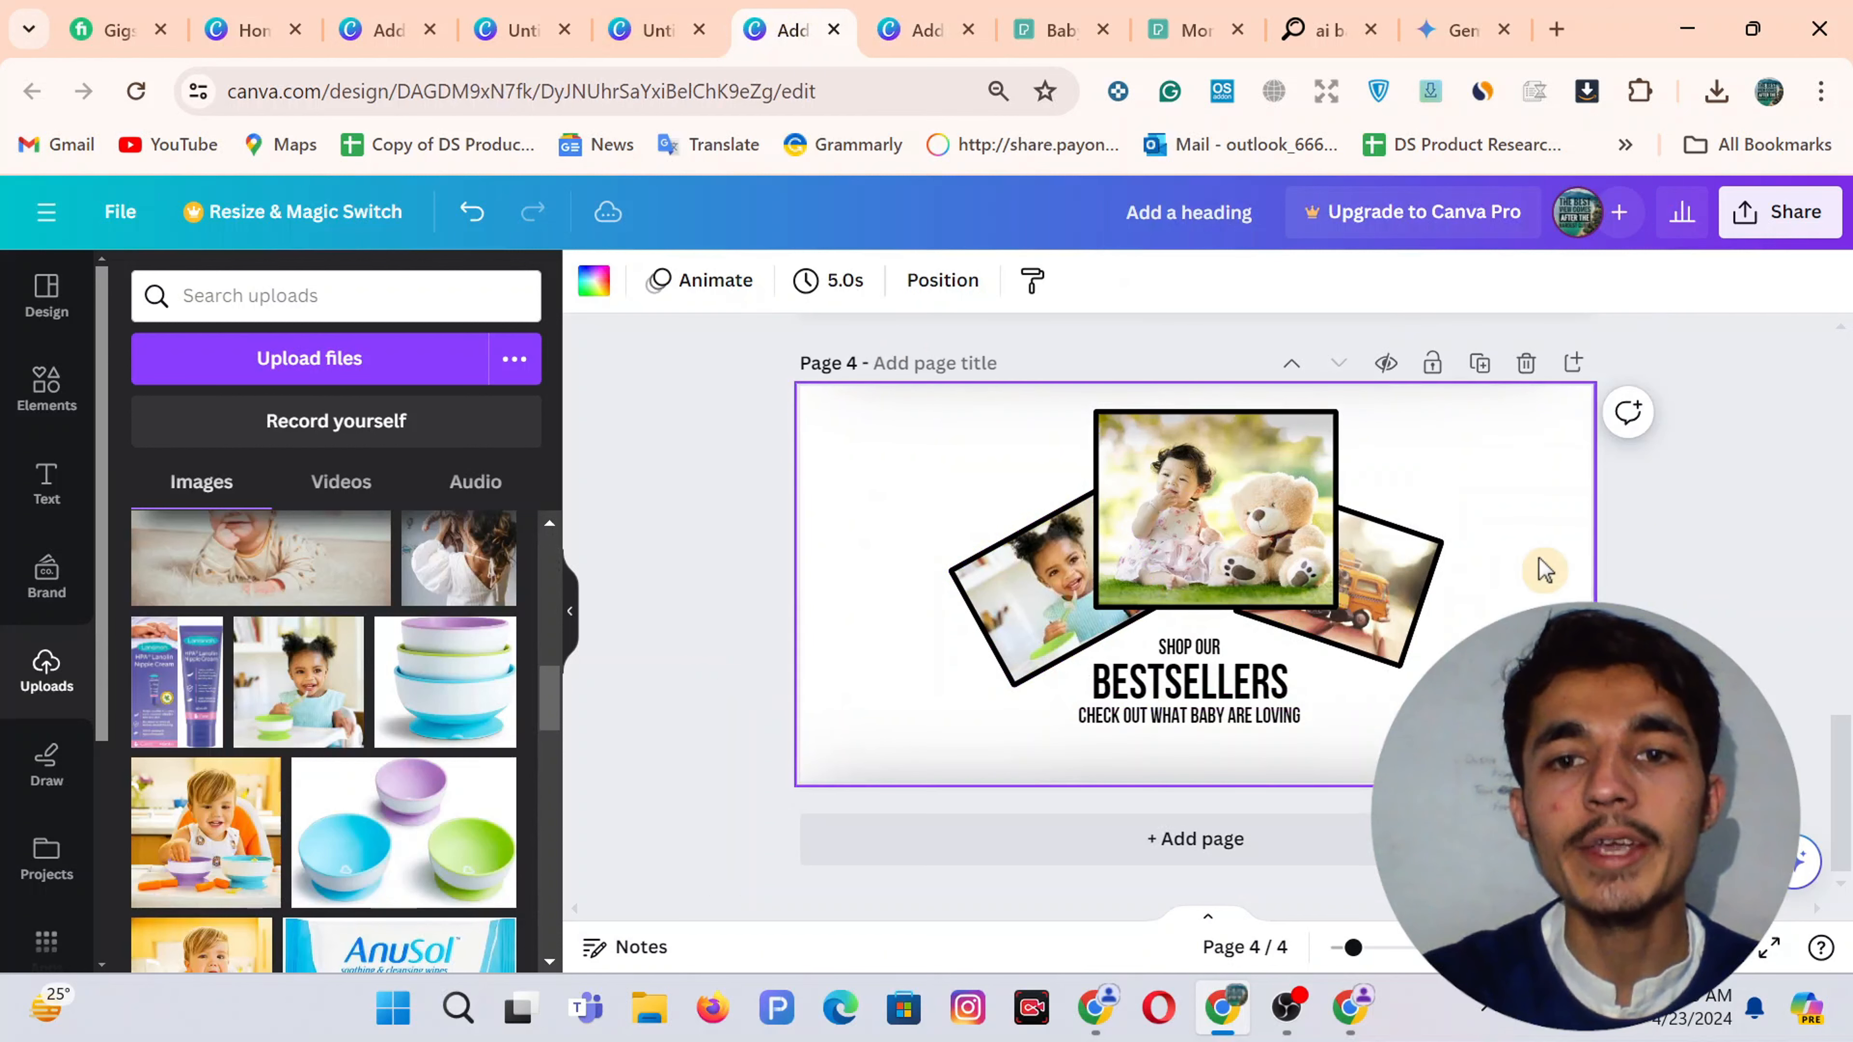
left_click(1332, 770)
left_click_drag(1330, 774, 1332, 794)
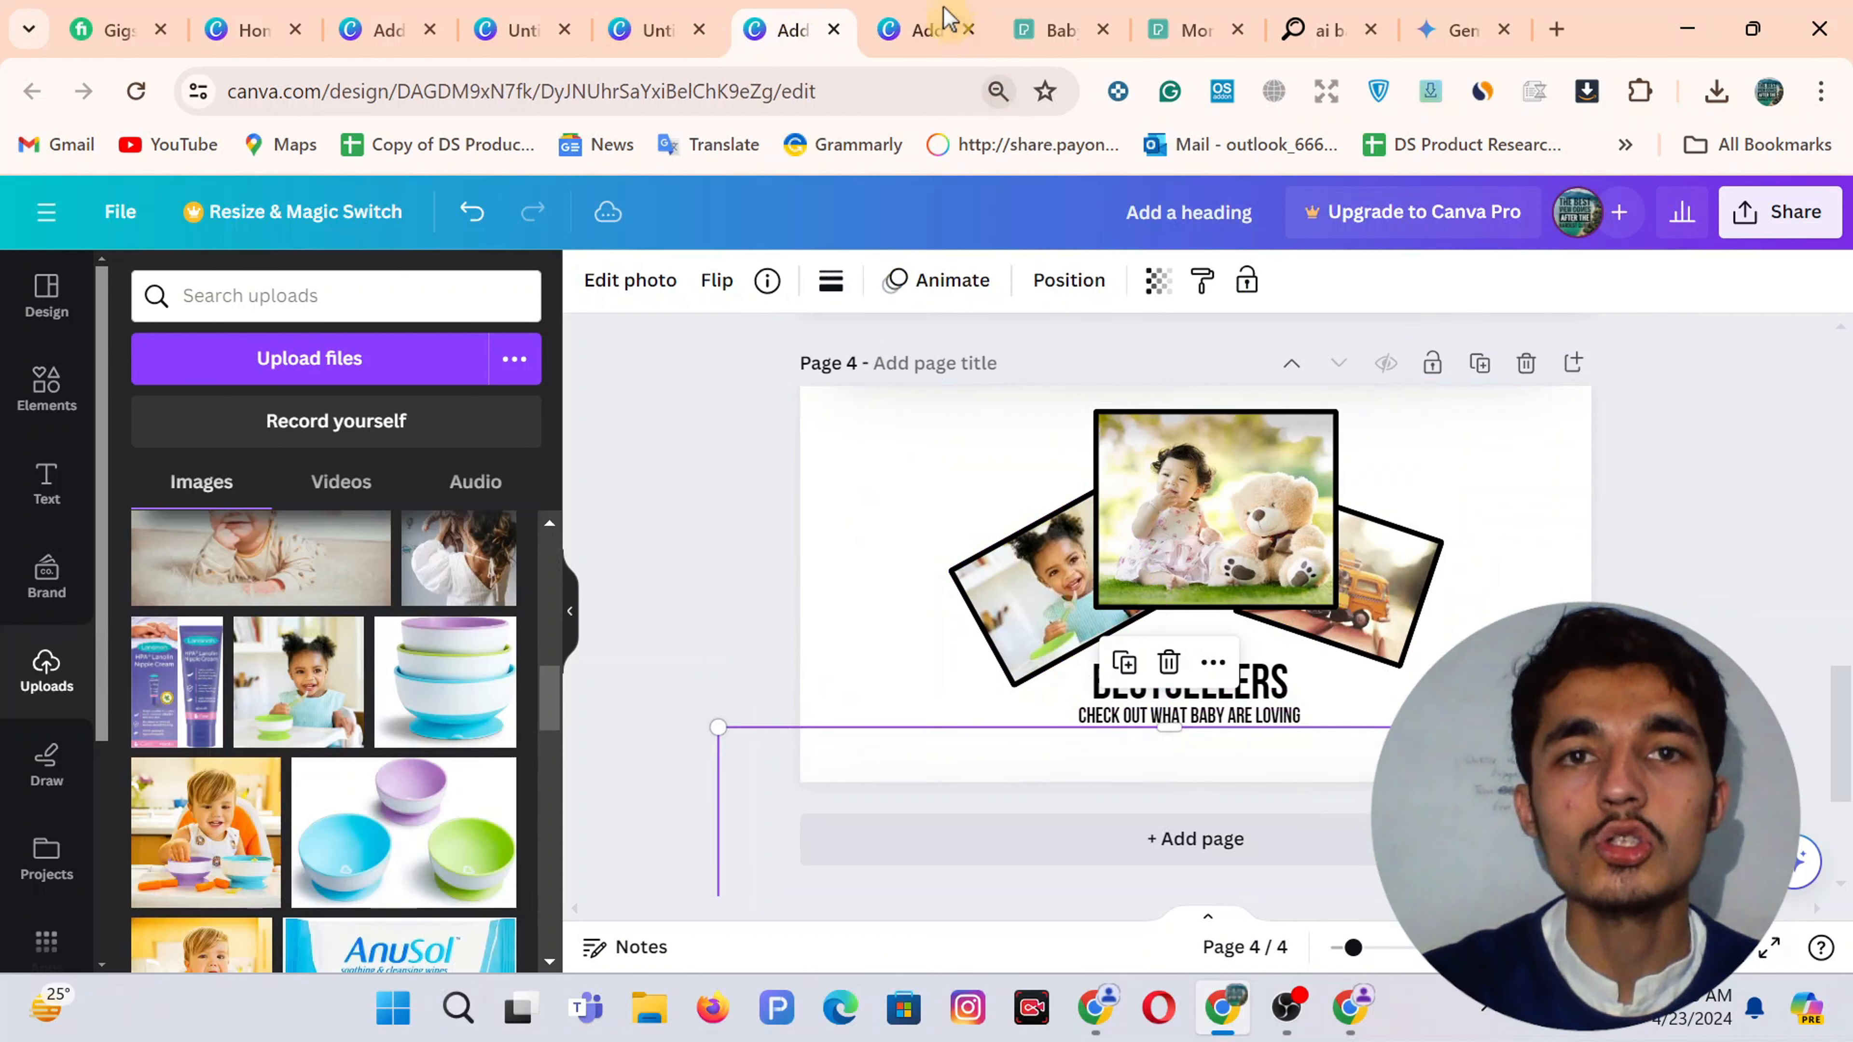
left_click(948, 16)
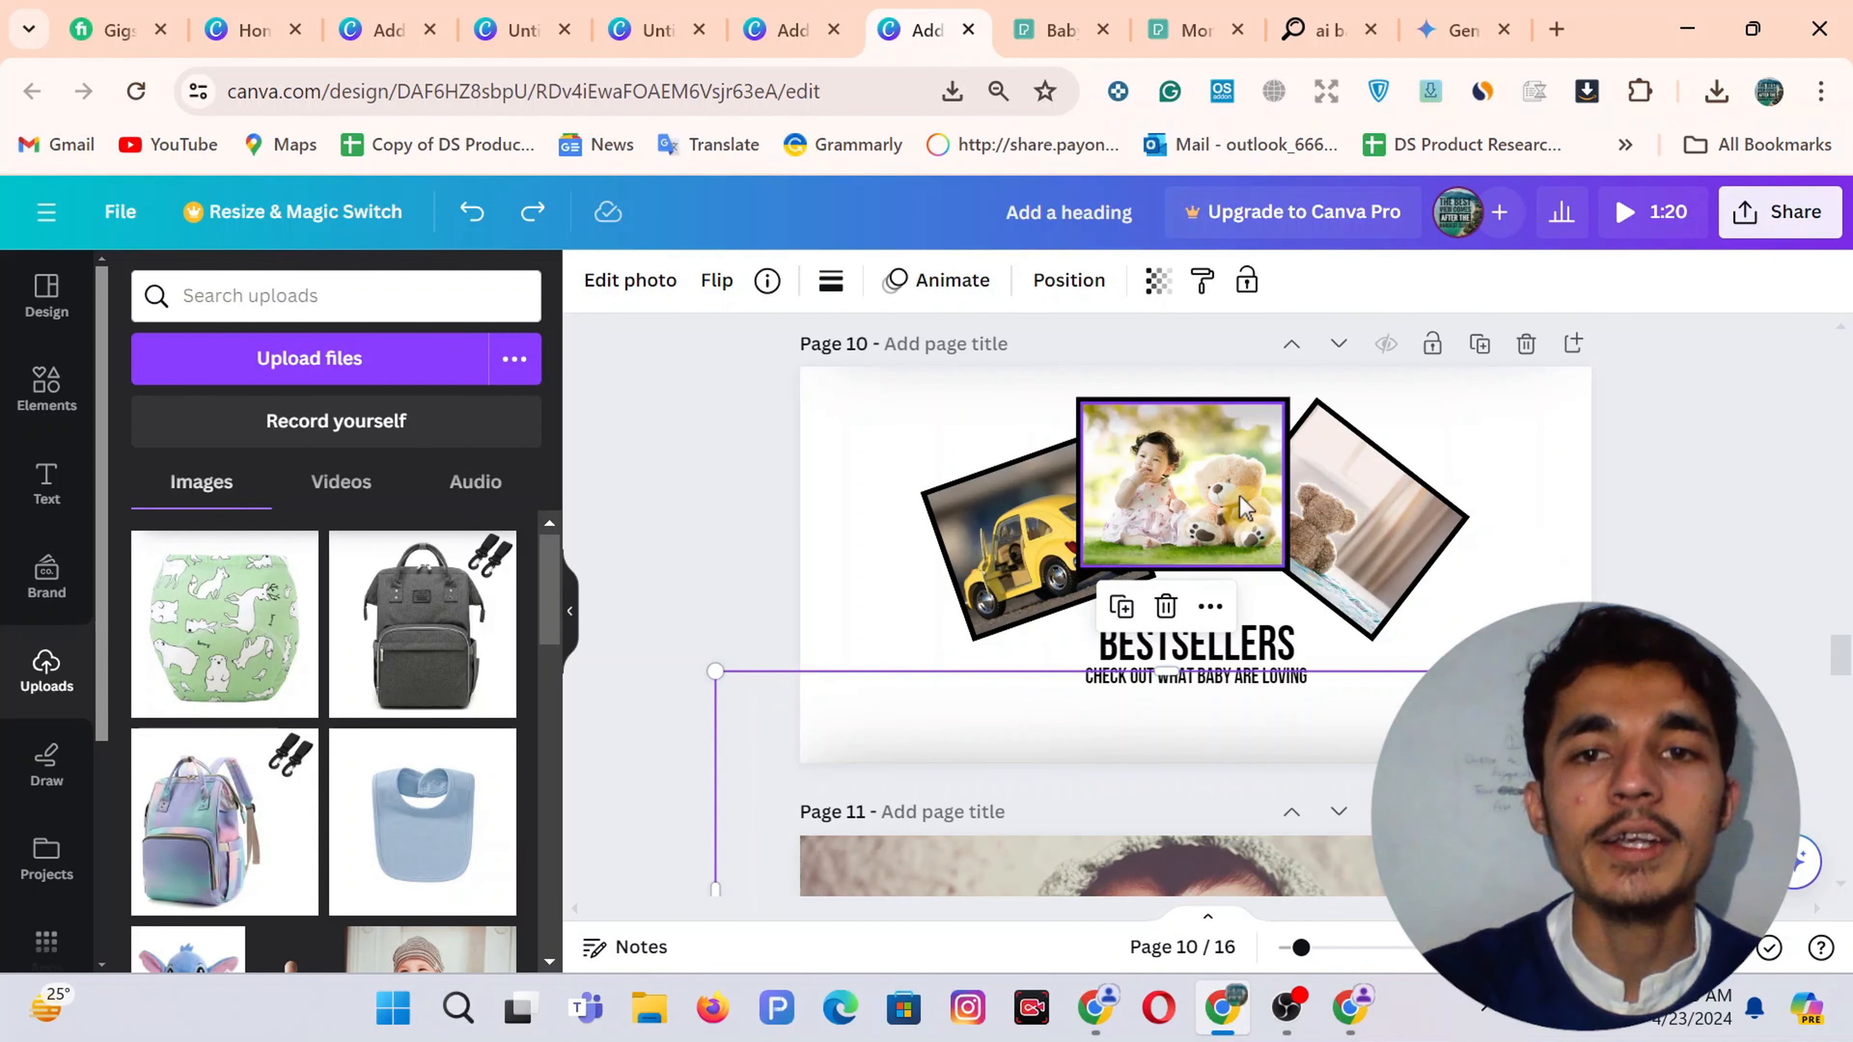
Download the background-free Bestsellers banner from remove.bg
left_click(1342, 1025)
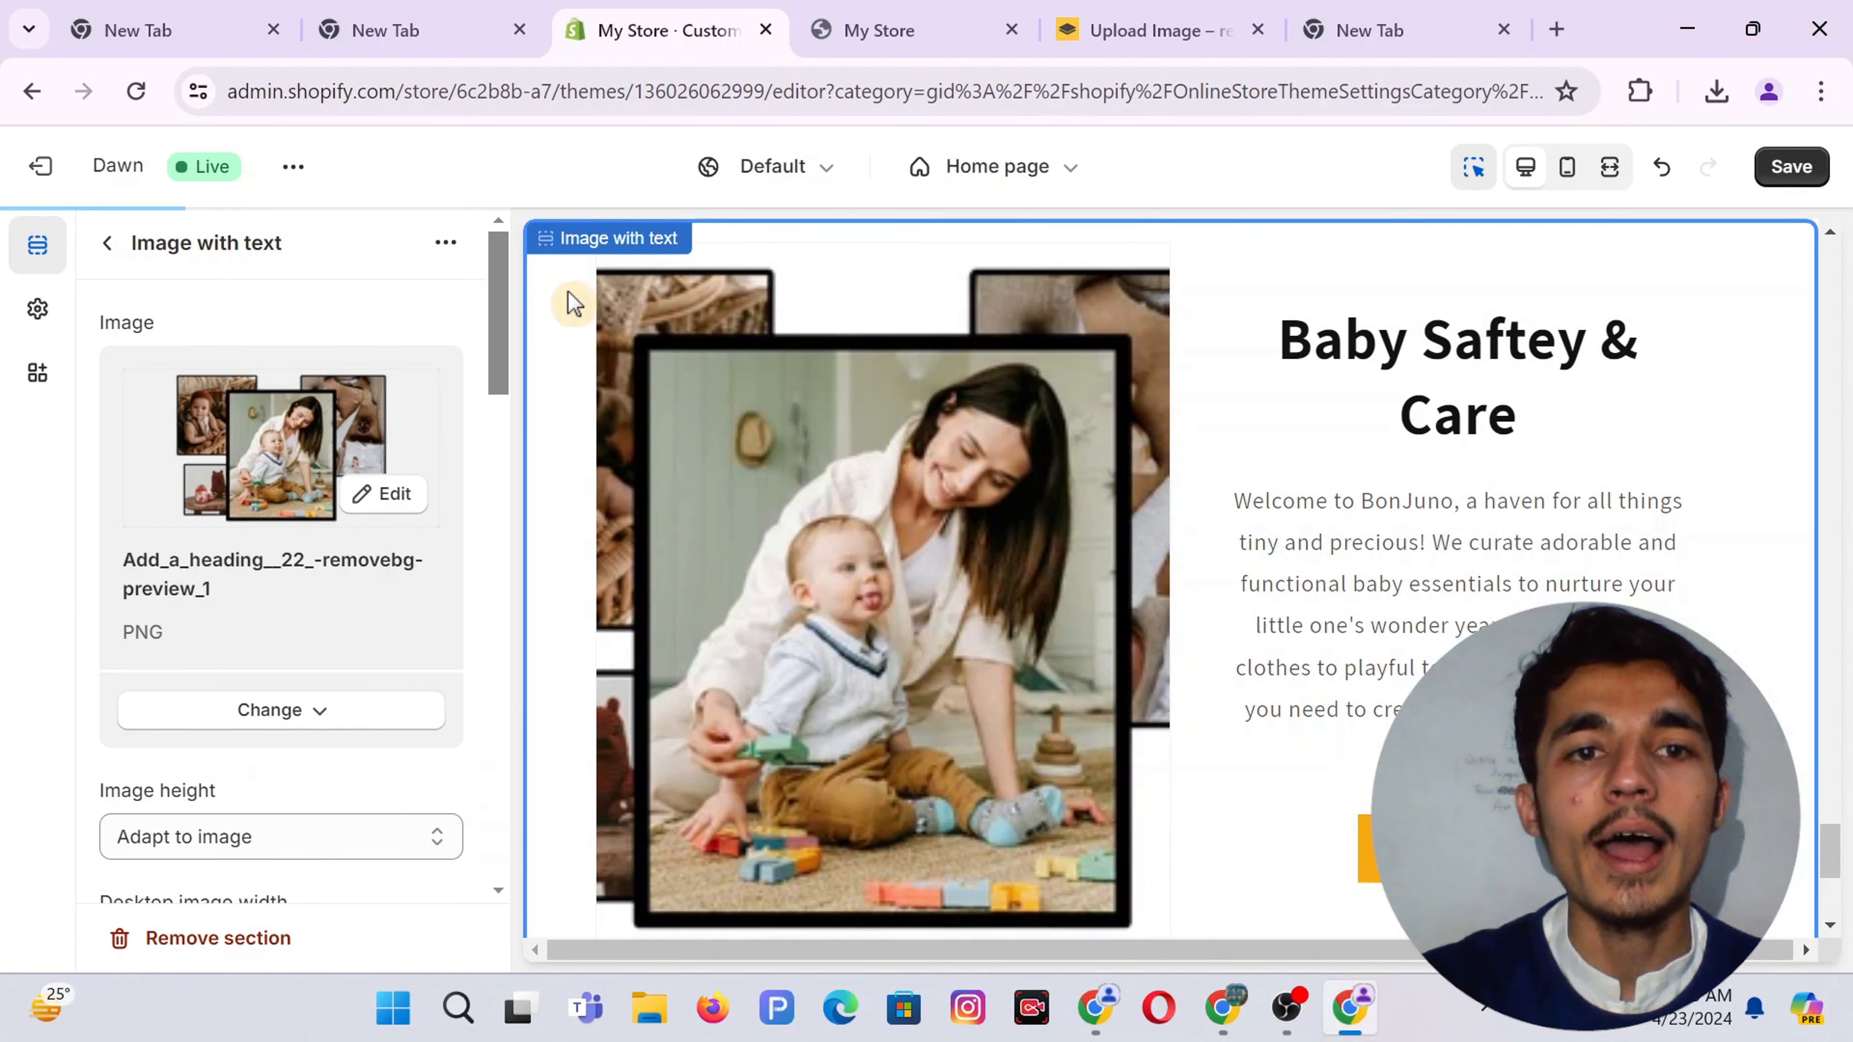
left_click(1187, 19)
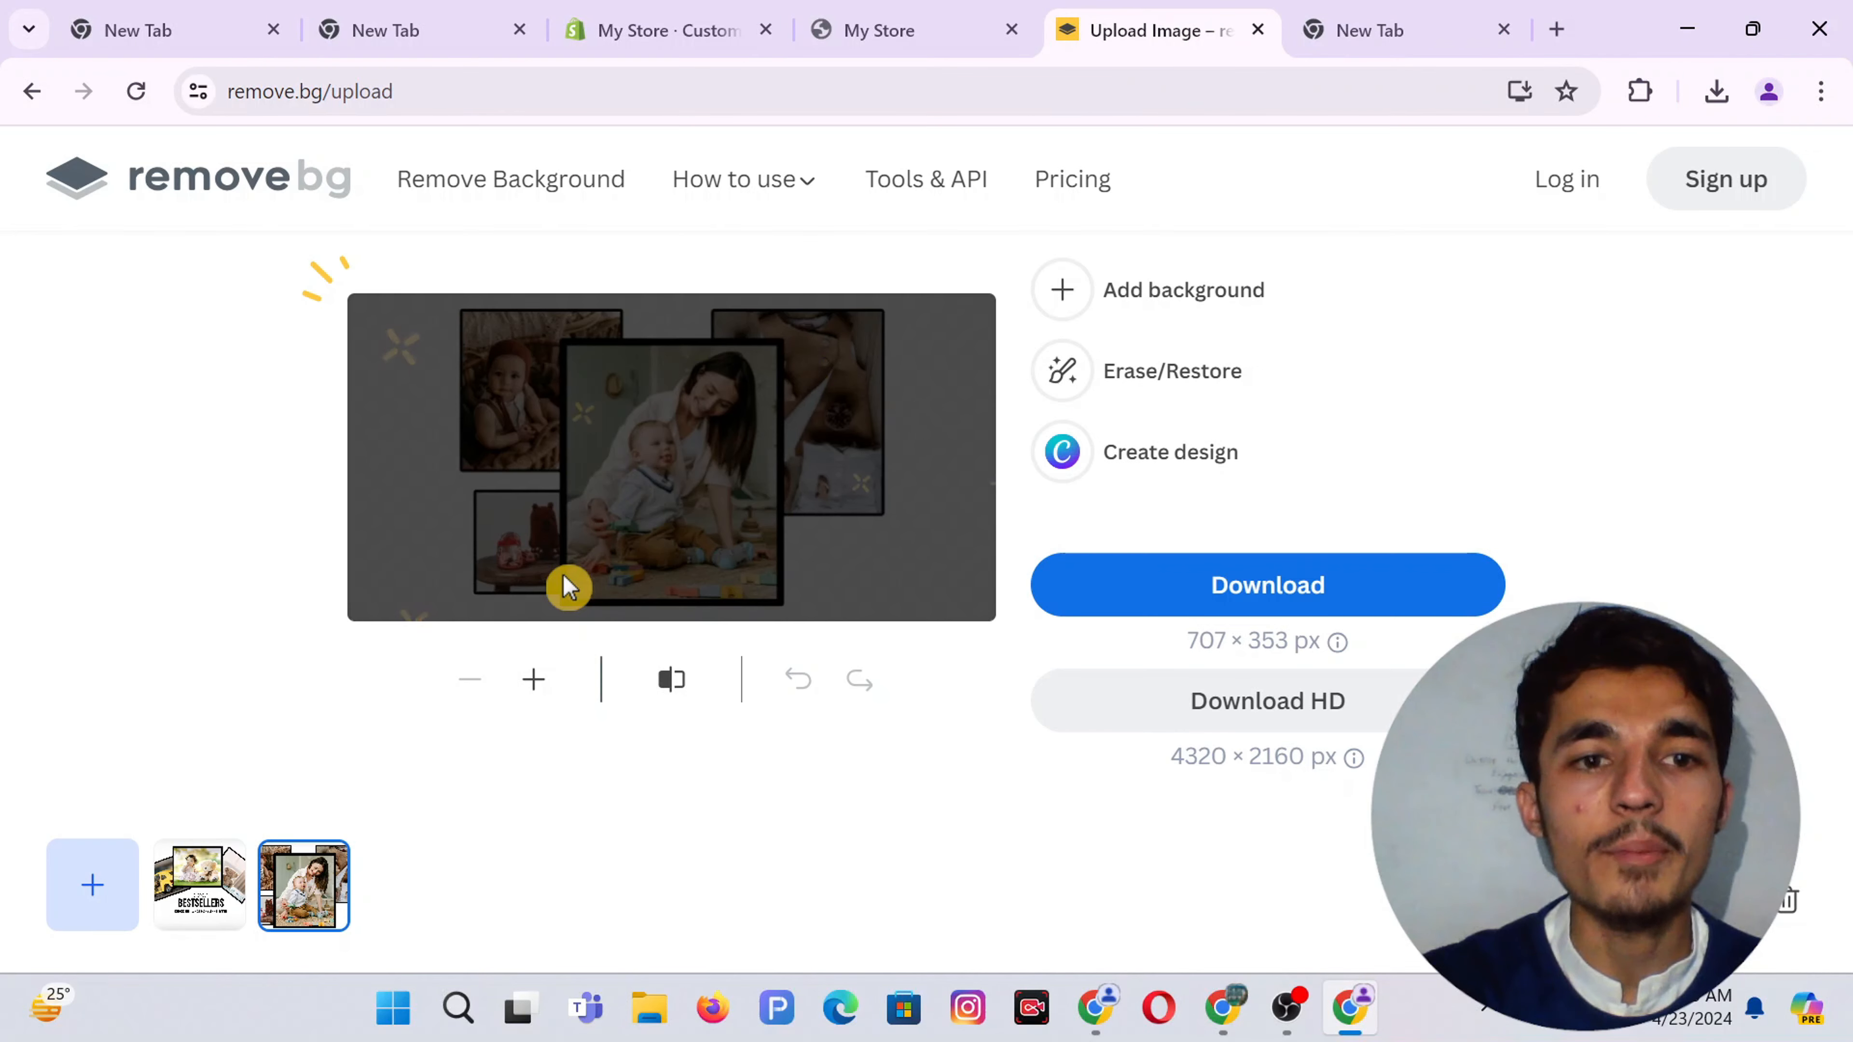
left_click(196, 883)
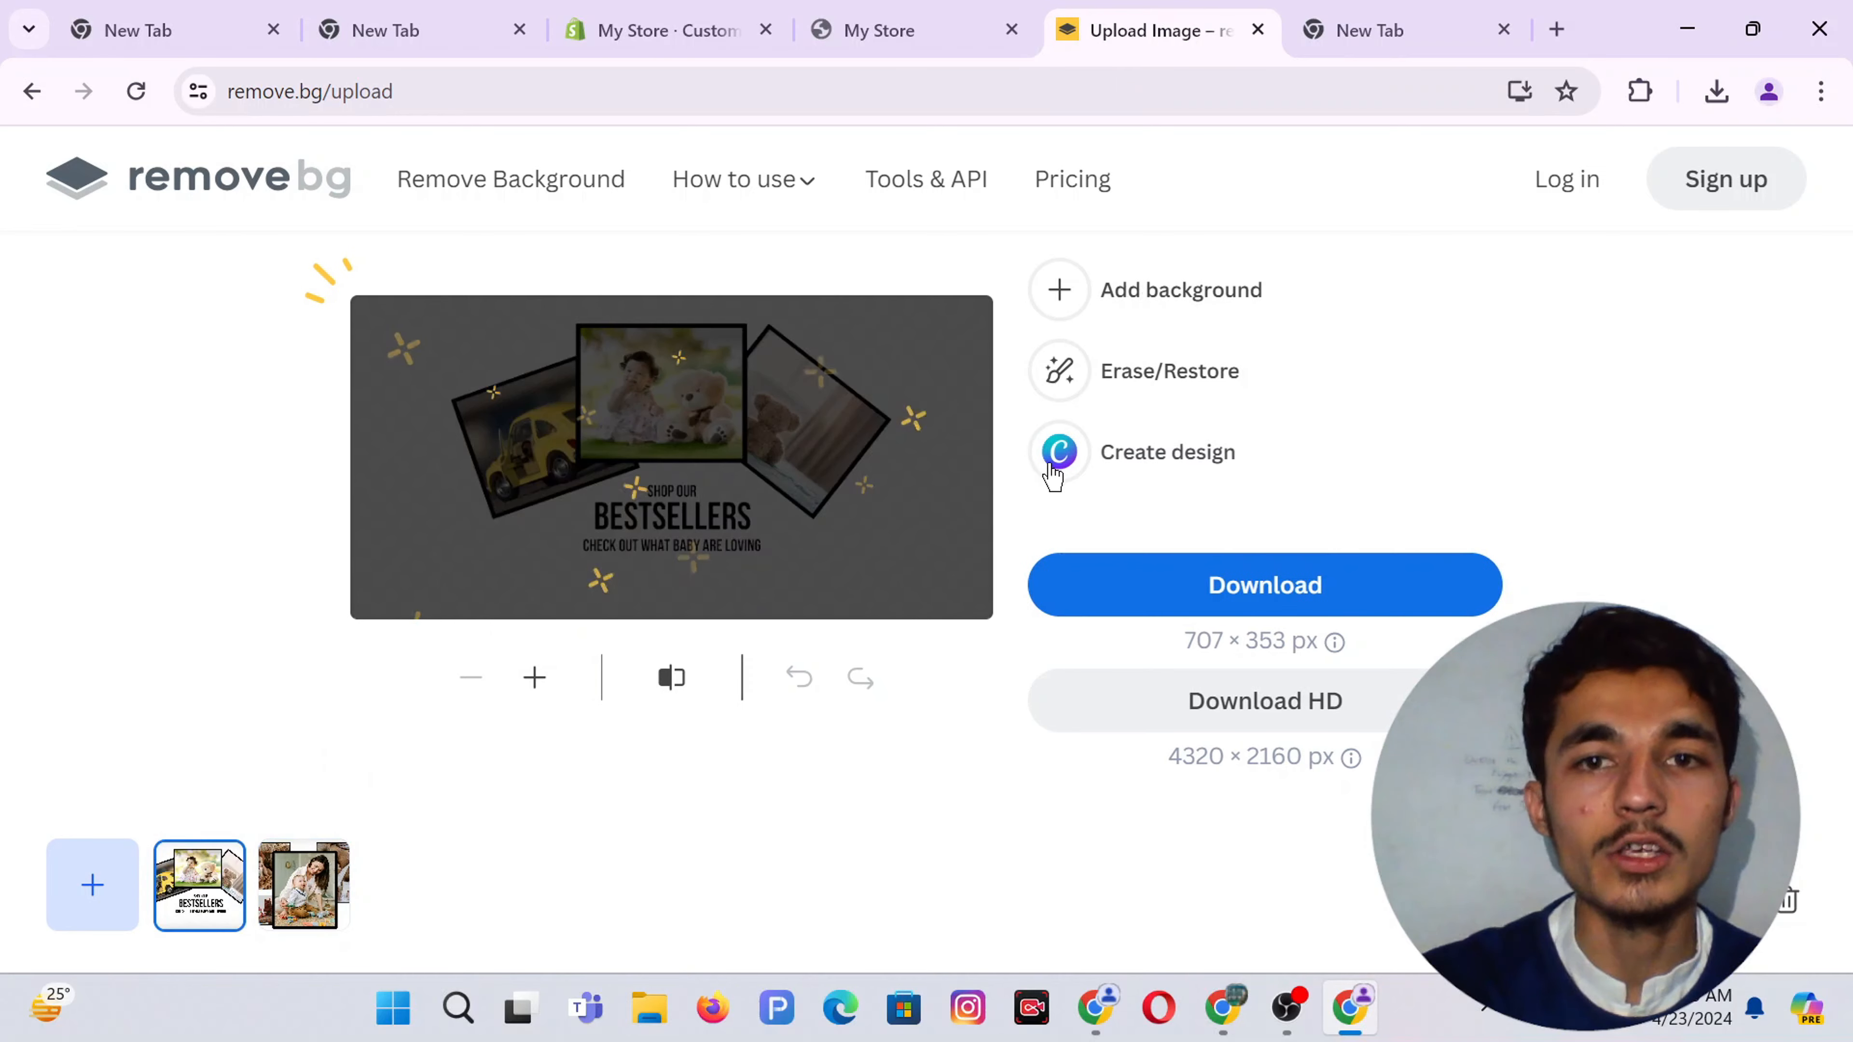
left_click(1291, 595)
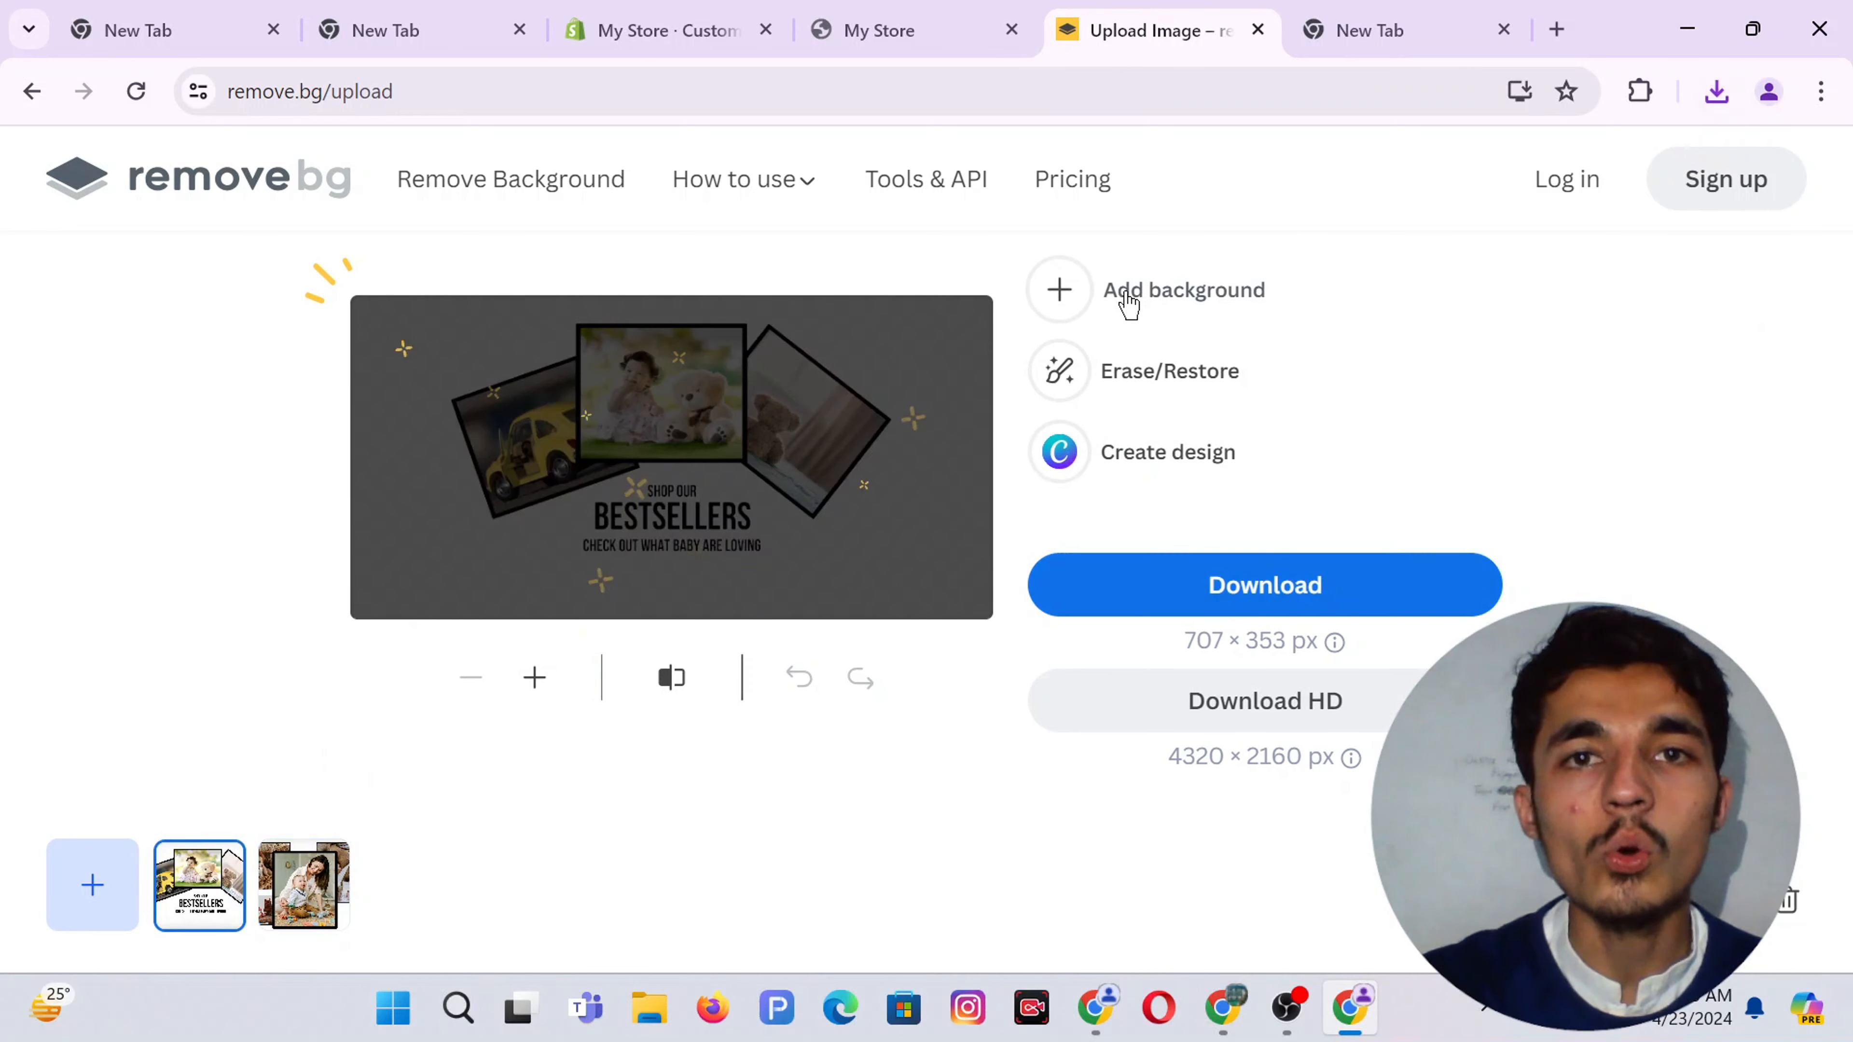
Replace the Image with text section's collage with the uploaded Bestsellers banner
left_click(711, 26)
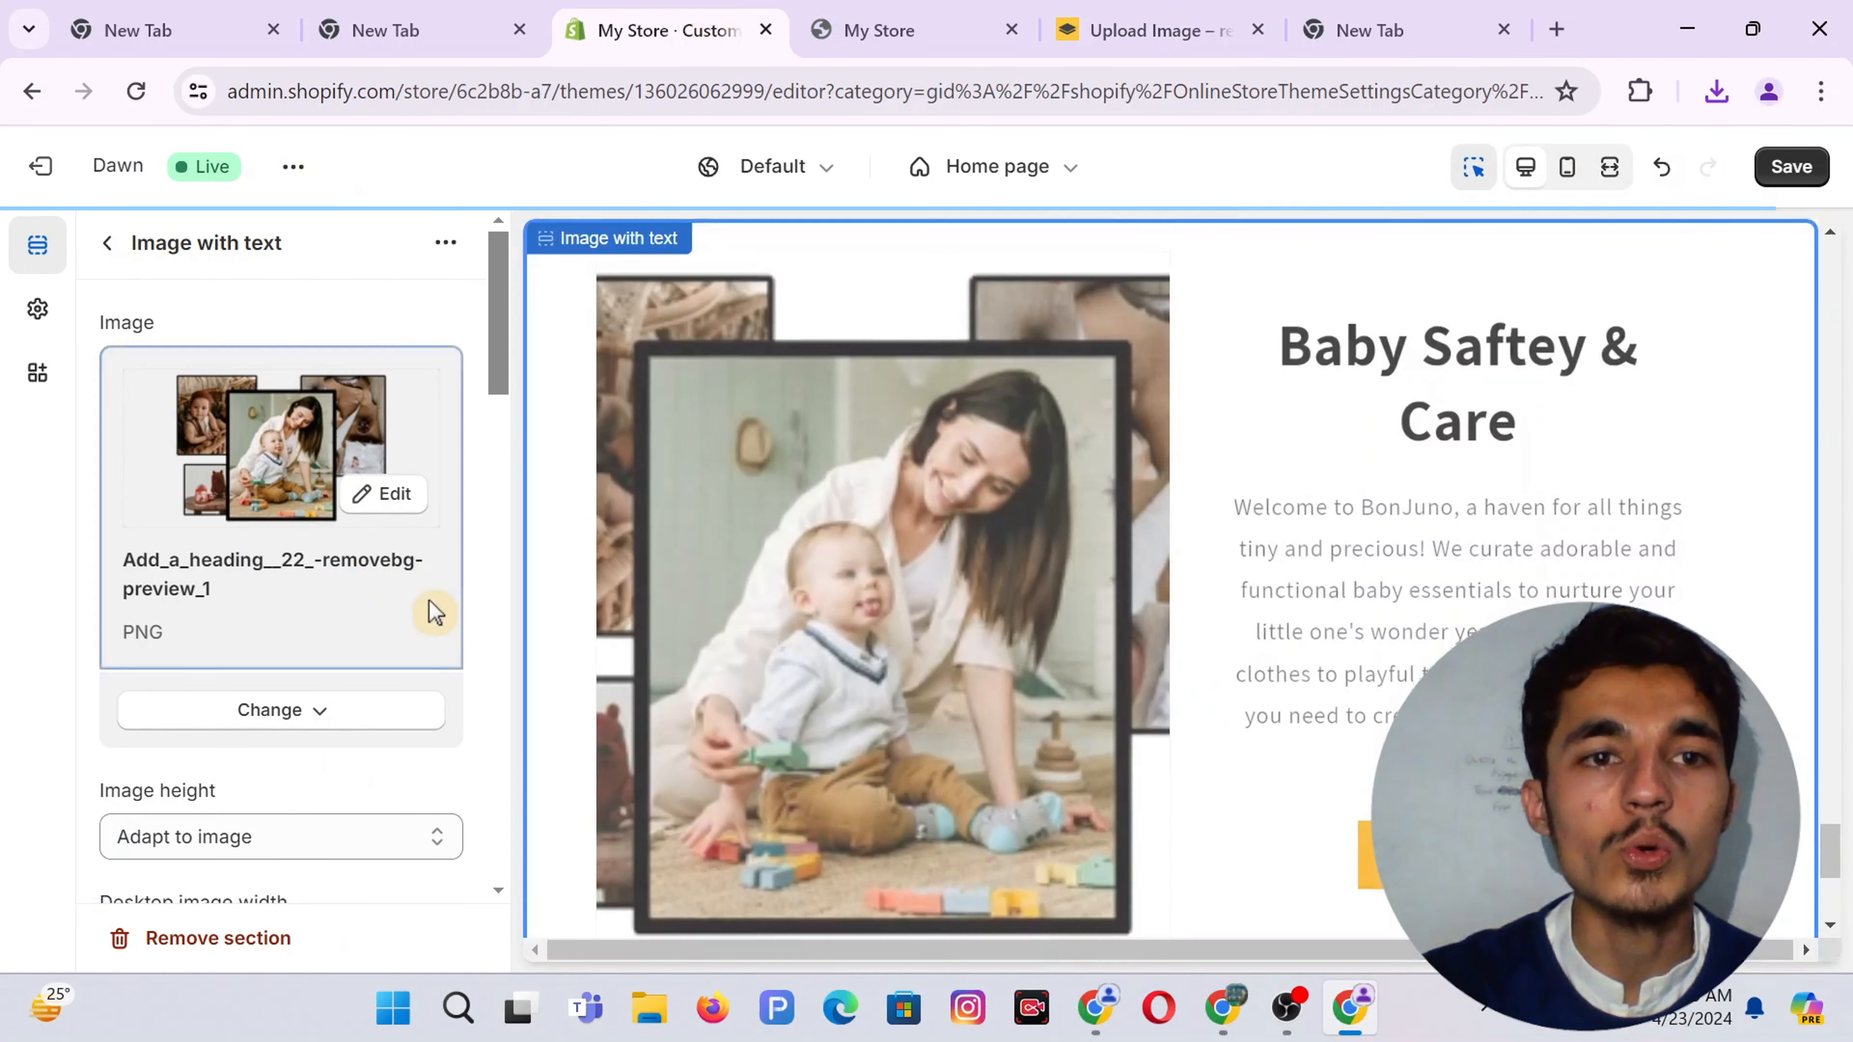
left_click(257, 712)
left_click(242, 870)
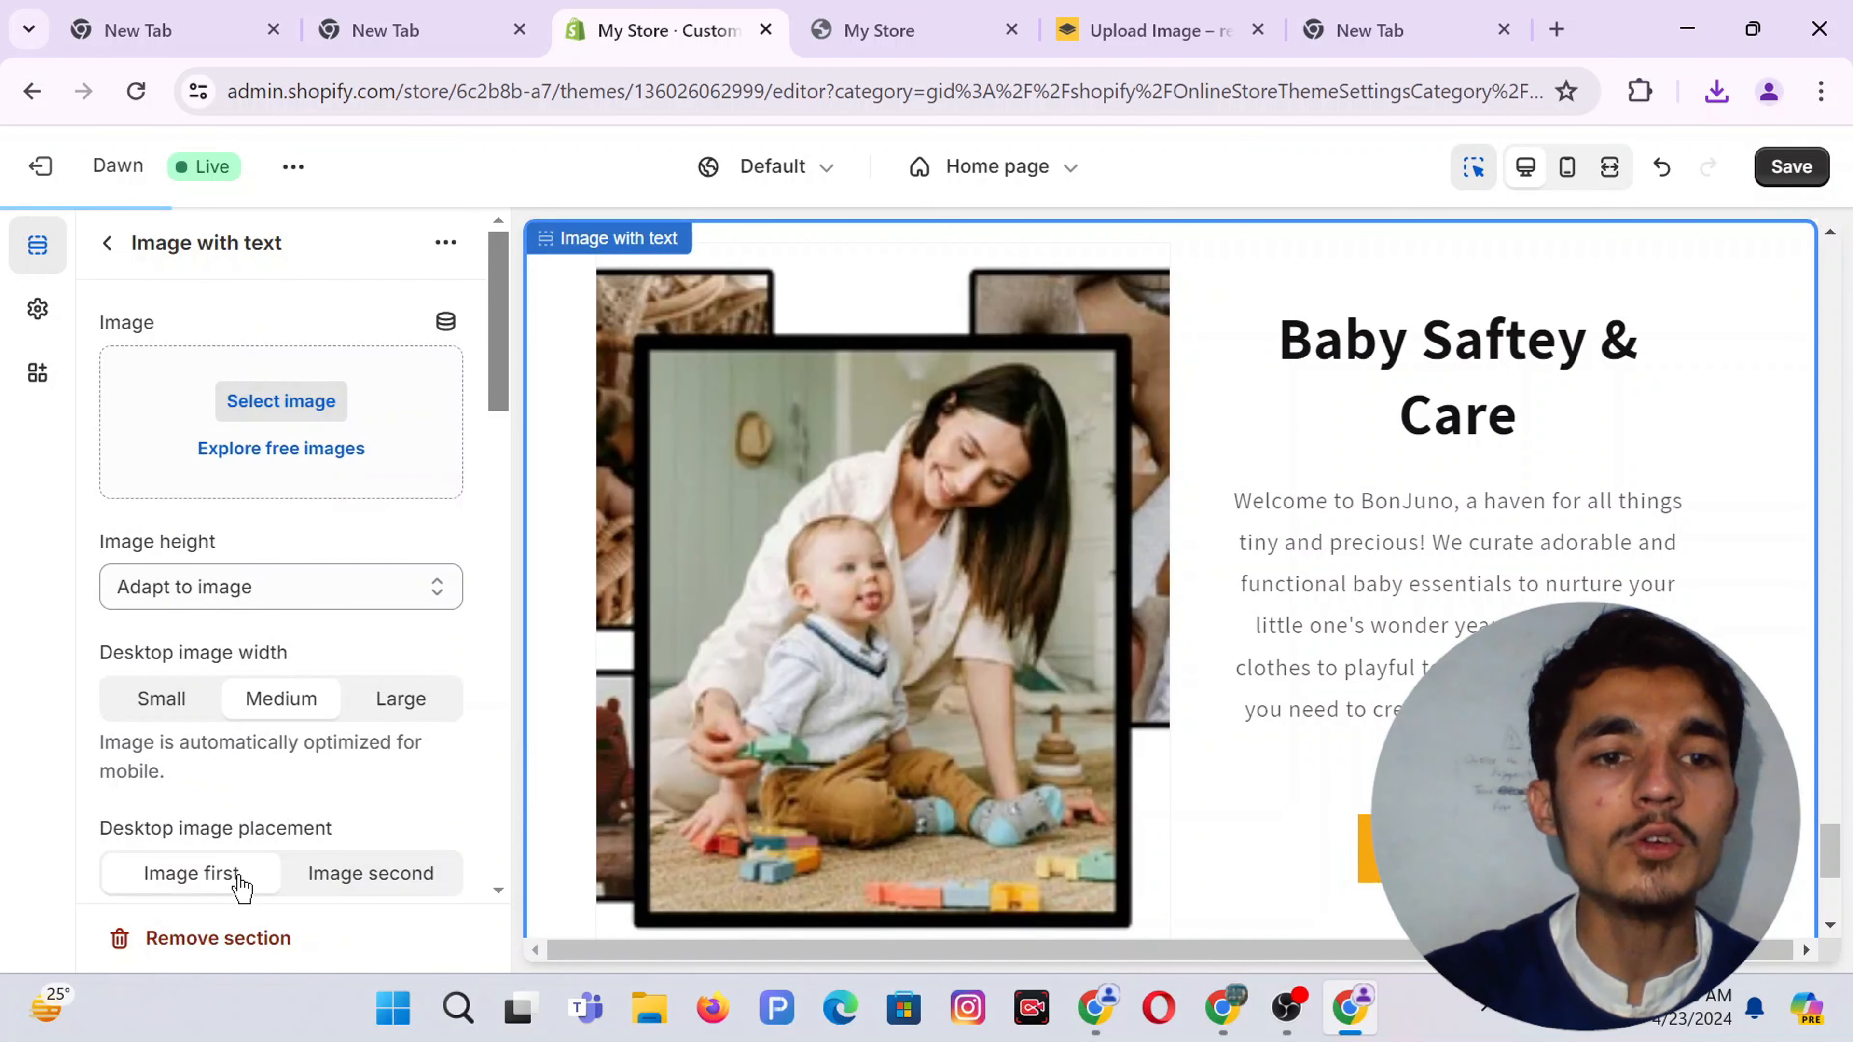
left_click(268, 400)
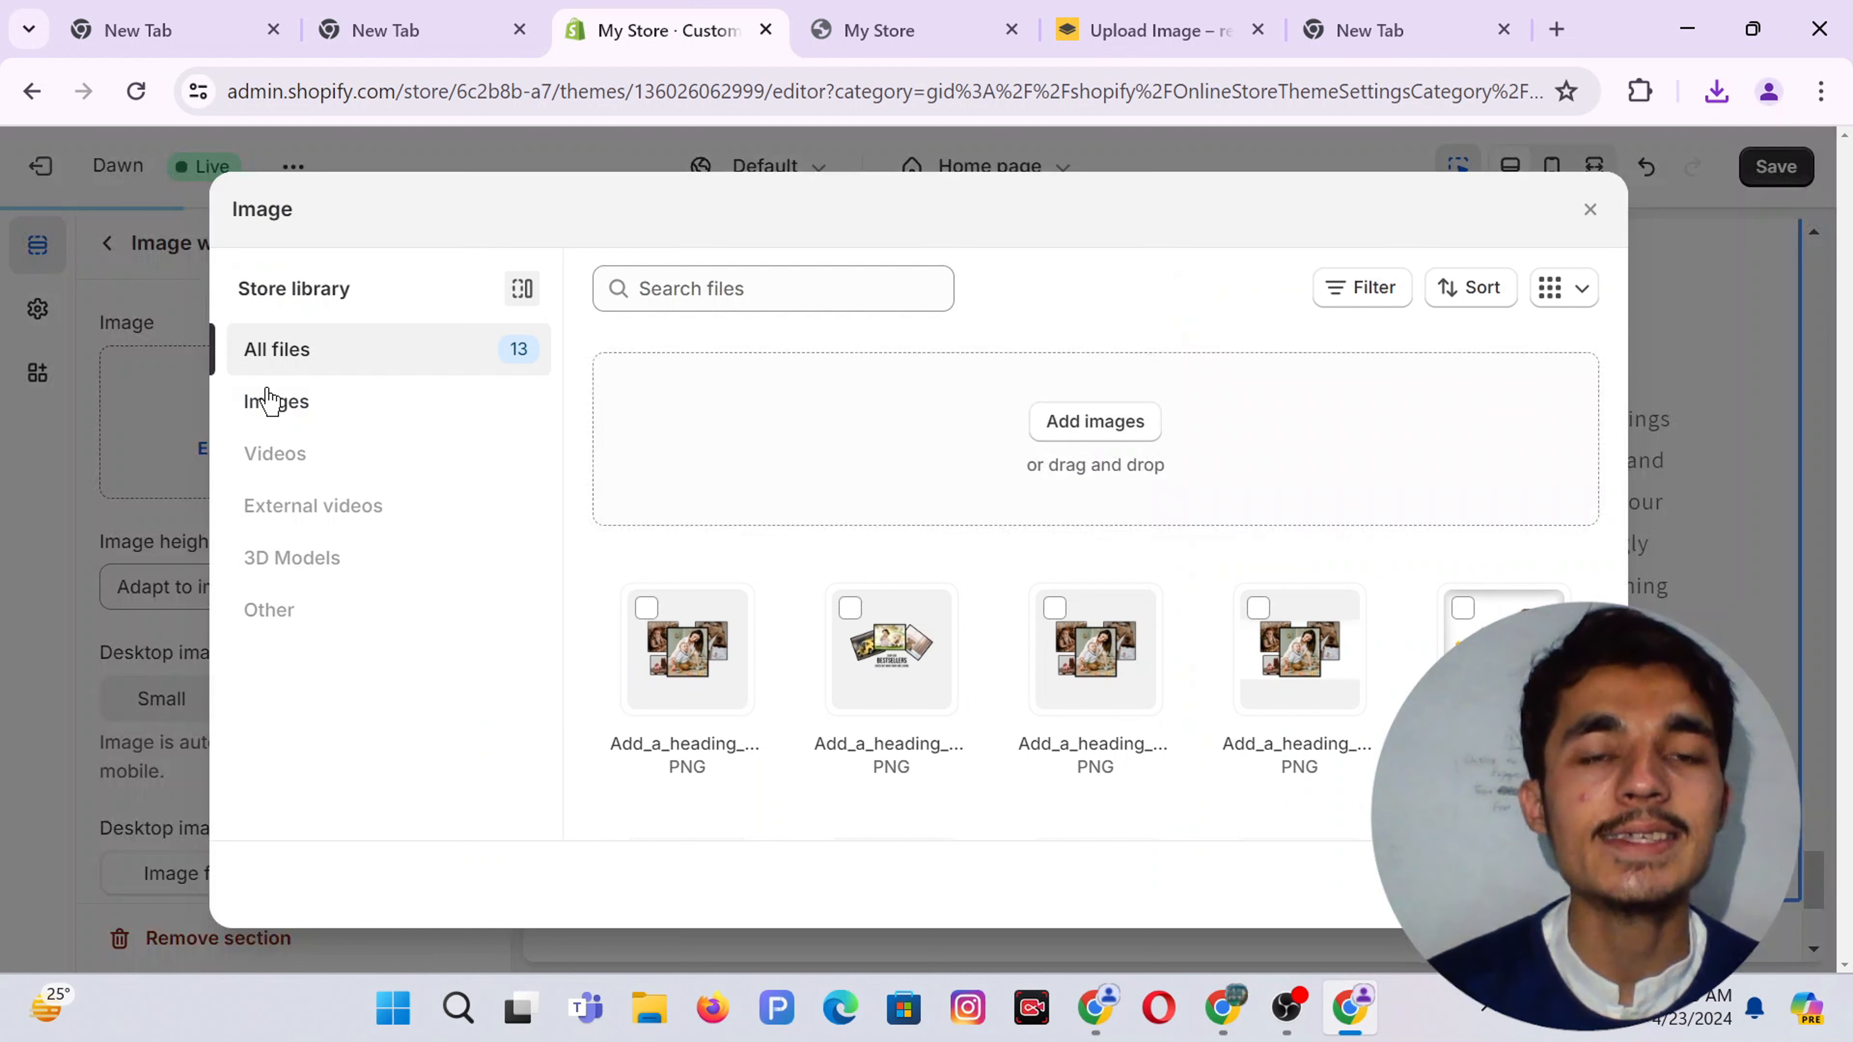
left_click(1081, 421)
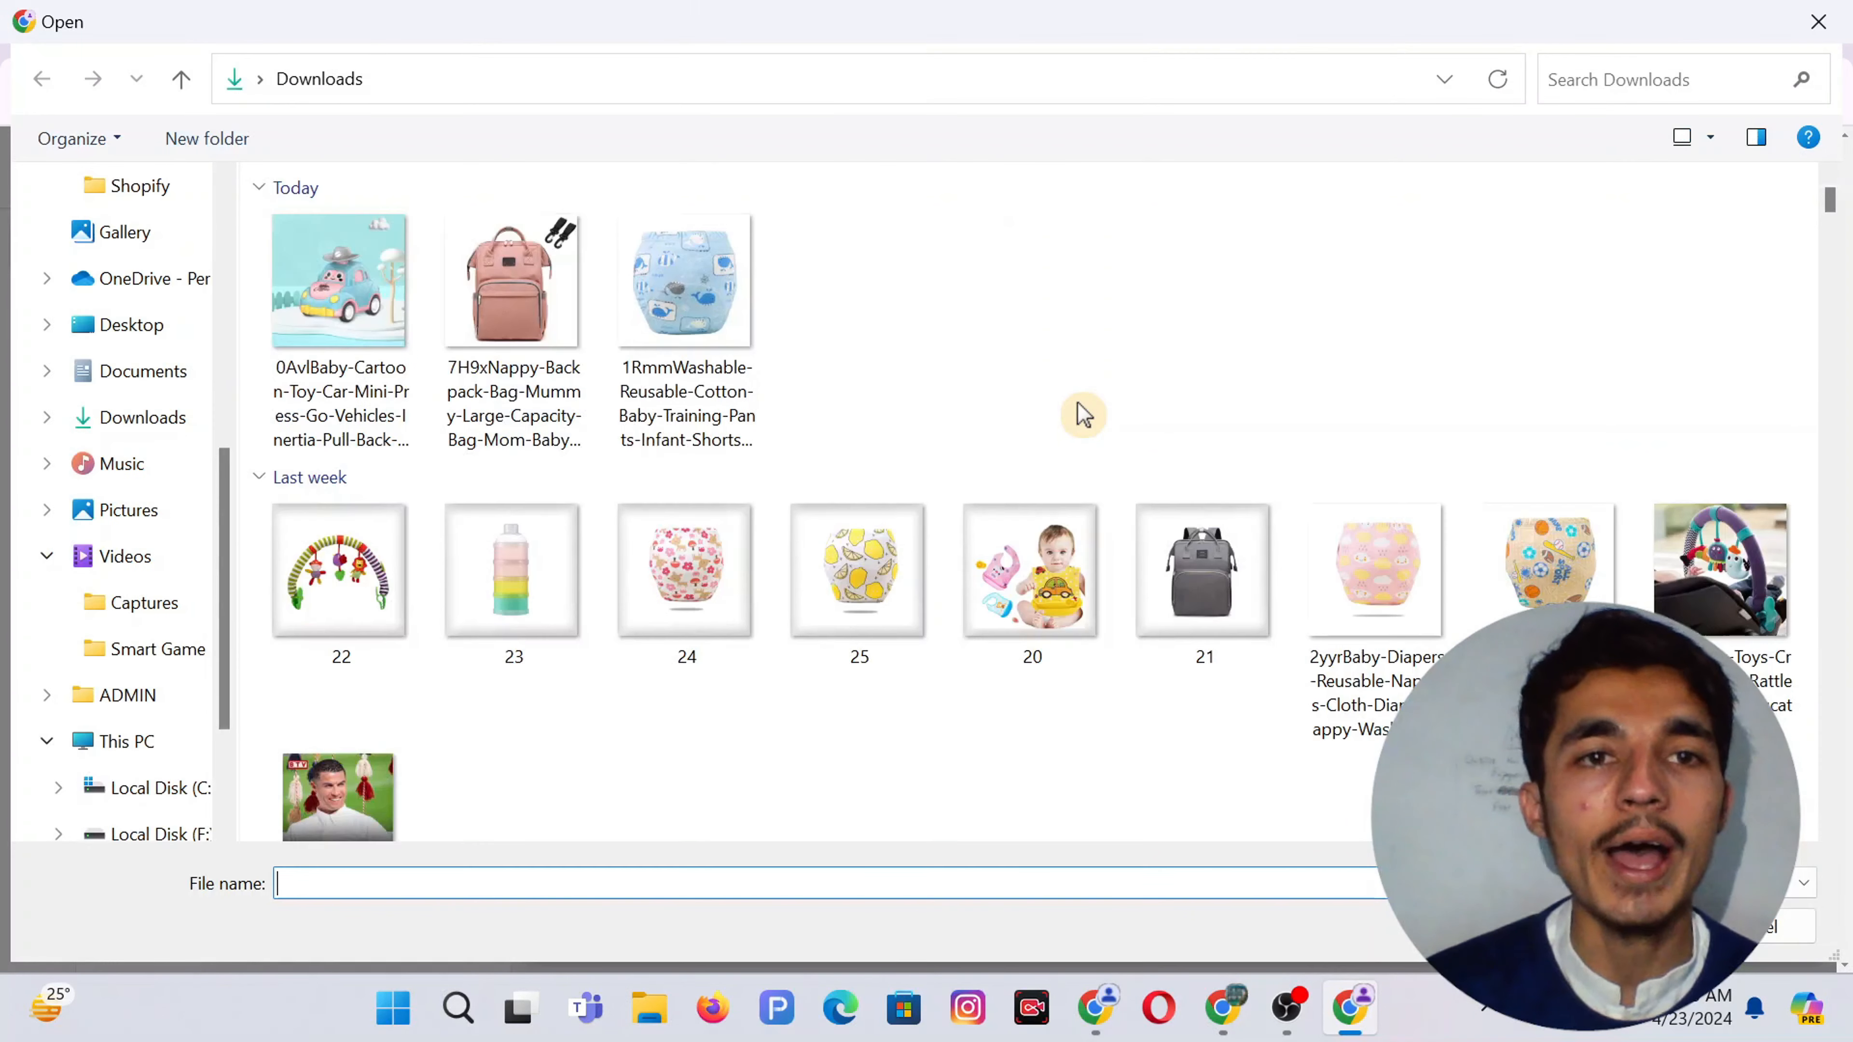
double_click(358, 321)
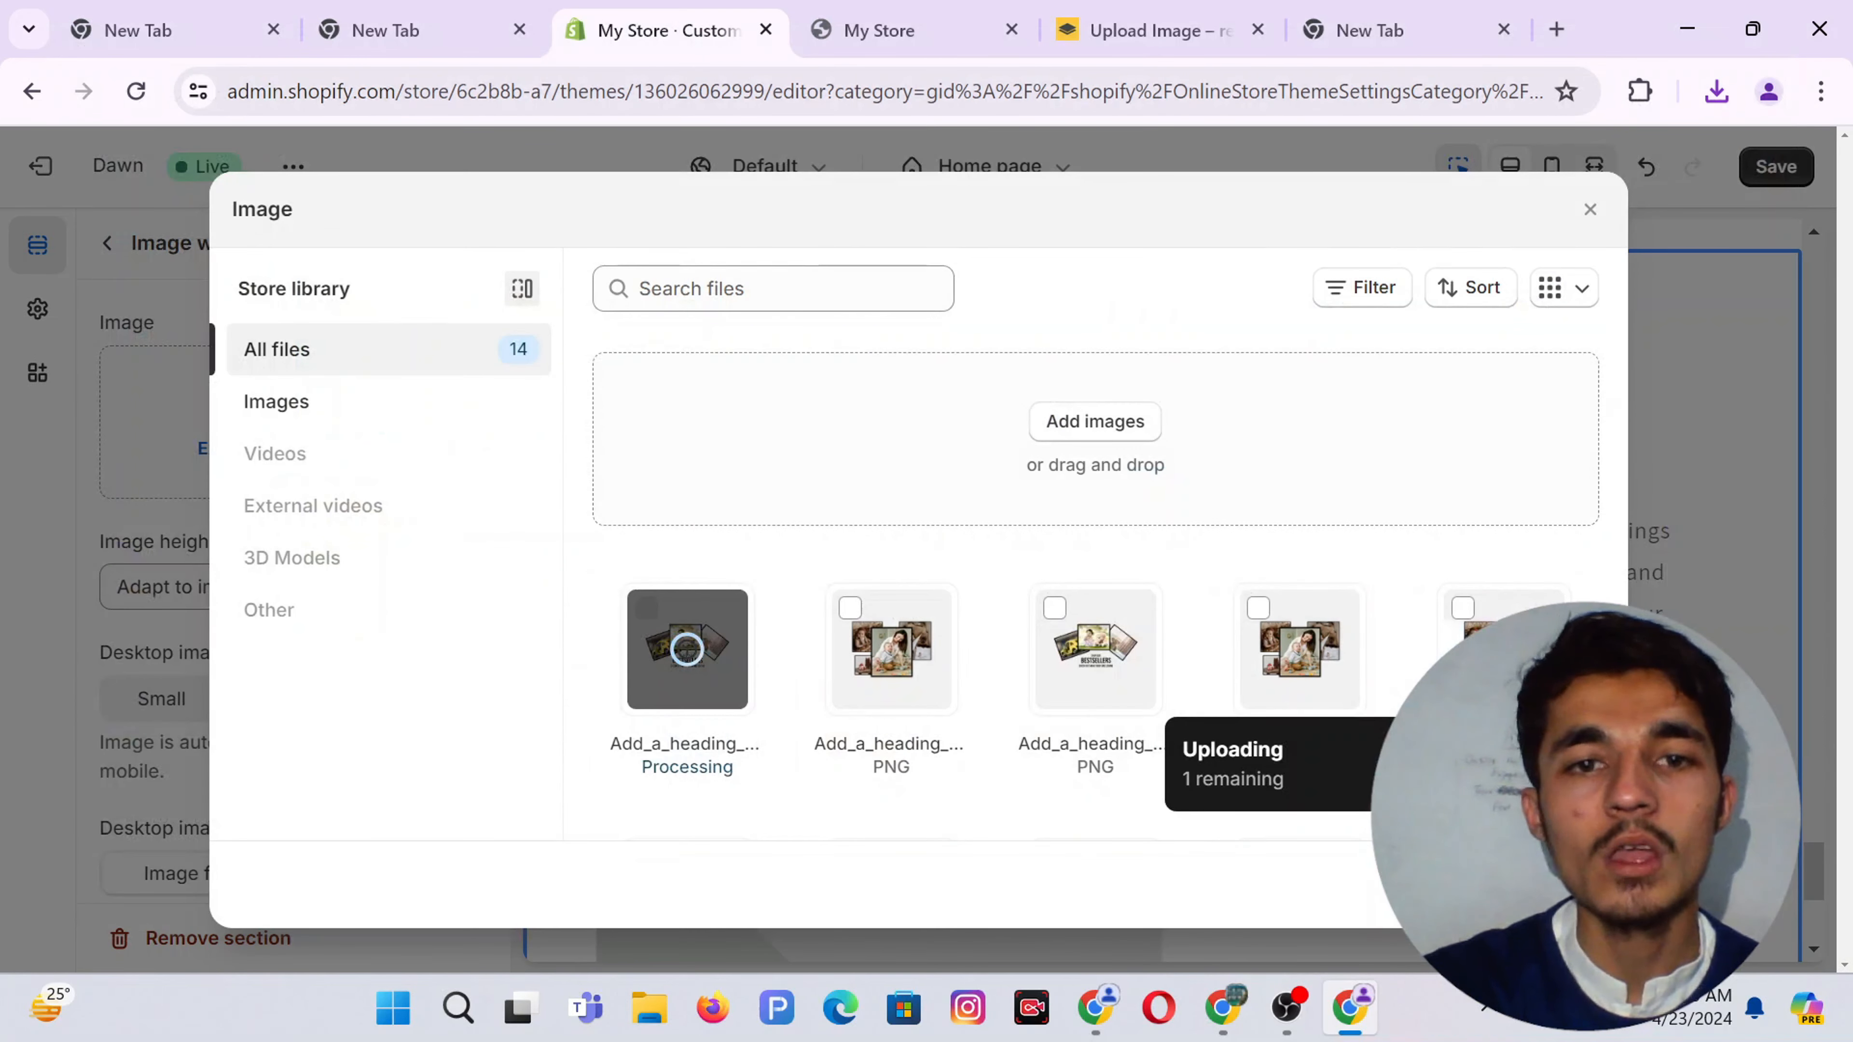
left_click(713, 779)
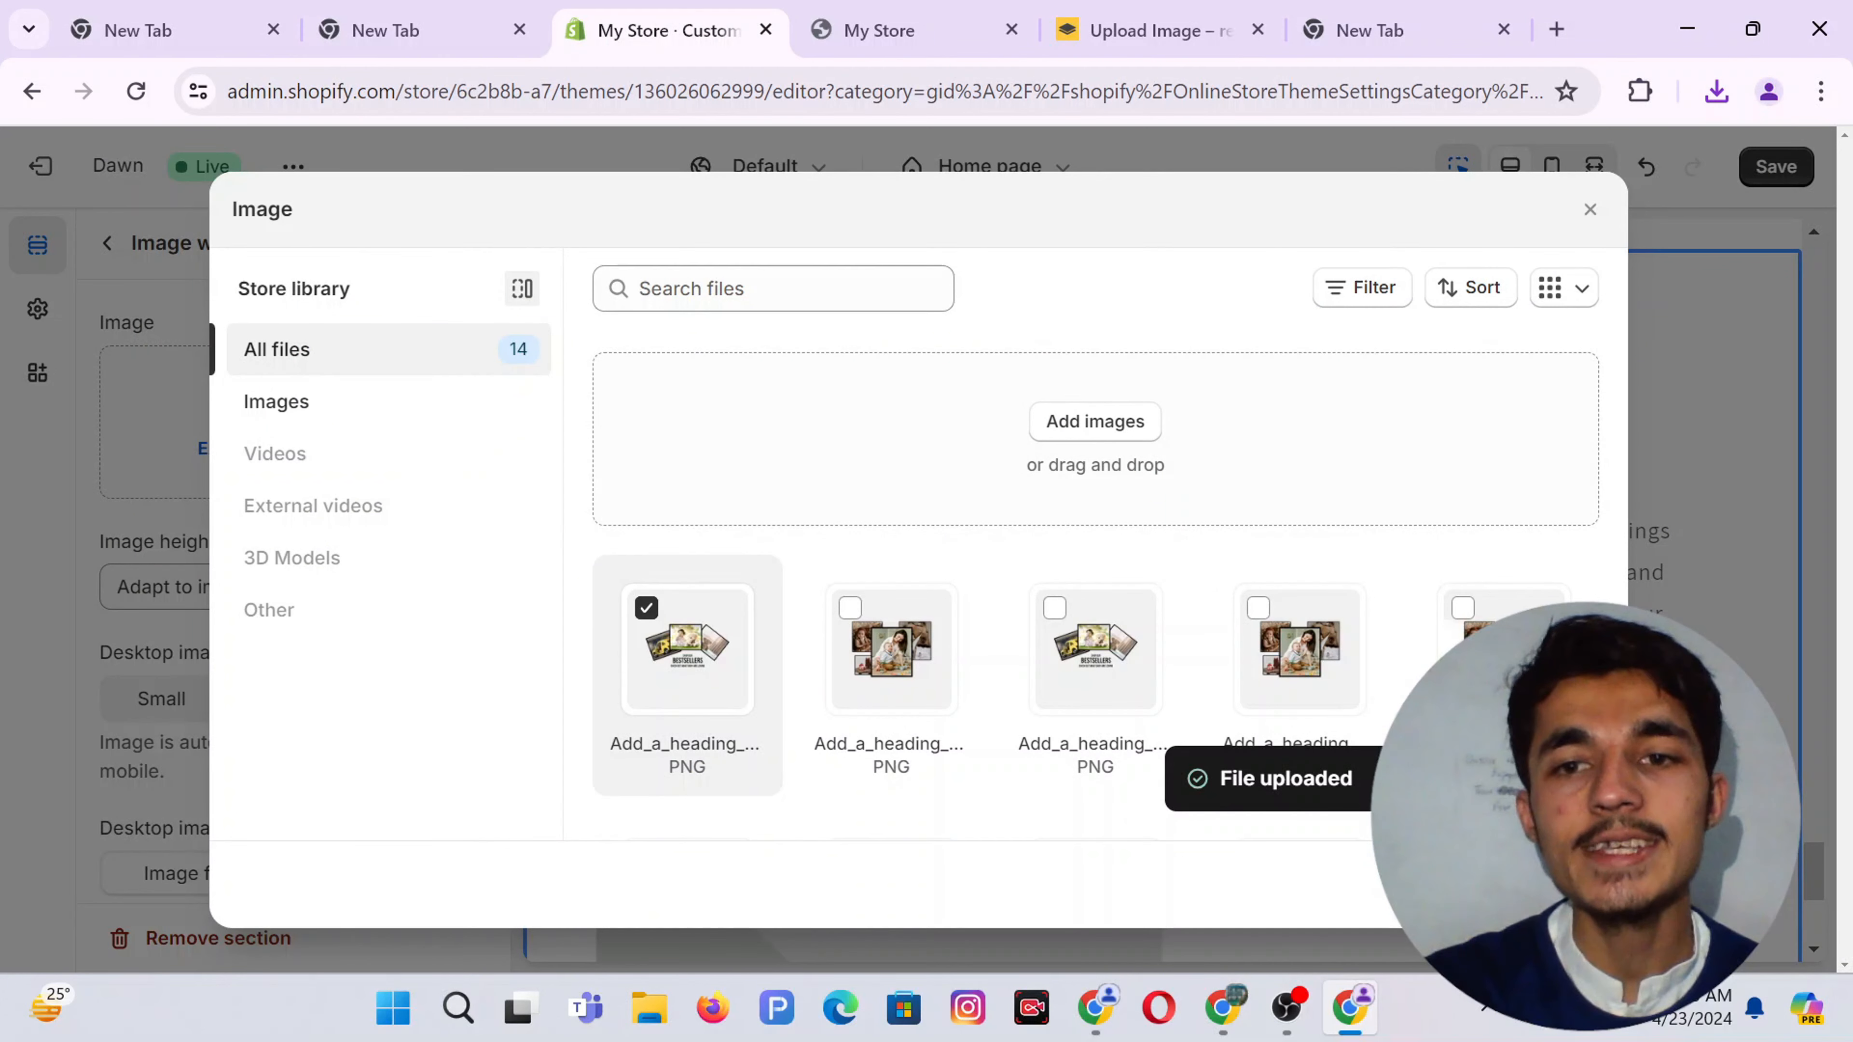
left_click(1568, 885)
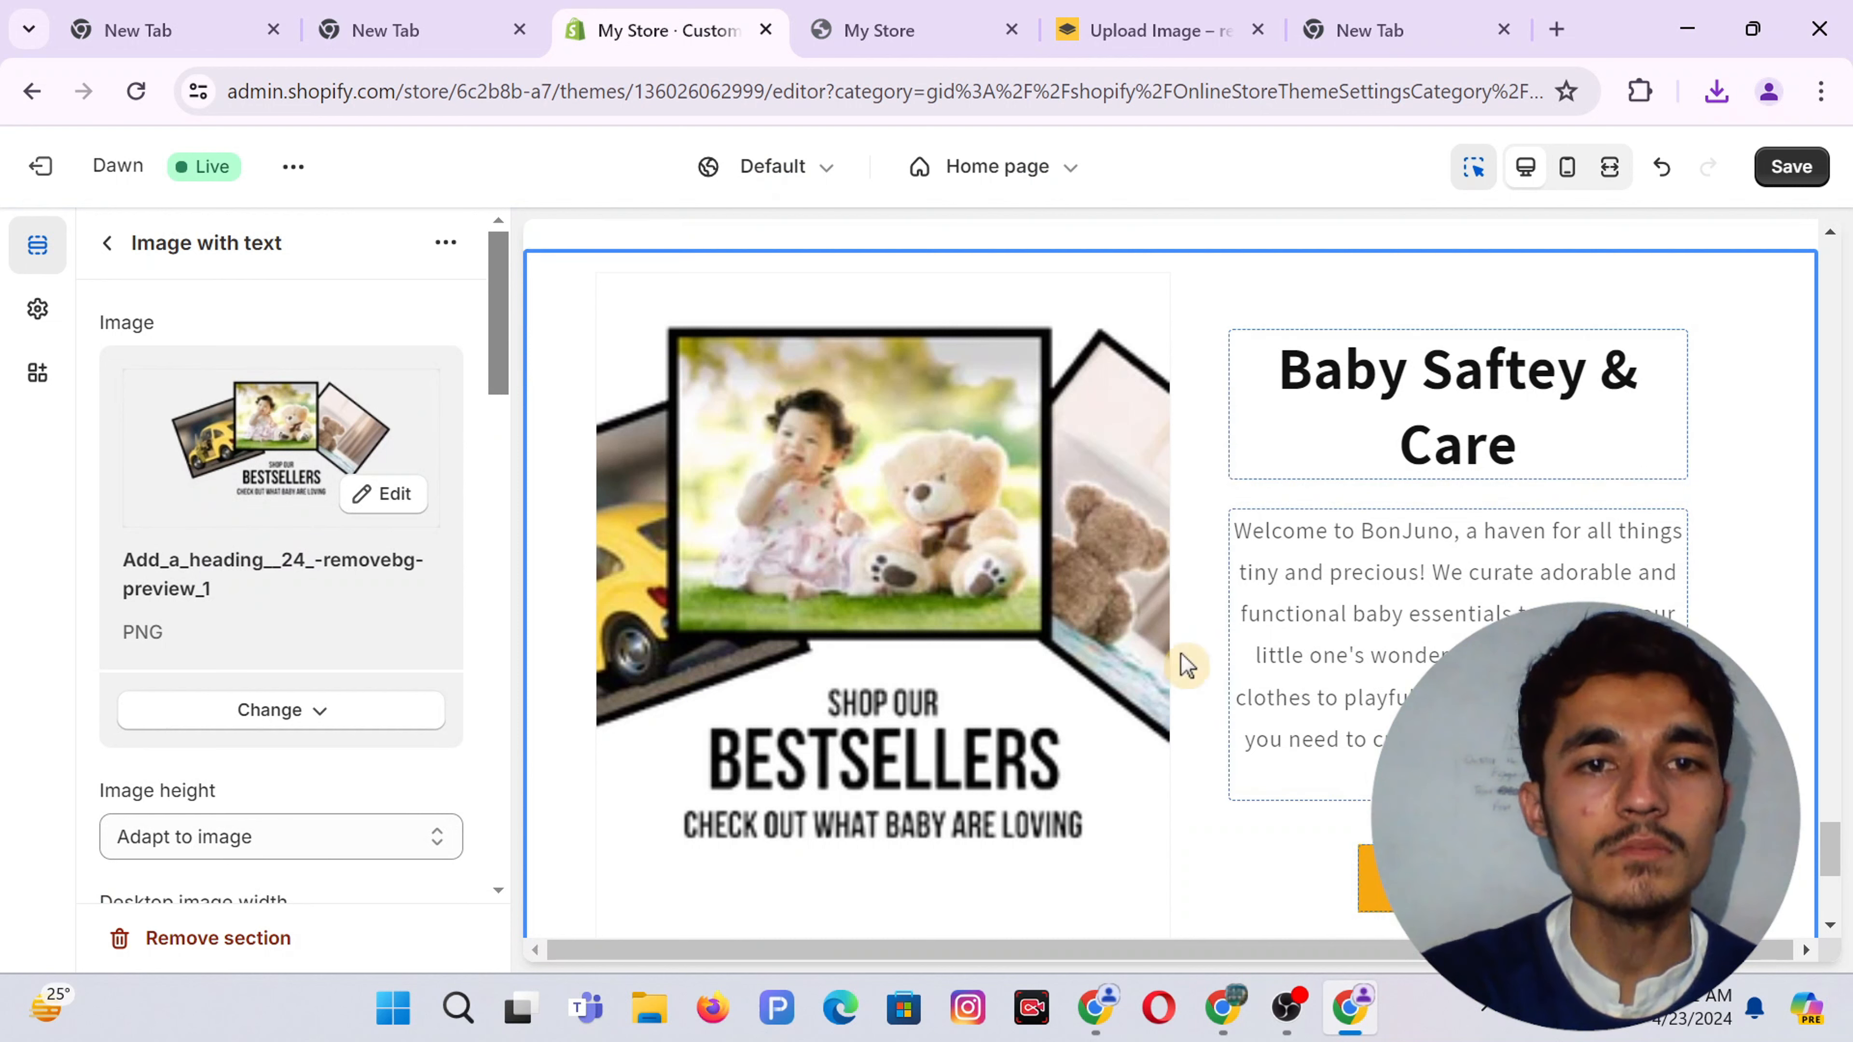
Set the Image with text section's desktop image placement to Image second
scroll(235, 682, "down", 3)
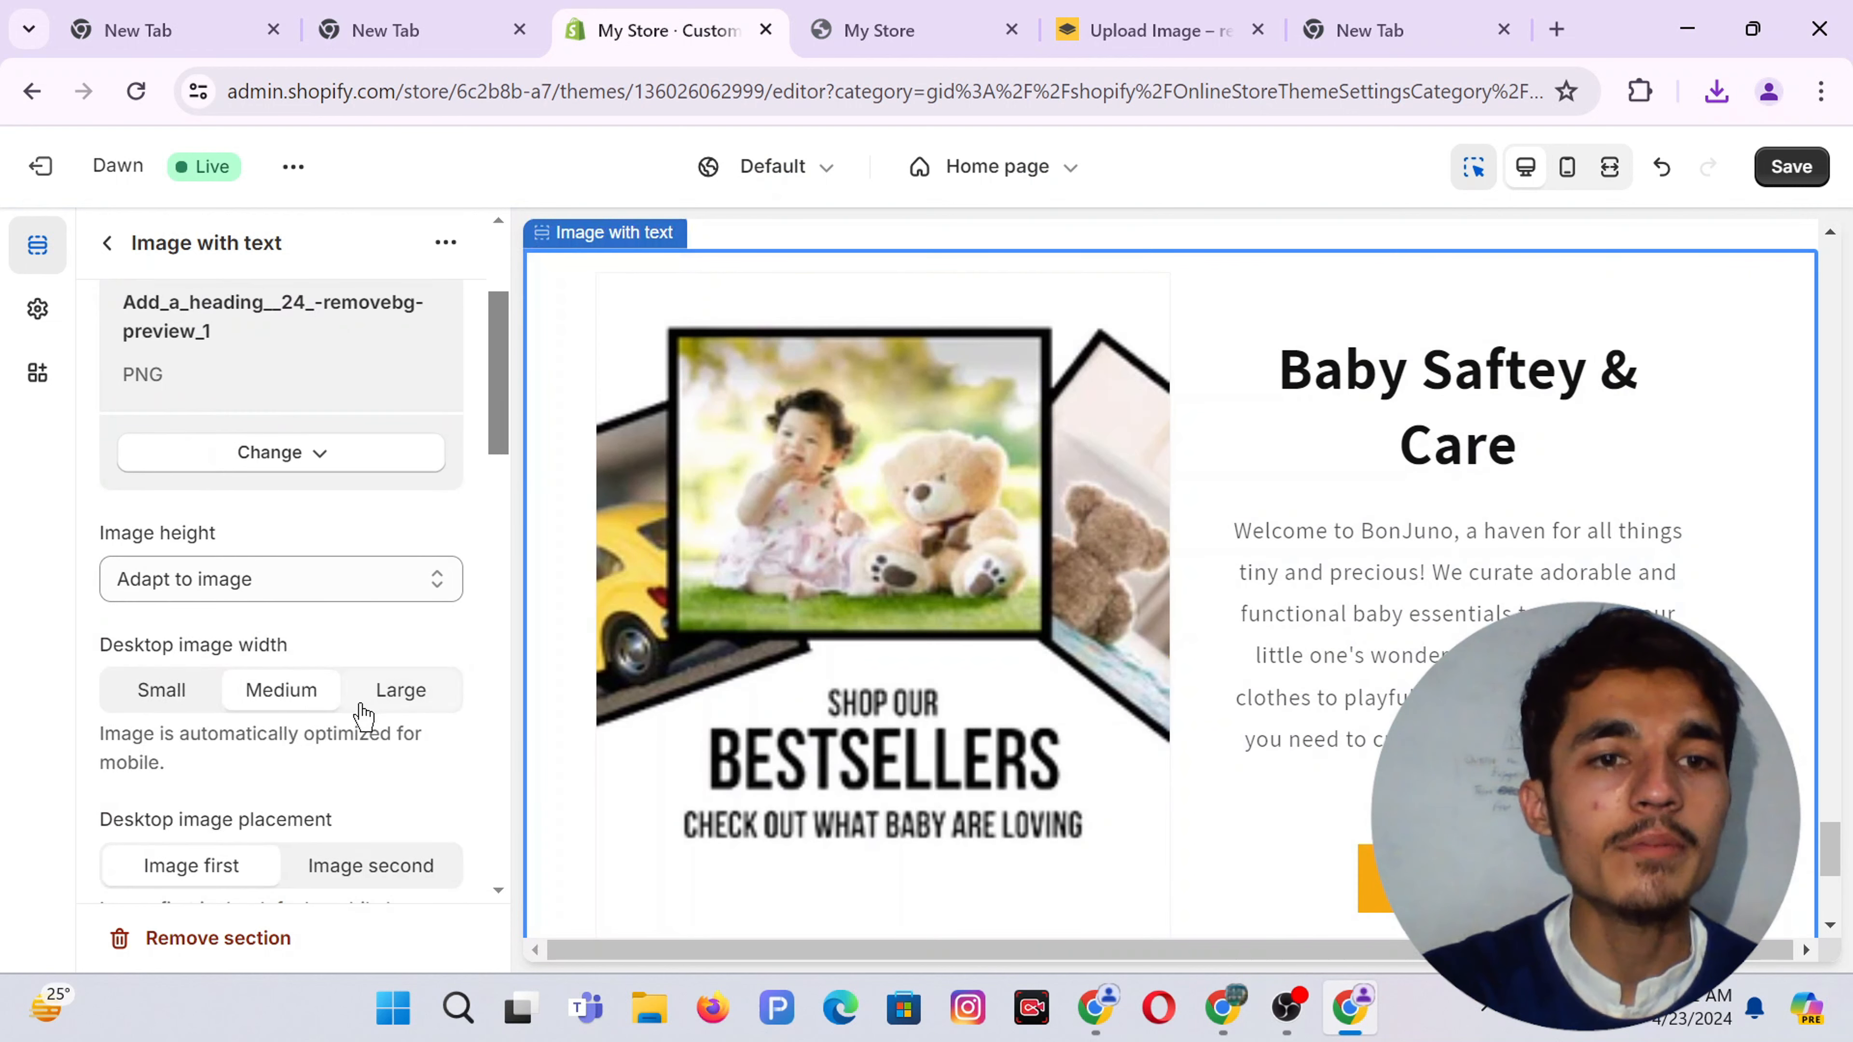
scroll(321, 712, "down", 3)
left_click(379, 675)
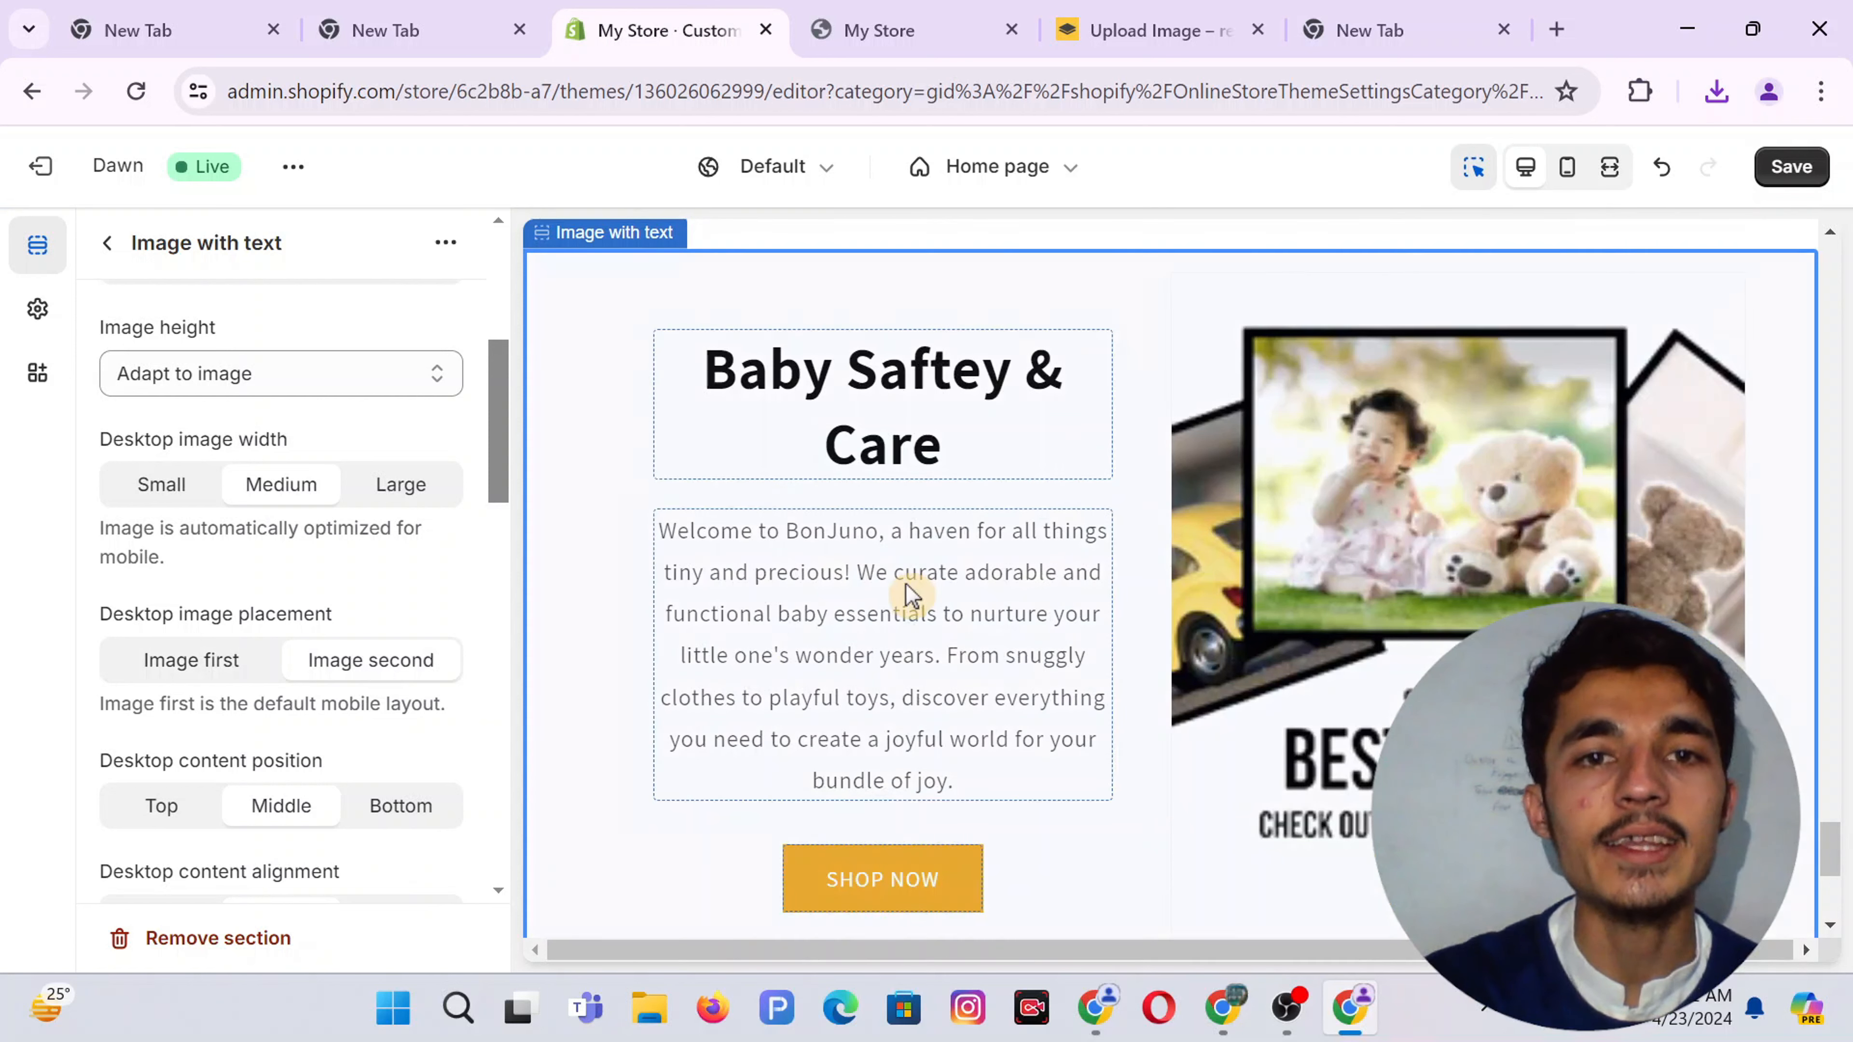
scroll(291, 457, "up", 5)
scroll(291, 457, "down", 8)
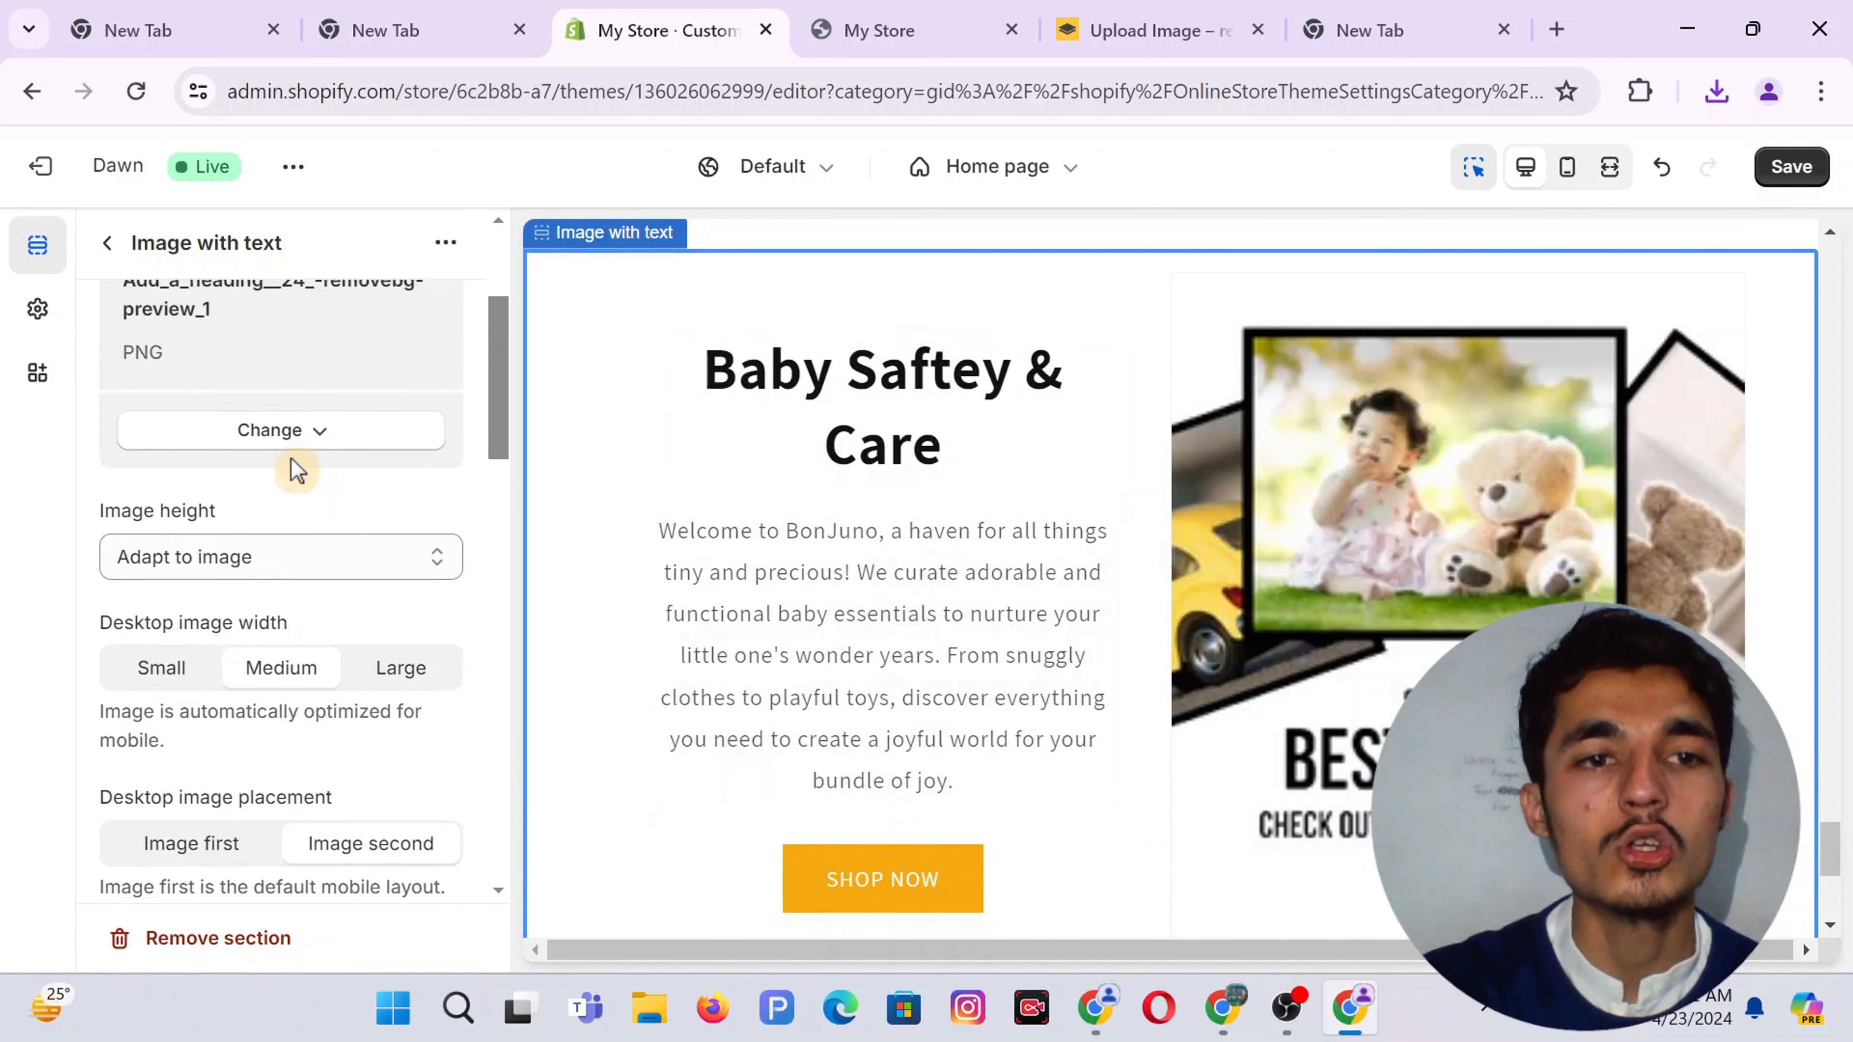
scroll(295, 469, "down", 8)
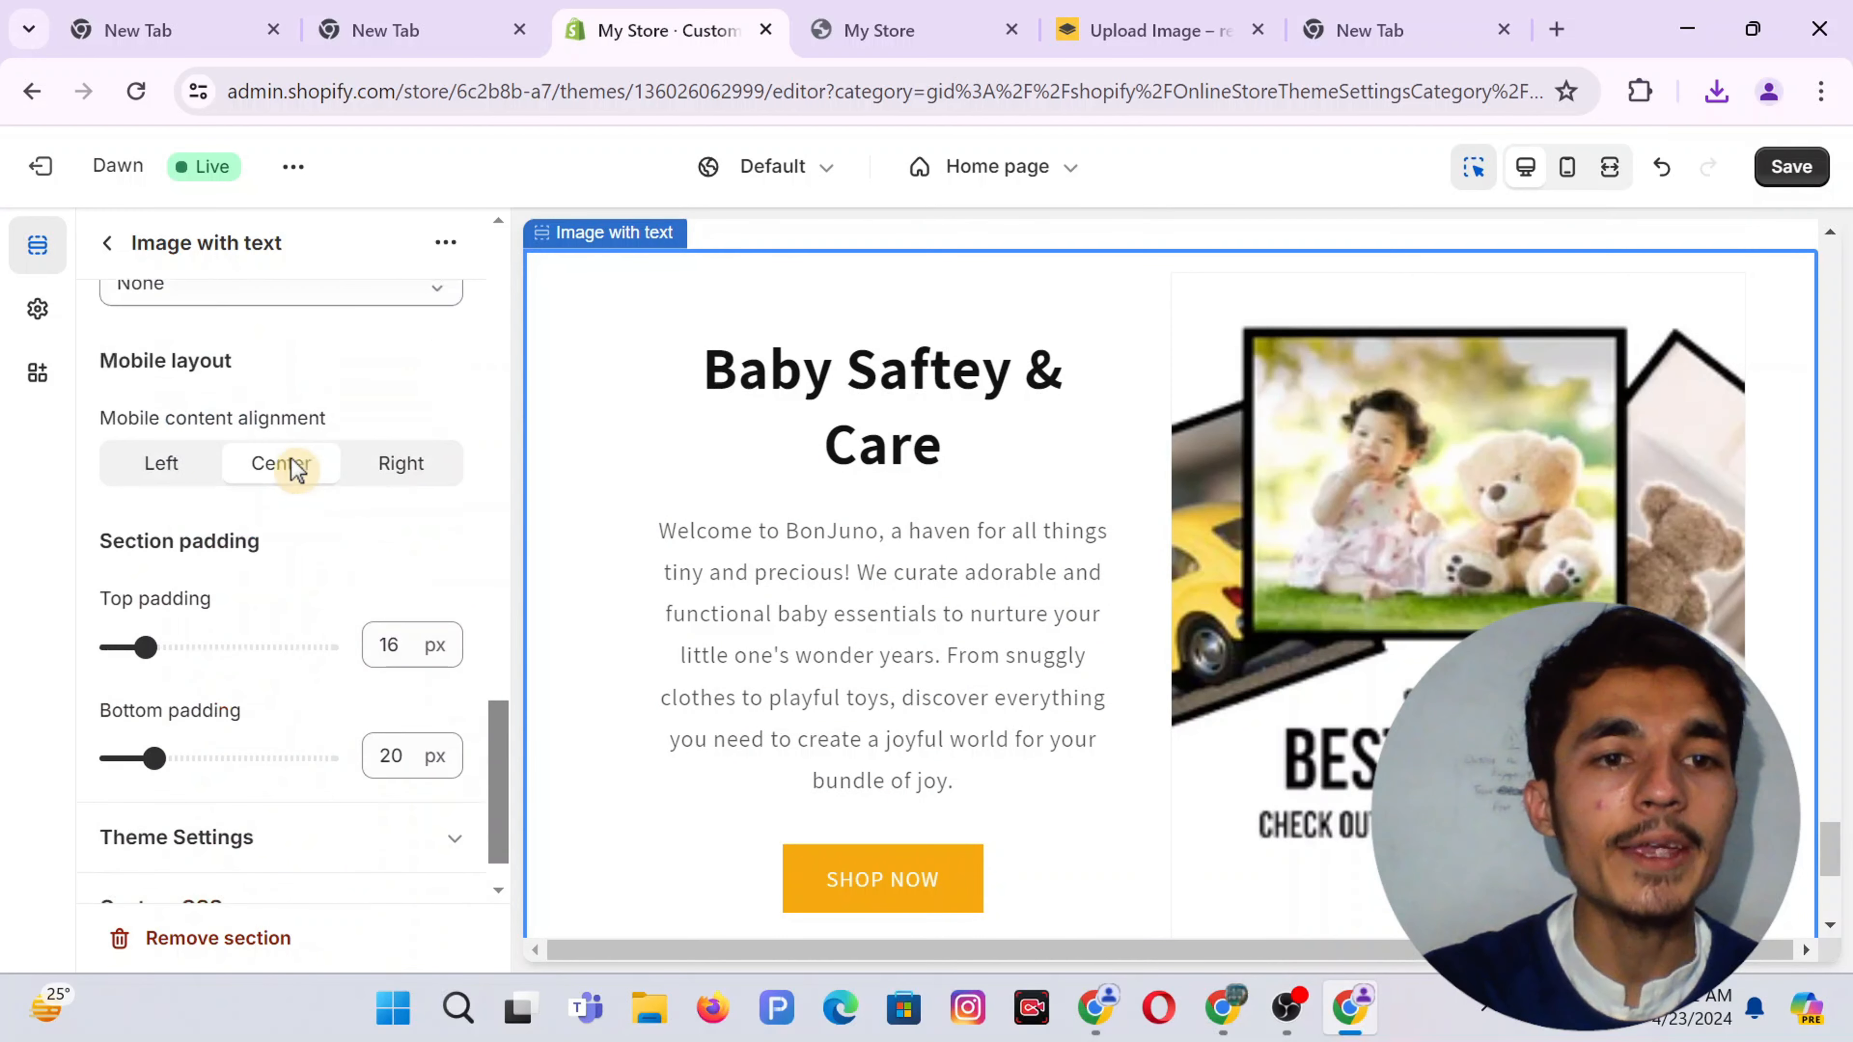
scroll(295, 469, "up", 3)
scroll(296, 471, "down", 3)
scroll(295, 471, "up", 10)
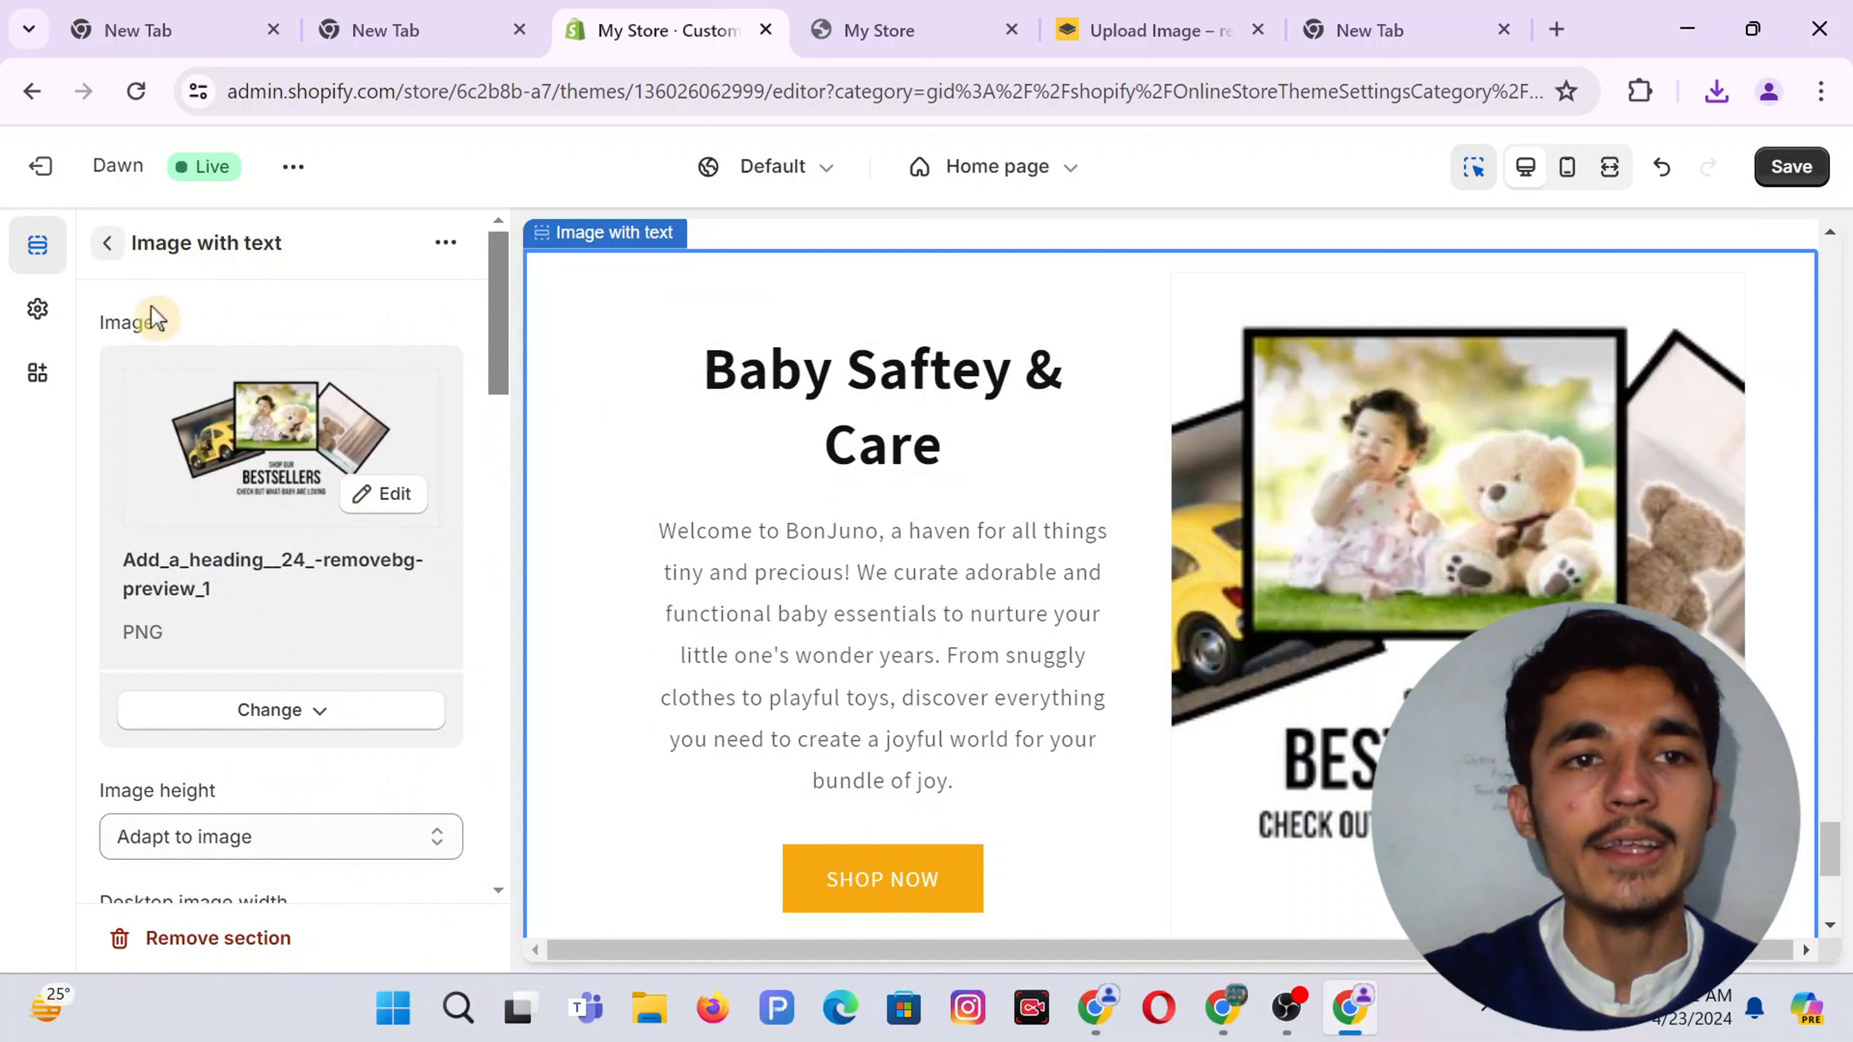
left_click(831, 426)
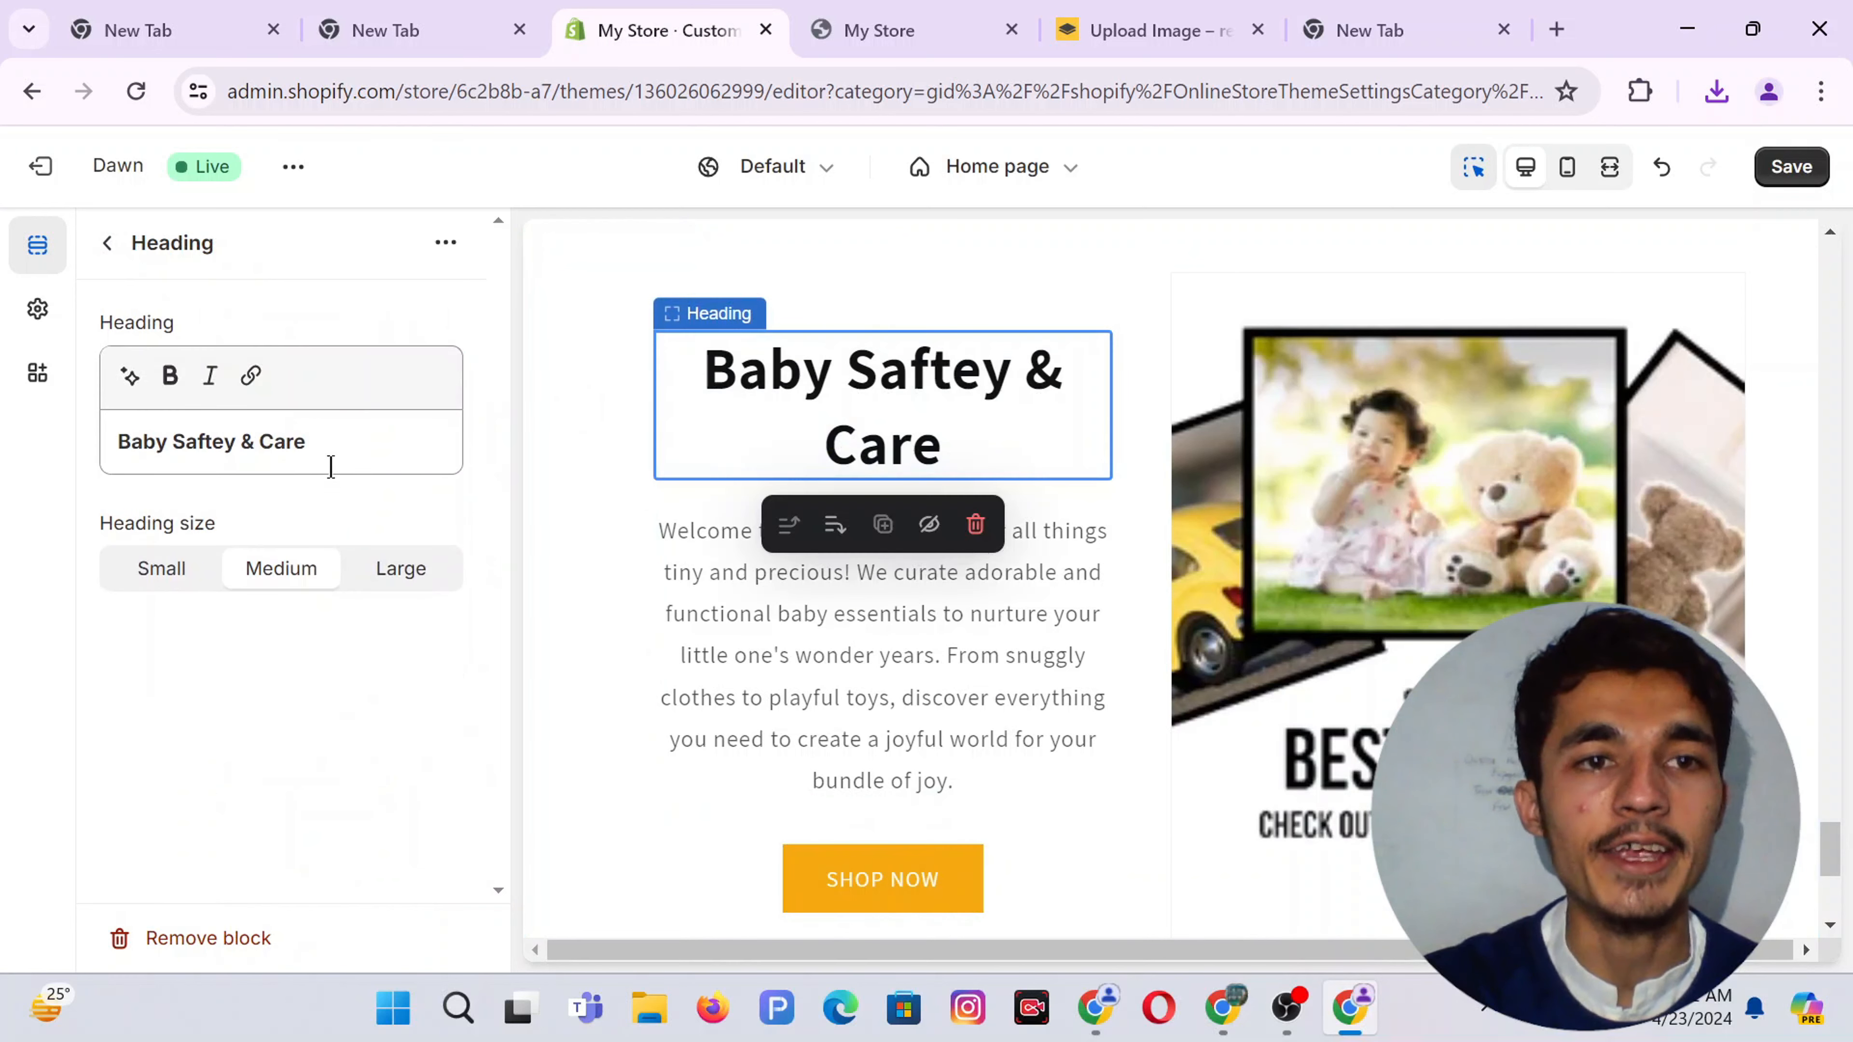
Change the section heading to 'Baby Choice Collections...'
left_click(260, 426)
key("ctrl+a")
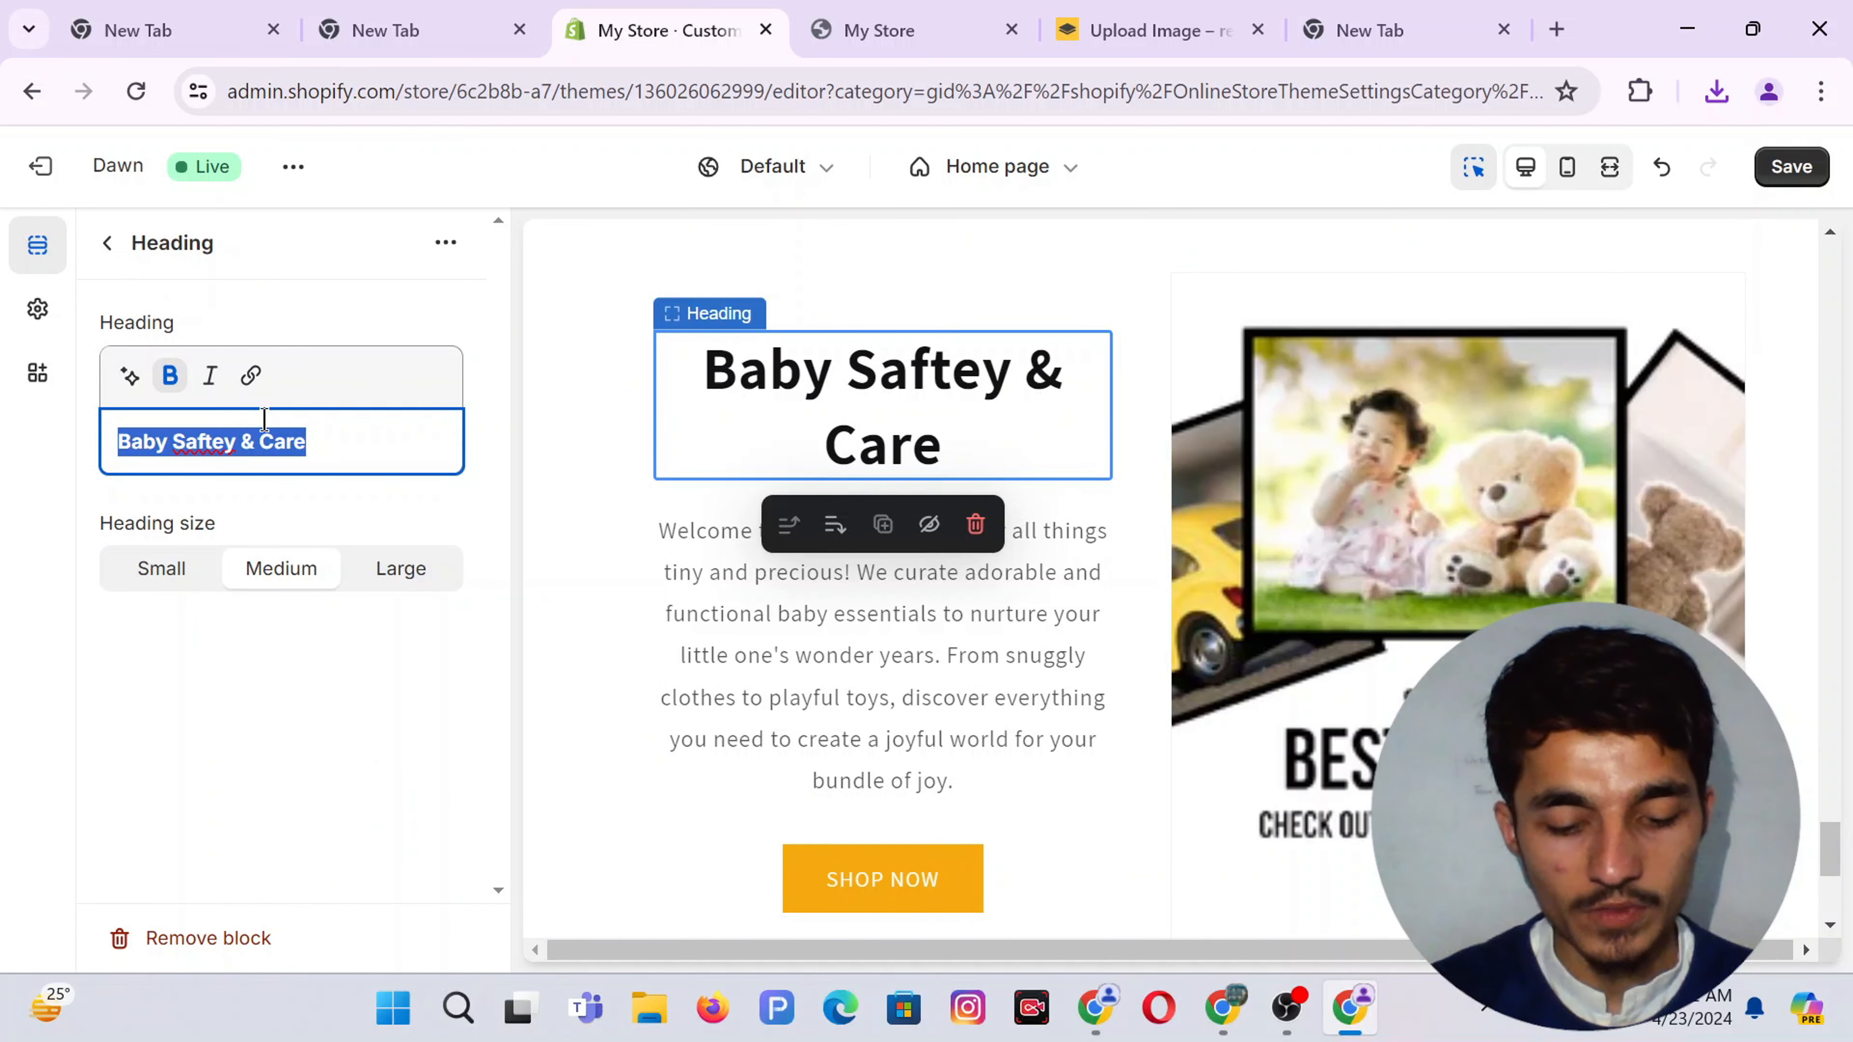
type("Baby ")
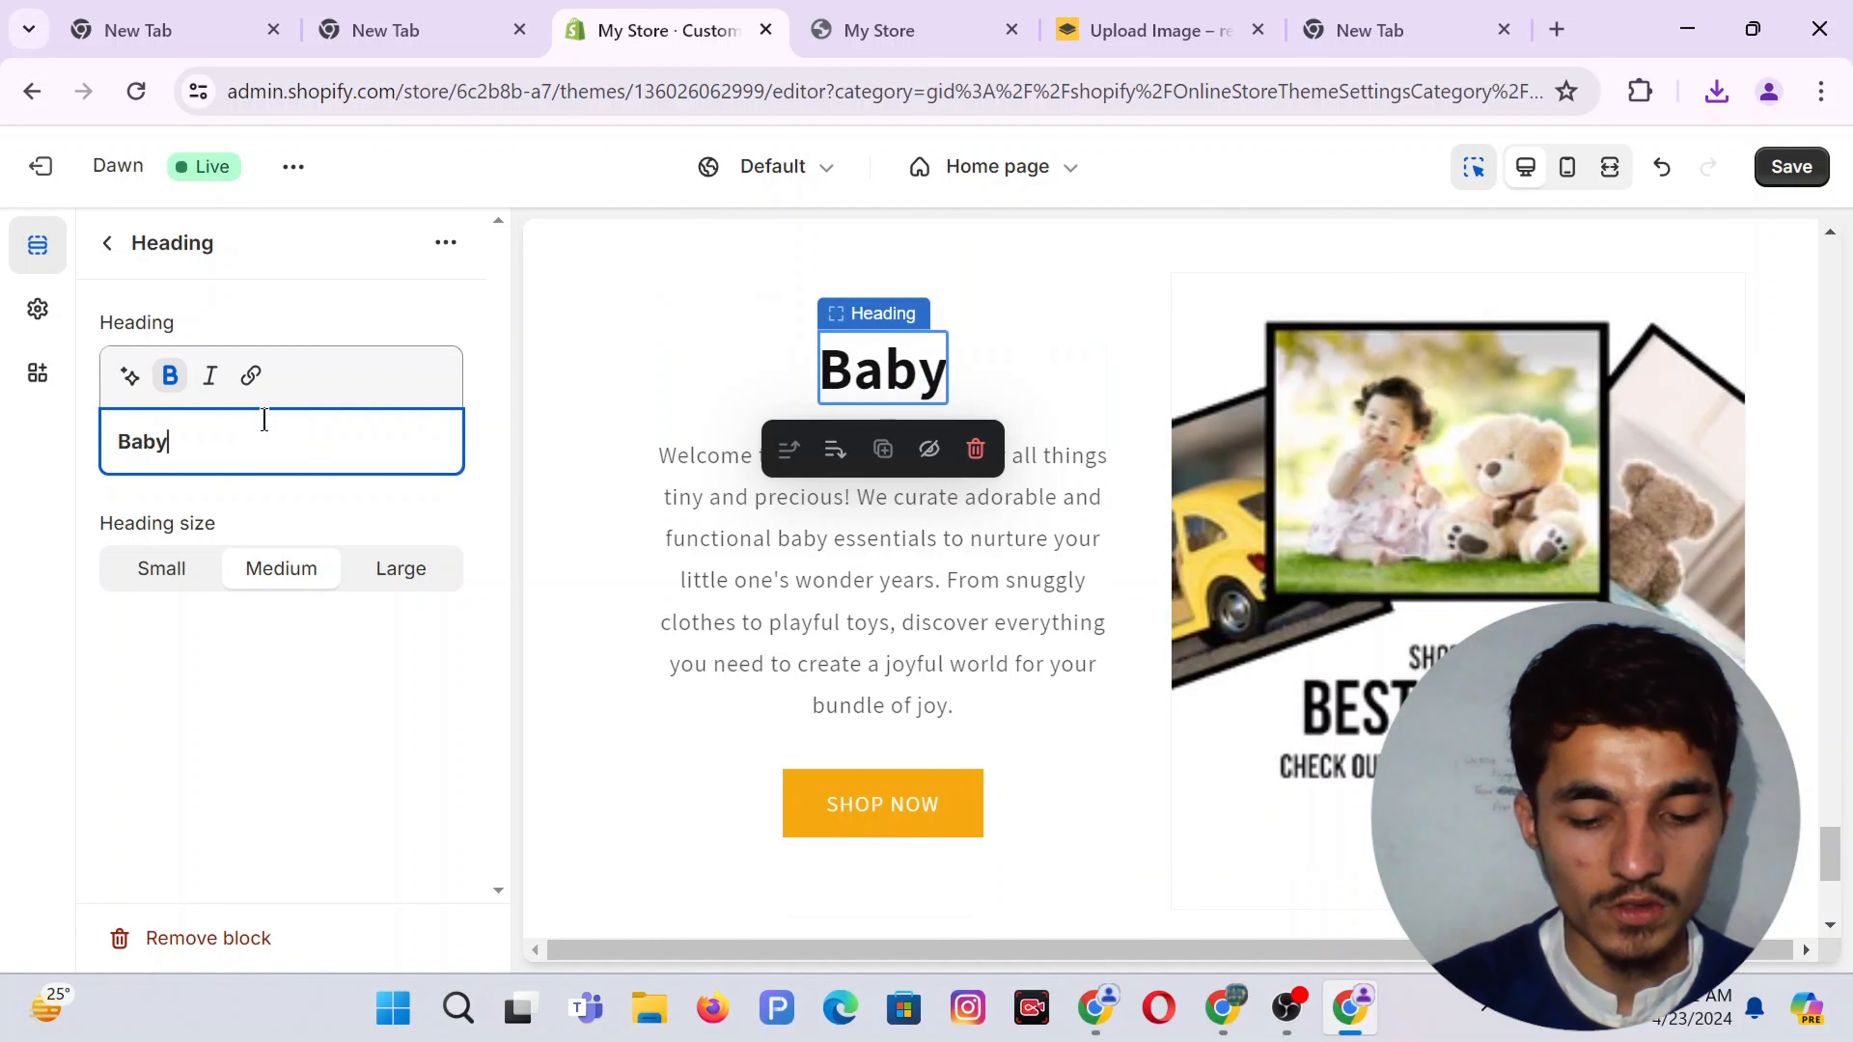
type("Colle")
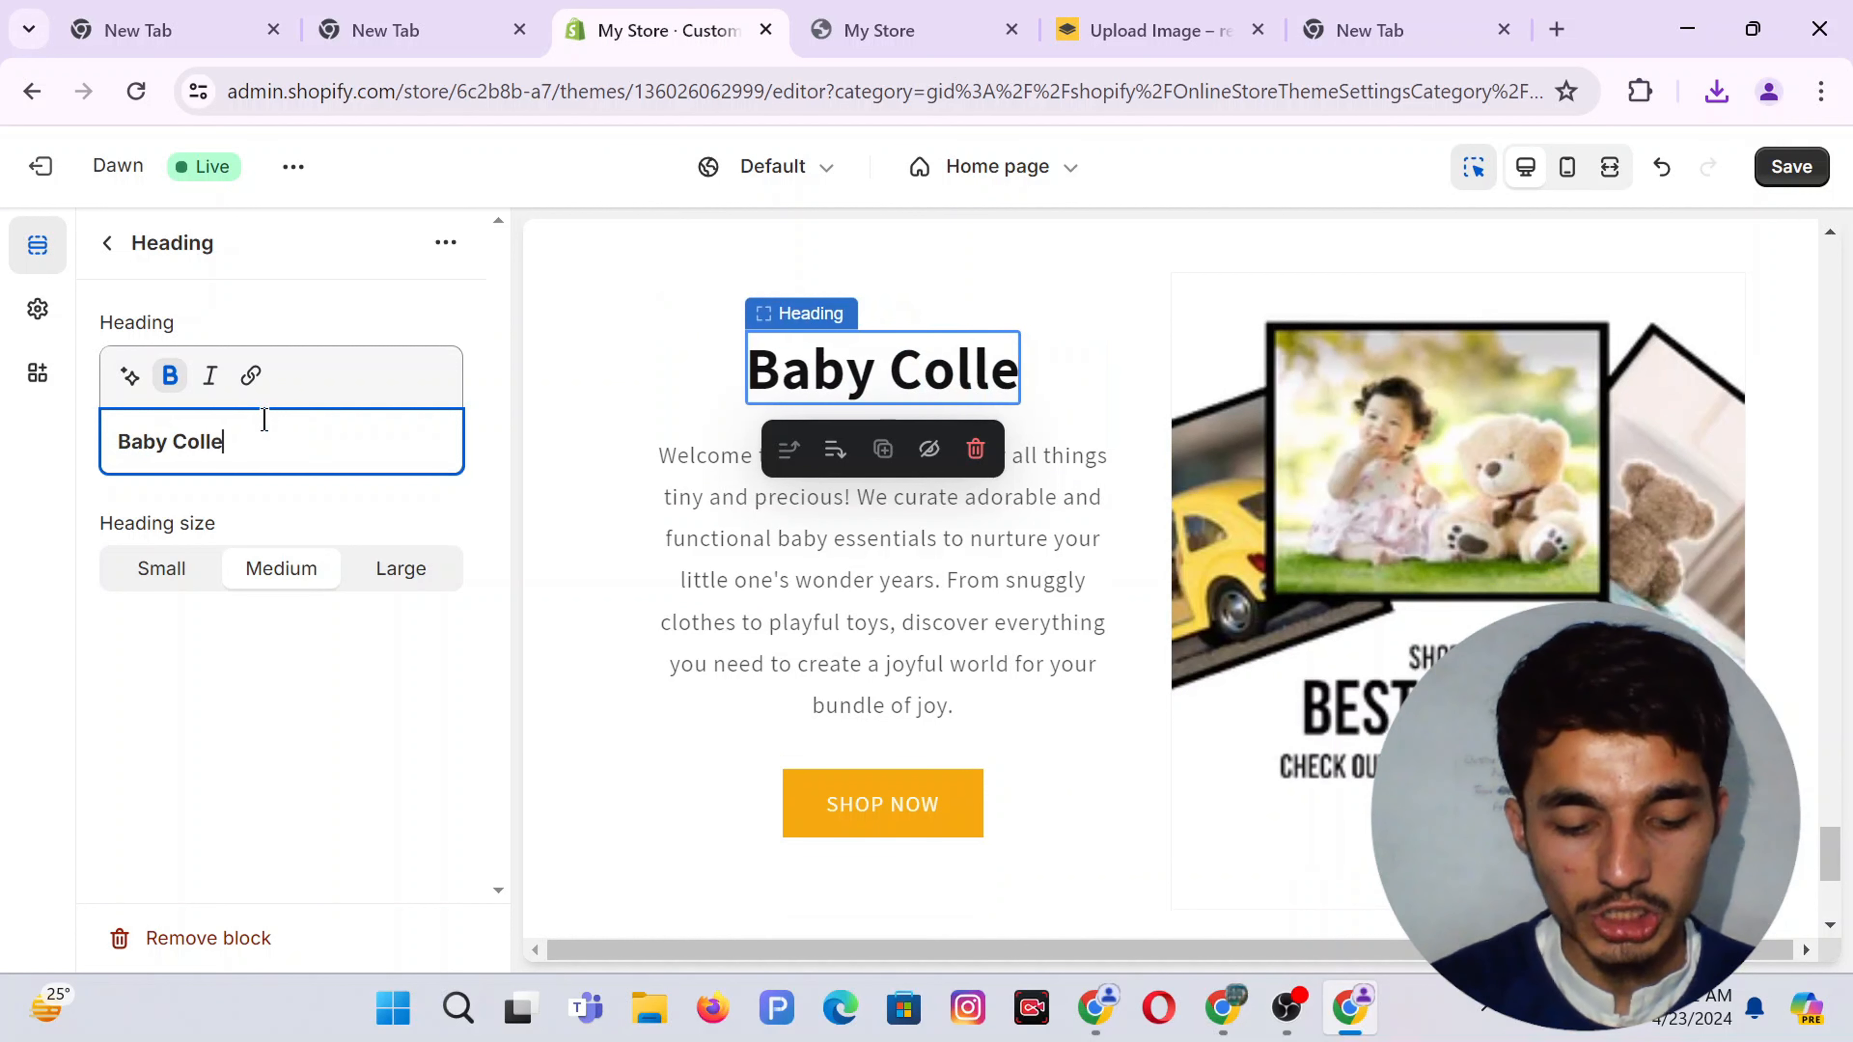
type("ction")
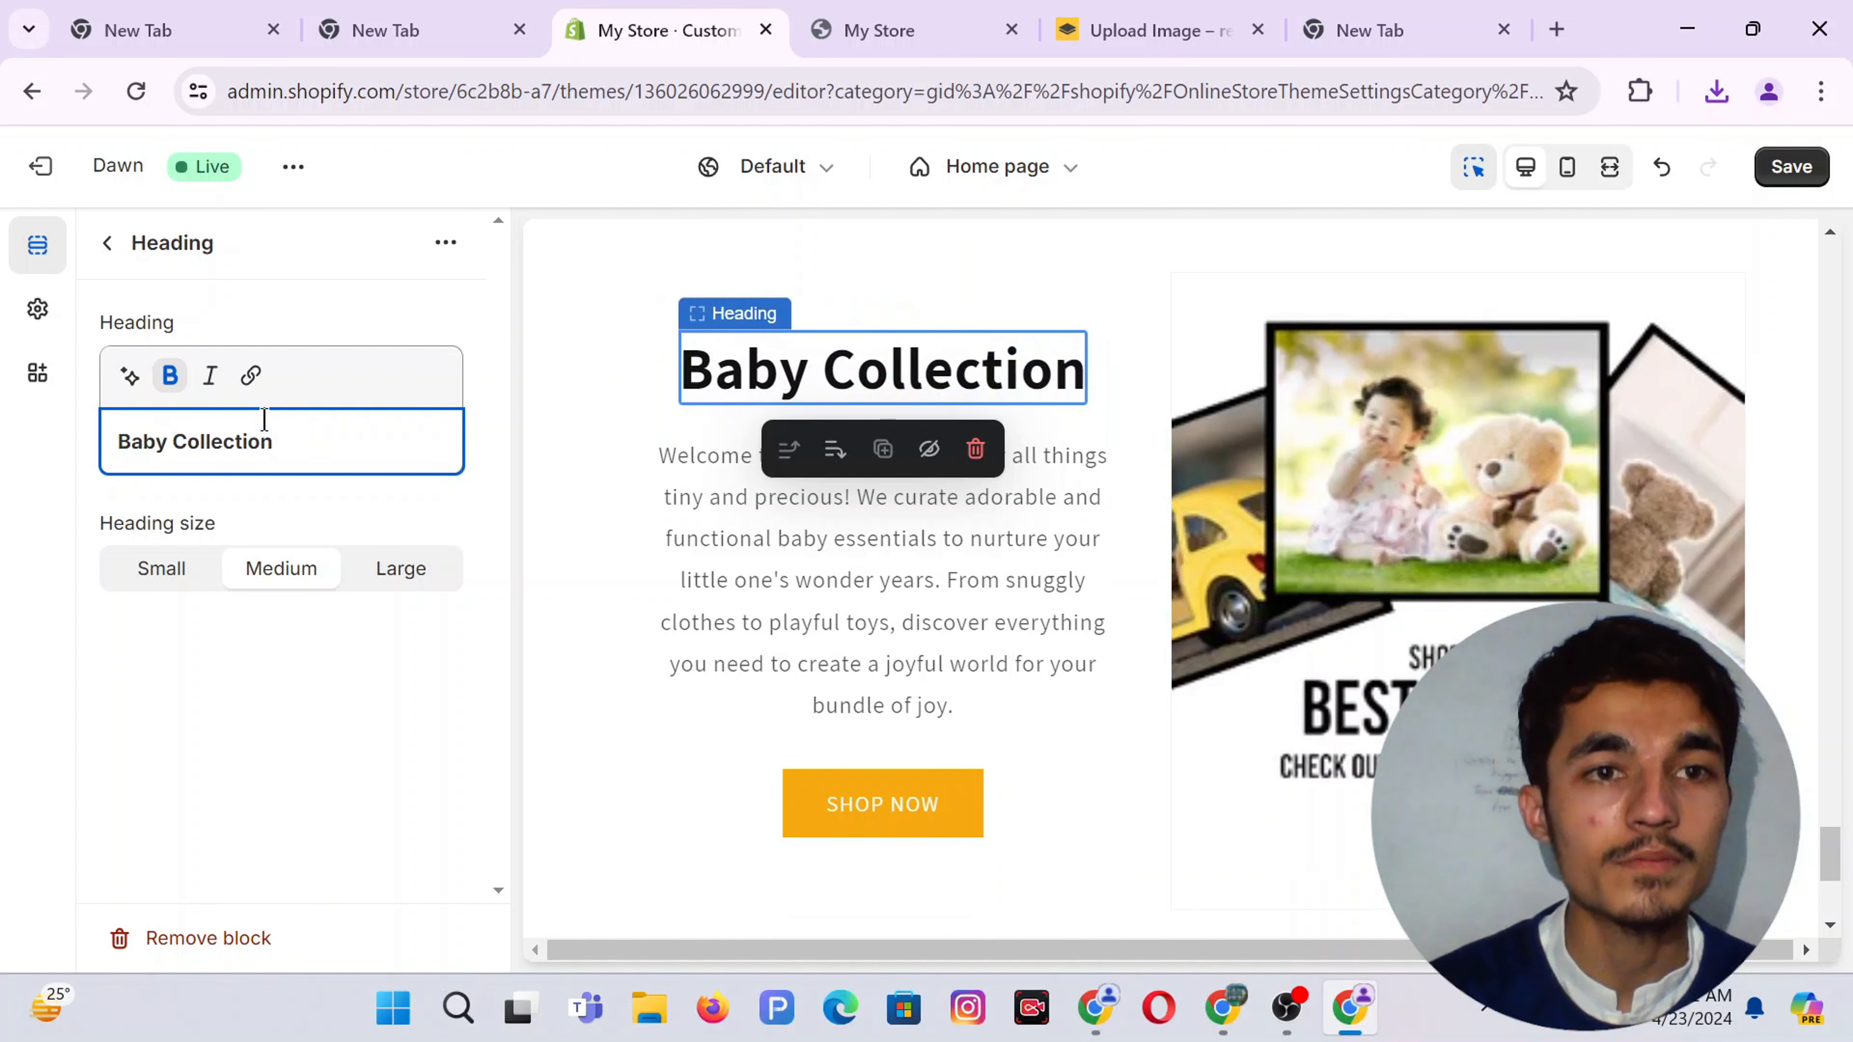
left_click(175, 442)
type("Choic")
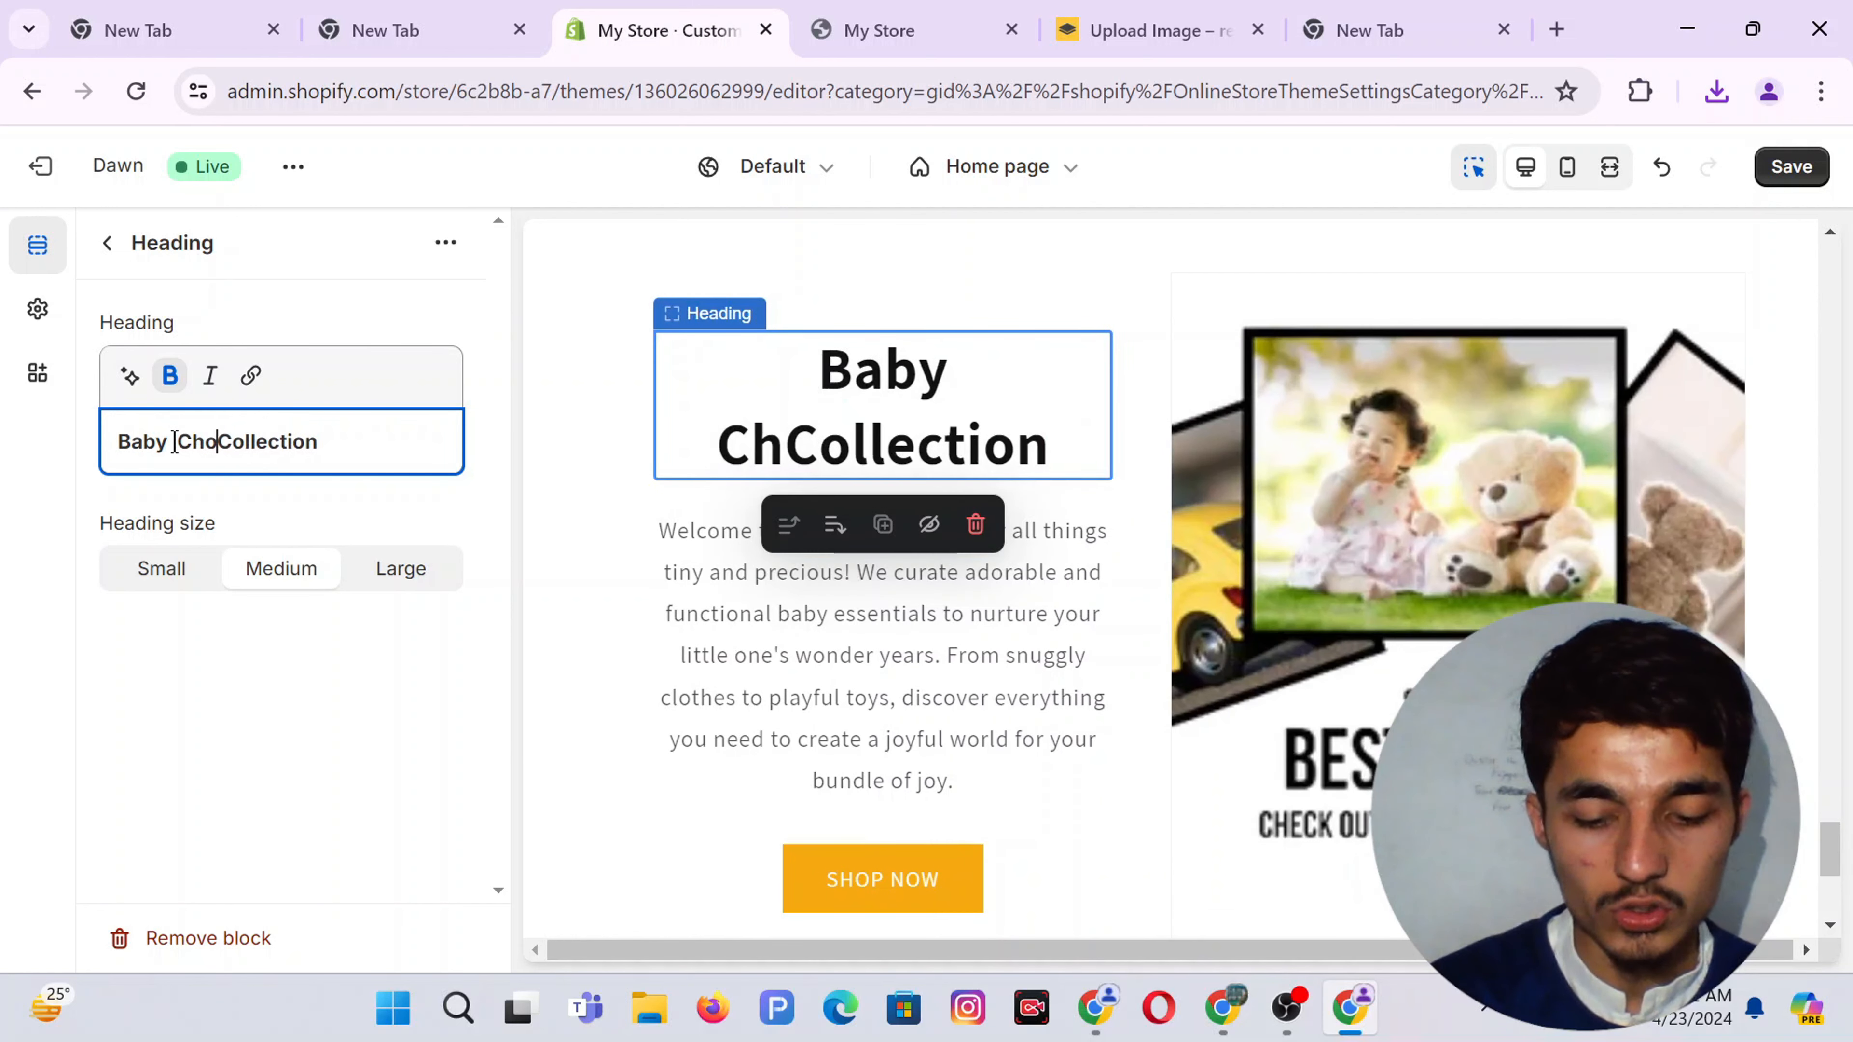
type("e Collection")
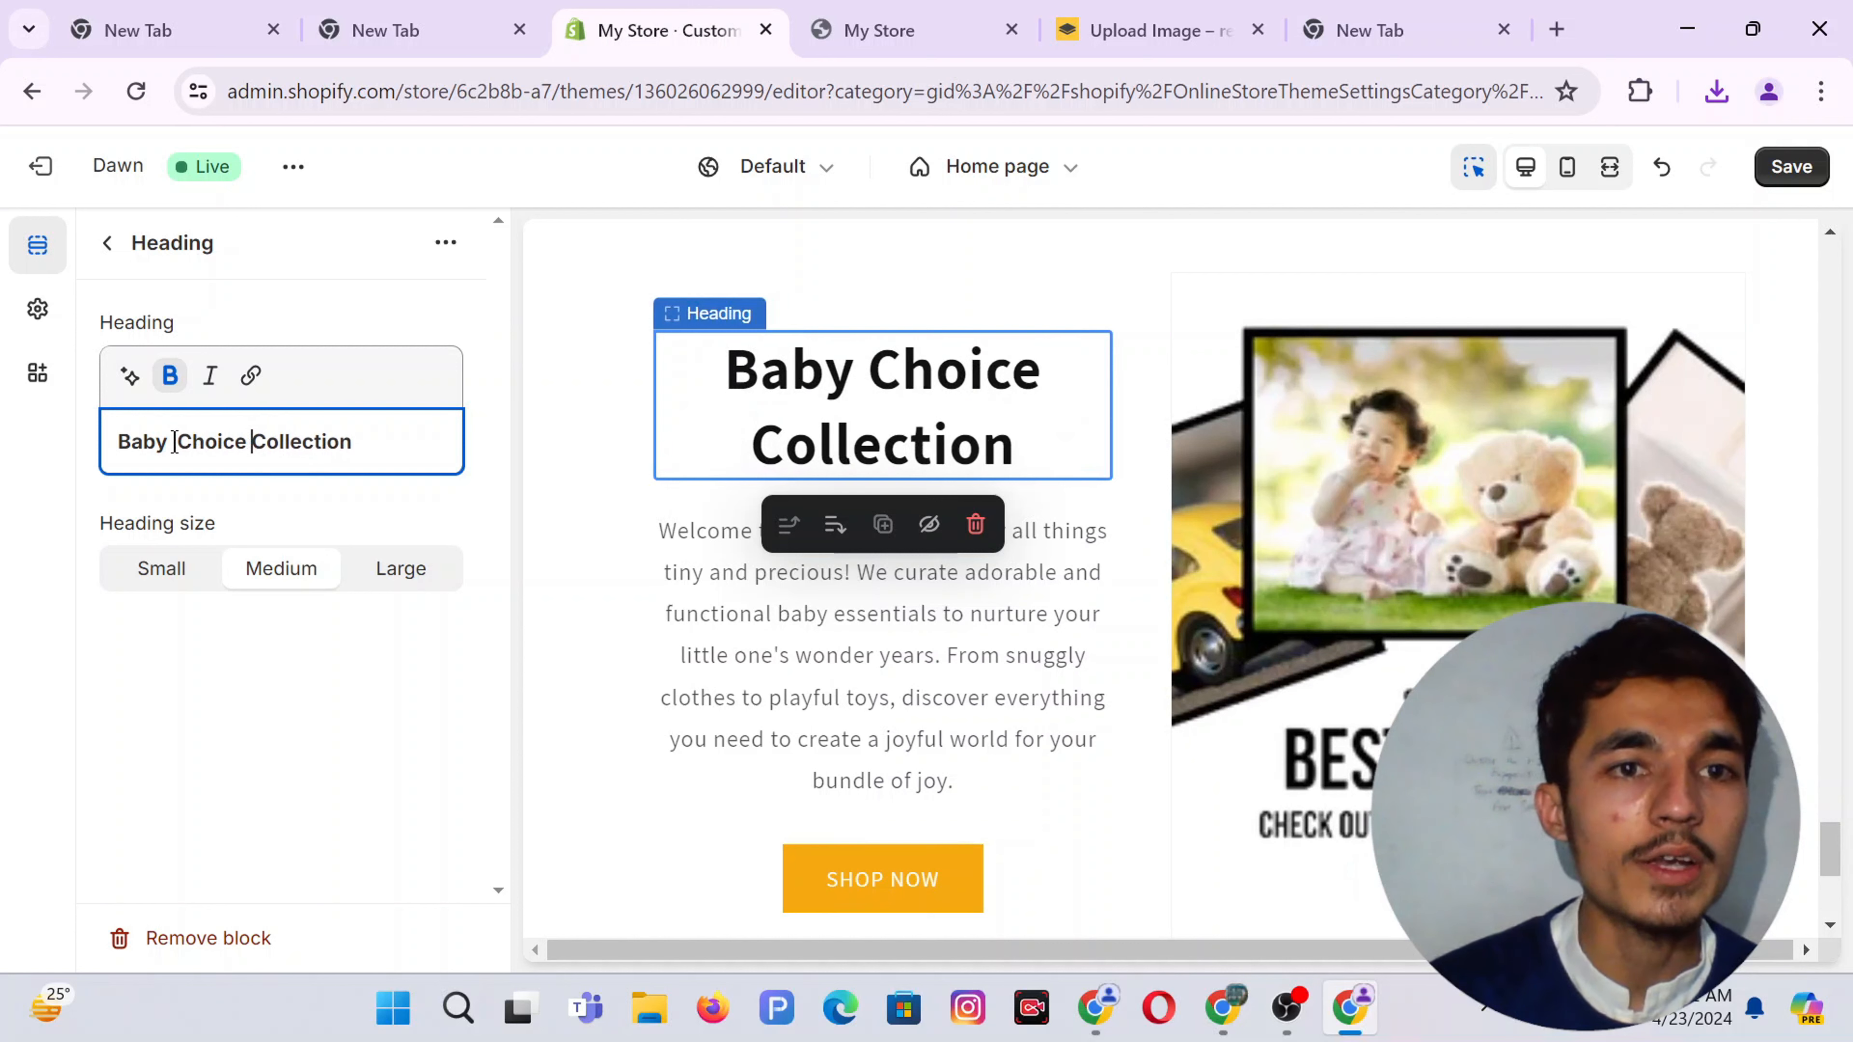
type("s")
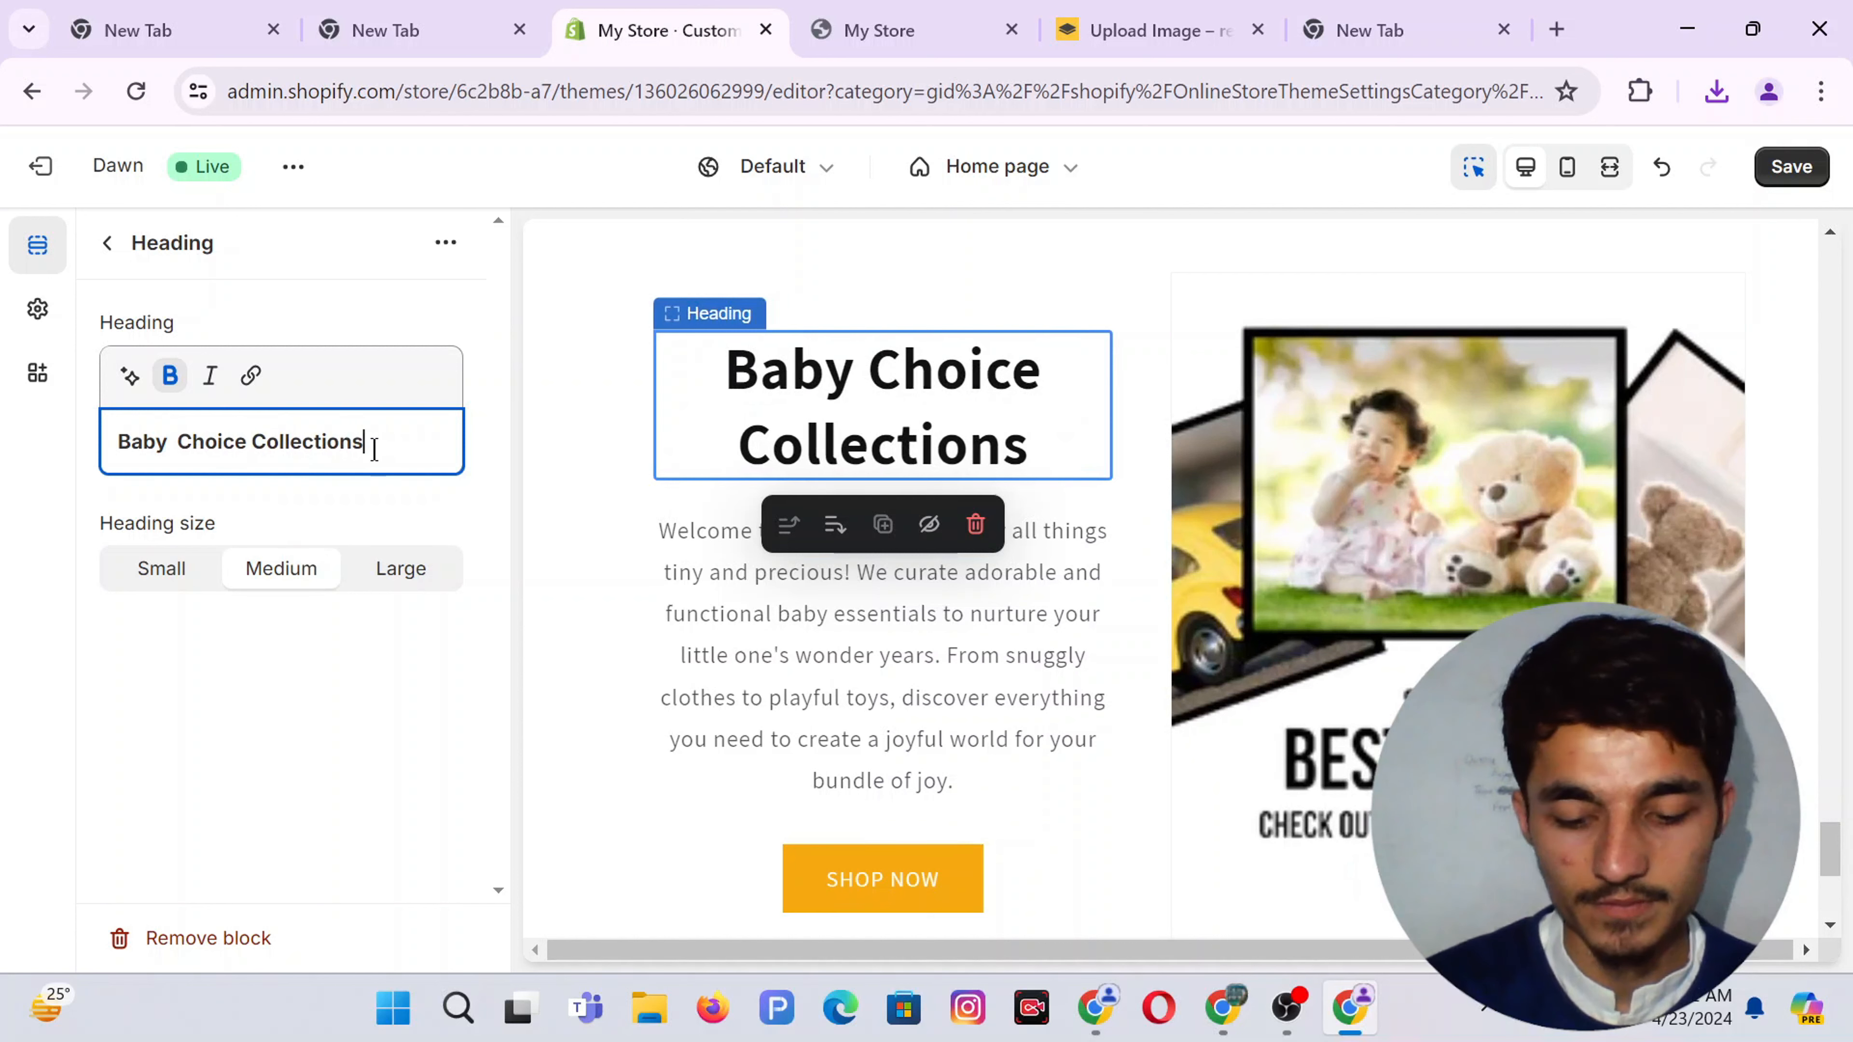
type("...")
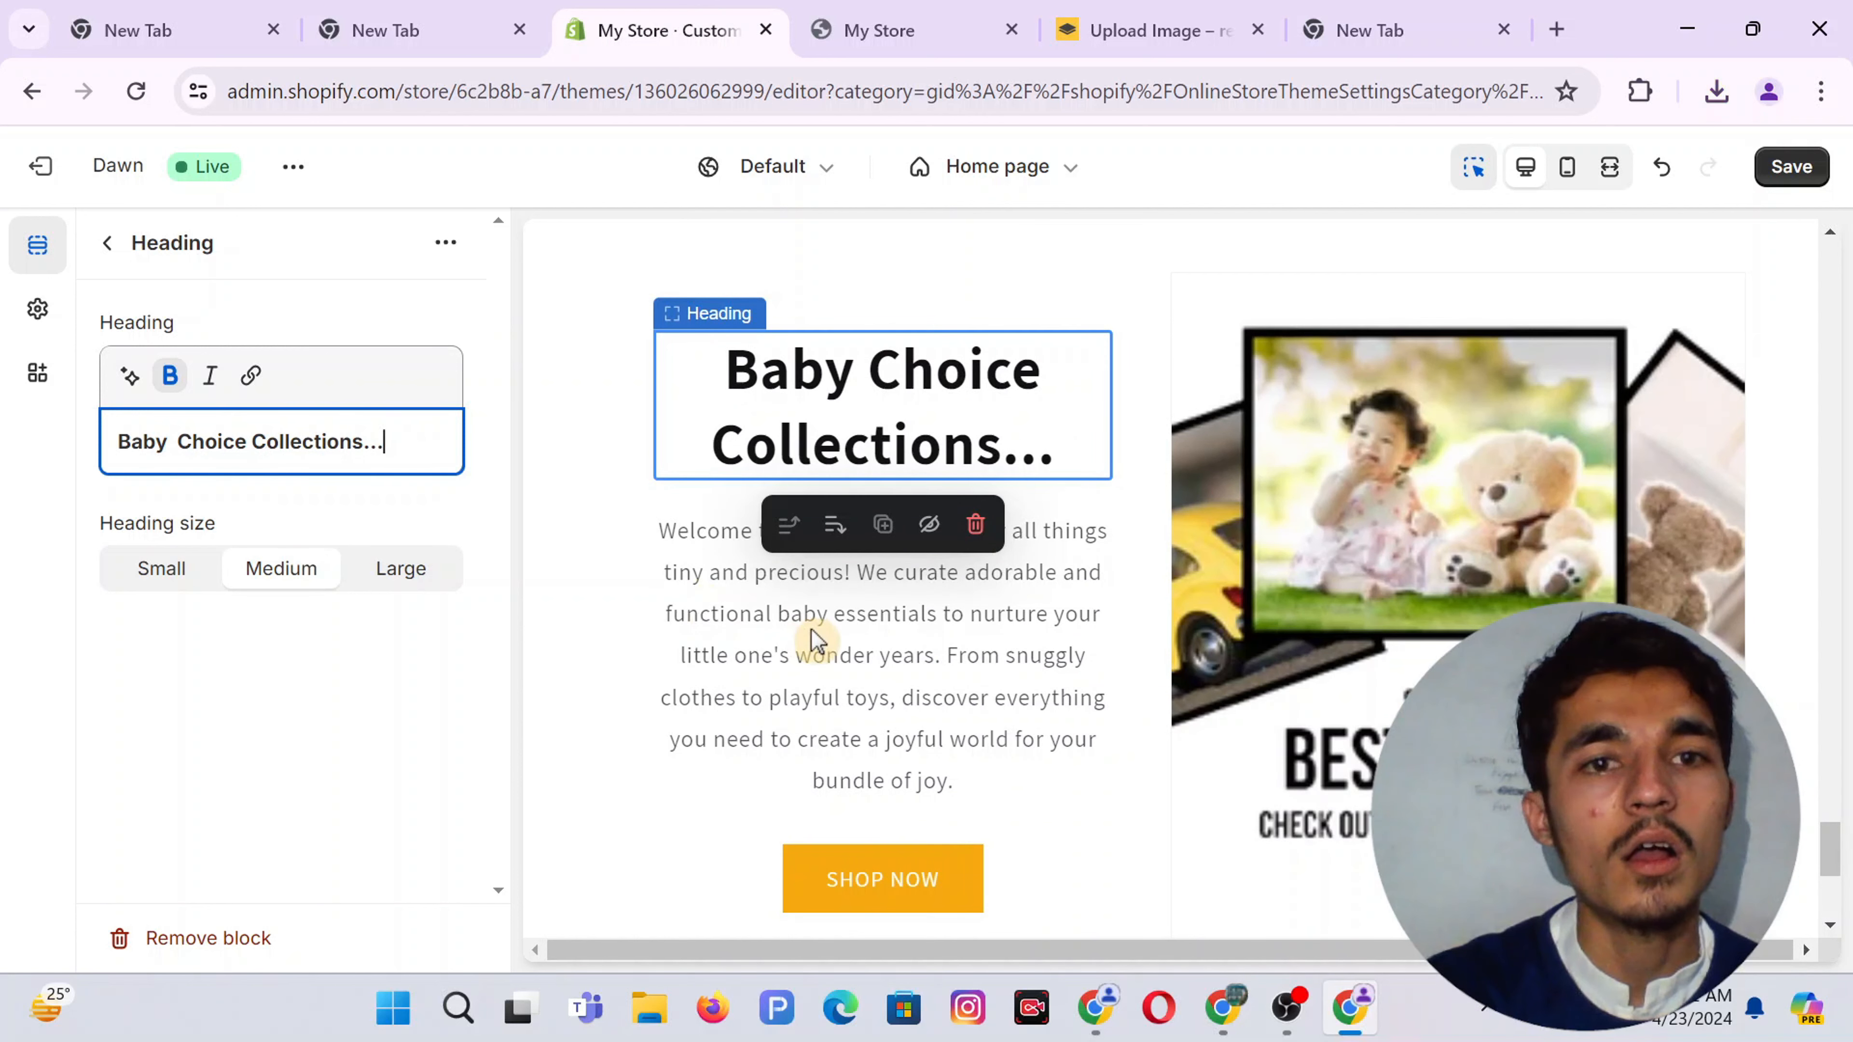
Select all of the paragraph text under the heading
left_click(815, 641)
left_click(283, 520)
key("ctrl+a")
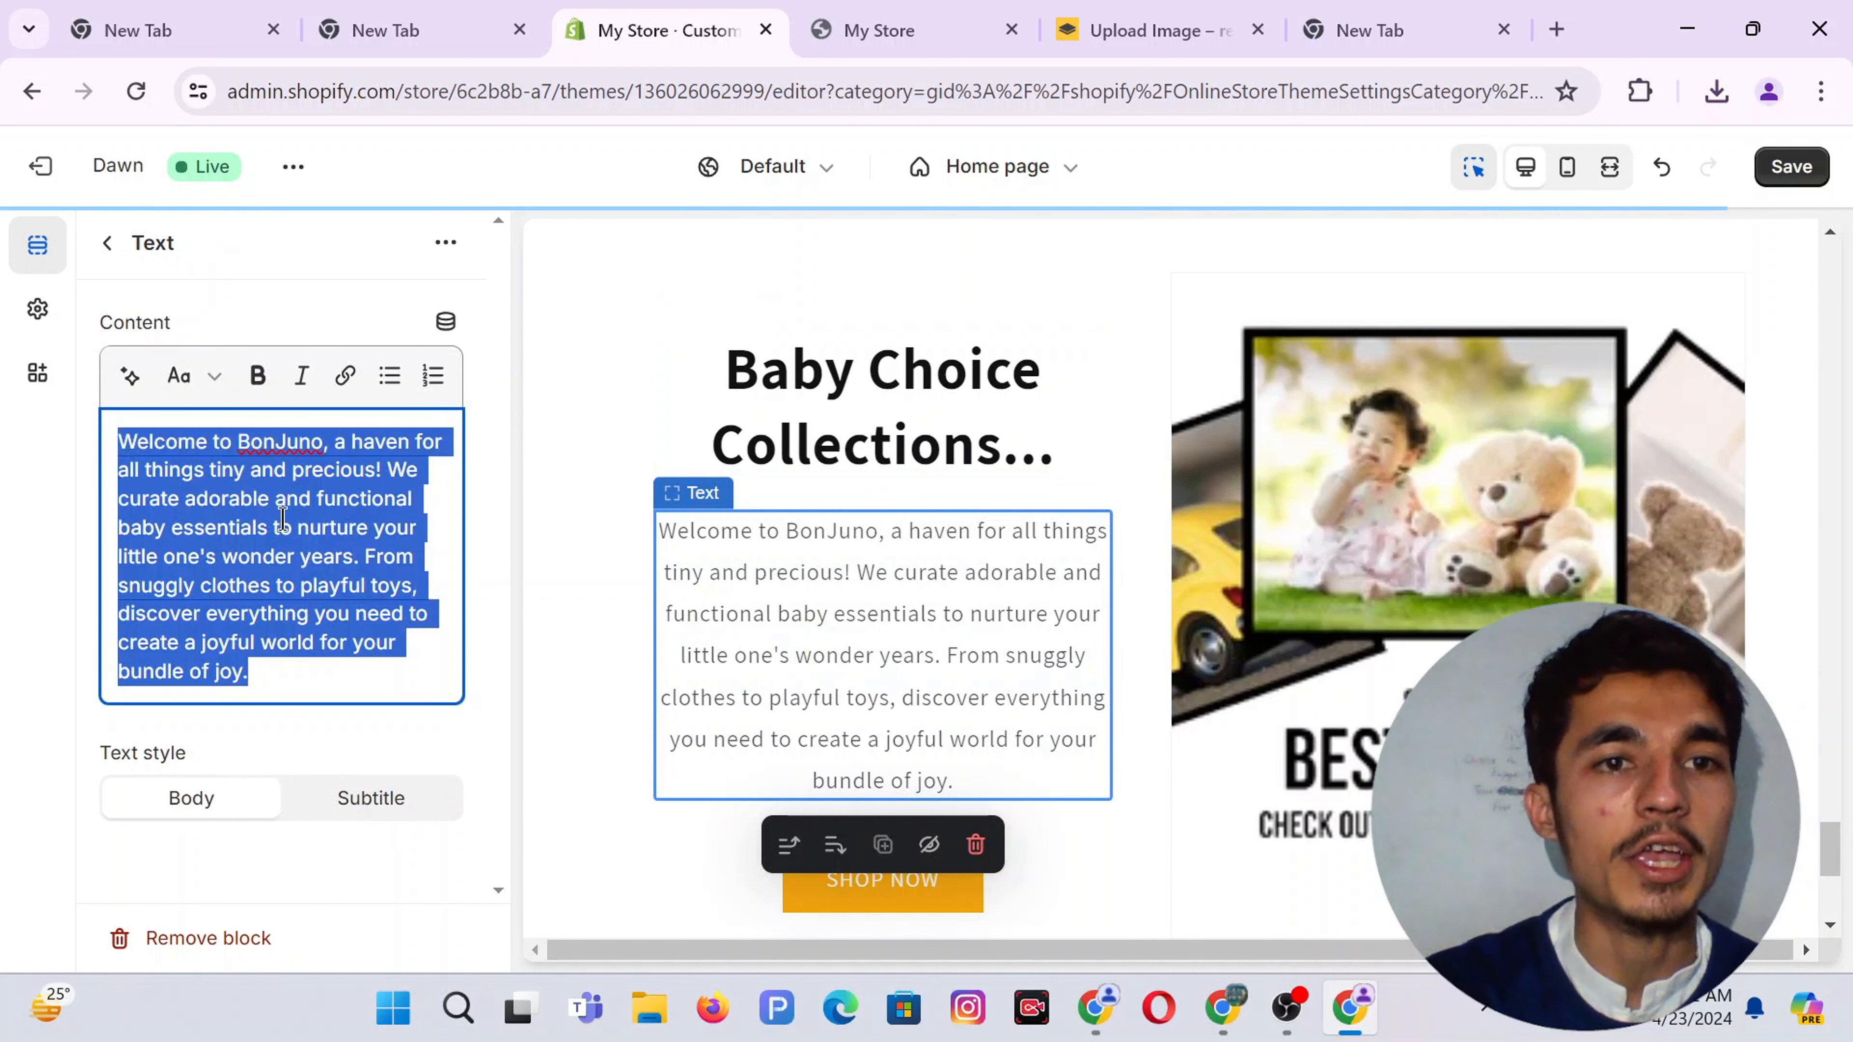
Replace the paragraph with the first AI Rephrase suggestion
left_click(130, 377)
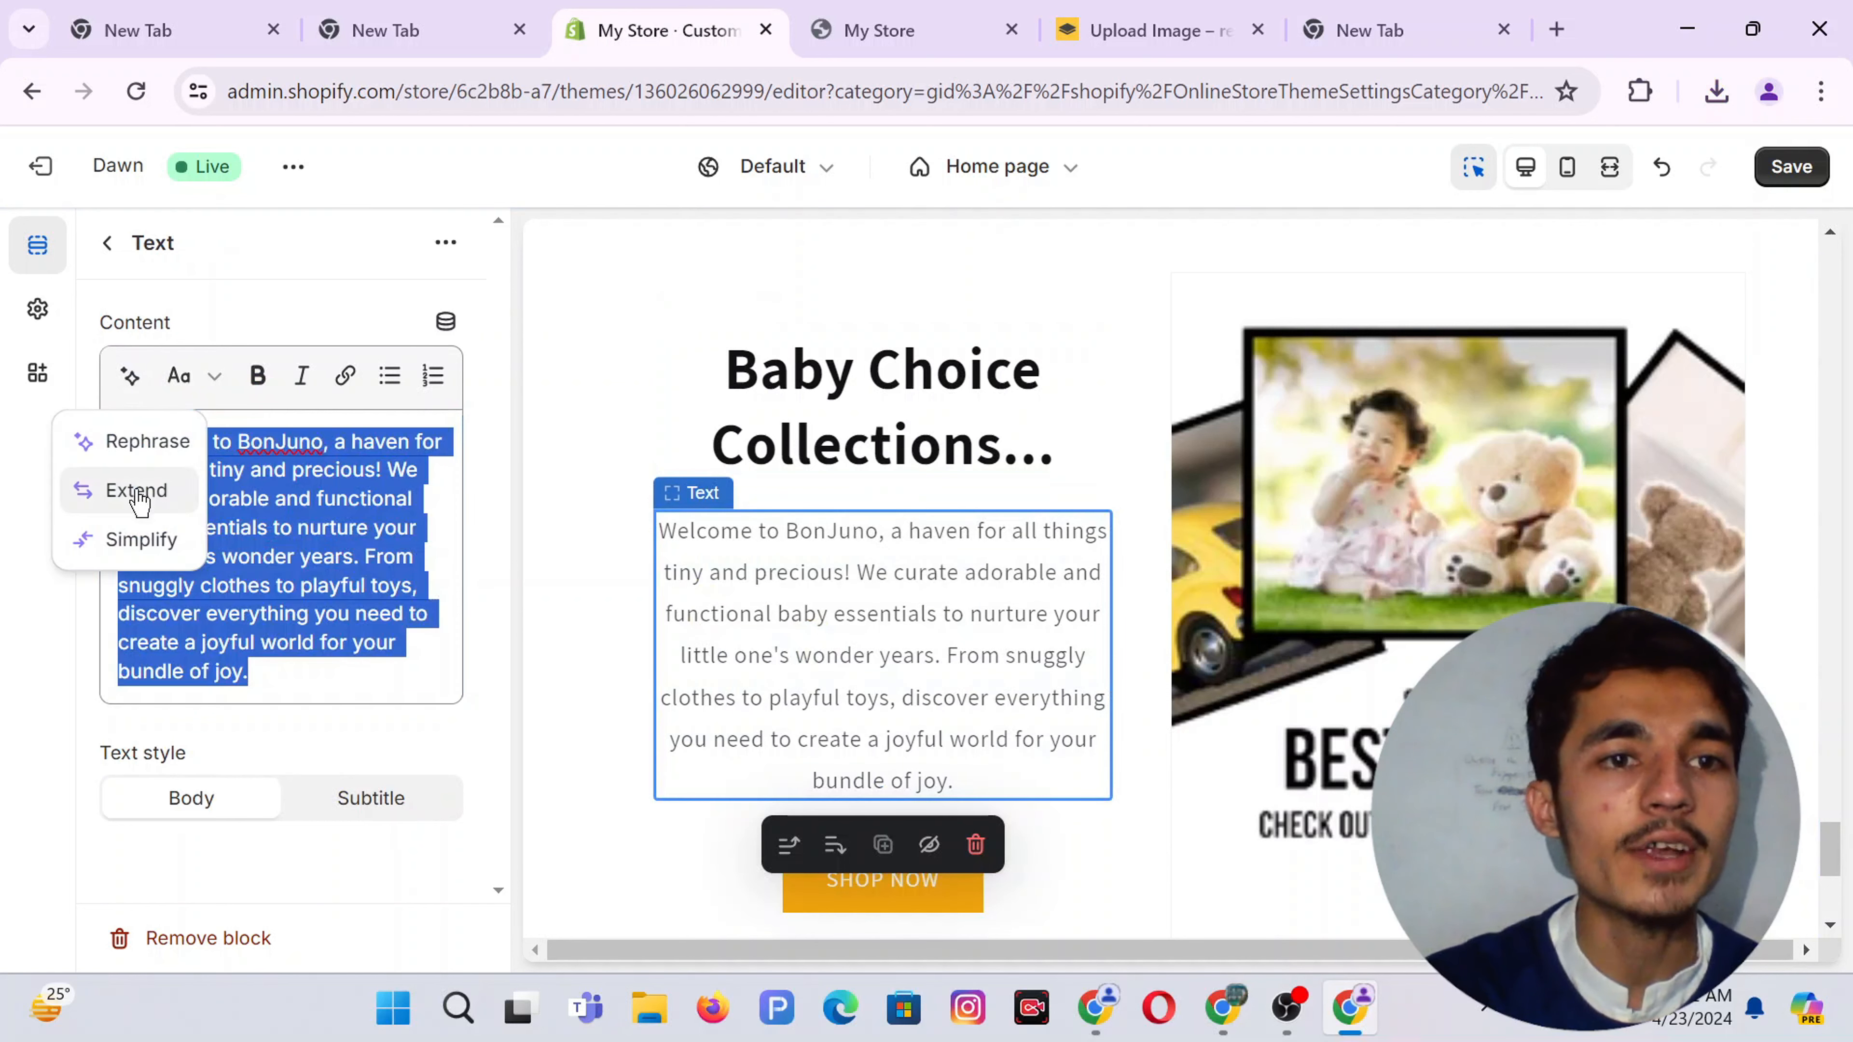
left_click(135, 440)
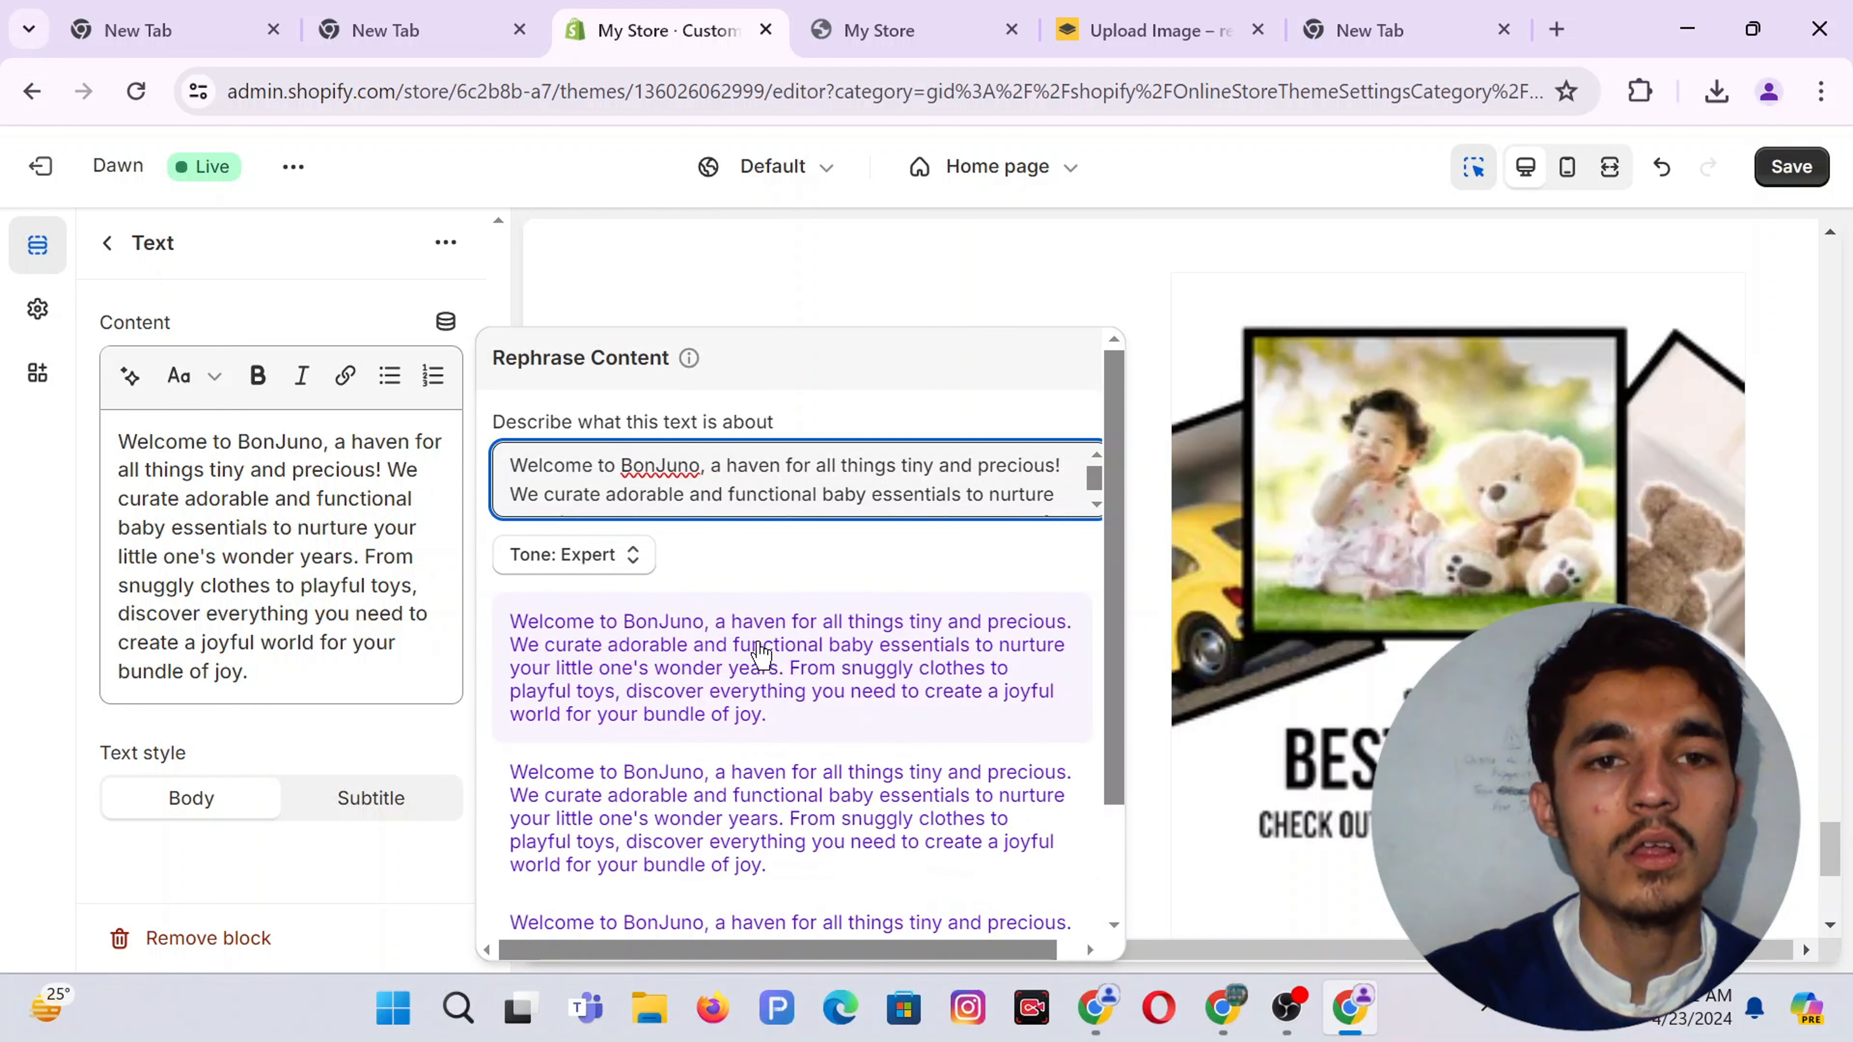
left_click(640, 696)
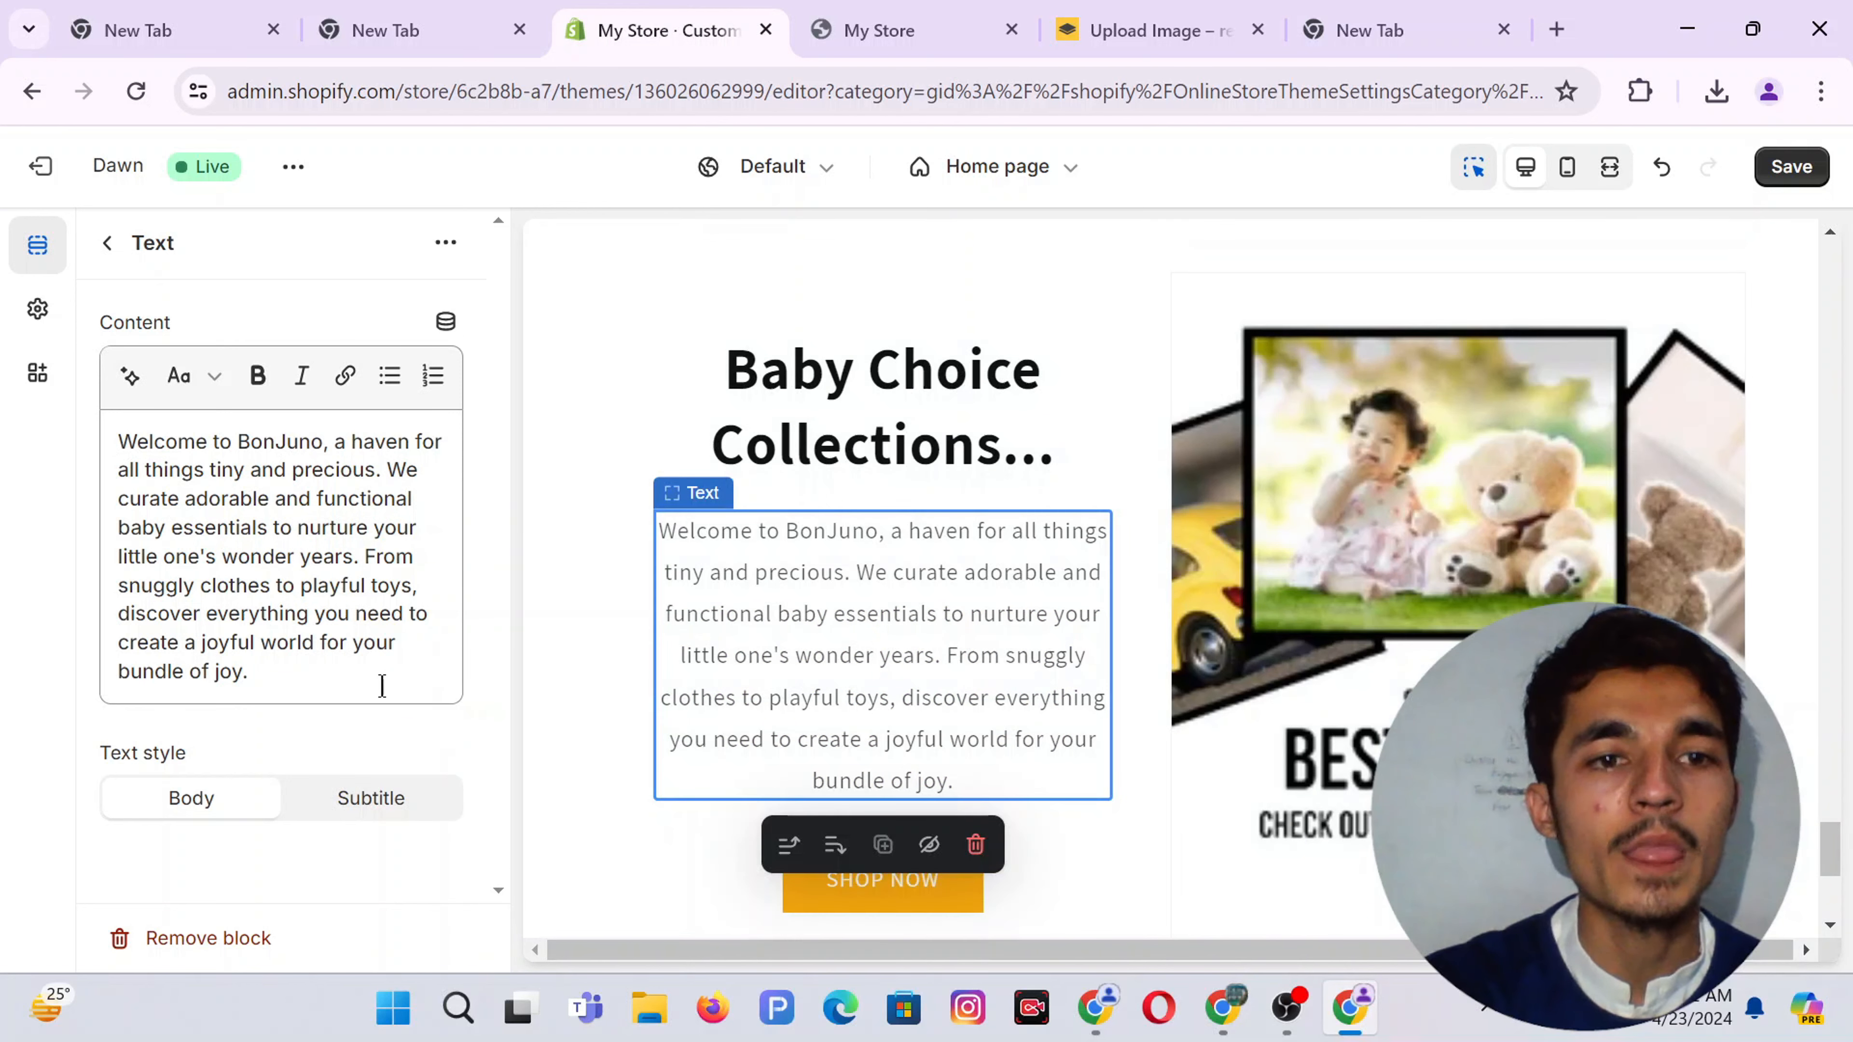
Link the SHOP NOW button to the Baby Bag collection and save the theme
left_click(108, 245)
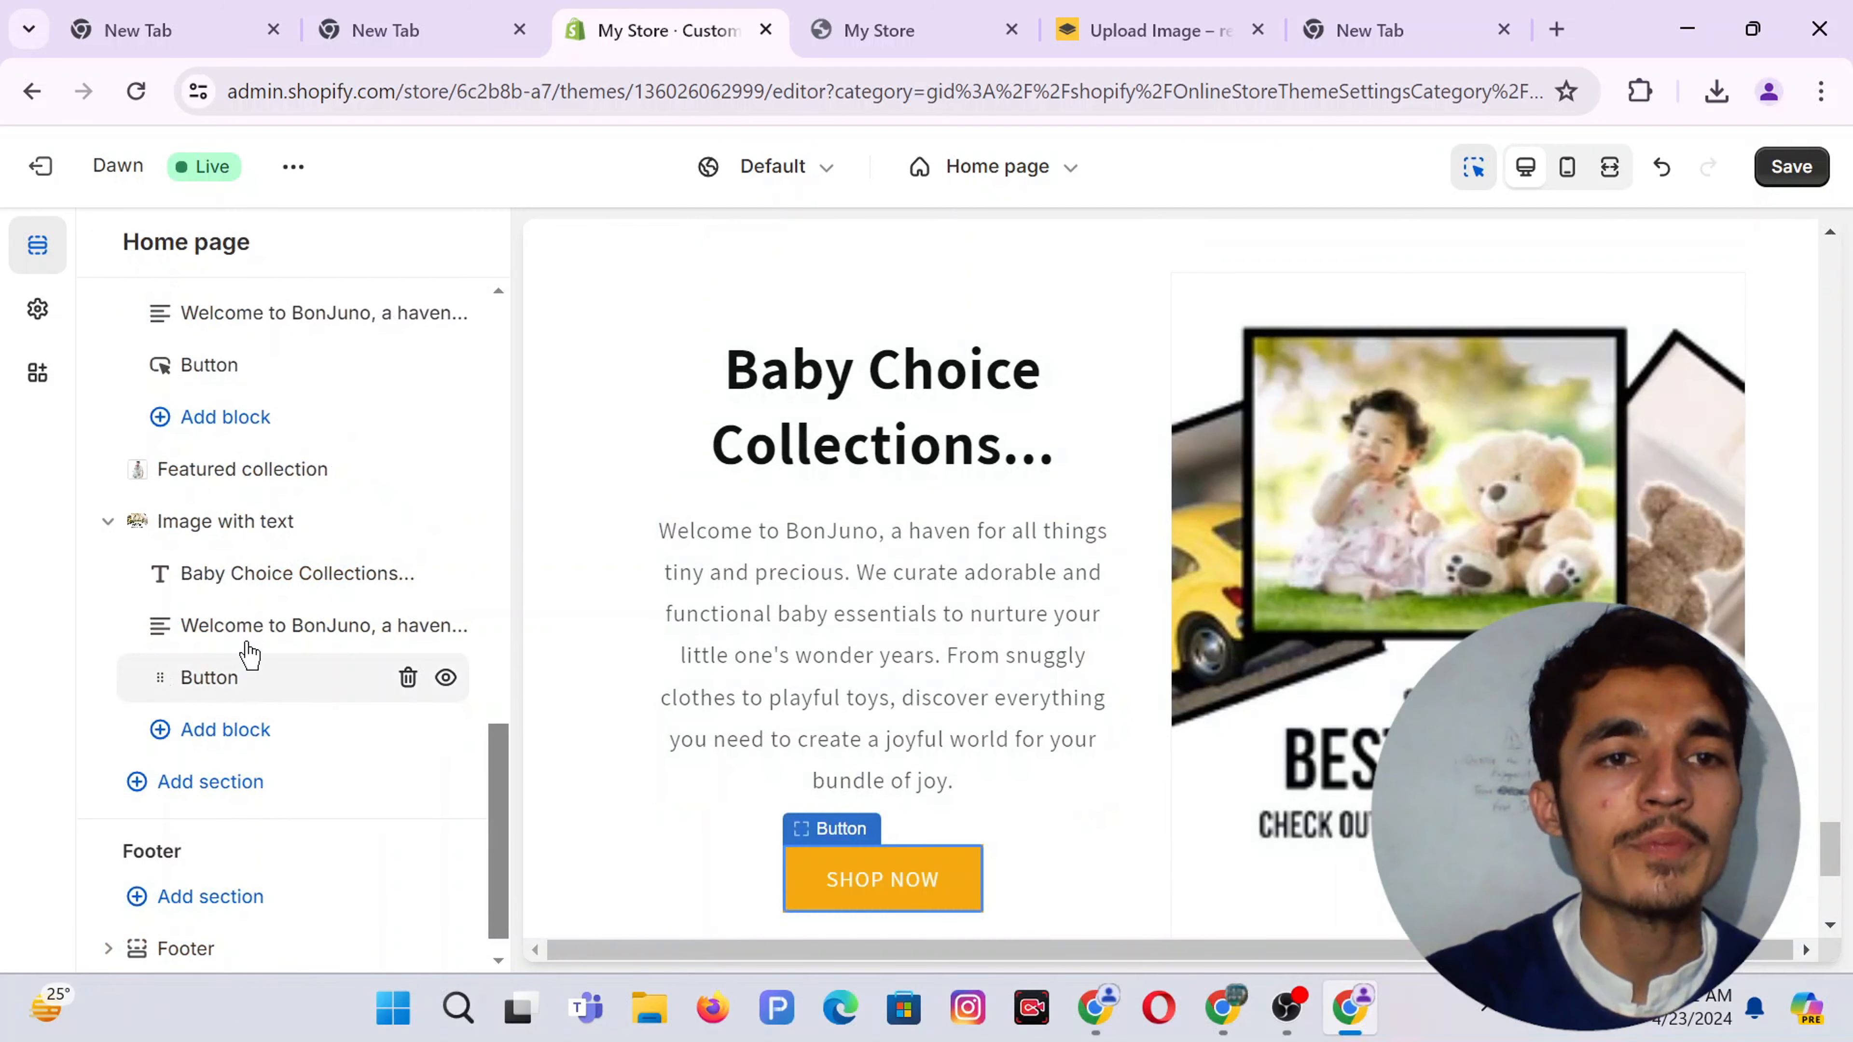
left_click(241, 674)
left_click(254, 511)
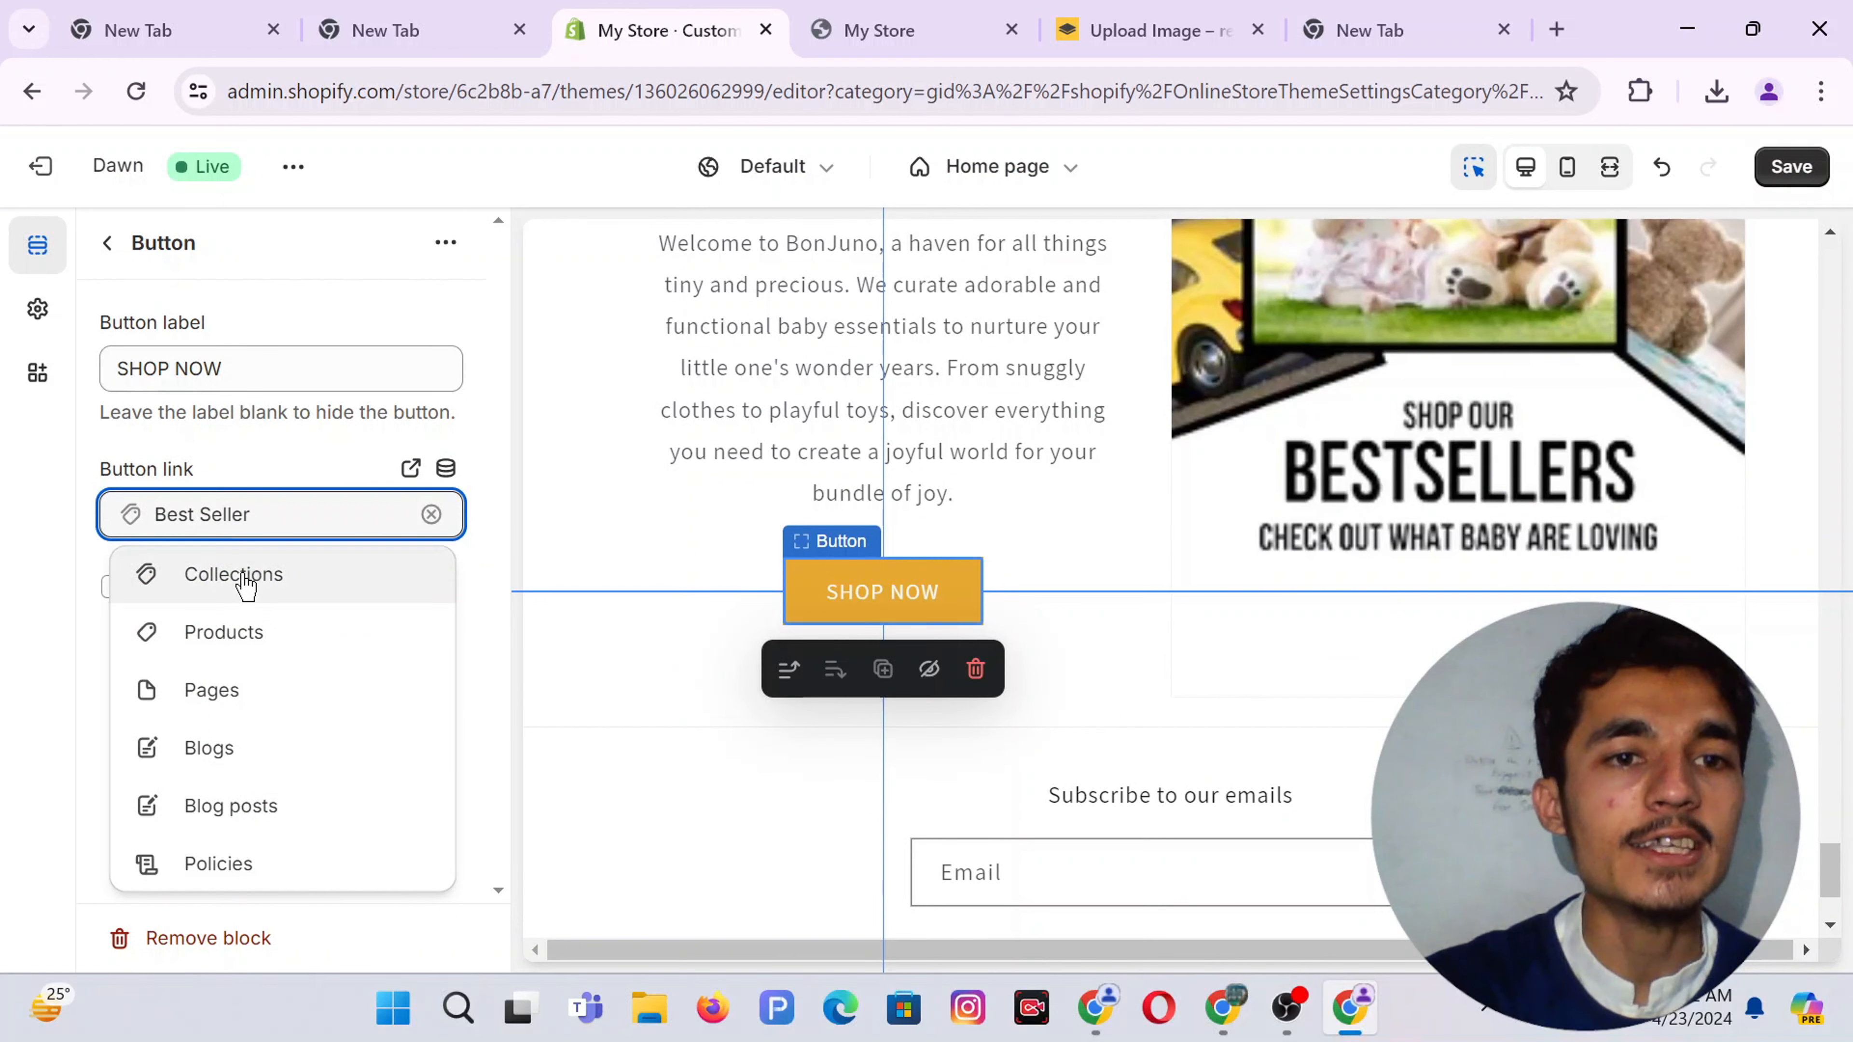
left_click(245, 632)
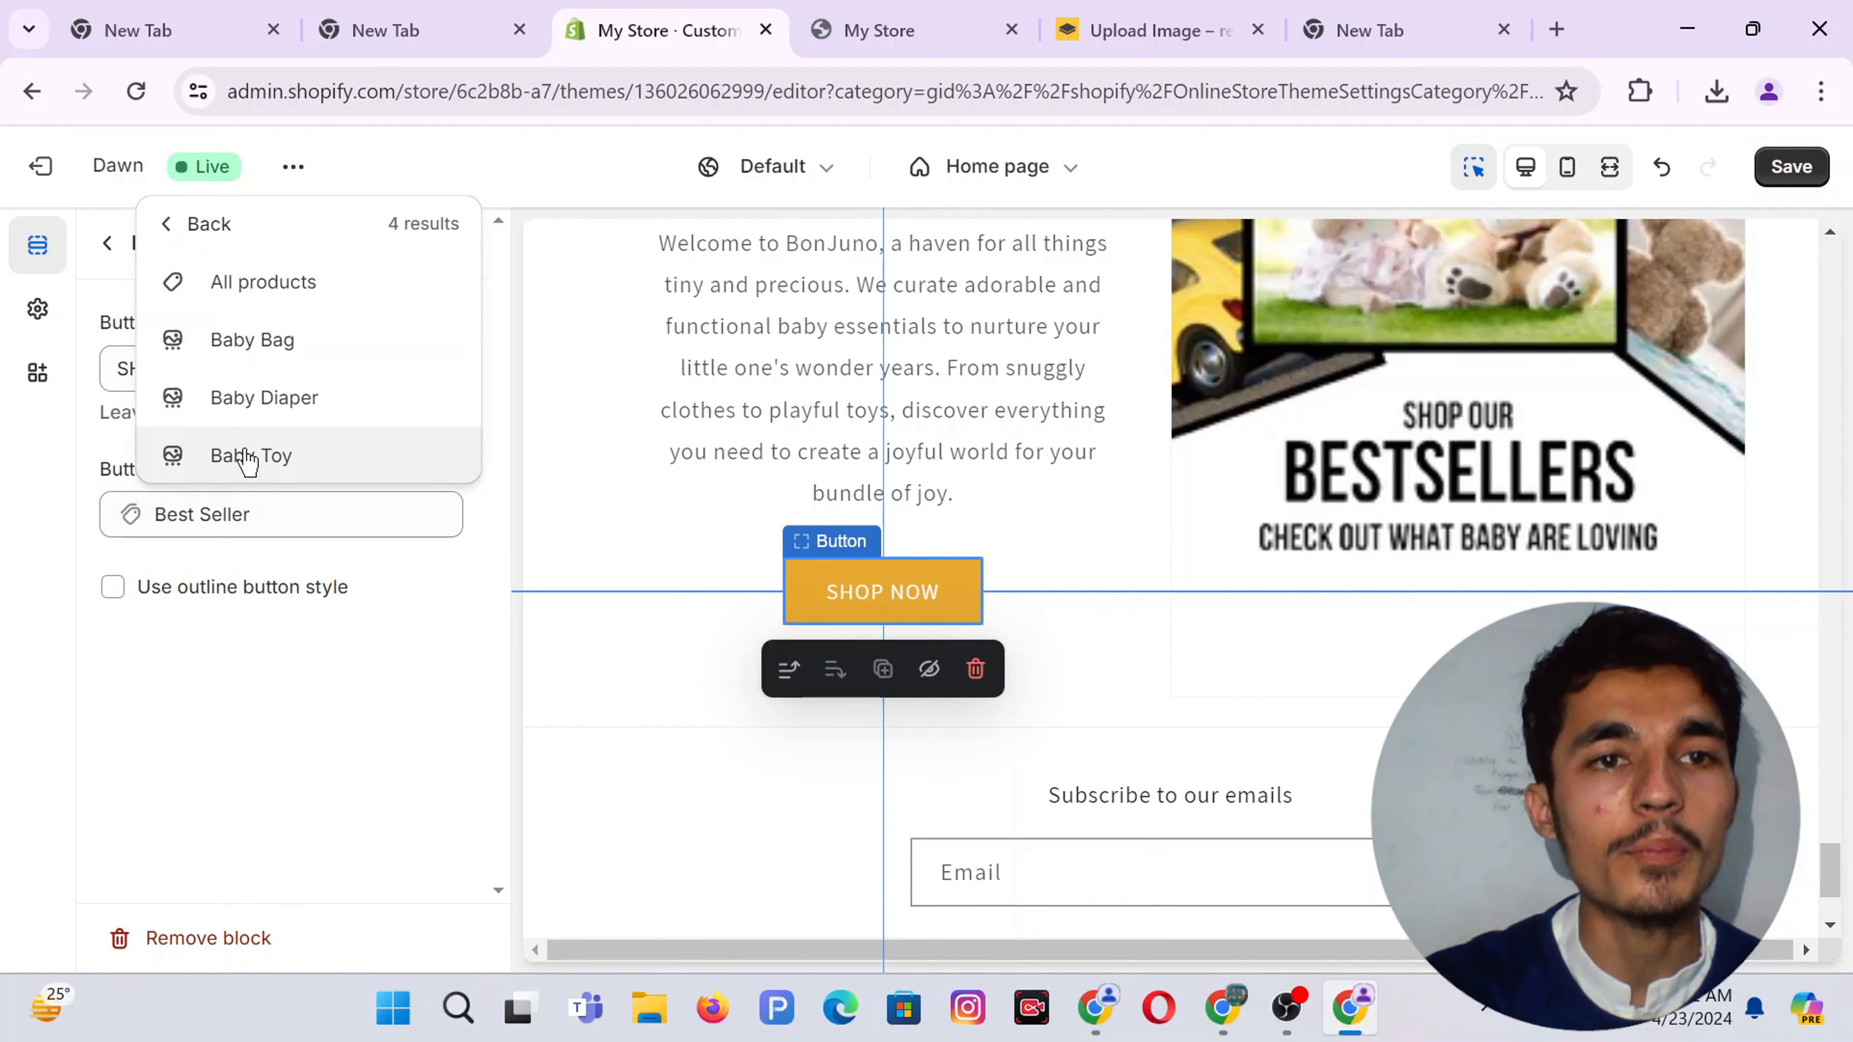
left_click(247, 527)
left_click(240, 525)
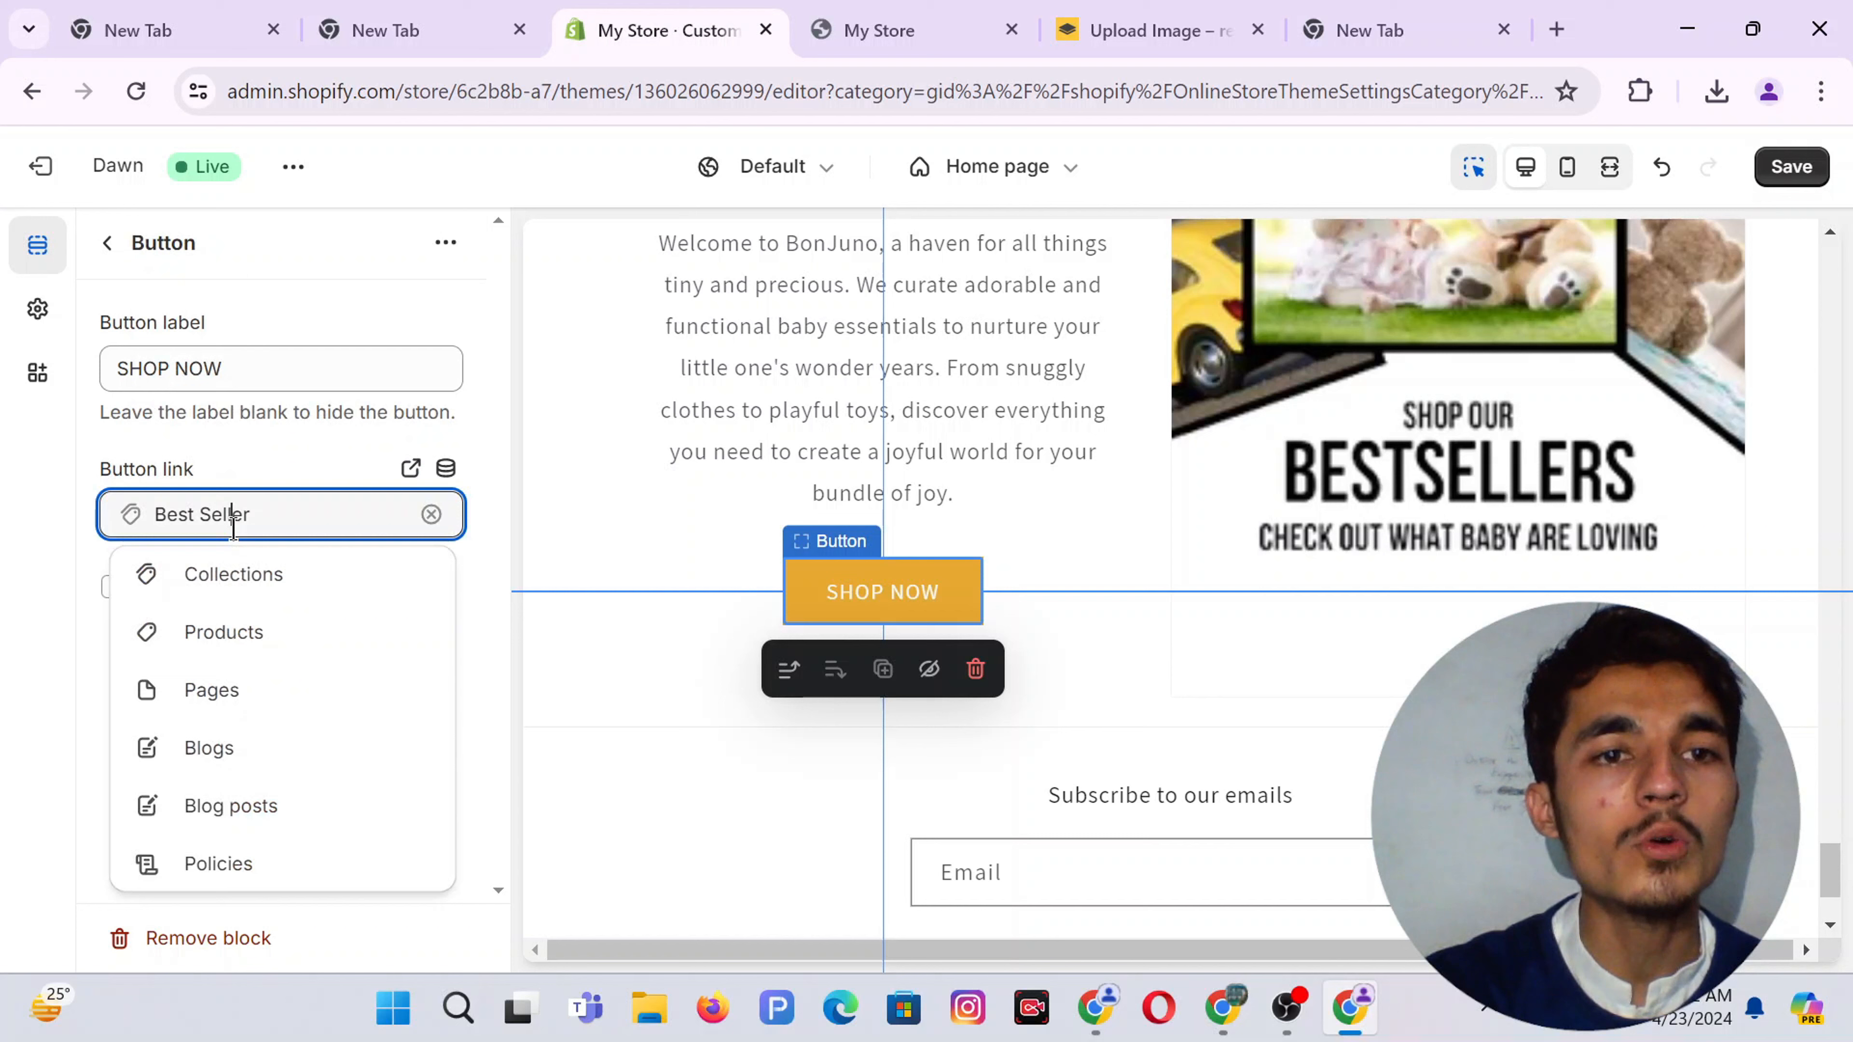
left_click(283, 584)
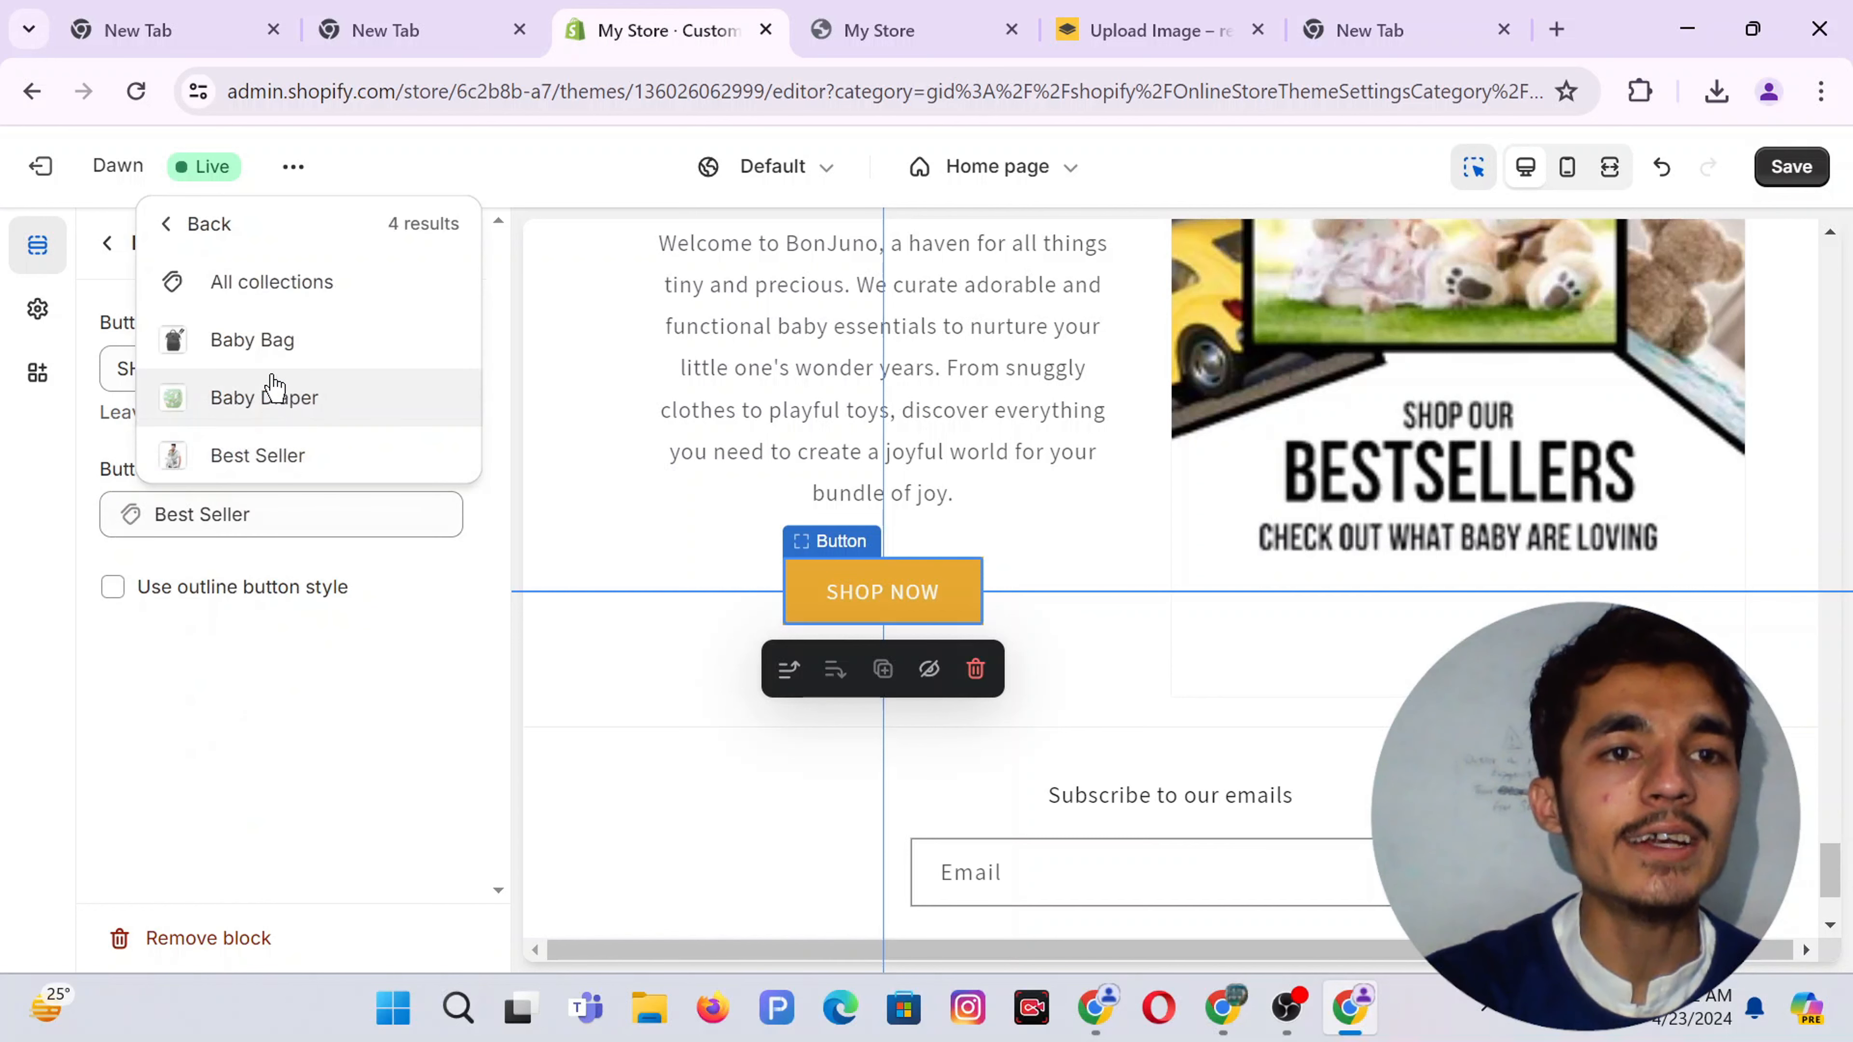
left_click(250, 339)
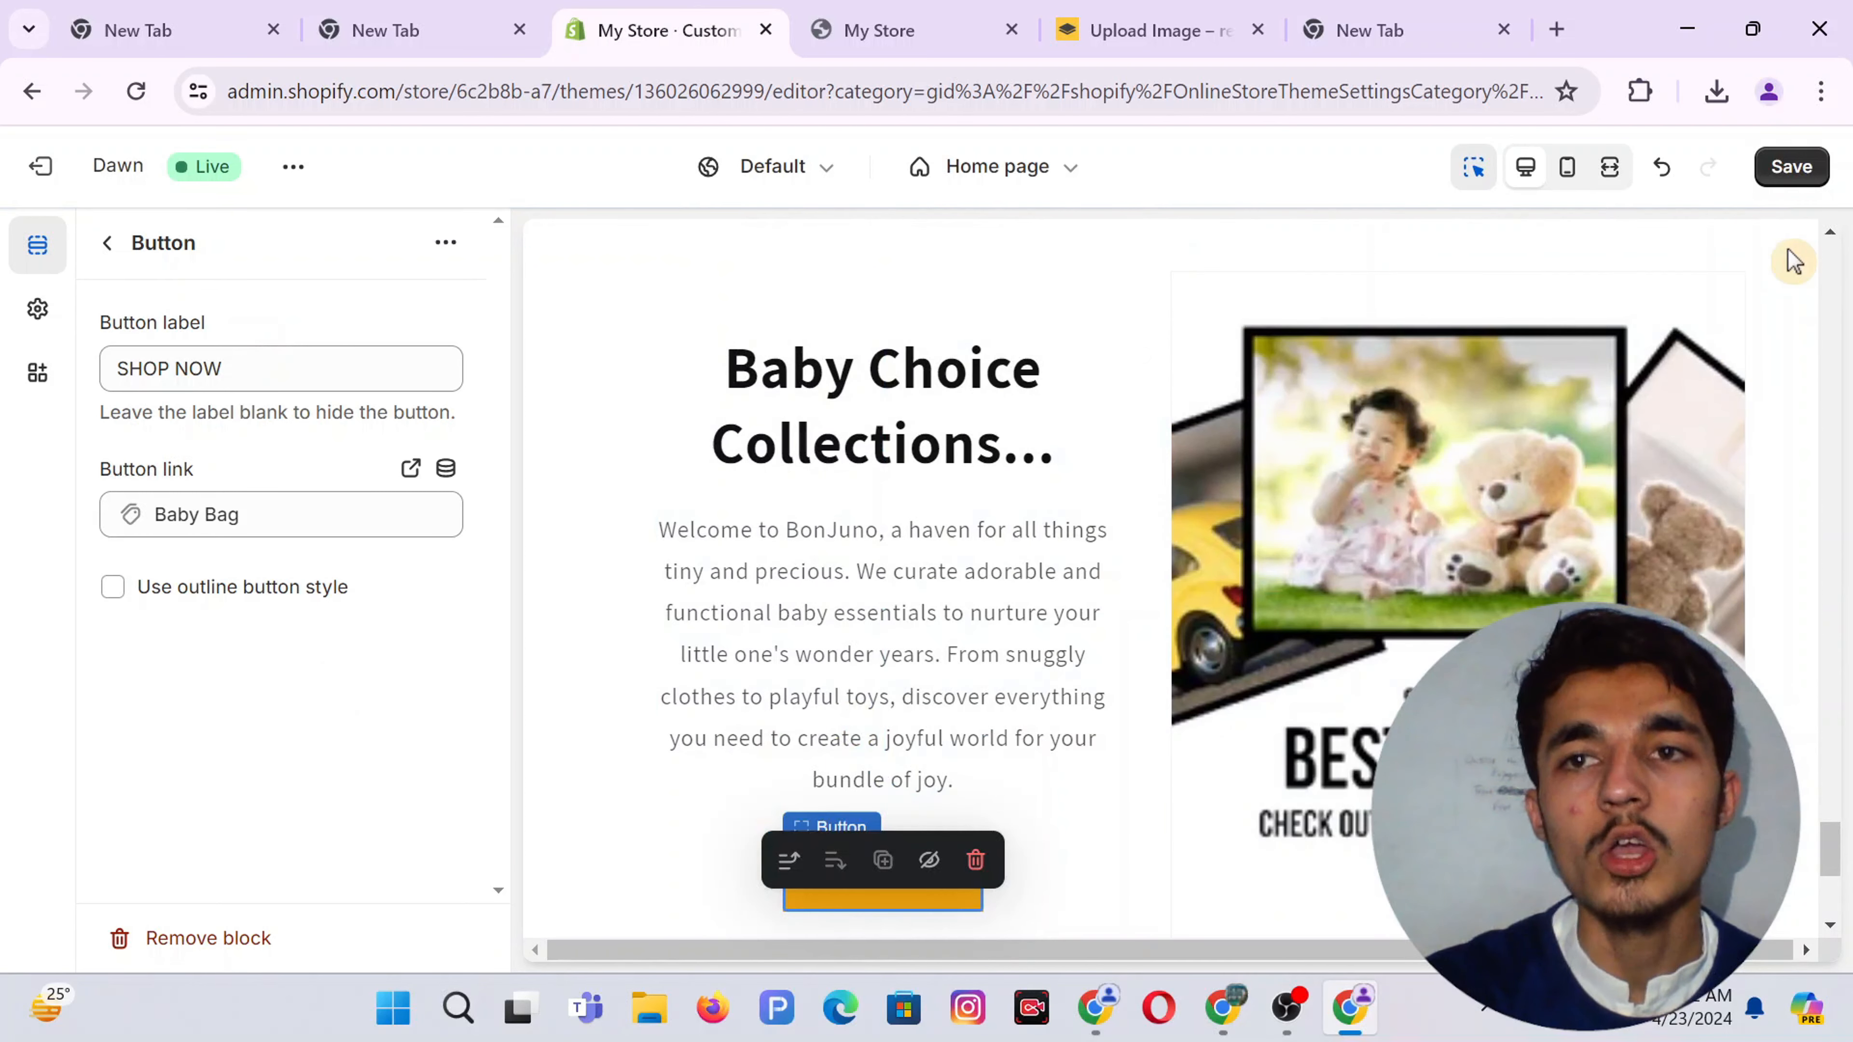
left_click(1789, 171)
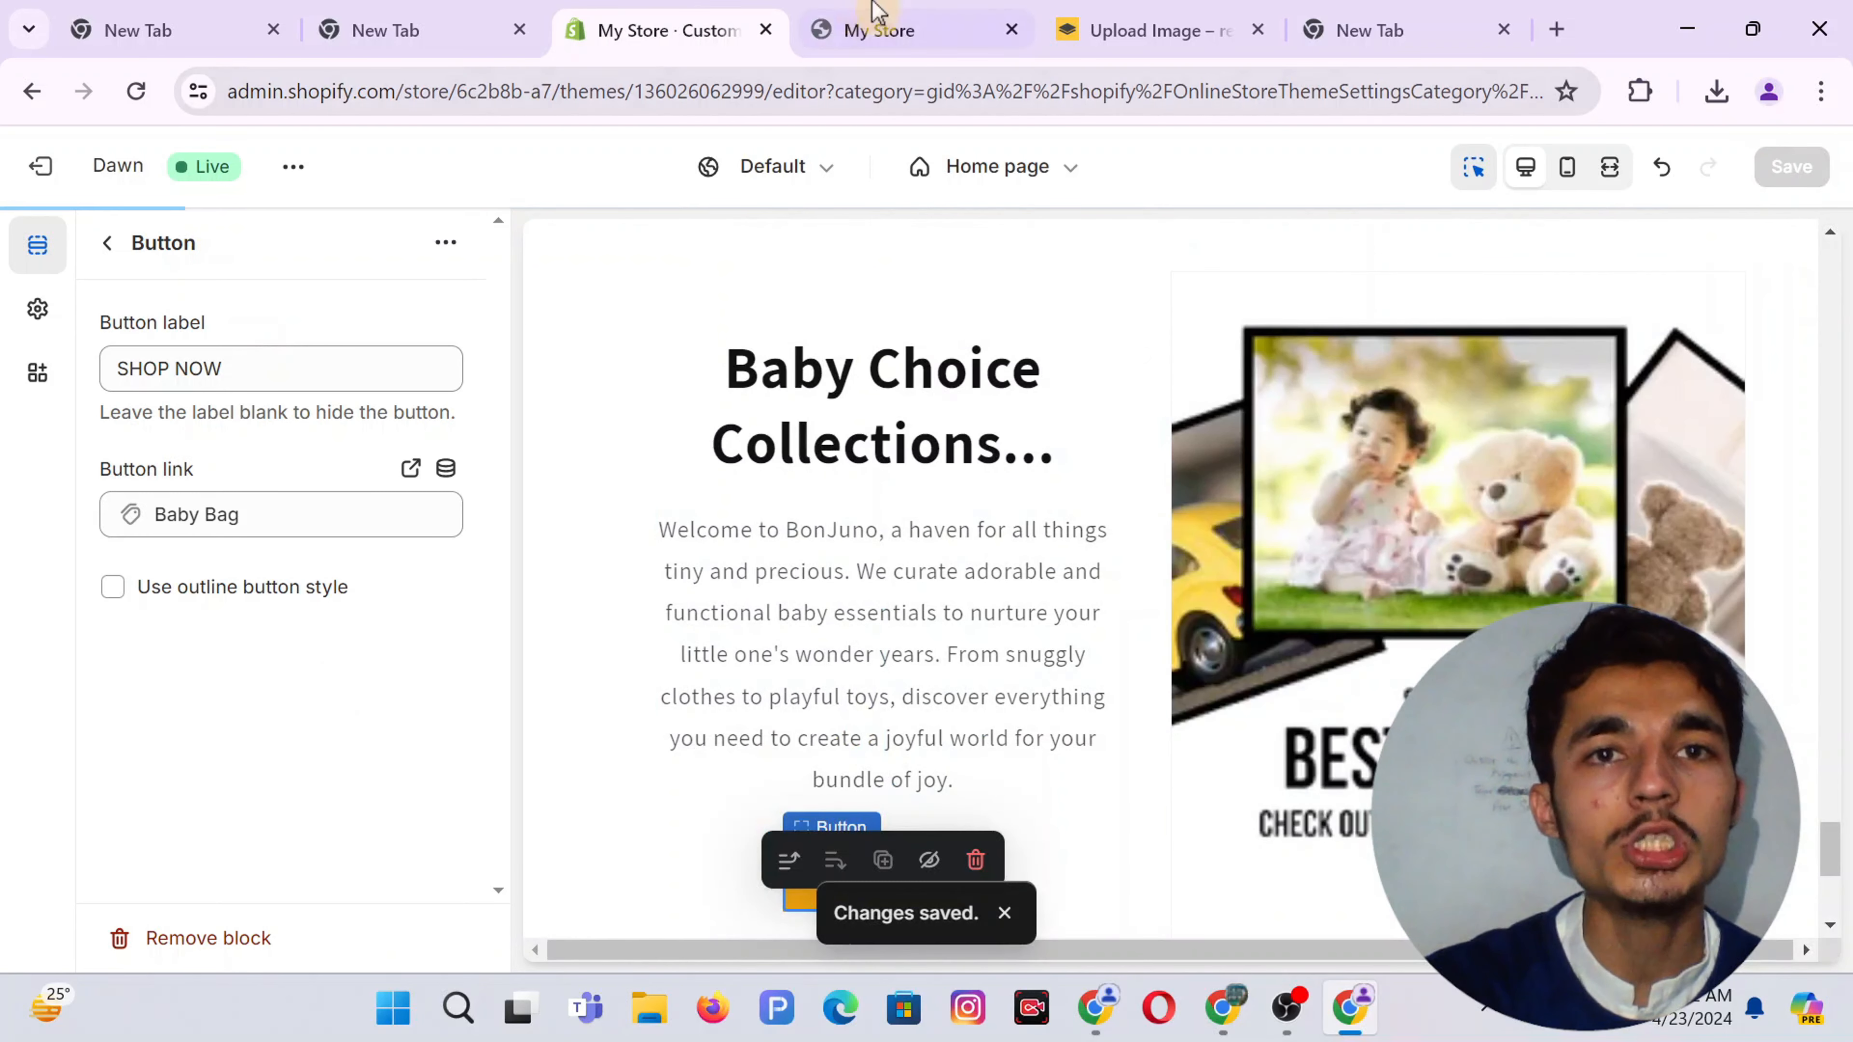
left_click(878, 10)
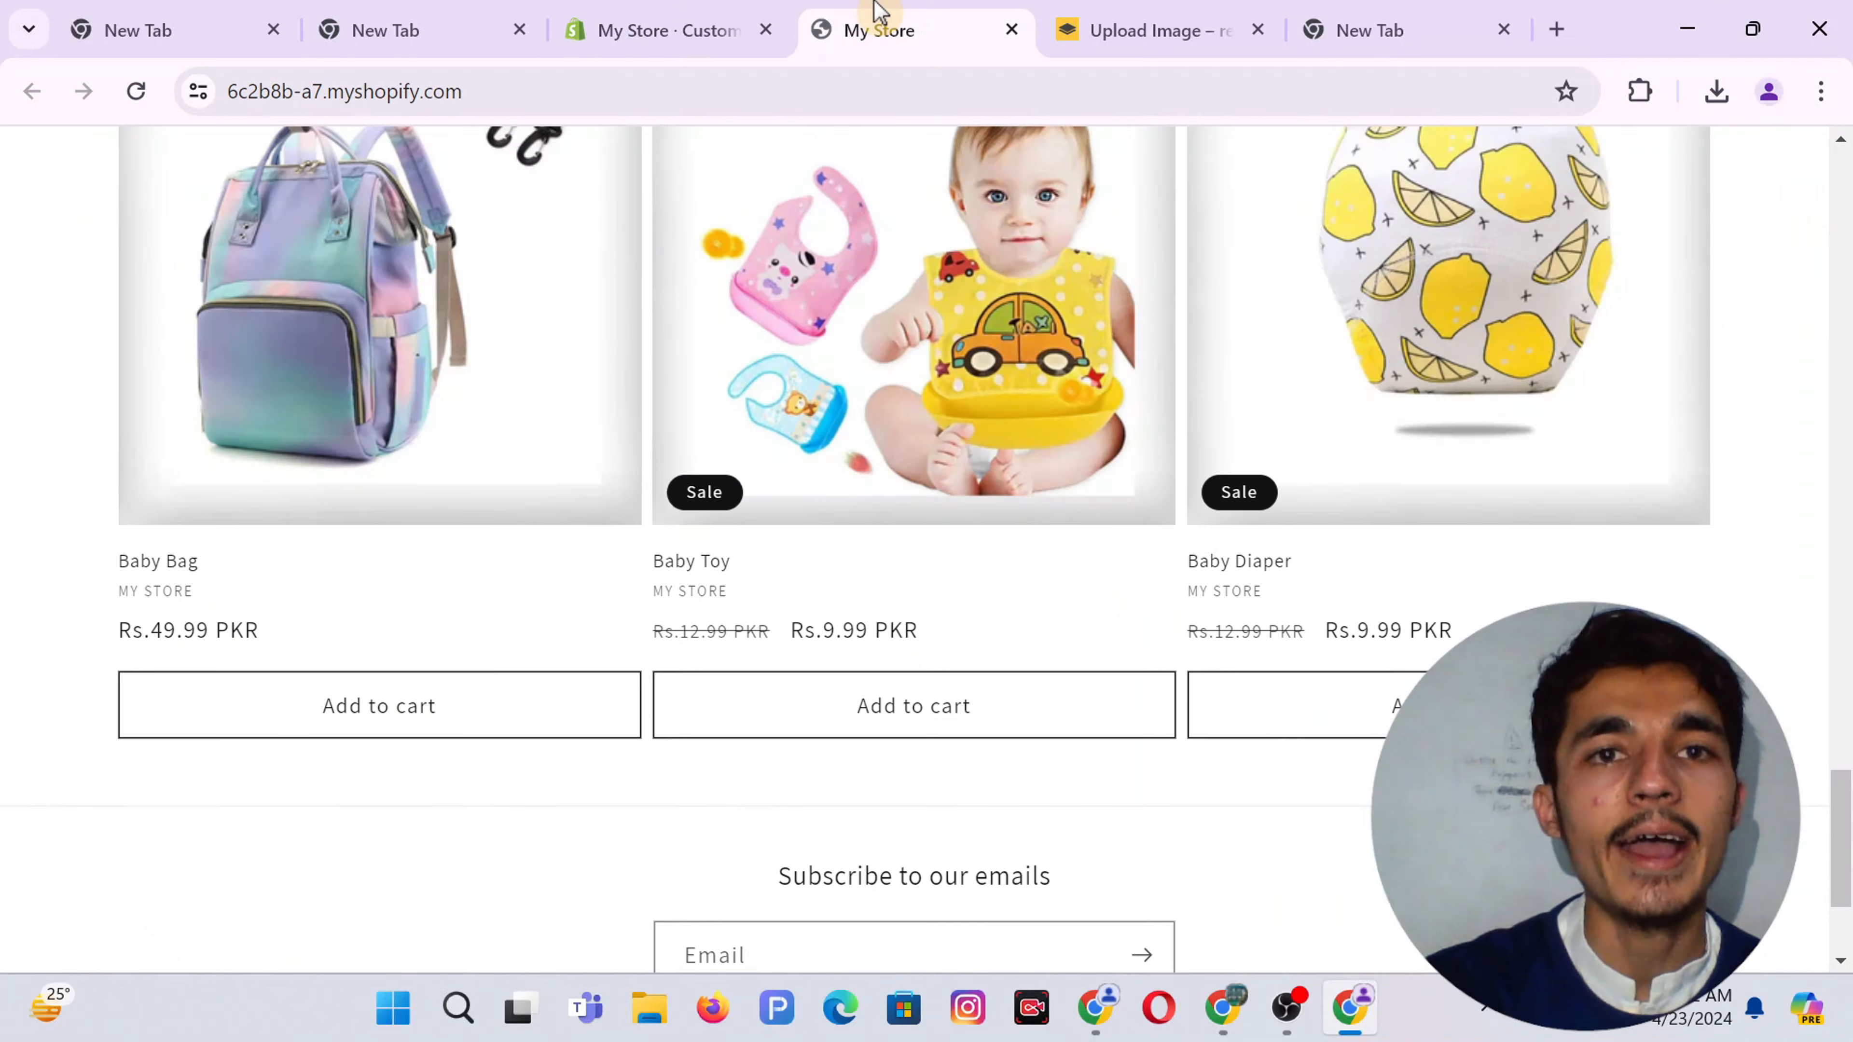
Reload the storefront and scroll down to check the Baby Choice Collections section
left_click(136, 94)
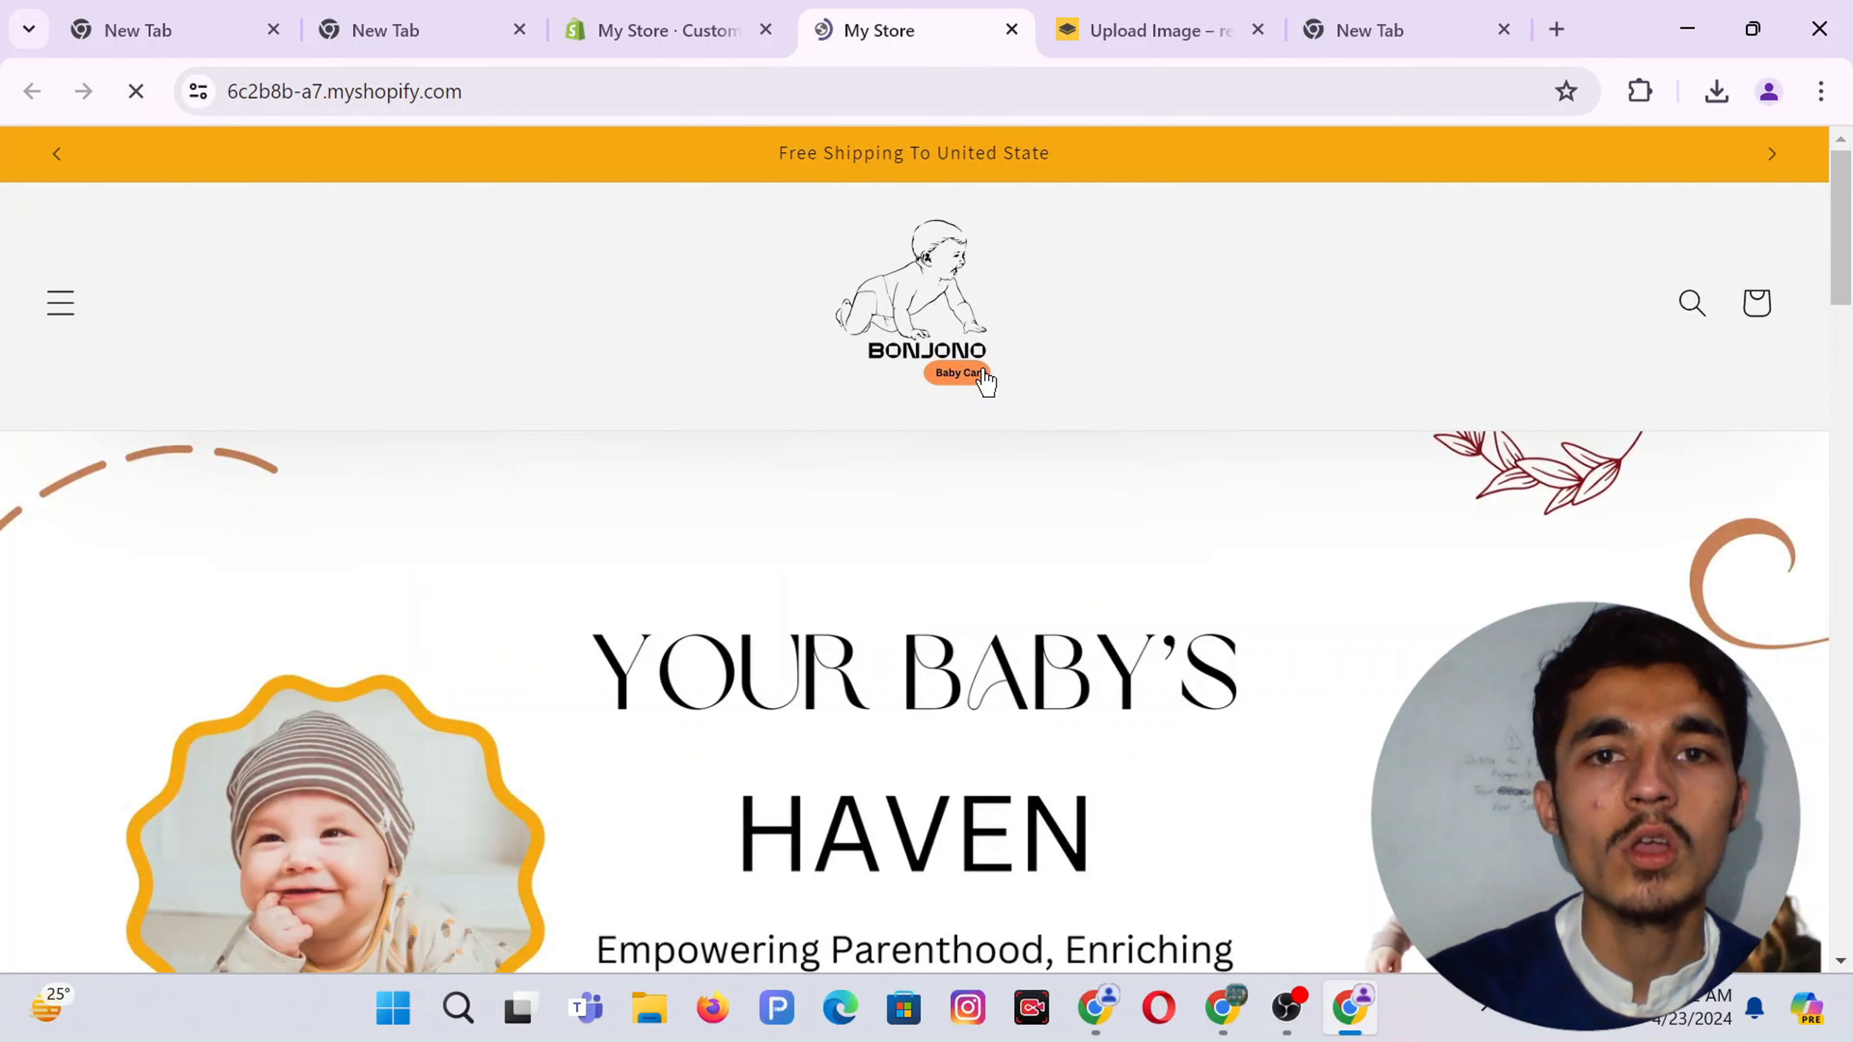
scroll(981, 384, "up", 15)
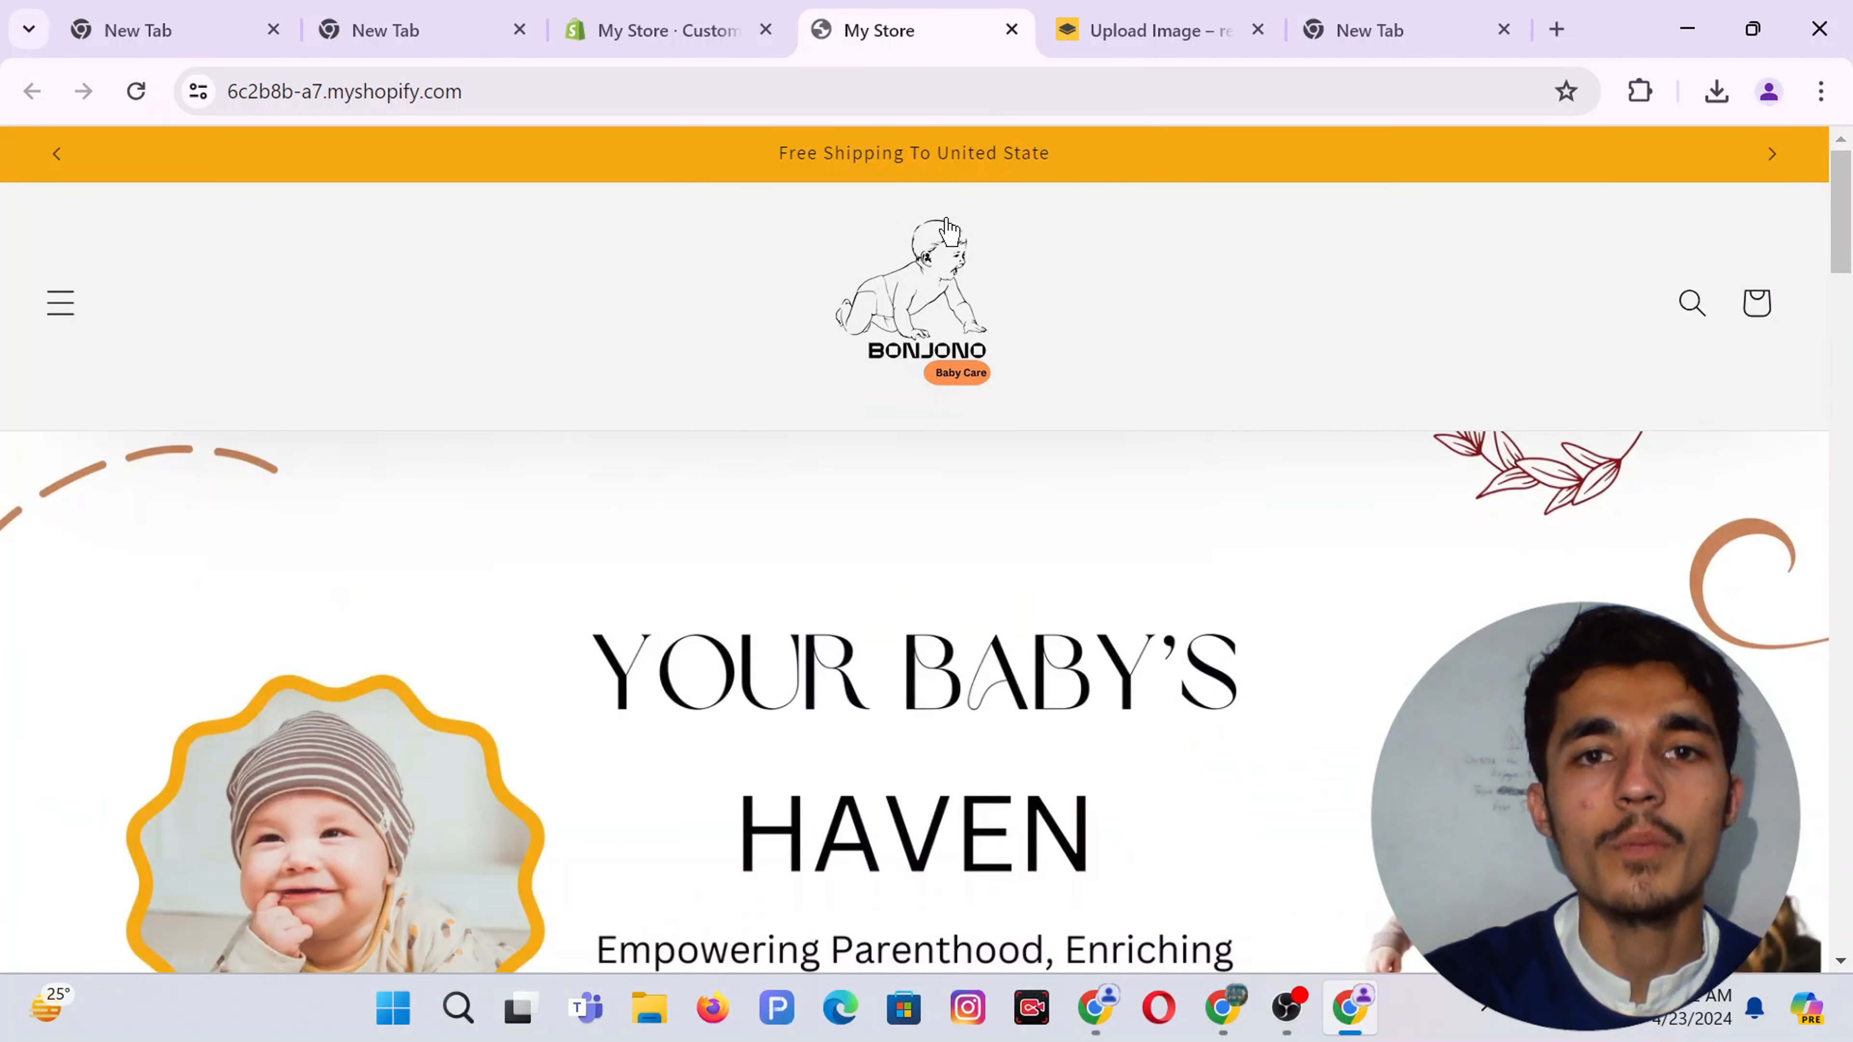
scroll(1077, 502, "down", 10)
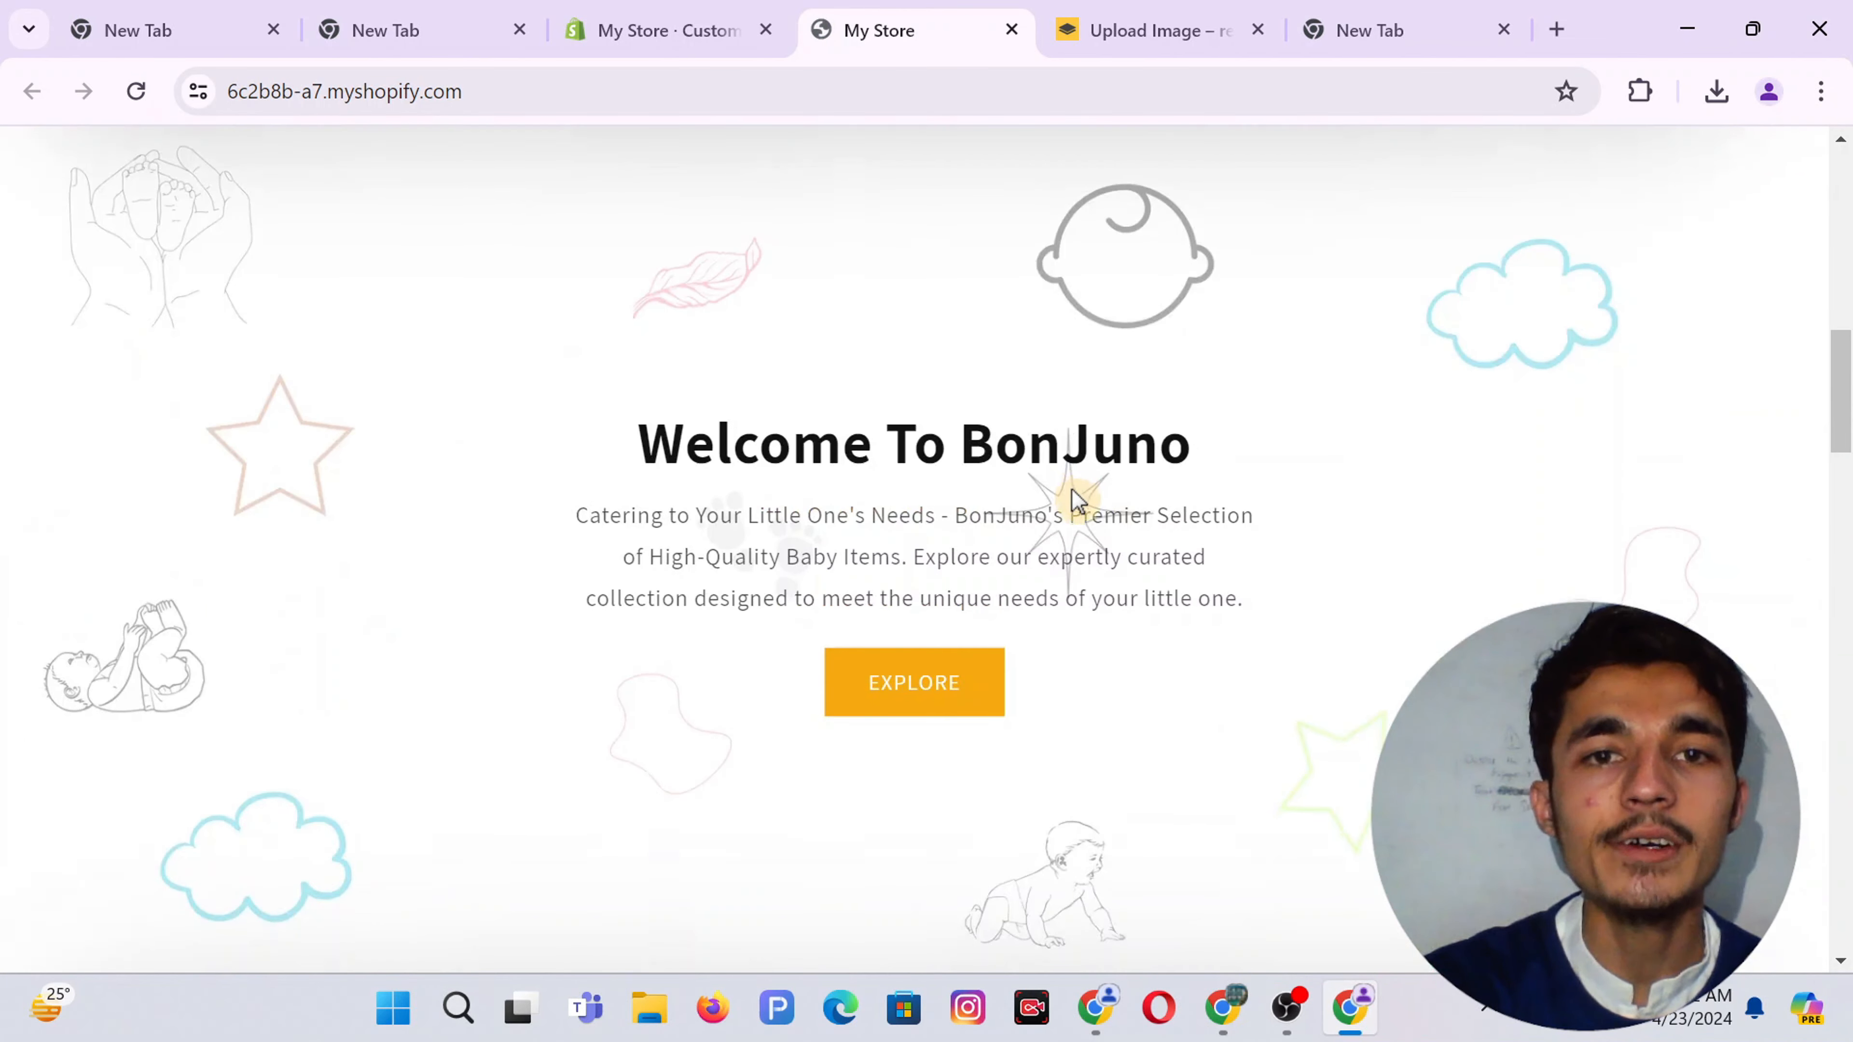
scroll(1075, 502, "down", 8)
scroll(1075, 504, "down", 5)
scroll(1076, 504, "down", 6)
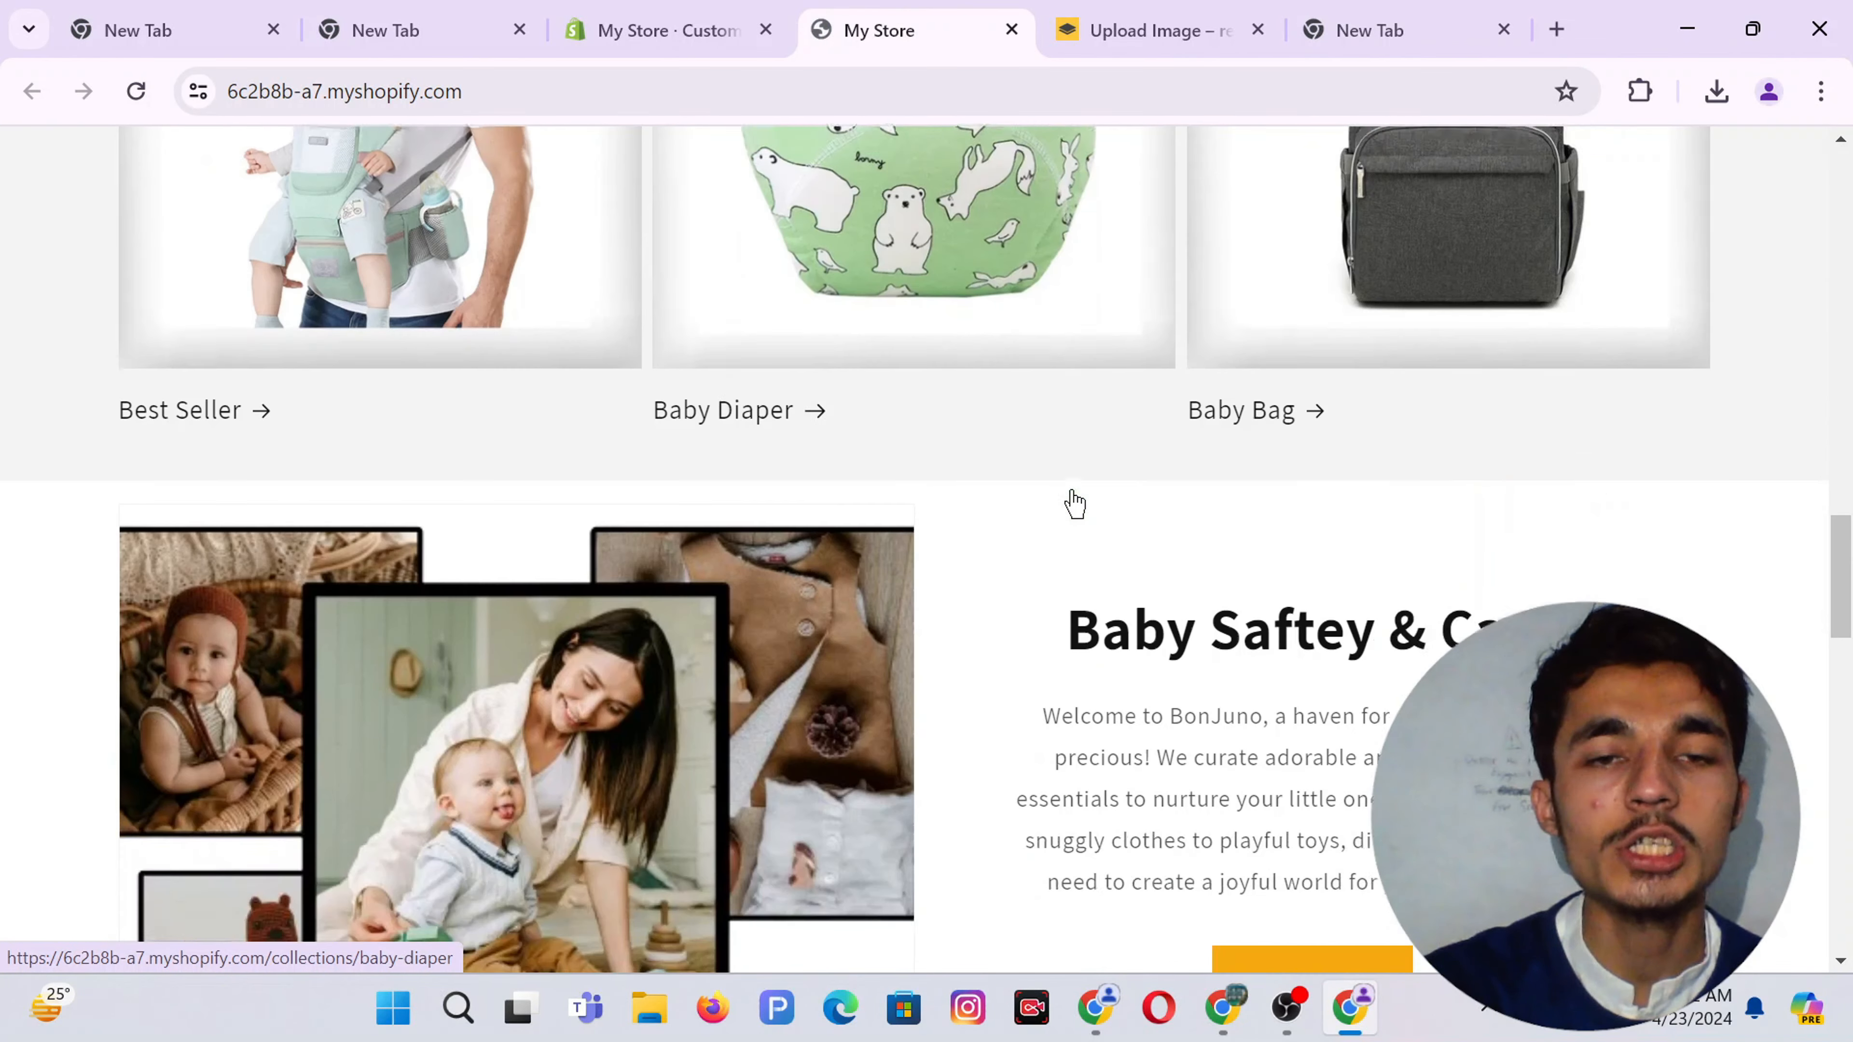
scroll(1075, 497, "down", 14)
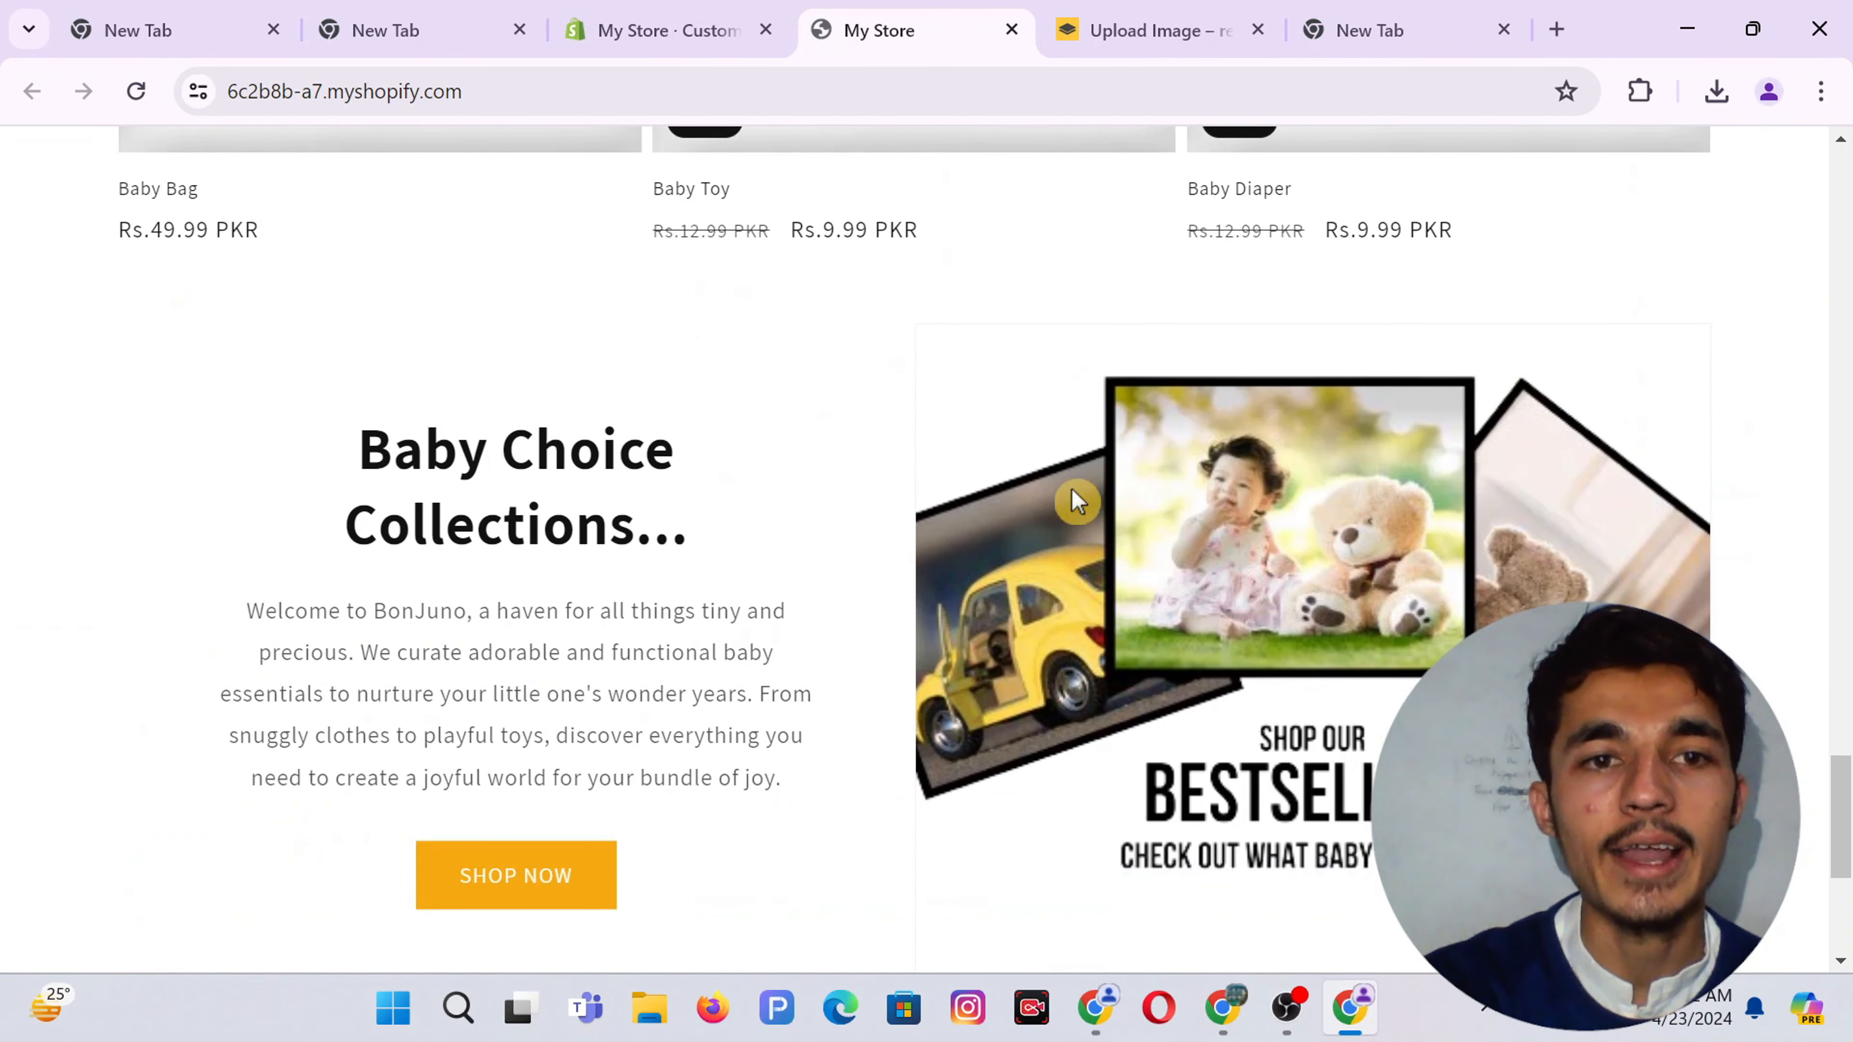
scroll(1075, 504, "down", 2)
scroll(951, 503, "up", 7)
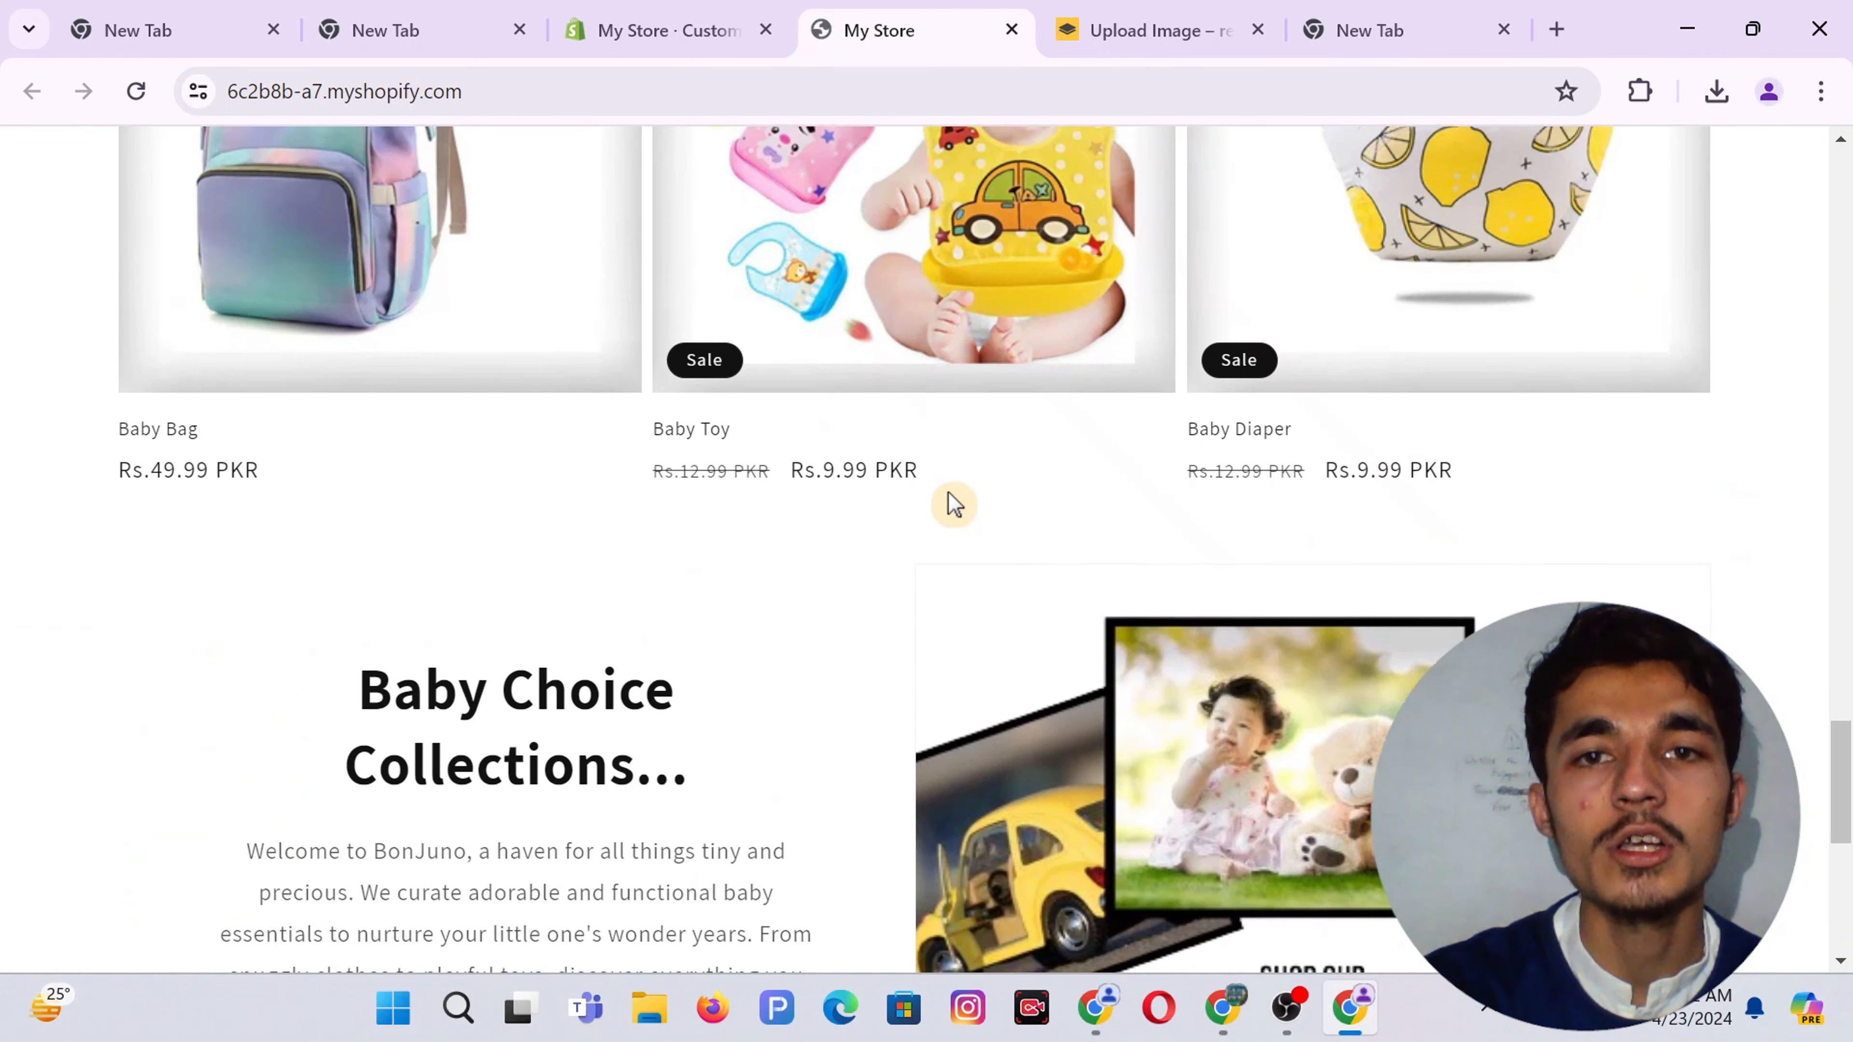
scroll(951, 504, "down", 5)
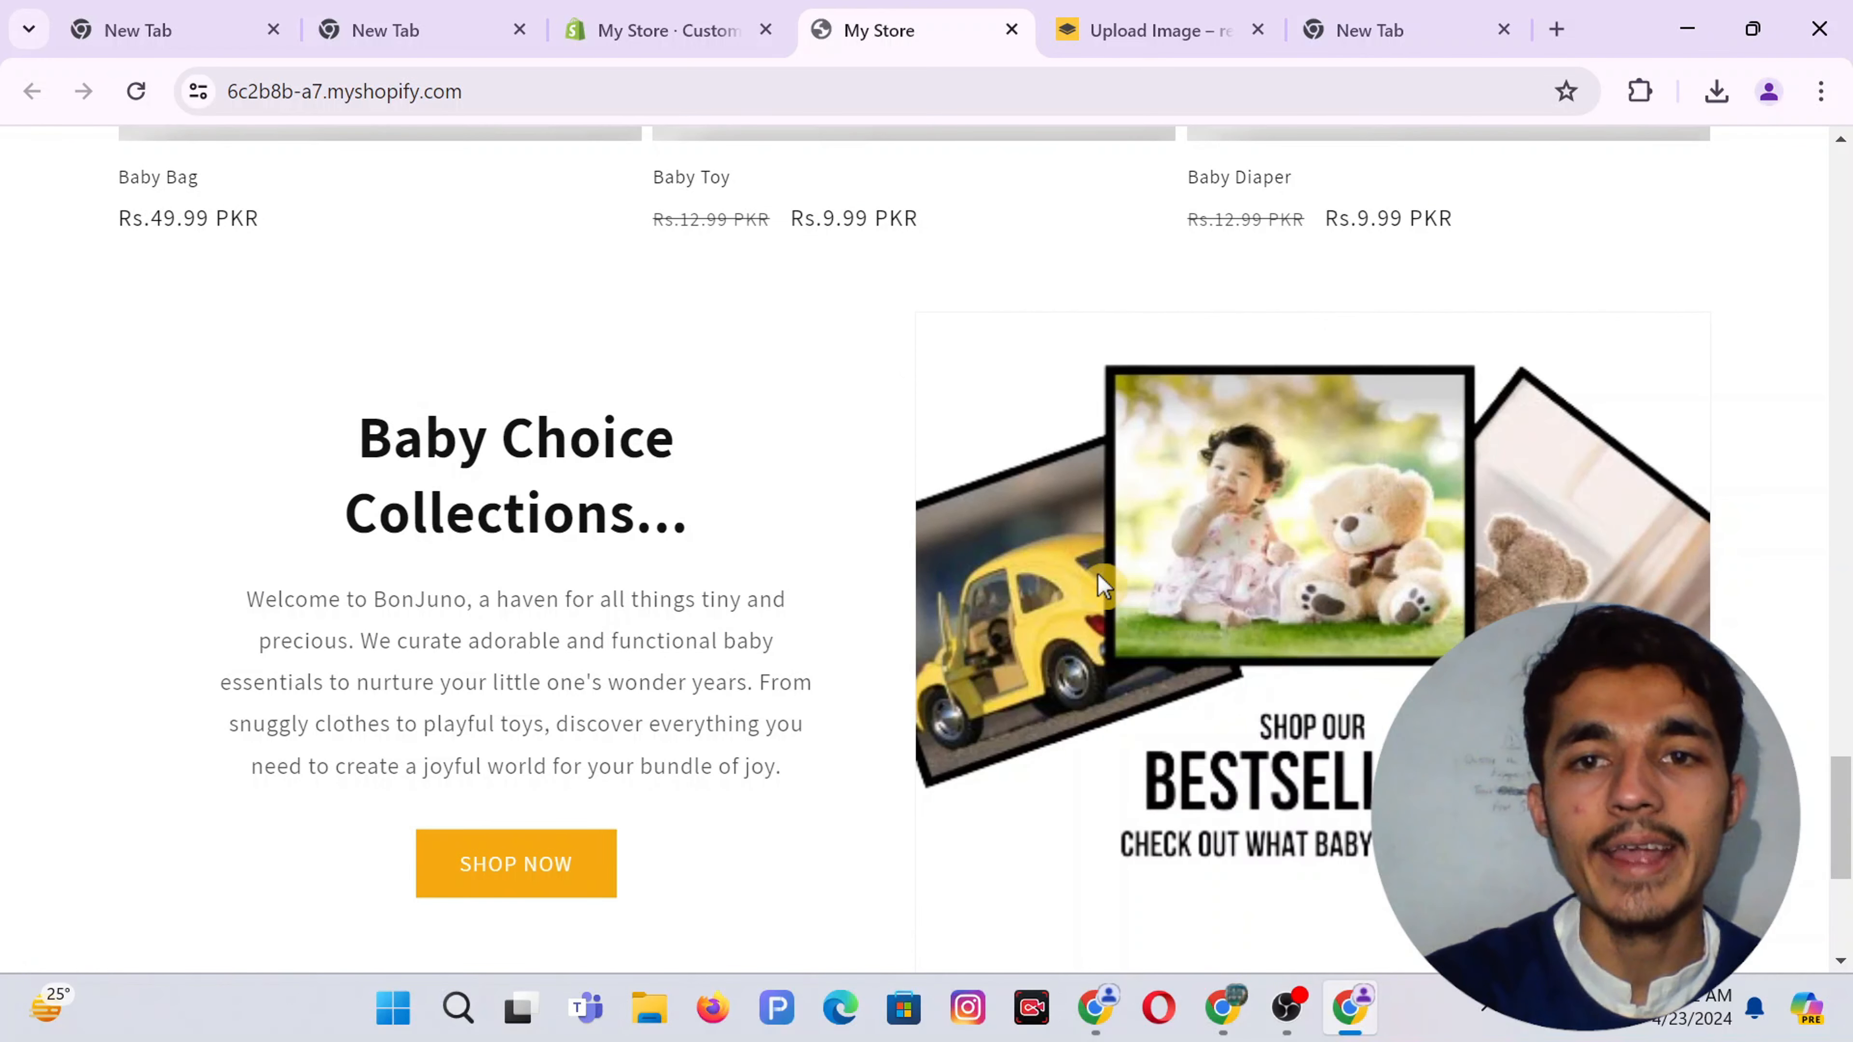
scroll(878, 642, "up", 10)
scroll(878, 642, "down", 1)
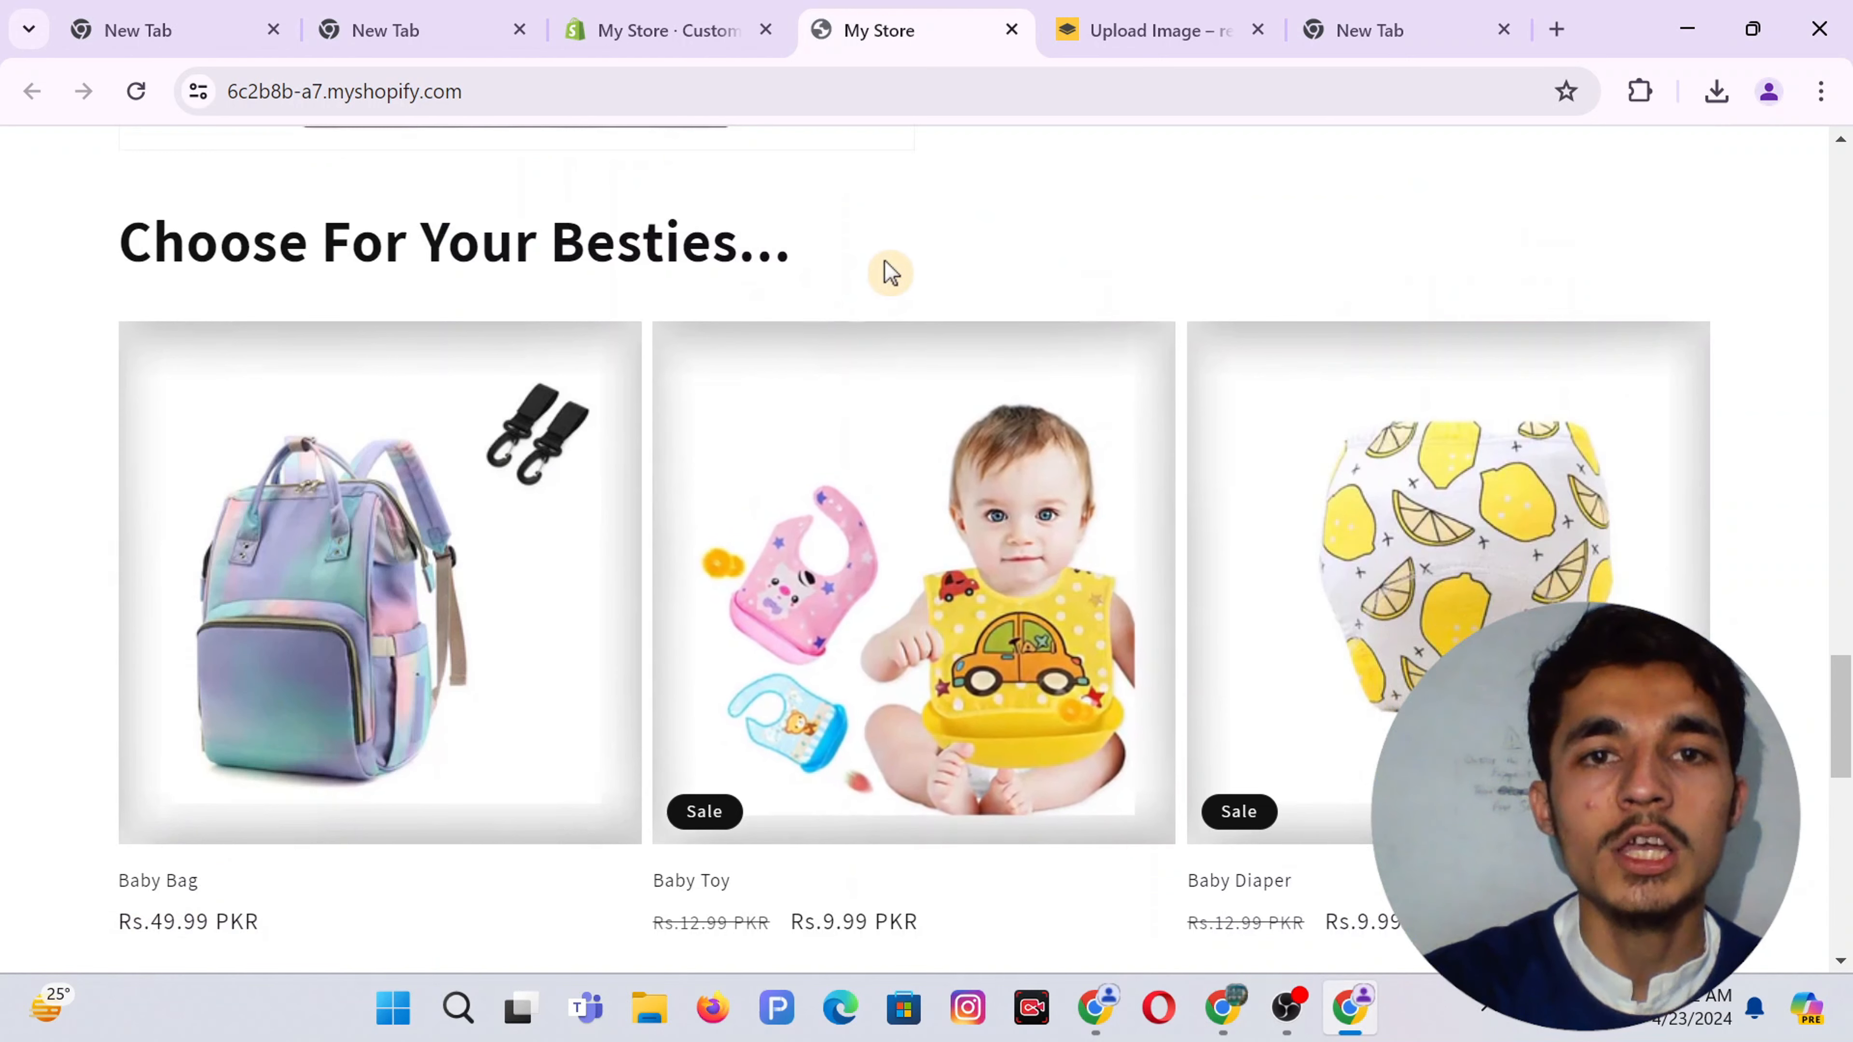
Give the Featured collection section the Scheme 2 colour scheme and save
left_click(691, 28)
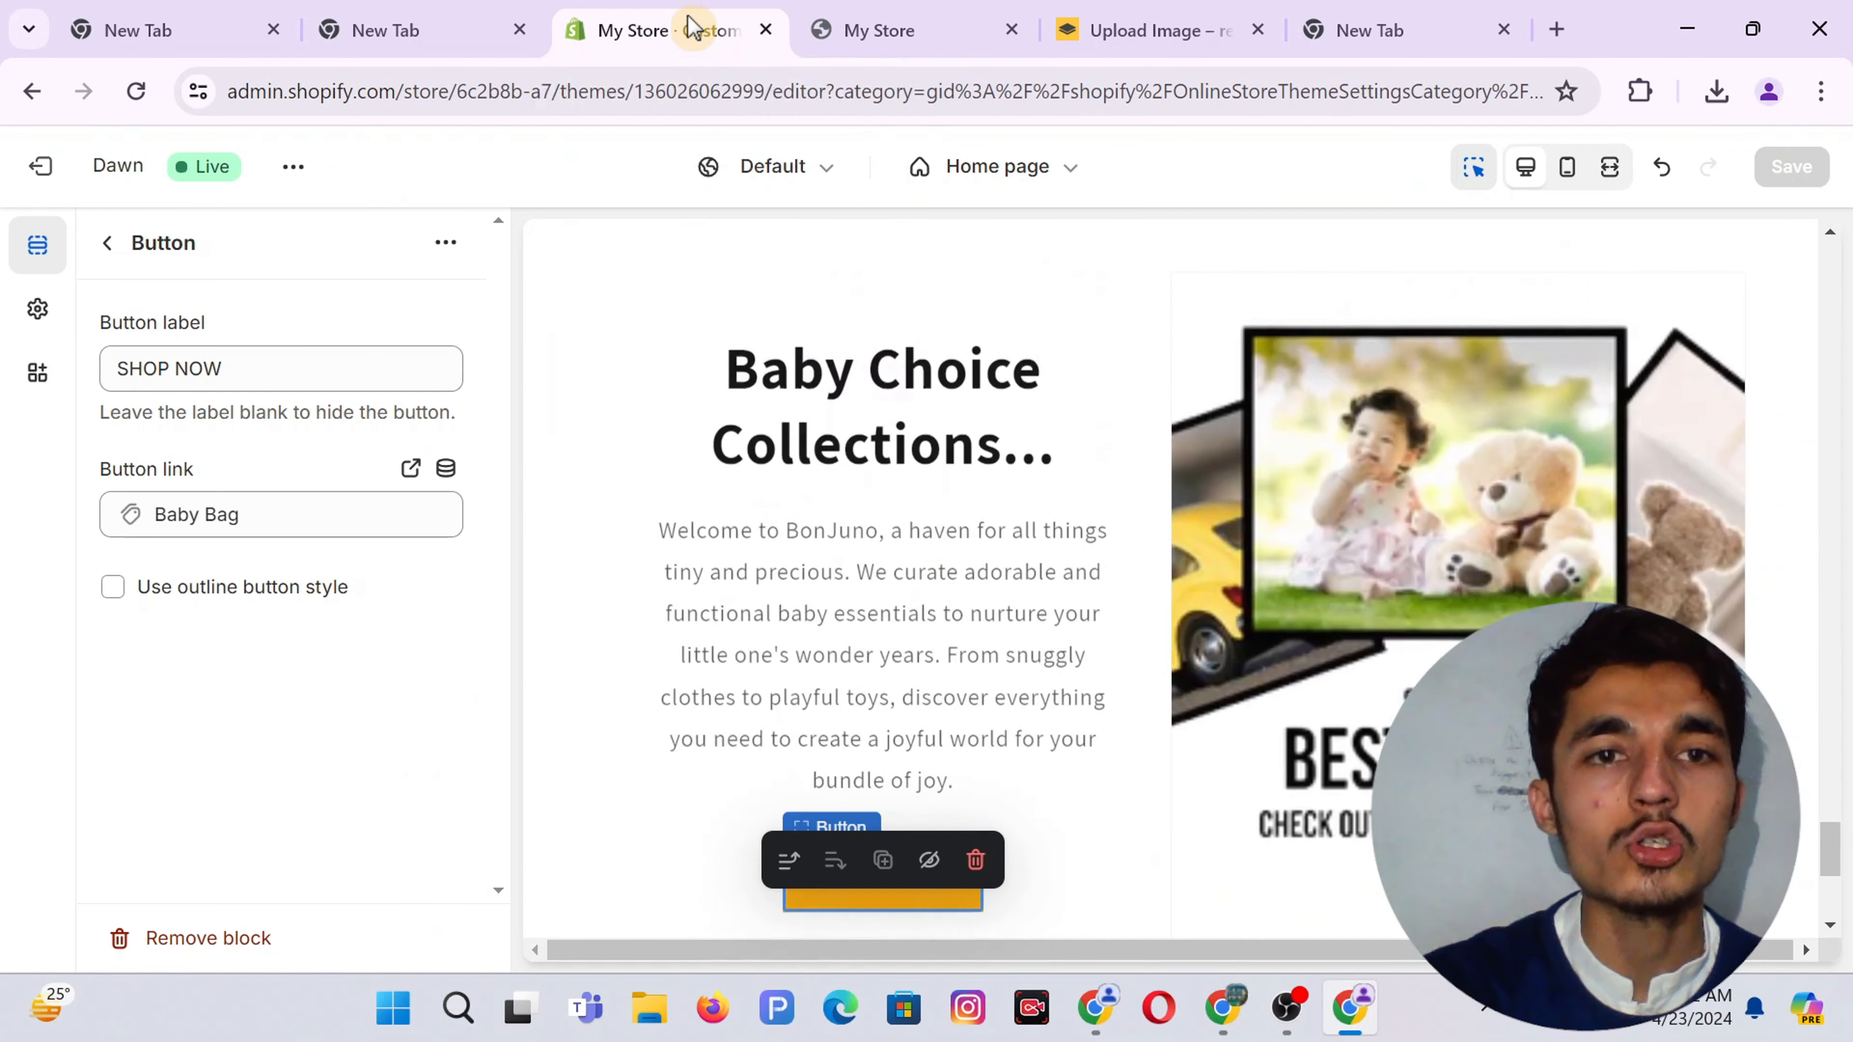
left_click(104, 248)
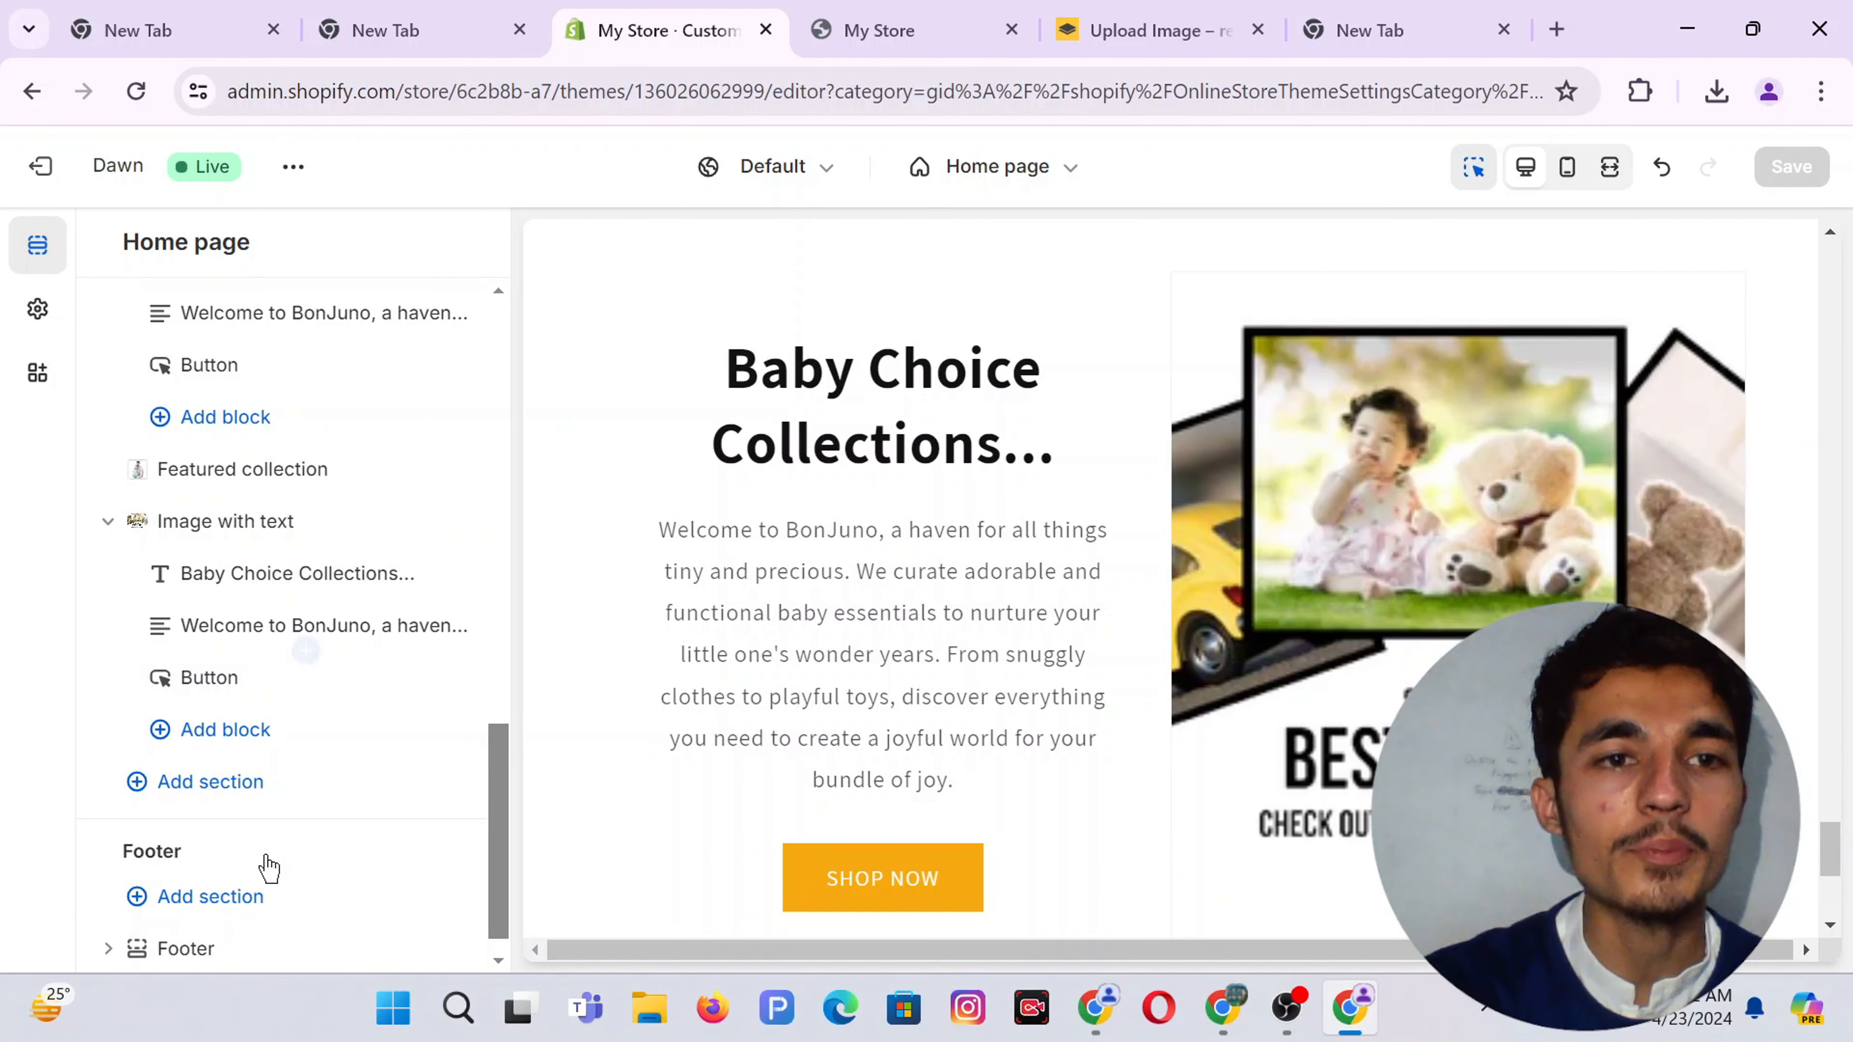
left_click(216, 471)
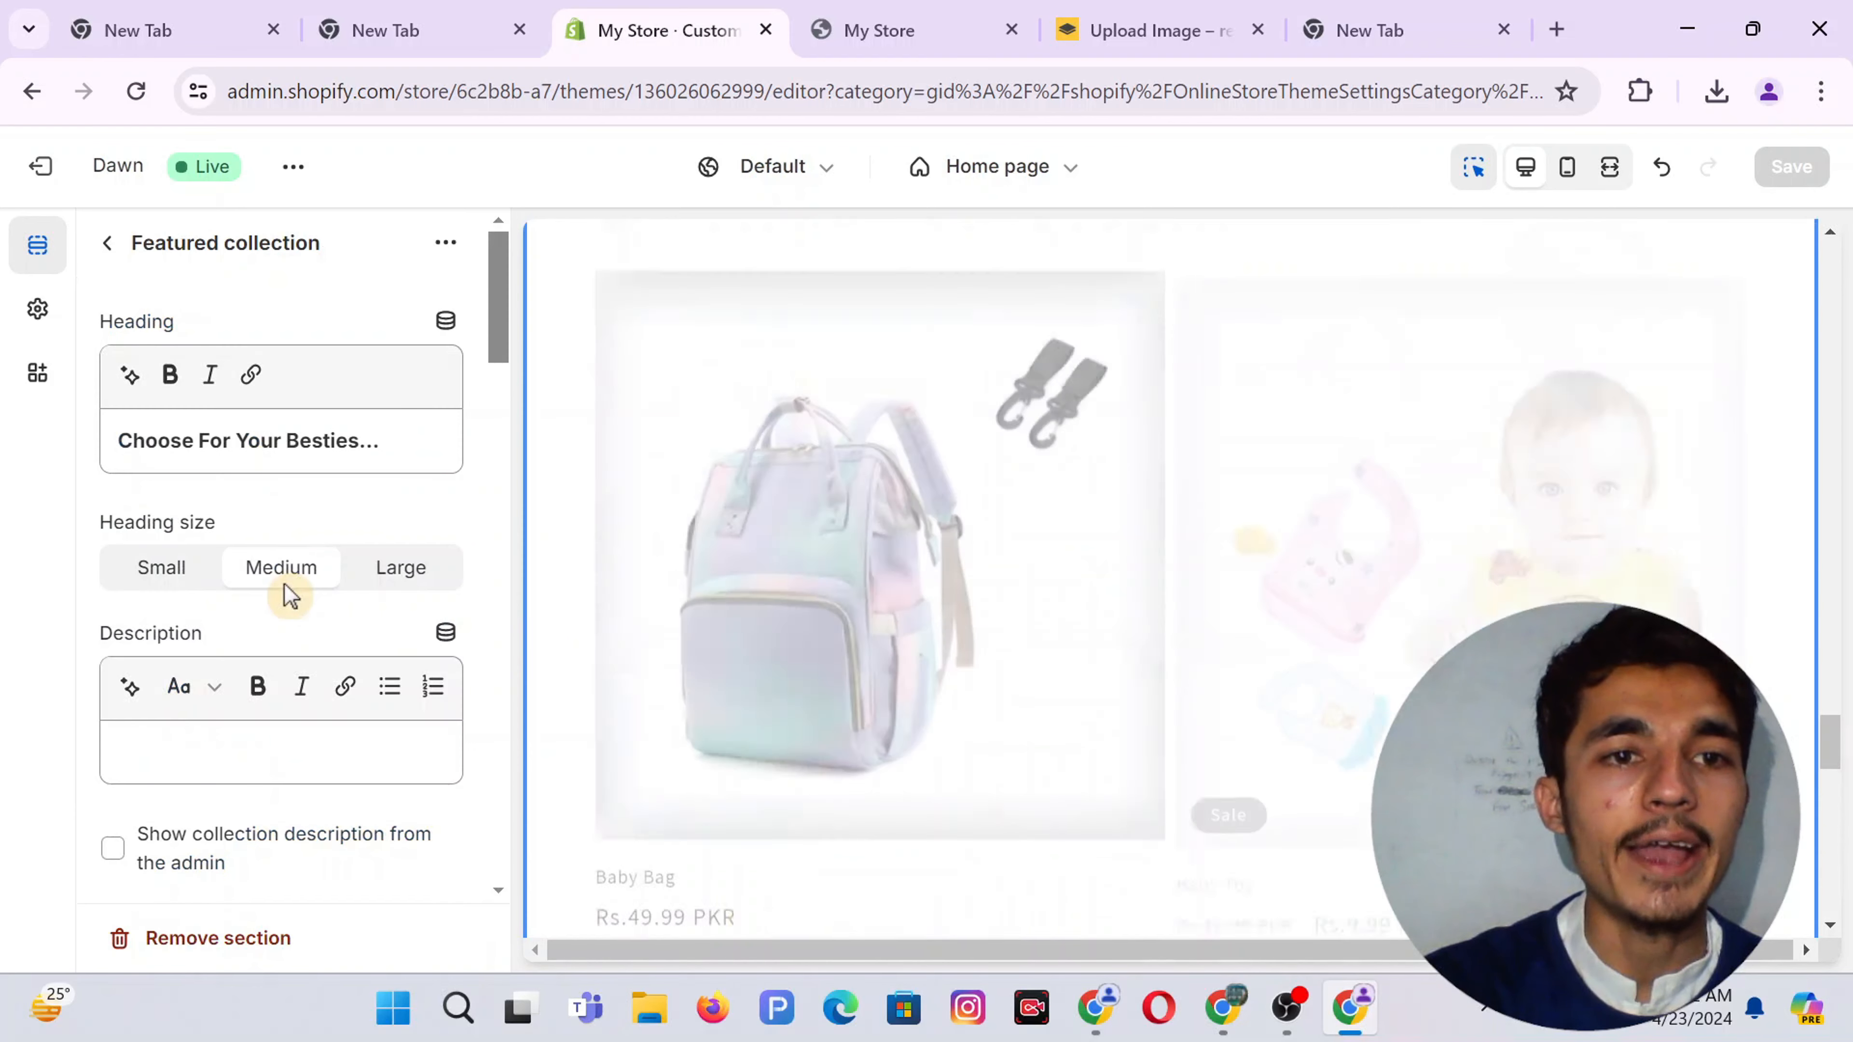
scroll(283, 587, "down", 10)
scroll(285, 595, "down", 7)
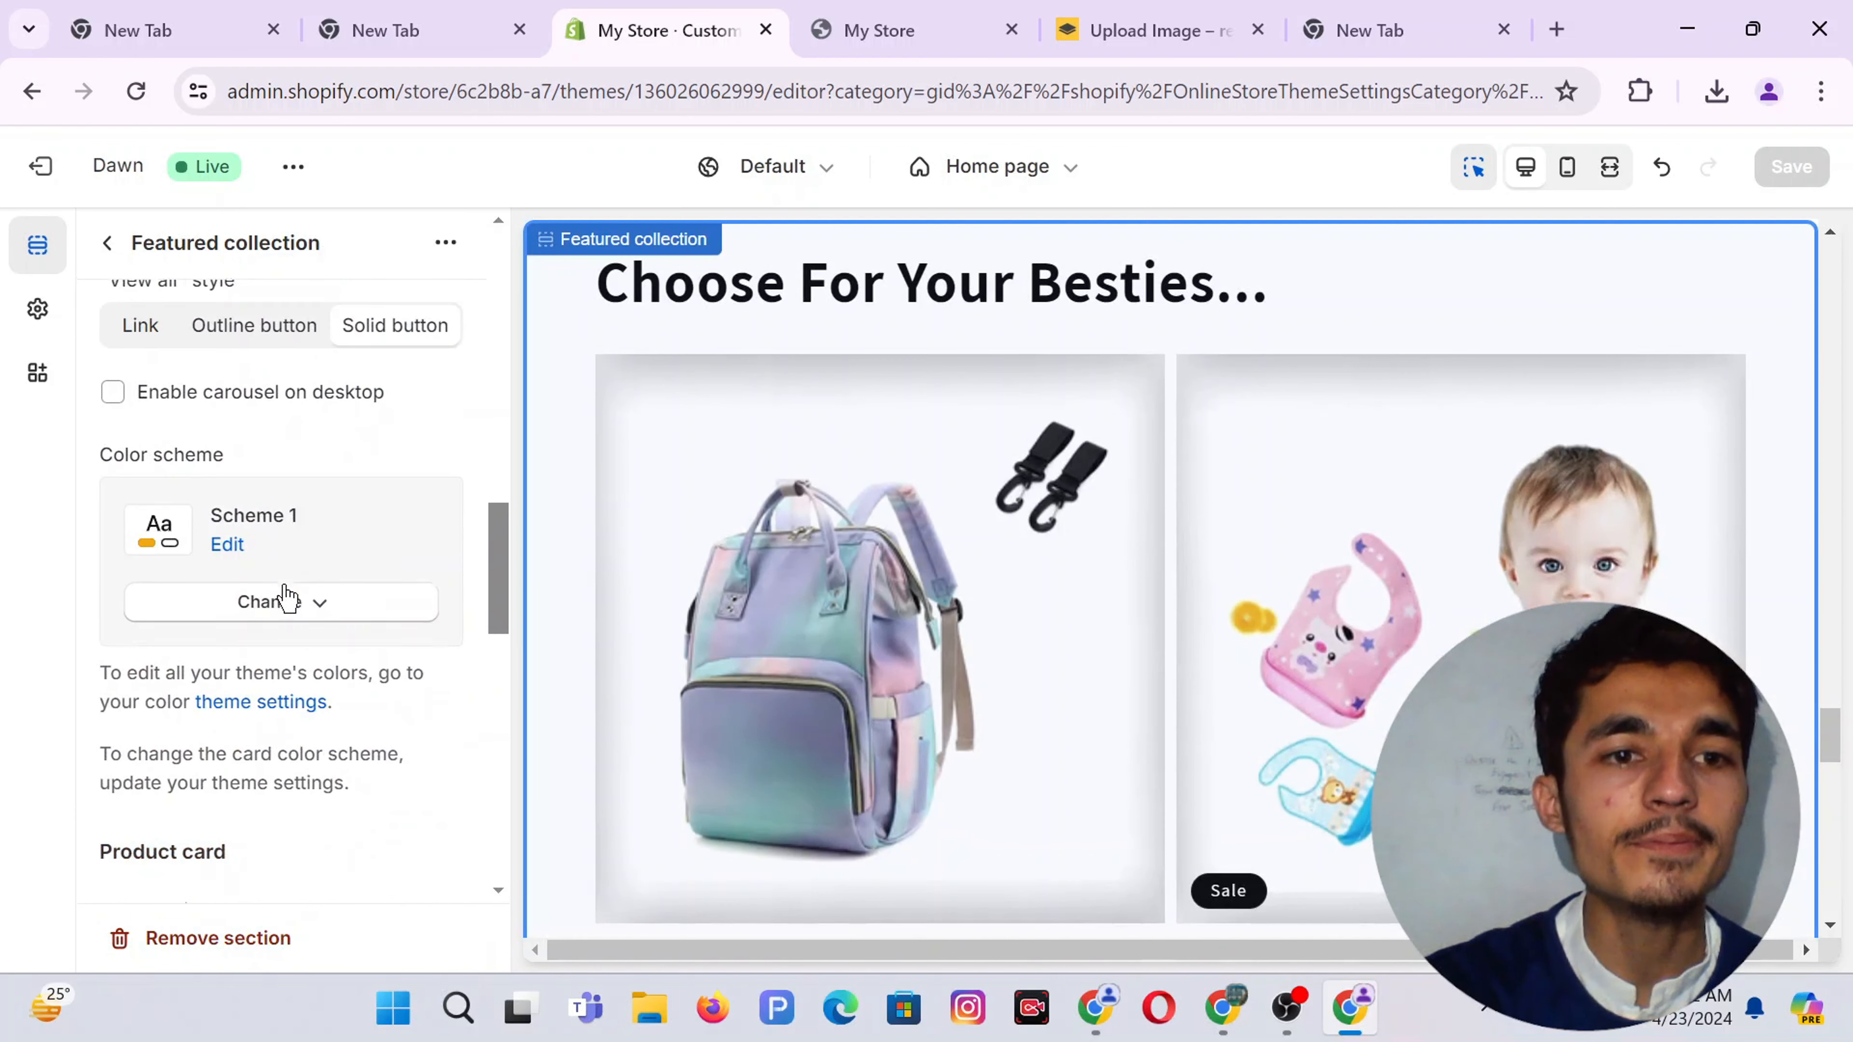
left_click(267, 533)
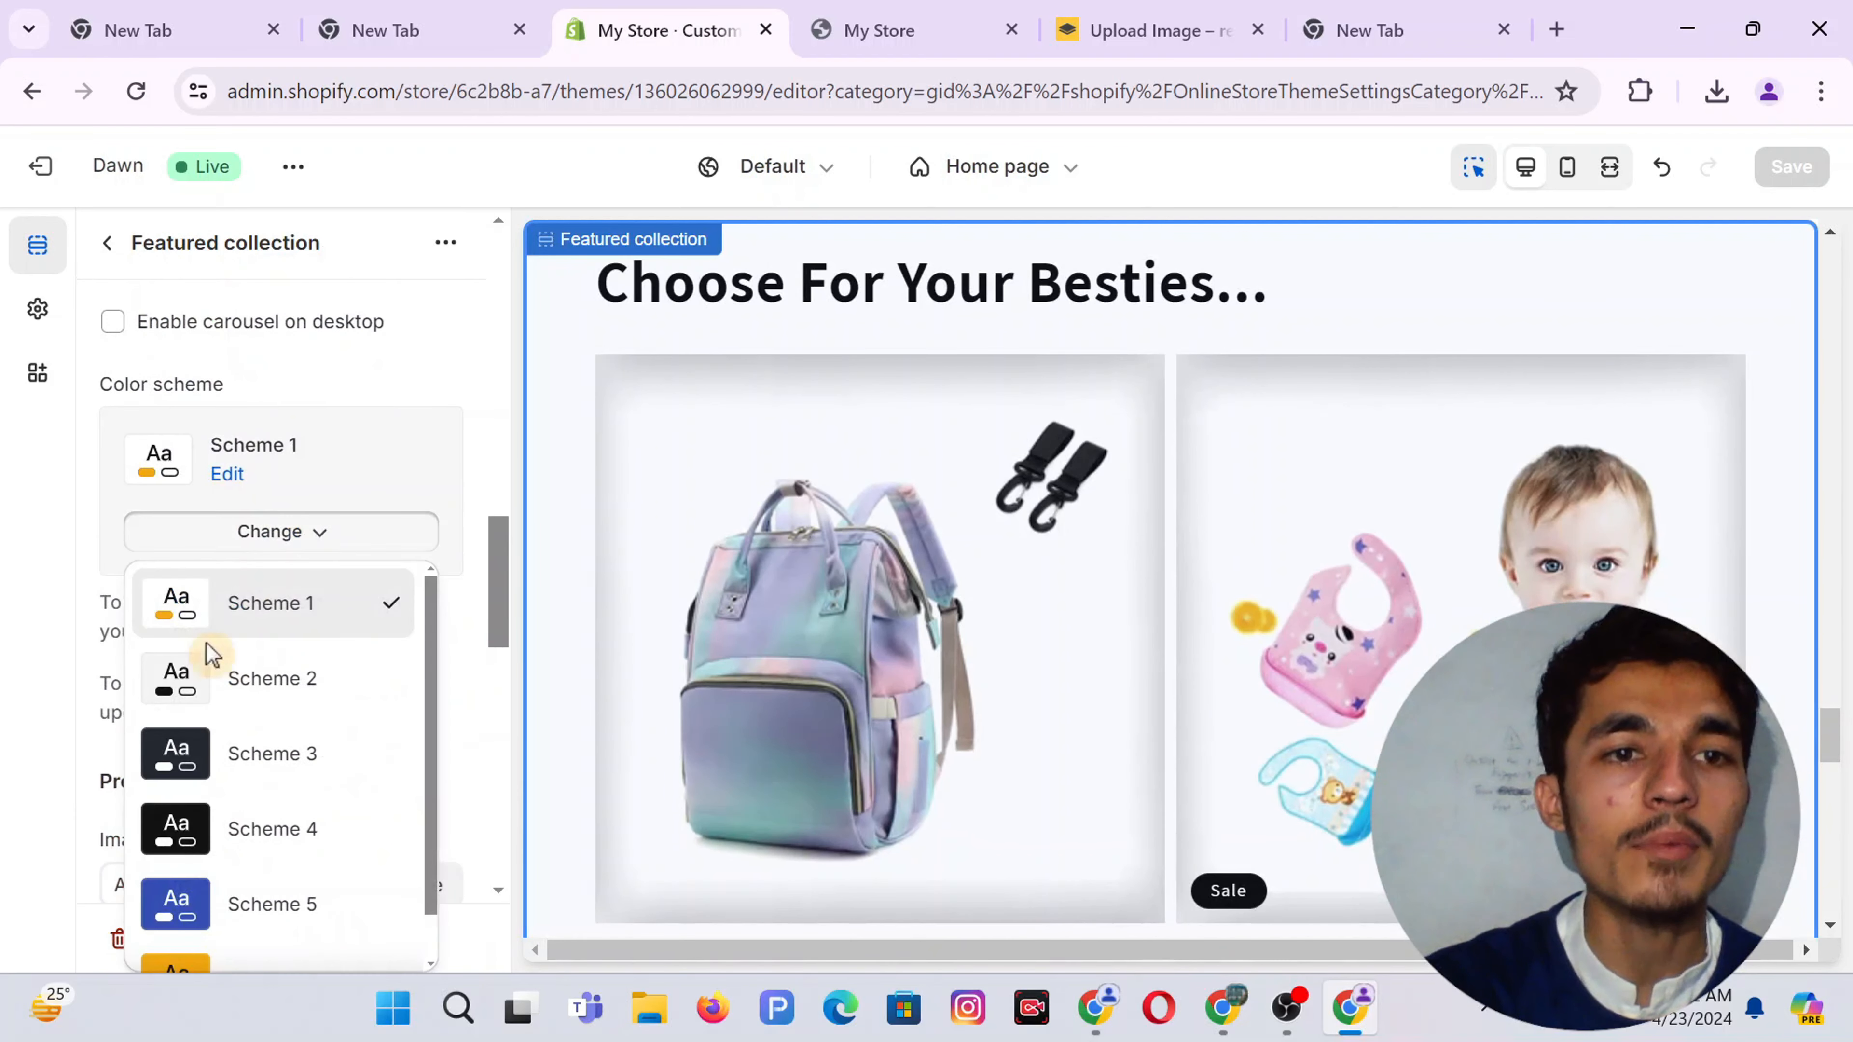
left_click(241, 676)
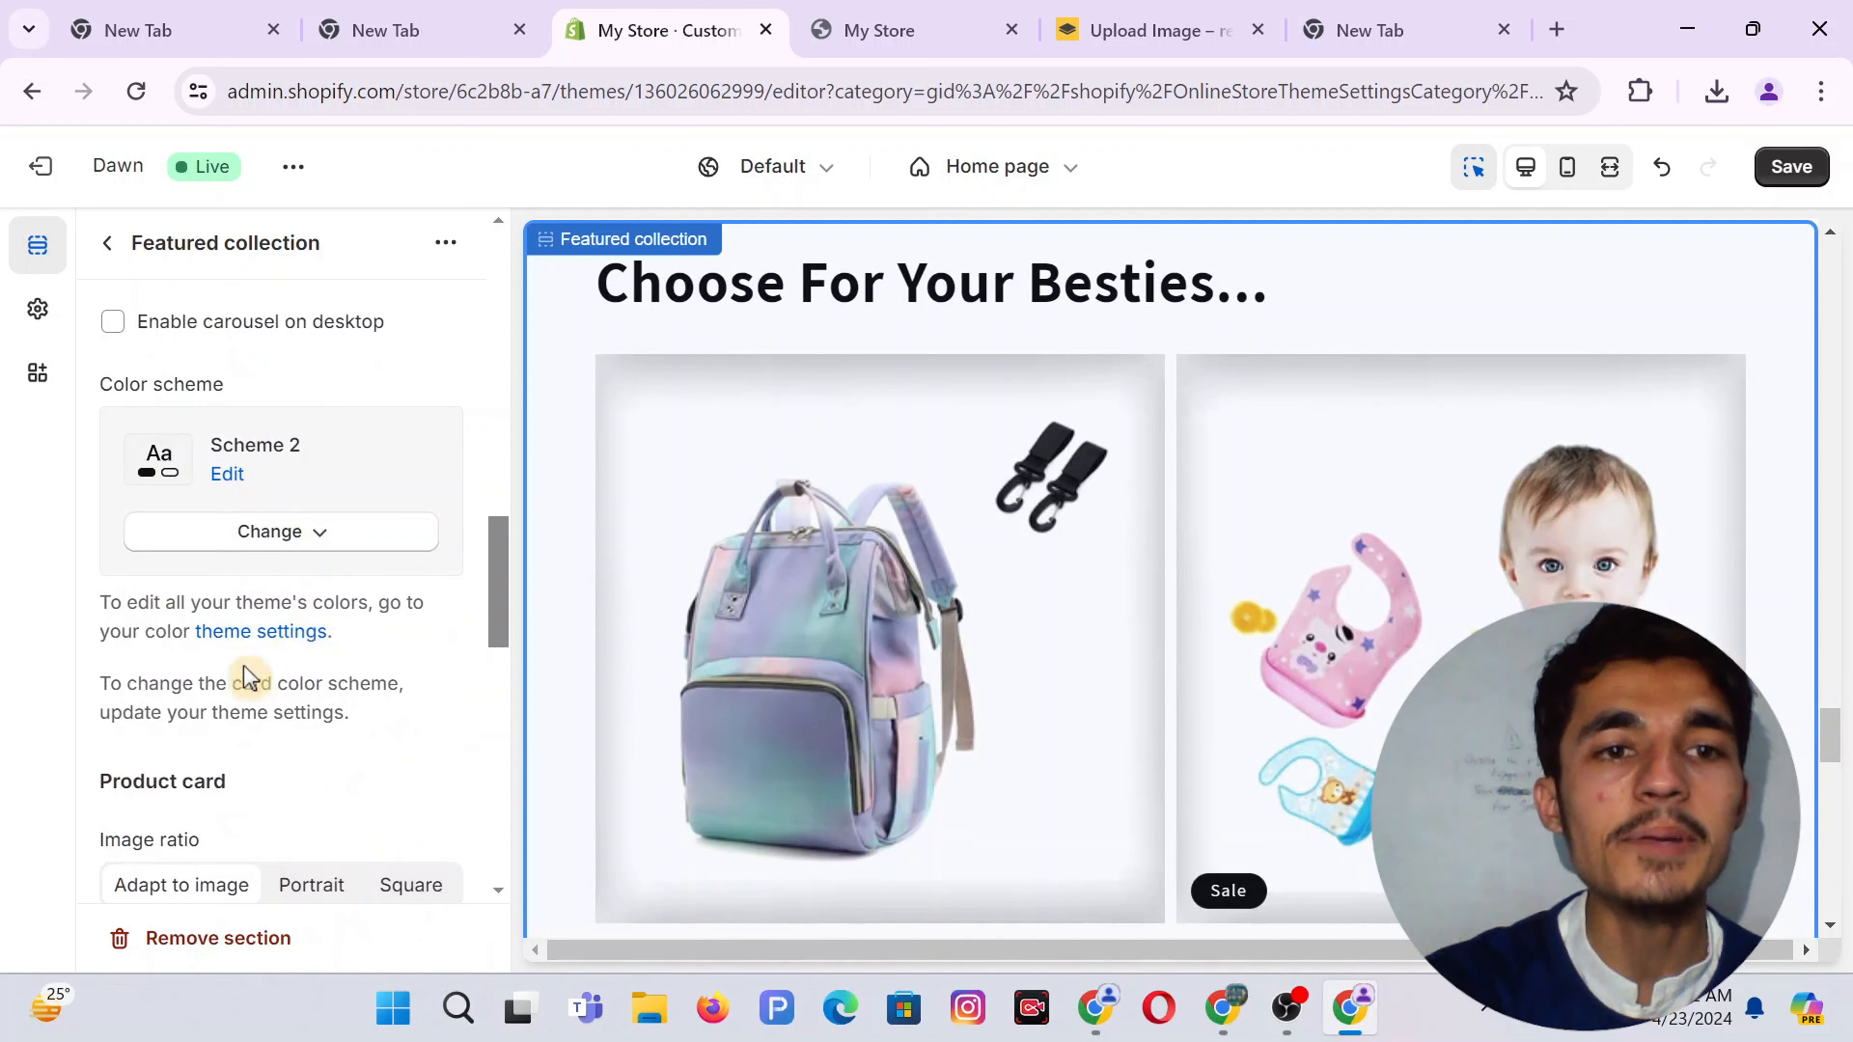
left_click(1800, 153)
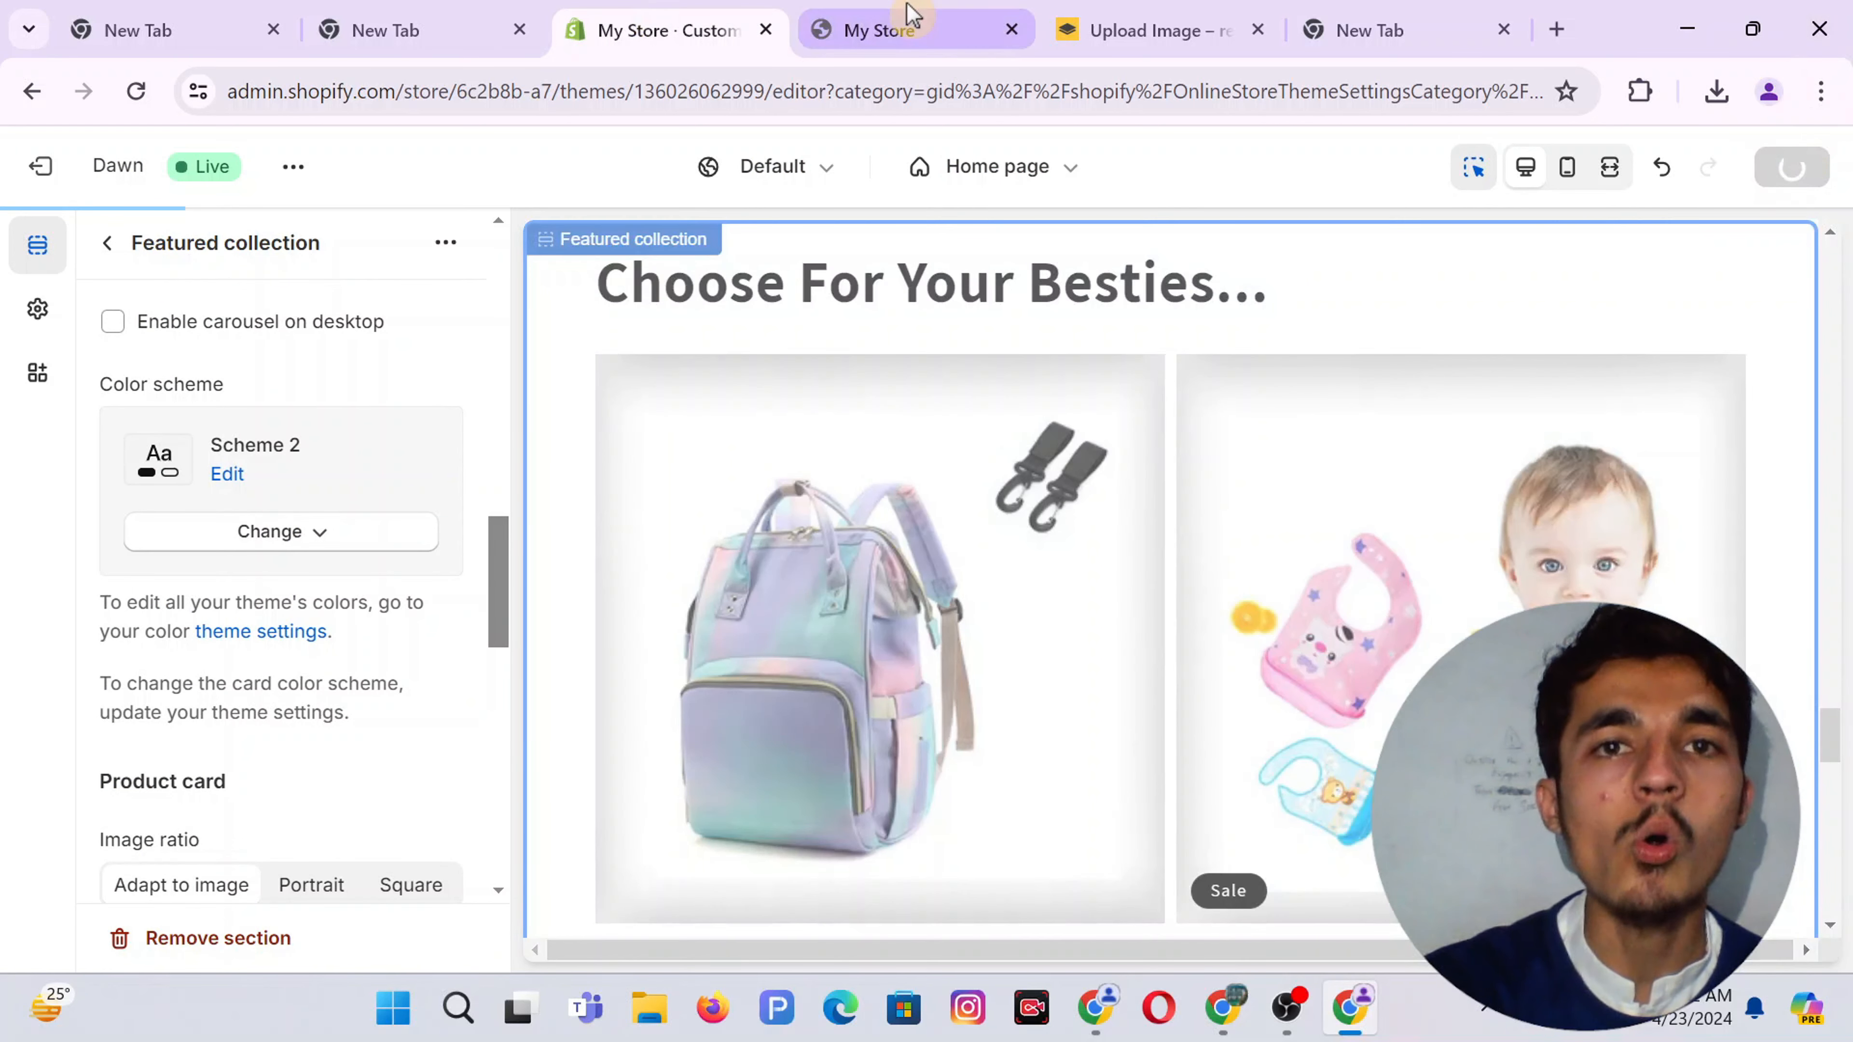
Reload the storefront to check the recoloured Choose For Your Besties row
left_click(909, 16)
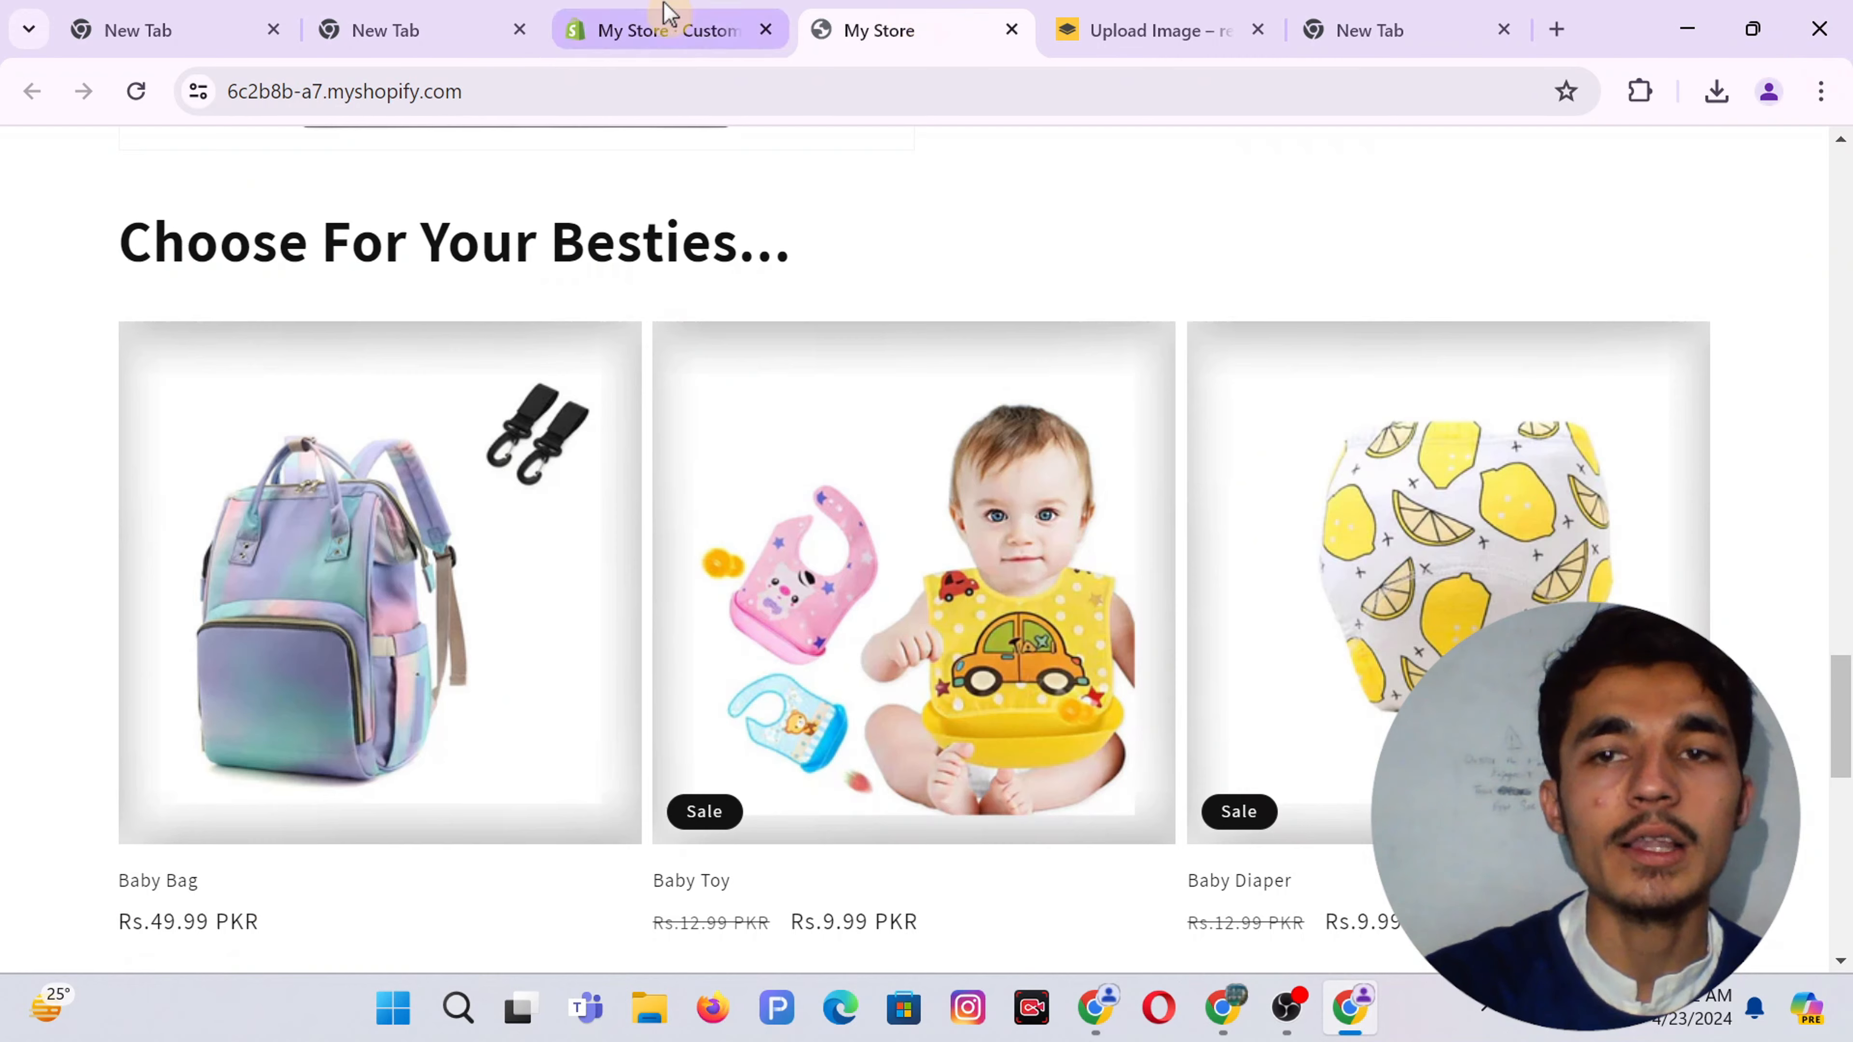
left_click(669, 21)
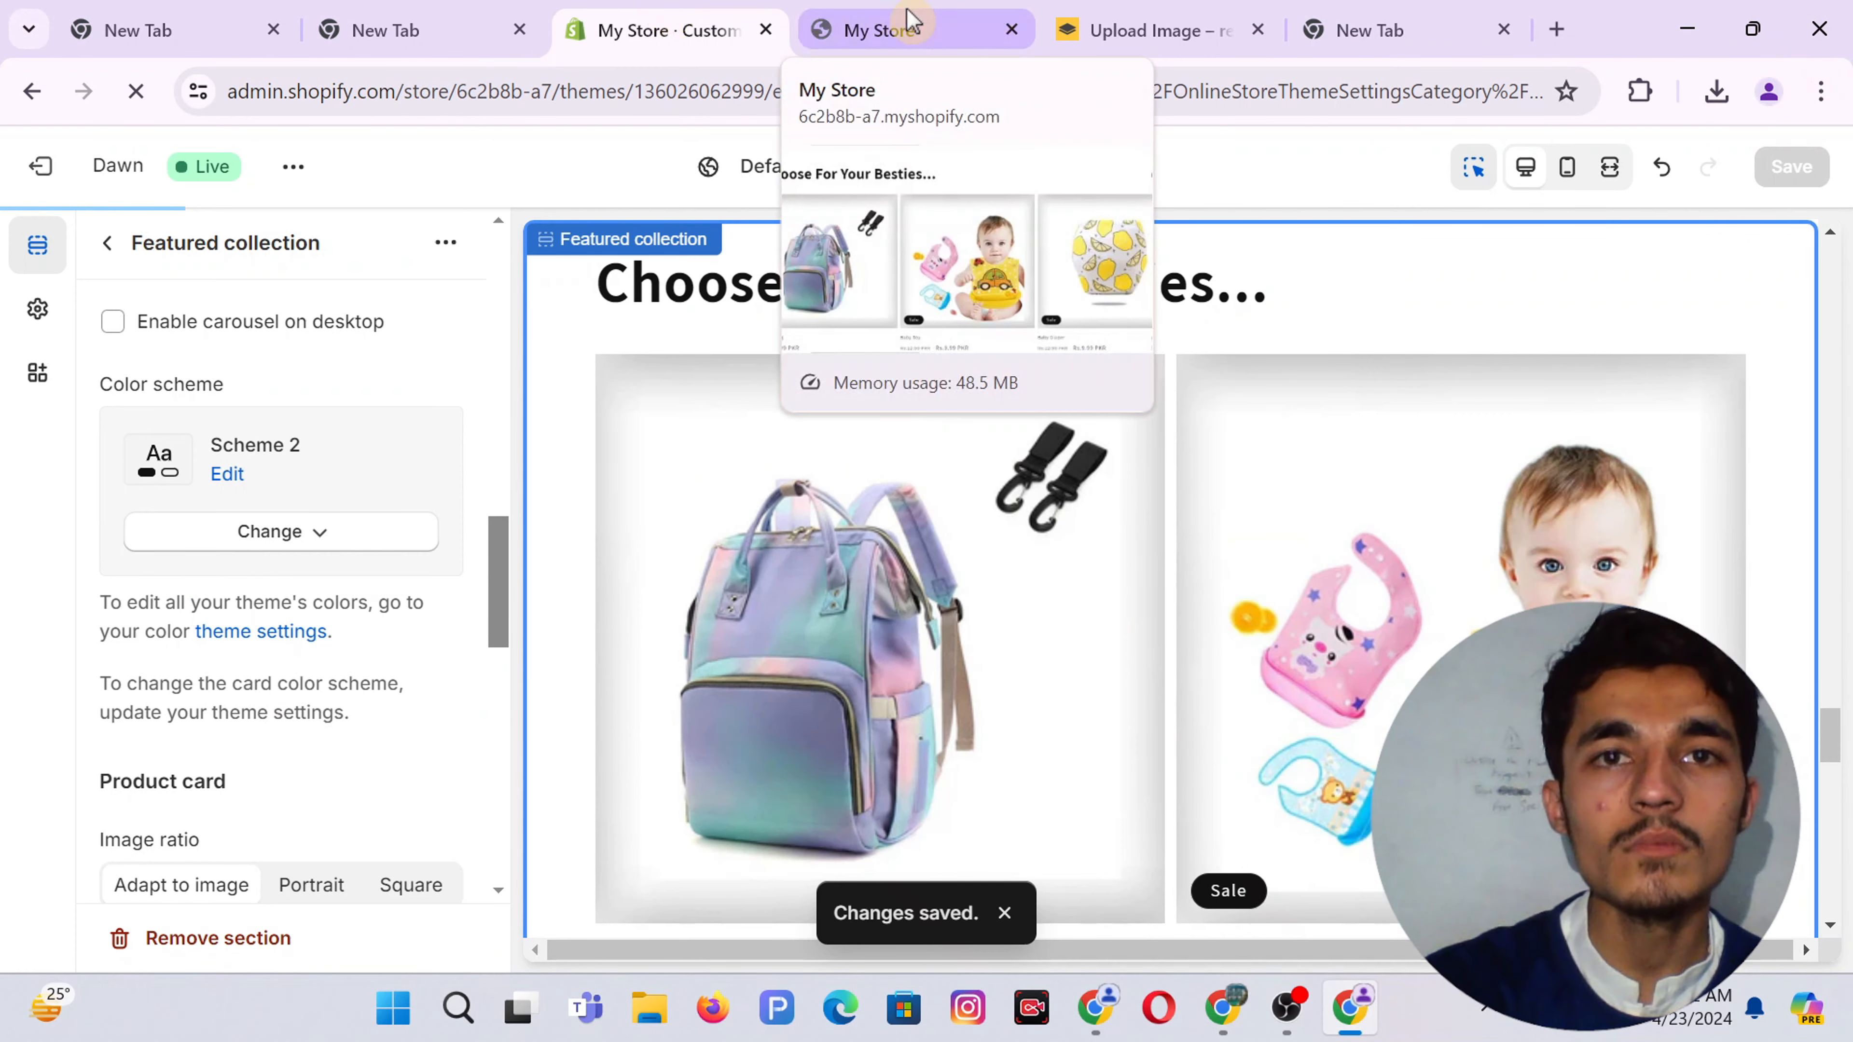
left_click(828, 14)
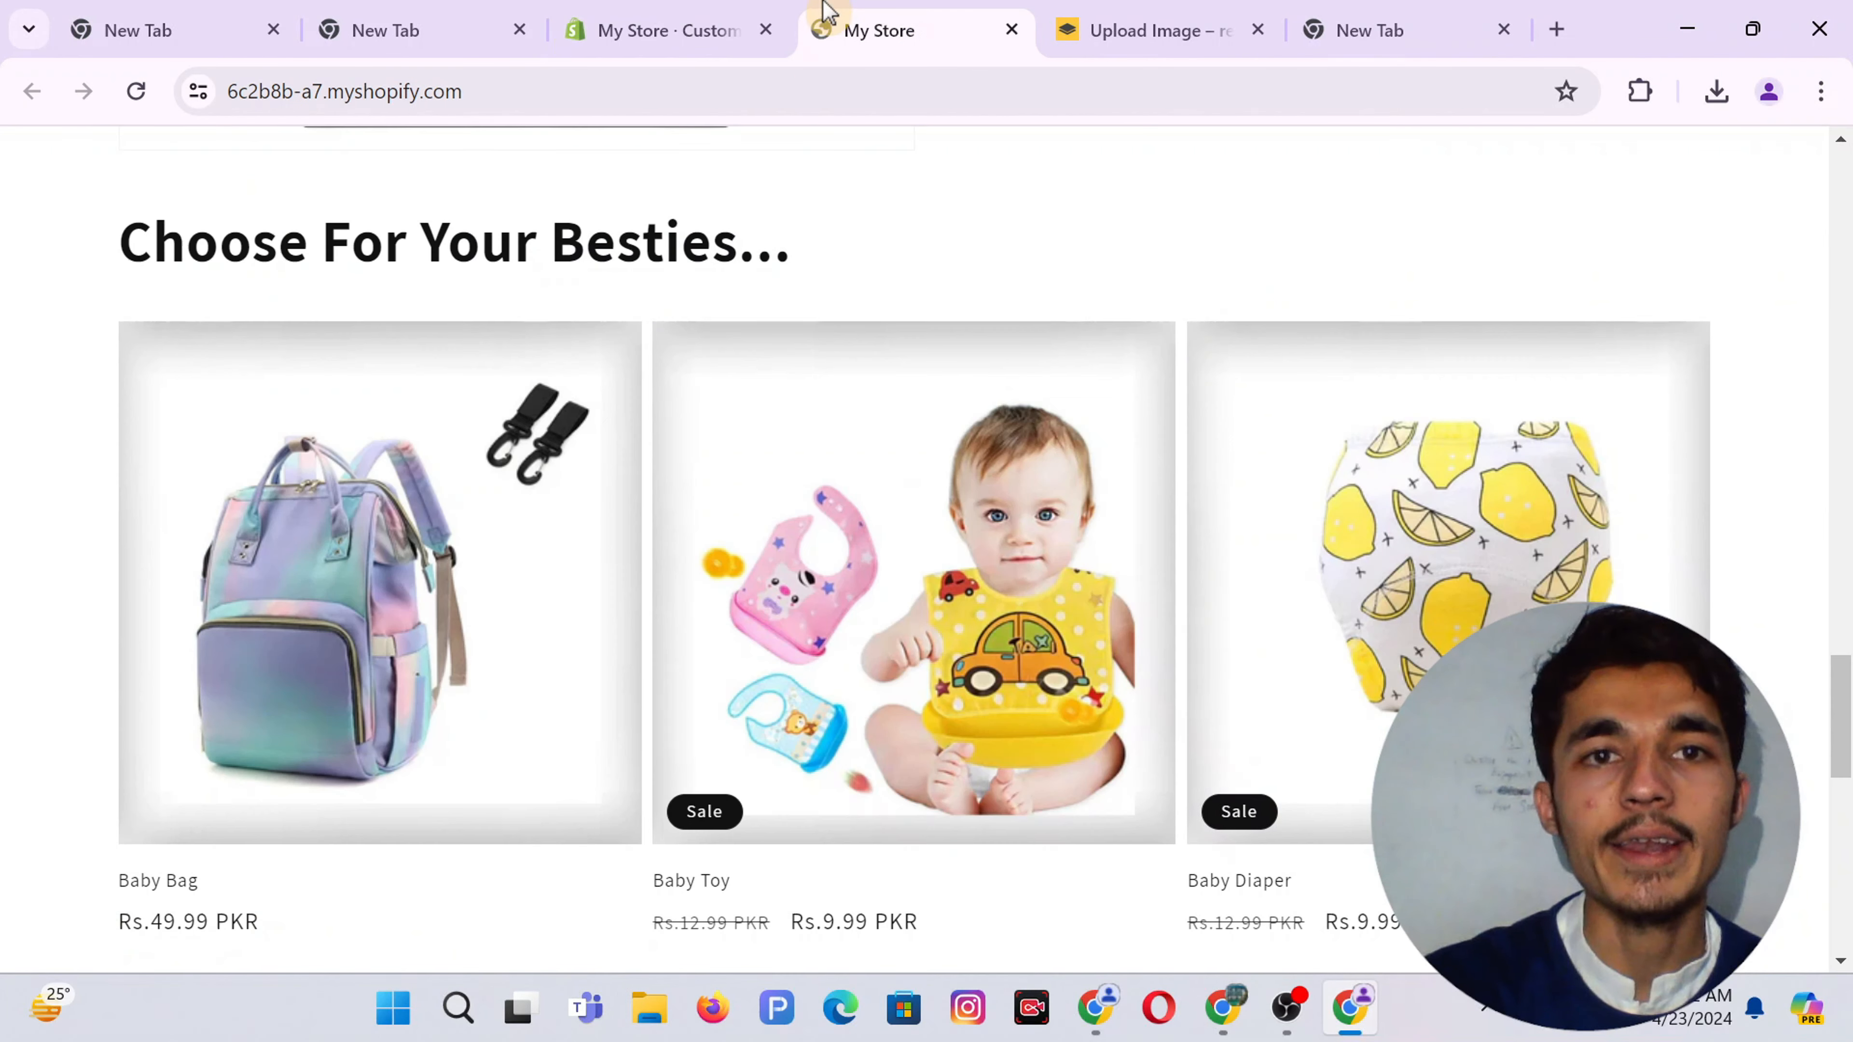
left_click(137, 91)
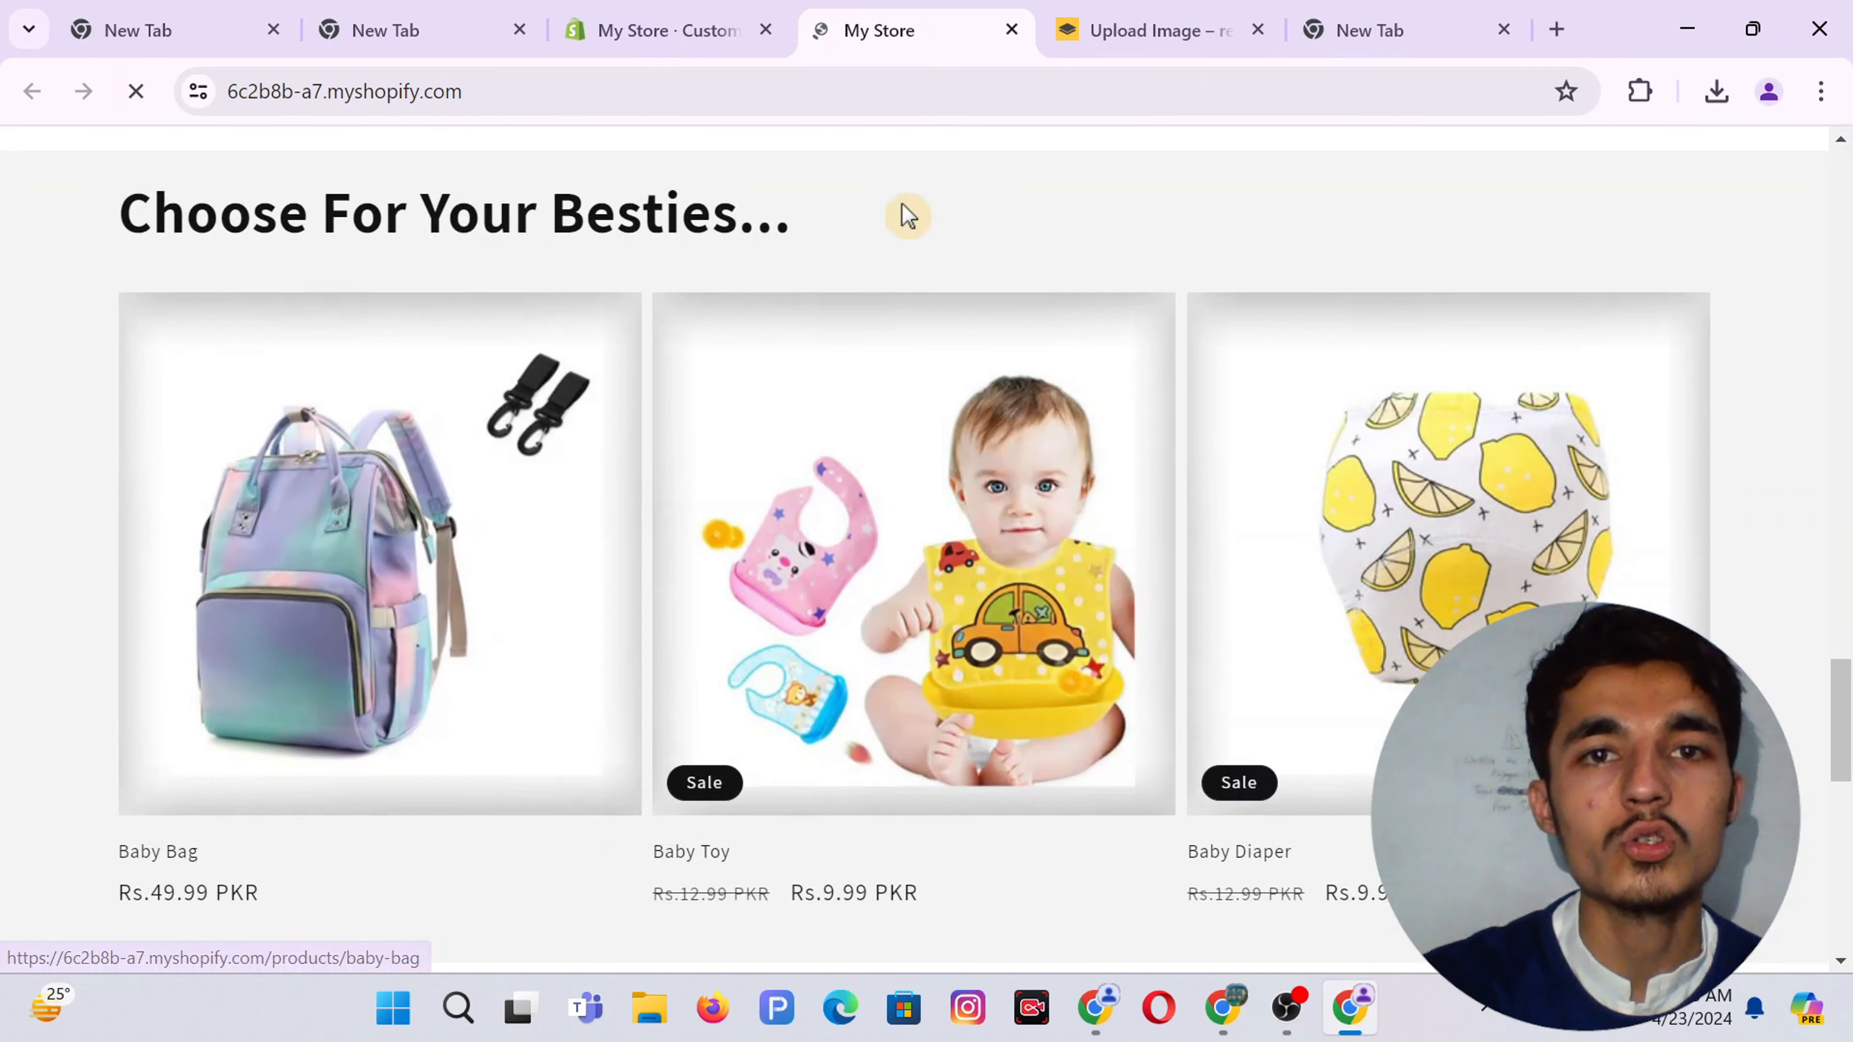
scroll(852, 292, "down", 2)
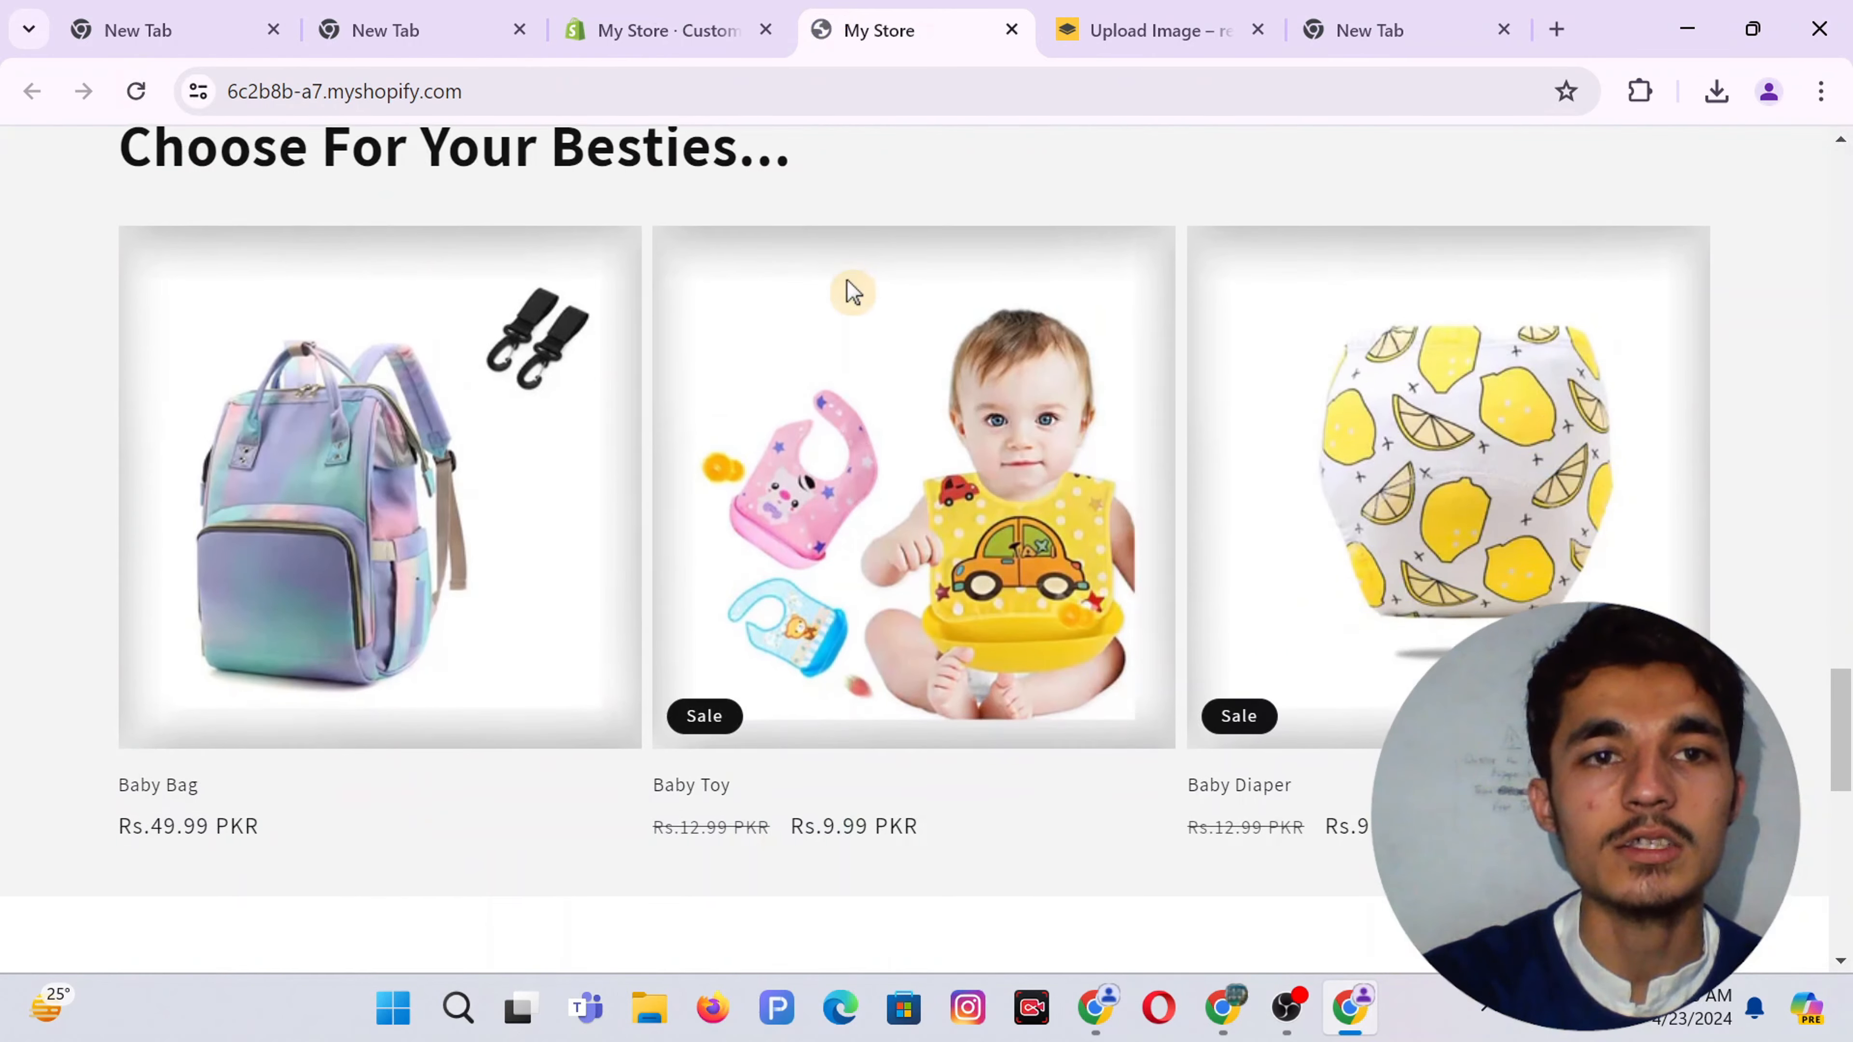
left_click(616, 11)
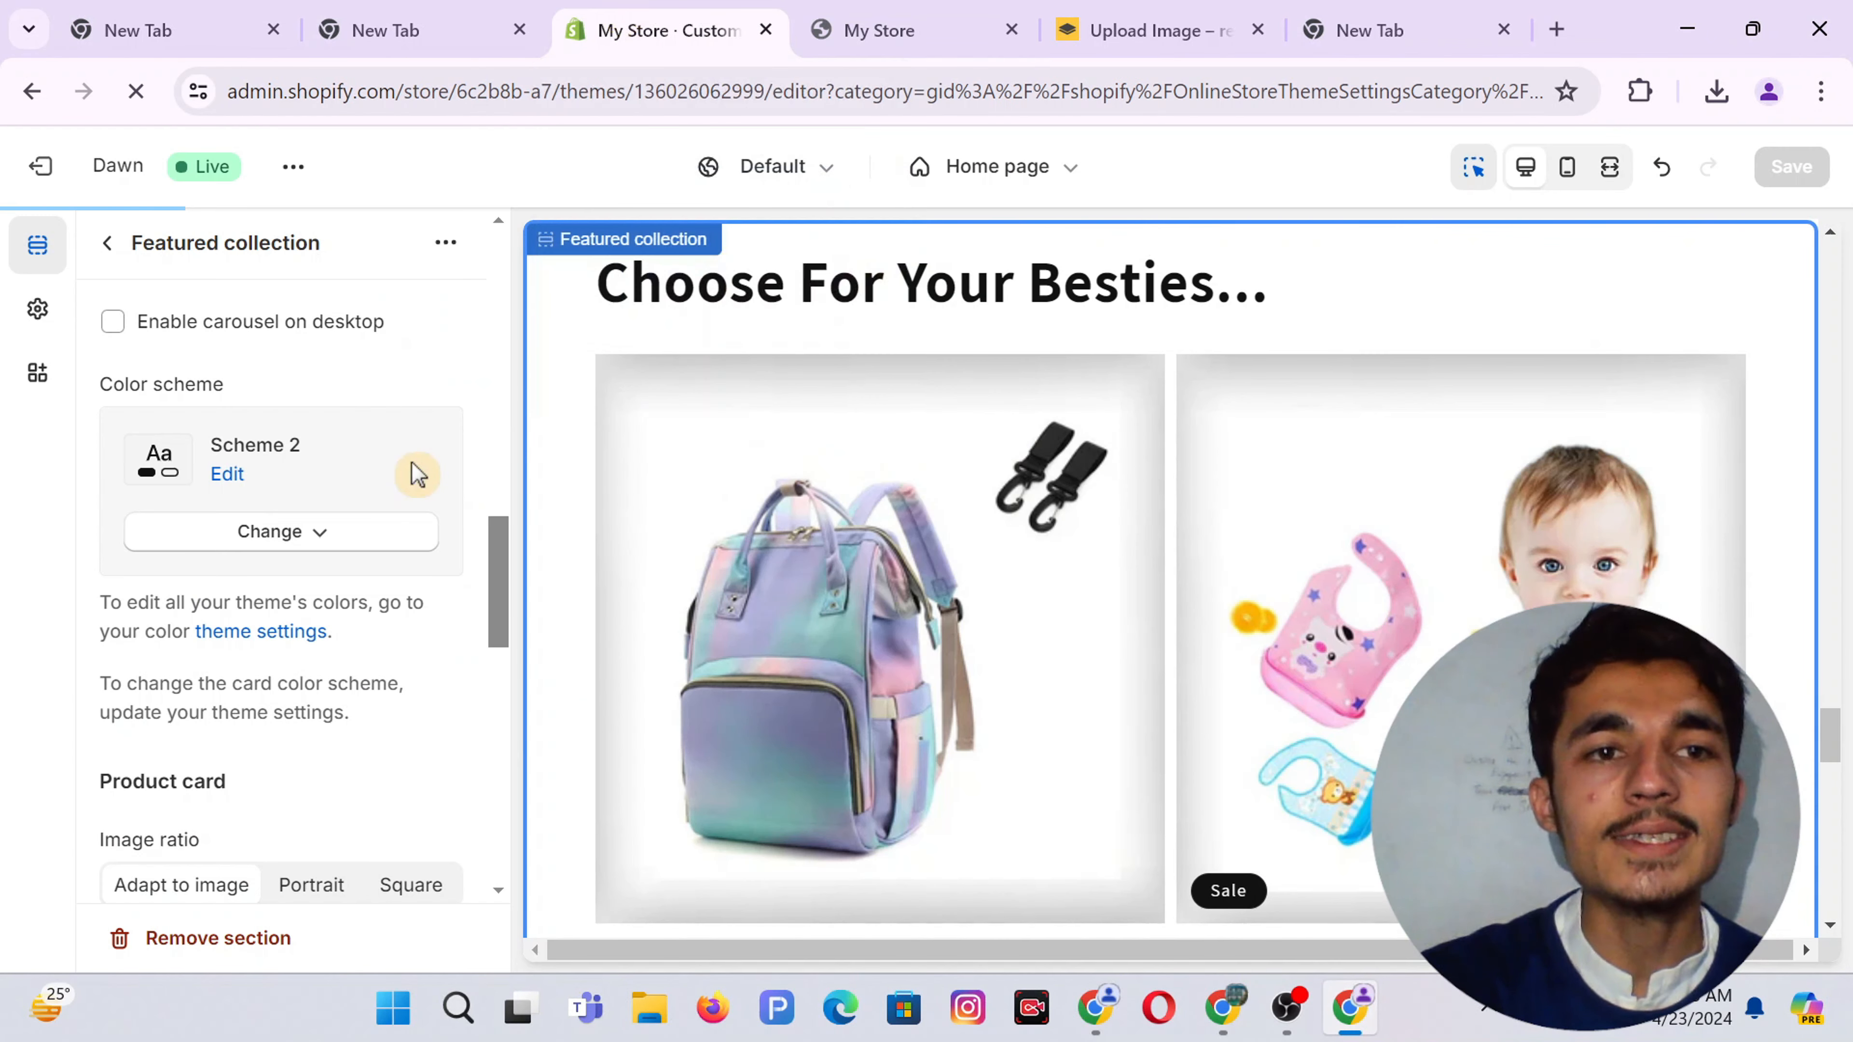
Add a Slideshow section to the home page and delete its second image slide
left_click(106, 248)
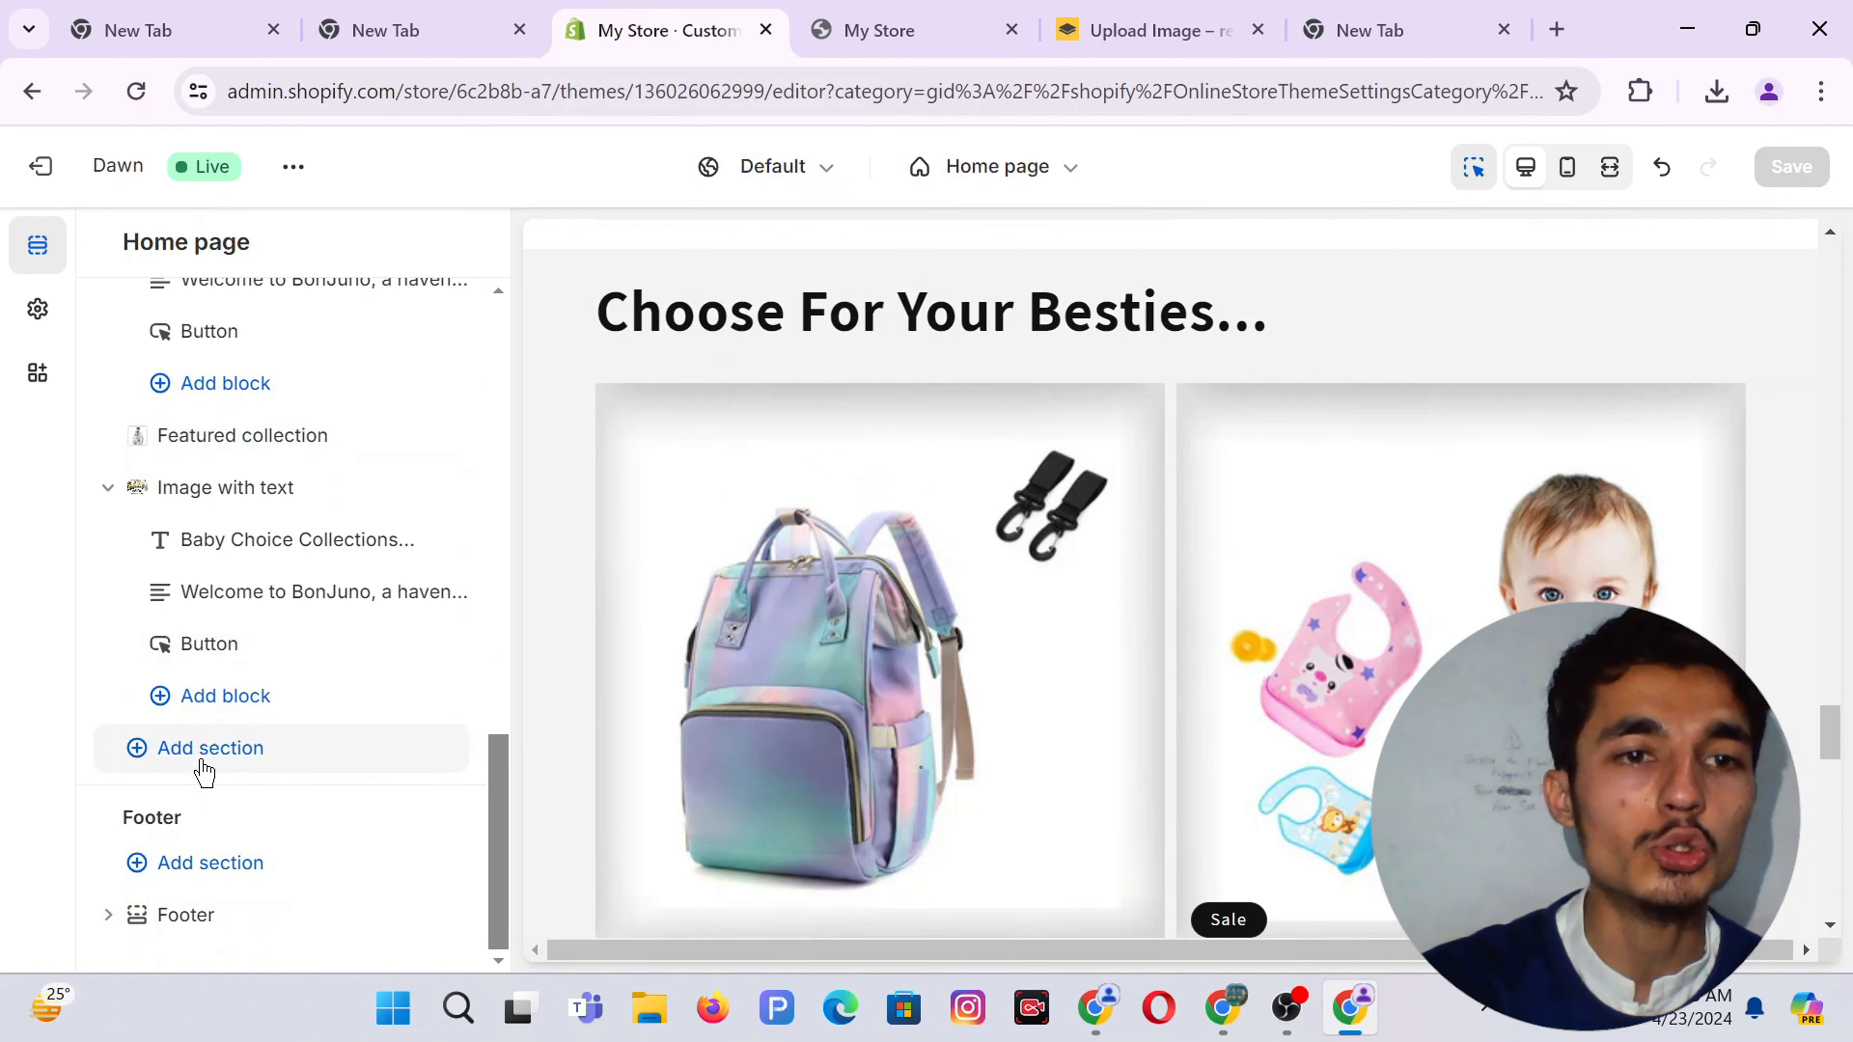
left_click(215, 752)
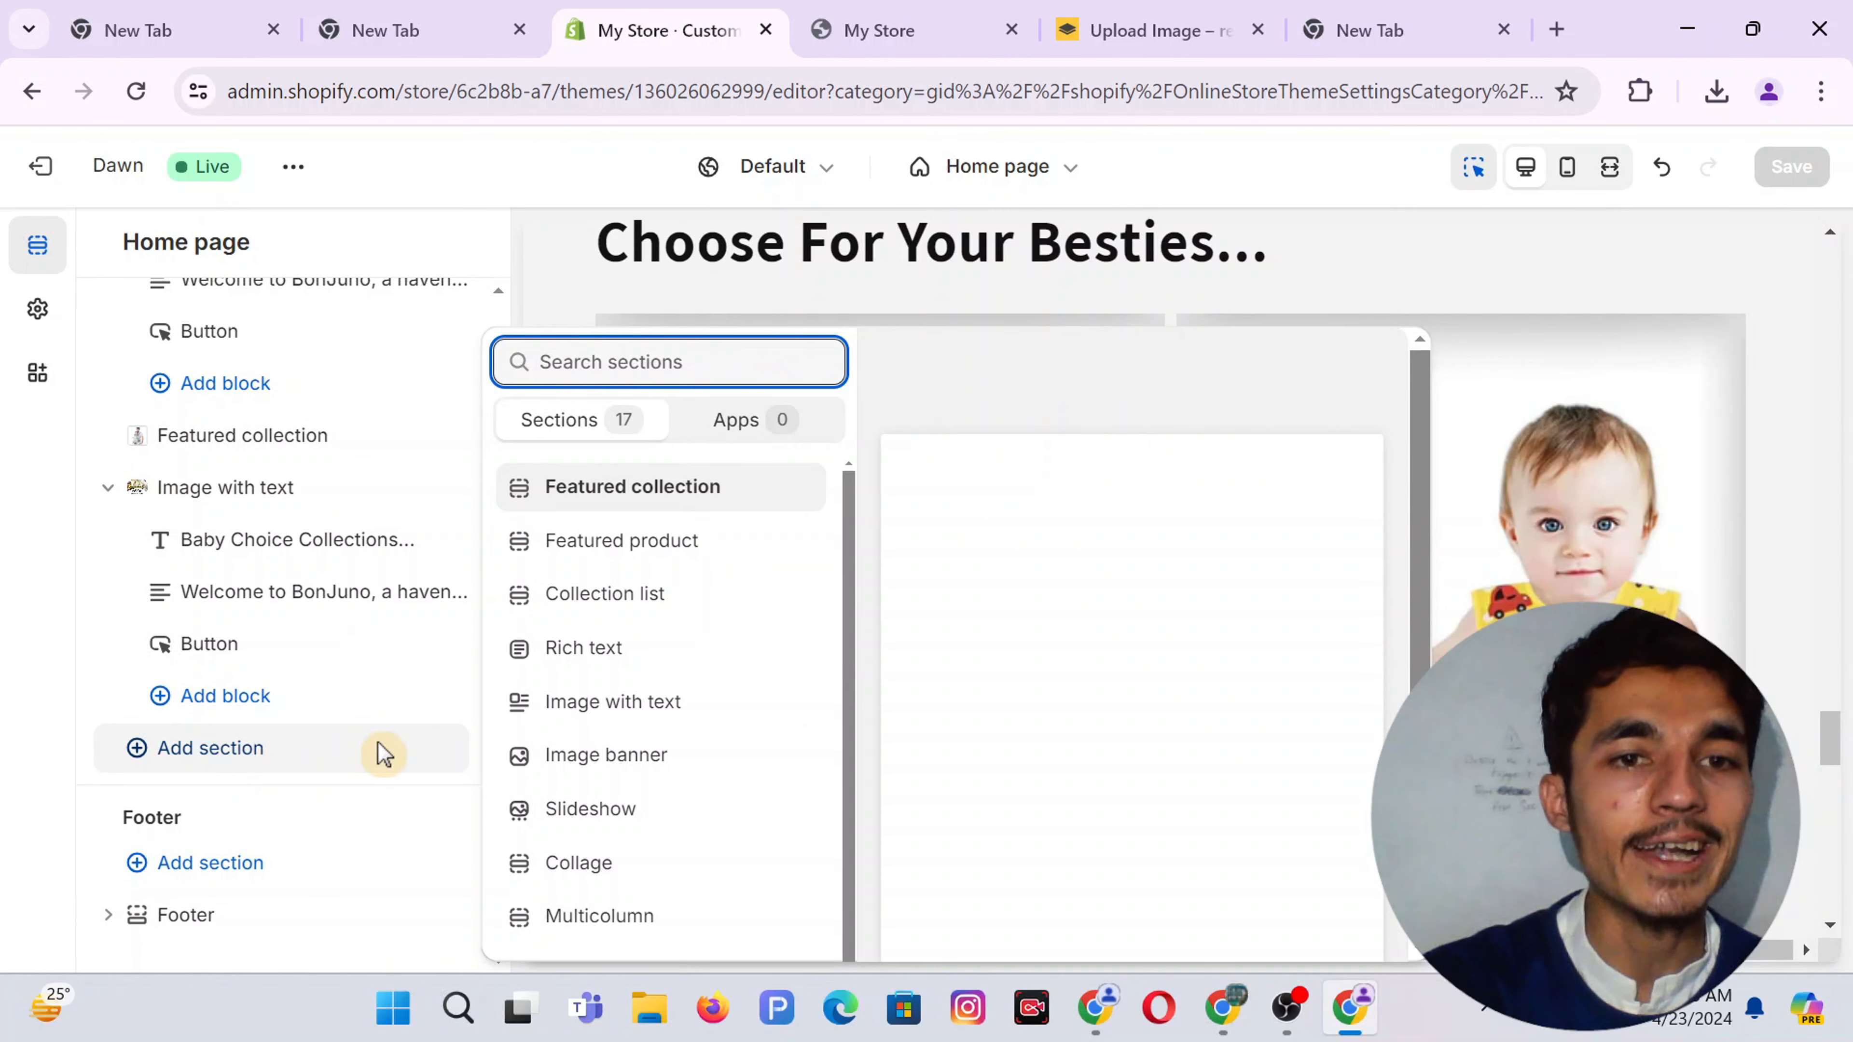
left_click(580, 829)
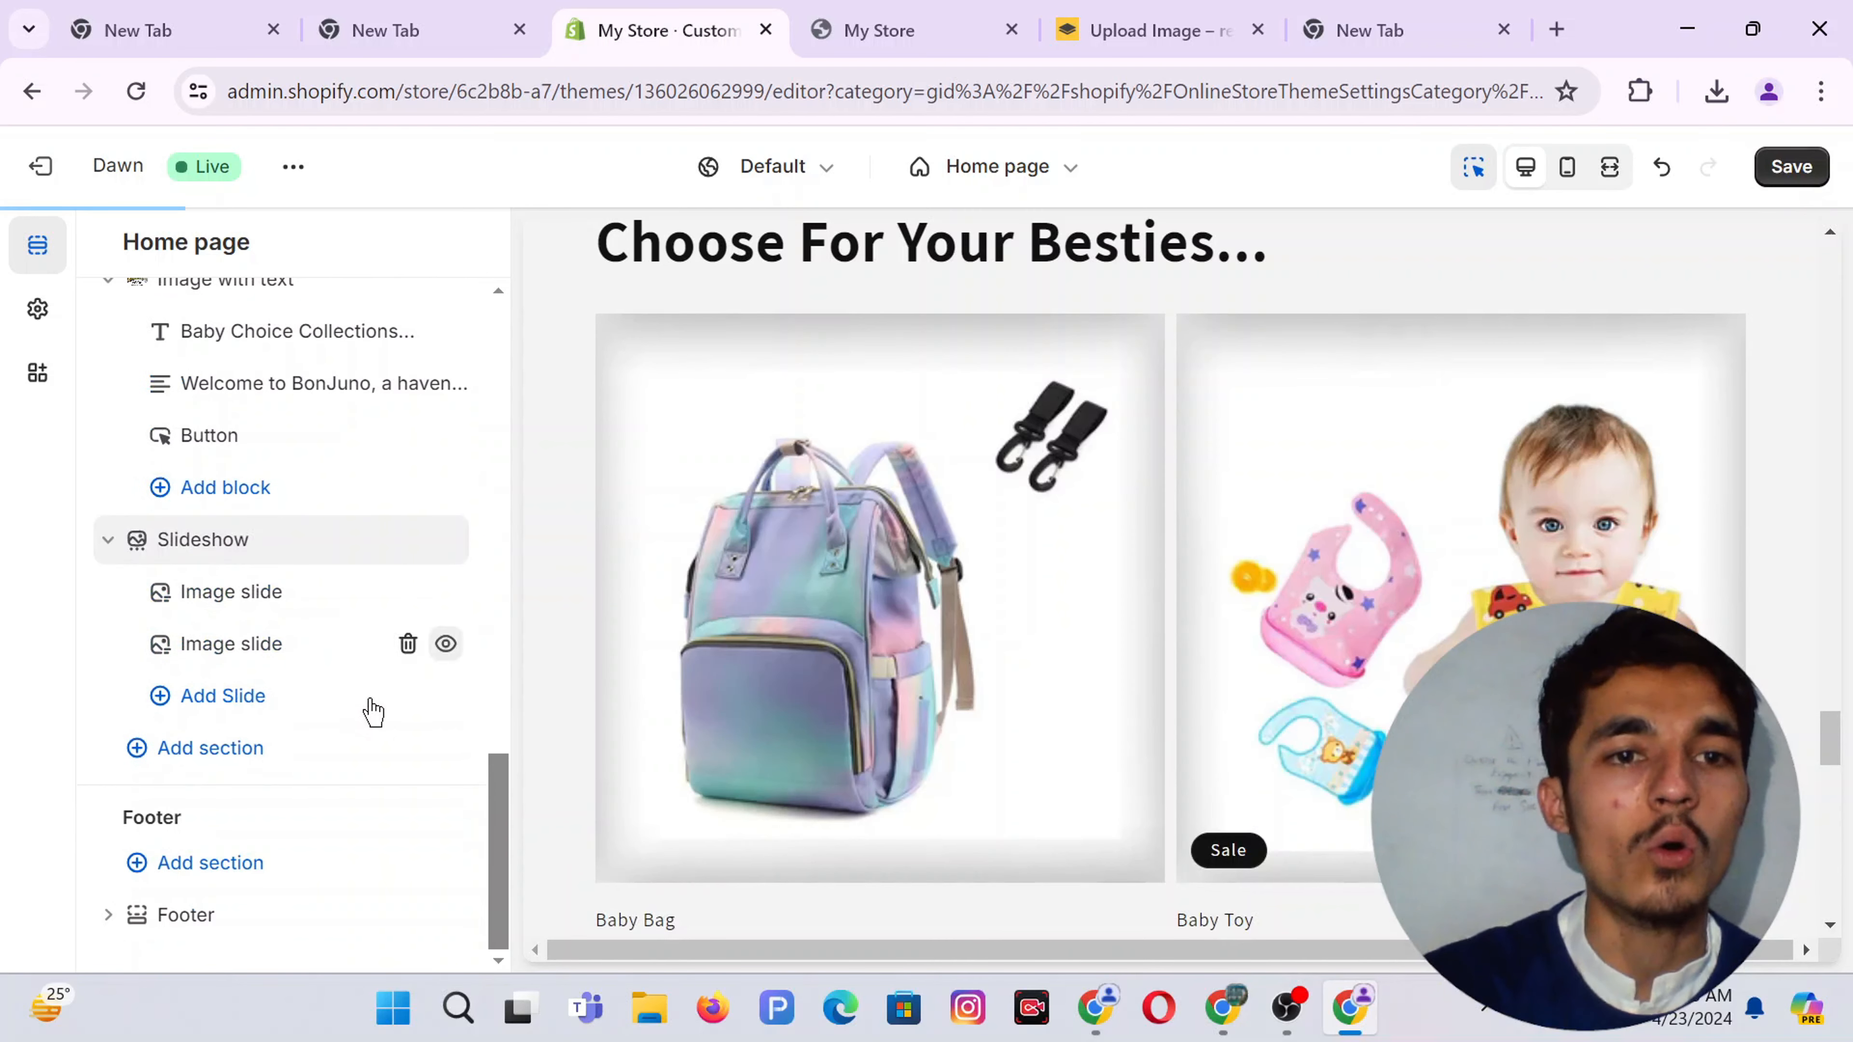
left_click(407, 645)
Set slide height to Adapt to first image and clear the slideshow description
left_click(236, 597)
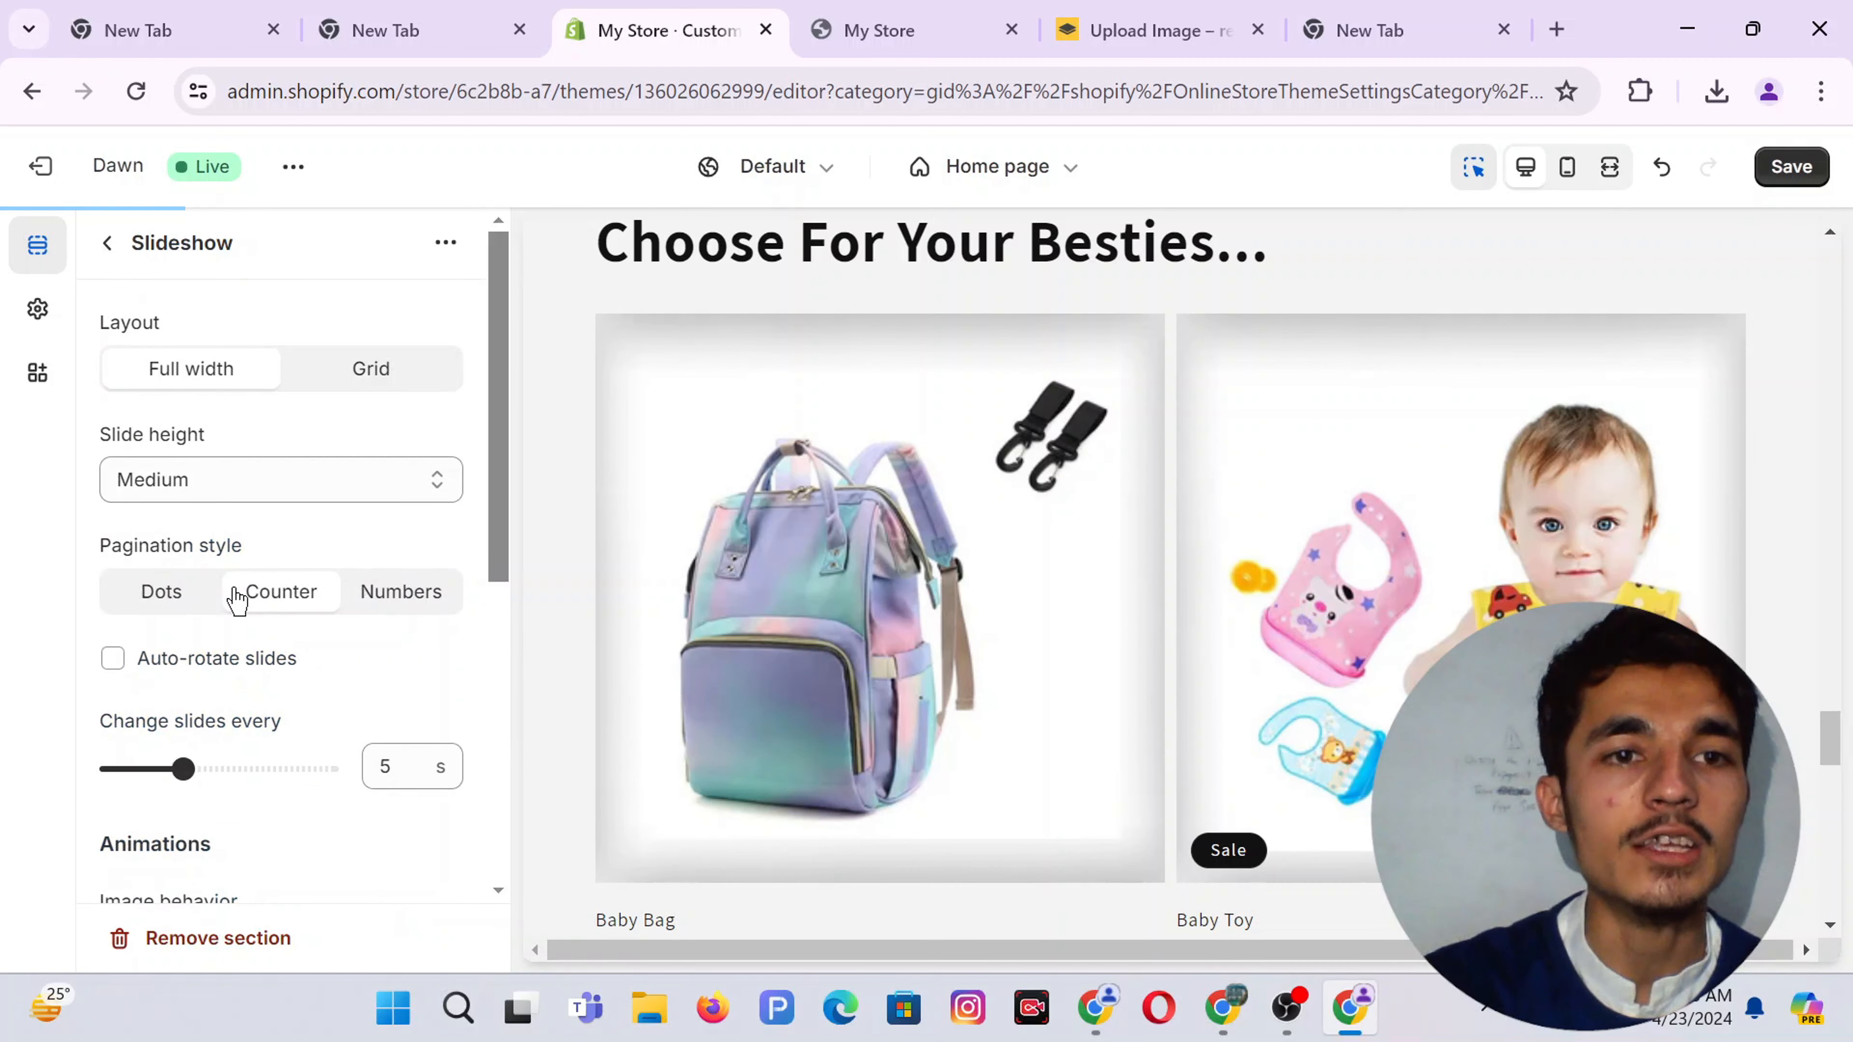
left_click(182, 480)
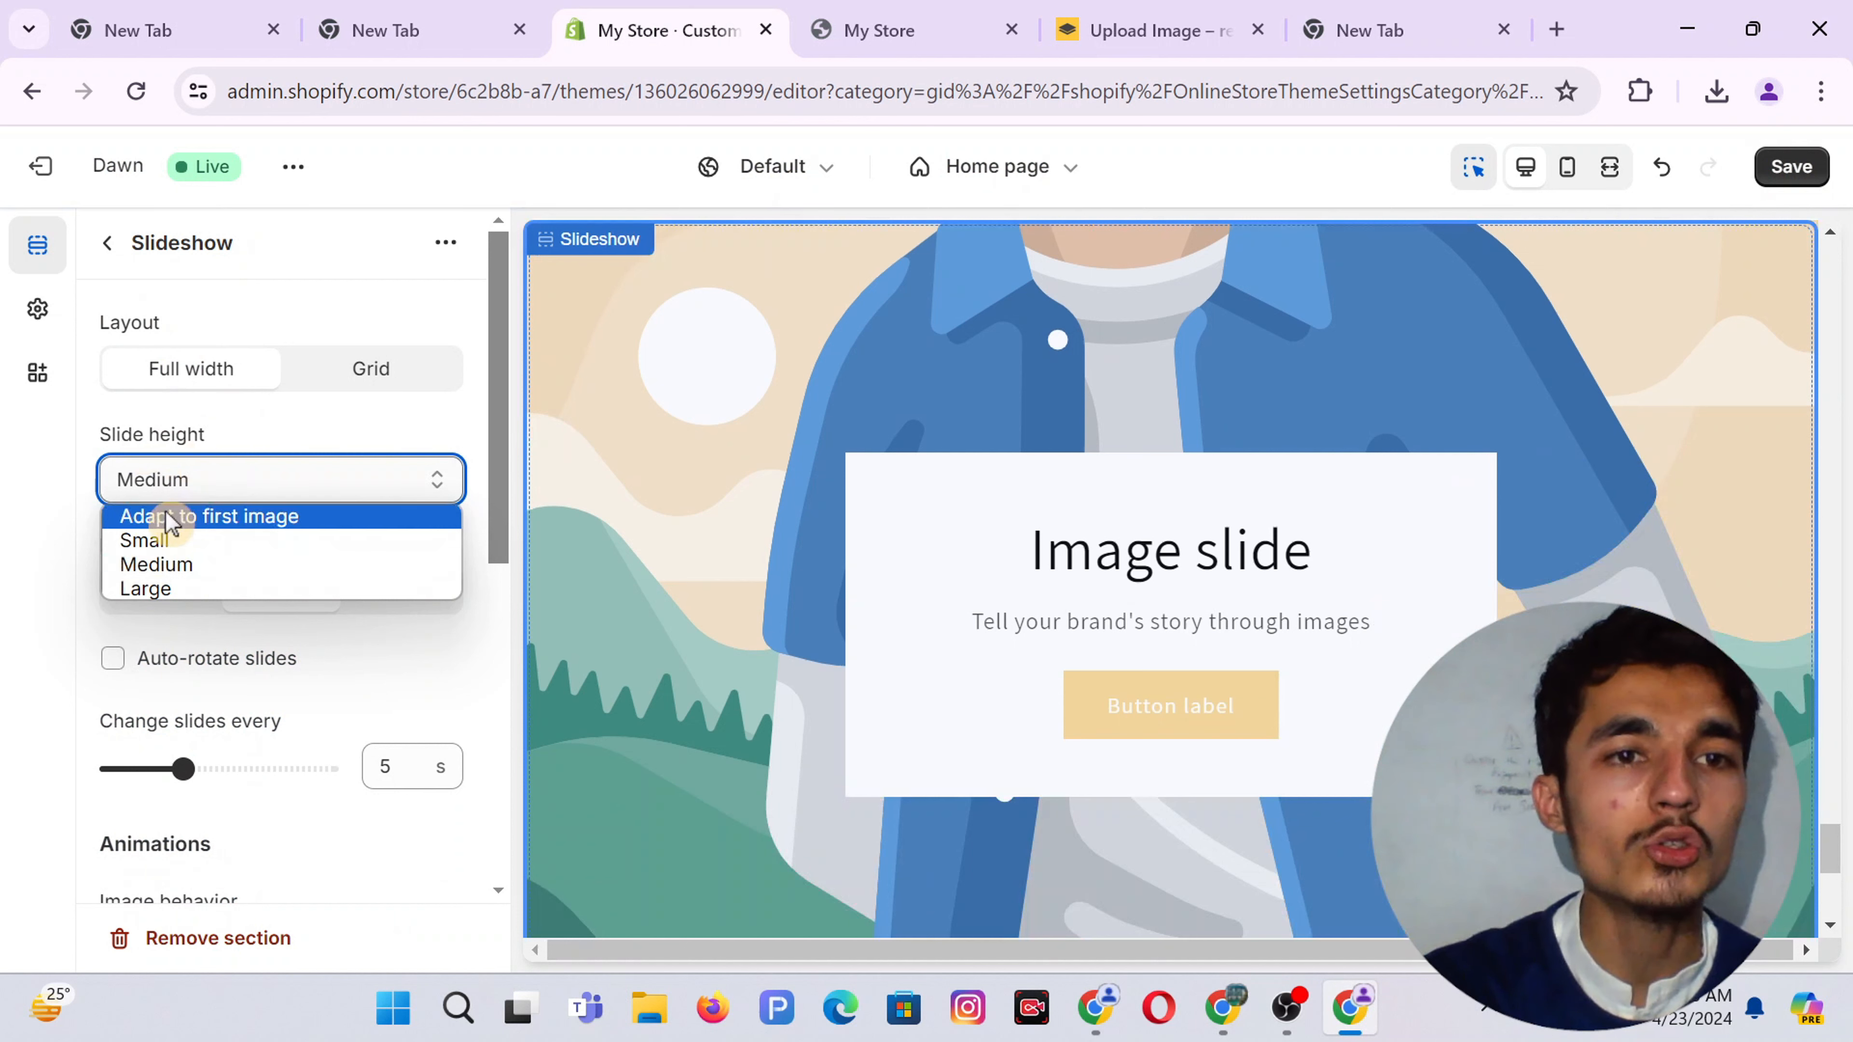
left_click(167, 516)
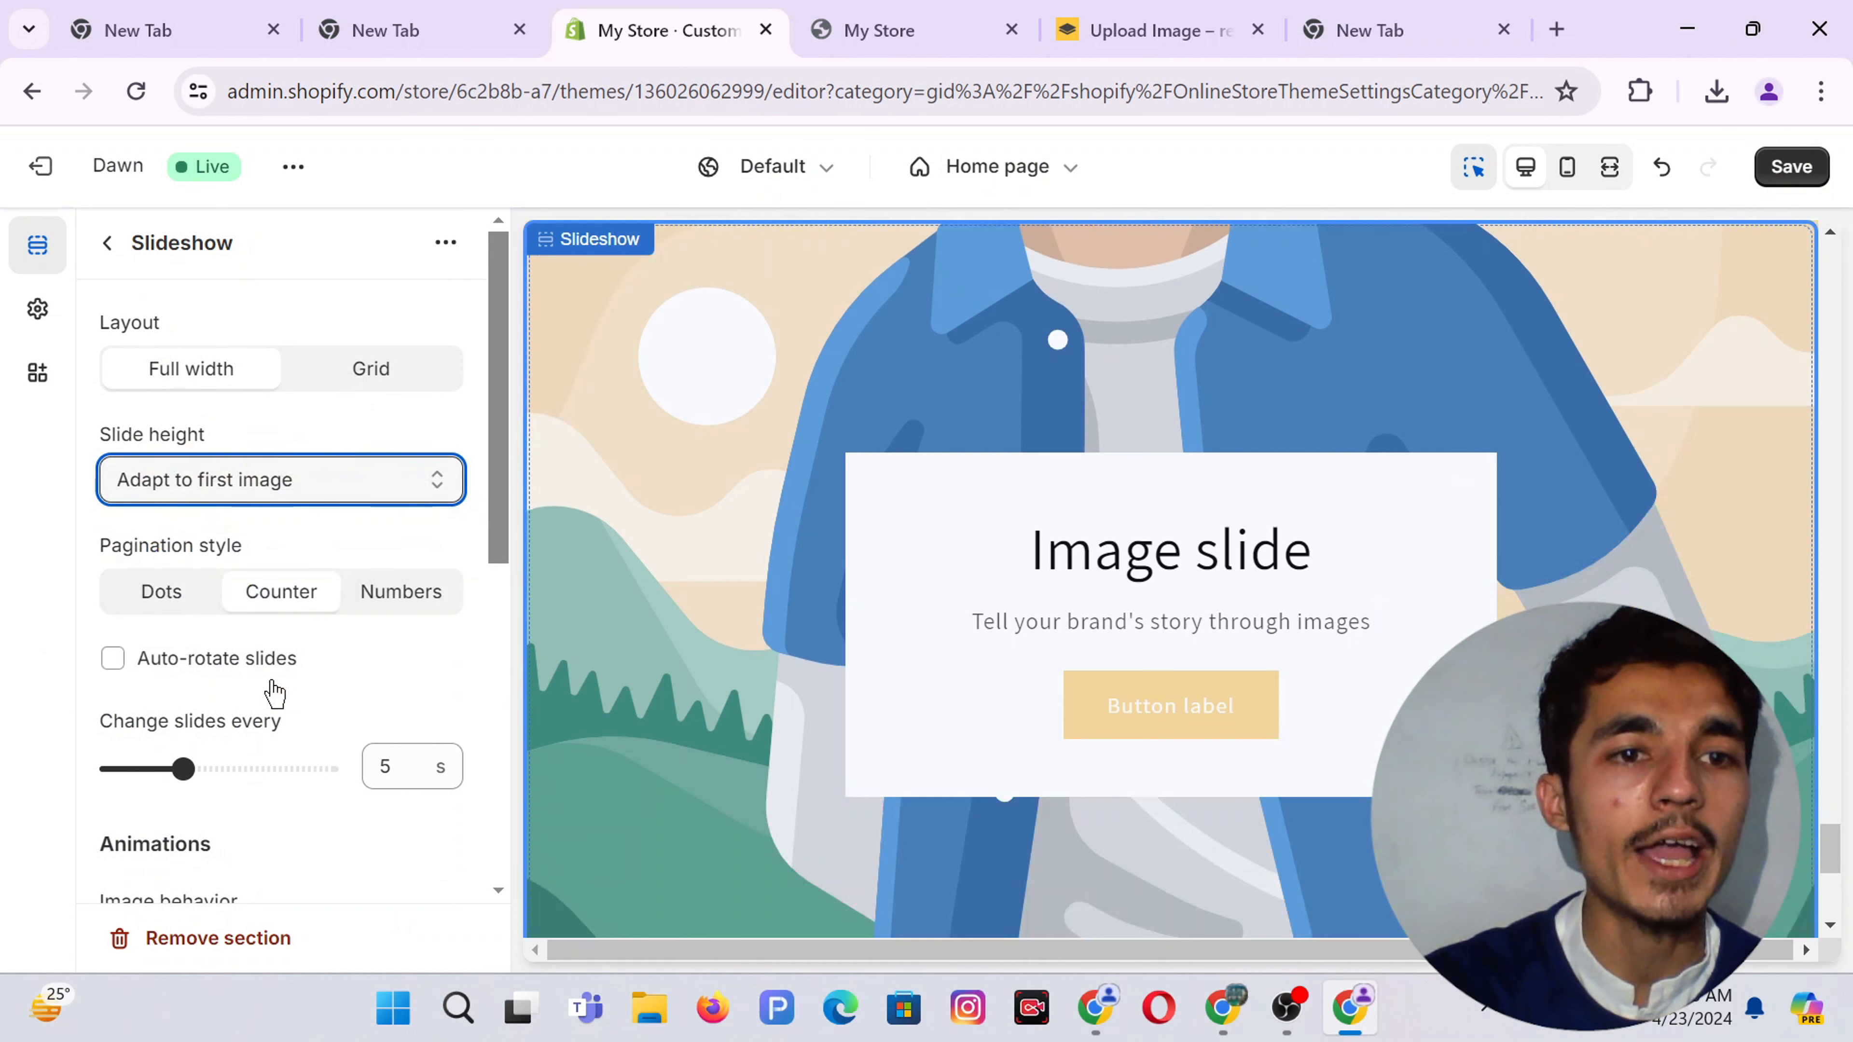
scroll(281, 701, "down", 2)
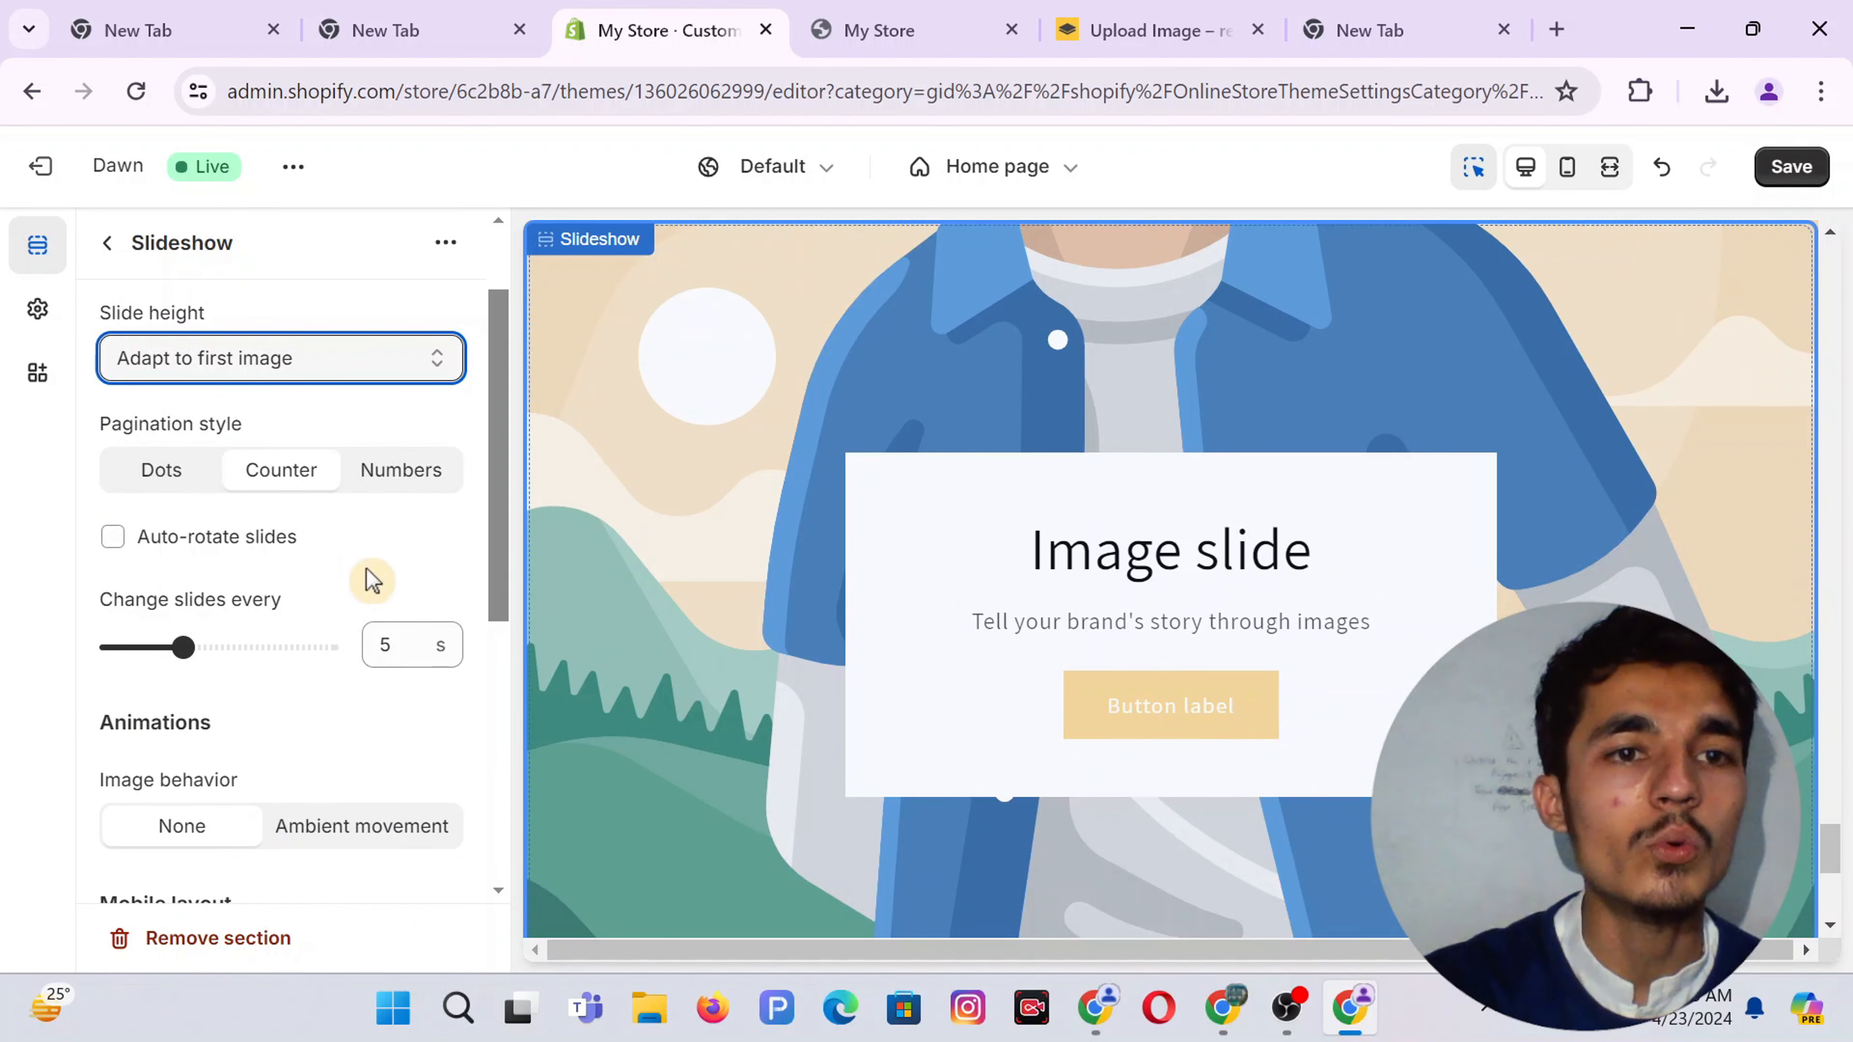
scroll(183, 628, "down", 3)
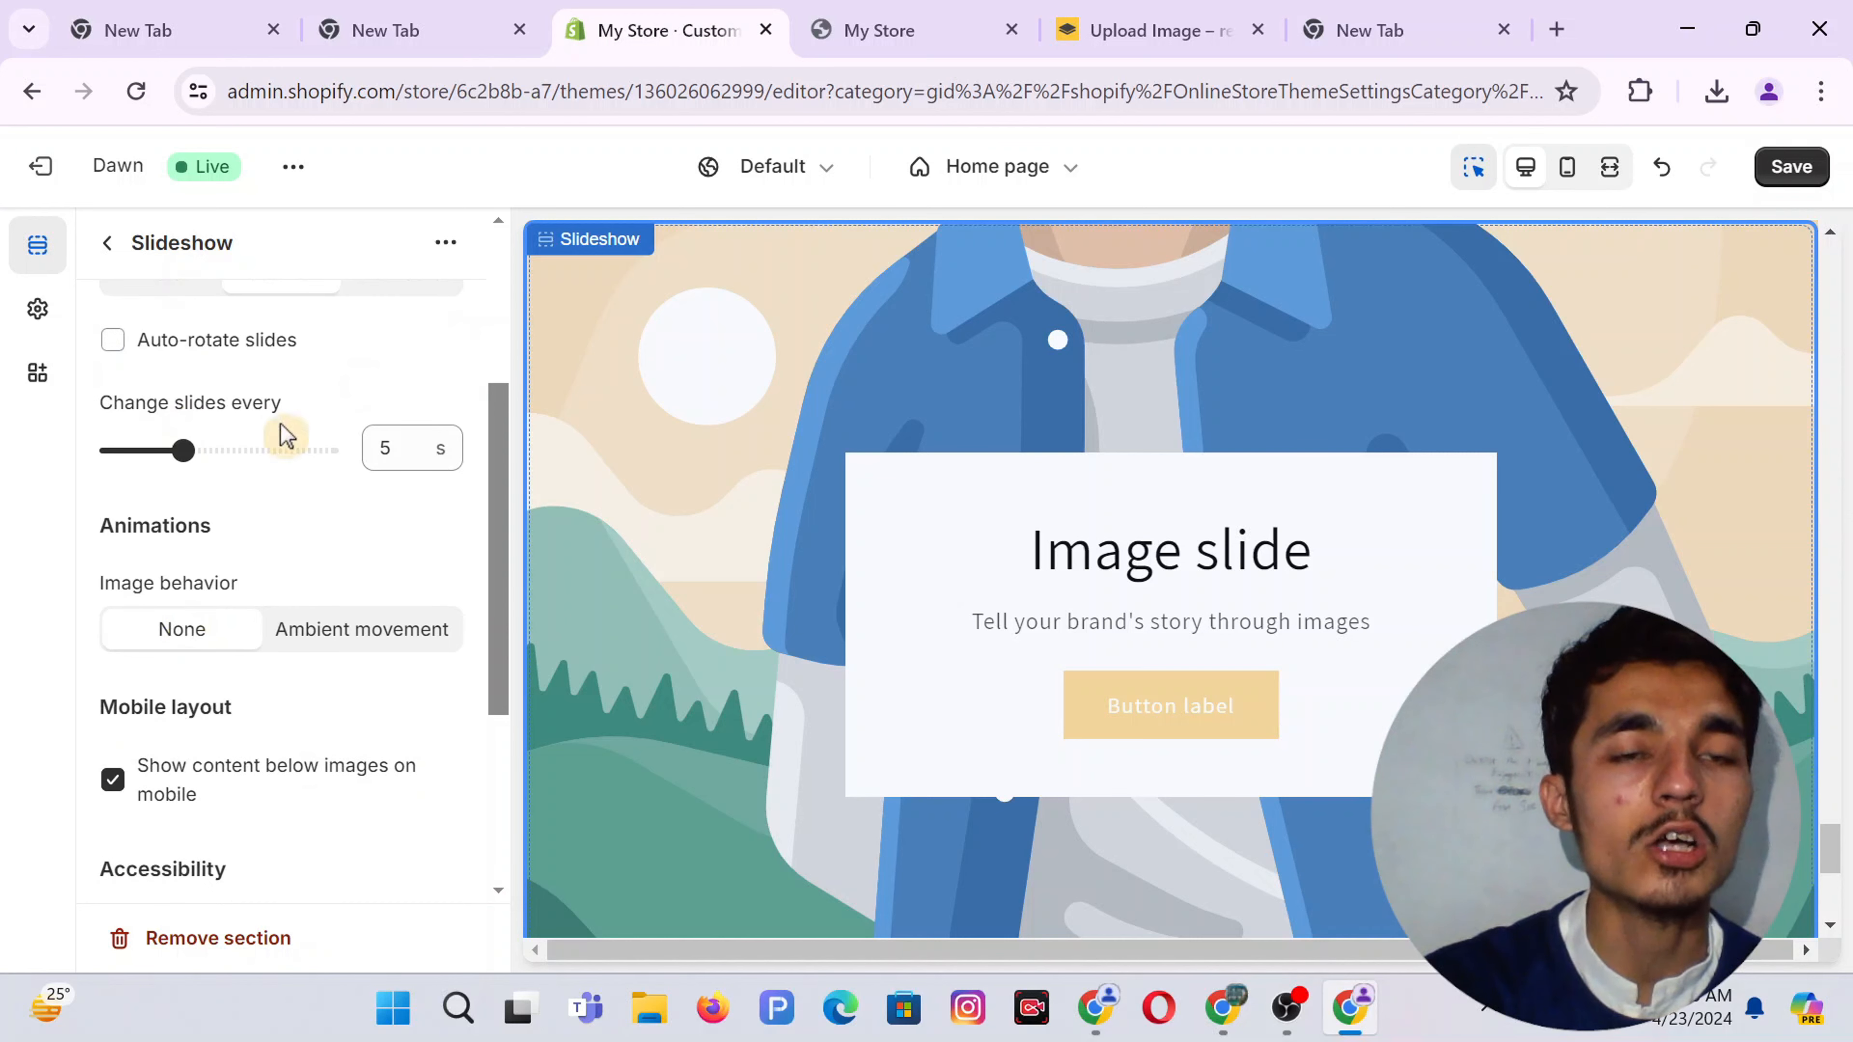
scroll(241, 563, "down", 3)
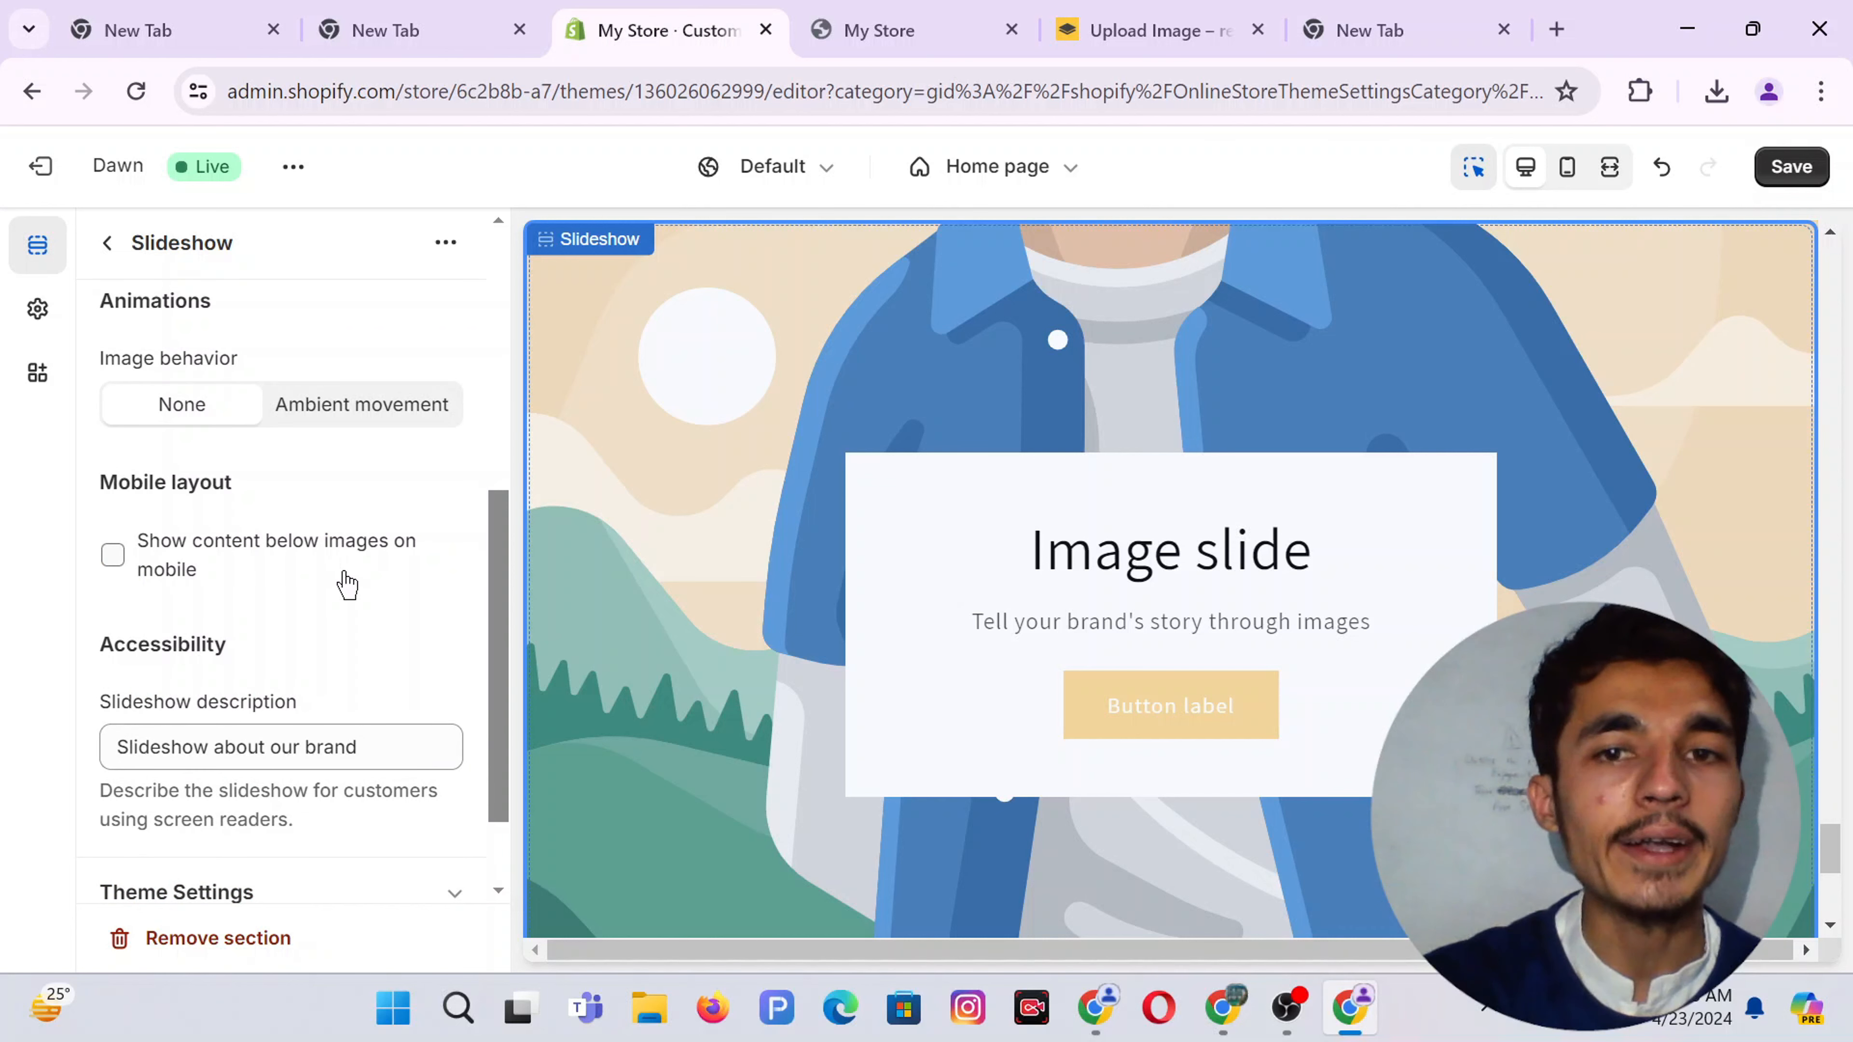
scroll(347, 584, "down", 2)
triple_click(218, 628)
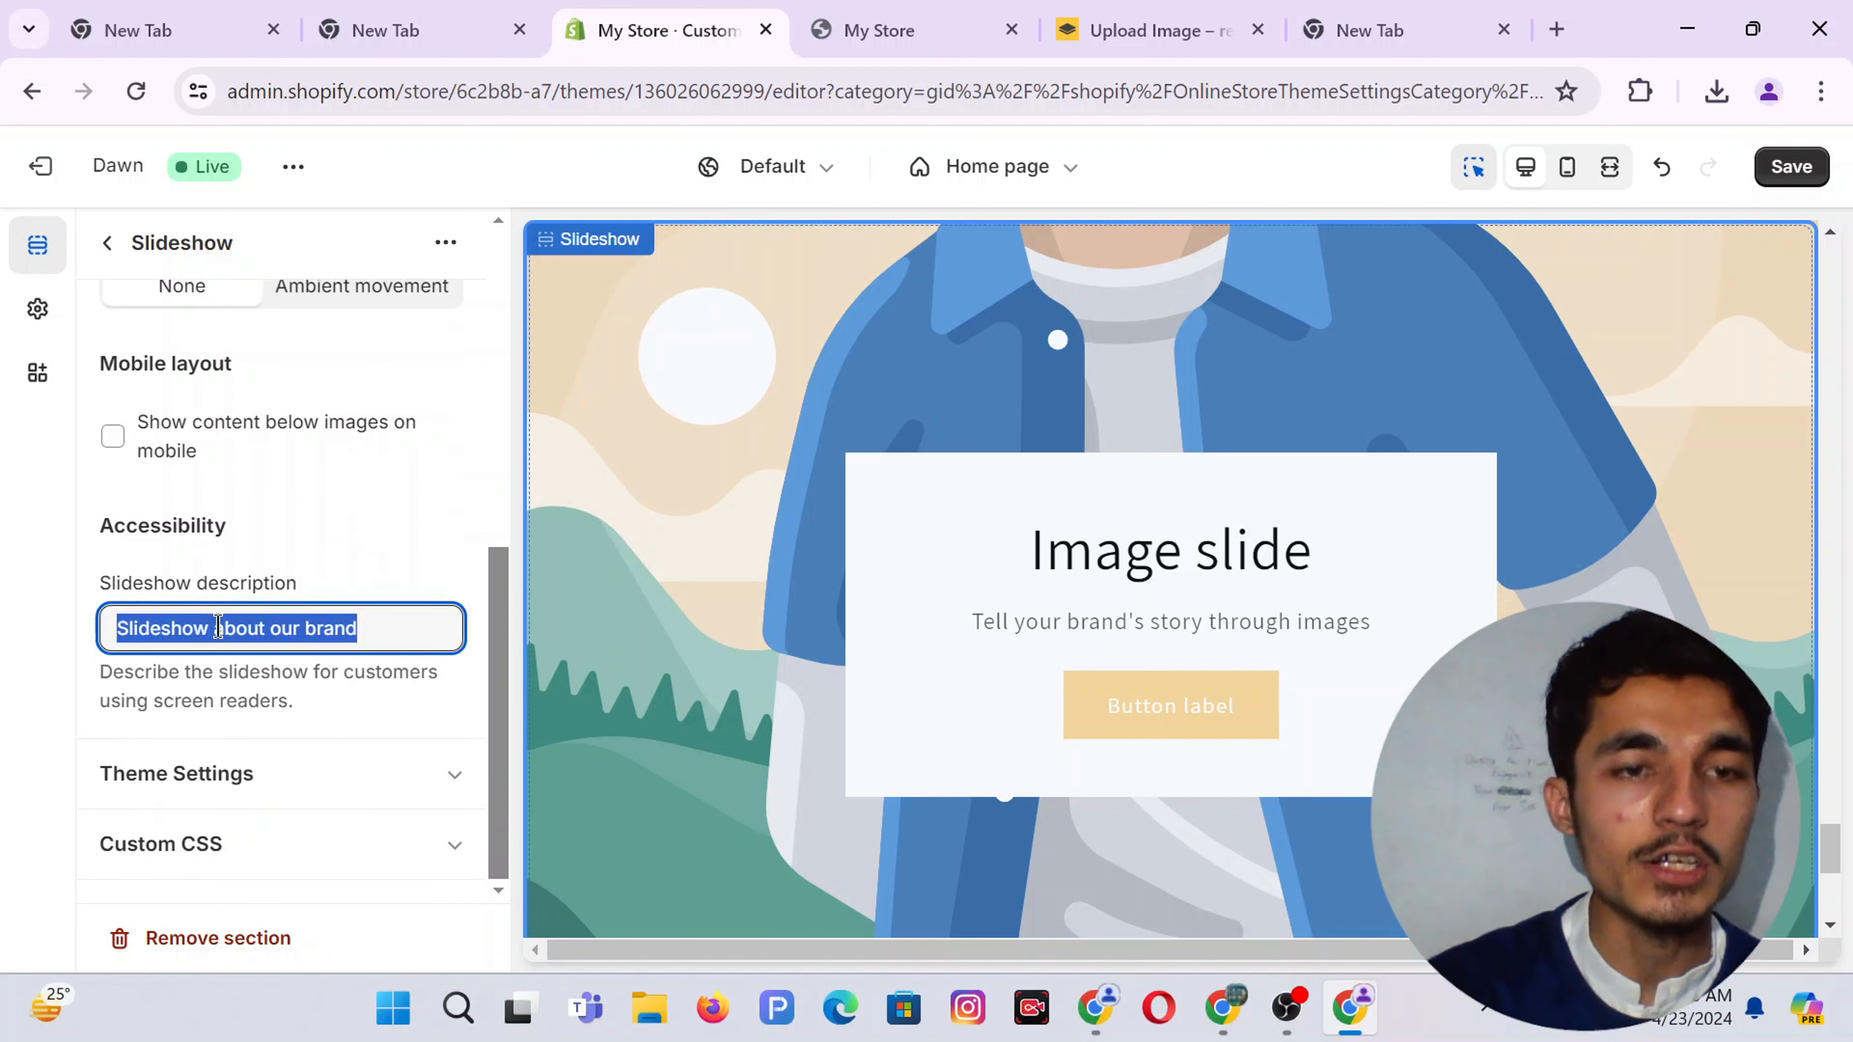
key("BackSpace")
Open the remaining image slide's settings
scroll(217, 626, "up", 10)
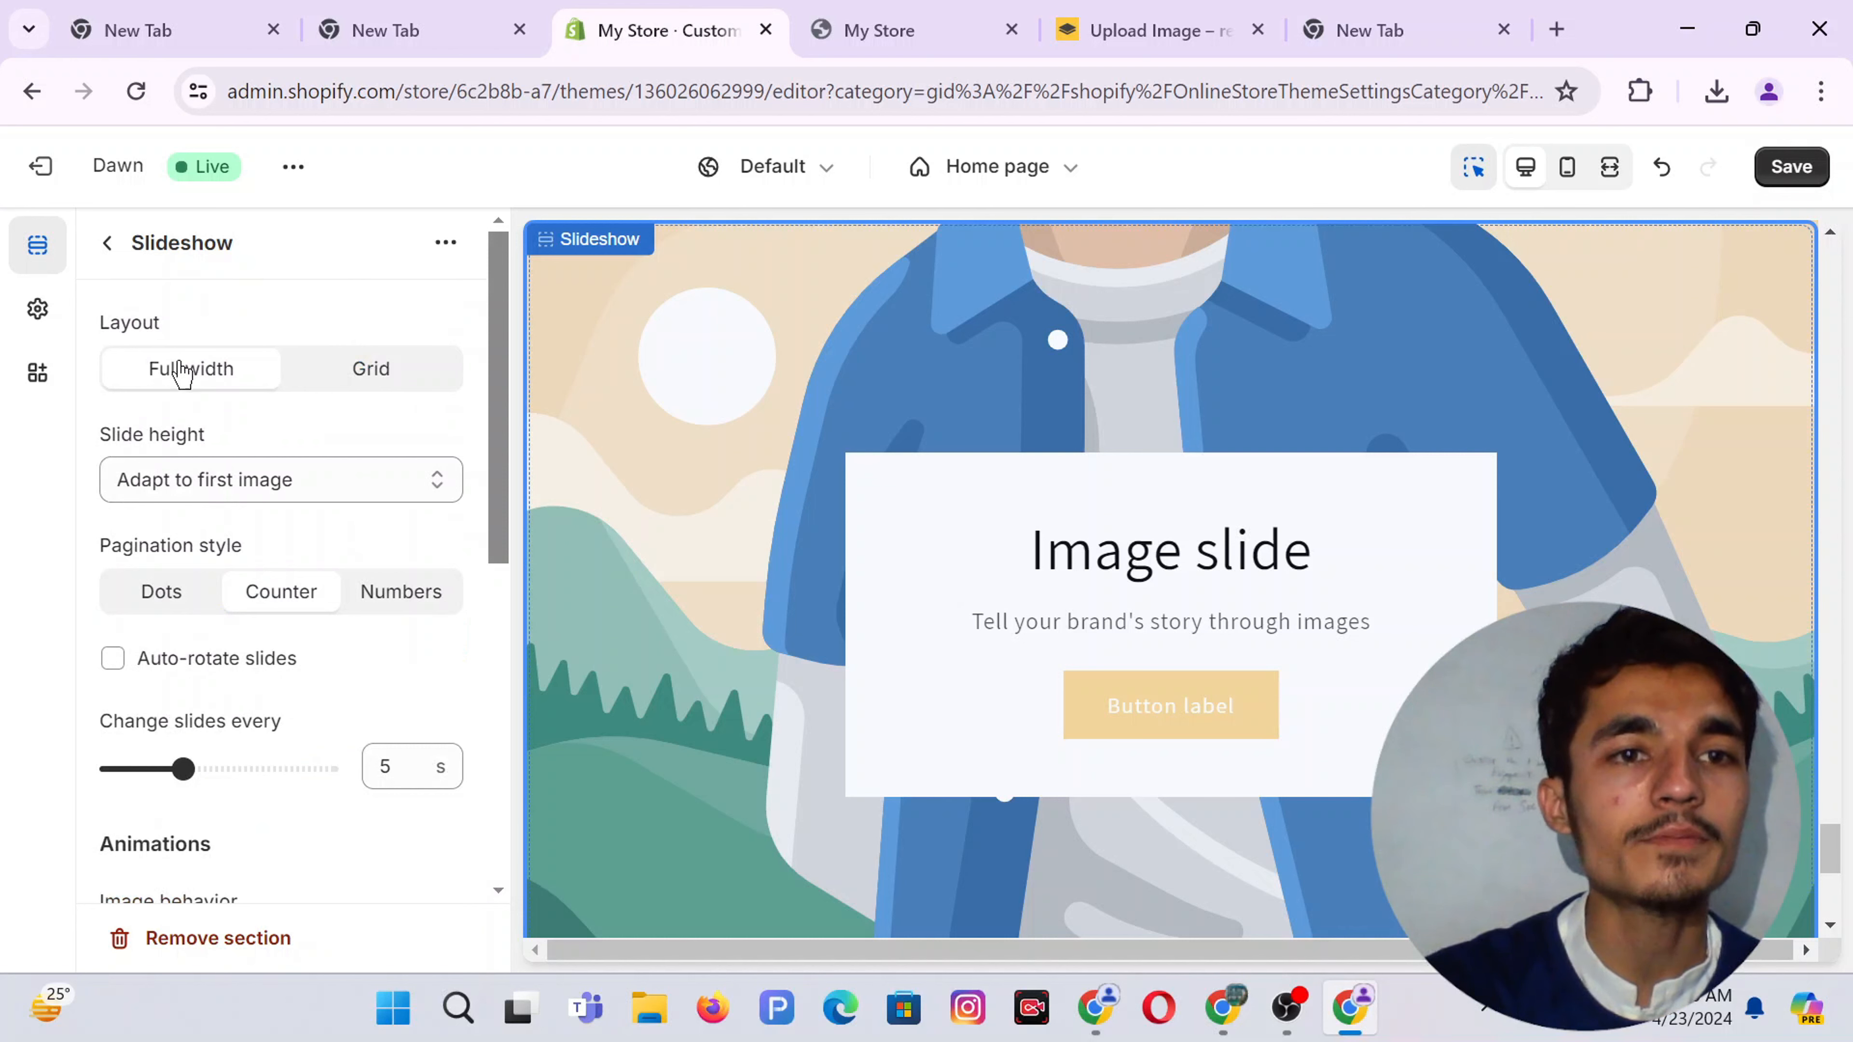
left_click(110, 245)
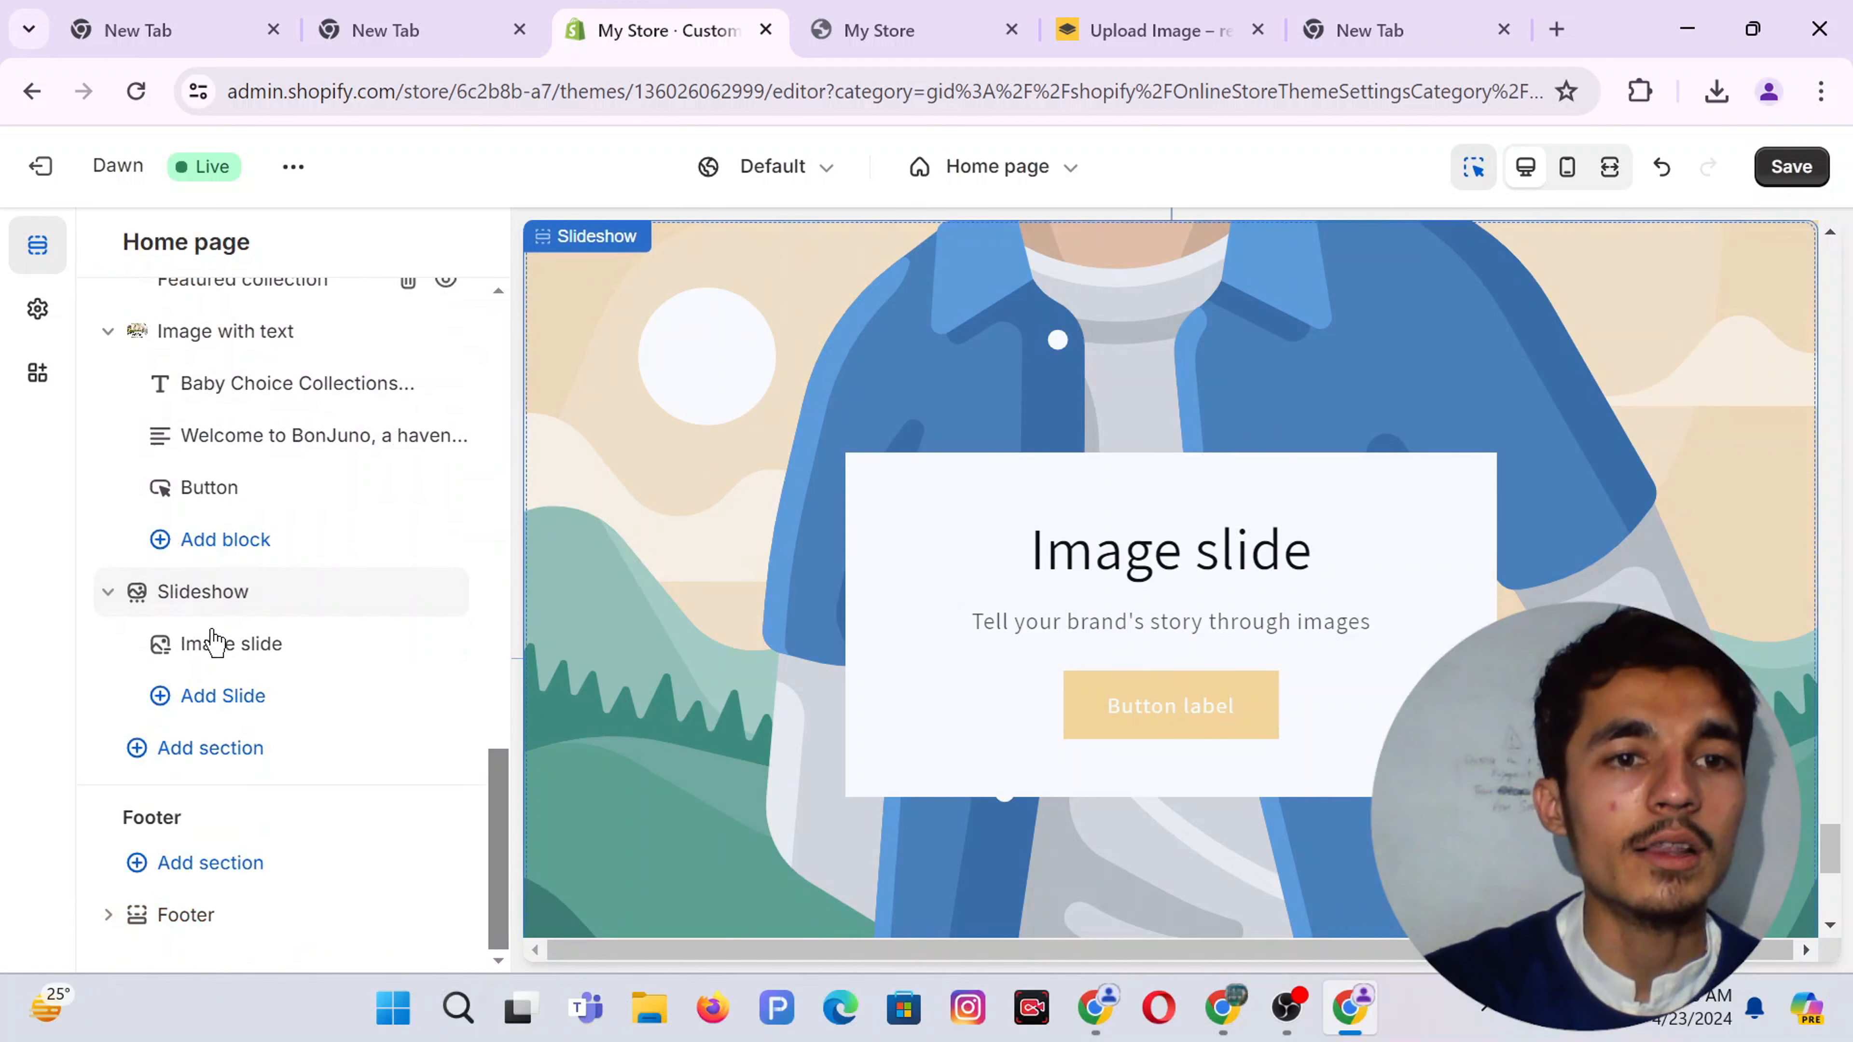
left_click(257, 650)
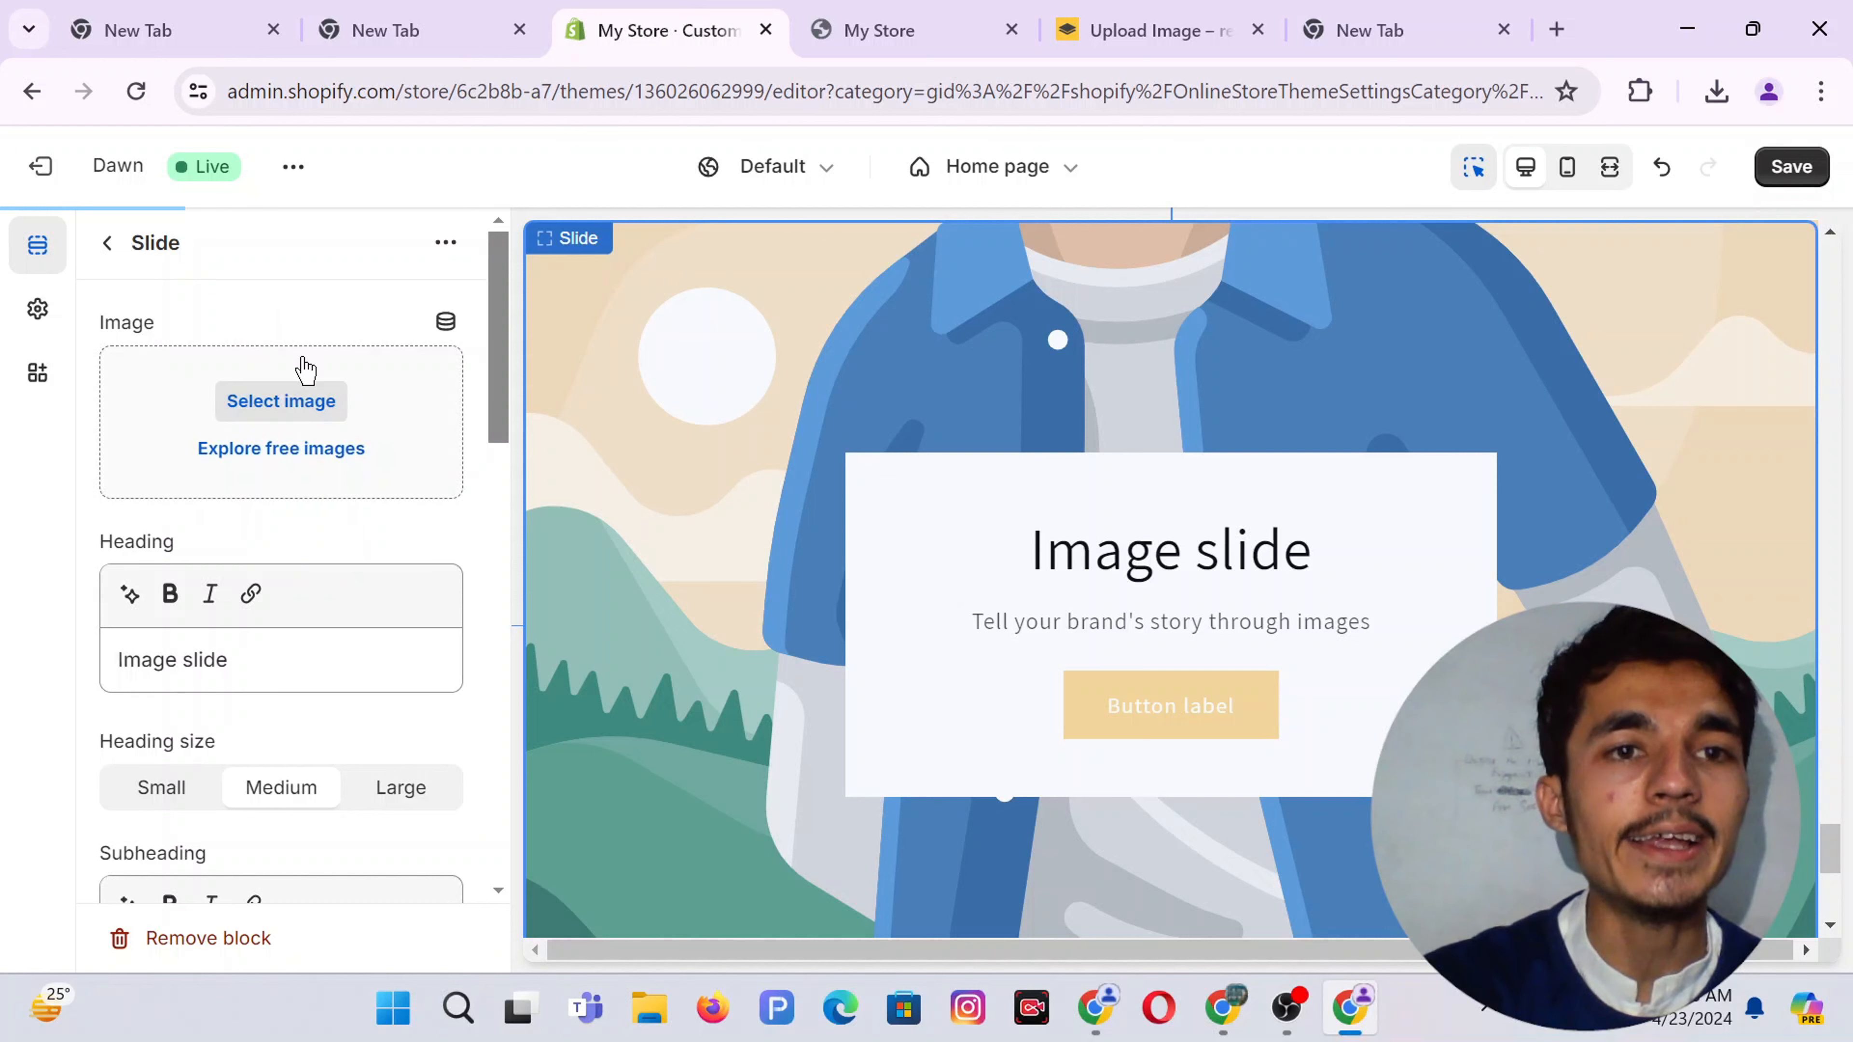
Glance at Canva's page 11 slide, then browse the Pexels baby toys photo results
left_click(1223, 1007)
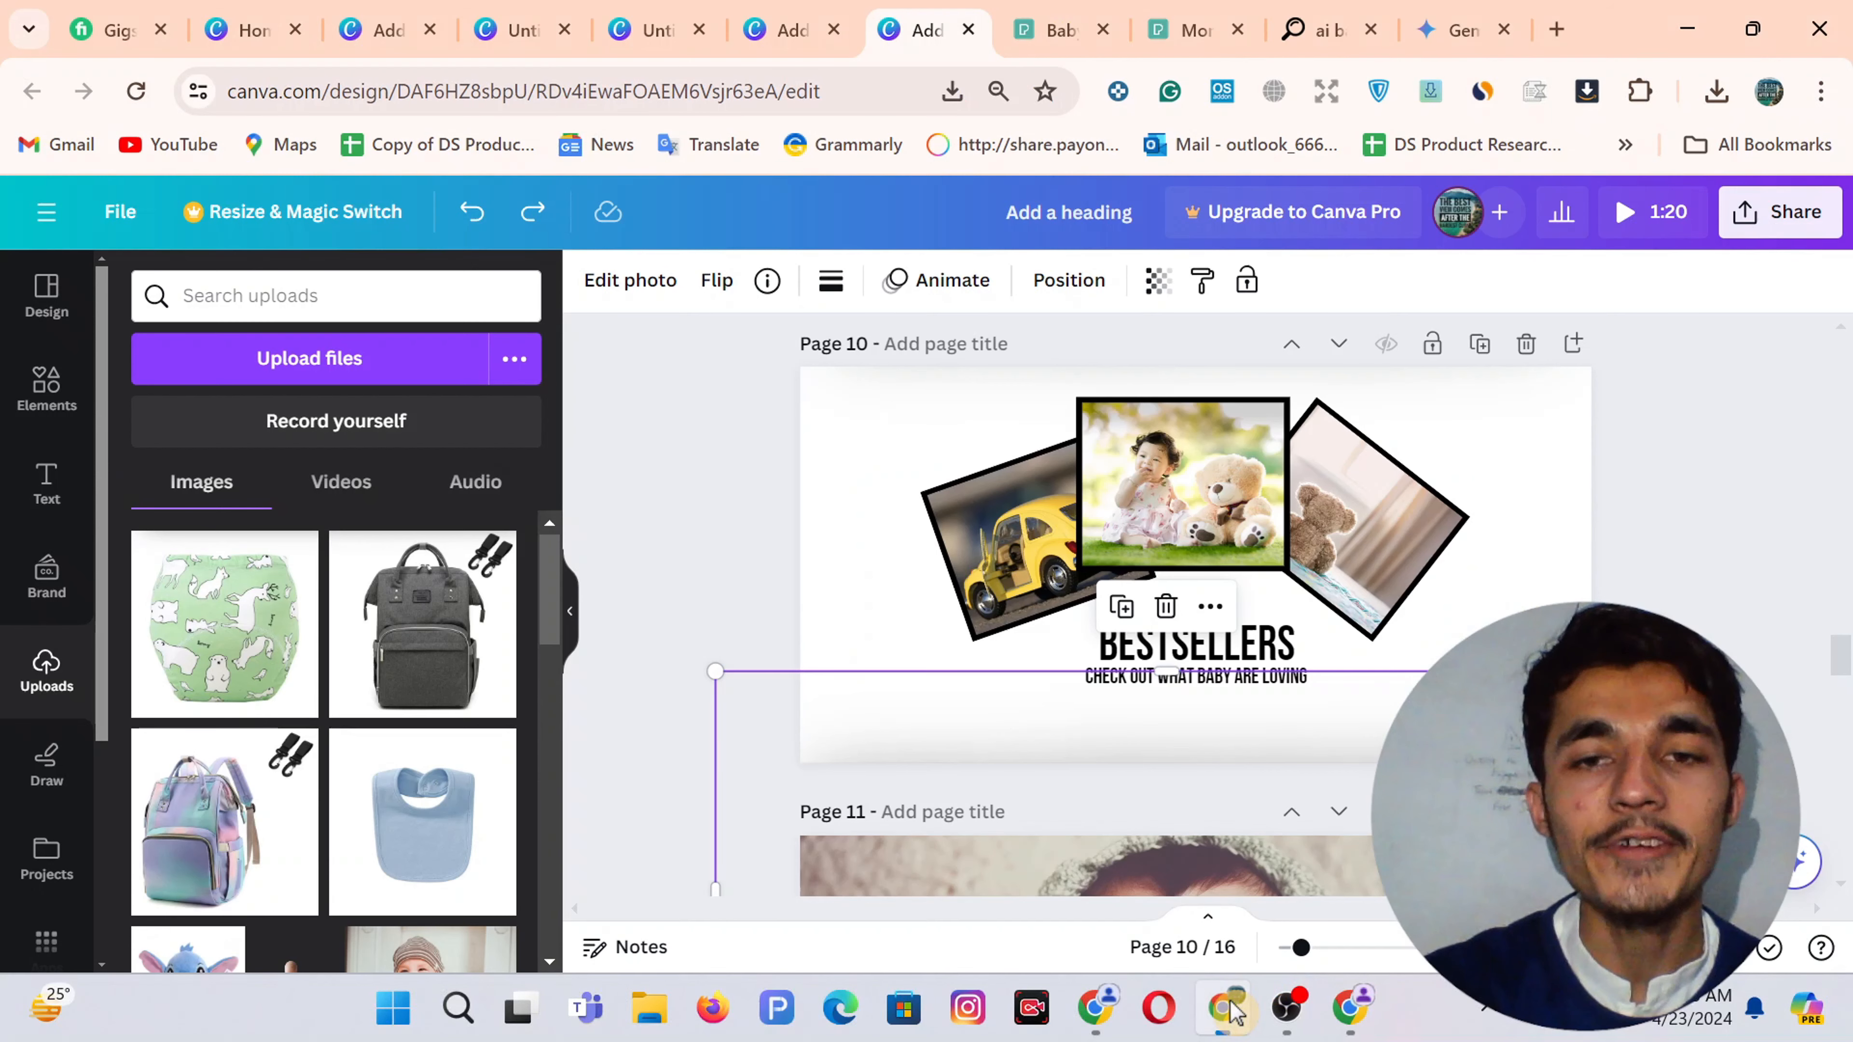
scroll(704, 528, "down", 5)
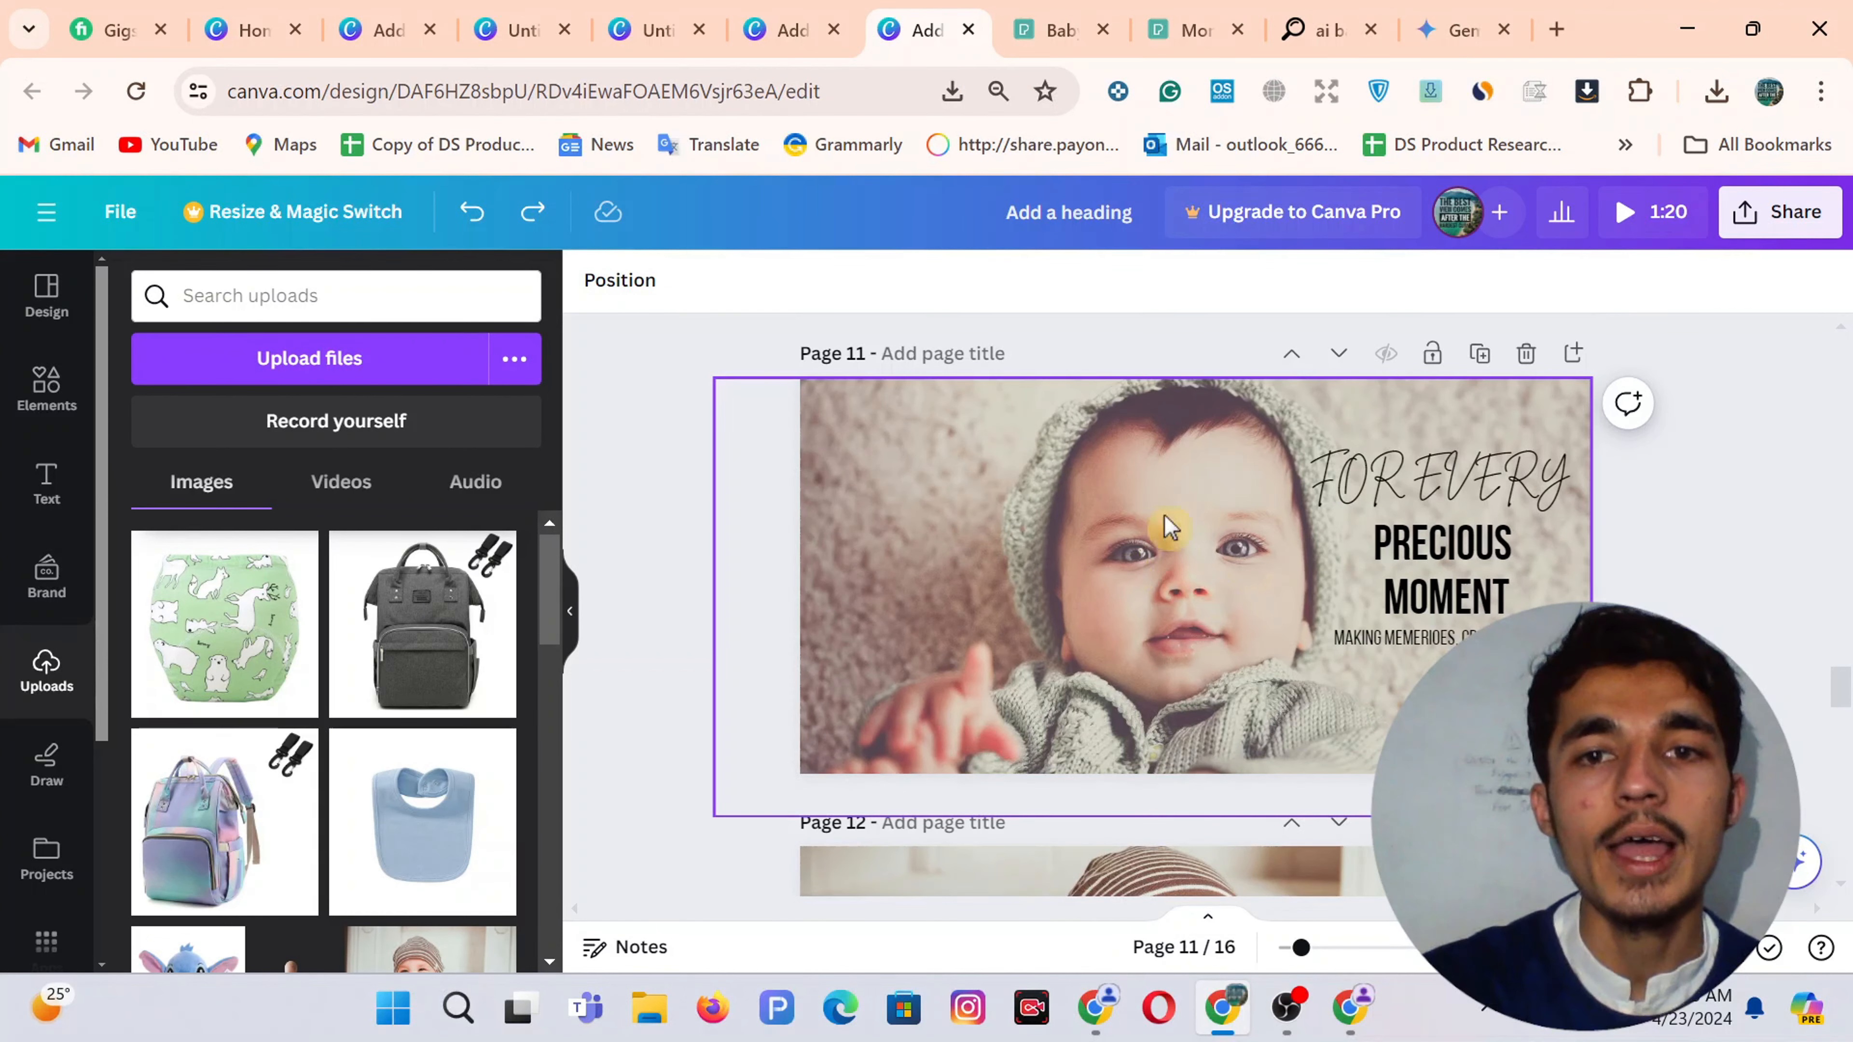
left_click(1051, 11)
scroll(719, 608, "down", 15)
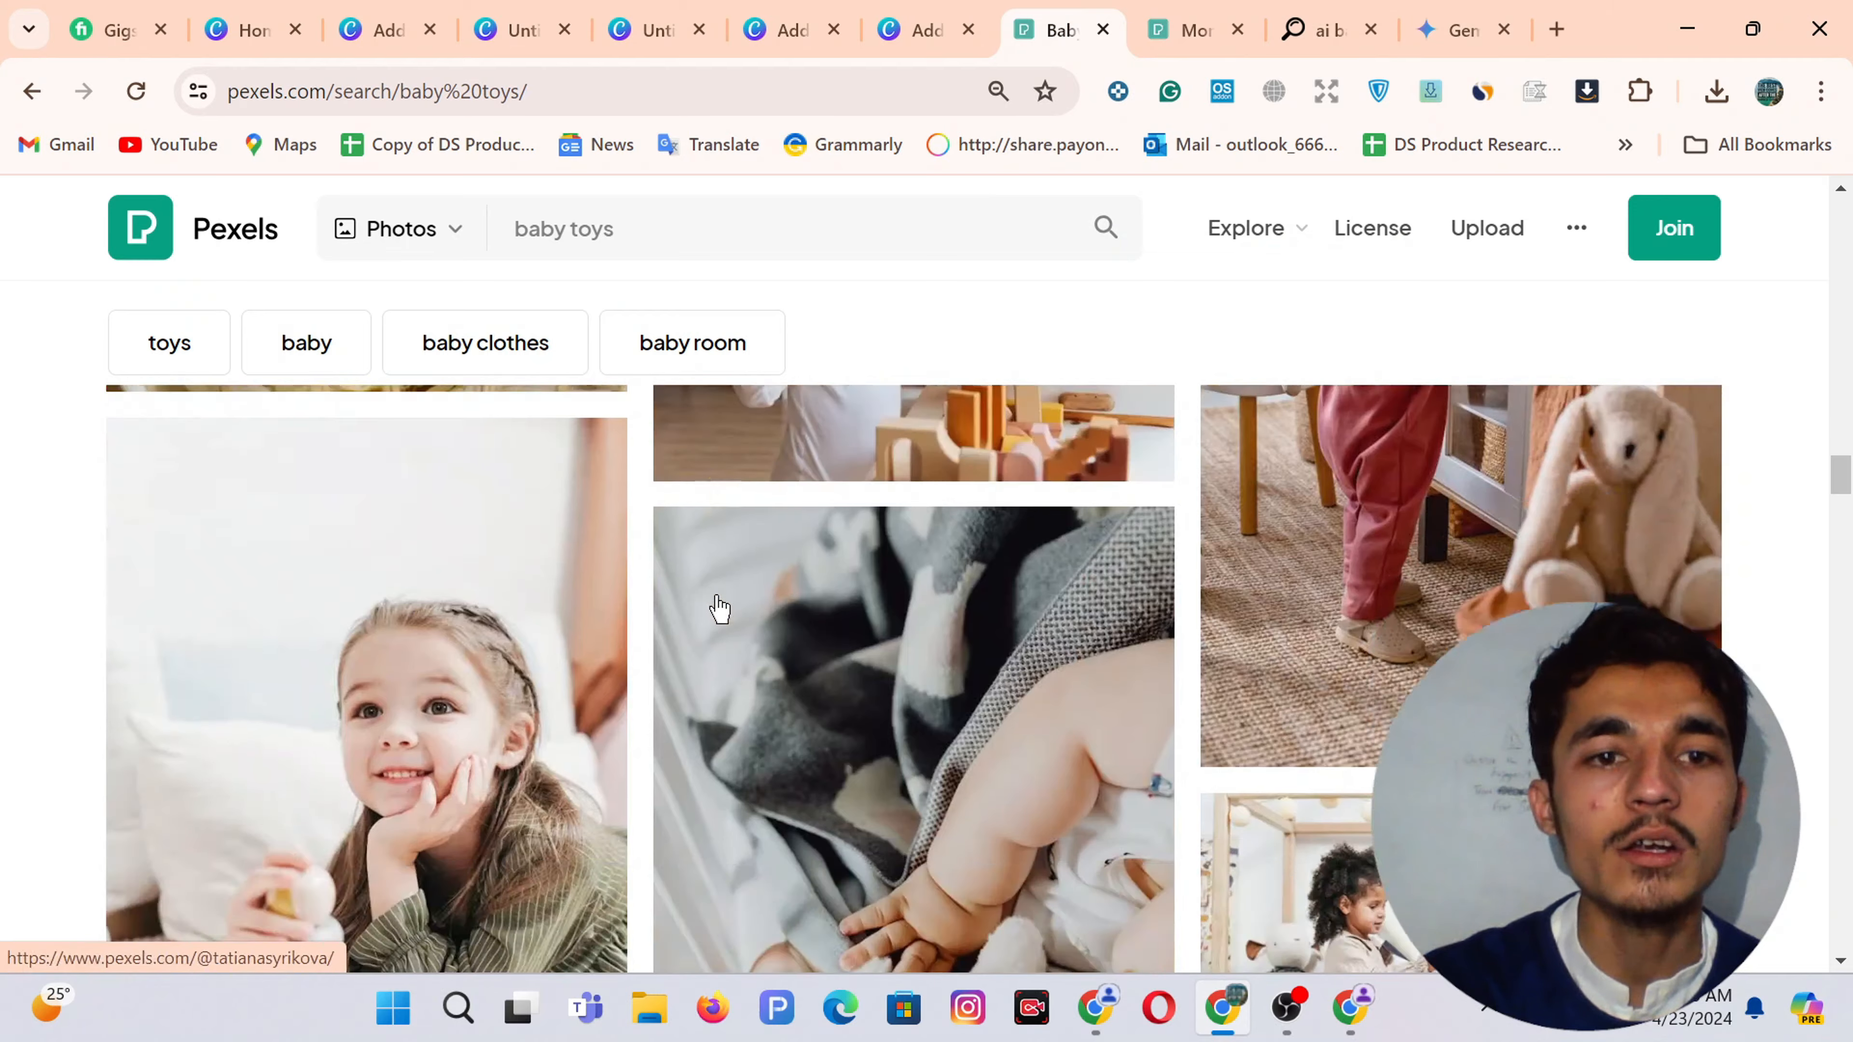
Search Pexels for 'baby' photos
scroll(718, 608, "down", 15)
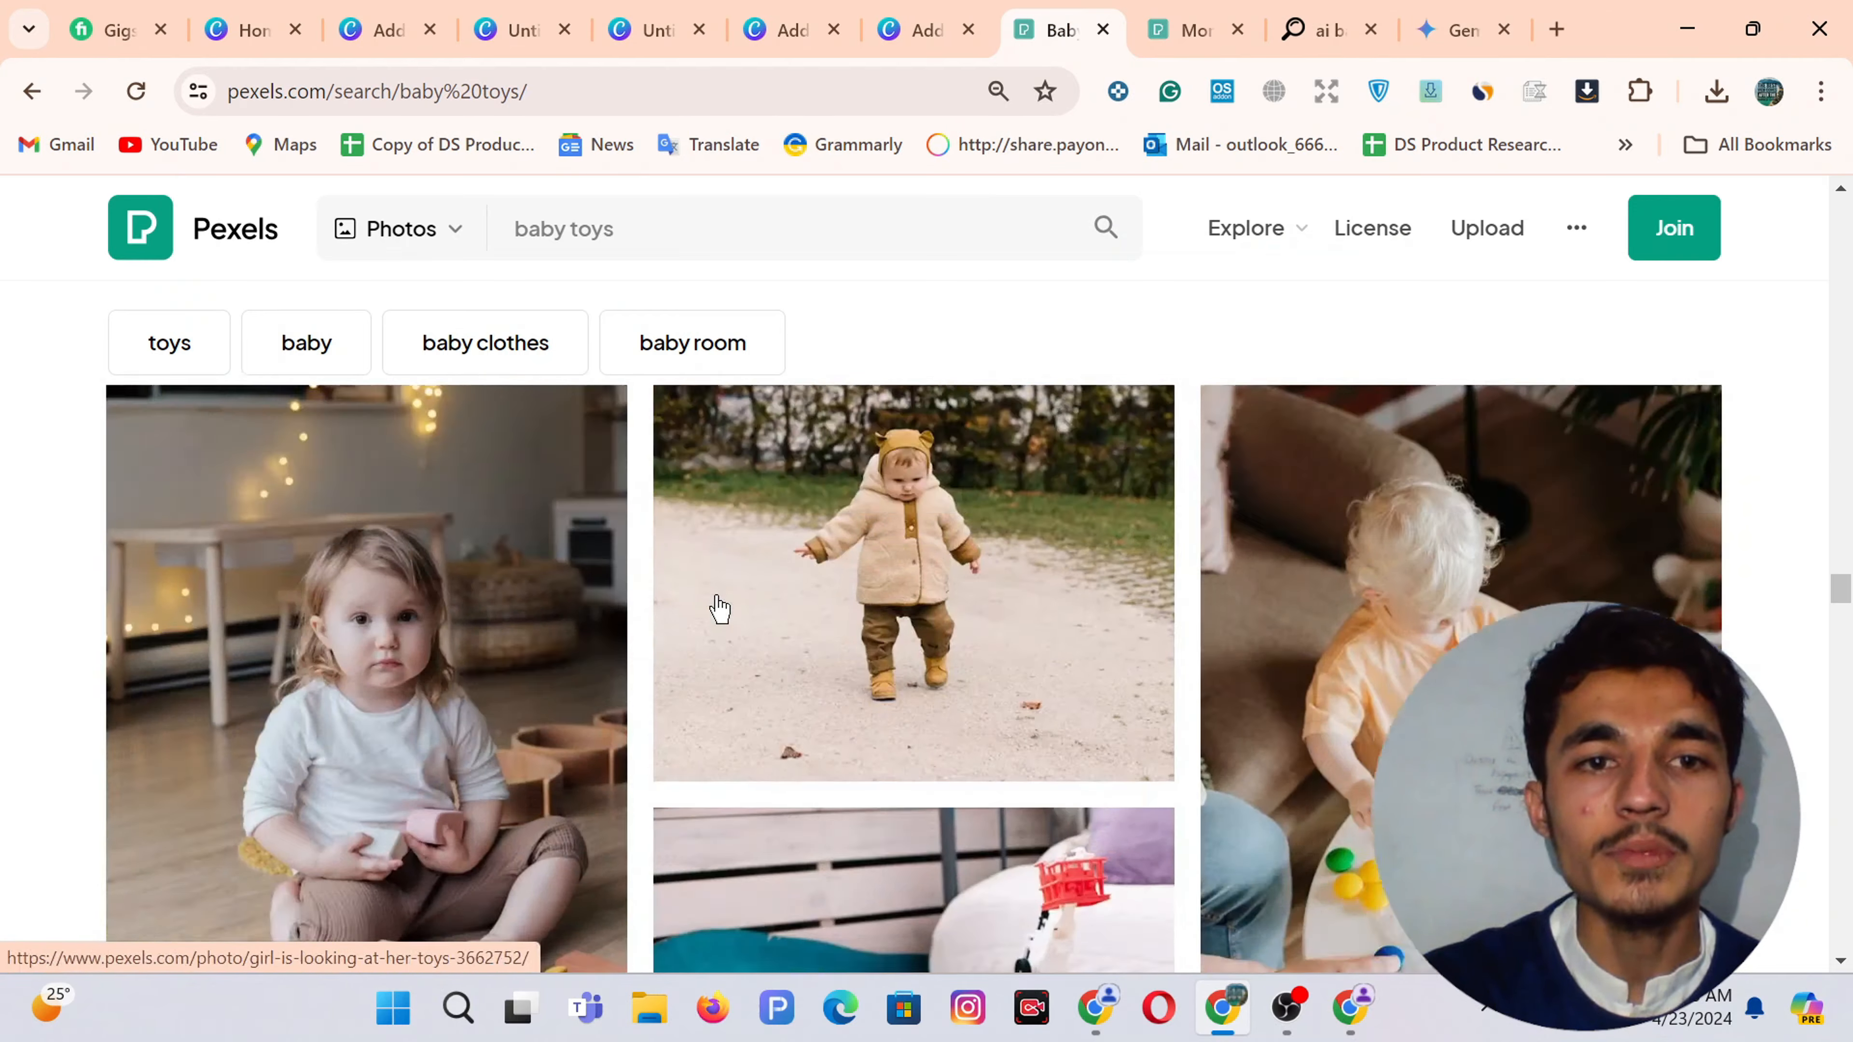
scroll(719, 607, "down", 5)
scroll(718, 608, "up", 10)
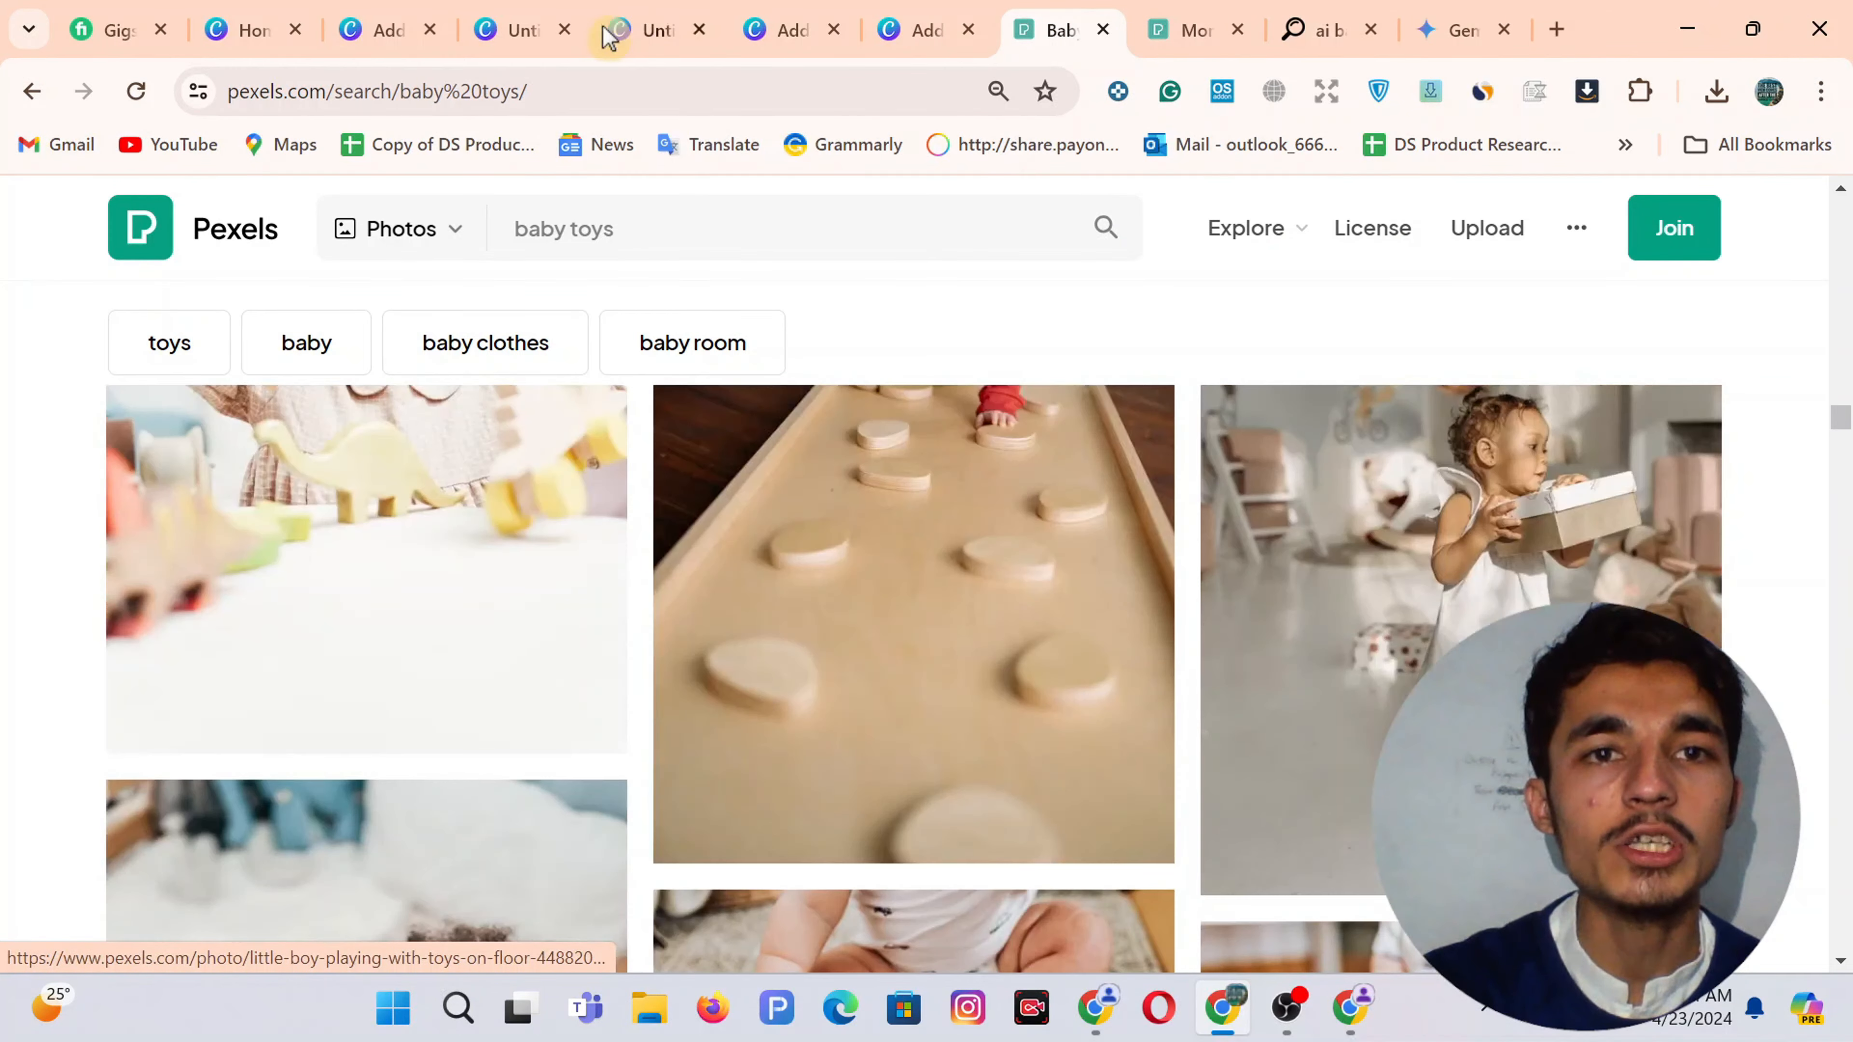
left_click(565, 217)
type("bab")
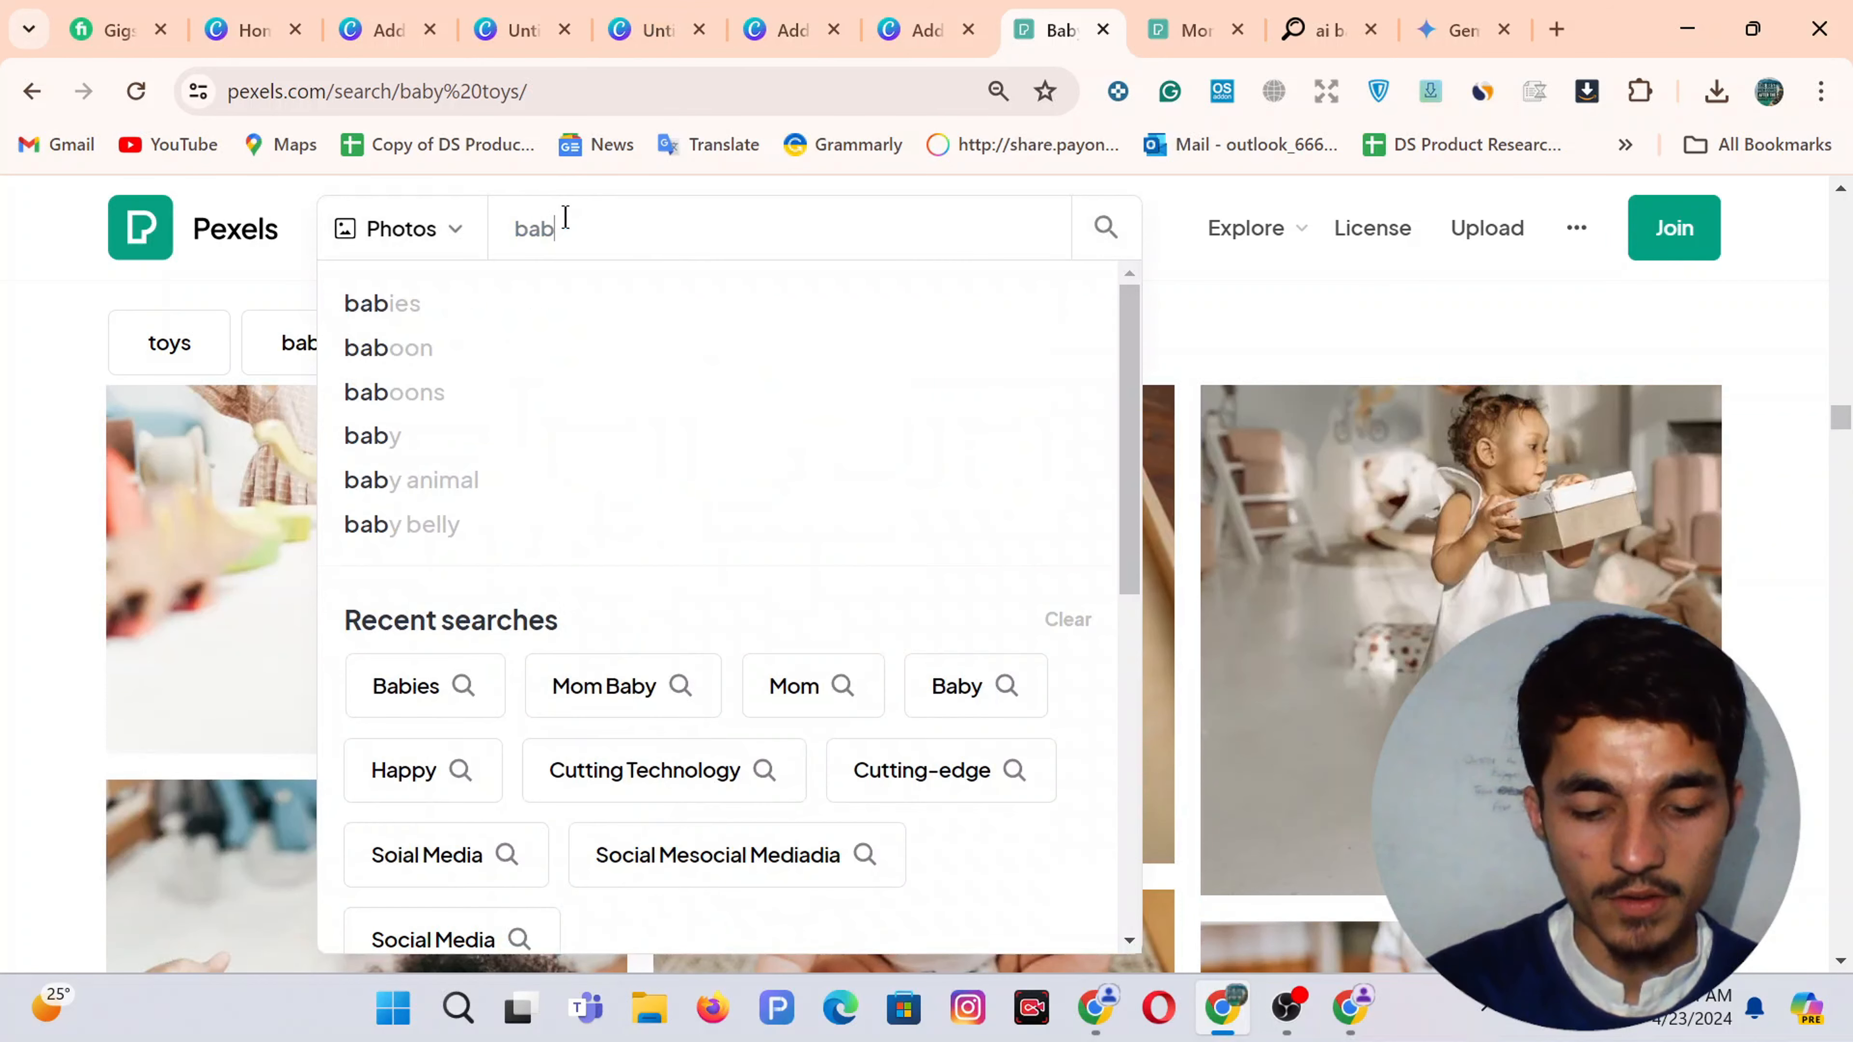
key("Return")
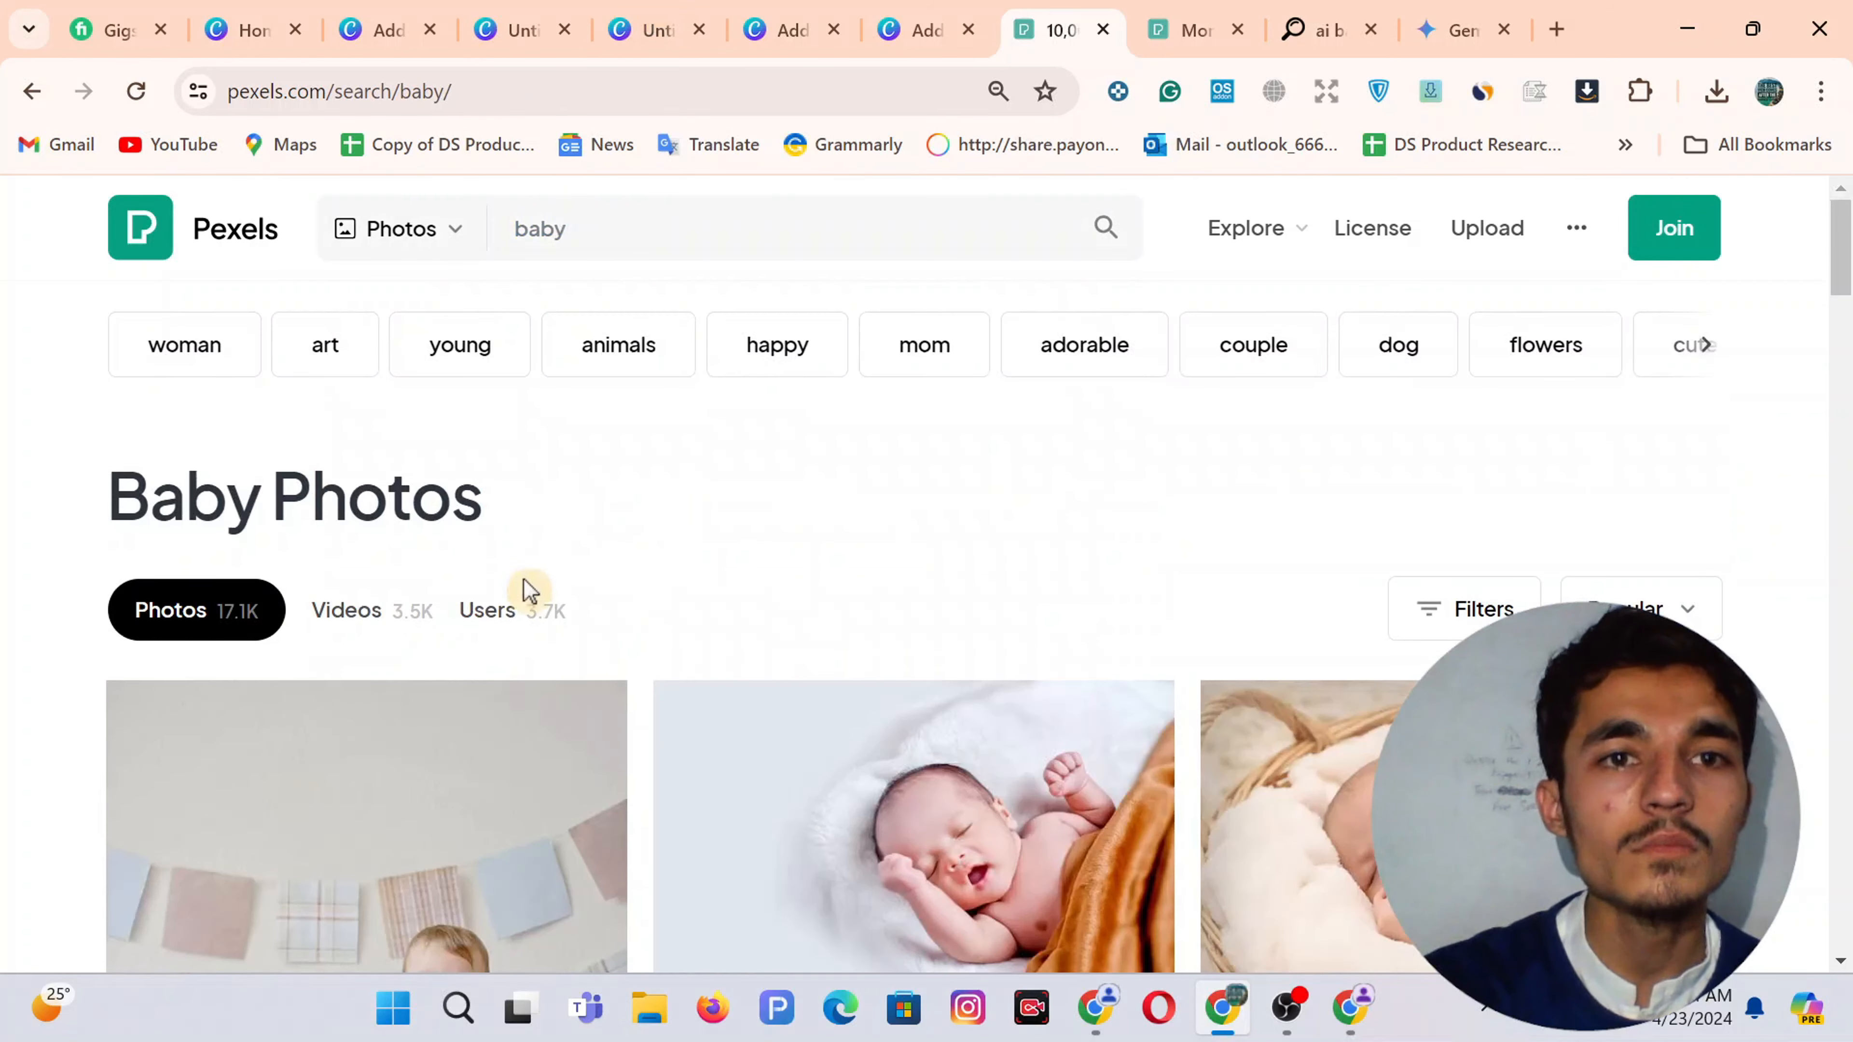
Download the Pixabay photo of the baby in a grey knitted hood
scroll(496, 596, "down", 3)
scroll(496, 597, "down", 6)
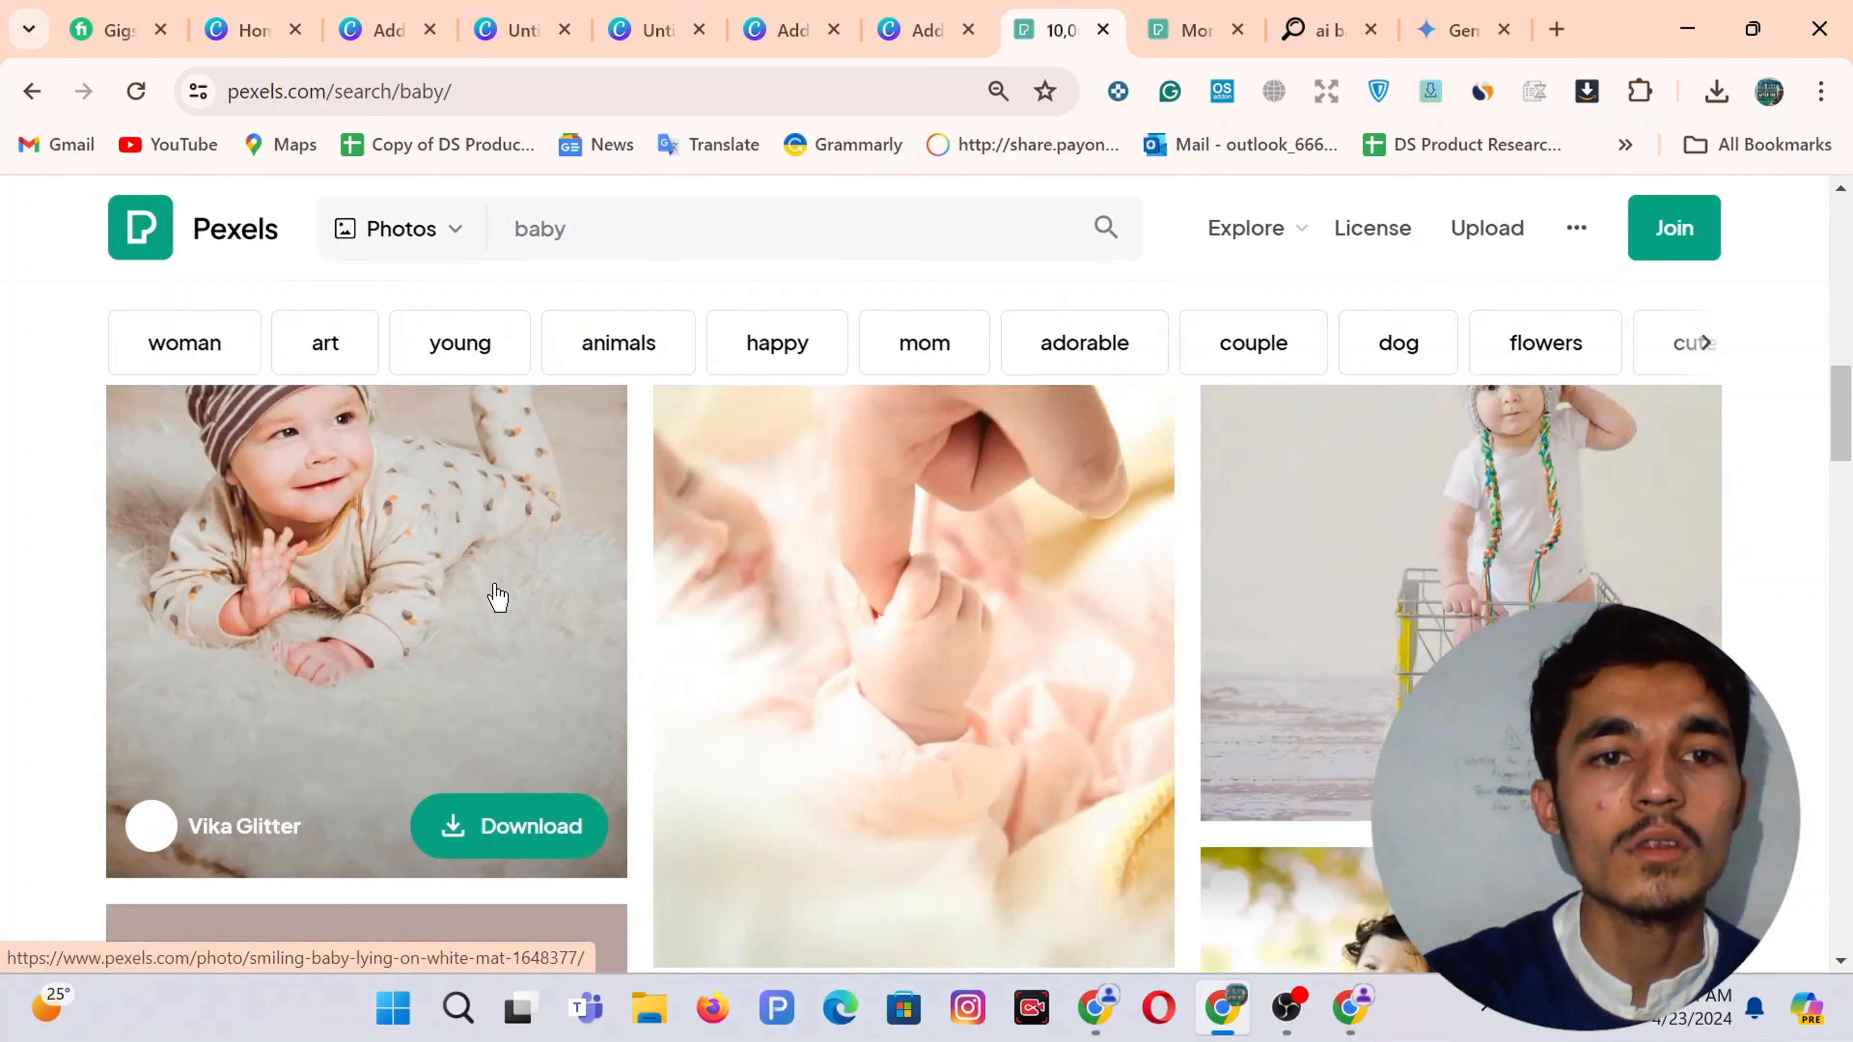
scroll(438, 584, "up", 3)
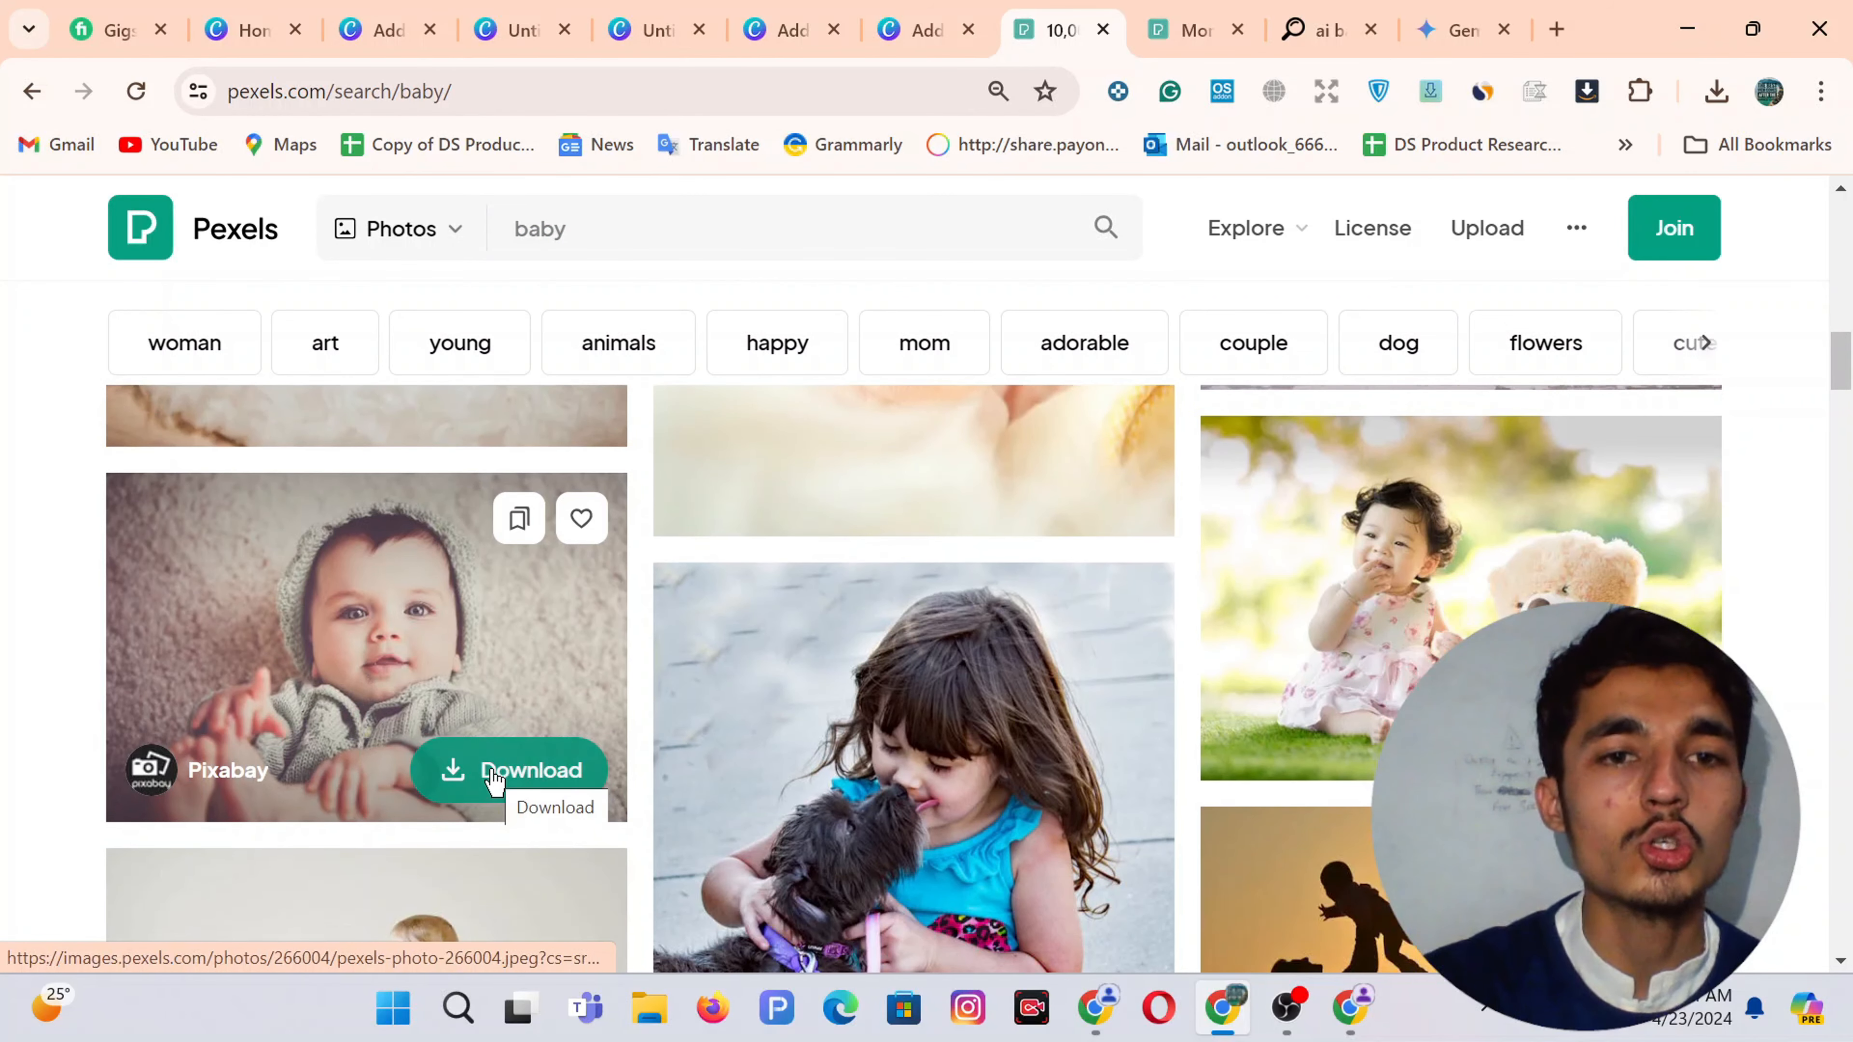
left_click(492, 773)
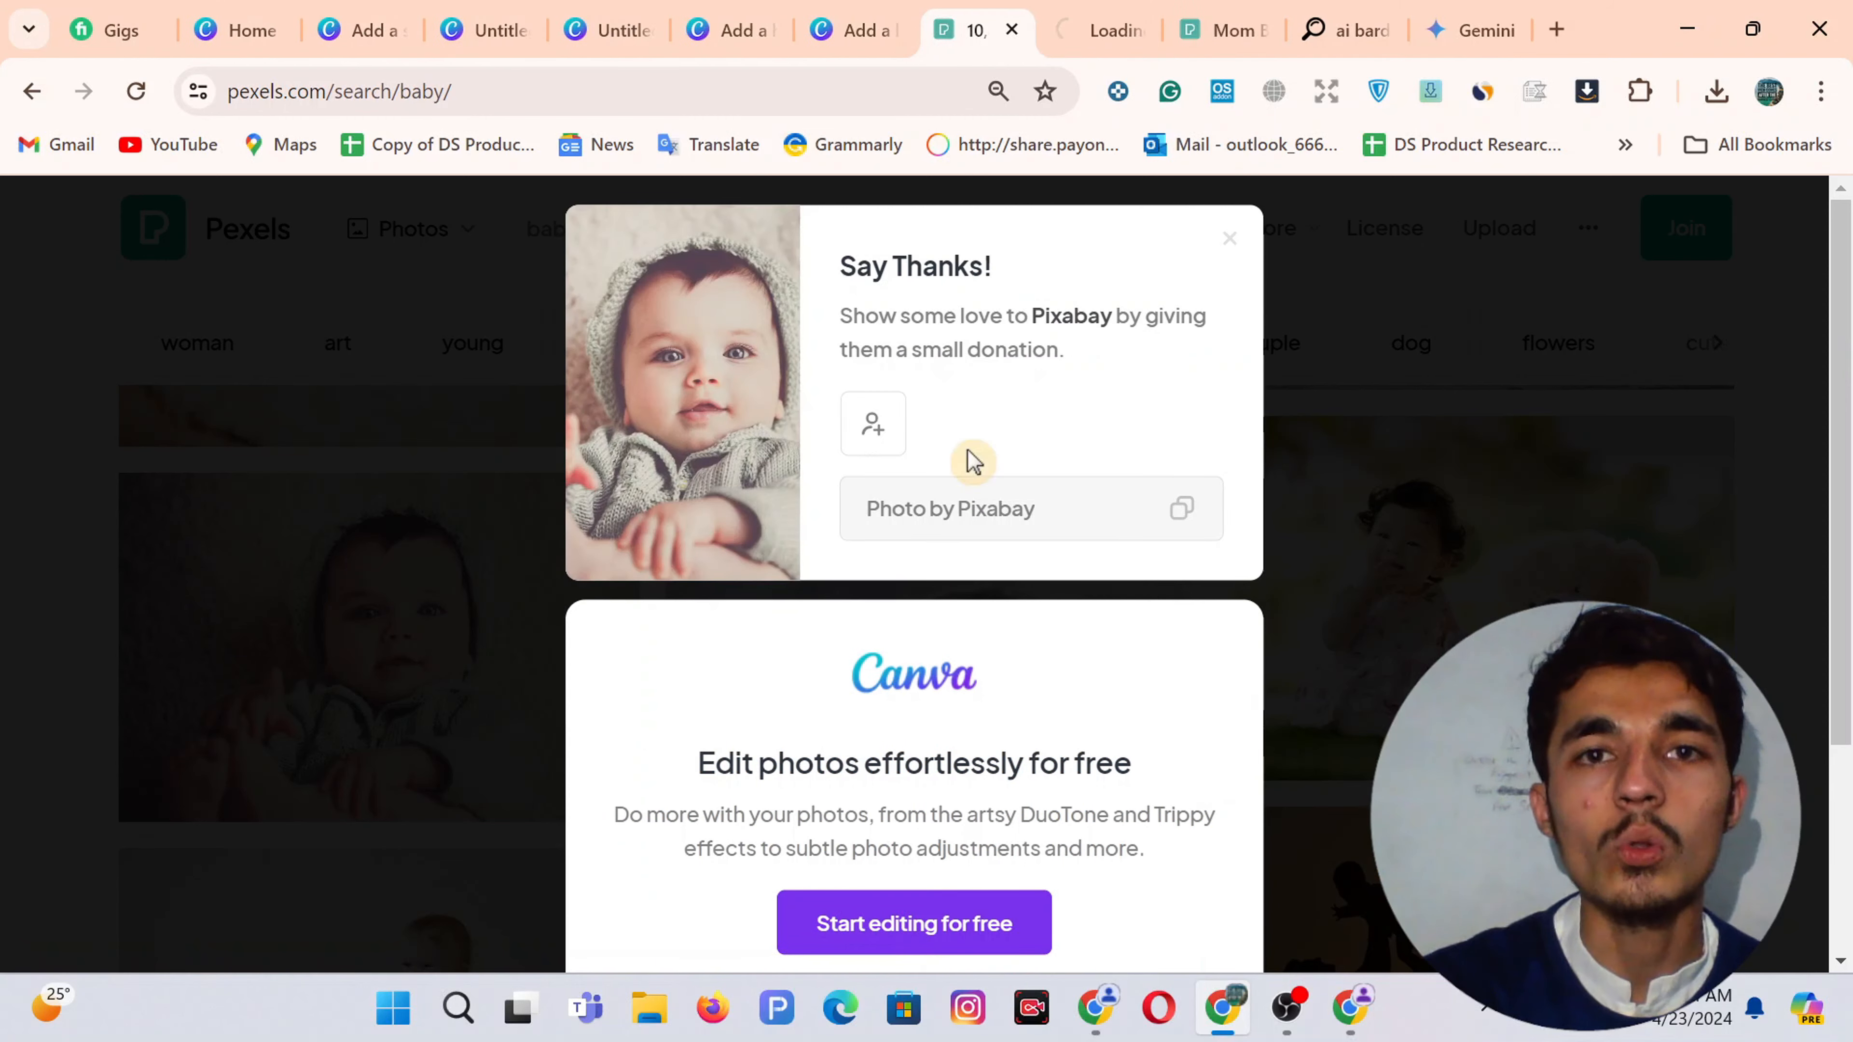
Add a blank page 5 to the Canva design and upload the downloaded baby photo
left_click(762, 10)
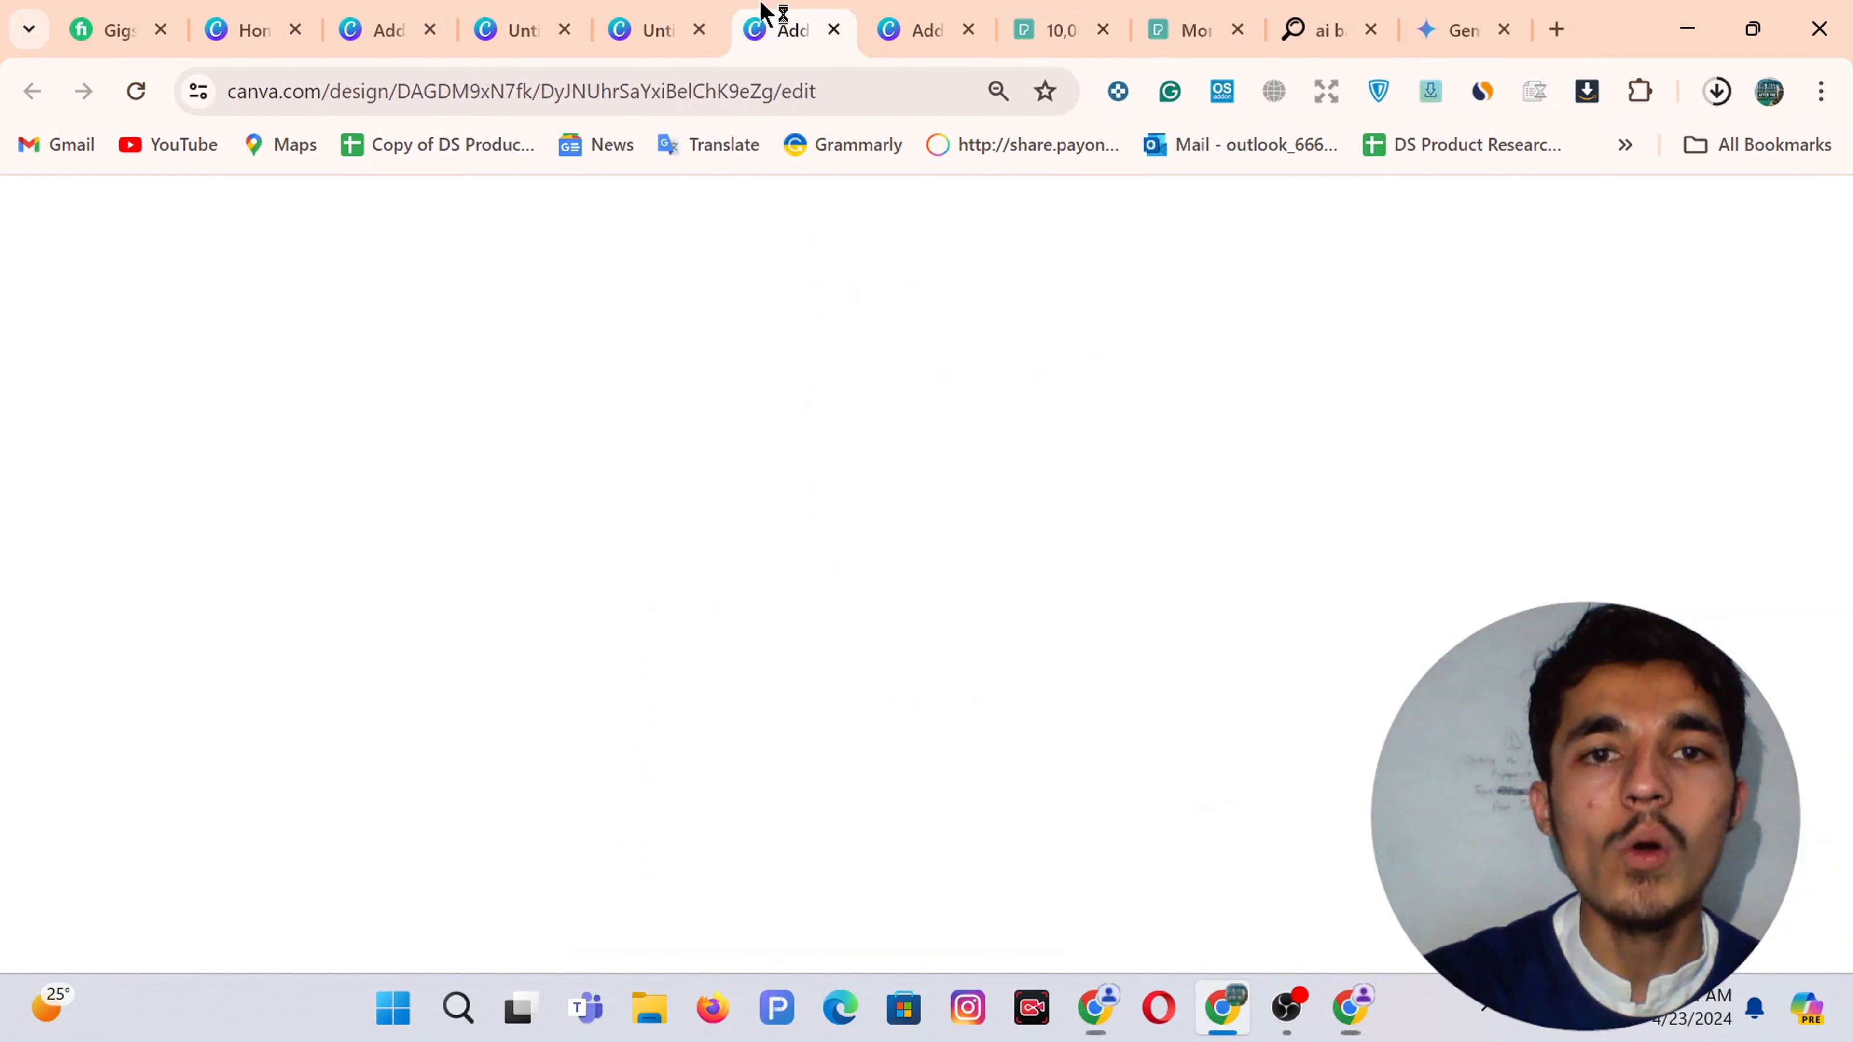
left_click(682, 531)
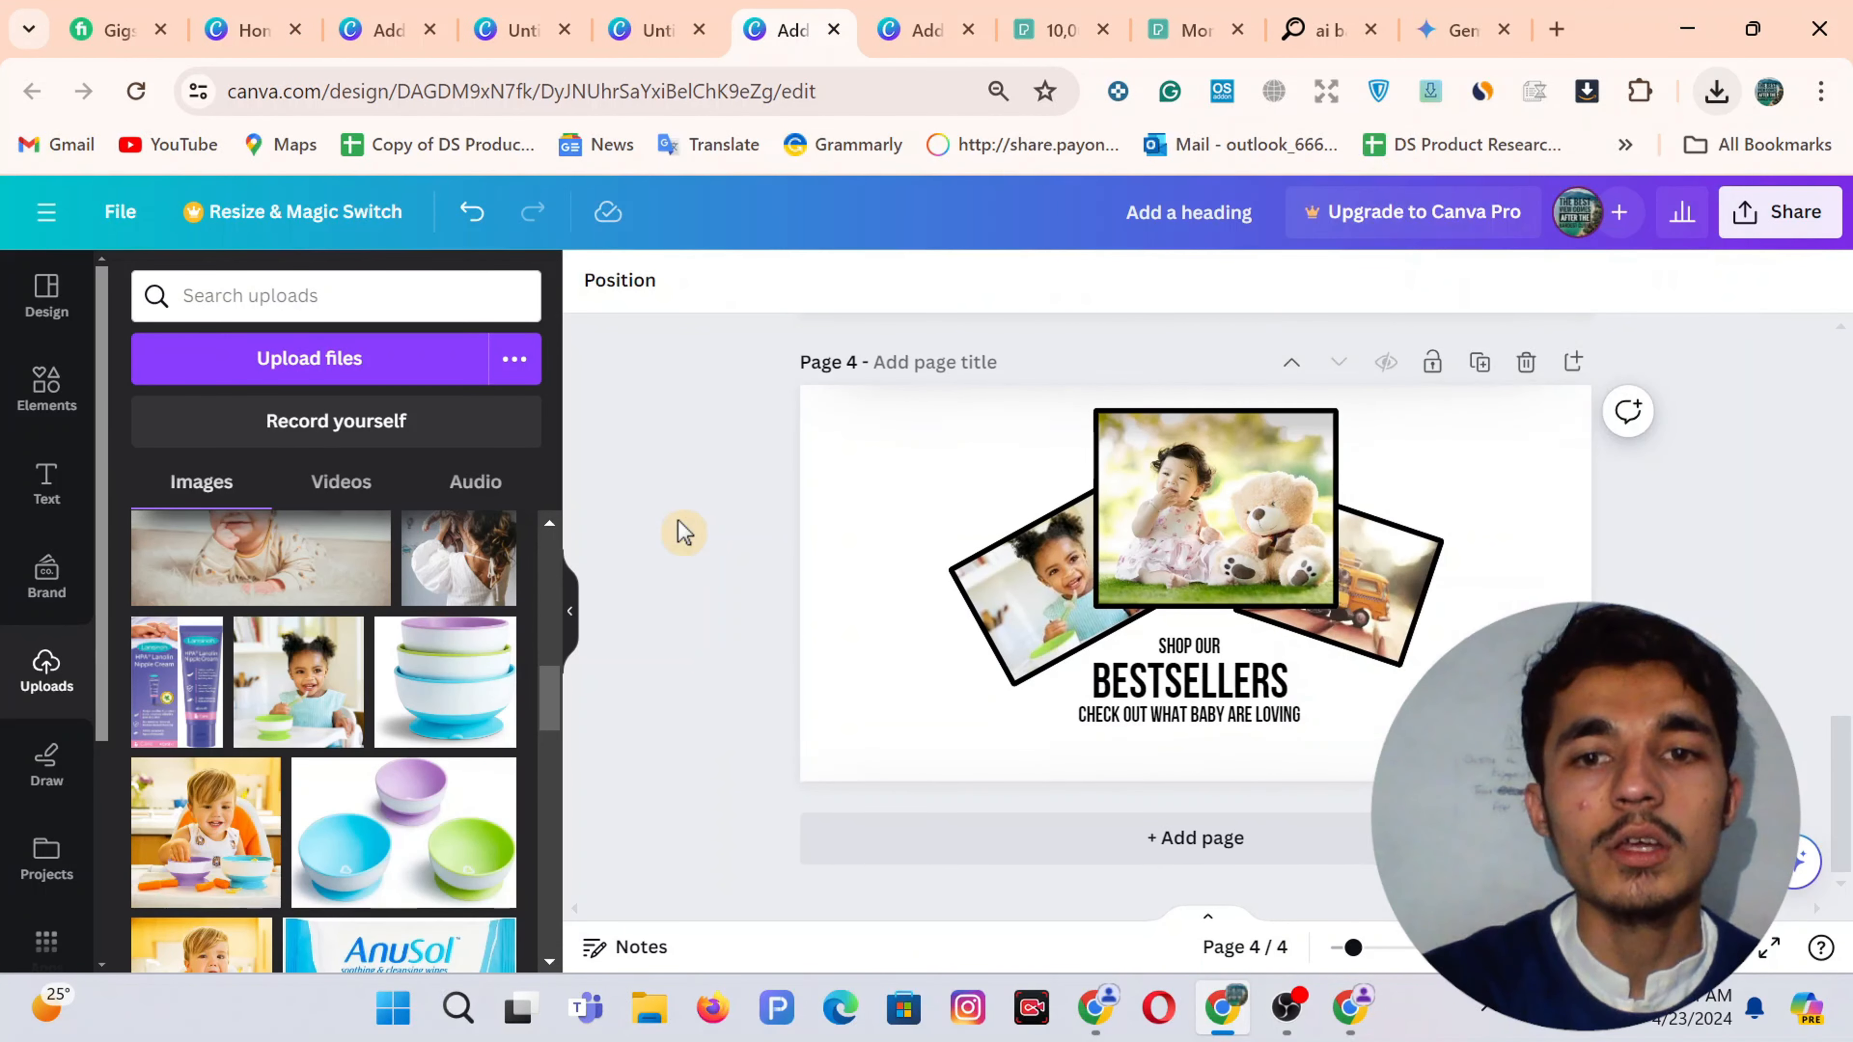
left_click(1182, 840)
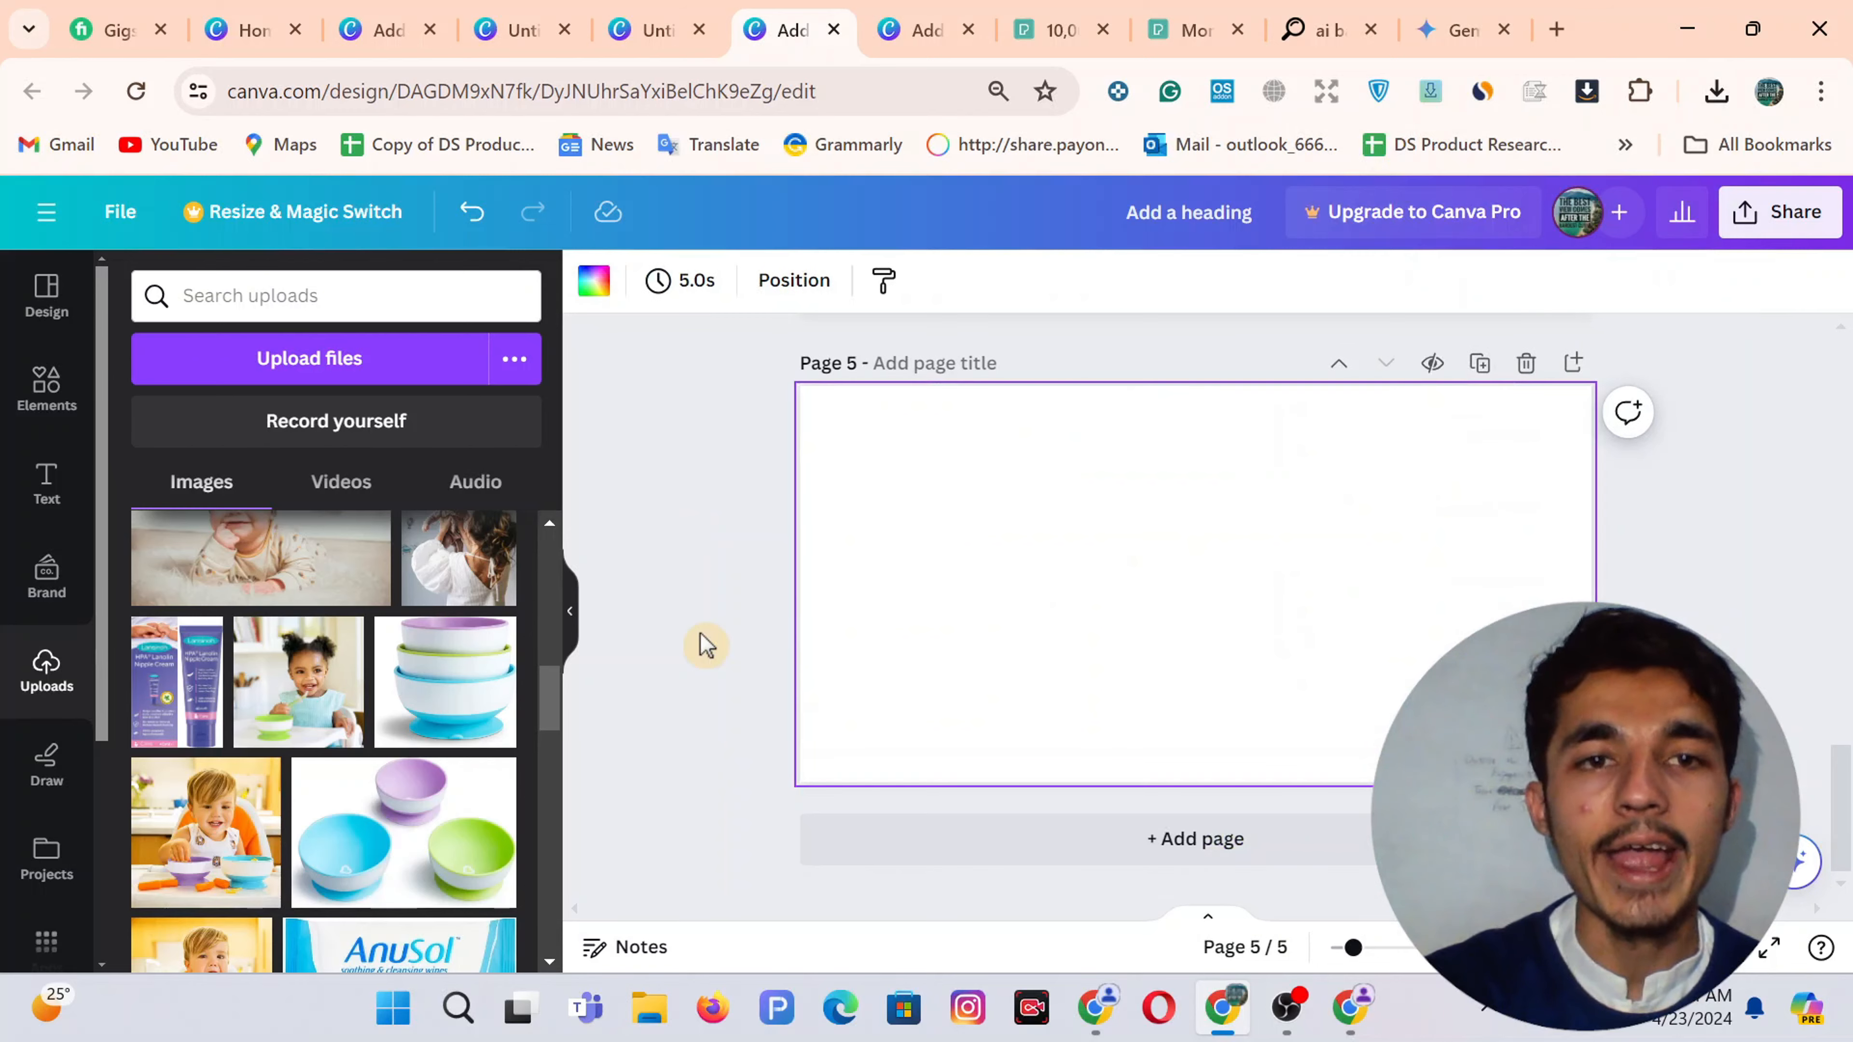
left_click(369, 368)
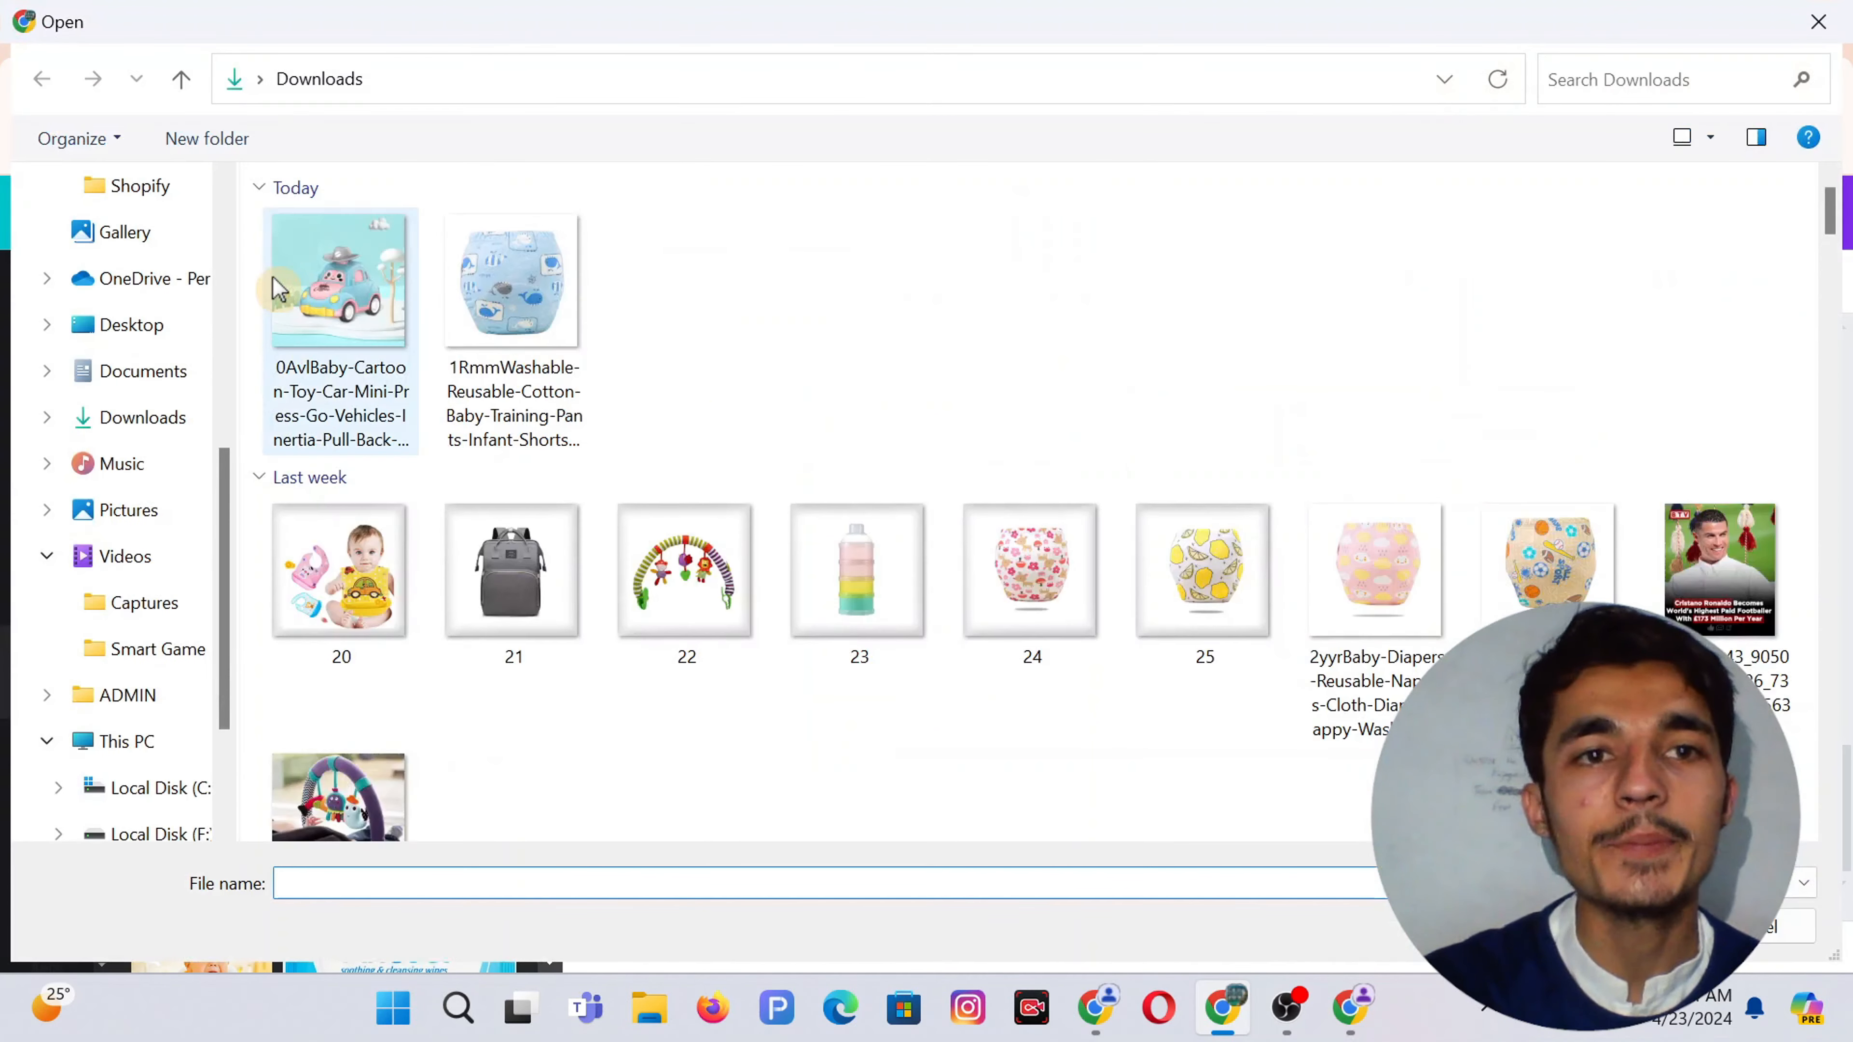
double_click(395, 329)
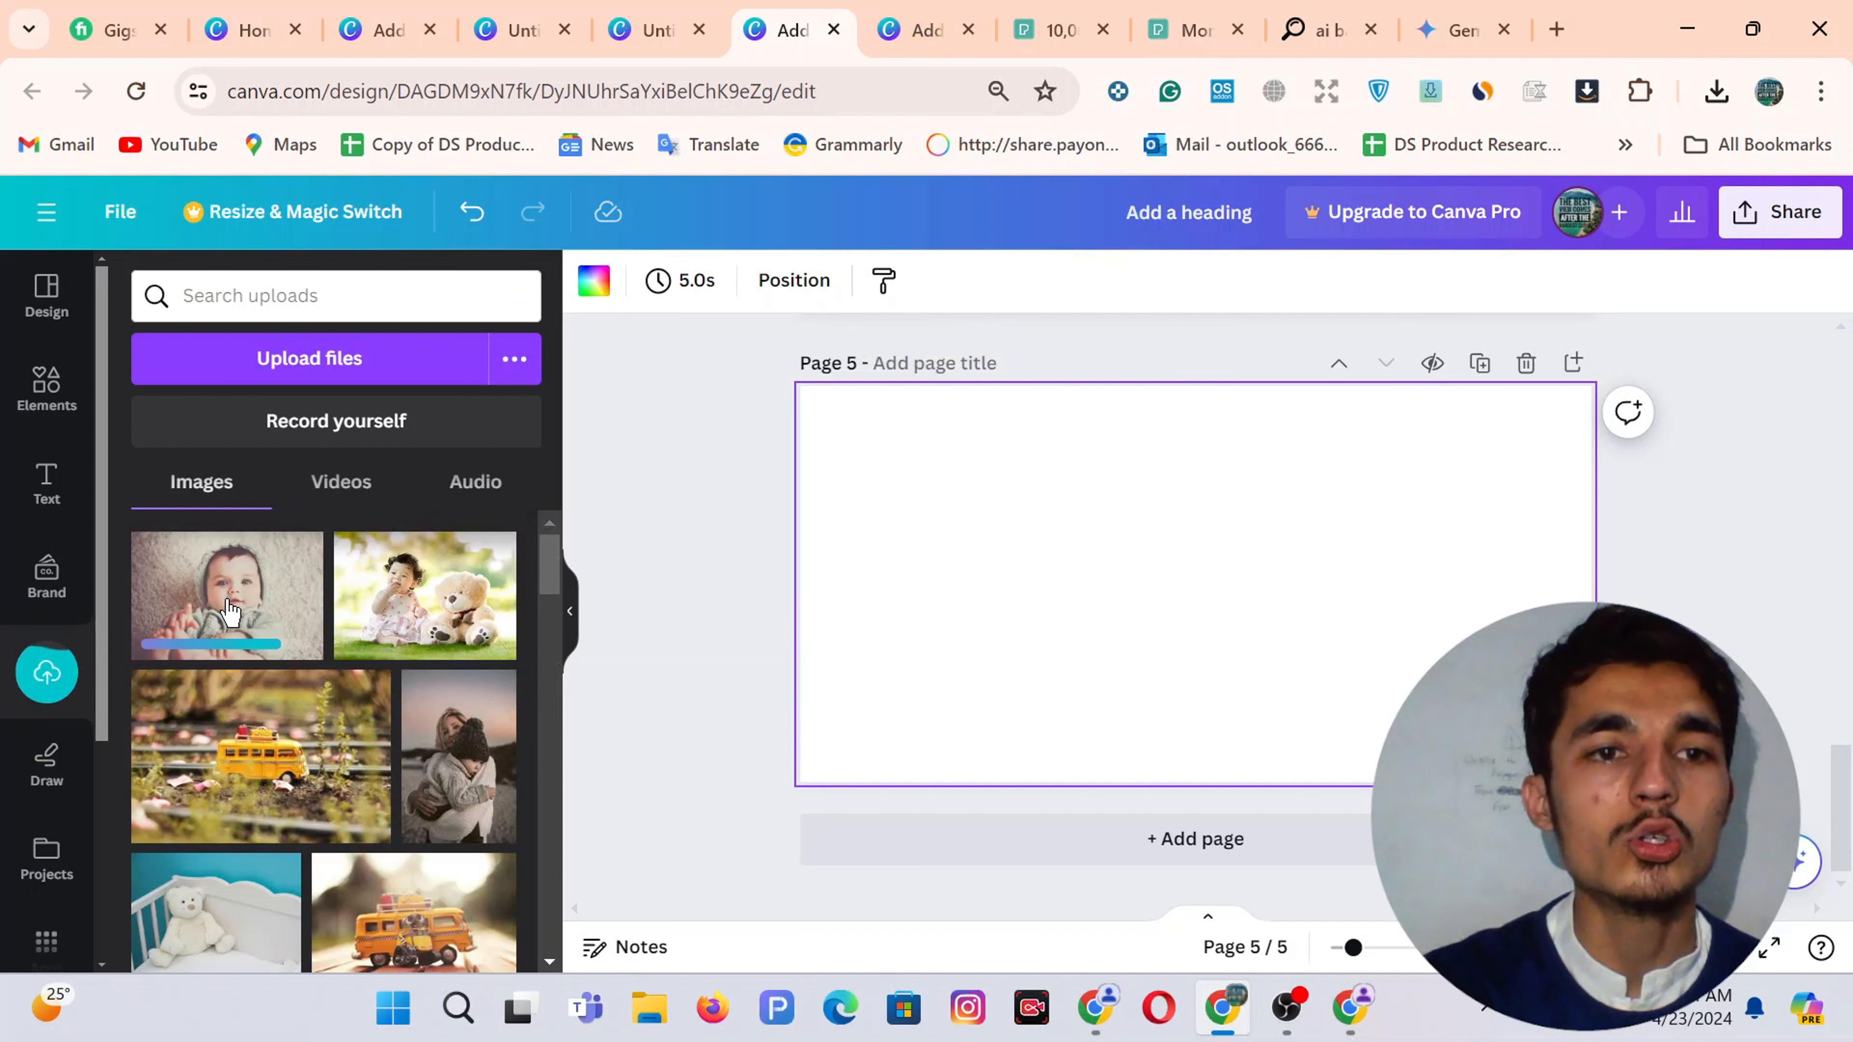
Place the baby photo on page 5, stretch it edge to edge, and crop it lower
left_click_drag(307, 591, 1010, 527)
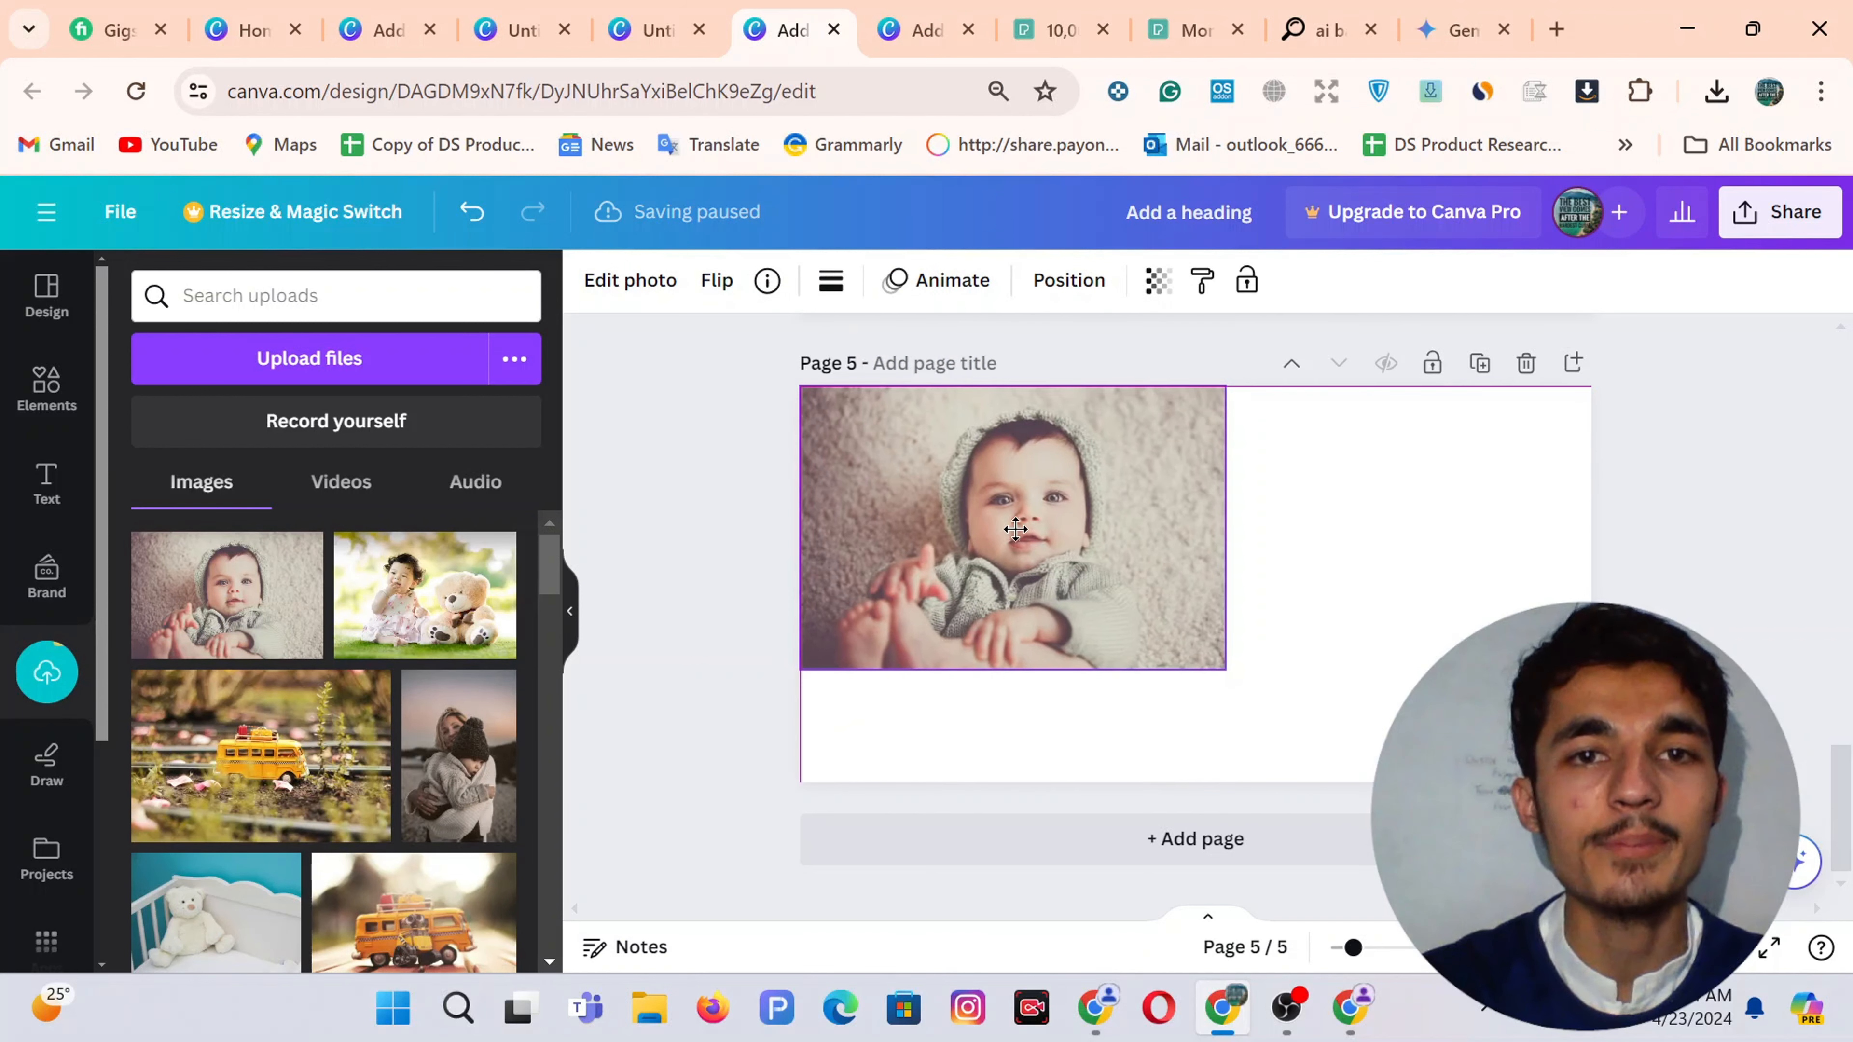
left_click_drag(1229, 666, 1394, 783)
left_click_drag(1393, 588, 1591, 585)
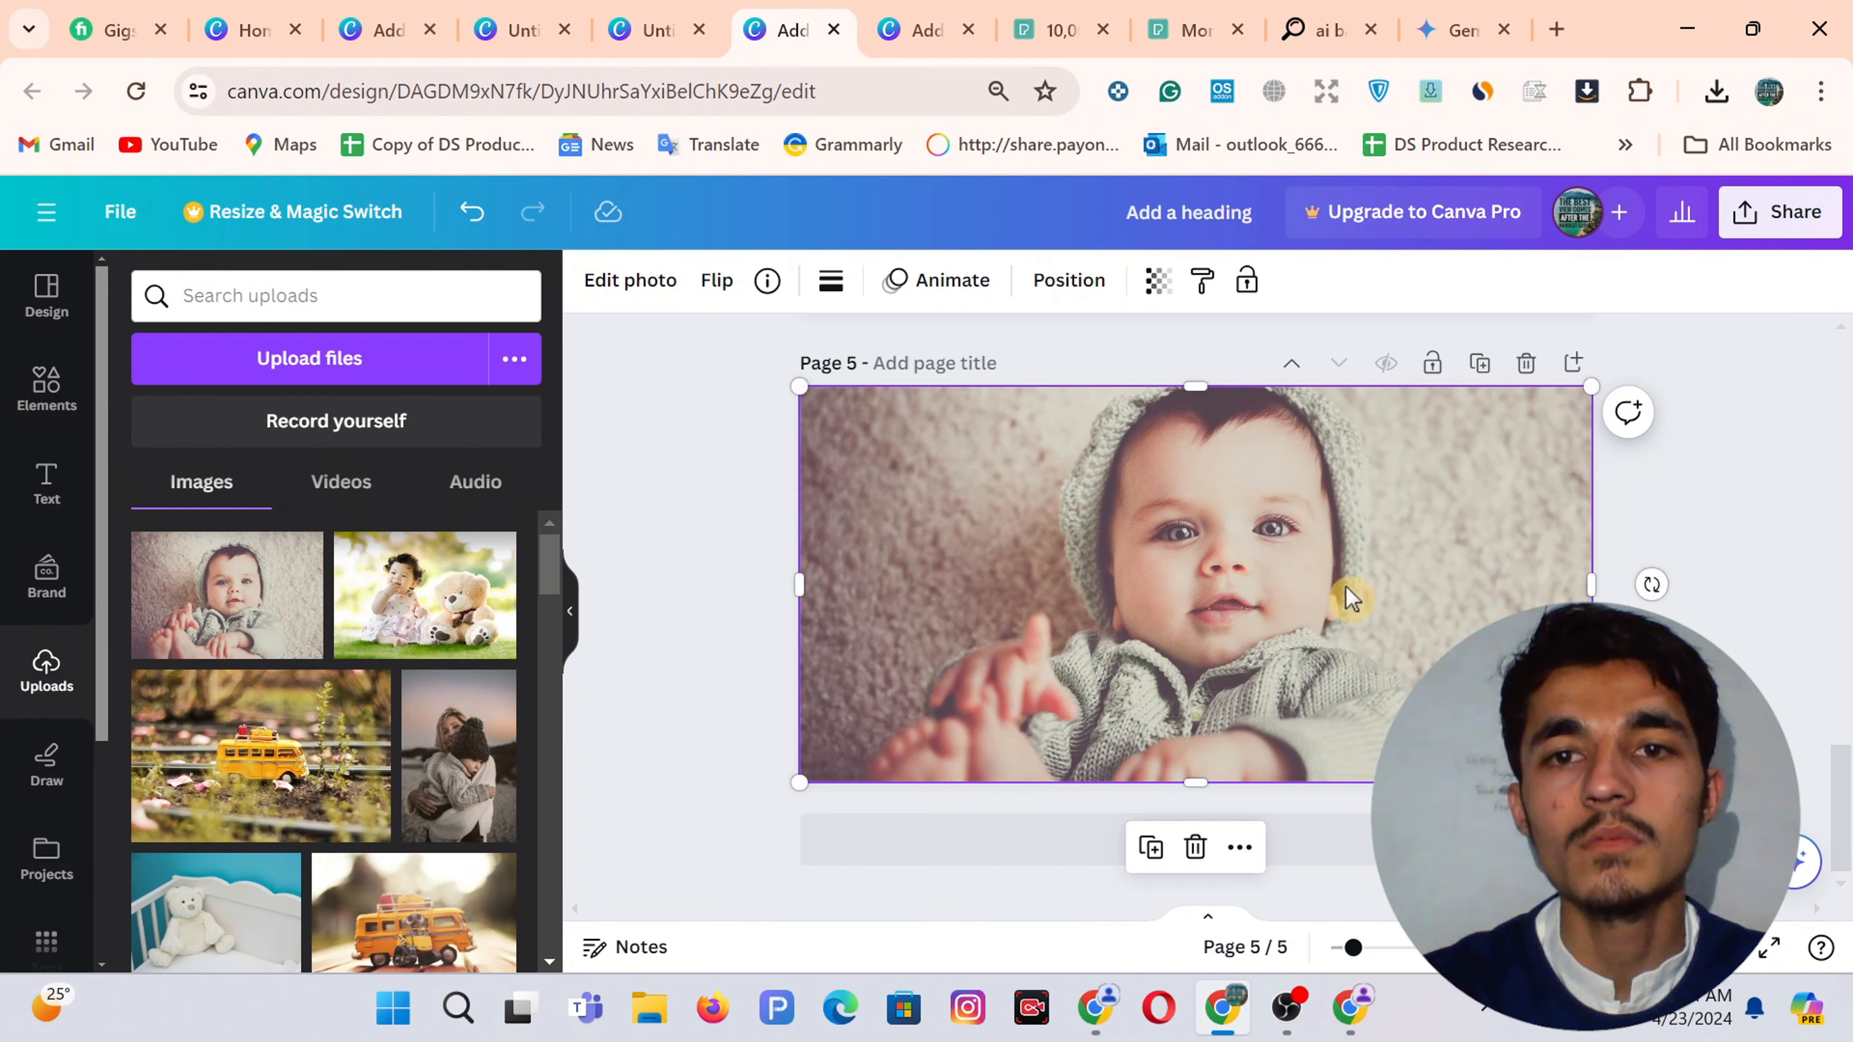
double_click(1349, 596)
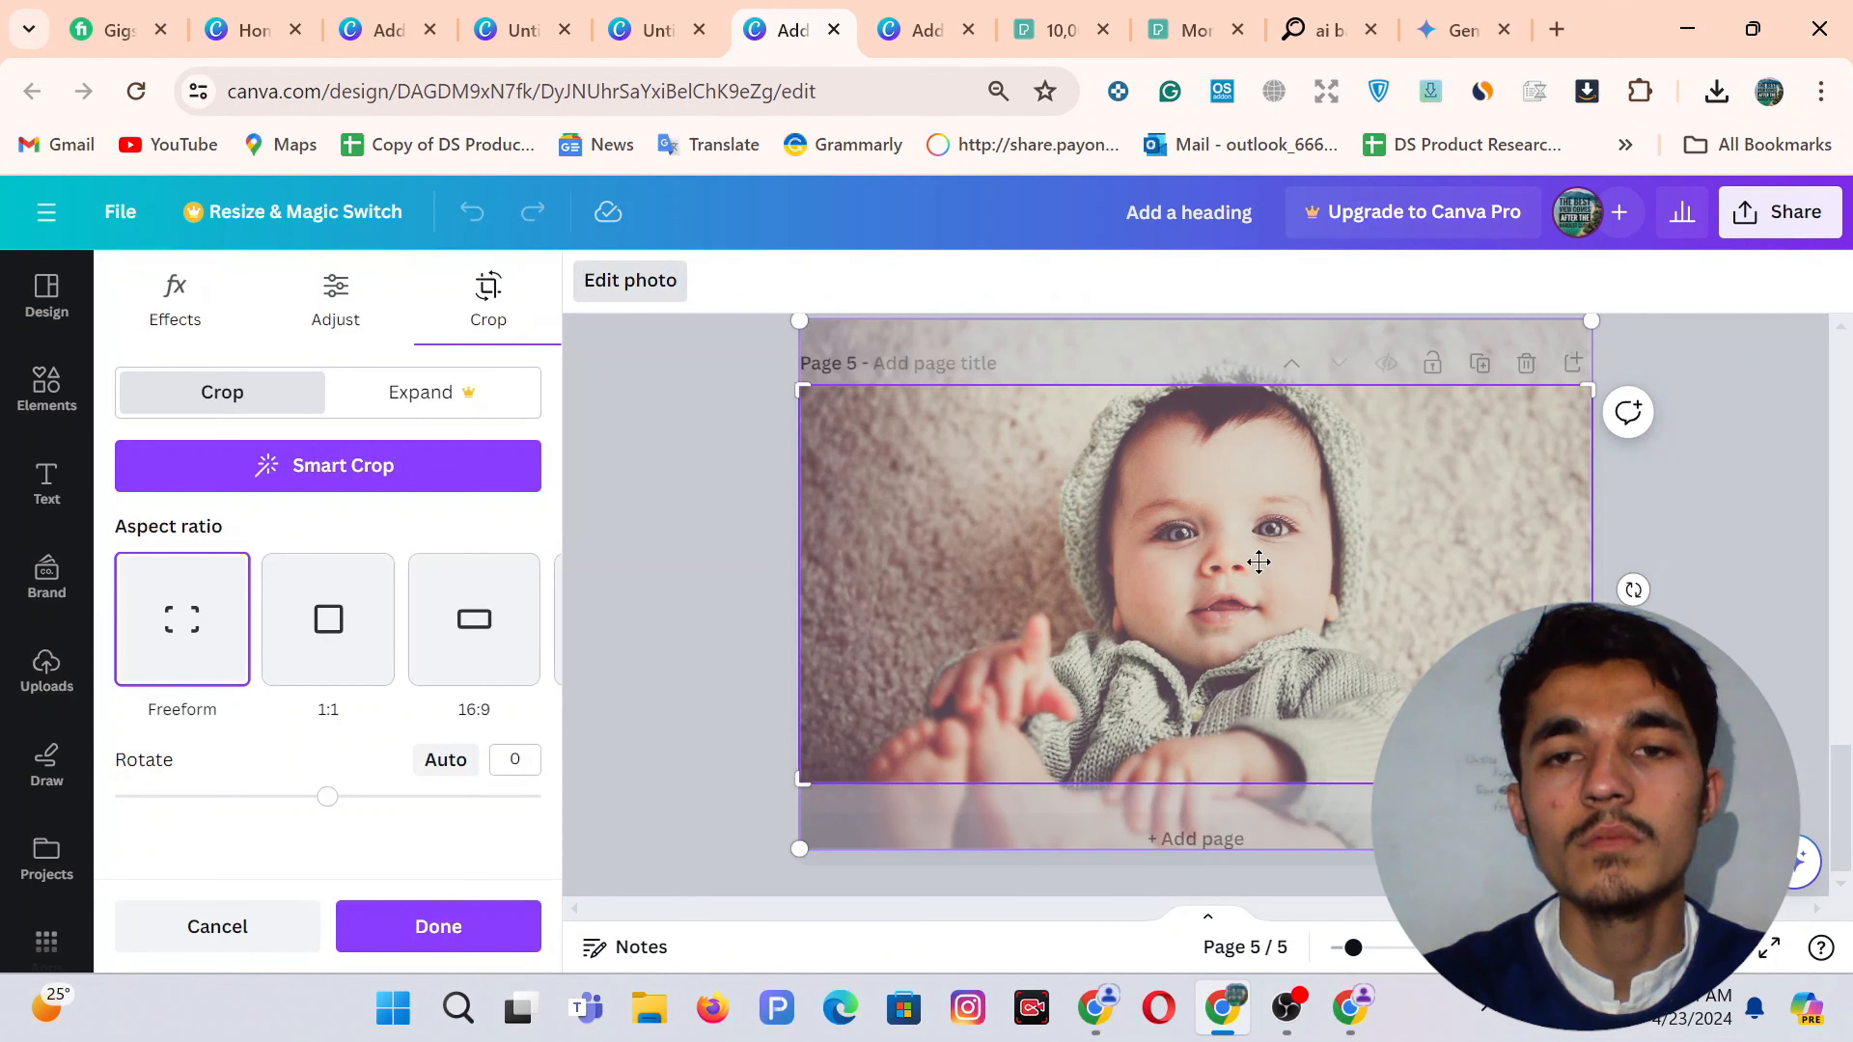
left_click_drag(1258, 562, 1257, 616)
left_click(641, 463)
Fine-tune the photo's crop, then select the FOR EVERY text in the reference design
left_click(724, 489)
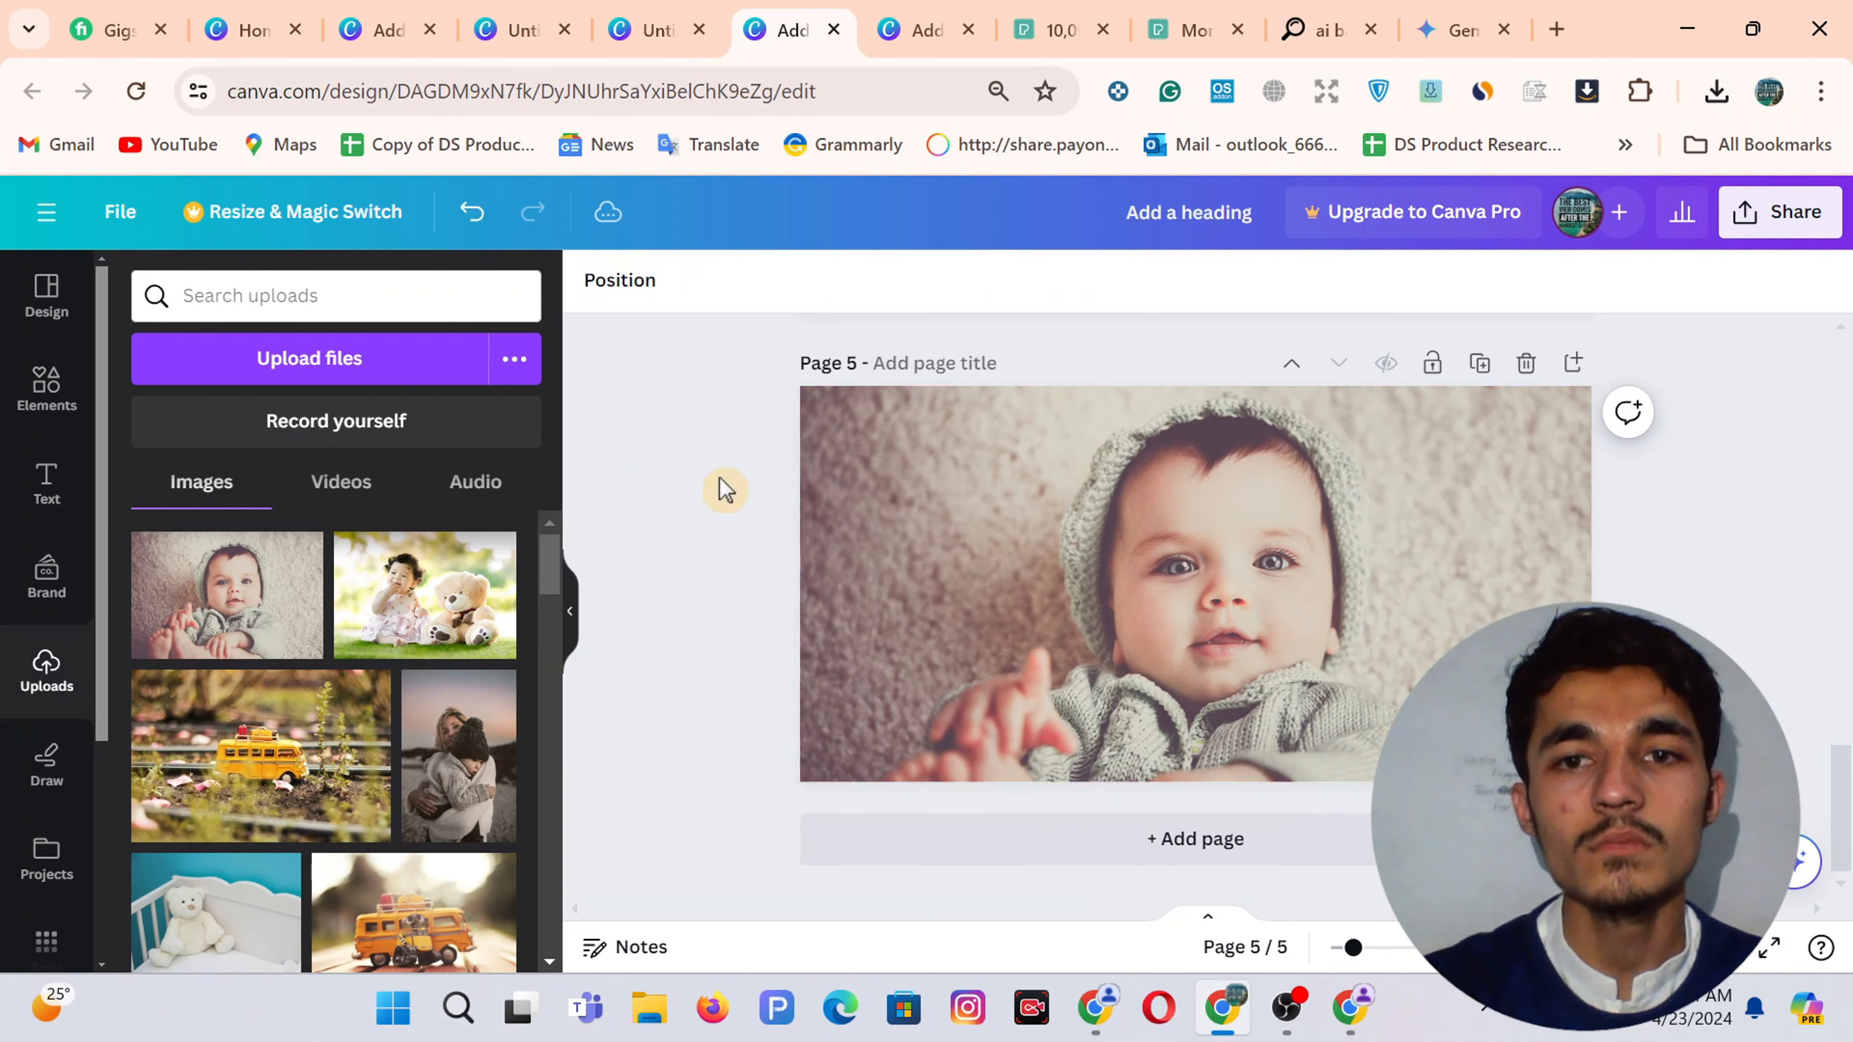
left_click(1226, 522)
double_click(1220, 514)
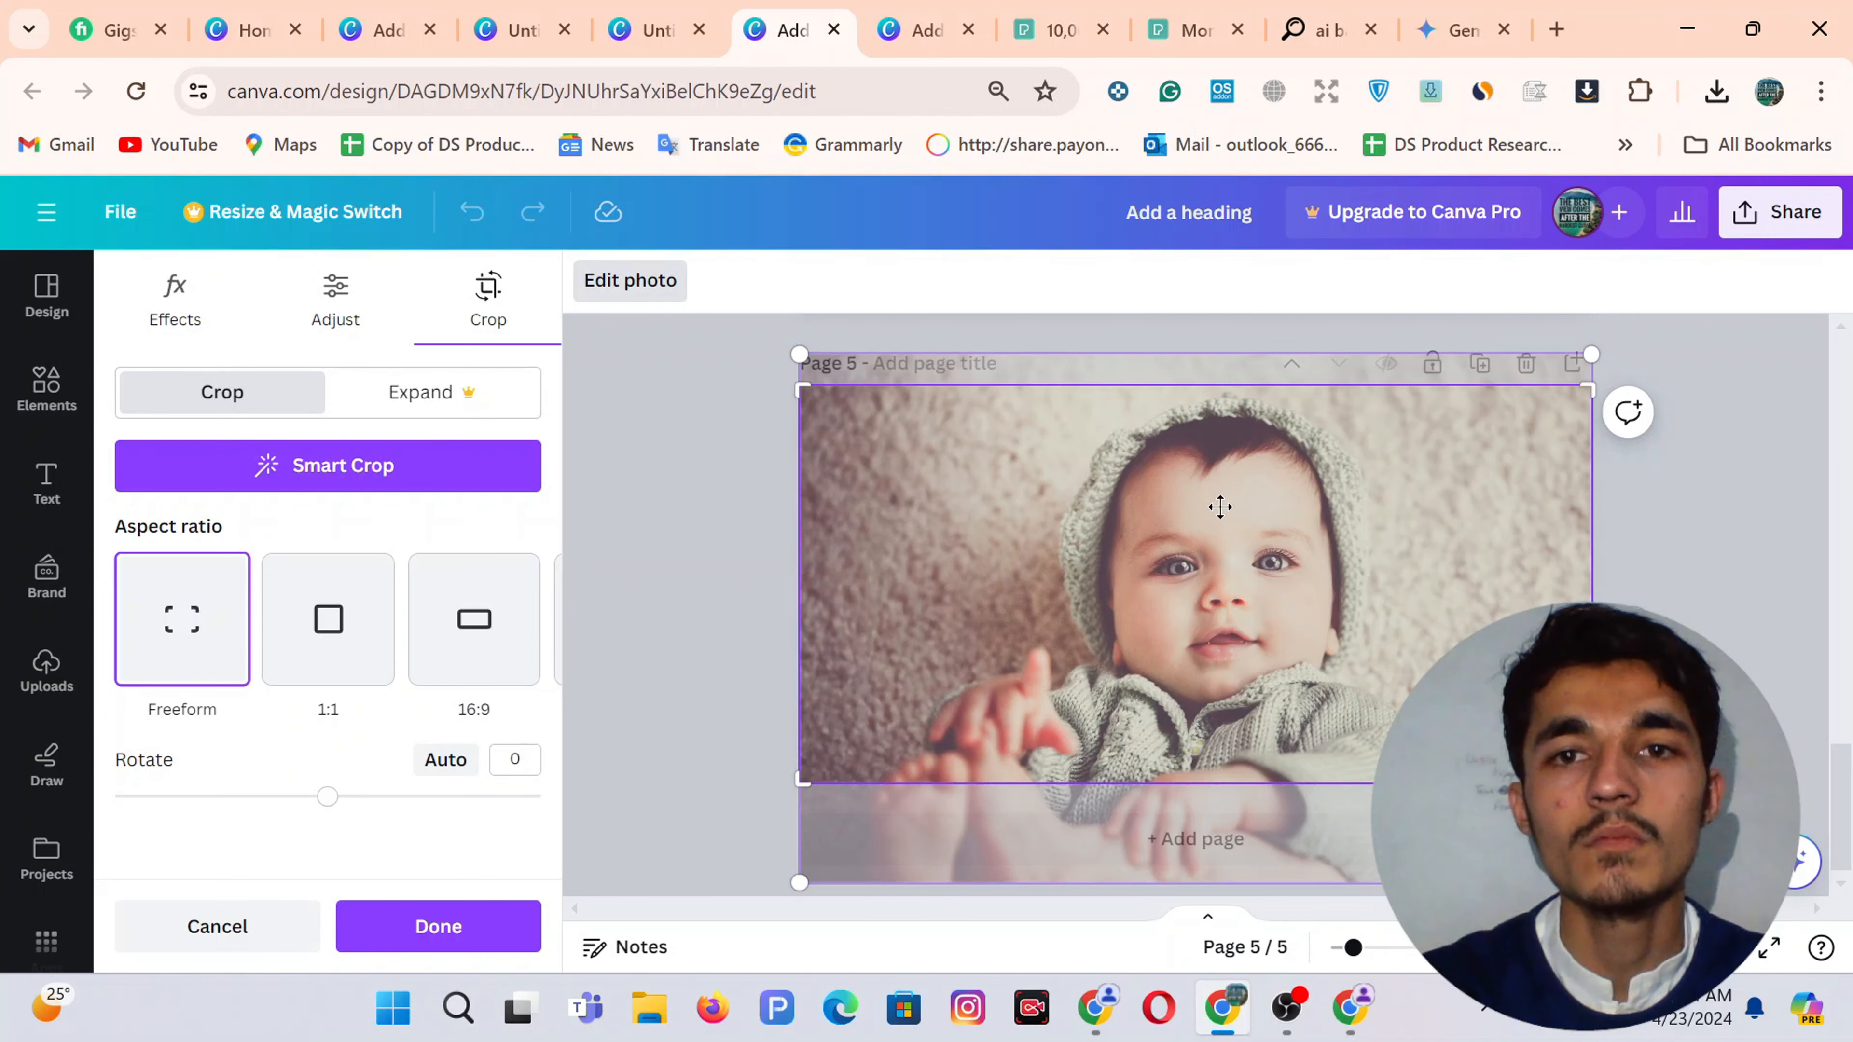
left_click_drag(1219, 507, 1216, 489)
left_click(732, 458)
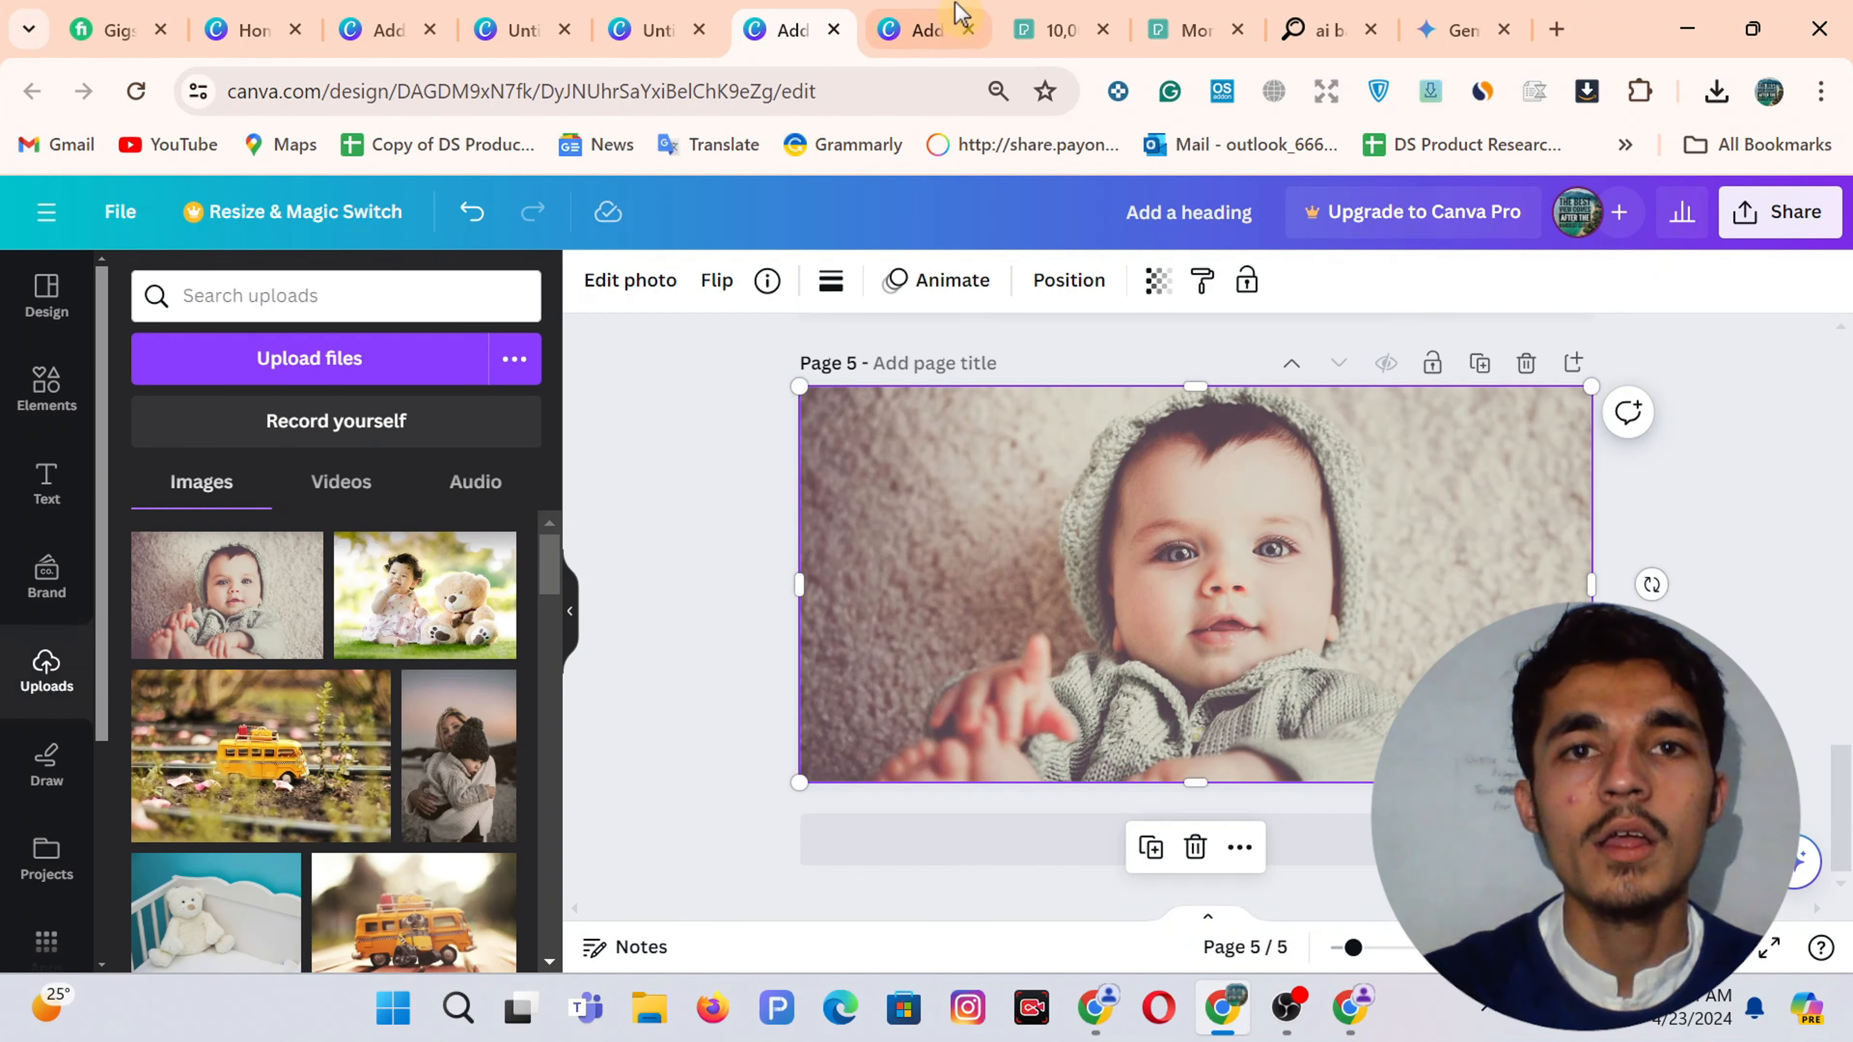
left_click(952, 26)
left_click(1463, 496)
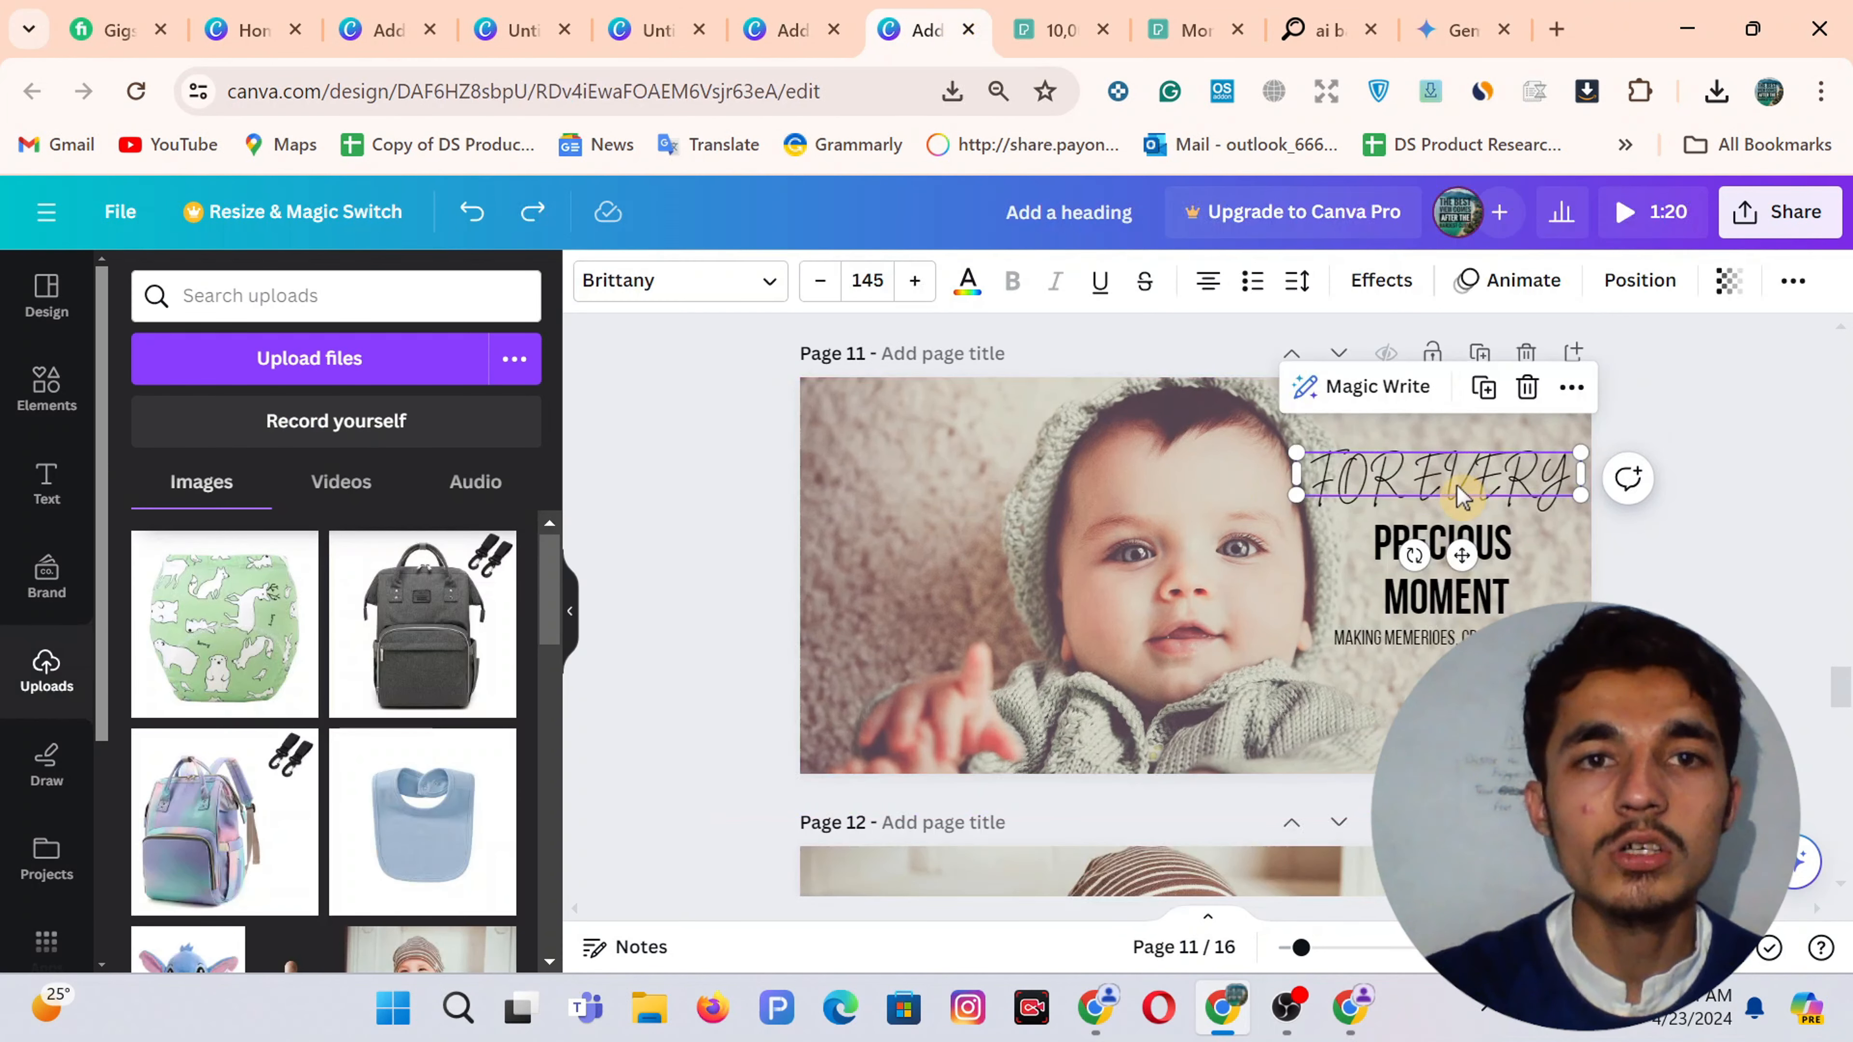
Check the reference font, then select the FOR EVERY, PRECIOUS MOMENT and tagline texts together
left_click(706, 292)
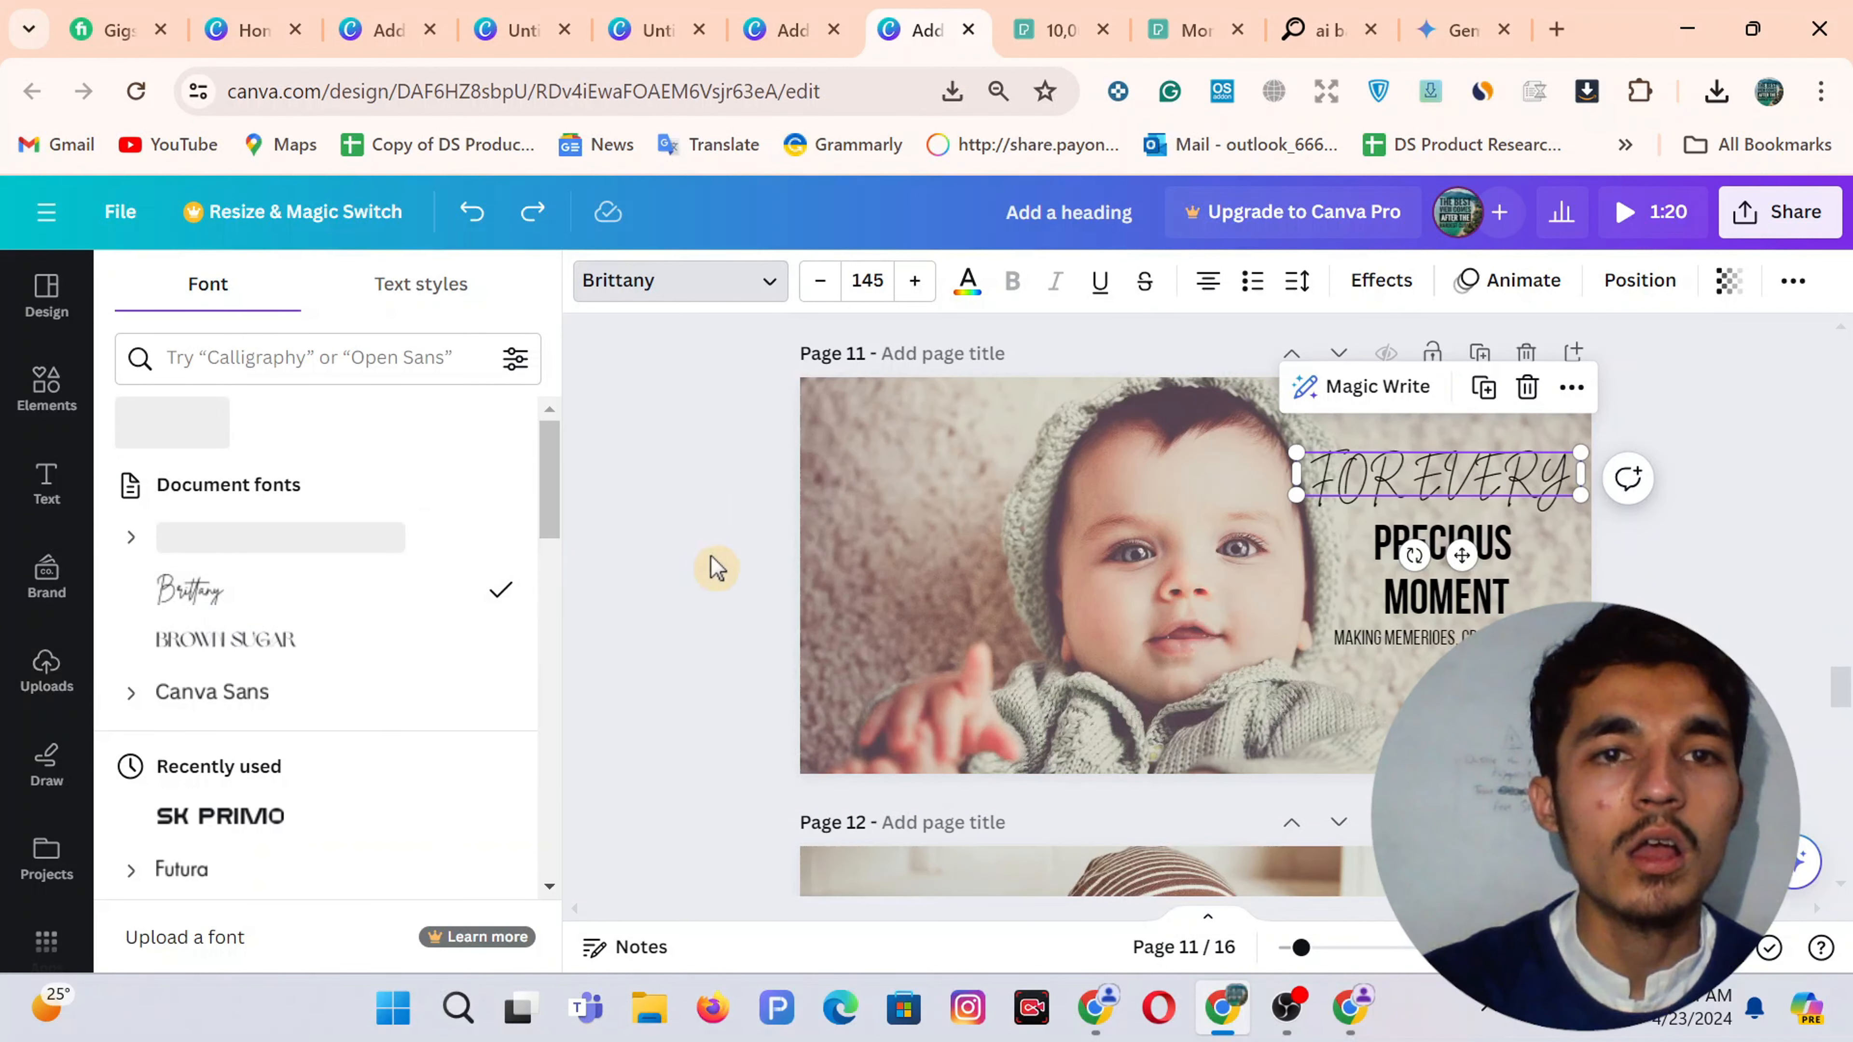
key("Escape")
left_click(1439, 543)
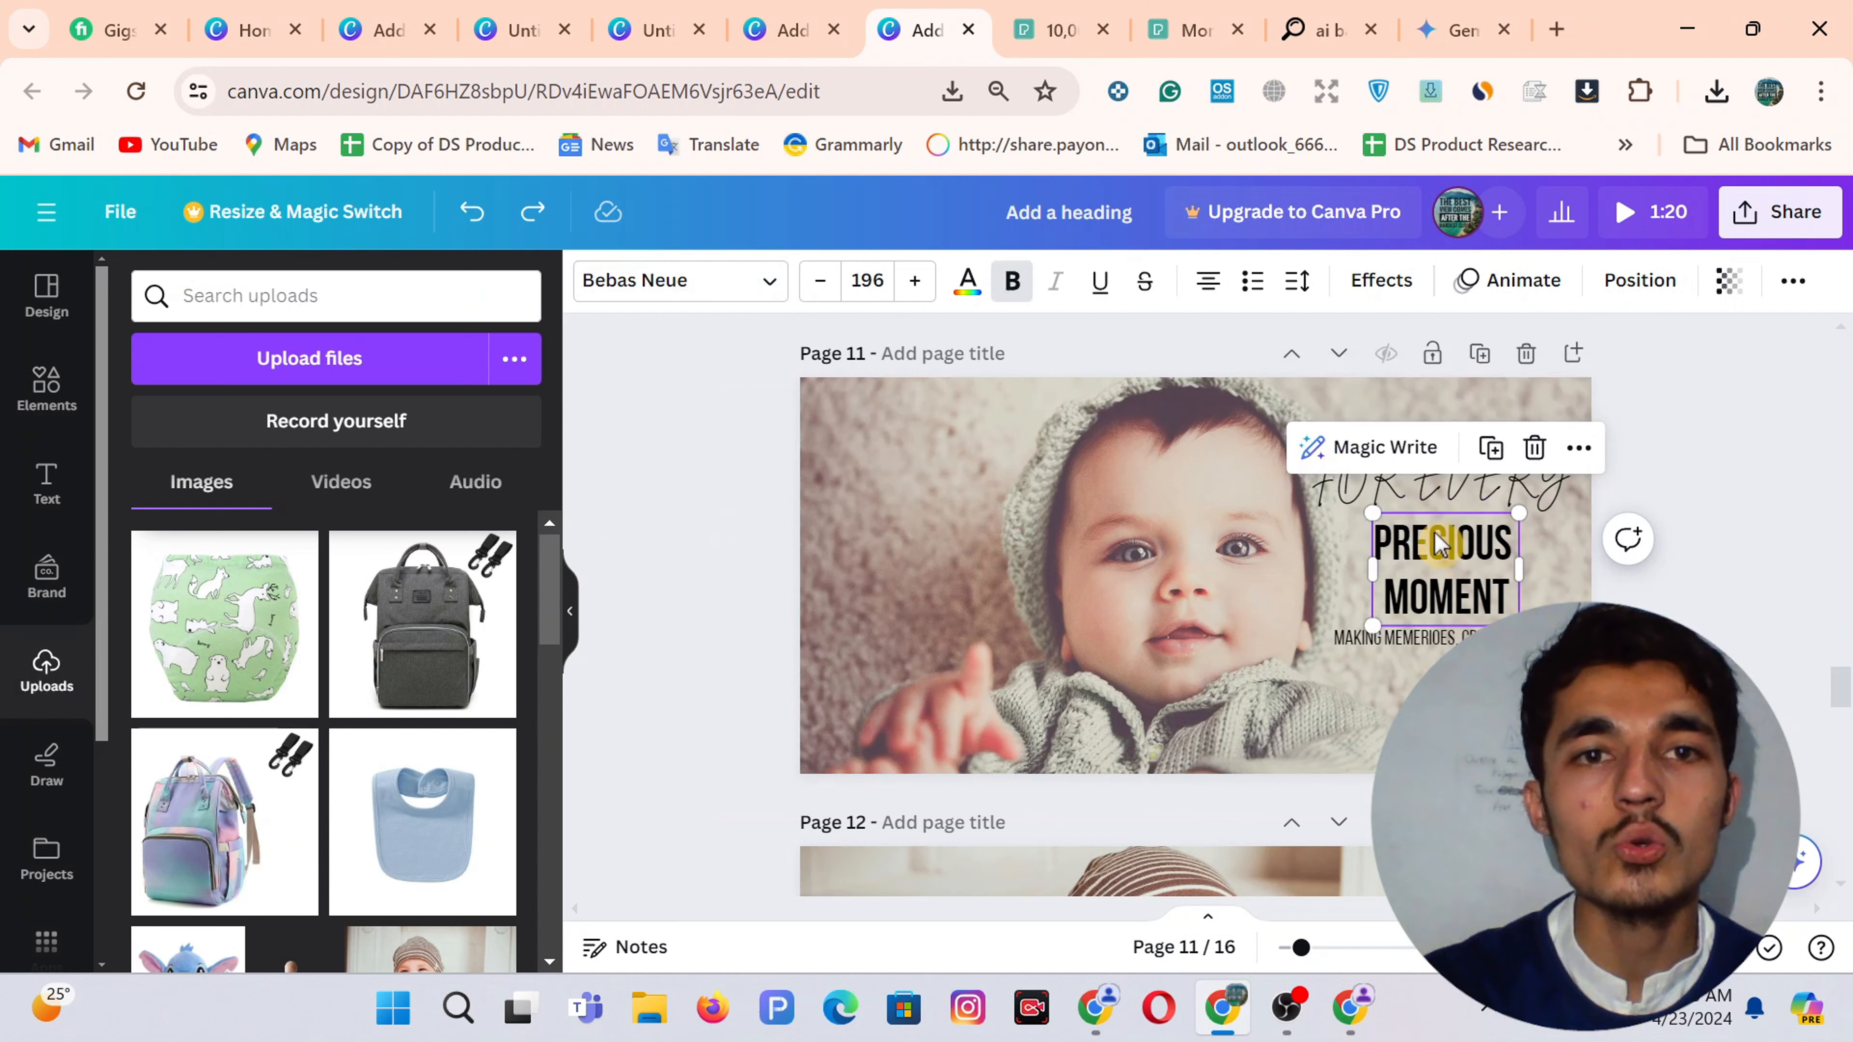
left_click(1430, 646)
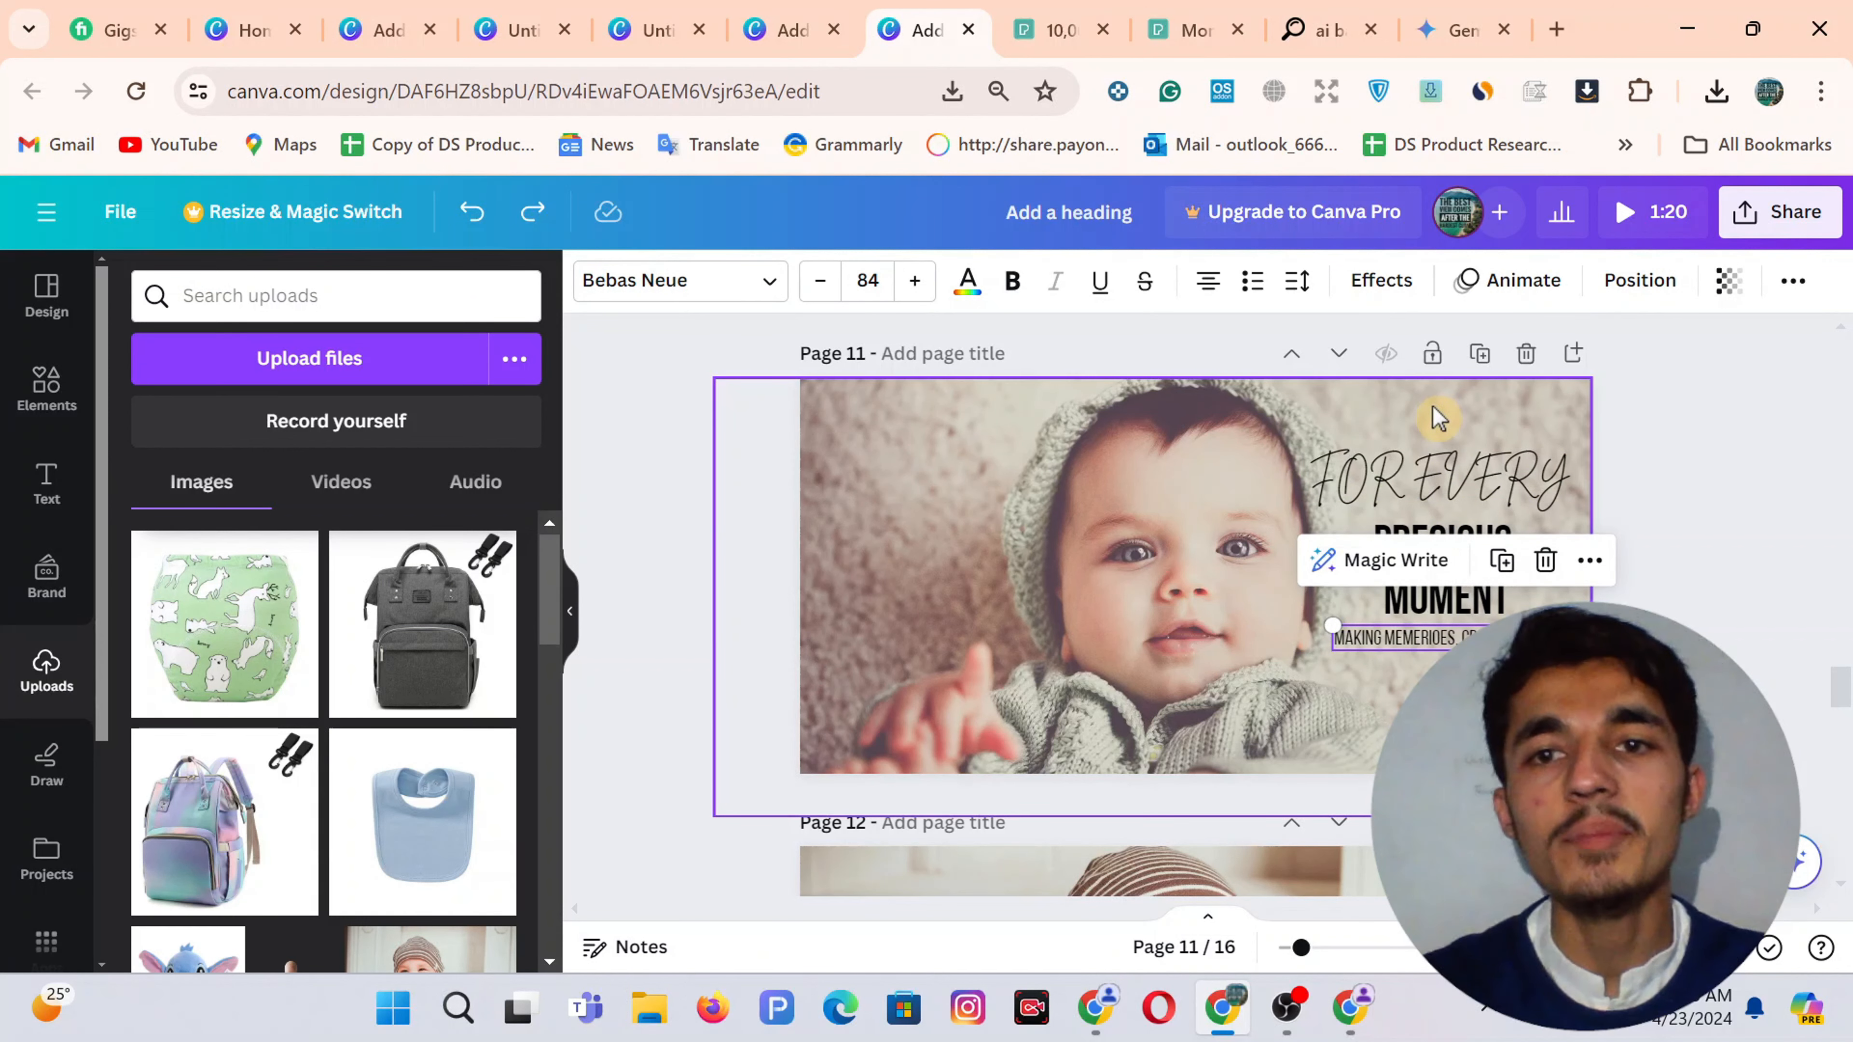
left_click(1441, 544, "shift")
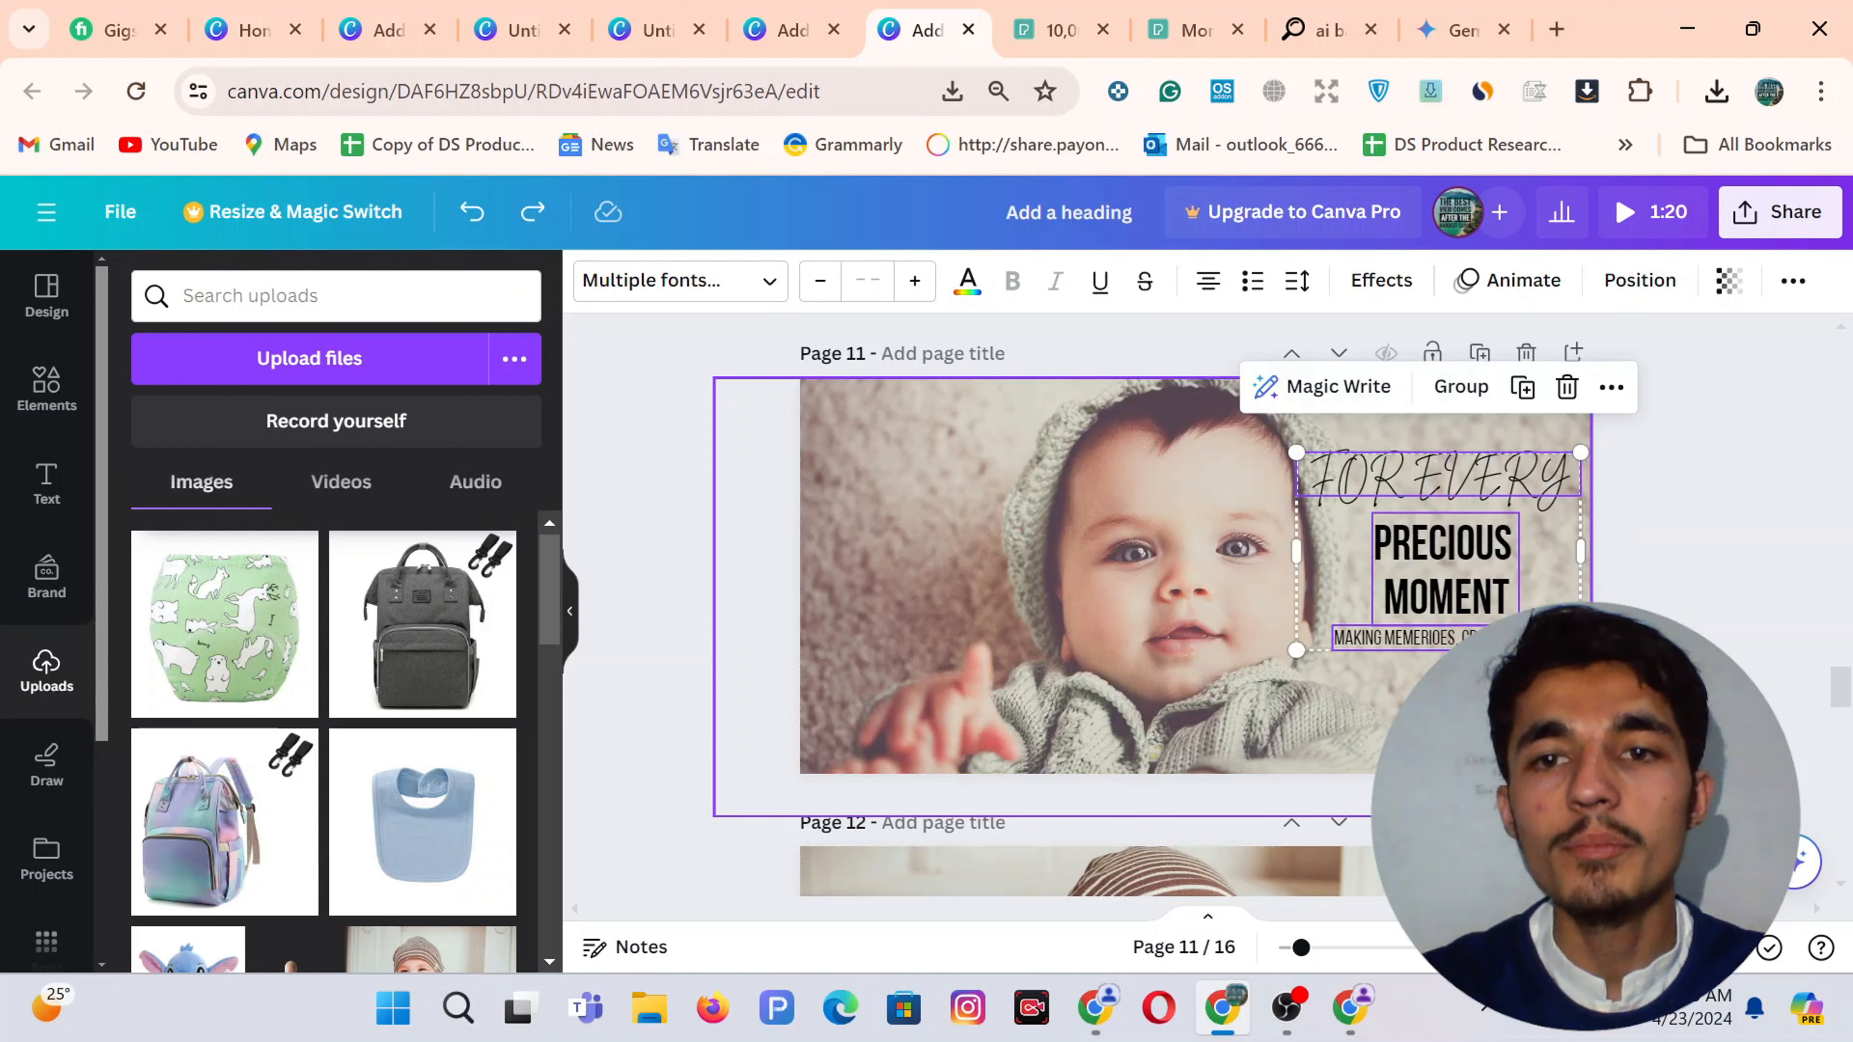
left_click(815, 23)
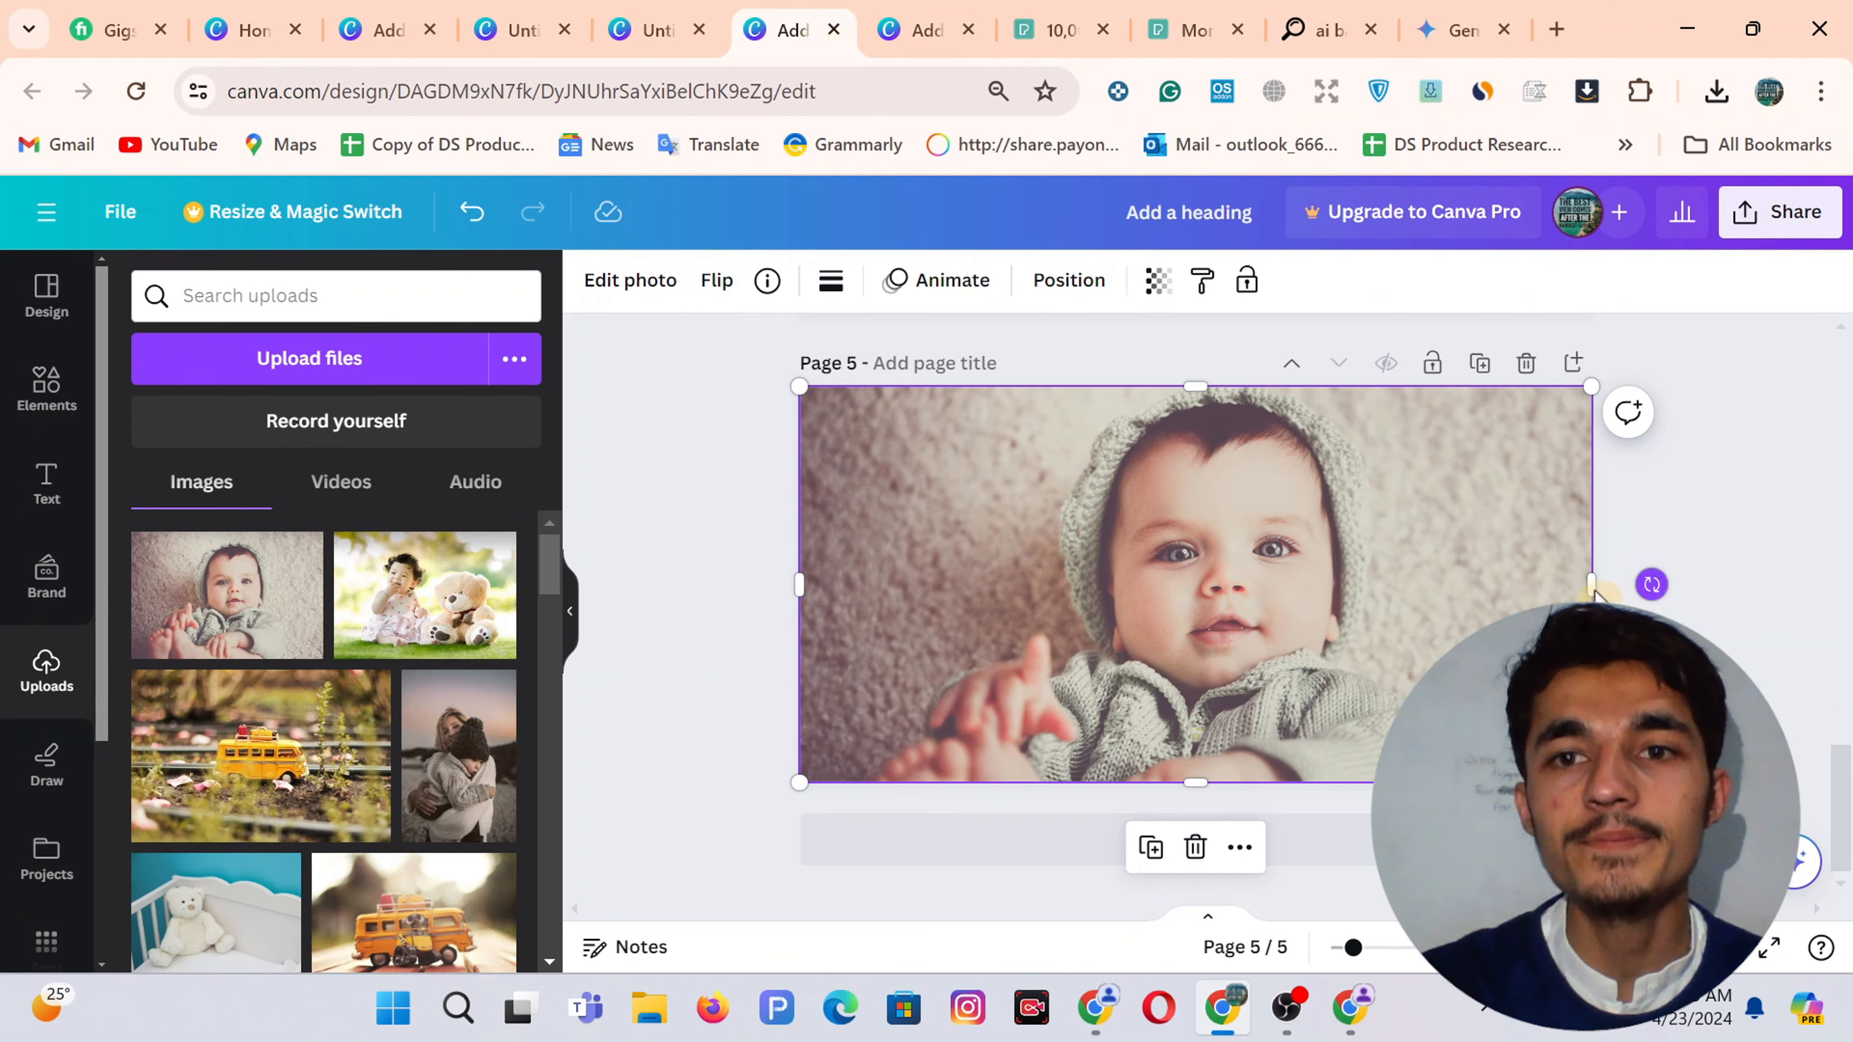
Paste the three headline texts onto the page 5 baby photo and nudge them up
key("ctrl+v")
left_click_drag(1488, 577, 1481, 562)
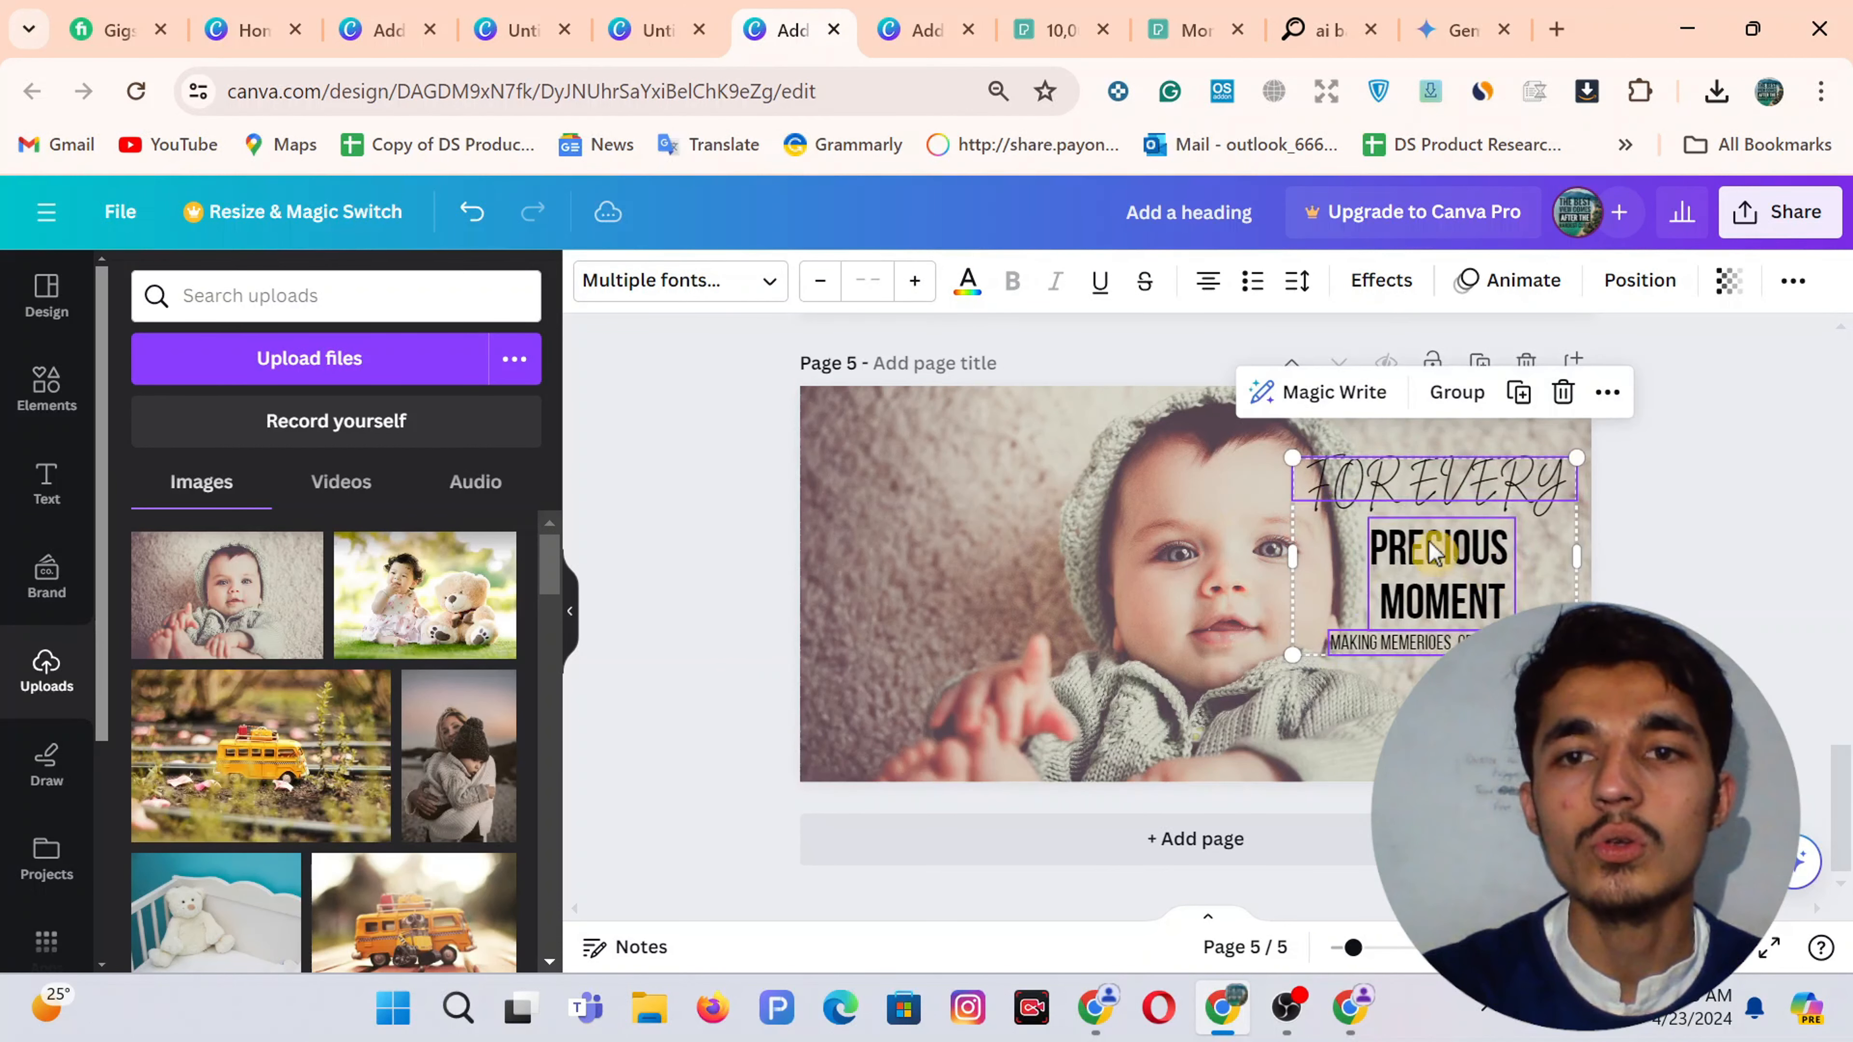
mouse_move(1124, 546)
left_mouse_down()
mouse_move(1029, 549)
mouse_move(1121, 547)
left_mouse_up()
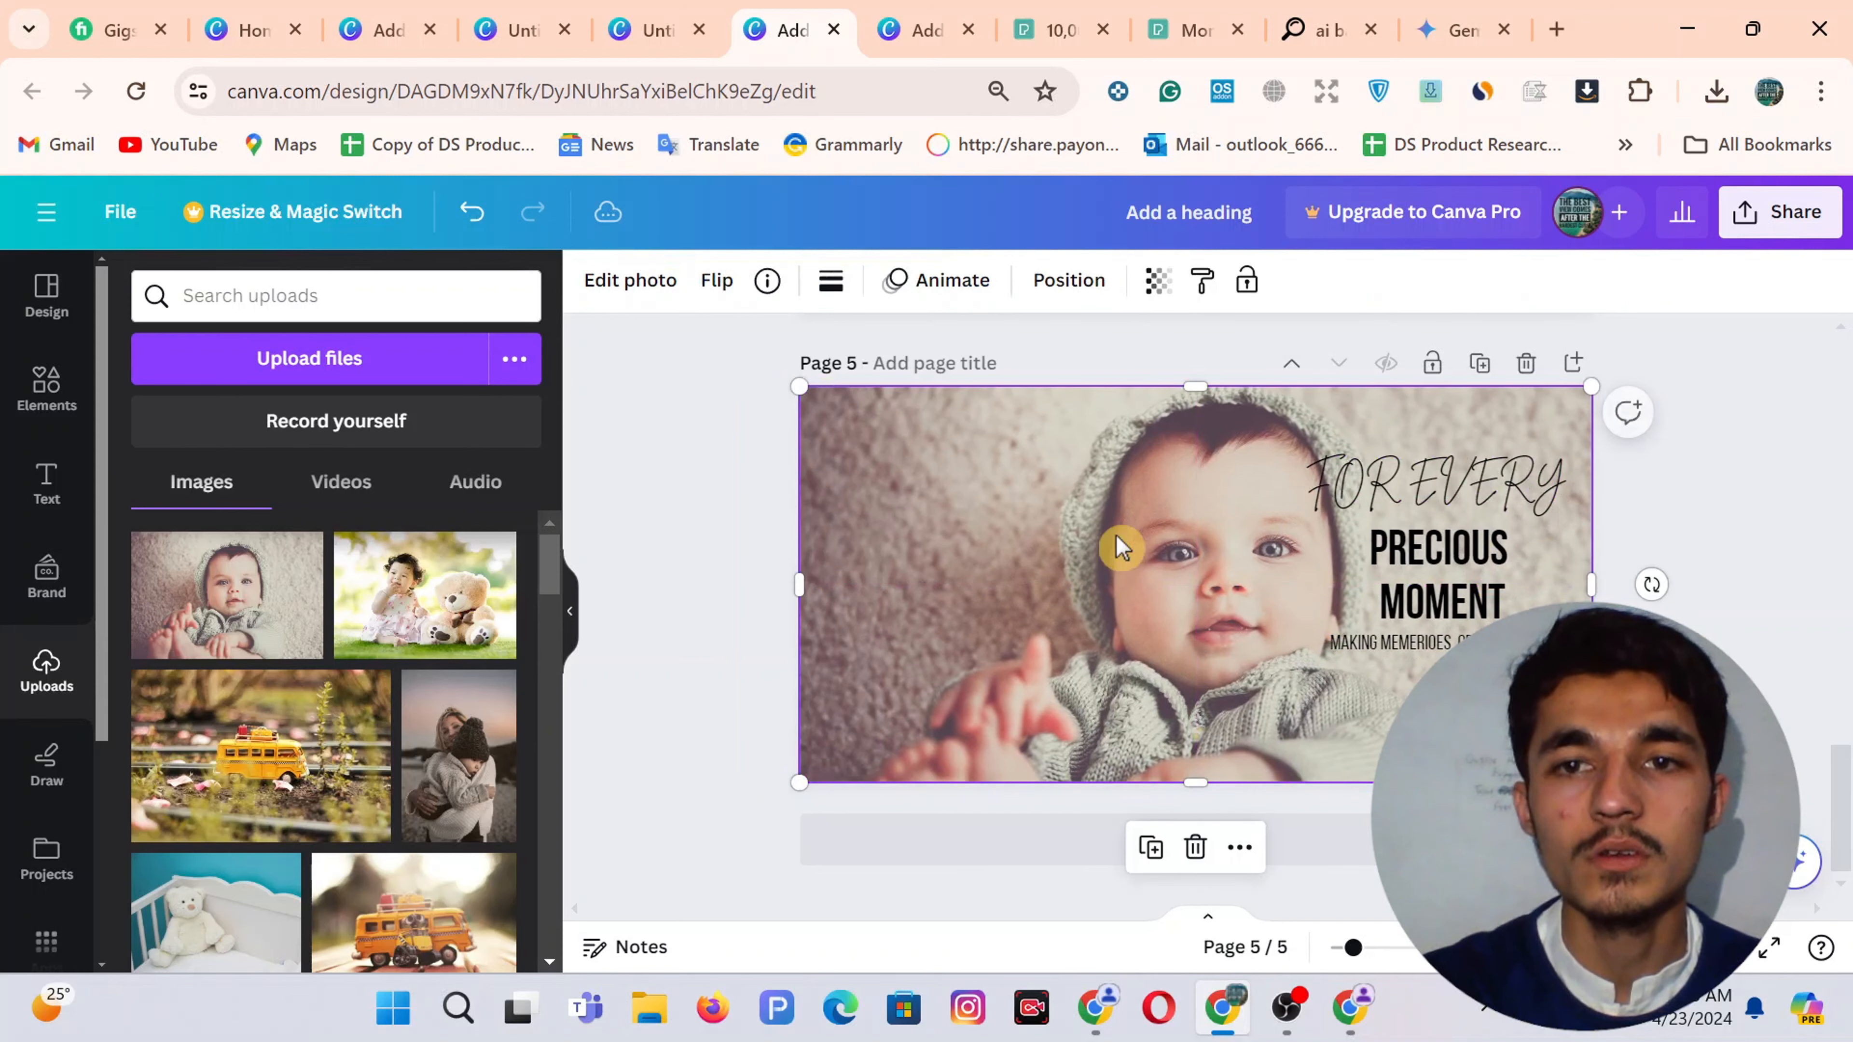
Try re-cropping the baby photo, undoing the last edit
left_click(682, 464)
left_click(1071, 567)
double_click(1071, 567)
left_click(1713, 526)
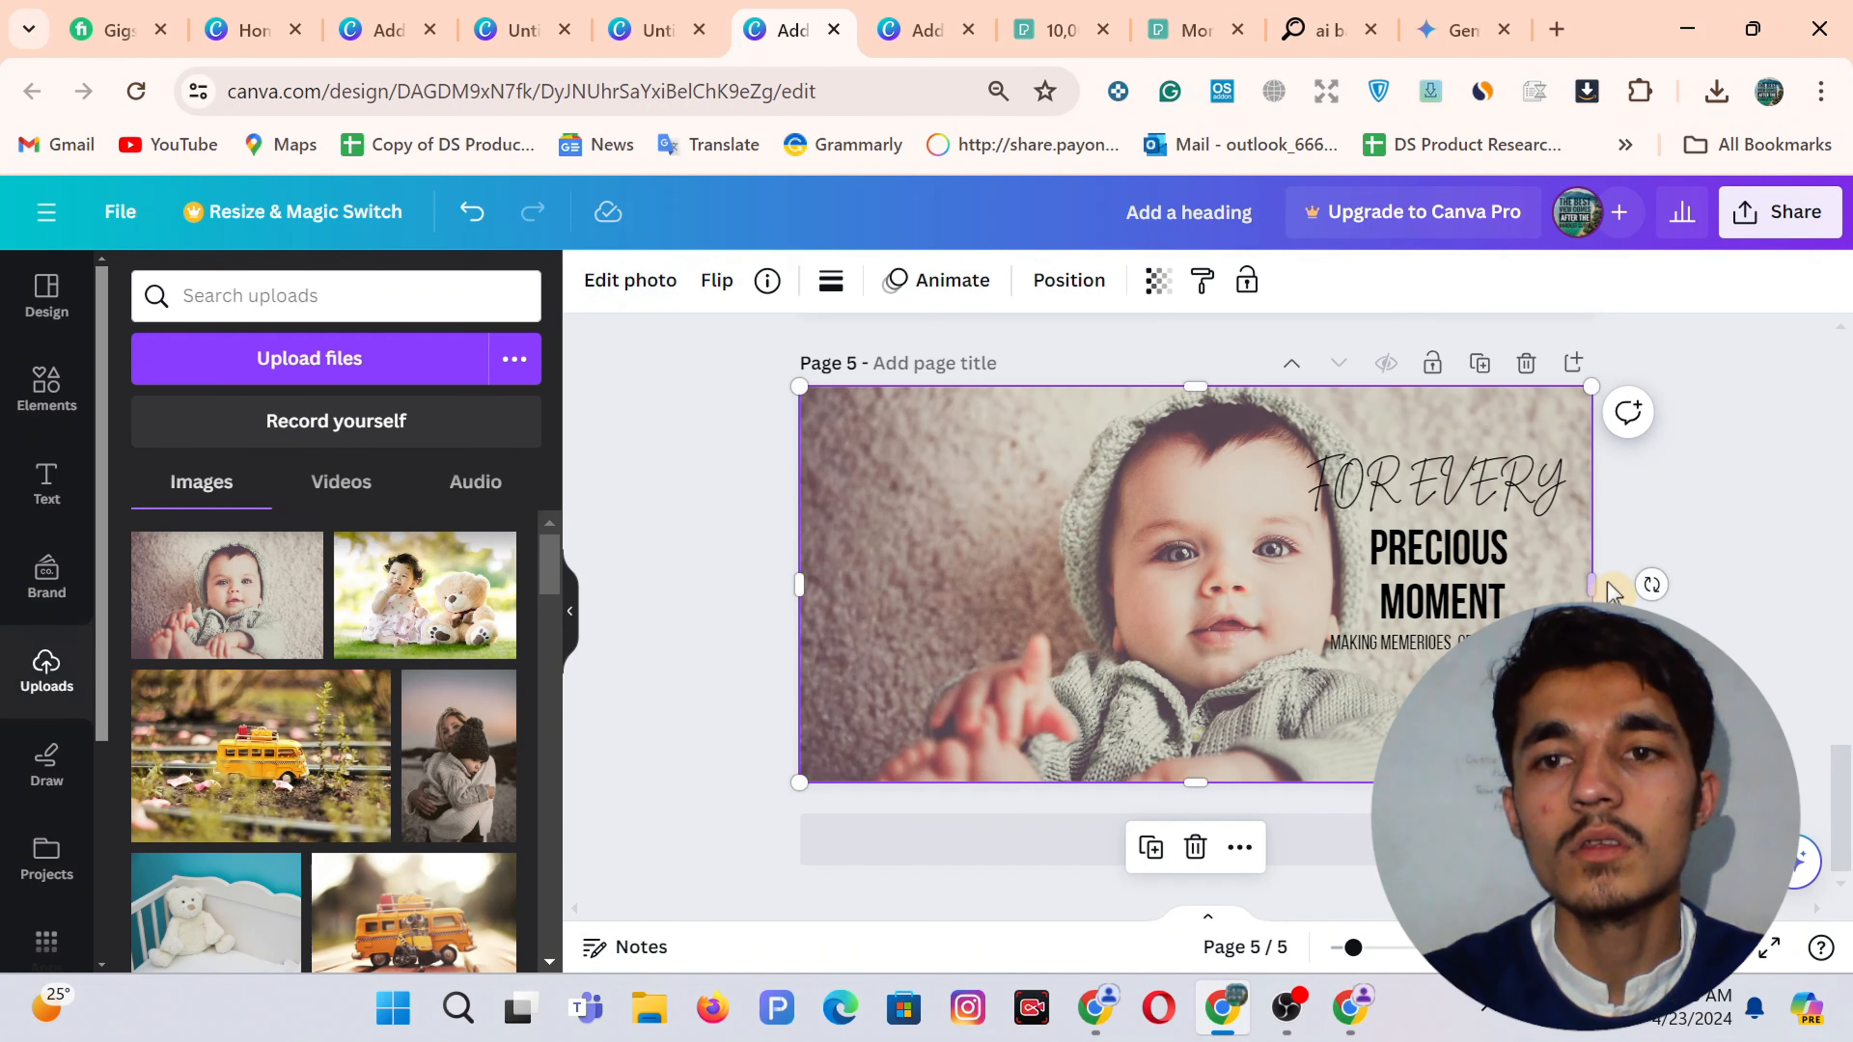
left_click(682, 543)
left_click(999, 573)
double_click(1010, 558)
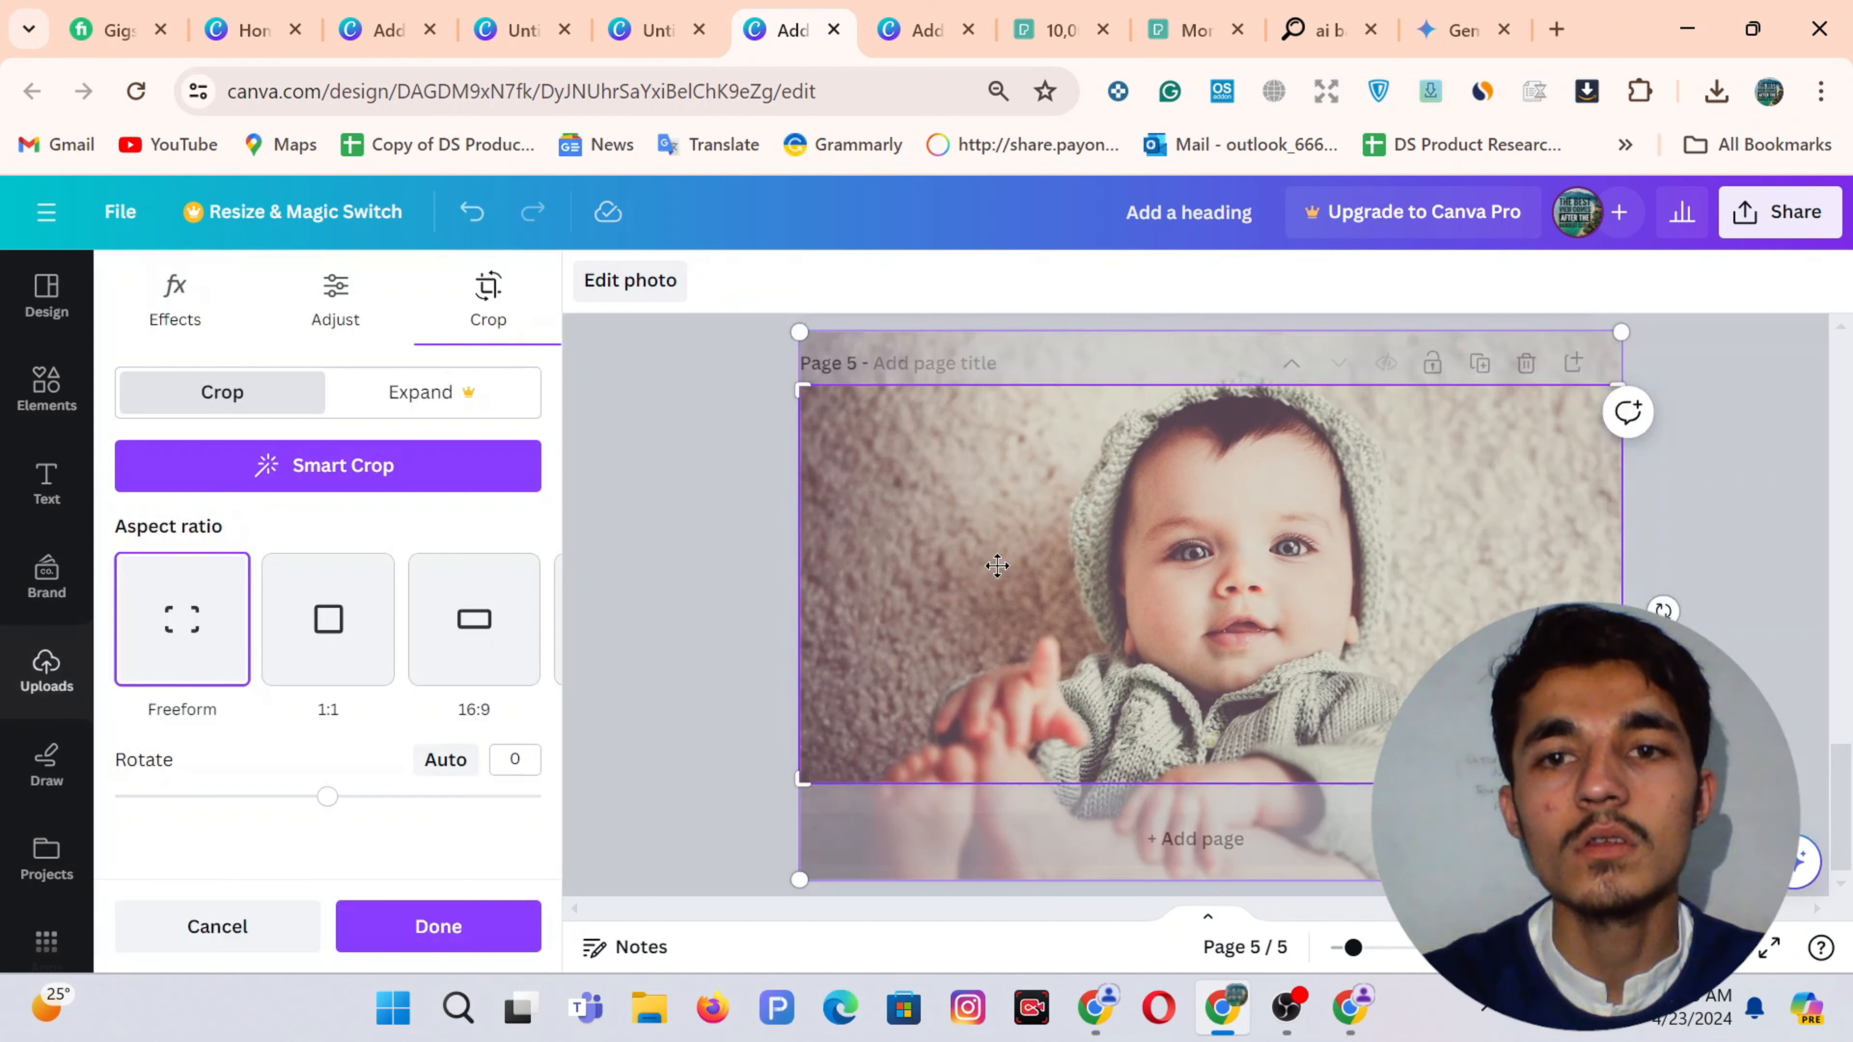
left_click(659, 566)
key("ctrl+z")
Select all three text boxes and compare them with the reference design
left_click_drag(1646, 484, 1426, 571)
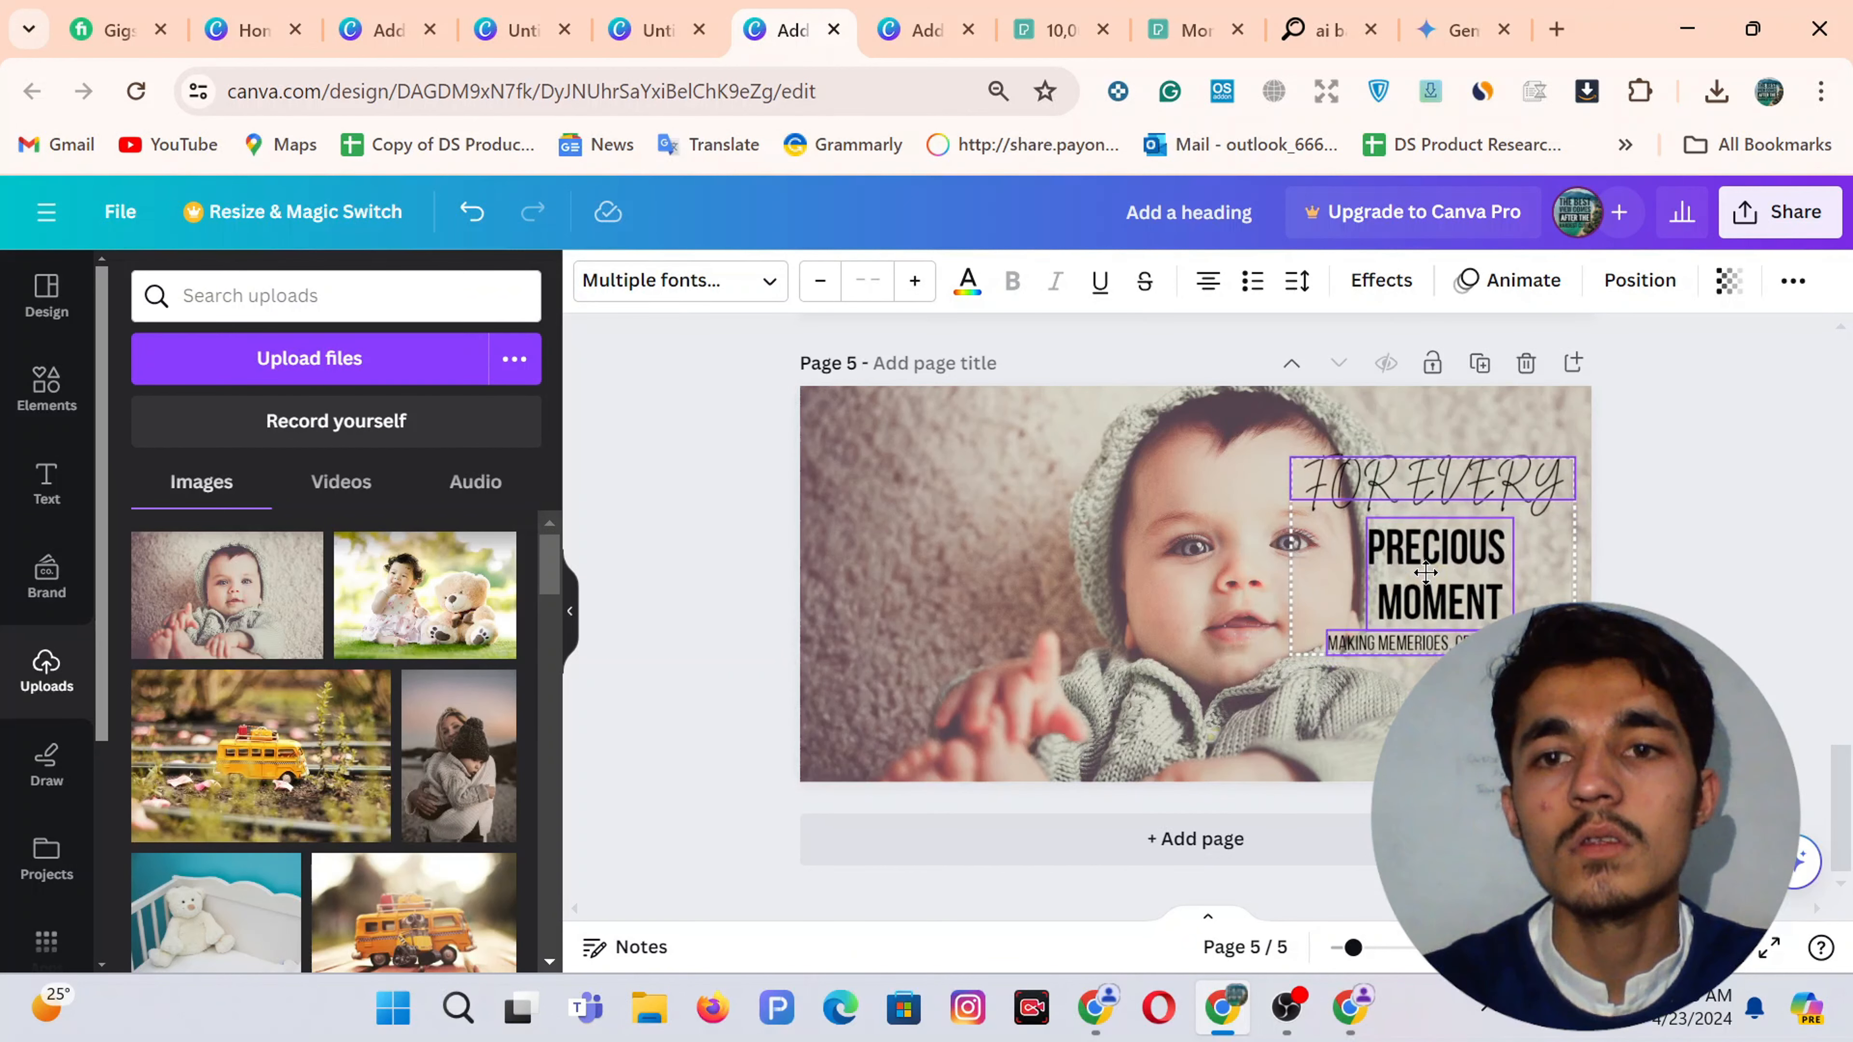
left_click(1678, 540)
left_click(908, 29)
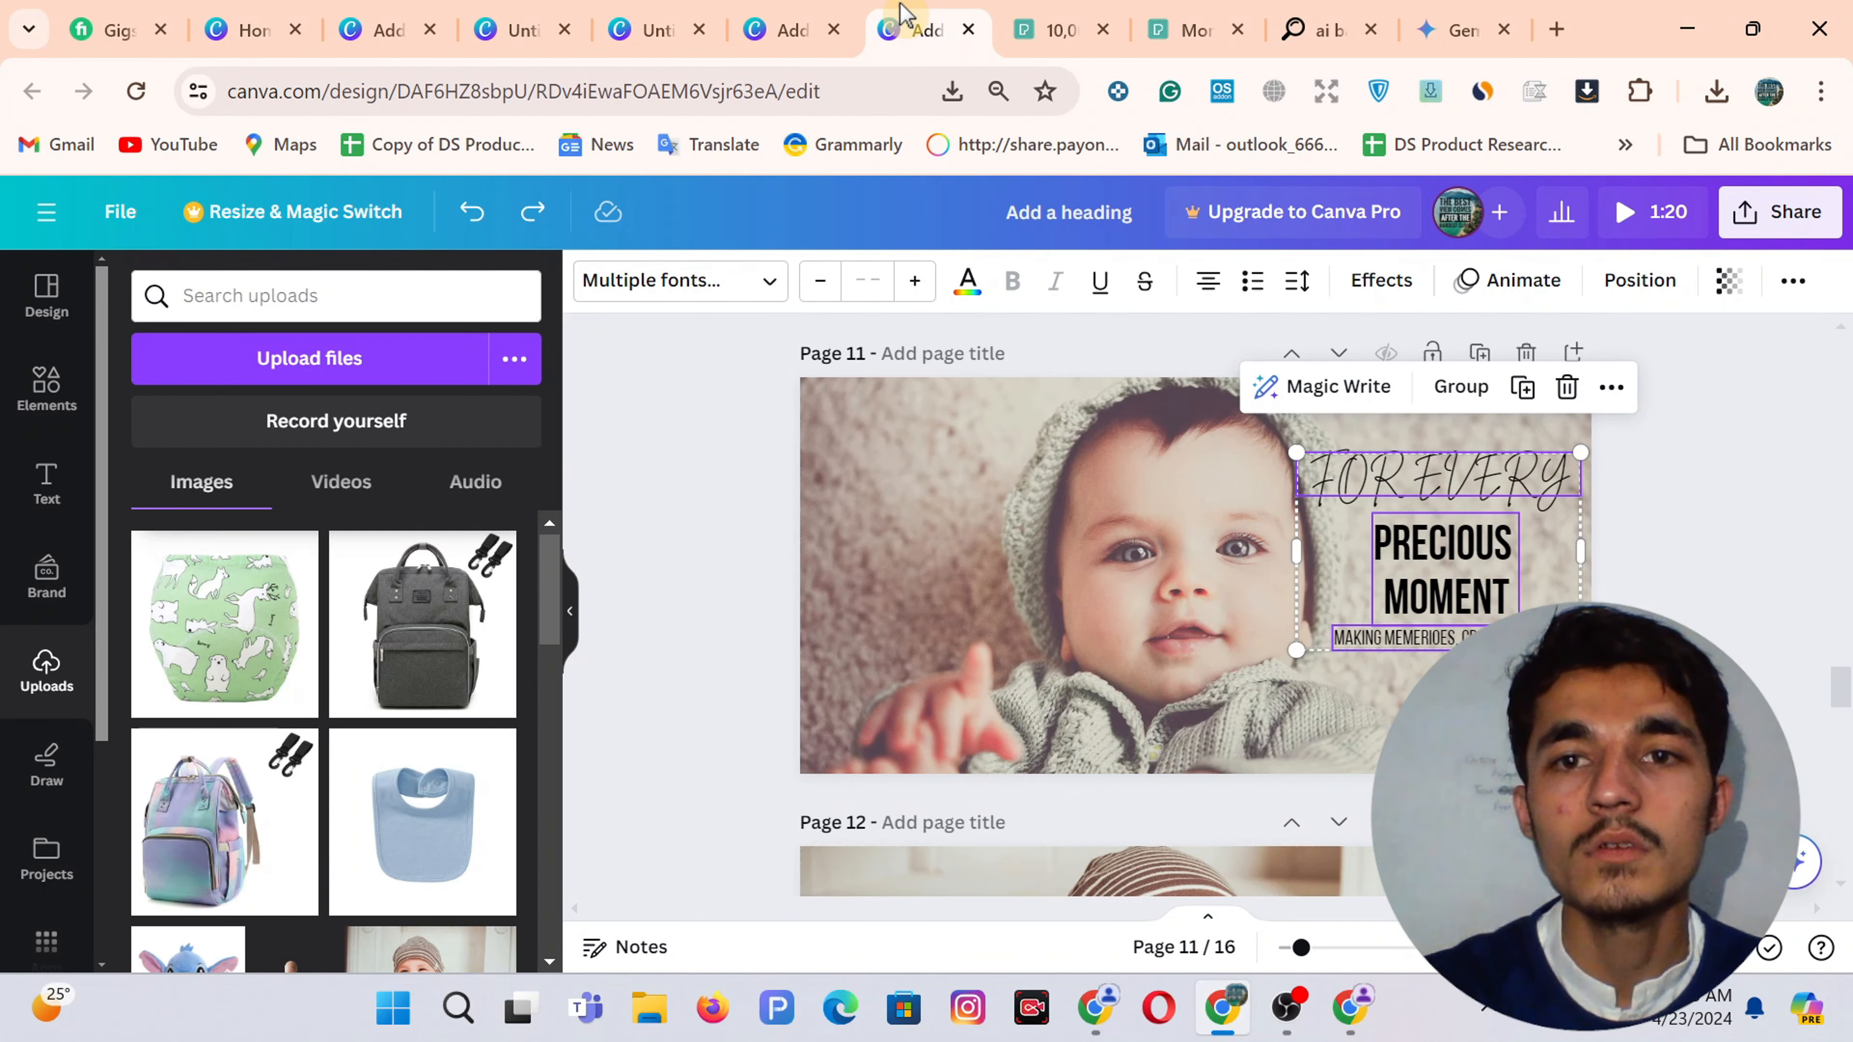
left_click(810, 11)
Shrink FOR EVERY to size 119, move PRECIOUS MOMENT right, and shrink the tagline
left_click(1479, 470)
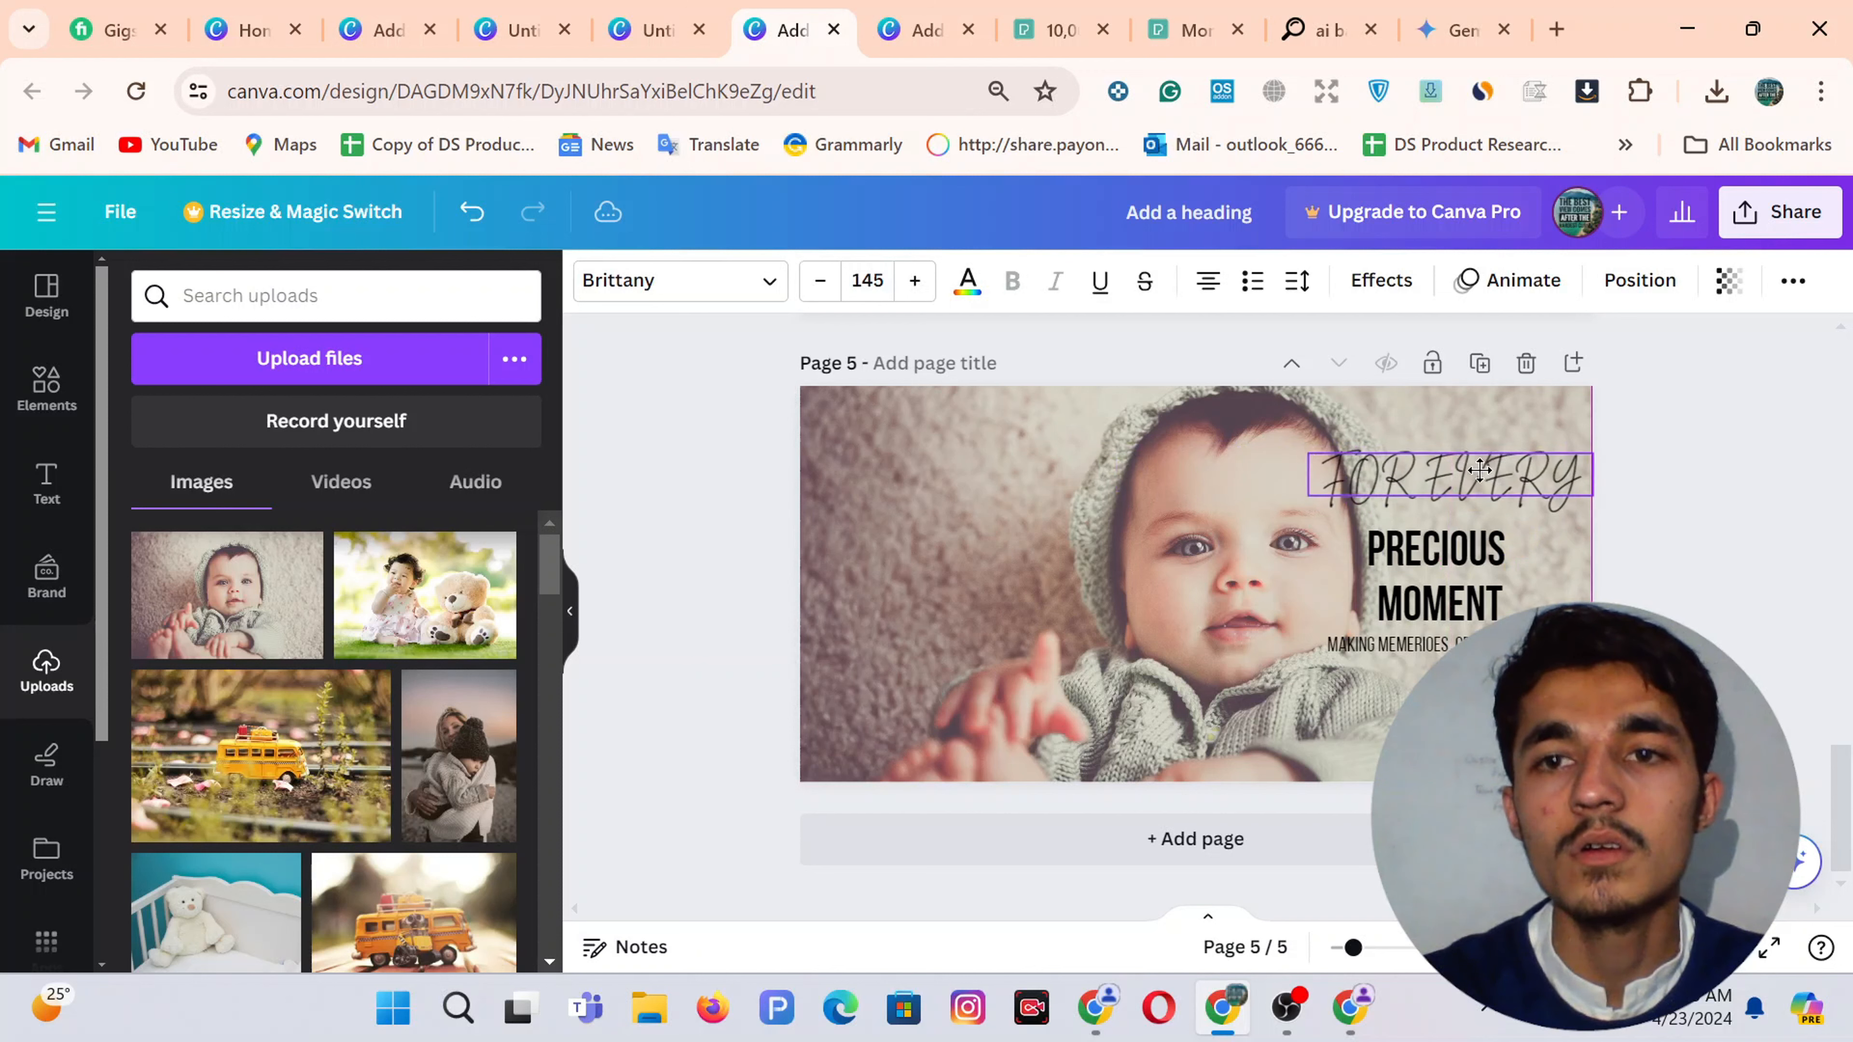
left_click_drag(1308, 454, 1359, 458)
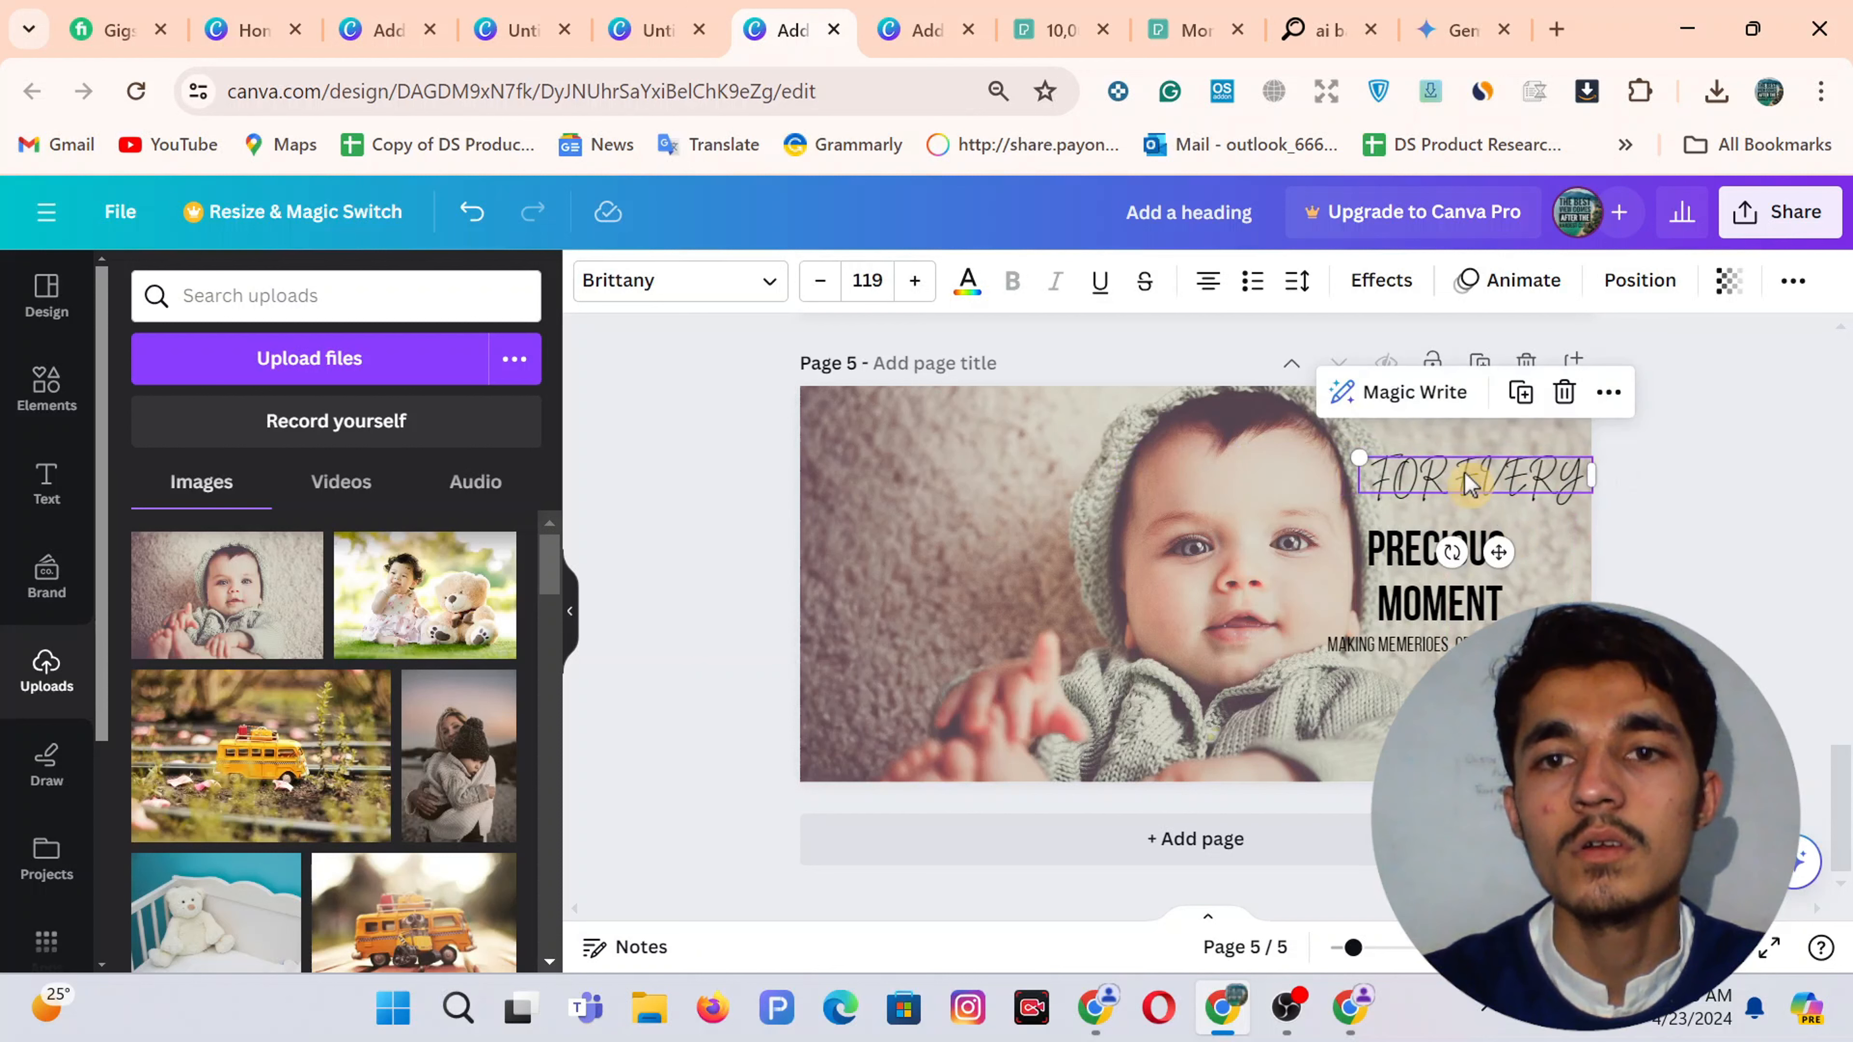
left_click_drag(1441, 577, 1481, 576)
left_click(1448, 646)
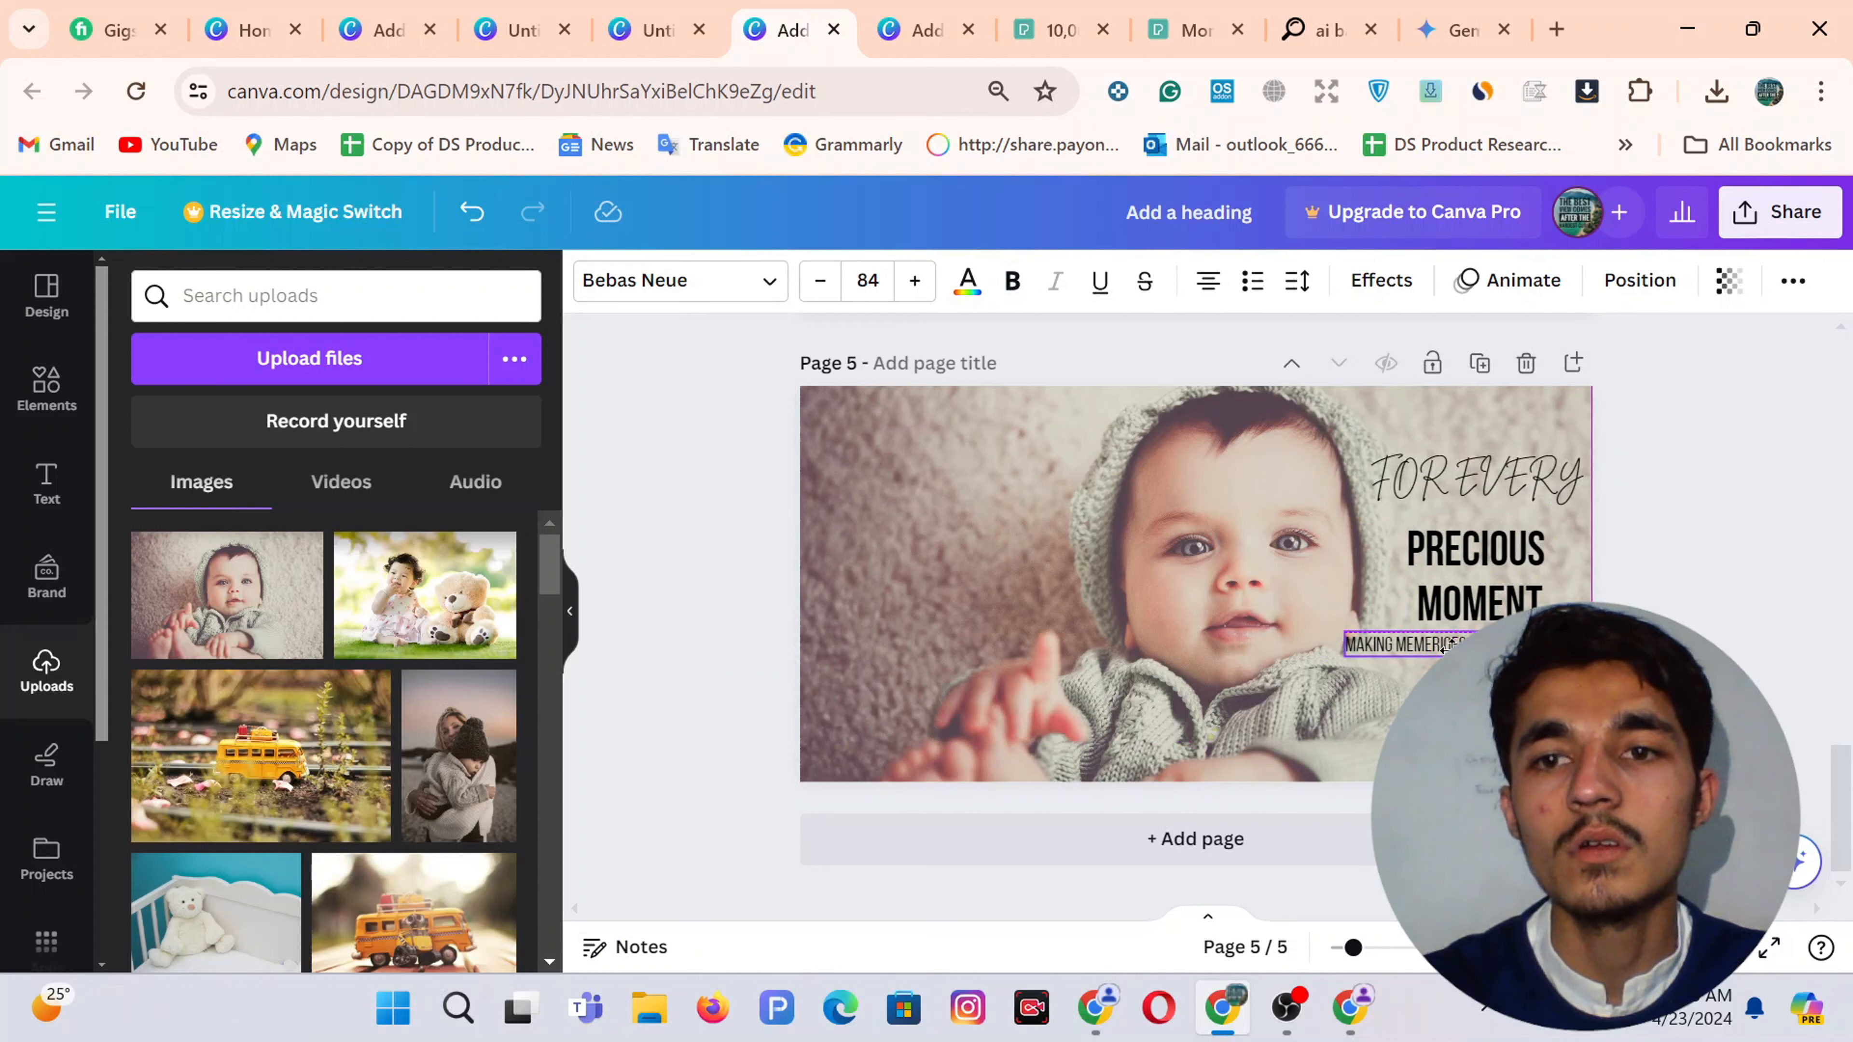
left_click_drag(1448, 646, 1424, 646)
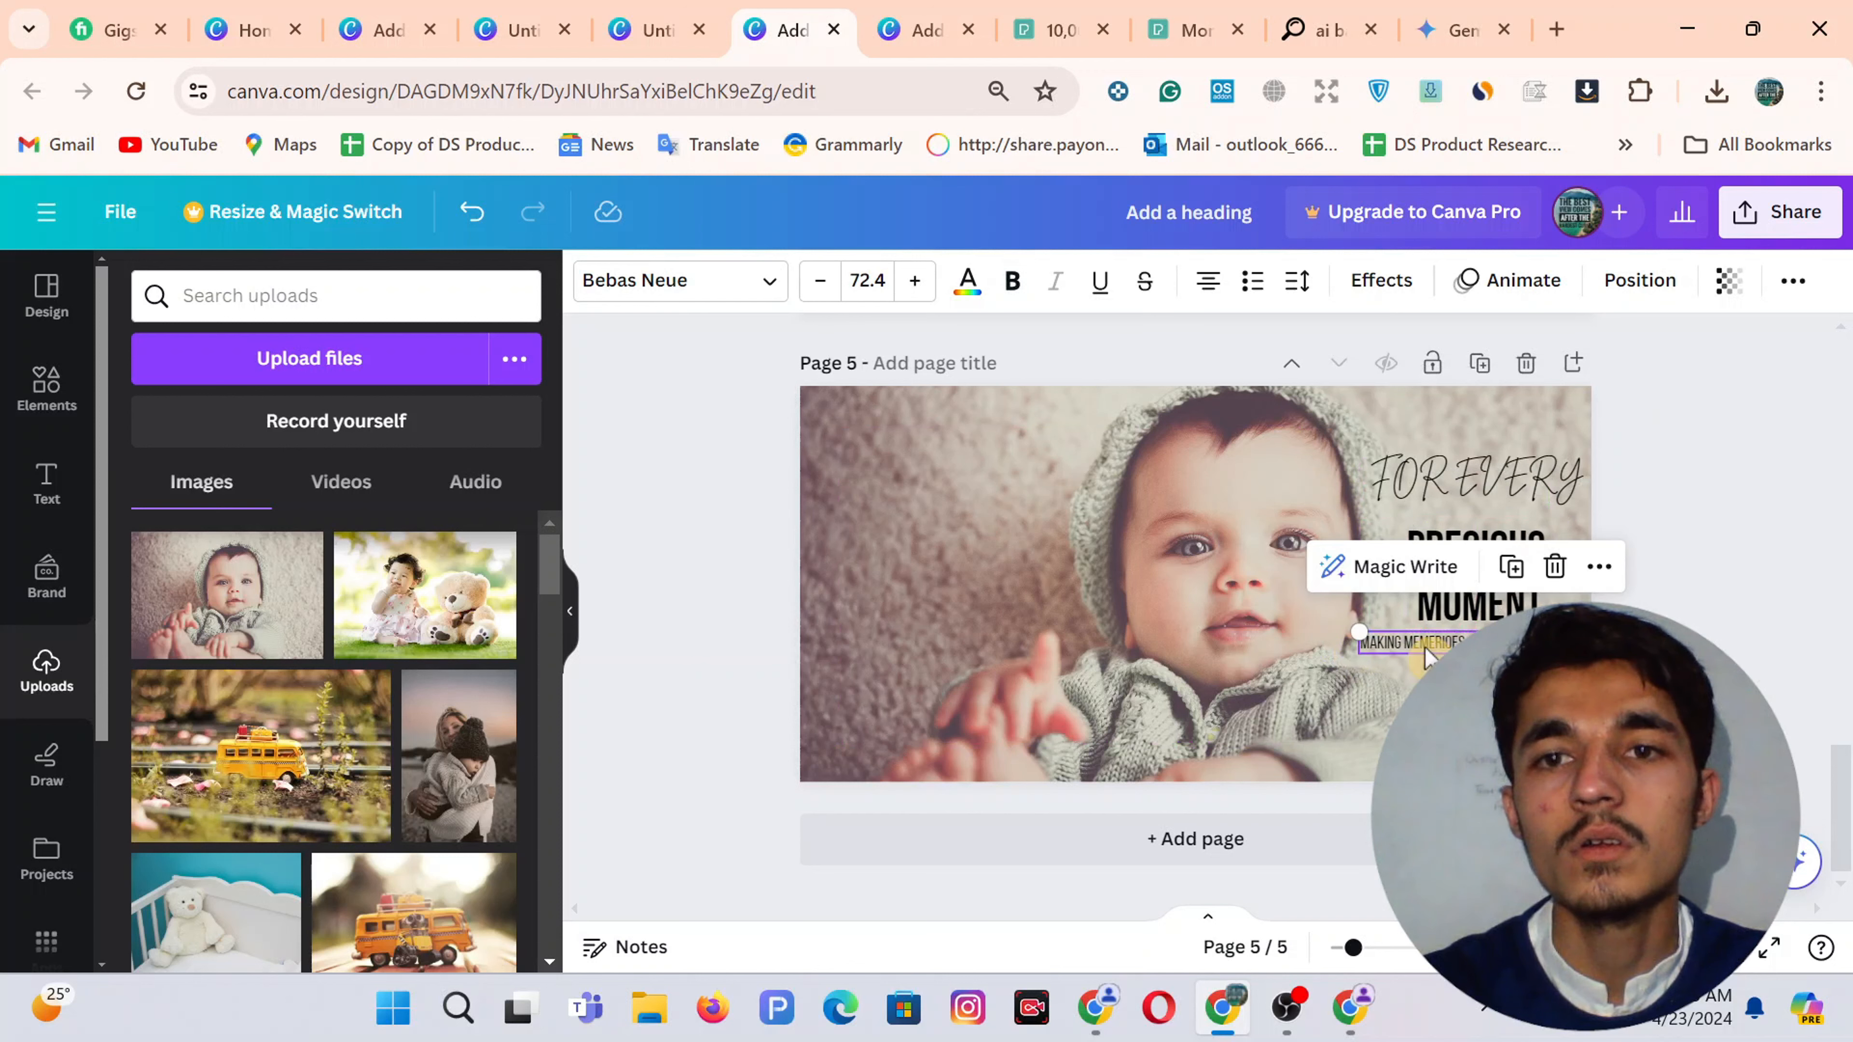
left_click_drag(1474, 478, 1462, 489)
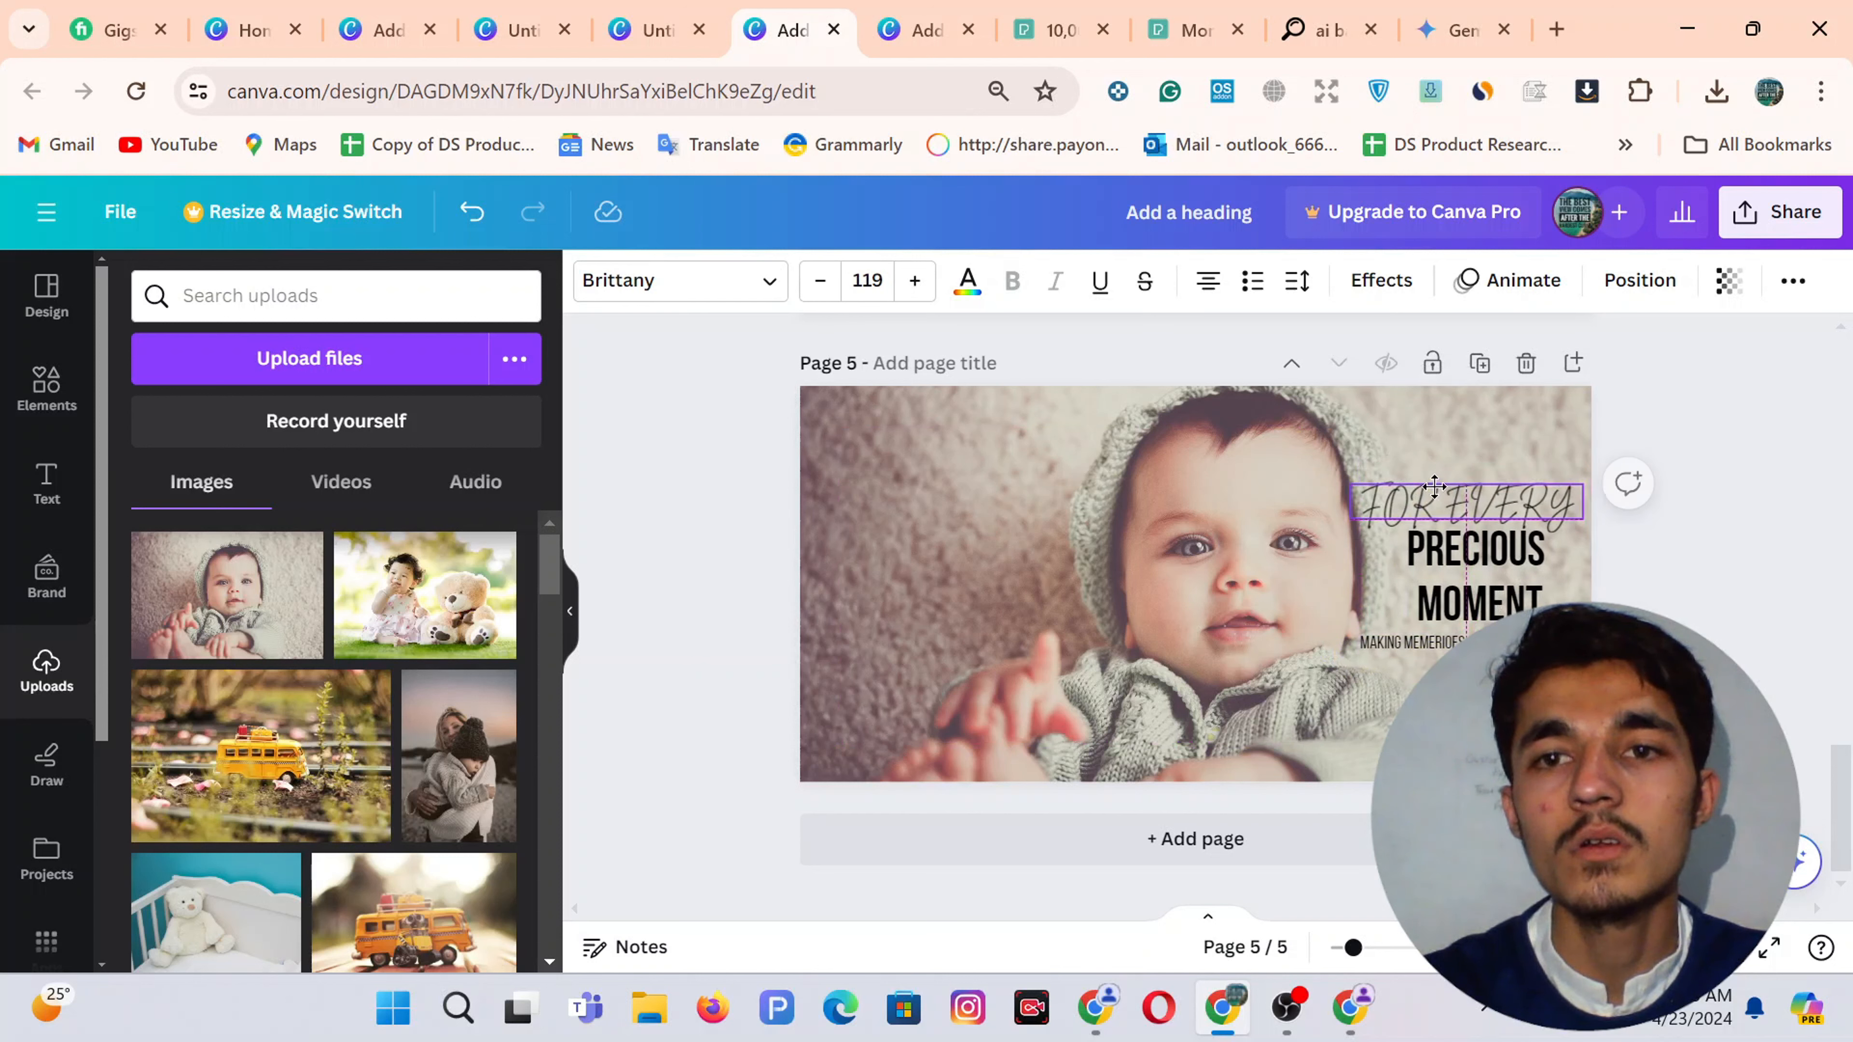
left_click(1639, 570)
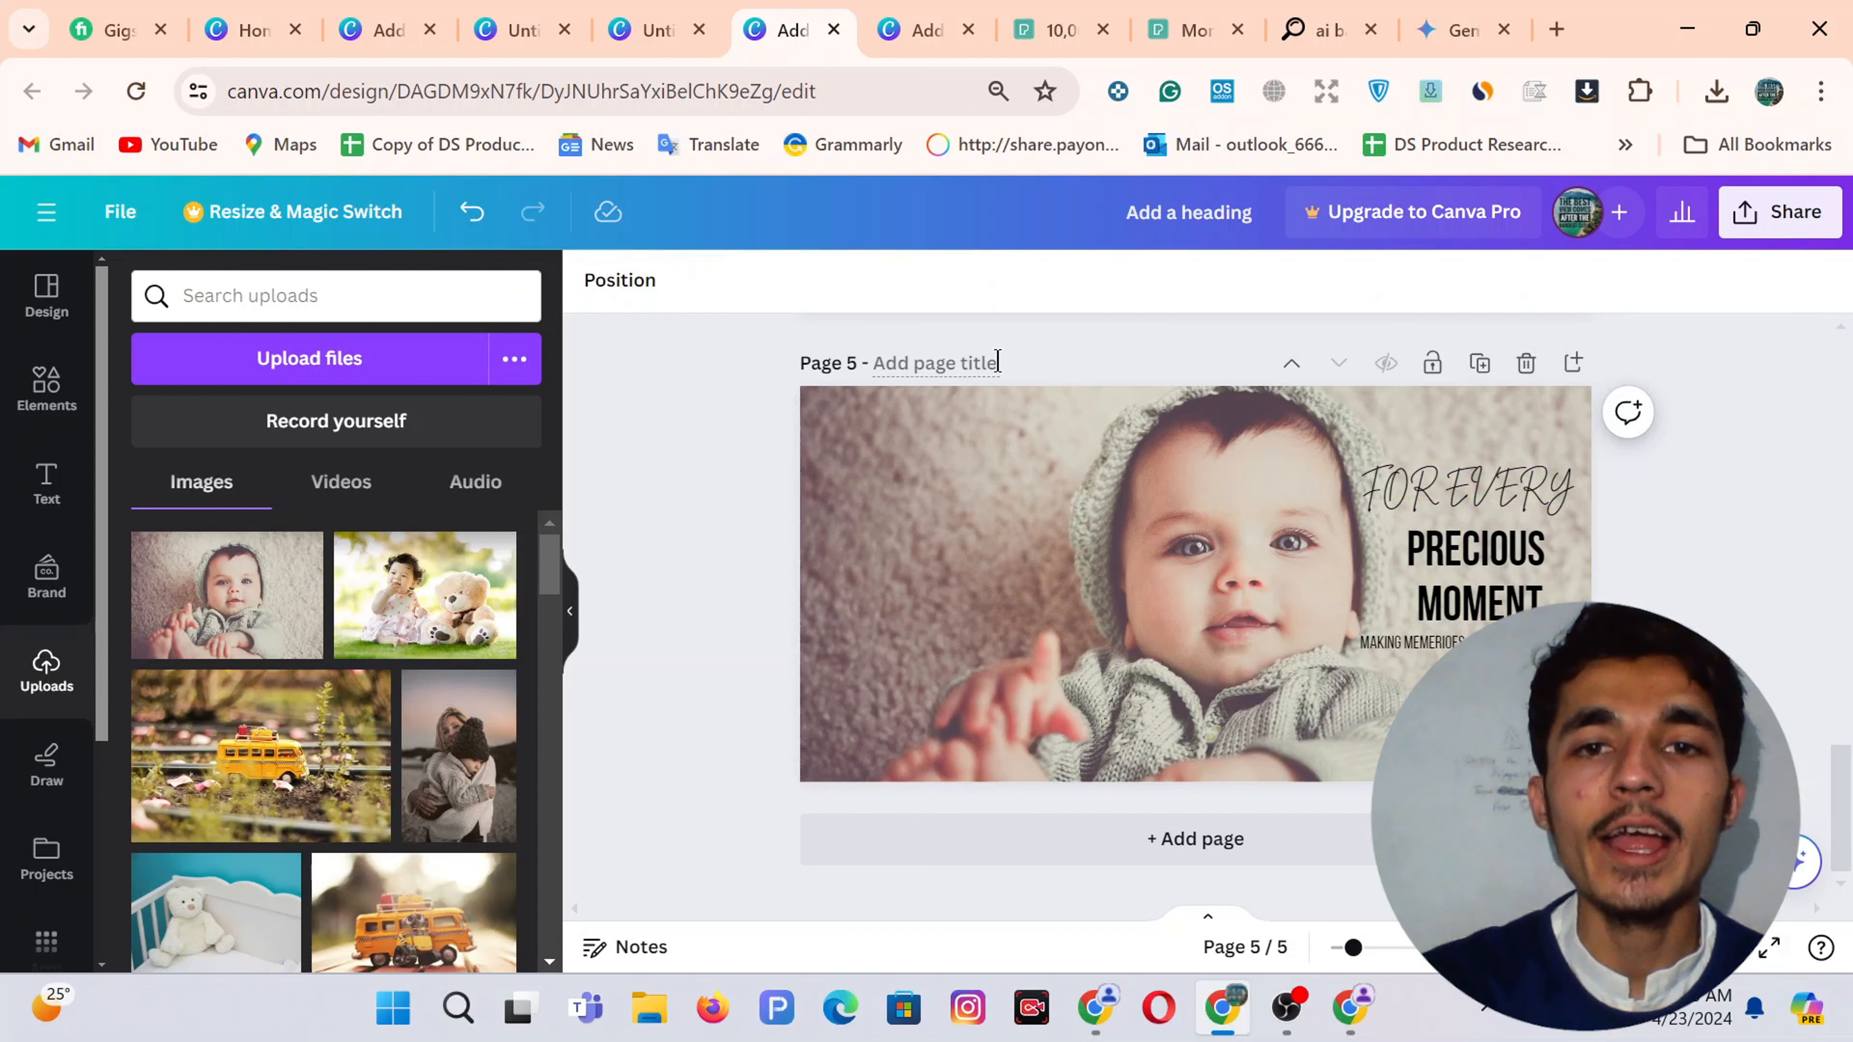
Download only the current page, Page 11, of the reference baby banner as a PNG
left_click(941, 16)
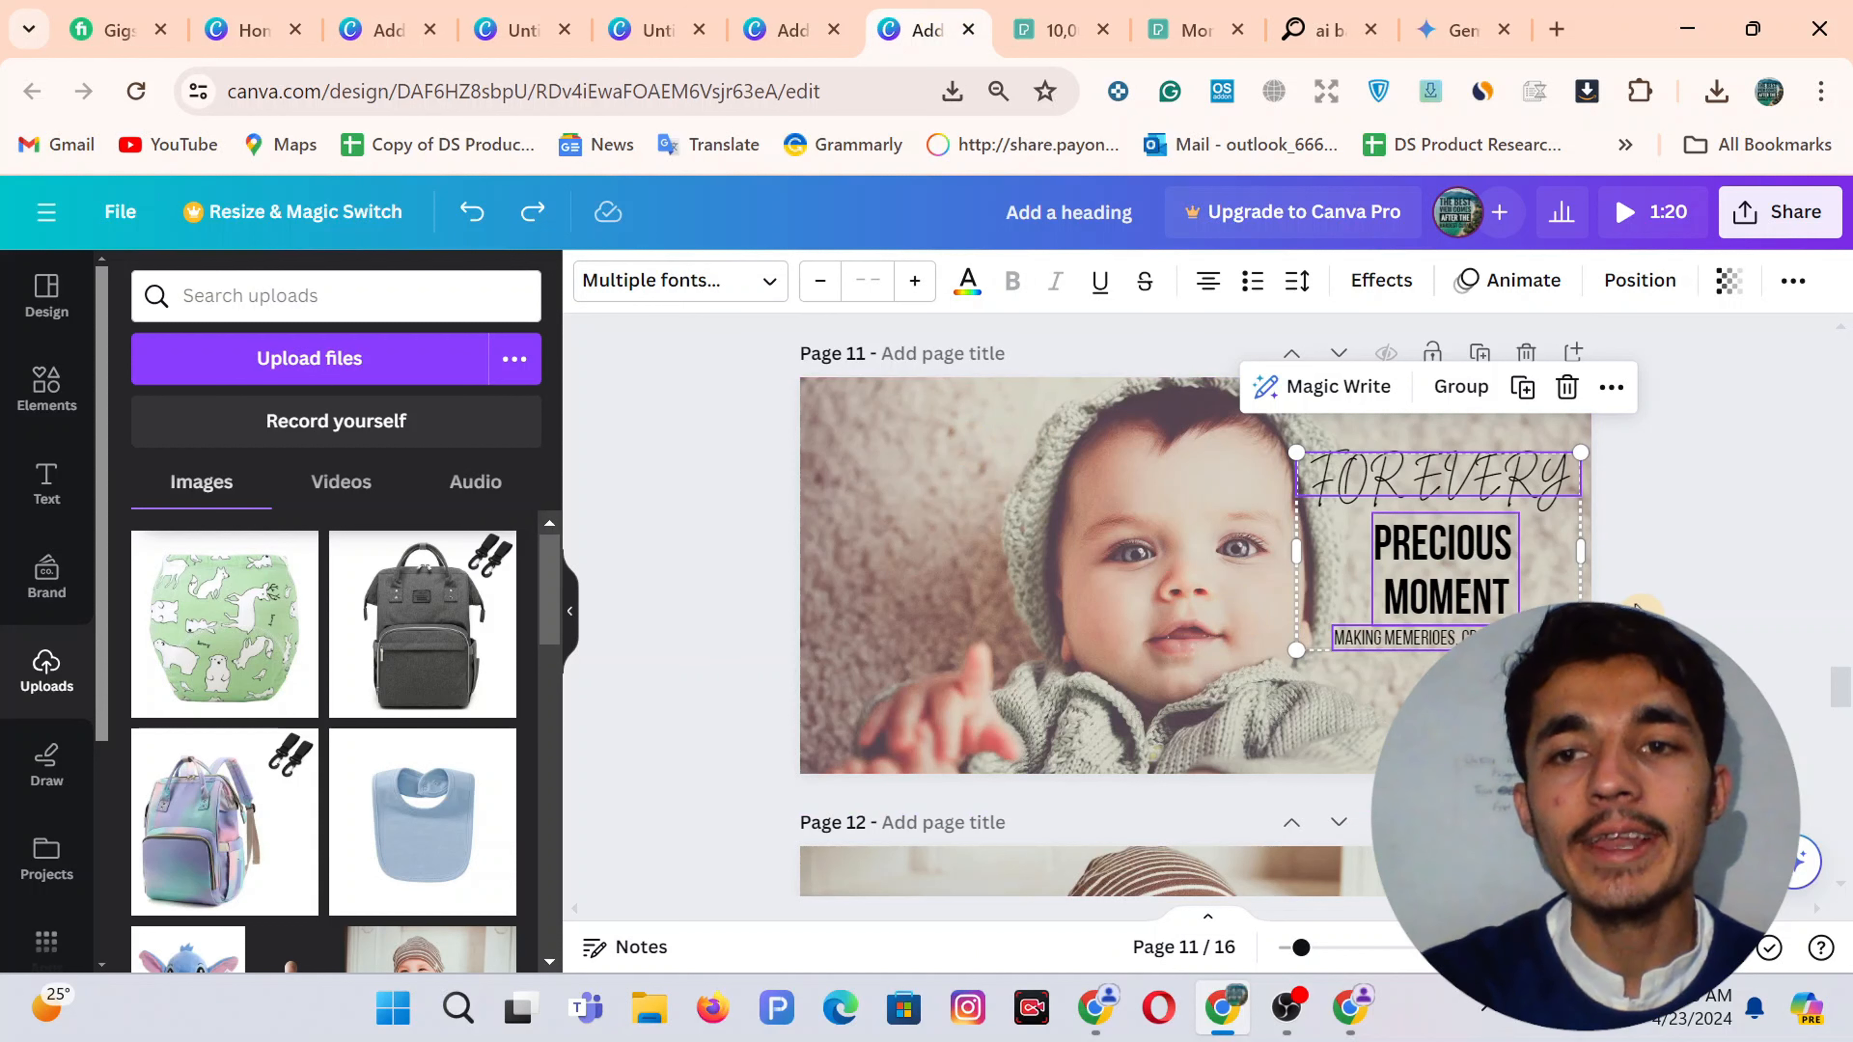
left_click(1605, 430)
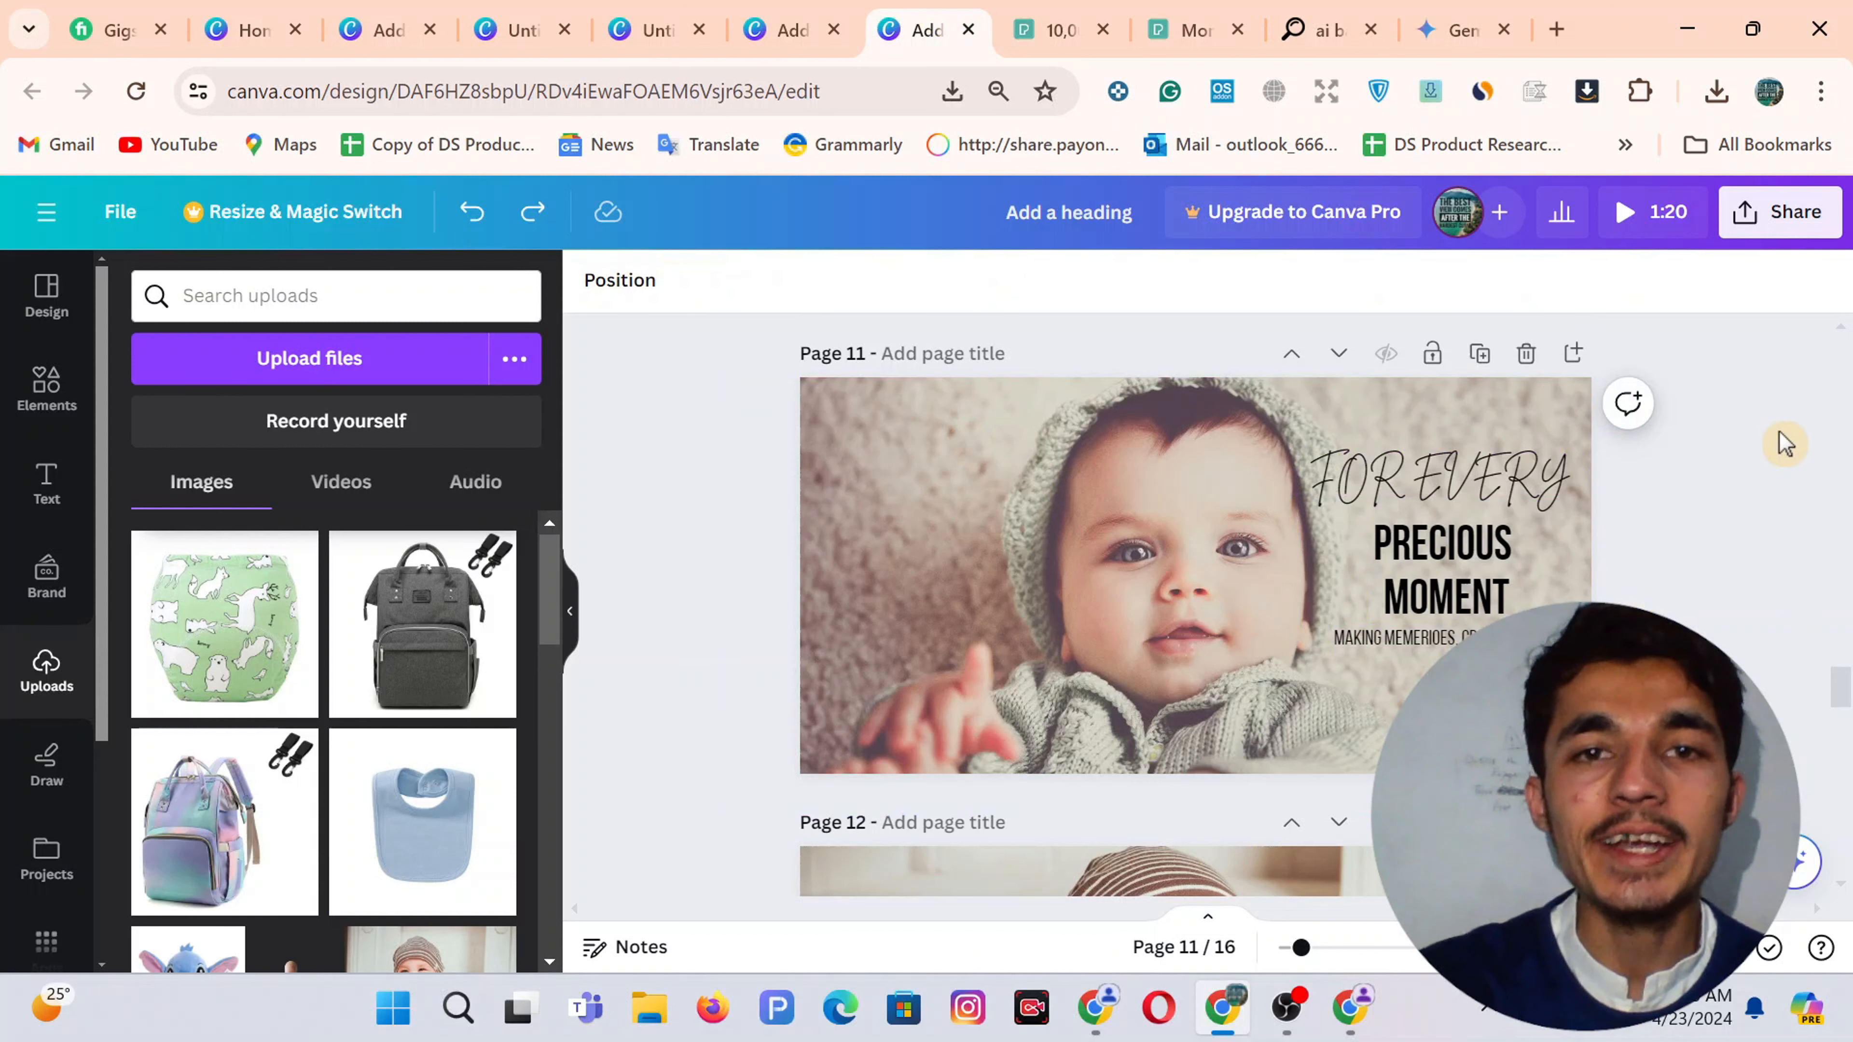
left_click(1738, 215)
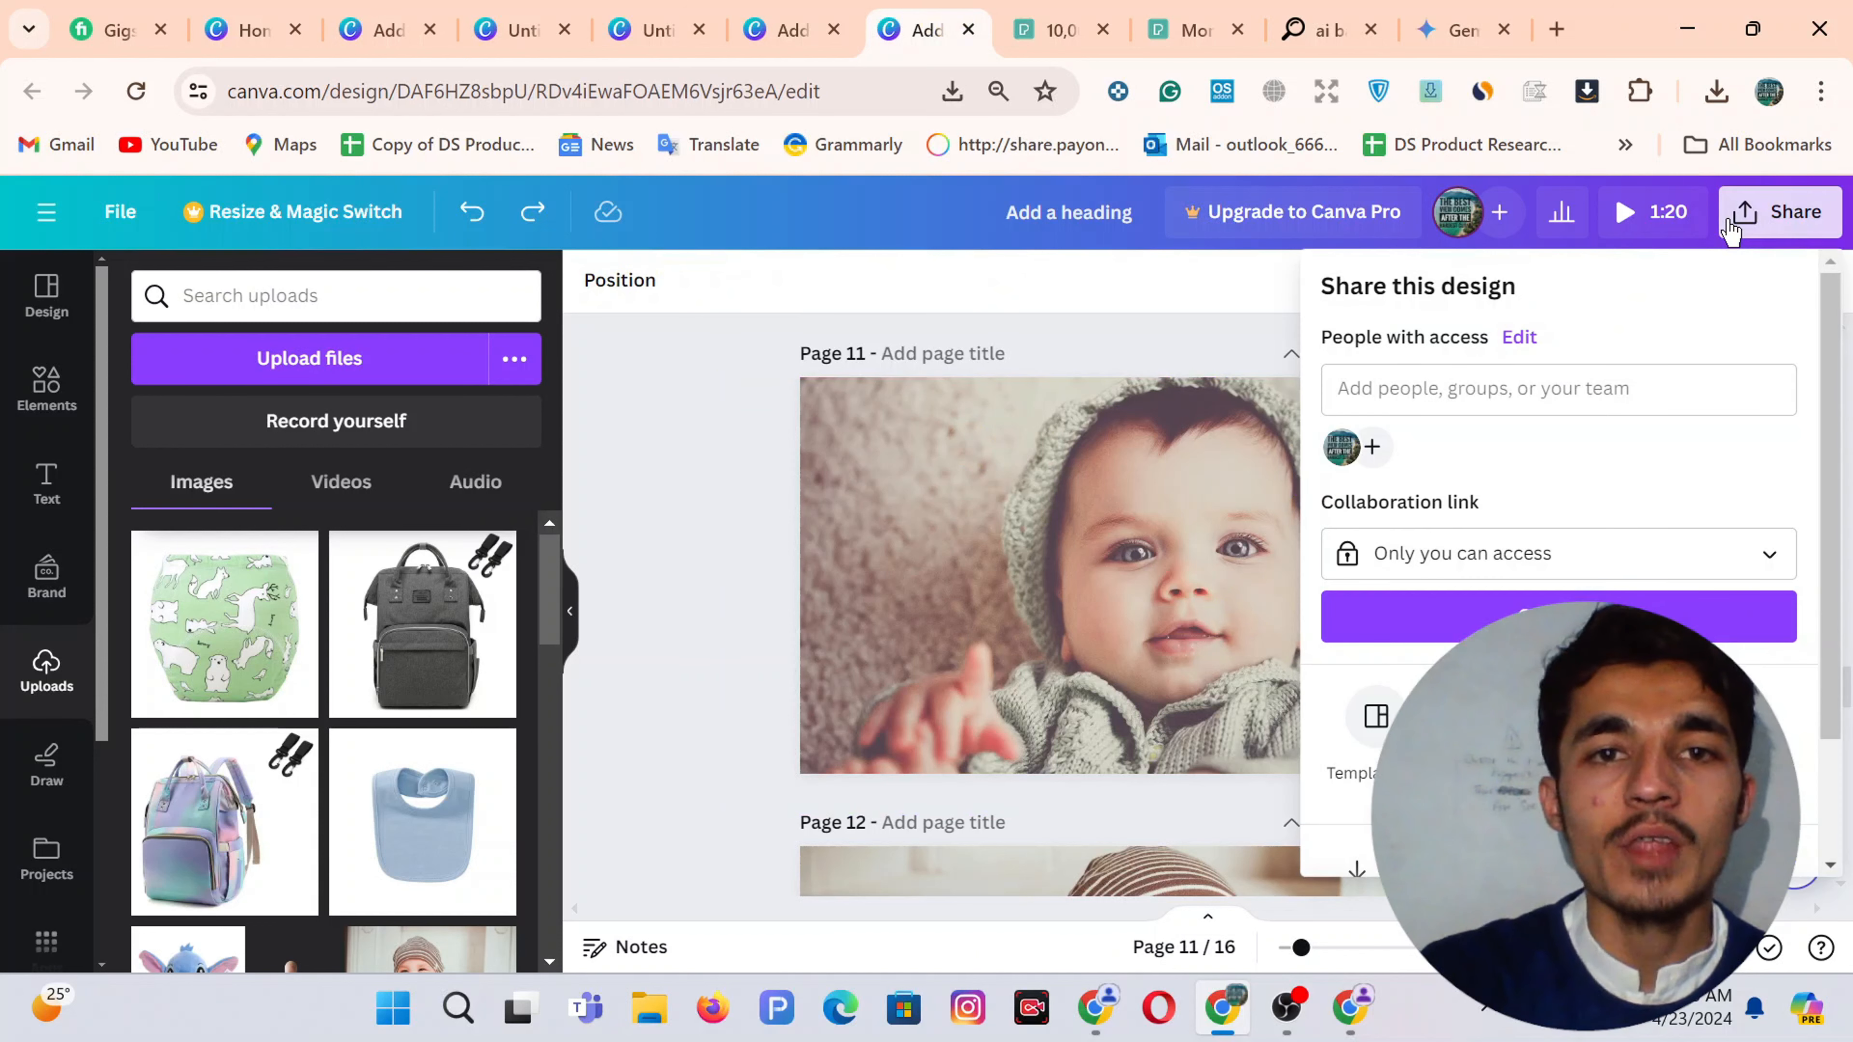
scroll(1500, 591, "down", 2)
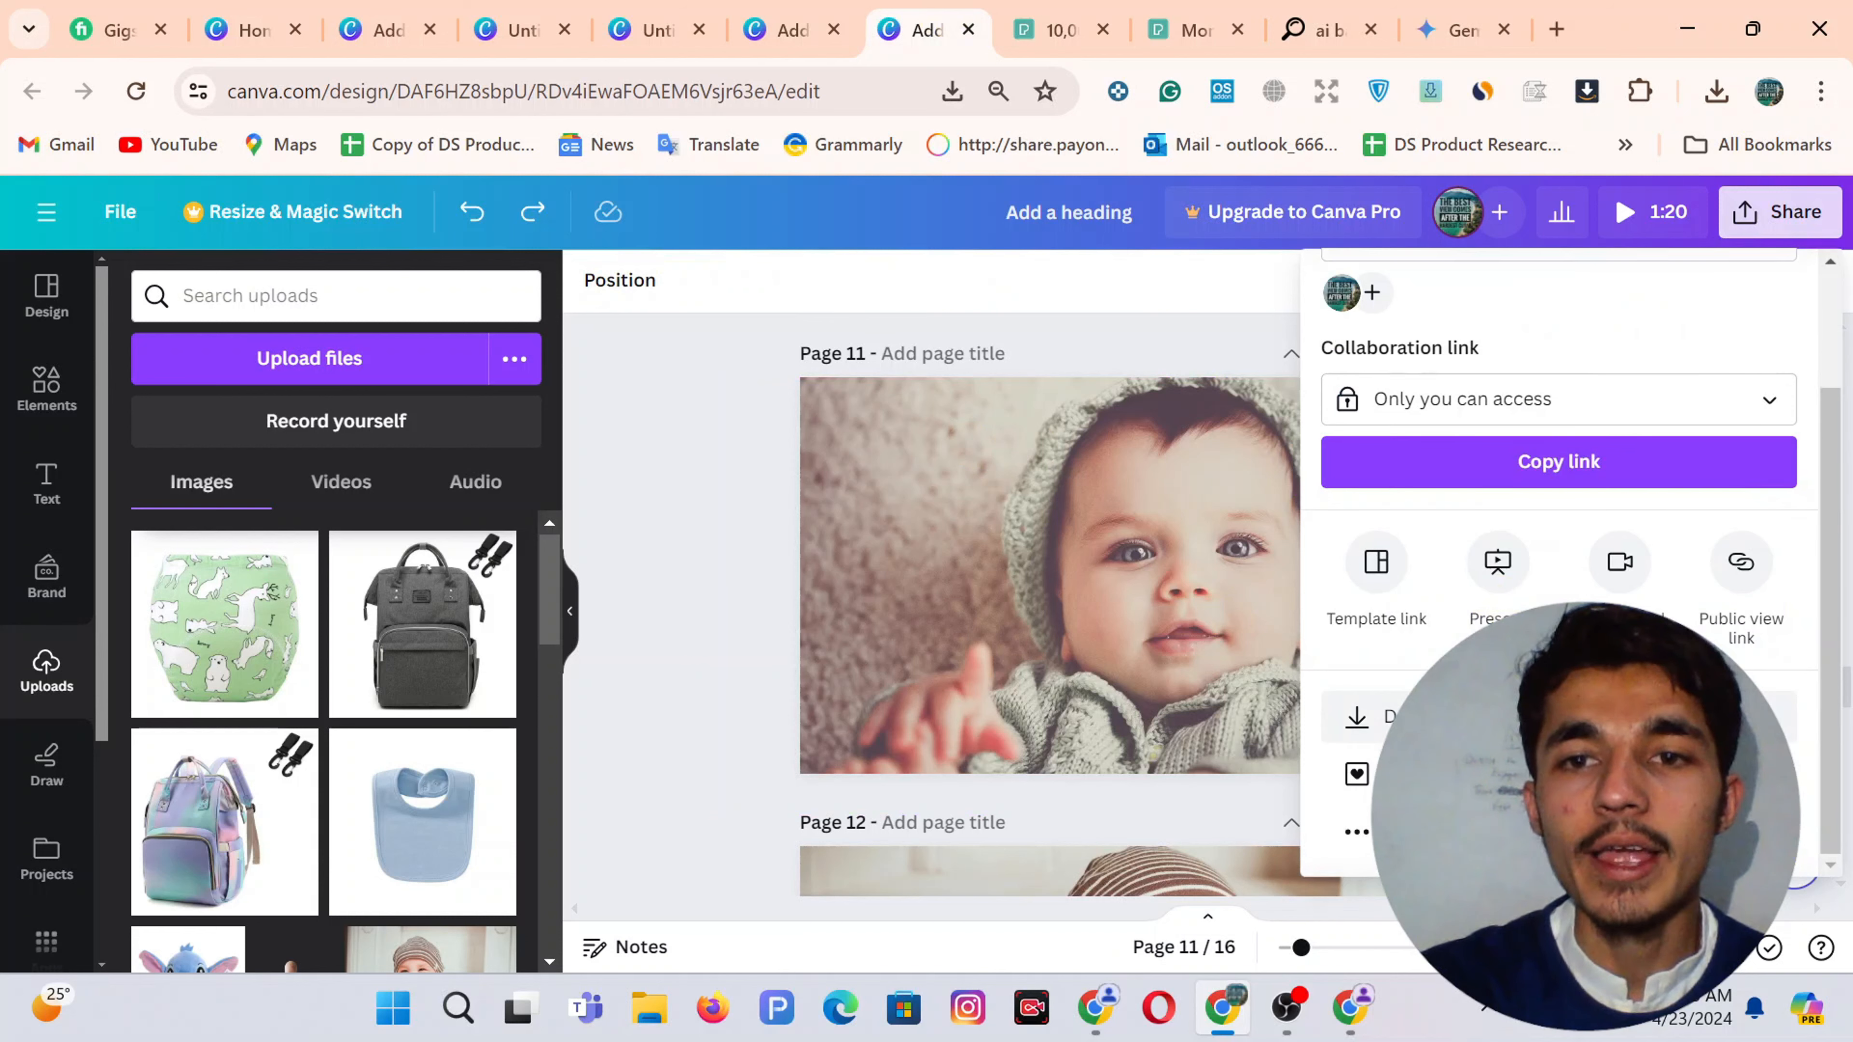
left_click(1372, 715)
left_click(1371, 687)
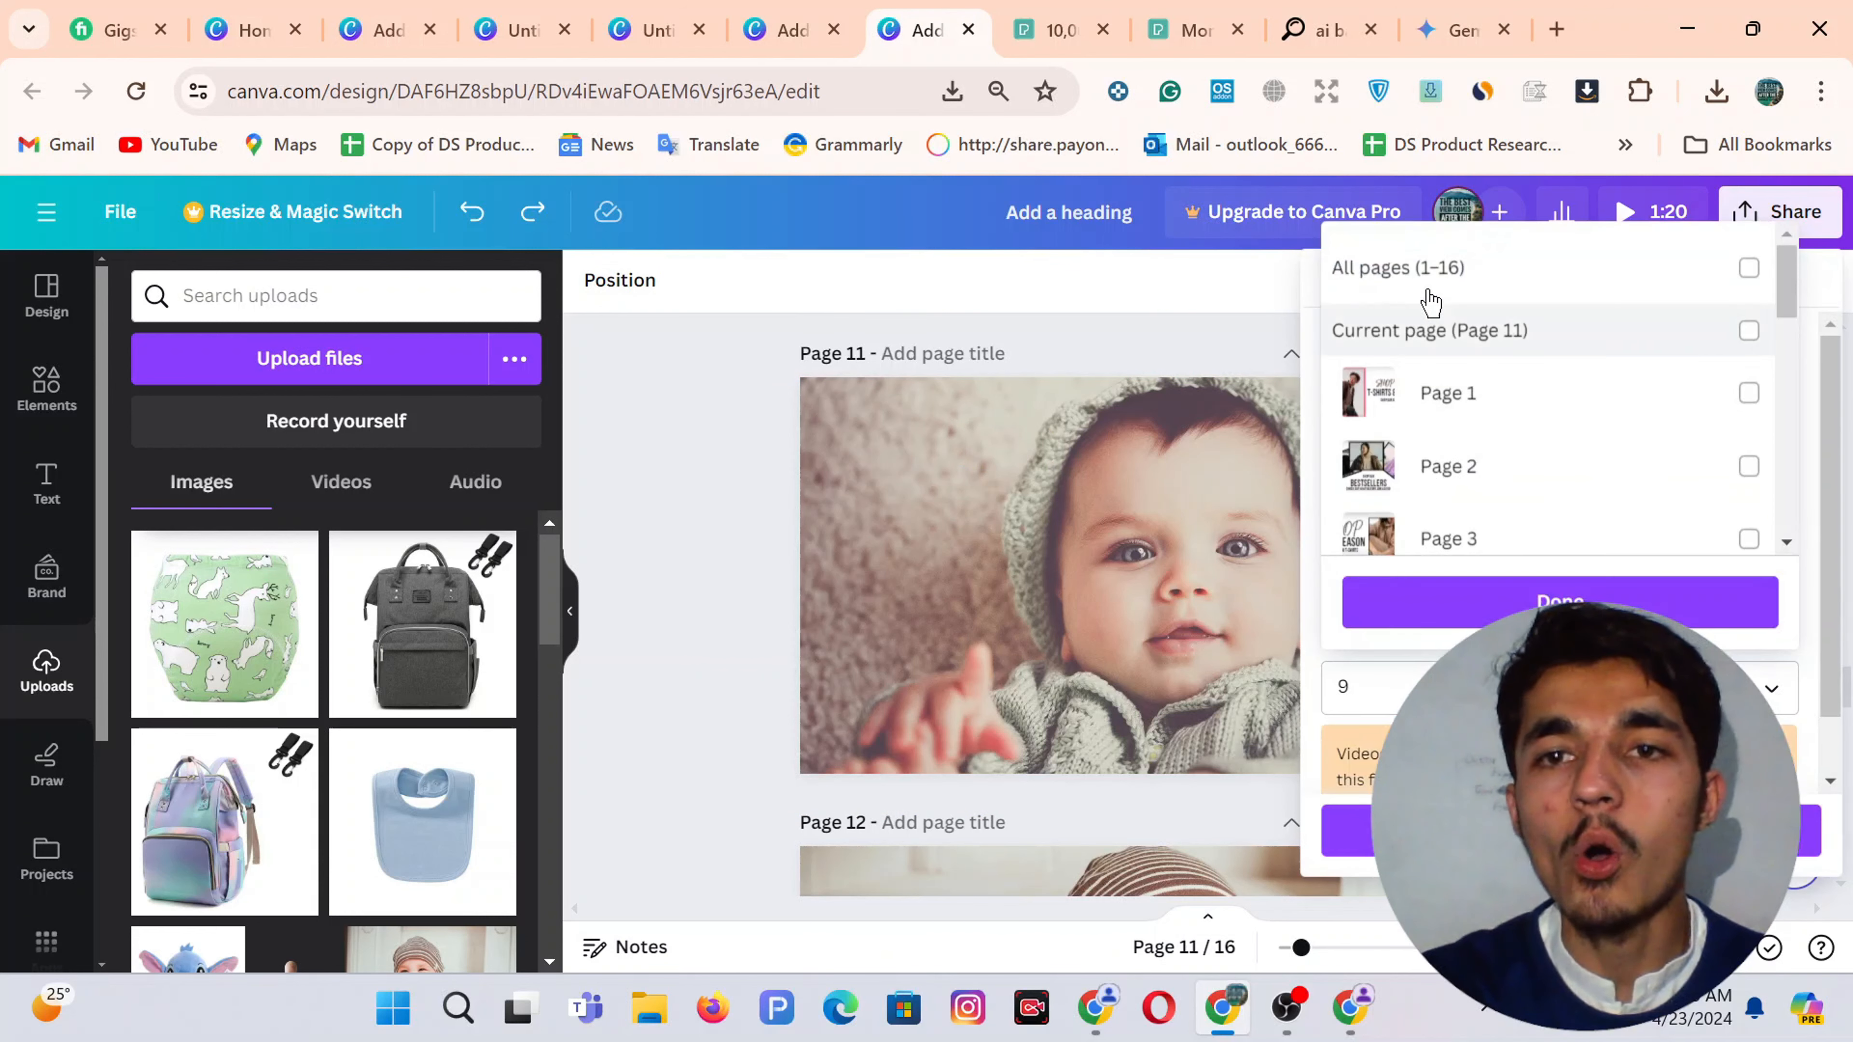
left_click(1427, 268)
left_click(1427, 268)
left_click(1444, 334)
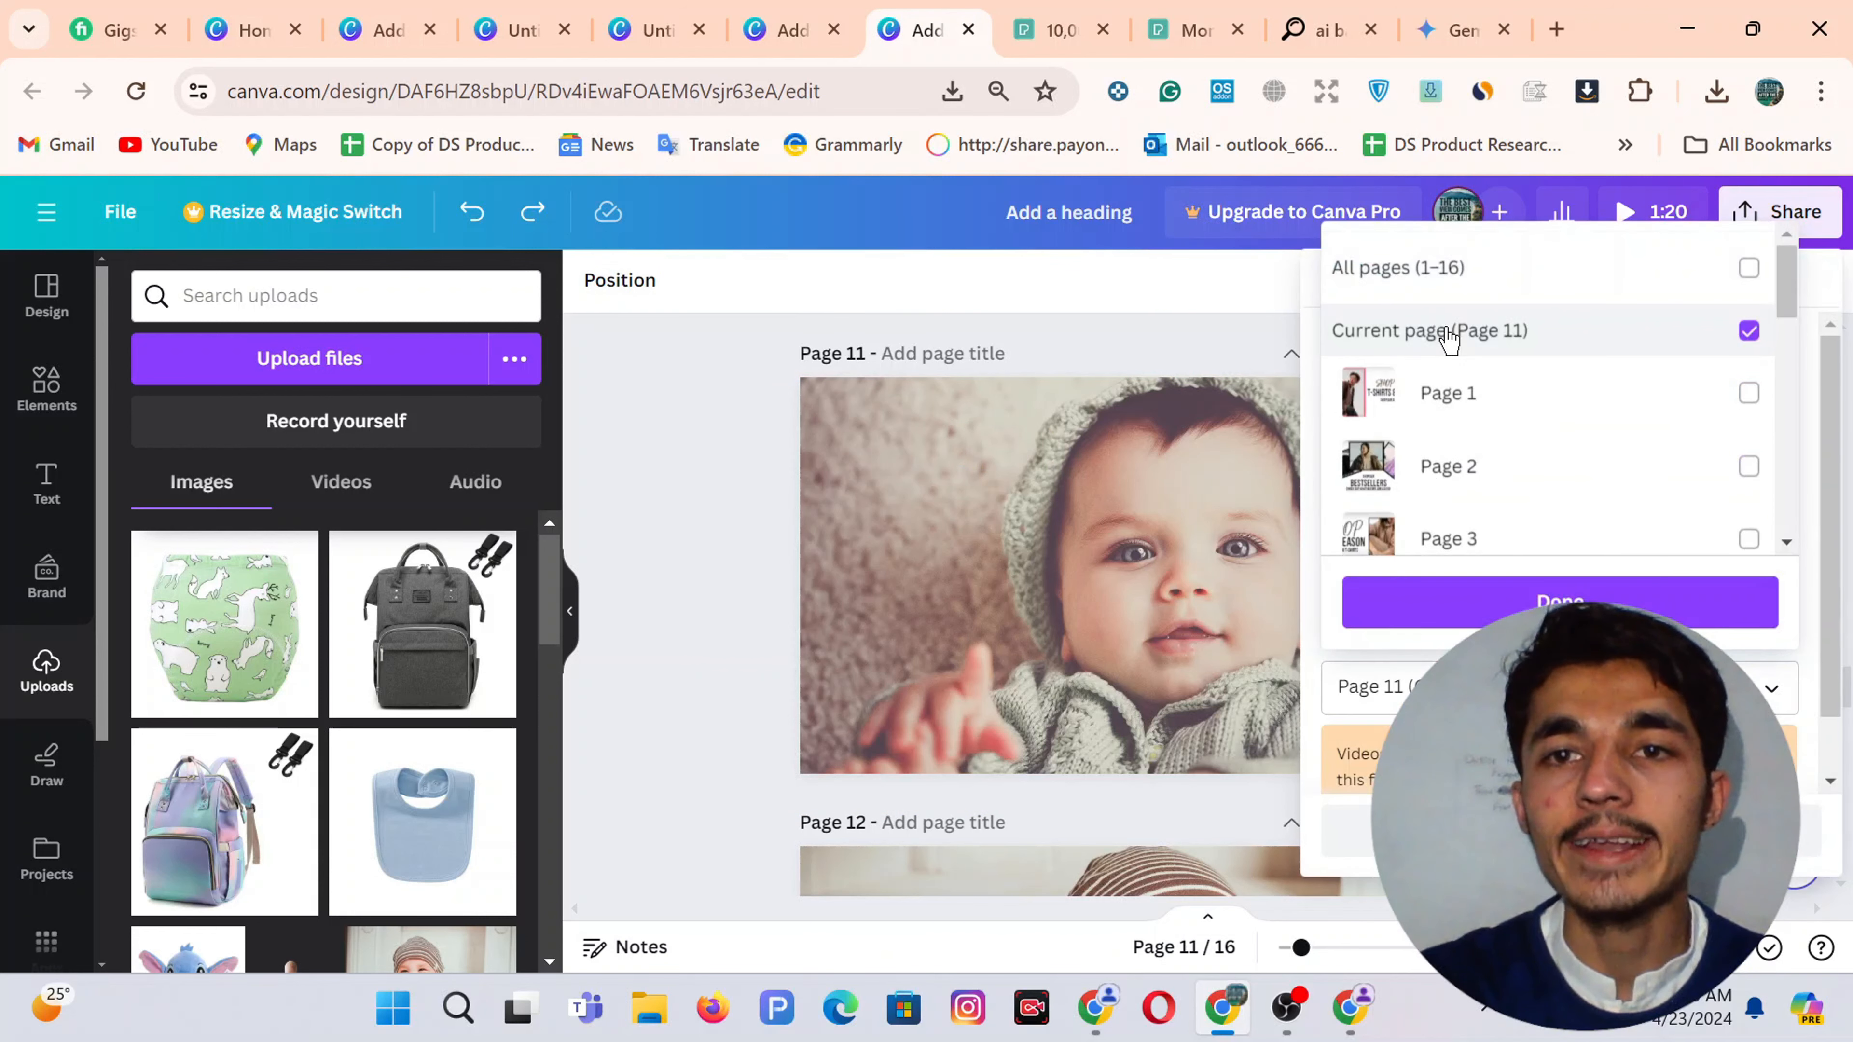
left_click(1499, 600)
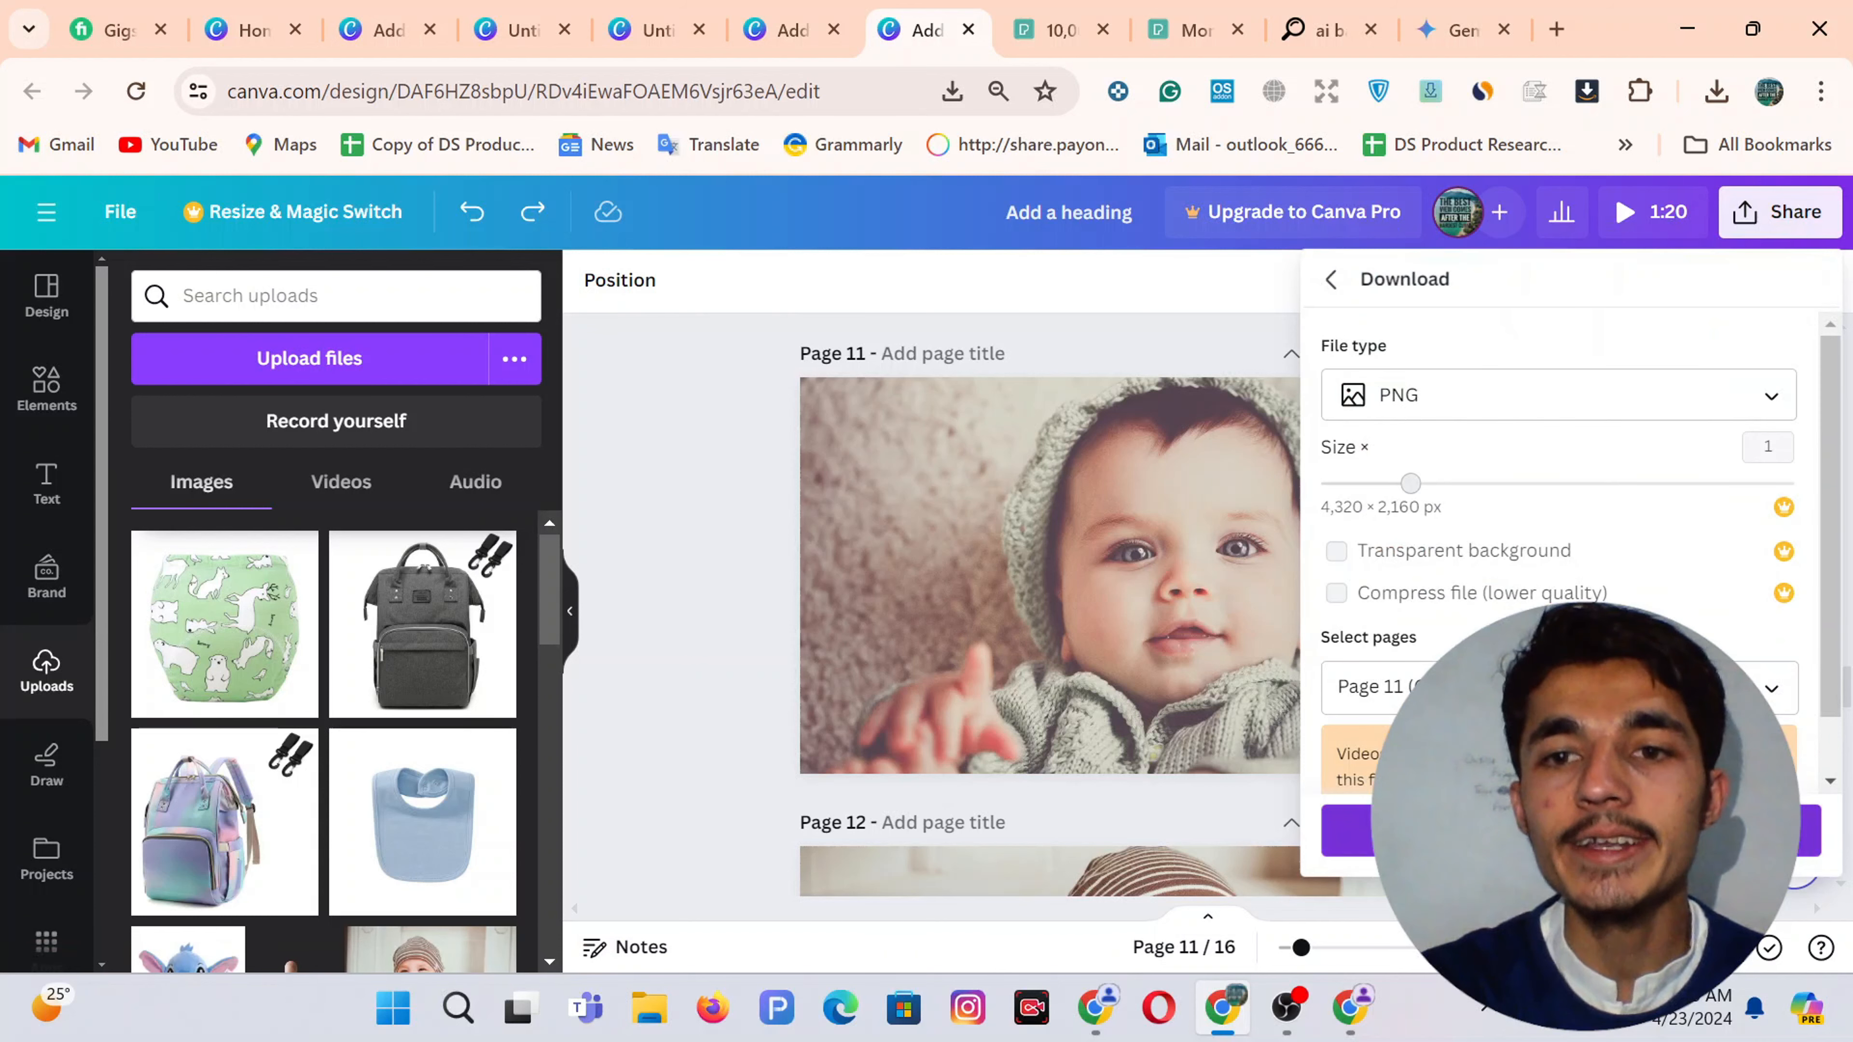
left_click(1357, 830)
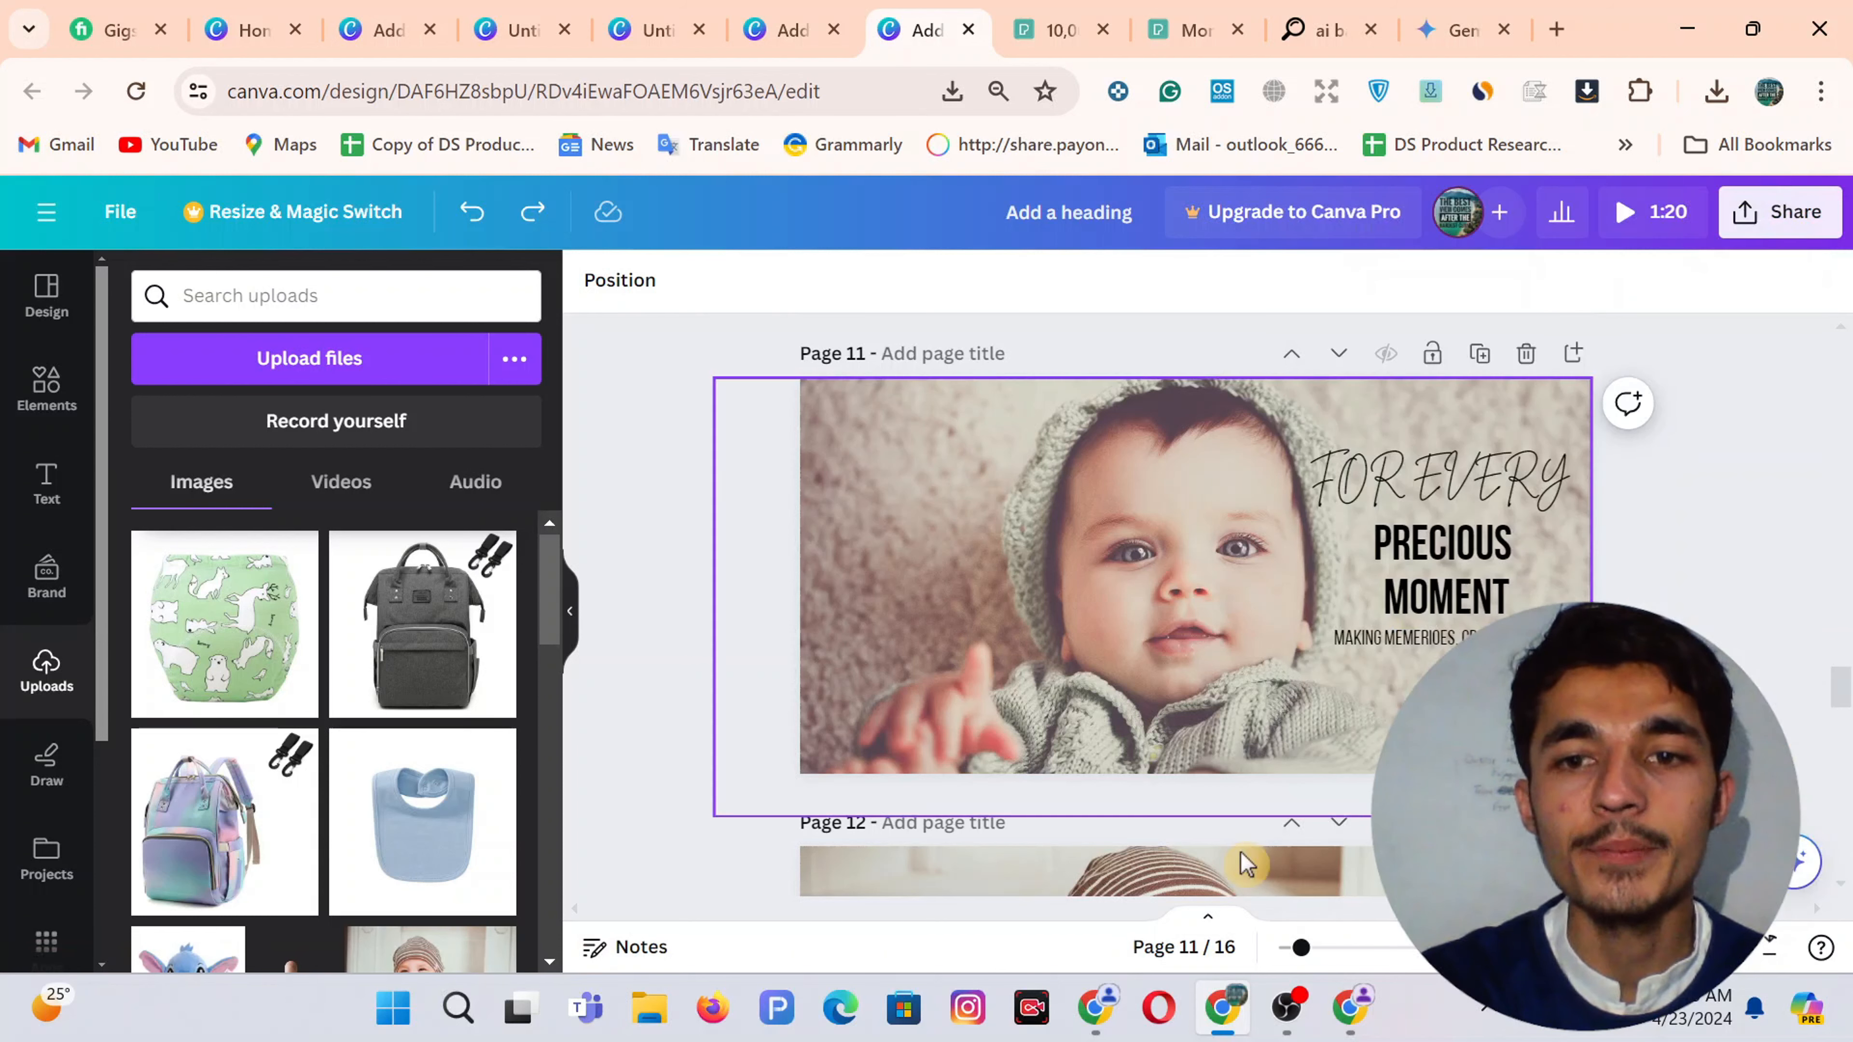
Upload 'Add a heading (26)' from Downloads as the slide's image
left_click(1358, 1009)
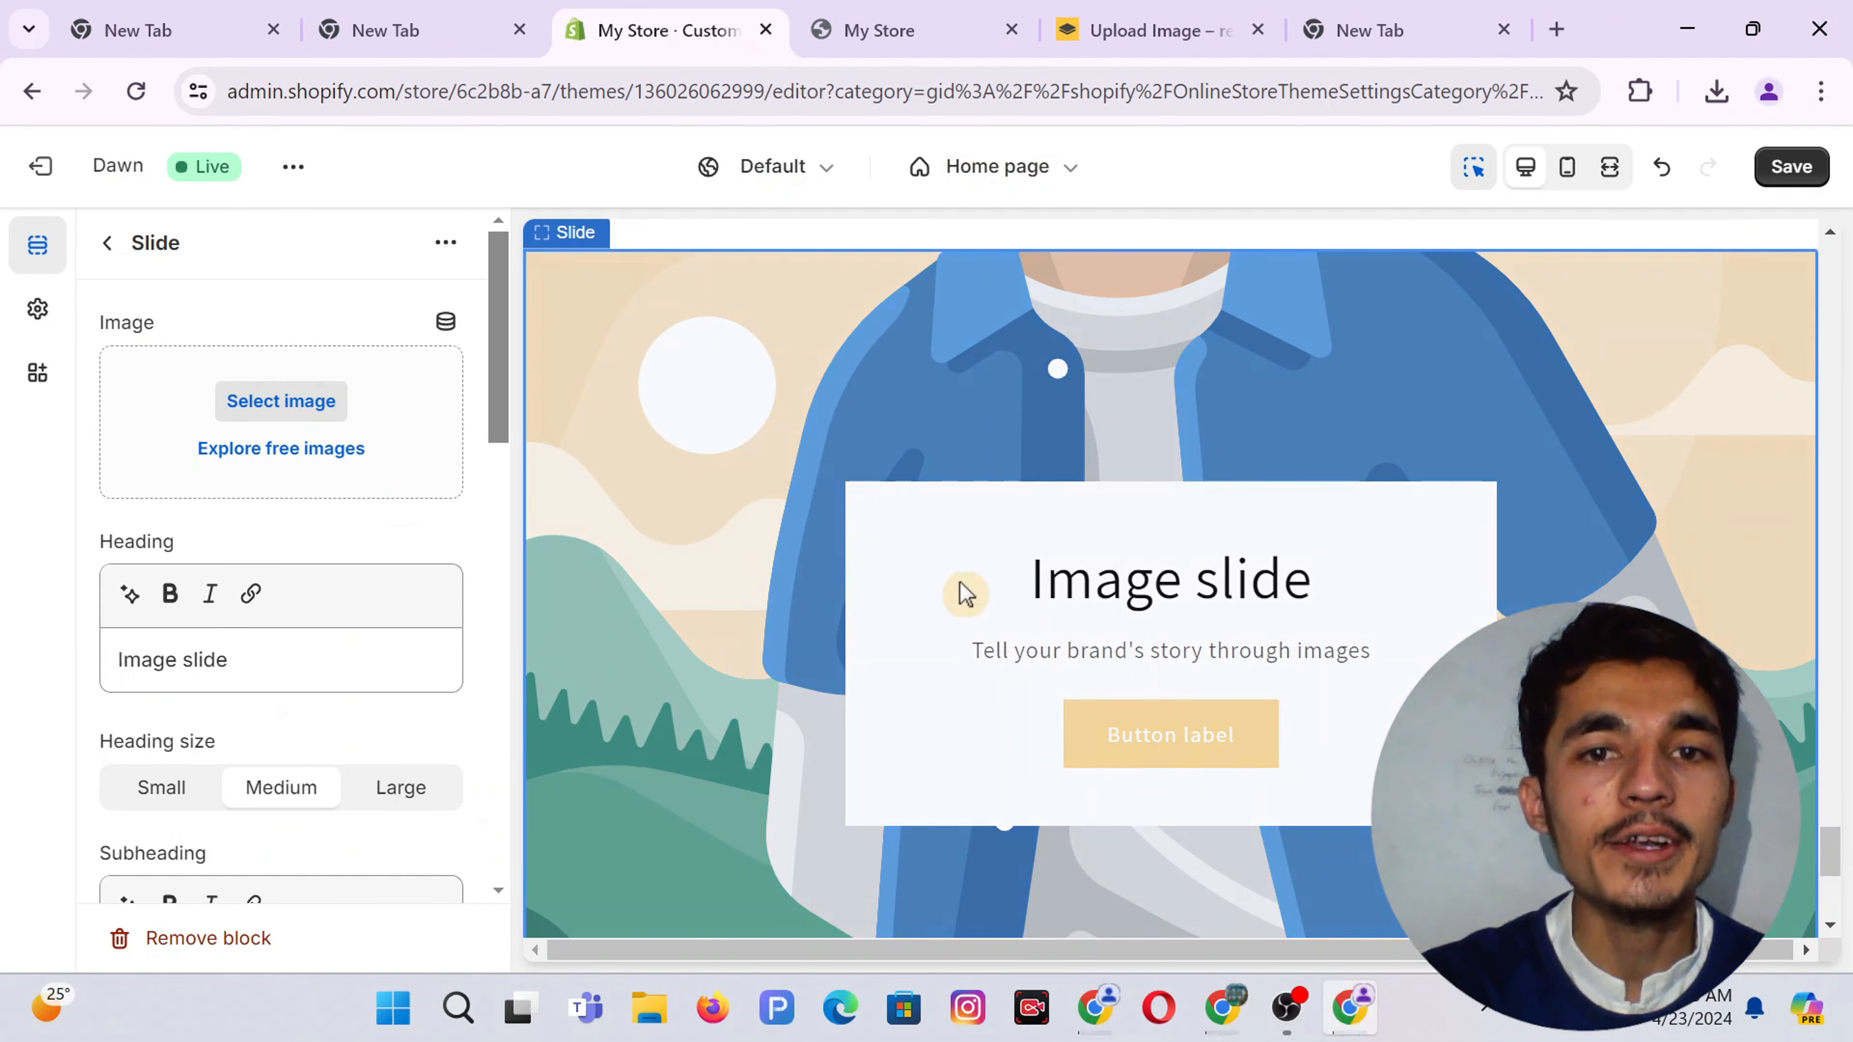
left_click(280, 401)
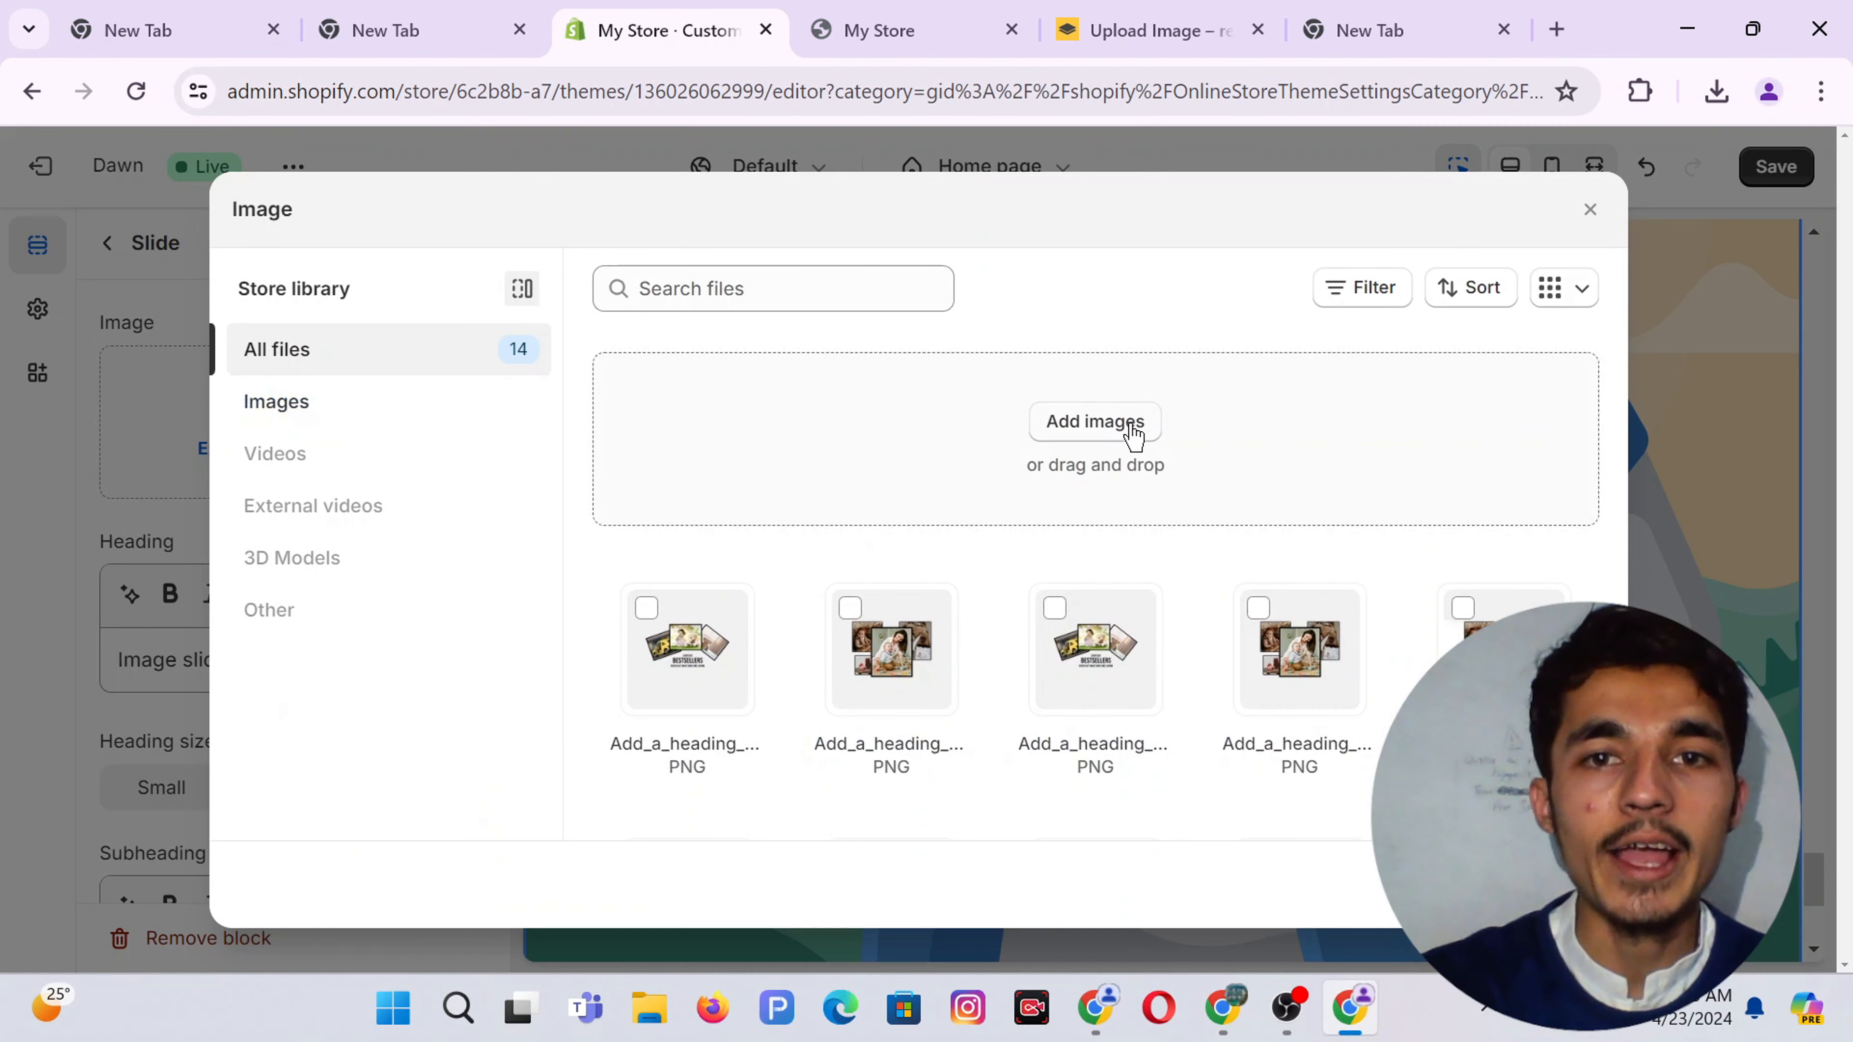
left_click(1096, 423)
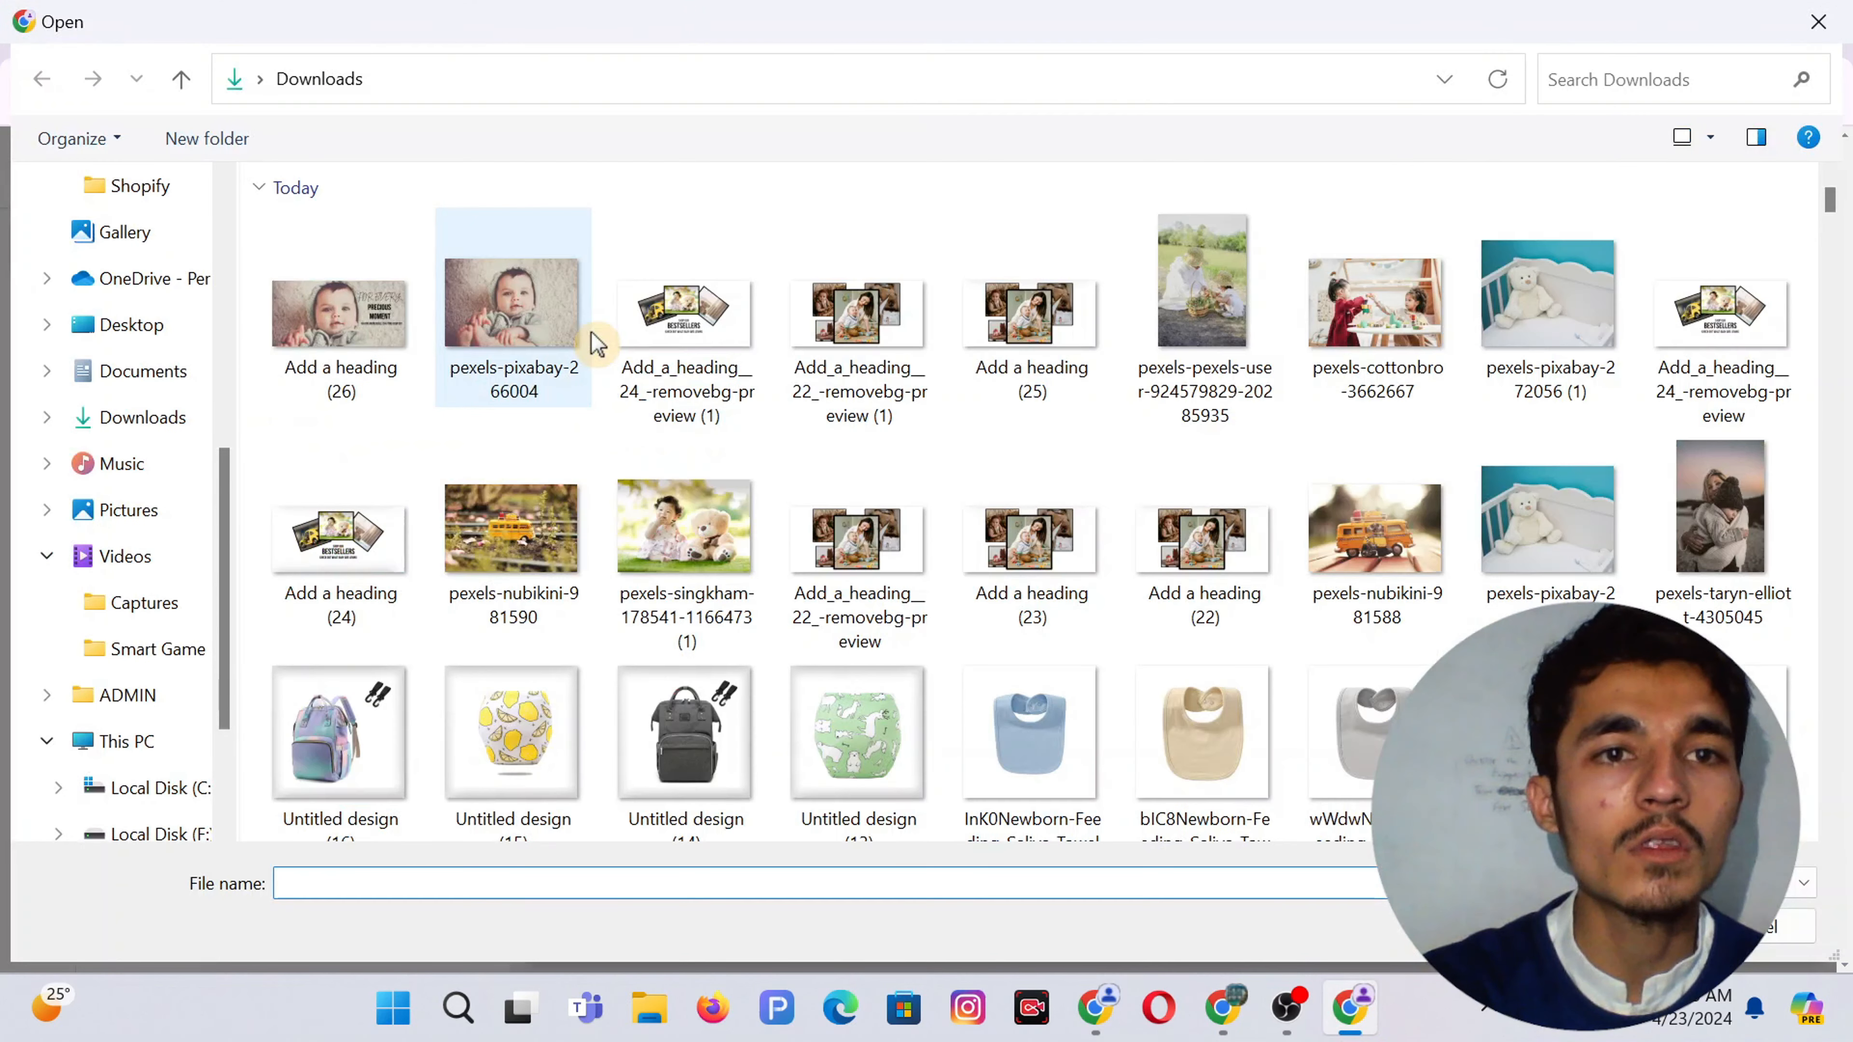
double_click(365, 321)
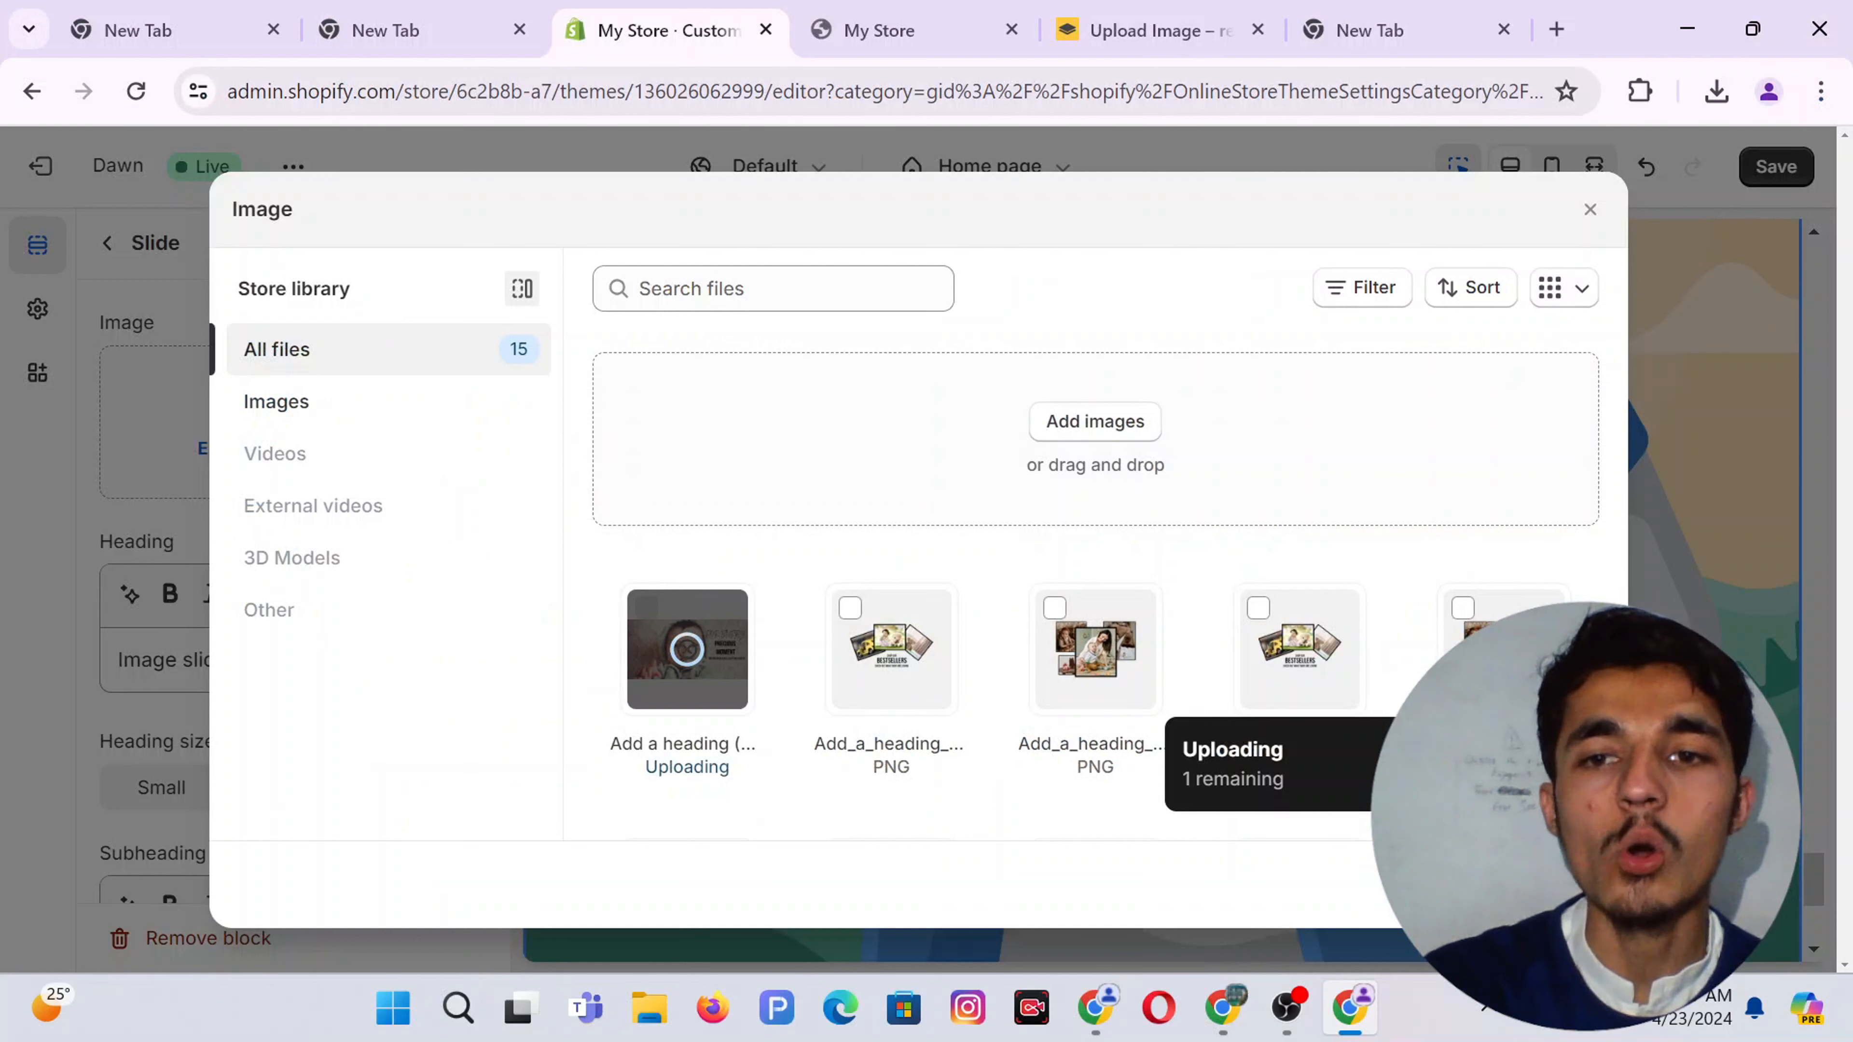
Apply the uploaded banner to the slide and clear its heading and subheading
left_click(1546, 884)
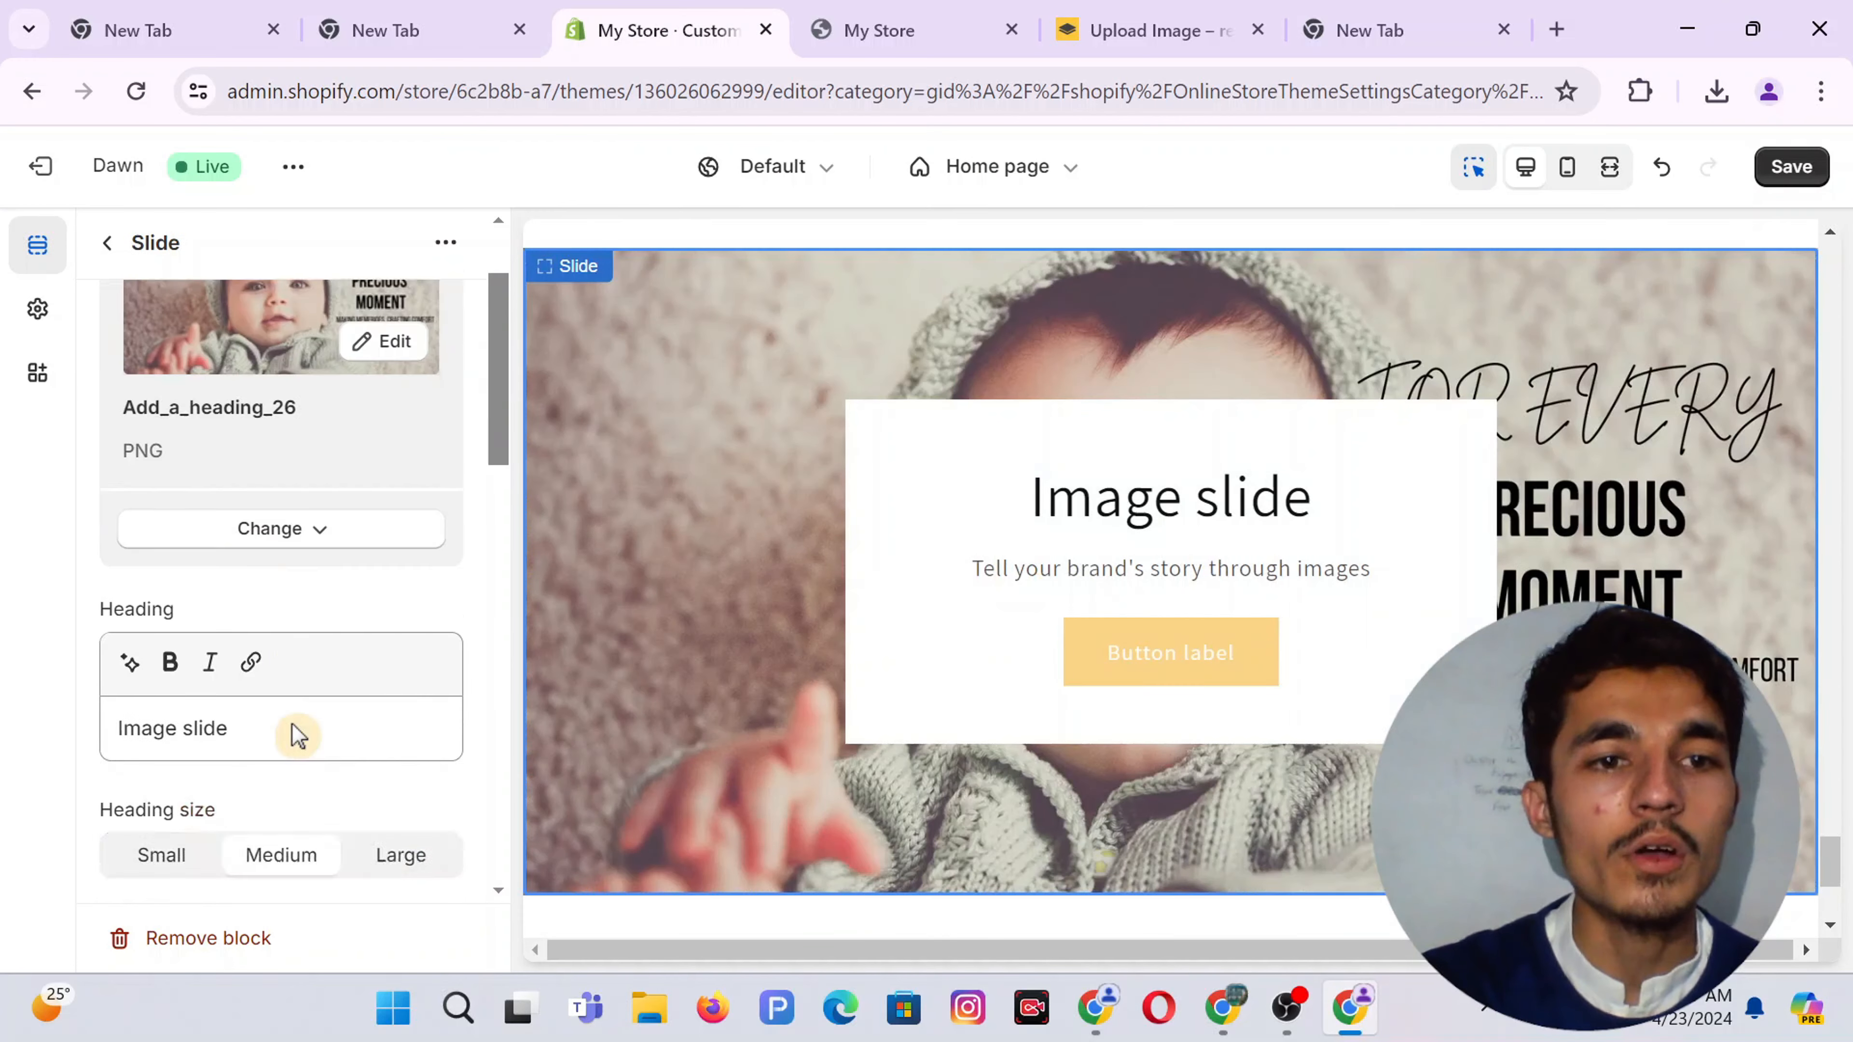
scroll(292, 732, "down", 3)
triple_click(207, 499)
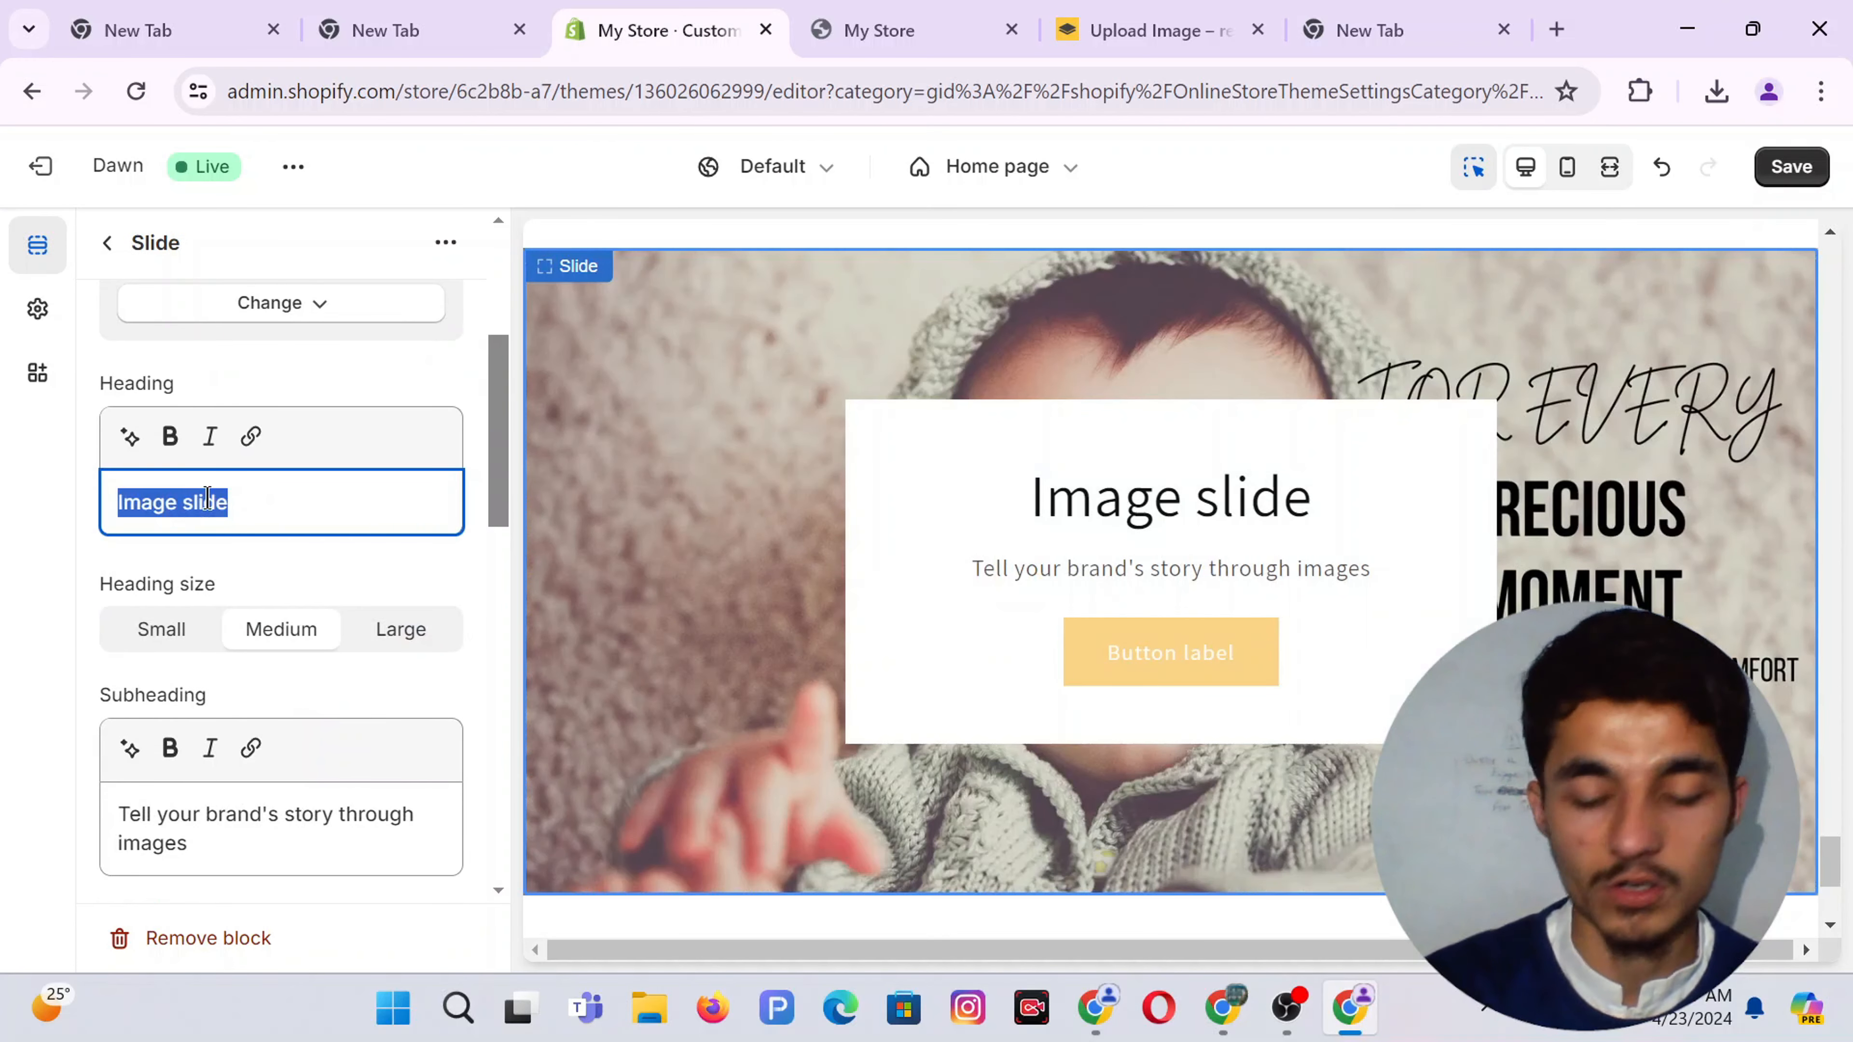
key("BackSpace")
scroll(179, 792, "down", 3)
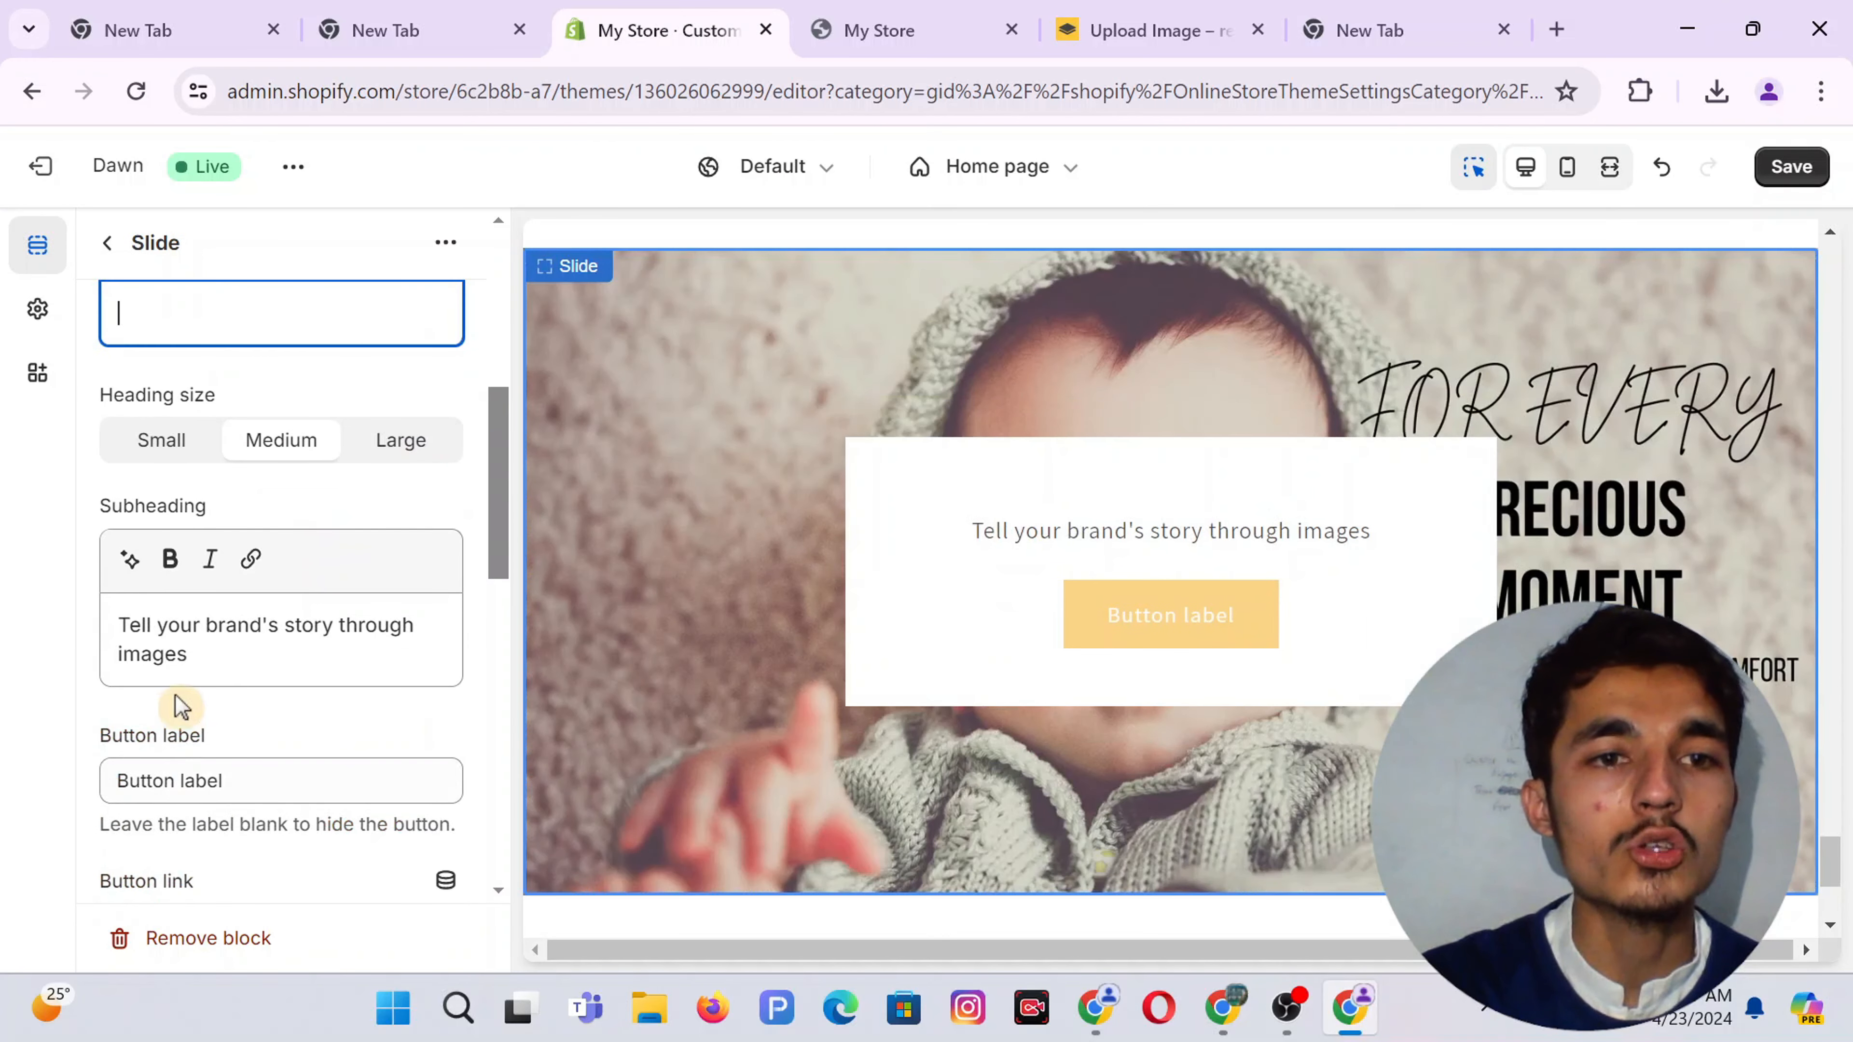
triple_click(172, 639)
key("BackSpace")
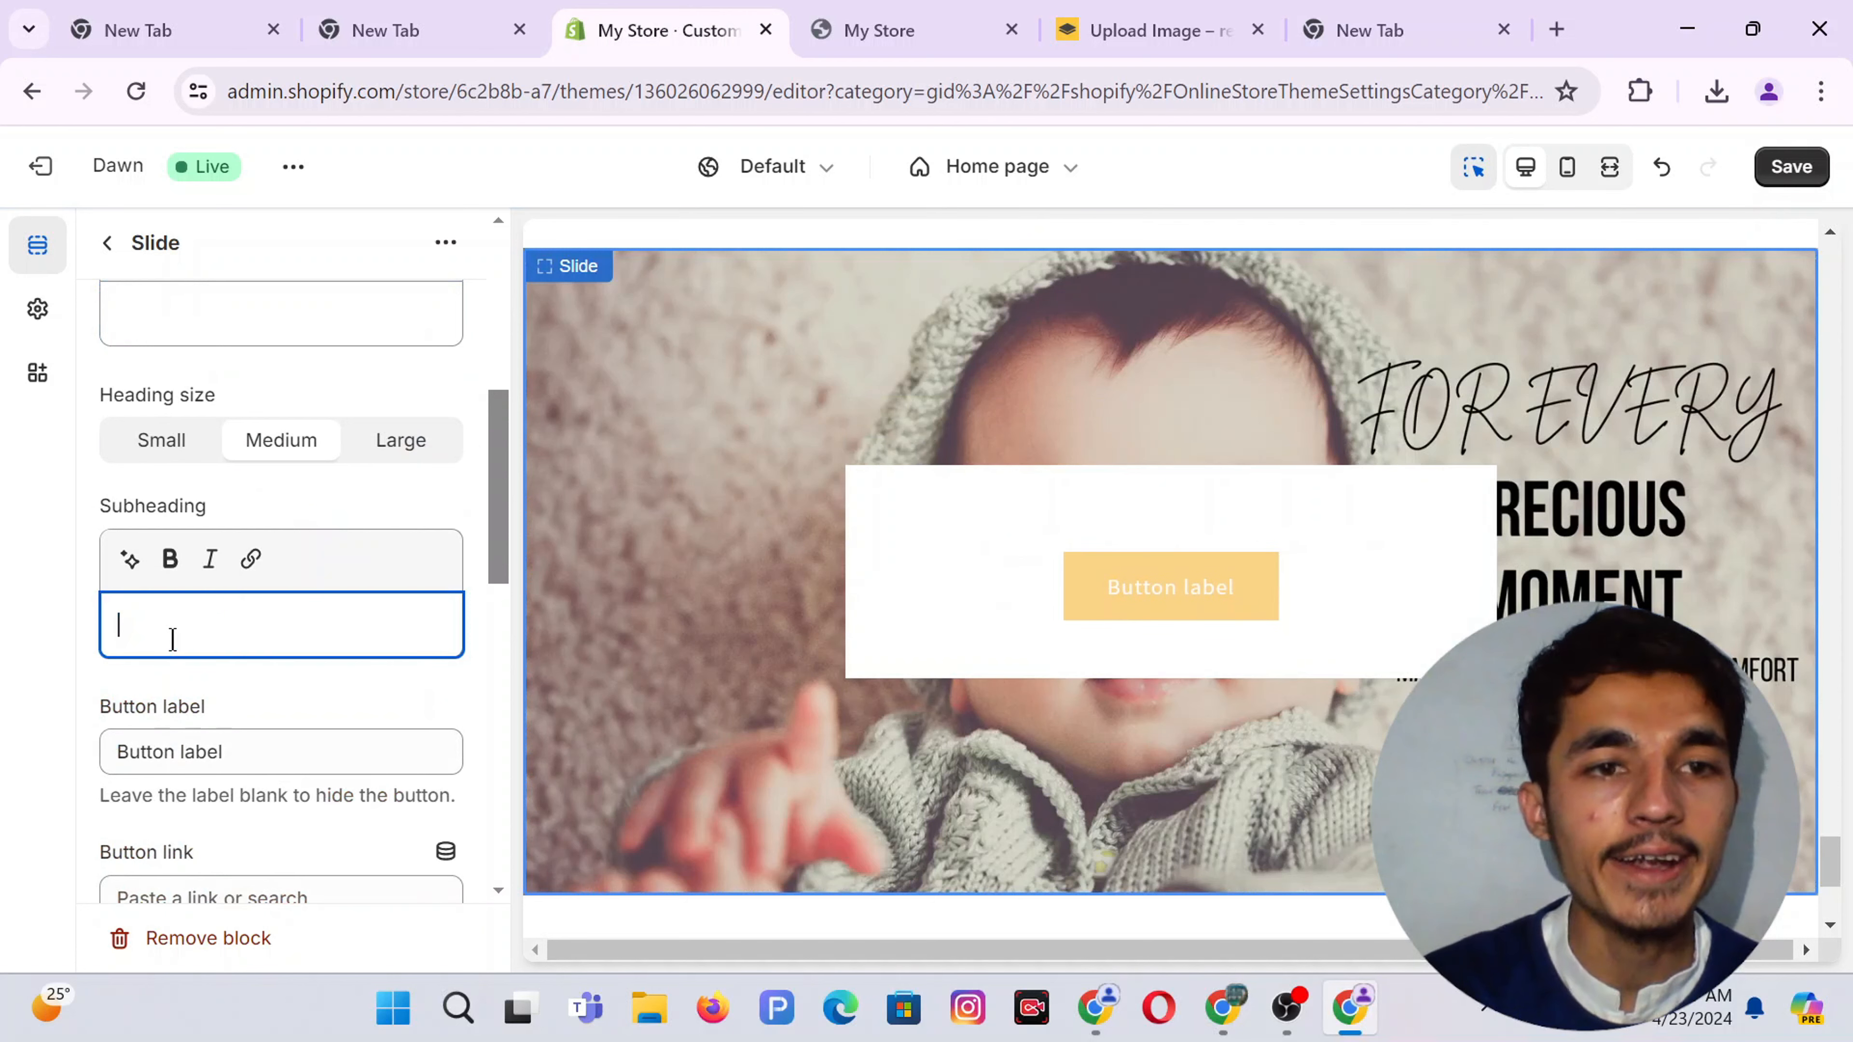
Label the slide button 'SHOP NOW' and link it to the Baby Toy product
triple_click(207, 758)
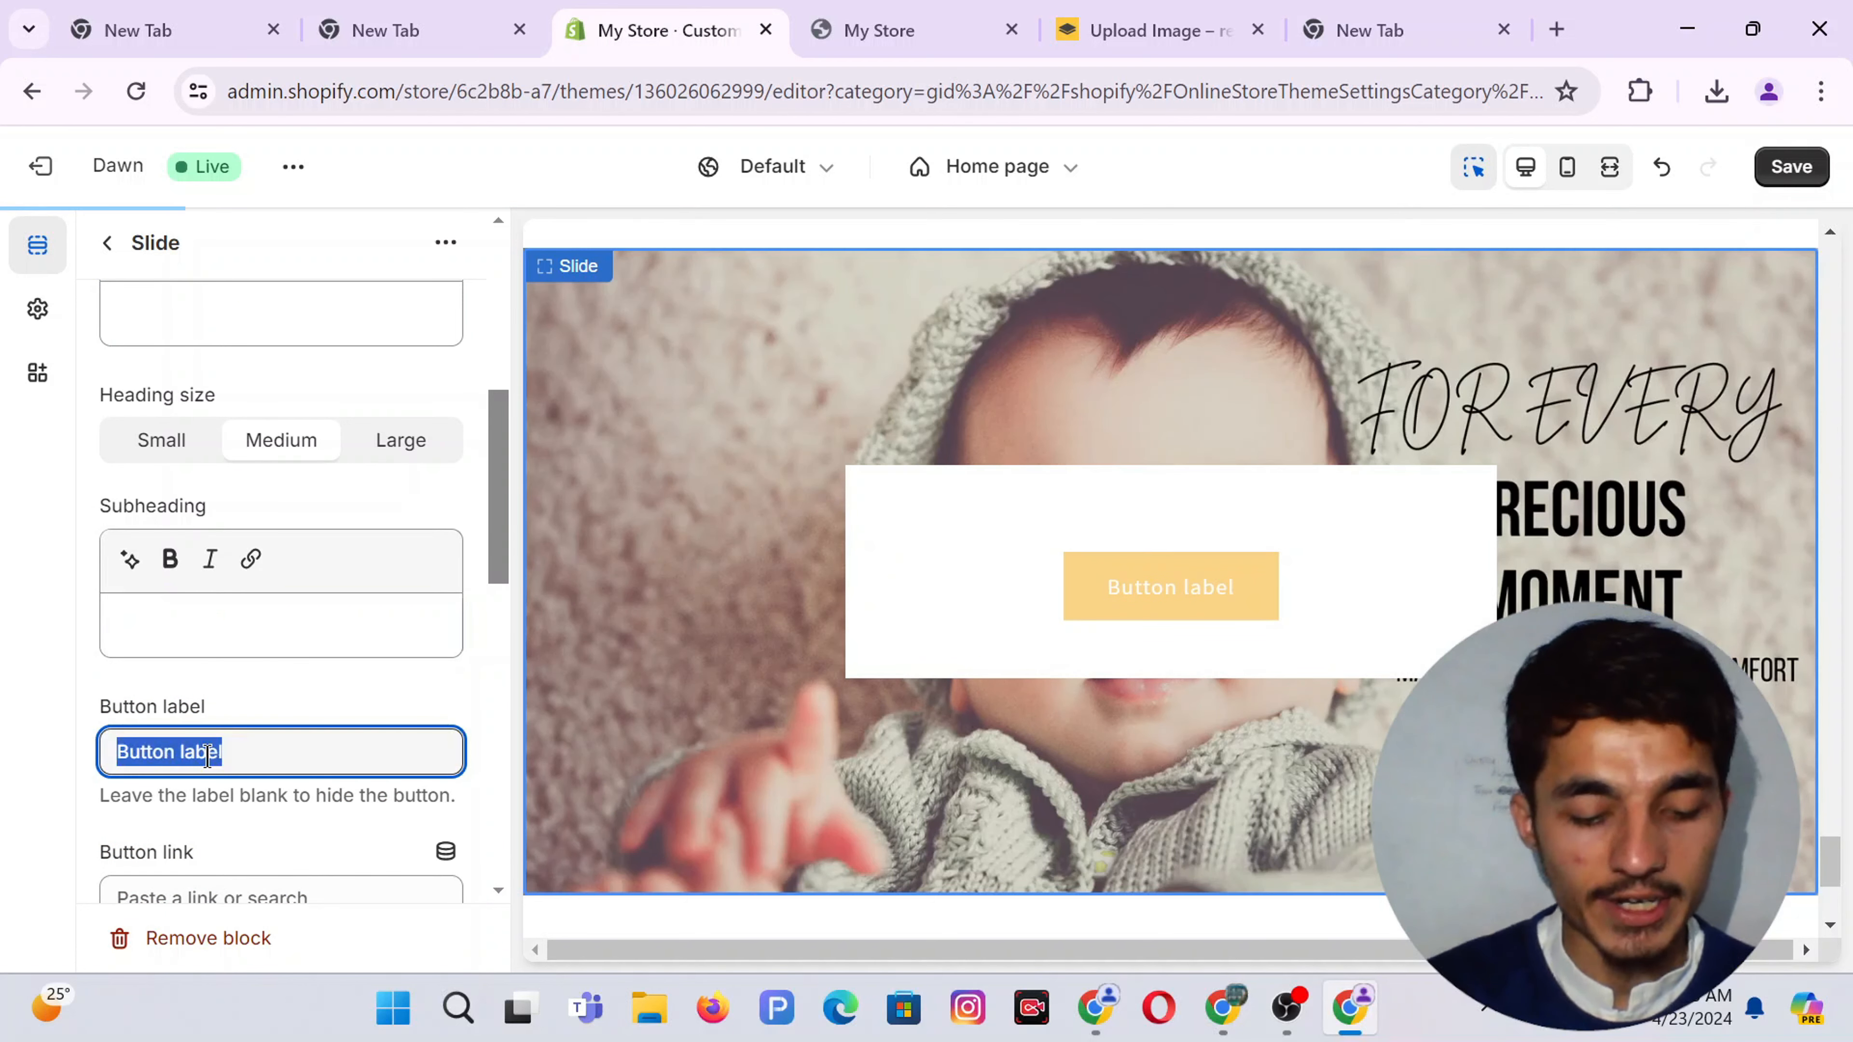
type("SHOP NOW")
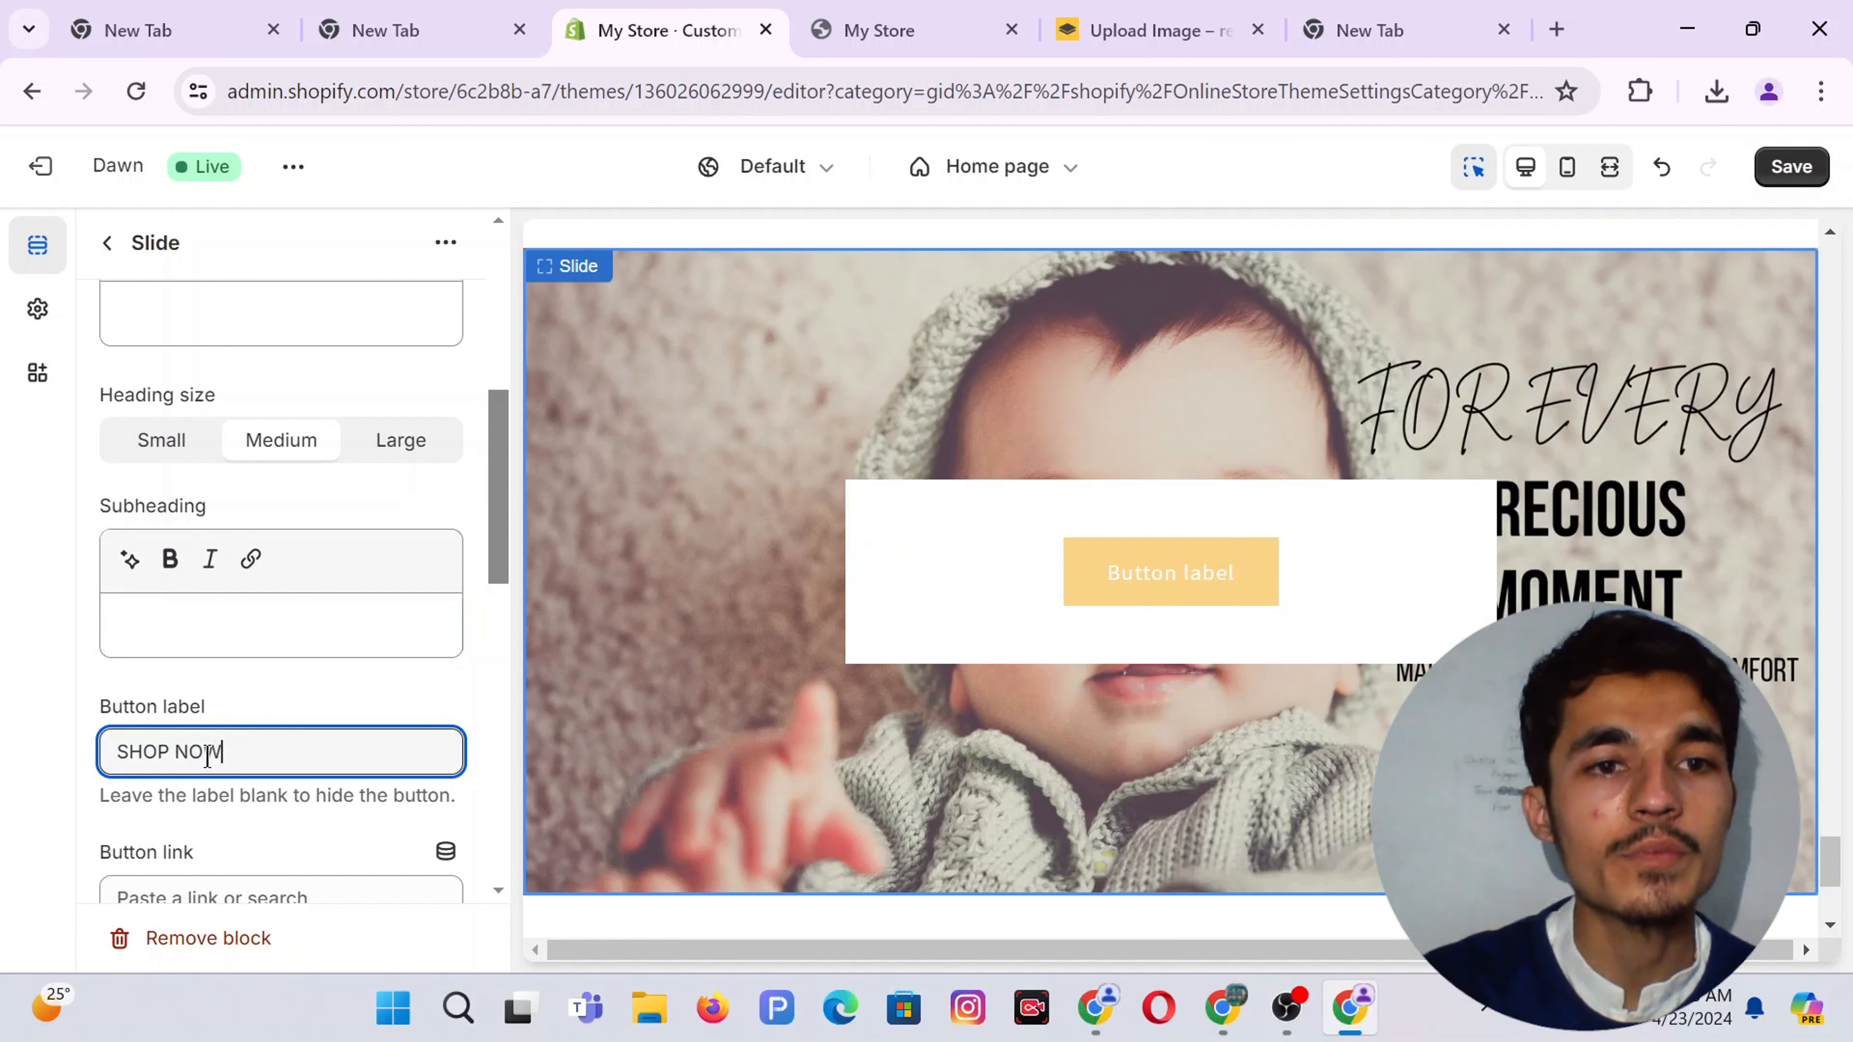
left_click(201, 687)
scroll(219, 657, "down", 3)
left_click(145, 670)
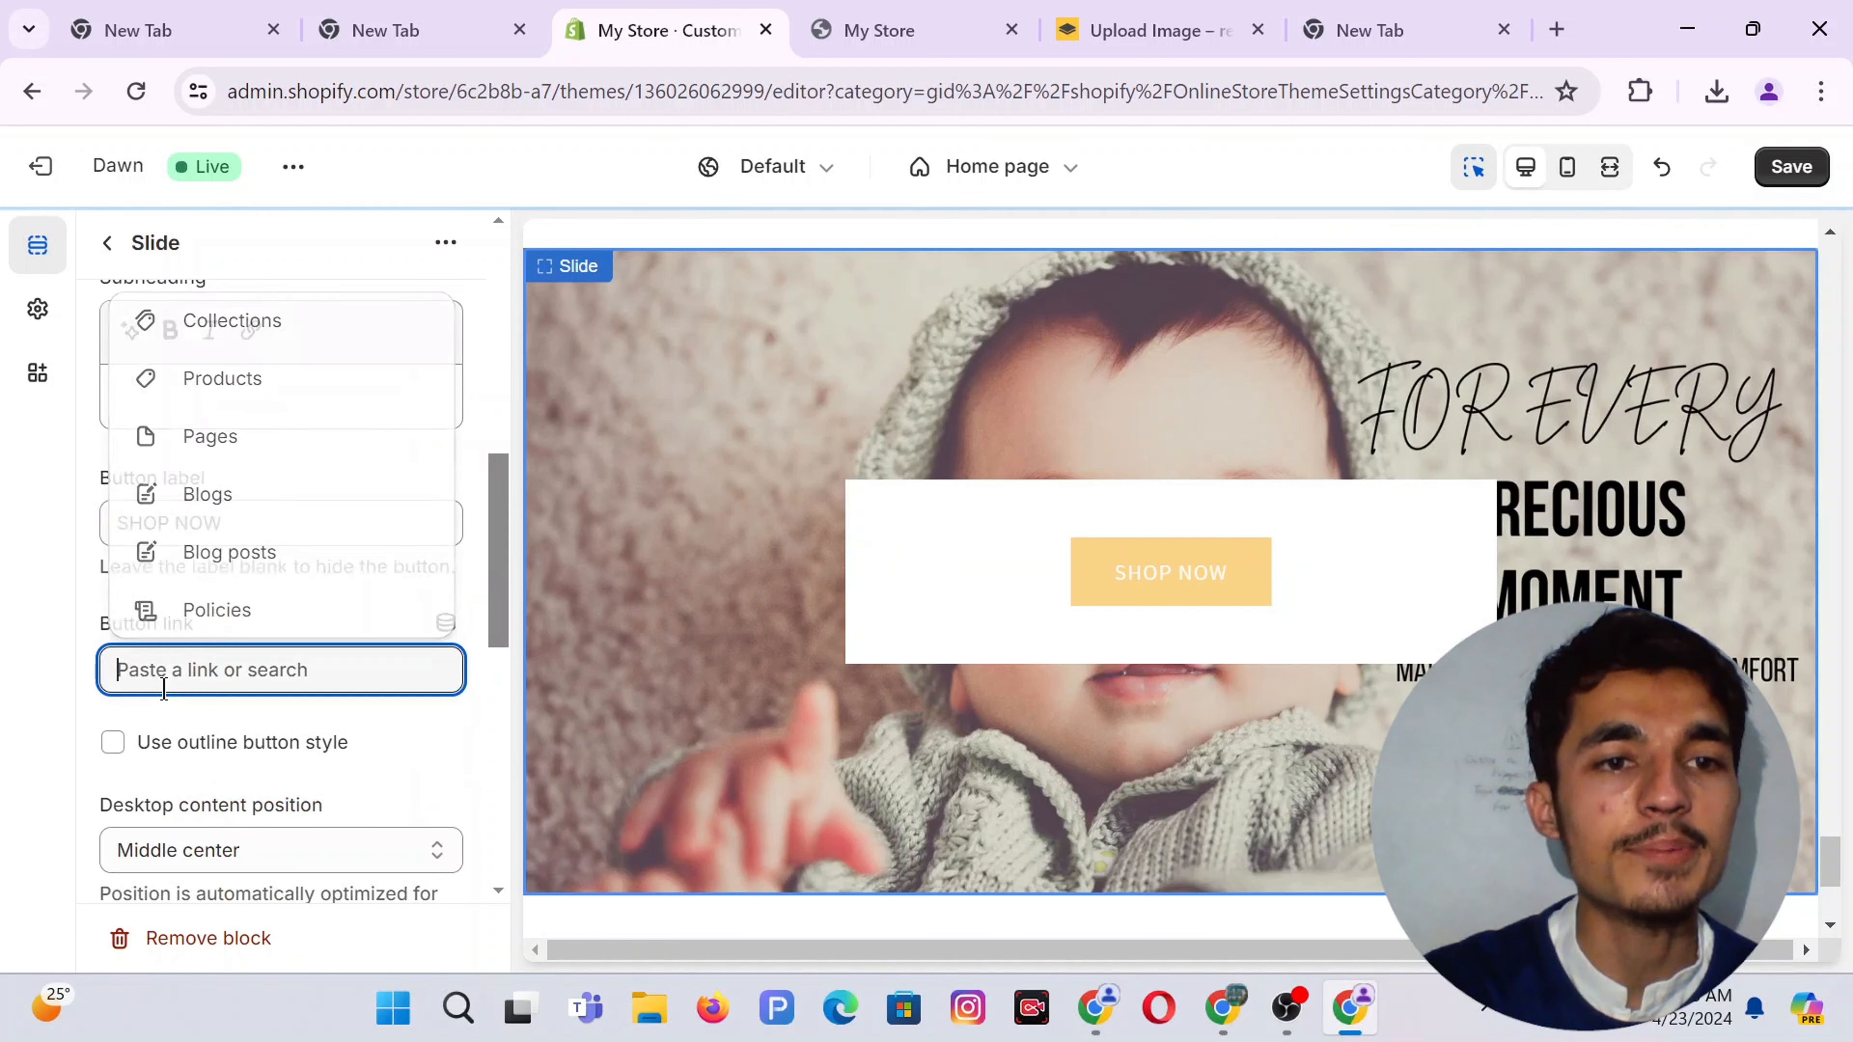
left_click(221, 396)
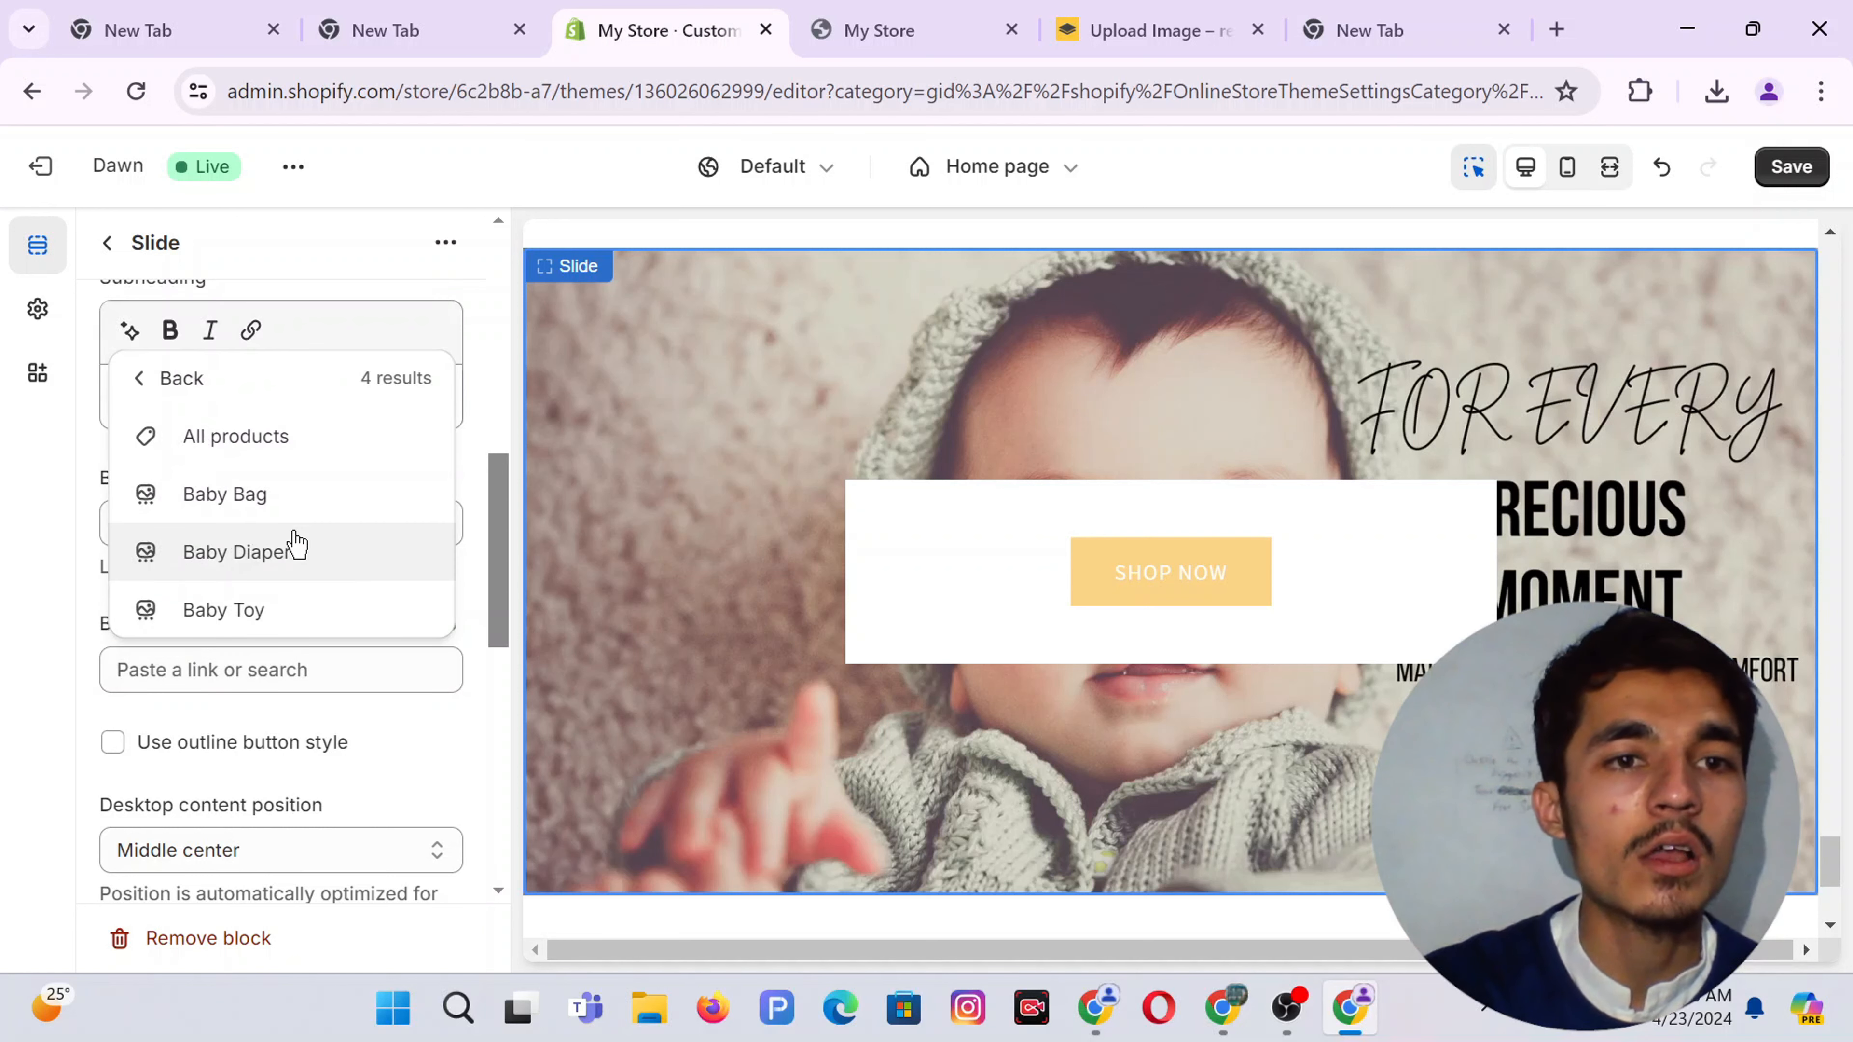
left_click(259, 611)
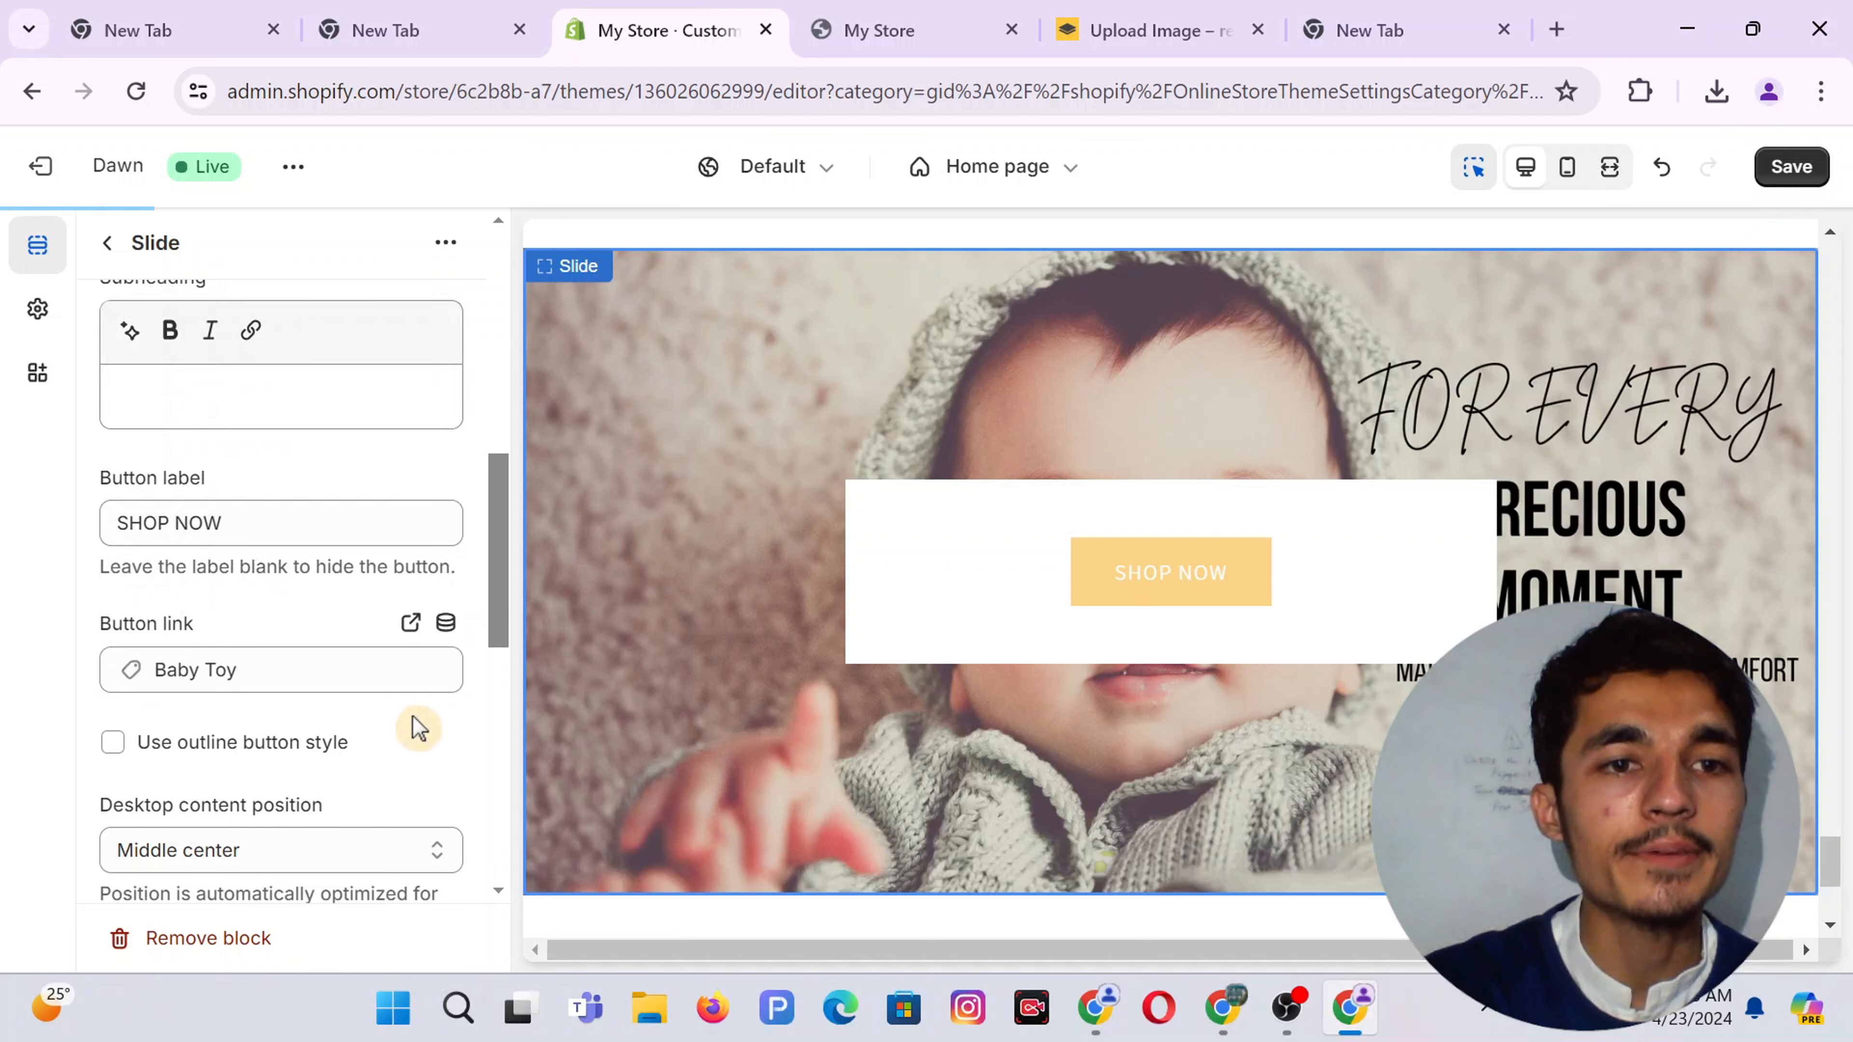
Keep content position at Middle center and hide the container on desktop
scroll(413, 730, "down", 2)
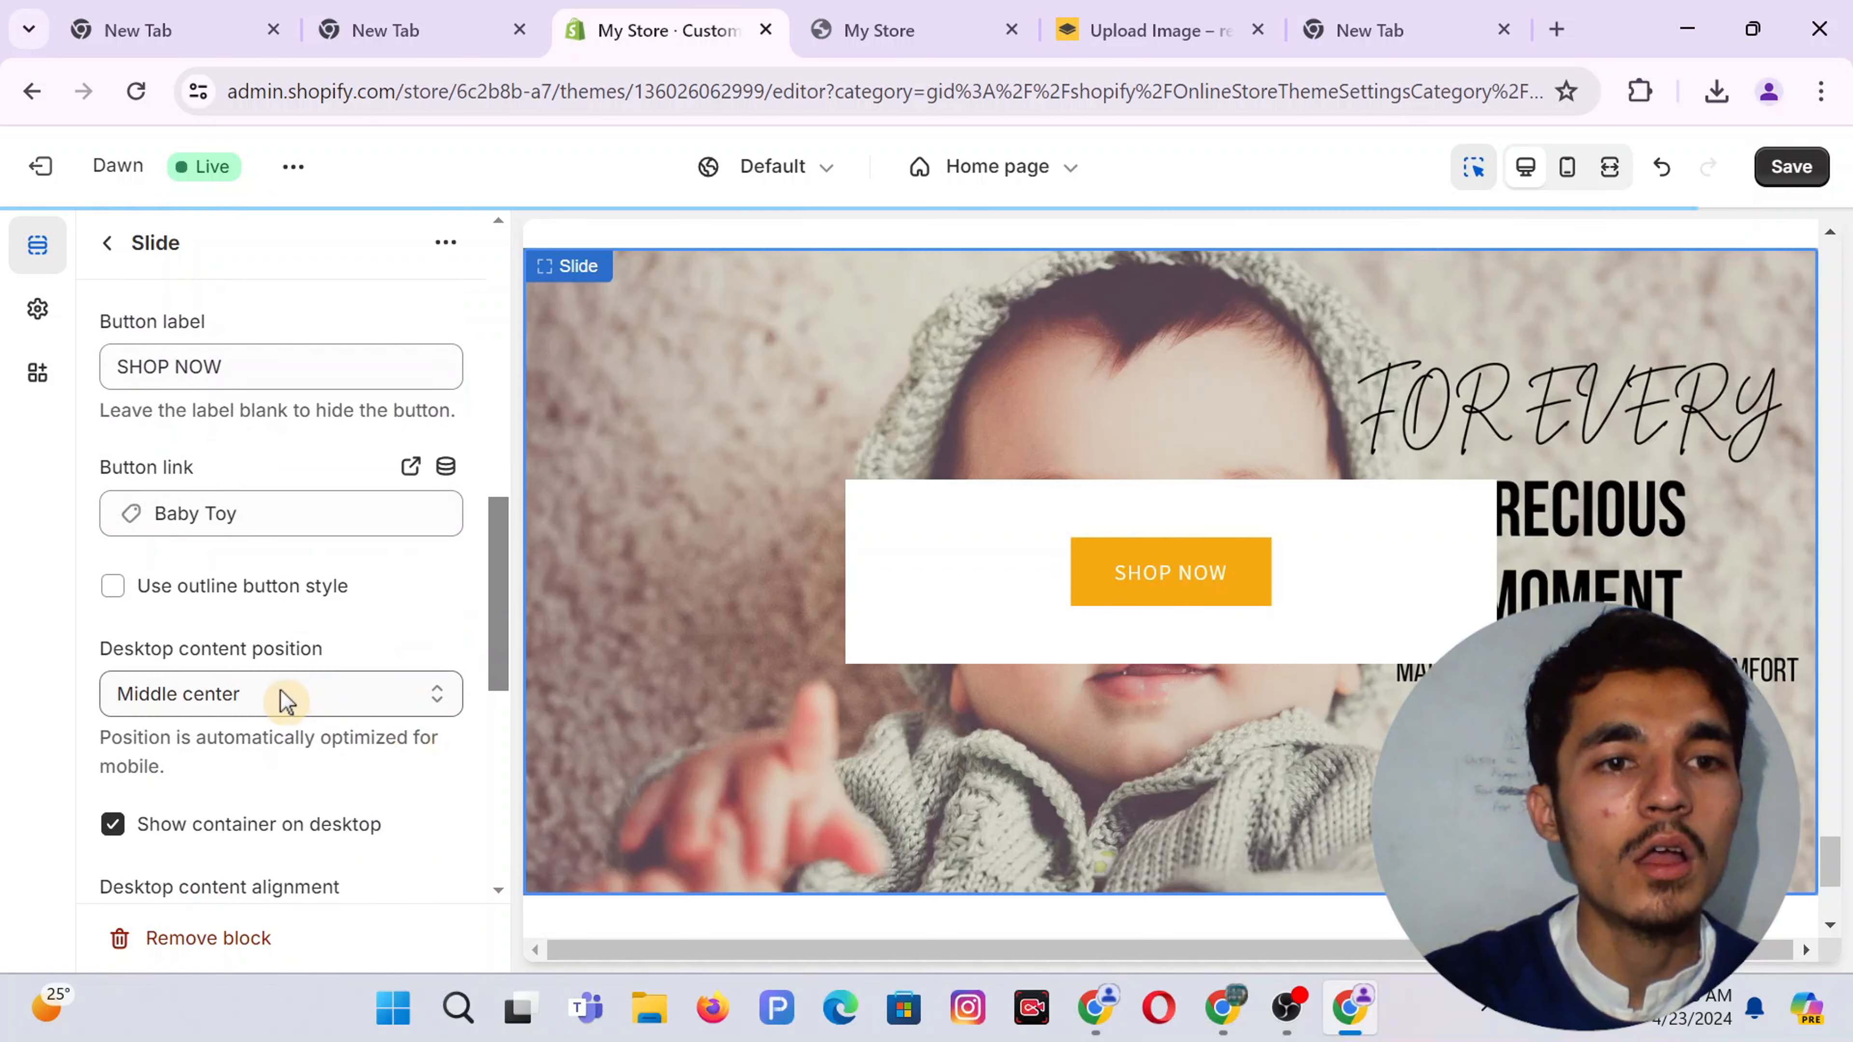
left_click(257, 697)
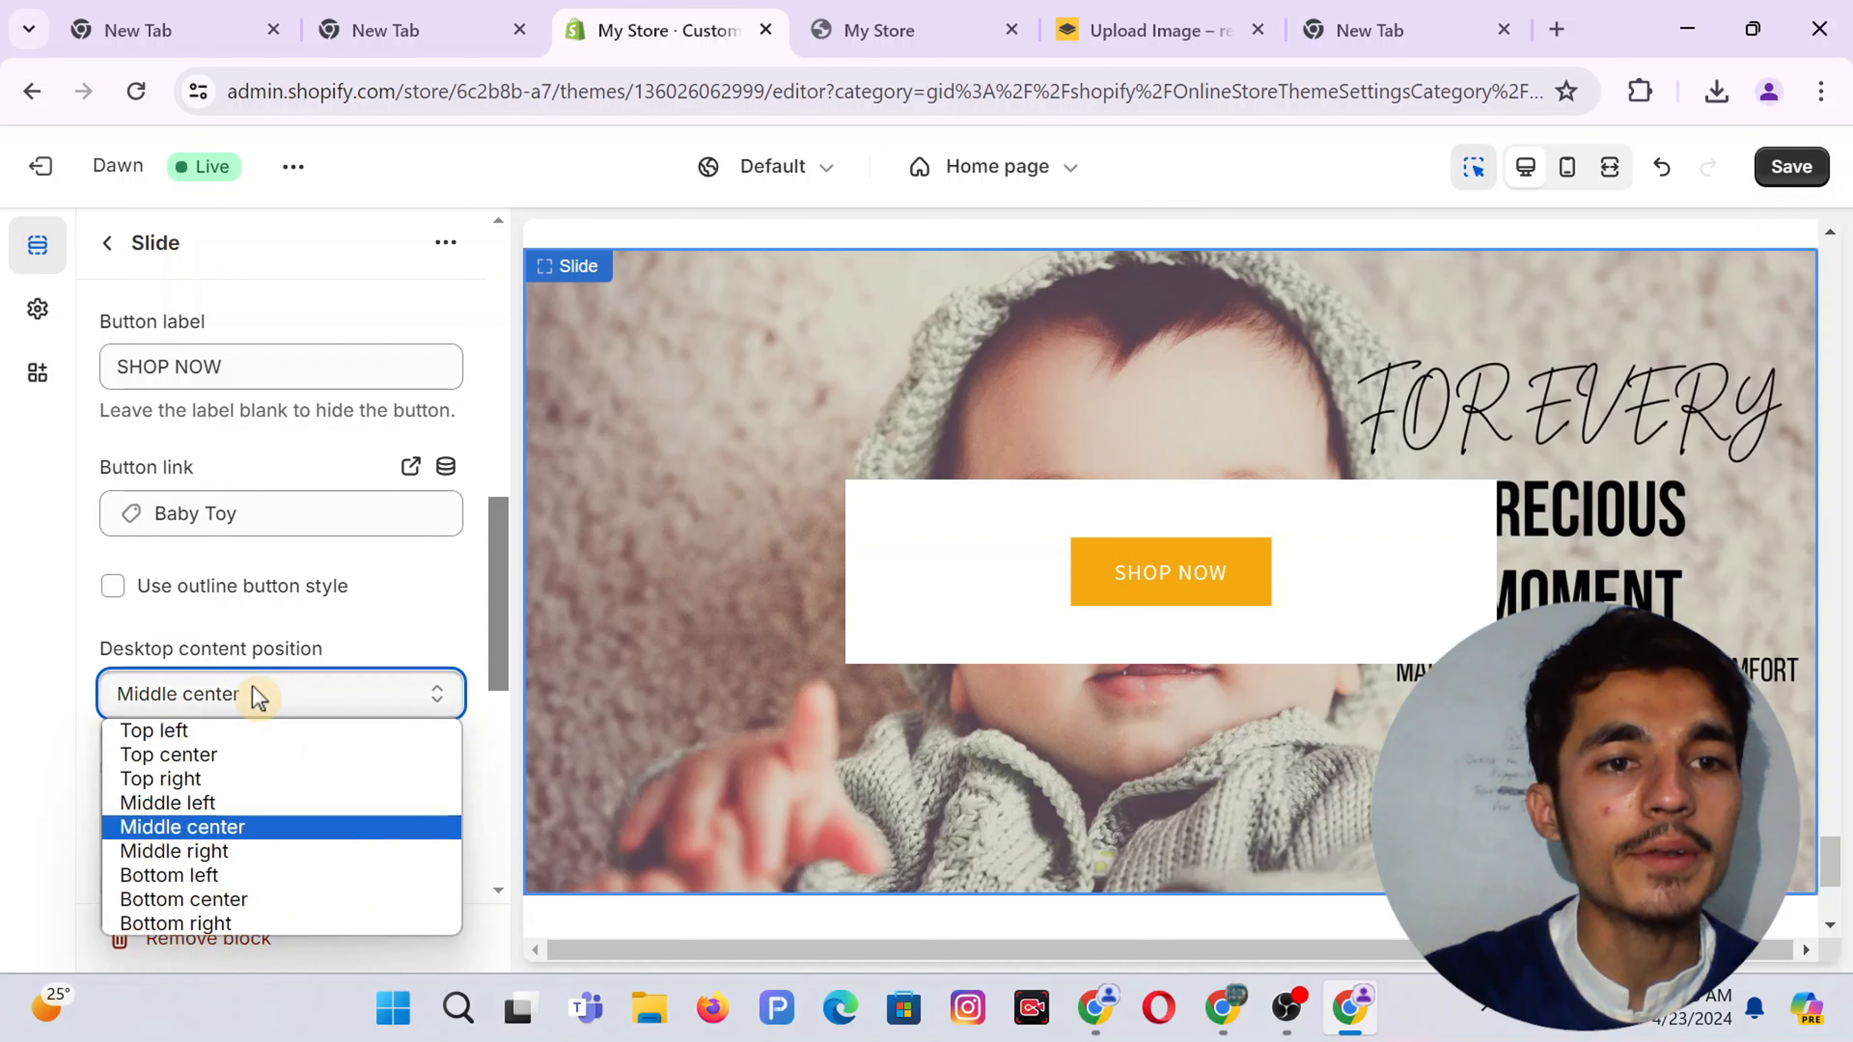
left_click(398, 589)
scroll(259, 637, "down", 3)
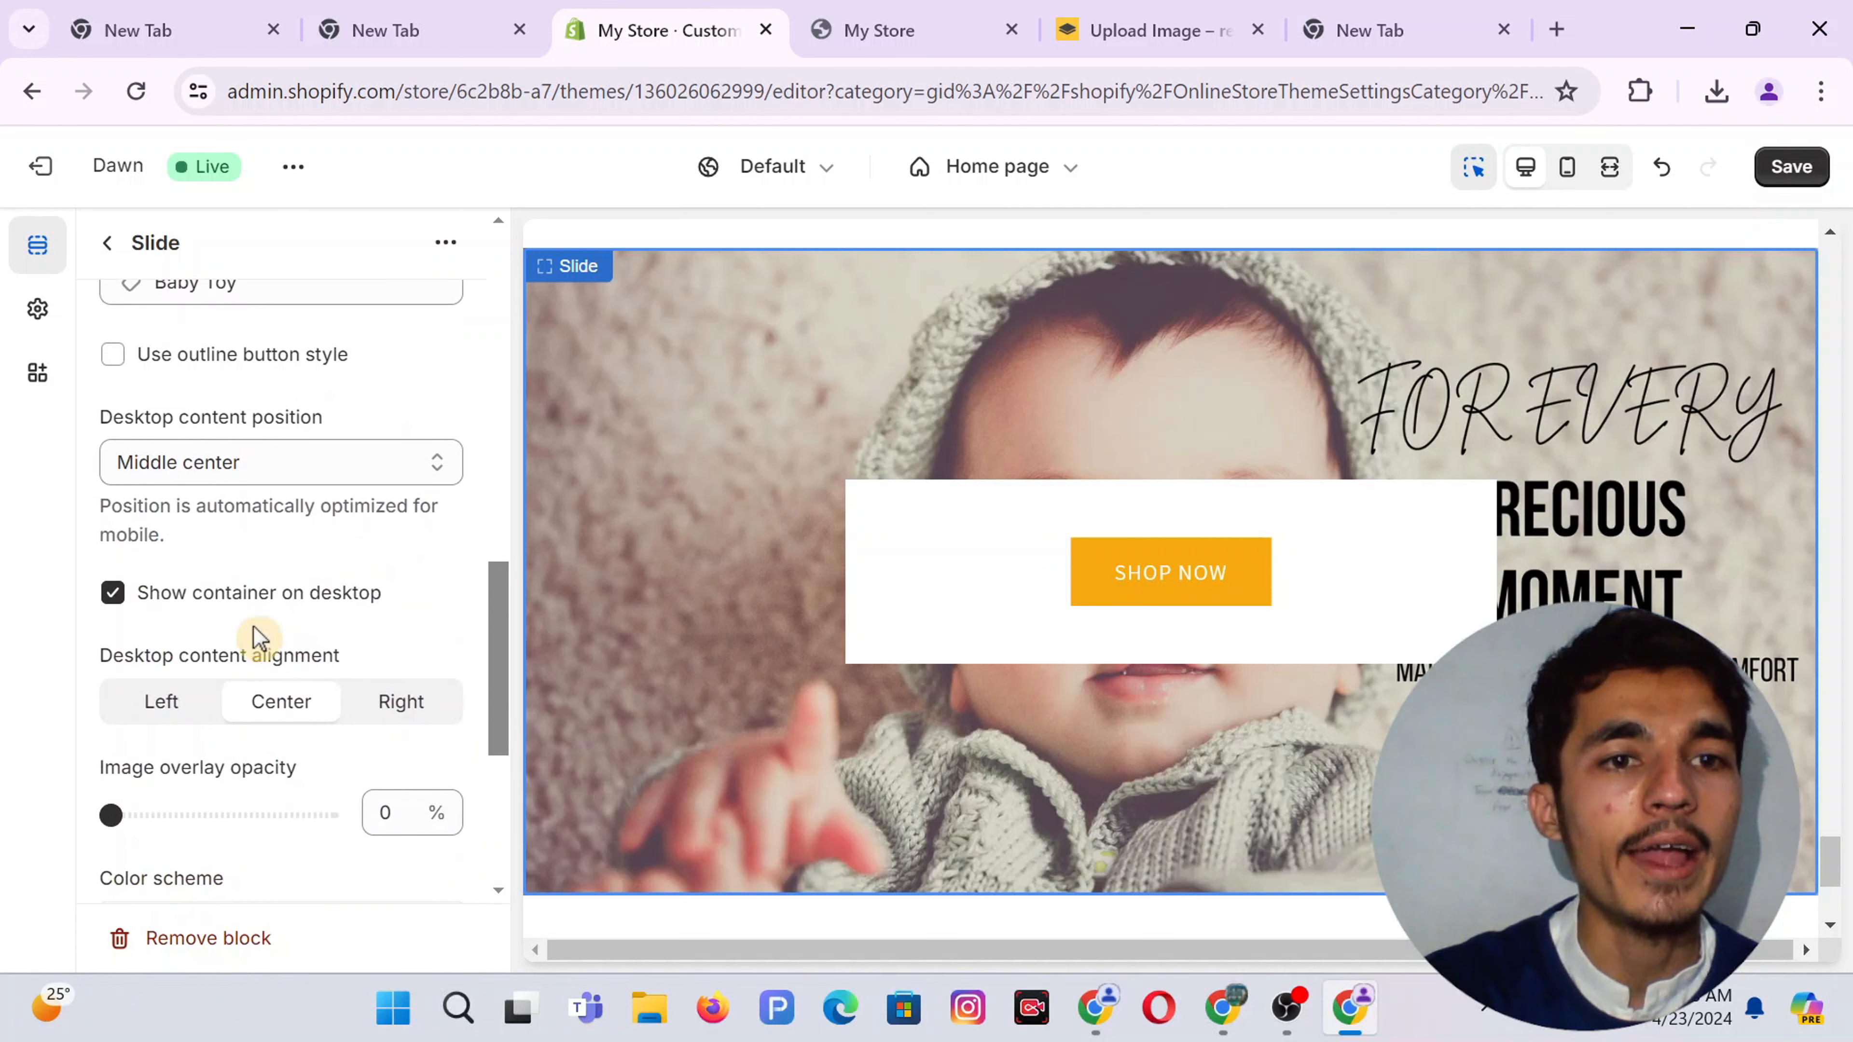
left_click(221, 609)
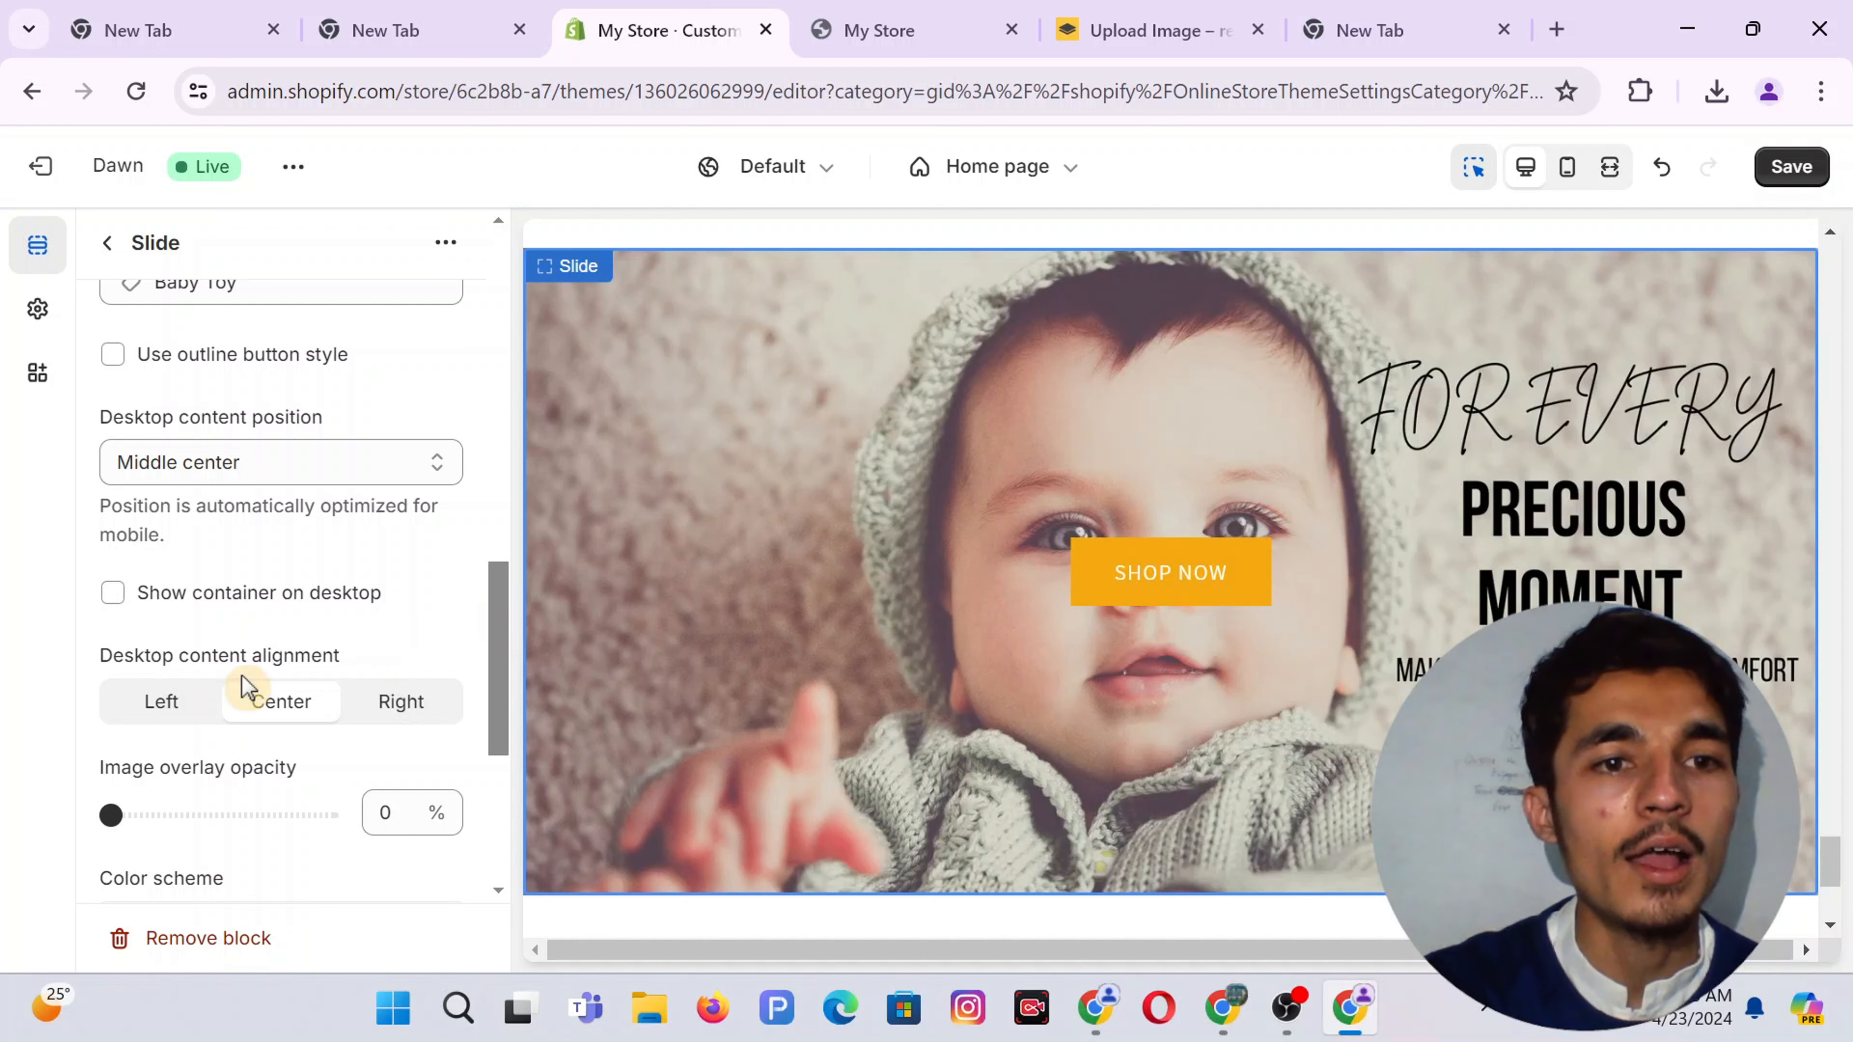
scroll(241, 683, "down", 5)
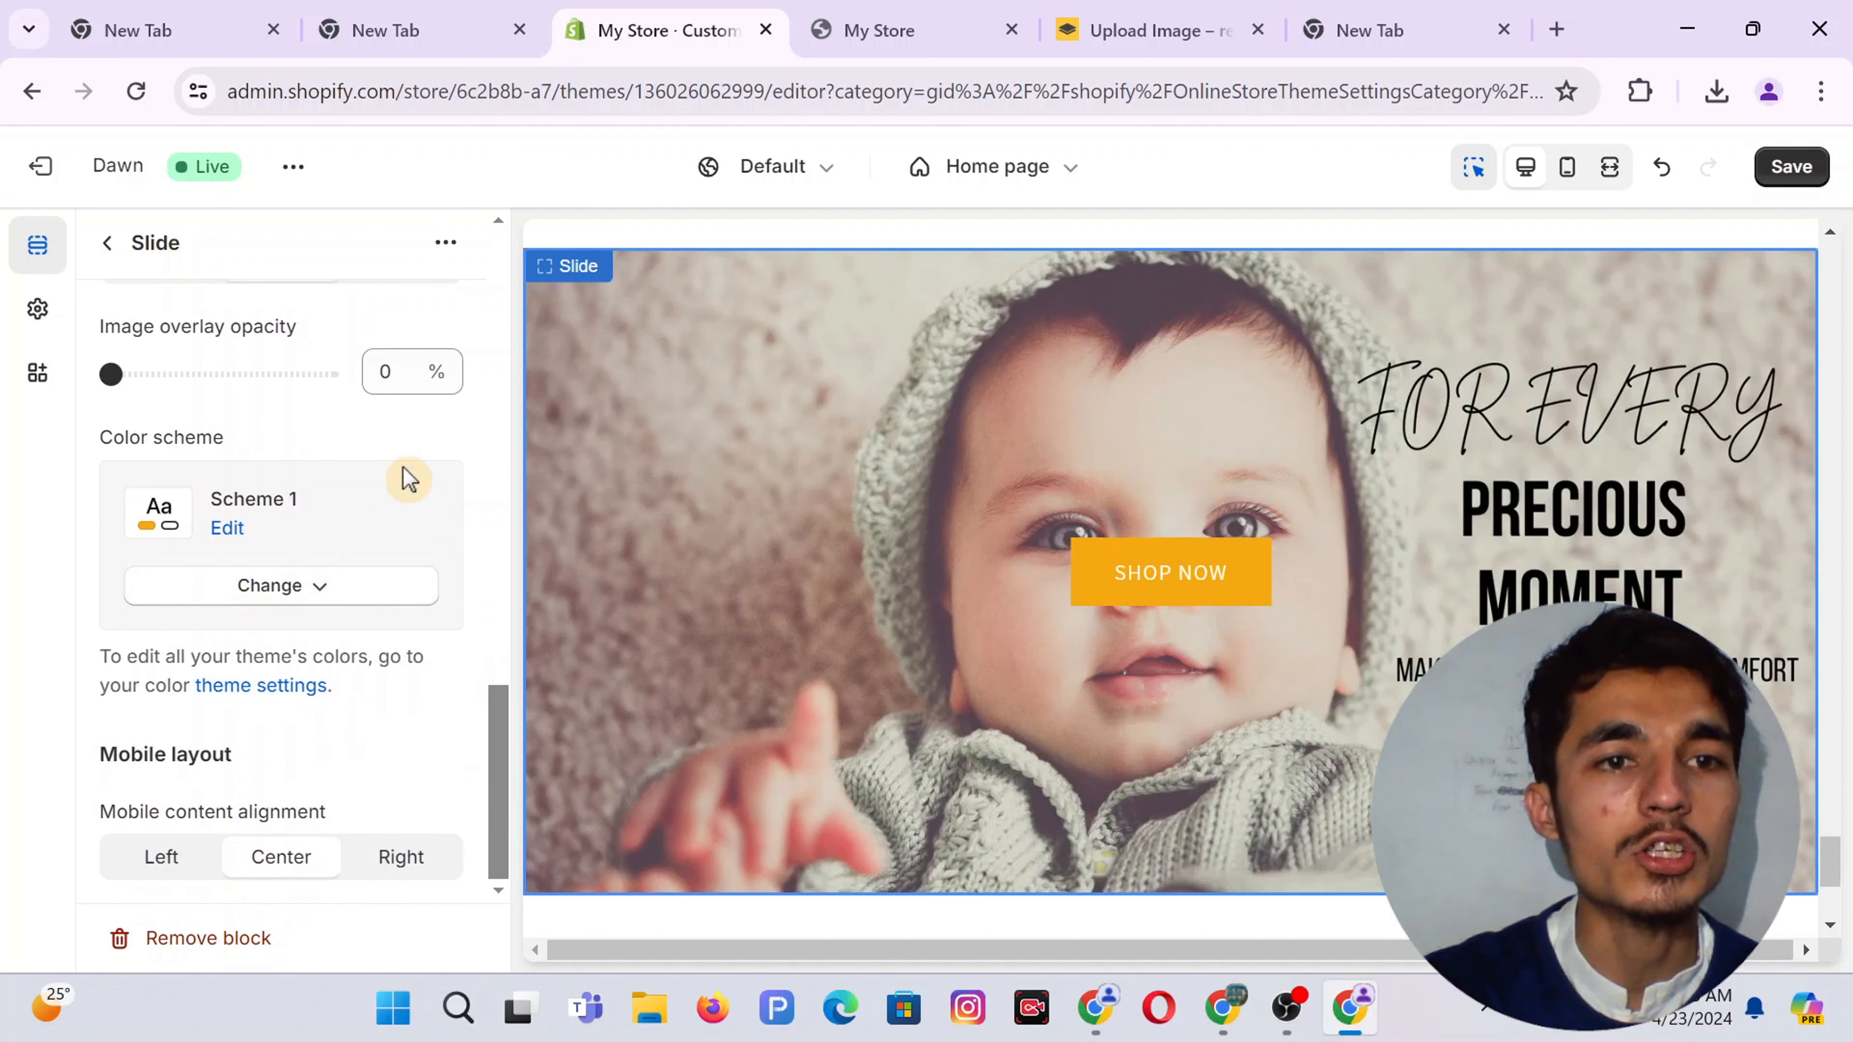
scroll(406, 480, "up", 10)
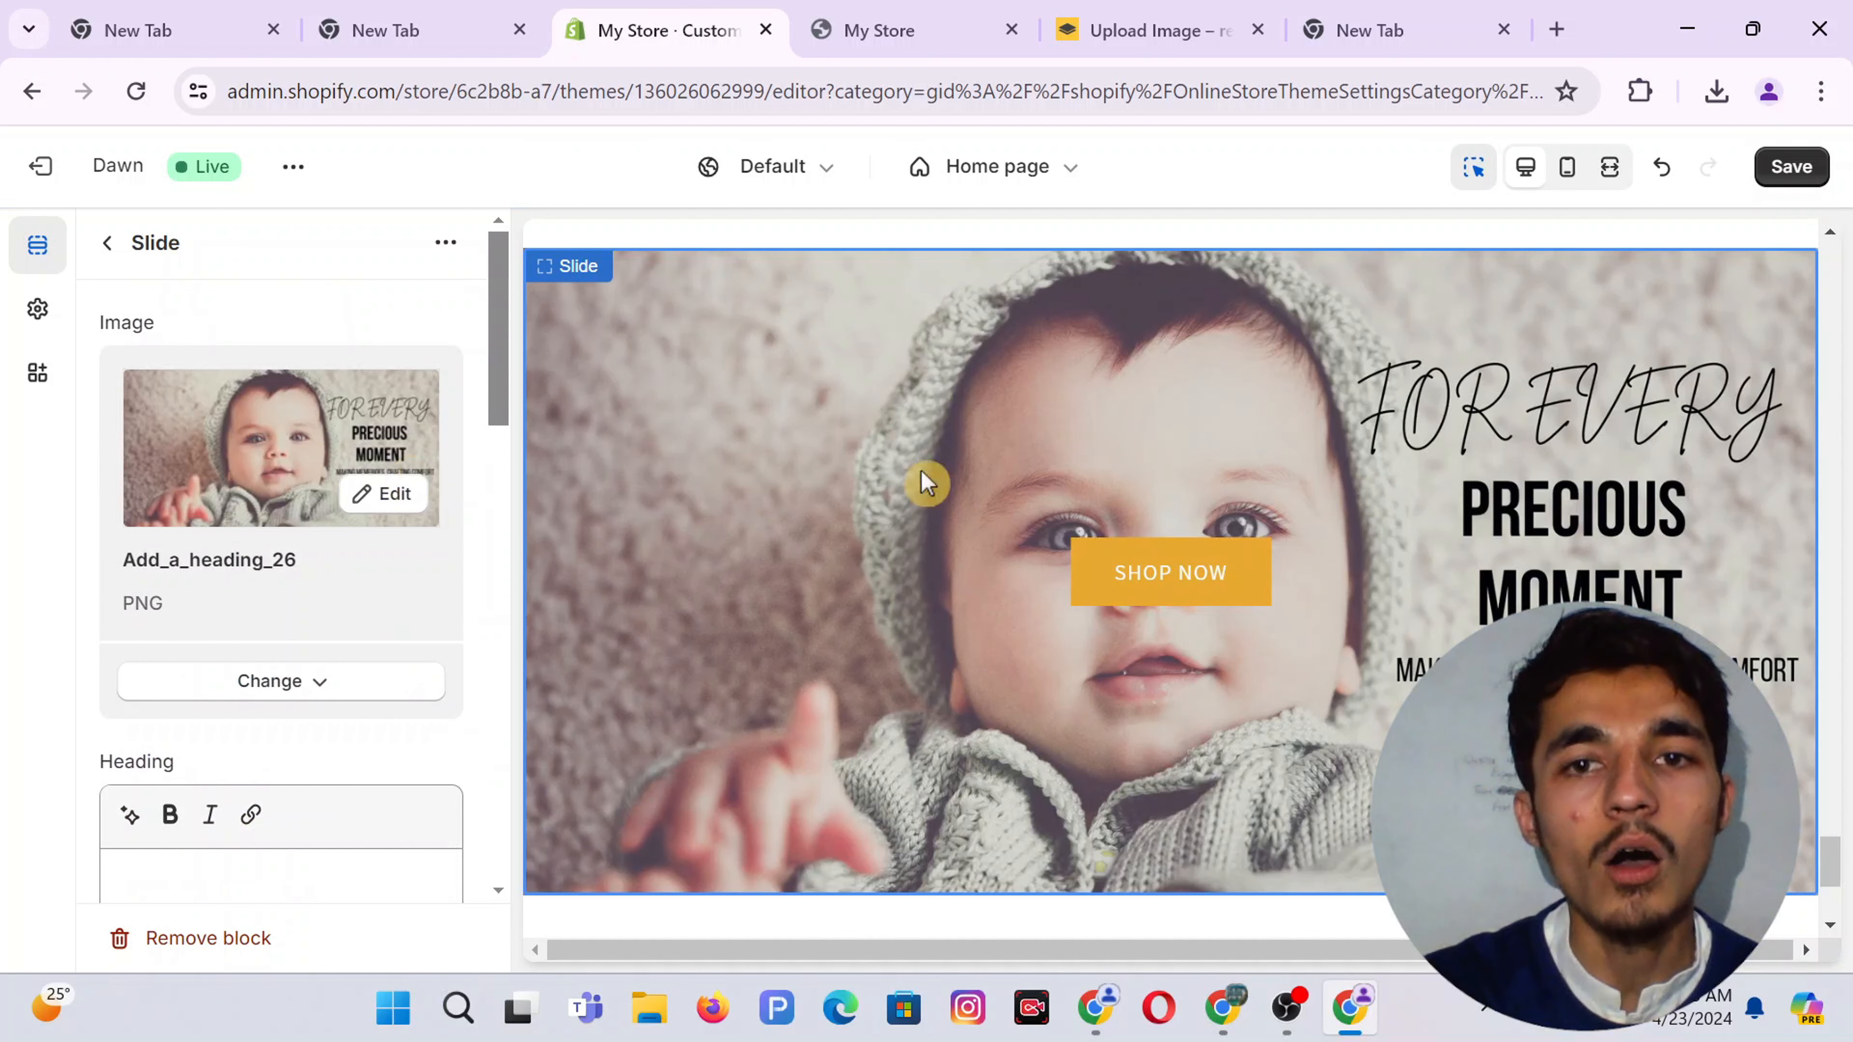
Save the theme changes and open the live storefront in a new tab
left_click(1780, 175)
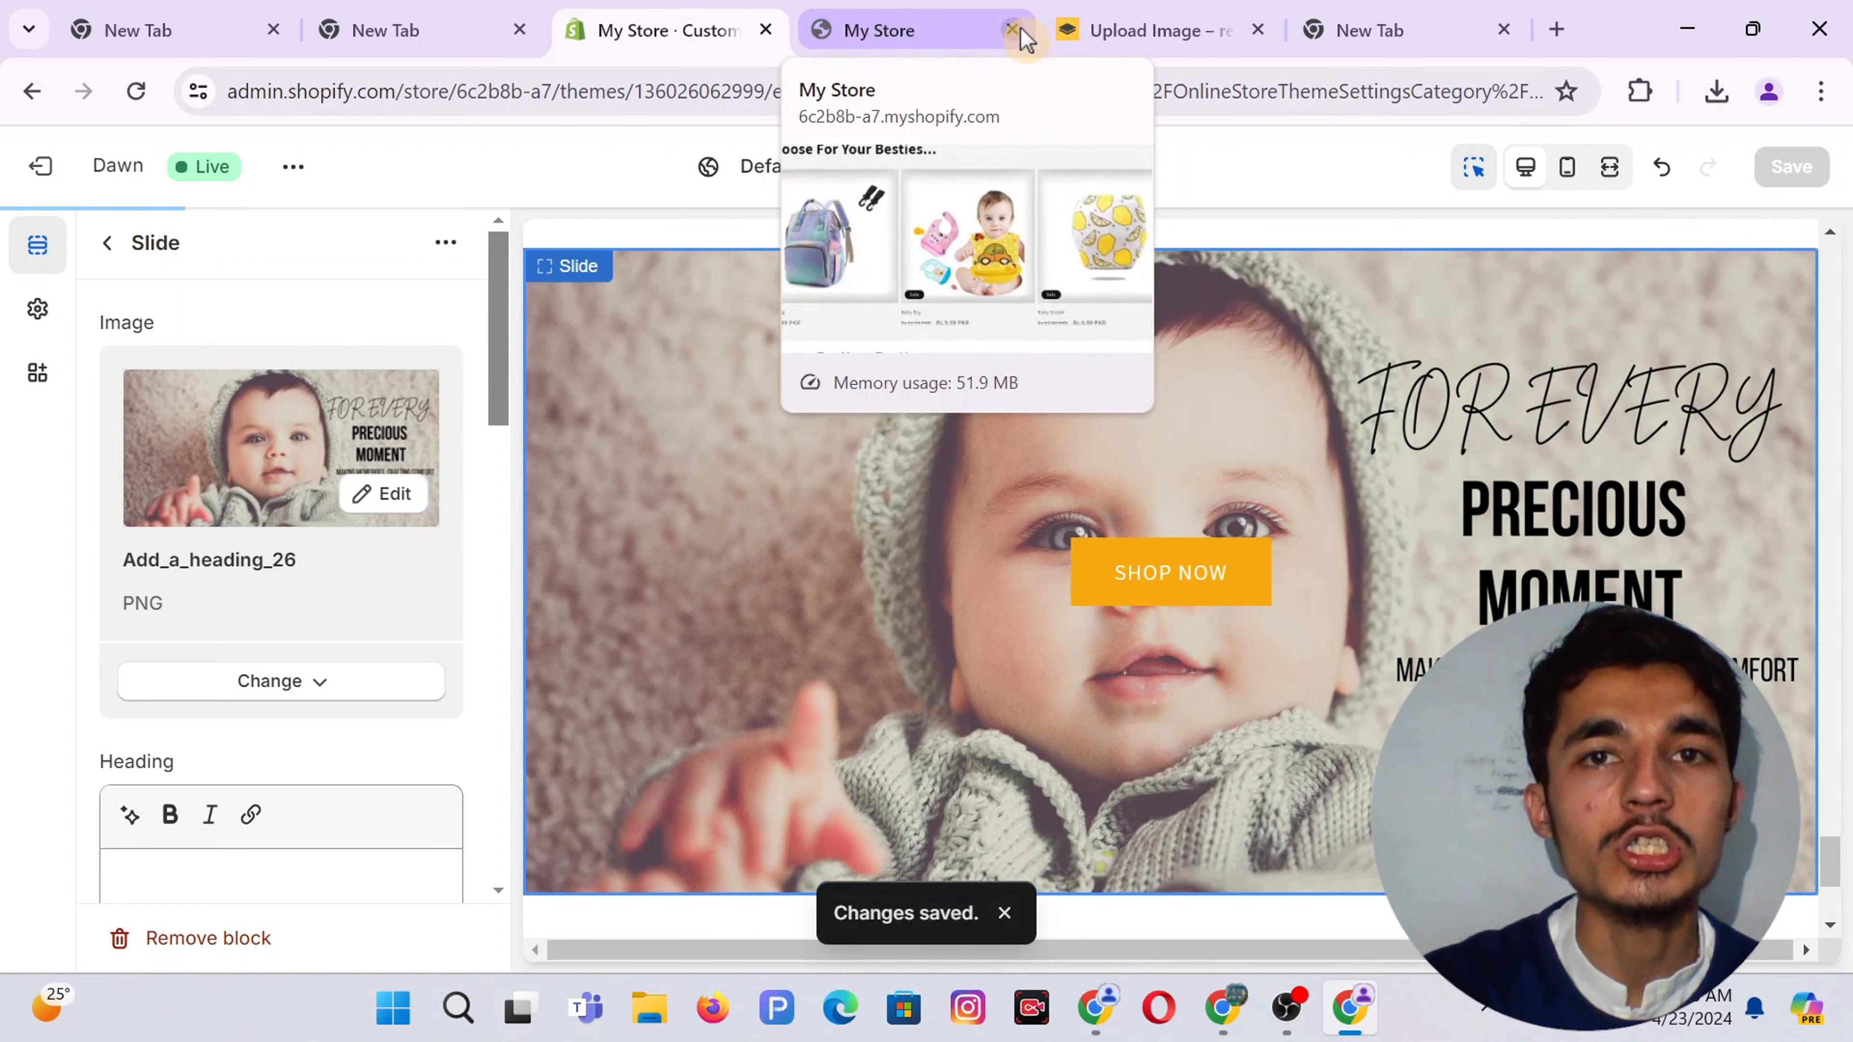
left_click(1013, 30)
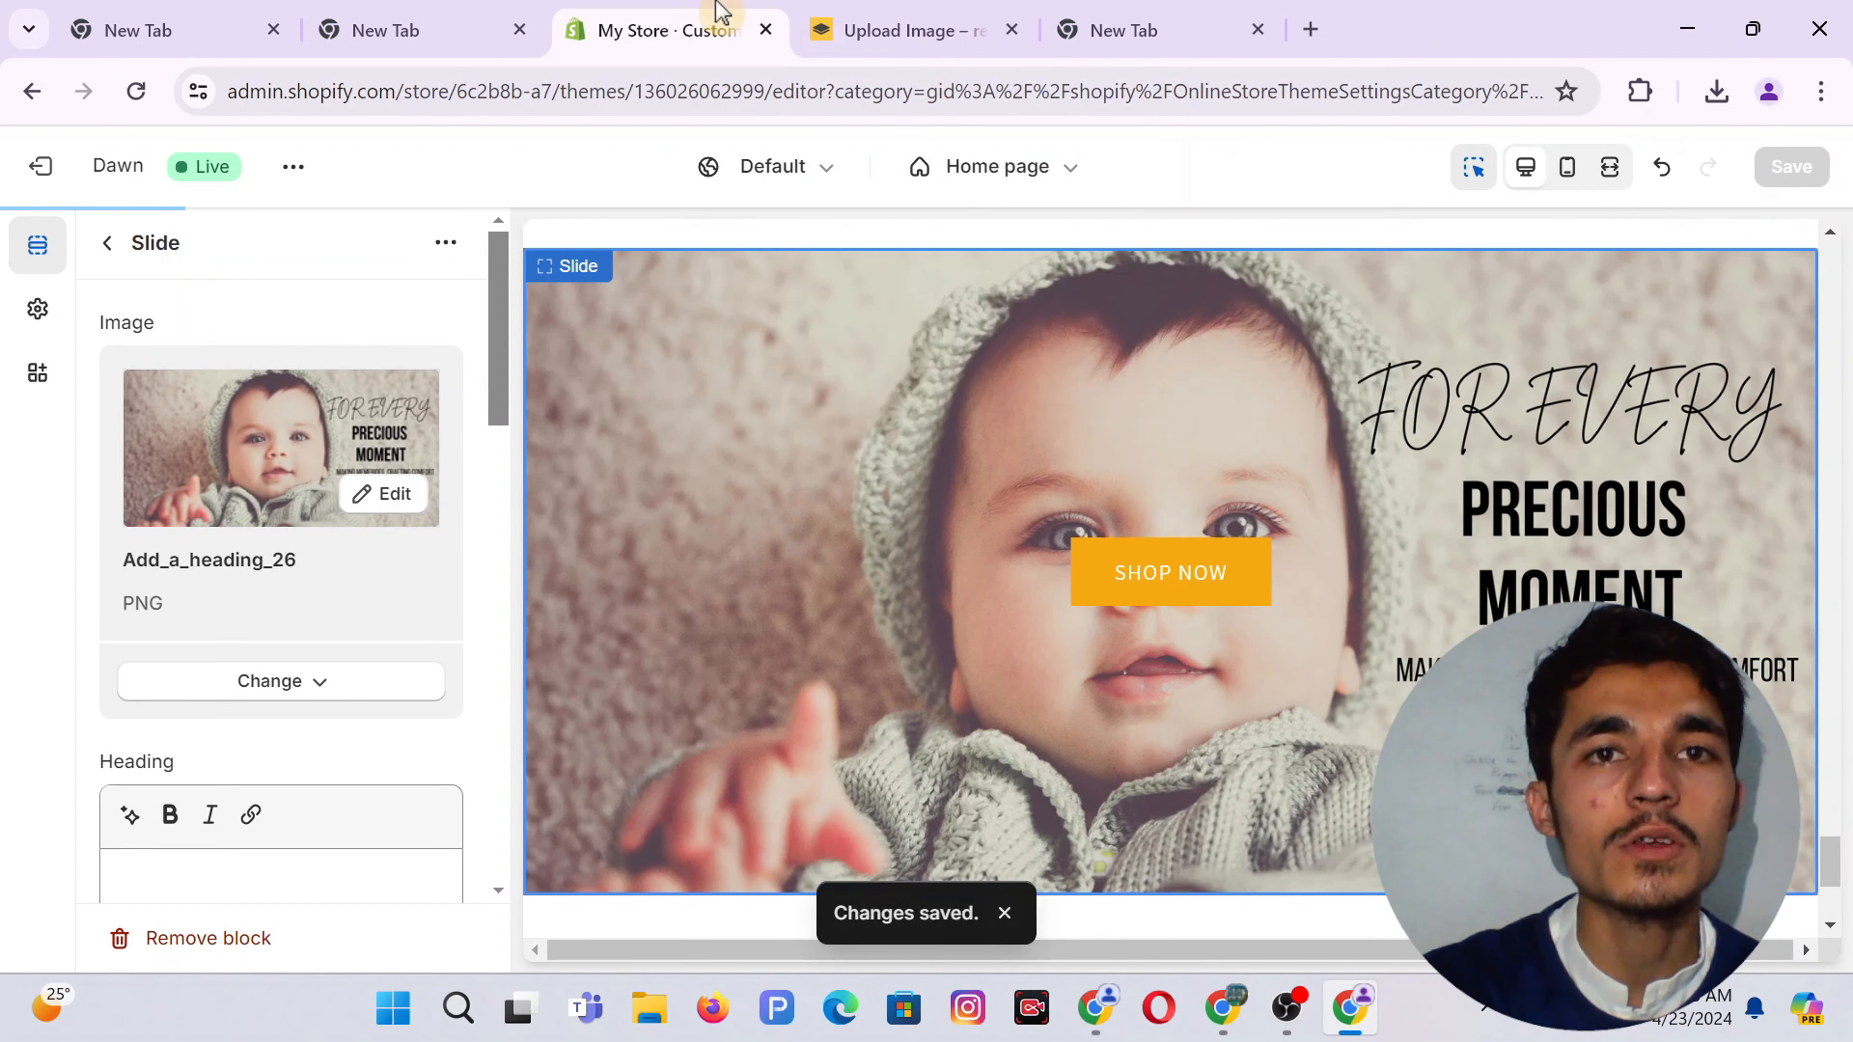
left_click(303, 170)
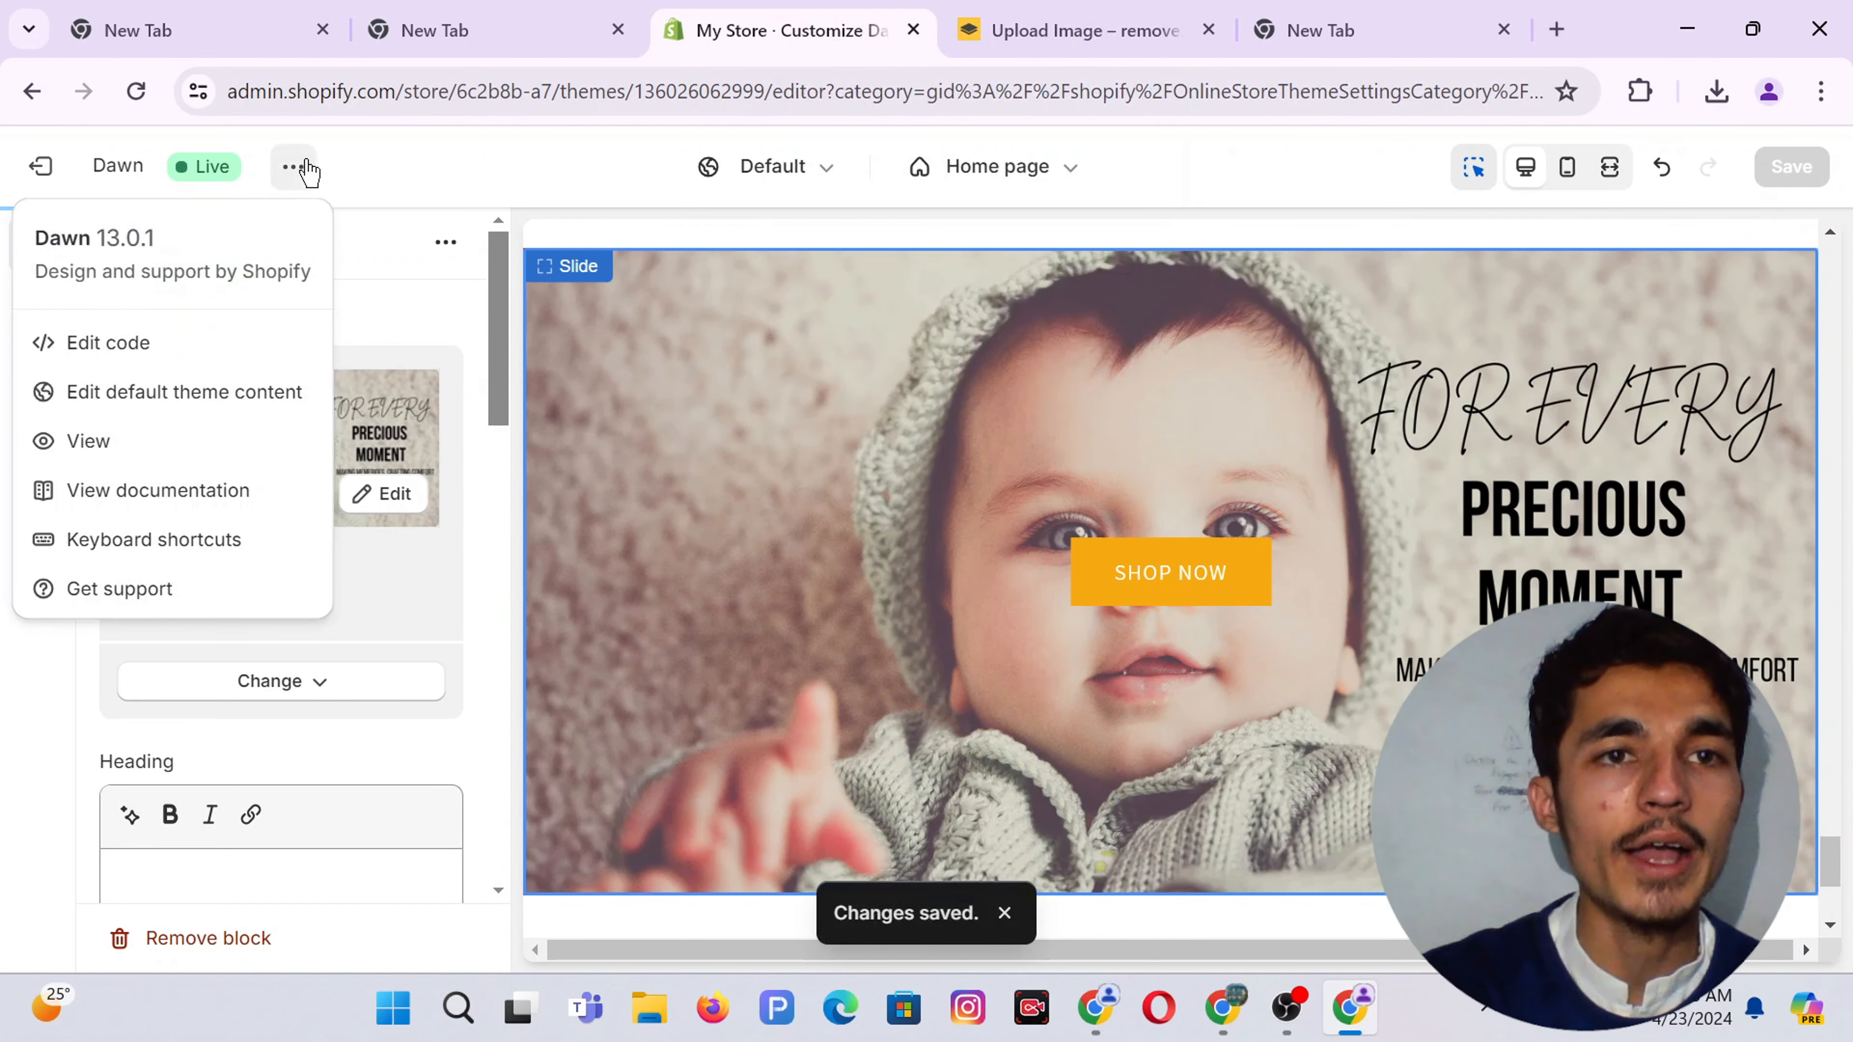
left_click(85, 447)
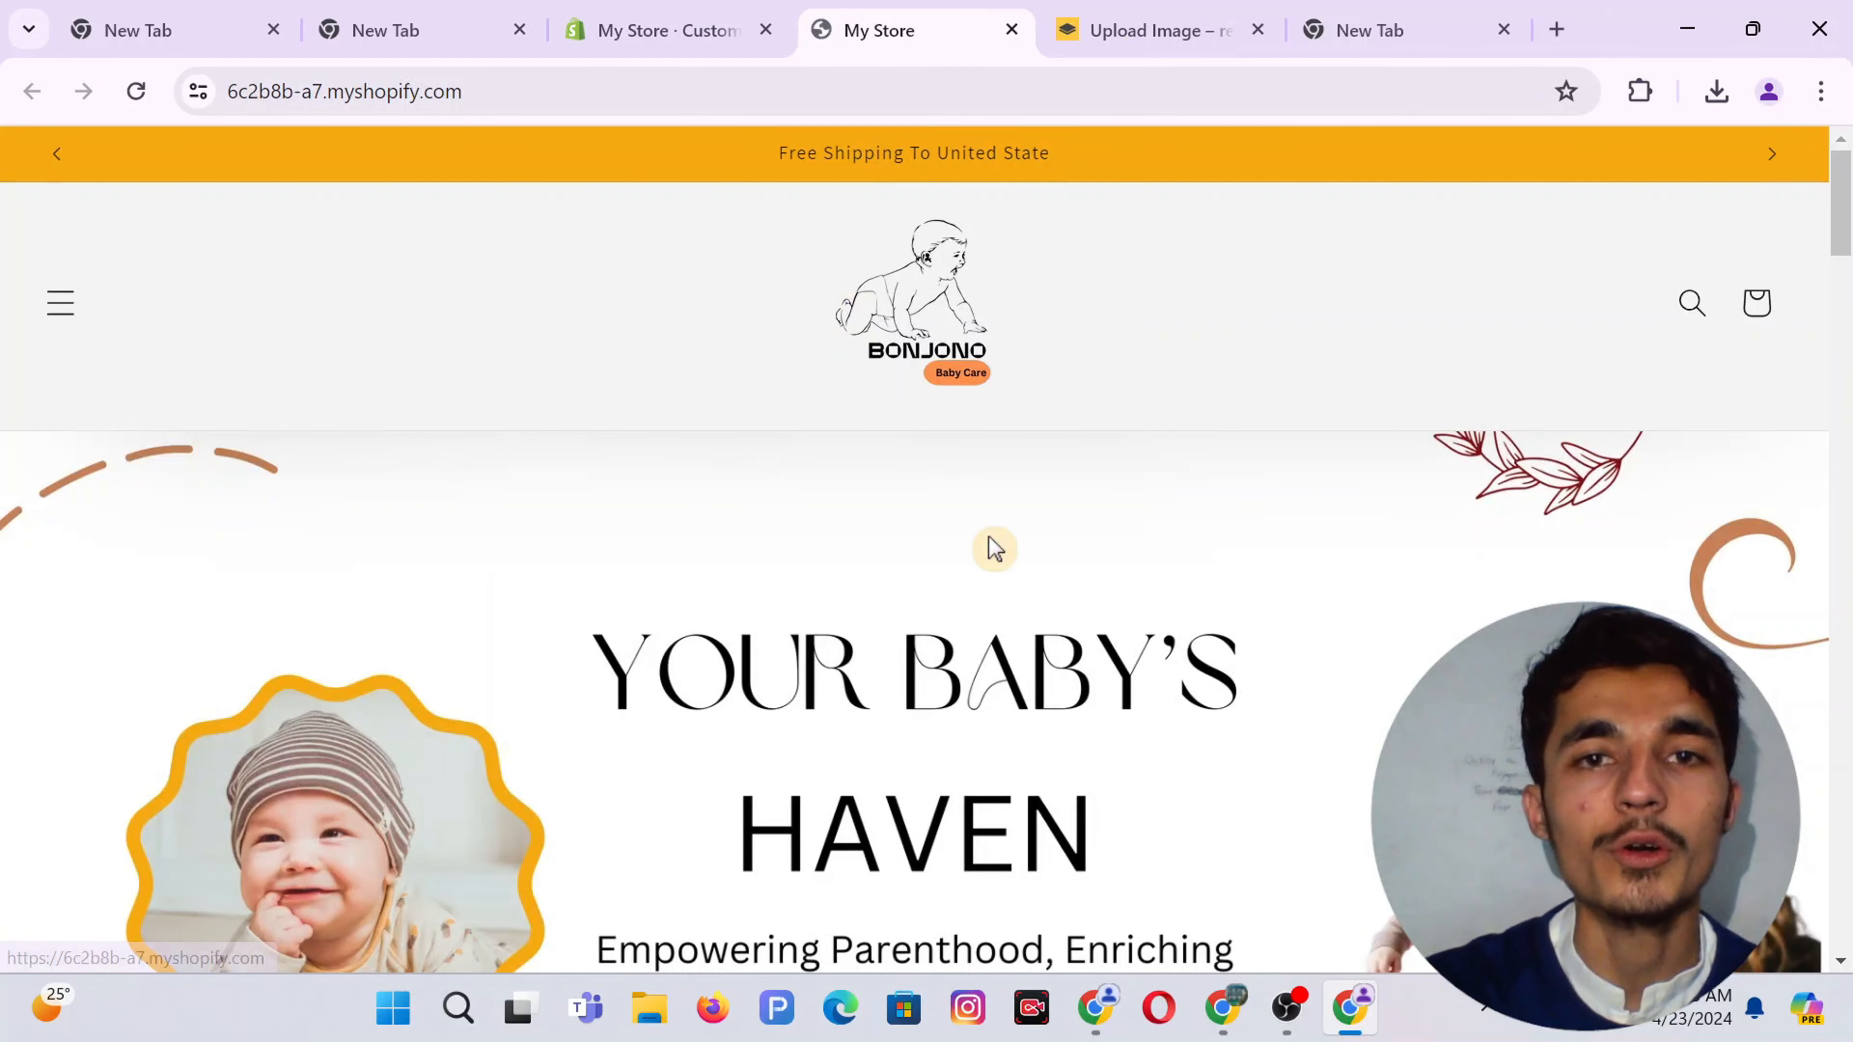
Scroll the storefront to review the For Every Precious Moment banner and SHOP NOW button
scroll(993, 551, "down", 5)
scroll(993, 551, "up", 3)
scroll(993, 550, "down", 4)
scroll(994, 547, "down", 12)
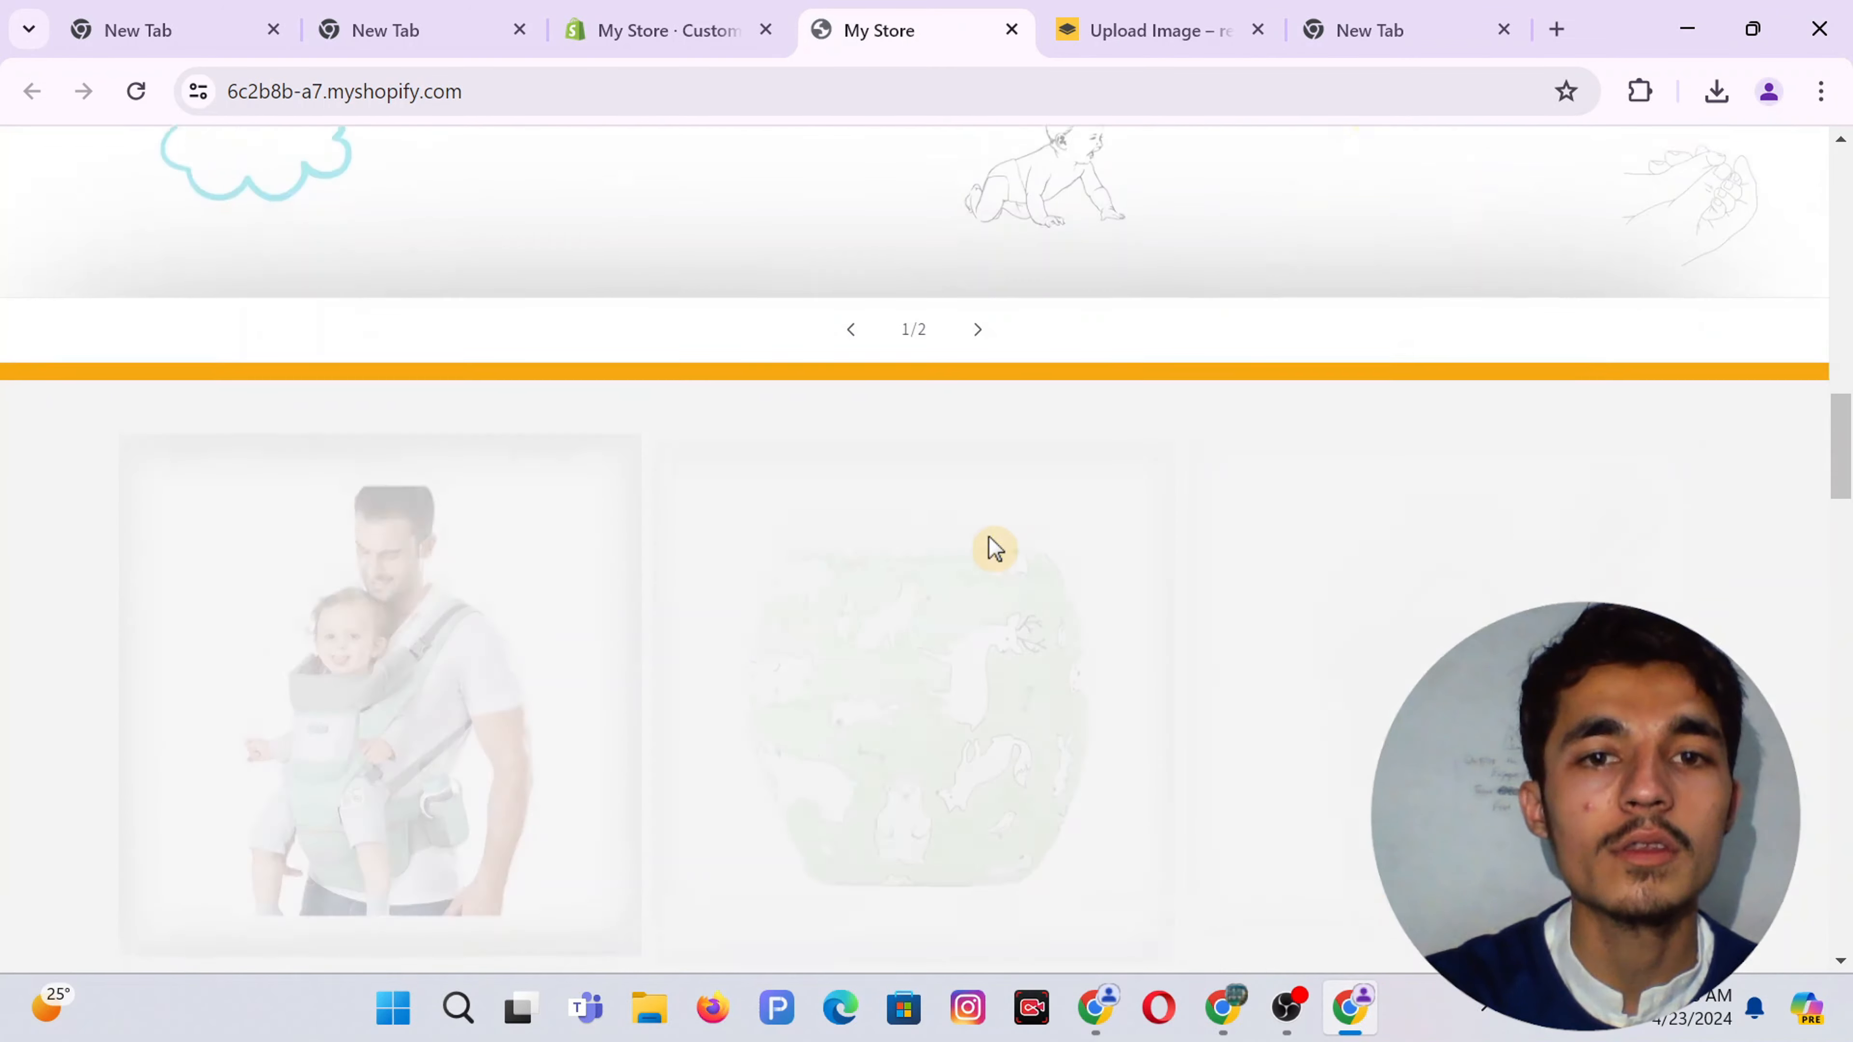
scroll(995, 547, "up", 2)
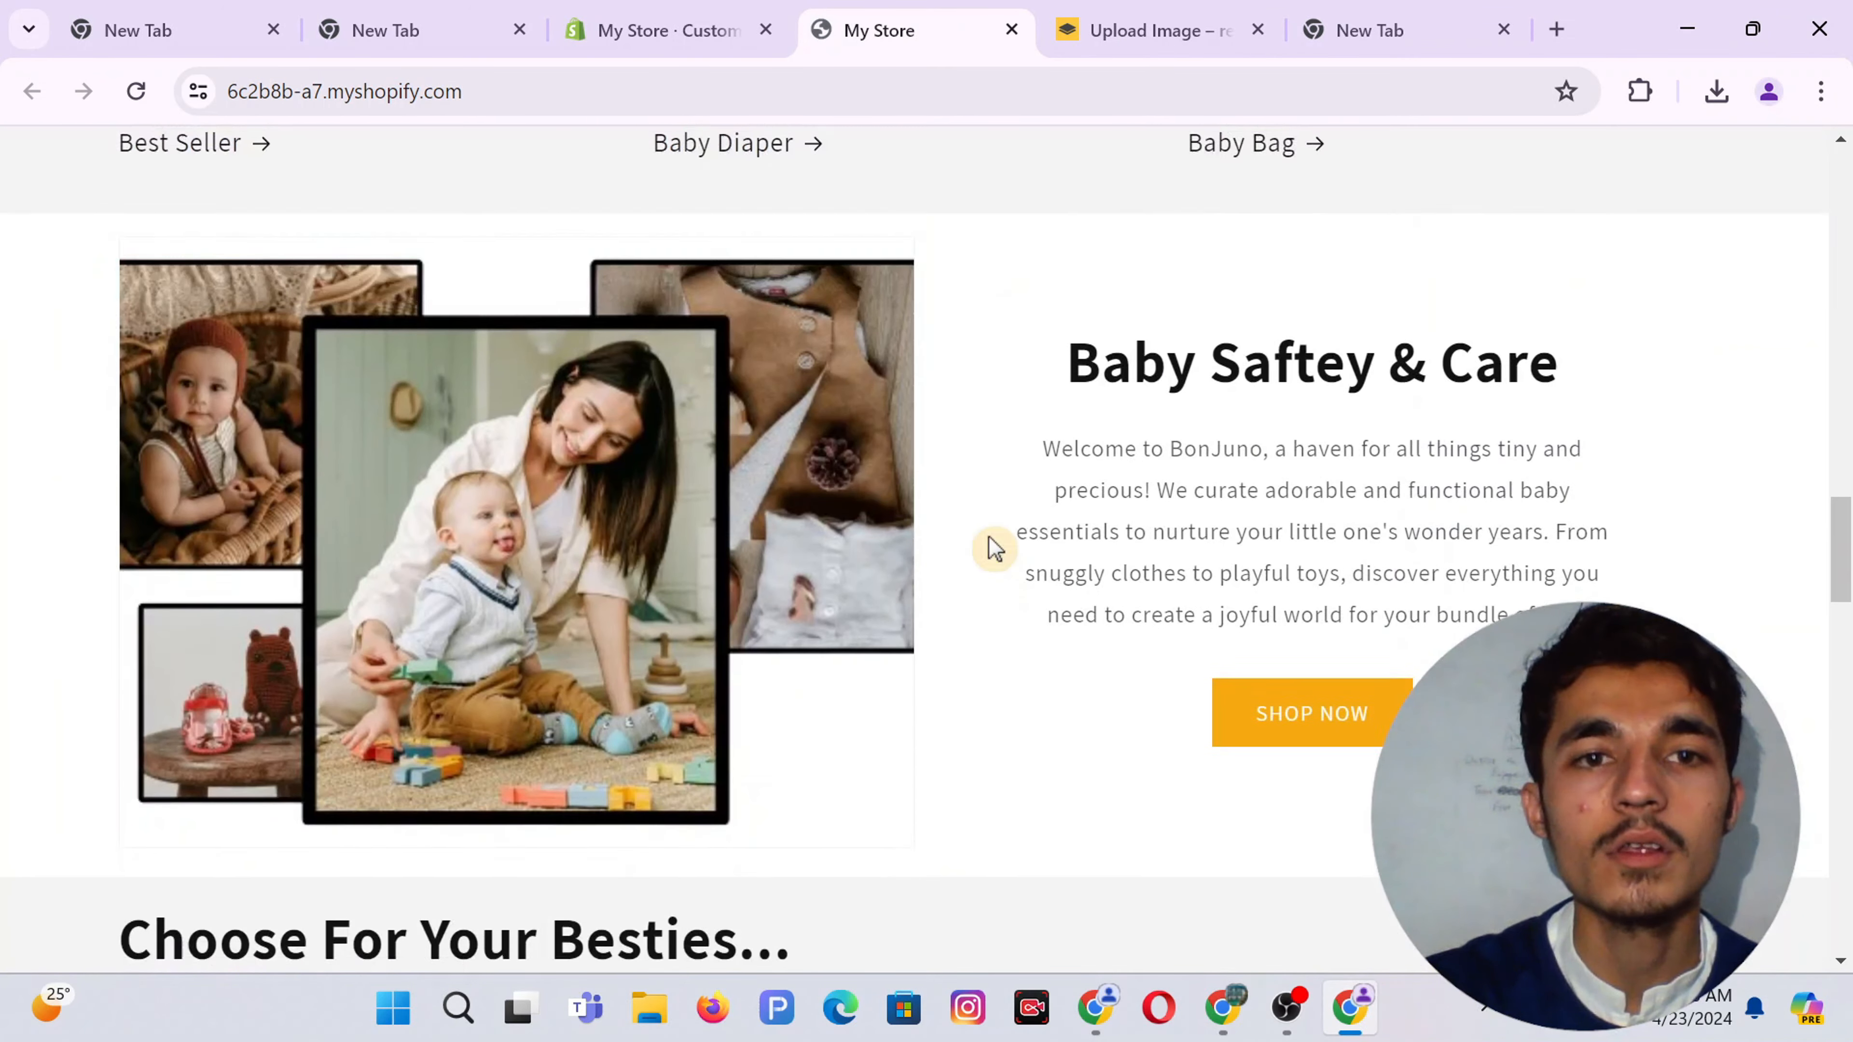
scroll(995, 547, "down", 12)
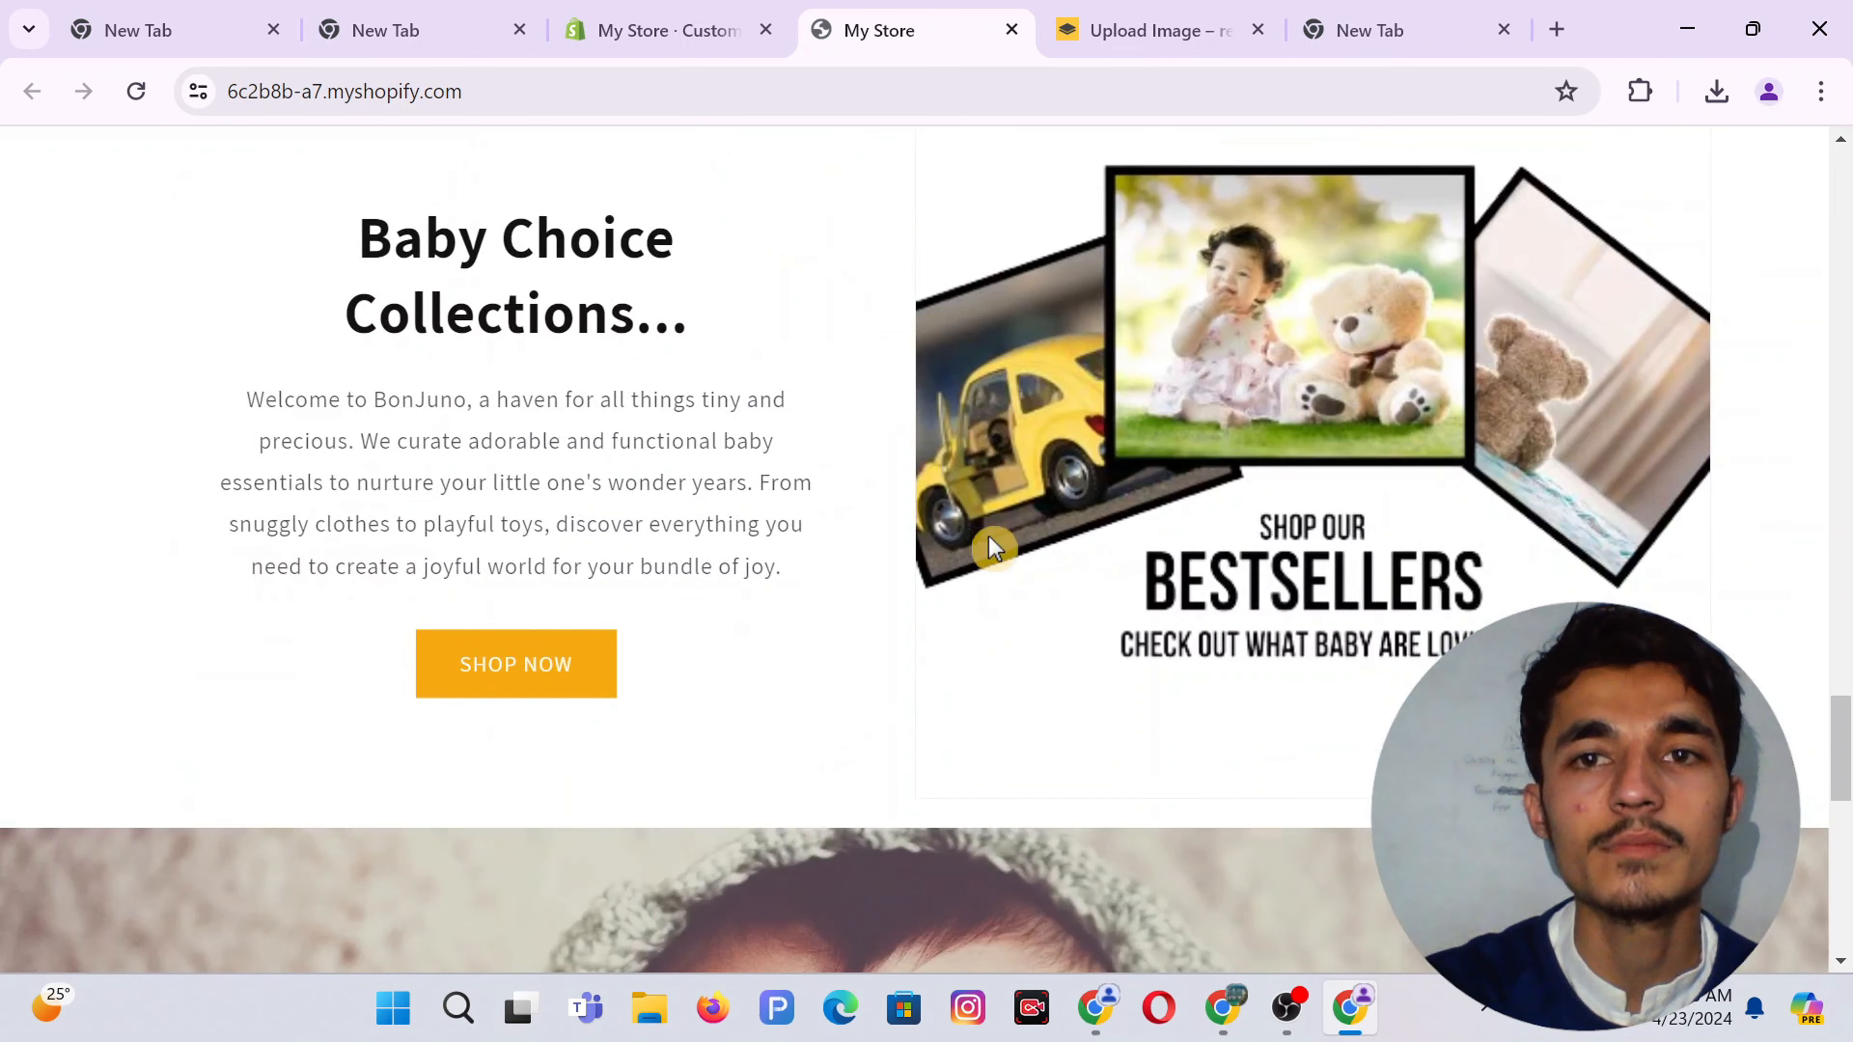
scroll(994, 547, "down", 8)
scroll(994, 547, "down", 3)
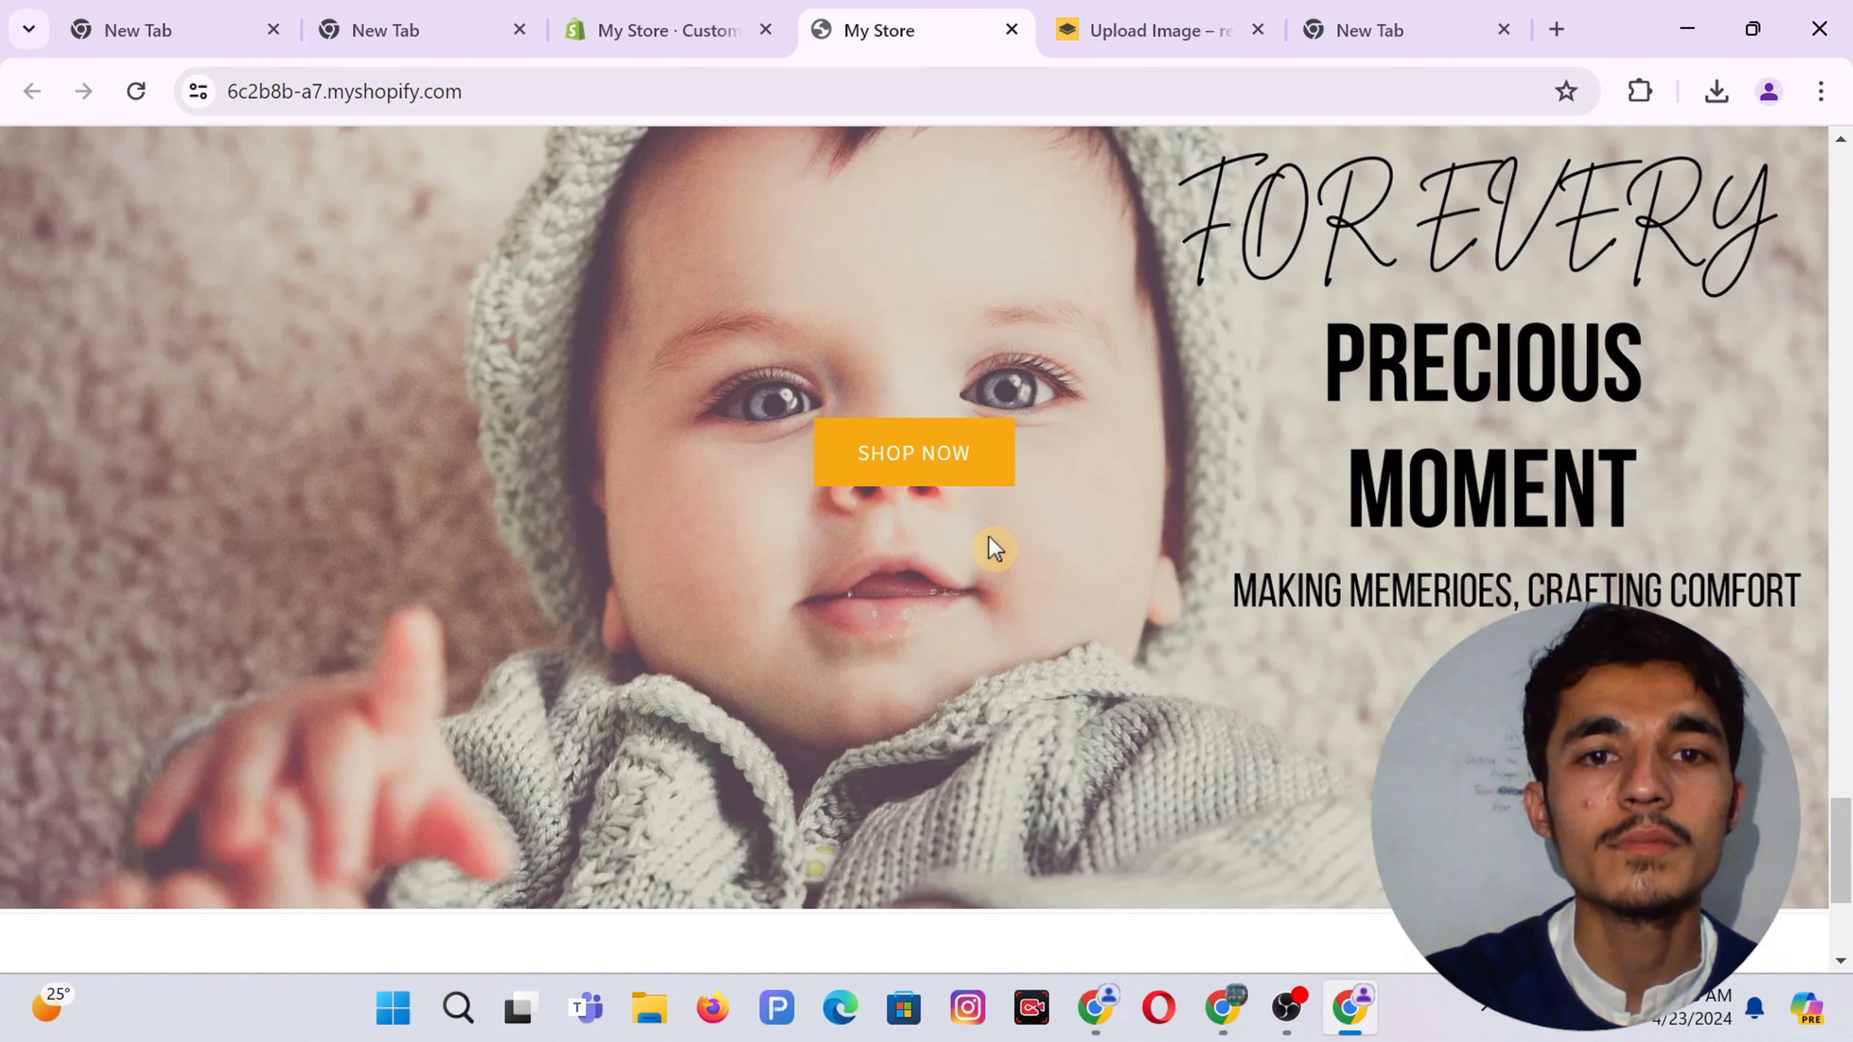
scroll(995, 547, "up", 1)
scroll(994, 547, "up", 1)
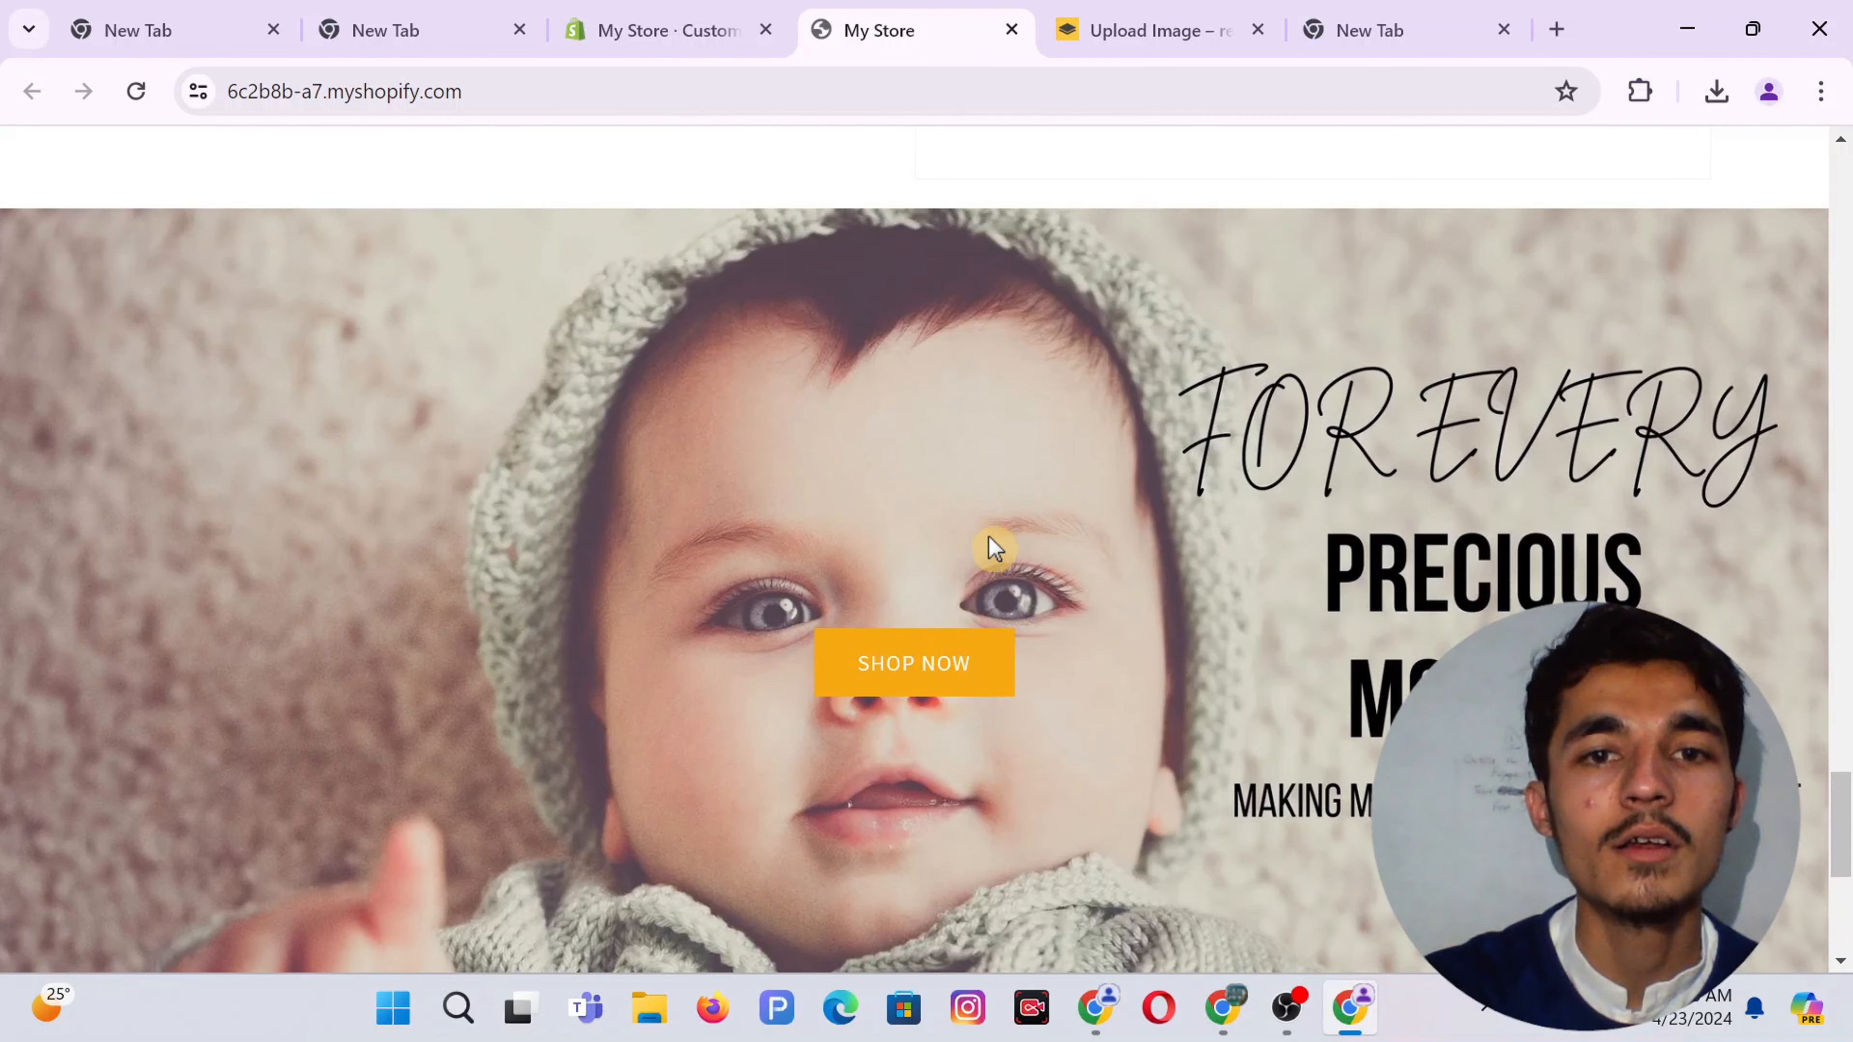
scroll(995, 548, "down", 4)
scroll(993, 546, "up", 3)
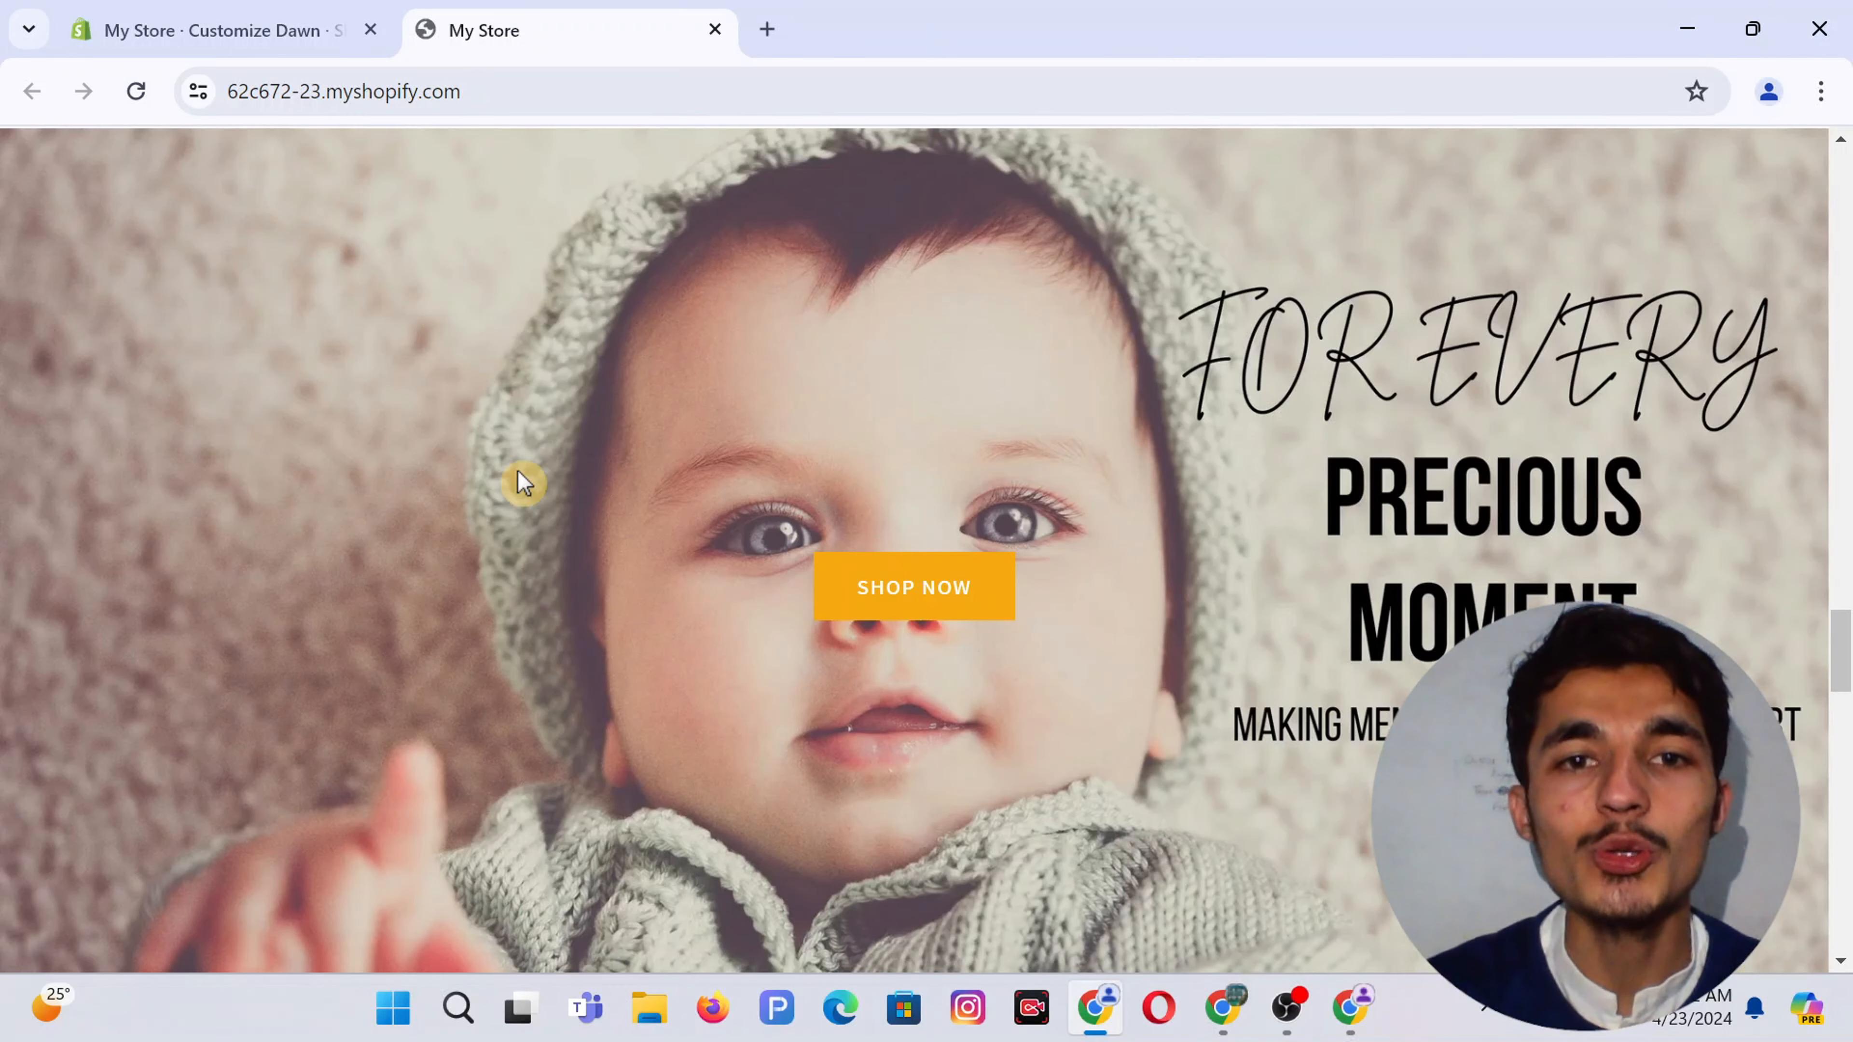
scroll(523, 481, "down", 5)
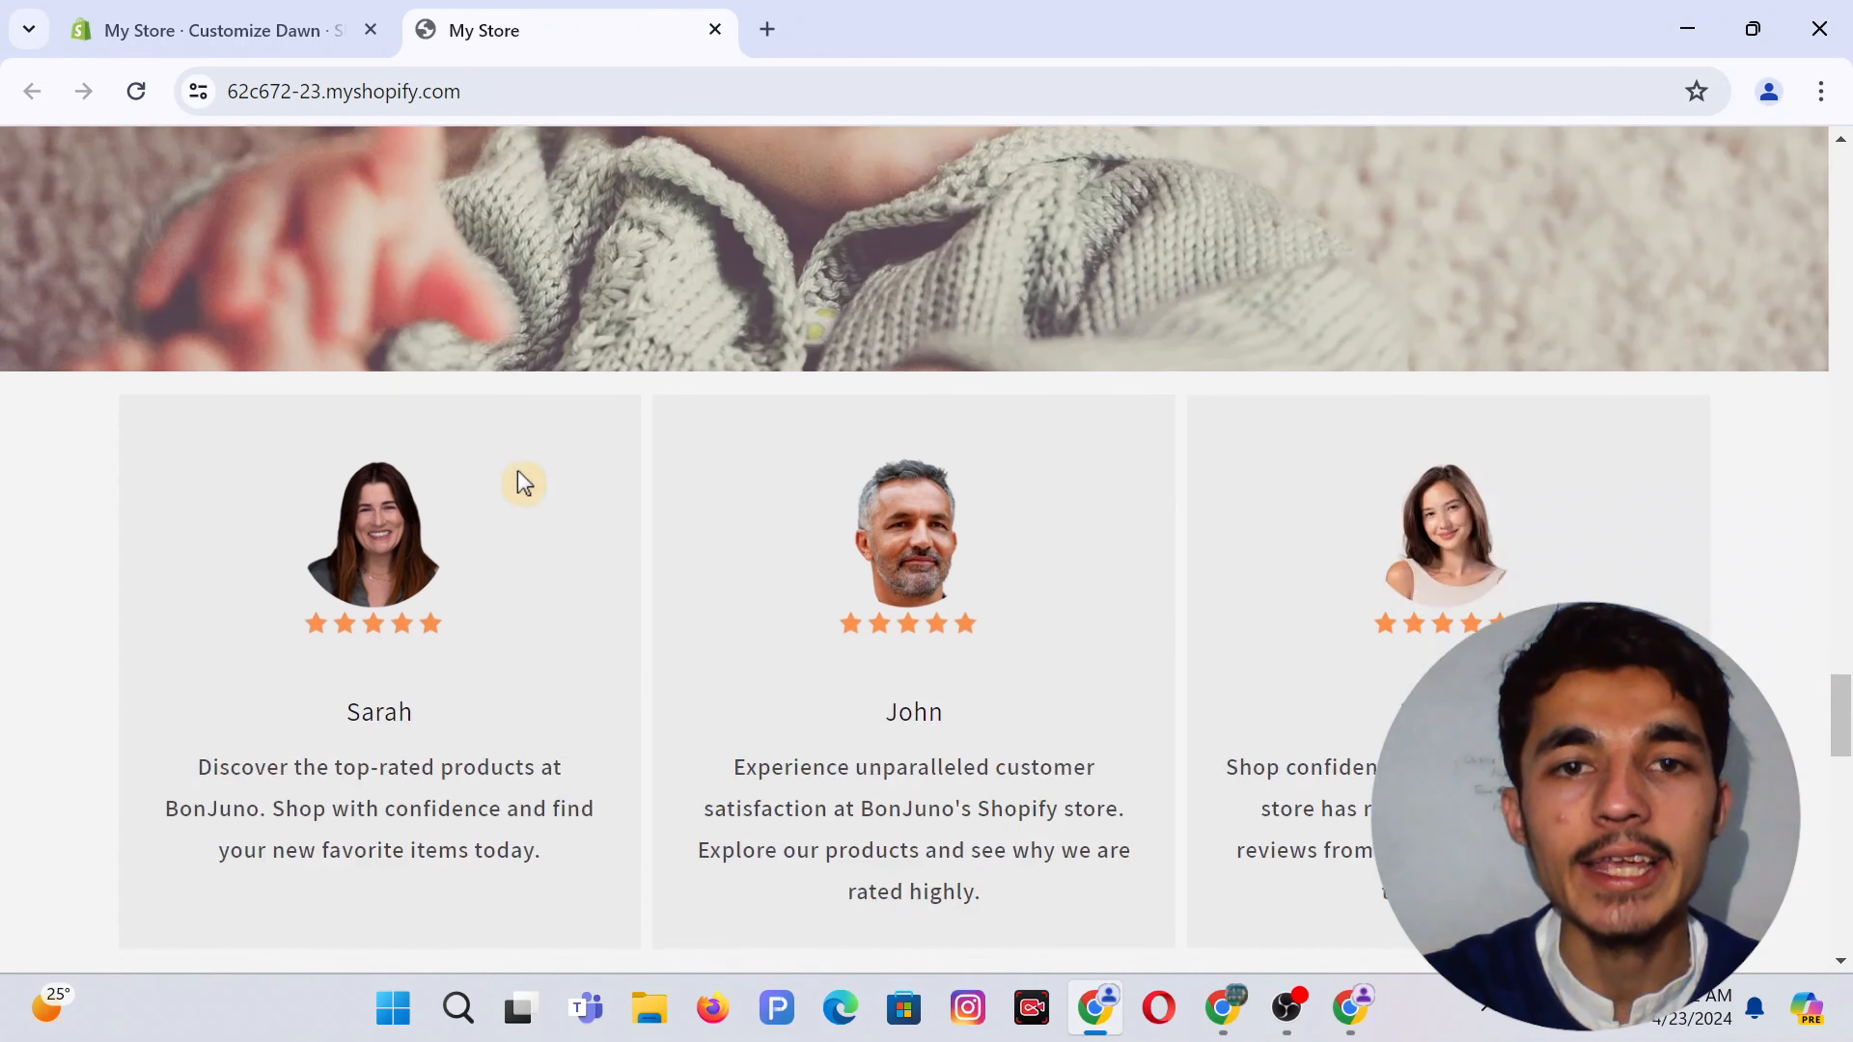
scroll(523, 482, "down", 1)
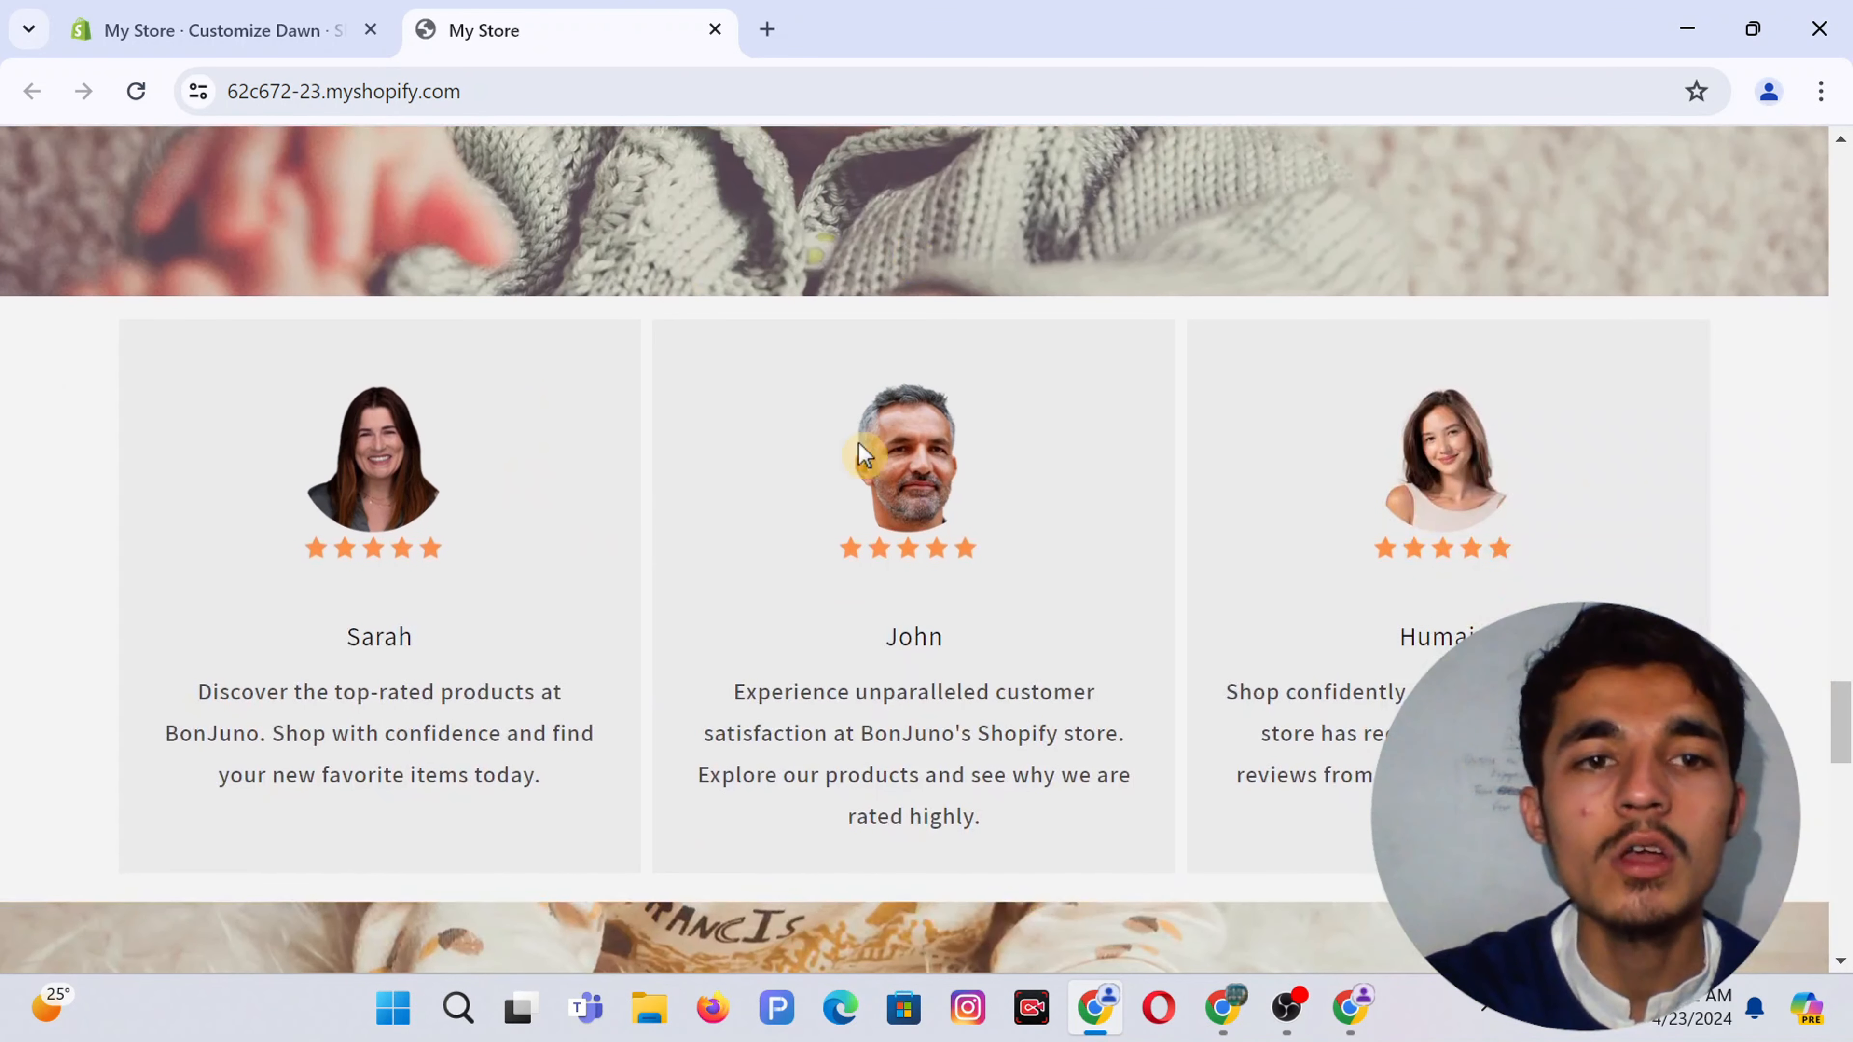
scroll(1065, 584, "down", 10)
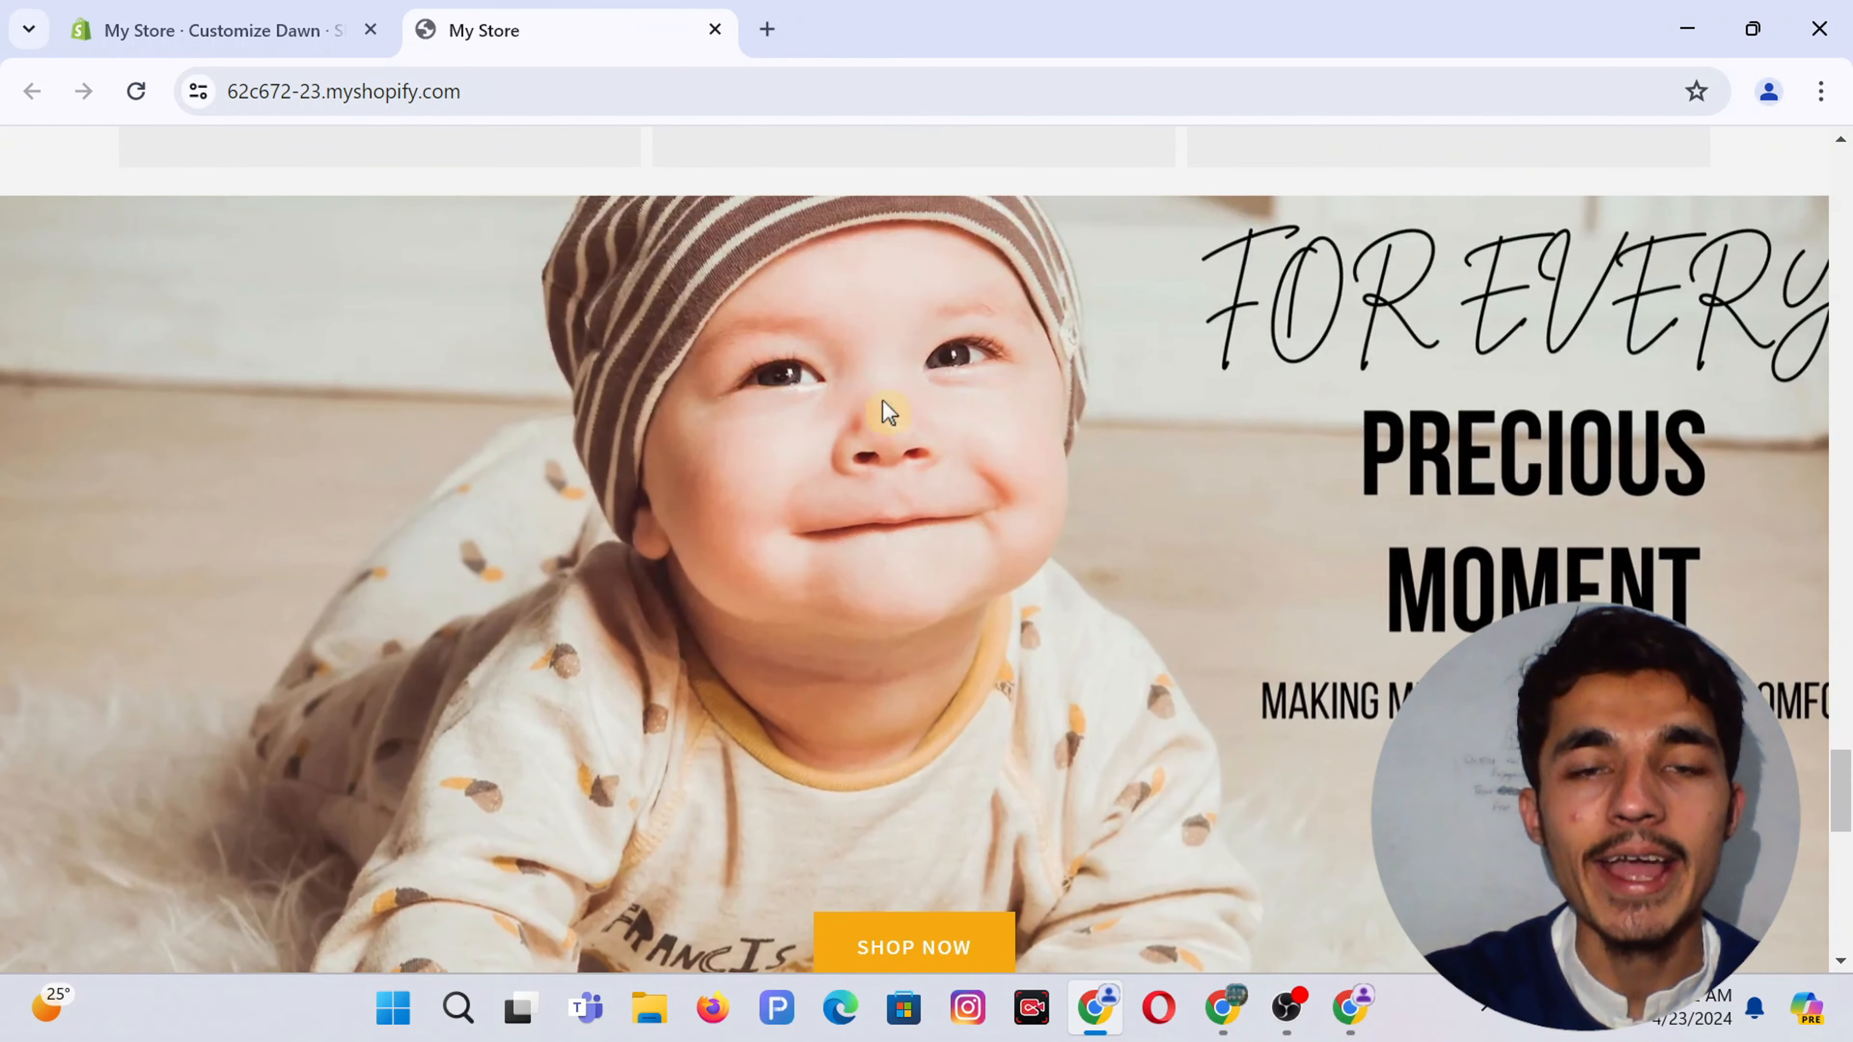
scroll(1035, 447, "down", 2)
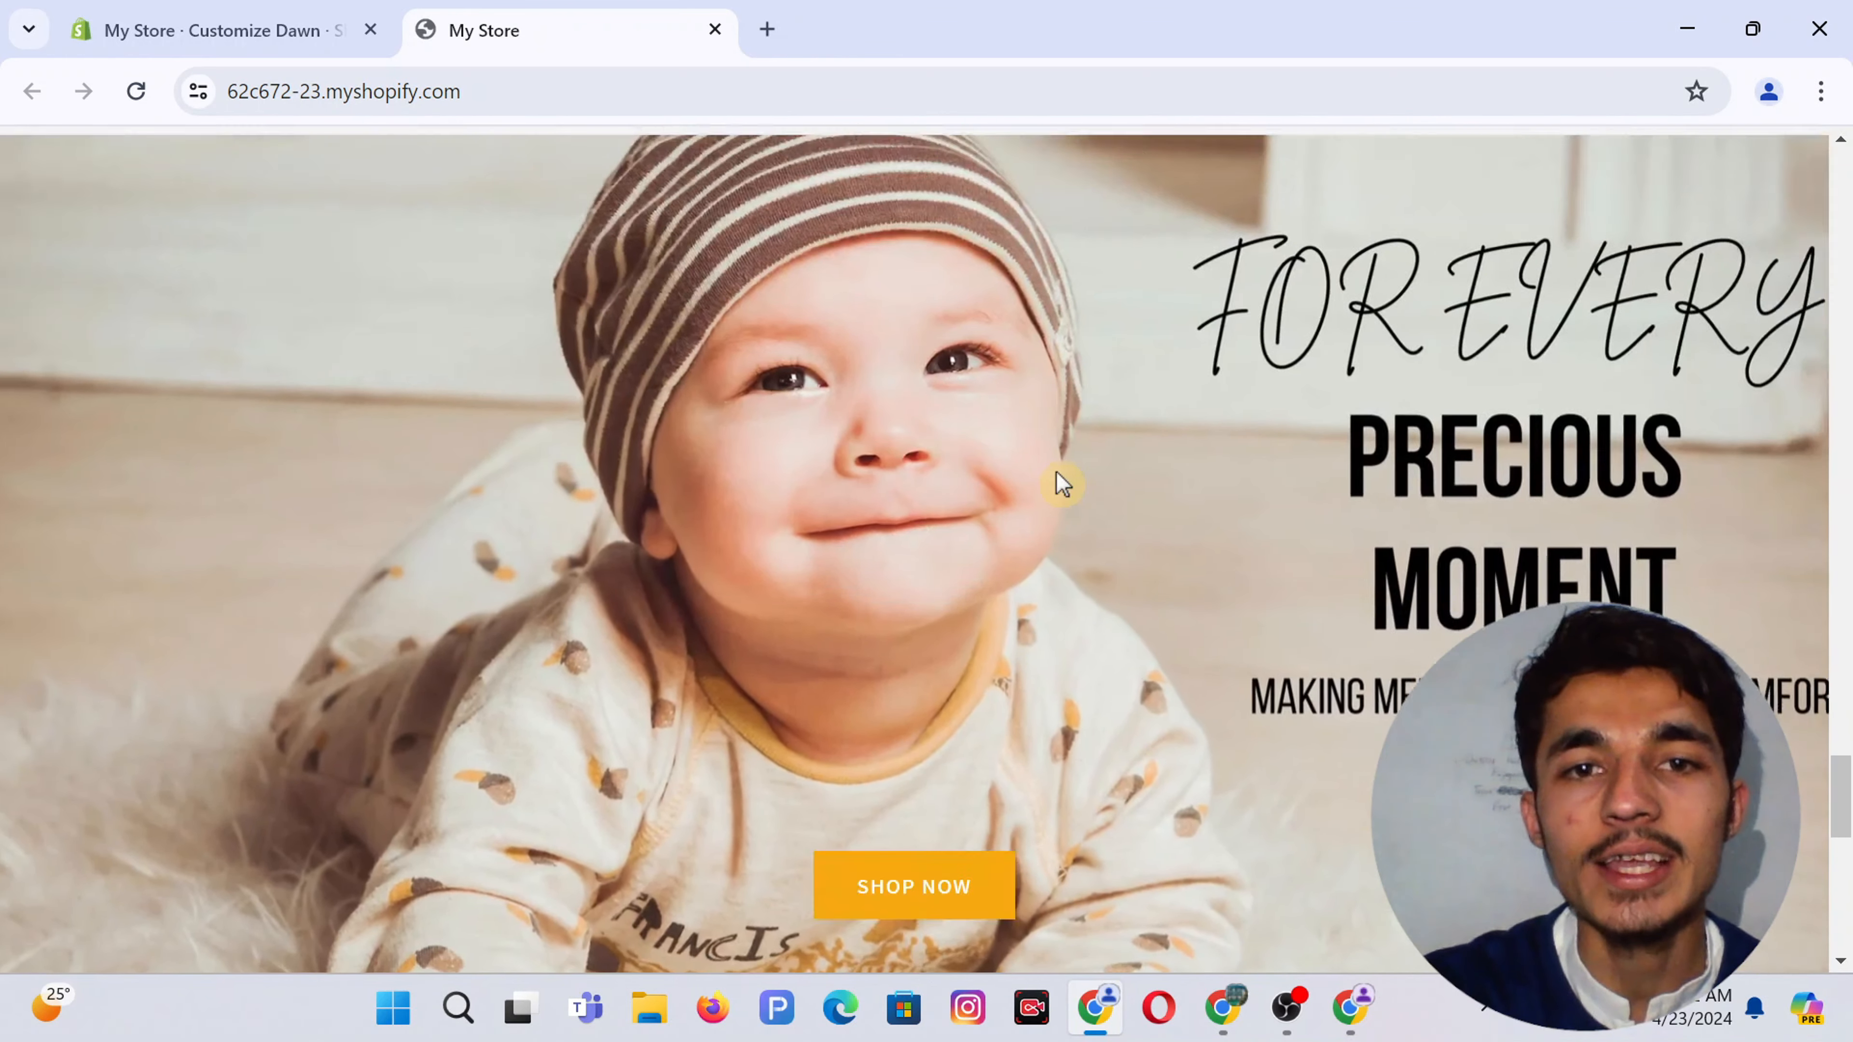
scroll(1059, 484, "down", 9)
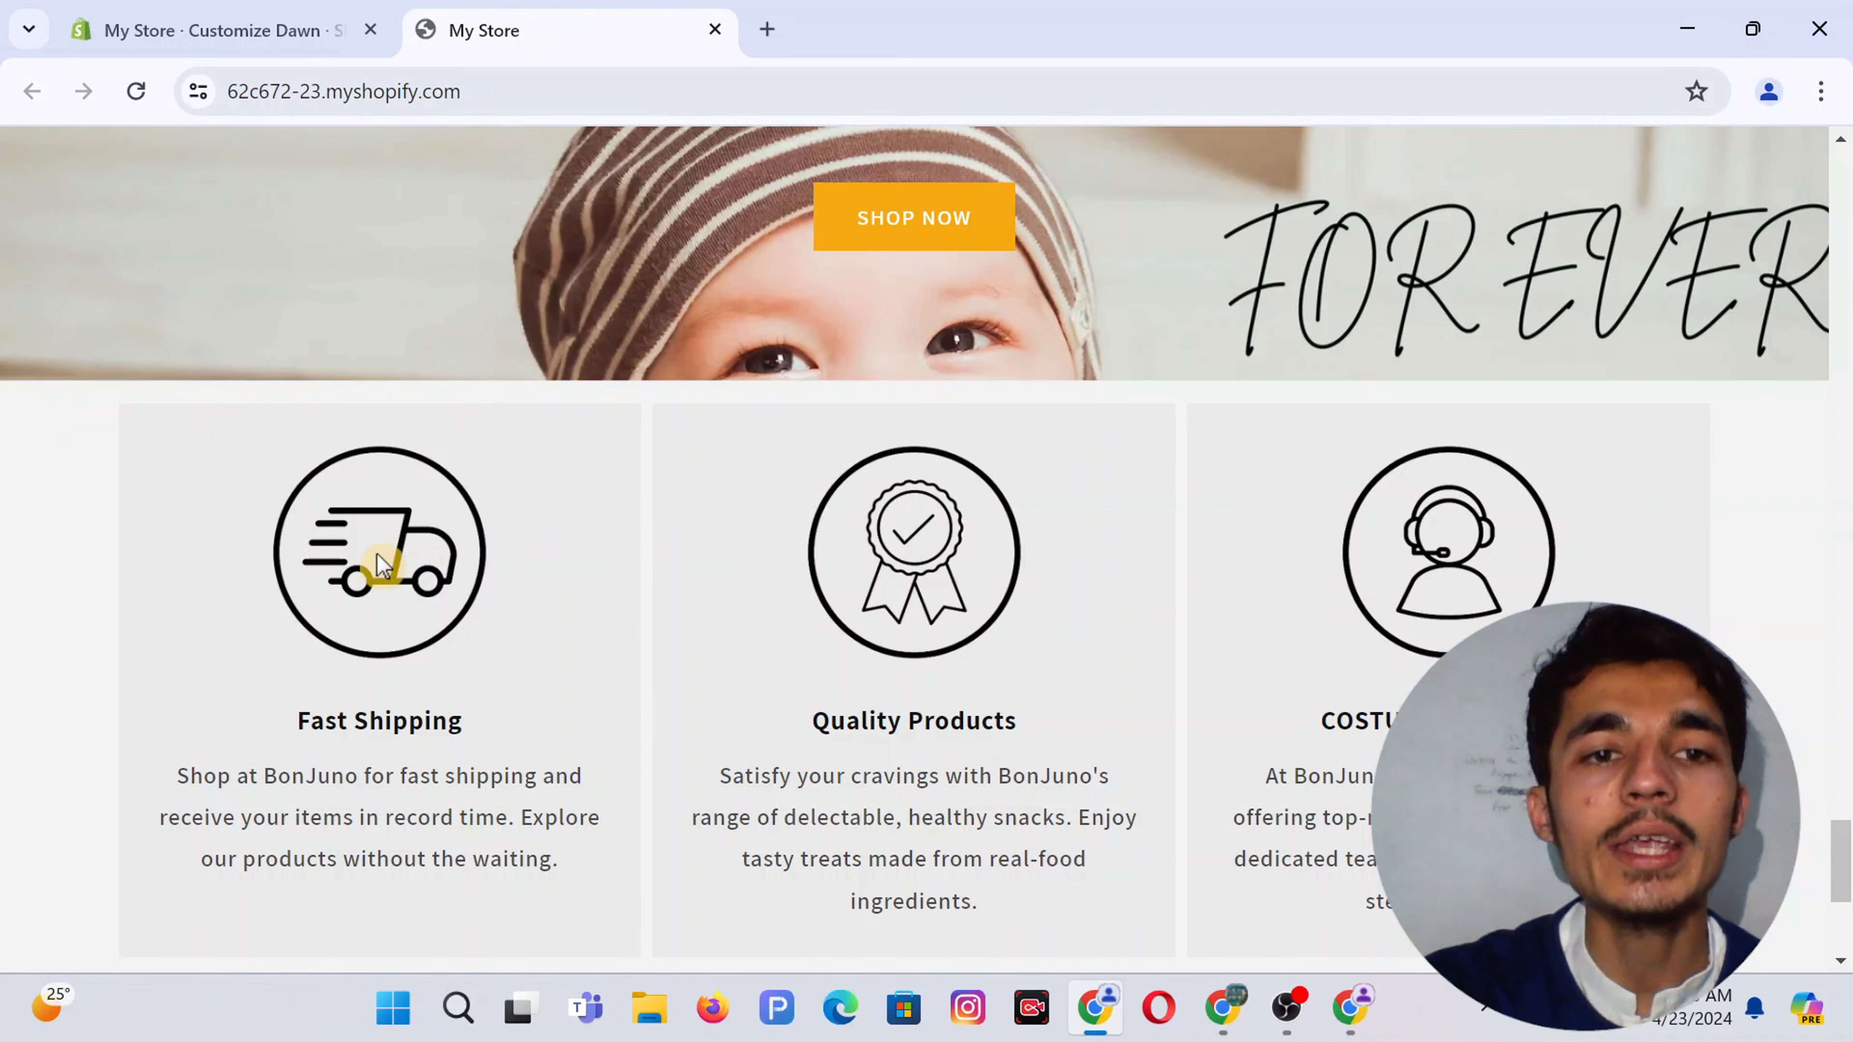
scroll(1022, 465, "up", 2)
scroll(1021, 467, "down", 8)
scroll(634, 678, "down", 1)
scroll(1351, 649, "down", 2)
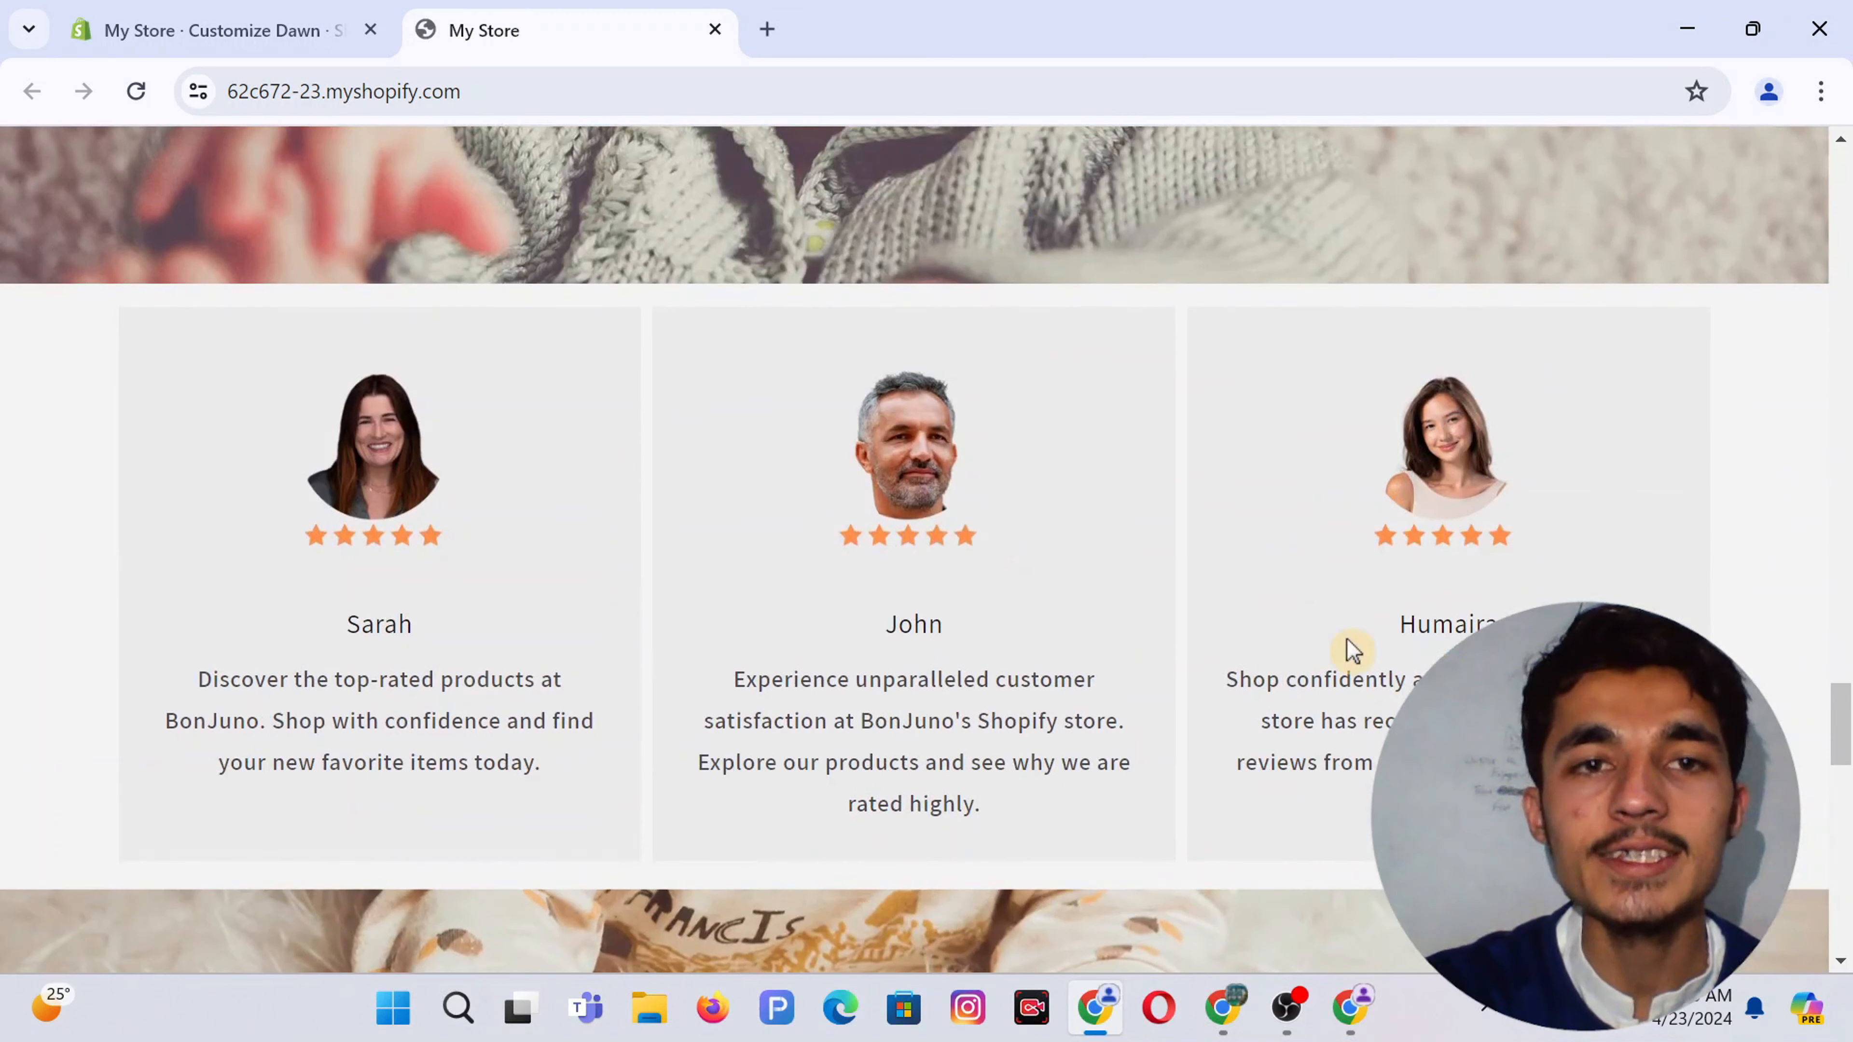
Add a Multicolumn section to the home page and delete its heading
left_click(1369, 1029)
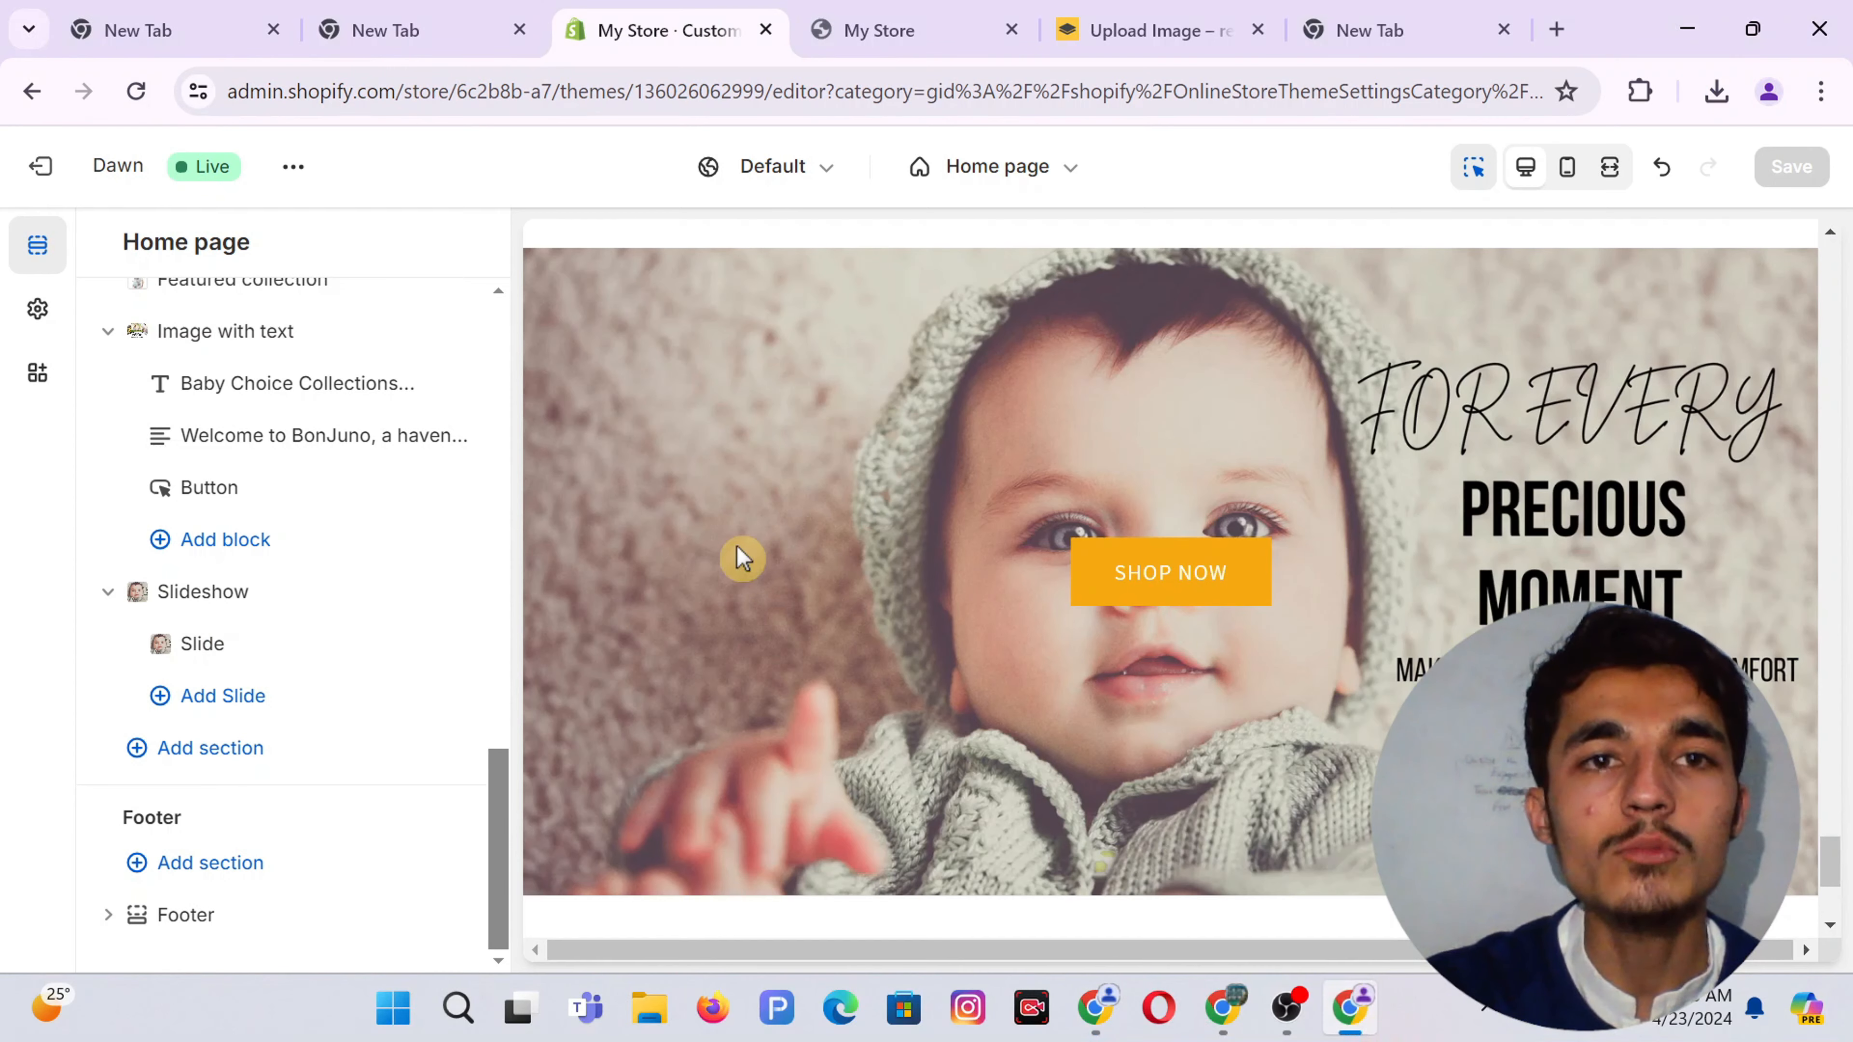
left_click(250, 751)
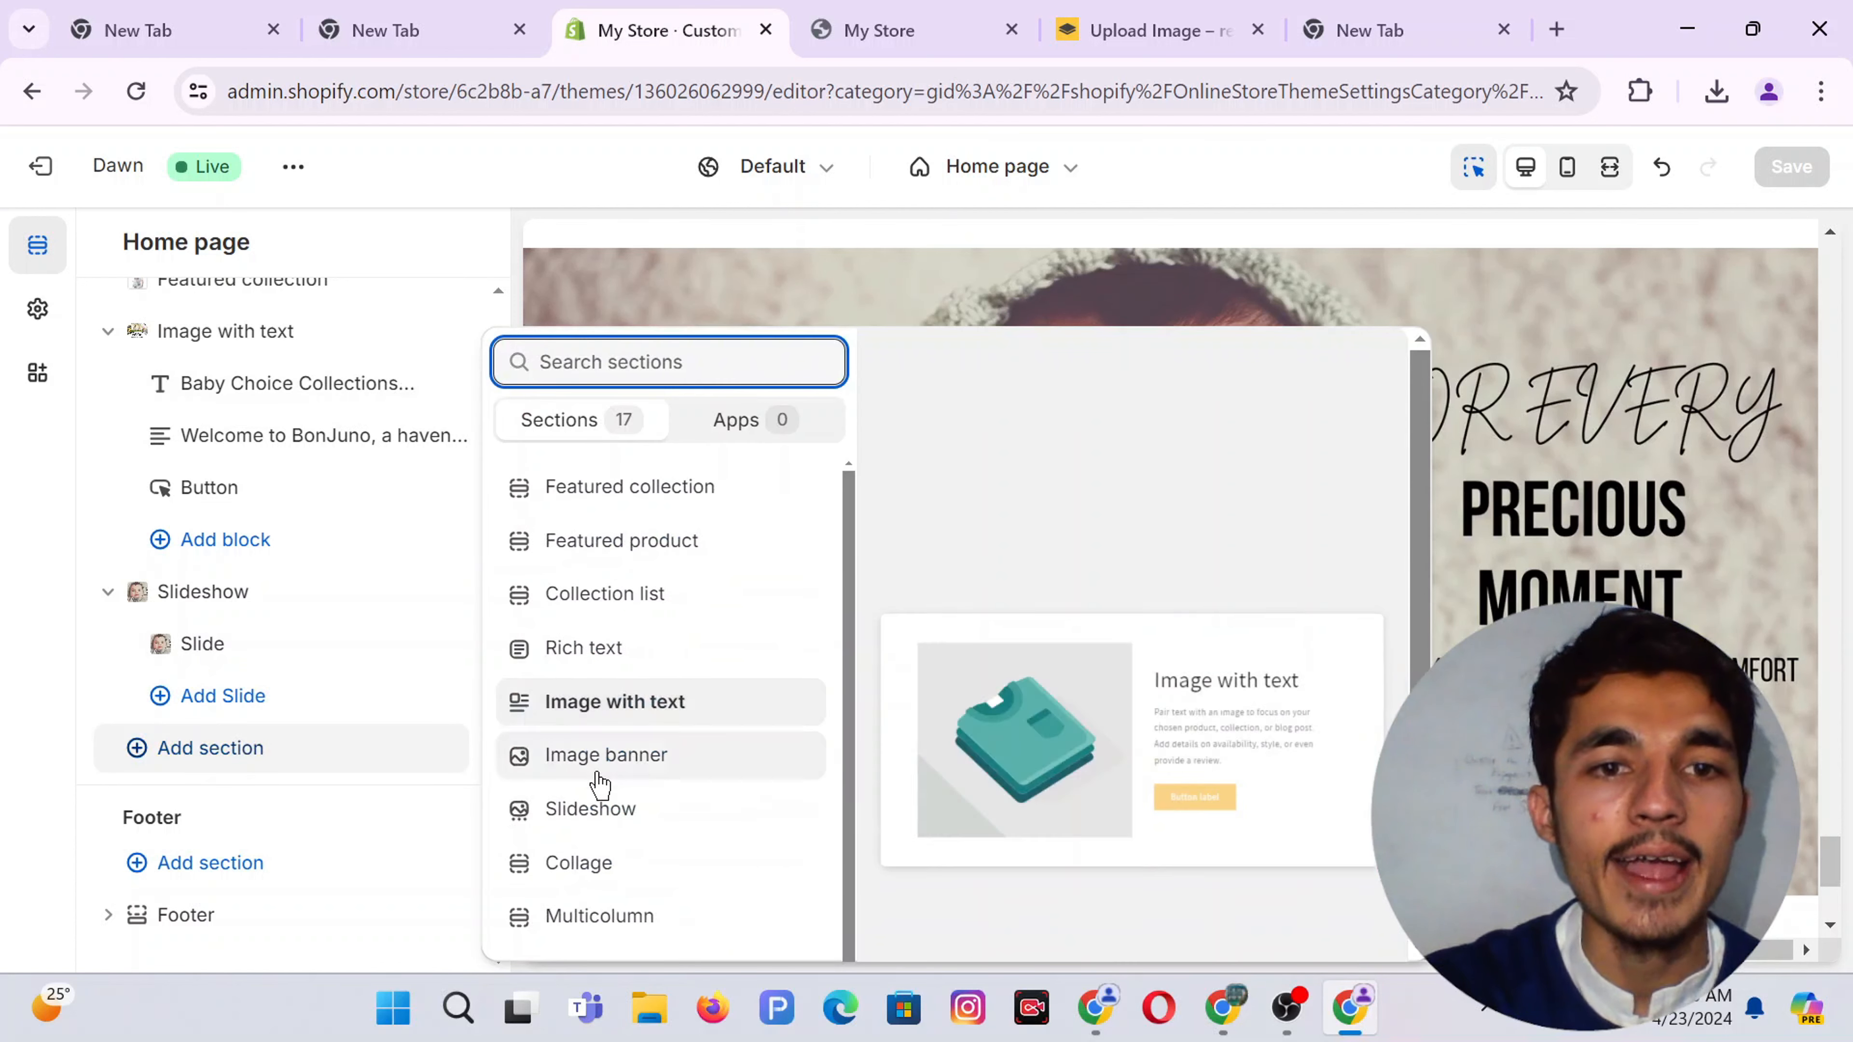
left_click(600, 918)
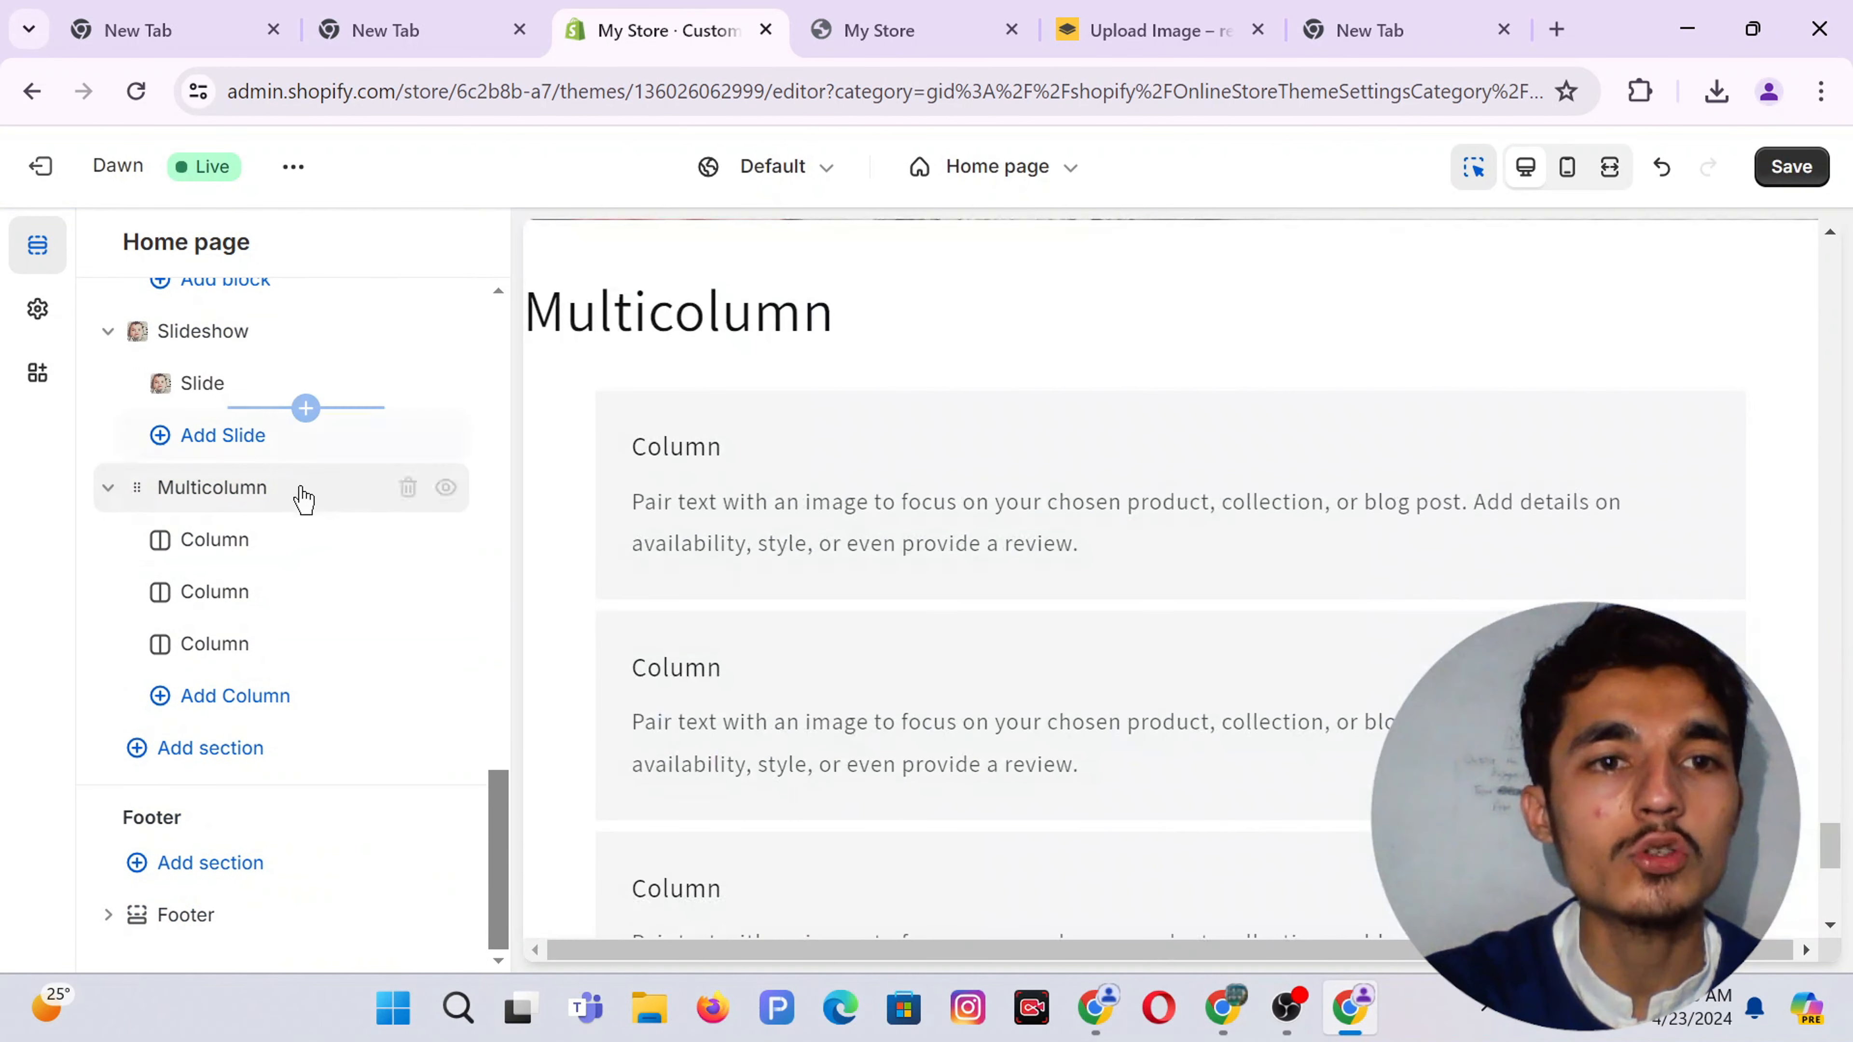
left_click(268, 507)
left_click(220, 441)
double_click(219, 441)
key("BackSpace")
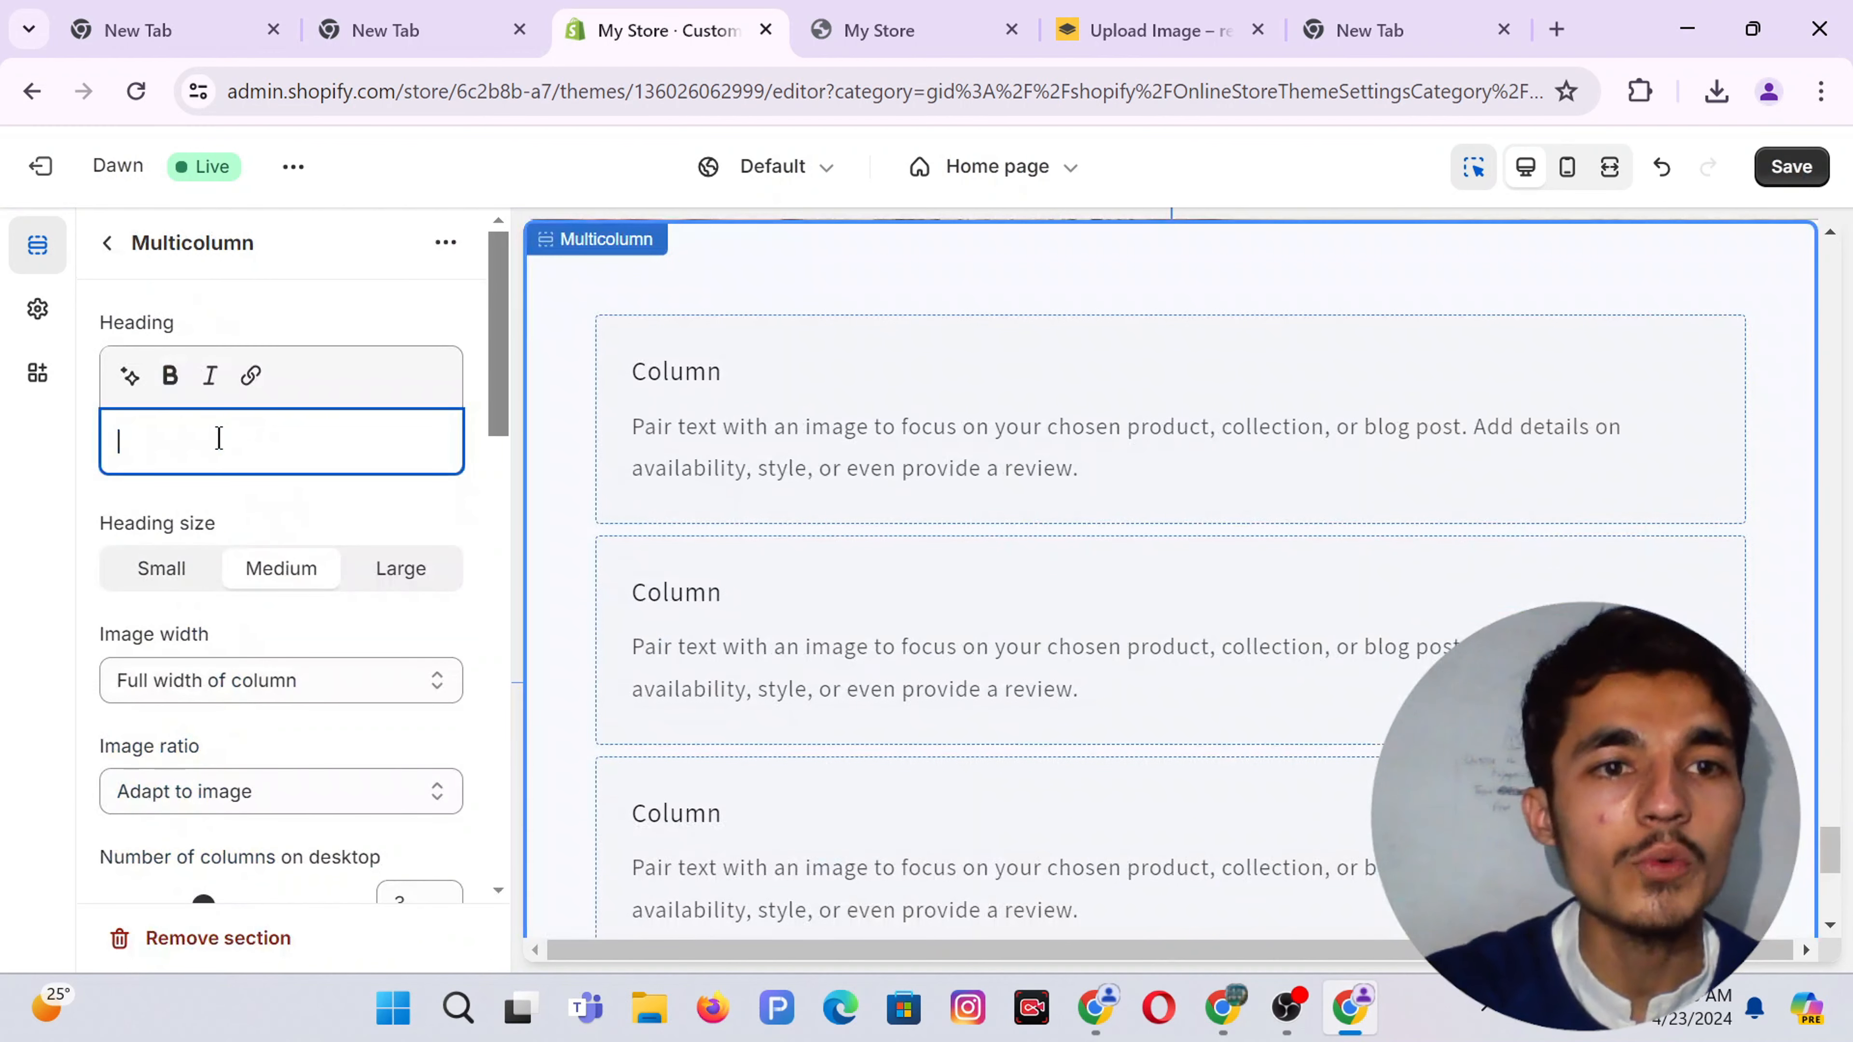
left_click(263, 523)
Centre-align the column contents and clear the button label so no button shows
scroll(177, 570, "down", 2)
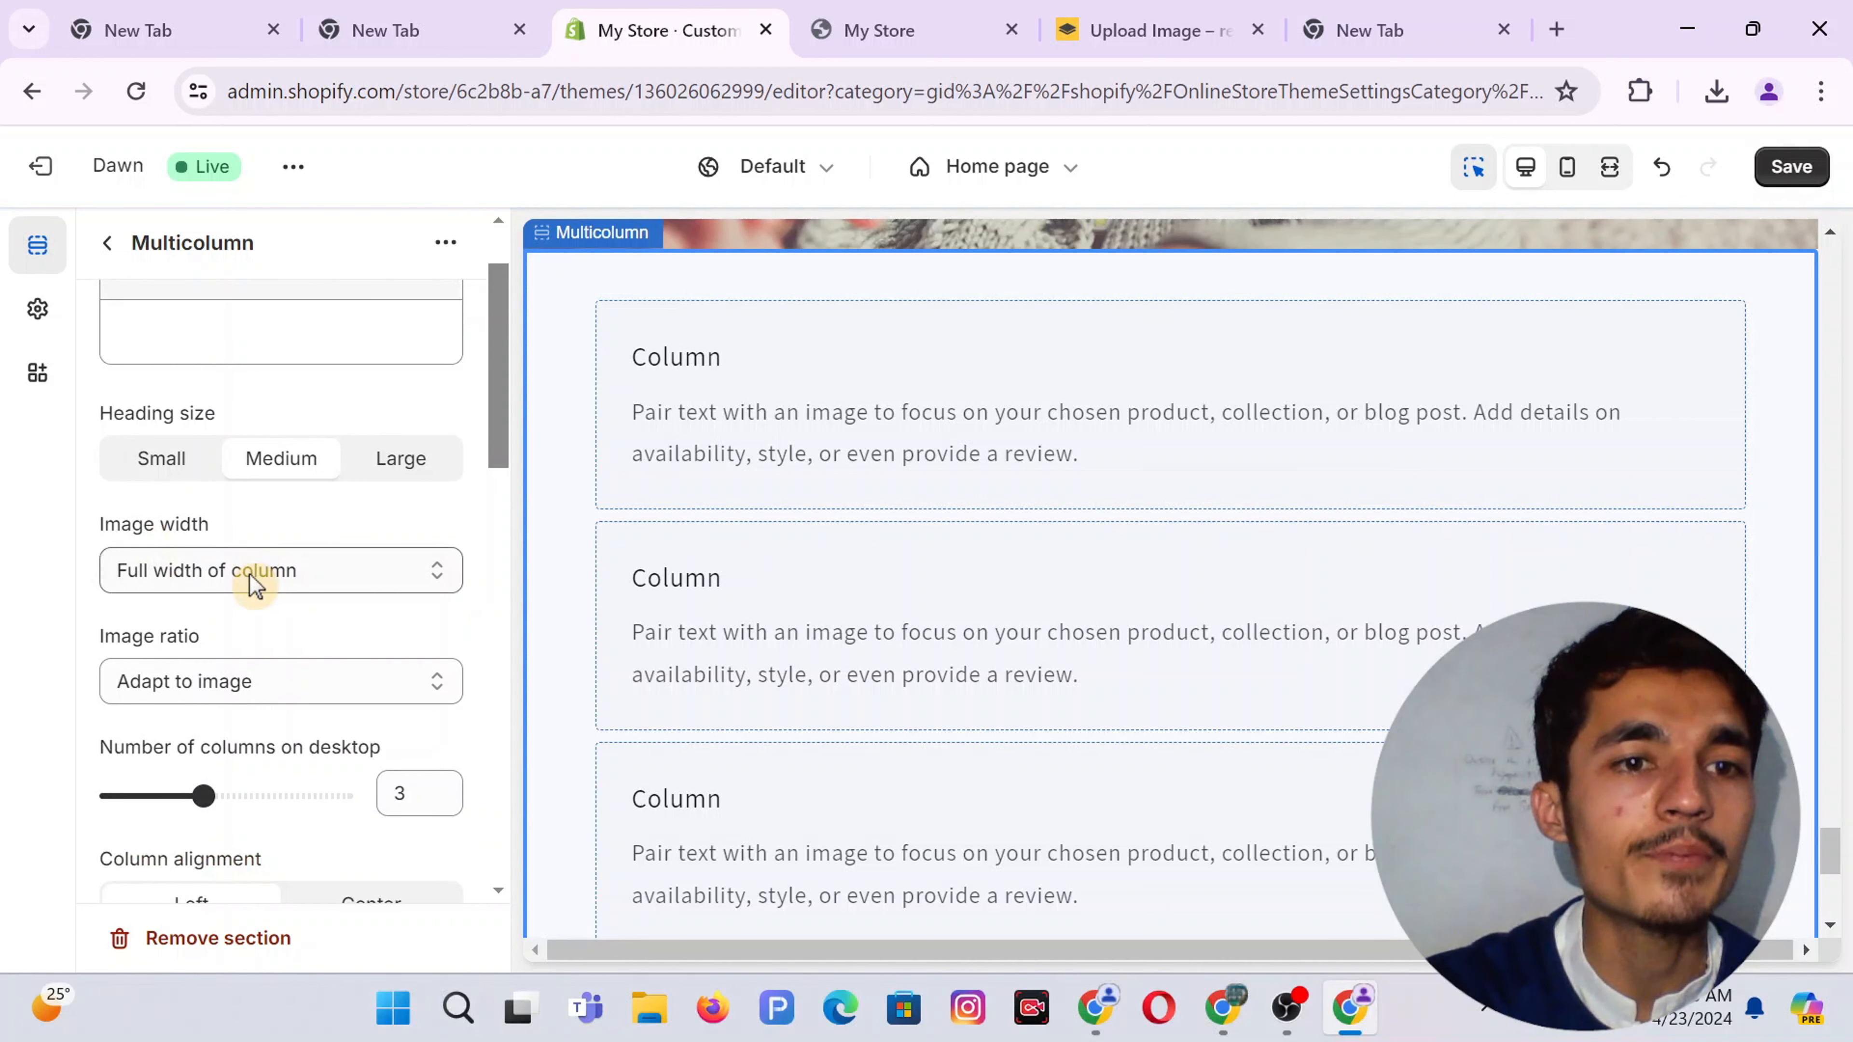
scroll(252, 581, "down", 2)
scroll(253, 591, "down", 2)
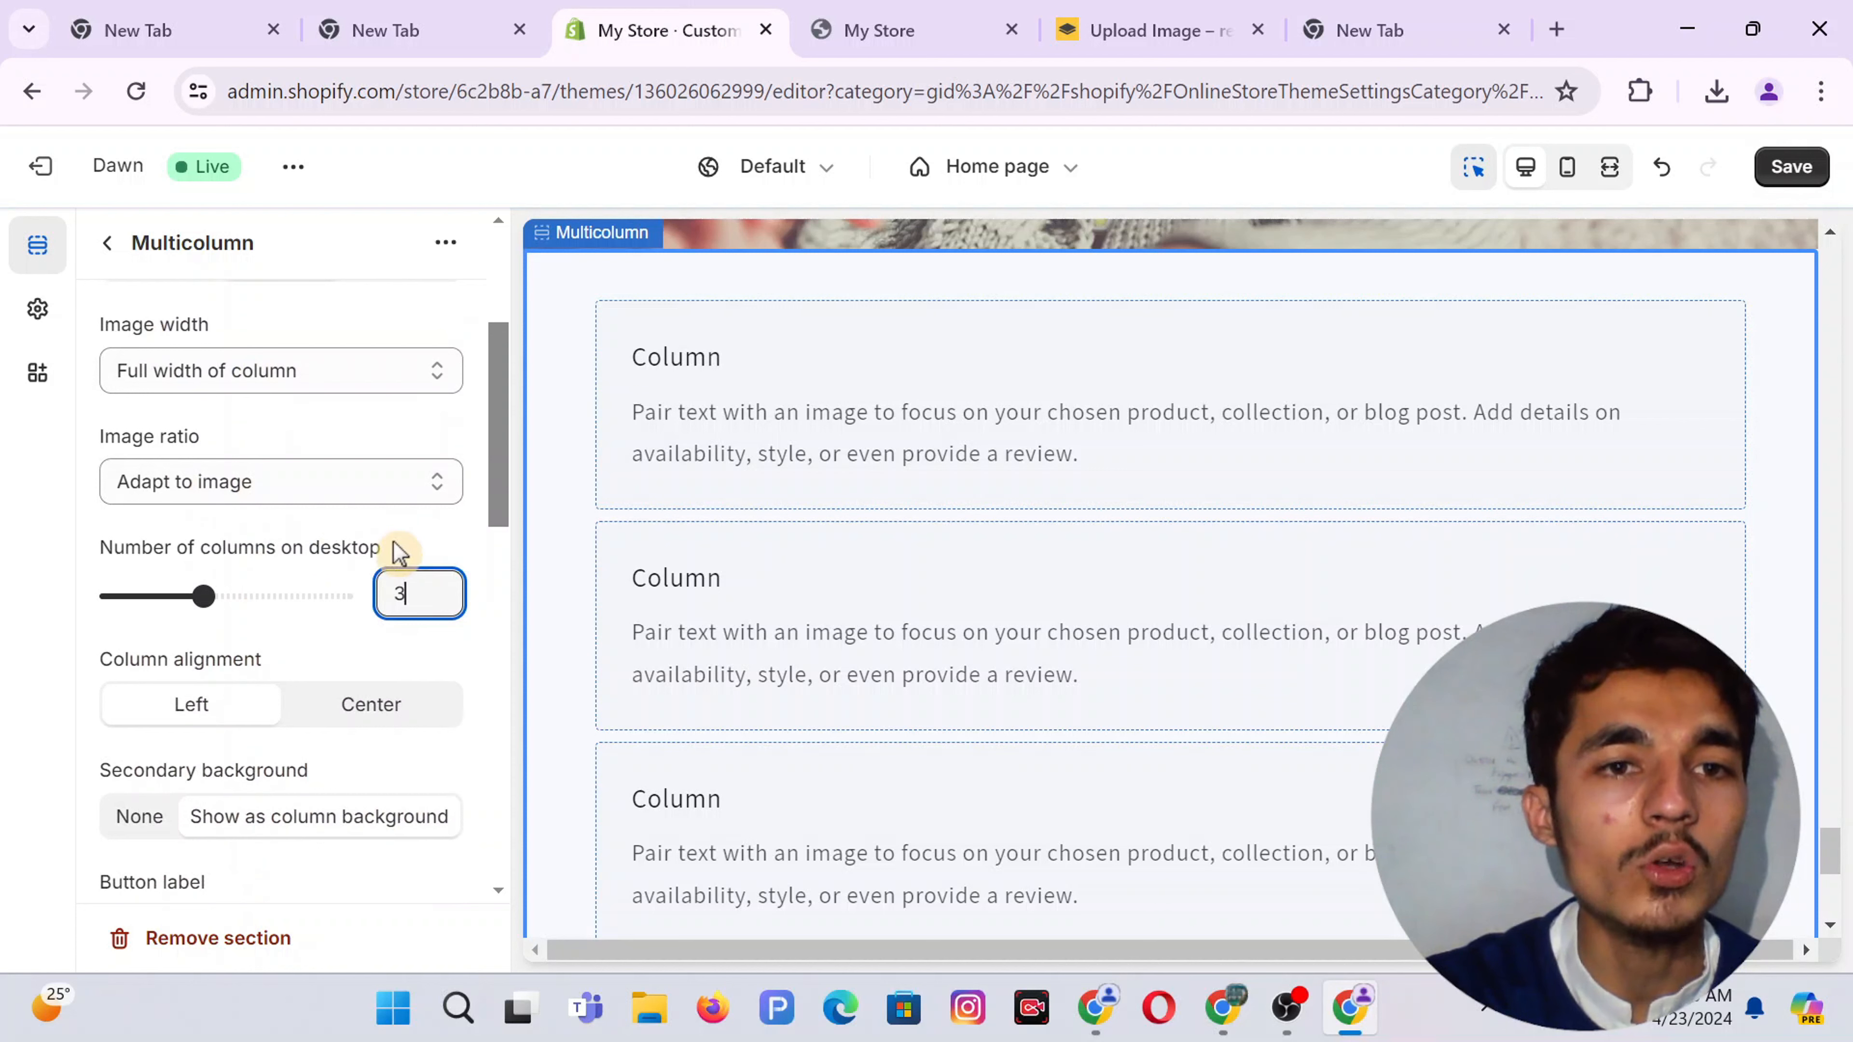
scroll(399, 552, "down", 2)
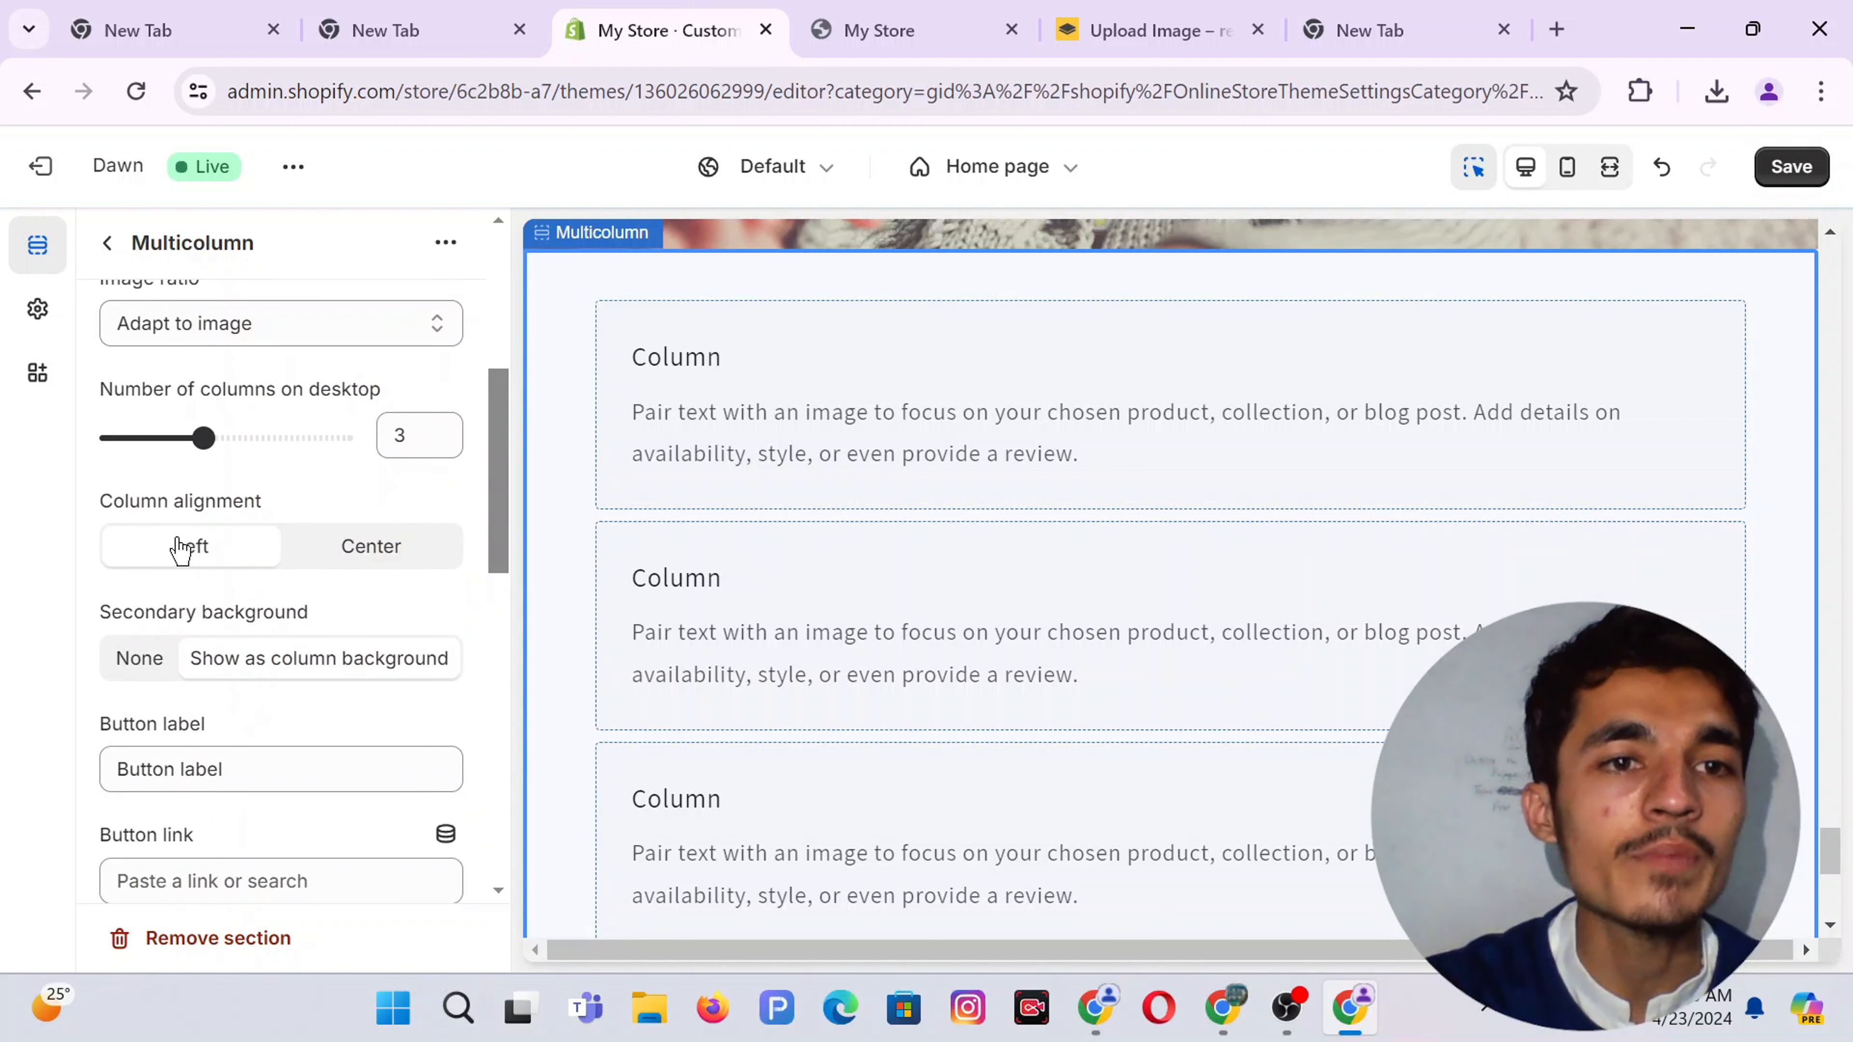
left_click(352, 558)
scroll(348, 505, "down", 2)
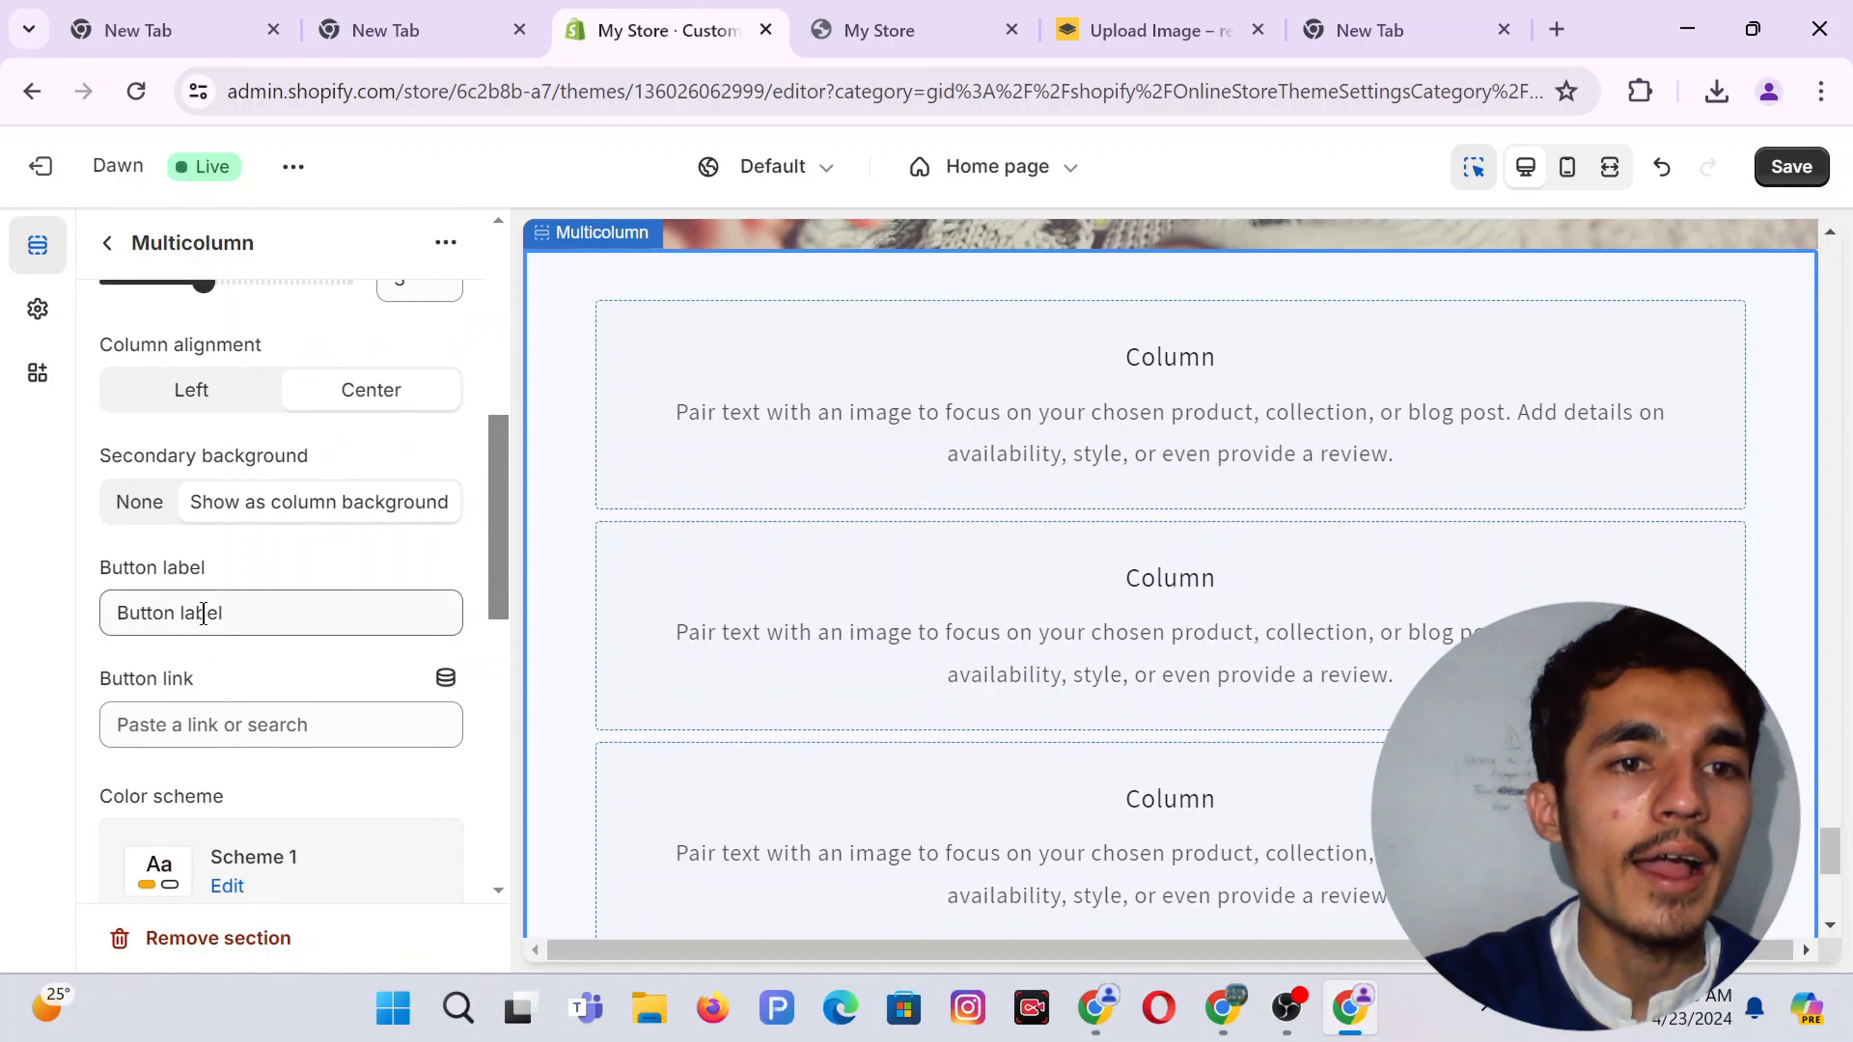
double_click(272, 617)
key("BackSpace")
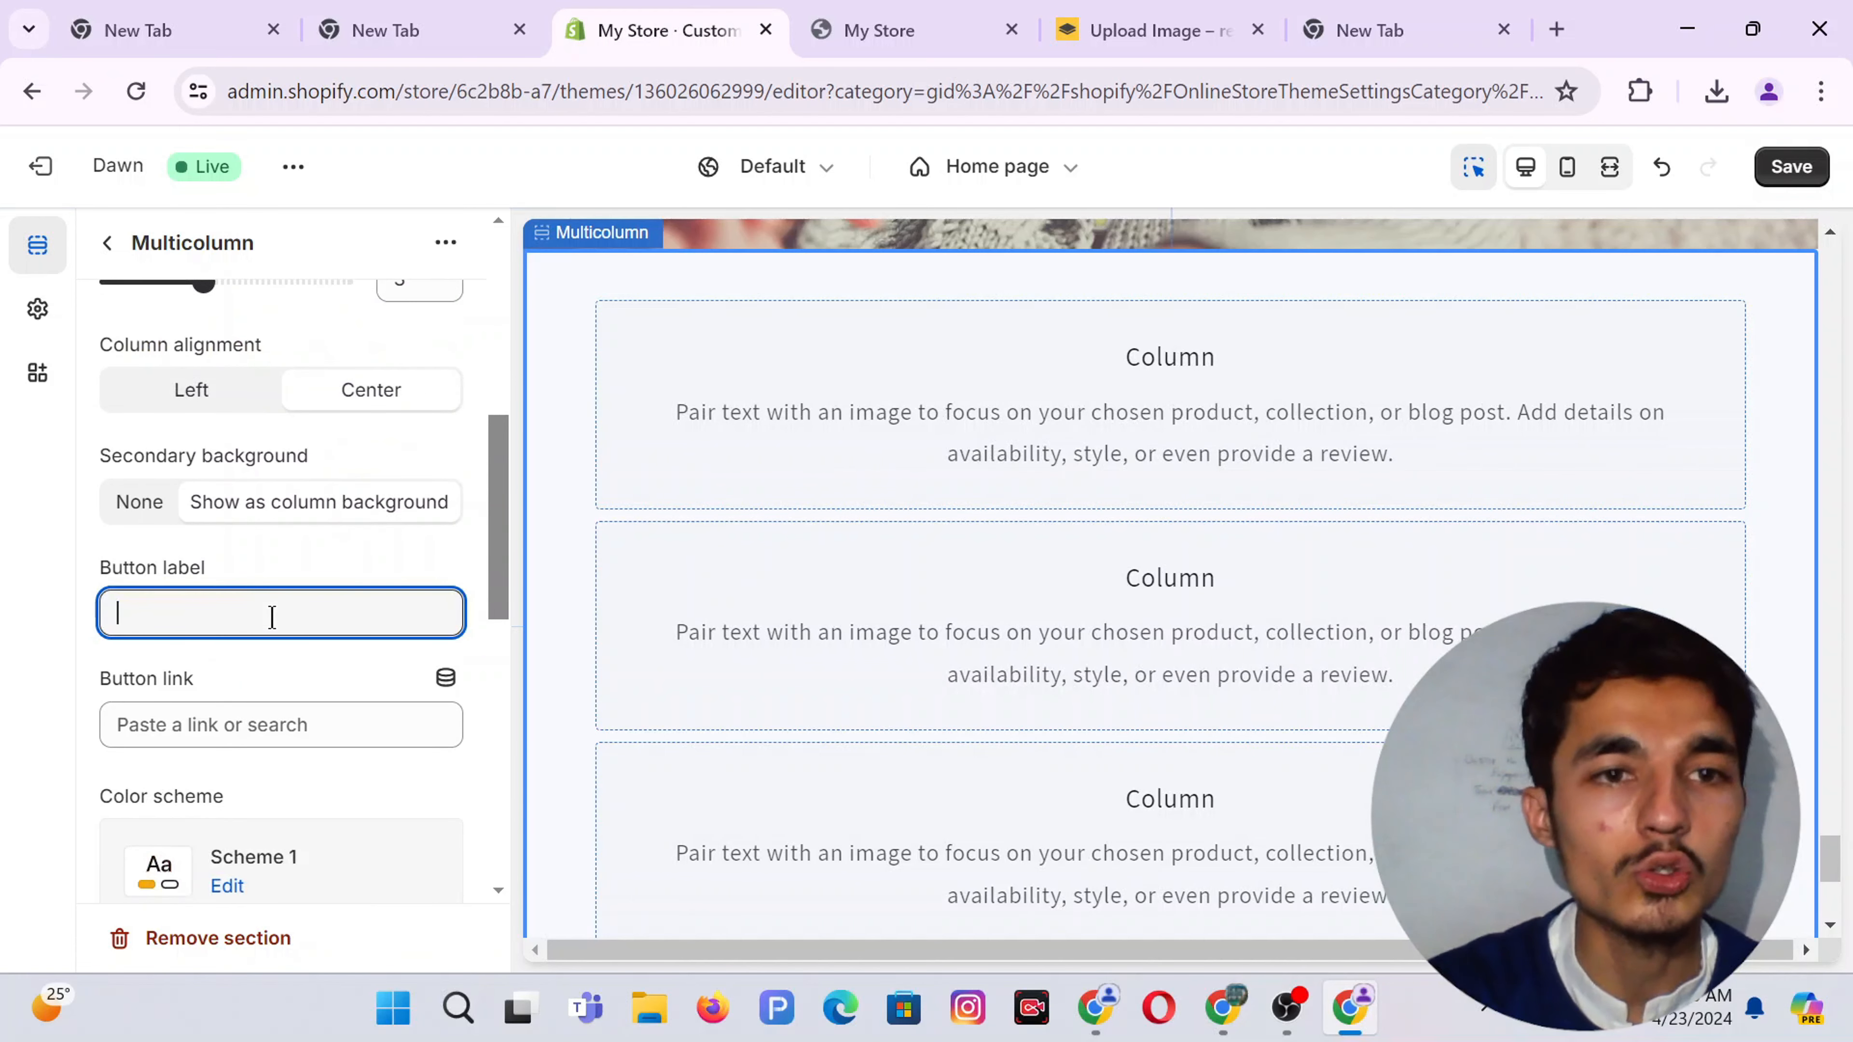
Set the section's bottom padding to 20 px and open the first Column block
scroll(260, 577, "down", 6)
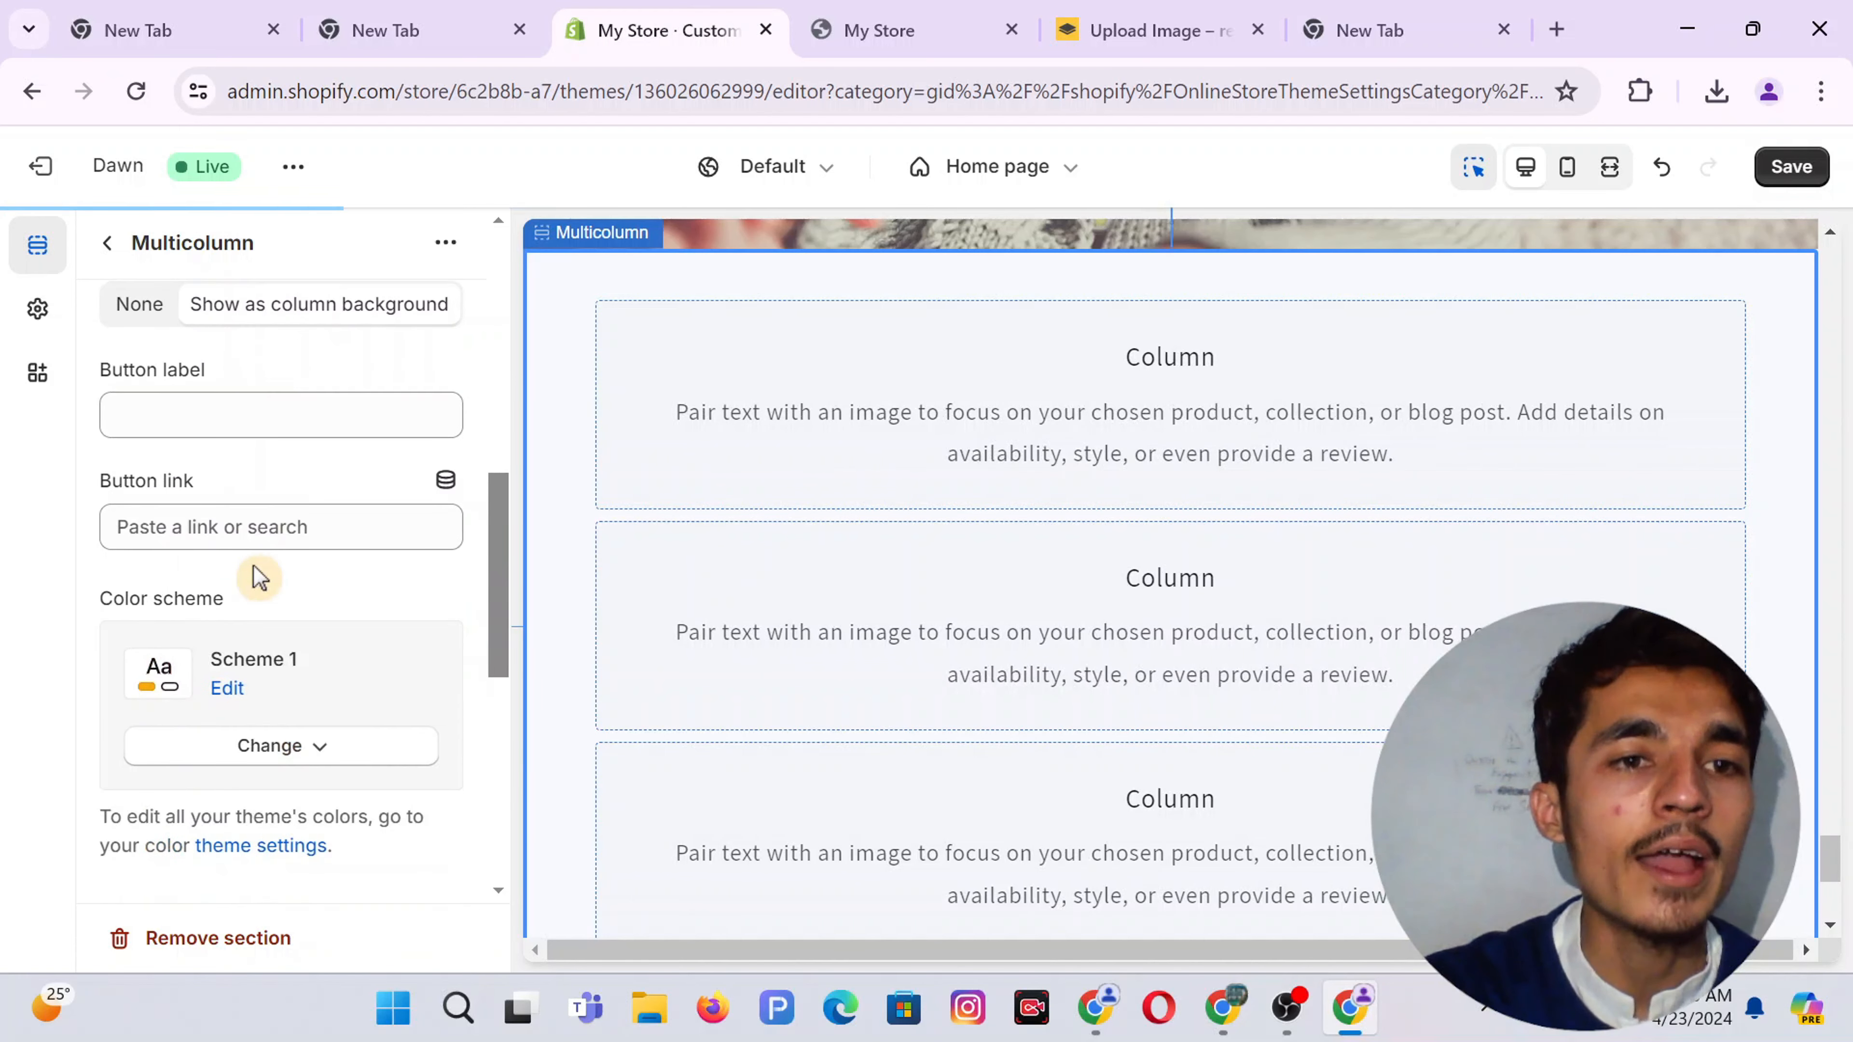
scroll(257, 578, "down", 5)
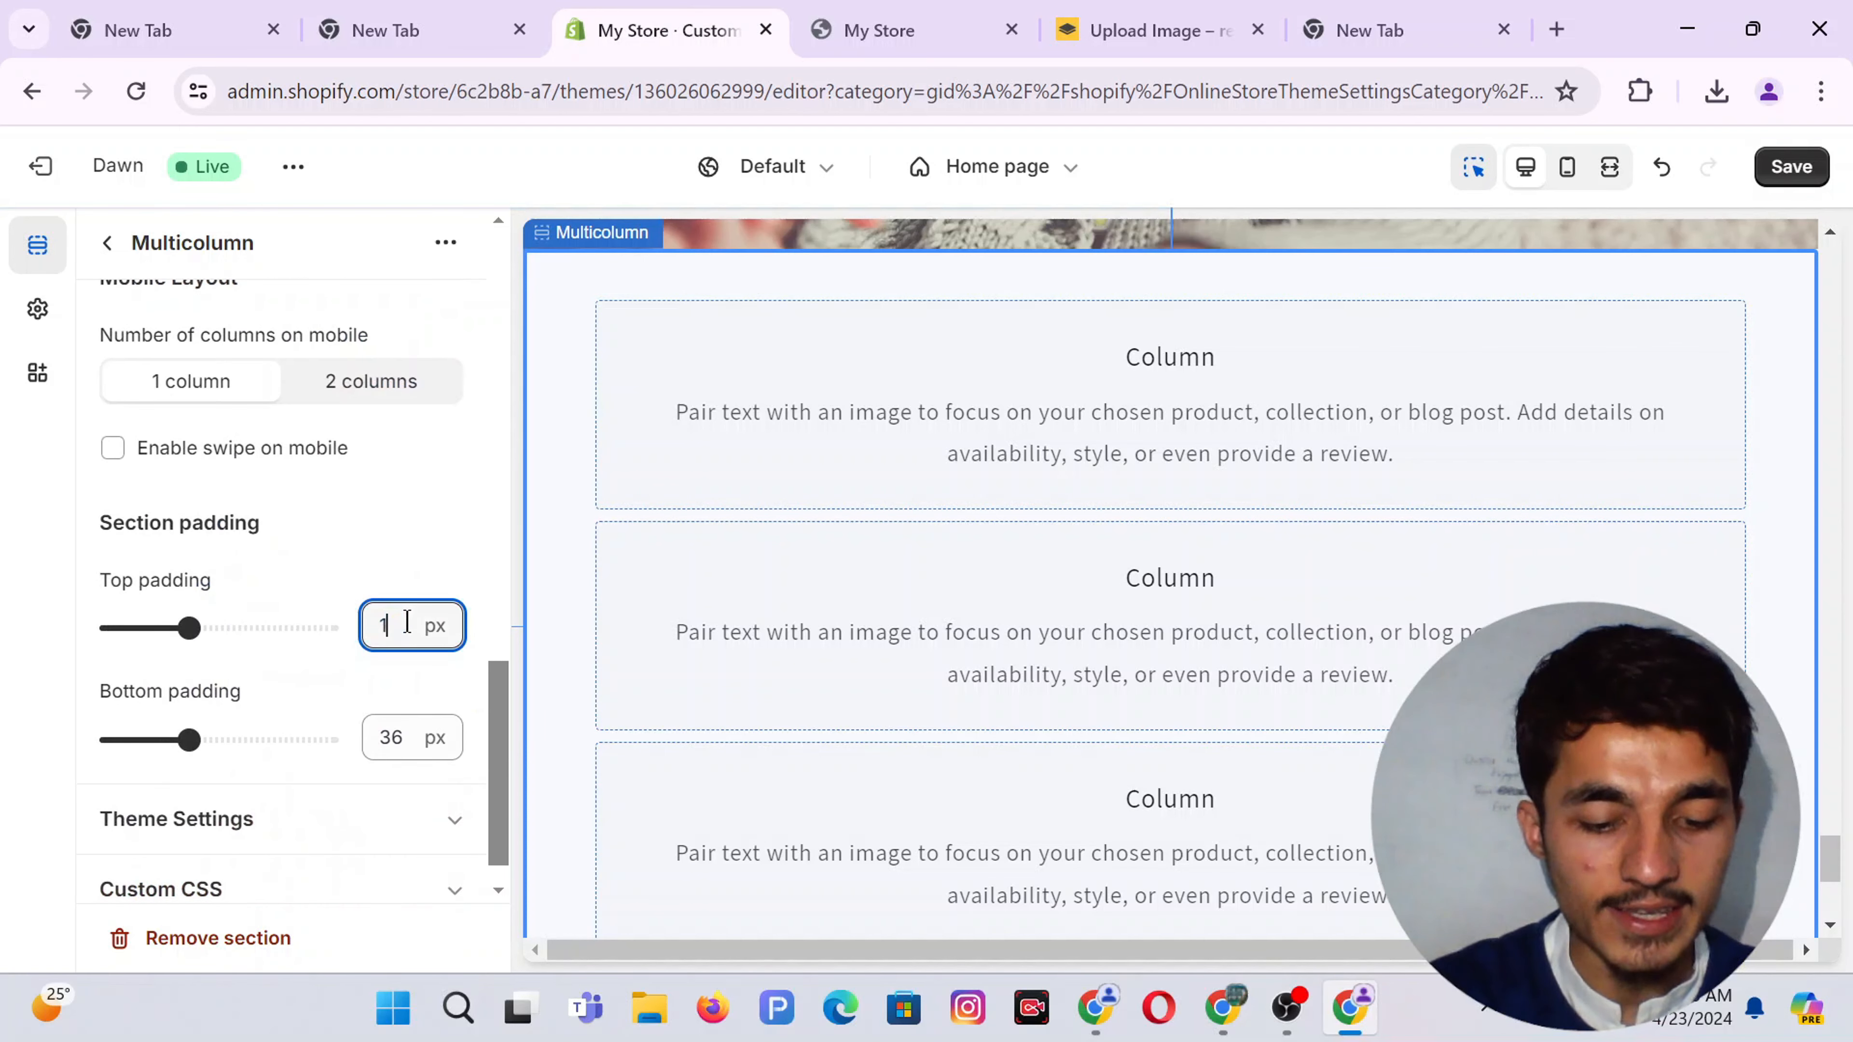
double_click(406, 738)
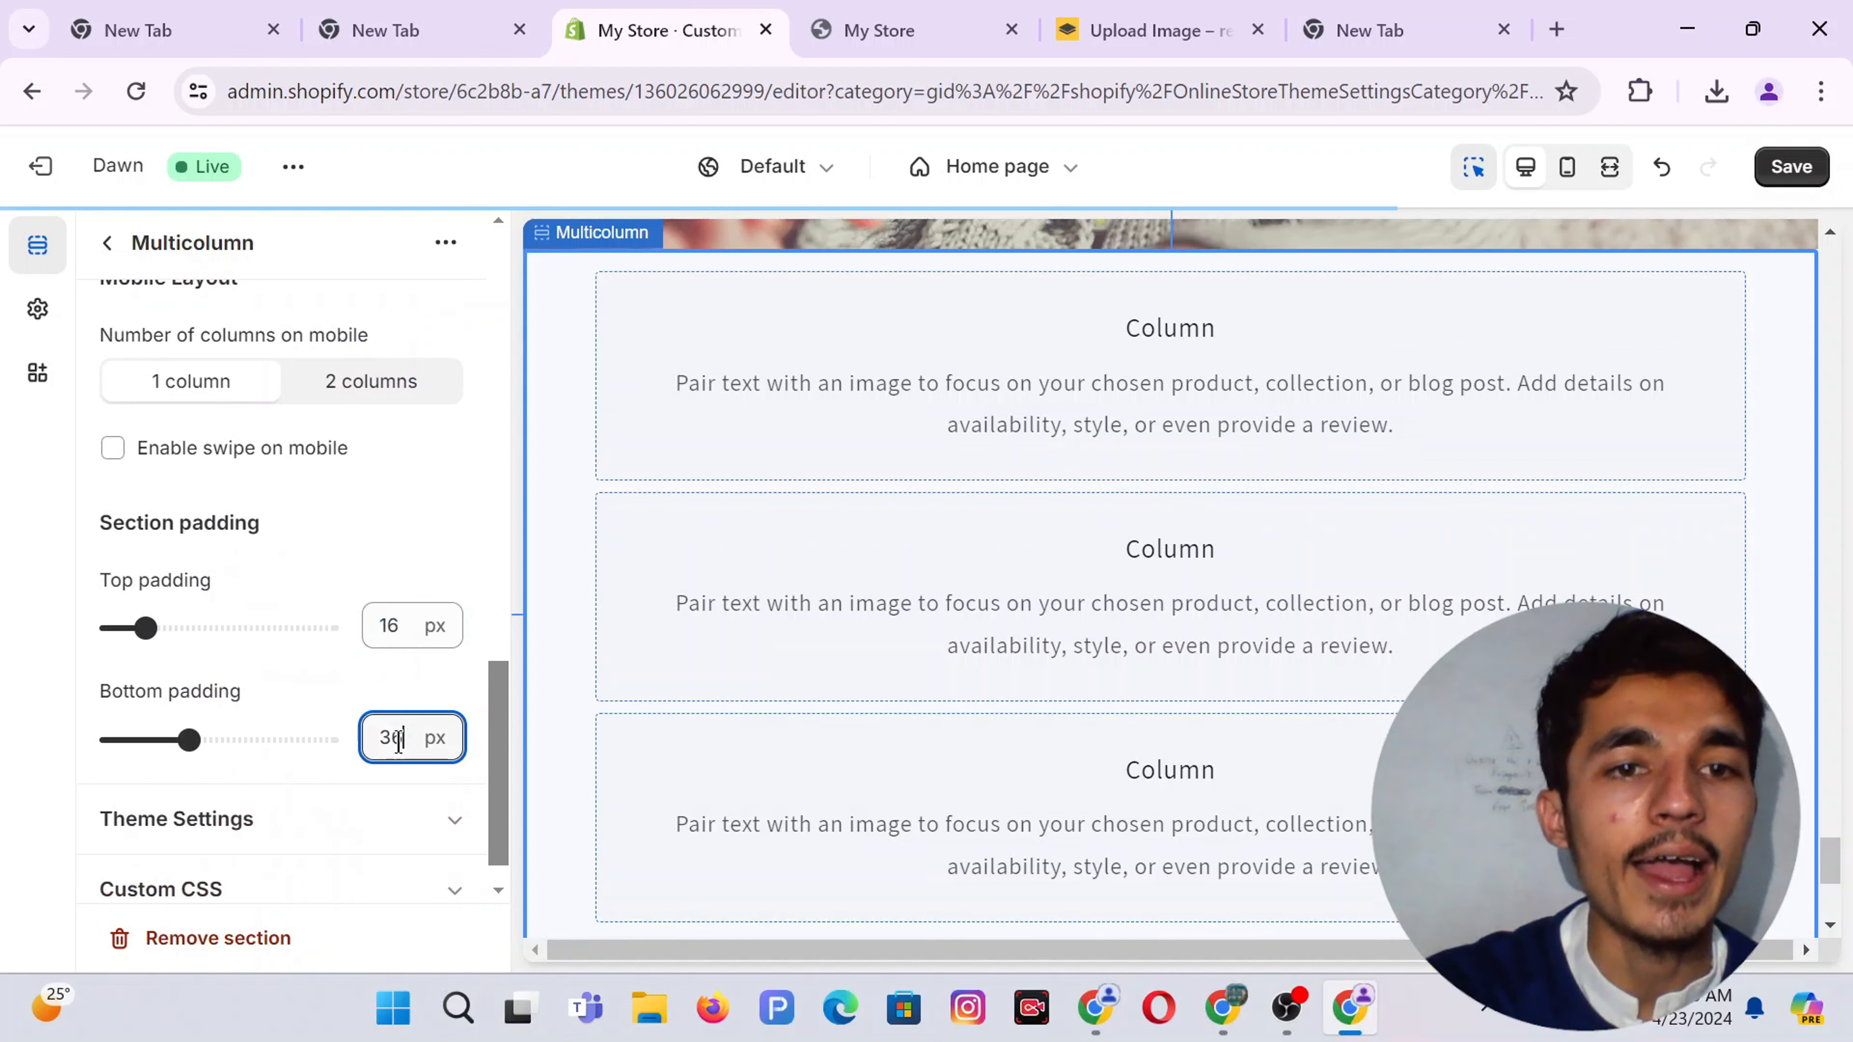
type("2")
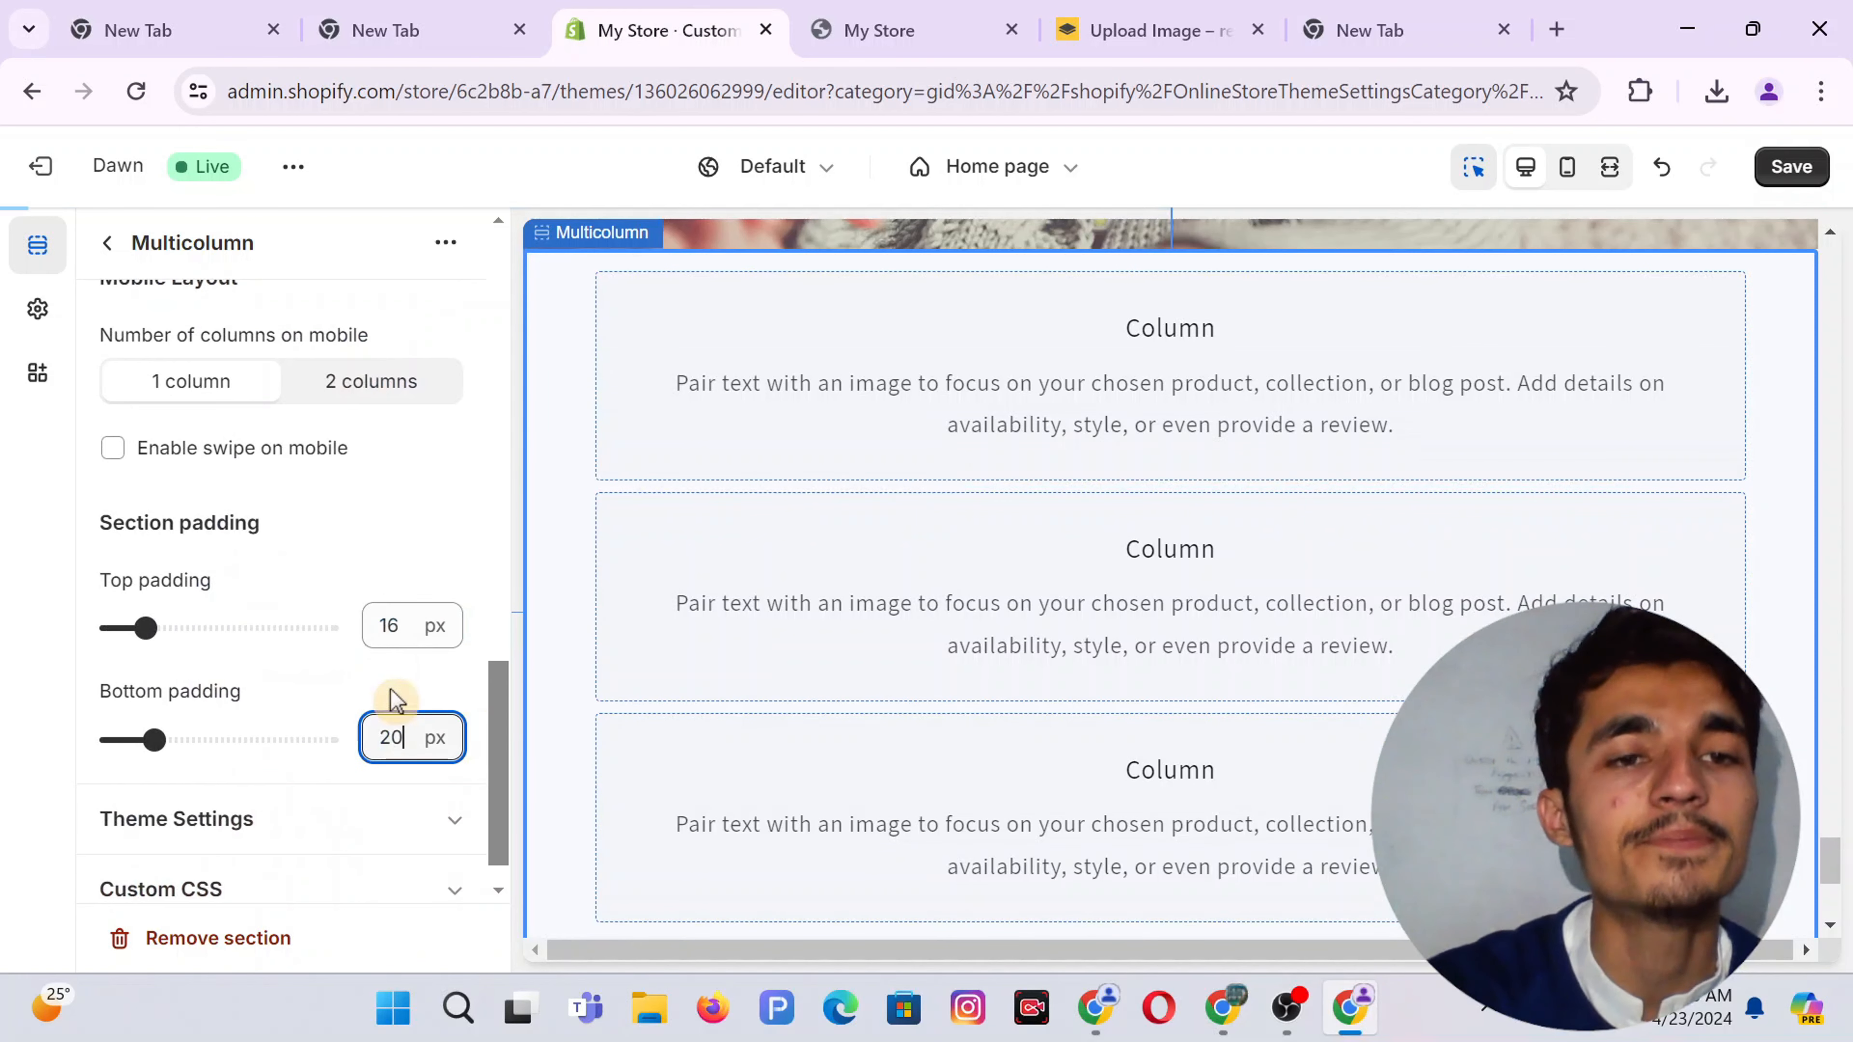
scroll(355, 562, "up", 15)
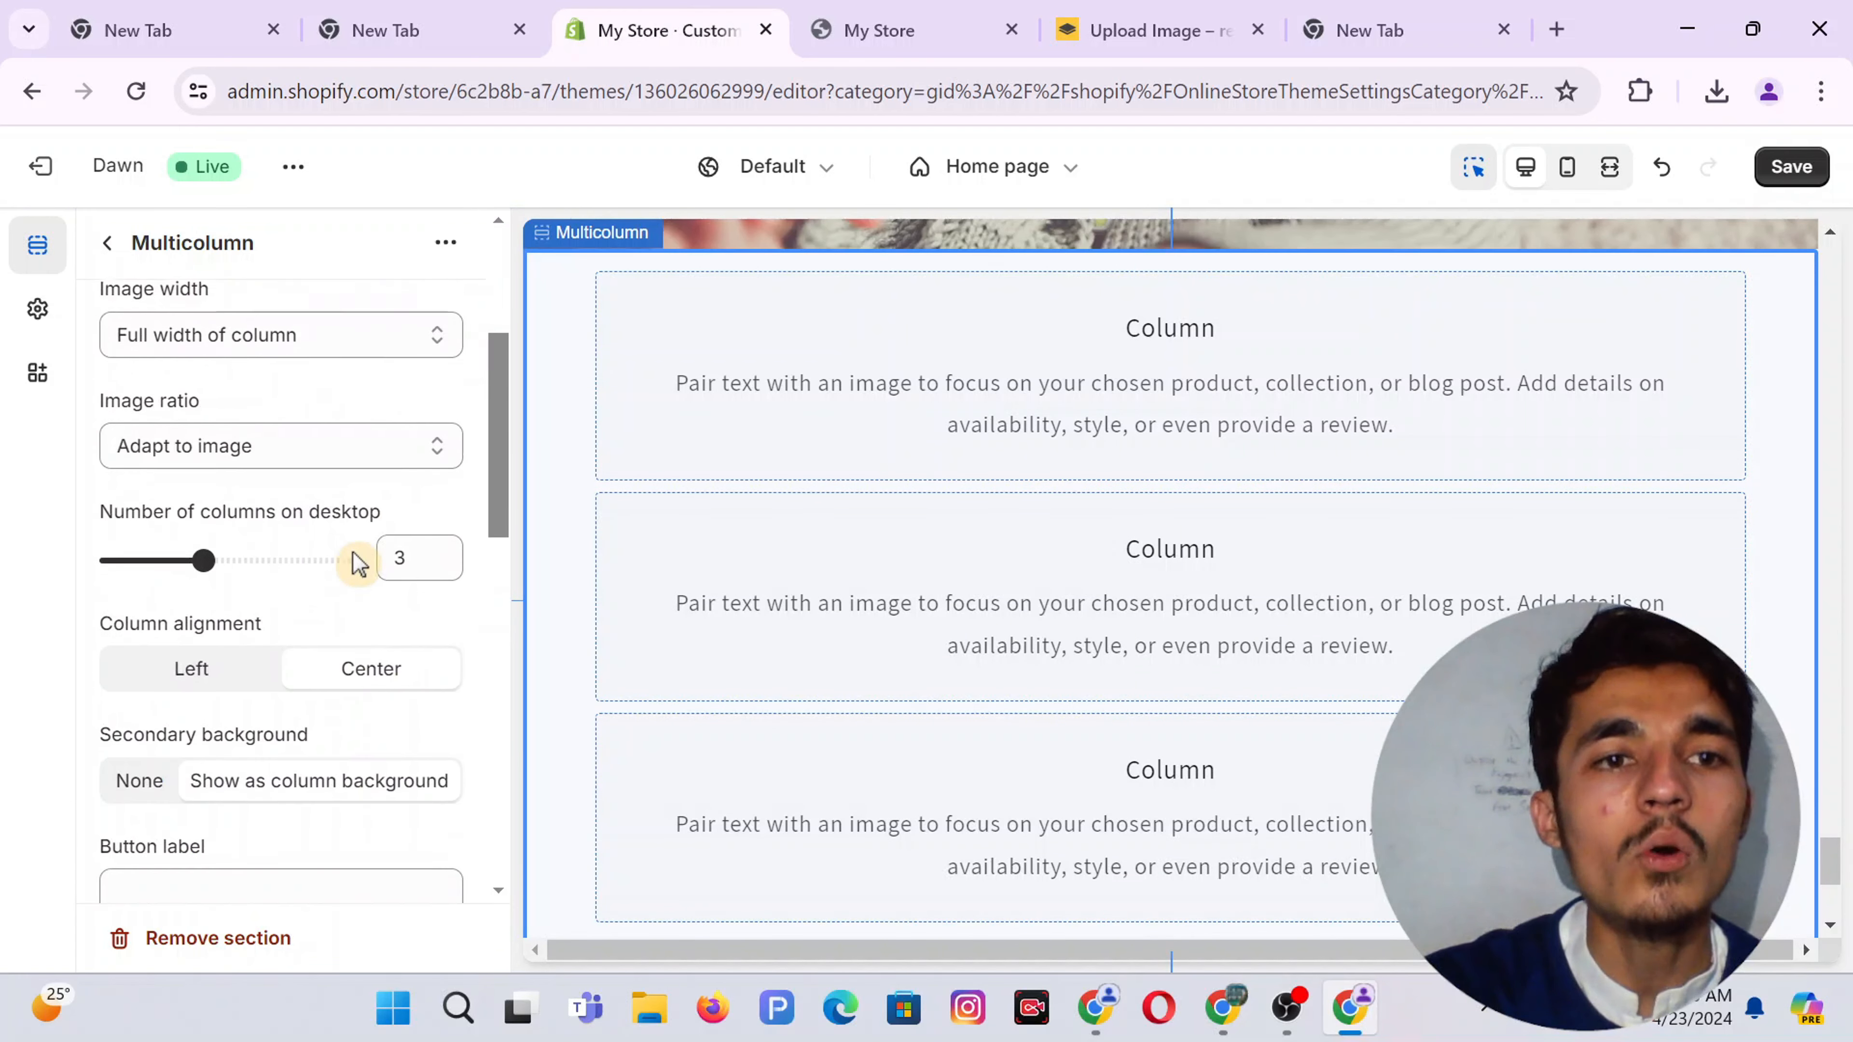
scroll(358, 562, "up", 5)
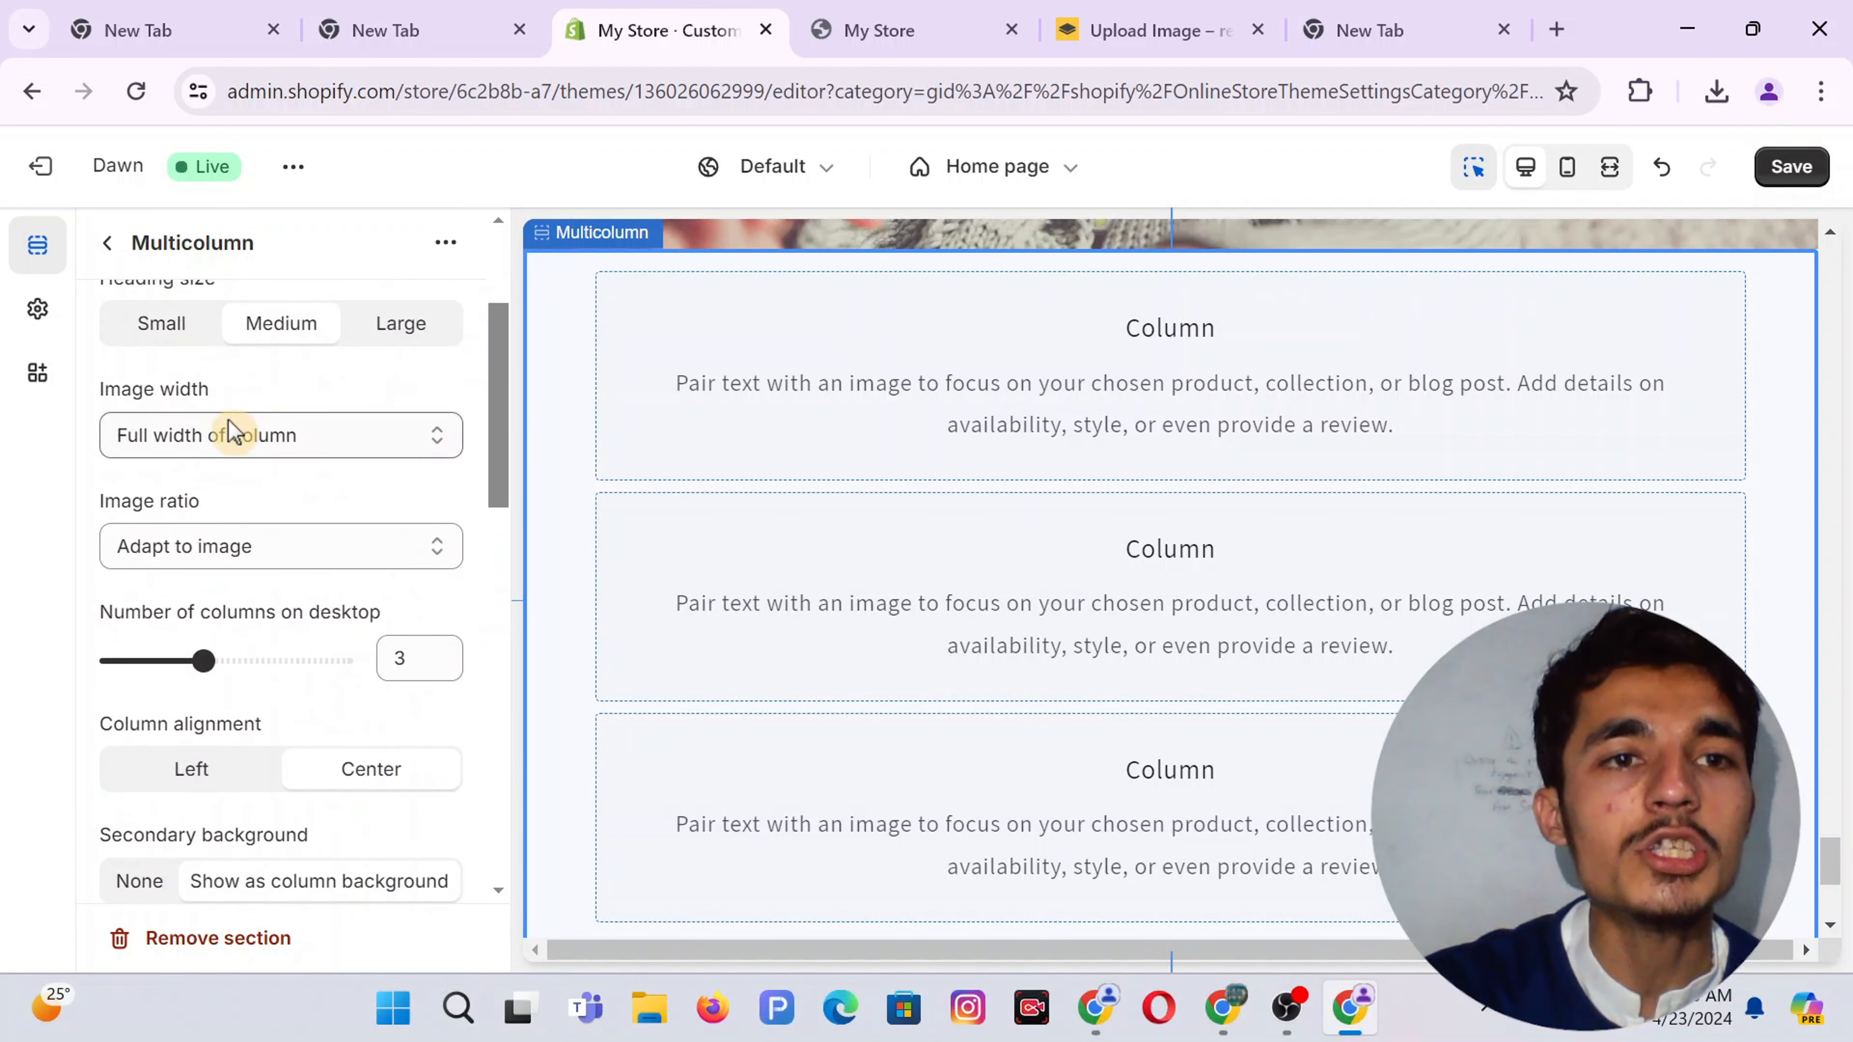
left_click(107, 252)
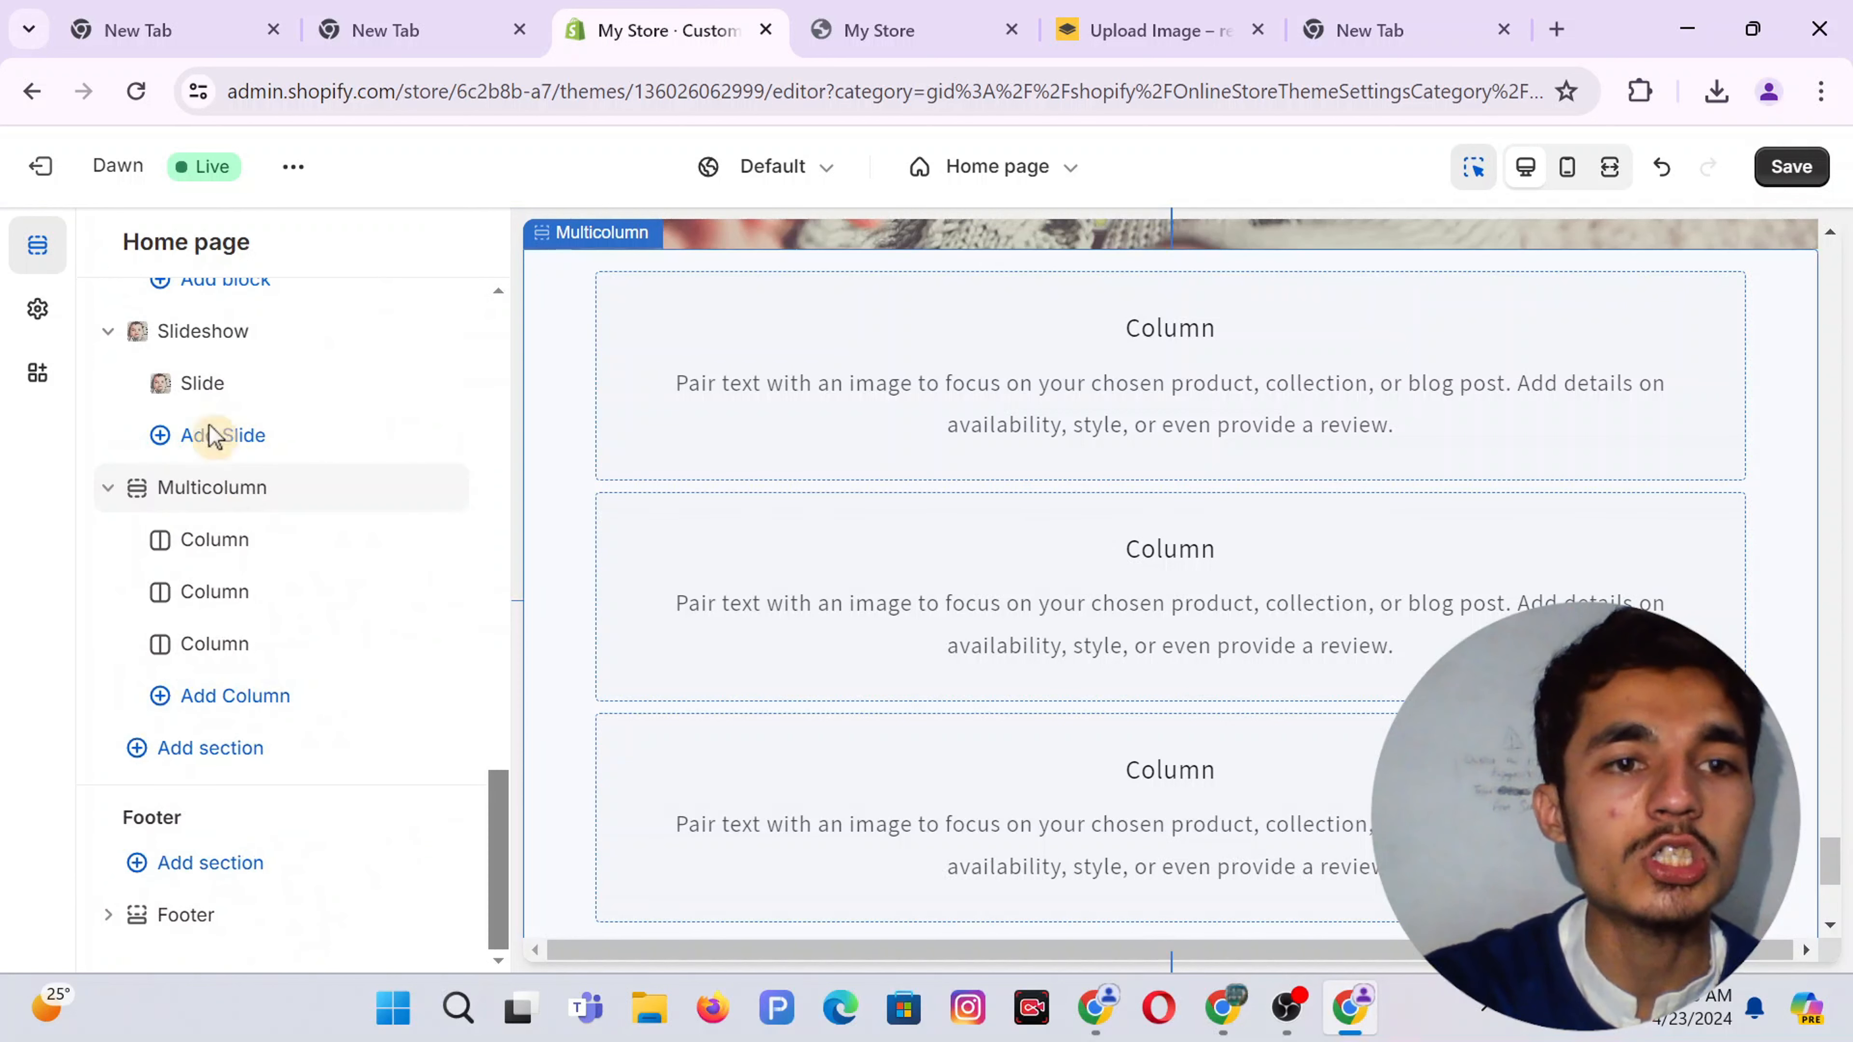
left_click(219, 555)
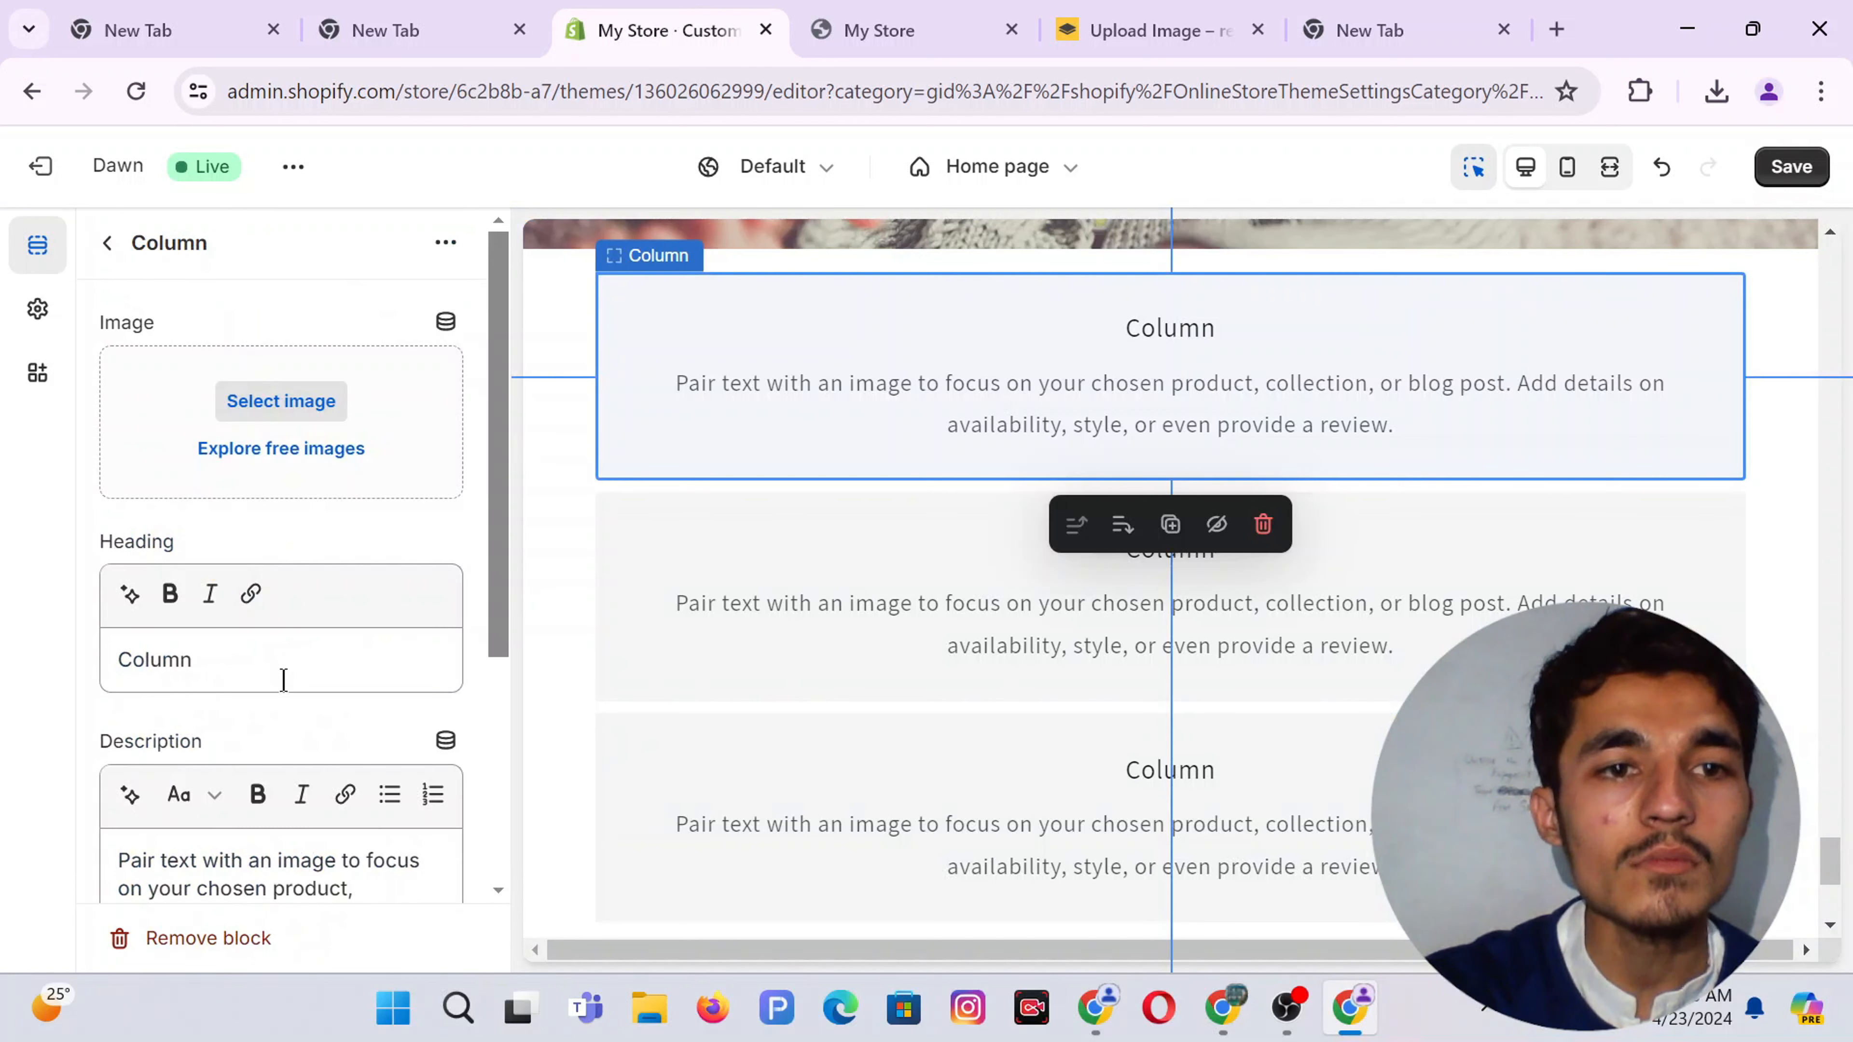
In the other Canva design, add a new blank page 6
left_click(1226, 1007)
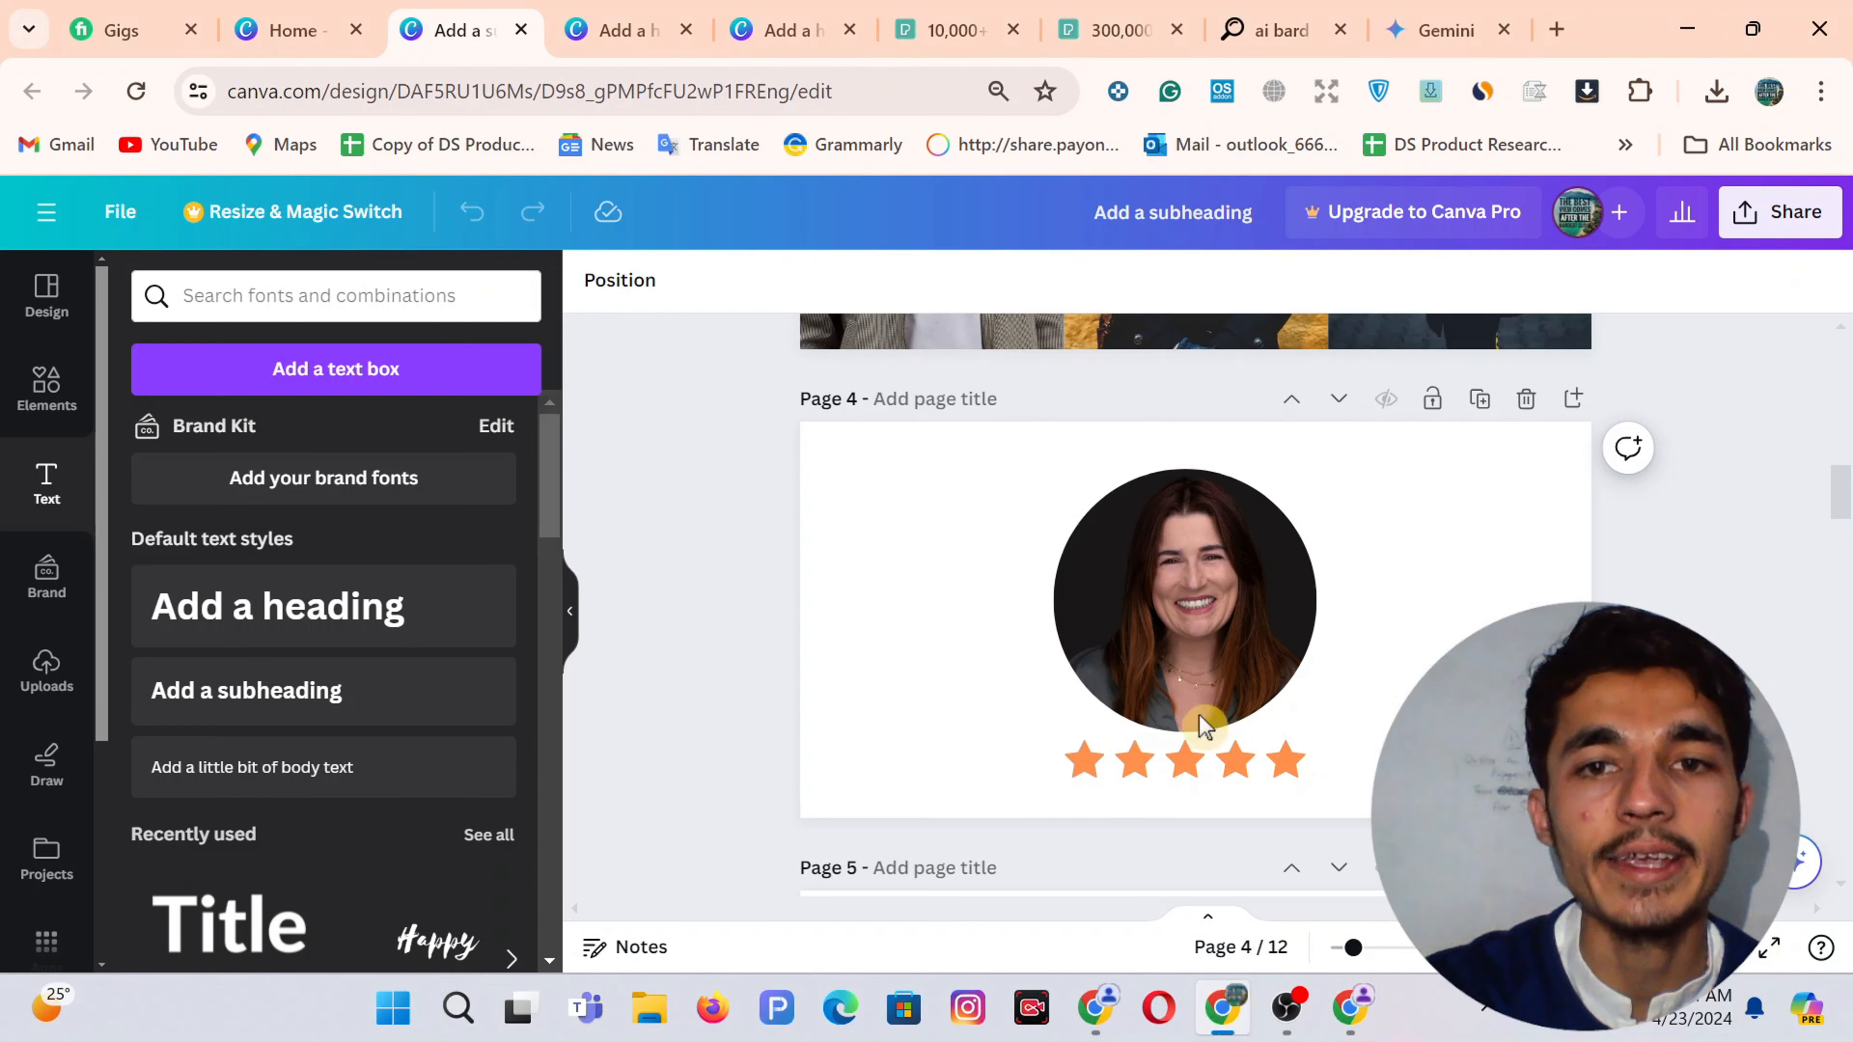
left_click(963, 618)
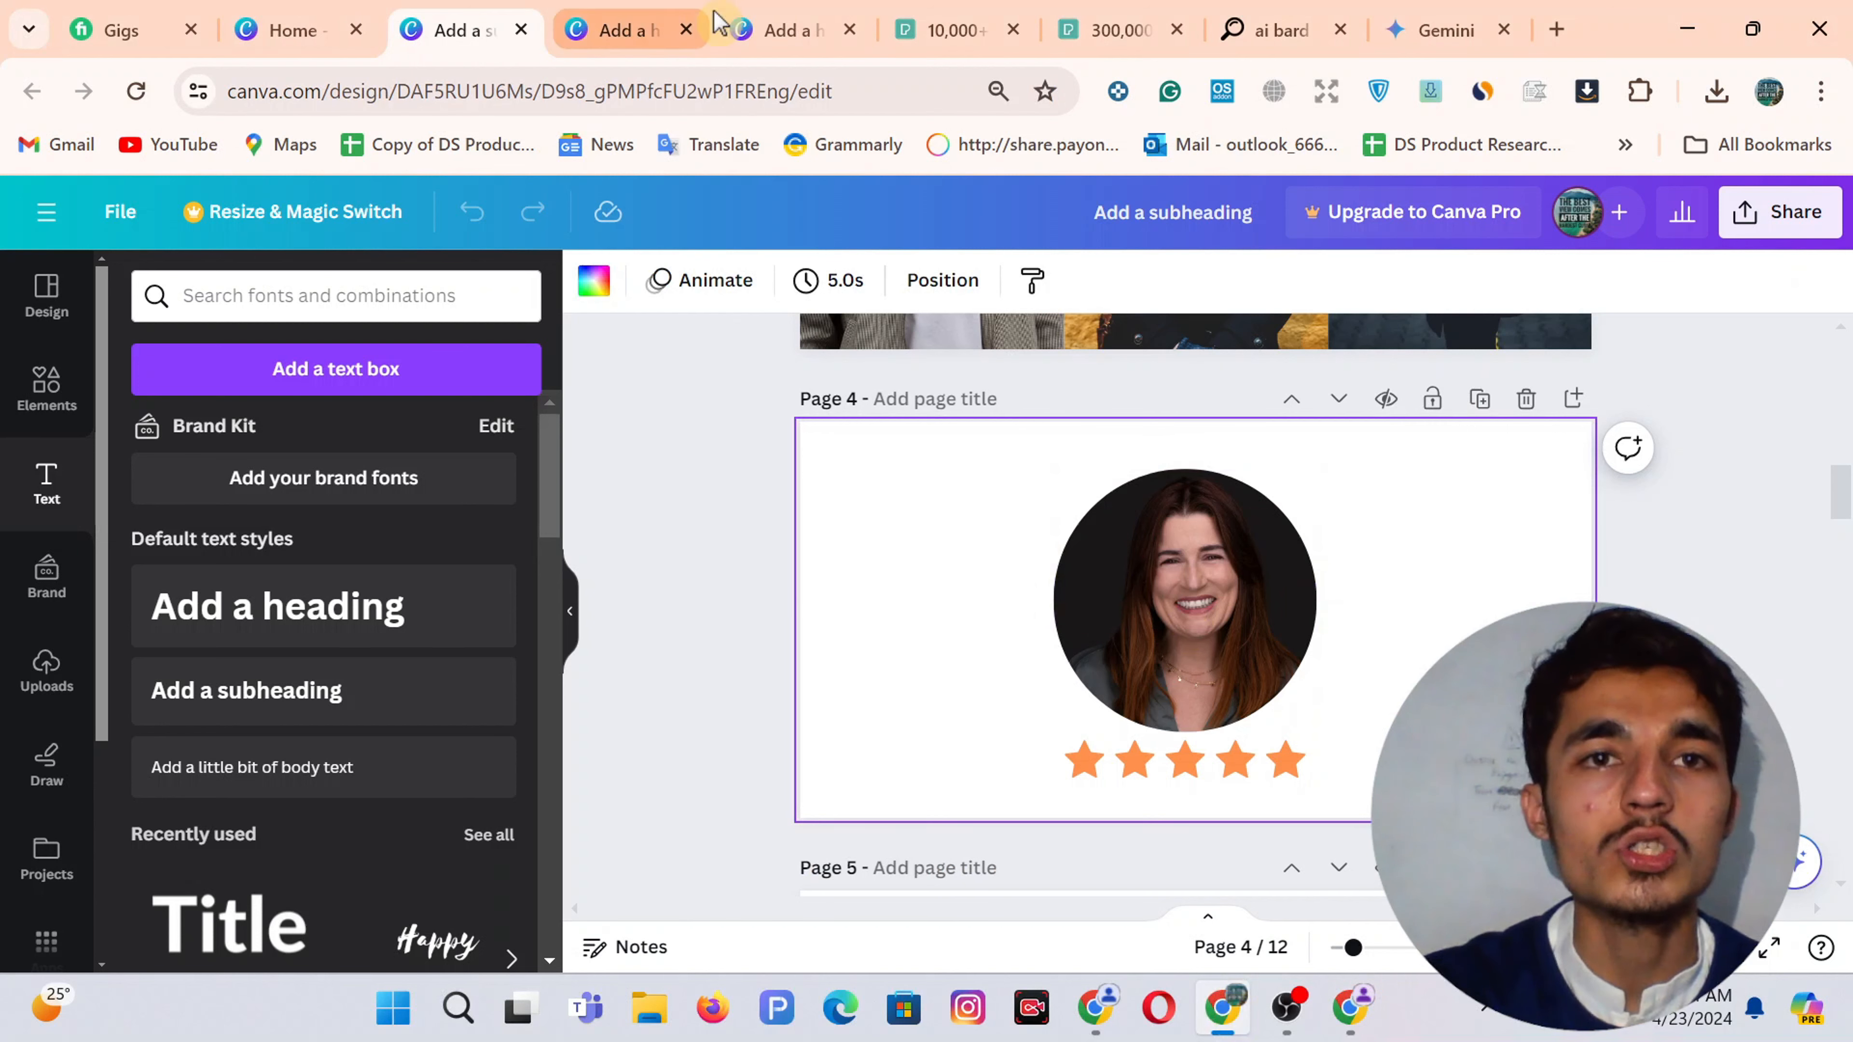
left_click(634, 13)
left_click(1141, 835)
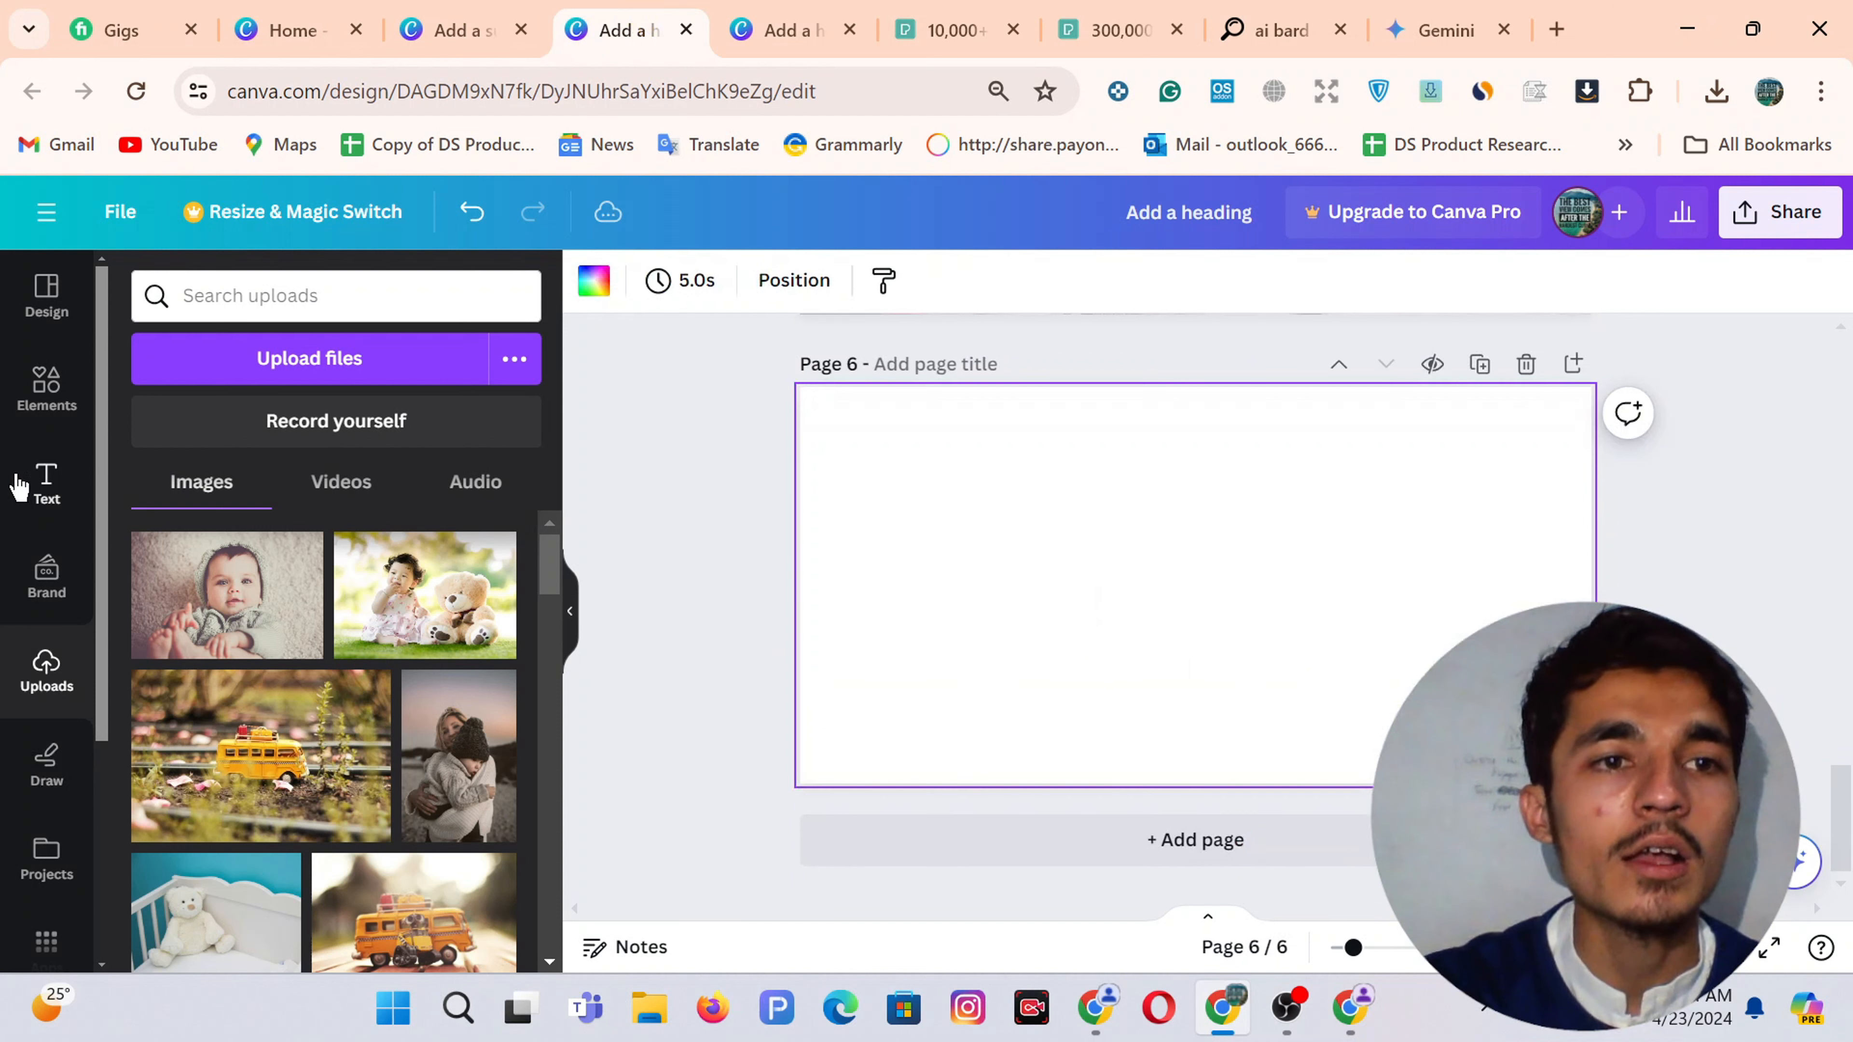
Add a circle photo frame to page 6, enlarging it and centring it on the page
left_click(46, 387)
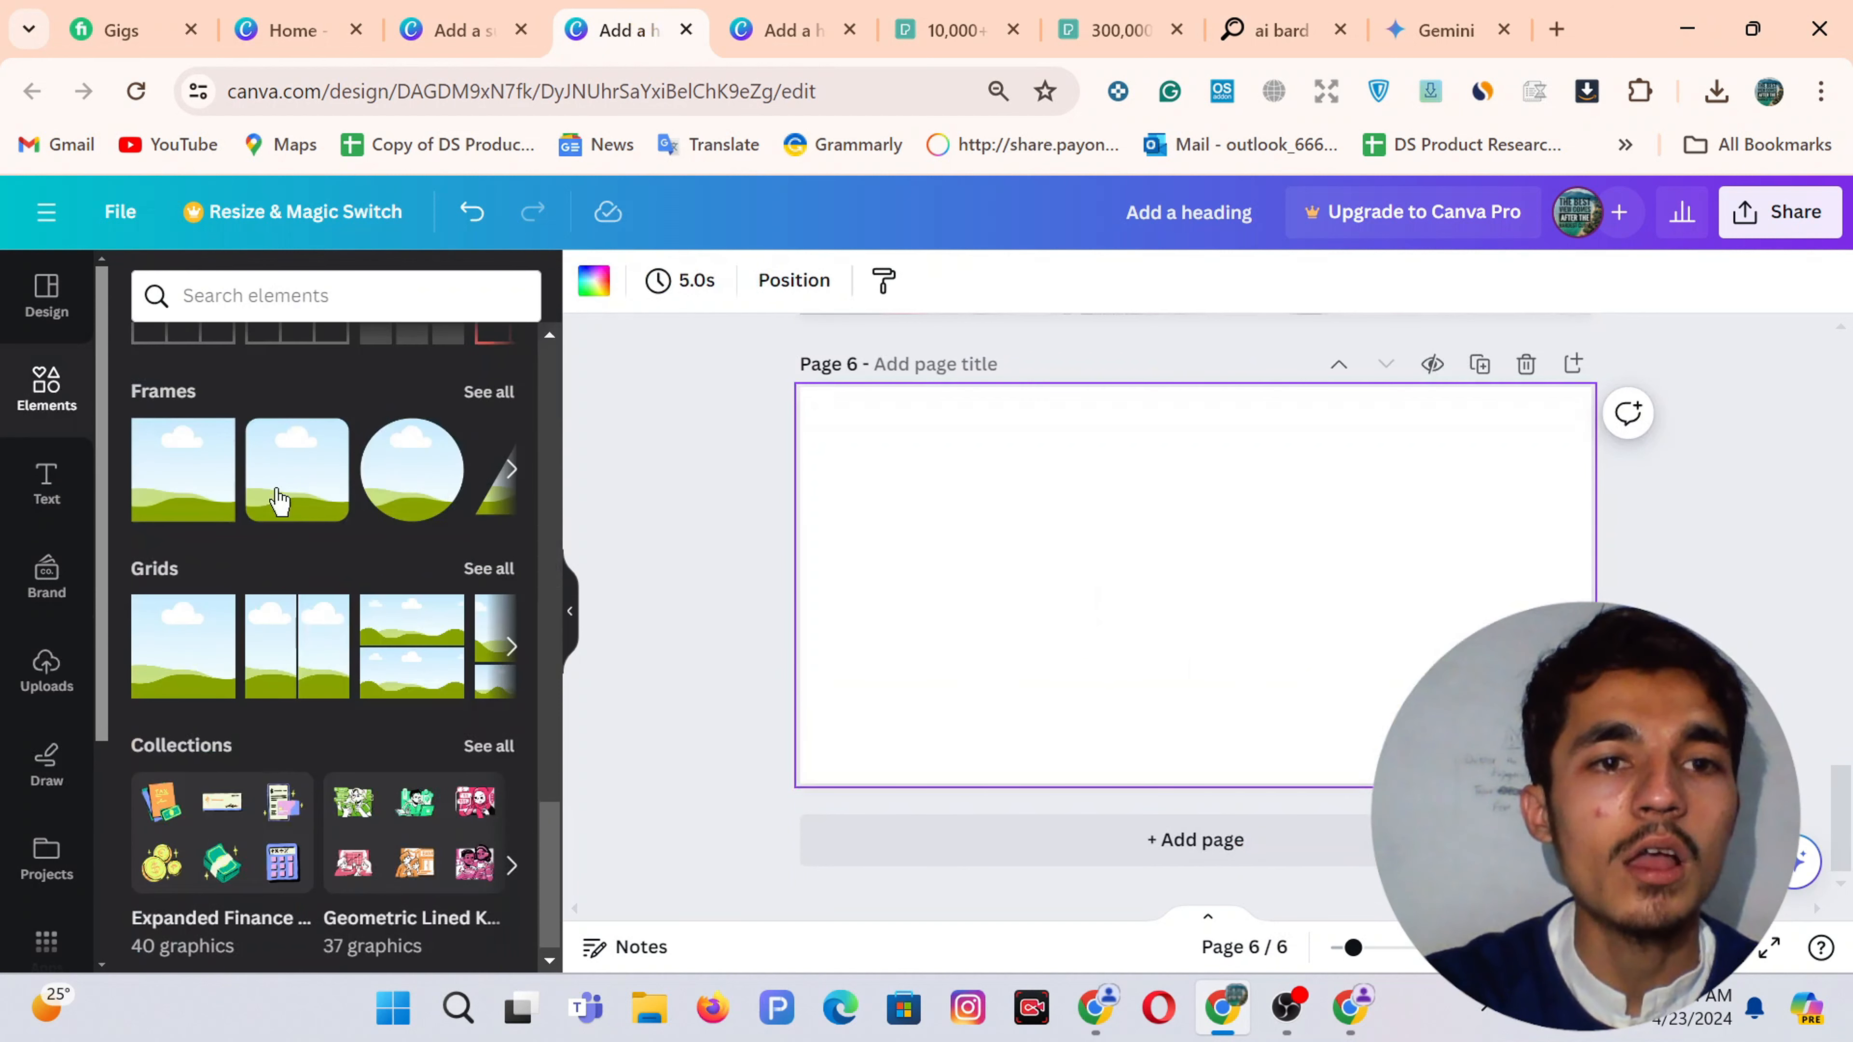
left_click(404, 474)
left_click_drag(1229, 613, 1176, 537)
left_click_drag(1246, 622, 1295, 673)
left_click_drag(1177, 541, 1197, 580)
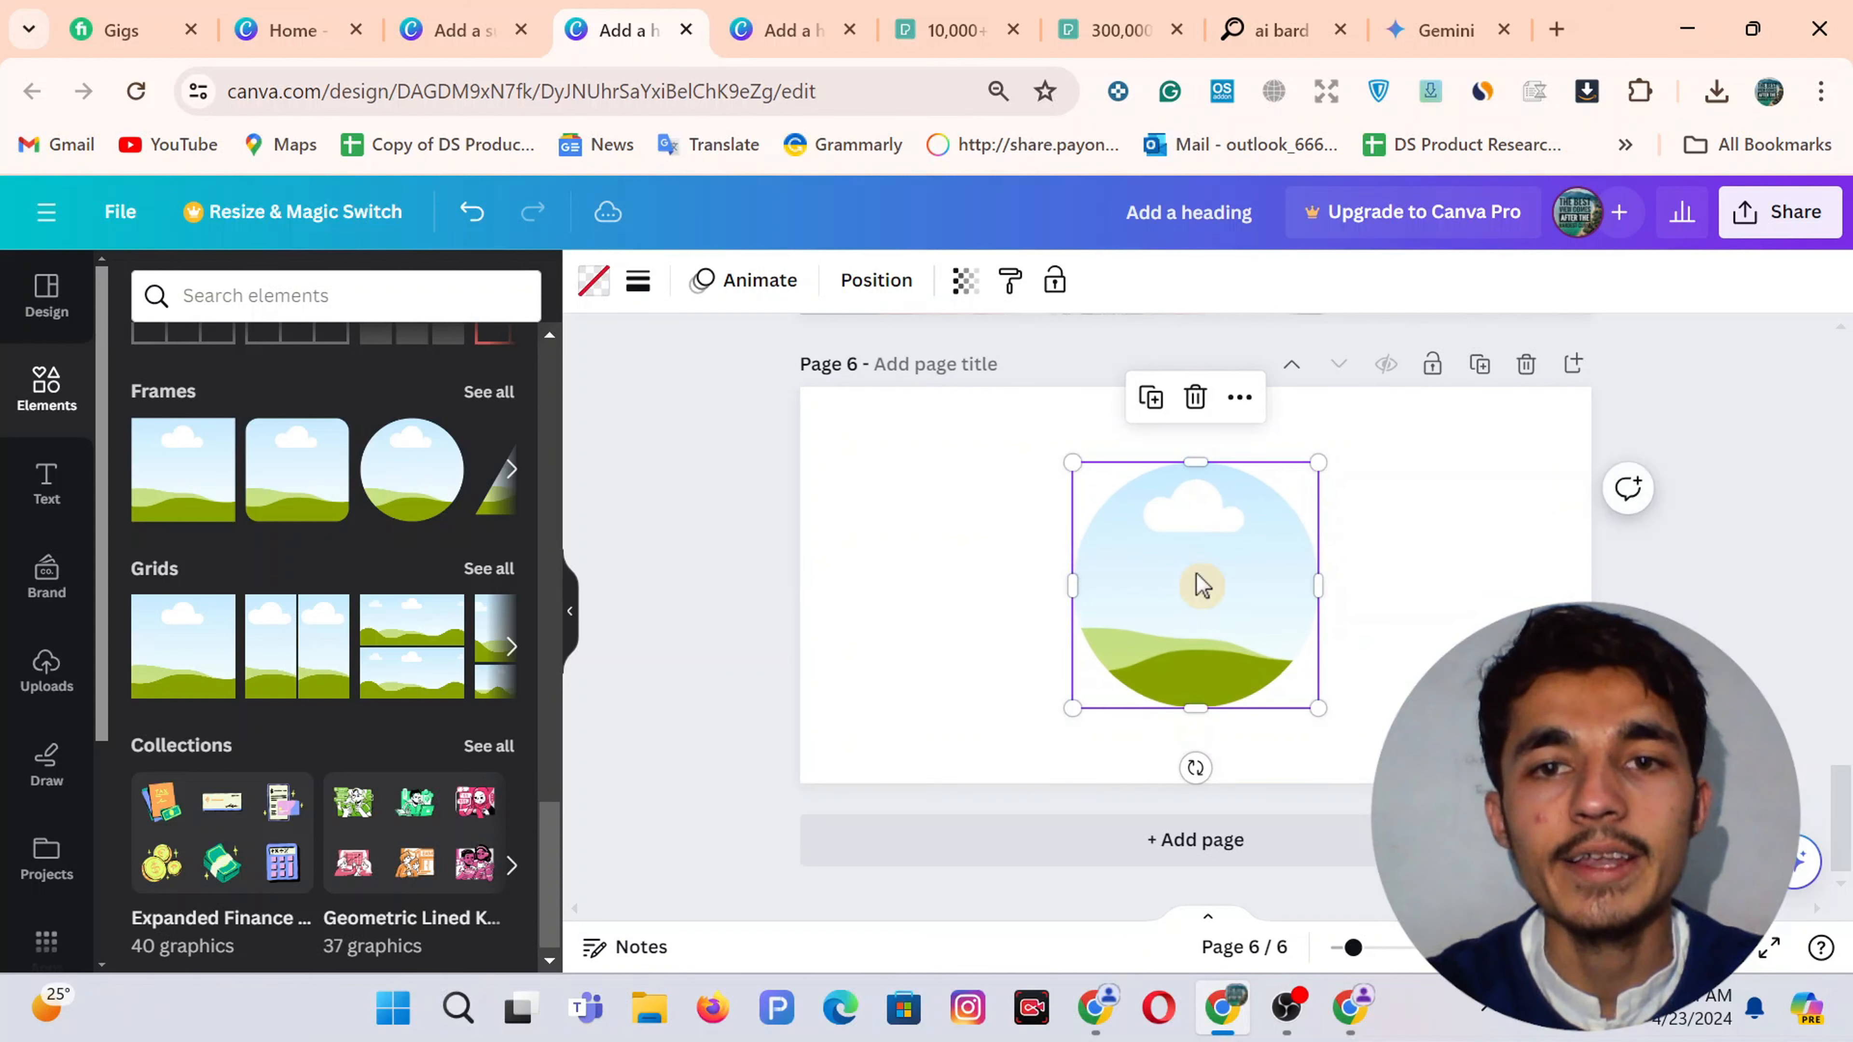
left_click(992, 538)
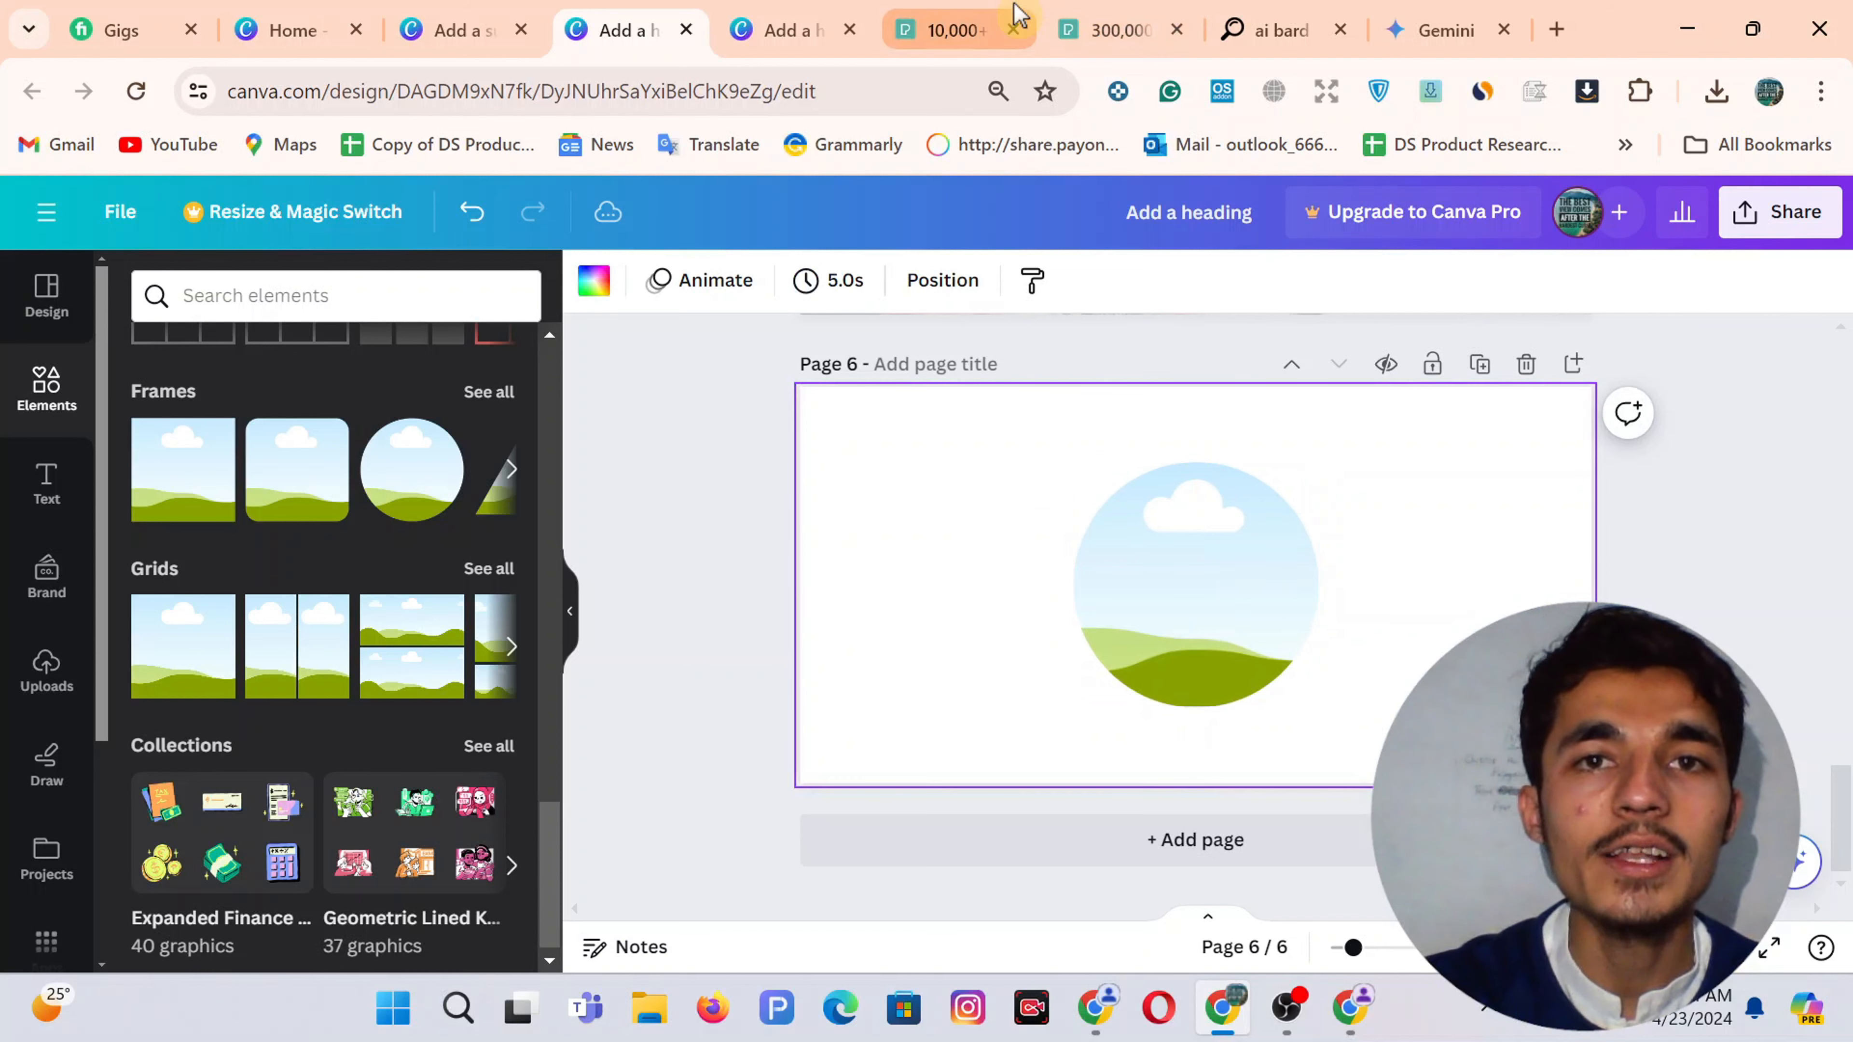
left_click(954, 14)
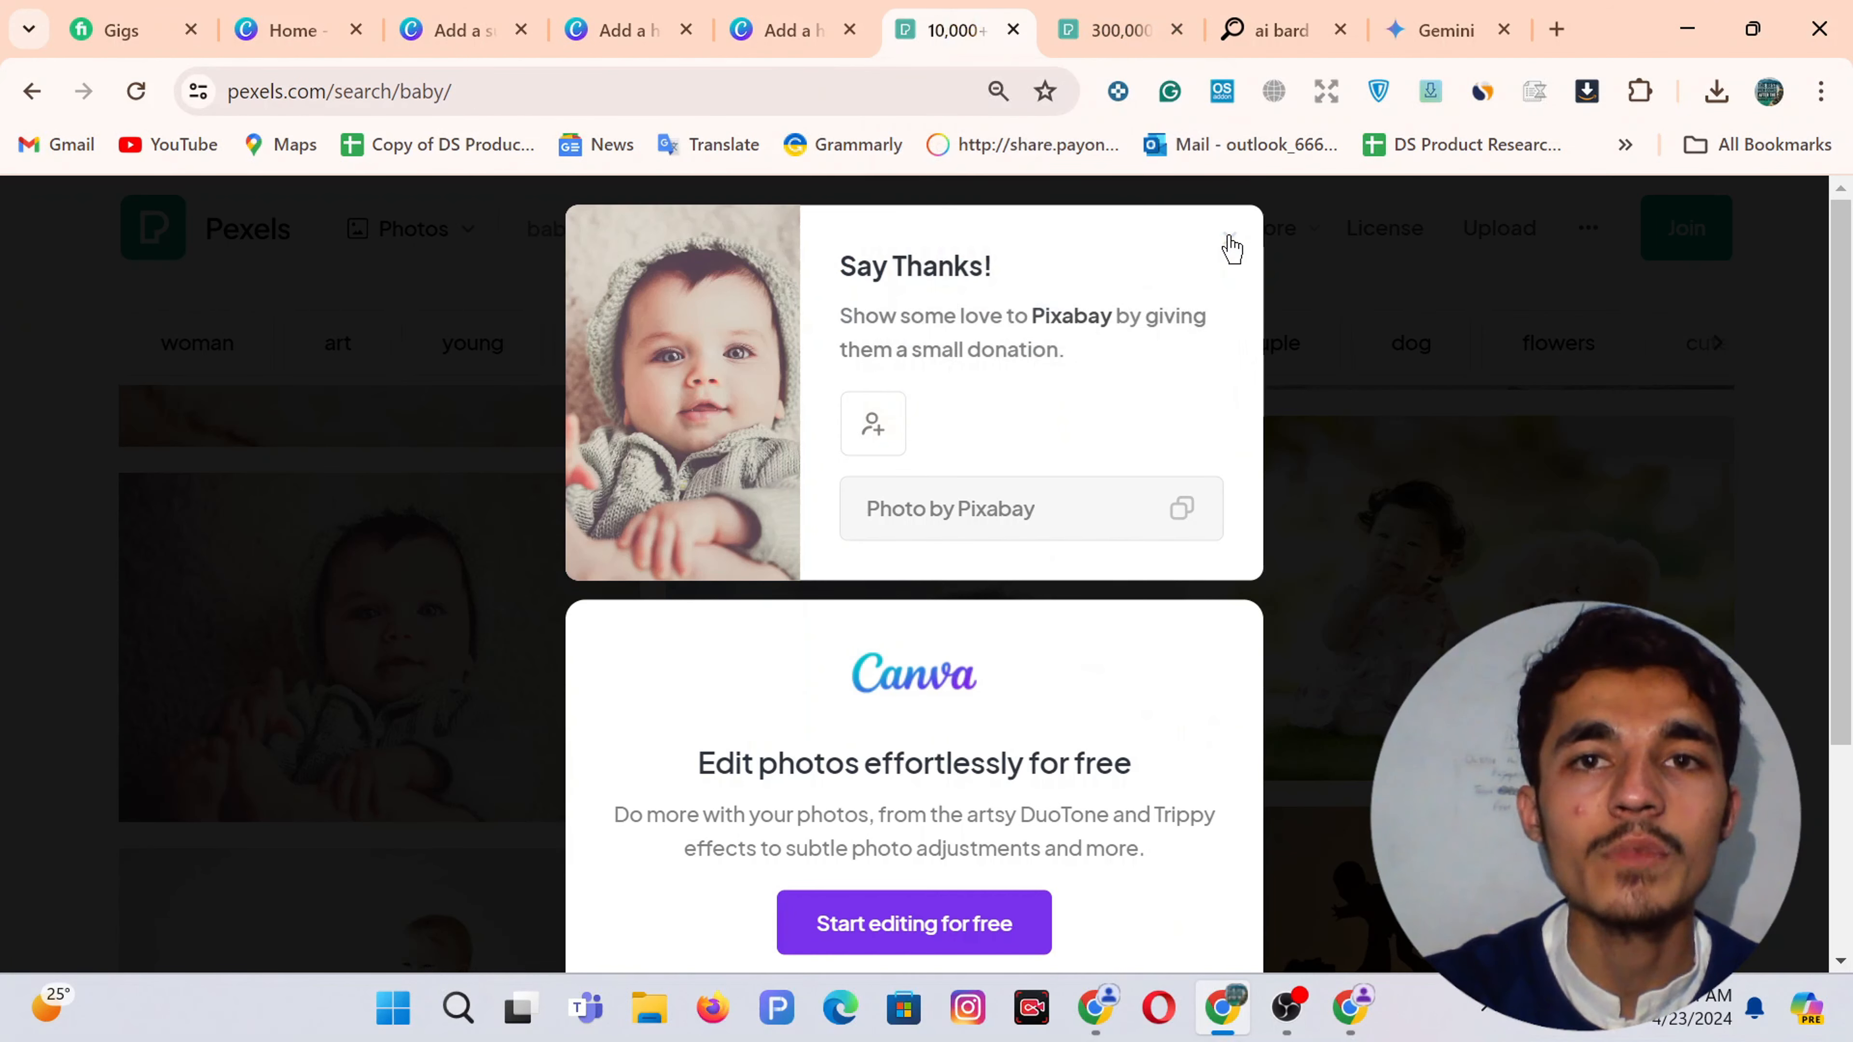
Search Pexels for 'man' photos
left_click(1230, 242)
left_click(547, 241)
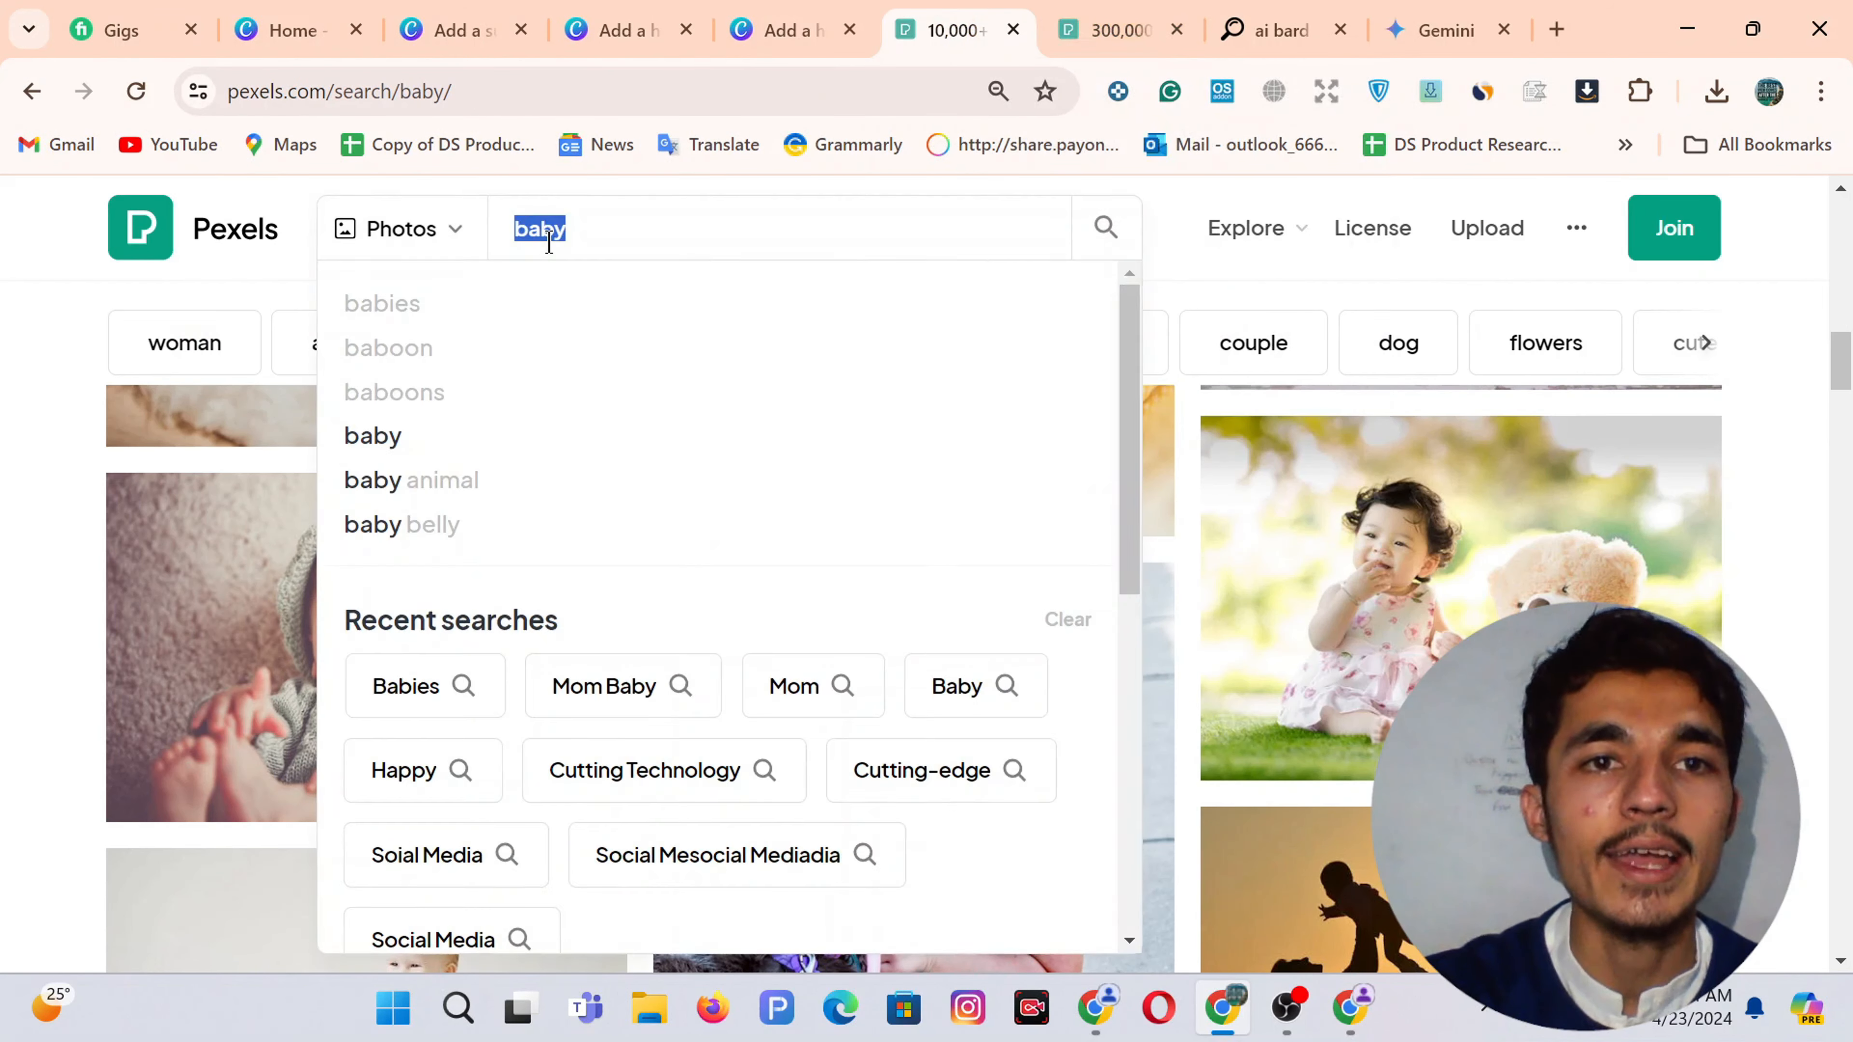
type("man")
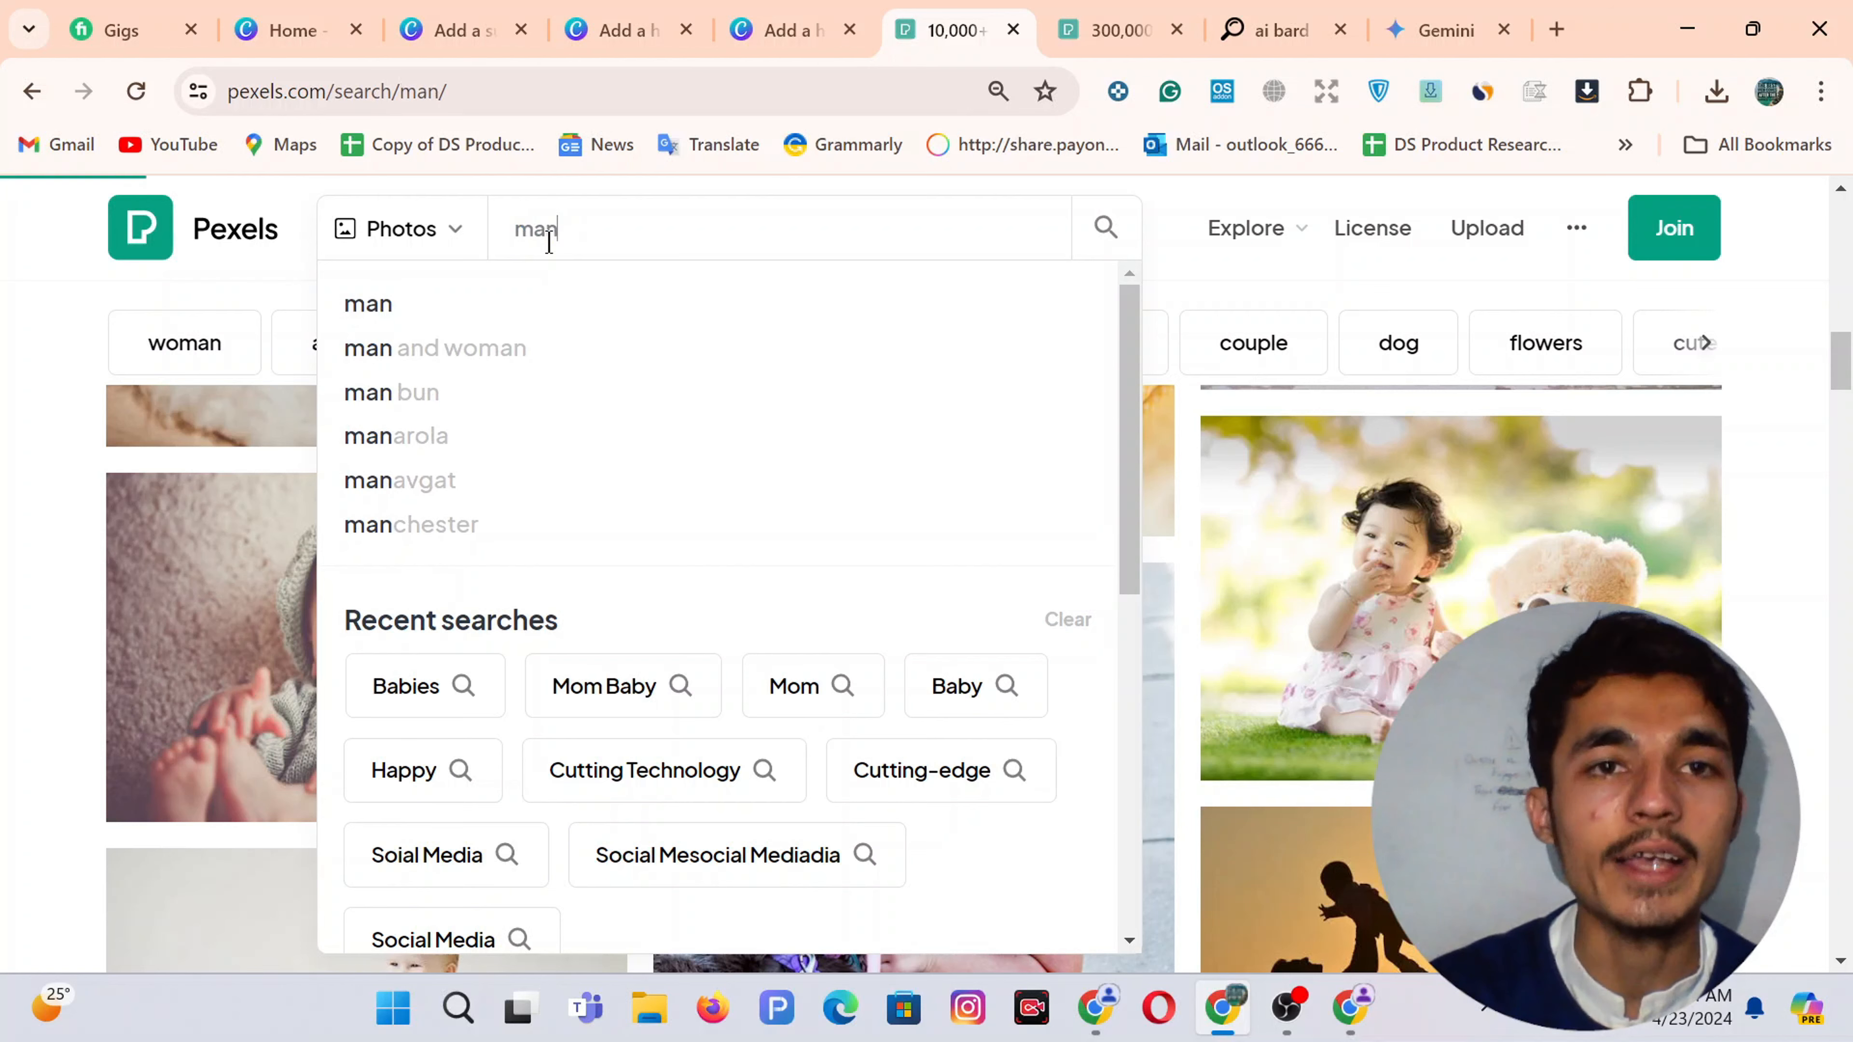
key("Return")
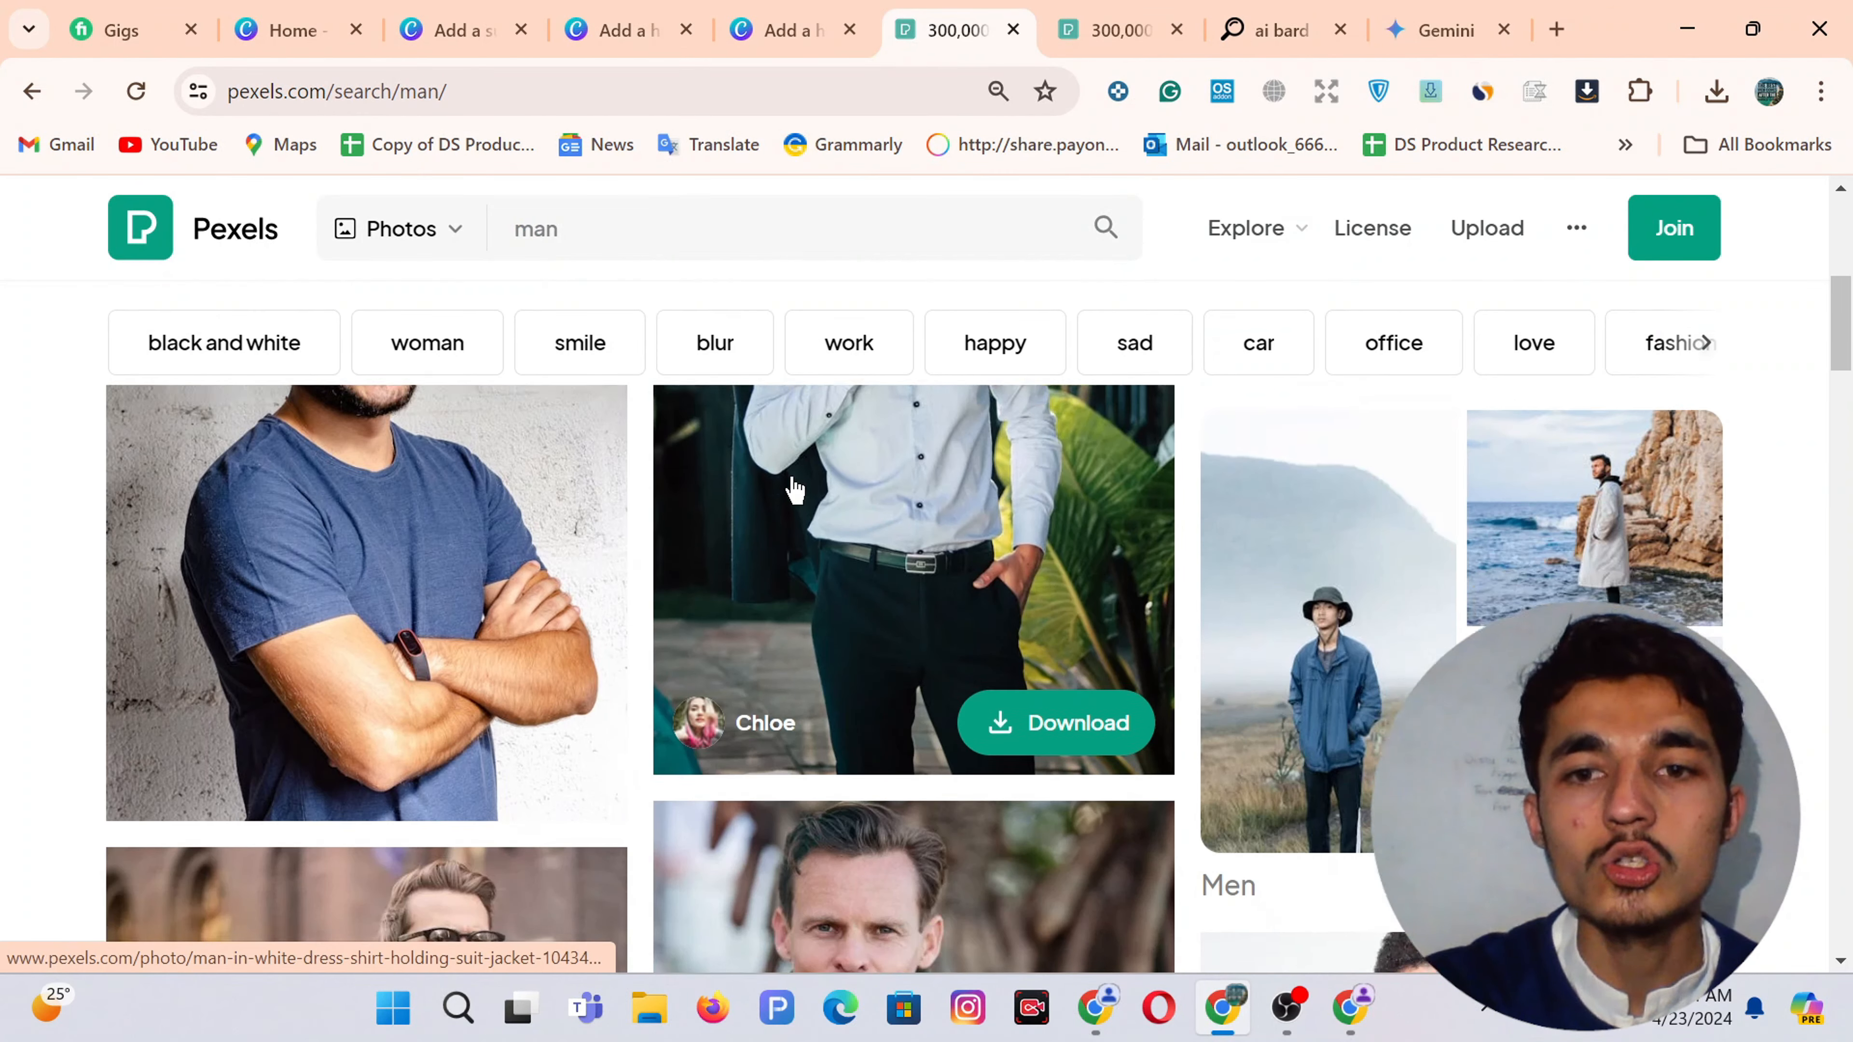
scroll(616, 766, "down", 15)
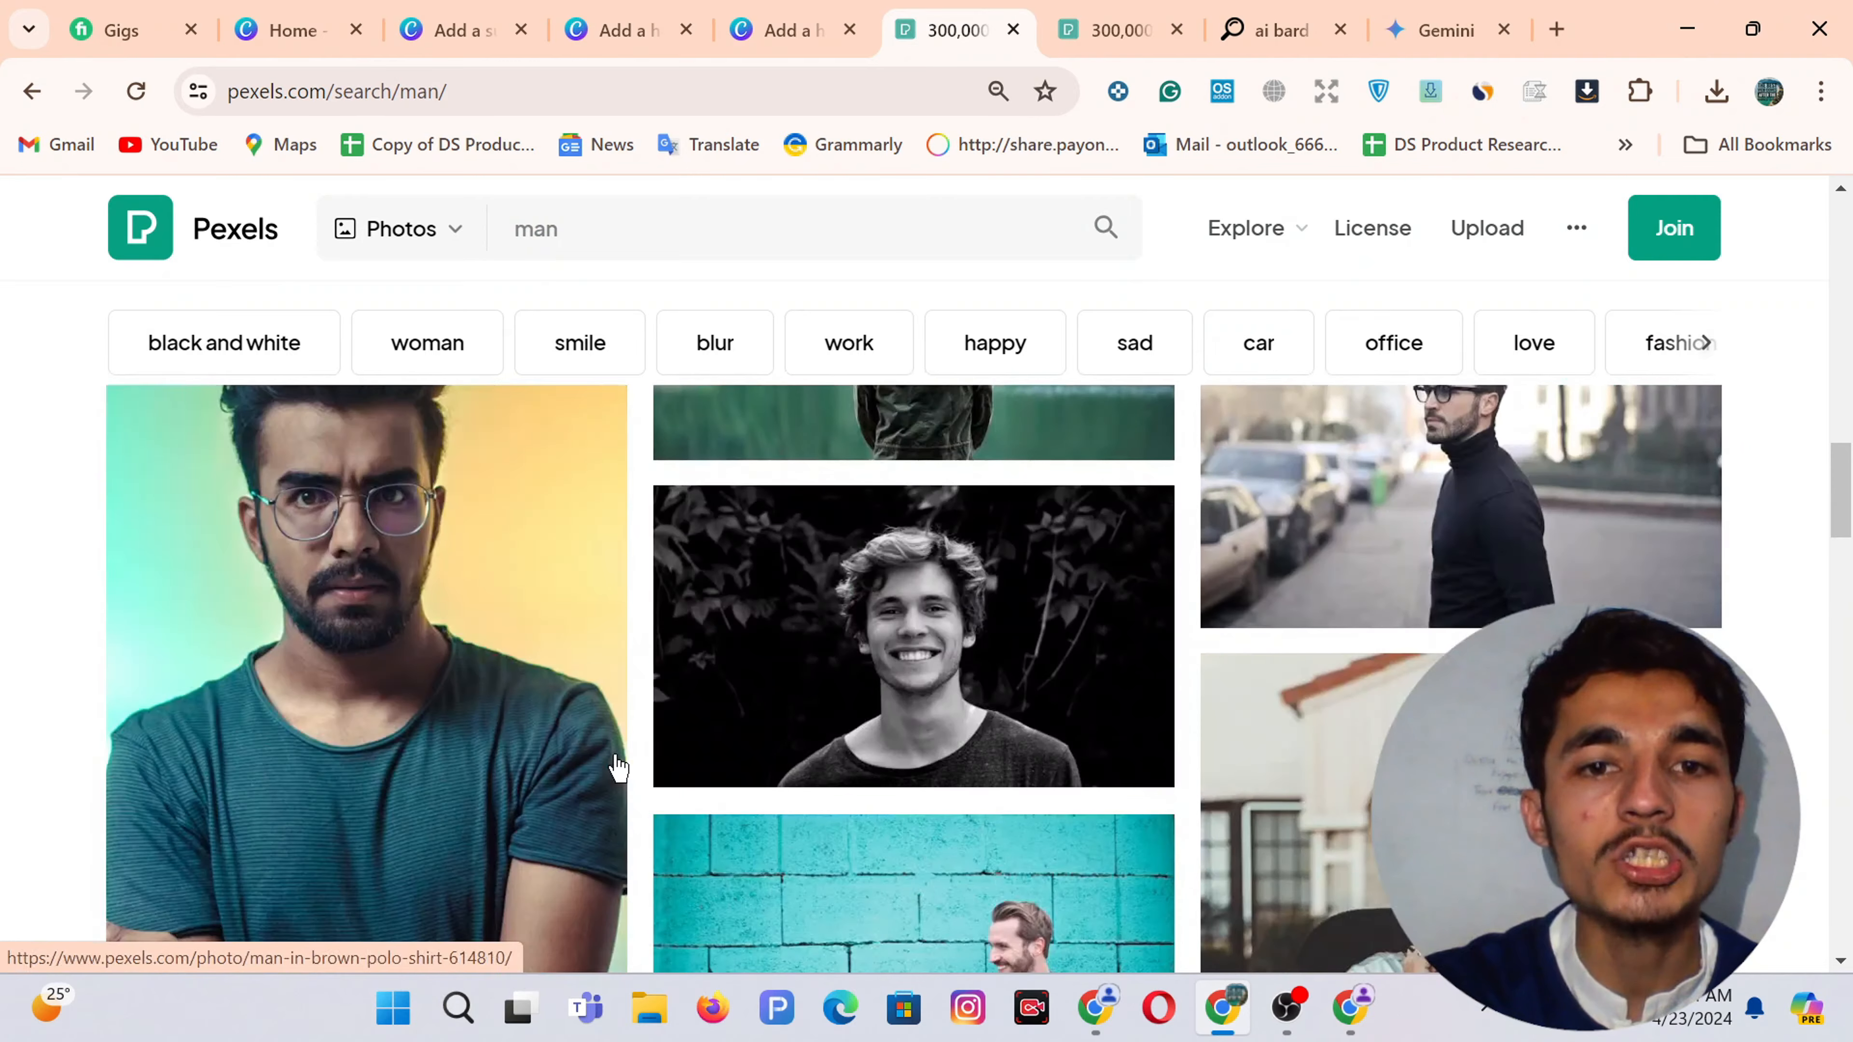
scroll(1106, 620, "down", 12)
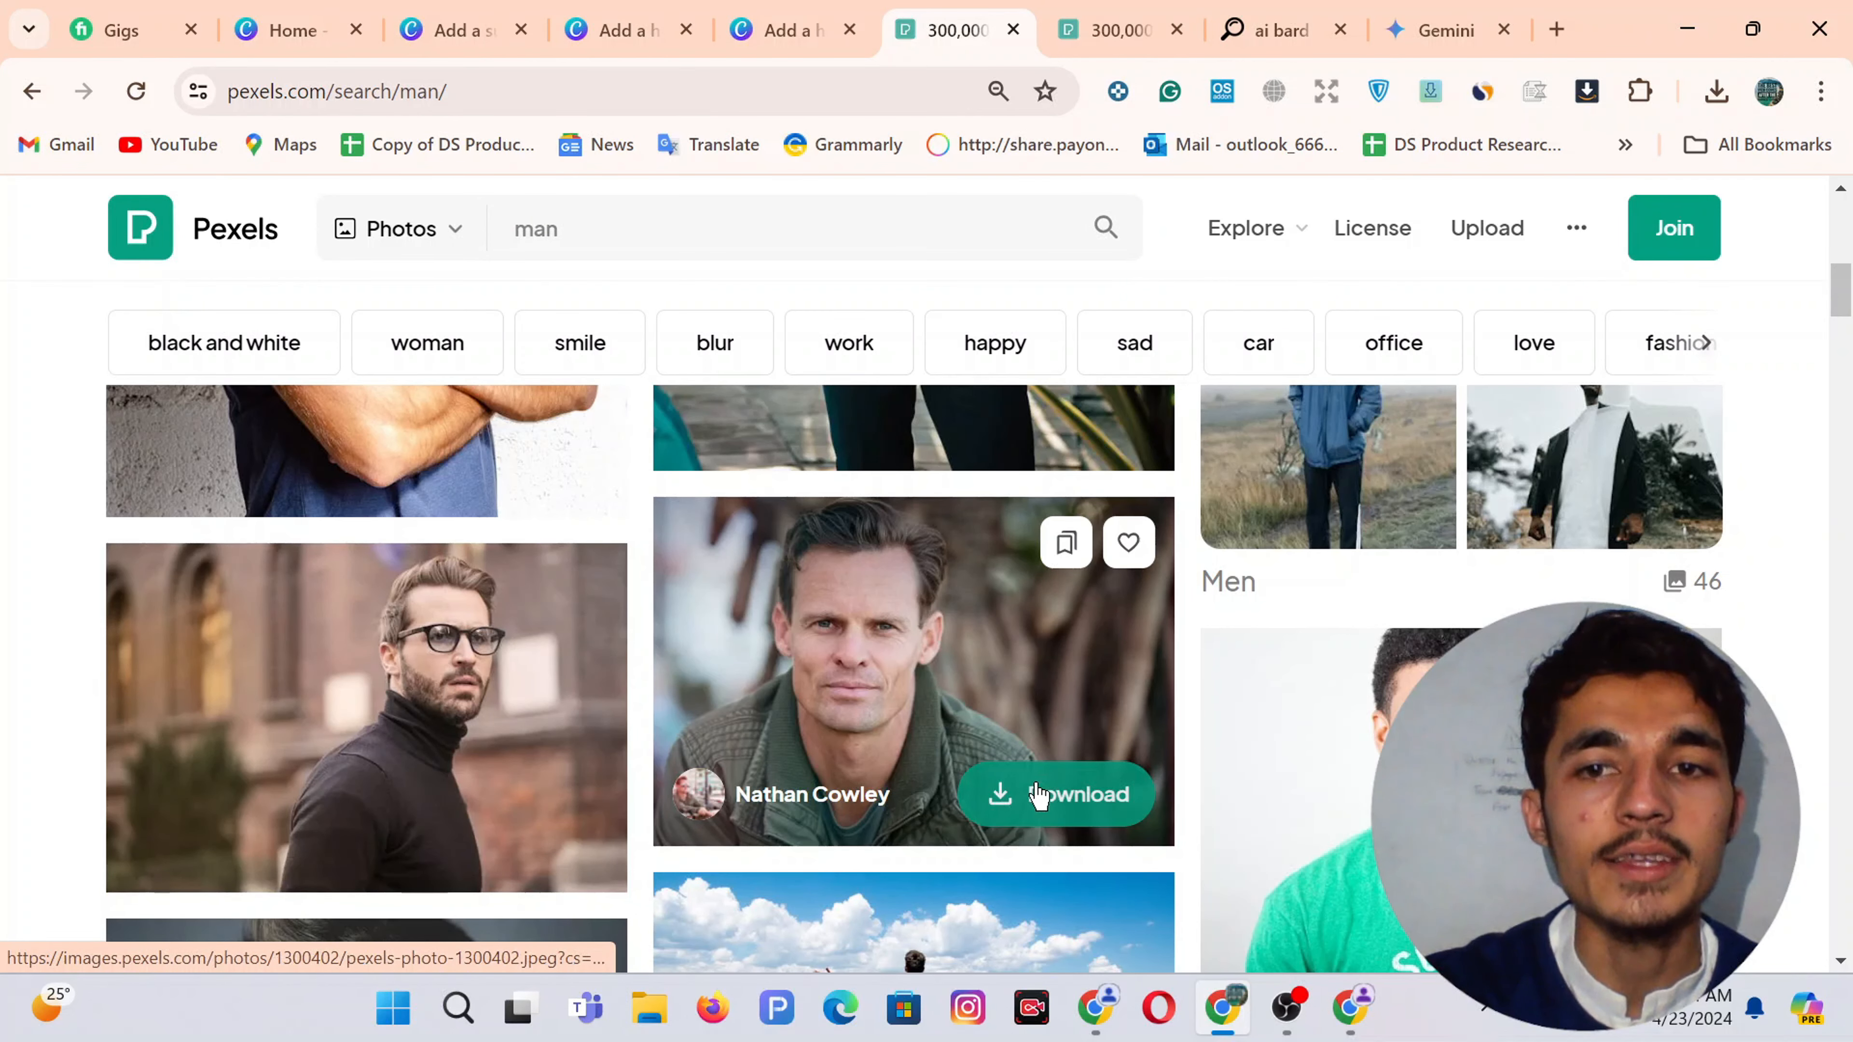
Download two portraits of men, including the man in a green jacket
left_click(1038, 794)
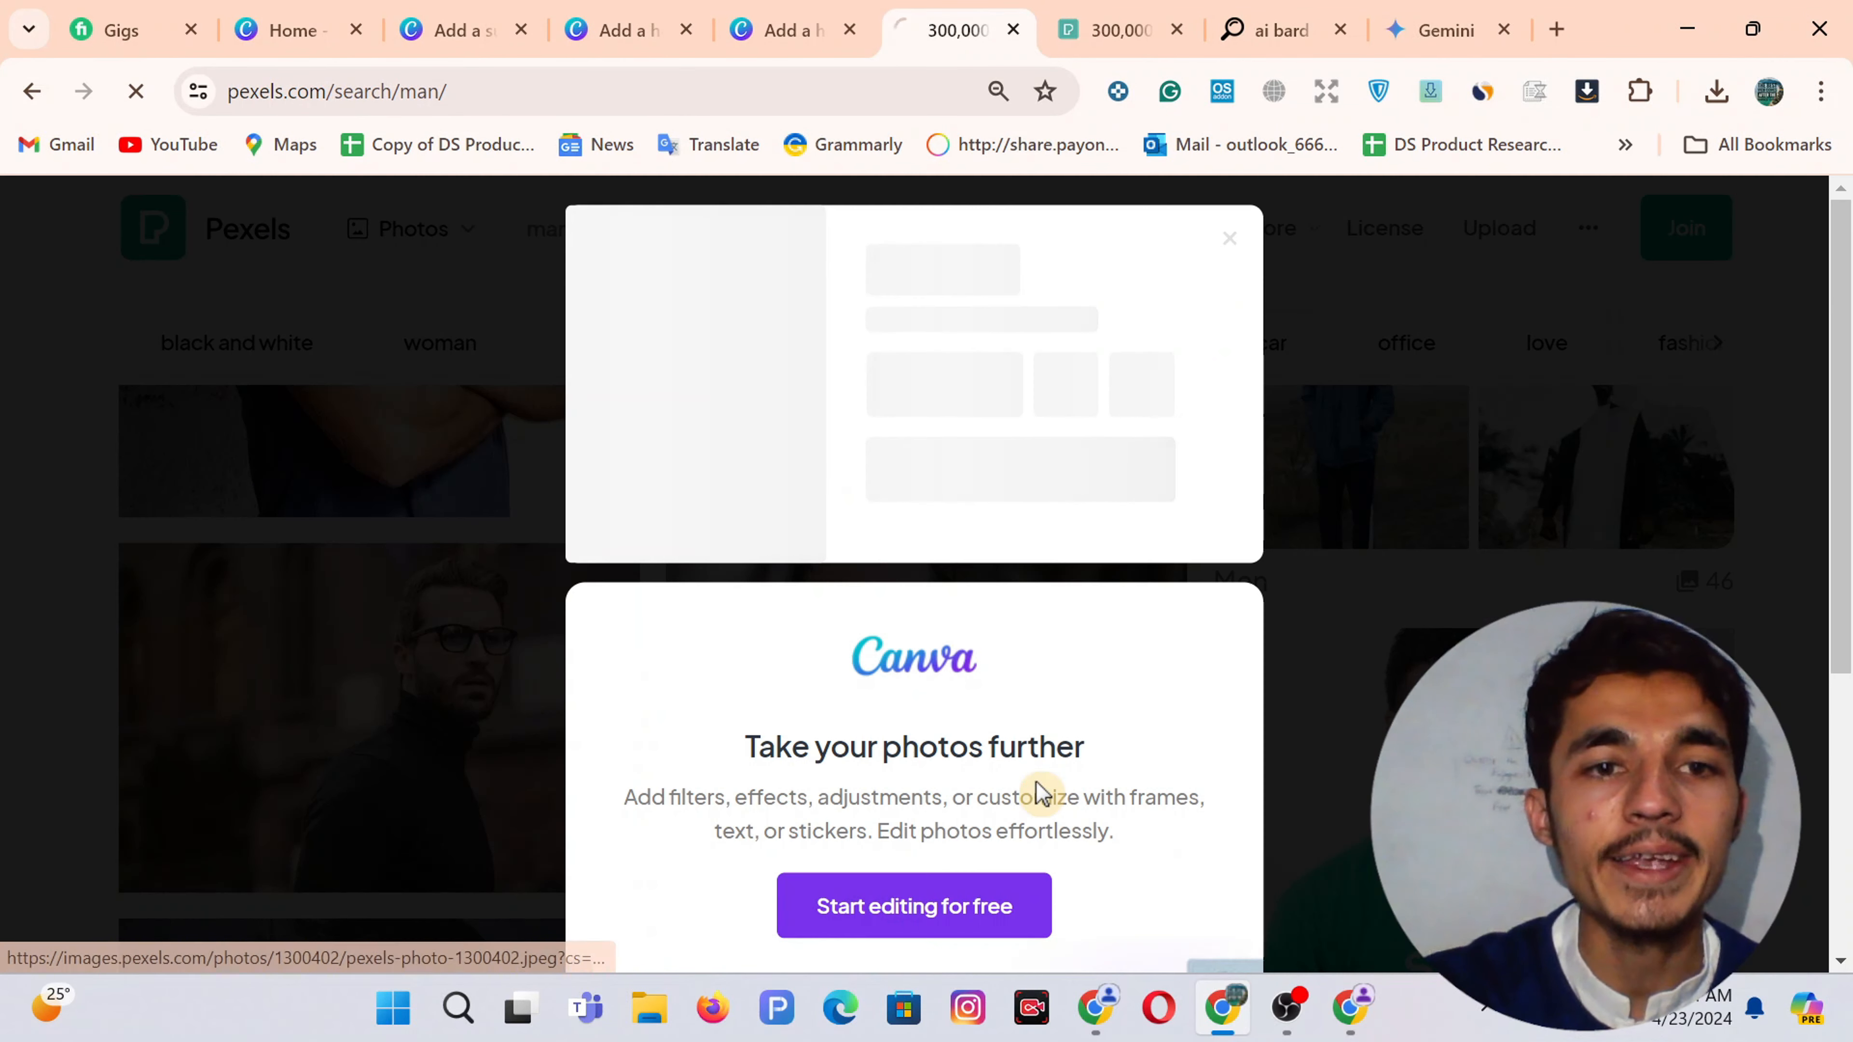
left_click(1235, 248)
scroll(1021, 657, "down", 5)
left_click(1022, 702)
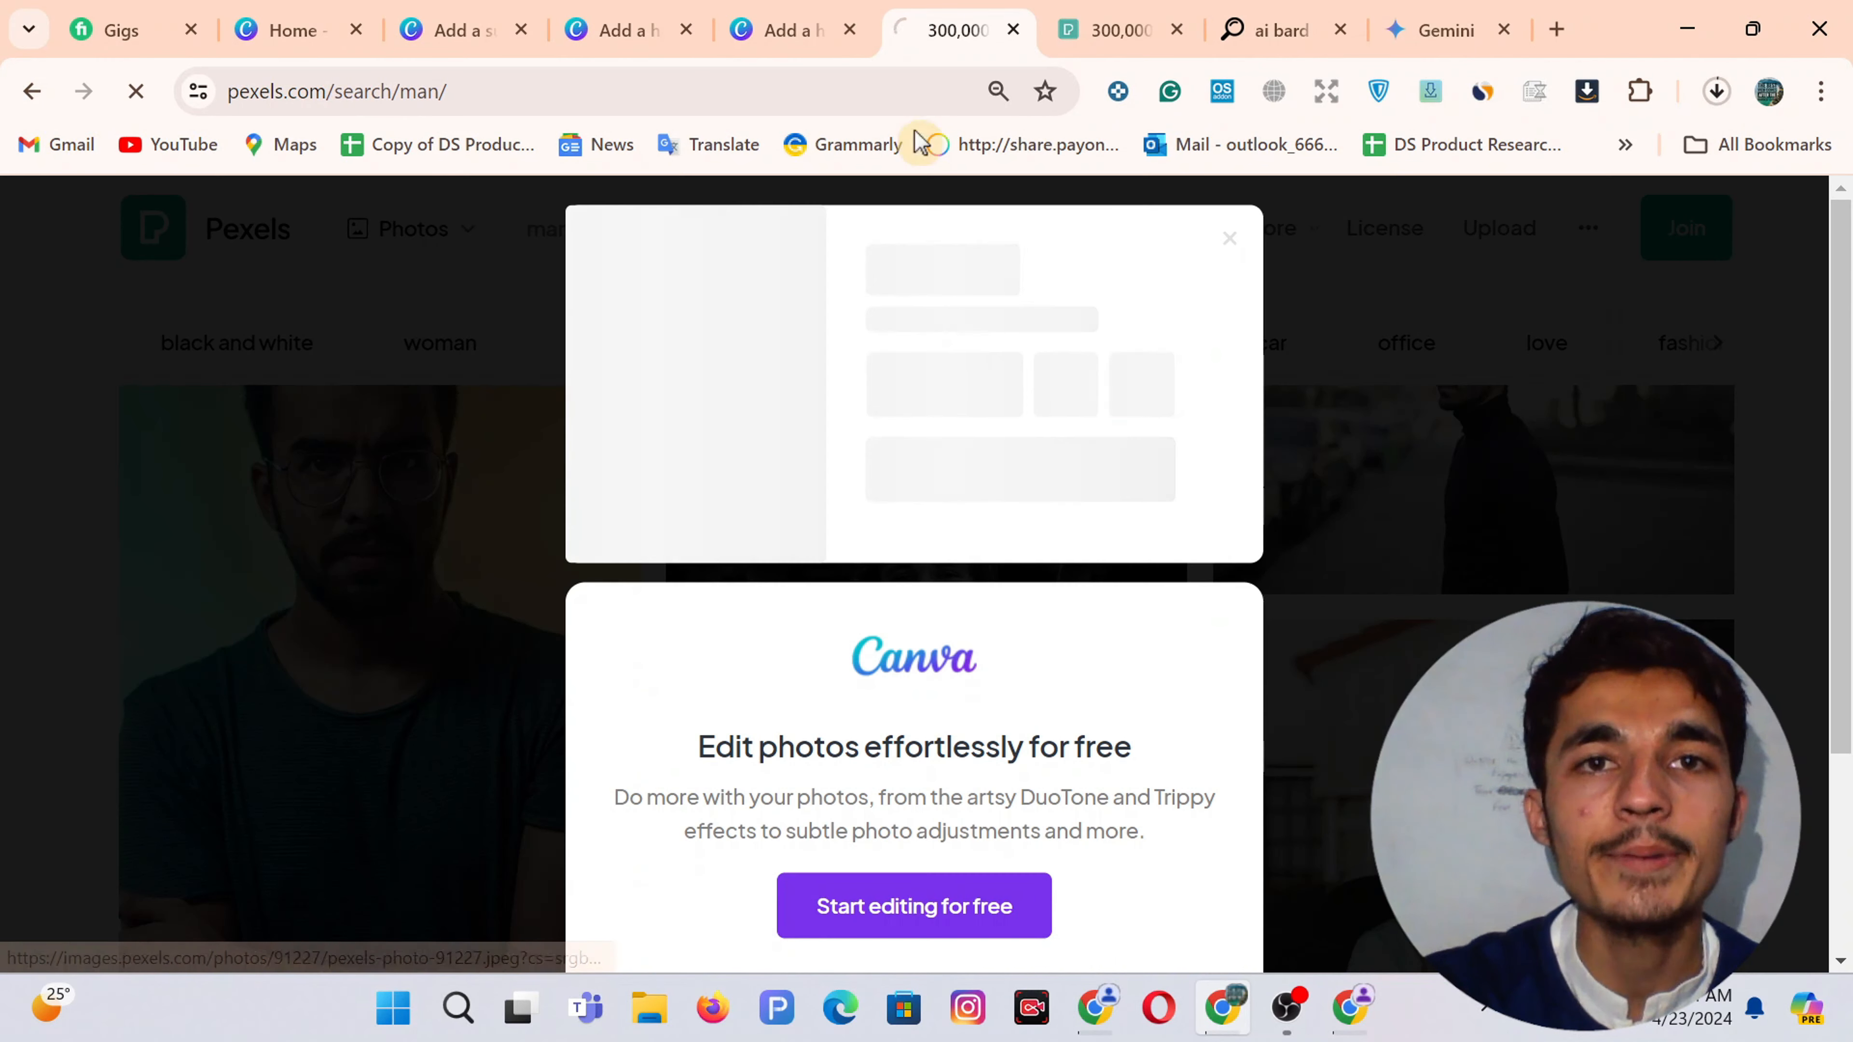
left_click(733, 27)
left_click(616, 28)
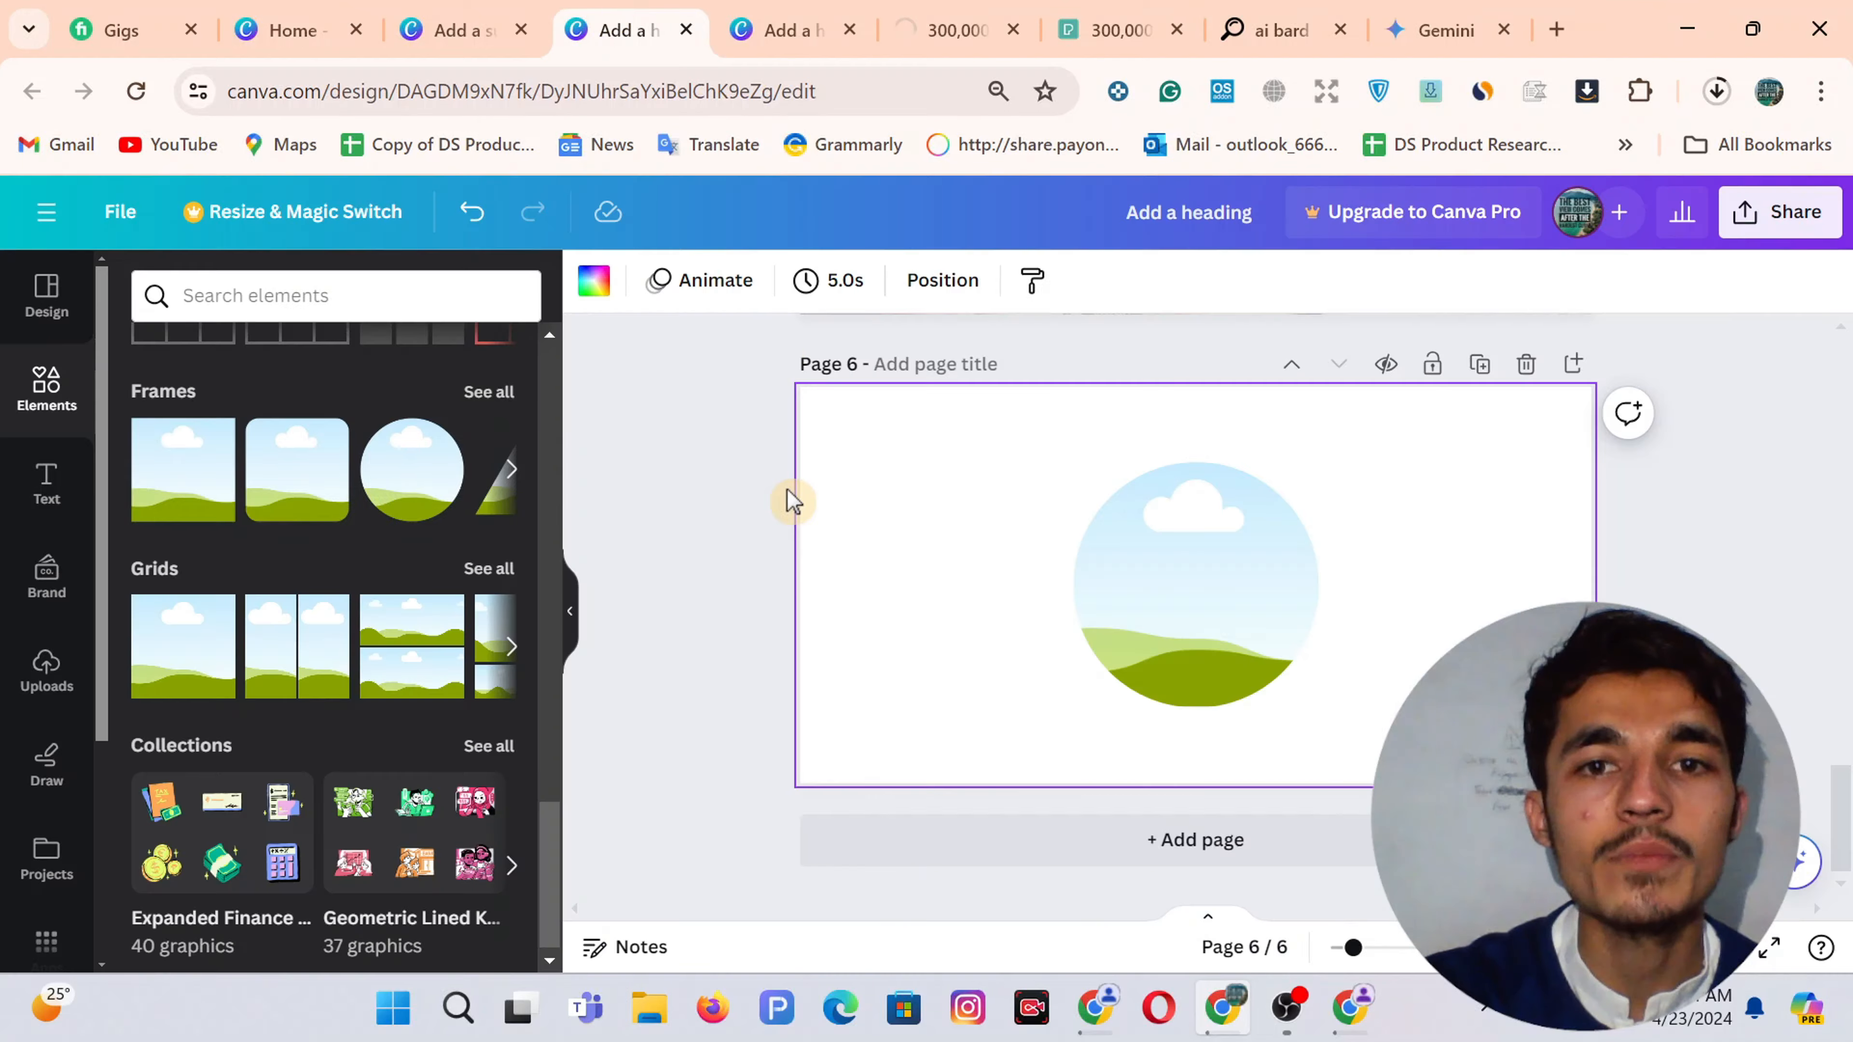
Cancel an upload attempt and check the Pexels photo's download progress
left_click(50, 687)
left_click(281, 358)
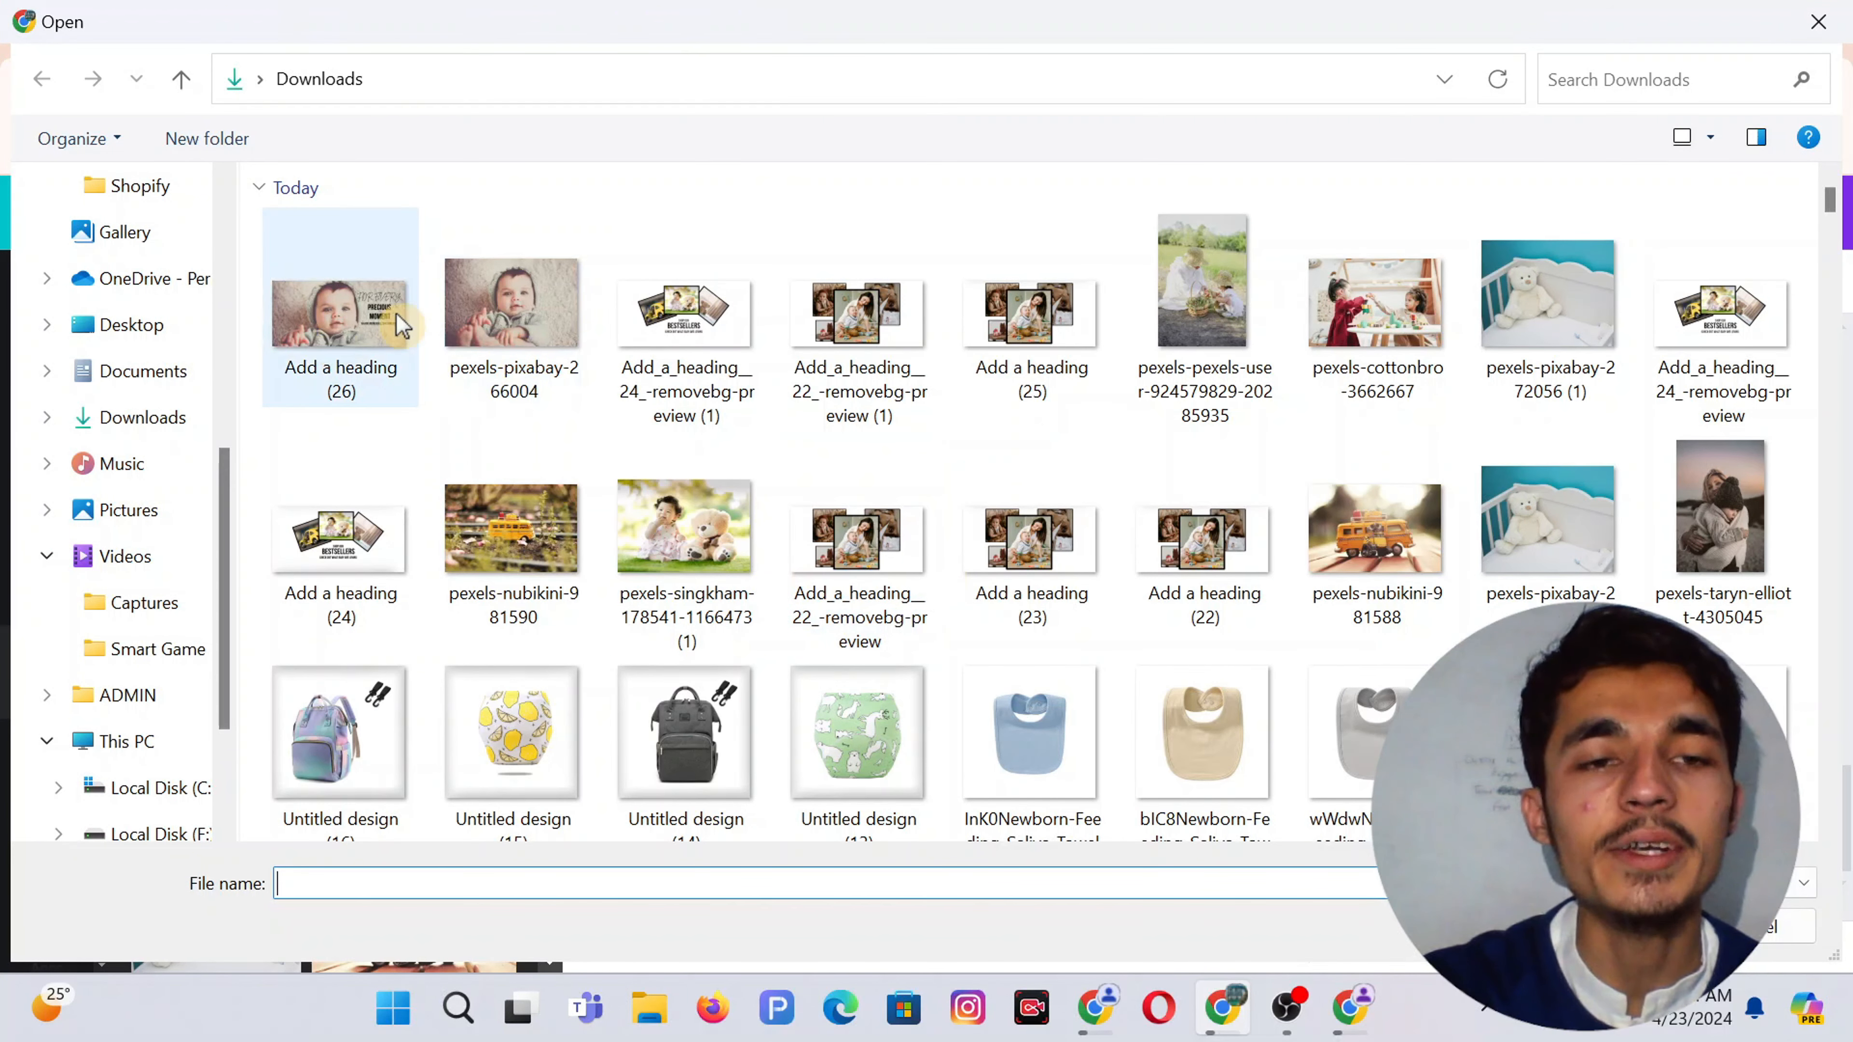
left_click(1821, 27)
left_click(1722, 93)
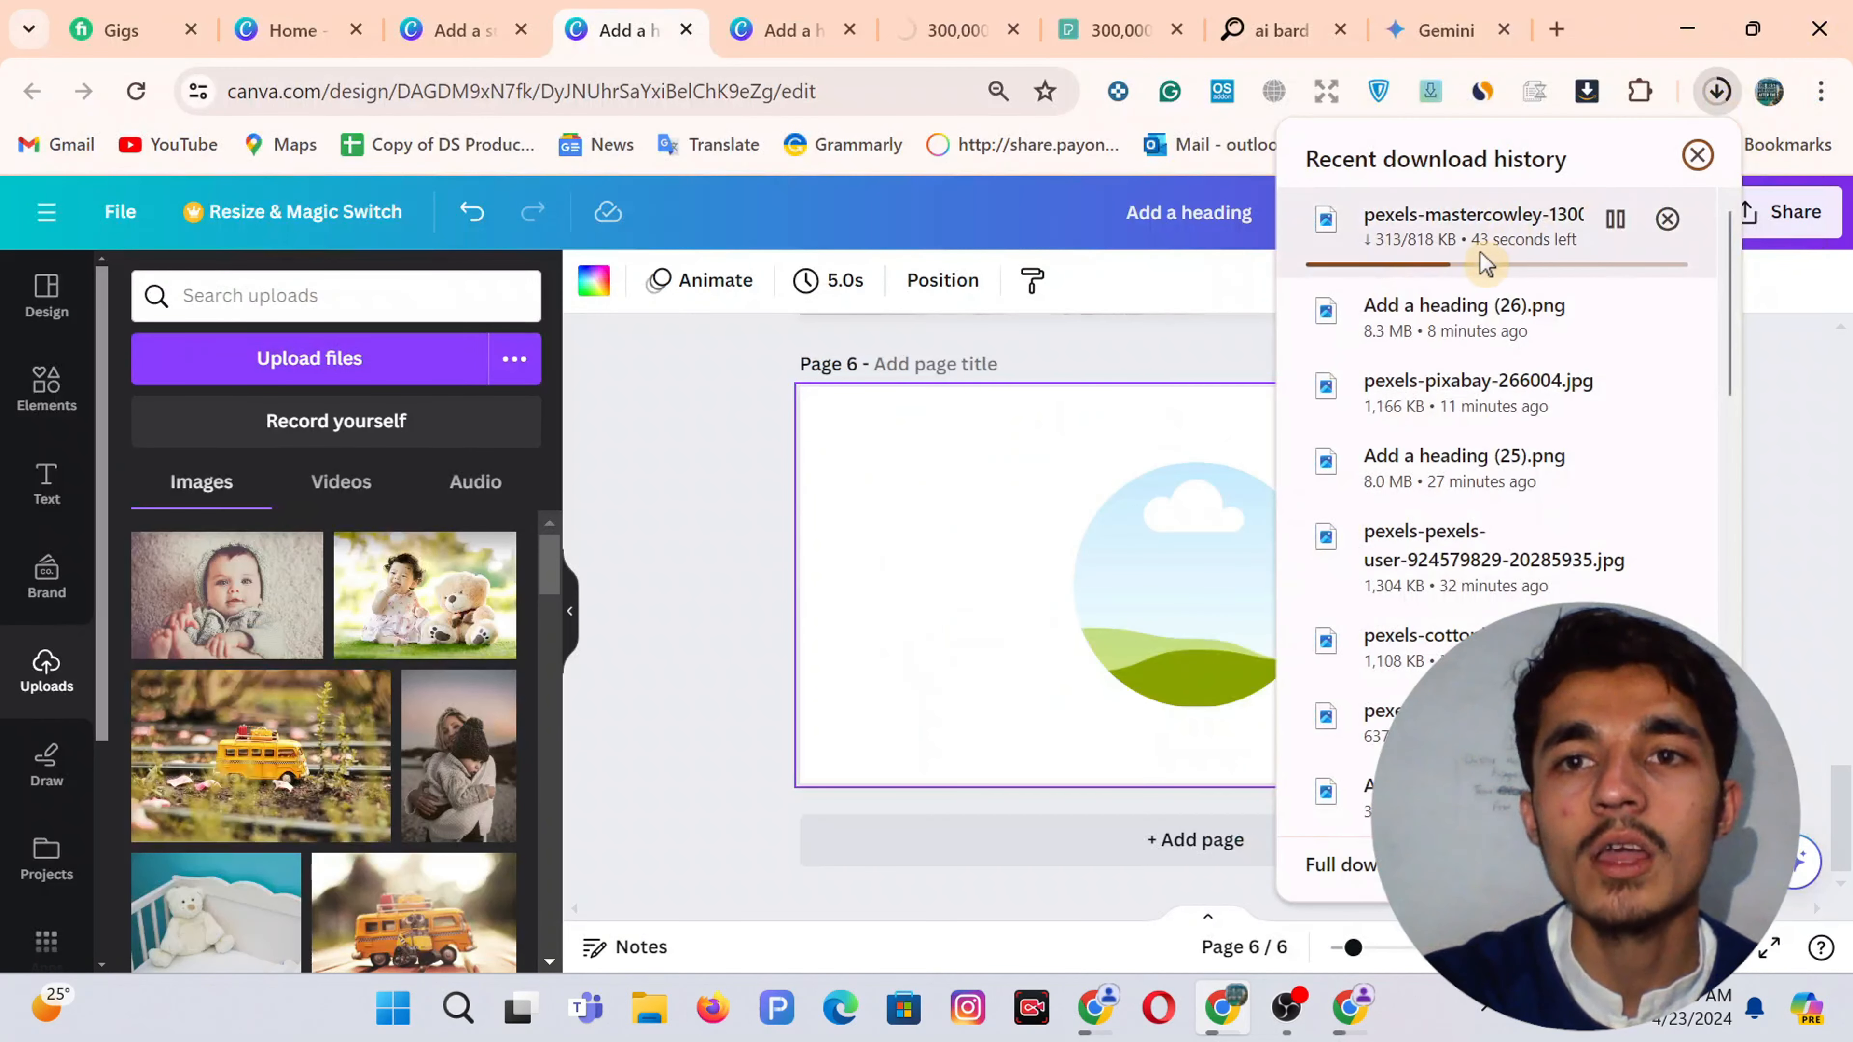
left_click(958, 584)
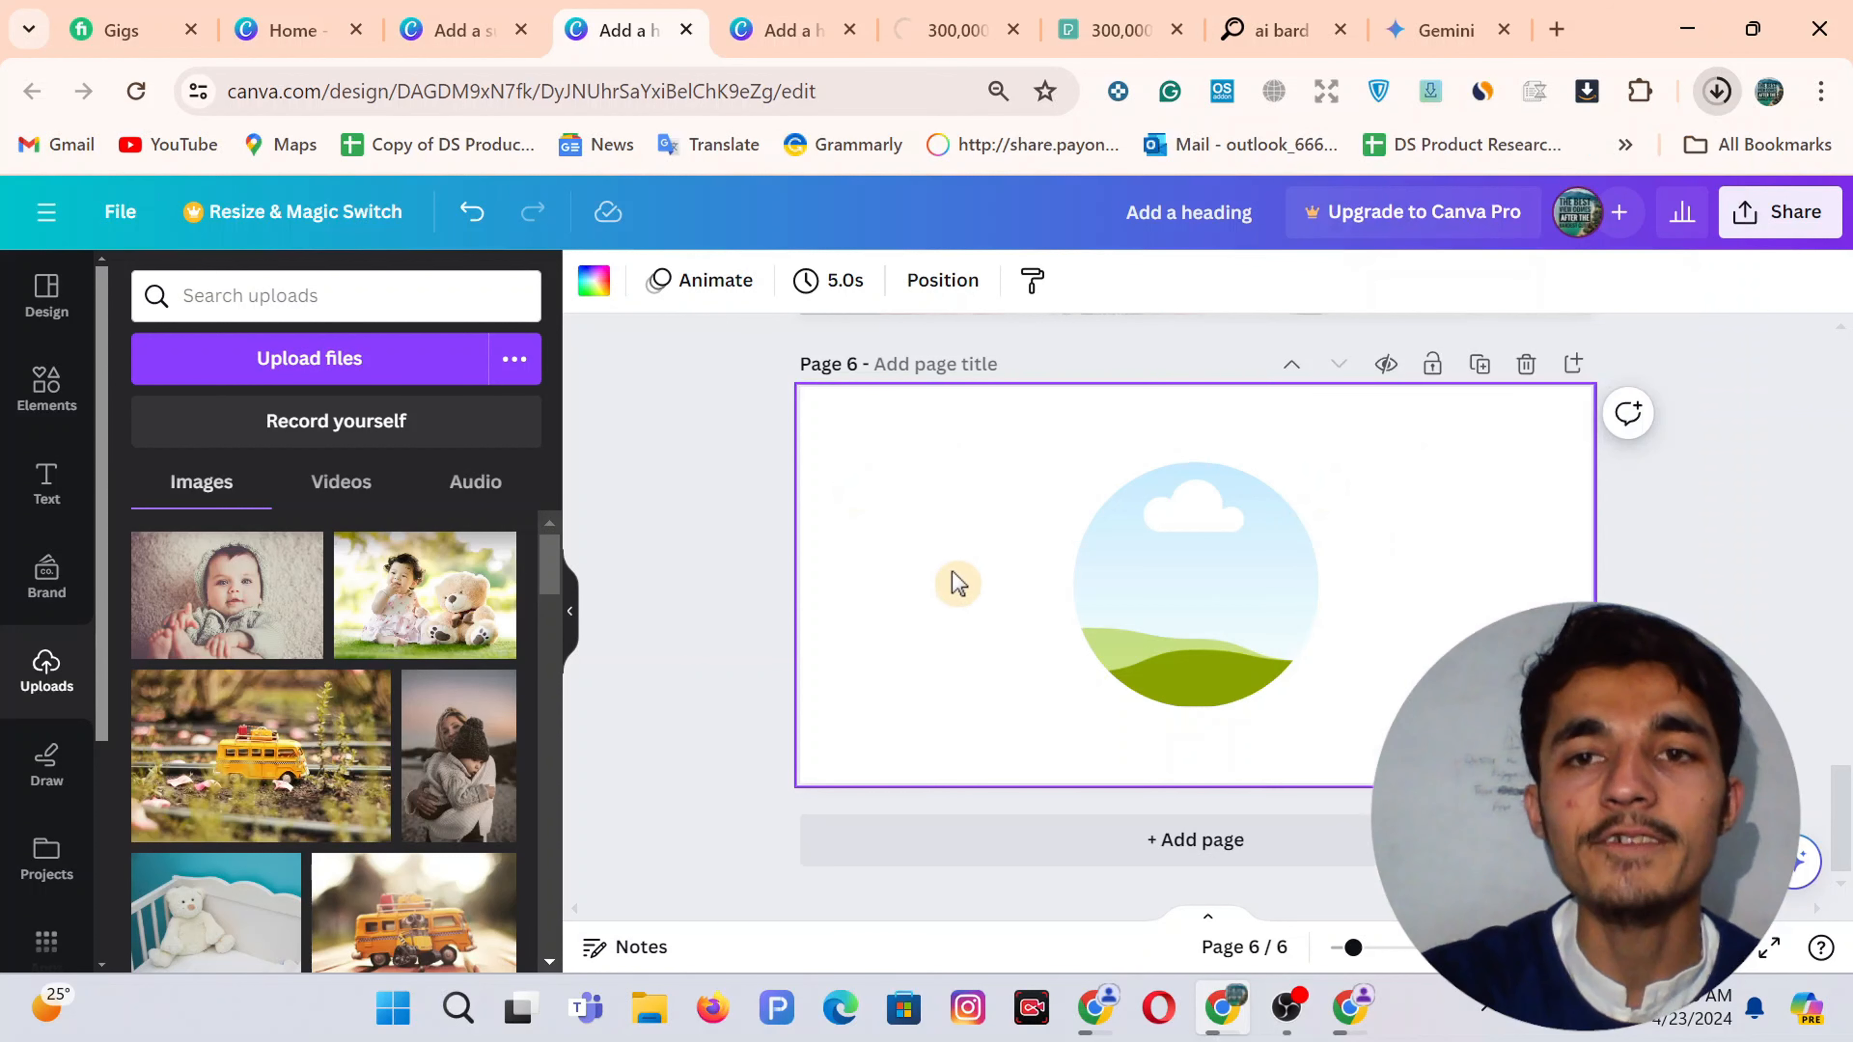
Give the circle frame a solid outline with border weight 20
left_click(1127, 583)
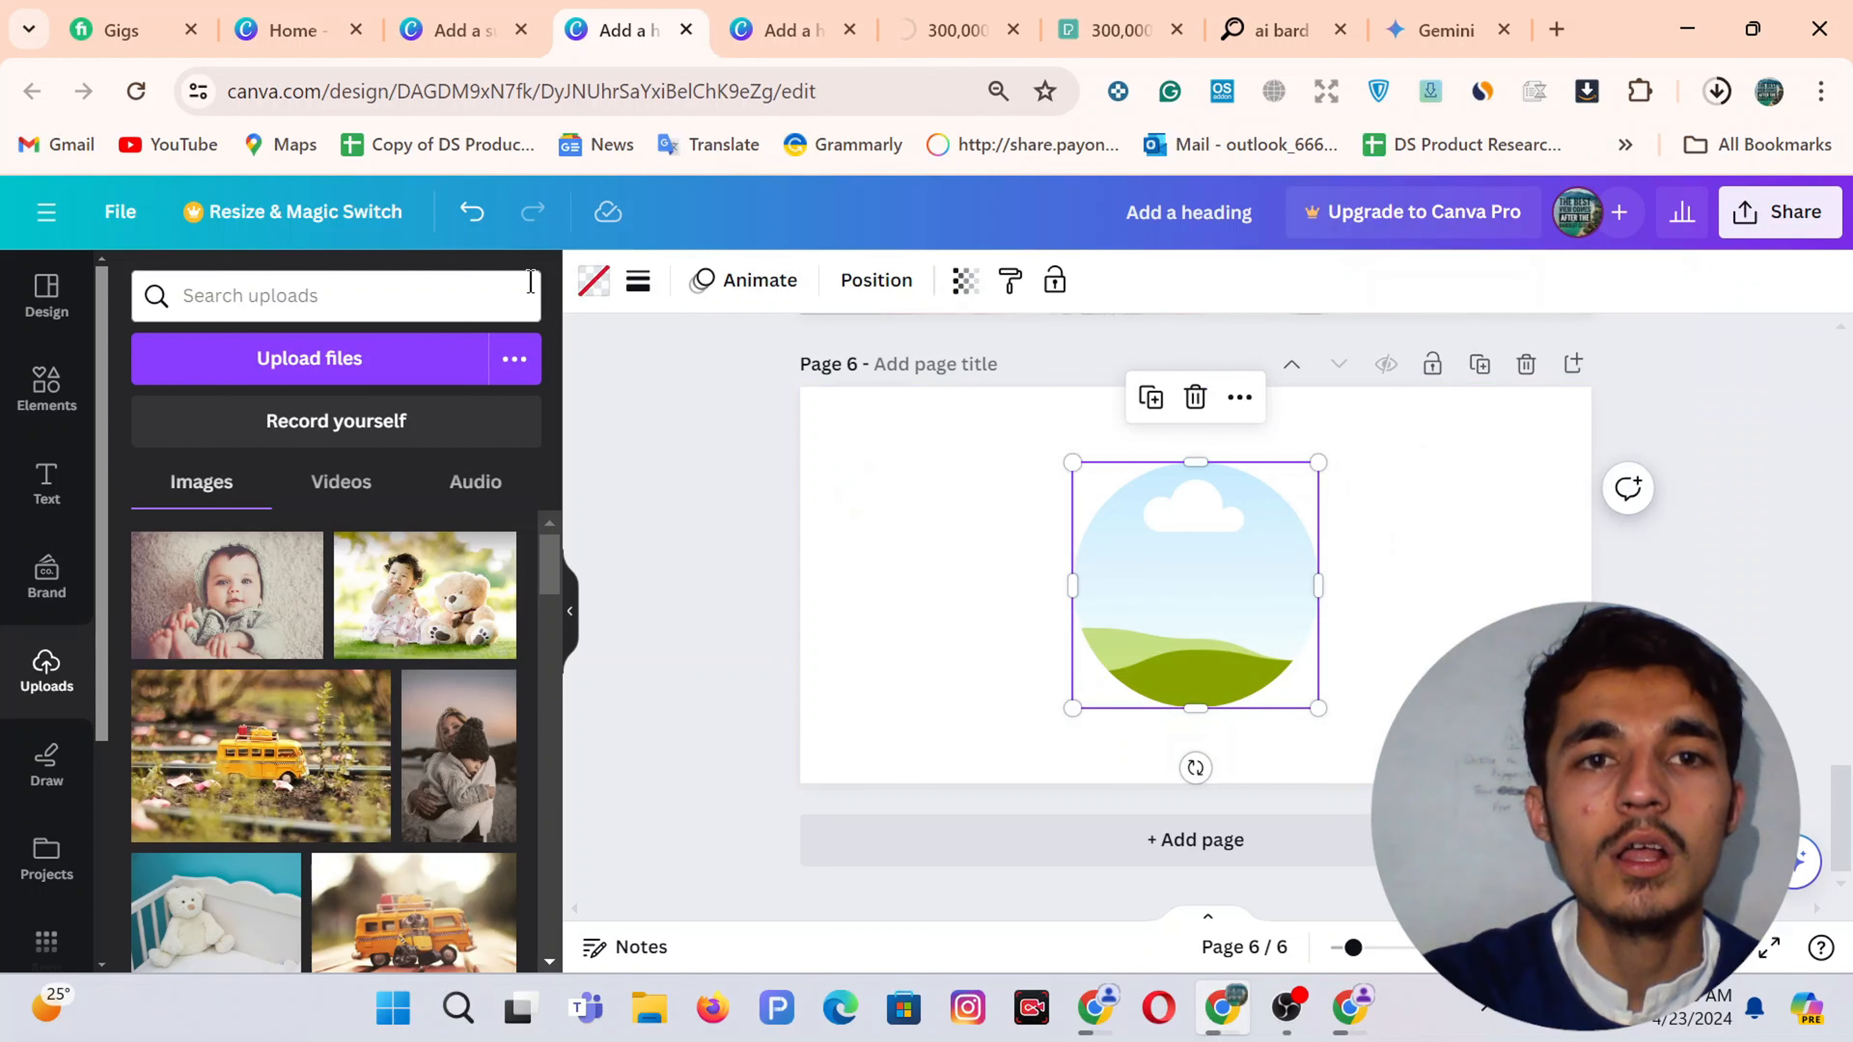
left_click(646, 286)
left_click(759, 359)
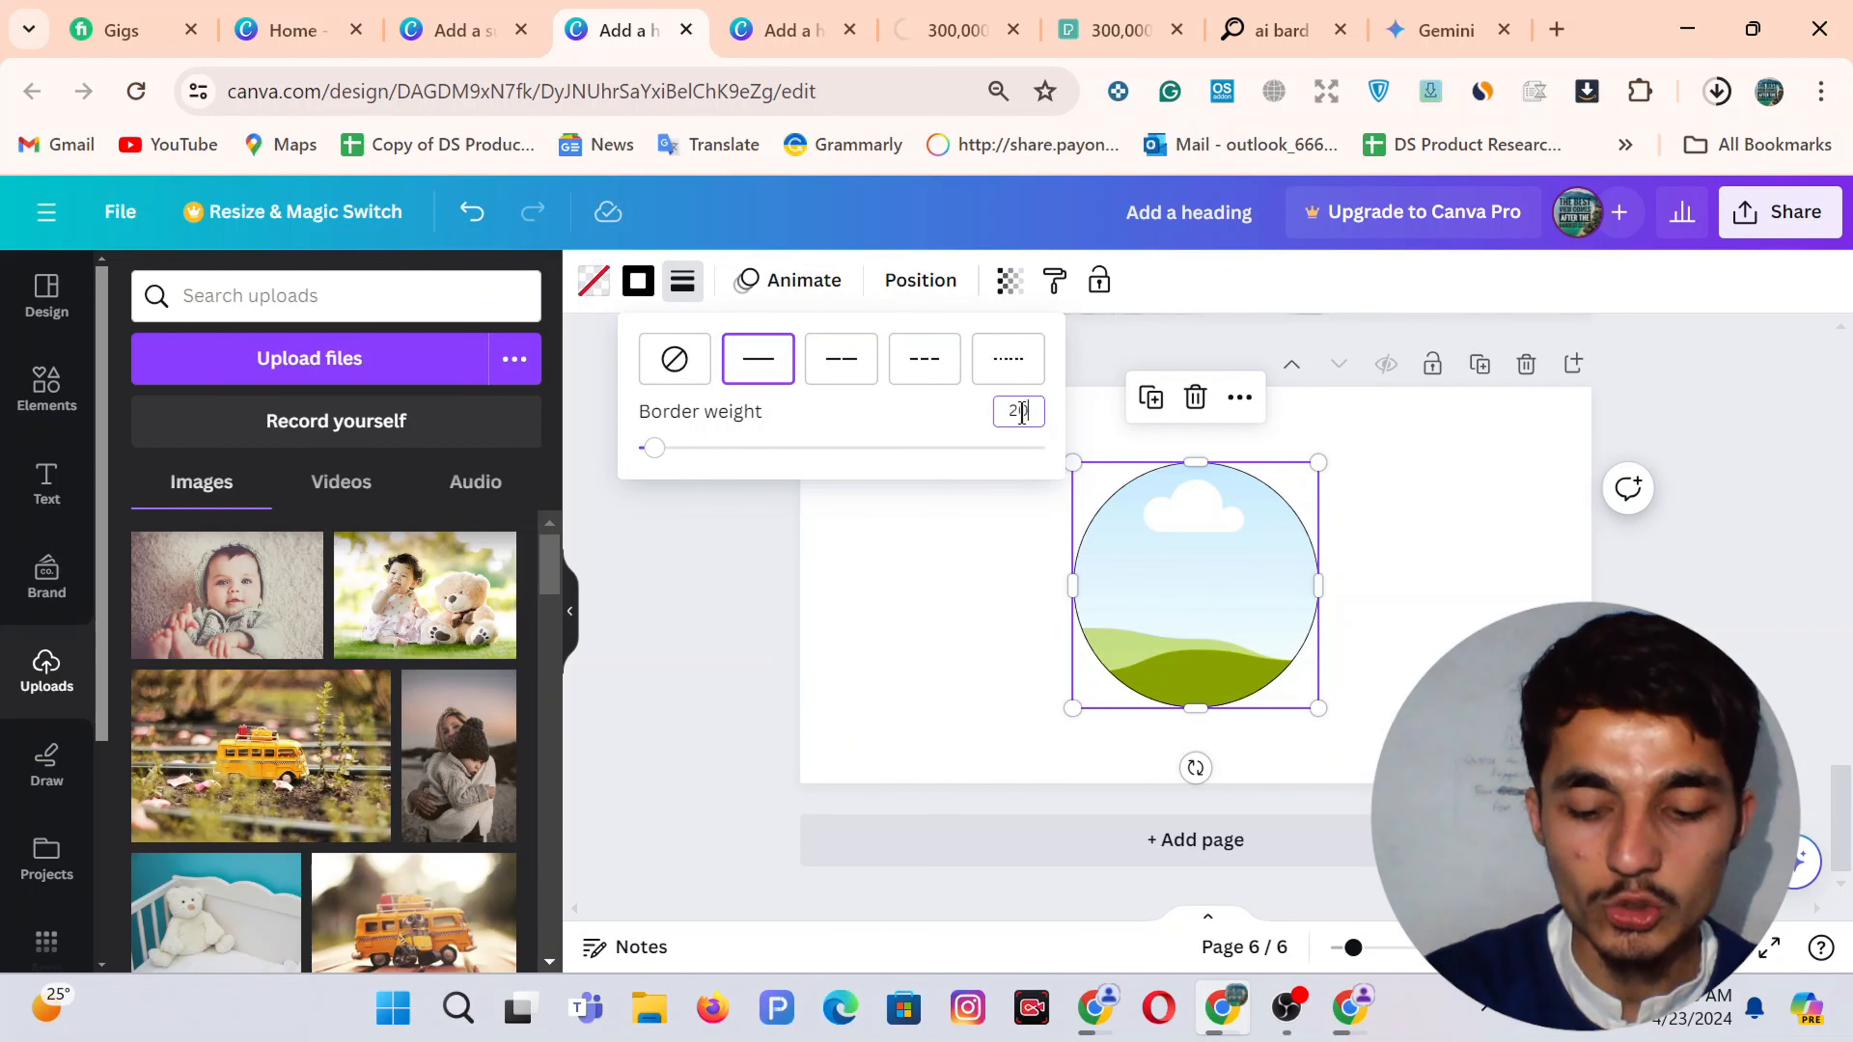
key("Return")
left_click(844, 517)
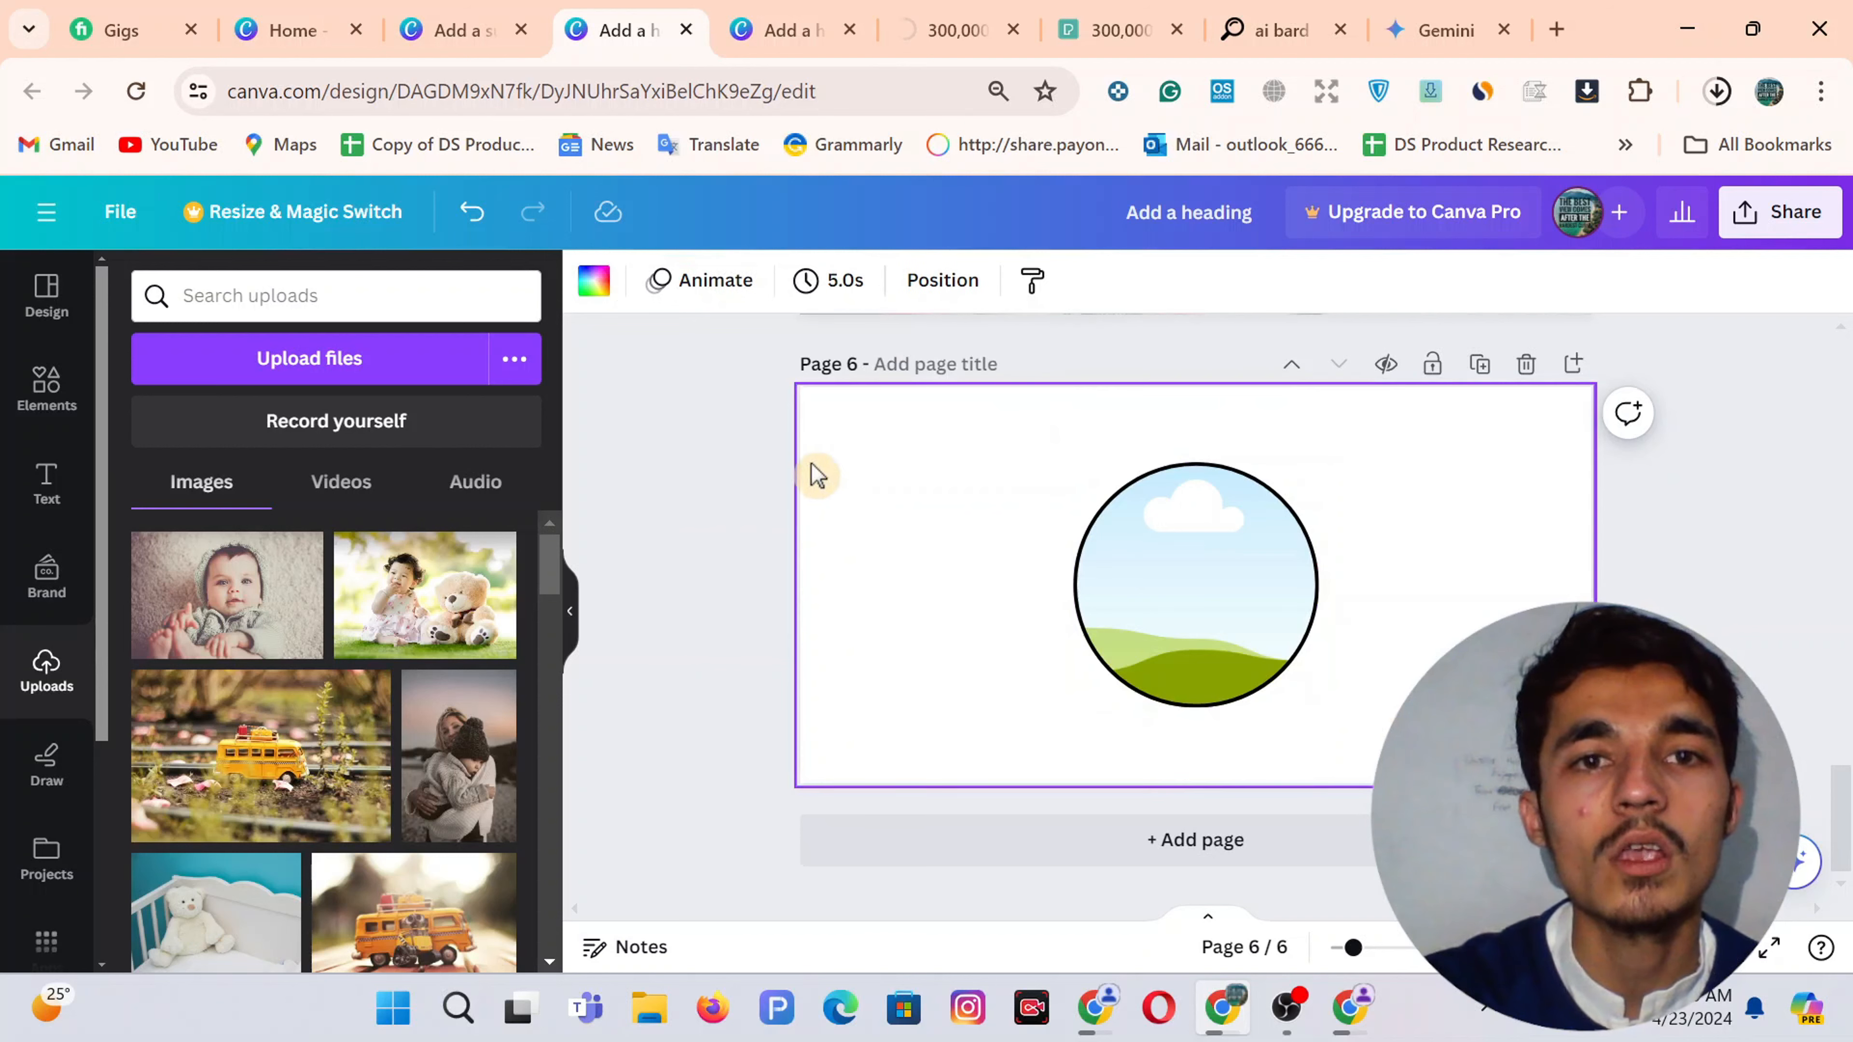
Check the pexels-mastercowley-1300402.jpg download progress again
left_click(1716, 94)
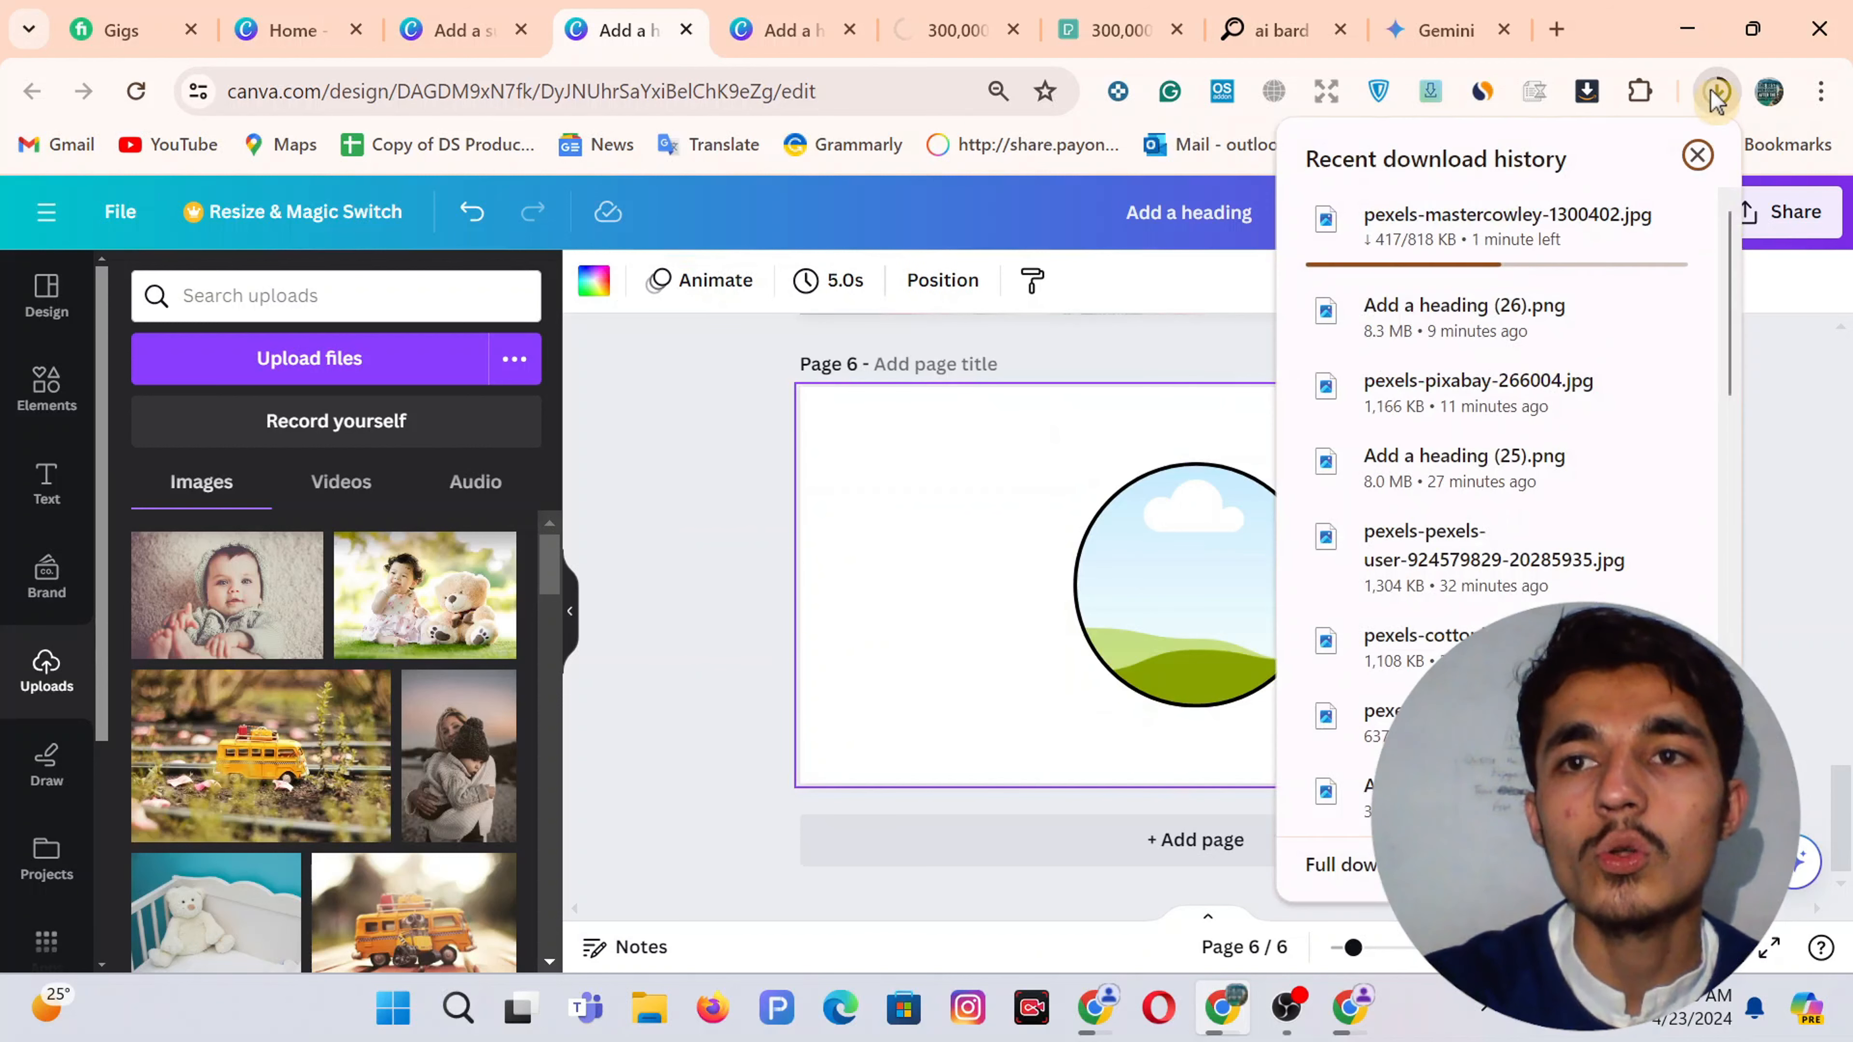
left_click(976, 488)
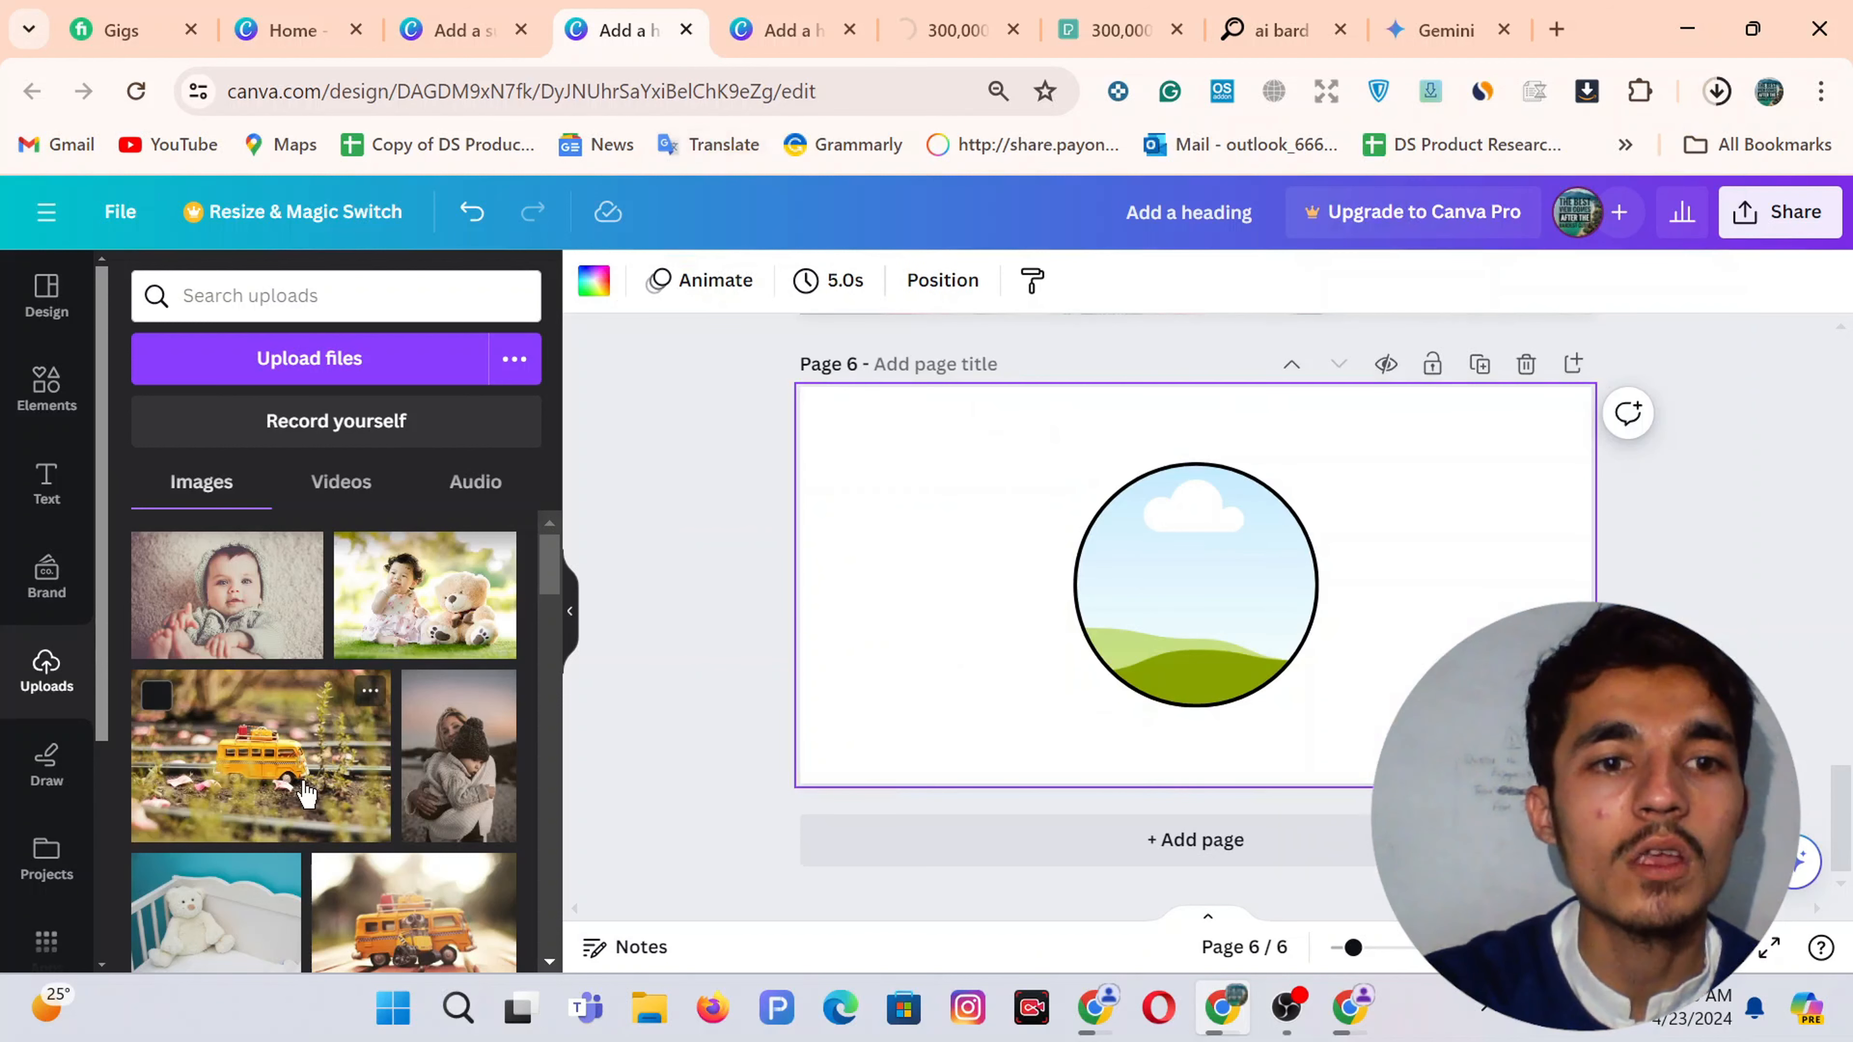
scroll(343, 759, "down", 5)
scroll(337, 786, "down", 15)
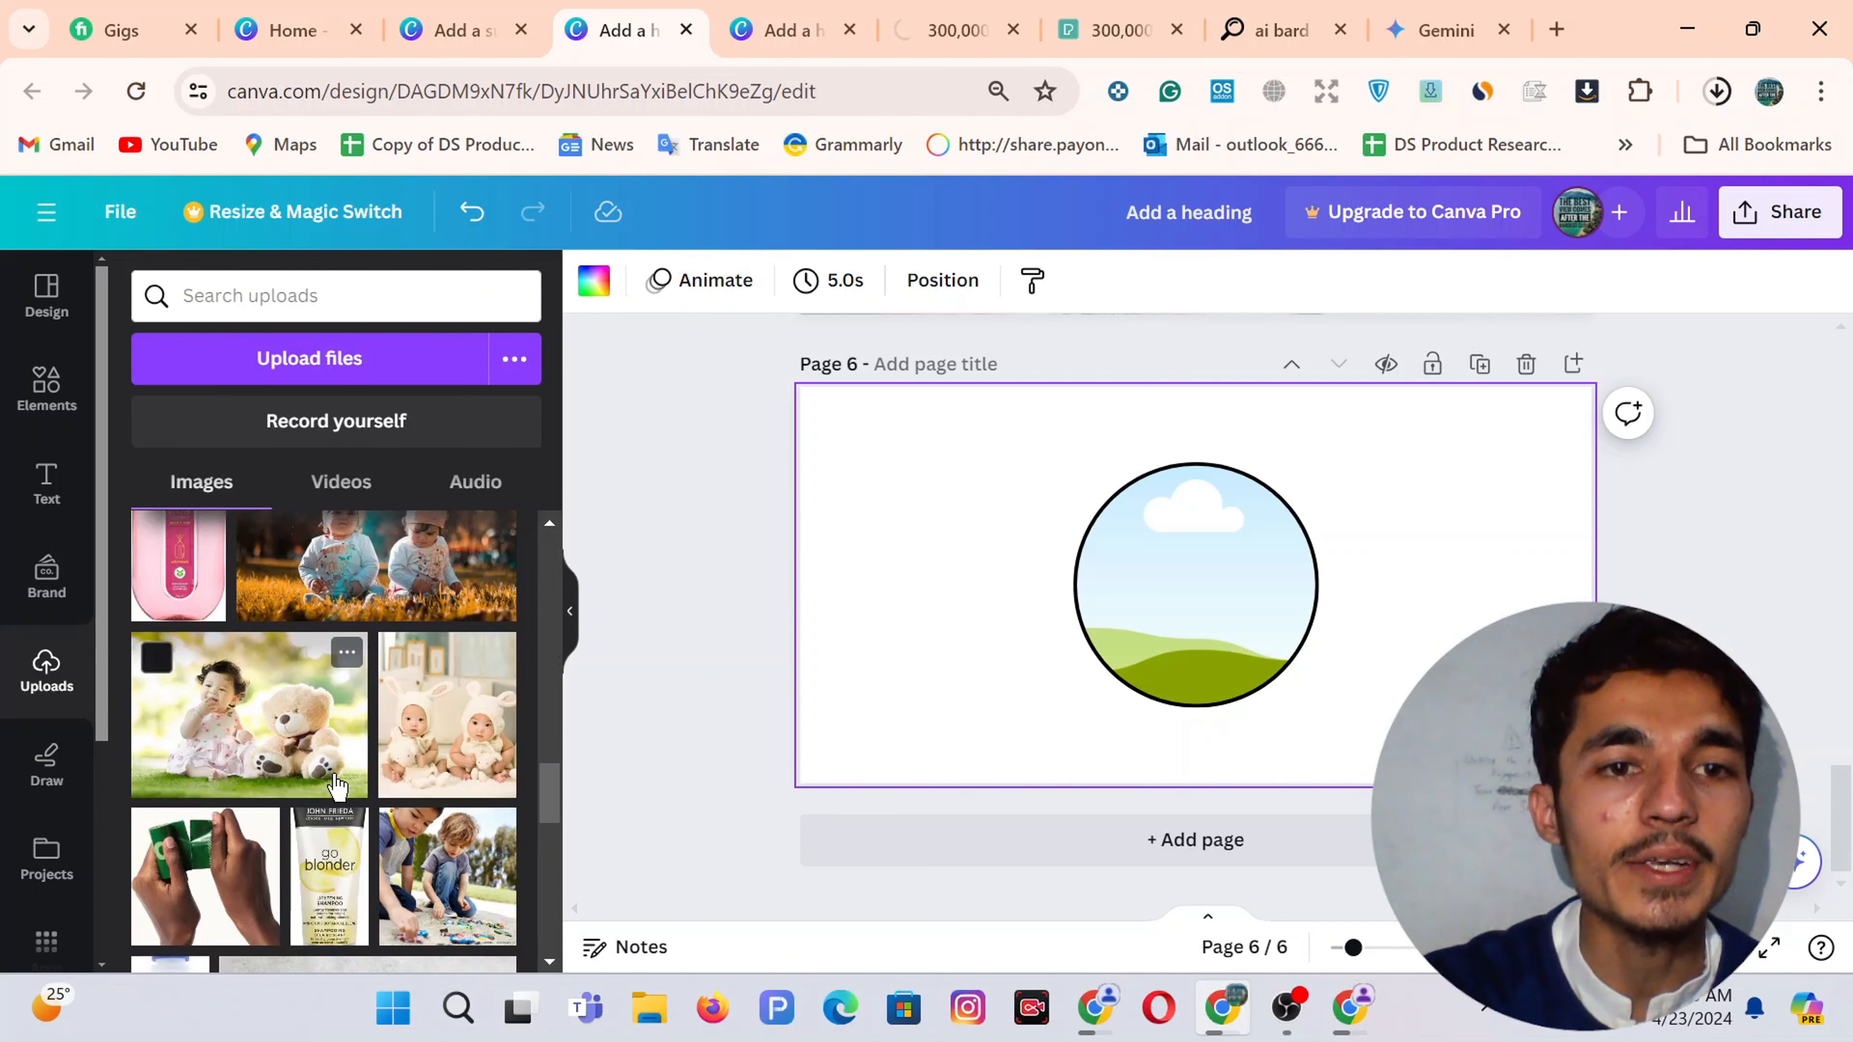
scroll(337, 786, "down", 5)
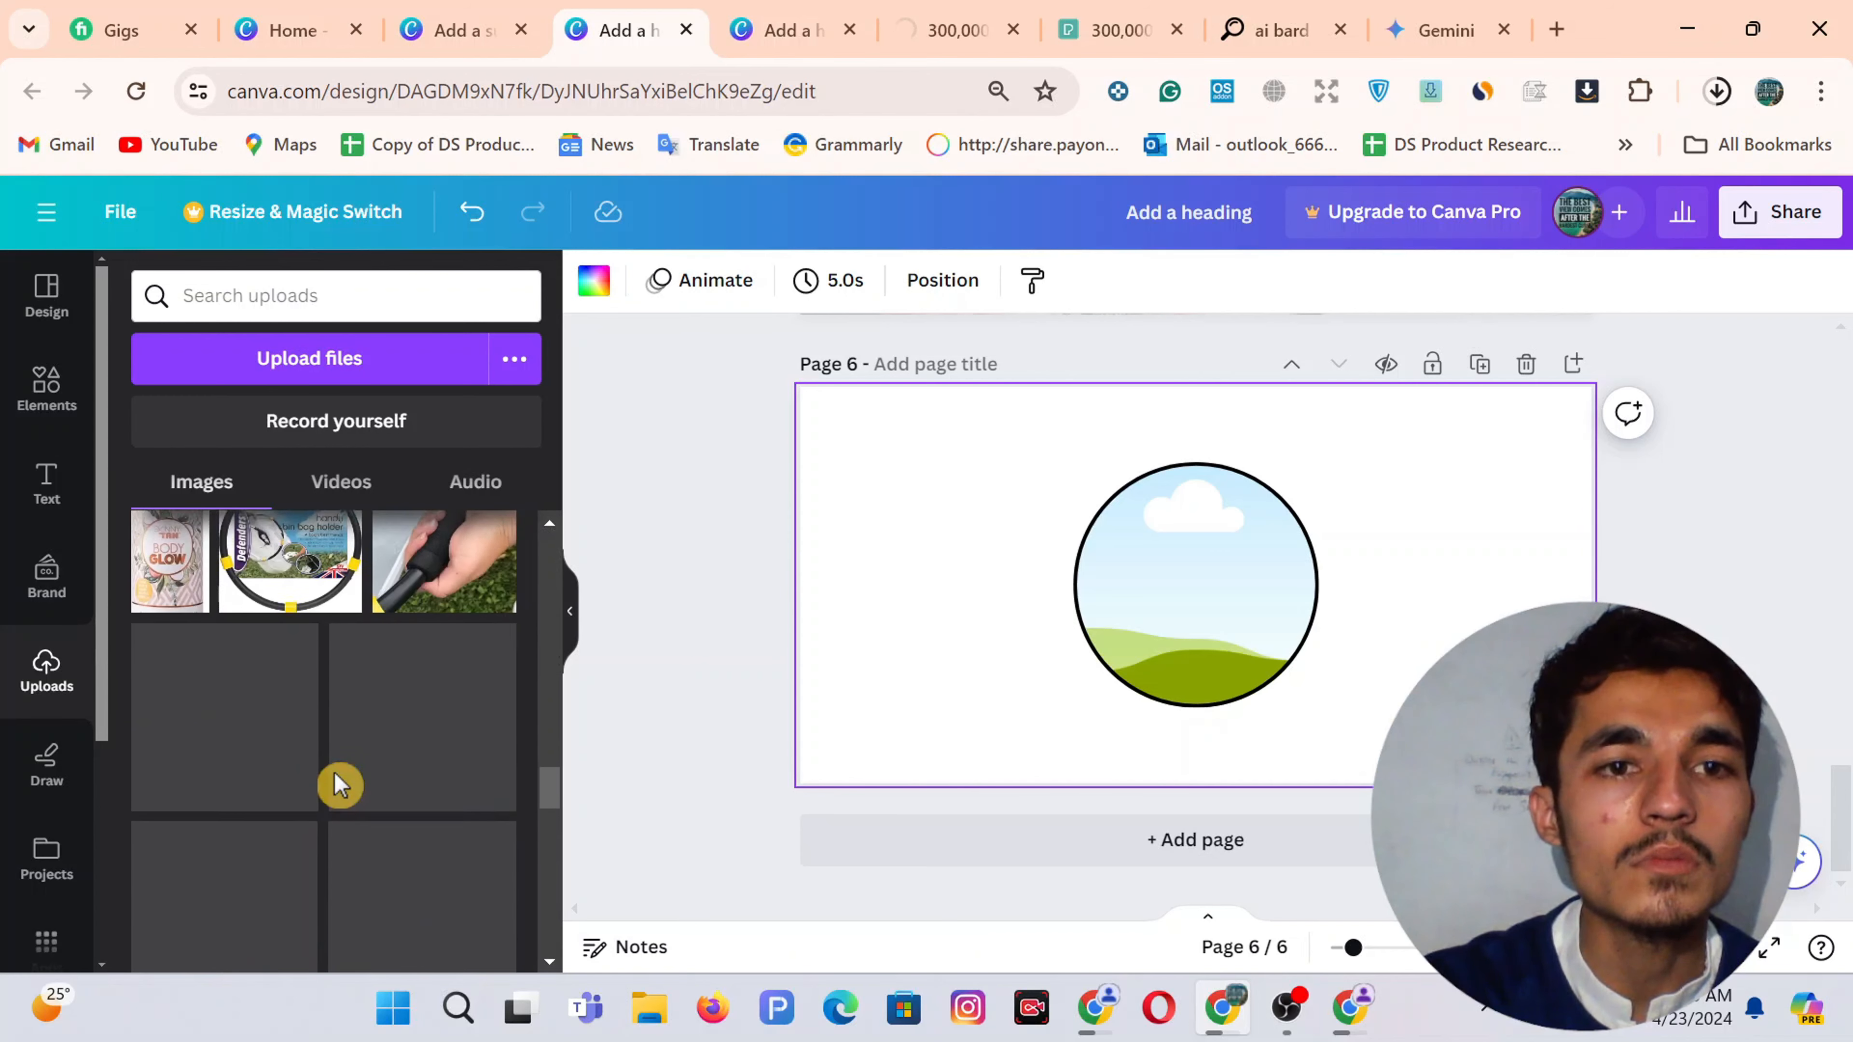
scroll(337, 786, "up", 20)
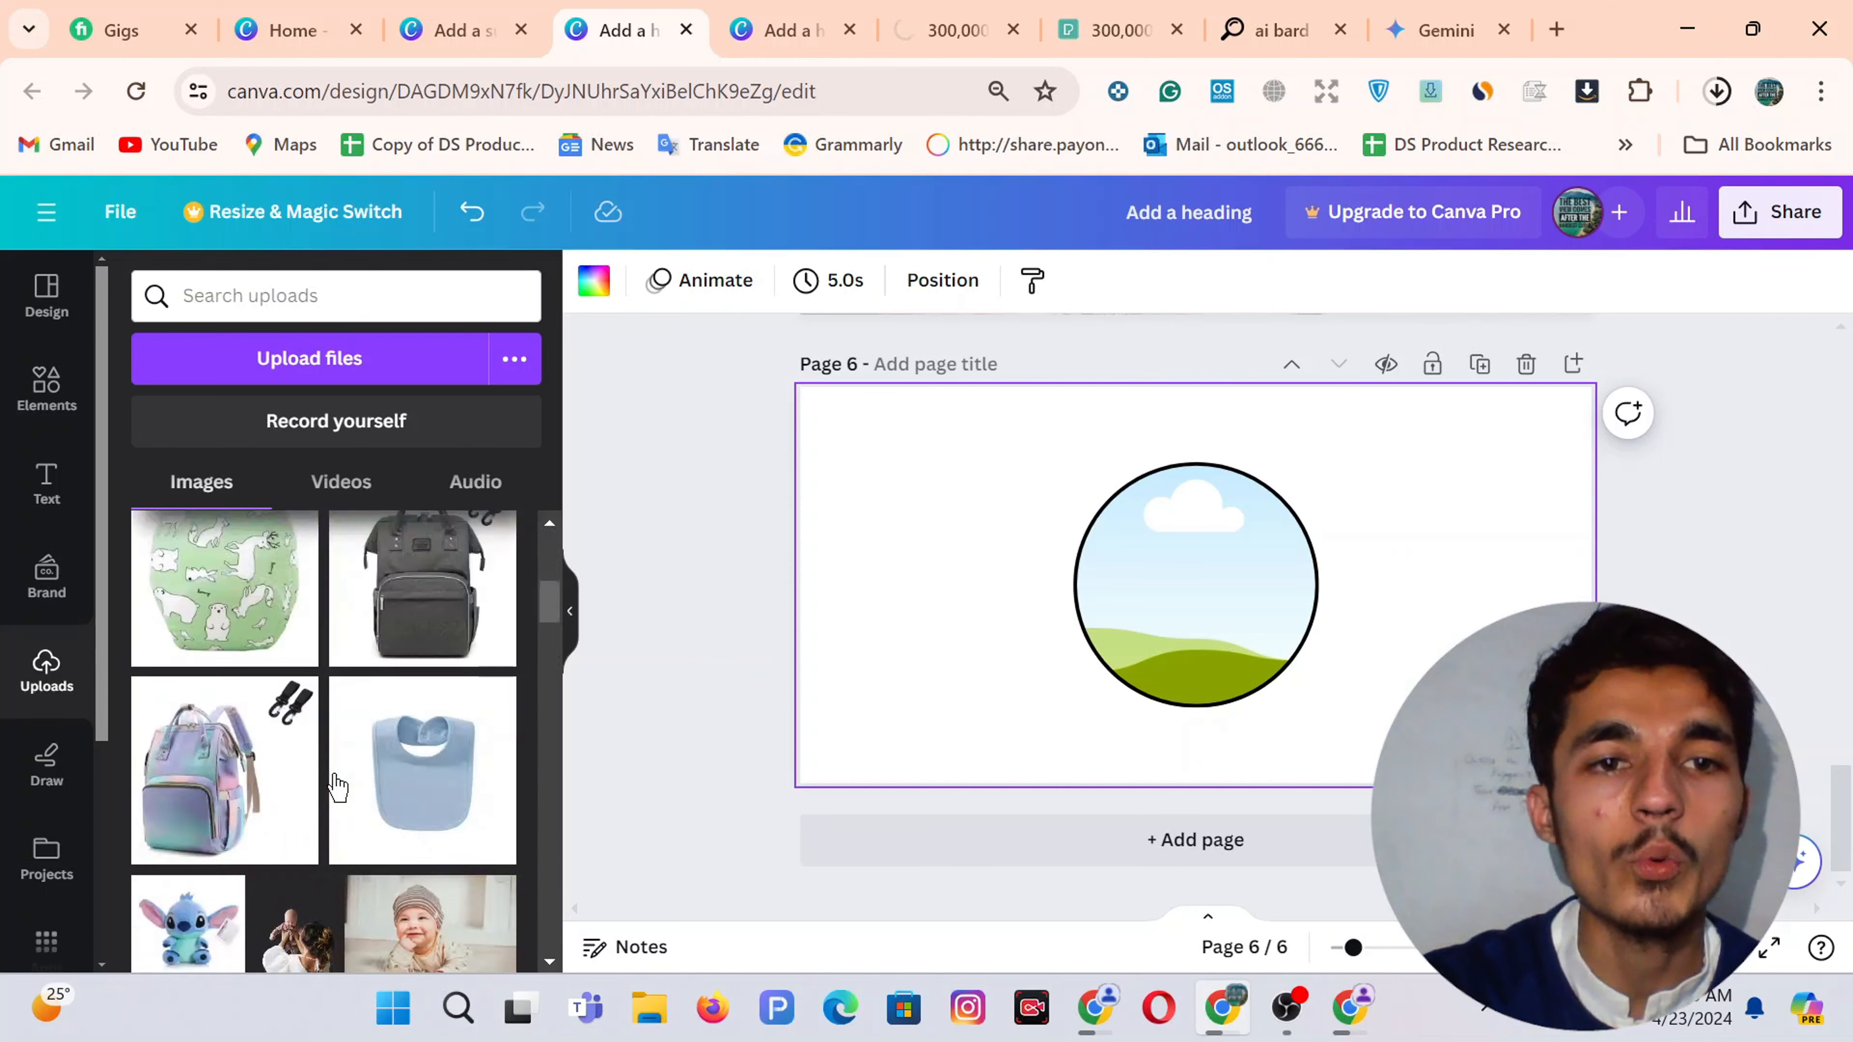
left_click(1718, 91)
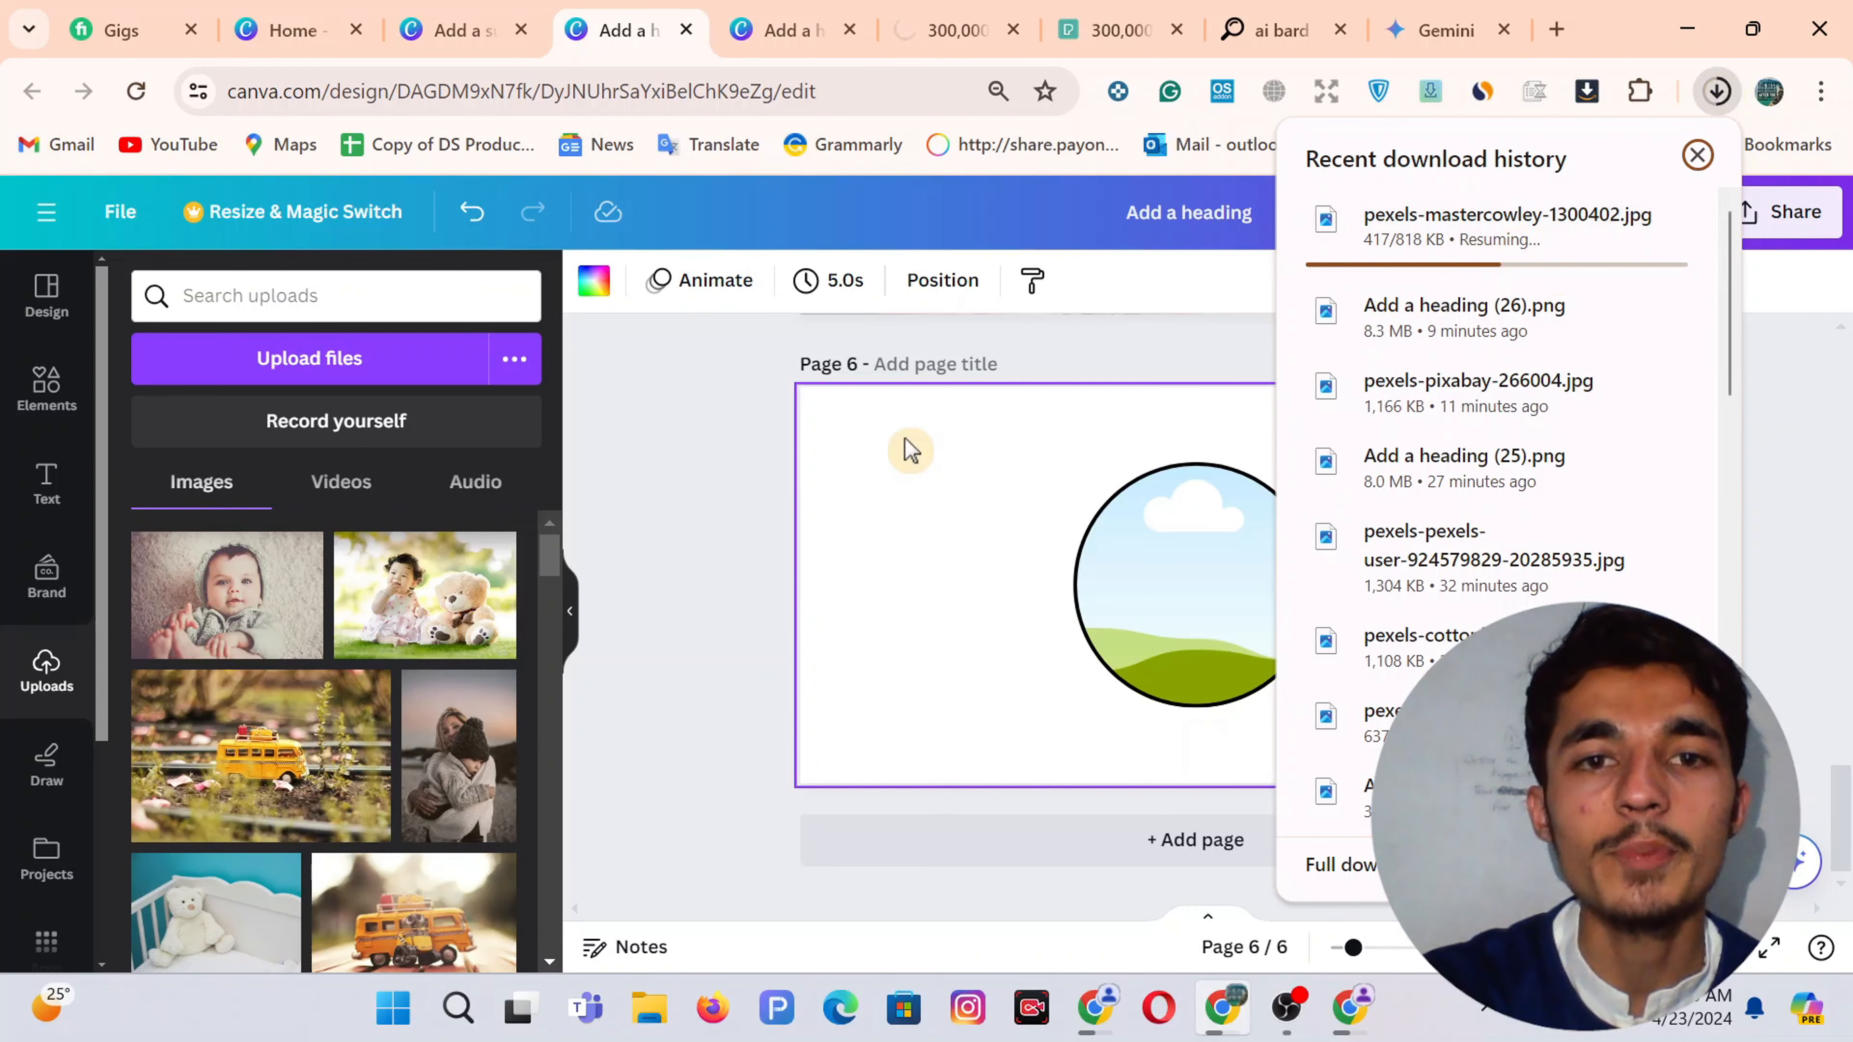
Replace the first column's heading with the customer's first name
left_click(1381, 994)
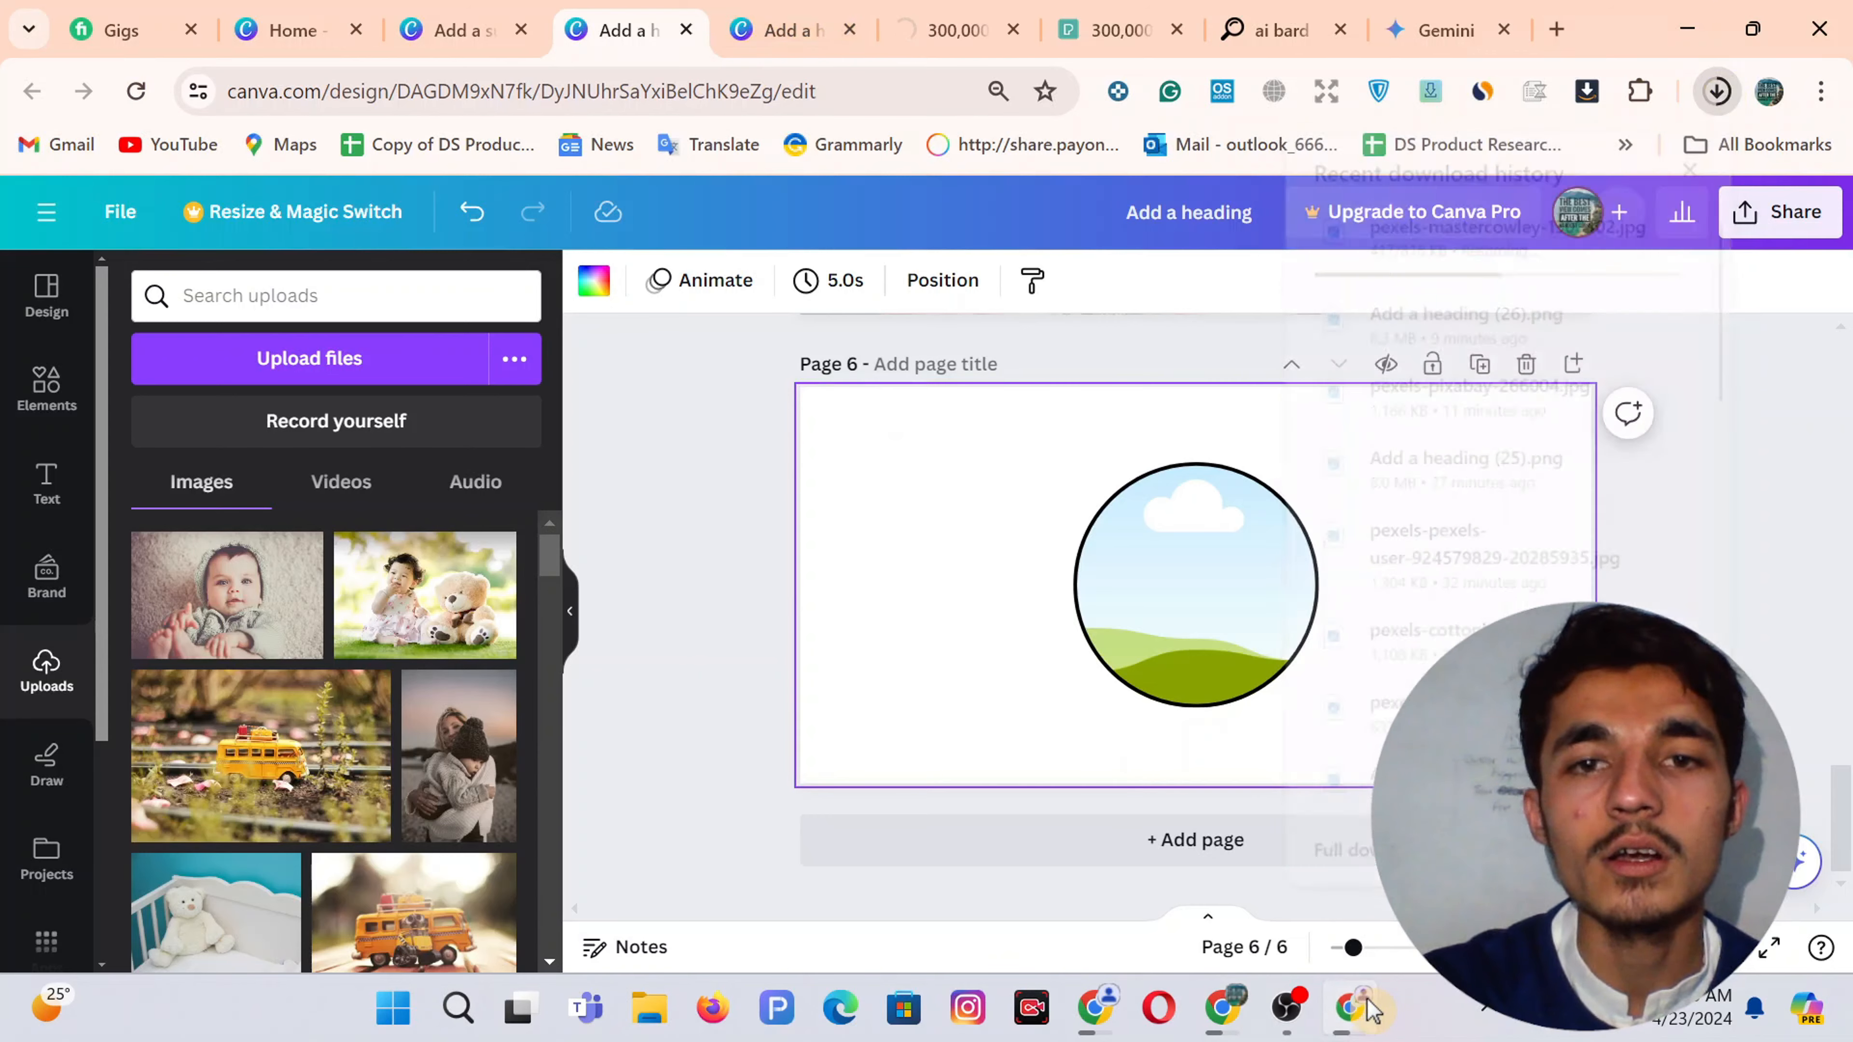
double_click(175, 668)
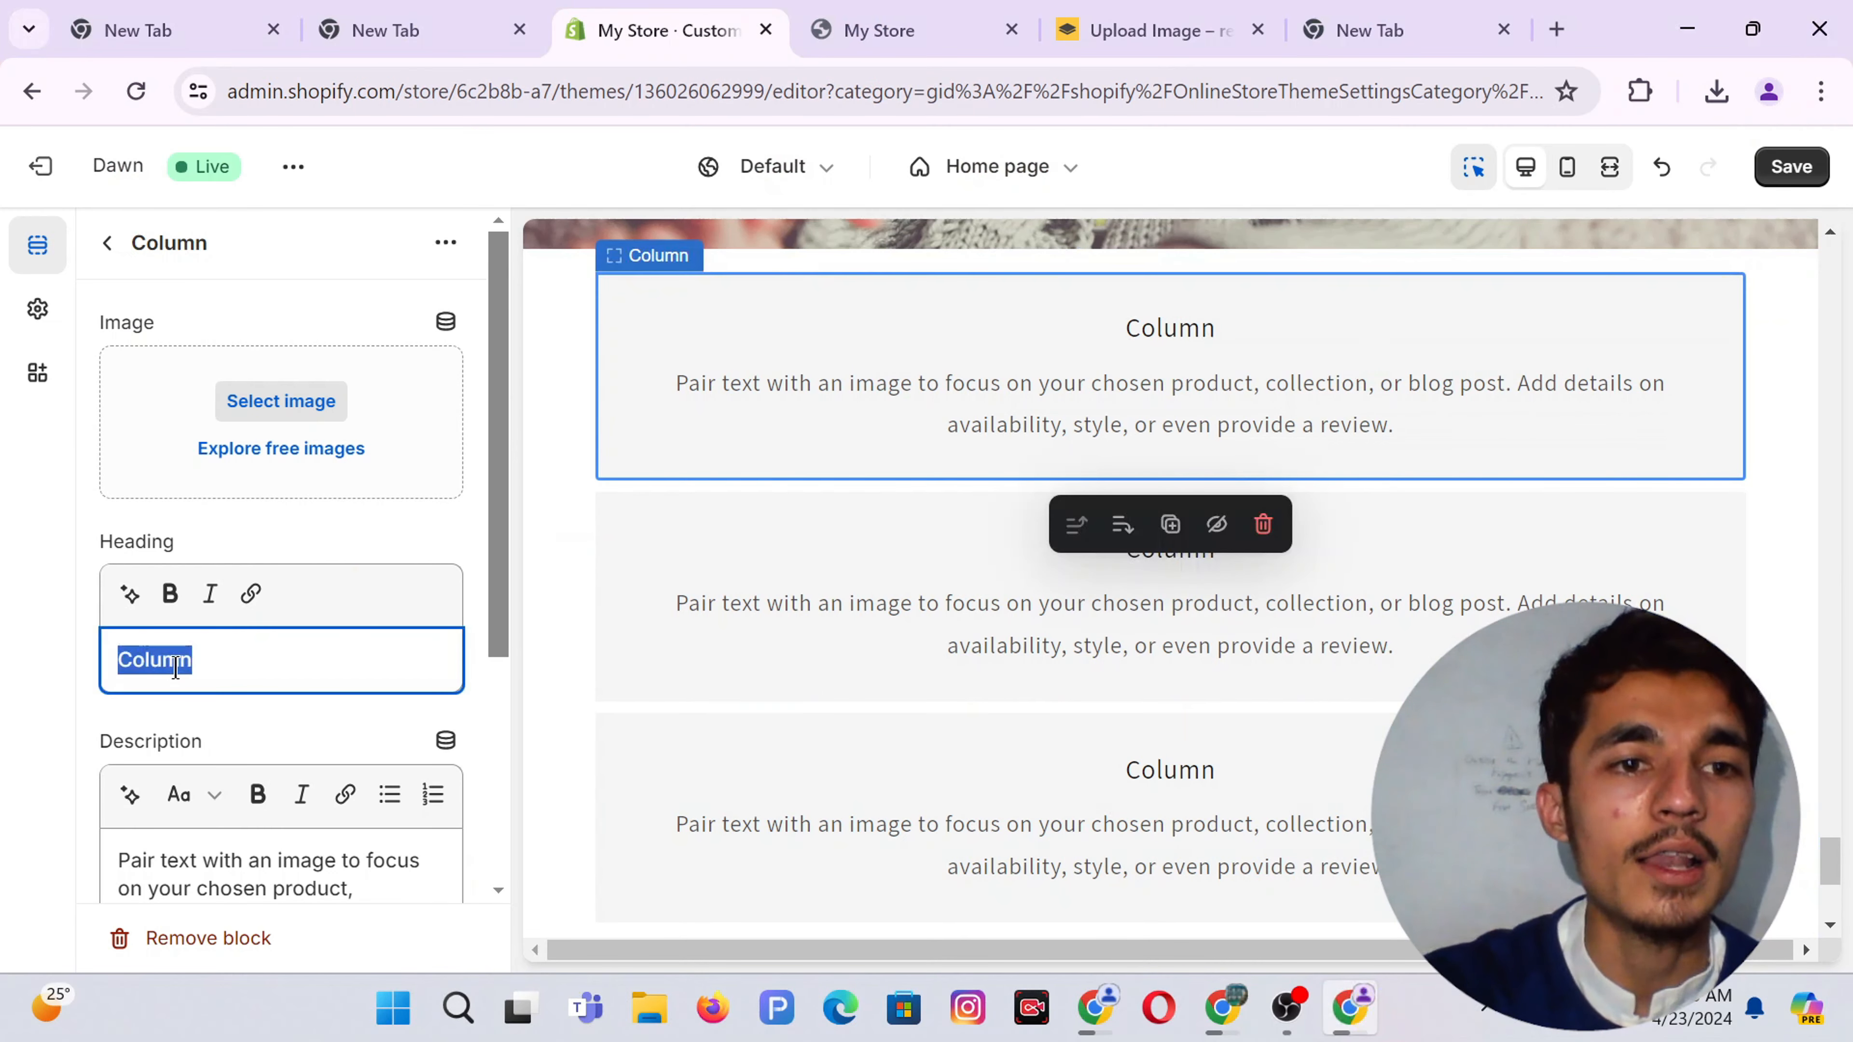
type("H")
key("BackSpace")
type("John")
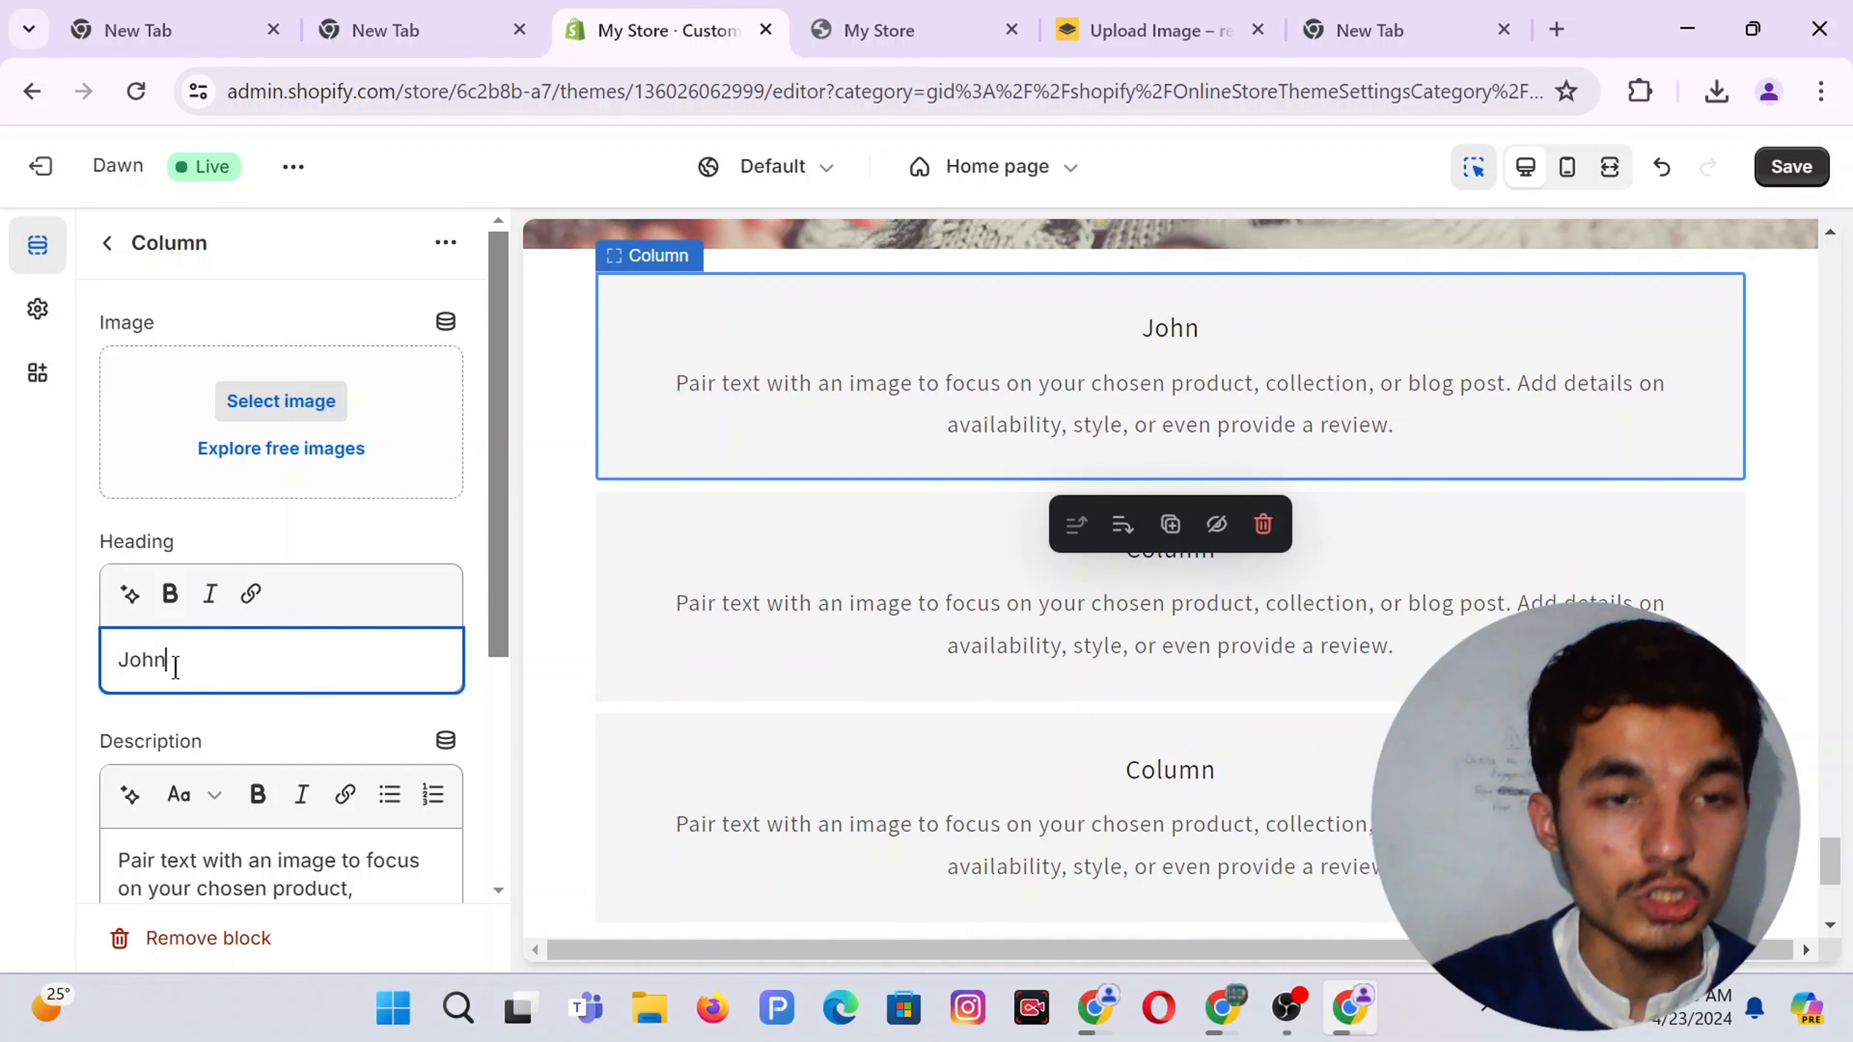
Clear the placeholder description and open the AI description generator
scroll(228, 749, "down", 2)
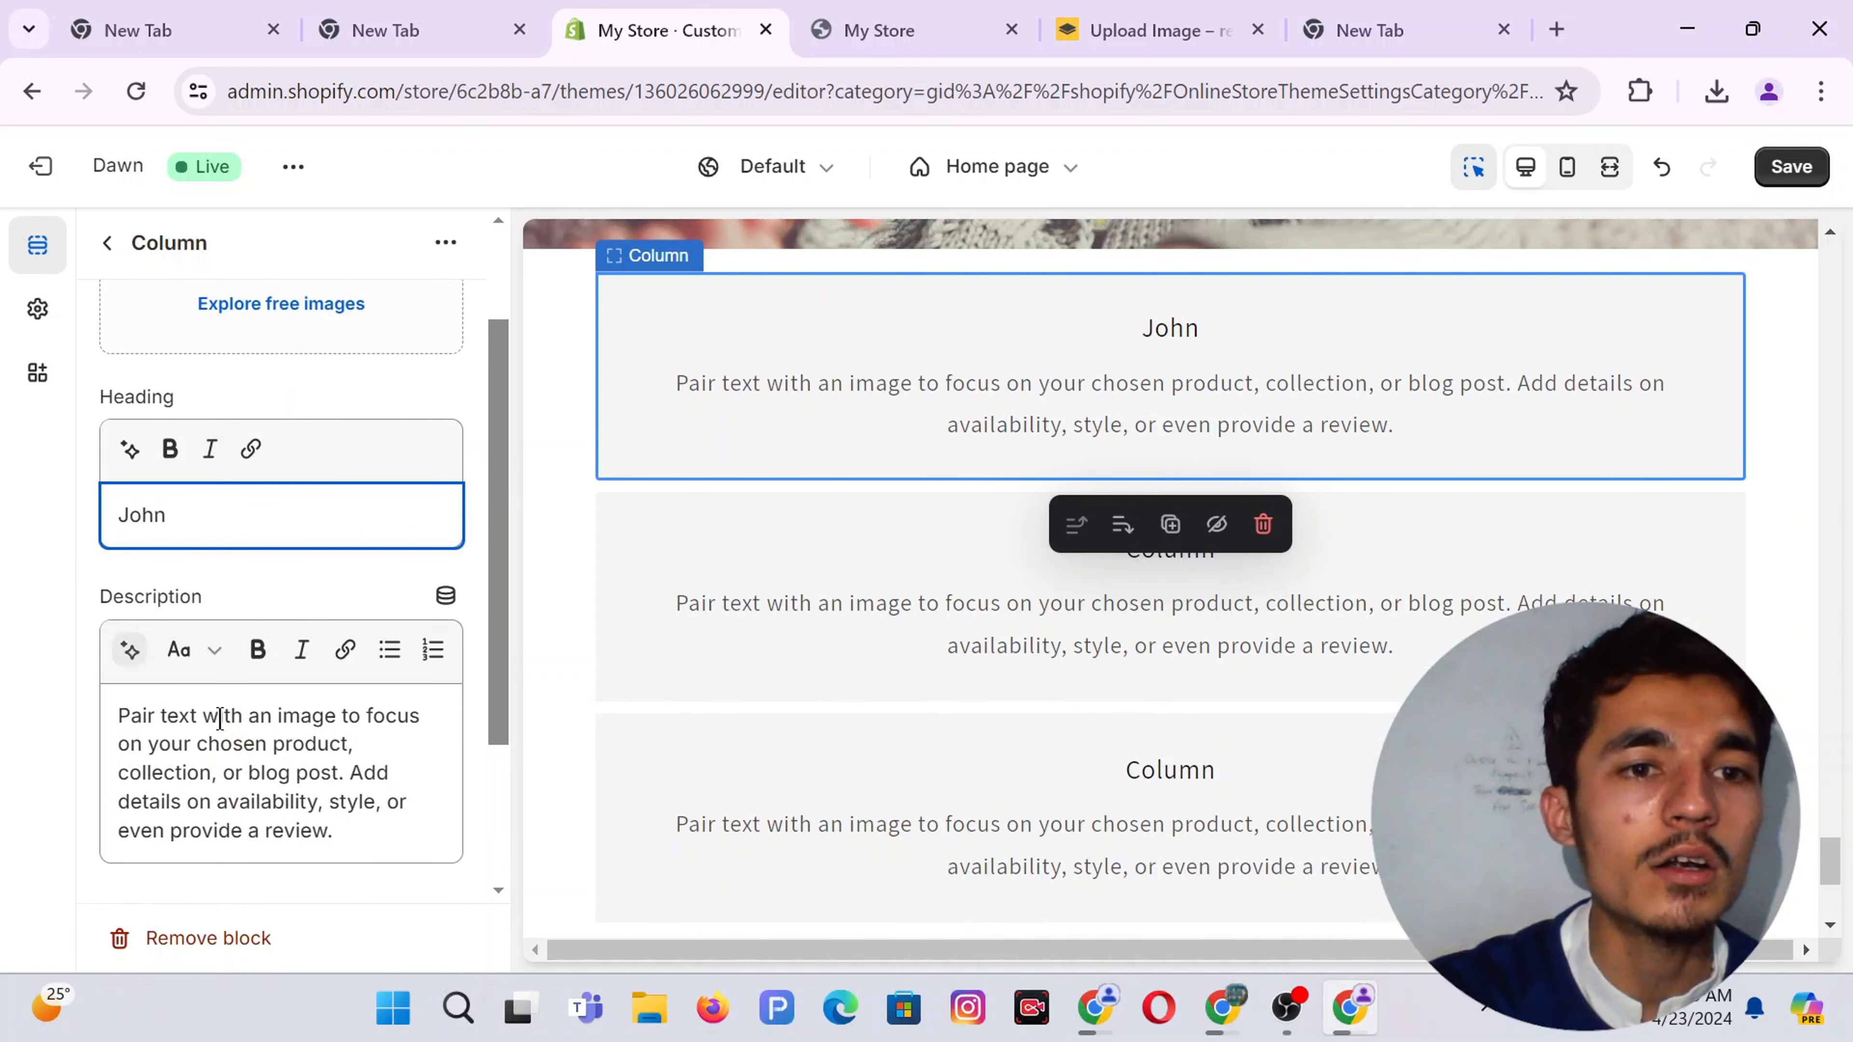
triple_click(232, 736)
key("BackSpace")
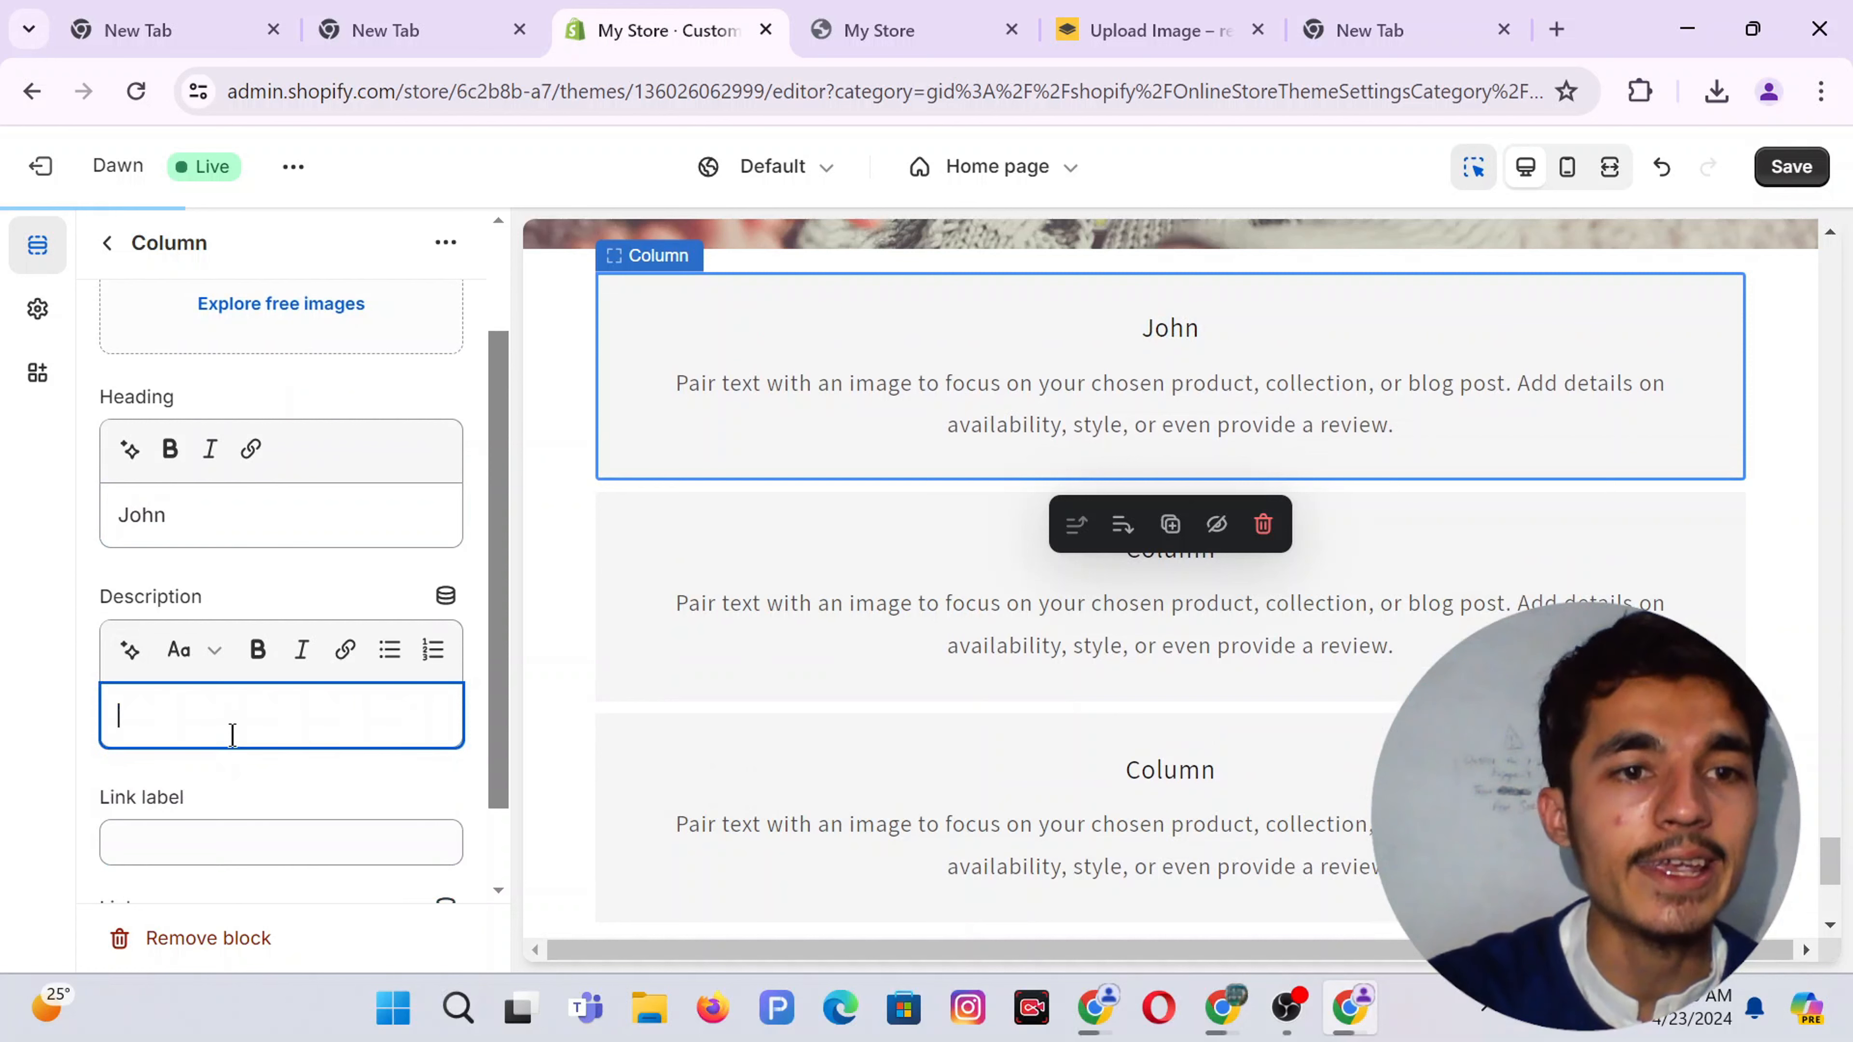
left_click(128, 649)
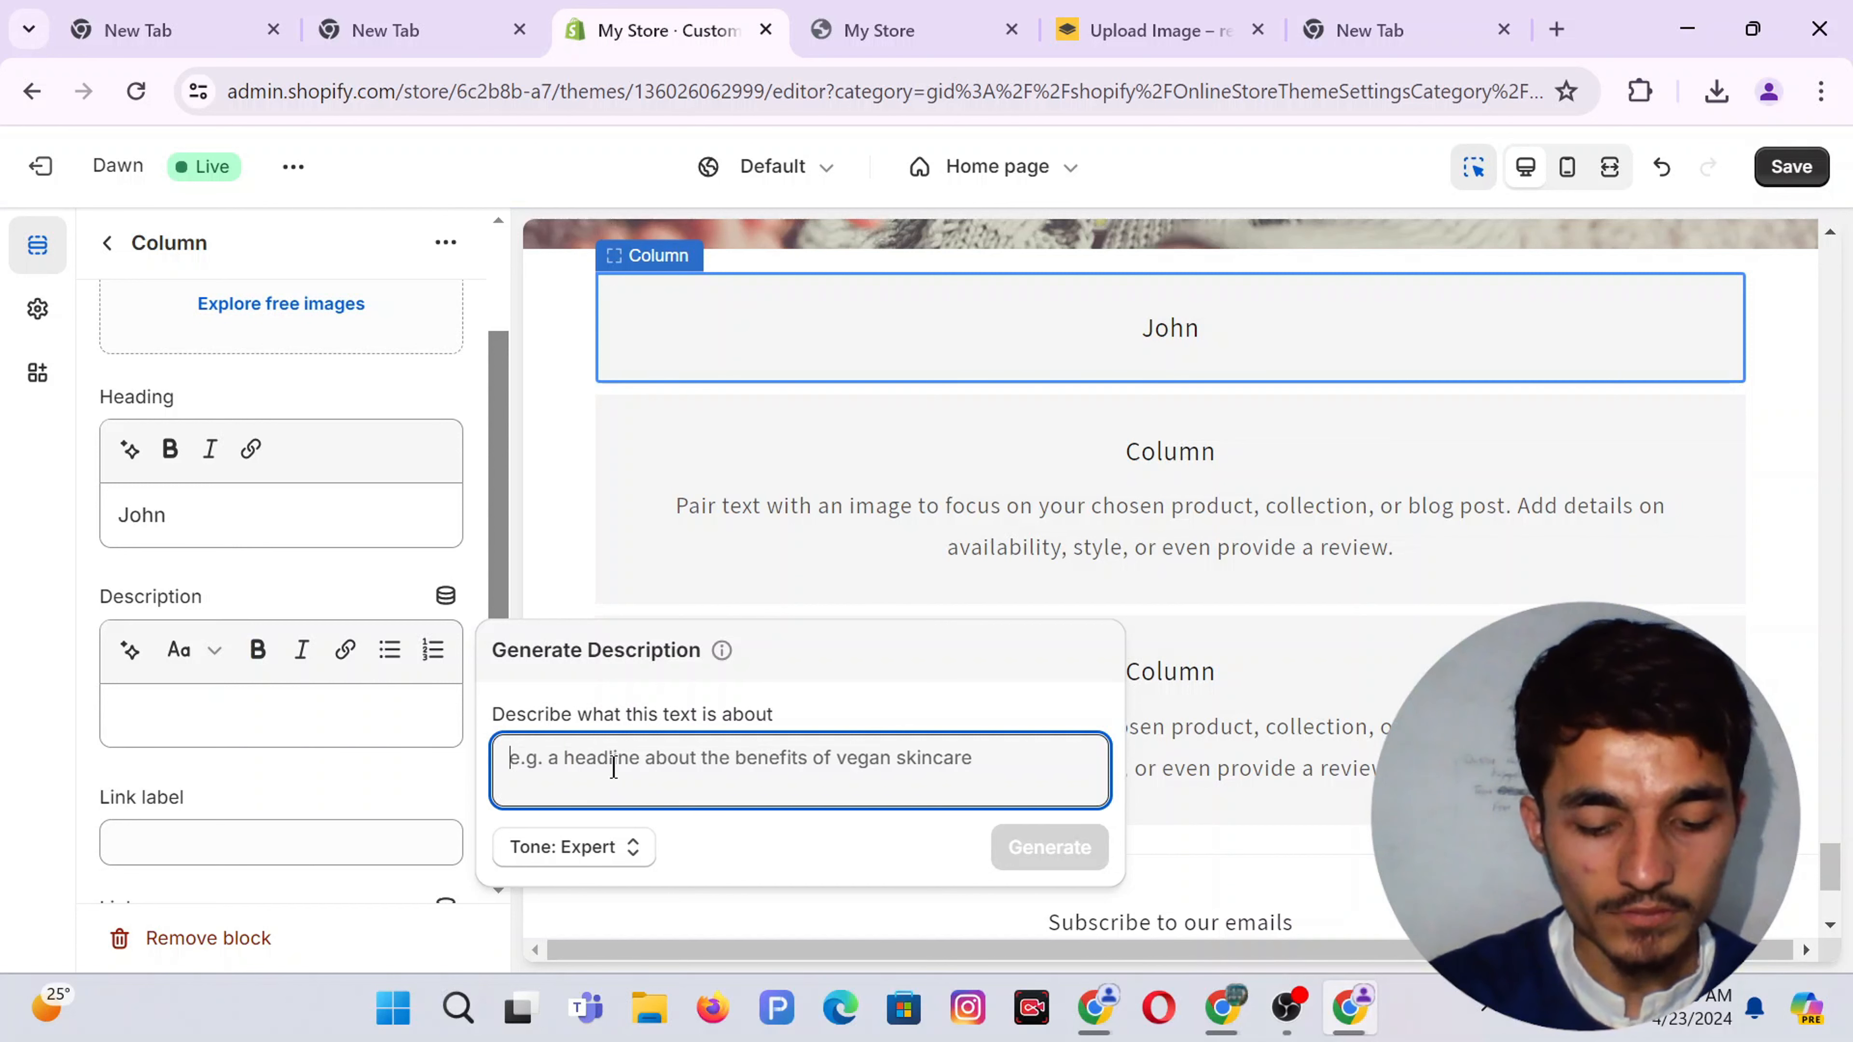
Write a five-star review prompt about dropshipping goods, correcting the spelling to 'feedback'
type("My Shopify")
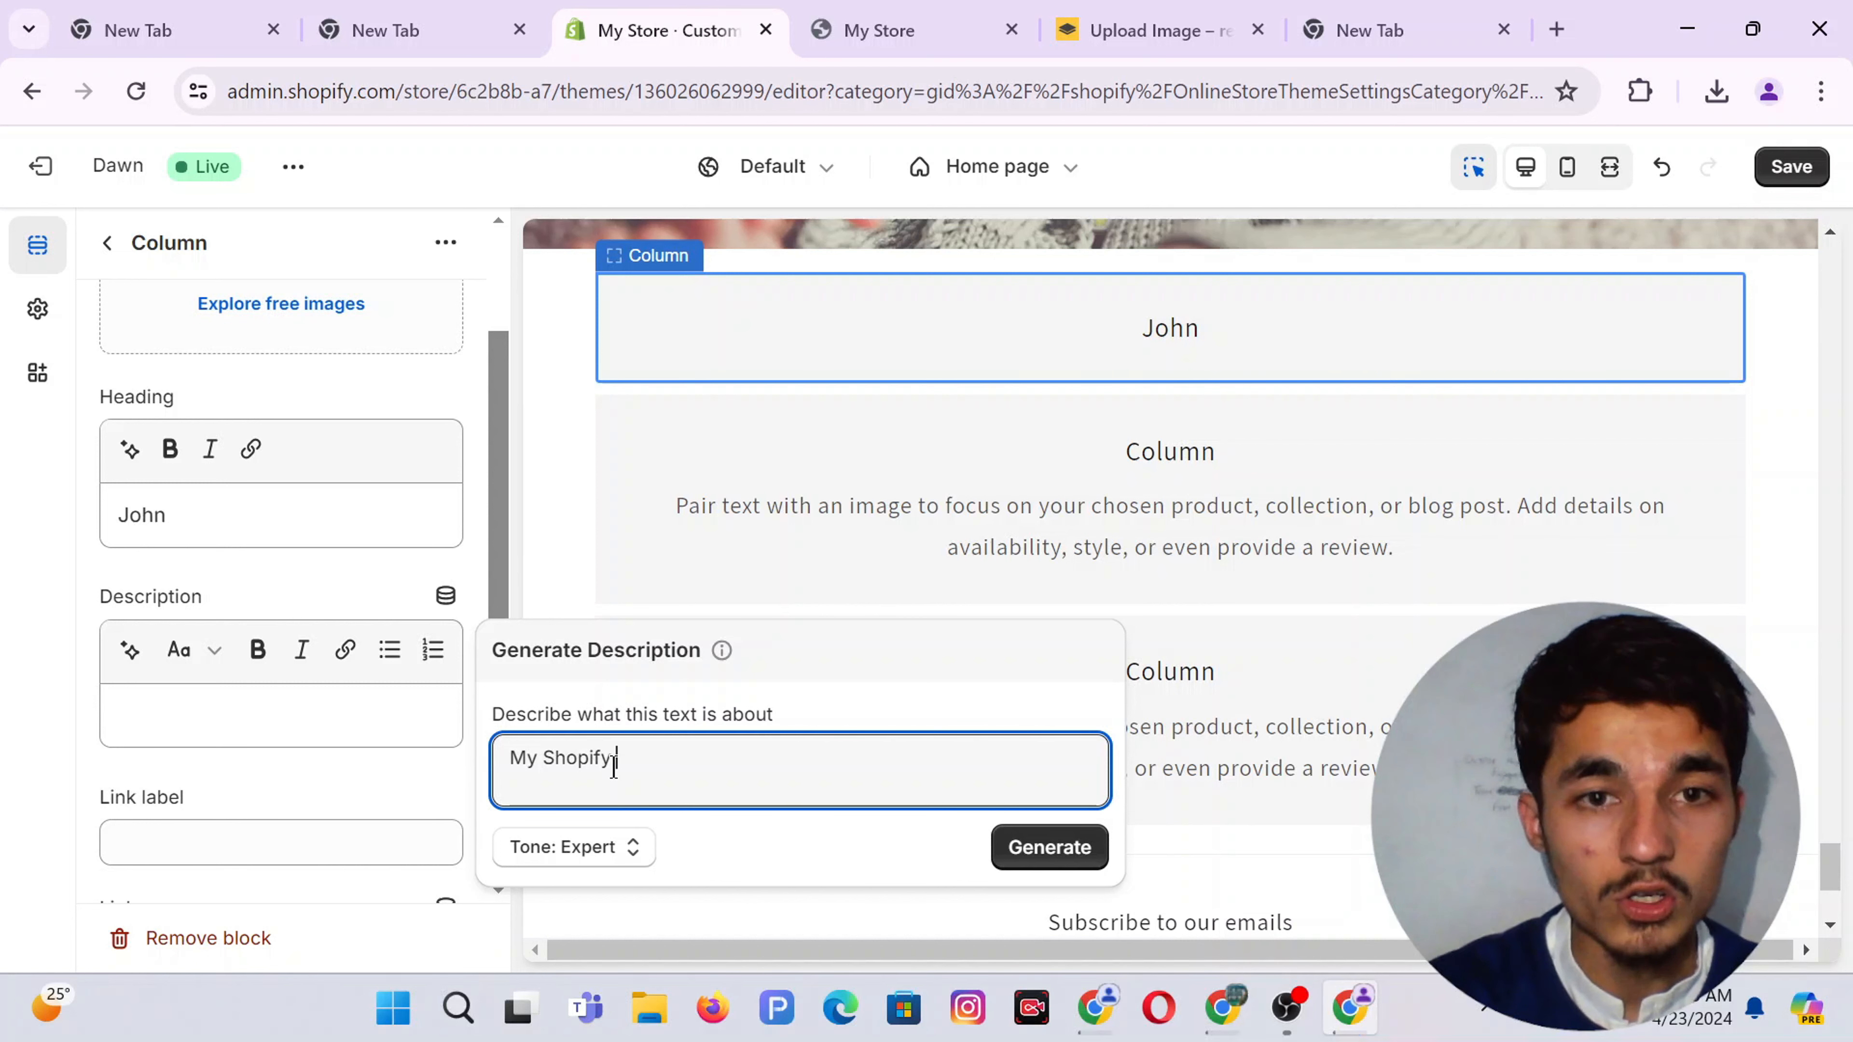
key("ctrl+a")
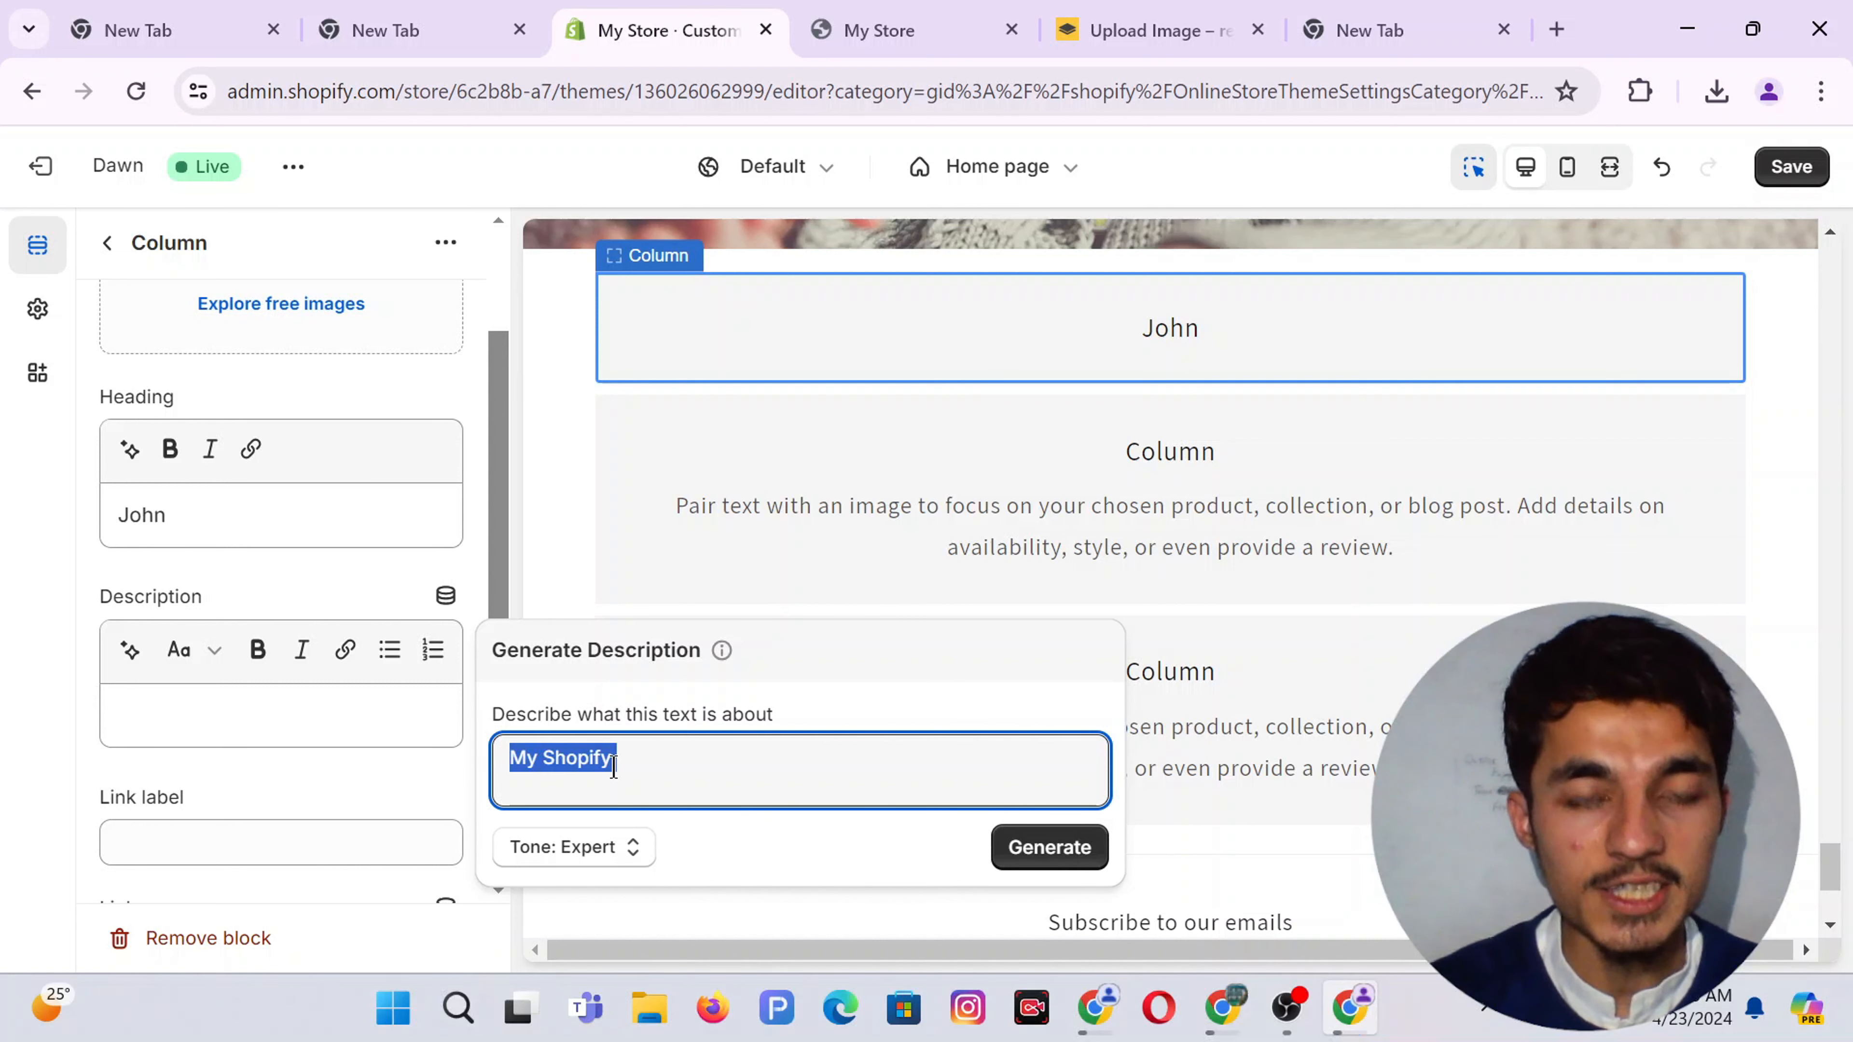
type("W")
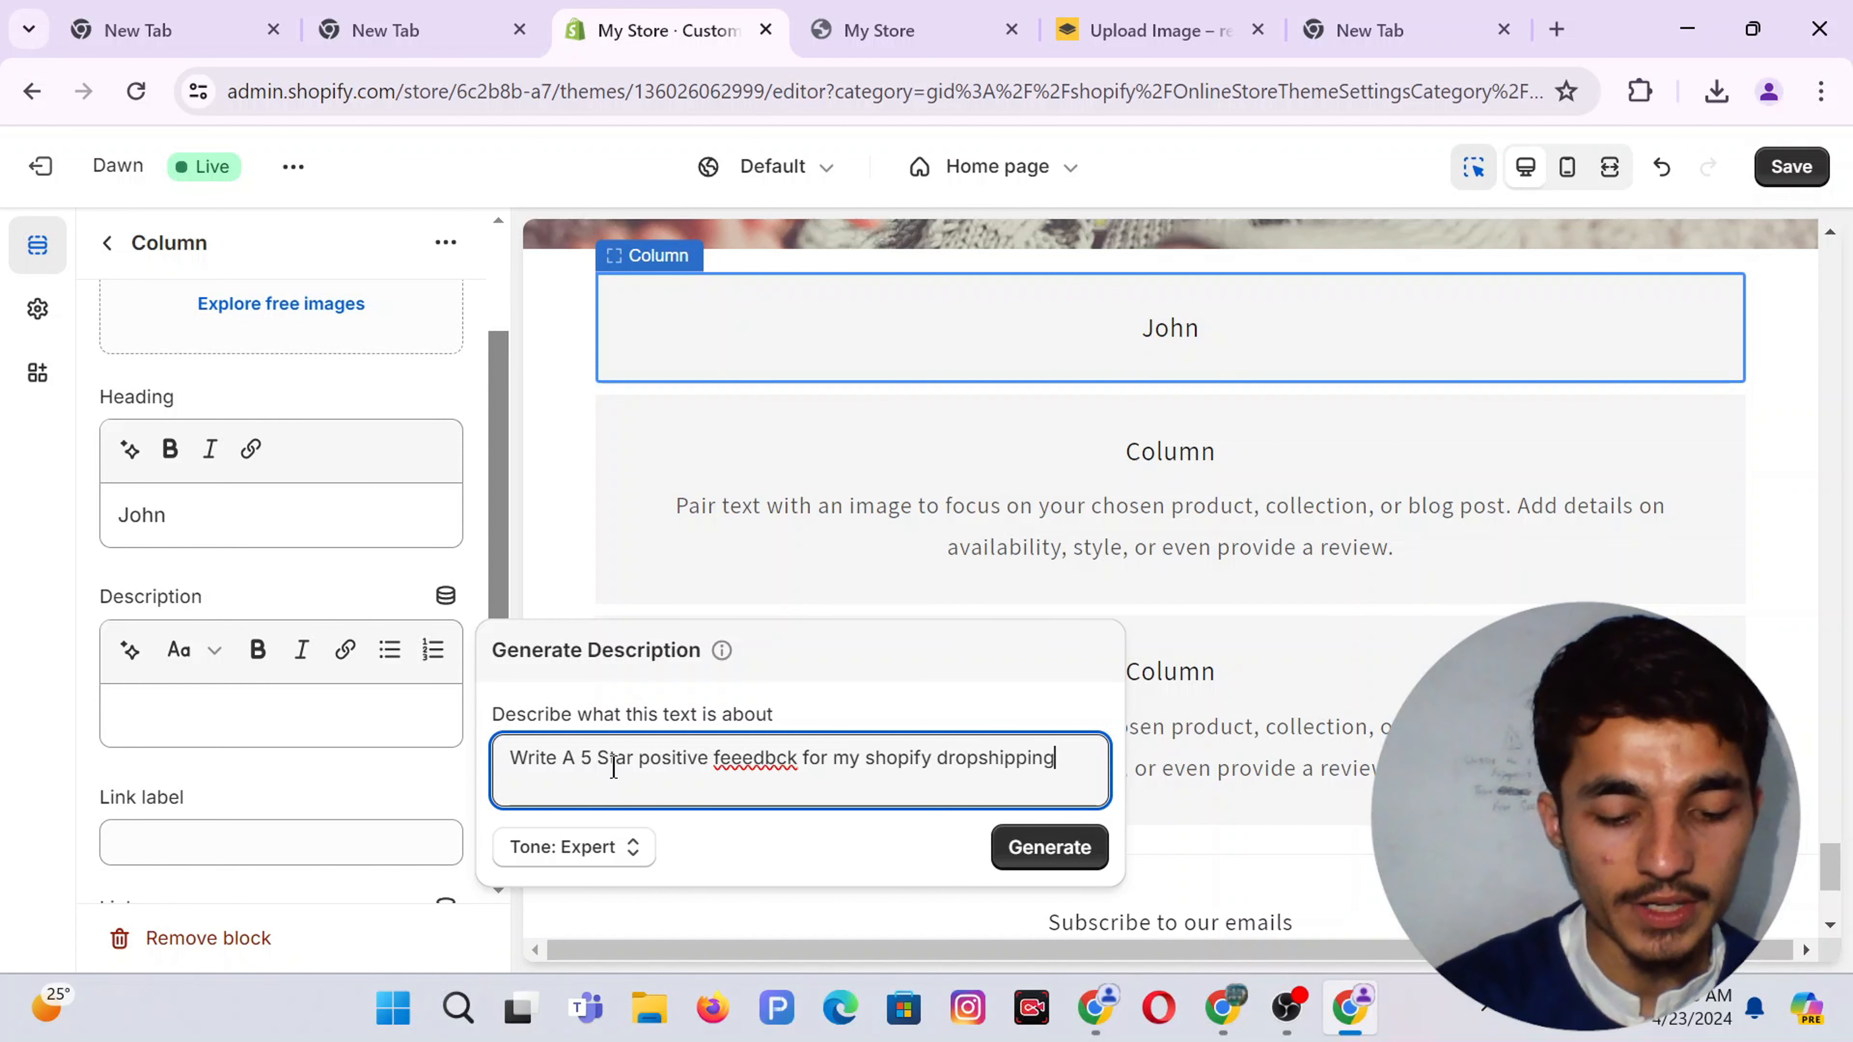
type("ore.")
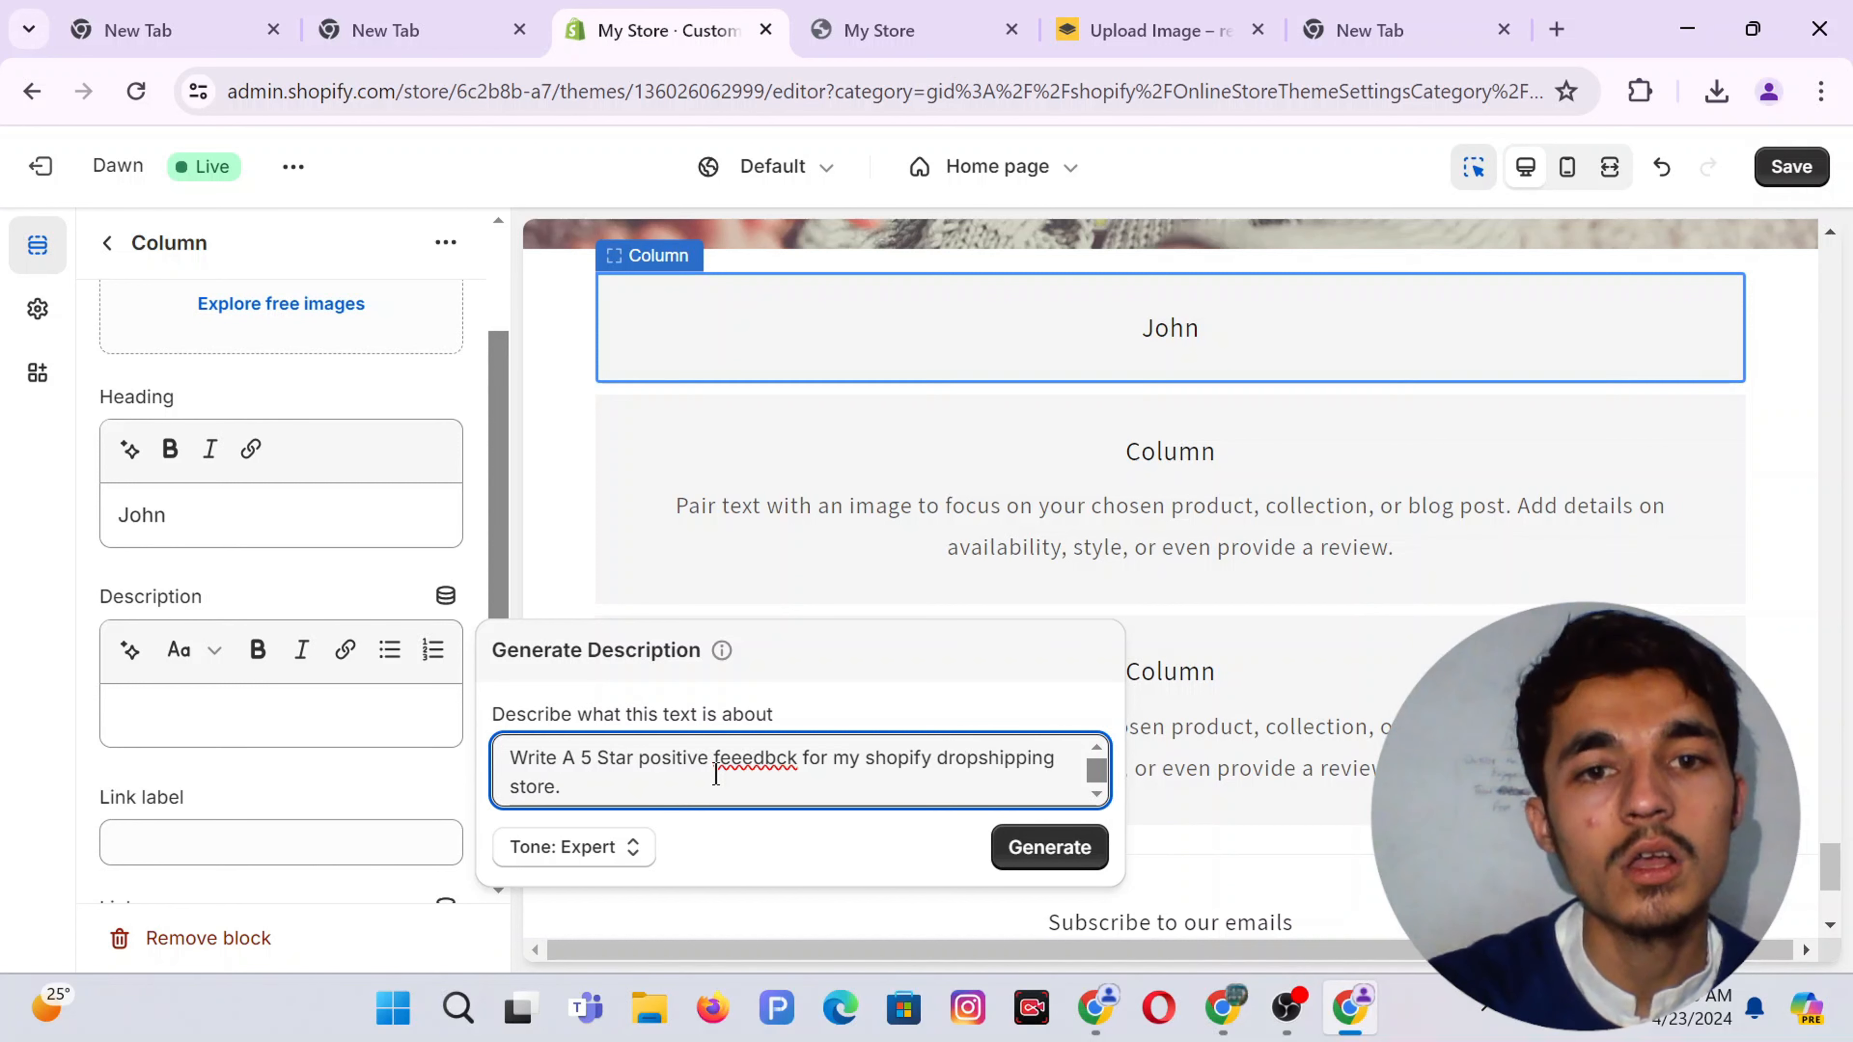
triple_click(900, 785)
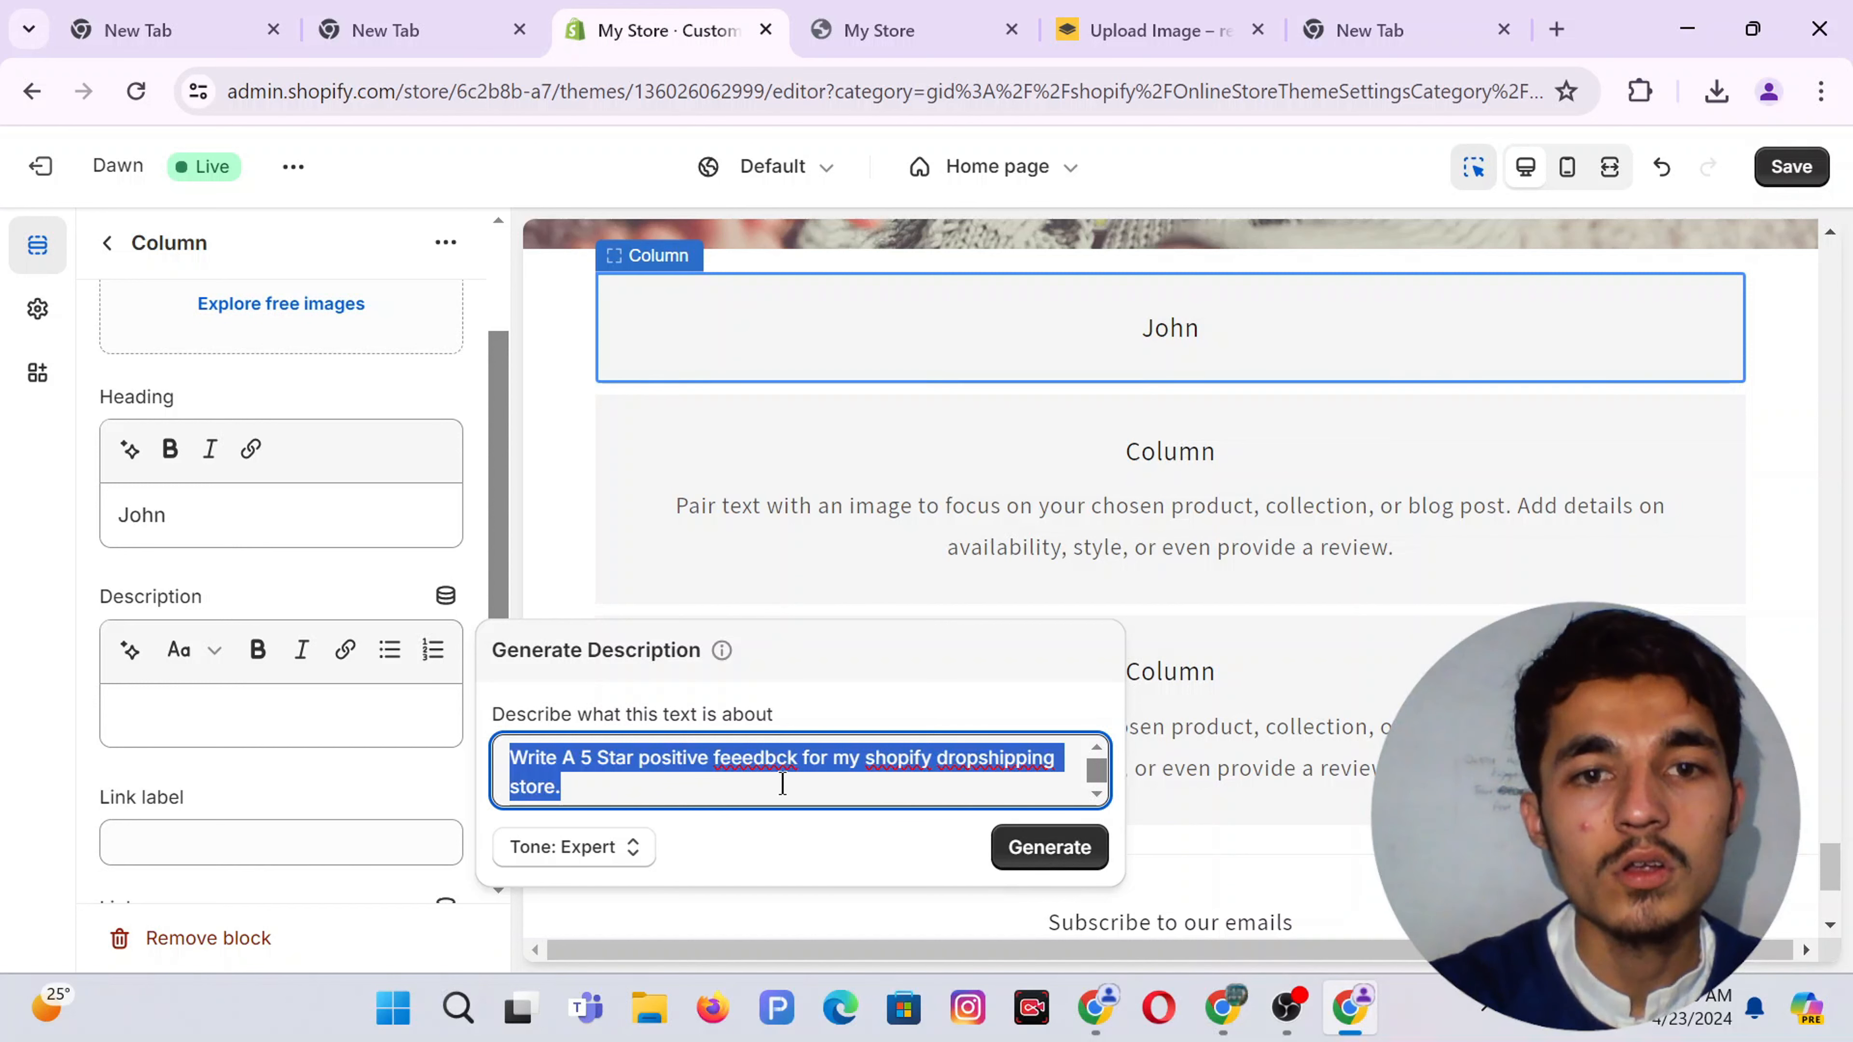
left_click(771, 756)
right_click(765, 758)
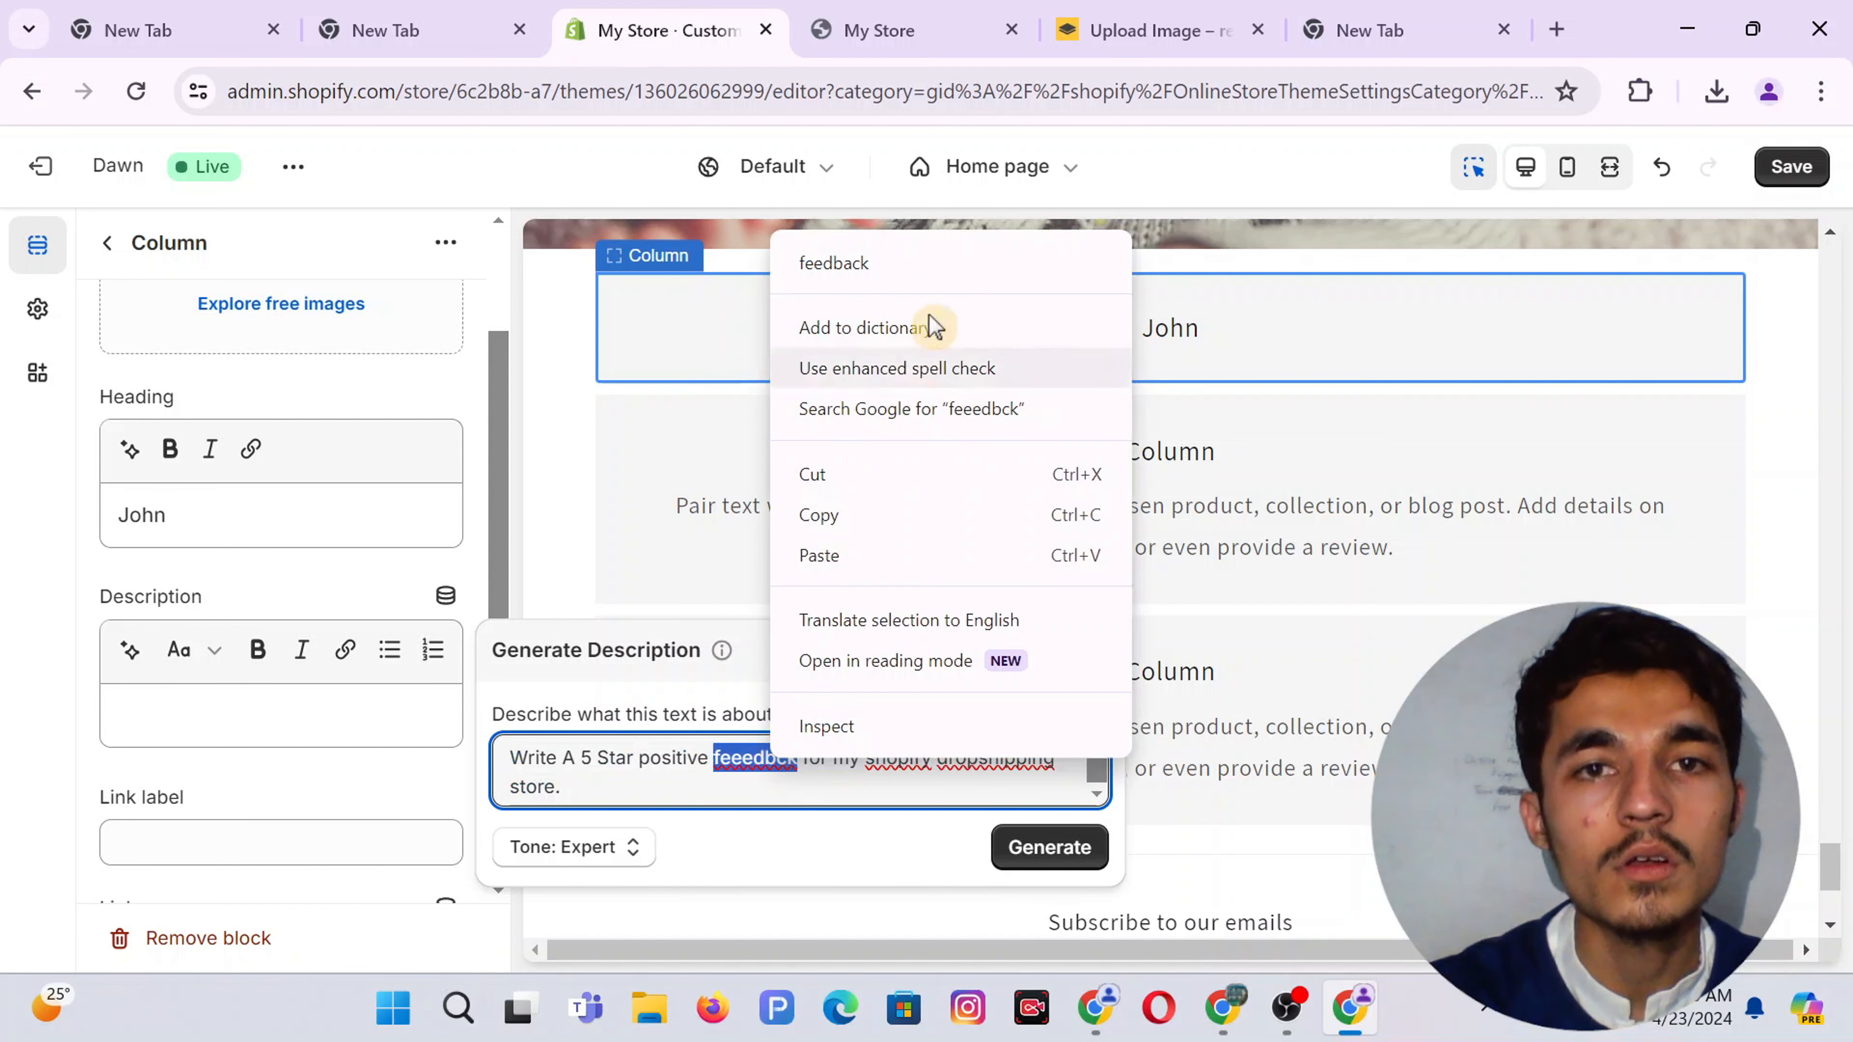
left_click(847, 263)
Generate review suggestions and use the second one as the column description
left_click(1036, 849)
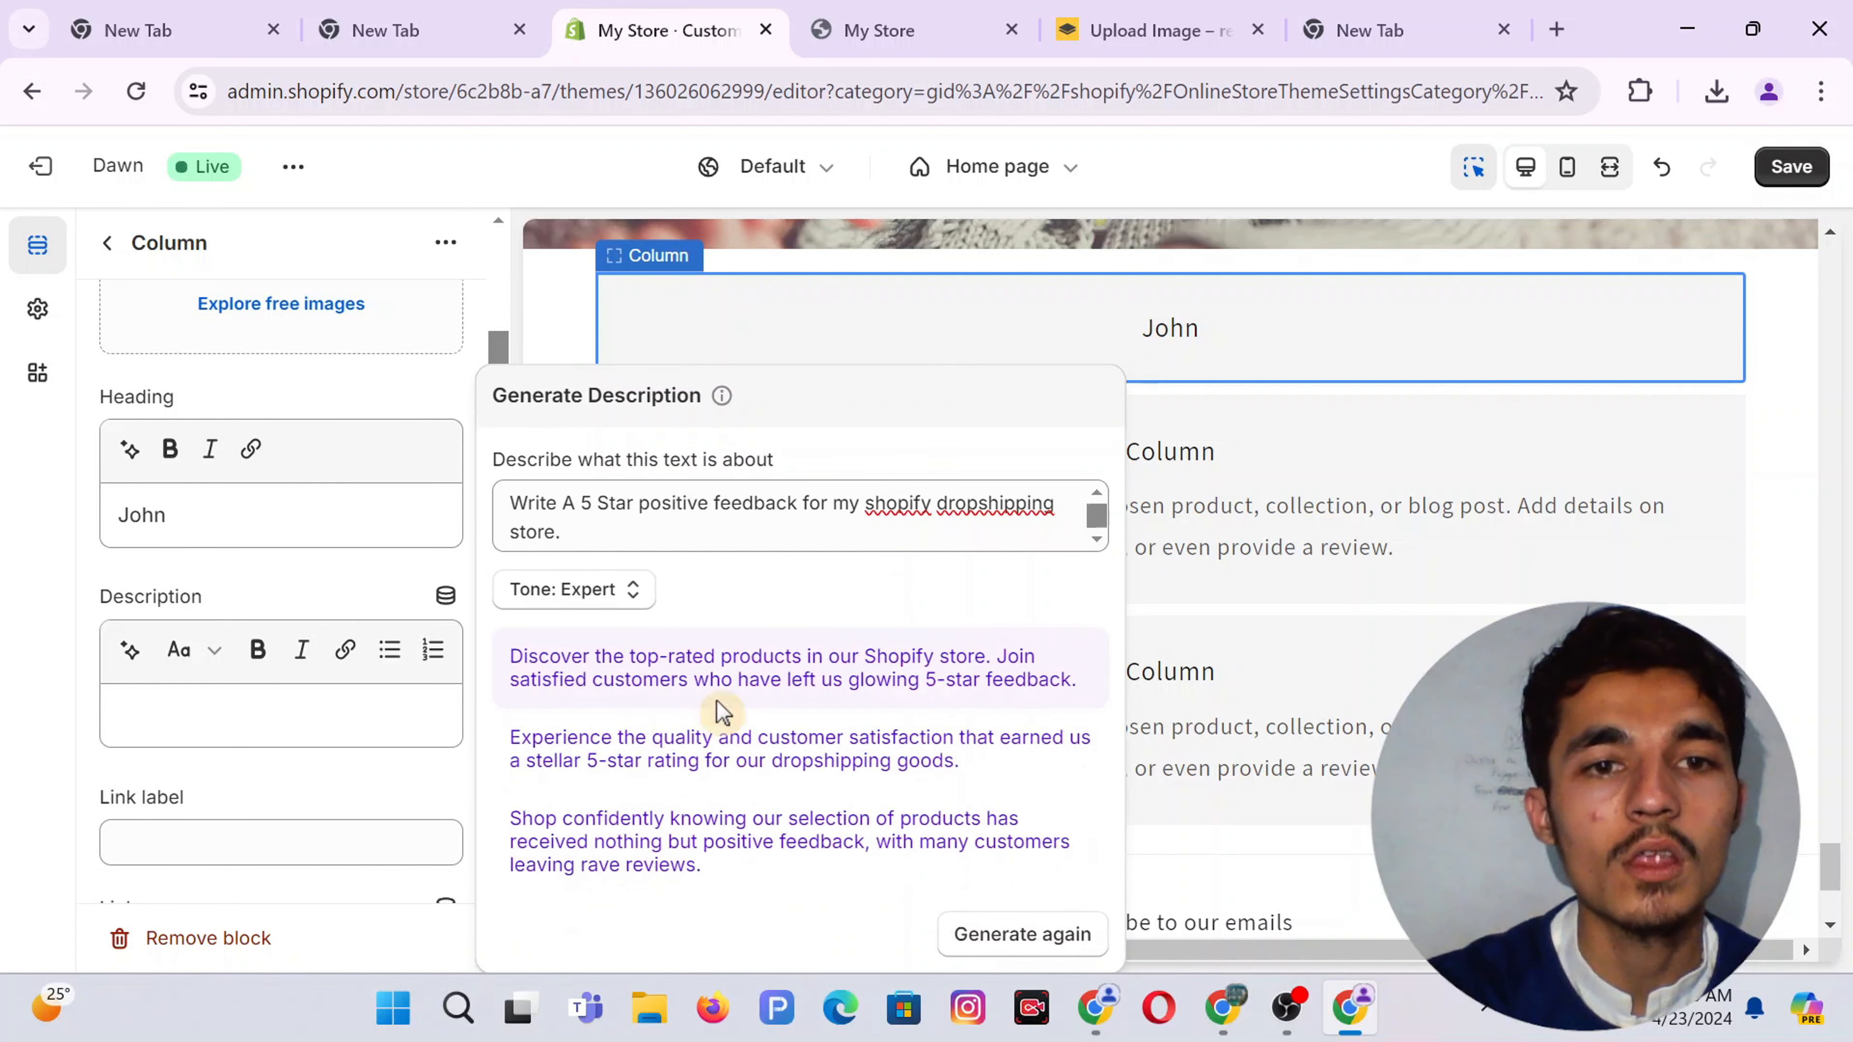
left_click(699, 762)
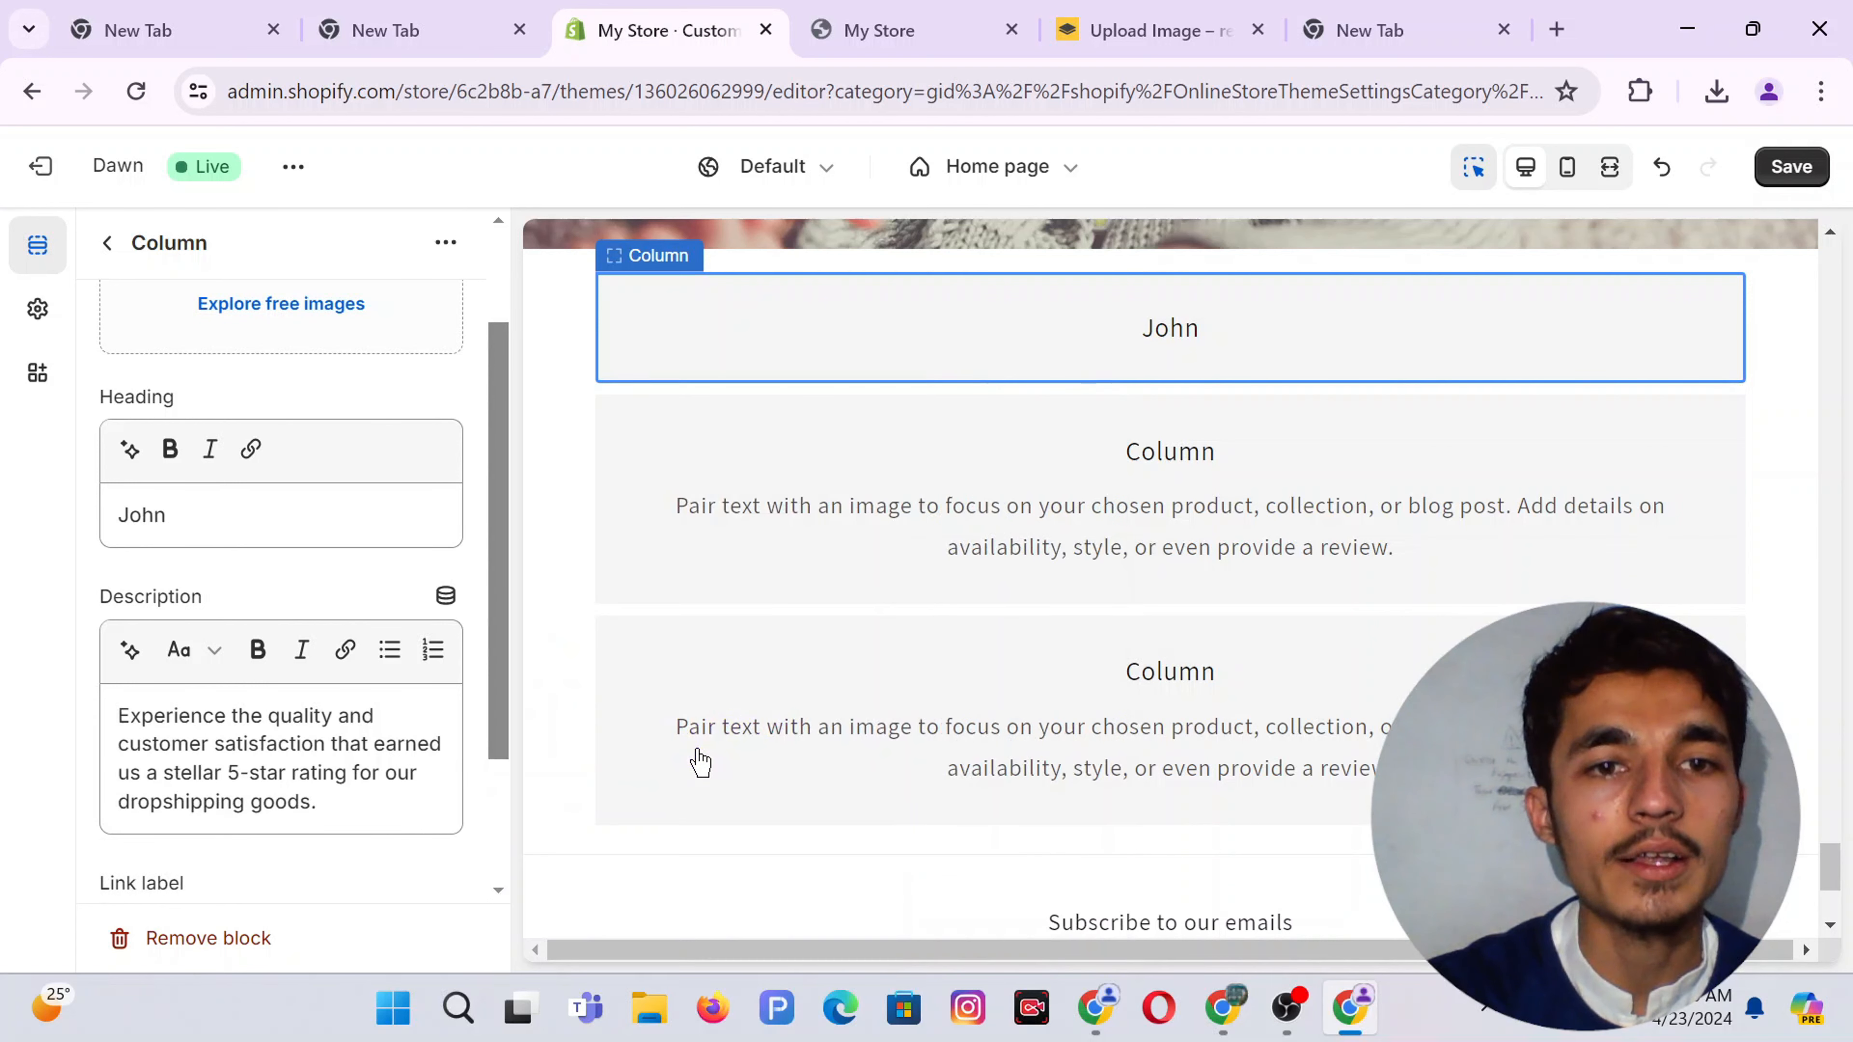
scroll(228, 793, "down", 3)
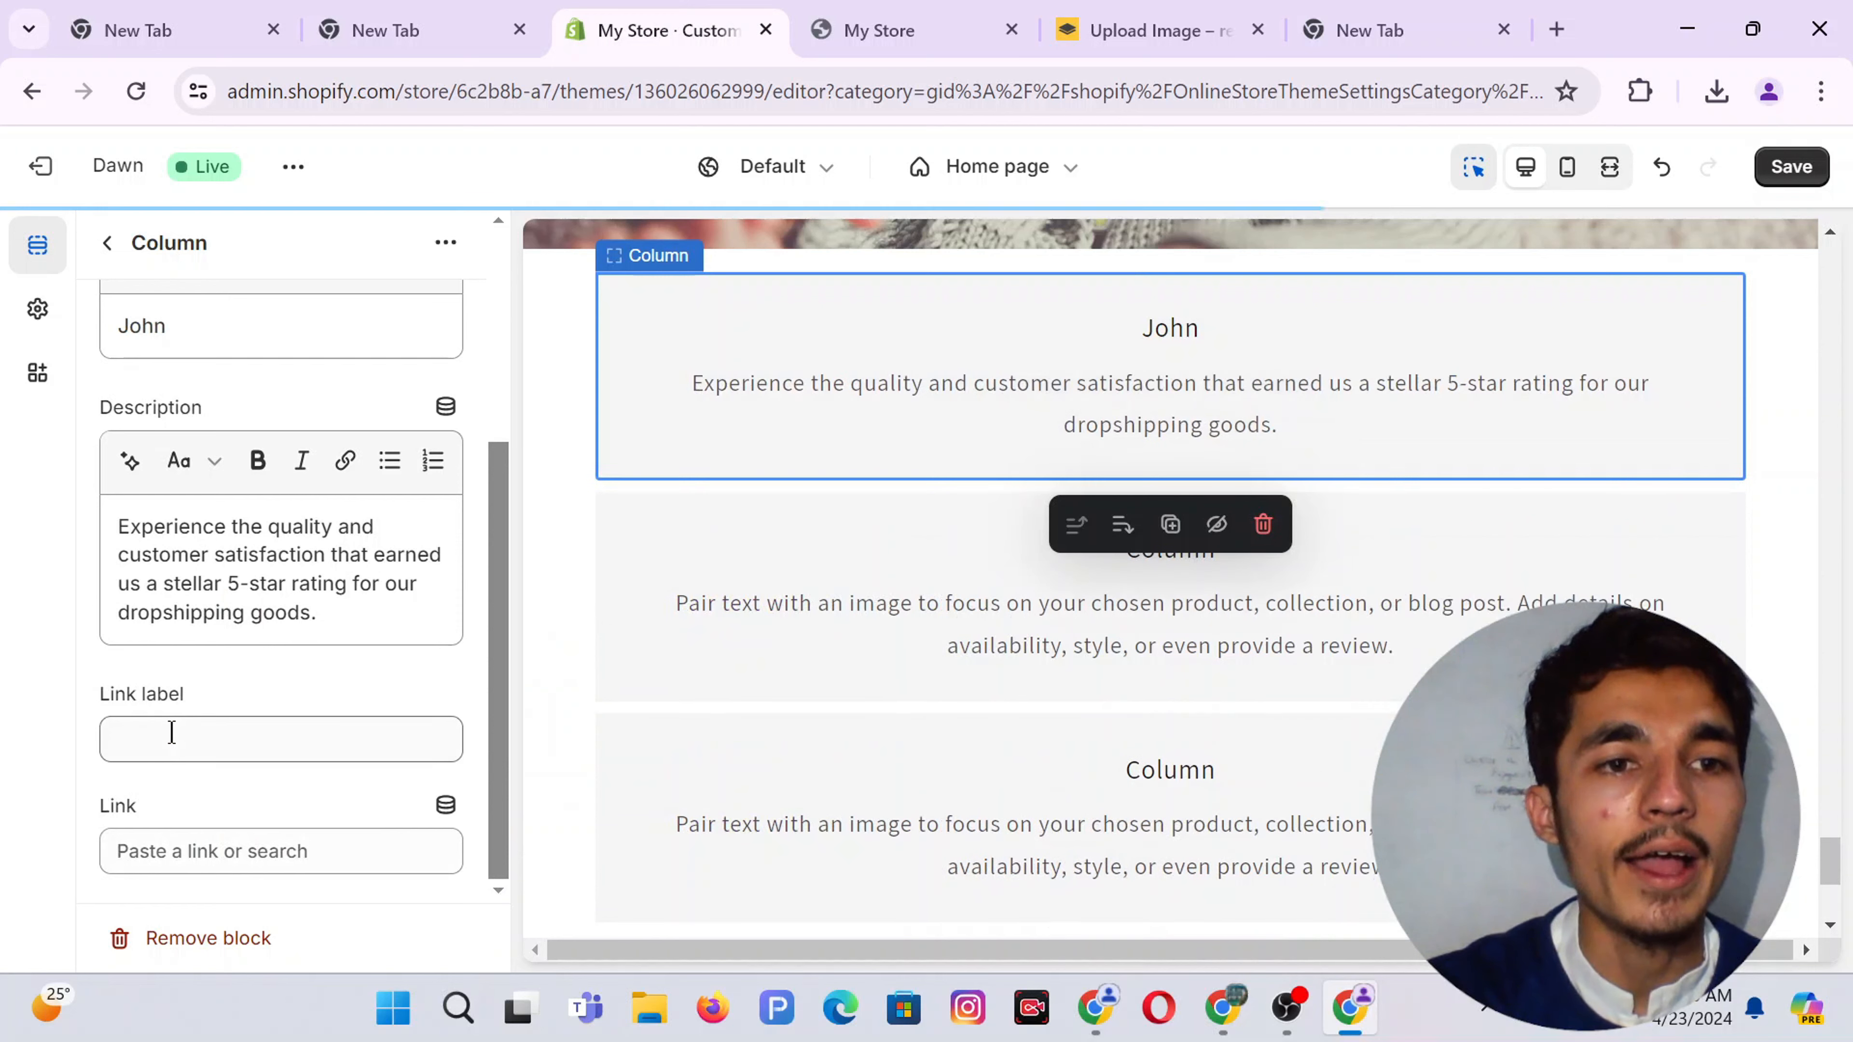
left_click(193, 735)
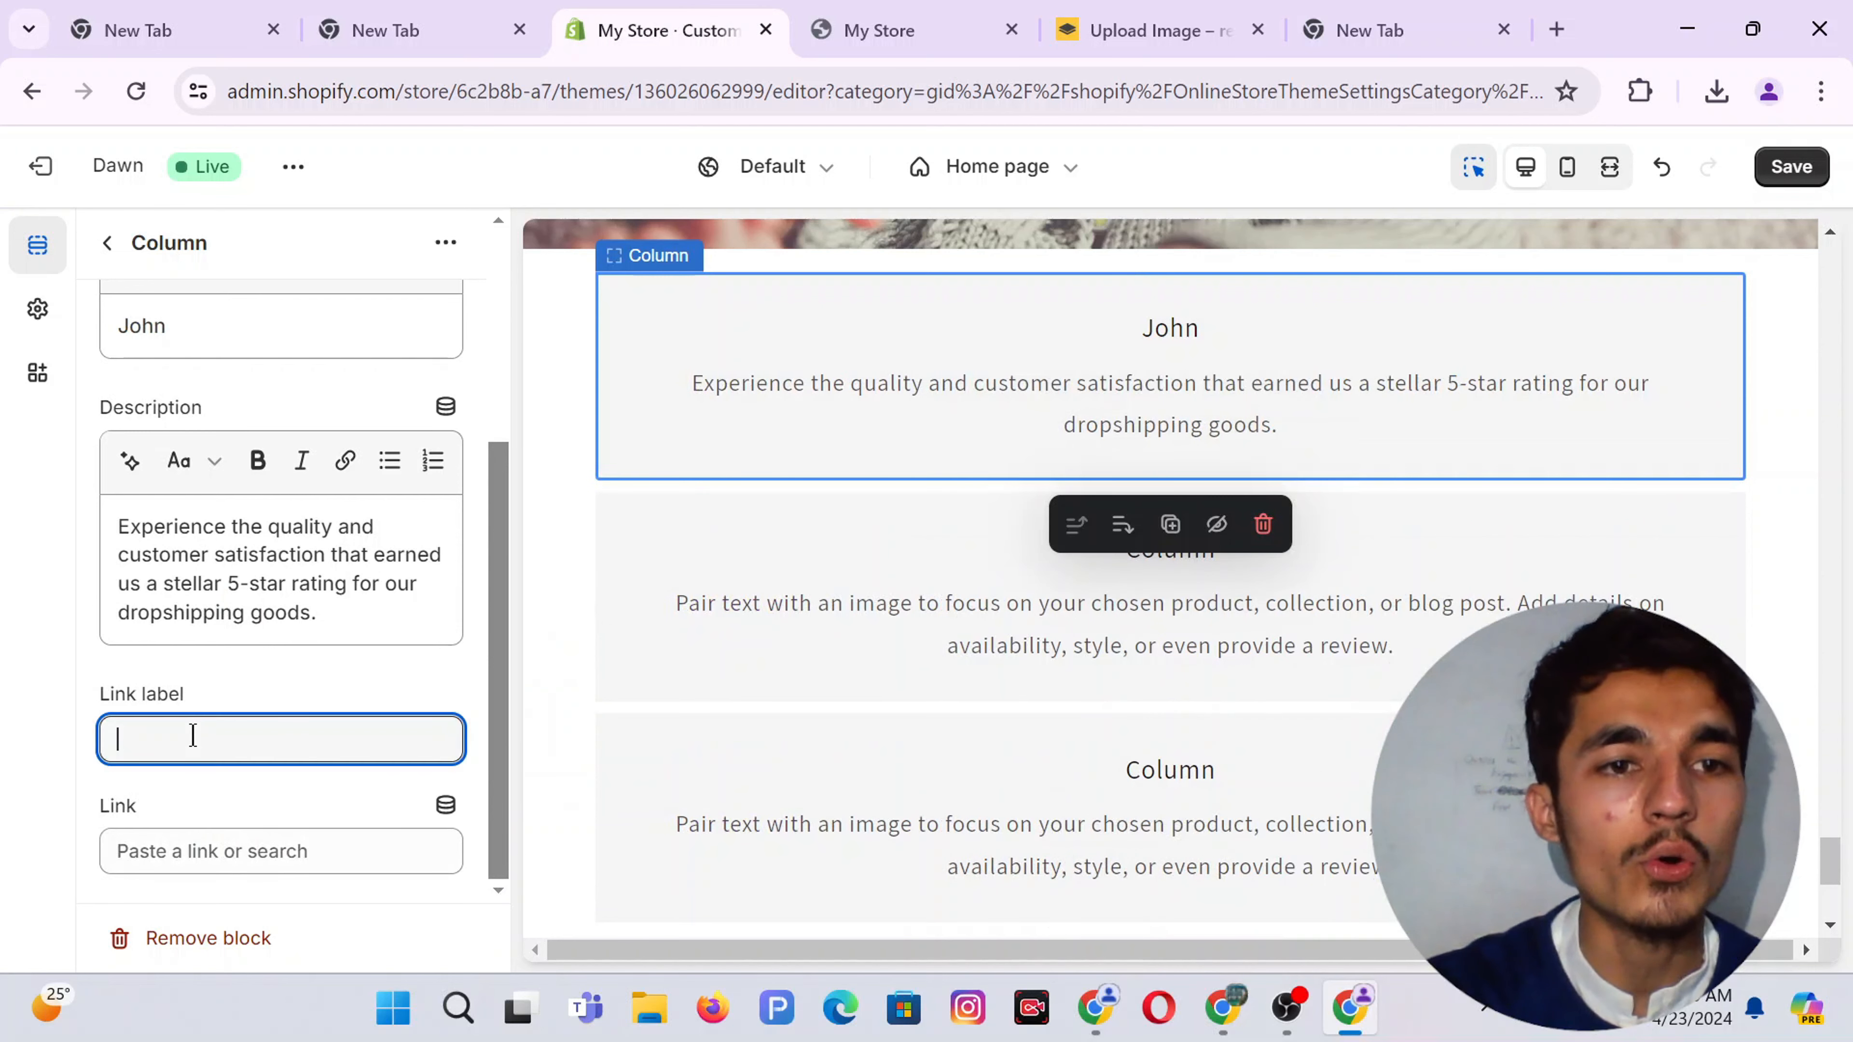
left_click(302, 686)
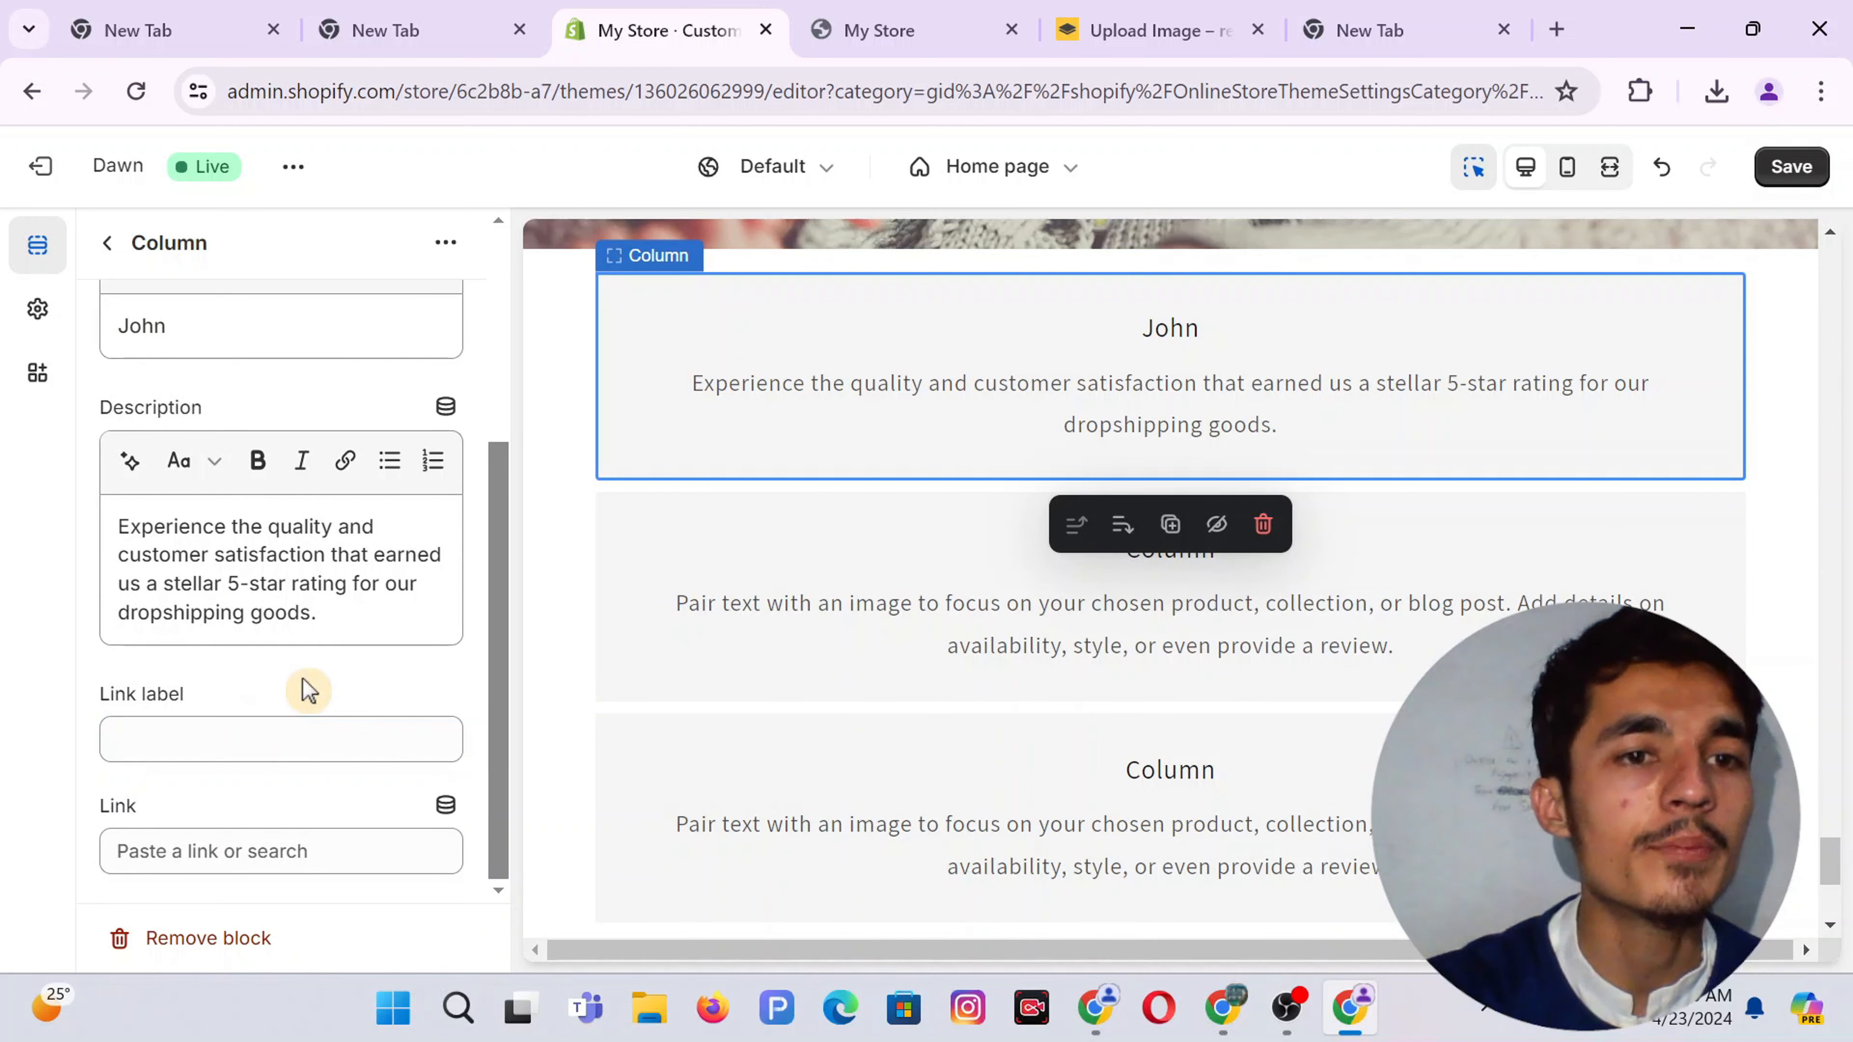
left_click(170, 739)
scroll(273, 670, "up", 4)
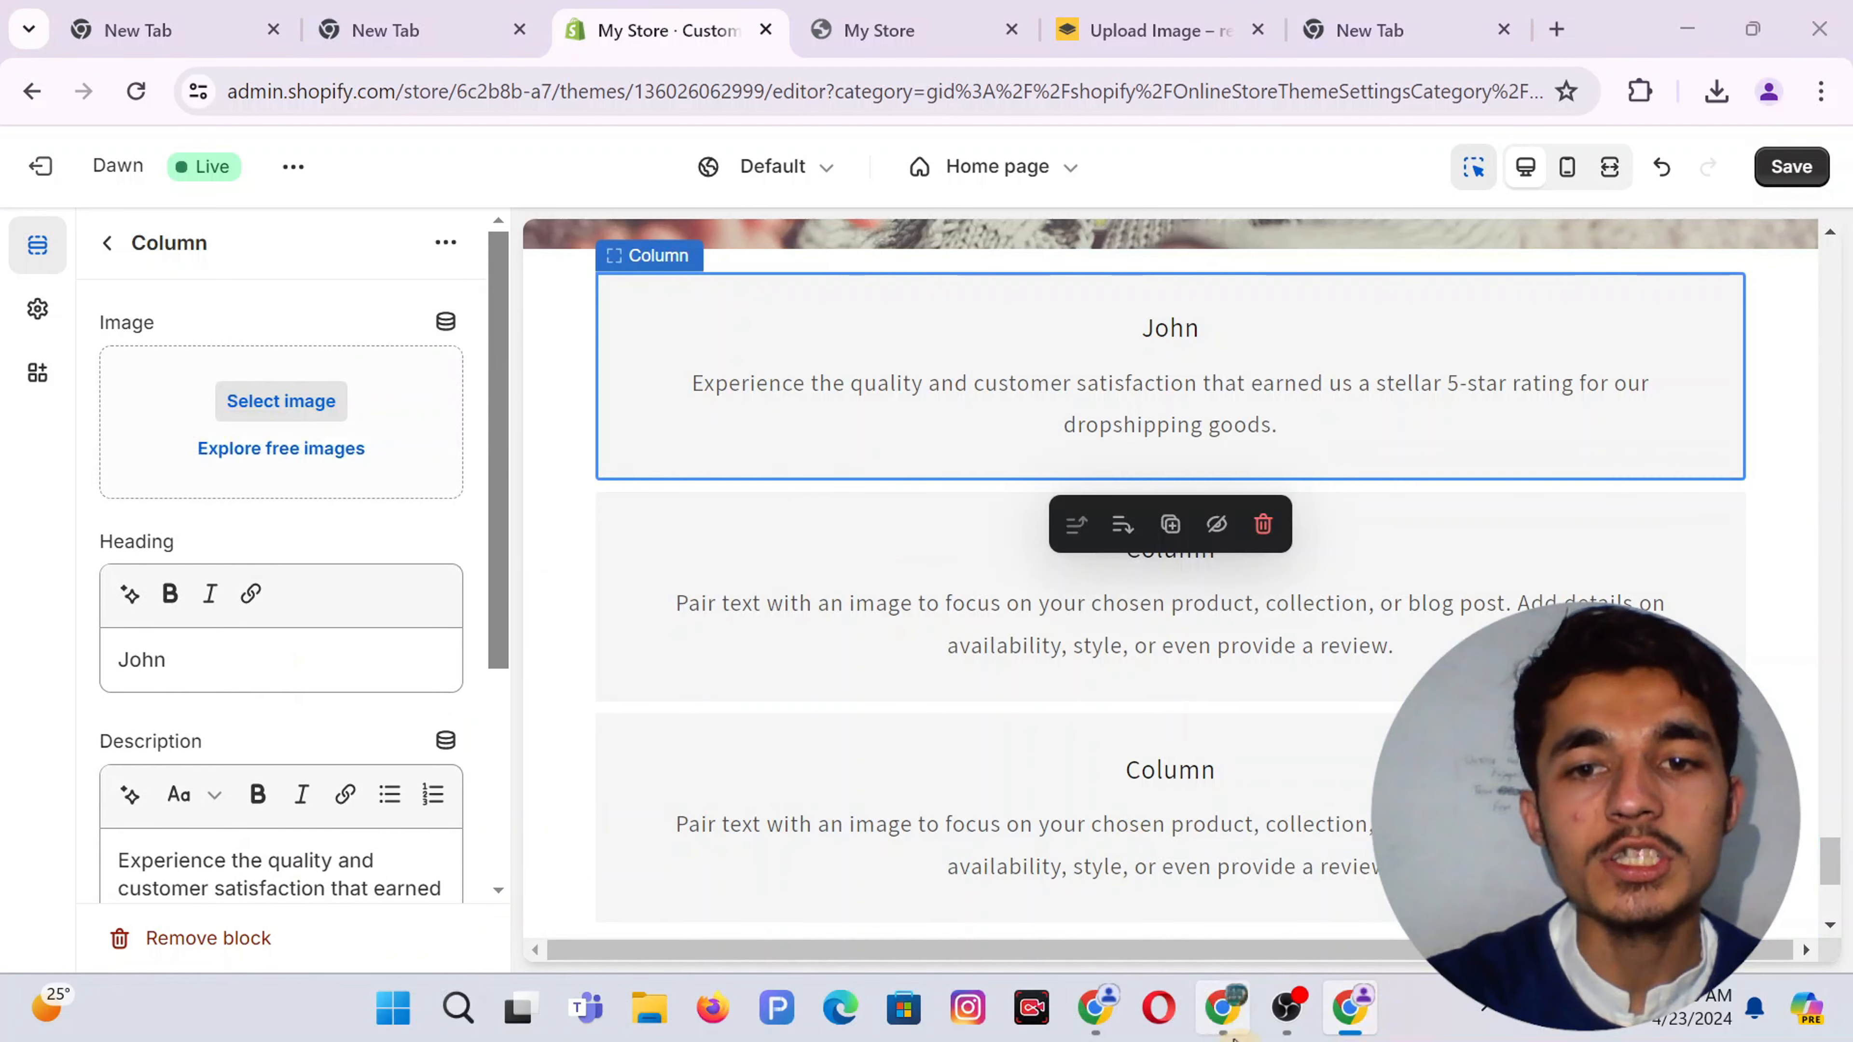
left_click(1223, 1007)
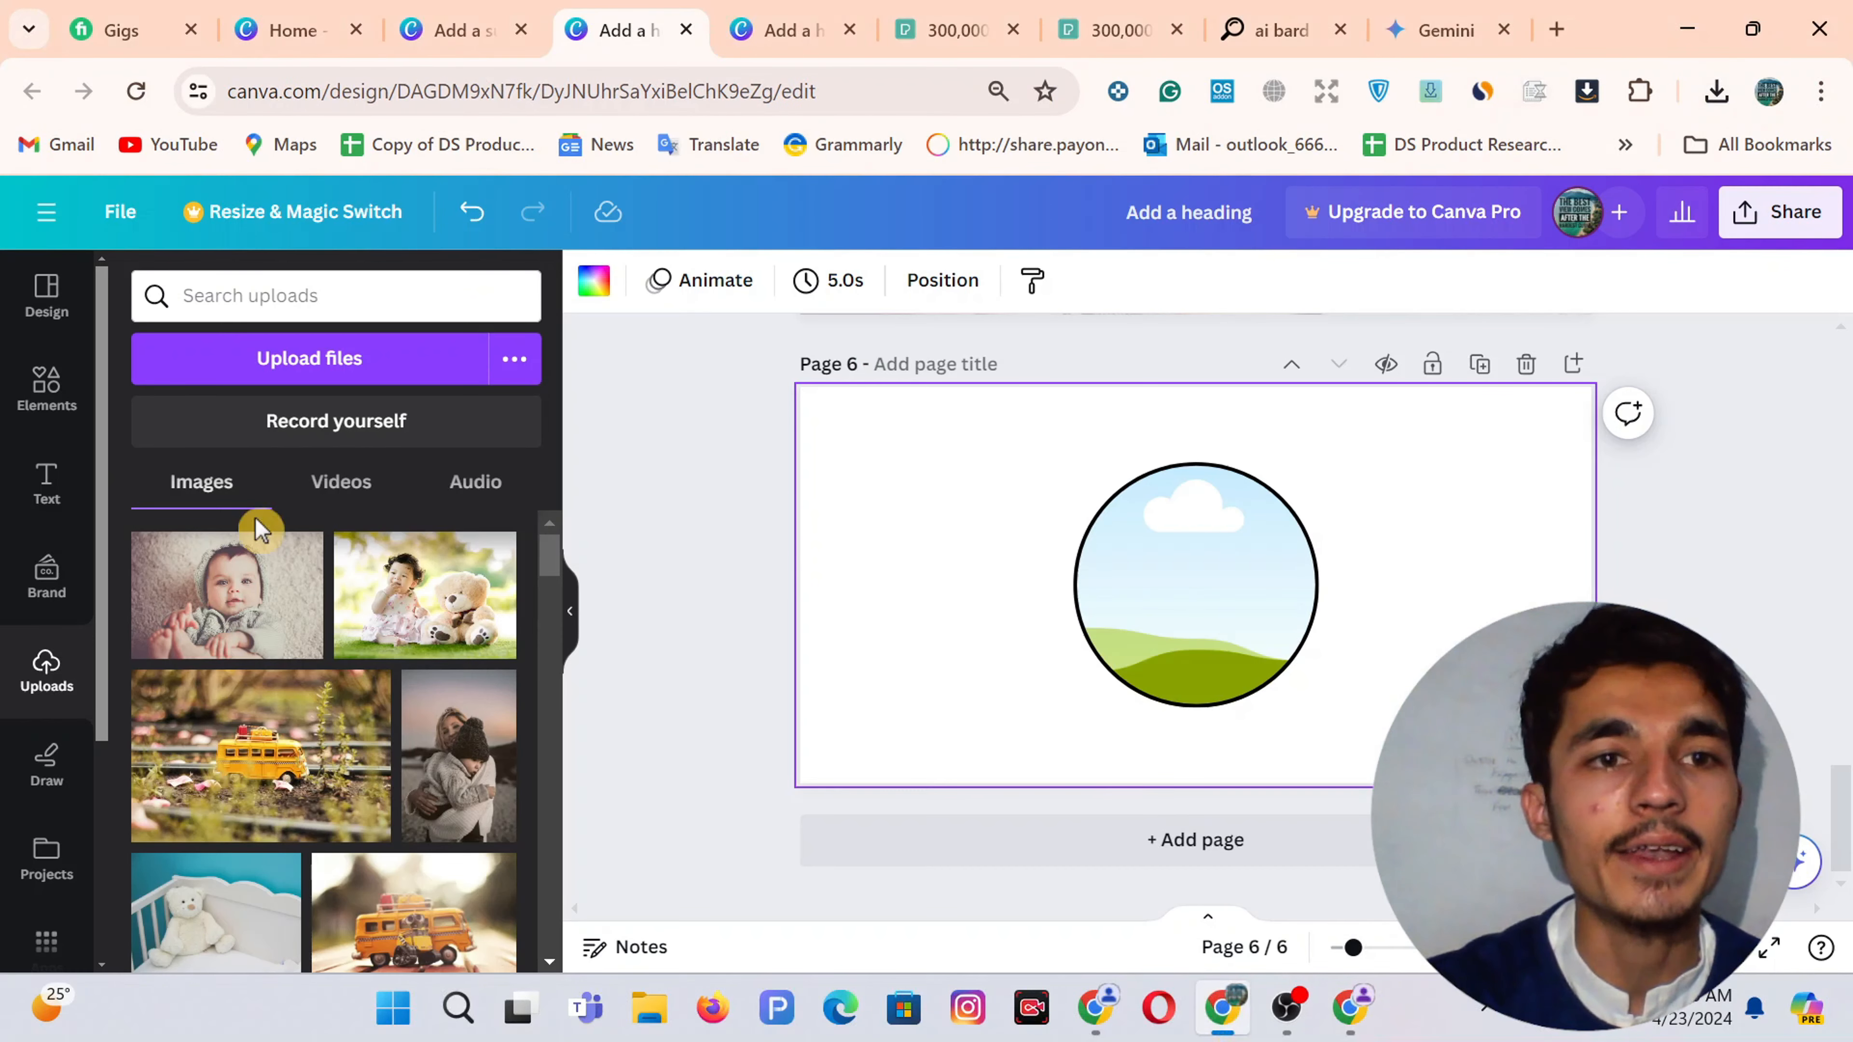
Upload pexels-mastercowley-1300402 and drop it into the circle frame on page 6
left_click(291, 379)
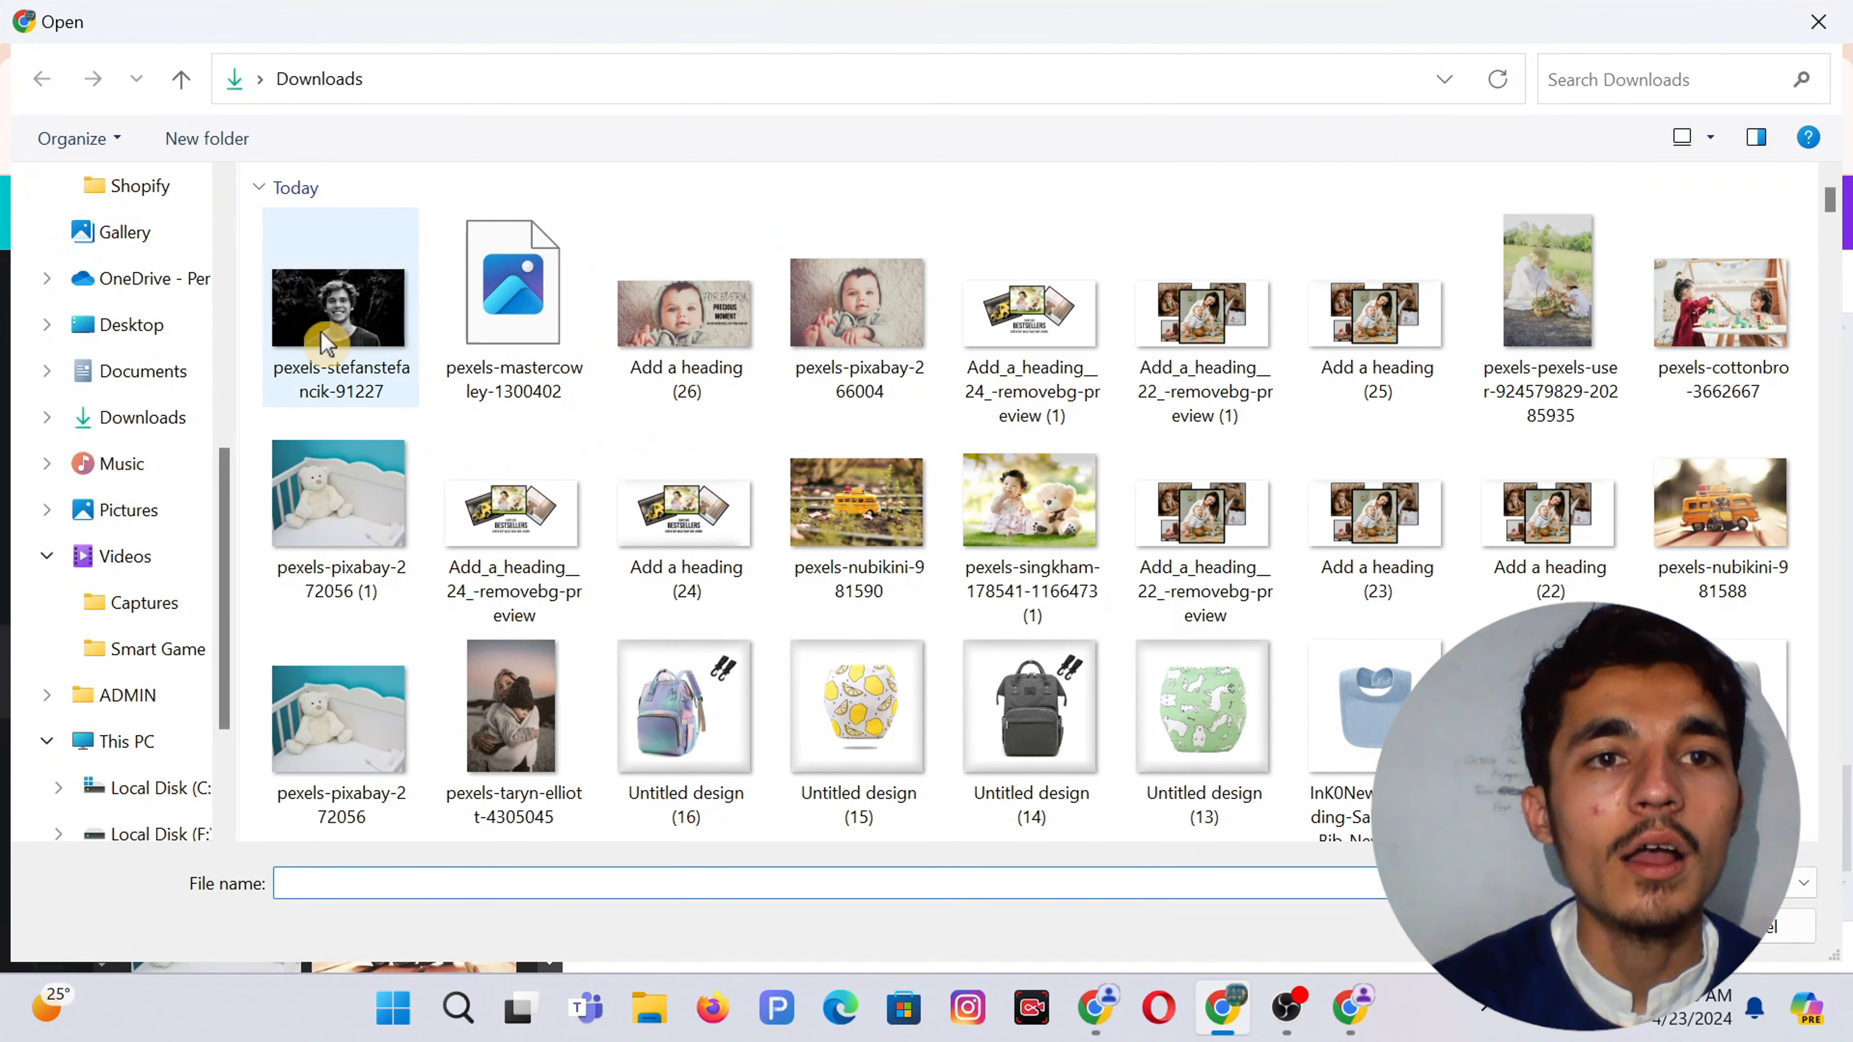
left_click(509, 299)
double_click(508, 297)
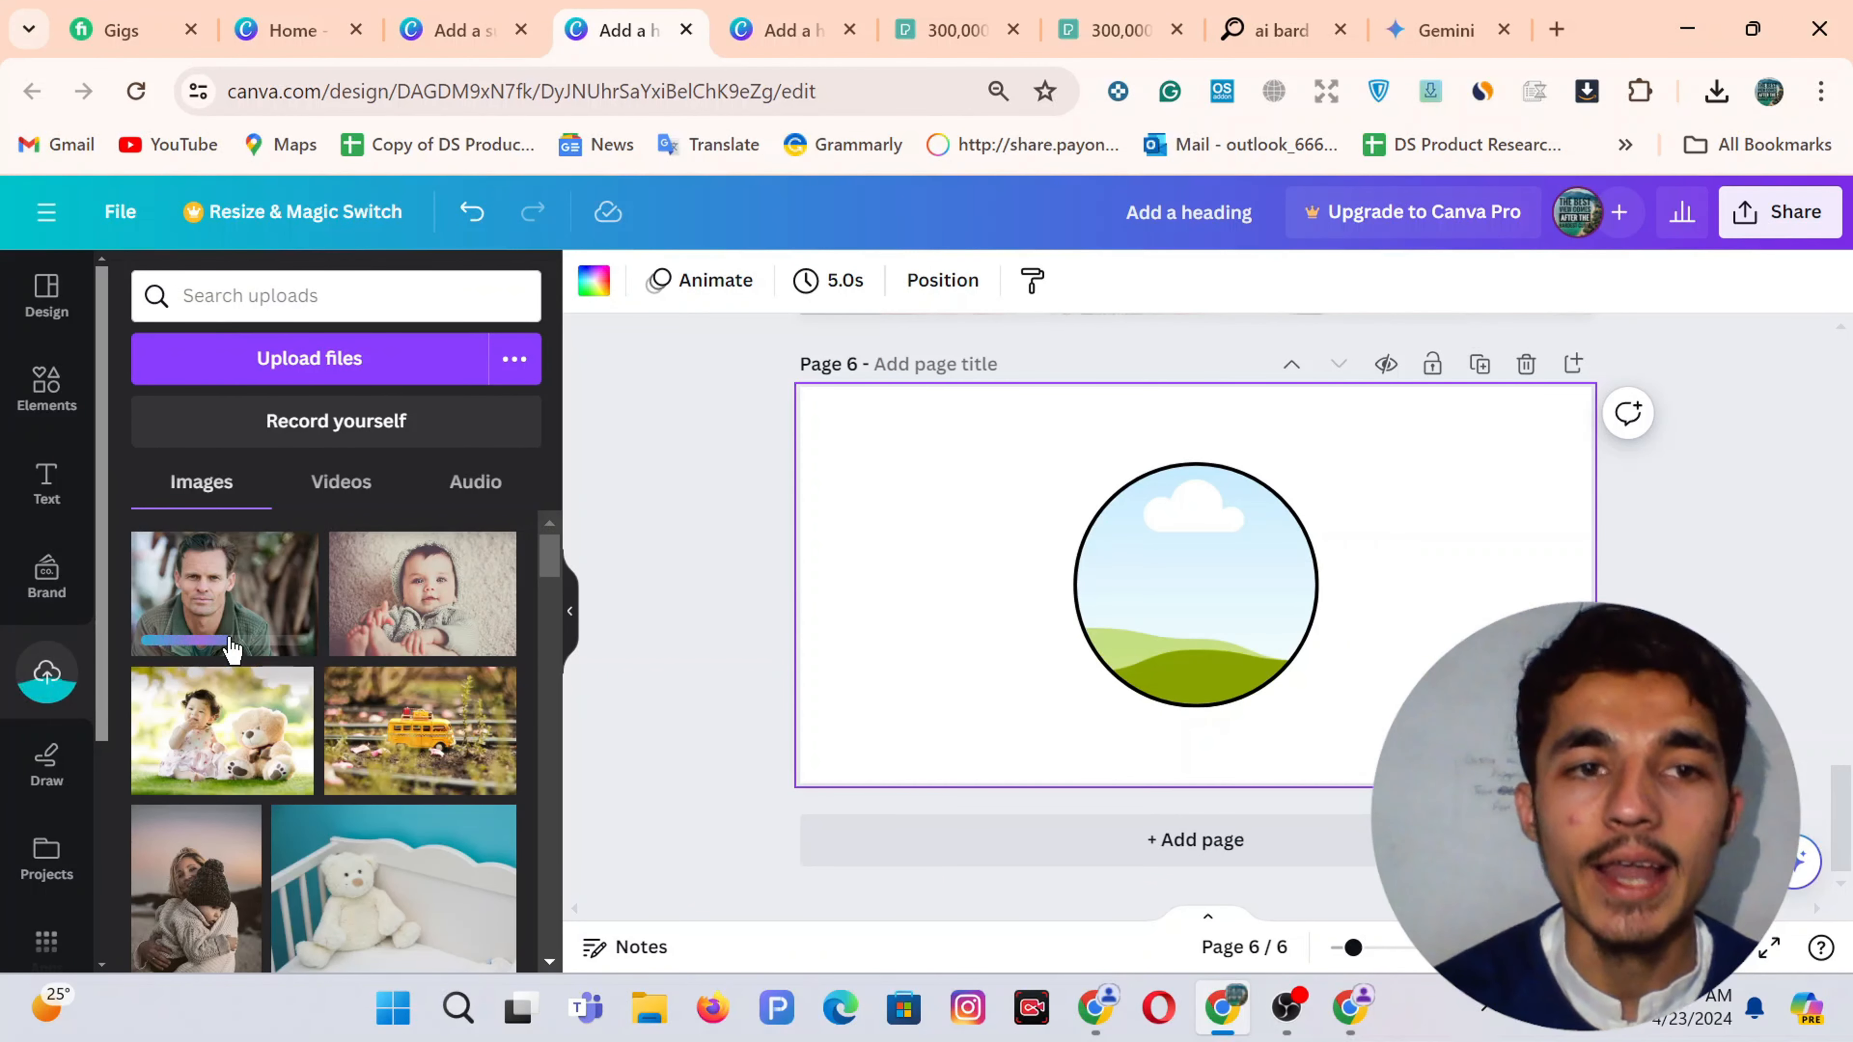
left_click(221, 586)
left_click_drag(1212, 602, 1204, 606)
Reposition the photo inside the circle so the man's face is centred
double_click(1204, 604)
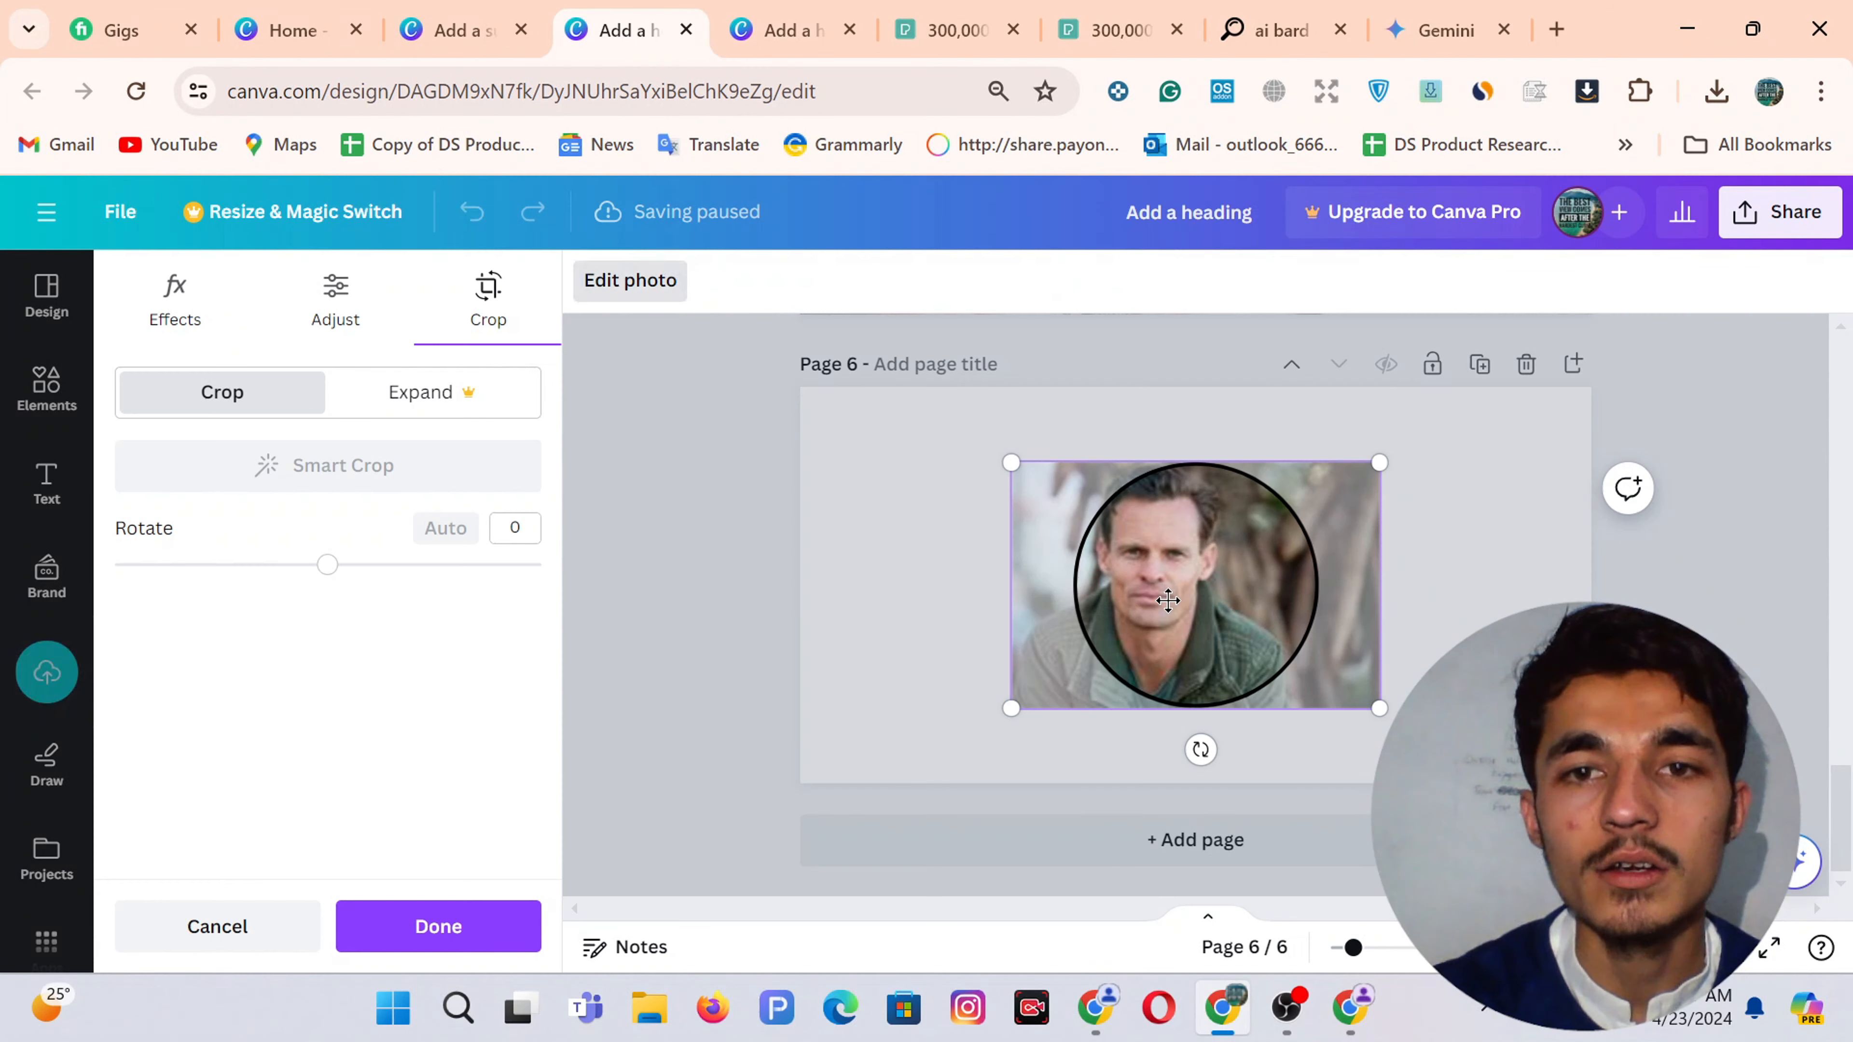
left_click_drag(1244, 600, 1288, 625)
left_click(979, 600)
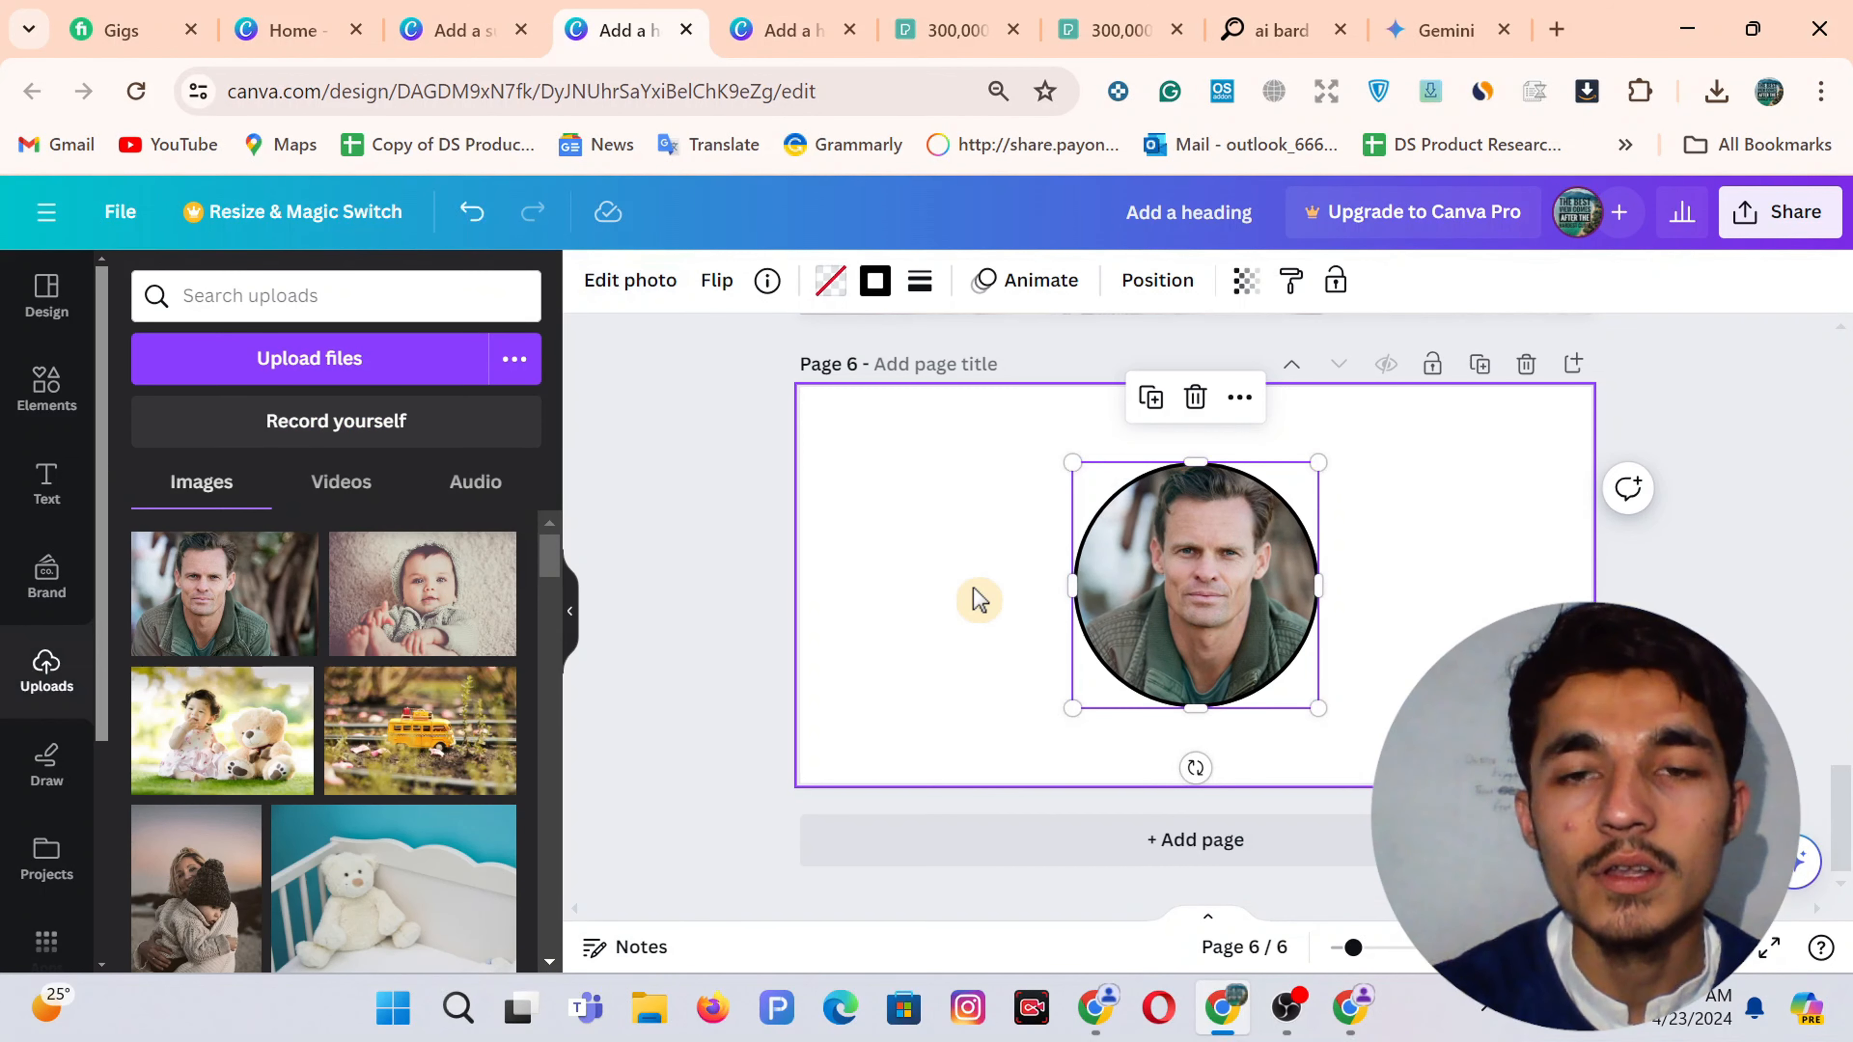
left_click(1172, 589)
double_click(1172, 588)
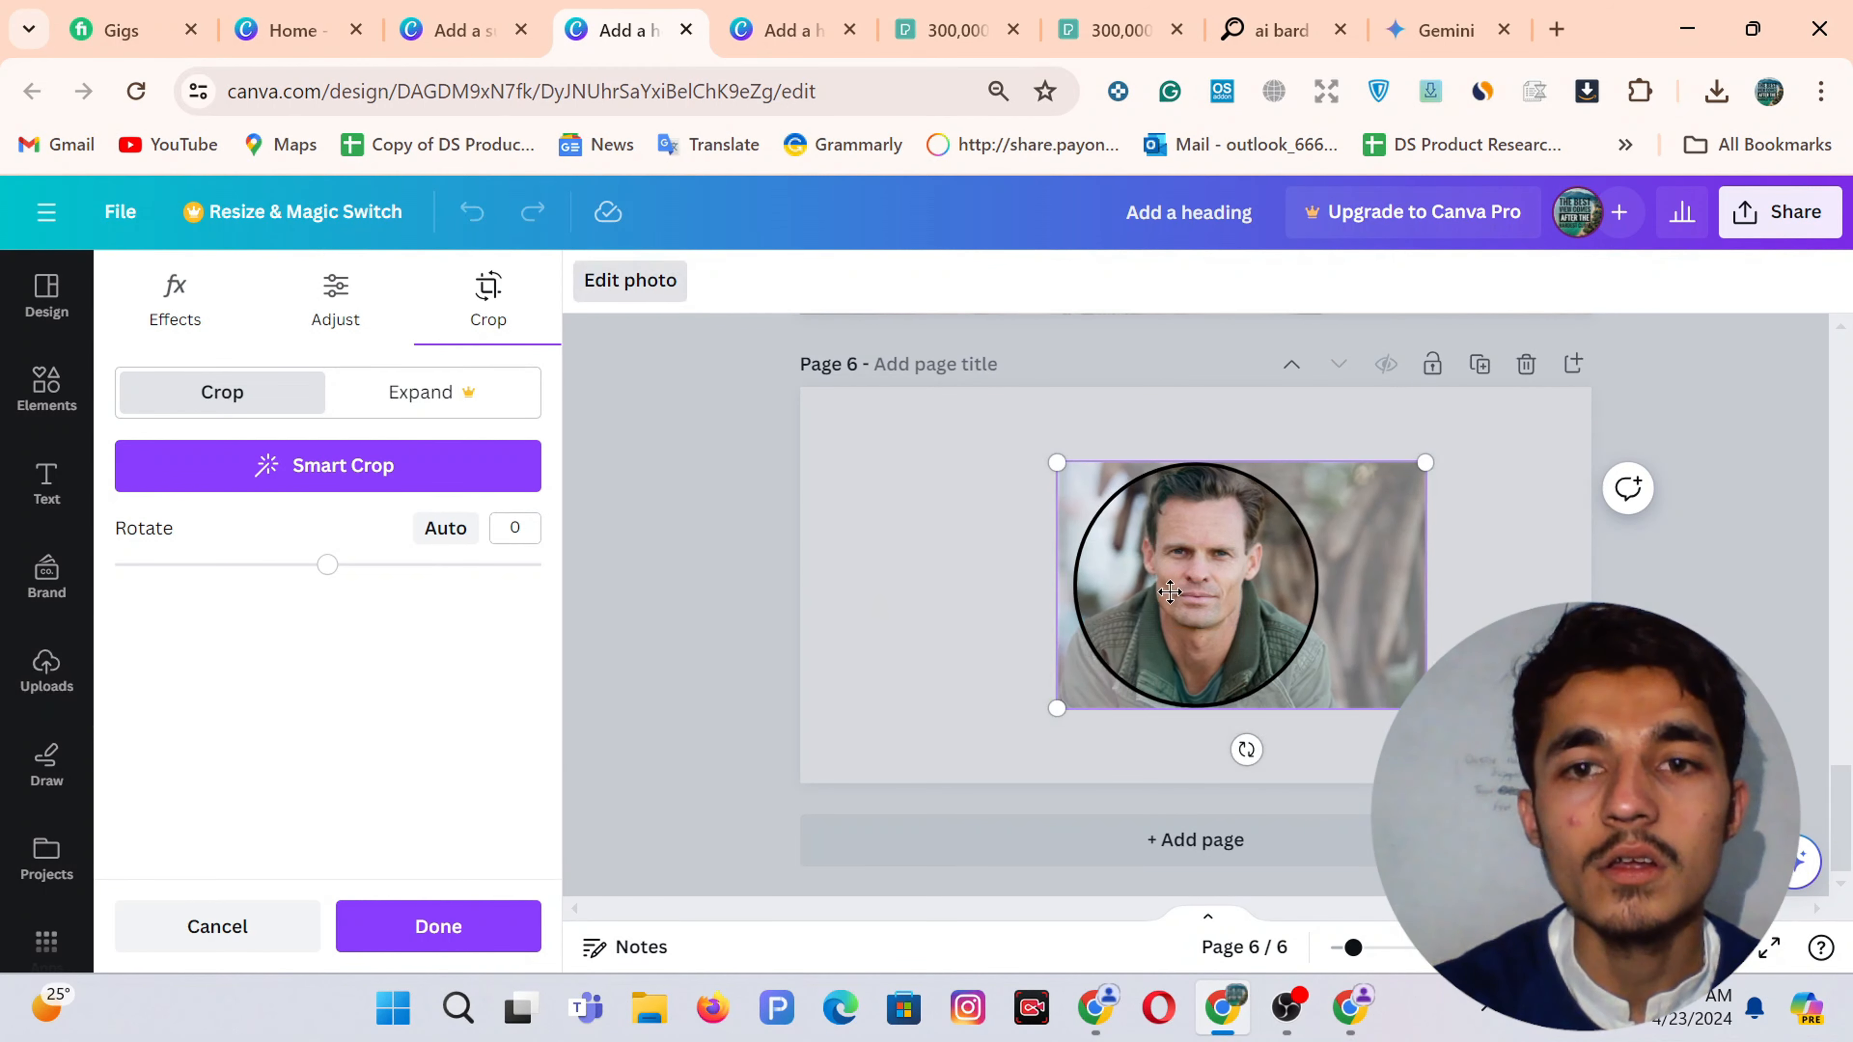
left_click_drag(1219, 599, 1195, 596)
left_click(764, 544)
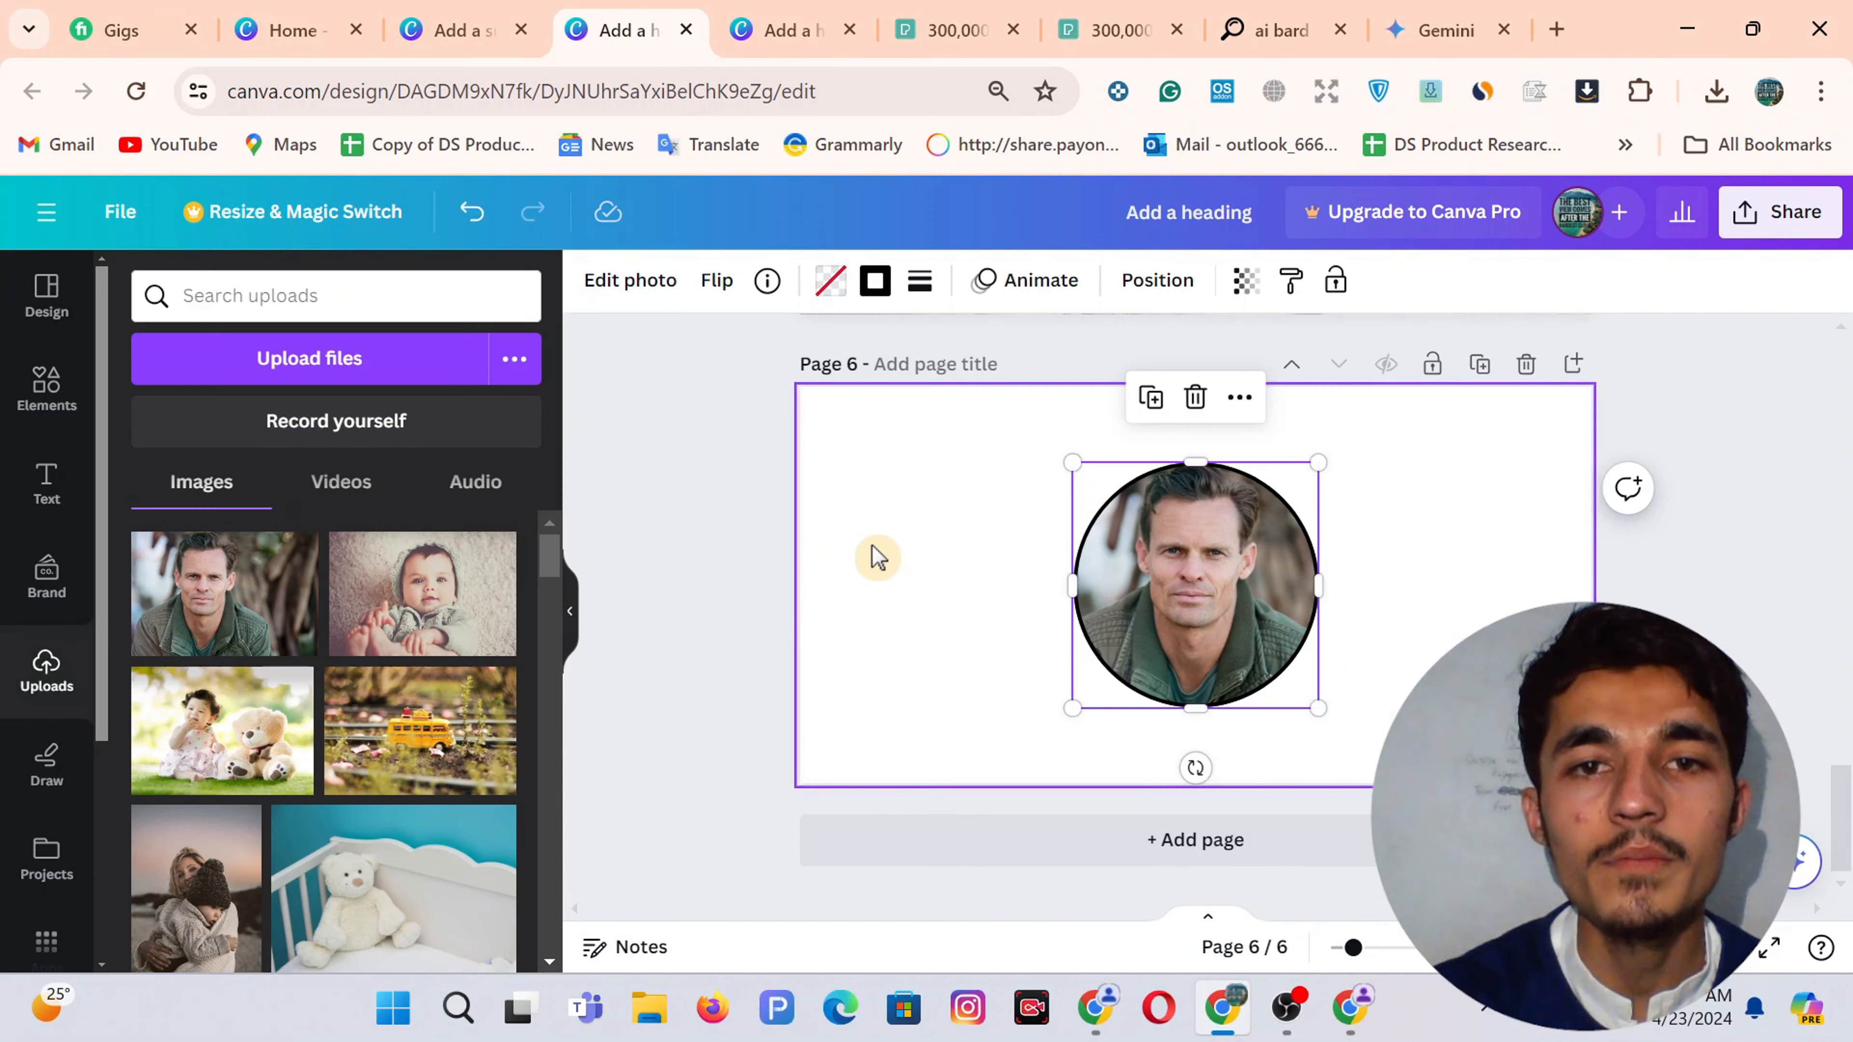
left_click(947, 550)
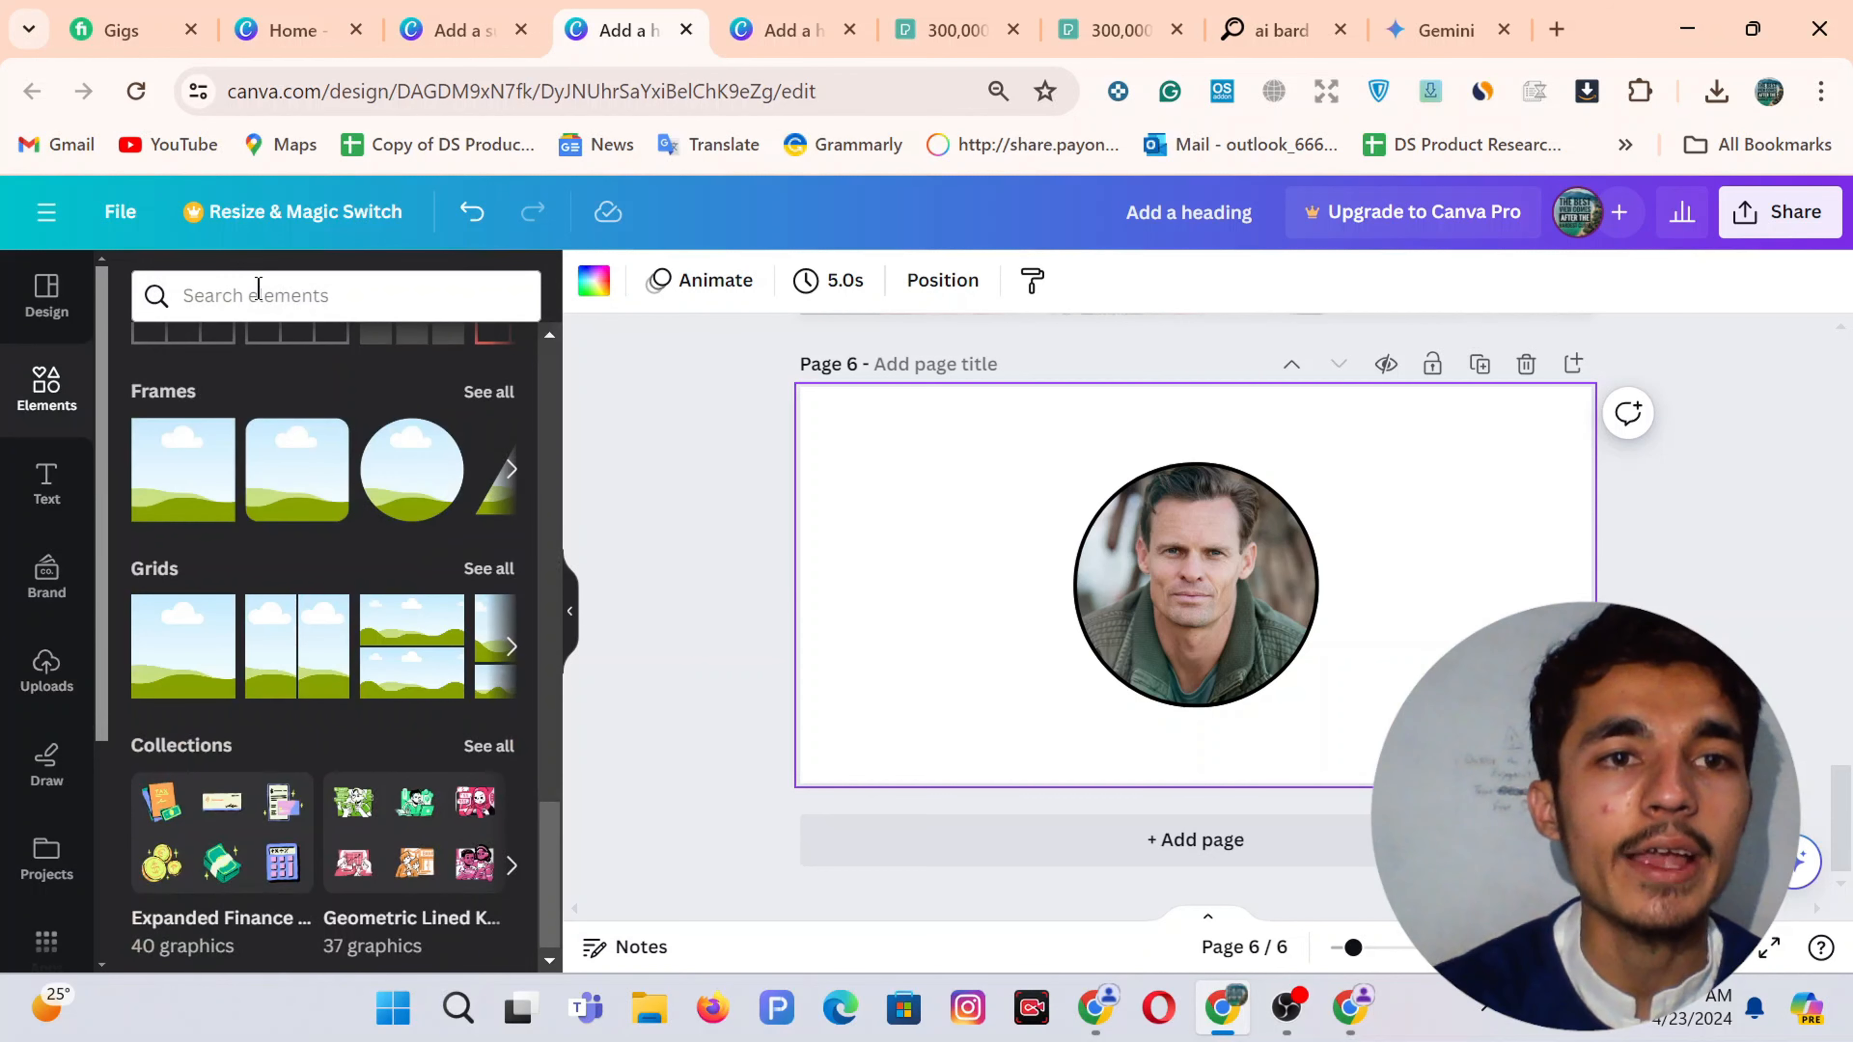
Add a five-star graphic from an Elements '5 star' search below the man's photo
left_click(257, 288)
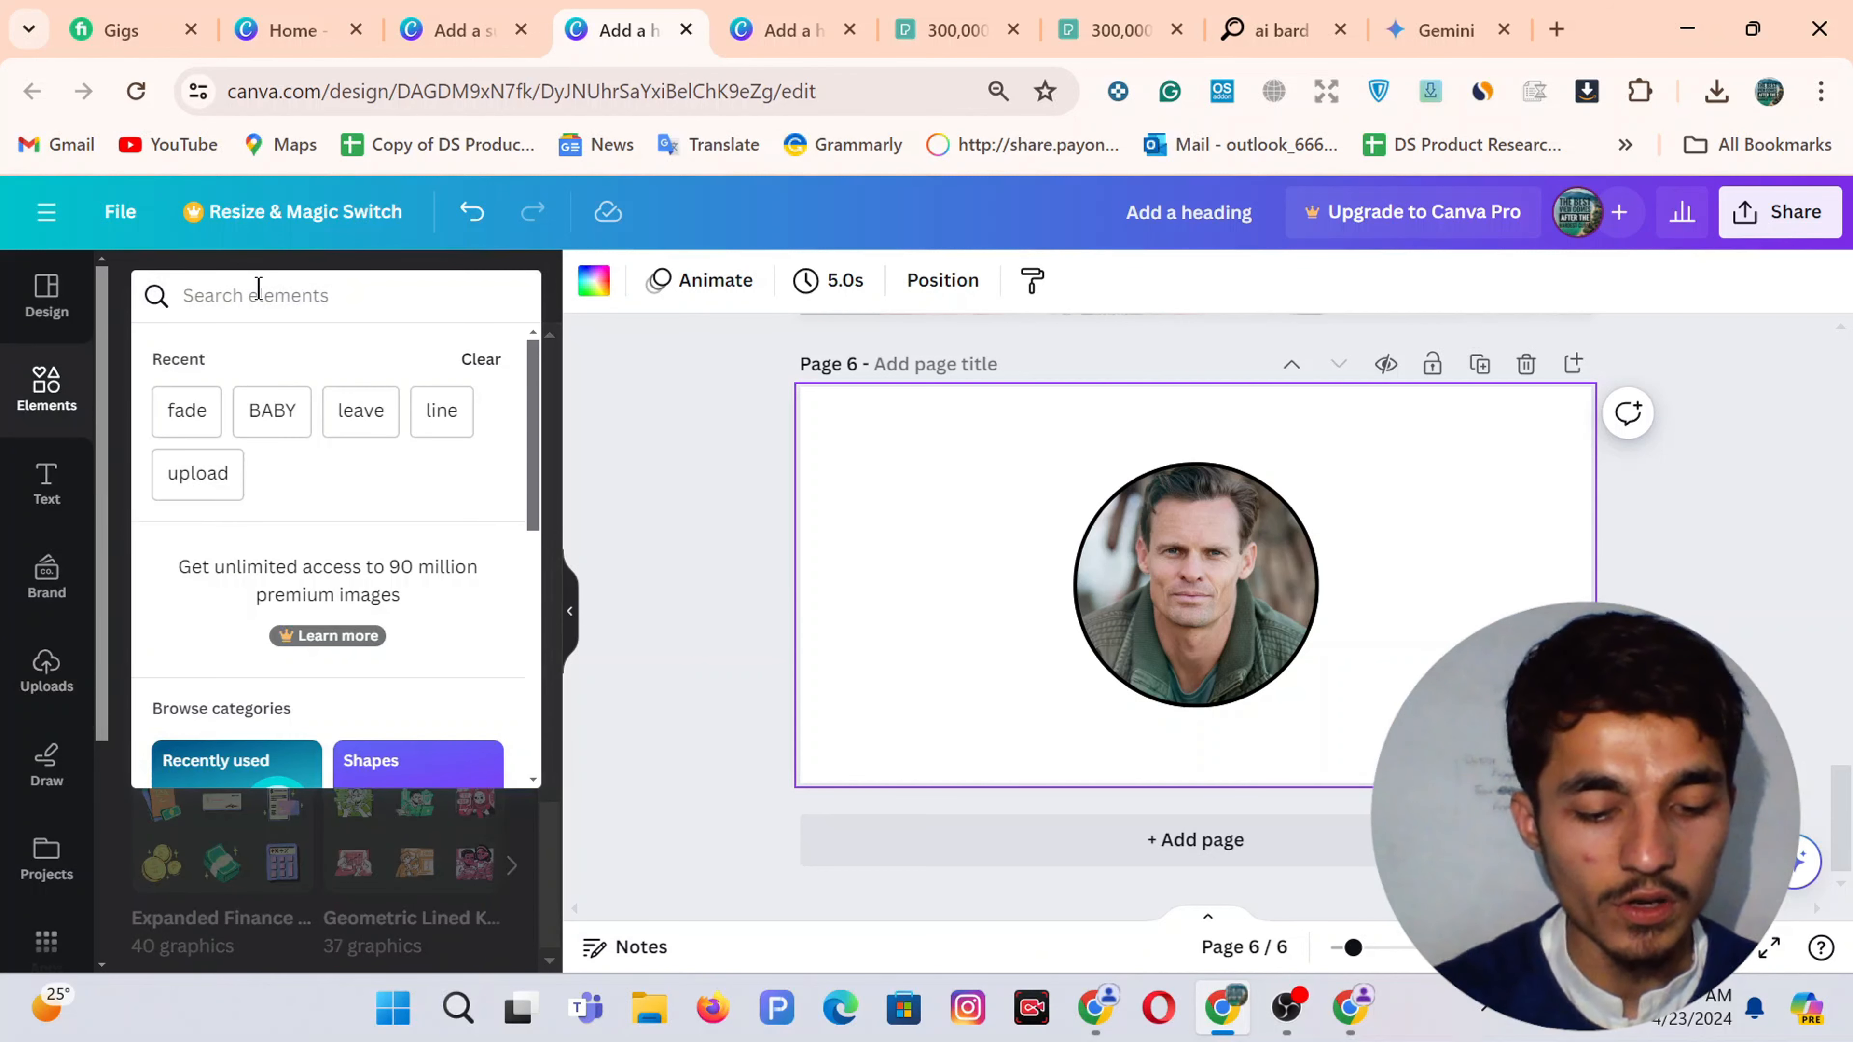
type("5 star")
key("BackSpace")
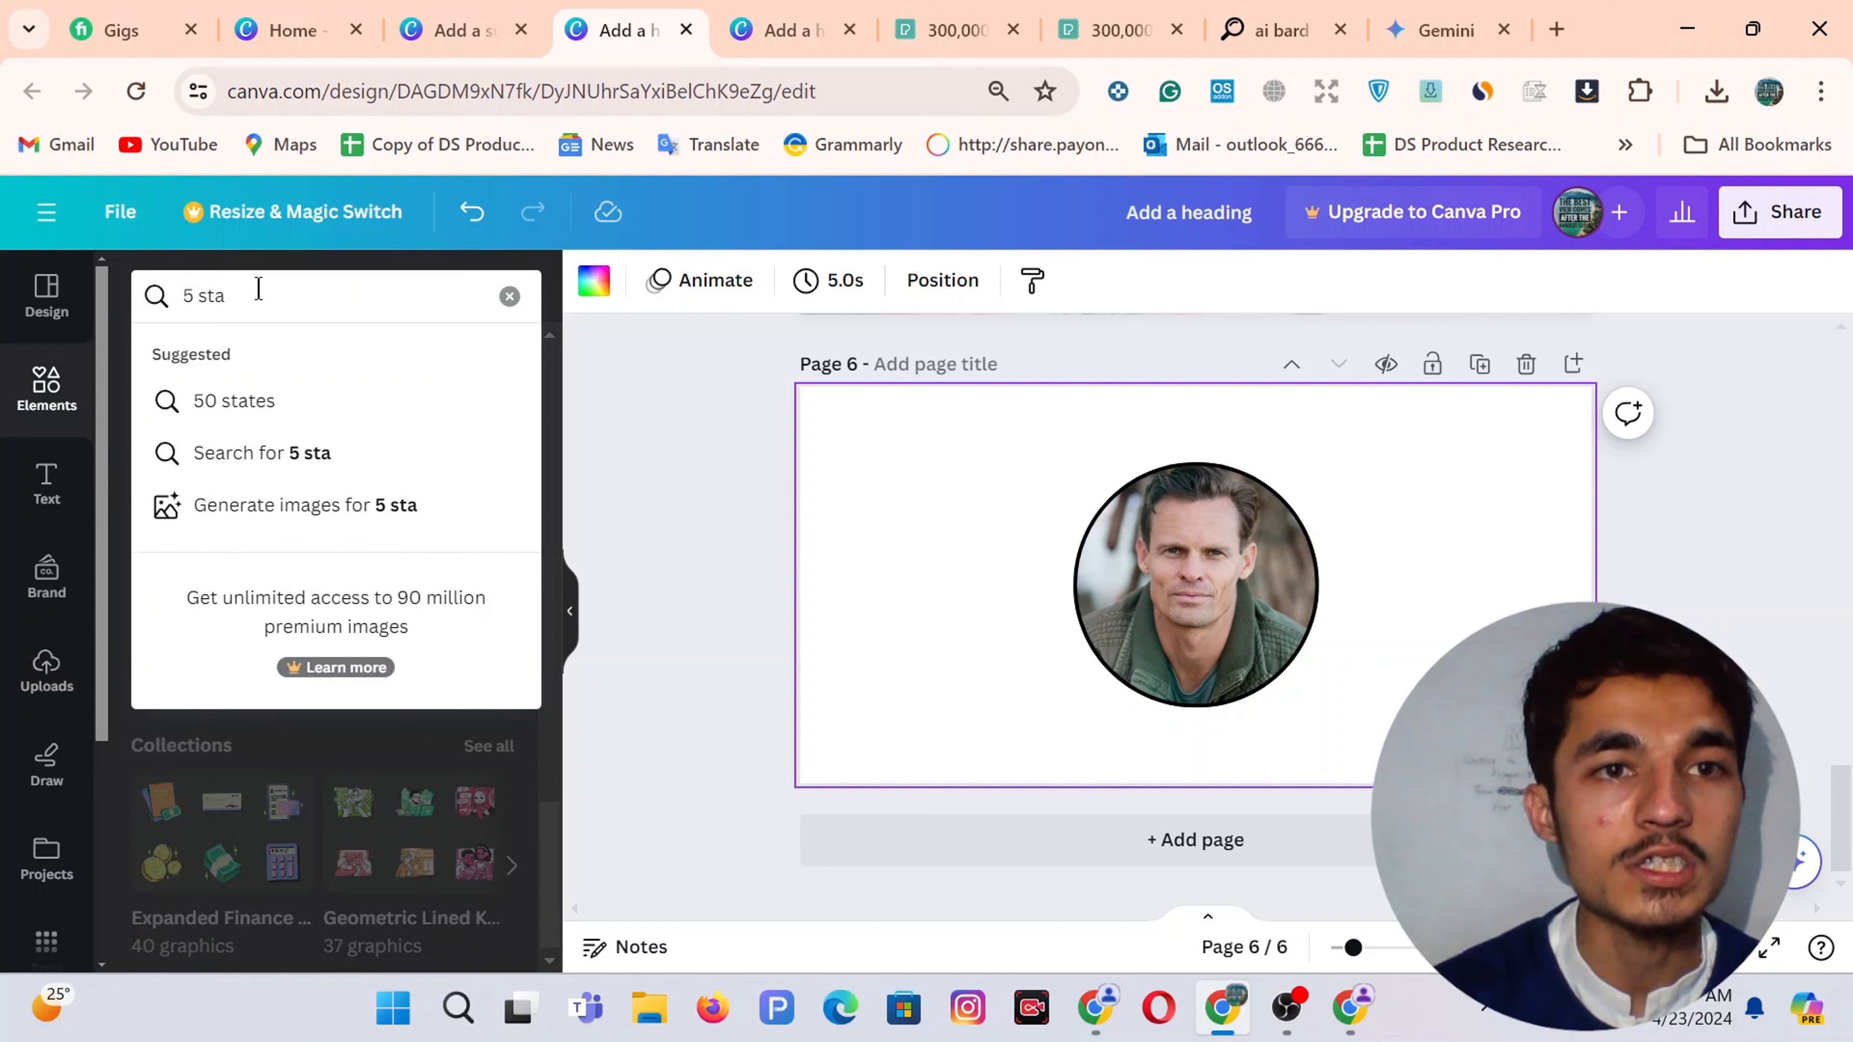
key("Return")
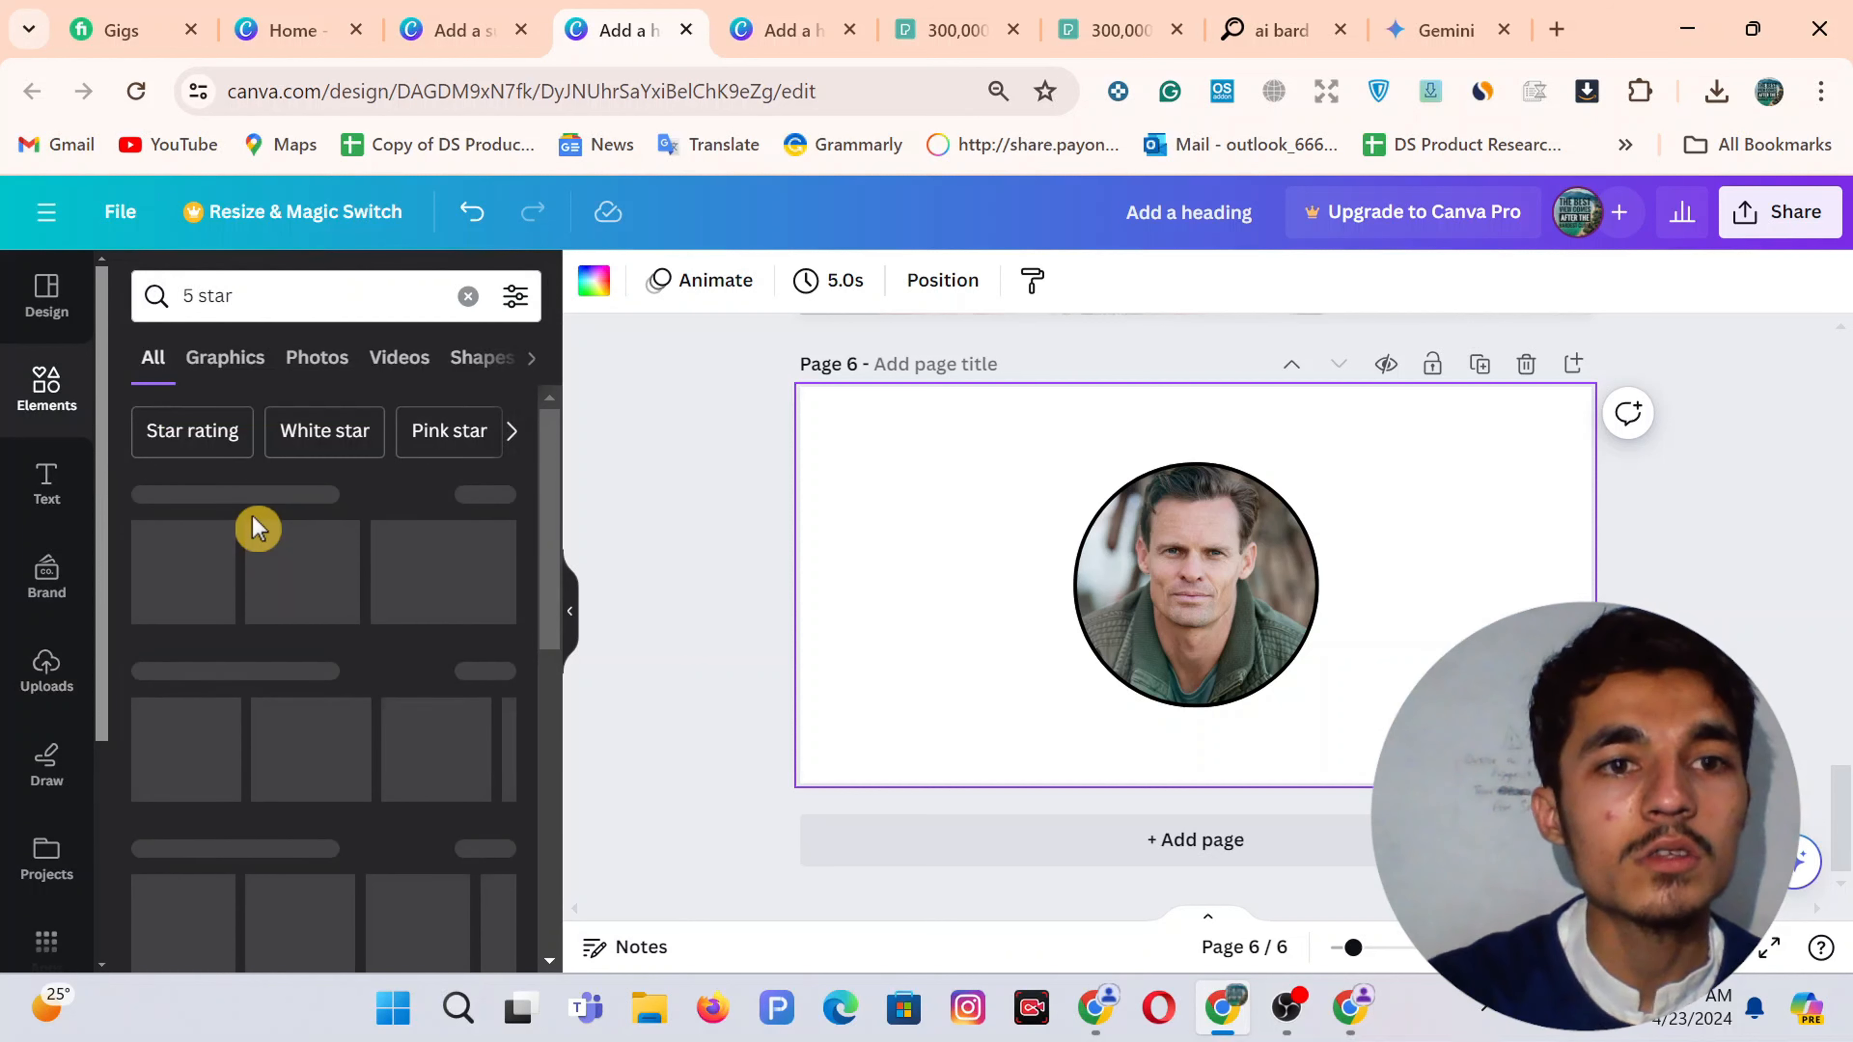
left_click(221, 364)
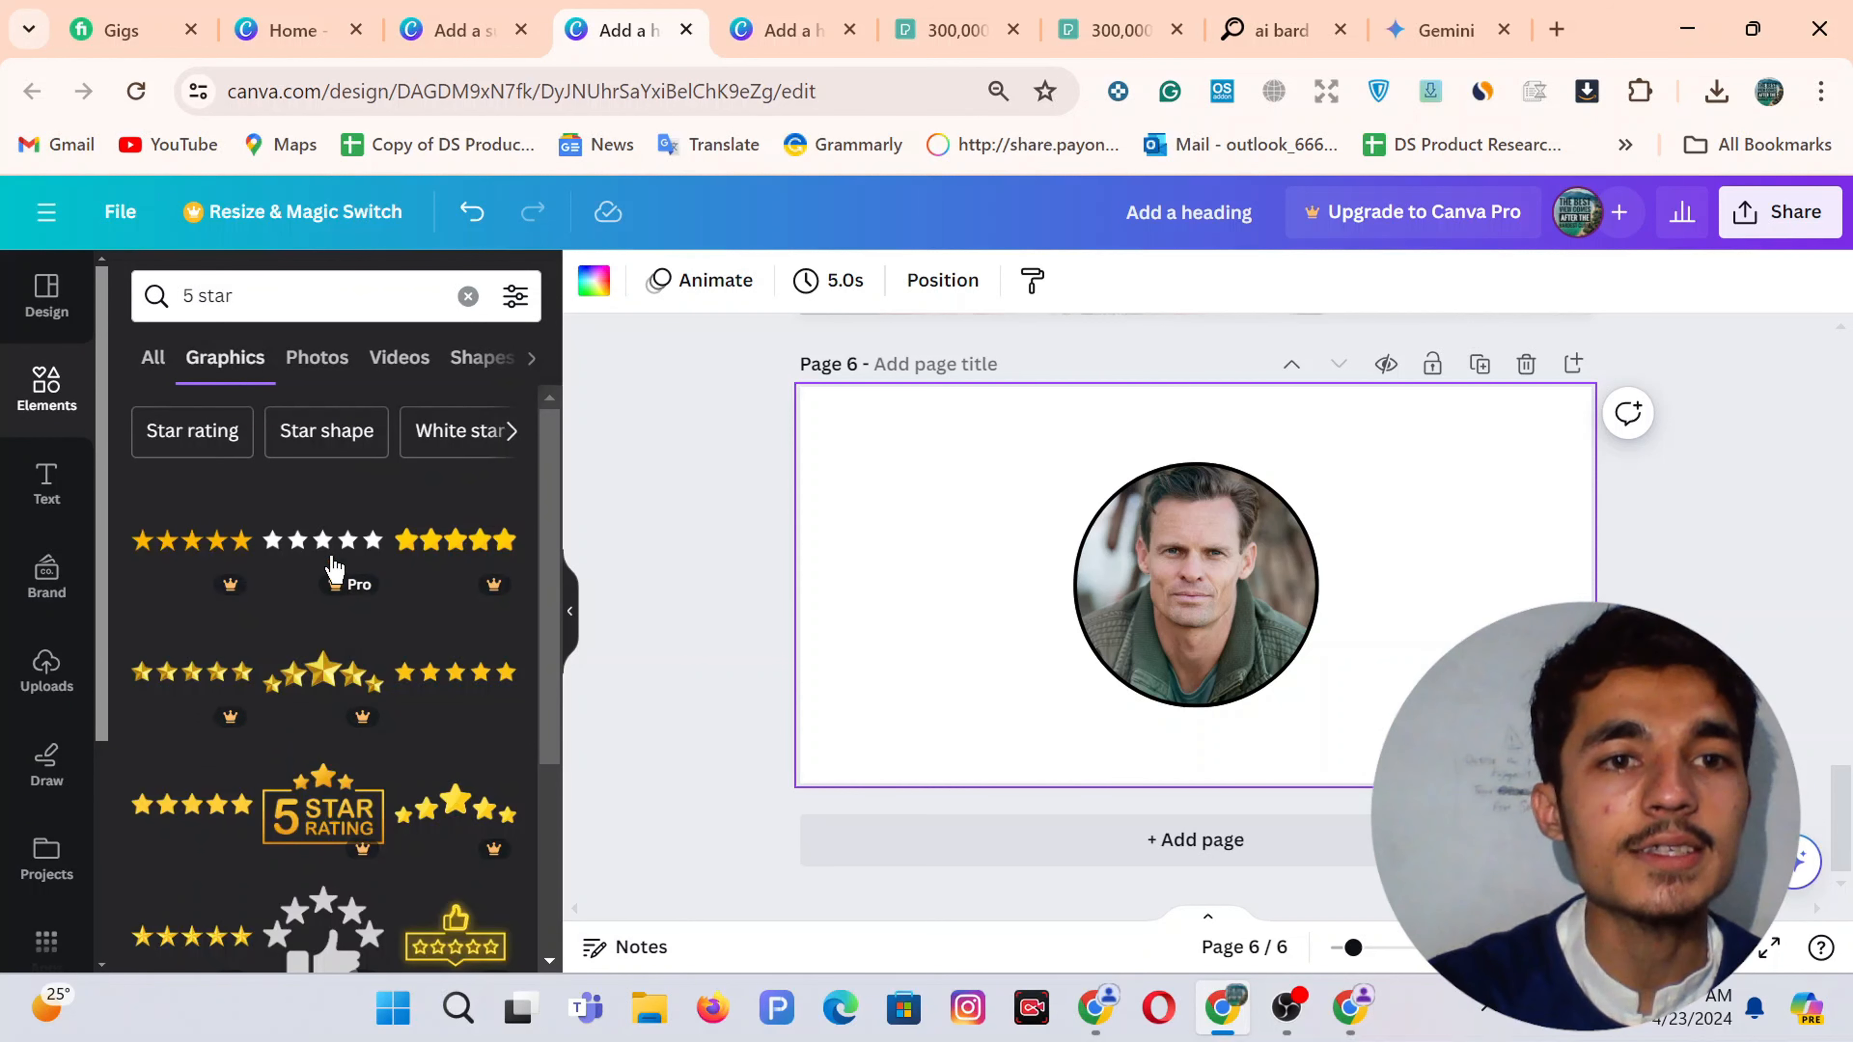
left_click(434, 677)
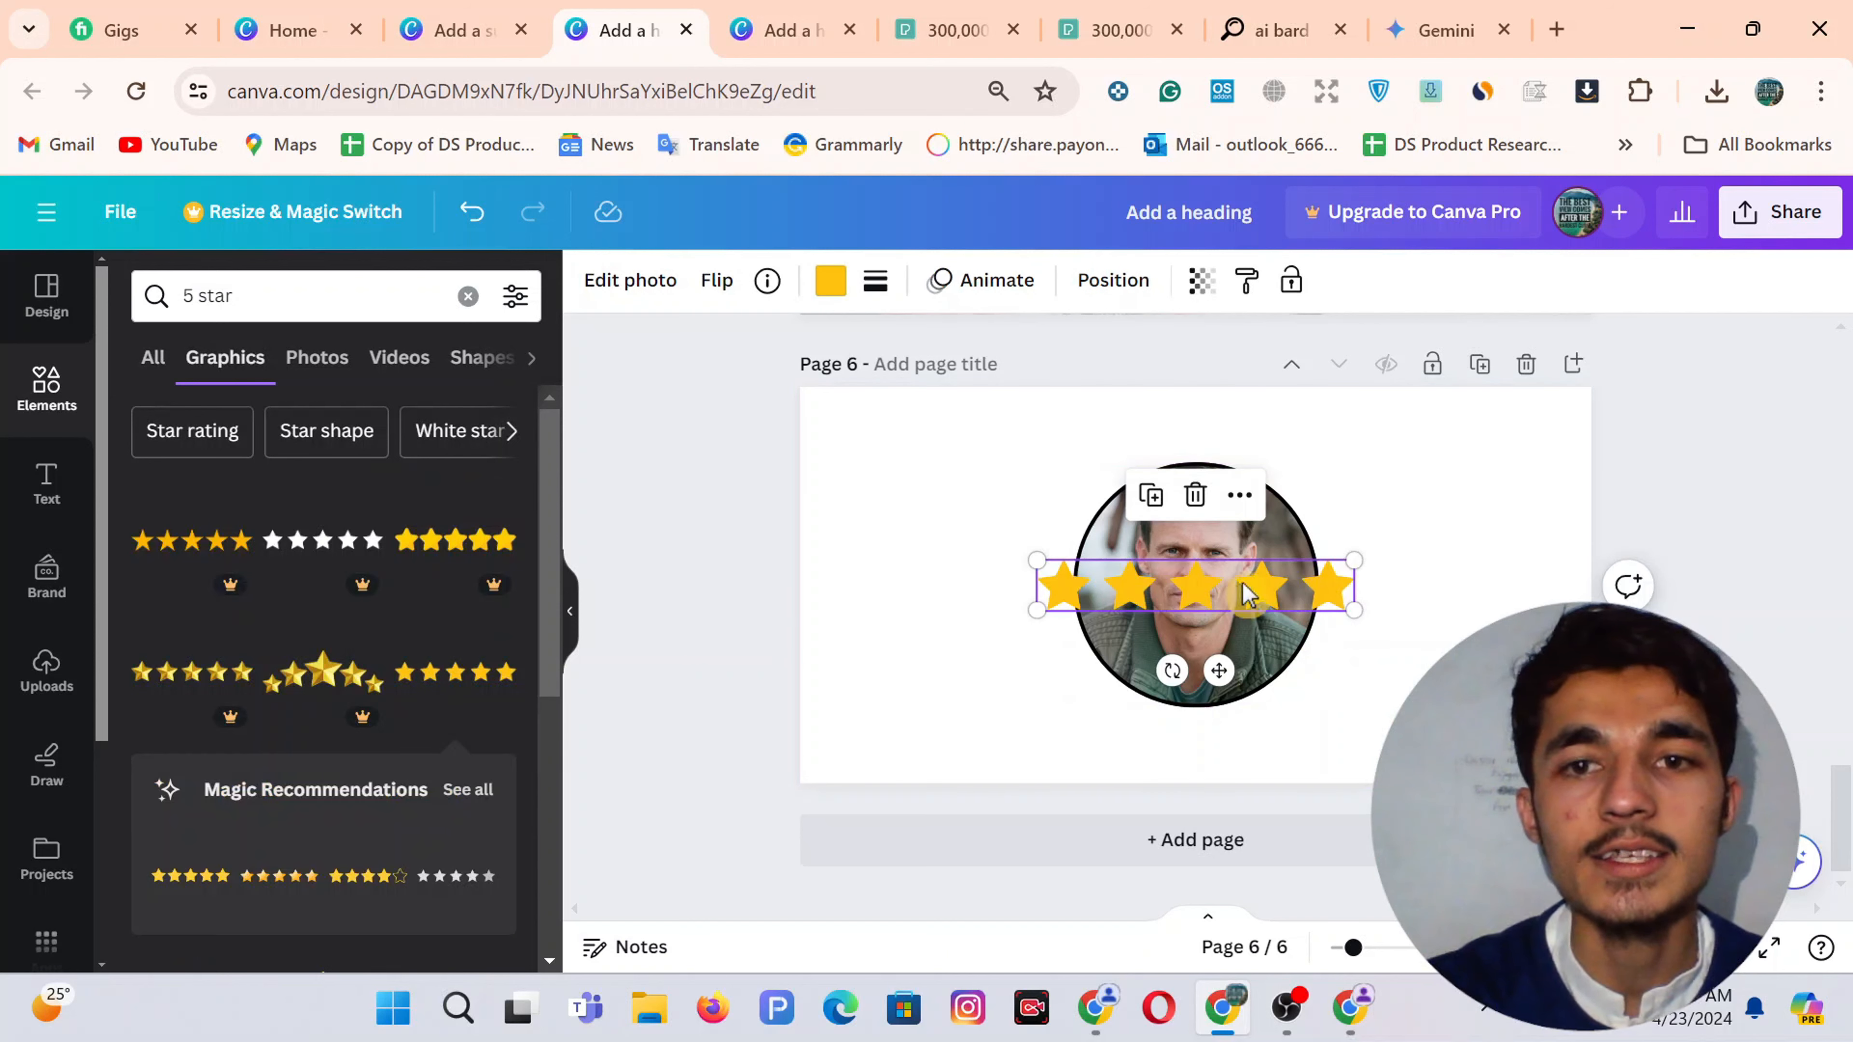
left_click_drag(1226, 595, 1226, 745)
left_click(1468, 612)
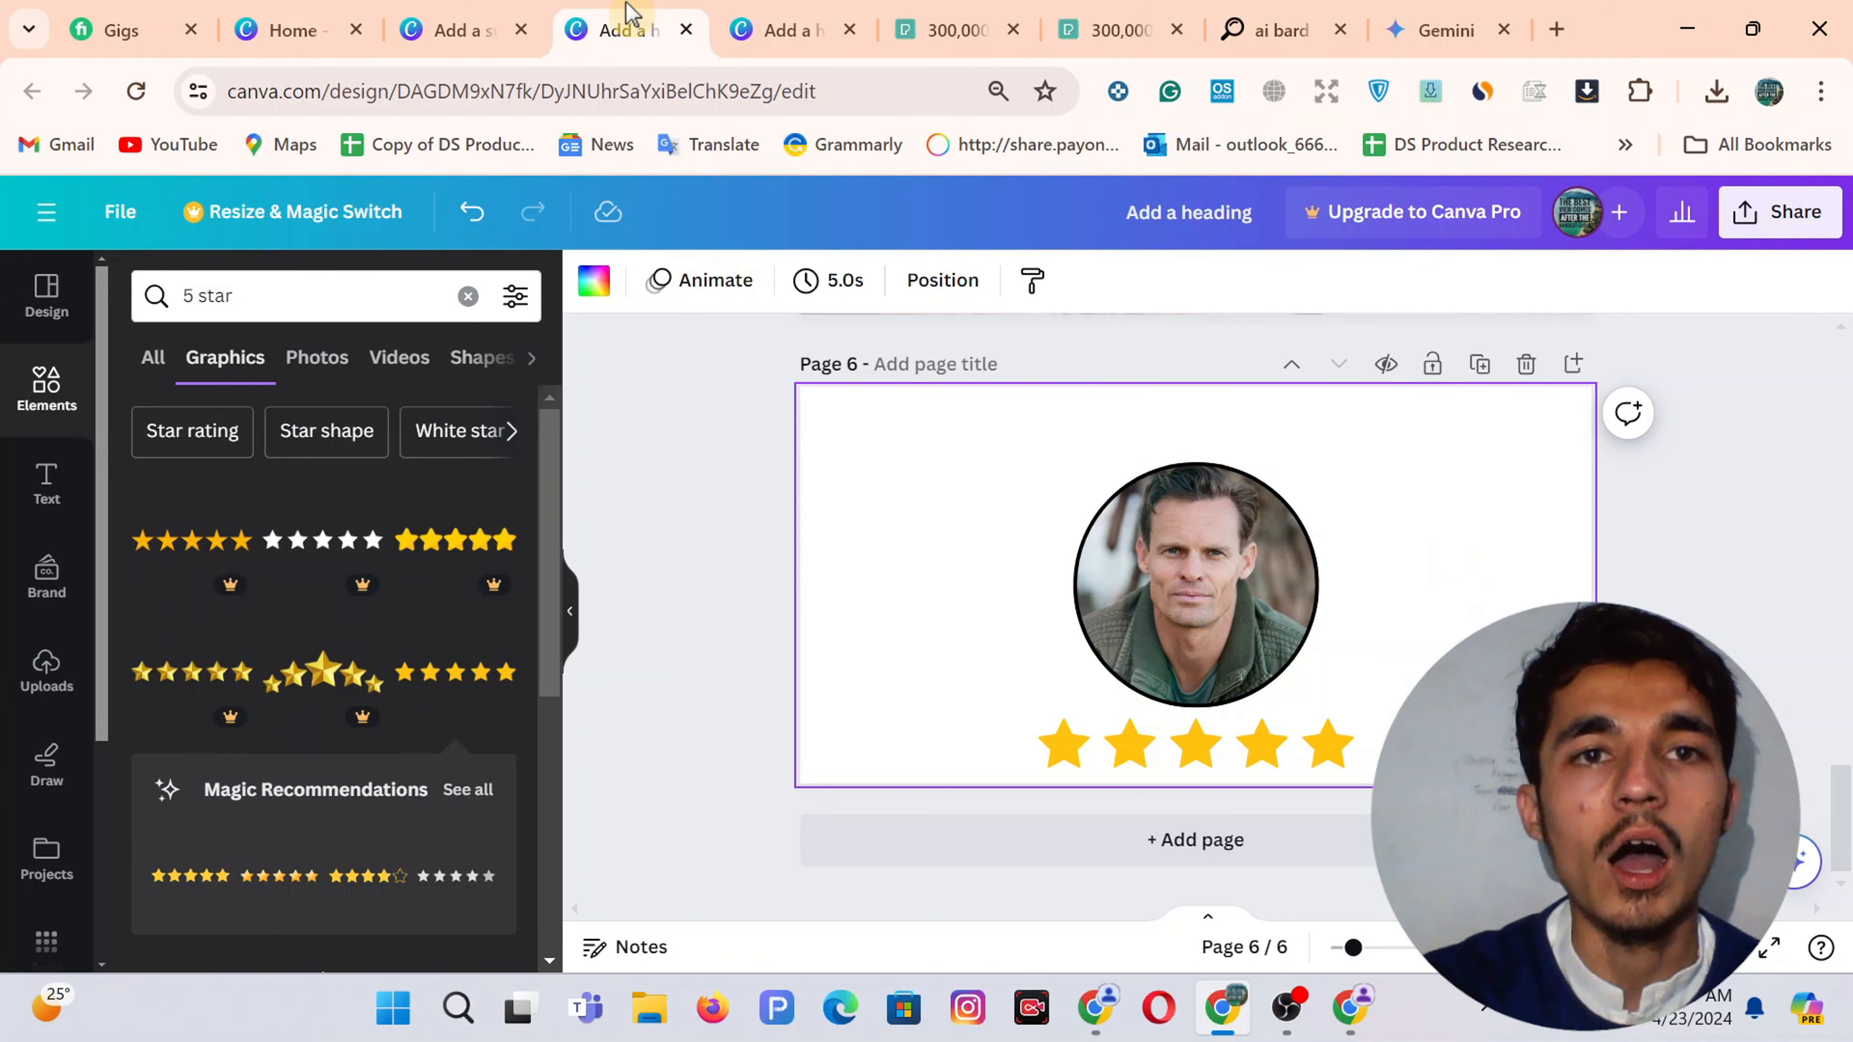
Copy the orange #FF914D colour code from the woman's design stars
left_click(463, 22)
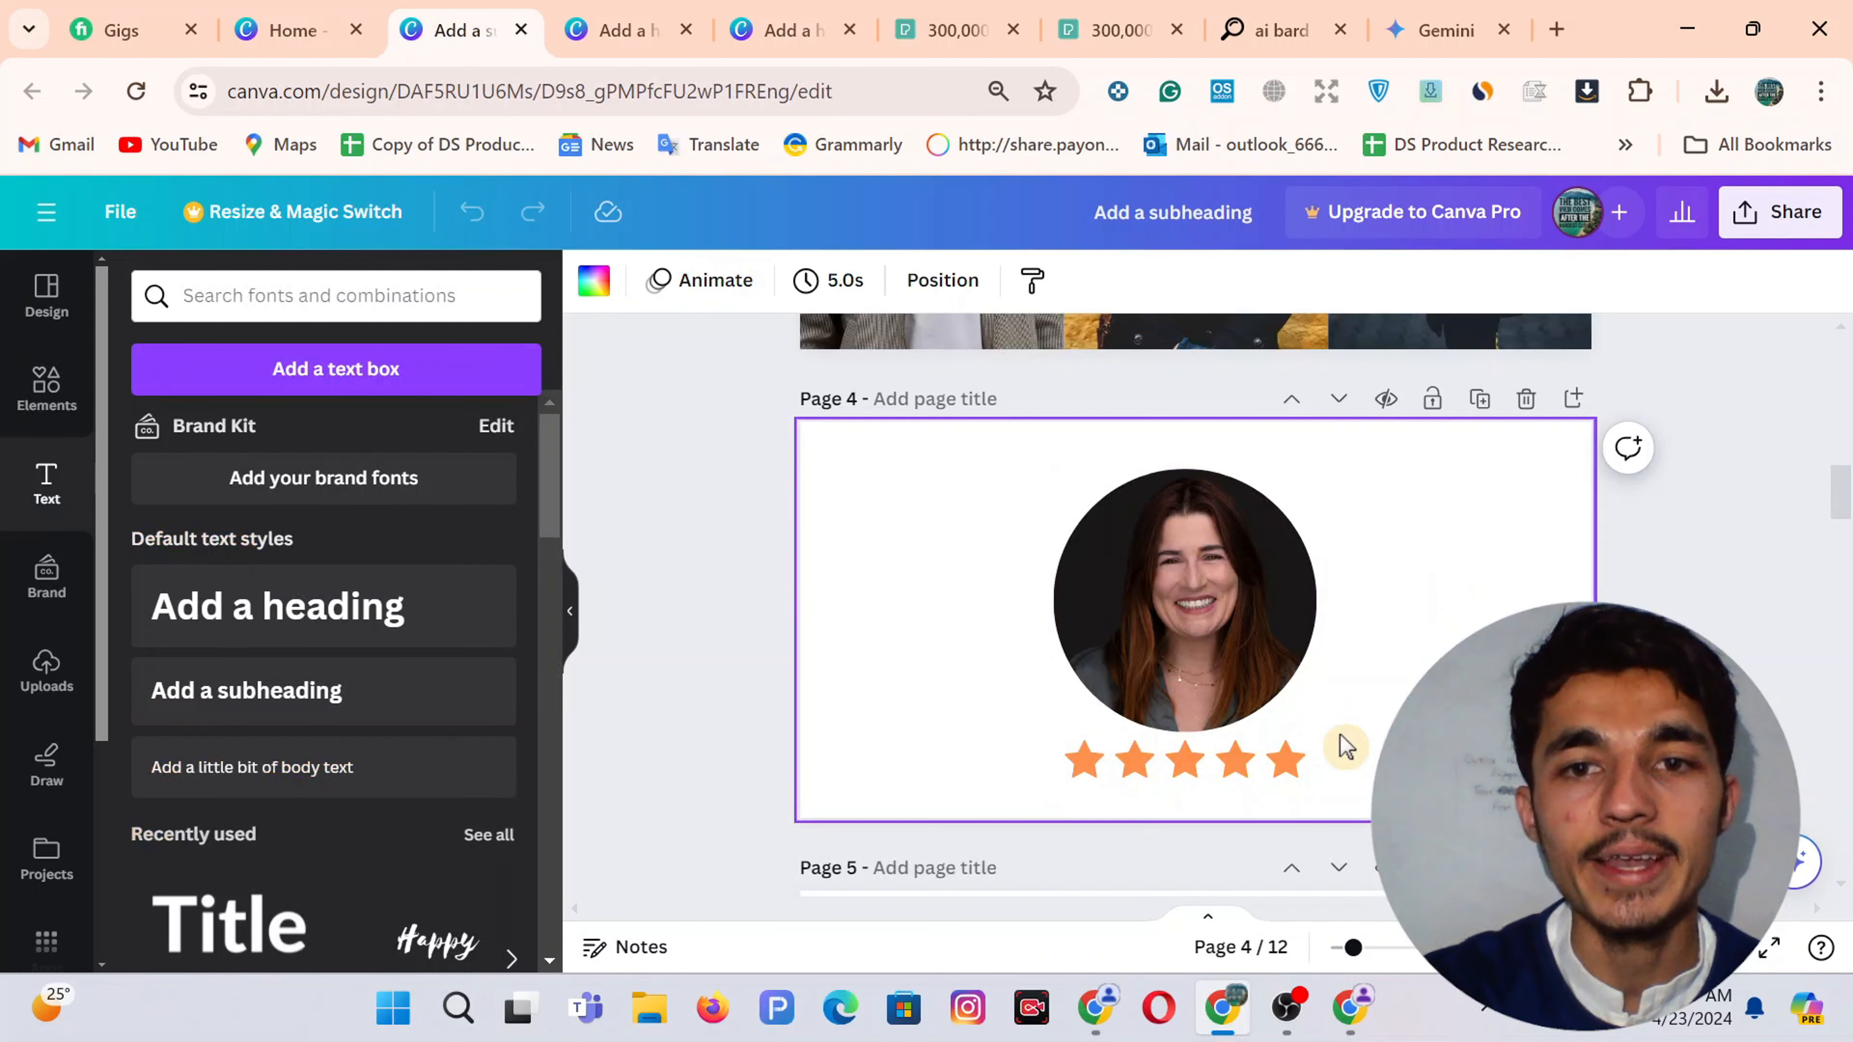
left_click(1226, 770)
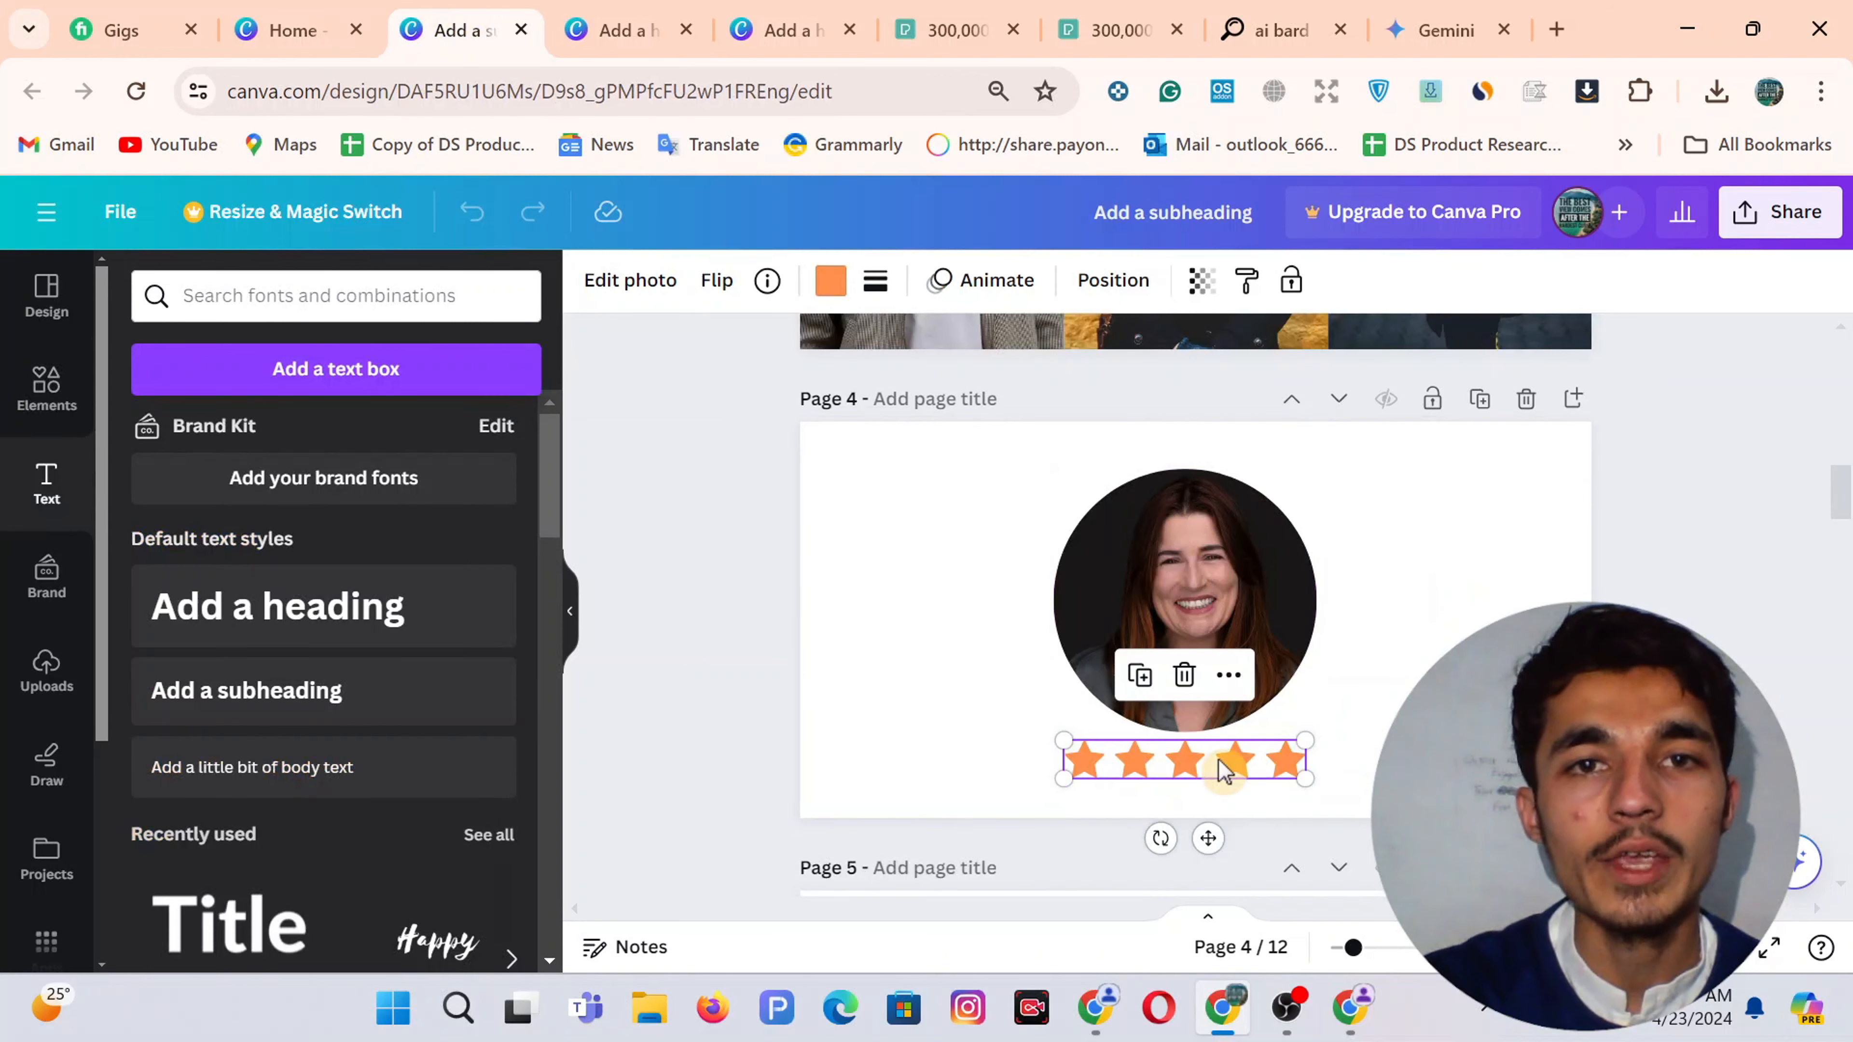
left_click(830, 280)
left_click(142, 438)
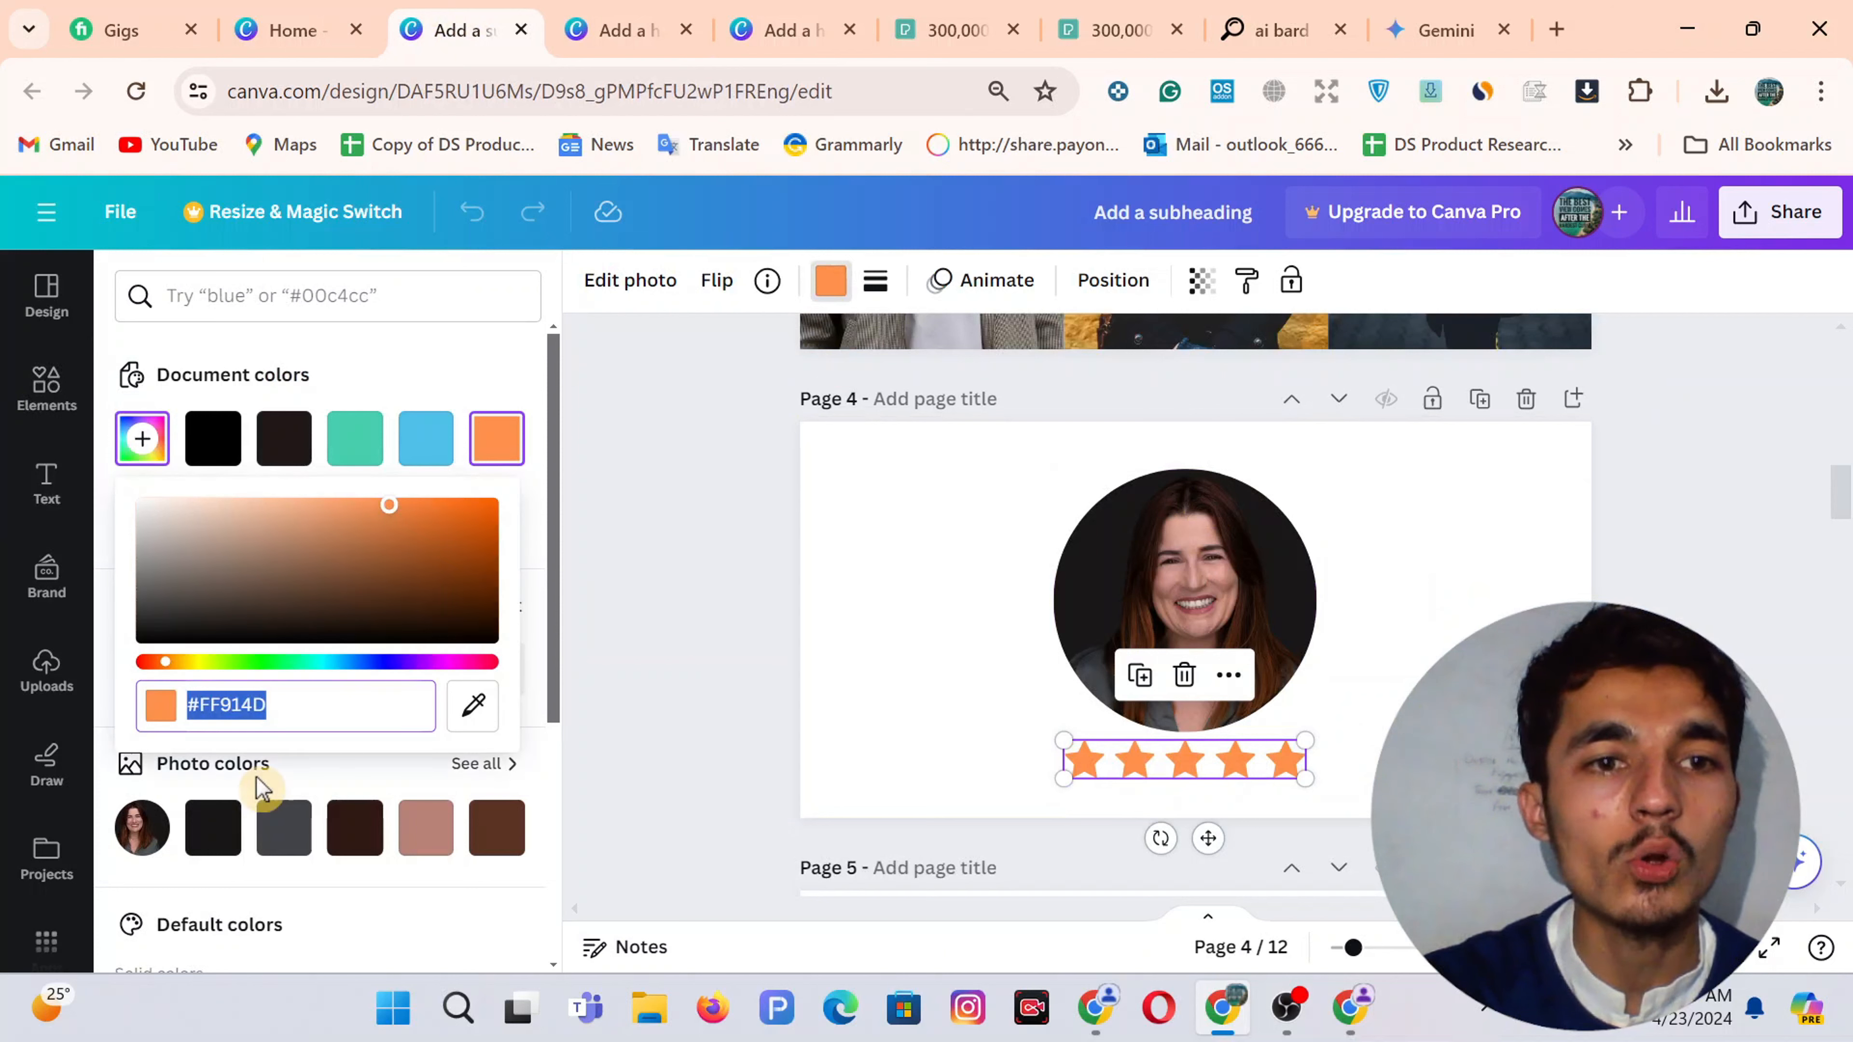
left_click(294, 708)
key("ctrl+a")
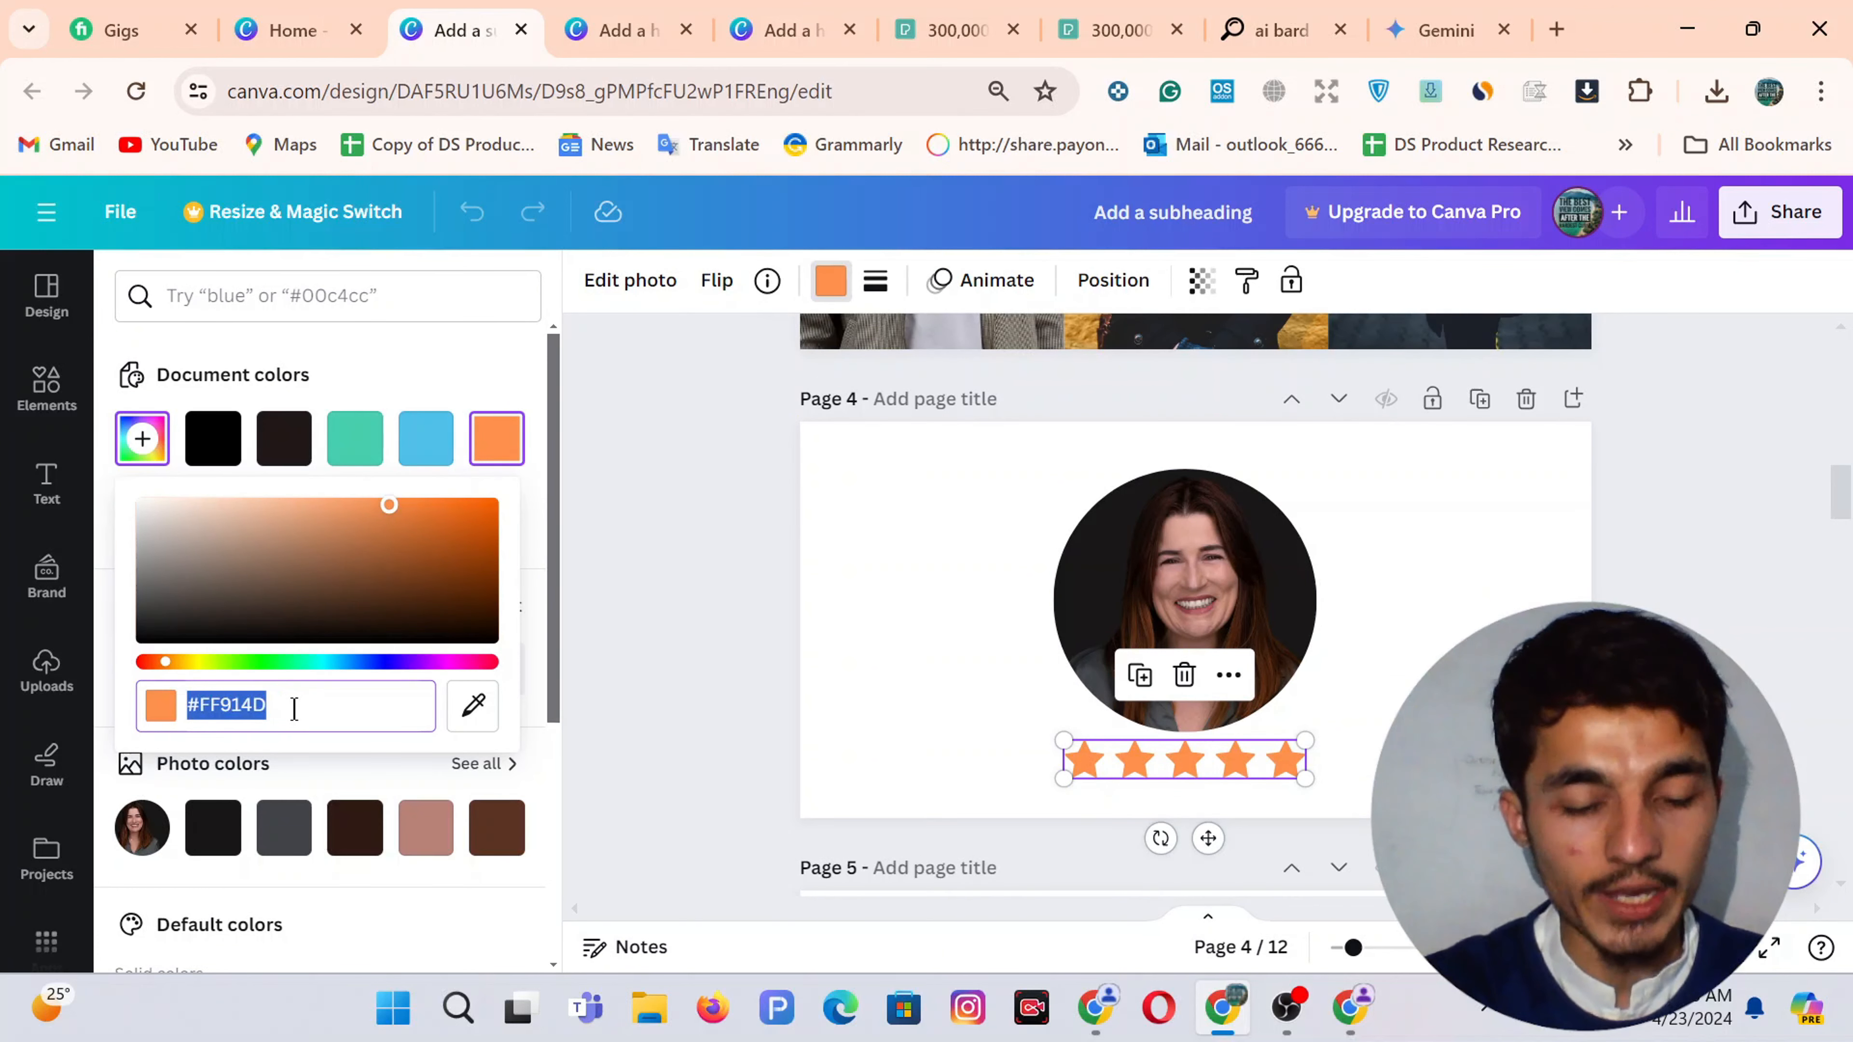
Recolour the yellow stars under the man's photo to #FF914D
left_click(620, 30)
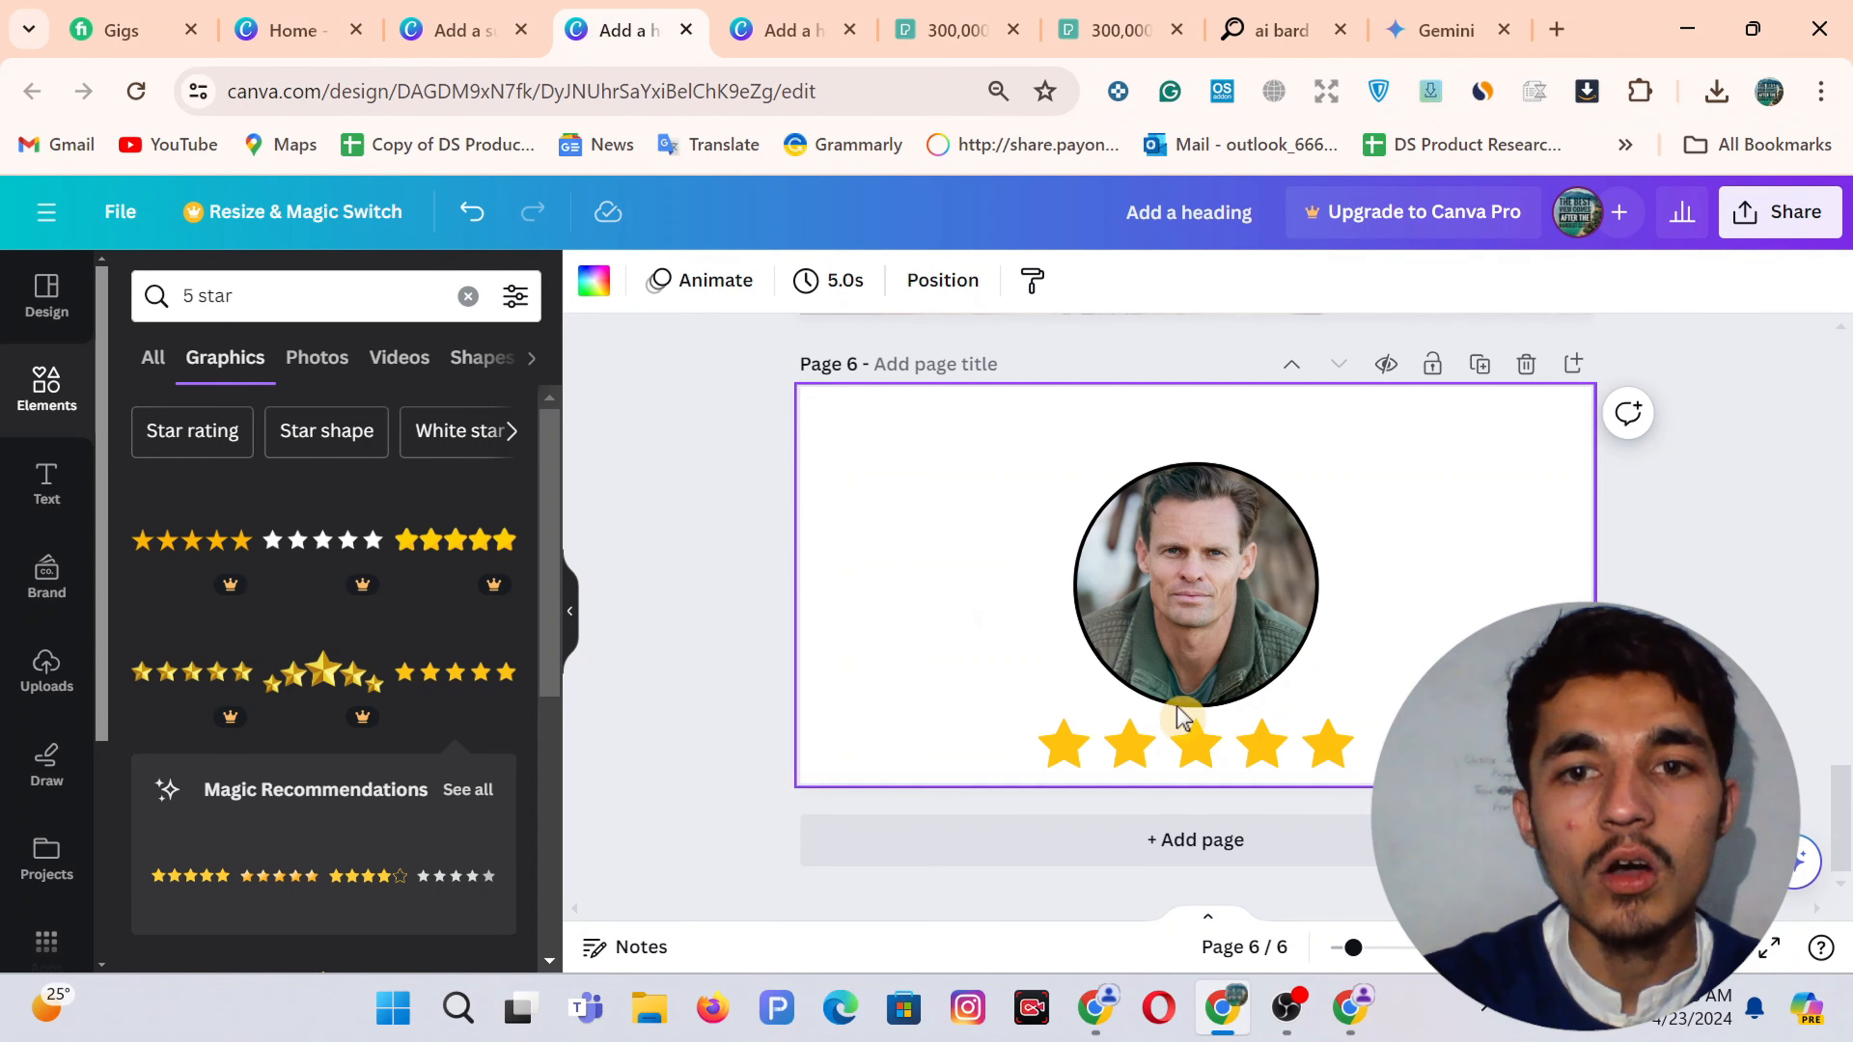
left_click(1141, 752)
left_click(830, 281)
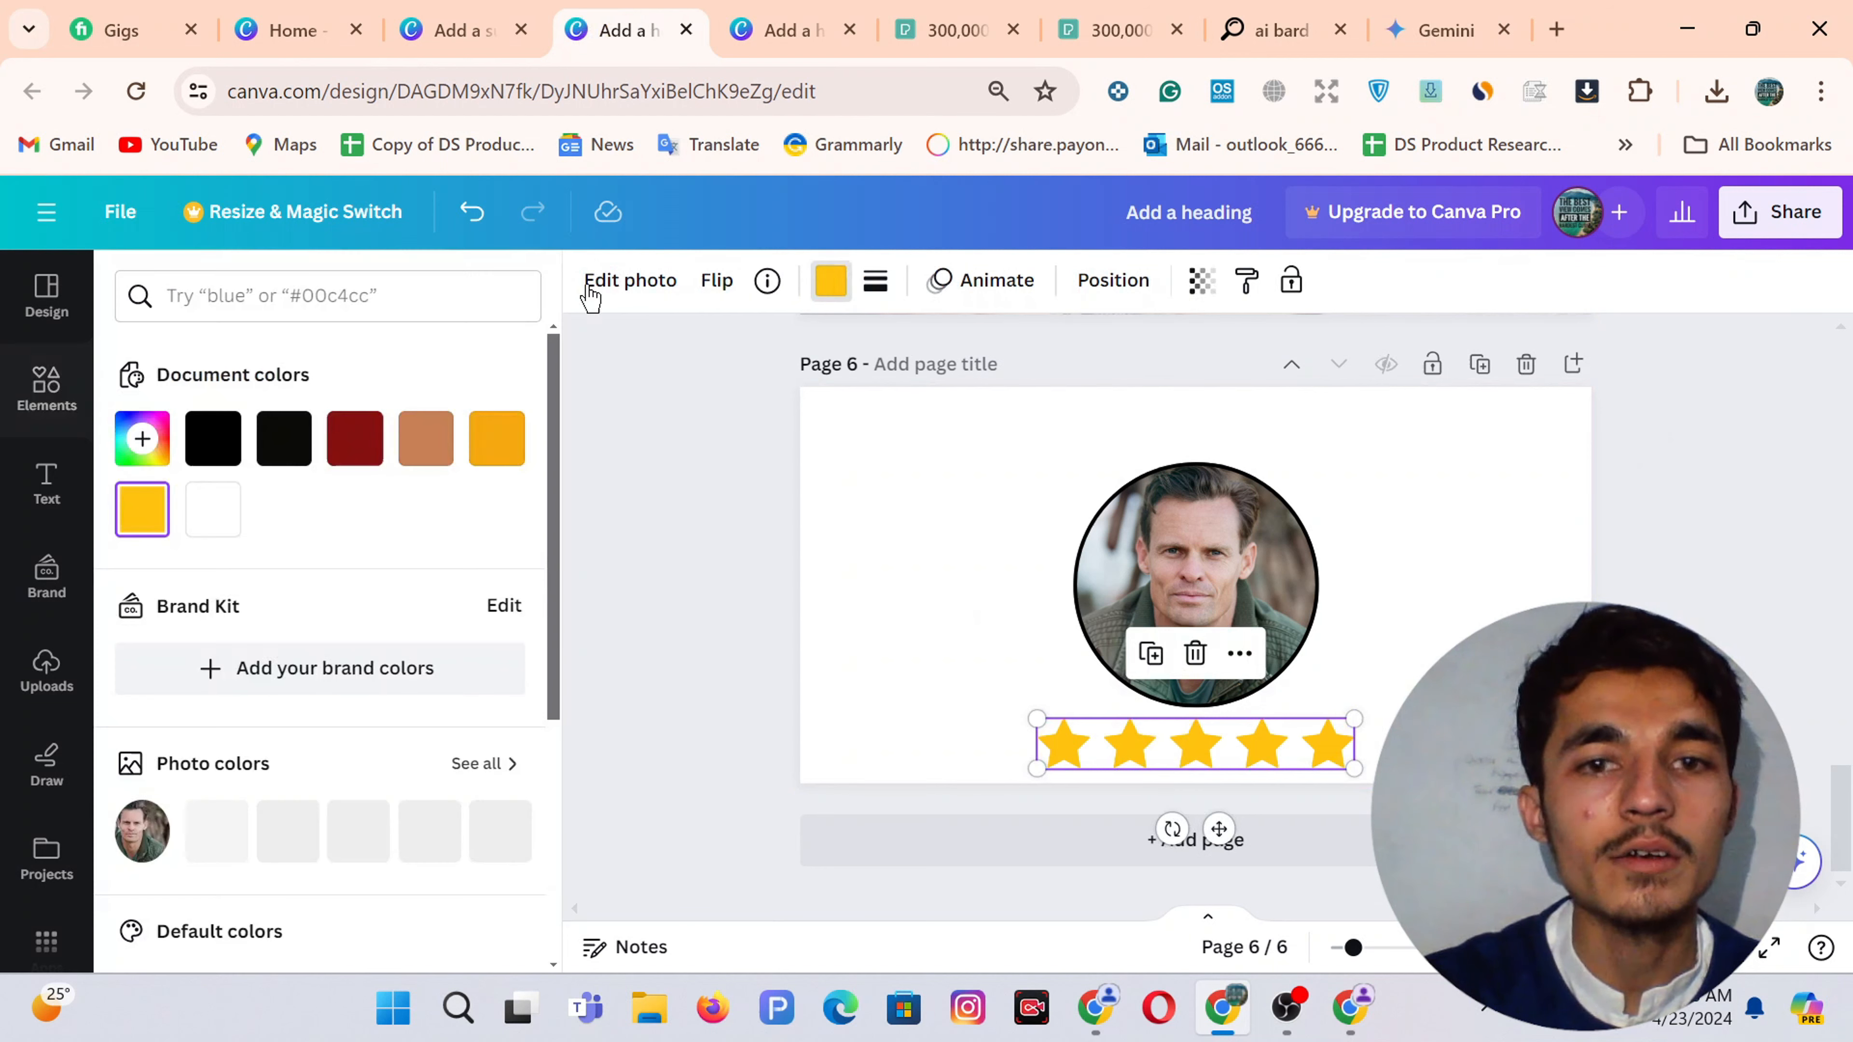
left_click(143, 437)
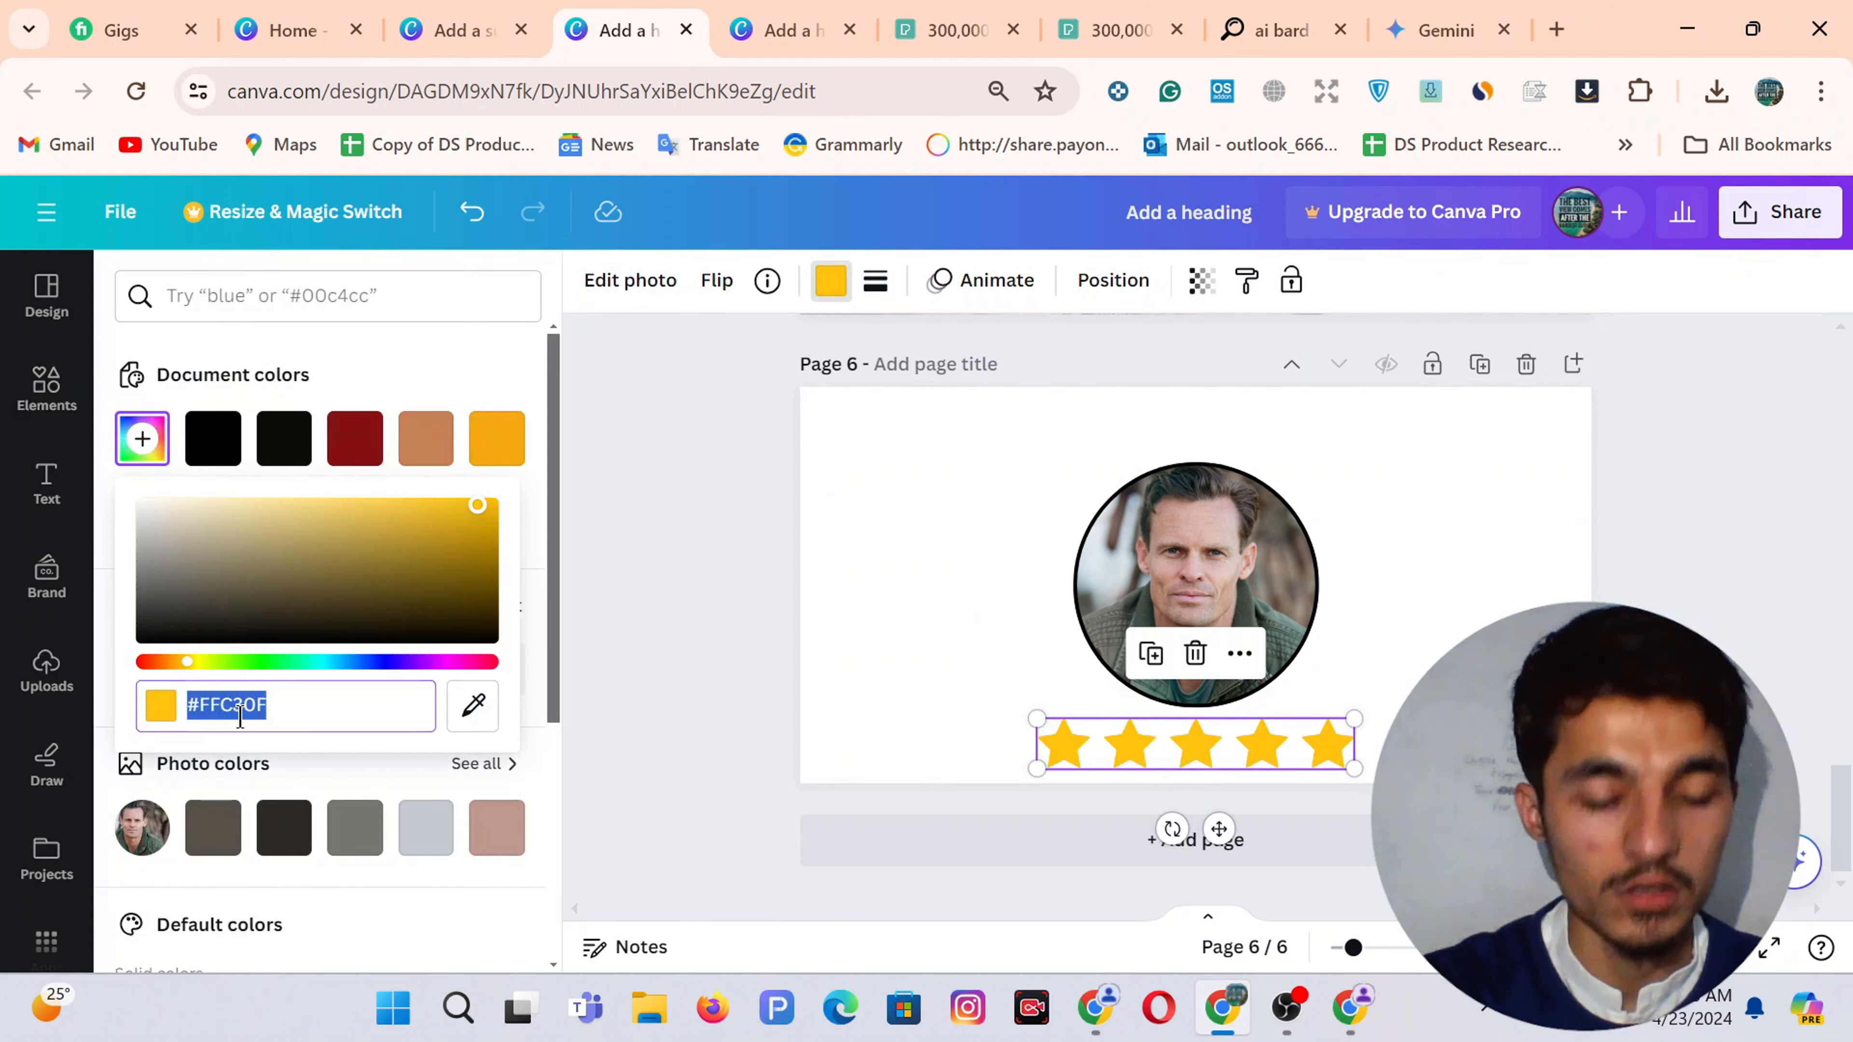
key("ctrl+v")
left_click(891, 631)
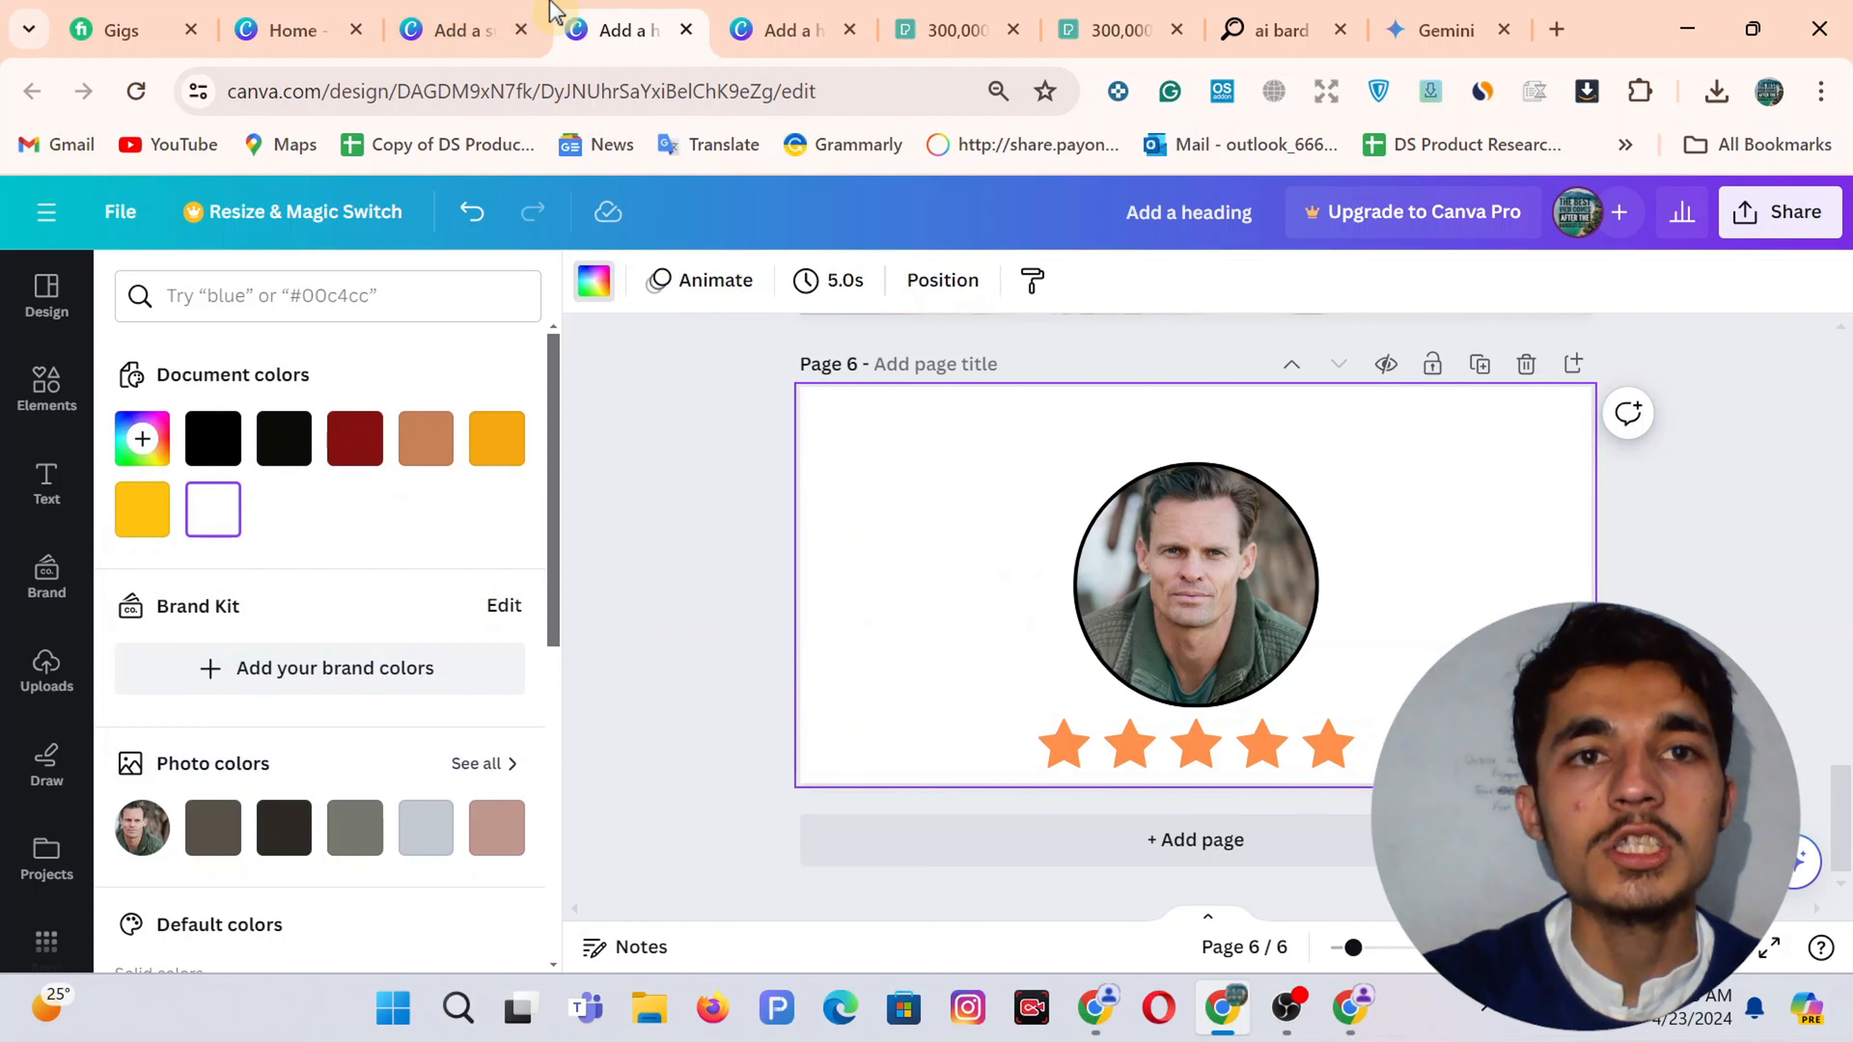
Open the Share download options for the woman's design
left_click(459, 29)
scroll(1023, 585, "down", 10)
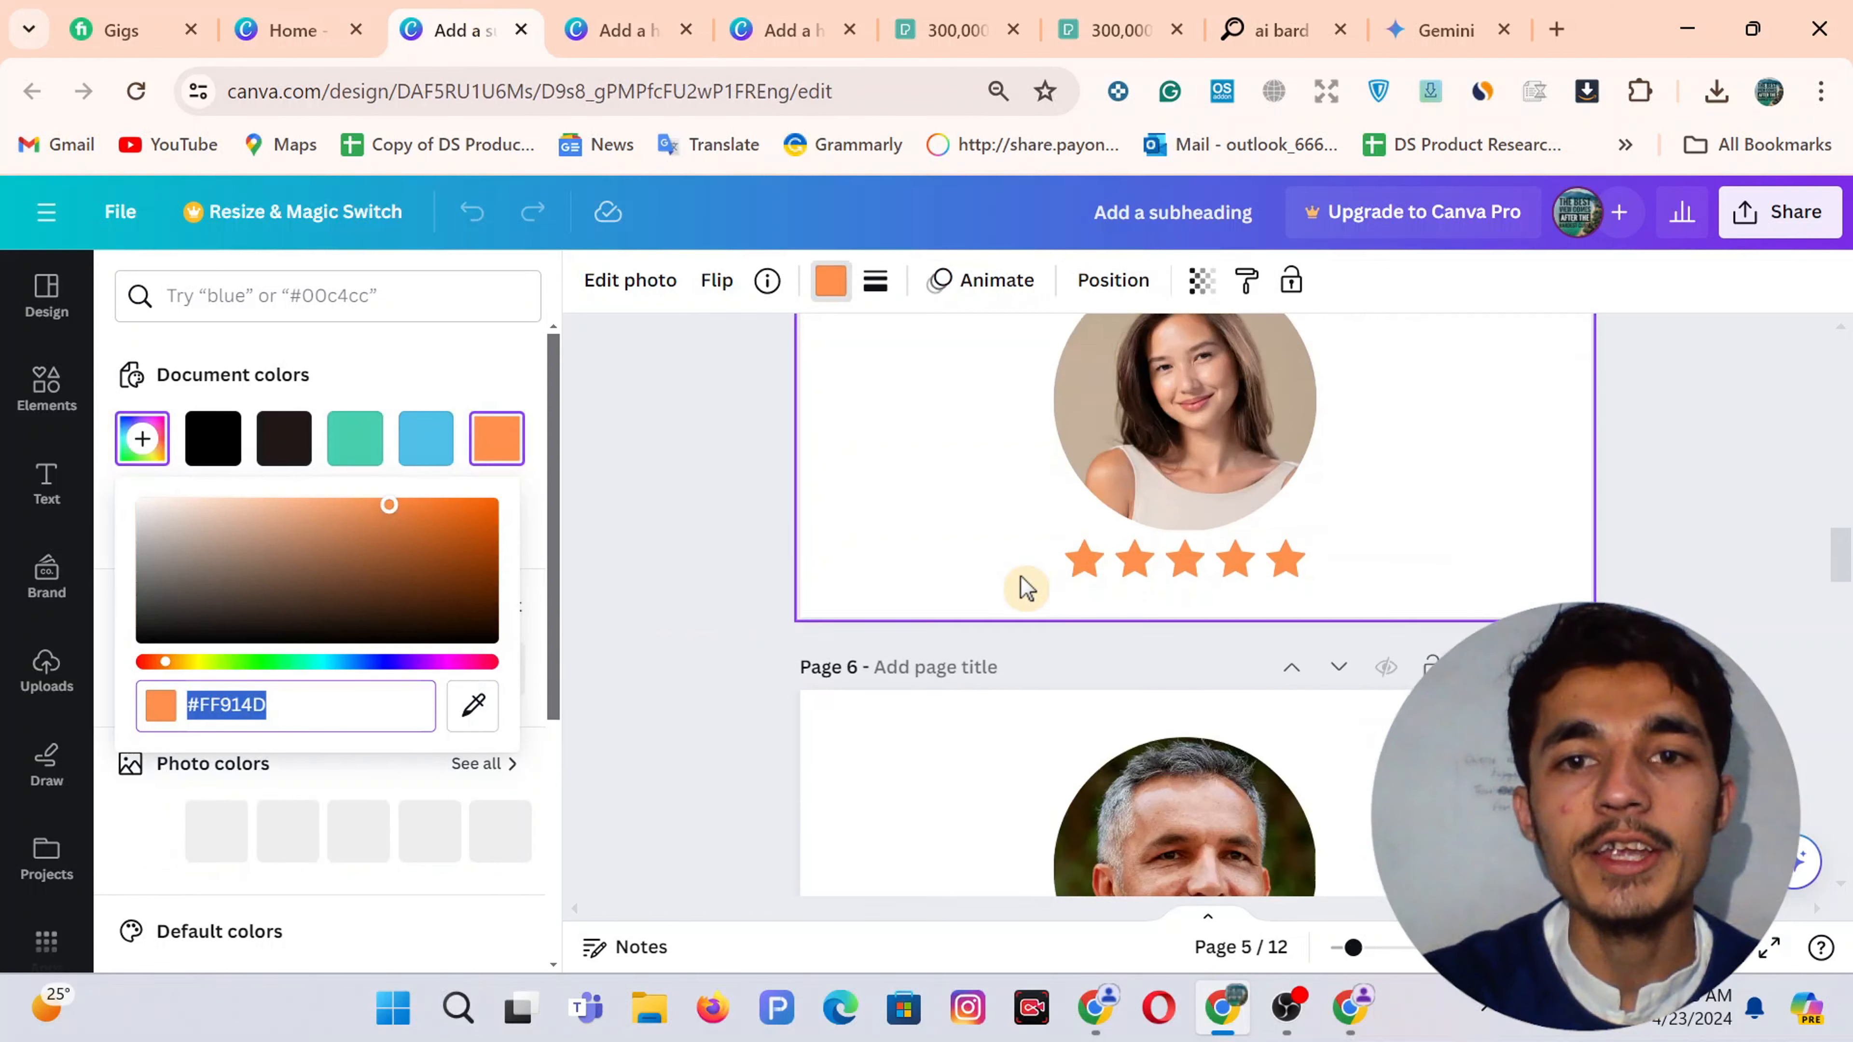
scroll(1026, 588, "down", 6)
scroll(1026, 588, "up", 9)
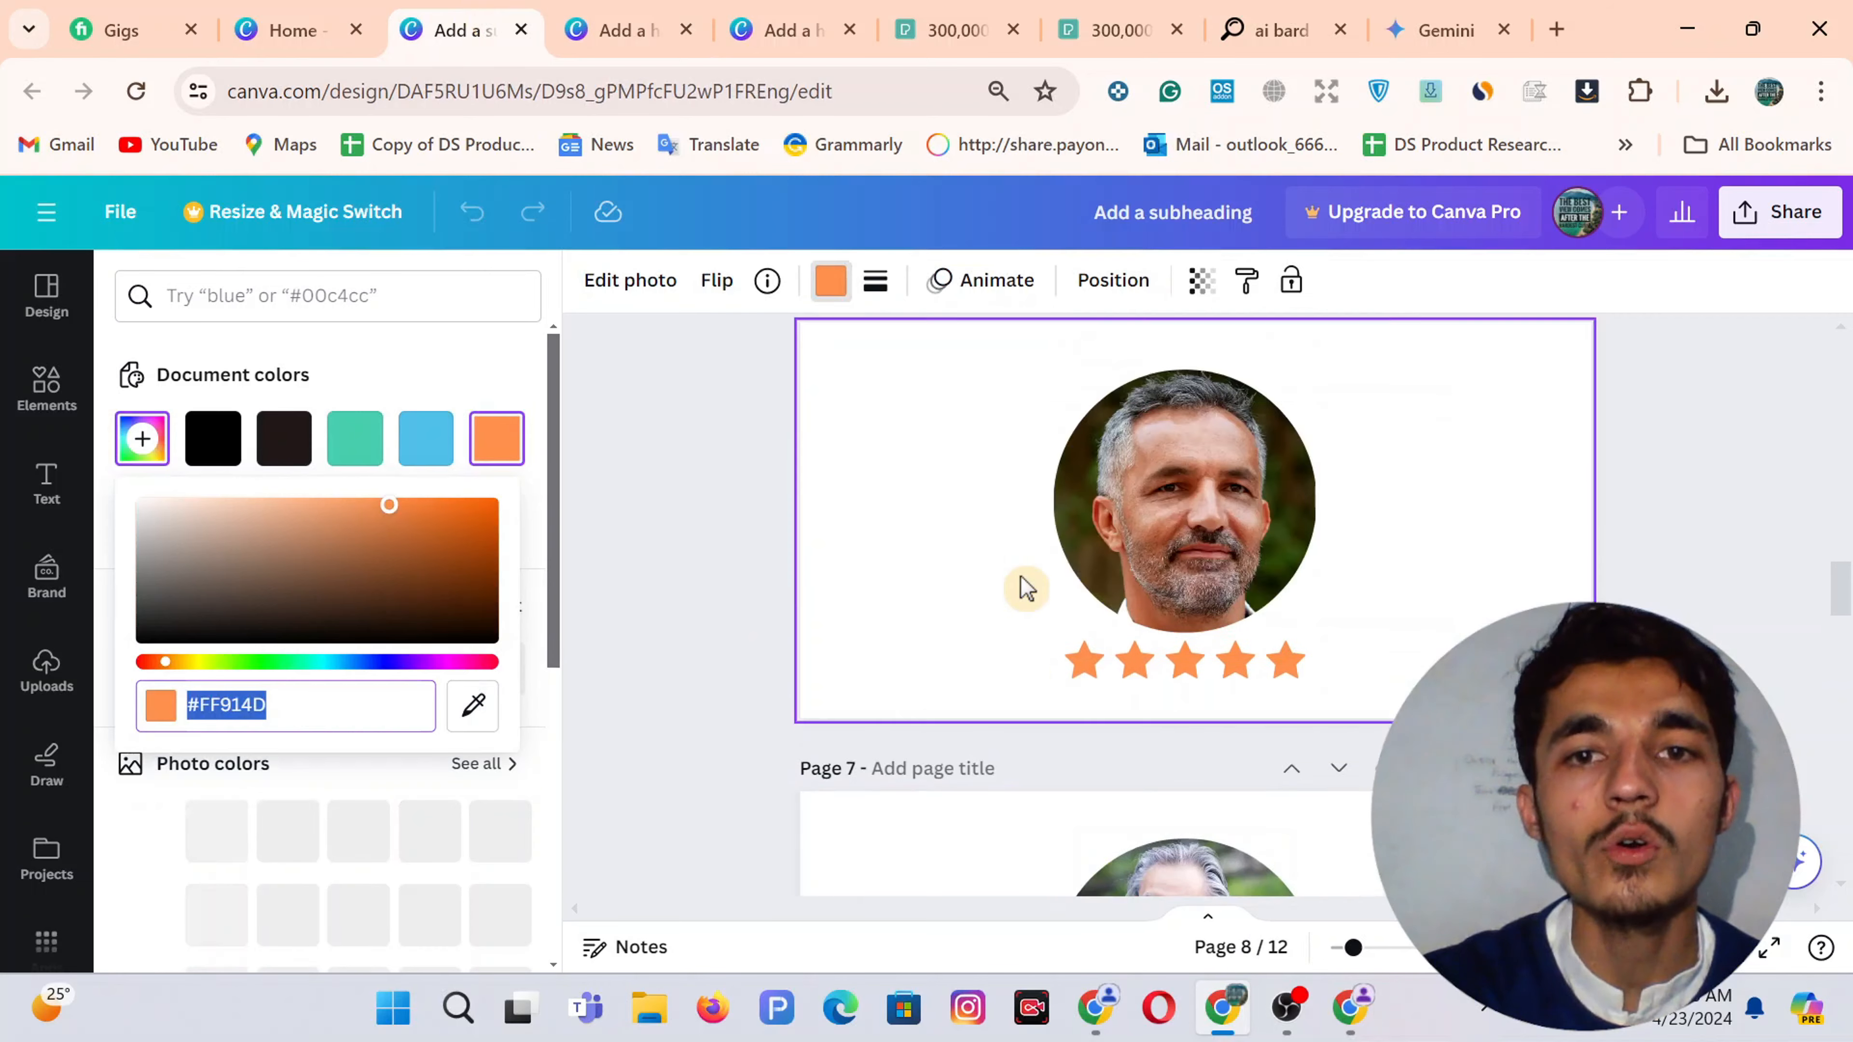
scroll(1023, 588, "up", 5)
scroll(1023, 588, "down", 4)
scroll(1023, 587, "up", 1)
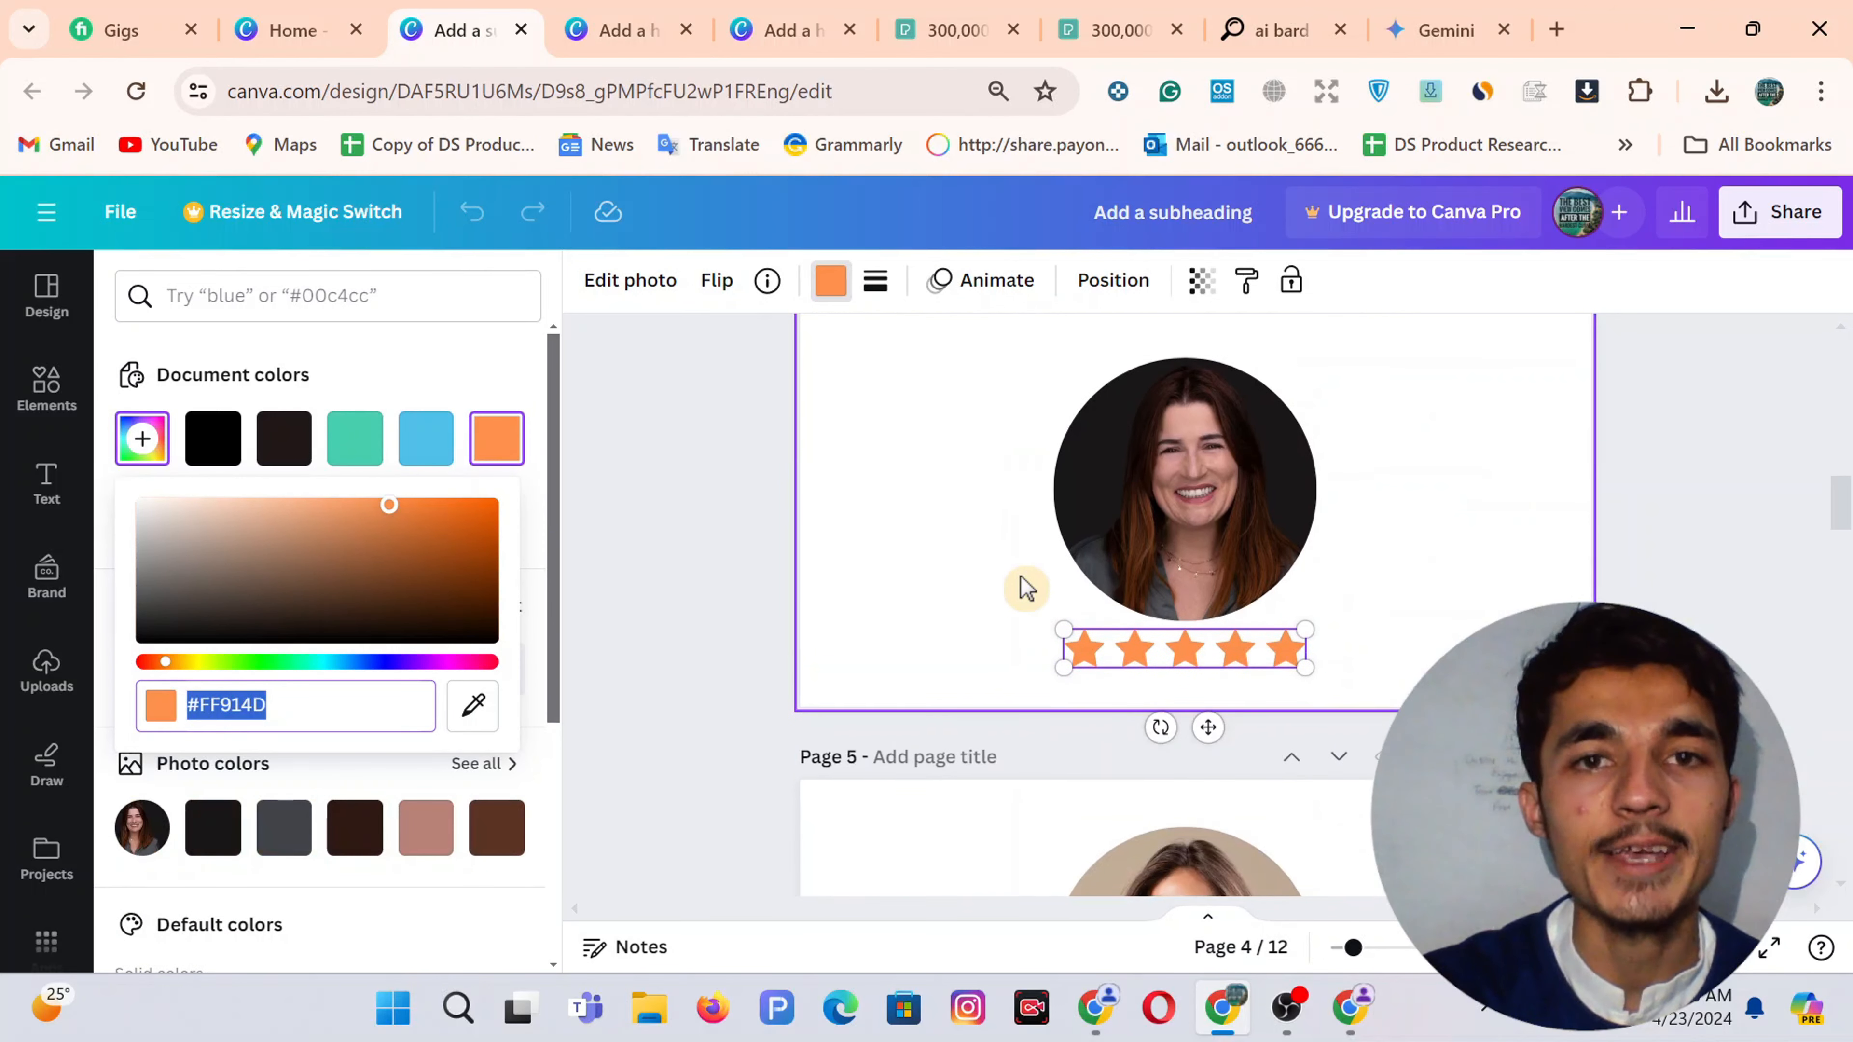
scroll(1419, 492, "up", 2)
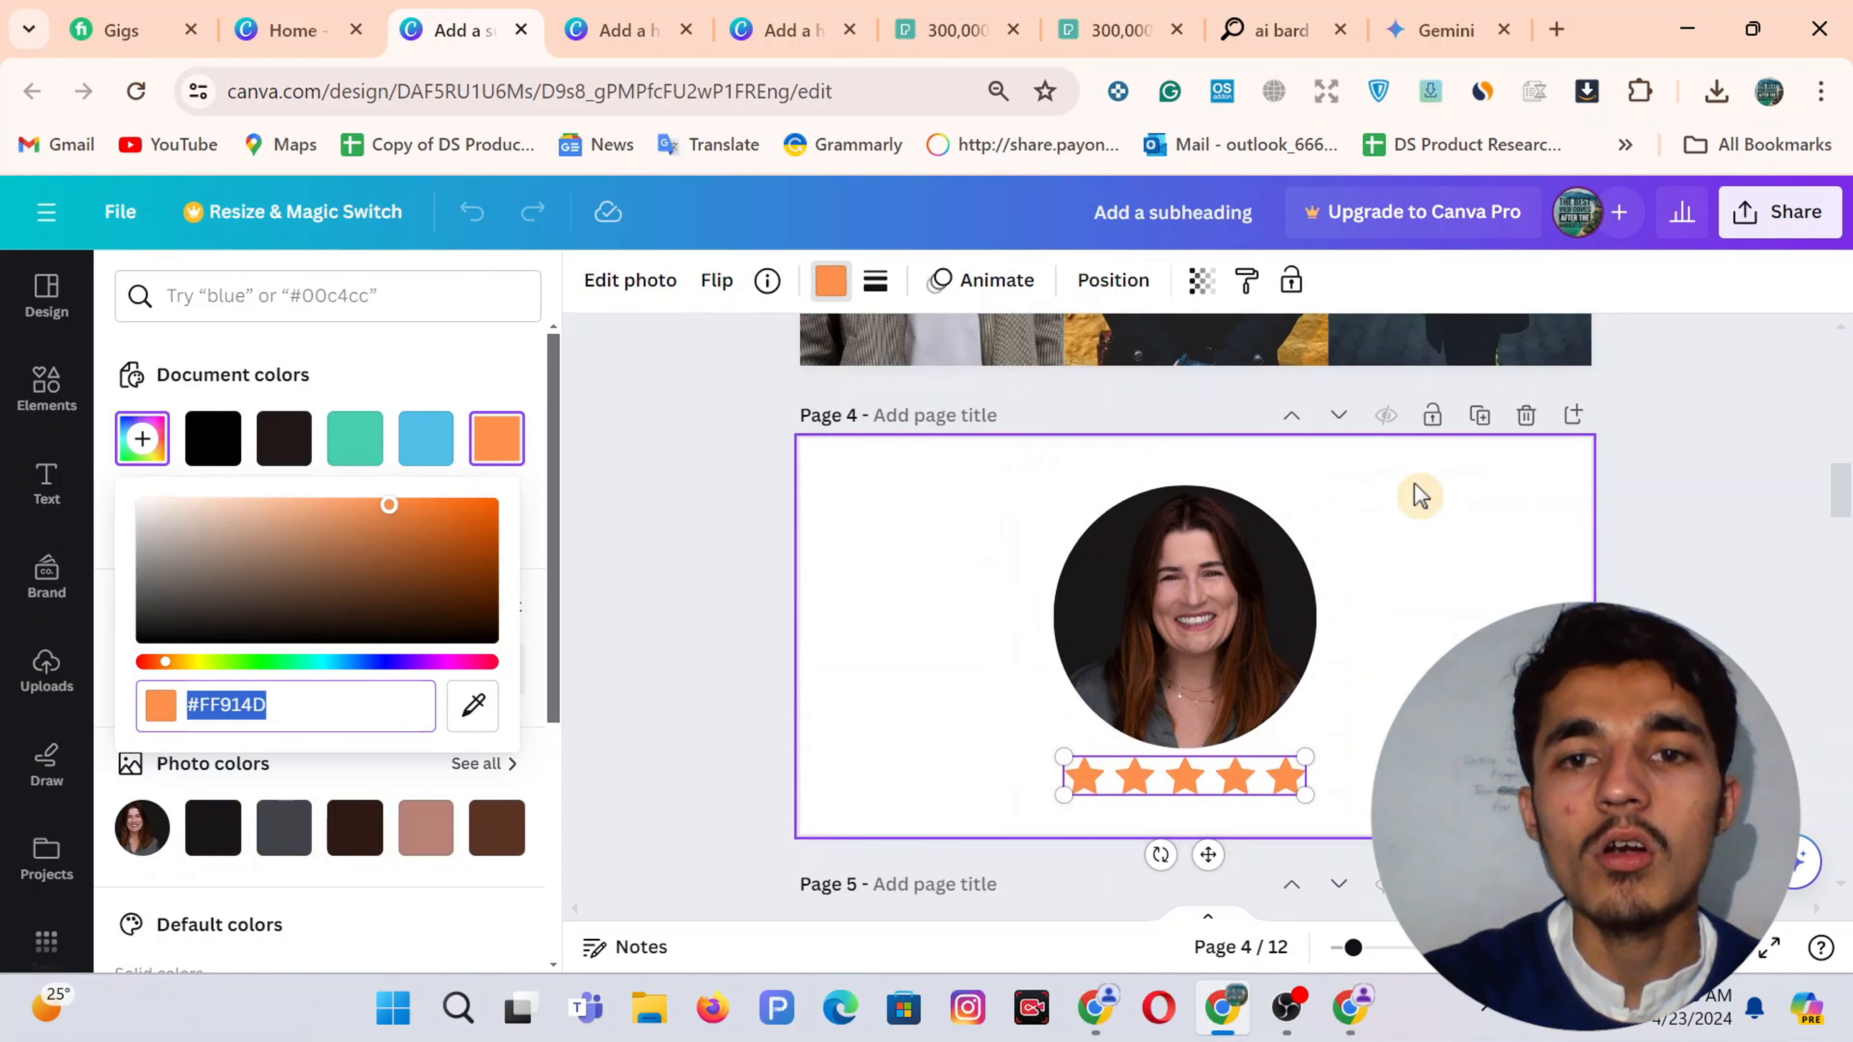
left_click(1799, 196)
scroll(1439, 629, "down", 2)
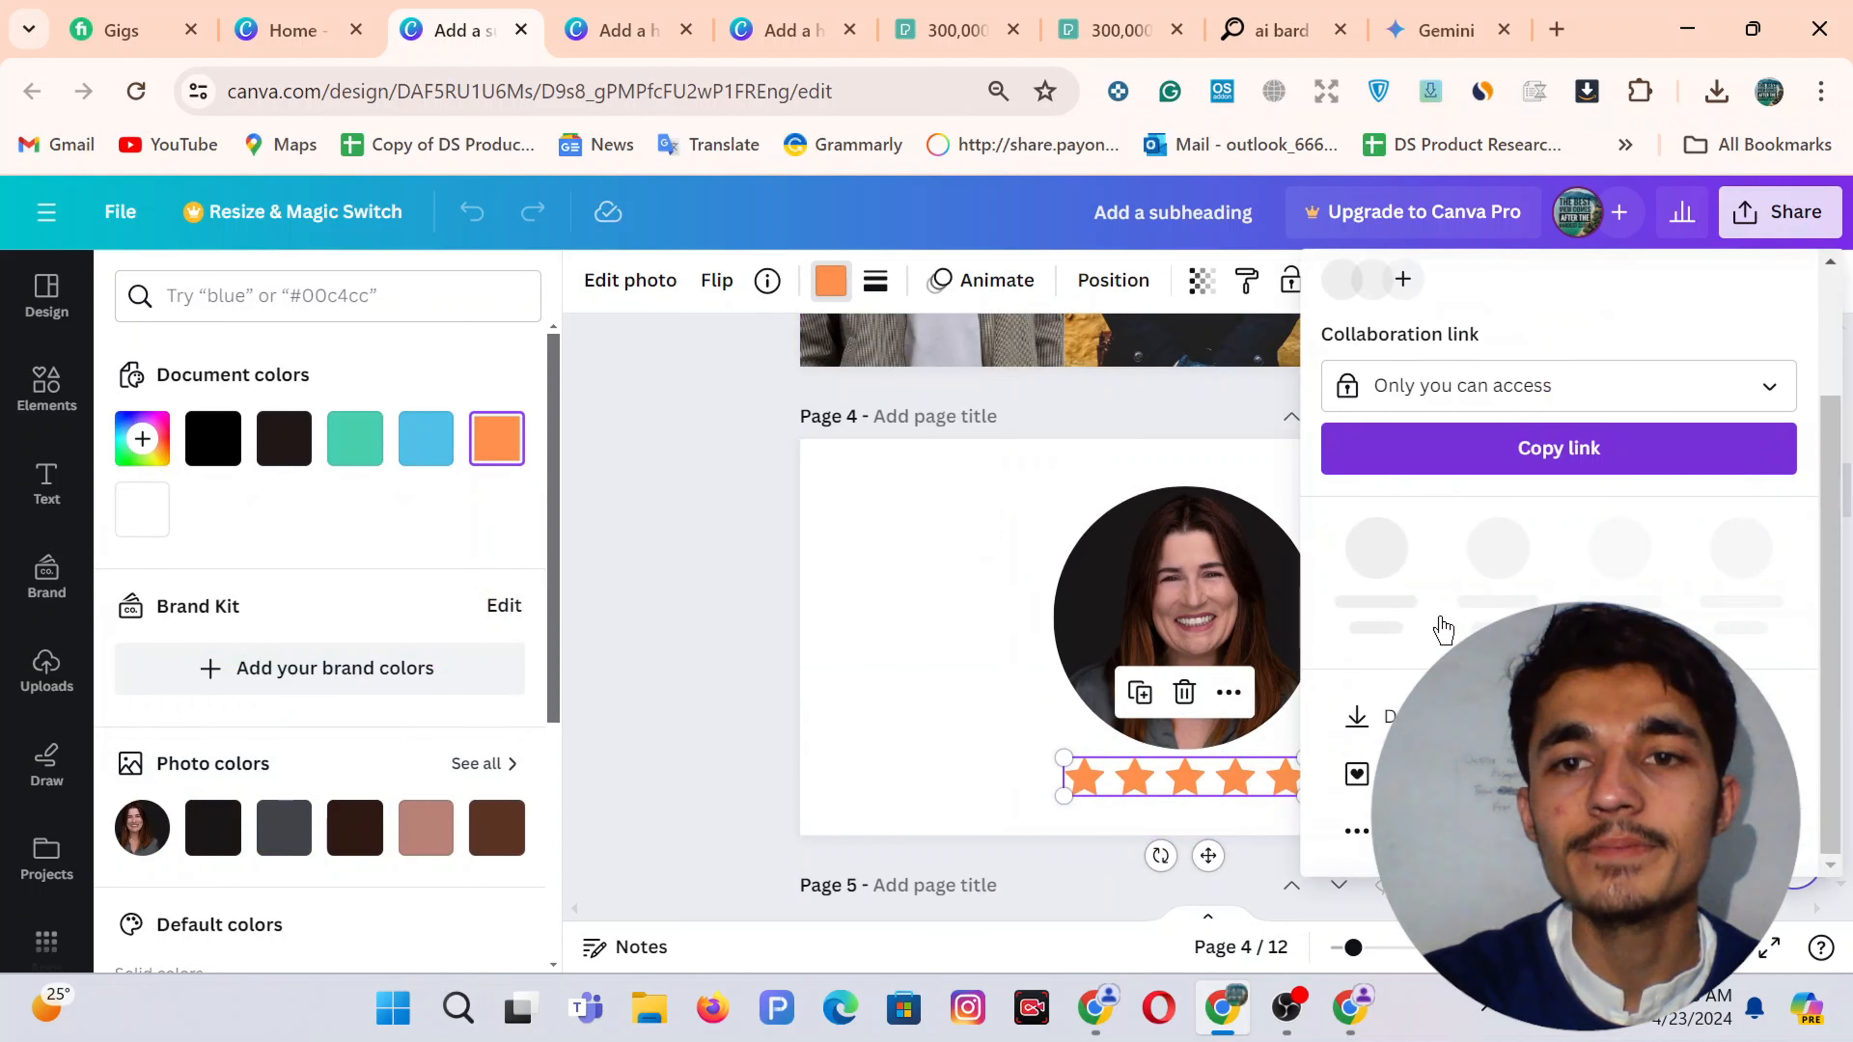
left_click(1381, 719)
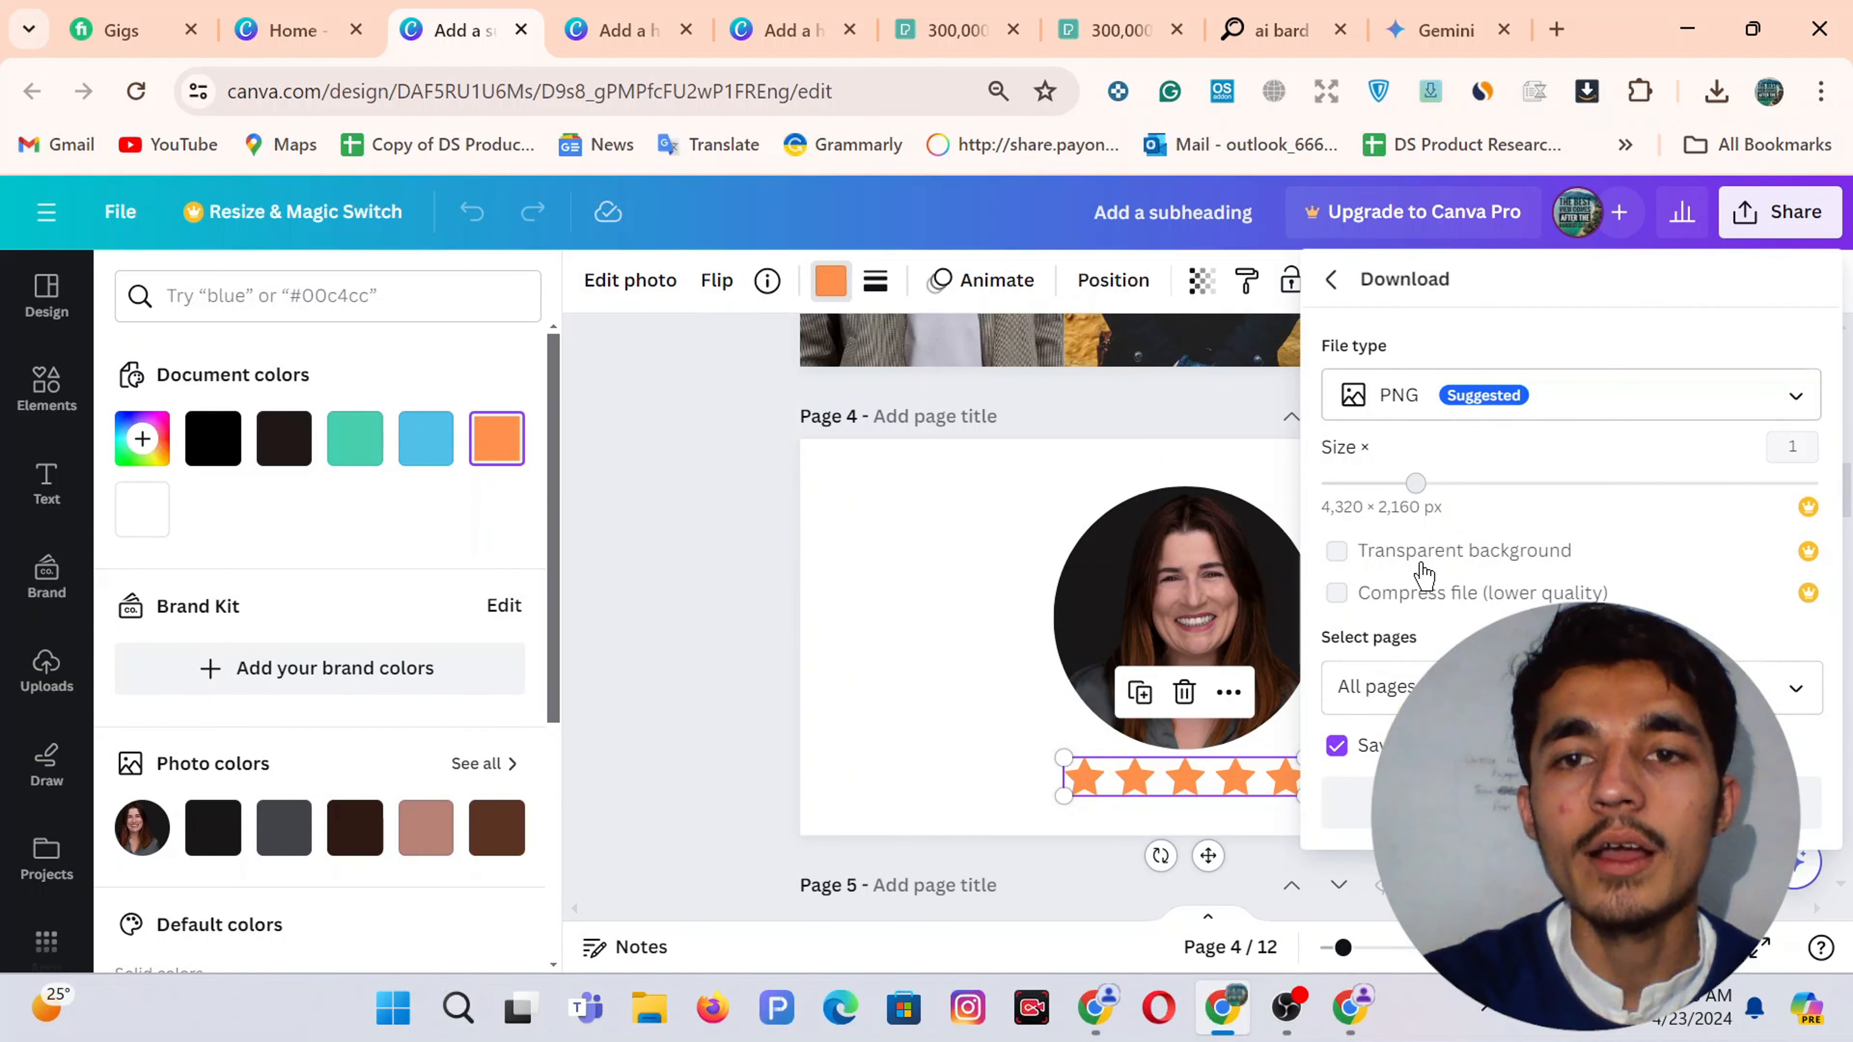
Download only the current page 4 as a PNG
left_click(1400, 681)
left_click(1415, 276)
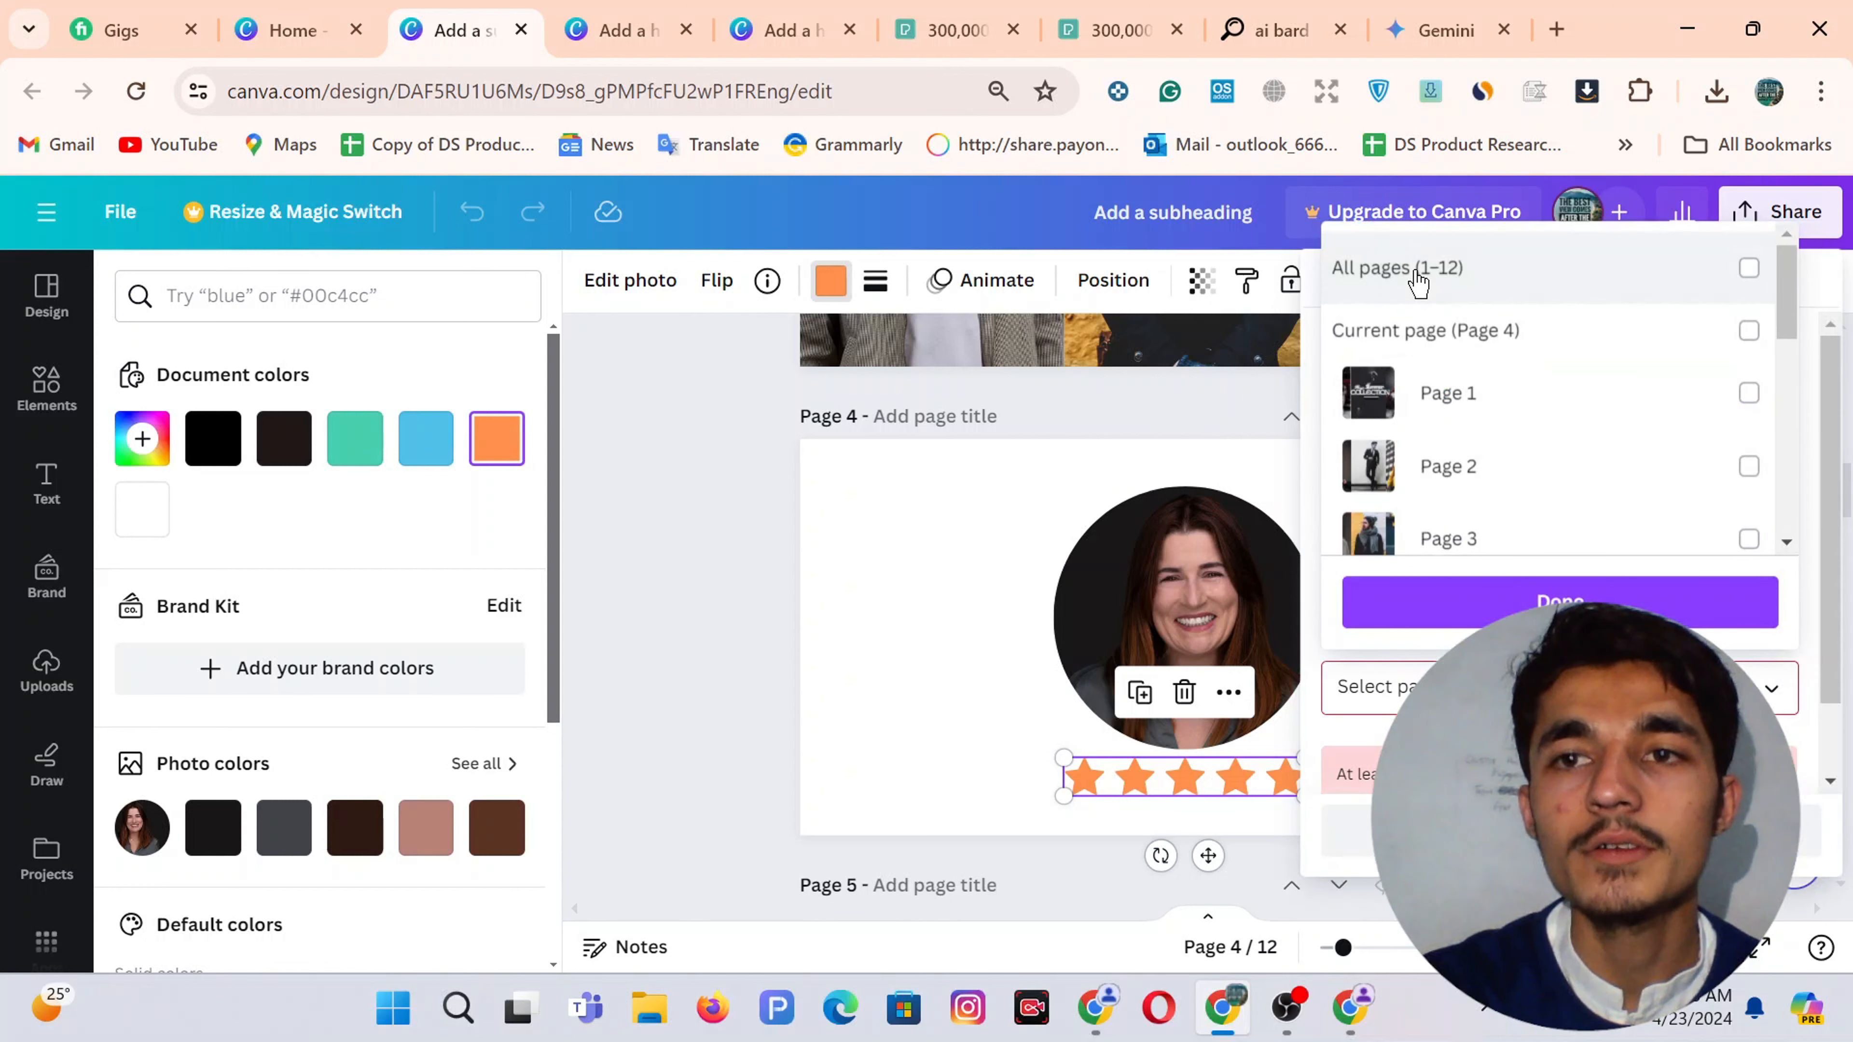
left_click(1417, 278)
left_click(1416, 277)
left_click(1447, 334)
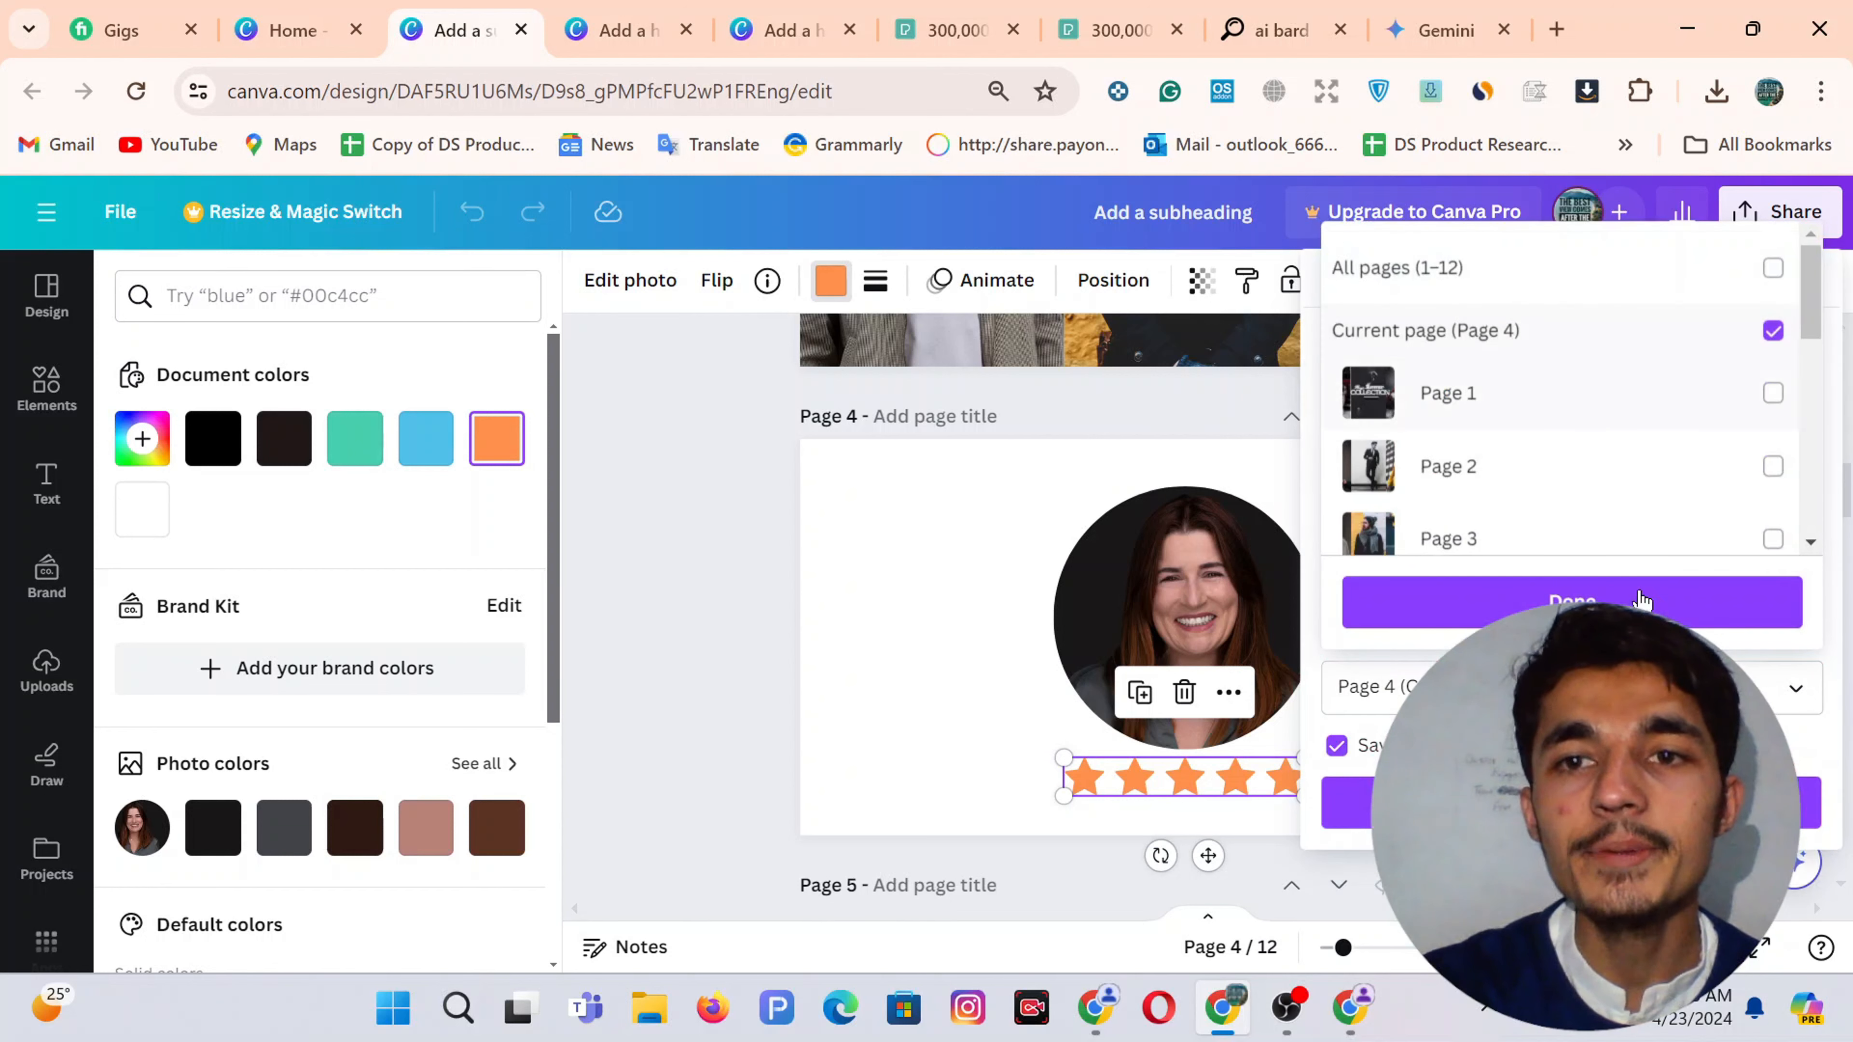
left_click(1561, 594)
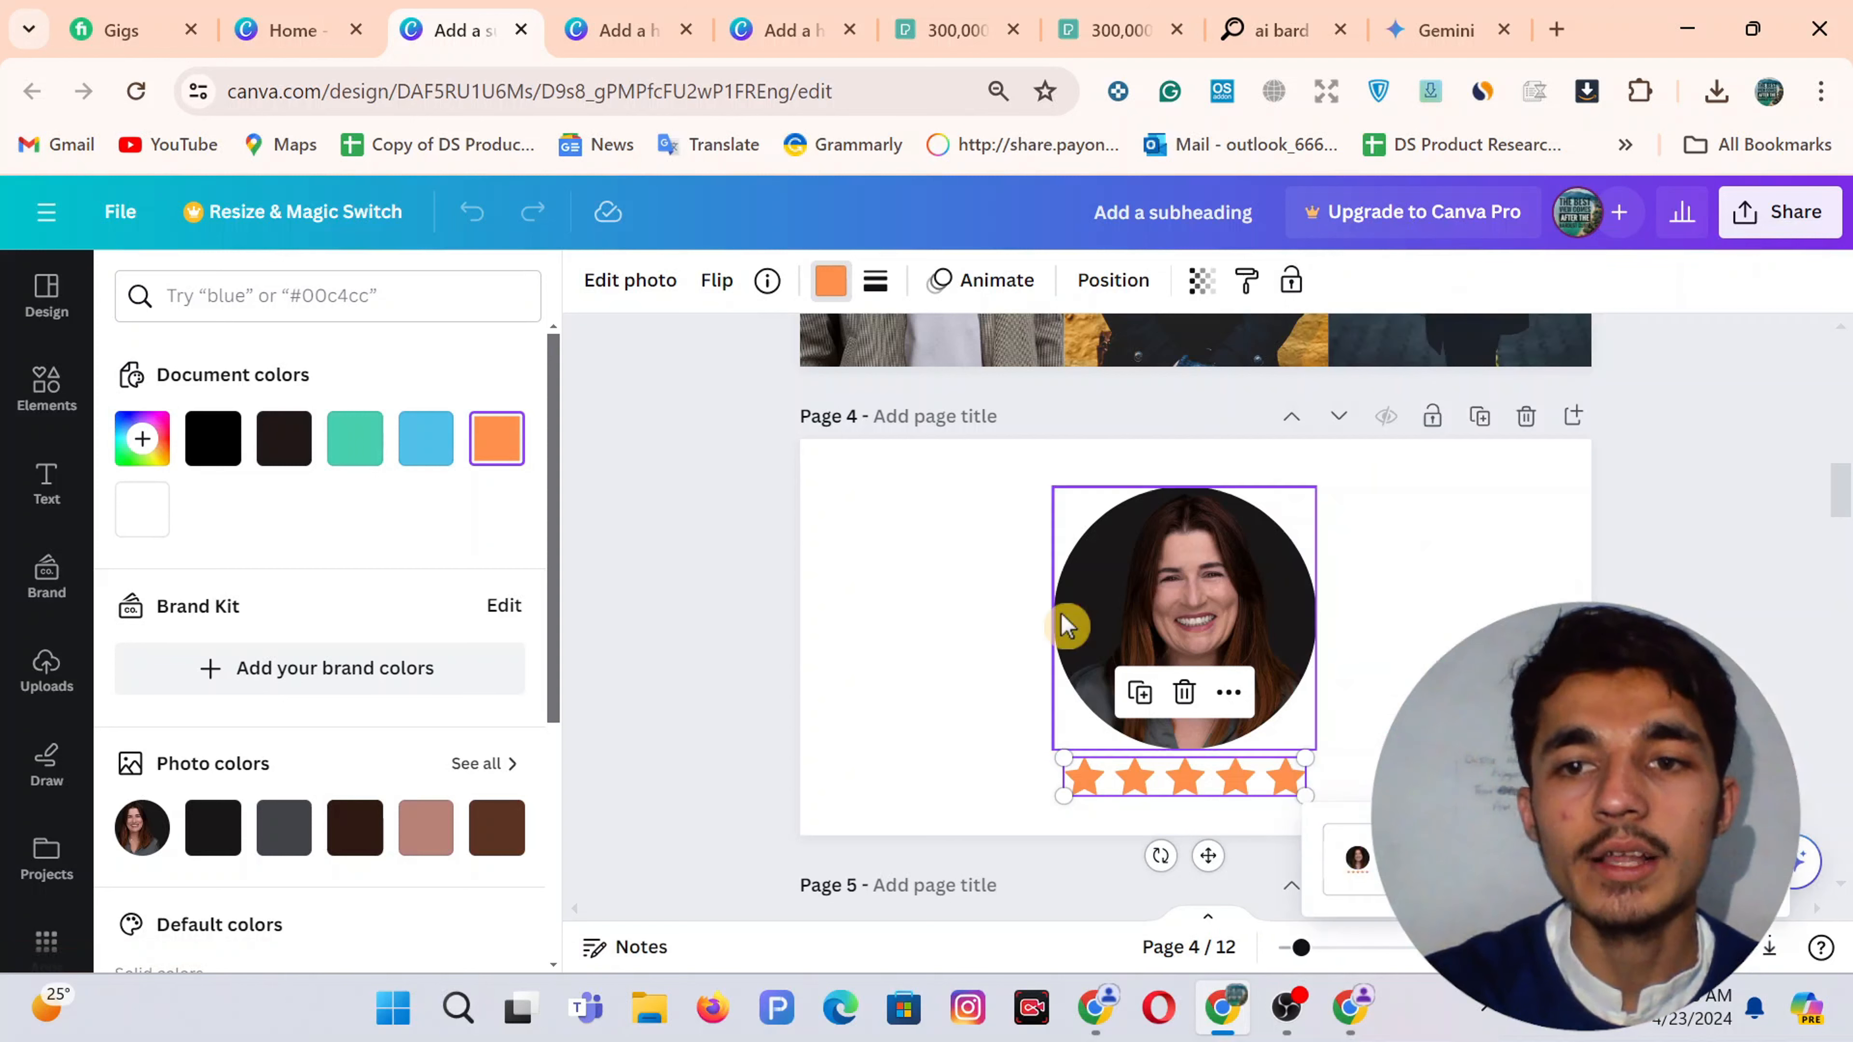
left_click(781, 628)
left_click(735, 473)
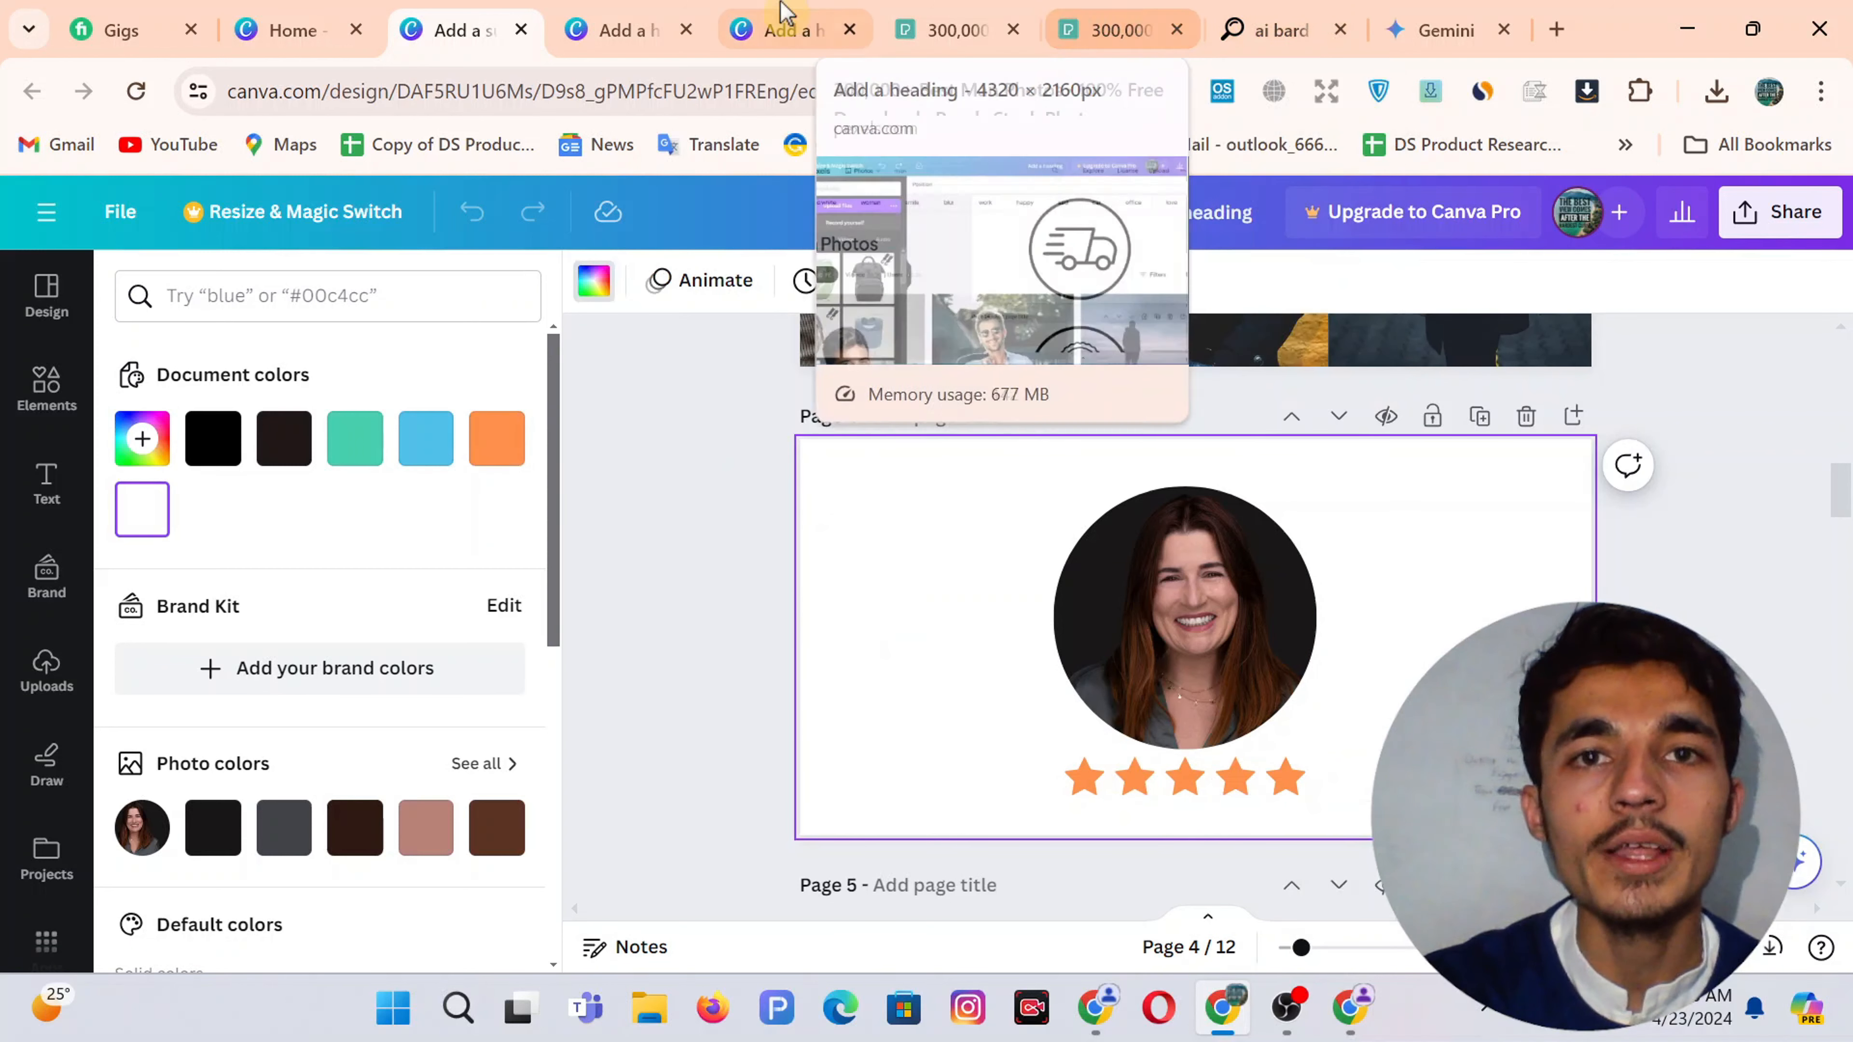
left_click(1350, 1011)
Upload the 'Add a subheading (18)' PNG to remove.bg for background removal
left_click(1140, 11)
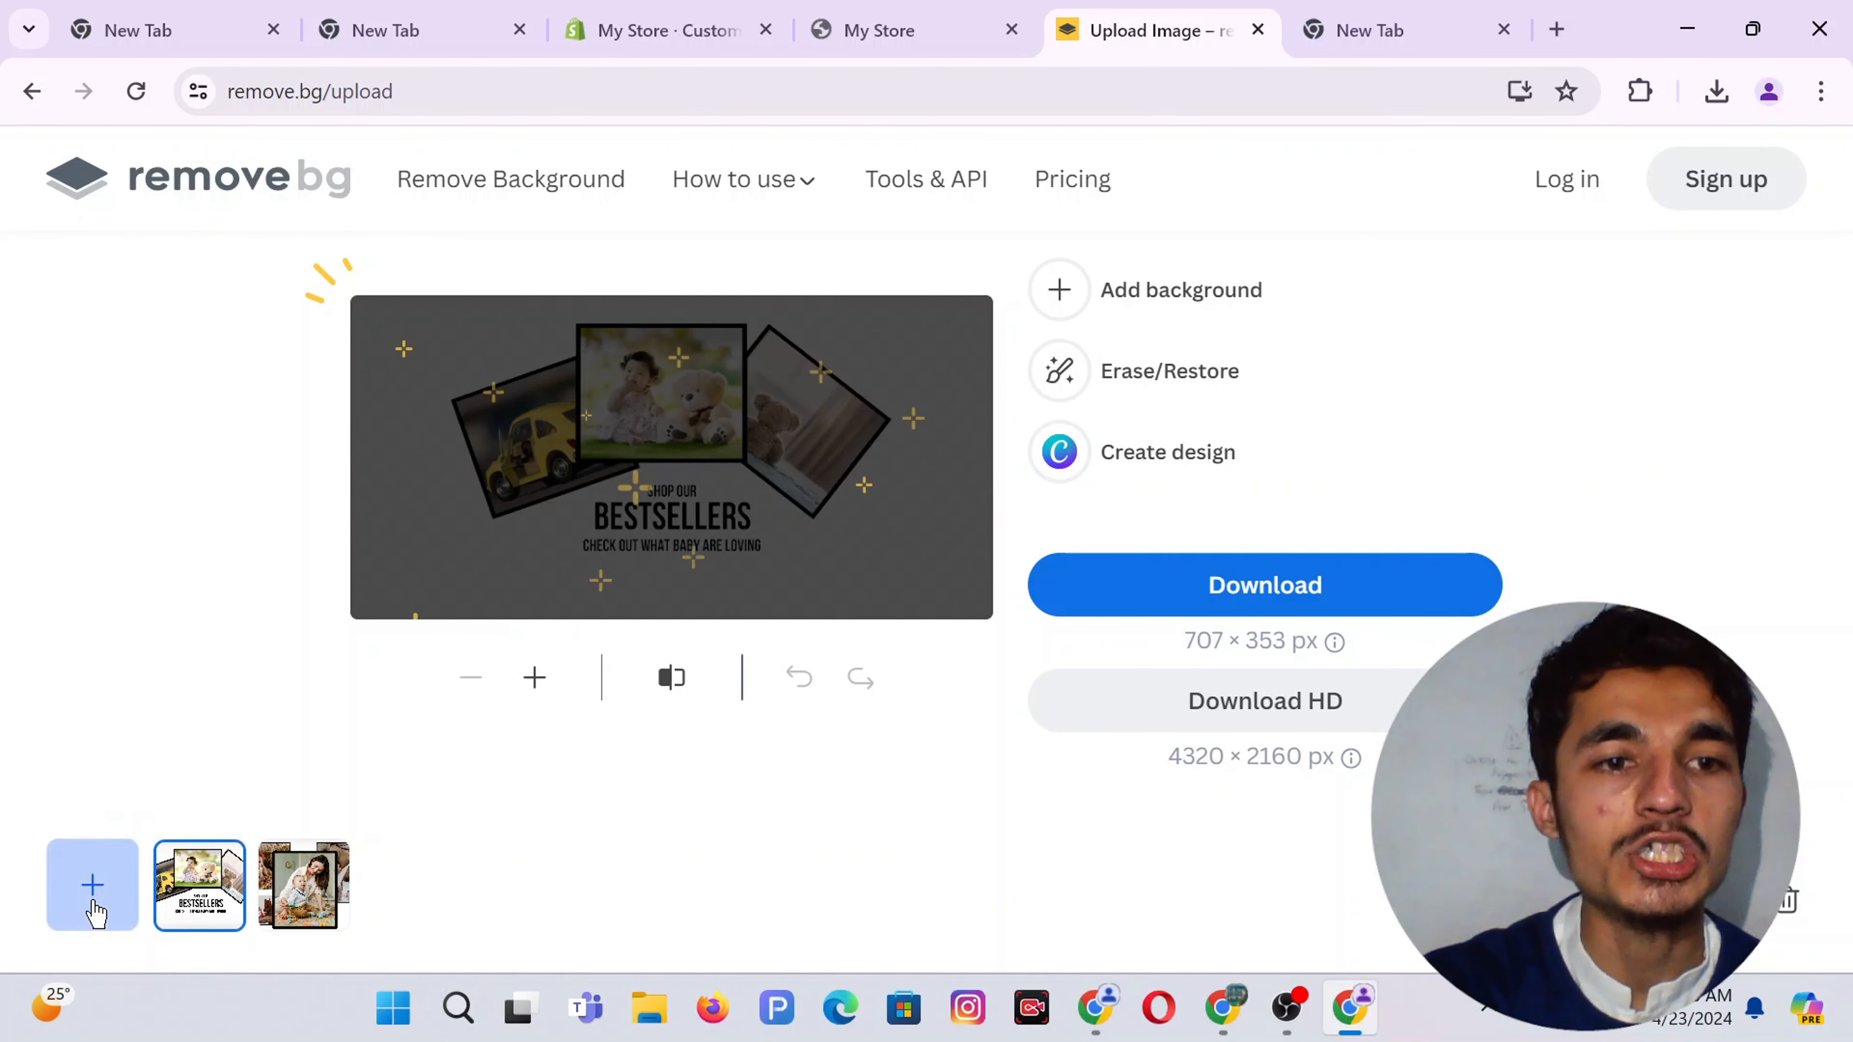
left_click(94, 909)
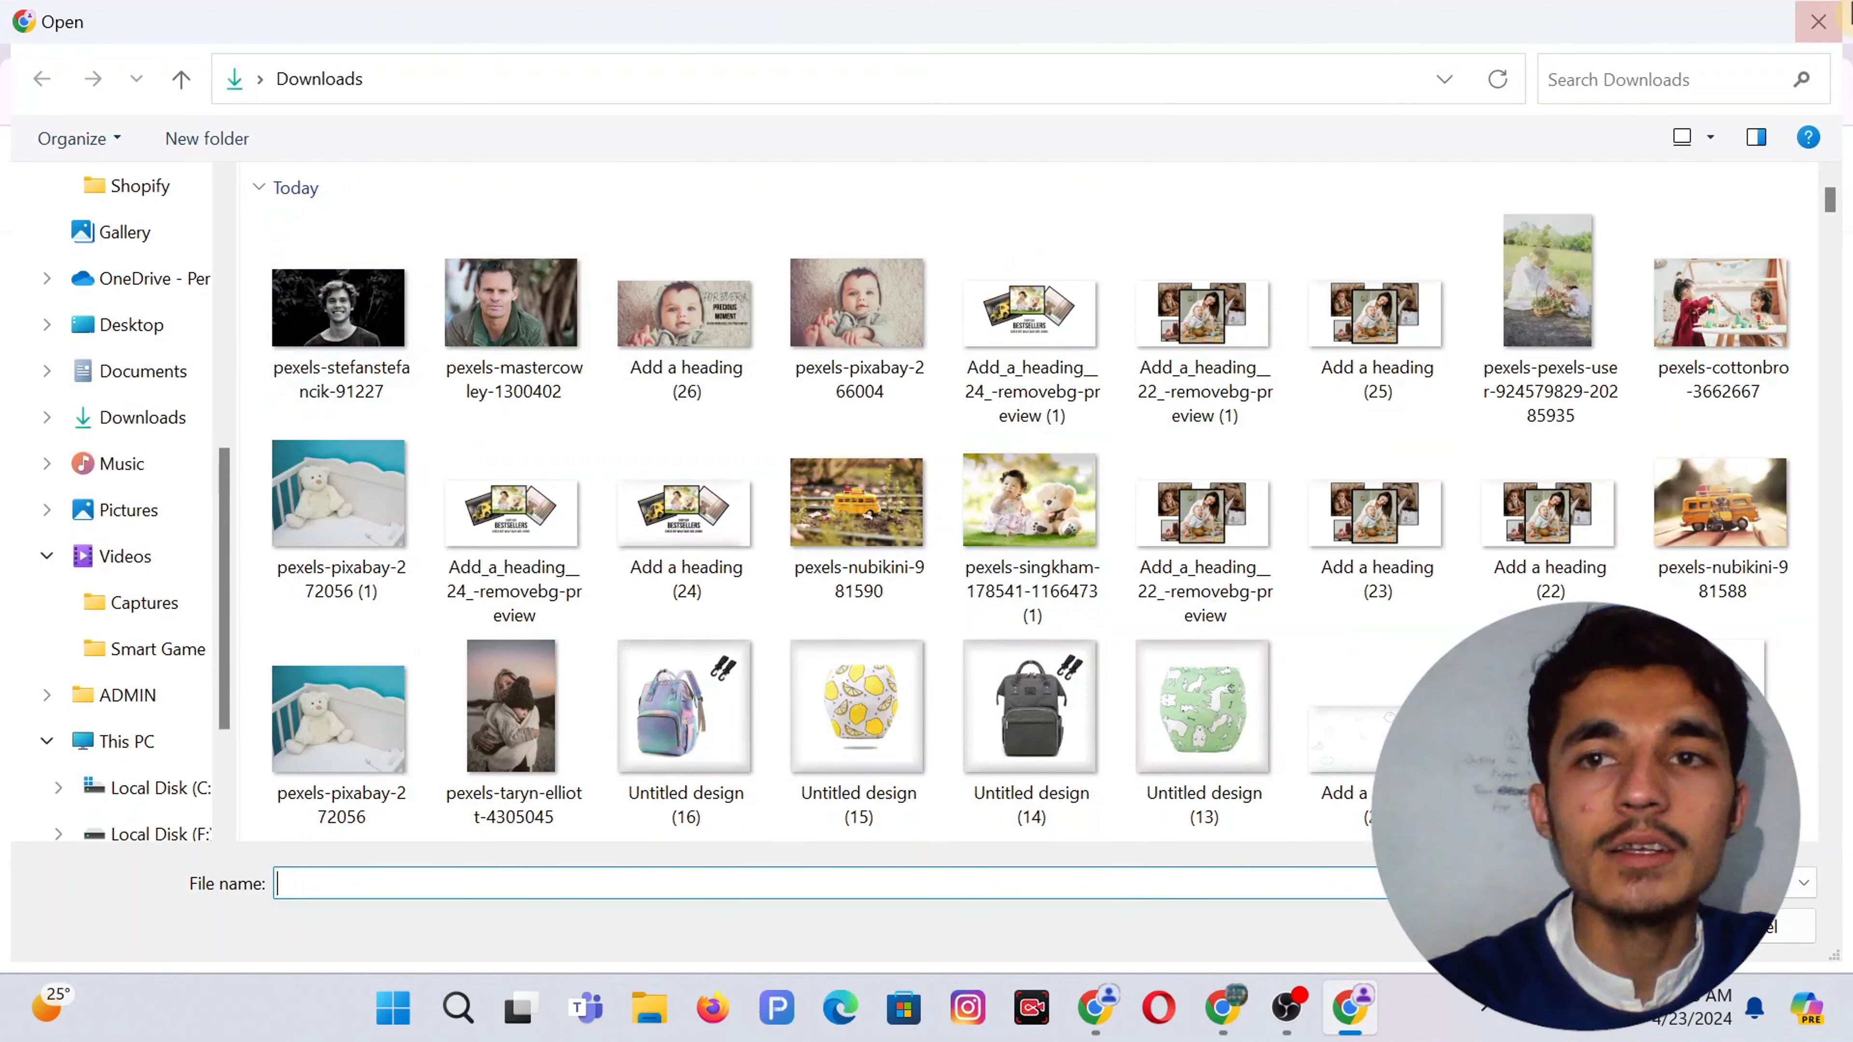
key("Escape")
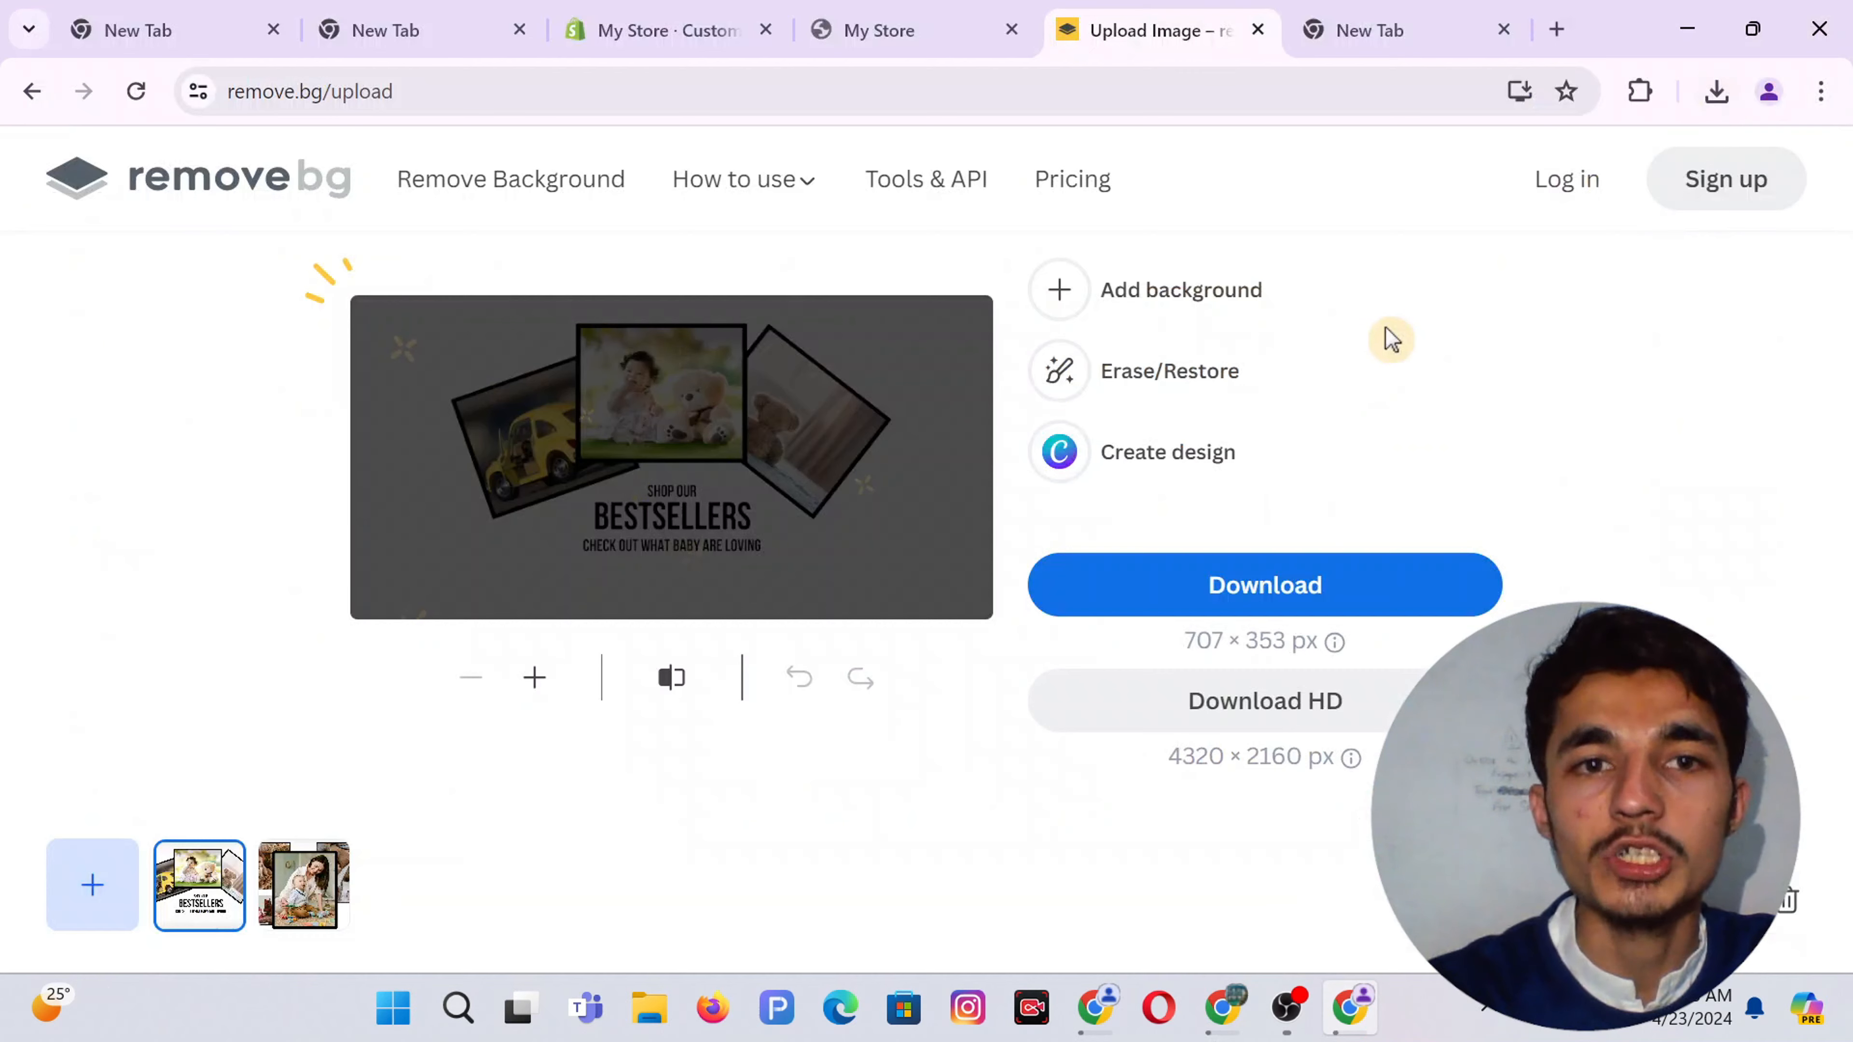
left_click(1223, 1007)
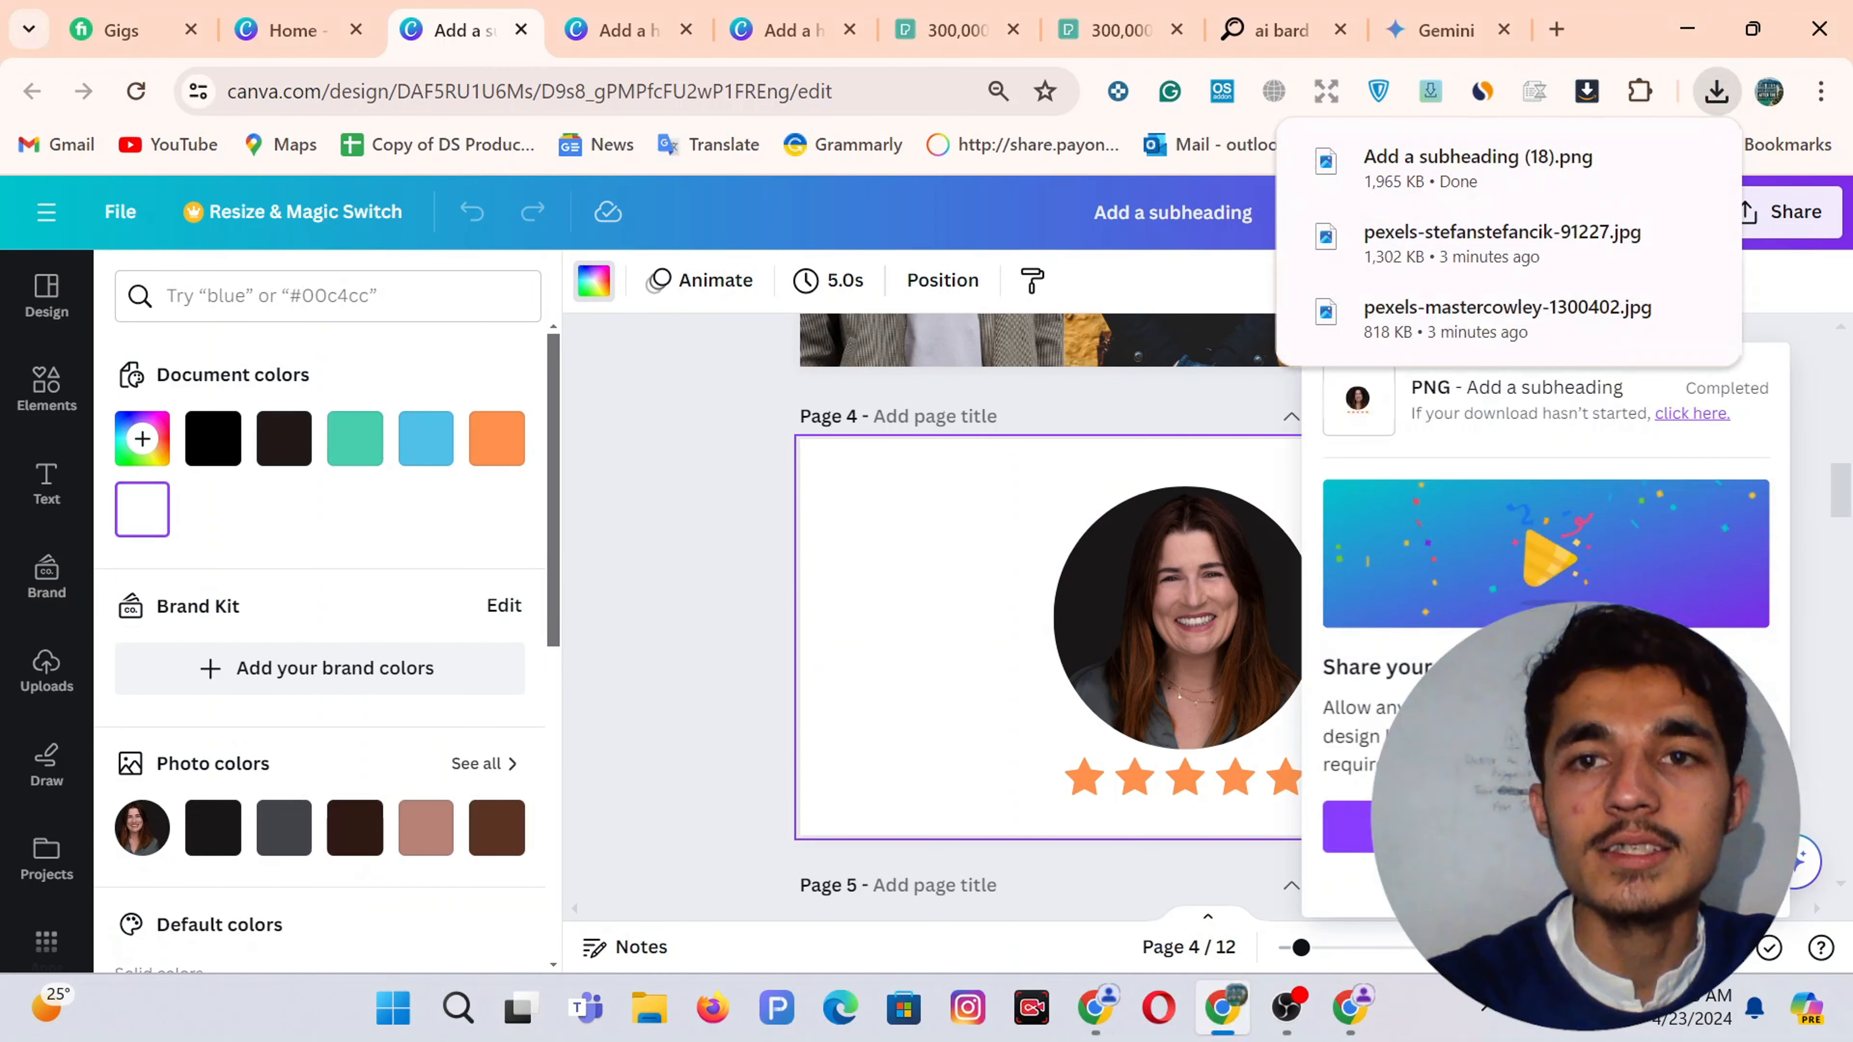
left_click(1349, 1007)
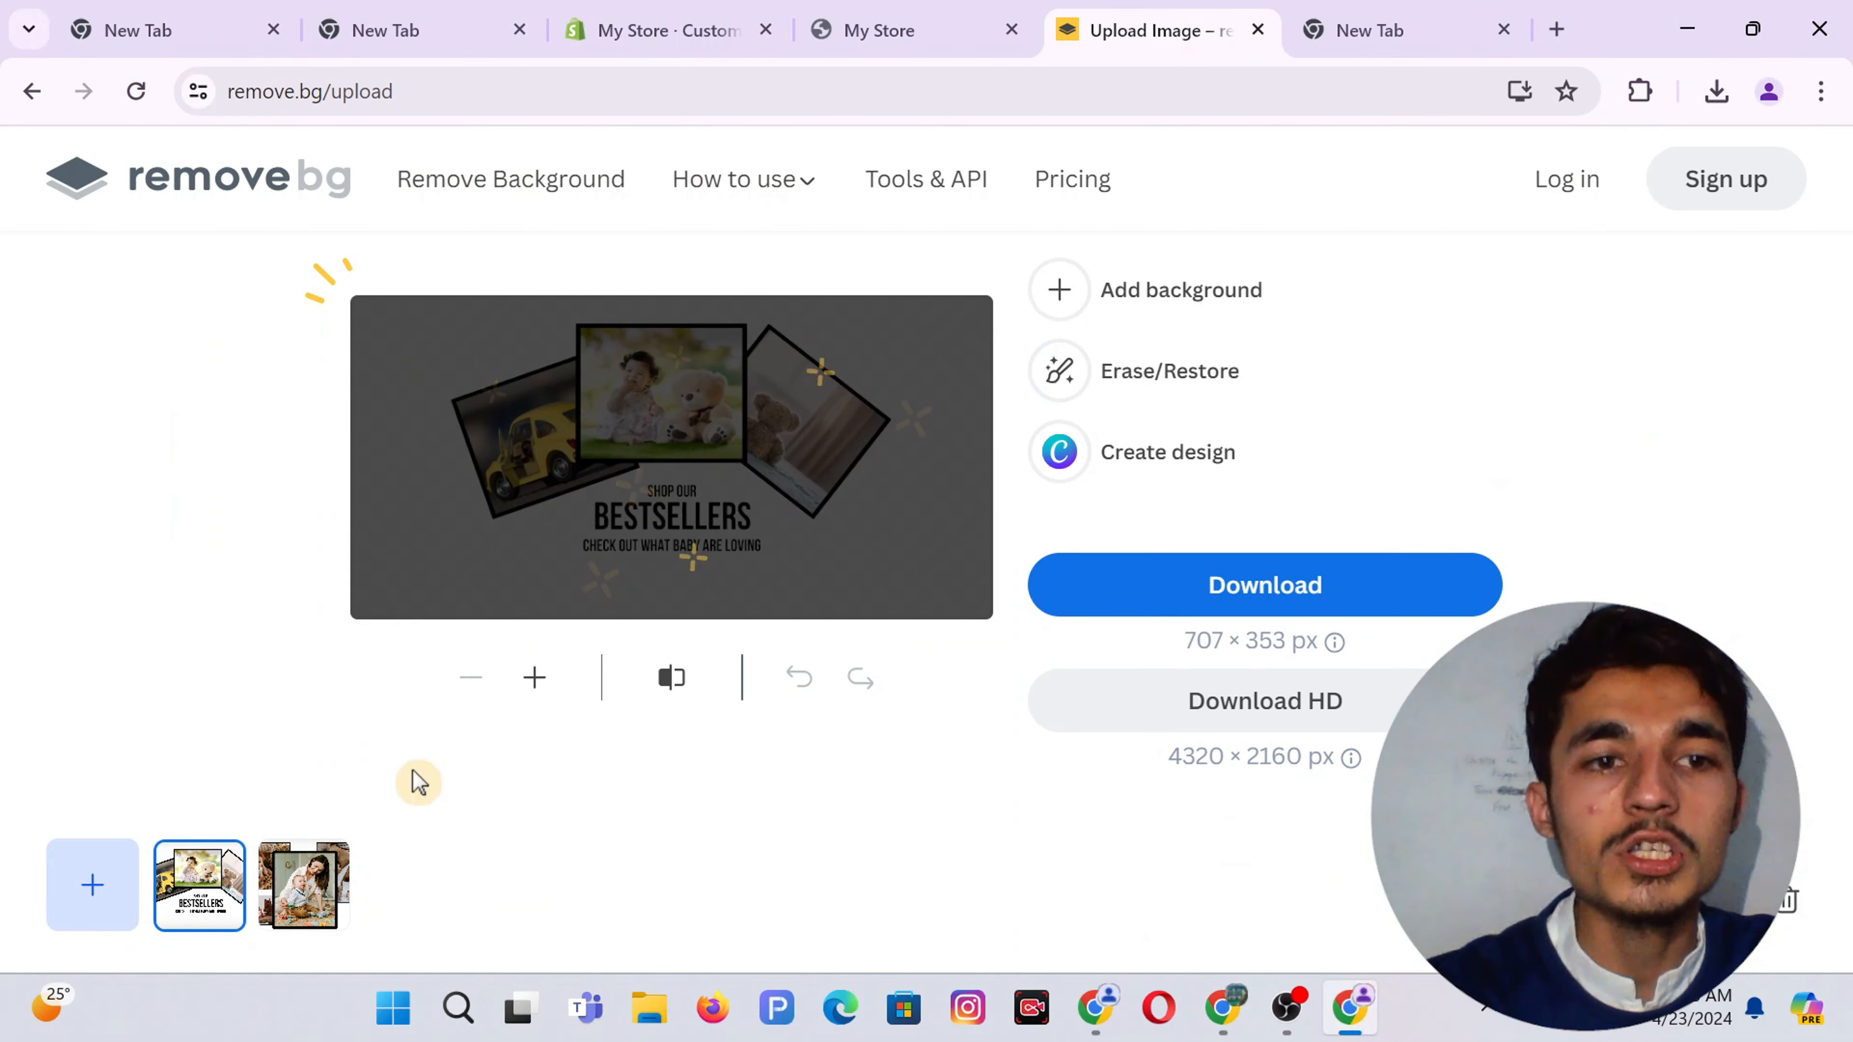
left_click(103, 895)
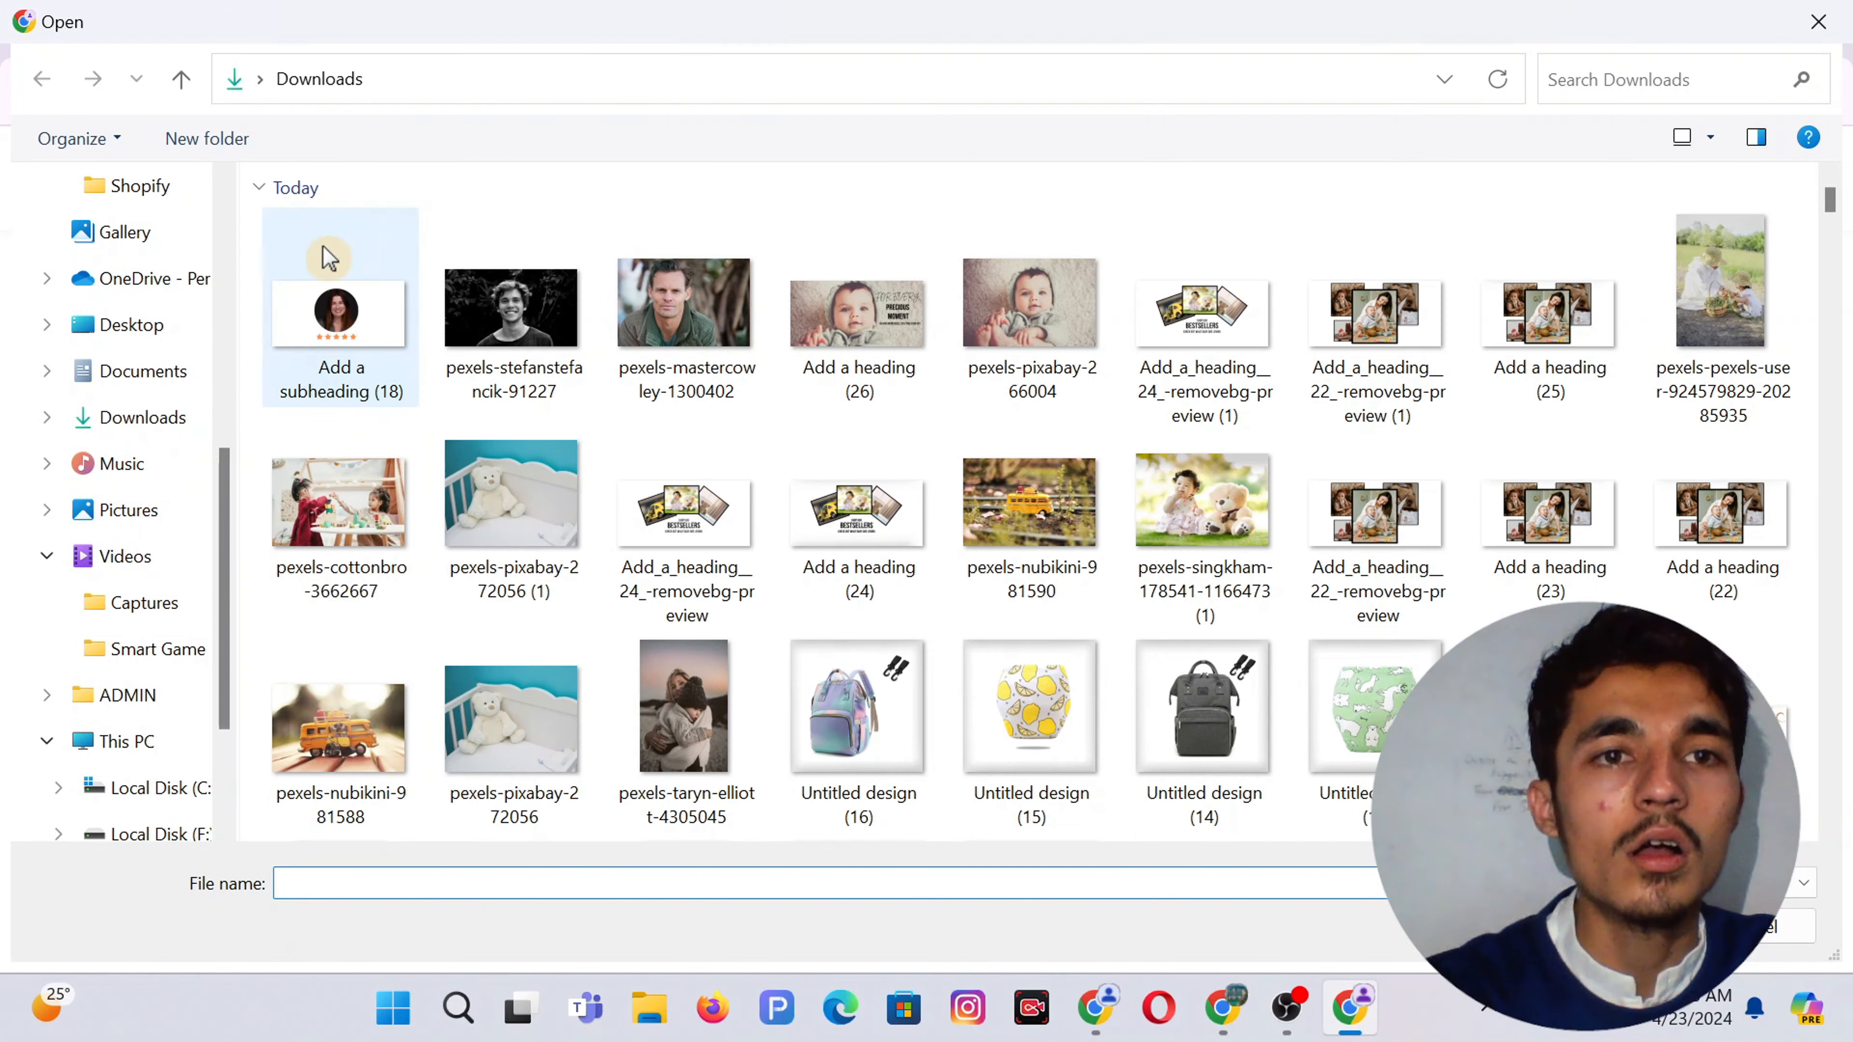
double_click(328, 256)
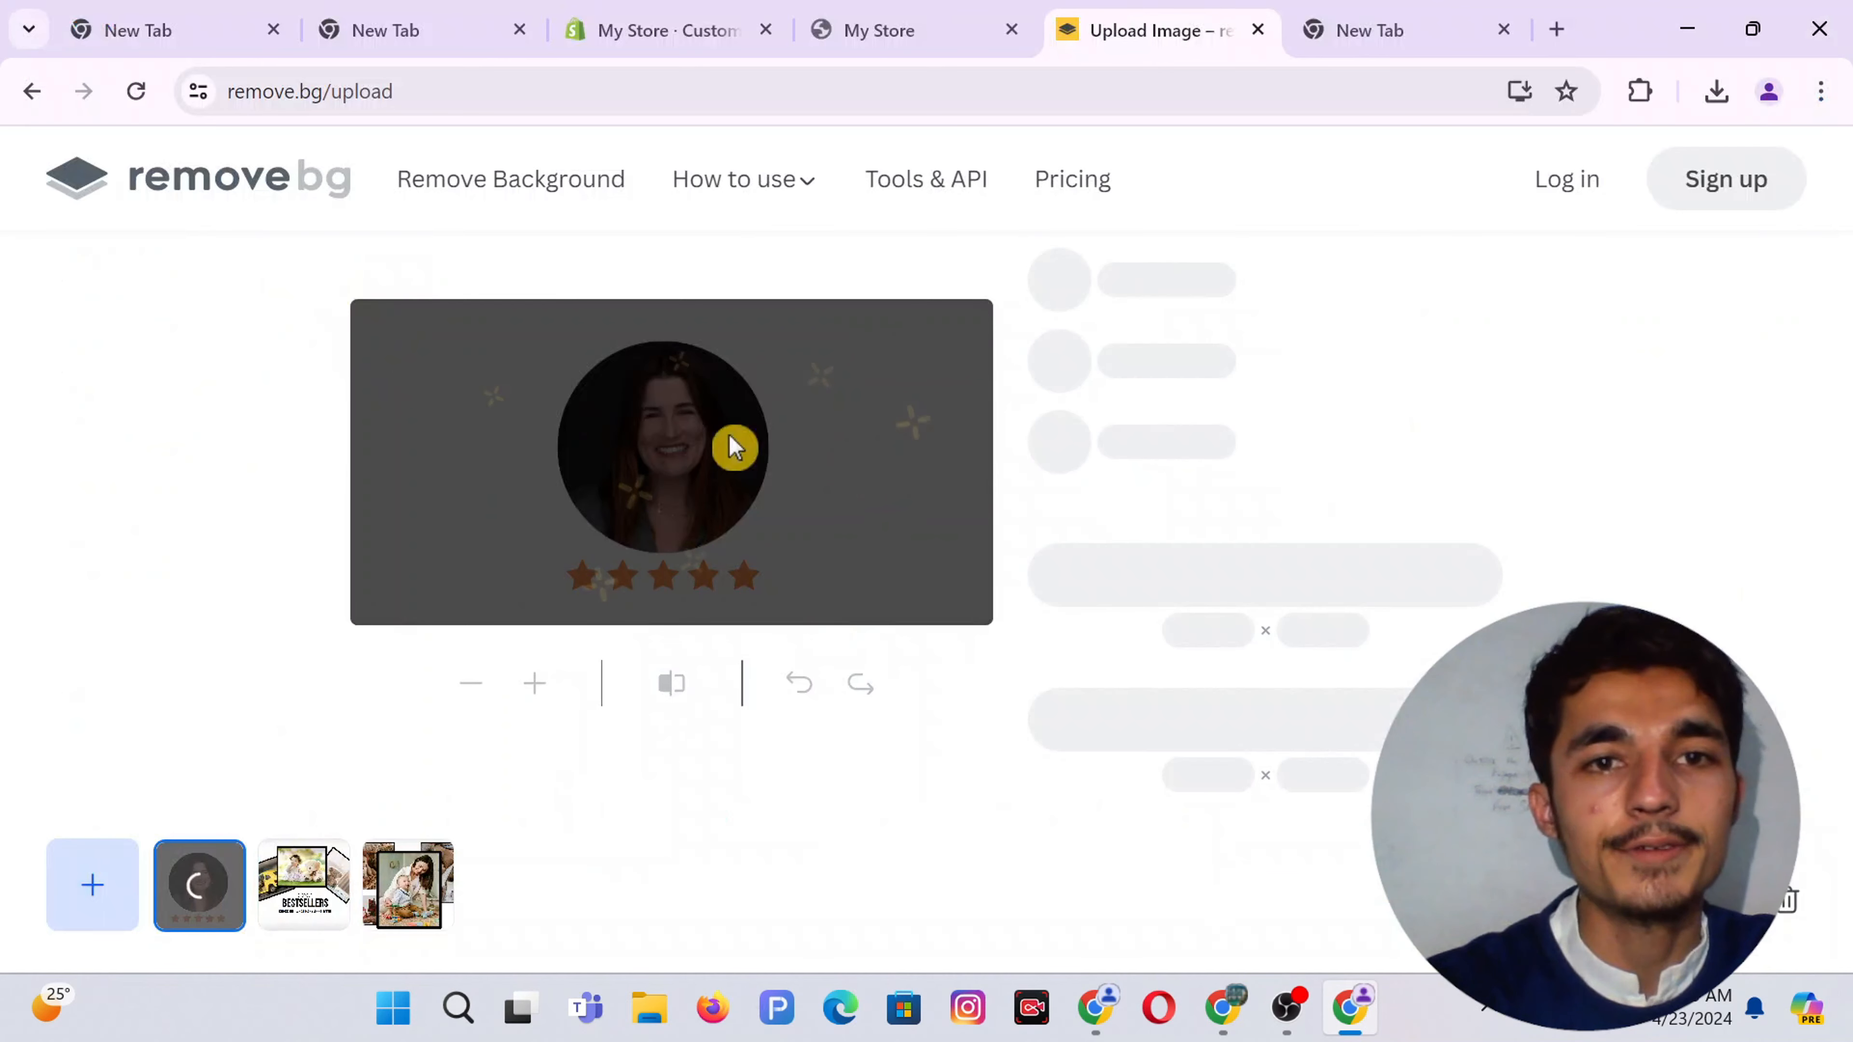
mouse_move(1074, 973)
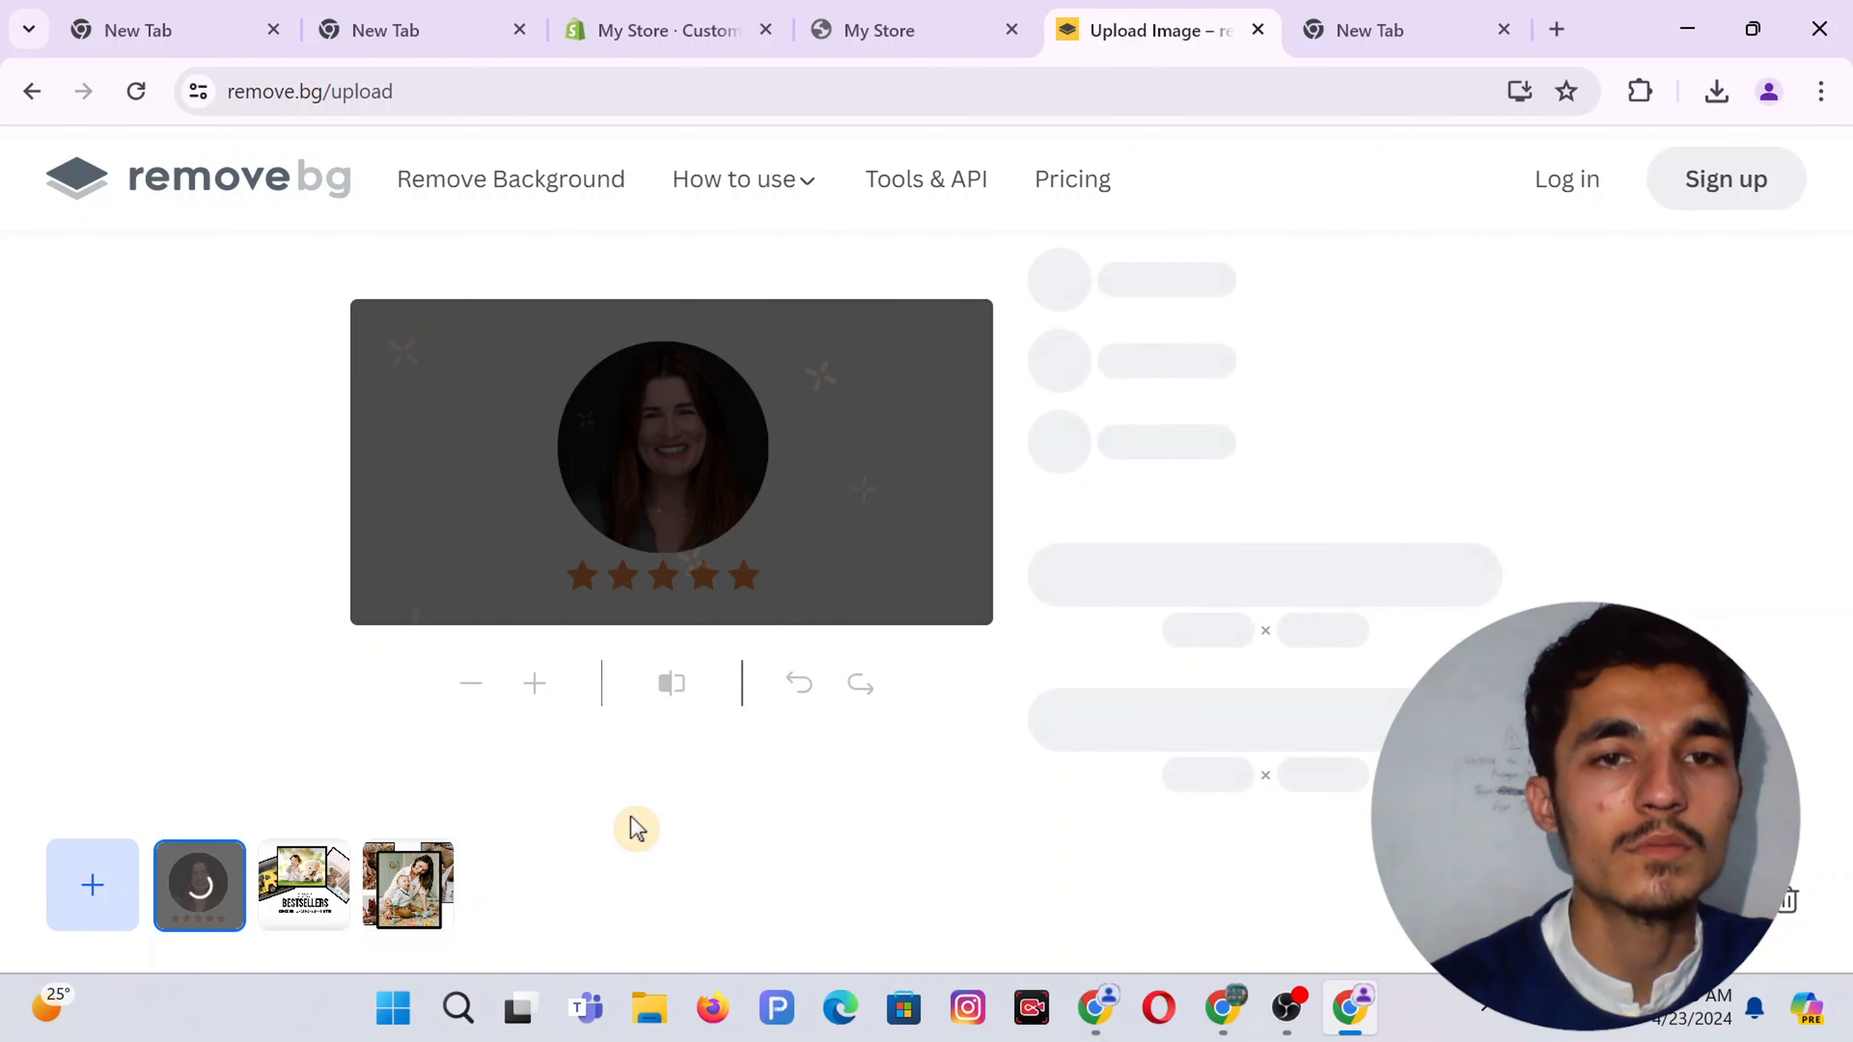
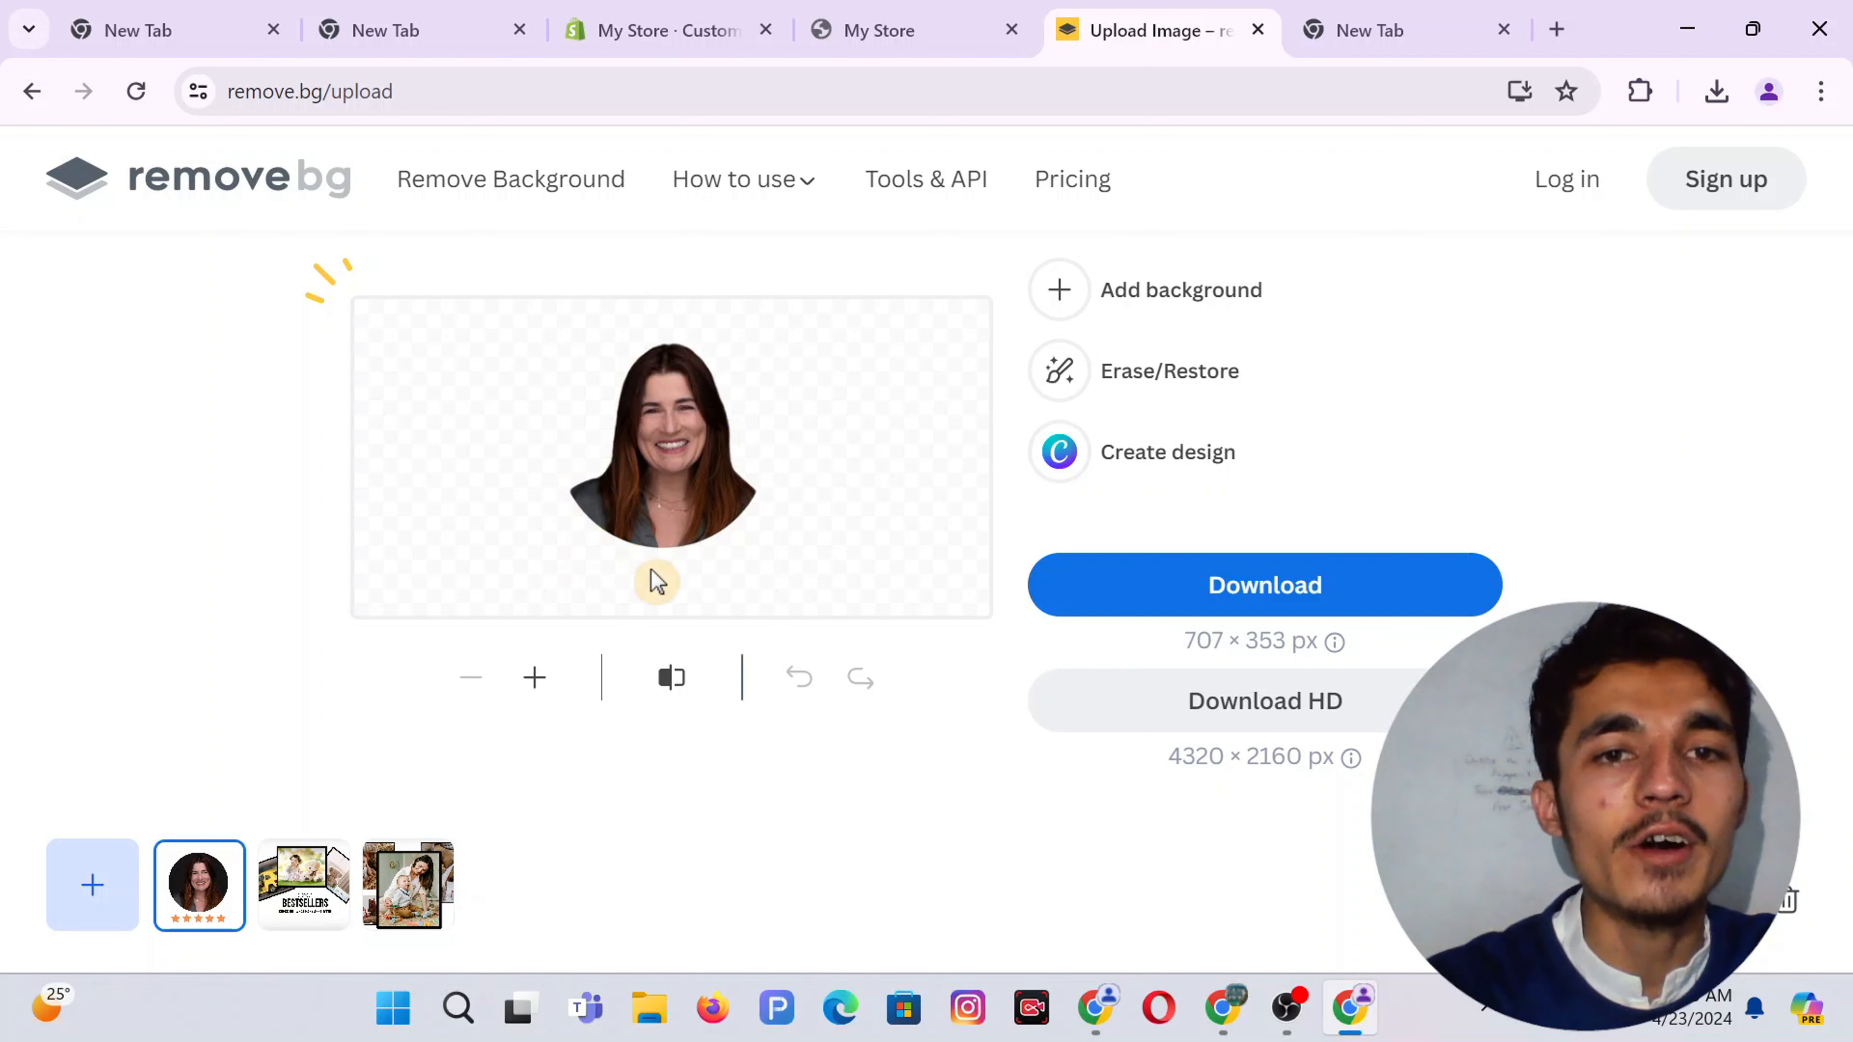
Restore the row of five orange stars beneath the woman's portrait with the Restore brush
left_click(1229, 374)
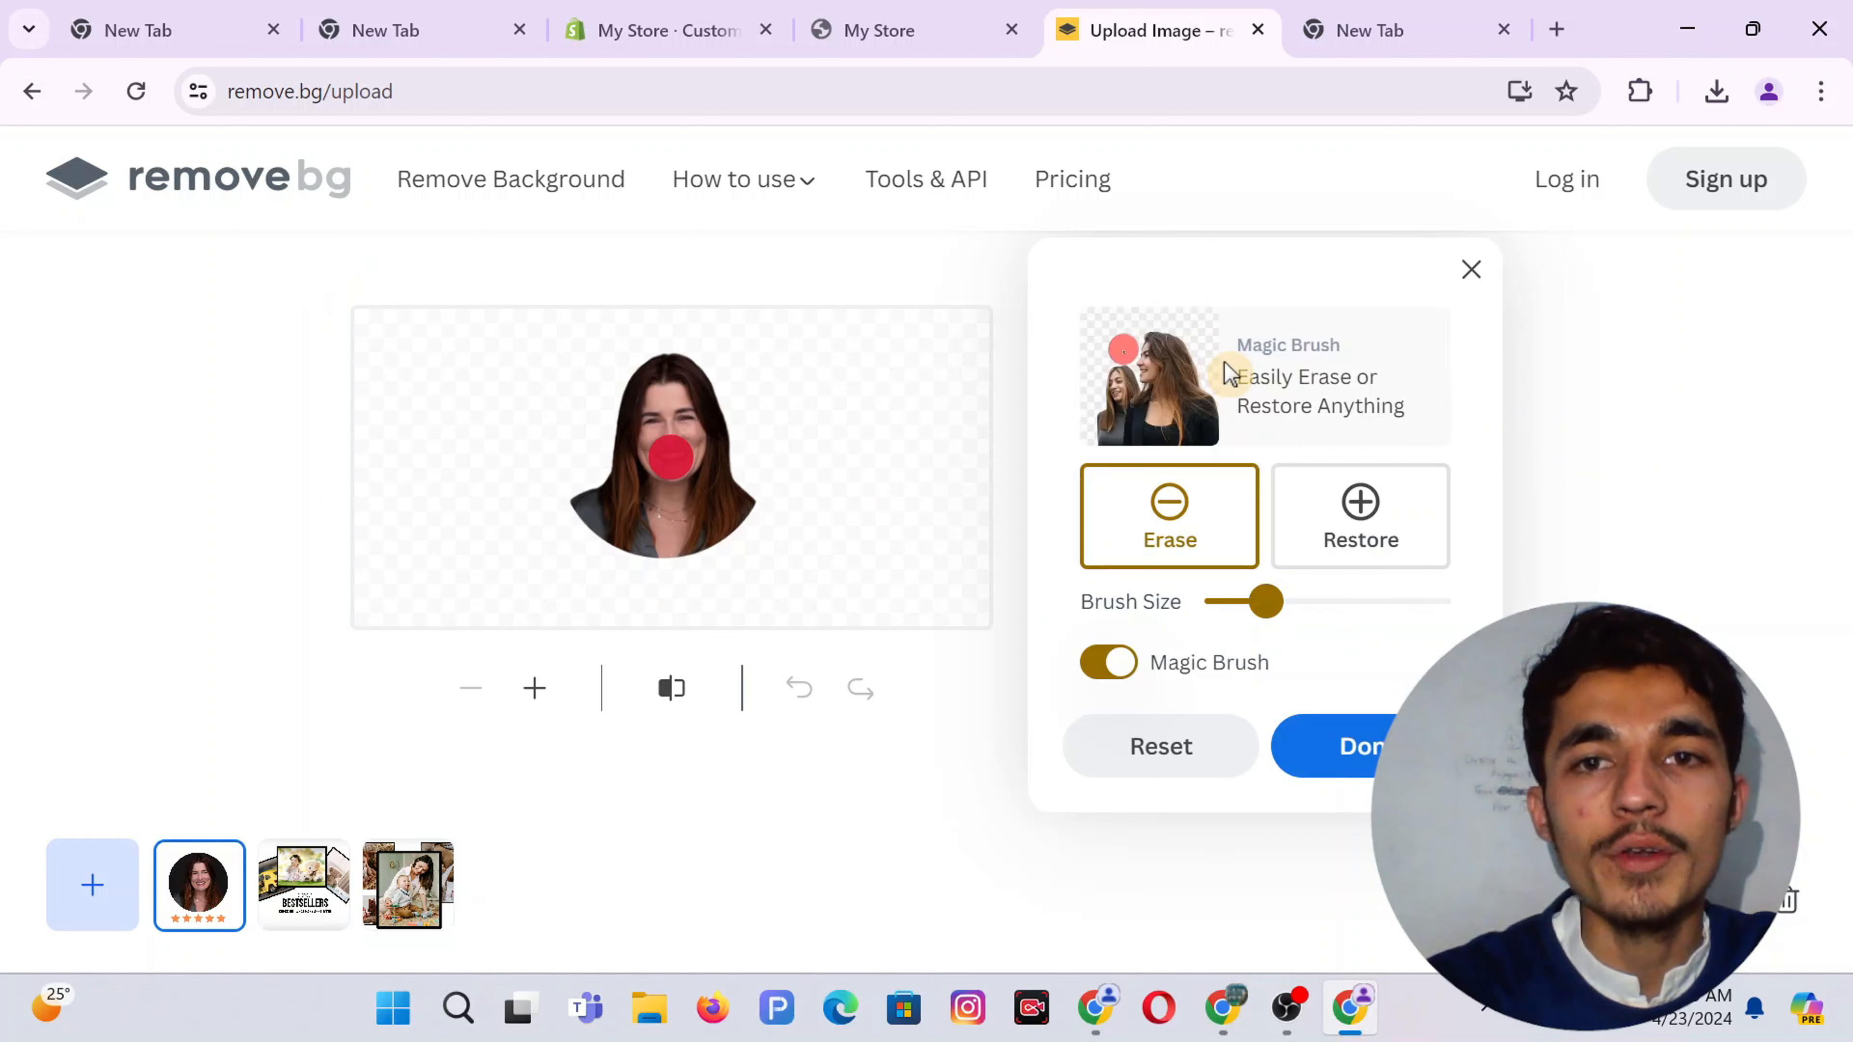
left_click(1345, 502)
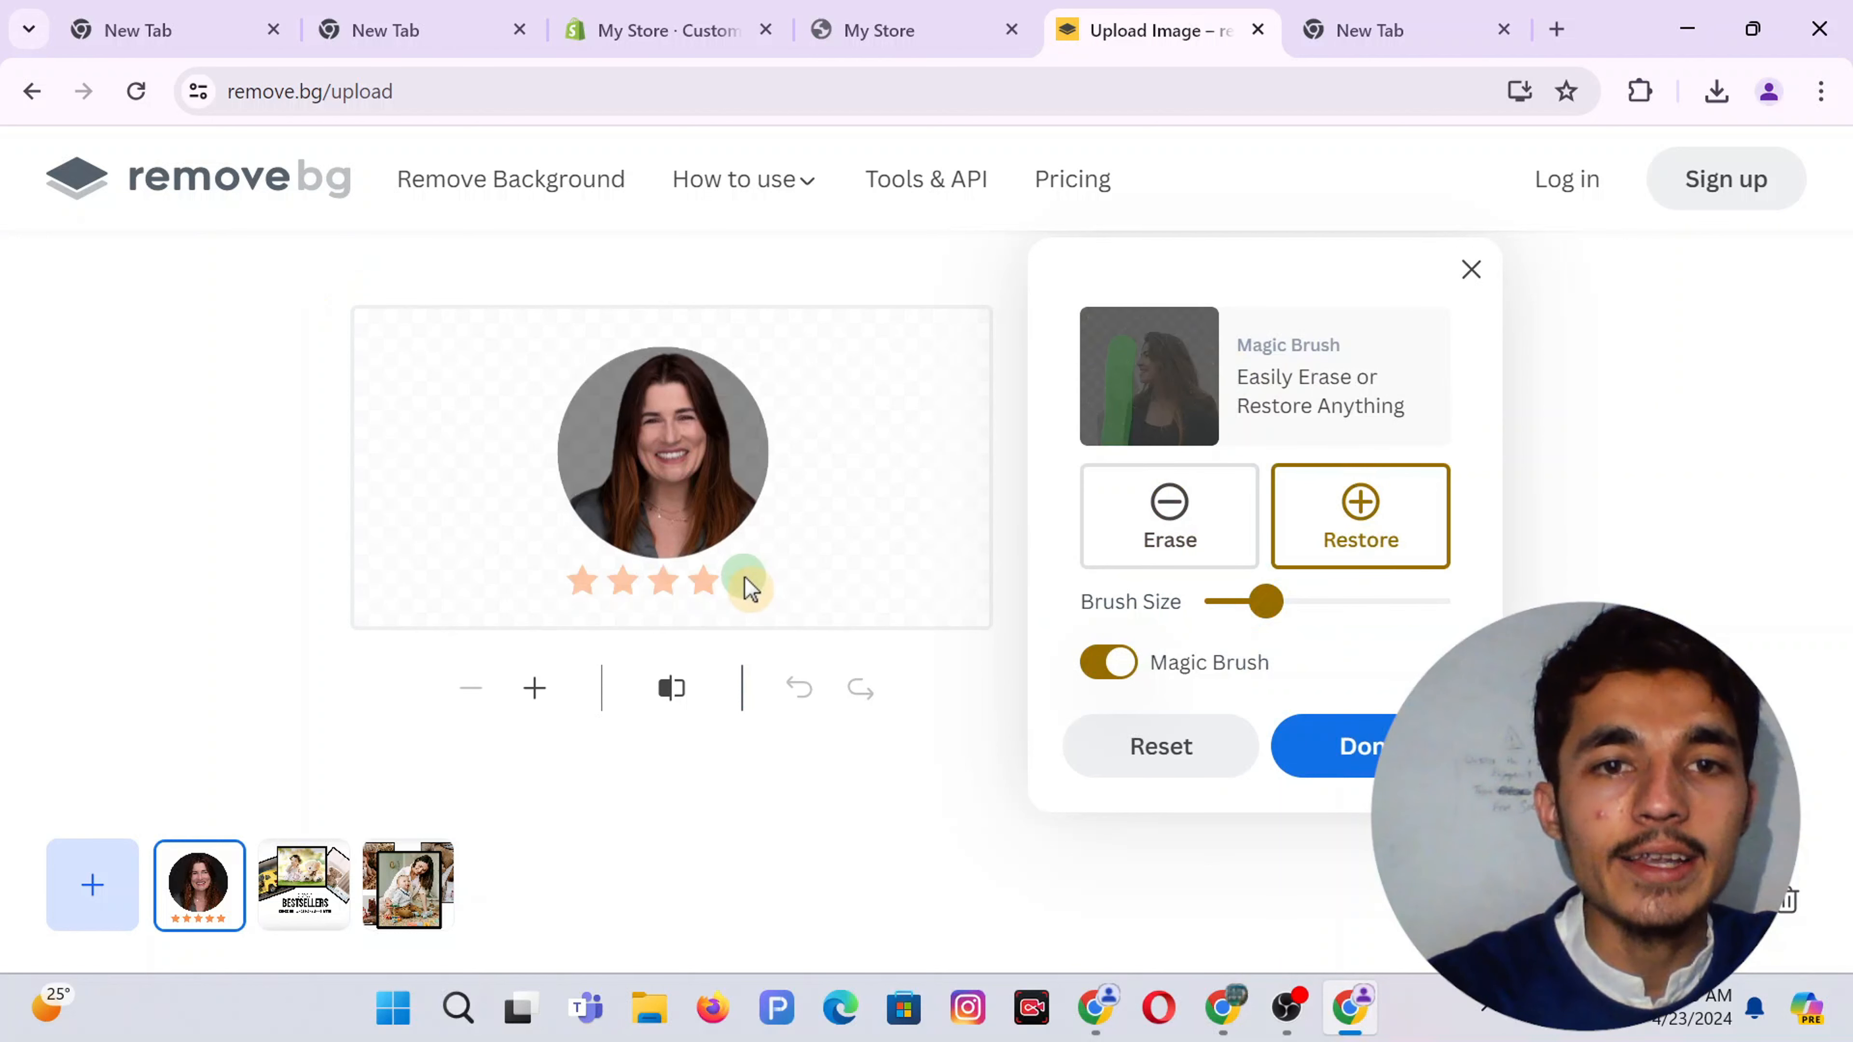
left_click_drag(744, 592, 731, 591)
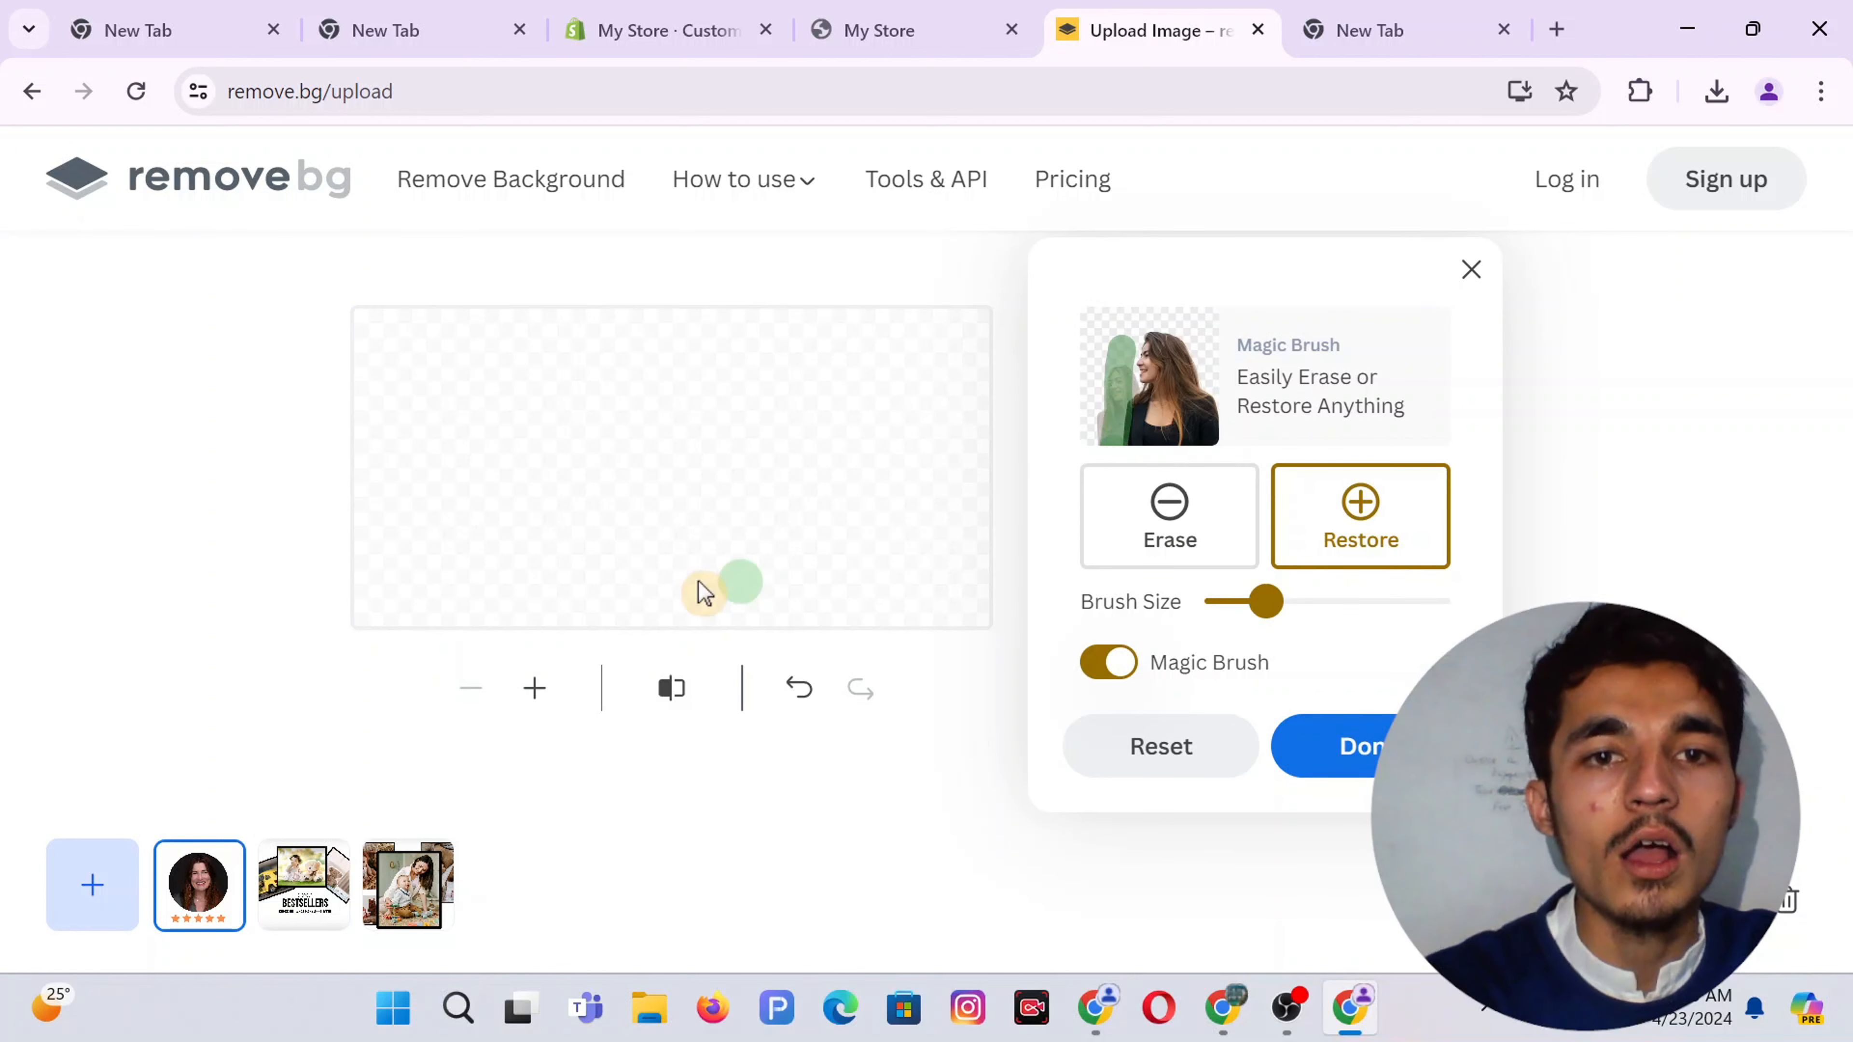
left_click_drag(702, 593, 707, 582)
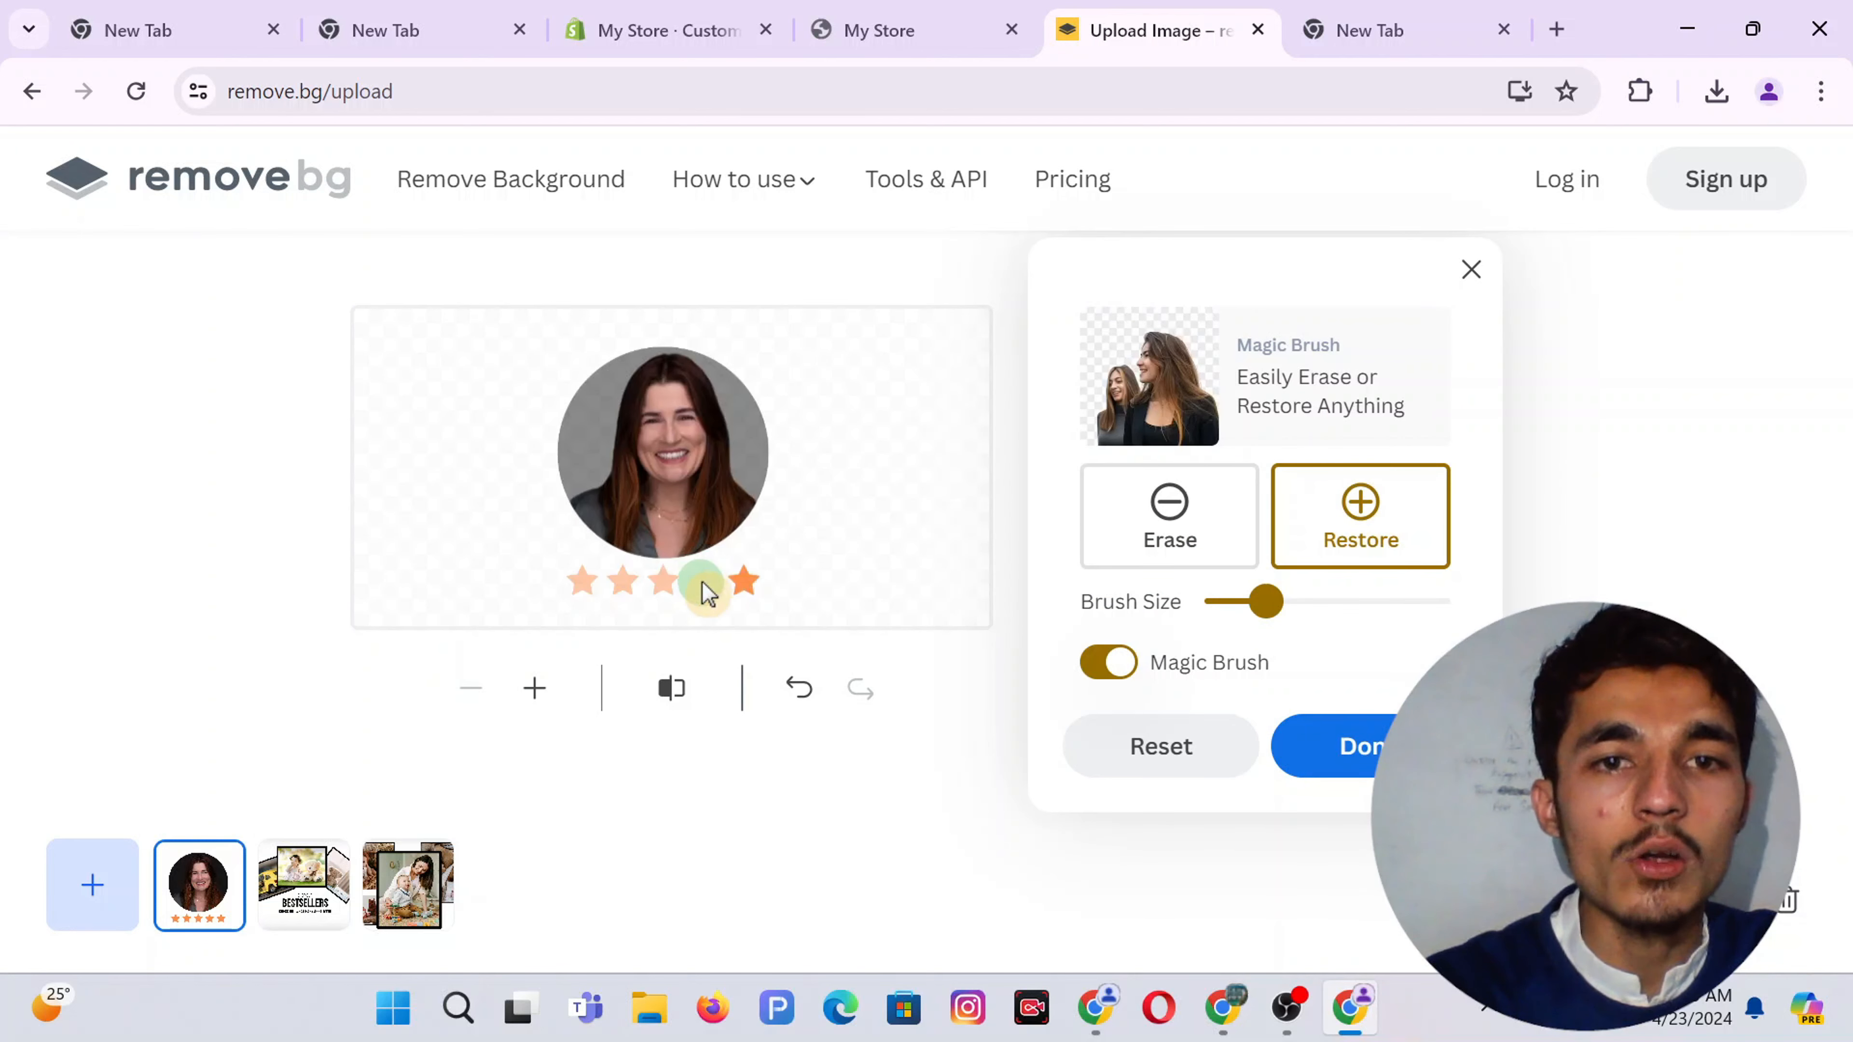
left_click(702, 584)
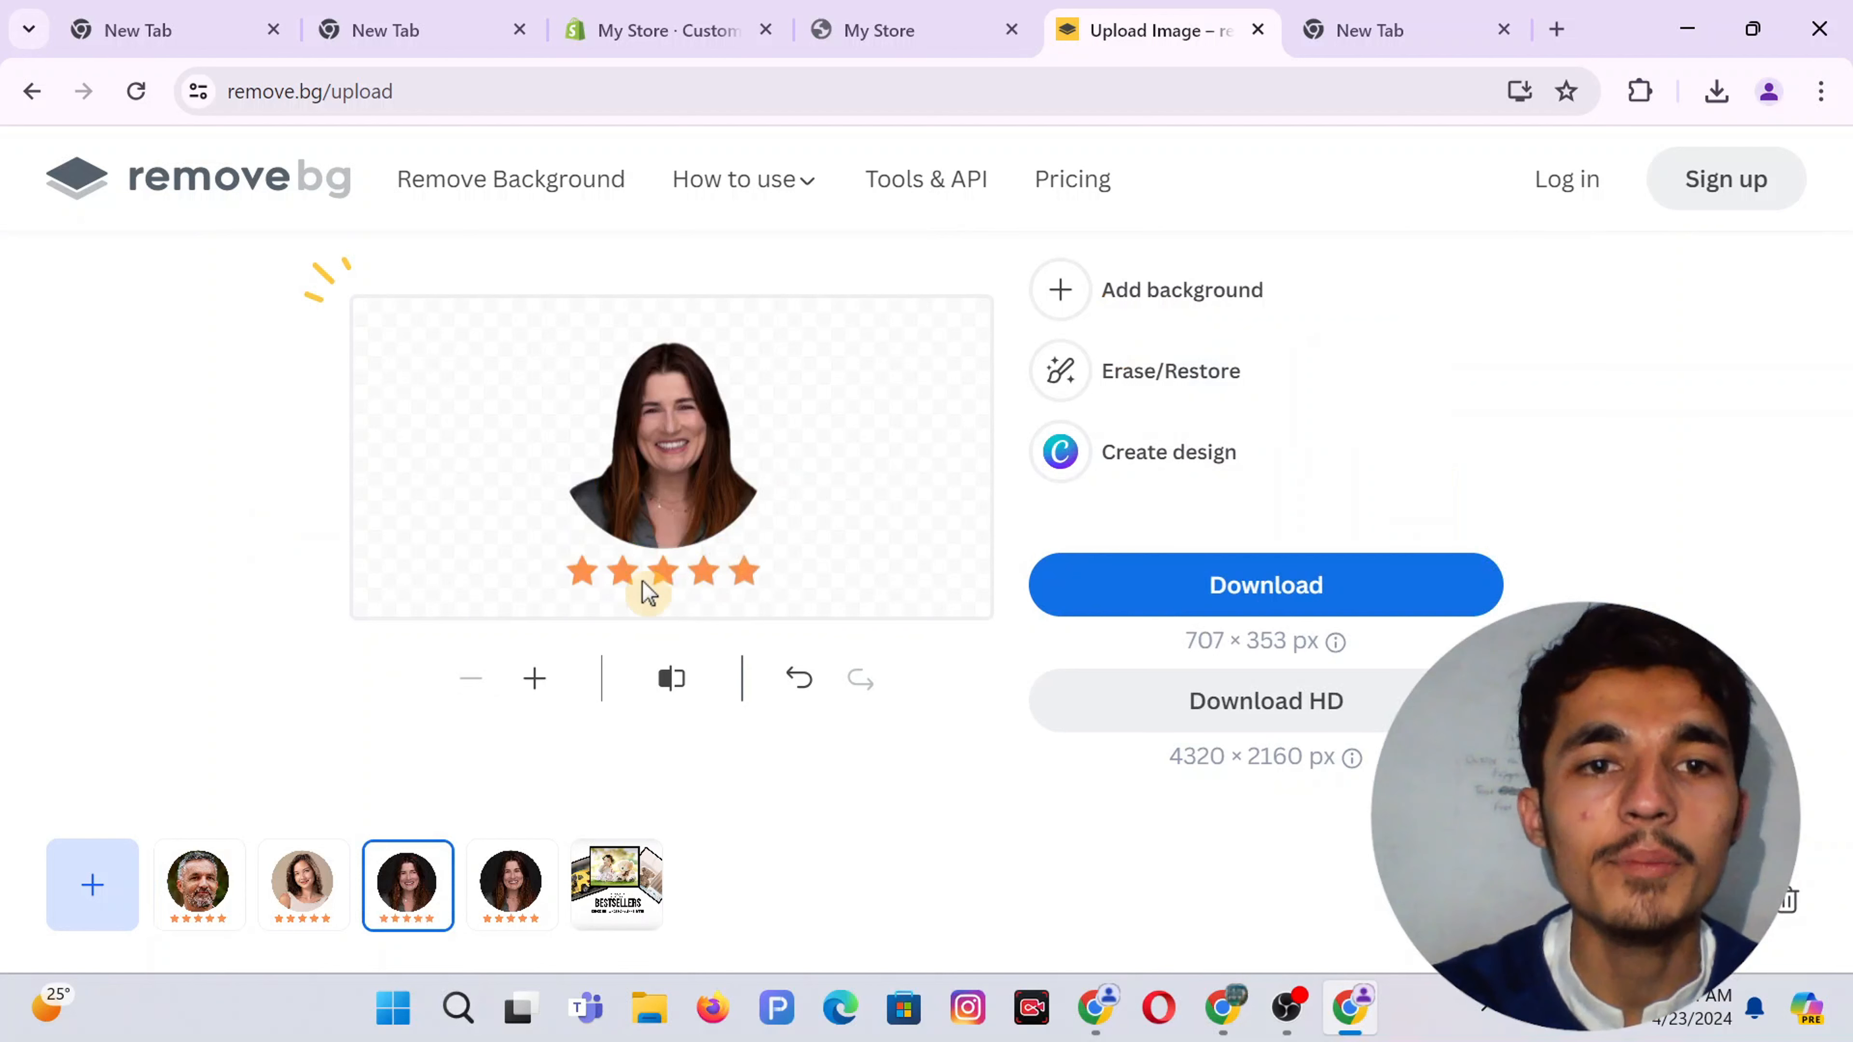
Download the three star-rated portrait cut-outs: the dark-haired woman, the other woman, and the man
left_click(298, 889)
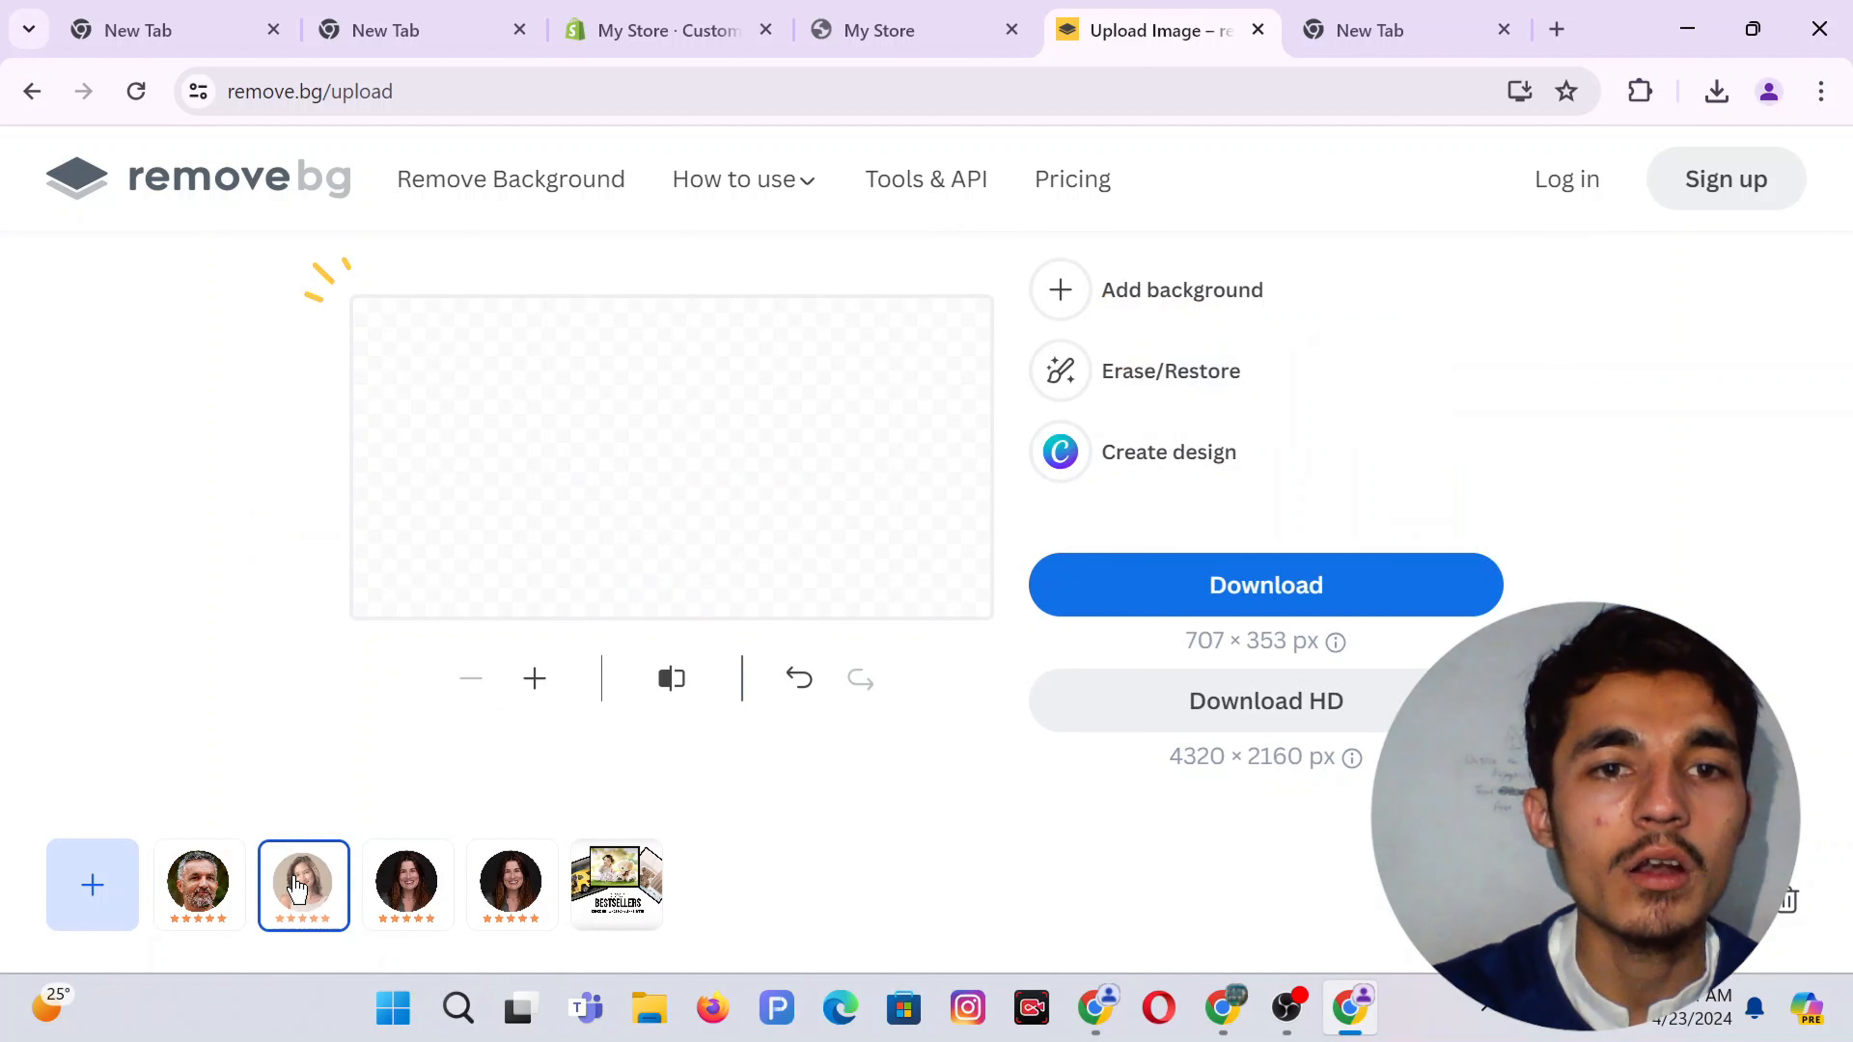
left_click(197, 883)
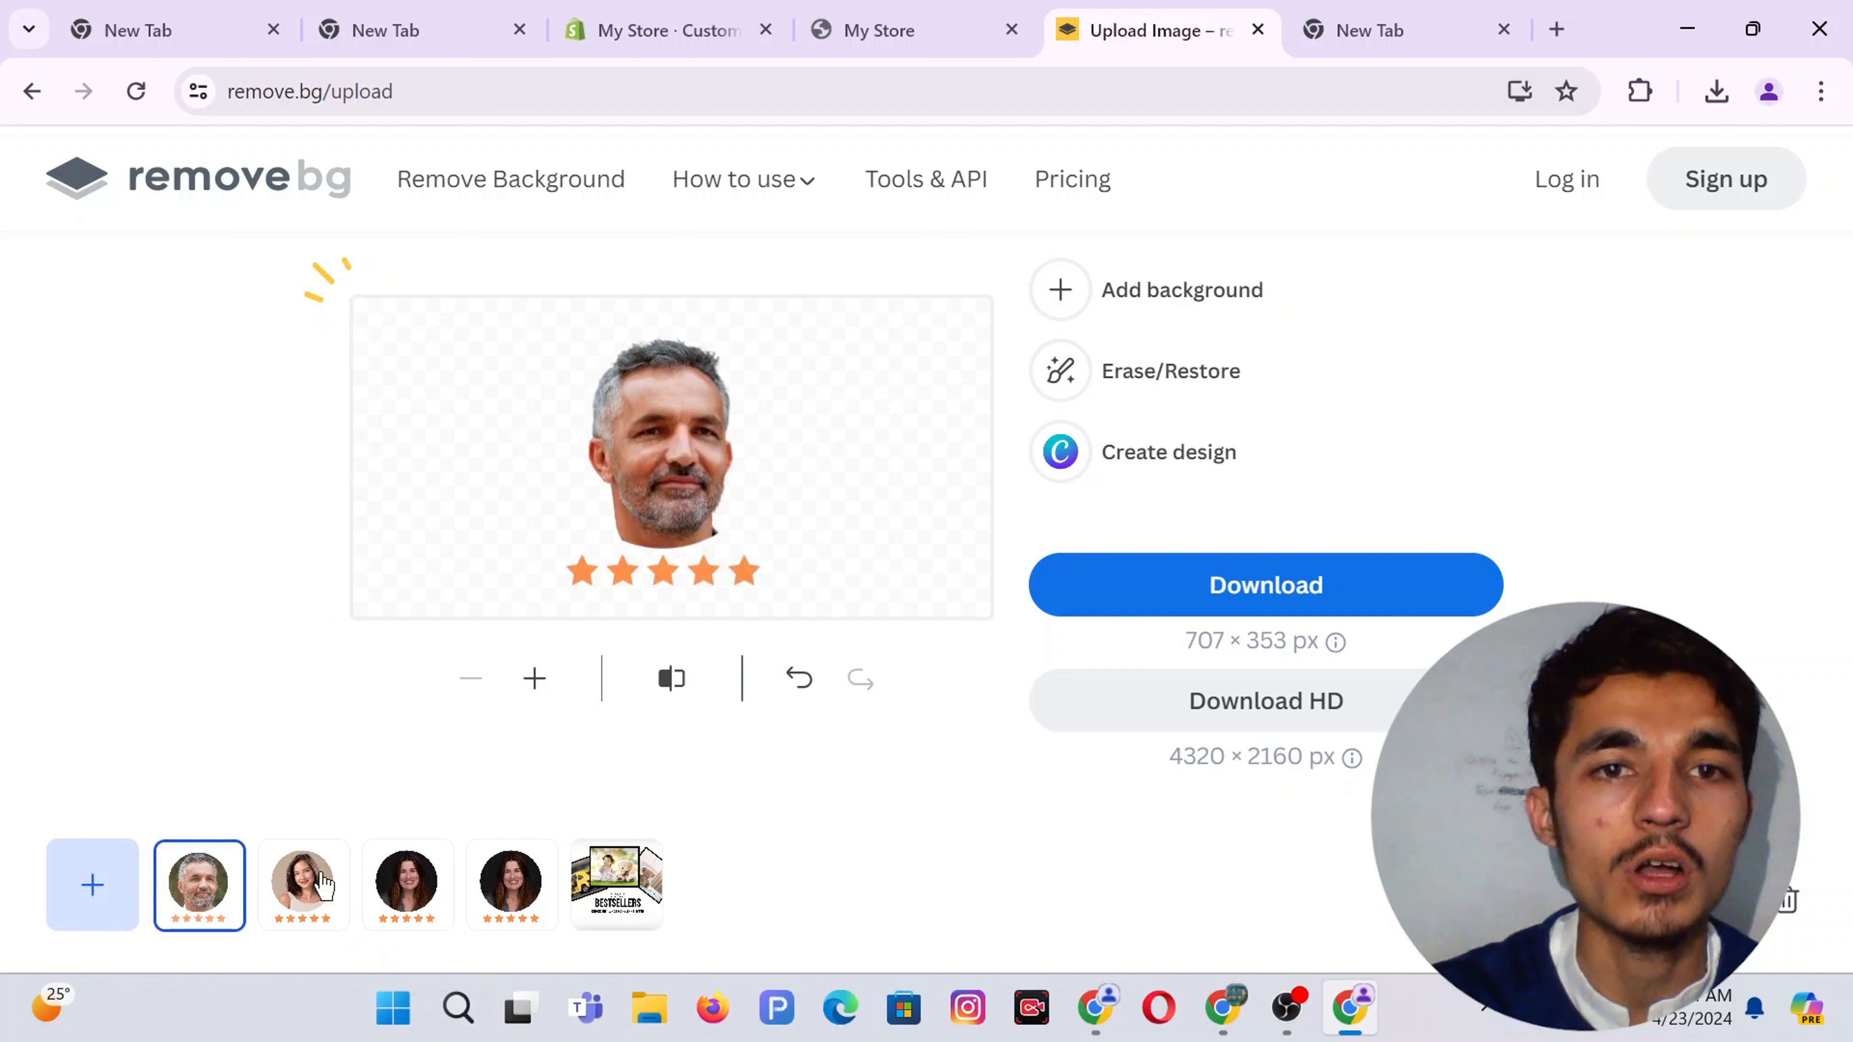
left_click(408, 902)
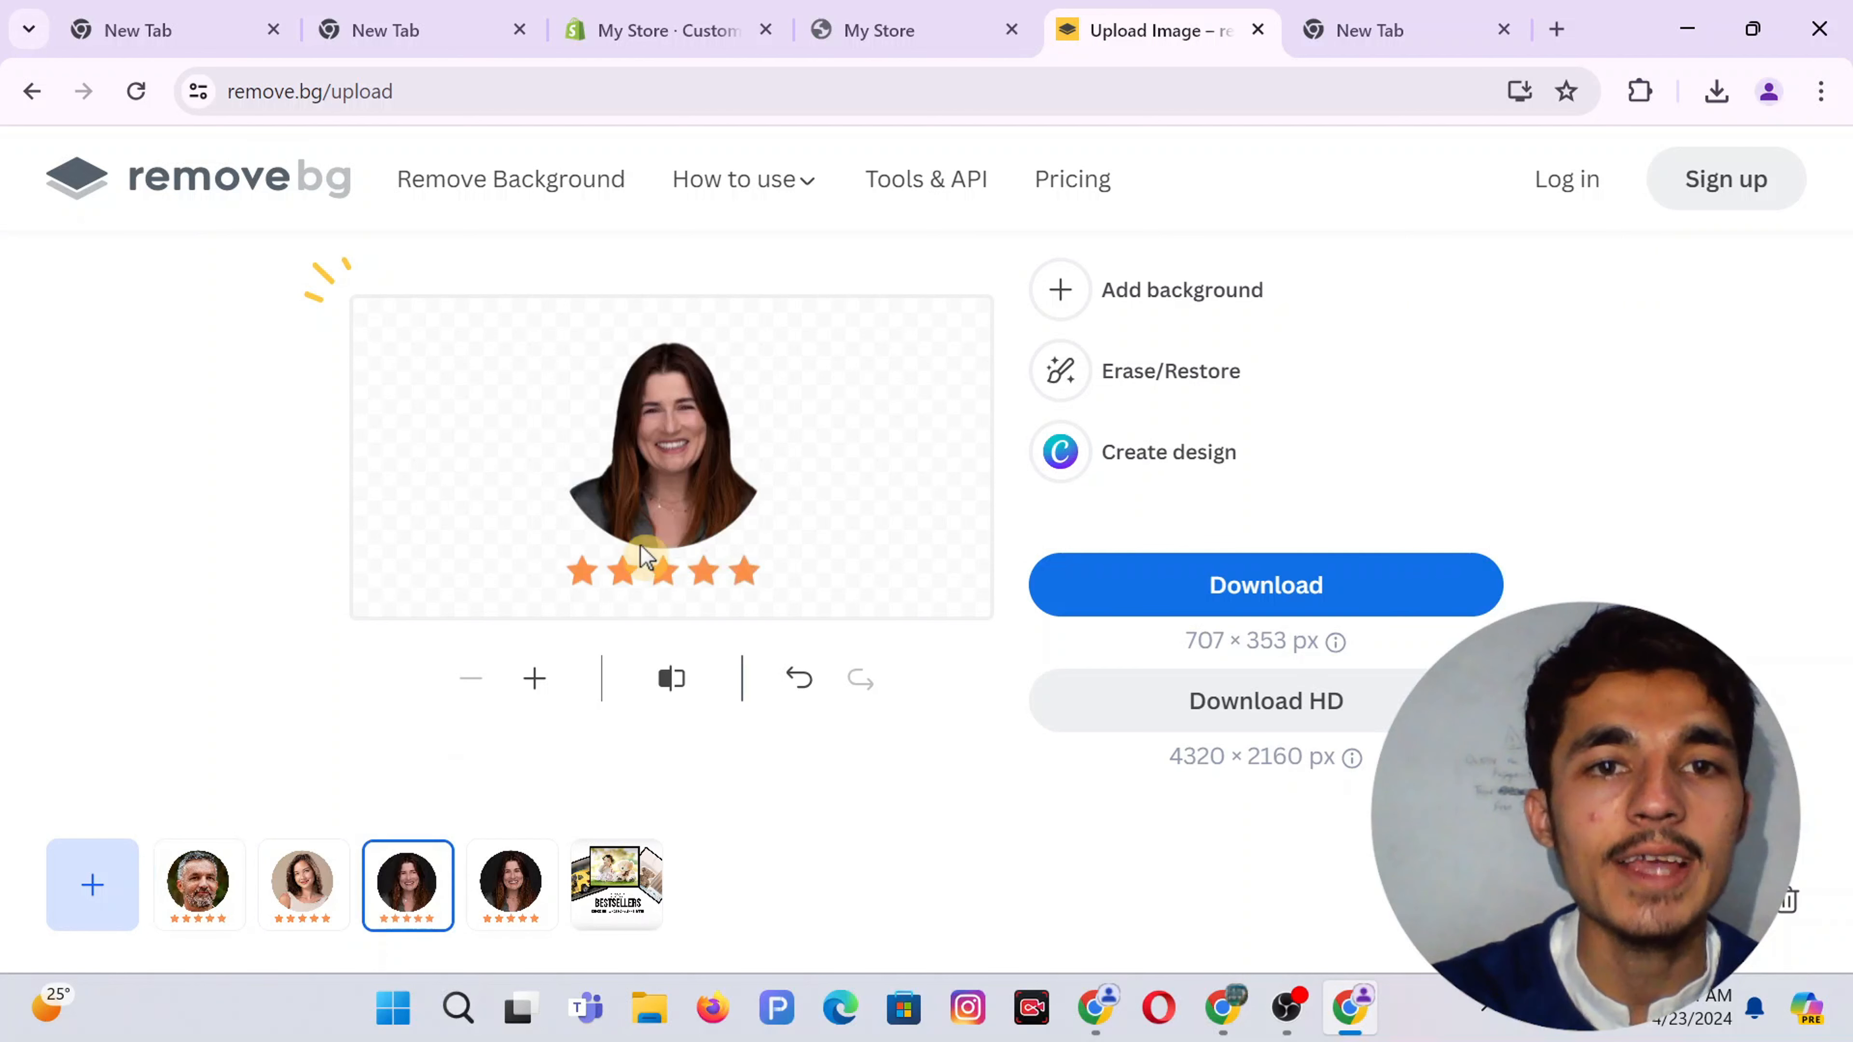
left_click(1207, 598)
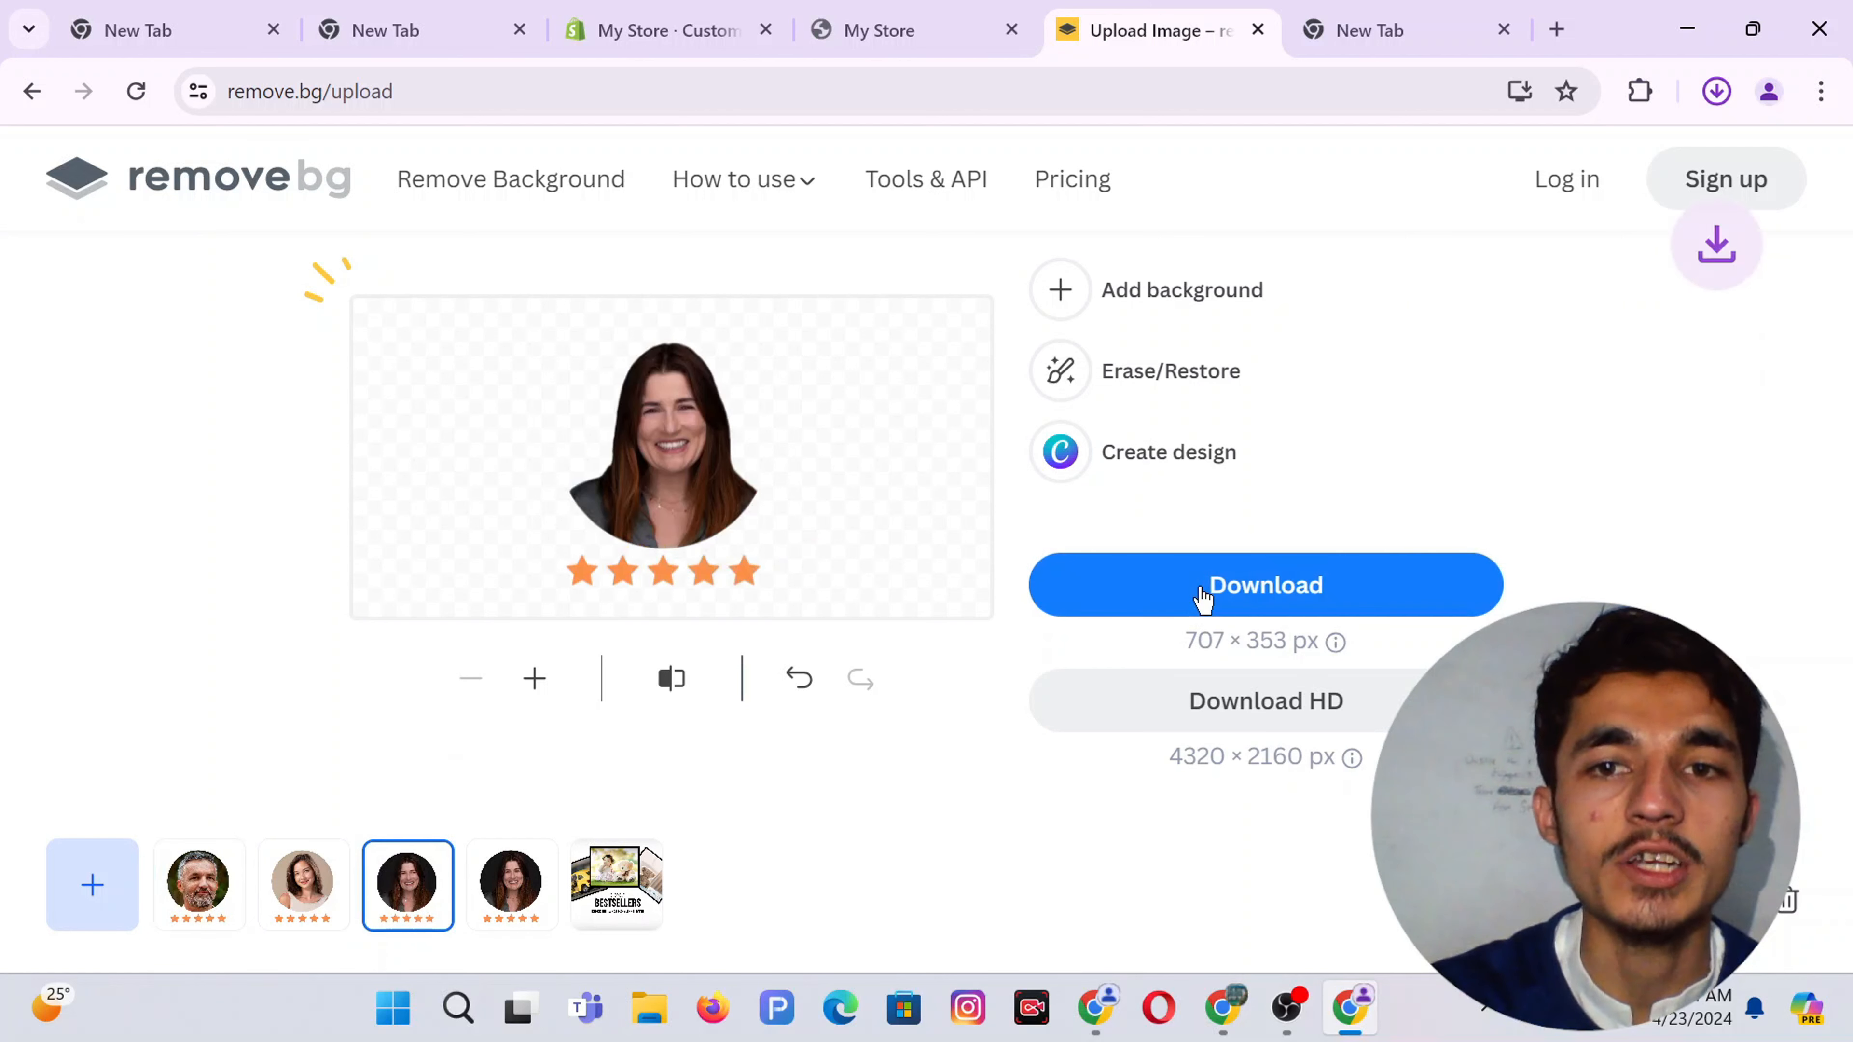
left_click(278, 891)
left_click(1129, 588)
left_click(194, 913)
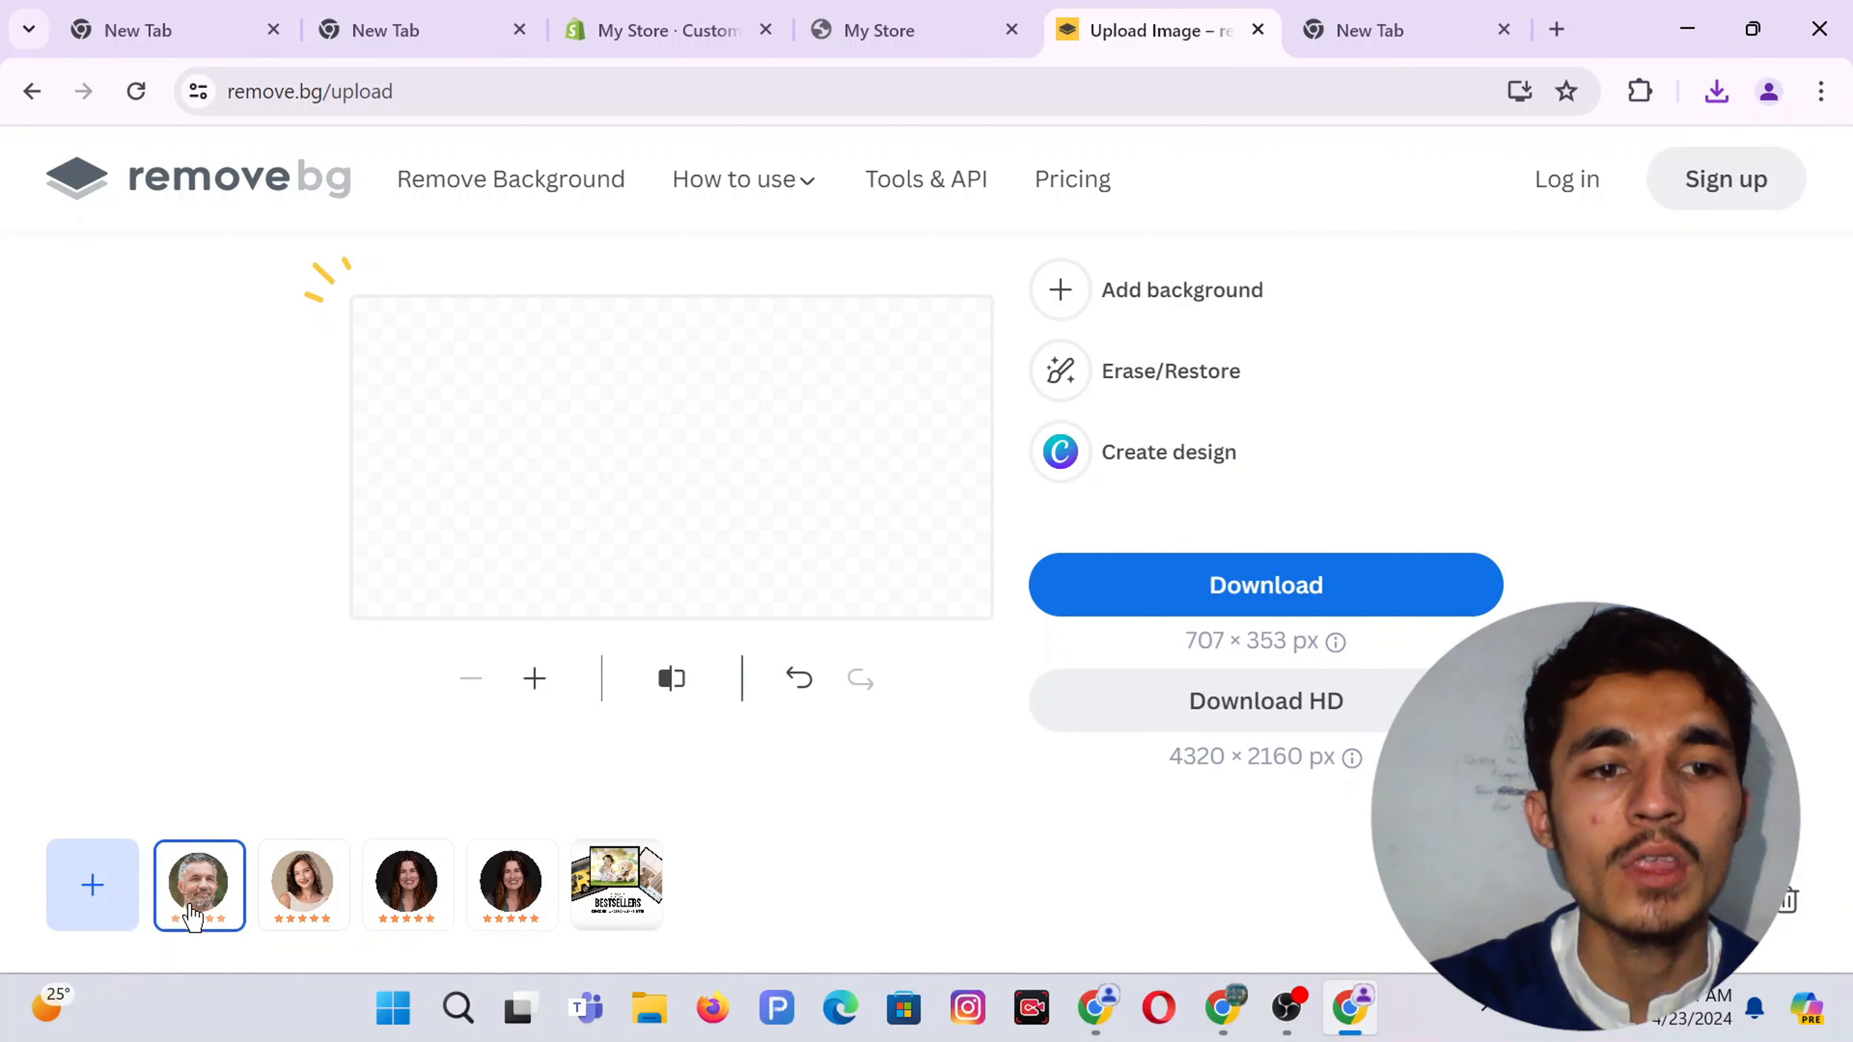
left_click(1247, 588)
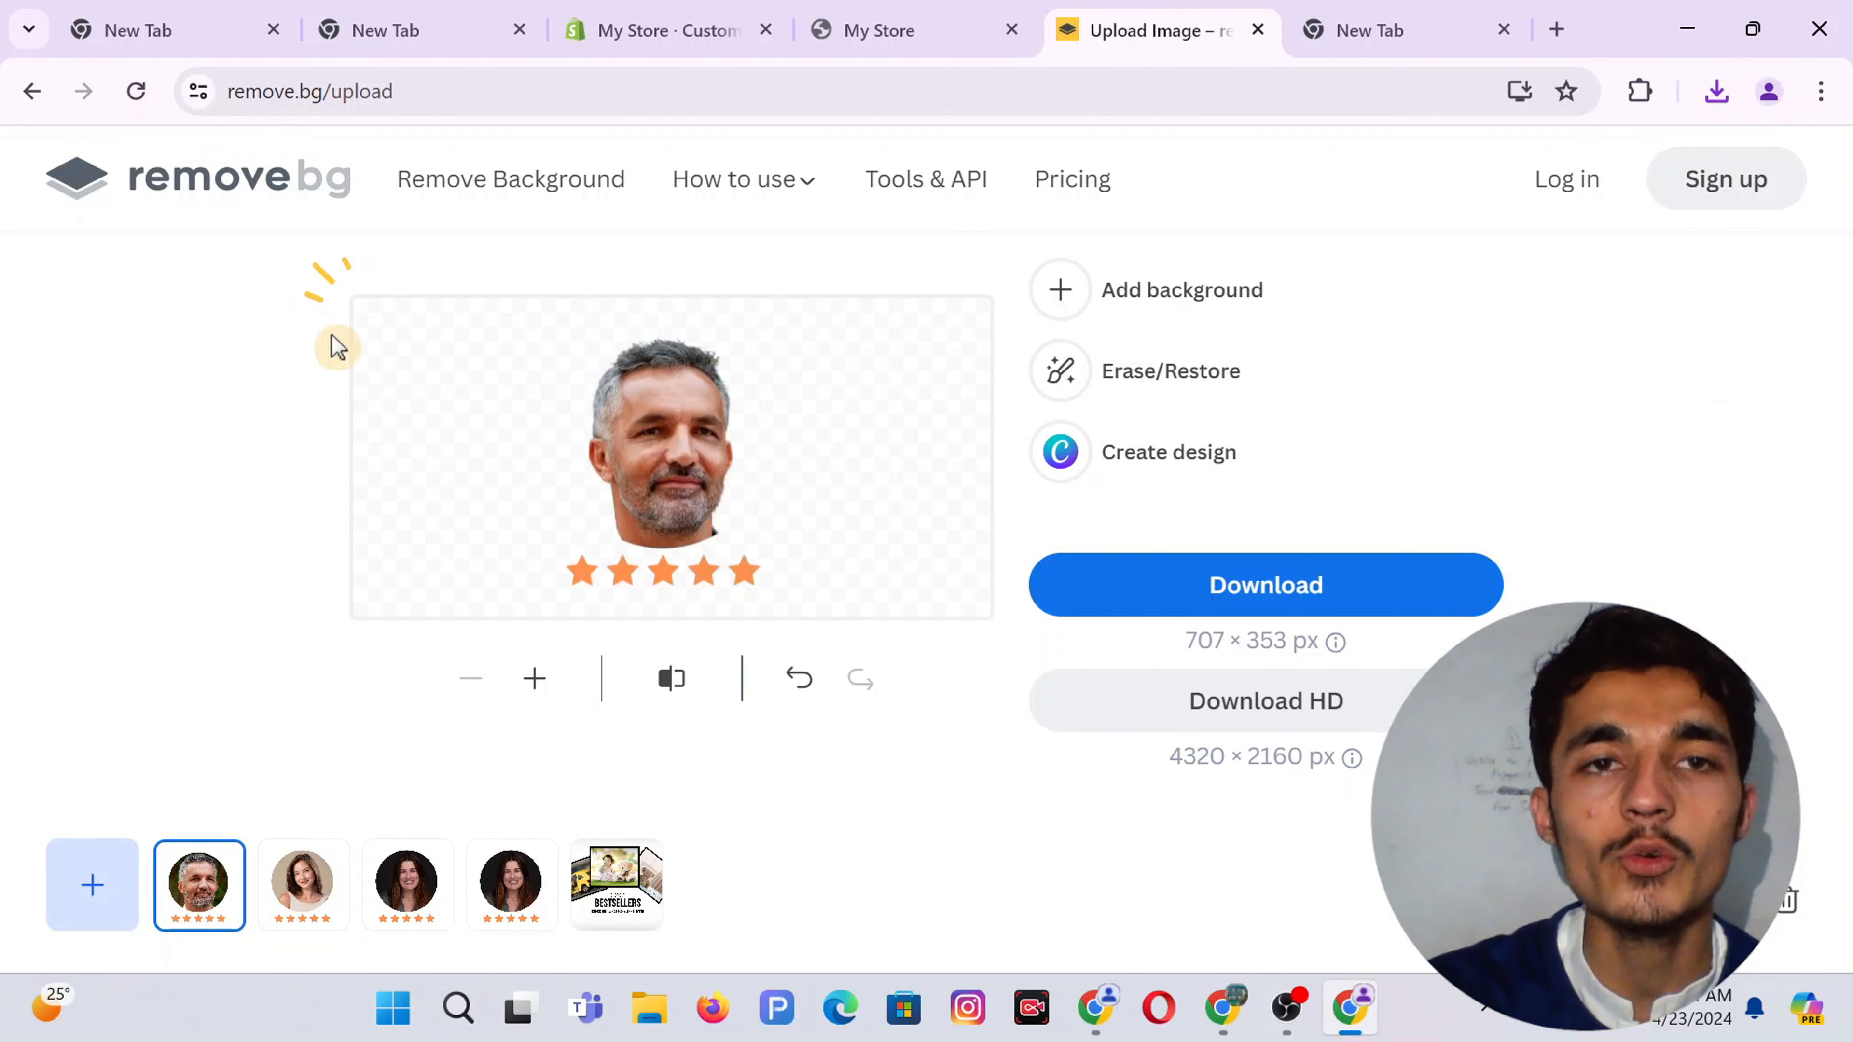
left_click(674, 21)
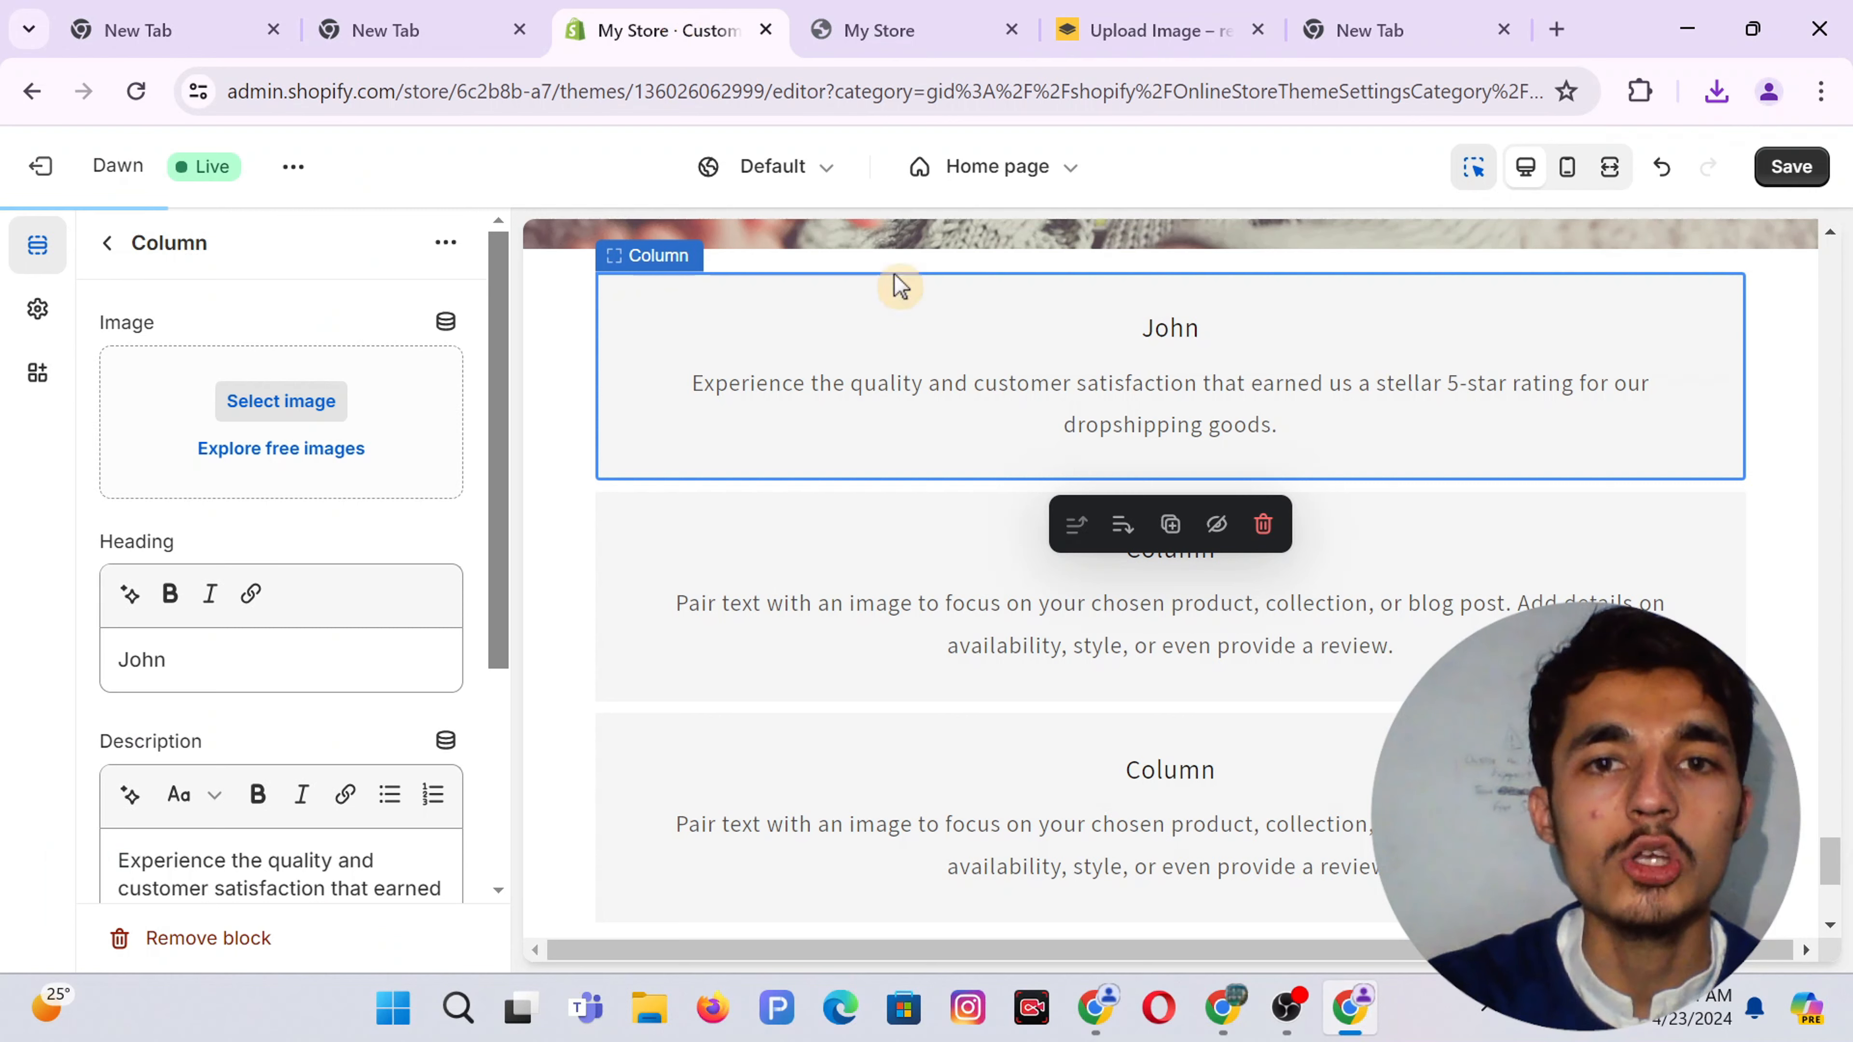
Upload the man's star-rated portrait PNG as John's column image and save the theme
left_click(927, 339)
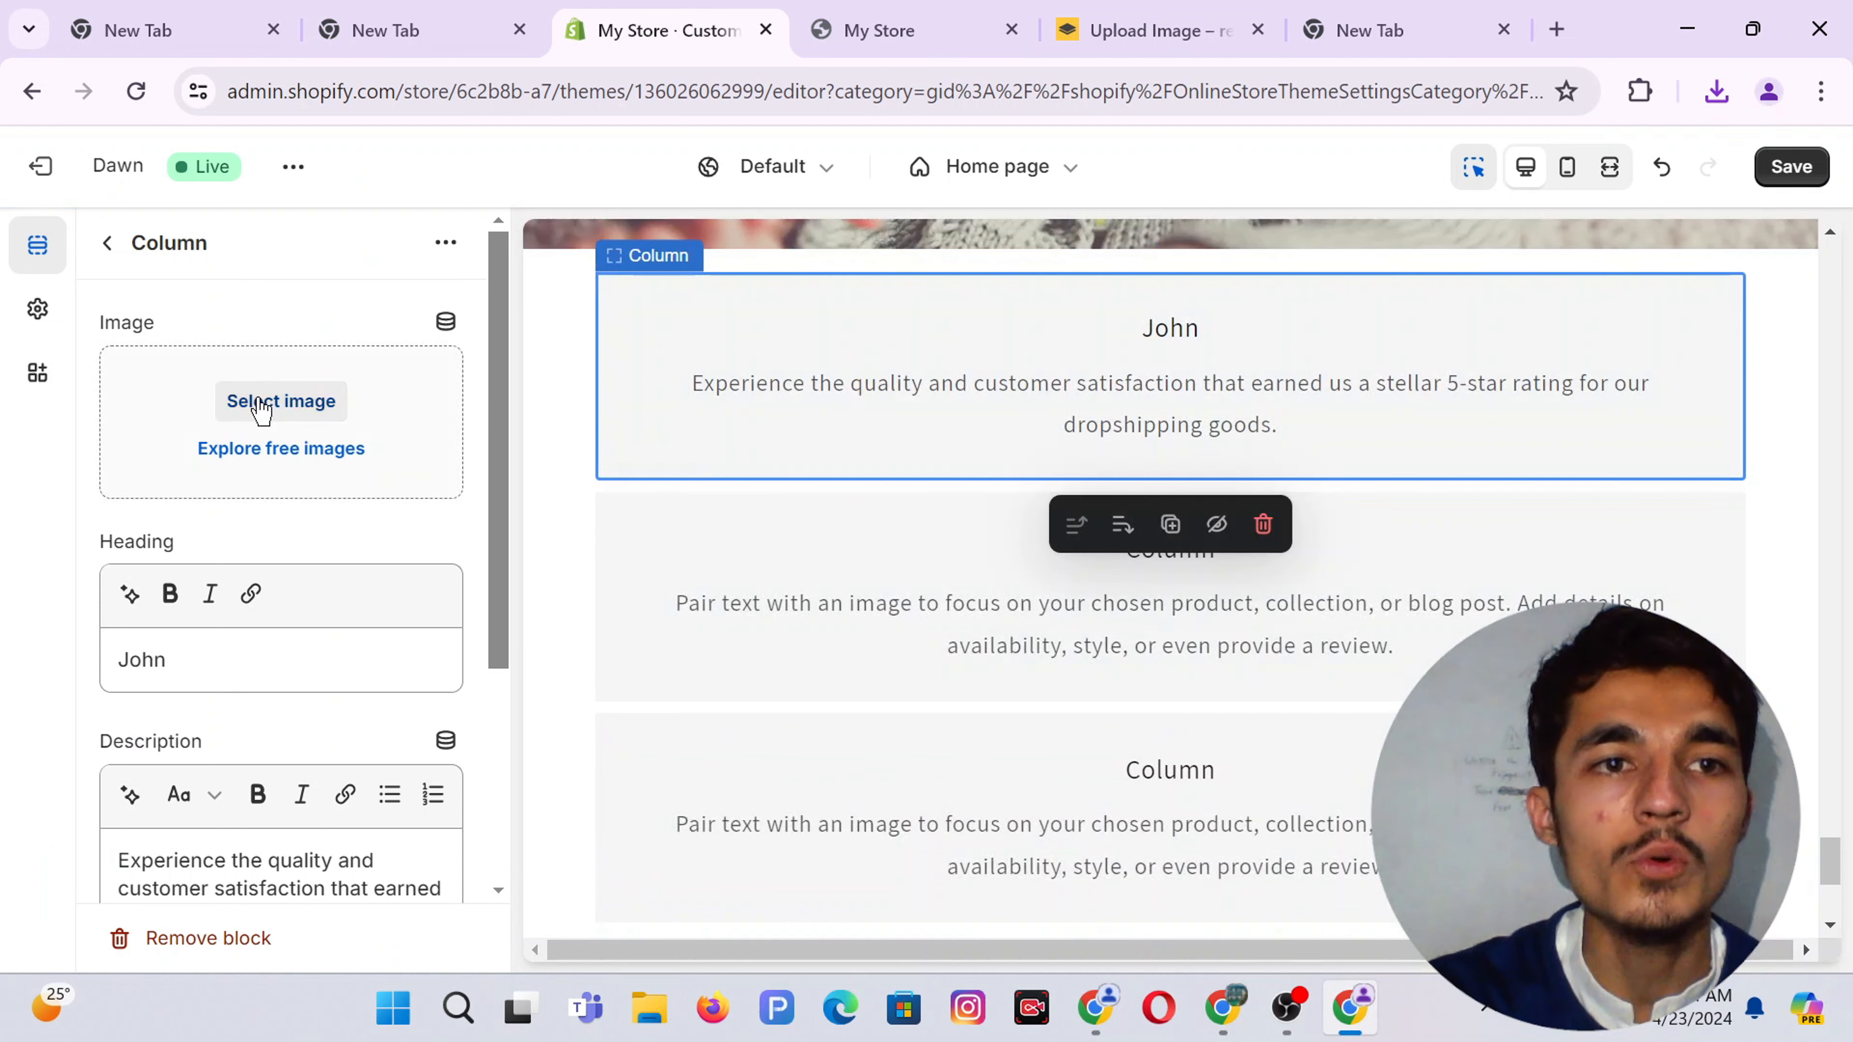
left_click(281, 401)
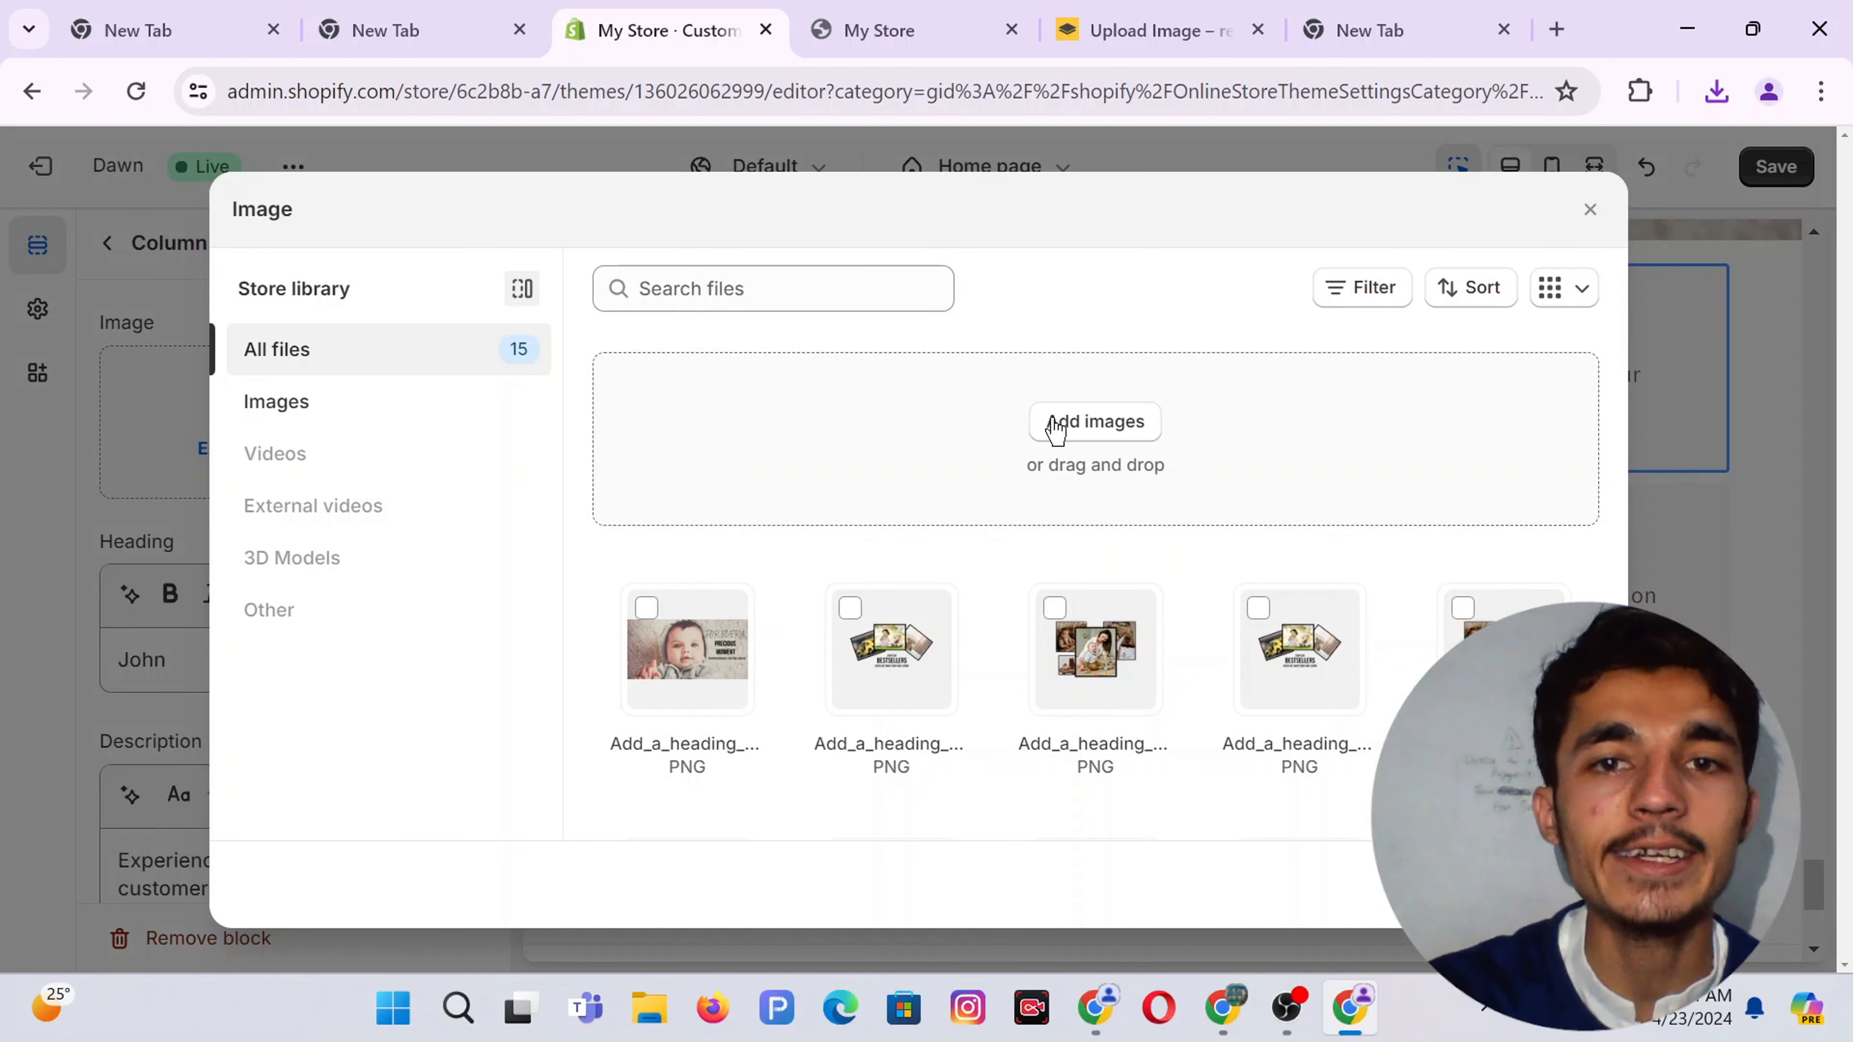
left_click(1096, 421)
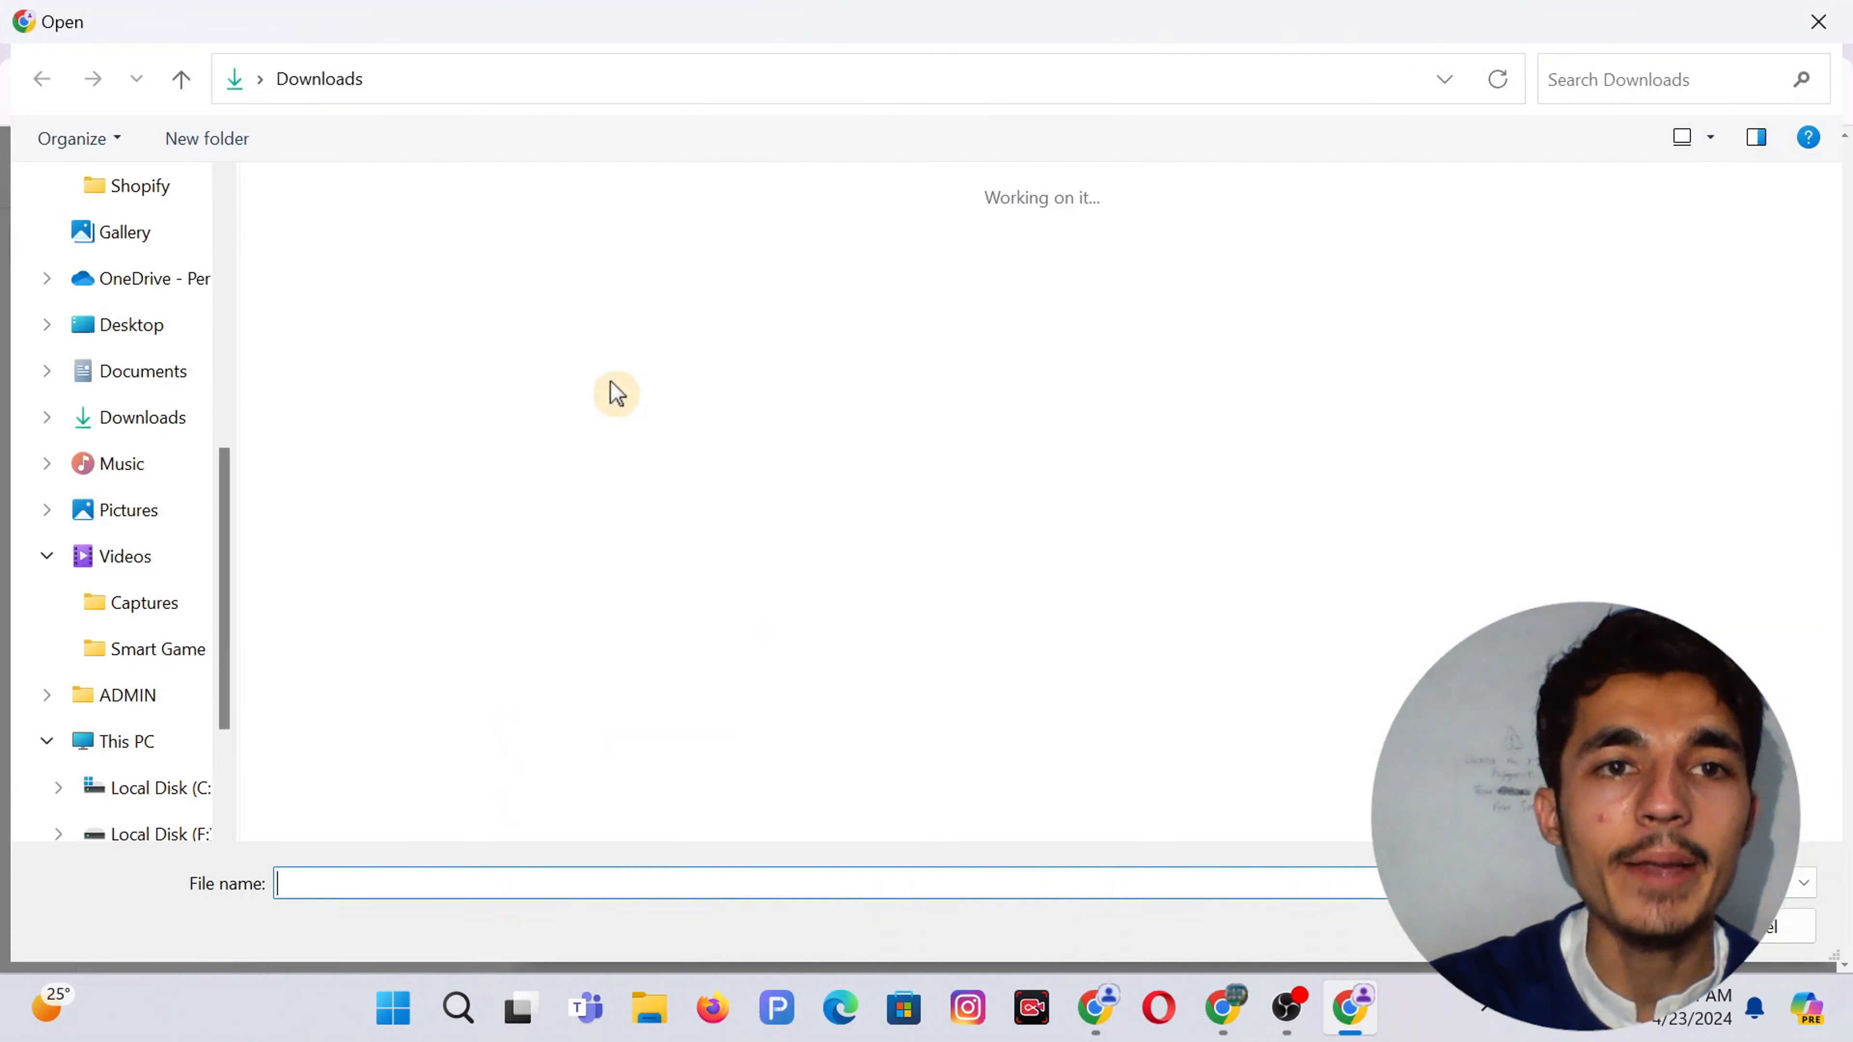
double_click(361, 306)
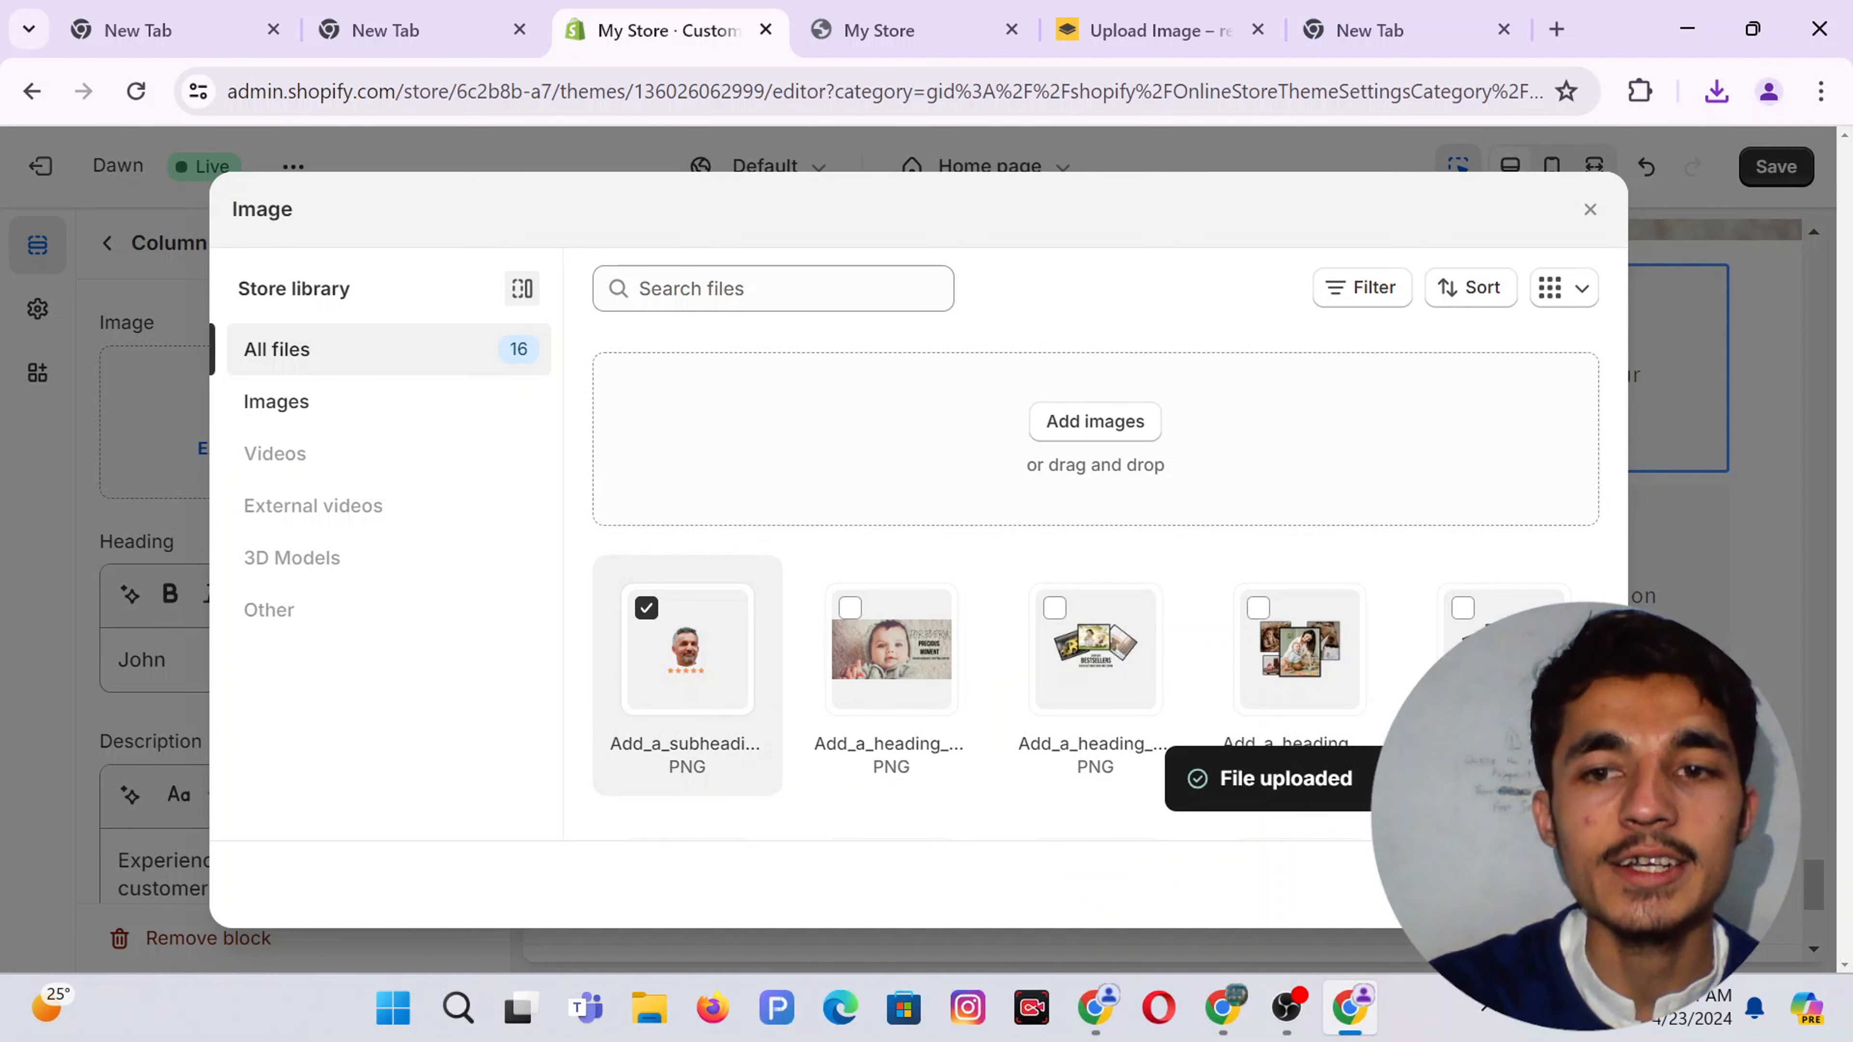
left_click(1576, 884)
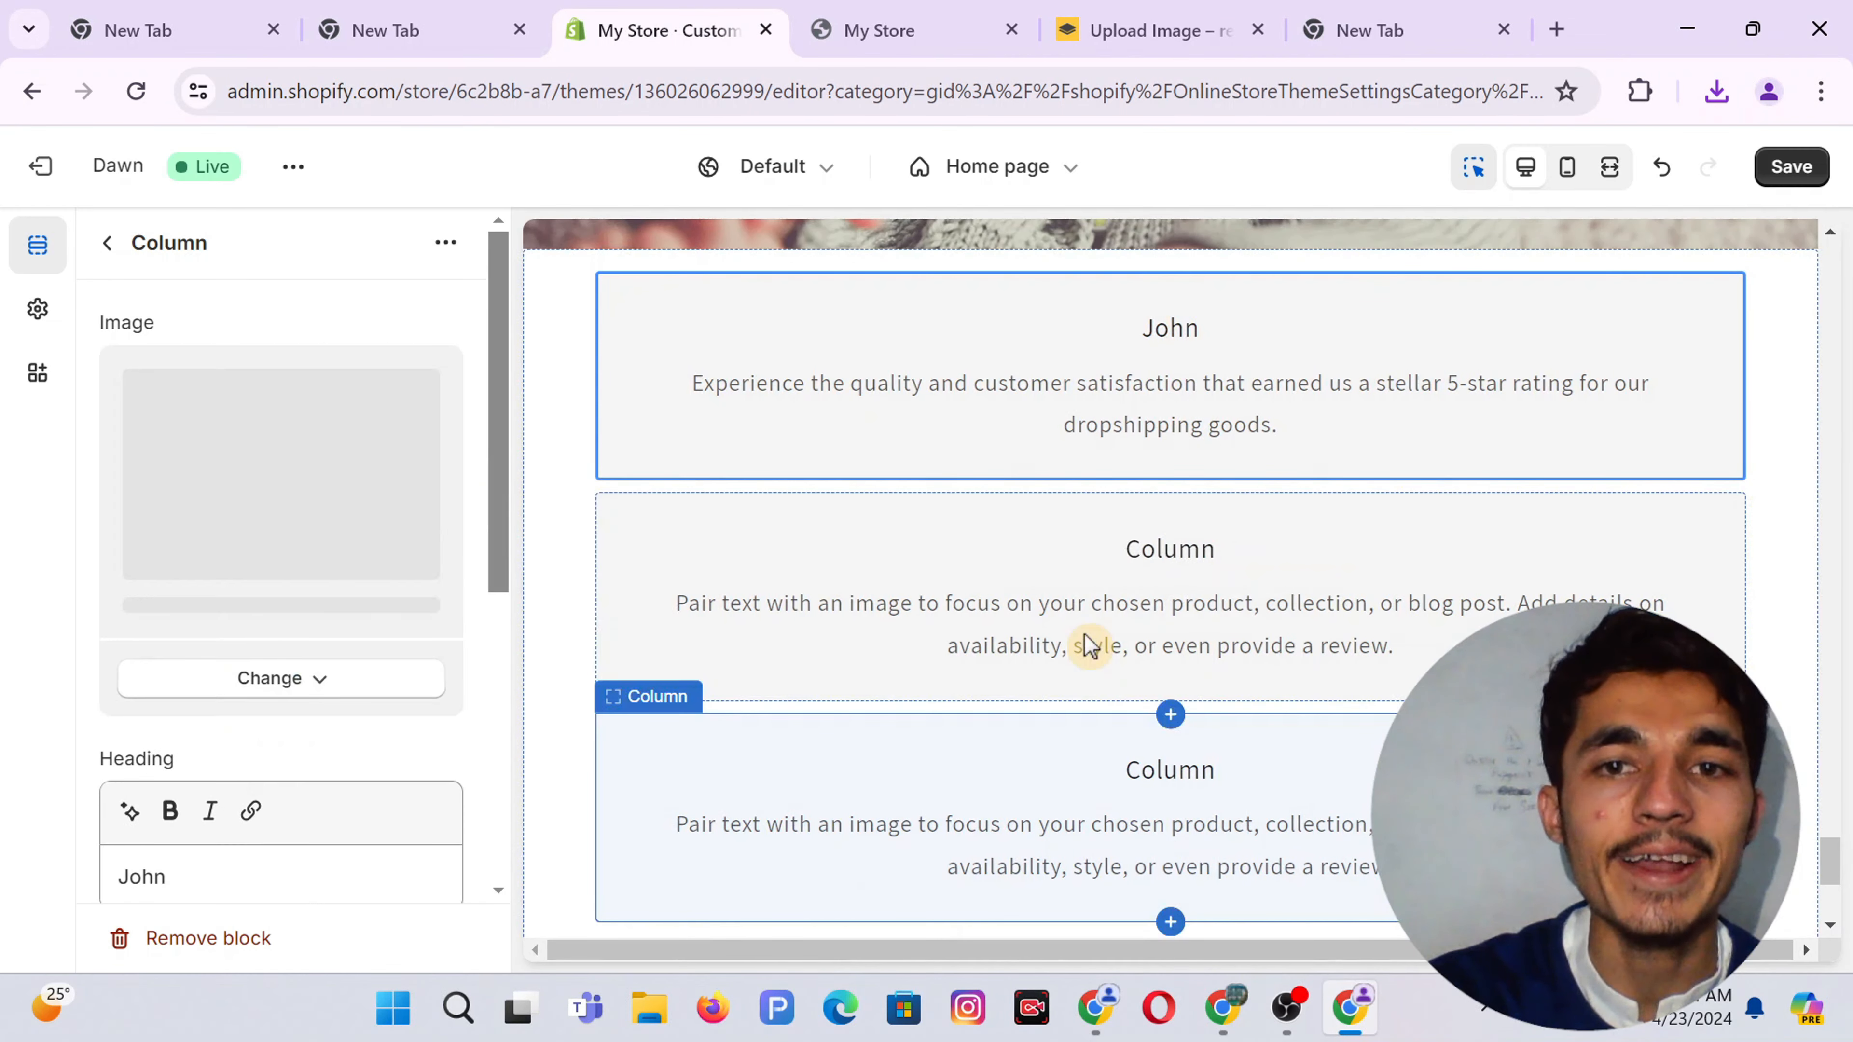
key("ctrl+s")
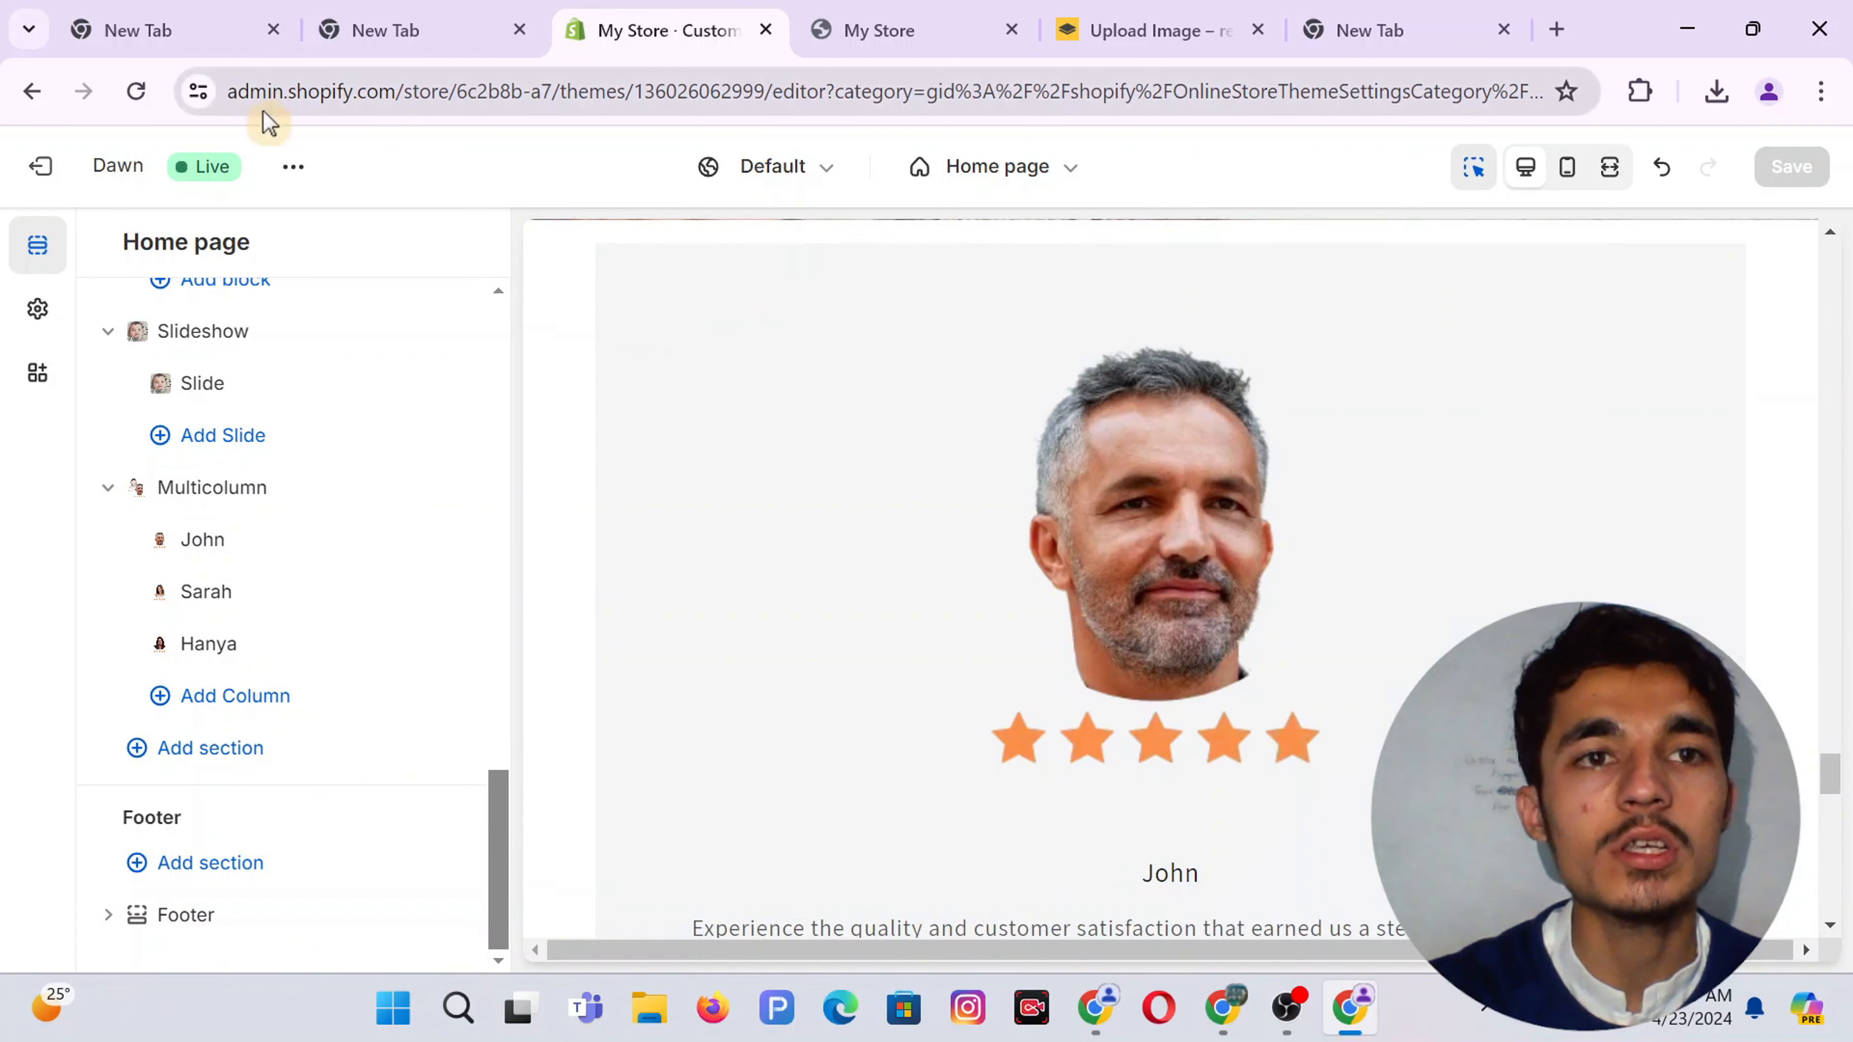
left_click(292, 166)
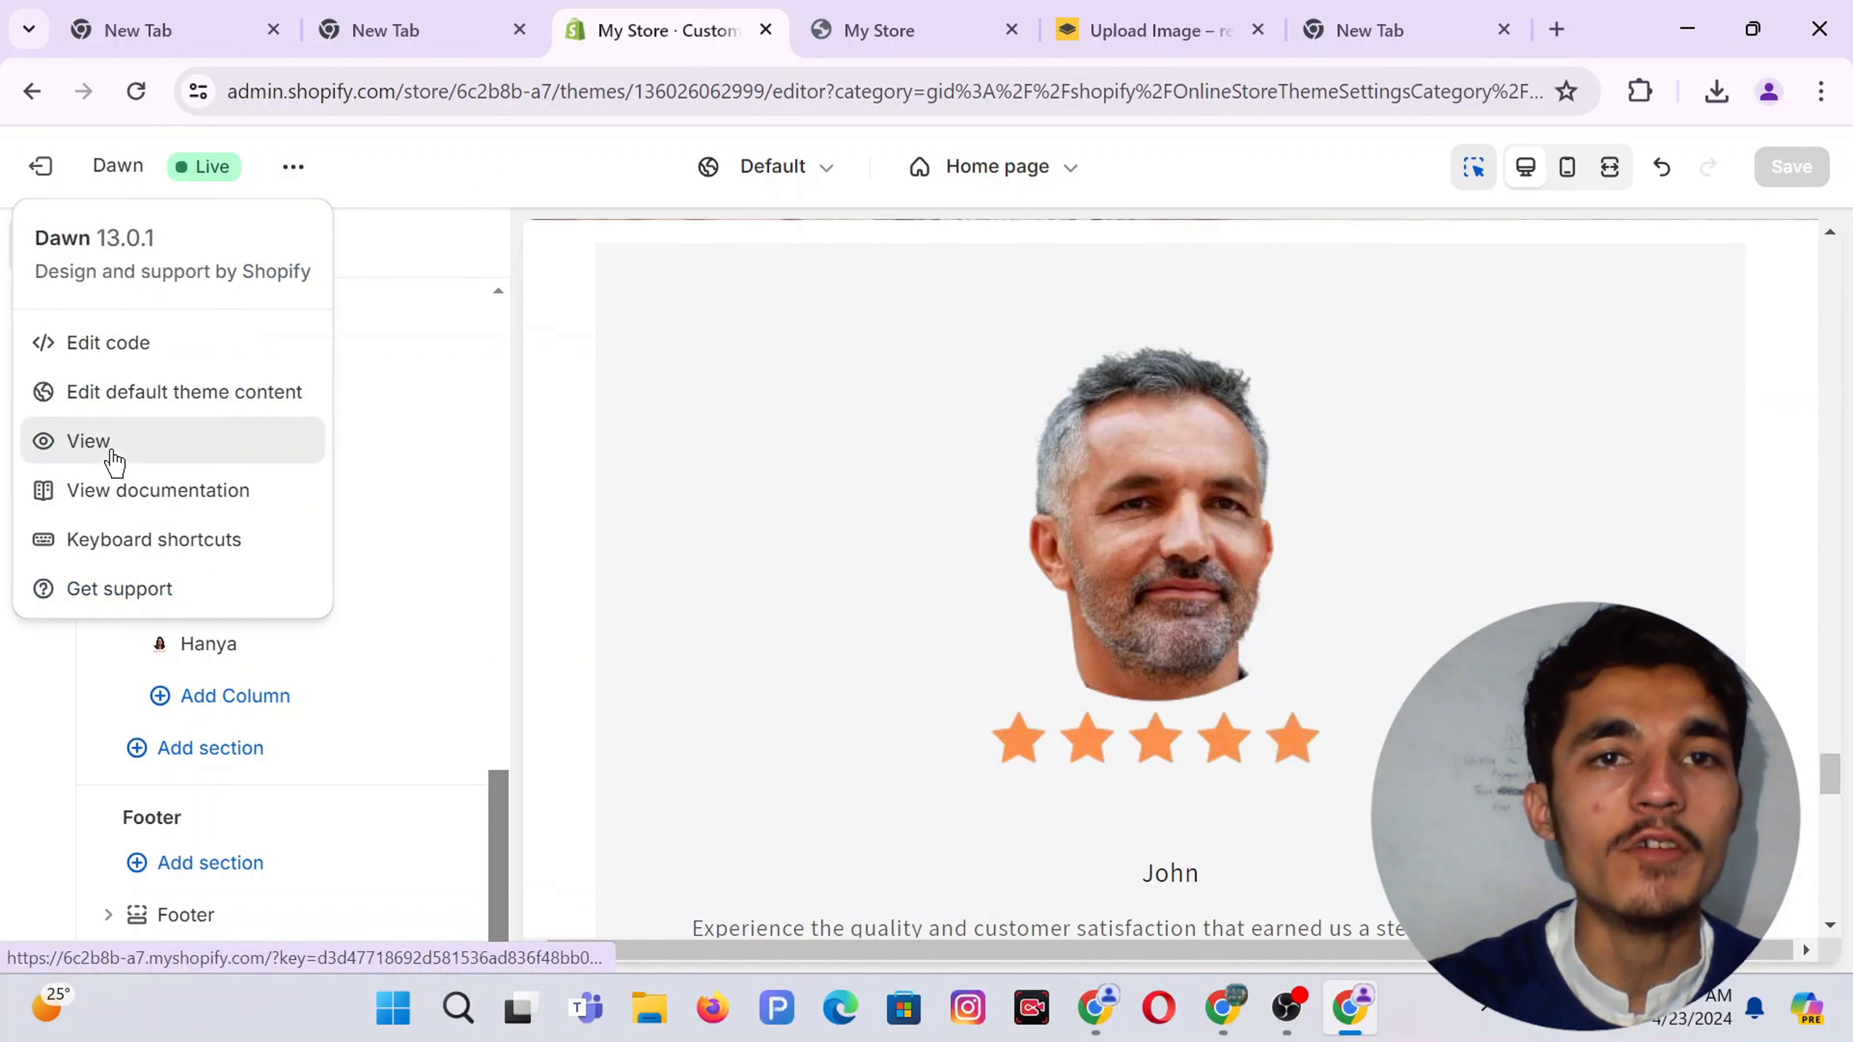
left_click(88, 441)
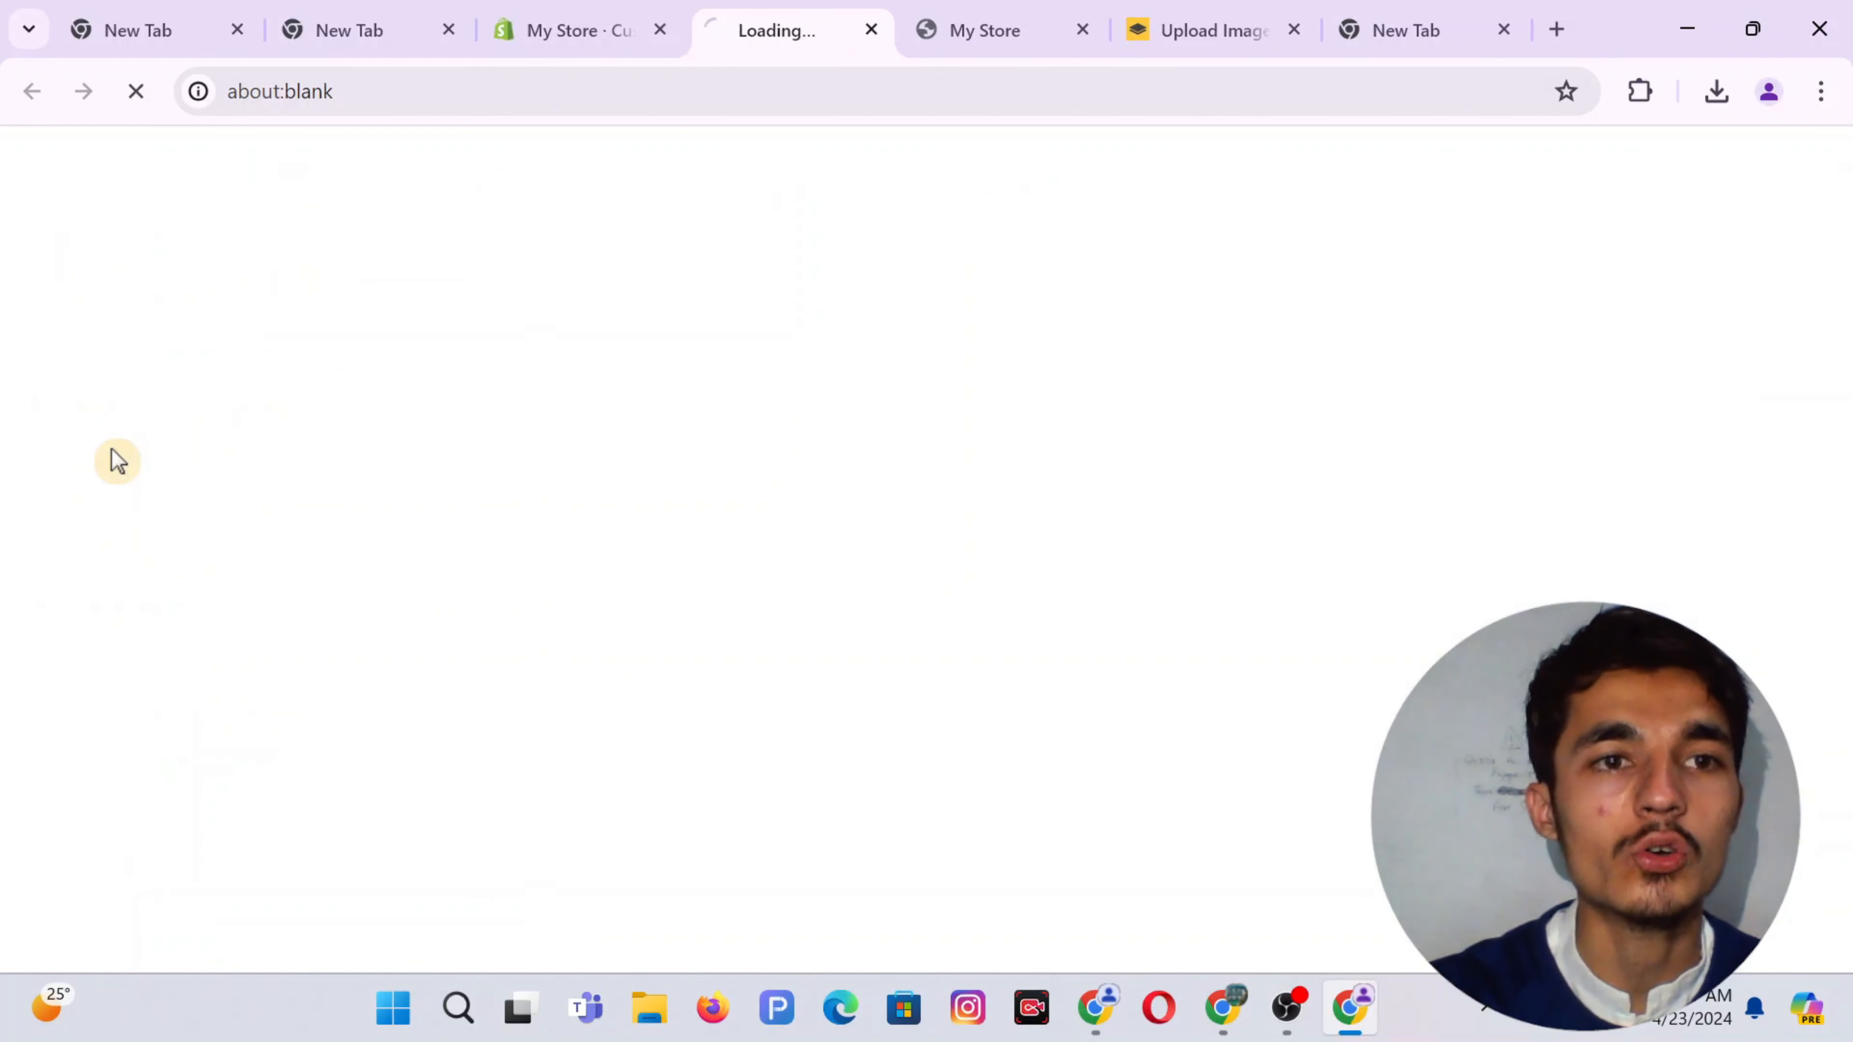
left_click(1084, 31)
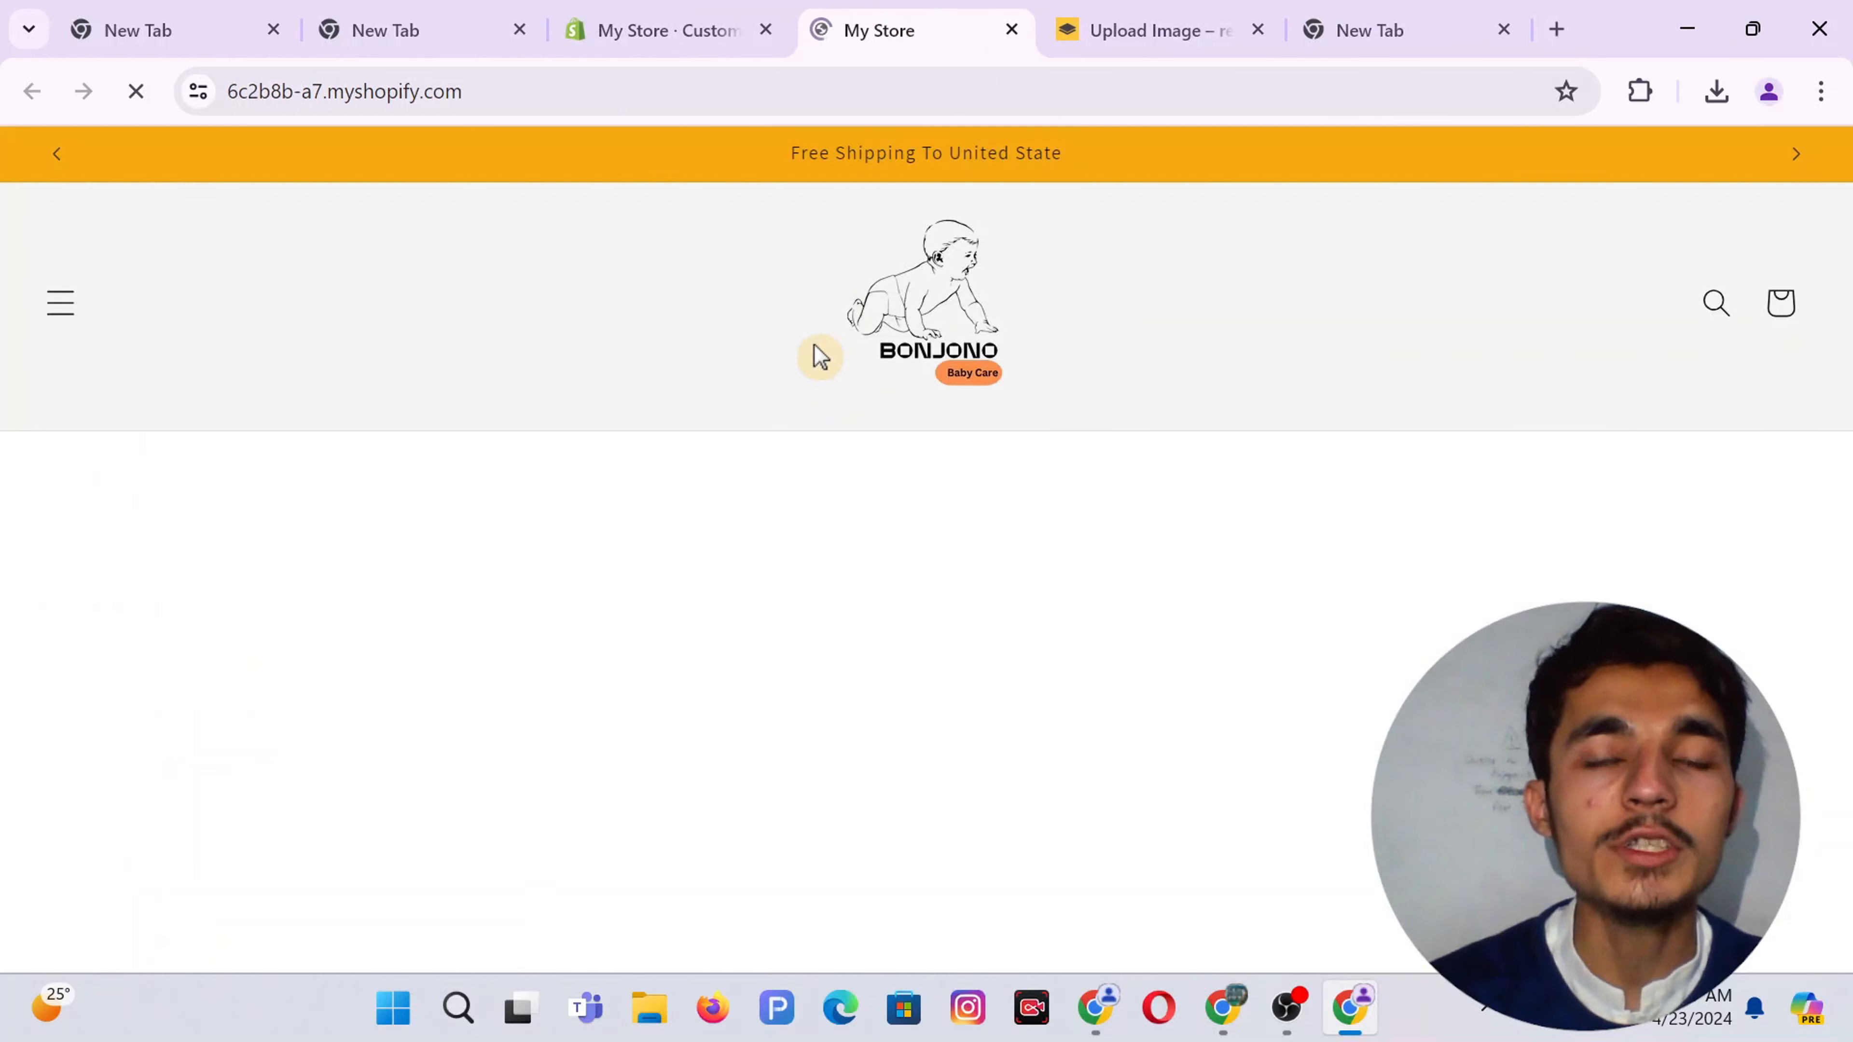
scroll(955, 551, "down", 10)
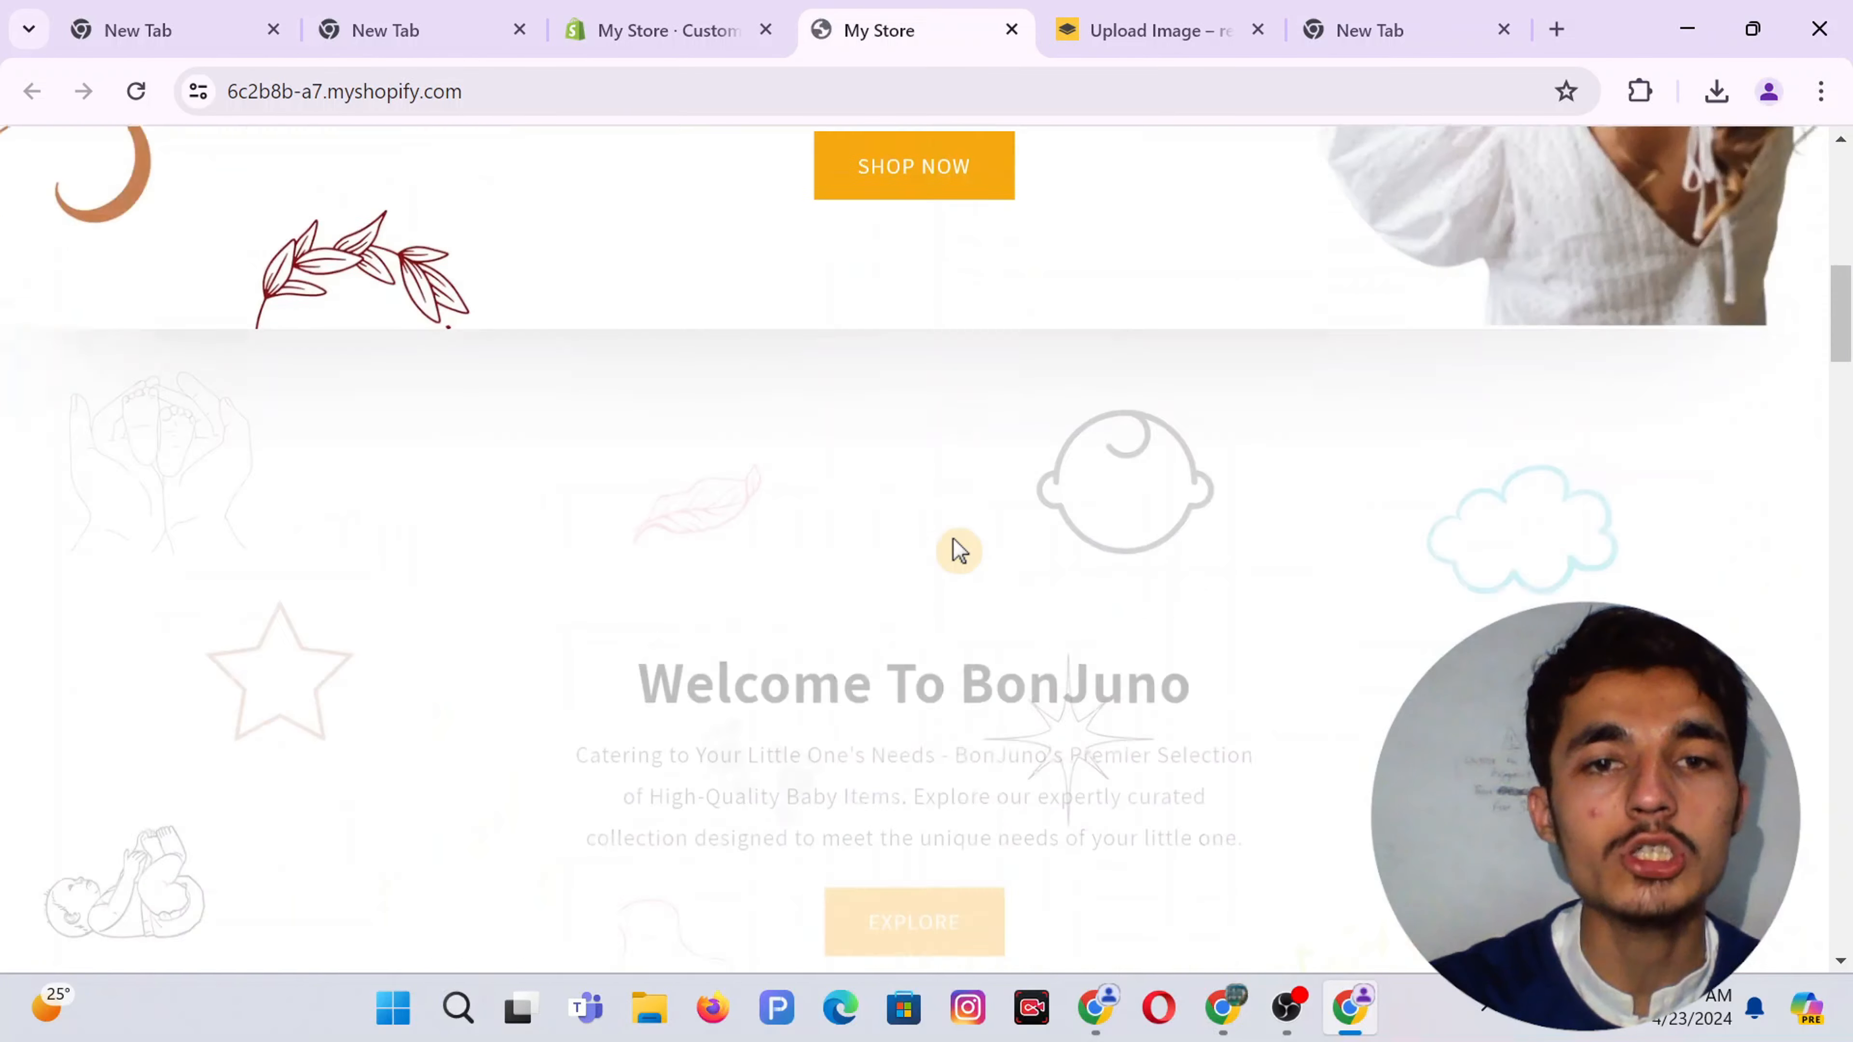
scroll(953, 537, "down", 15)
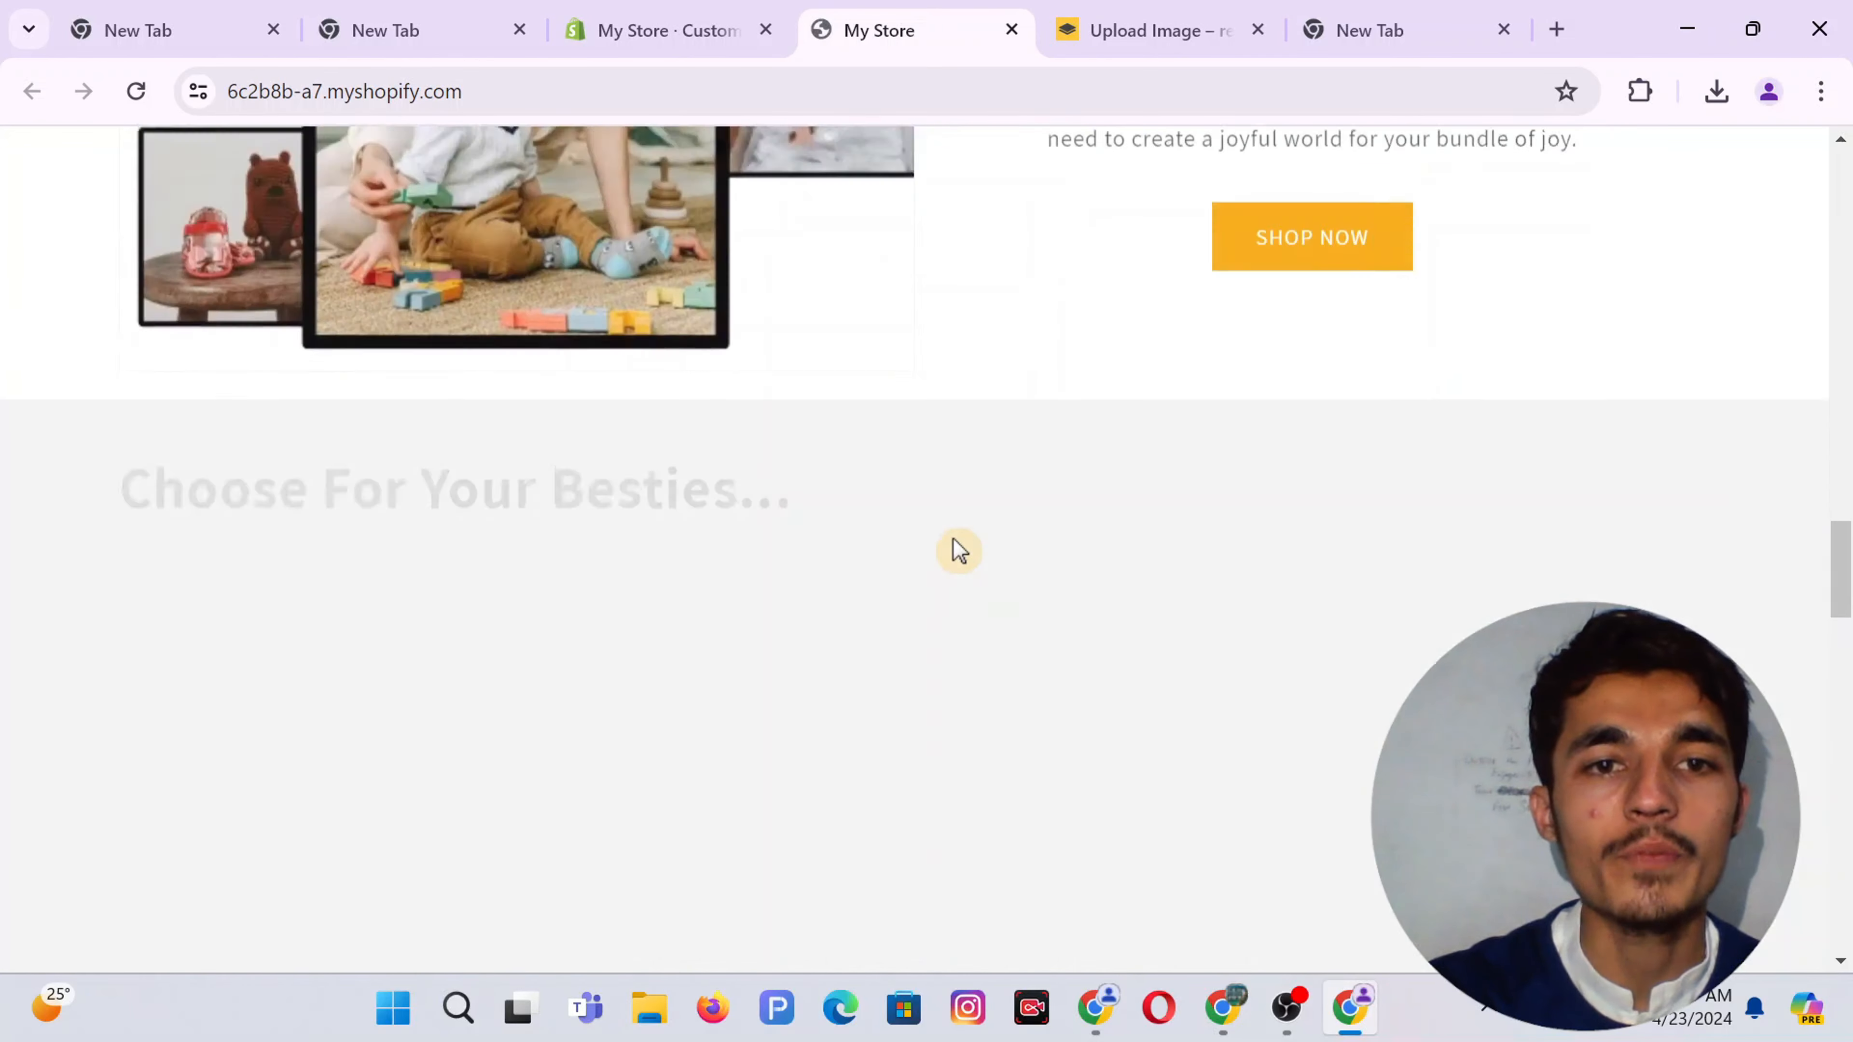
scroll(952, 539, "down", 10)
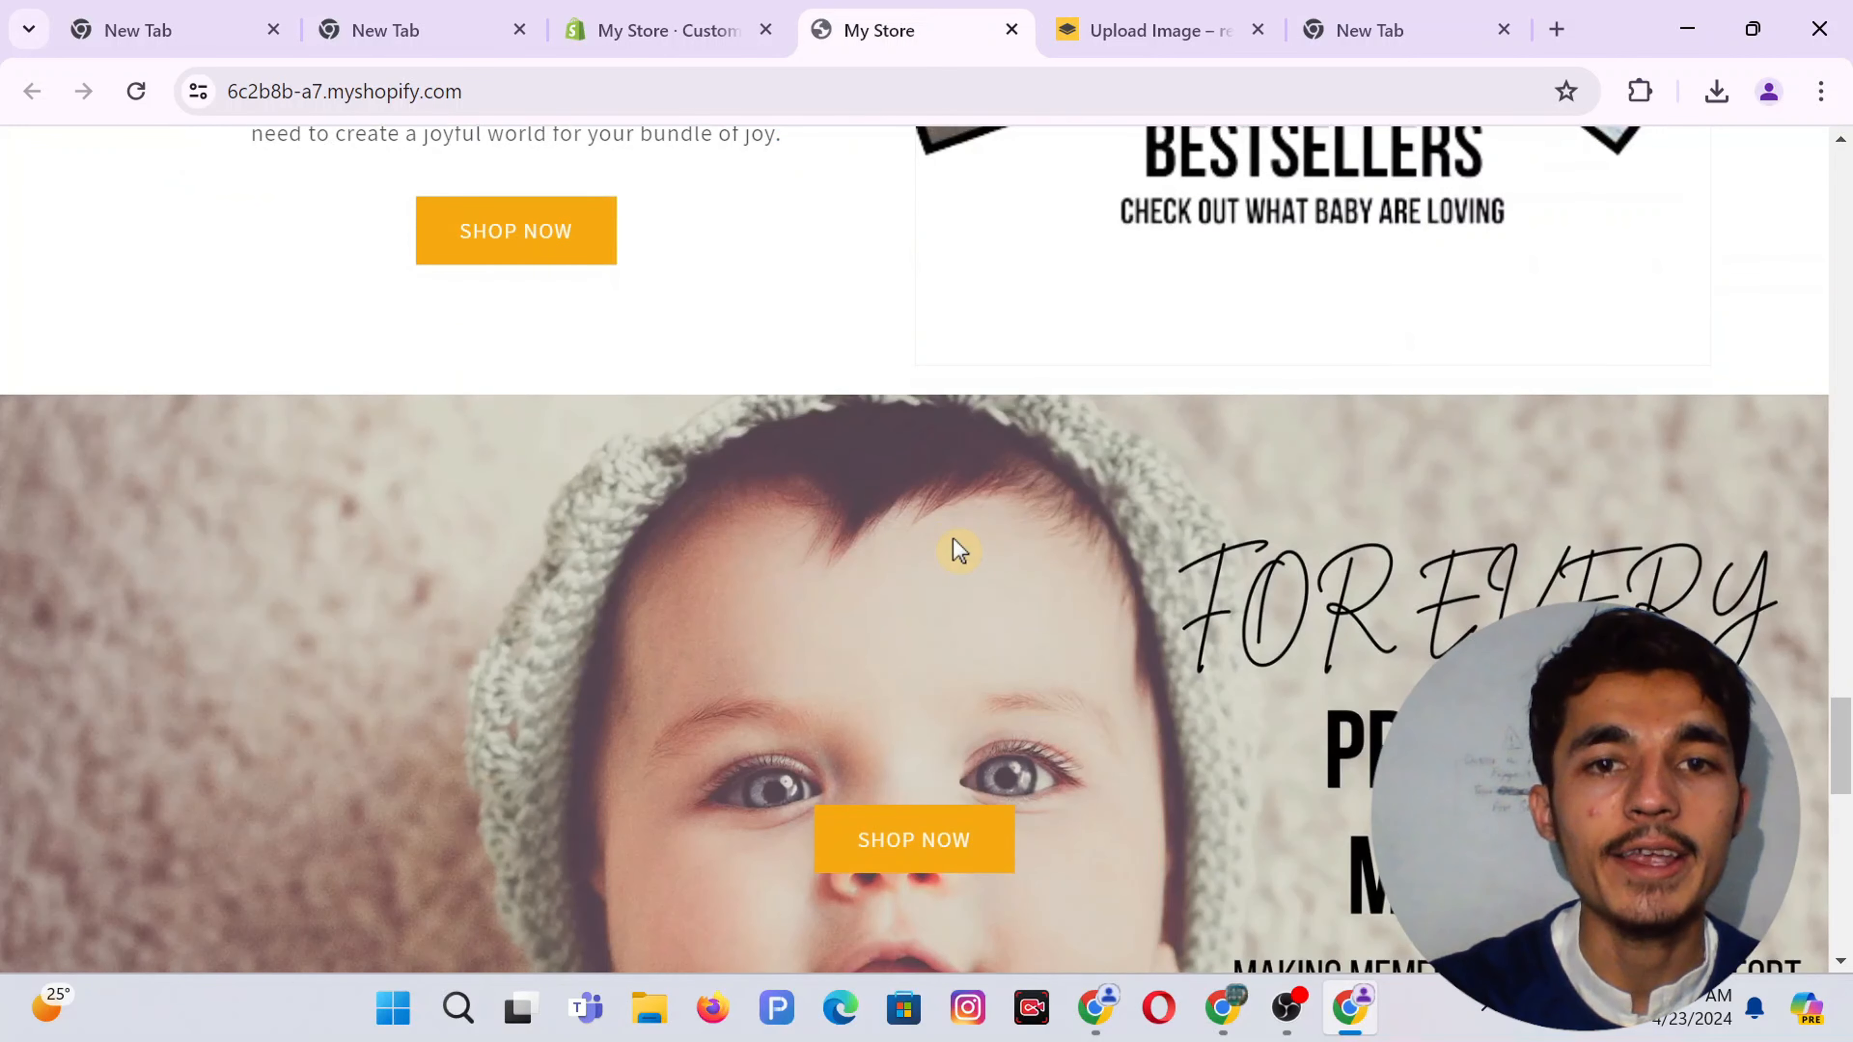
scroll(981, 609, "down", 10)
scroll(981, 612, "up", 3)
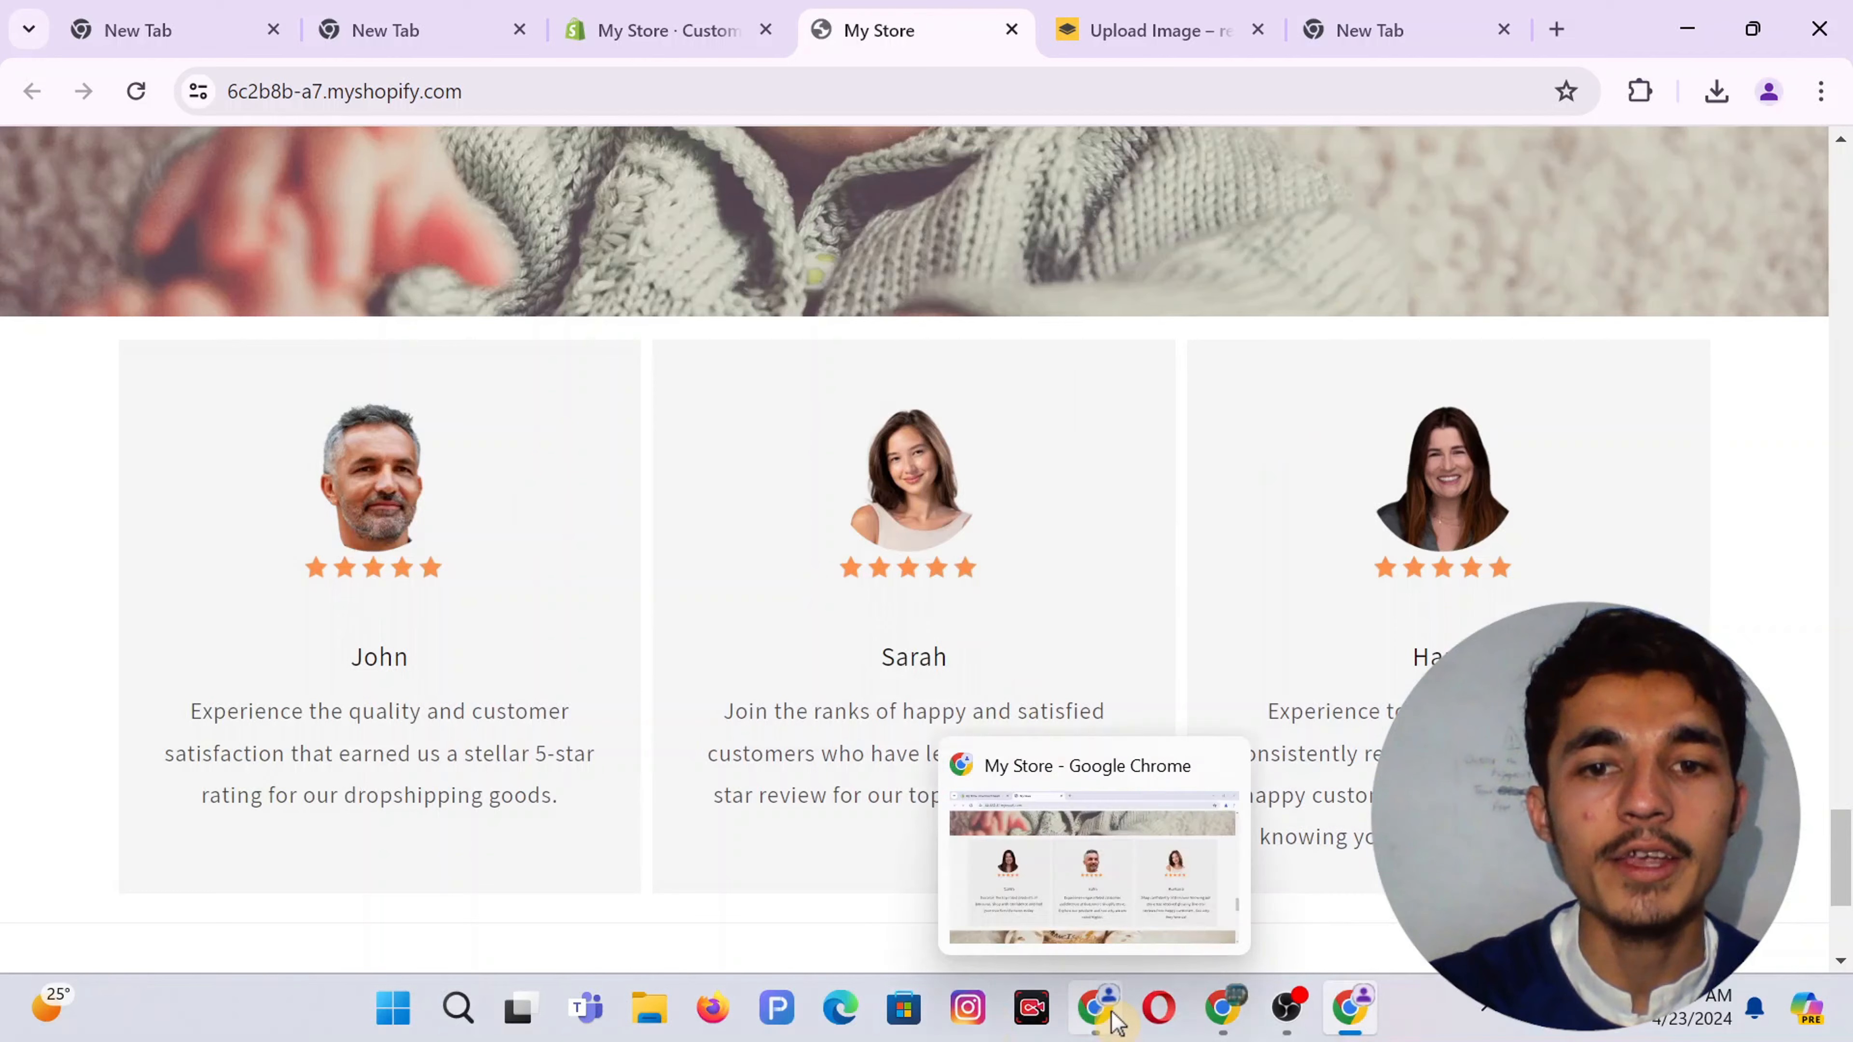
left_click(1095, 1007)
scroll(753, 675, "down", 1)
scroll(503, 547, "up", 2)
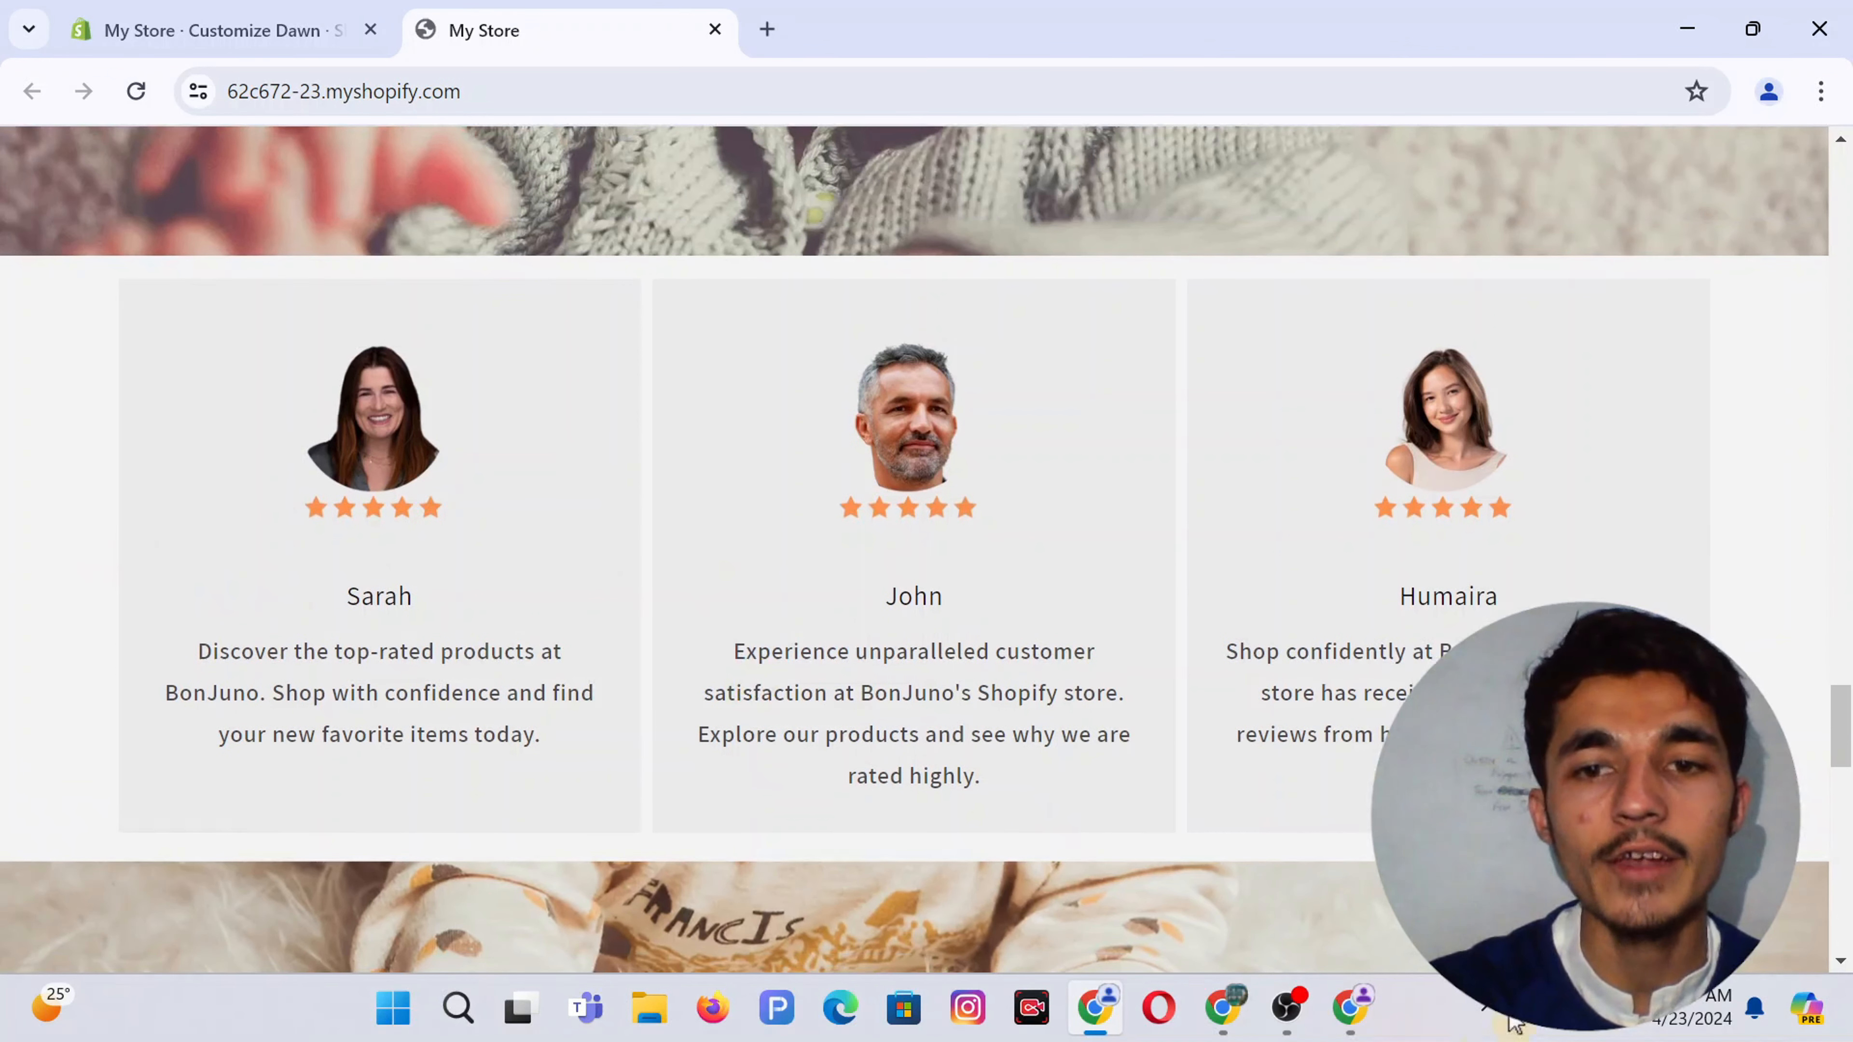
left_click(1361, 1025)
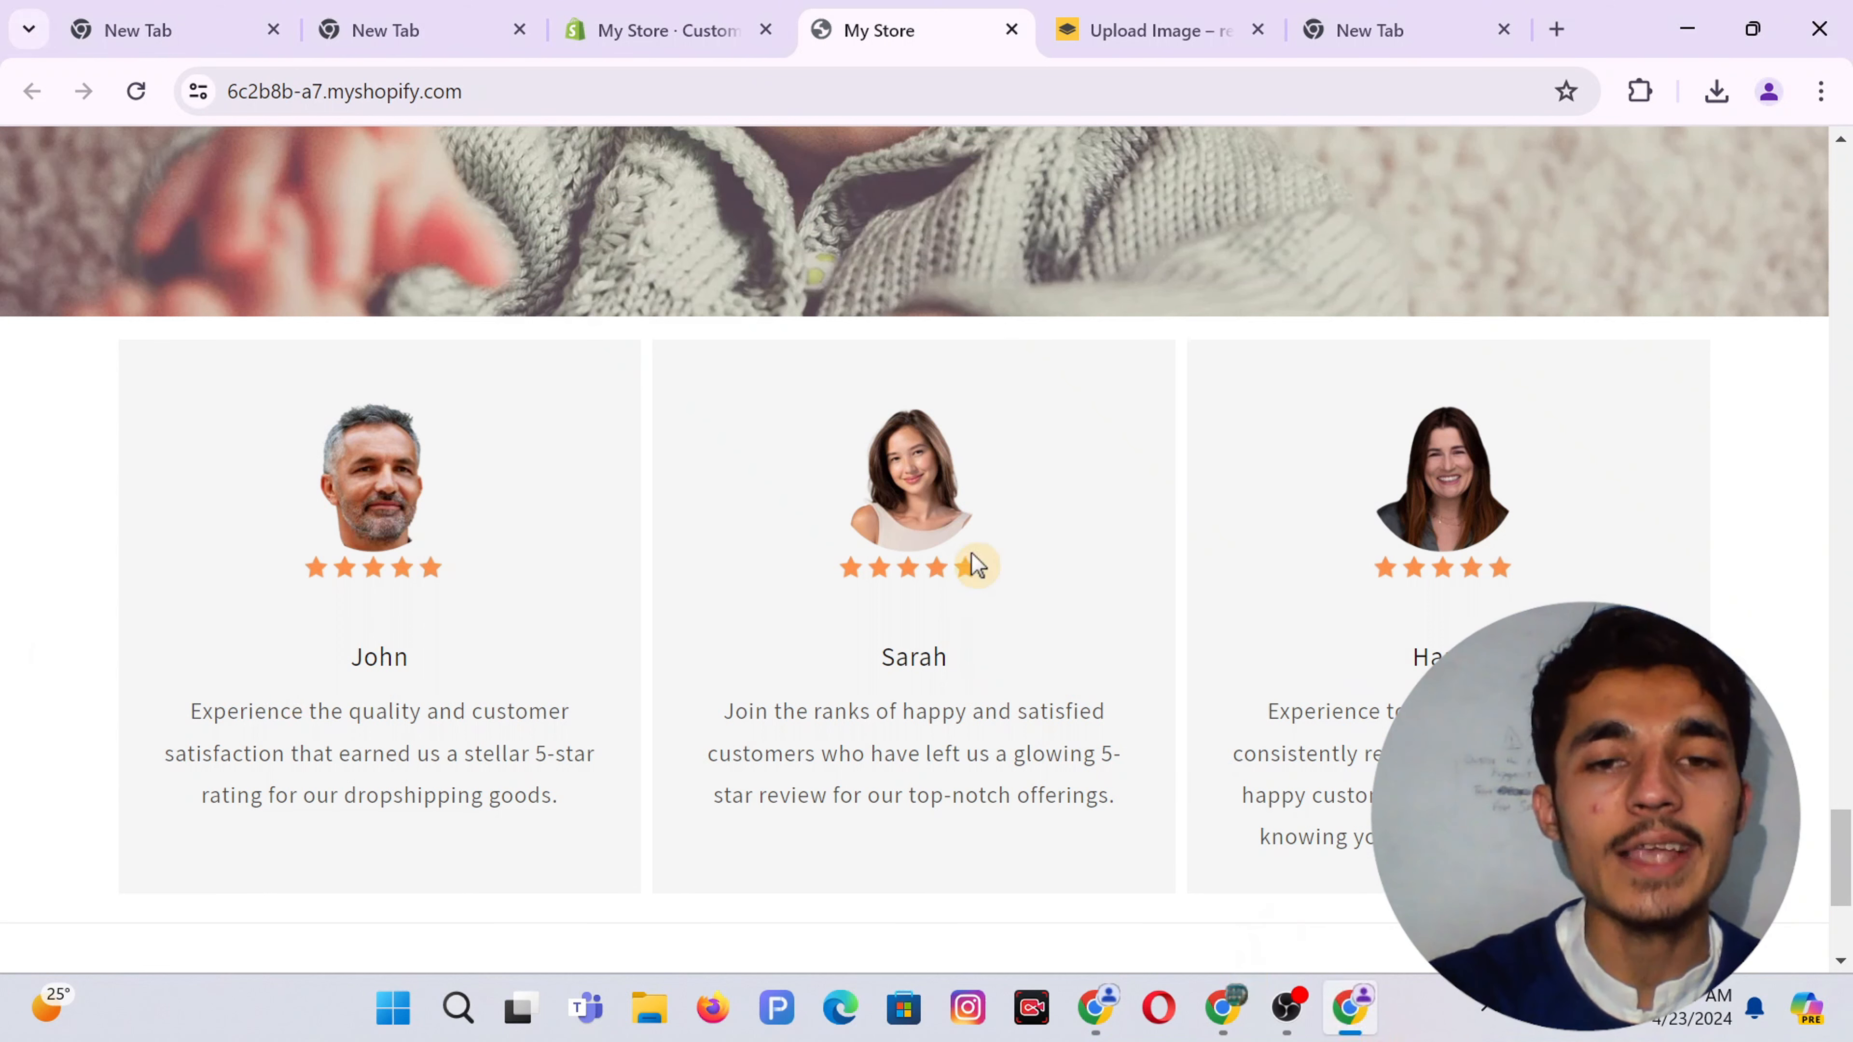
left_click(618, 10)
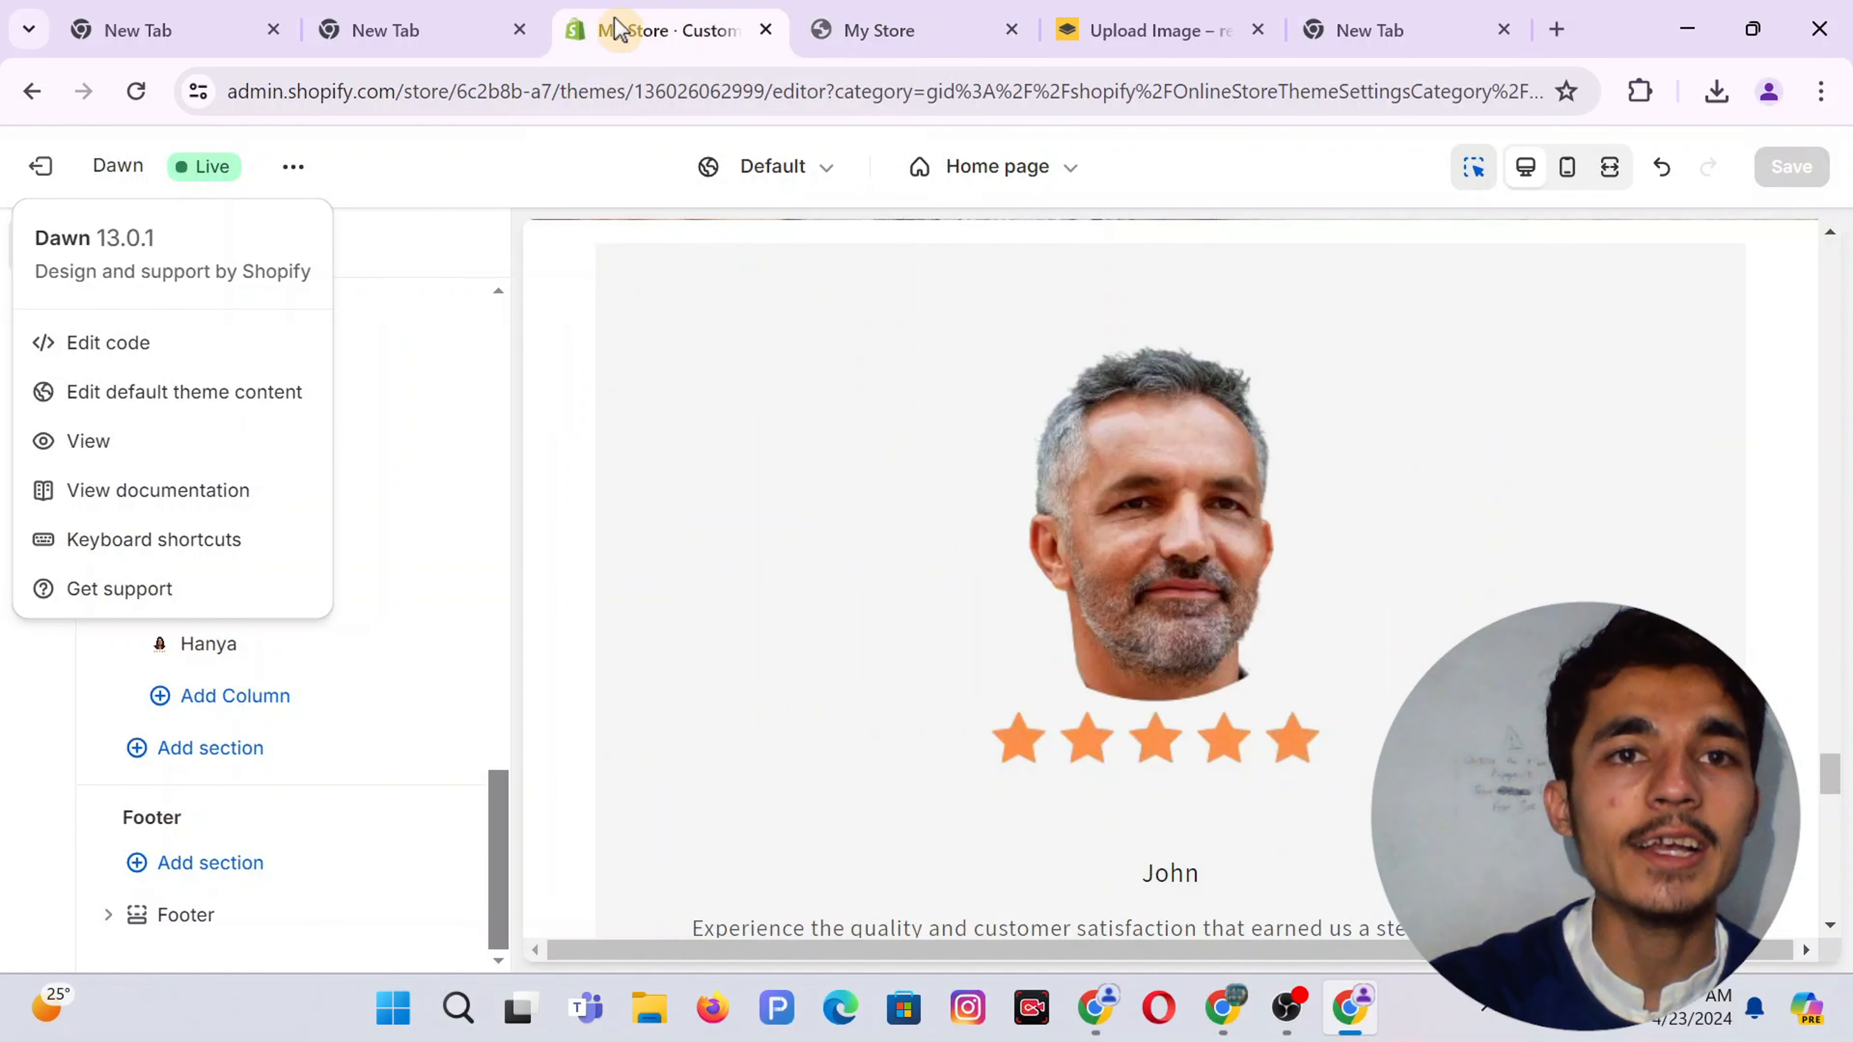
left_click(211, 759)
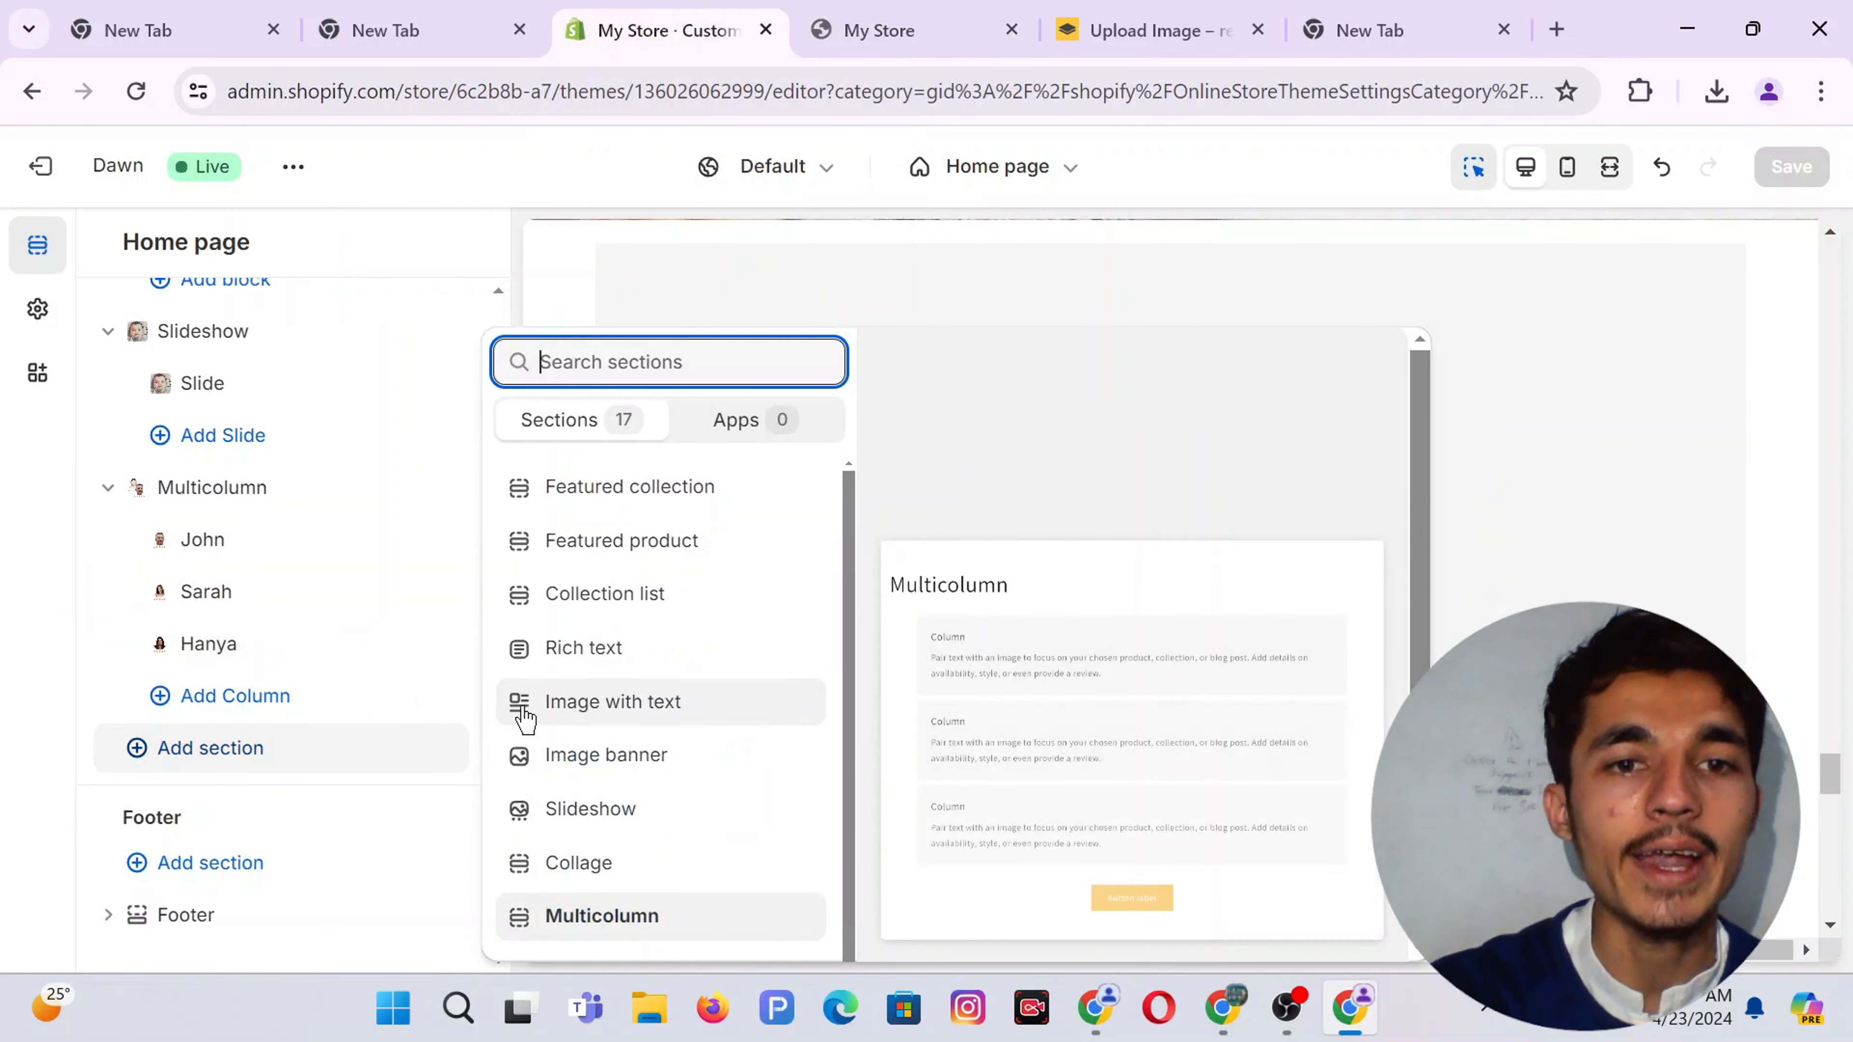
left_click(637, 766)
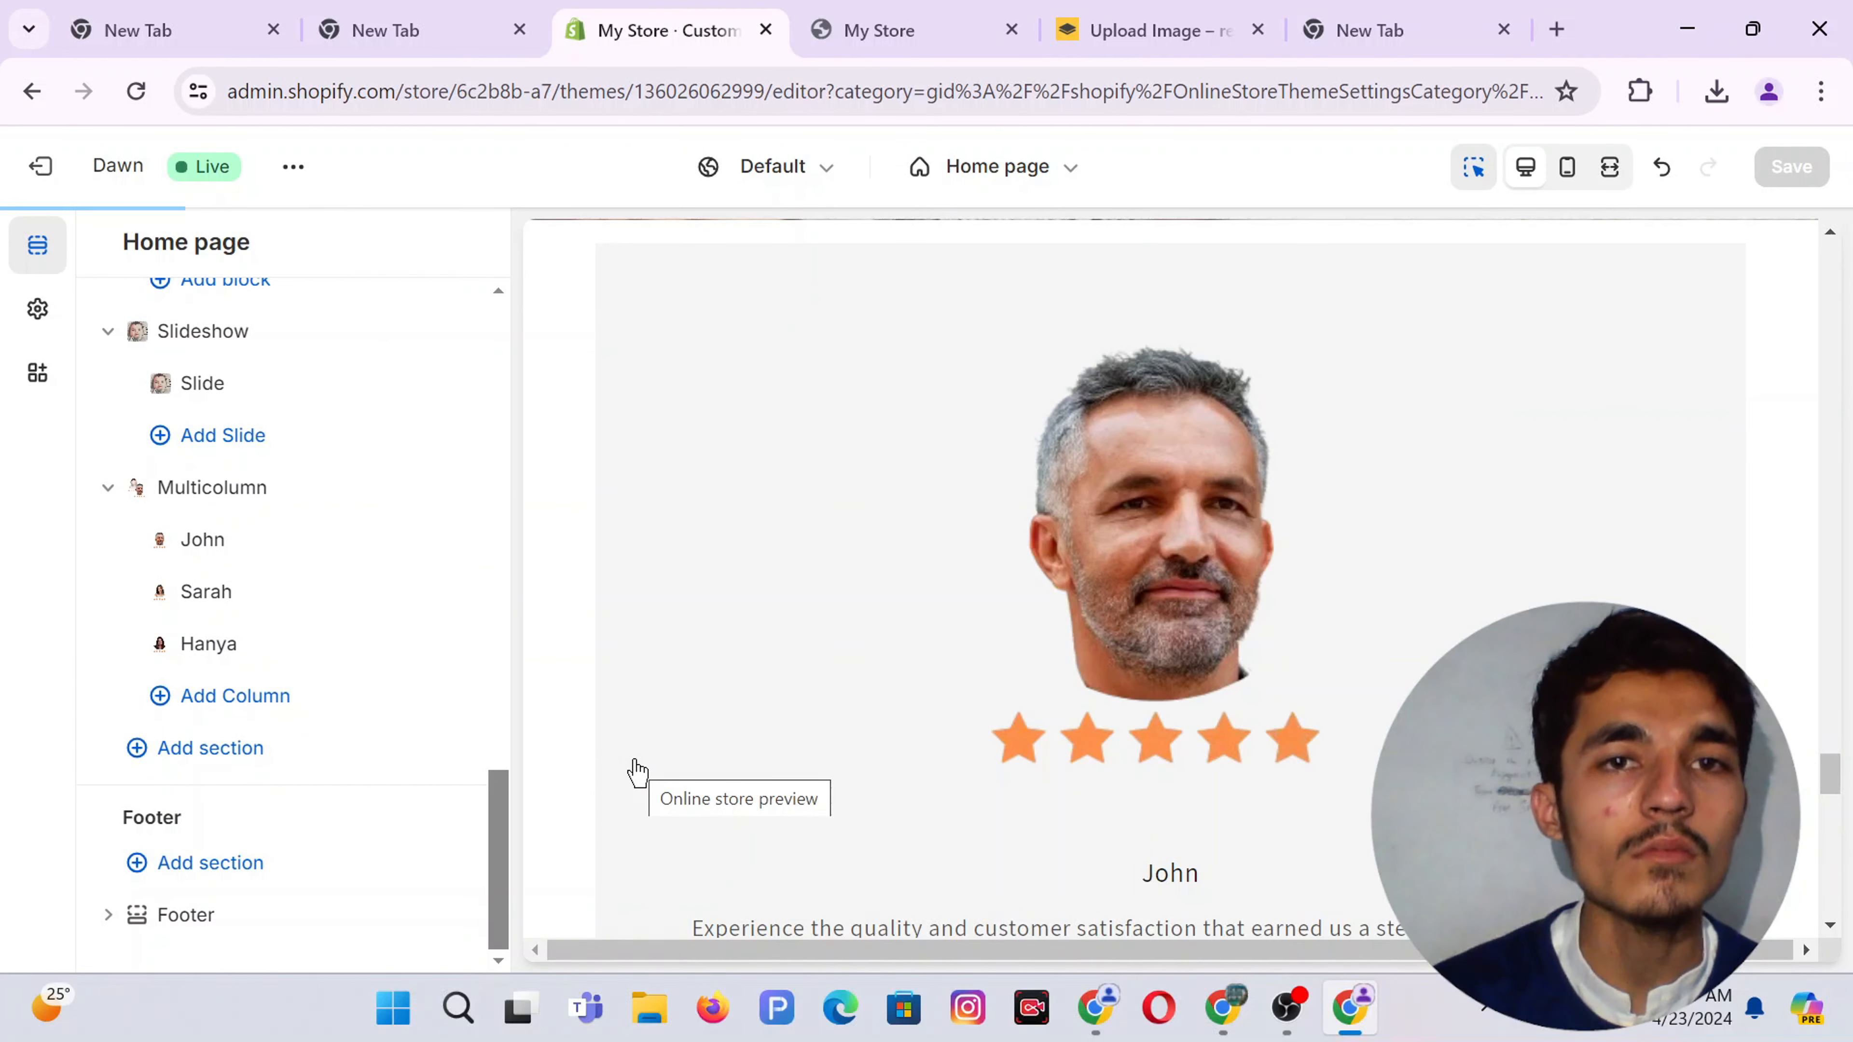
Look through the Canva portrait and baby banner designs, then go to the Pexels 'man' results
left_click(1223, 1007)
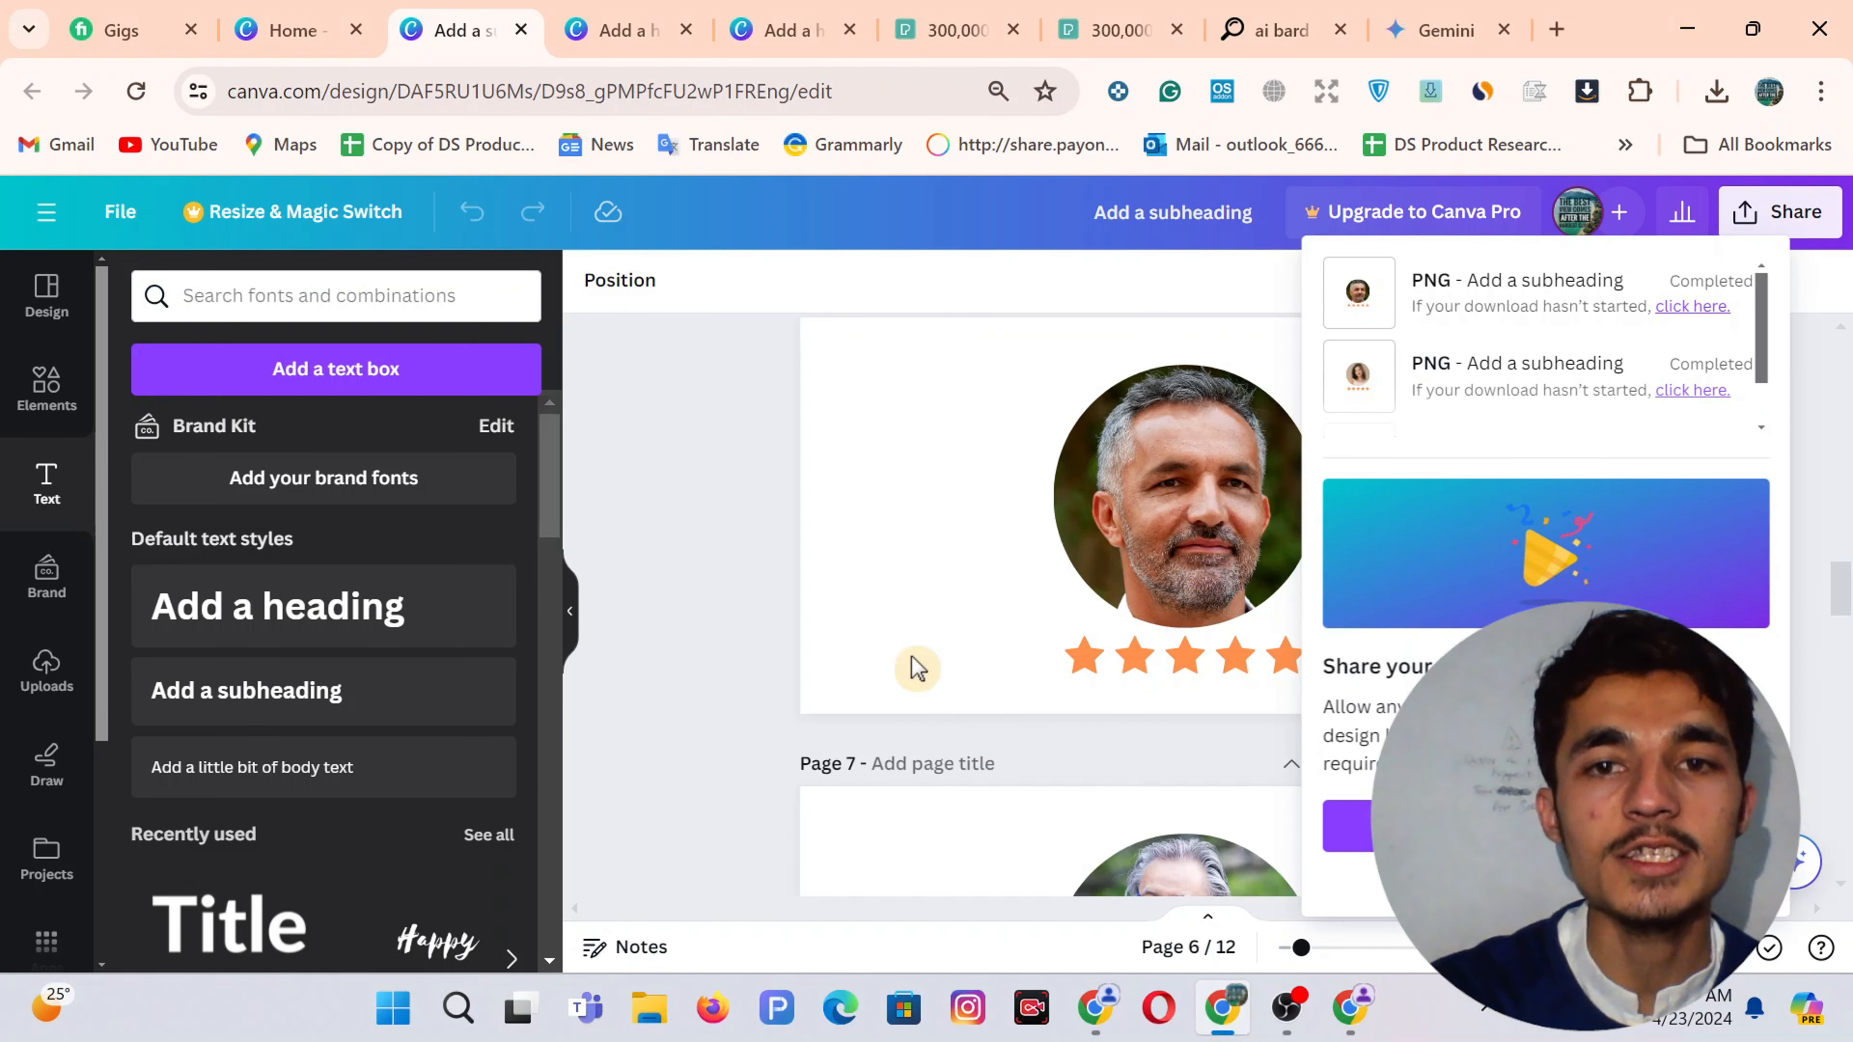
left_click(697, 16)
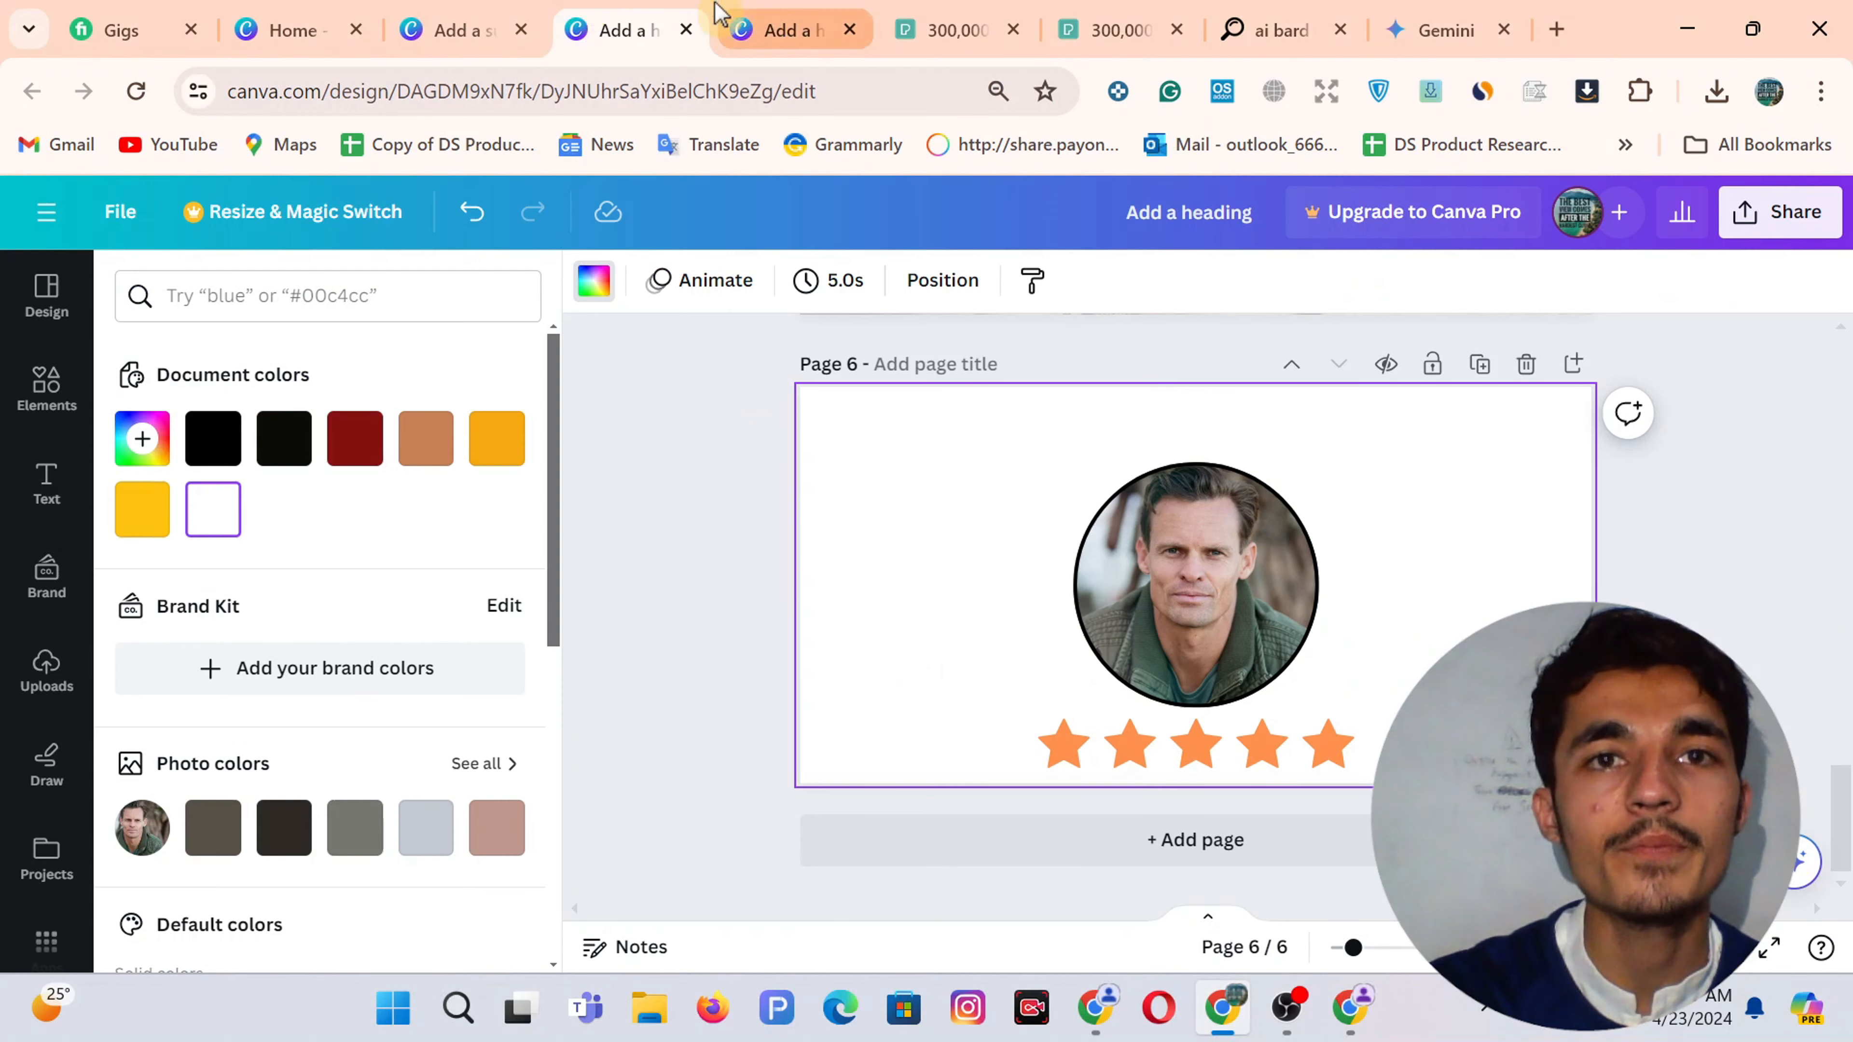
left_click(790, 16)
scroll(777, 583, "up", 10)
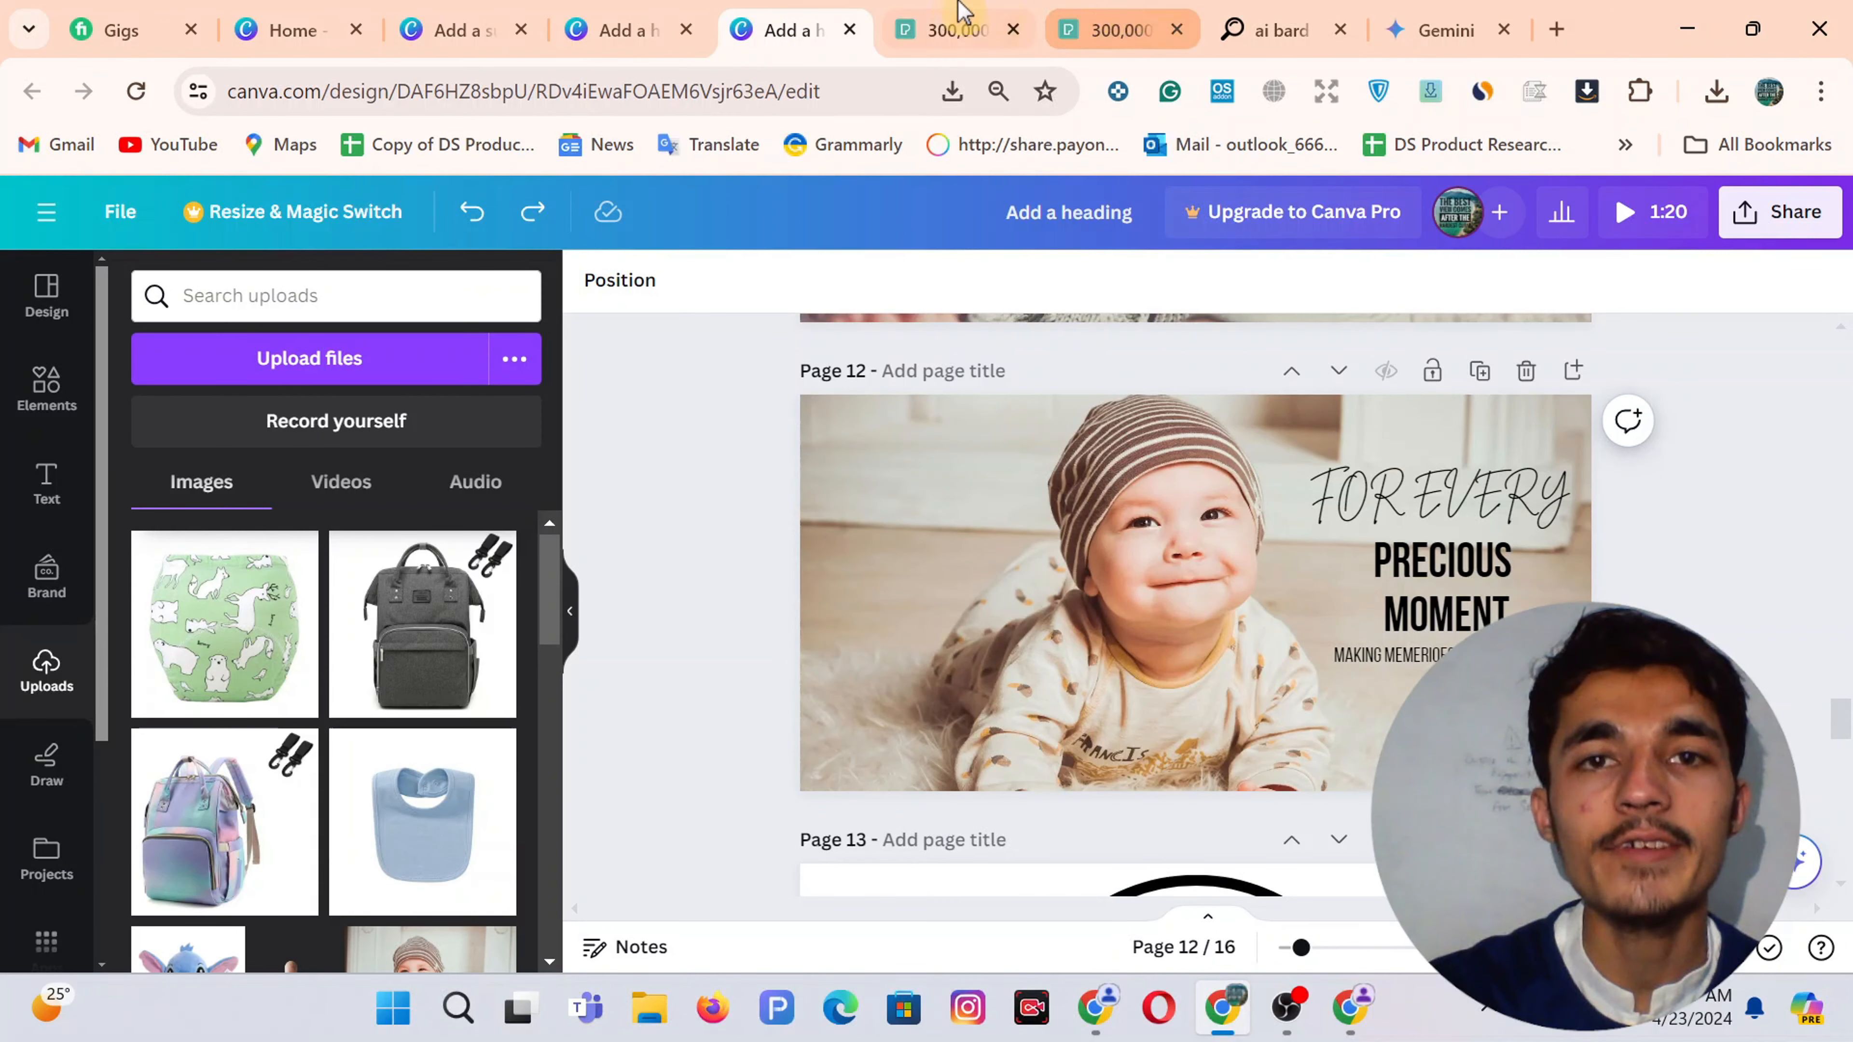
left_click(952, 21)
Search Pexels for 'baby' photos and browse the results
left_click(1160, 25)
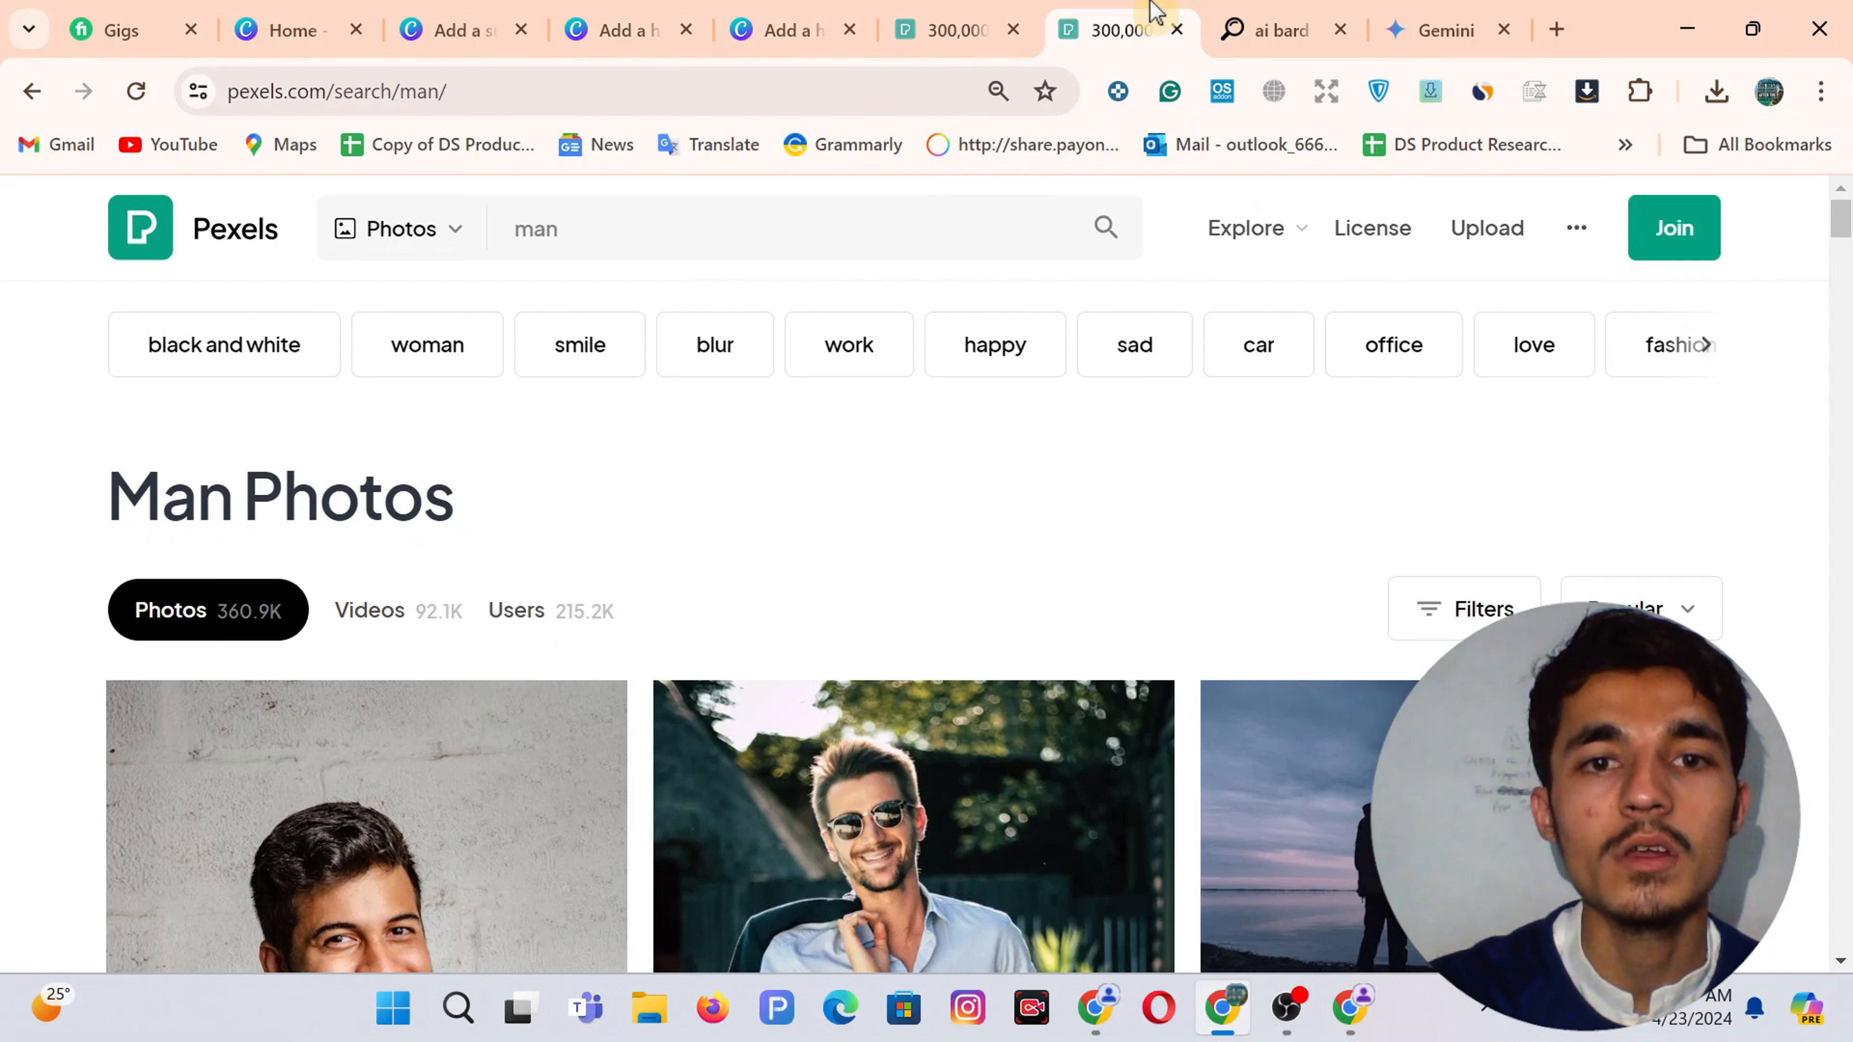
scroll(756, 711, "down", 5)
left_click(951, 21)
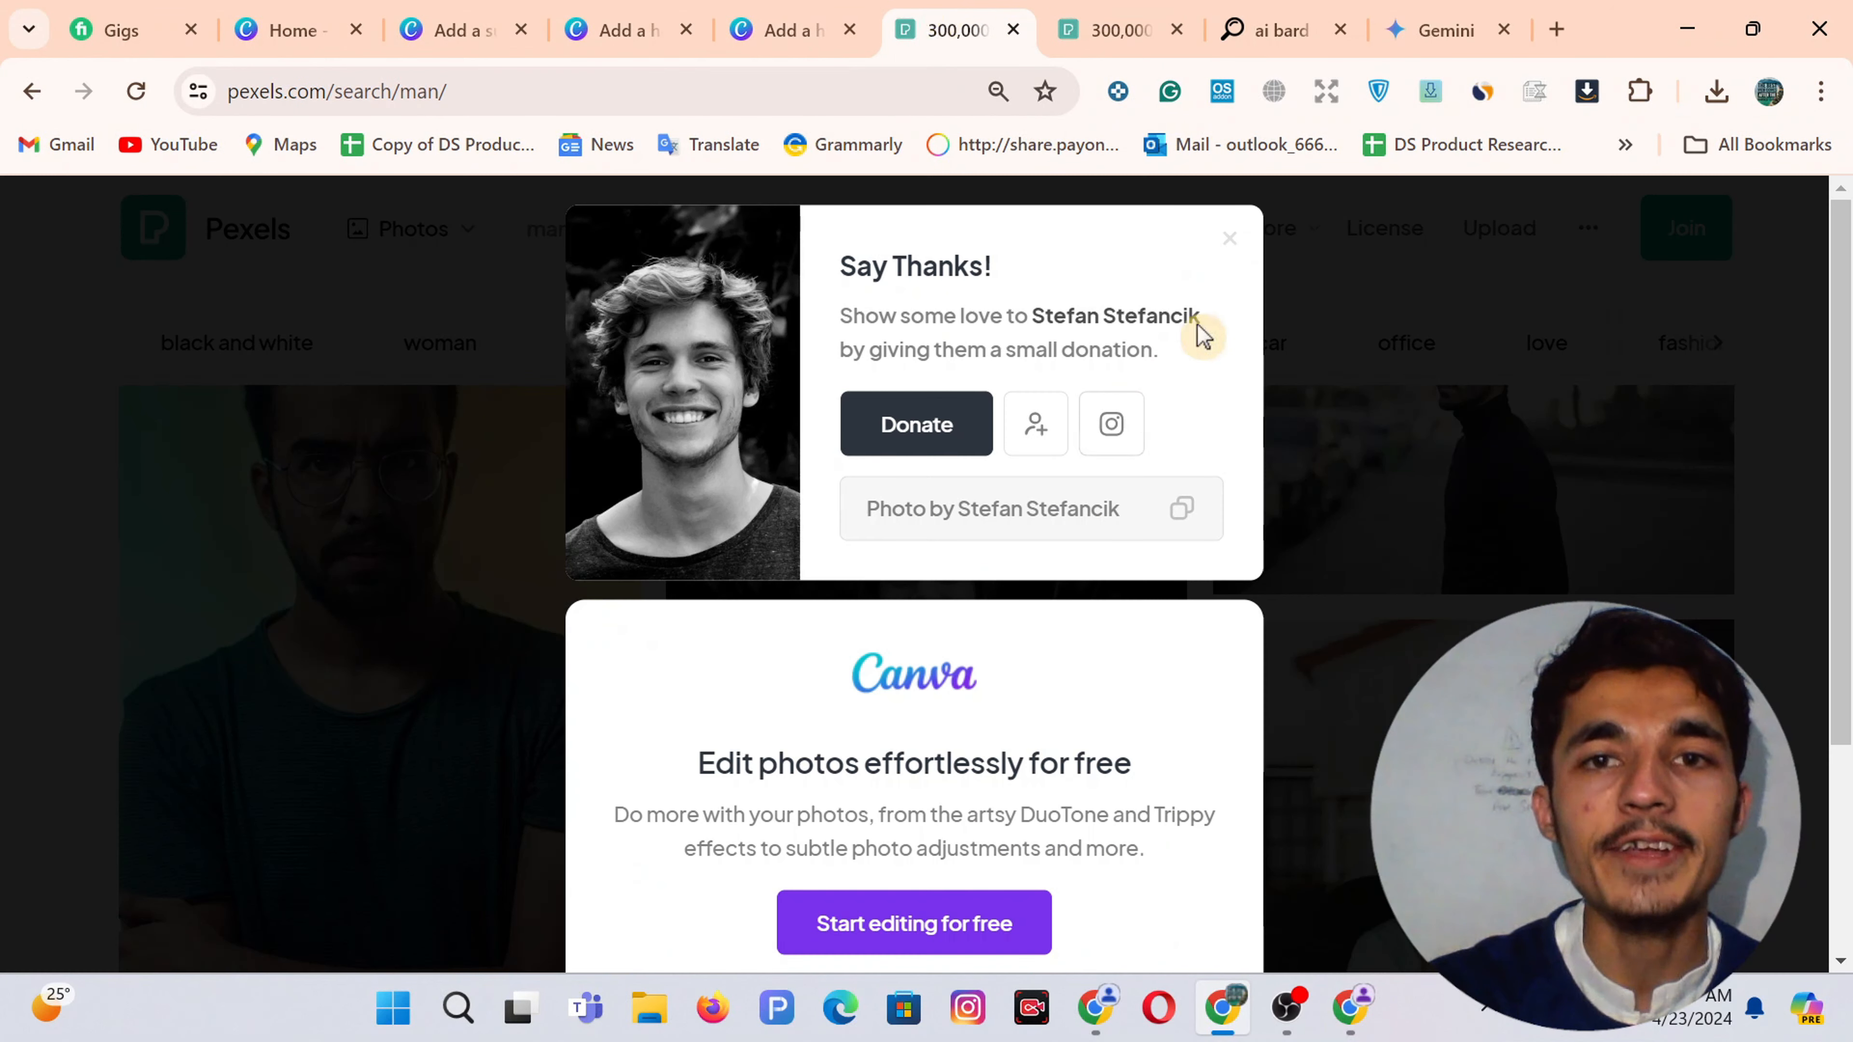
left_click(1232, 241)
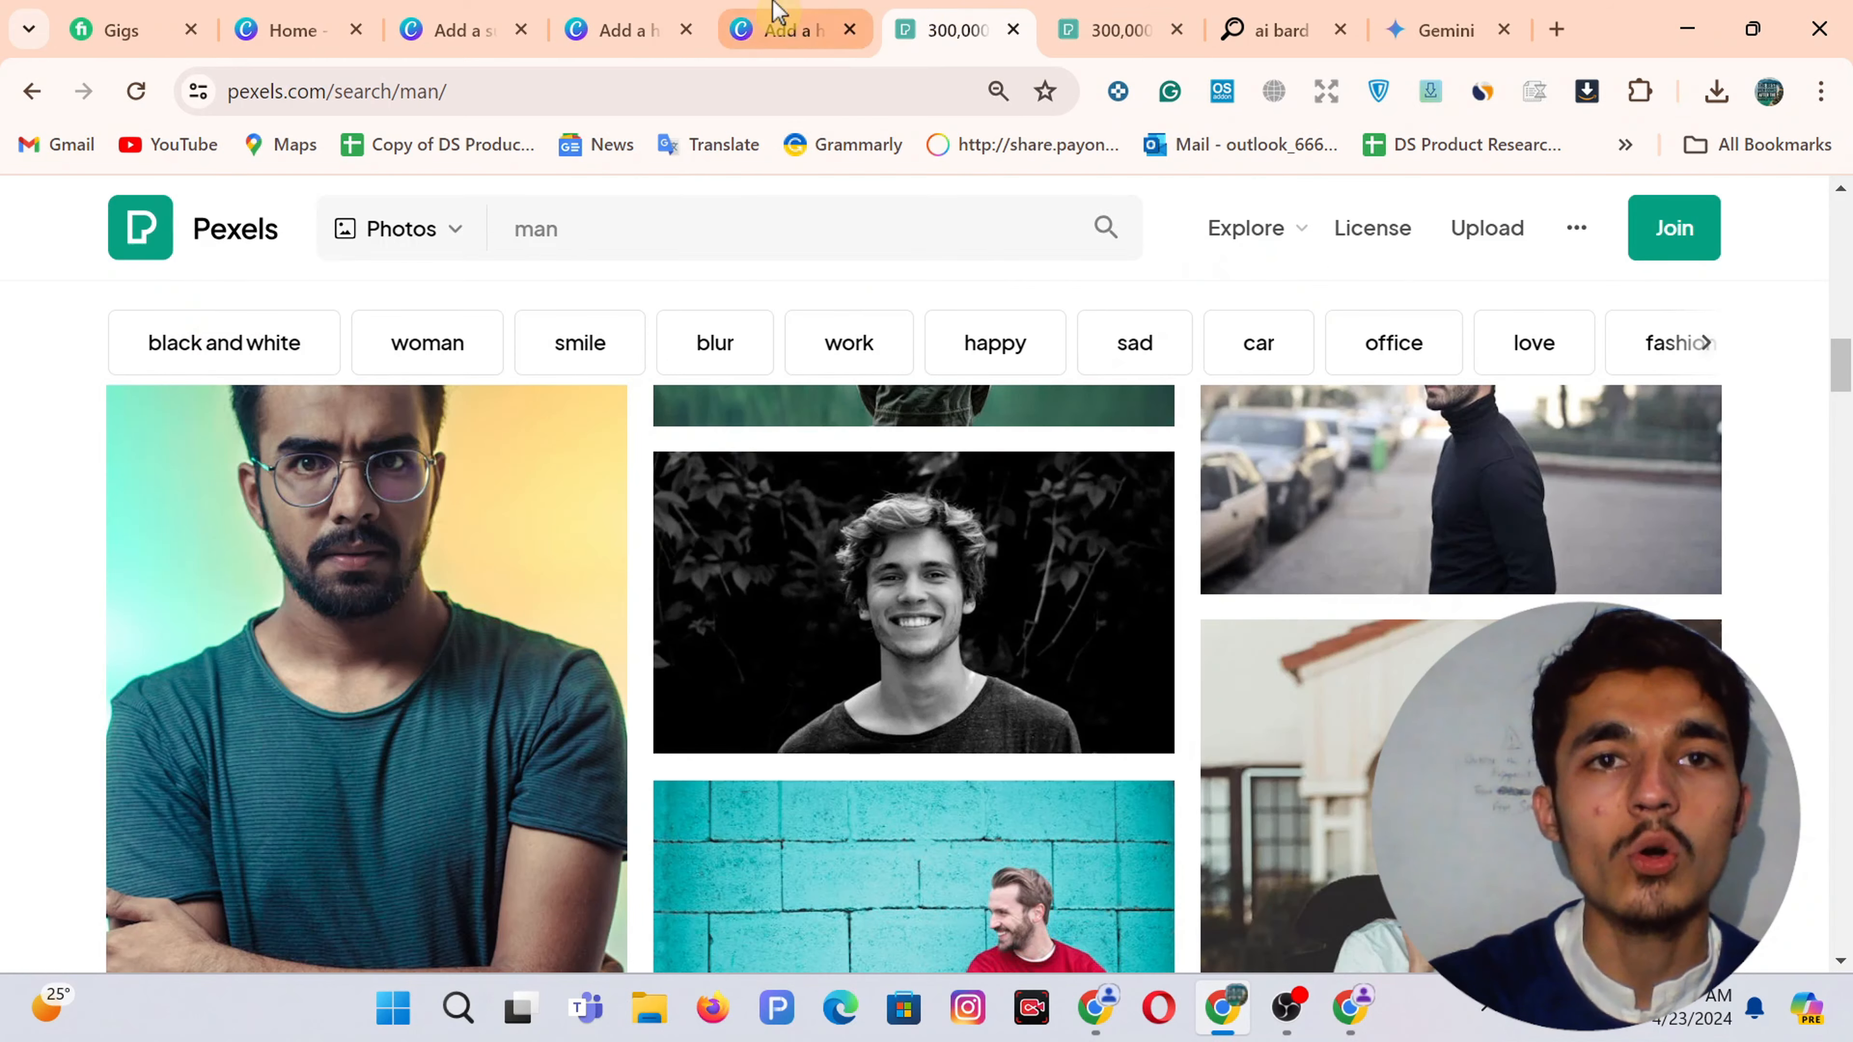
left_click(614, 237)
type("baby")
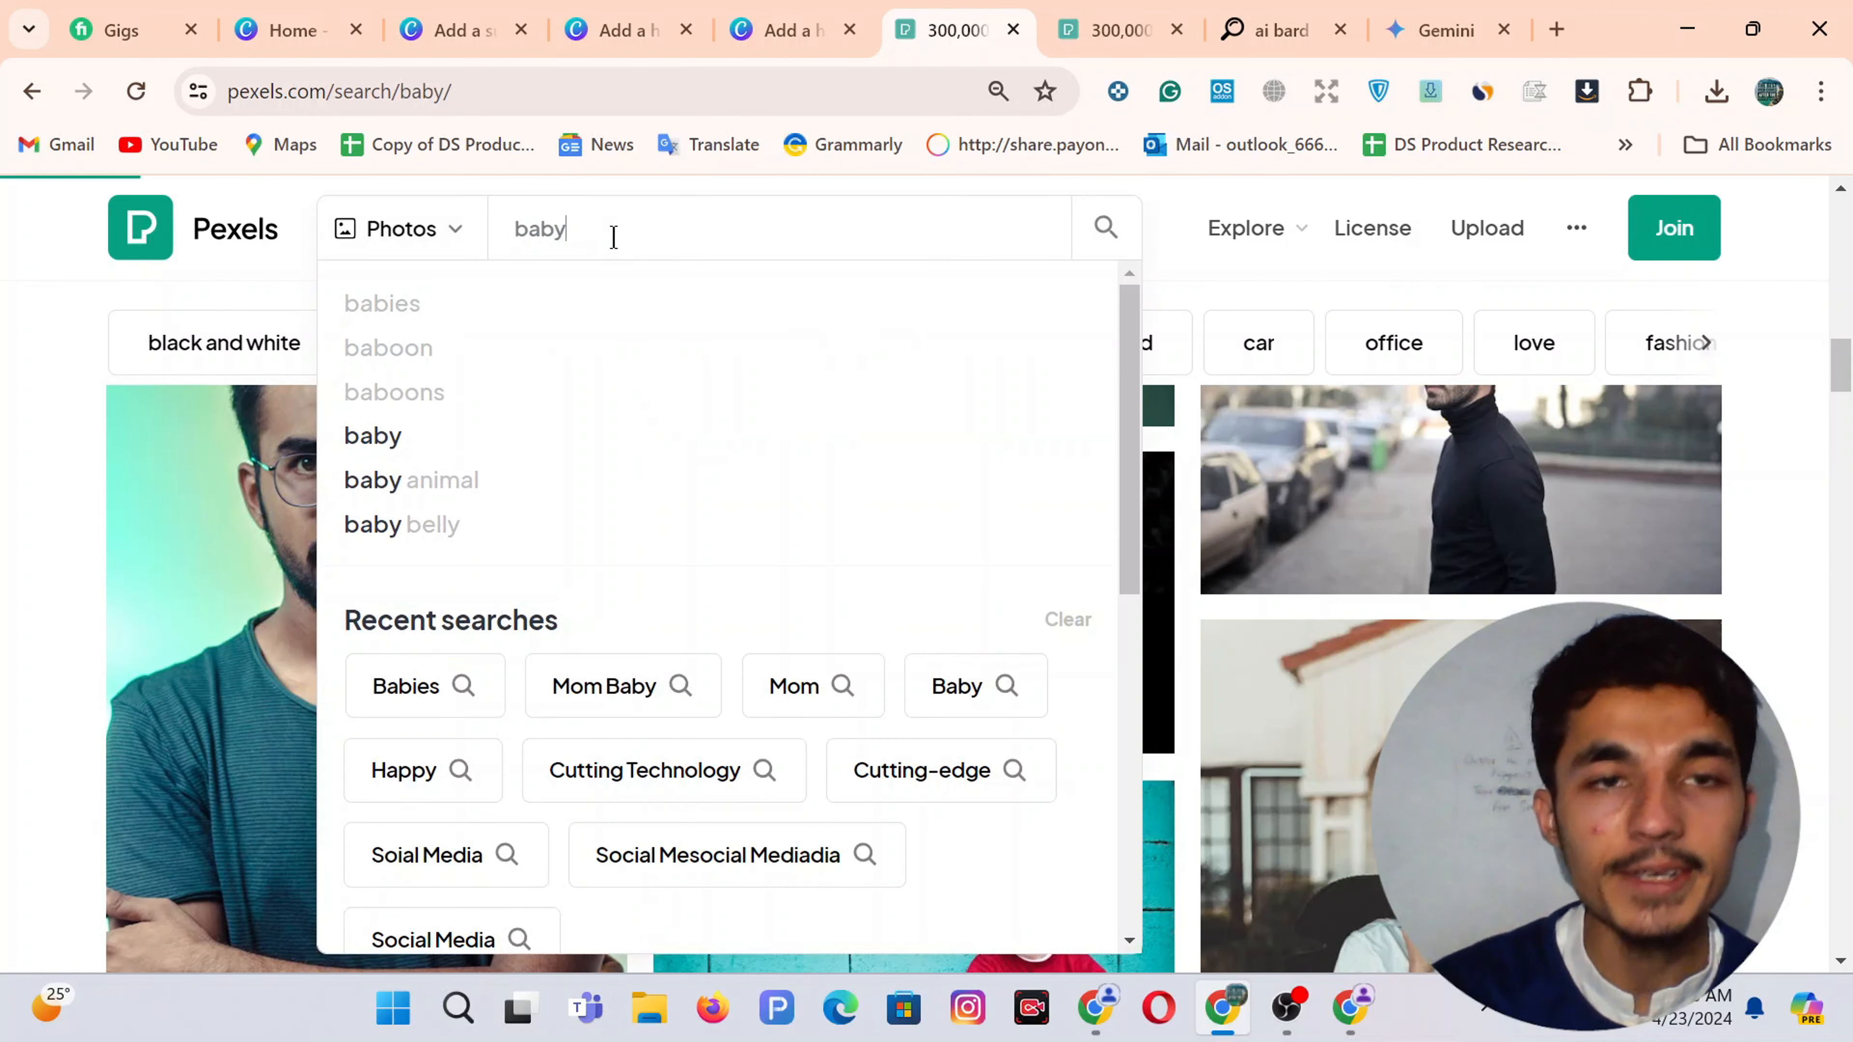
key("Return")
scroll(414, 613, "down", 4)
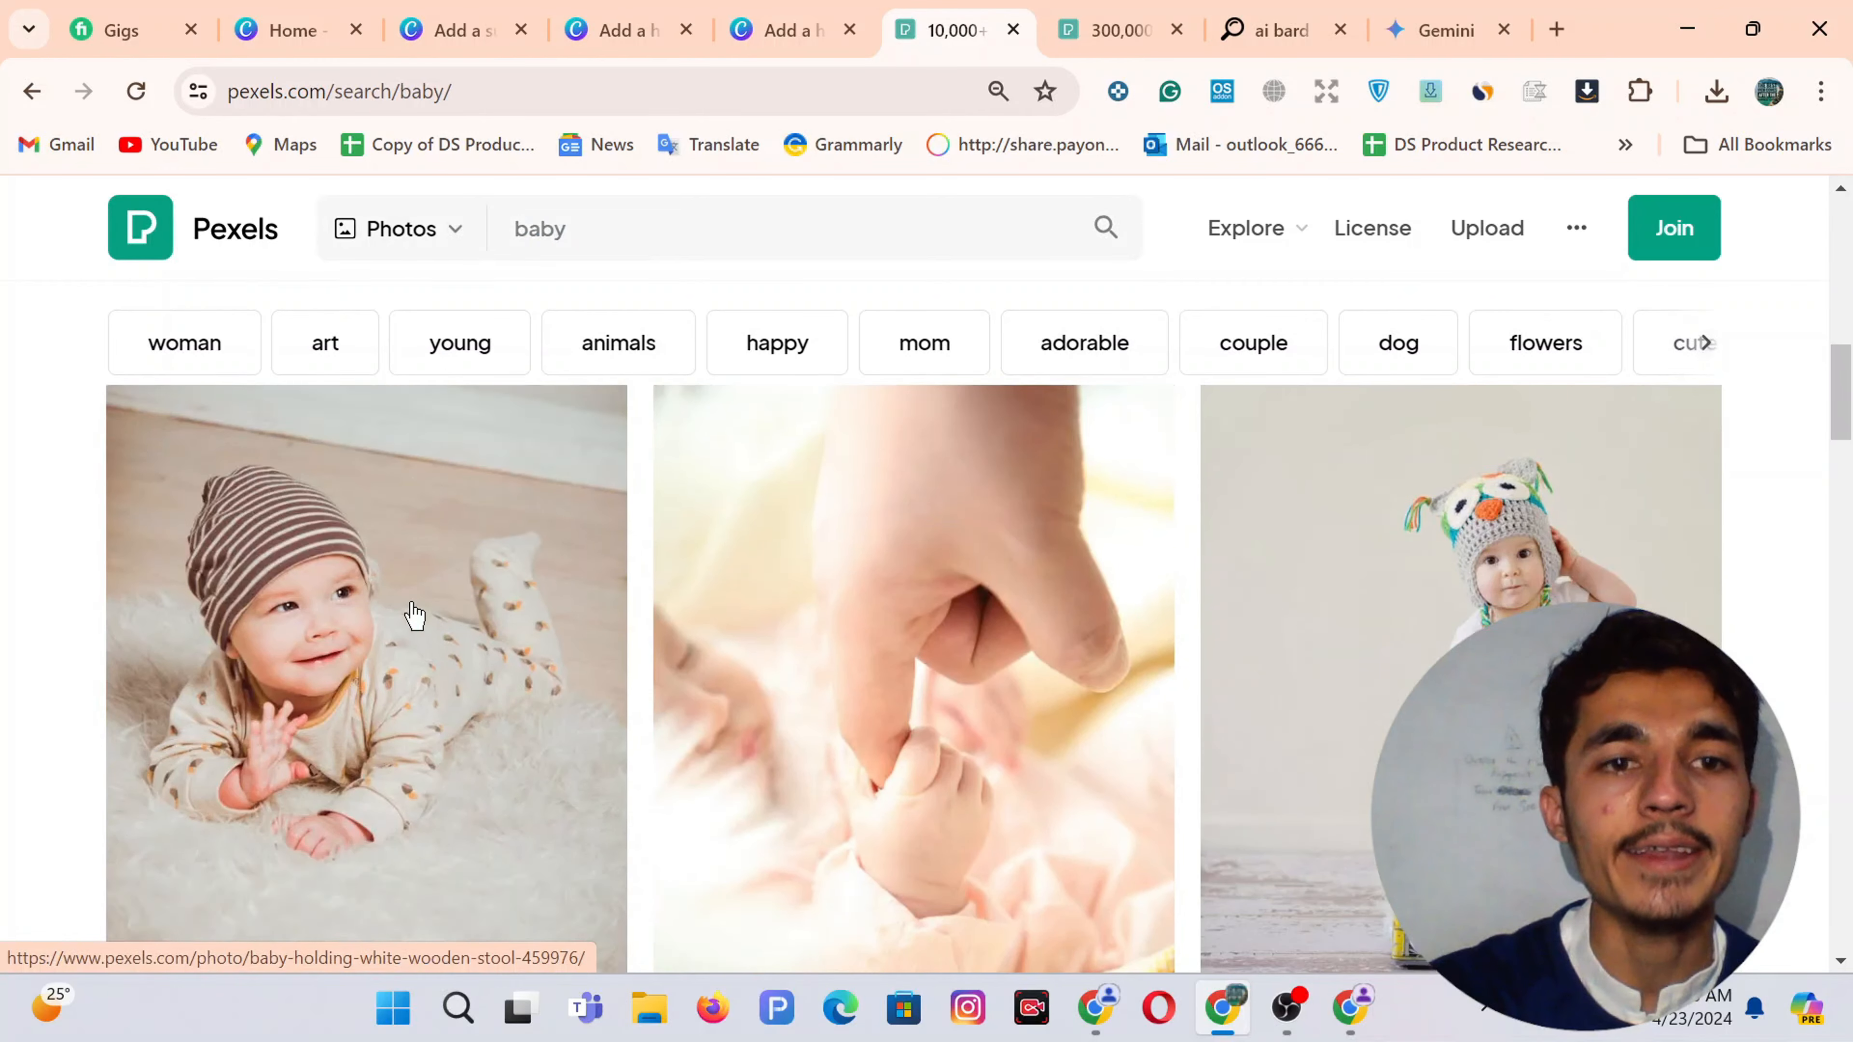
scroll(414, 615, "down", 10)
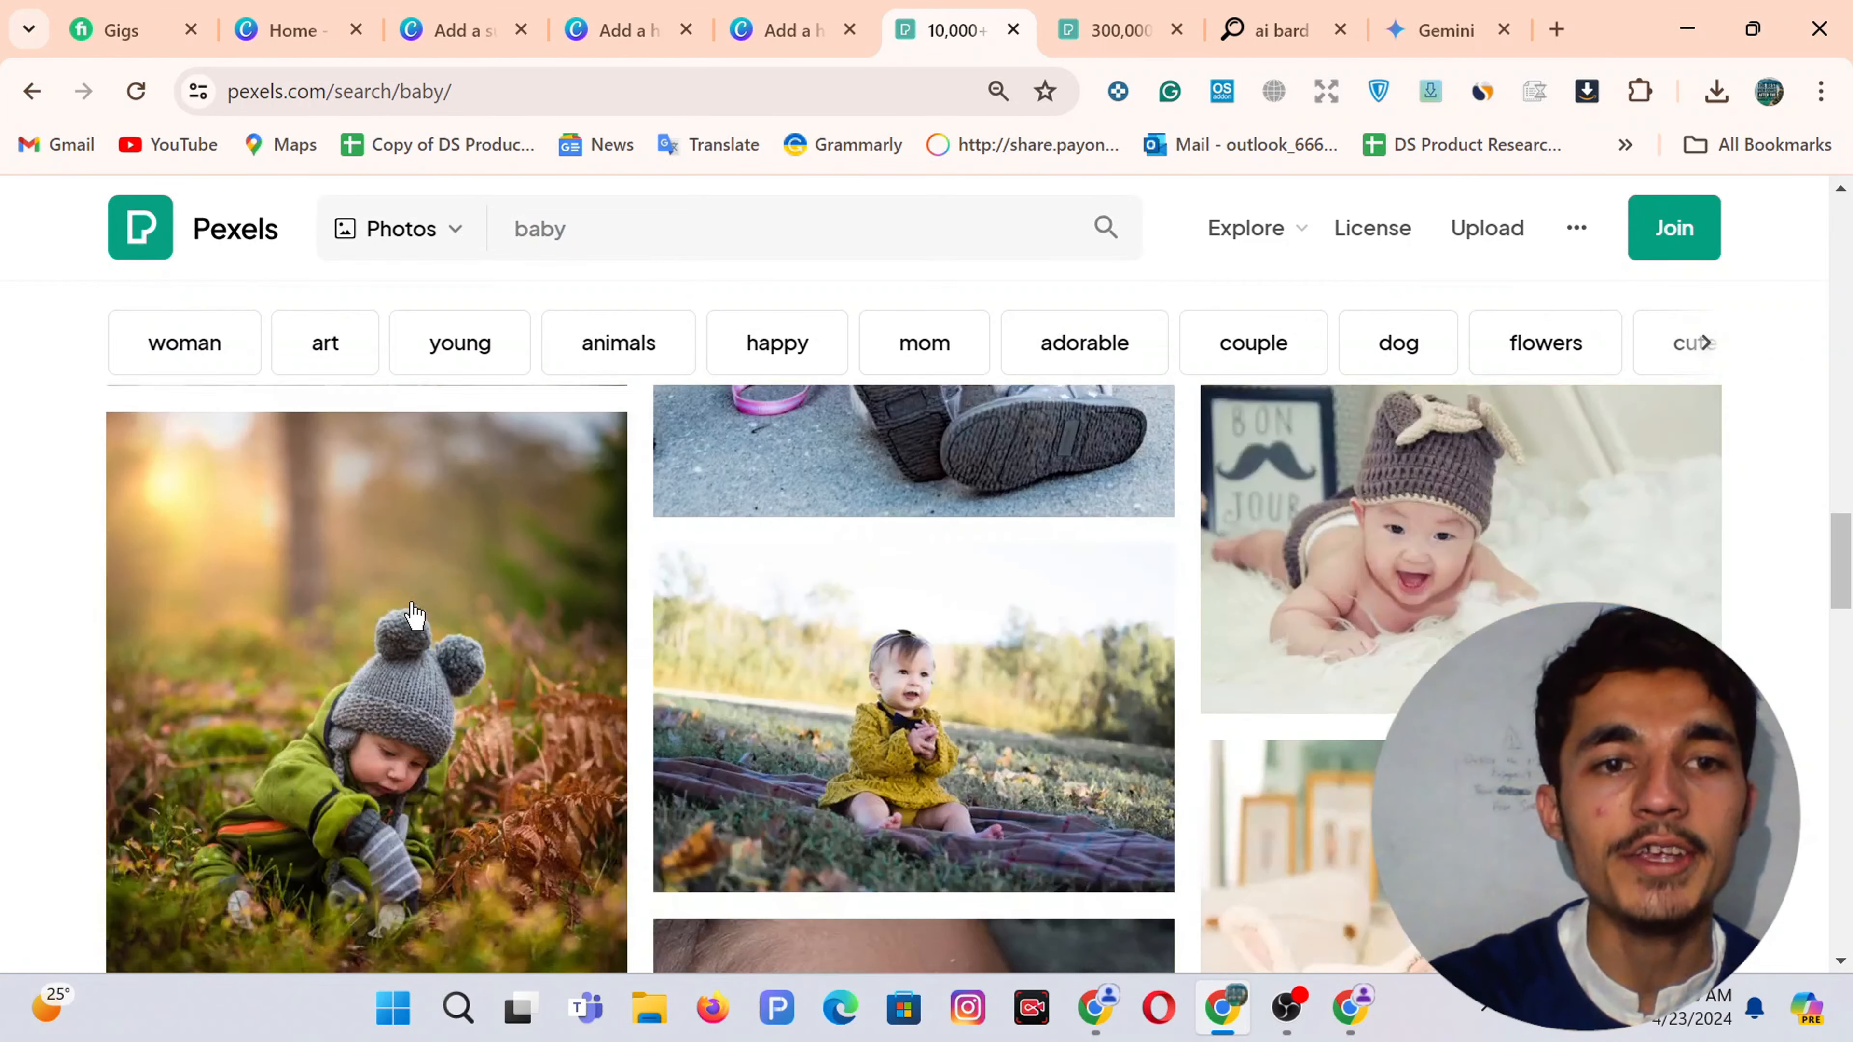
scroll(414, 615, "down", 10)
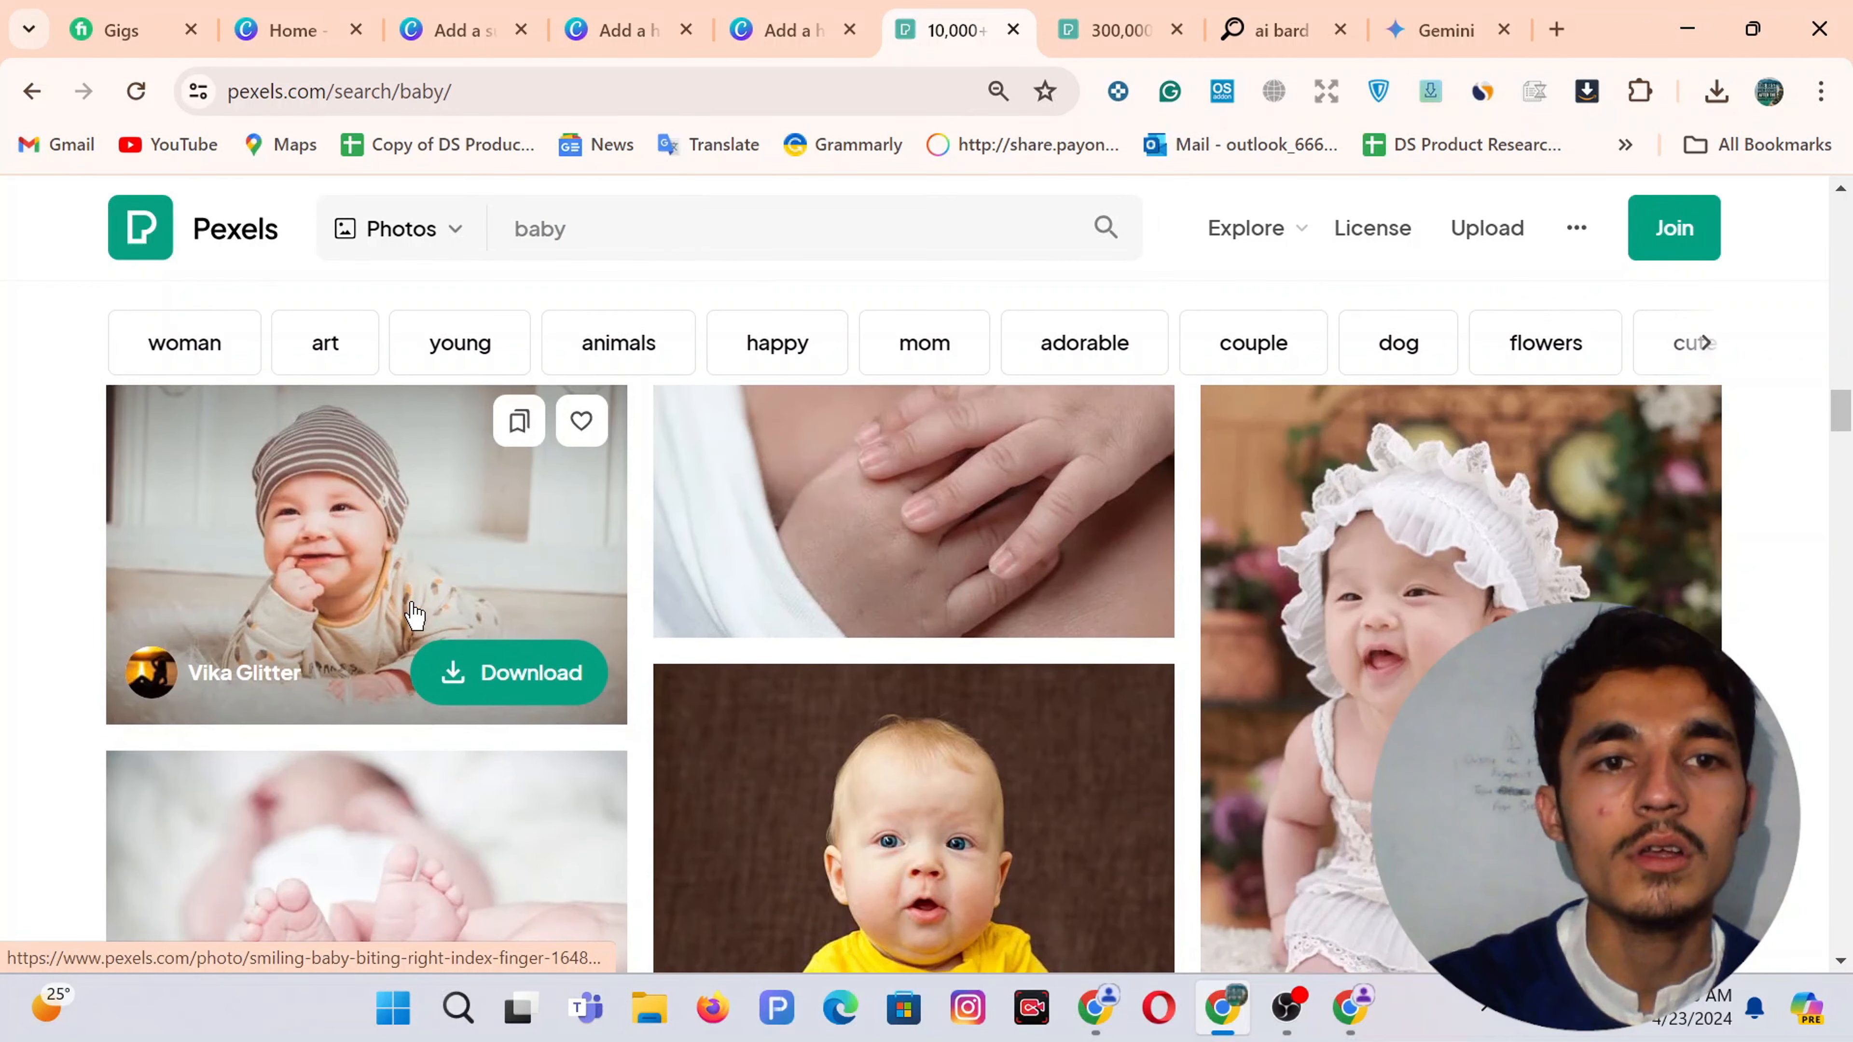
Download the photo of the smiling baby in a striped hat and dismiss the thank-you prompt
left_click(754, 14)
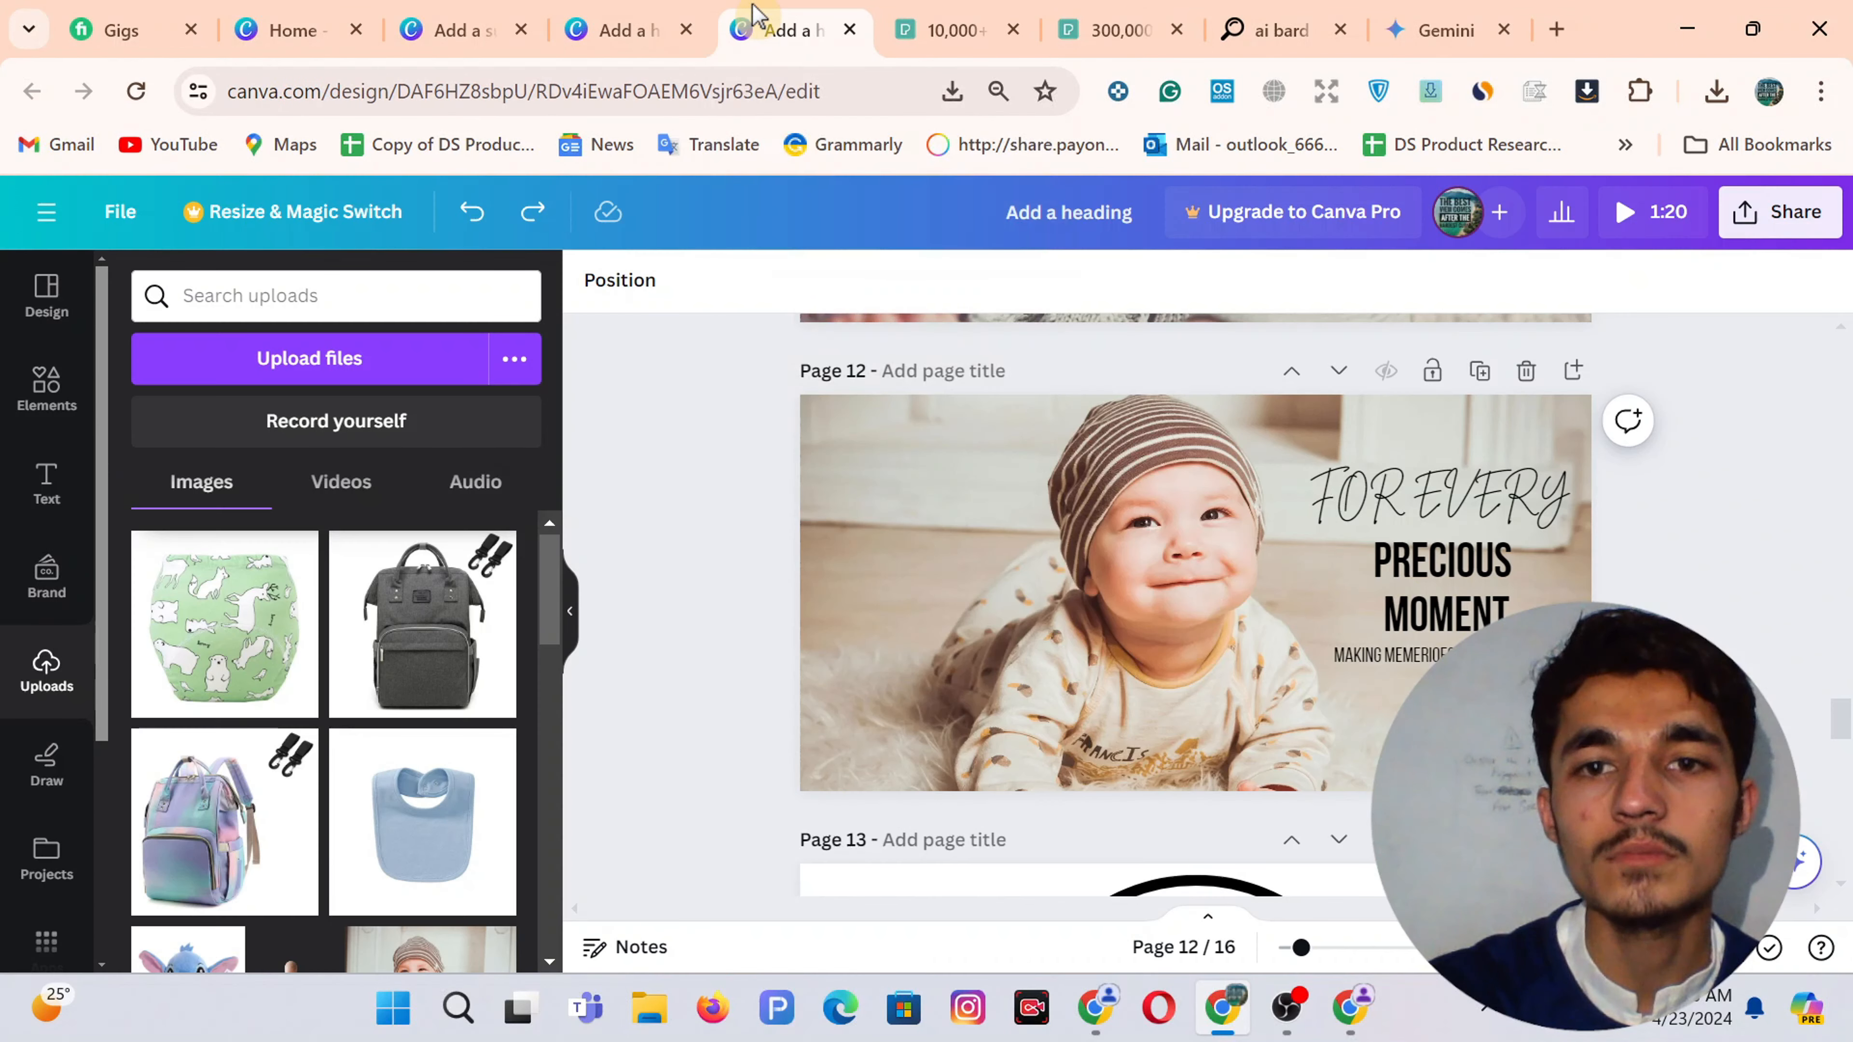
left_click(945, 22)
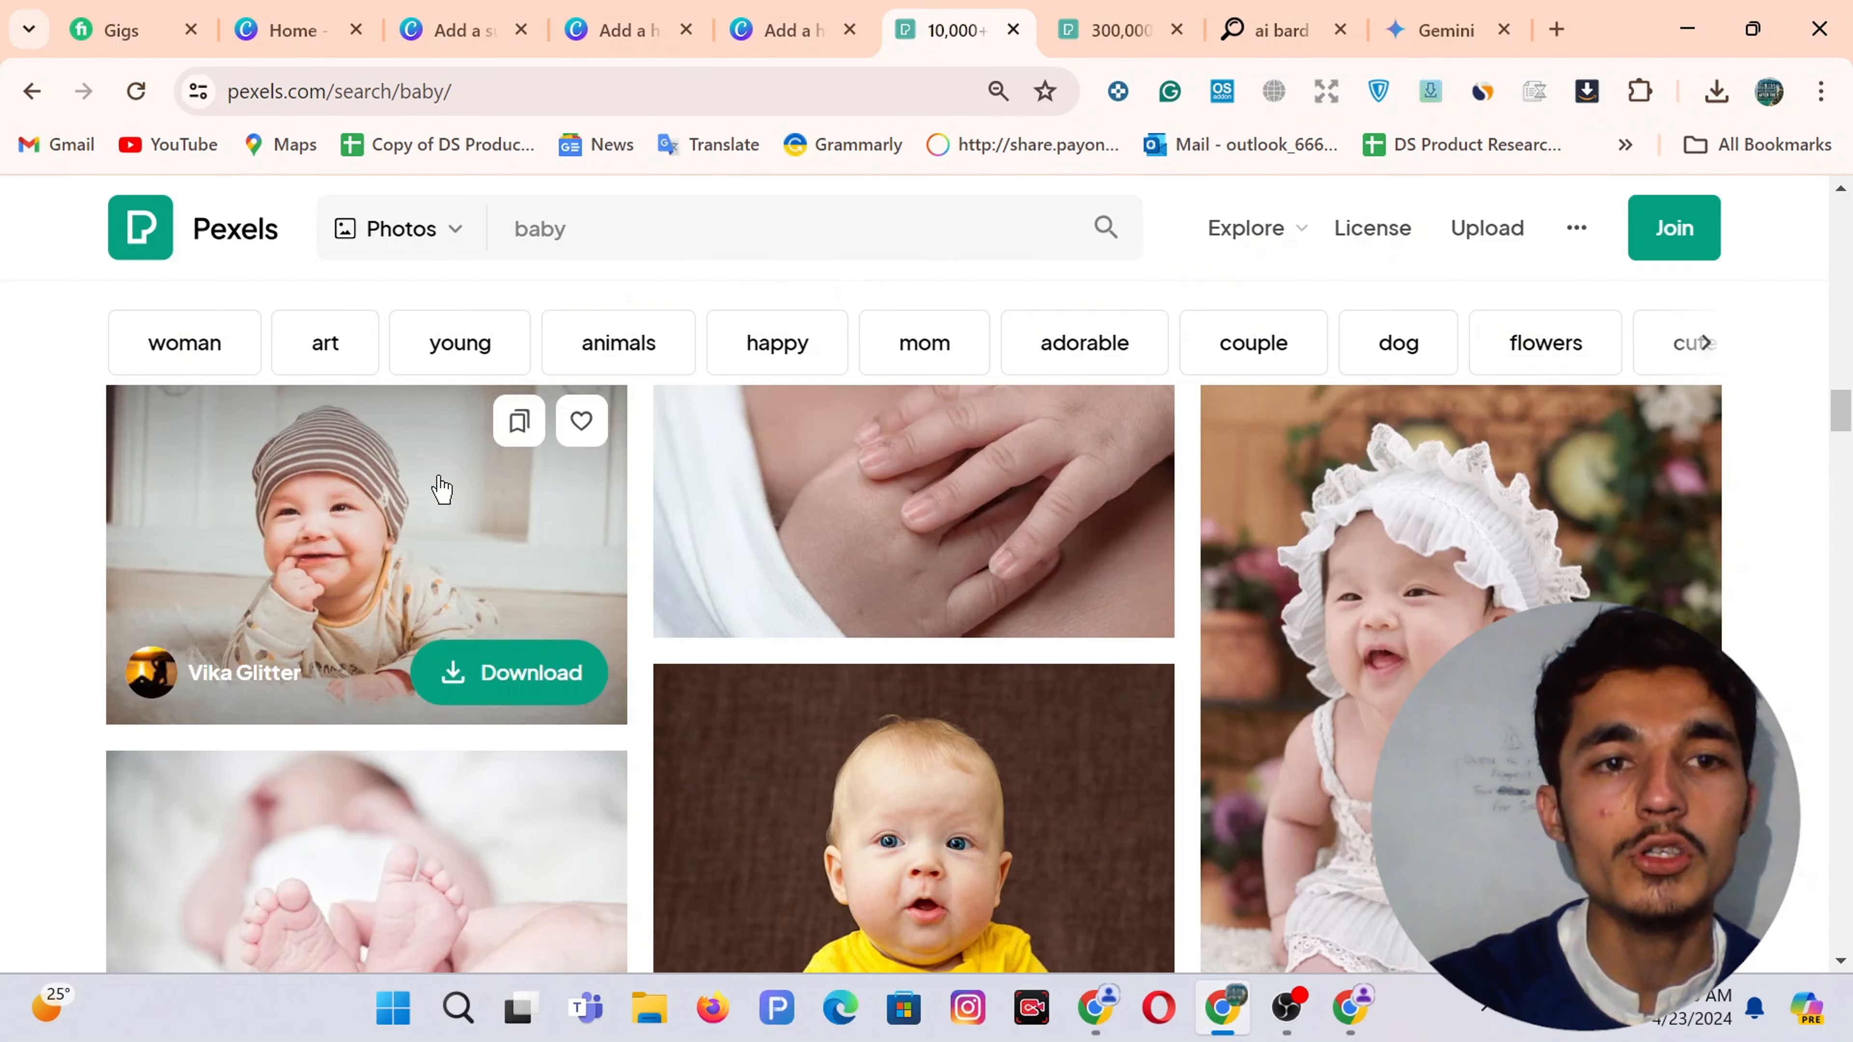
scroll(441, 489, "down", 15)
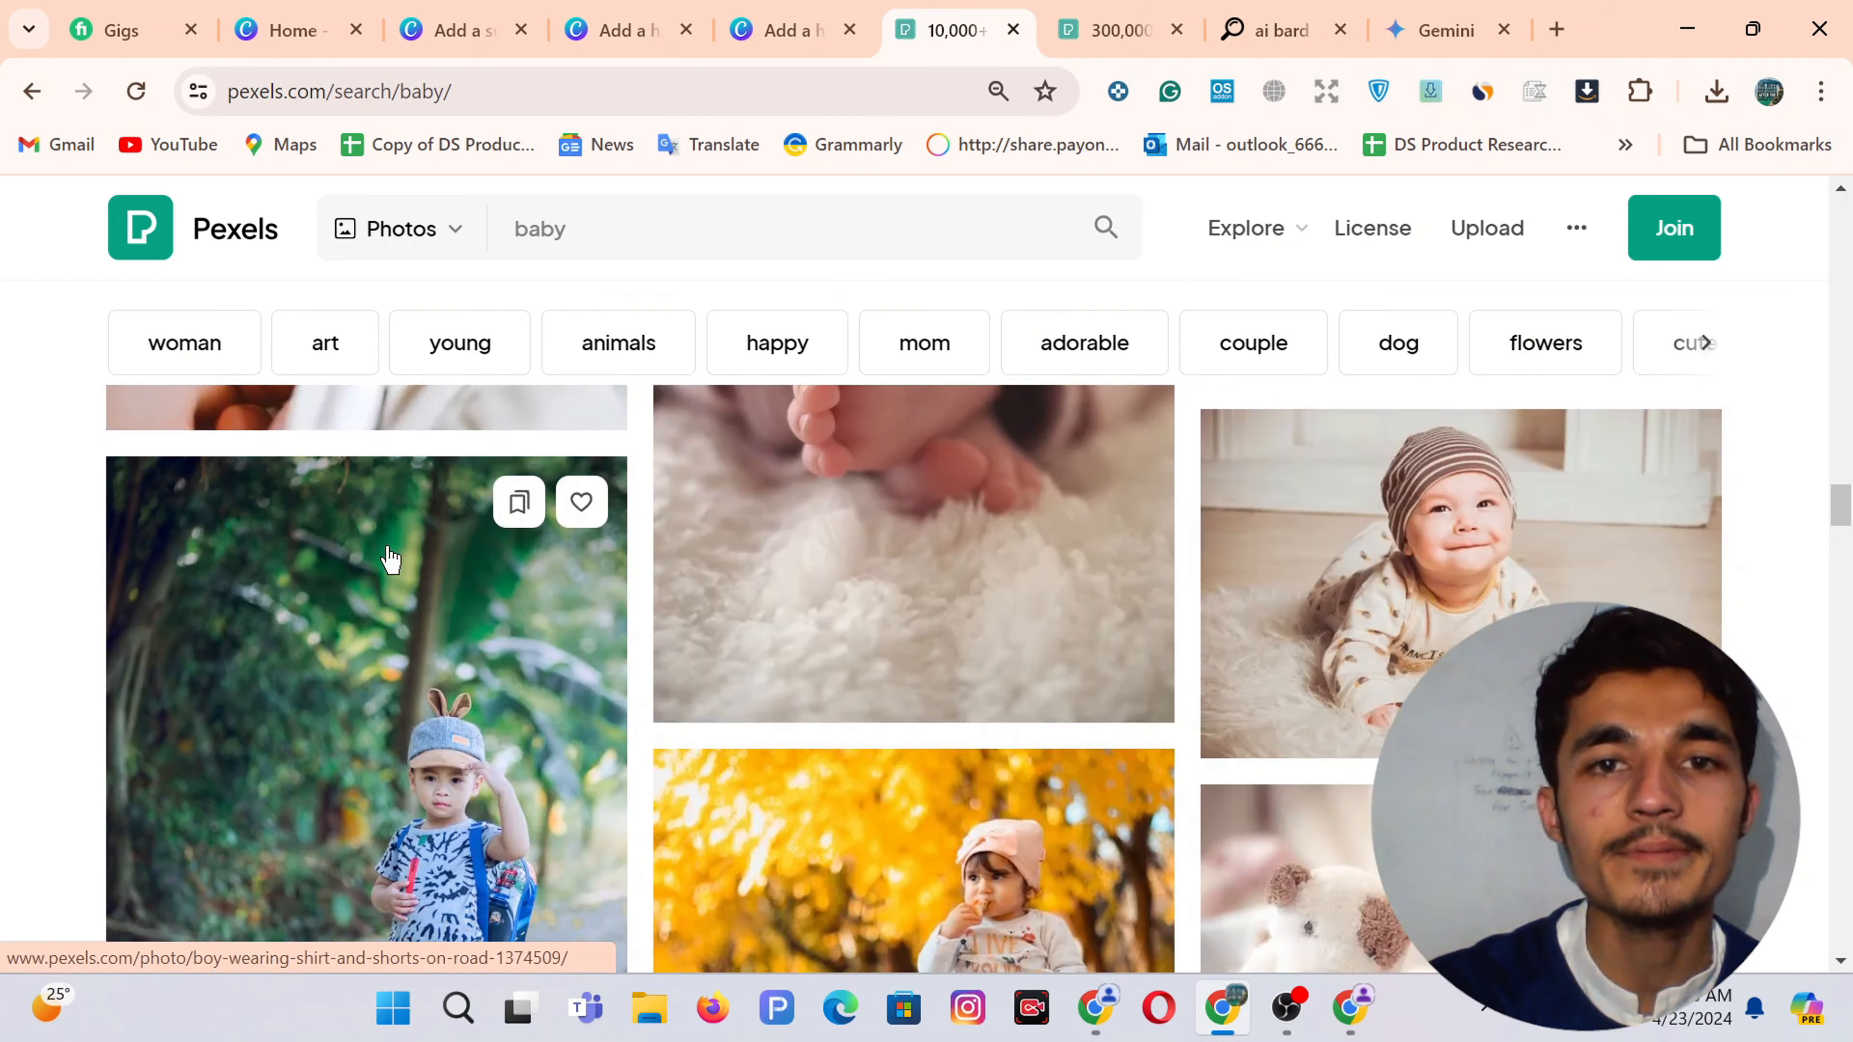
scroll(1657, 542, "up", 2)
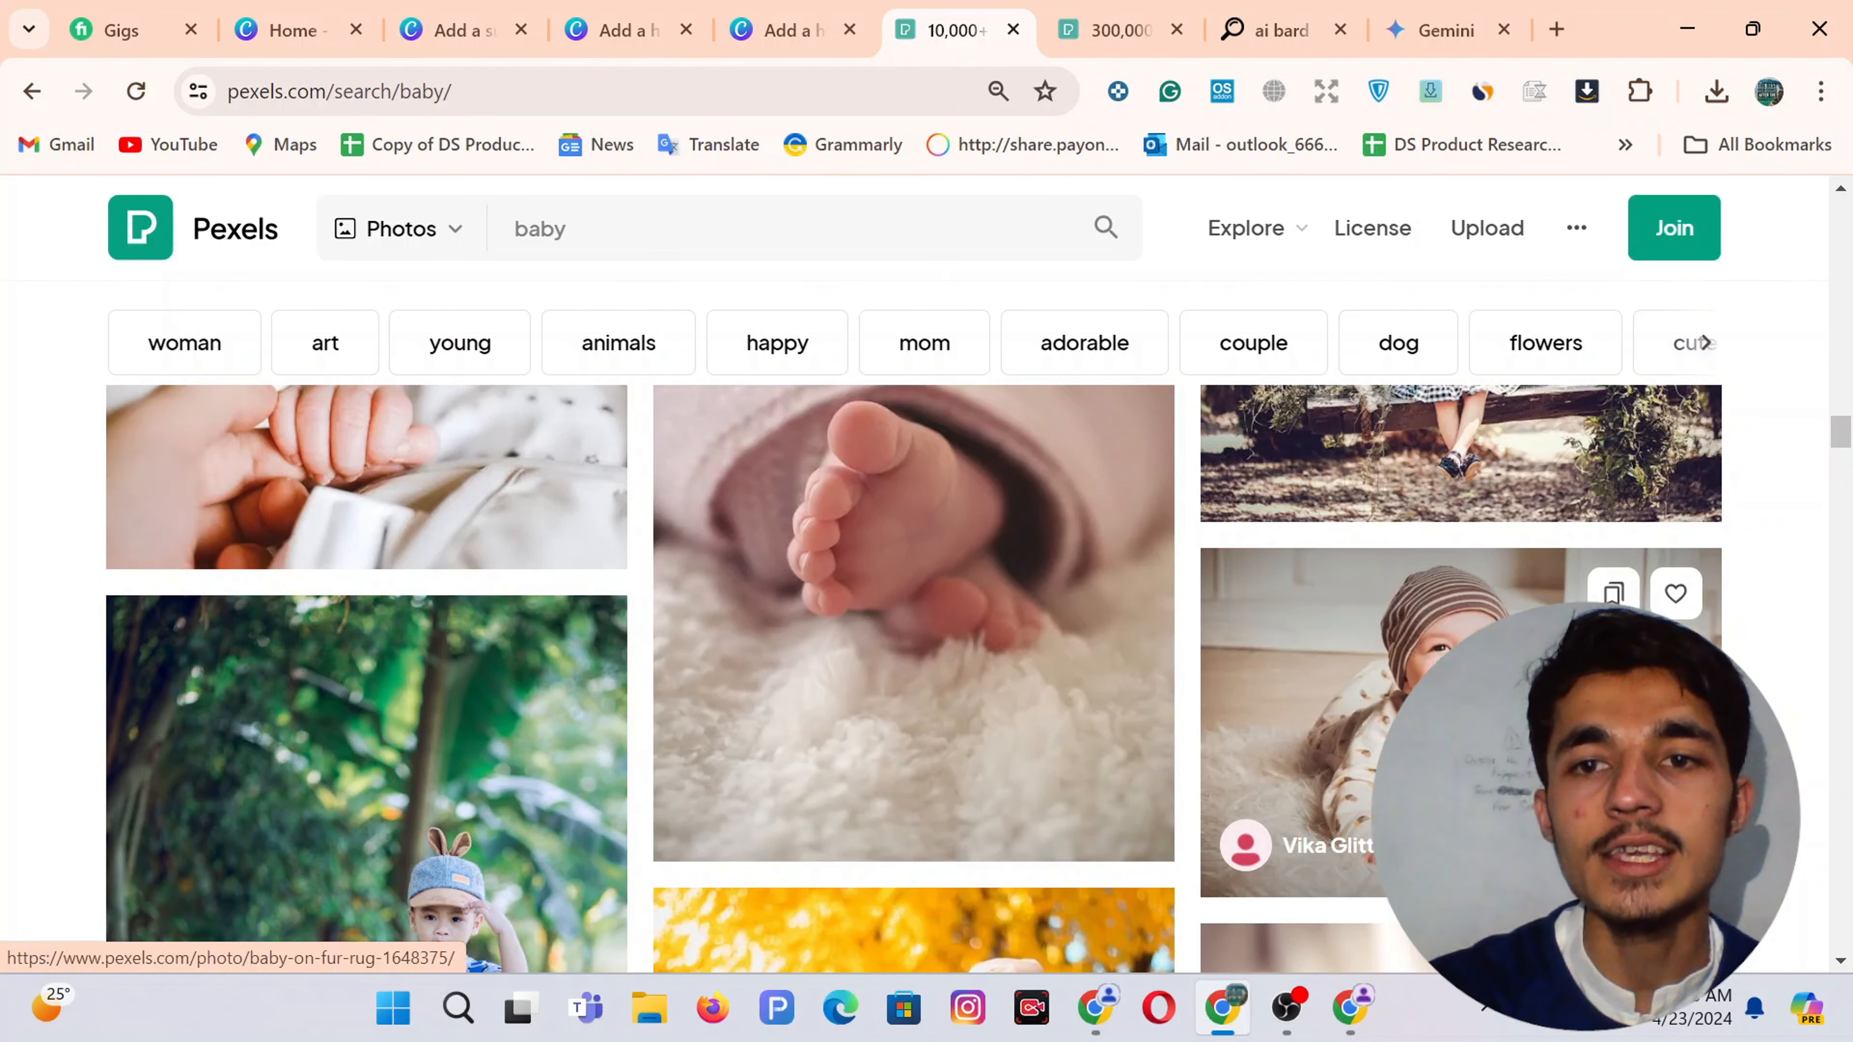
scroll(1658, 541, "down", 2)
left_click(1678, 737)
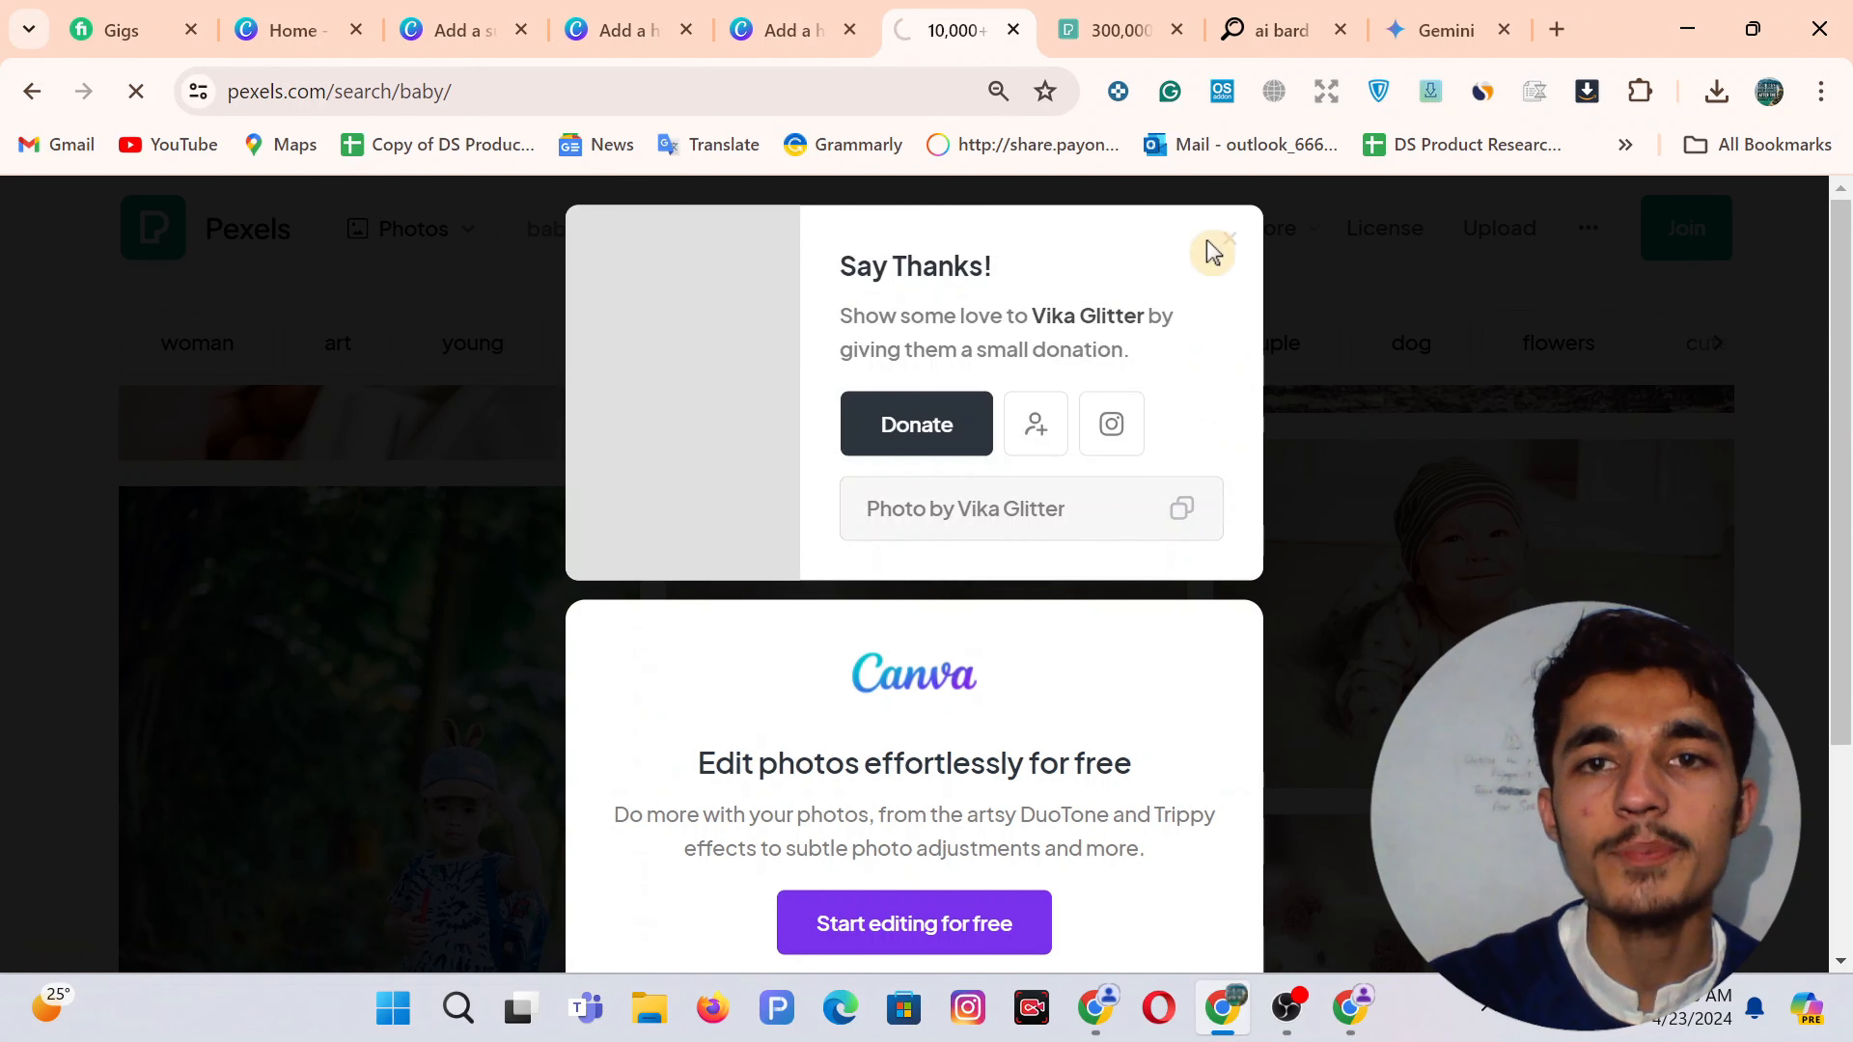
left_click(1228, 240)
Add a new blank page 7 after page 6 in the testimonial design
left_click(780, 16)
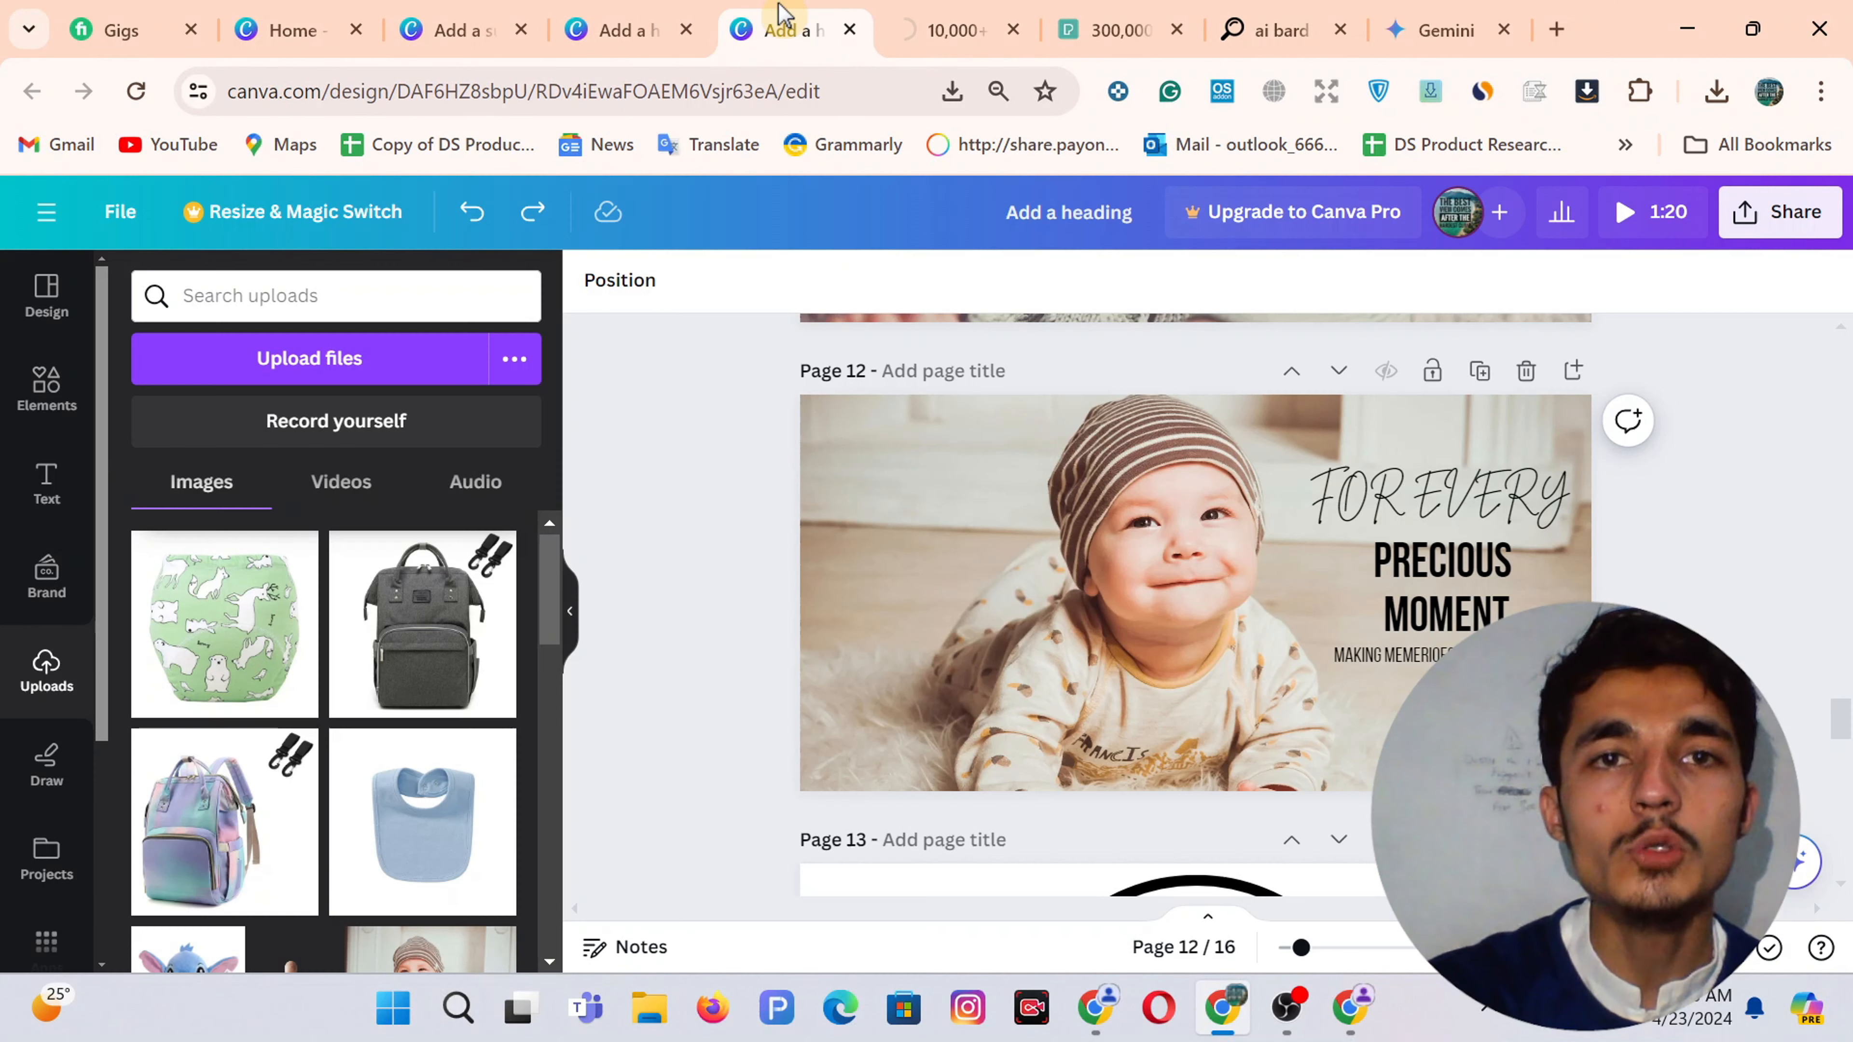
left_click(620, 26)
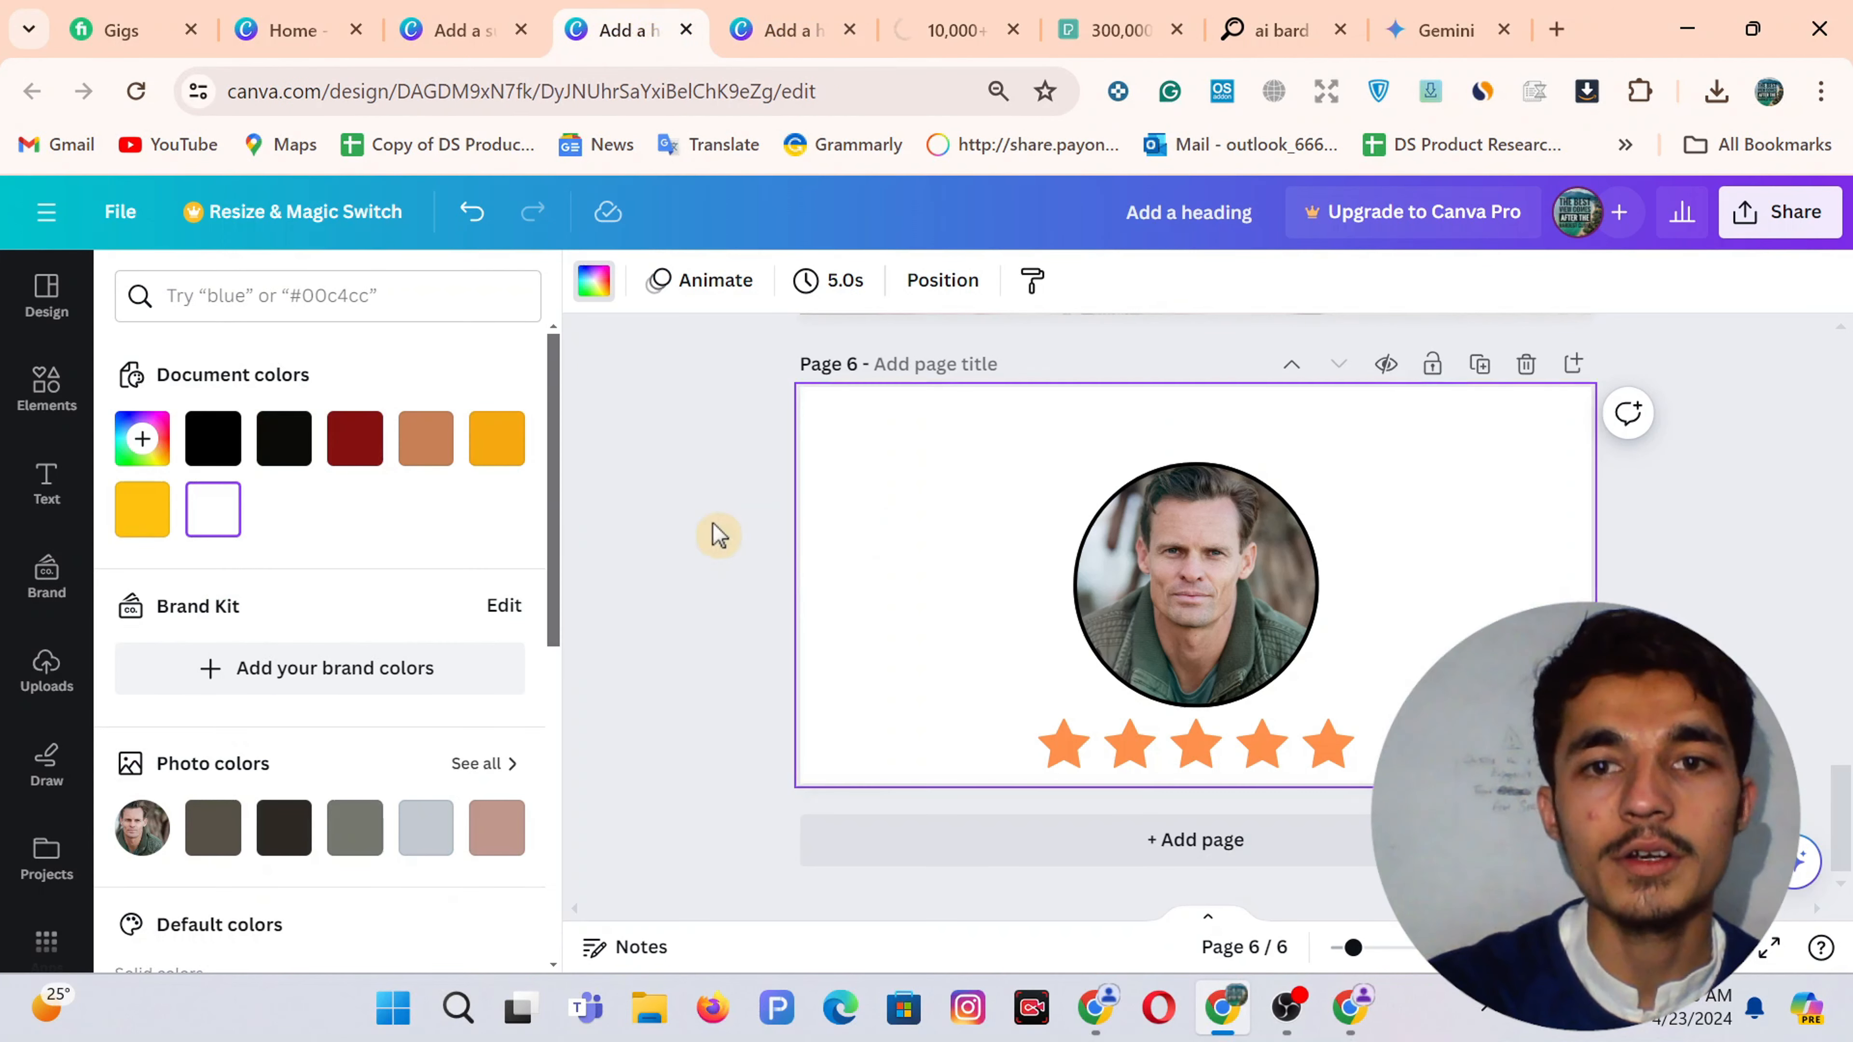
left_click(1196, 860)
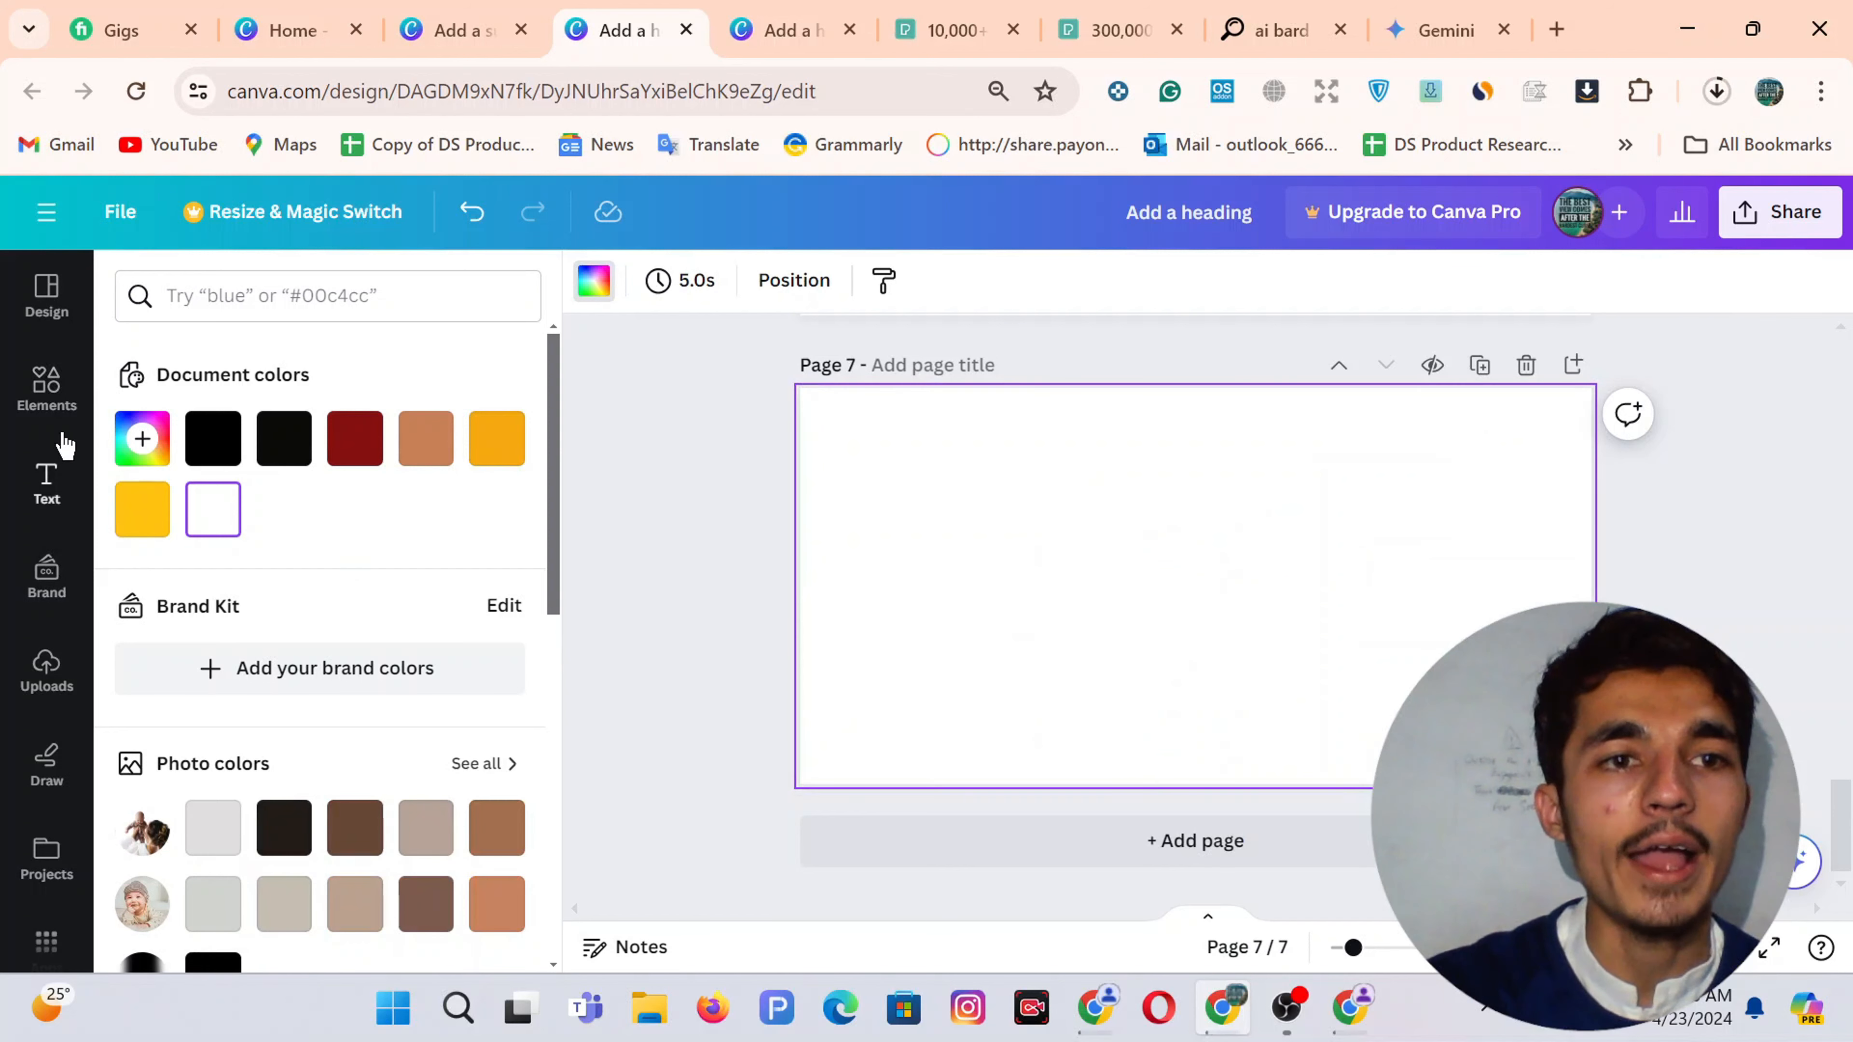
Upload the downloaded striped-hat baby photo to the design's Uploads
left_click(41, 686)
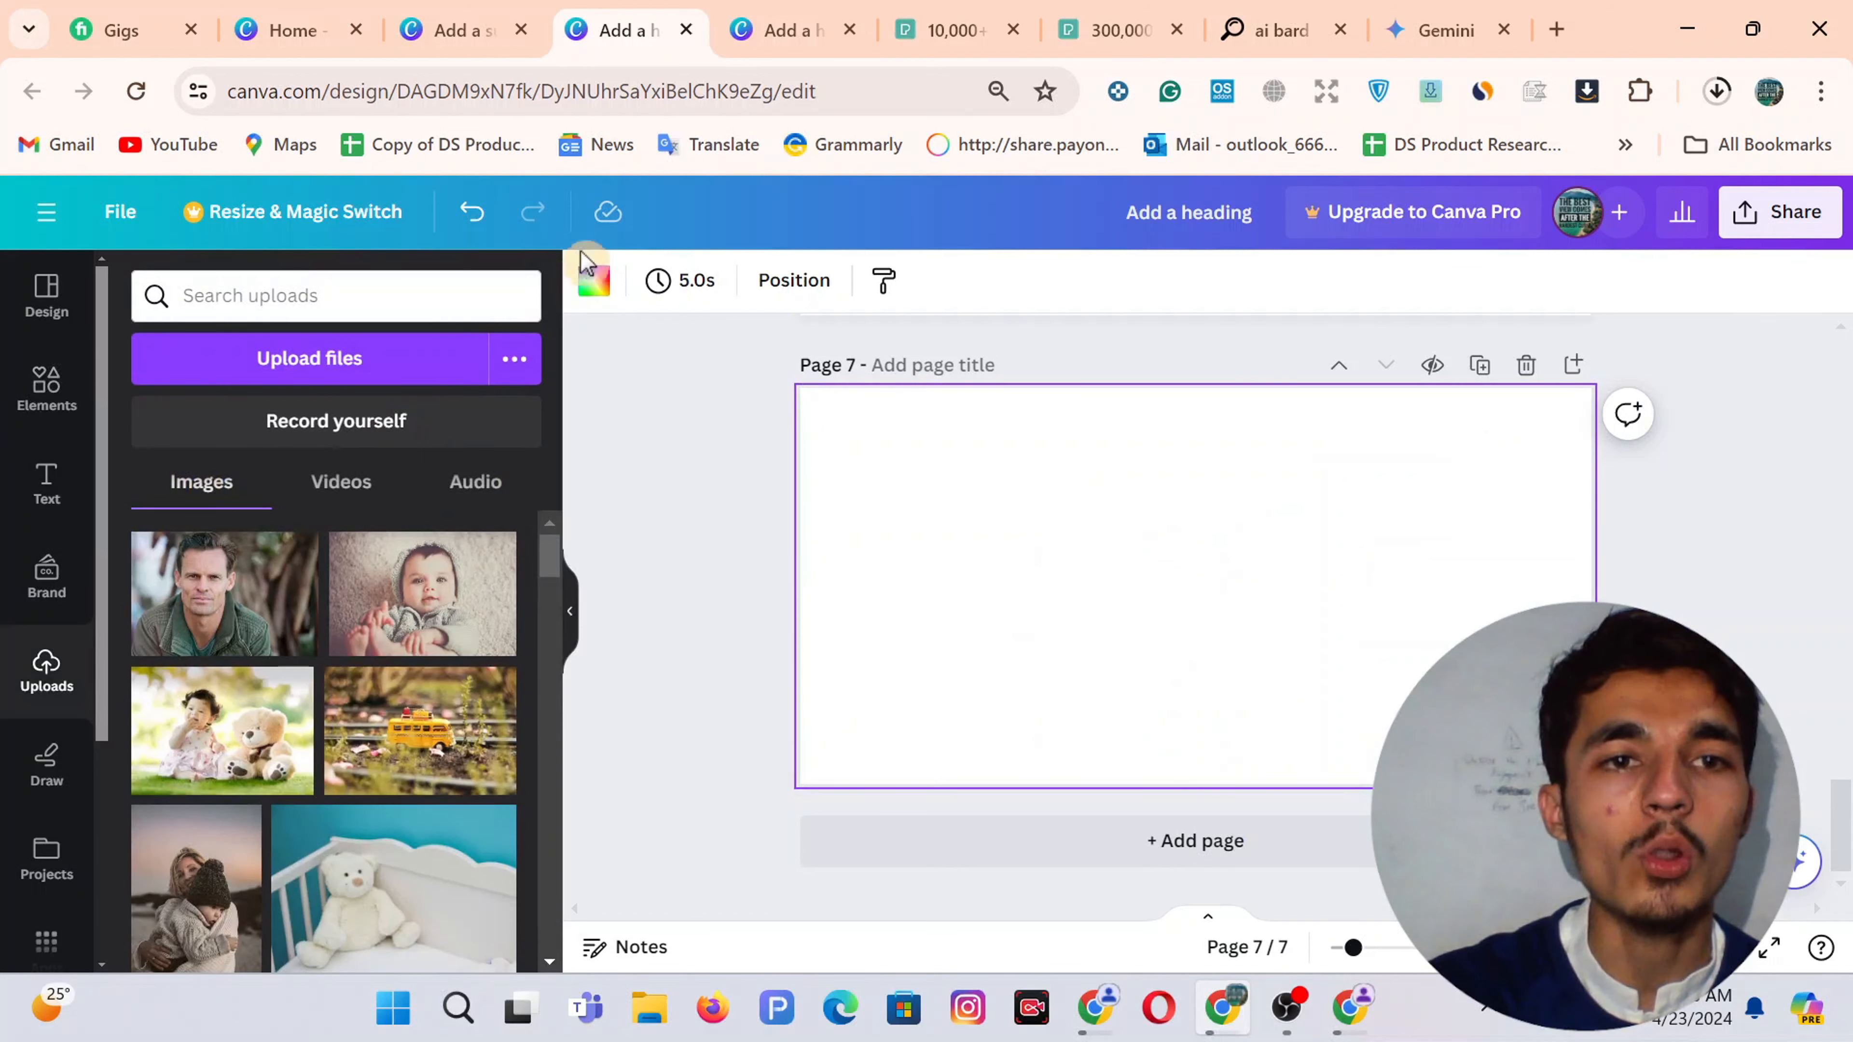
left_click(316, 380)
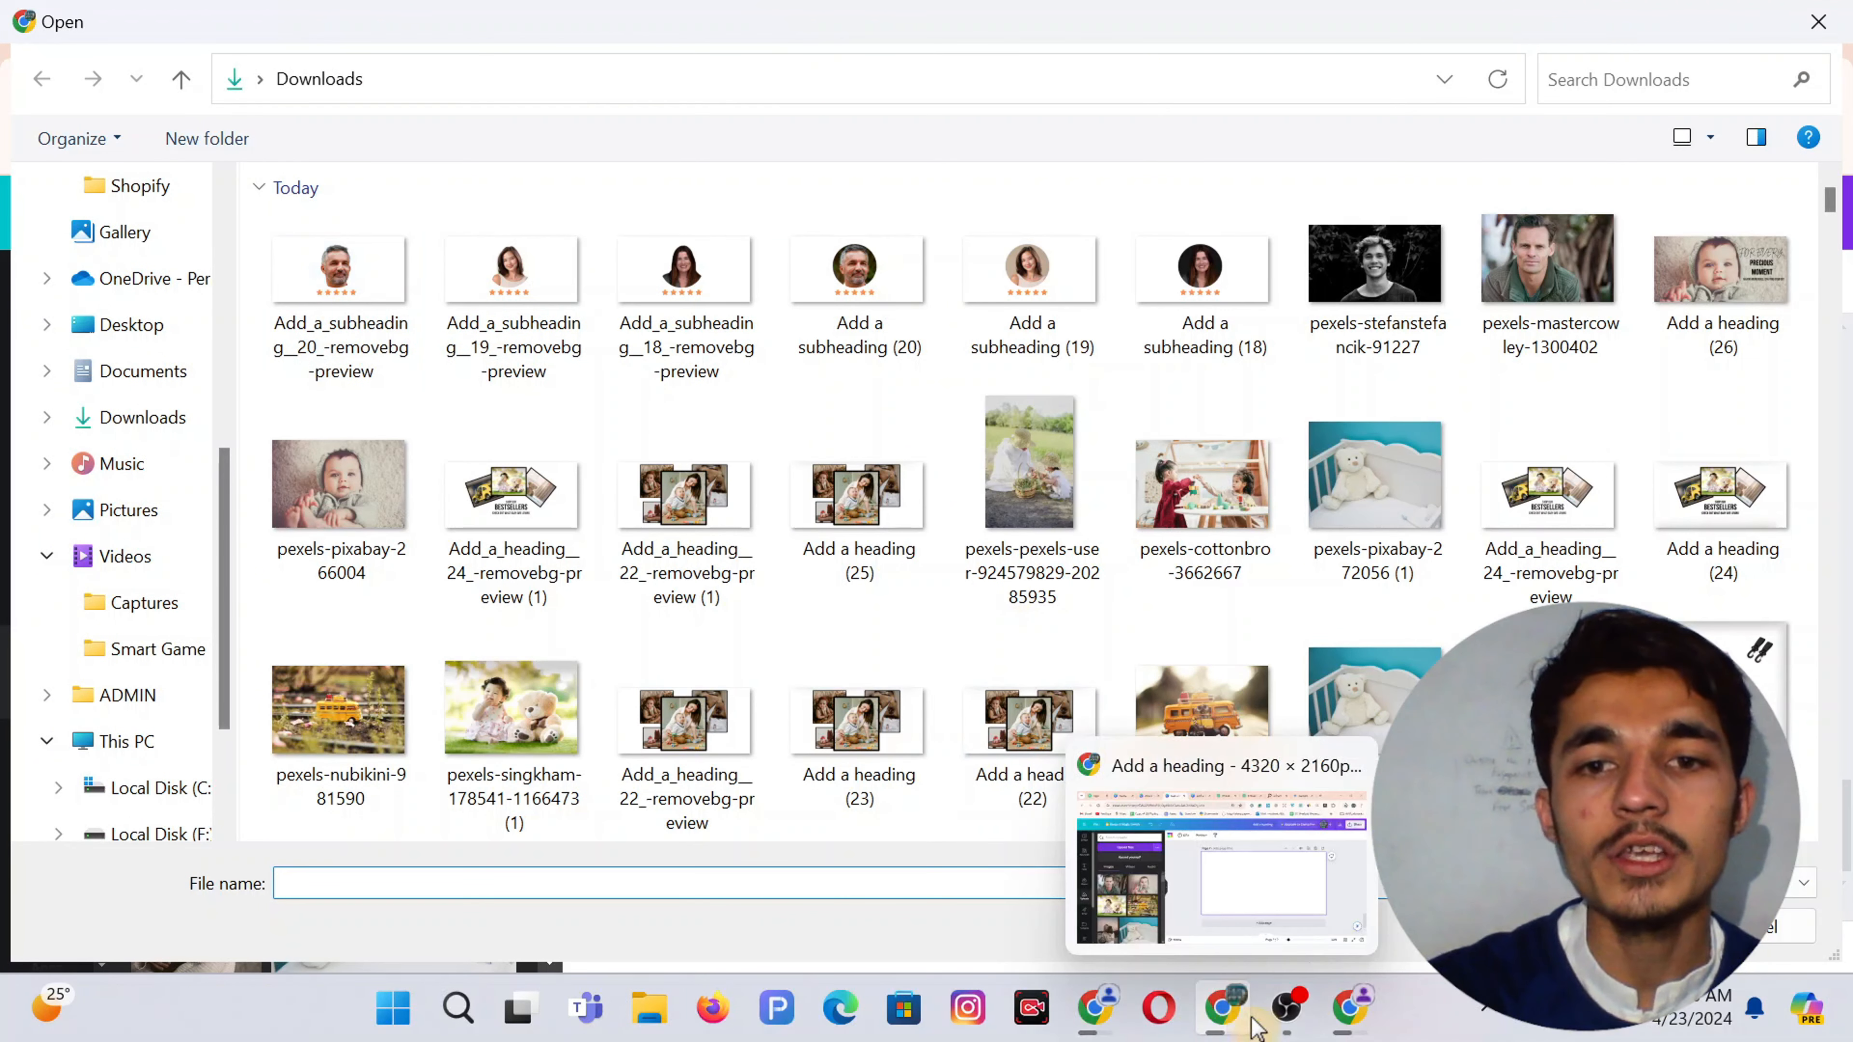
left_click(1819, 26)
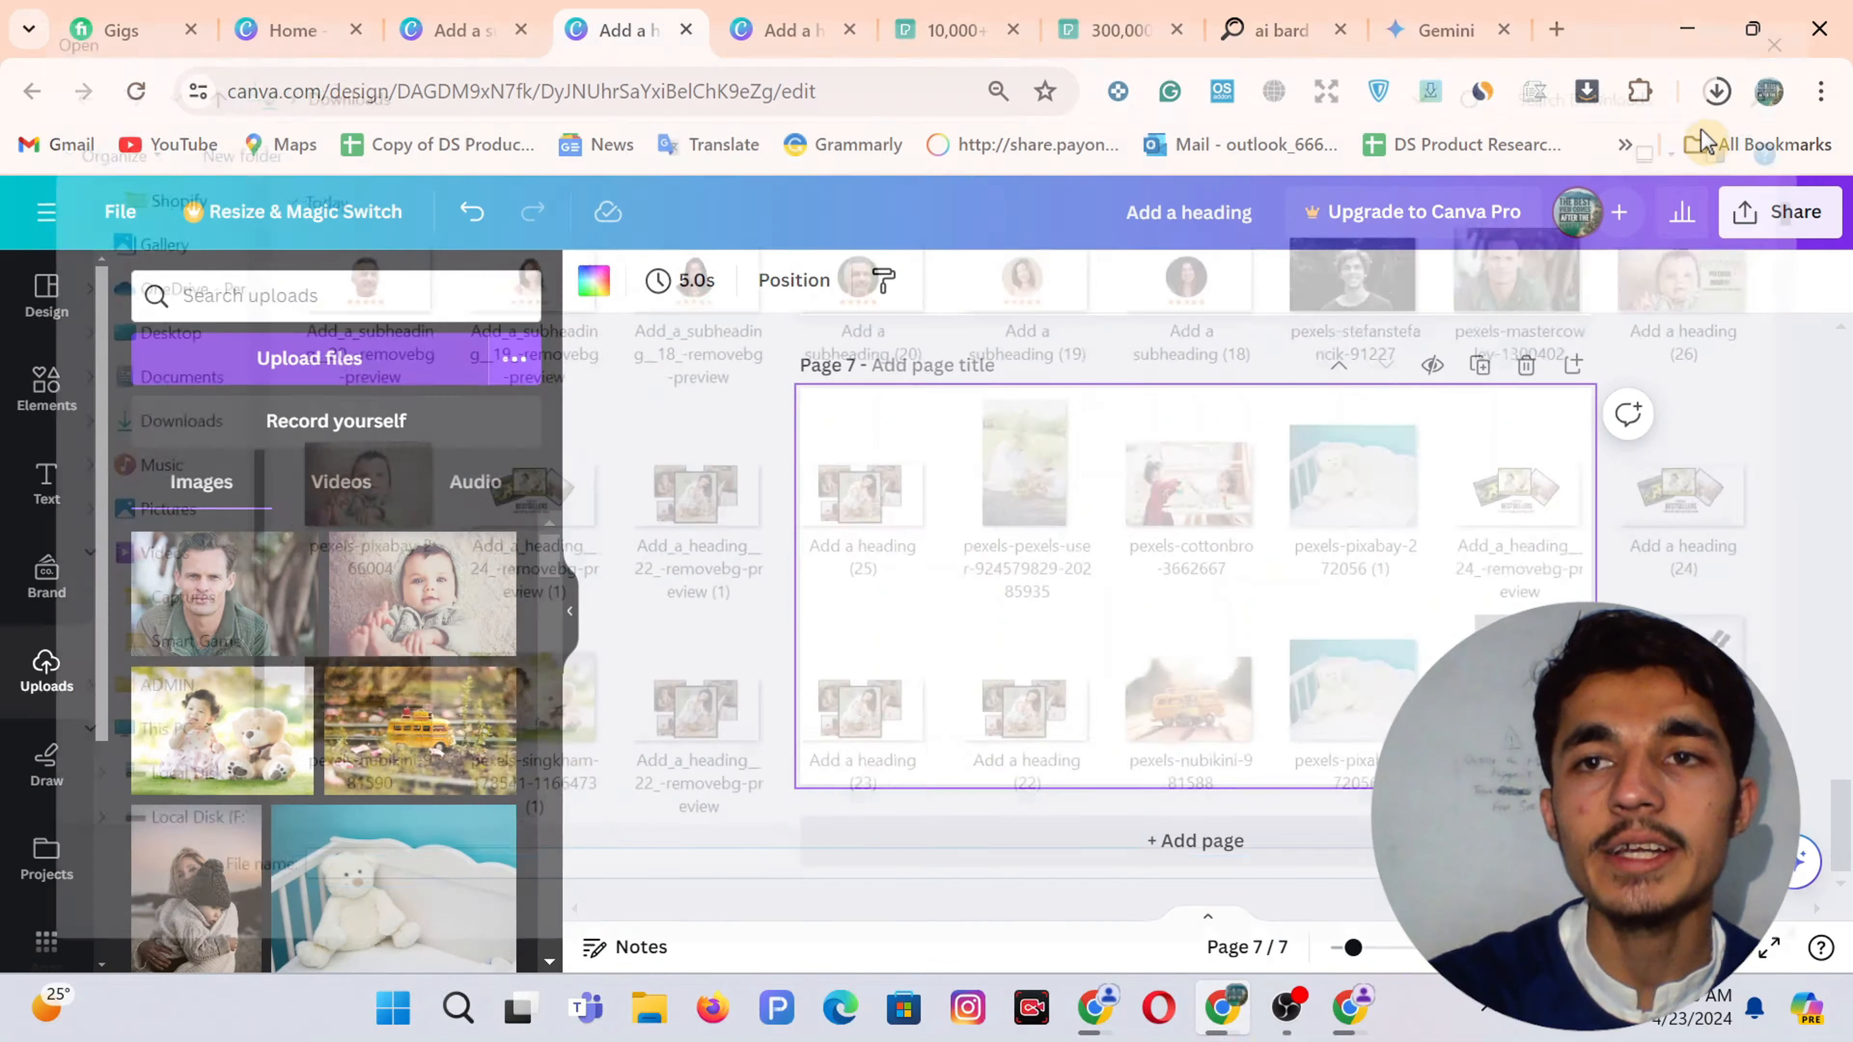
left_click(1717, 93)
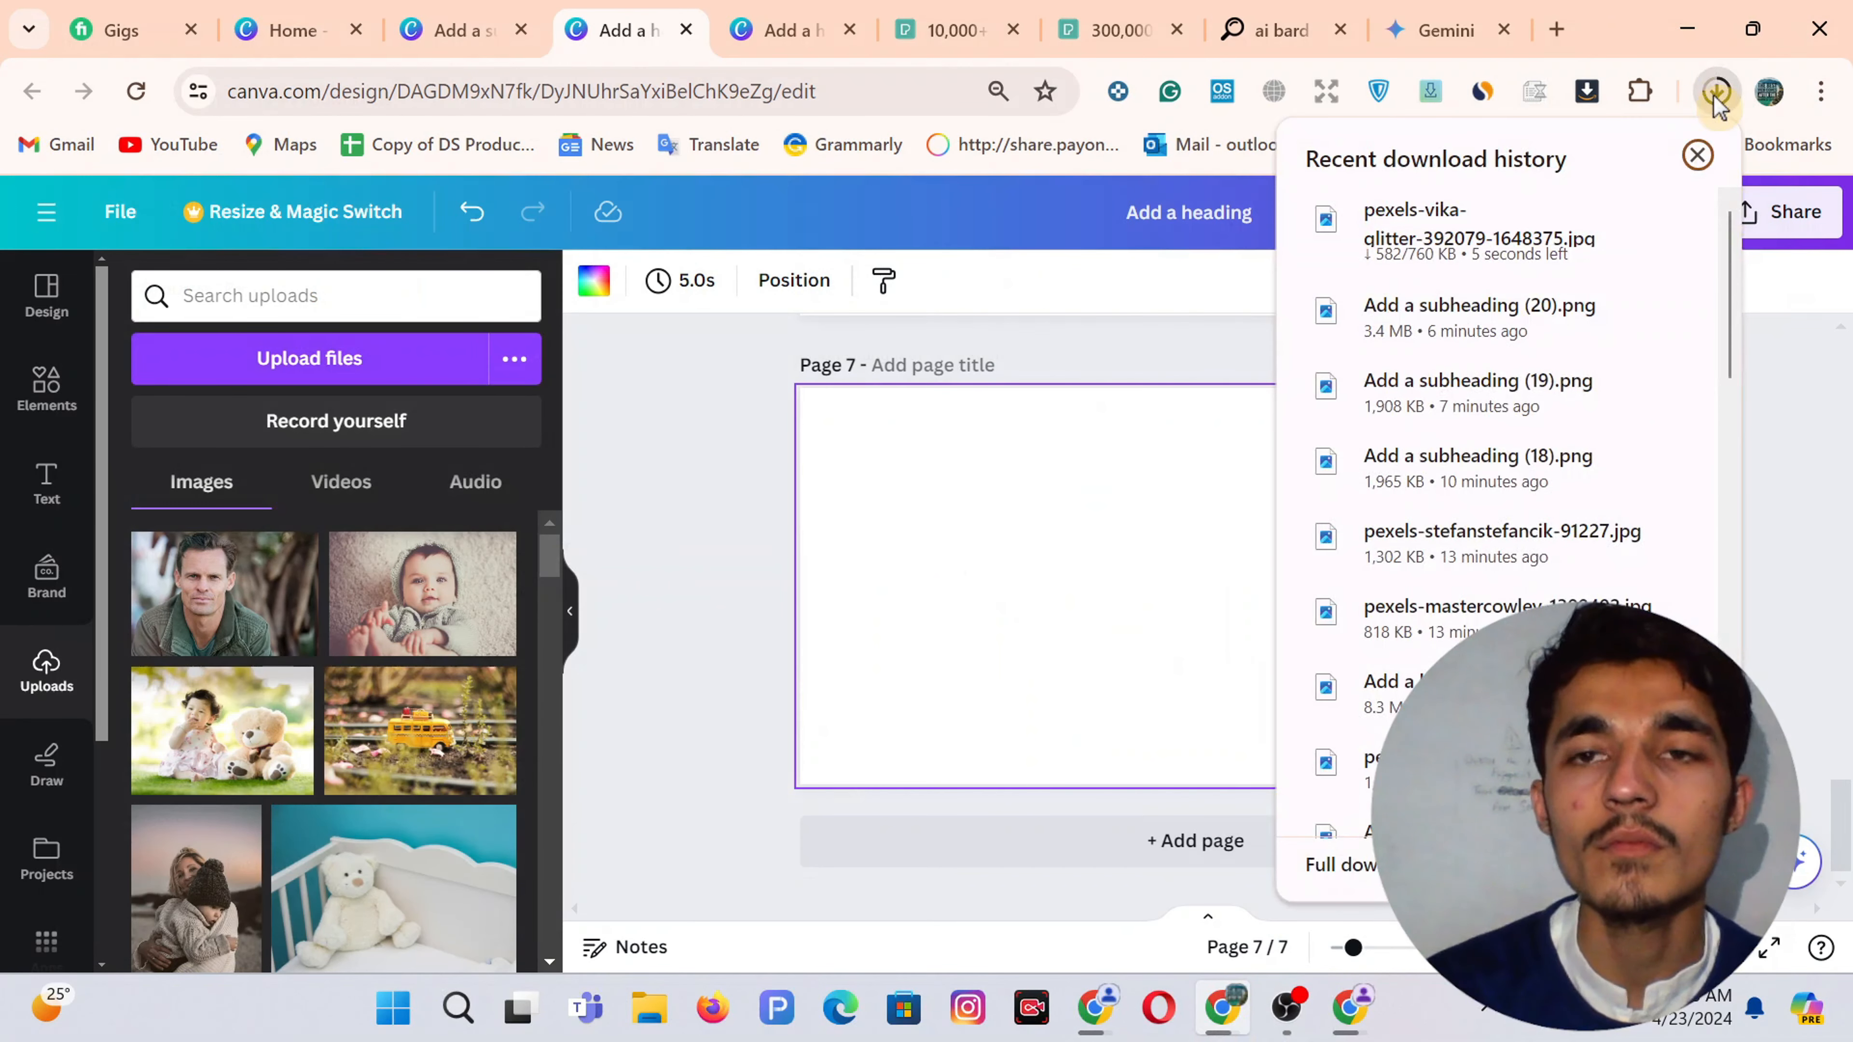
left_click(1088, 492)
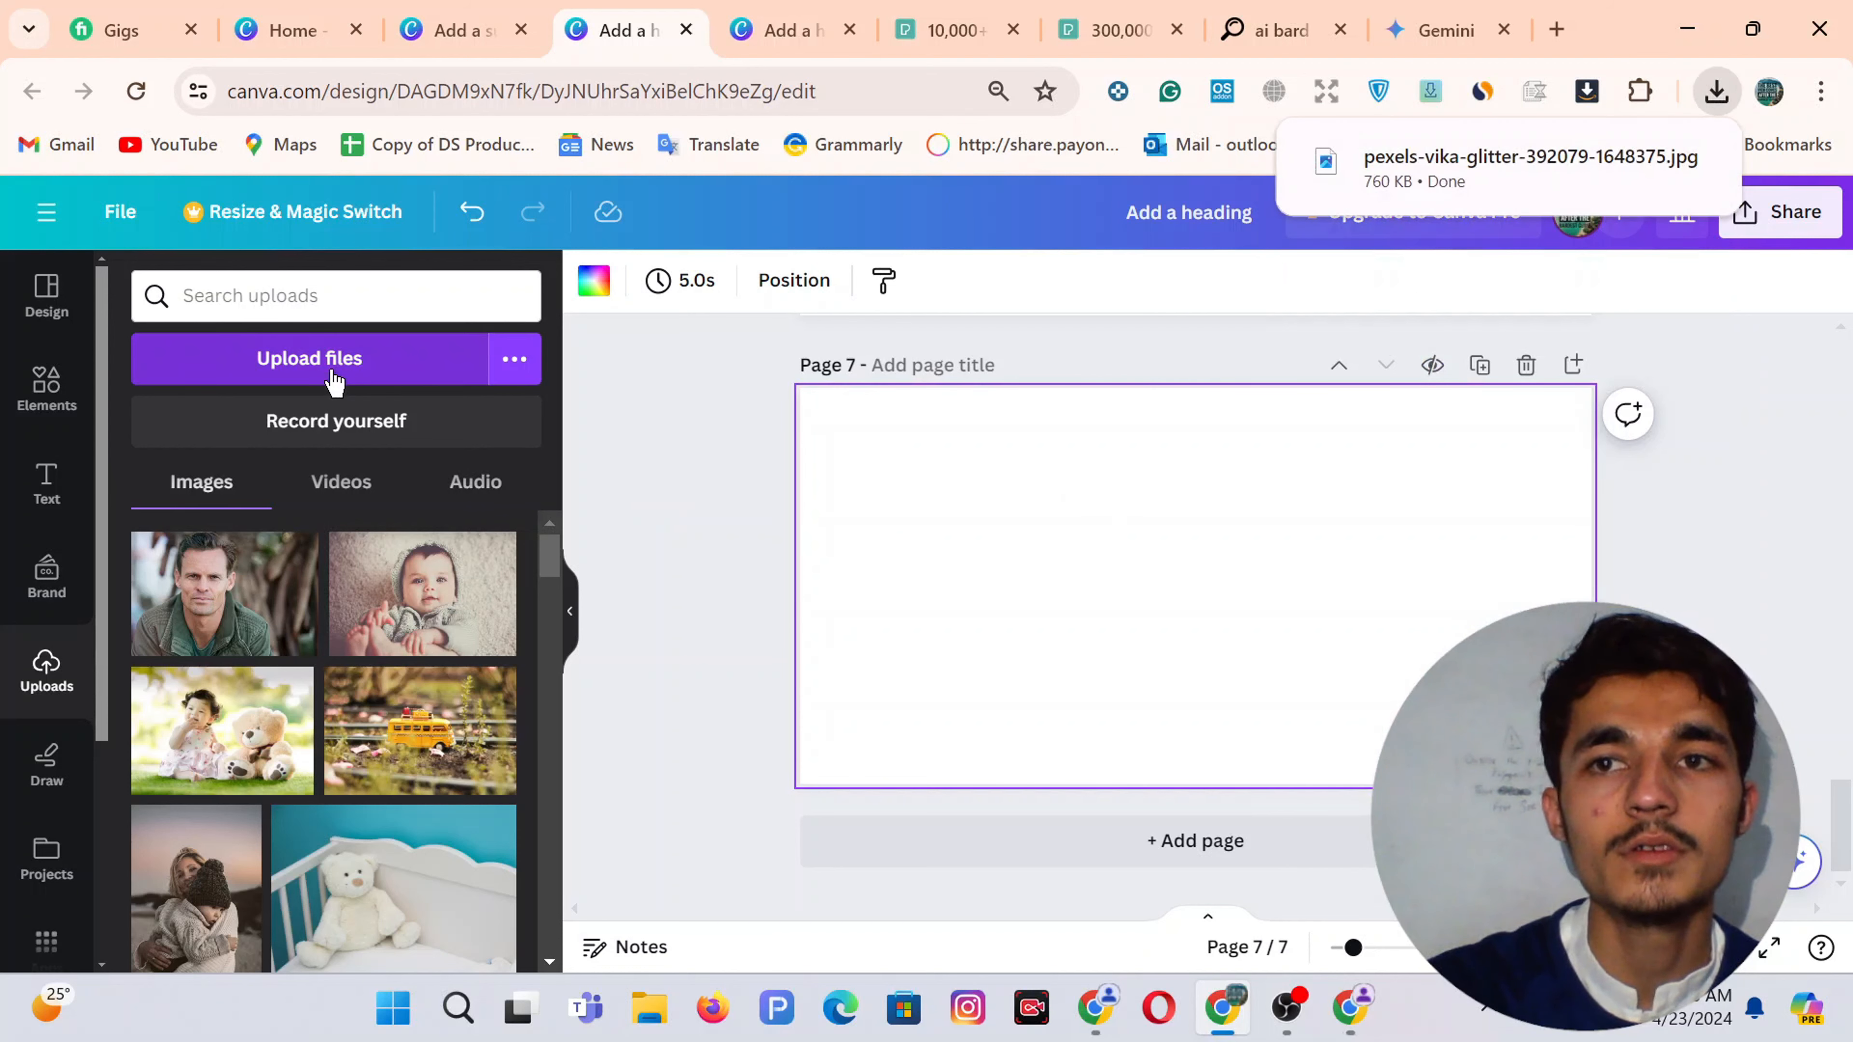
left_click(334, 372)
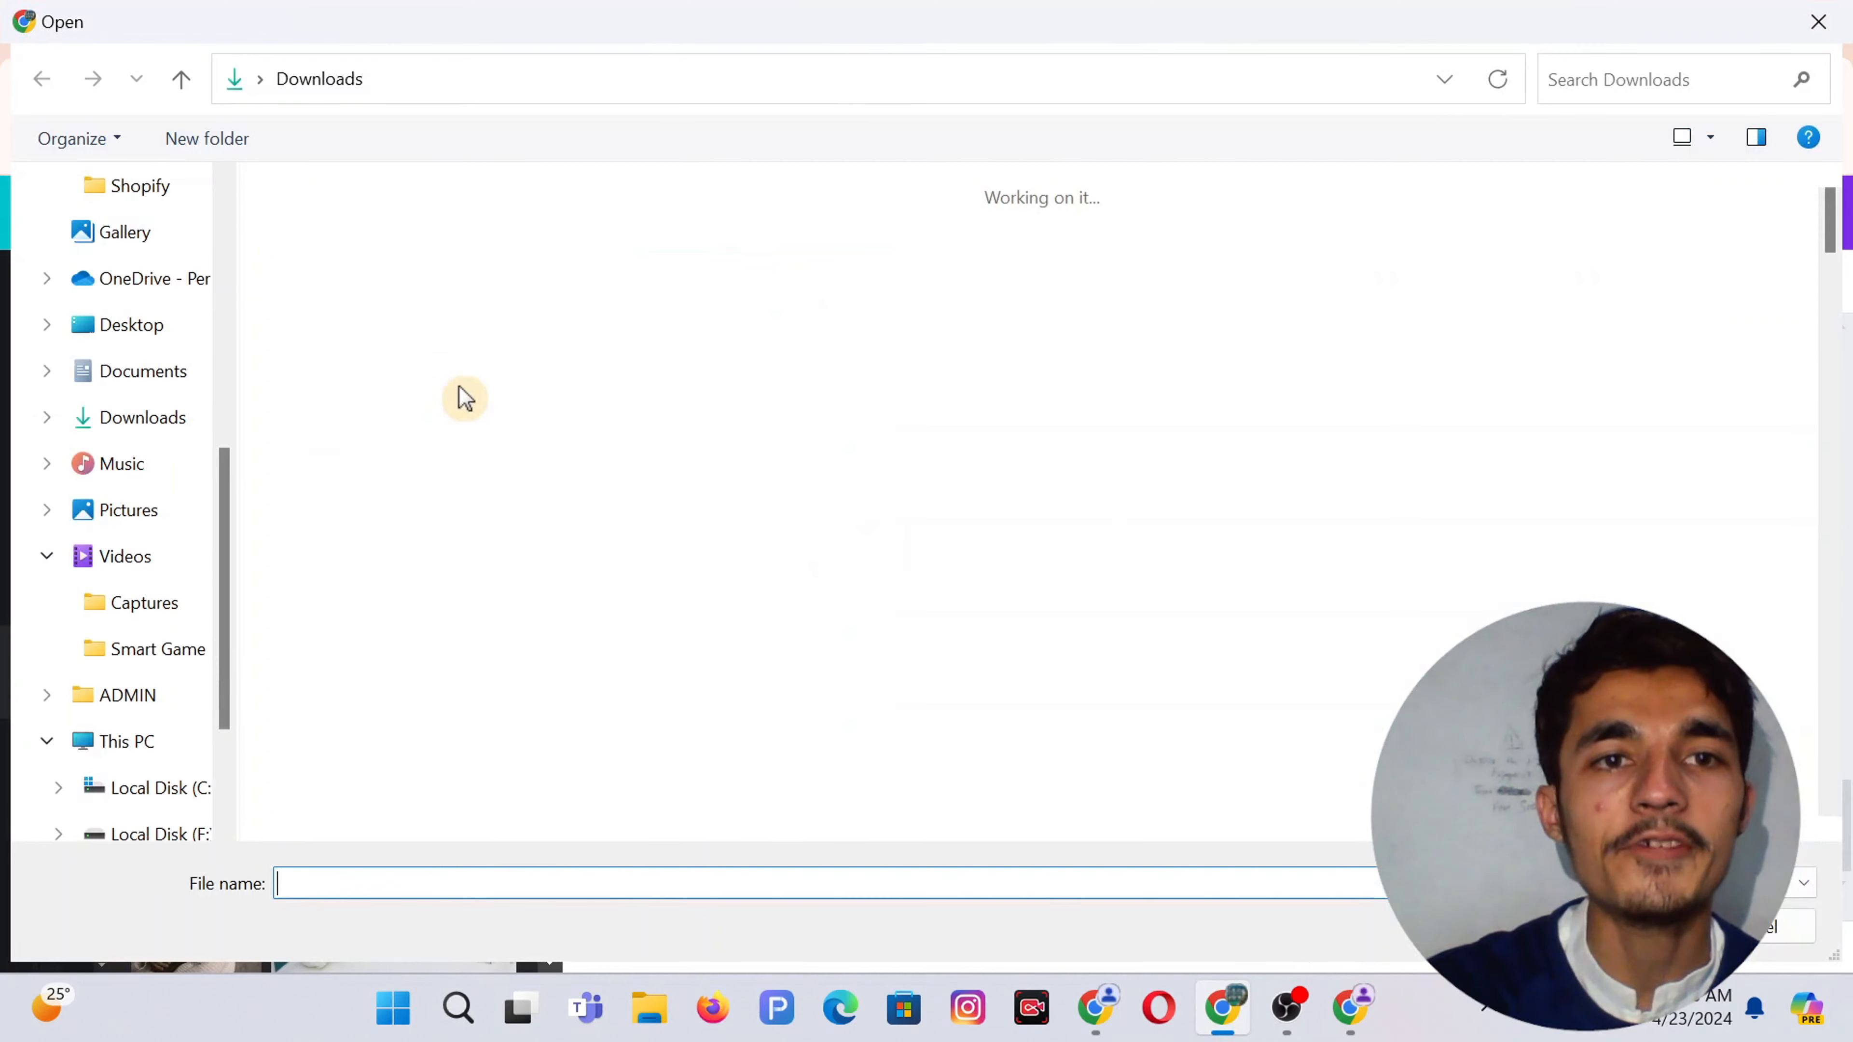
double_click(337, 278)
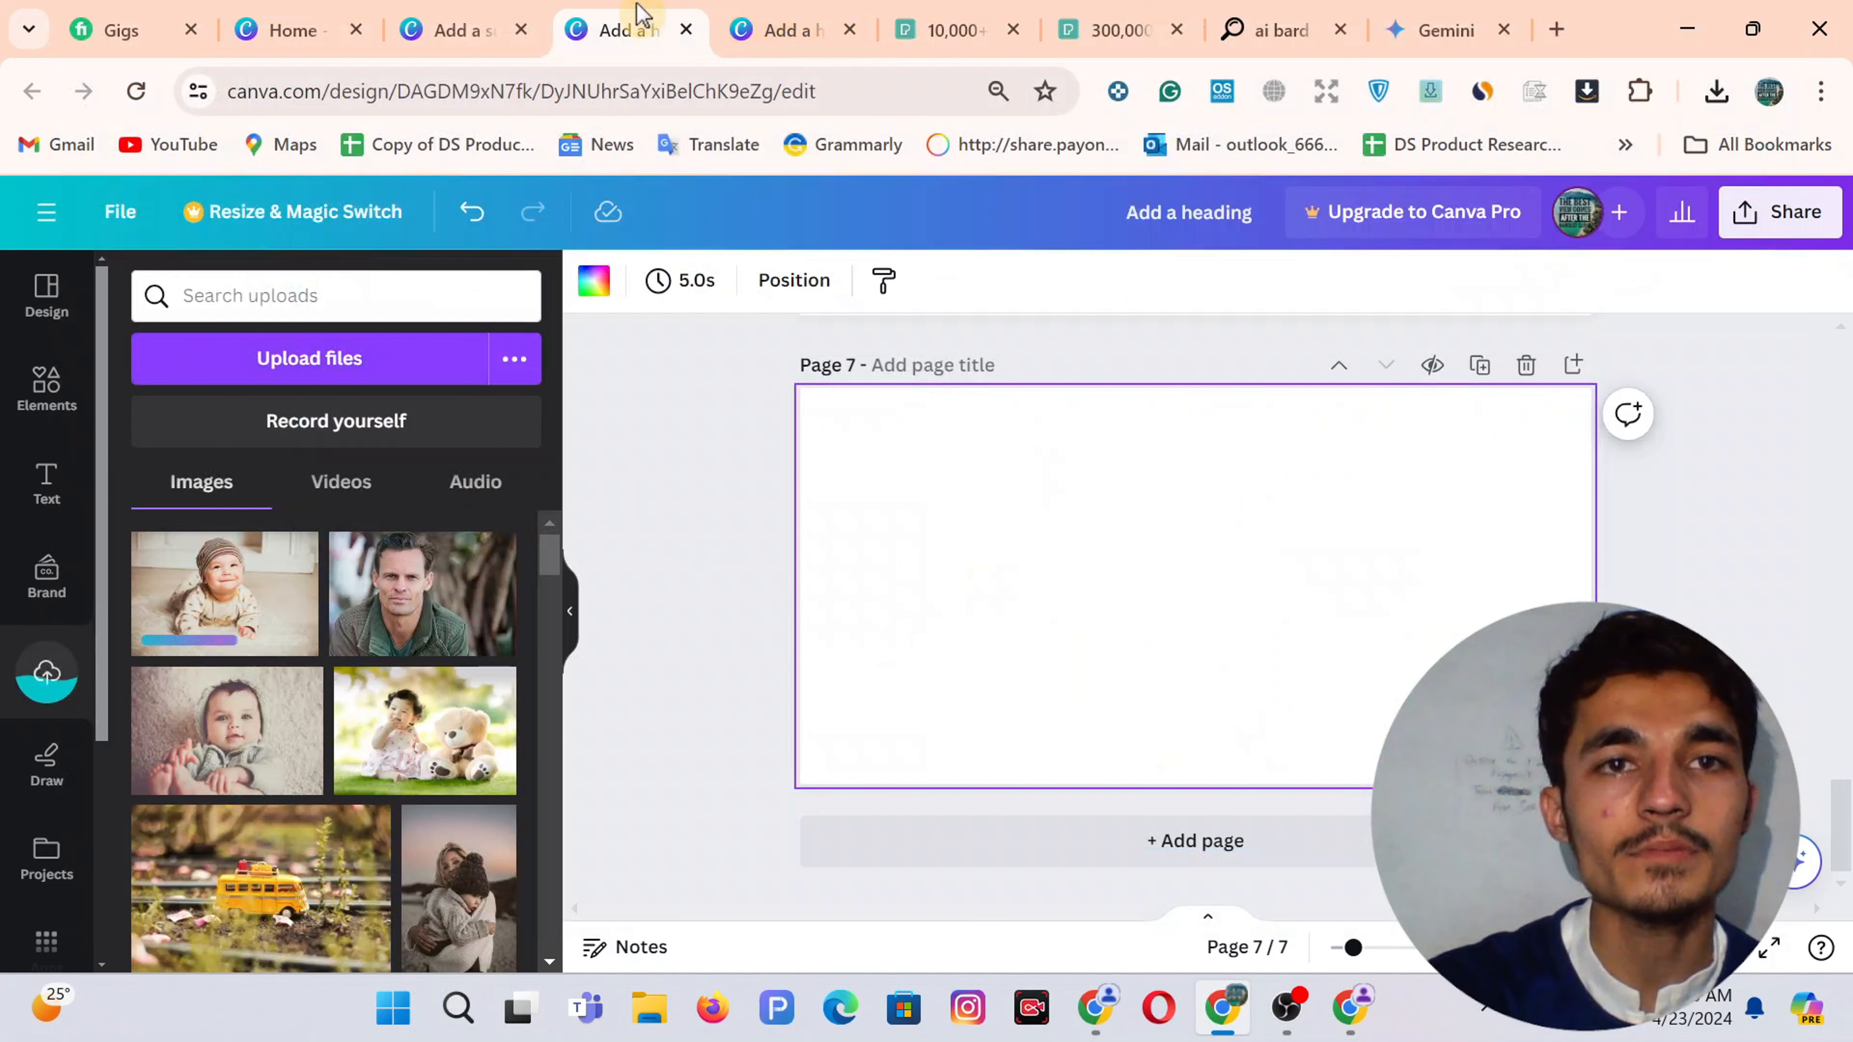
Place the uploaded baby photo onto blank page 7
key("ctrl+Tab")
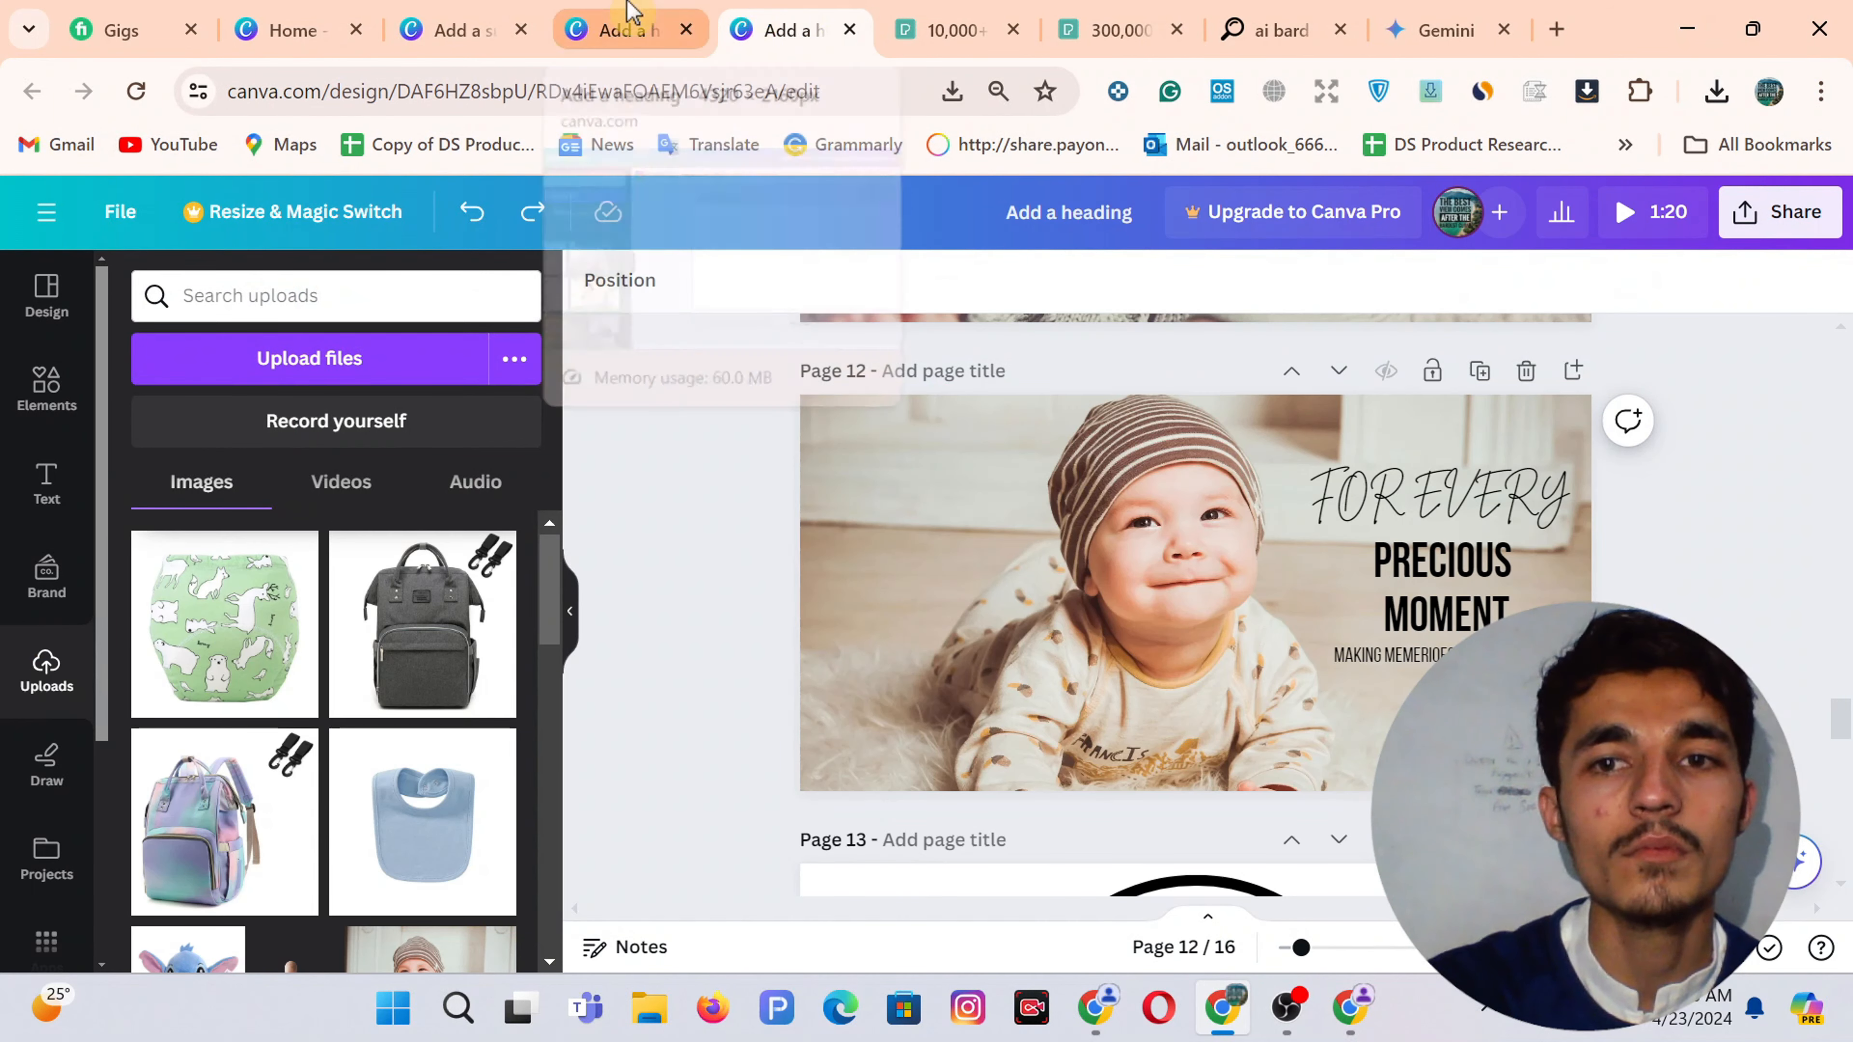
left_click(629, 22)
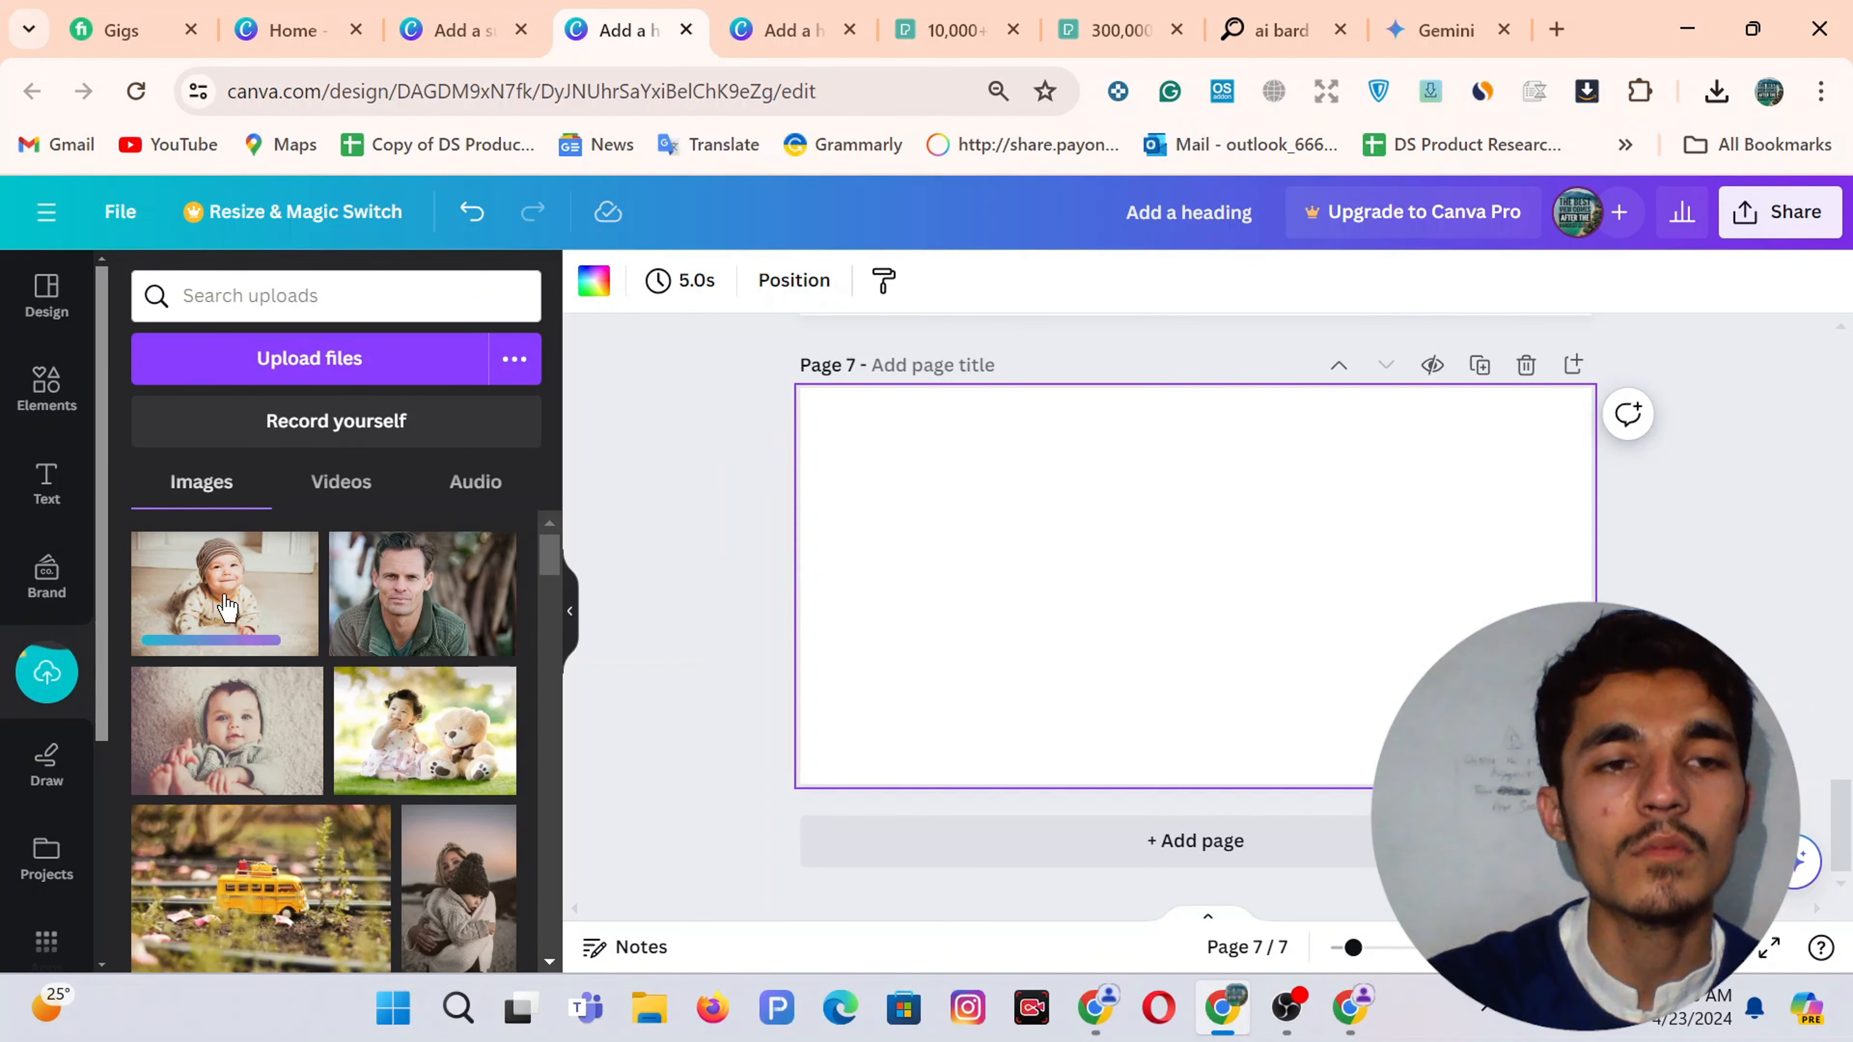
left_click(774, 27)
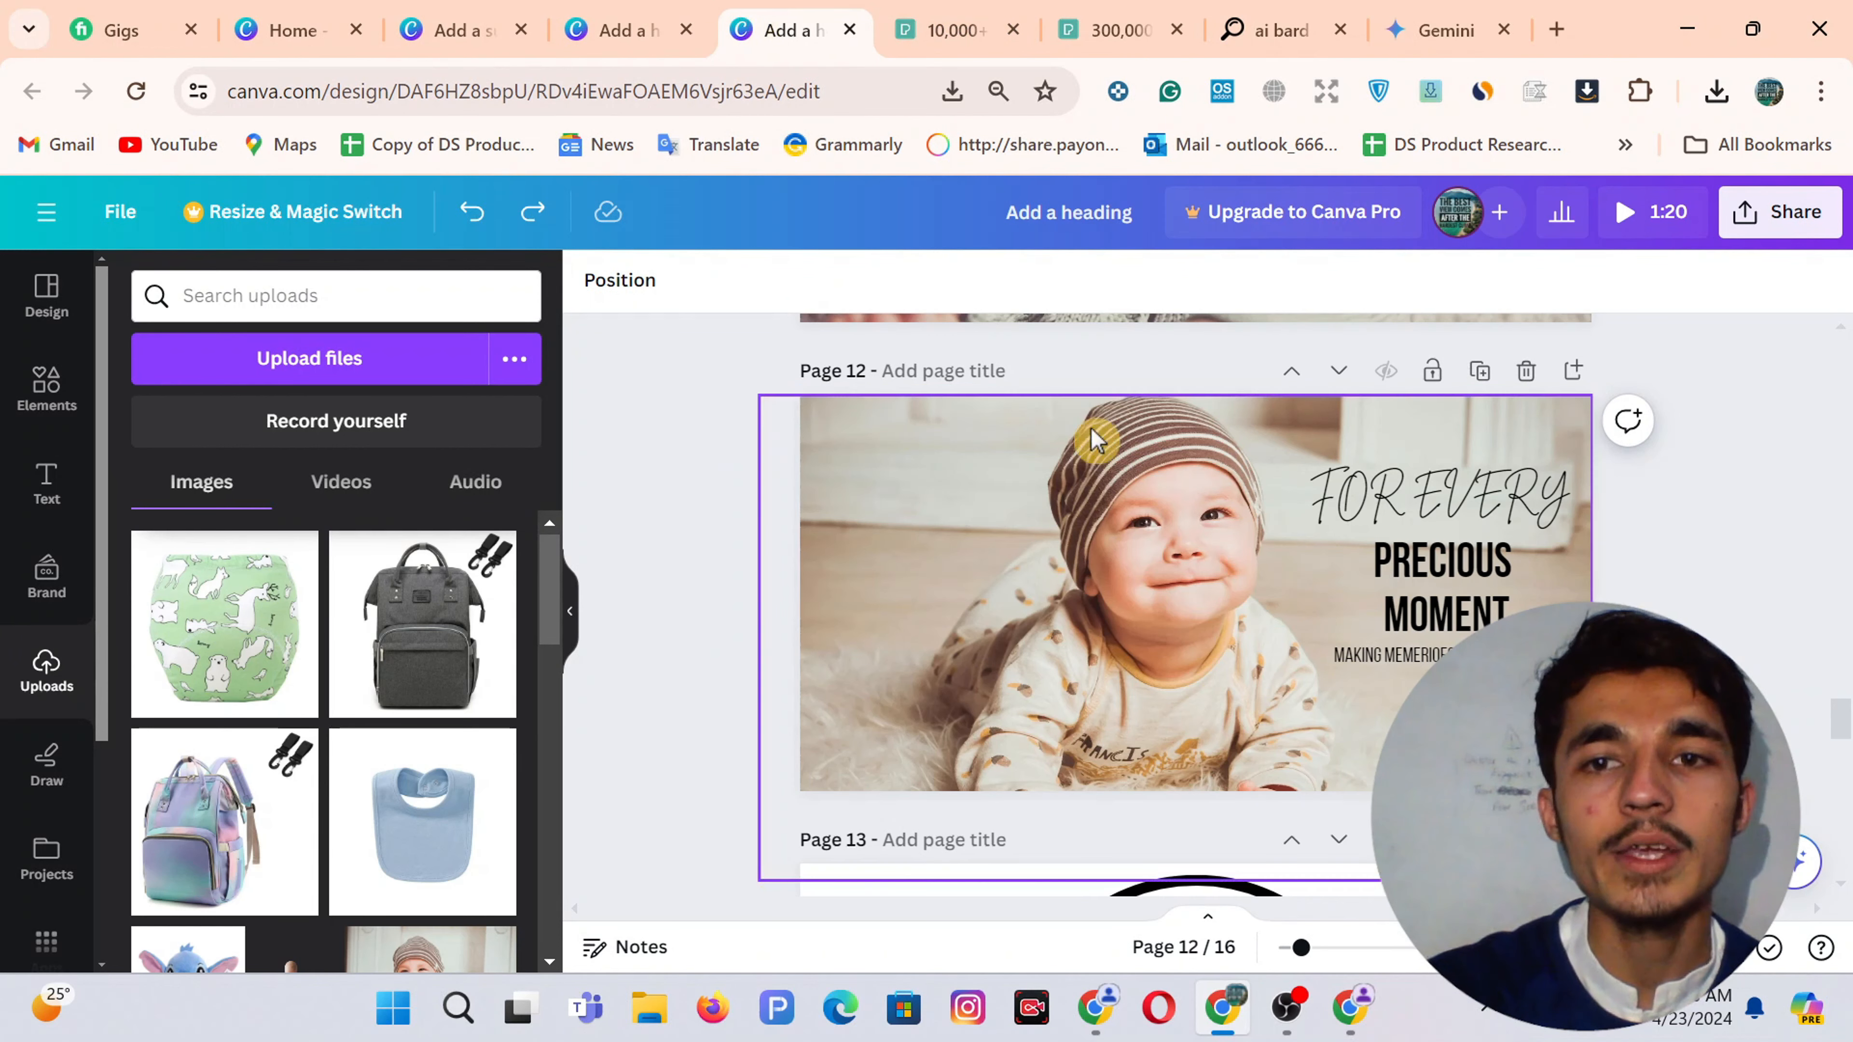
scroll(1094, 438, "up", 5)
scroll(1240, 438, "down", 3)
scroll(1386, 467, "up", 2)
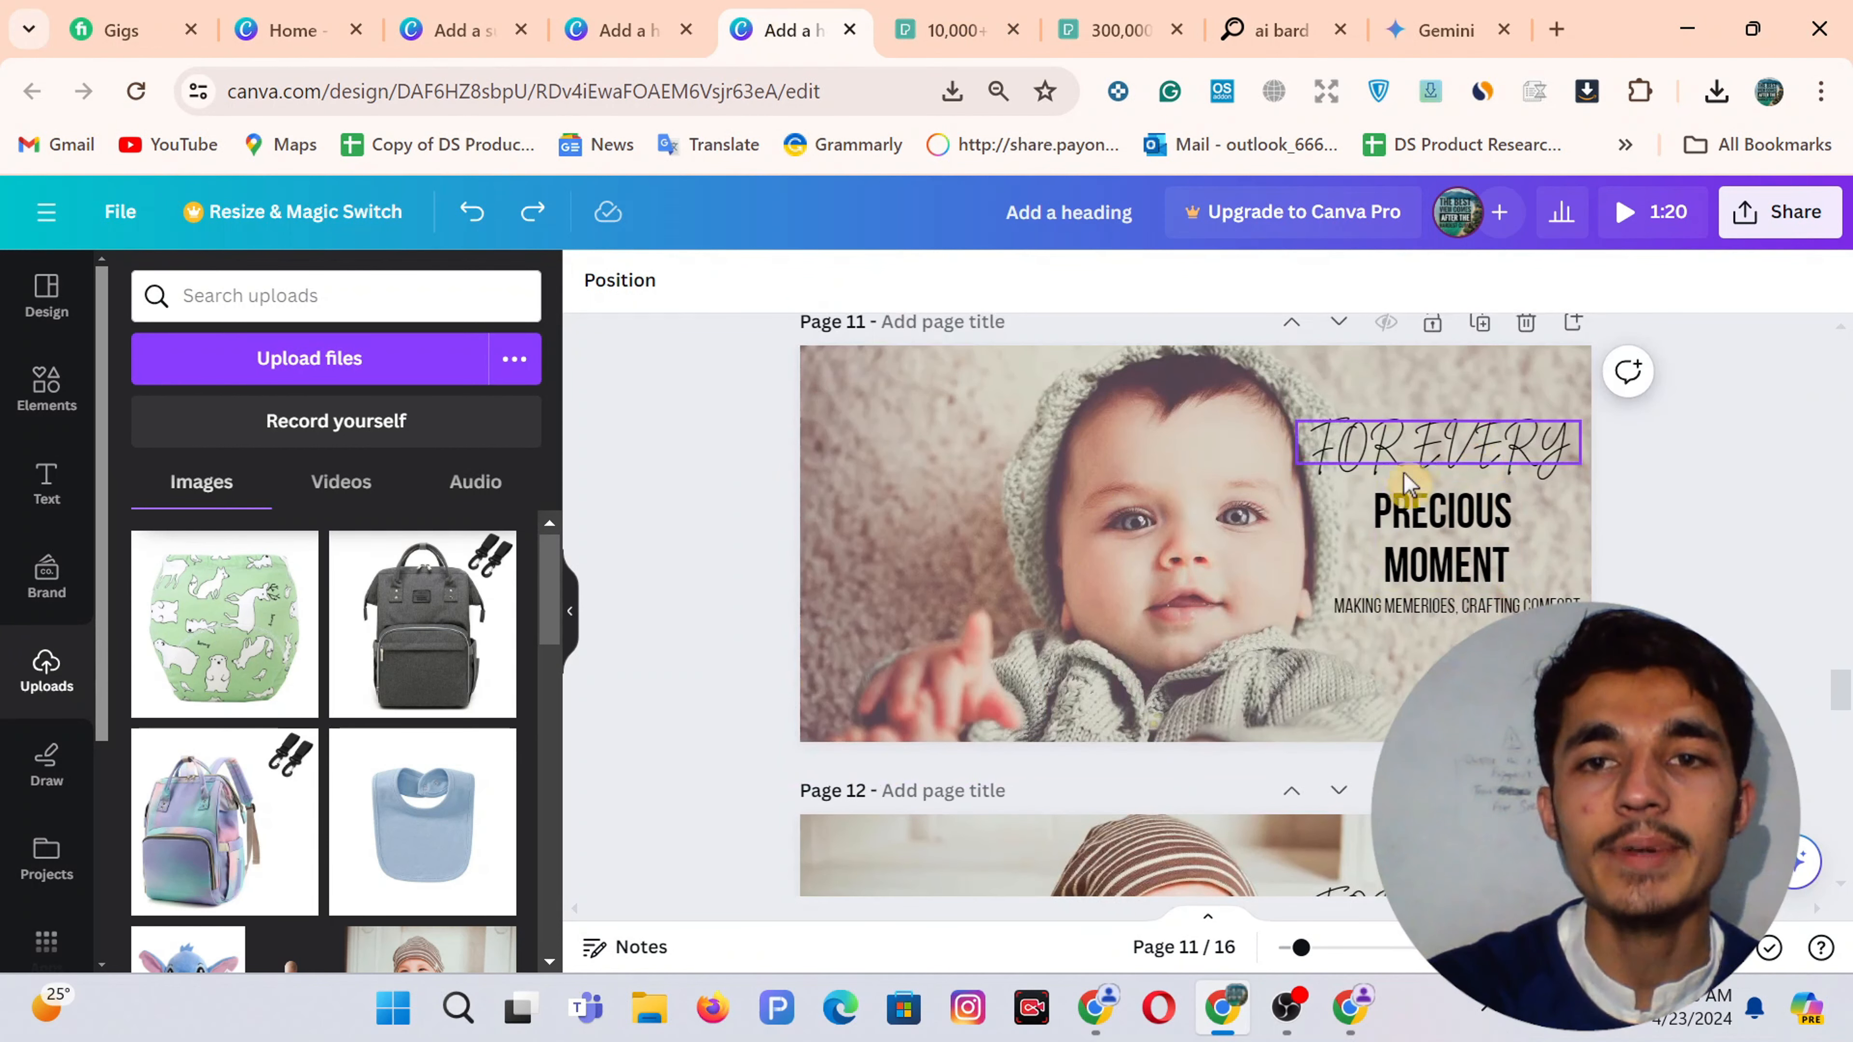
scroll(1431, 562, "down", 5)
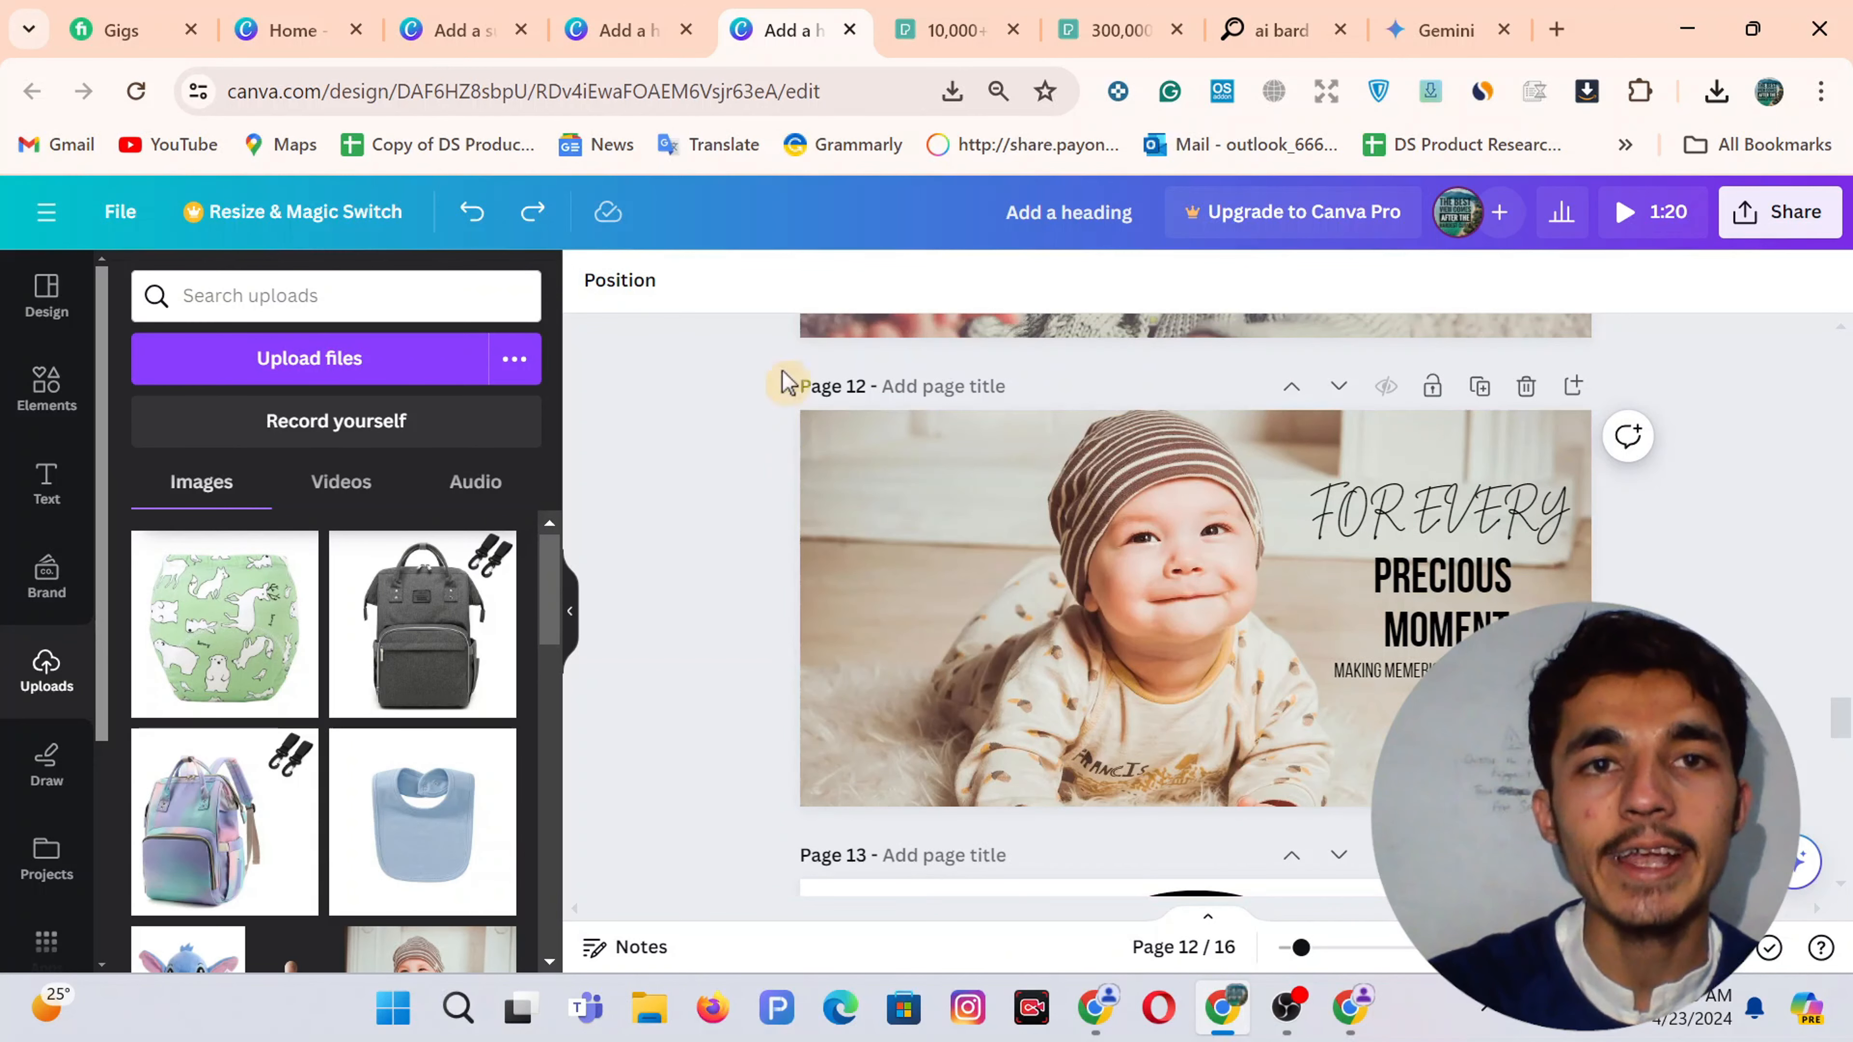
left_click(660, 15)
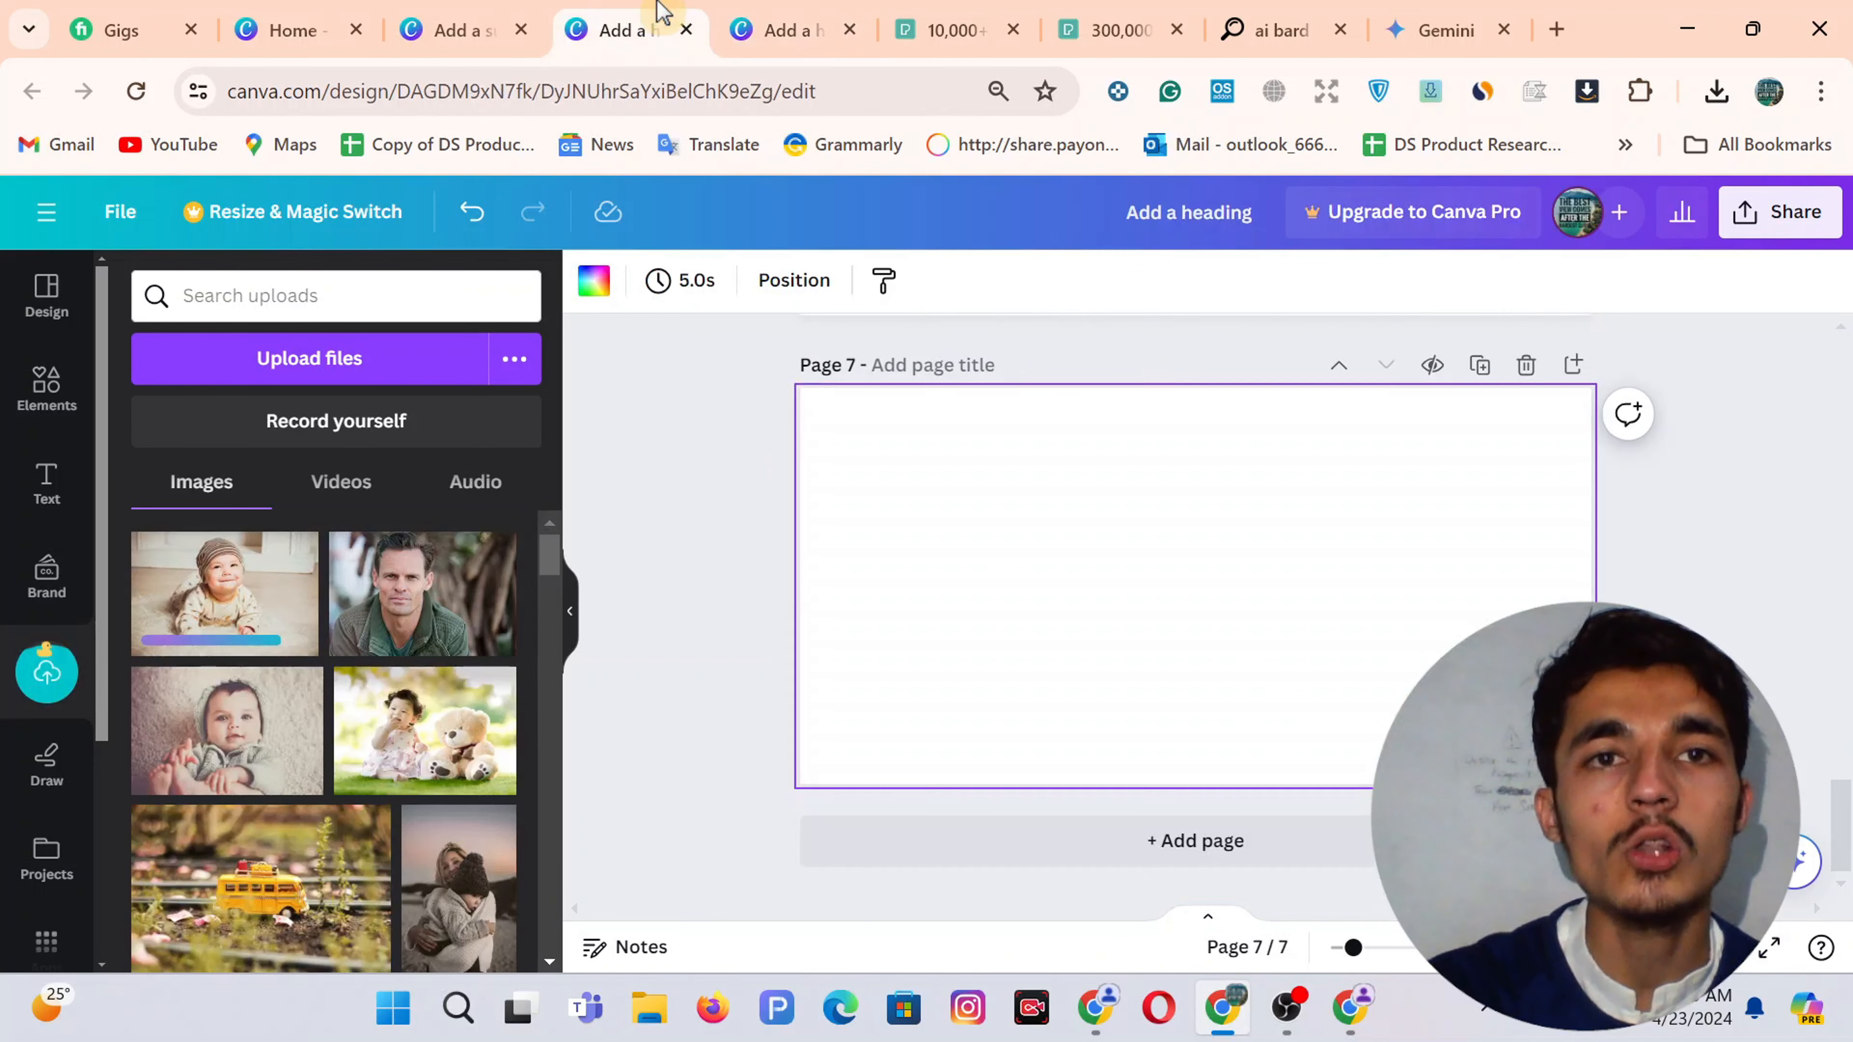
left_click(252, 607)
Enlarge and crop the baby photo so it fills page 7
left_click_drag(1200, 620, 1022, 551)
left_click_drag(1222, 672, 1392, 784)
left_click_drag(1393, 584, 1591, 585)
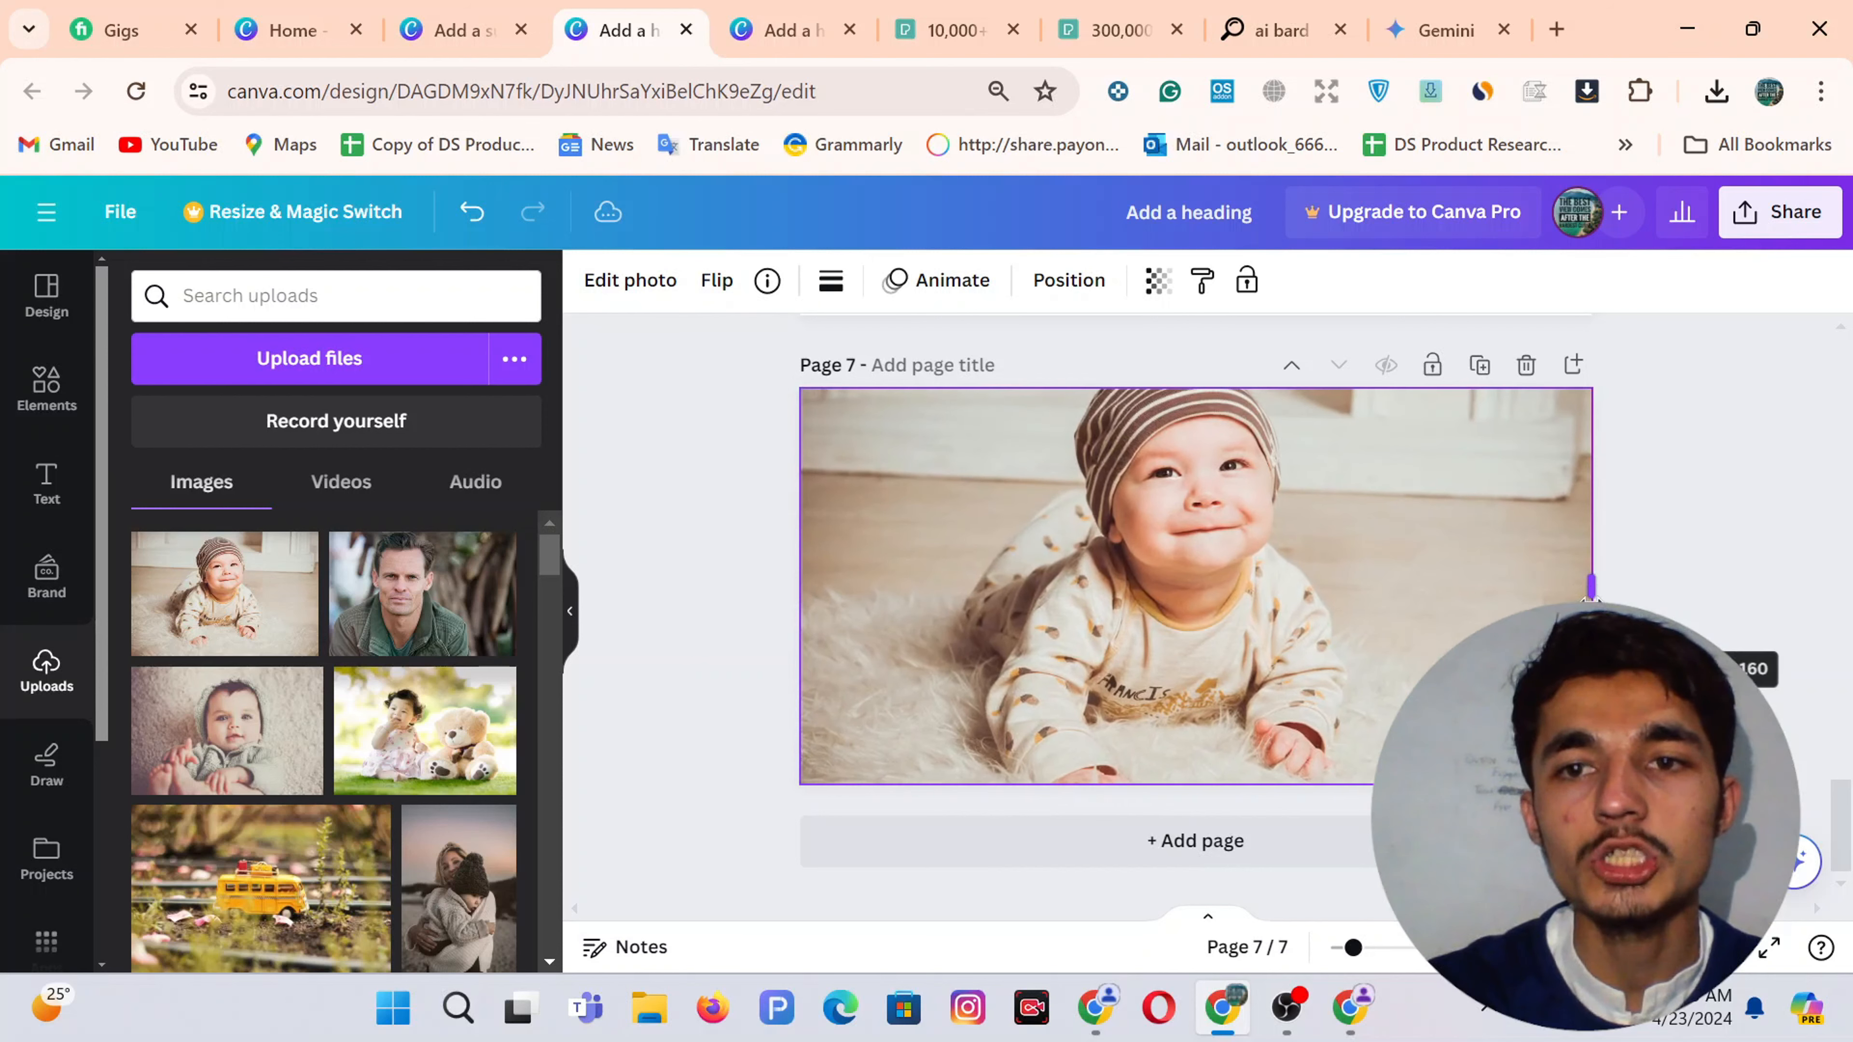
left_click(758, 545)
left_click(1377, 542)
double_click(1203, 537)
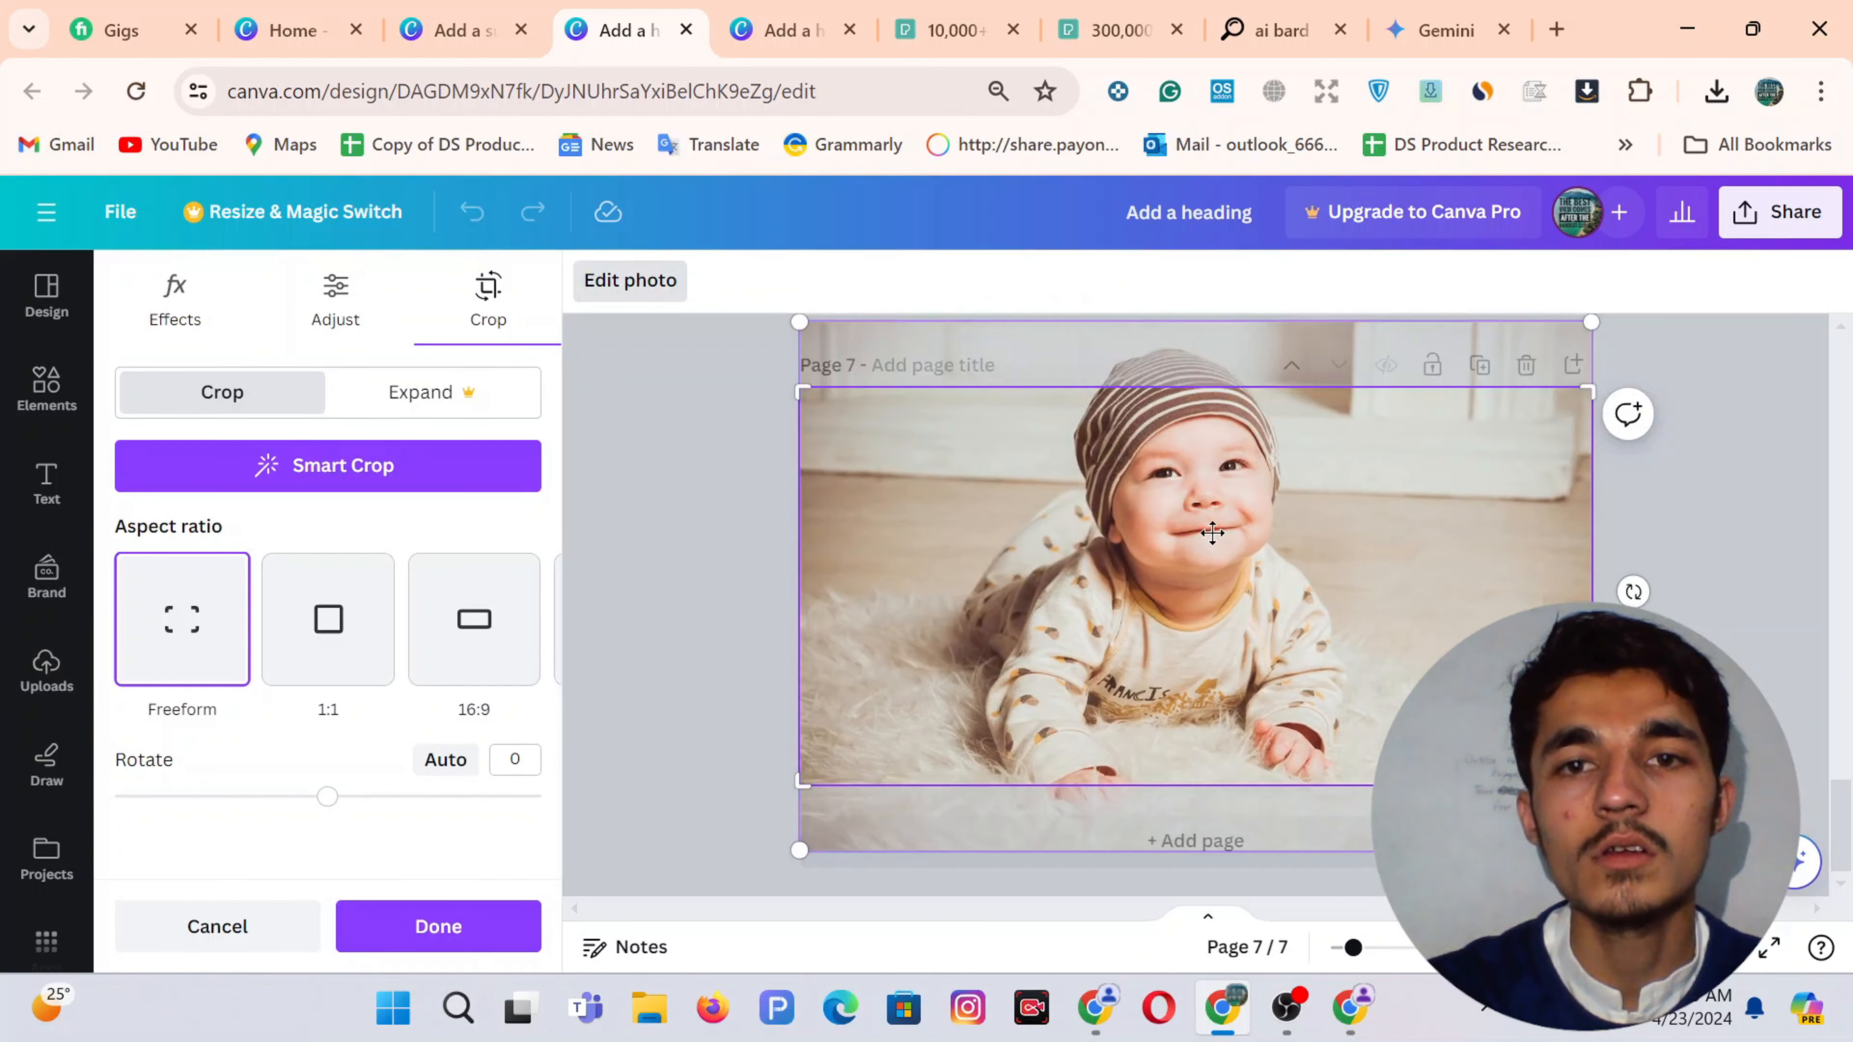
left_click_drag(1205, 591, 1202, 589)
left_click(722, 552)
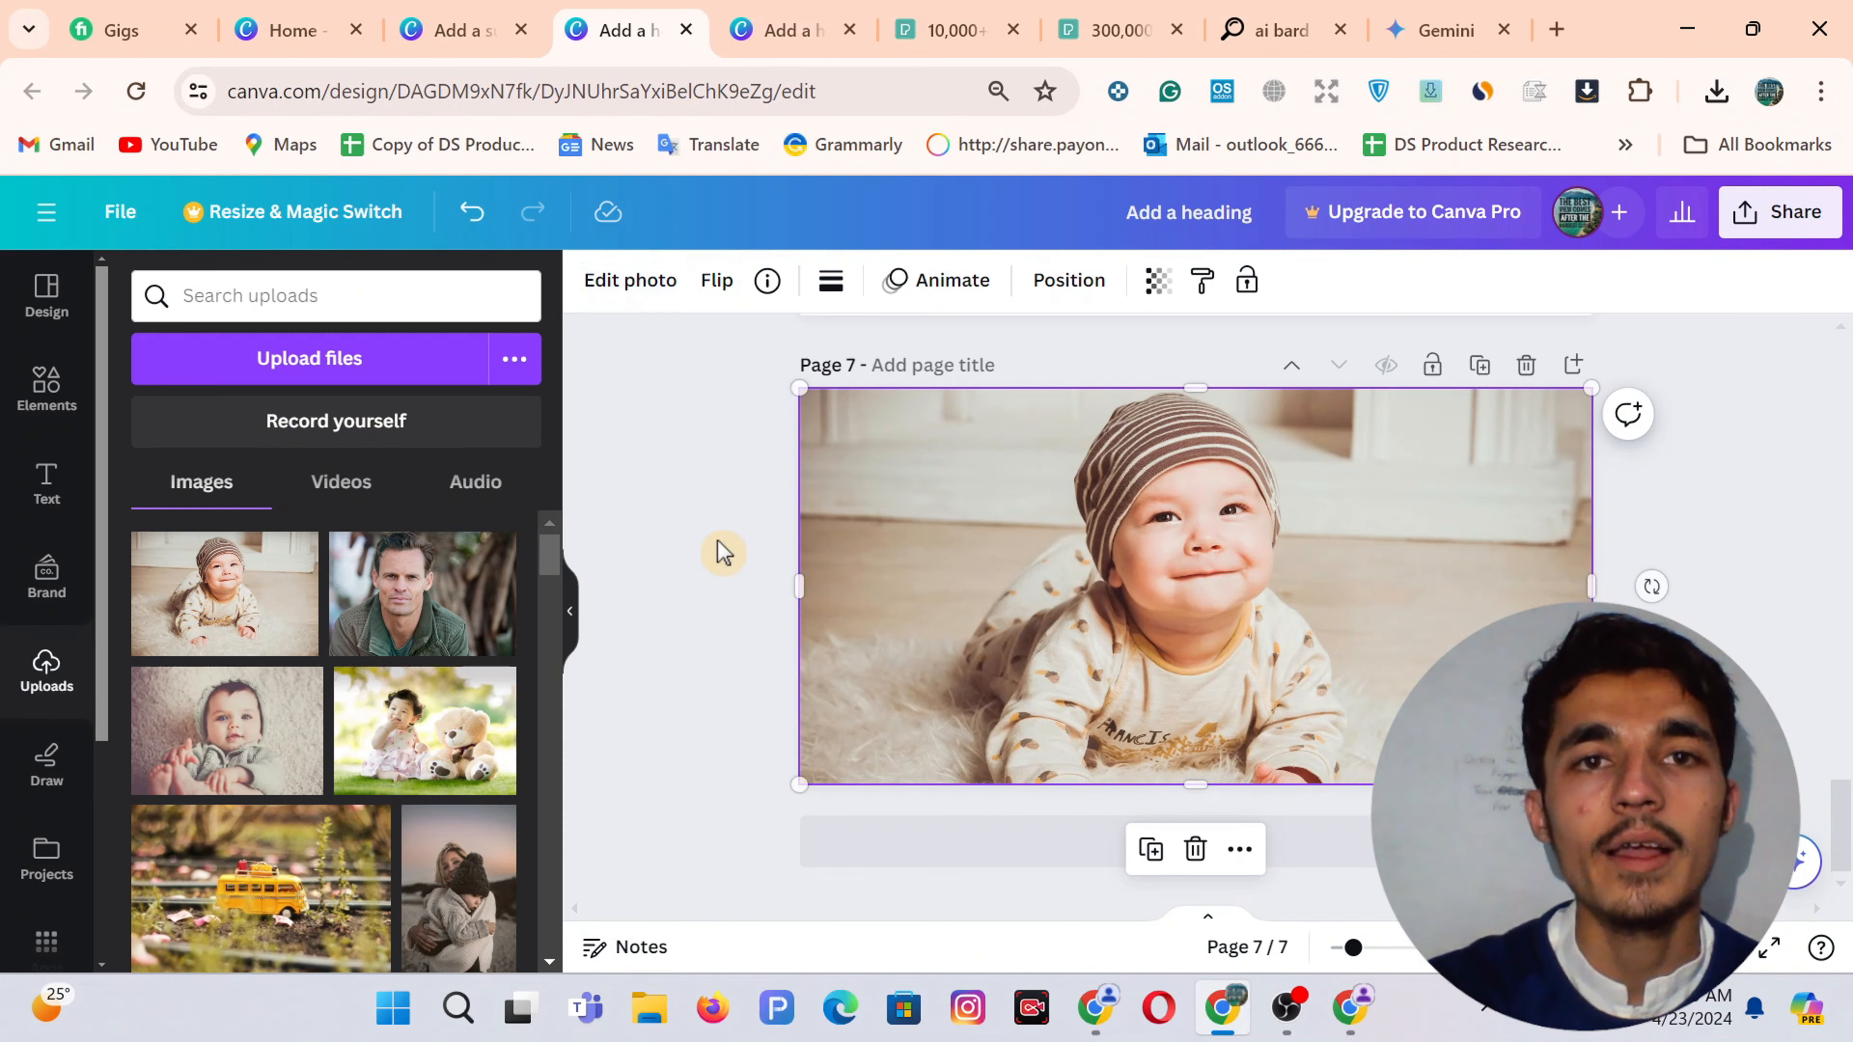
Copy the FOR EVERY / PRECIOUS MOMENT text group from page 12 onto the page 7 photo
left_click(785, 28)
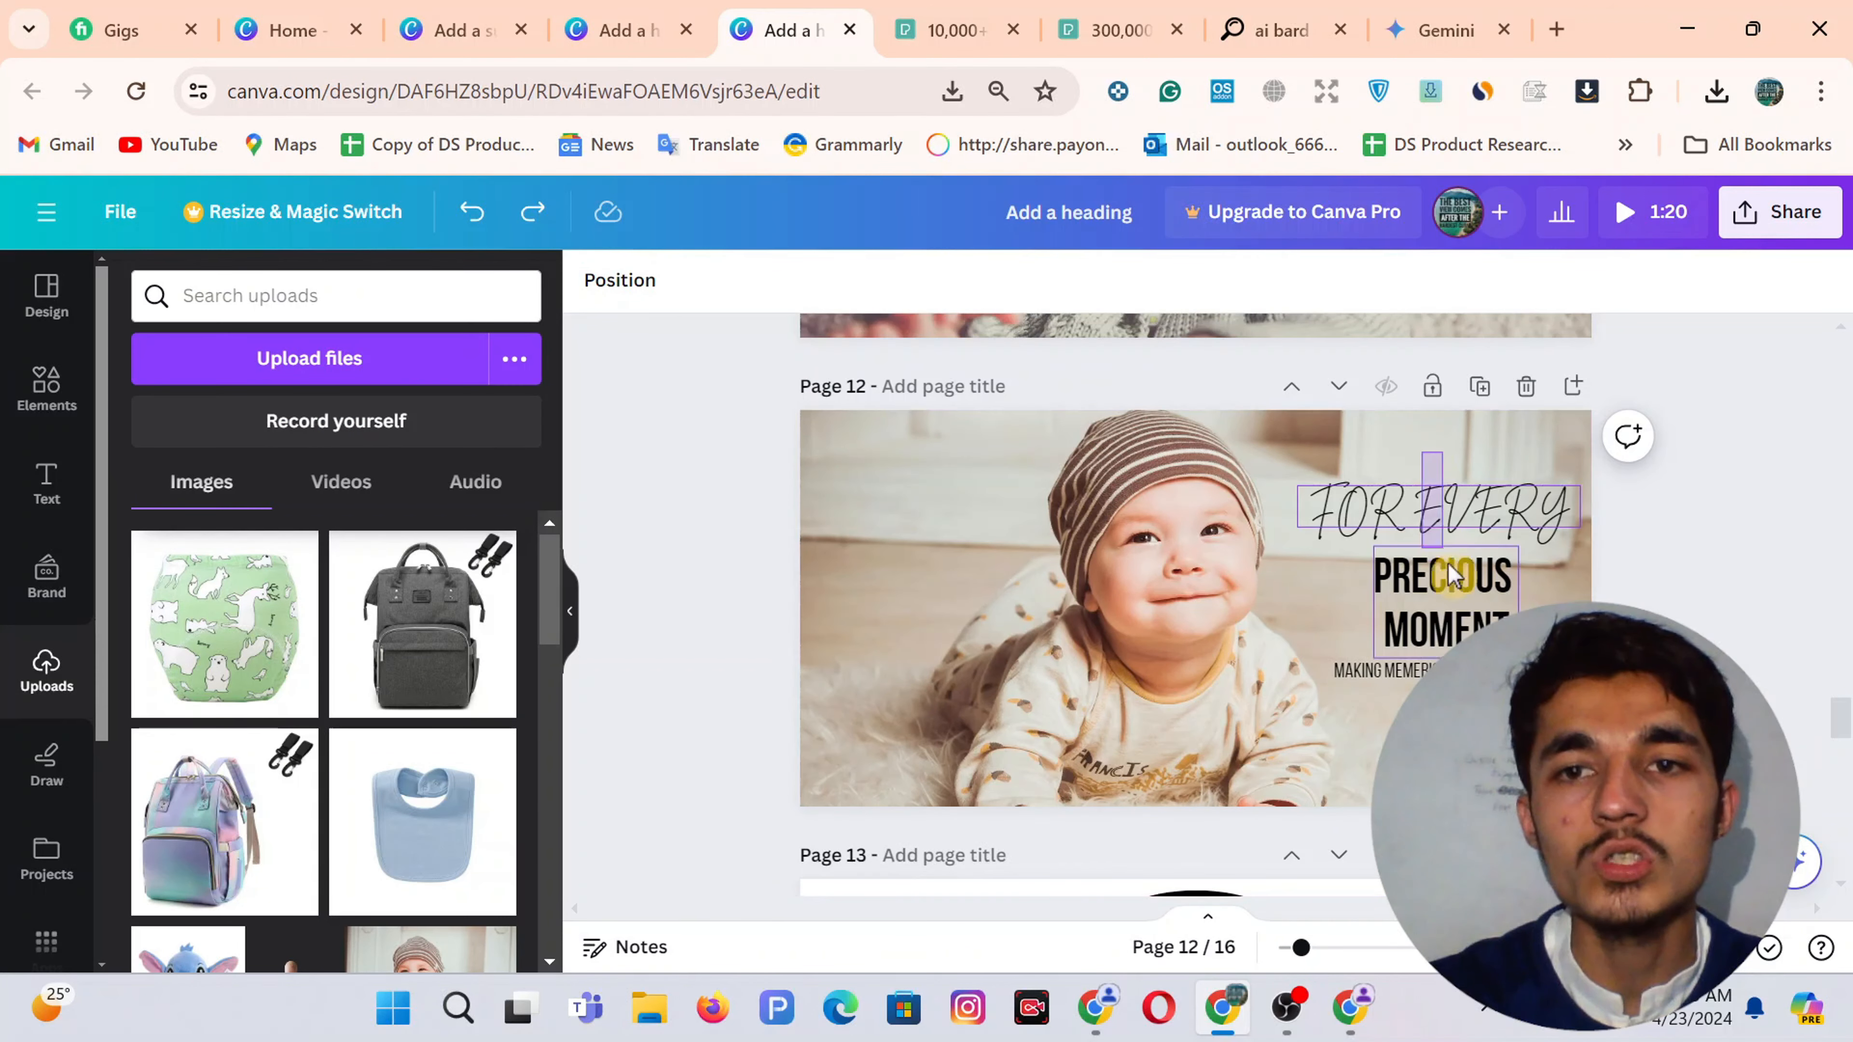
left_click(1440, 511)
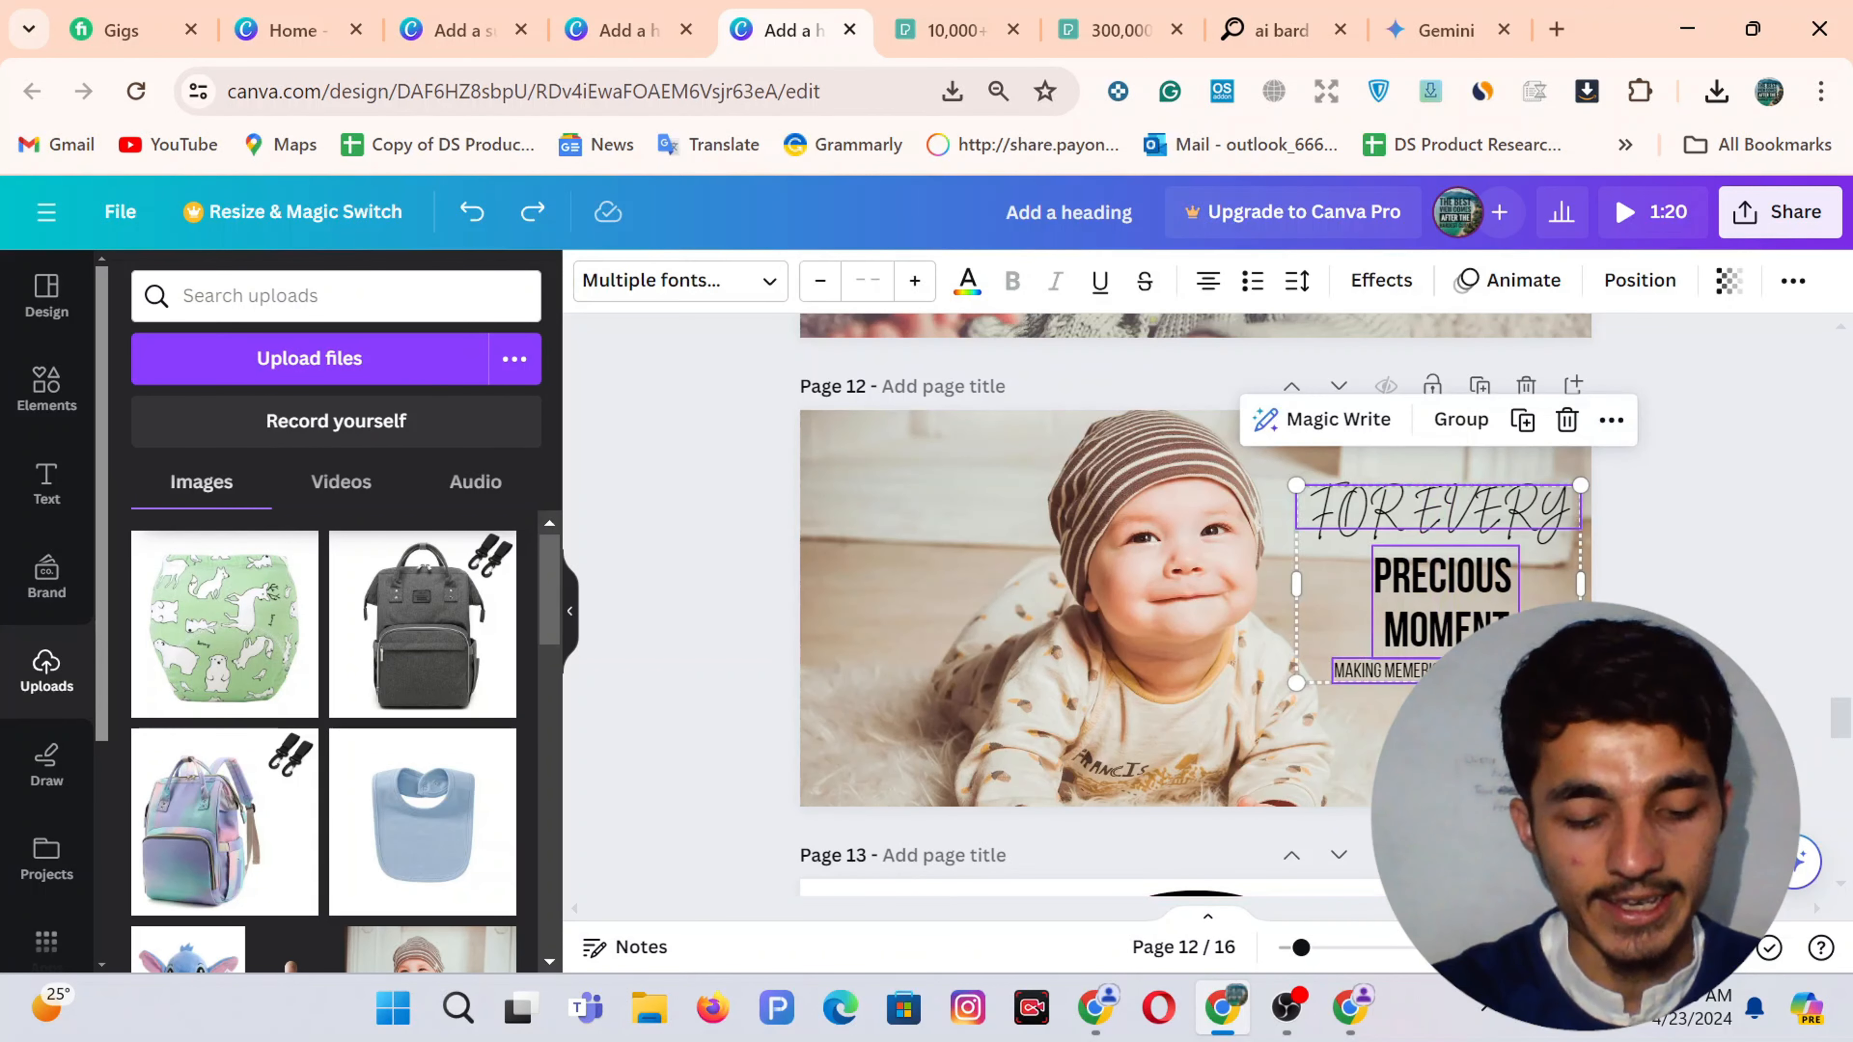
left_click(660, 15)
key("ctrl+v")
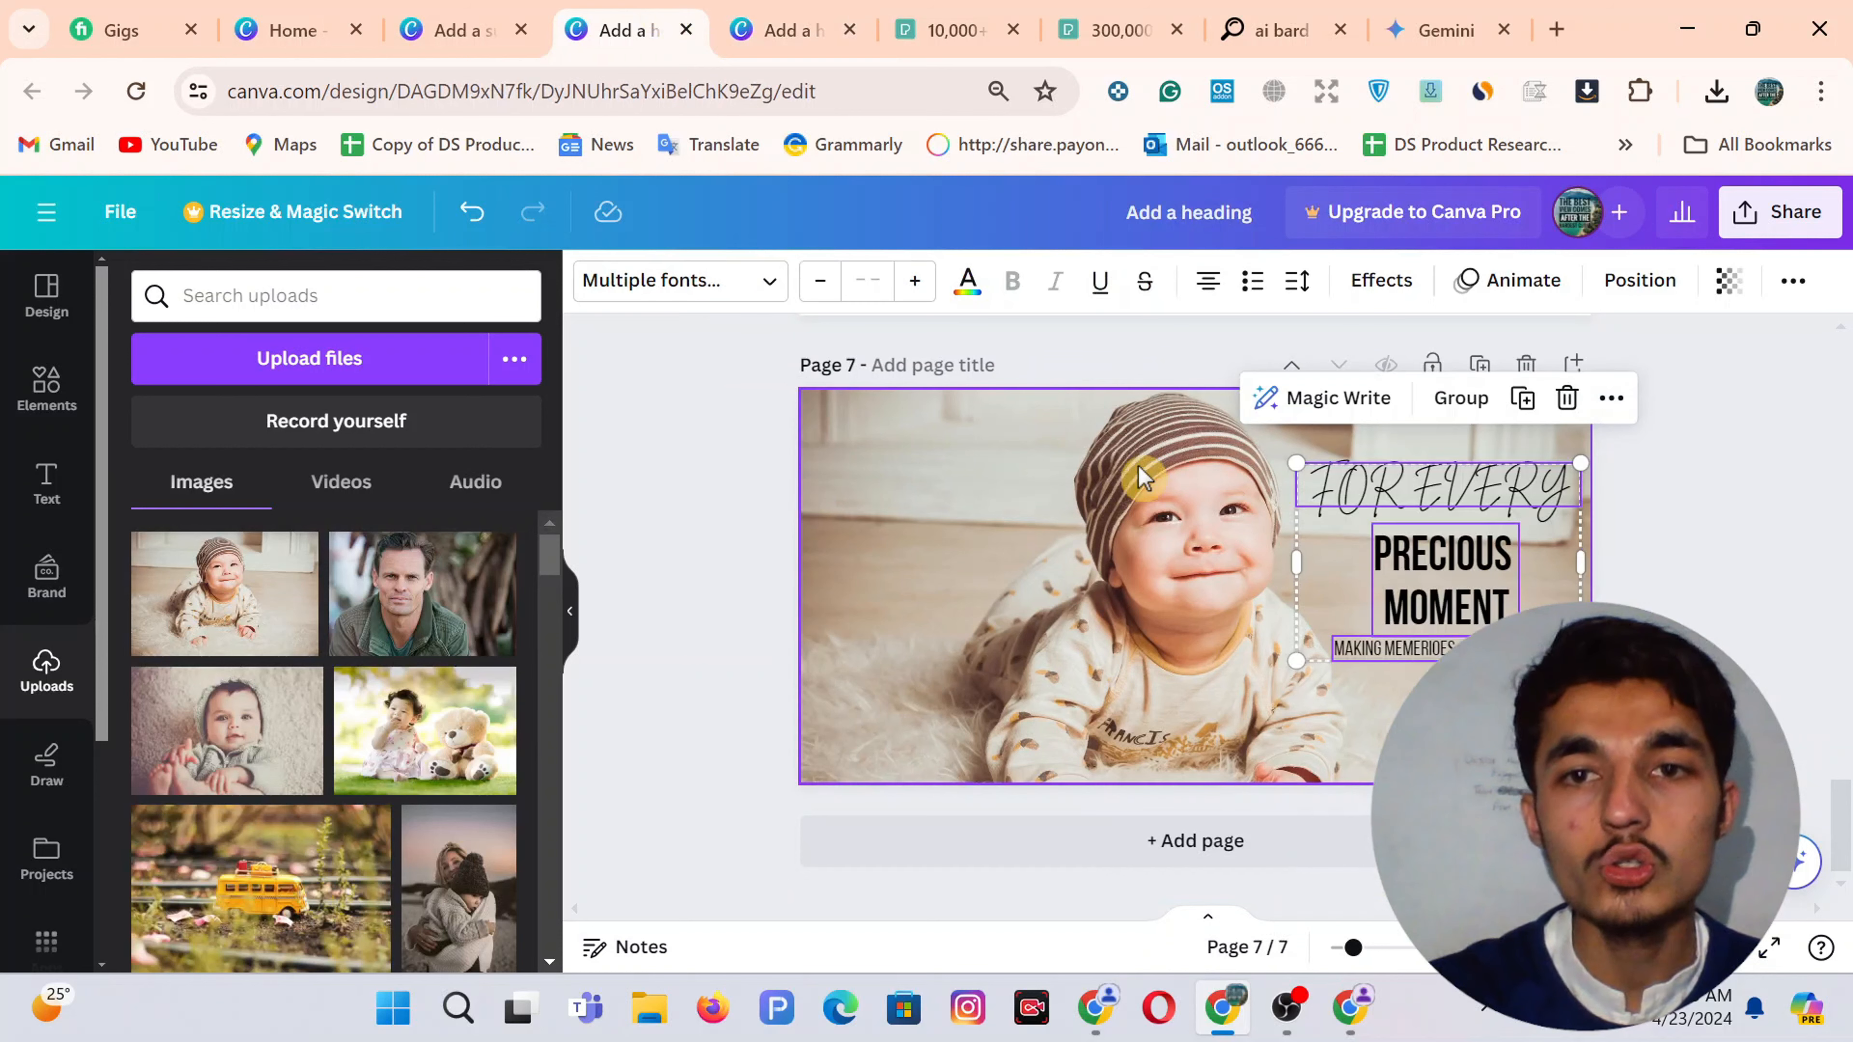
left_click(791, 30)
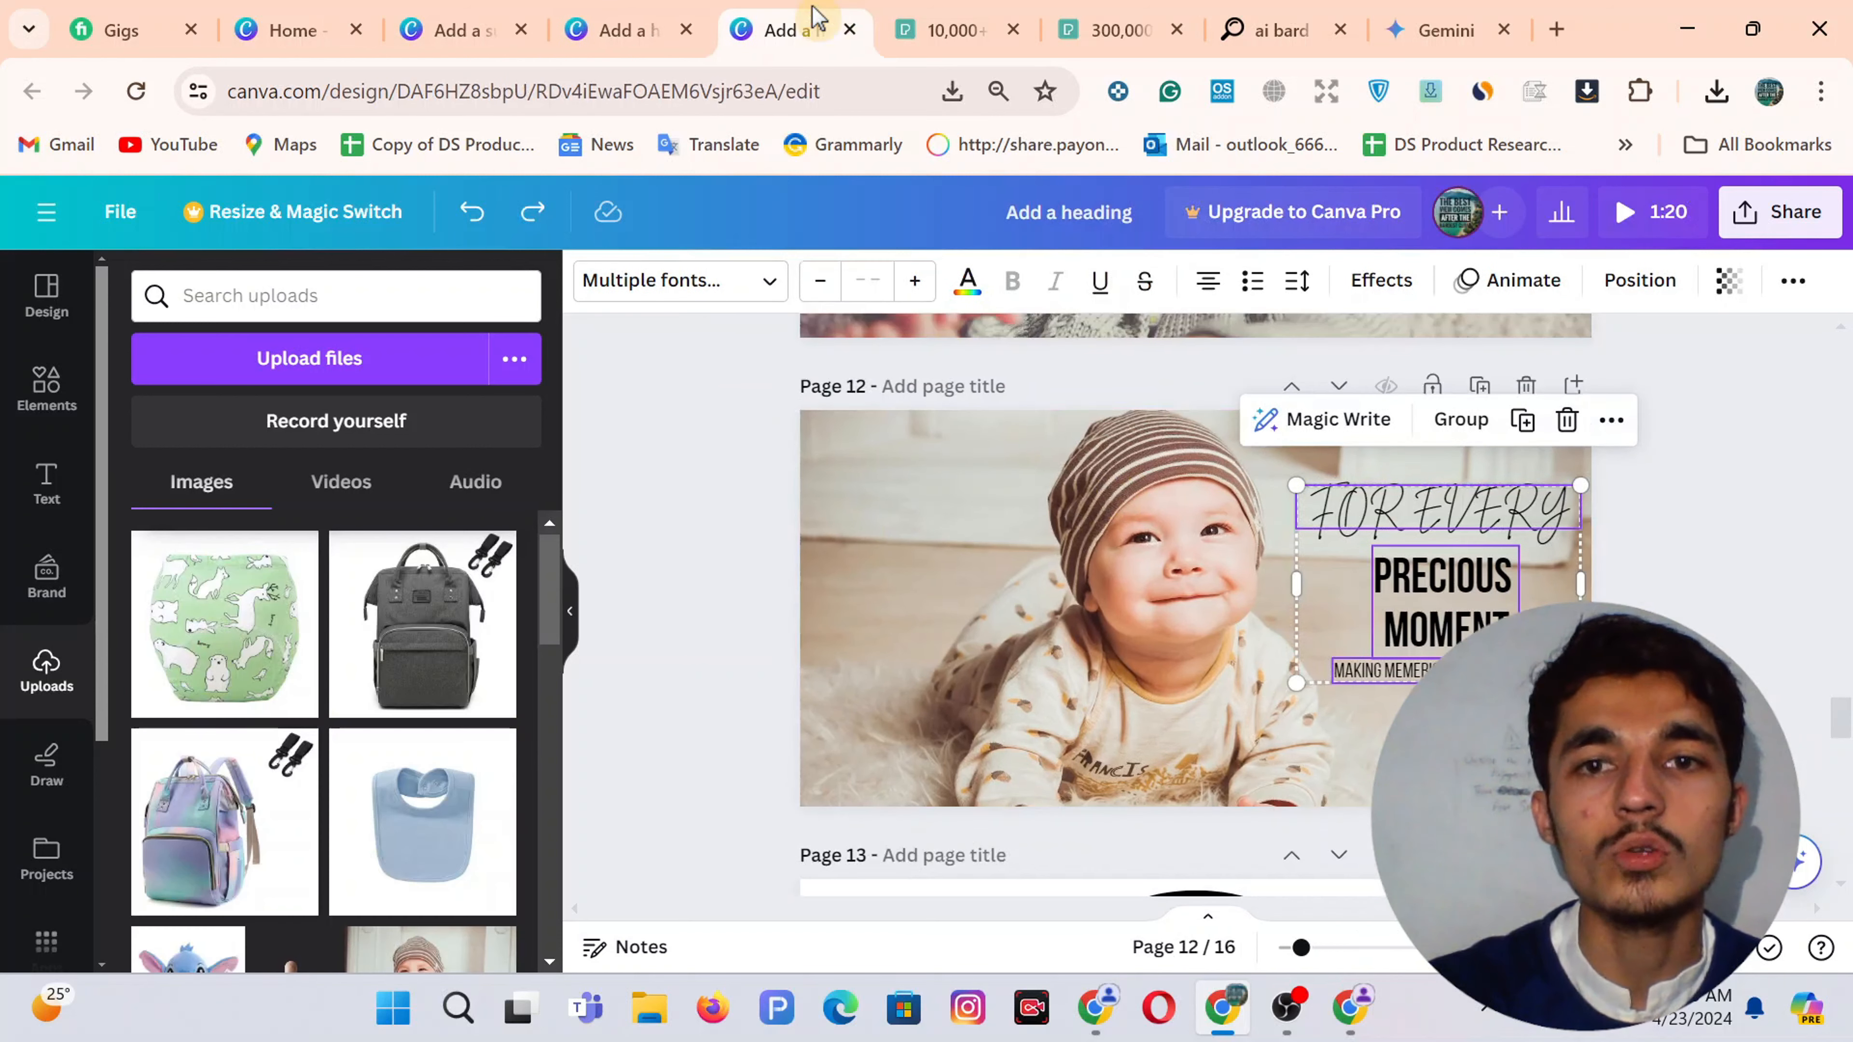
left_click(1335, 612)
left_click(1444, 513)
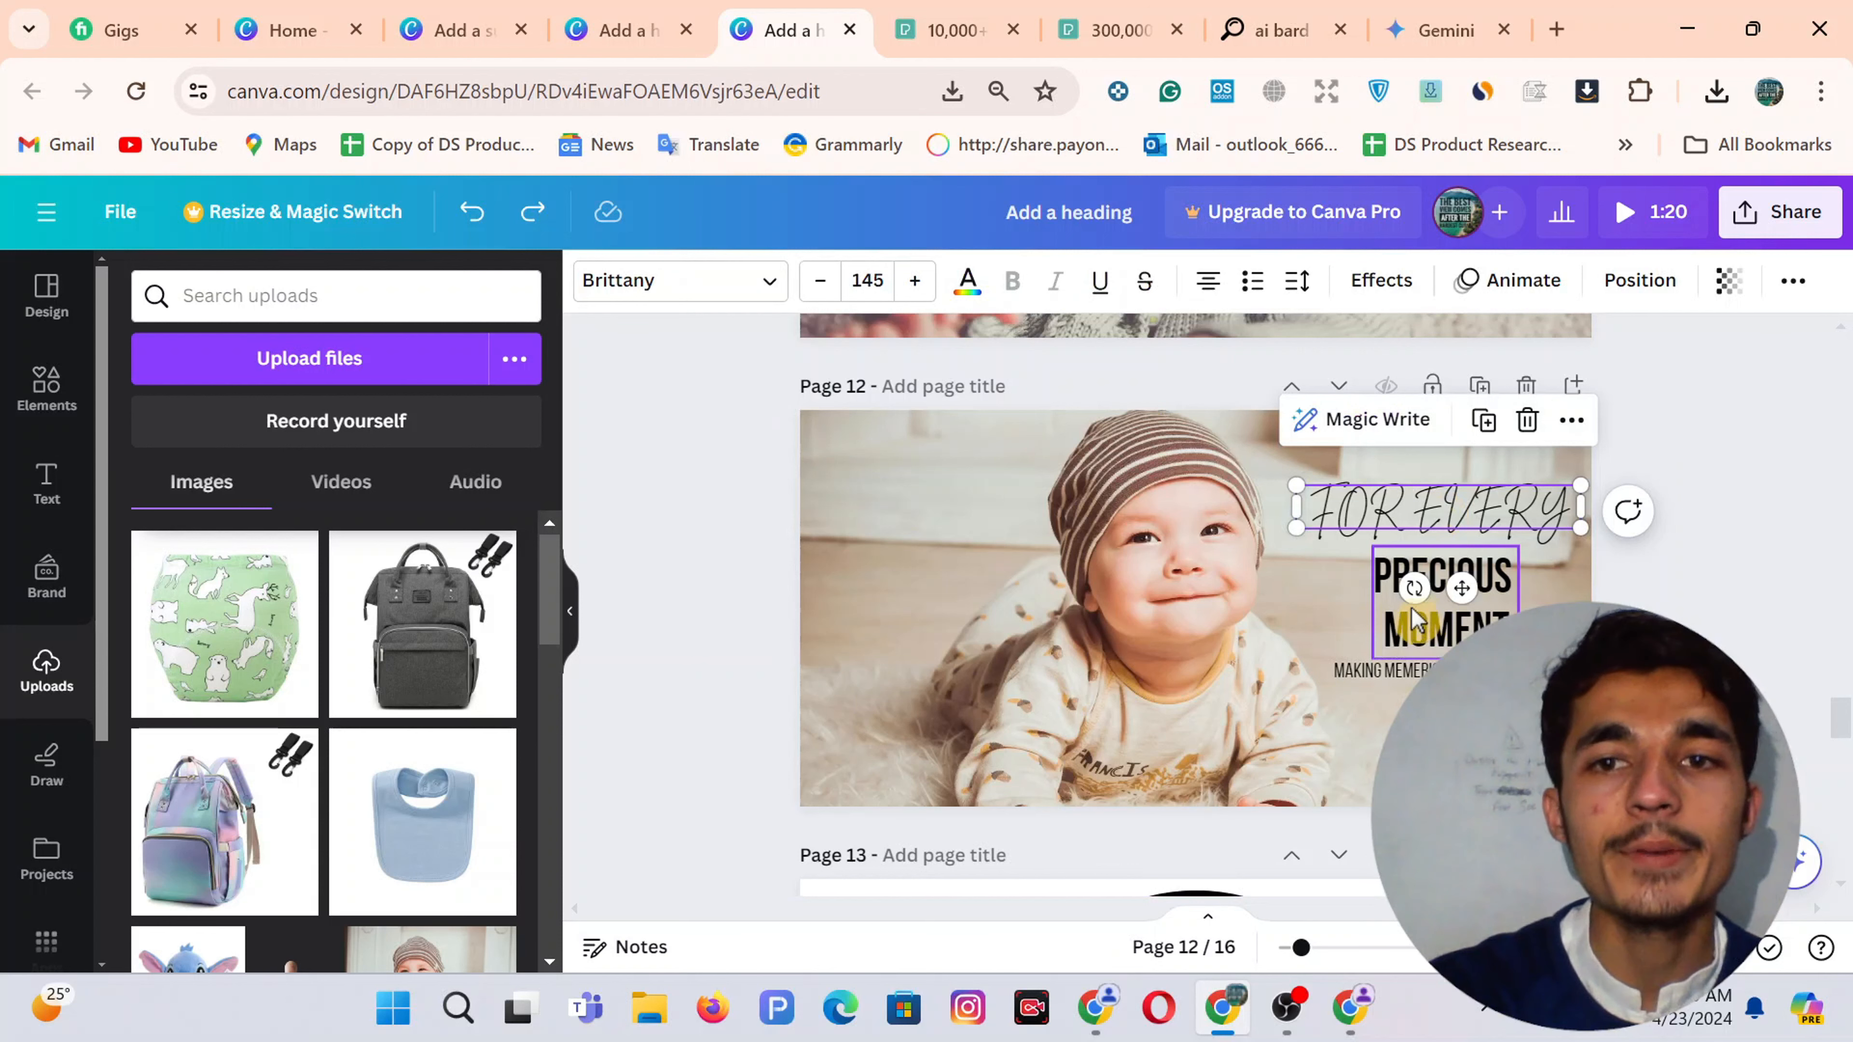
Download only page 12 of the baby banner design as a PNG
left_click(1413, 574)
left_click(1417, 672)
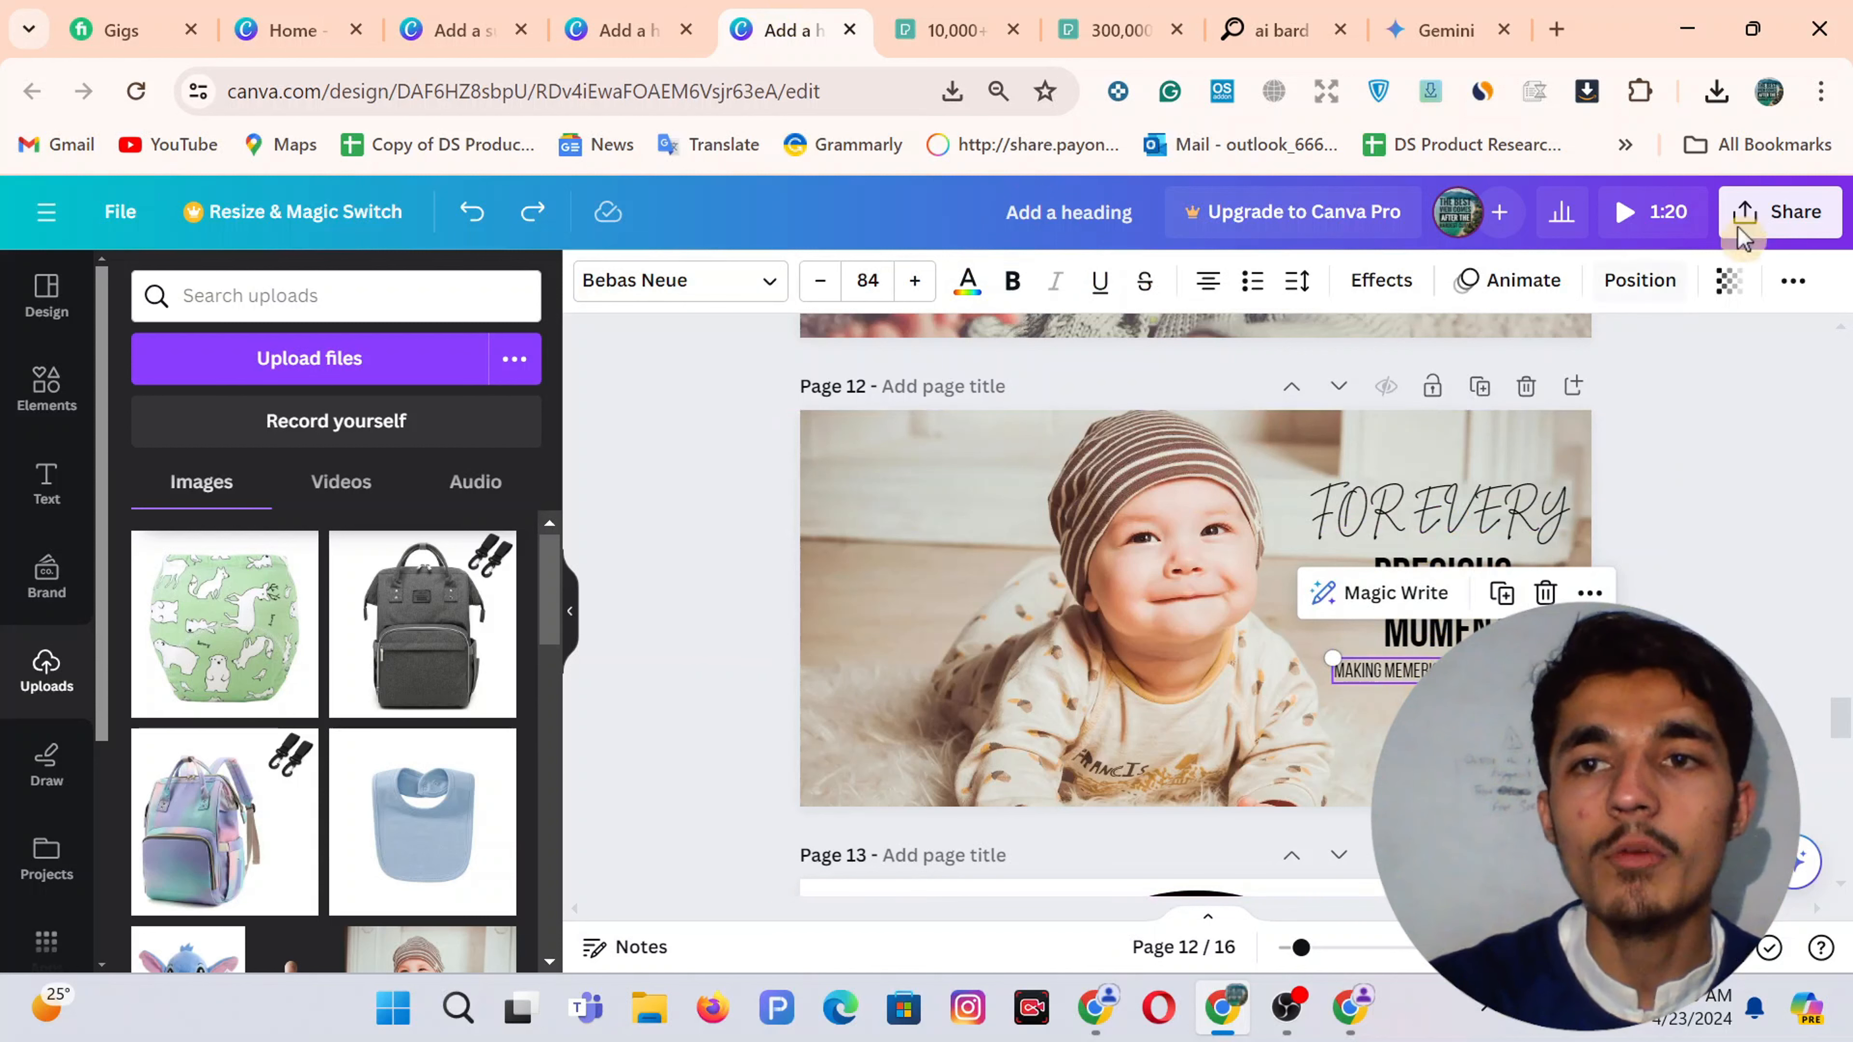
left_click(1753, 228)
scroll(1559, 511, "down", 2)
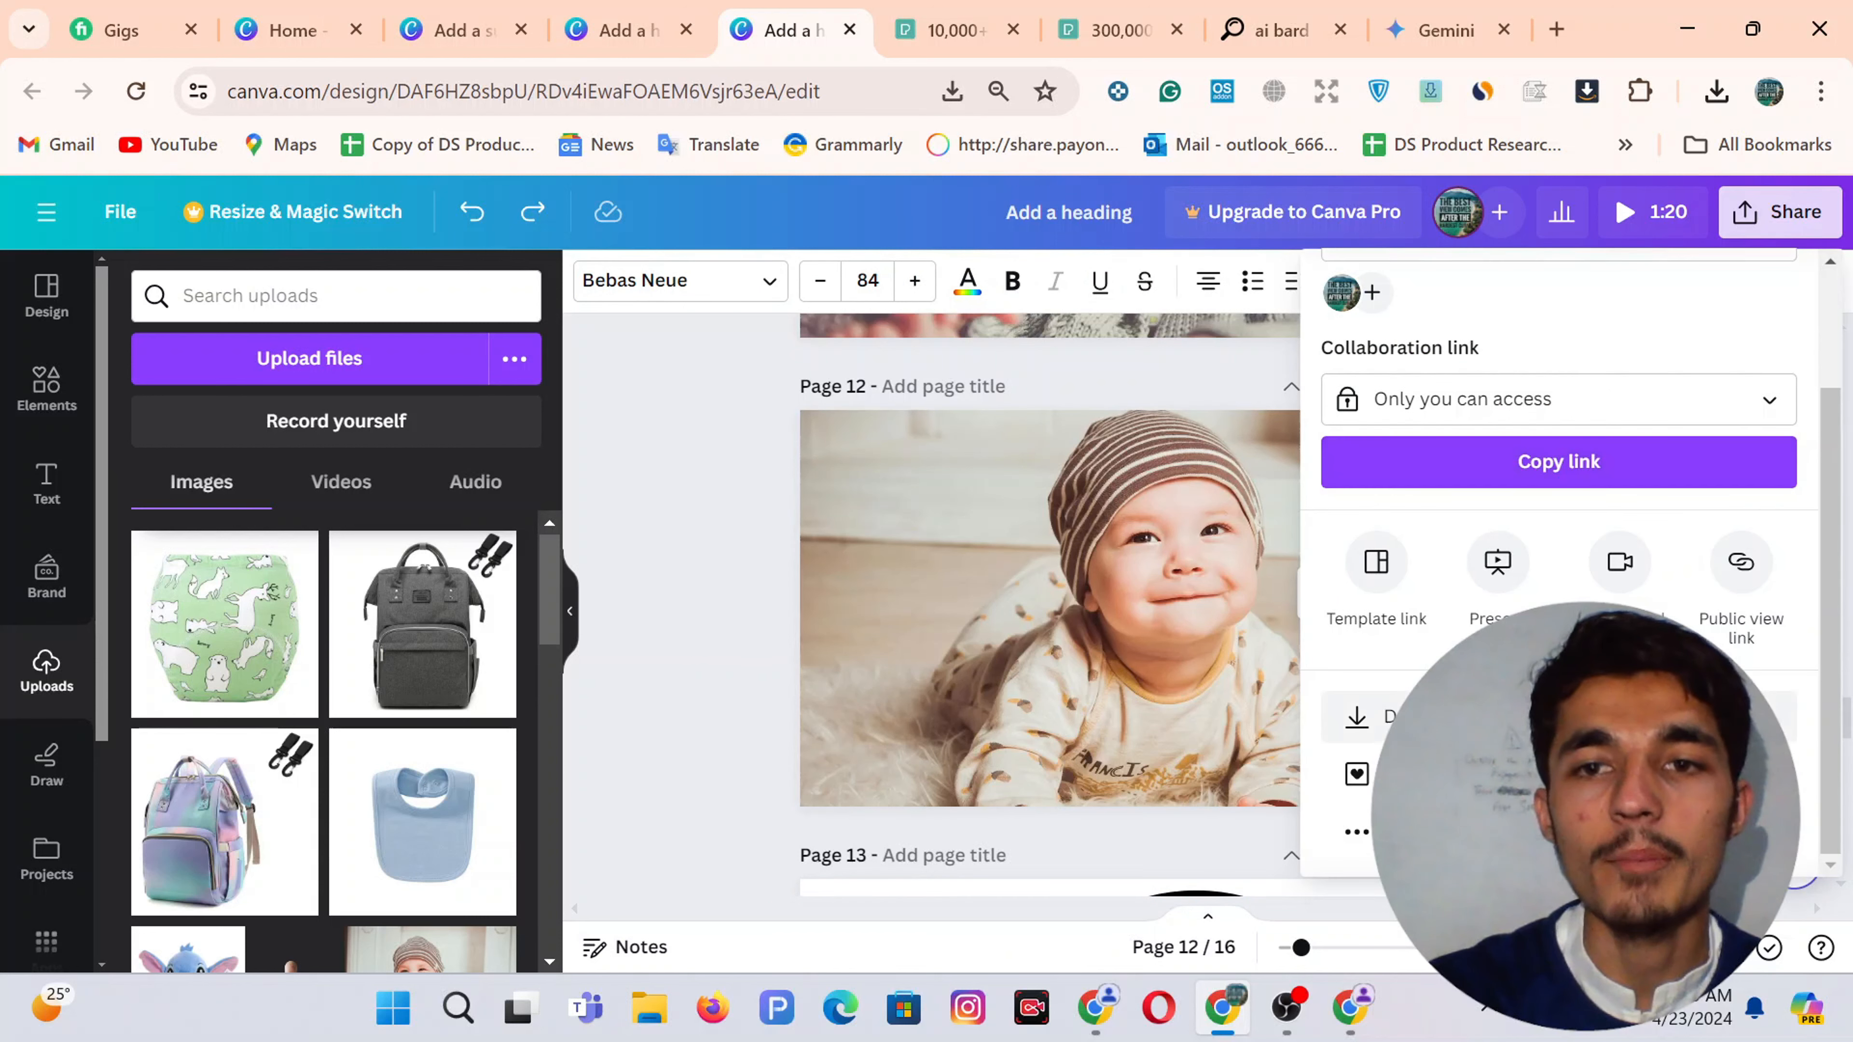
left_click(1371, 716)
left_click(1432, 612)
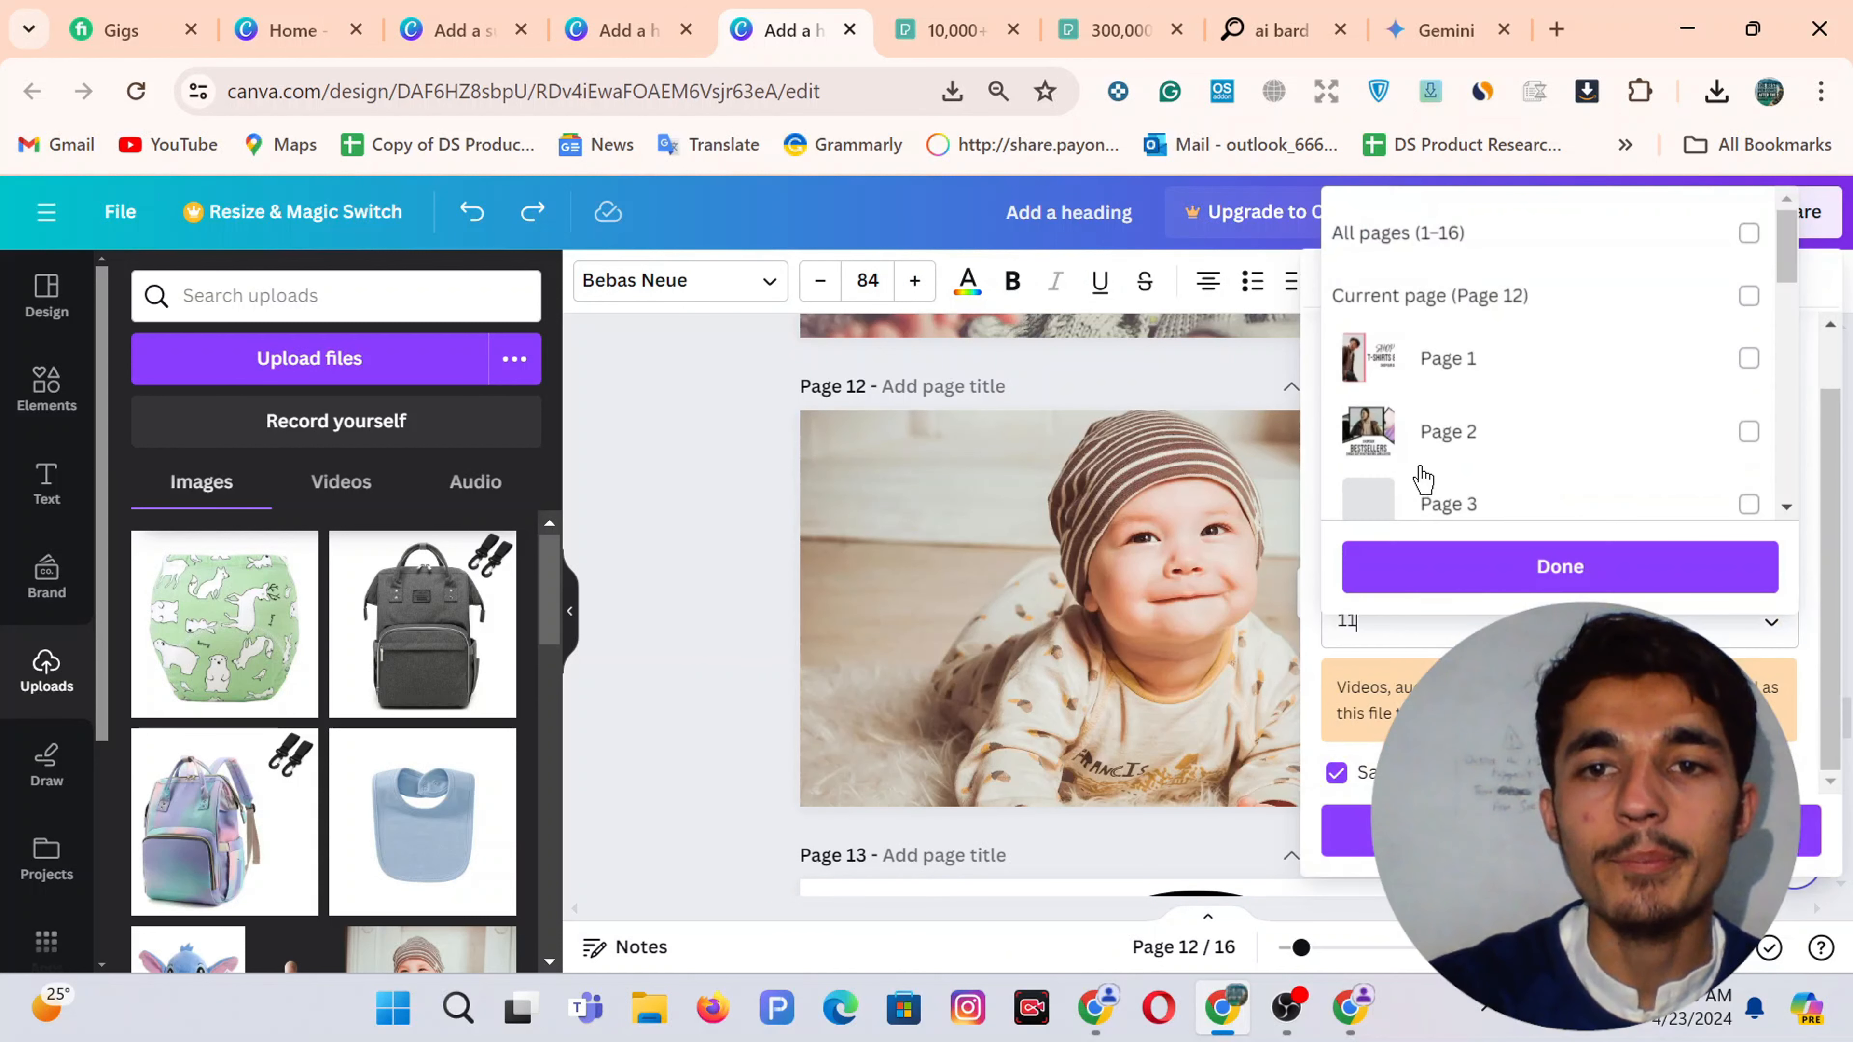
left_click(1426, 248)
left_click(1428, 254)
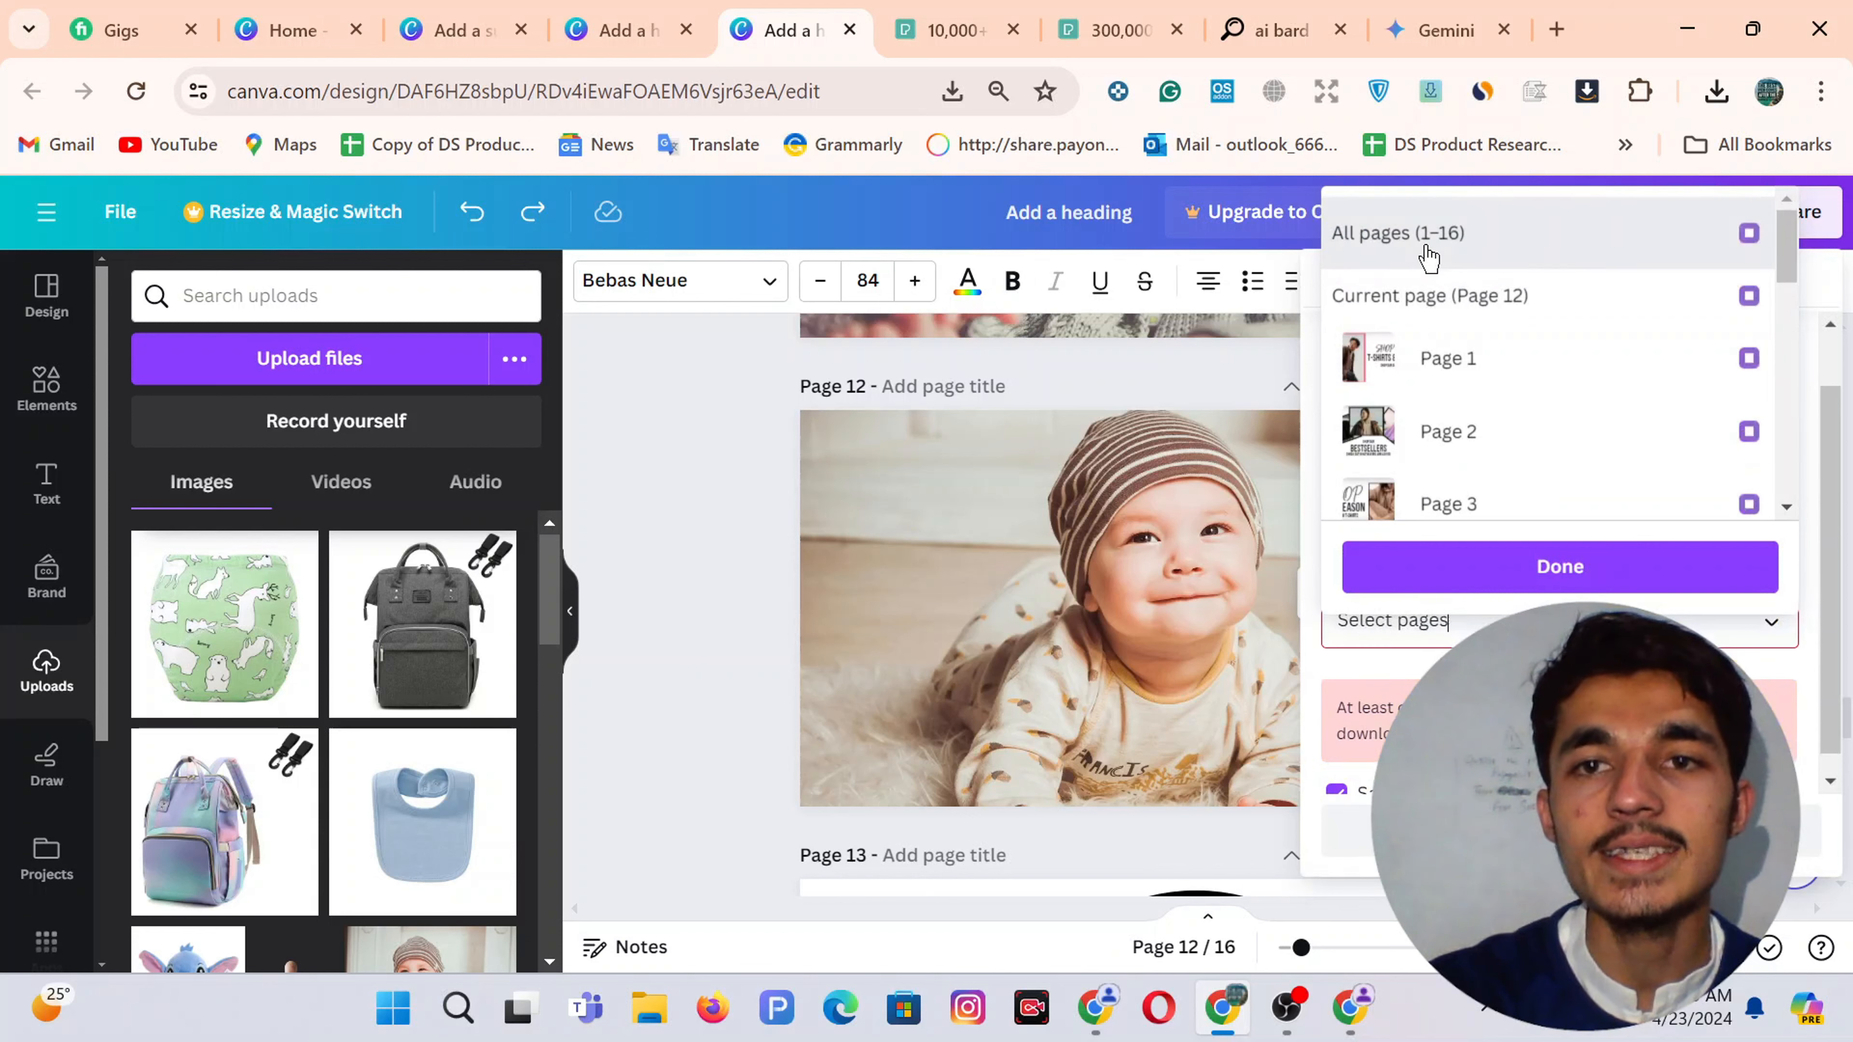
left_click(1473, 299)
left_click(1477, 598)
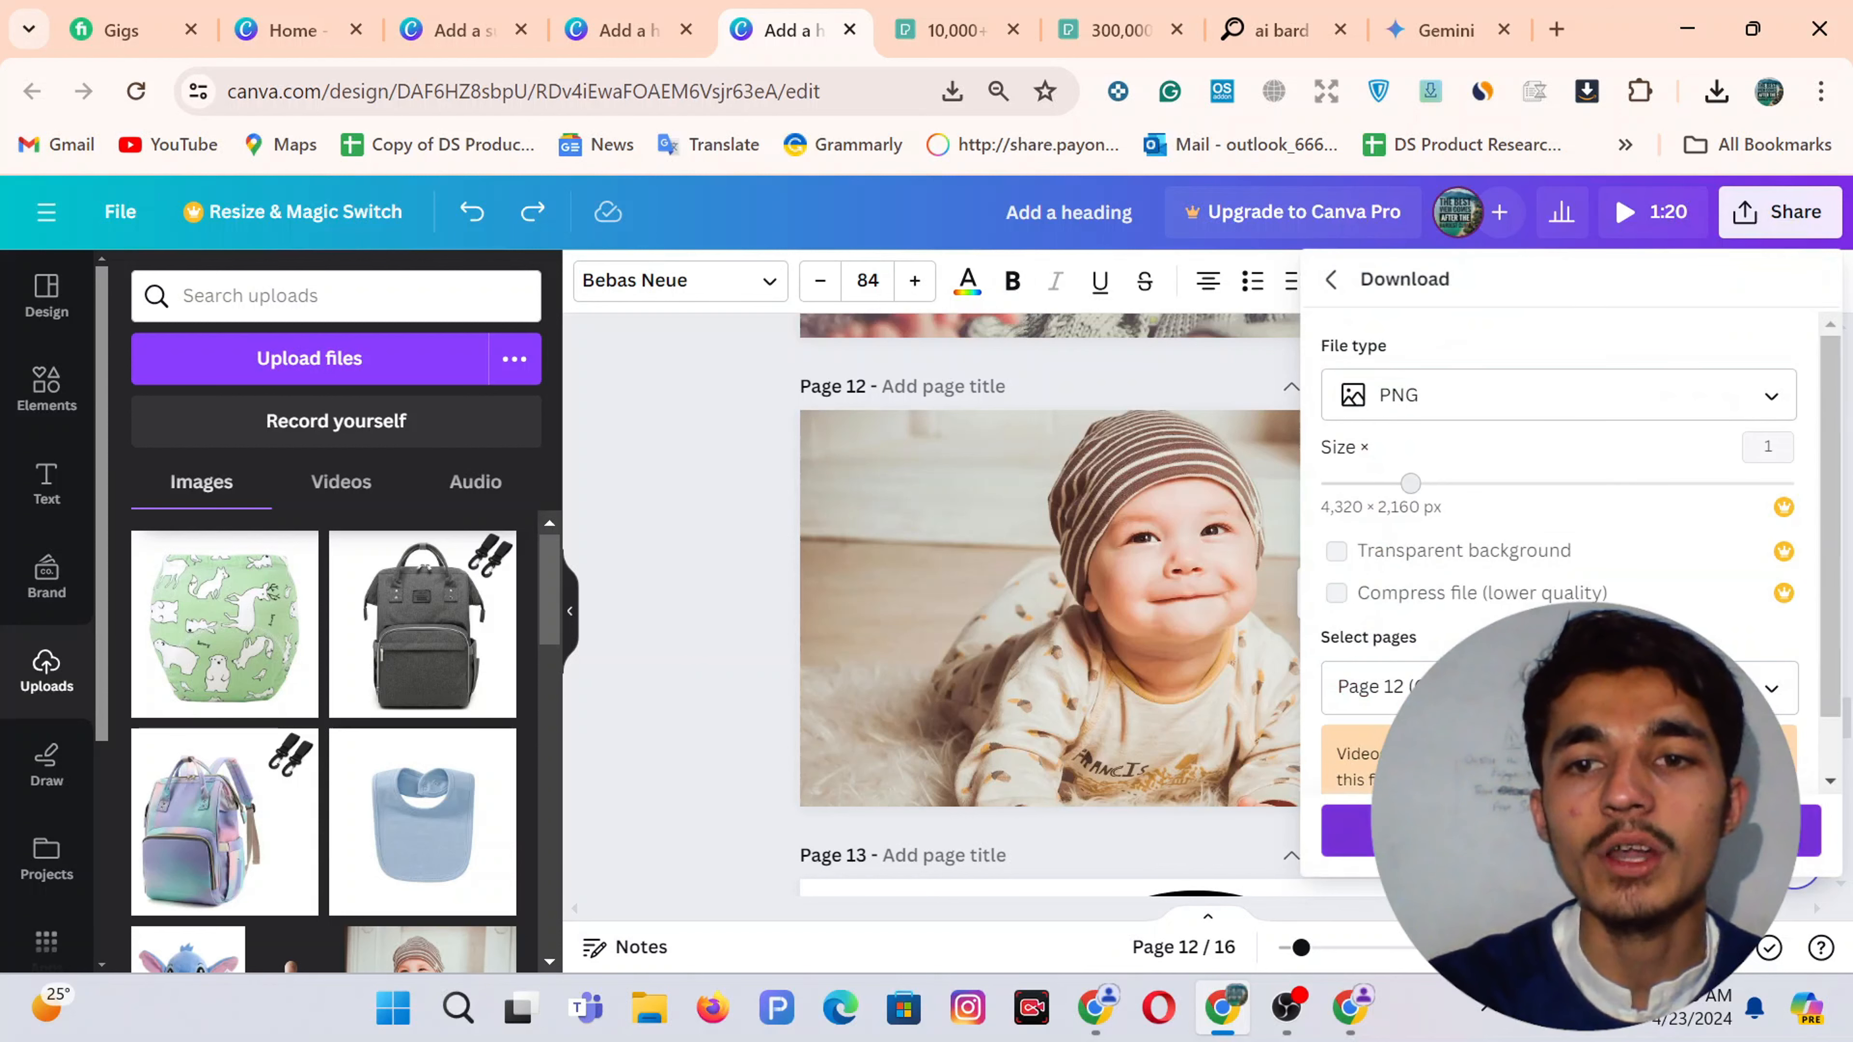
left_click(1348, 830)
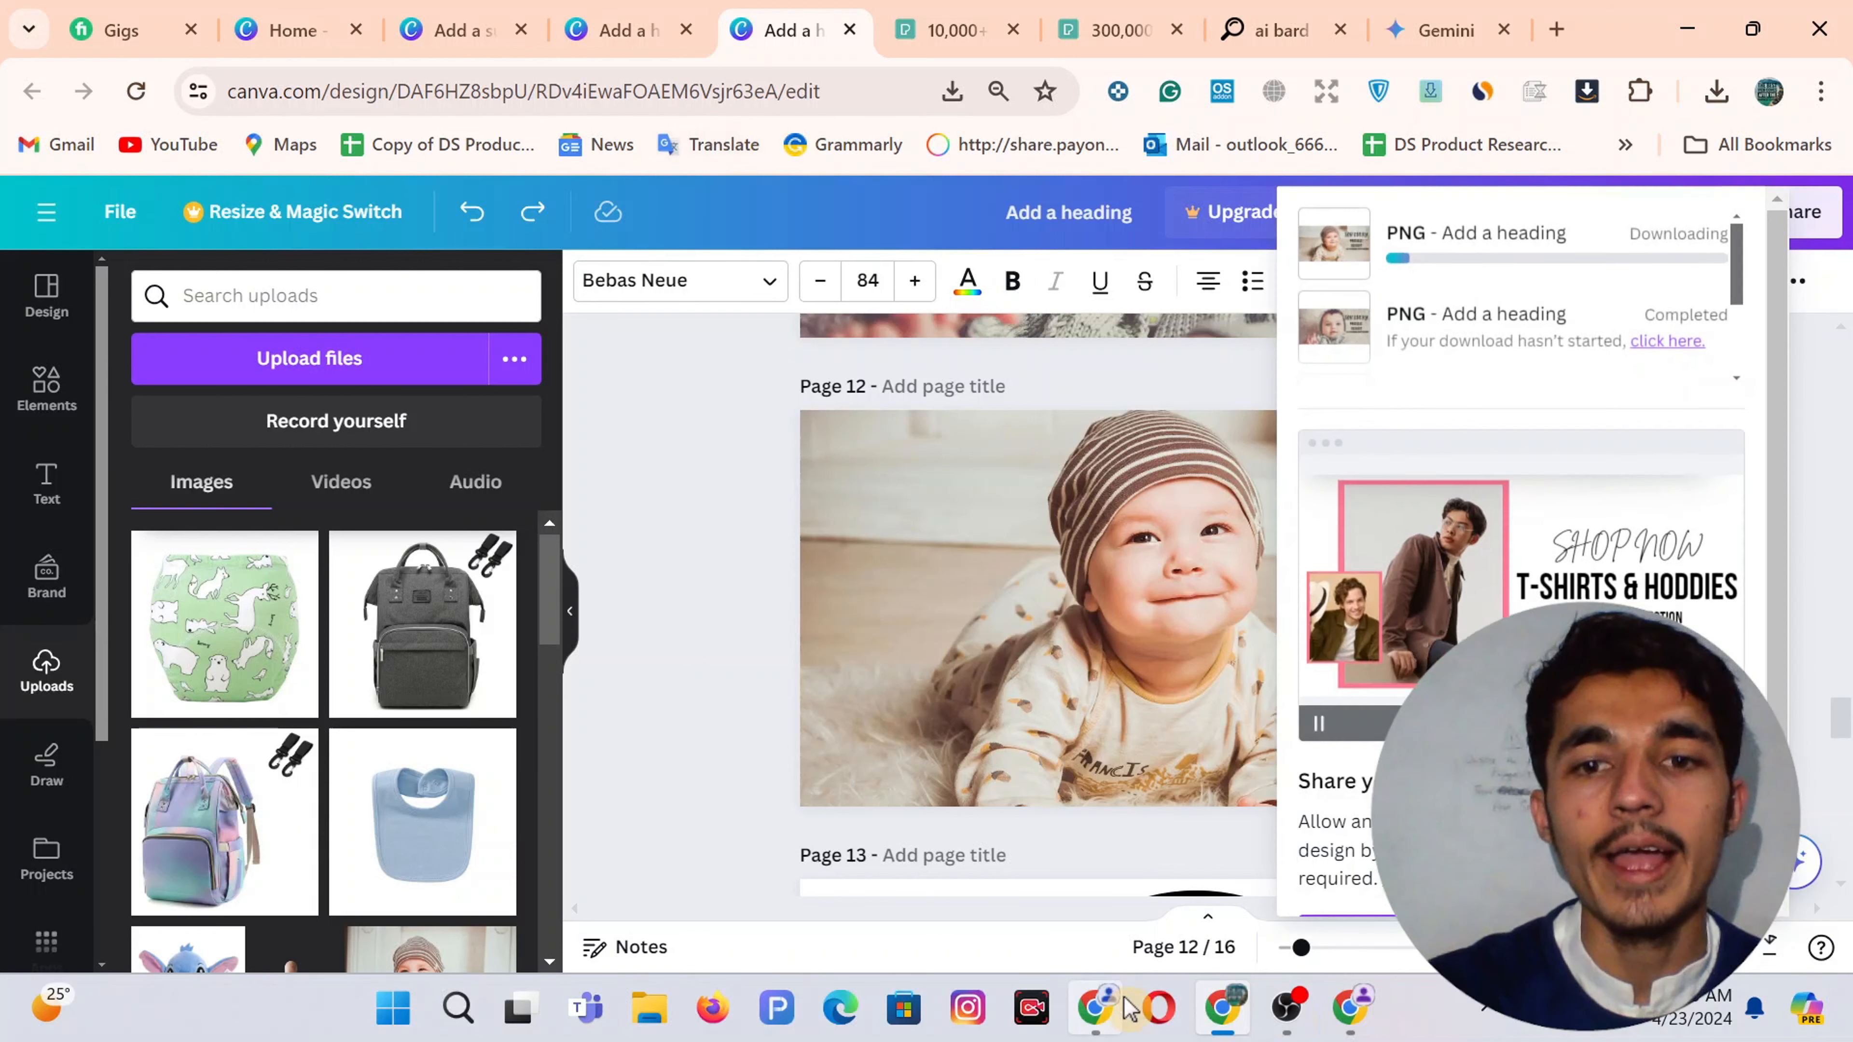
left_click(1348, 1018)
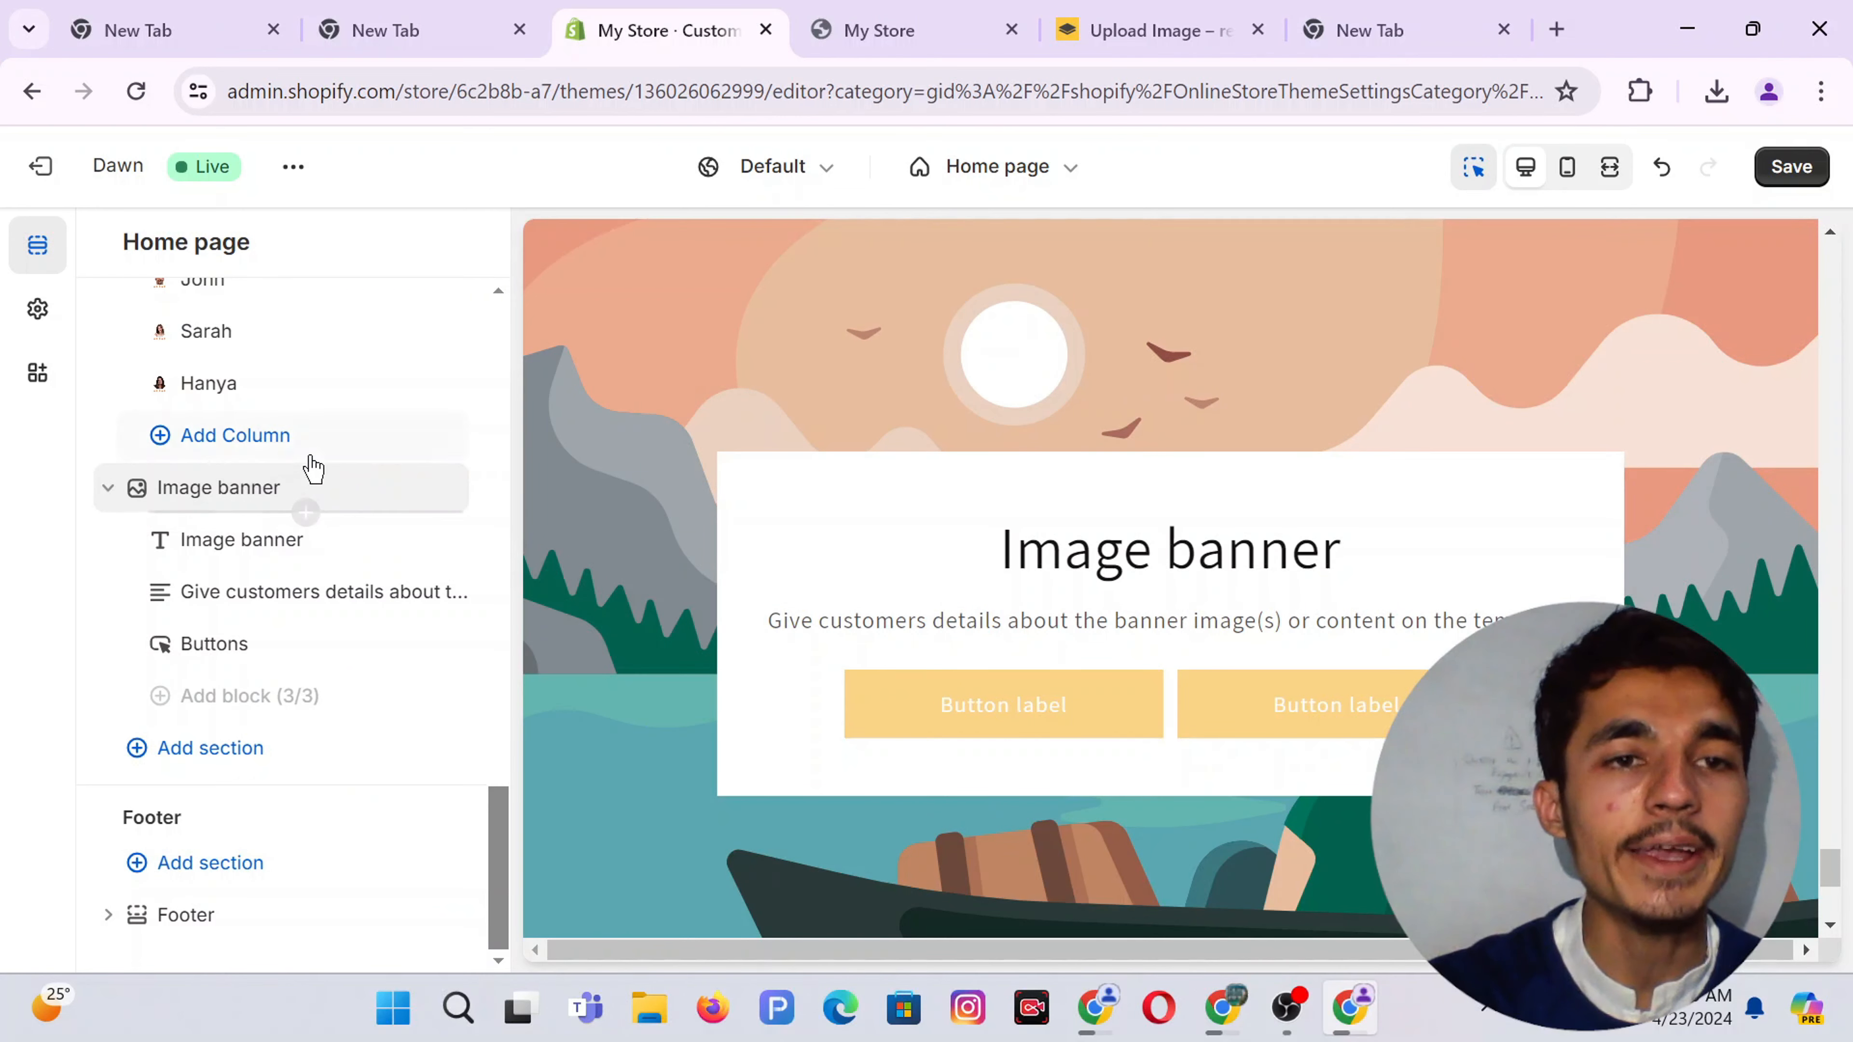
Upload the 'Add a heading (27)' PNG and assign it as the Image banner's first image
left_click(235, 489)
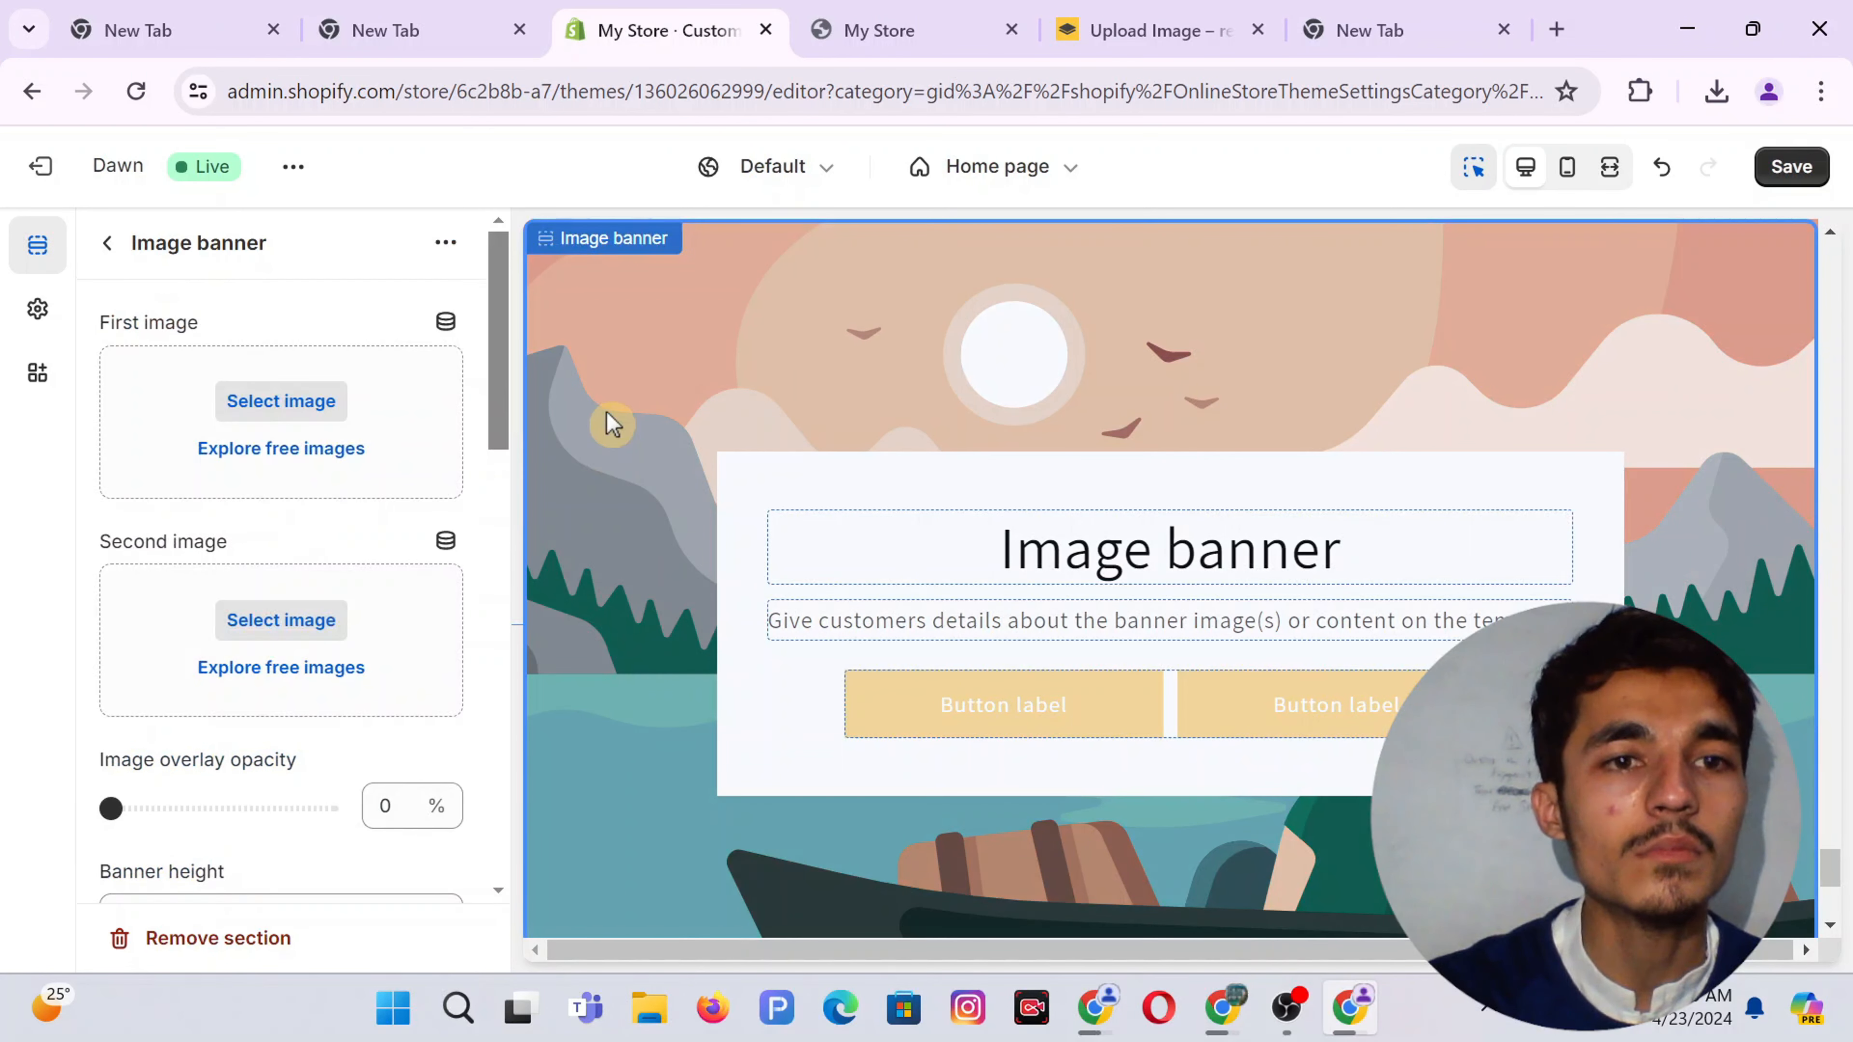
left_click(271, 406)
left_click(1107, 430)
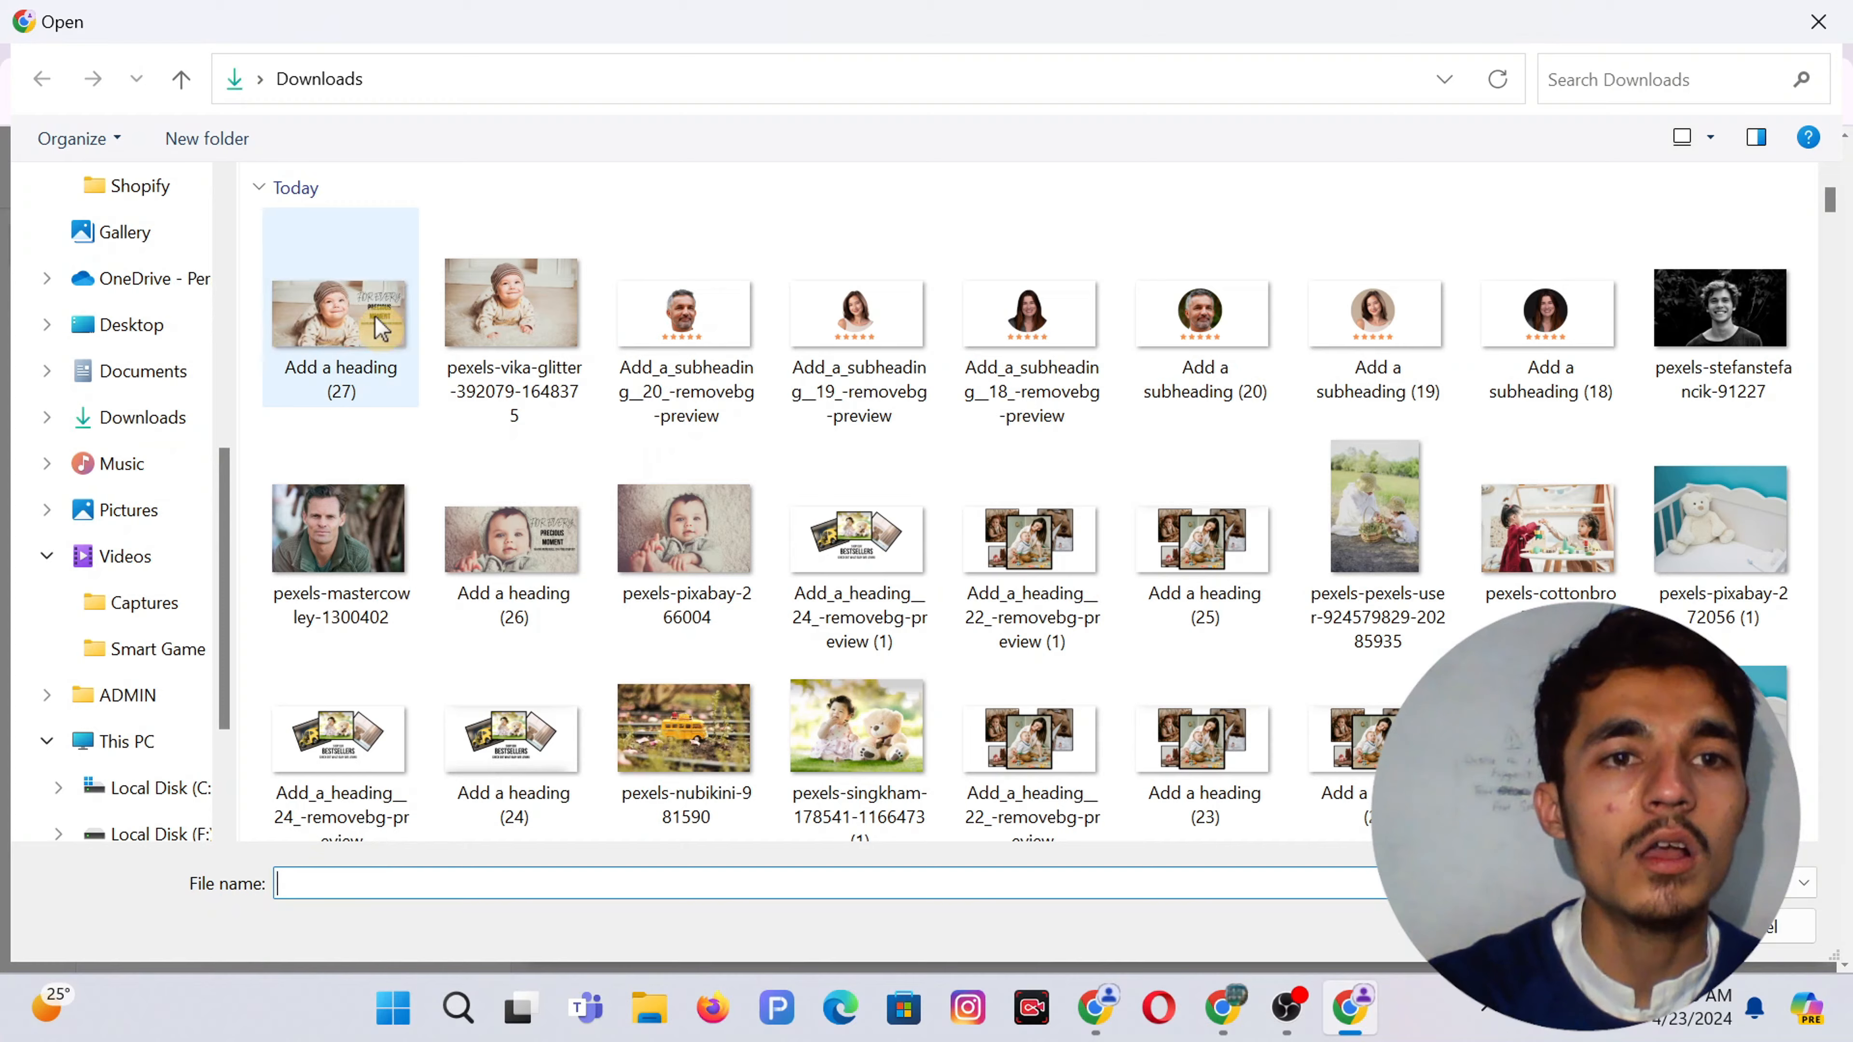
double_click(373, 321)
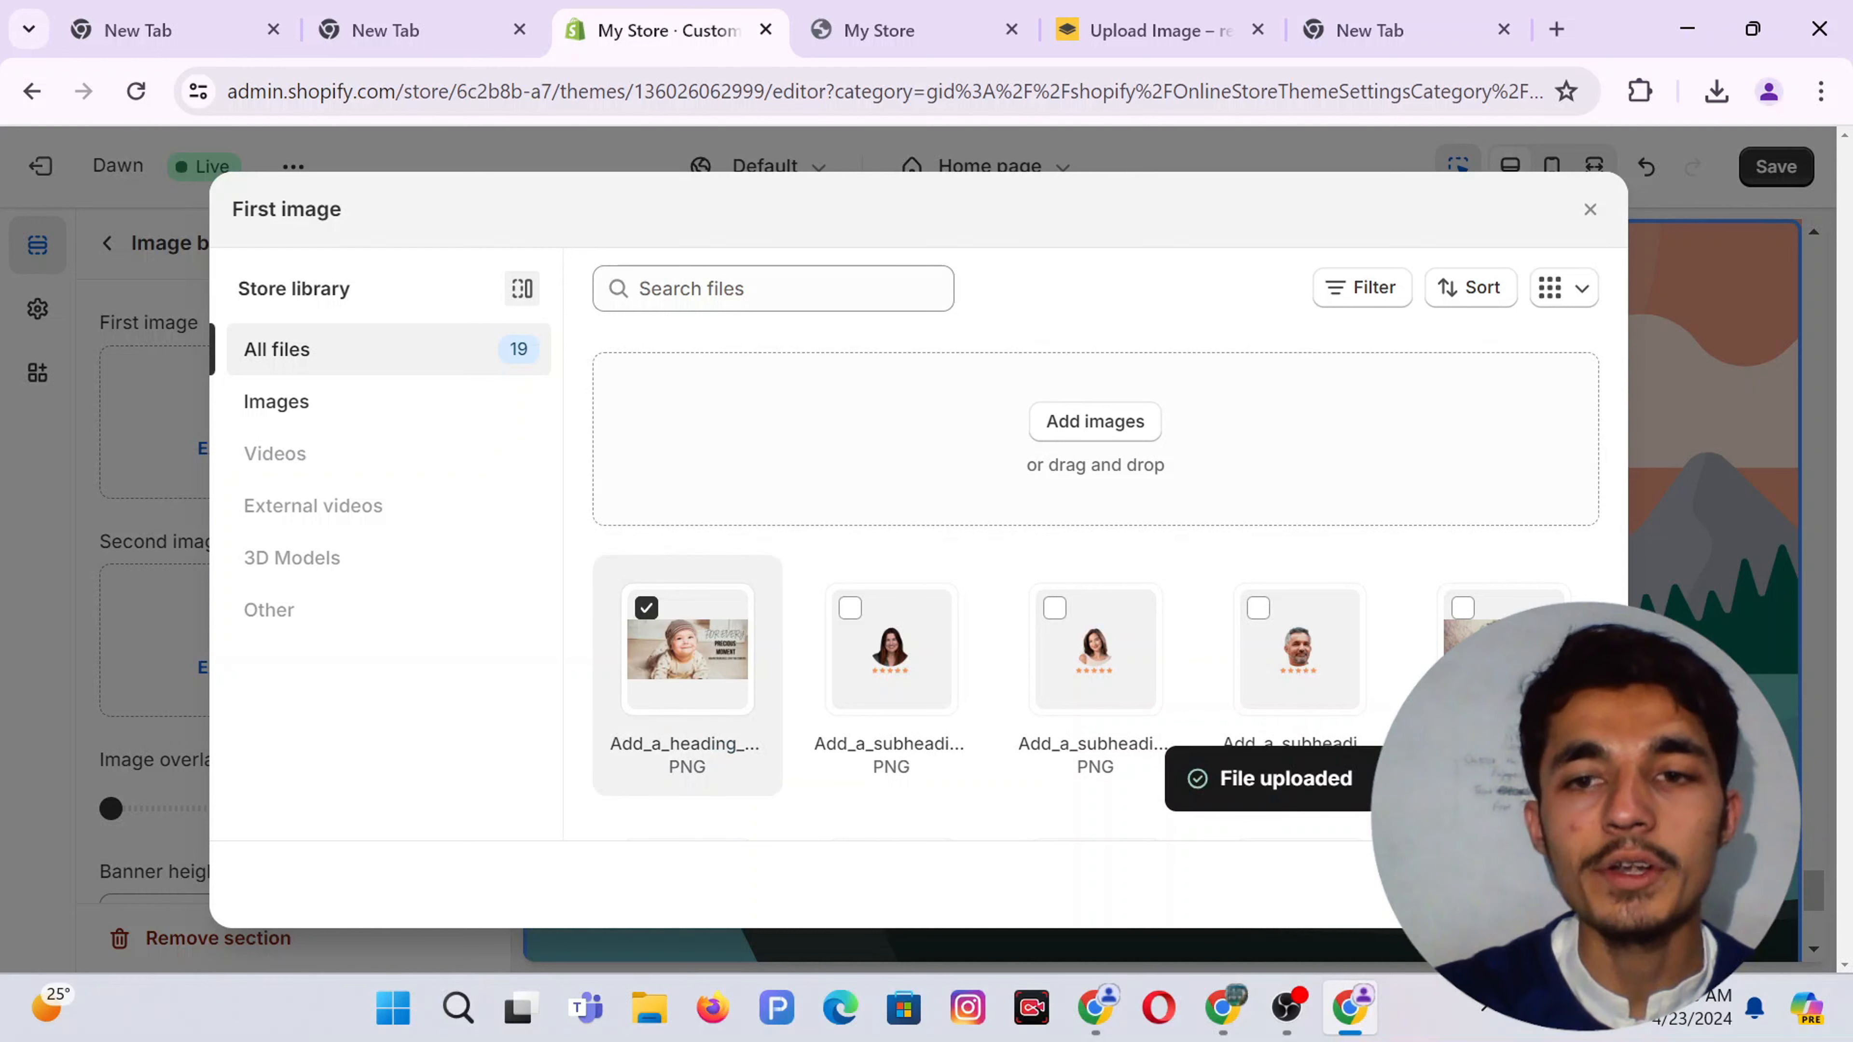
left_click(1554, 884)
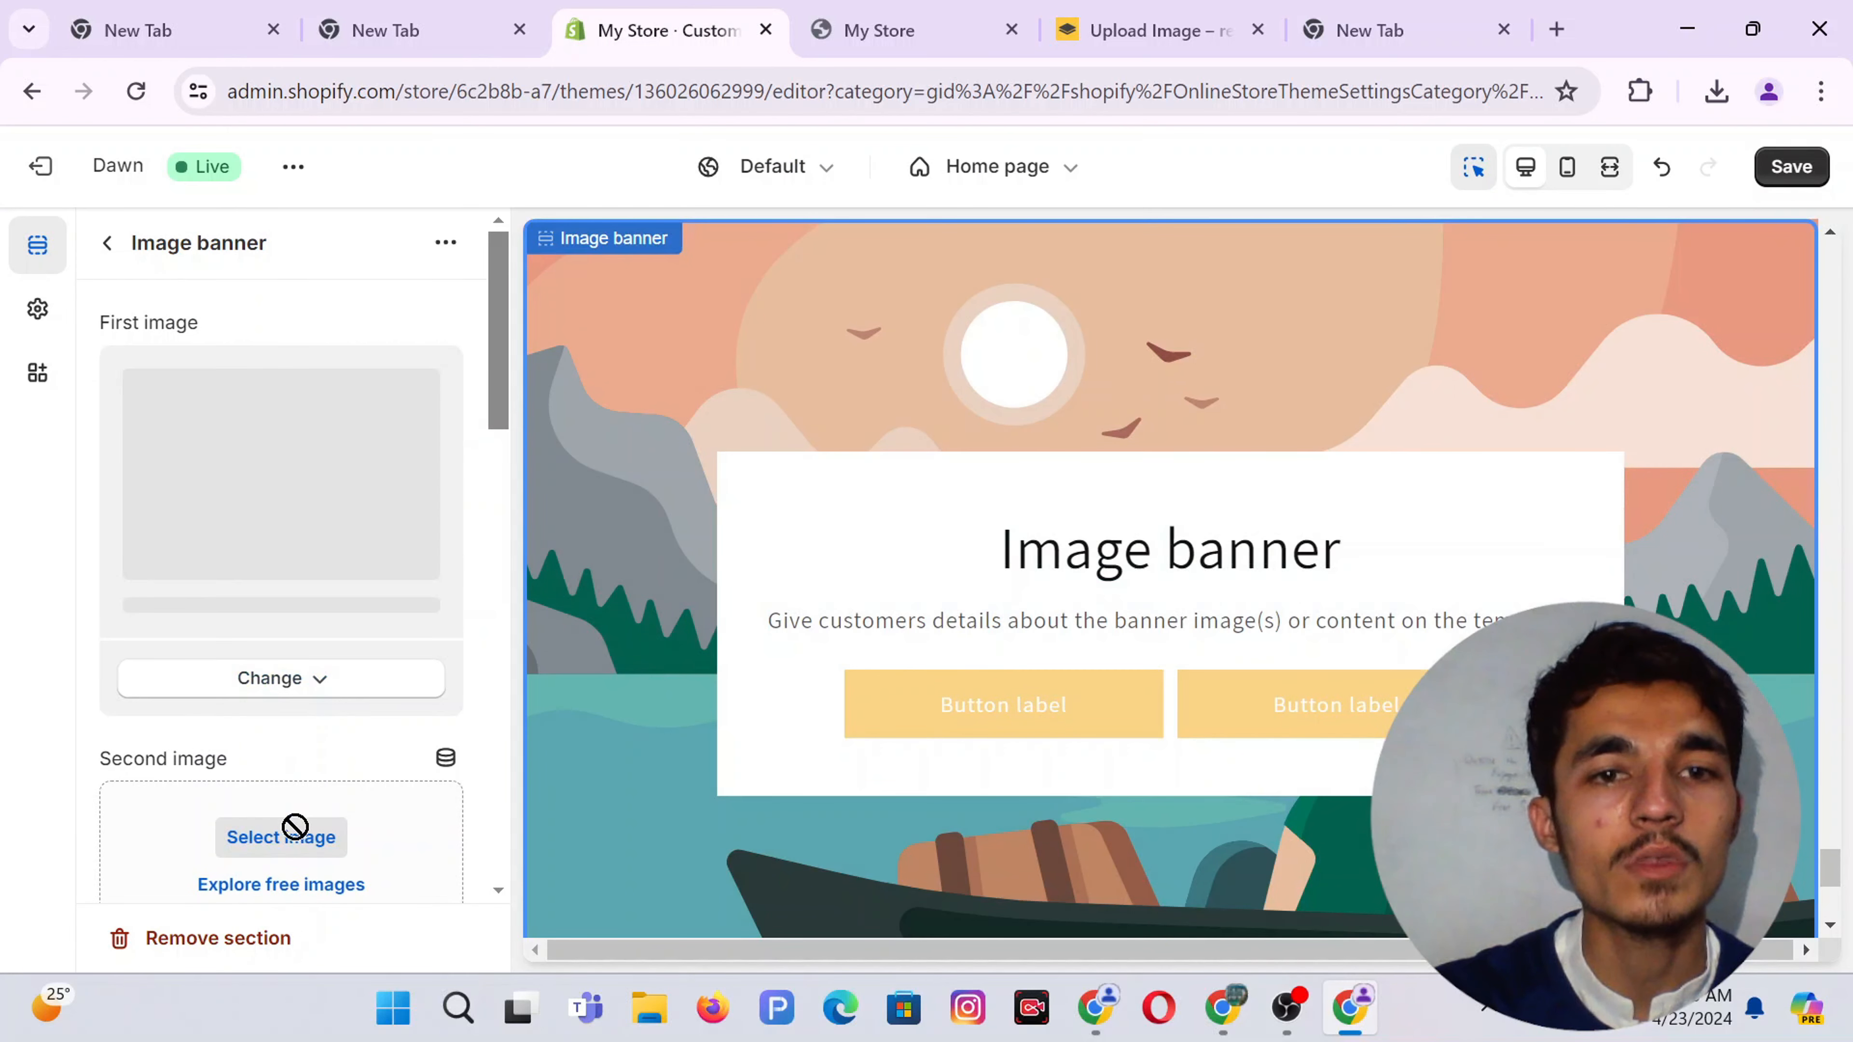
scroll(295, 827, "down", 6)
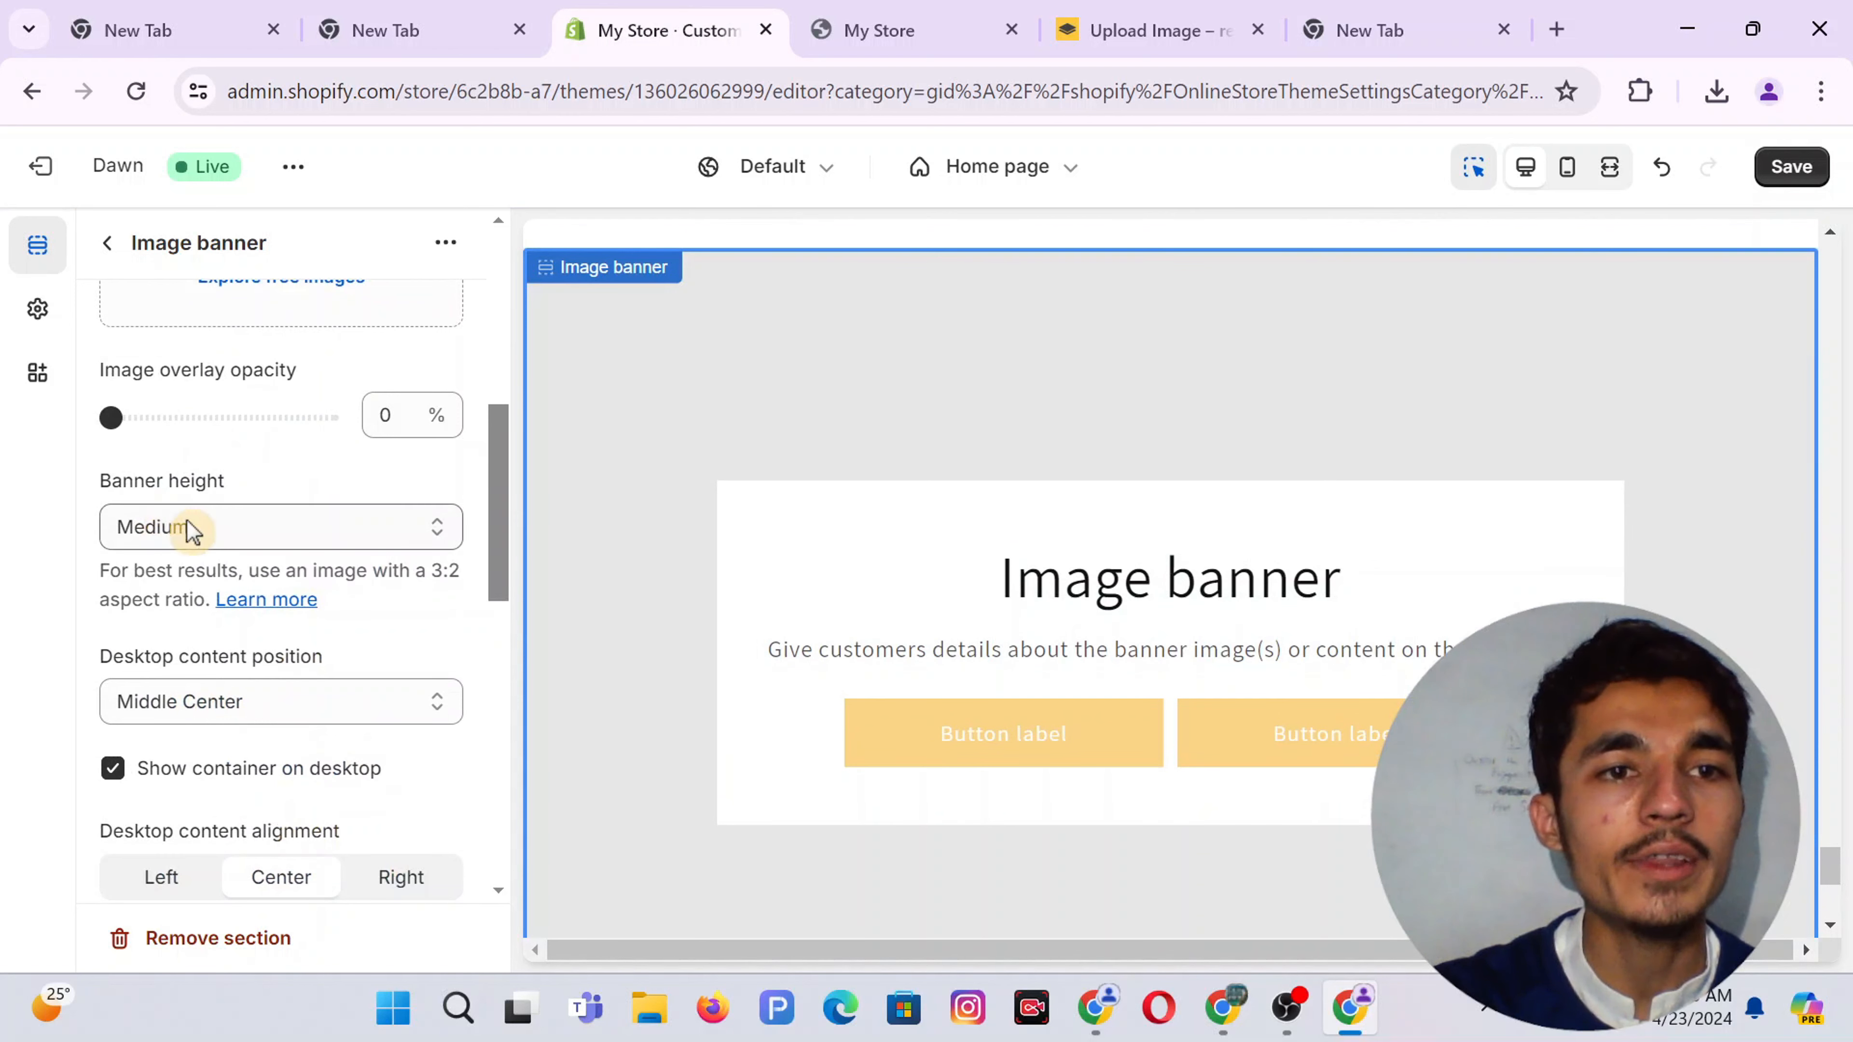
Set banner height to Adapt to first image, keep Middle Center position, and choose Zoom in on scroll
left_click(191, 531)
left_click(228, 564)
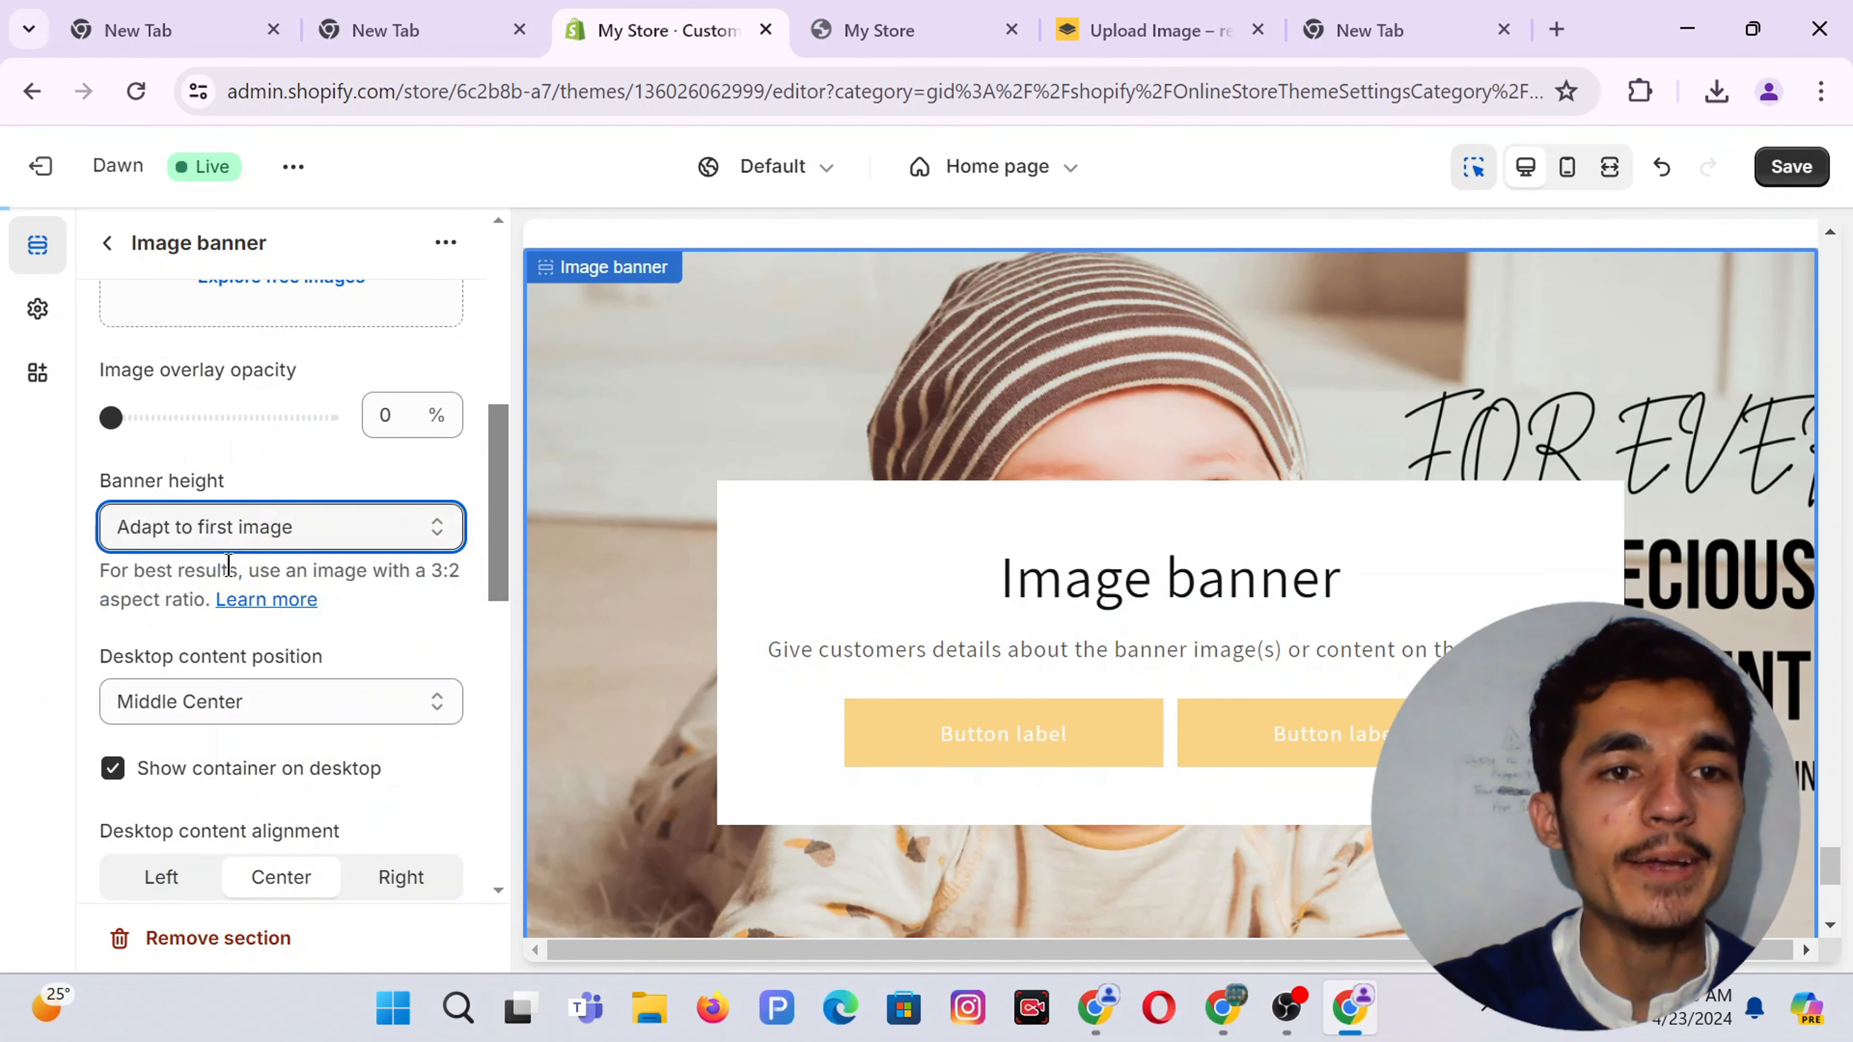
scroll(338, 564, "down", 3)
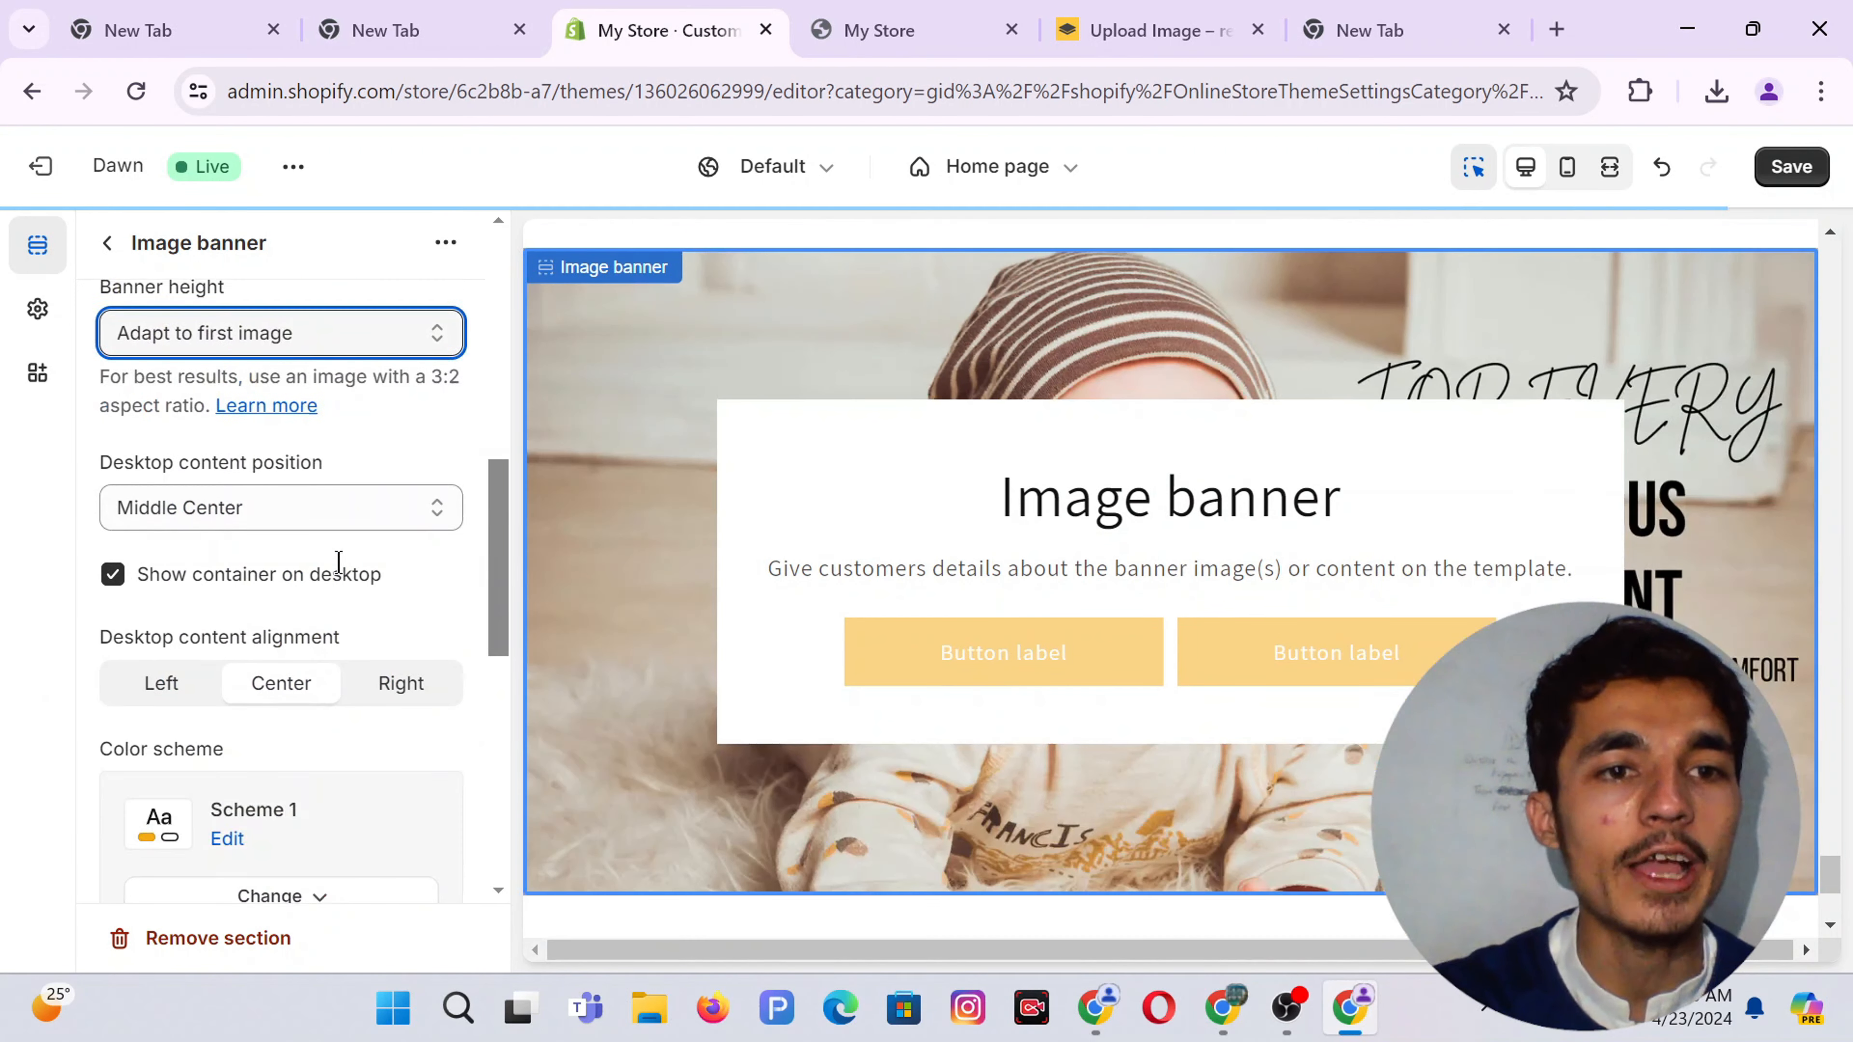
left_click(208, 504)
left_click(208, 504)
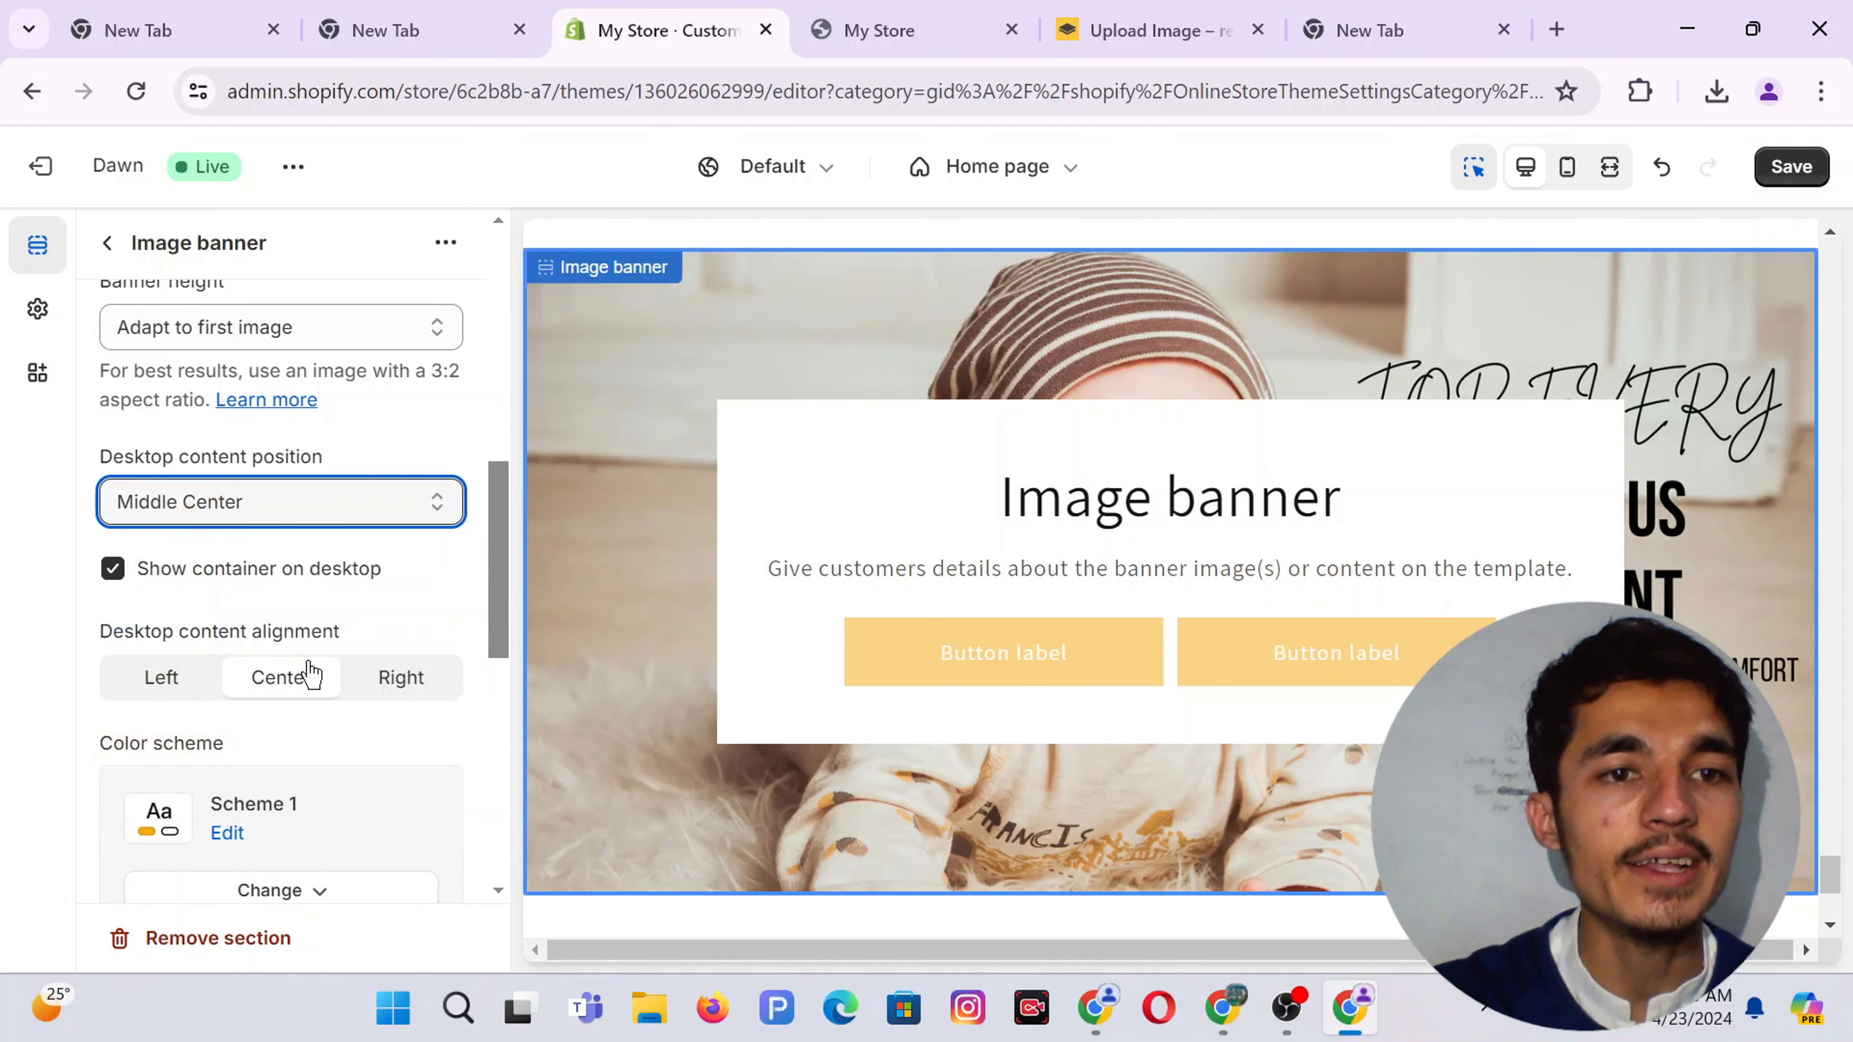
scroll(310, 673, "down", 3)
scroll(274, 679, "down", 4)
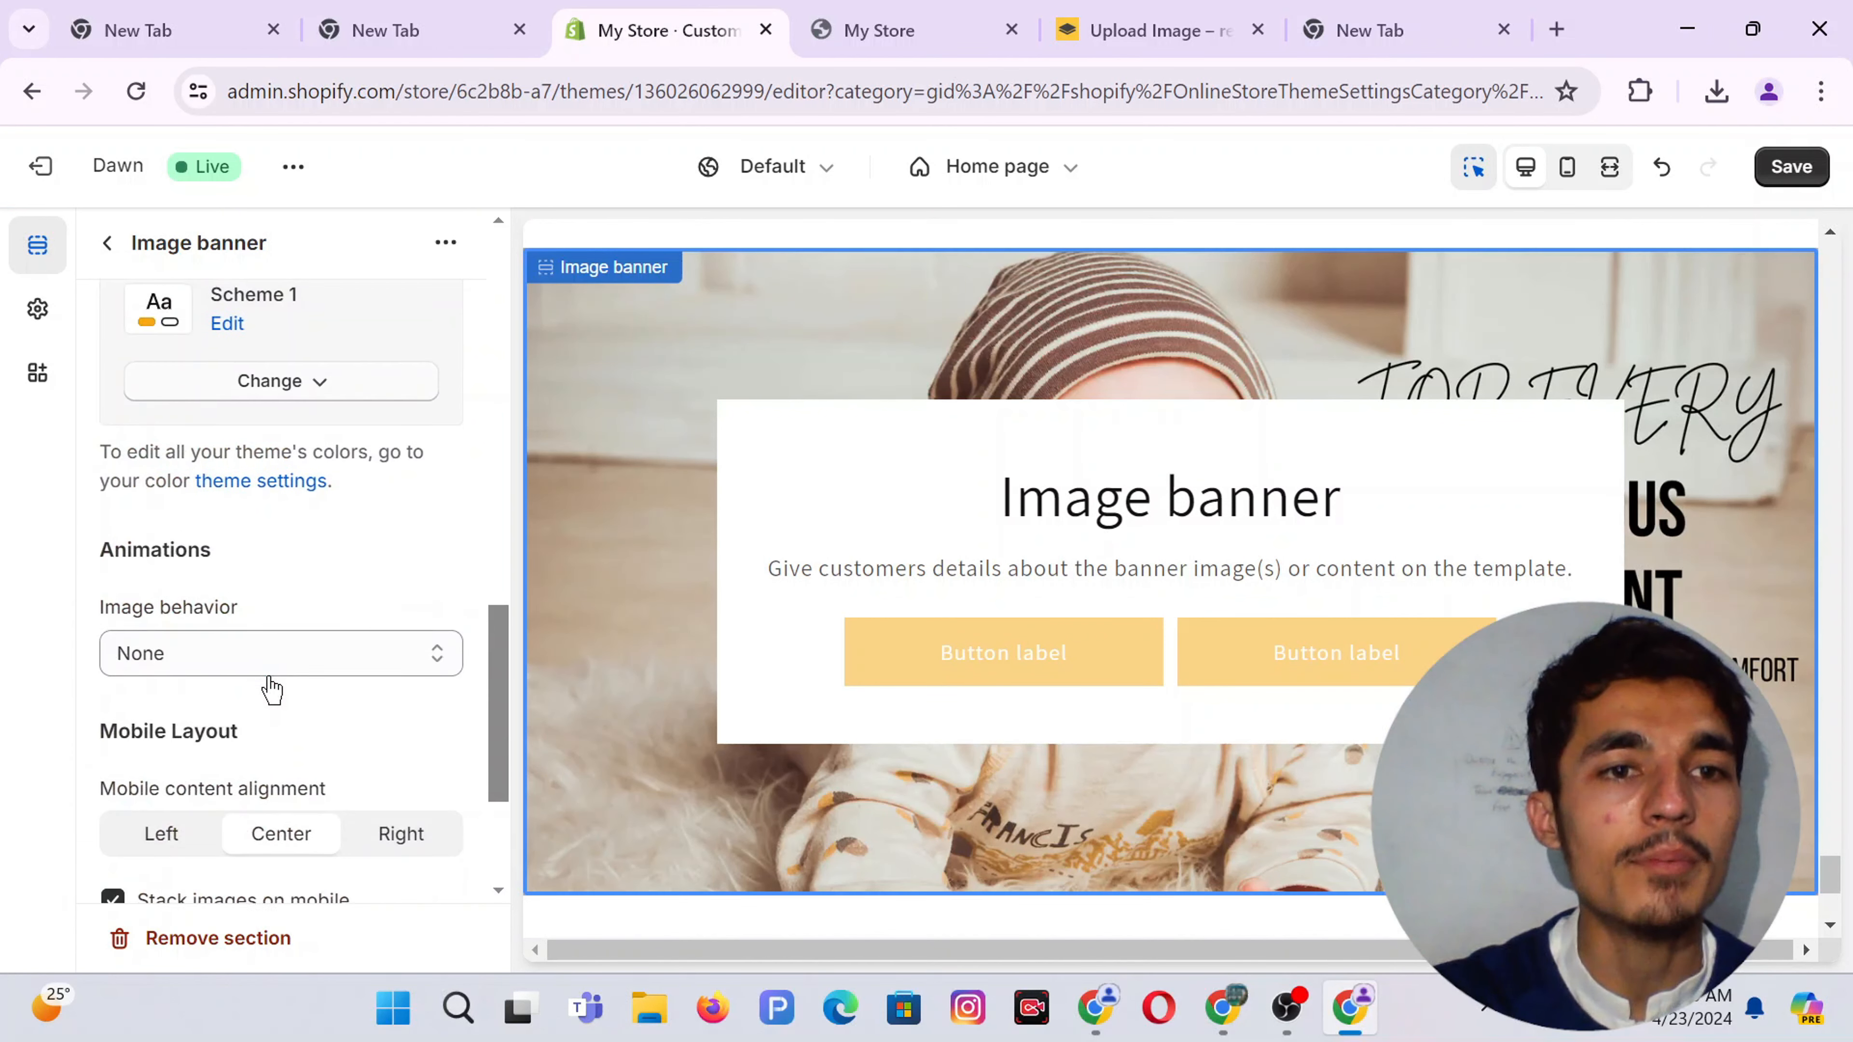
left_click(219, 654)
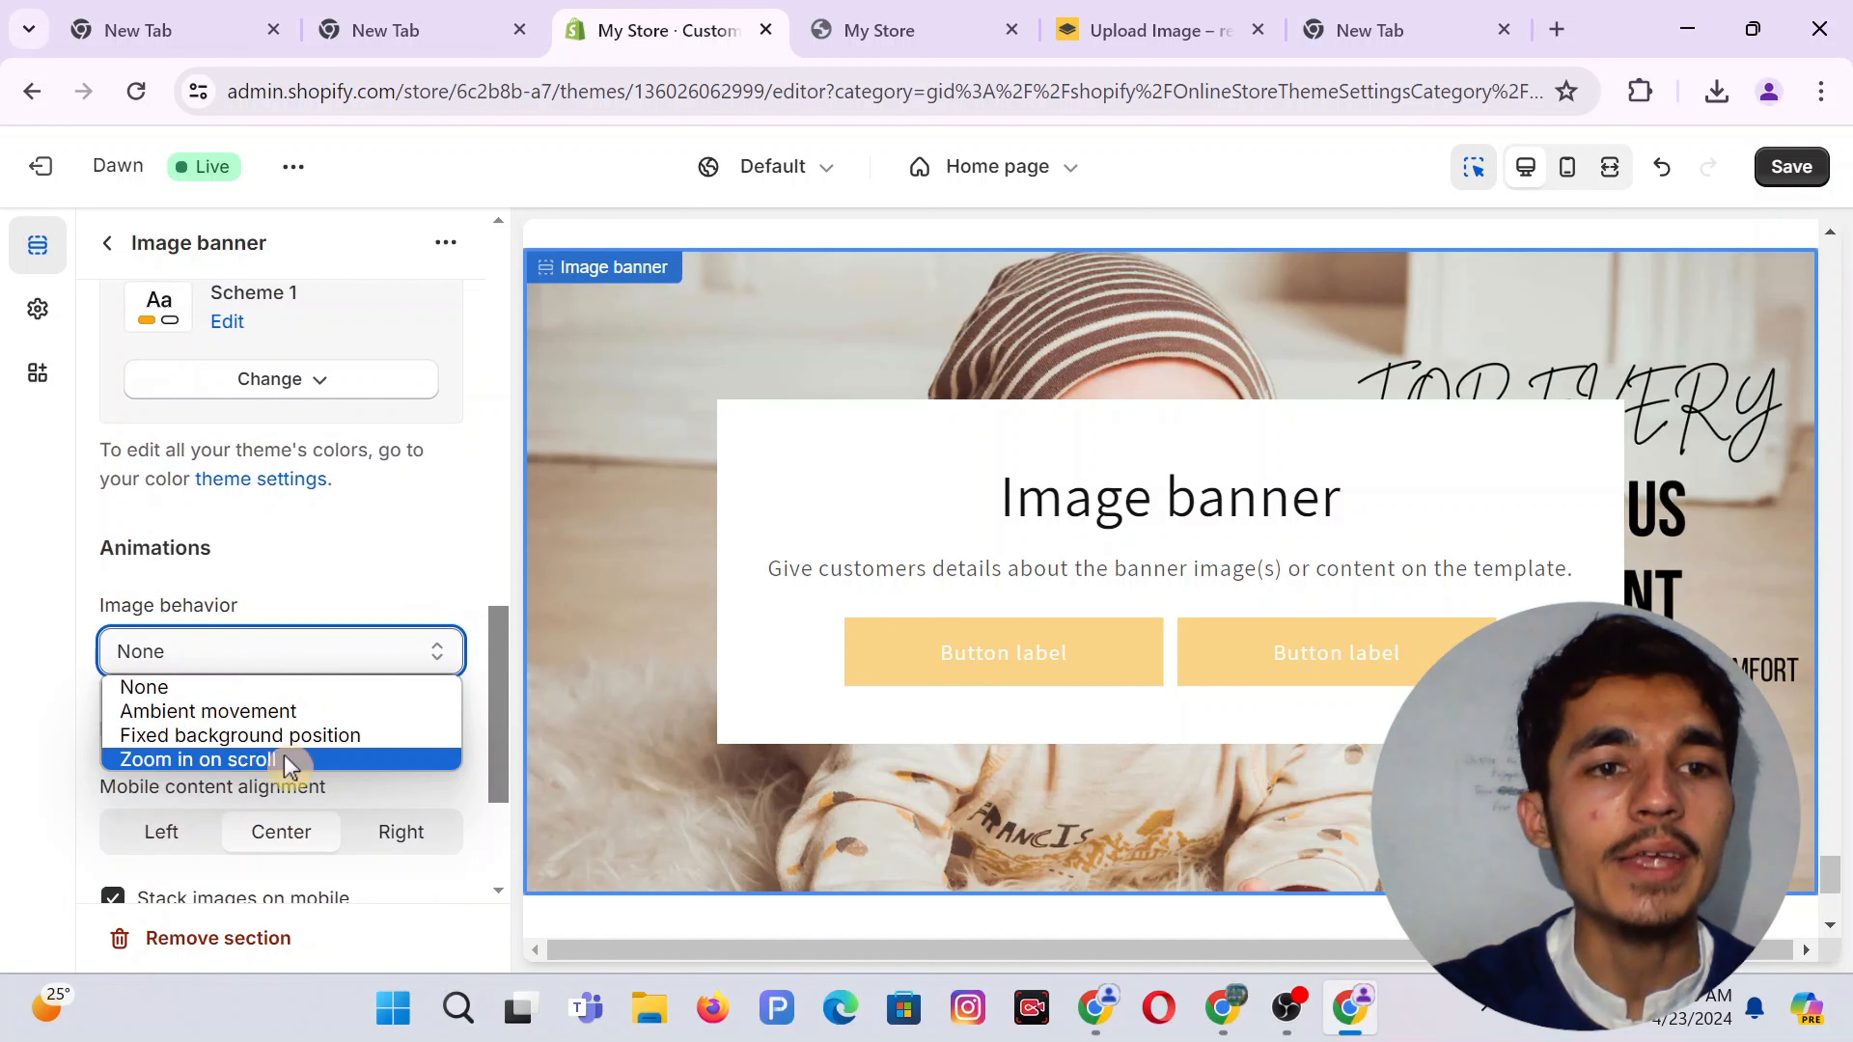
left_click(250, 759)
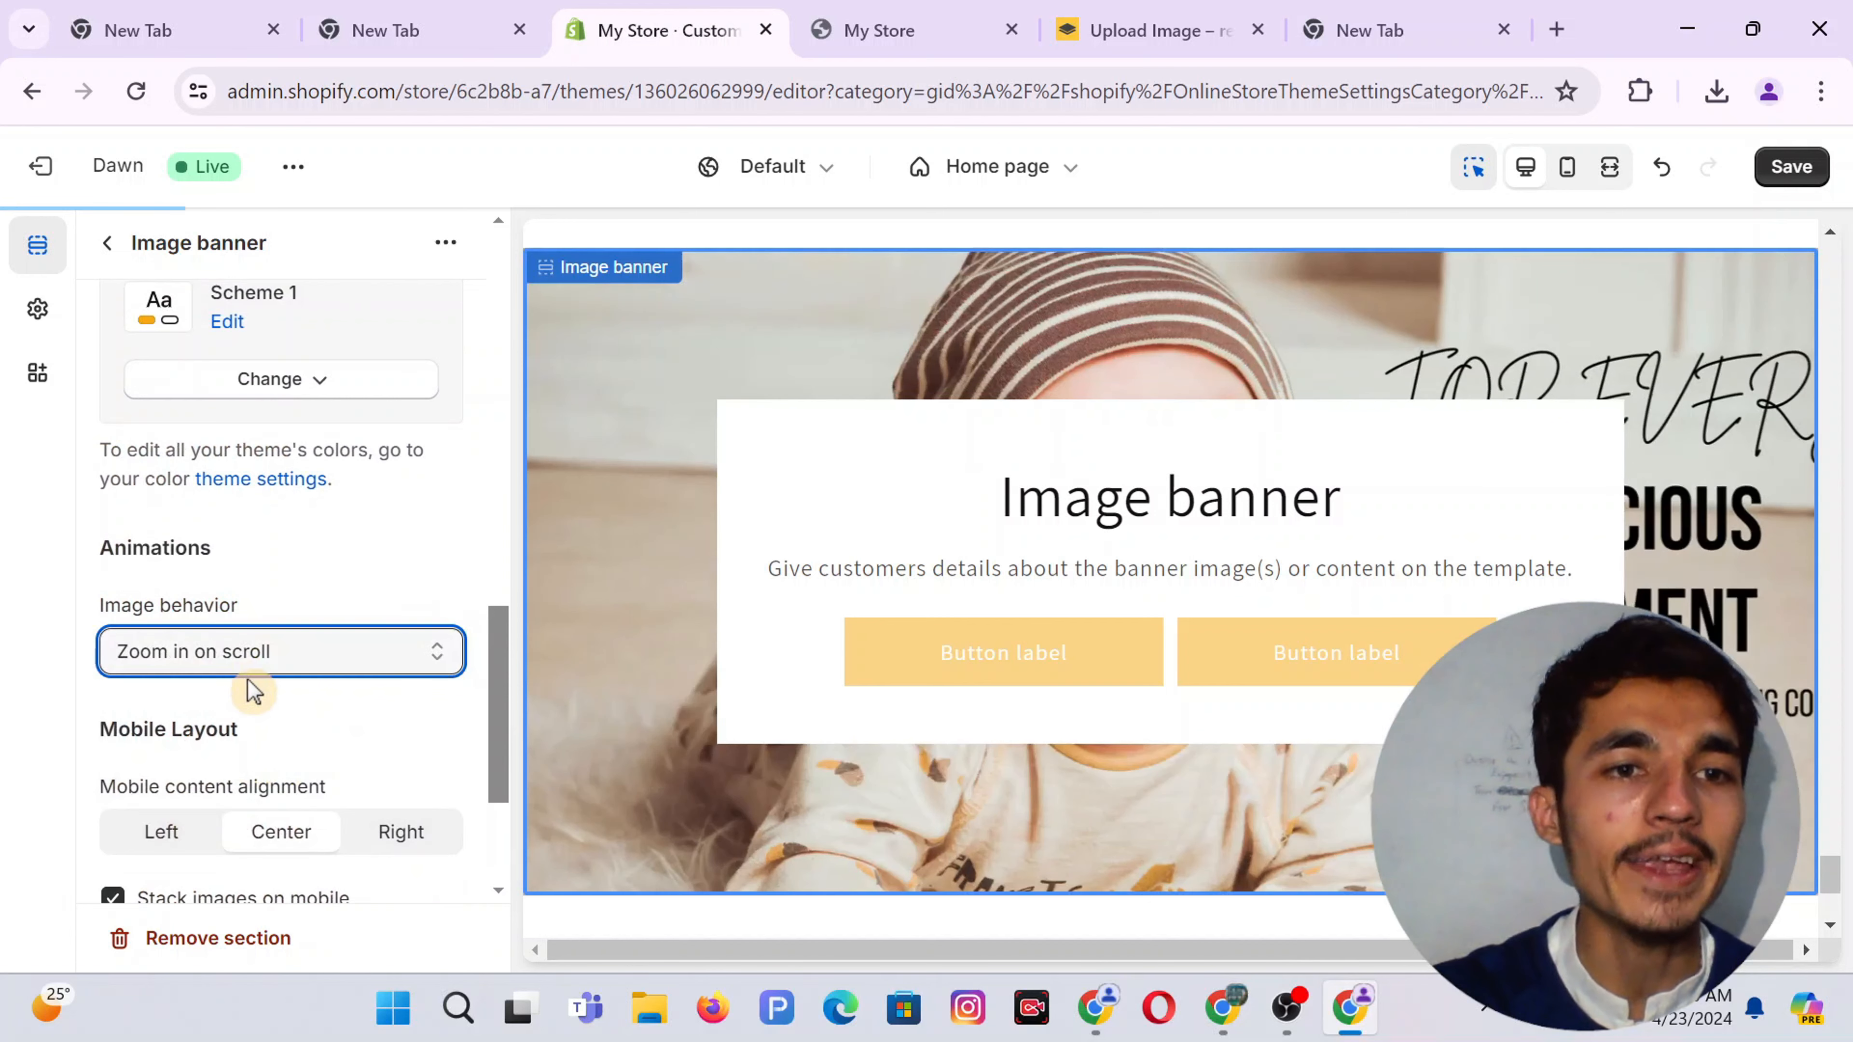
scroll(250, 689, "down", 2)
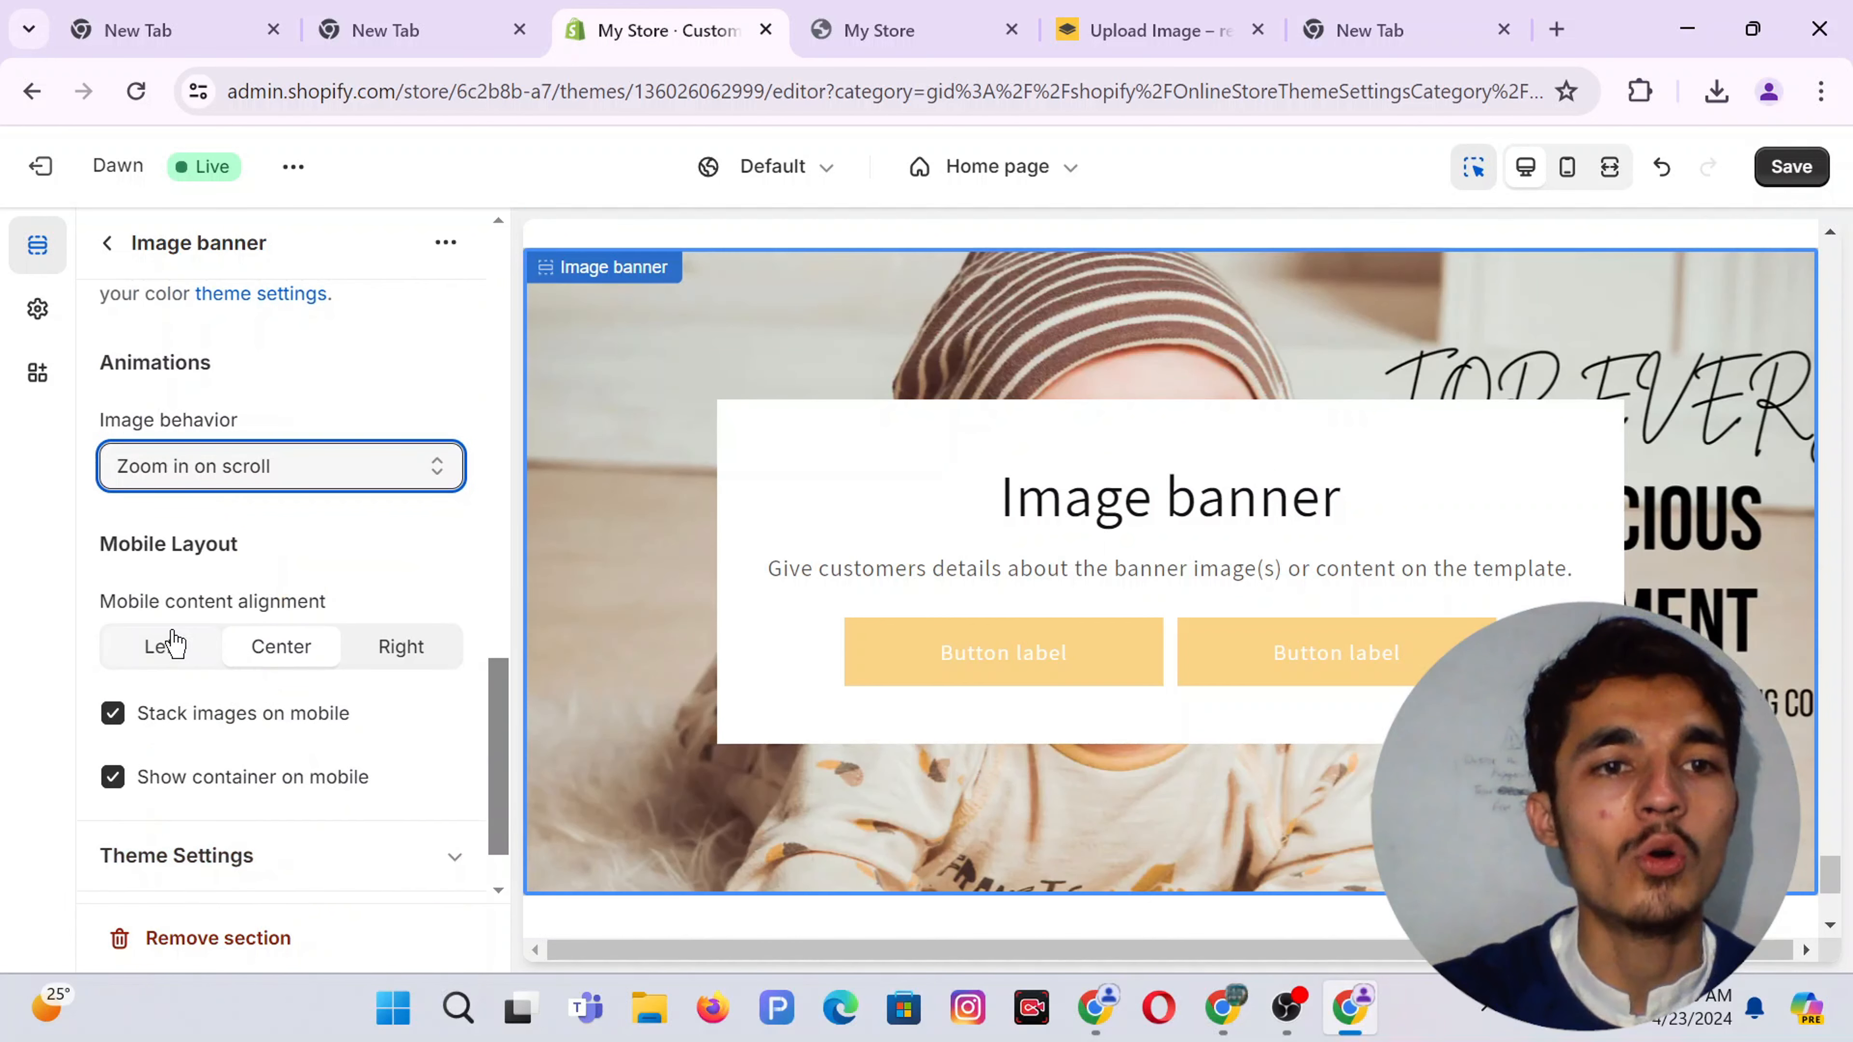
scroll(203, 689, "down", 1)
scroll(198, 691, "up", 6)
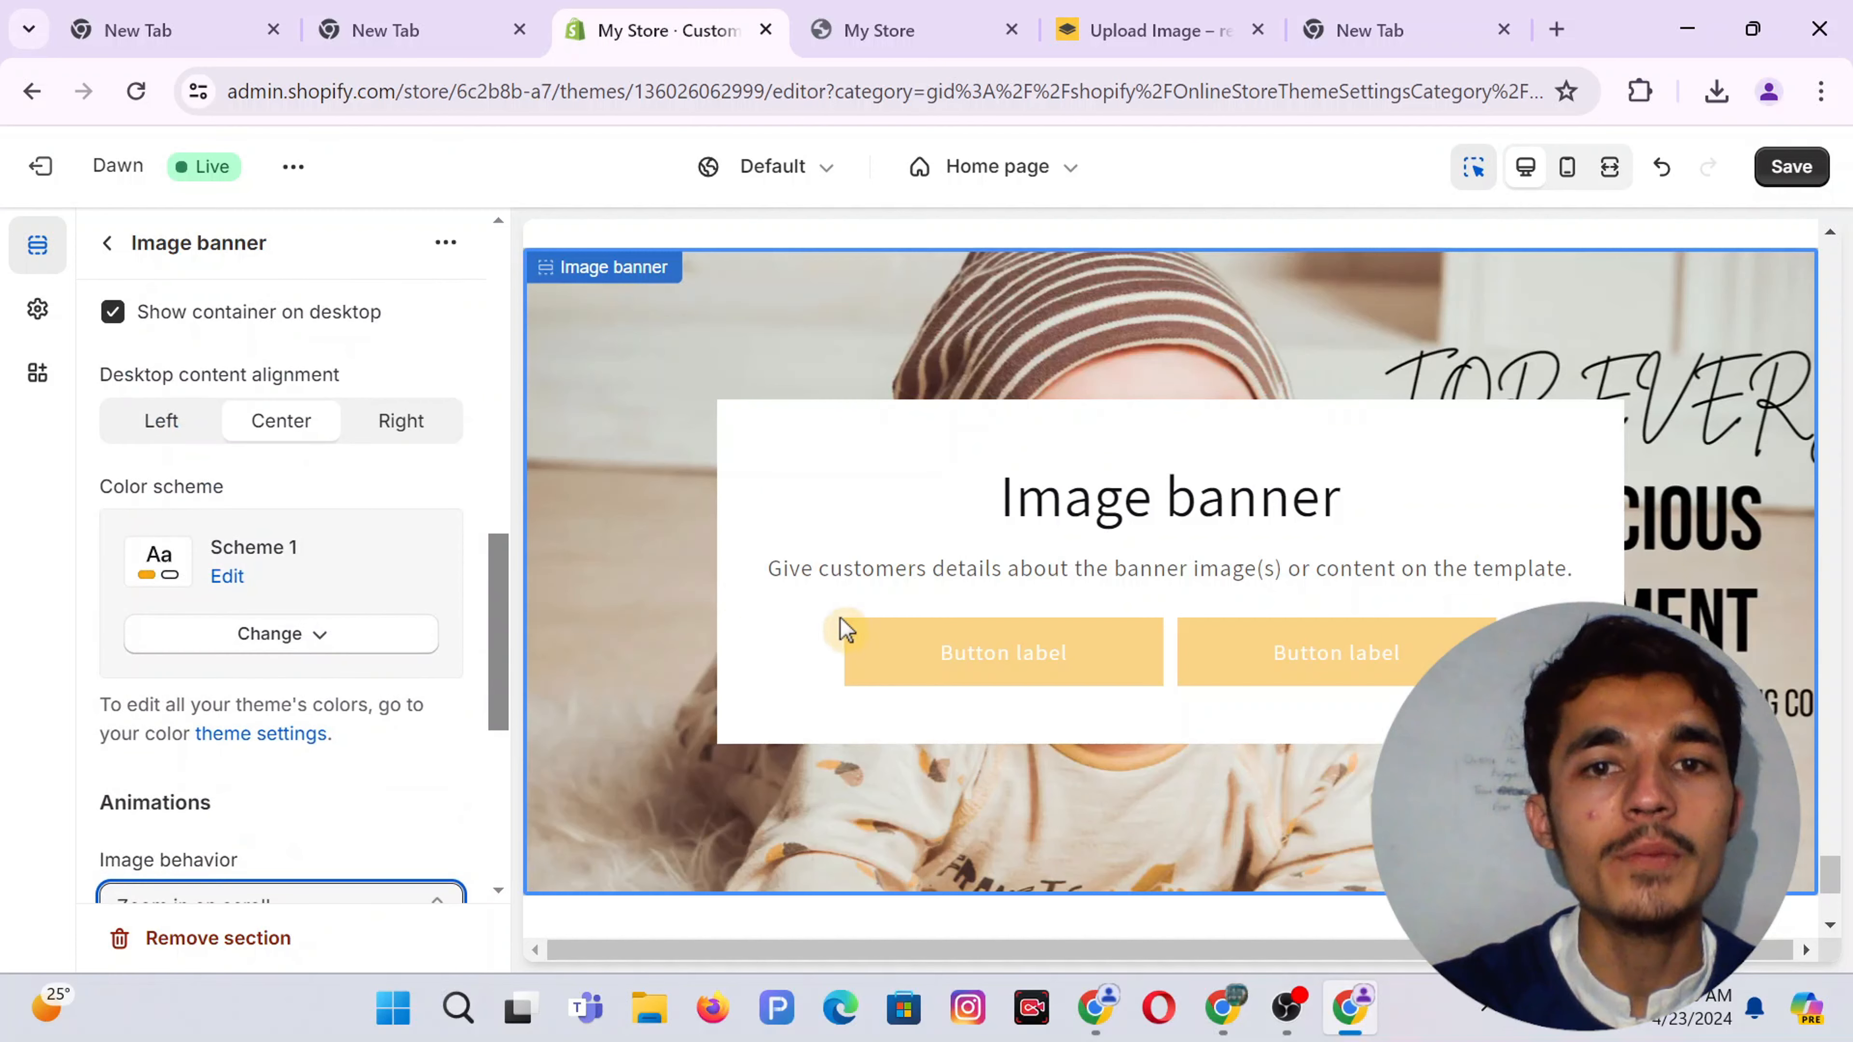
scroll(351, 379, "up", 7)
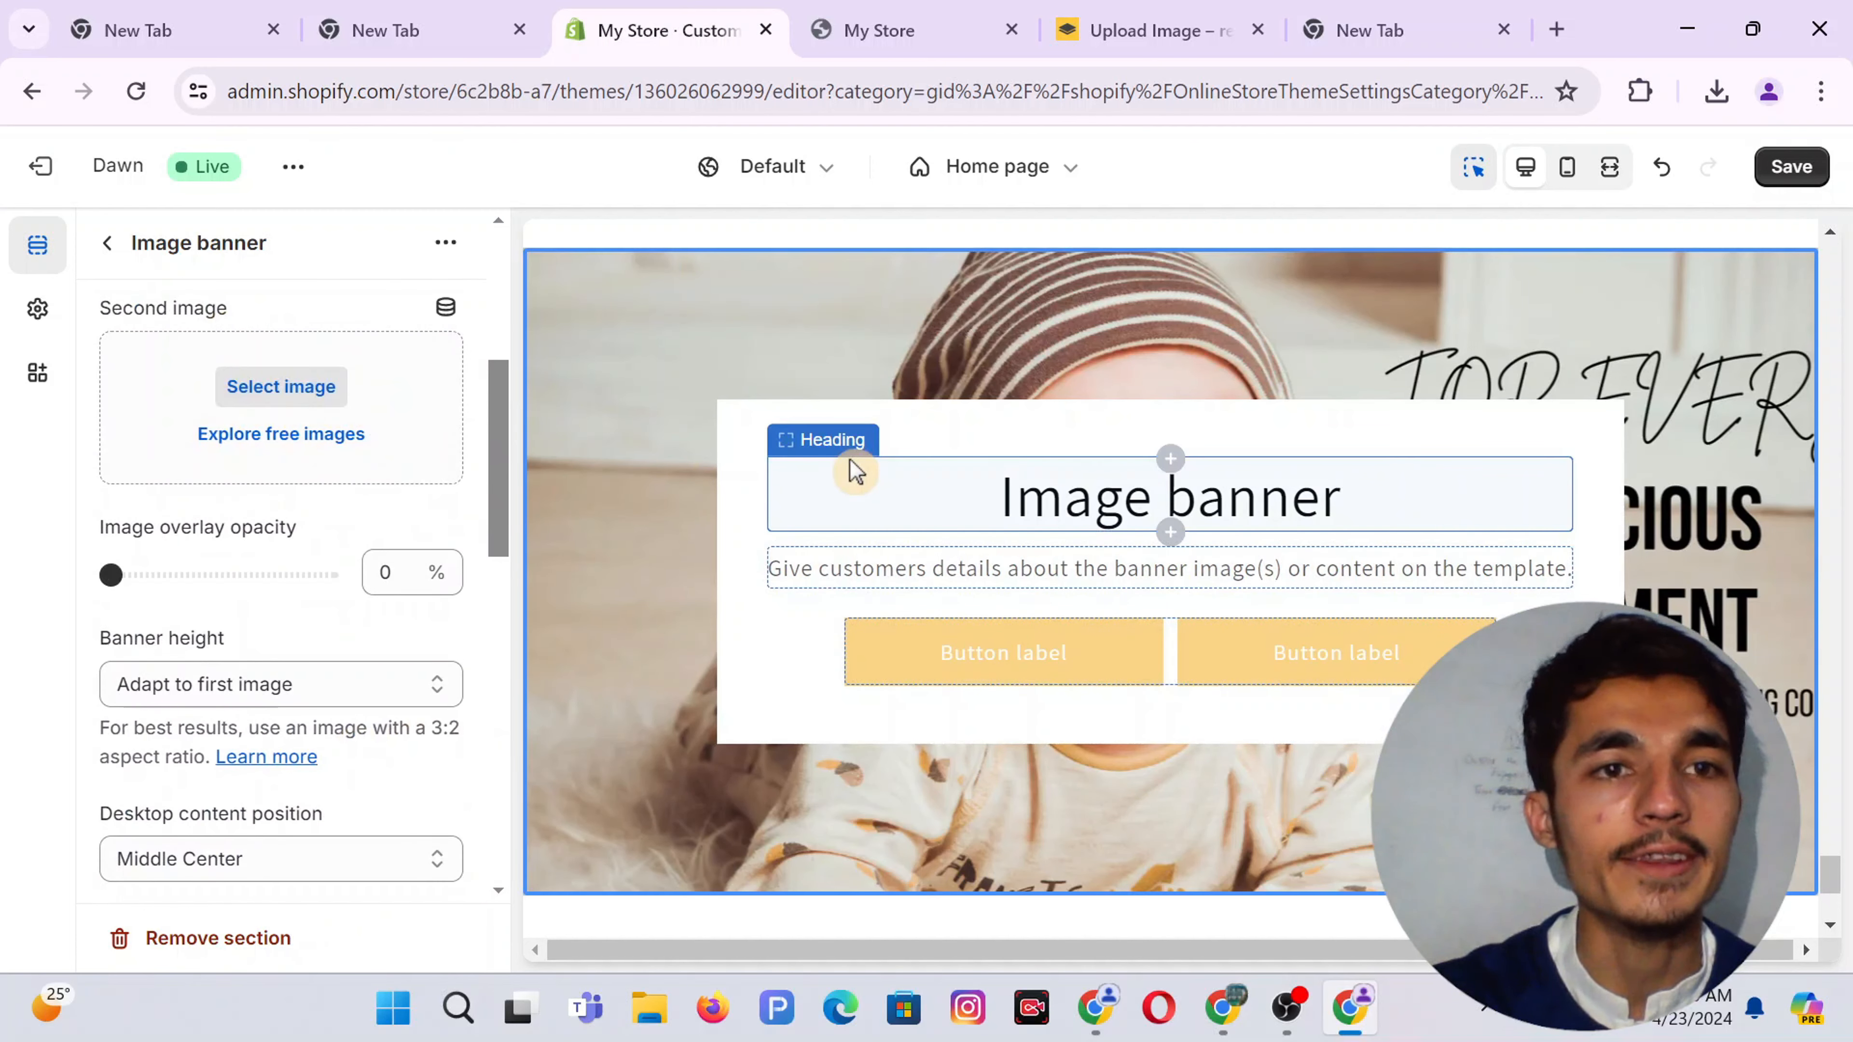
Clear the banner's placeholder heading and description text
left_click(981, 513)
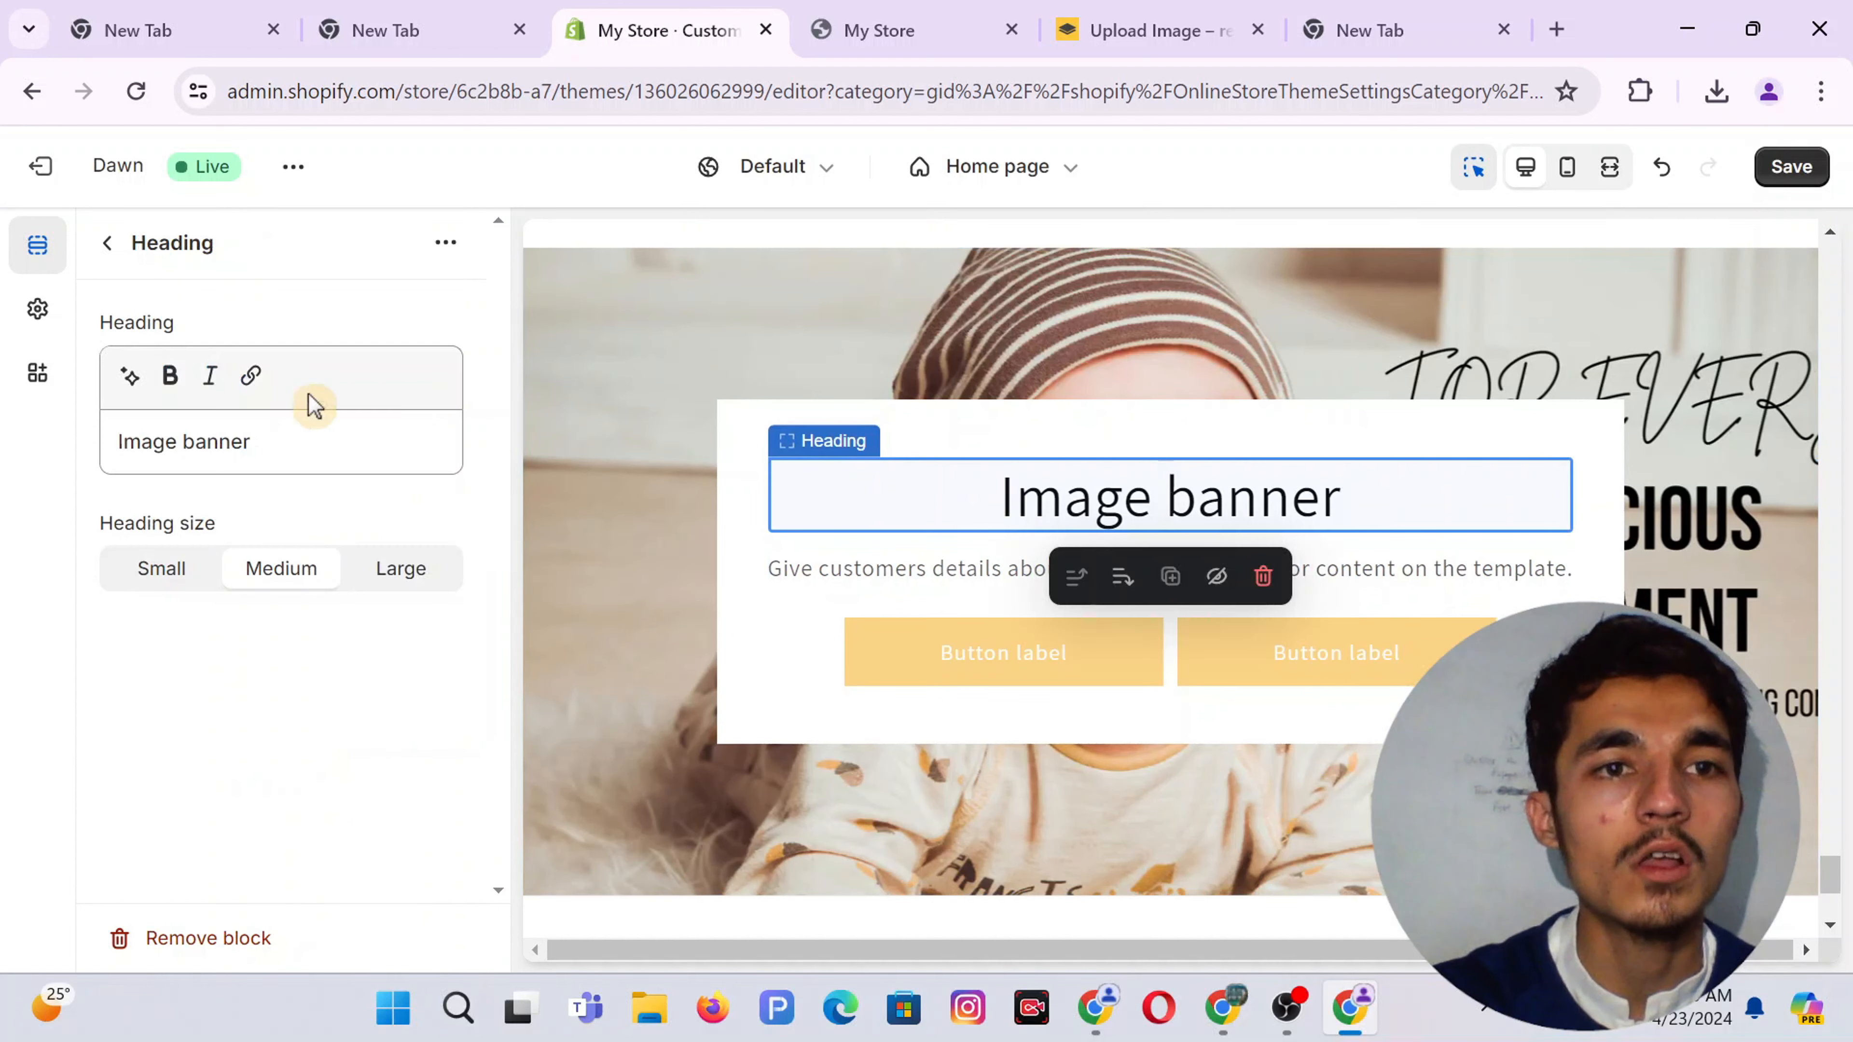
triple_click(194, 438)
key("BackSpace")
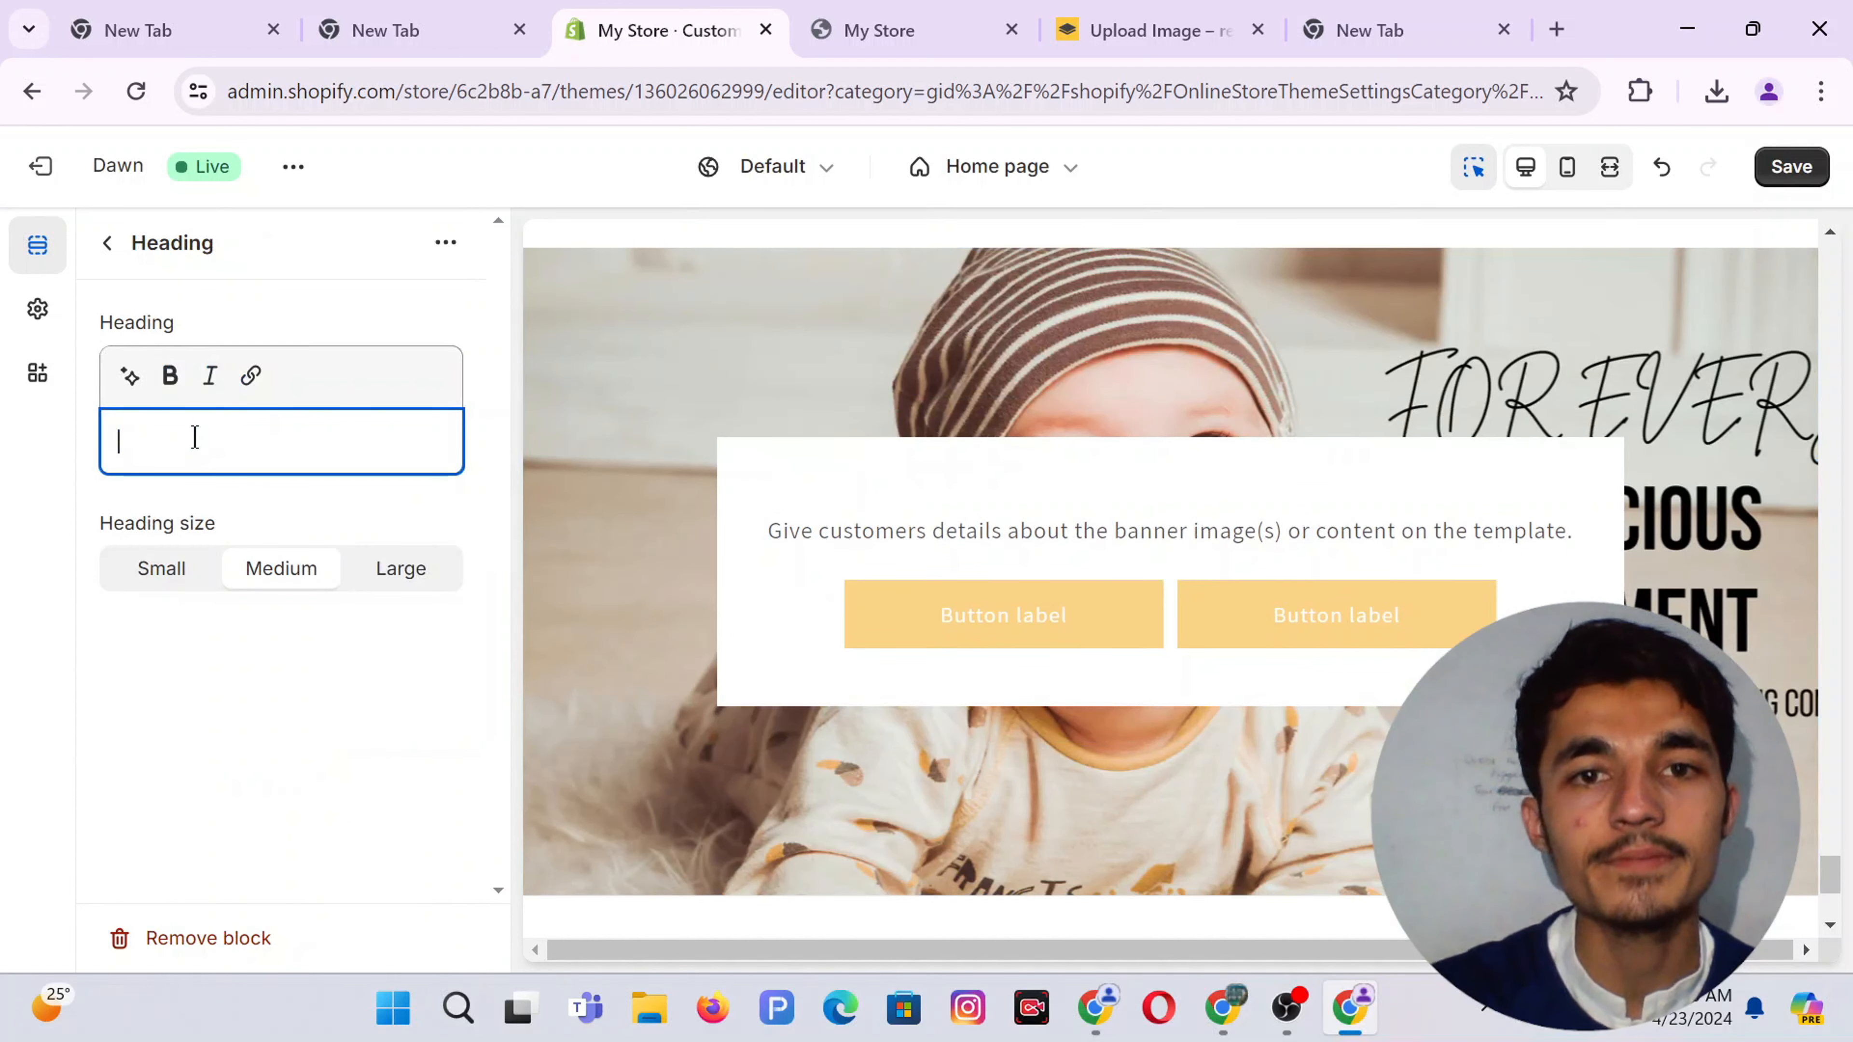
left_click(864, 536)
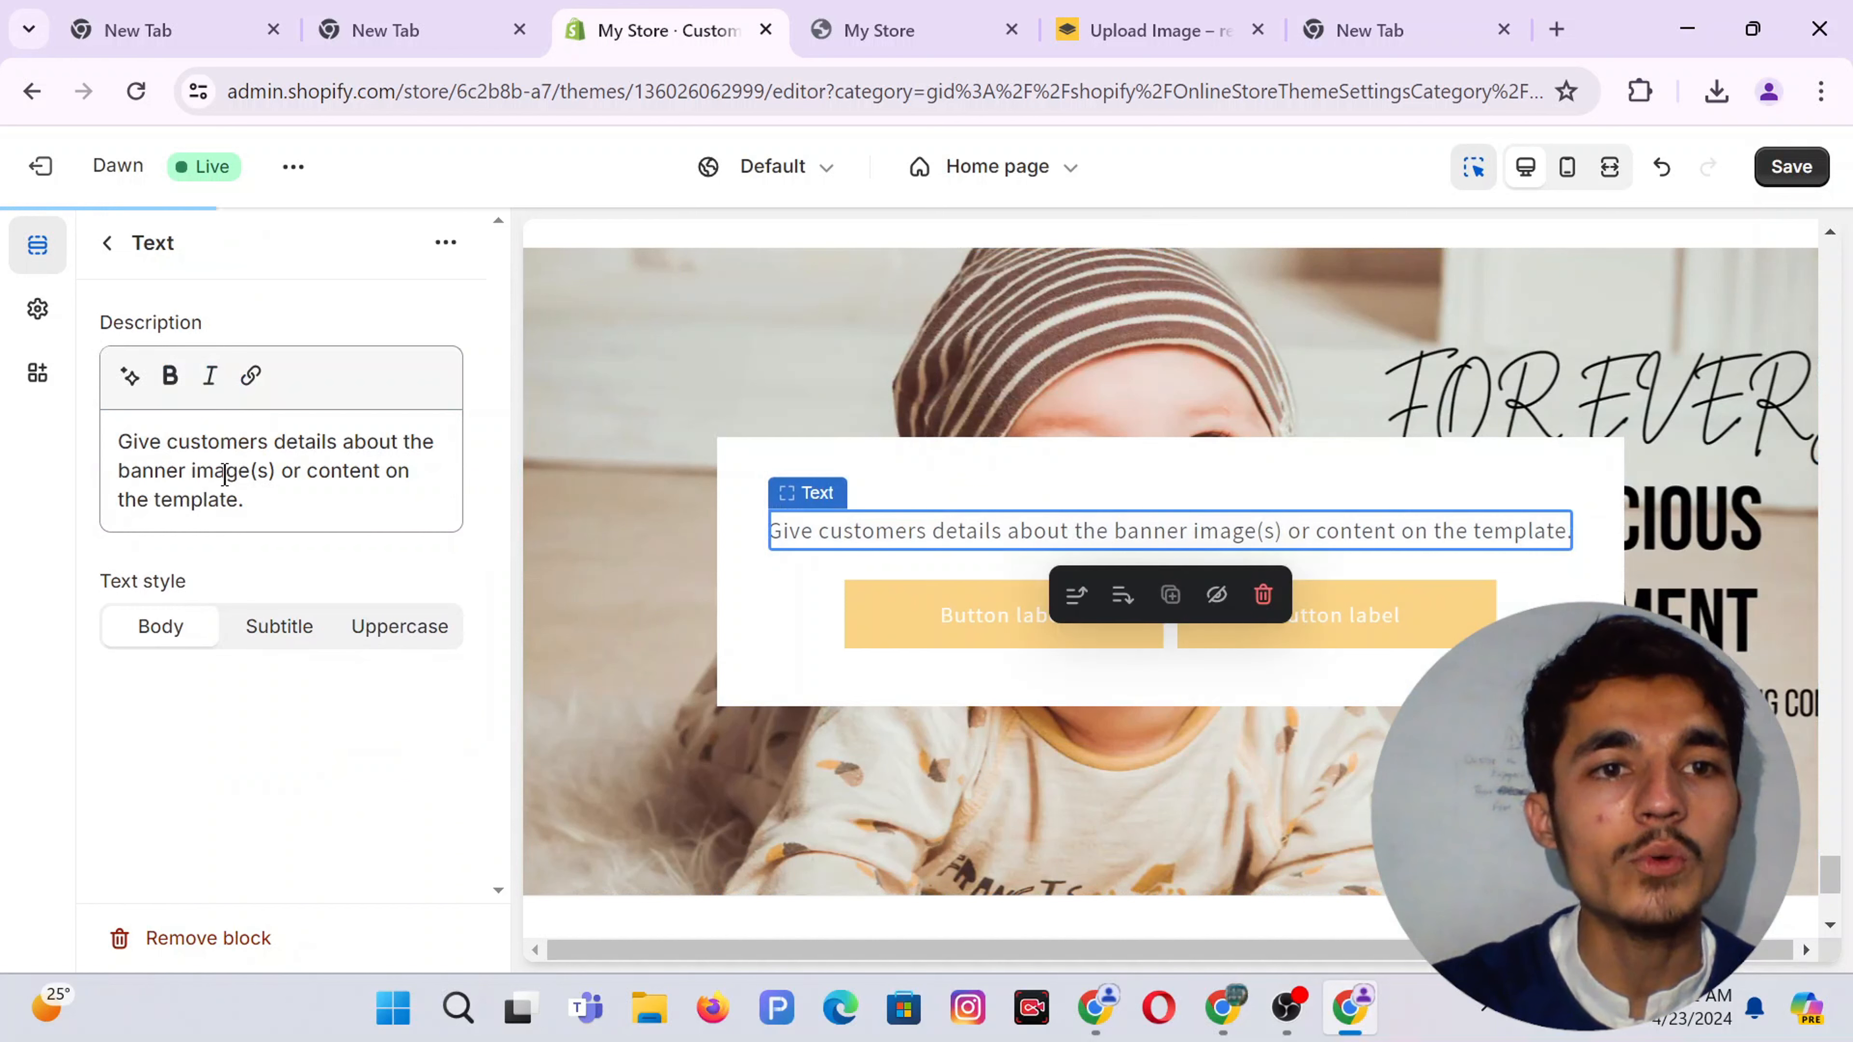
triple_click(225, 474)
key("BackSpace")
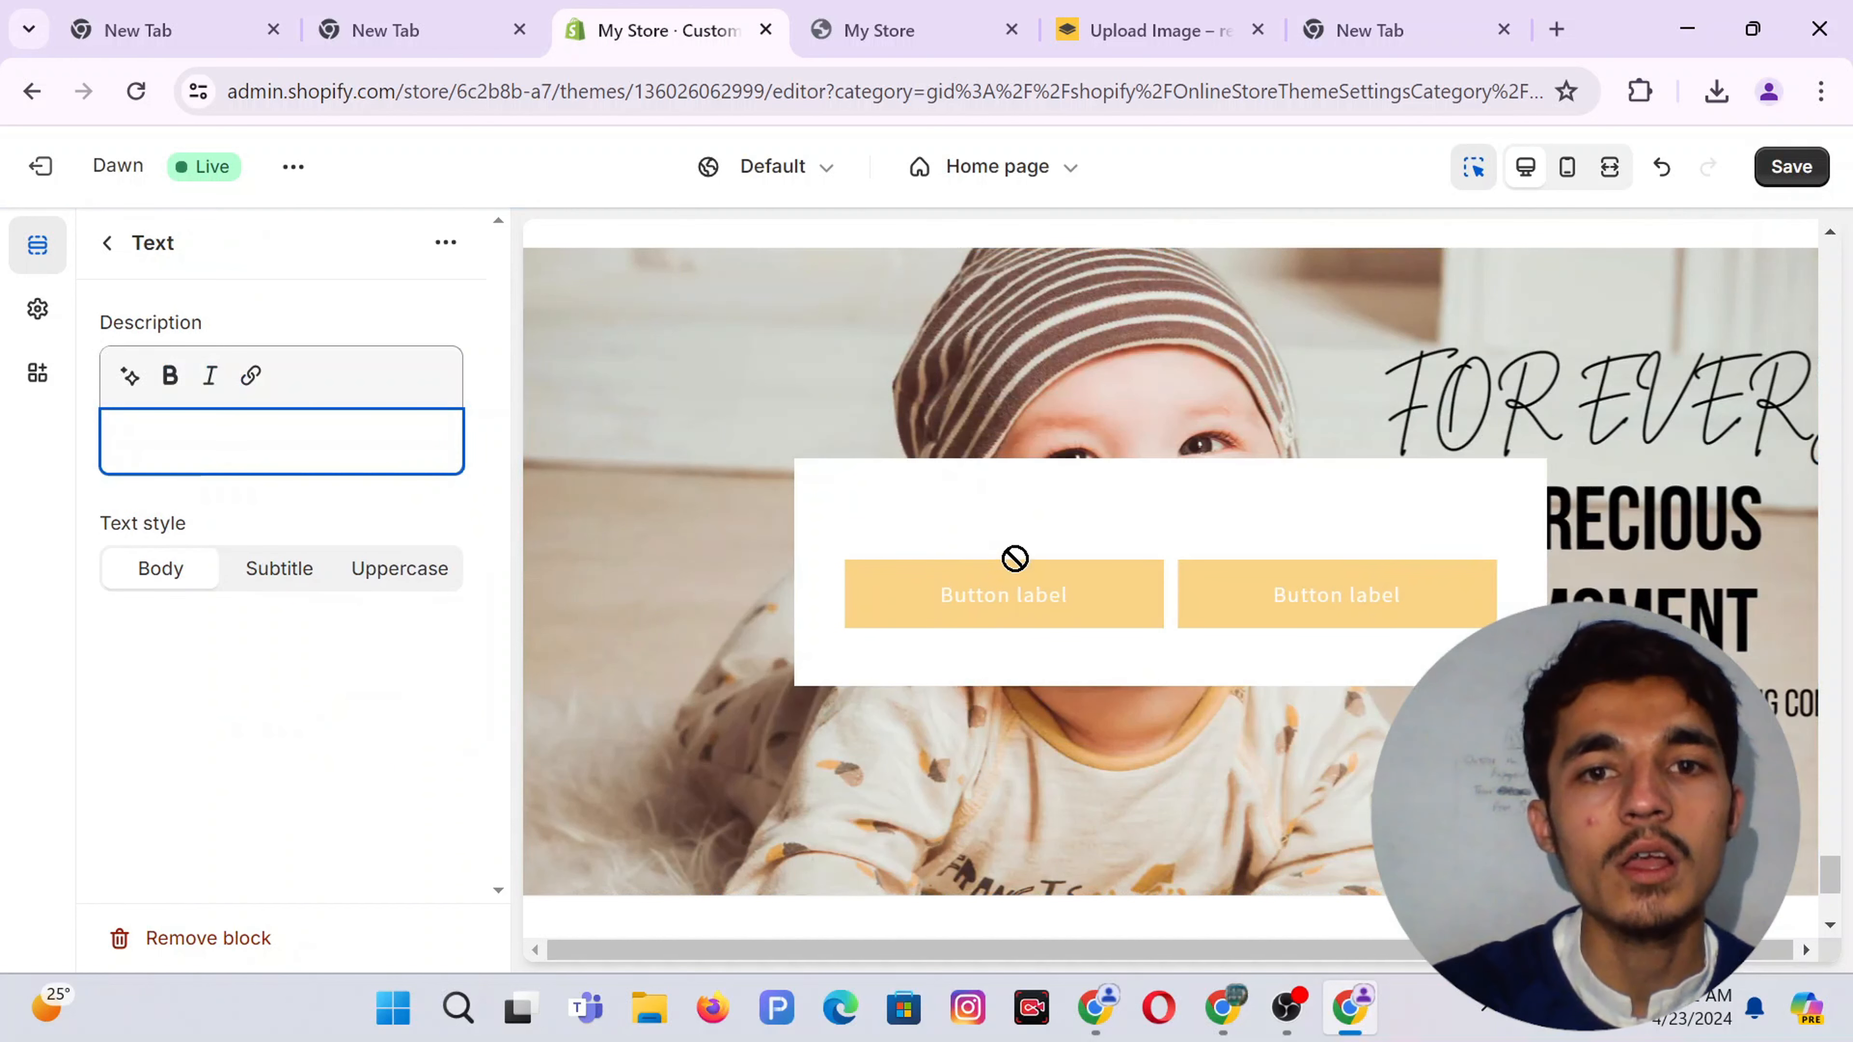
Empty the first button label and change the second button label to SHOP NOW
left_click(985, 583)
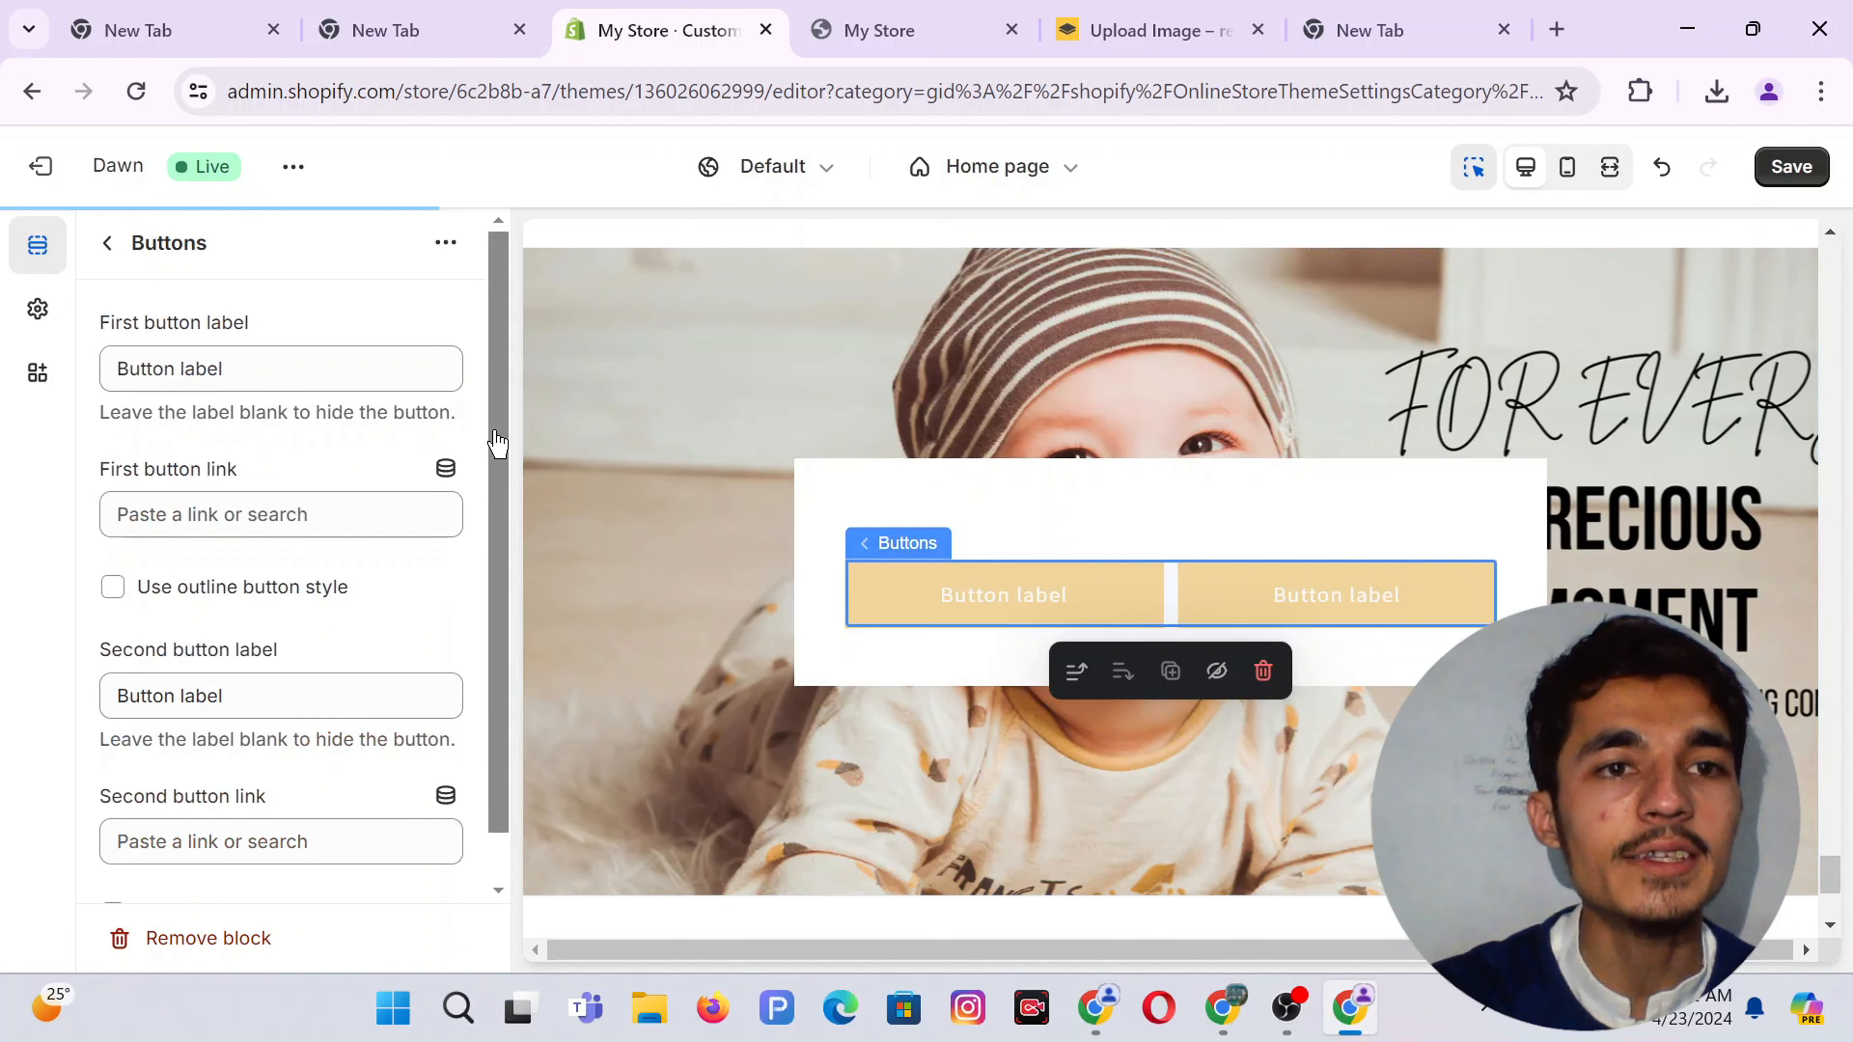
double_click(273, 359)
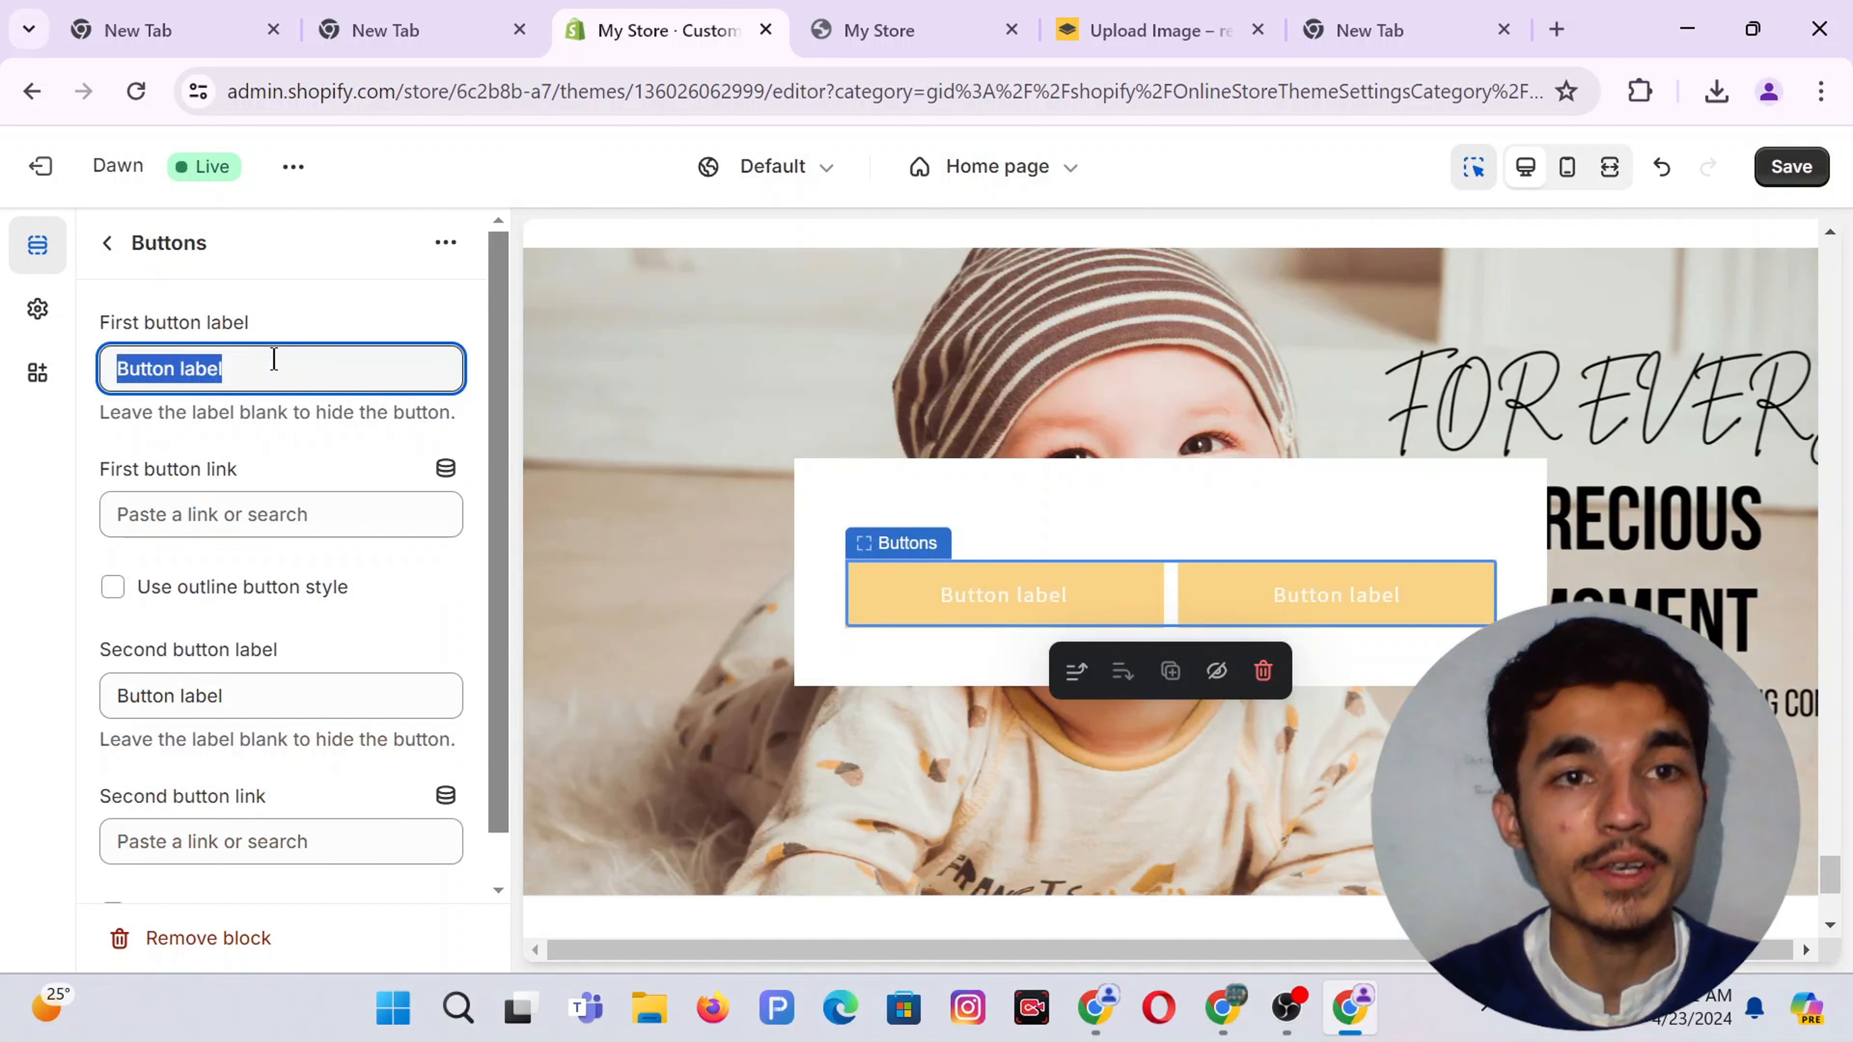
key("BackSpace")
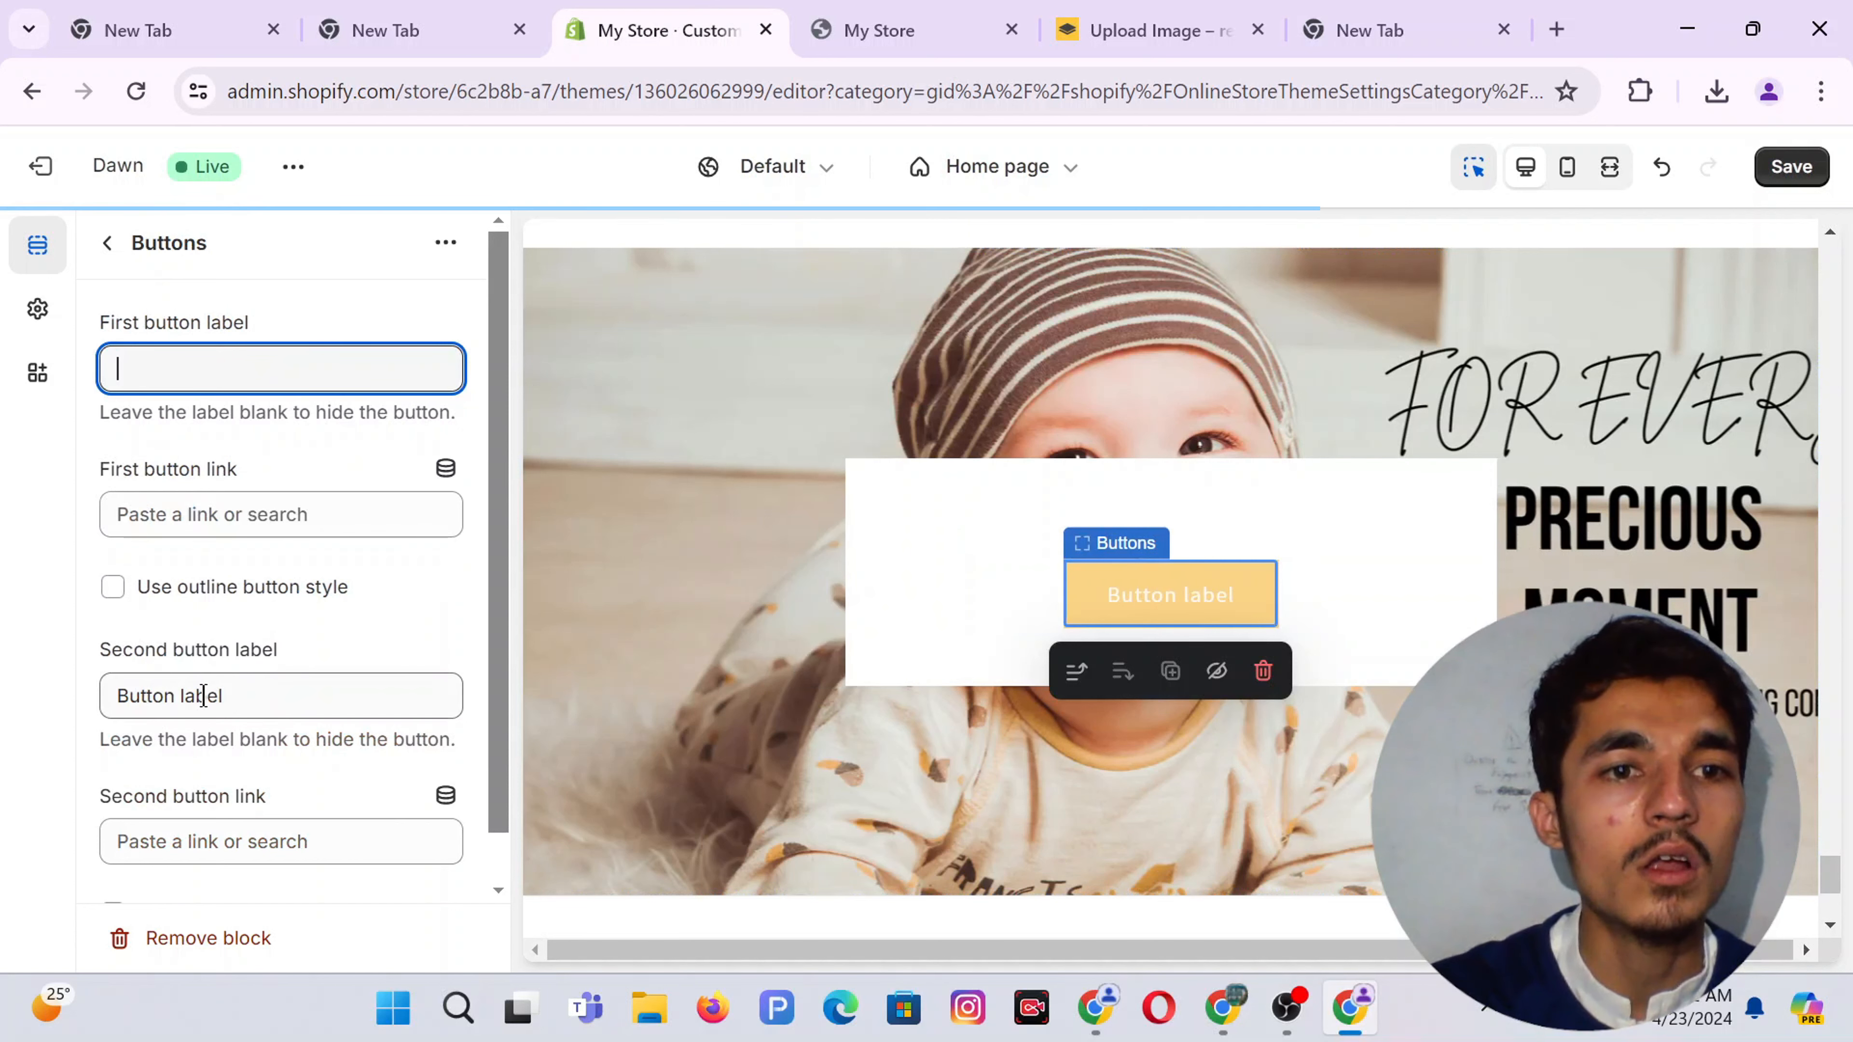
double_click(204, 696)
key("ctrl+a")
type("S")
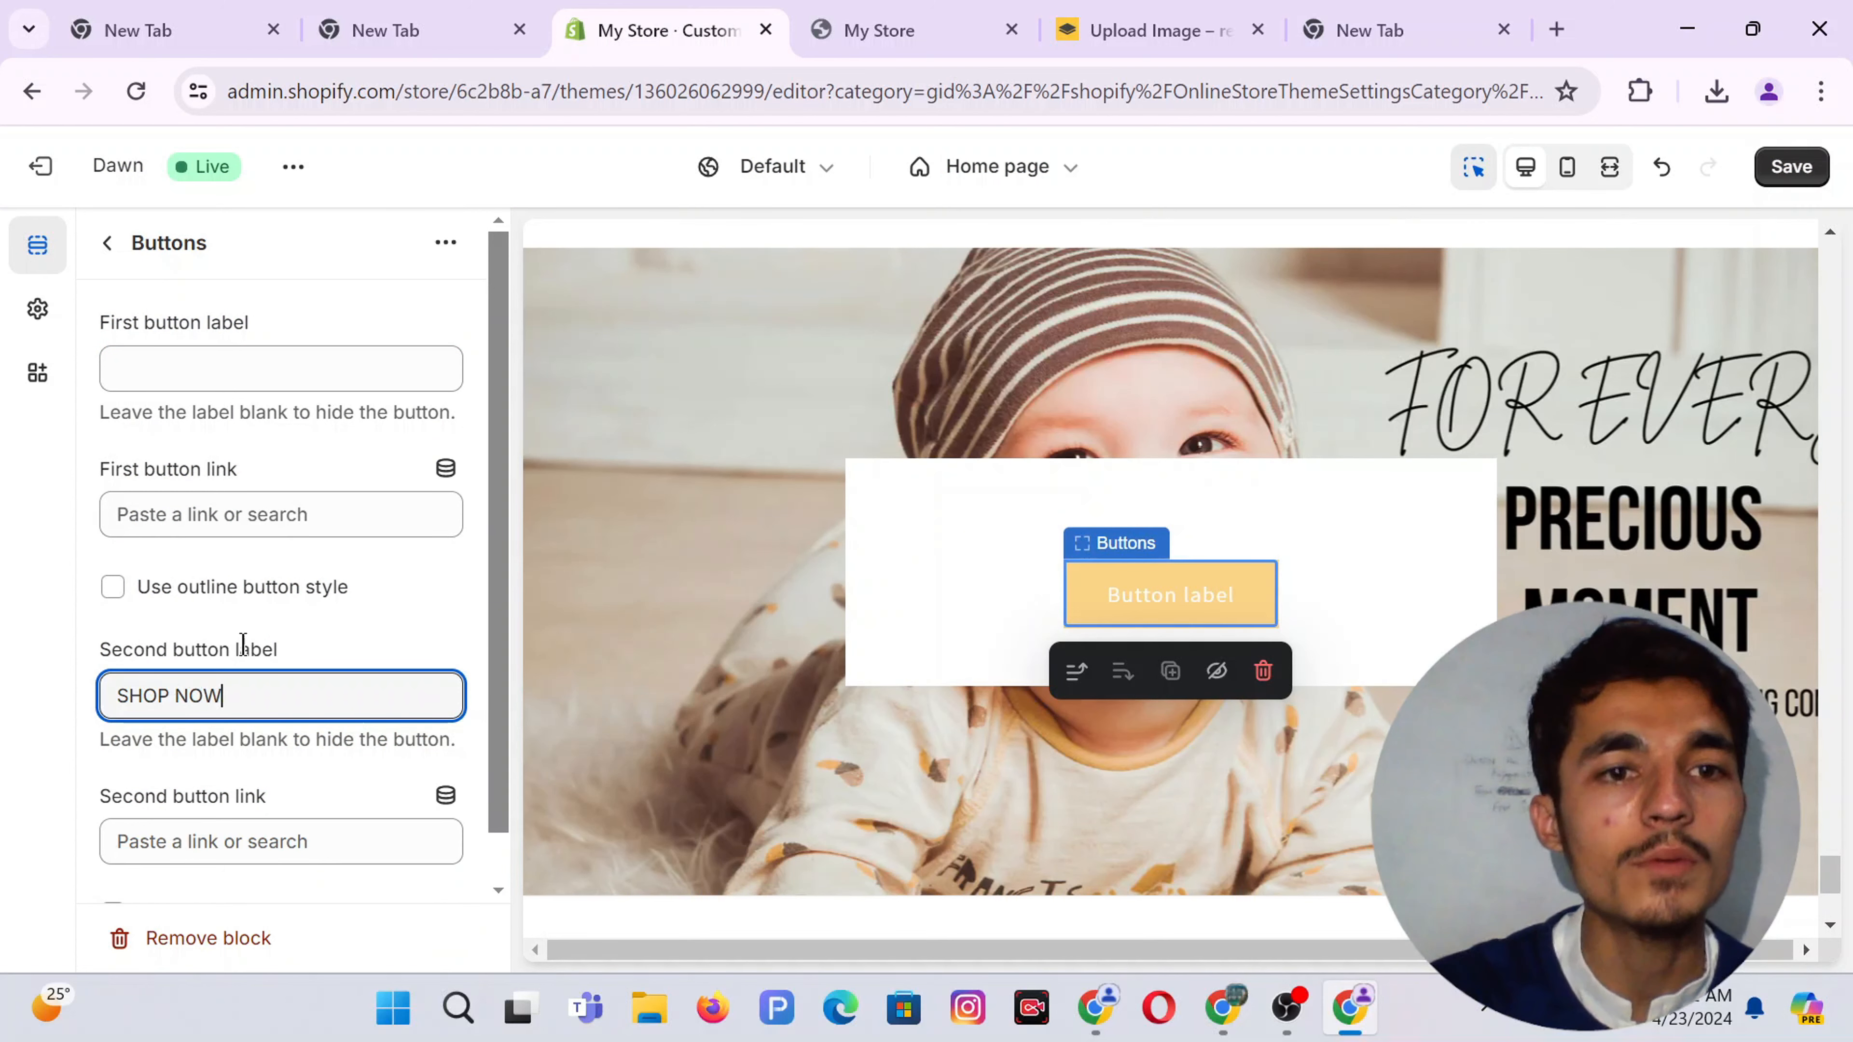
scroll(347, 649, "down", 1)
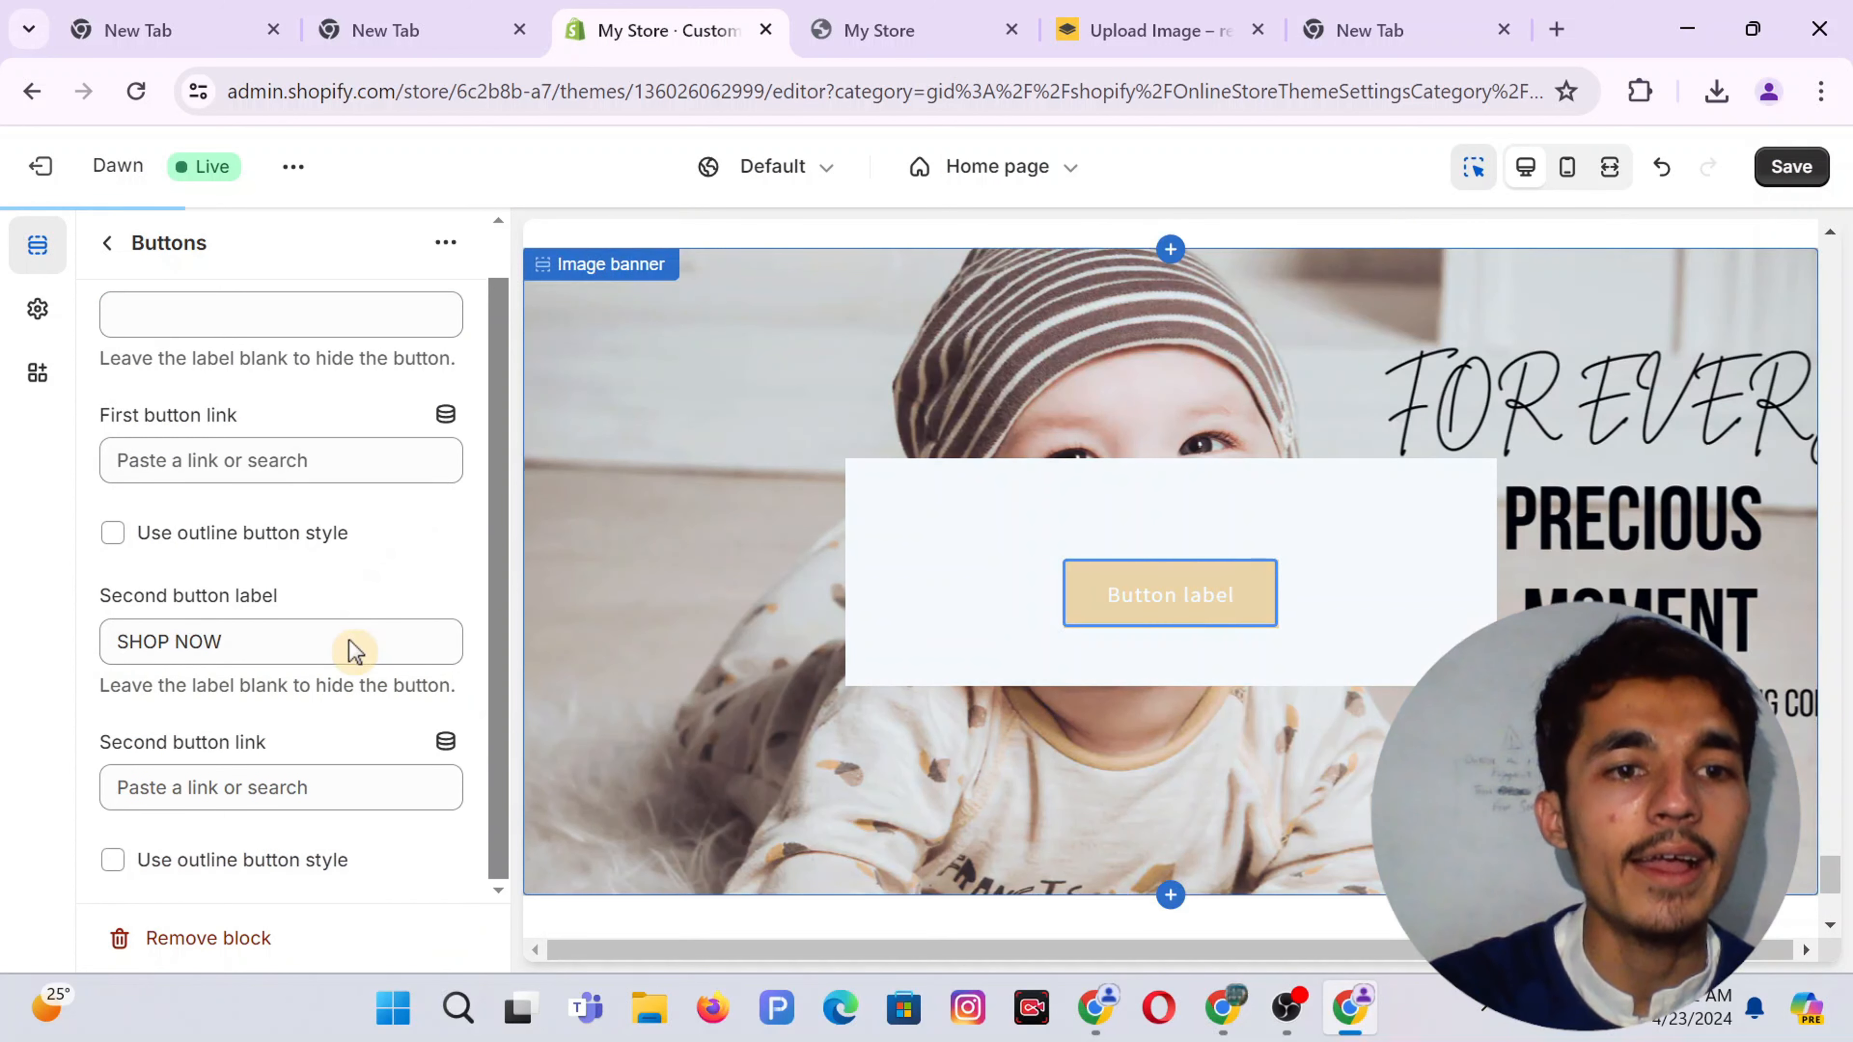
scroll(193, 731, "up", 1)
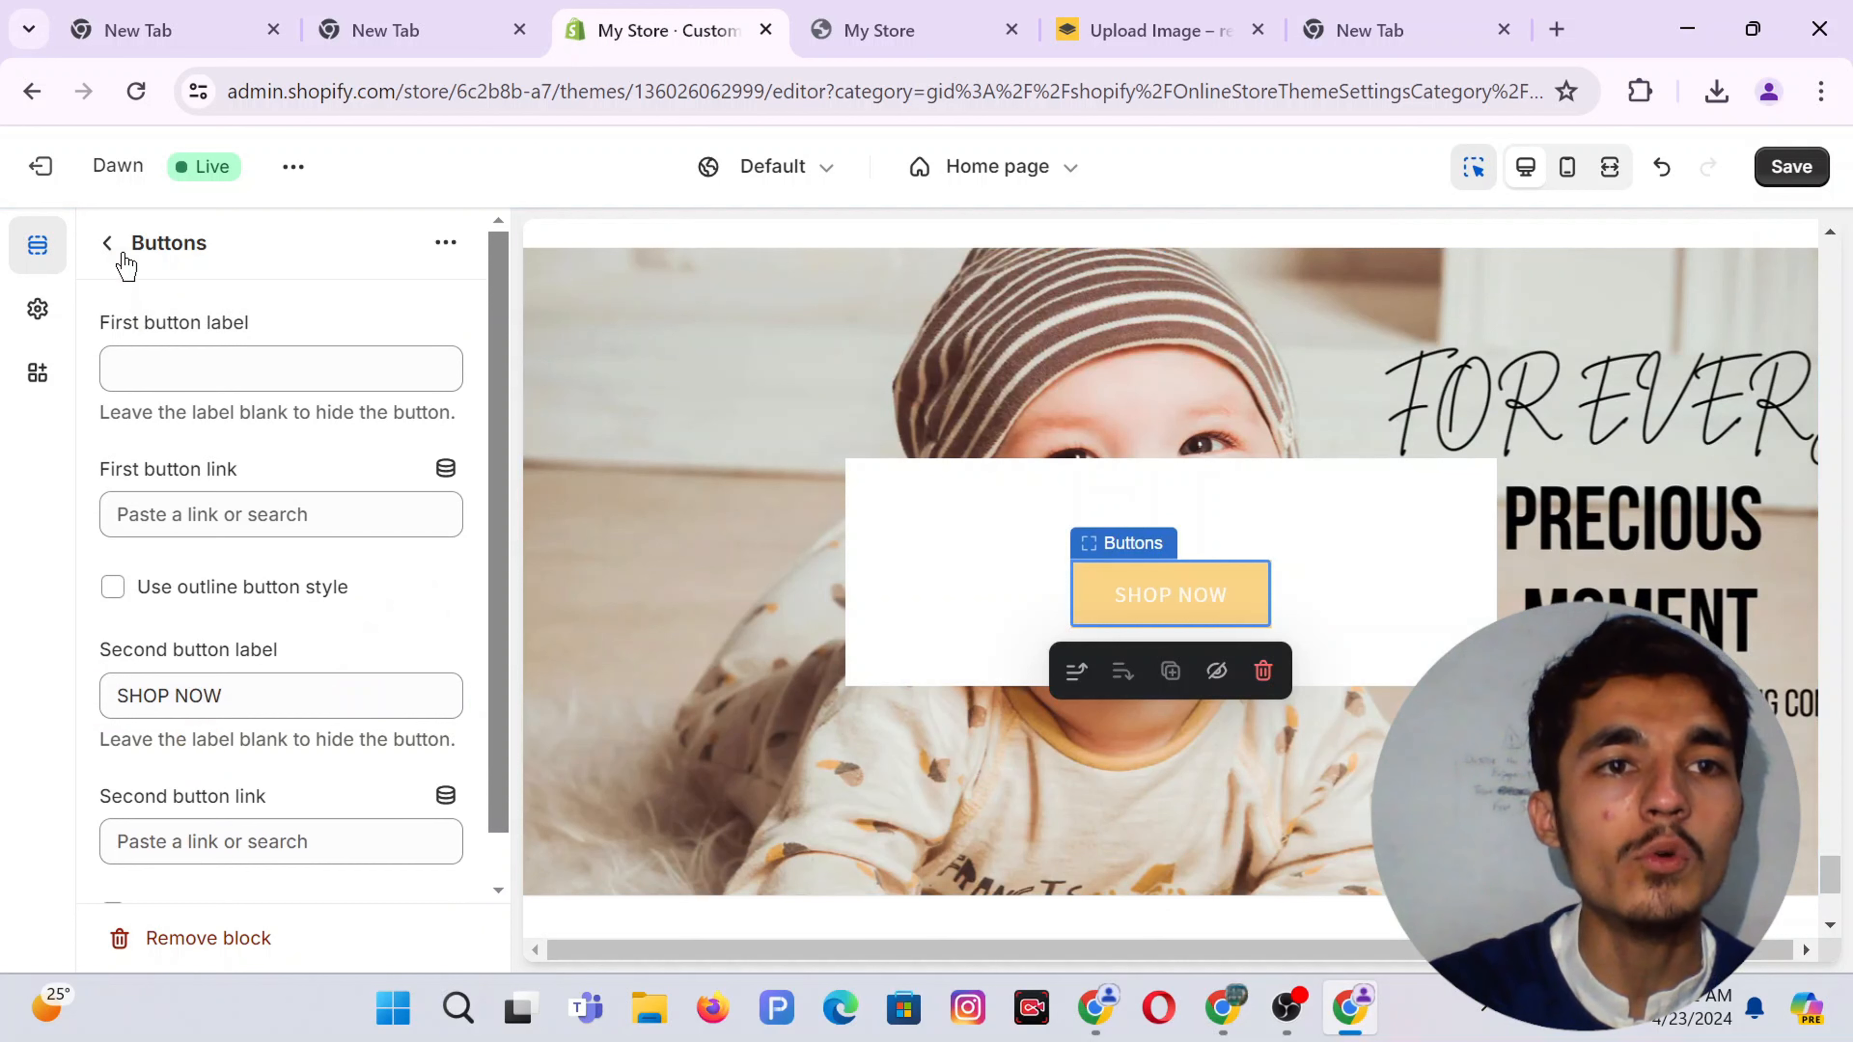
Turn off 'Show container on desktop' for the Image banner so SHOP NOW sits directly on the photo
left_click(106, 248)
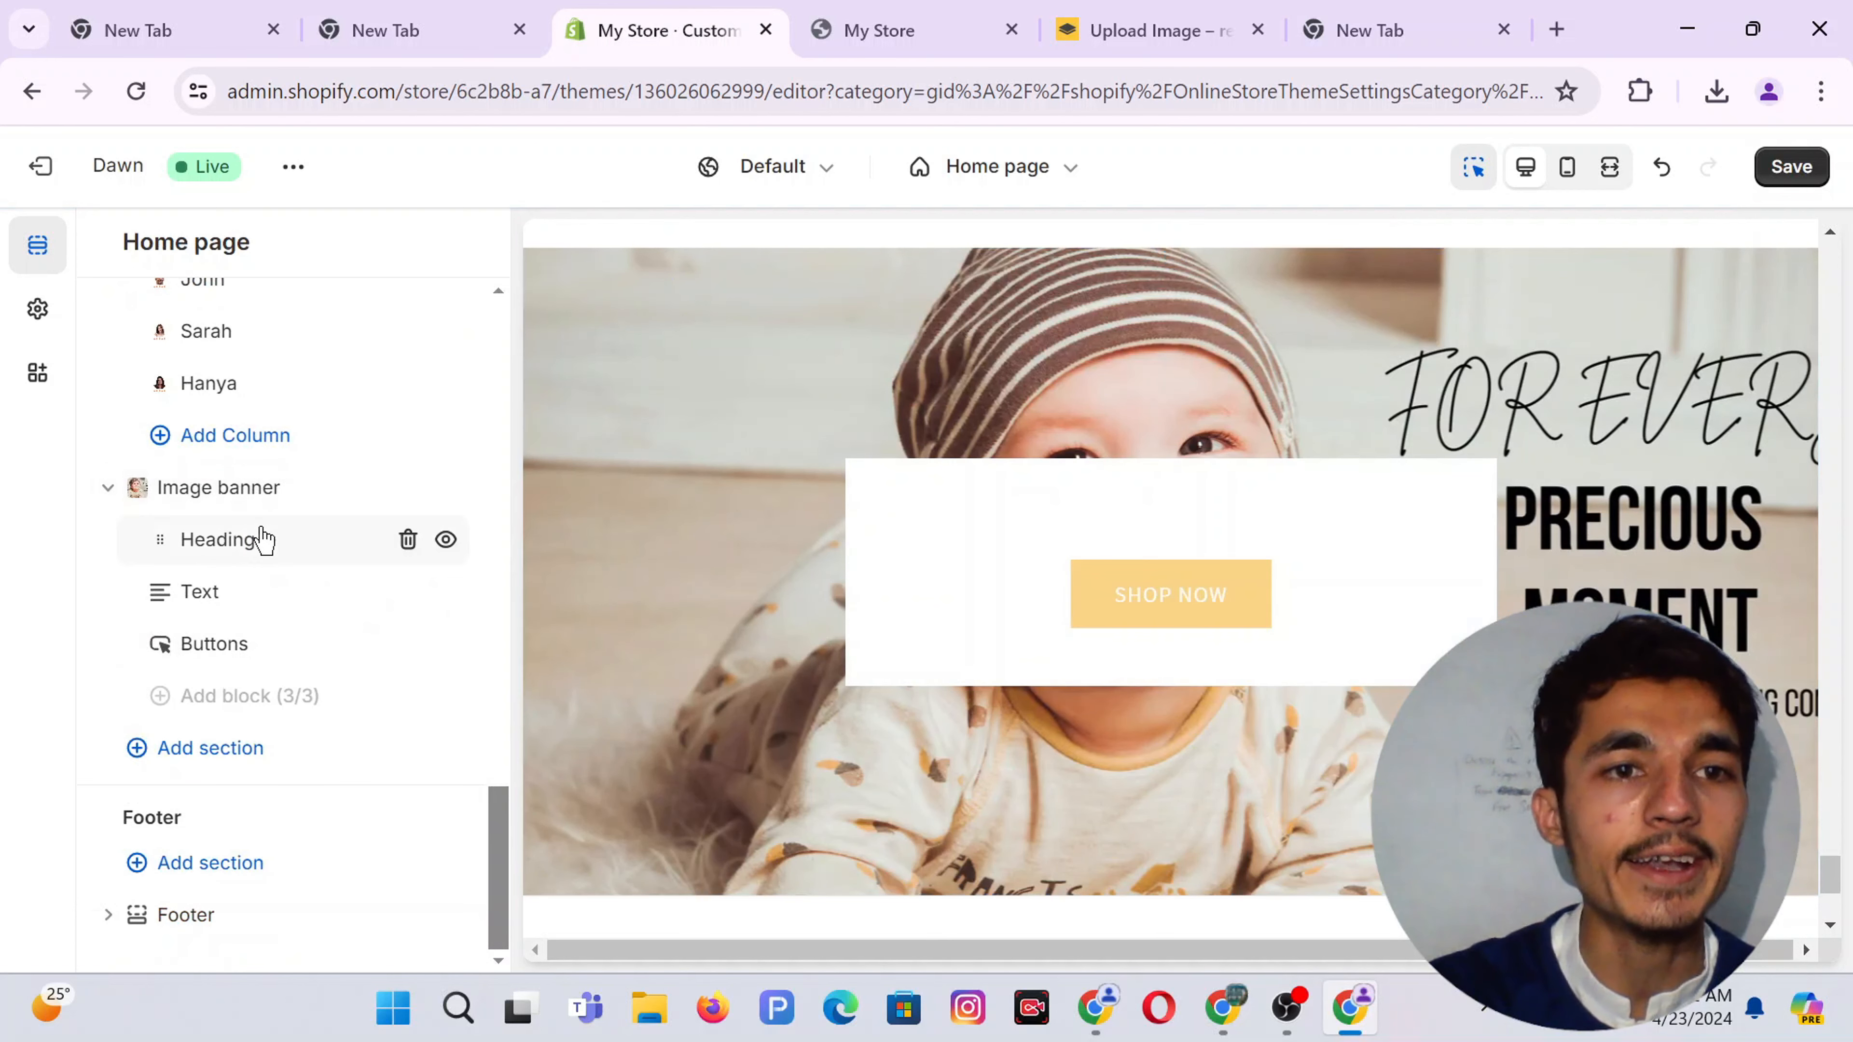
left_click(208, 493)
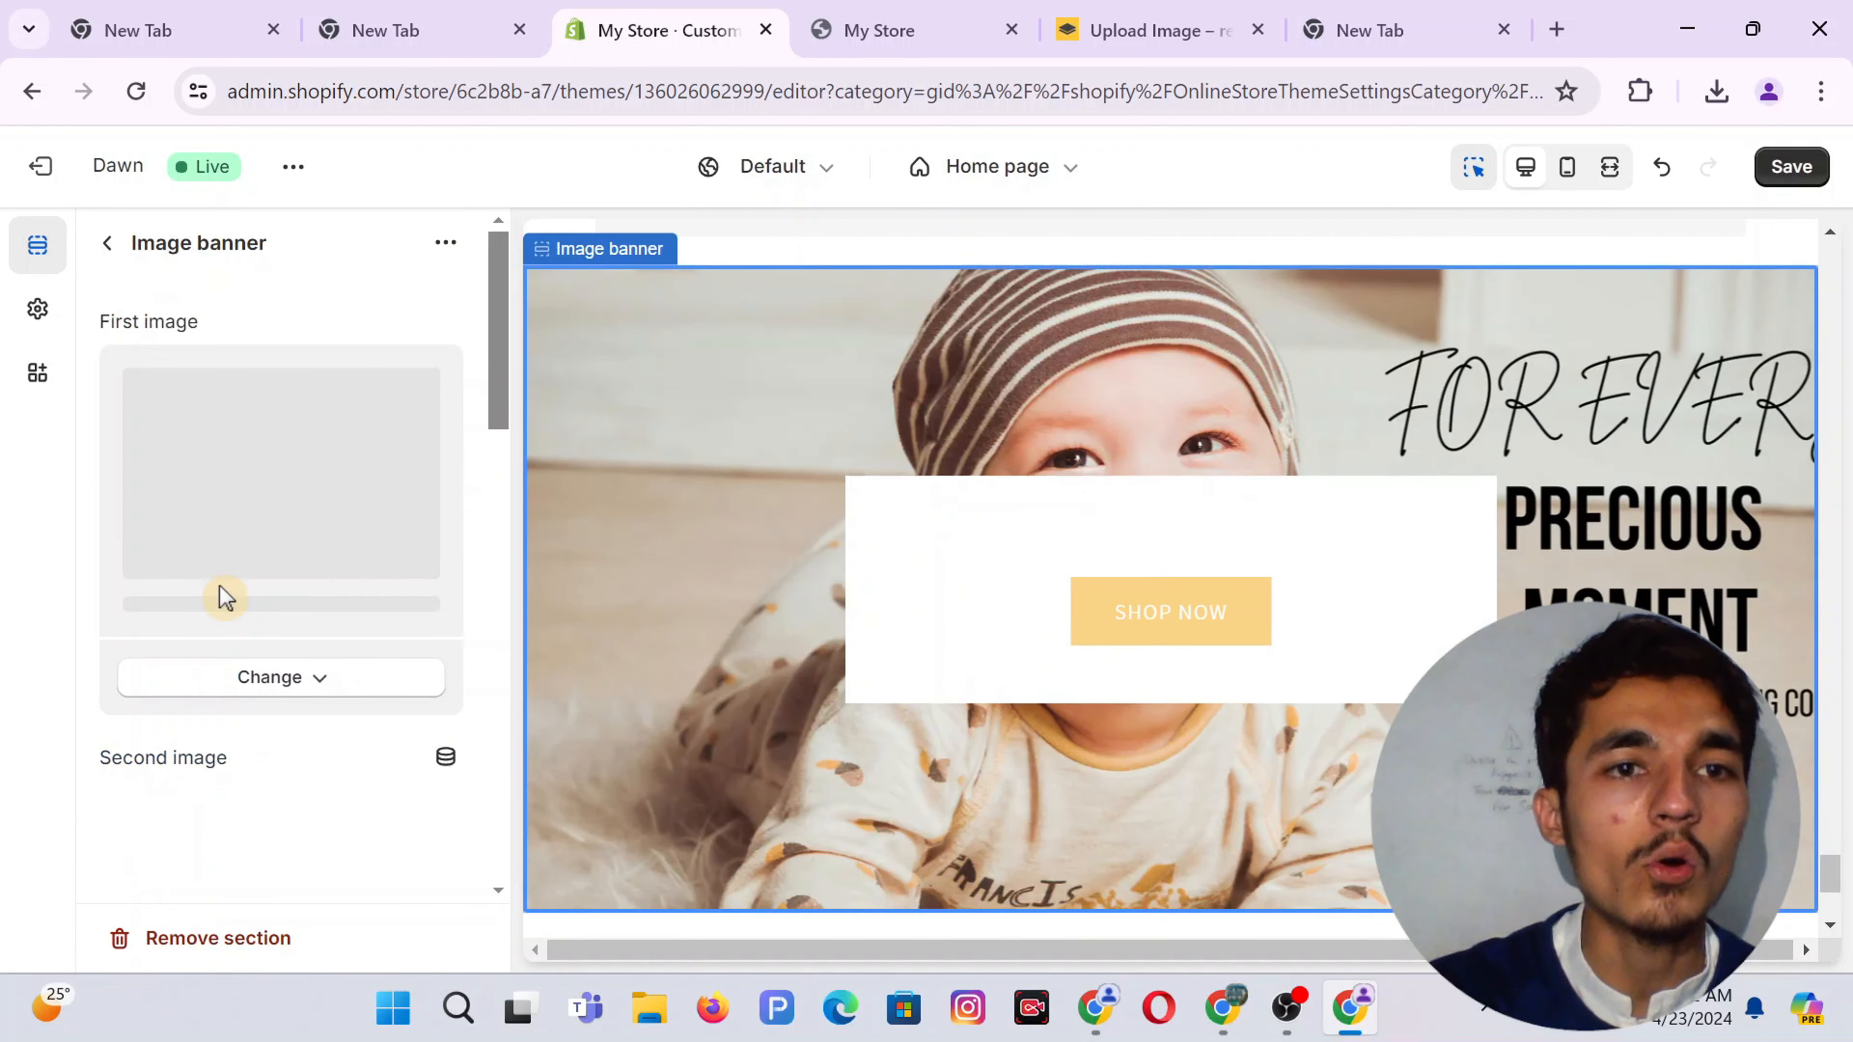
scroll(222, 597, "down", 10)
scroll(222, 597, "down", 2)
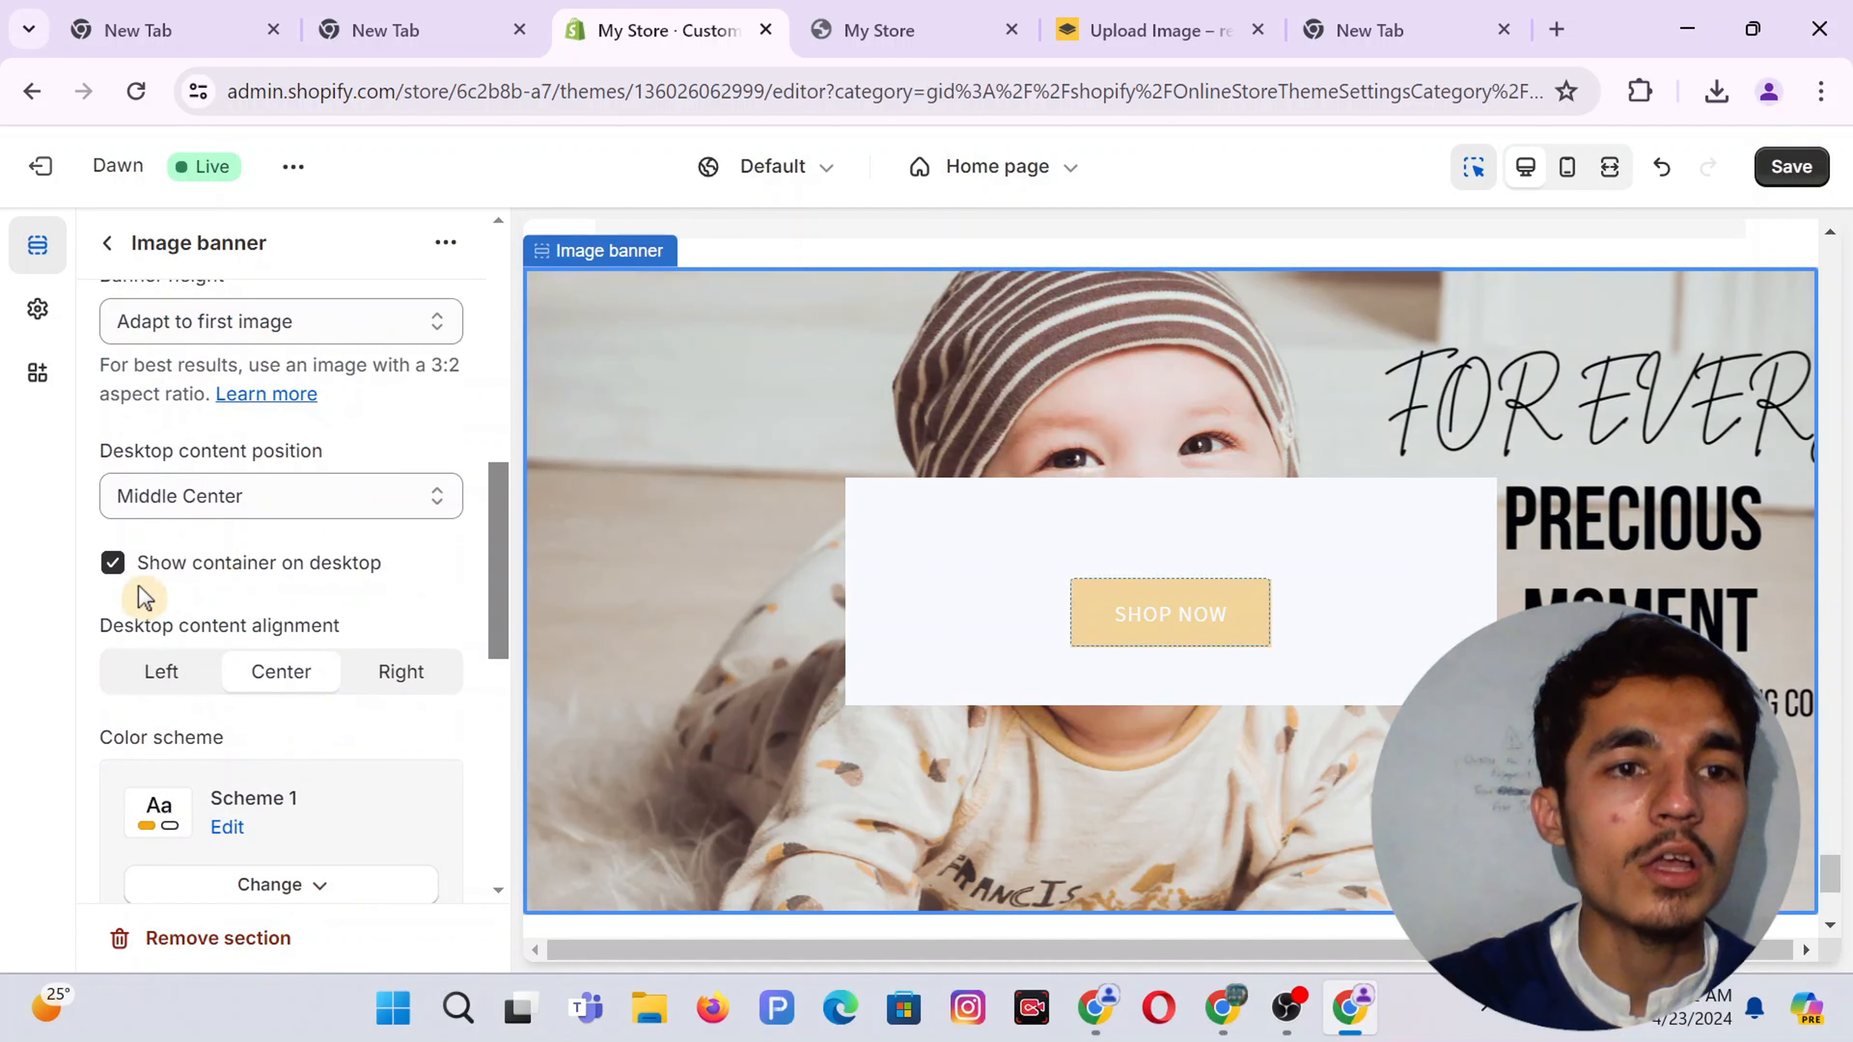
left_click(114, 563)
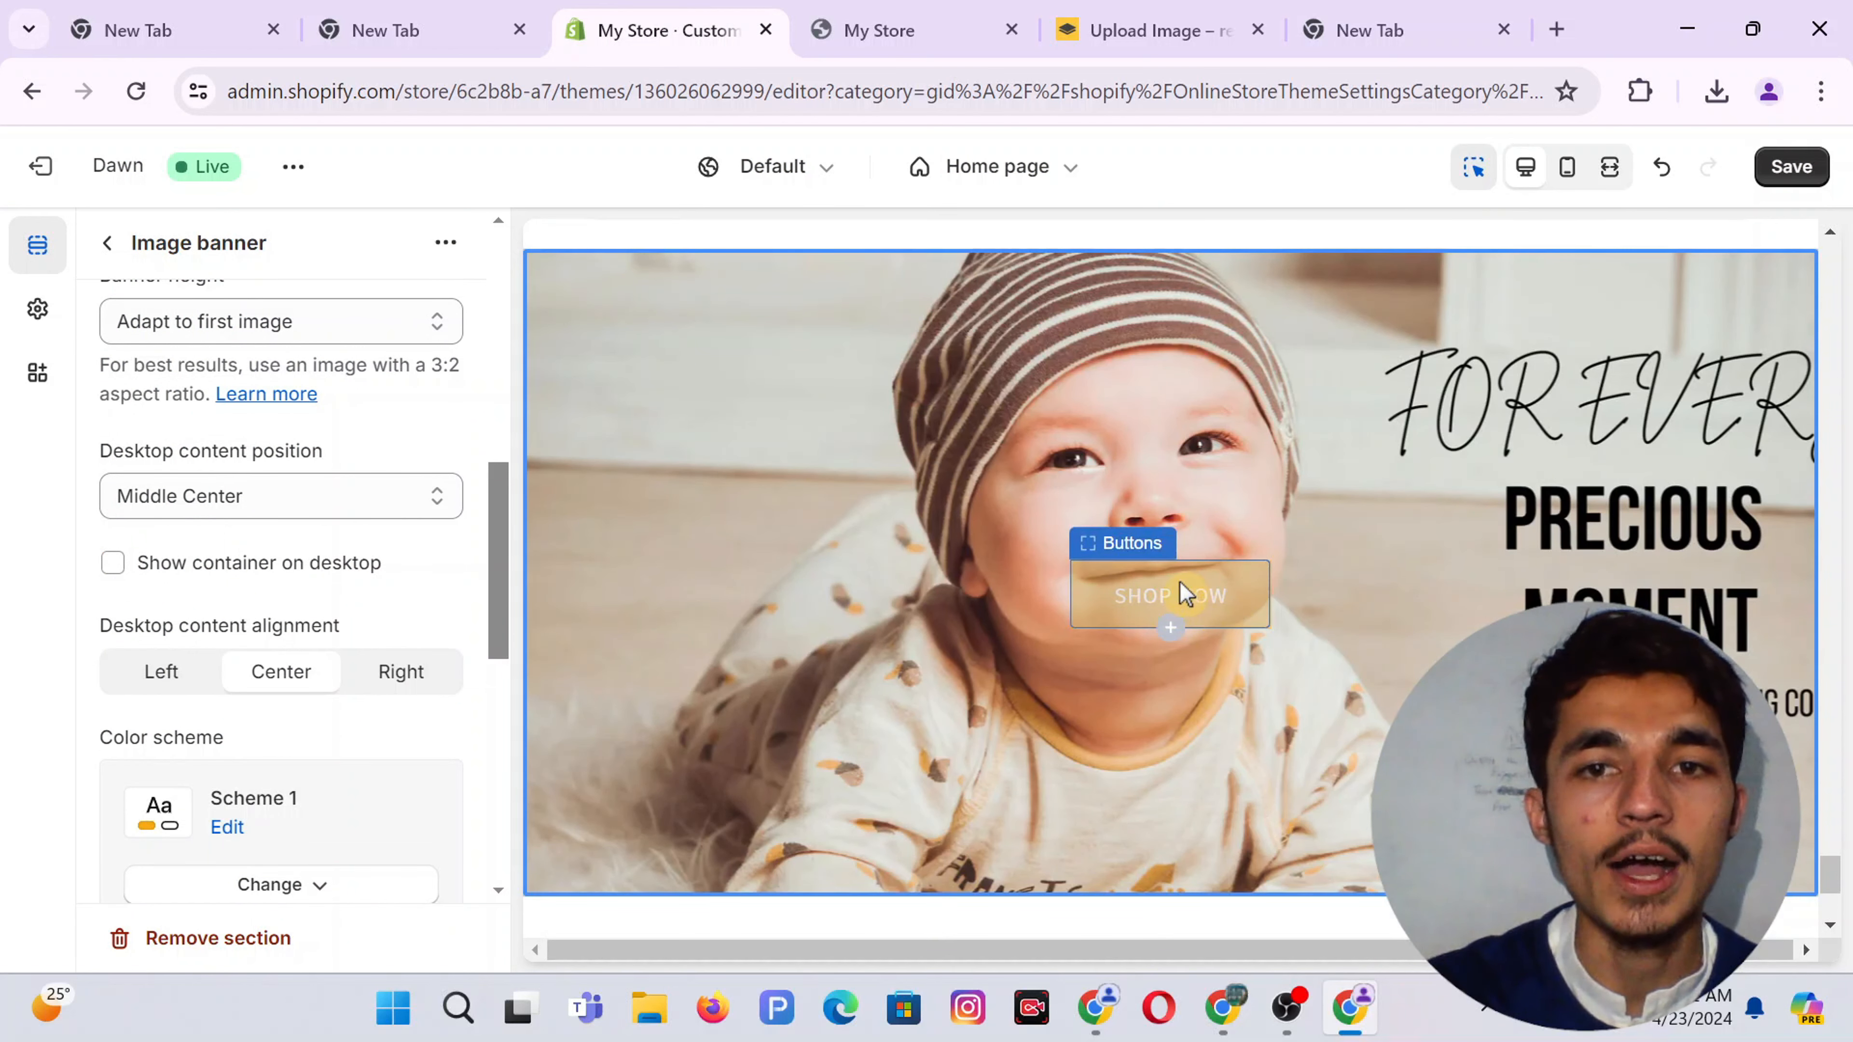
left_click(1133, 592)
Link both the first and second banner buttons to the Baby Diaper product
left_click(207, 519)
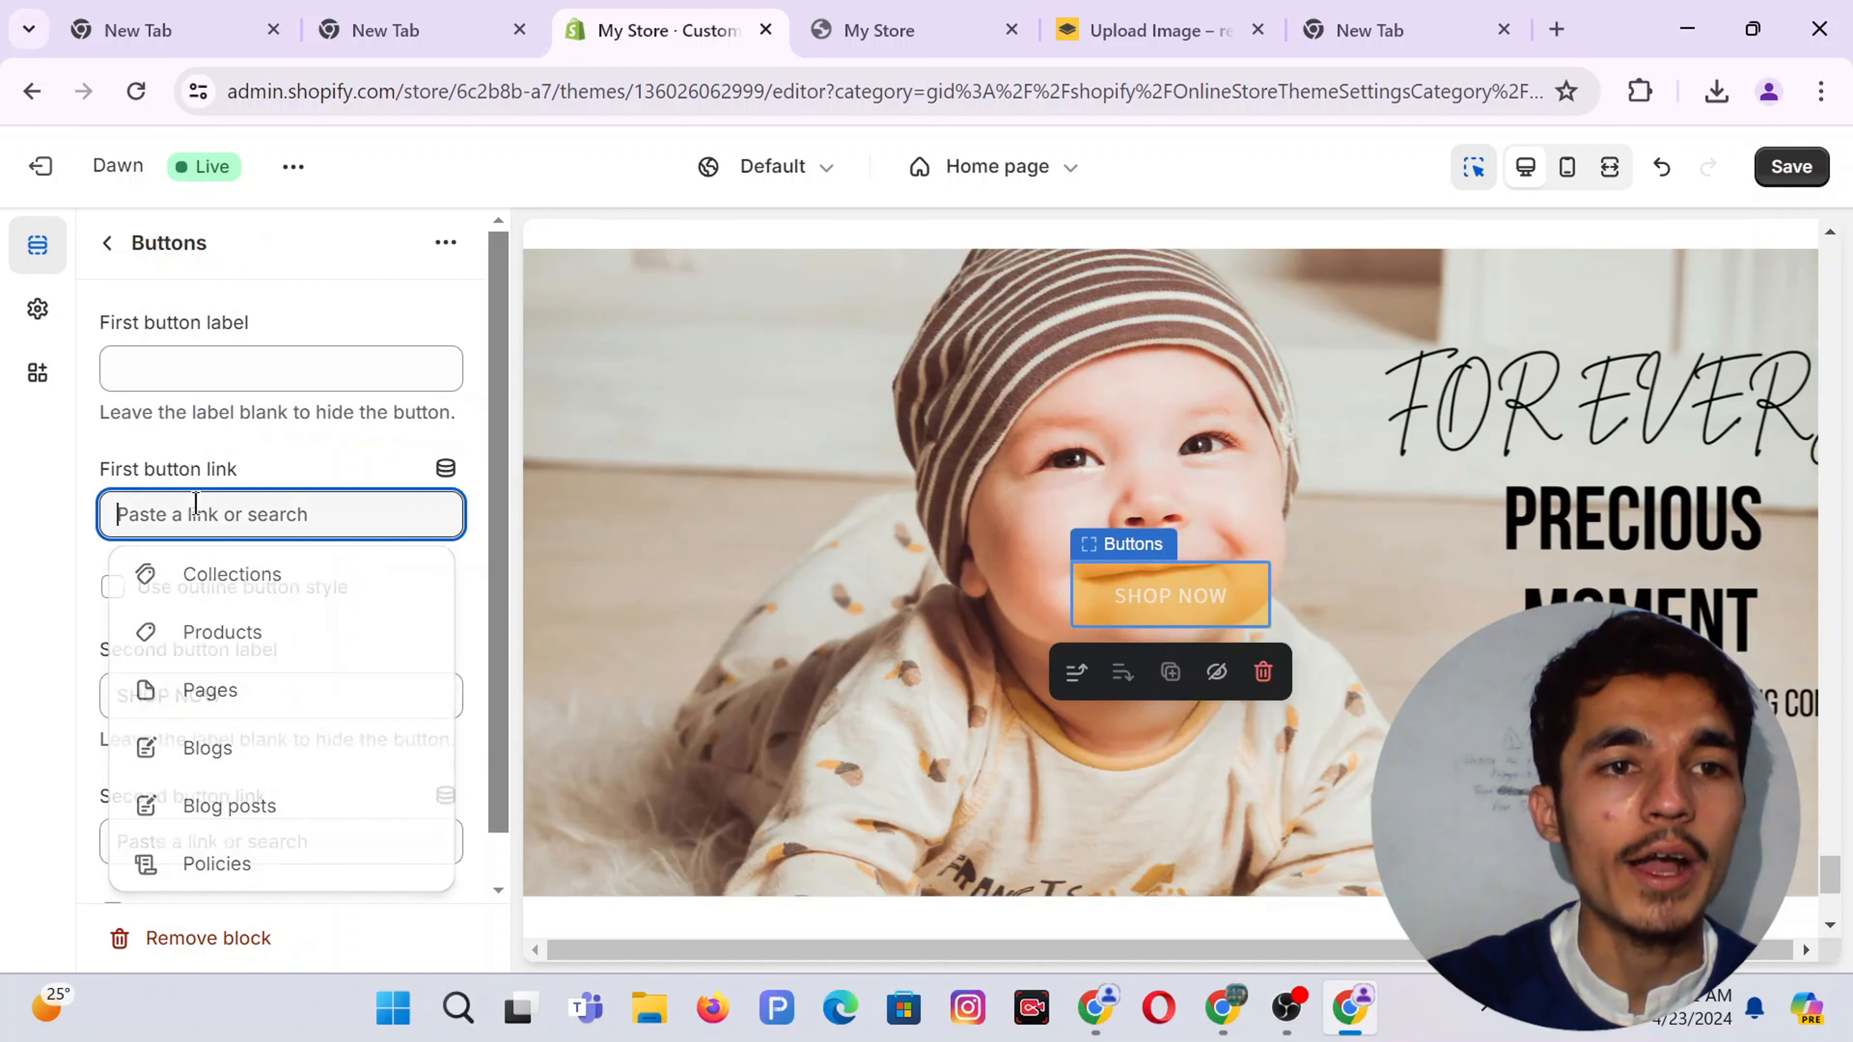
left_click(248, 633)
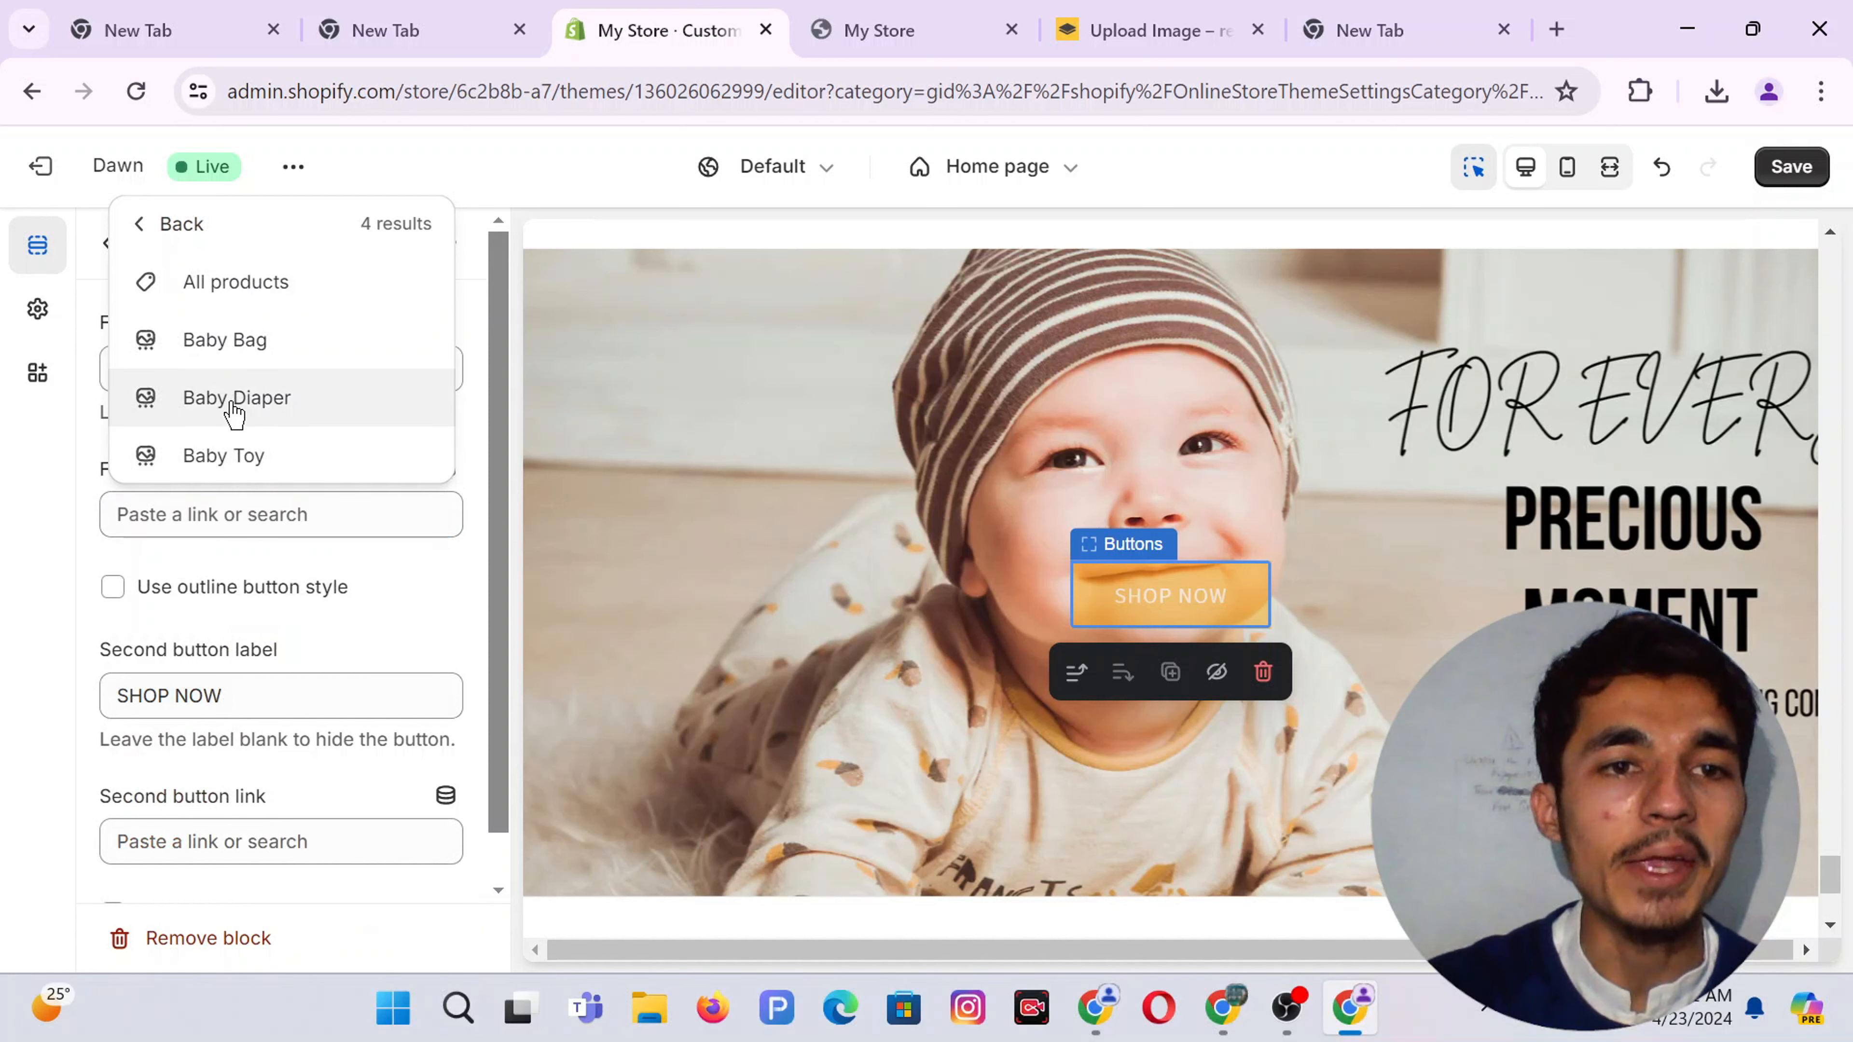
left_click(234, 405)
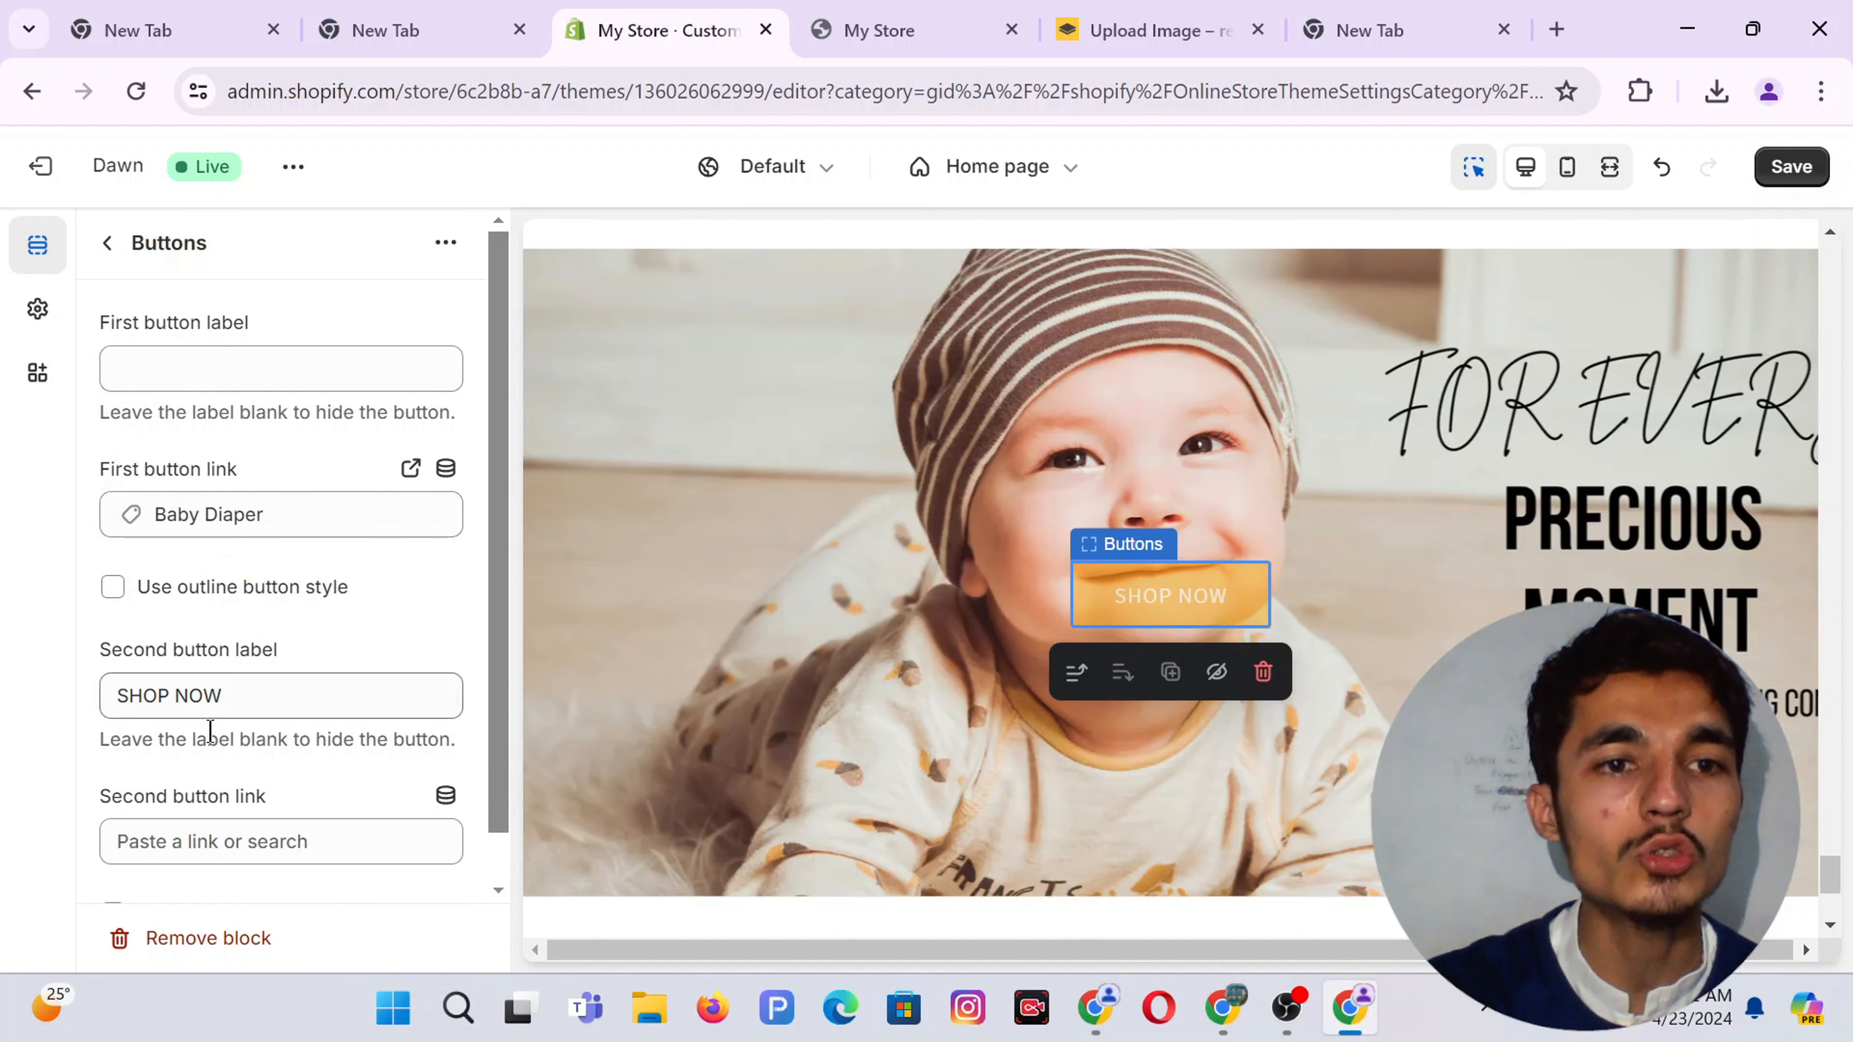
left_click(146, 843)
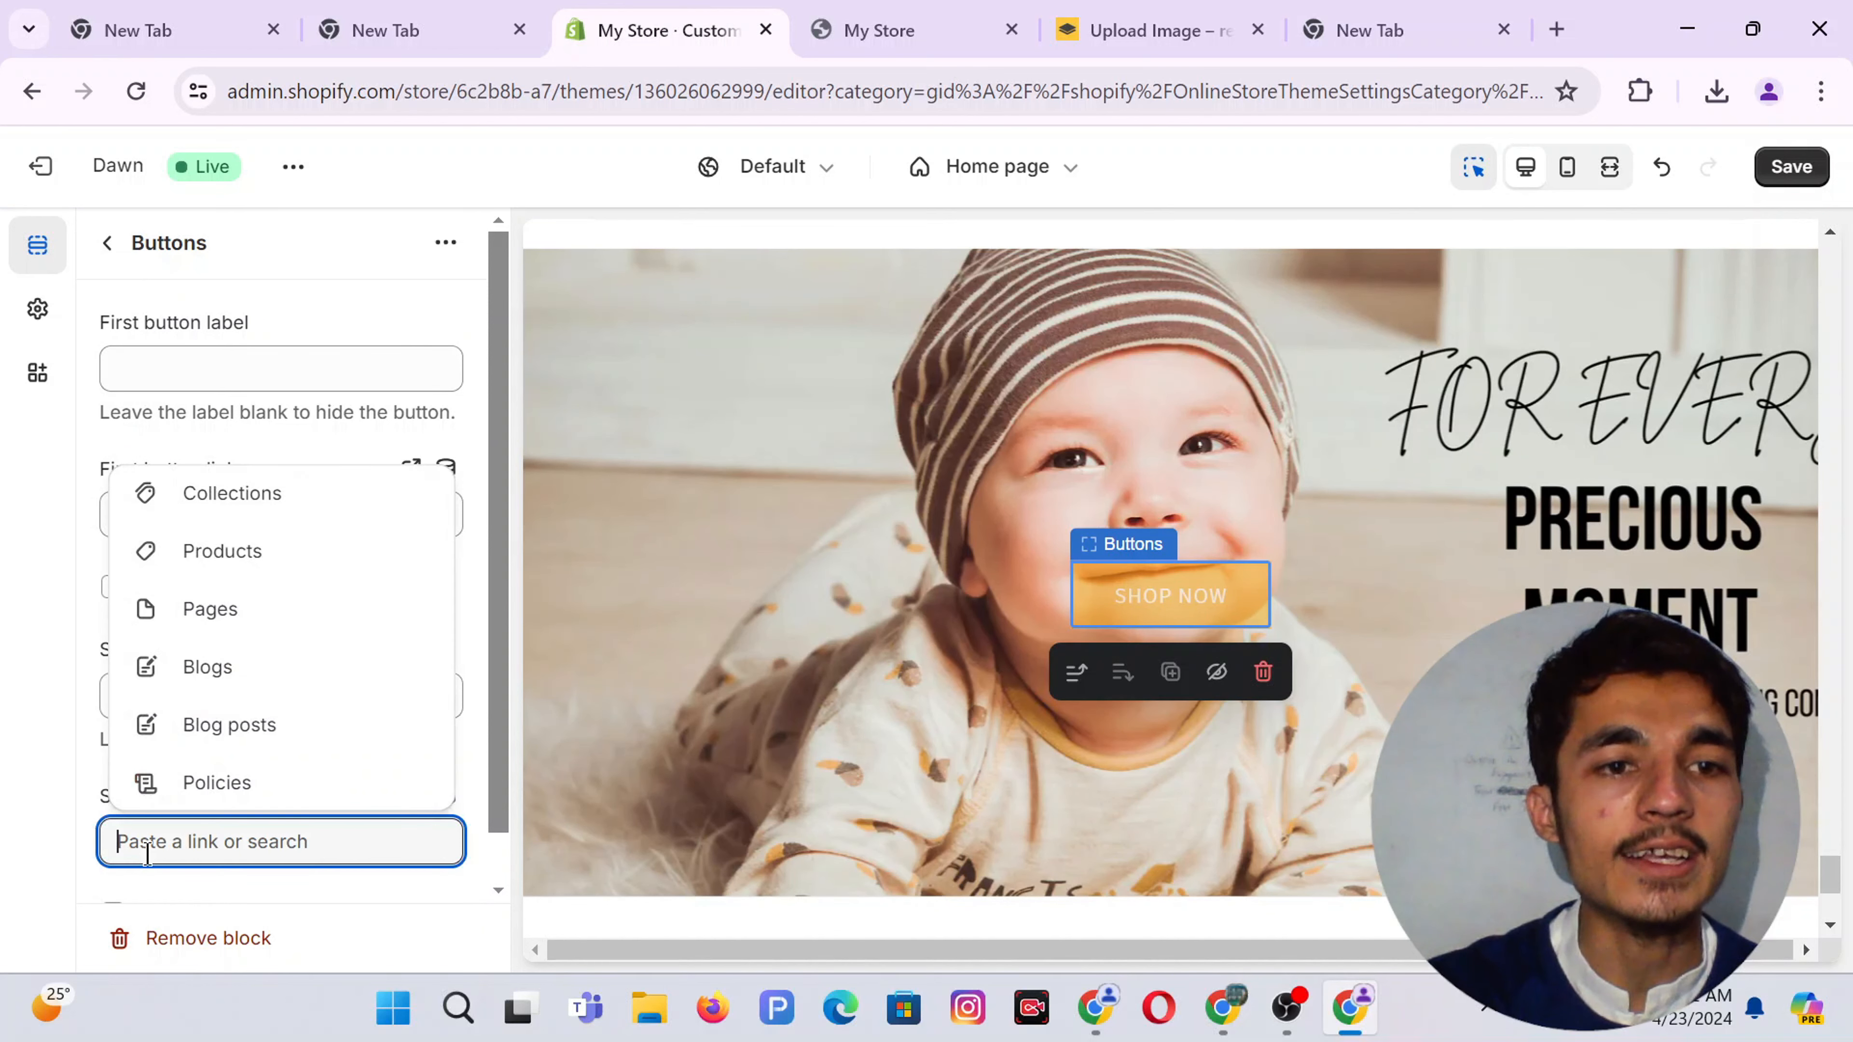
left_click(213, 561)
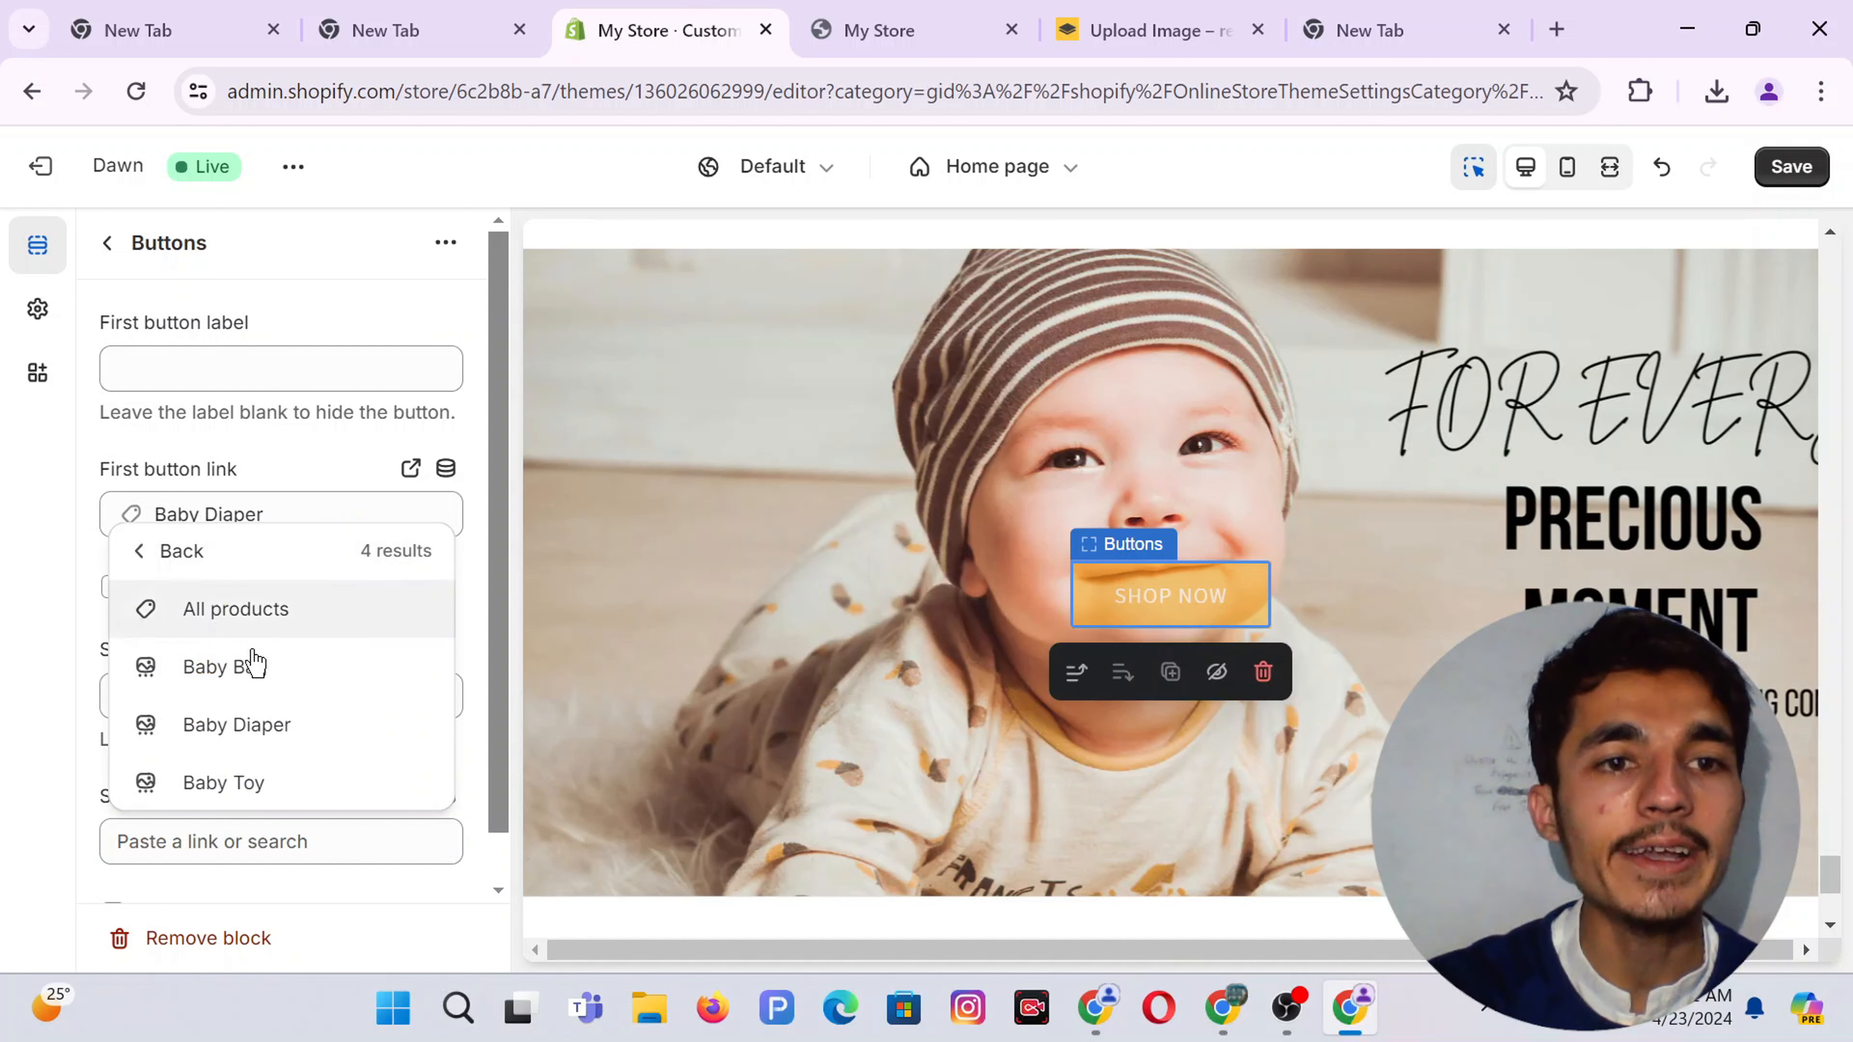
left_click(235, 724)
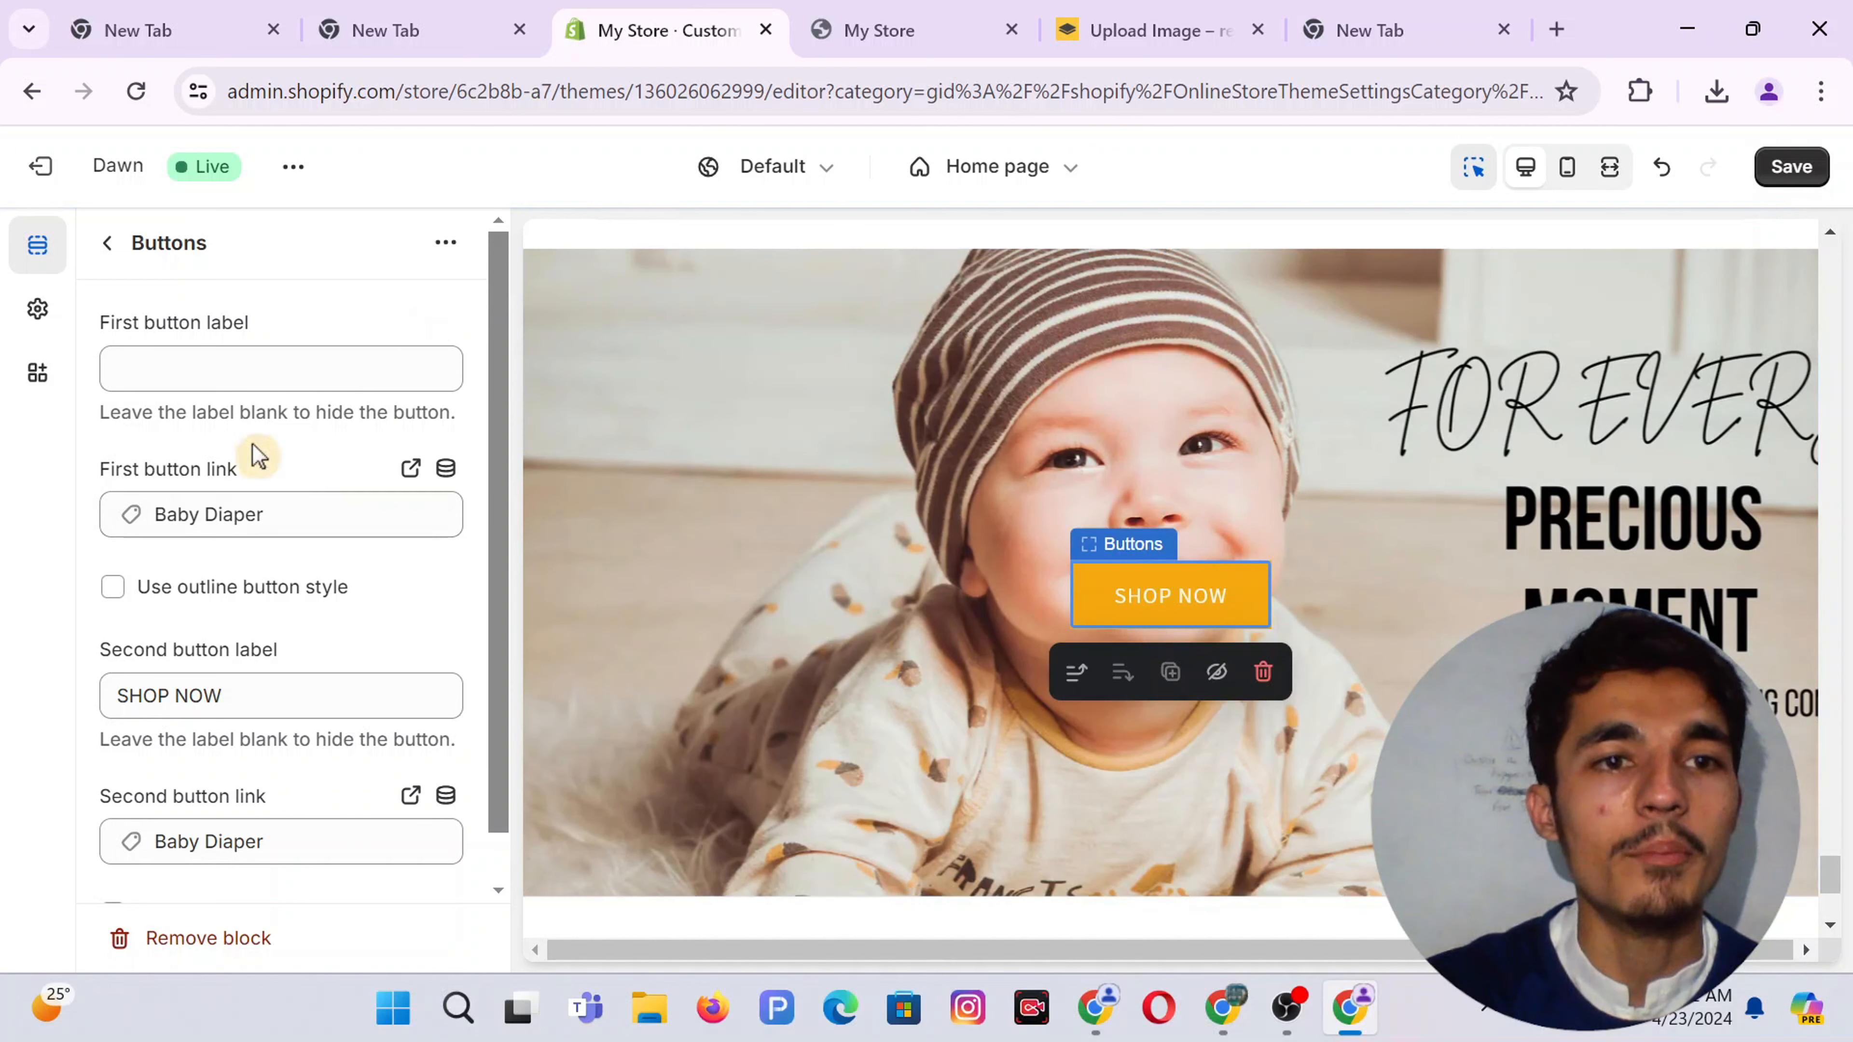
Set the Image banner's desktop content position to Bottom Center and save the changes
left_click(105, 246)
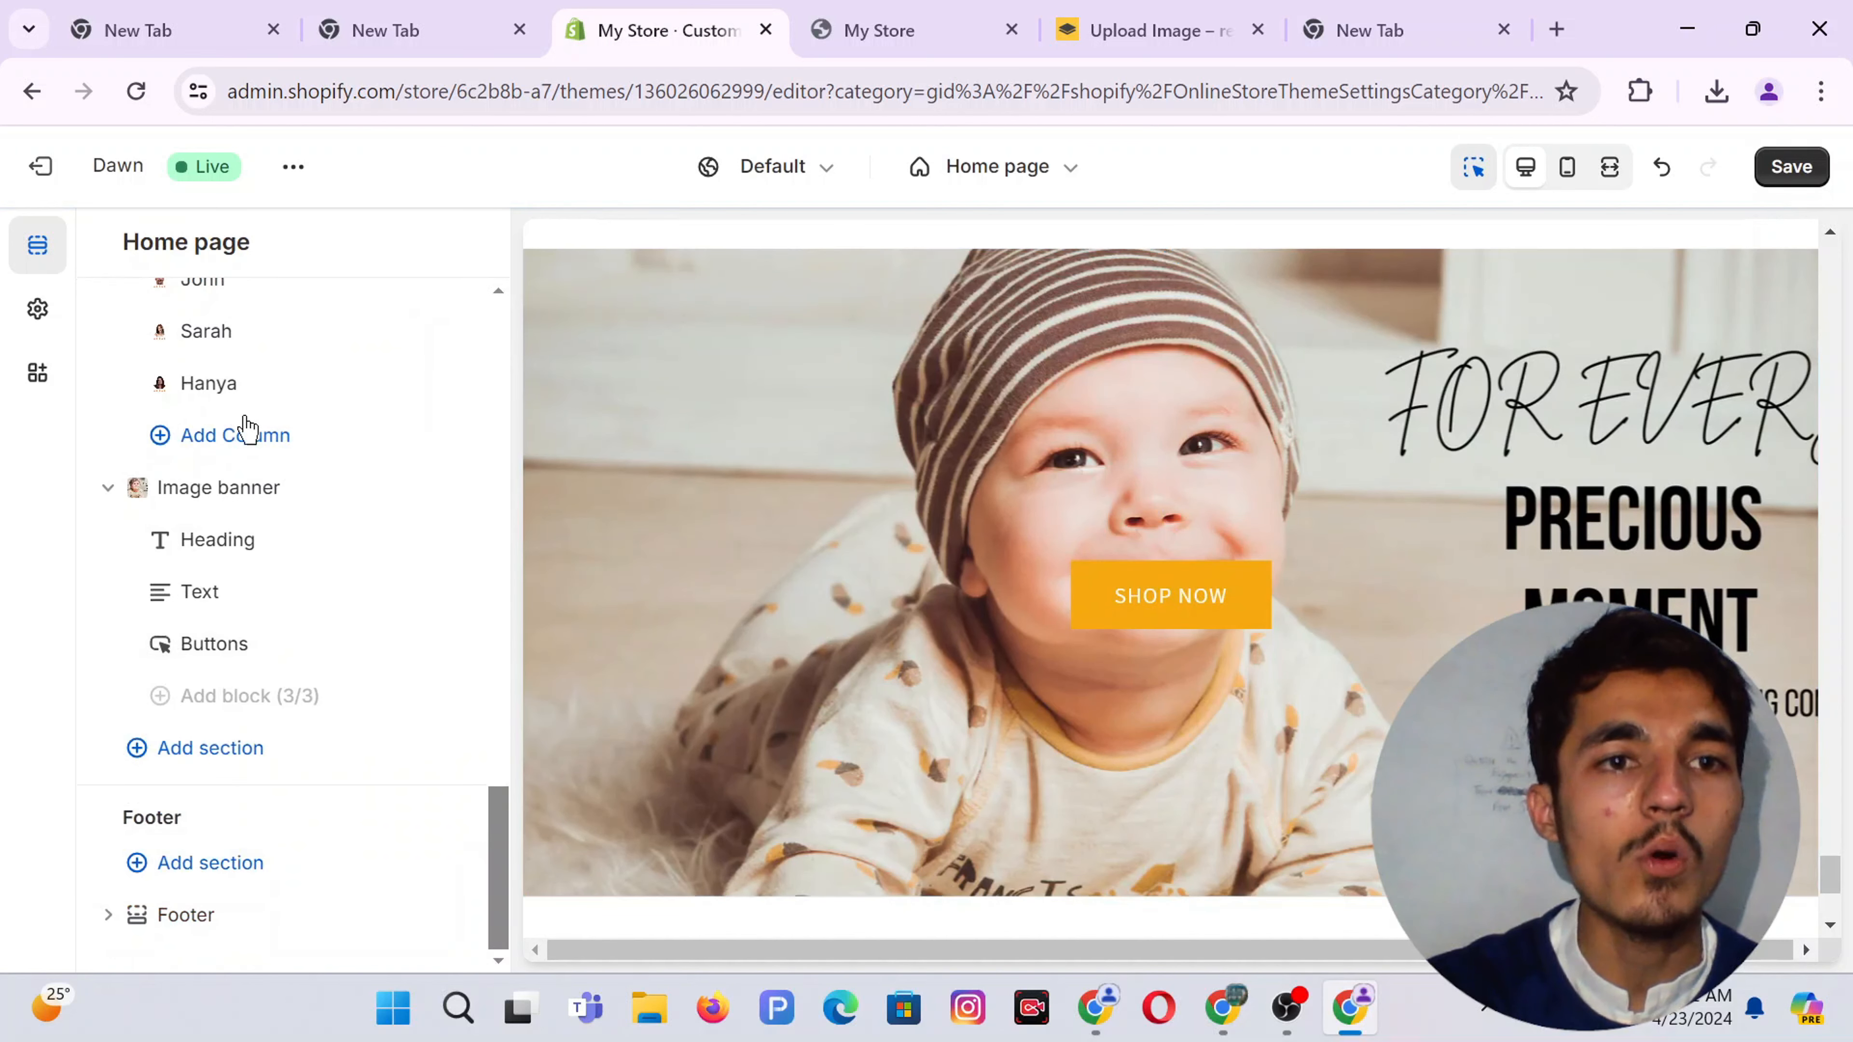
left_click(231, 503)
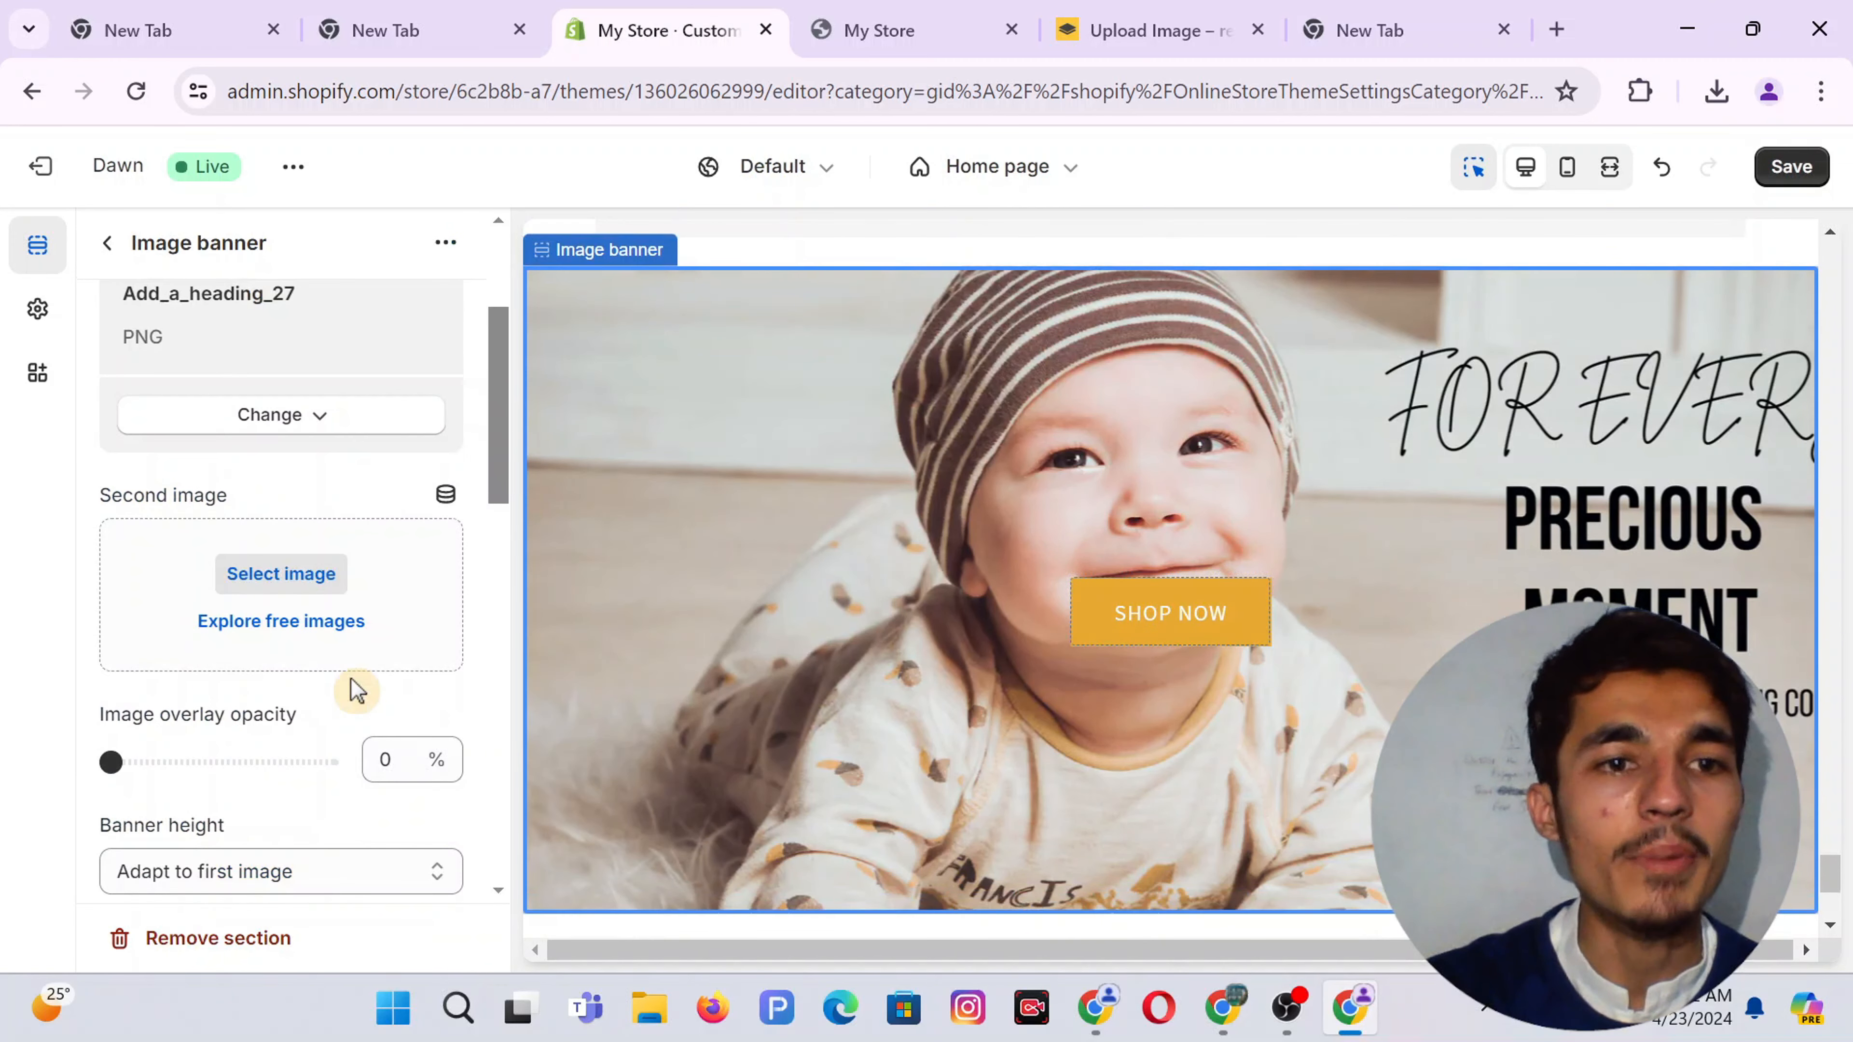
scroll(351, 678, "down", 3)
left_click(232, 720)
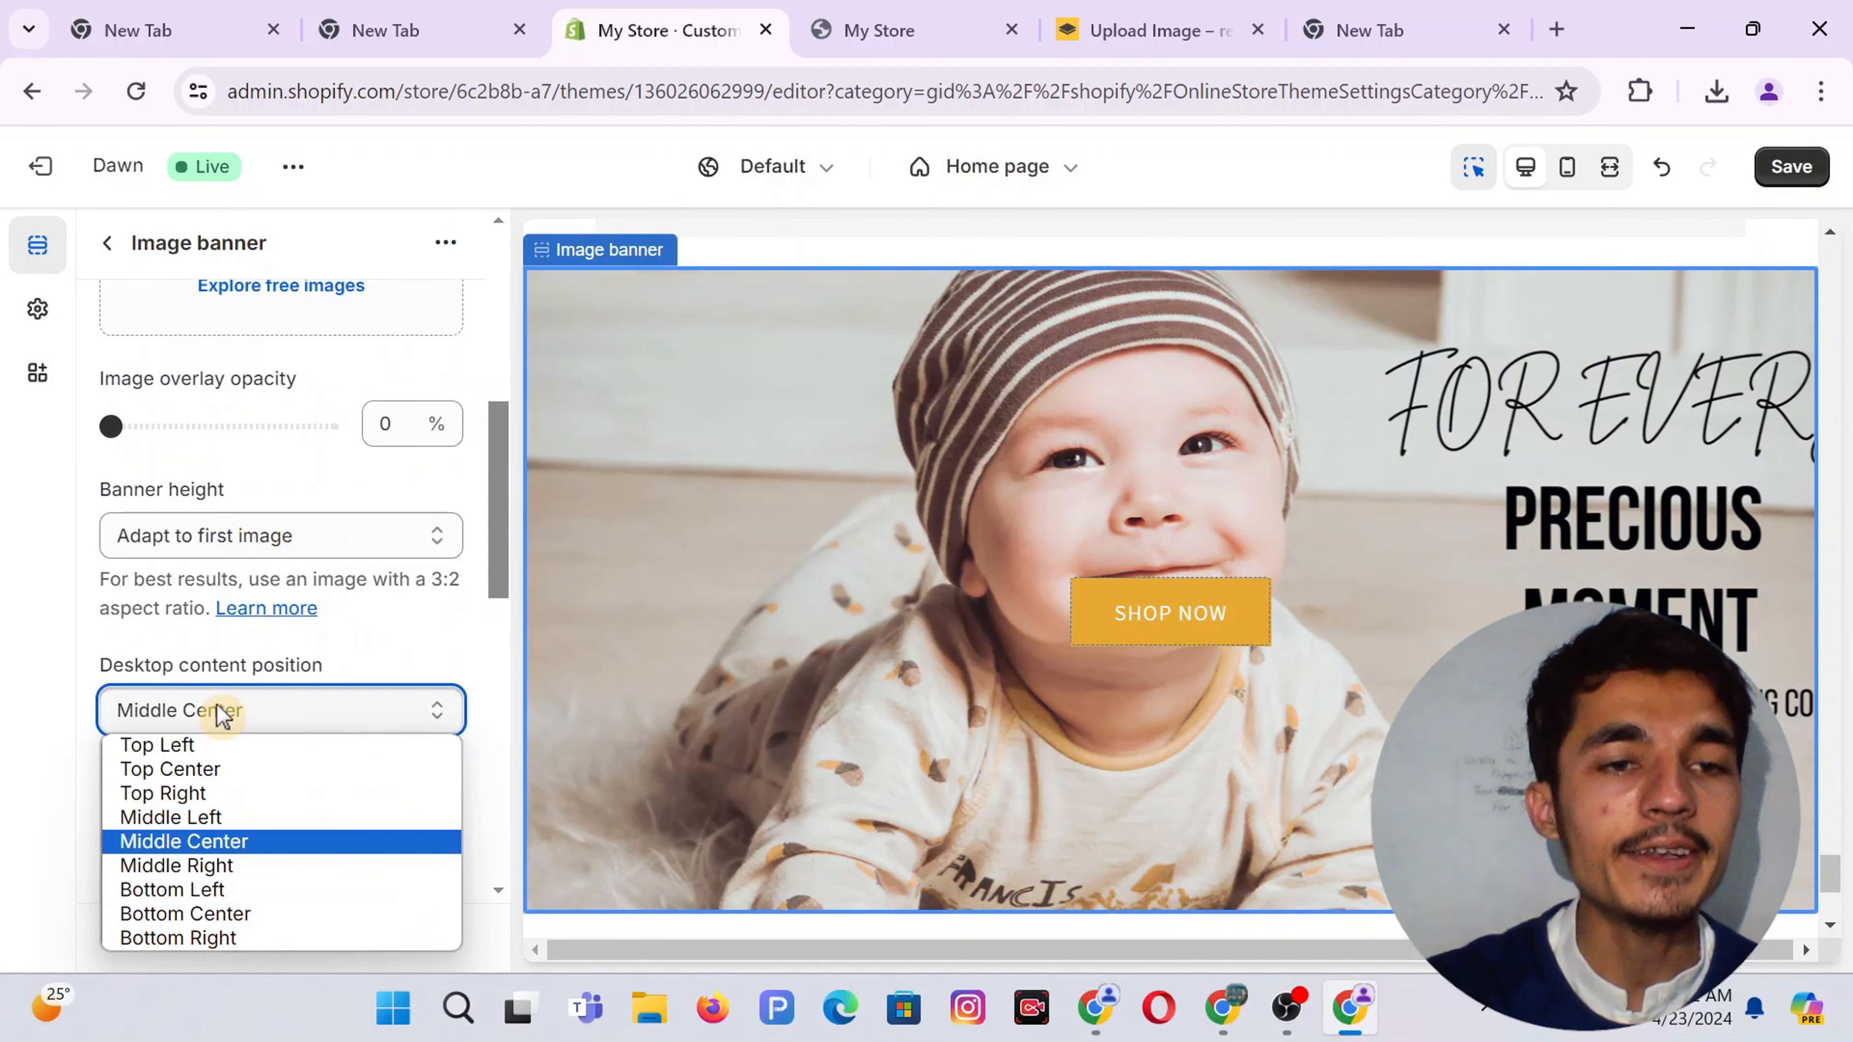
left_click(270, 916)
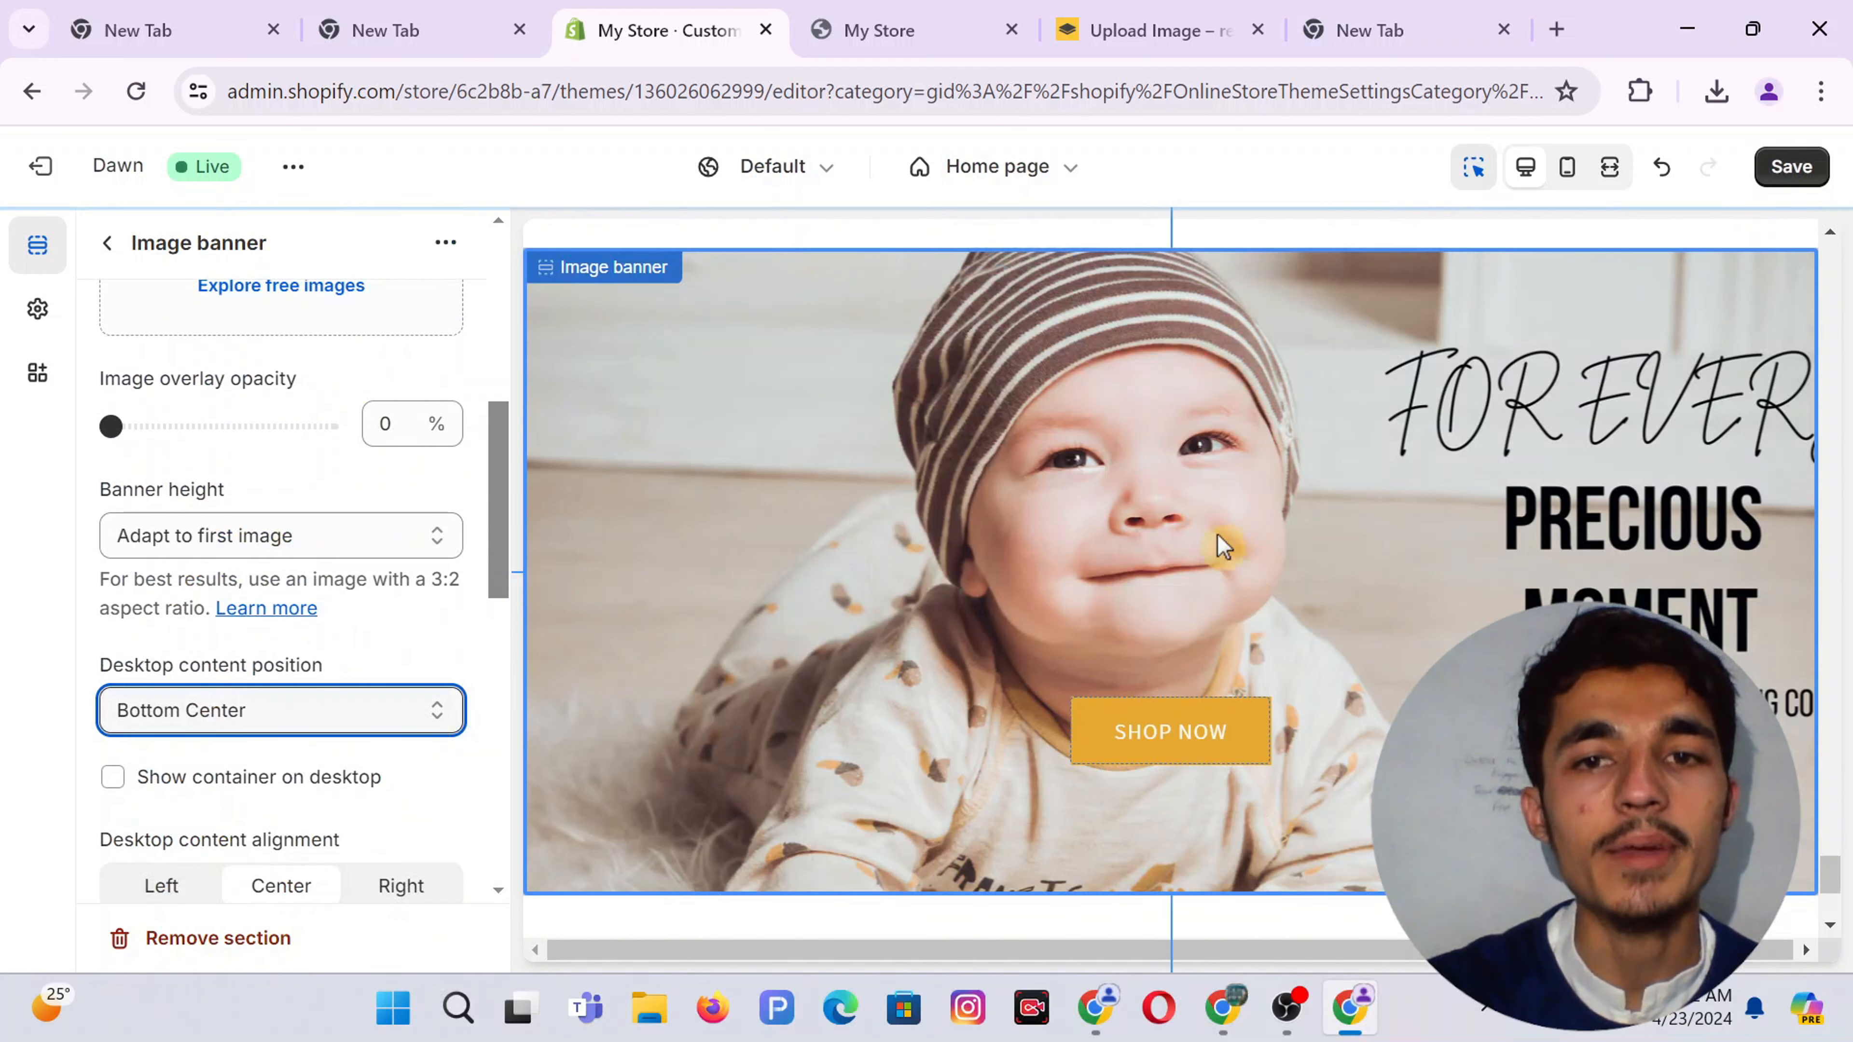
left_click(1783, 172)
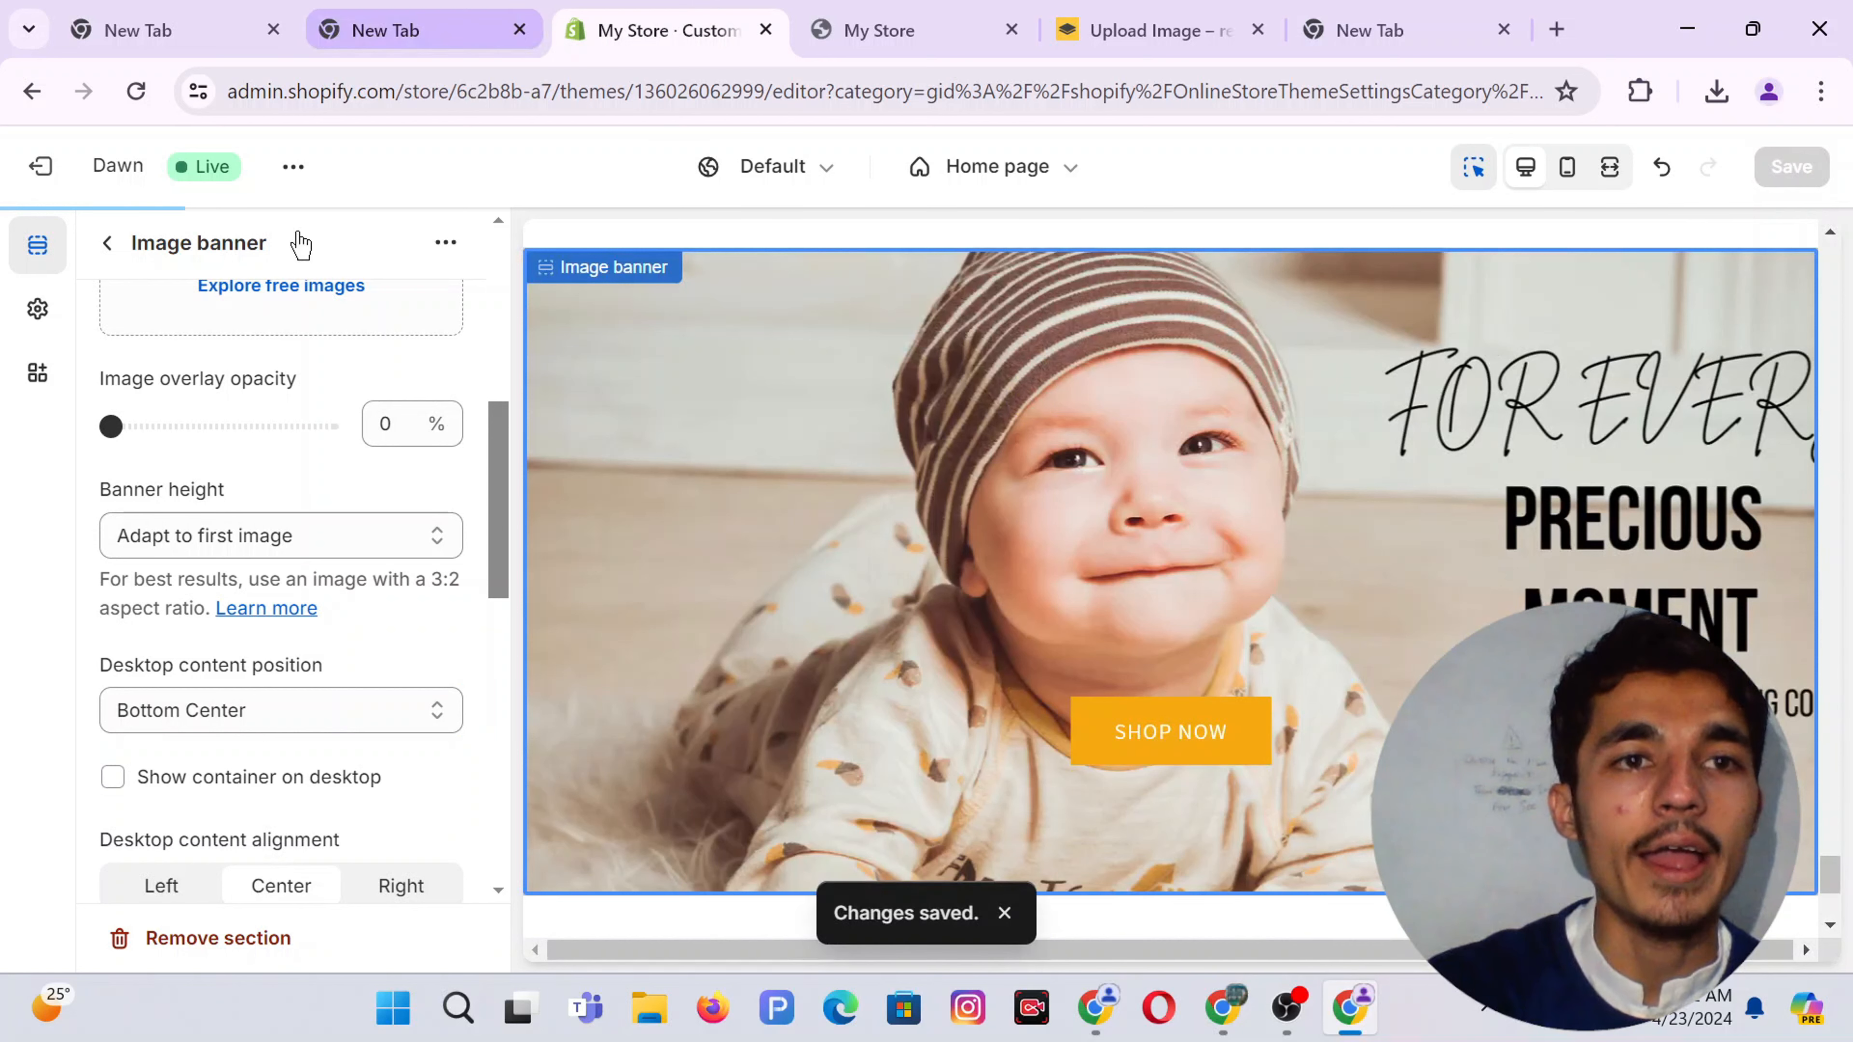
left_click(109, 248)
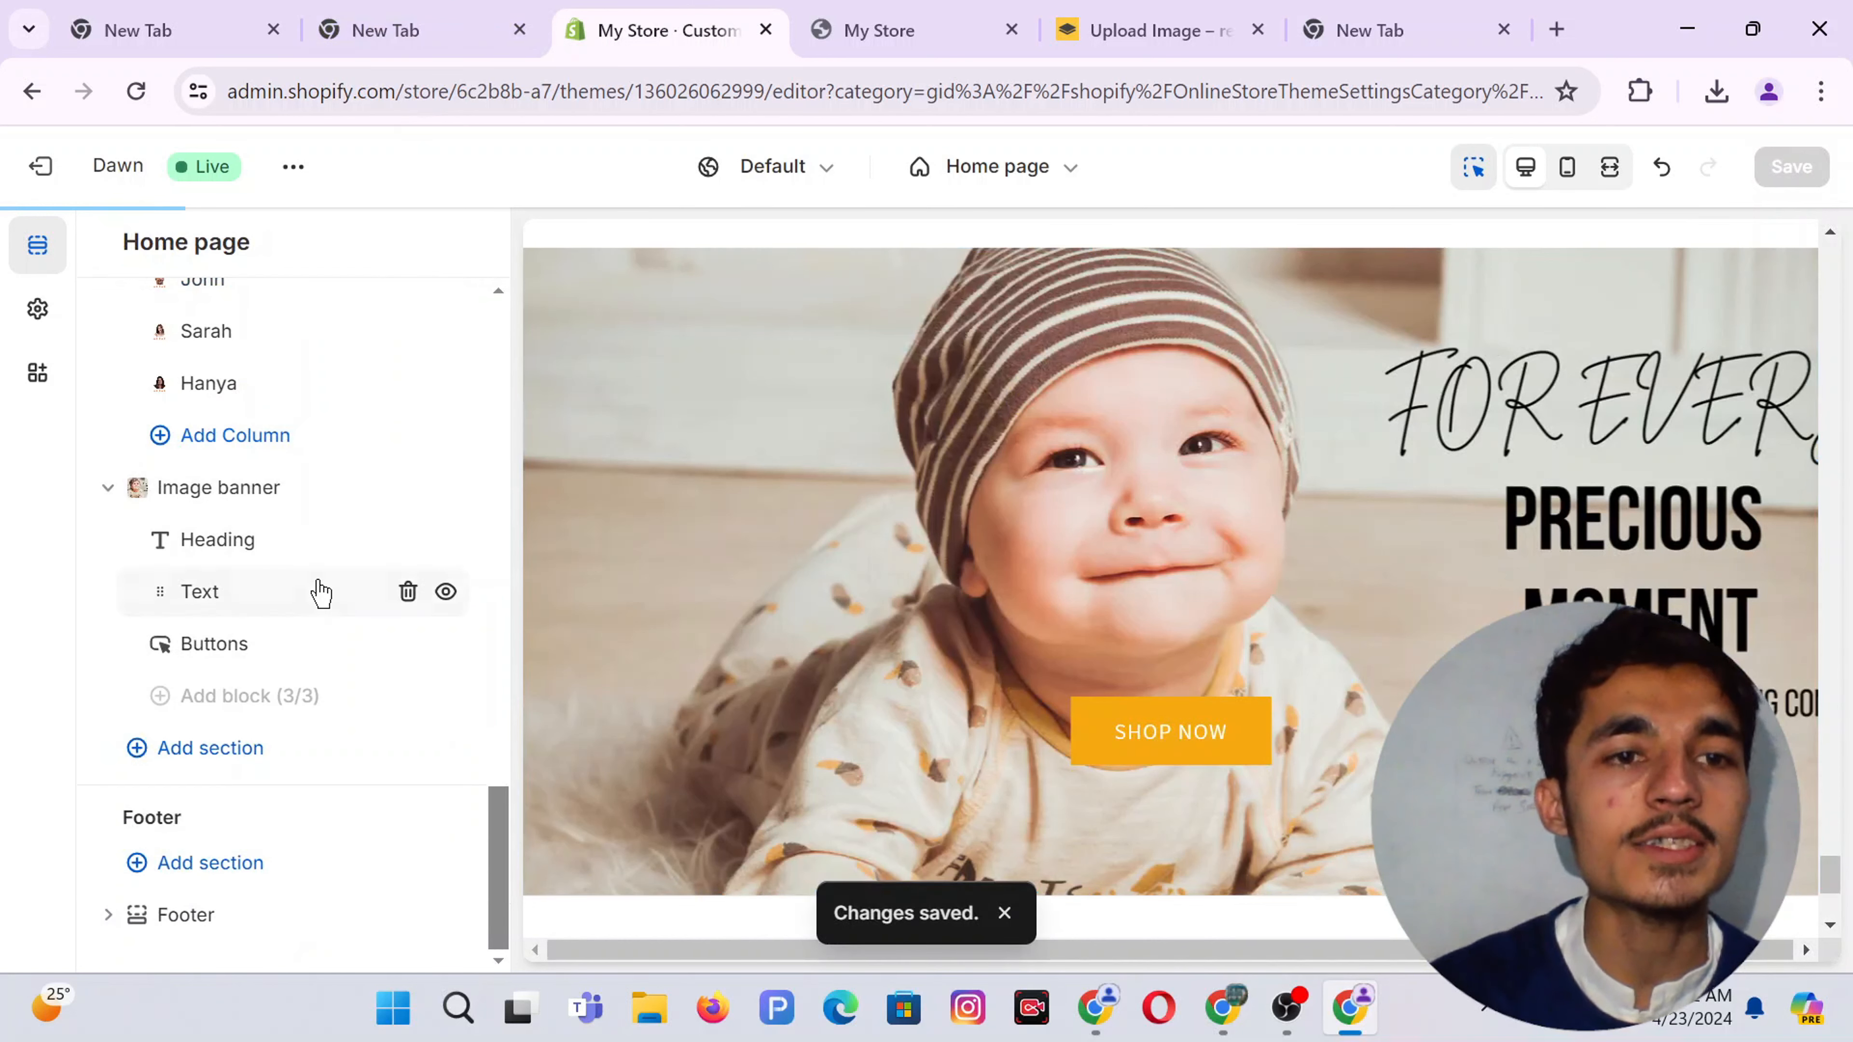
Duplicate the testimonial Multicolumn section
scroll(321, 593, "up", 3)
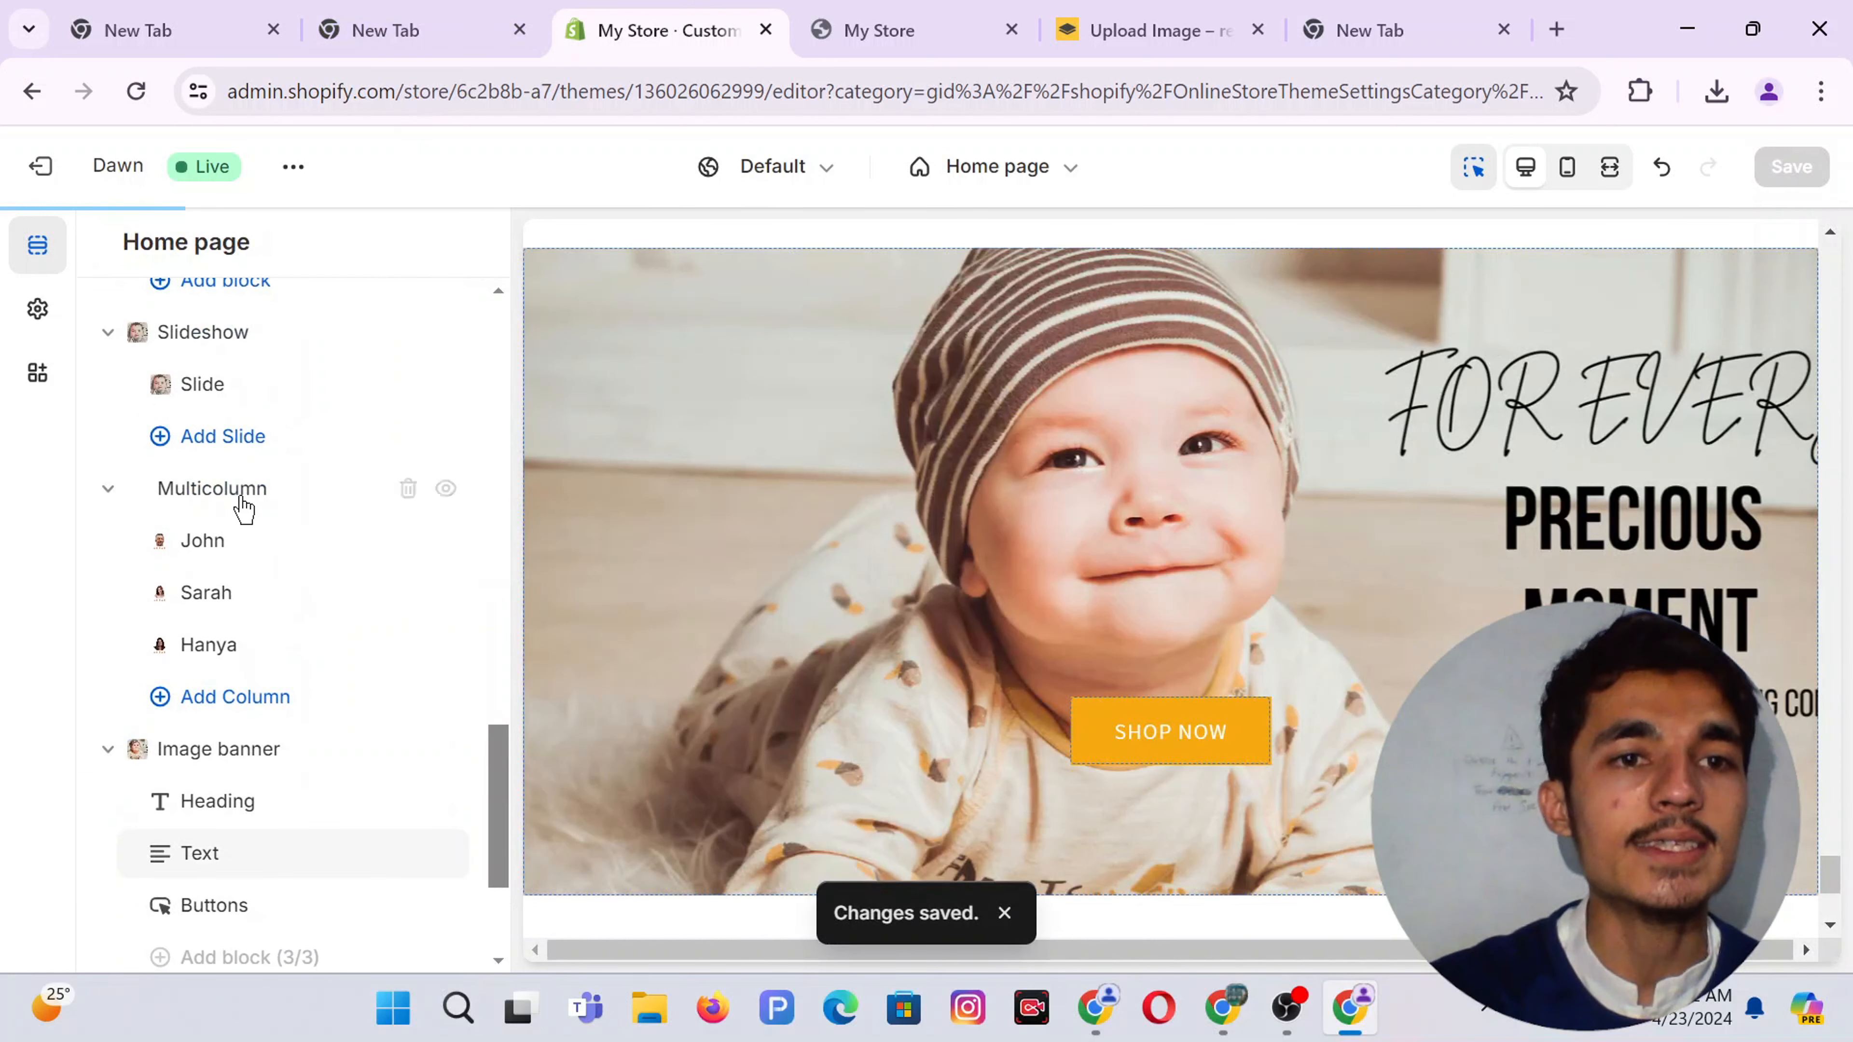
mouse_move(248, 496)
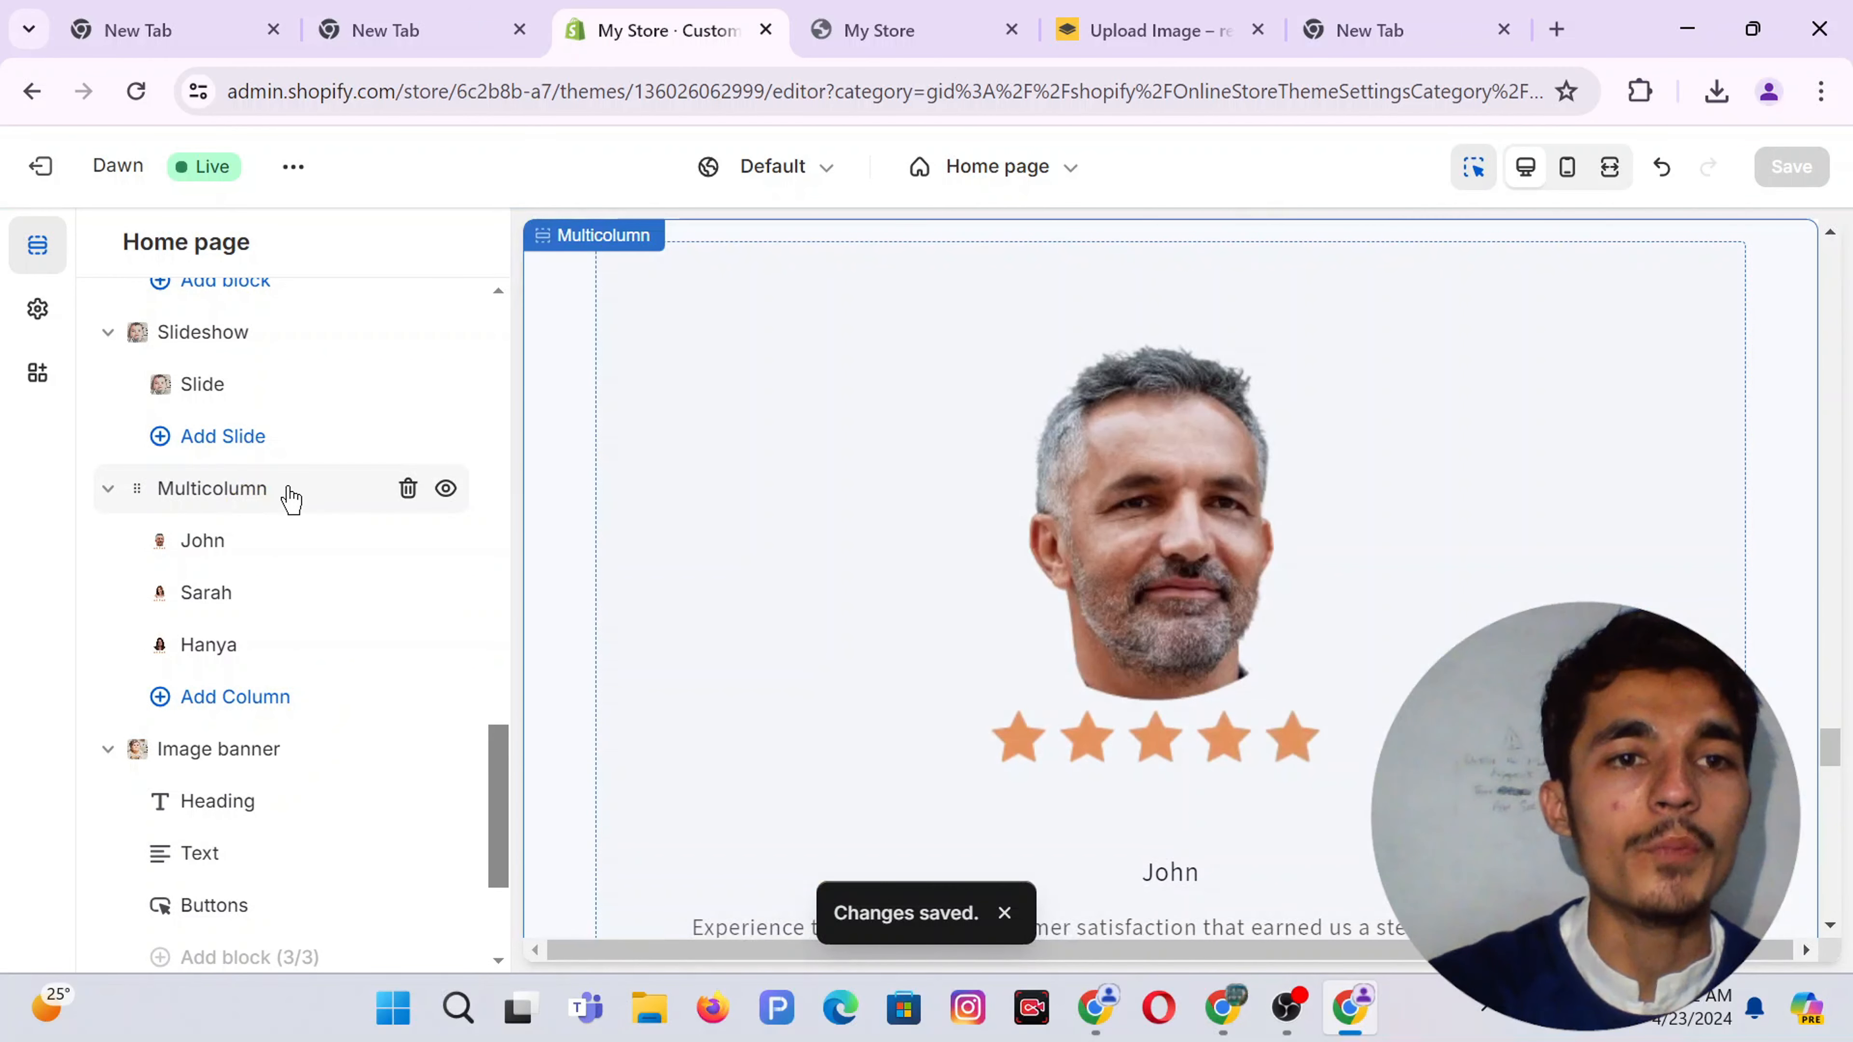
left_click(288, 487)
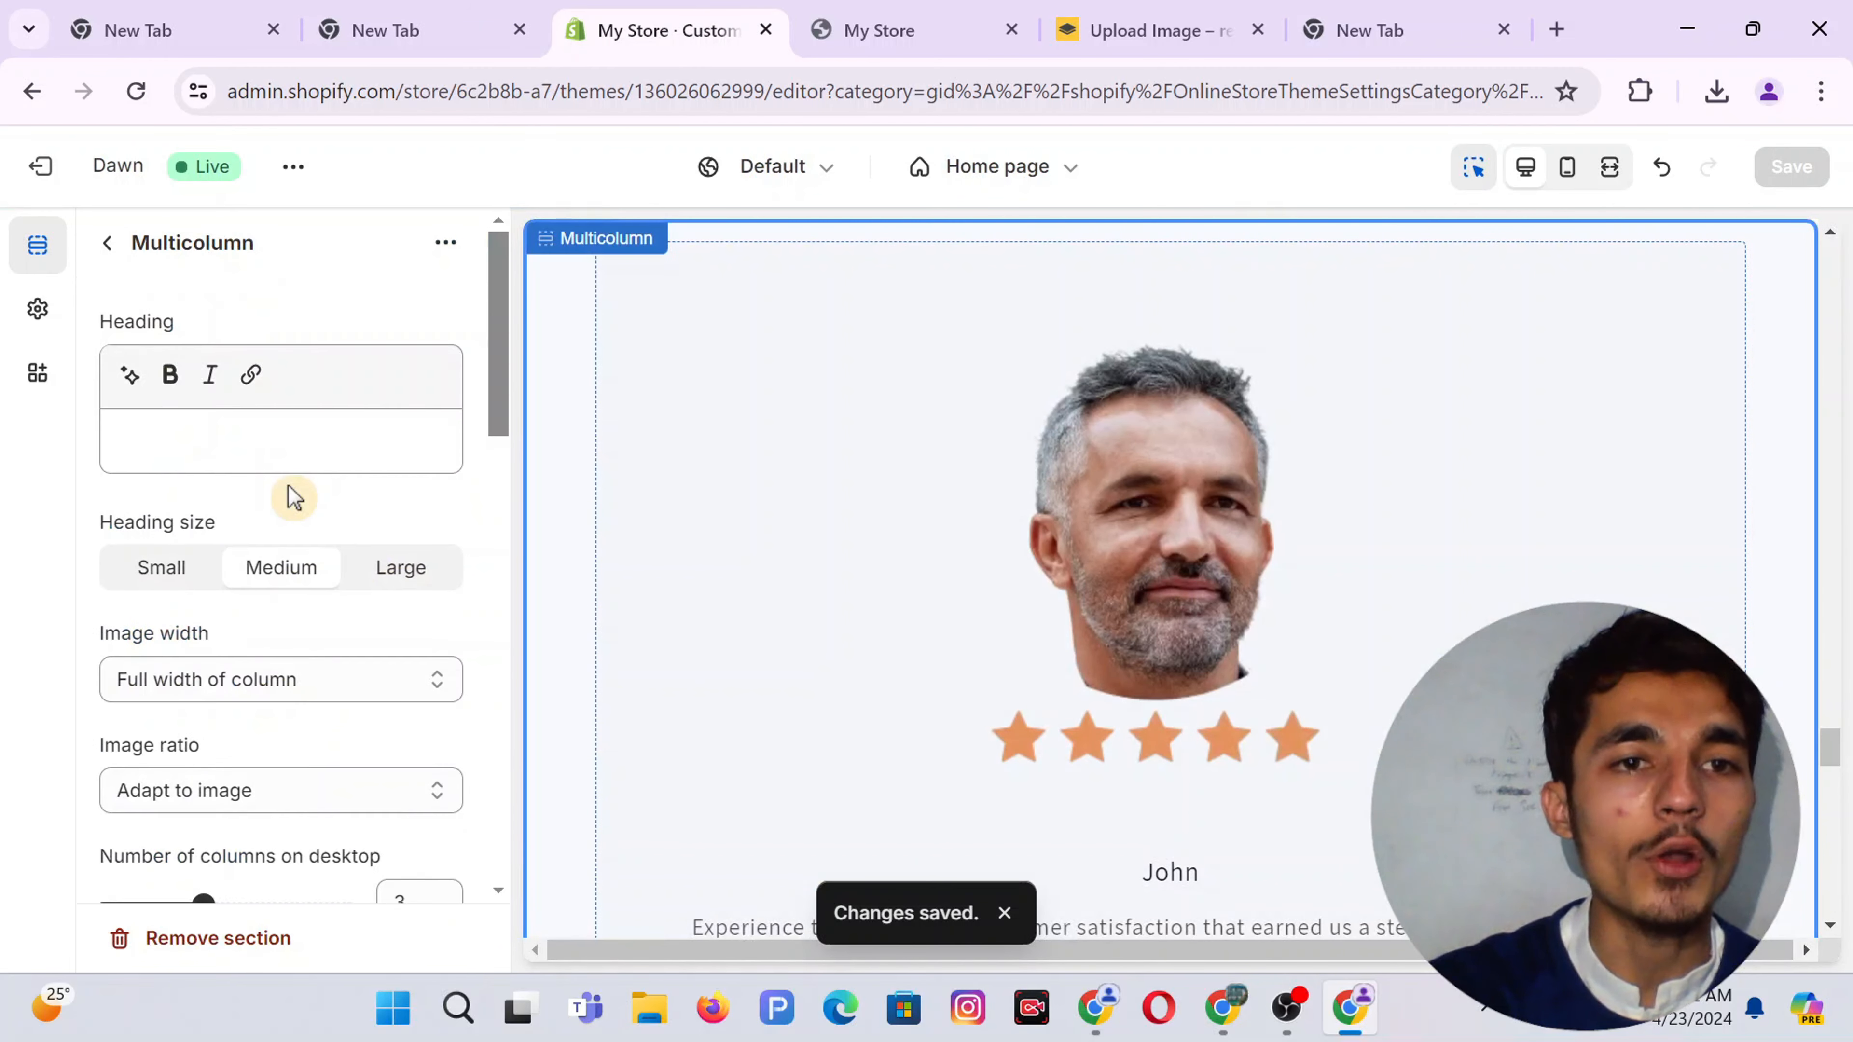
left_click(446, 241)
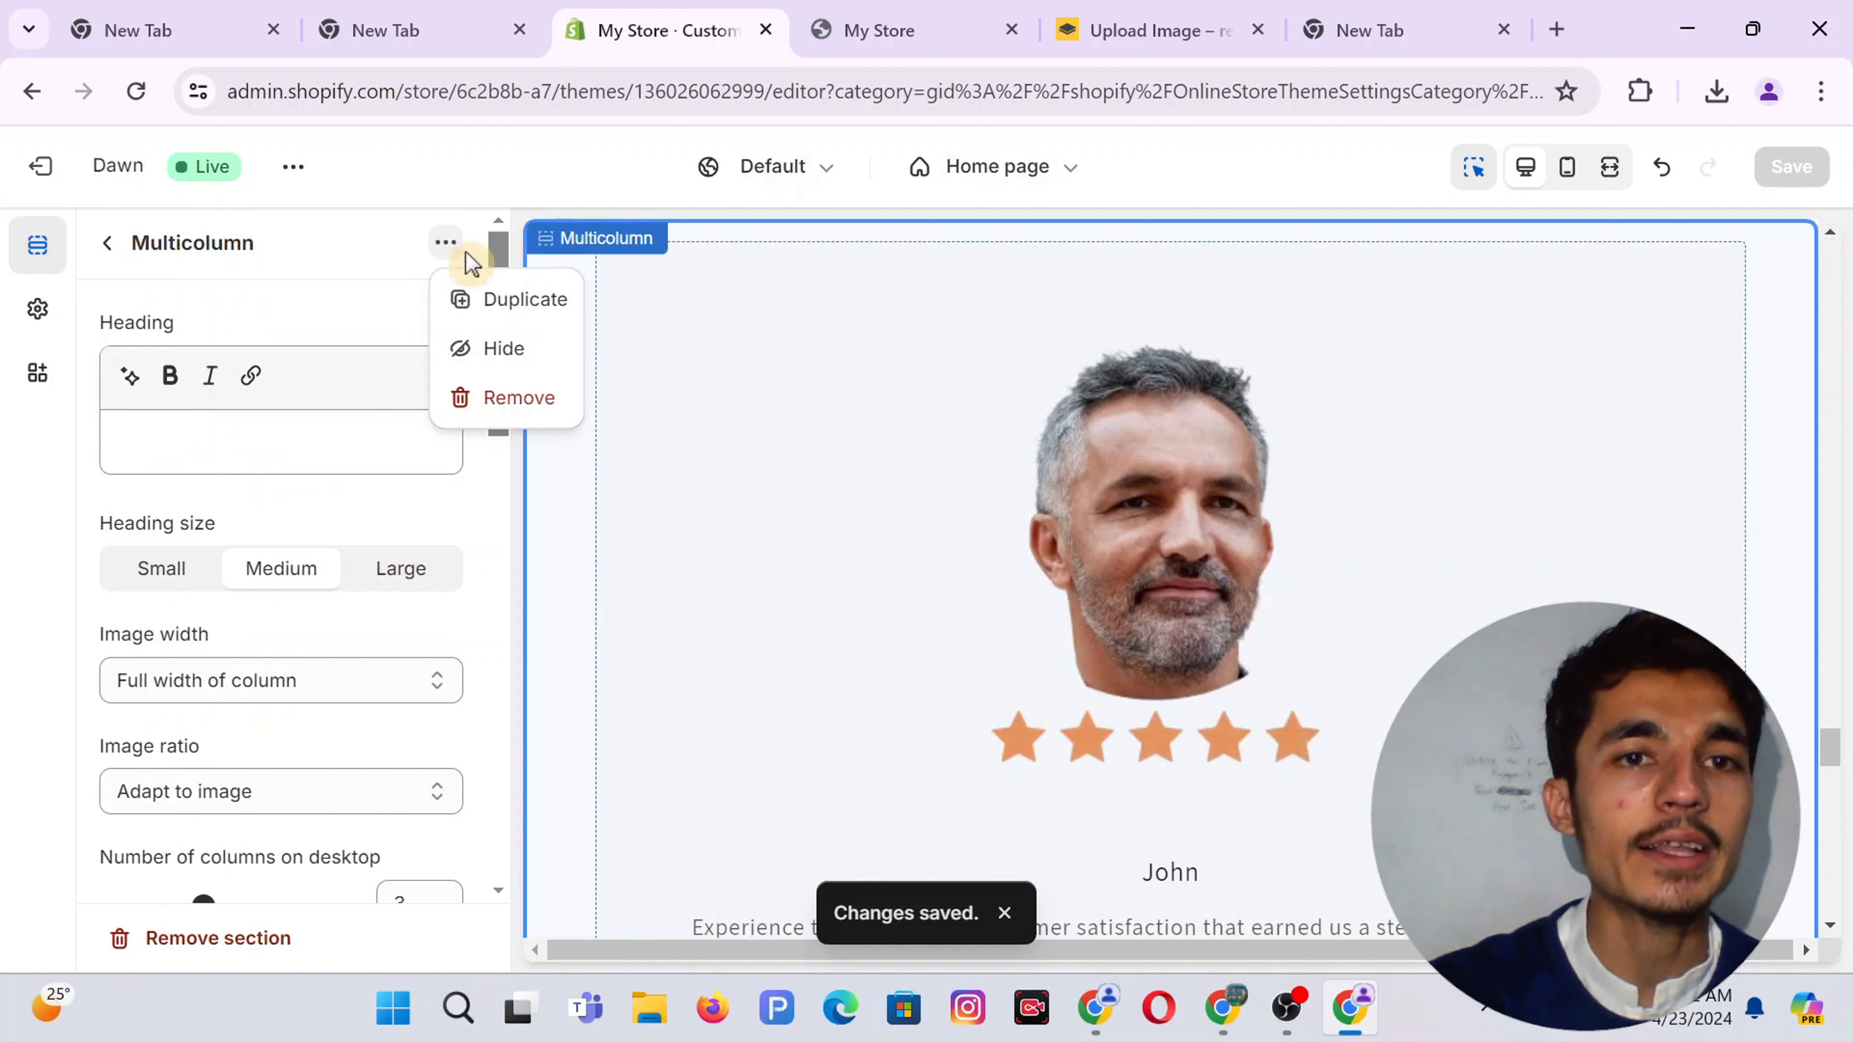
left_click(490, 299)
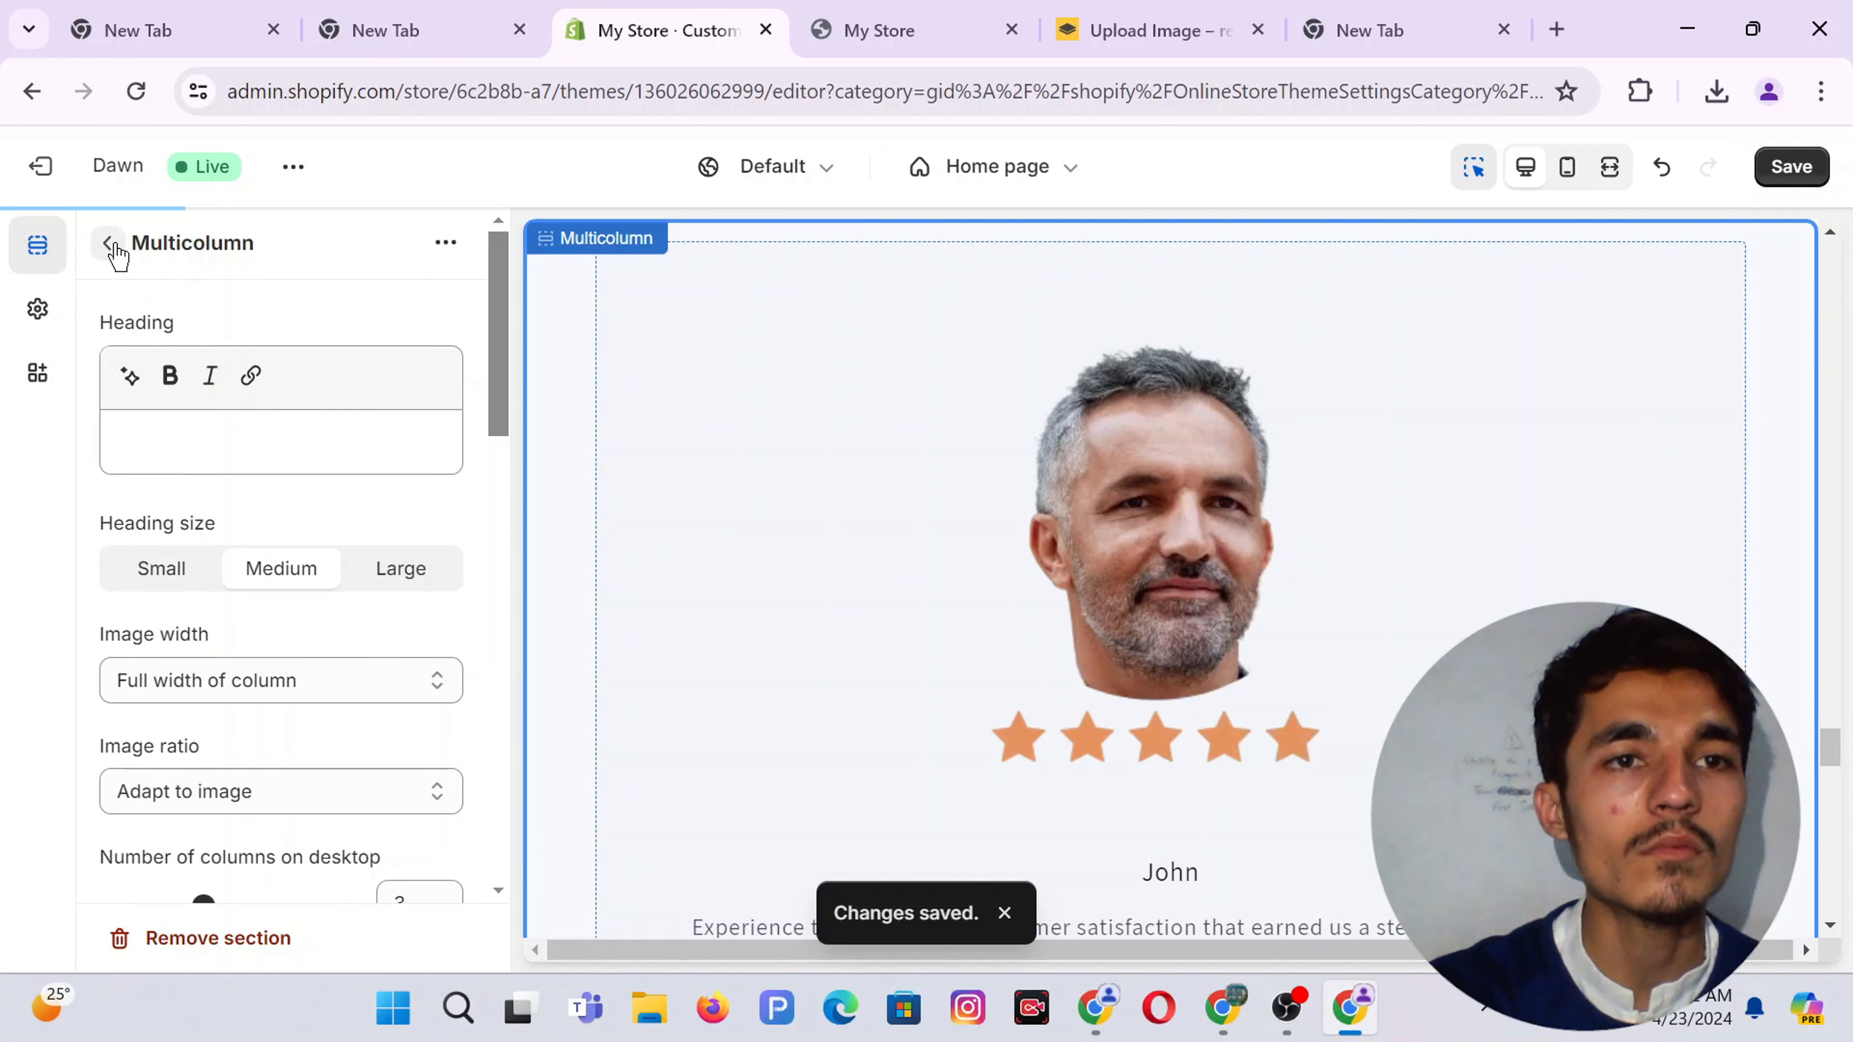
Drag the Multicolumn copy lower in the home page section list and review its settings
left_click(115, 245)
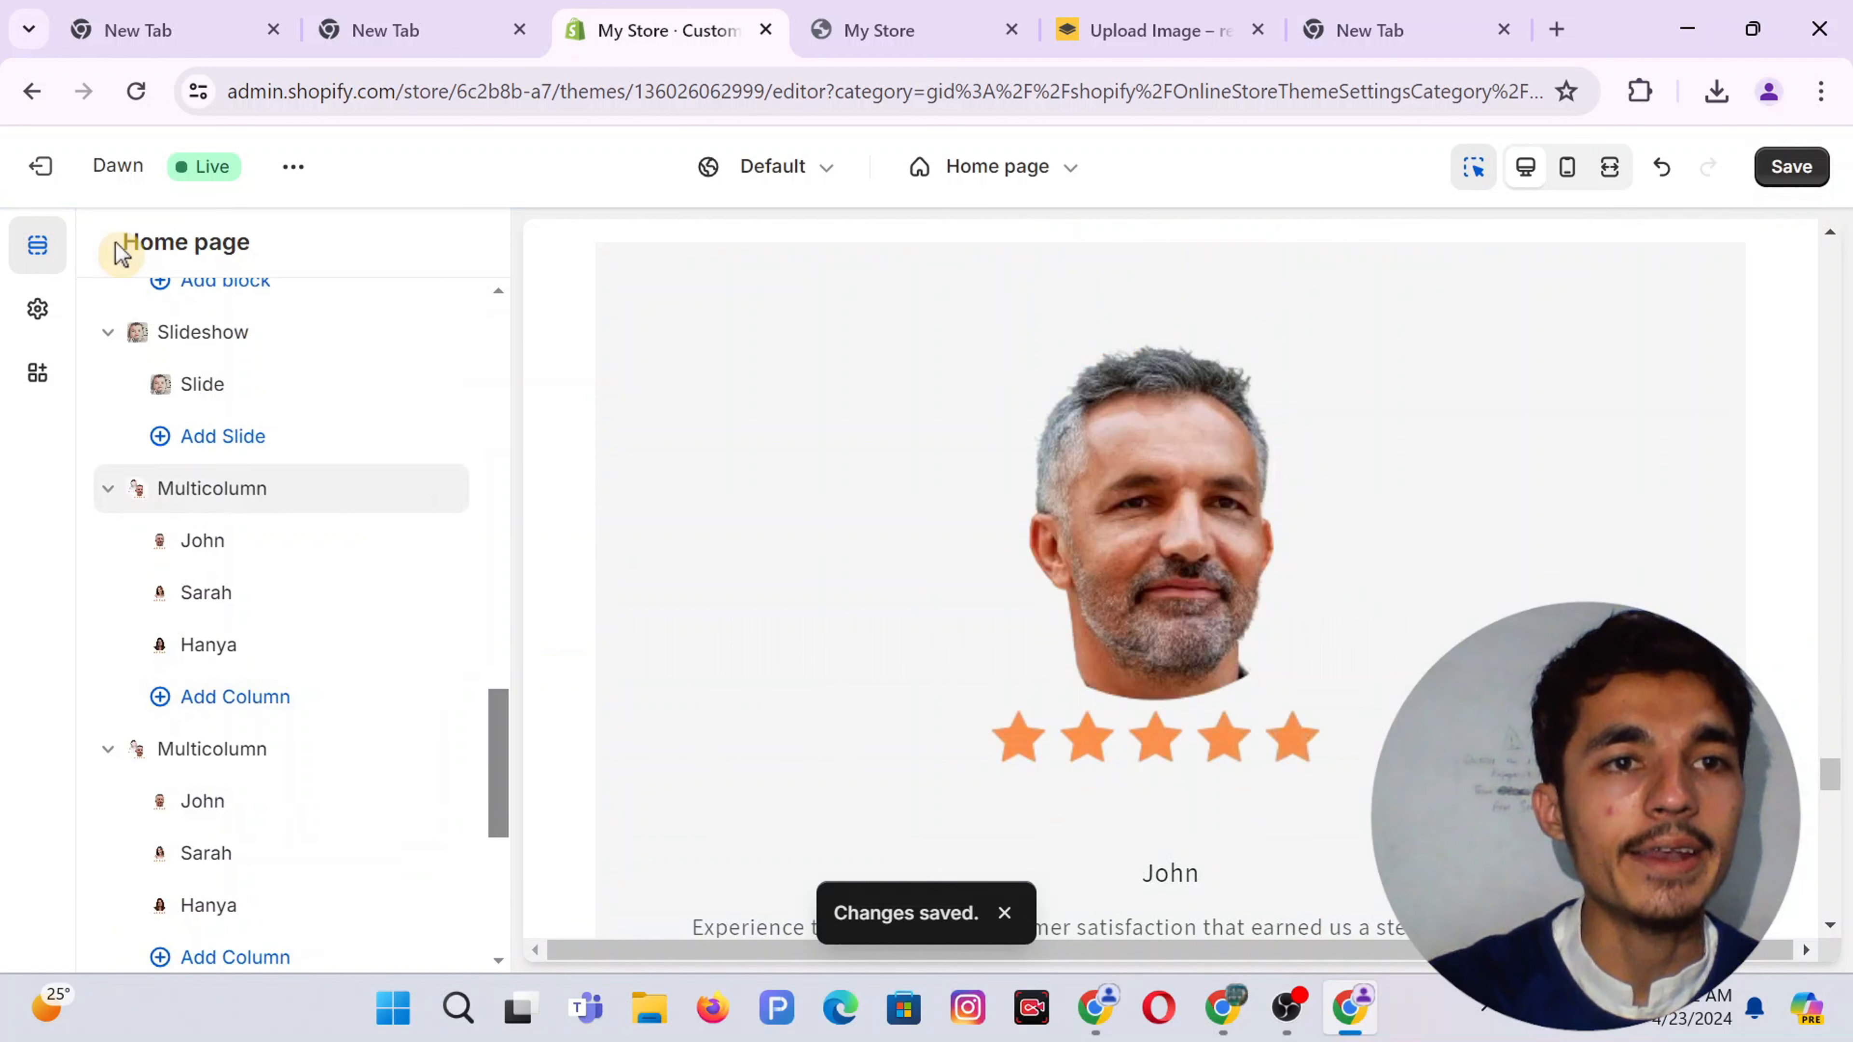
scroll(227, 646, "down", 6)
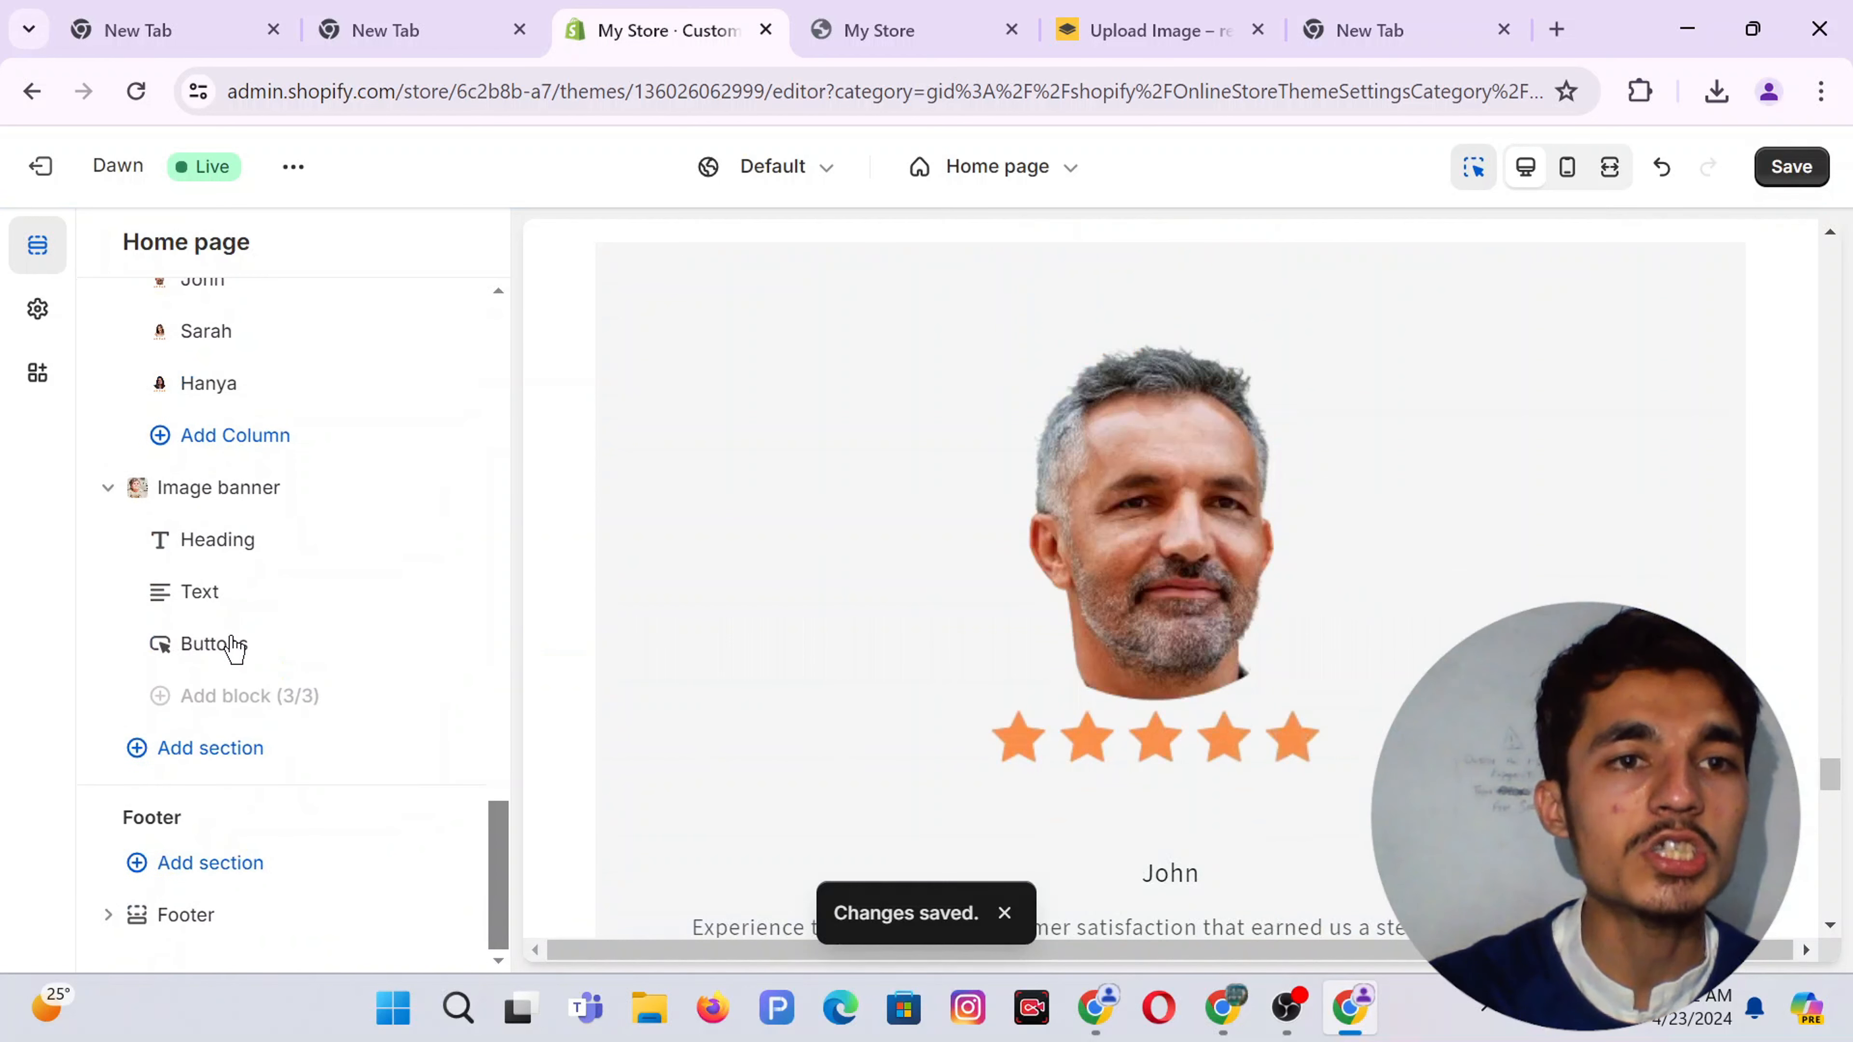
scroll(219, 627, "up", 4)
left_click_drag(133, 526, 145, 781)
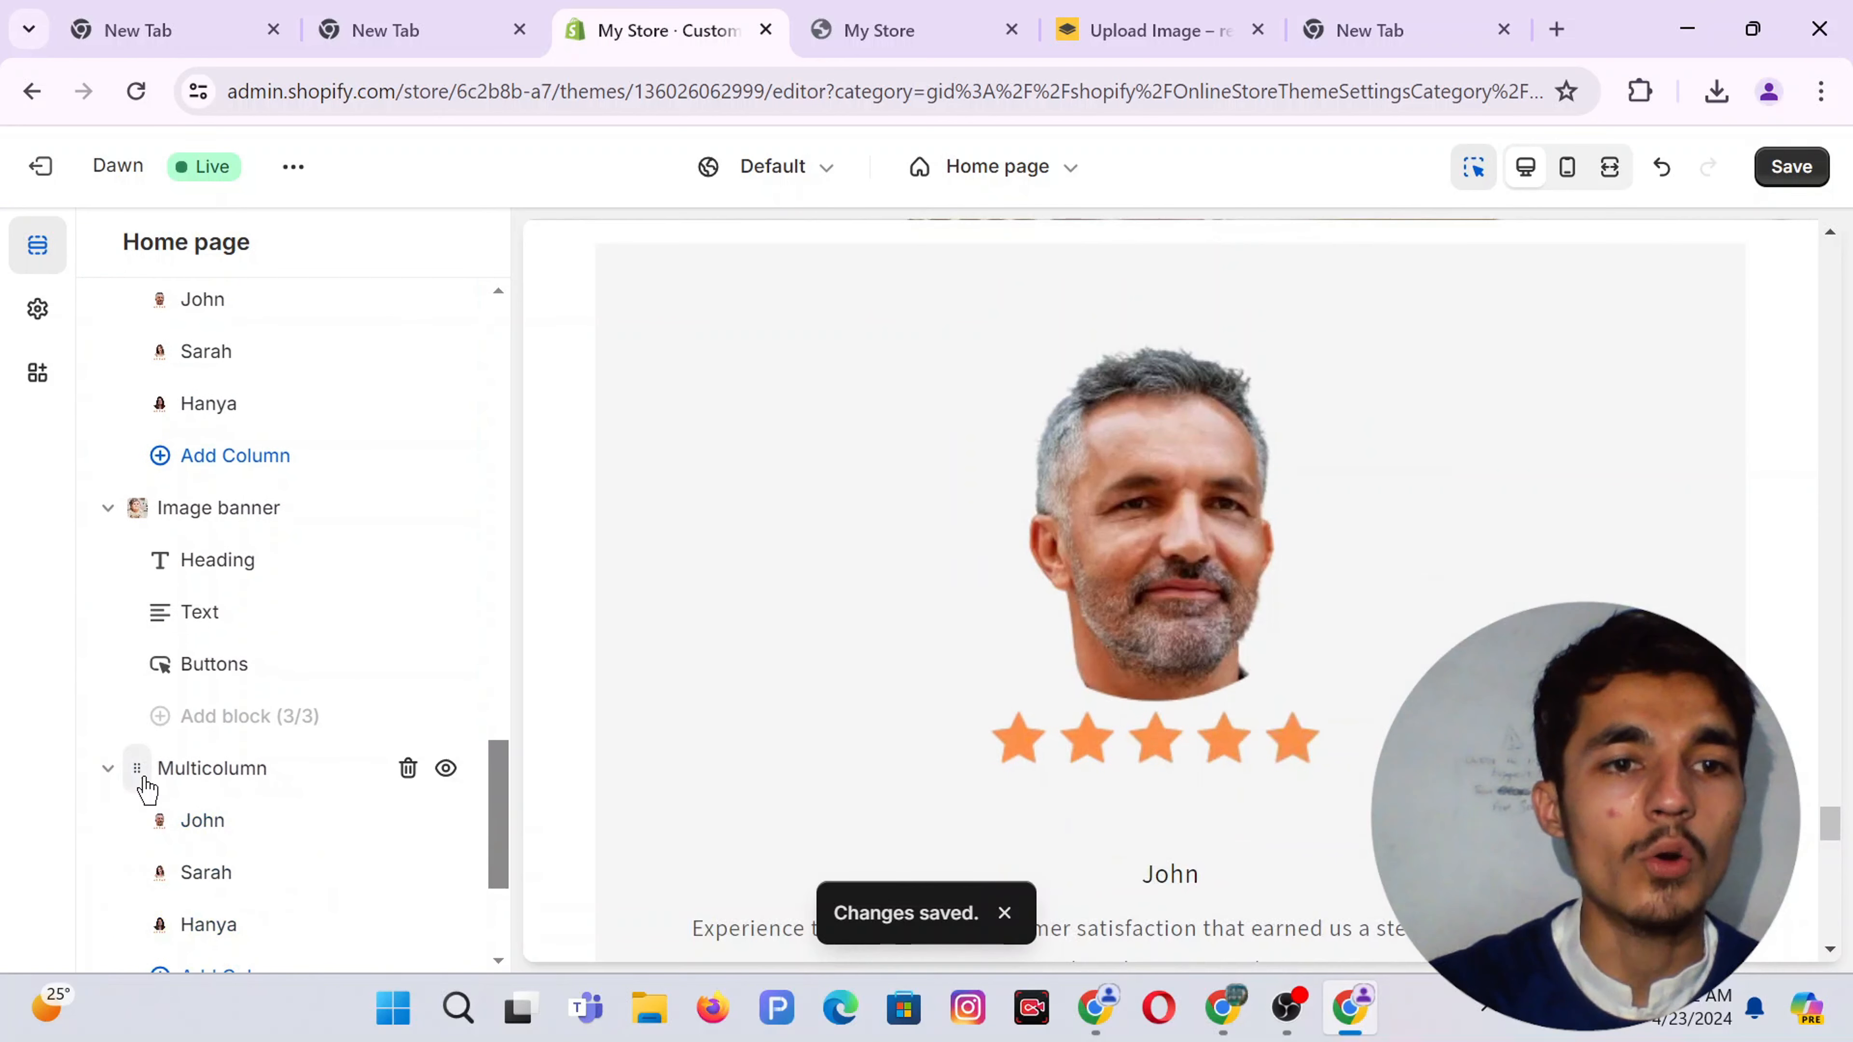
left_click(211, 768)
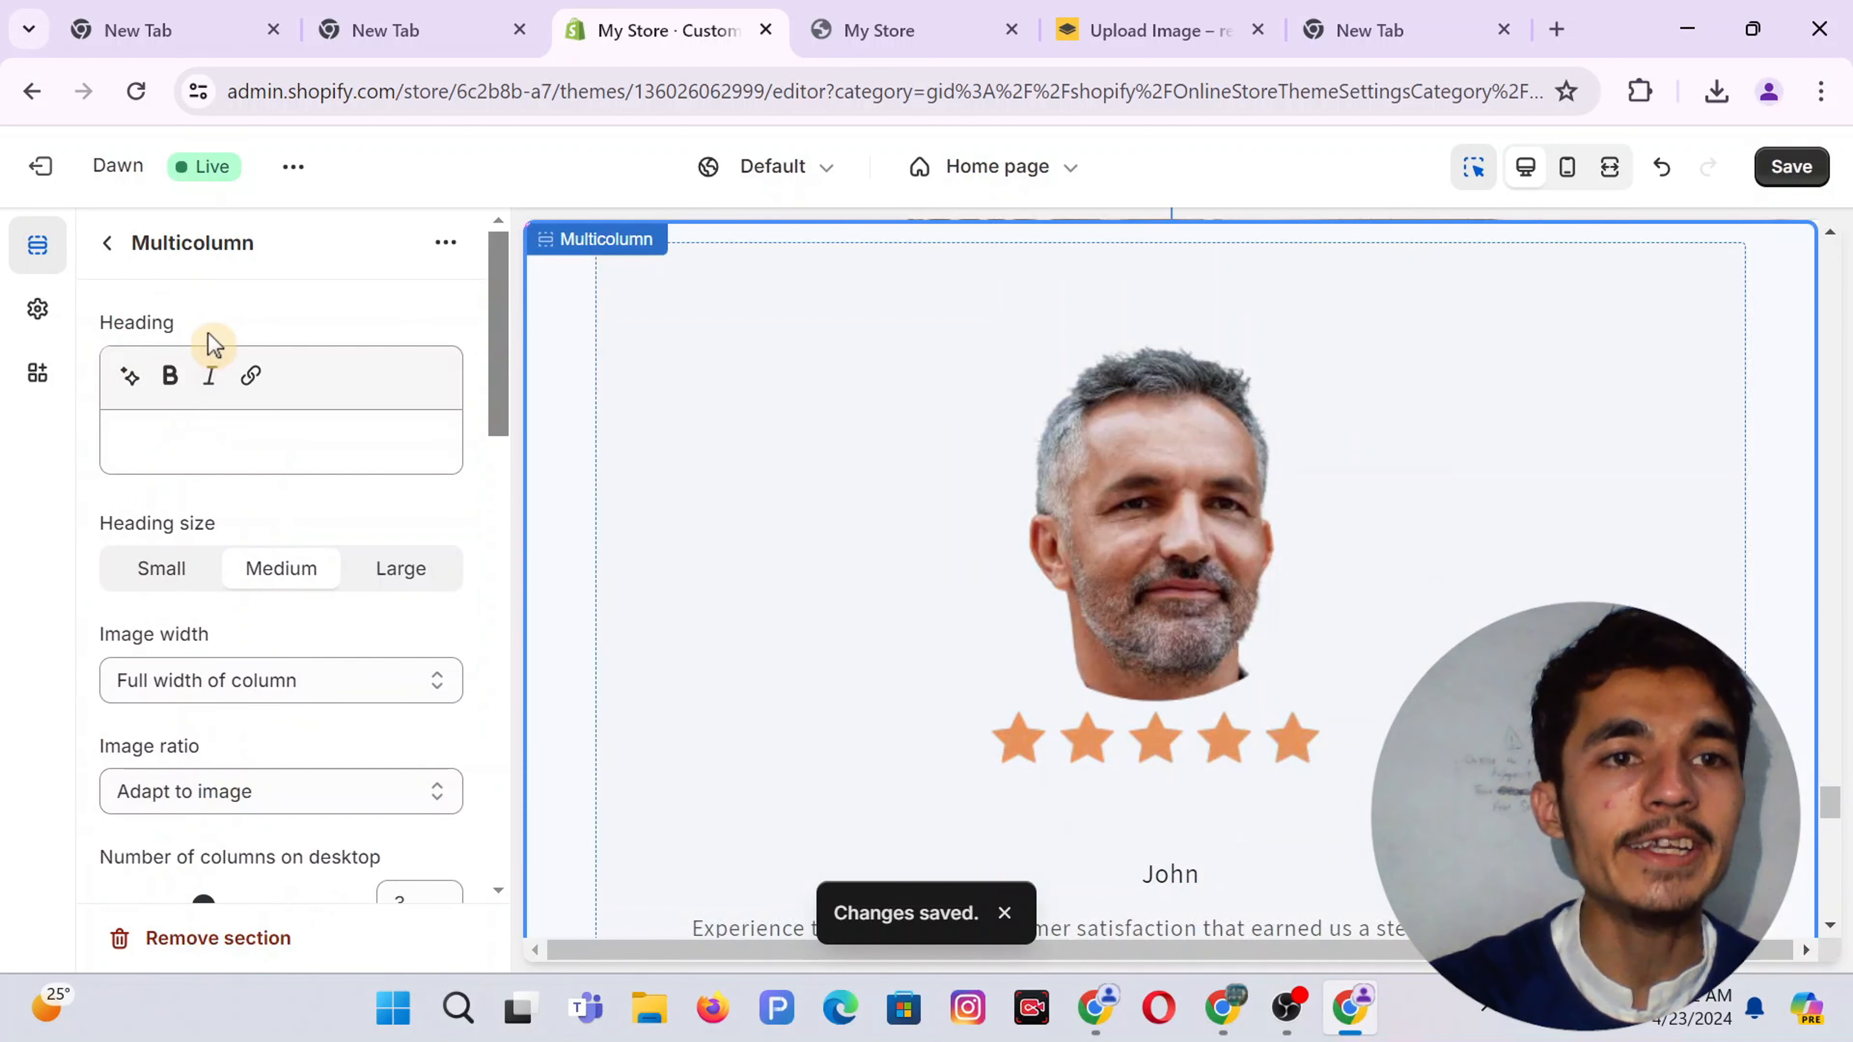
scroll(192, 437, "down", 3)
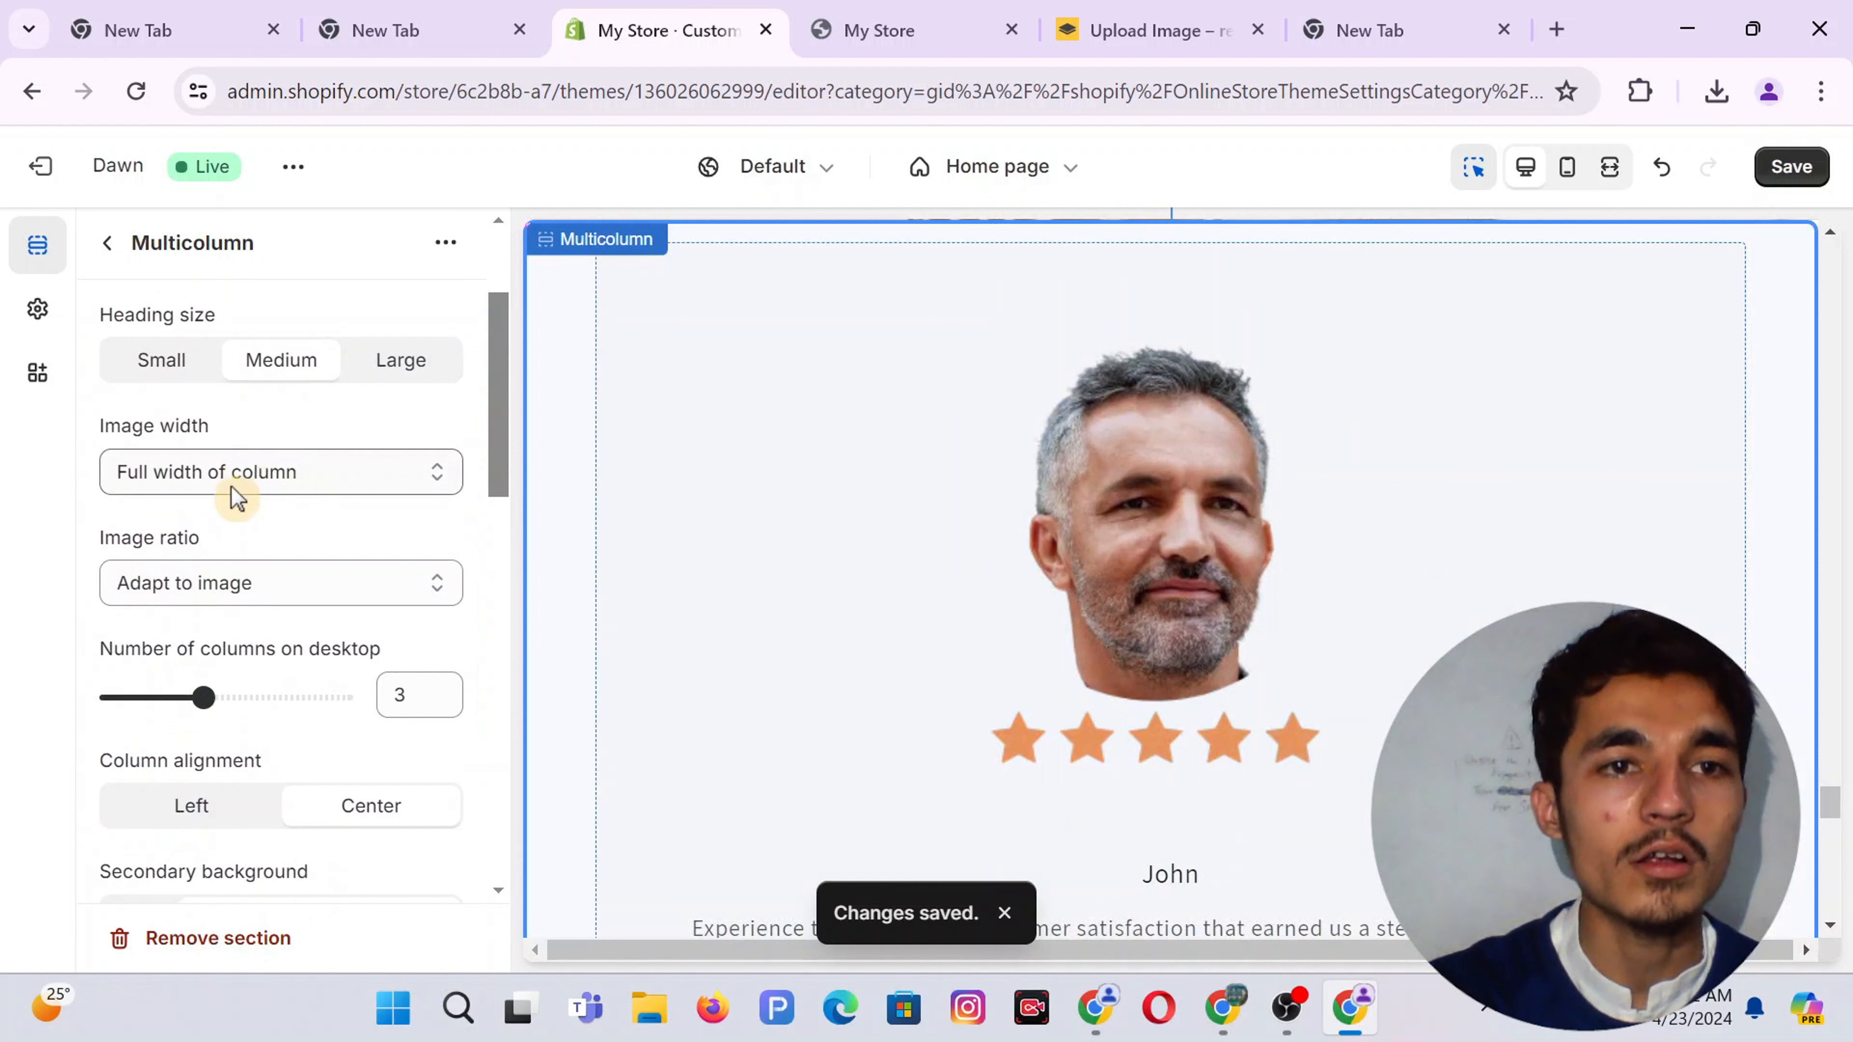
scroll(330, 550, "down", 9)
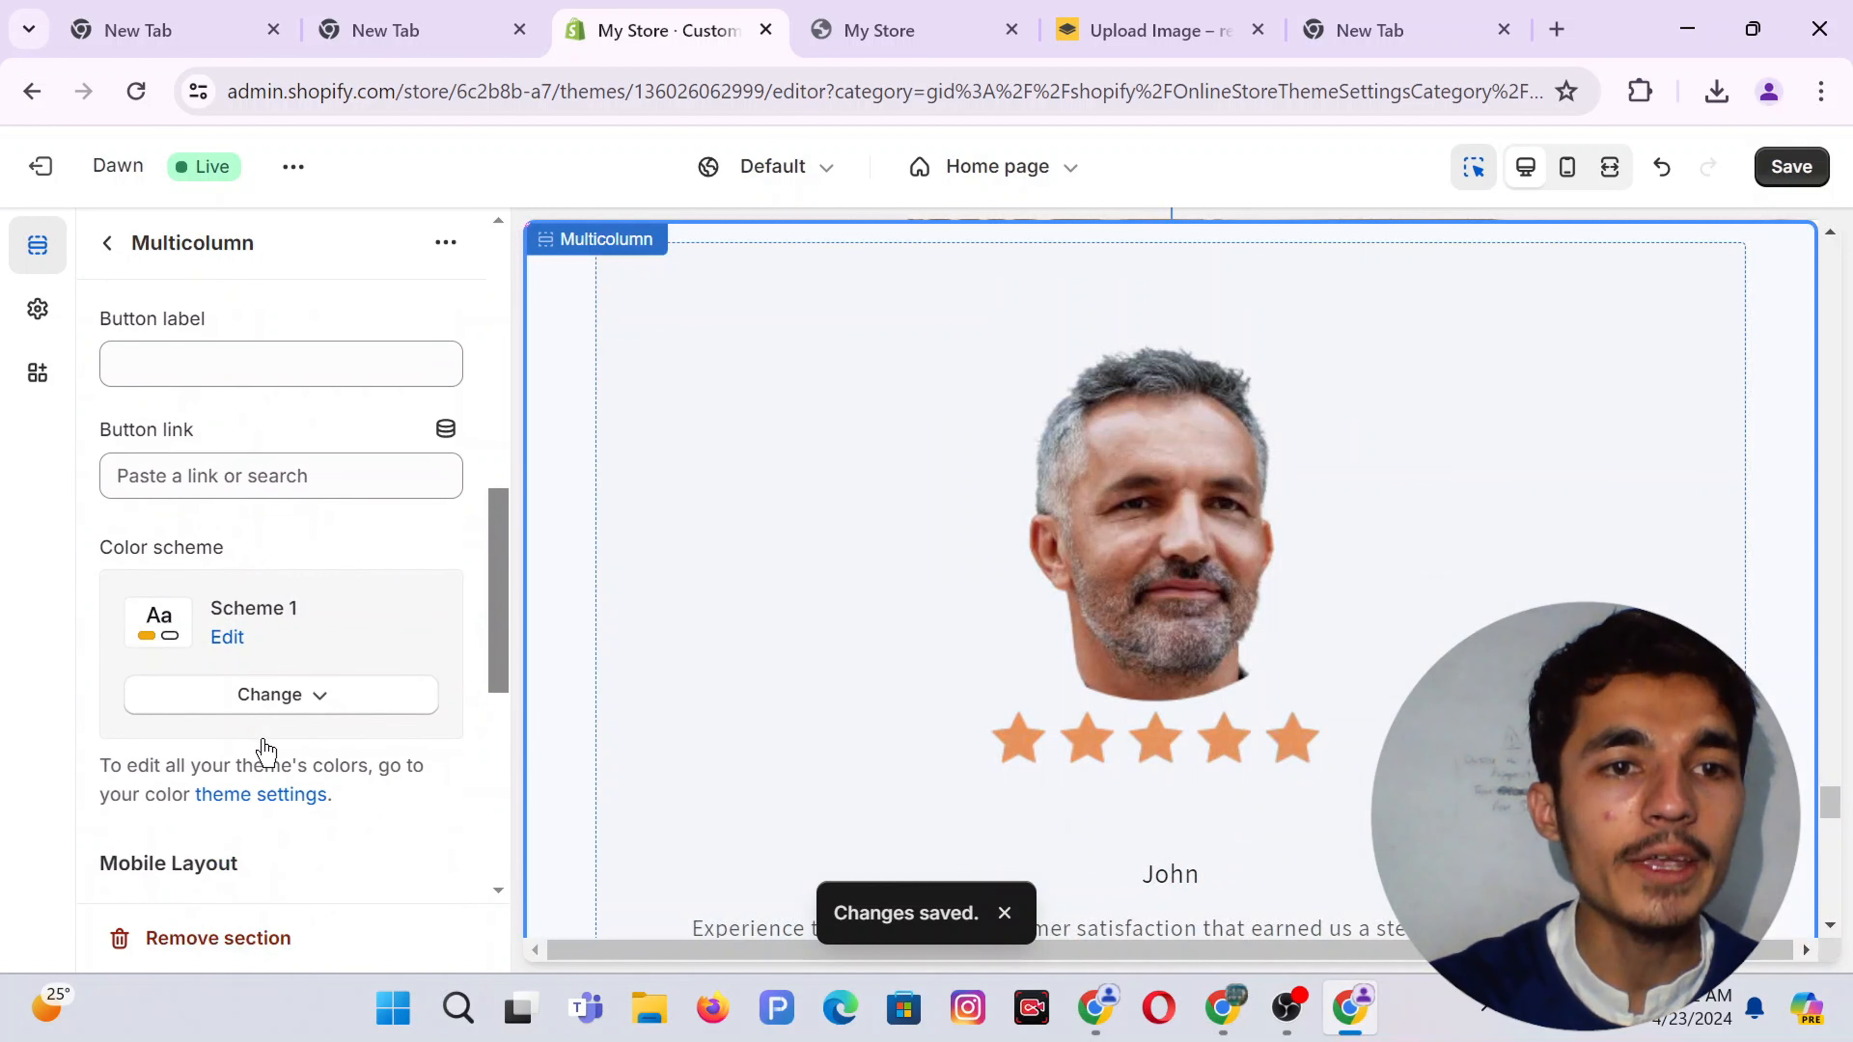
scroll(264, 751, "down", 9)
scroll(219, 503, "up", 8)
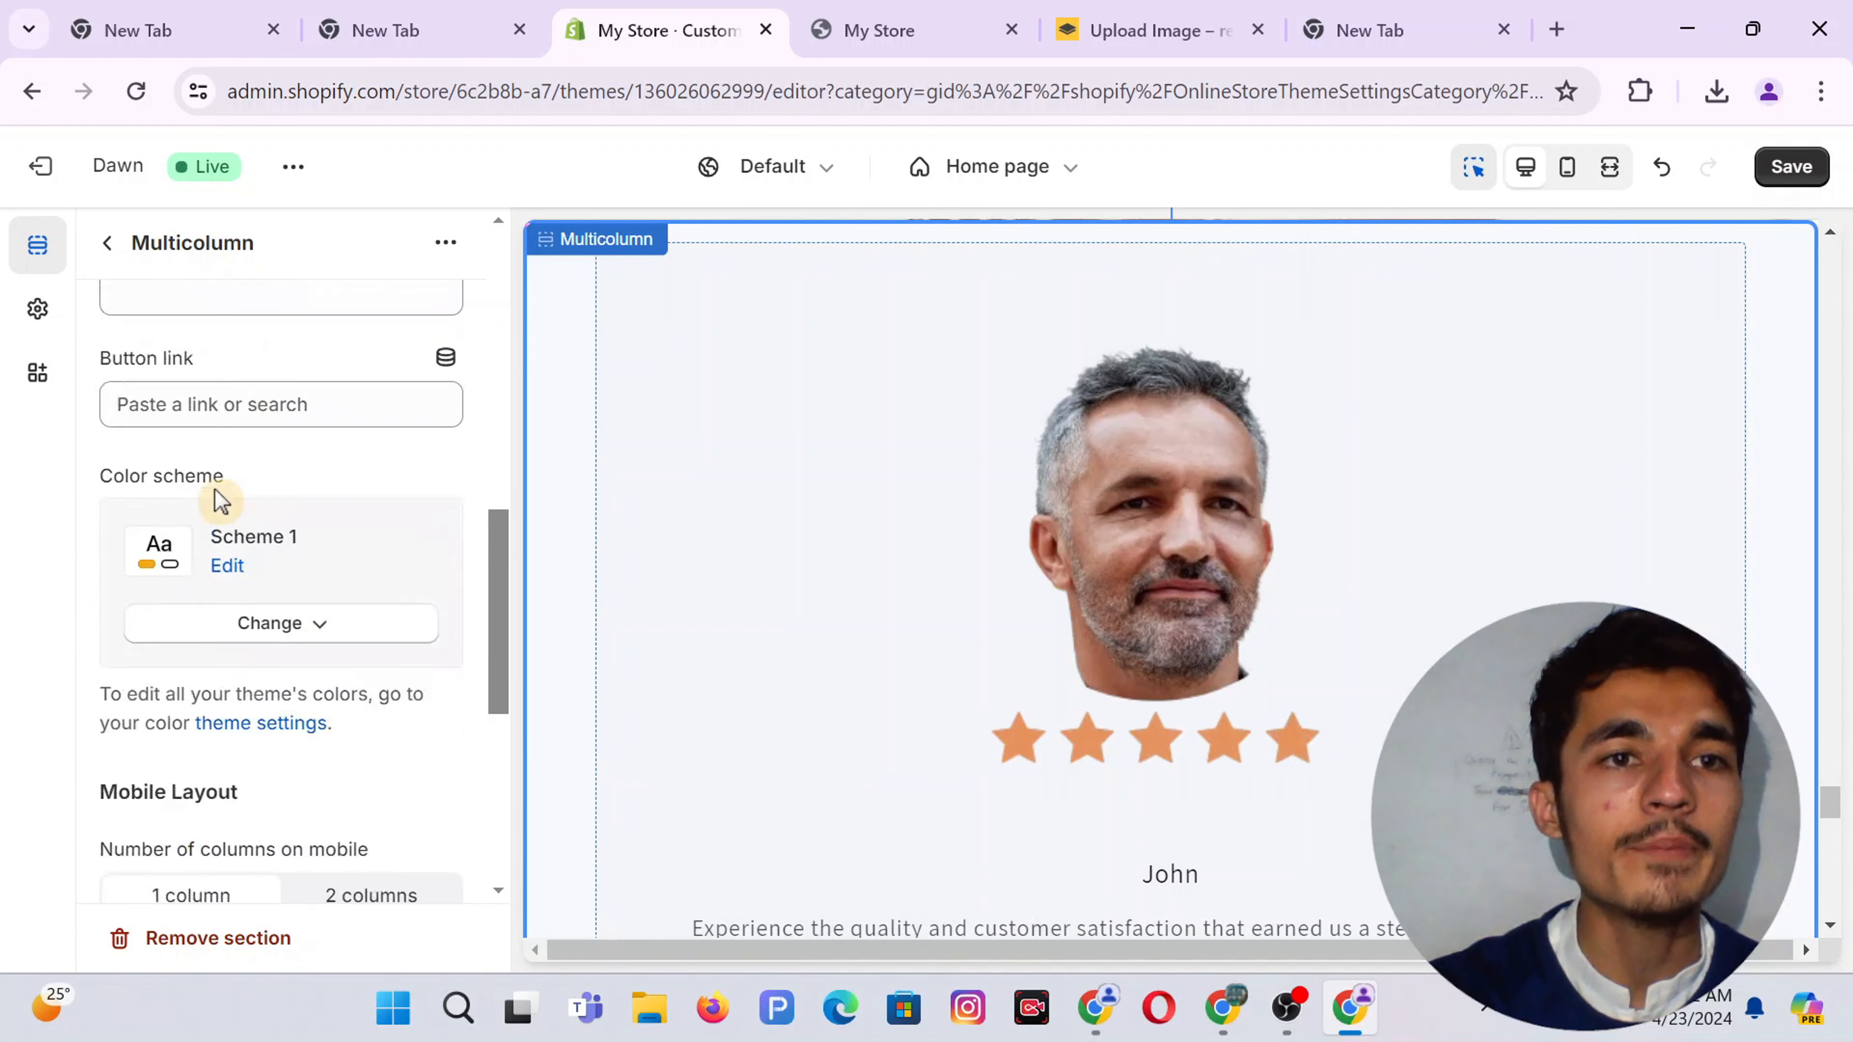
scroll(221, 502, "up", 10)
Open the John testimonial column's settings in the Multicolumn section
left_click(107, 243)
scroll(290, 704, "down", 2)
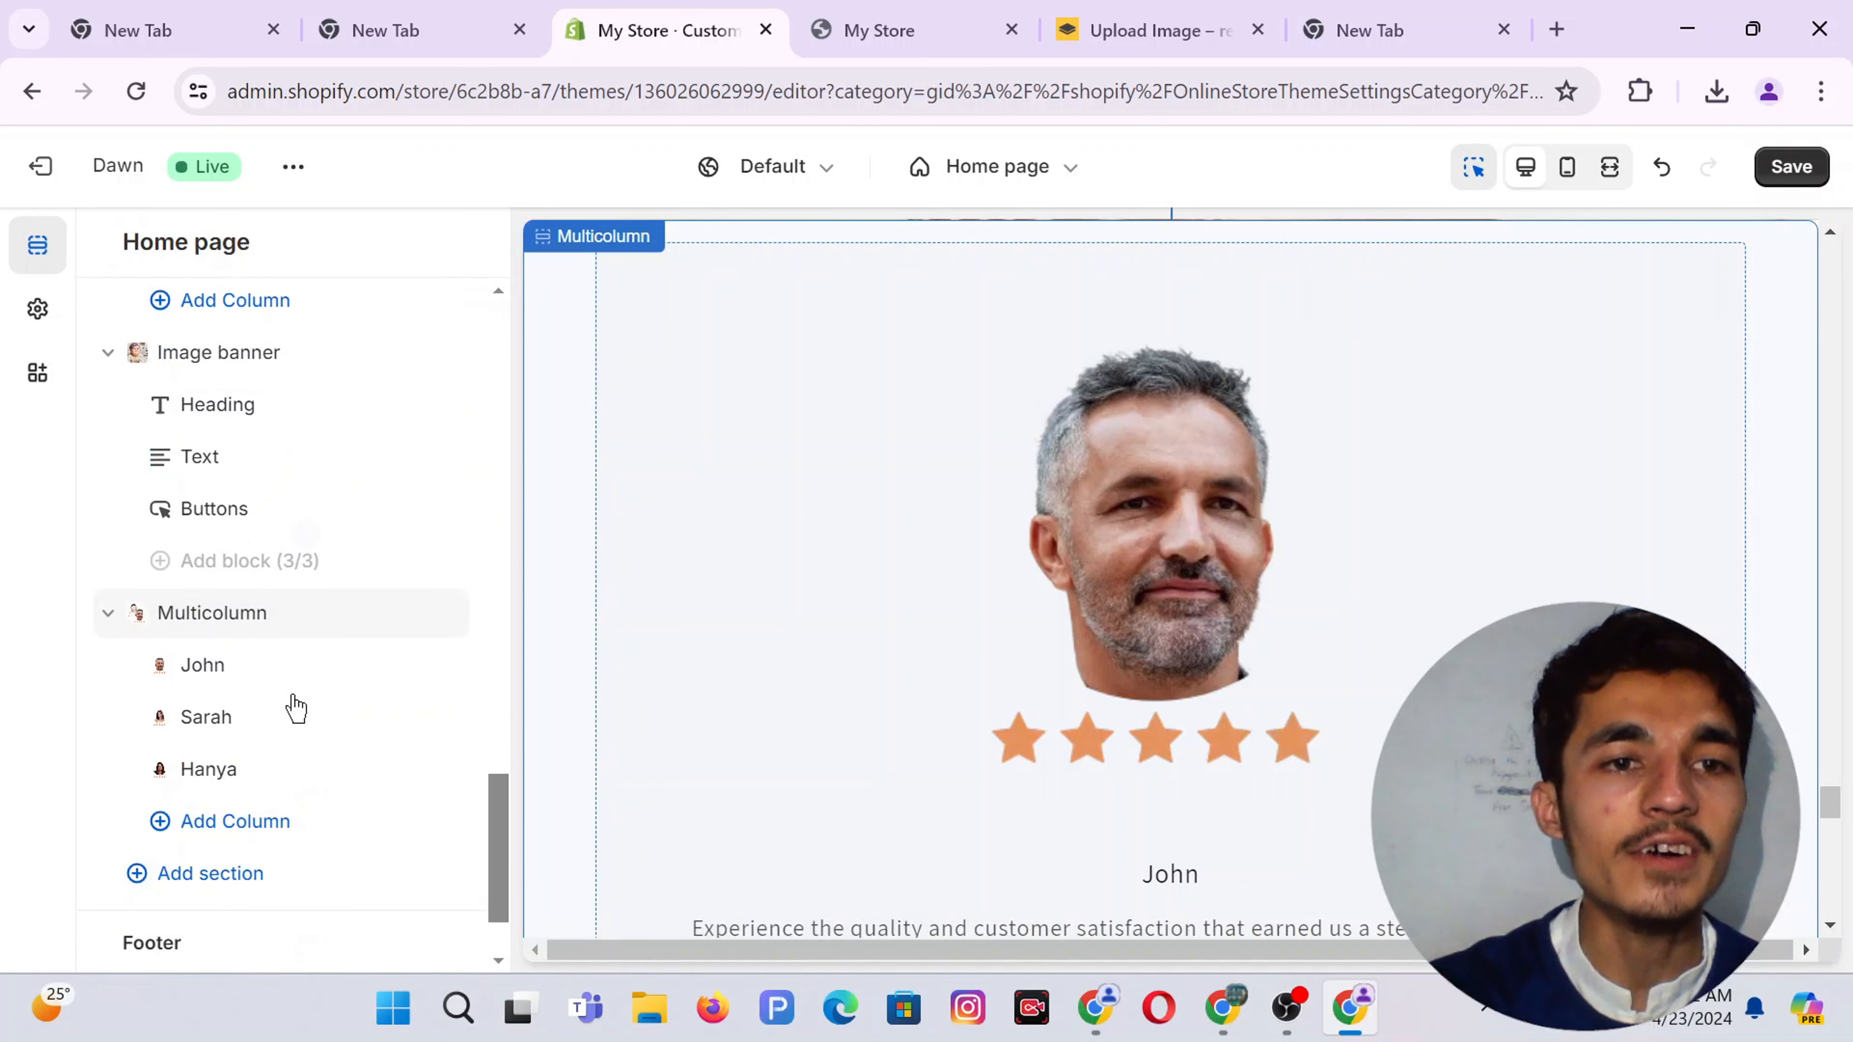
left_click(207, 667)
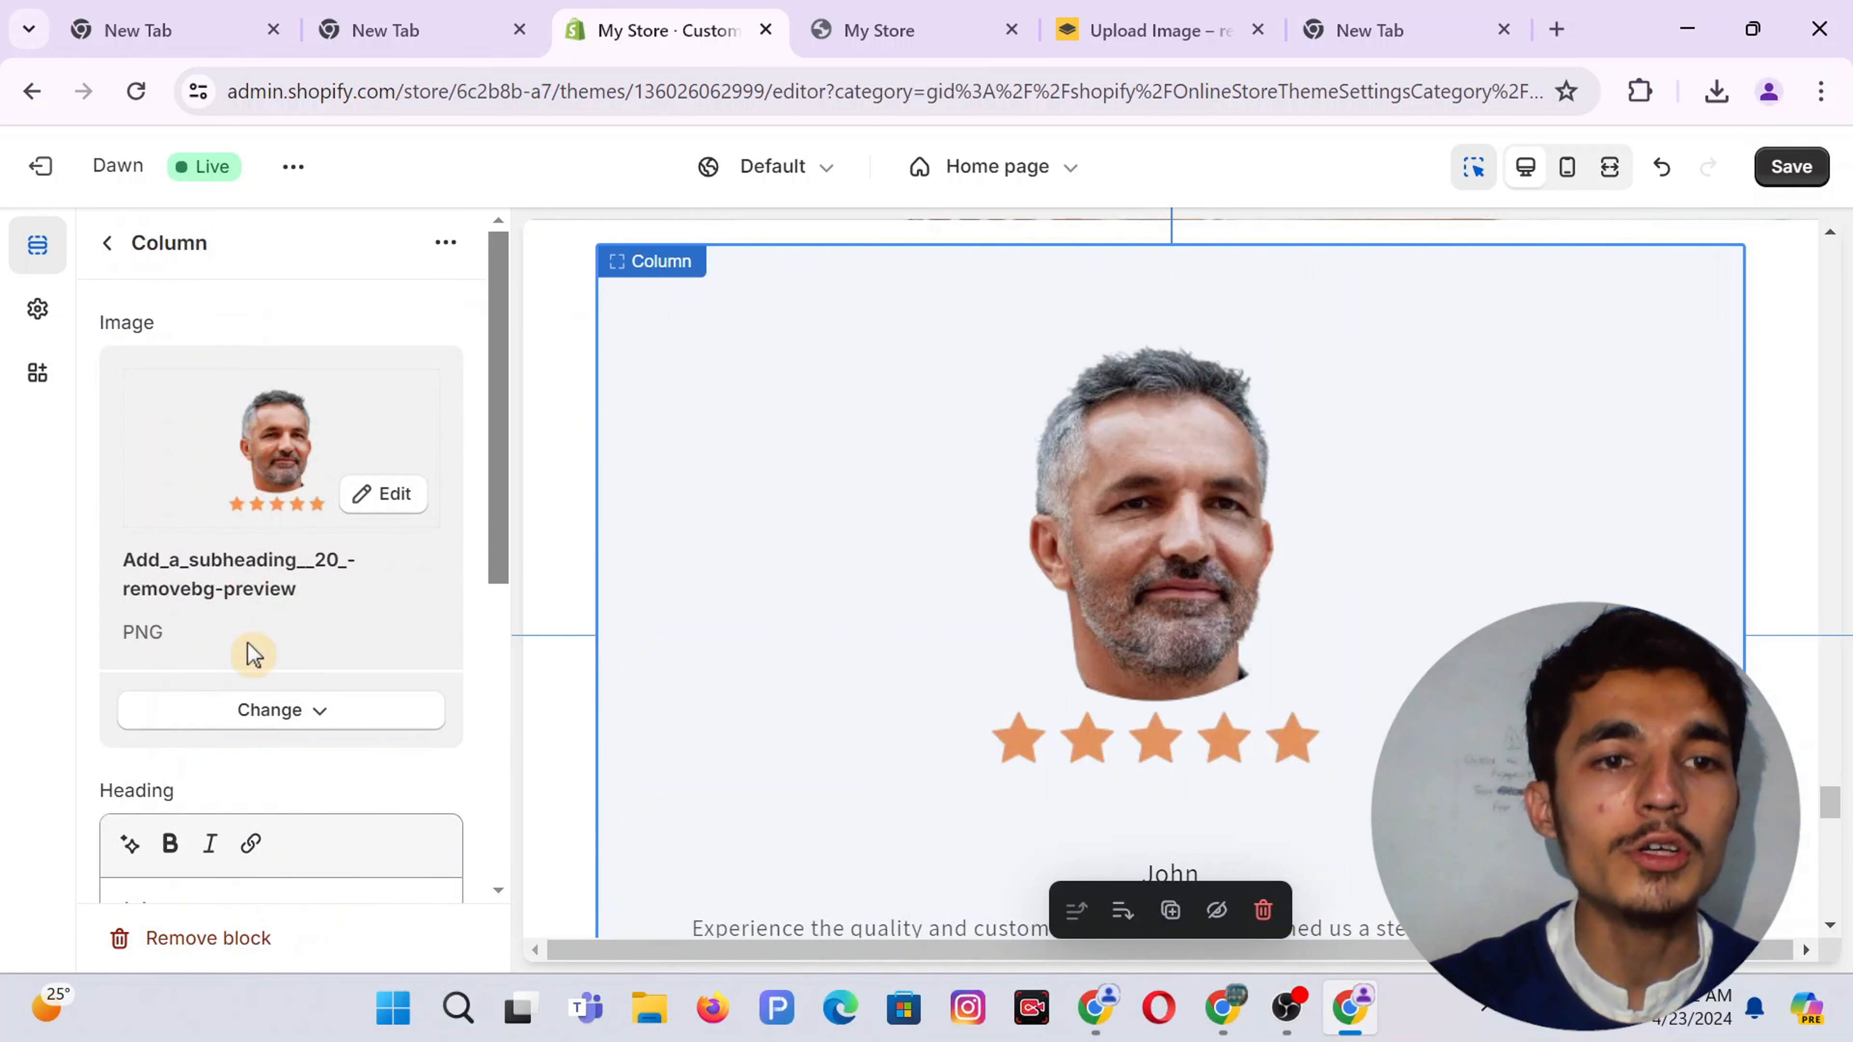
Bring the Canva window forward and look through its open design tabs
mouse_move(1224, 1022)
left_click(1220, 861)
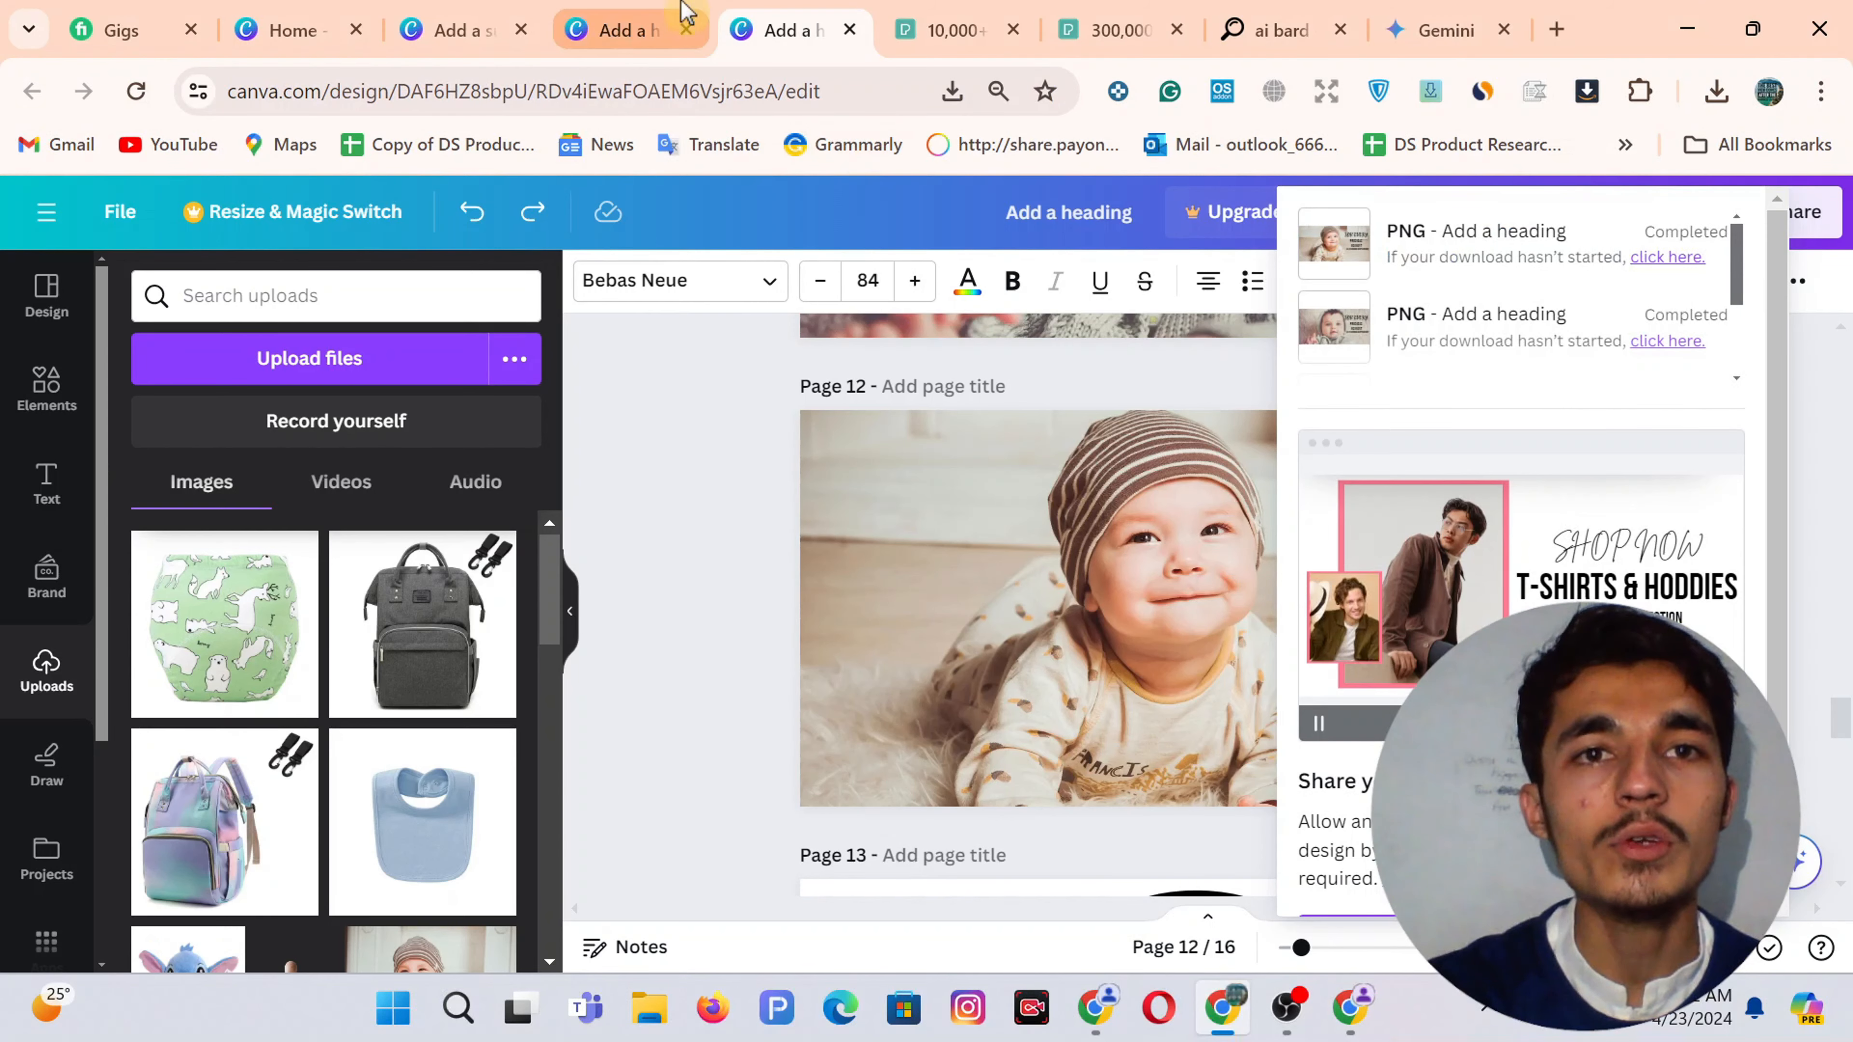
left_click(613, 22)
left_click(496, 26)
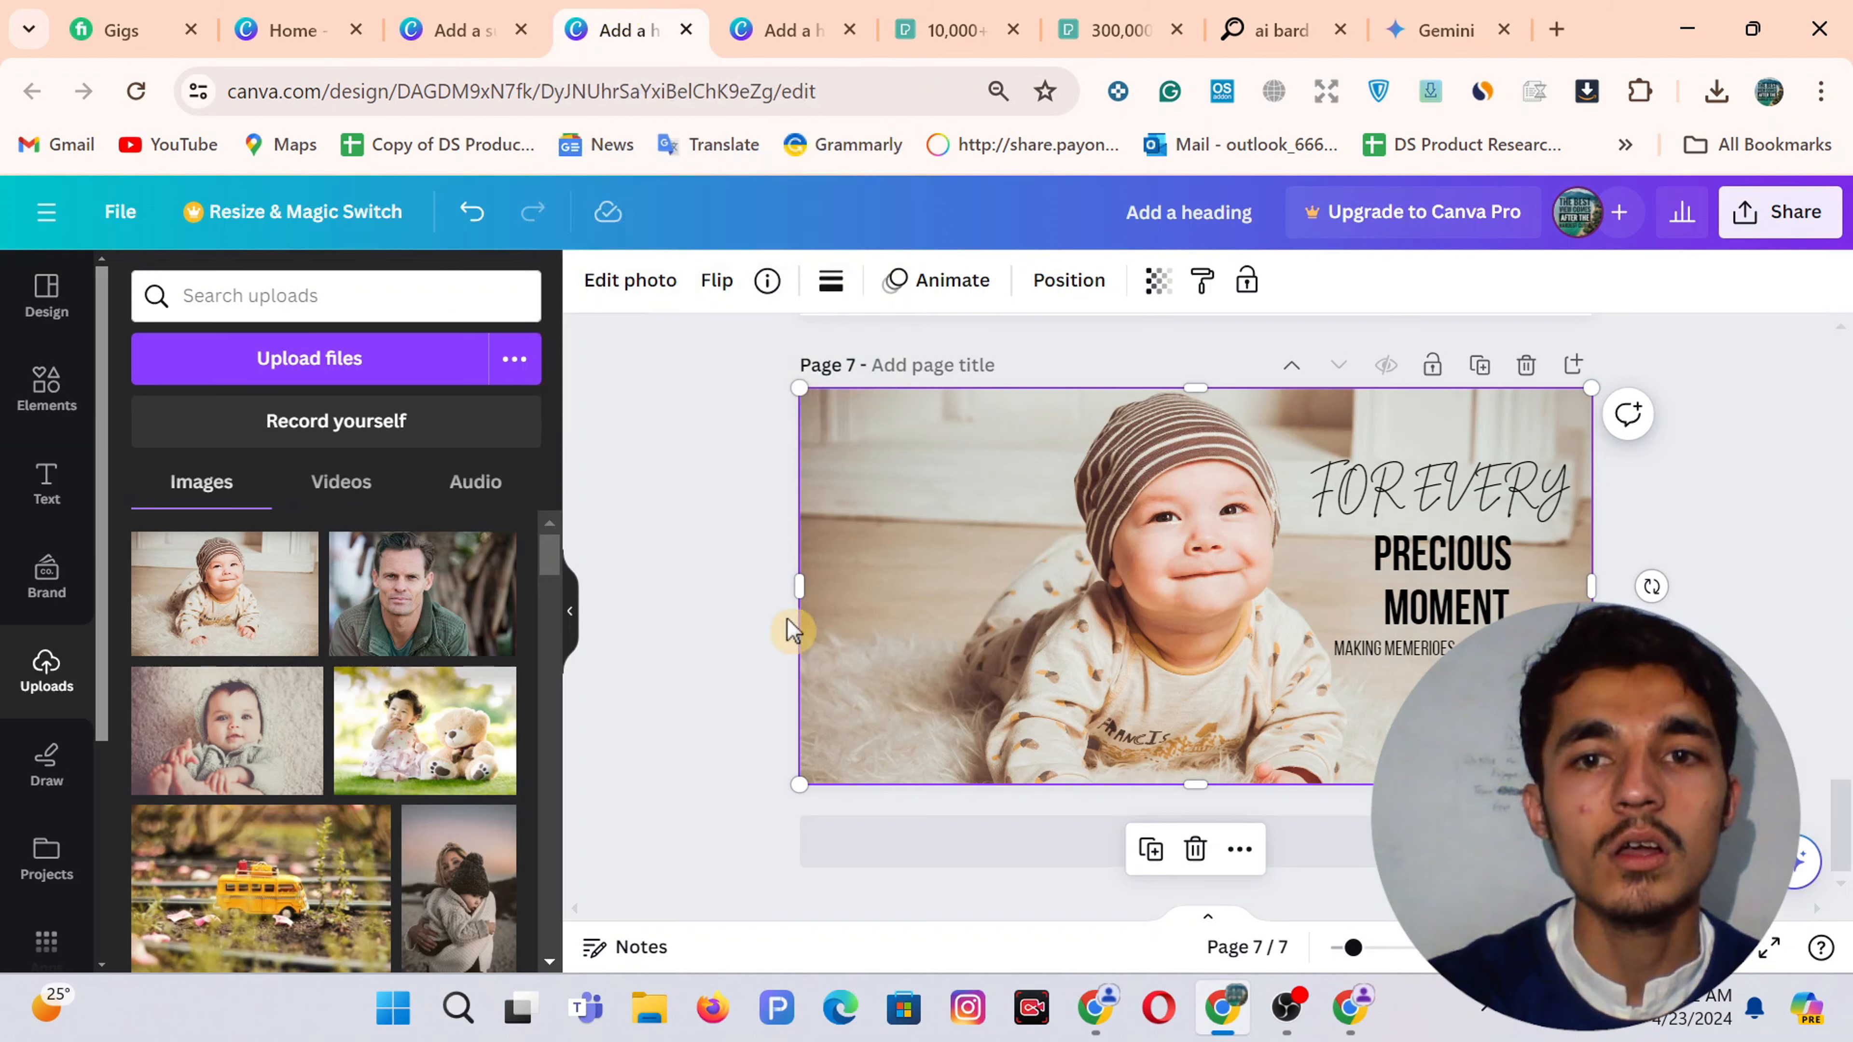
scroll(791, 631, "up", 5)
Check the circled icon pages 13–15 in the icon design, then return to the 7-page design
left_click(795, 13)
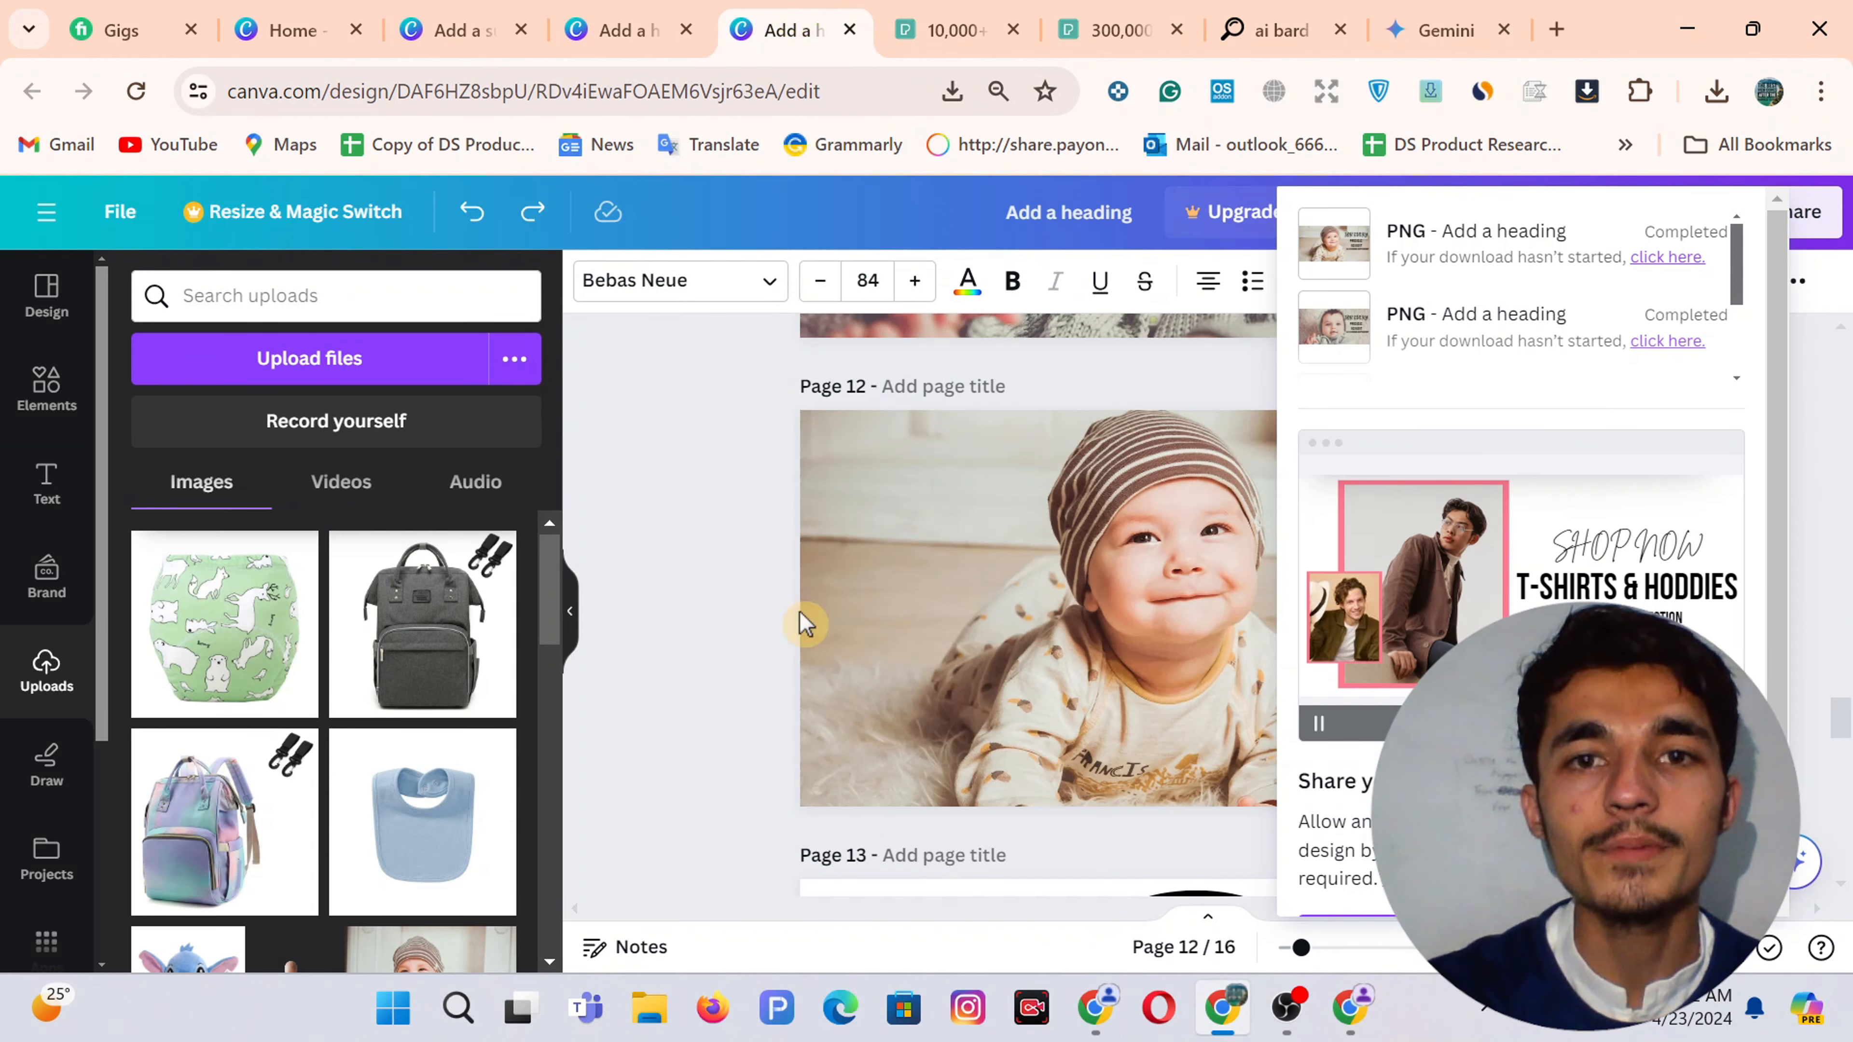
scroll(798, 617, "down", 10)
scroll(802, 621, "up", 4)
left_click(698, 548)
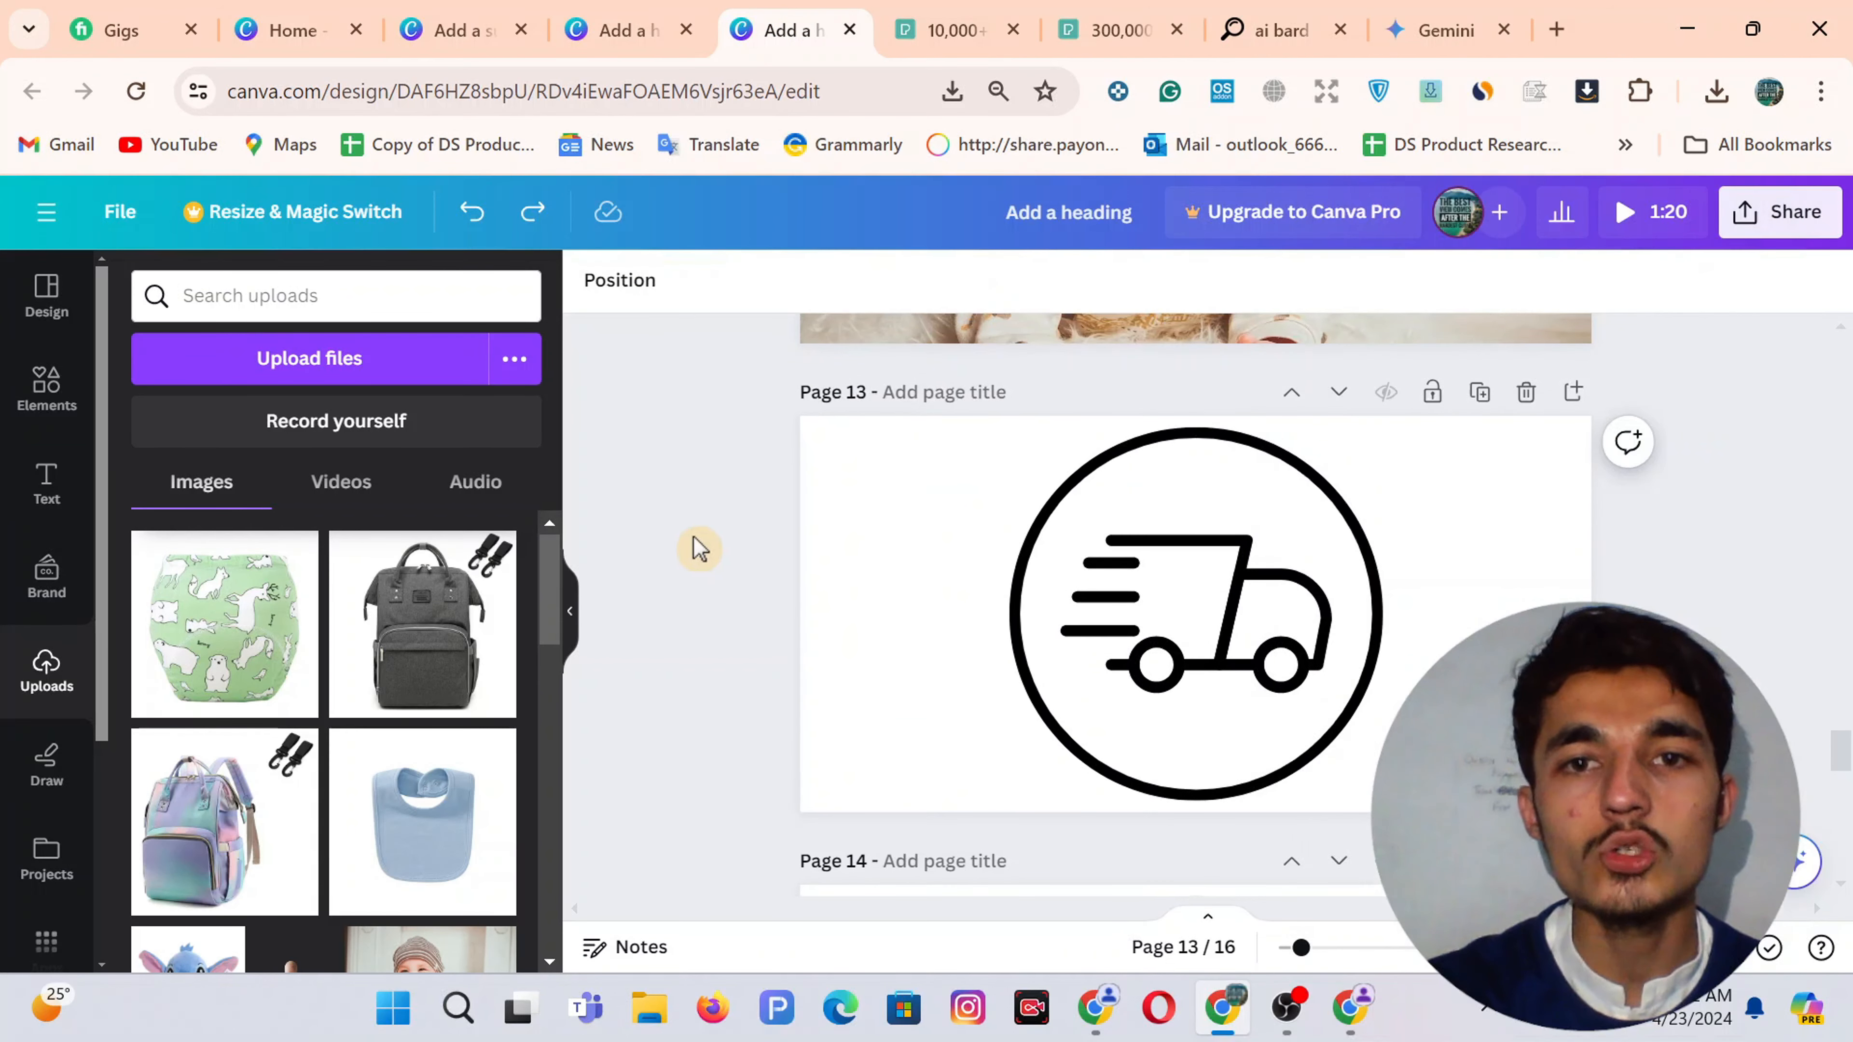
scroll(1183, 588, "down", 10)
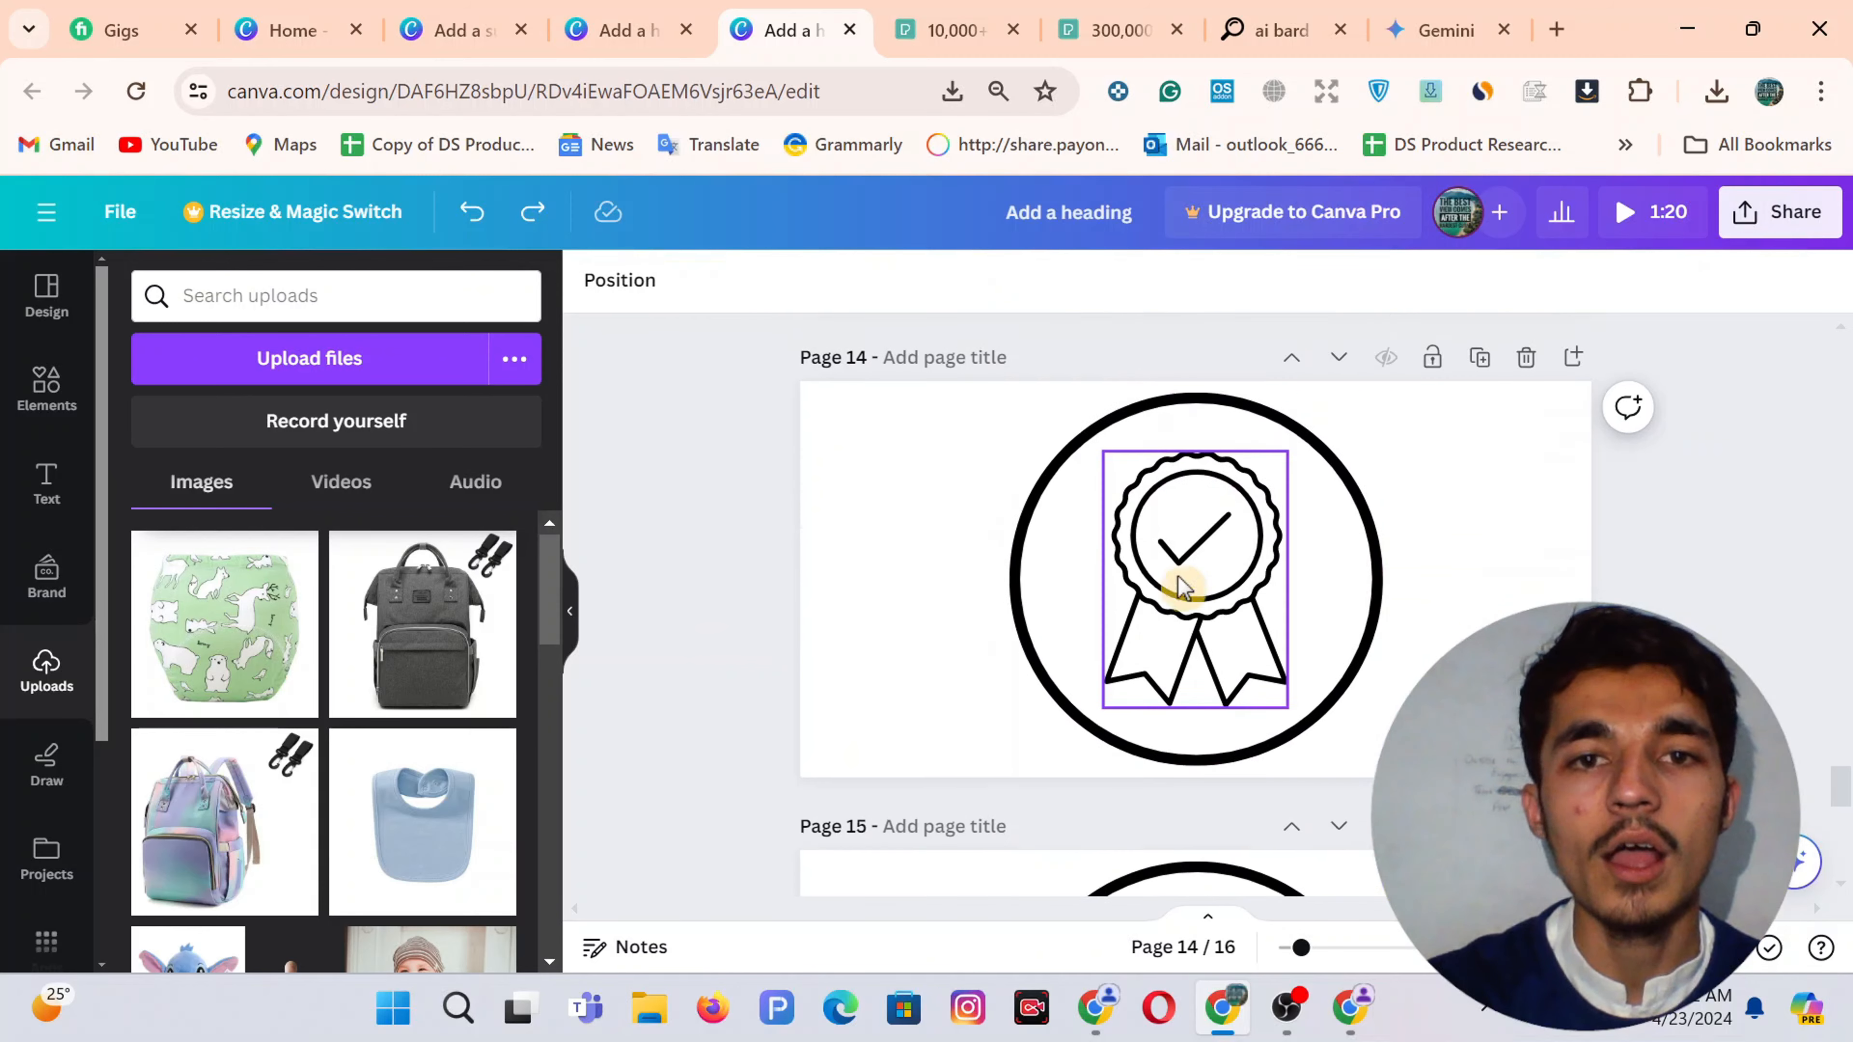
scroll(1293, 553, "down", 2)
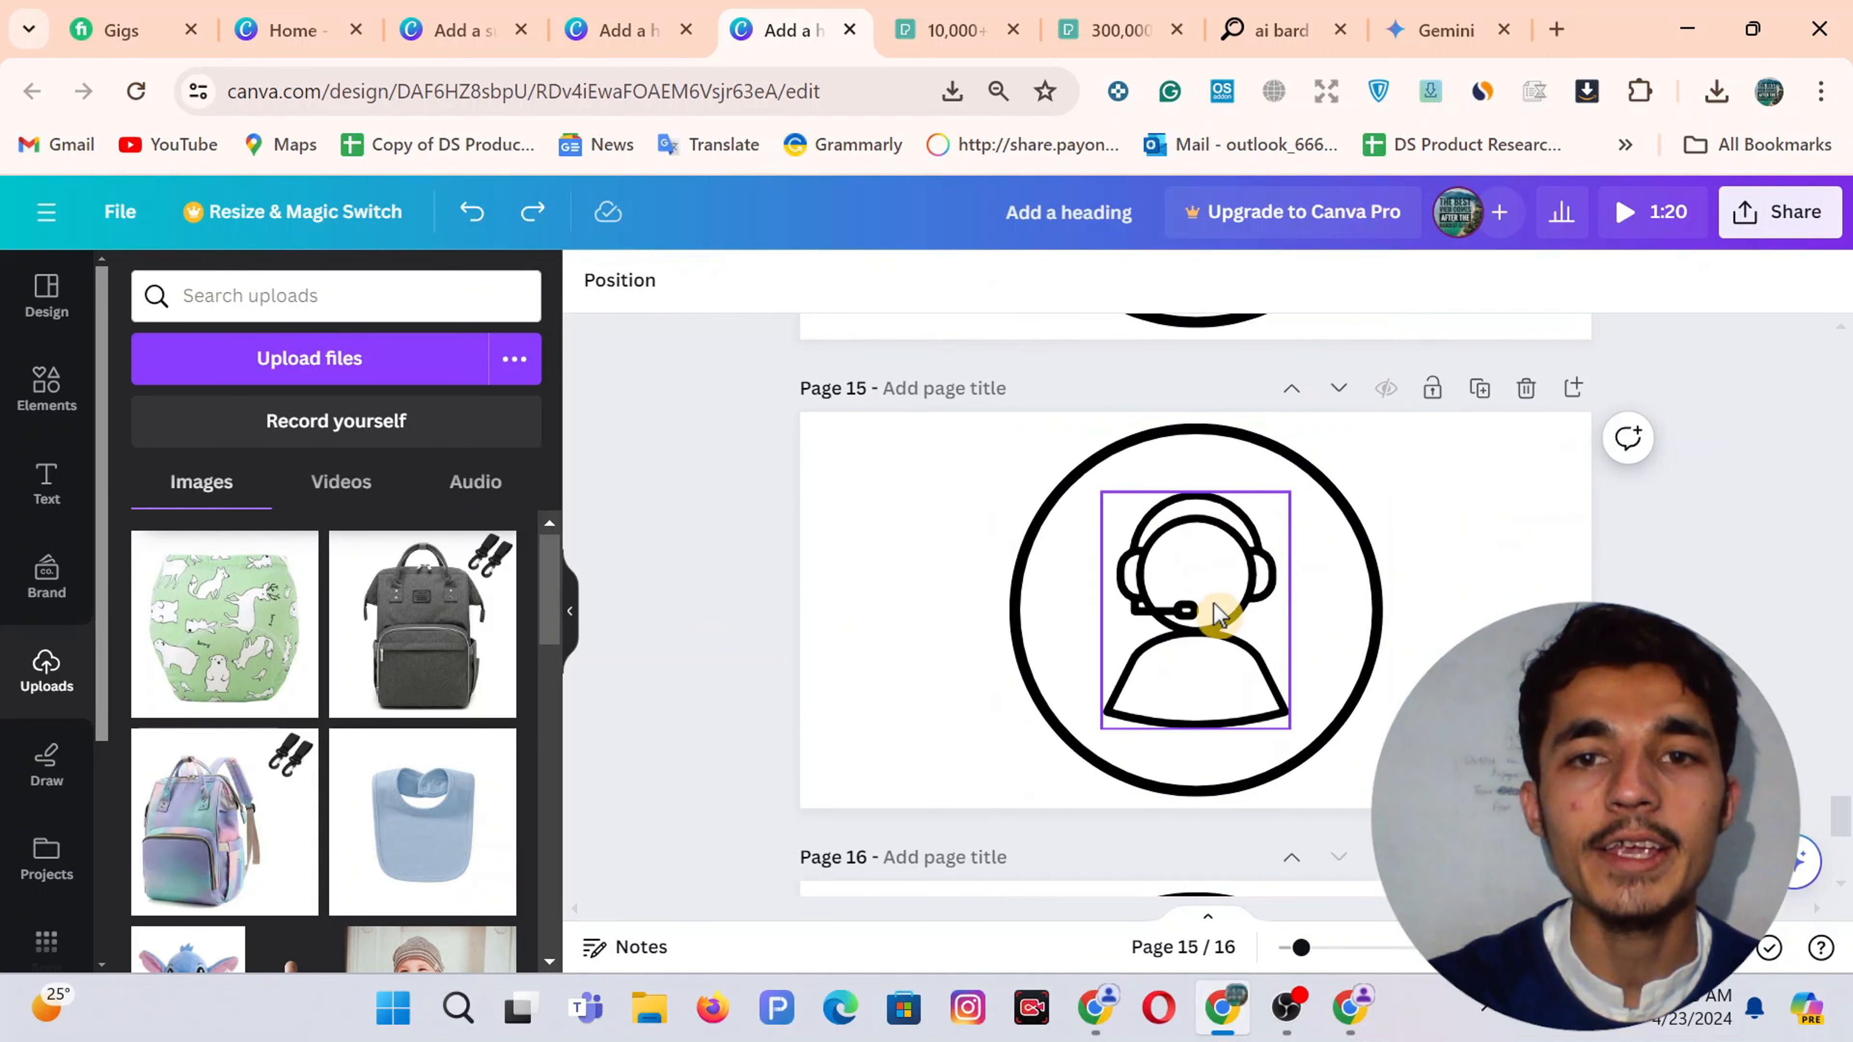
left_click(941, 547)
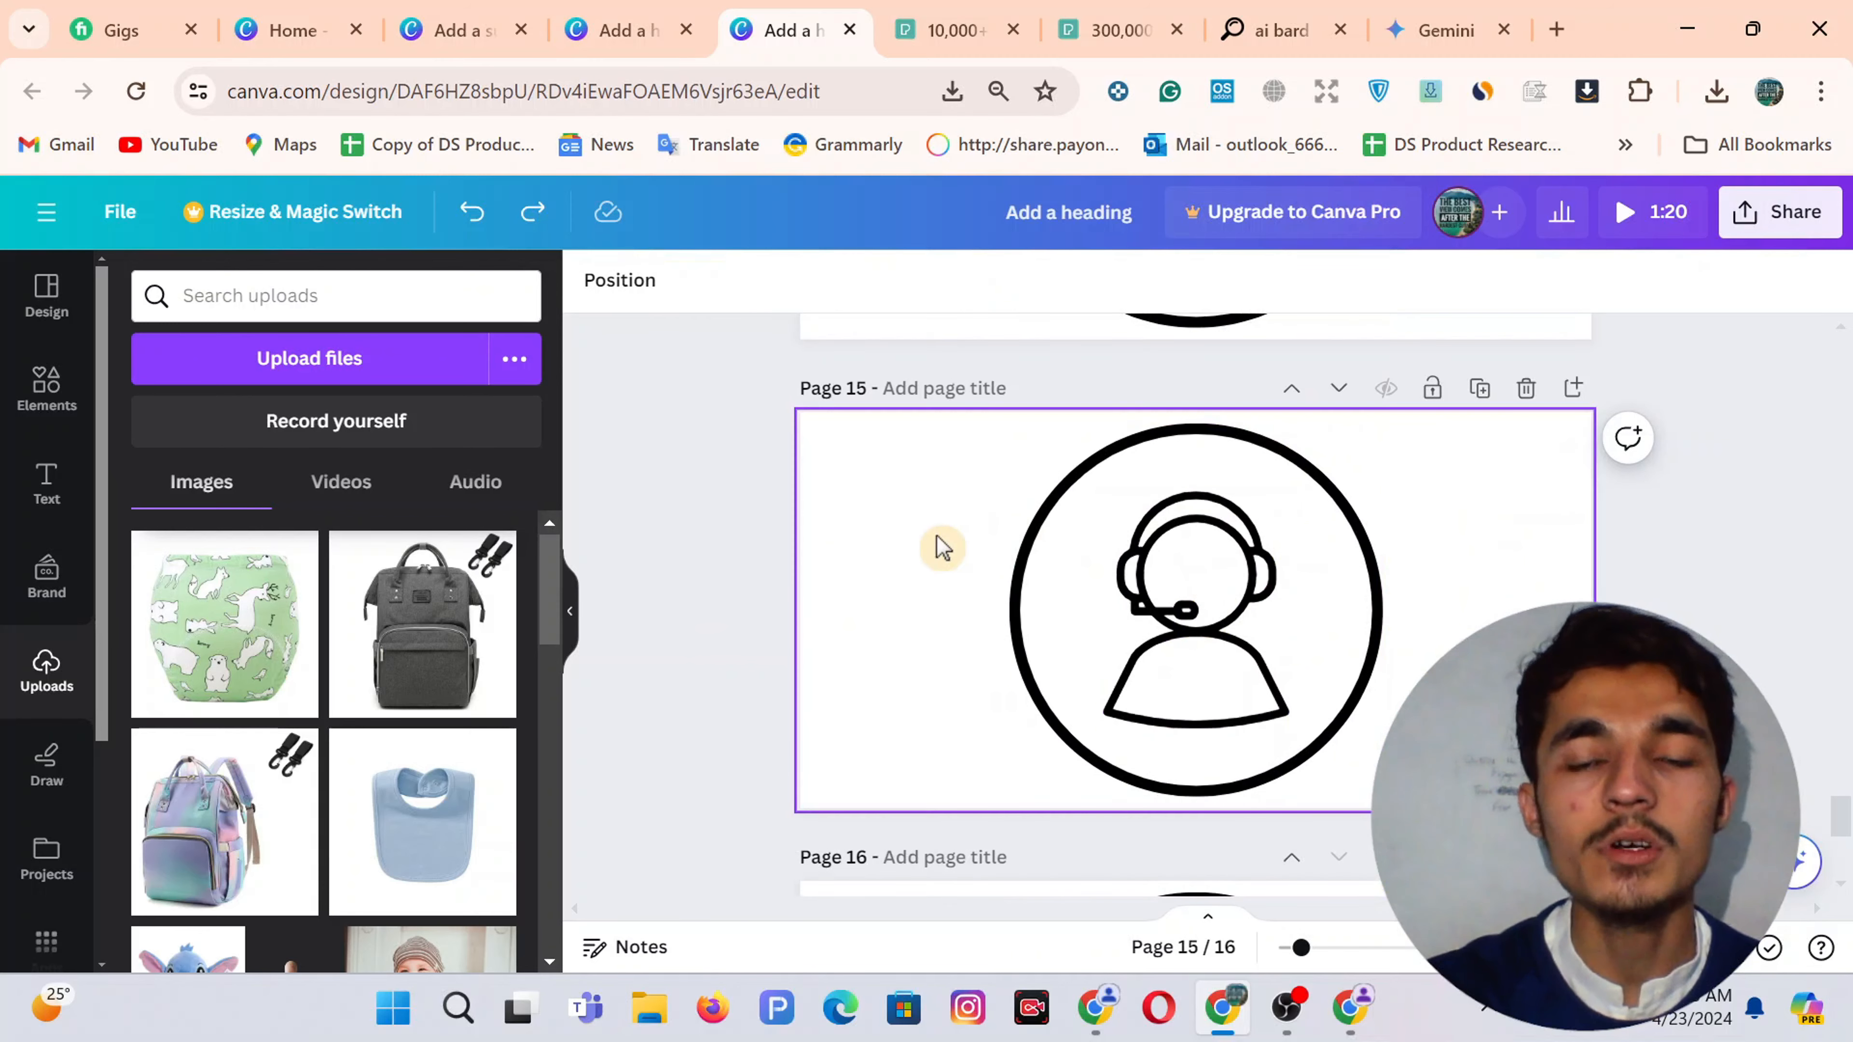
scroll(940, 547, "up", 10)
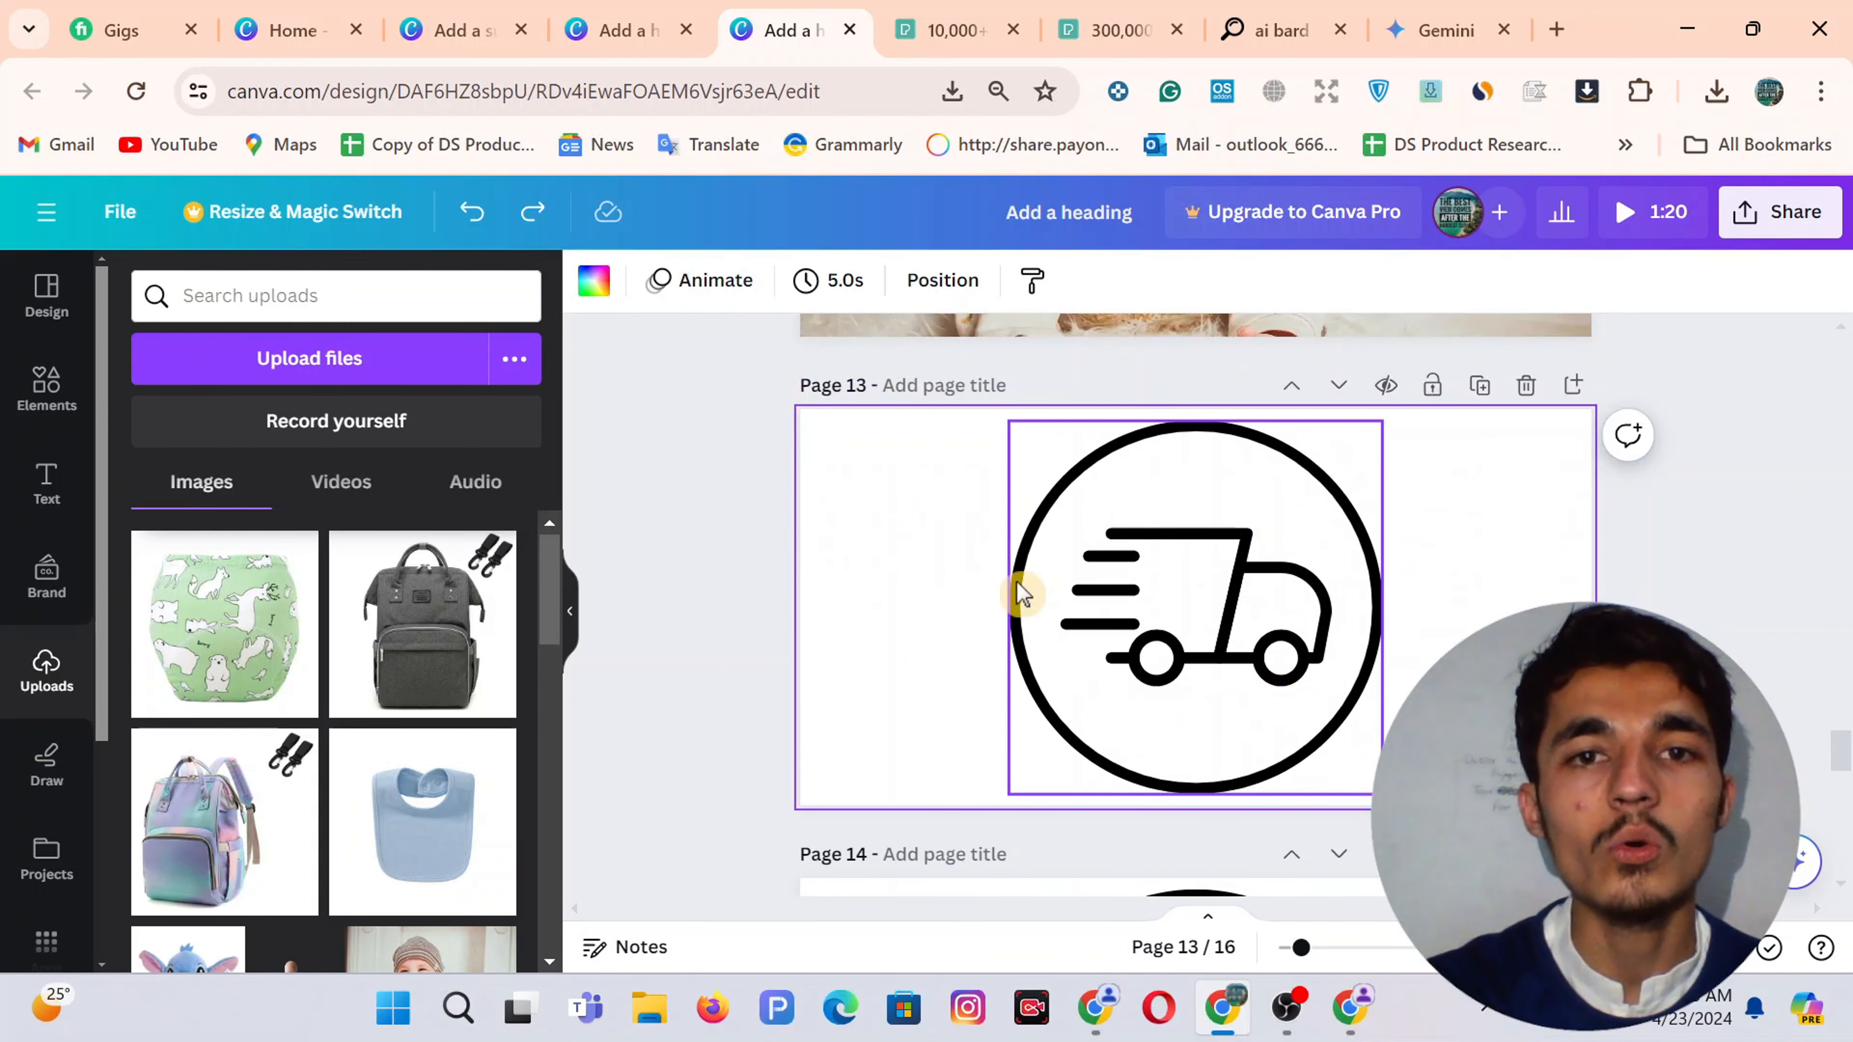
key("ctrl+shift+Tab")
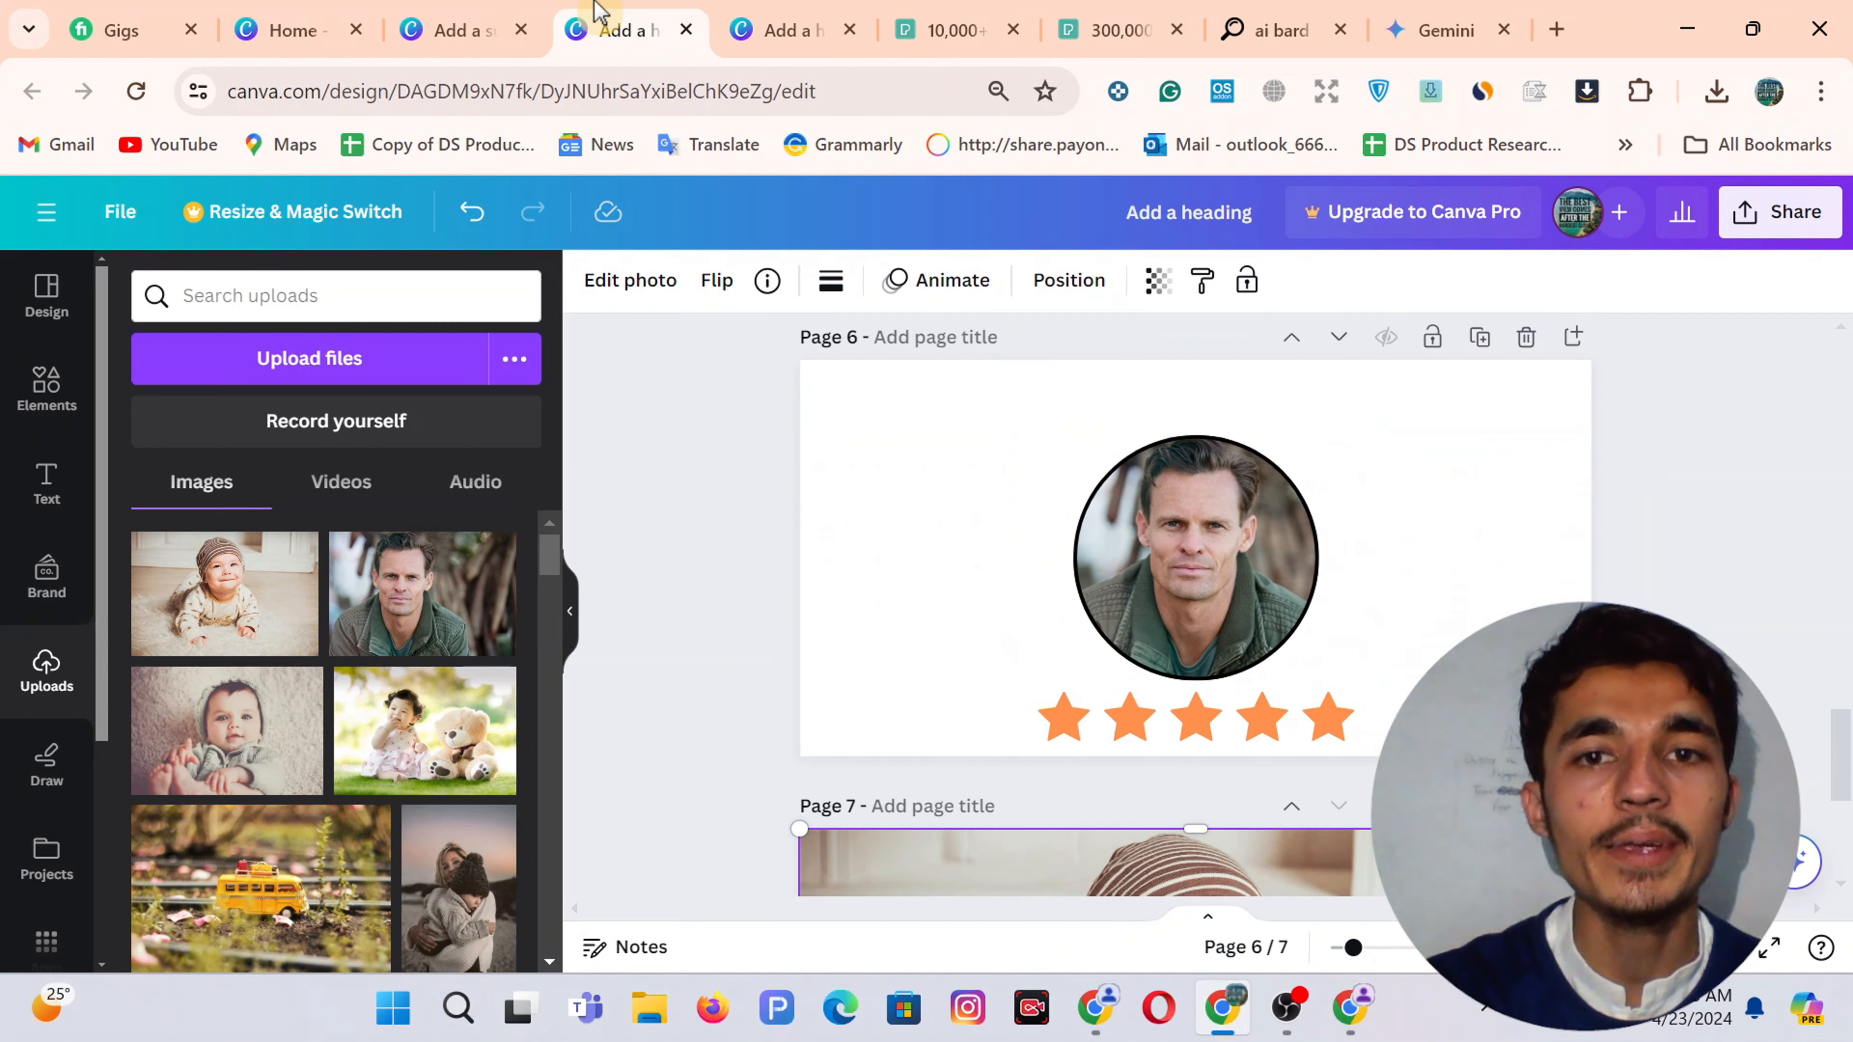
Add a blank Page 8 holding the line-art truck from a FREE SHIPPING search, then enter QUALITY PRODUCT
scroll(1034, 612, "down", 5)
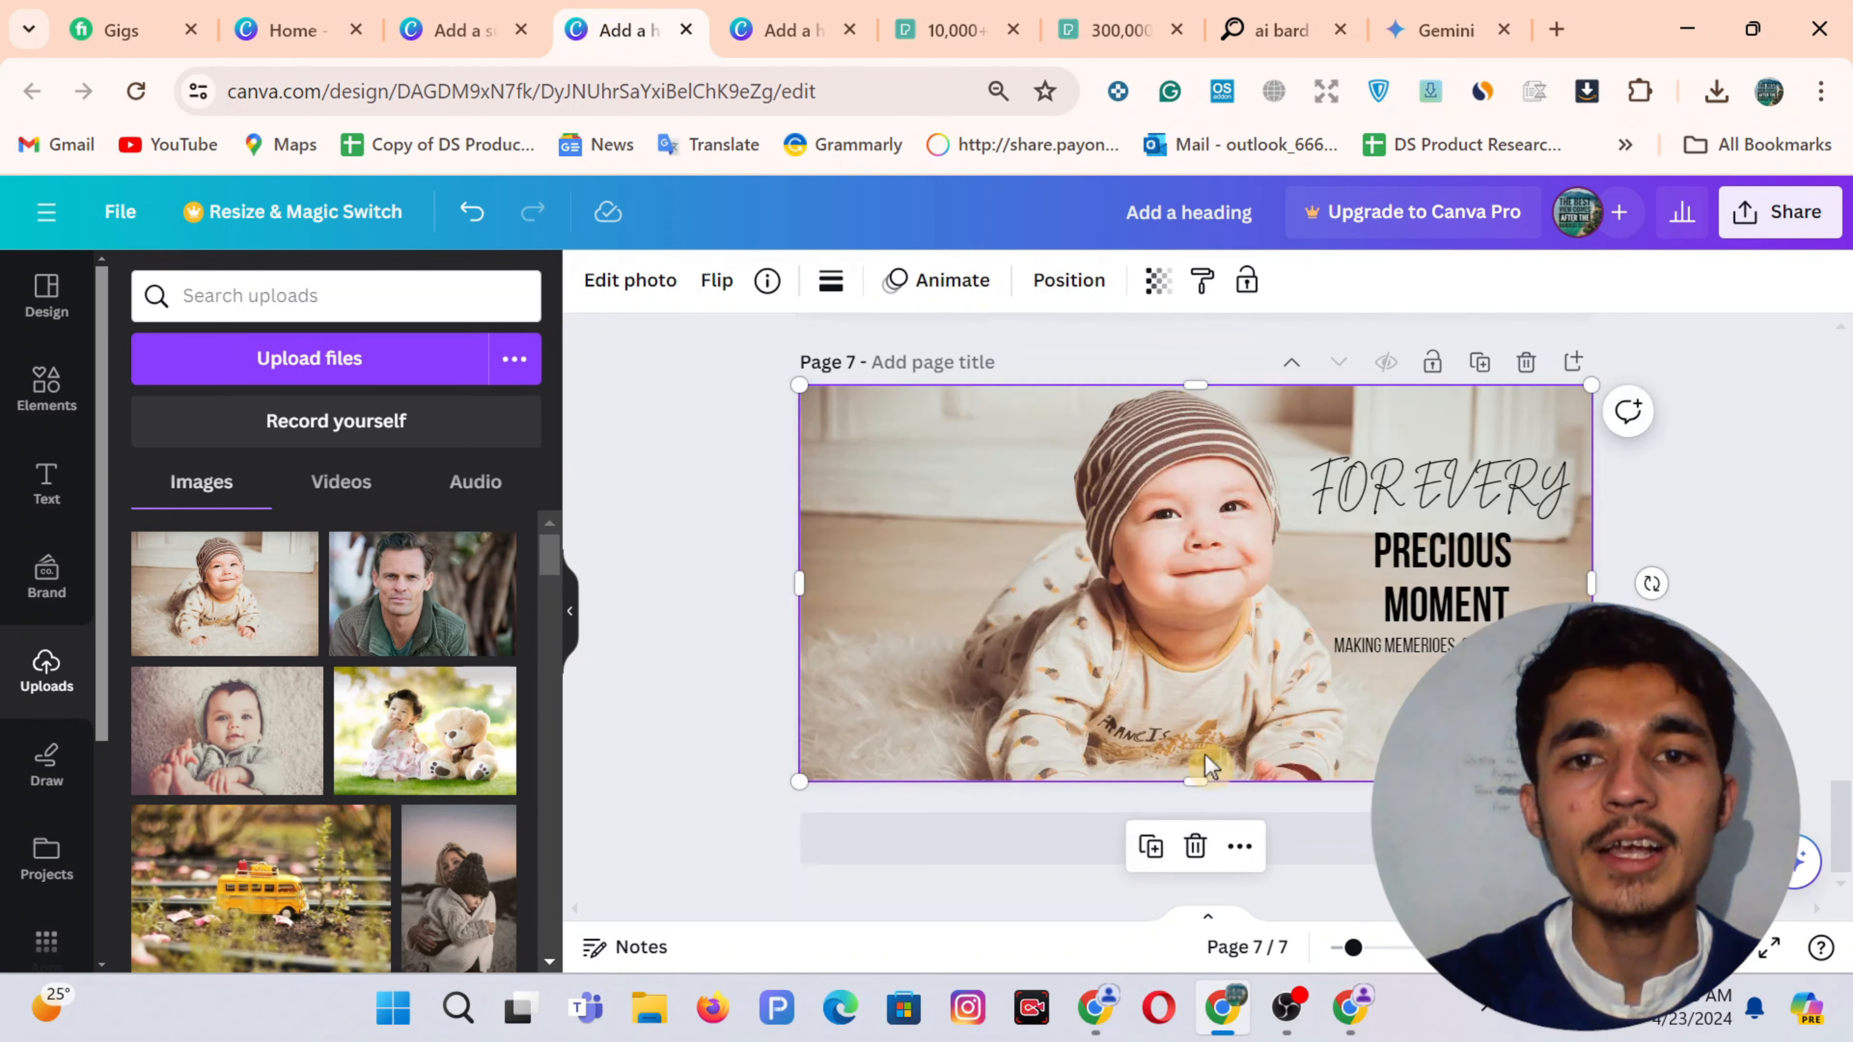
left_click(1046, 850)
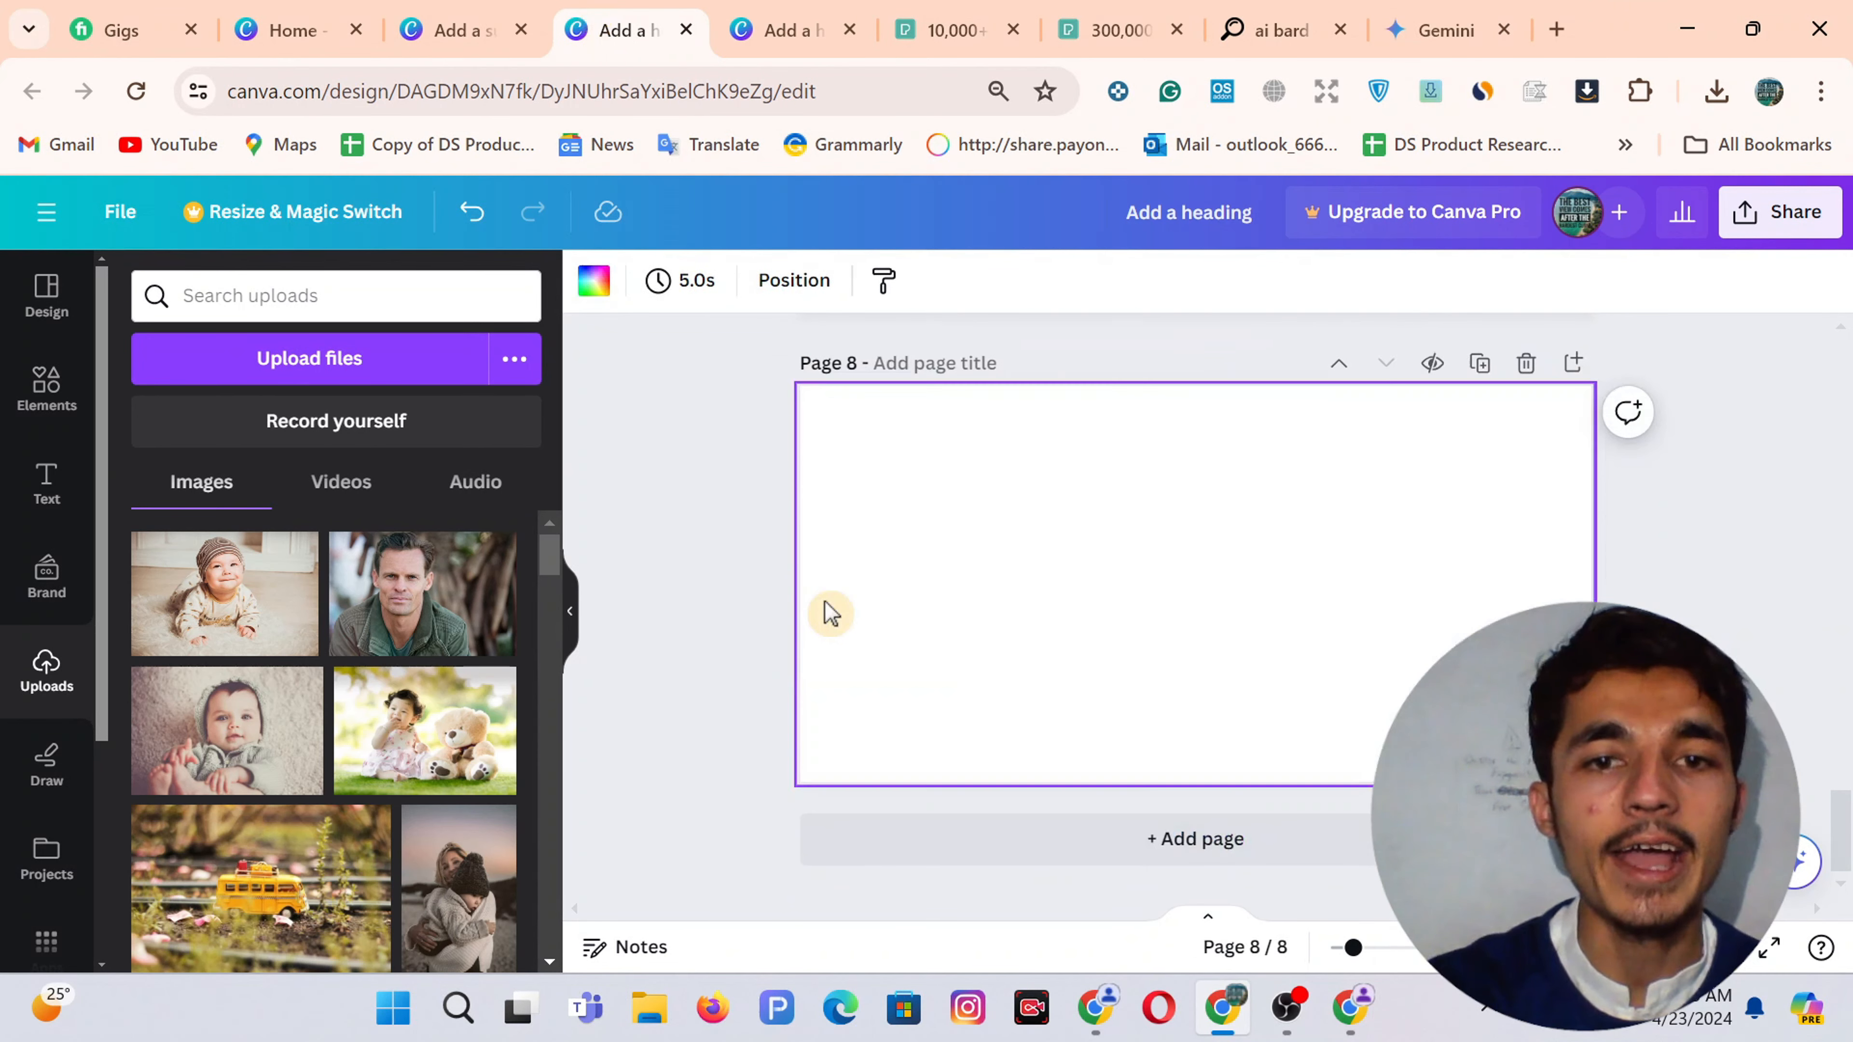
left_click(44, 387)
left_click(261, 304)
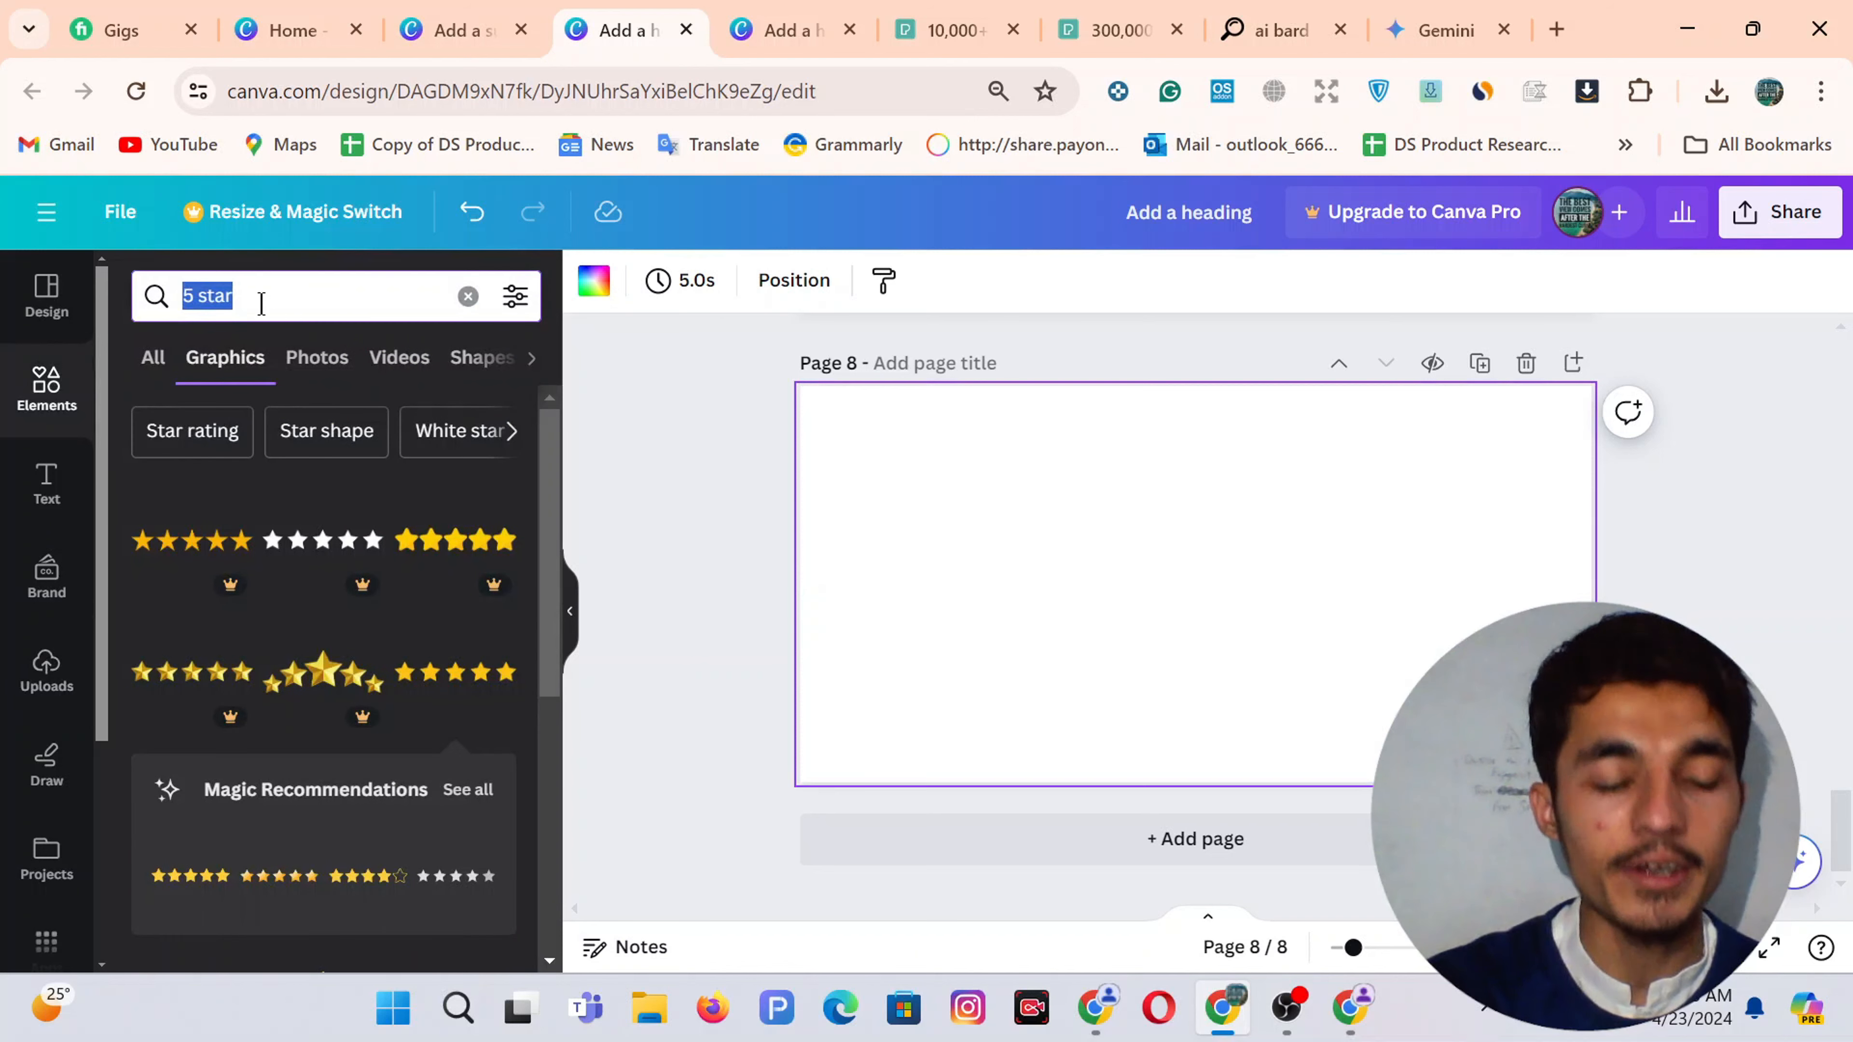
type("FREE SH")
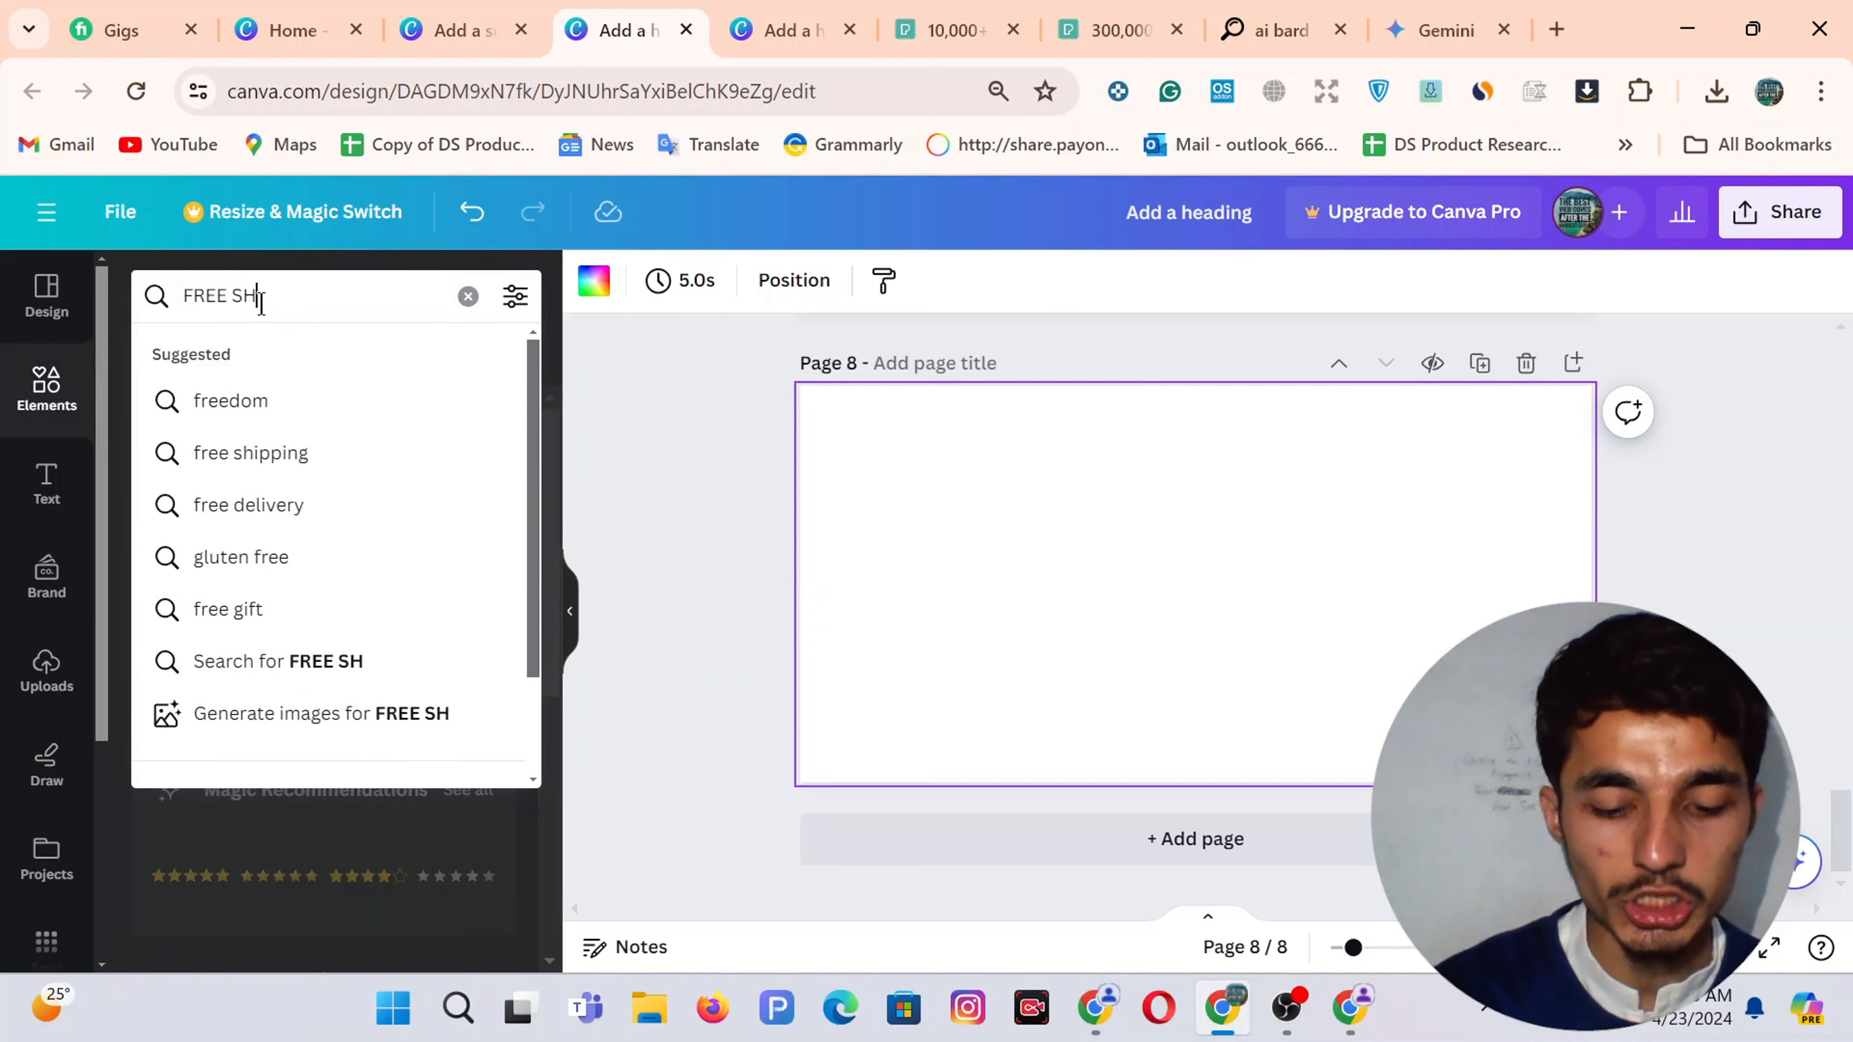
type("IPPING")
key("Return")
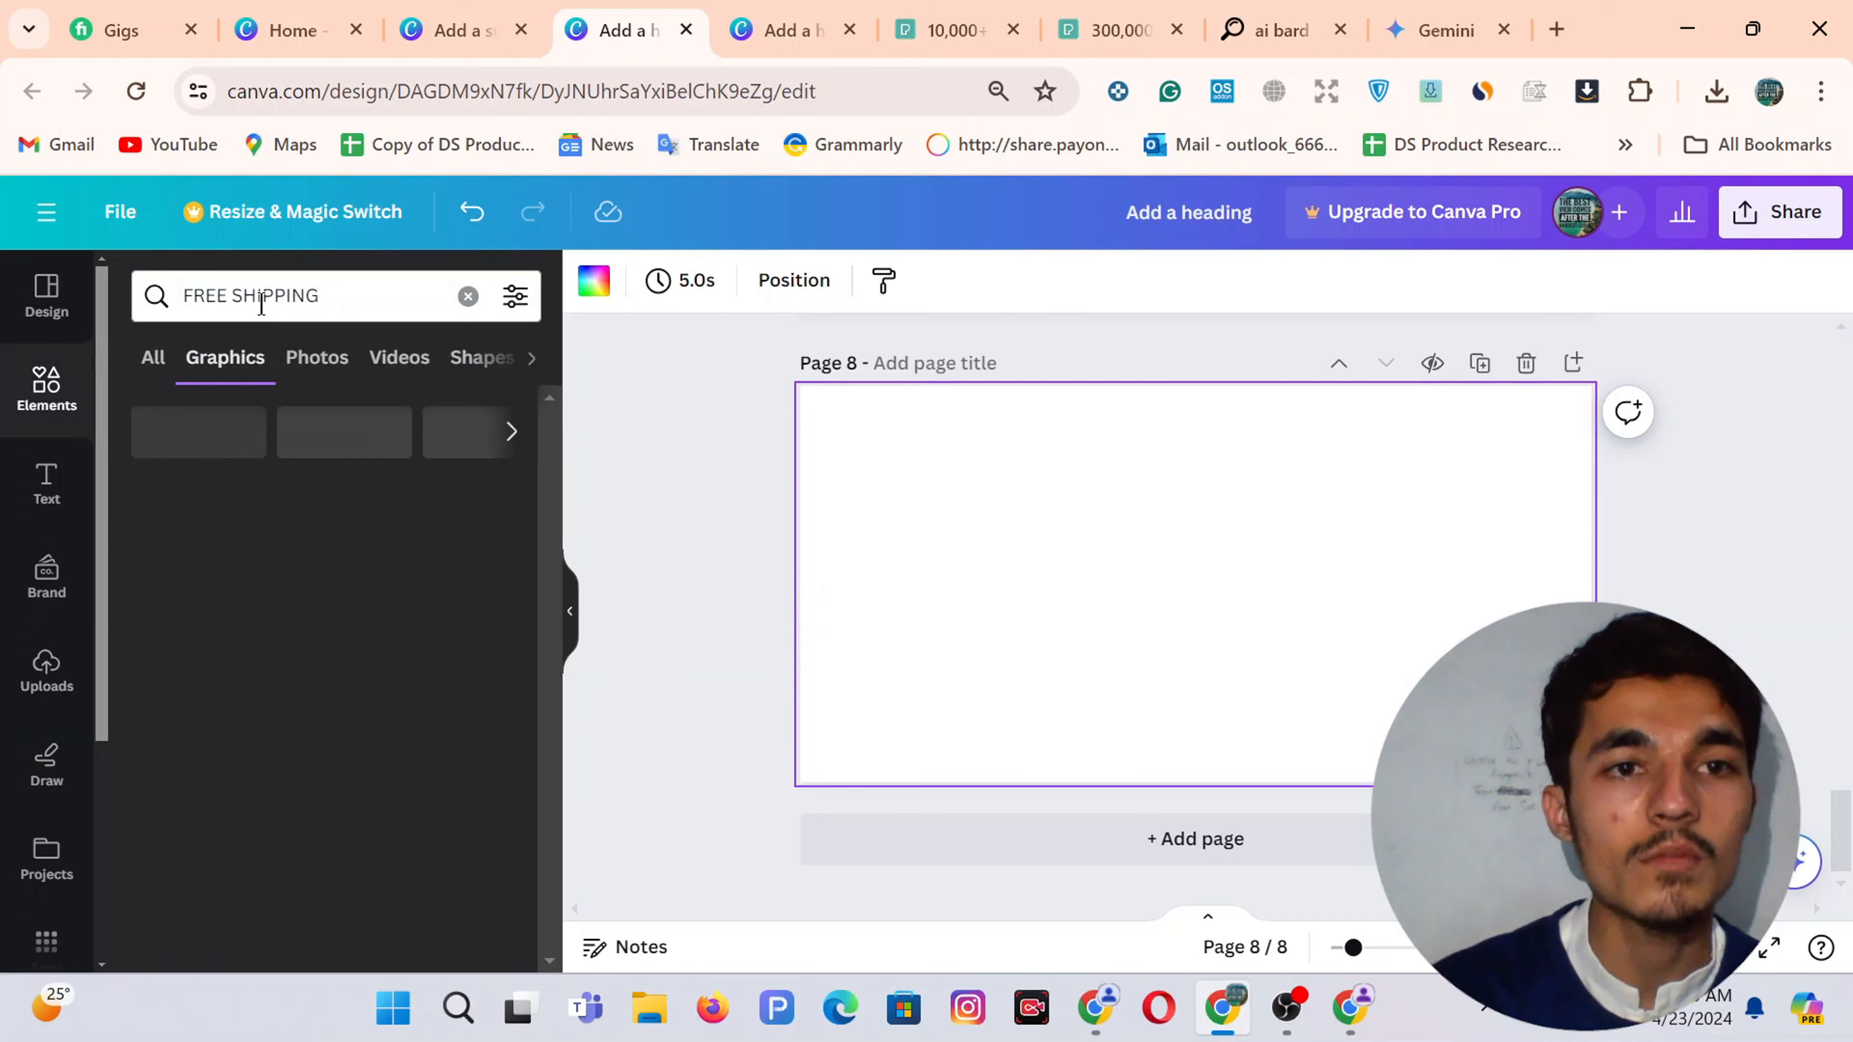
scroll(418, 664, "down", 6)
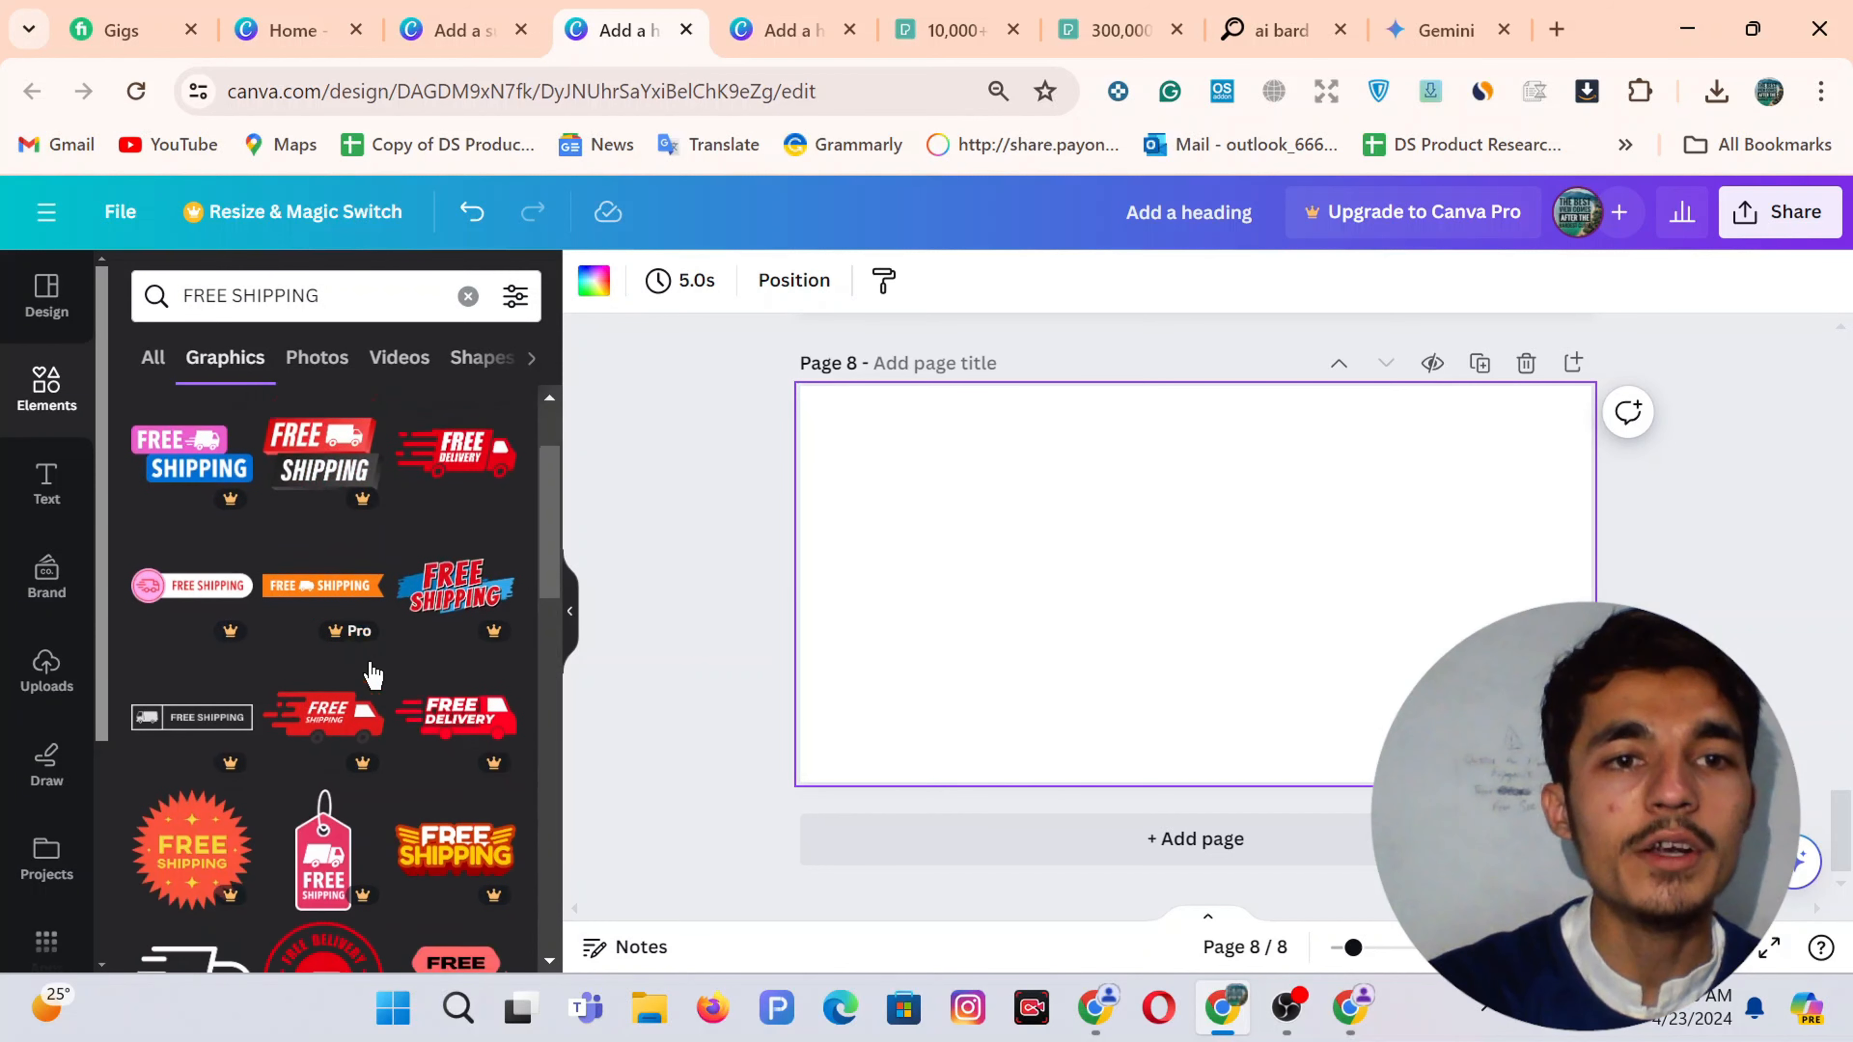
left_click(203, 604)
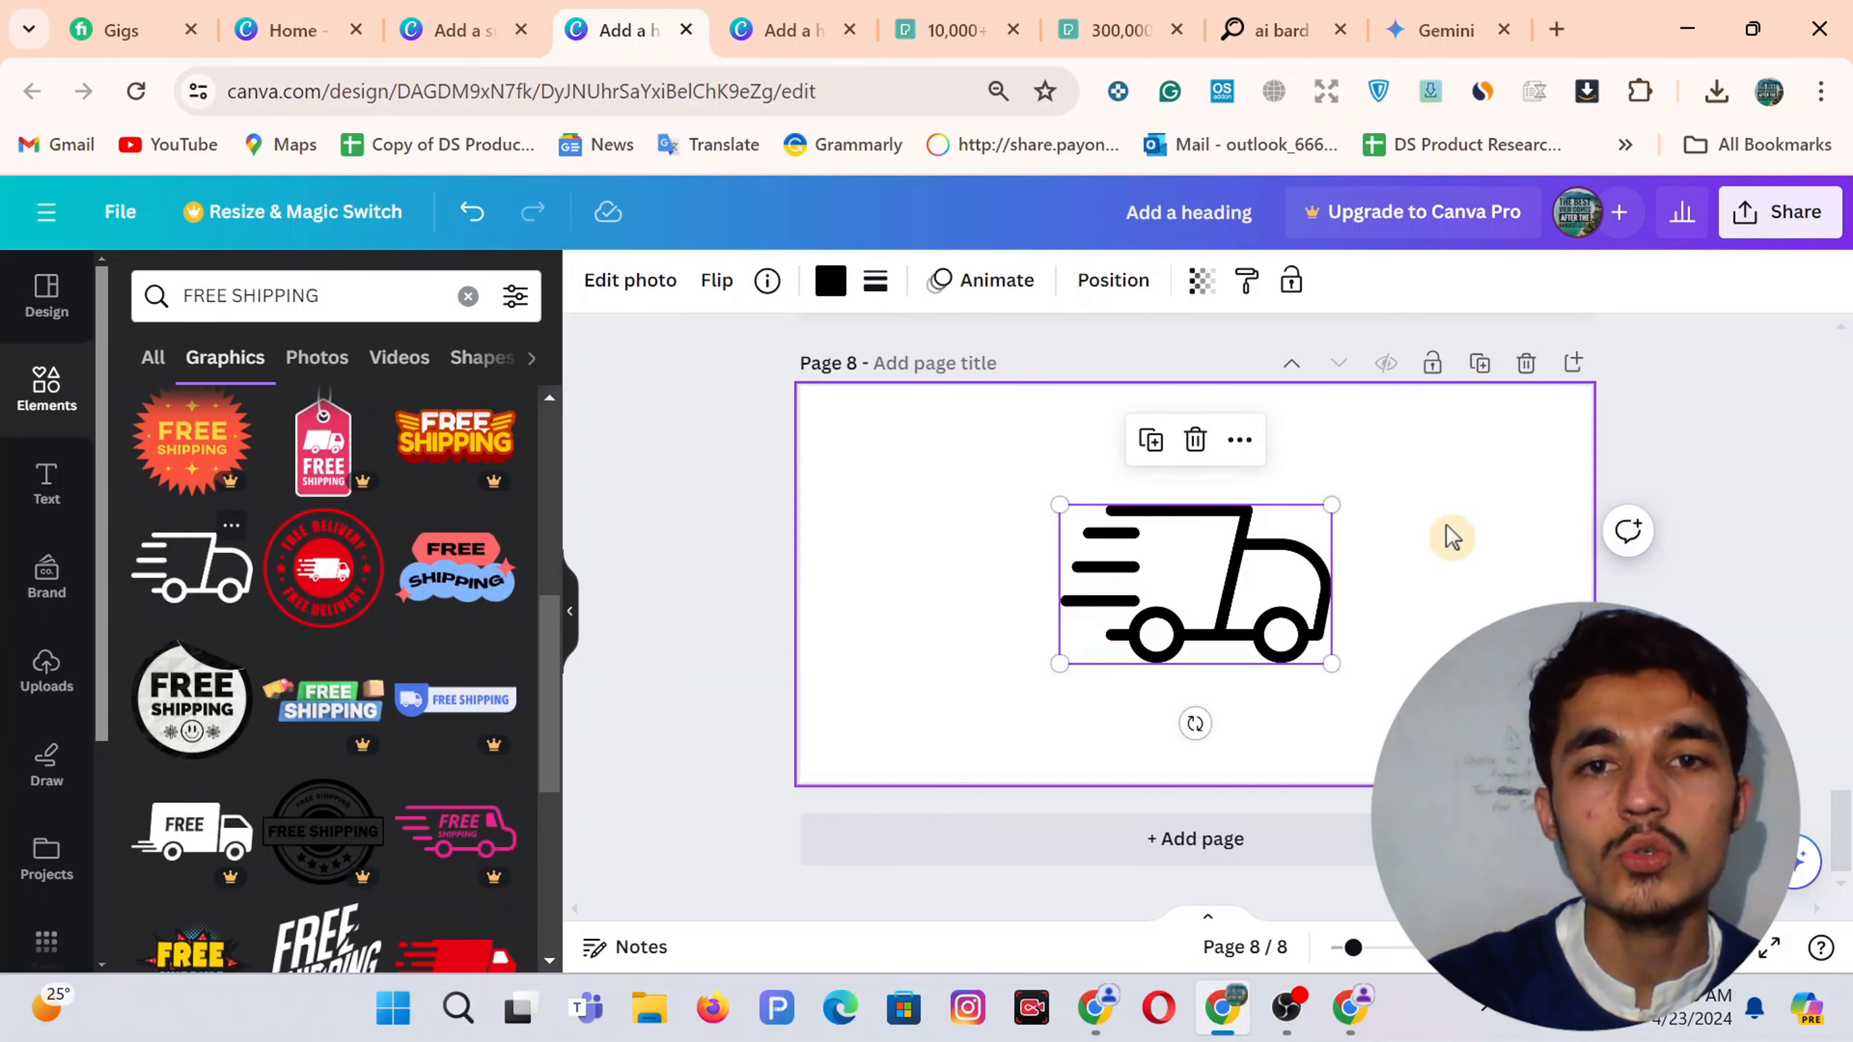
left_click(353, 281)
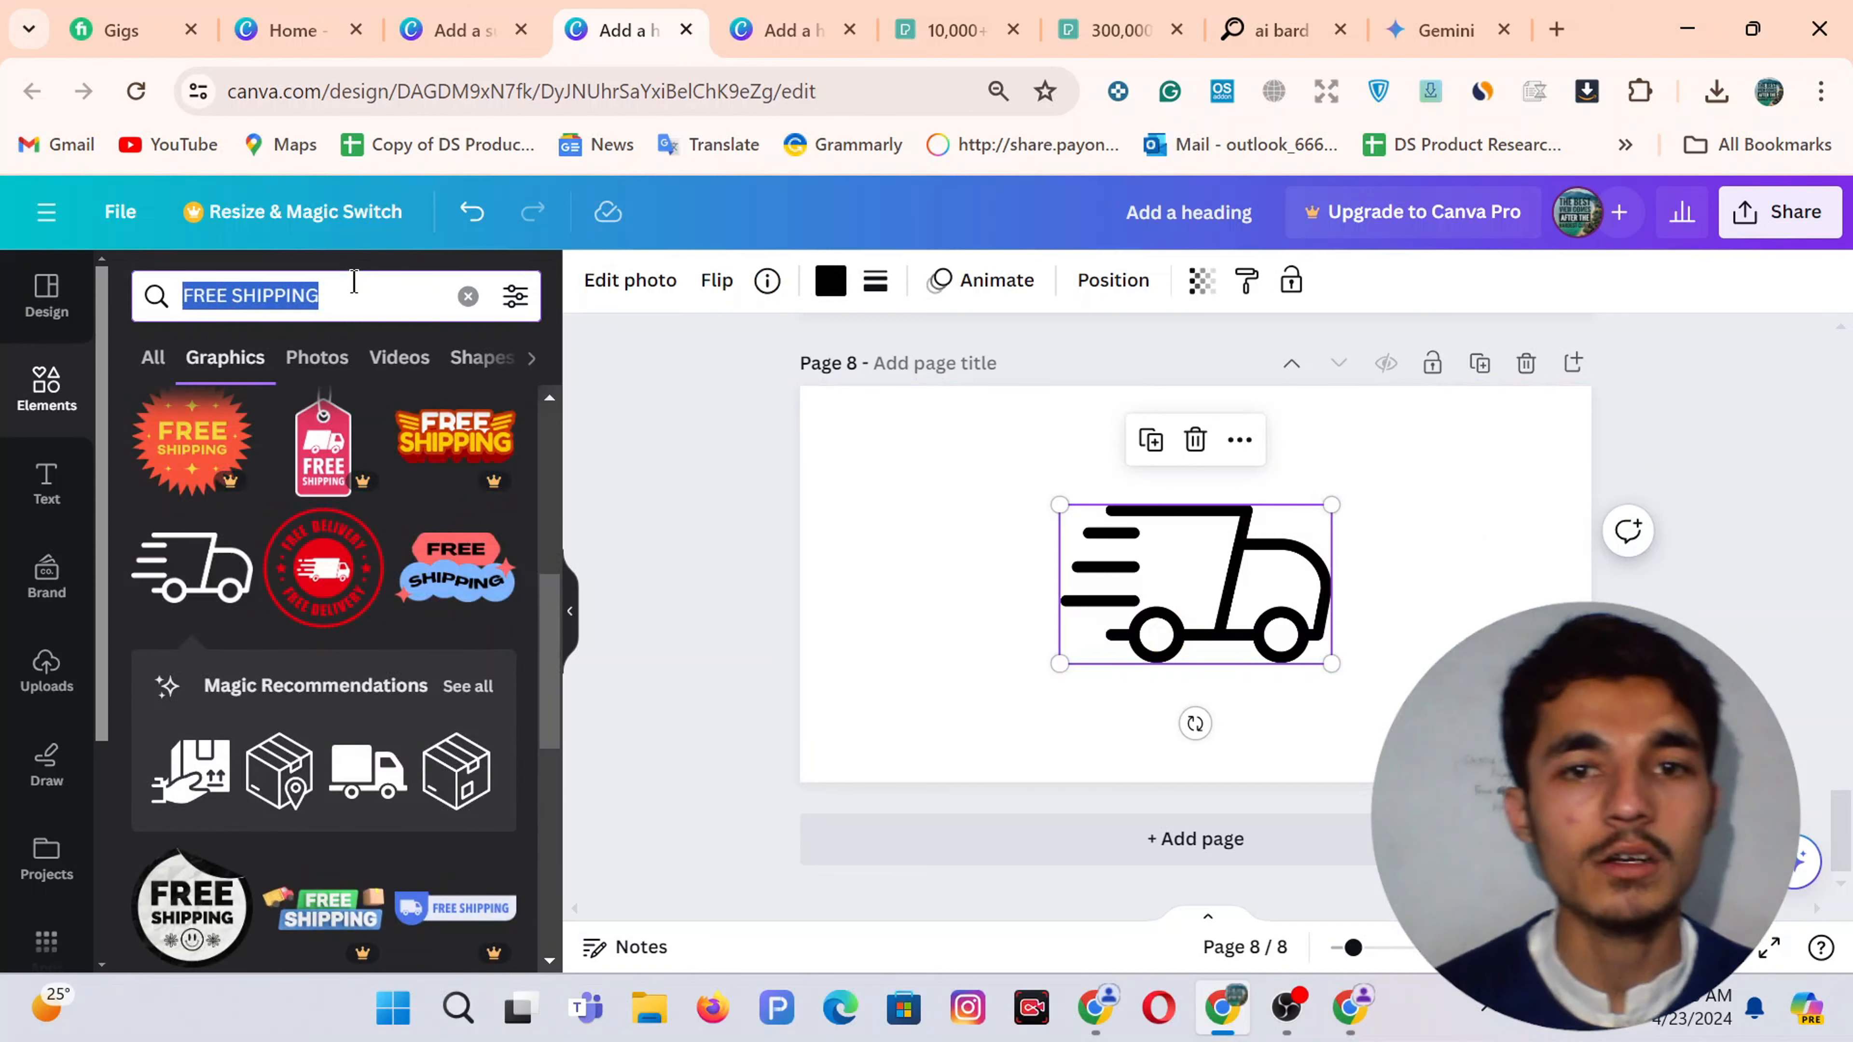
type("QUA")
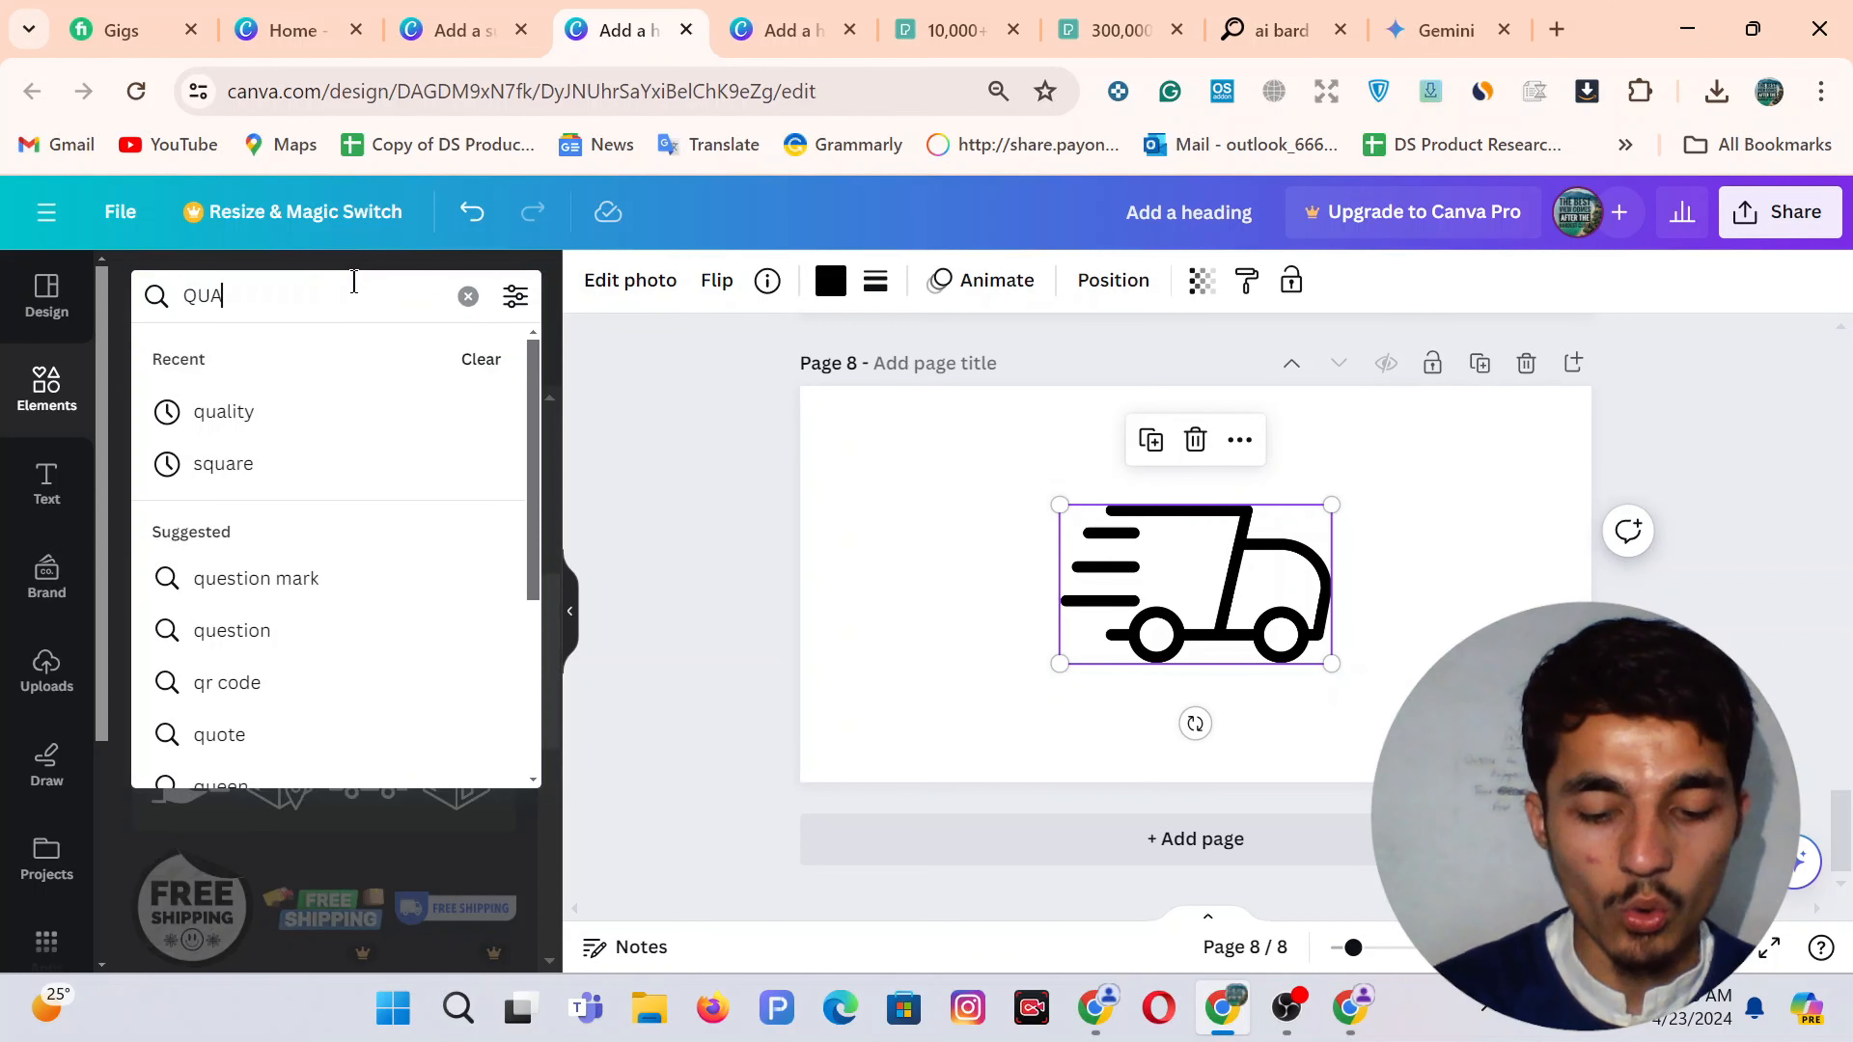
type("LITY PRO")
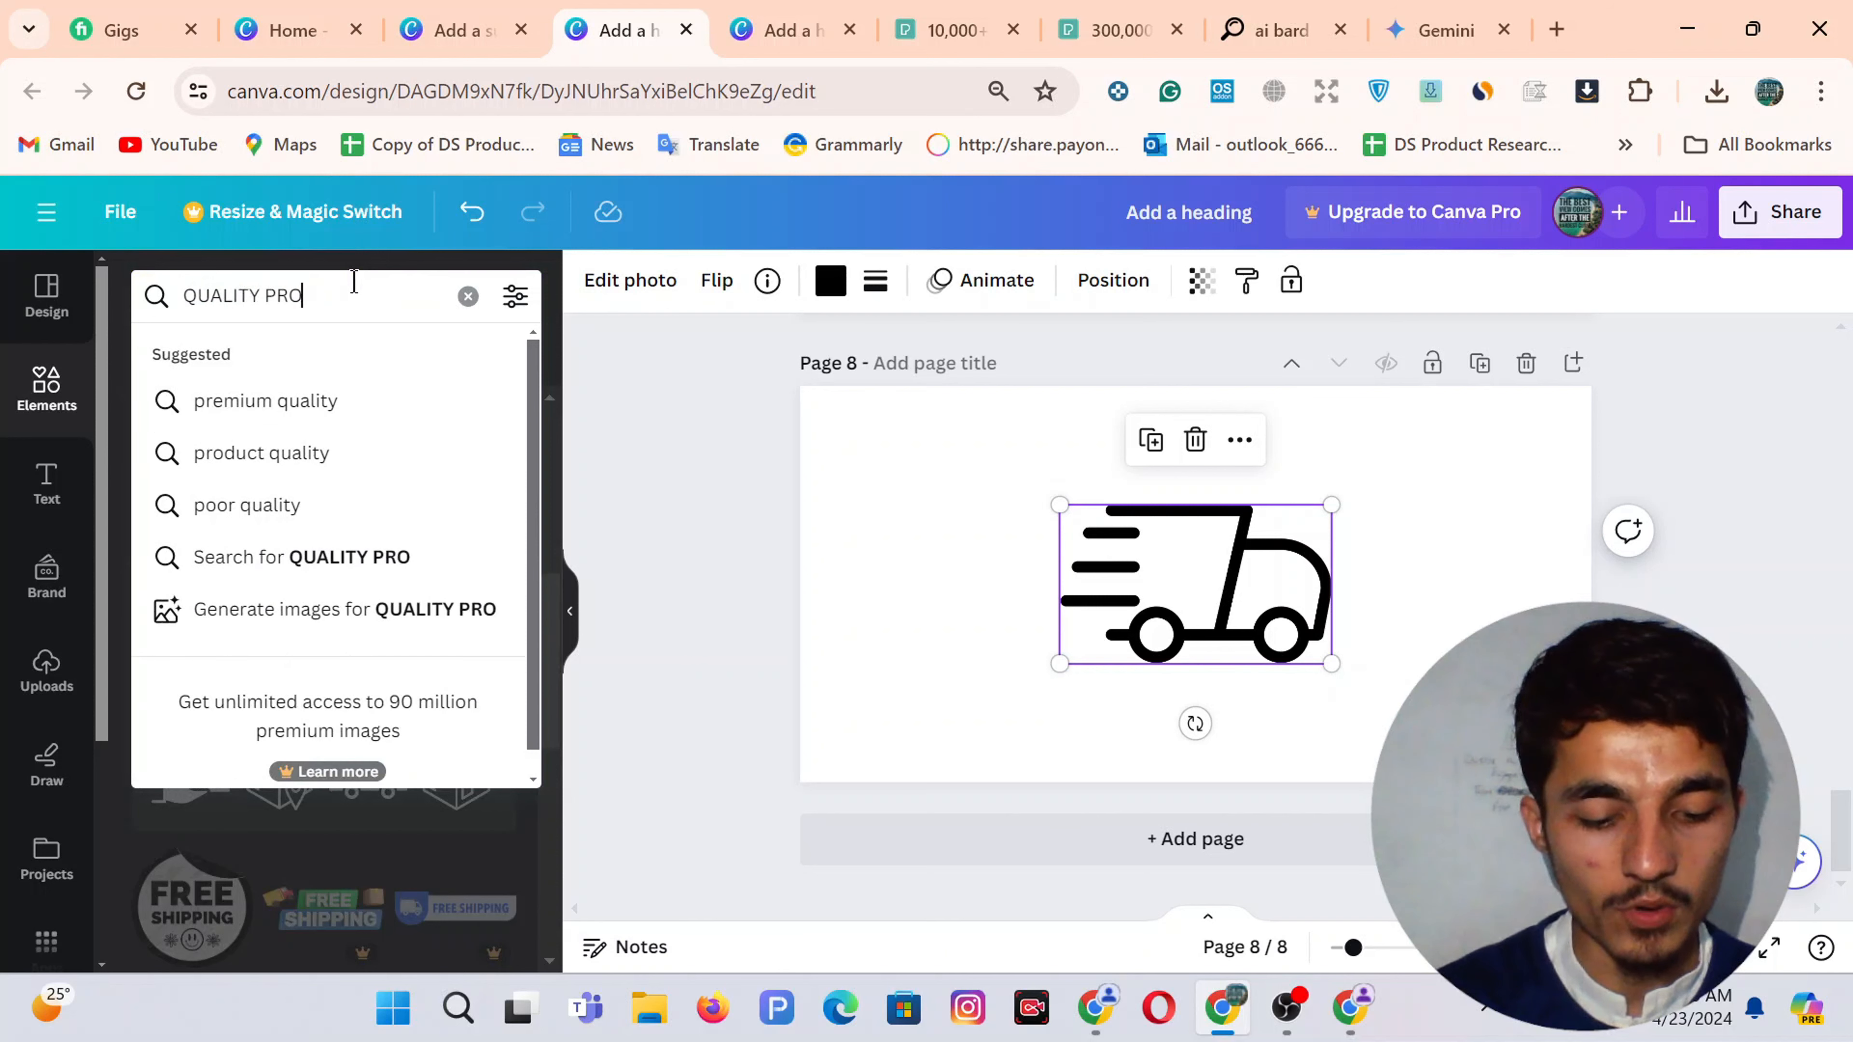
type("DUCT")
Run the QUALITY PRODUCT graphics search and add a blank Page 9, checking the circled-icon design
key("Return")
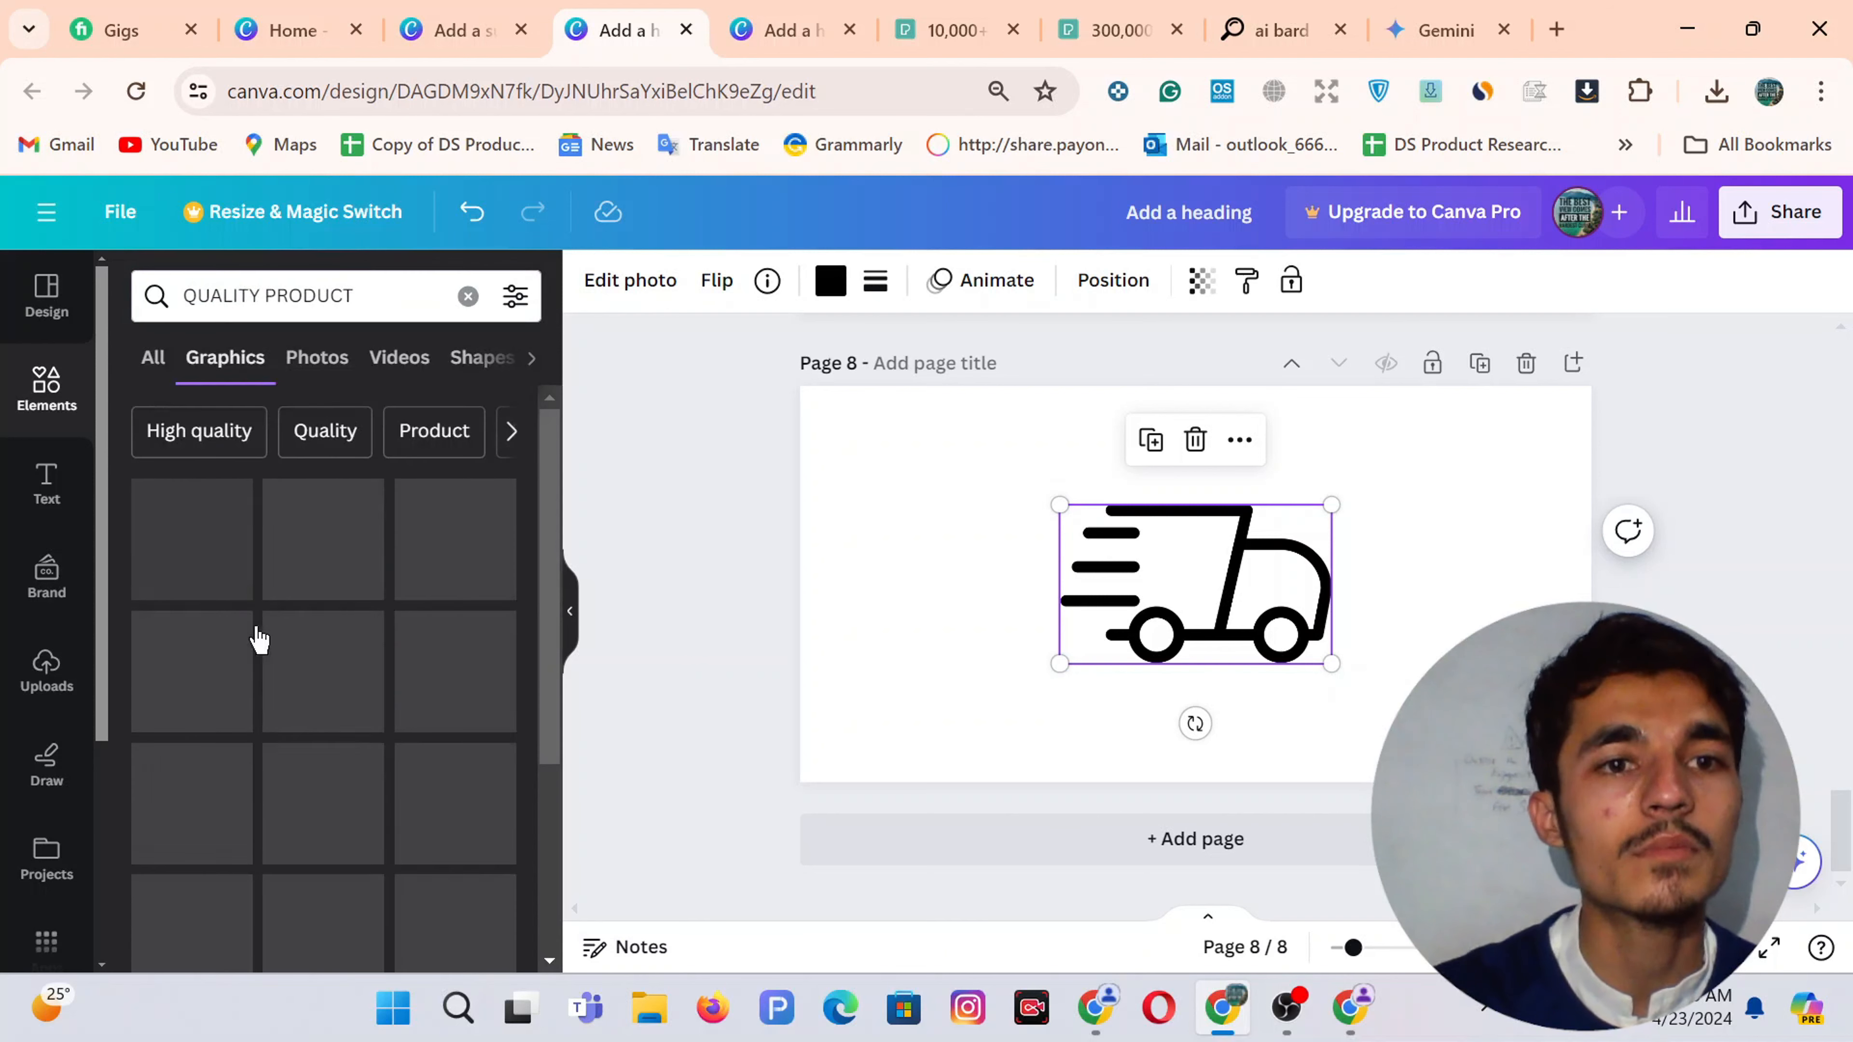
scroll(452, 701, "down", 5)
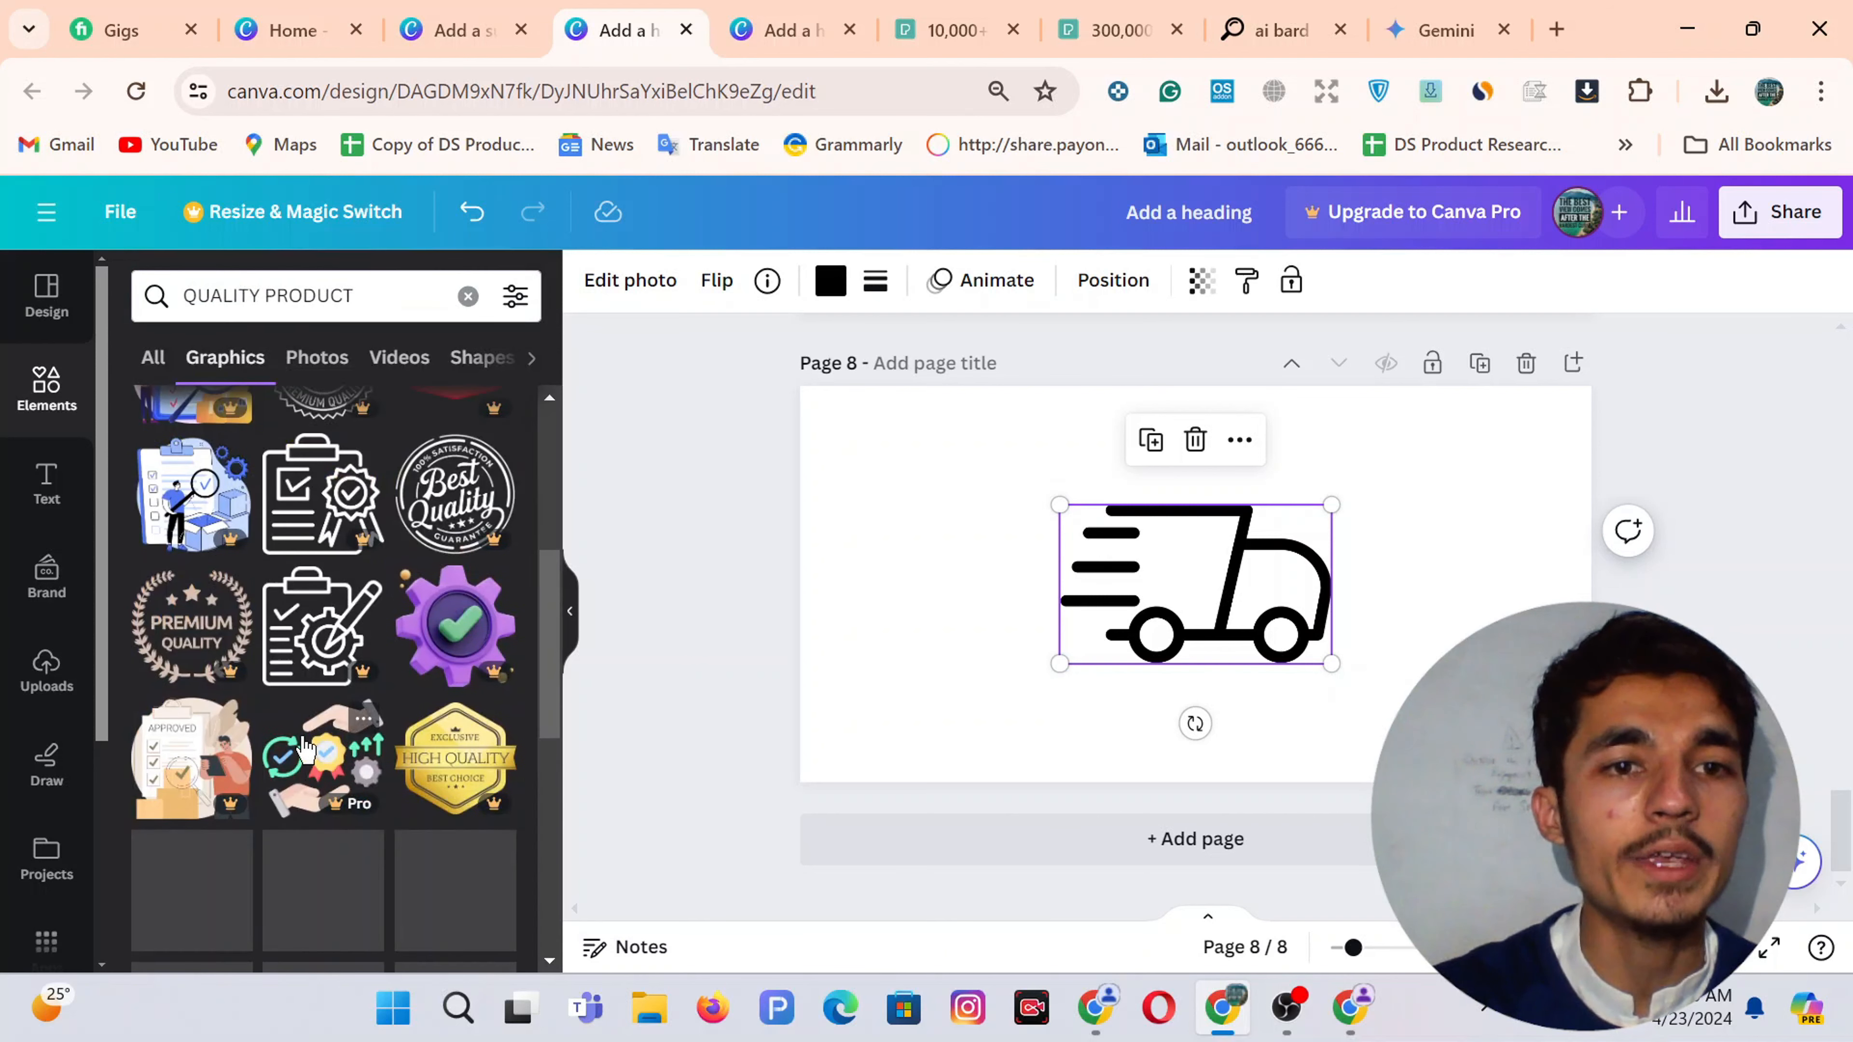
left_click(1115, 861)
scroll(1067, 563, "up", 5)
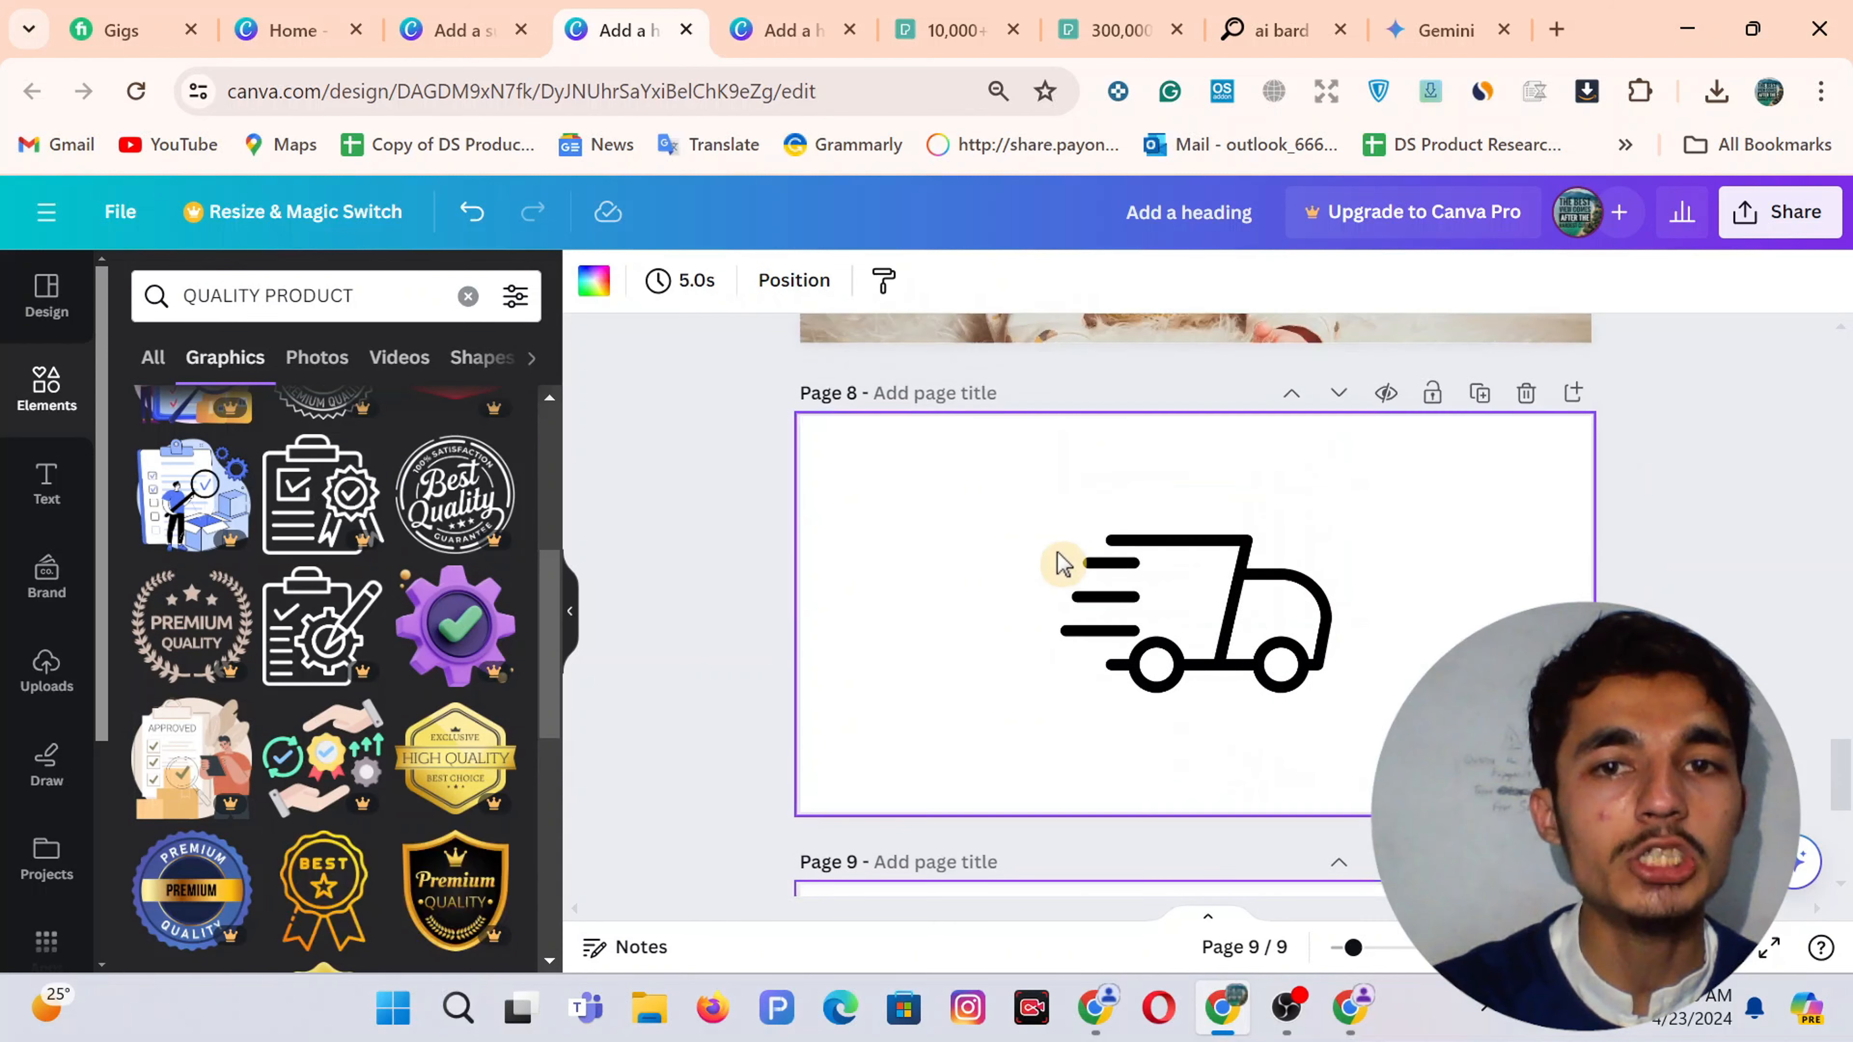
scroll(295, 685, "down", 5)
scroll(291, 672, "down", 10)
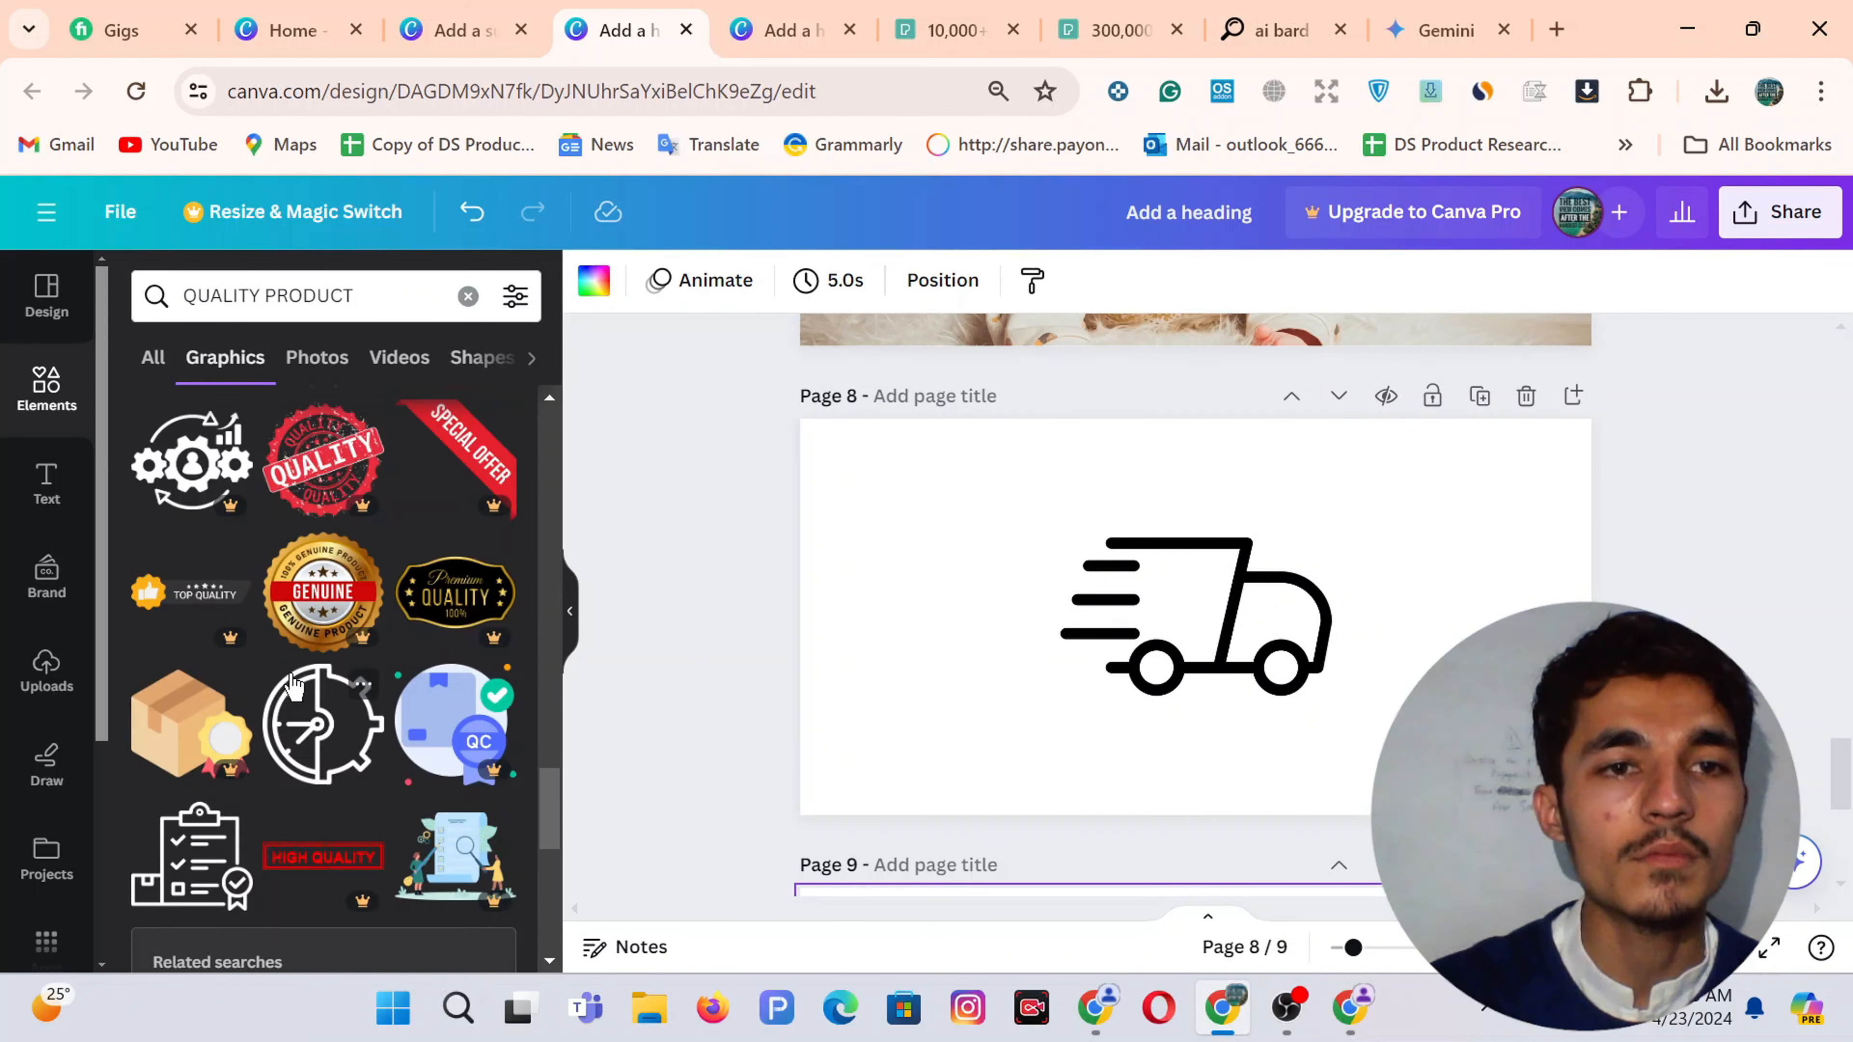
scroll(295, 686, "down", 10)
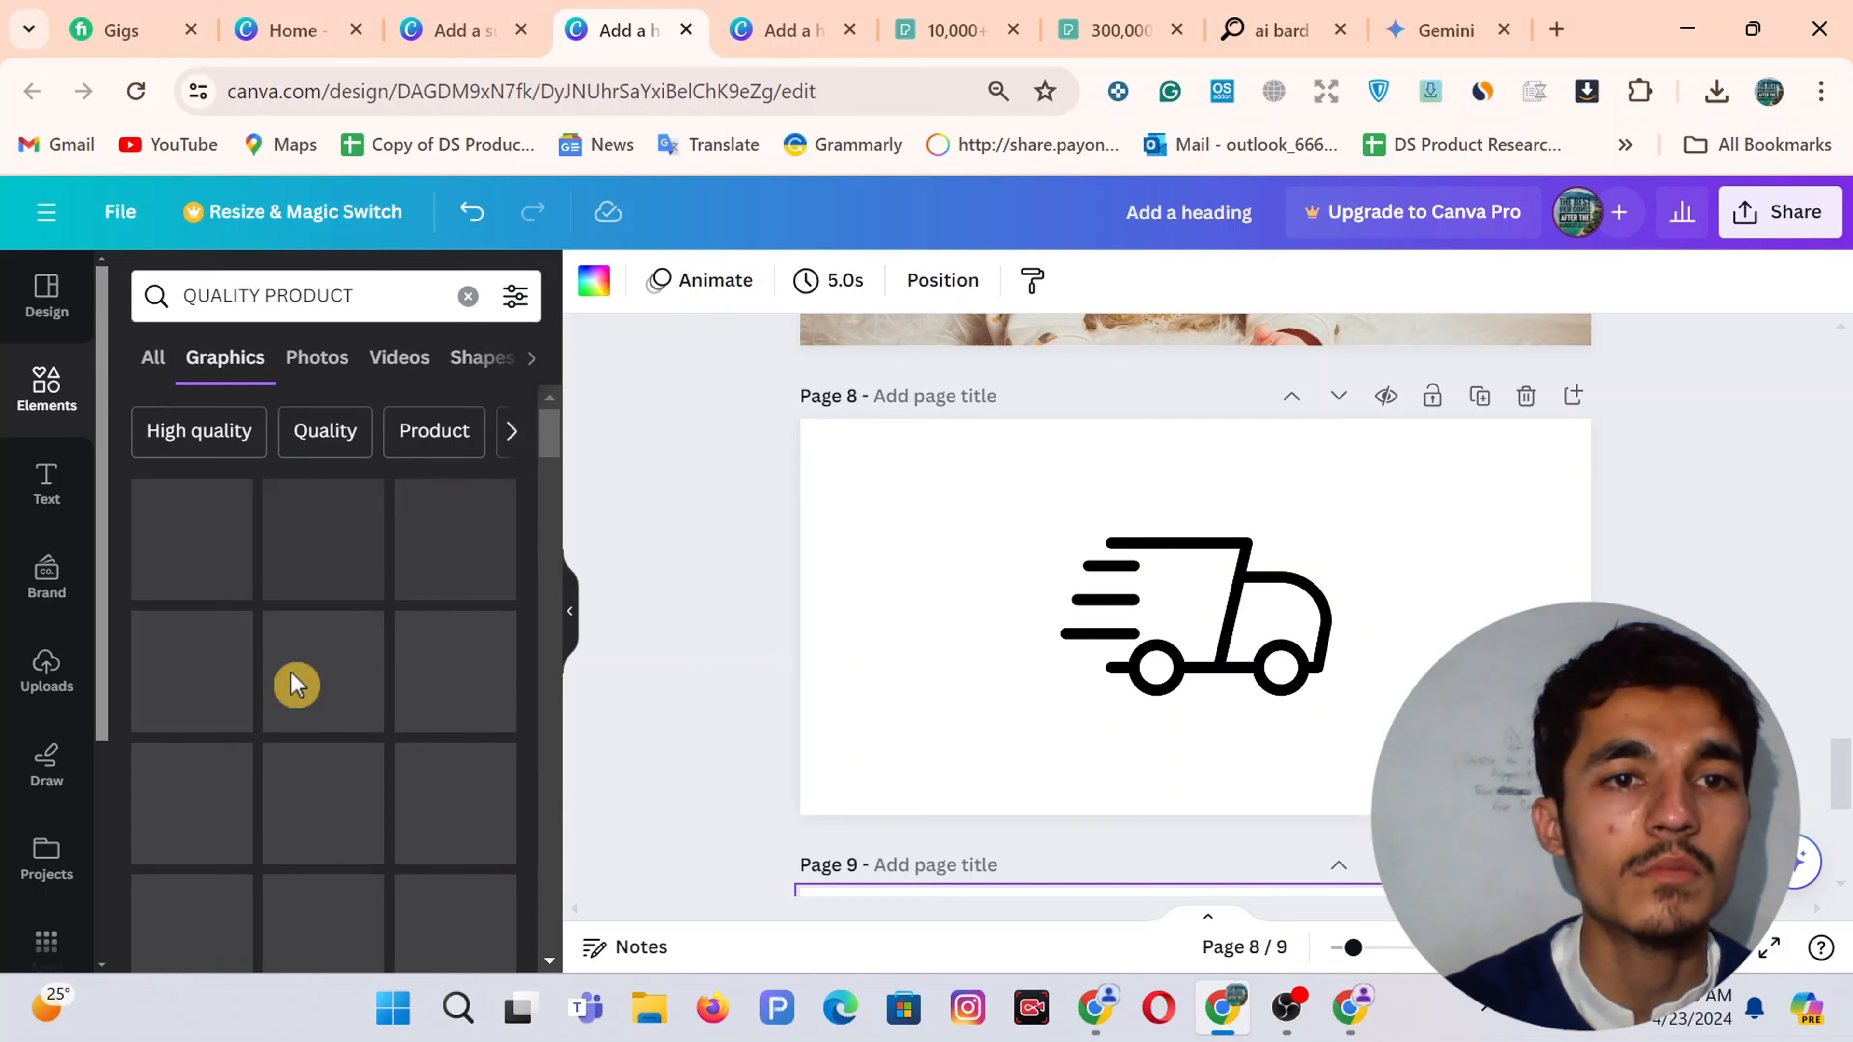
scroll(413, 675, "down", 10)
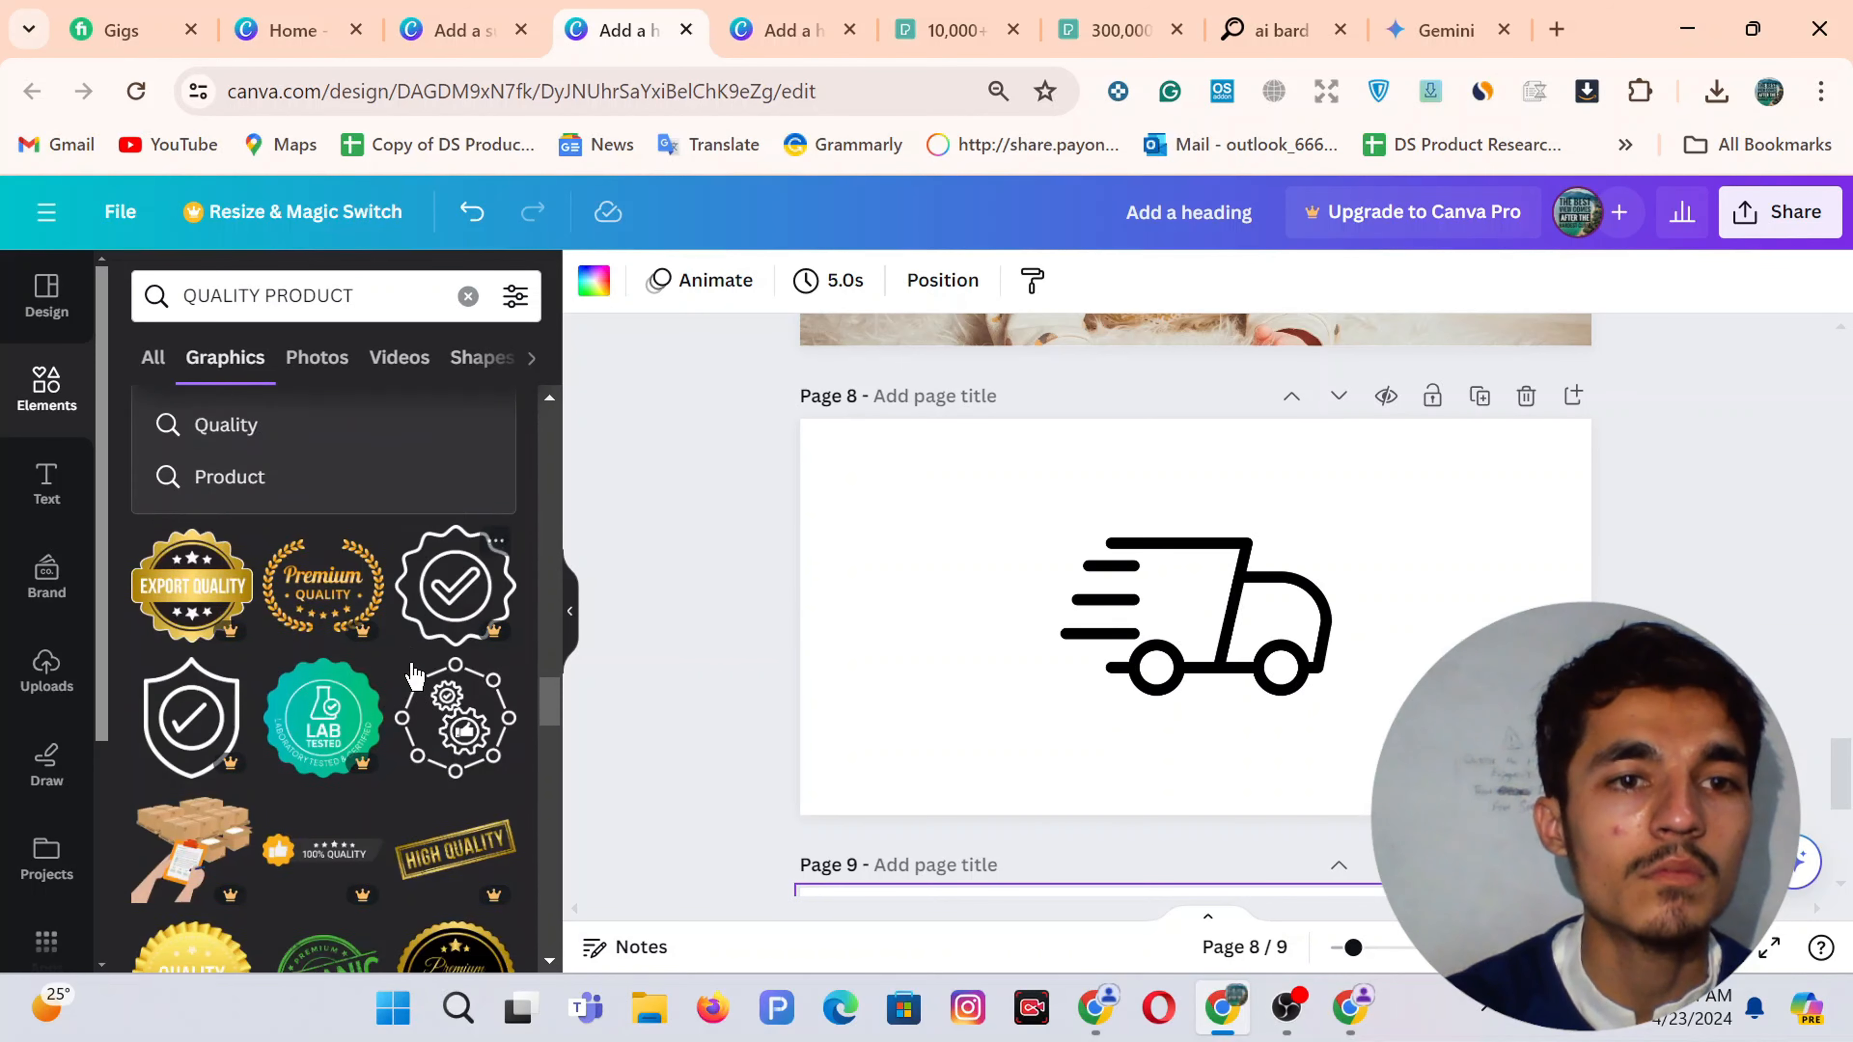
scroll(413, 675, "down", 10)
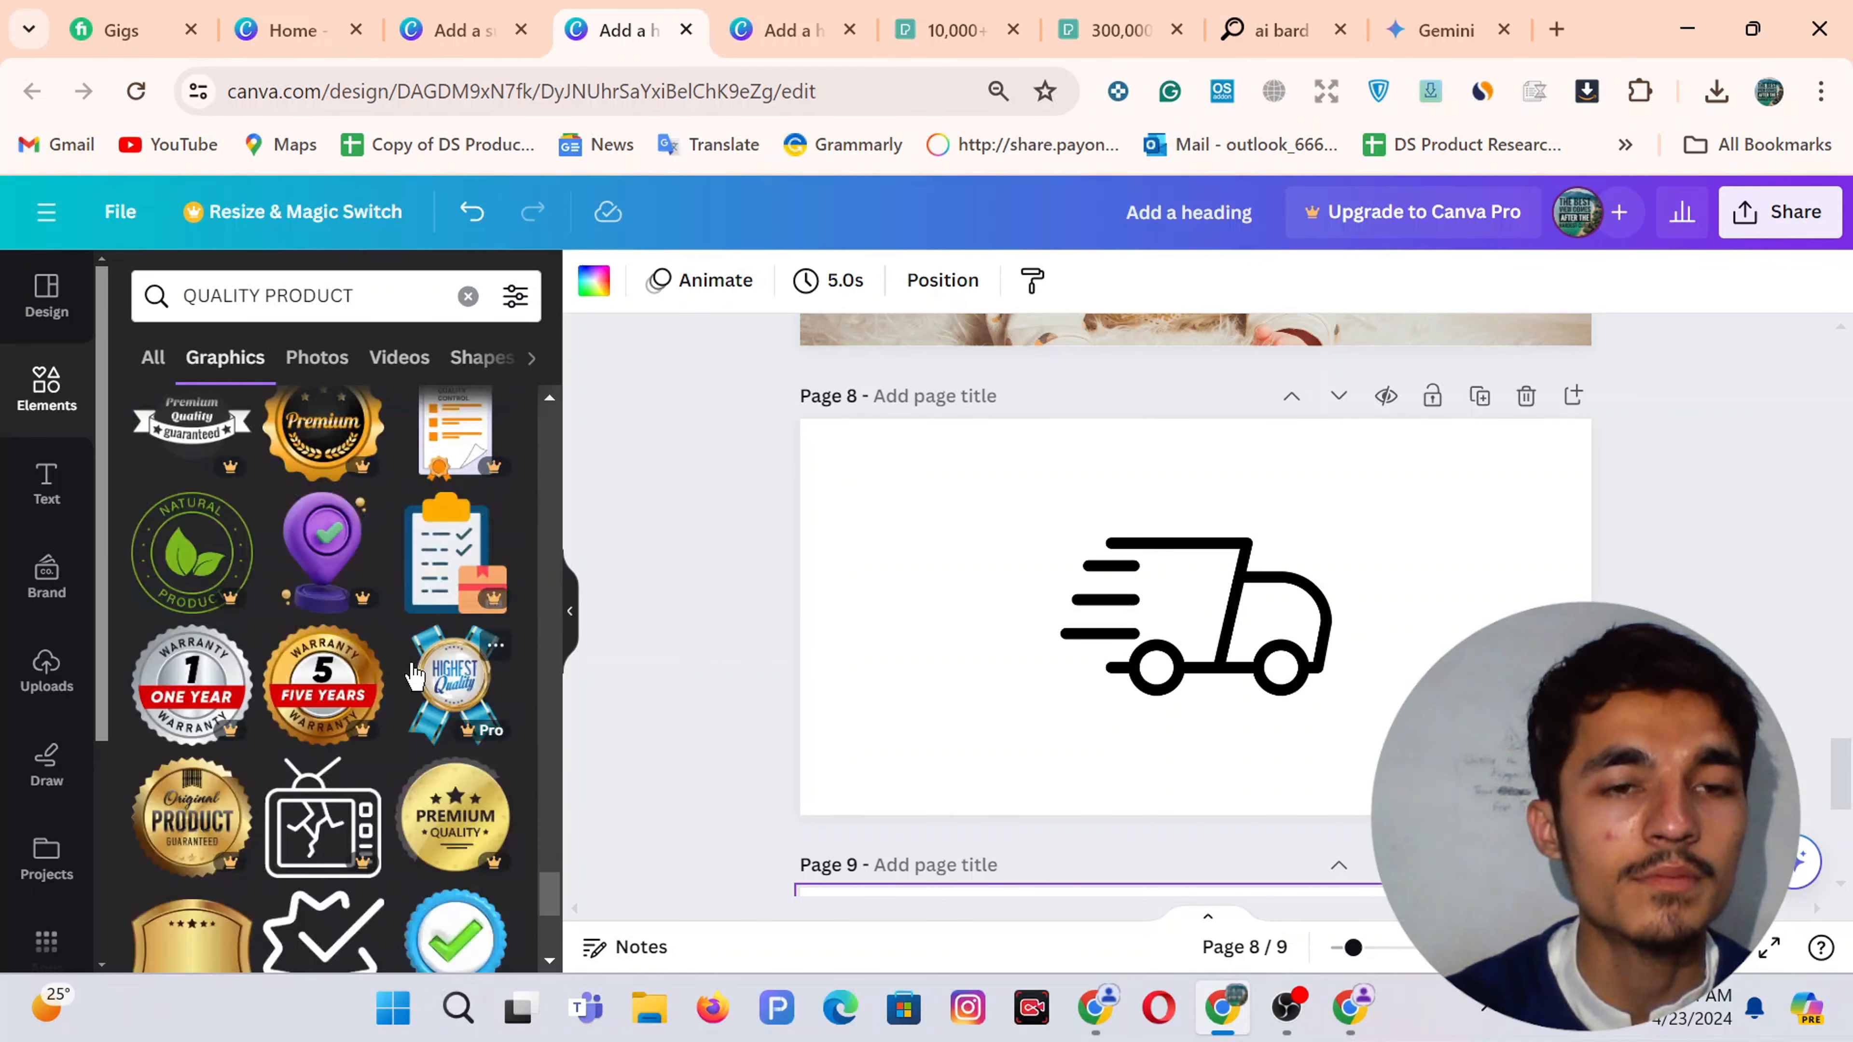
left_click(748, 11)
left_click(616, 29)
scroll(328, 657, "down", 5)
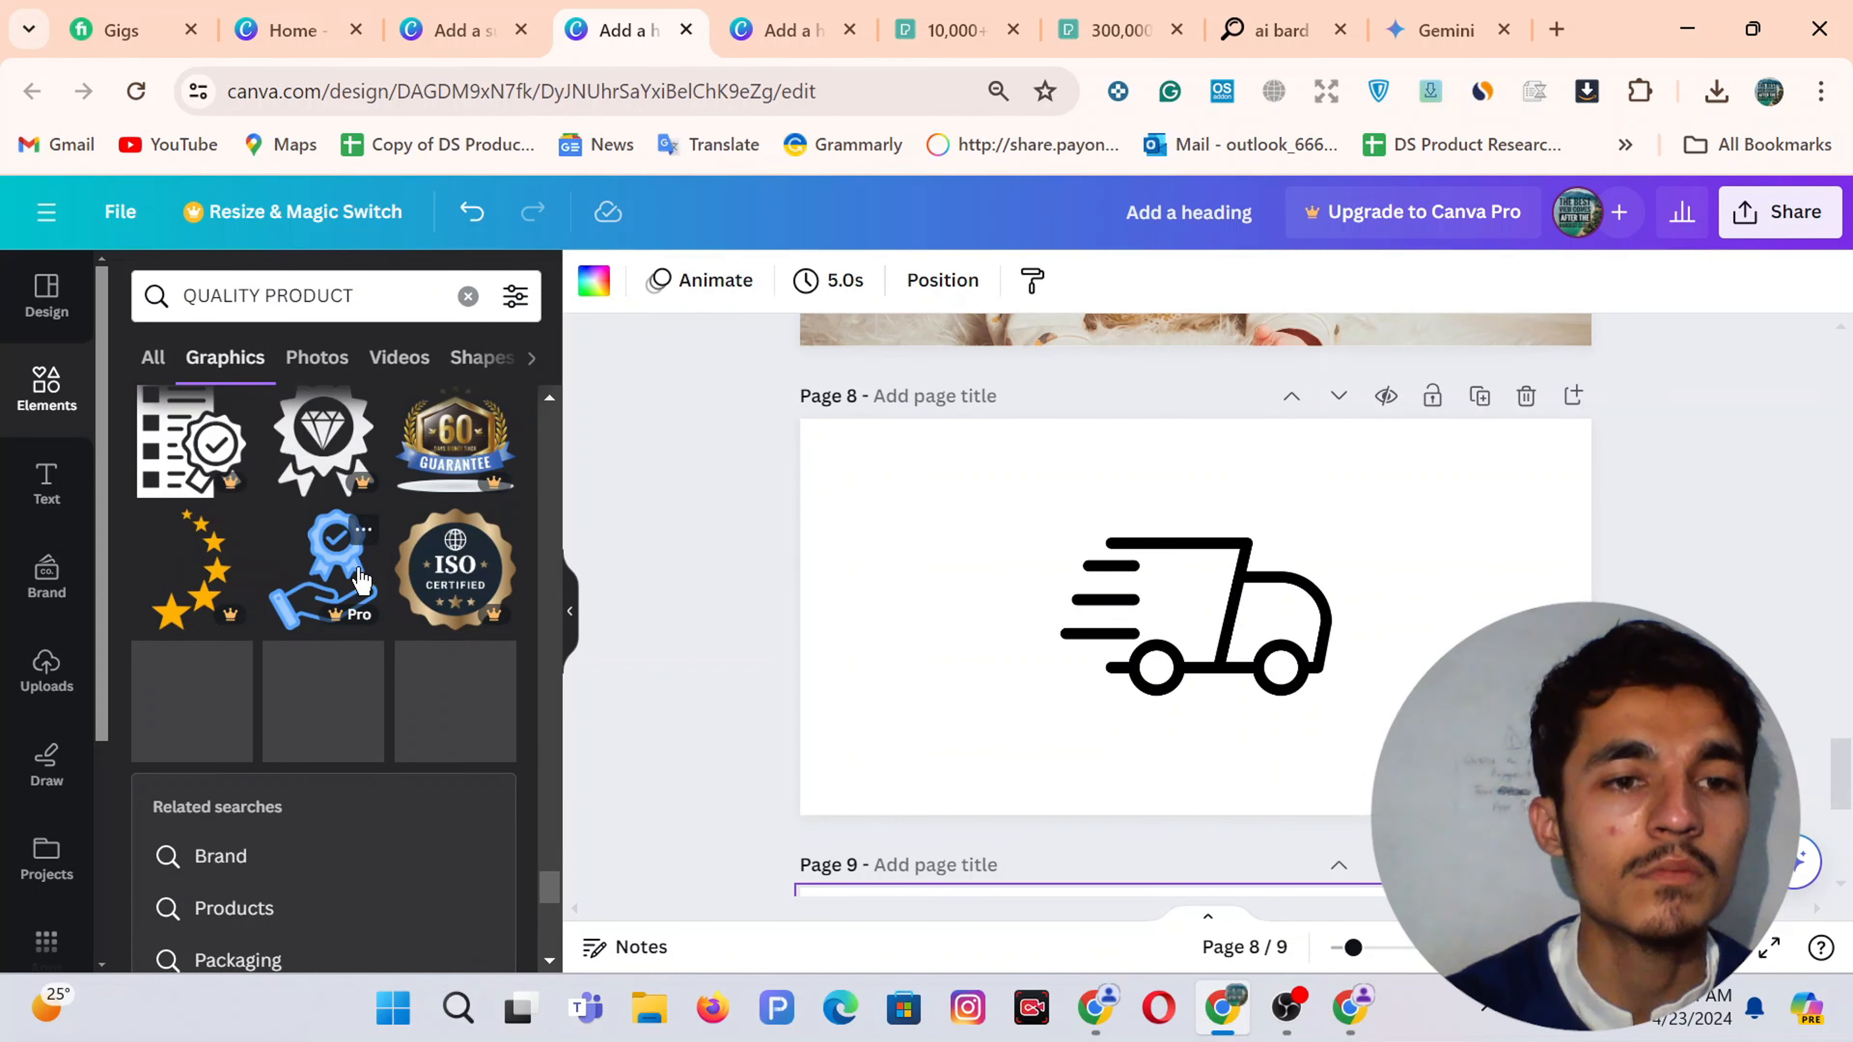
Narrow the search to QUALITY, add the ribbon check badge to Page 9, and enter COSTUMER SUPPOR
double_click(315, 296)
key("BackSpace")
key("Return")
scroll(393, 464, "down", 2)
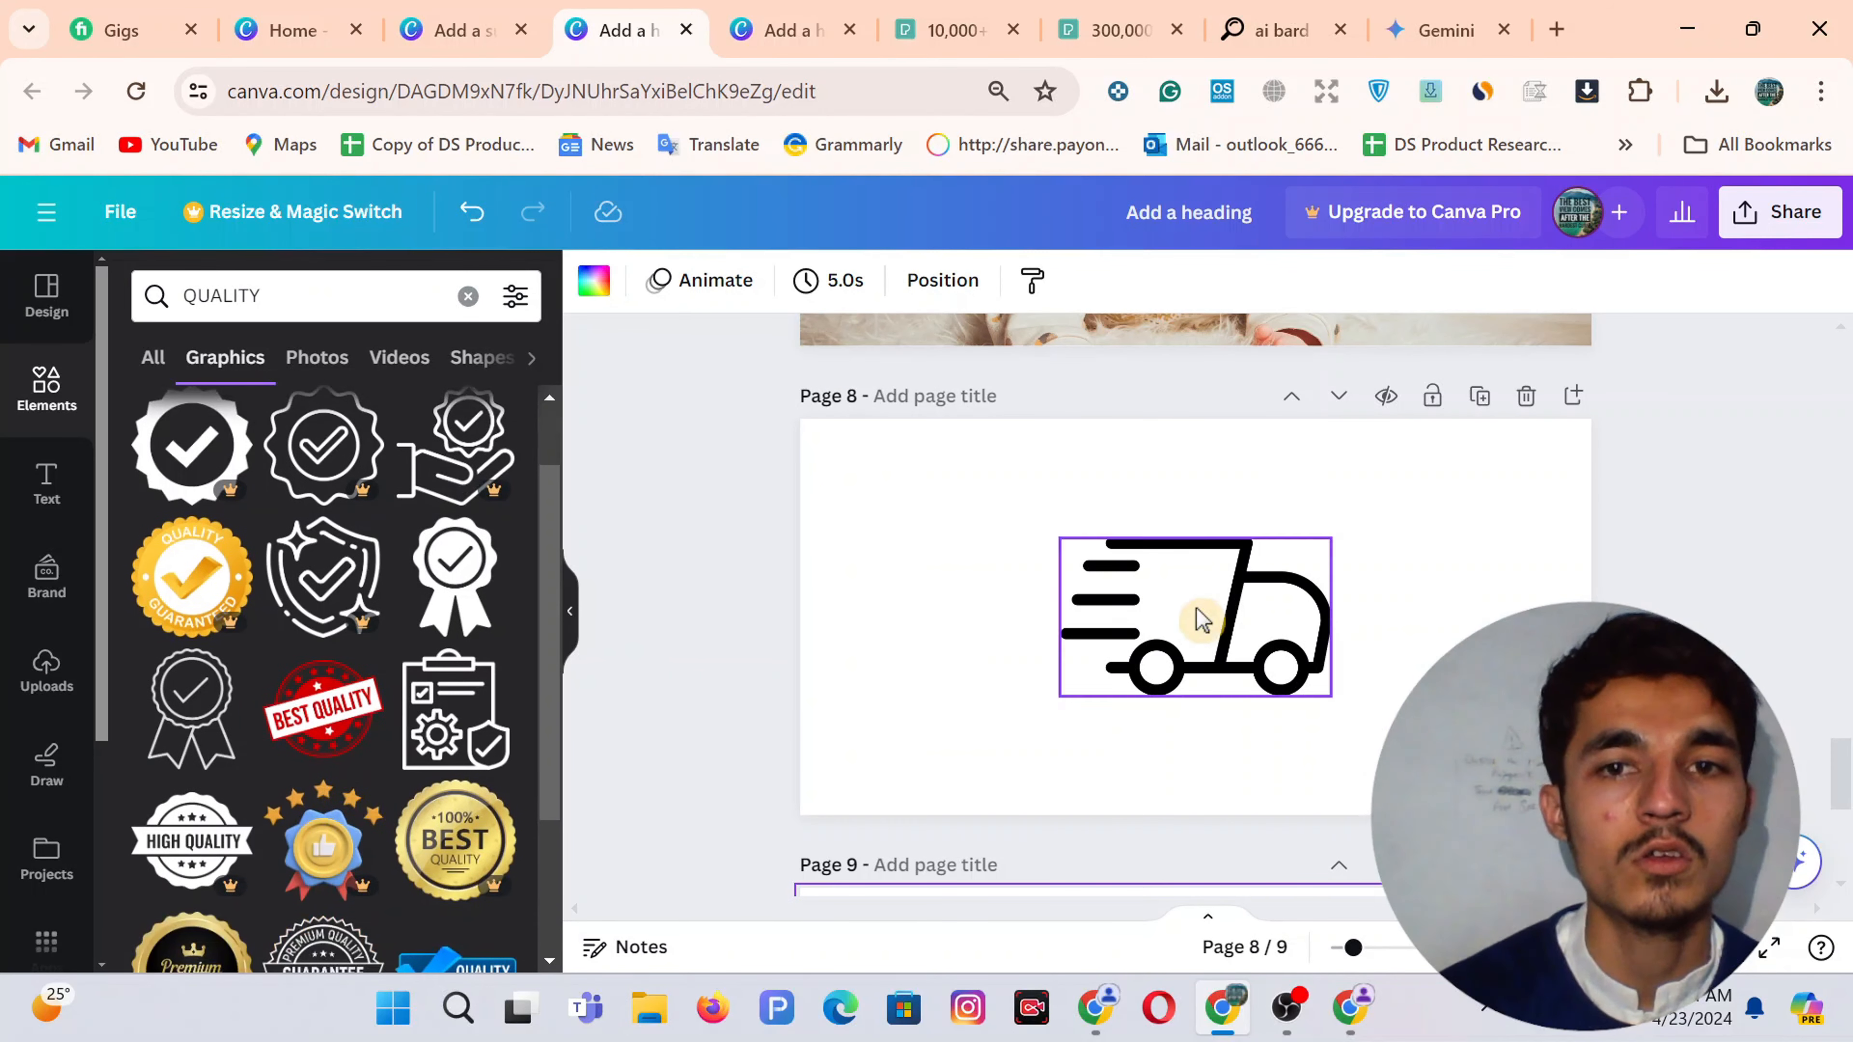
scroll(633, 650, "down", 5)
left_click(182, 729)
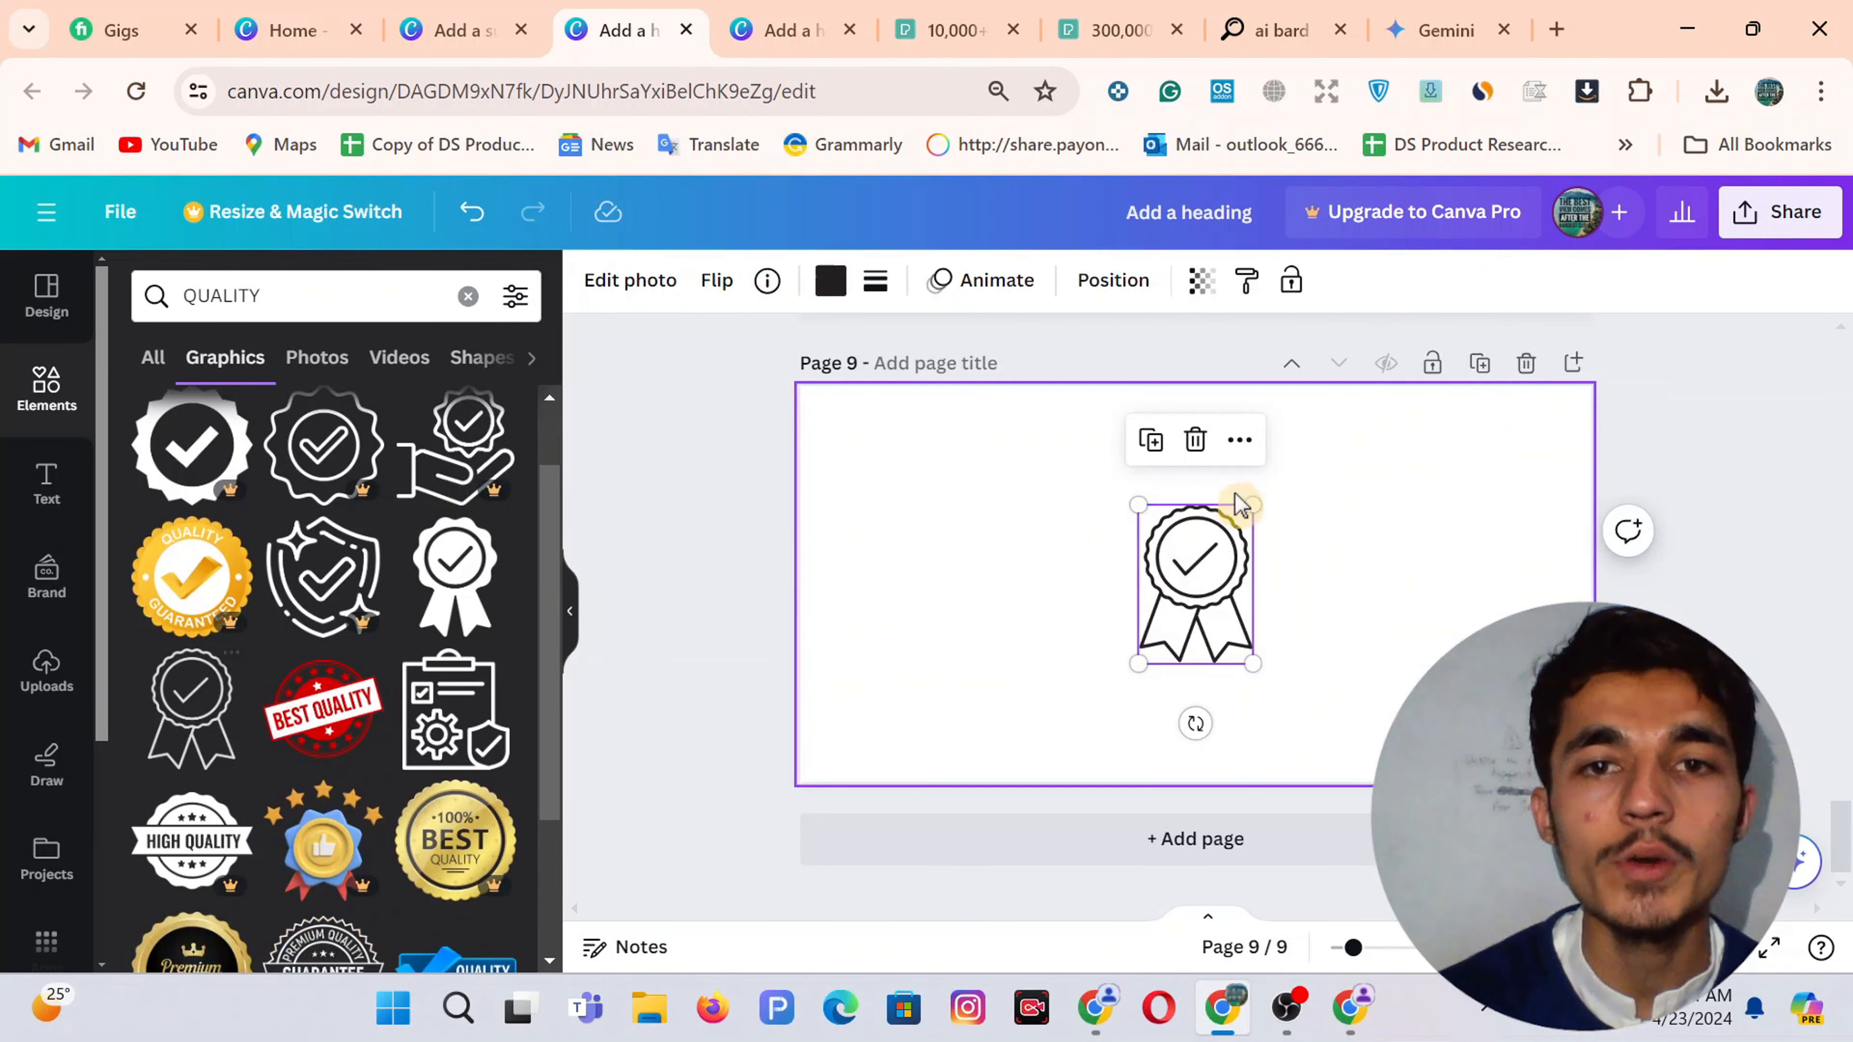
double_click(254, 300)
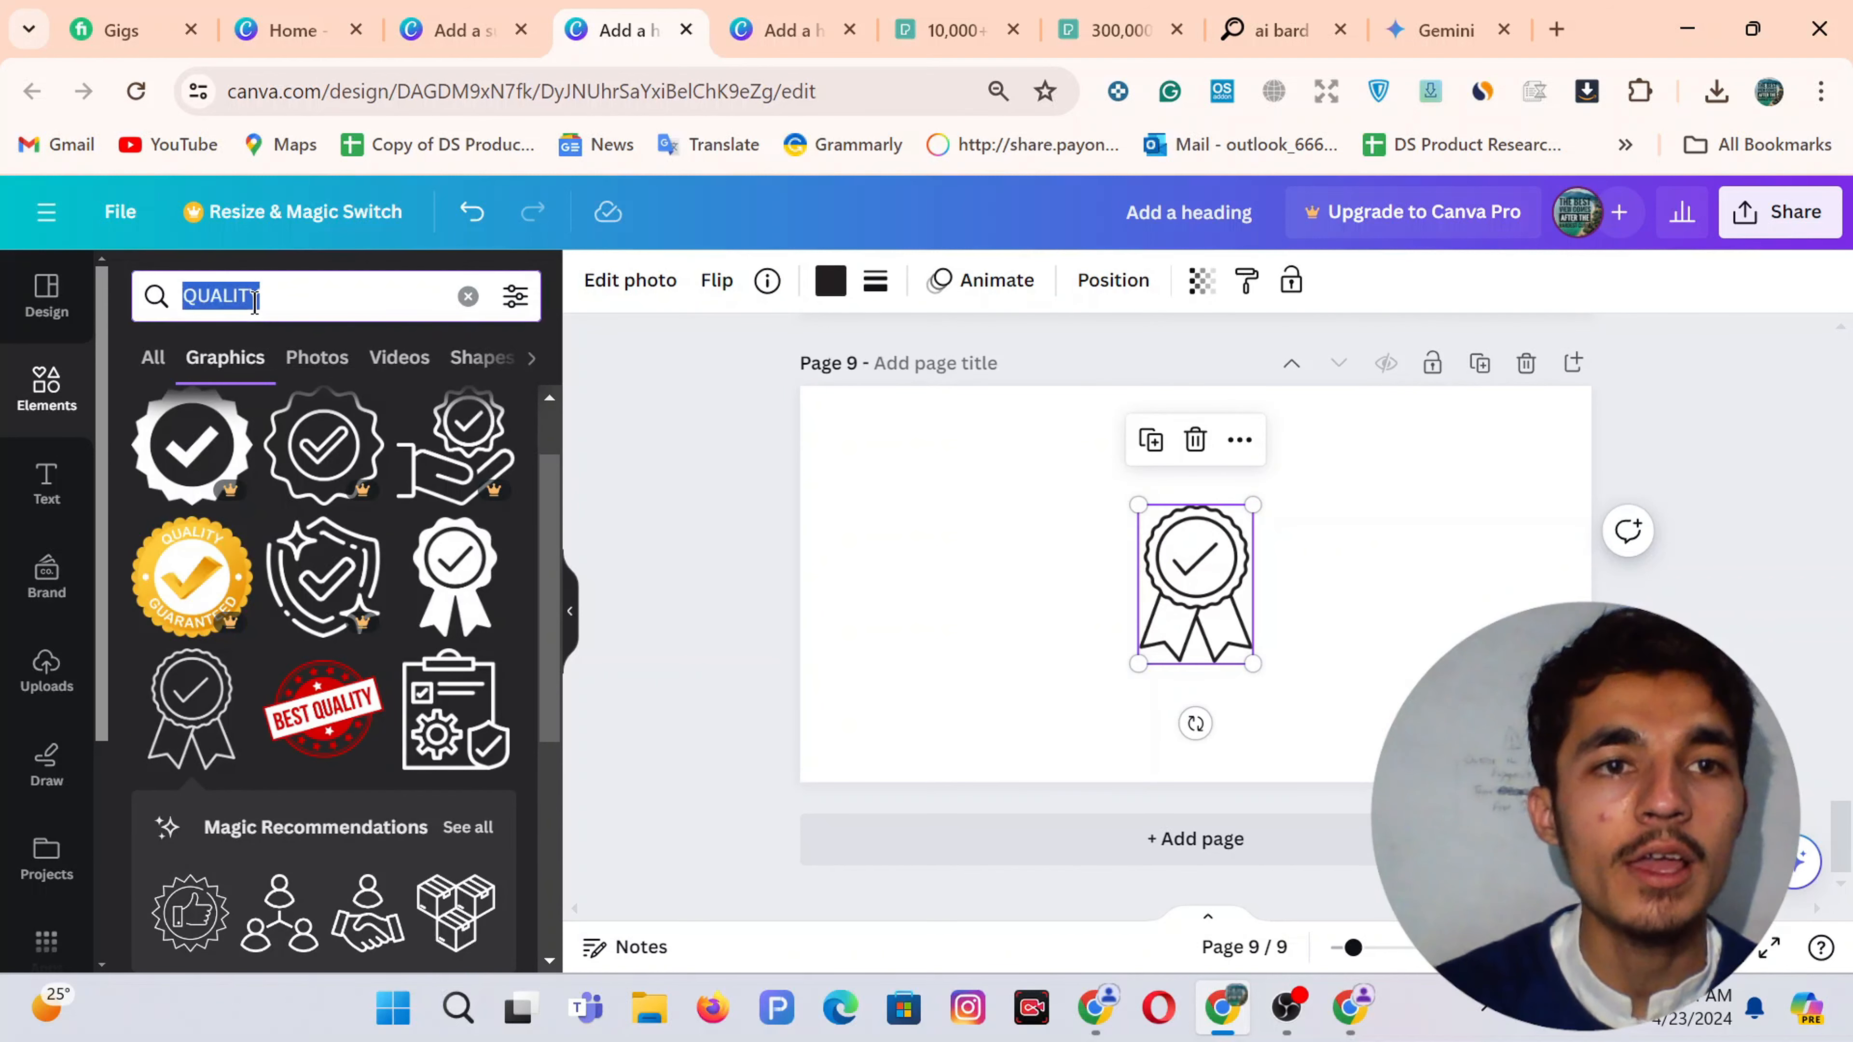
type("COST")
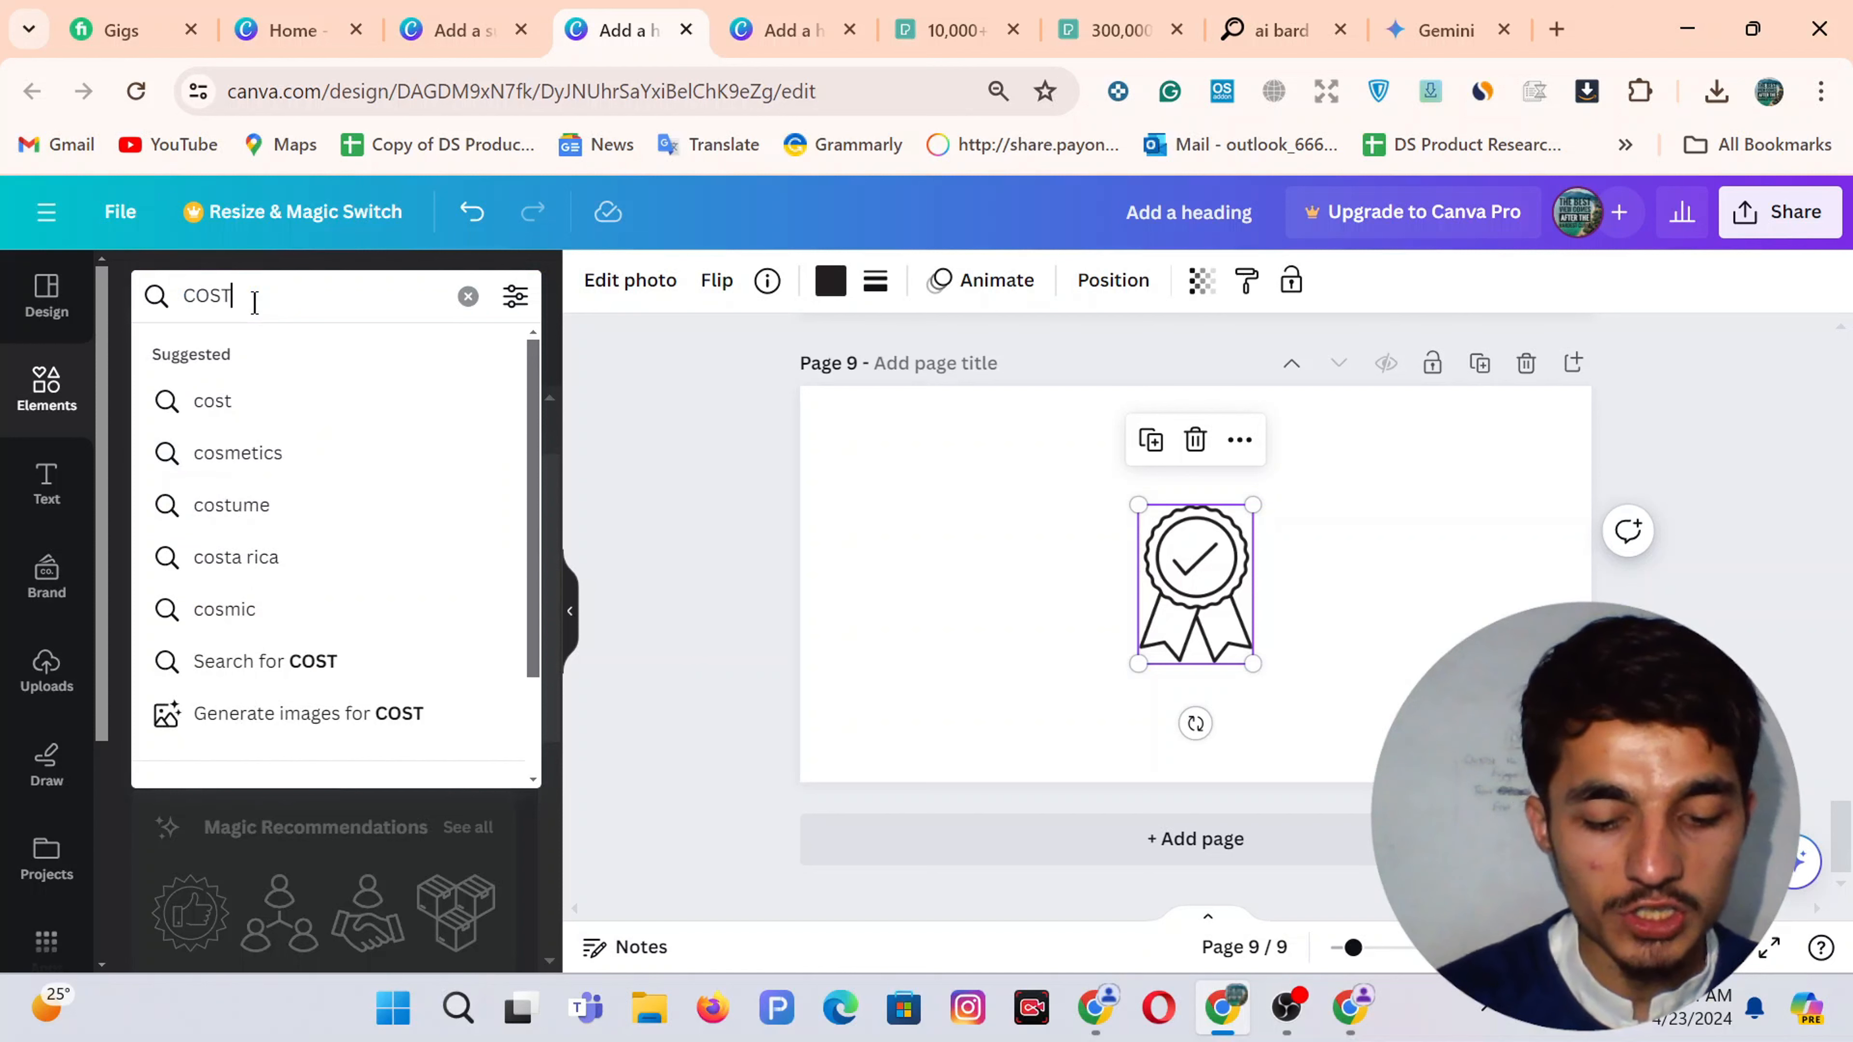
type("UMER SUPPOR")
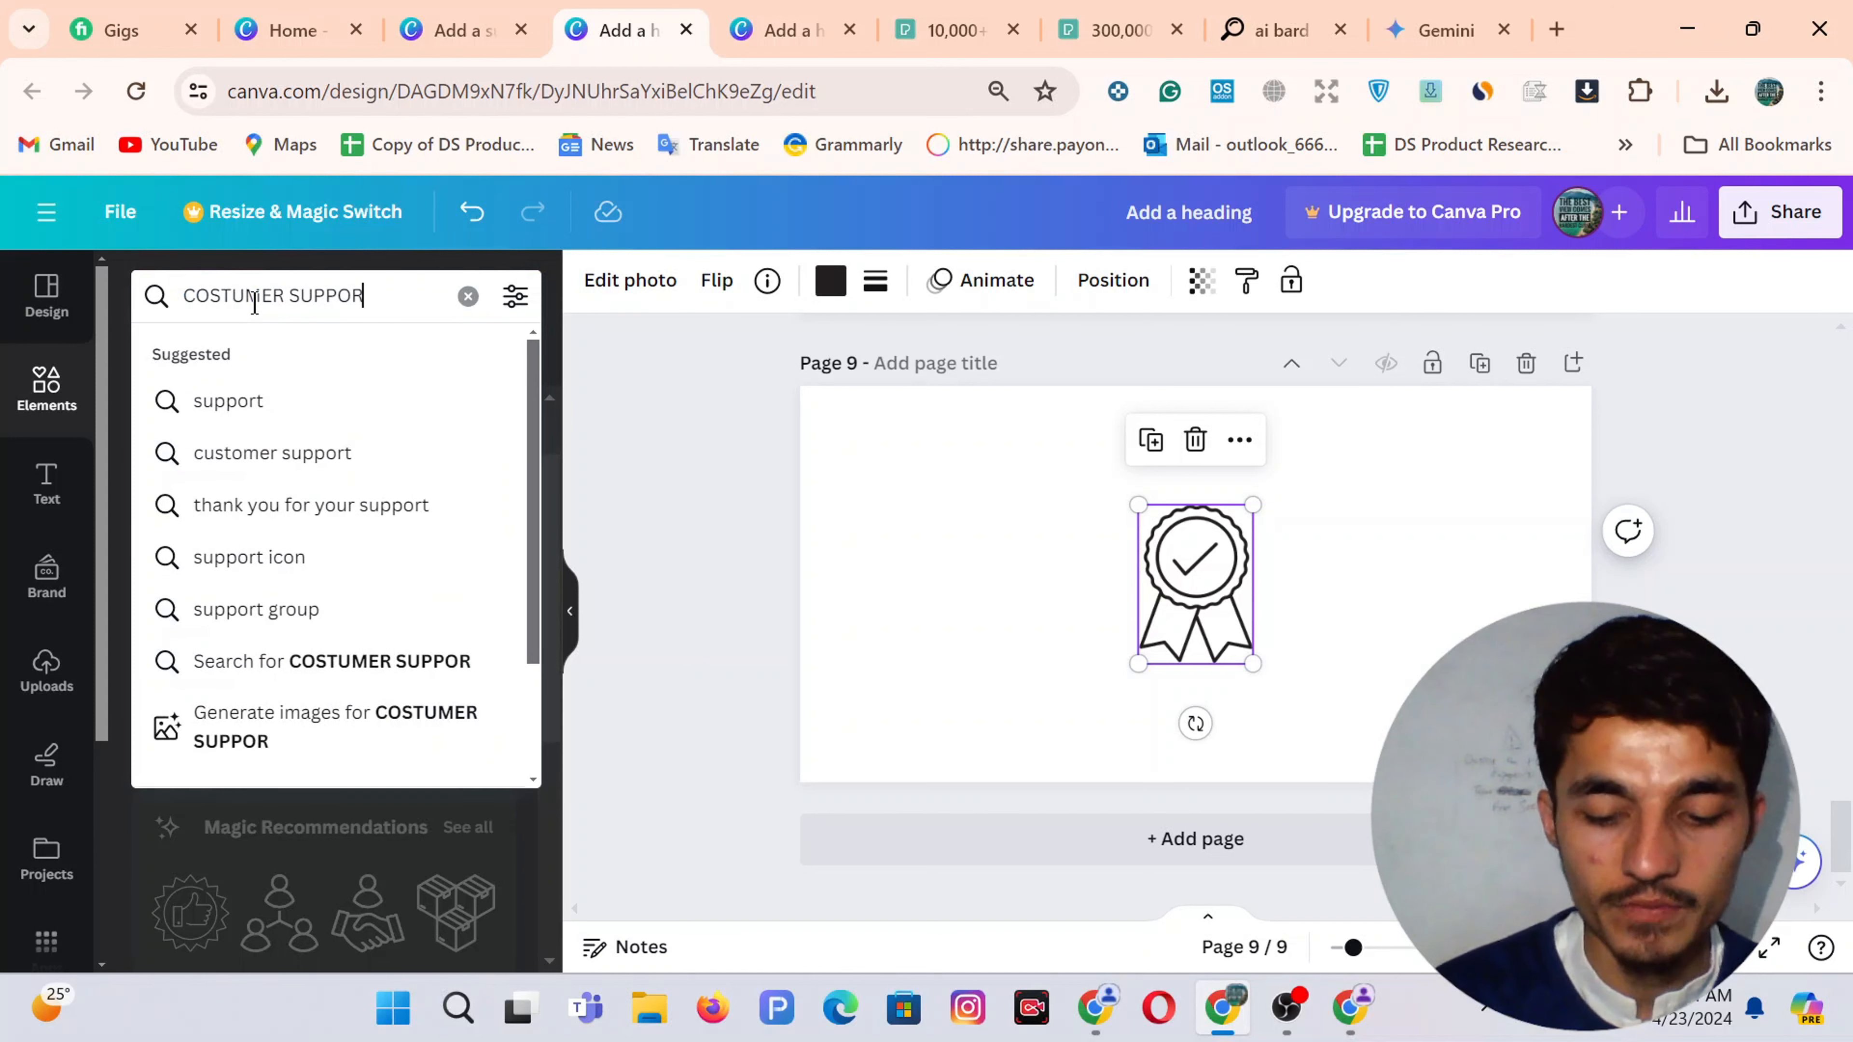
Add a blank Page 10 with the headset customer-service graphic from the COSTUMER SUPPOR search, then clear the search
key("Return")
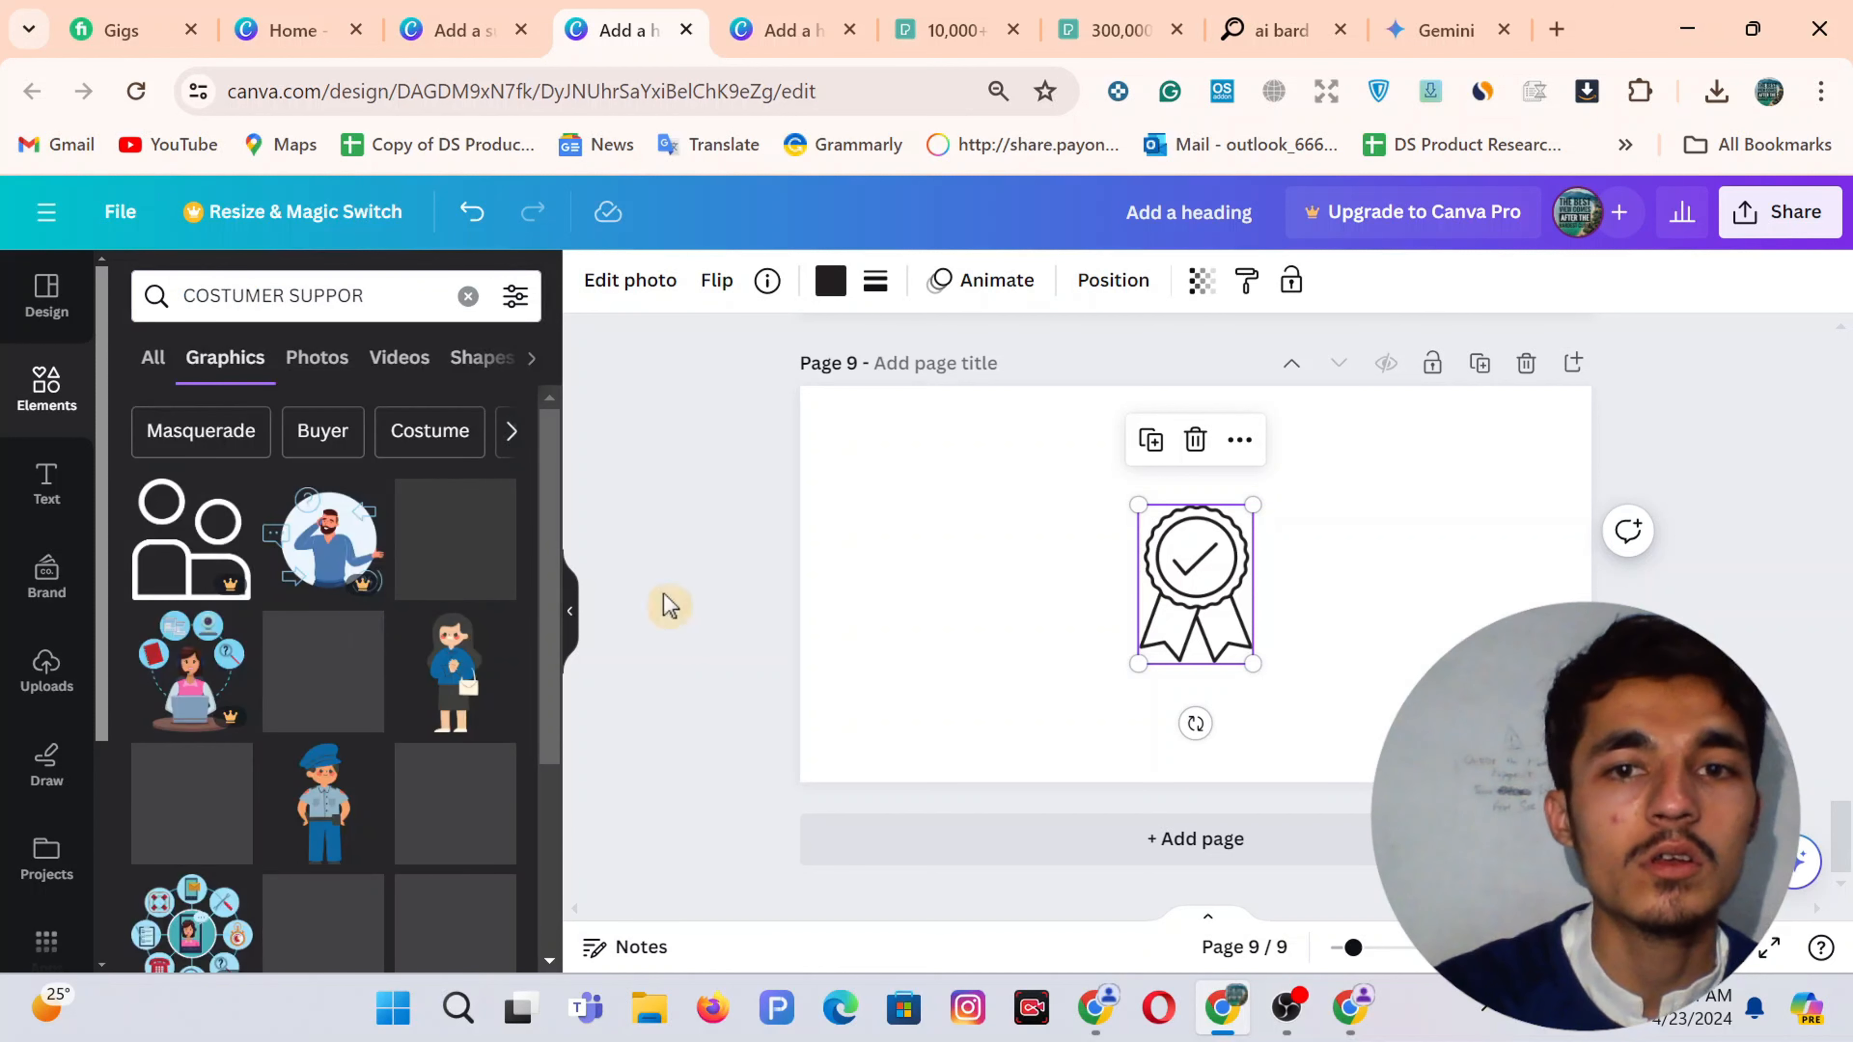
left_click(1211, 841)
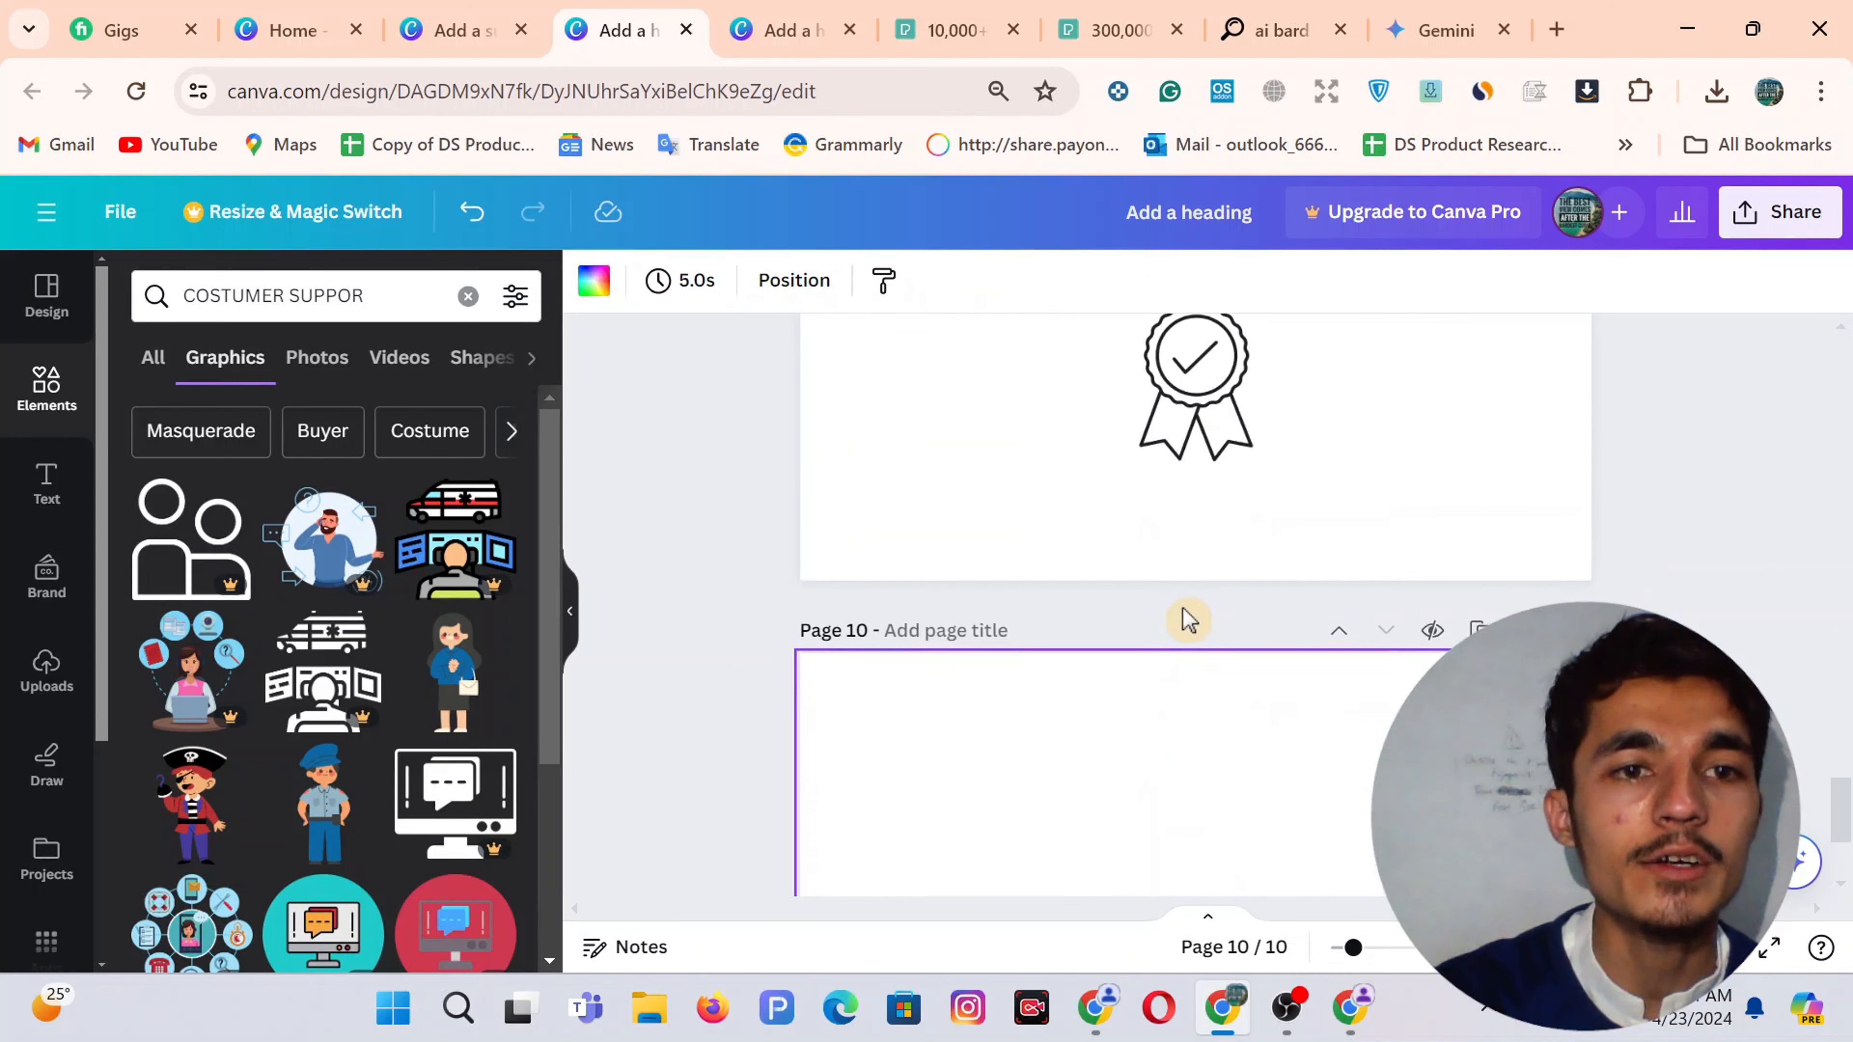
scroll(309, 765, "down", 3)
scroll(305, 753, "up", 3)
scroll(310, 765, "down", 5)
scroll(309, 765, "down", 6)
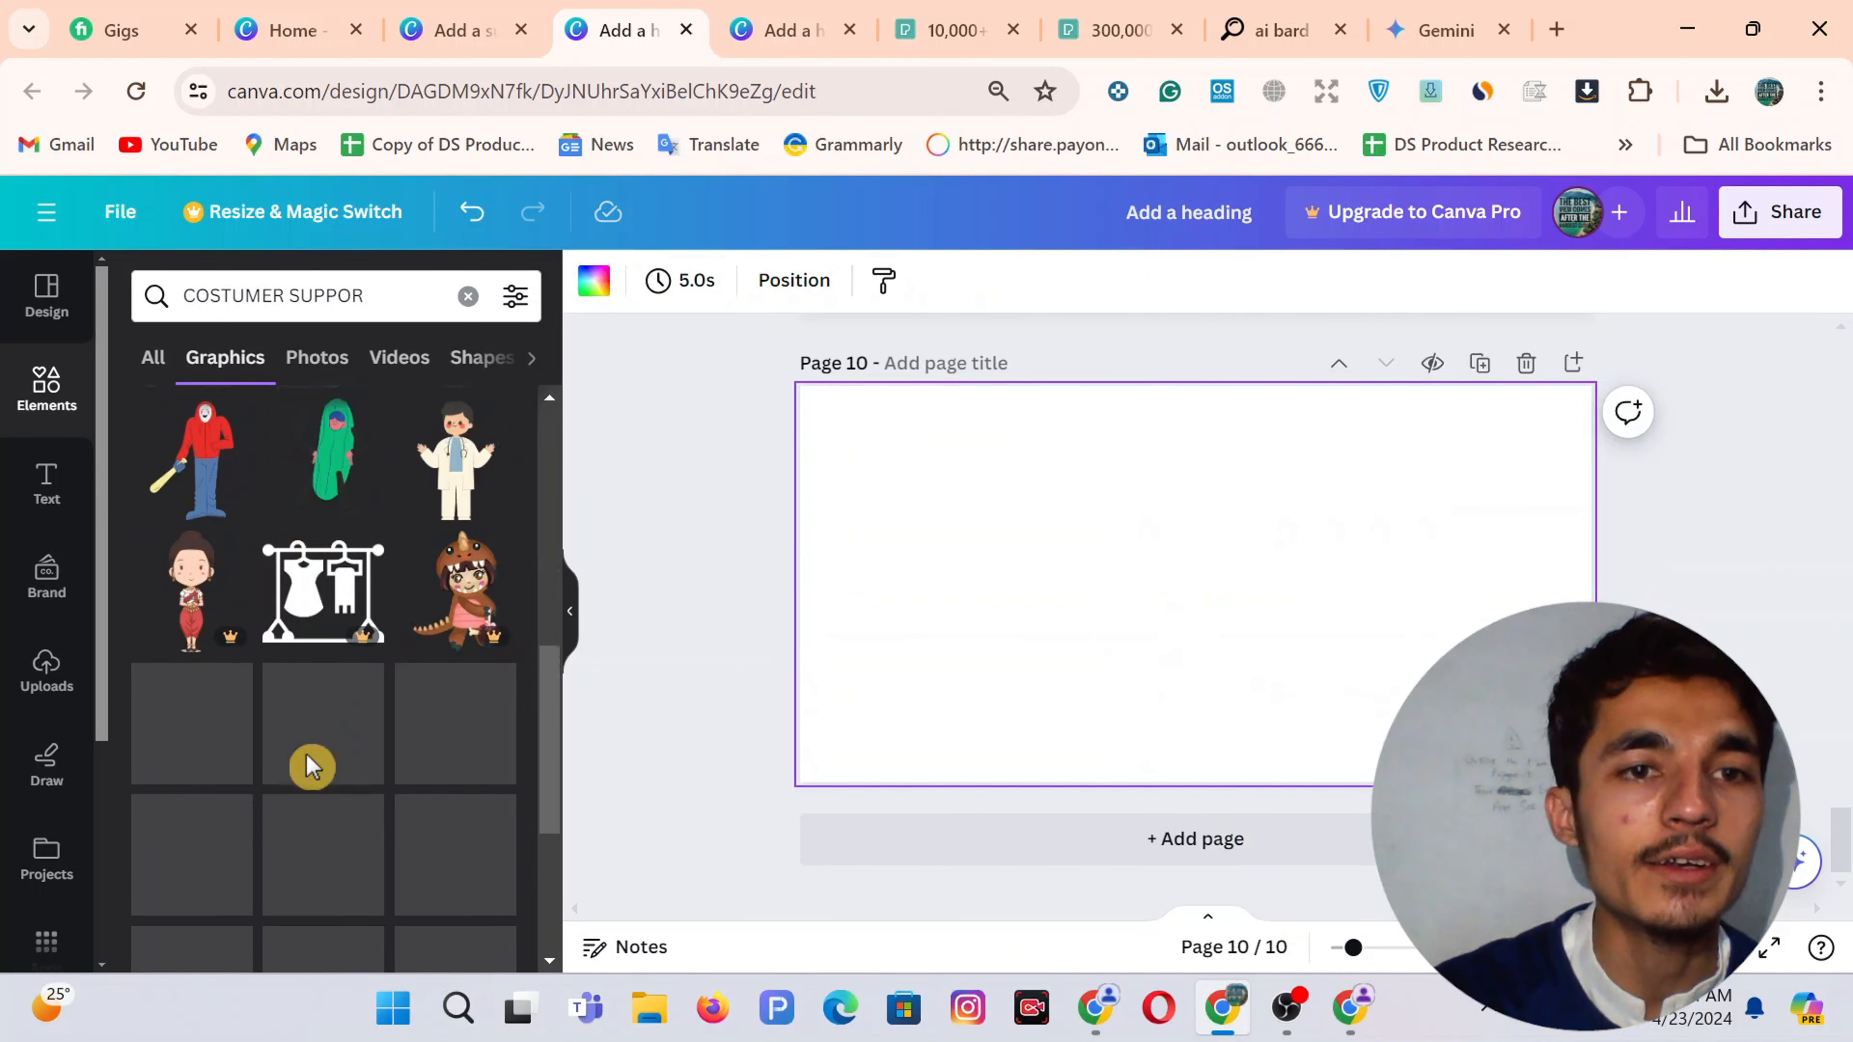
scroll(347, 691, "down", 10)
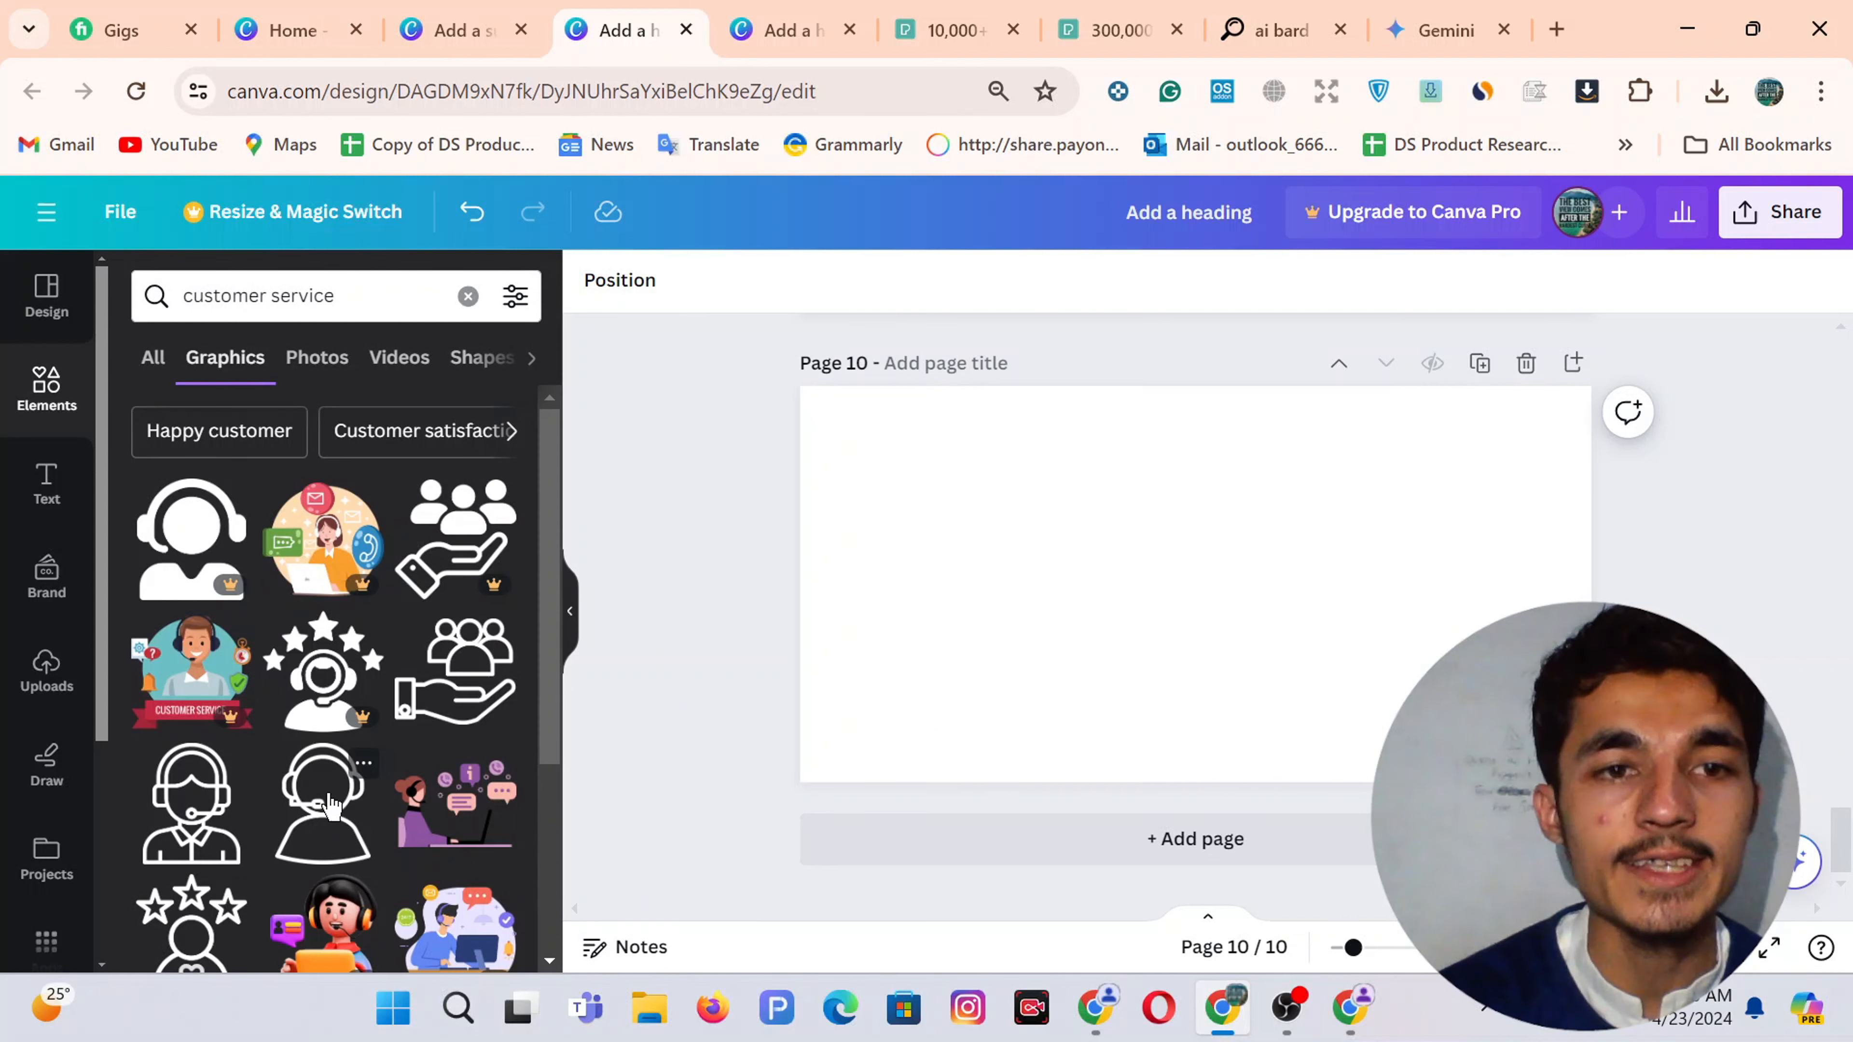
left_click(331, 806)
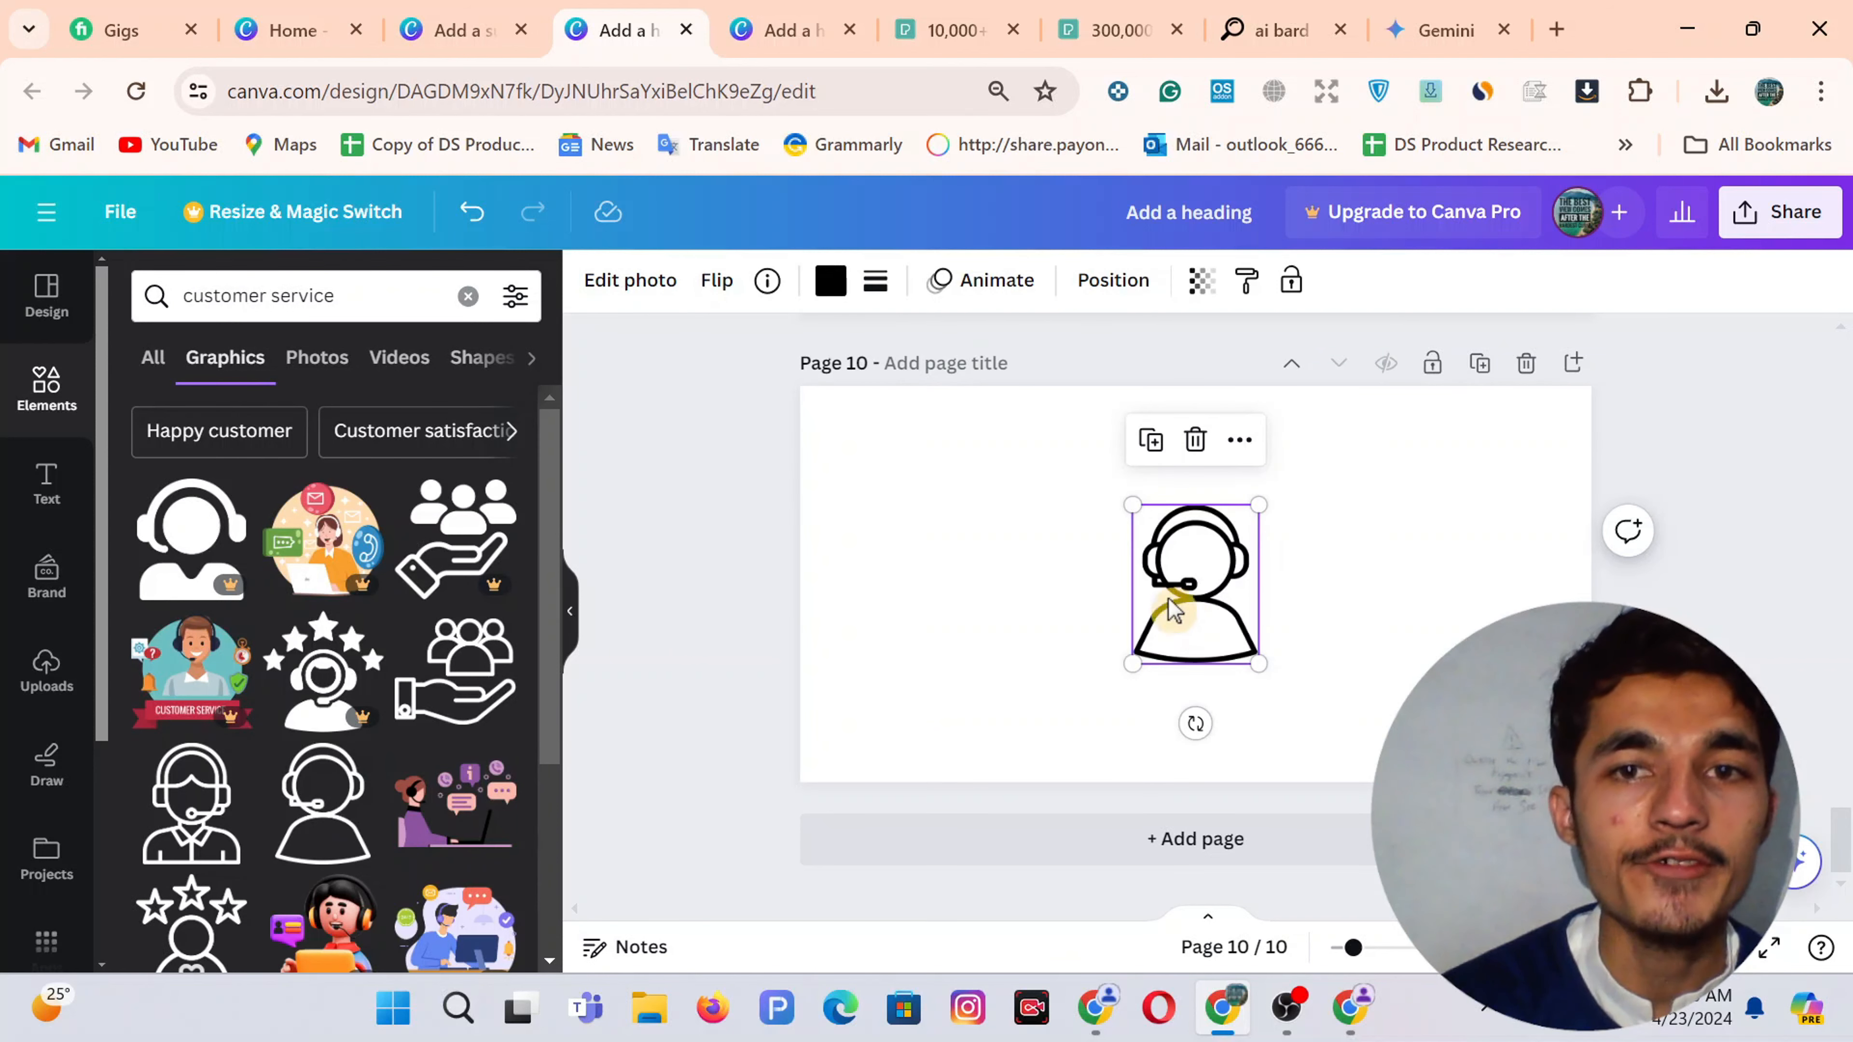
double_click(275, 303)
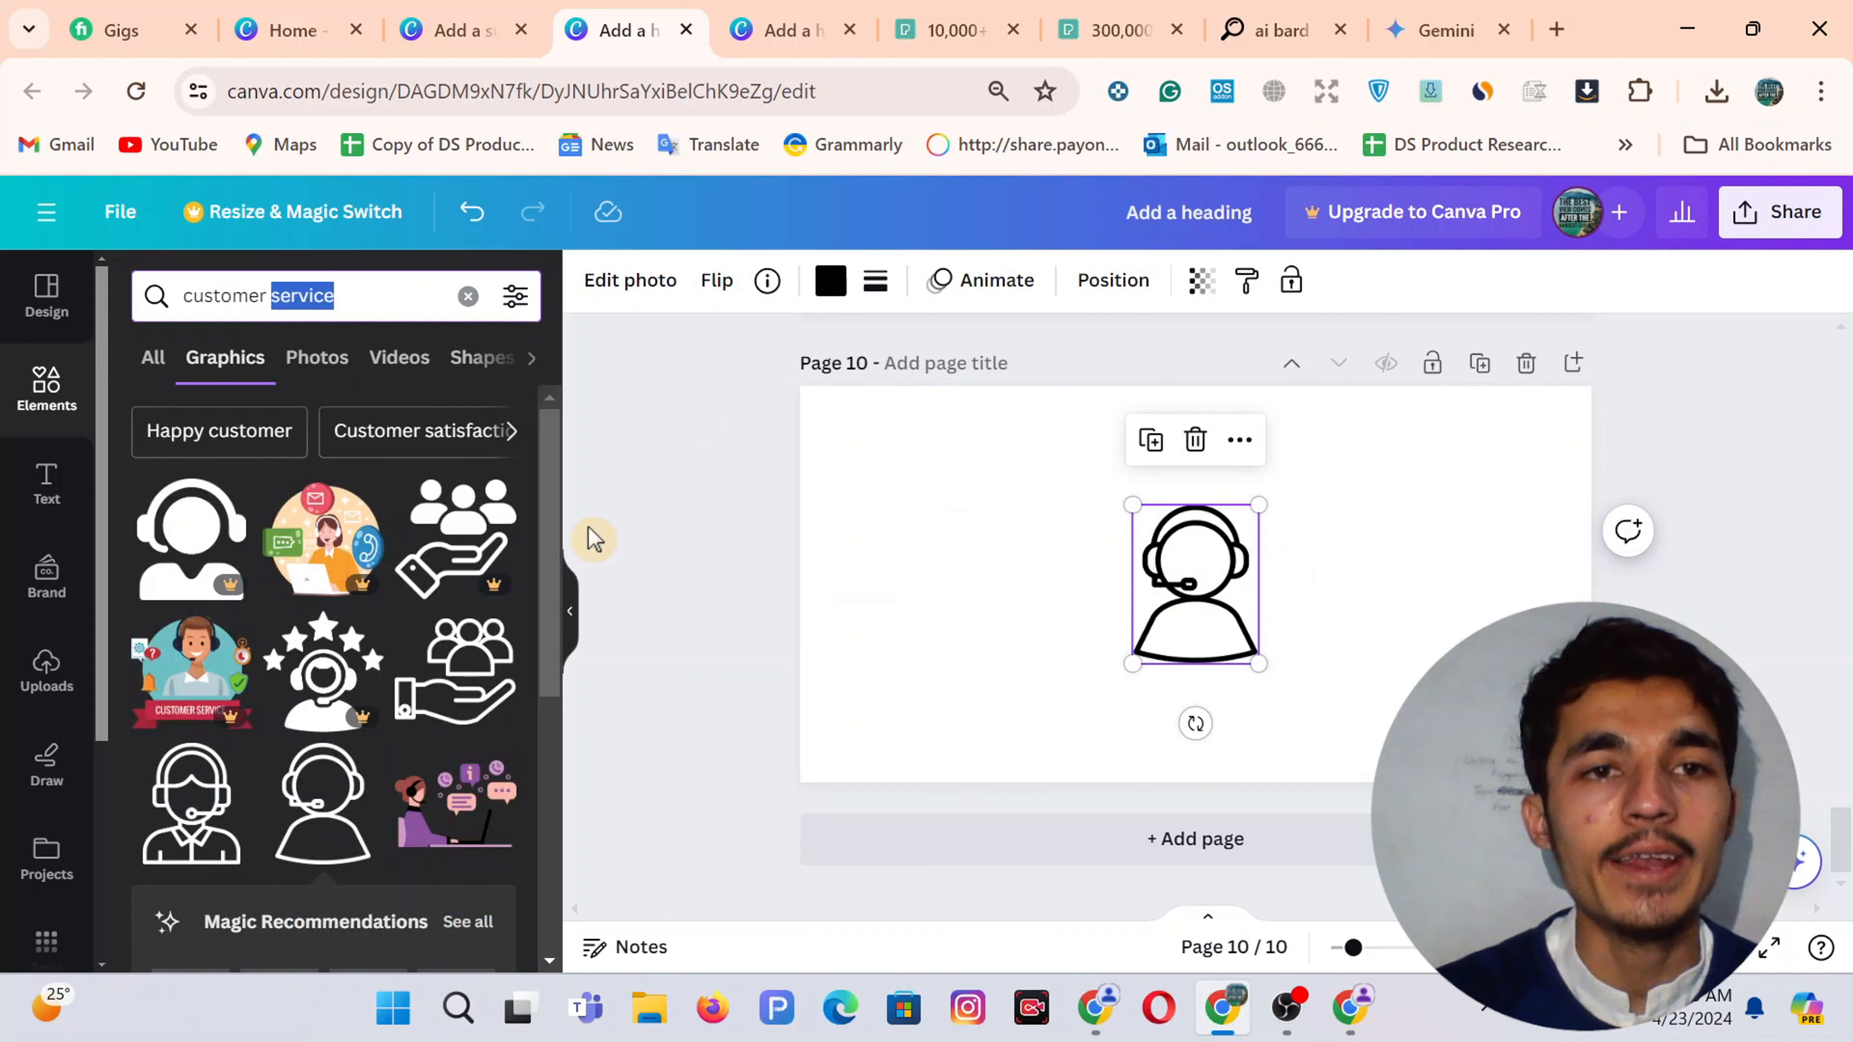
left_click(467, 297)
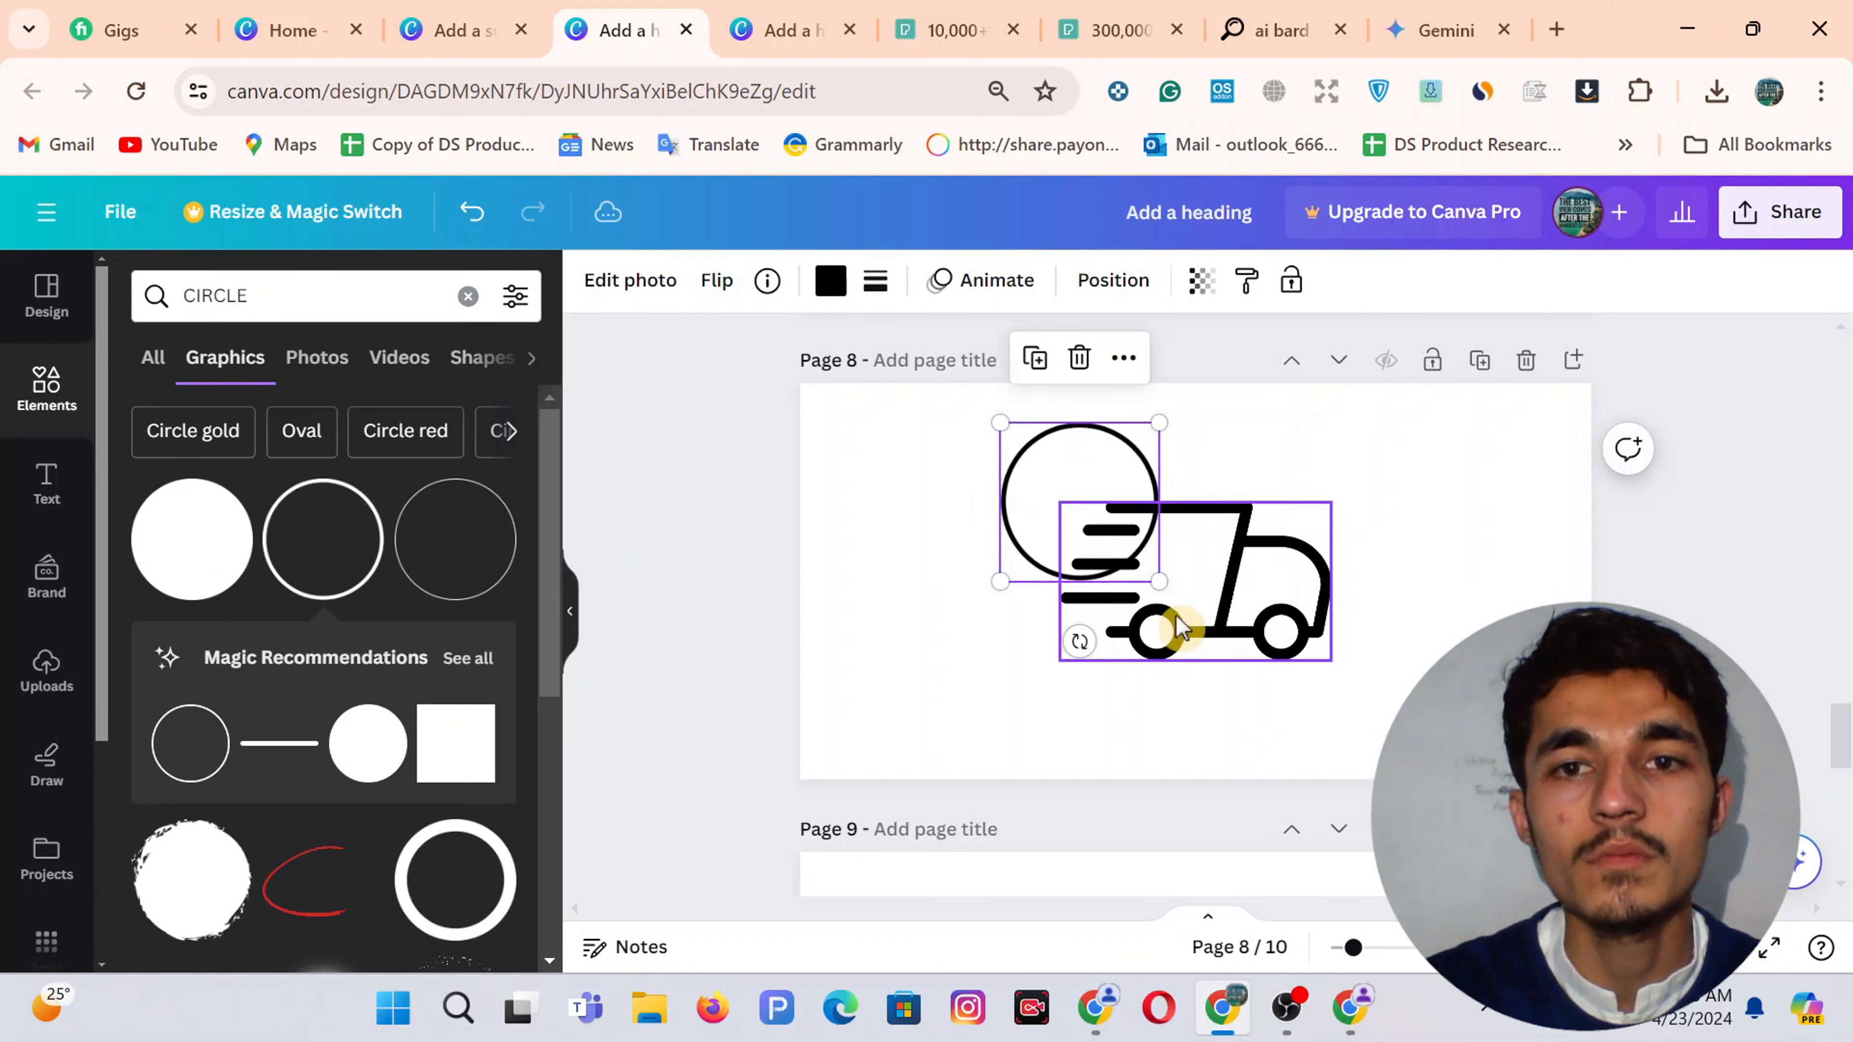
Enlarge the circle around the truck and centre the circled truck on Page 8
left_click_drag(1162, 580, 1335, 756)
left_click_drag(1211, 701, 1220, 703)
left_click(1515, 573)
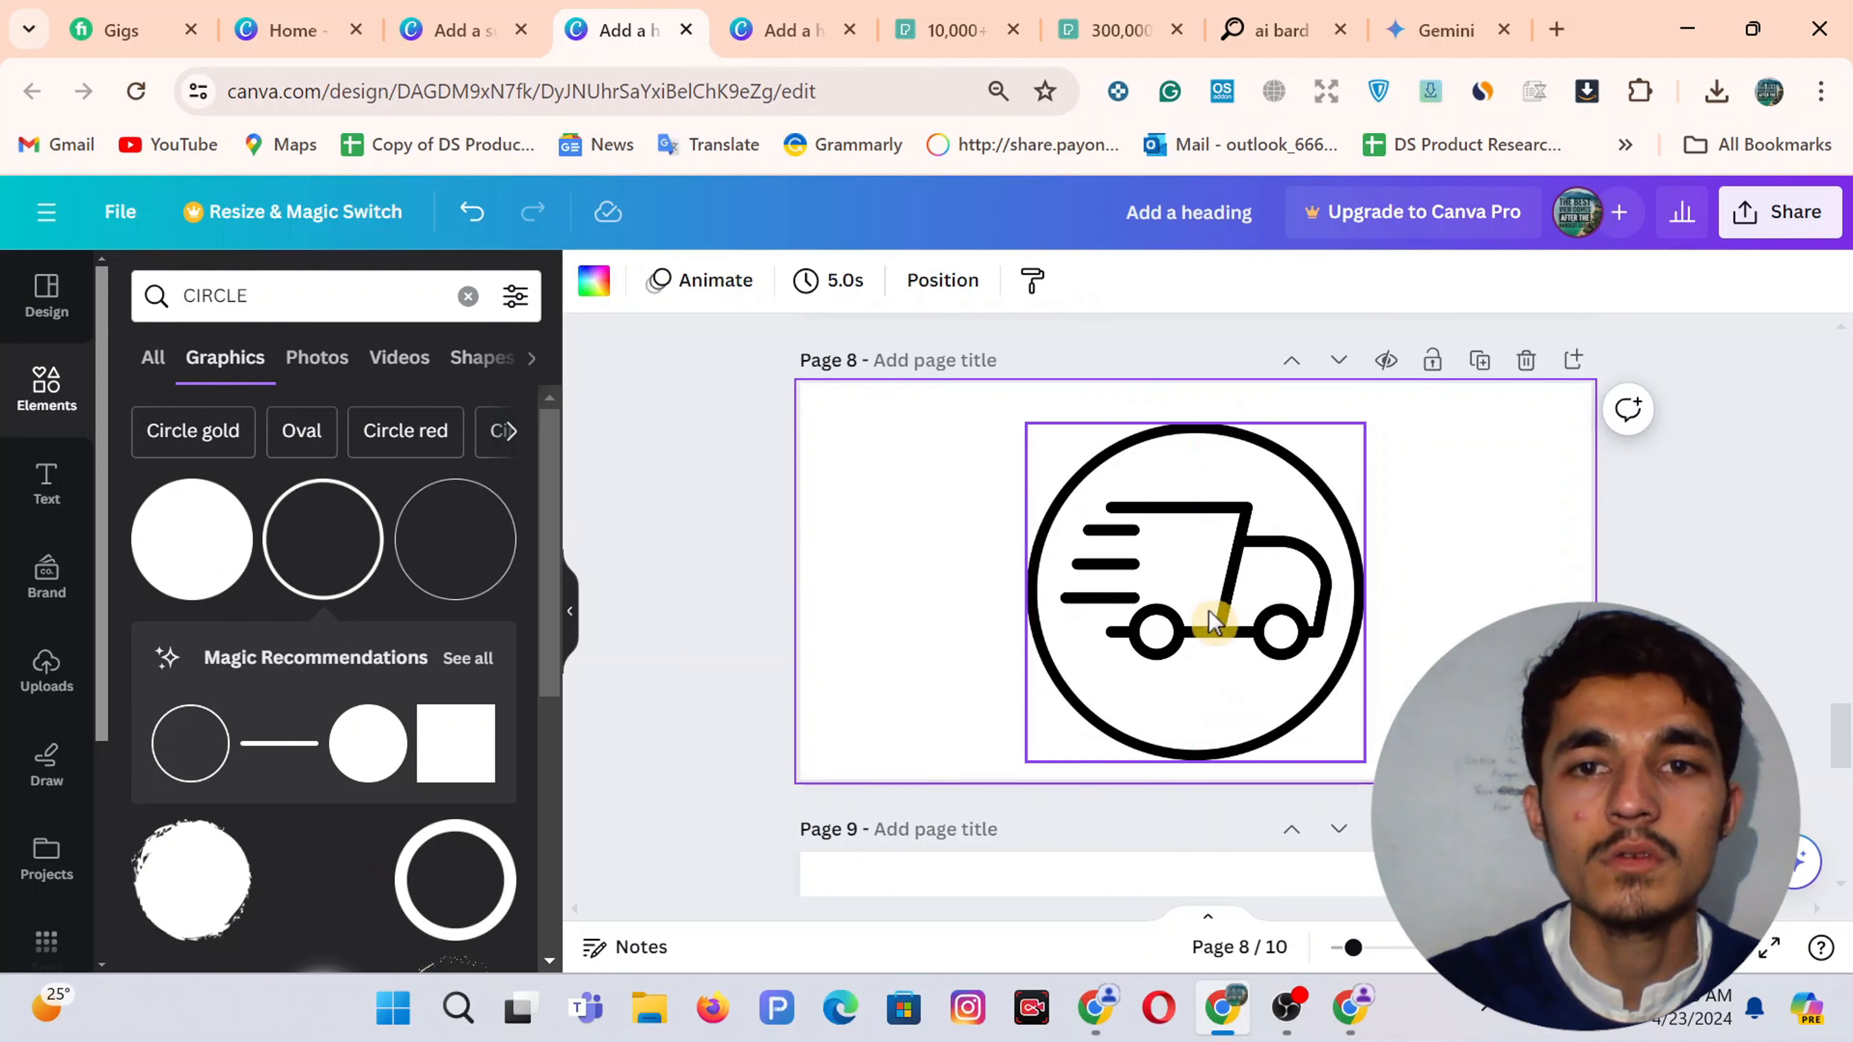
left_click_drag(1211, 620, 1203, 583)
left_click(1538, 552)
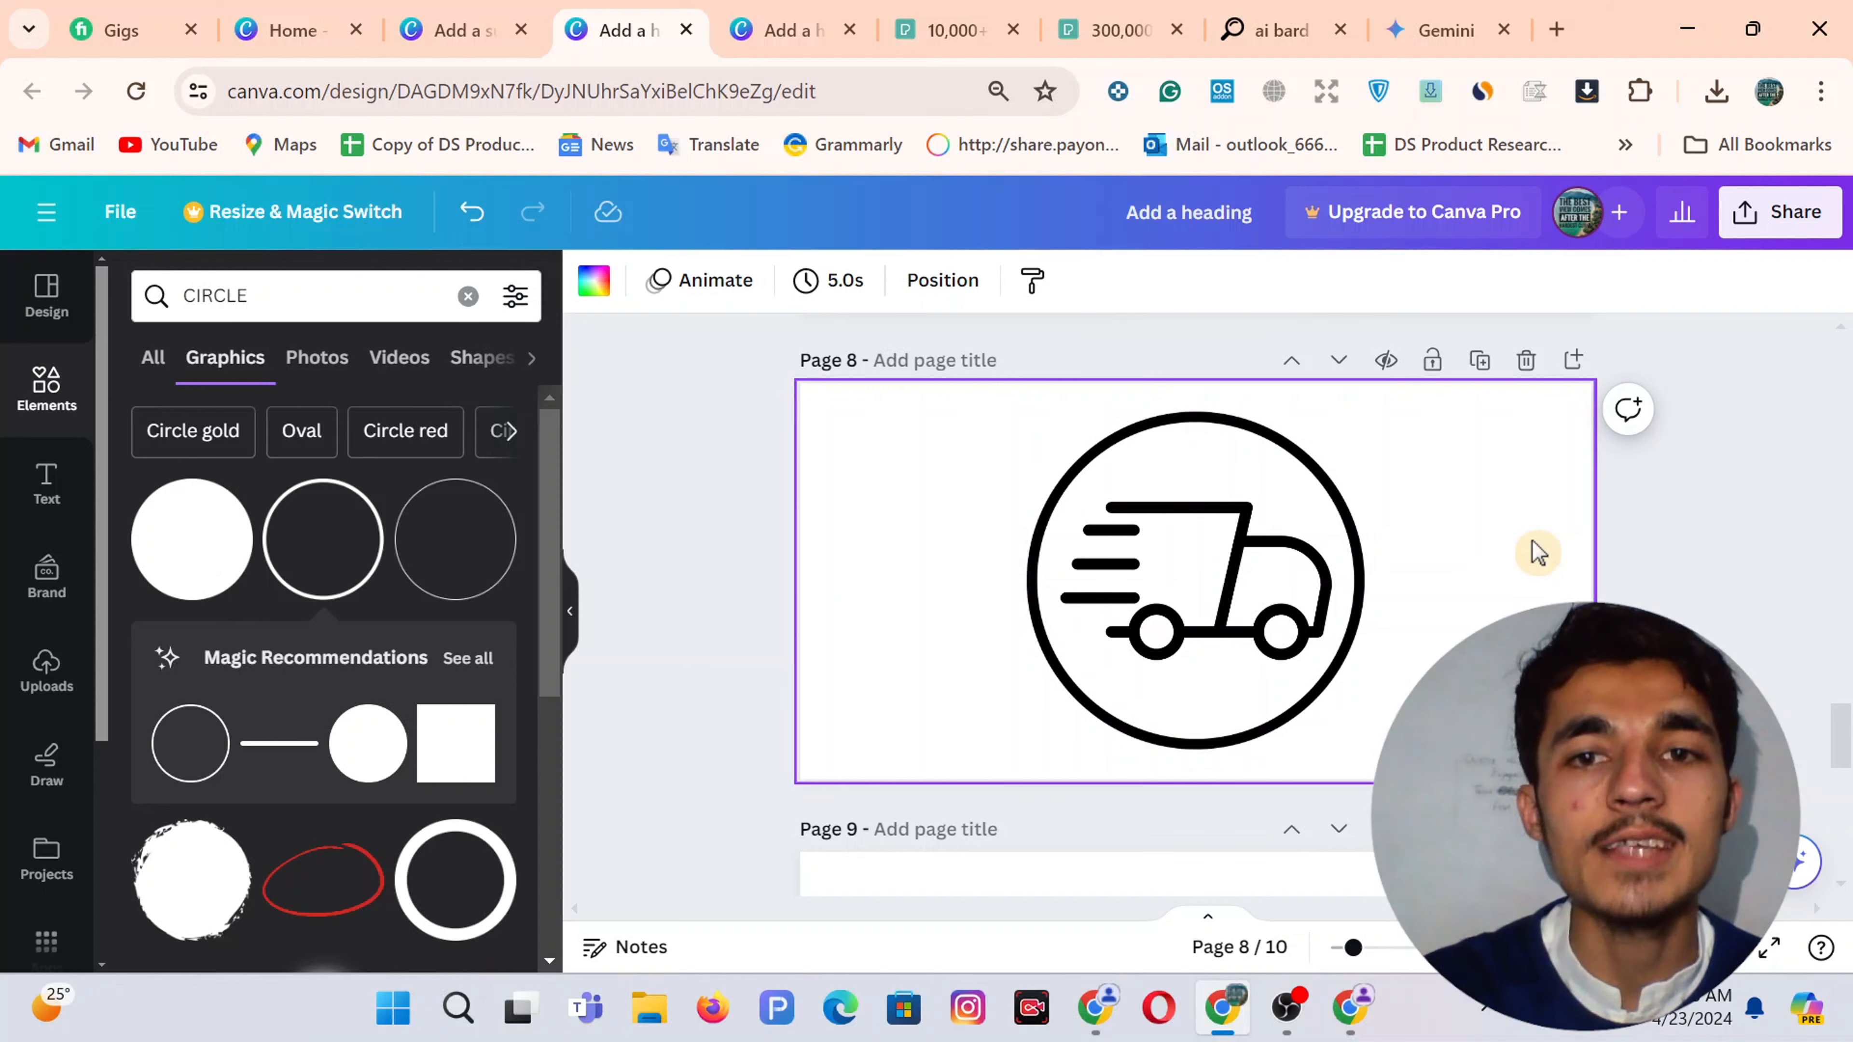
Switch to the 16-page icon design and inspect its circled truck, undoing an accidental circle move
left_click(784, 25)
scroll(1067, 530, "up", 10)
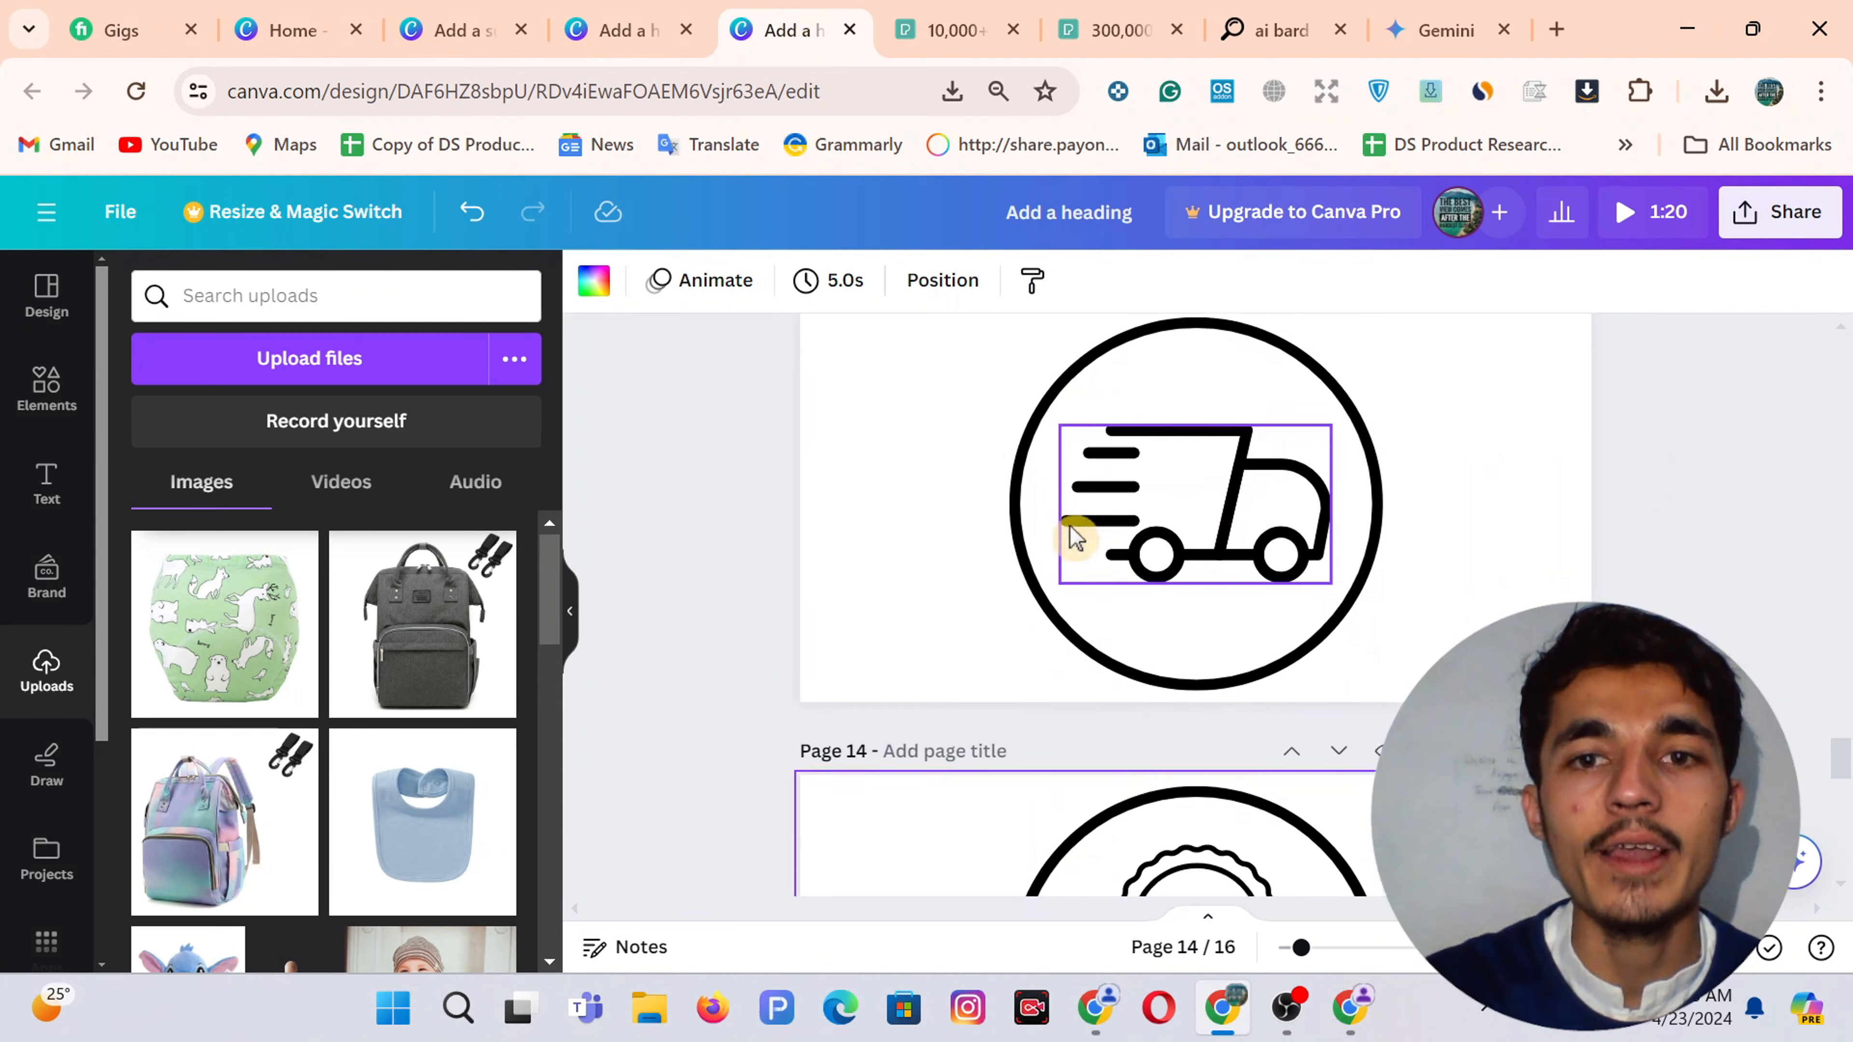
scroll(1075, 538, "down", 15)
scroll(1076, 539, "up", 11)
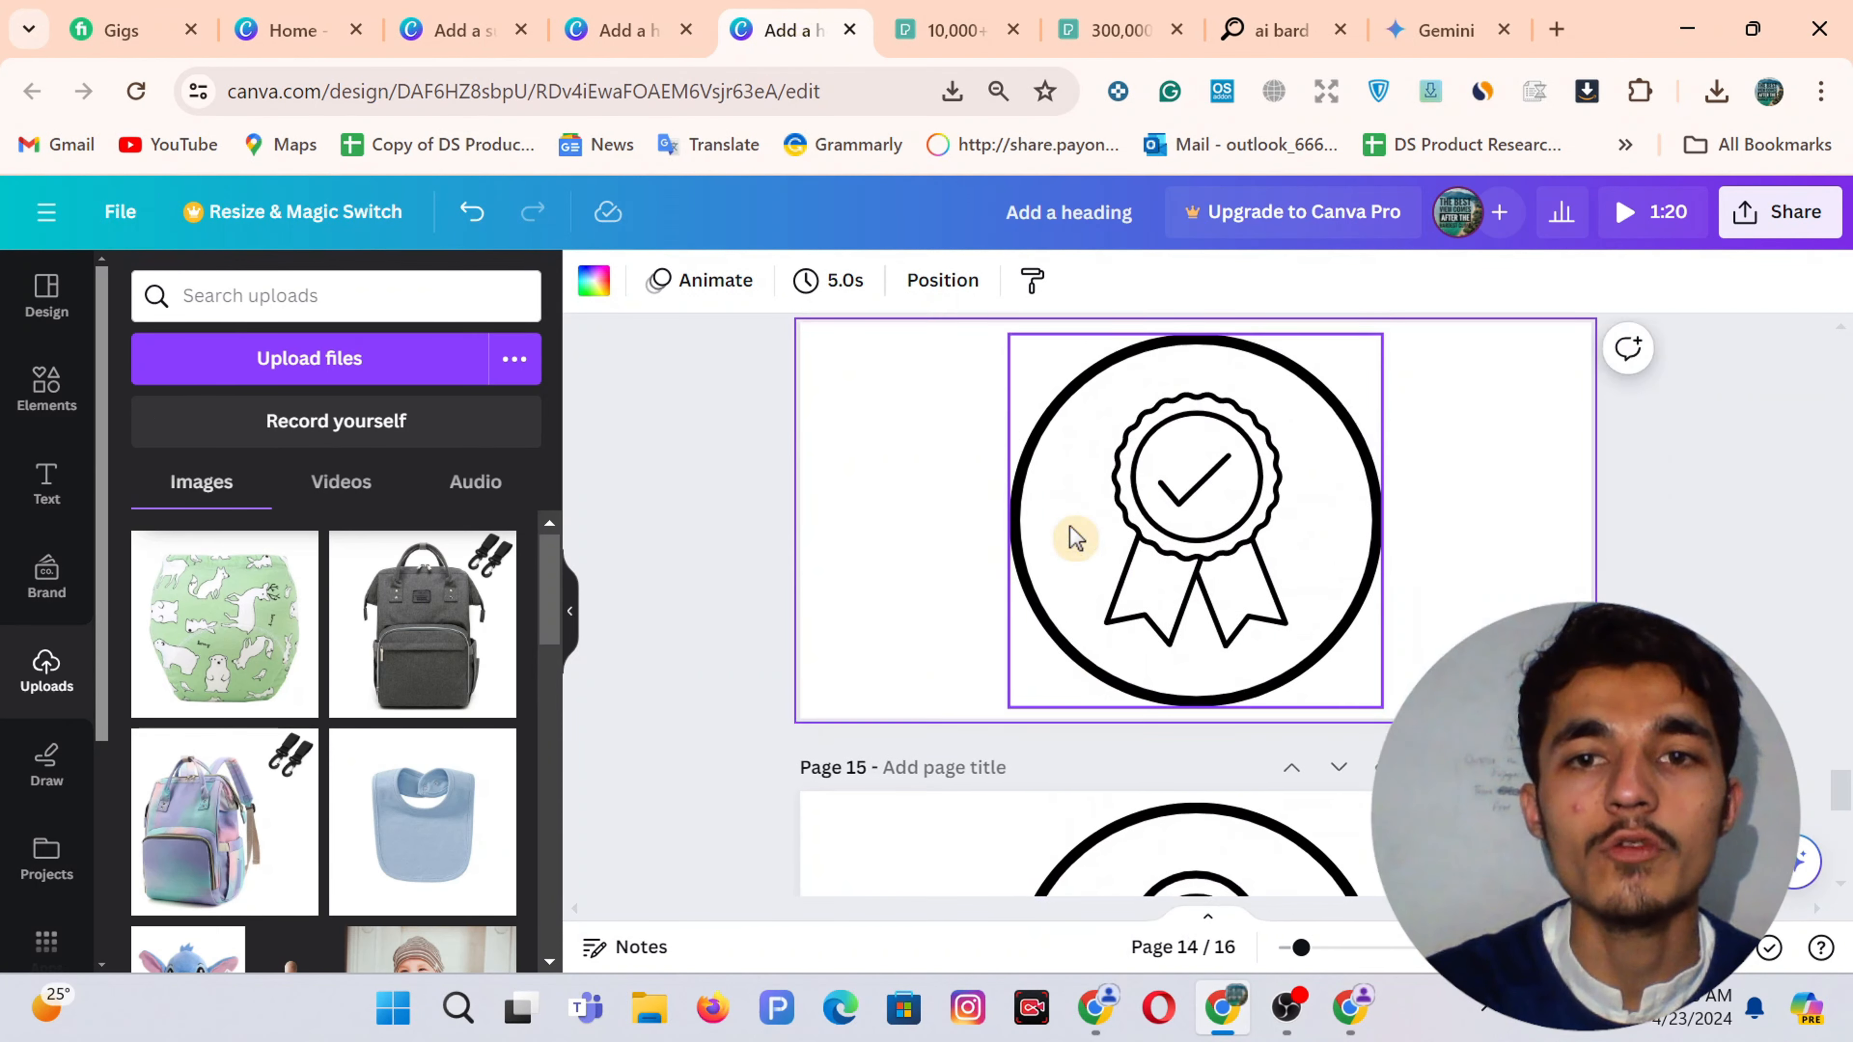
left_click_drag(1076, 539, 1385, 538)
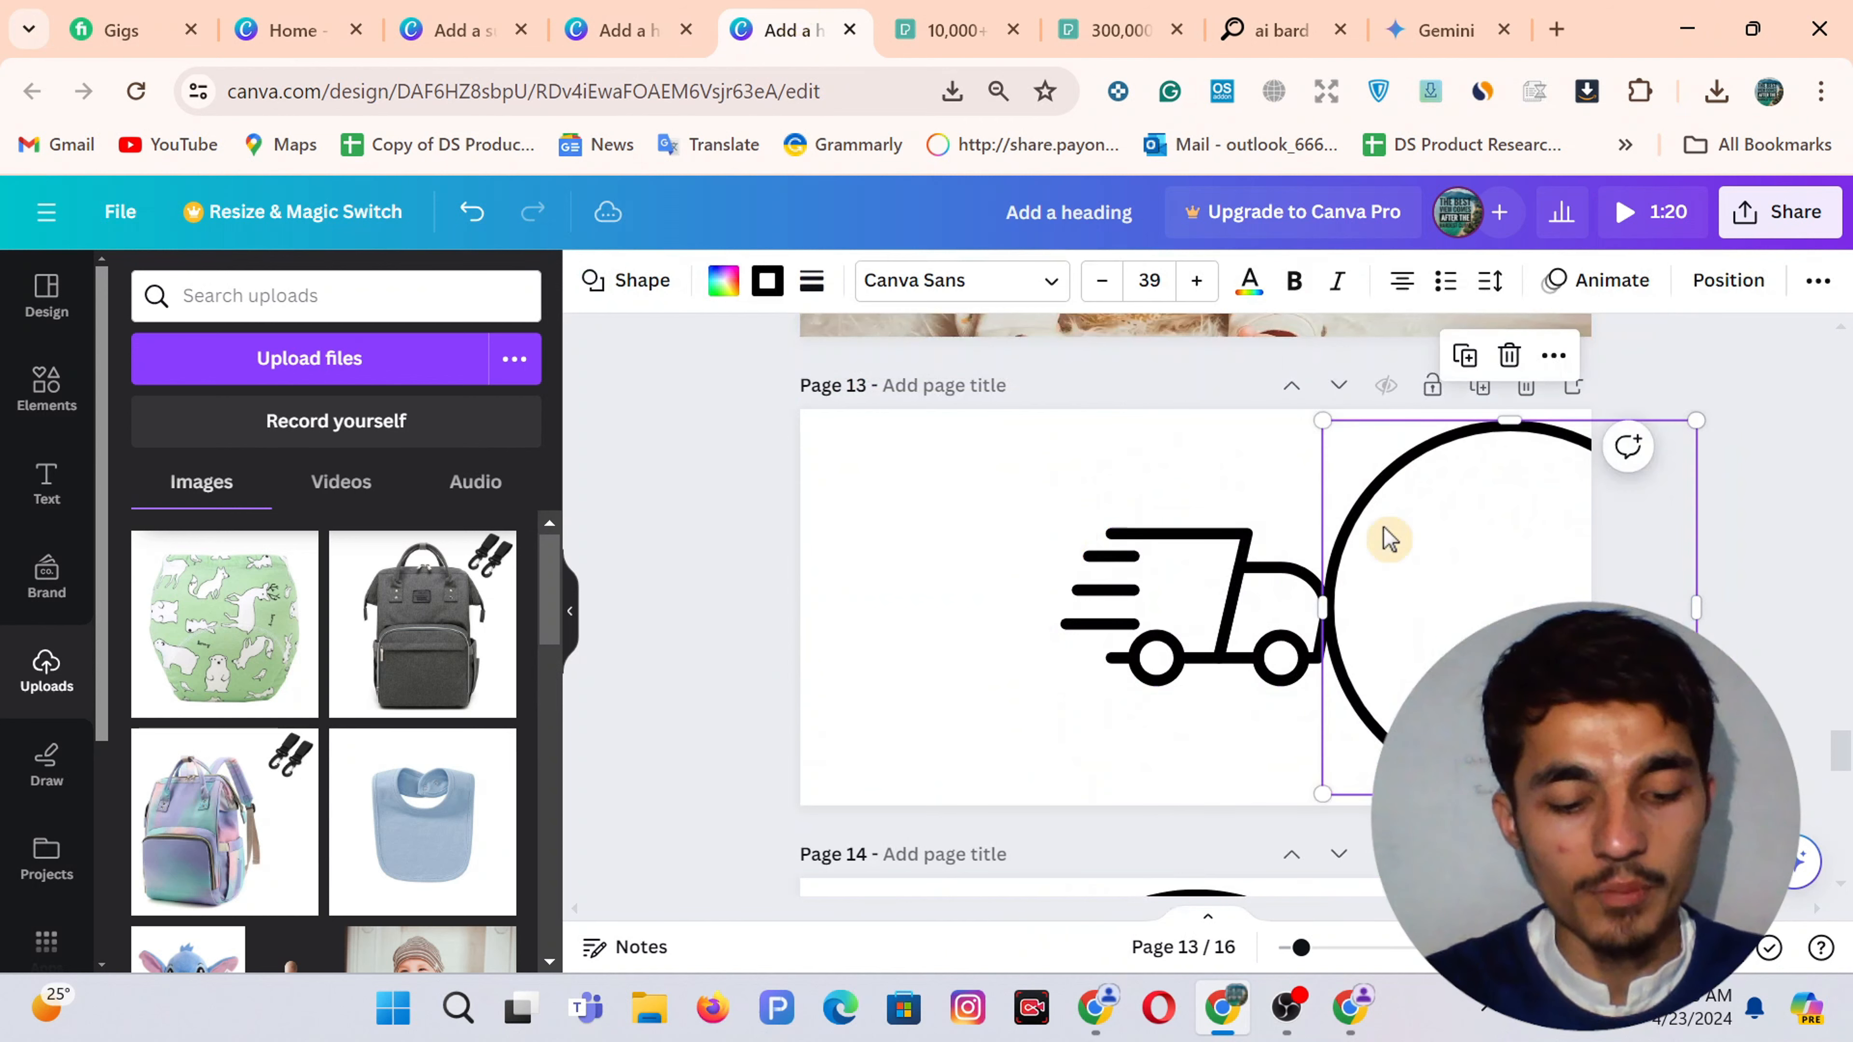
key("ctrl+z")
left_click(1605, 515)
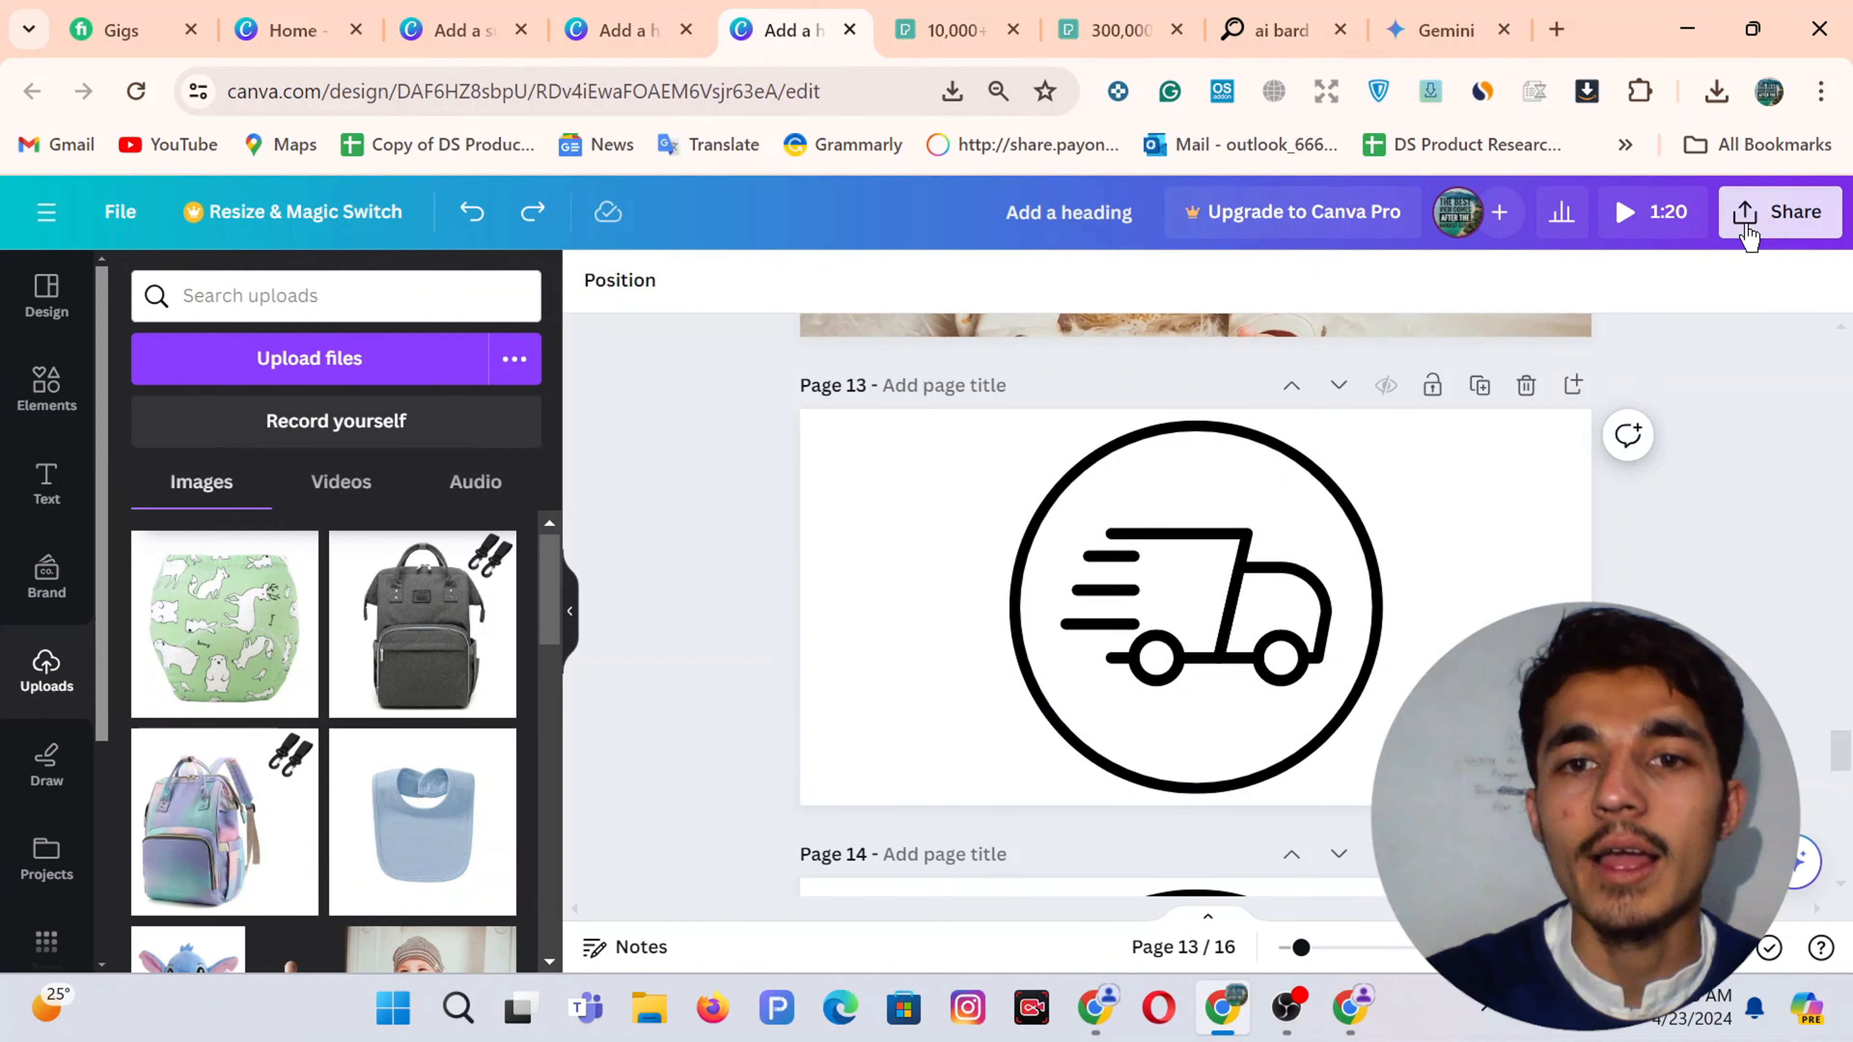
Download only the current Page 13 as a PNG image
left_click(1772, 213)
scroll(1559, 555, "down", 2)
left_click(1386, 715)
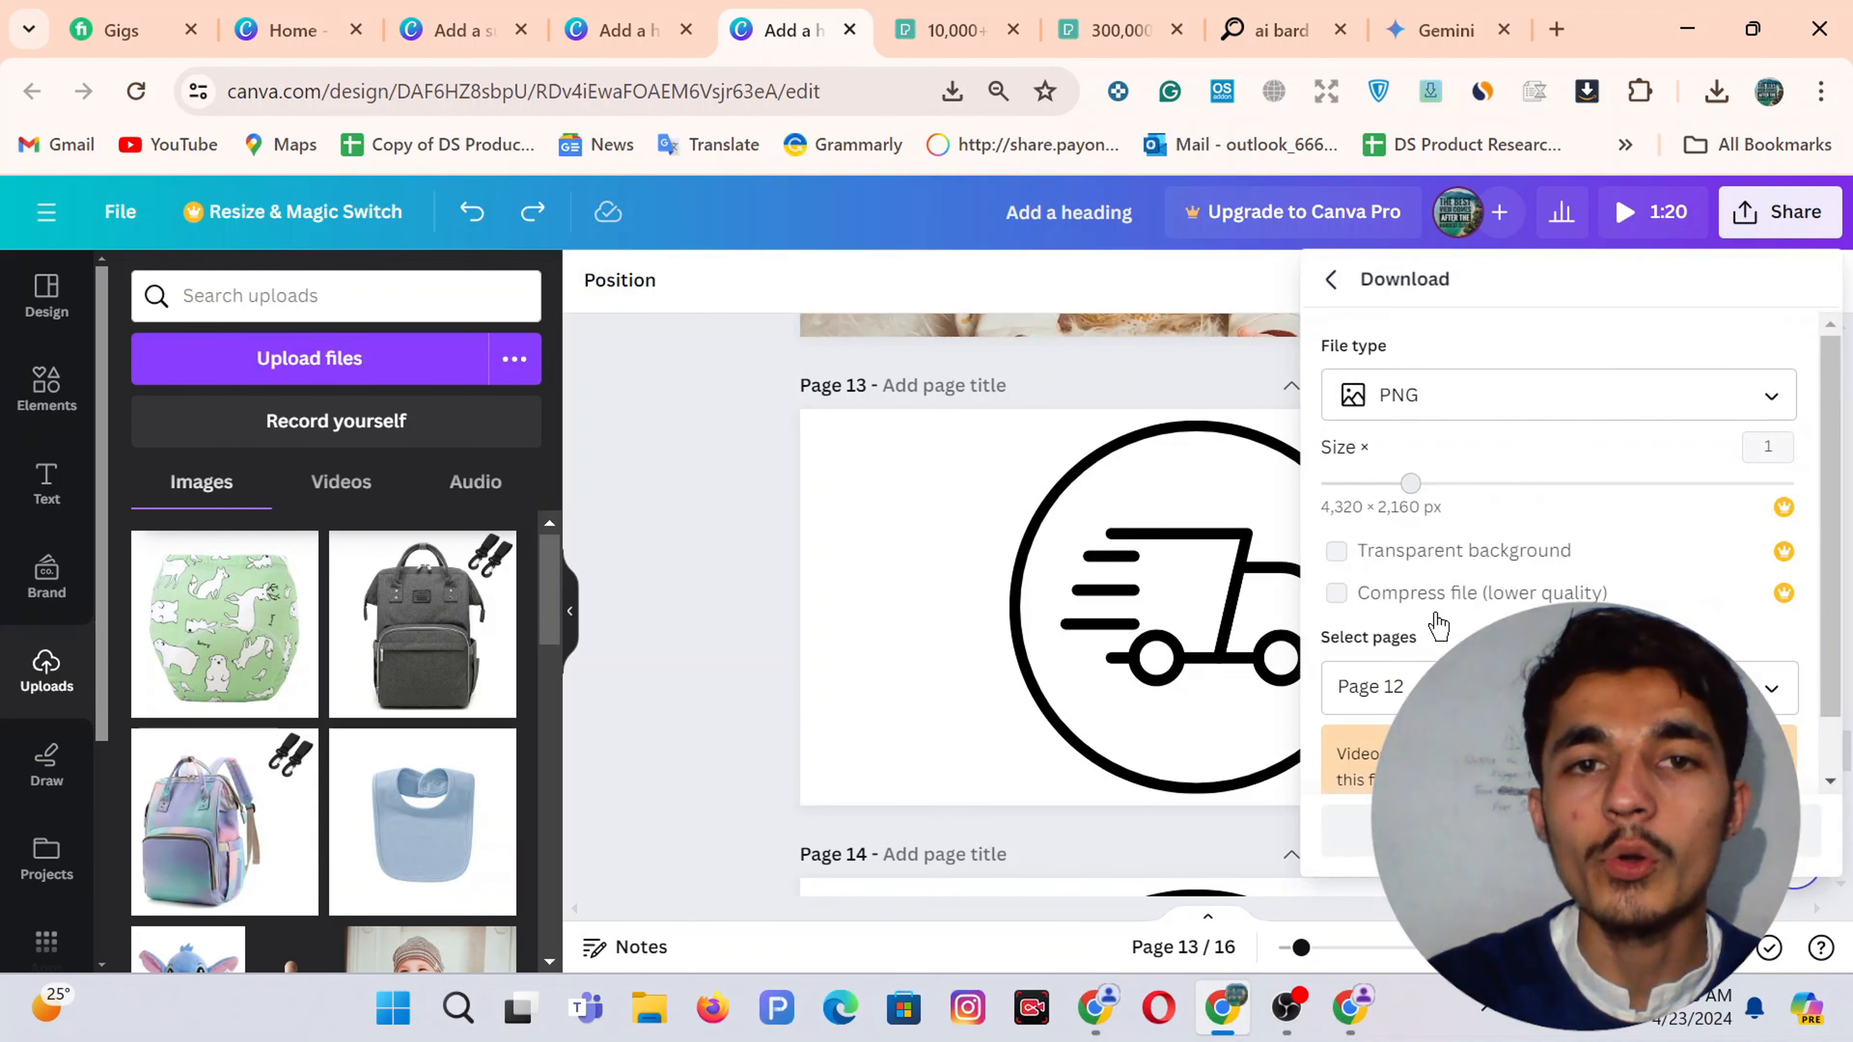
left_click(1378, 686)
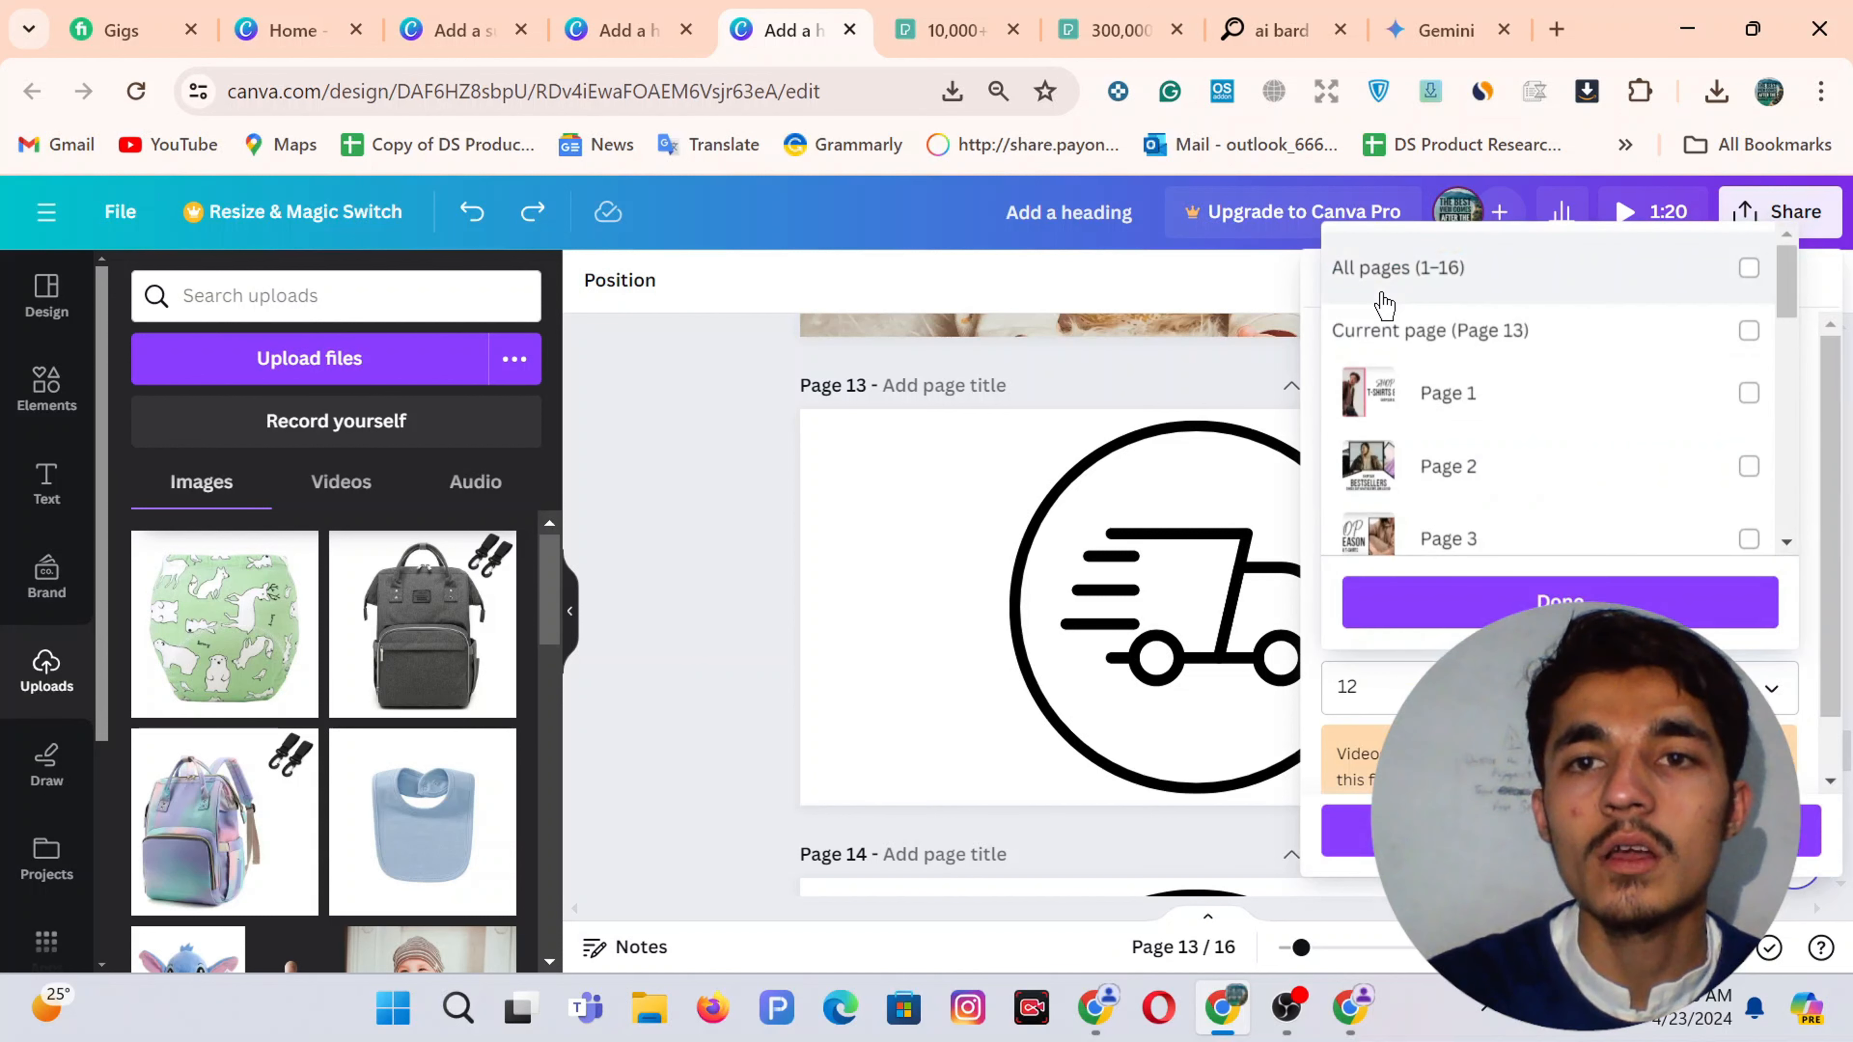
left_click(1384, 299)
left_click(1384, 302)
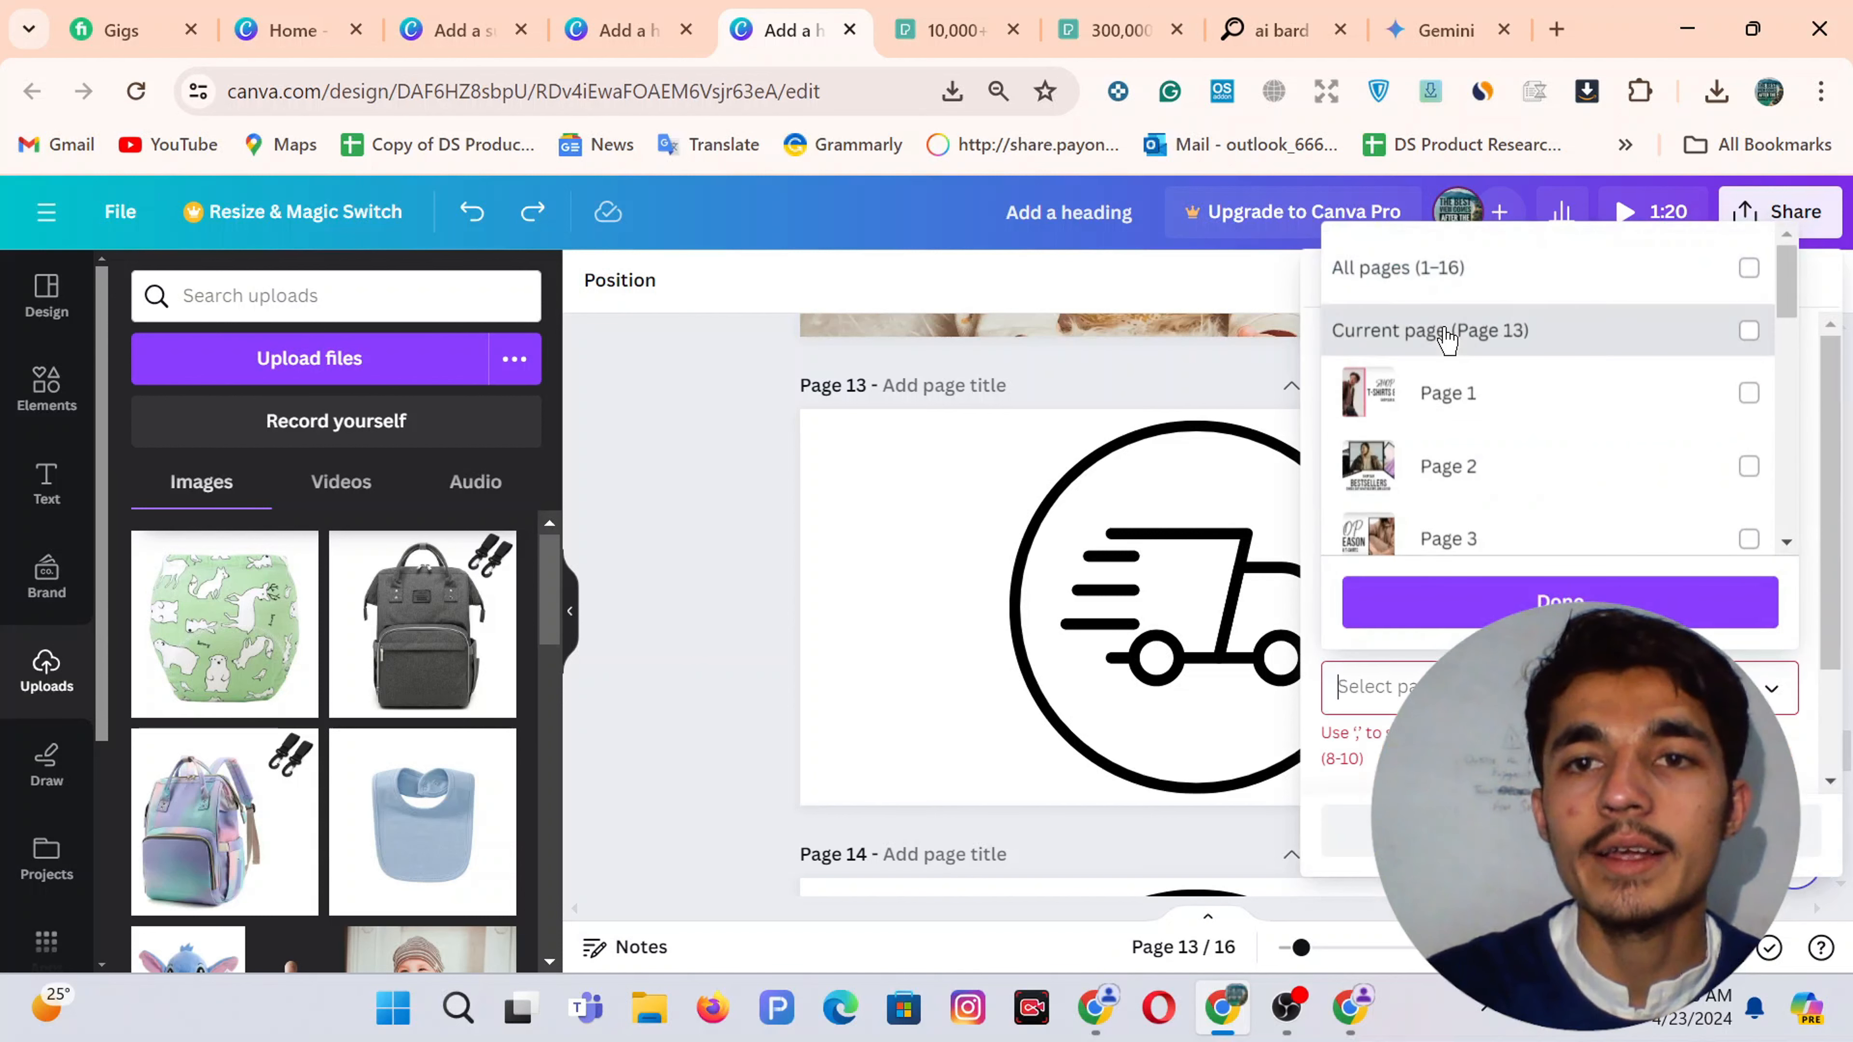
left_click(1431, 327)
left_click(1519, 599)
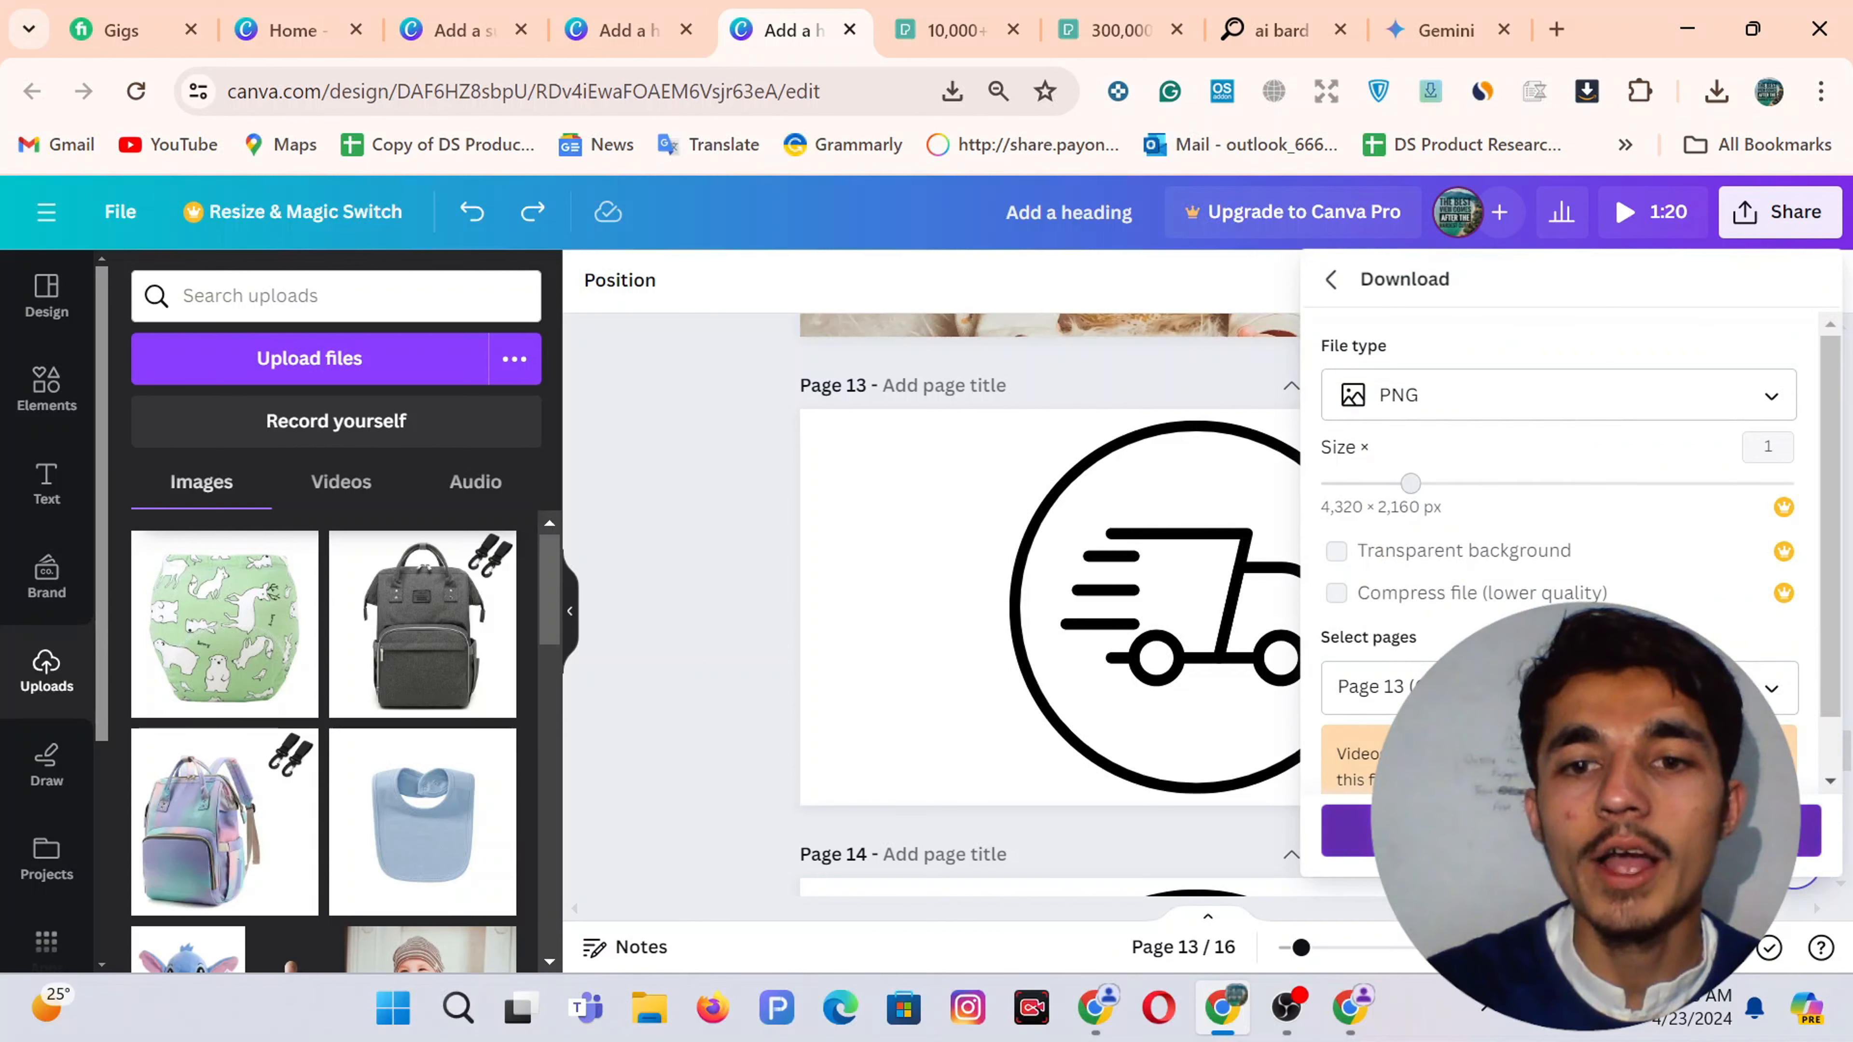
left_click(1348, 832)
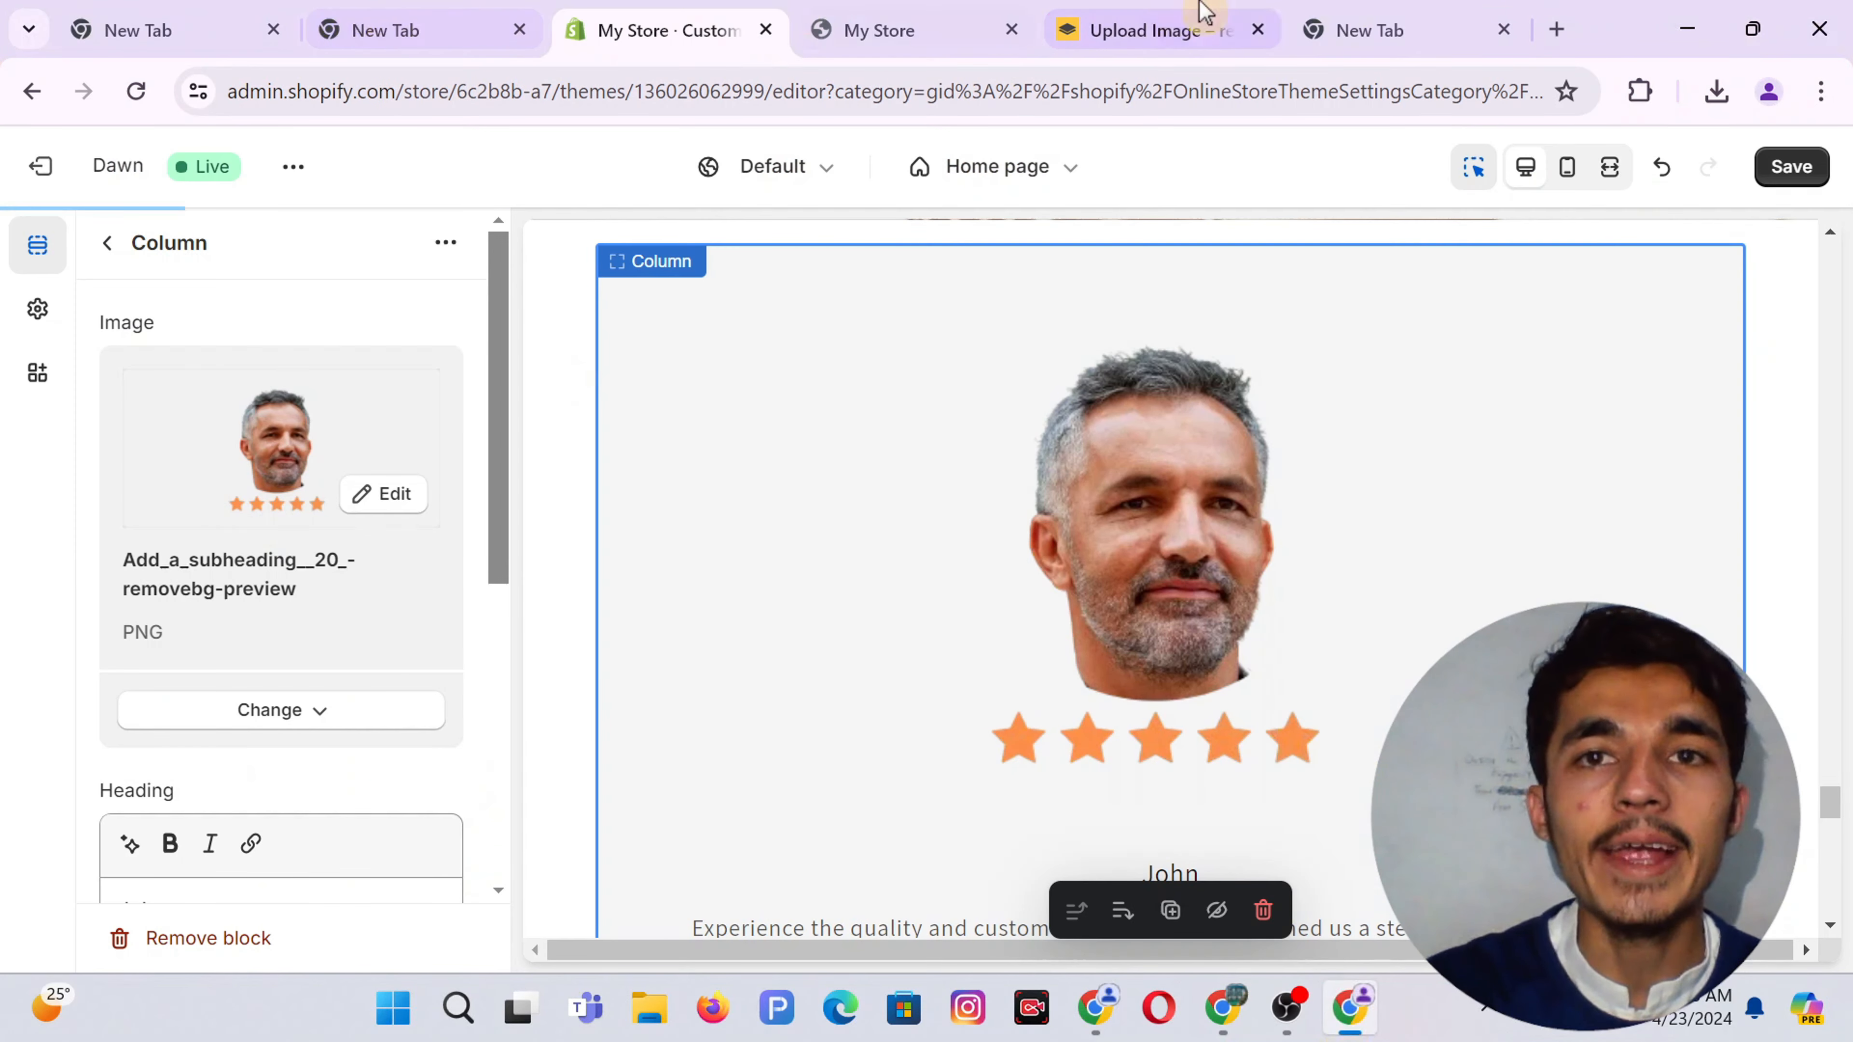
Remove the background from 'Add a heading (28)' in remove.bg and download the resulting PNG
left_click(1098, 20)
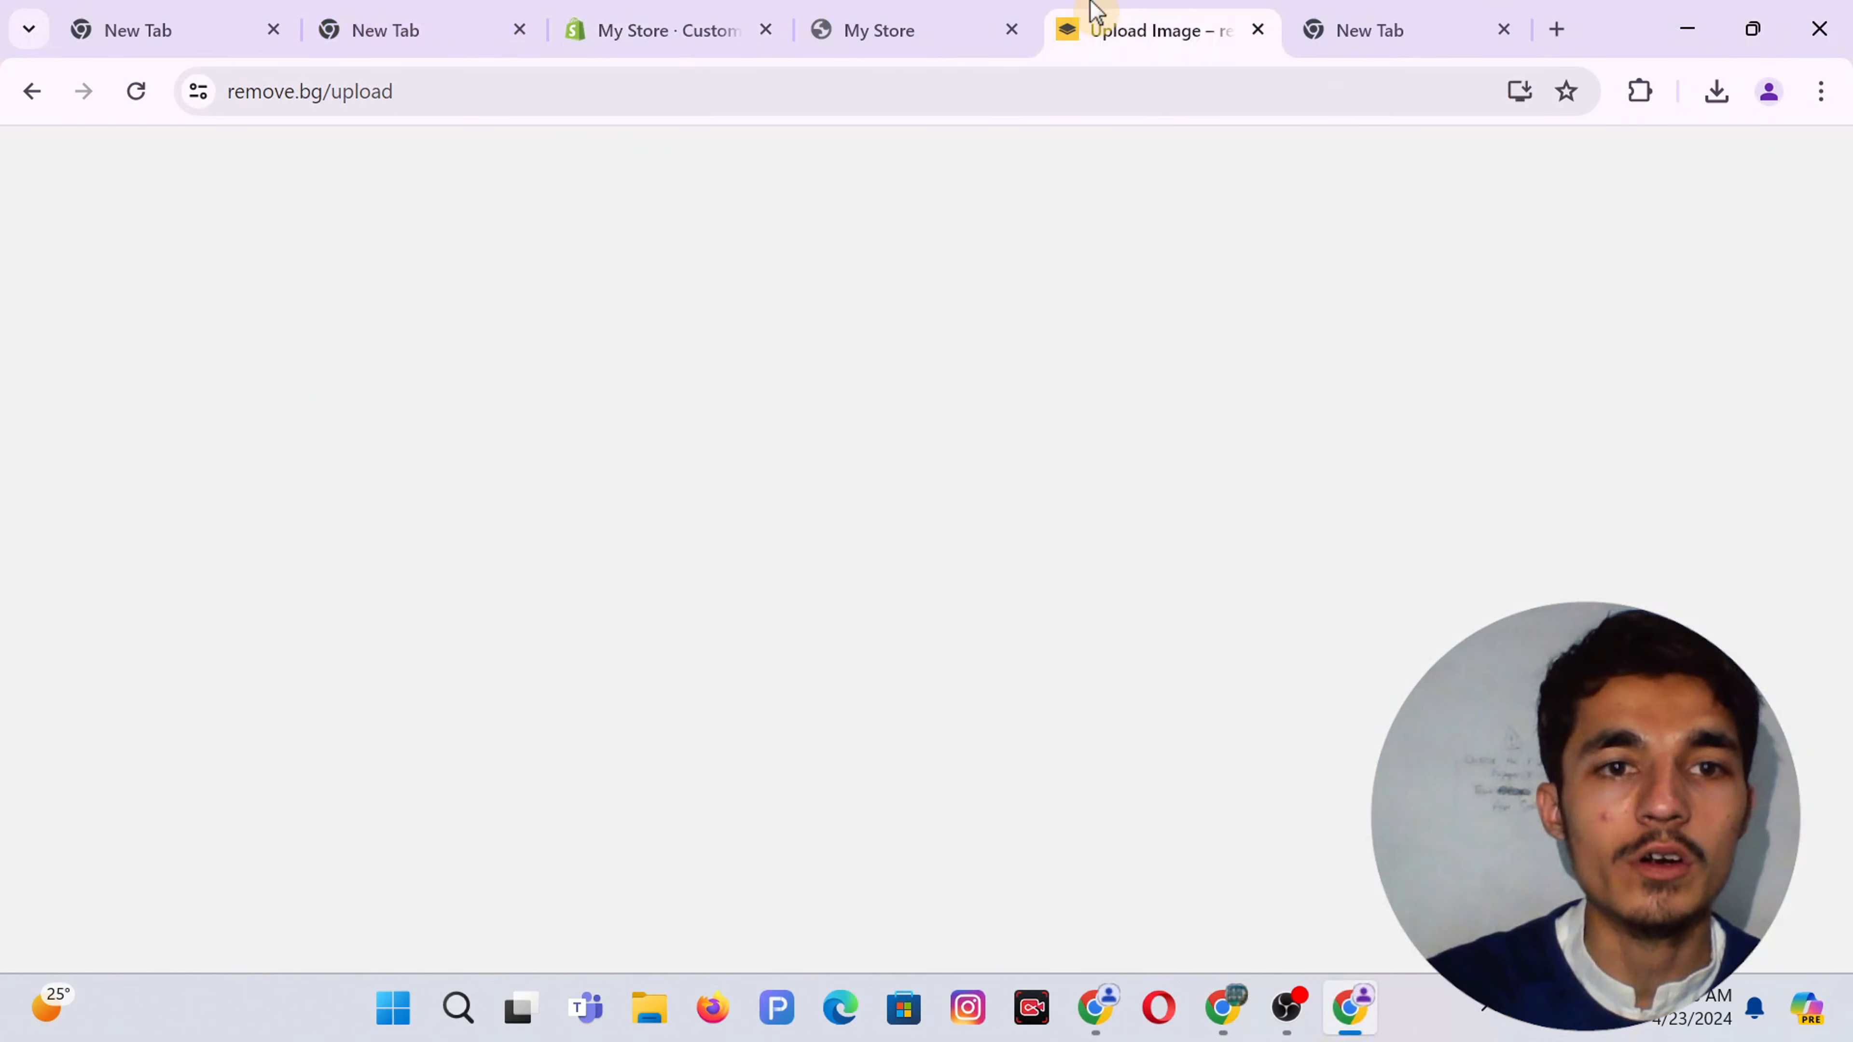
left_click(92, 884)
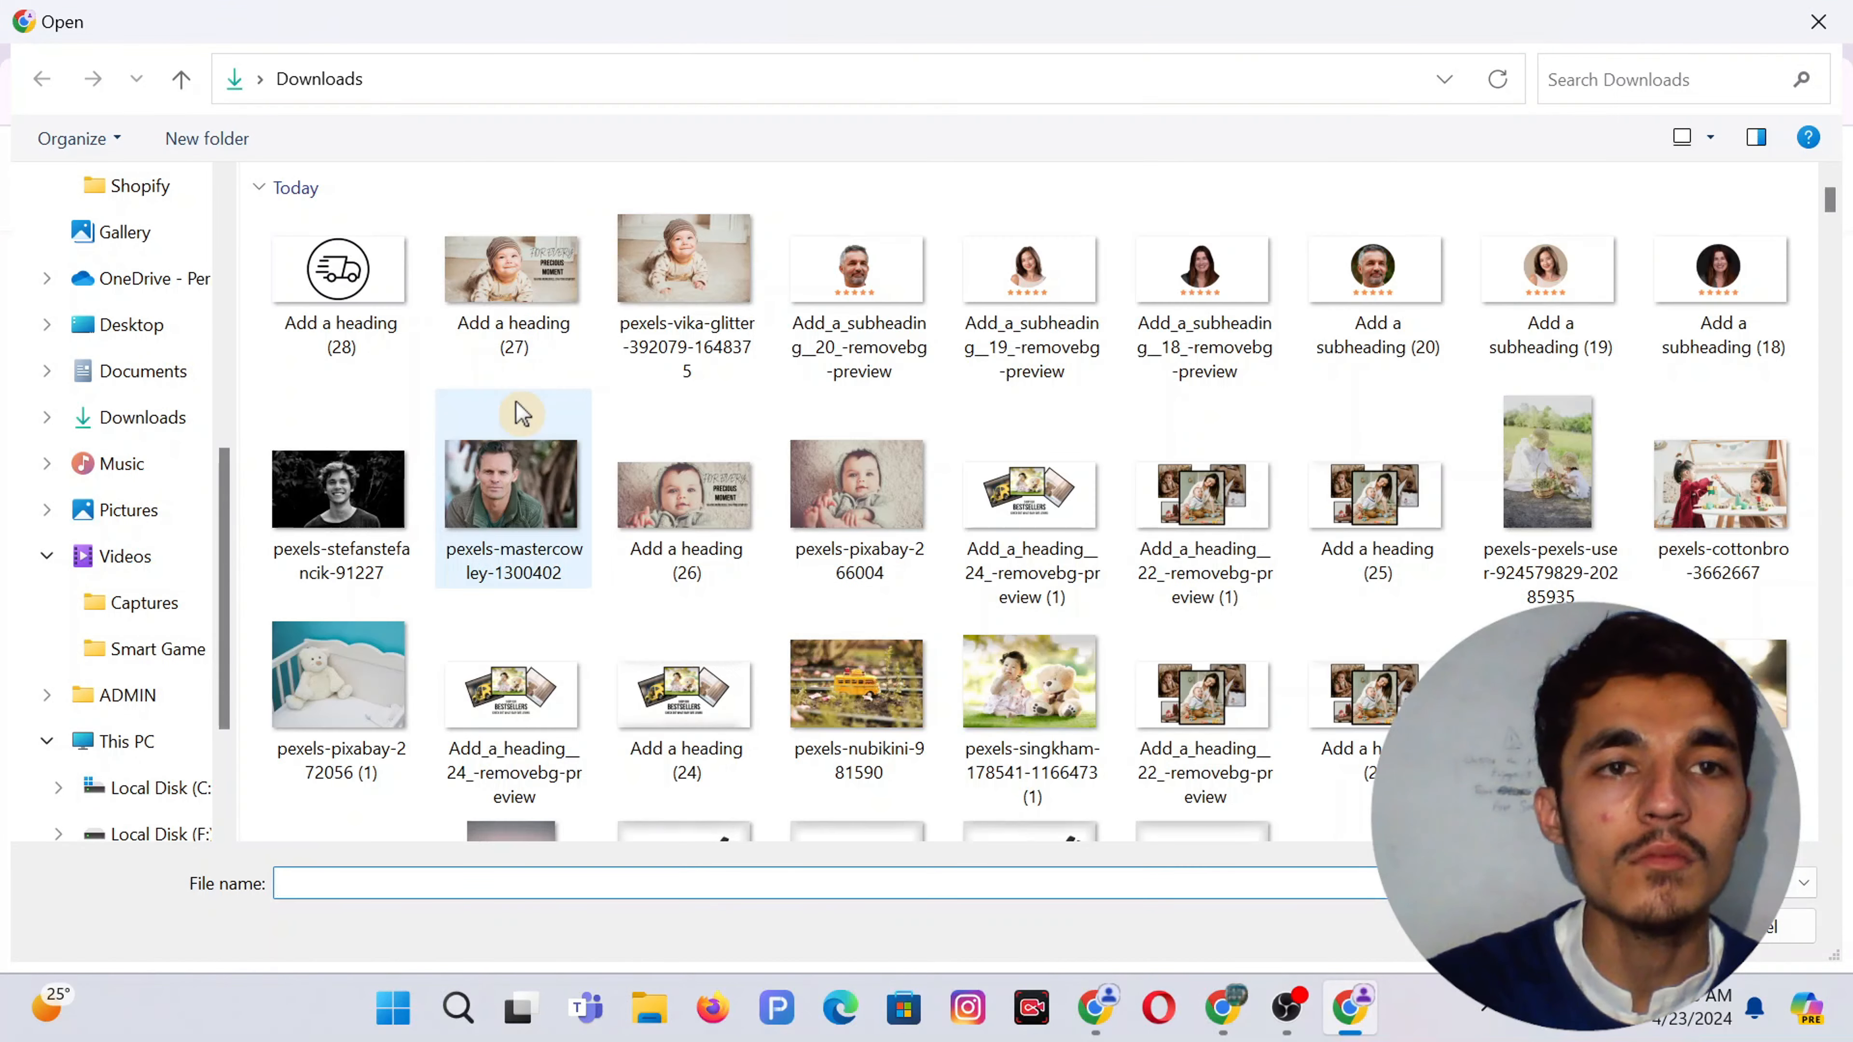
double_click(352, 273)
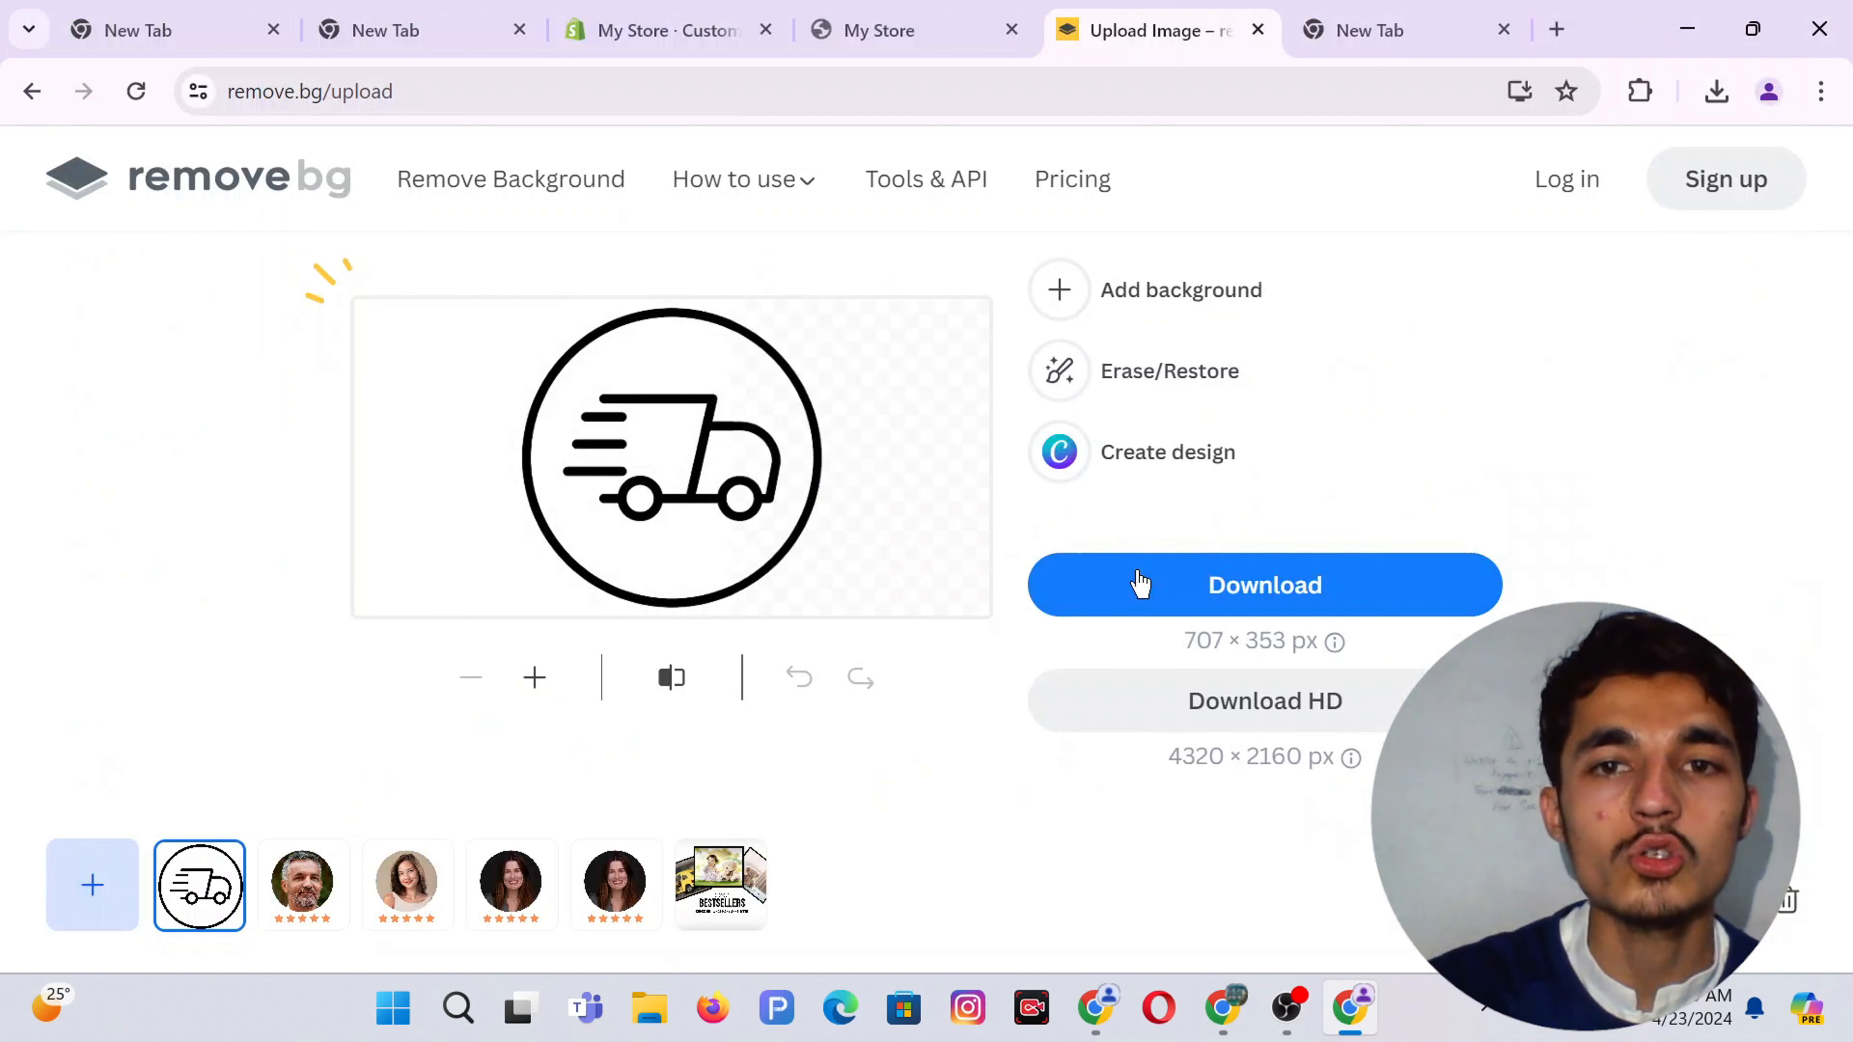
left_click(1140, 584)
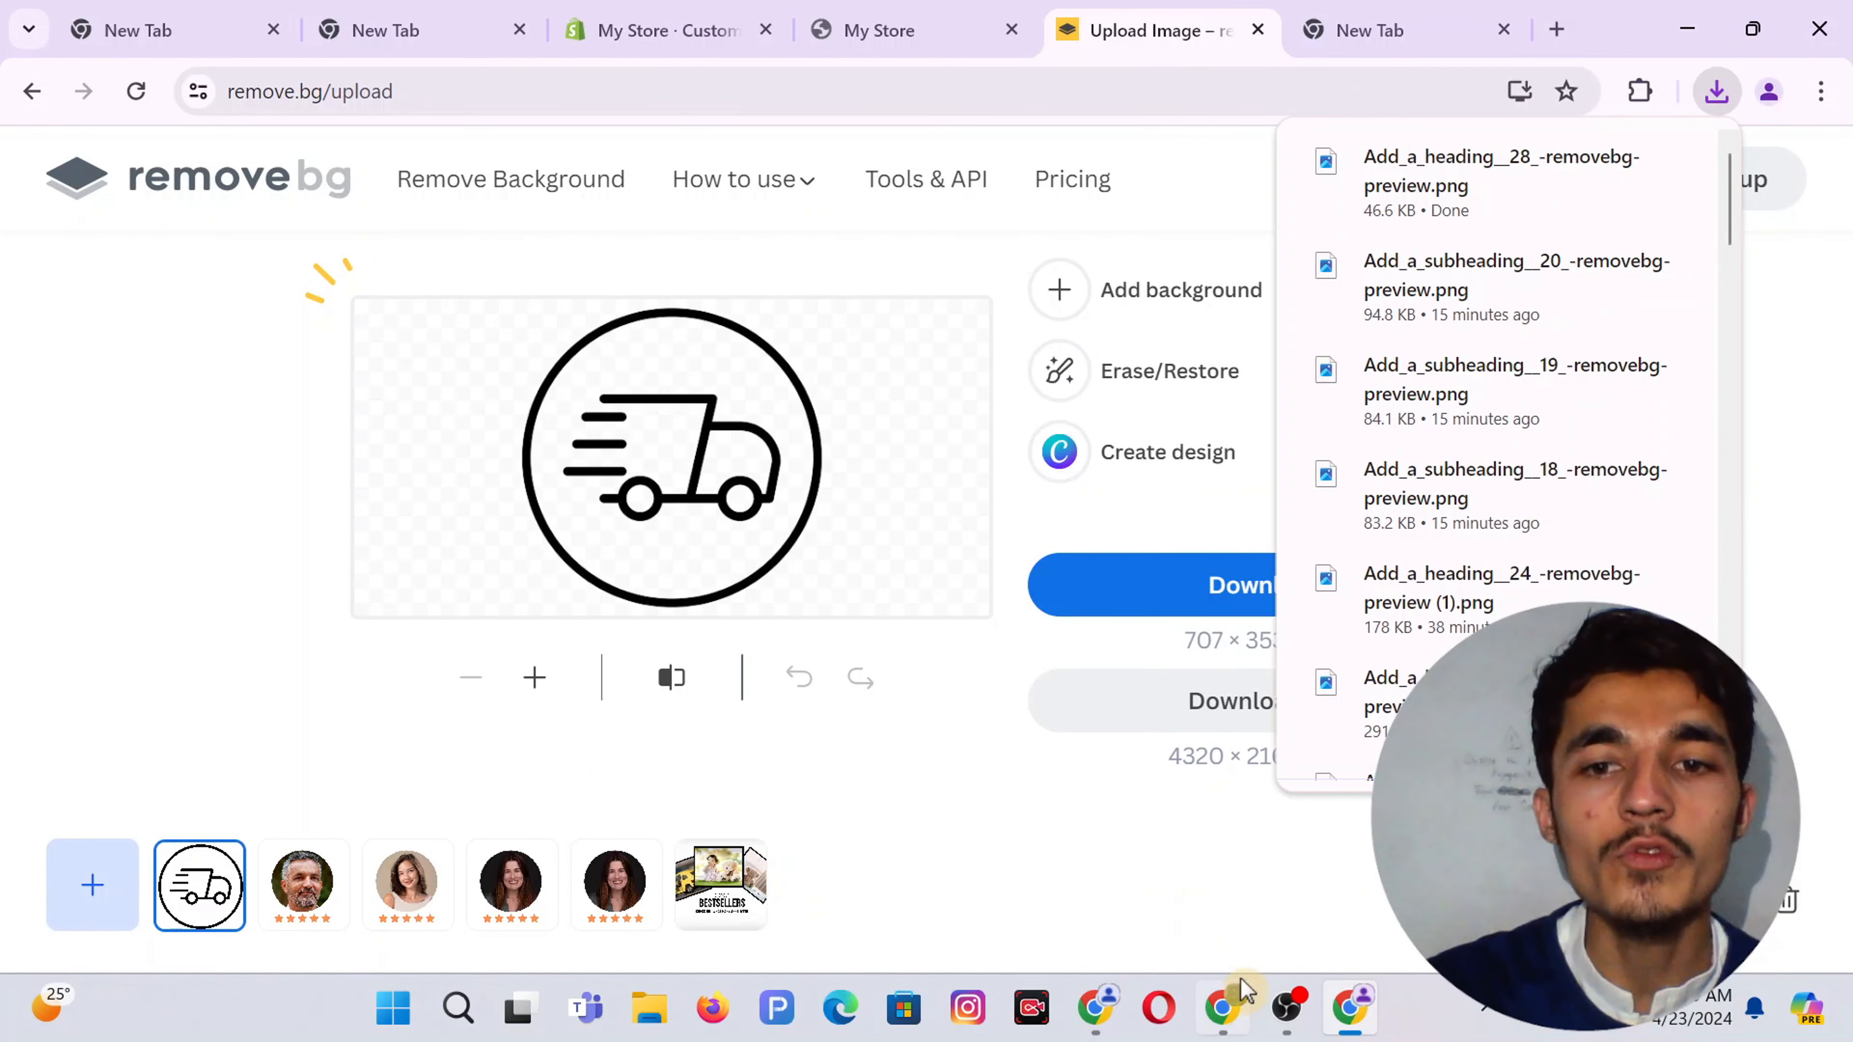
mouse_move(1225, 1011)
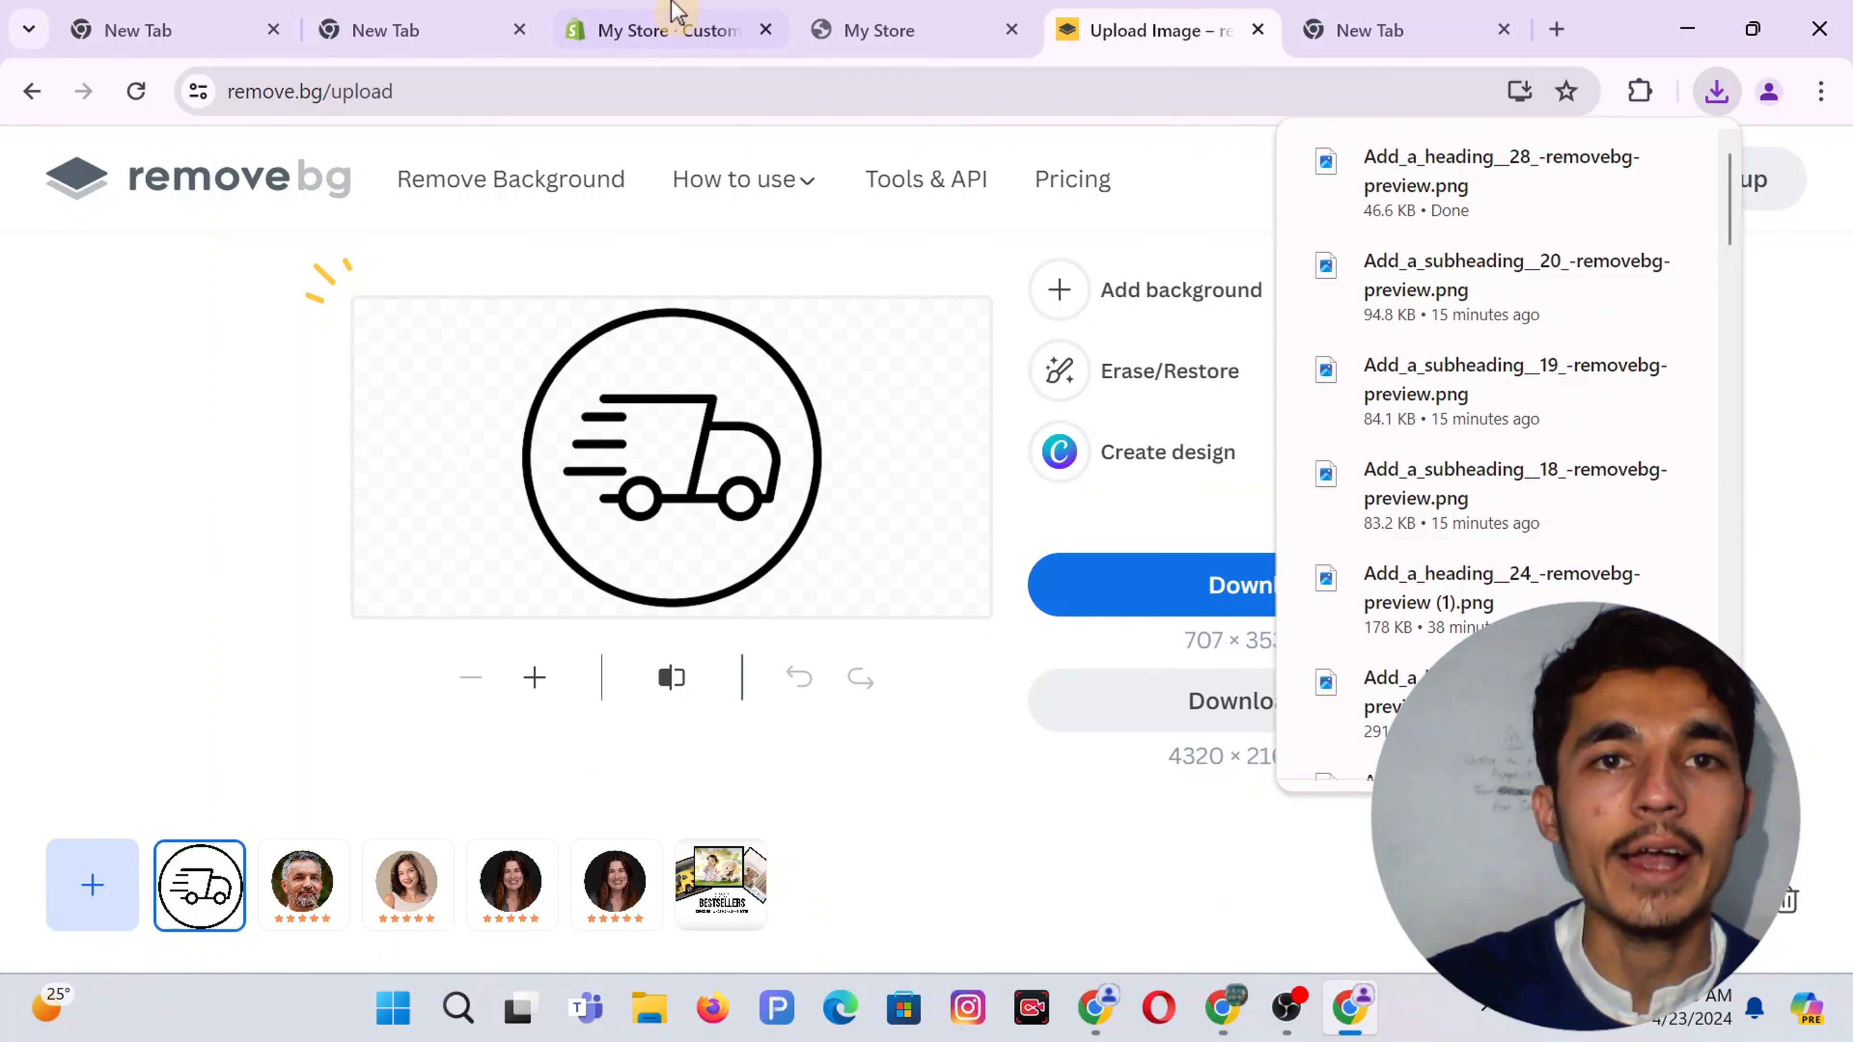
left_click(675, 17)
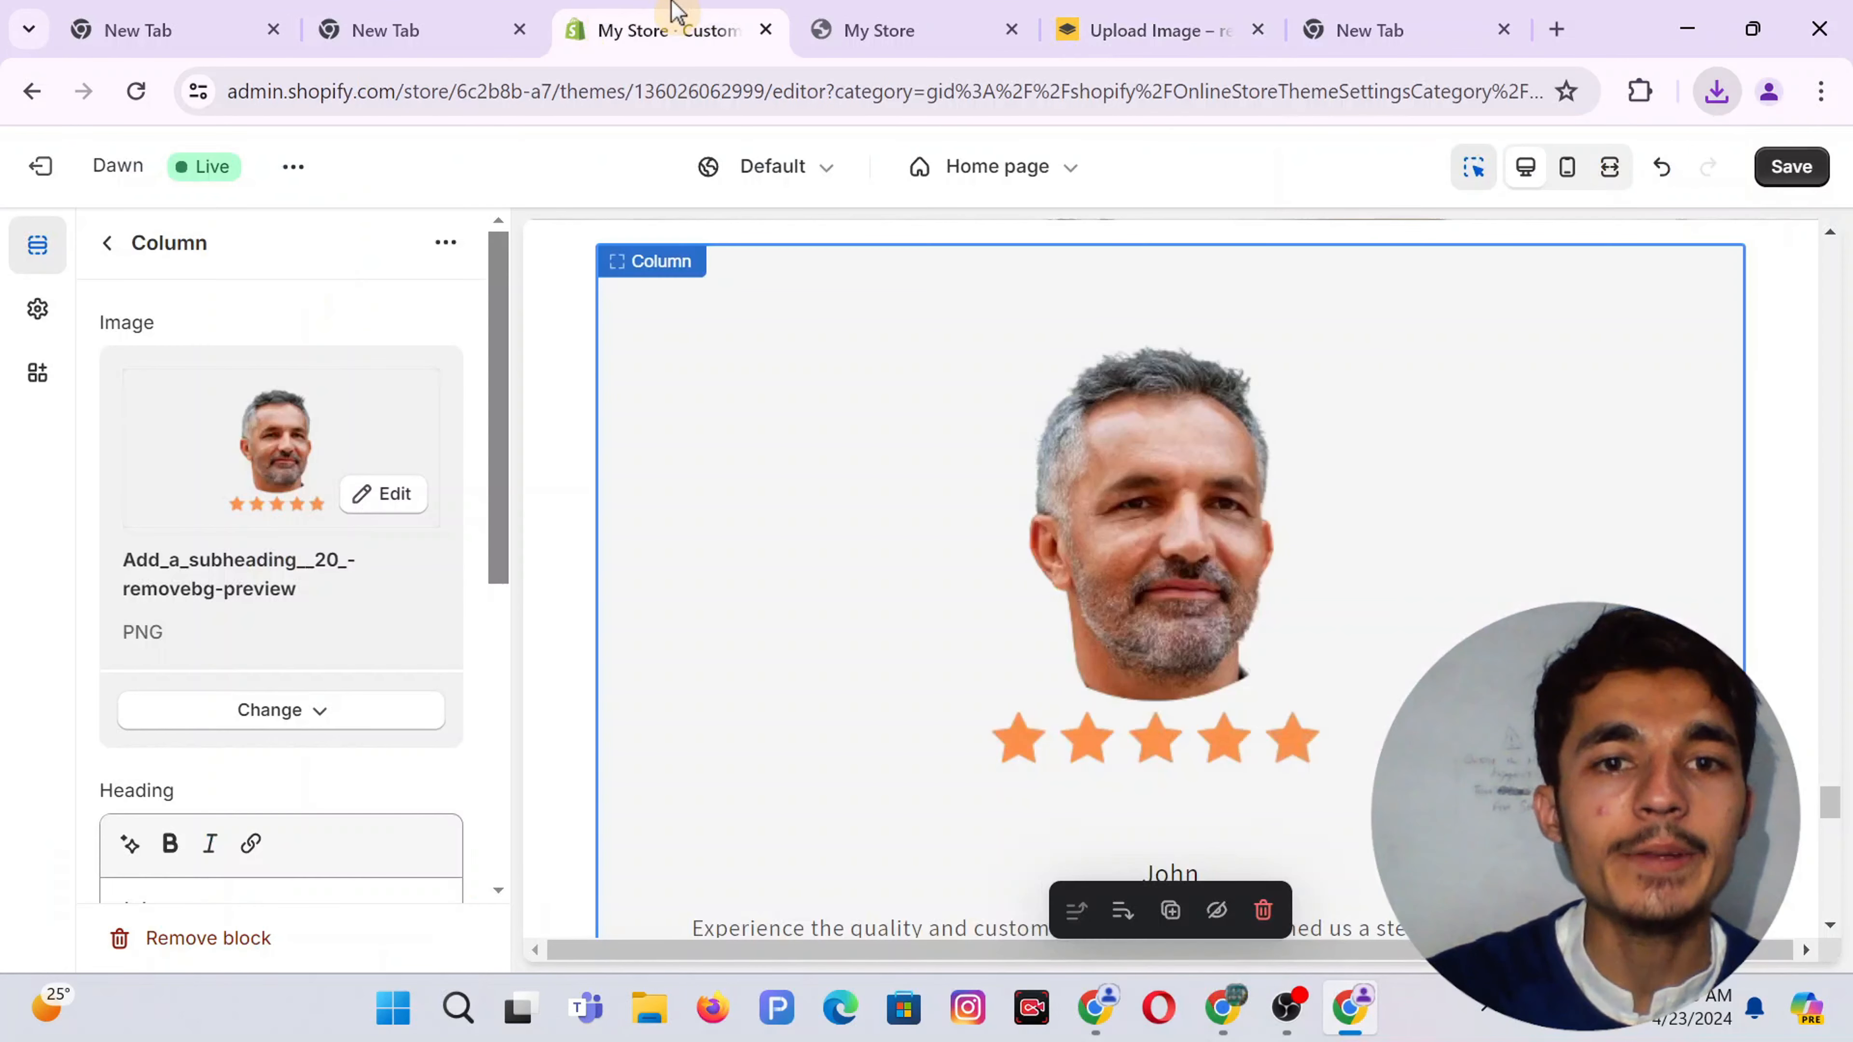
Replace John's column image with the background-free truck PNG and select the old 'John' heading
left_click(315, 719)
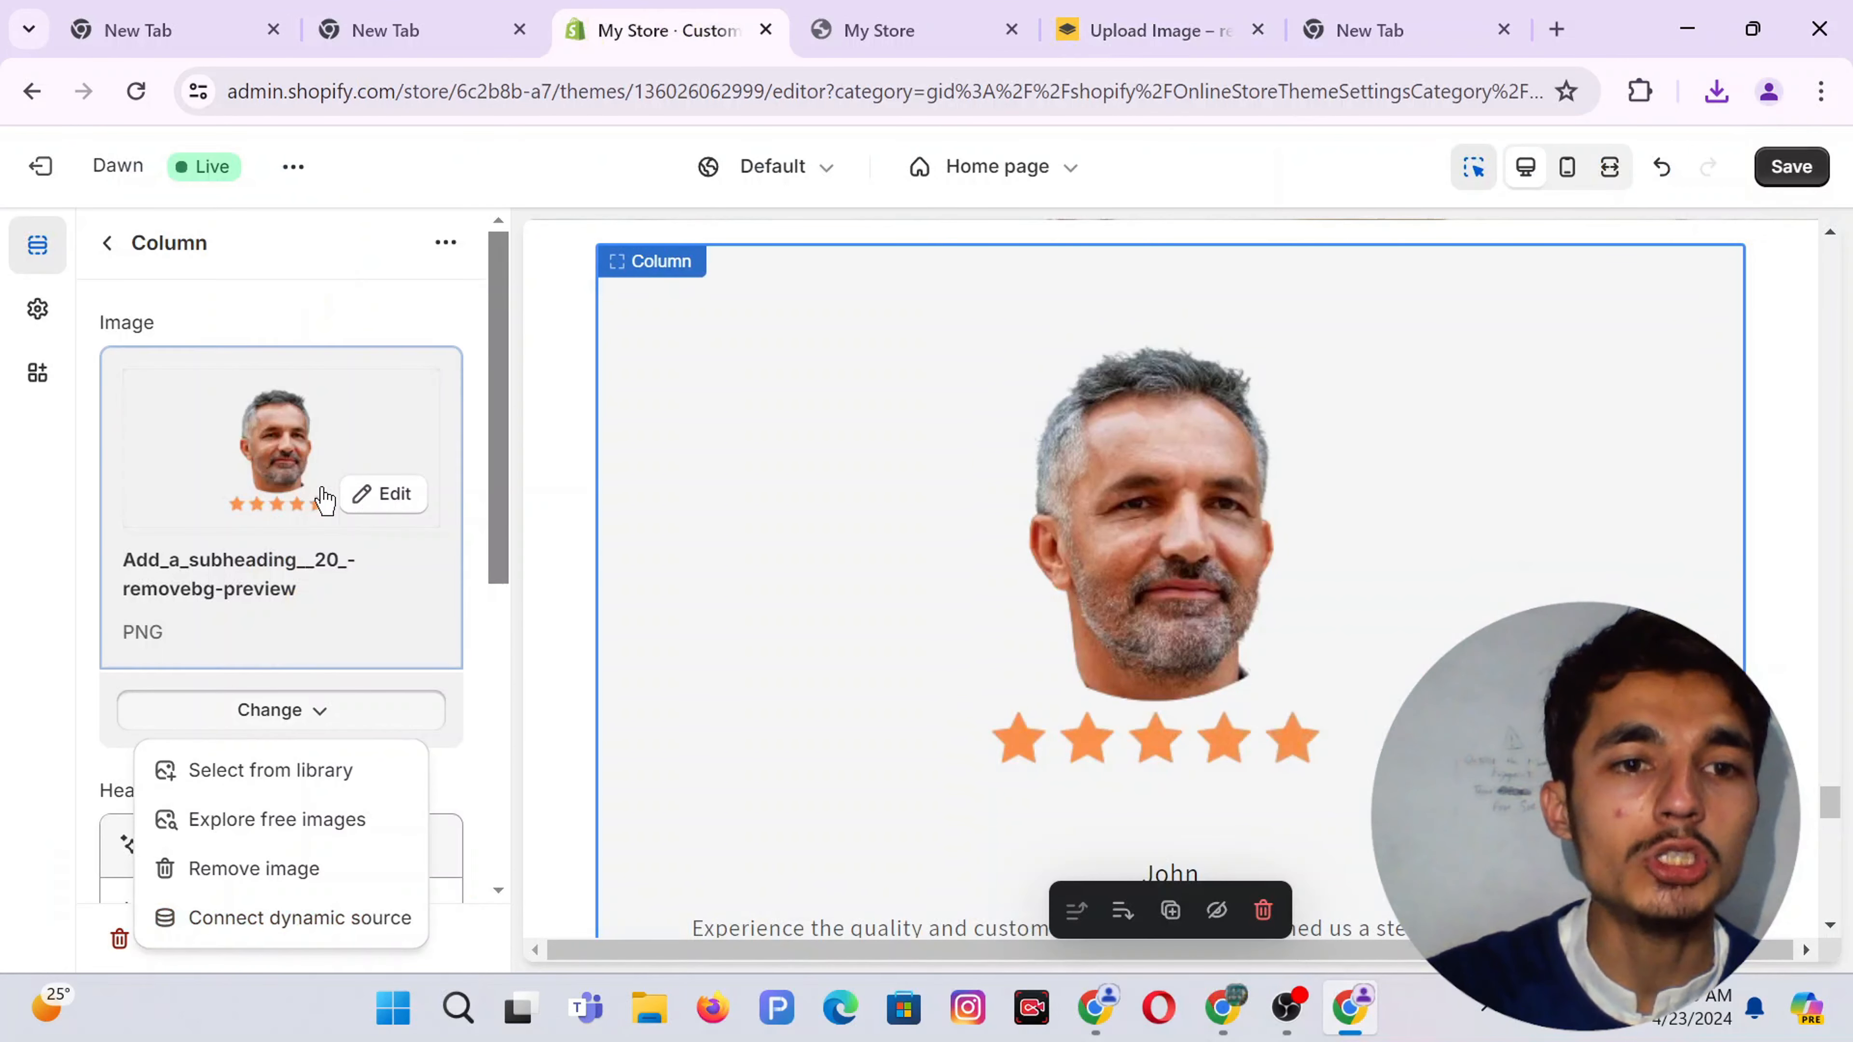
left_click(230, 869)
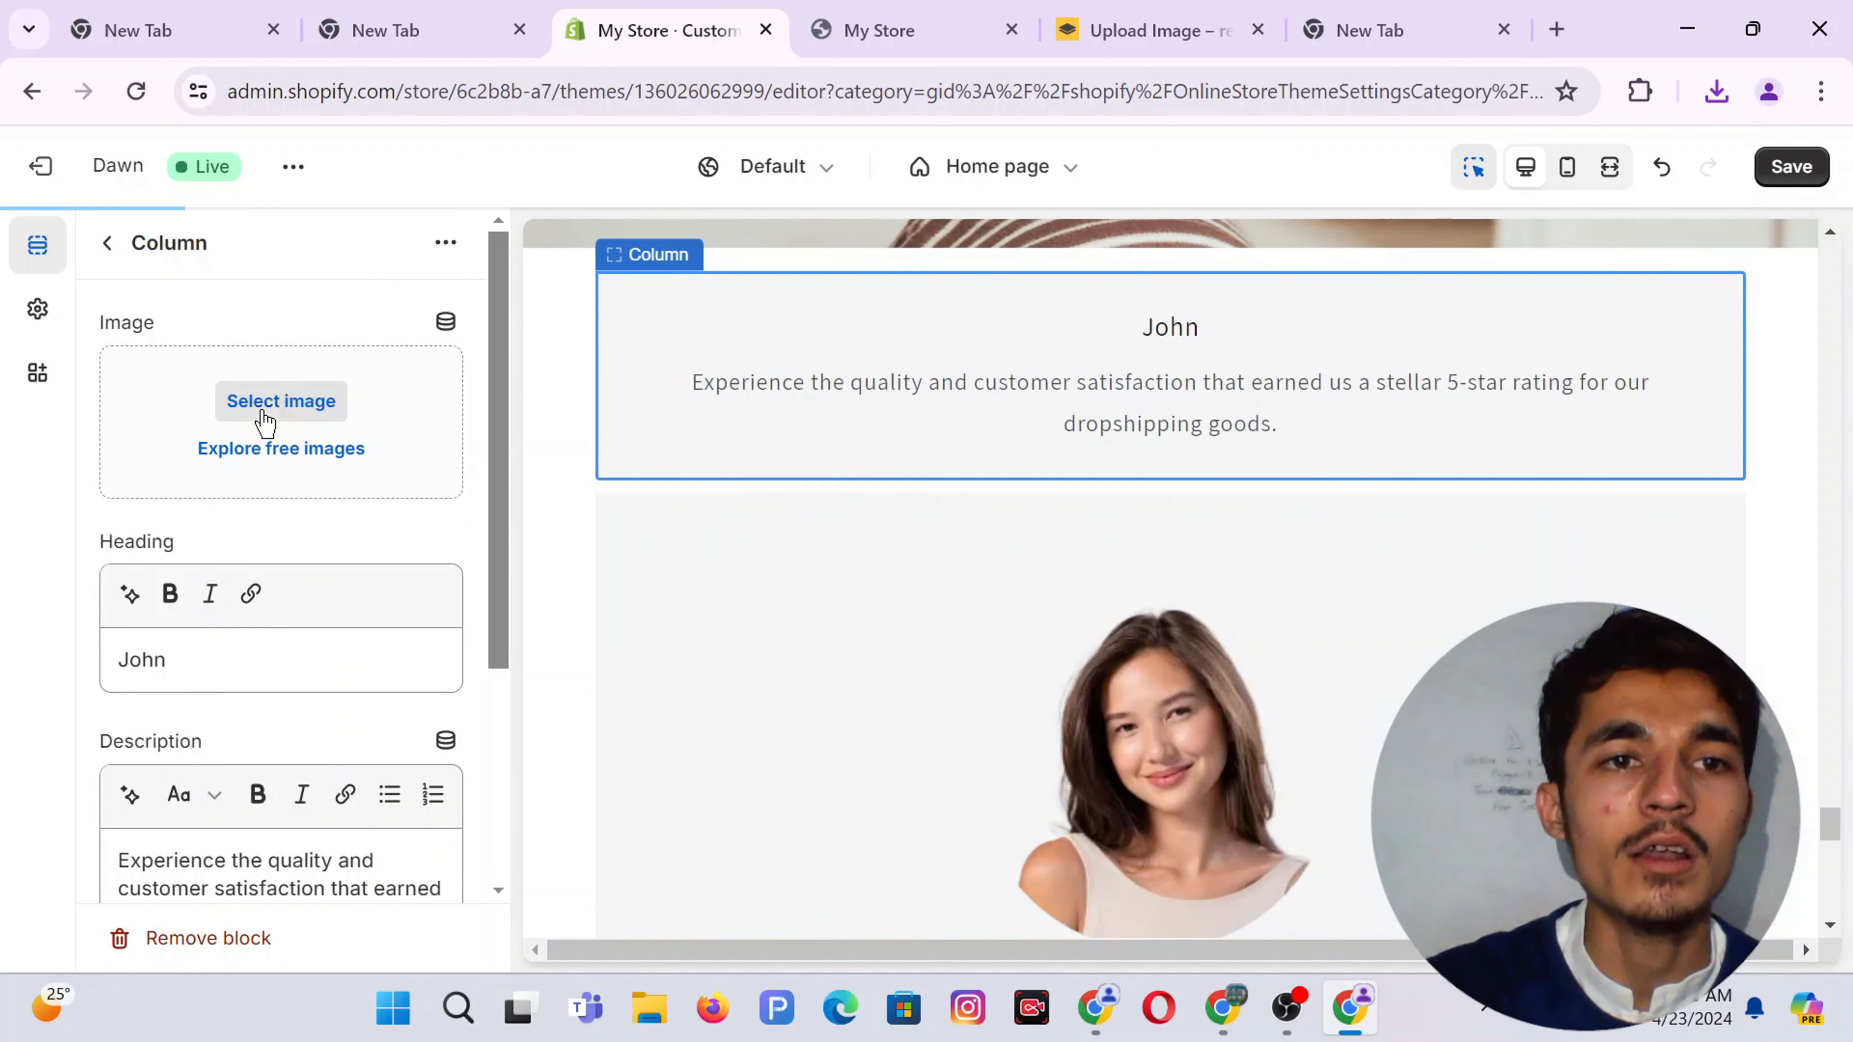
left_click(281, 401)
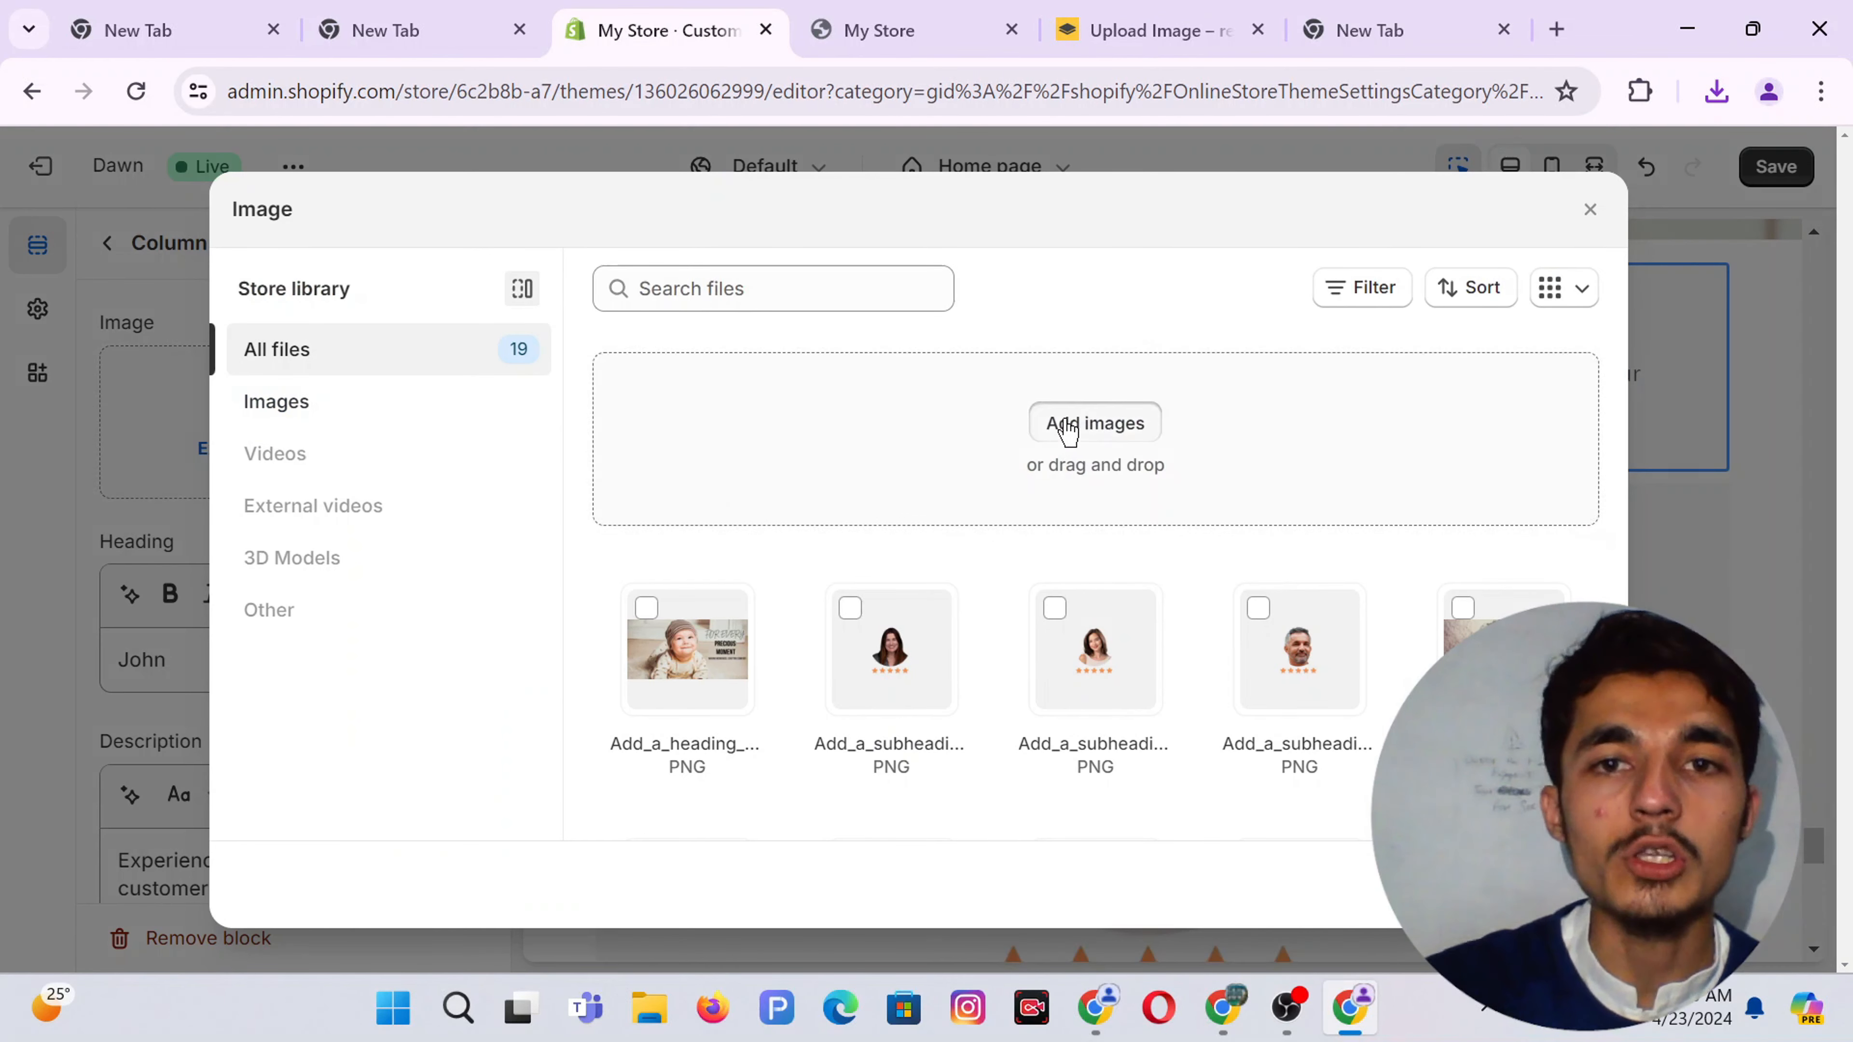
left_click(718, 328)
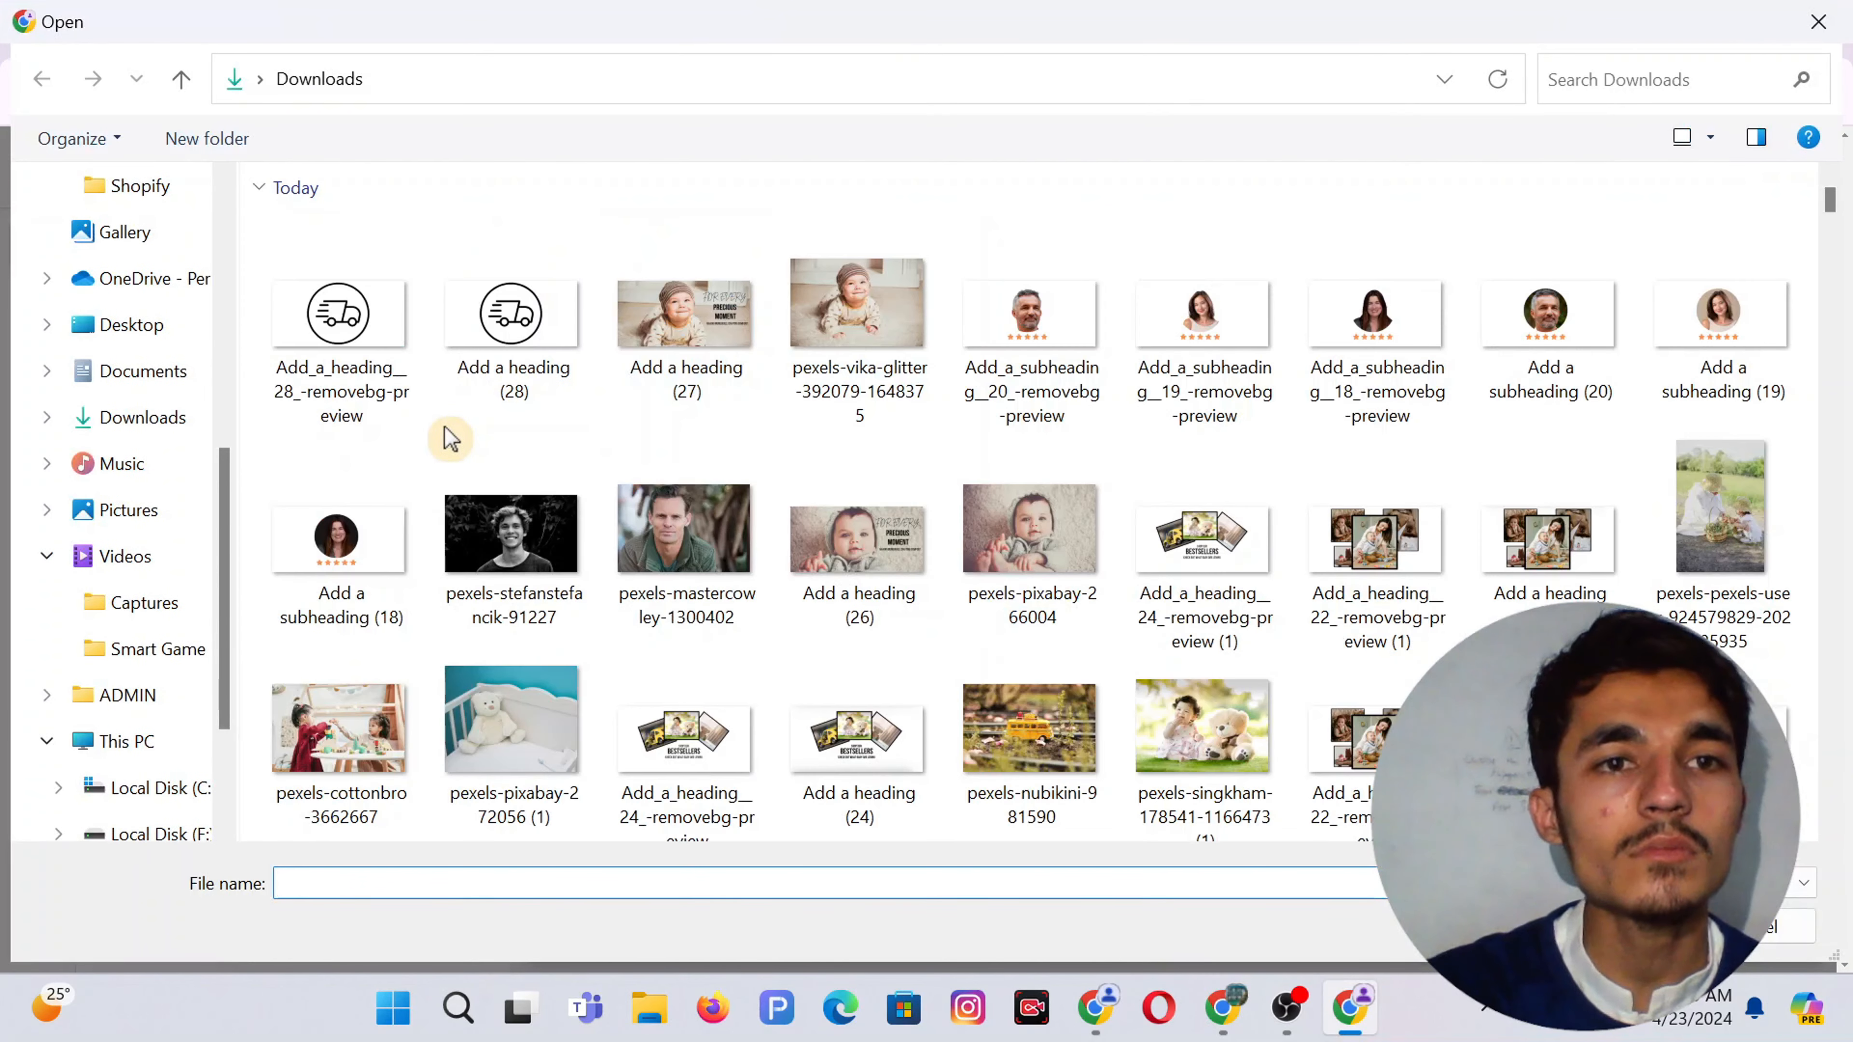
double_click(351, 317)
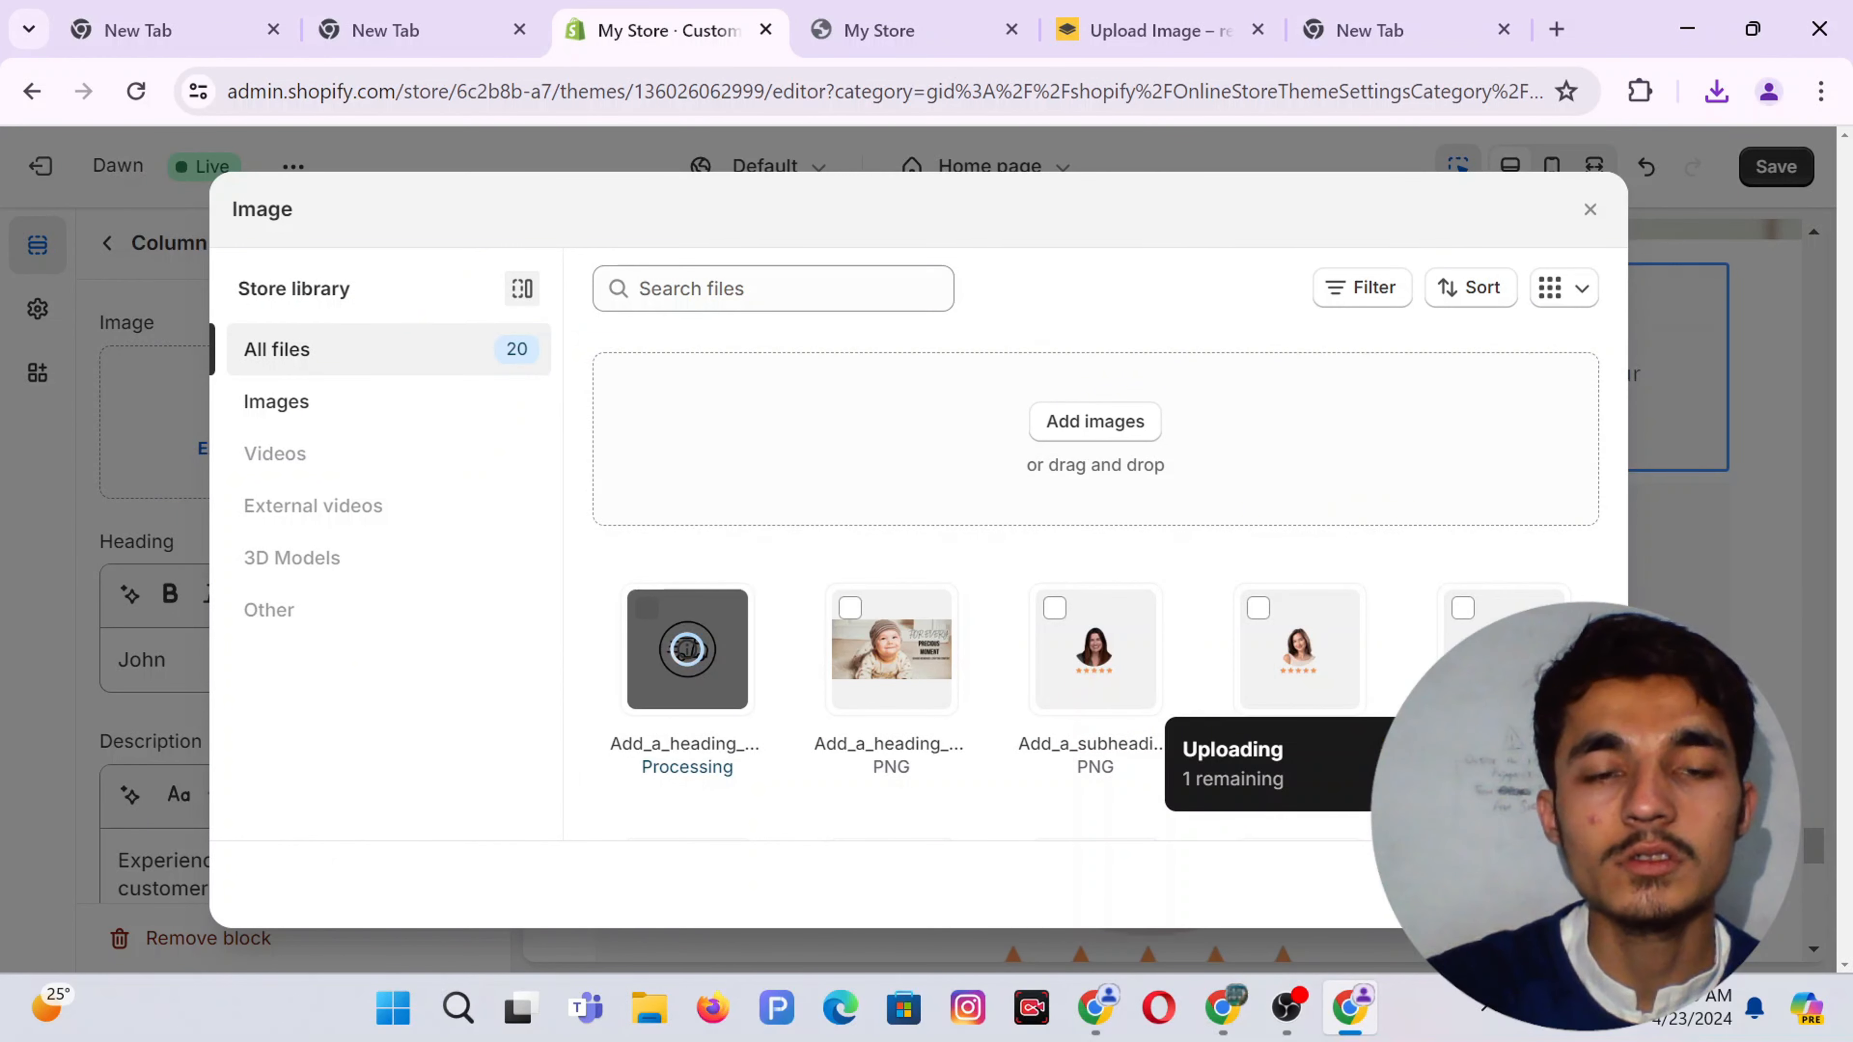
left_click(1569, 884)
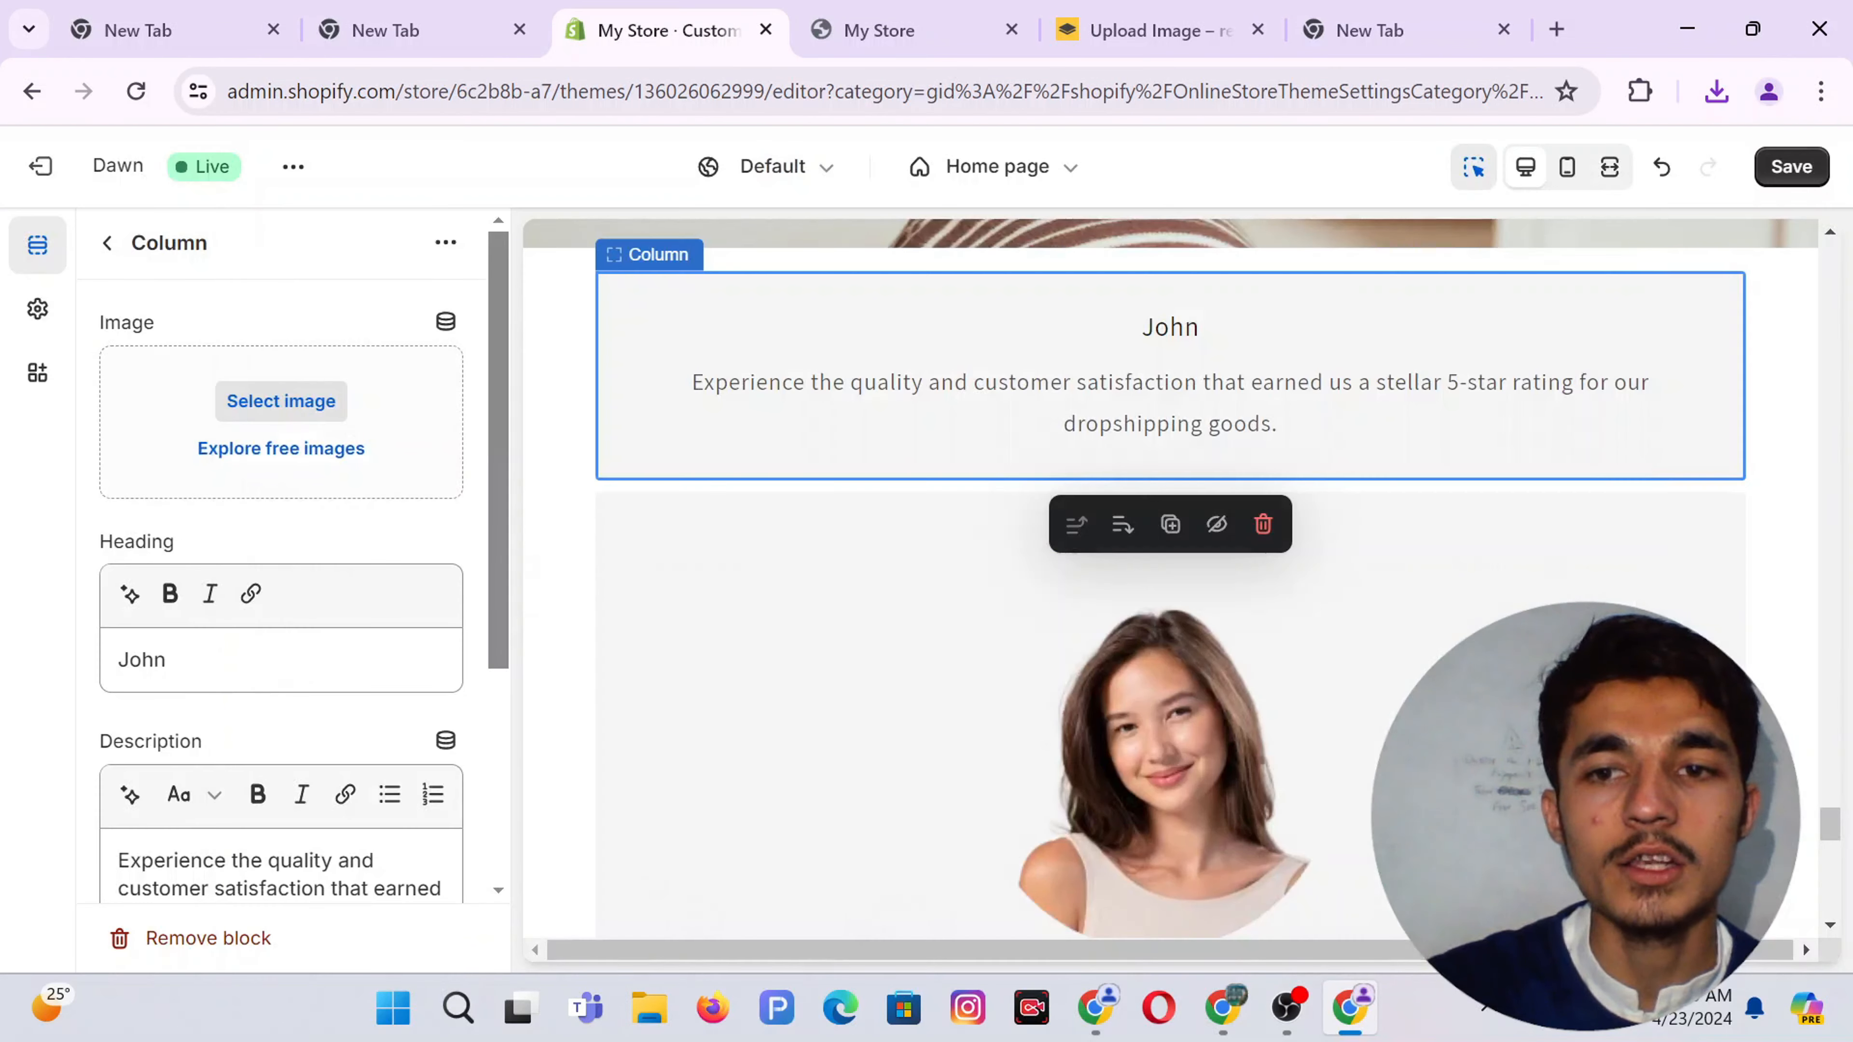
scroll(158, 790, "down", 3)
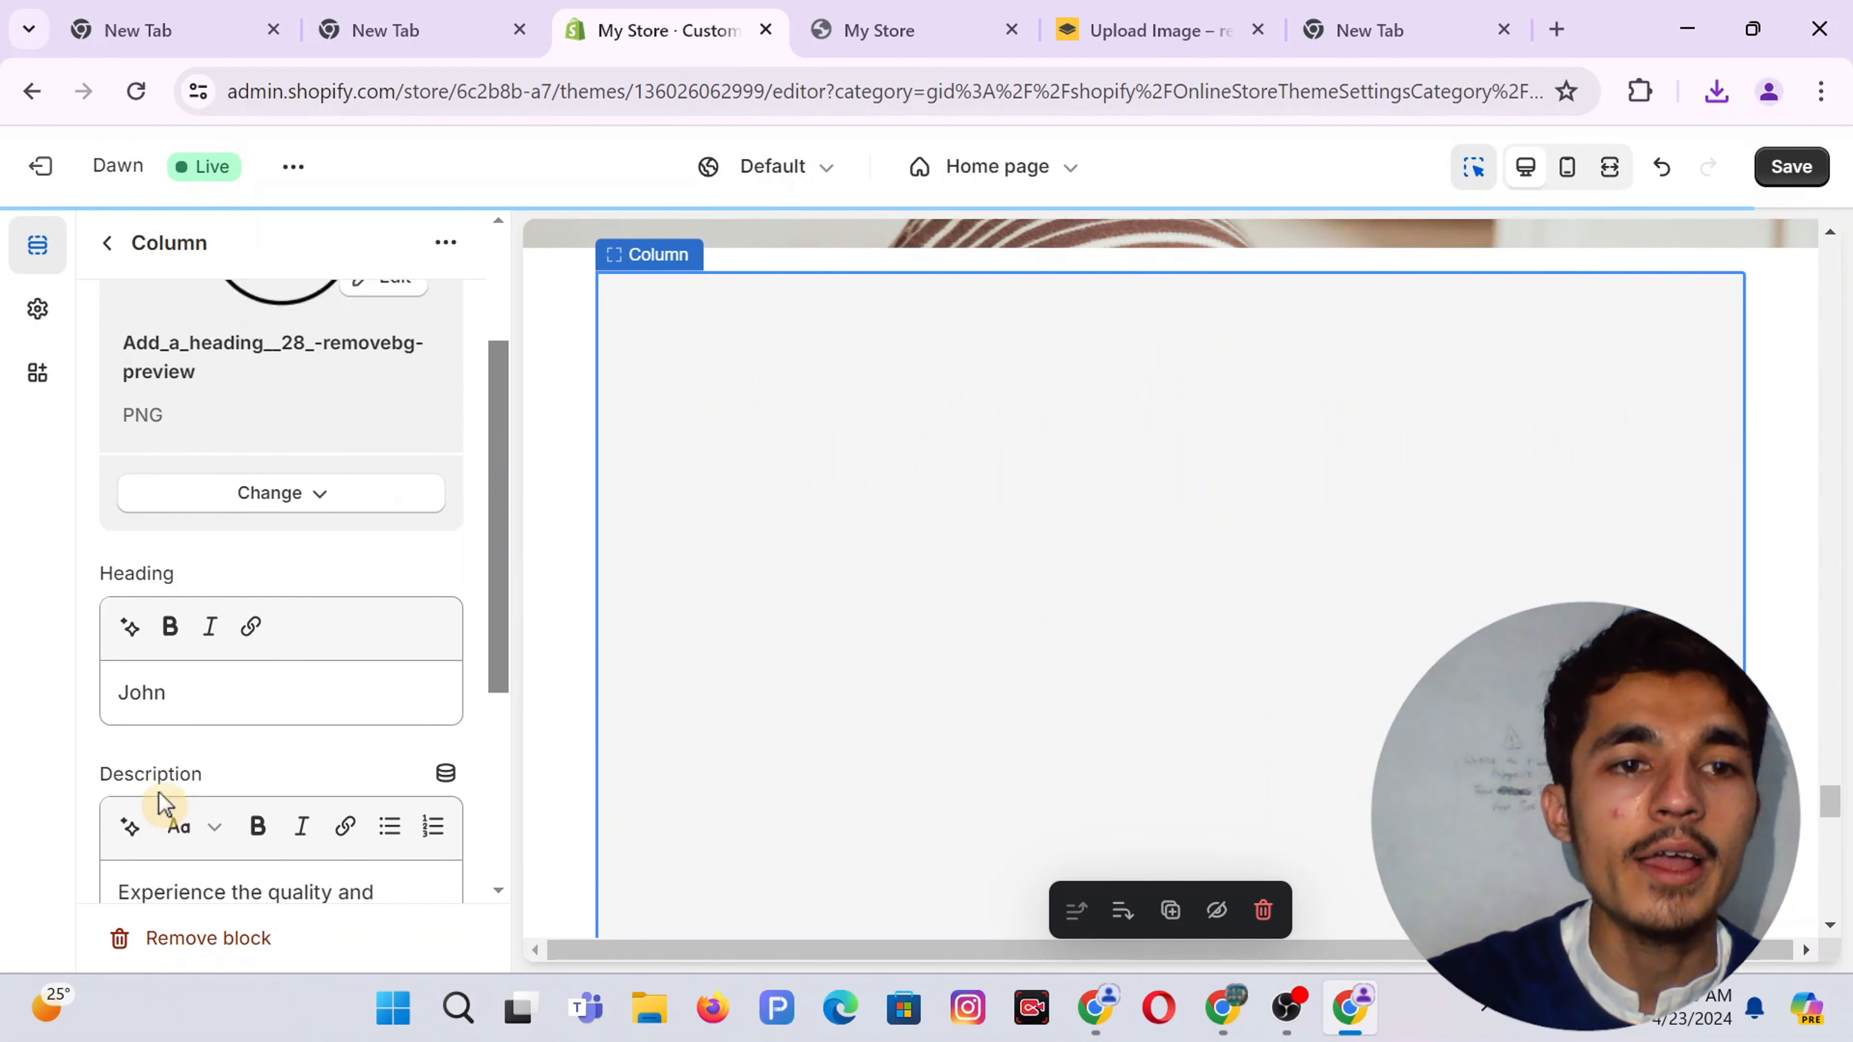
double_click(128, 632)
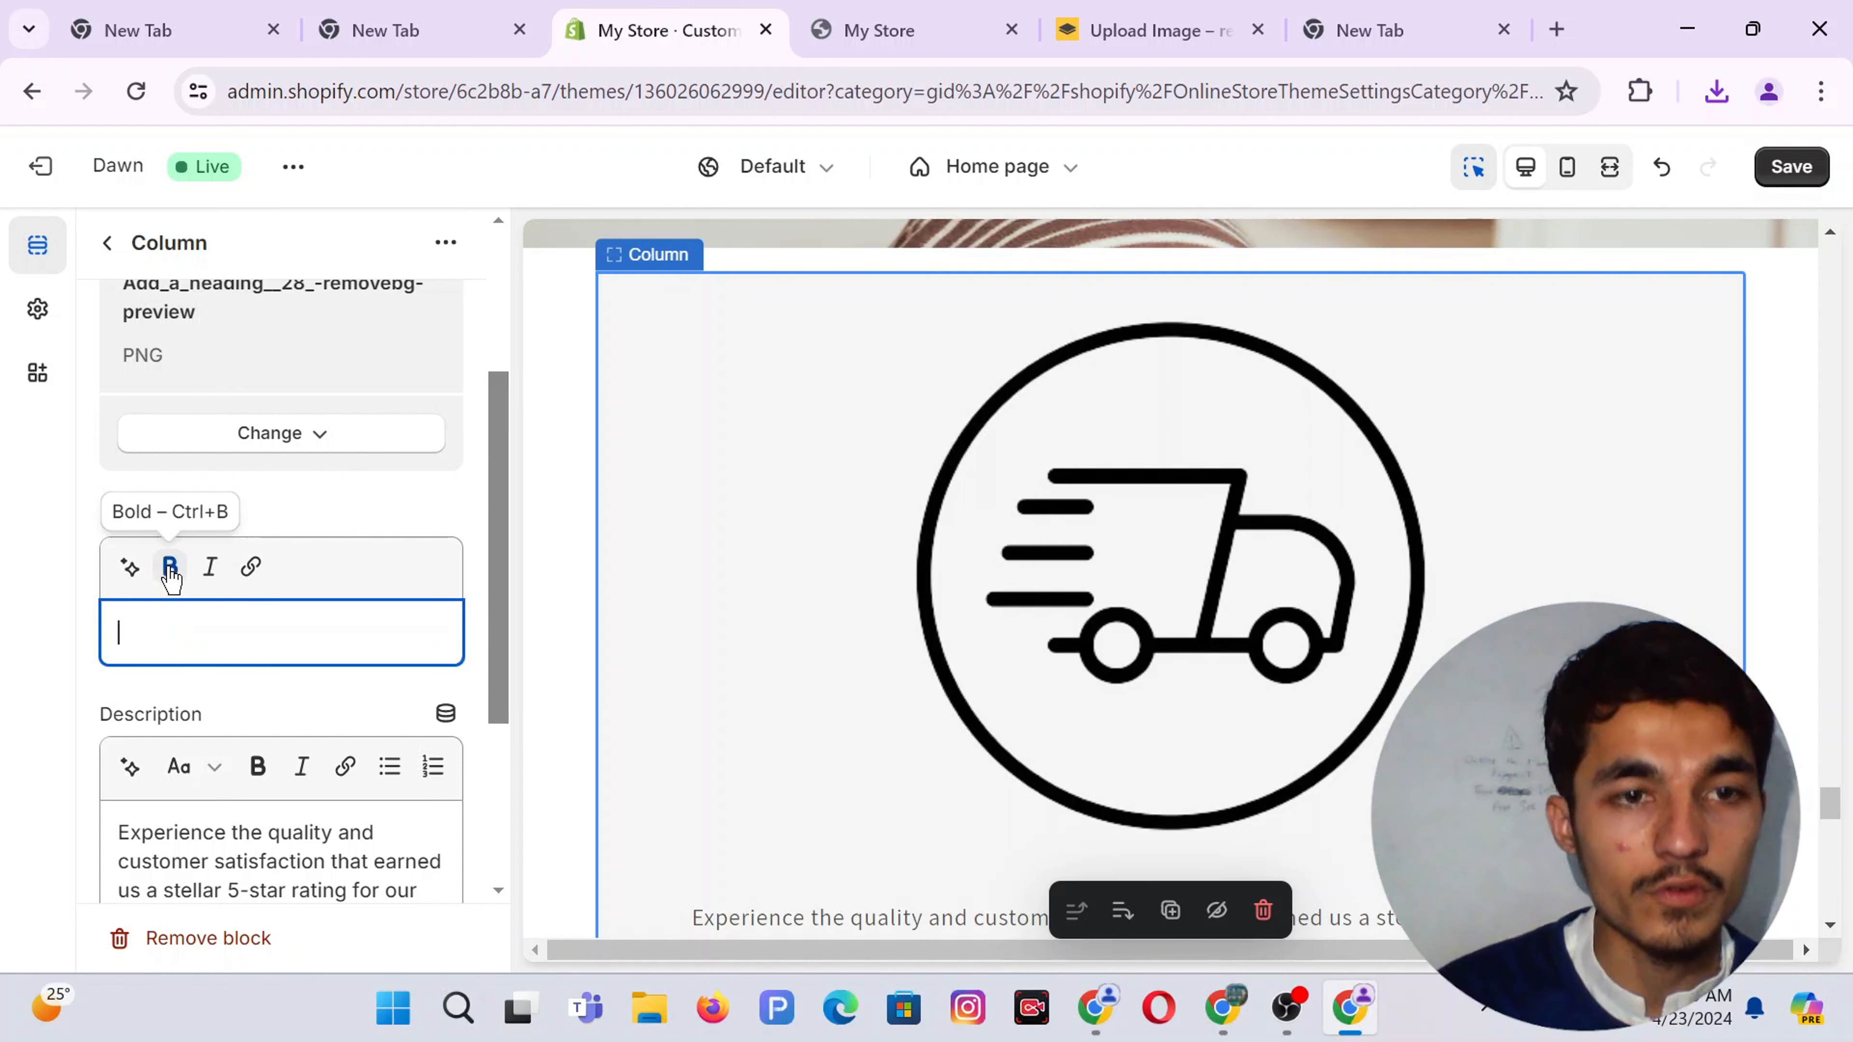
Set the column heading to 'Free Shipping' and delete the old description
type("Free Shipping")
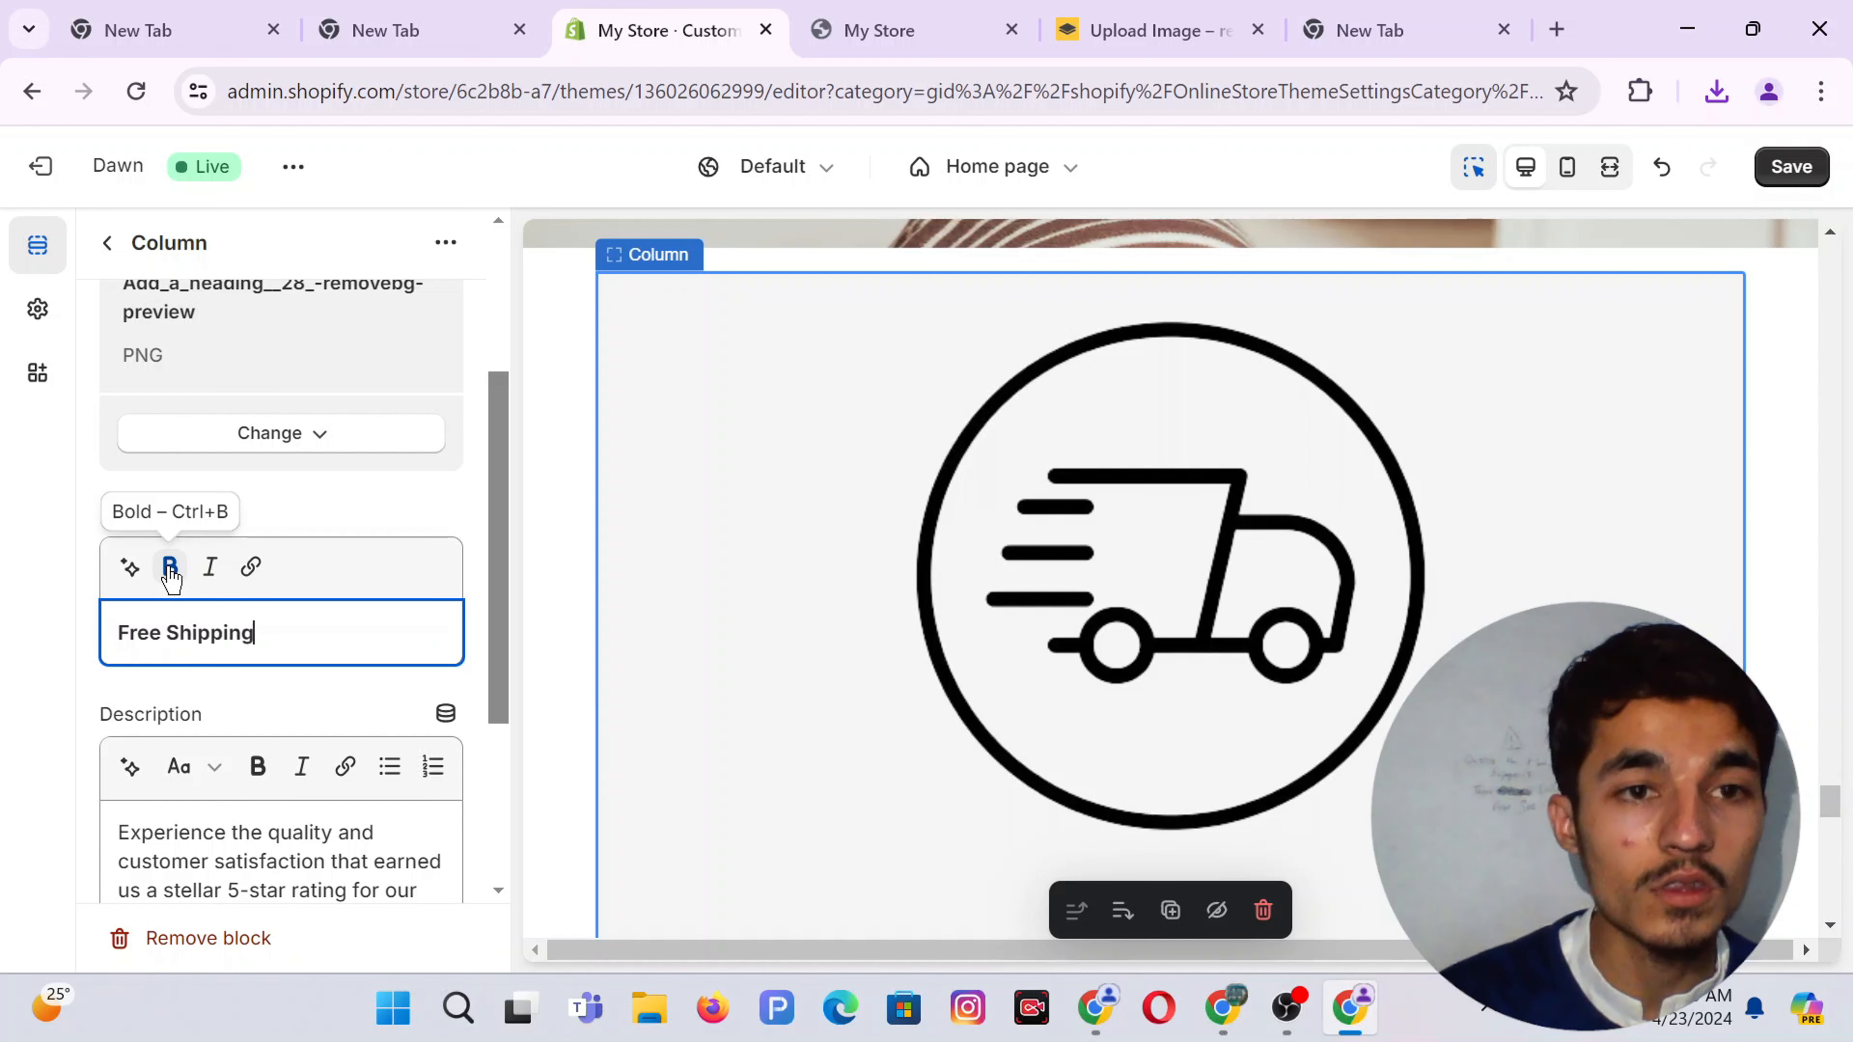
triple_click(175, 866)
scroll(175, 866, "down", 3)
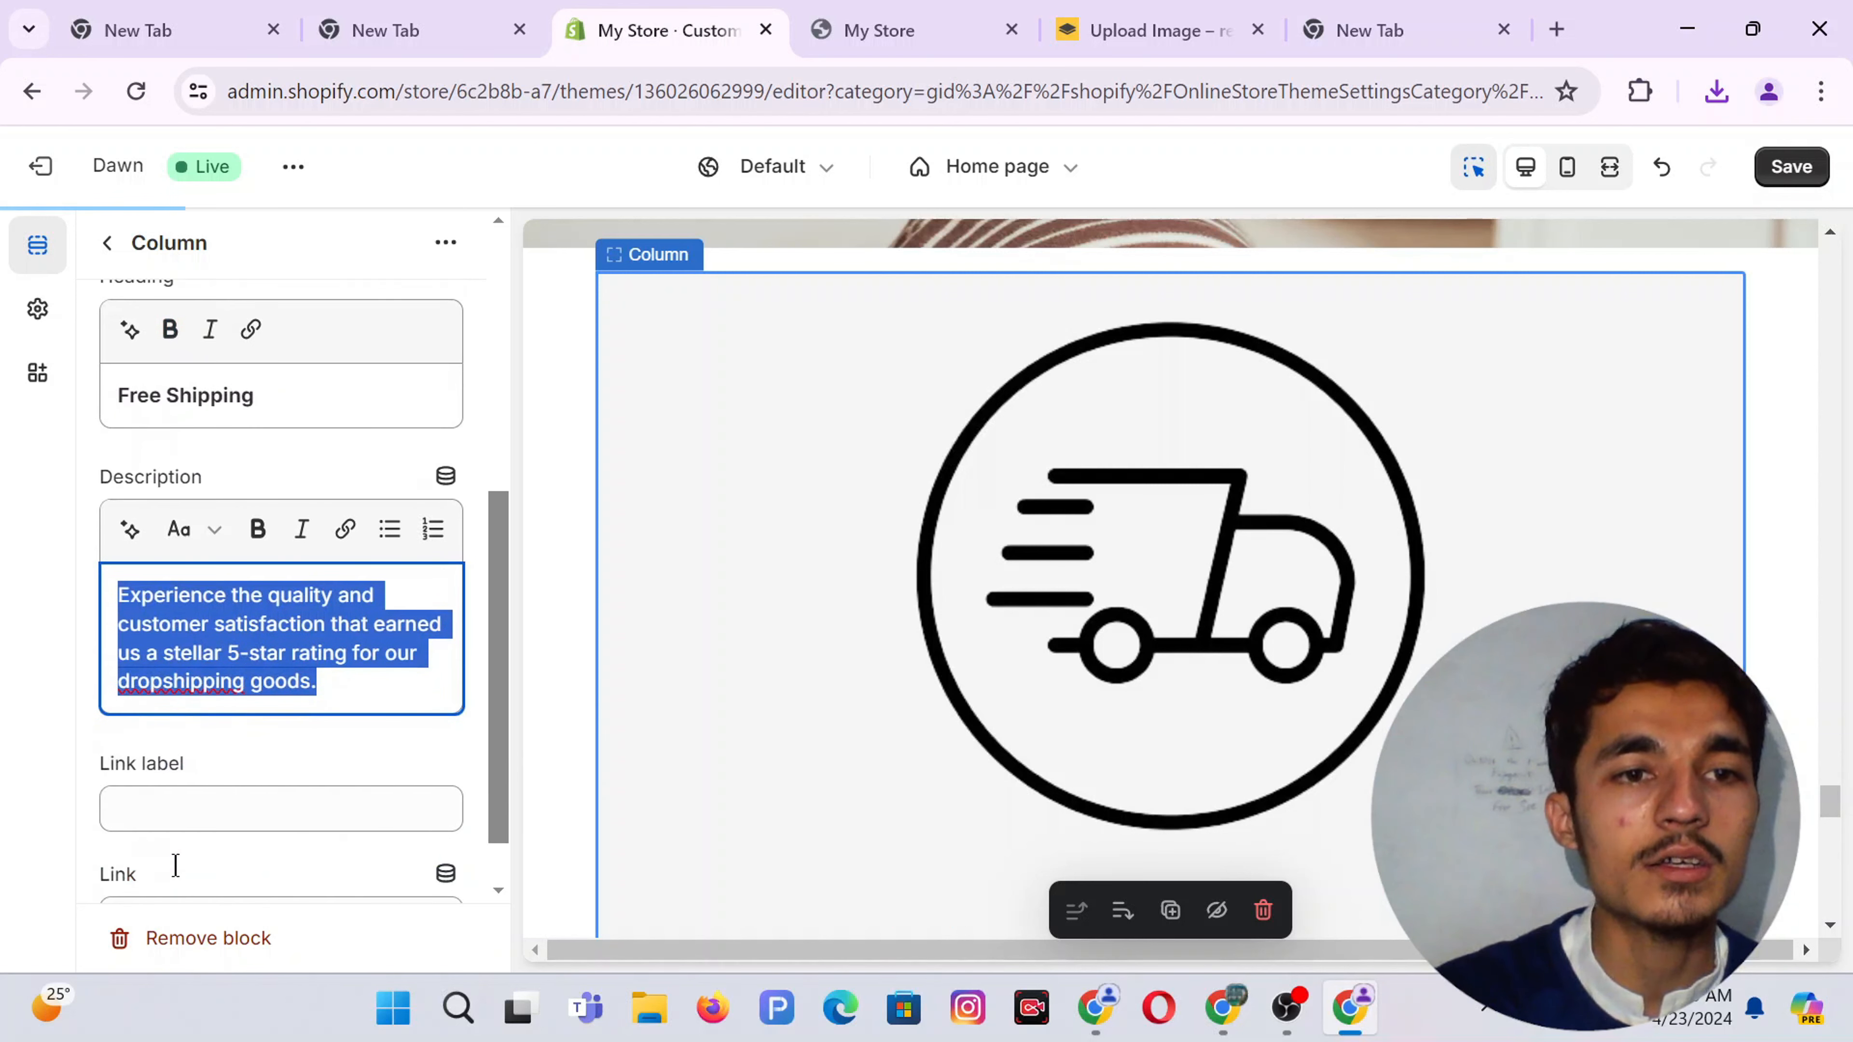
key("BackSpace")
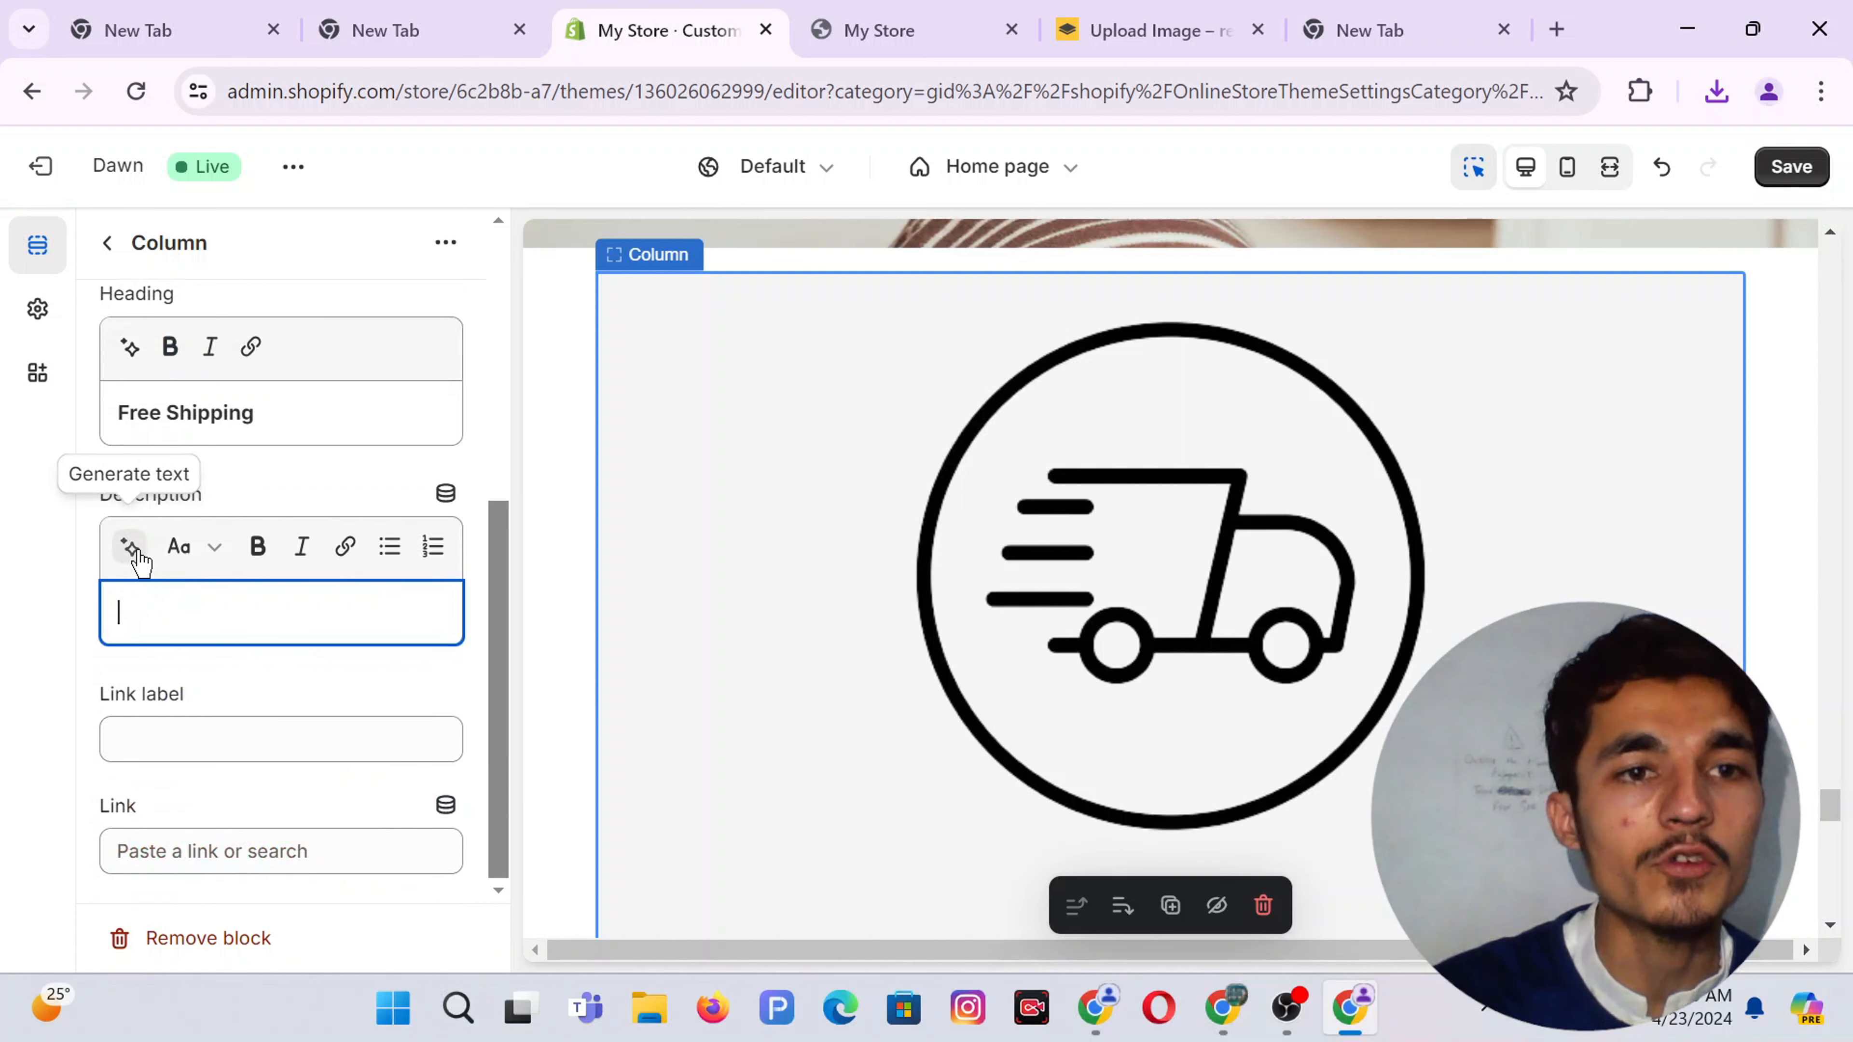
Fill the description with the first AI suggestion generated from the prompt 'Free Shipping'
left_click(131, 546)
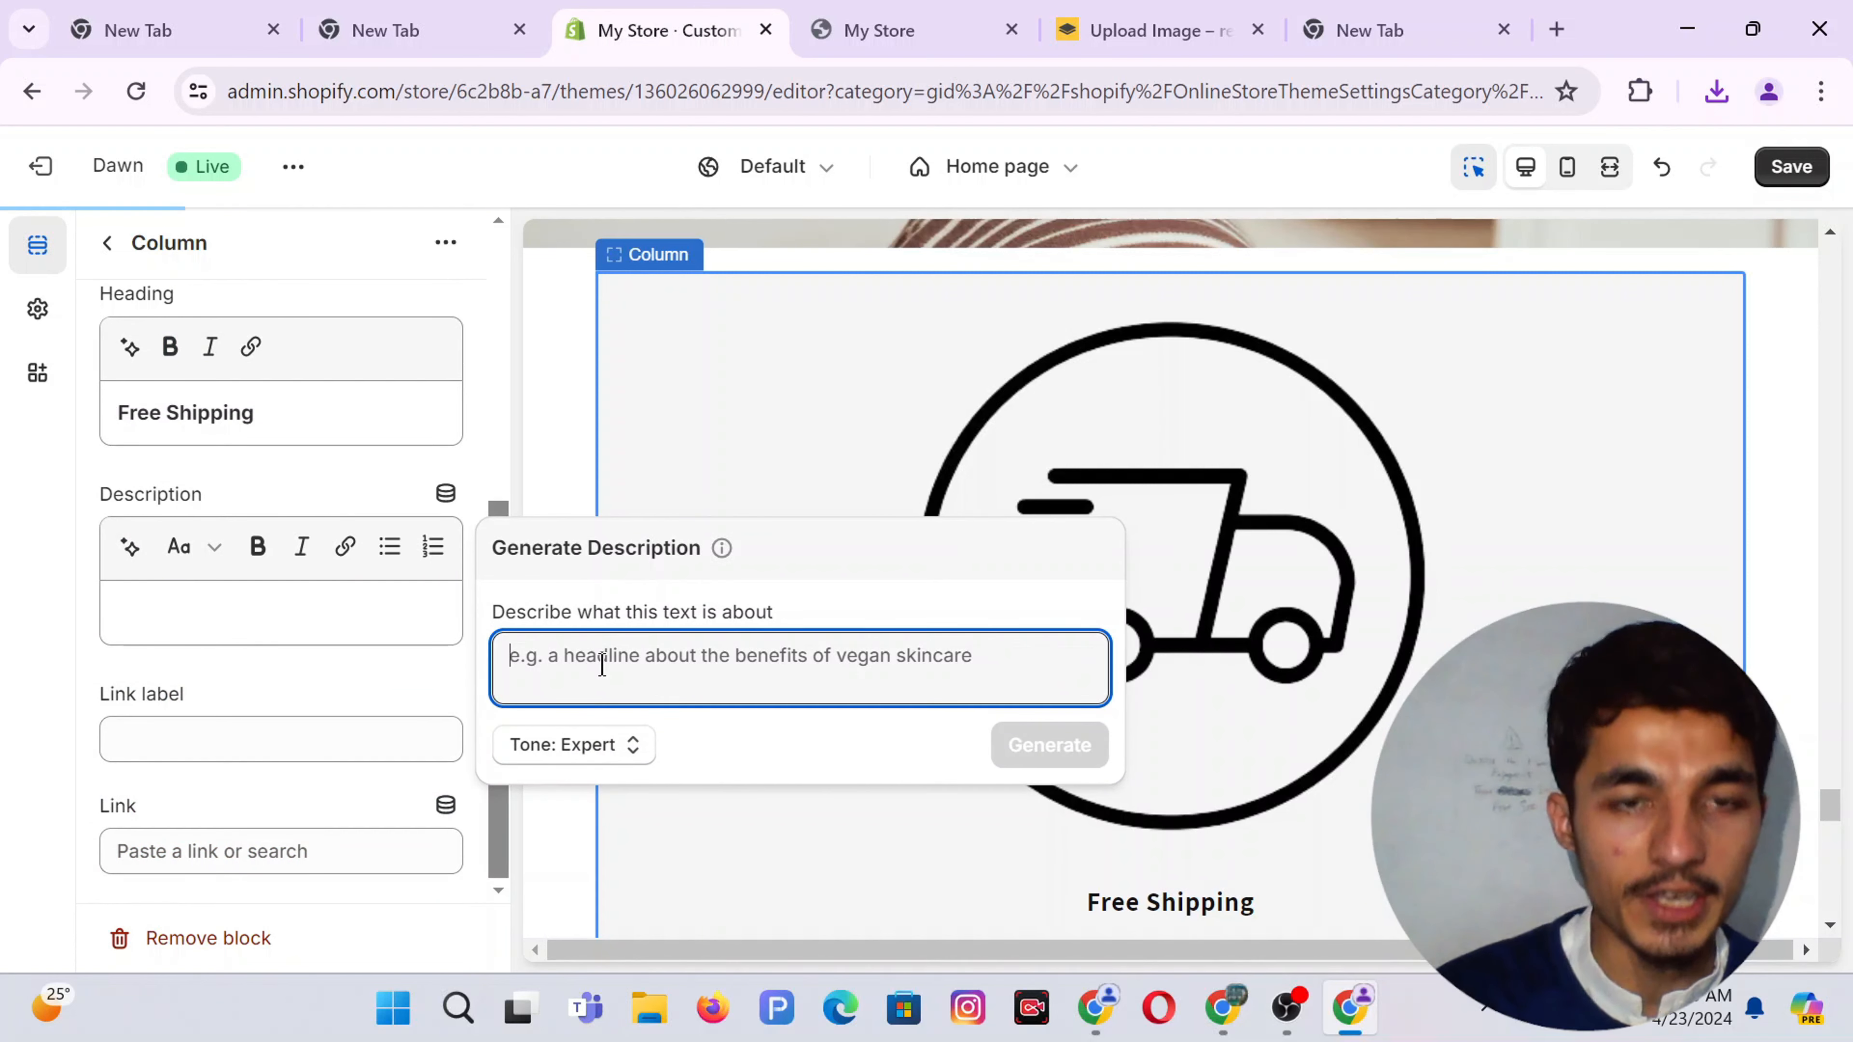
type("Free Shipping")
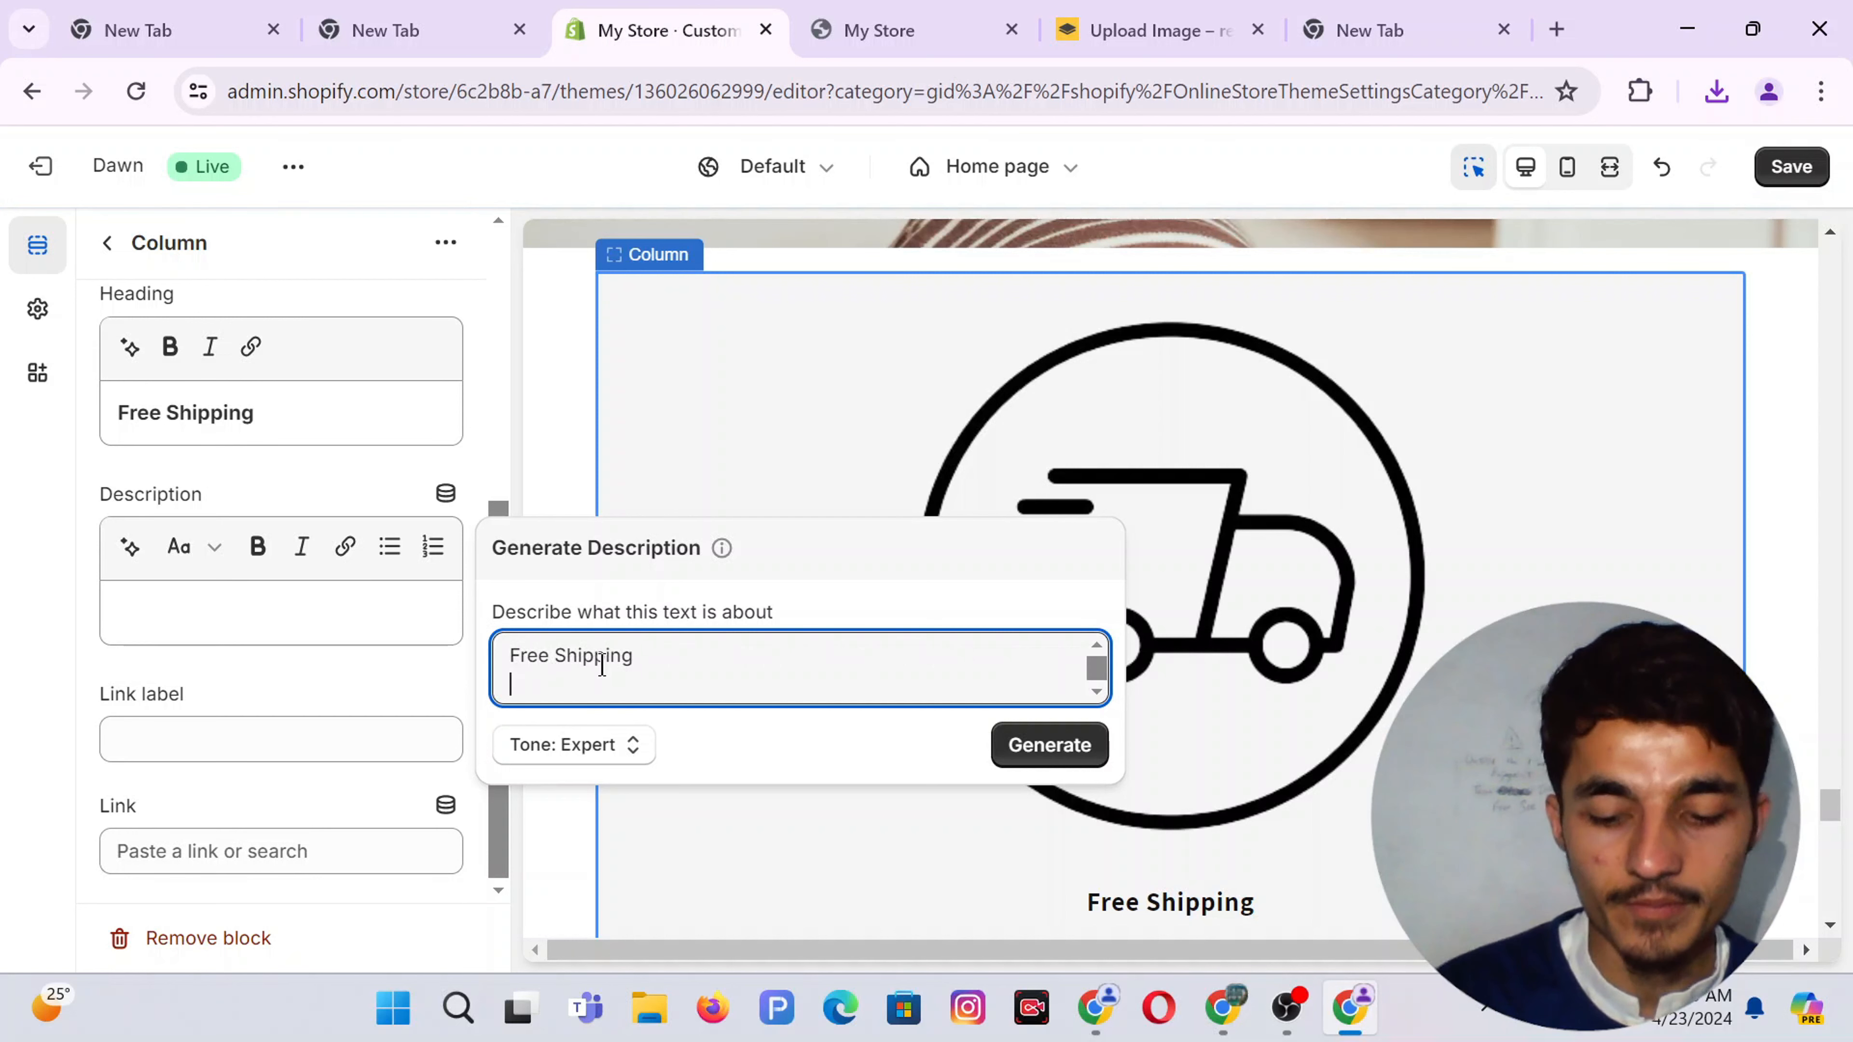
left_click(1044, 752)
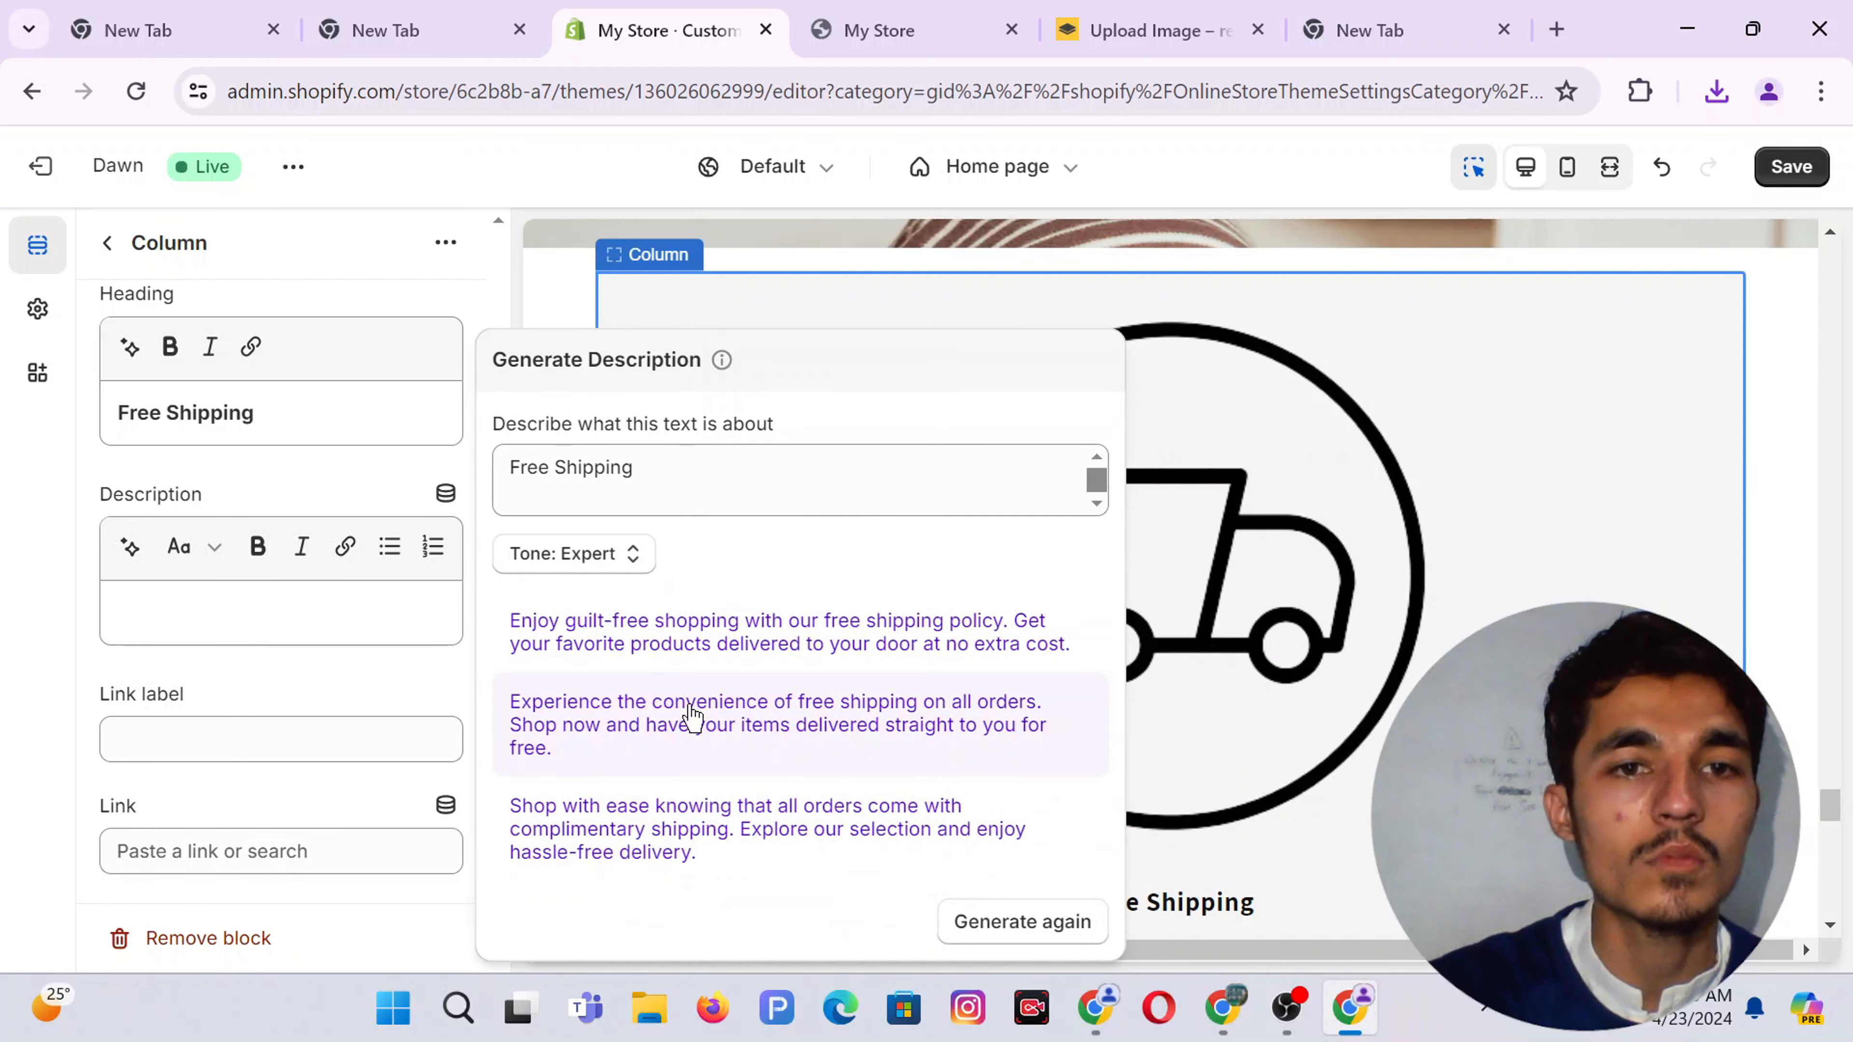
left_click(703, 650)
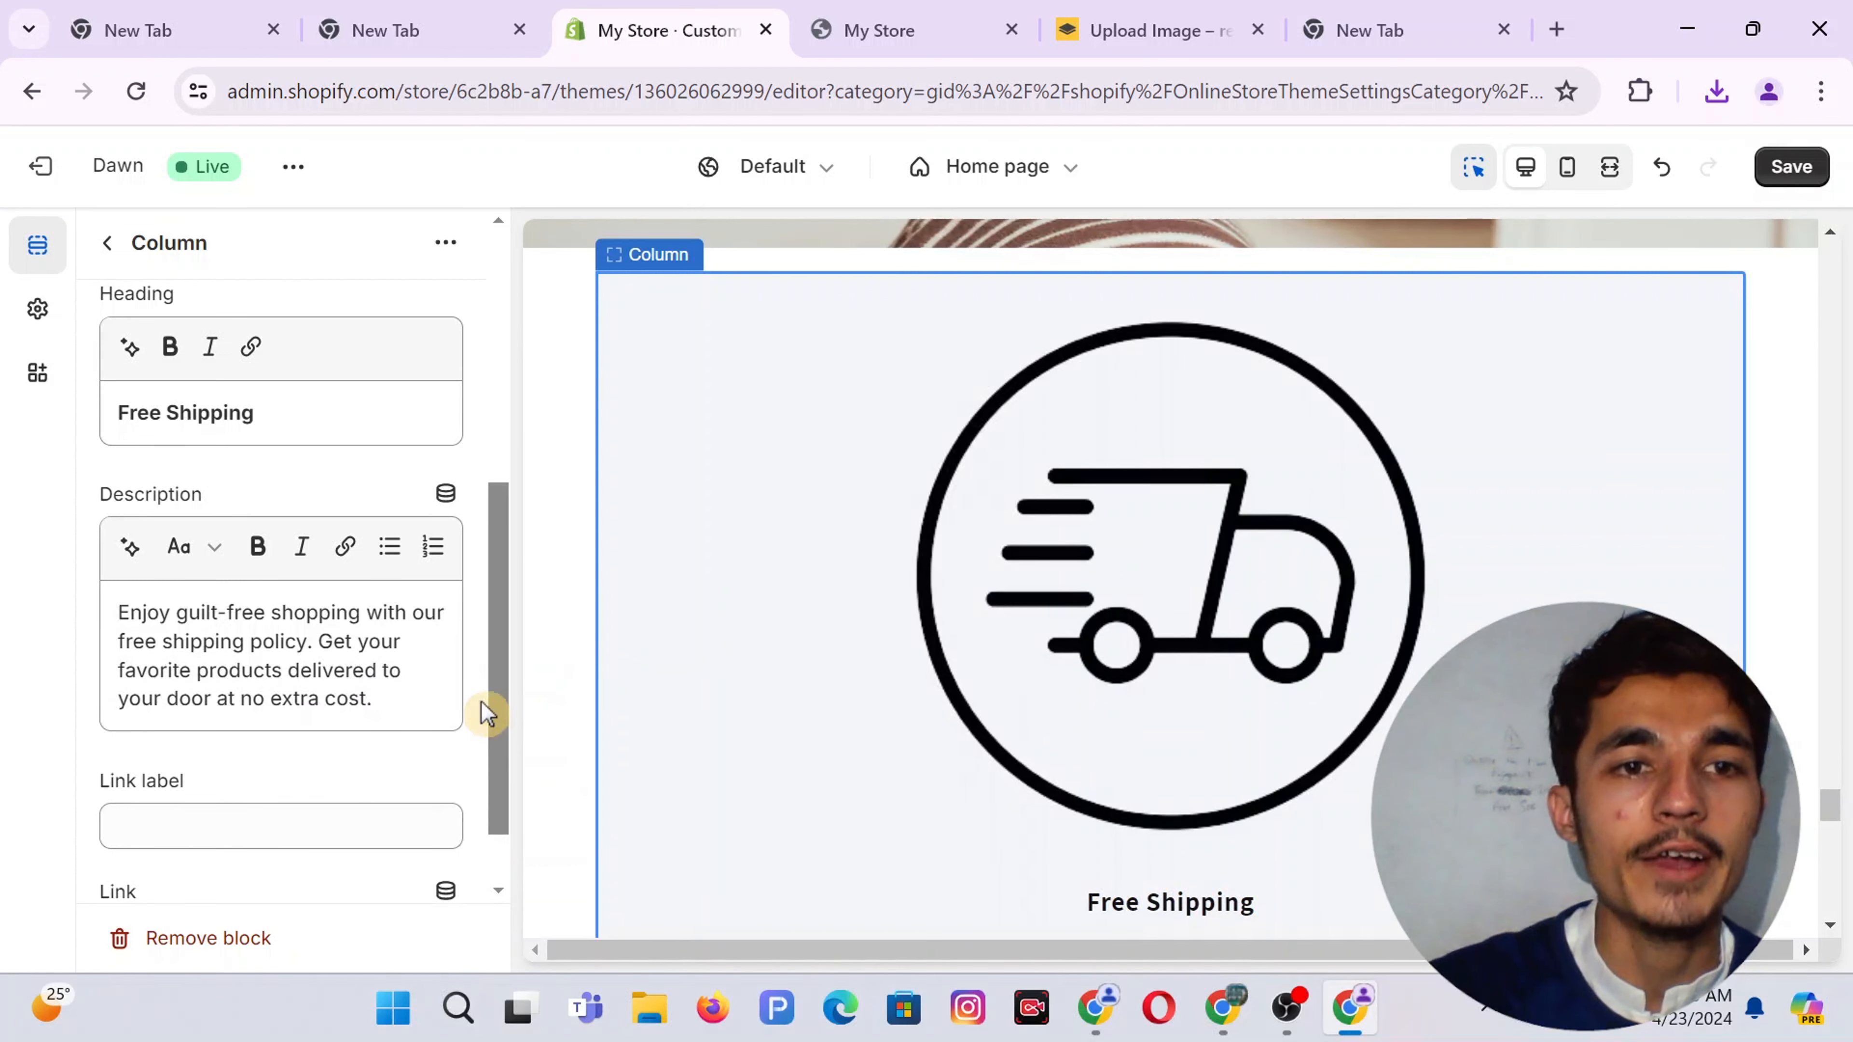
scroll(355, 628, "down", 1)
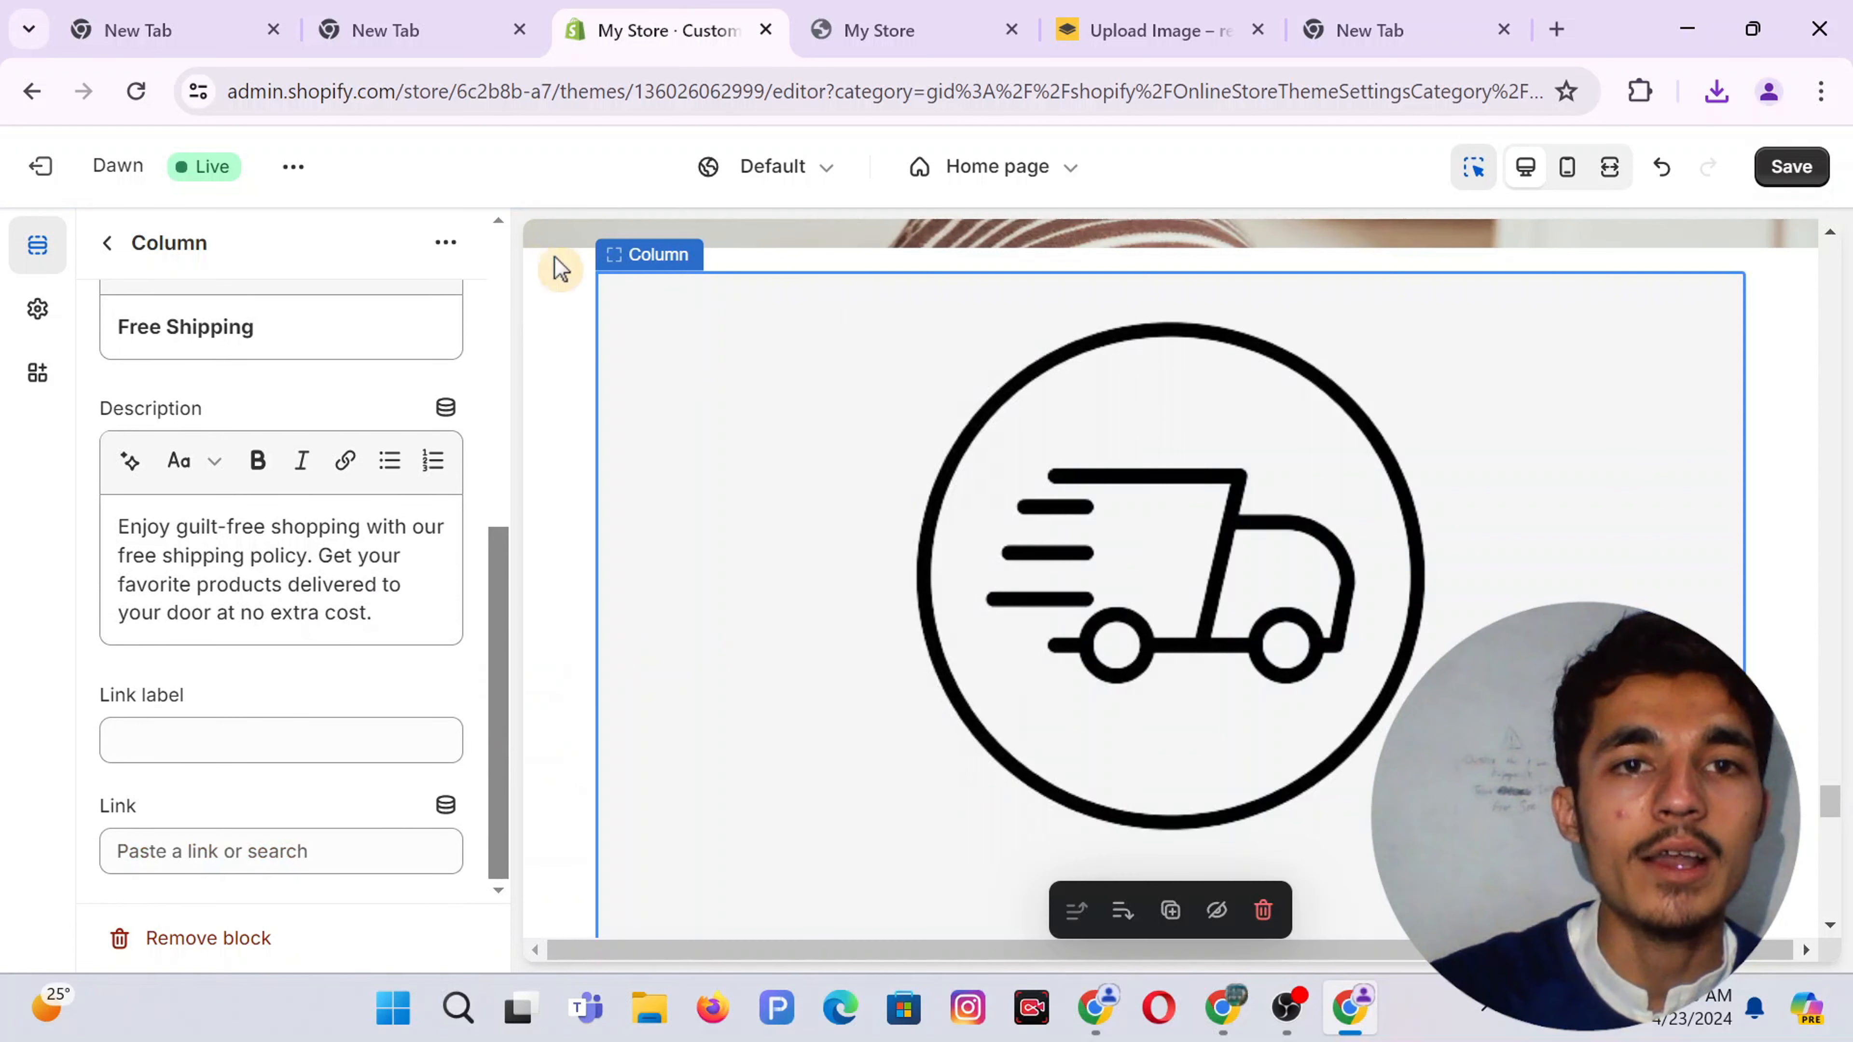
left_click(109, 244)
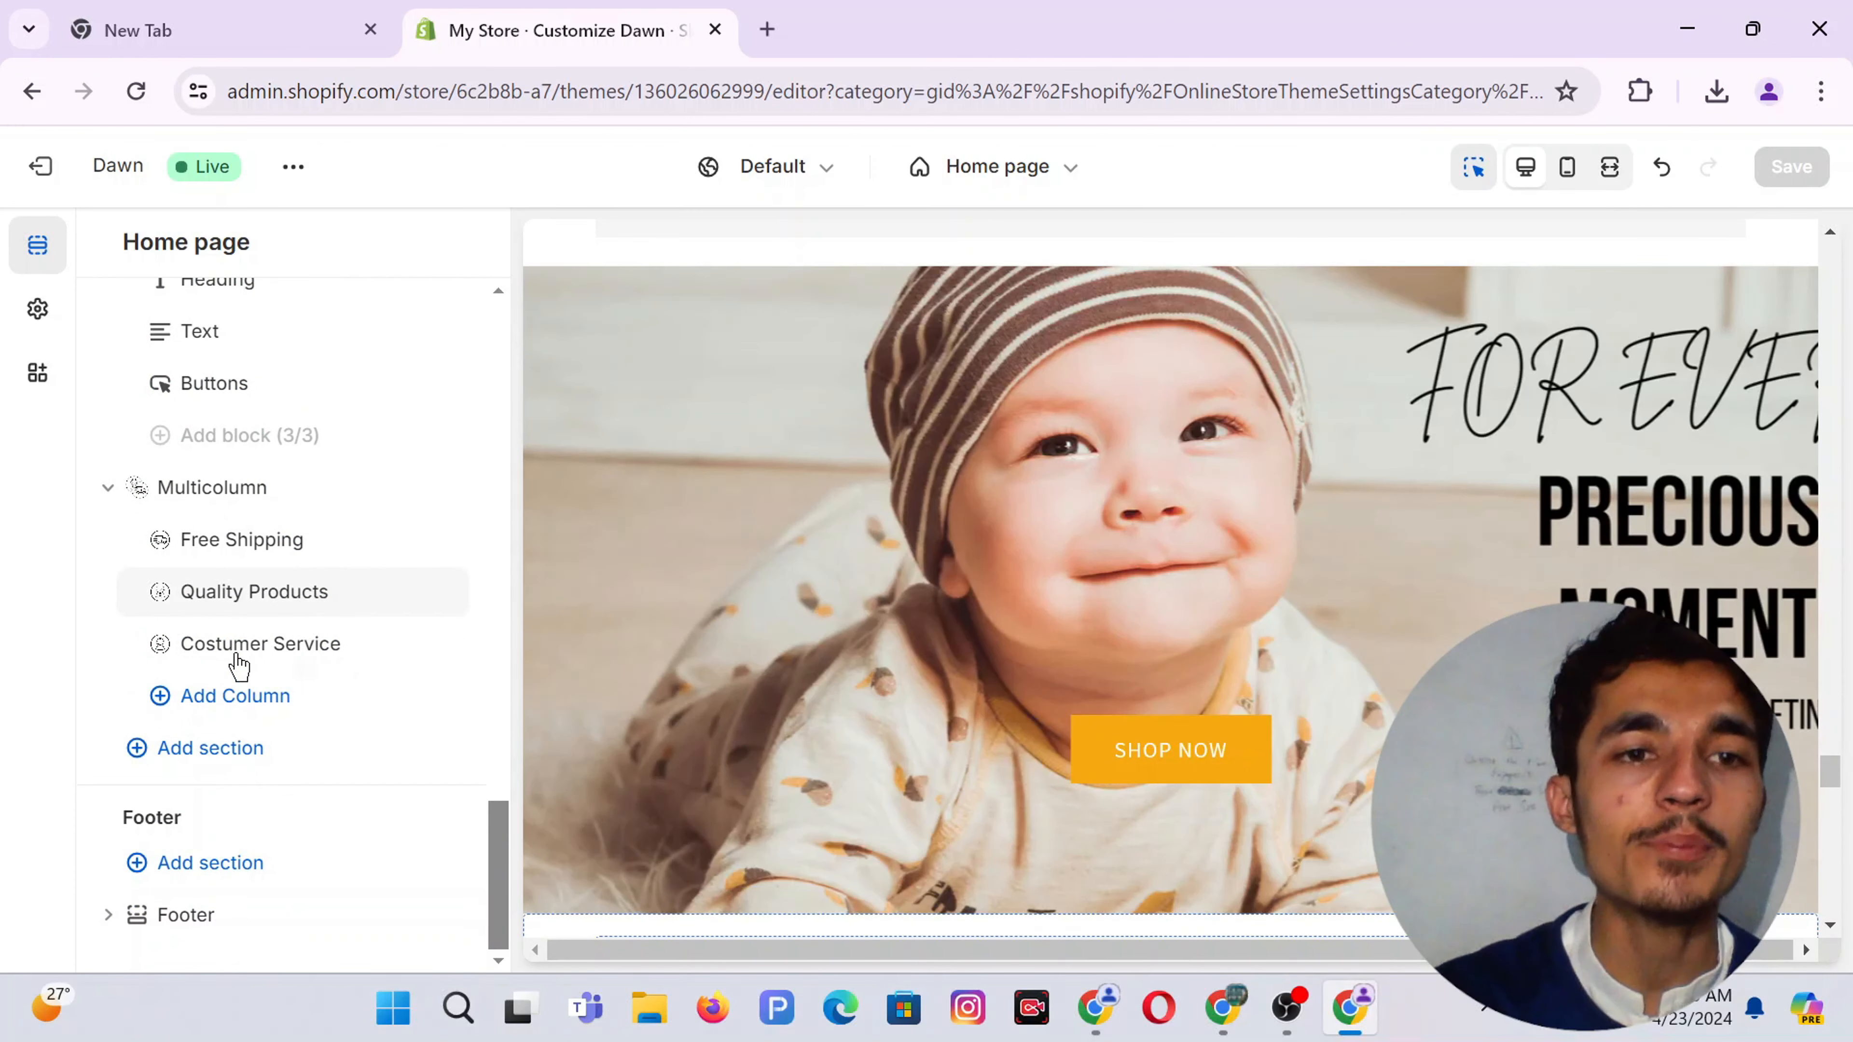
Duplicate the Rich text section, move the copy below Multicolumn, and save the theme
scroll(258, 577, "up", 15)
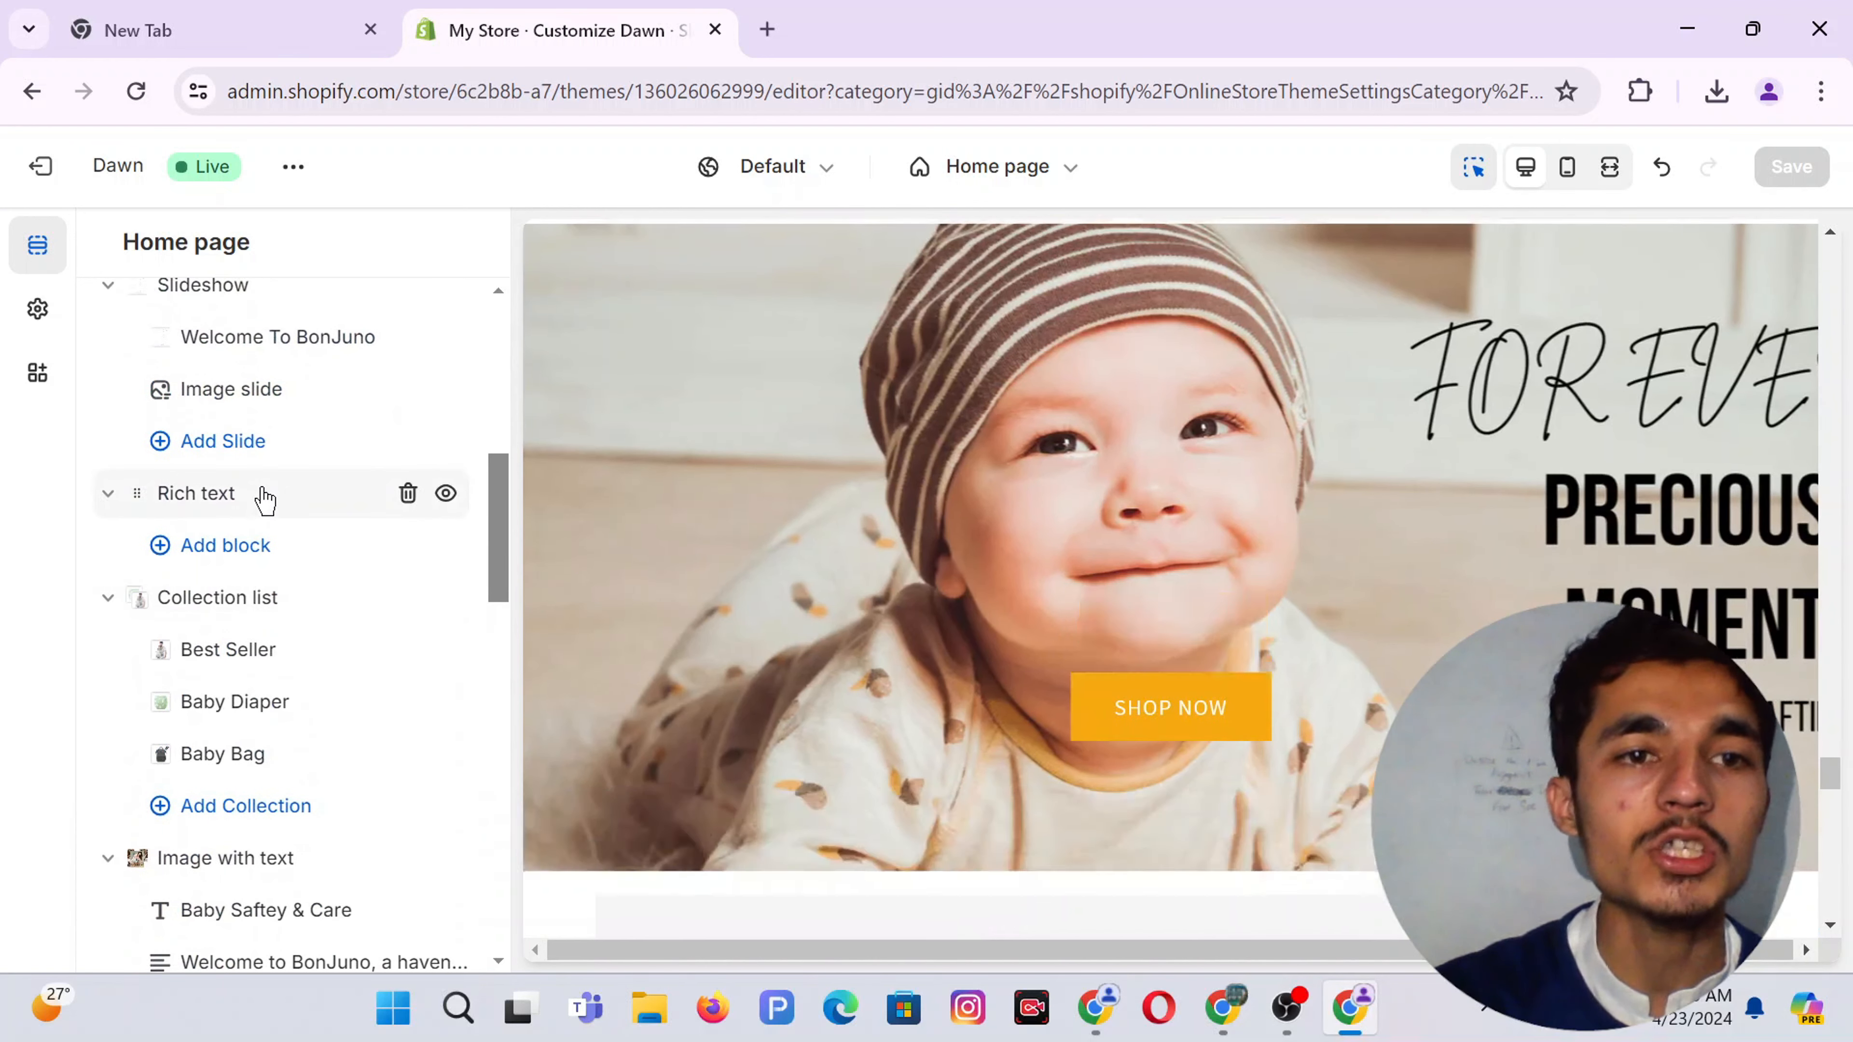
mouse_move(264, 501)
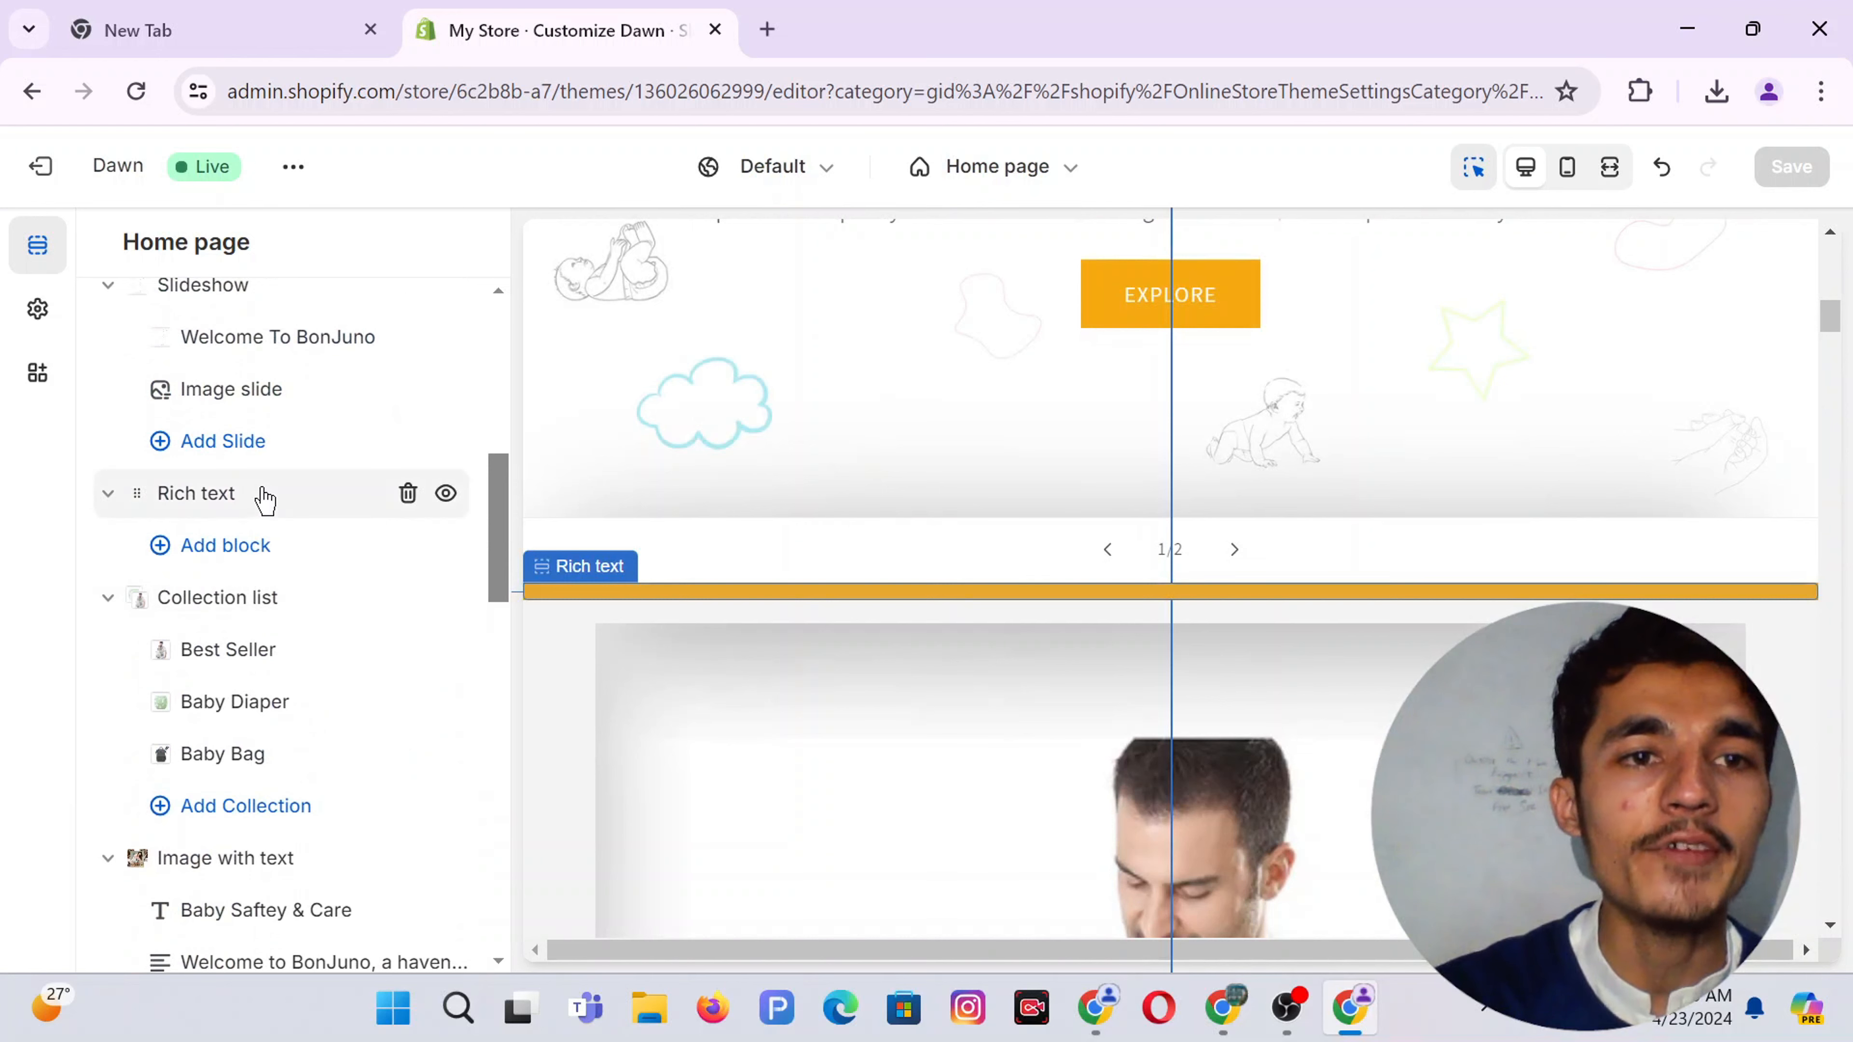
left_click(264, 501)
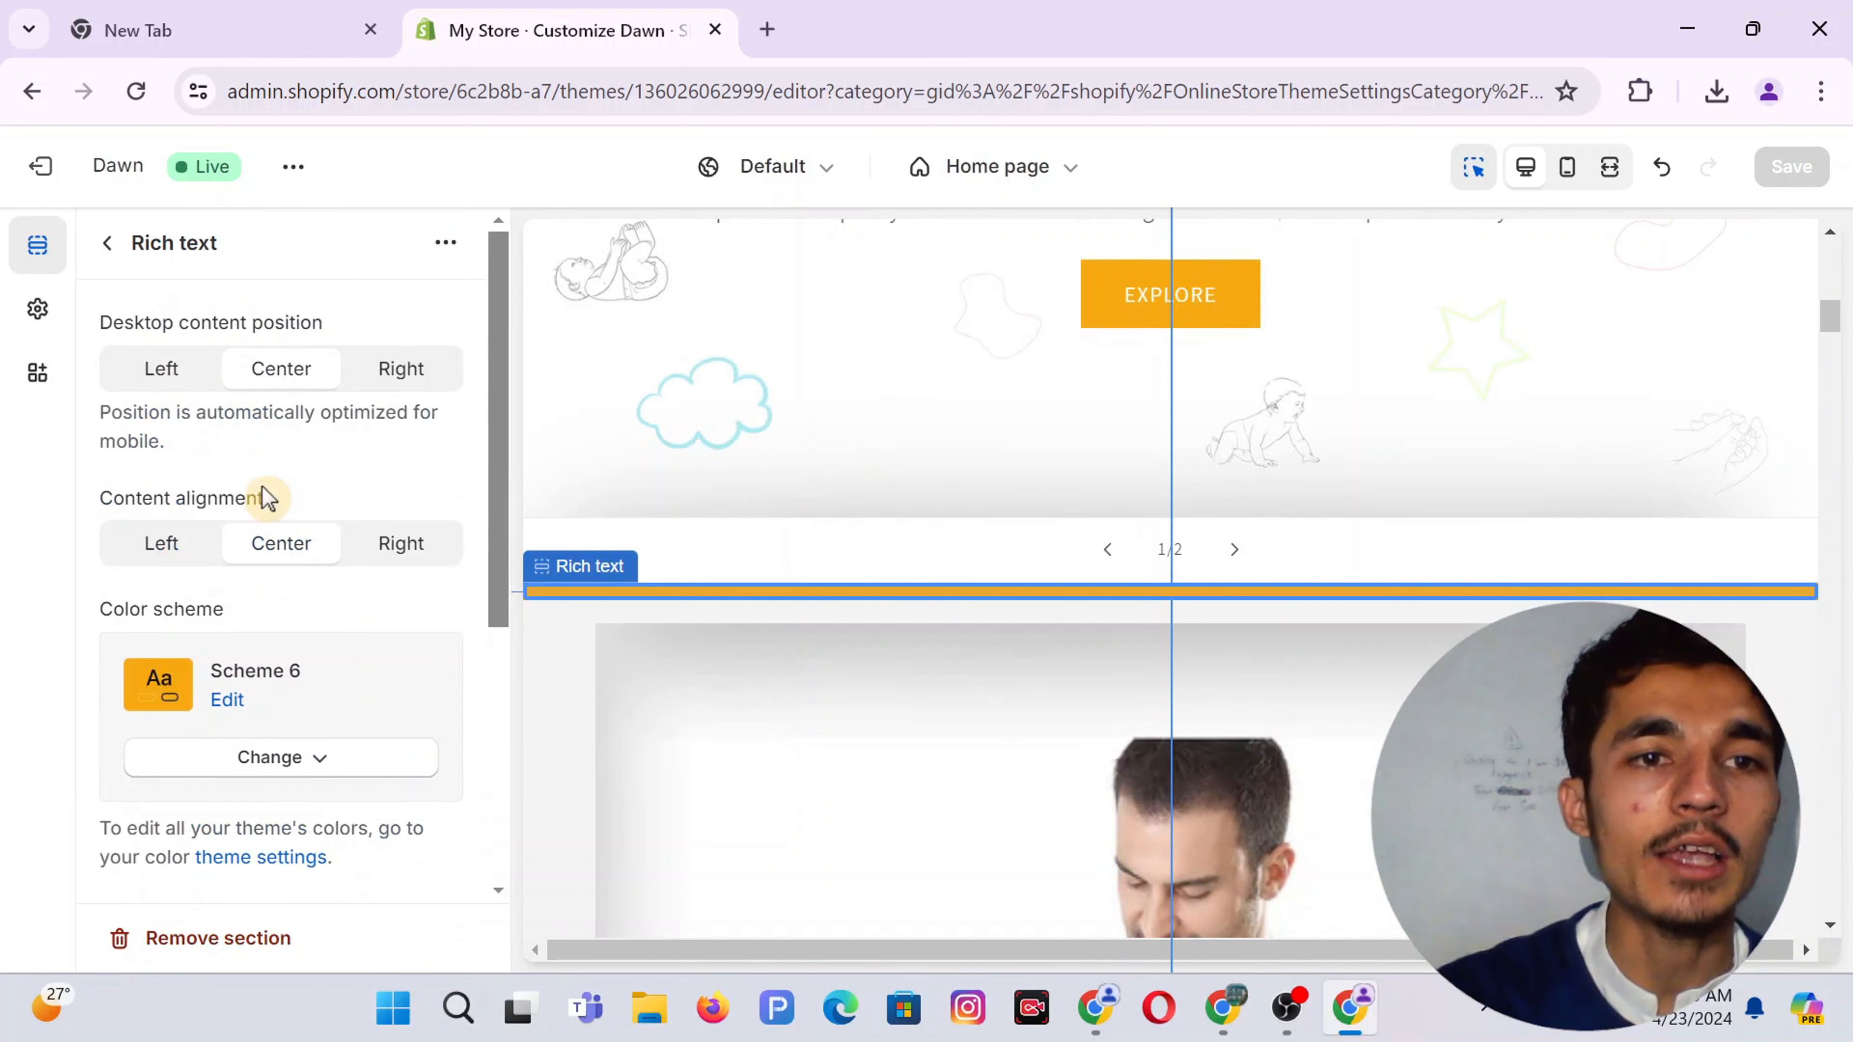
left_click(446, 242)
left_click(467, 298)
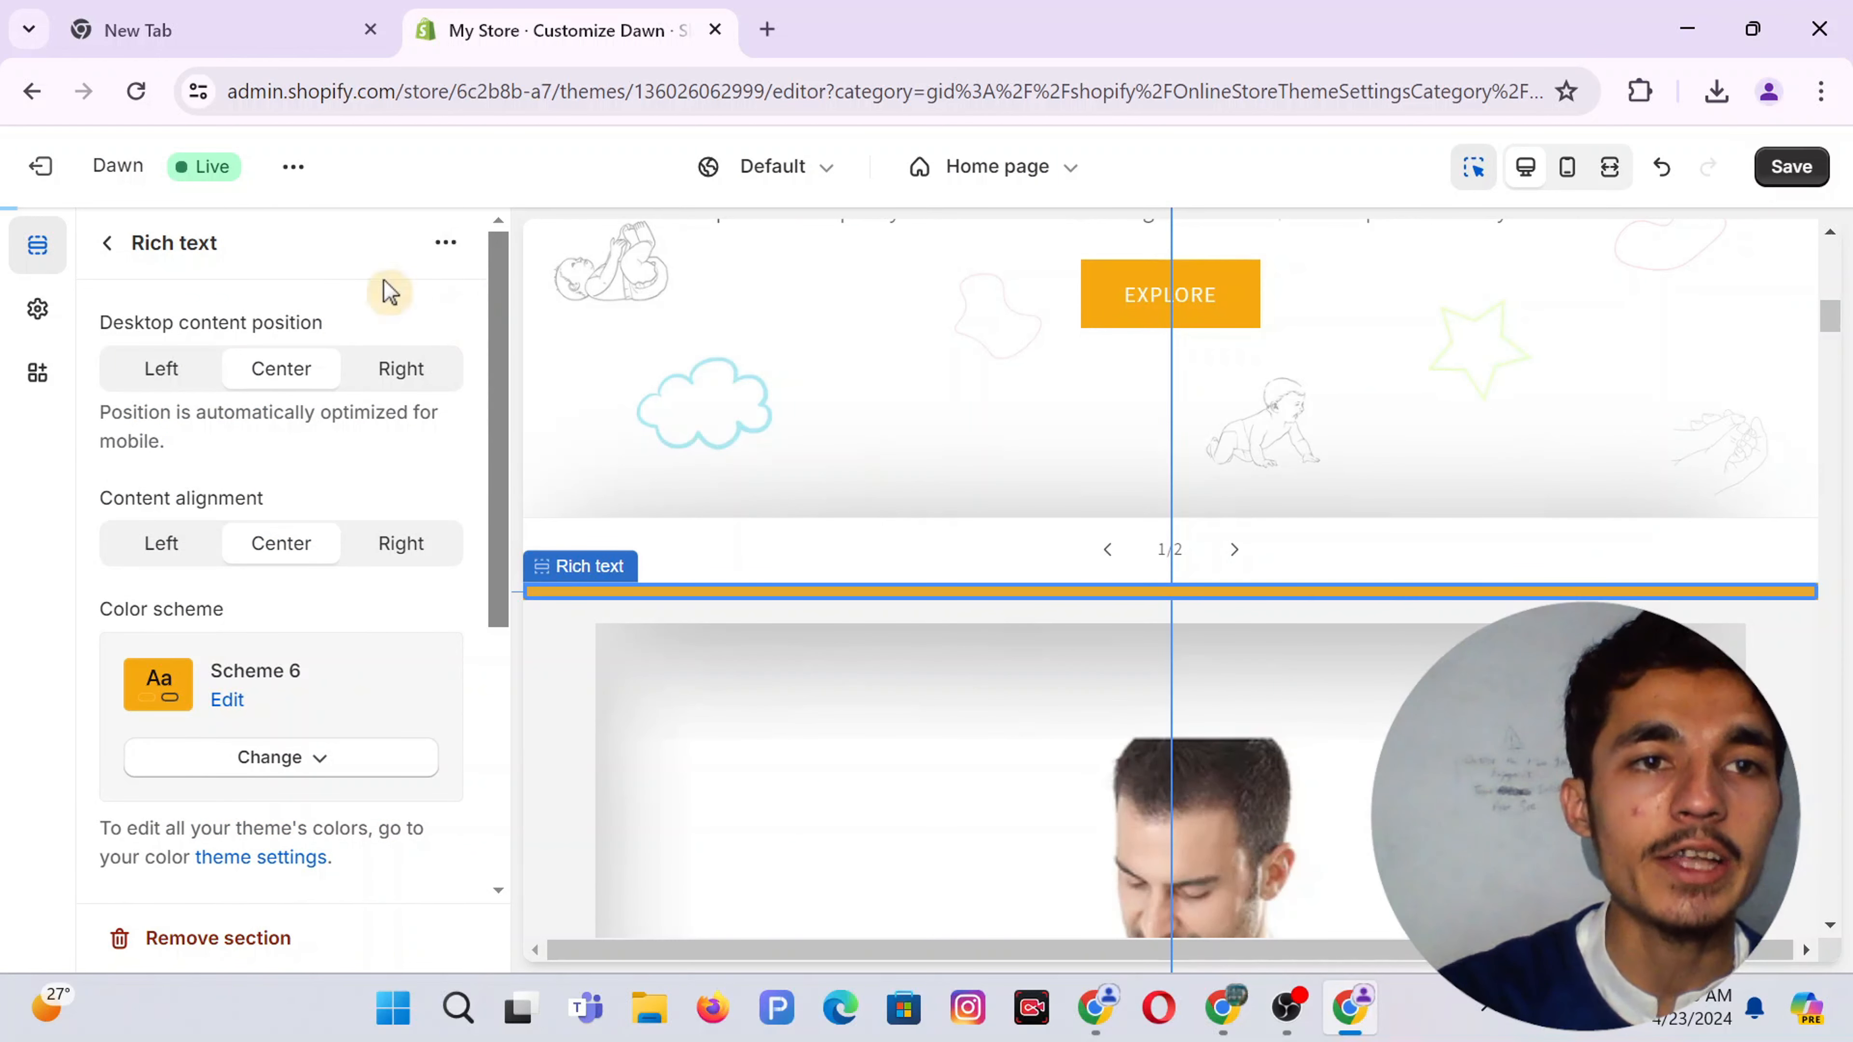
left_click(110, 255)
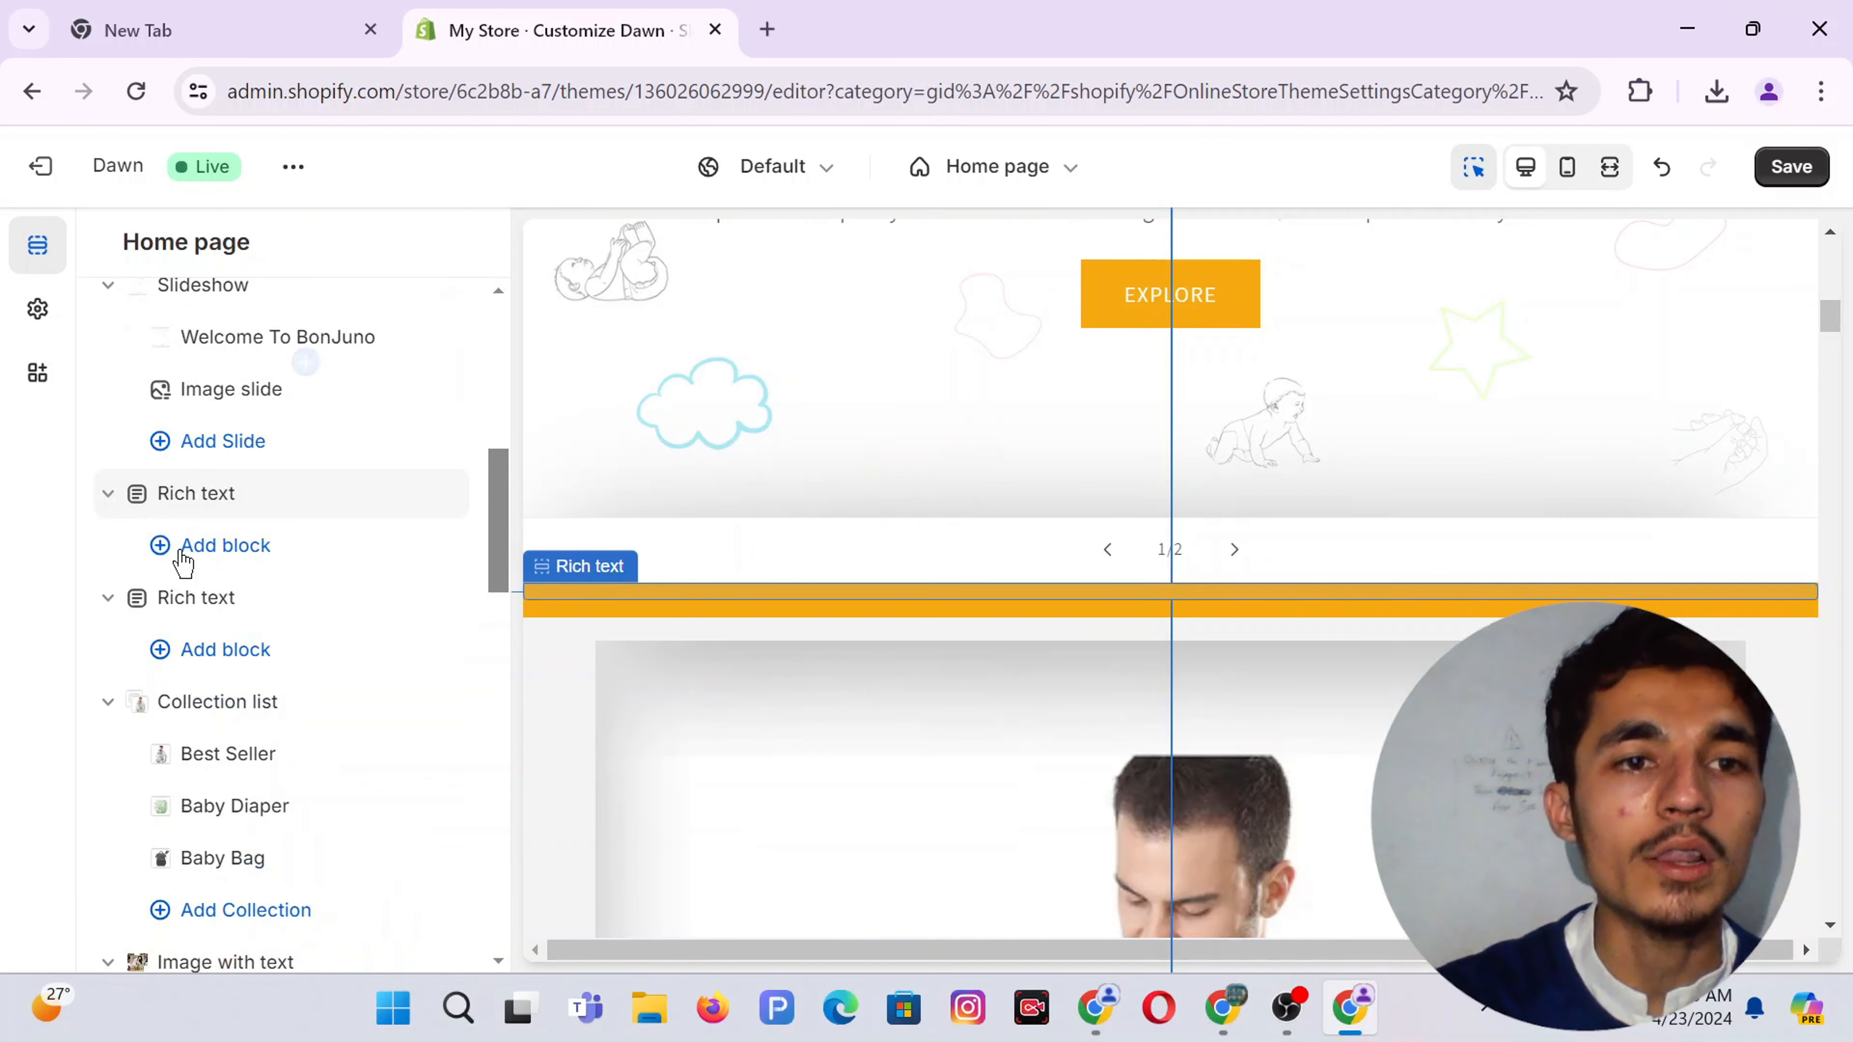
left_click_drag(120, 609, 186, 698)
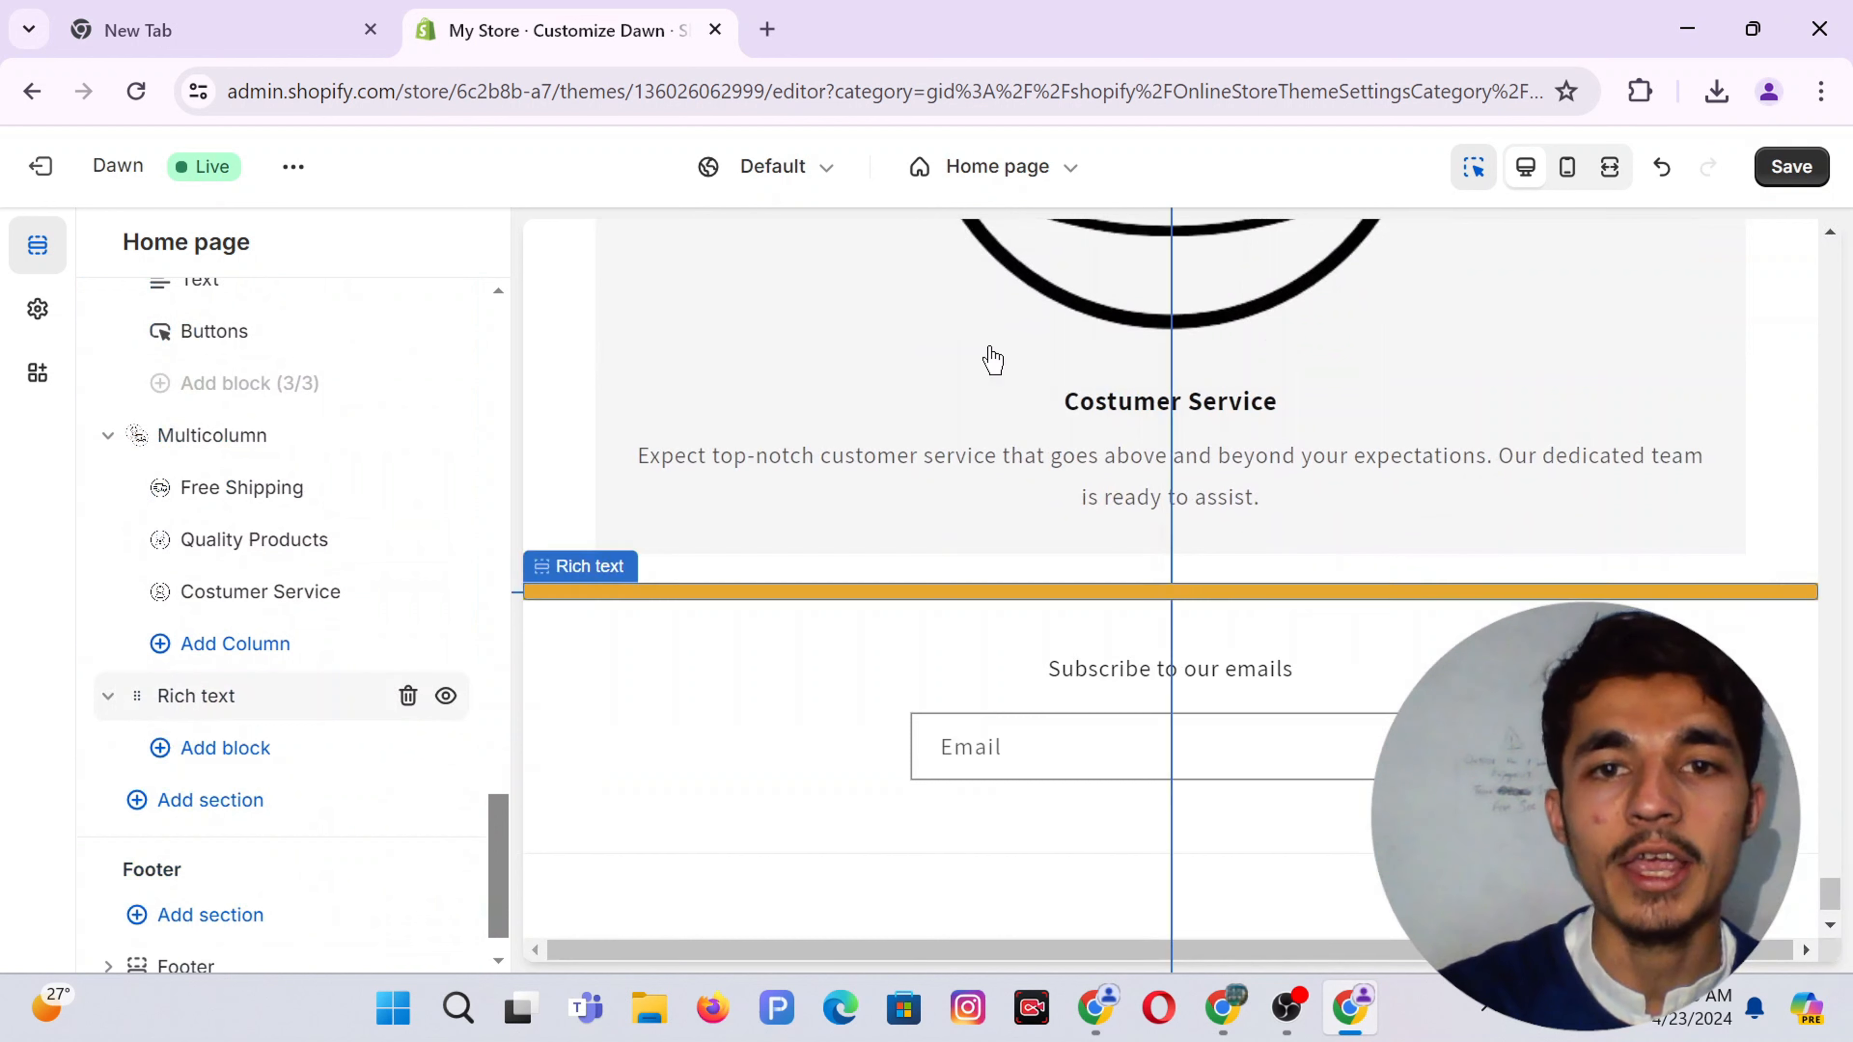
left_click(1780, 170)
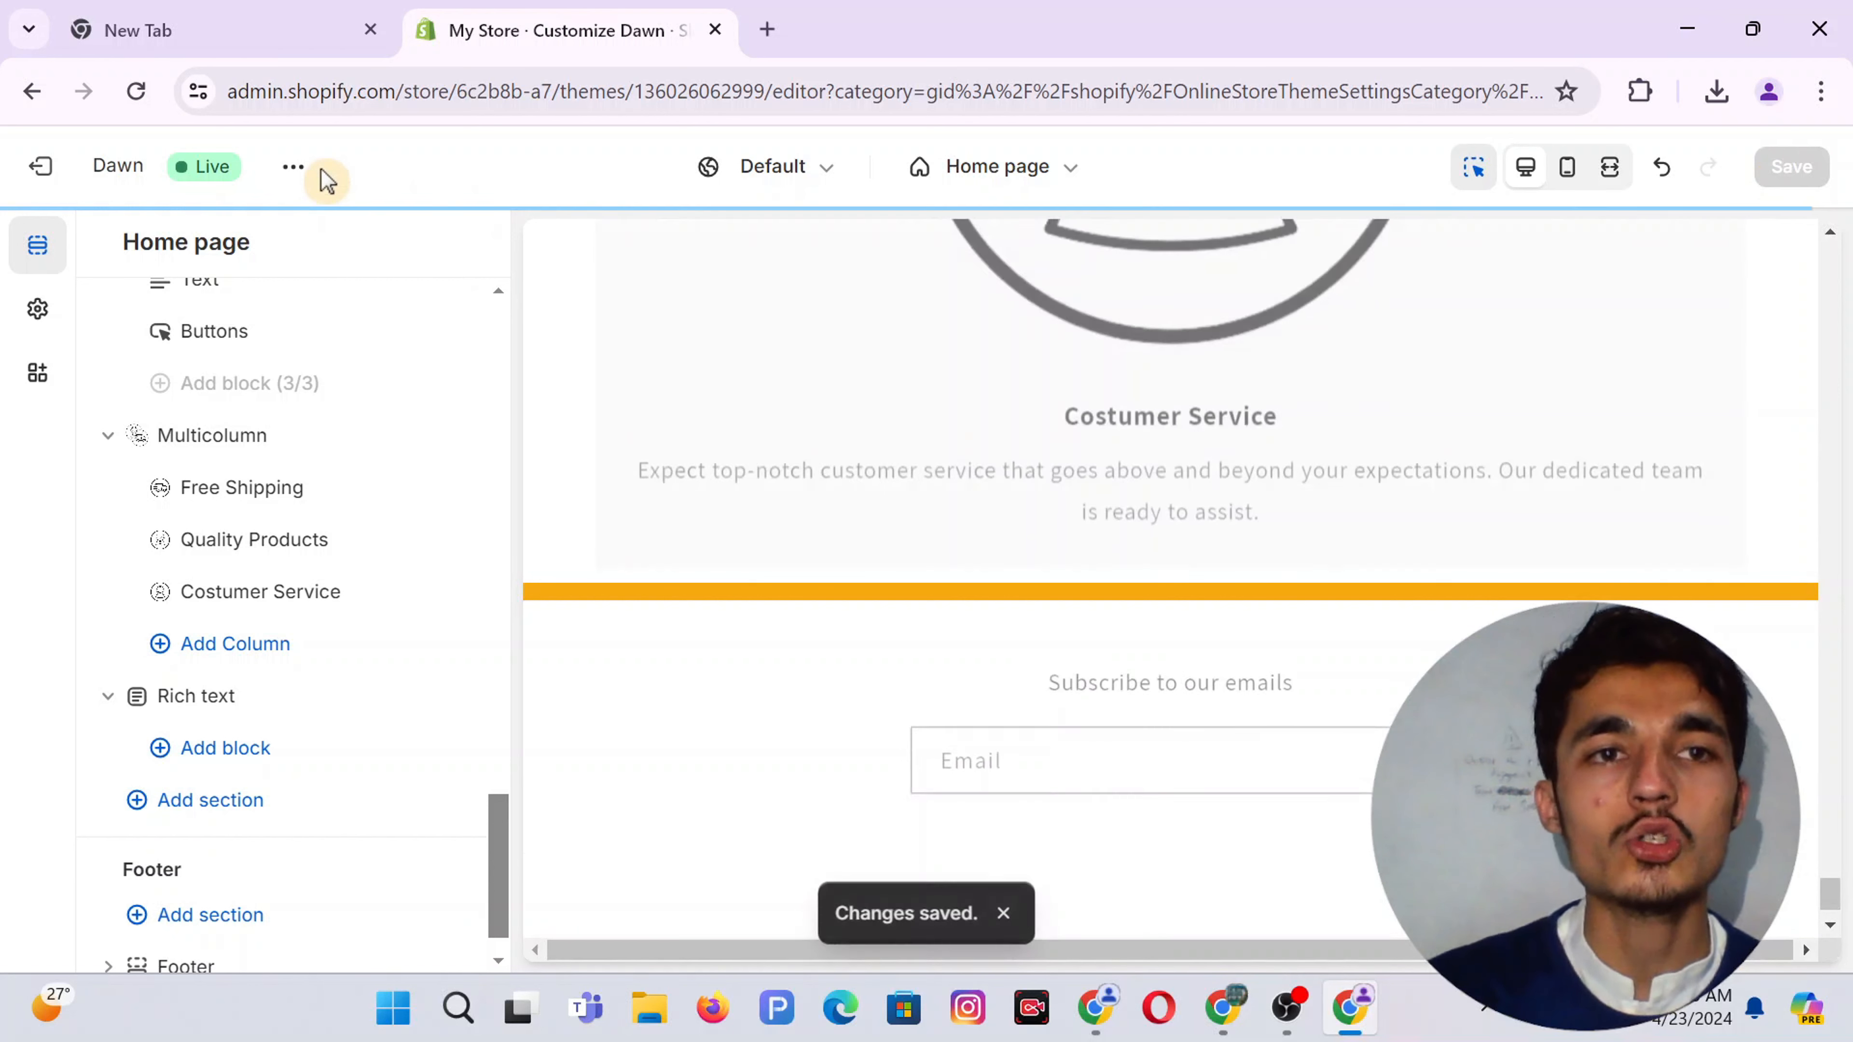
left_click(294, 168)
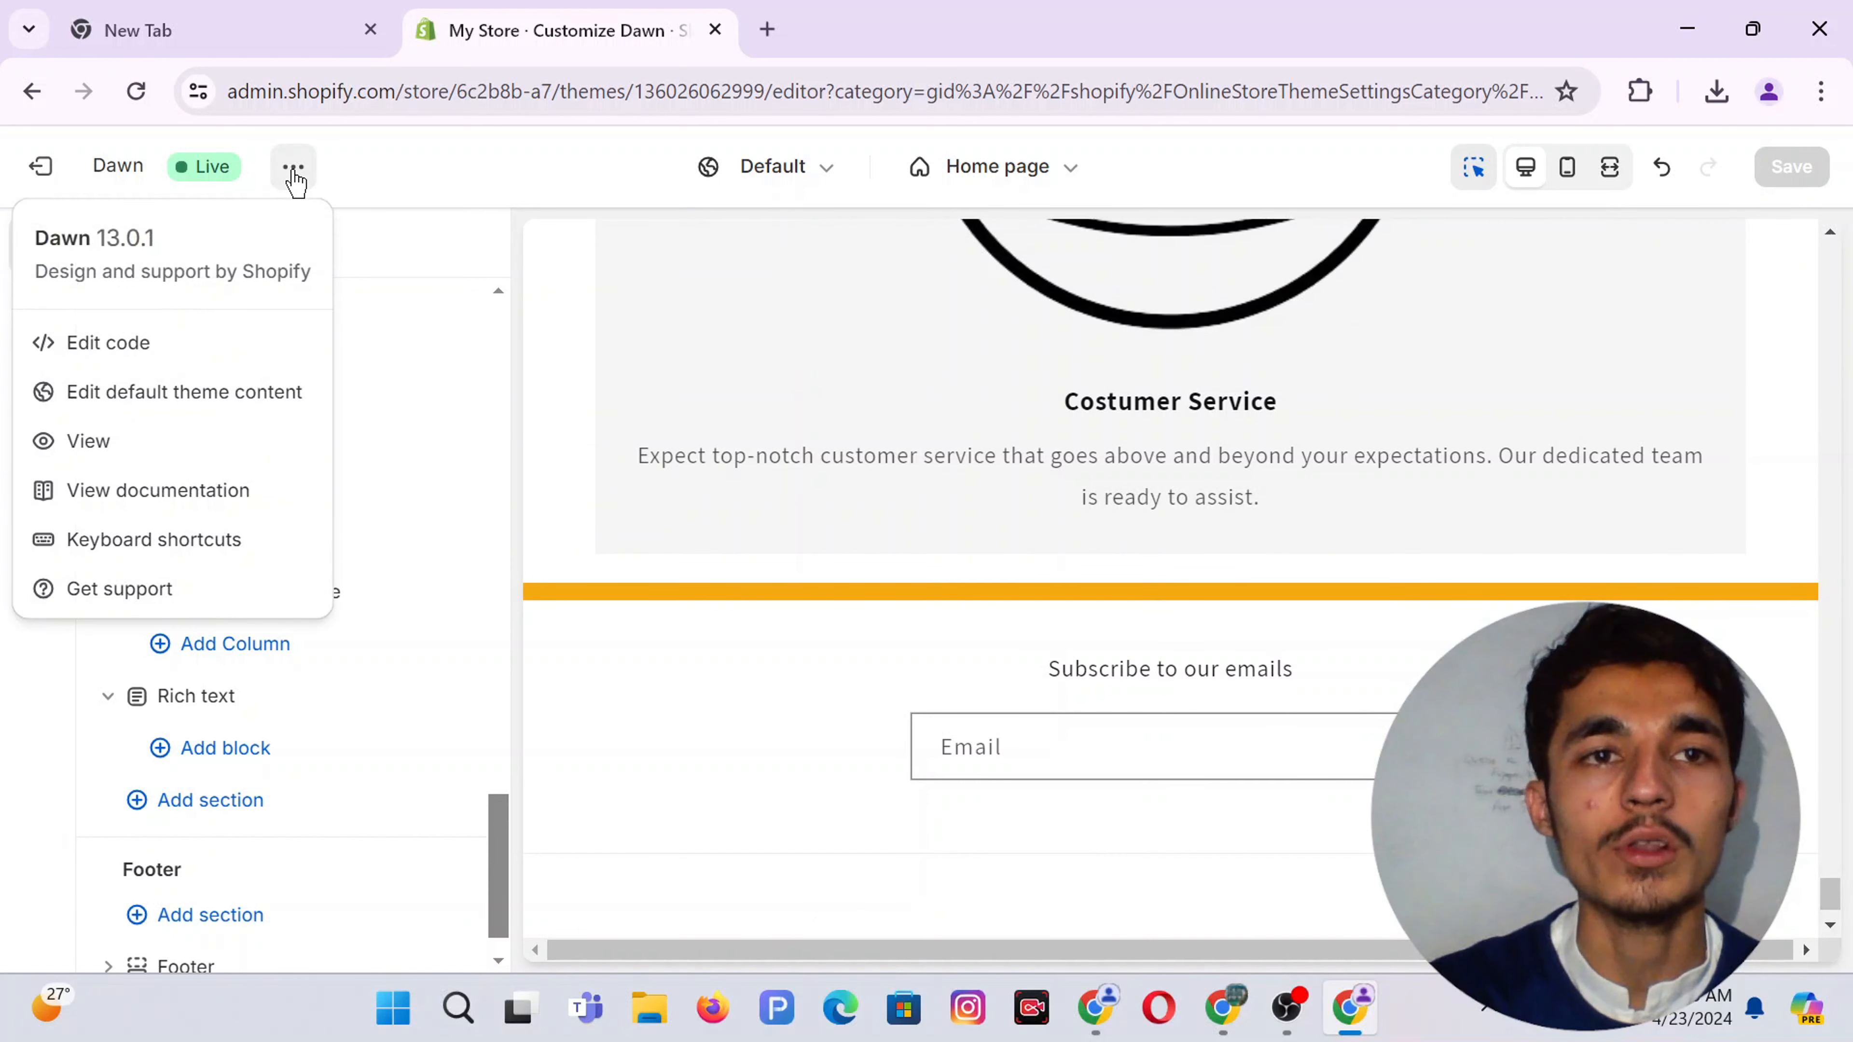
View the live store in a new tab, scroll down to the feature columns, then return to the top
left_click(83, 438)
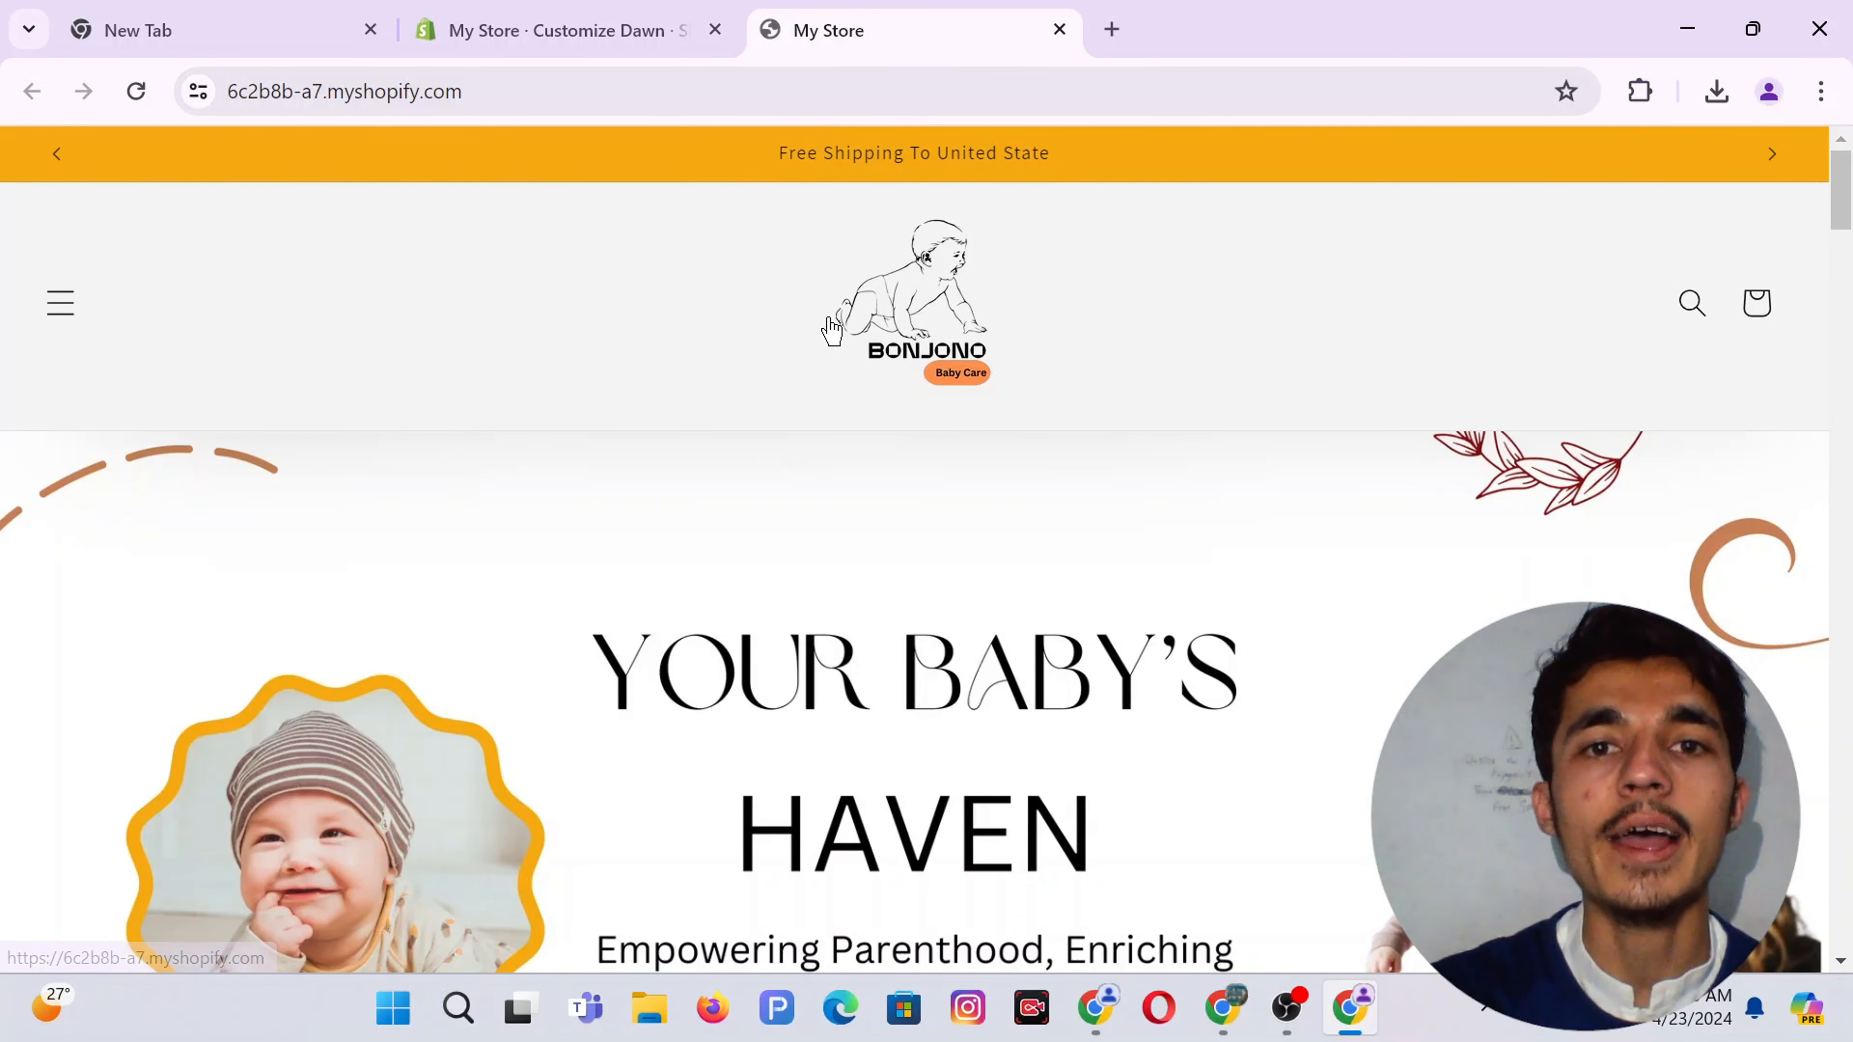
scroll(1043, 559, "down", 5)
scroll(1045, 558, "down", 5)
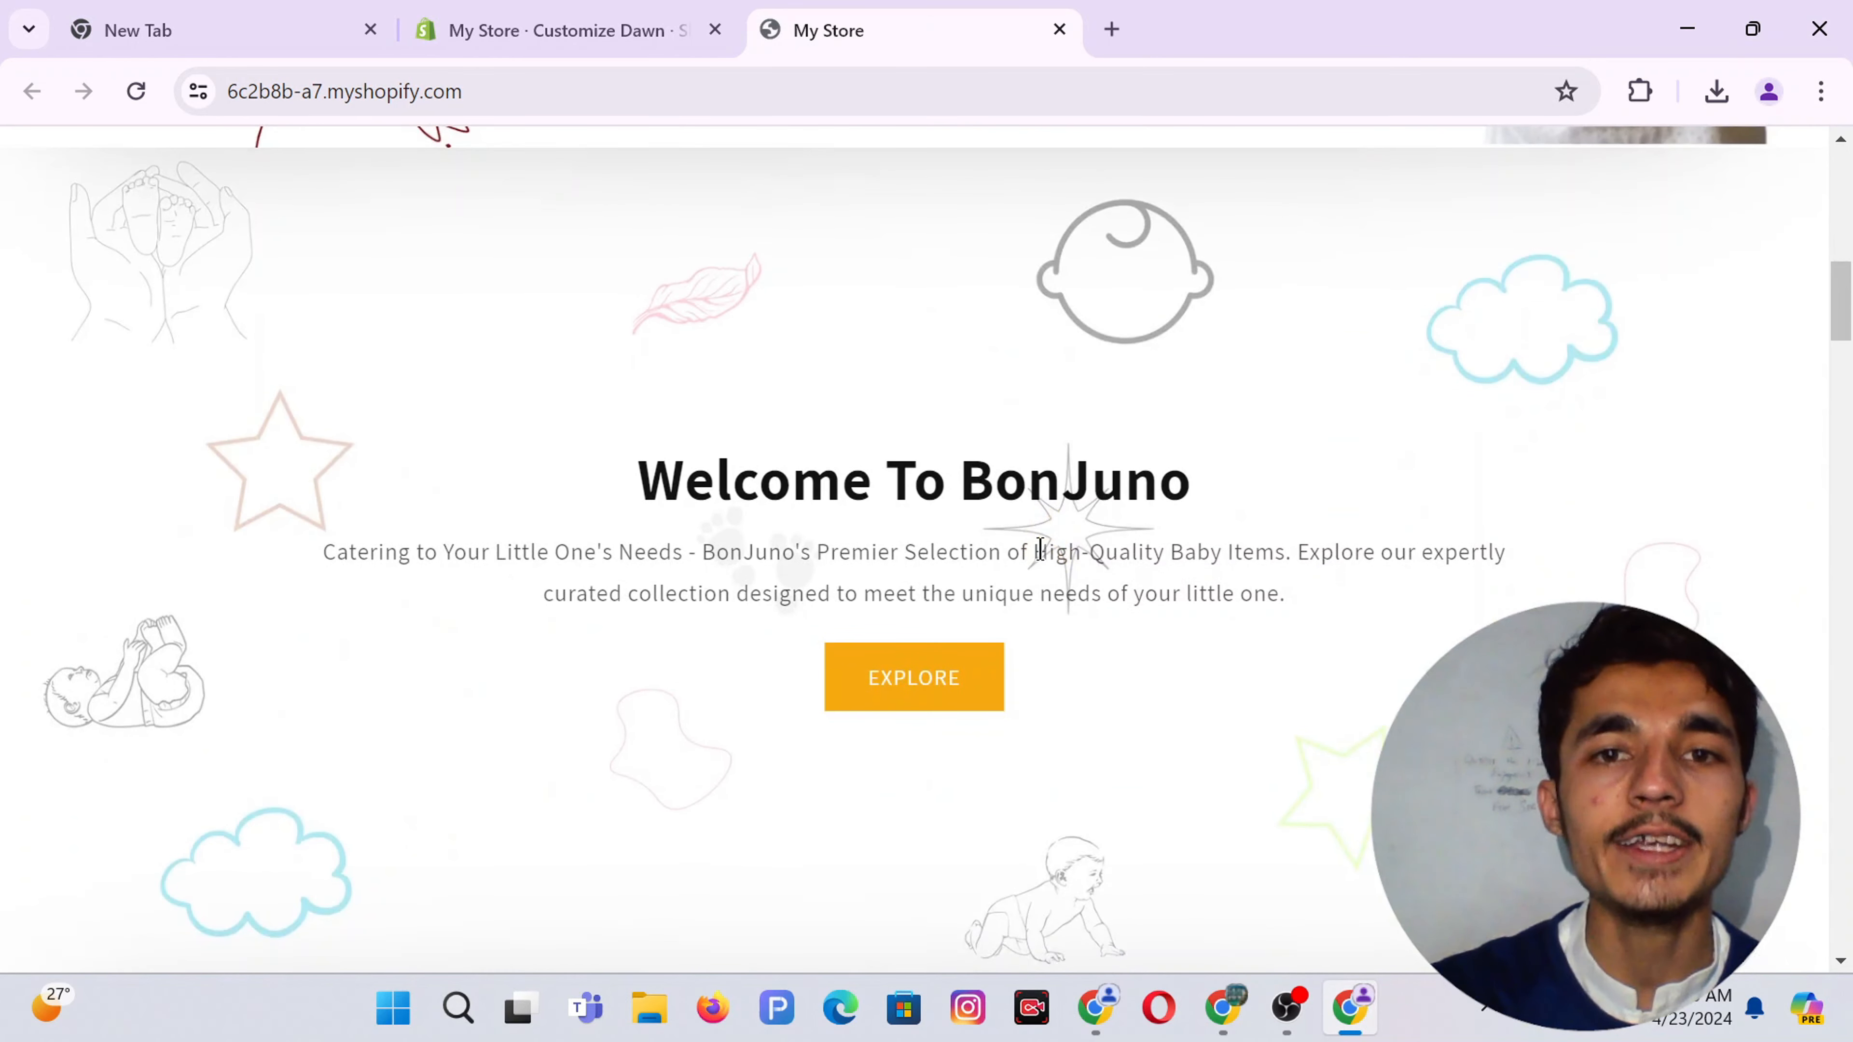
left_click_drag(1847, 307, 1845, 537)
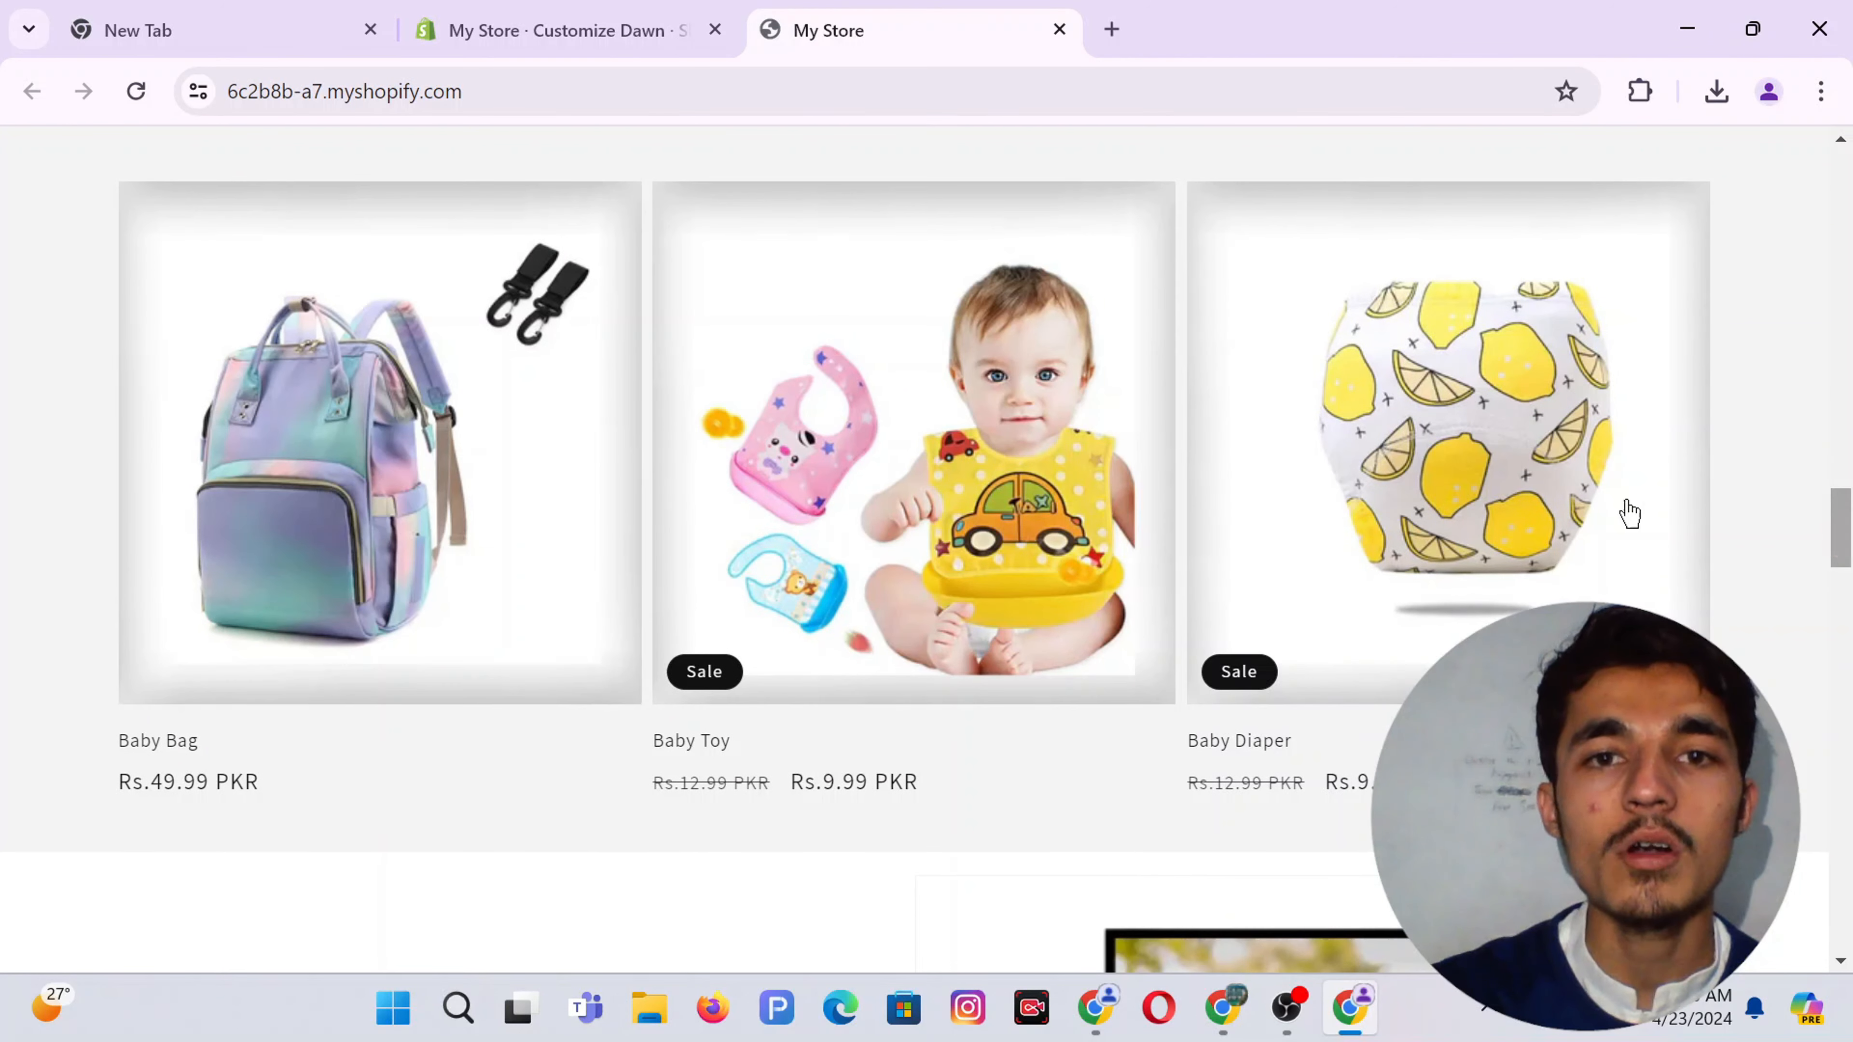
scroll(1216, 525, "down", 5)
scroll(1216, 518, "down", 4)
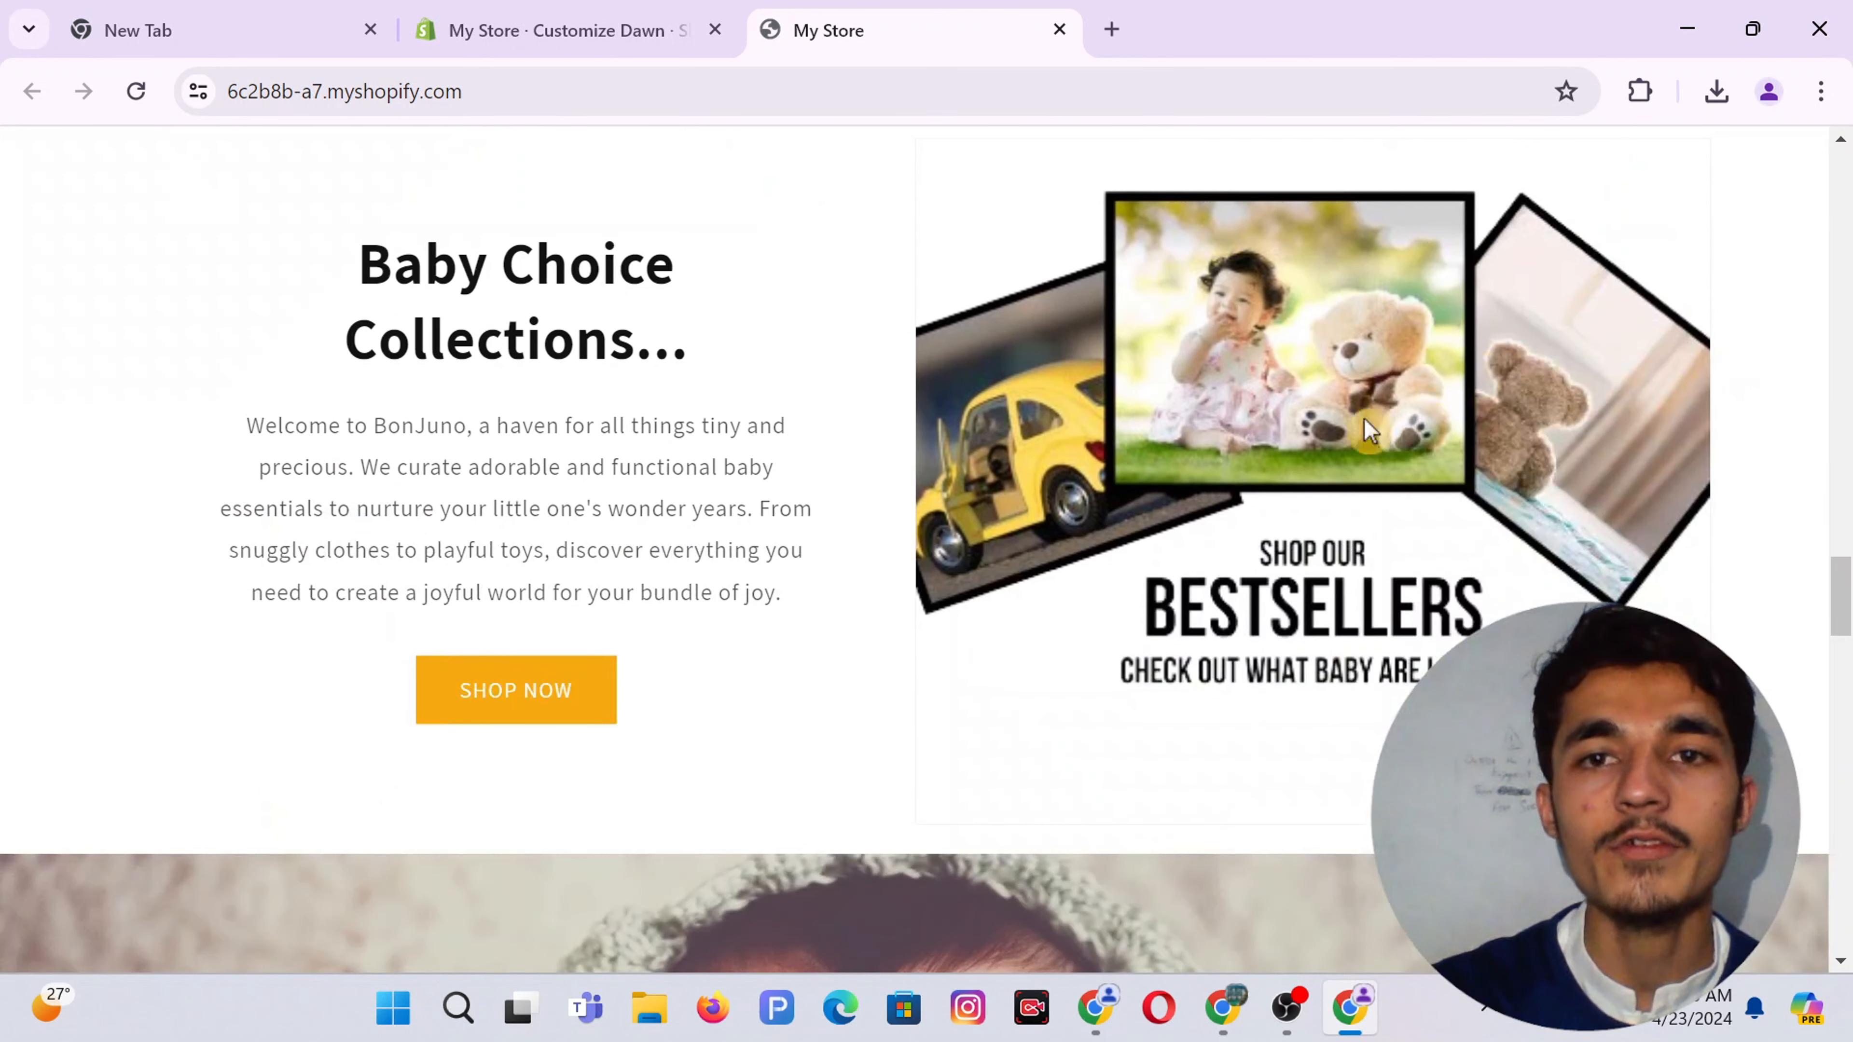
scroll(1240, 497, "down", 8)
scroll(957, 510, "down", 10)
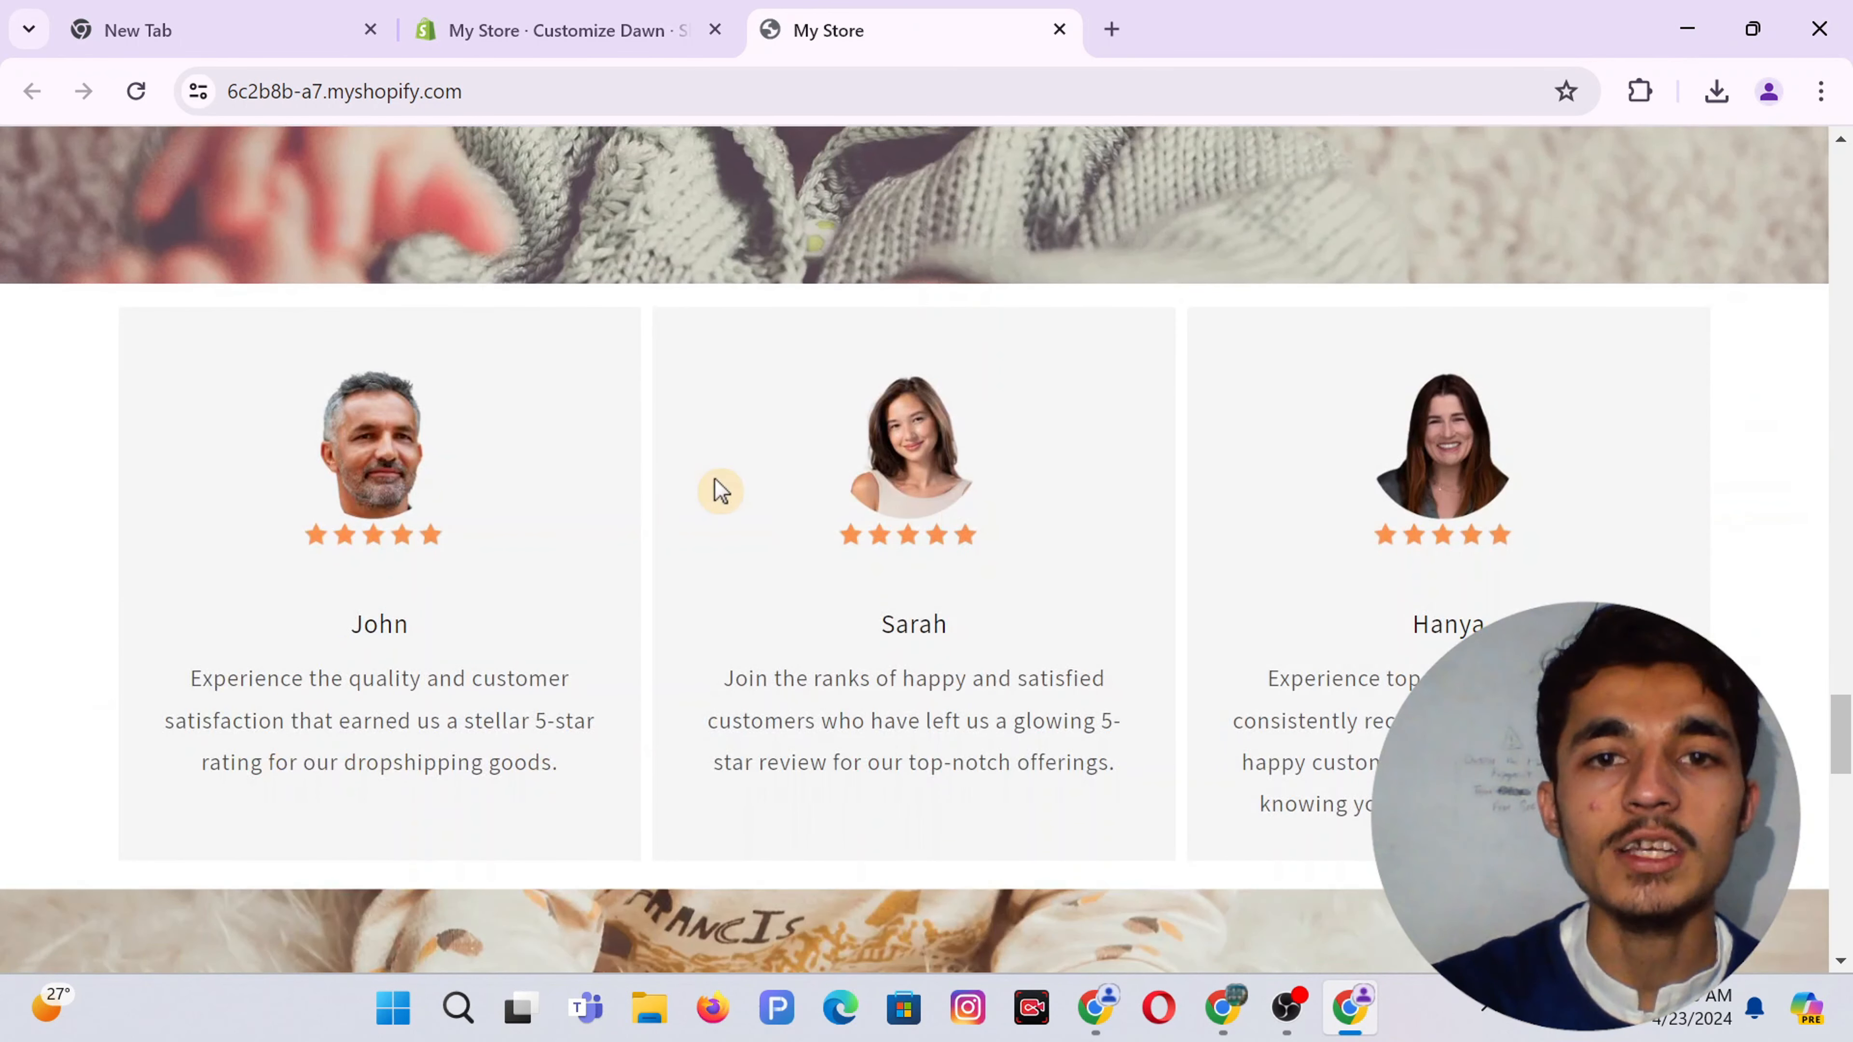
scroll(715, 488, "down", 5)
scroll(715, 488, "down", 4)
scroll(716, 488, "up", 2)
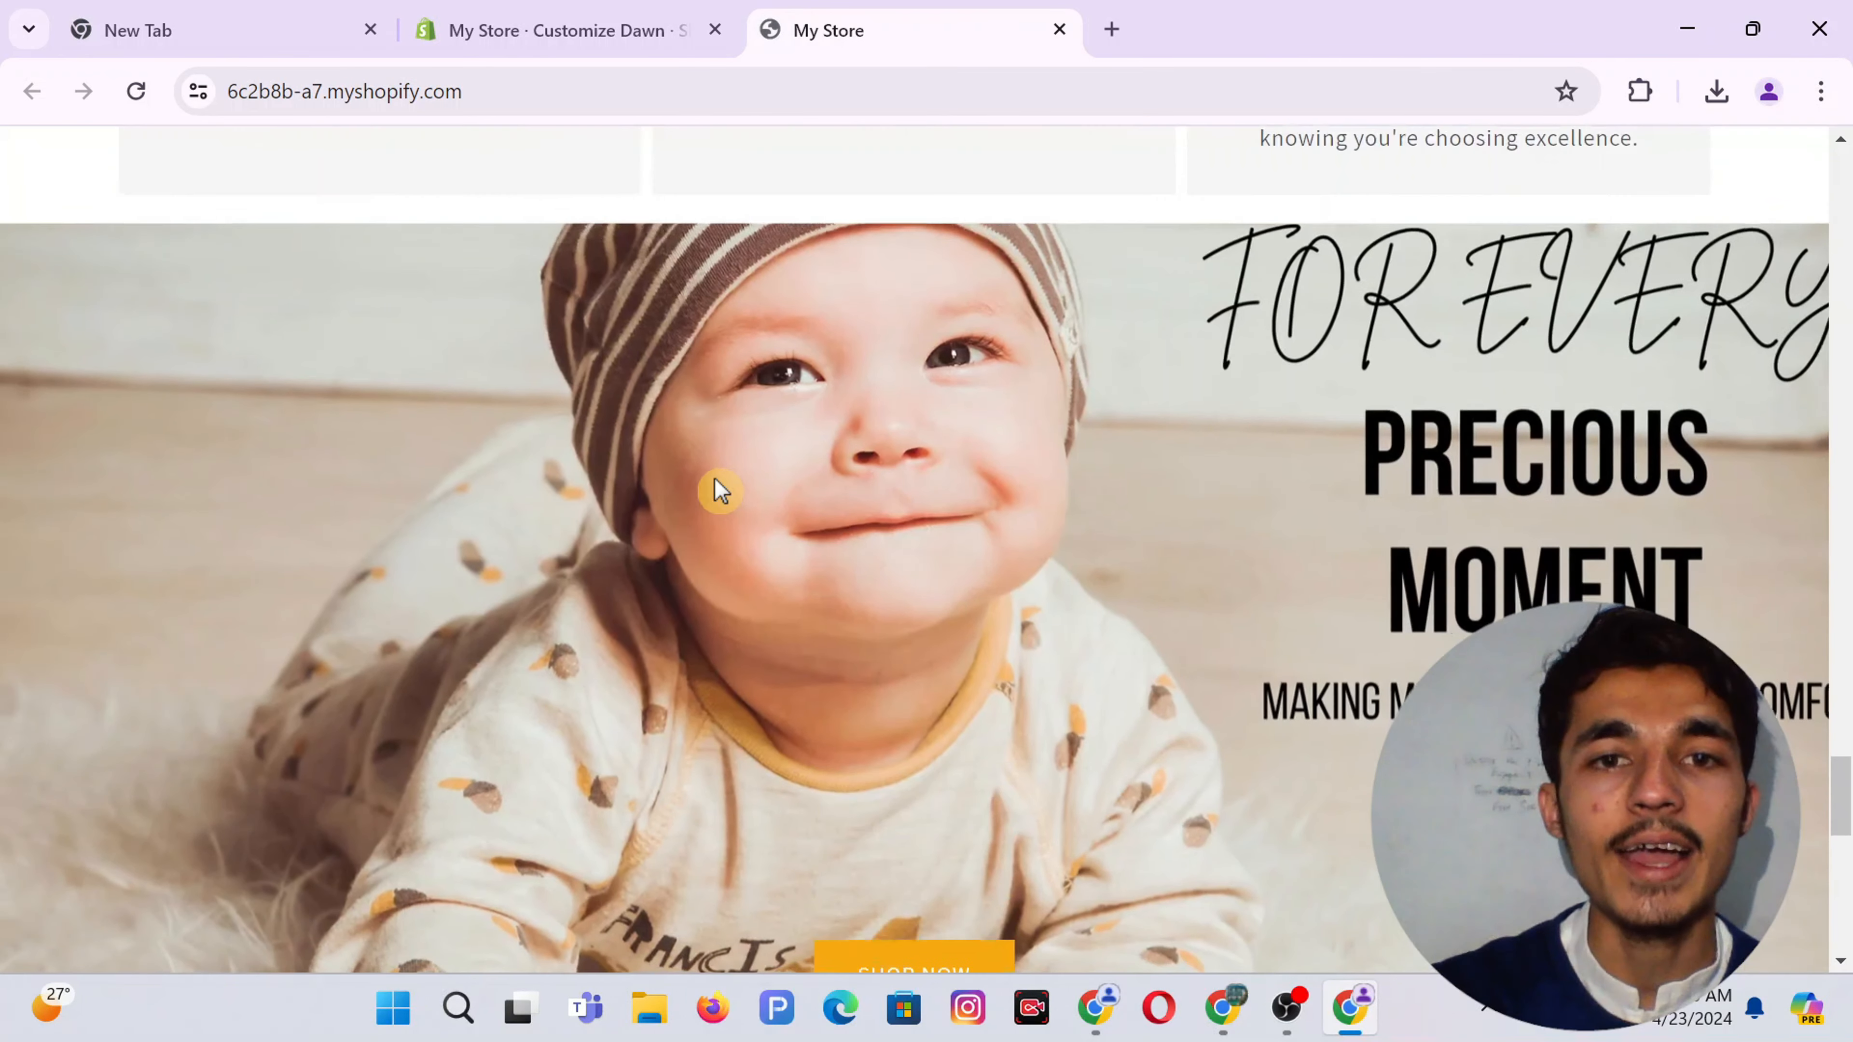
scroll(715, 489, "down", 5)
scroll(979, 468, "down", 5)
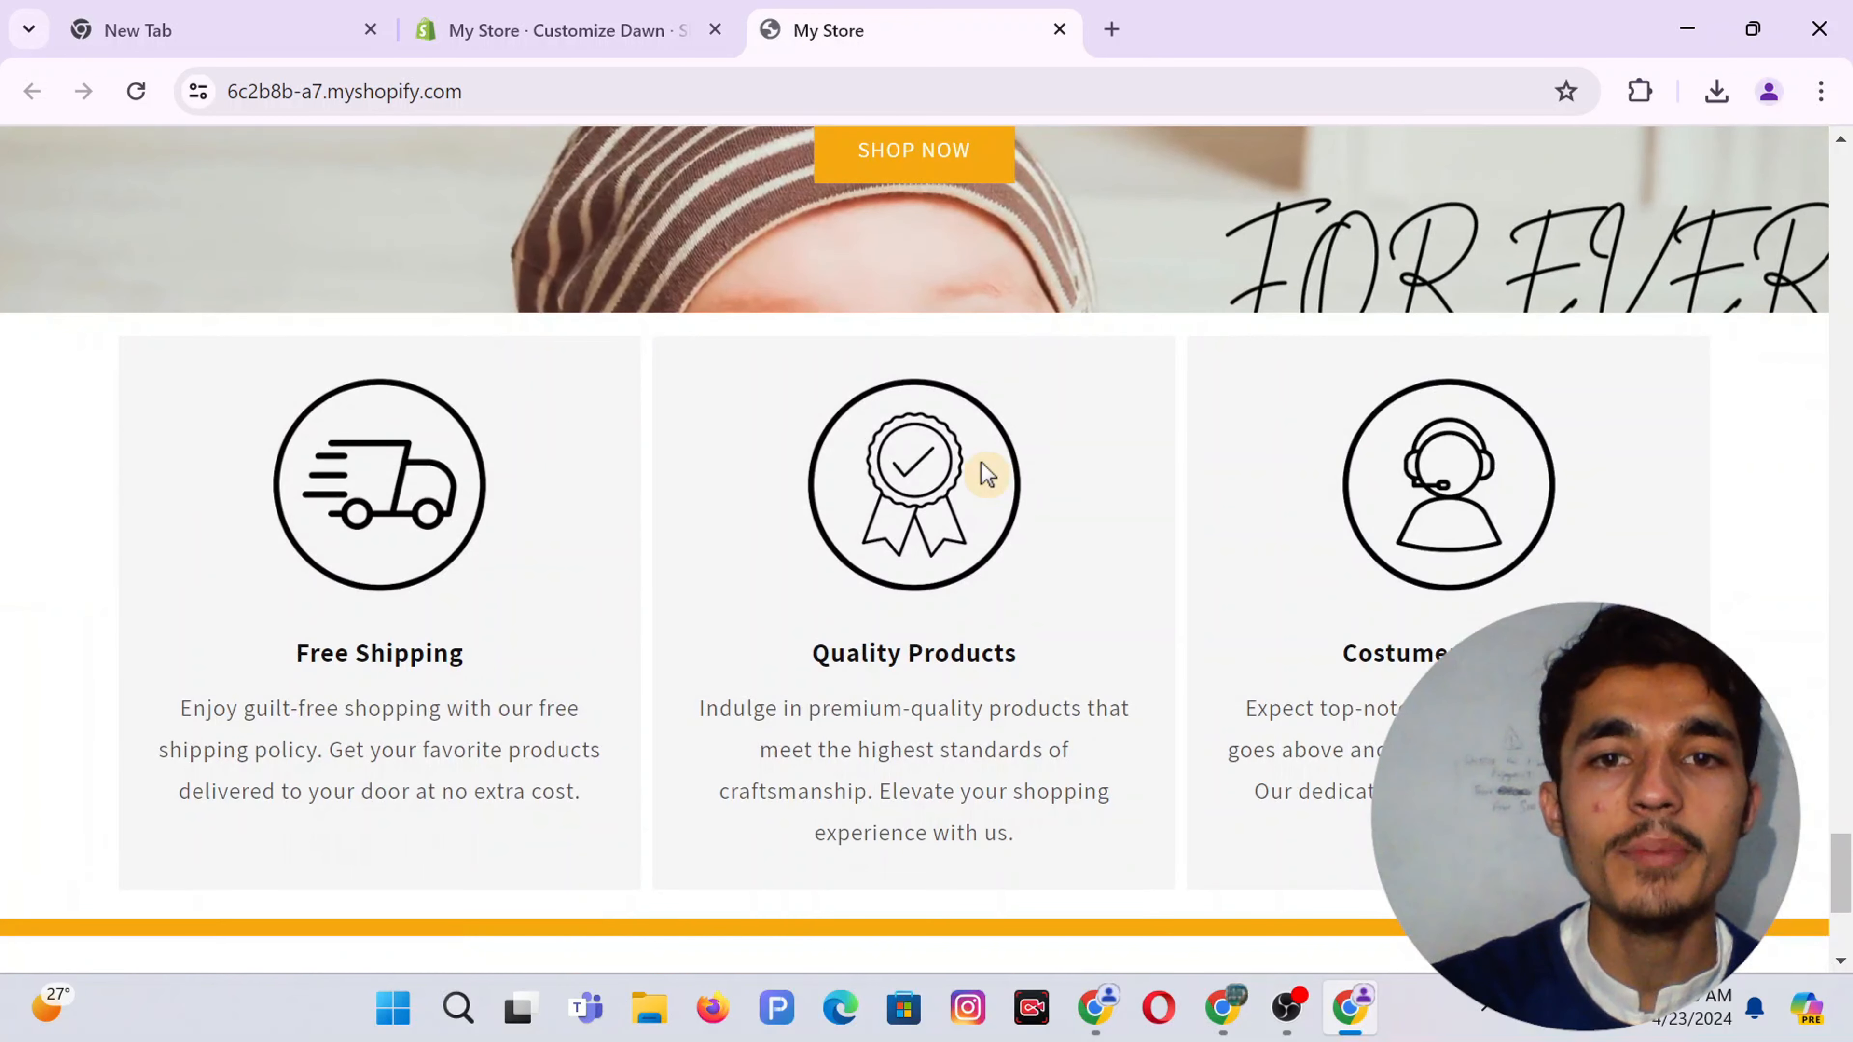
scroll(730, 573, "down", 2)
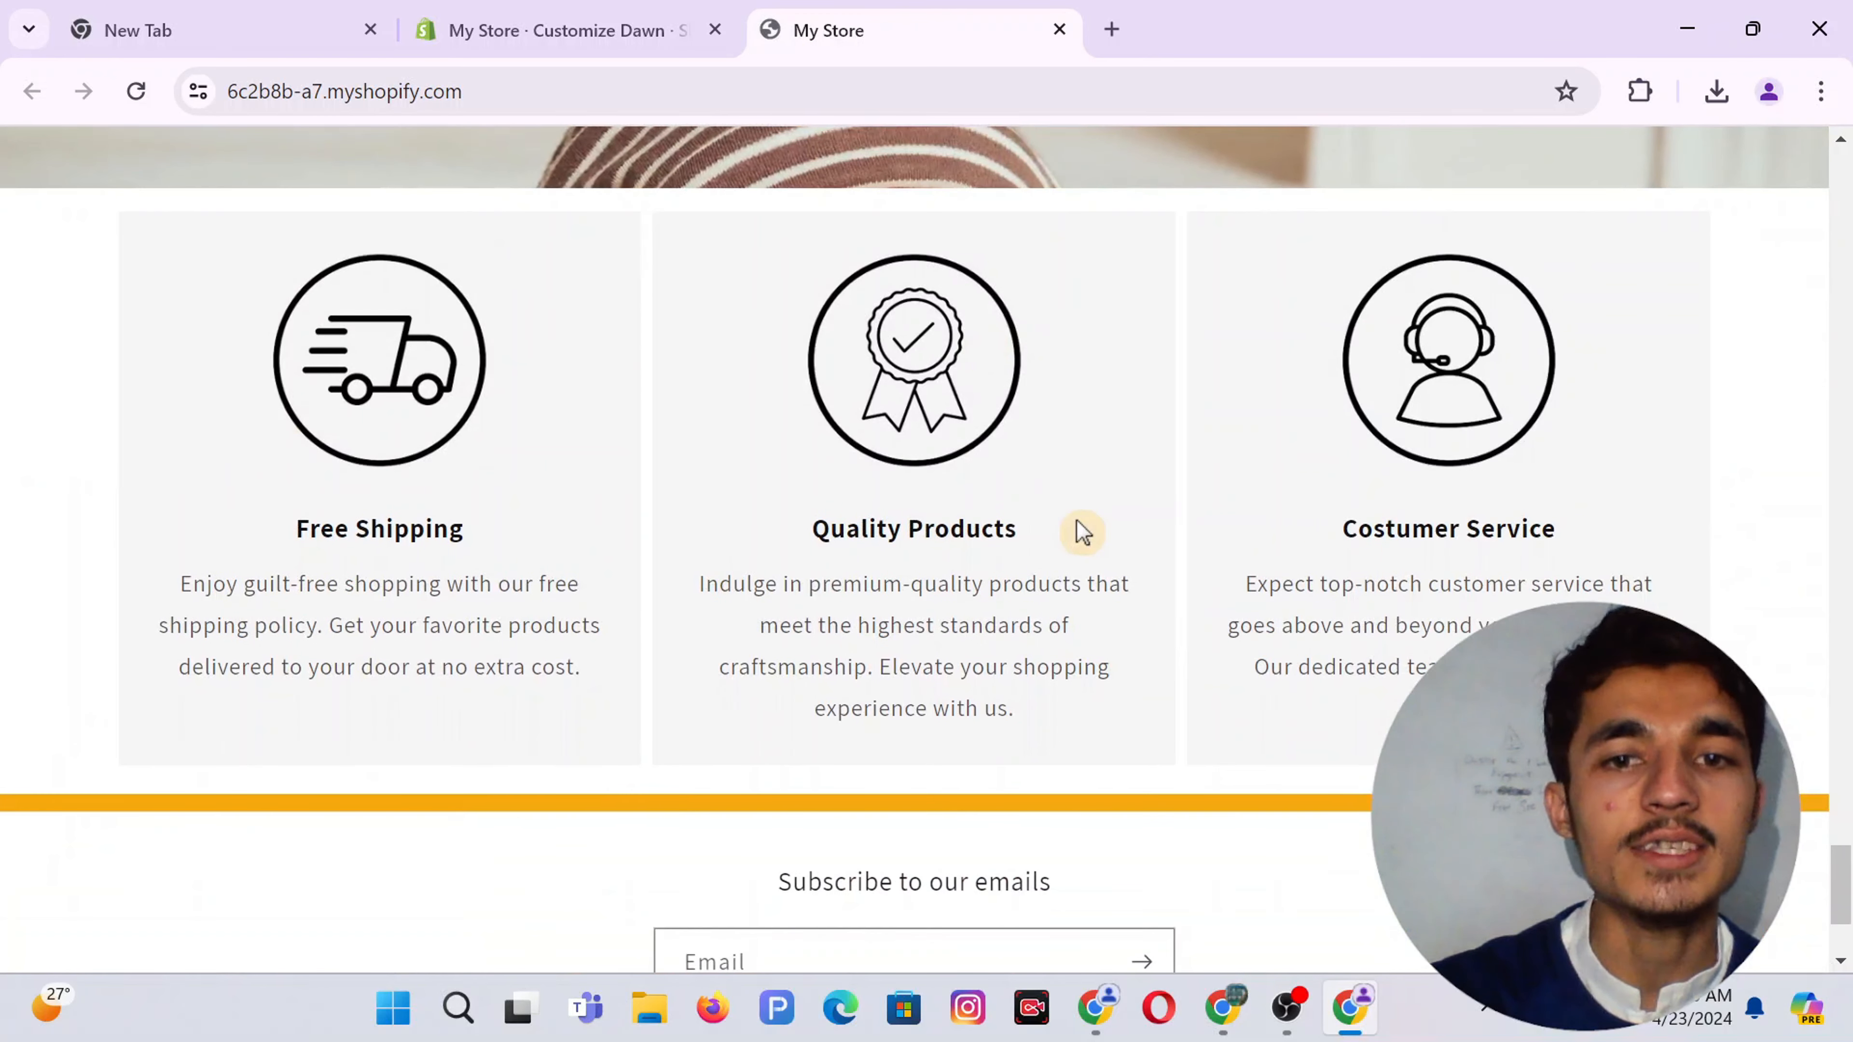
scroll(1080, 527, "down", 2)
key("Home")
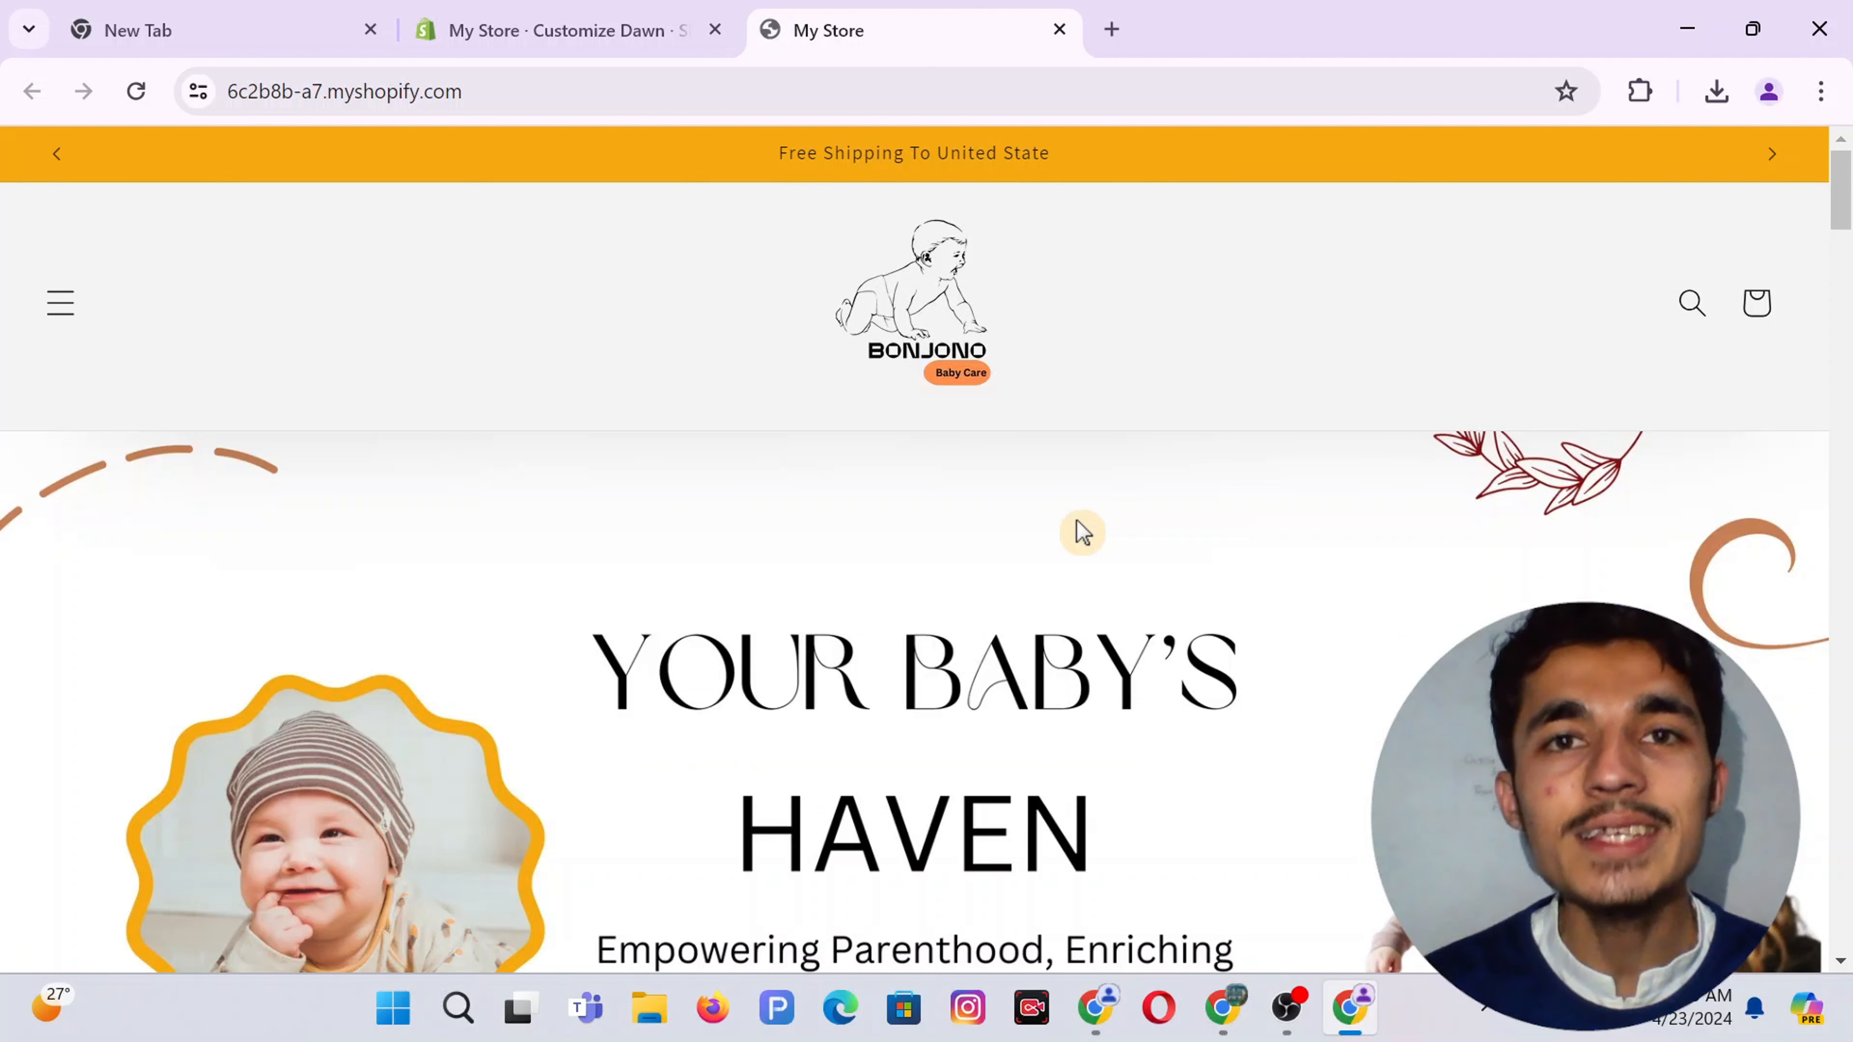